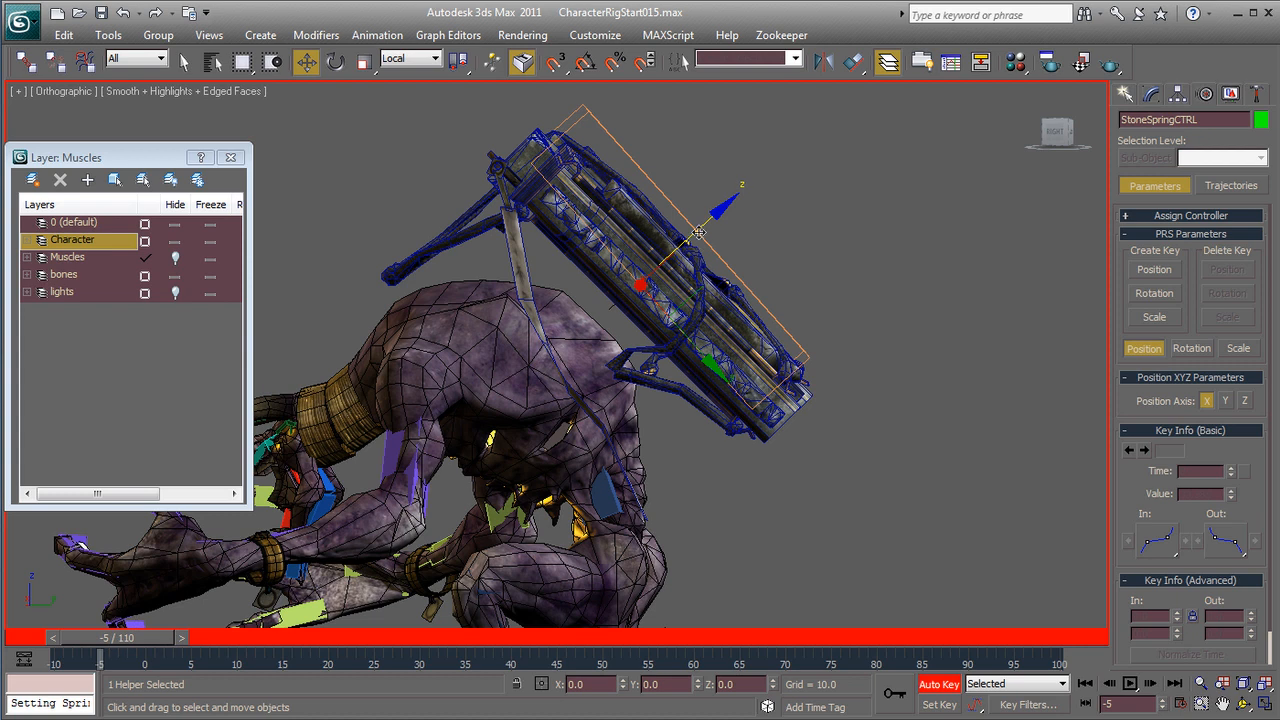
Step: Move the StoneSpringCTRL helper along its local Z axis with Auto Key on, scrub back from frame -5, and play the character animation
left_click_drag(699, 232, 632, 291)
left_click_drag(132, 641, 88, 641)
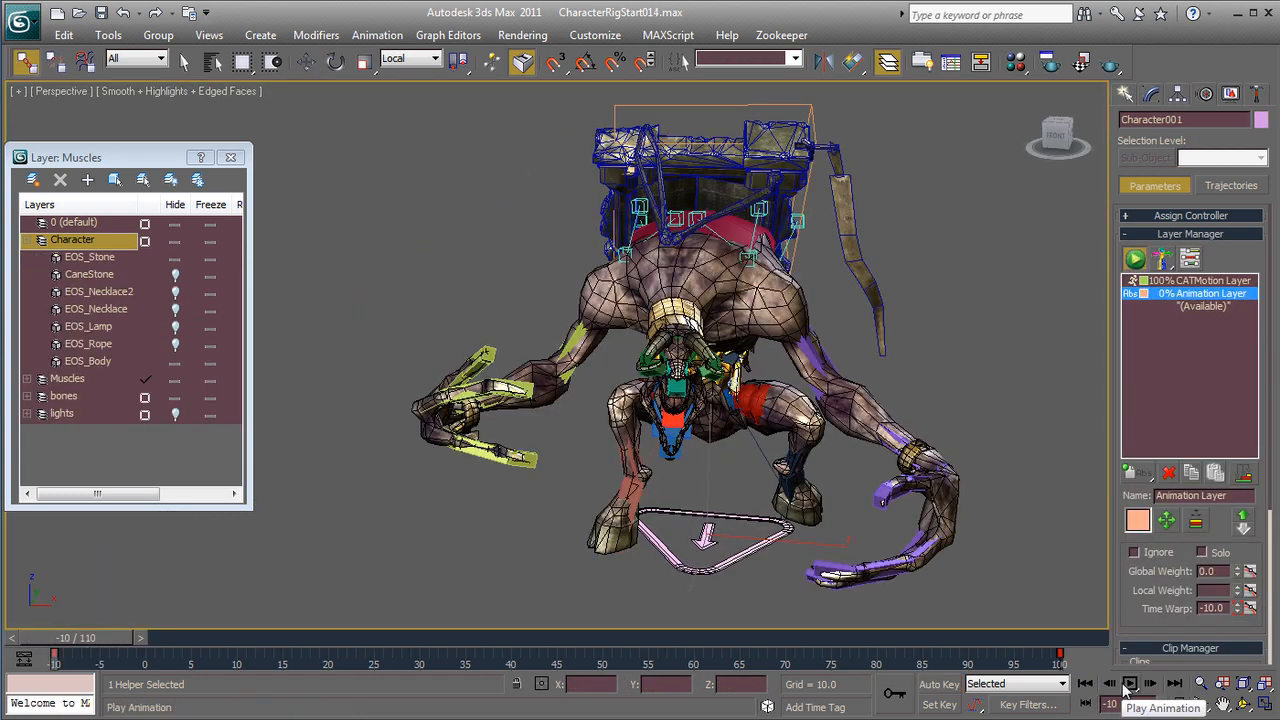
left_click(1130, 684)
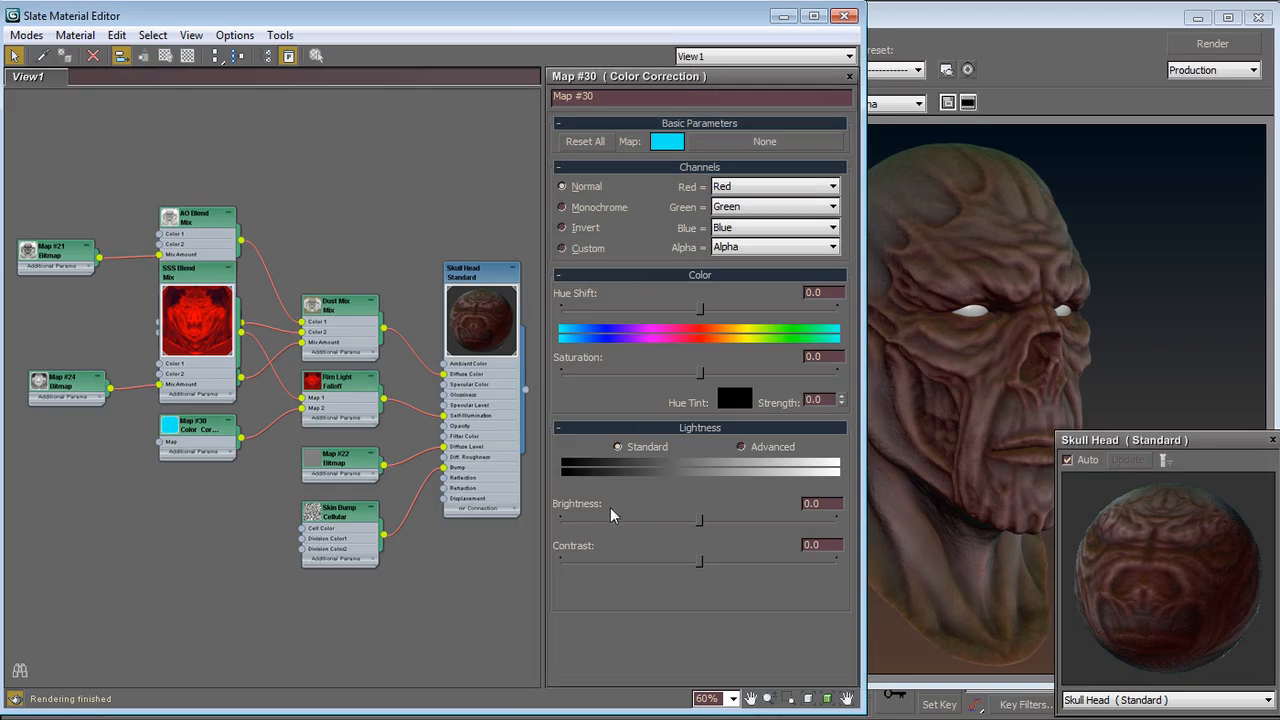
Step: Switch the Color Correction map's lightness mode to Advanced and render the skull head
left_click(741, 447)
left_click(1212, 43)
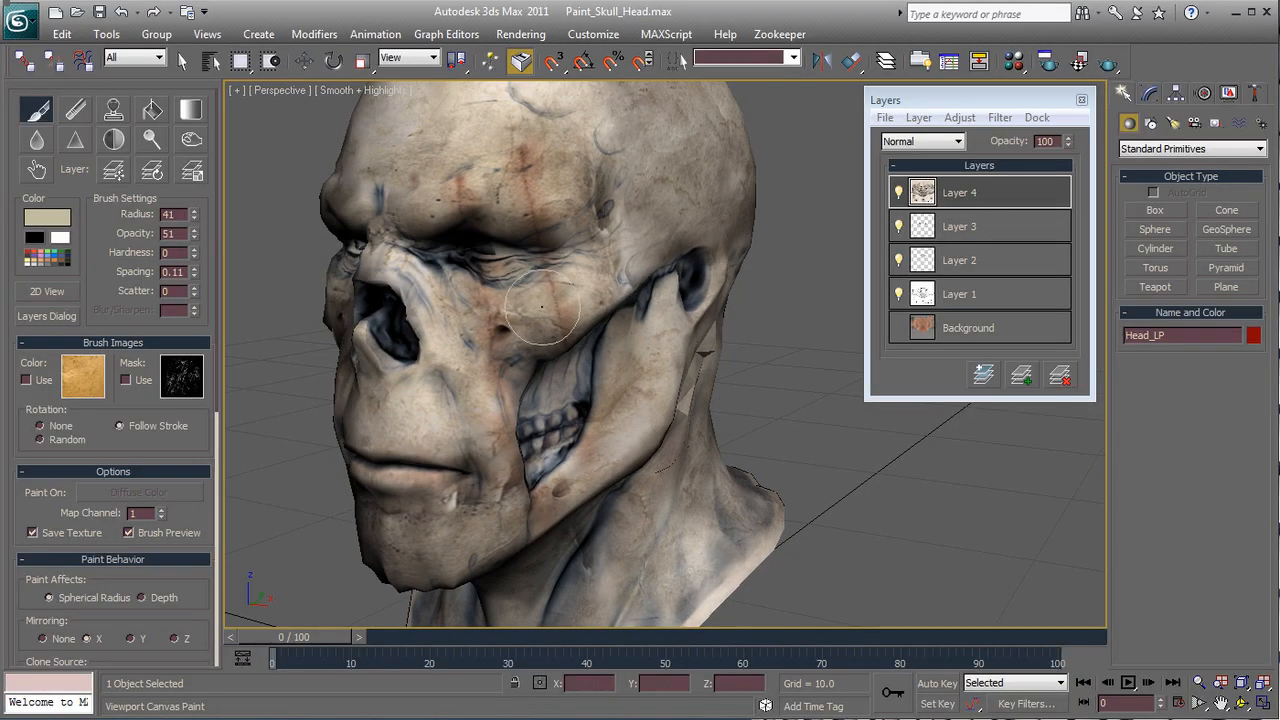
Step: Set Layer 4's blend mode to Overlay and paint white into its mask over the cheekbone beside the nose
left_click(953, 139)
left_click(915, 258)
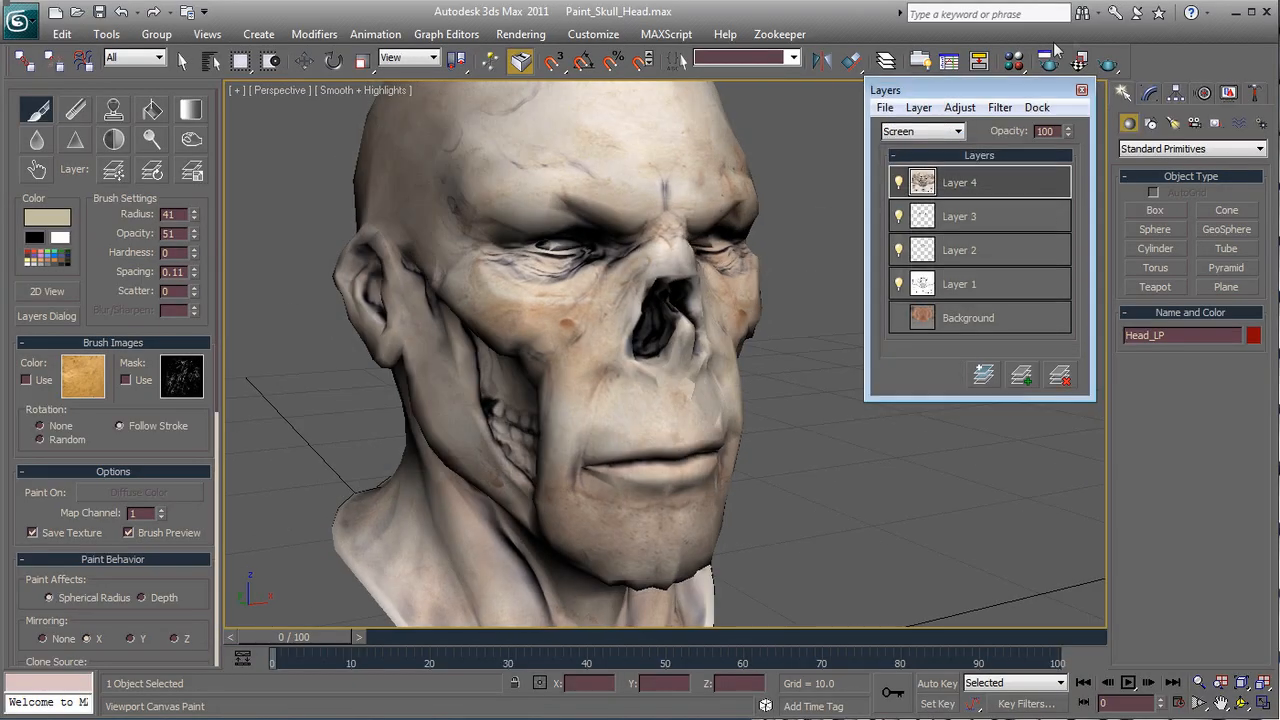
left_click(954, 131)
left_click(915, 304)
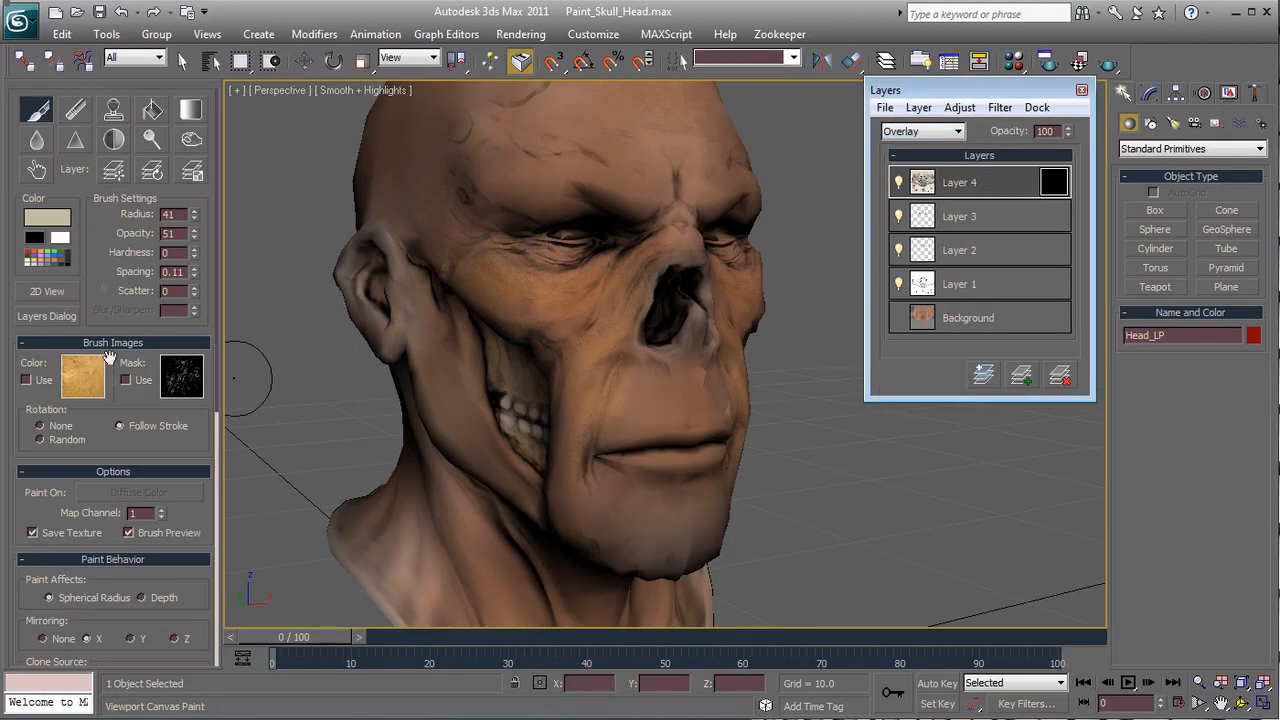
left_click(60, 239)
mouse_move(594, 300)
left_mouse_down()
mouse_move(454, 238)
mouse_move(652, 262)
left_mouse_up()
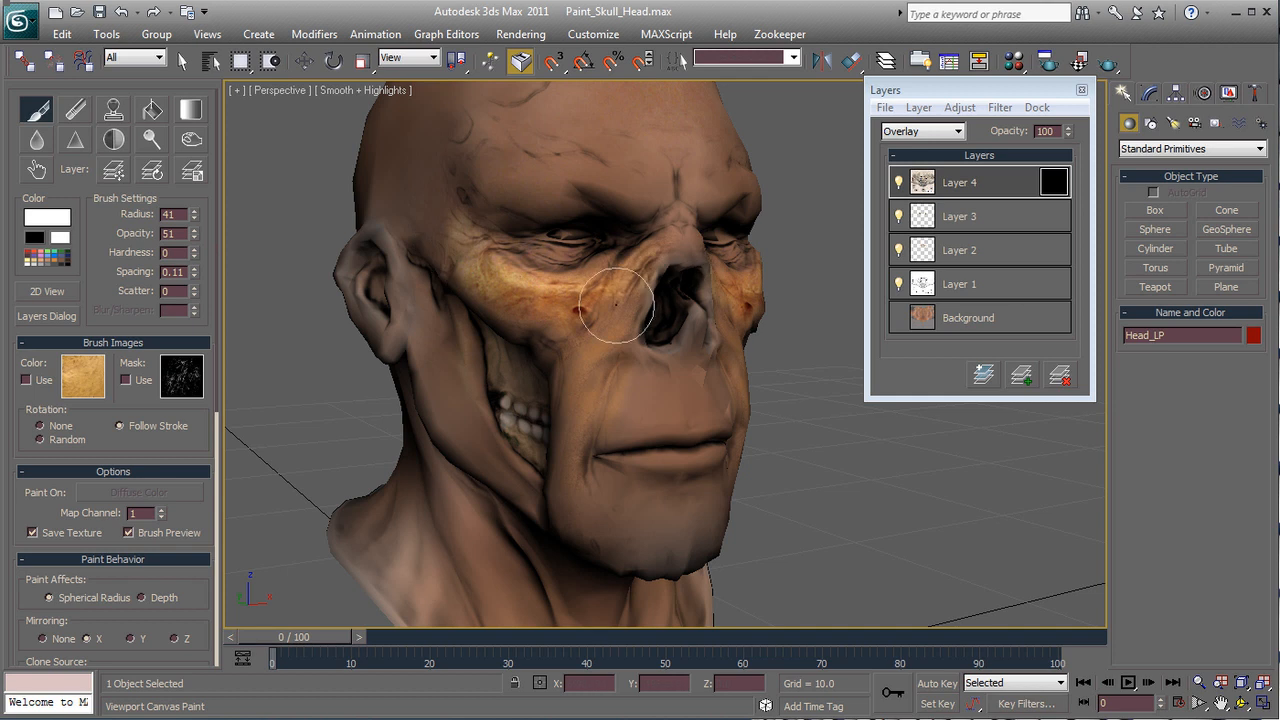
Step: Play back the textured creature's animation in the perspective view
middle_click_drag(864, 449, 1226, 431, "alt")
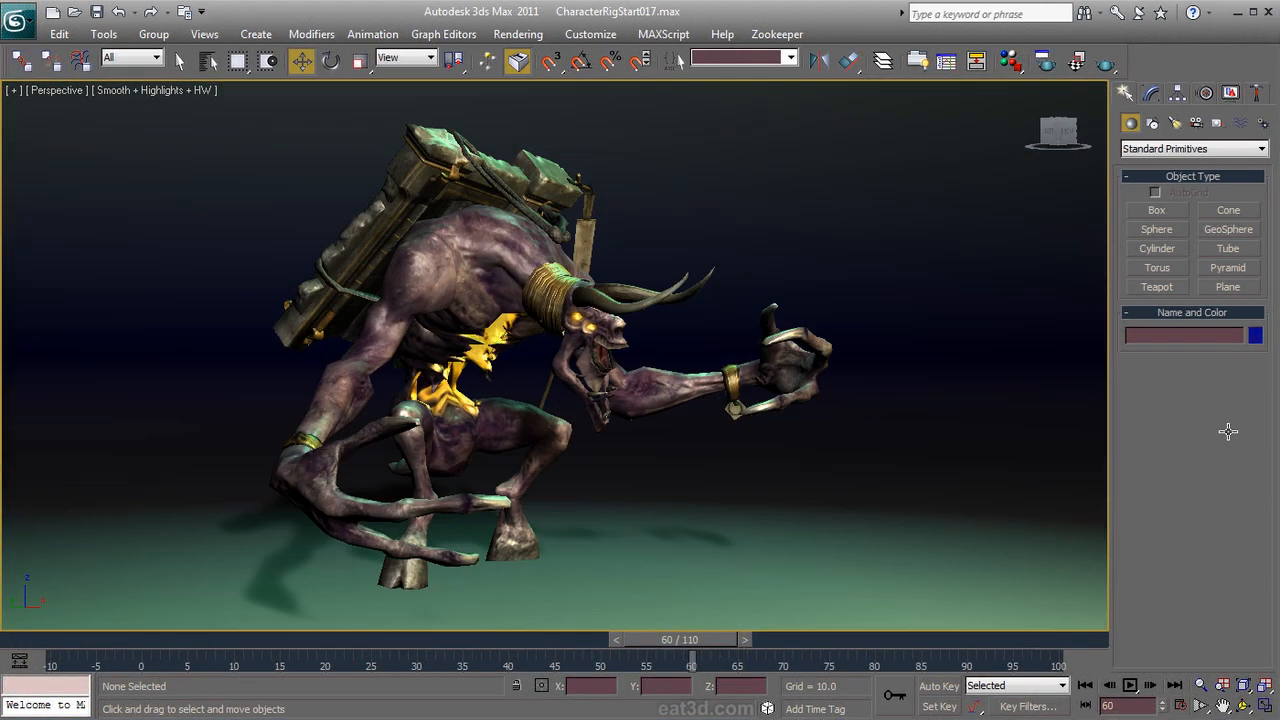
left_click(1130, 688)
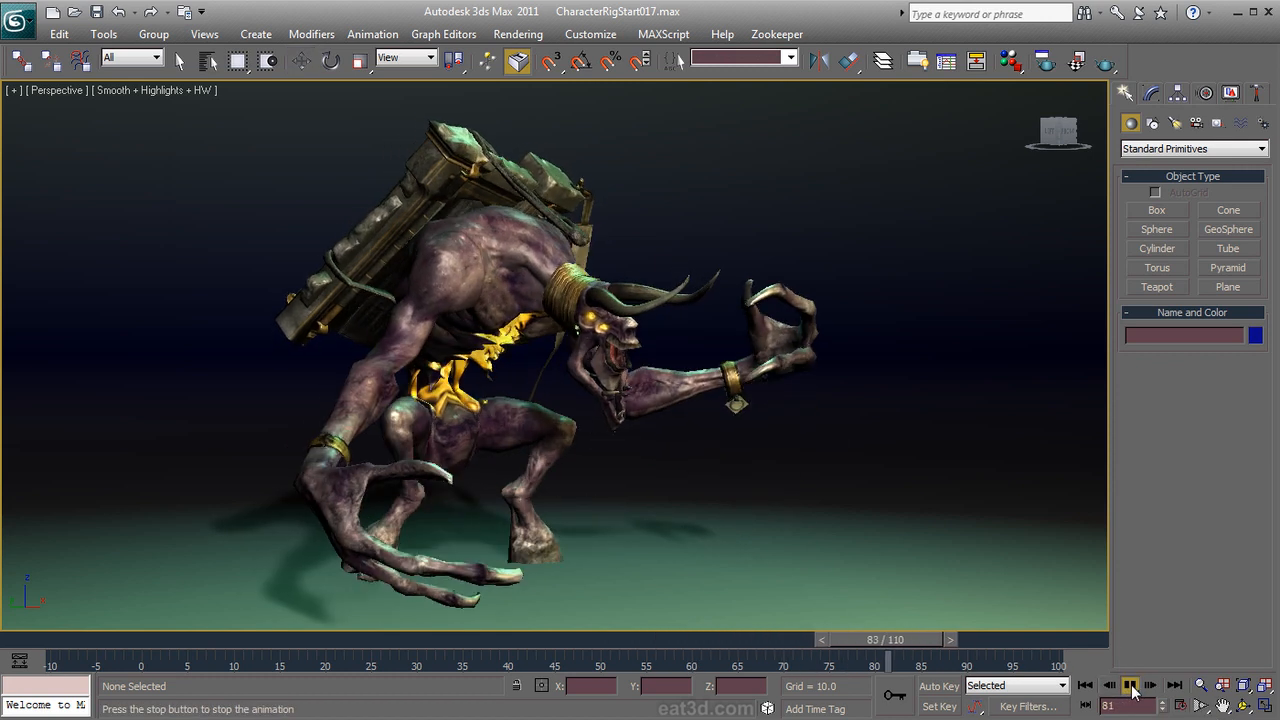
Step: Hide the Character layer, show the bones layer, and scrub the animation to frame 36
left_click(887, 68)
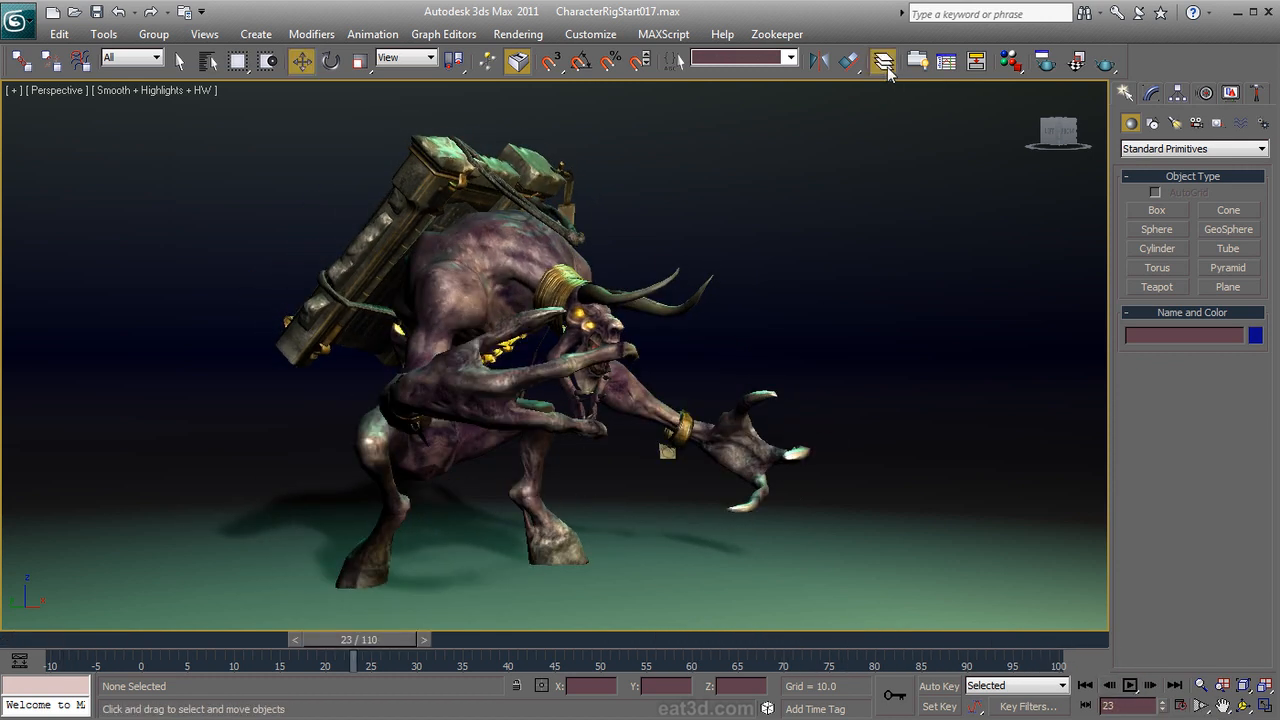
left_click(175, 241)
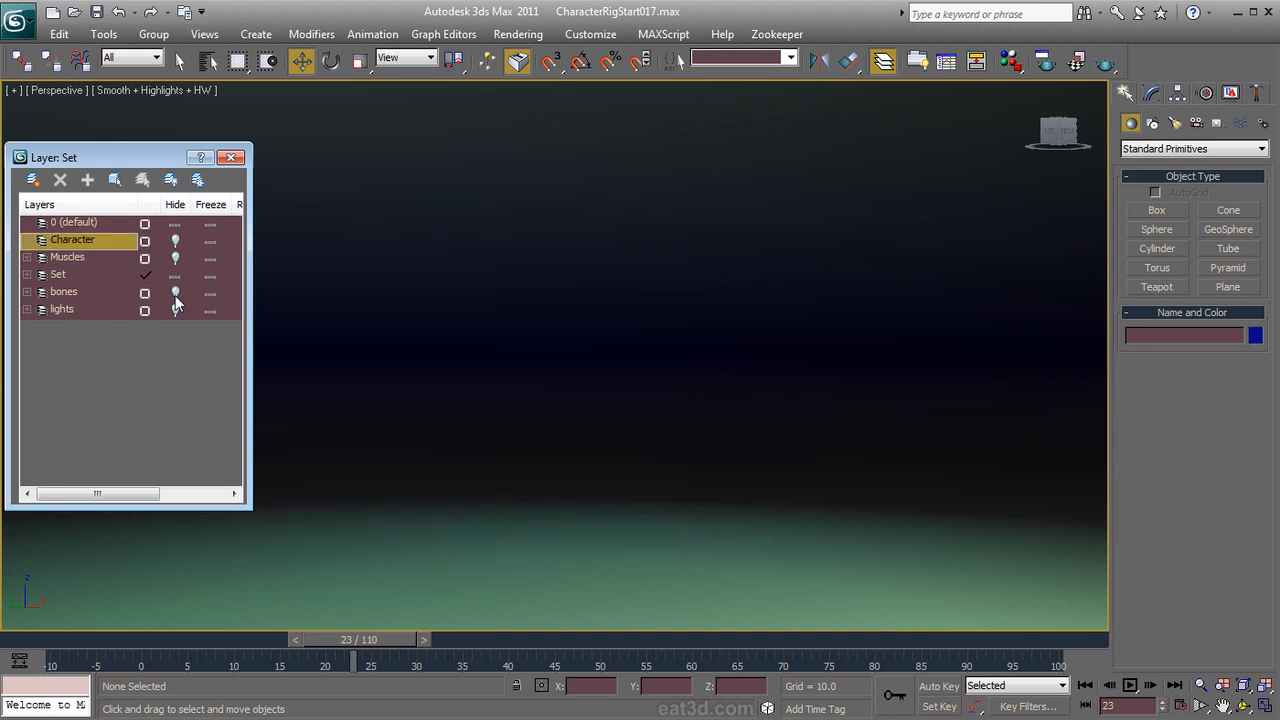
left_click(175, 294)
left_click_drag(367, 646, 492, 638)
middle_click_drag(644, 502, 490, 518, "alt")
Step: Select the CATRigHub003 bone at the creature's upper back and make its CATMotion Layer active
left_click(474, 262)
left_click(1205, 95)
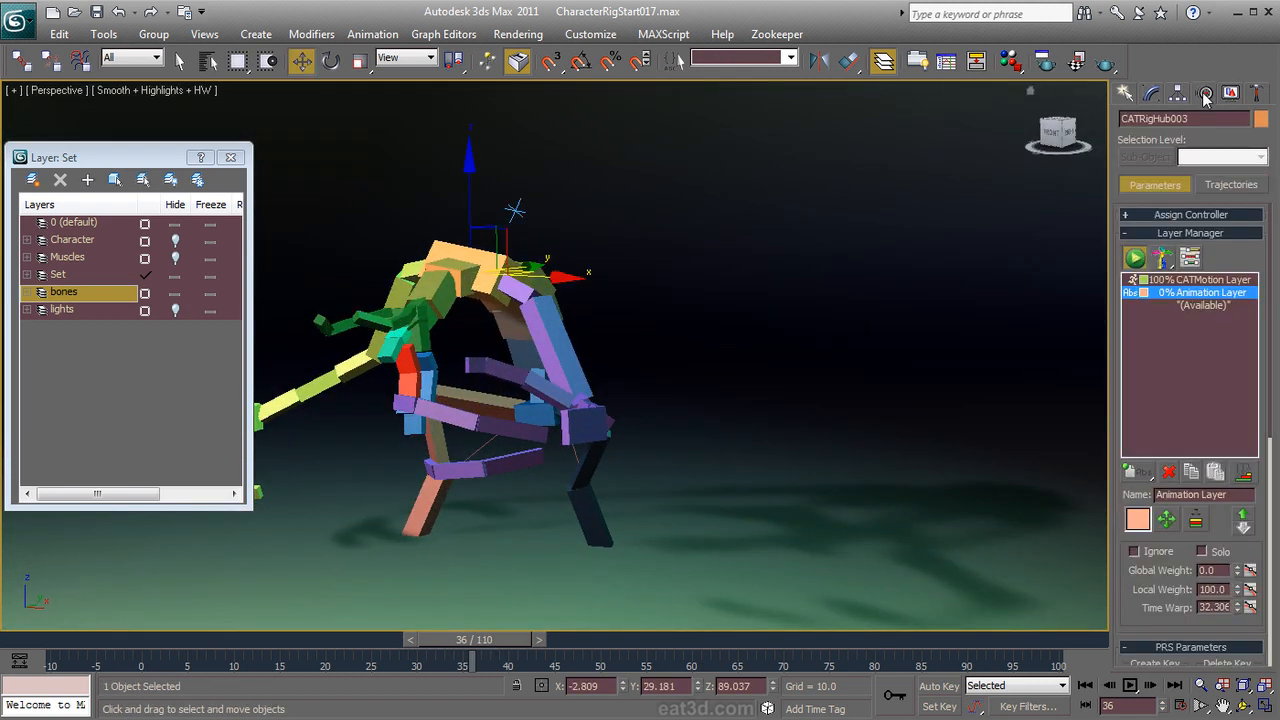
left_click(1195, 280)
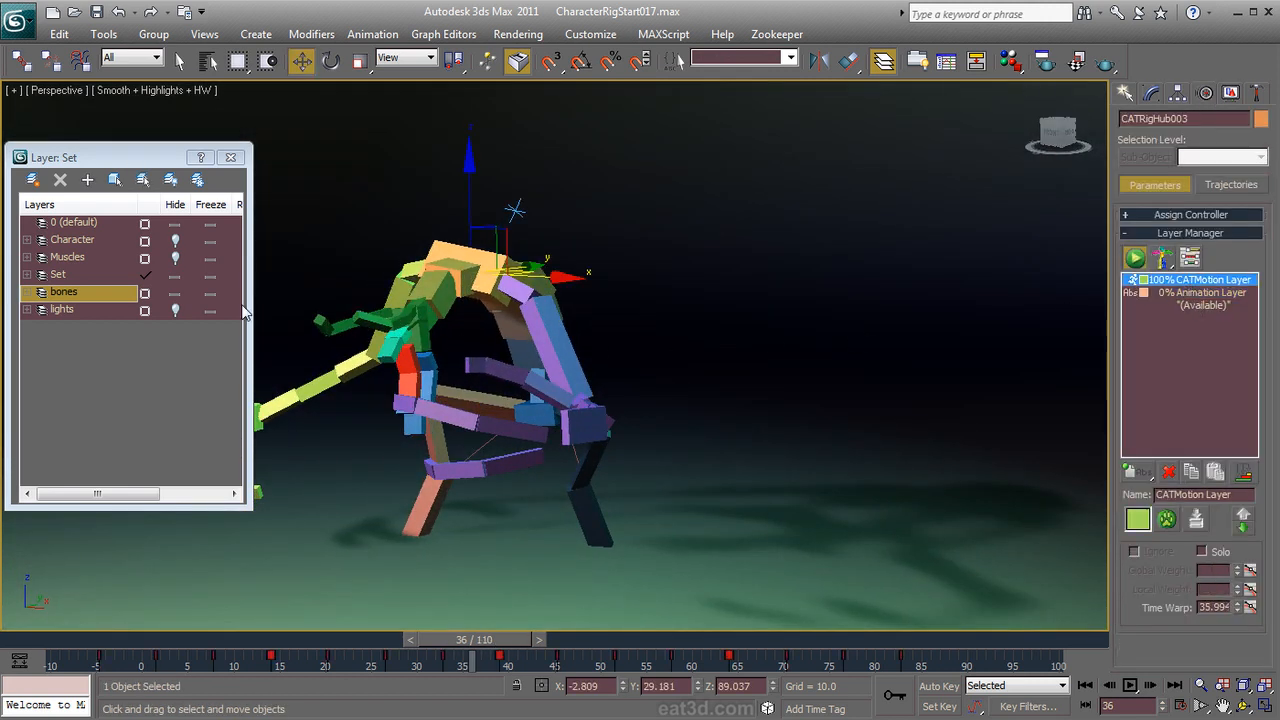
Step: Unhide the Muscles and Character layers, and scrub the timeline to check the selected leg muscle strand's deformation
left_click(175, 257)
middle_click_drag(717, 437, 510, 422, "alt")
left_click(512, 425)
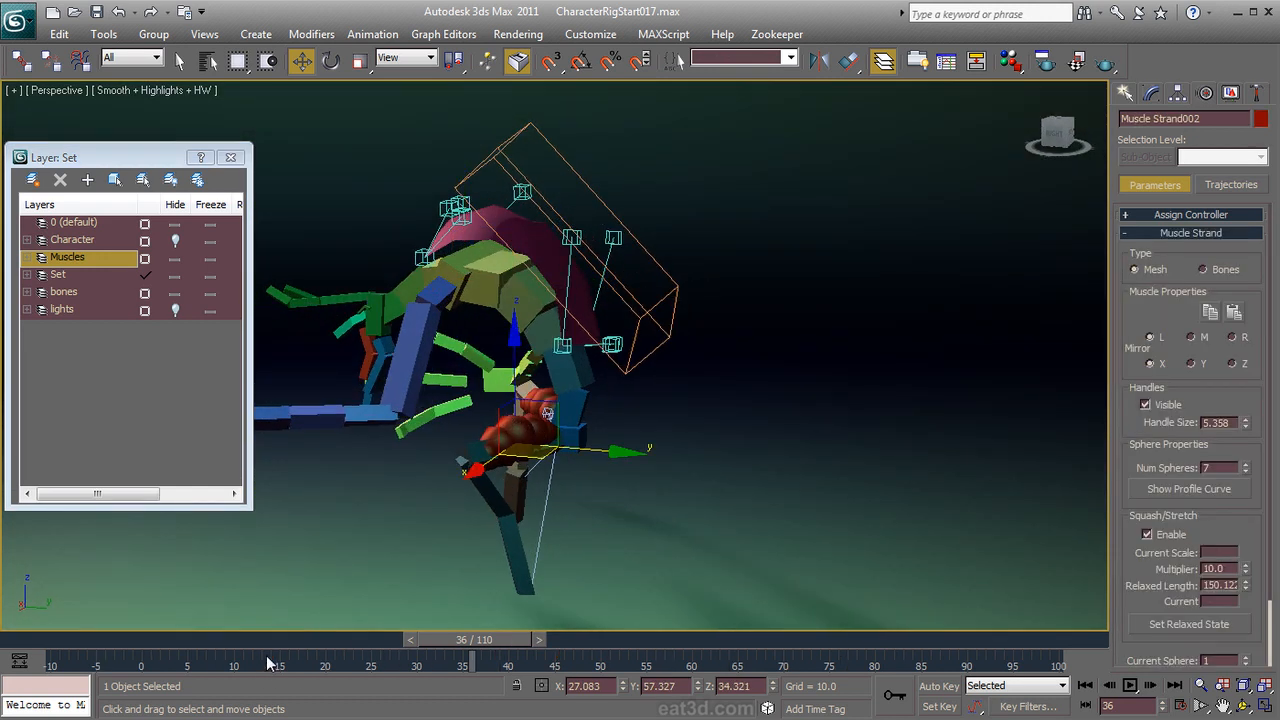
left_click_drag(266, 649, 414, 644)
right_click(416, 644)
middle_click_drag(490, 510, 811, 470, "alt")
left_click(176, 241)
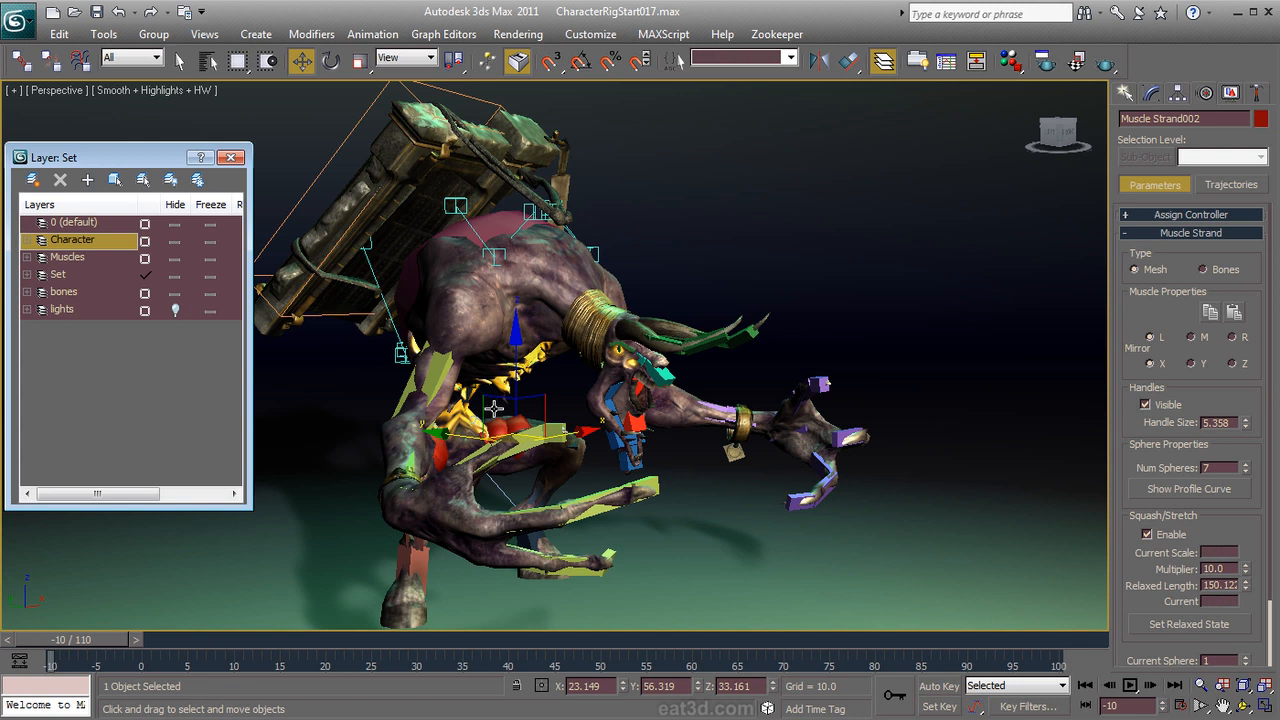
Step: Rearrange the bitmap nodes Map #35 and Map #81 feeding the orig_EOS material in the Slate Material Editor, and close it
key("m")
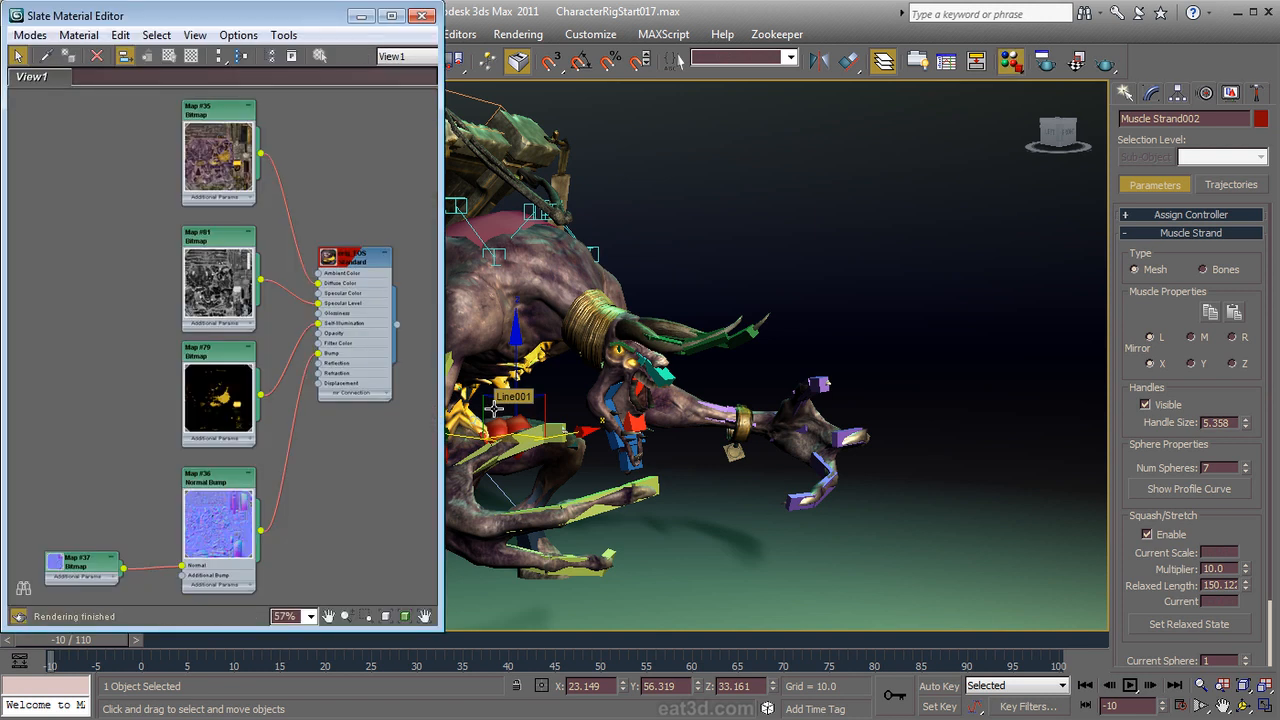
left_click(216, 258)
left_click(229, 375)
middle_click_drag(372, 454, 346, 462)
left_click_drag(191, 179, 128, 190)
left_click(192, 272)
left_click_drag(192, 272, 163, 286)
left_click(327, 267)
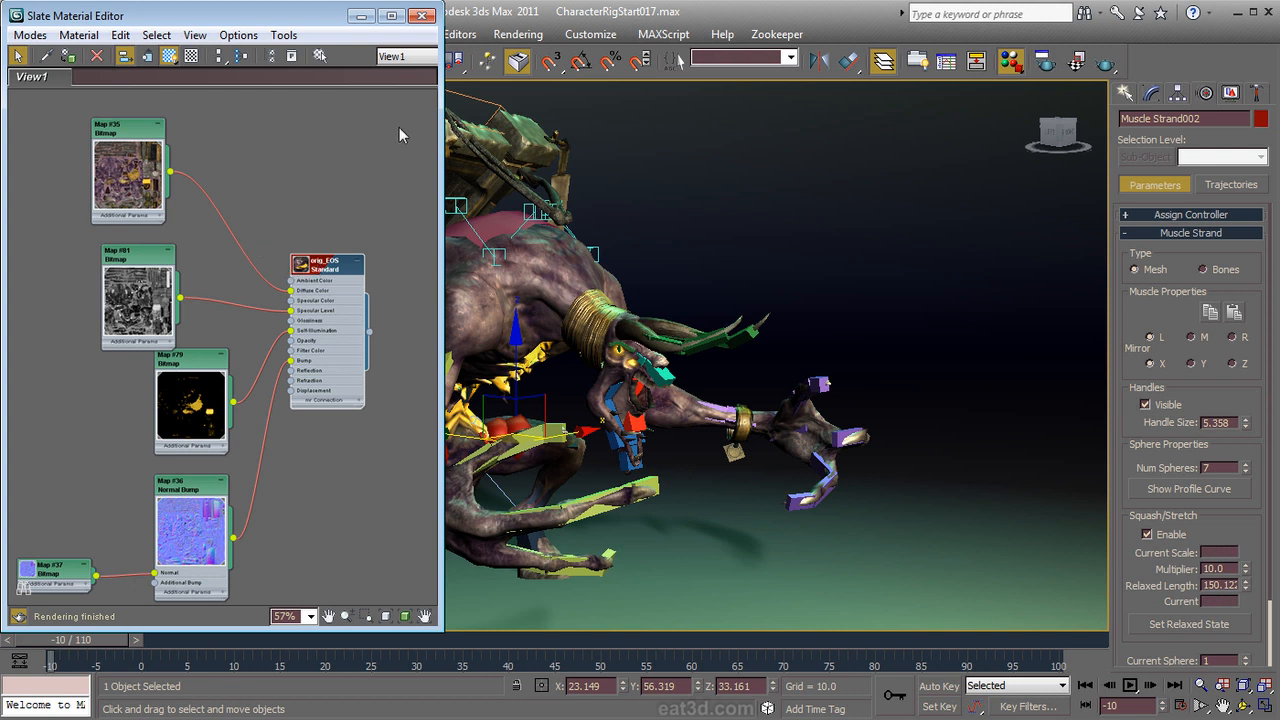
left_click(423, 14)
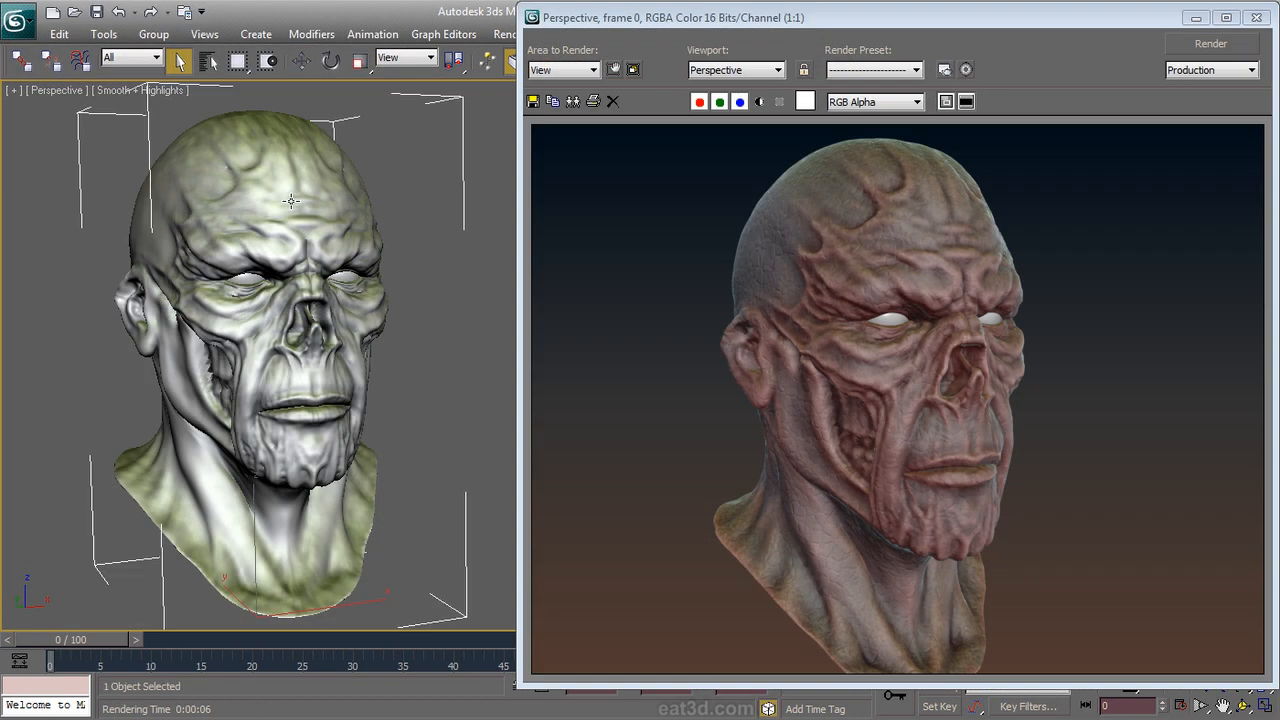
Step: Preview the skull material's maps in one enlarged preview window, including Map #8 (Cavity.jpg) and Map #4 (SSS.jpg)
key("m")
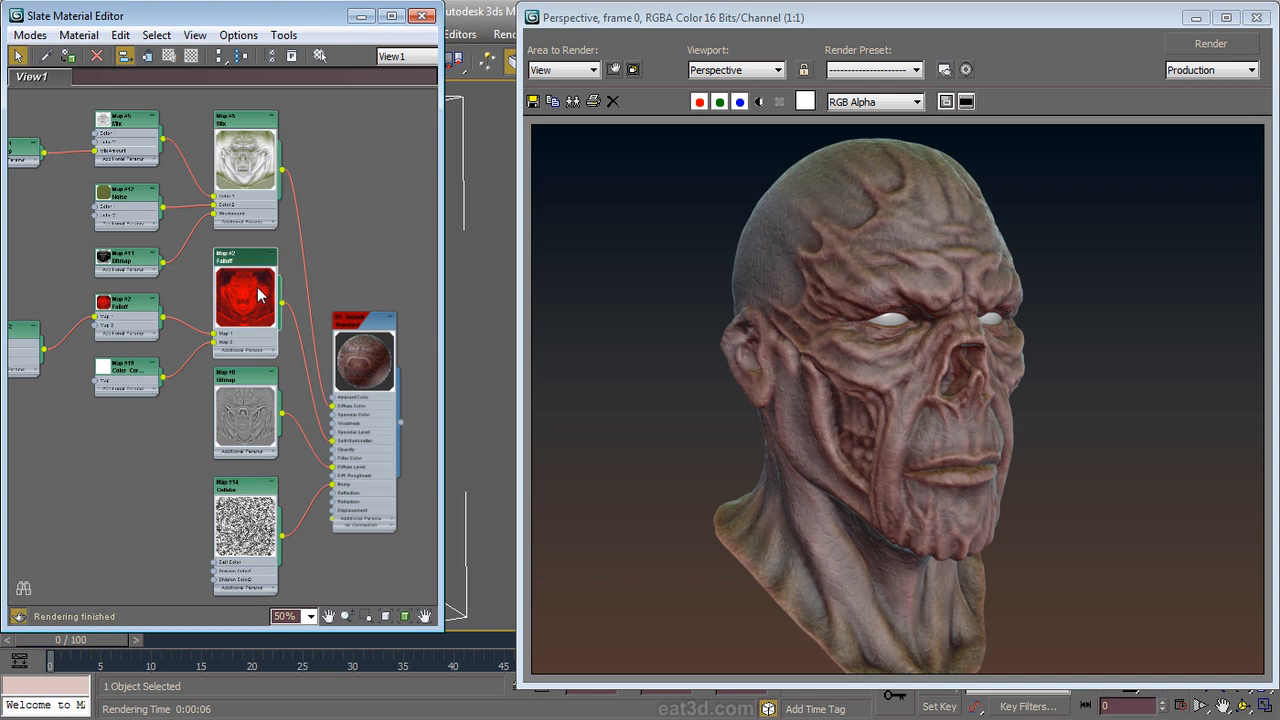
double_click(238, 180)
left_click(476, 567)
left_click(386, 600)
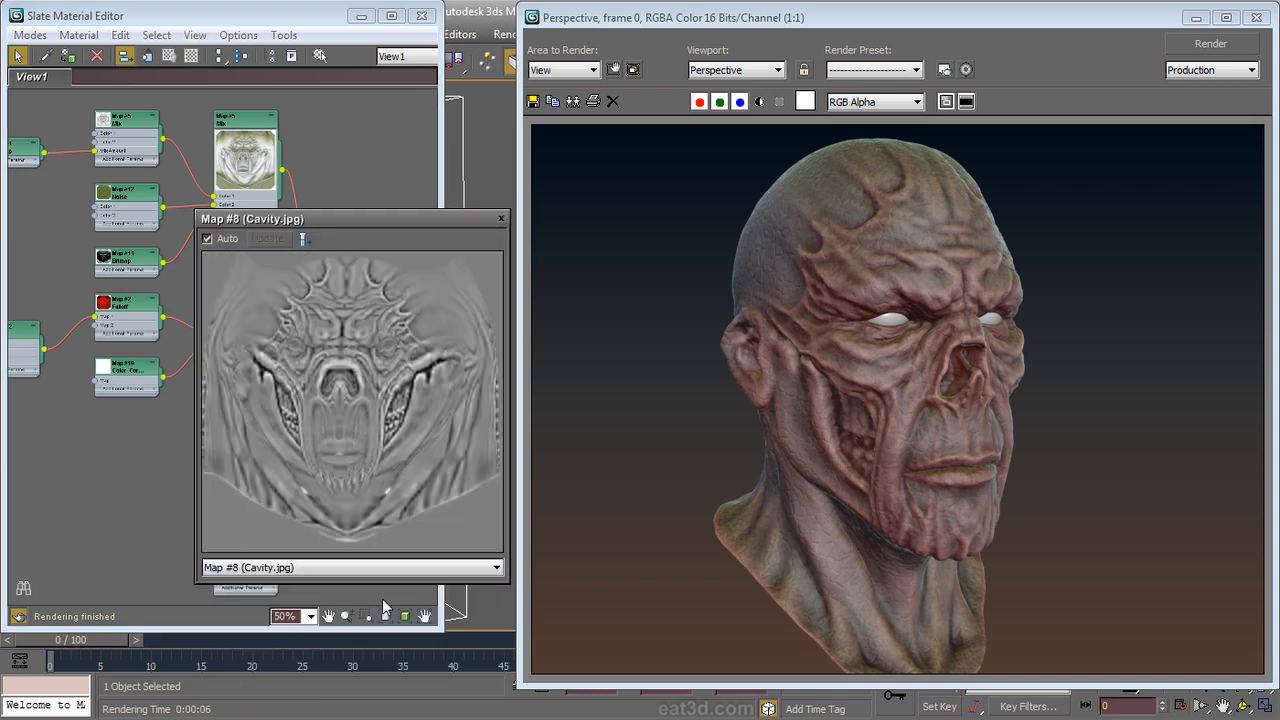
left_click(386, 567)
left_click(380, 698)
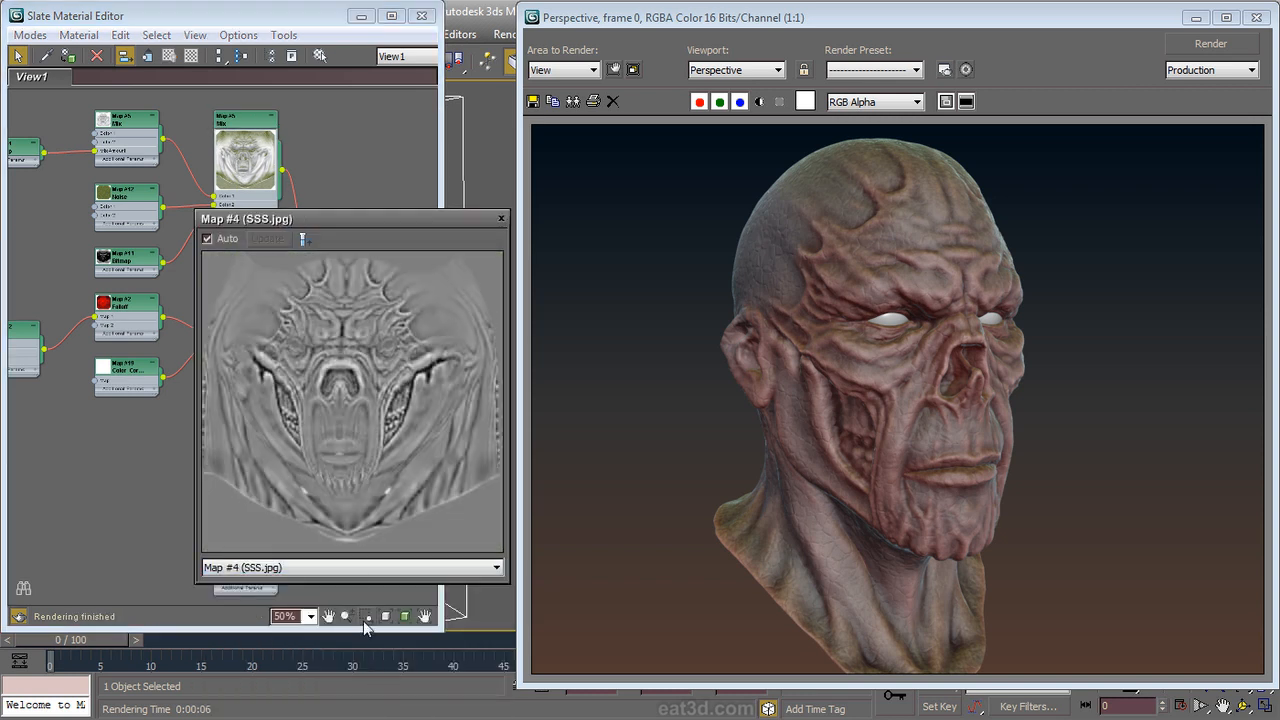
left_click(365, 570)
left_click(357, 696)
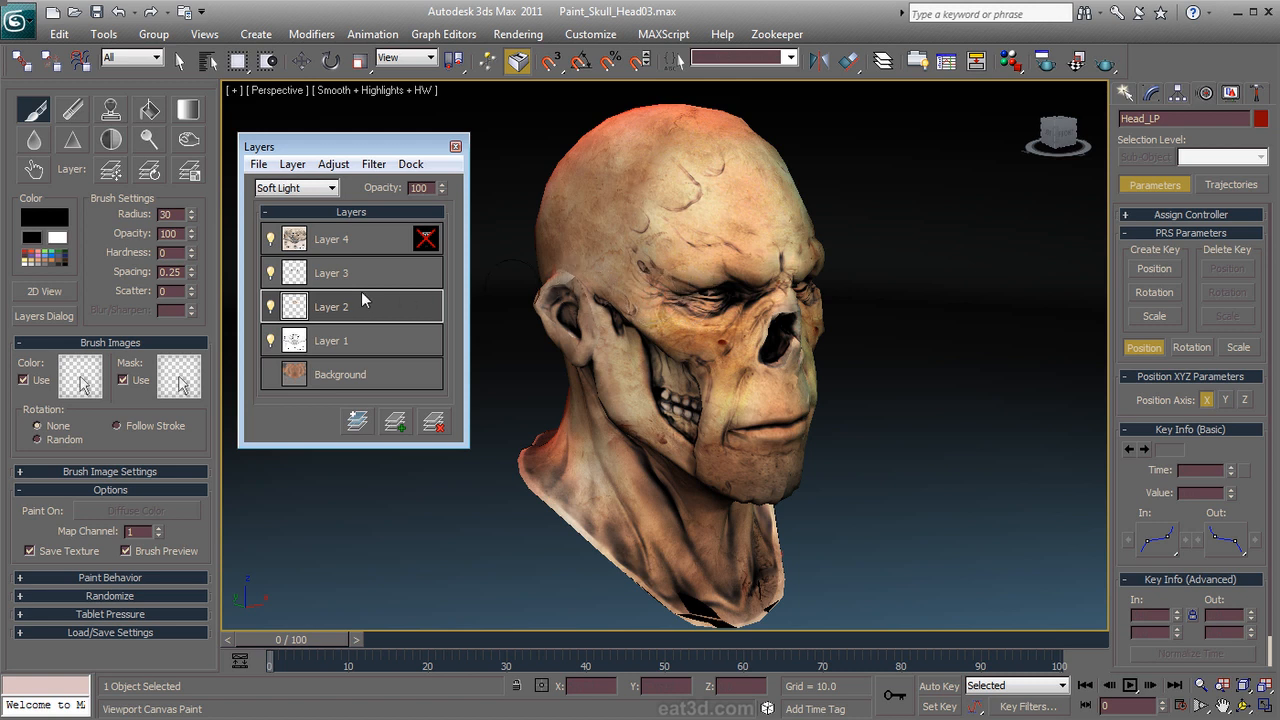
Step: Toggle the visibility of Layer 4 and Layer 3 off and on to compare their effect on the head
left_click(271, 240)
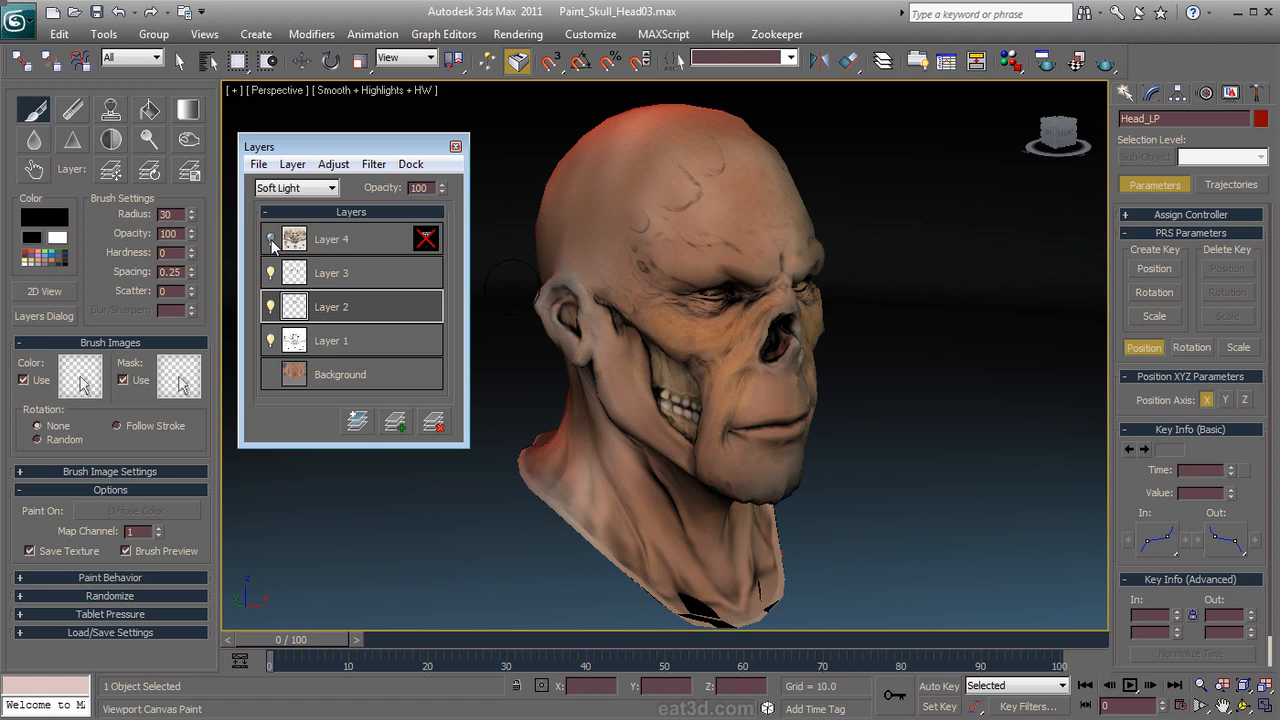
left_click(271, 240)
left_click(271, 273)
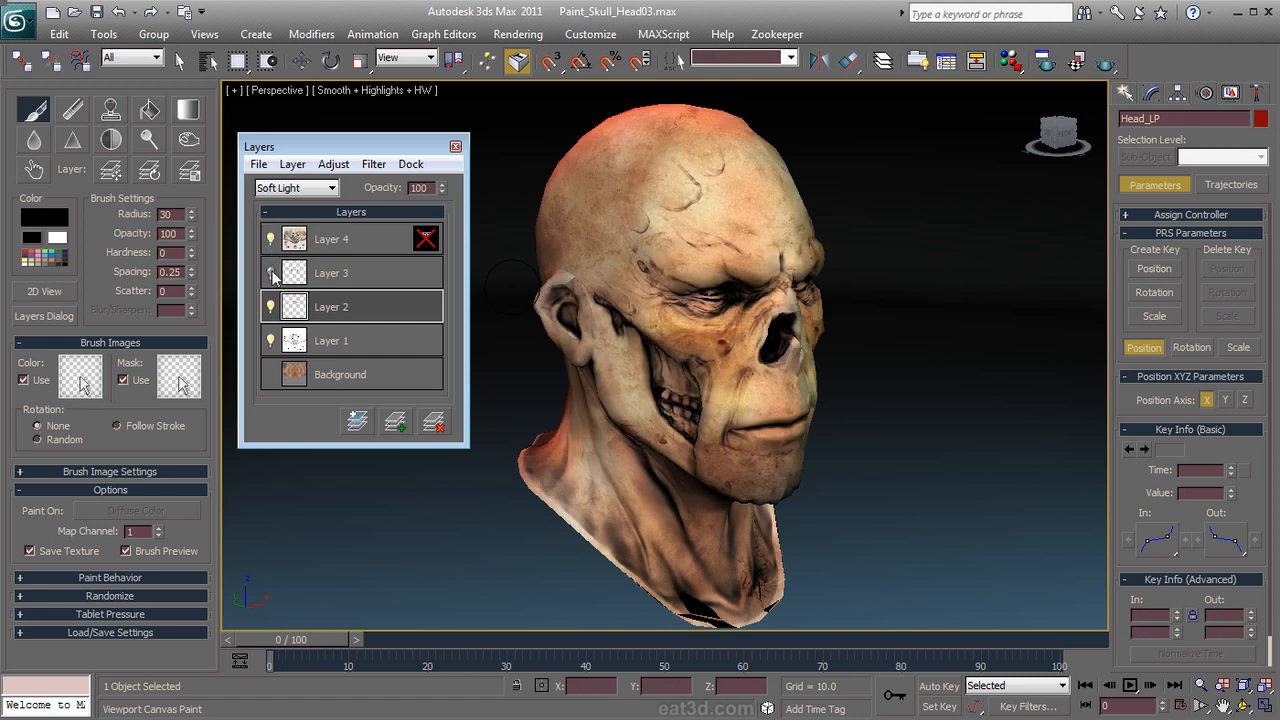
left_click(271, 273)
Step: Set Layer 3's blend mode to Normal and stop painting with the brush
left_click(349, 278)
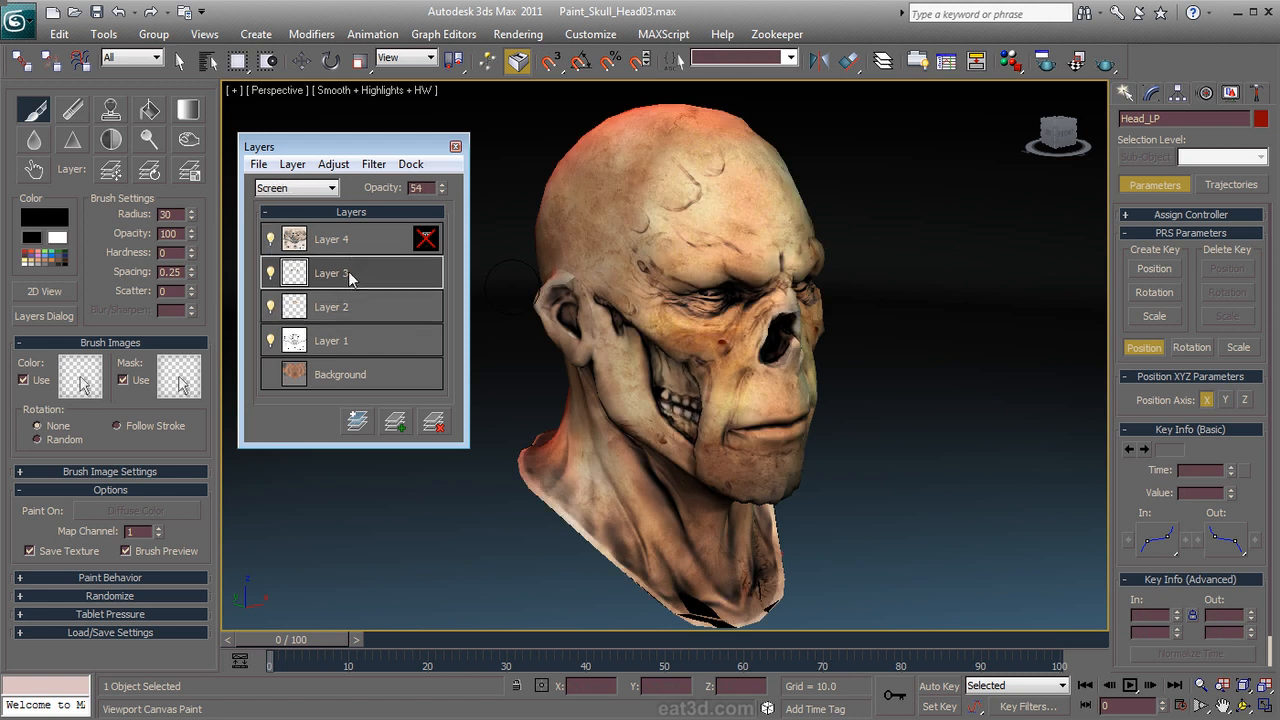
left_click(314, 194)
left_click(308, 209)
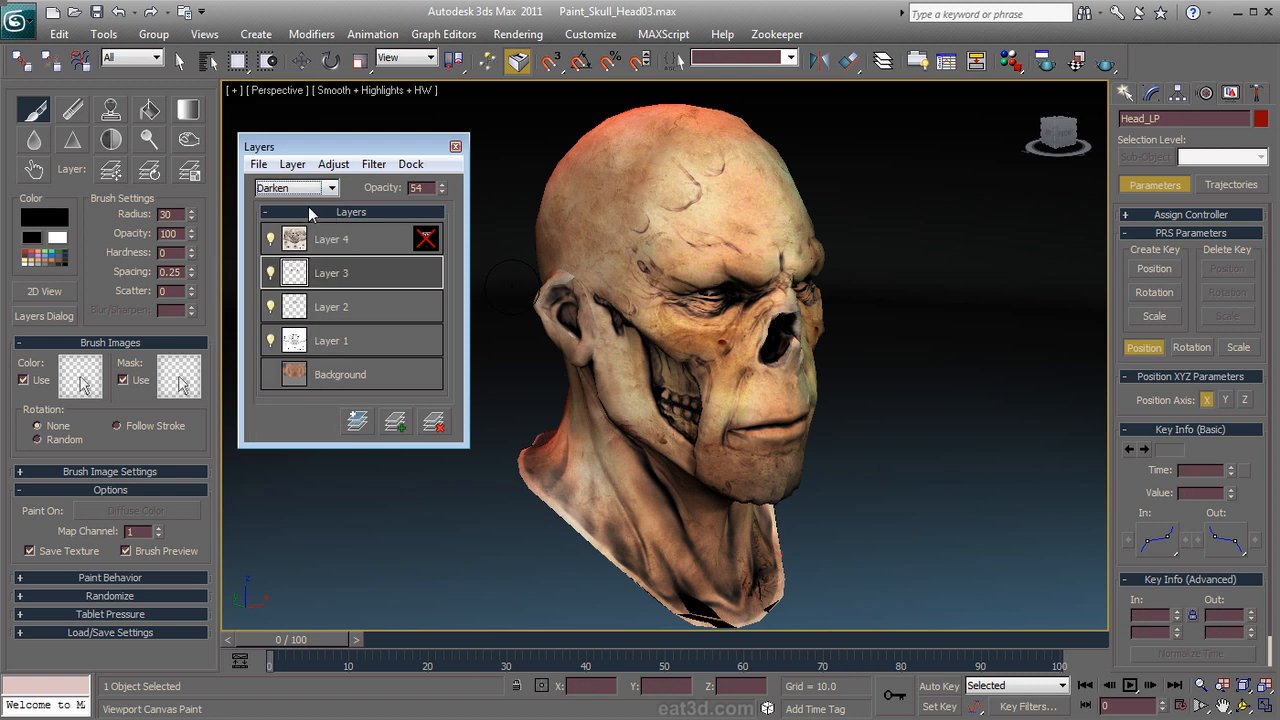
left_click(314, 192)
left_click(314, 212)
left_click(42, 115)
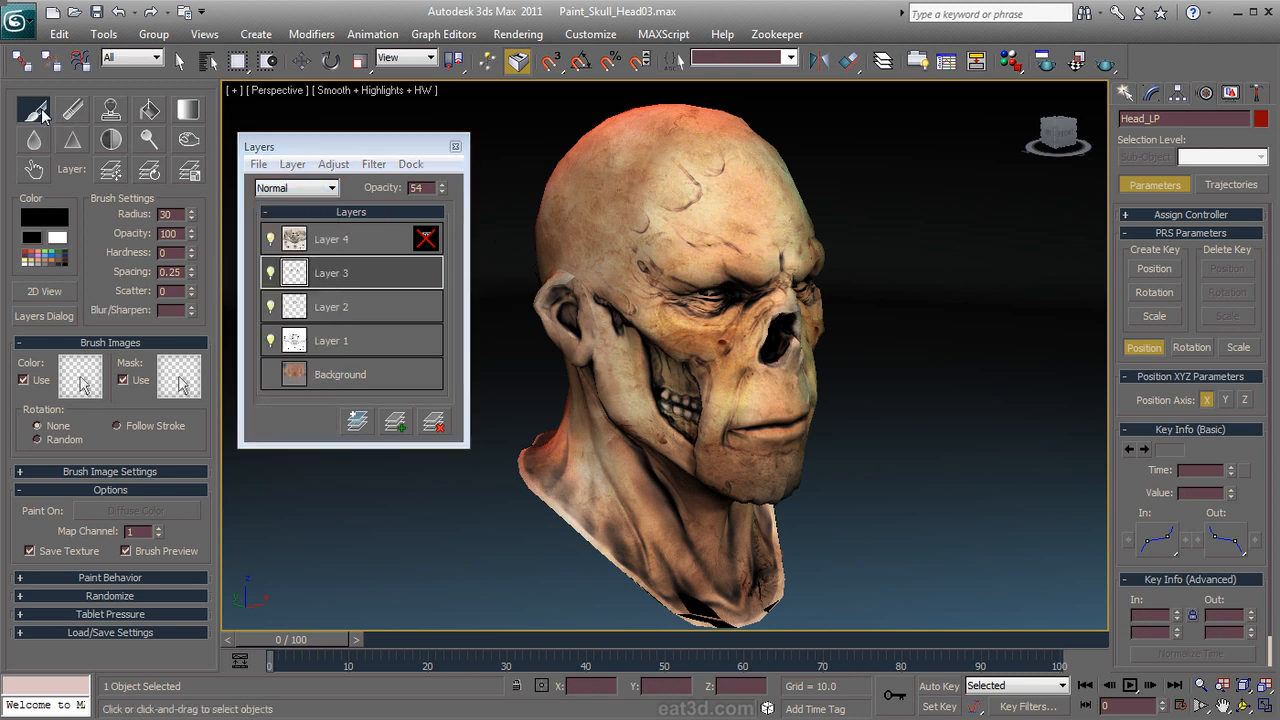
middle_click_drag(750, 343, 85, 344, "alt")
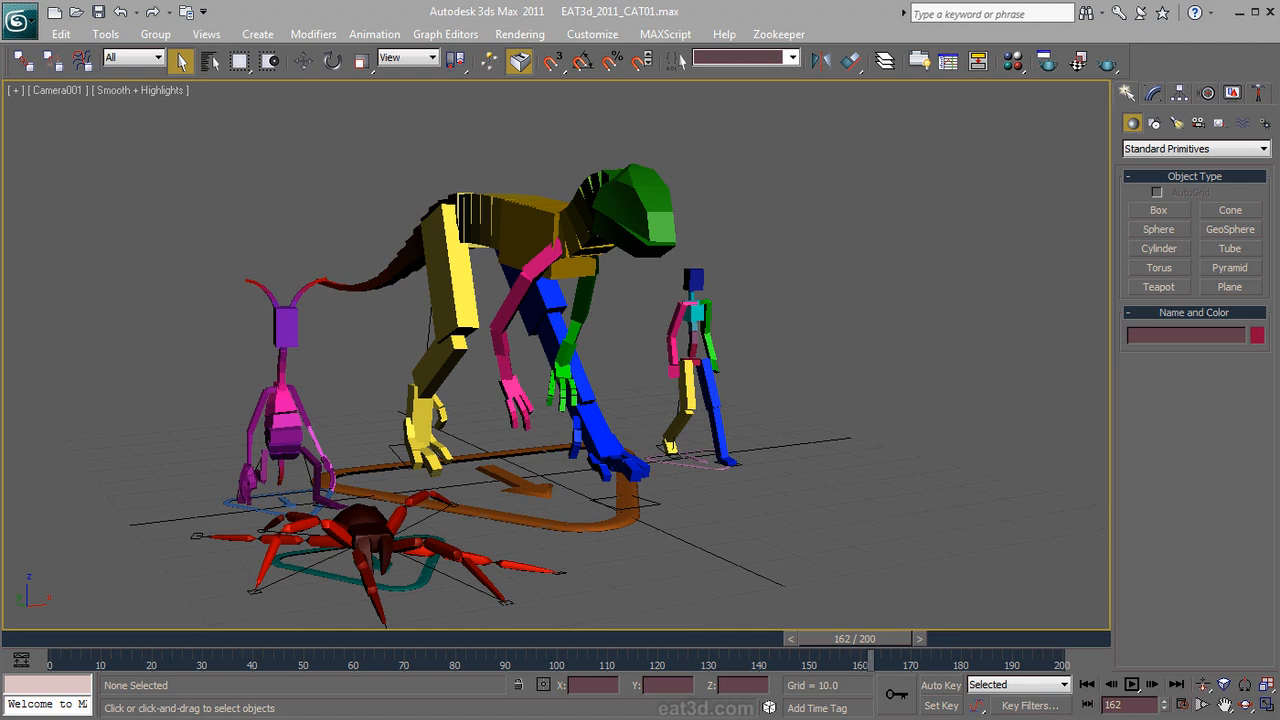
Step: Play the walk animation of the four CAT rigs and stop it at frame 161
left_click(1132, 686)
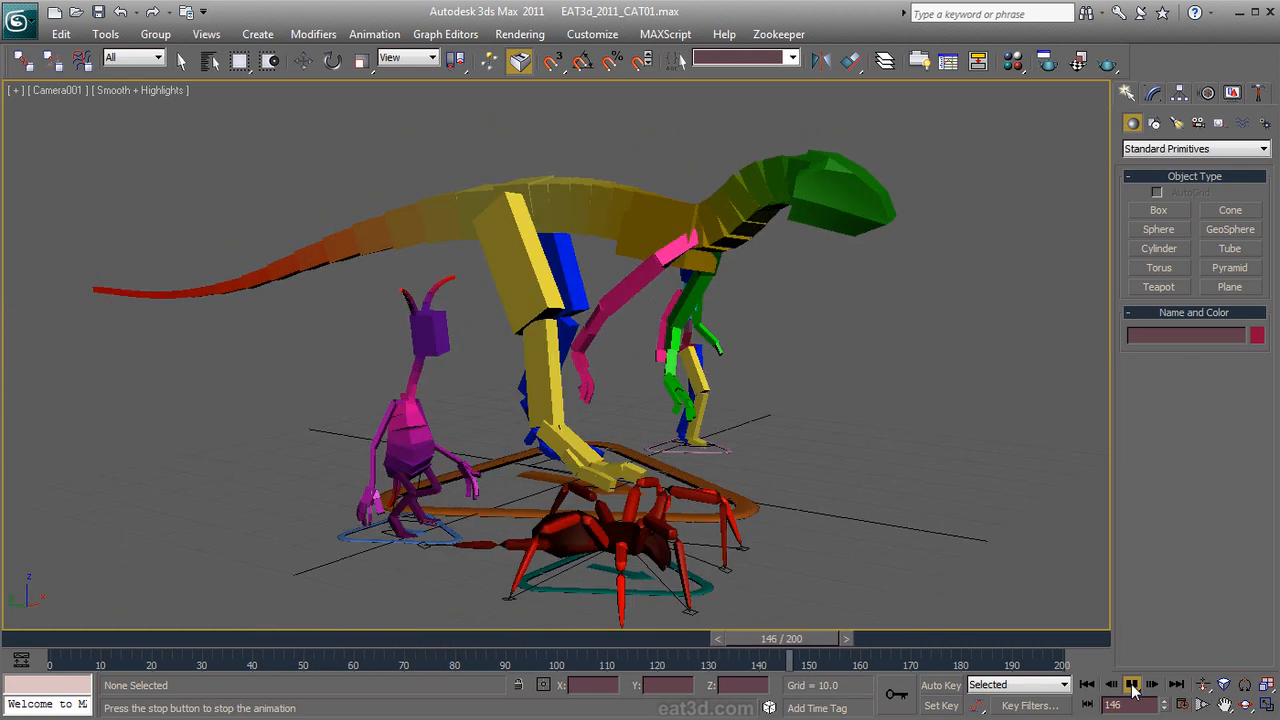
left_click(1132, 685)
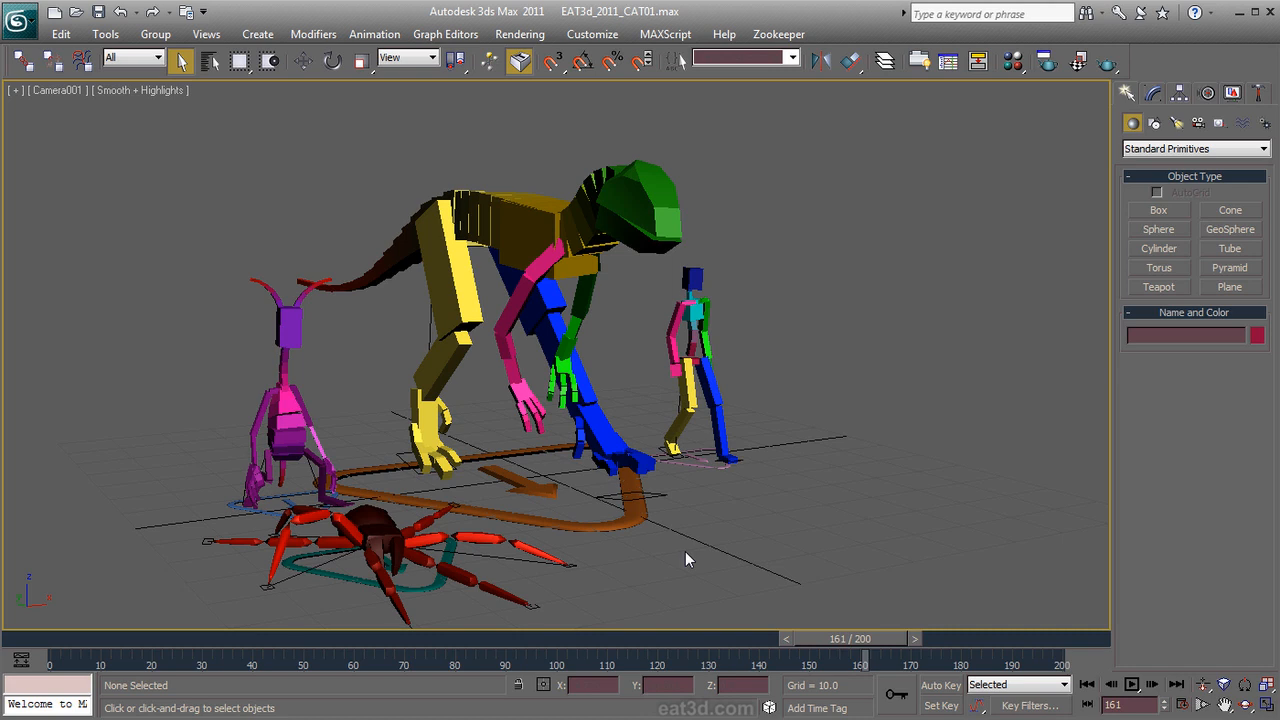
Step: Select the Allosaur rig's base helper and open the CATMotion editor for its CATMotion Layer
left_click(639, 521)
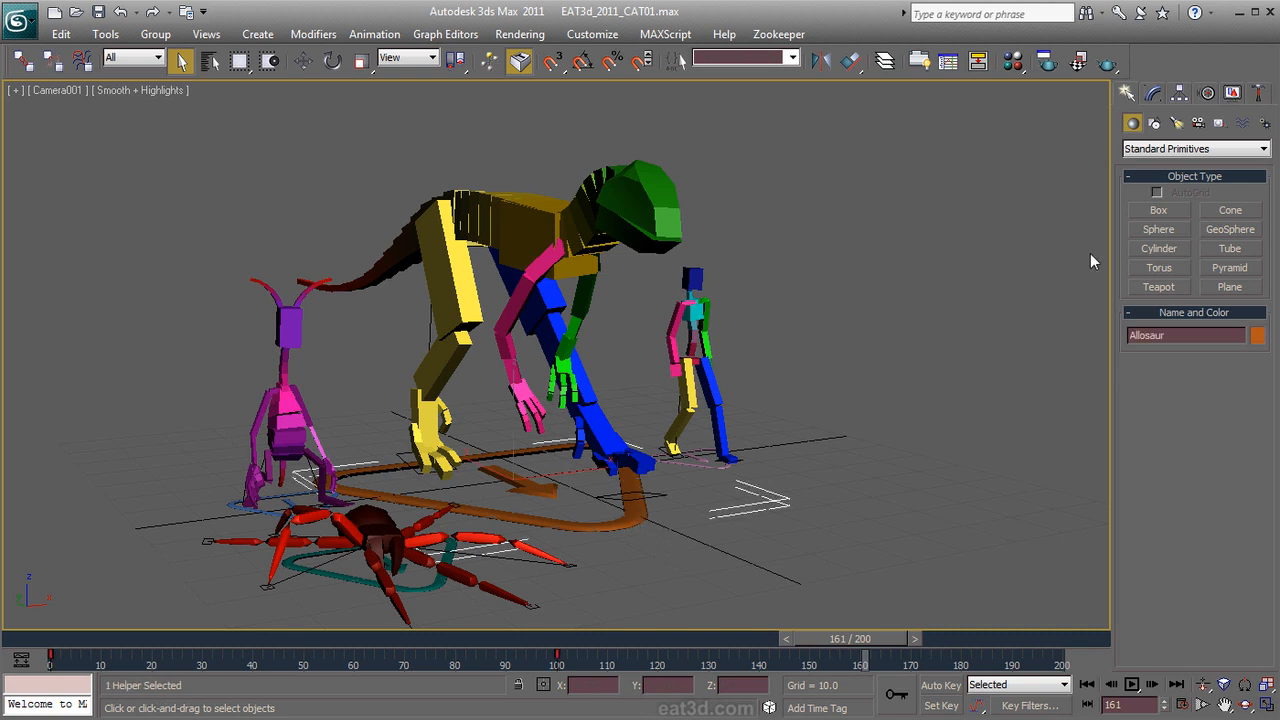
left_click(1207, 93)
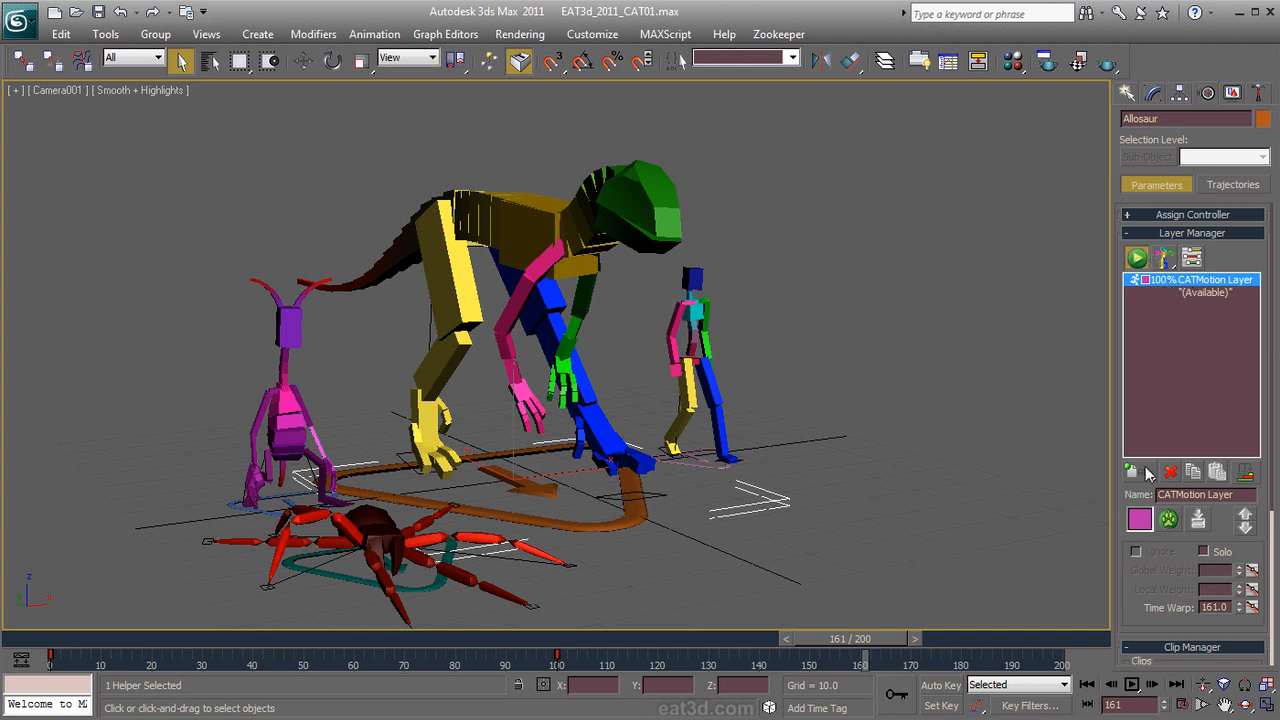
left_click(1170, 519)
Step: Inspect the limb phases and the pelvis Twist curve of the Allosaur's CATMotion, and close the editor
left_click(580, 403)
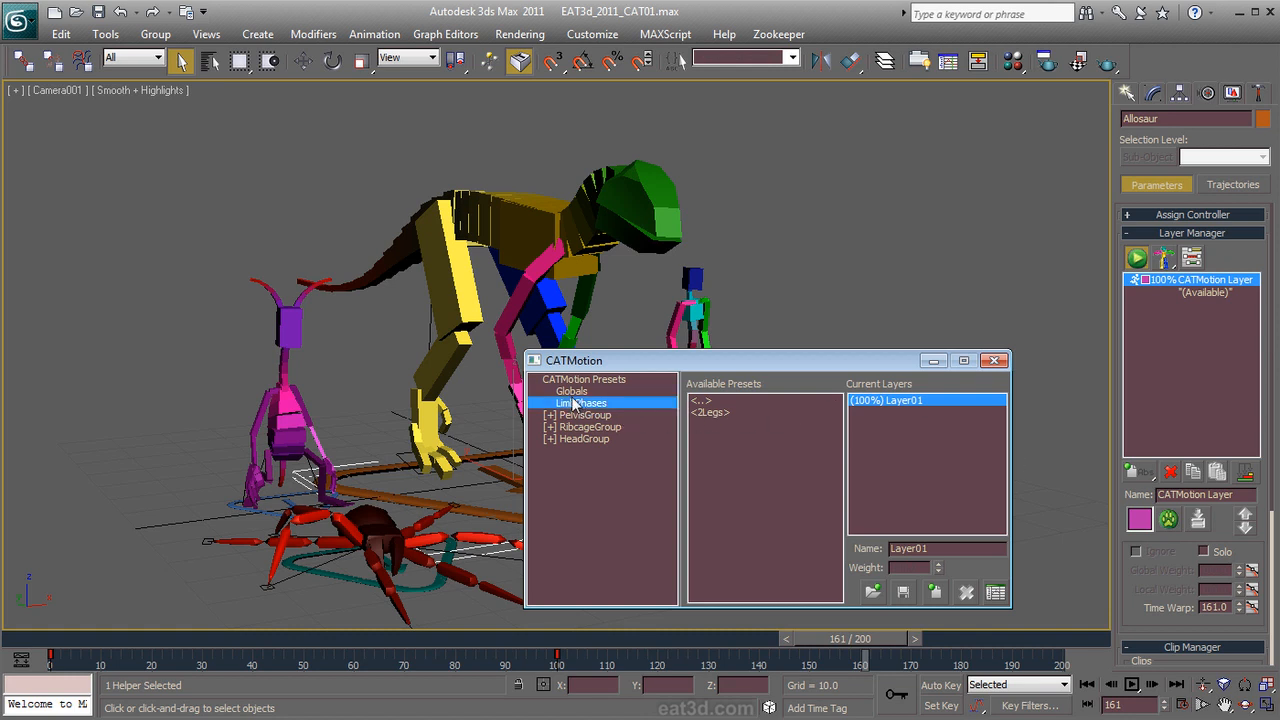
double_click(583, 415)
double_click(575, 428)
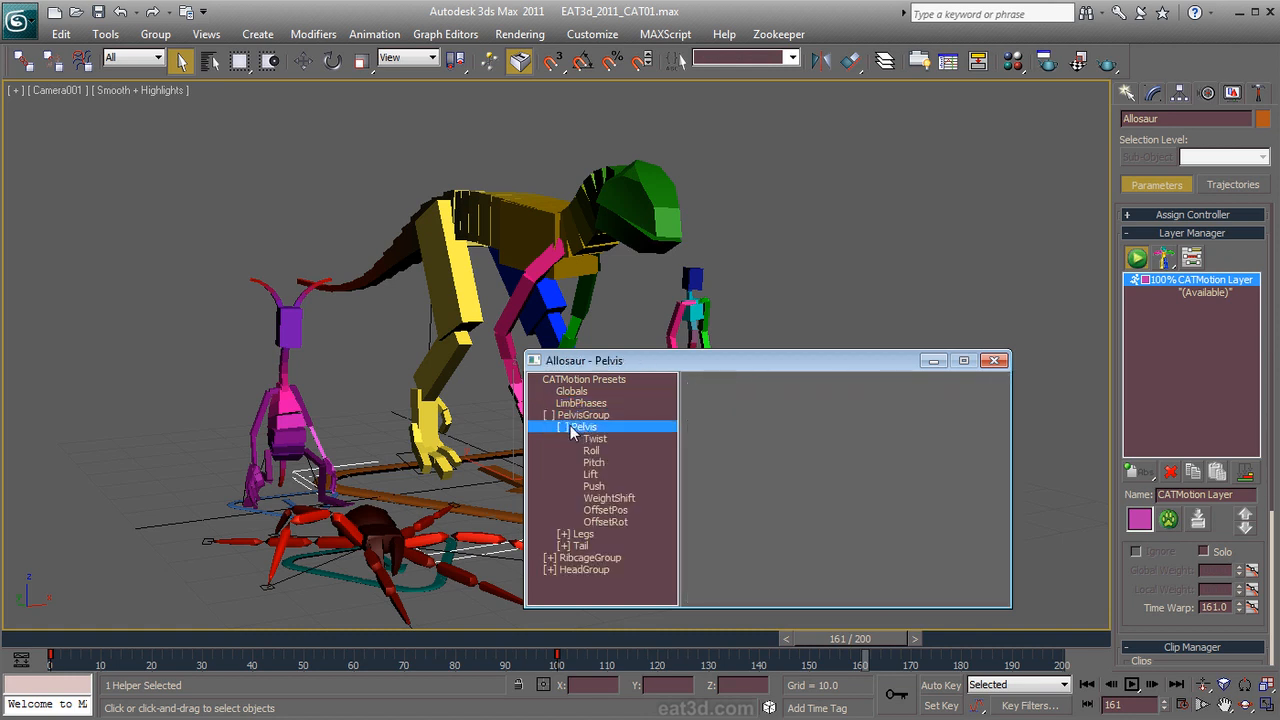
left_click(596, 439)
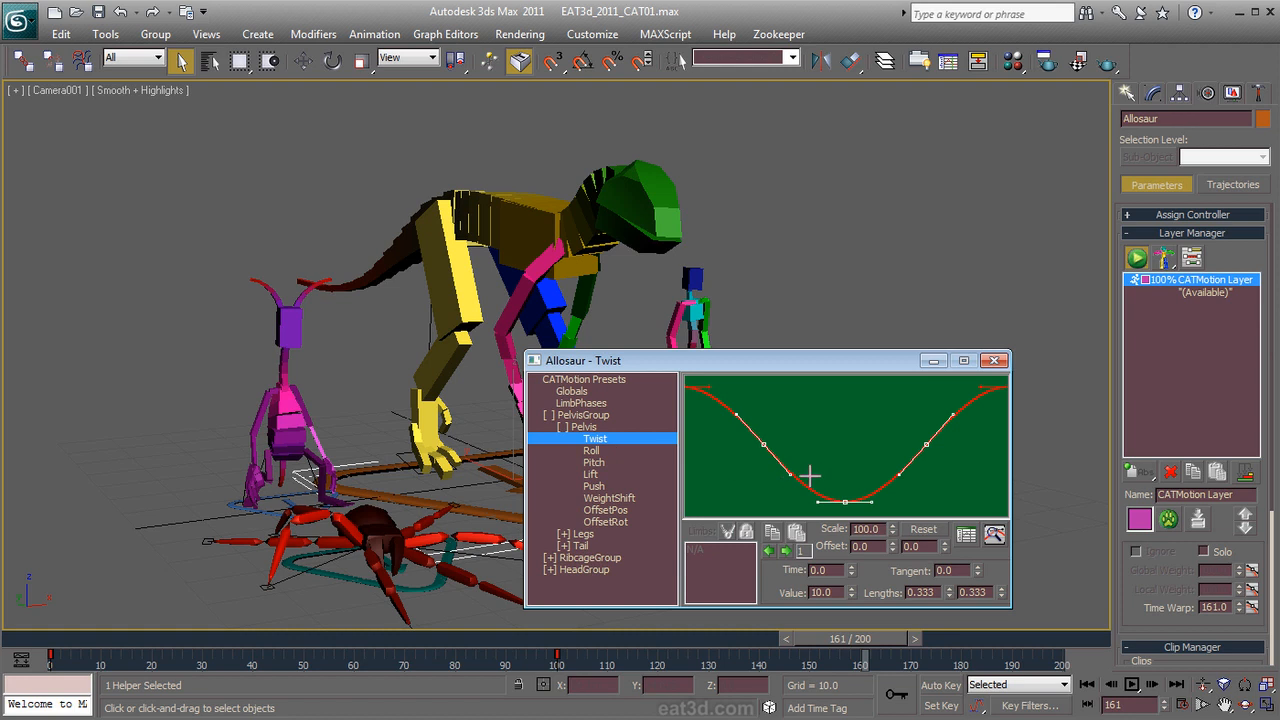
left_click(994, 361)
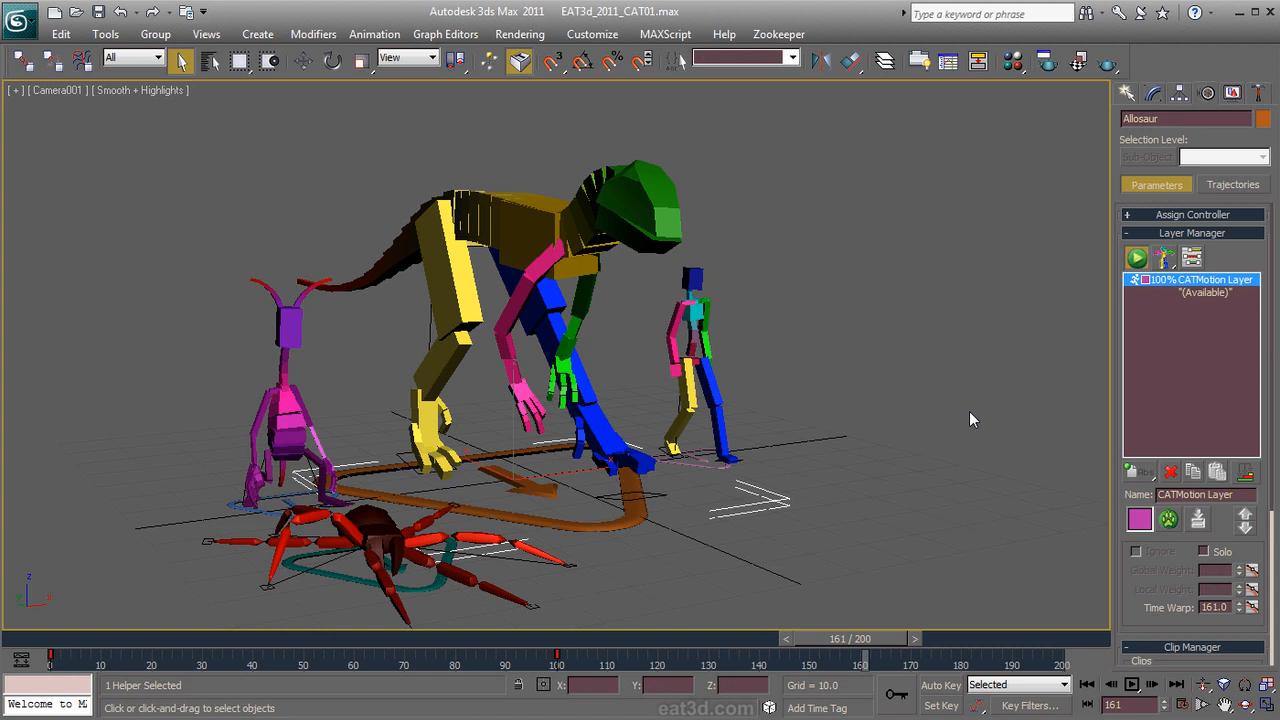
Step: Delete all four CAT rigs from the scene and bring up the CAT Objects helper types for creation
left_click_drag(817, 158, 152, 585)
key("Delete")
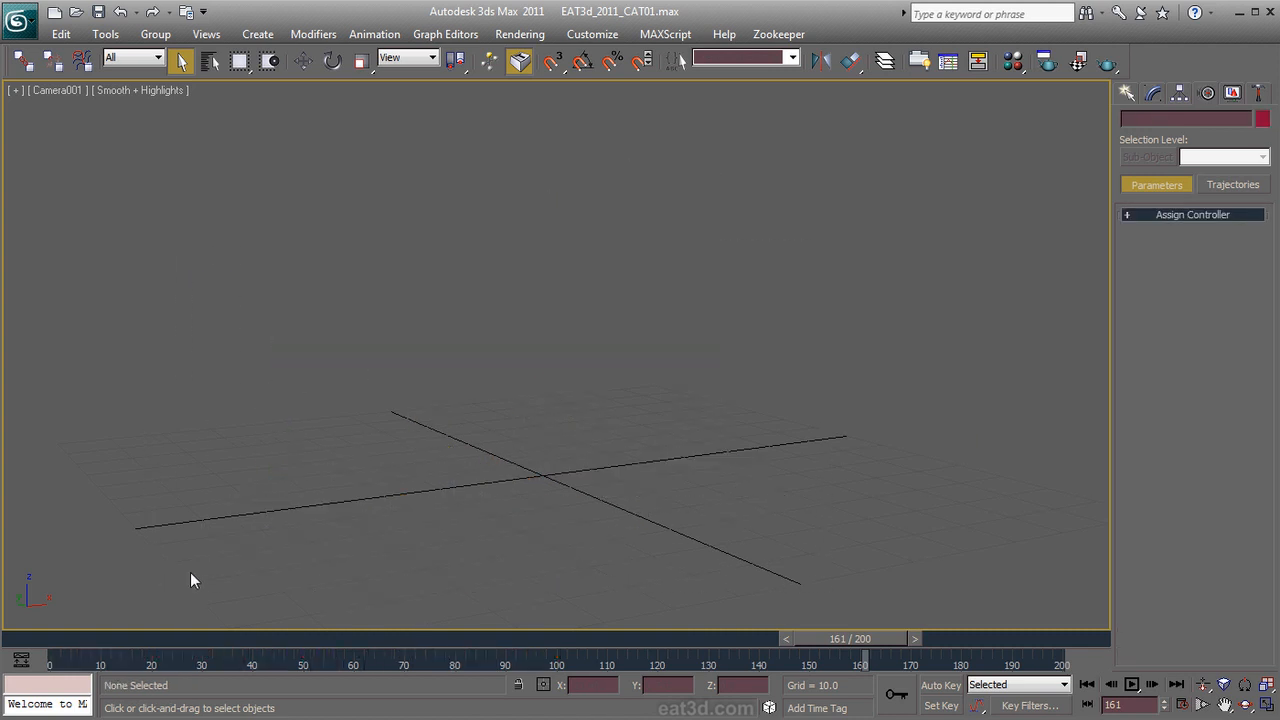
left_click(1125, 93)
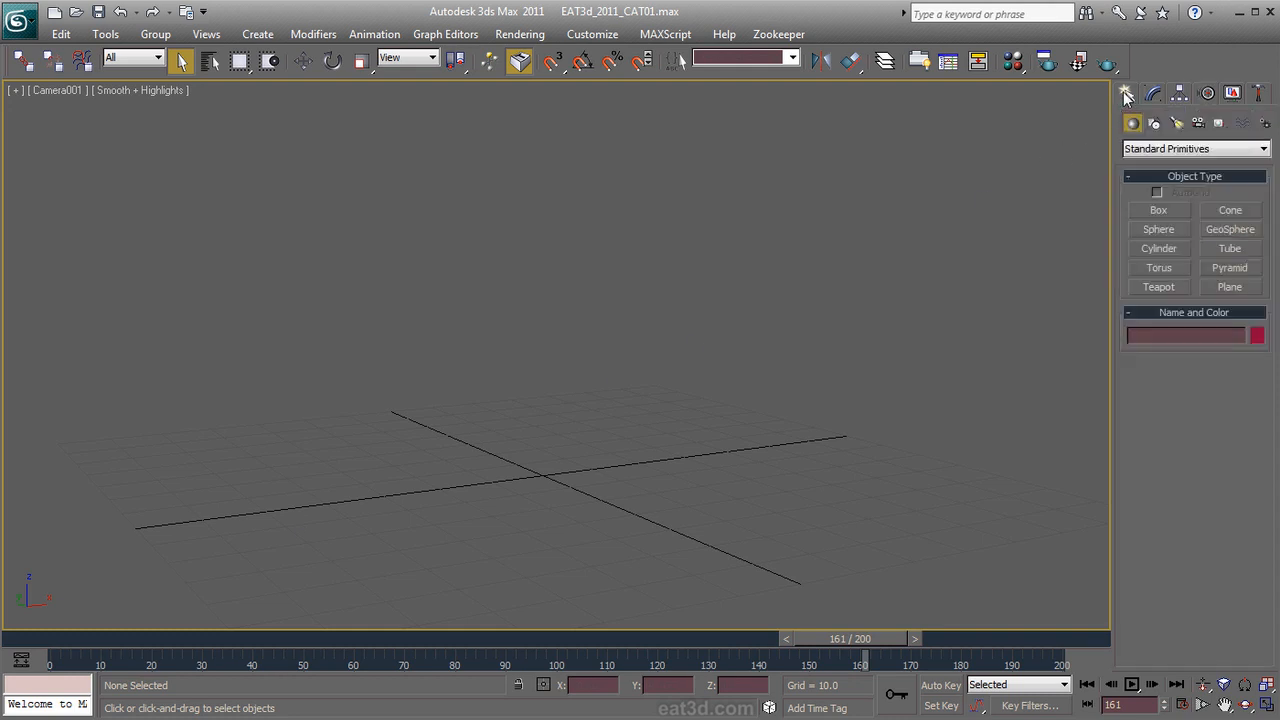
left_click(1217, 123)
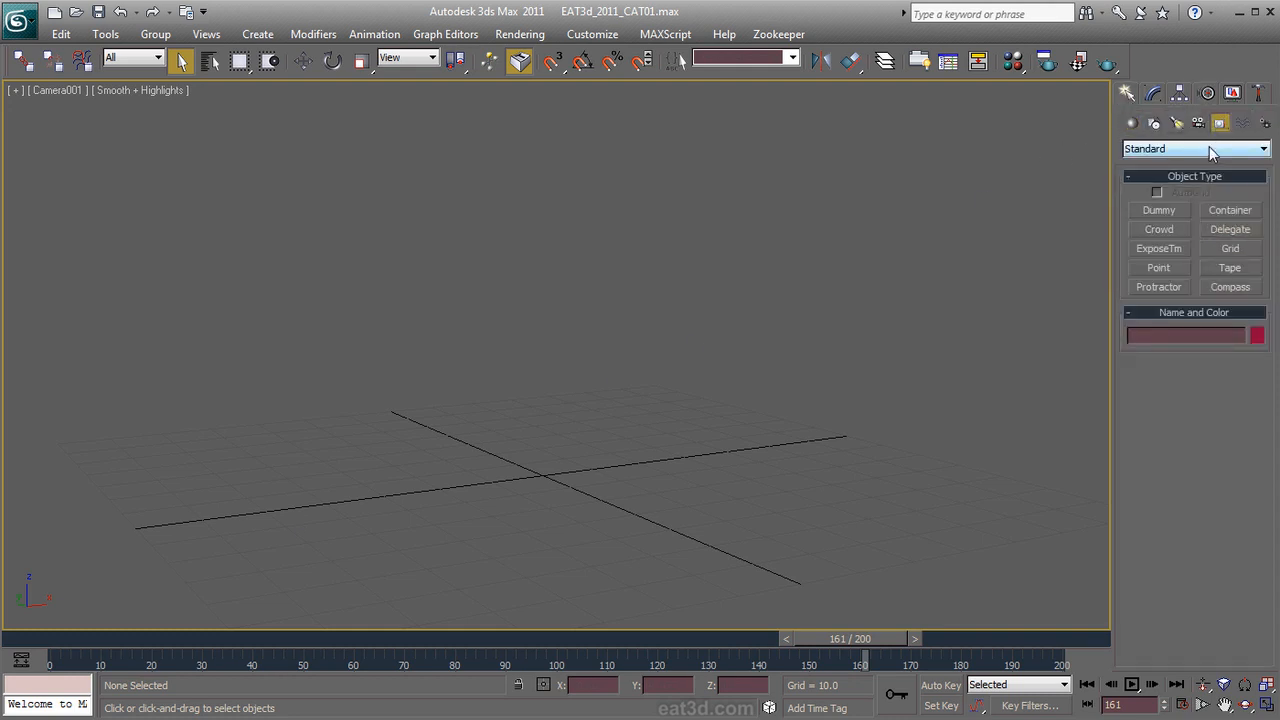
left_click(1208, 147)
left_click(1152, 248)
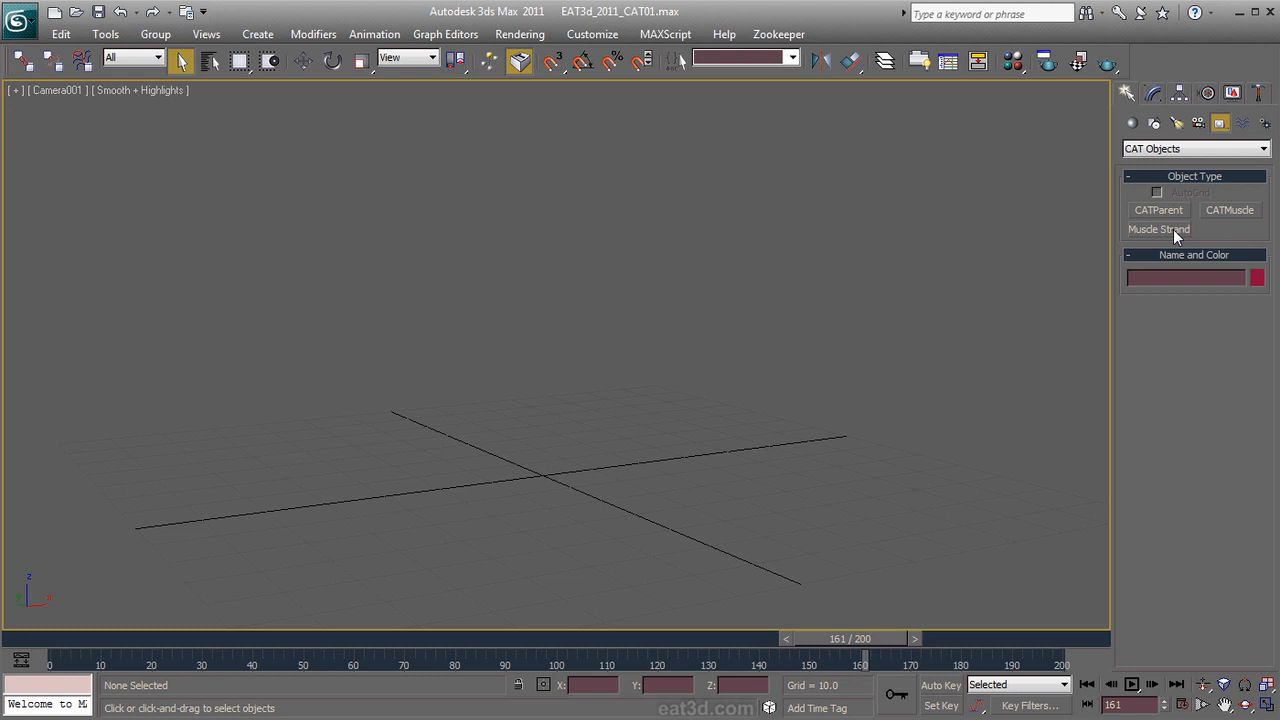
Step: Create a flat CATMuscle patch across the middle of the ground grid and delete it
left_click(1230, 210)
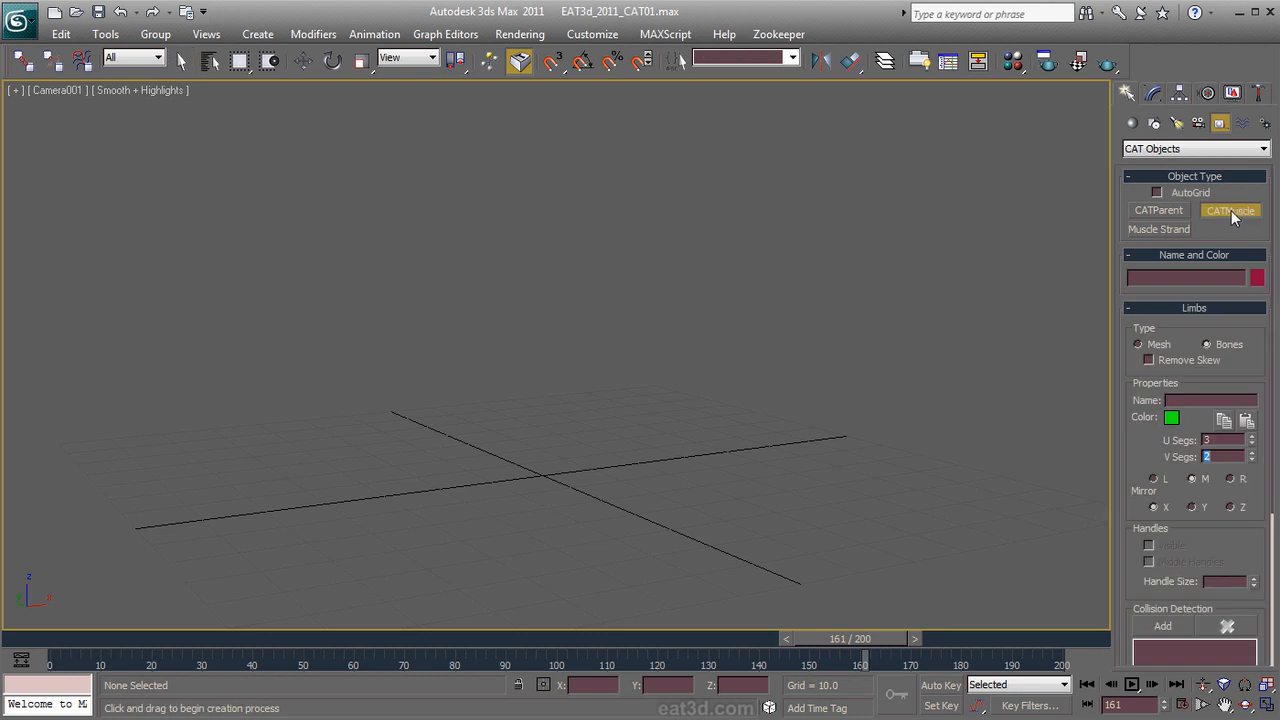
left_click_drag(437, 444, 768, 452)
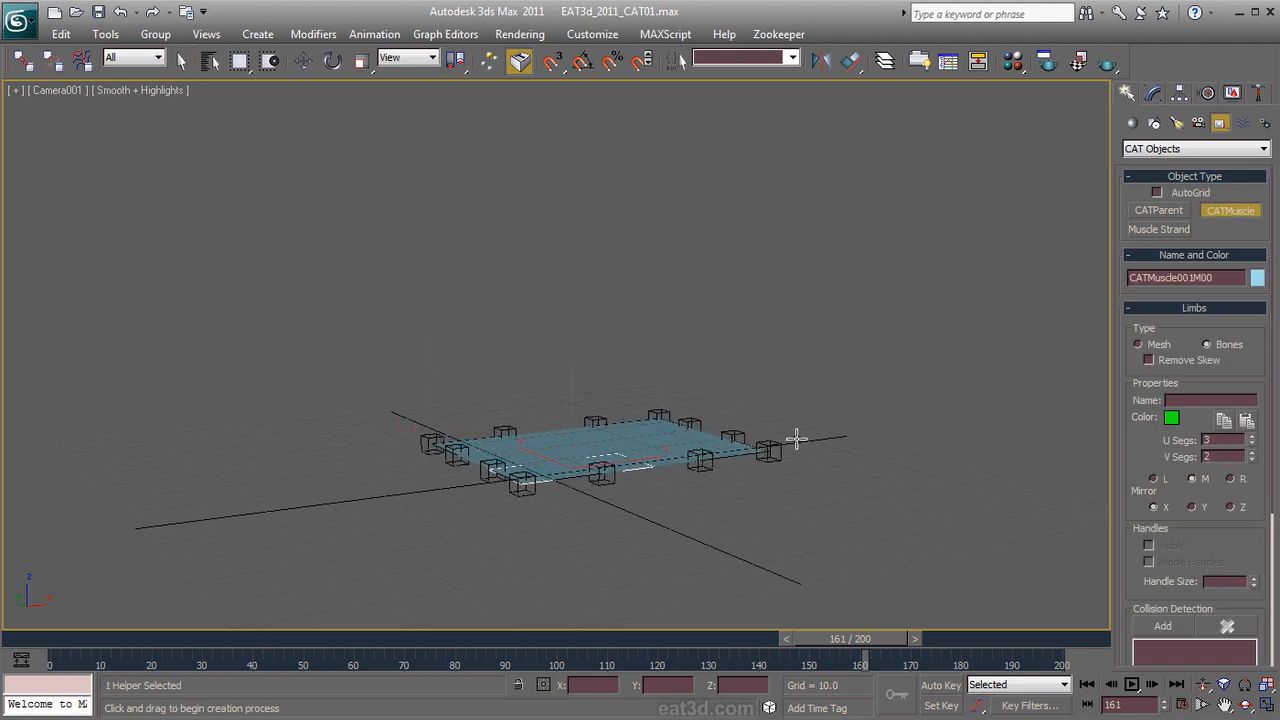
right_click(797, 437)
left_click_drag(817, 394, 286, 537)
key("Delete")
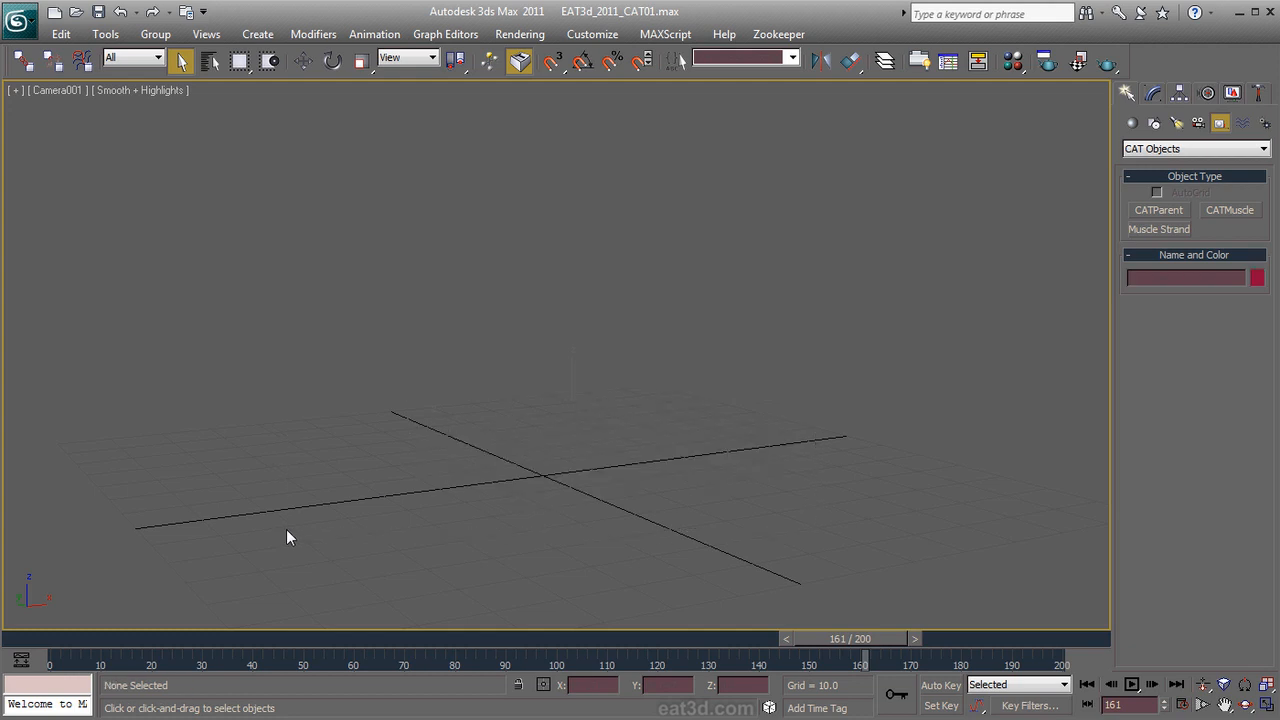
Step: Create a Muscle Strand in the Front view and delete it, returning to the maximized camera view
key("alt+w")
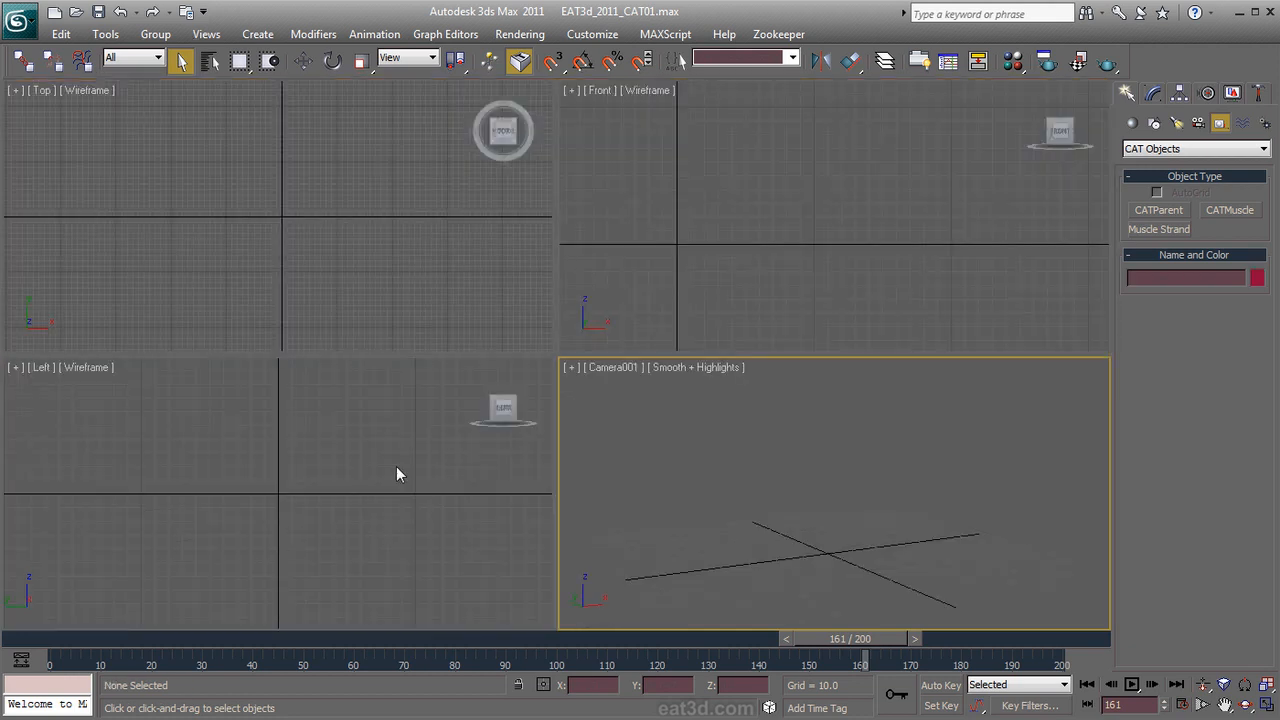
left_click(1160, 229)
left_click_drag(745, 241, 966, 266)
right_click(966, 268)
middle_click_drag(966, 271, 888, 250)
left_click_drag(900, 145, 575, 273)
key("Delete")
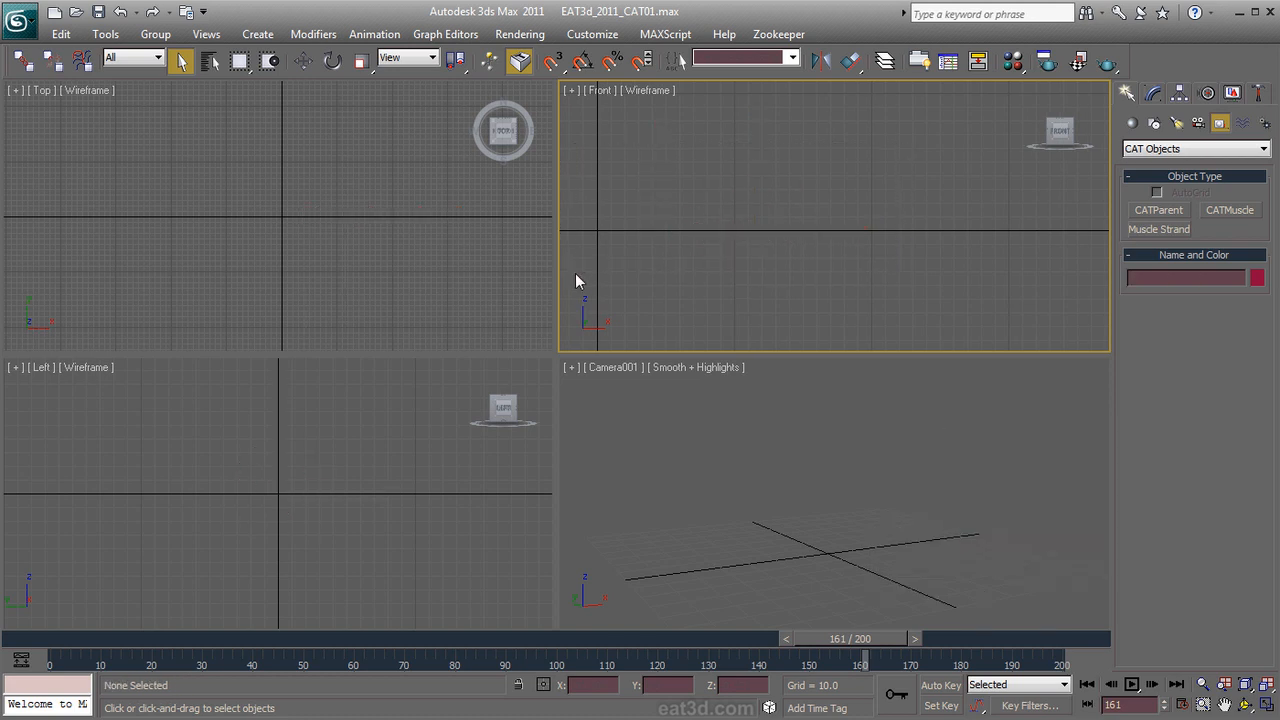
left_click(708, 428)
key("alt+w")
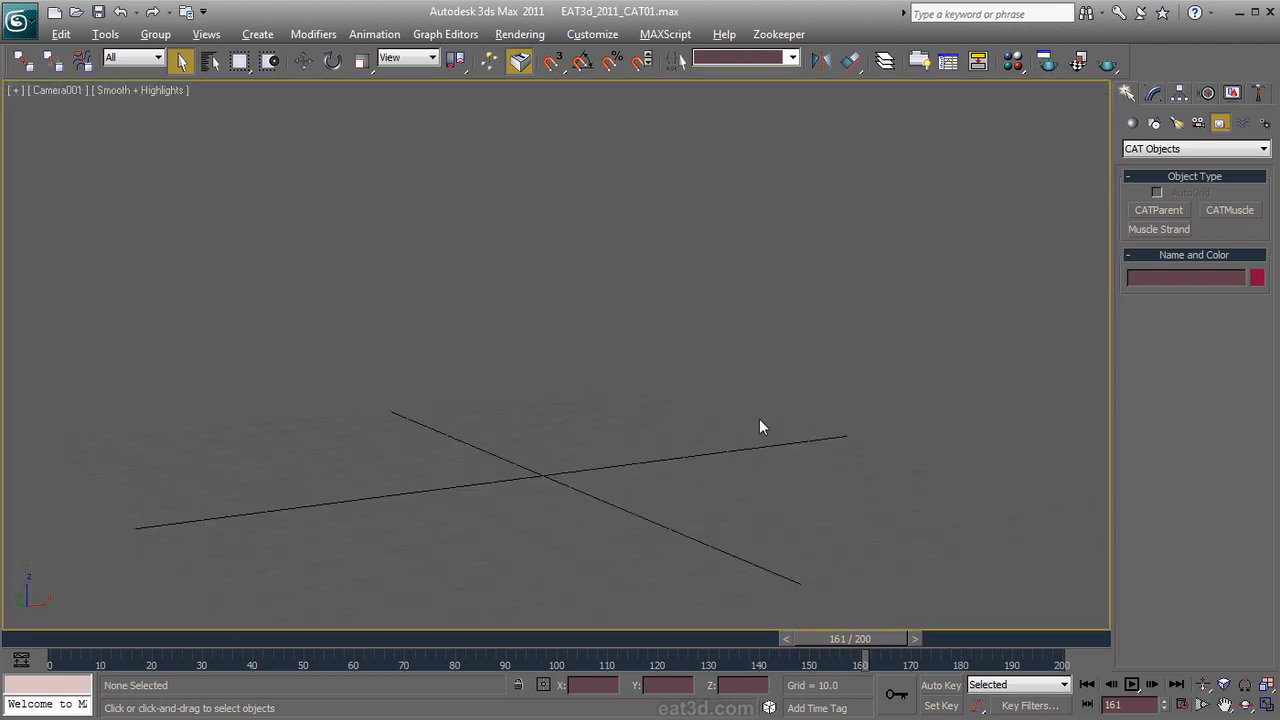
Step: Look through the CATRig presets, place an empty CATParent of about 0.21 CATUnits Ratio at the grid centre, and delete it
left_click(1151, 209)
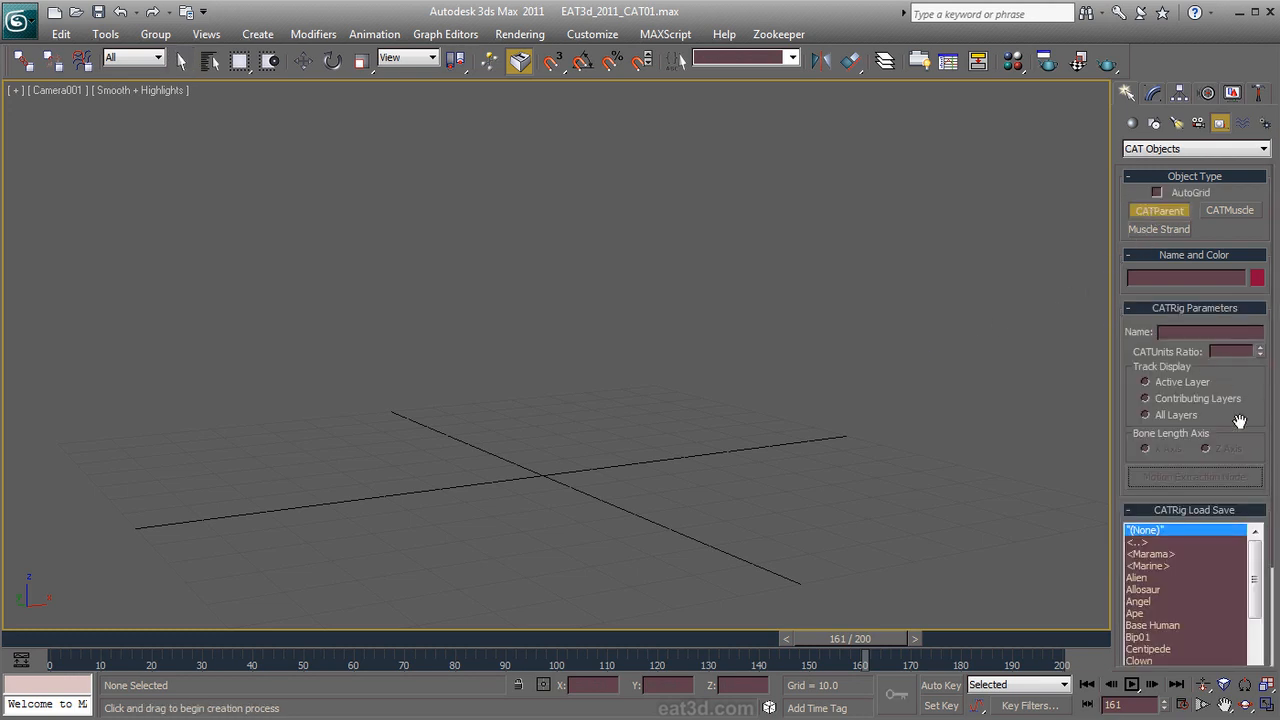
left_click_drag(1244, 433, 1226, 211)
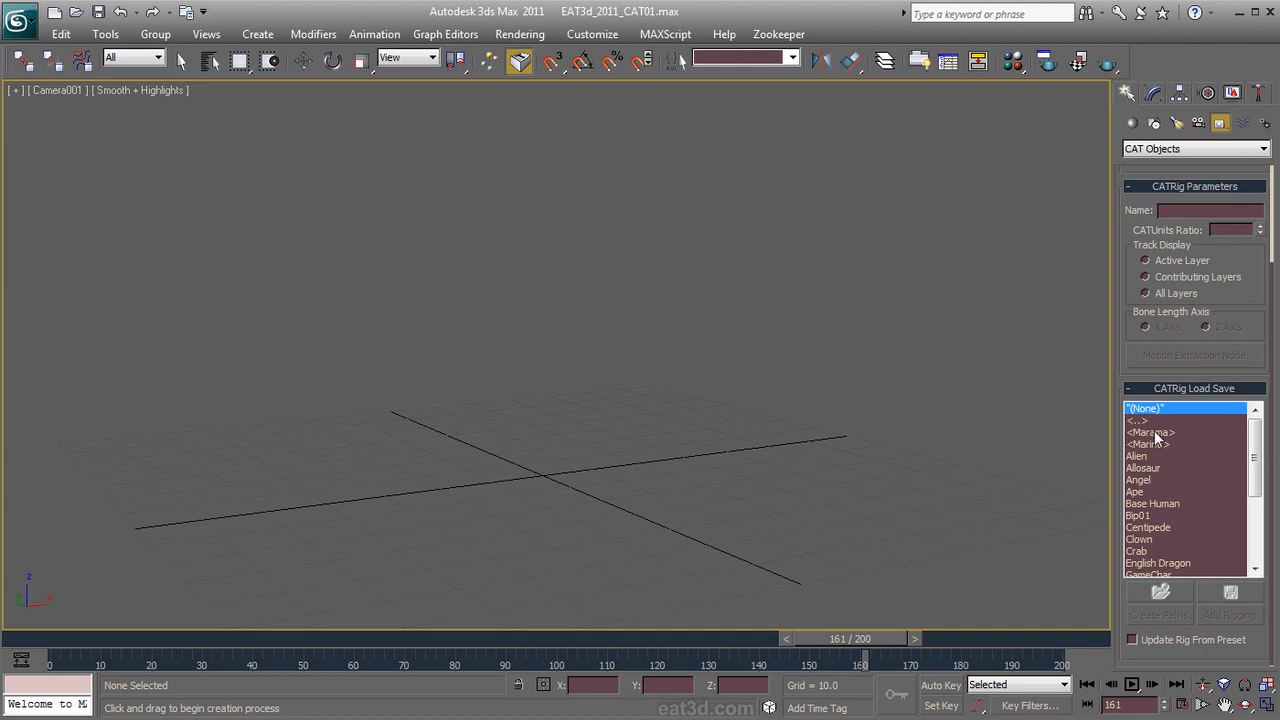
left_click_drag(1136, 292, 1130, 436)
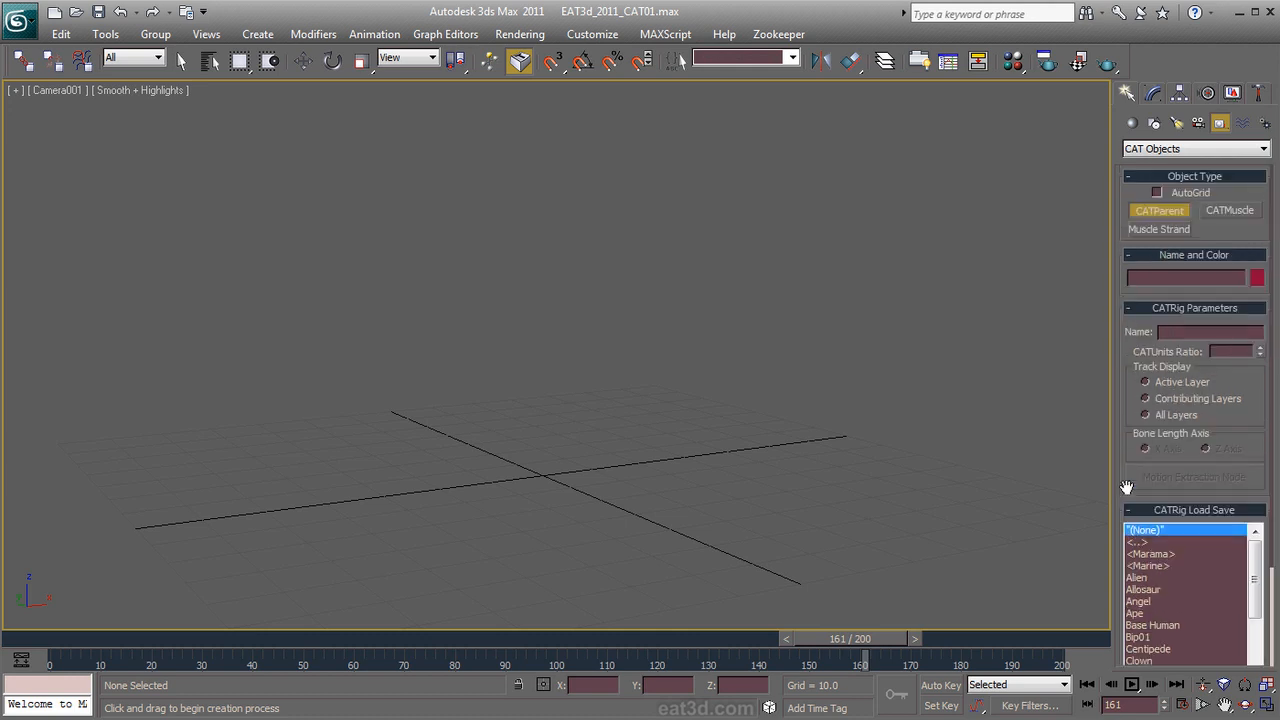
left_click_drag(1231, 428, 1237, 216)
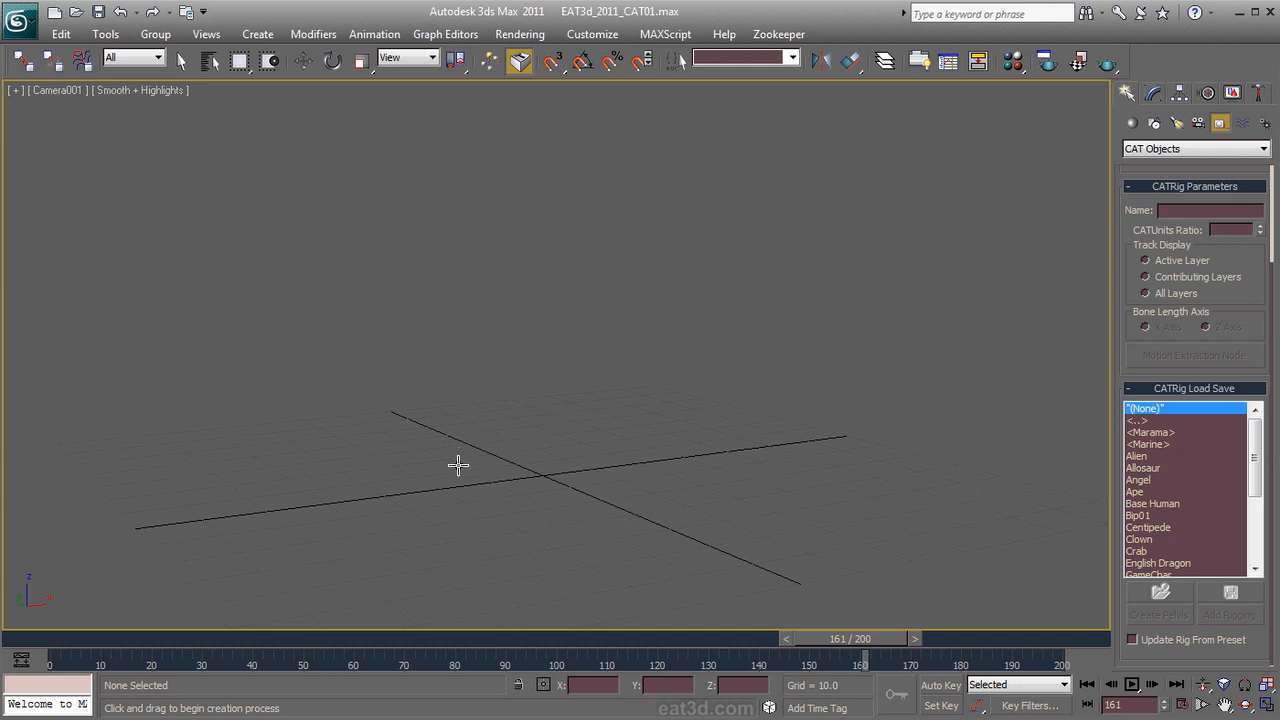
left_click_drag(541, 471, 556, 429)
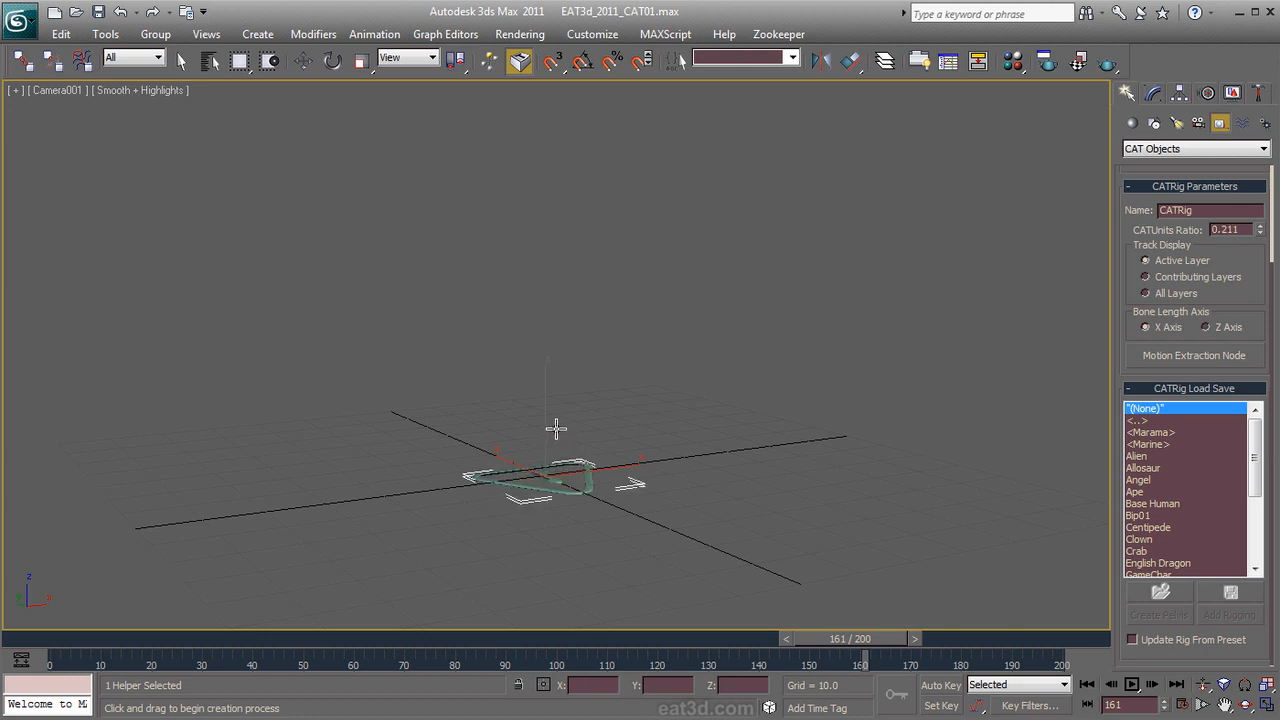
right_click(614, 463)
left_click_drag(630, 443, 404, 520)
key("Delete")
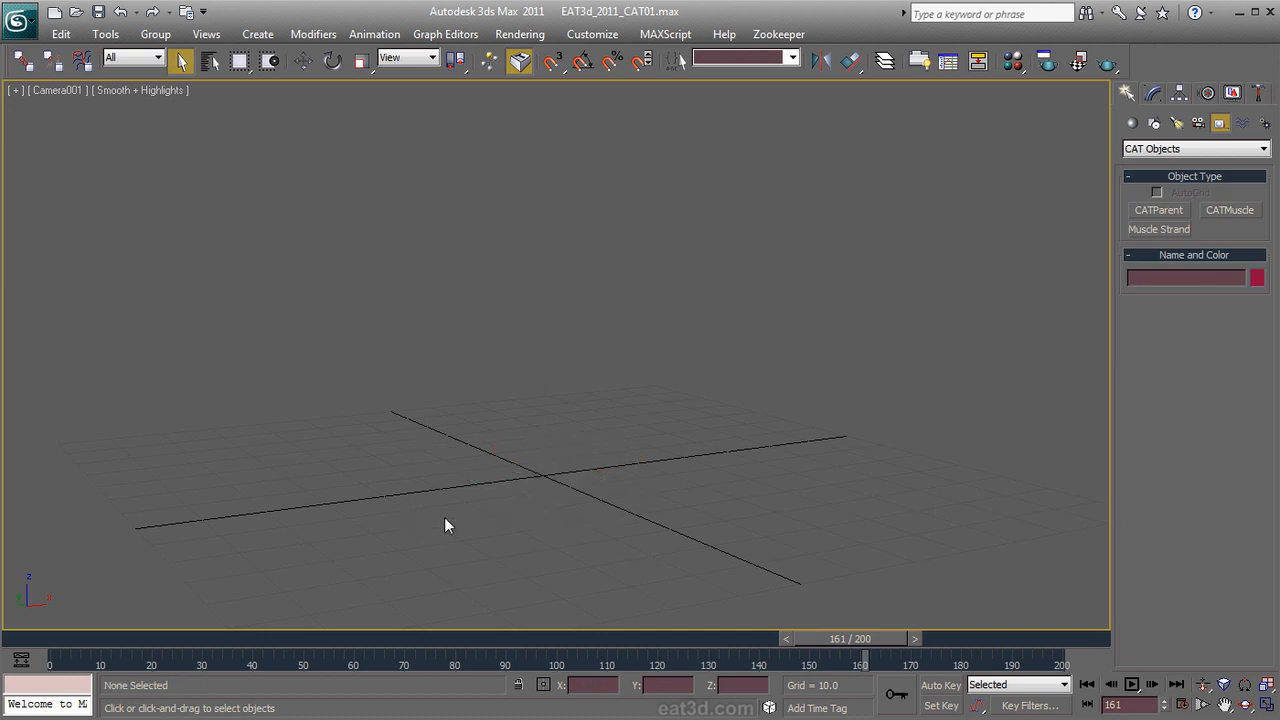
Step: Place an Alien preset rig of about 0.21 CATUnits Ratio and an Ape preset rig of about 0.13 on the grid
left_click(1160, 210)
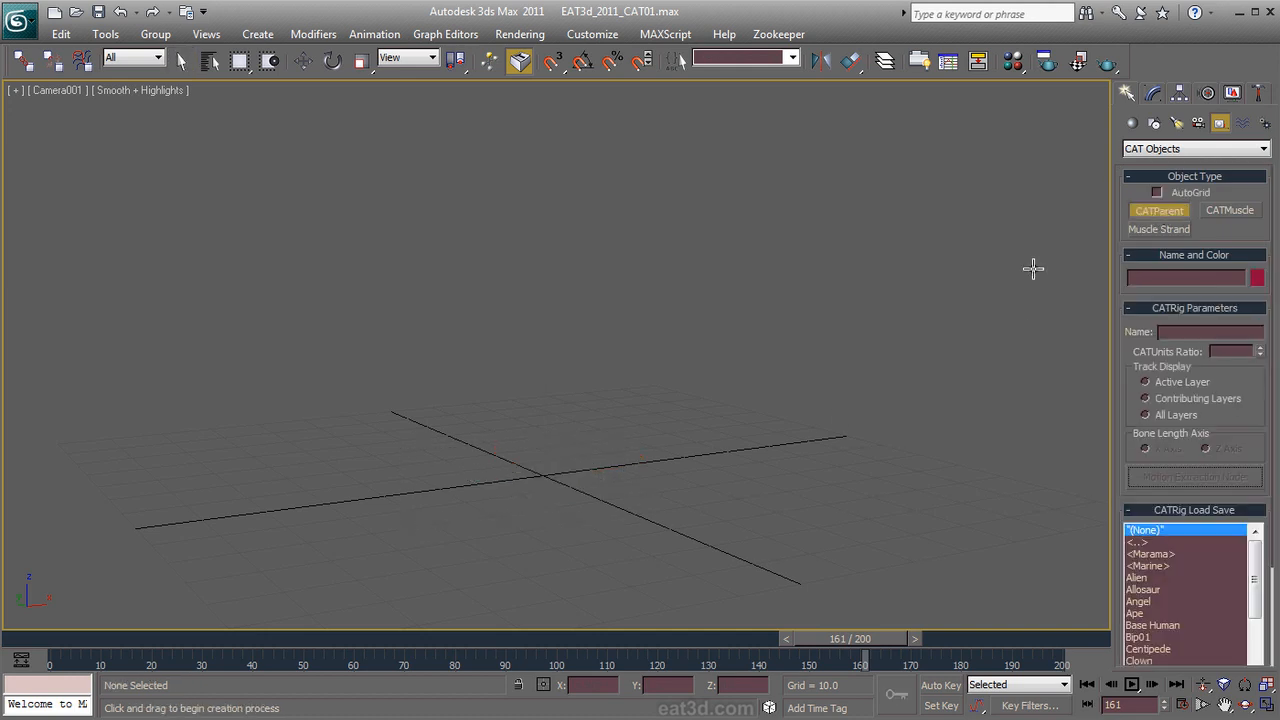
left_click_drag(1228, 448, 1236, 274)
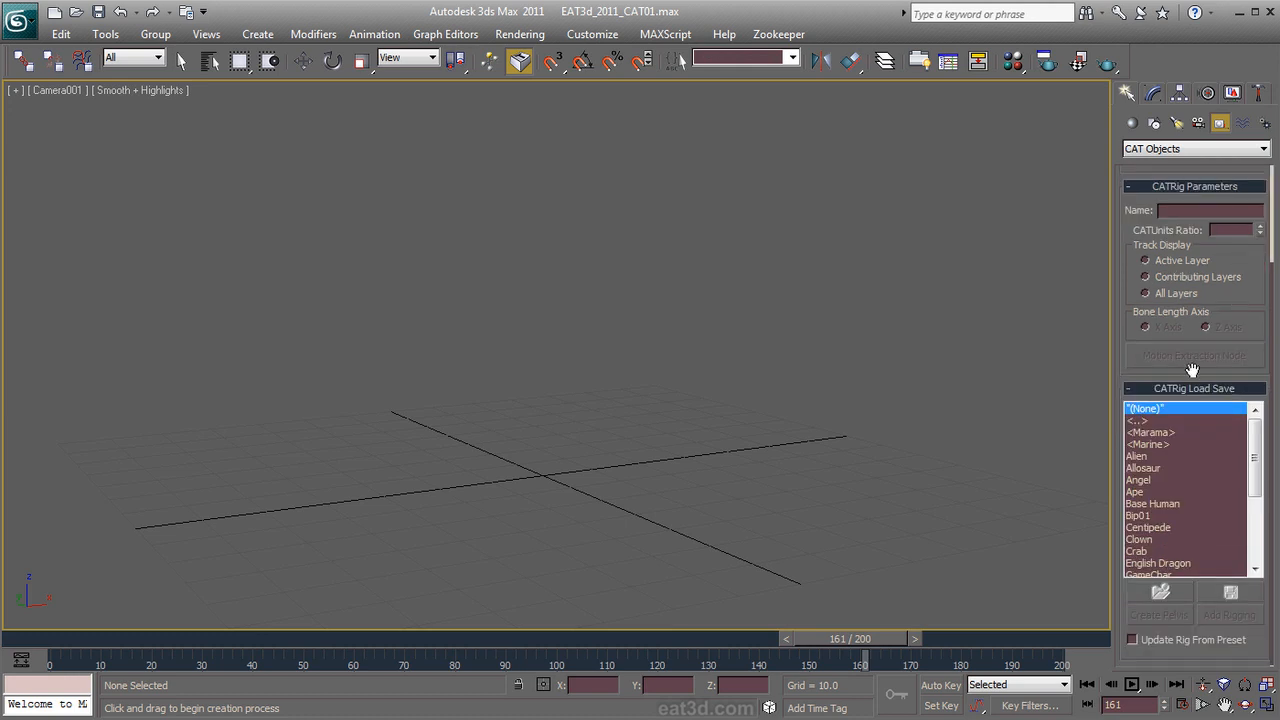
left_click(1138, 457)
left_click_drag(371, 503, 496, 442)
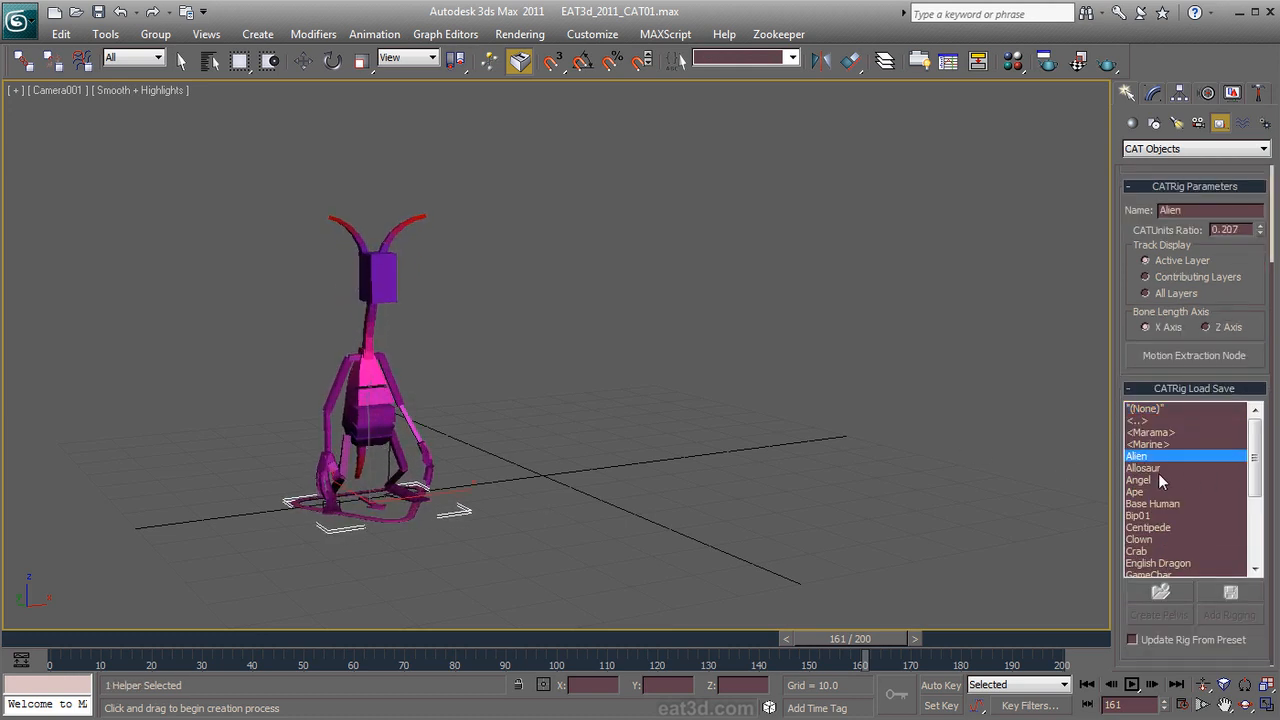
left_click(1135, 491)
left_click_drag(615, 472, 626, 439)
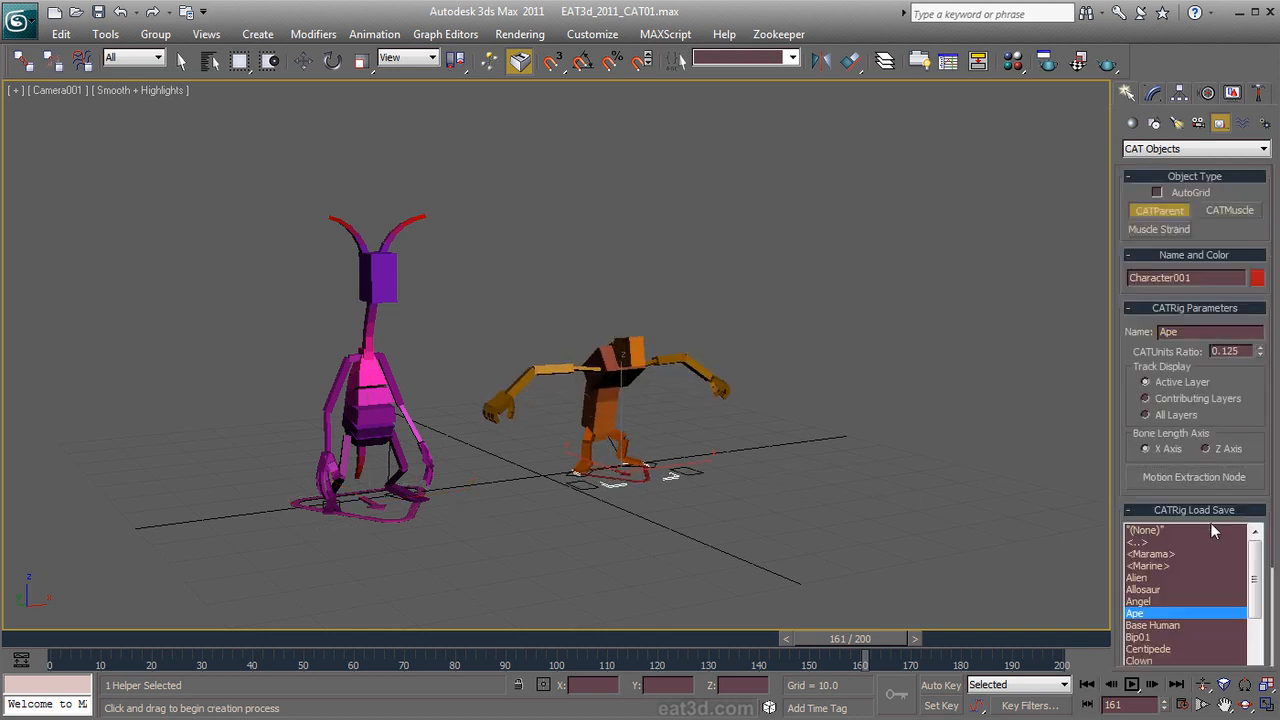
Step: Add a Base Human rig (ratio about 0.18) and a Bip01 rig (about 0.24) beside the others, and delete all four rigs
left_click(1152, 626)
left_click_drag(1135, 492, 1131, 370)
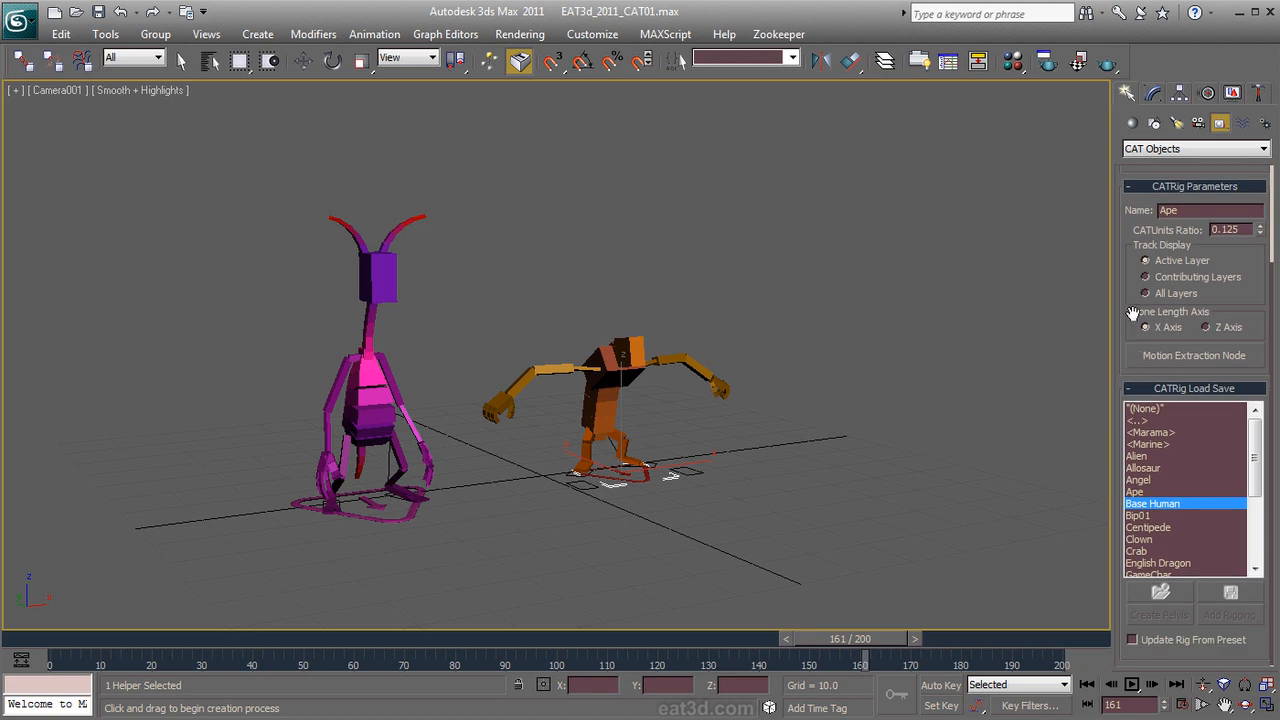
left_click_drag(684, 543, 712, 521)
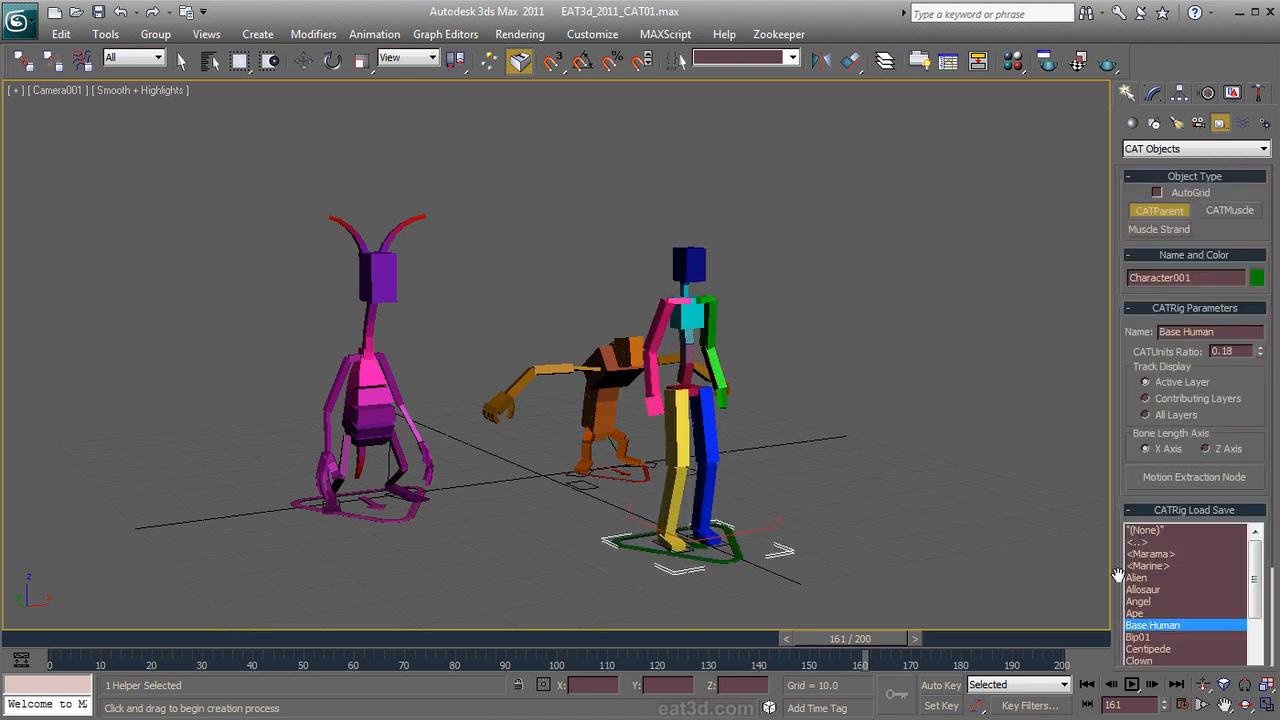
left_click(1168, 649)
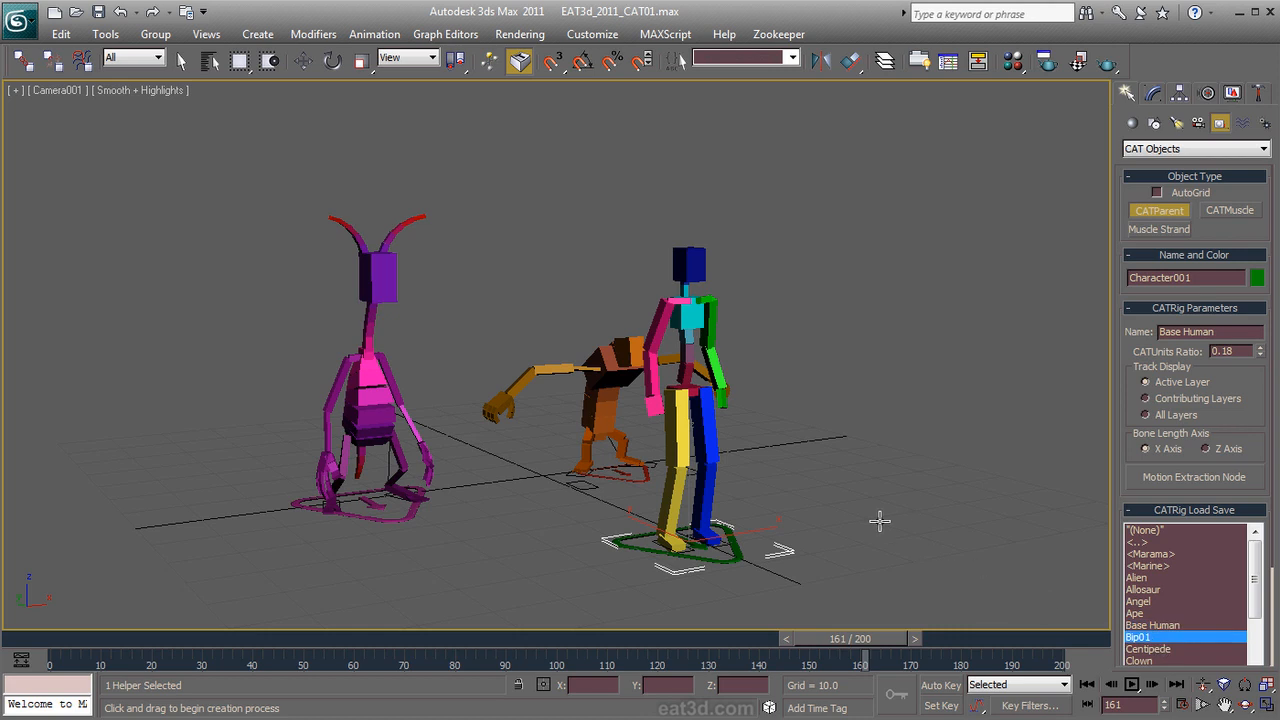
left_click_drag(826, 514, 840, 416)
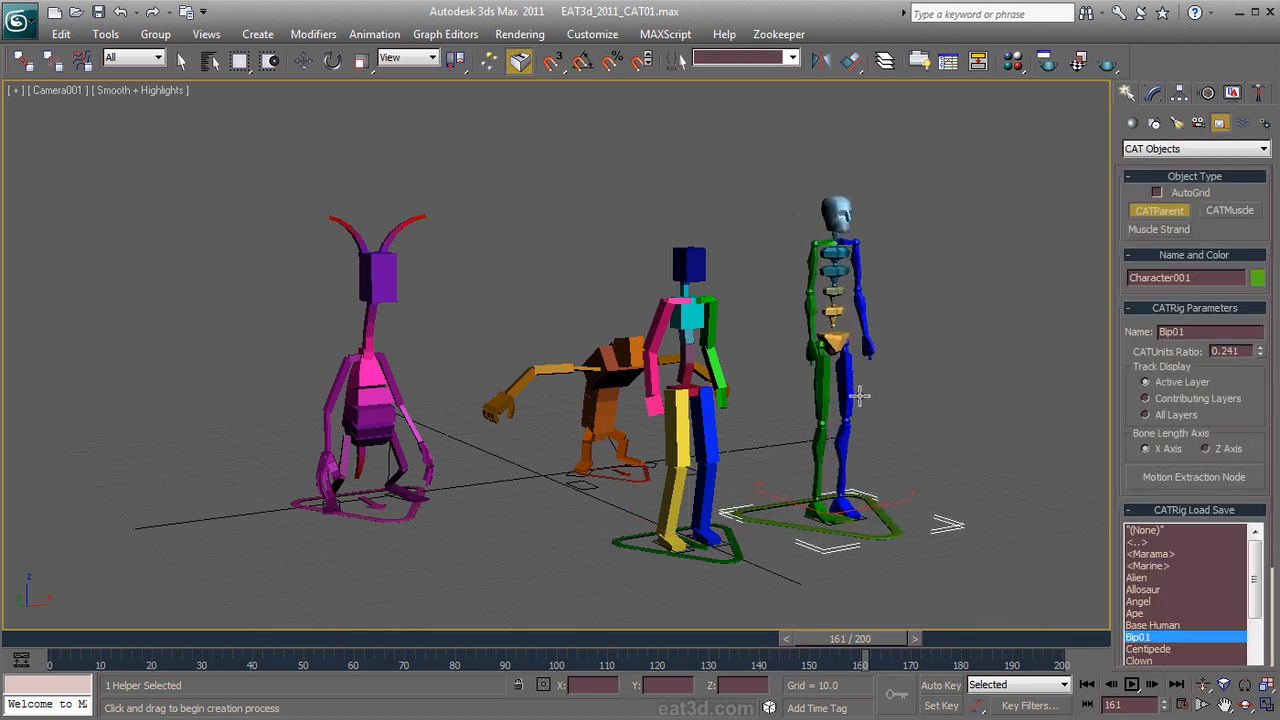
right_click(860, 446)
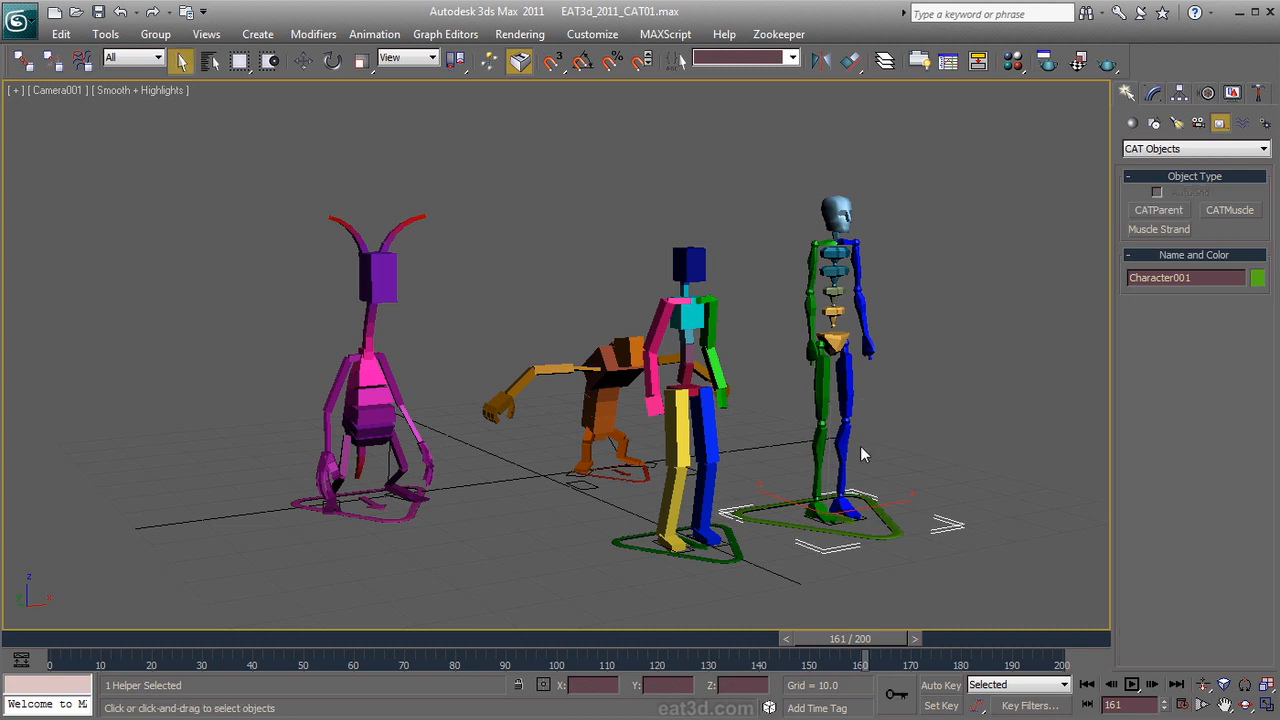
left_click_drag(939, 201, 208, 576)
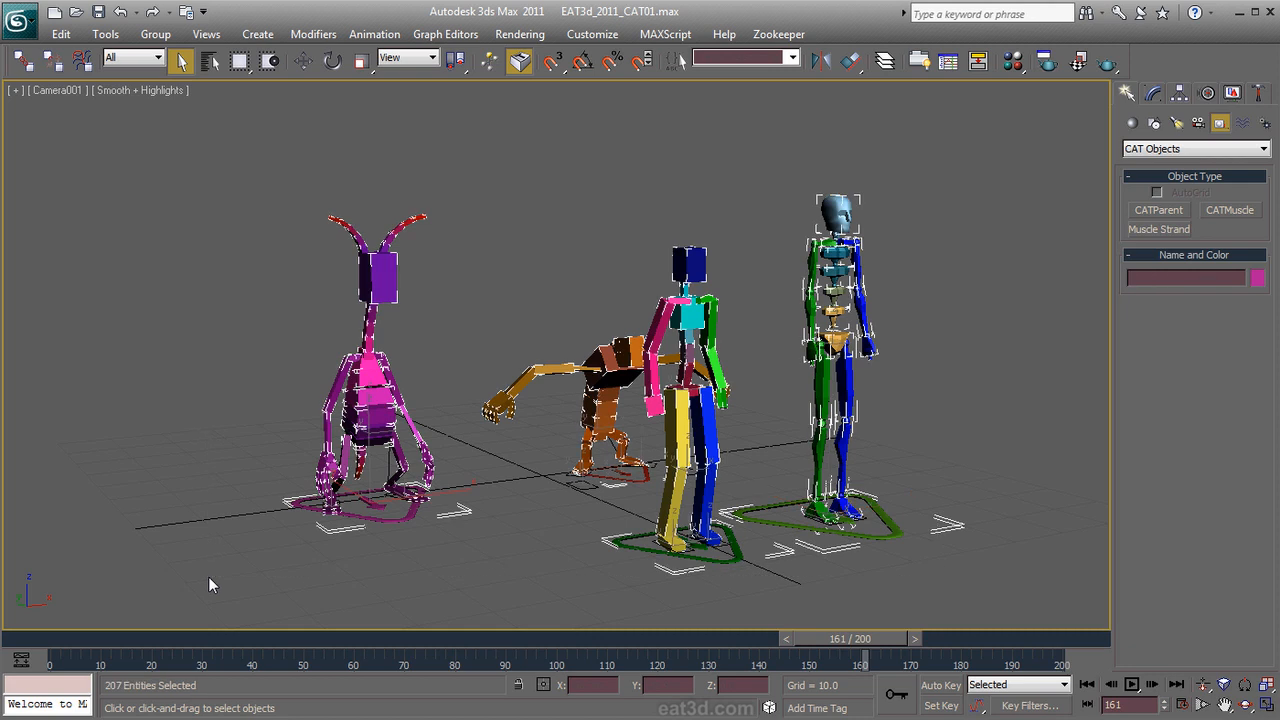
key("Delete")
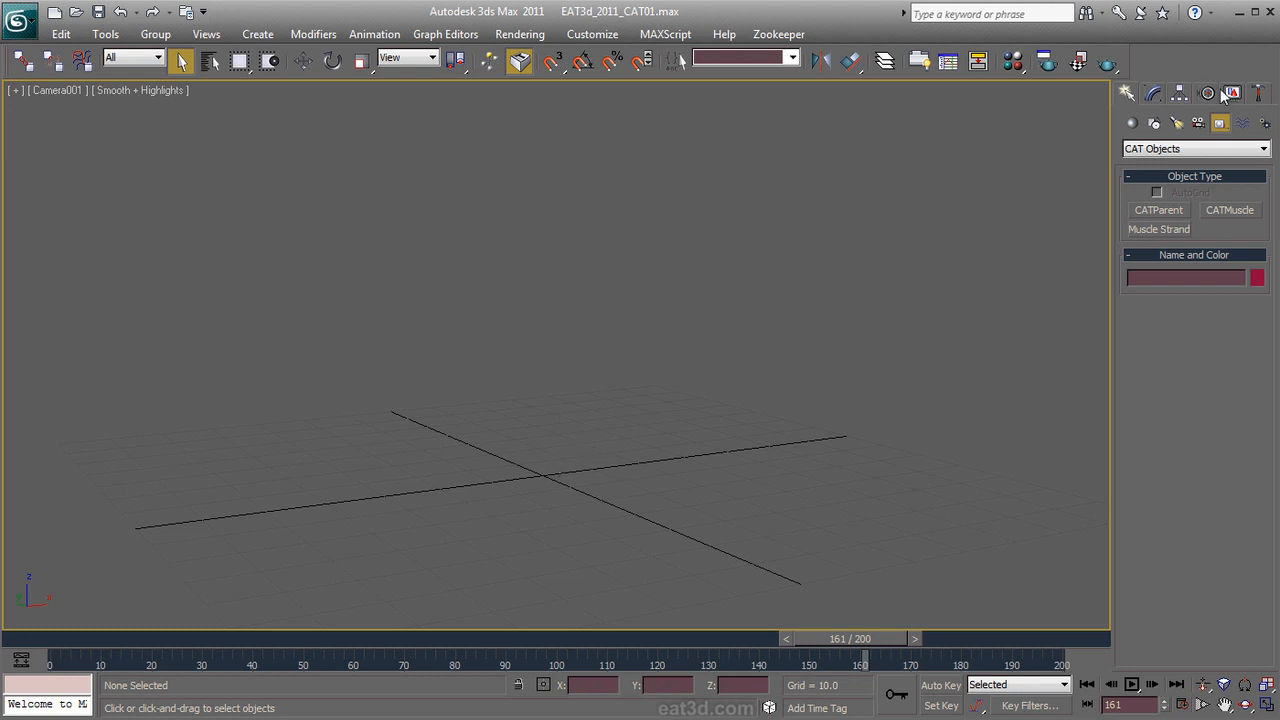
Step: Place a Base Human preset rig at the grid centre and set its CATUnits Ratio to 0.233 in the Front view
left_click(1160, 207)
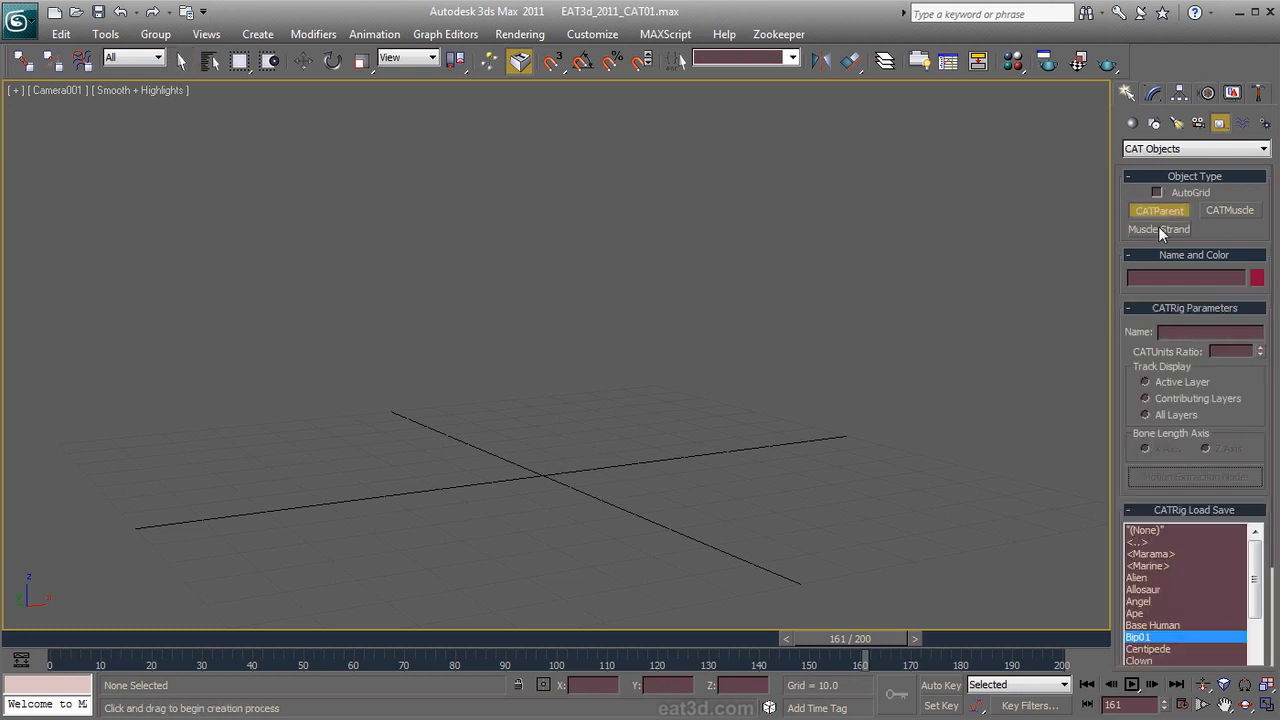
left_click(1150, 626)
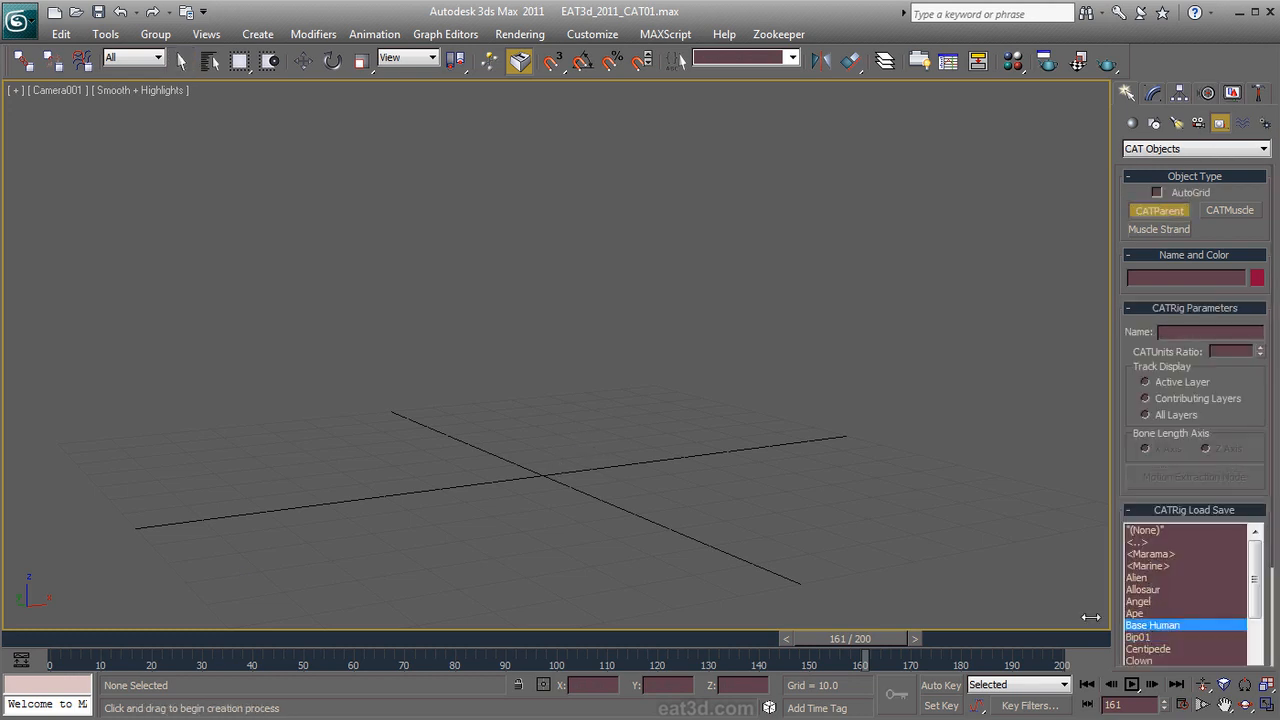
left_click_drag(545, 470, 617, 397)
right_click(617, 397)
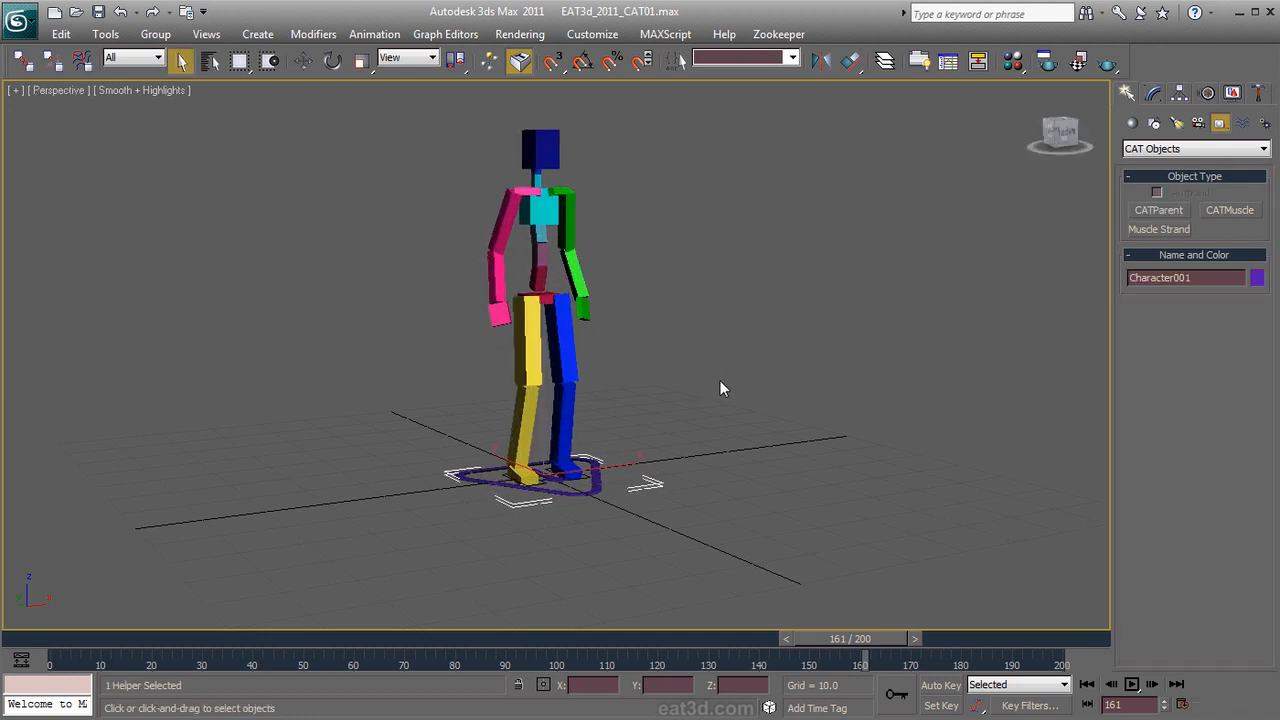
key("f")
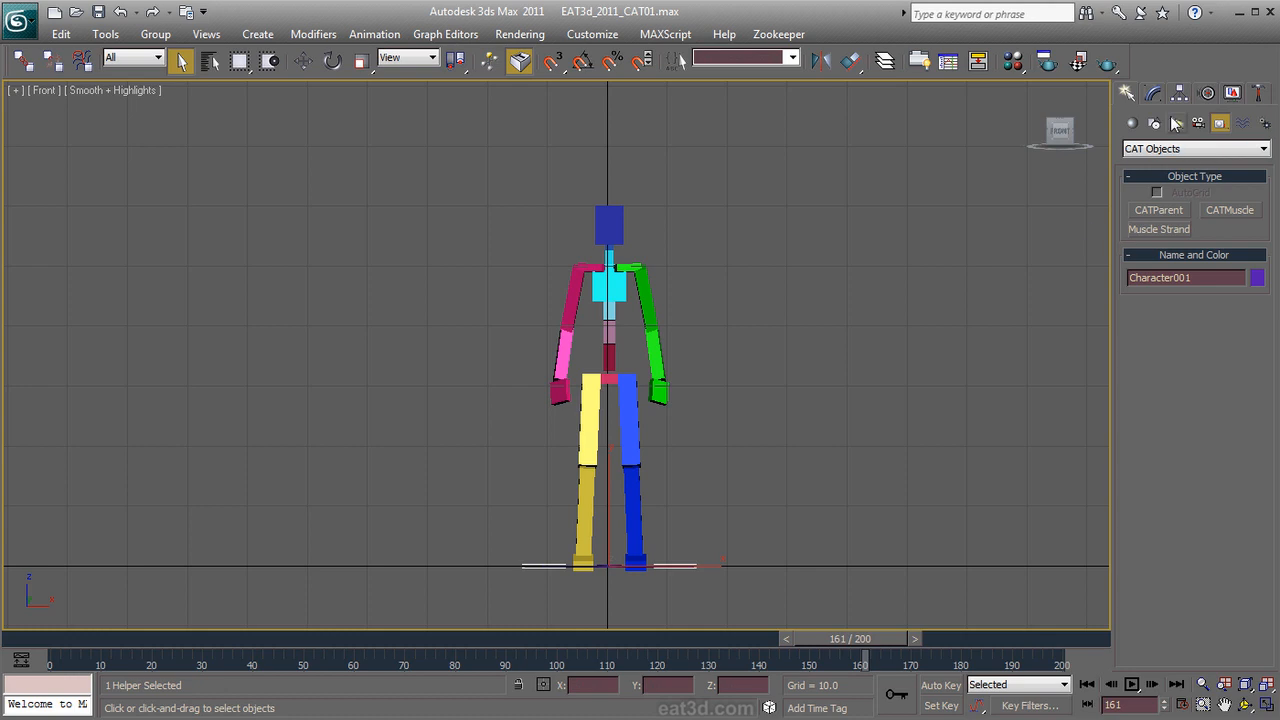
left_click(1153, 92)
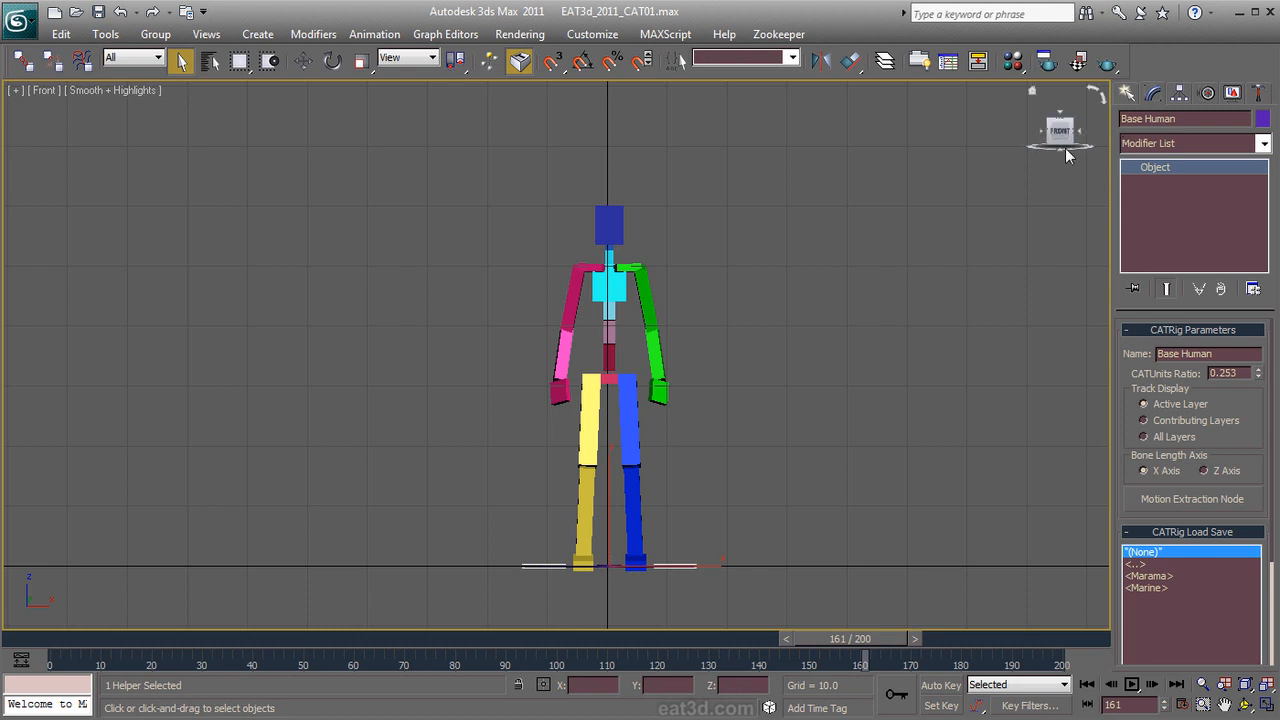
mouse_move(1259, 372)
left_mouse_down()
mouse_move(1263, 220)
mouse_move(1263, 364)
left_mouse_up()
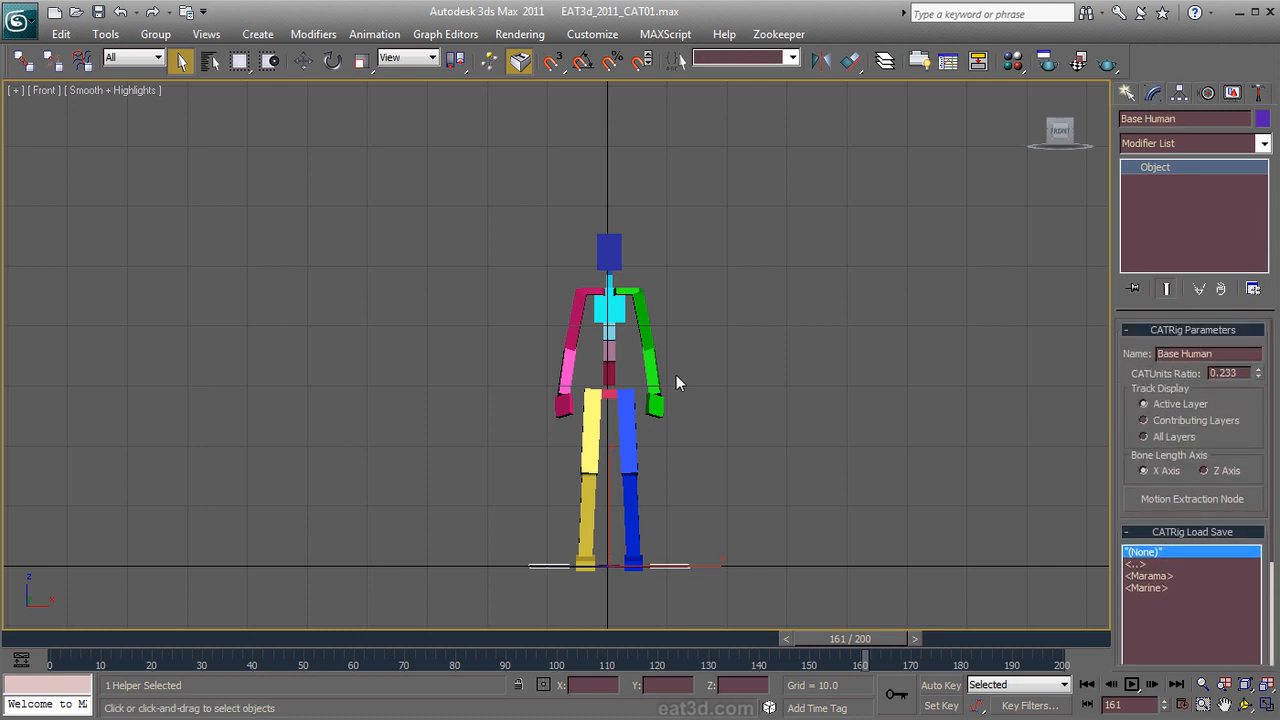
Step: Select the rig's left forearm bone and examine its Limb Setup and Bone Setup parameters
left_click(650, 377)
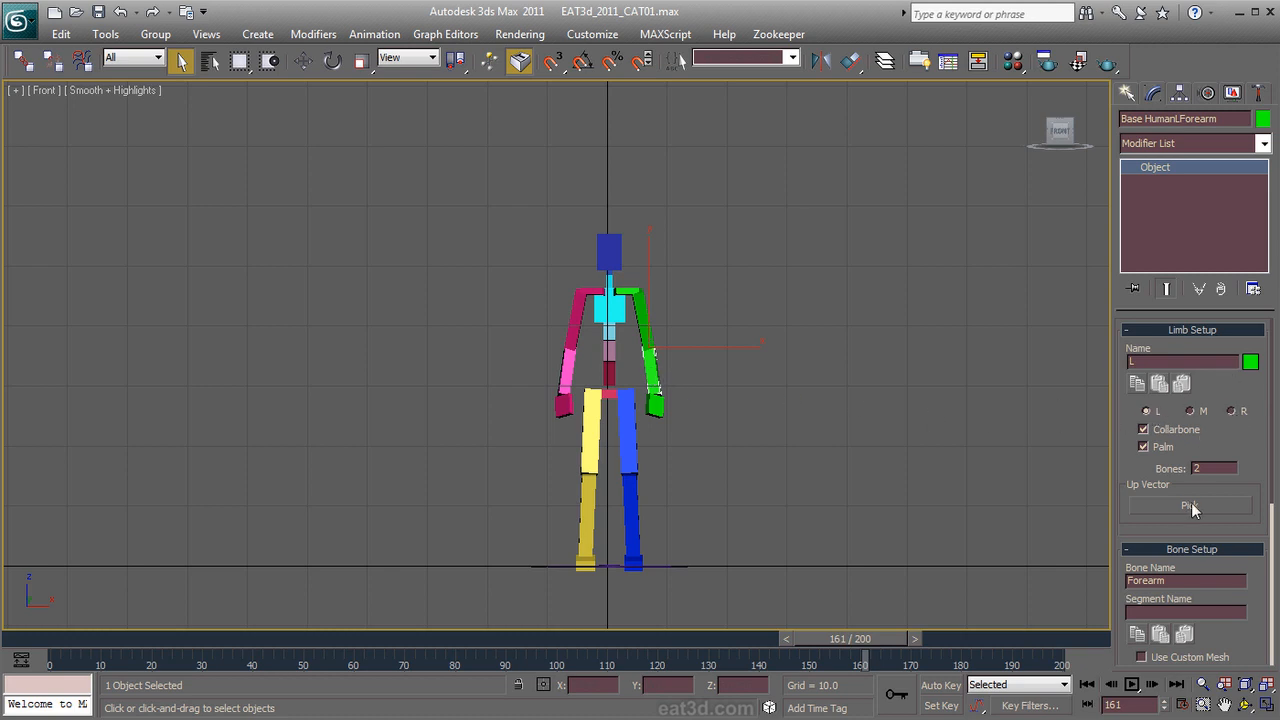
left_click_drag(1150, 532, 1168, 212)
left_click_drag(1147, 403, 1150, 660)
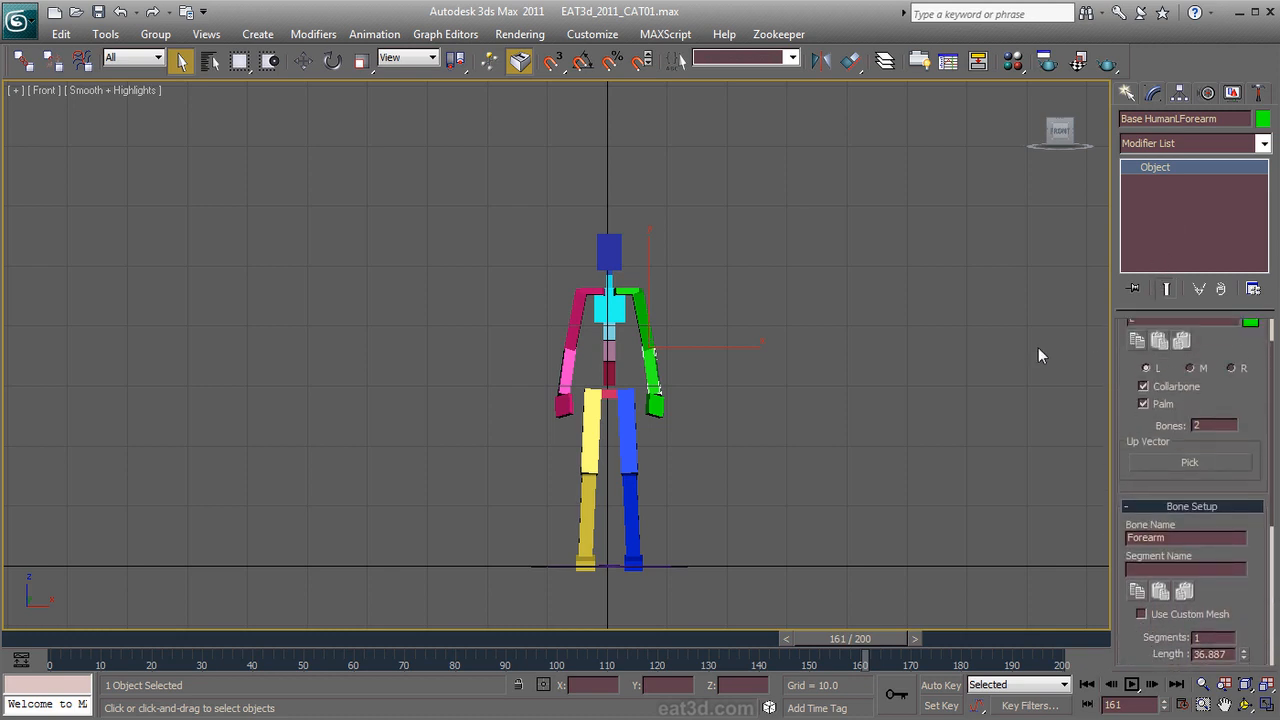
Step: Examine the Limb Animation and Layer Manager motion parameters for the rig's left thigh, head, left palm and ribcage
left_click(624, 390)
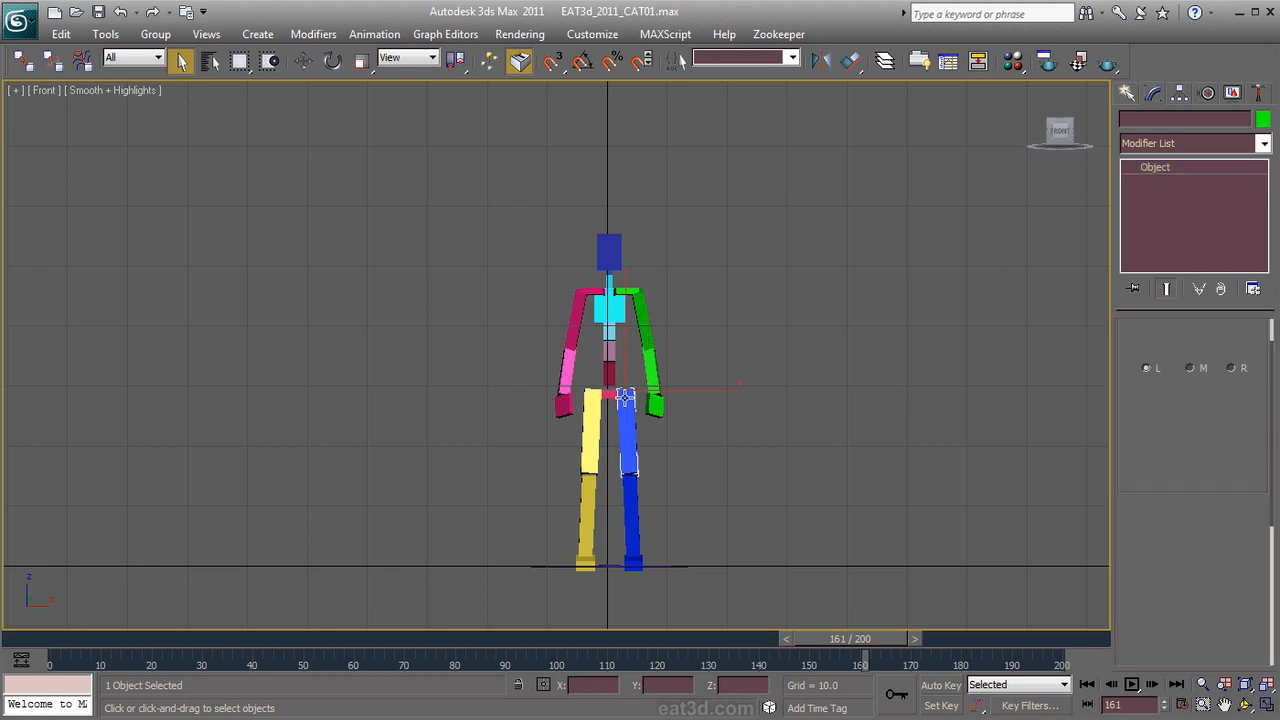
left_click(1207, 93)
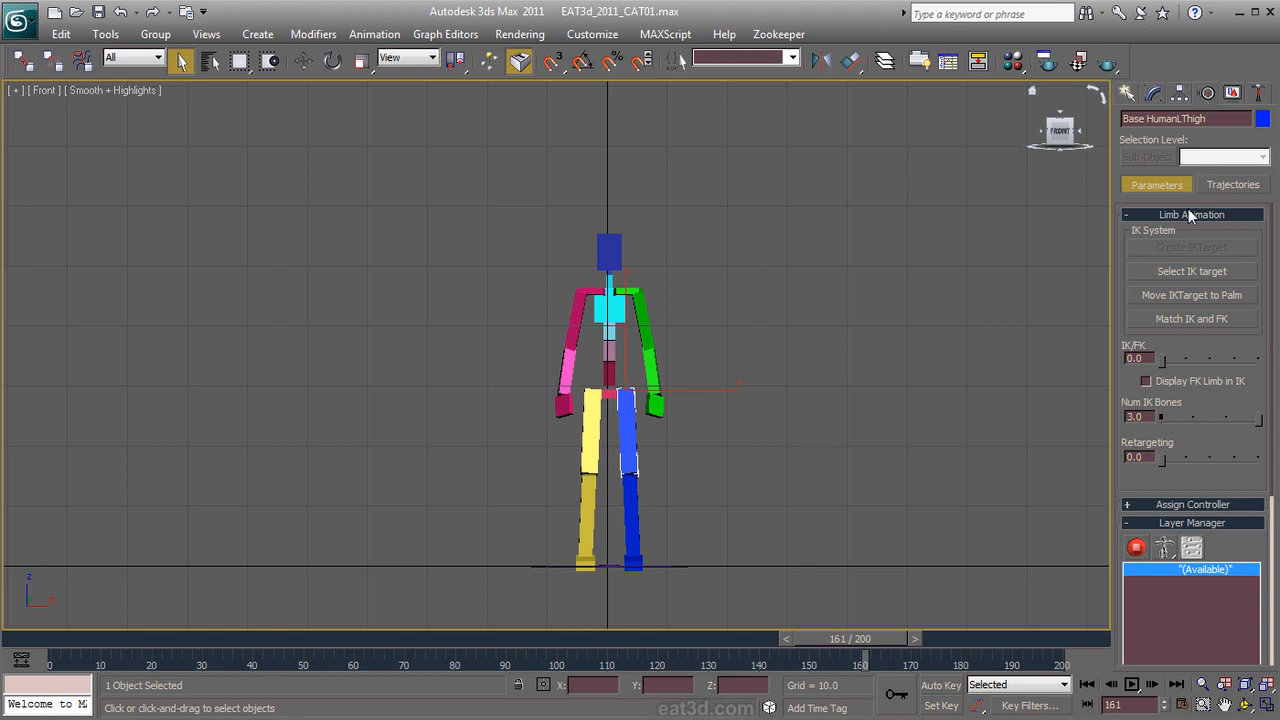
left_click_drag(1240, 474, 1238, 219)
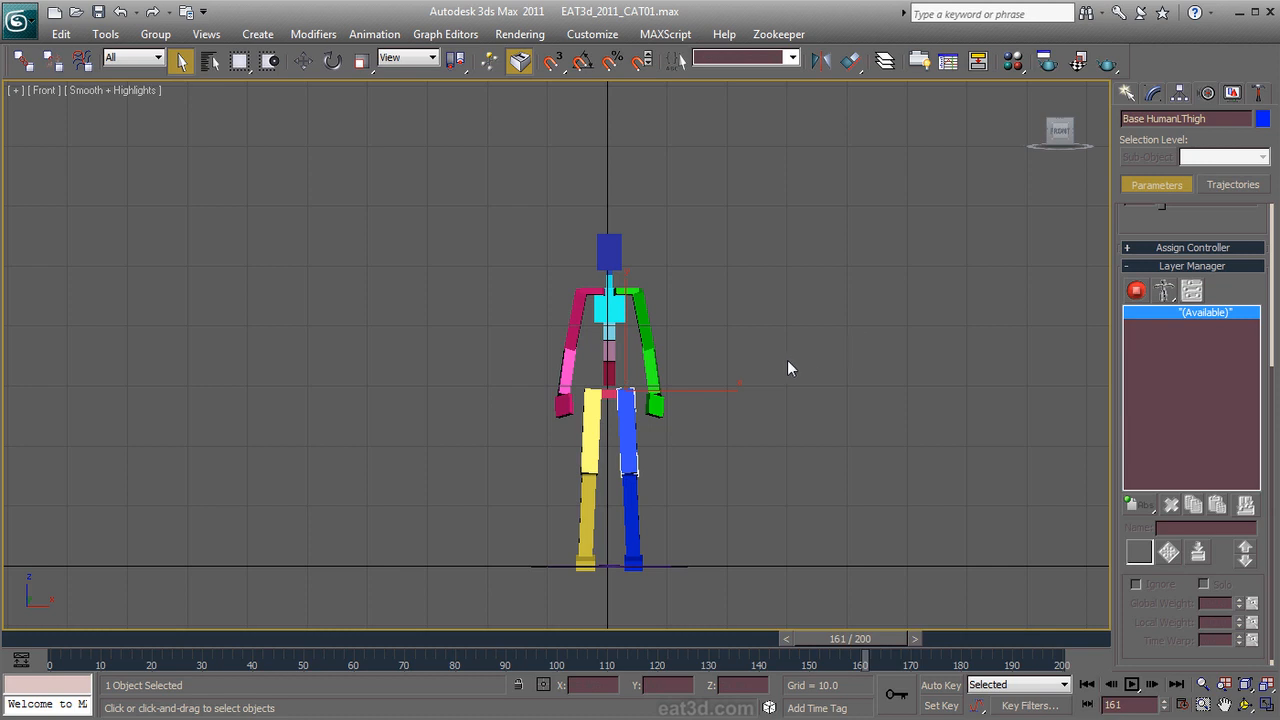
left_click(609, 250)
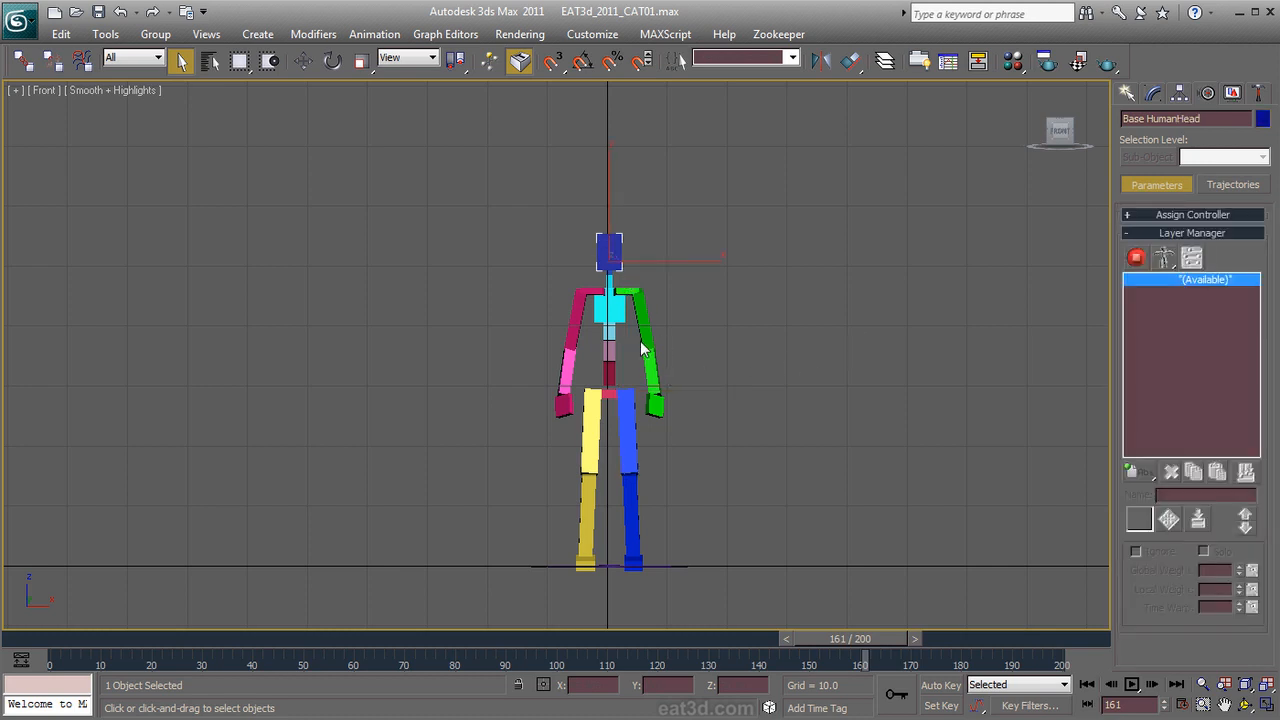
left_click(657, 393)
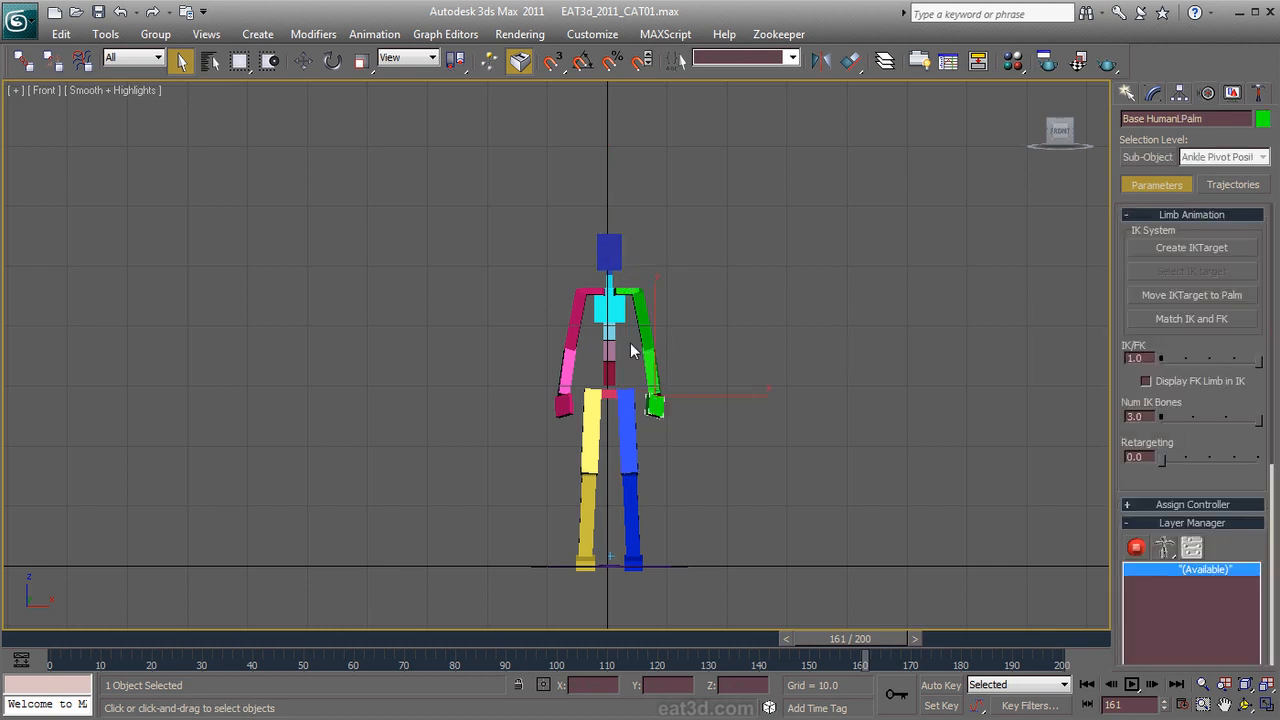
left_click(606, 312)
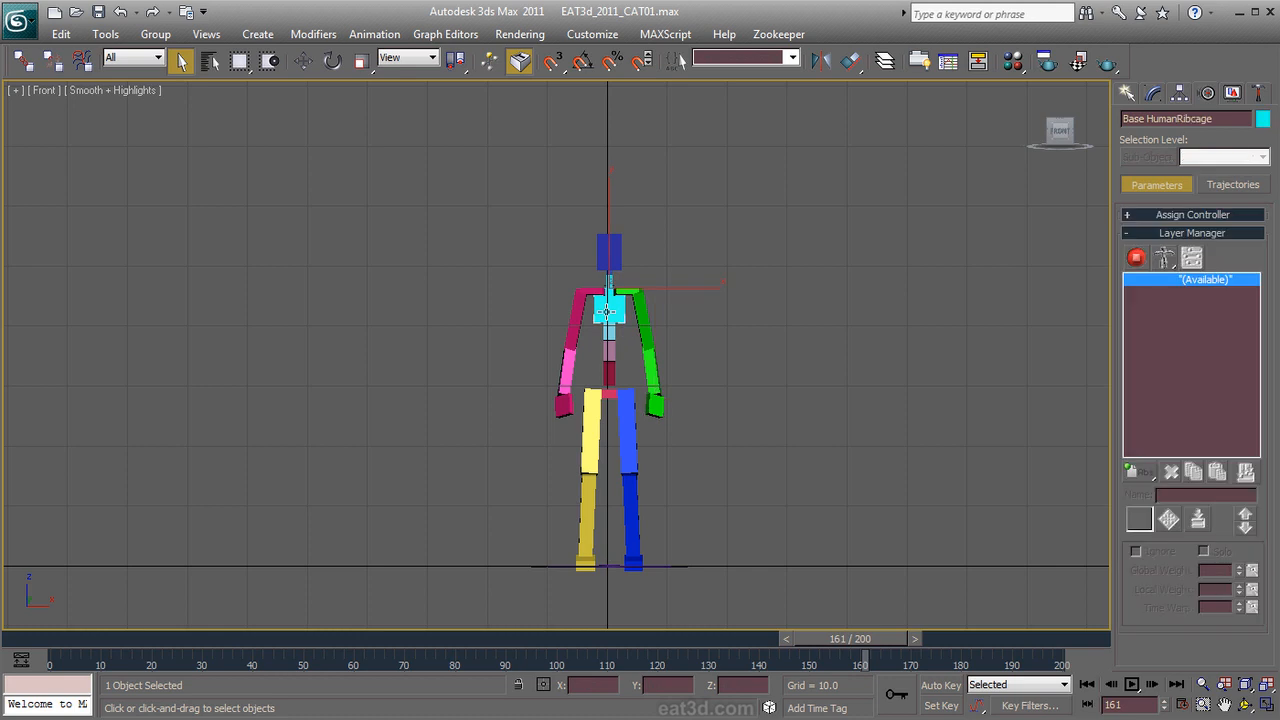
left_click(1137, 258)
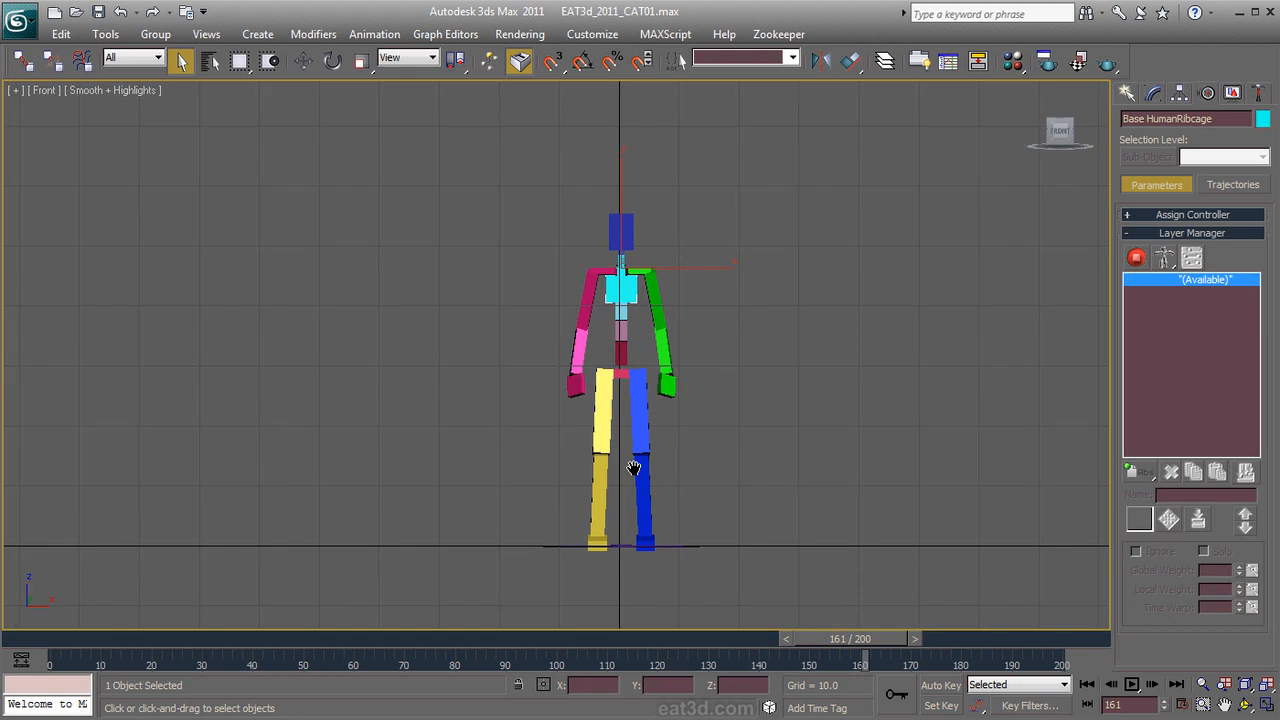
Step: Raise the rig's two arms outward to nearly shoulder height and move the left foot outward to about X 9.65
left_click(659, 331)
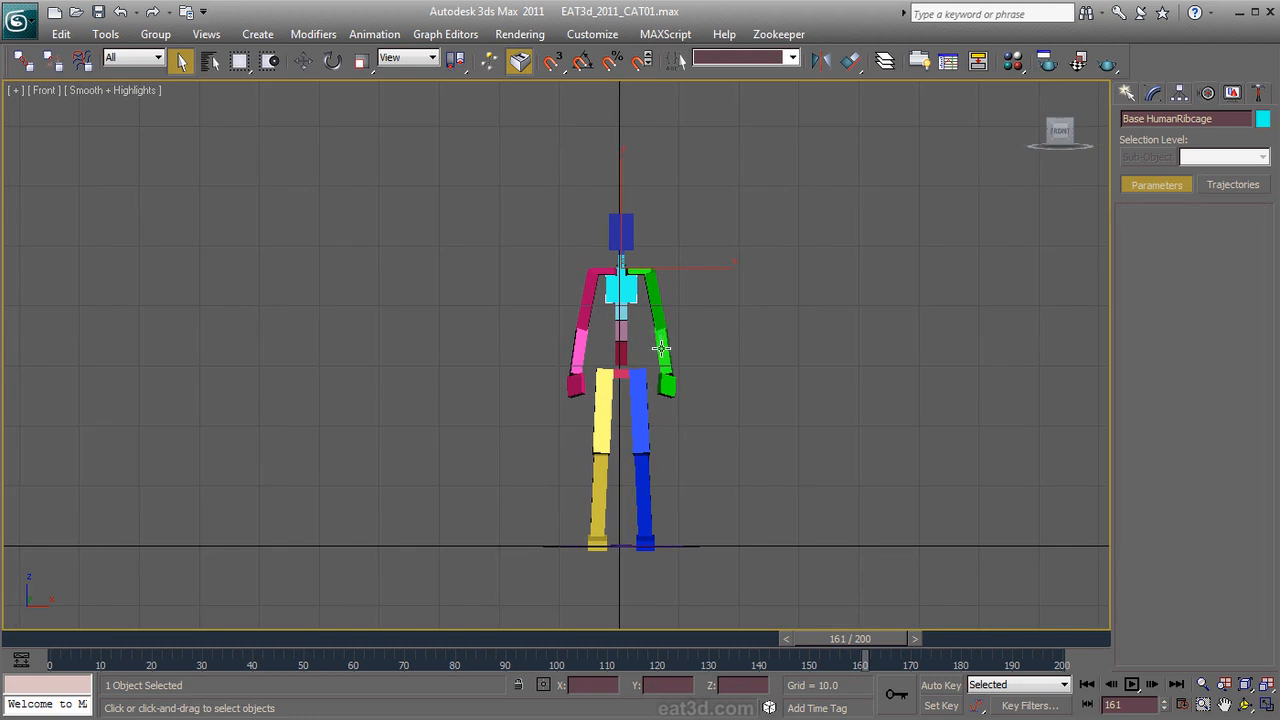
key("w")
left_click_drag(697, 311, 741, 263)
left_click_drag(666, 384, 771, 295)
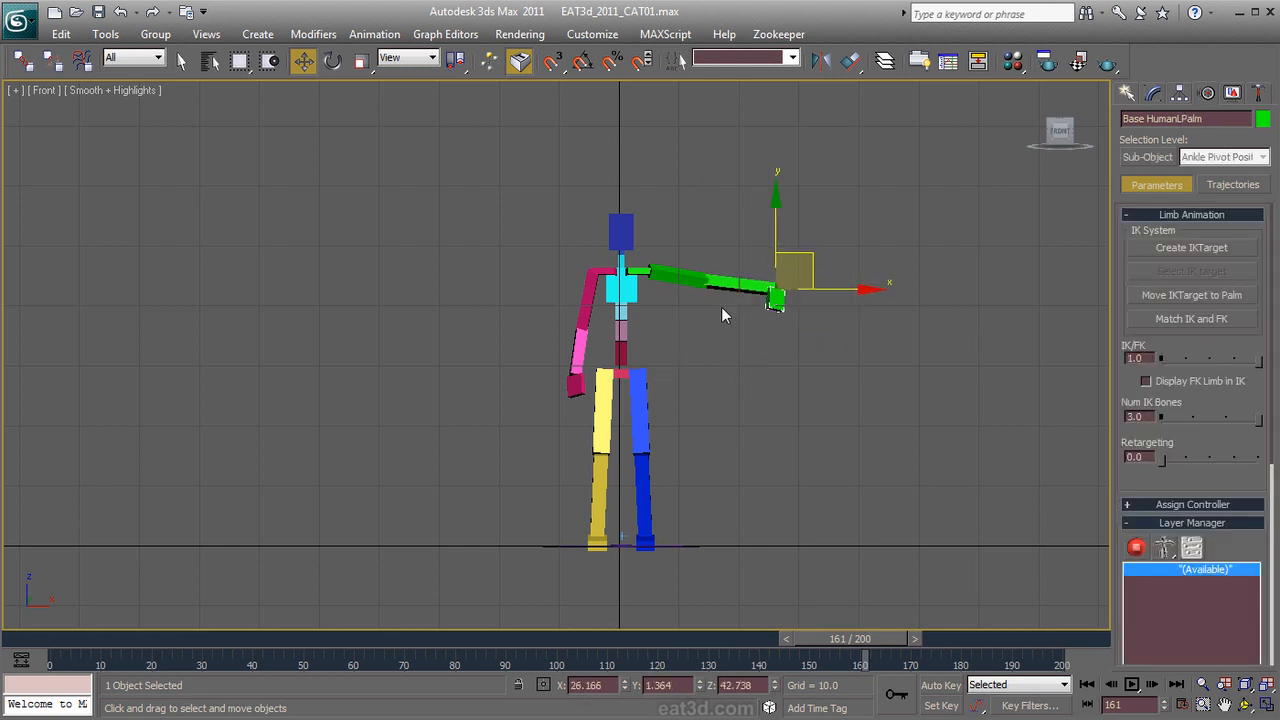
left_click_drag(575, 352, 527, 303)
left_click_drag(568, 383, 475, 300)
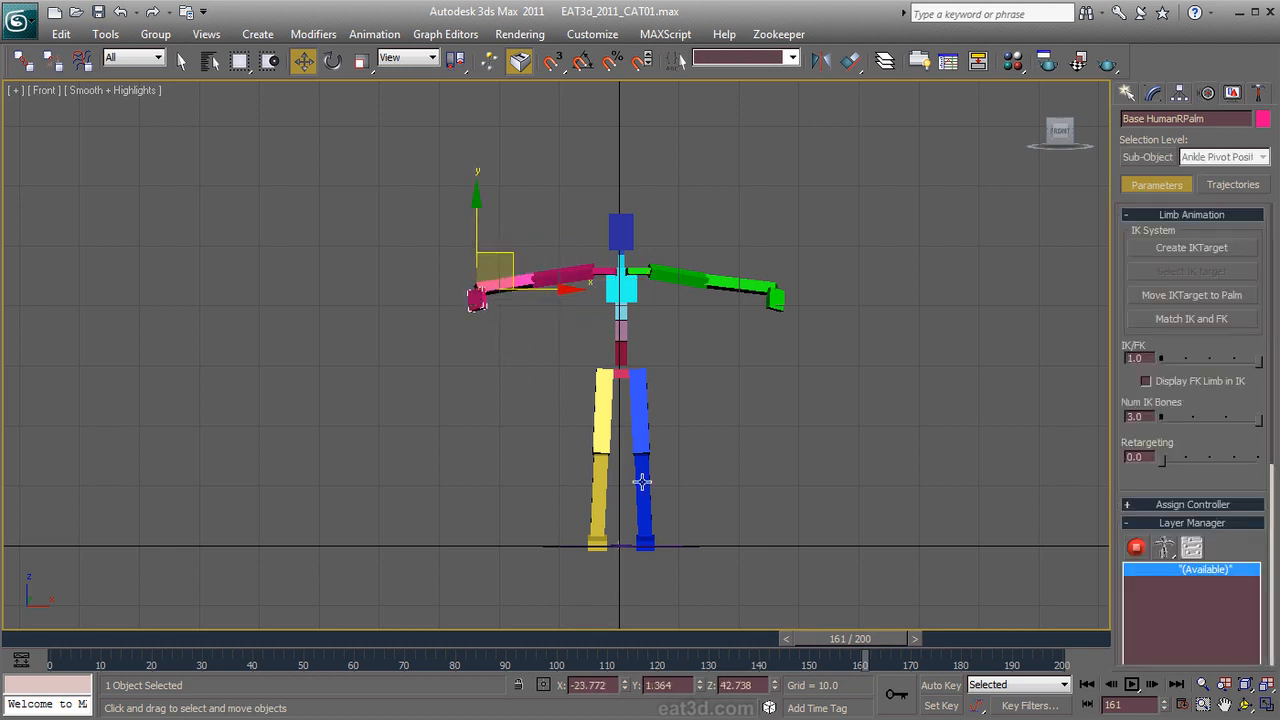
left_click(645, 548)
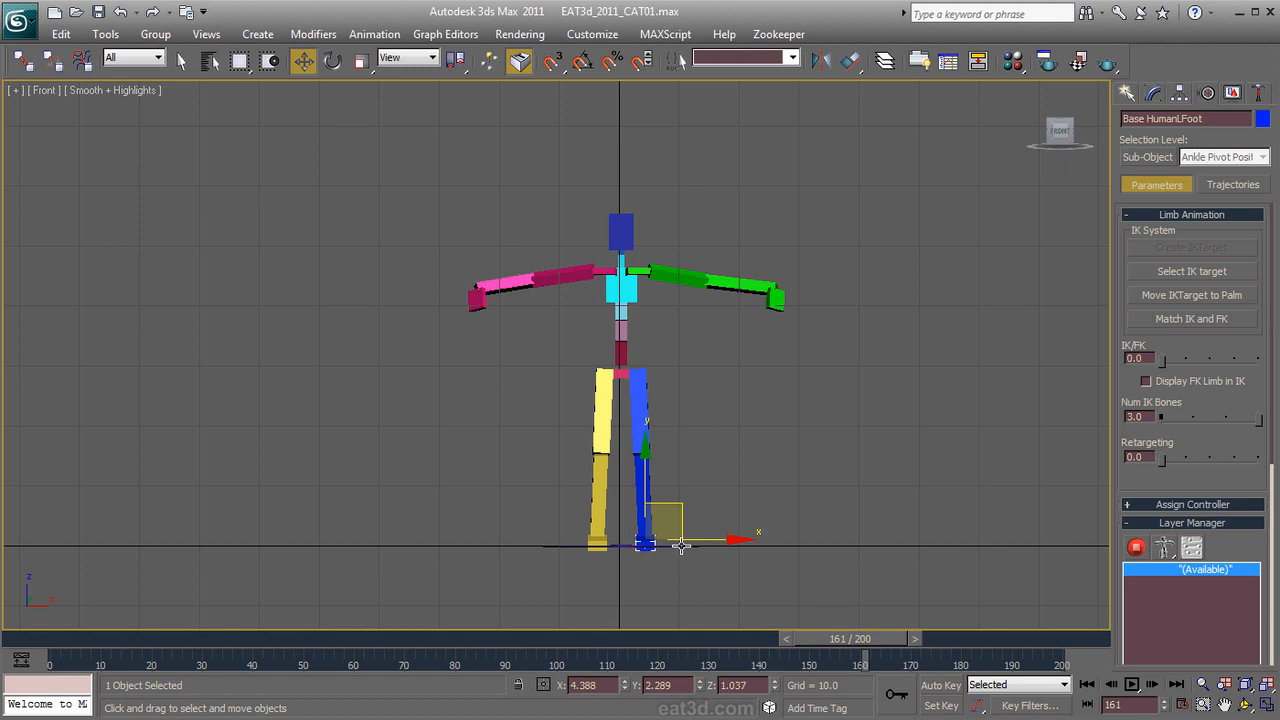
left_click_drag(696, 544, 744, 540)
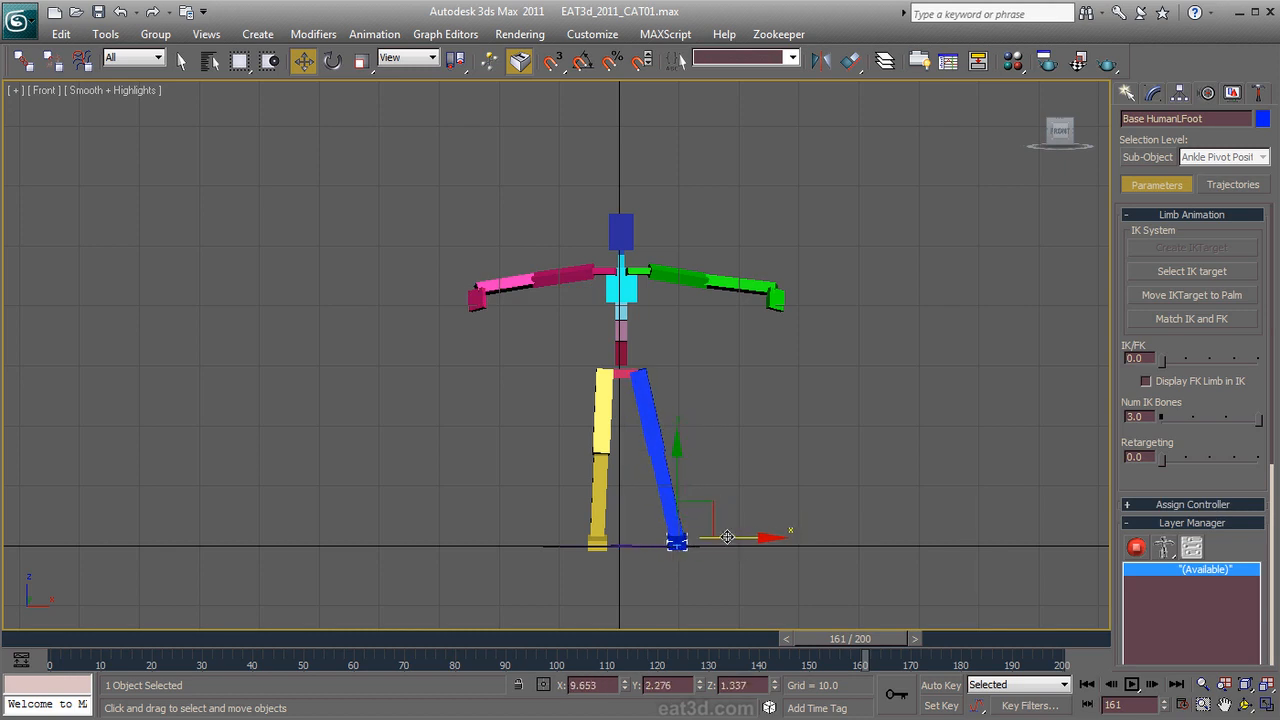
Step: Try scaling the rig's left thigh bone, and select the left palm and two lower spine bones
left_click(651, 411)
right_click(651, 411)
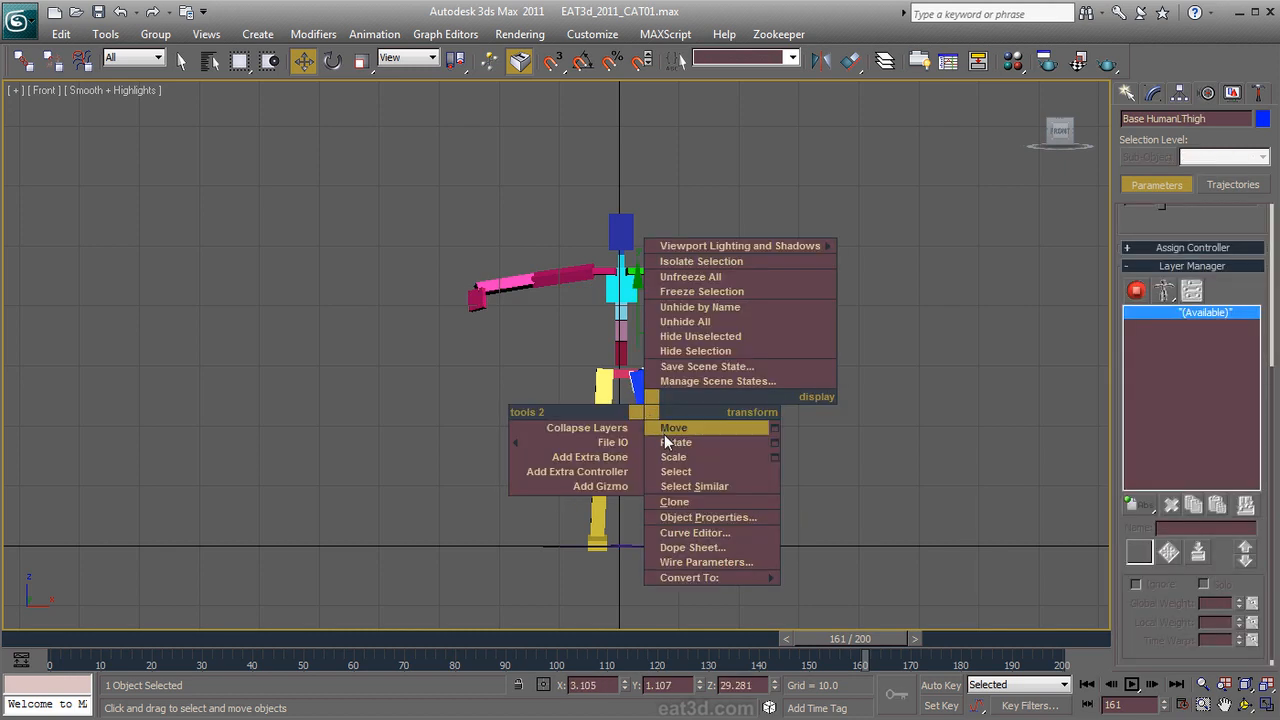
left_click(667, 456)
mouse_move(717, 383)
left_mouse_down()
mouse_move(794, 354)
mouse_move(703, 366)
left_mouse_up()
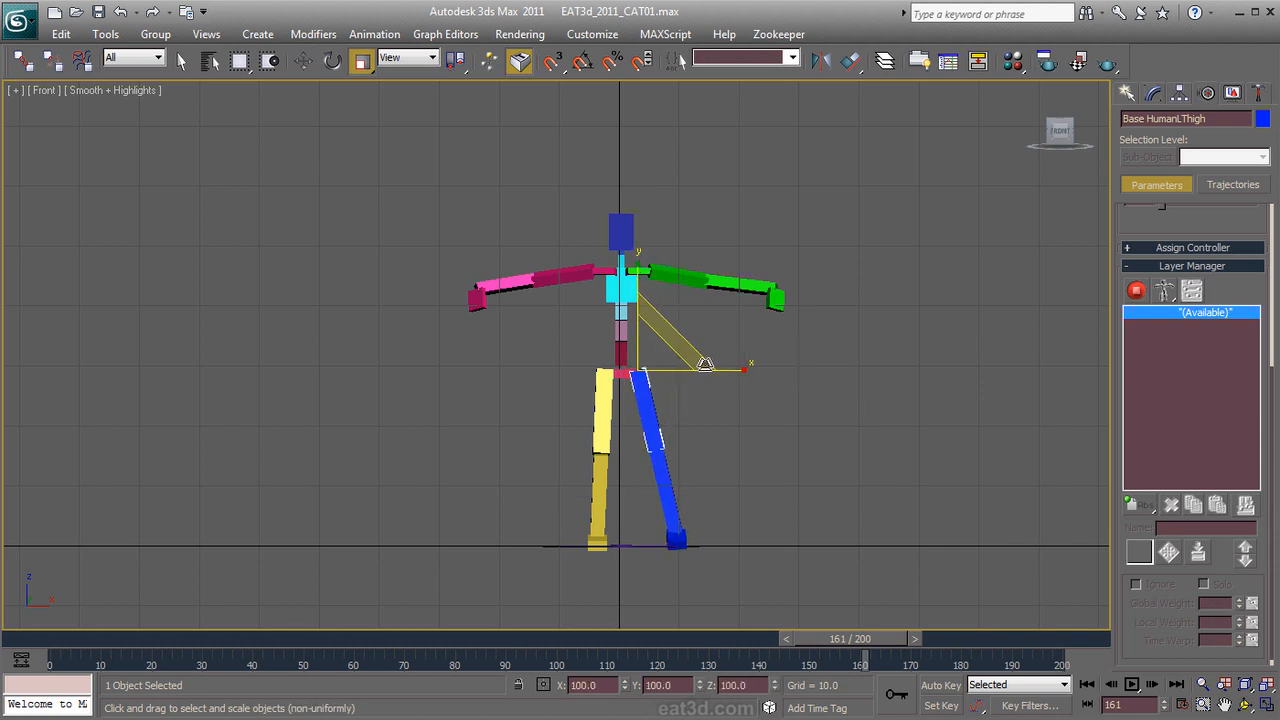
left_click(774, 301)
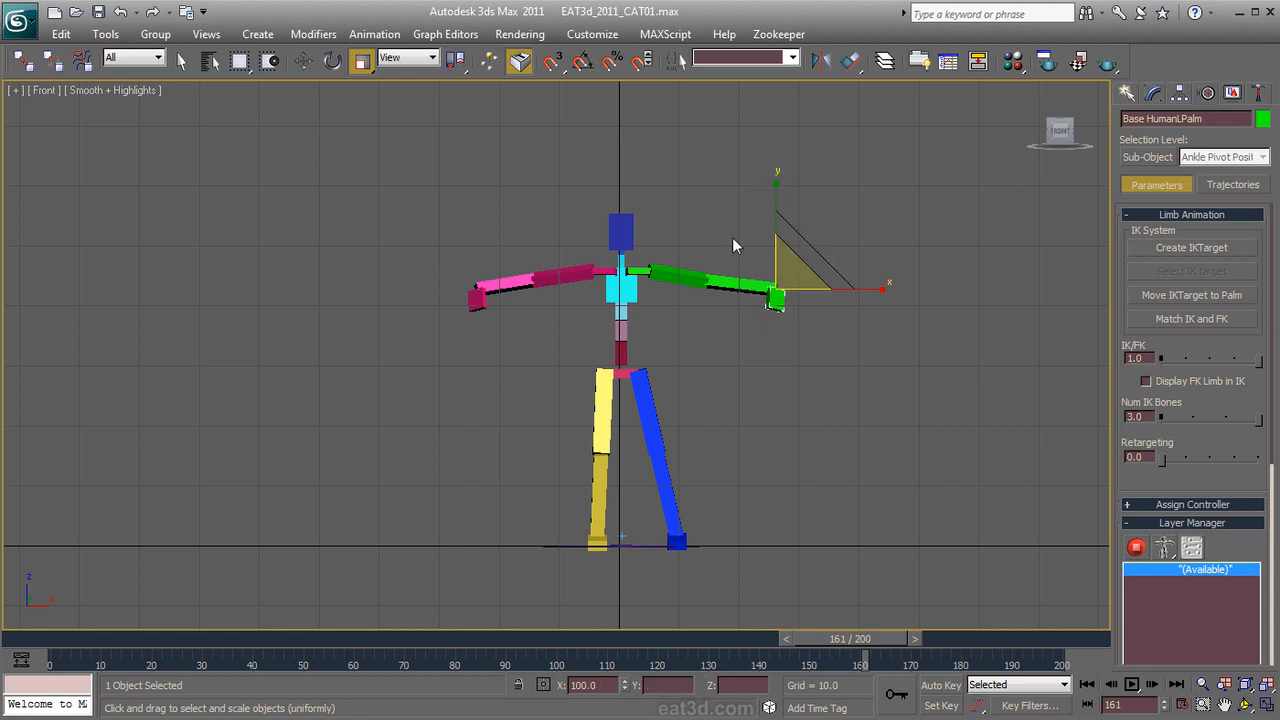
left_click_drag(561, 349, 566, 348)
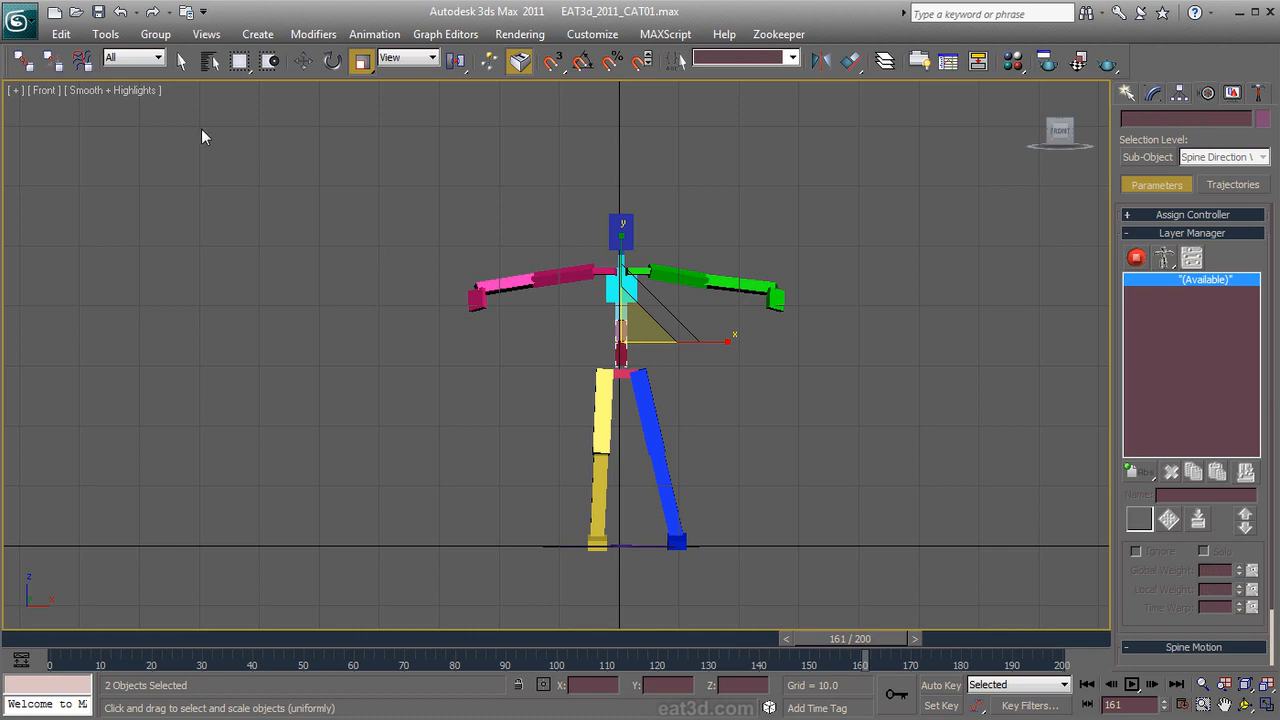
Step: Open EAT3d_2011_CAT02.max without saving the current scene and maximize its Perspective view
left_click(30, 38)
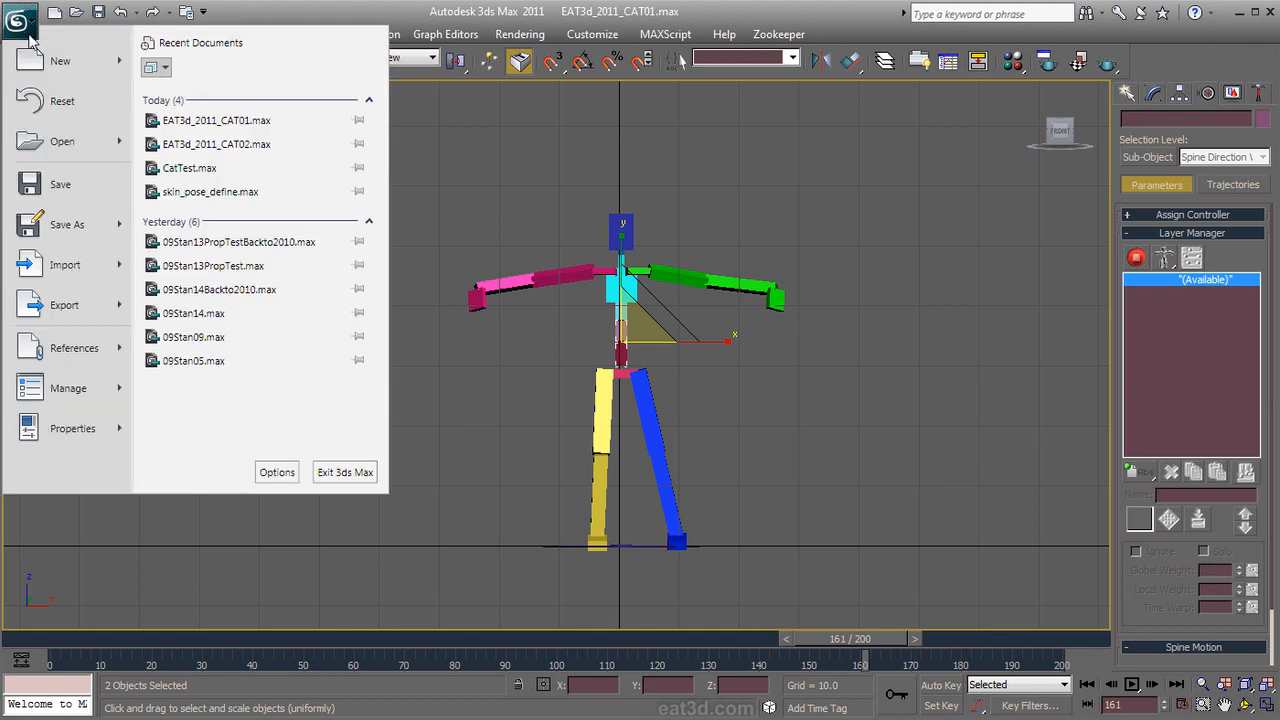
left_click(204, 150)
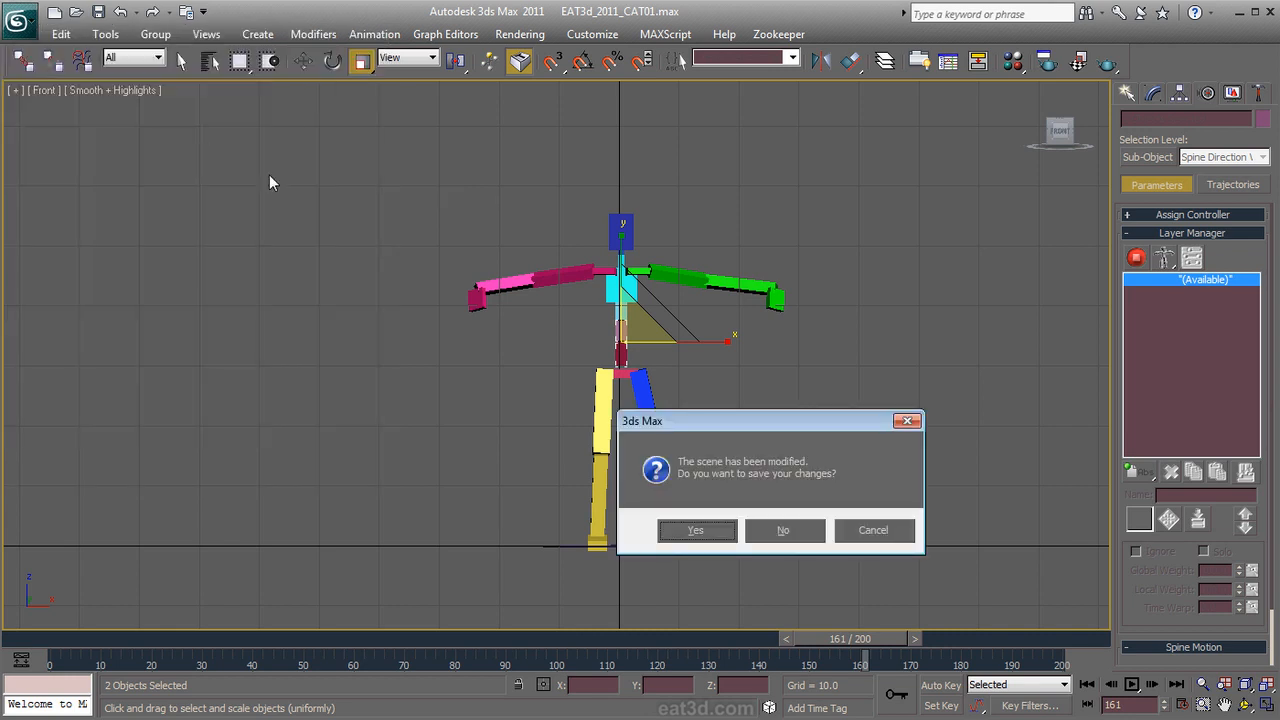
left_click(780, 533)
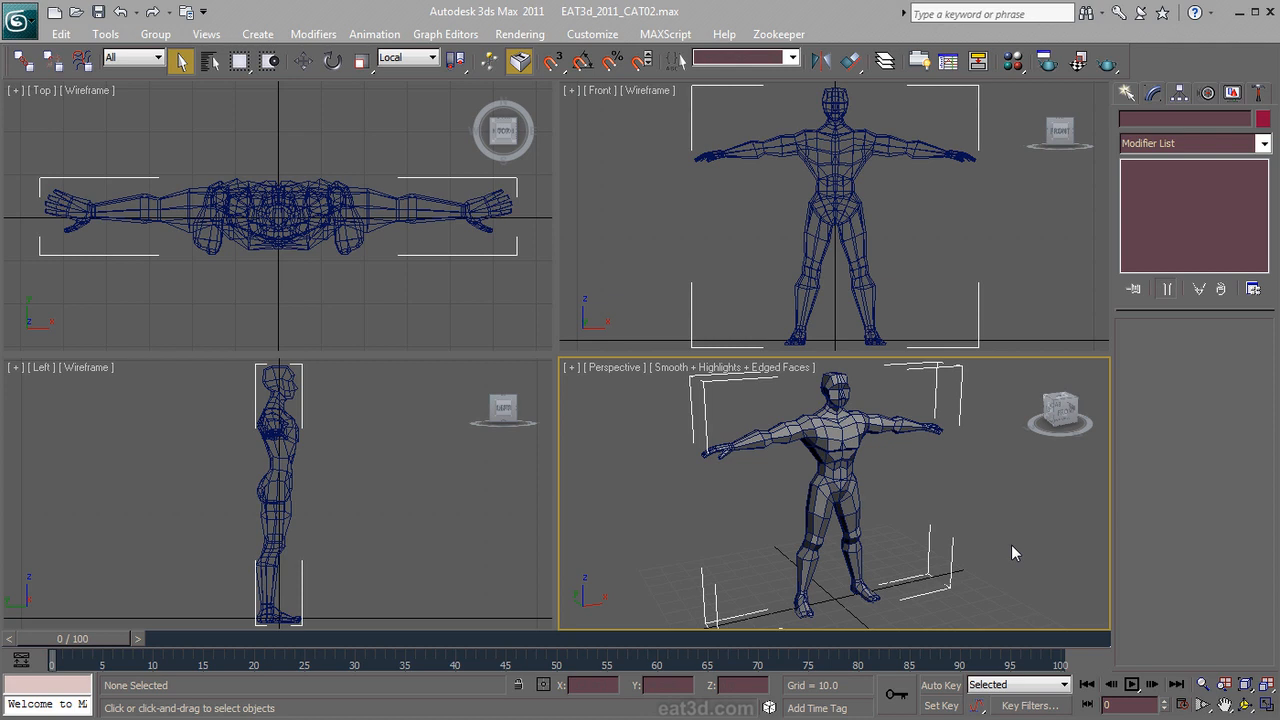
right_click(985, 525)
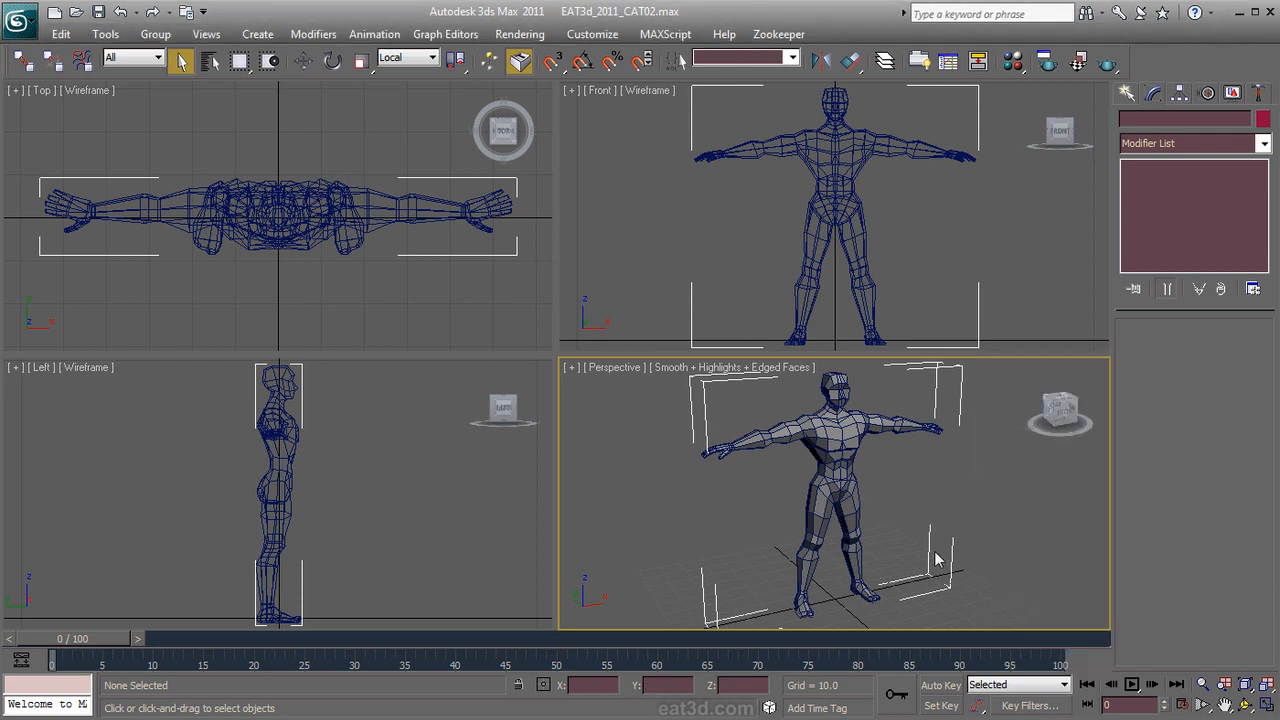
key("alt+w")
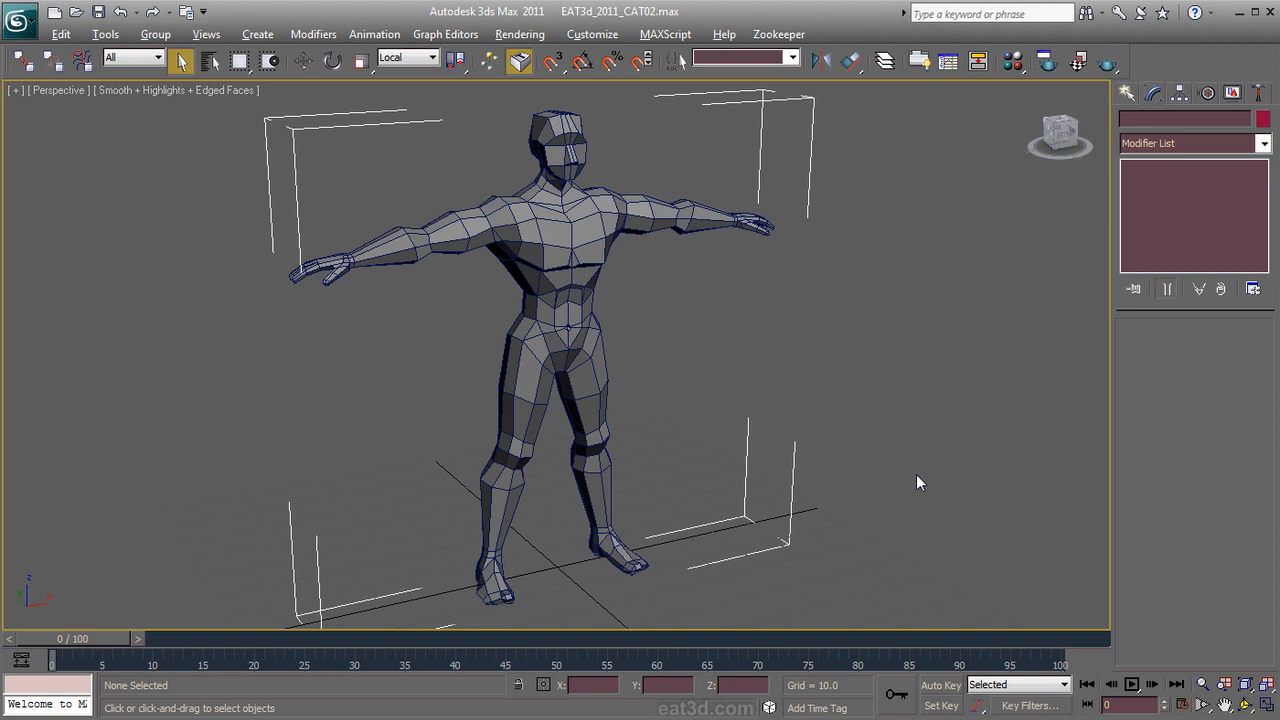
Step: Place a Base Human preset rig with a CATUnits Ratio of about 0.411 at the grid centre between the mesh's feet
left_click(1126, 93)
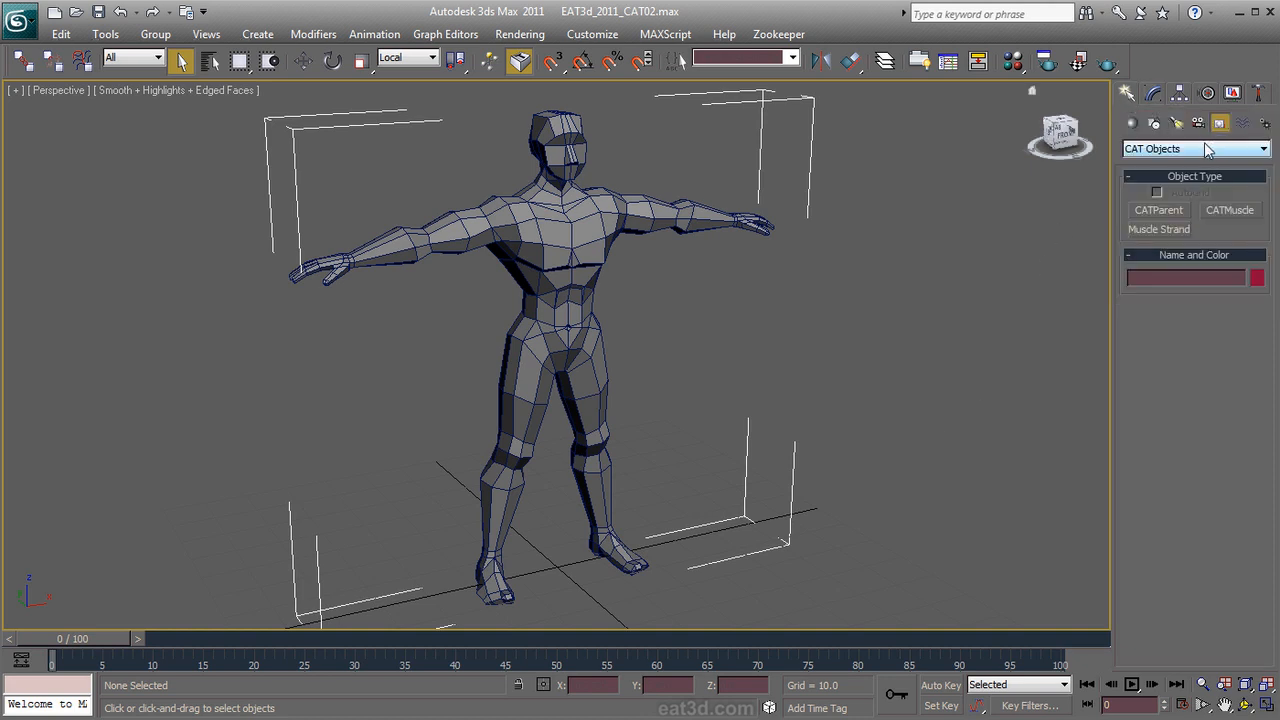
left_click(1159, 210)
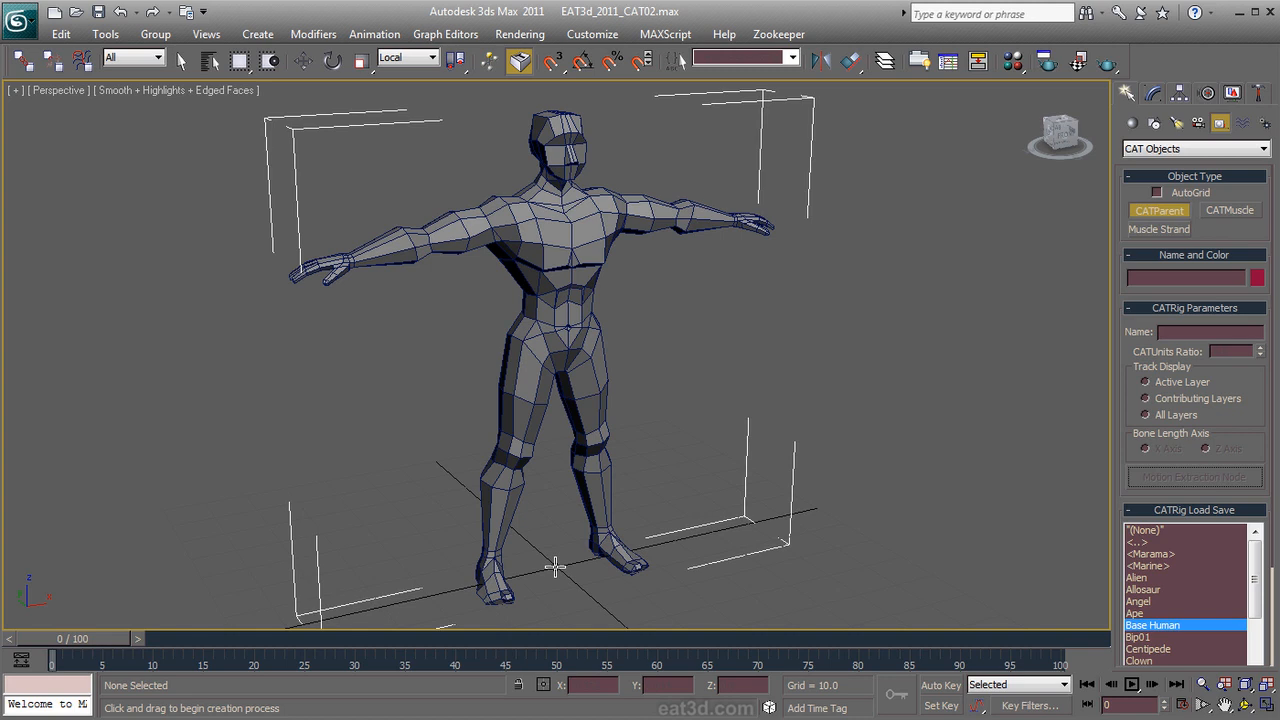
left_click_drag(555, 567, 608, 435)
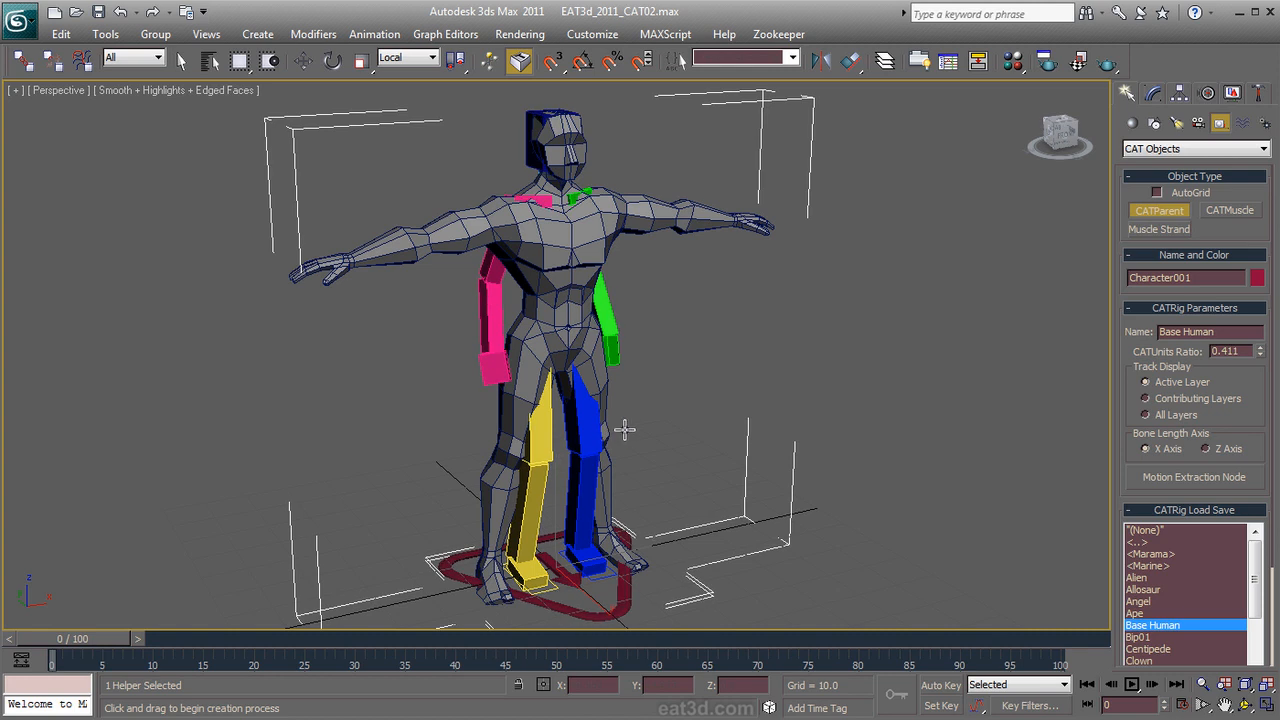
right_click(707, 407)
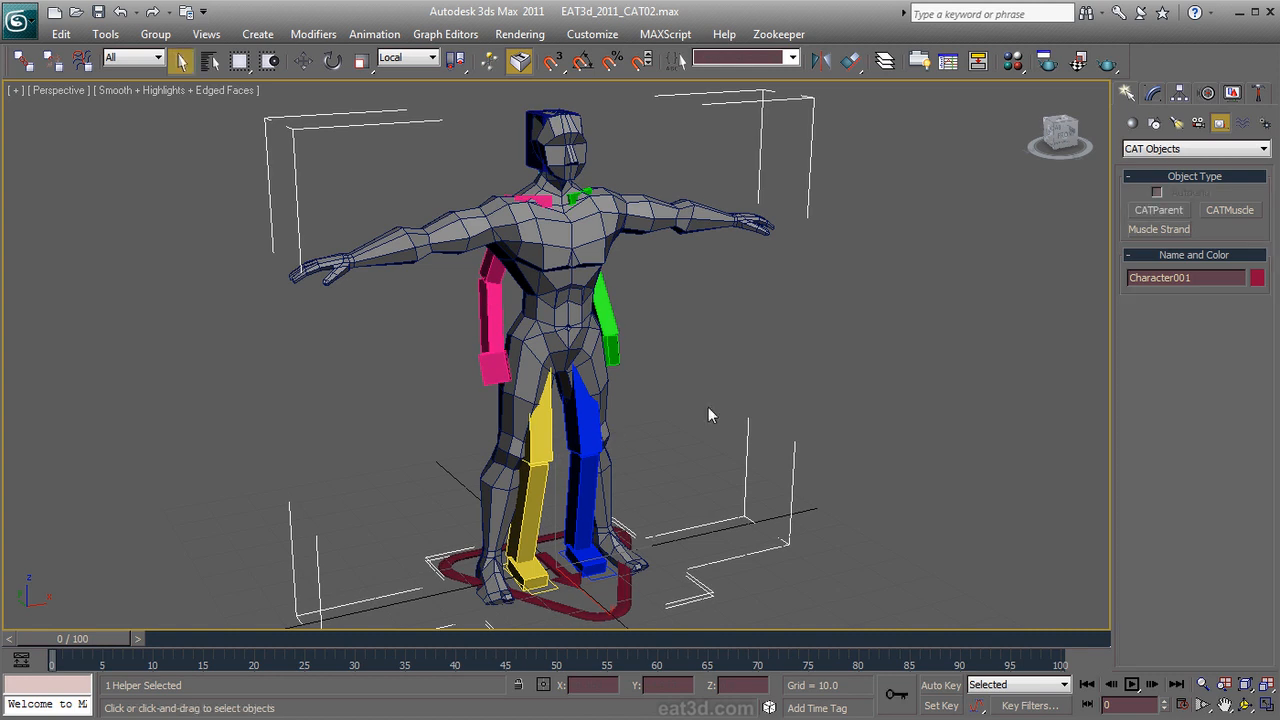
Step: Maximize the Front view and set its shading to Flat
key("alt+w")
middle_click(780, 232)
key("alt+w")
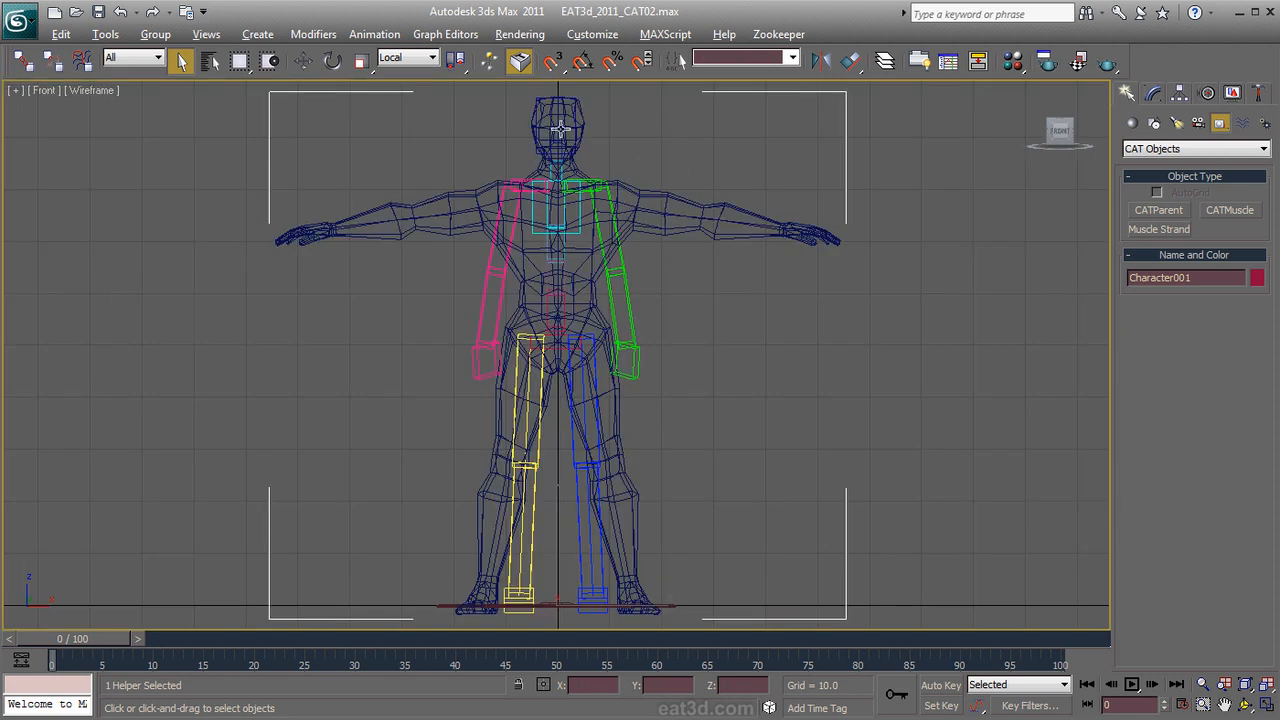
left_click(100, 91)
left_click(141, 172)
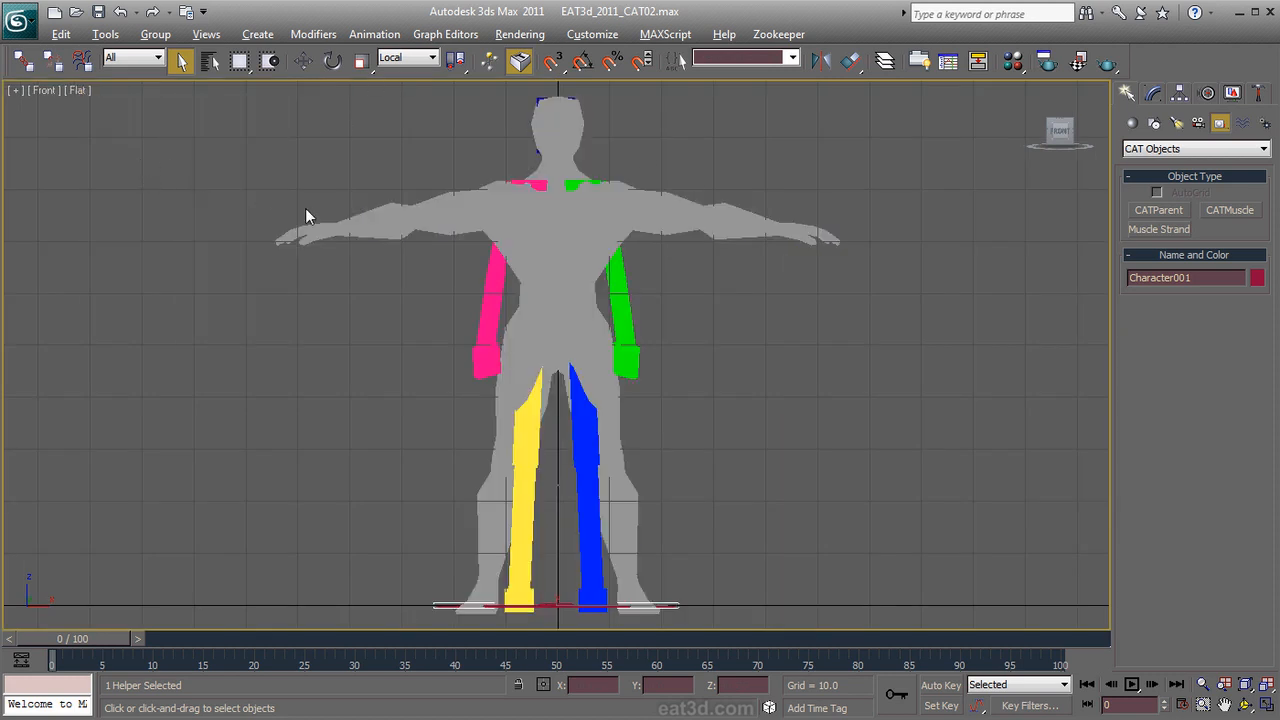
Step: Make the body mesh see-through and freeze it so only the rig can be selected
left_click(358, 229)
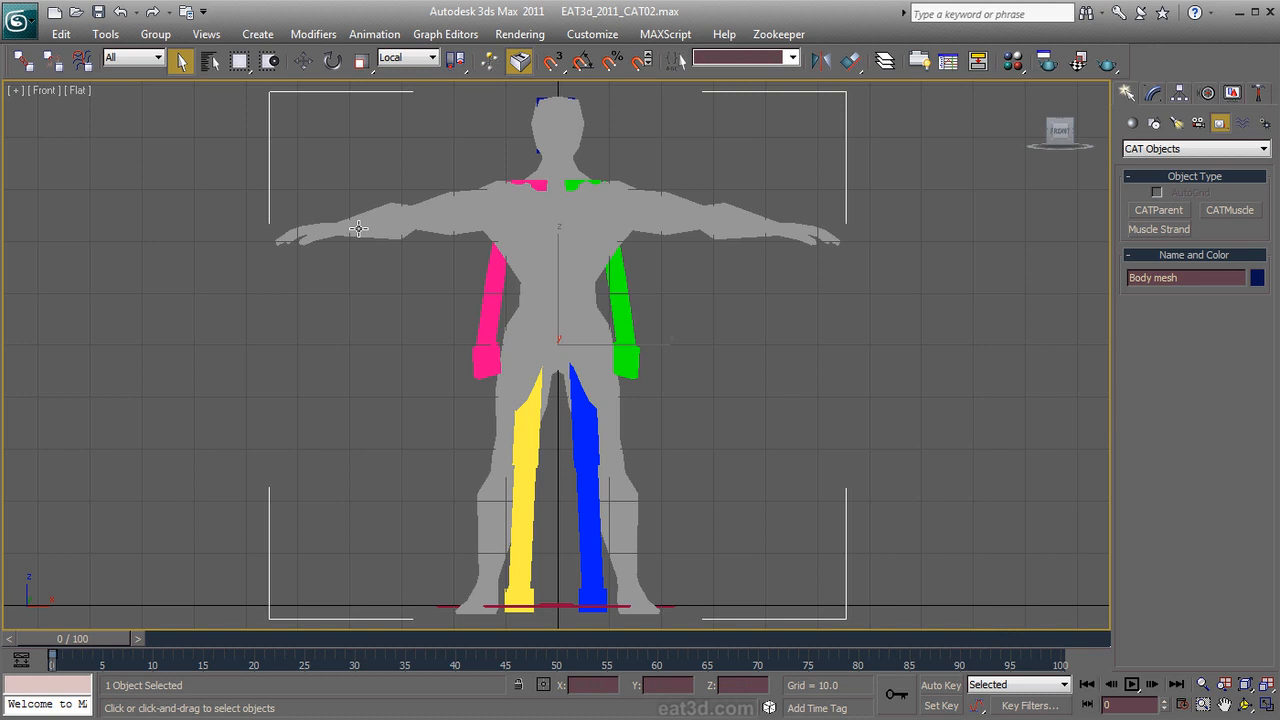
key("alt+x")
right_click(362, 226)
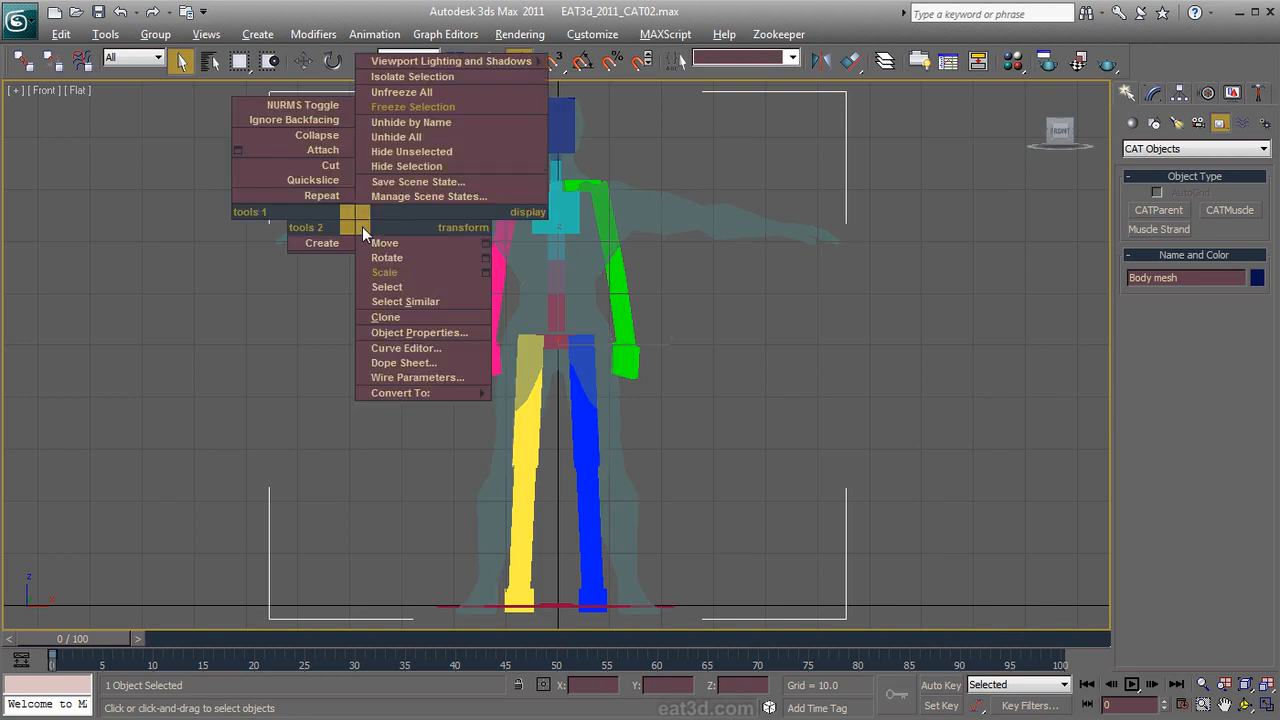
left_click(399, 104)
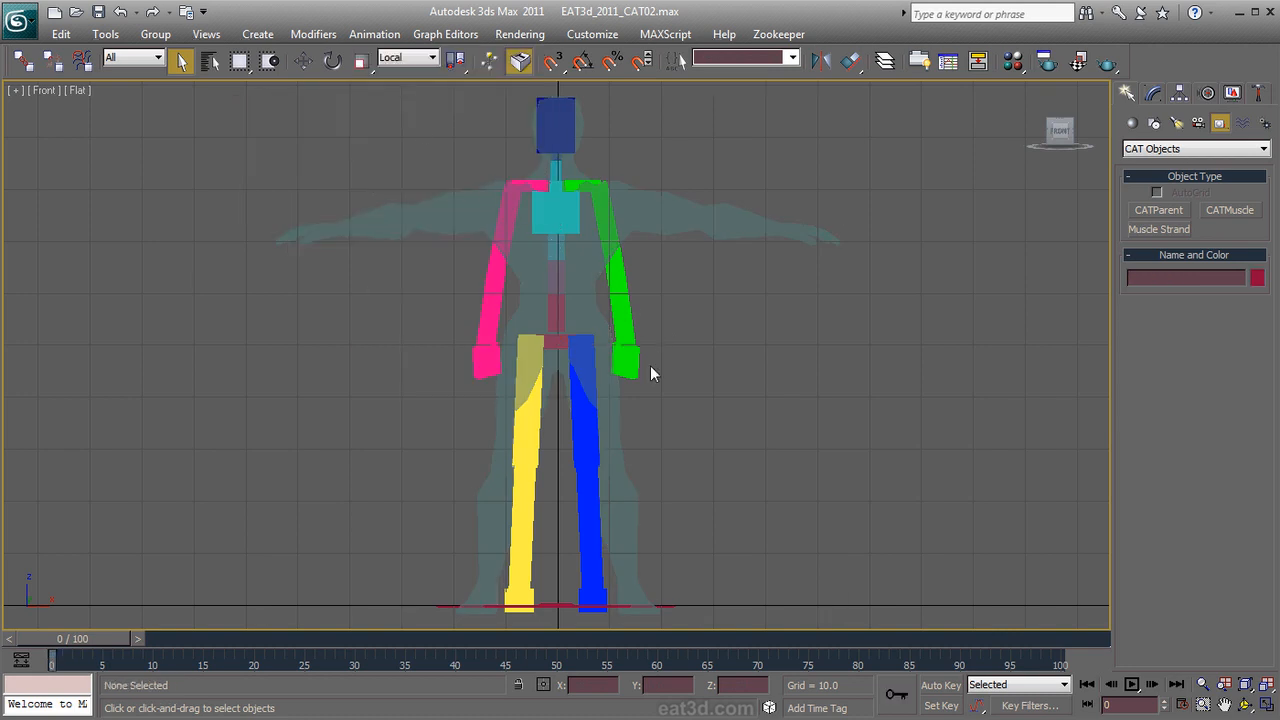
Step: Enable Edged Faces in the Front view and hide its grid
left_click(77, 92)
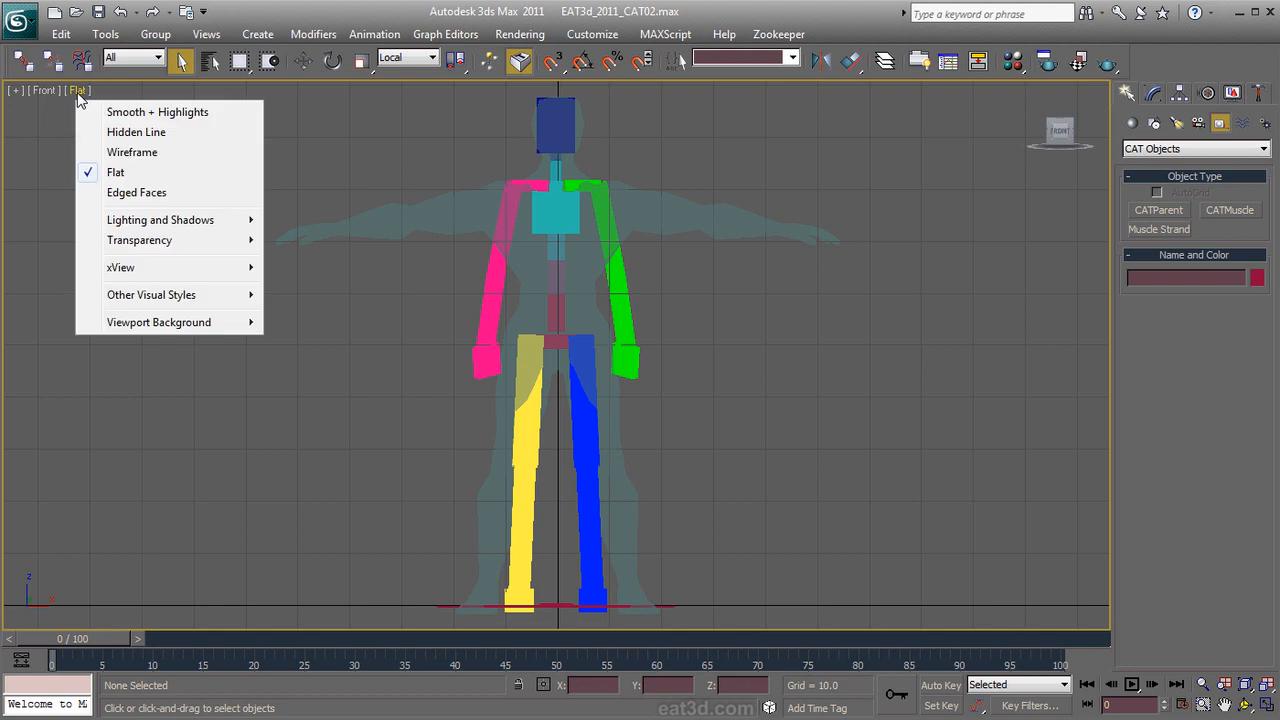
left_click(137, 193)
key("g")
scroll(677, 388, "up", 3)
middle_click_drag(722, 335, 681, 402)
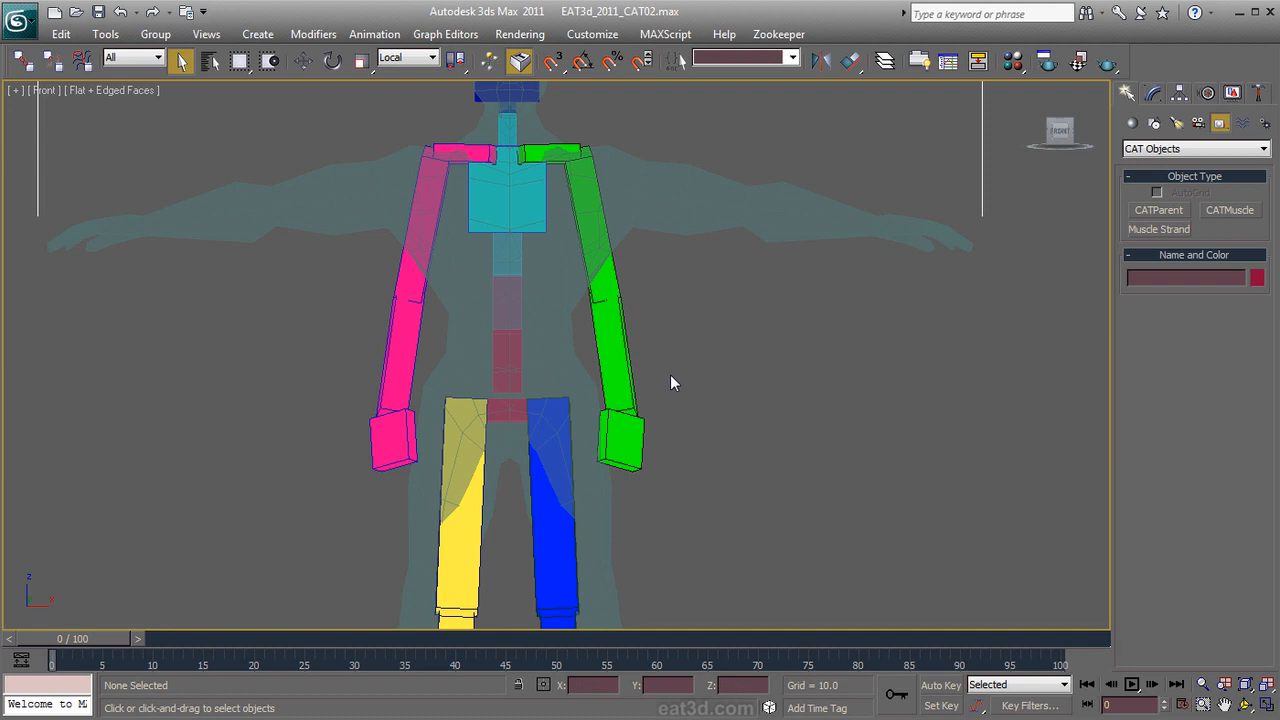
Step: Move the rig's left palm onto the mesh's hand at about X 45.9, Z 72.3 and rotate it to follow the hand
left_click(623, 432)
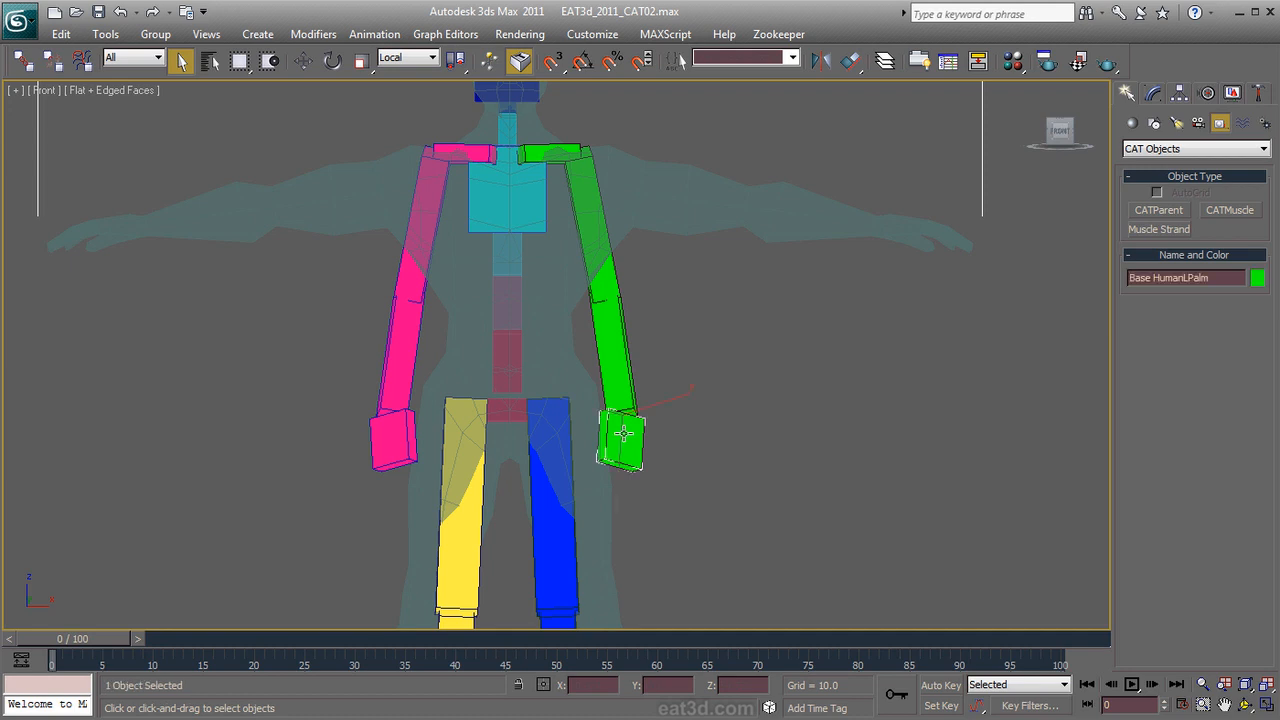
right_click(640, 432)
left_click(655, 450)
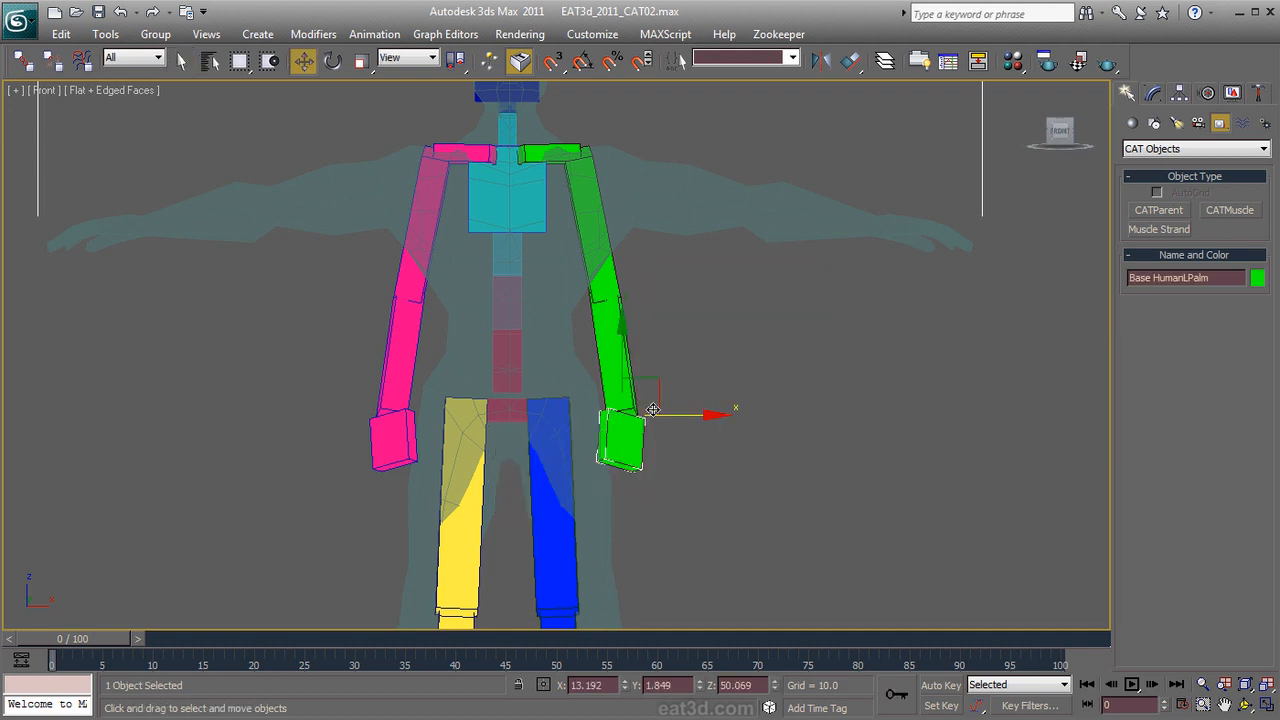
left_click_drag(657, 403, 921, 255)
right_click(921, 255)
left_click(936, 271)
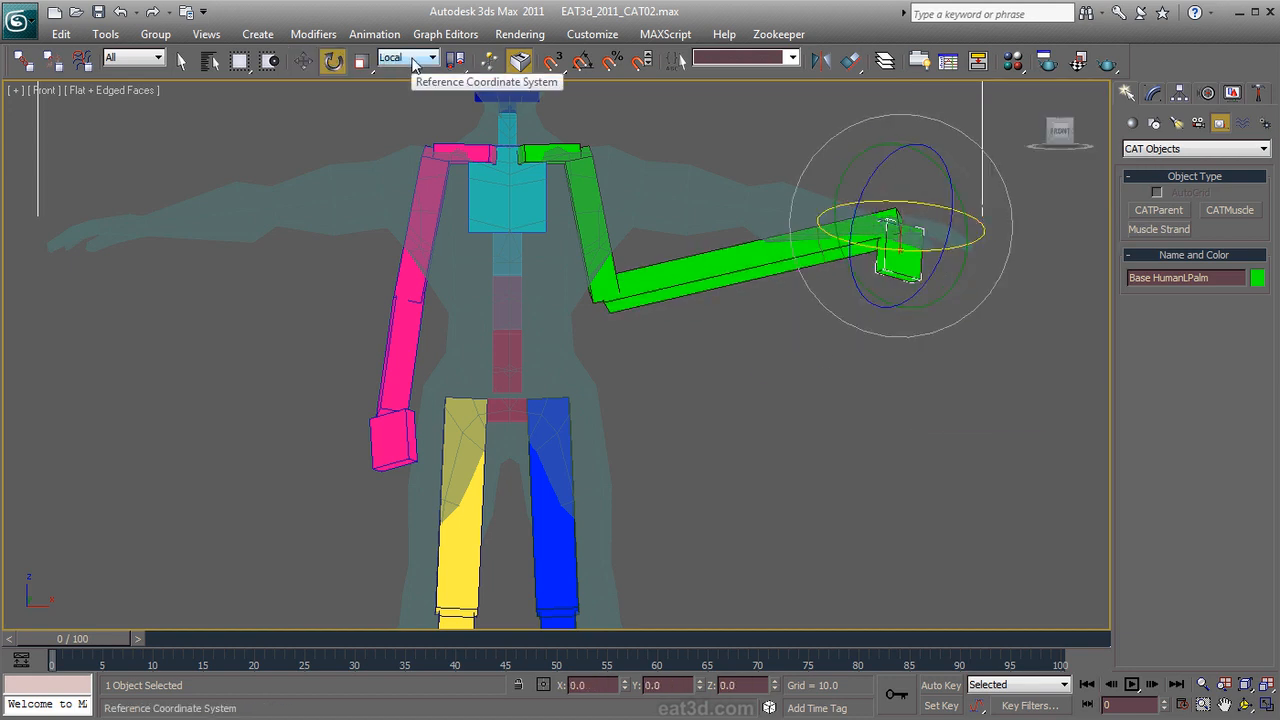
left_click_drag(937, 286, 1021, 172)
Step: Raise the left forearm so its elbow end sits at the mesh's elbow, at about X 27.6, Z 74.6
left_click(668, 286)
right_click(665, 288)
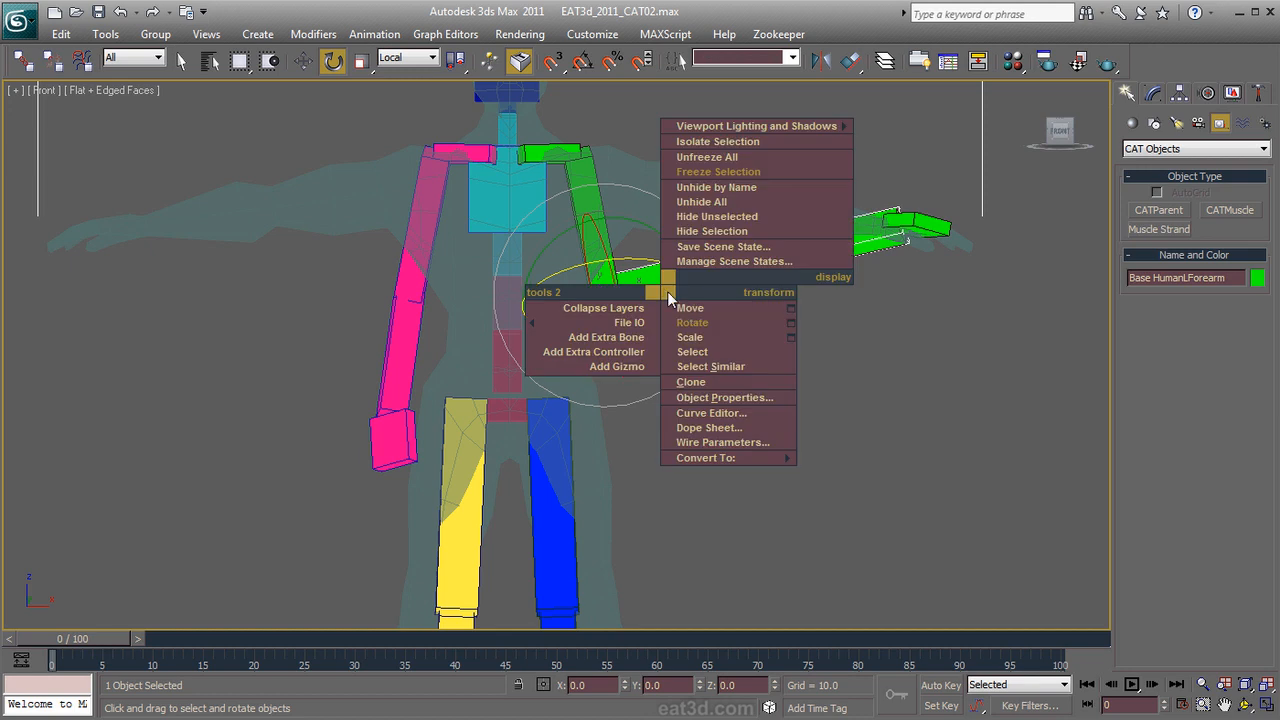
left_click(688, 313)
left_click_drag(680, 258, 782, 191)
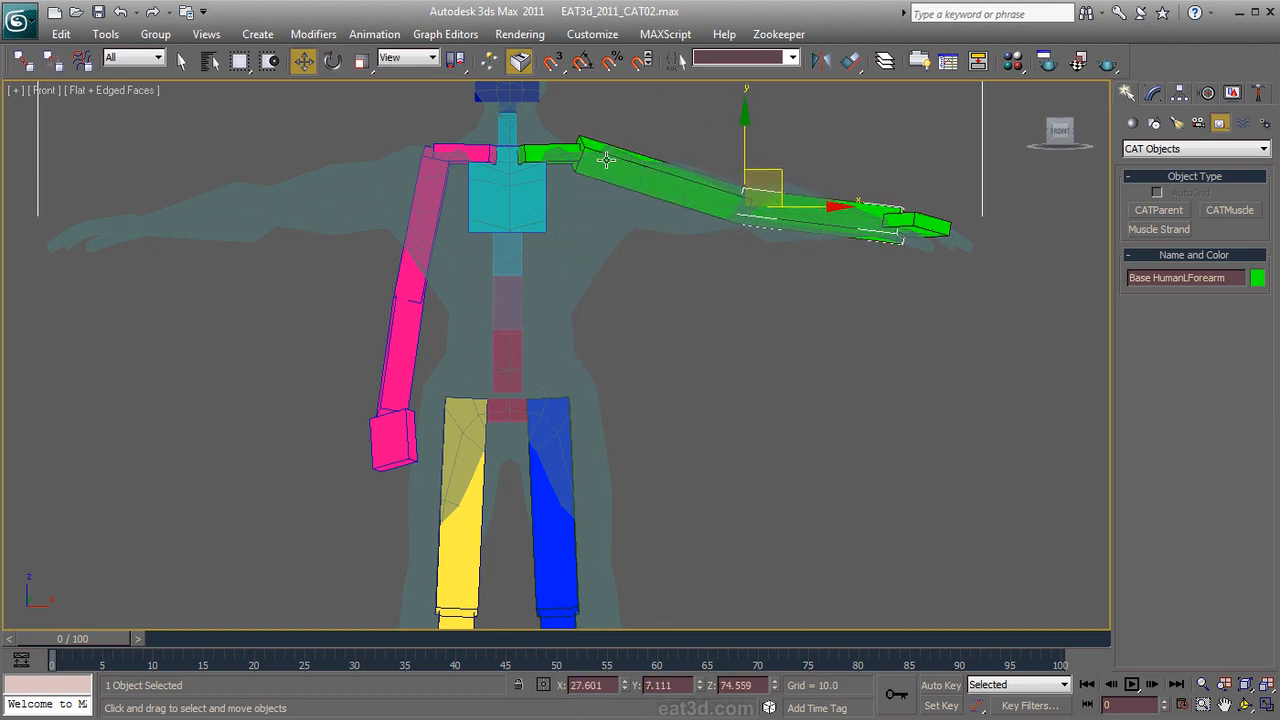
Step: Move the left upper arm to the mesh's shoulder at about X 11.3, Z 77.4, and the collarbone outward to about X 4.6, Z 79.9
left_click(551, 152)
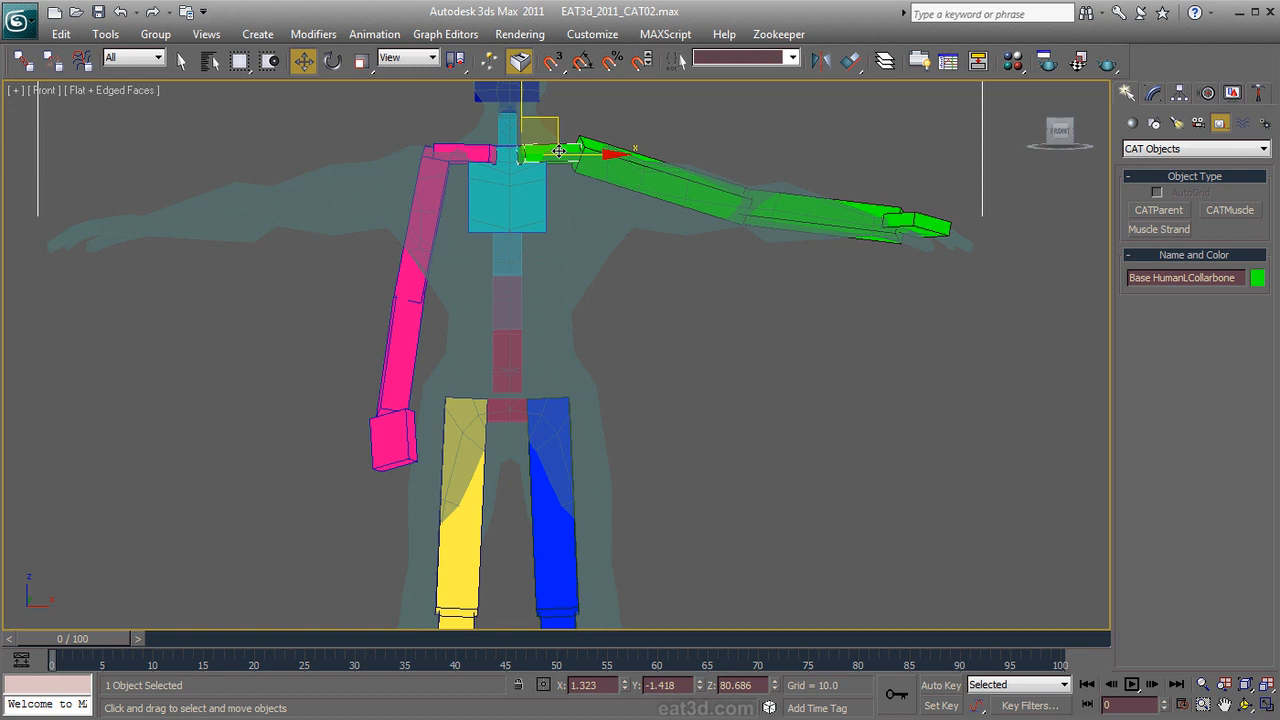
left_click(623, 165)
left_click_drag(615, 139, 644, 161)
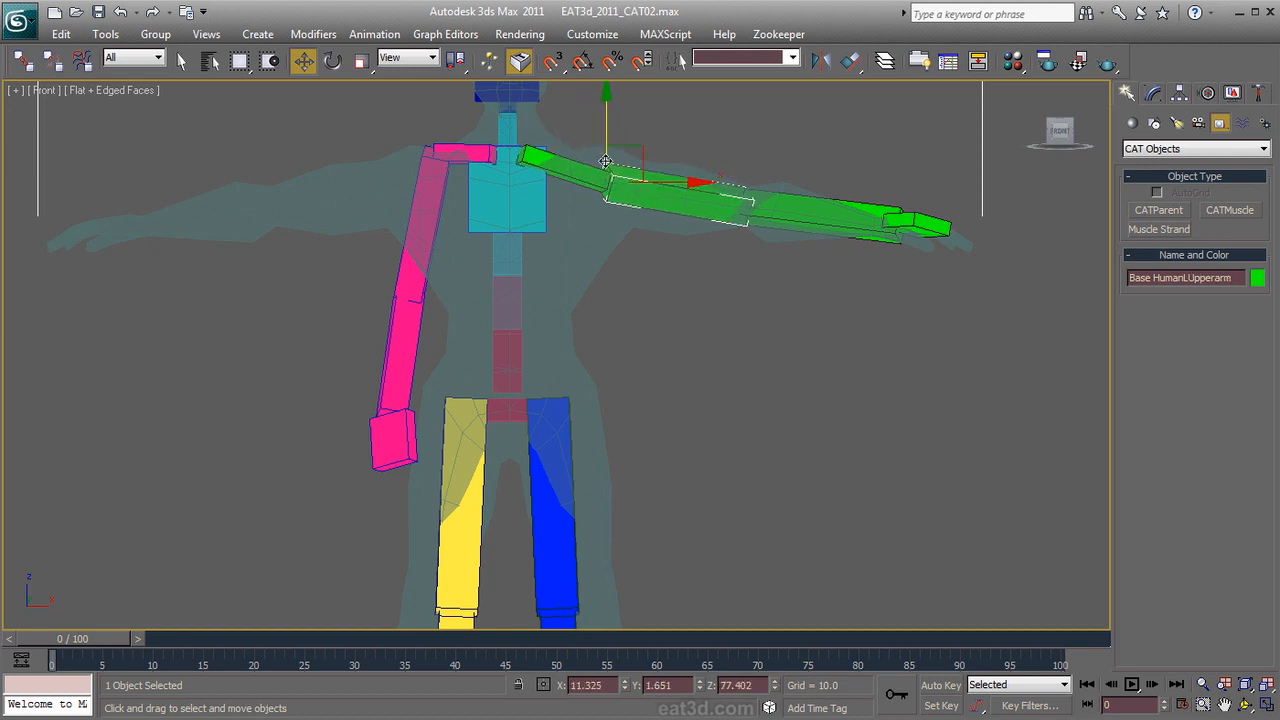
left_click_drag(538, 158, 563, 165)
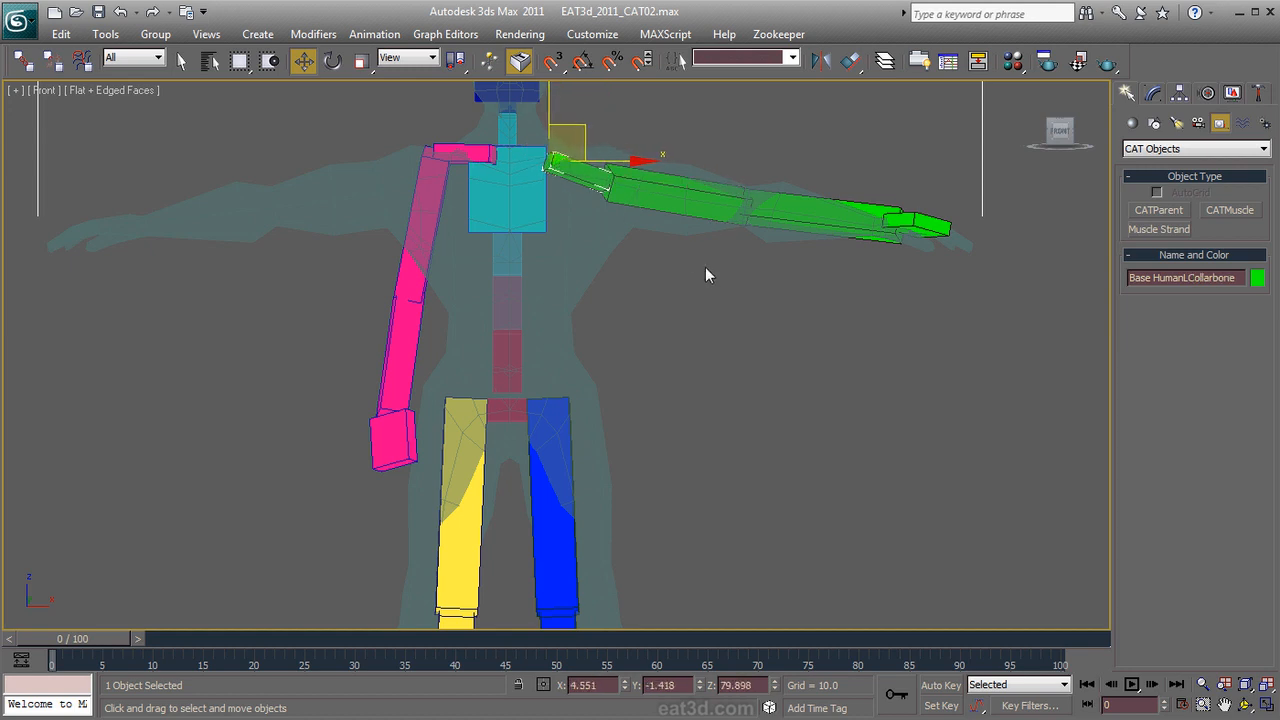
Step: In the Top view, rotate the left palm to line up with the mesh's hand
middle_click_drag(747, 284, 669, 360)
key("t")
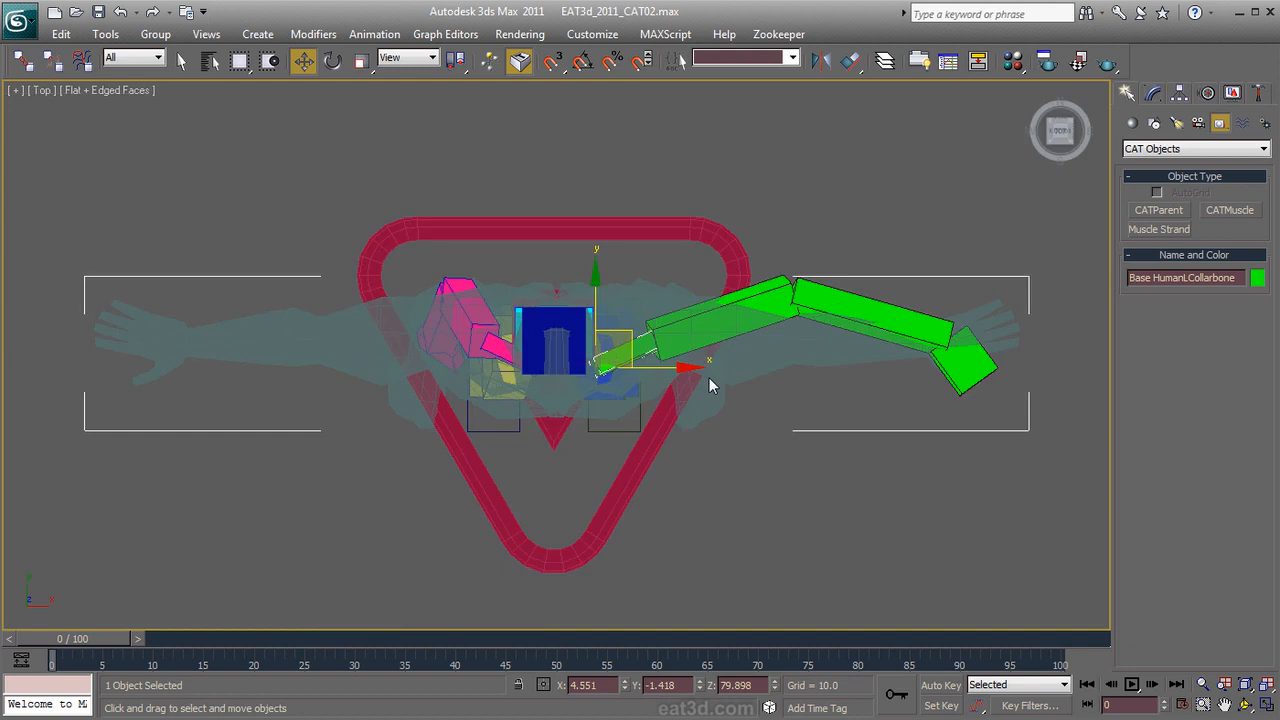
middle_click_drag(843, 379, 671, 400)
left_click(782, 388)
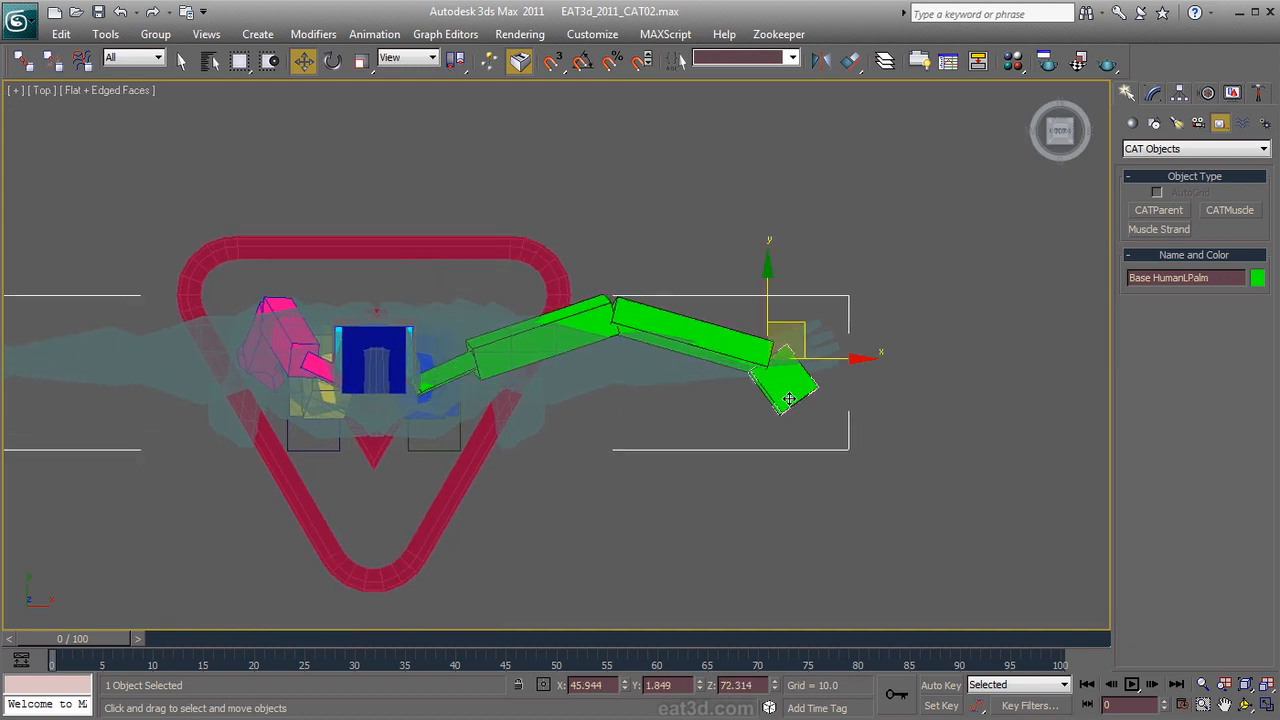
right_click(782, 392)
left_click(808, 428)
left_click_drag(853, 382, 846, 284)
Step: Move the left forearm back into the mesh's arm at about Y 2.8 and shift the upper arm to about Y 1.0
left_click(629, 315)
right_click(649, 319)
left_click(648, 490)
left_click_drag(645, 286, 655, 338)
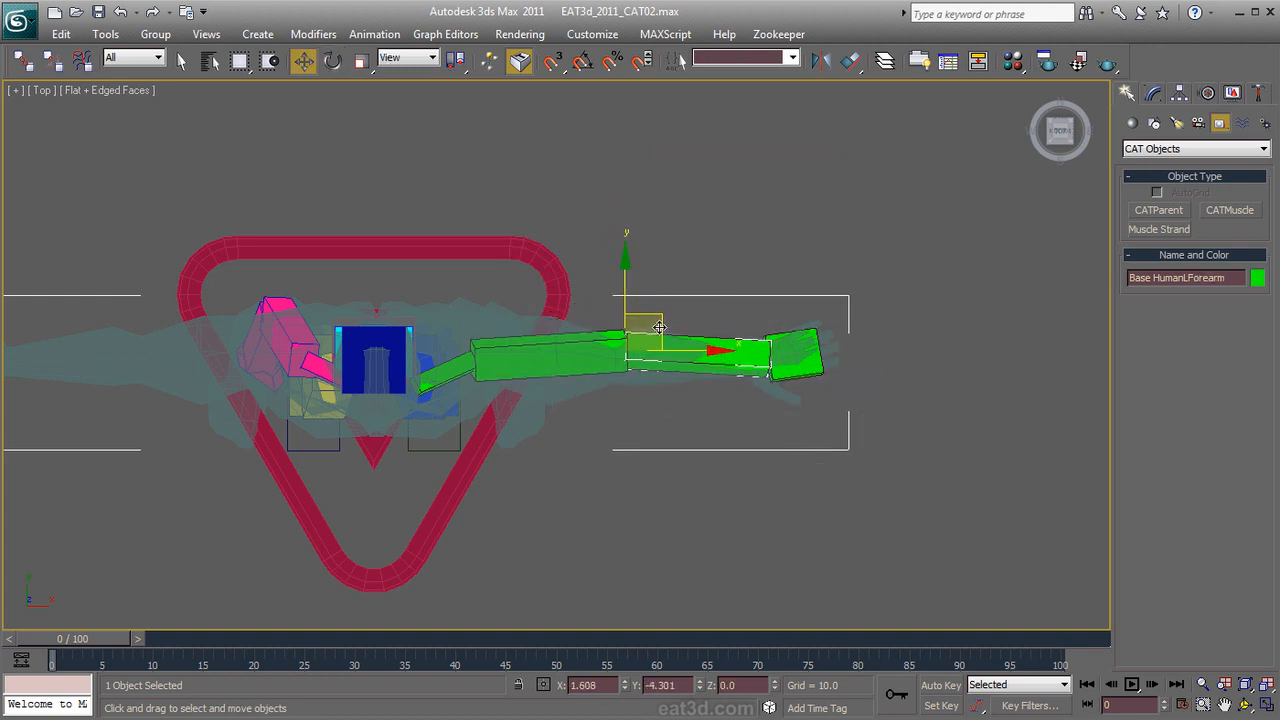
left_click(575, 353)
left_click_drag(575, 353, 572, 358)
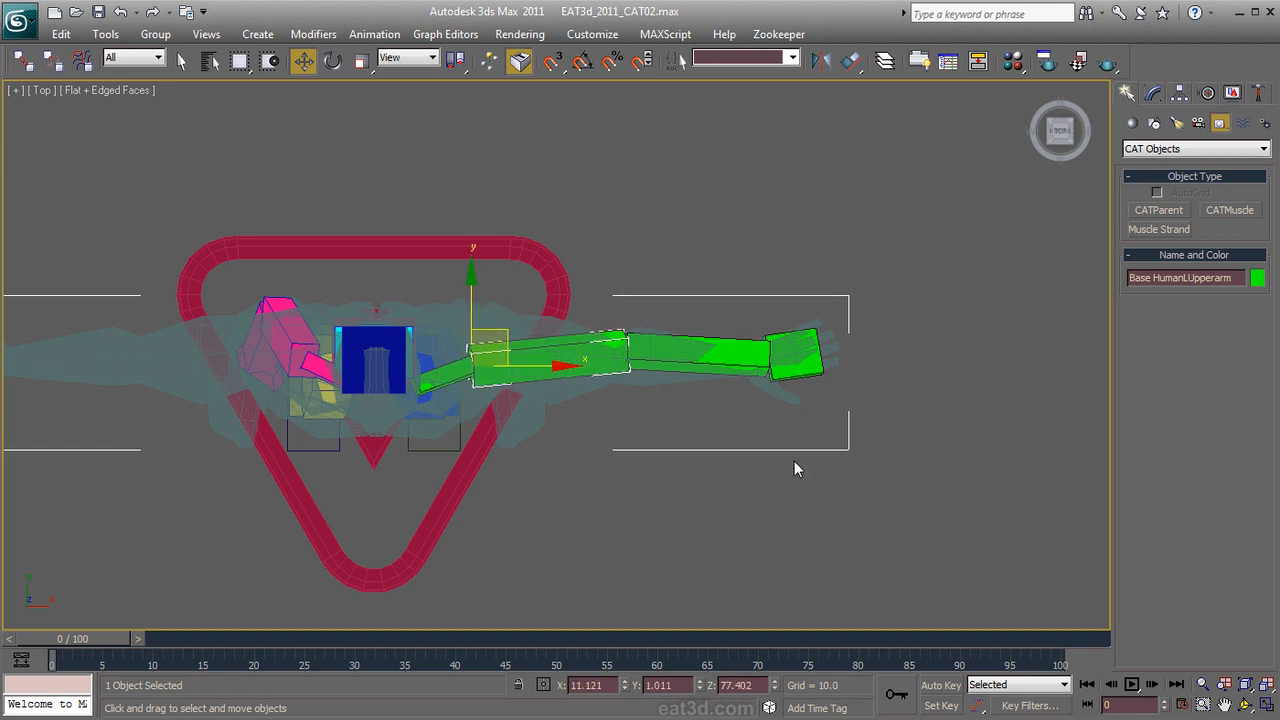
Step: Scale the left palm longer along its local X axis toward the mesh's fingertips
scroll(805, 430, "up", 2)
left_click(918, 372)
right_click(920, 375)
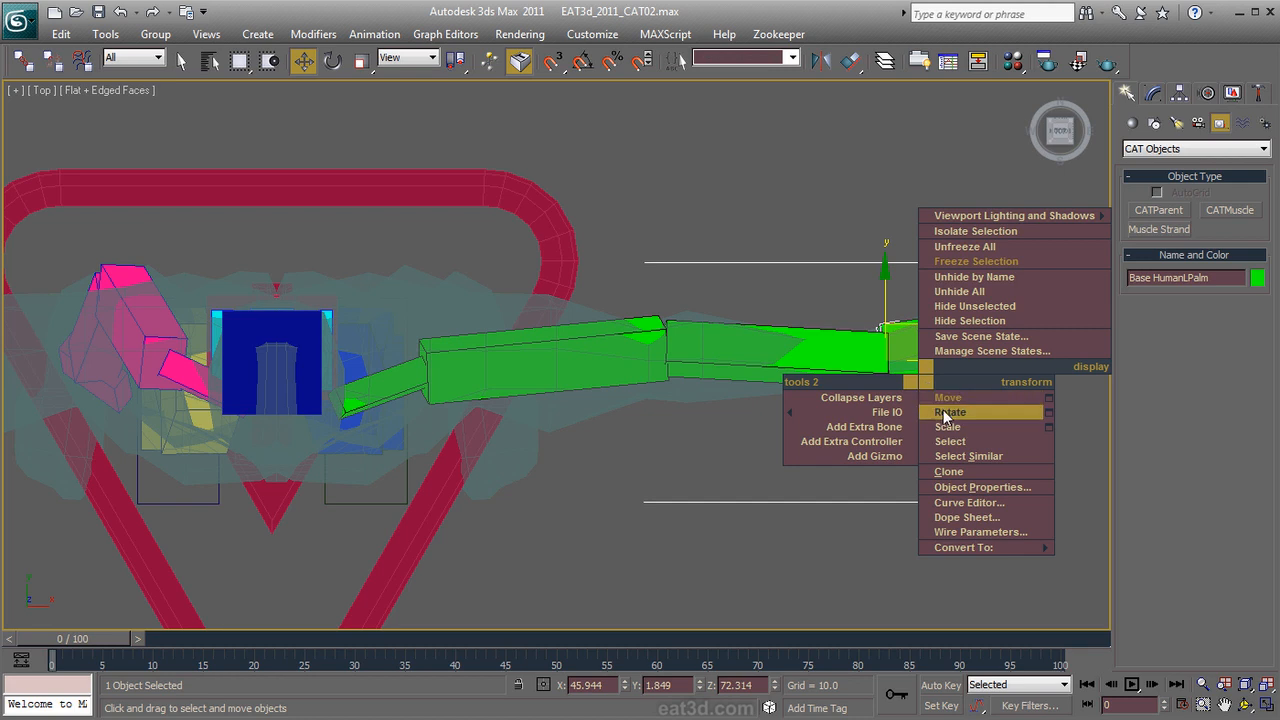
left_click(942, 412)
right_click(945, 416)
left_click(967, 465)
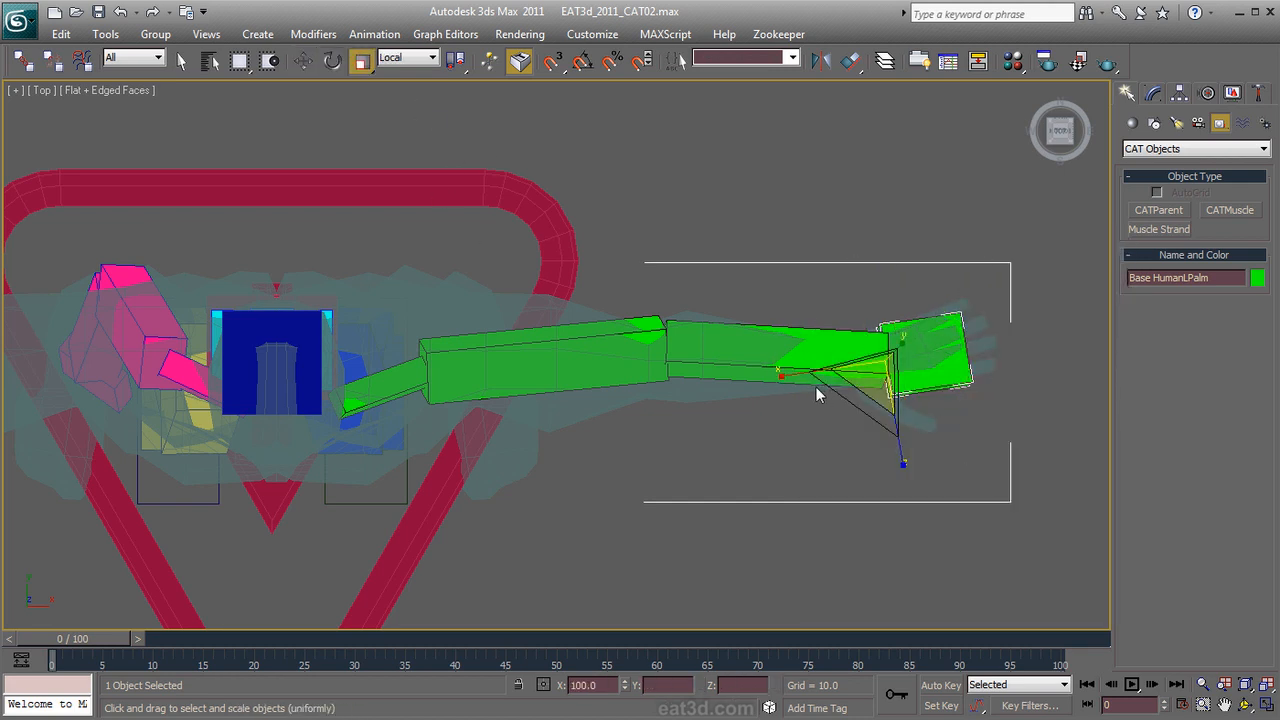
left_click_drag(790, 372, 764, 380)
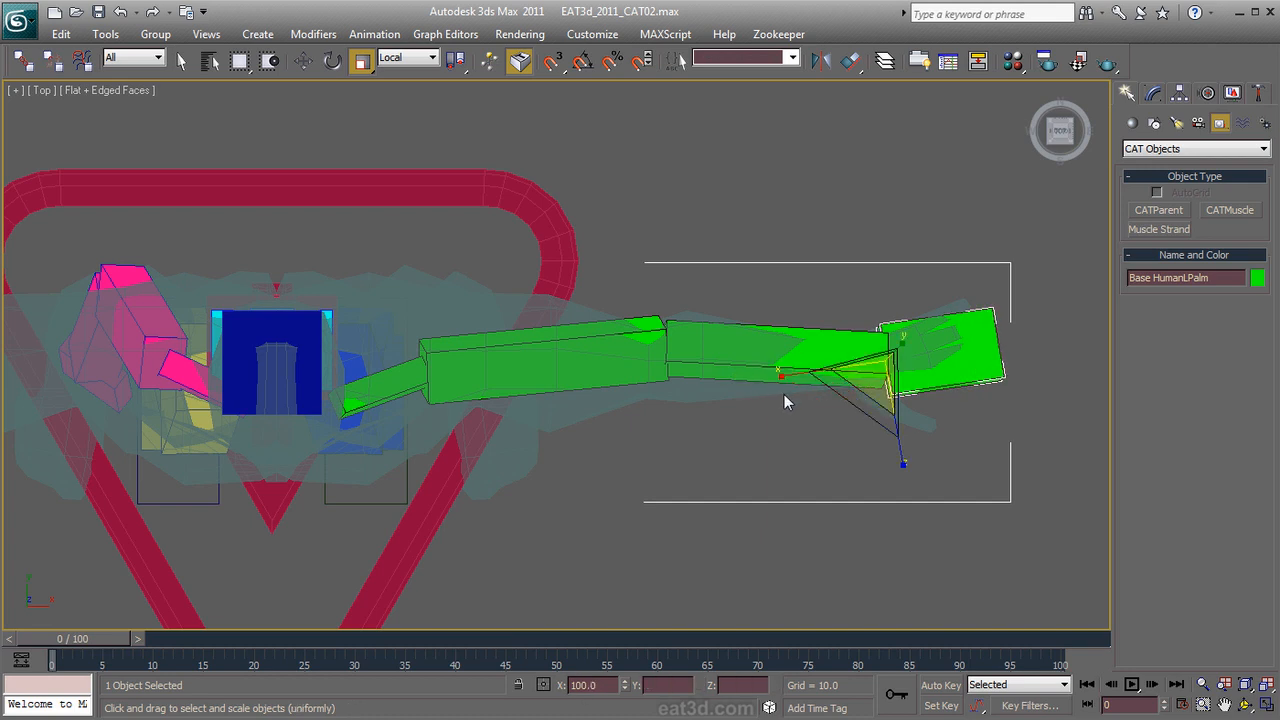
Step: In the Front view, nudge the left forearm's elbow end inward by about 0.6 along X
middle_click_drag(783, 400, 806, 277)
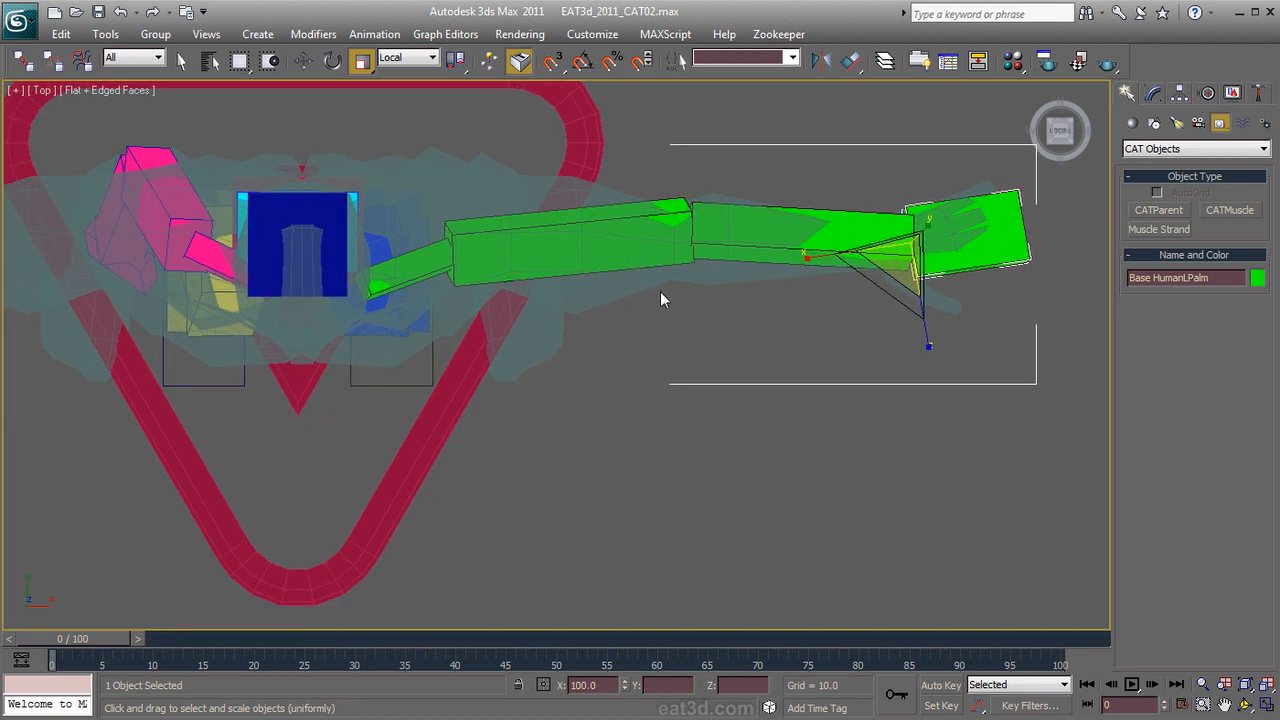
key("f")
middle_click_drag(725, 269, 736, 594)
middle_click_drag(808, 258, 765, 522)
scroll(758, 328, "down", 3)
mouse_move(766, 311)
middle_mouse_down()
mouse_move(752, 379)
mouse_move(747, 309)
middle_mouse_up()
scroll(752, 379, "up", 2)
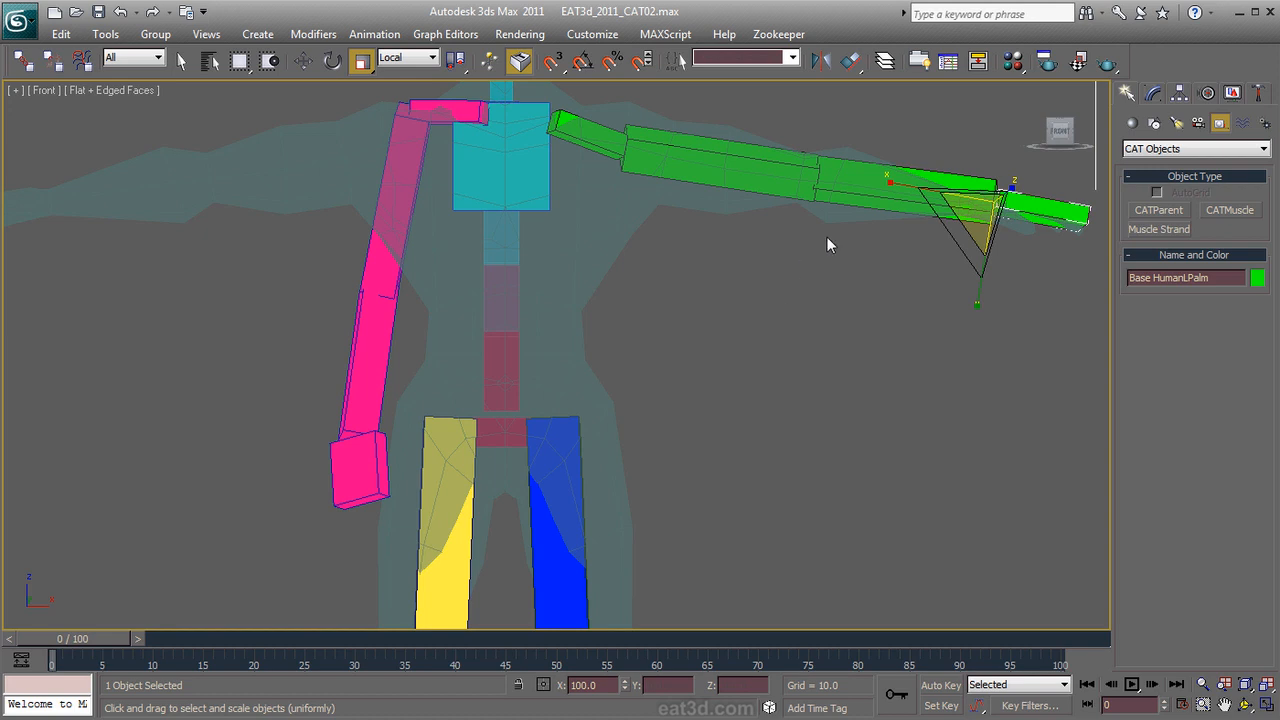
left_click(942, 148)
left_click(960, 190)
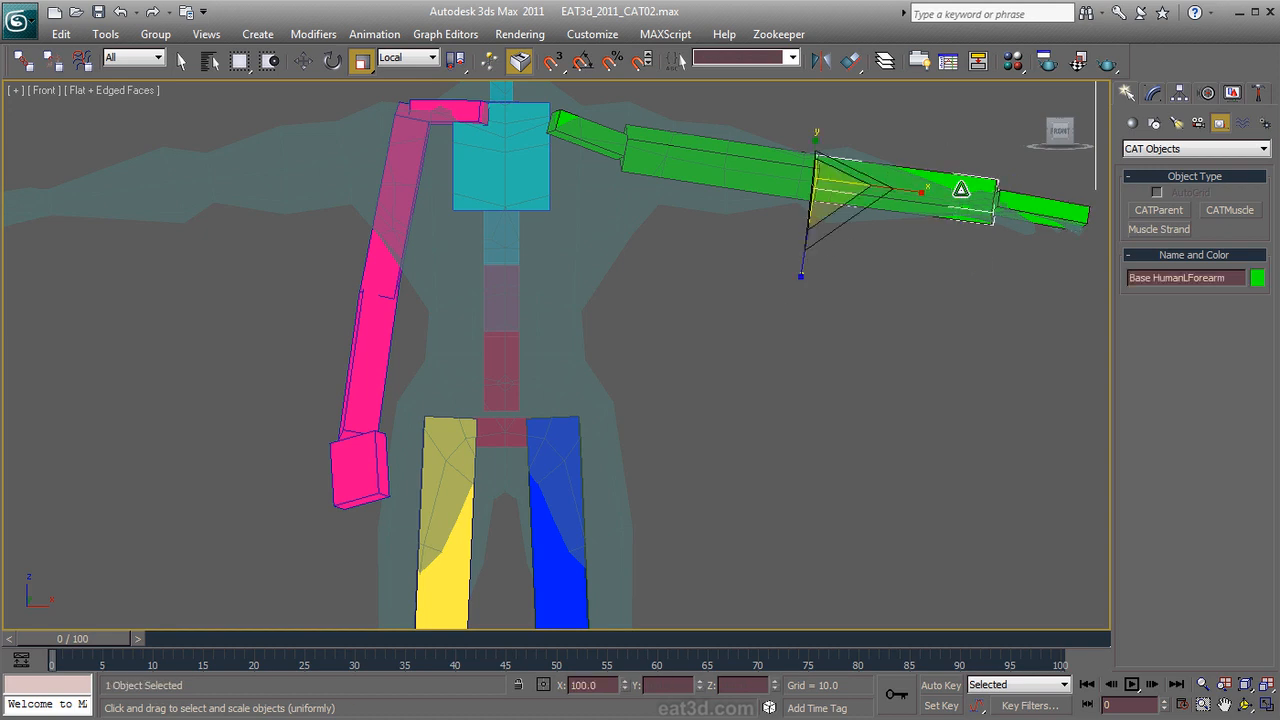
right_click(958, 207)
left_click(965, 210)
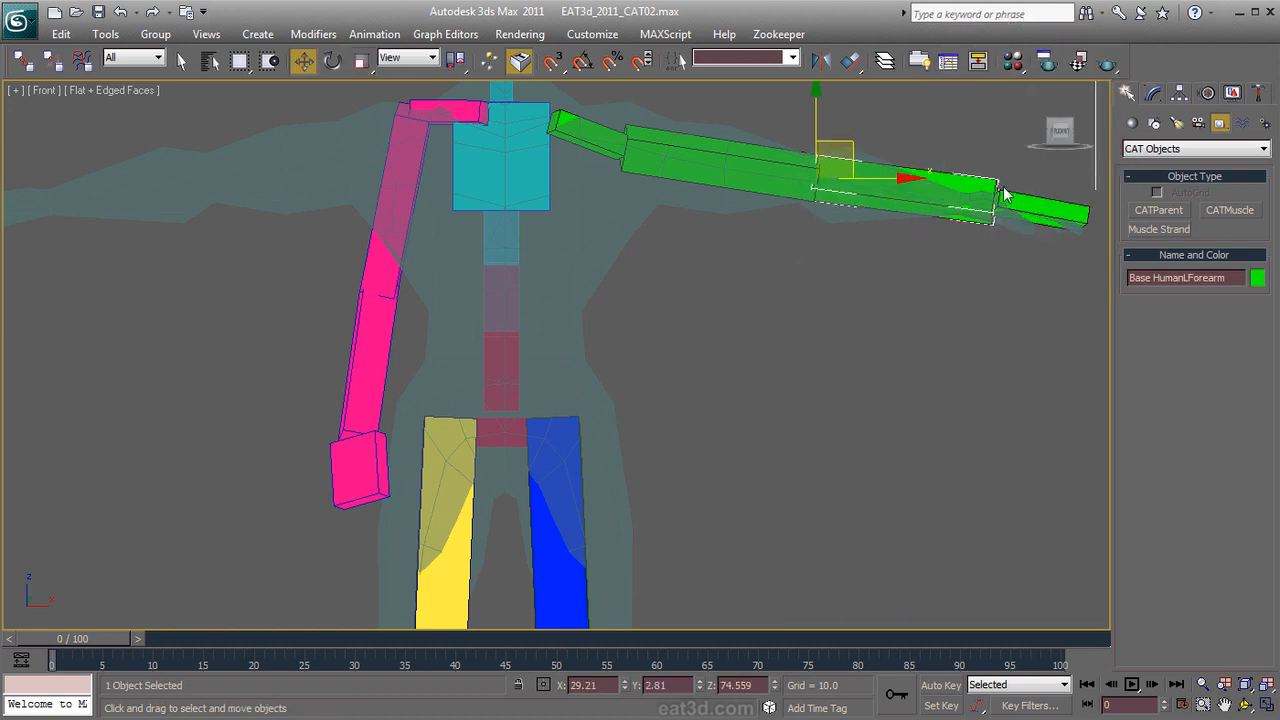
left_click_drag(848, 151, 843, 151)
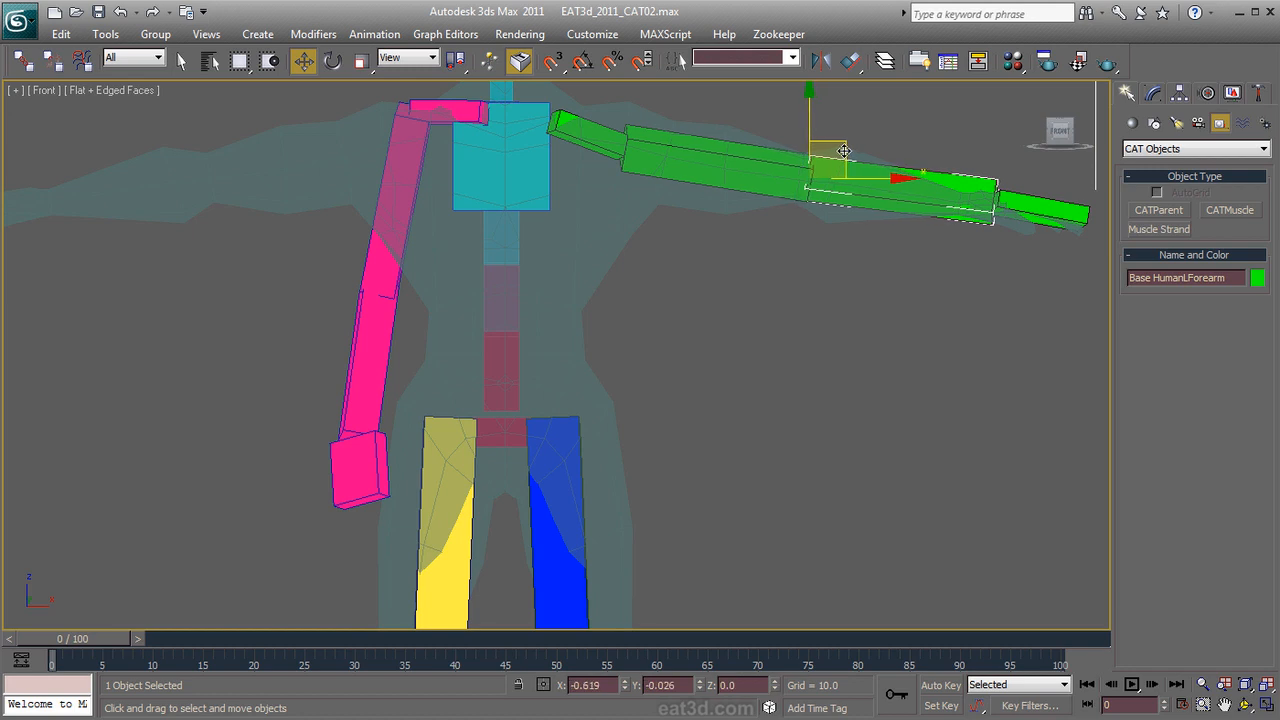
Step: Move the left palm inward to the mesh's wrist at about X 43.1, shortening the forearm
left_click(1010, 200)
left_click_drag(1011, 200, 980, 200)
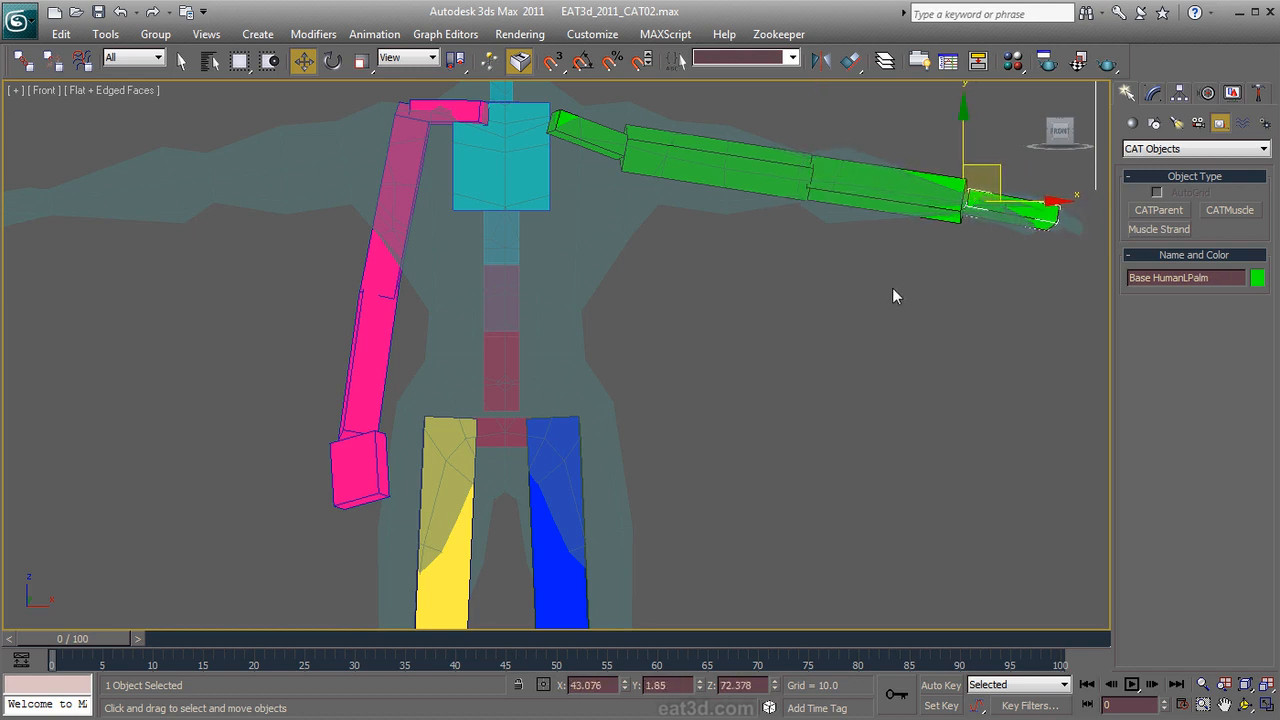
scroll(903, 292, "down", 3)
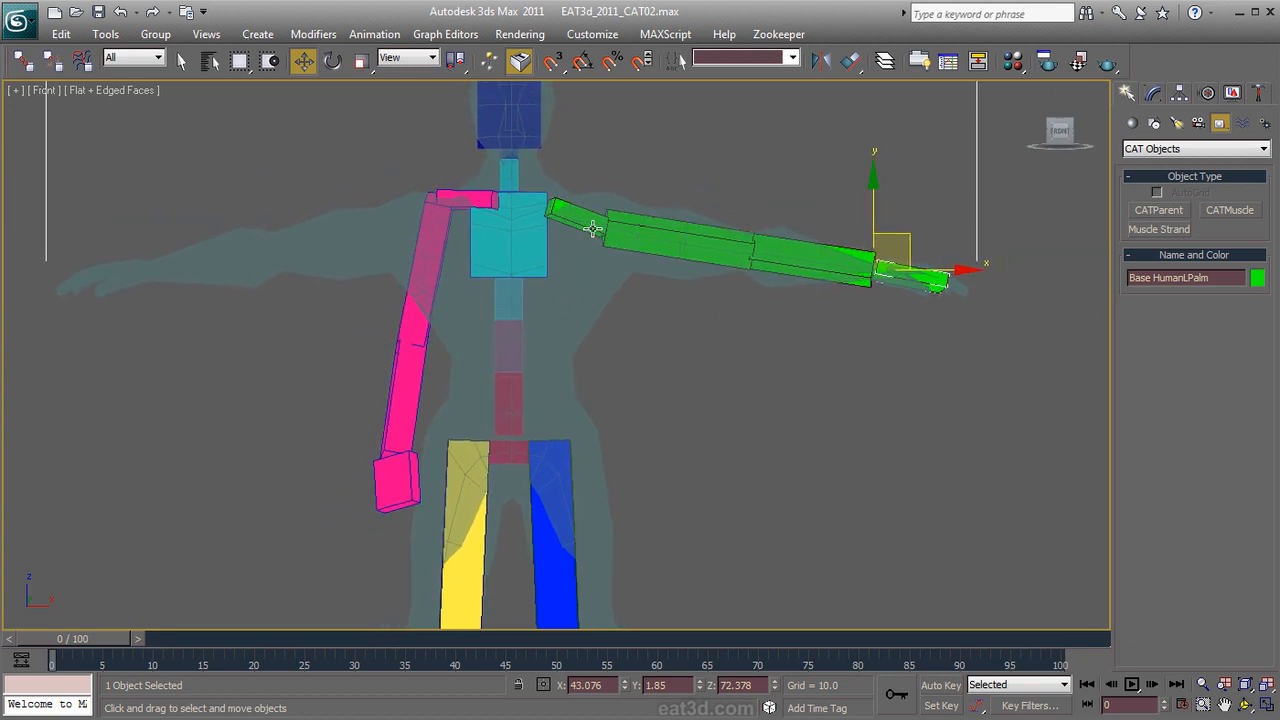
left_click(593, 230)
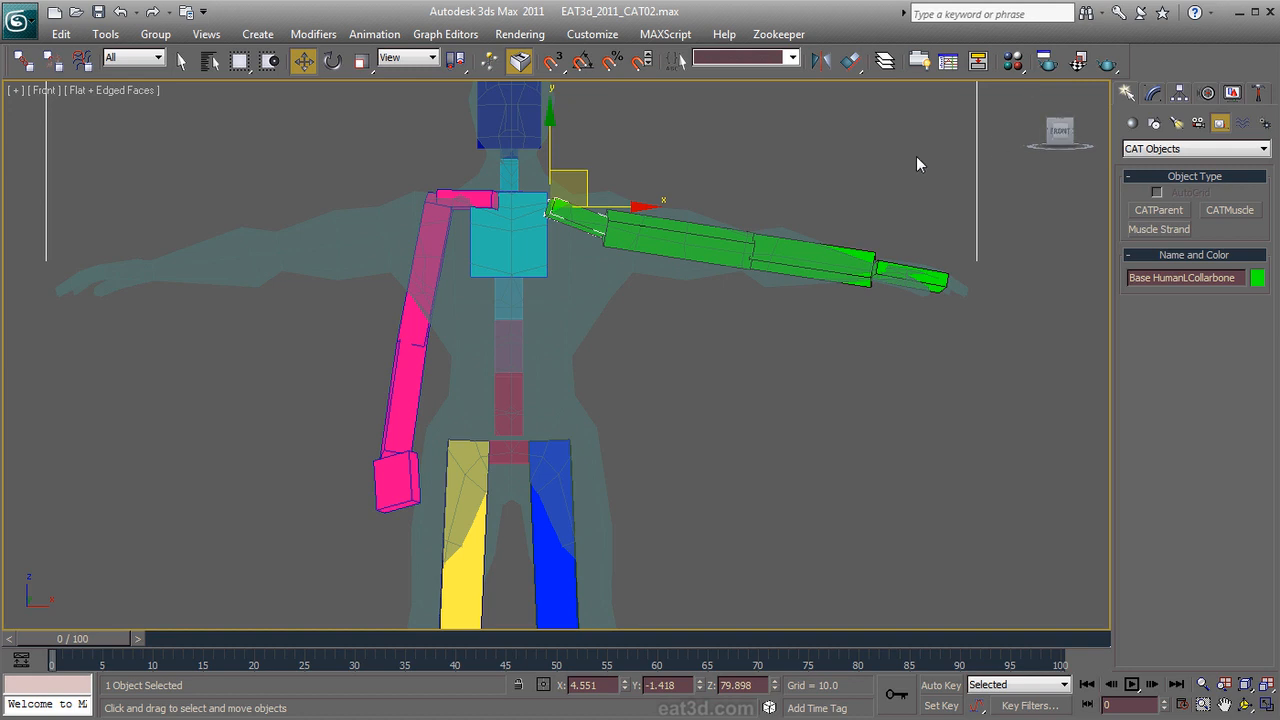
left_click(508, 232)
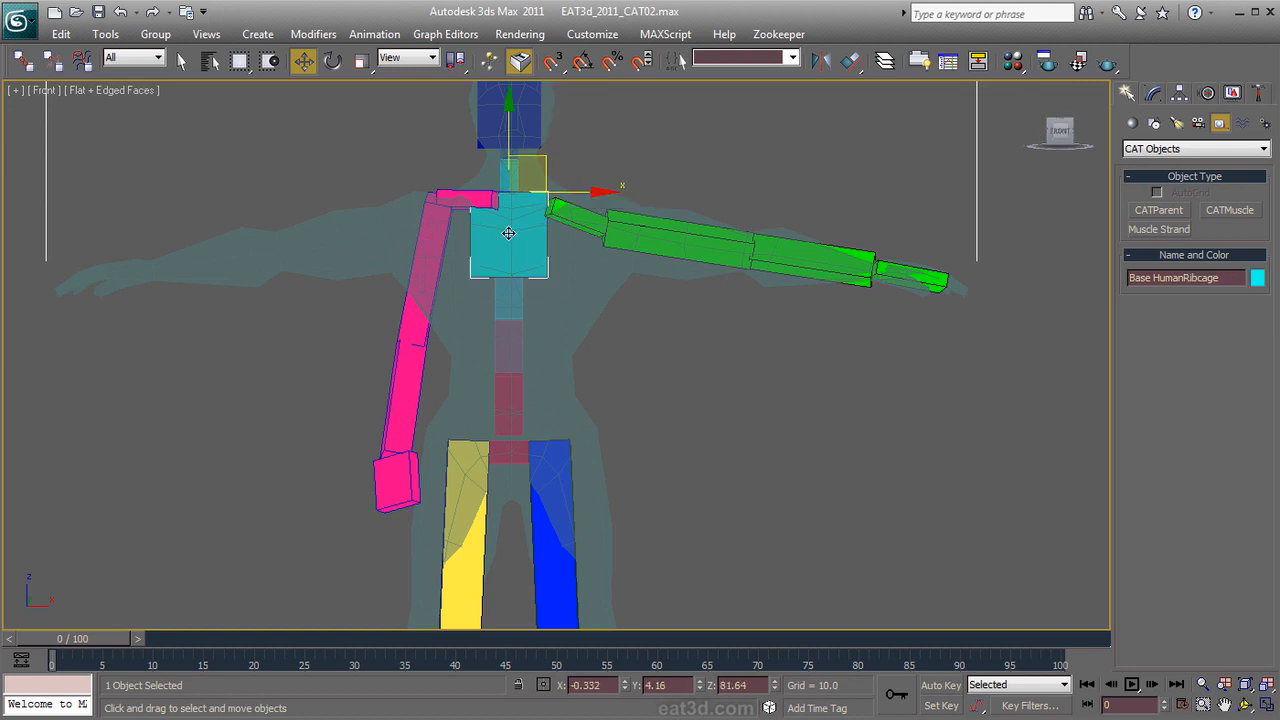
left_click(568, 218)
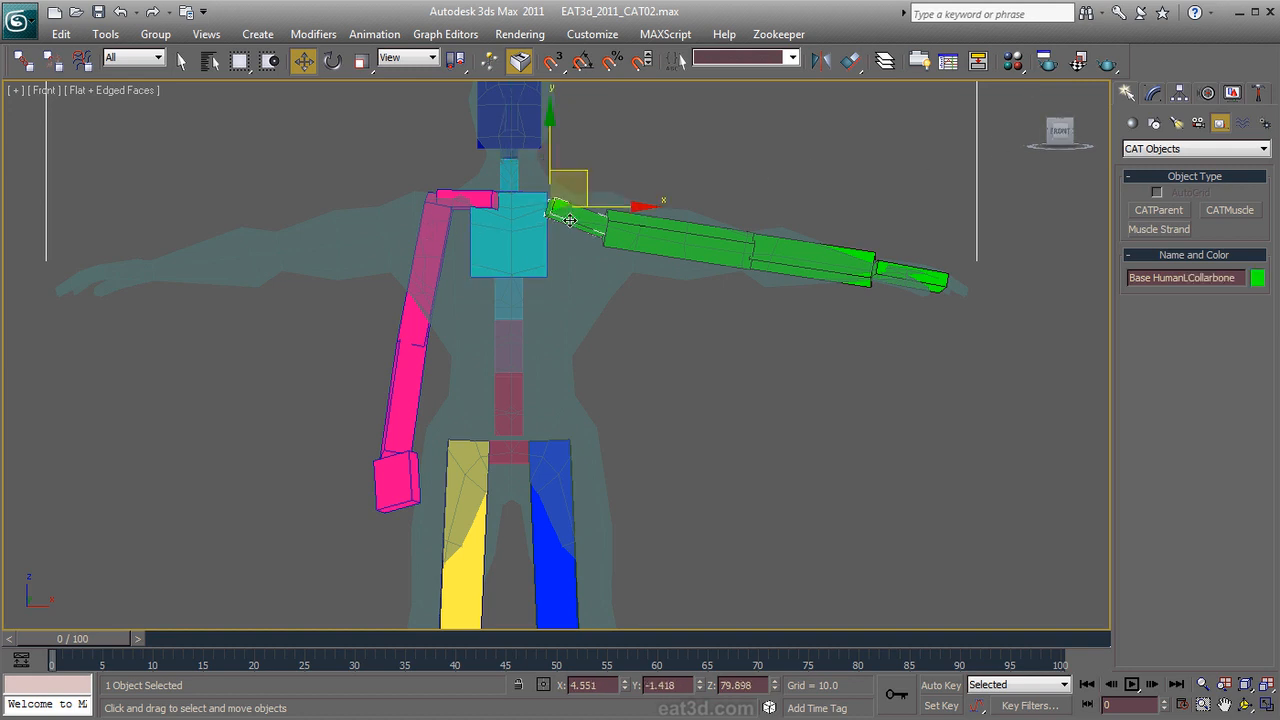
left_click(512, 455)
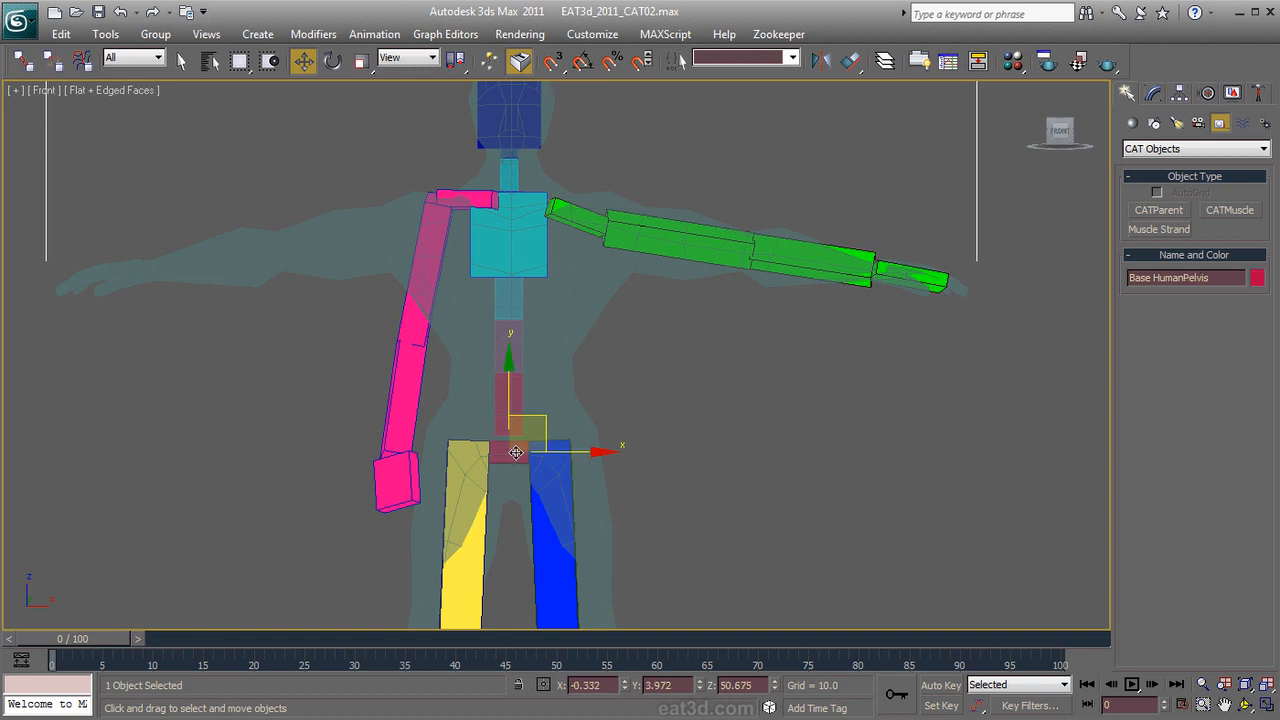
left_click(557, 492)
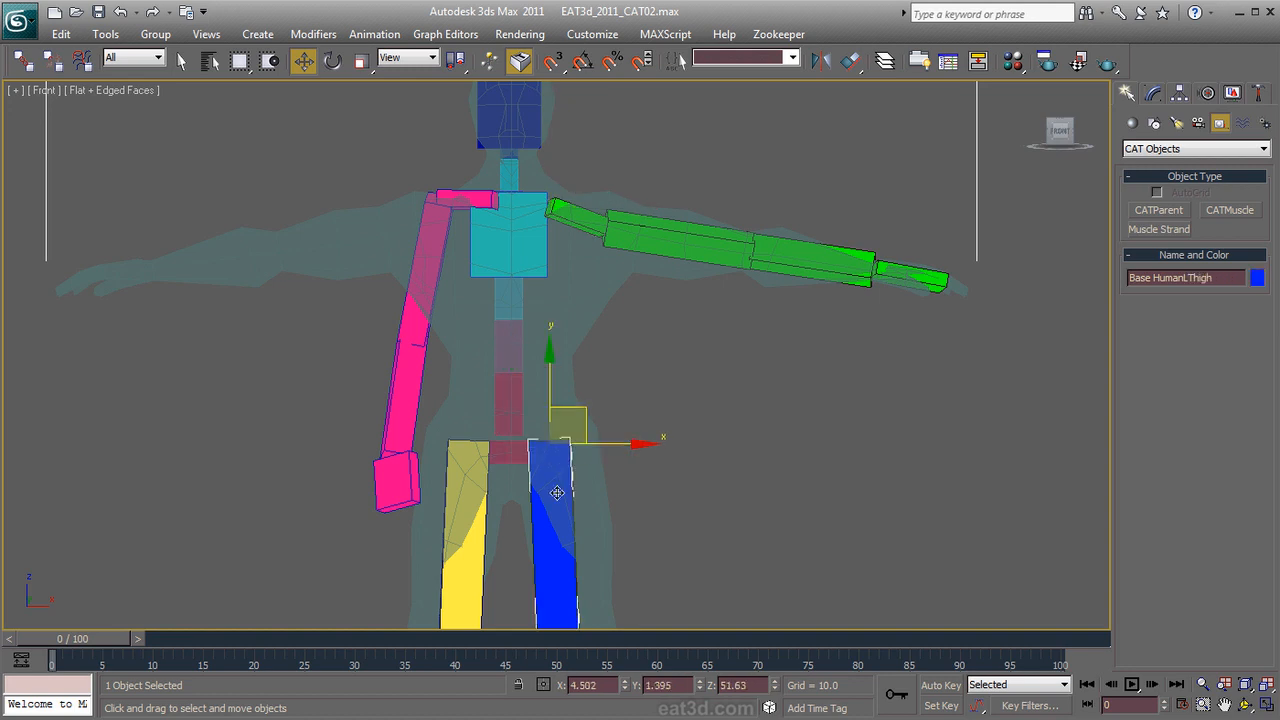
Step: Copy the left arm's limb settings from its collarbone and paste them mirrored onto the right arm
left_click(565, 211)
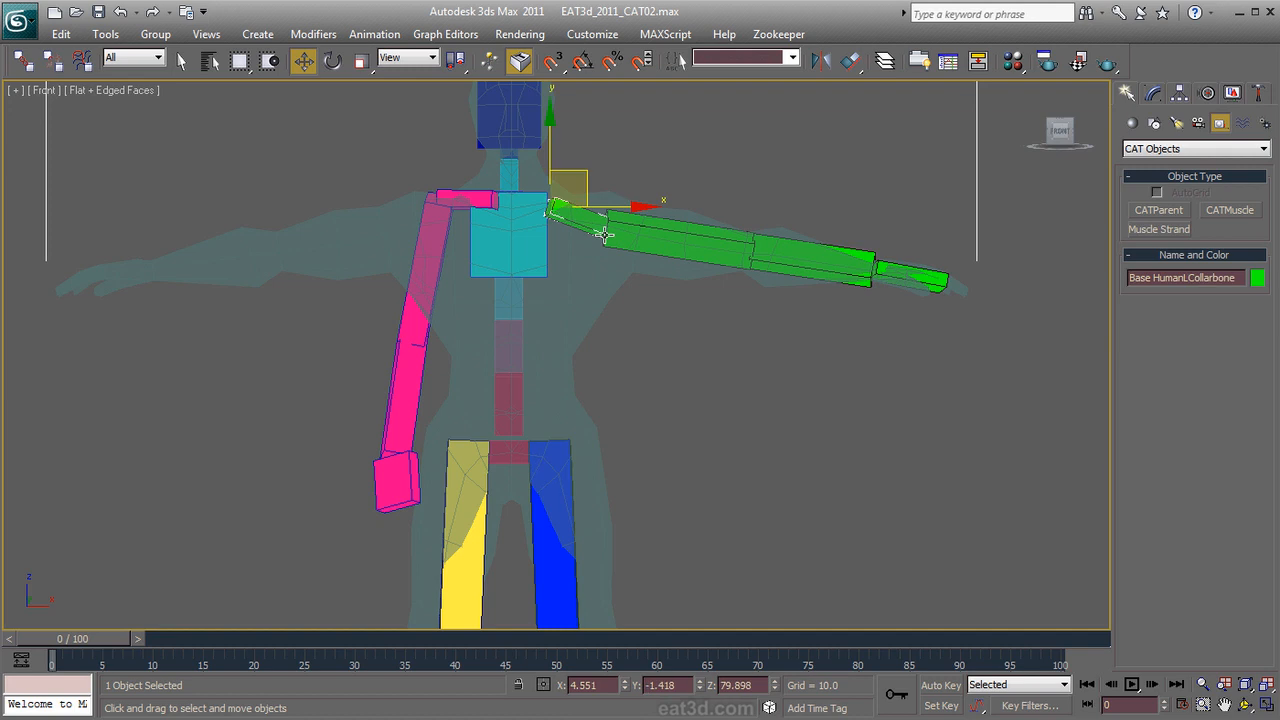
left_click(1154, 92)
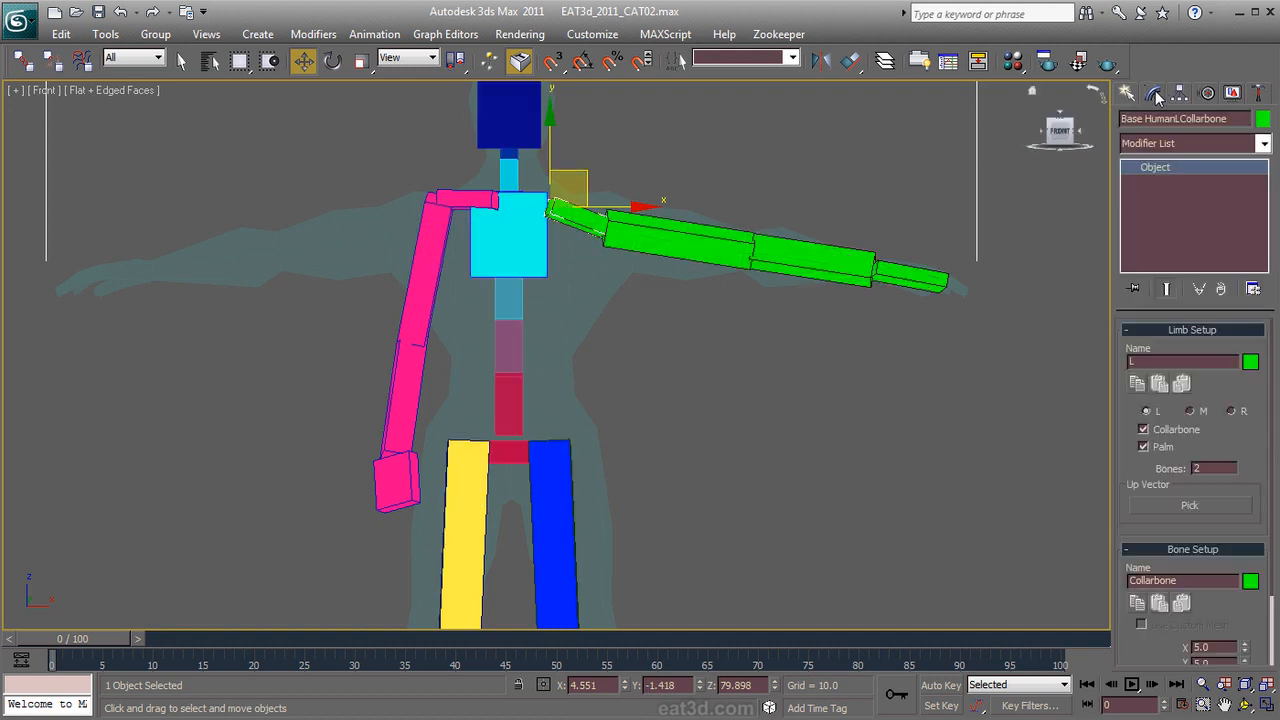
left_click(1137, 386)
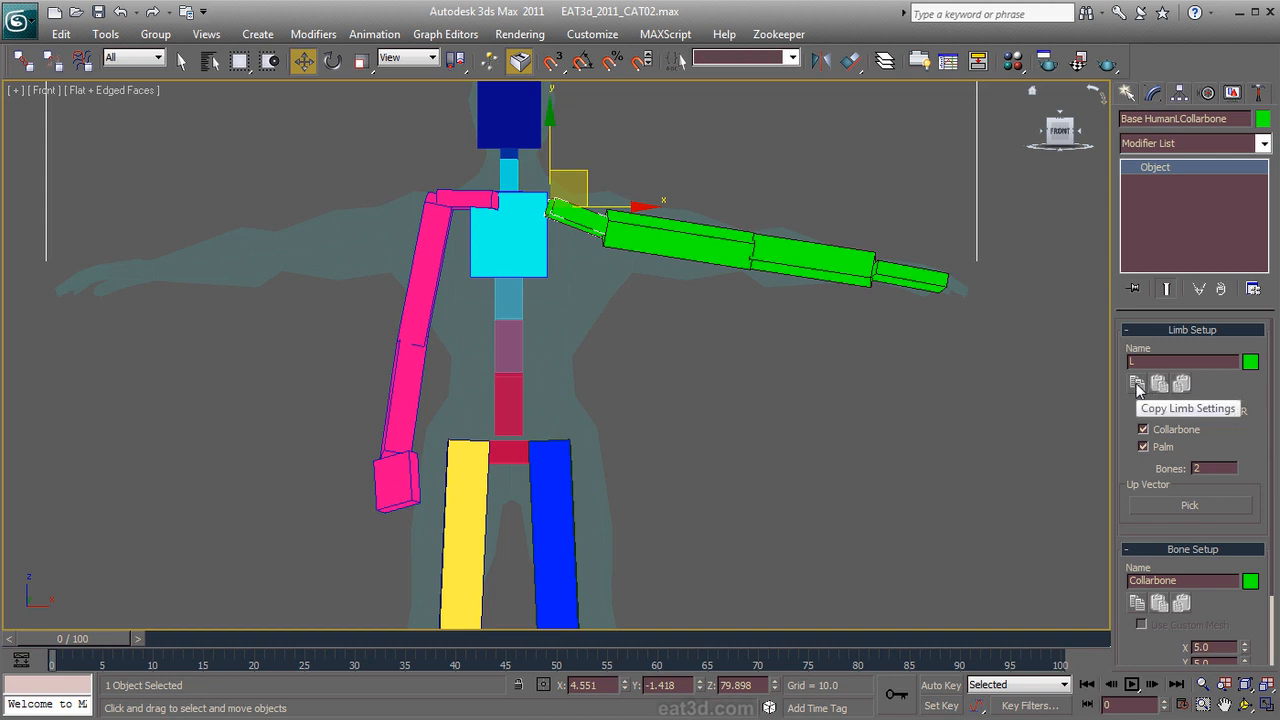
left_click(481, 198)
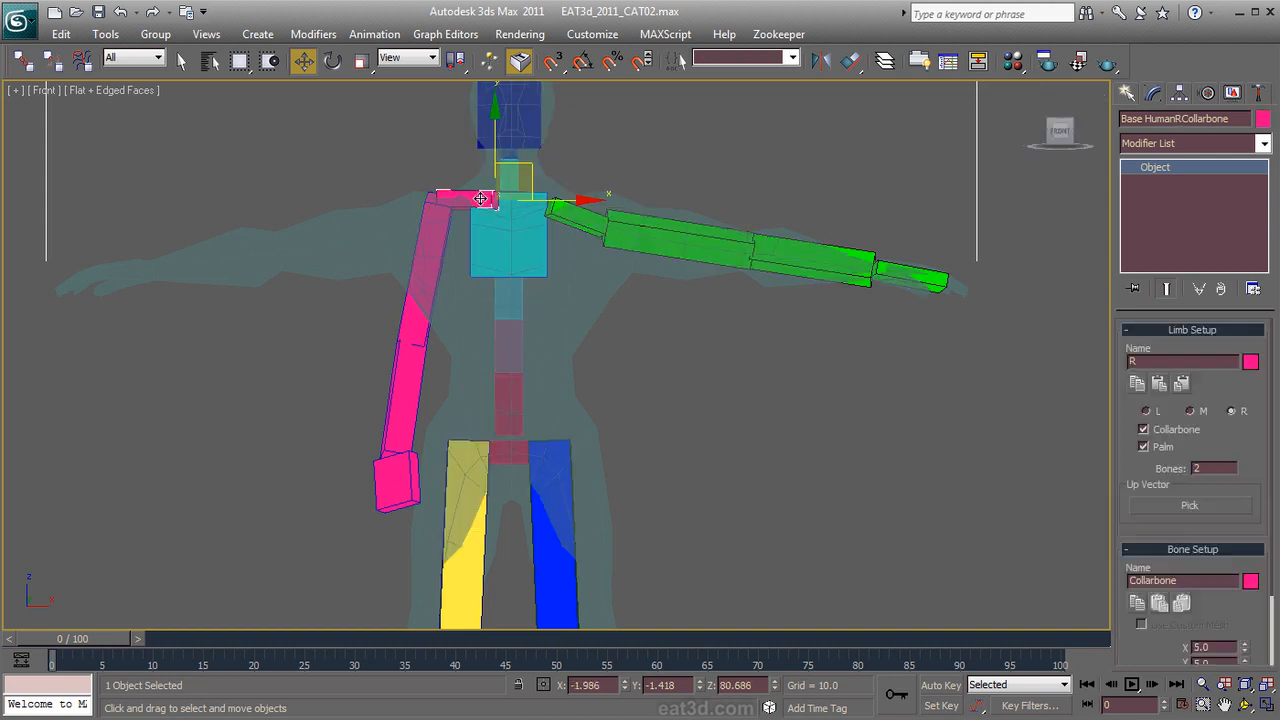
left_click(1181, 386)
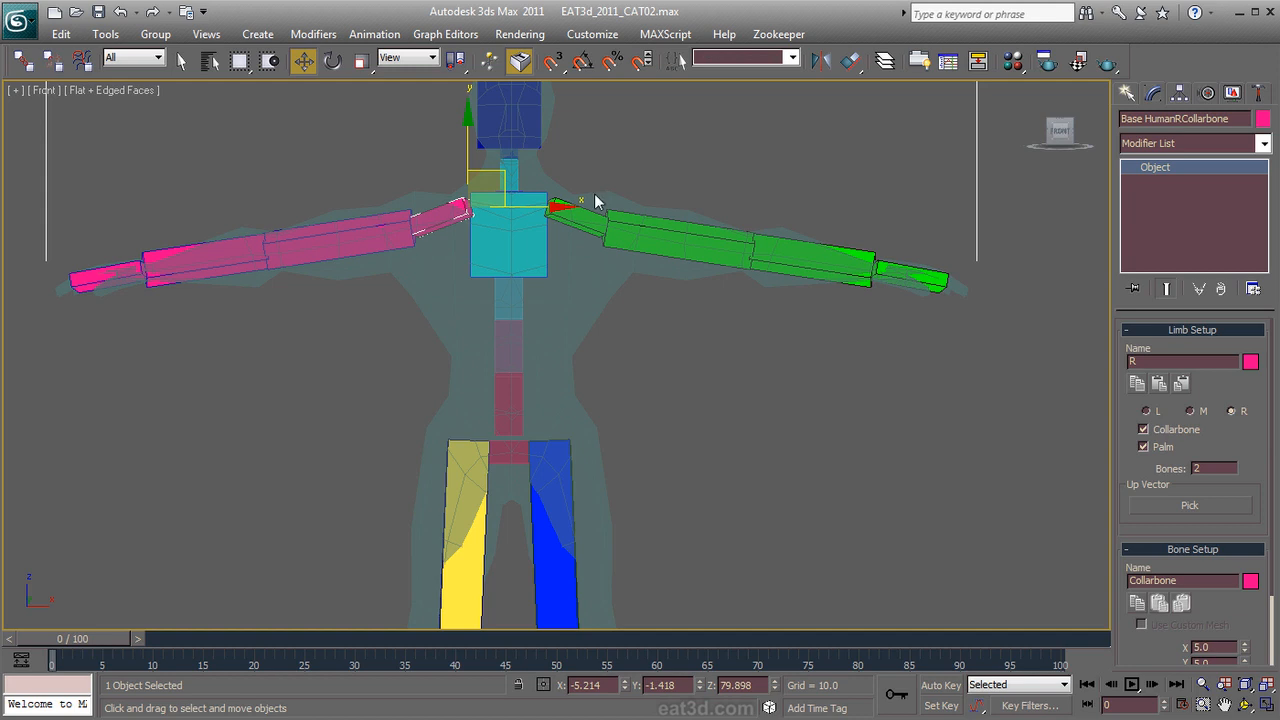
Step: Move the left thigh outward to about X 6.25 so it sits inside the mesh's hip
middle_click_drag(732, 307, 737, 278)
middle_click_drag(754, 366, 709, 240)
left_click(540, 300)
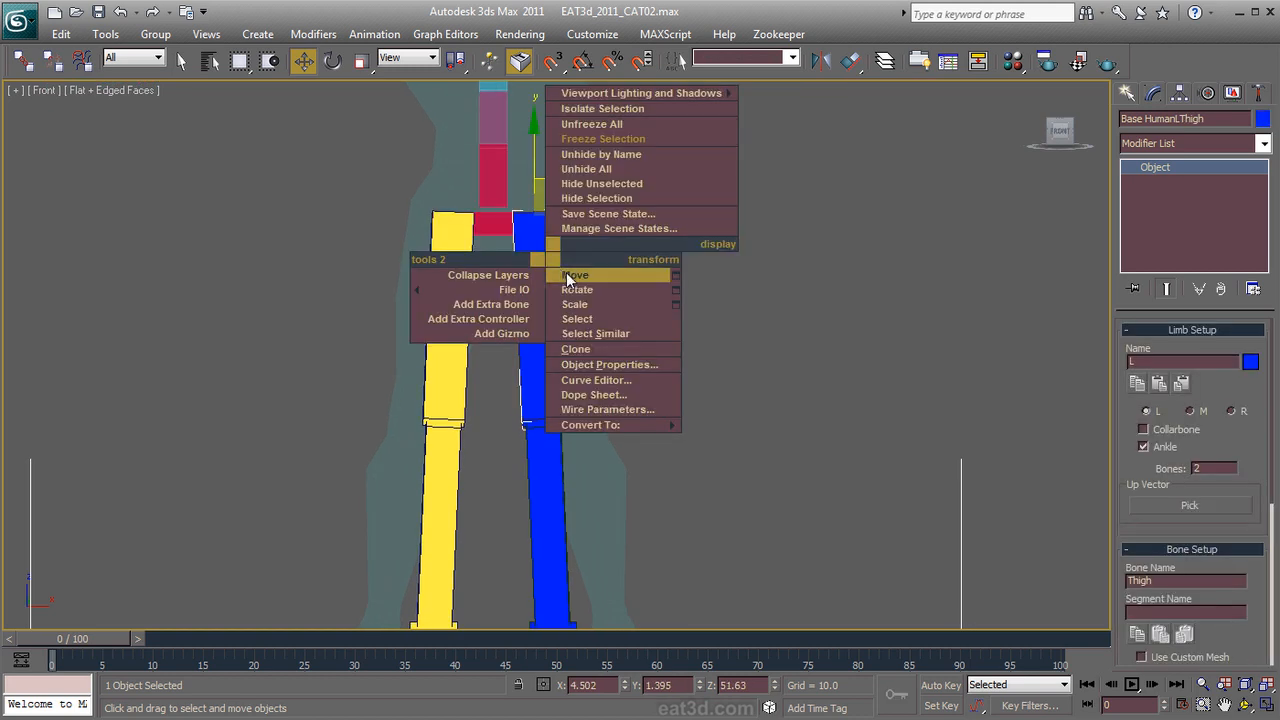
left_click(568, 274)
left_click_drag(589, 216, 604, 216)
Step: Move the left foot's platform outward to about X 14.8, toward the mesh's foot
middle_click_drag(665, 320, 637, 210)
middle_click_drag(756, 422, 604, 492, "alt")
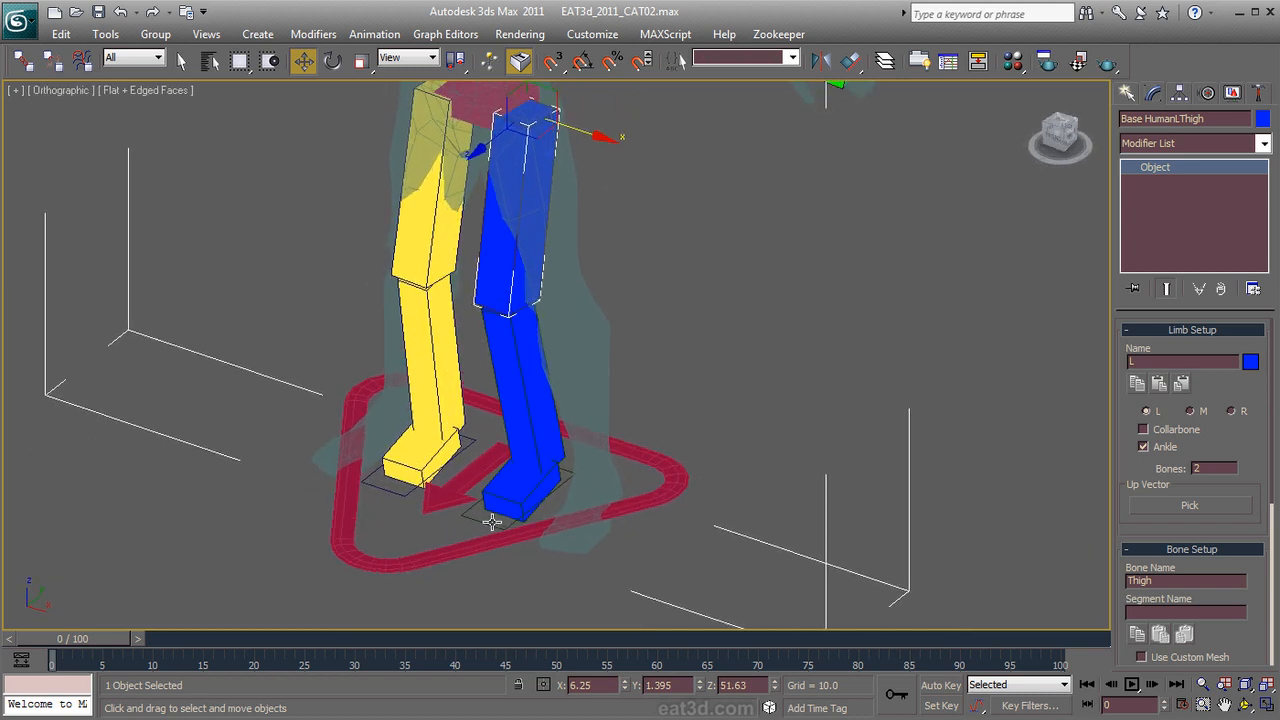
left_click(492, 521)
left_click_drag(570, 508, 628, 507)
Step: Rotate the left foot platform outward to match the mesh's foot and shift it to about X 15.5
middle_click_drag(632, 527, 649, 413, "alt")
scroll(688, 565, "up", 3)
right_click(615, 447)
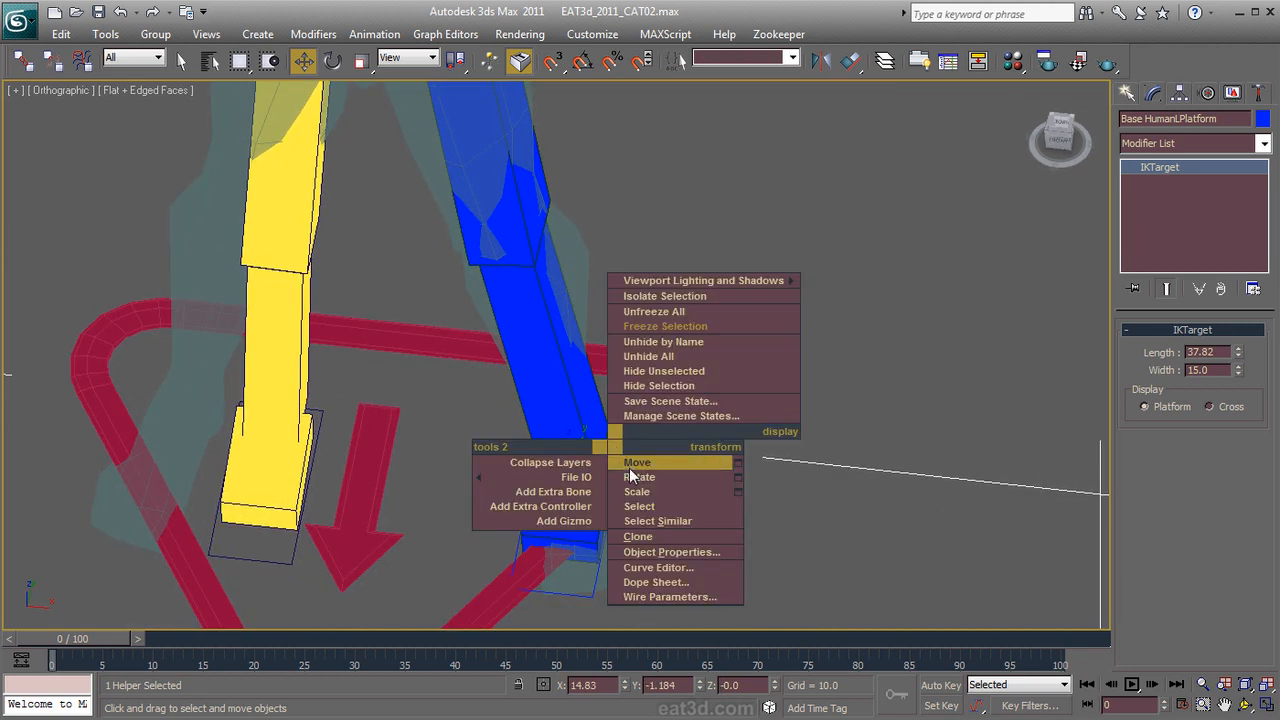
left_click(632, 477)
left_click_drag(614, 565, 668, 530)
right_click(706, 526)
left_click(714, 542)
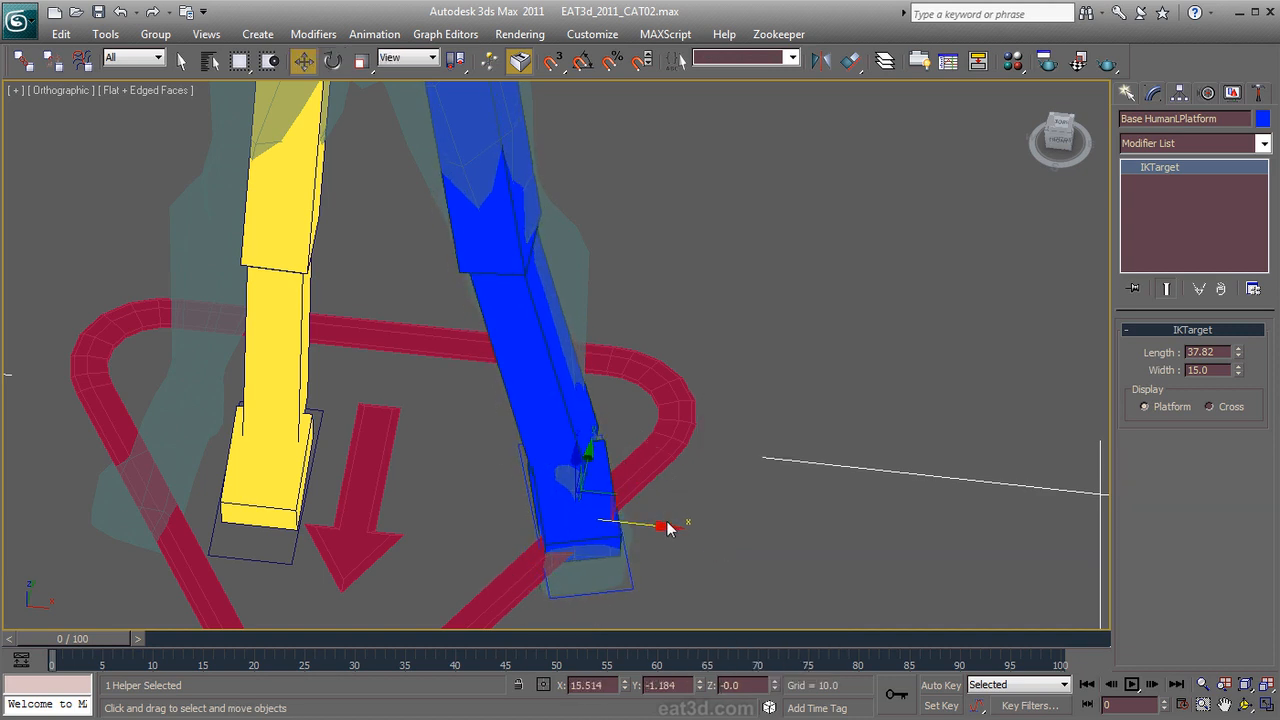
Step: In the Front view, scale the left thigh bone slightly wider to fill the mesh's upper leg
key("f")
scroll(708, 350, "up", 5)
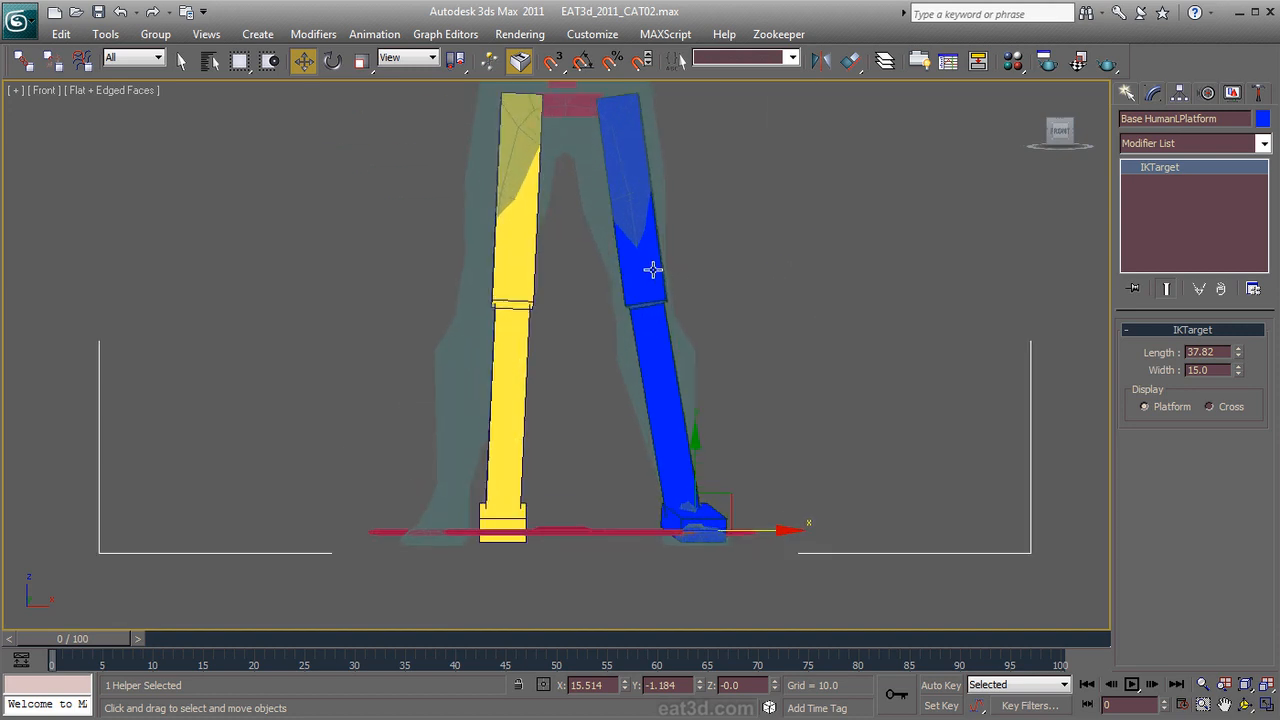
left_click(629, 173)
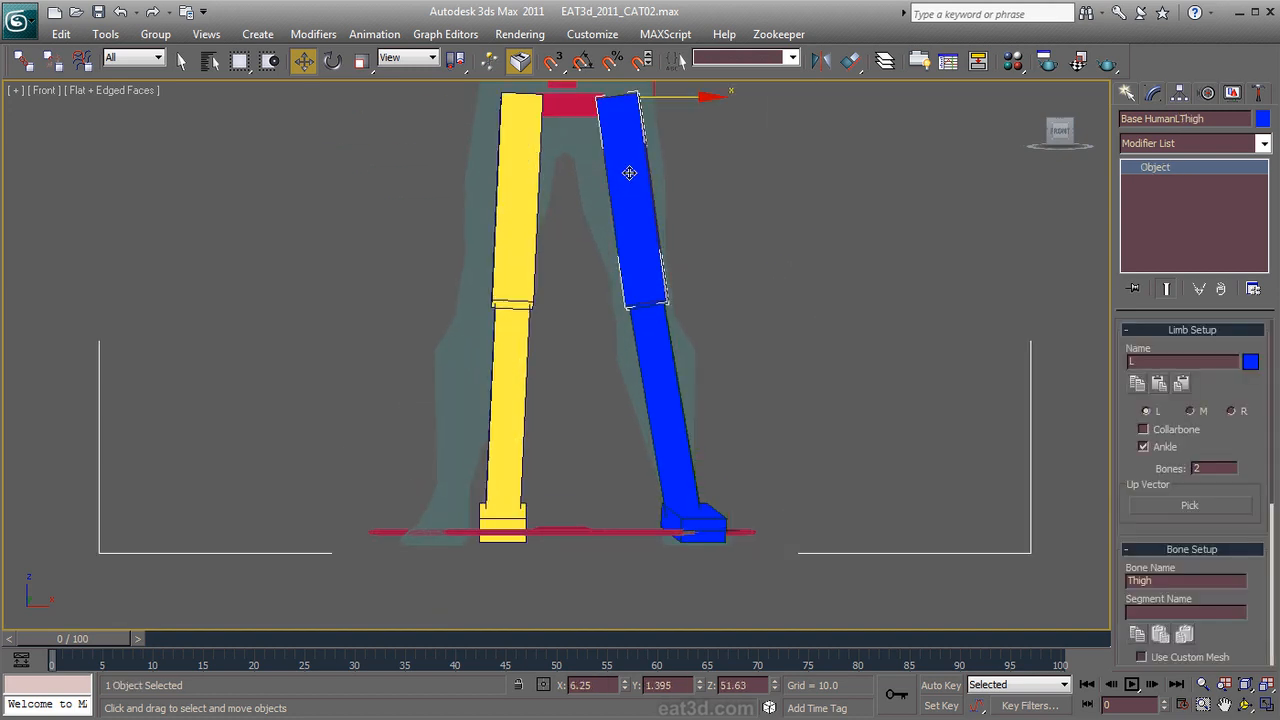
right_click(629, 173)
left_click(655, 217)
middle_click_drag(722, 130, 718, 190)
left_click_drag(700, 143, 703, 141)
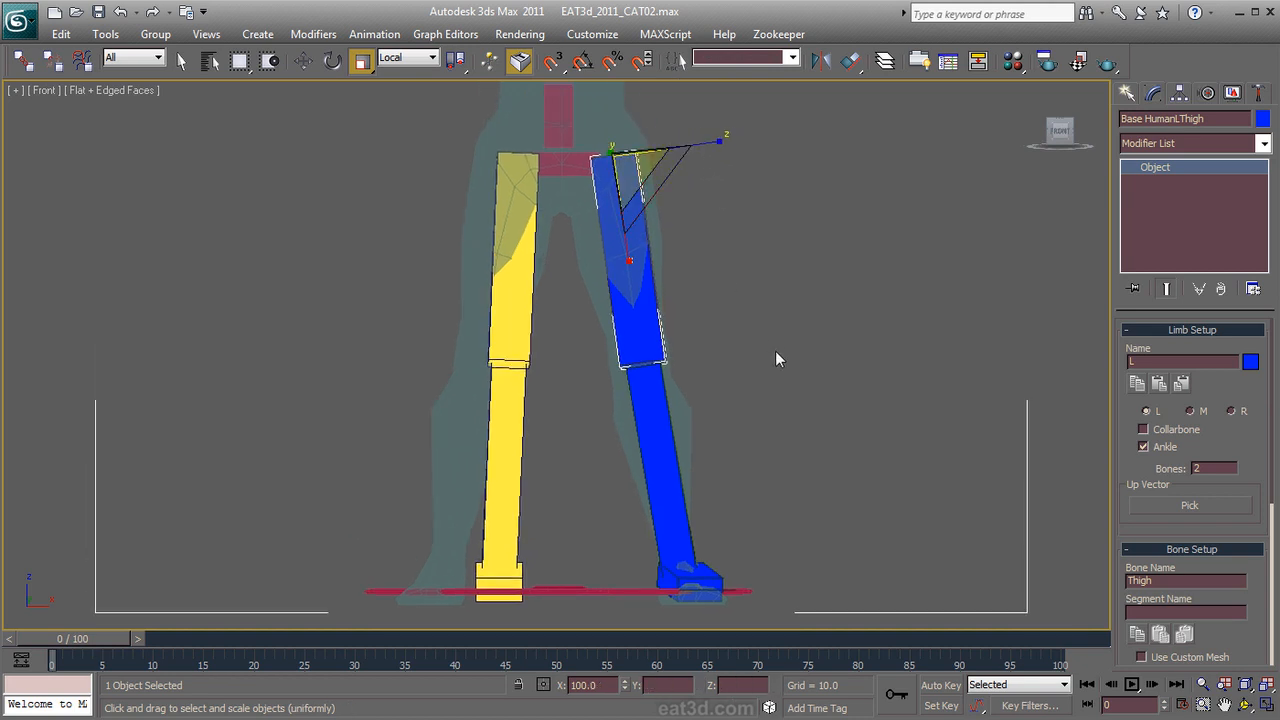
Step: In the Right view, move the left foot bone back by about 1.7 toward the mesh's heel
left_click(1081, 141)
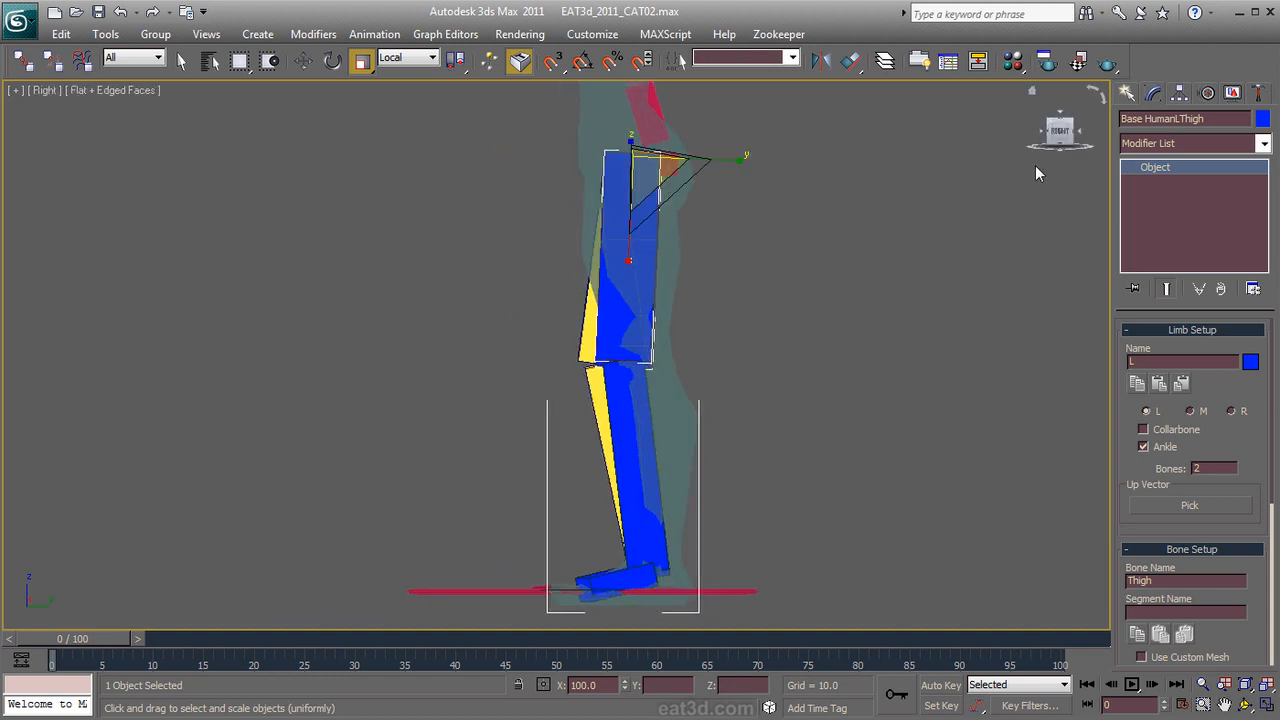
left_click(650, 579)
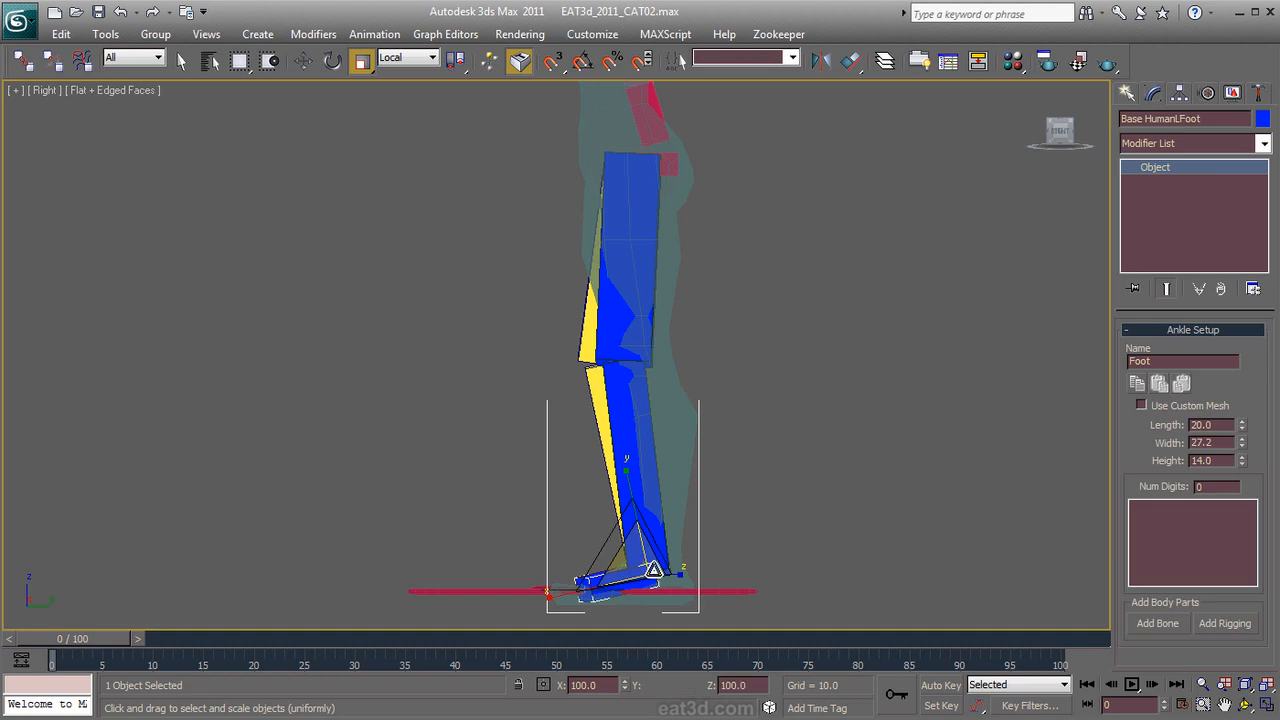
right_click(720, 543)
left_click(740, 558)
left_click_drag(688, 554, 703, 553)
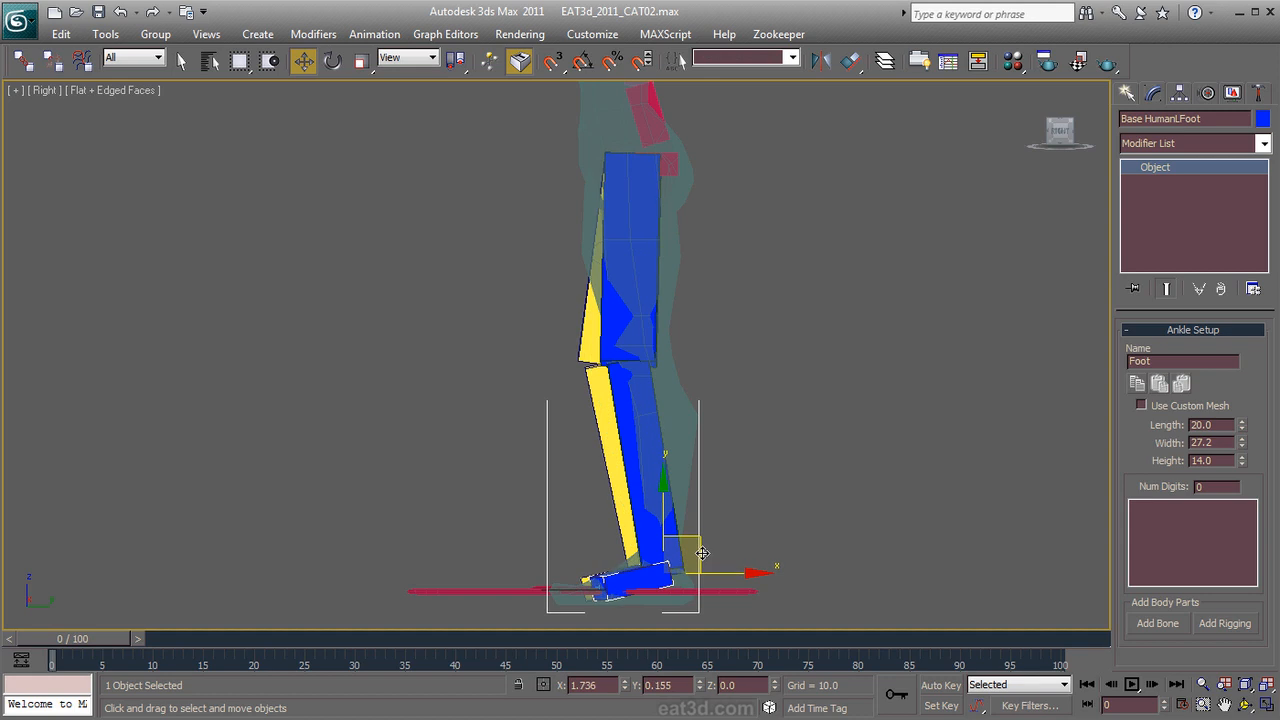
Step: Move the left thigh to about Y 2.26, Z 49.6 and nudge the calf's knee end backward inside the mesh
left_click(614, 343)
left_click_drag(670, 136, 678, 154)
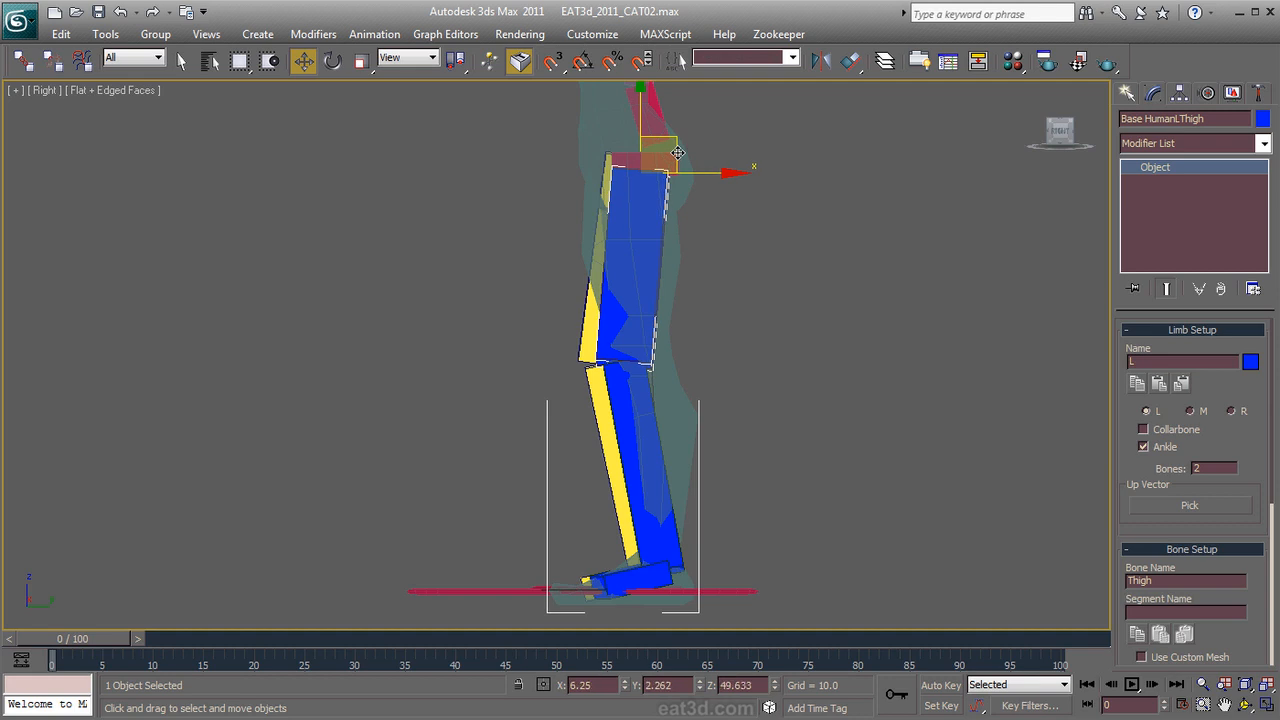
left_click(634, 420)
left_click_drag(634, 420, 638, 417)
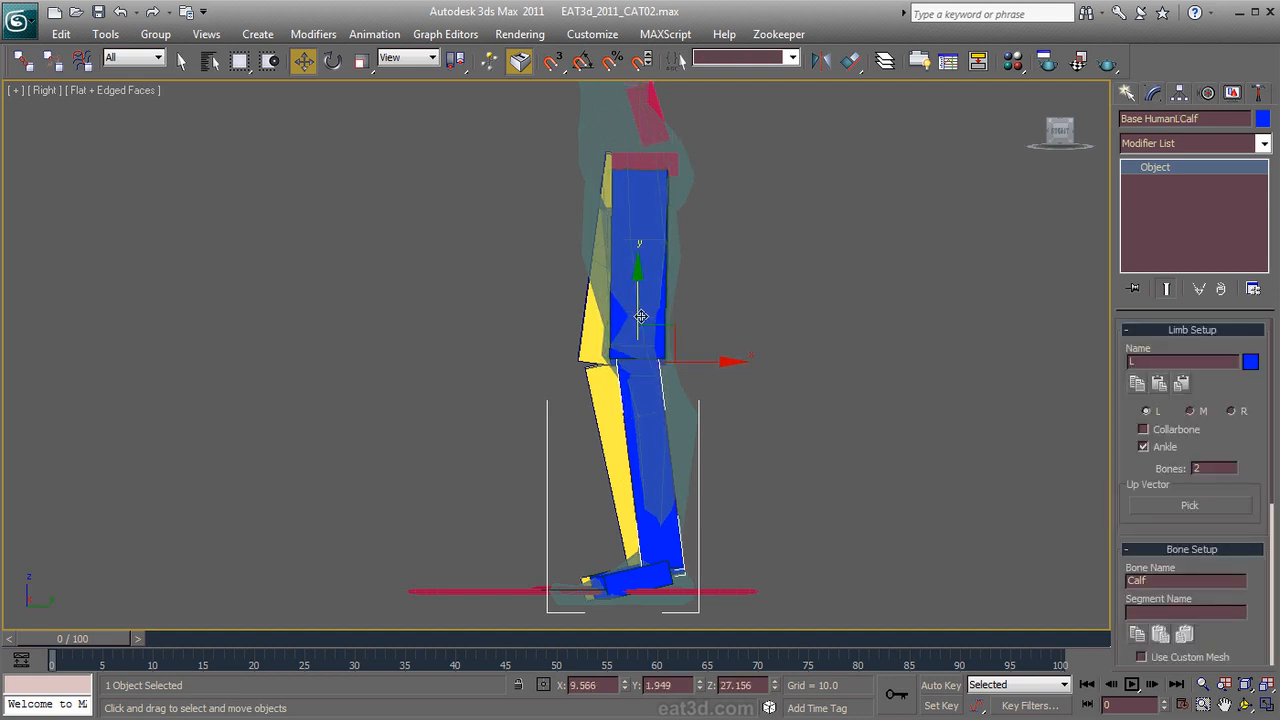
left_click(761, 440)
Step: Copy the left leg's limb settings from its thigh and paste them mirrored onto the right leg
scroll(767, 350, "down", 2)
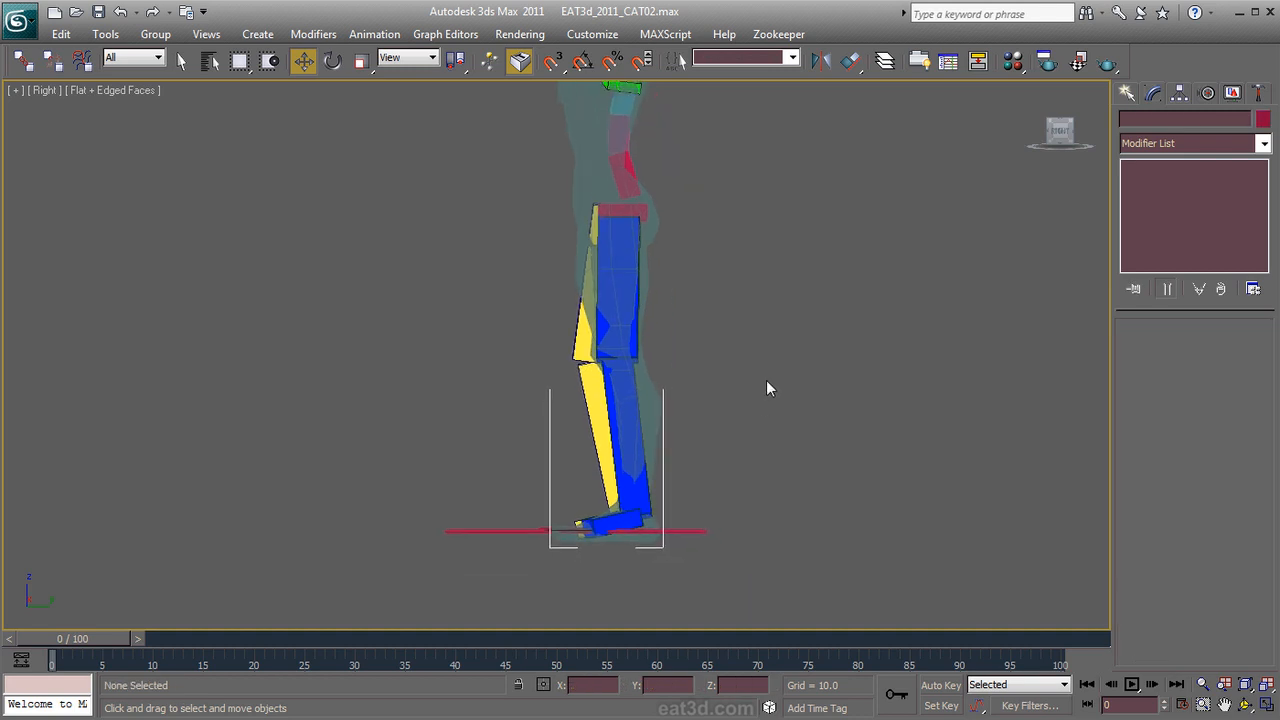
key("f")
middle_click_drag(683, 237, 688, 373)
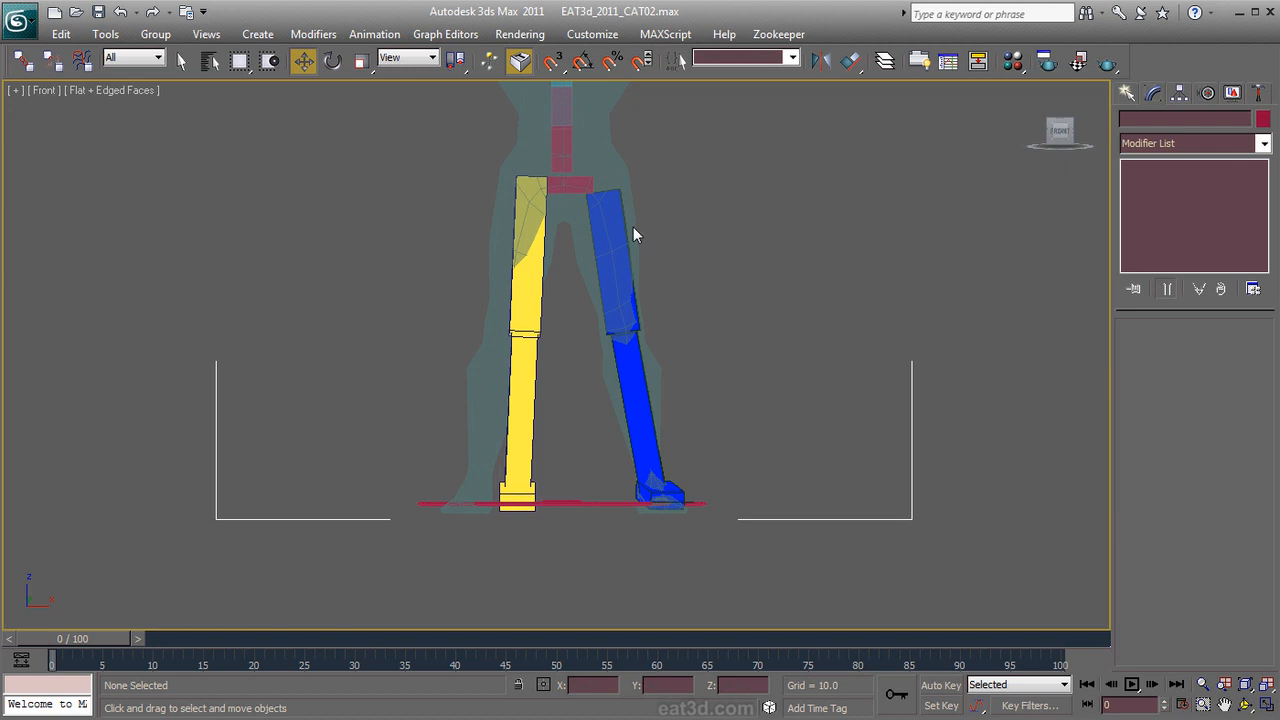
left_click(609, 212)
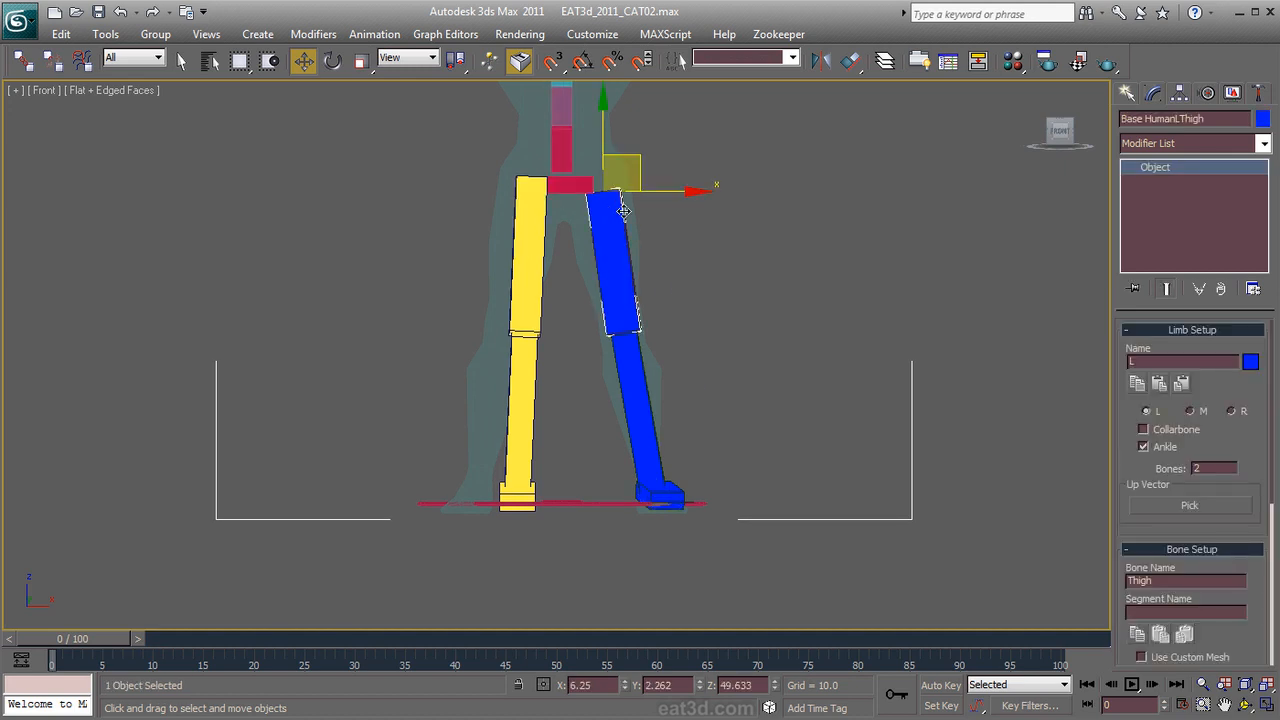
left_click(1139, 381)
left_click(524, 216)
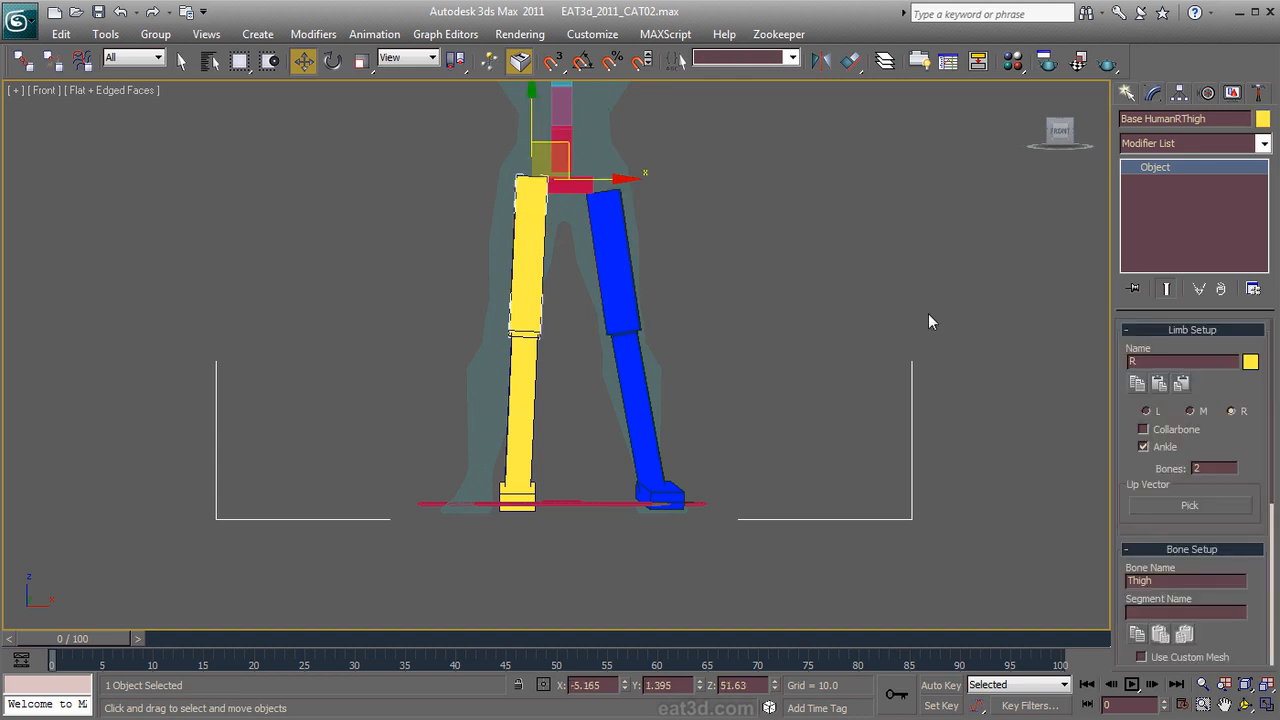
left_click(1181, 384)
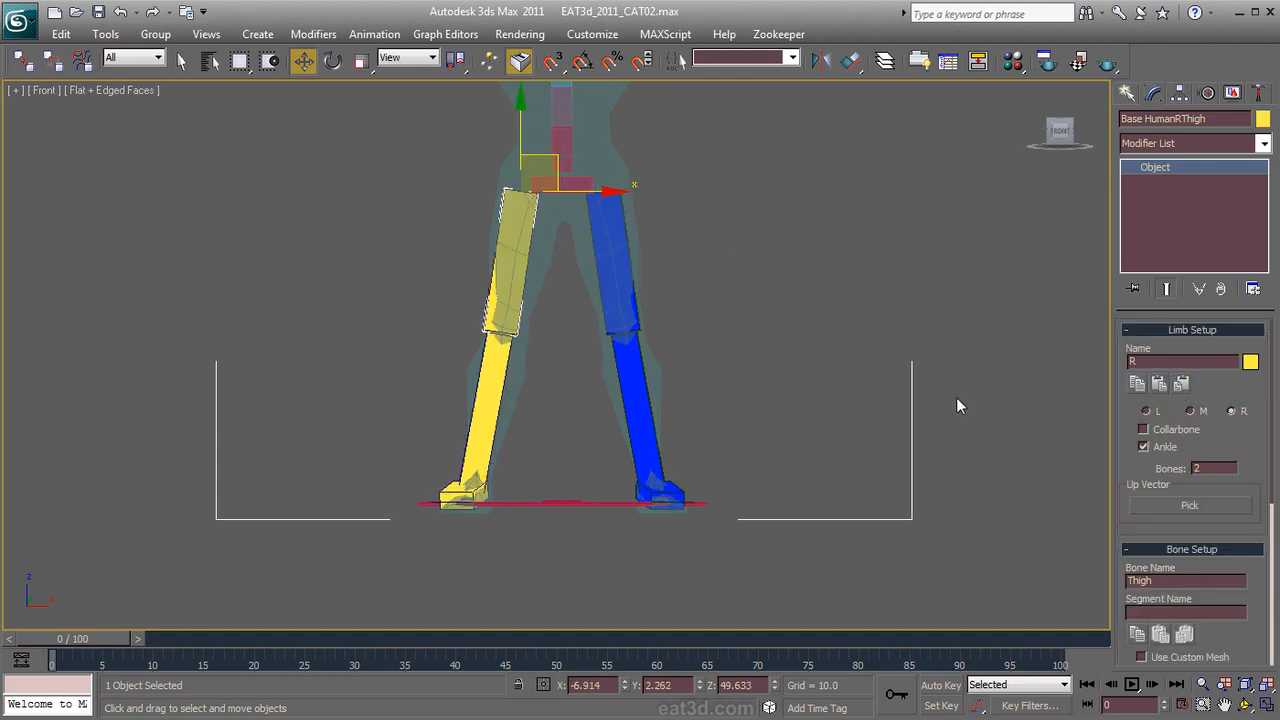
Step: Widen the three lower spine bones to 135% along local Z and scale the ribcage slightly wider
middle_click_drag(766, 296, 729, 452)
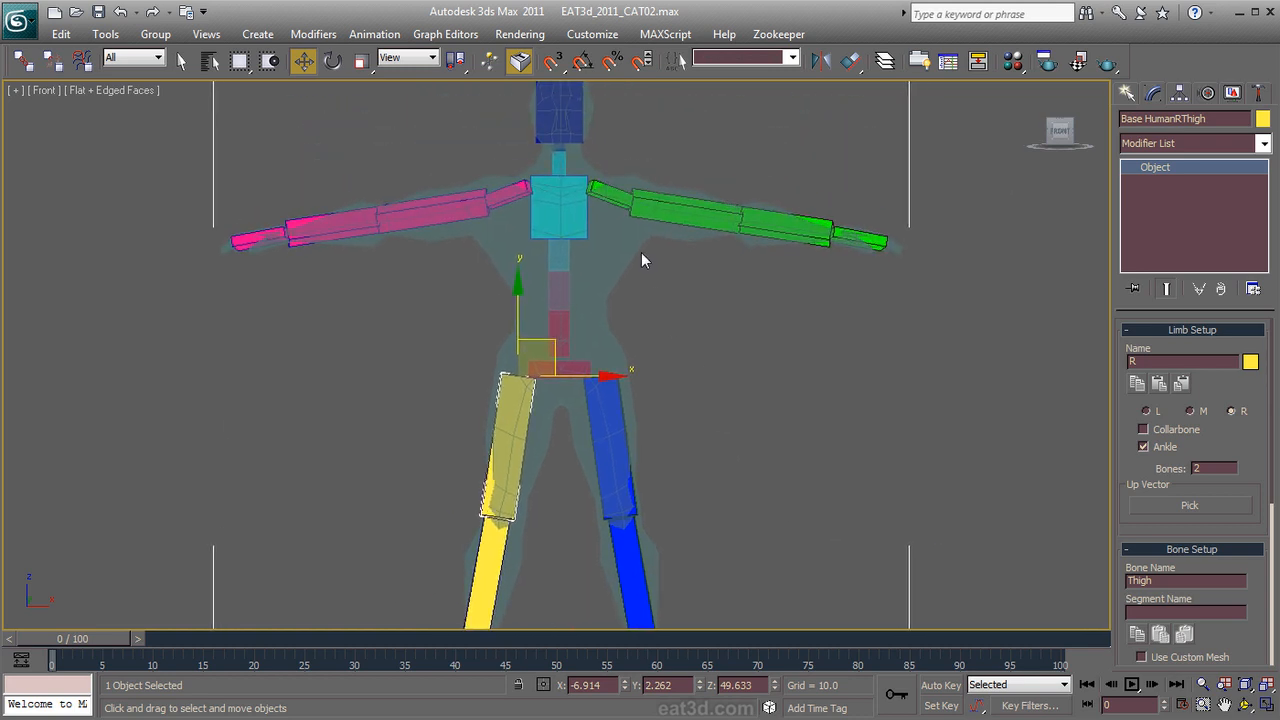
left_click_drag(539, 312, 507, 324)
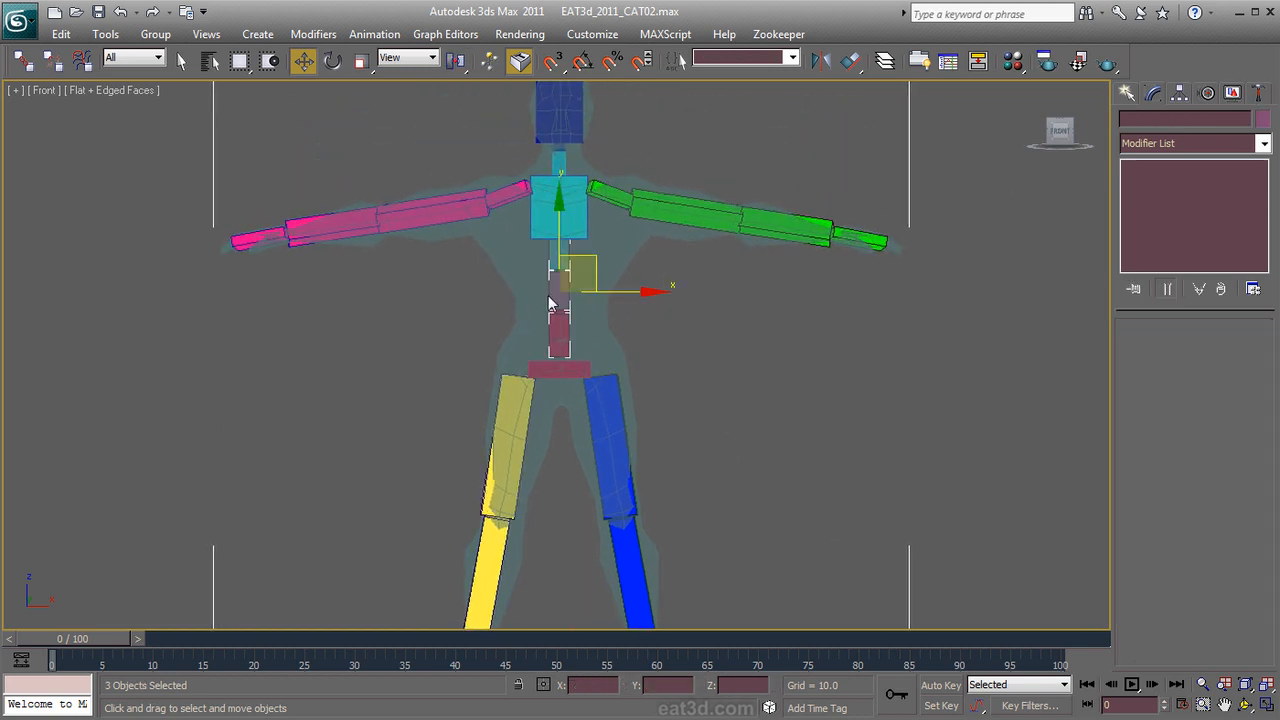
right_click(548, 297)
left_click(581, 342)
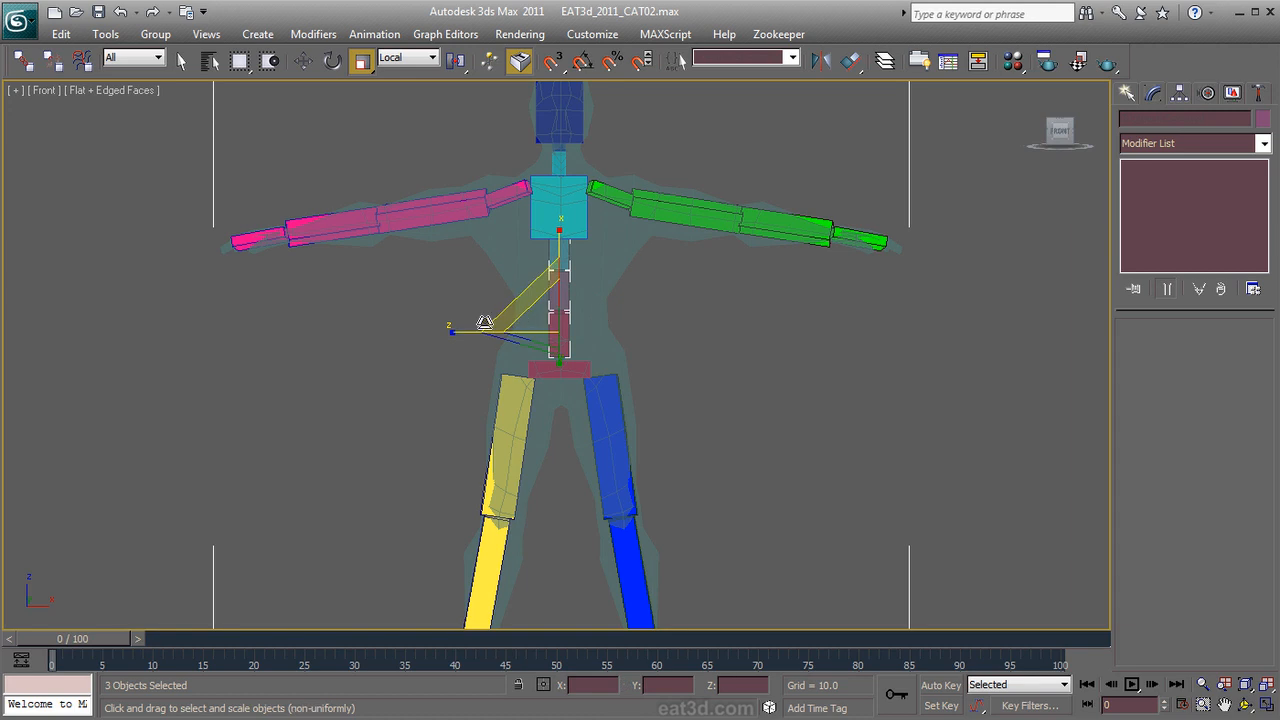
mouse_move(463, 330)
left_mouse_down()
mouse_move(434, 329)
mouse_move(447, 327)
left_mouse_up()
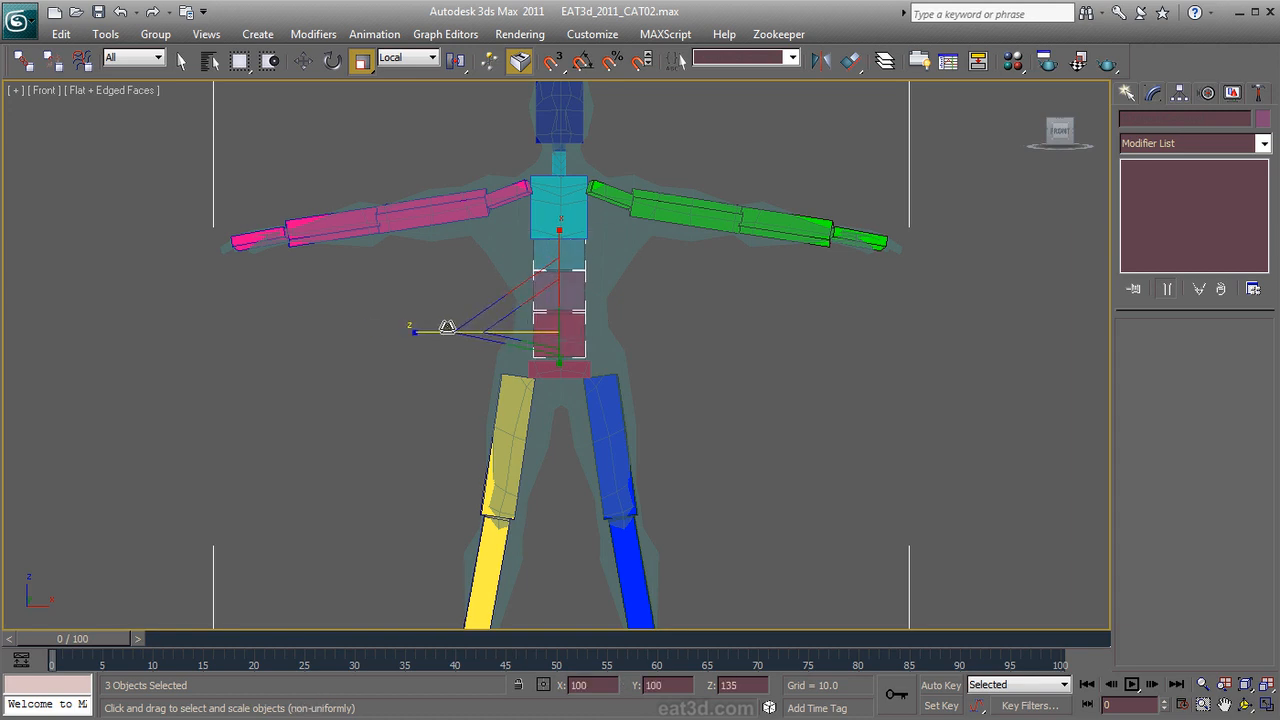
left_click(560, 214)
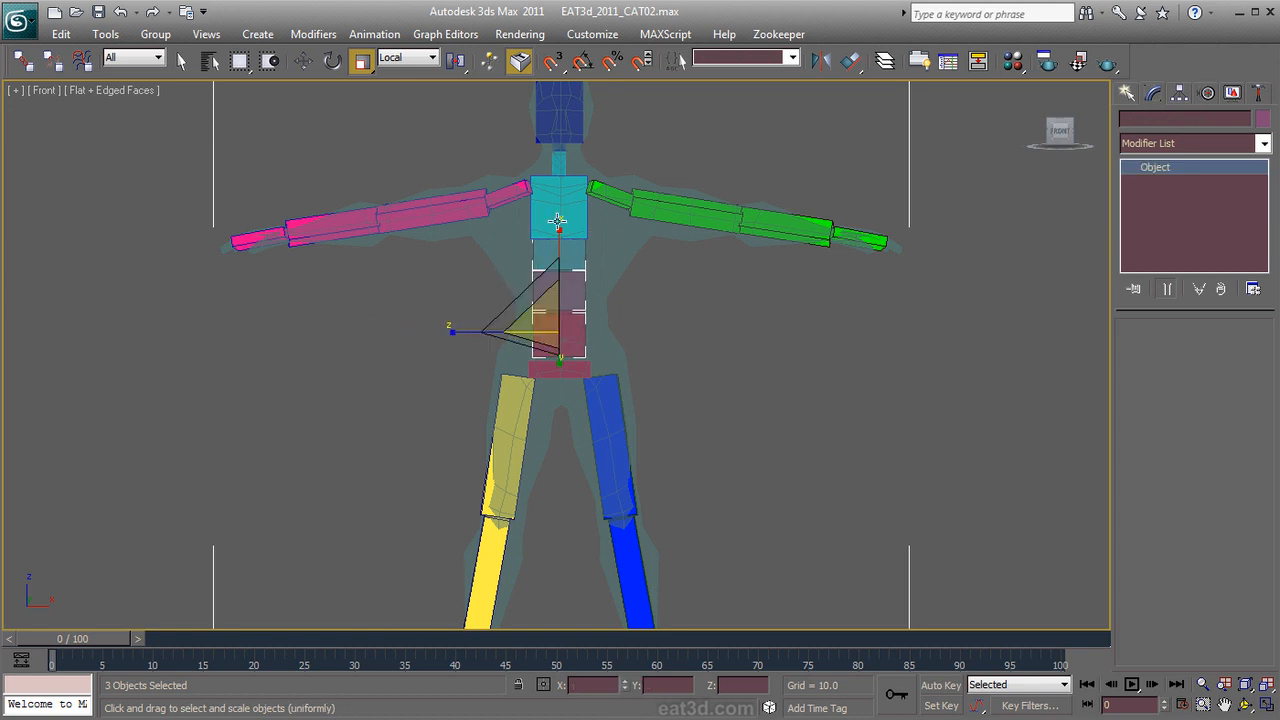
left_click_drag(653, 175, 662, 172)
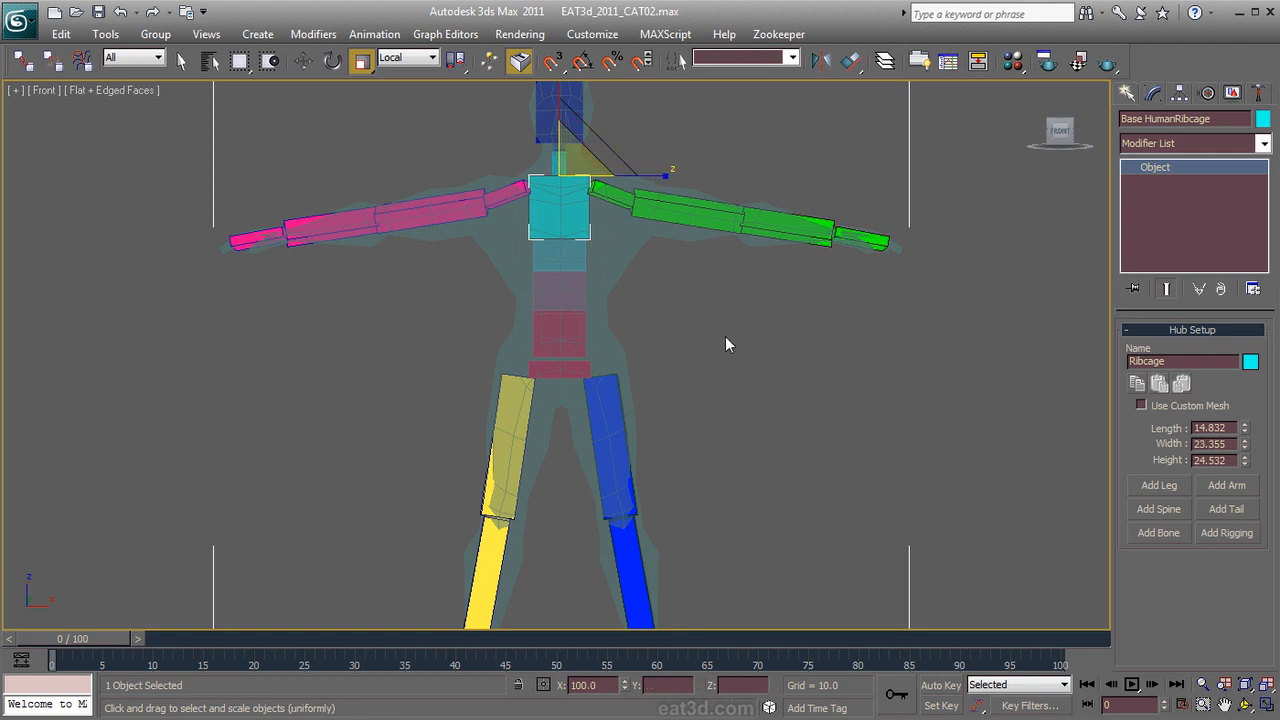
Step: In the Left view, nudge the pelvis slightly down and shift the lowest spine bone forward inside the mesh's waist
key("l")
middle_click_drag(657, 214, 647, 516)
scroll(647, 516, "up", 2)
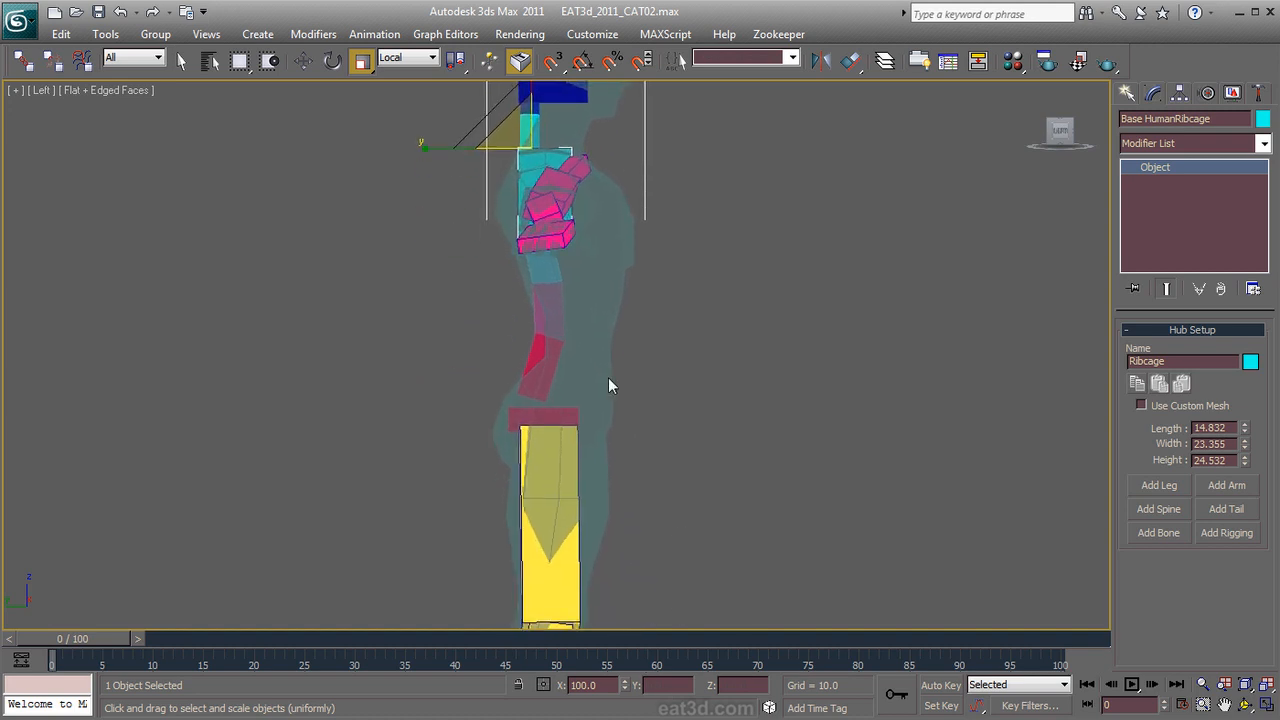
left_click(556, 421)
right_click(556, 420)
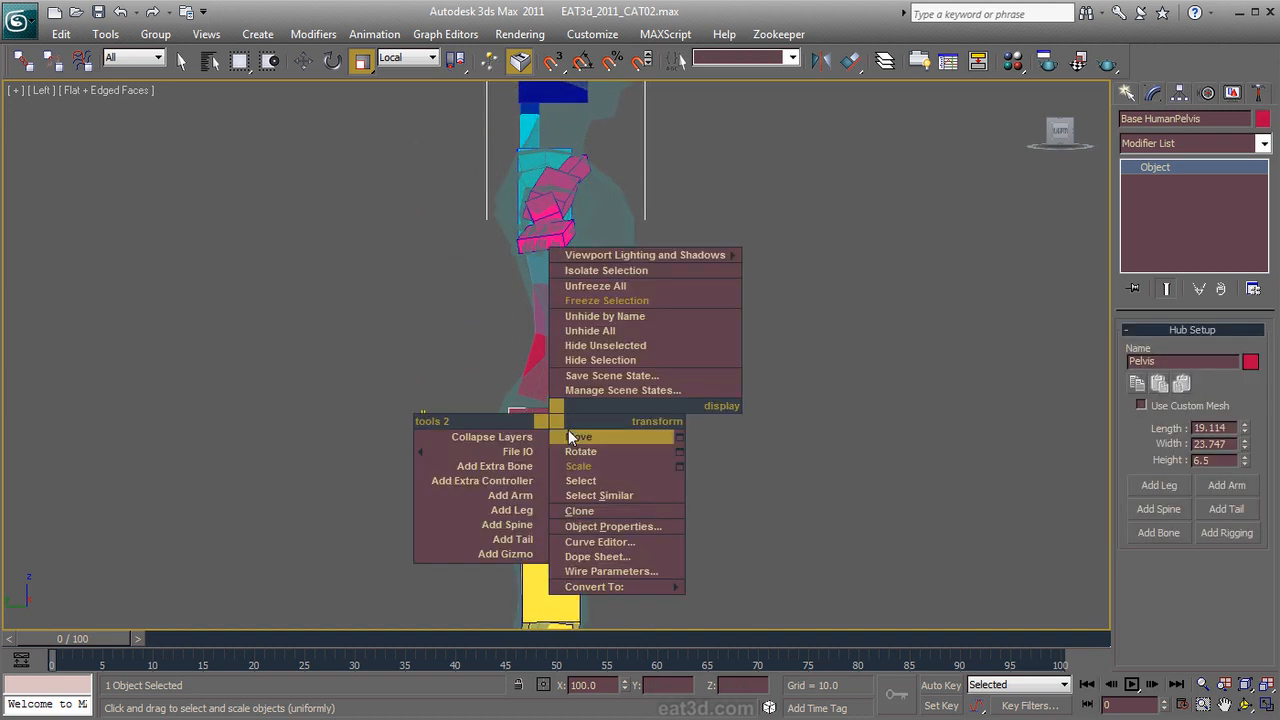
left_click(570, 434)
left_click_drag(566, 388, 614, 404)
left_click(549, 374)
middle_click_drag(650, 332, 656, 352)
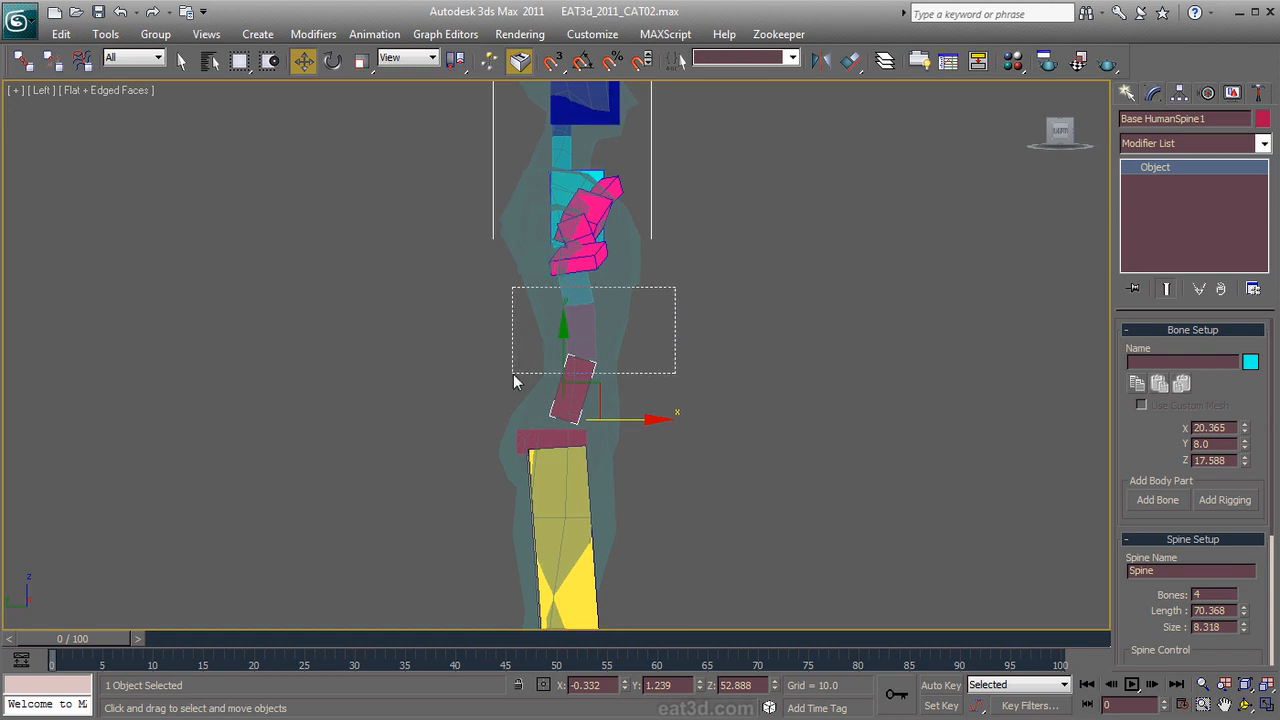
Step: Select the three spine bones and scale them thicker from front to back along local Y
left_click_drag(517, 371, 517, 372)
right_click(584, 331)
left_click(632, 386)
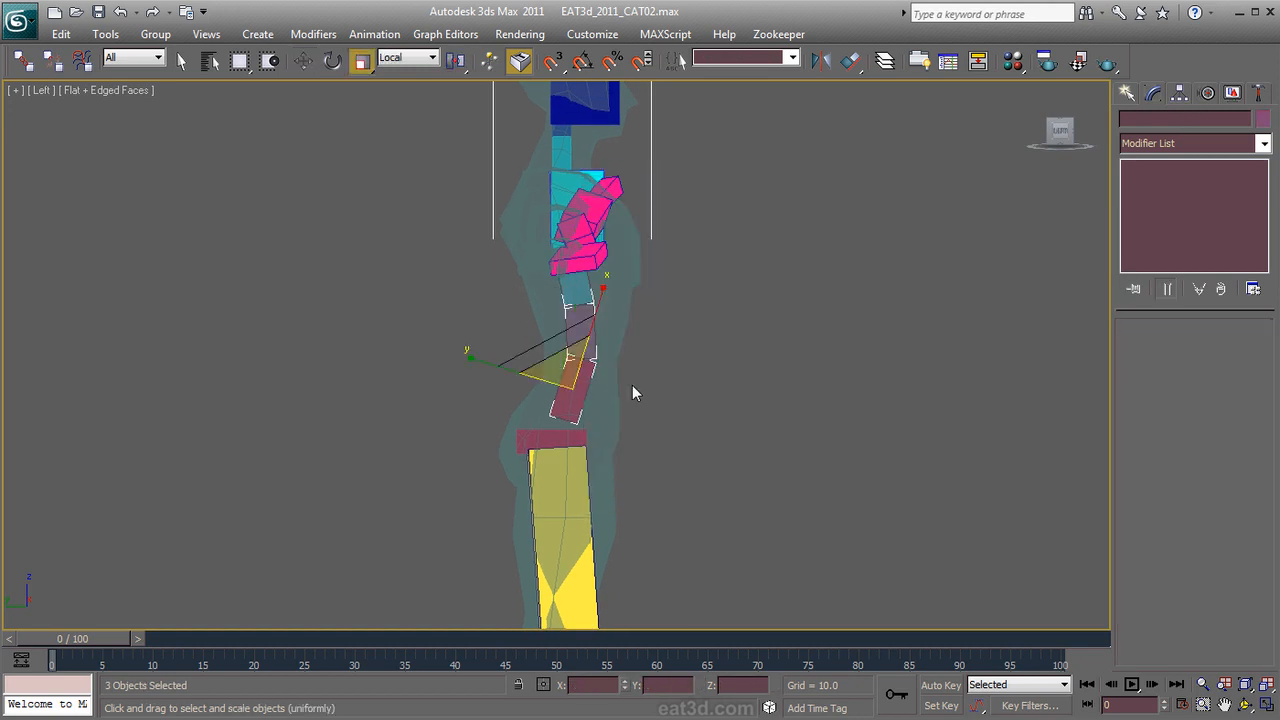
left_click_drag(481, 366, 471, 357)
Step: Move the ribcage backward in the Left view to about Y 3.5, Z 81.4
middle_click_drag(640, 300, 622, 380)
left_click(559, 262)
right_click(559, 269)
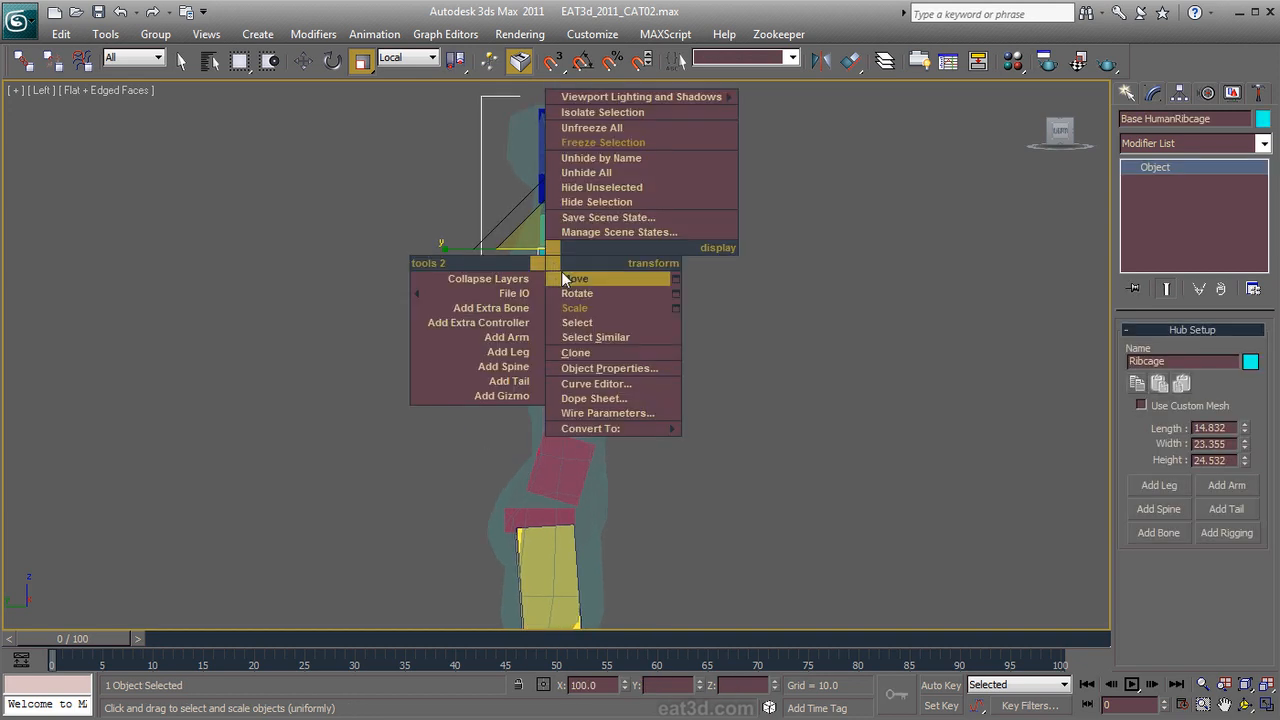
left_click(563, 276)
left_click_drag(627, 249, 554, 258)
key("t")
key("l")
middle_click_drag(604, 171, 615, 719)
middle_click_drag(624, 329, 639, 407)
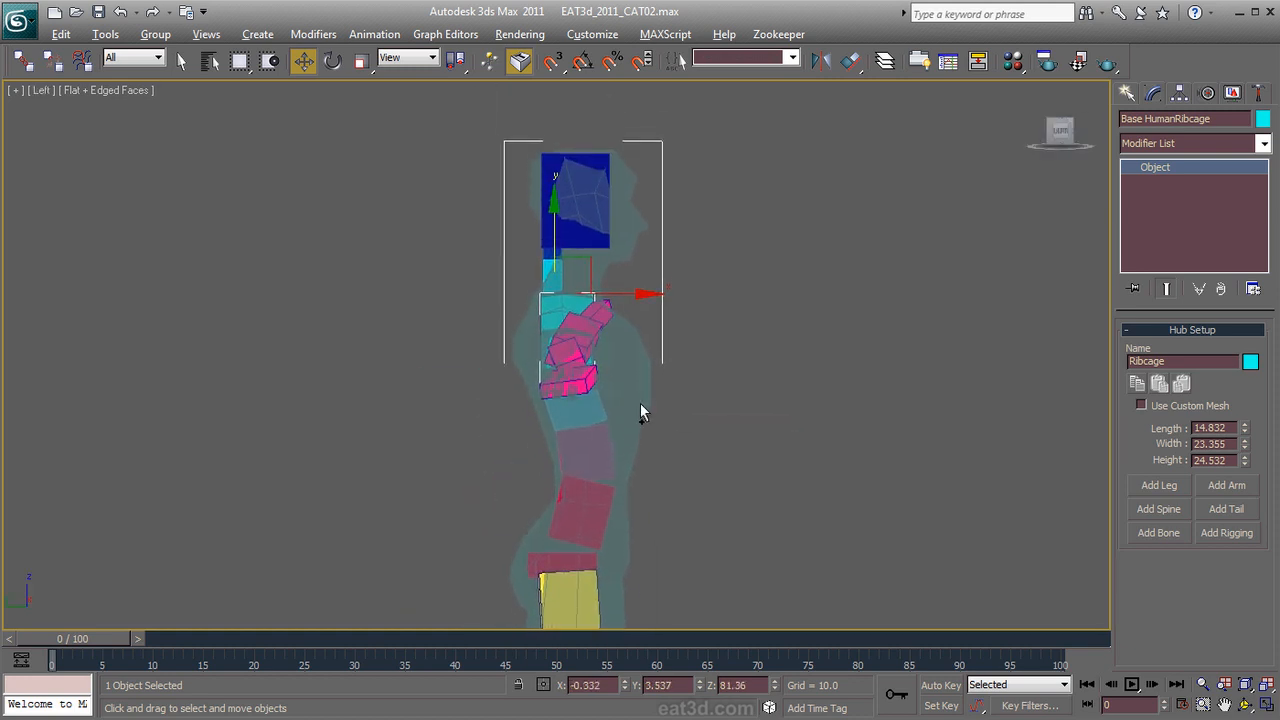
Step: Move the neck forward into the mesh's neck and scale both neck bones thicker from front to back
scroll(639, 407, "up", 3)
left_click(554, 234)
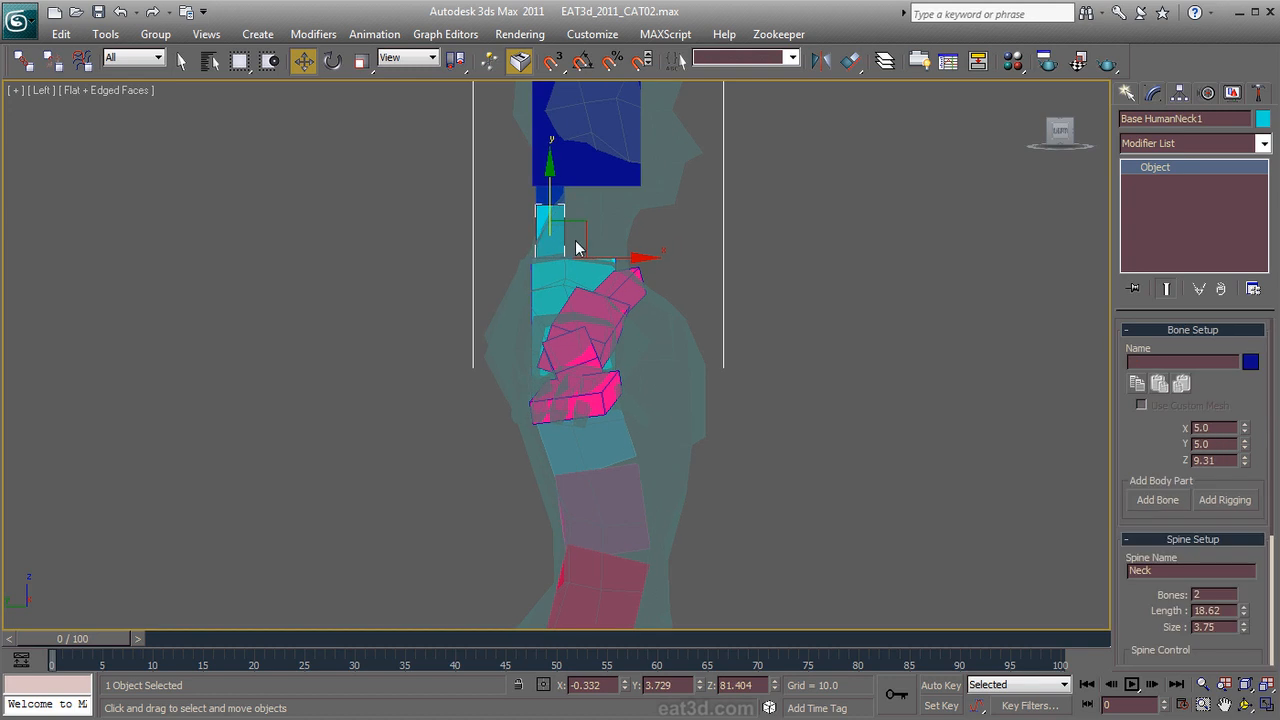
left_click_drag(586, 232, 596, 196)
right_click(602, 203)
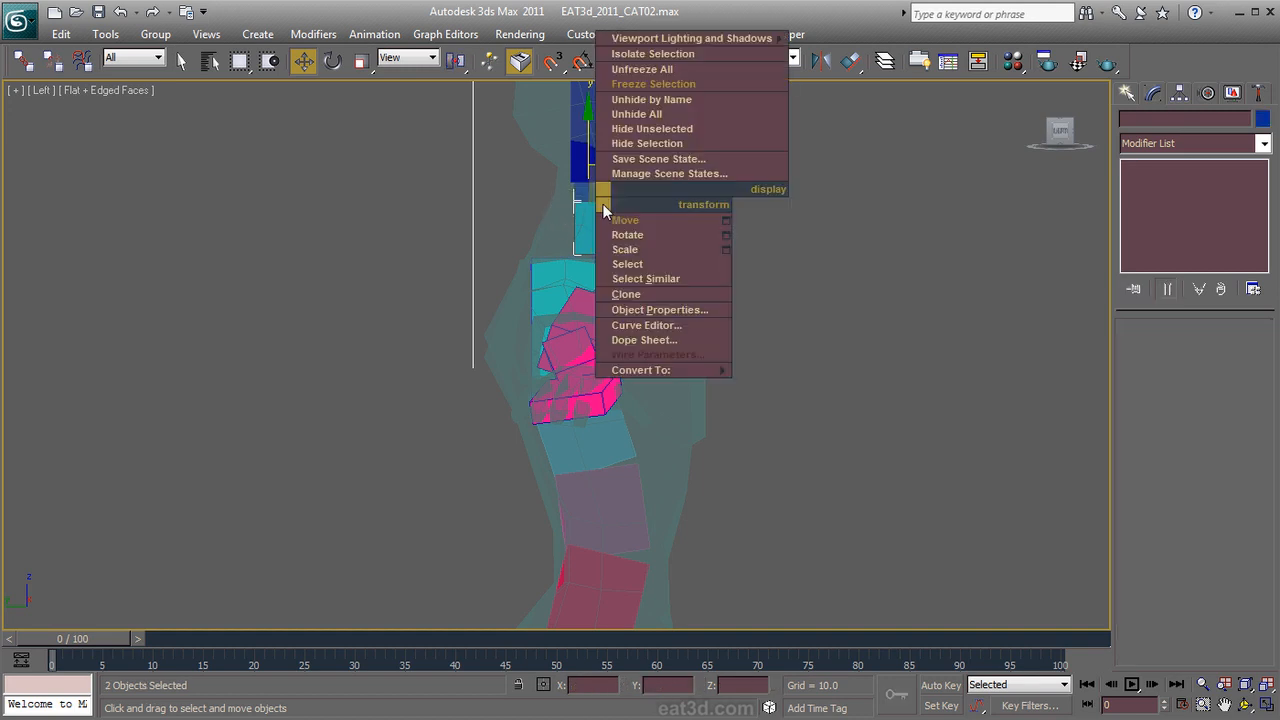
left_click(651, 253)
left_click_drag(518, 228, 482, 228)
Step: Examine the fit of the whole rig inside the body mesh from several angles in the Perspective view
scroll(608, 216, "down", 2)
scroll(554, 357, "down", 2)
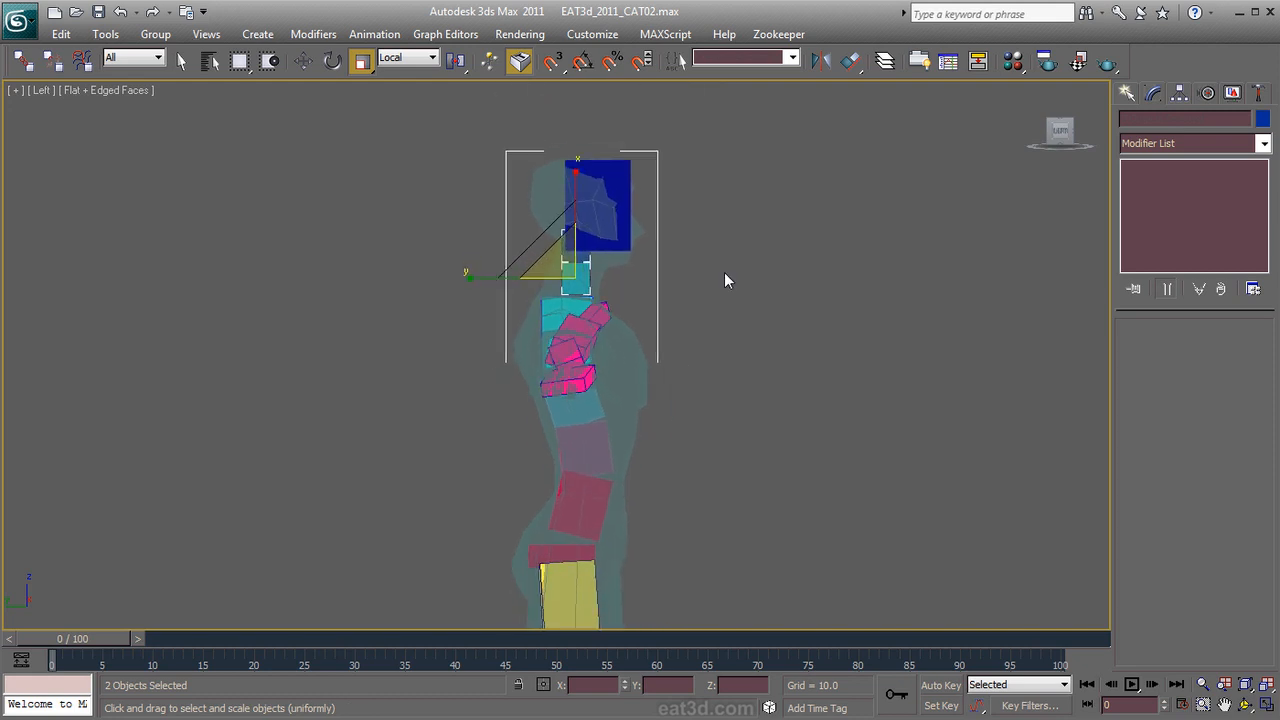
key("p")
middle_click_drag(945, 416, 891, 242, "alt")
scroll(849, 441, "down", 2)
middle_click_drag(891, 332, 671, 307, "alt")
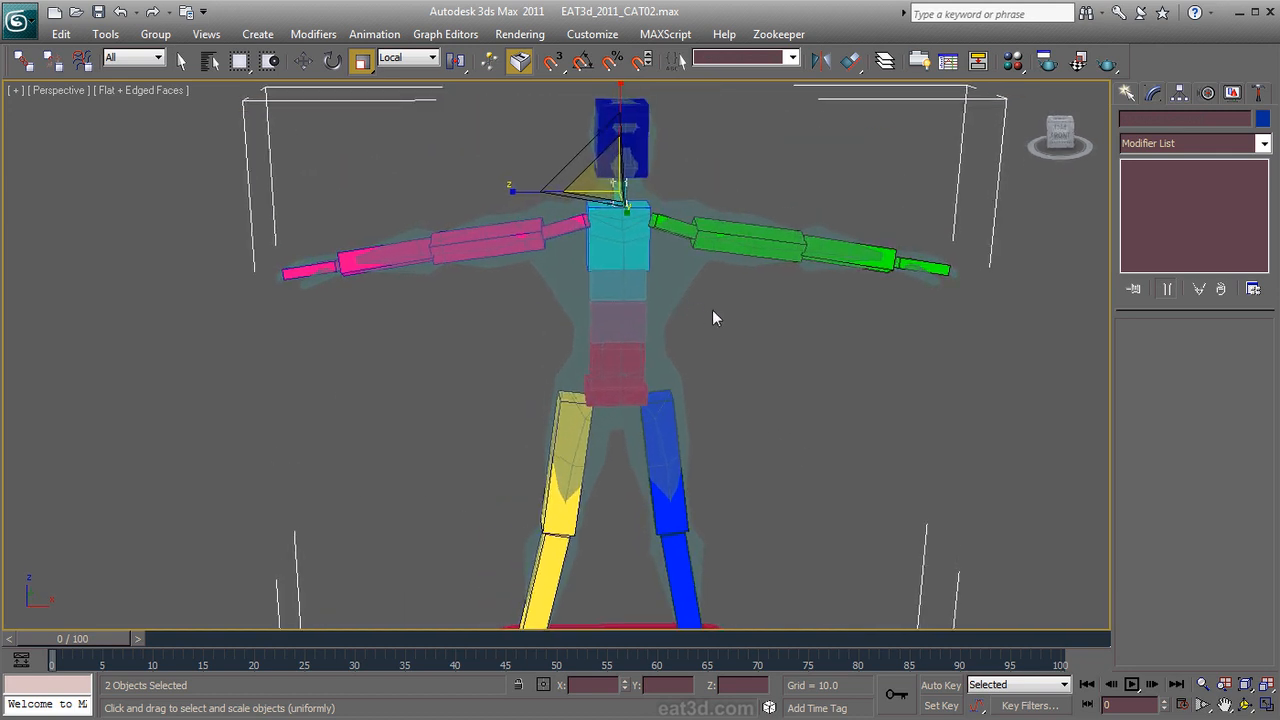
middle_click_drag(714, 316, 739, 393, "alt")
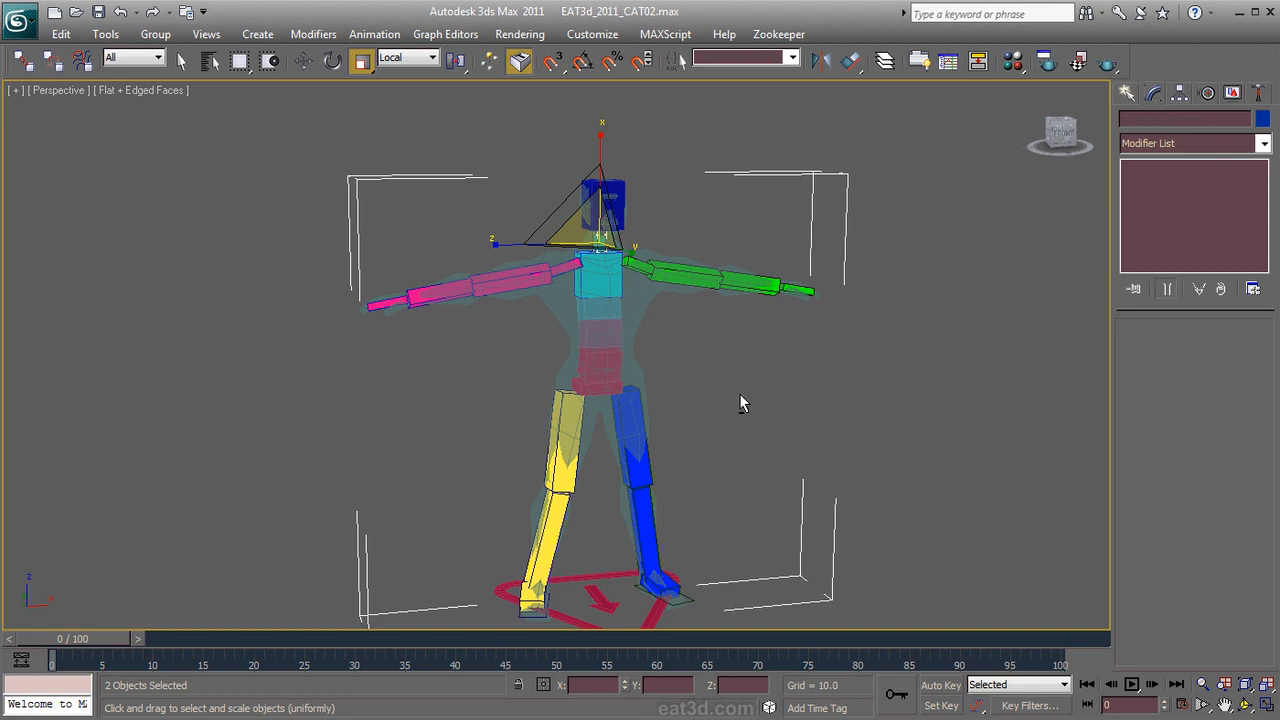
middle_click_drag(739, 393, 731, 369)
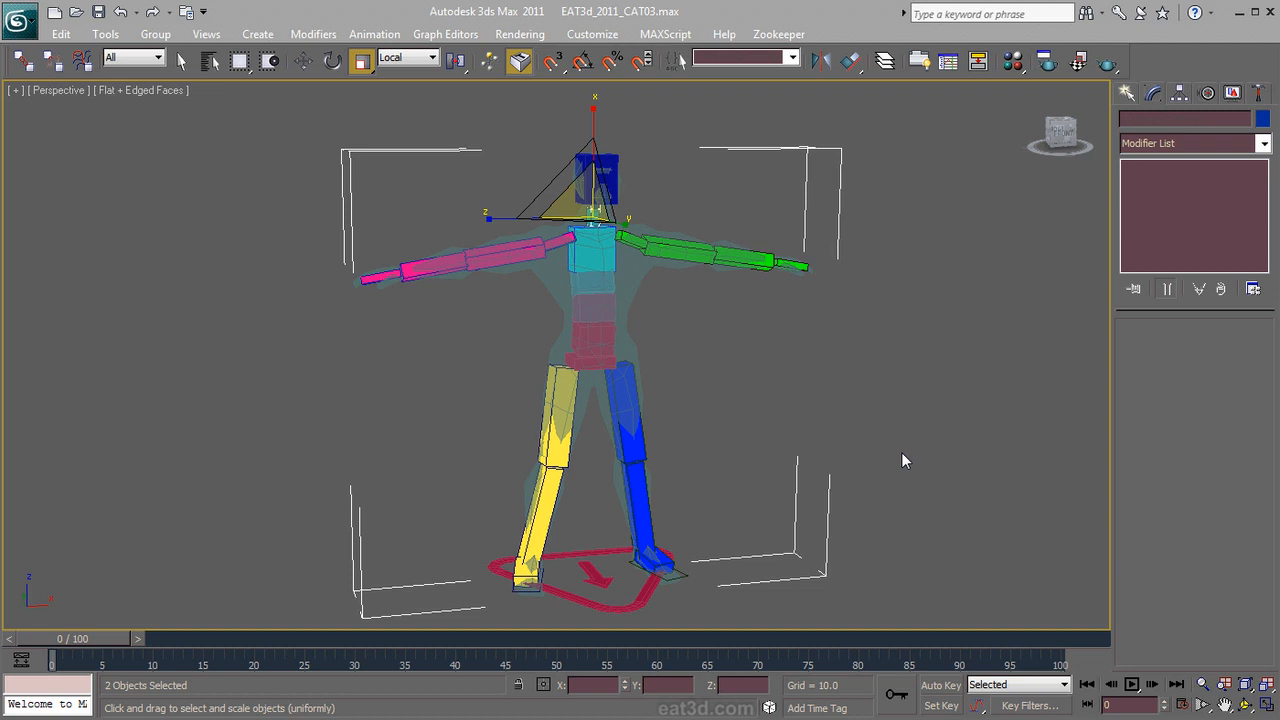
Step: Unfreeze all objects in the scene
right_click(754, 405)
left_click(777, 273)
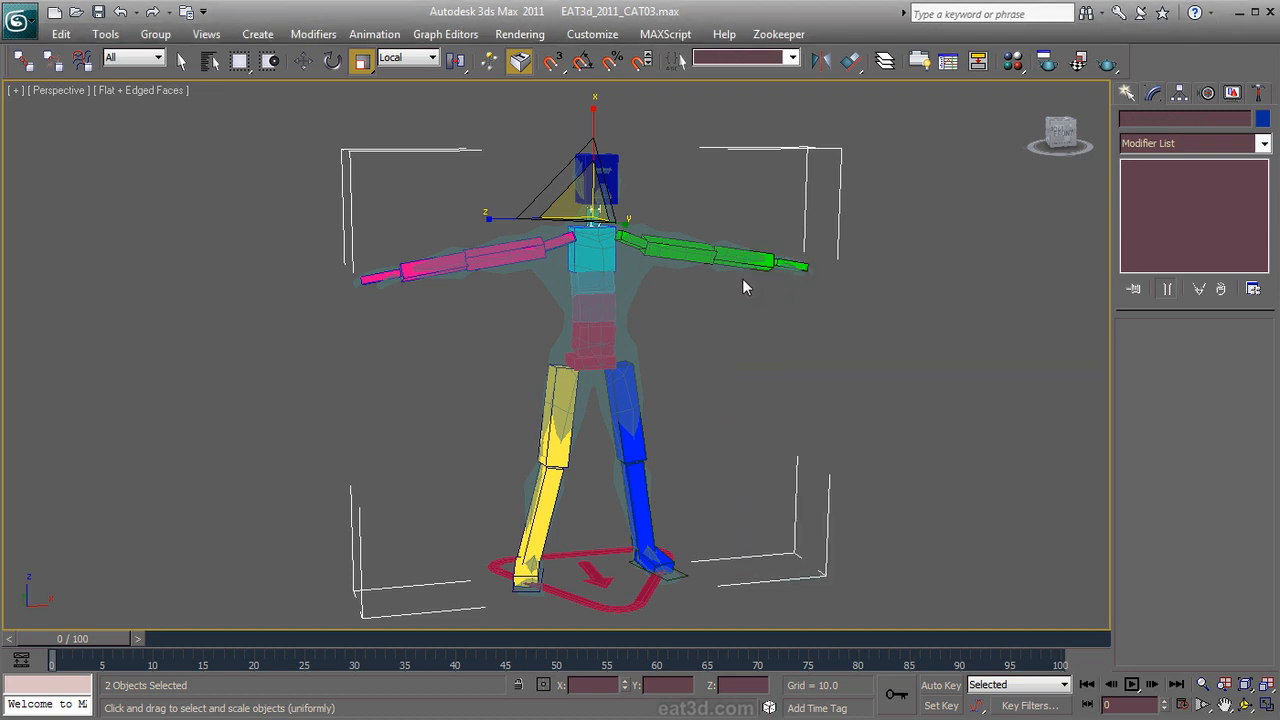
Step: Select the body mesh and turn off its see-through display
left_click(636, 268)
key("alt+x")
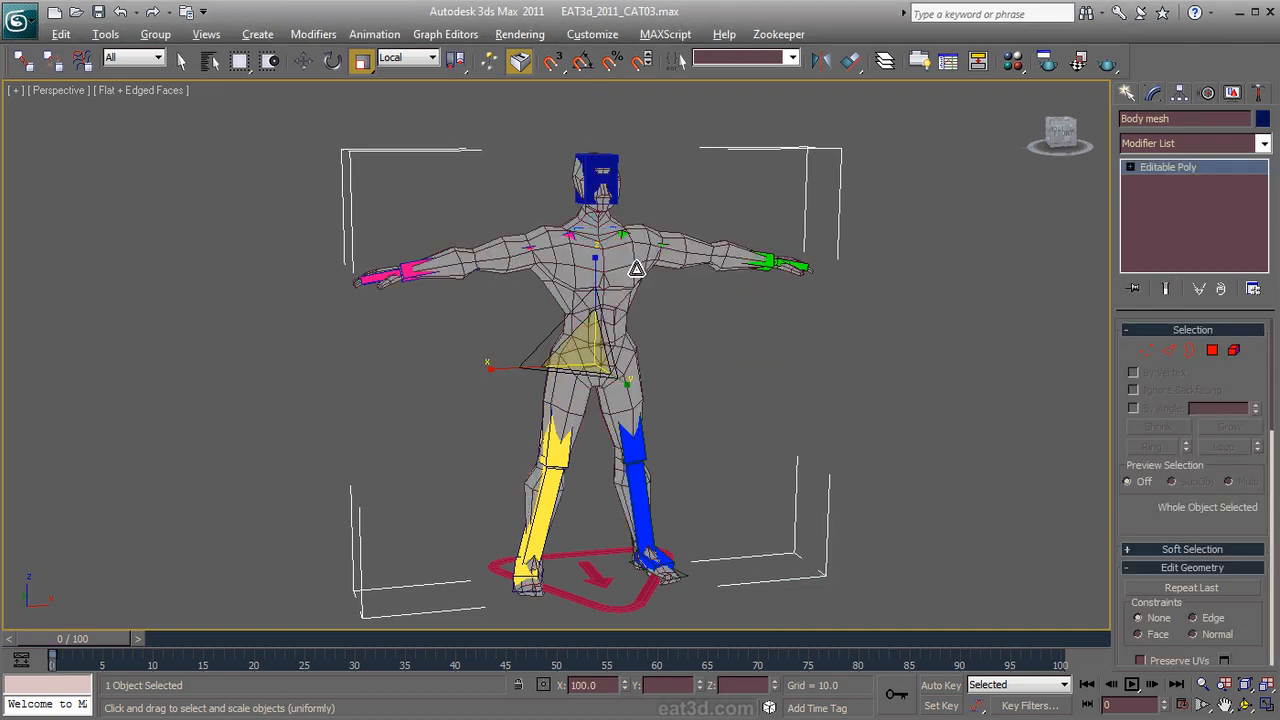
middle_click_drag(705, 291, 768, 330, "alt")
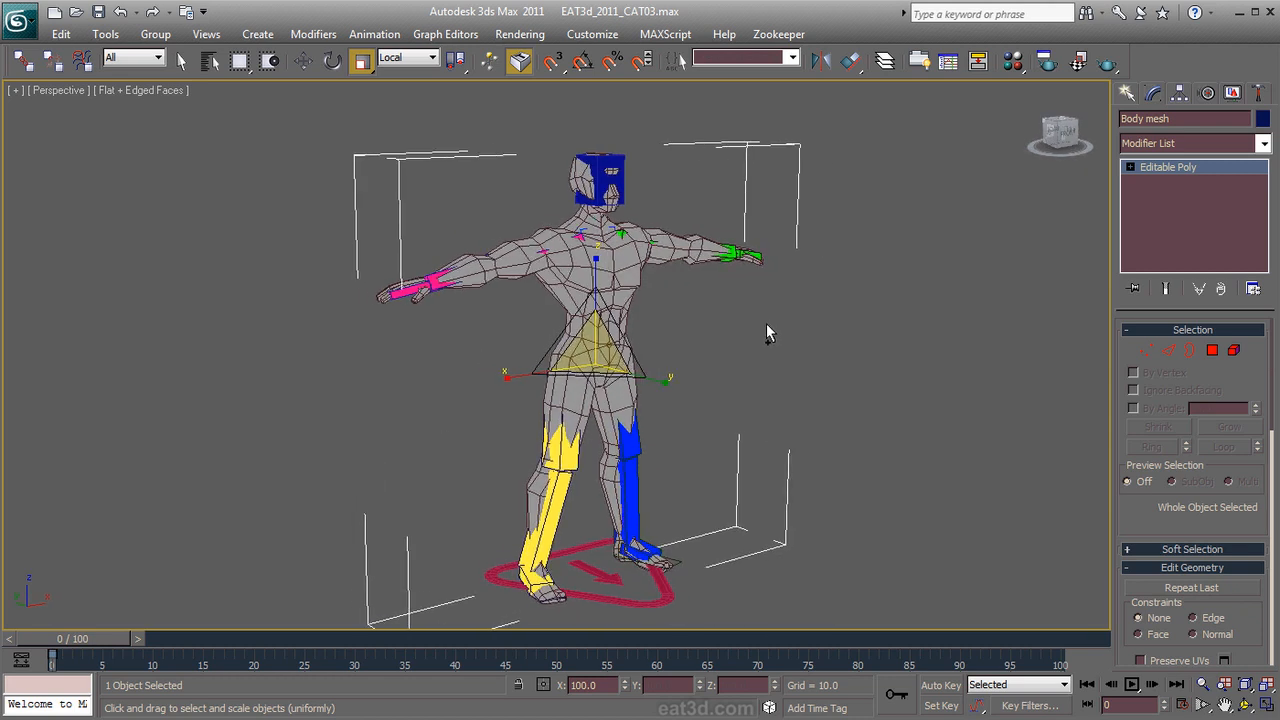
scroll(766, 320, "up", 3)
middle_click_drag(764, 256, 776, 347)
scroll(757, 309, "up", 2)
Step: Apply a Skin modifier to the body mesh
left_click(1178, 145)
key("s")
key("s")
key("s")
key("s")
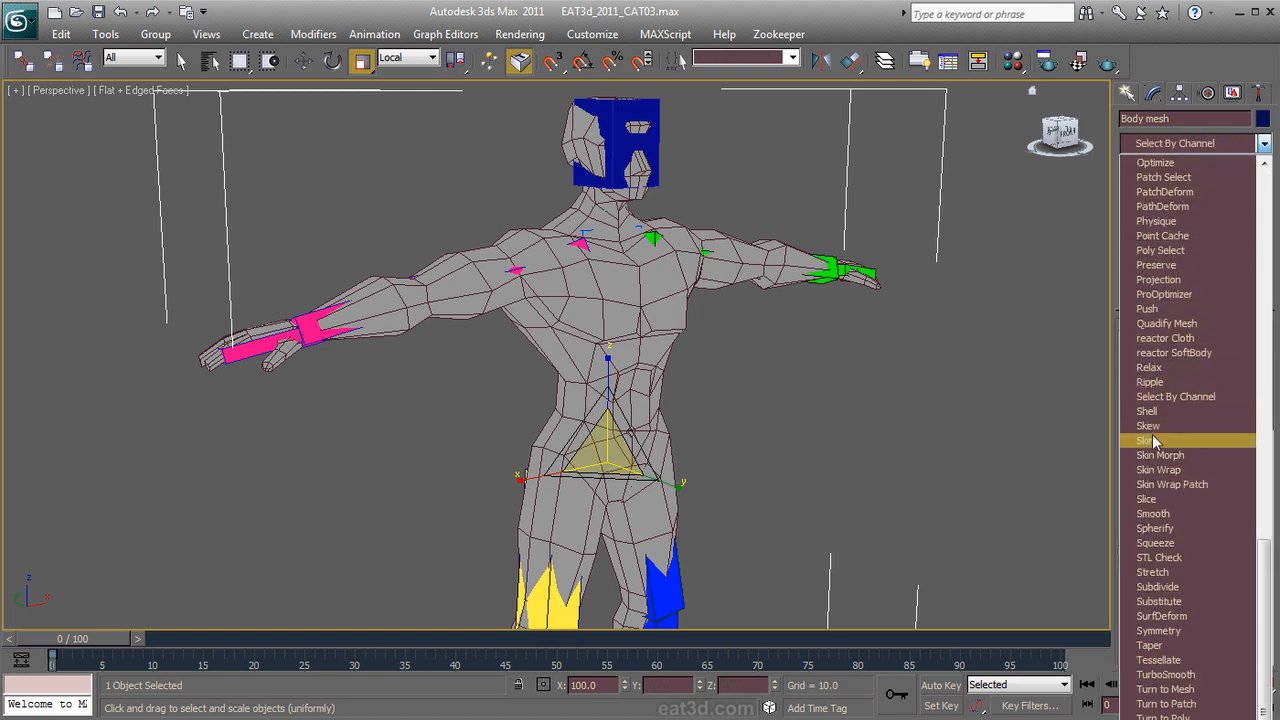
left_click(1150, 440)
middle_click_drag(972, 375, 970, 315)
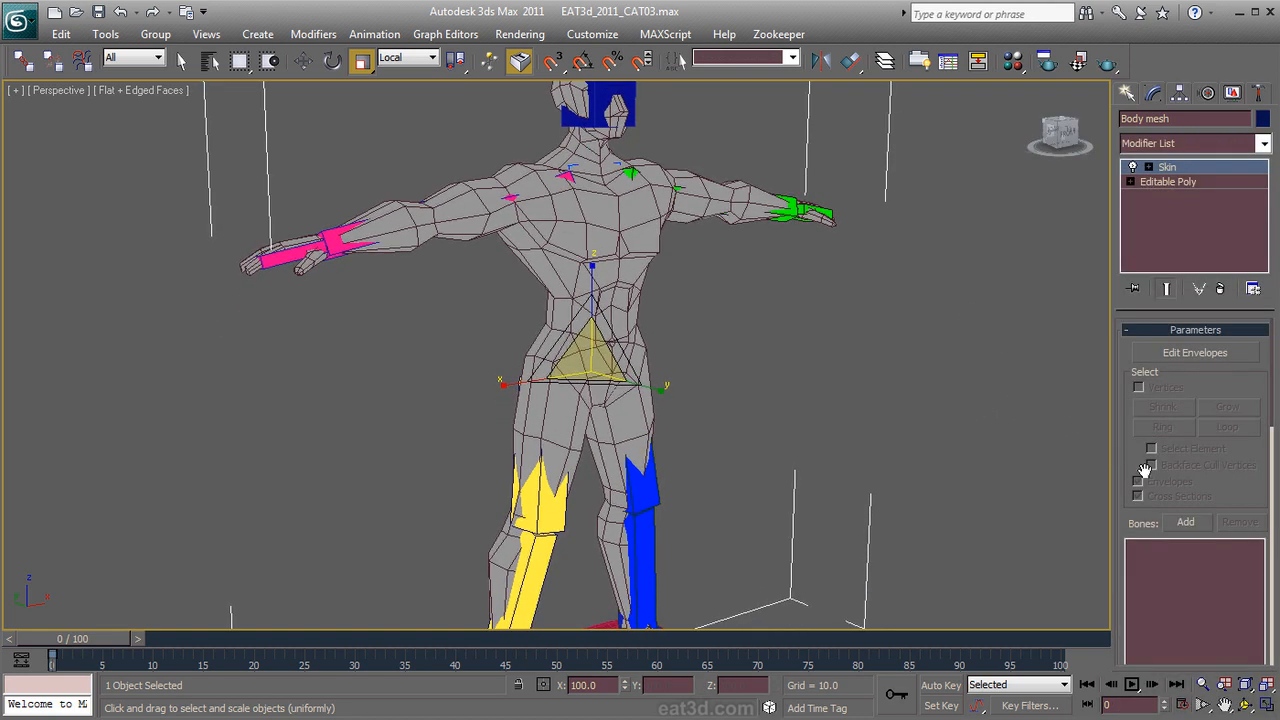
Step: Add all rig bones from Base HumanPelvis through Base HumanHead to the Skin modifier, leaving out the foot platforms and other helpers
left_click(1186, 522)
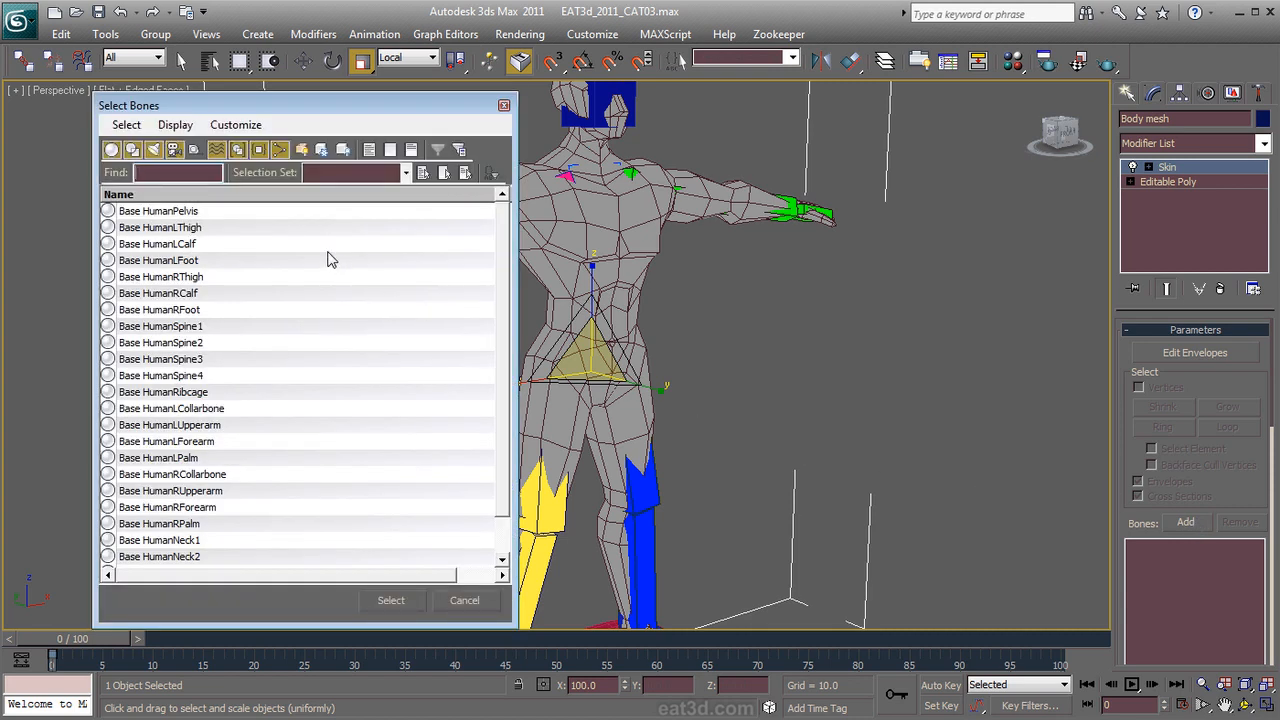
left_click_drag(166, 210, 208, 602)
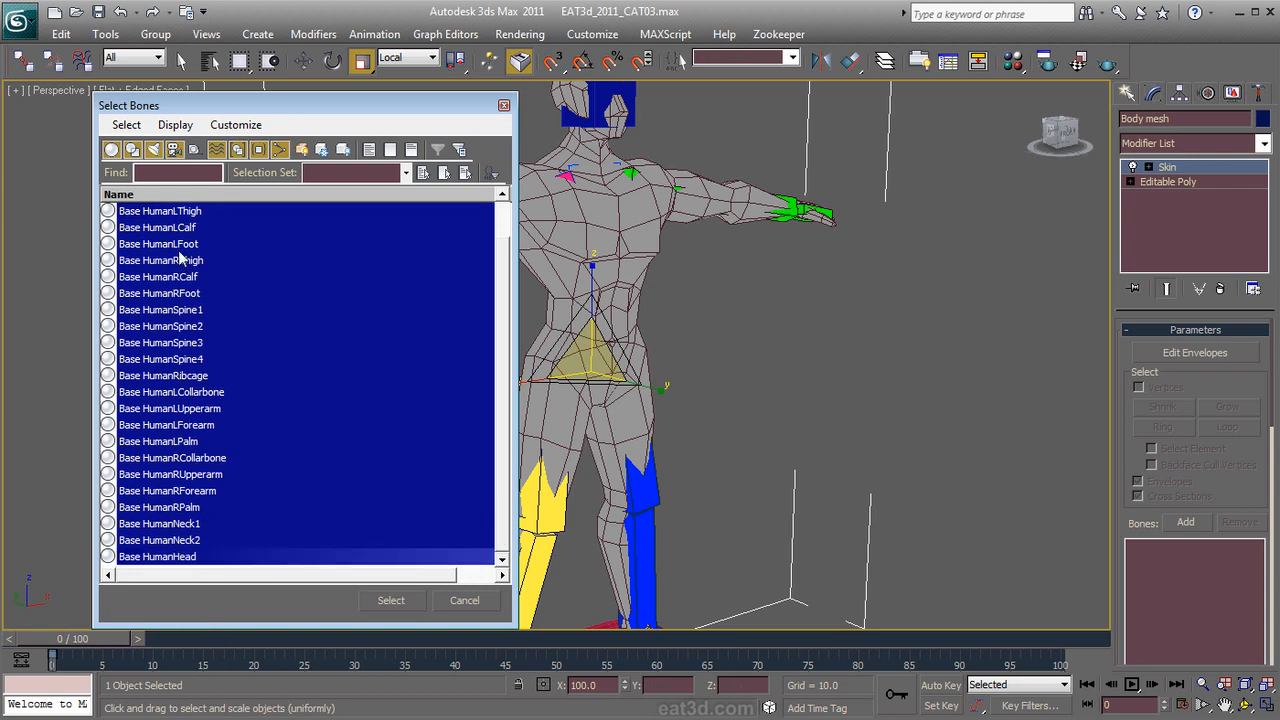
left_click(196, 150)
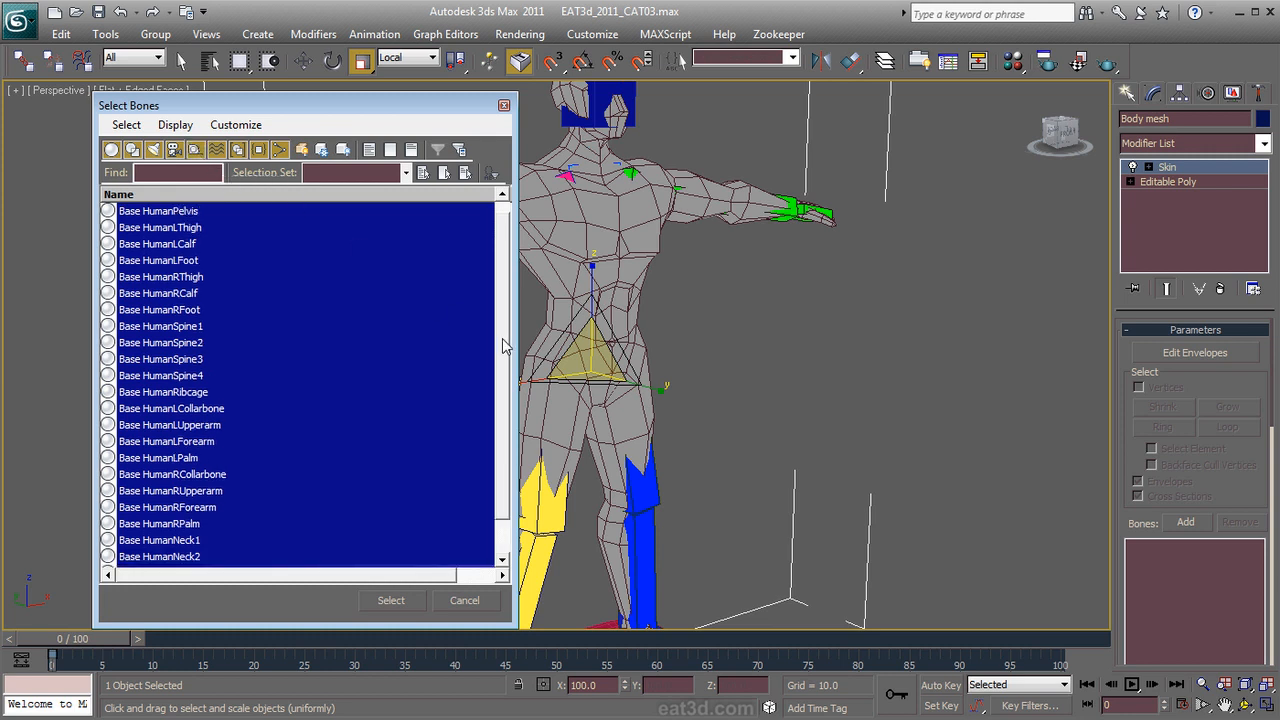
scroll(503, 346, "up", 1)
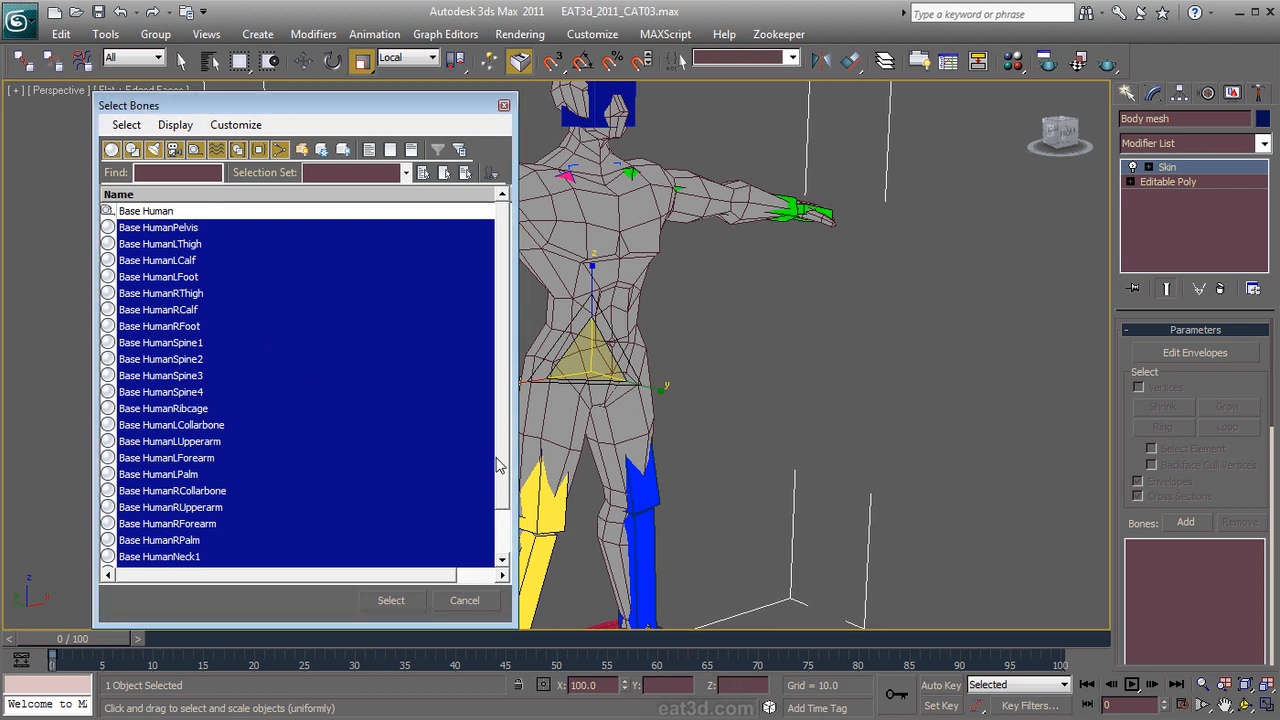
scroll(500, 466, "down", 4)
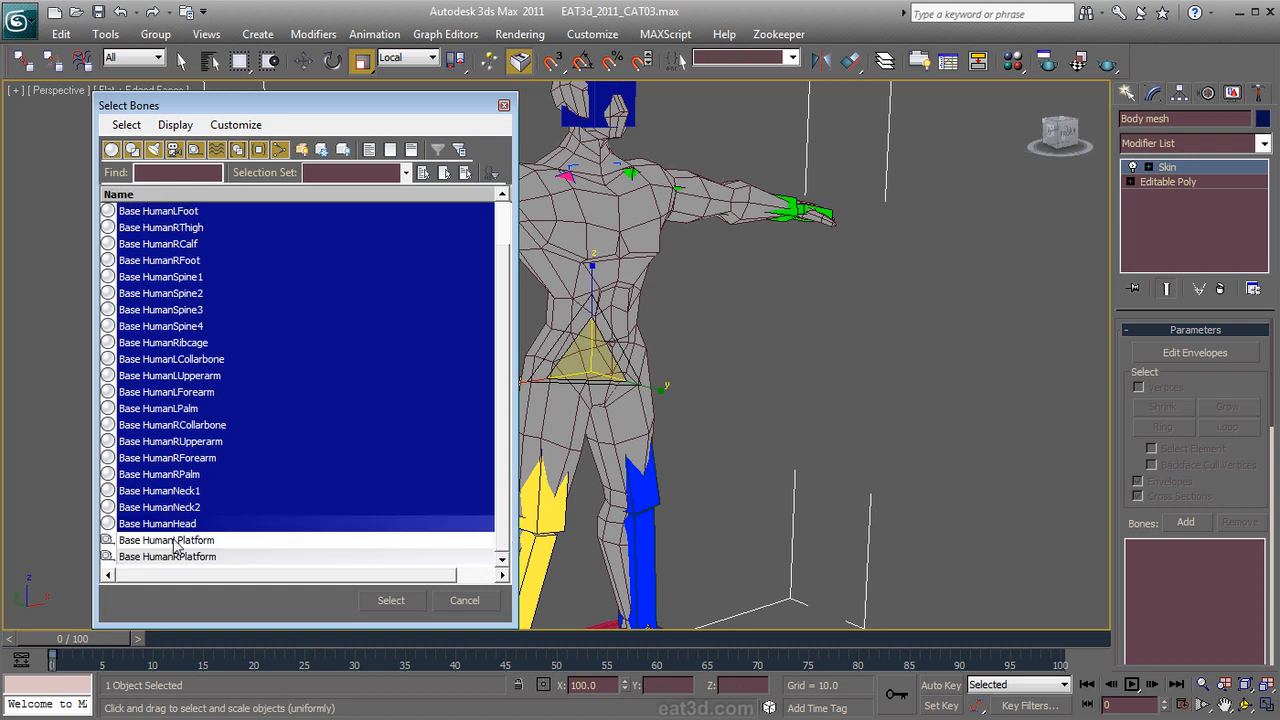
left_click(195, 150)
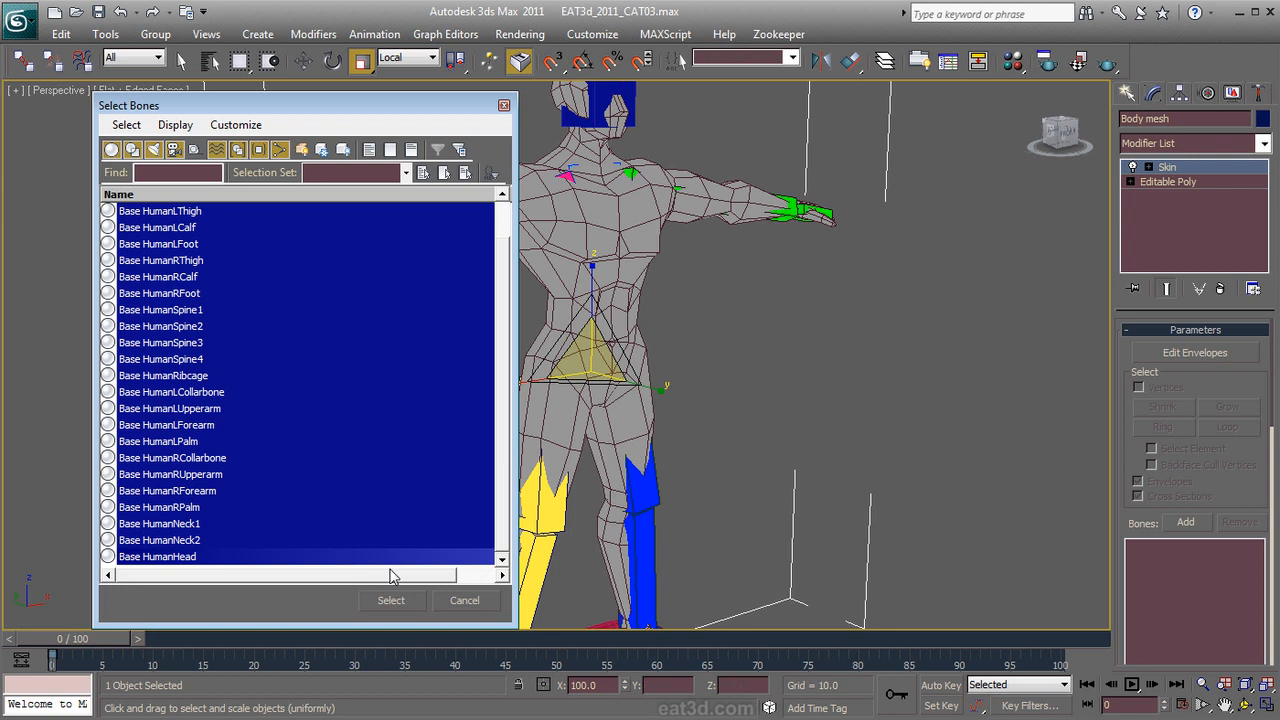
left_click(392, 601)
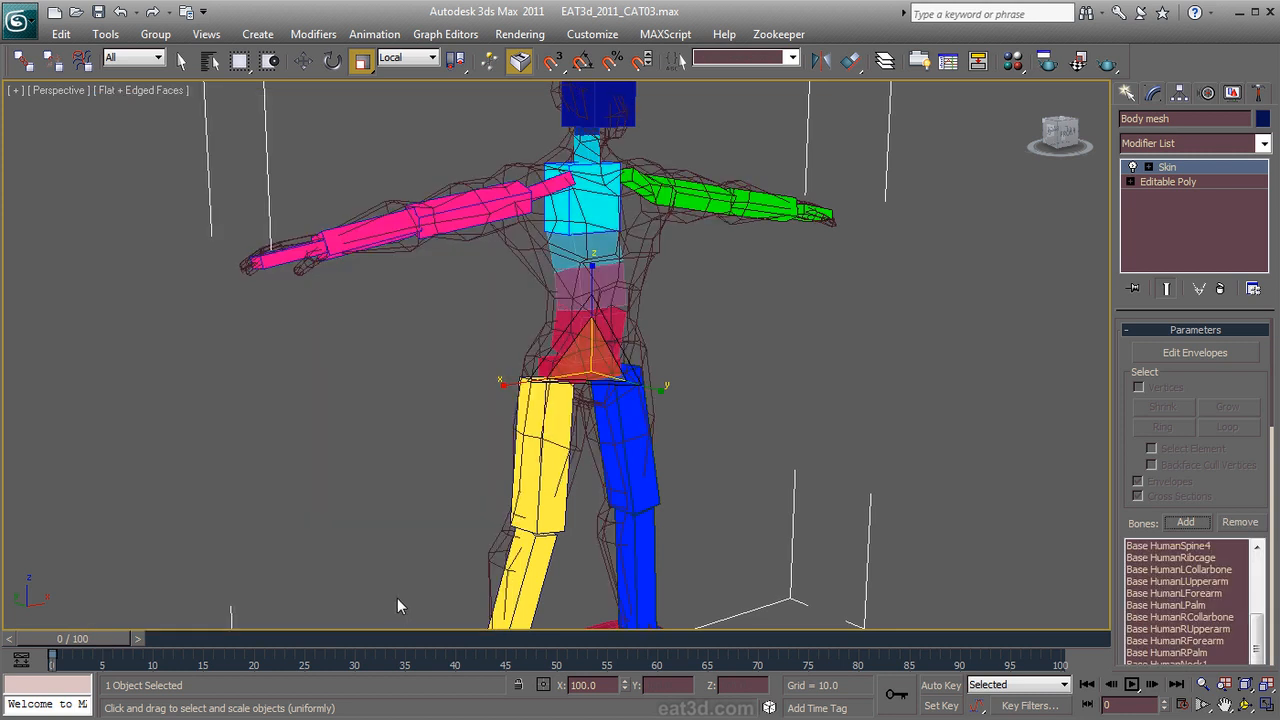
Step: Make the skinned body mesh see-through and freeze it
key("alt+x")
mouse_move(998, 349)
middle_mouse_down("alt")
mouse_move(948, 356)
mouse_move(973, 352)
middle_mouse_up("alt")
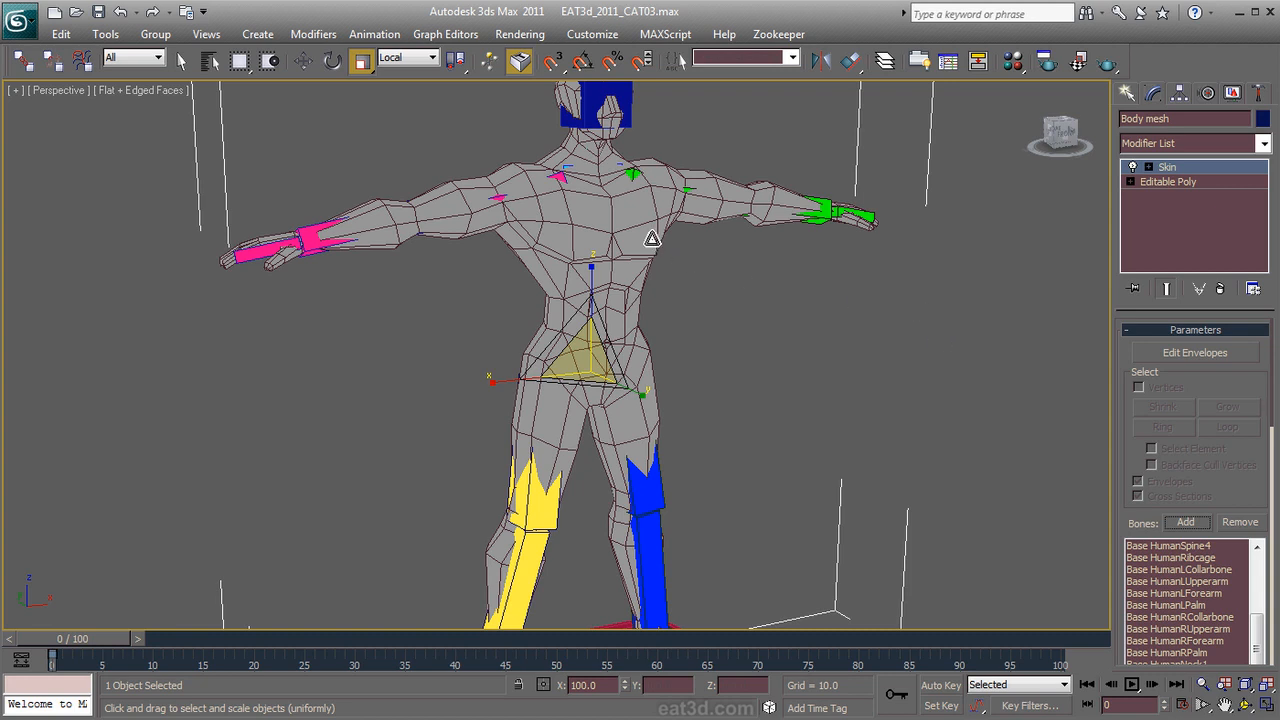
key("alt+x")
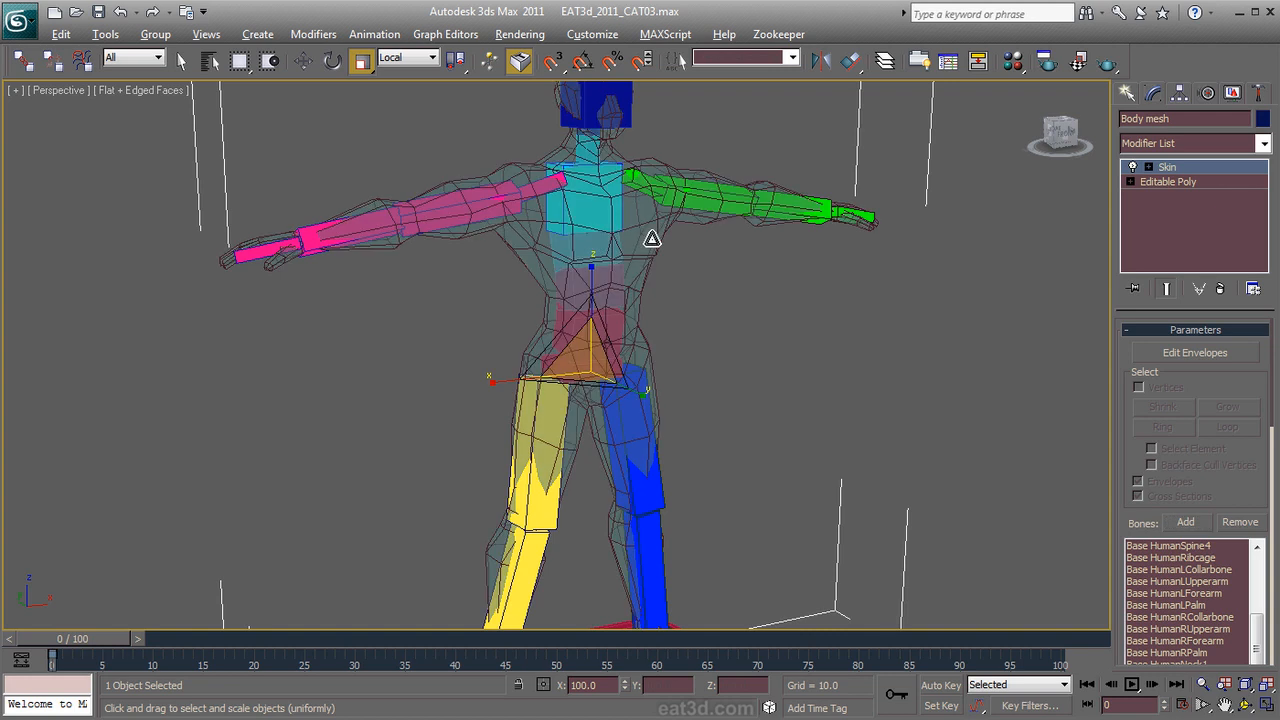
right_click(651, 238)
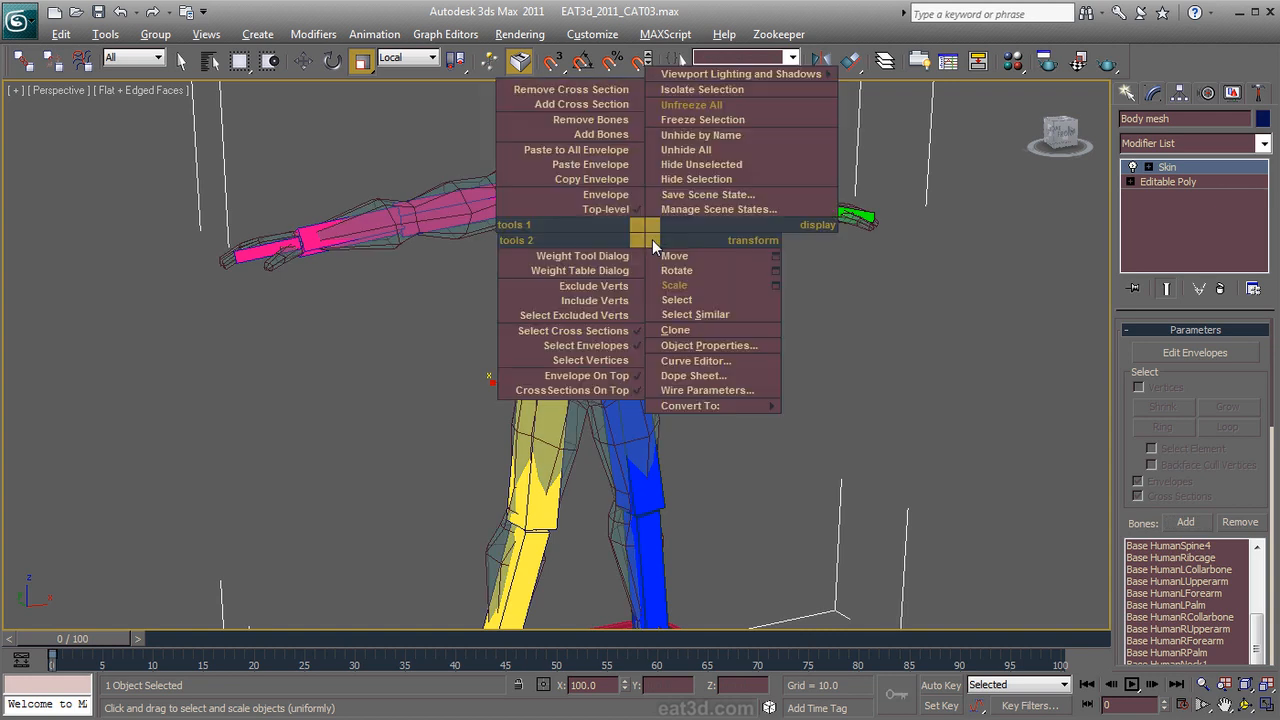
left_click(688, 119)
Step: With the left upper arm selected, add an absolute animation layer in the Layer Manager and switch the rig to Animation mode
left_click(710, 192)
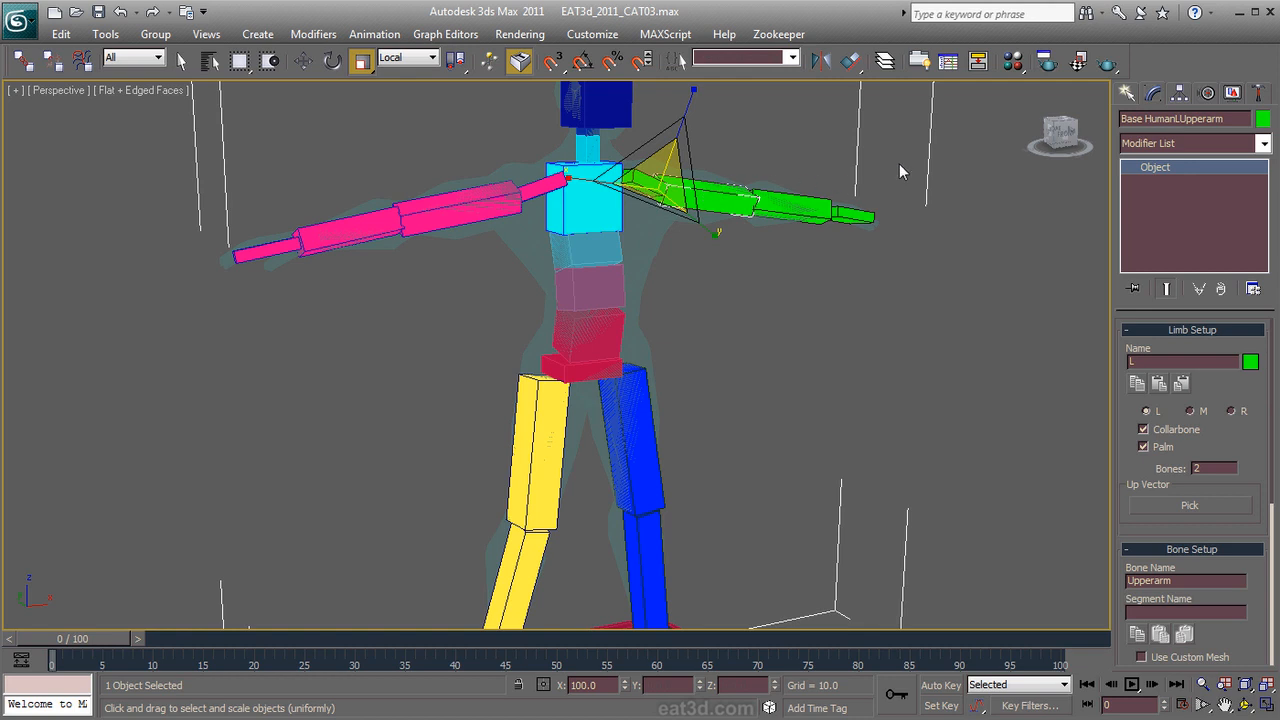
left_click(1207, 93)
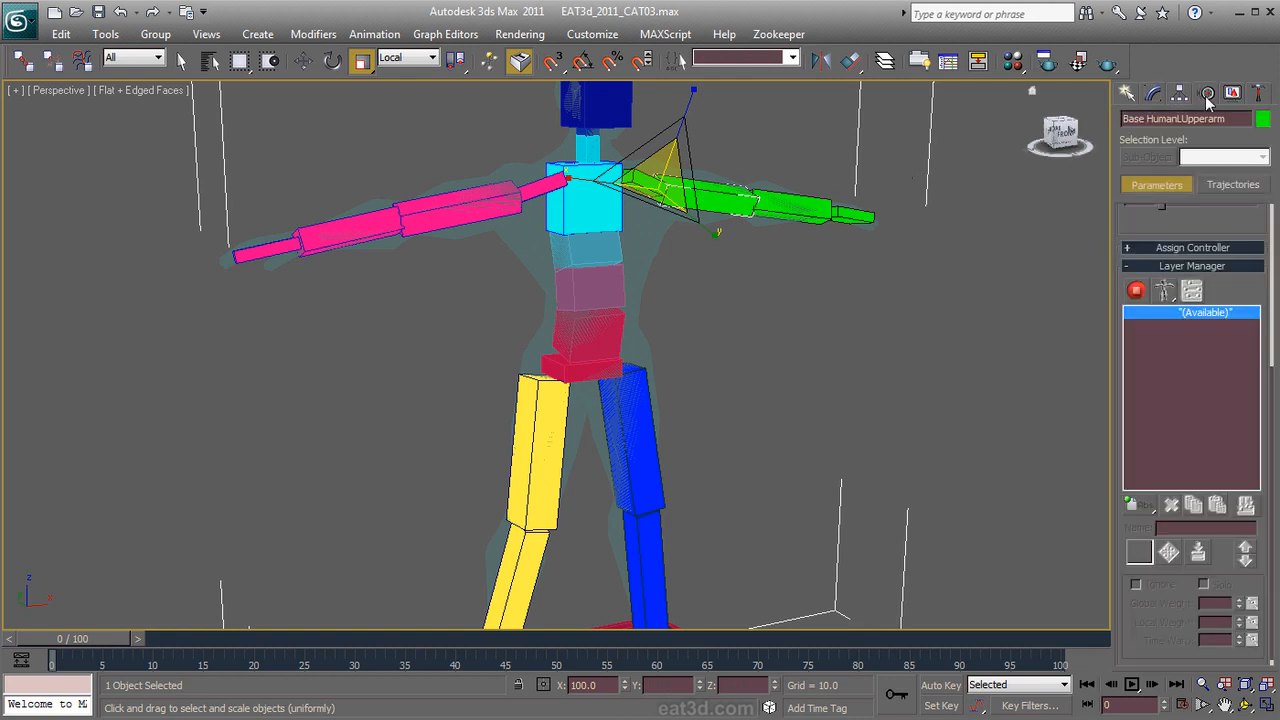
middle_click_drag(810, 521, 768, 513, "alt")
scroll(768, 512, "down", 1)
middle_click_drag(767, 466, 843, 470)
scroll(773, 424, "down", 3)
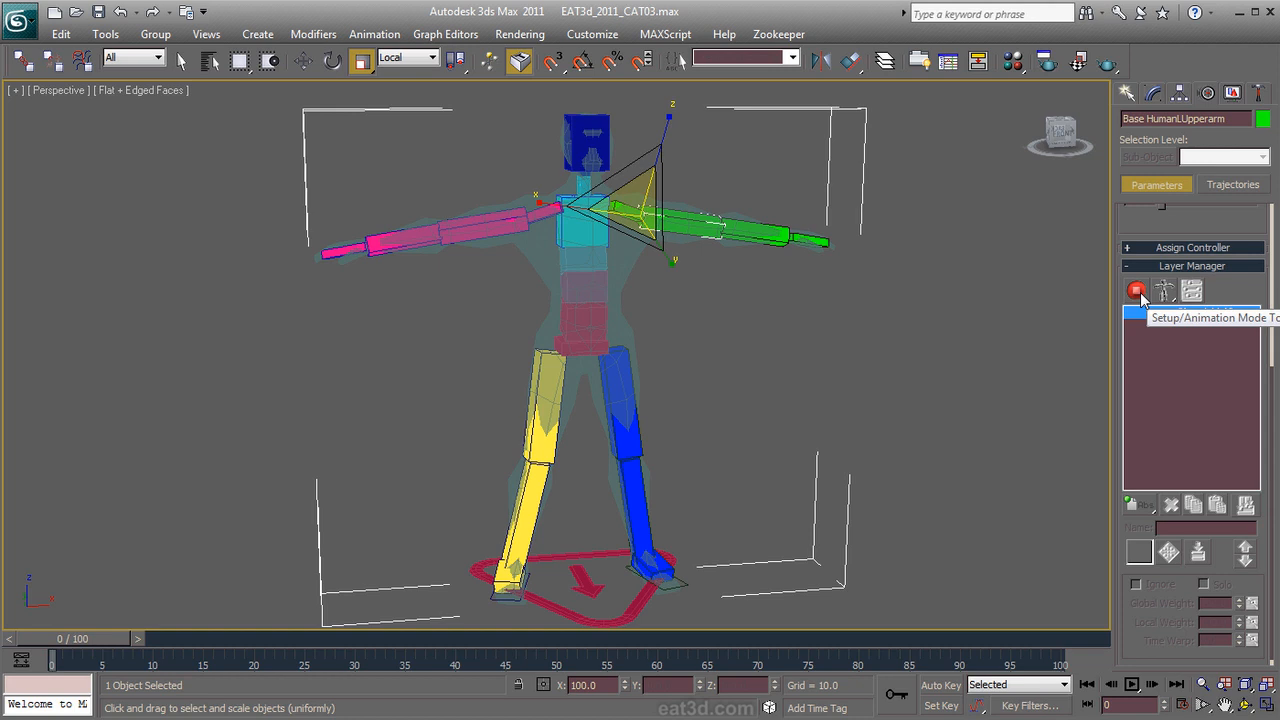
left_click(1146, 507)
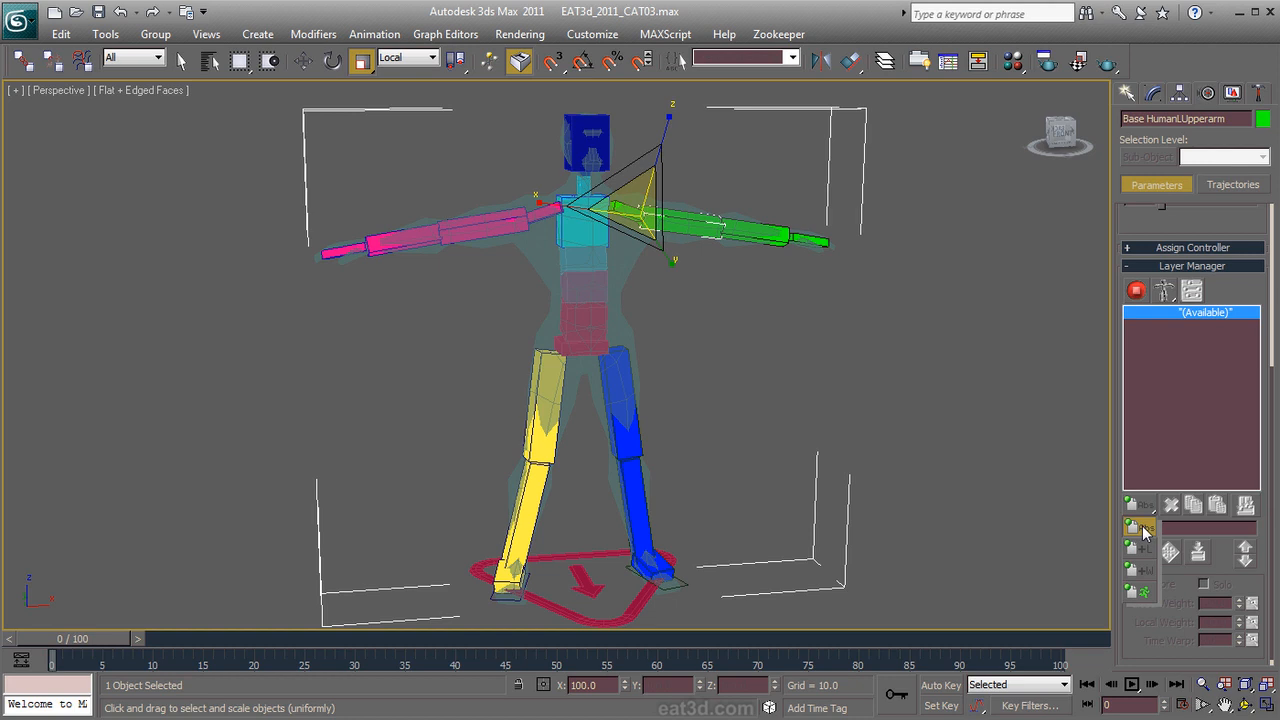
left_click(1143, 529)
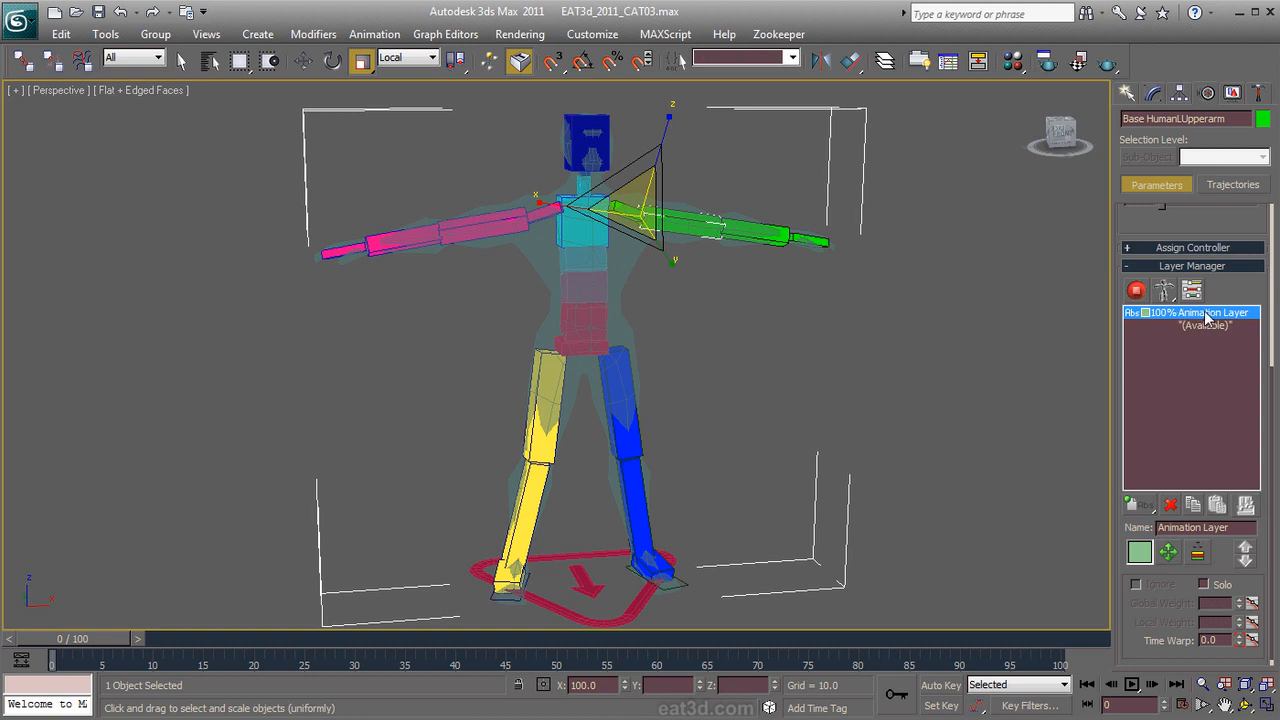
left_click(1137, 291)
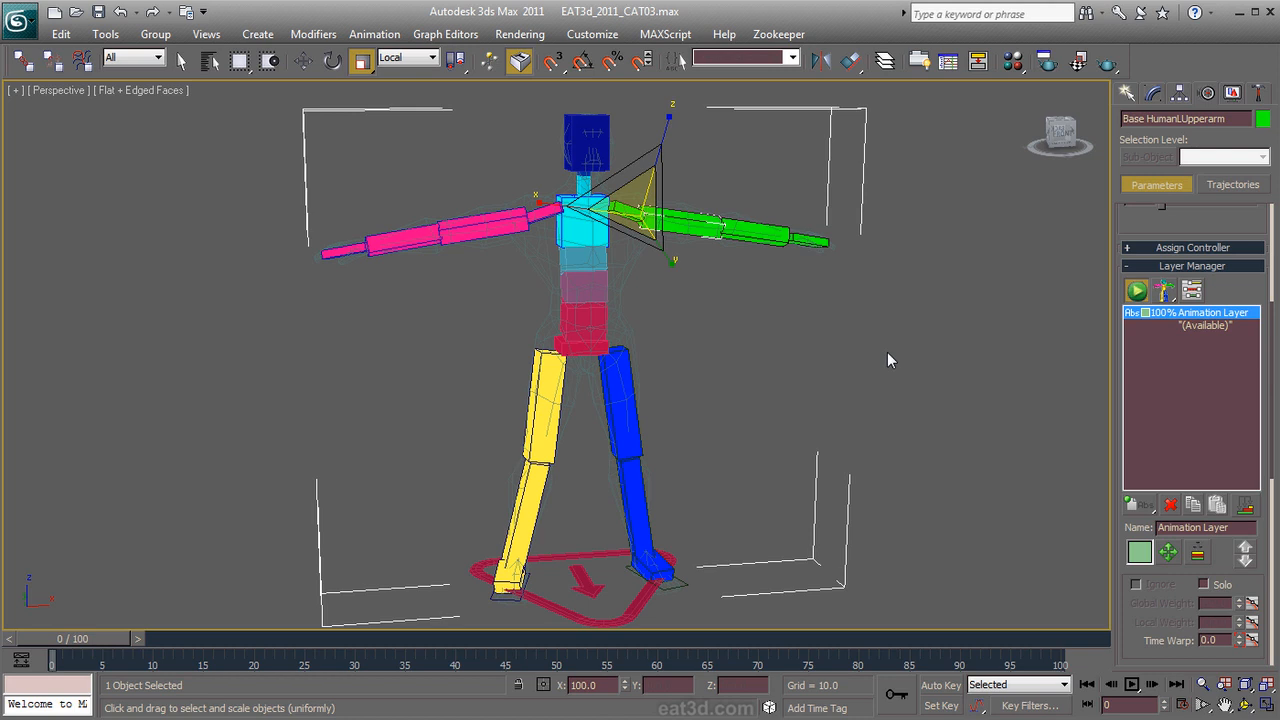
Step: Turn on Auto Key and, at frame 5, move the left palm down and inward to about X 26.3, Z 55.1
key("n")
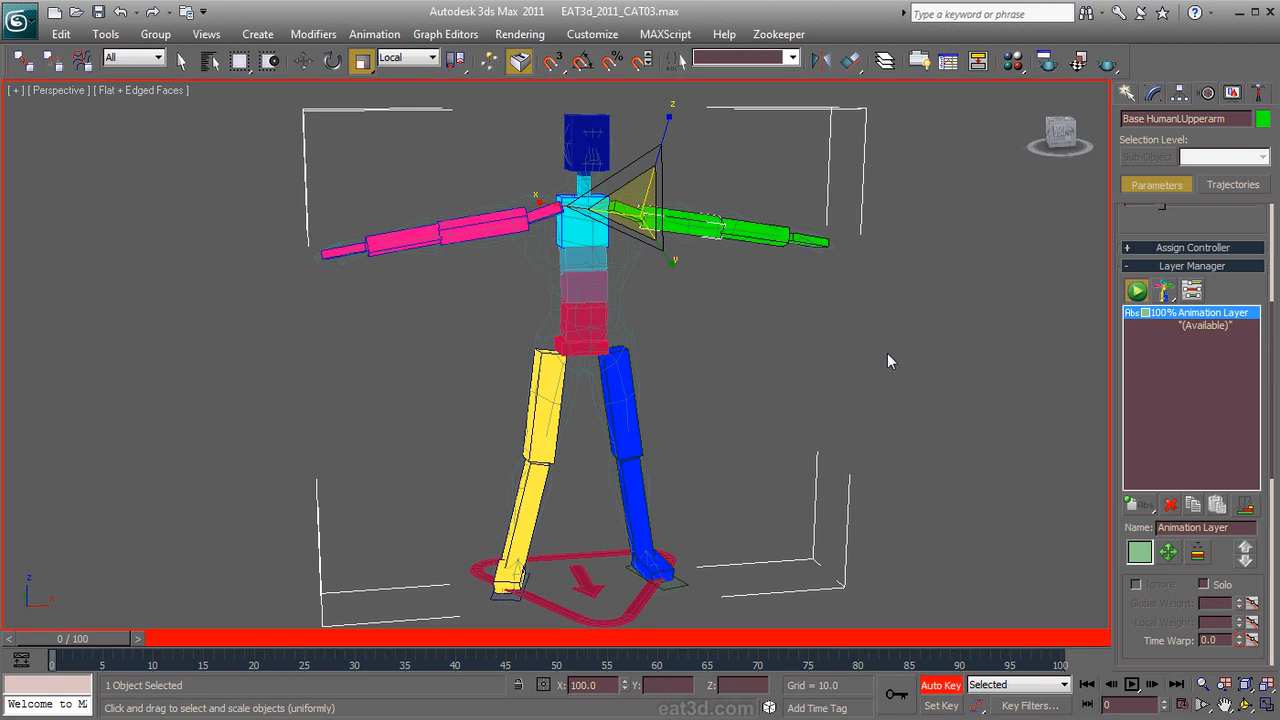
left_click(798, 238)
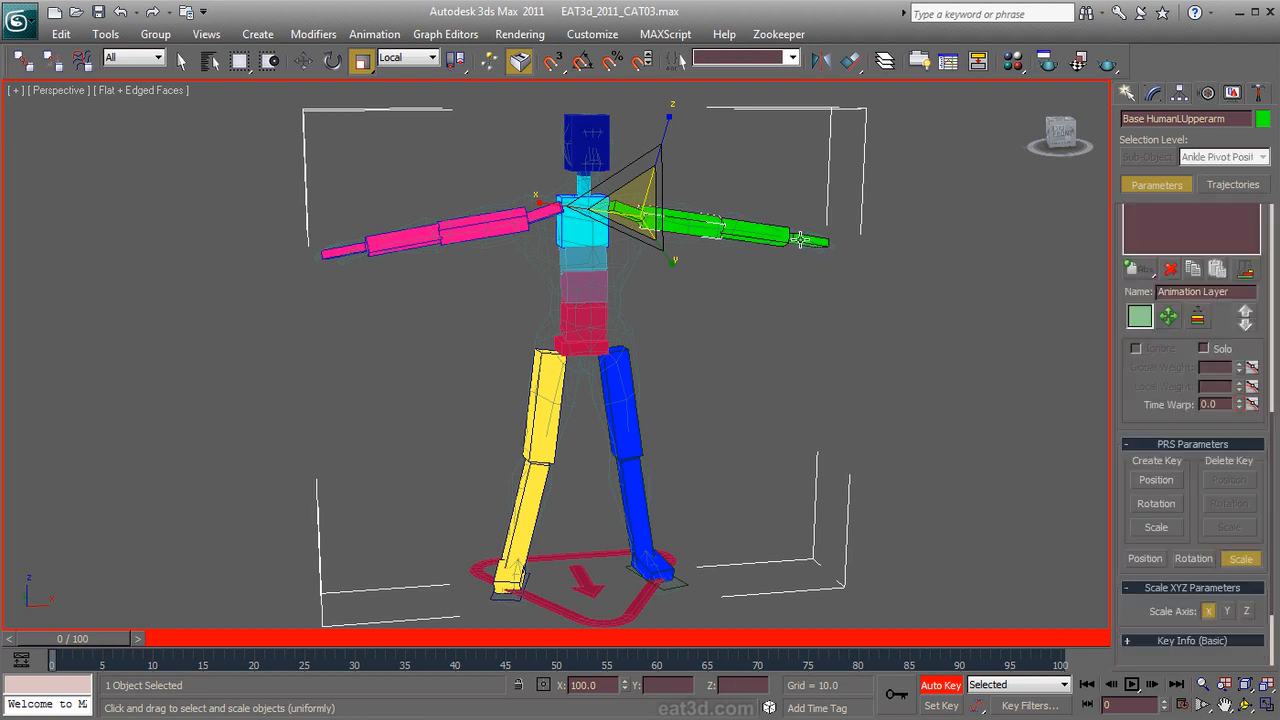
right_click(798, 238)
left_click(815, 256)
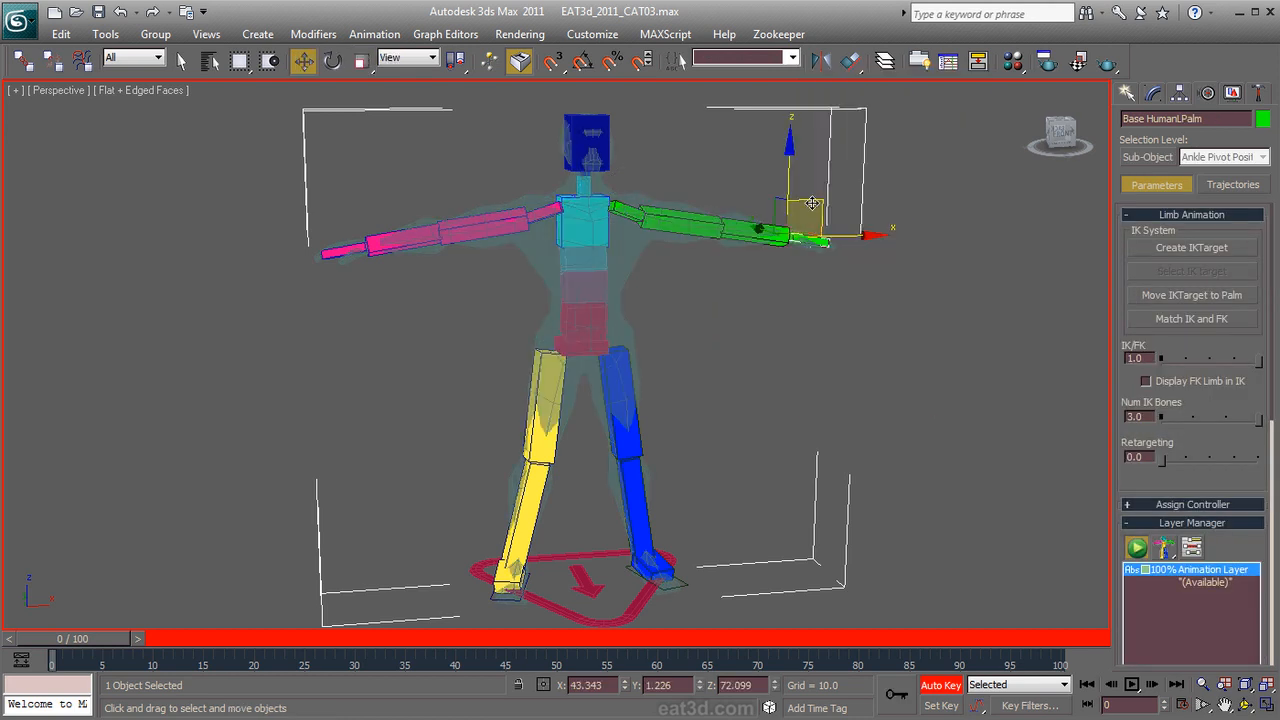
left_click_drag(111, 641, 165, 644)
left_click_drag(818, 204, 742, 284)
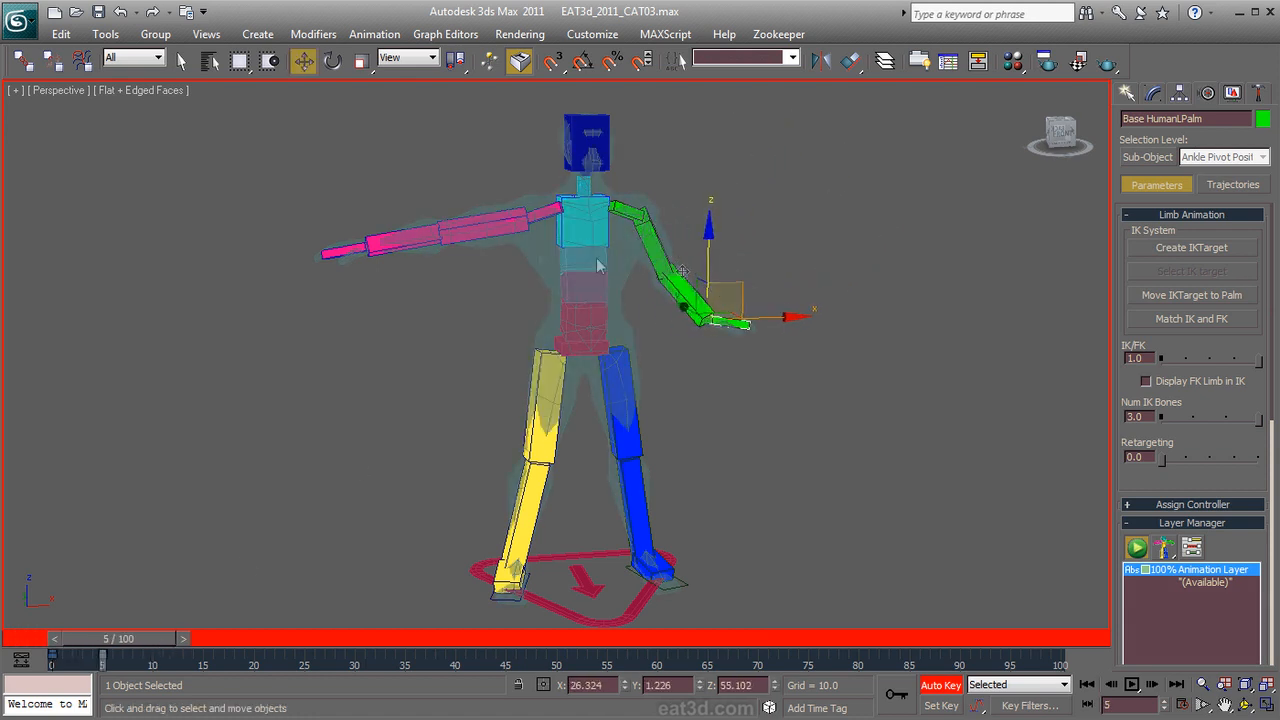
Step: Move the right palm down and inward at frame 5 to about X -24.1, Z 59.4
left_click(347, 248)
left_click_drag(377, 240, 462, 300)
middle_click_drag(608, 414, 743, 418, "alt")
scroll(469, 561, "up", 1)
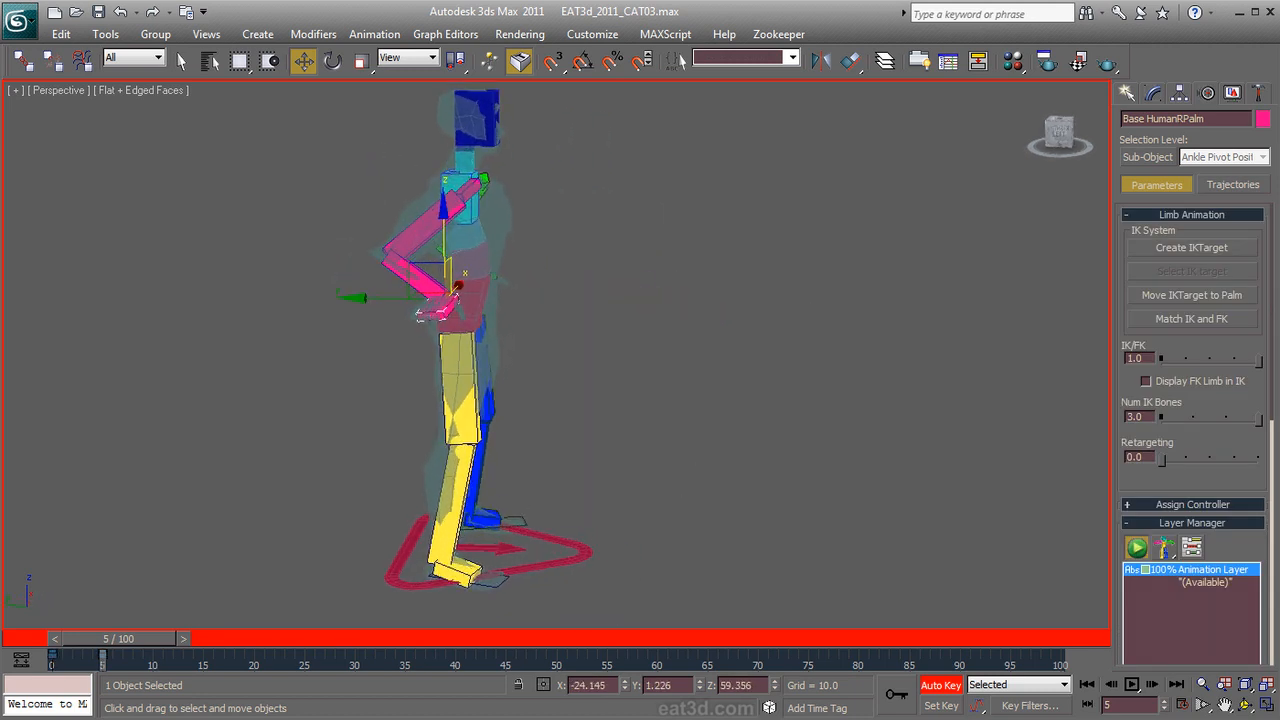
Step: Move the right foot platform forward and up to about X -29.9, Y -26.9, Z 25.3 at frame 5
left_click(499, 580)
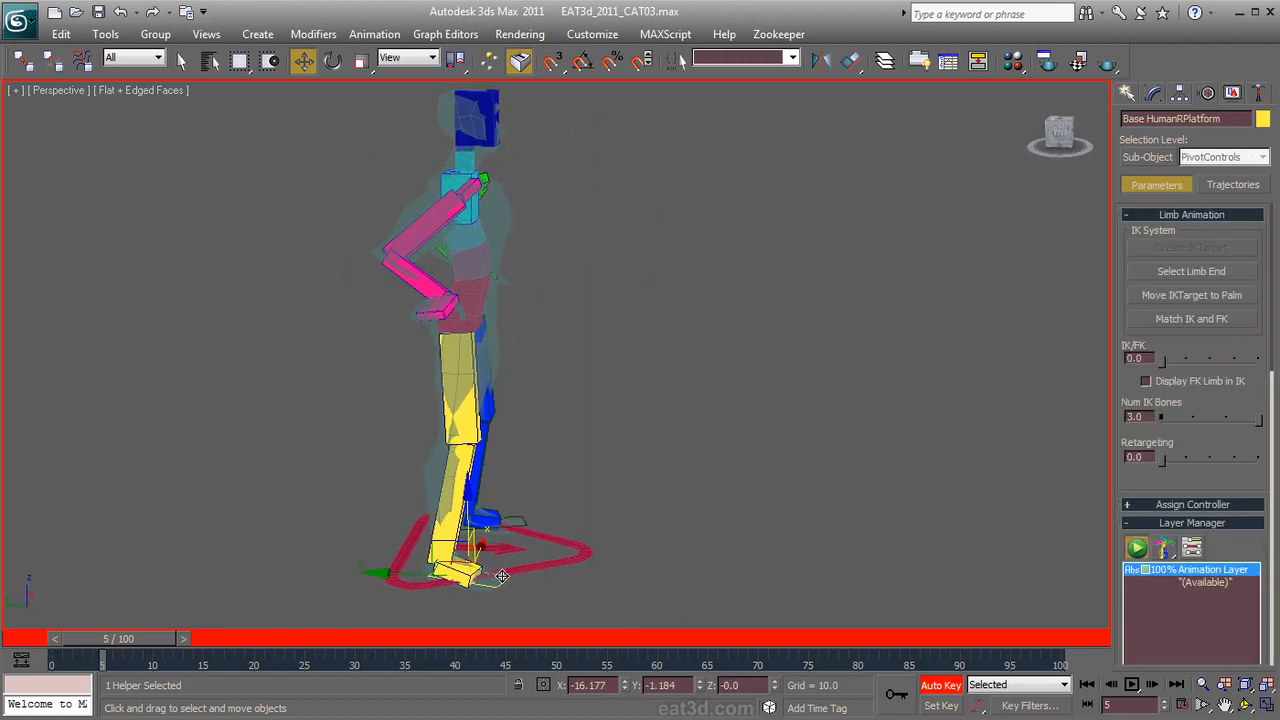
left_click_drag(436, 543, 557, 440)
middle_click_drag(557, 440, 560, 480, "alt")
left_click_drag(645, 462, 576, 469)
middle_click_drag(882, 444, 800, 545, "alt")
middle_click_drag(800, 545, 780, 468)
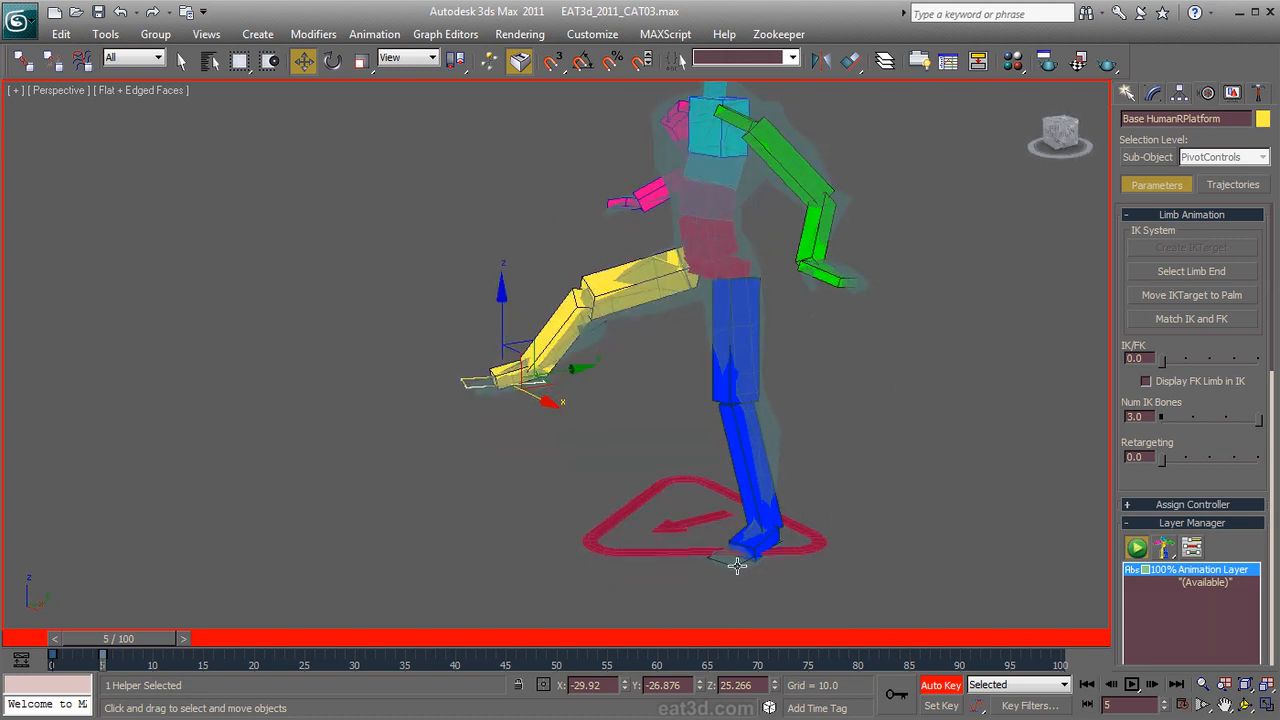
Step: Lift the left foot platform up and behind the body at frame 5, and rotate it so the toes point down
left_click(736, 566)
left_click_drag(778, 515, 838, 400)
middle_click_drag(868, 443, 799, 442, "alt")
right_click(799, 442)
left_click(840, 472)
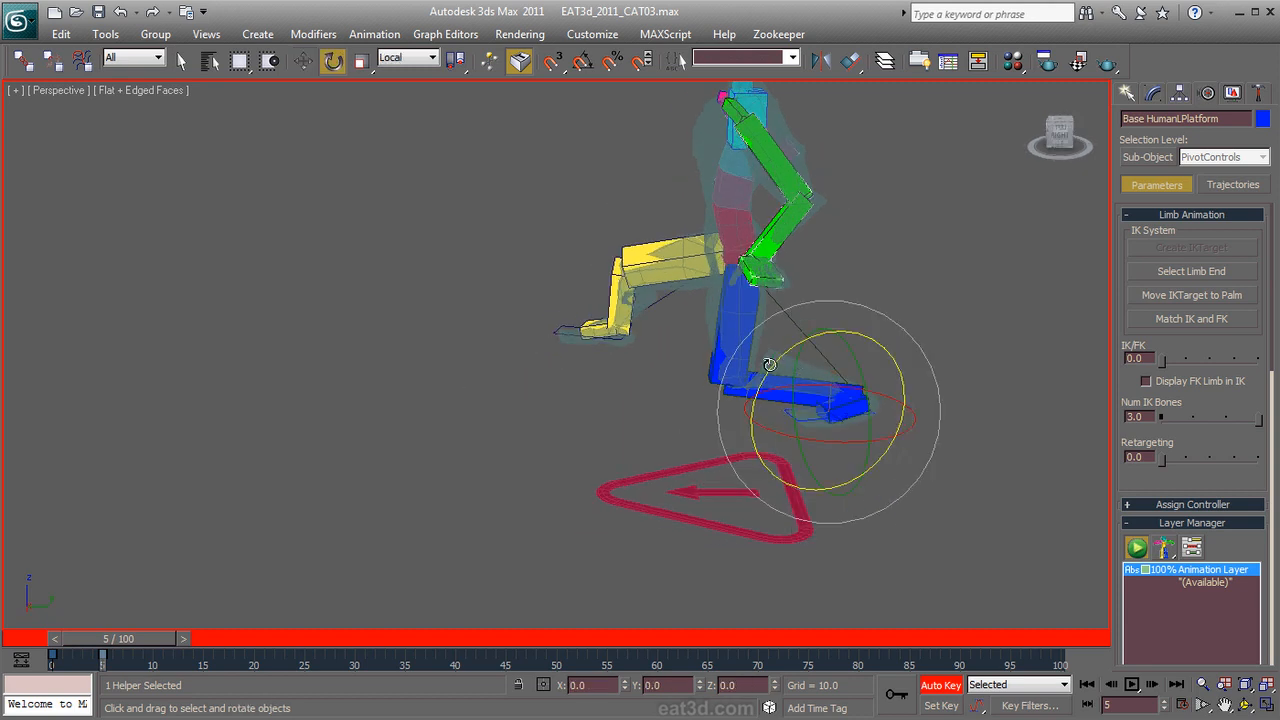
left_click_drag(769, 364, 745, 514)
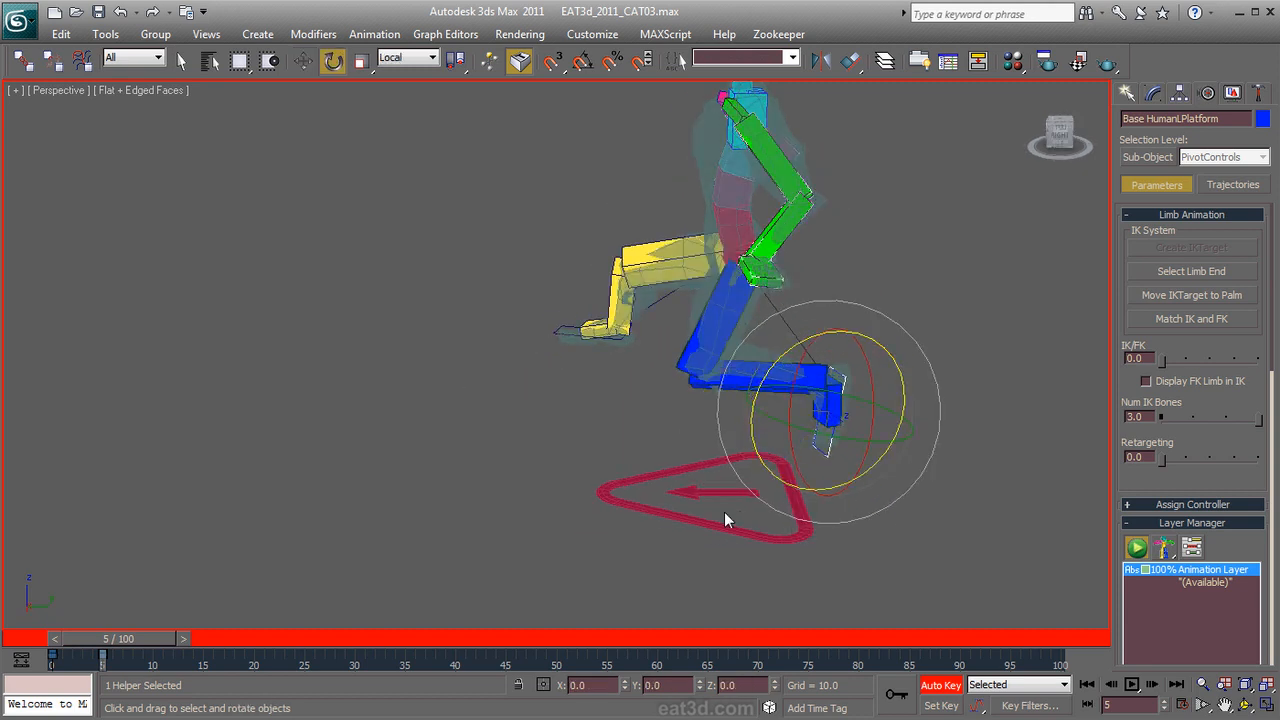
left_click(618, 518)
middle_click_drag(608, 489, 890, 583, "alt")
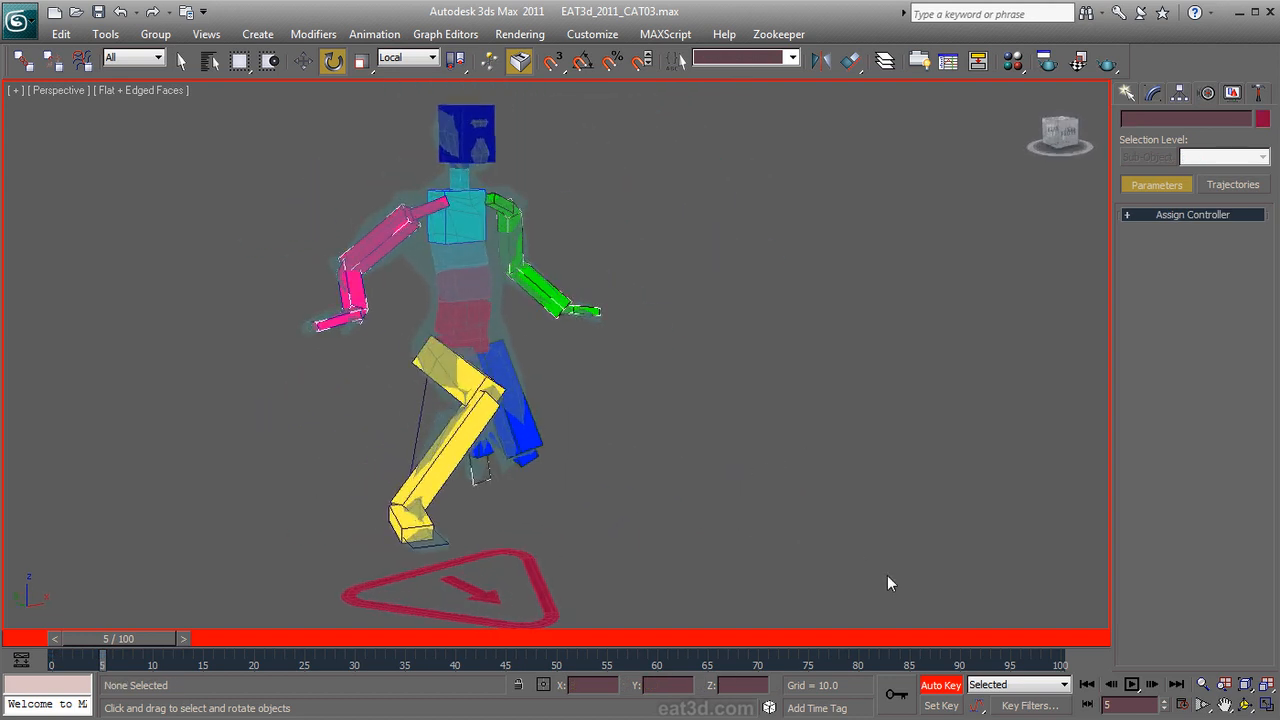
Step: Turn off Auto Key and scrub the timeline to check the motion up to frame 5
left_click(940, 685)
mouse_move(181, 638)
left_mouse_down()
mouse_move(130, 645)
mouse_move(168, 637)
left_mouse_up()
key("e")
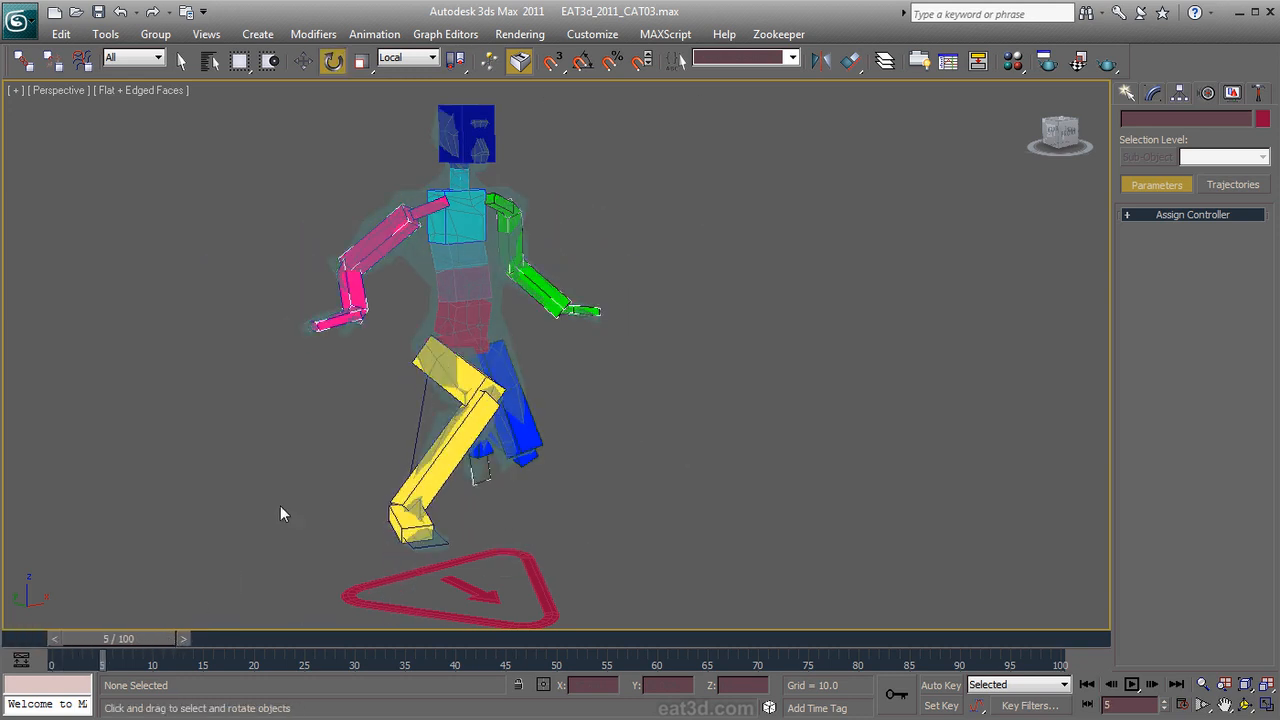
Step: Unfreeze all objects and turn off the body mesh's see-through display, leaving the mesh selected
right_click(405, 327)
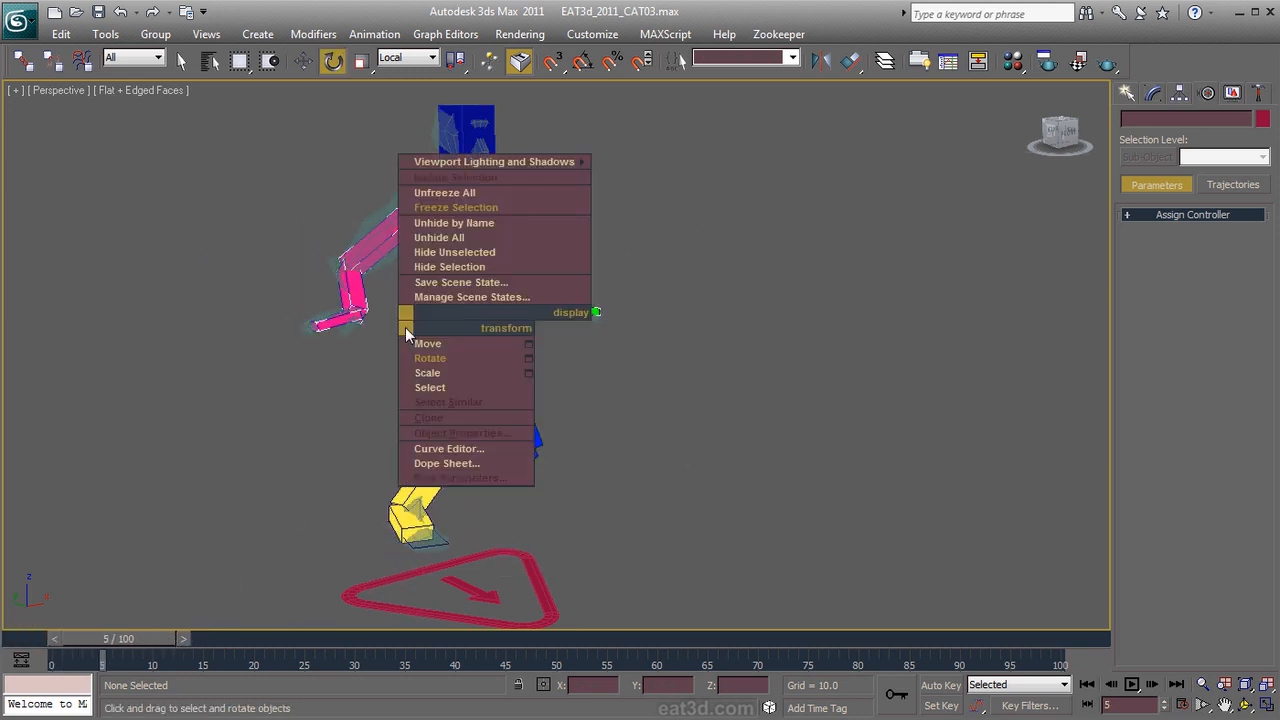
left_click(447, 188)
left_click(418, 264)
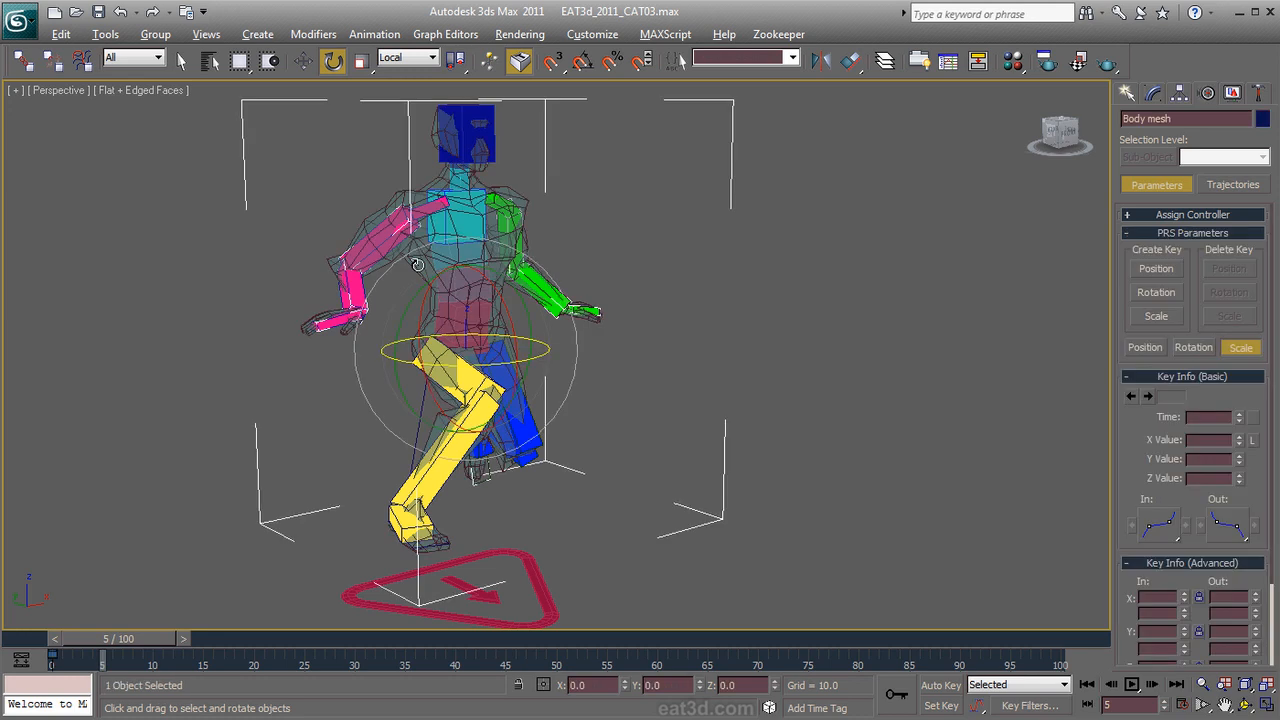
key("alt+x")
left_click(699, 406)
middle_click_drag(699, 406, 641, 413, "alt")
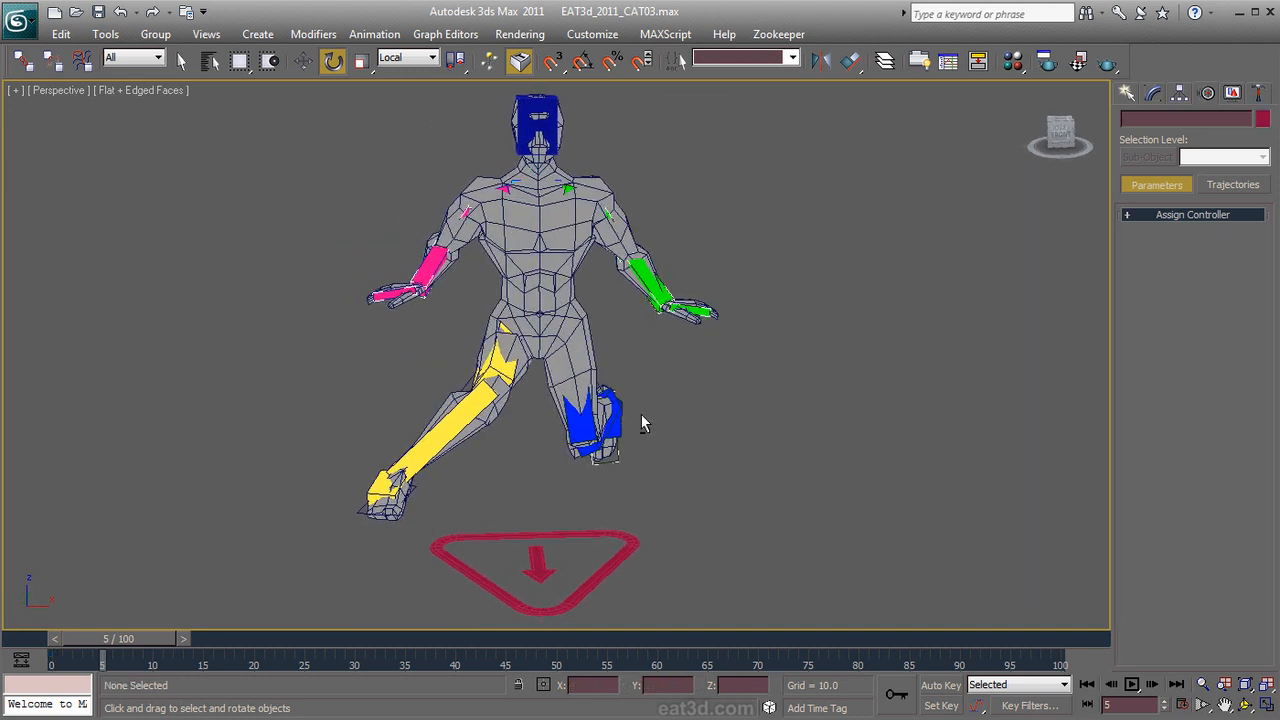
left_click(582, 320)
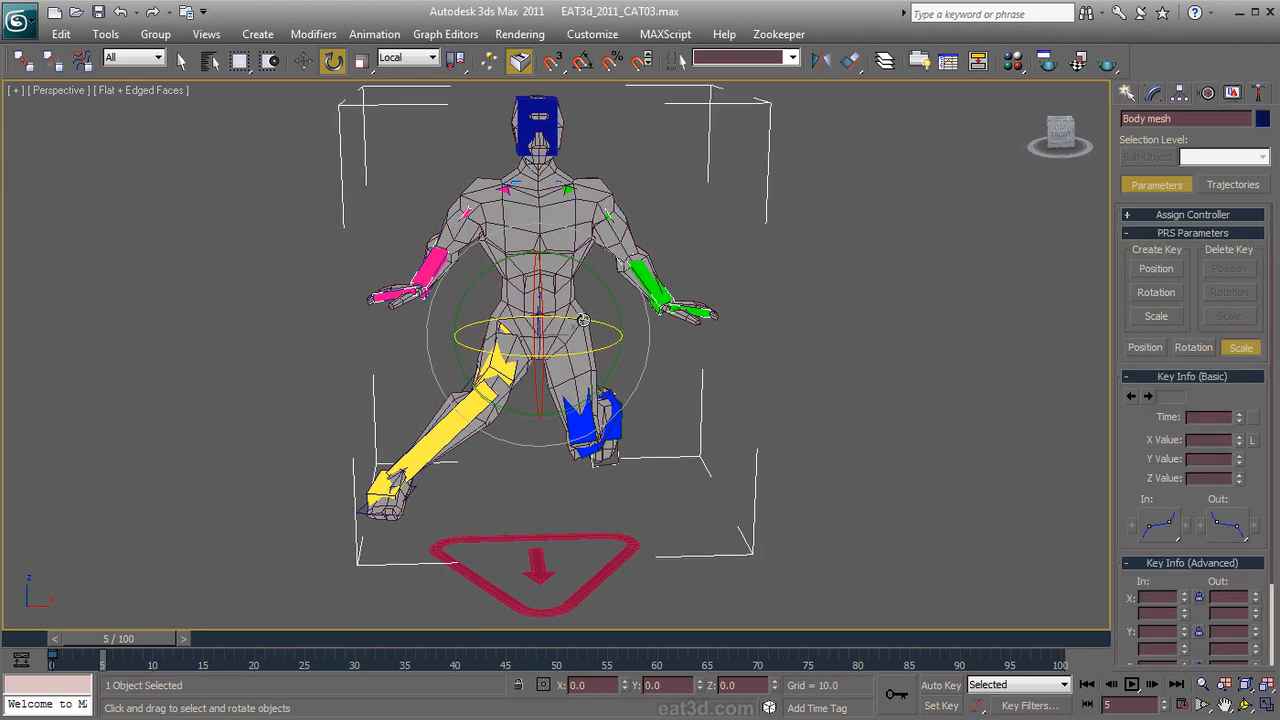
Step: Start editing the envelopes of the body mesh's Skin modifier and select the green upper arm bone's envelope
left_click(1153, 92)
key("alt+x")
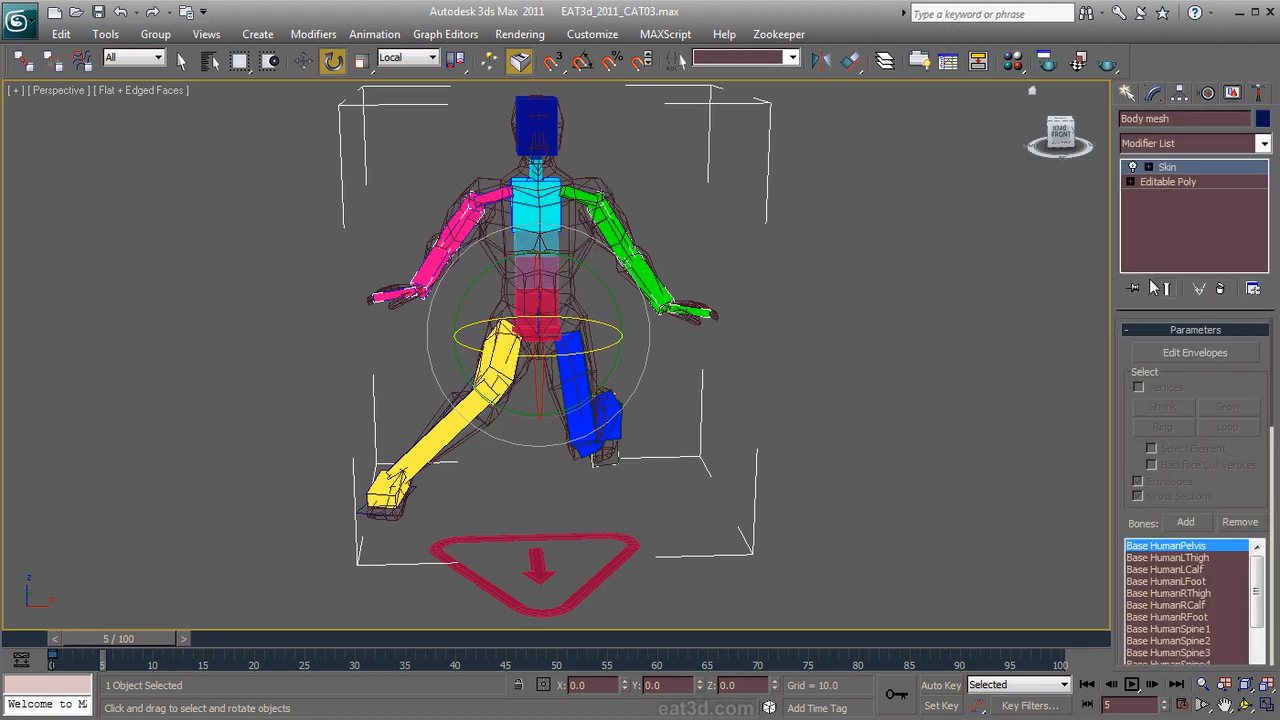
left_click(1146, 350)
middle_click_drag(923, 341, 815, 347, "alt")
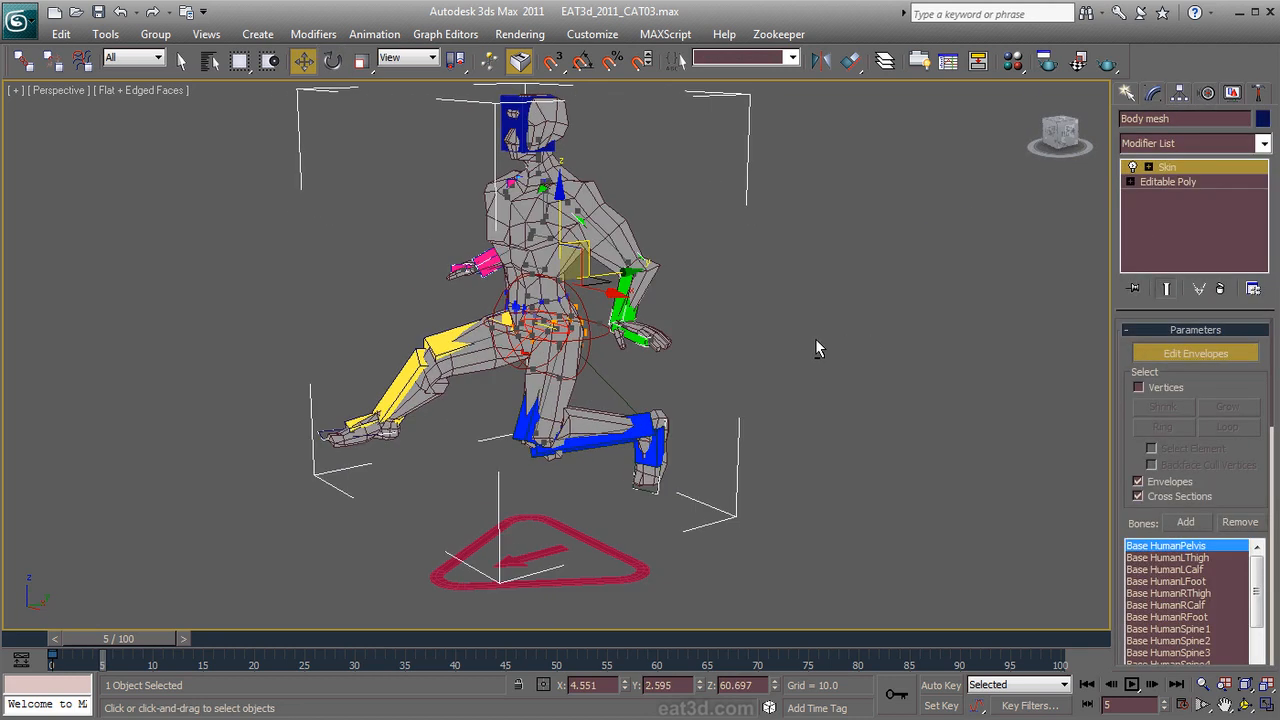
scroll(815, 347, "up", 5)
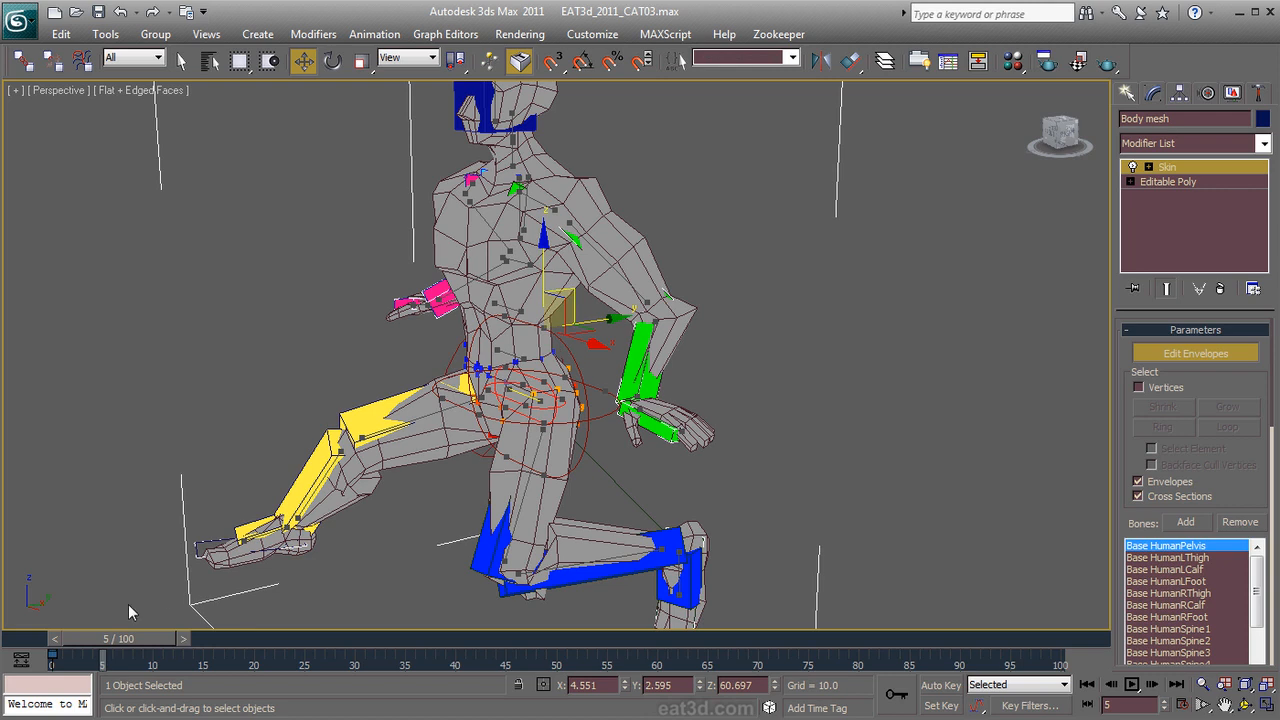
mouse_move(113, 641)
left_mouse_down()
mouse_move(74, 631)
mouse_move(113, 639)
left_mouse_up()
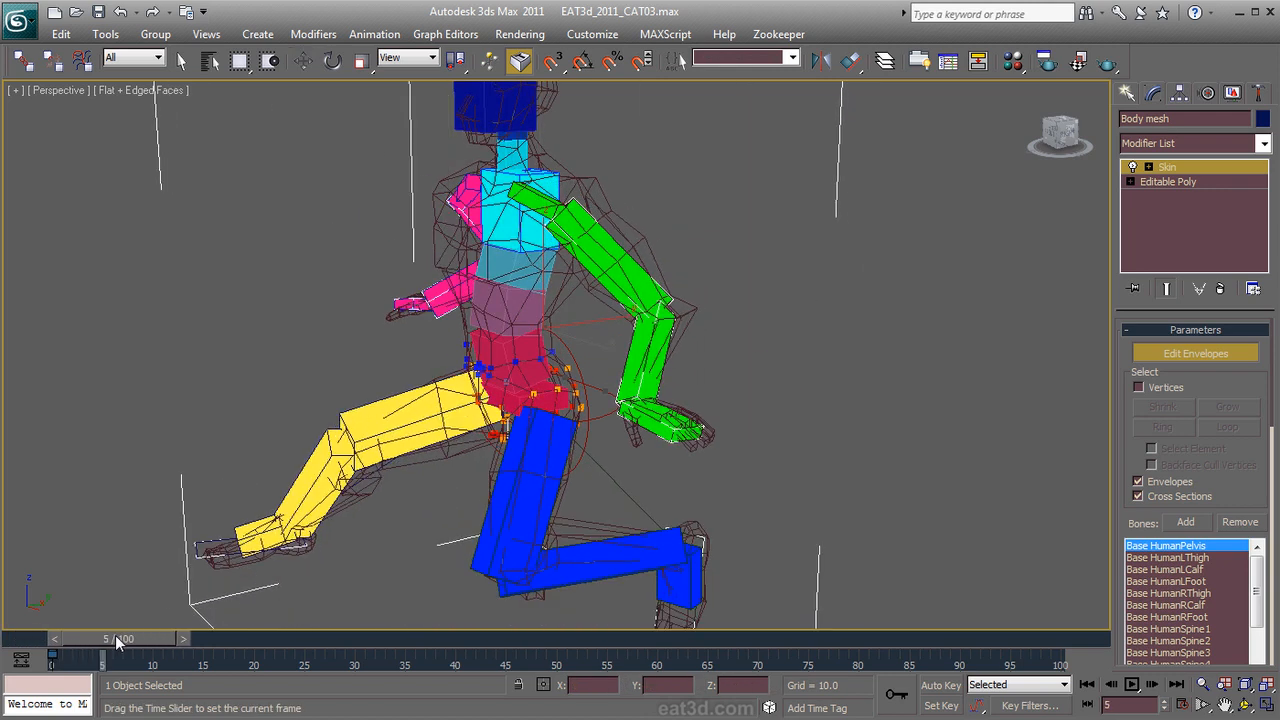
key("alt+x")
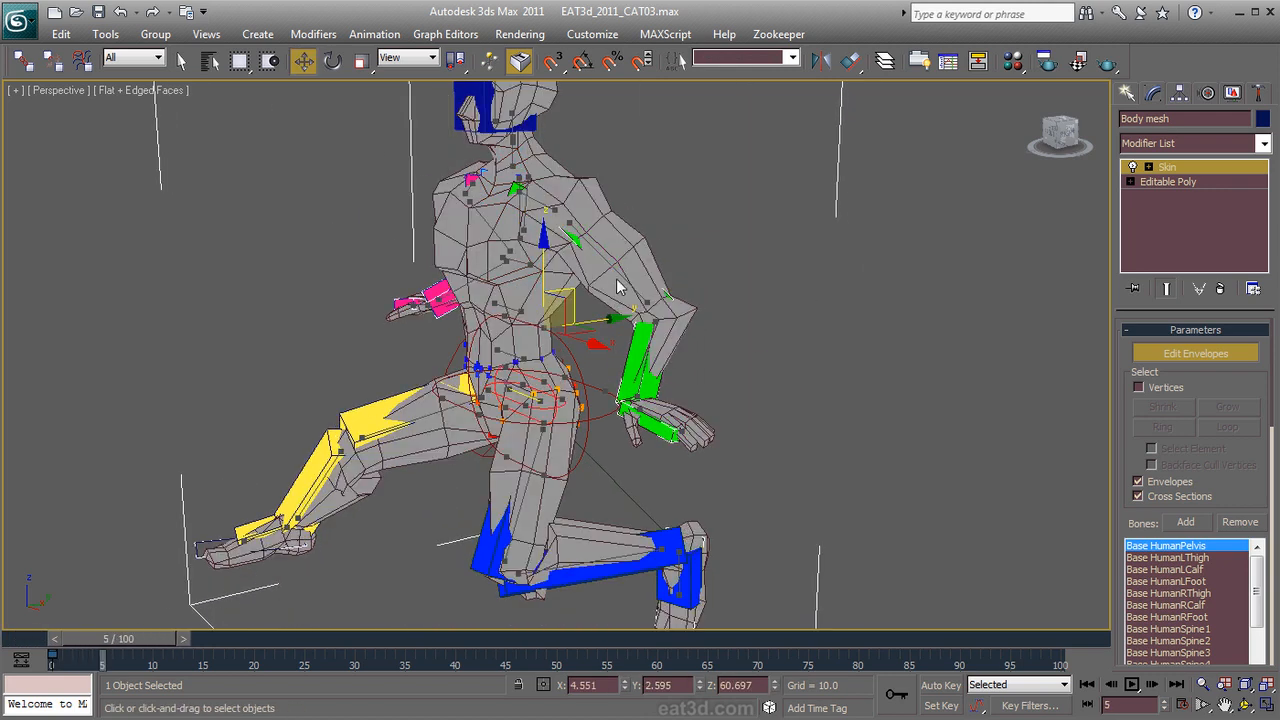
scroll(618, 276, "down", 1)
left_click(635, 279)
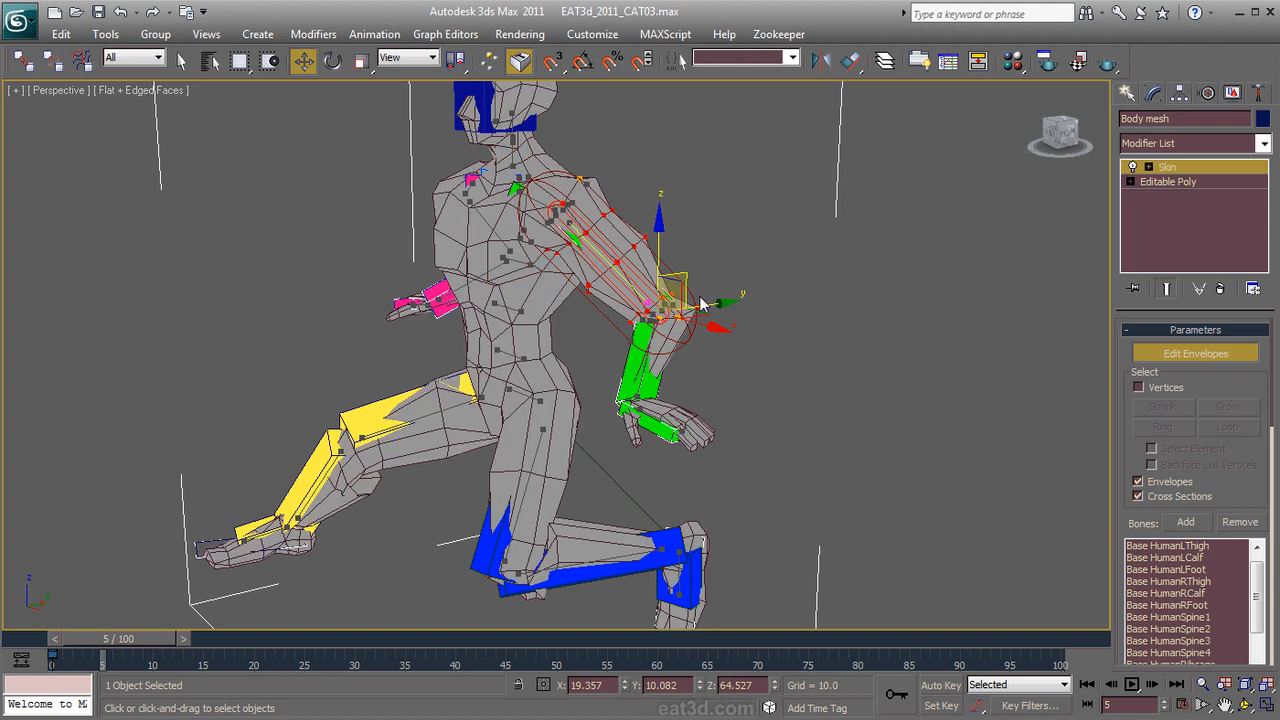
middle_click_drag(697, 303, 853, 553, "alt")
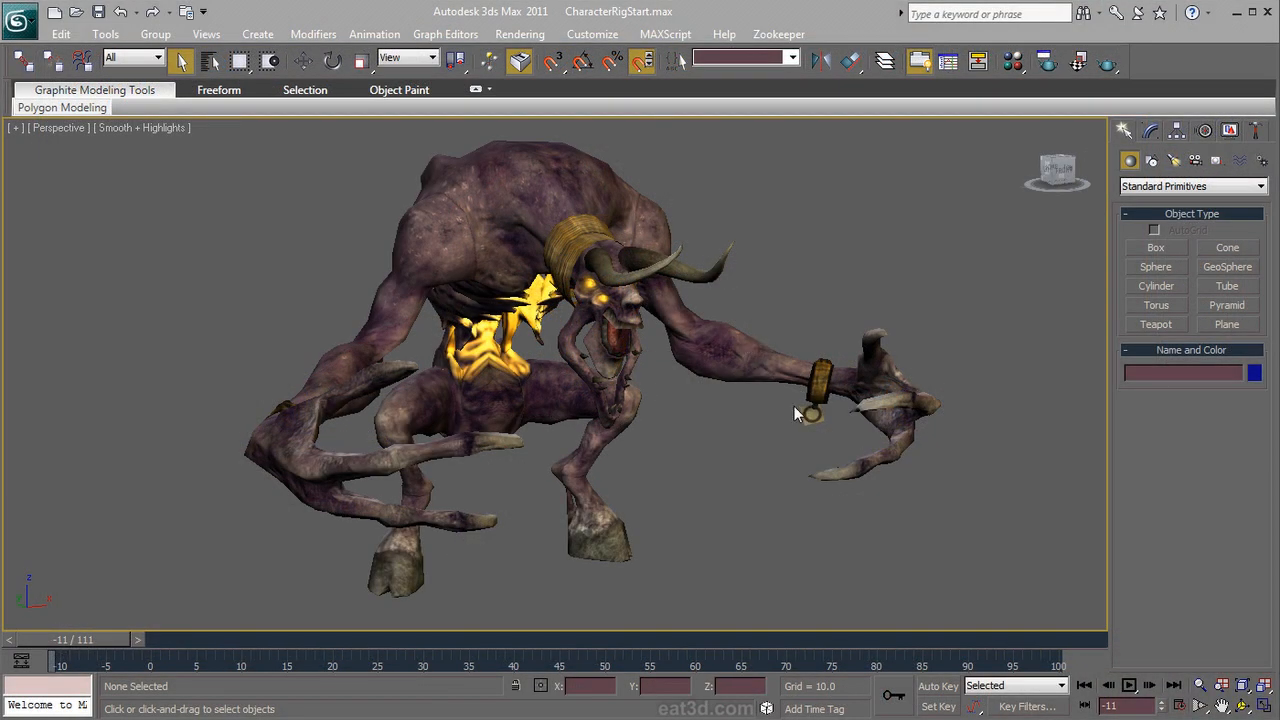
Step: Look at the horned creature from several angles and compare the compact Material Editor with the Slate Material Editor
middle_click_drag(794, 406, 649, 418, "alt")
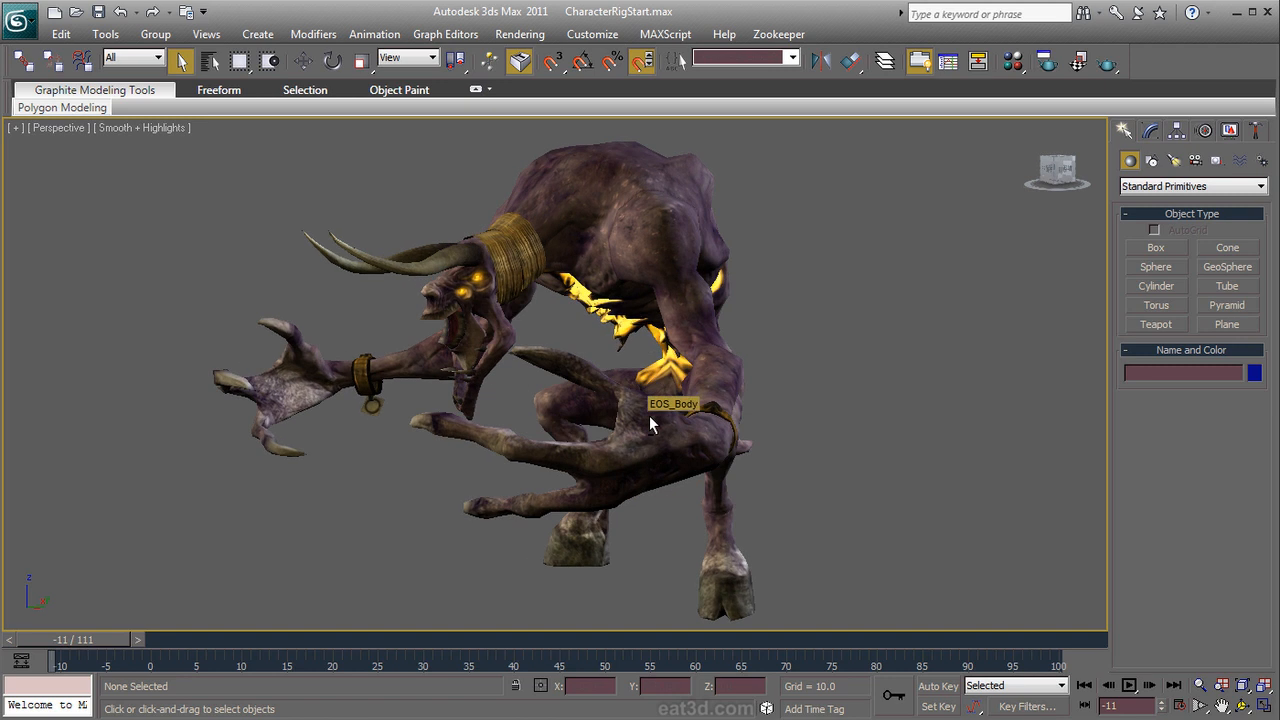
middle_click_drag(649, 418, 808, 416, "alt")
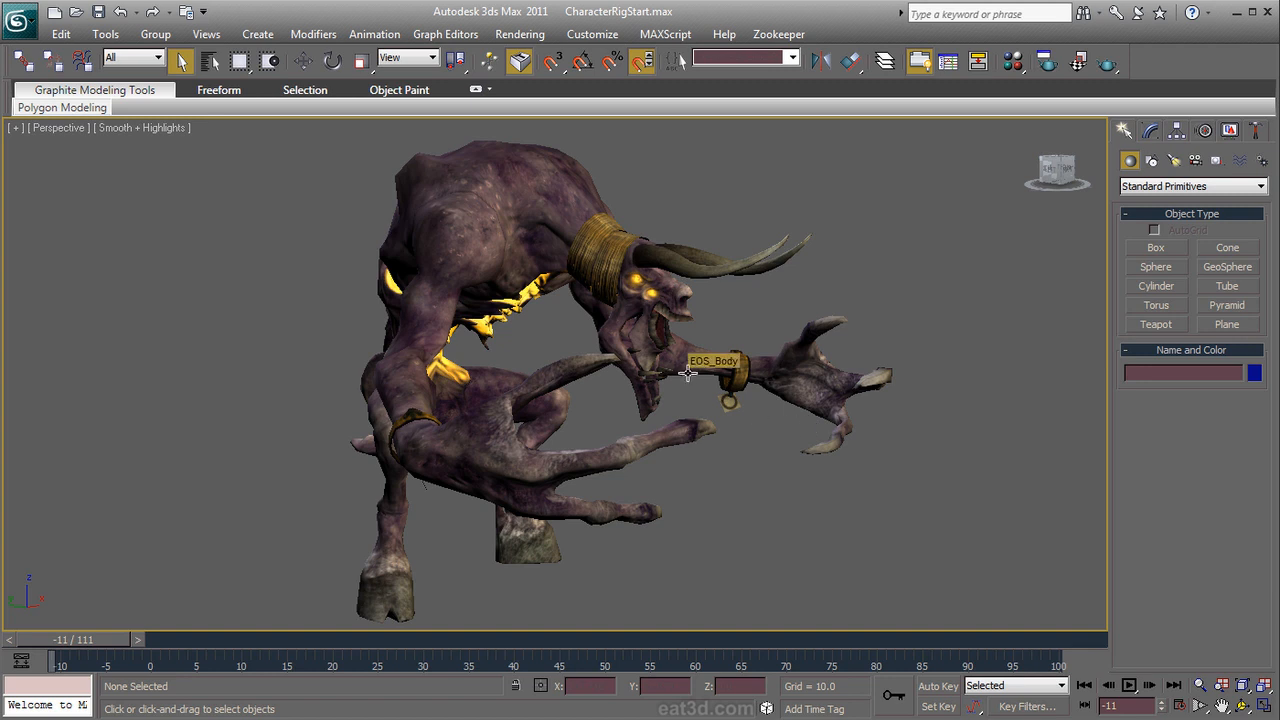
middle_click_drag(848, 387, 905, 300, "alt")
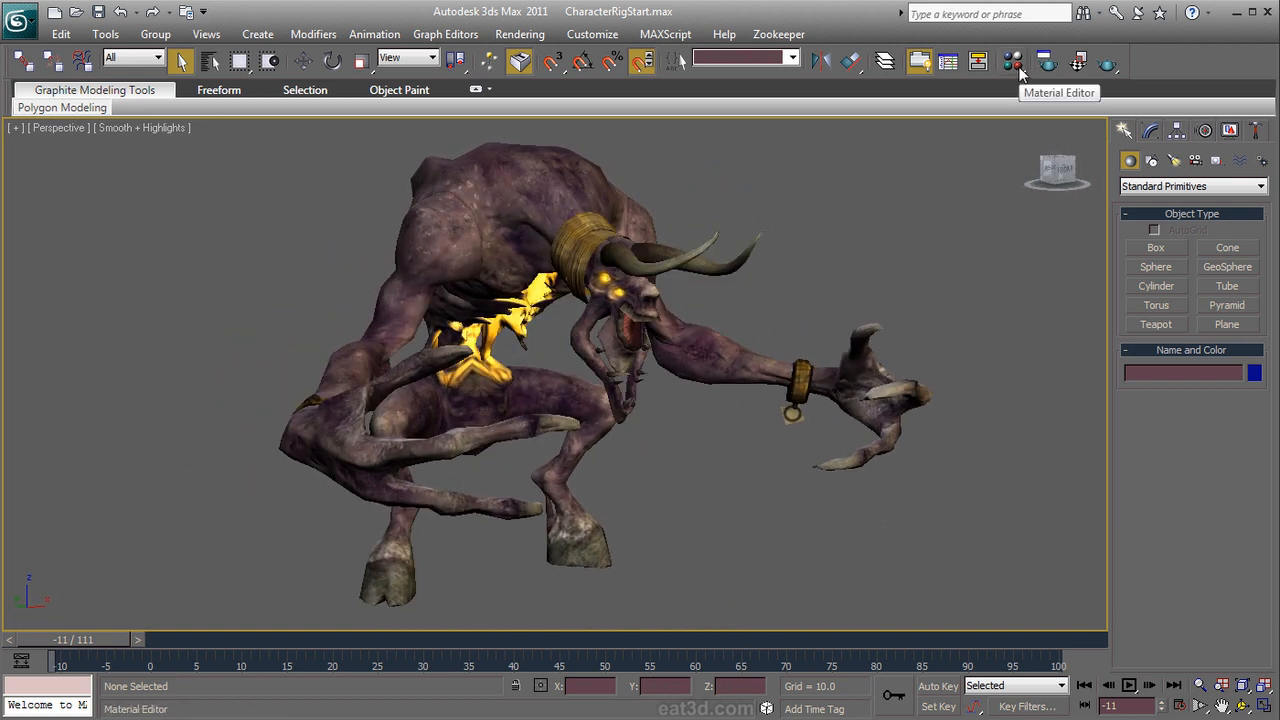
left_click_drag(1016, 66, 1020, 92)
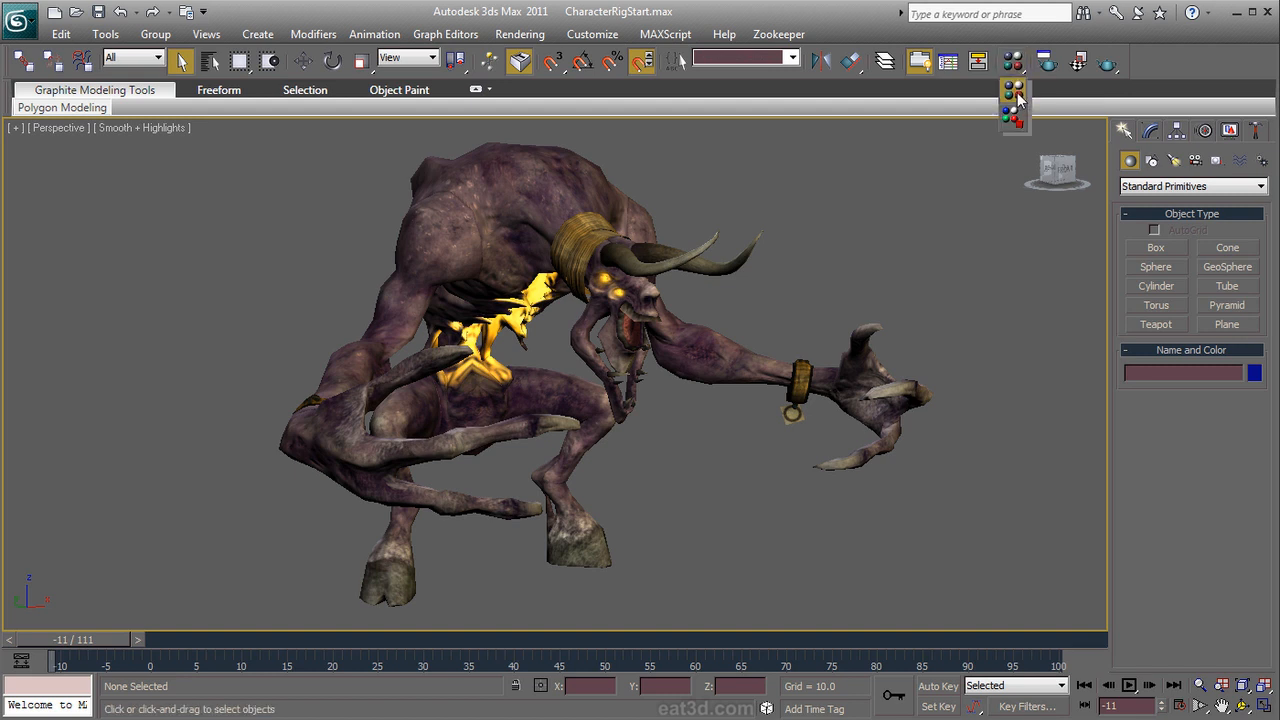
left_click_drag(1018, 92, 1018, 95)
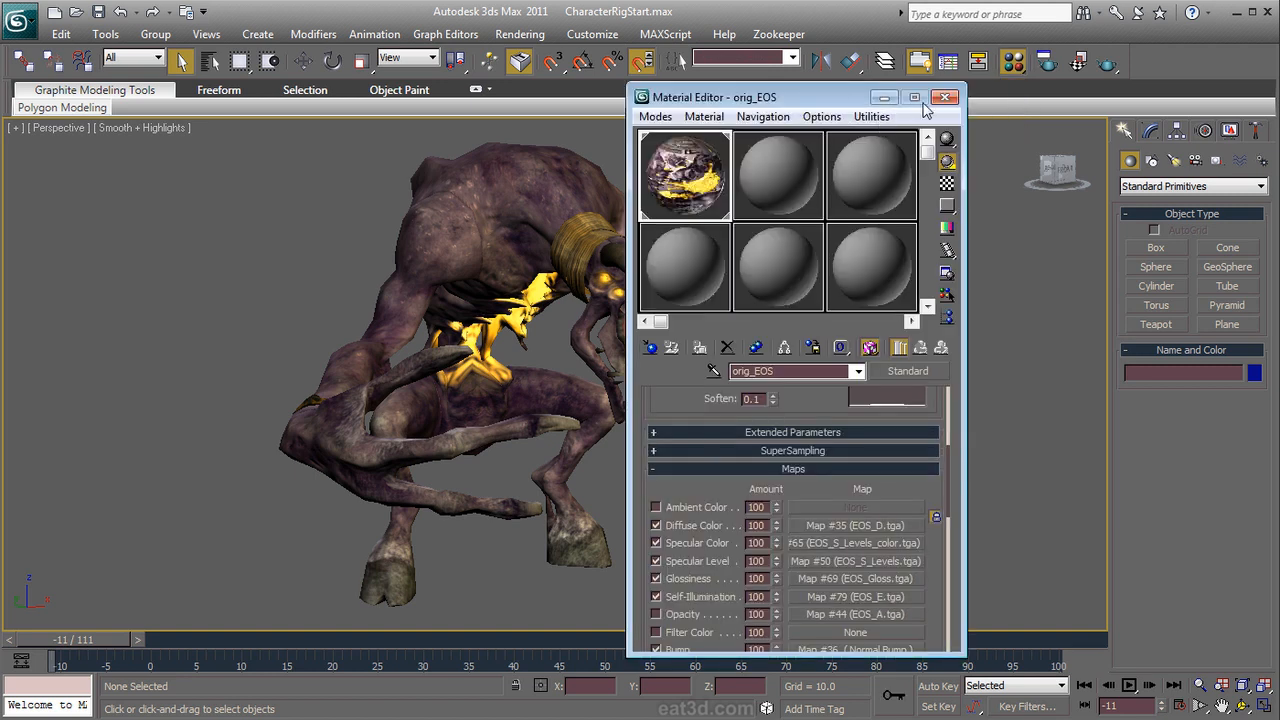
left_click(945, 97)
left_click_drag(1013, 64, 1018, 121)
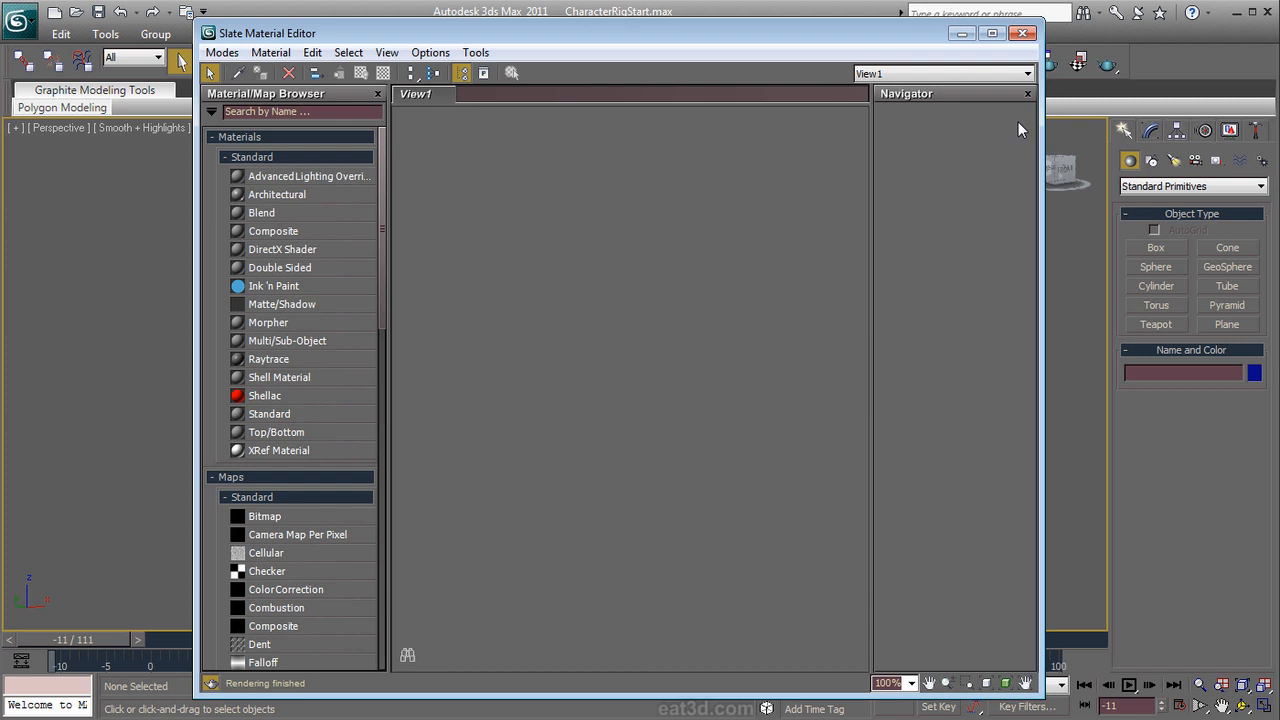
left_click(1025, 35)
Step: Open the compact Material Editor and display the orig_EOS material with standard maps in the viewport
left_click_drag(1016, 62, 1013, 92)
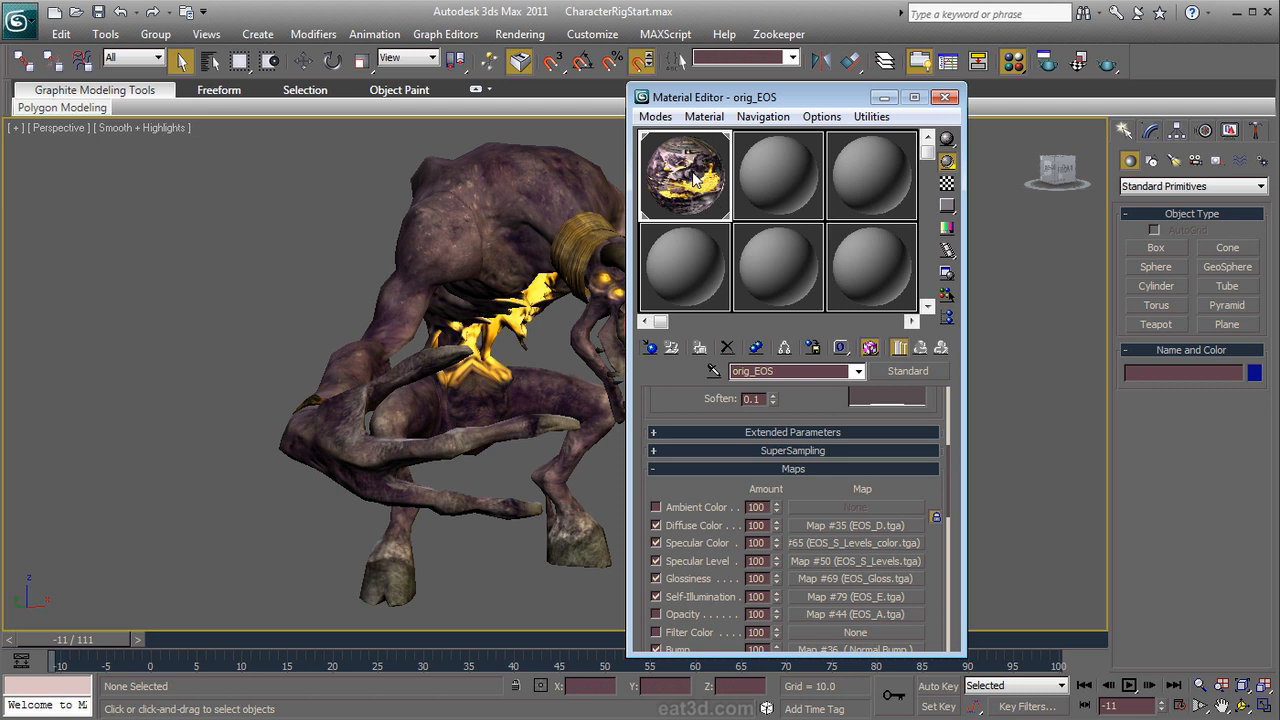
left_click(872, 349)
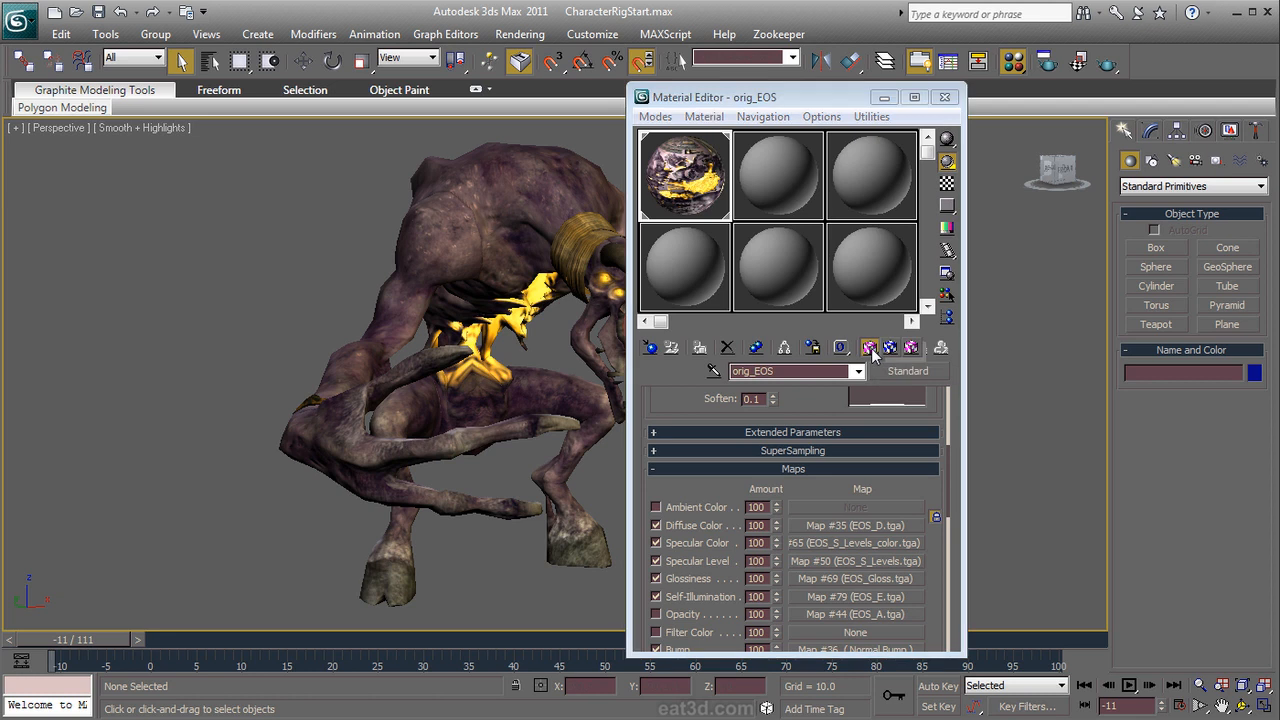
left_click_drag(872, 349, 890, 352)
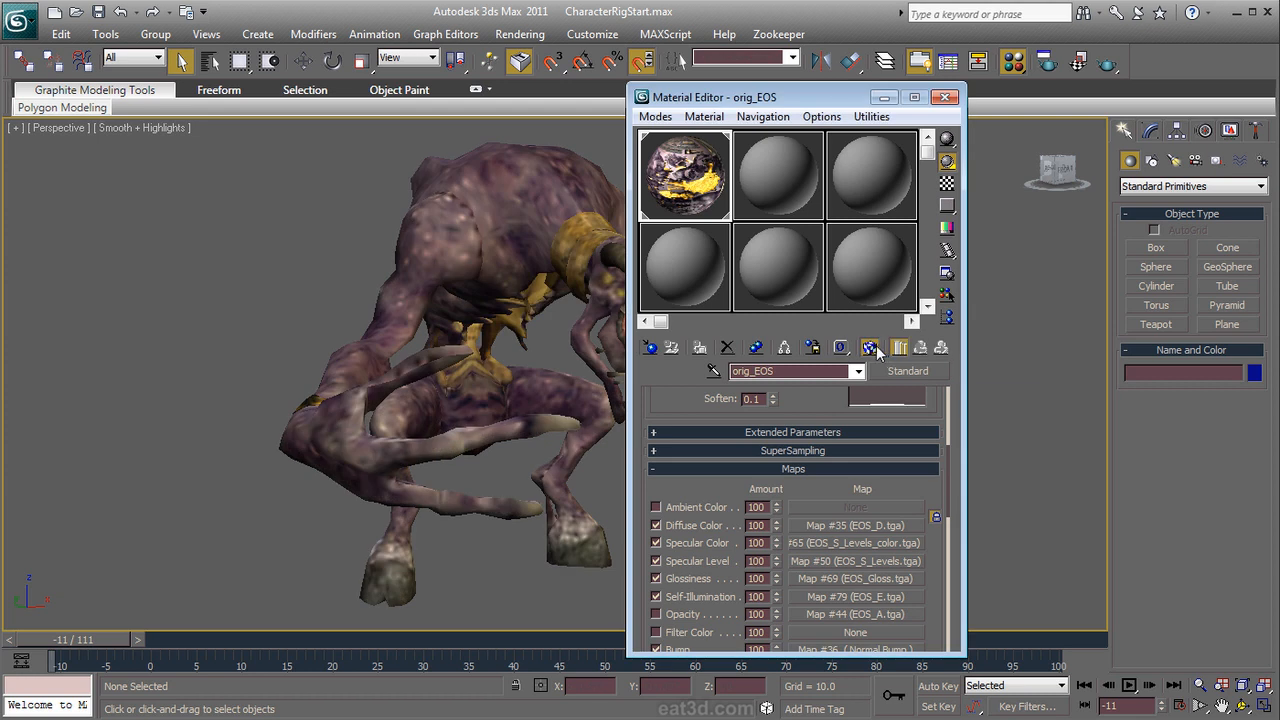
left_click(874, 350)
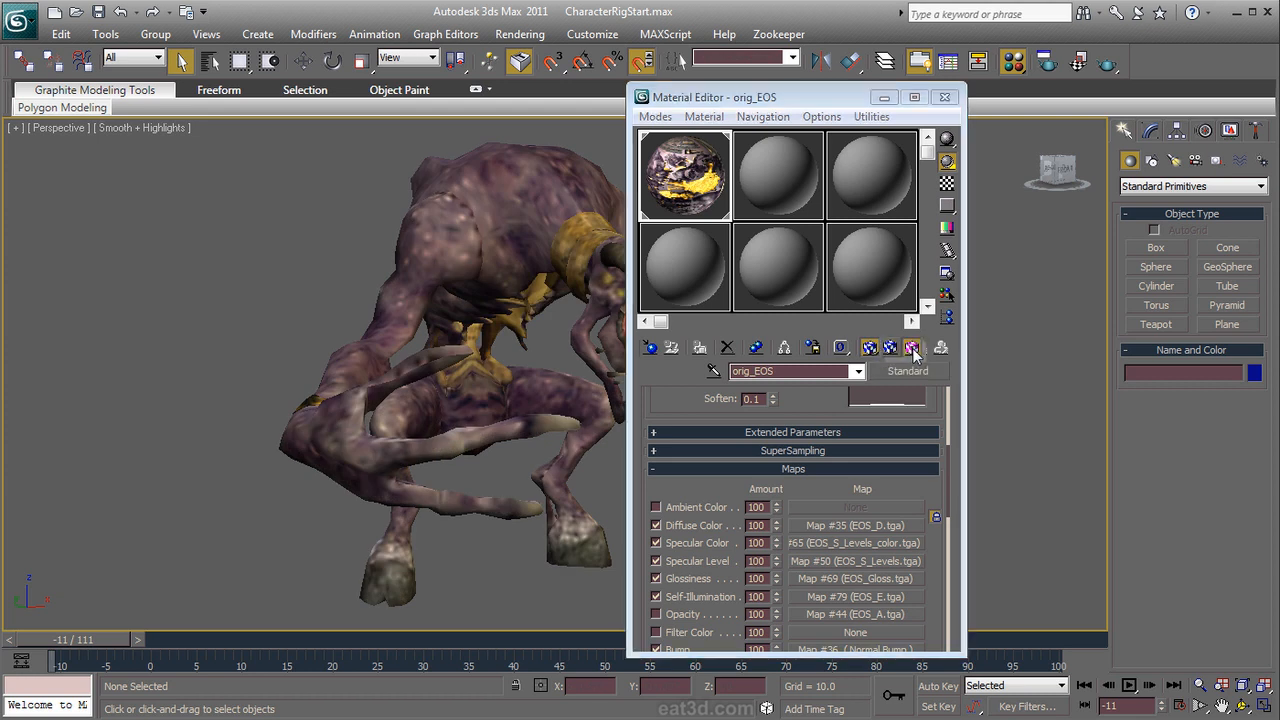
left_click_drag(869, 347, 895, 350)
middle_click_drag(170, 381, 487, 393, "alt")
middle_click_drag(350, 410, 182, 383, "alt")
middle_click_drag(289, 383, 315, 398)
Step: Switch the orig_EOS material back to hardware display with maps in the viewport
left_click_drag(862, 352, 912, 348)
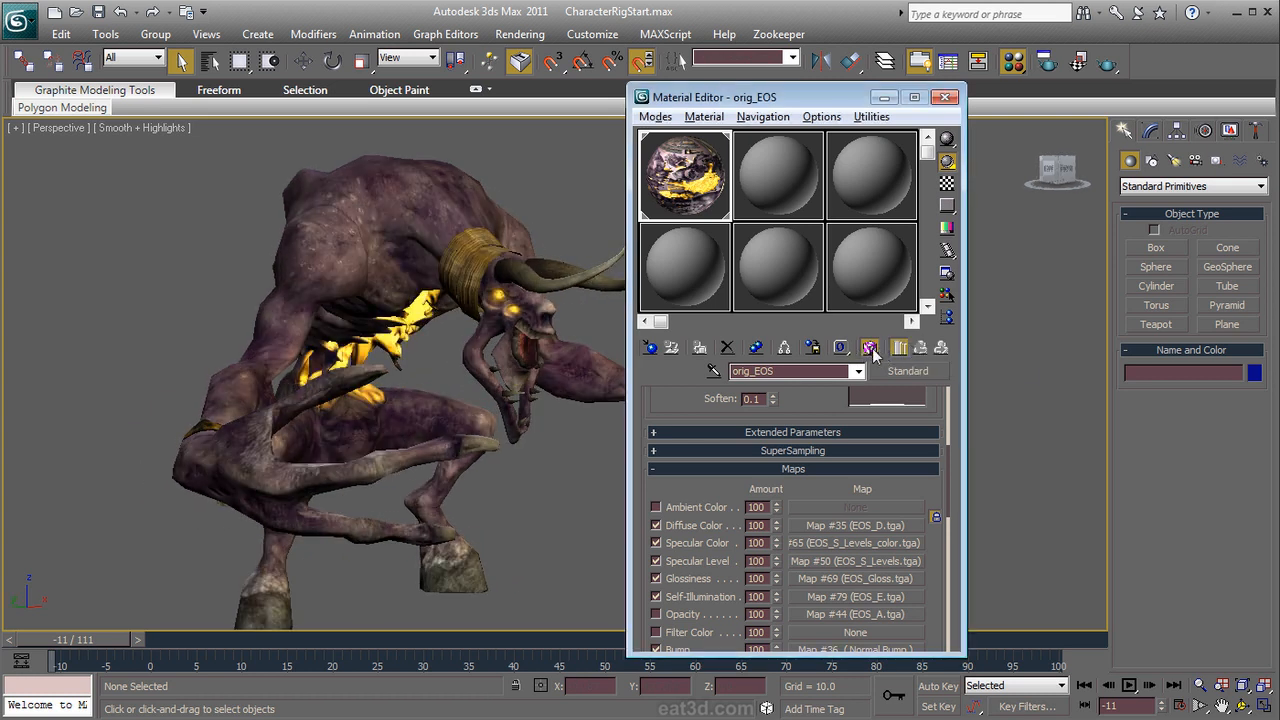
middle_click_drag(424, 357, 420, 332)
mouse_move(341, 348)
middle_mouse_down("alt")
mouse_move(511, 363)
mouse_move(356, 350)
middle_mouse_up("alt")
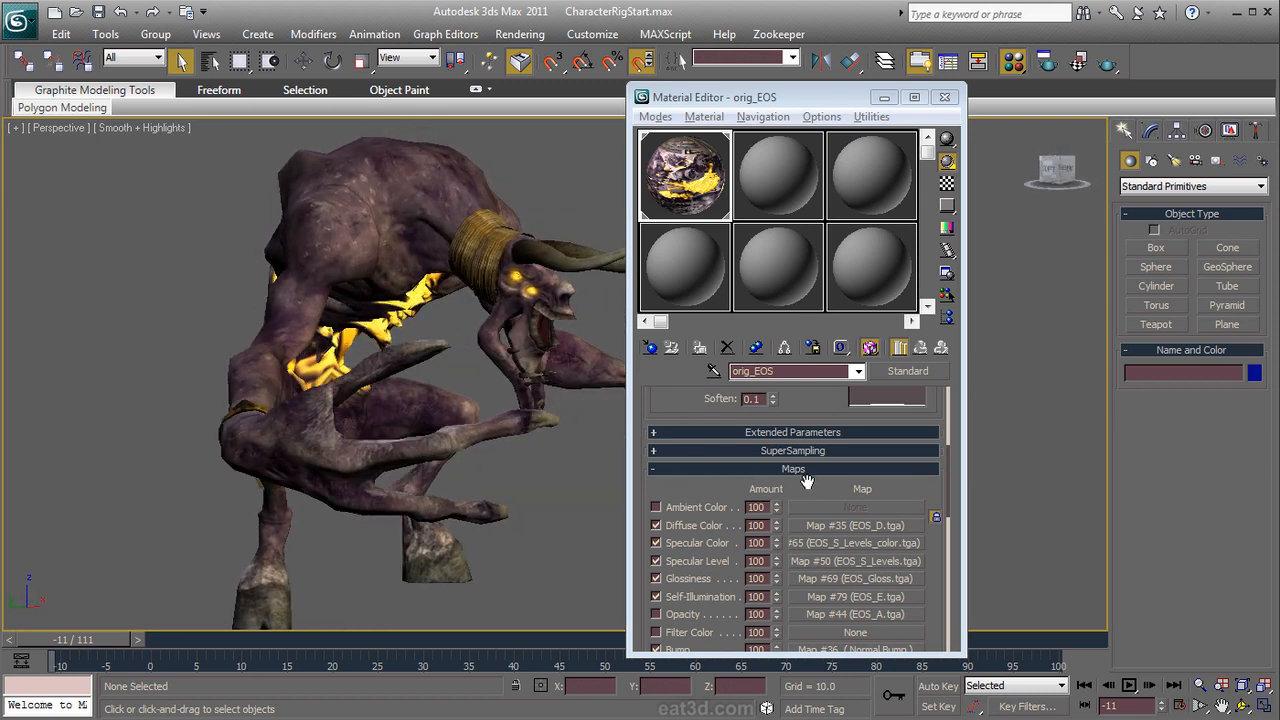
Step: Disable the Diffuse Color map of orig_EOS to inspect the creature's surface shading, re-enable it and close the Material Editor
left_click_drag(808, 481, 809, 446)
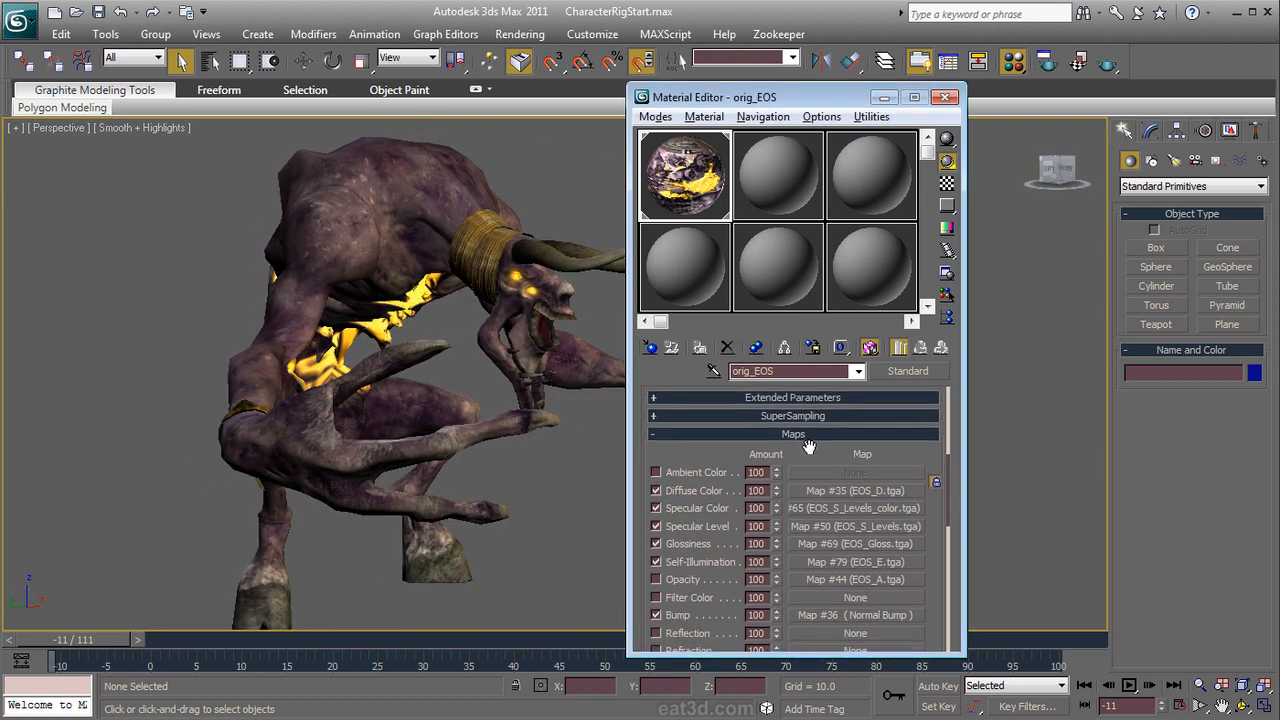
left_click(688, 491)
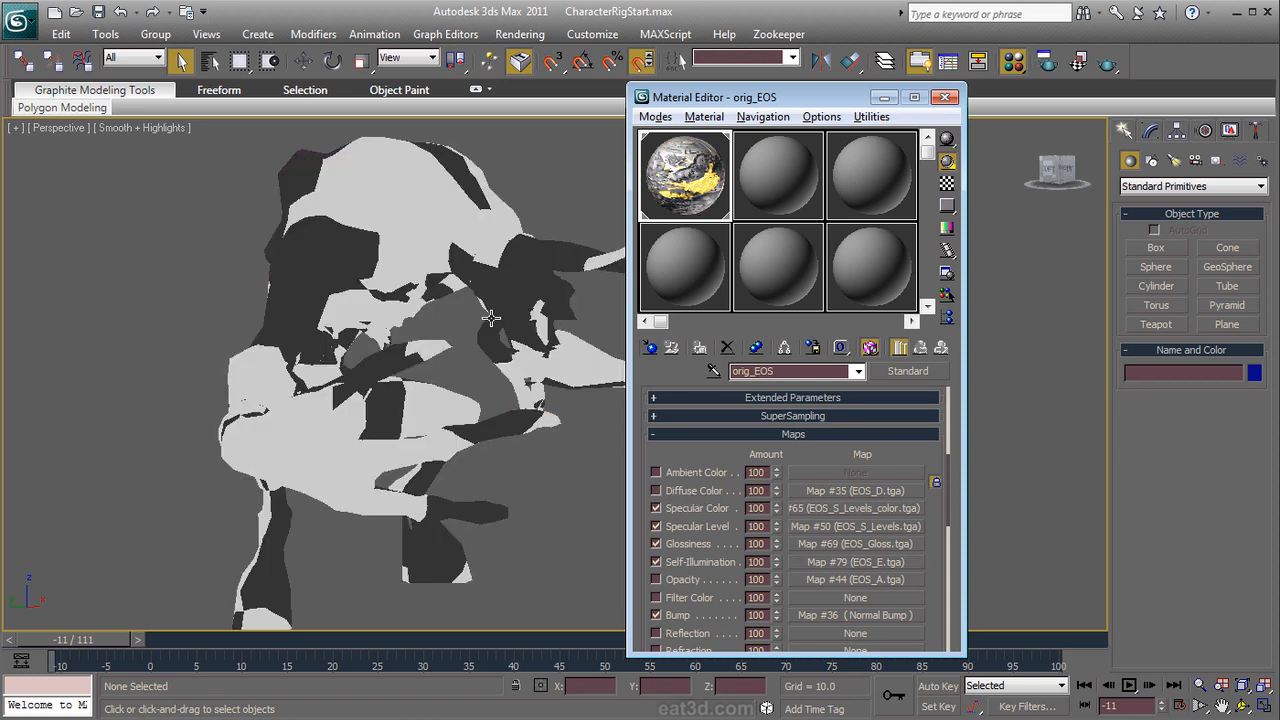
middle_click_drag(526, 405, 495, 416, "alt")
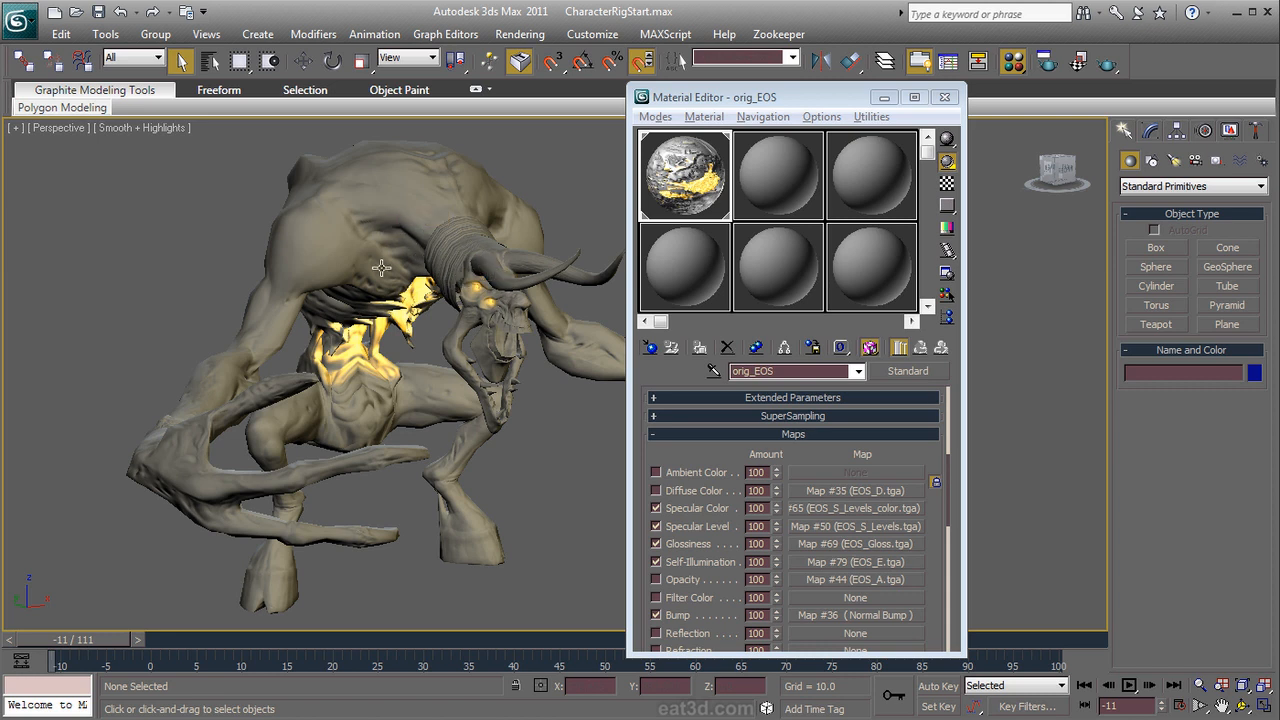
left_click(658, 489)
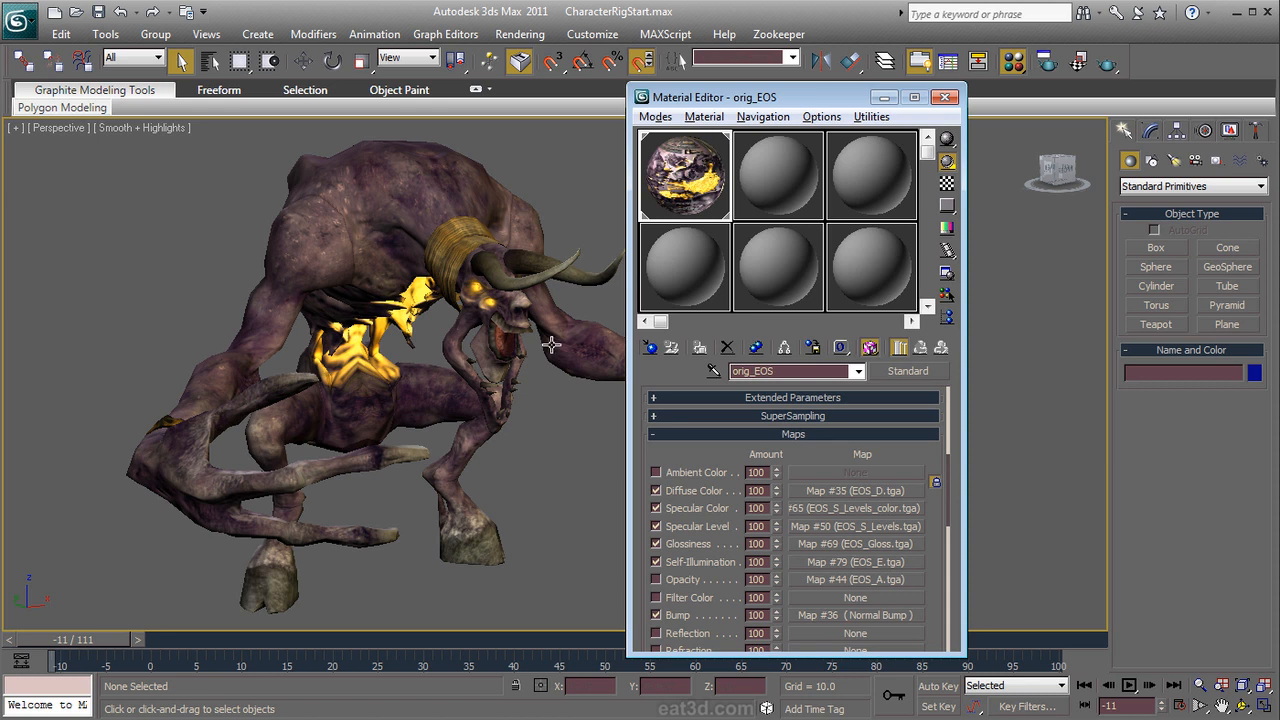
middle_click_drag(489, 396, 533, 377)
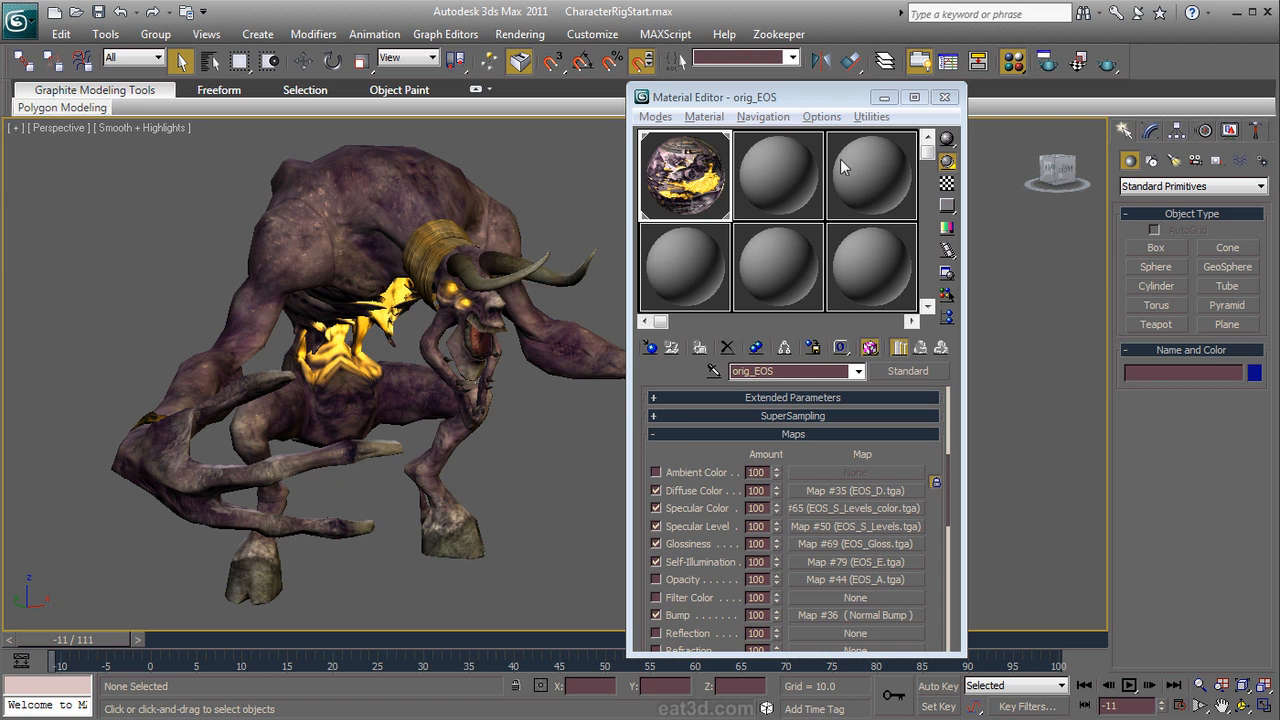
left_click(948, 97)
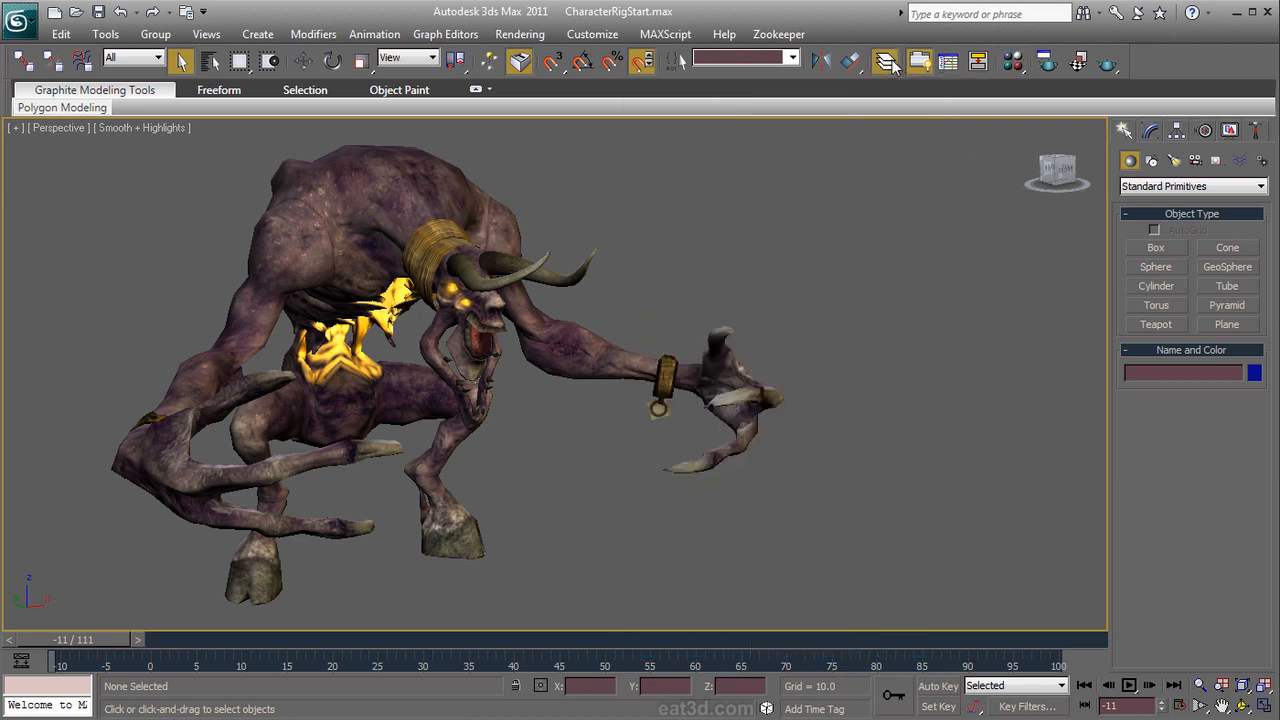
Step: Hide the Character layer and make layer 0 (default) the current layer
left_click(885, 61)
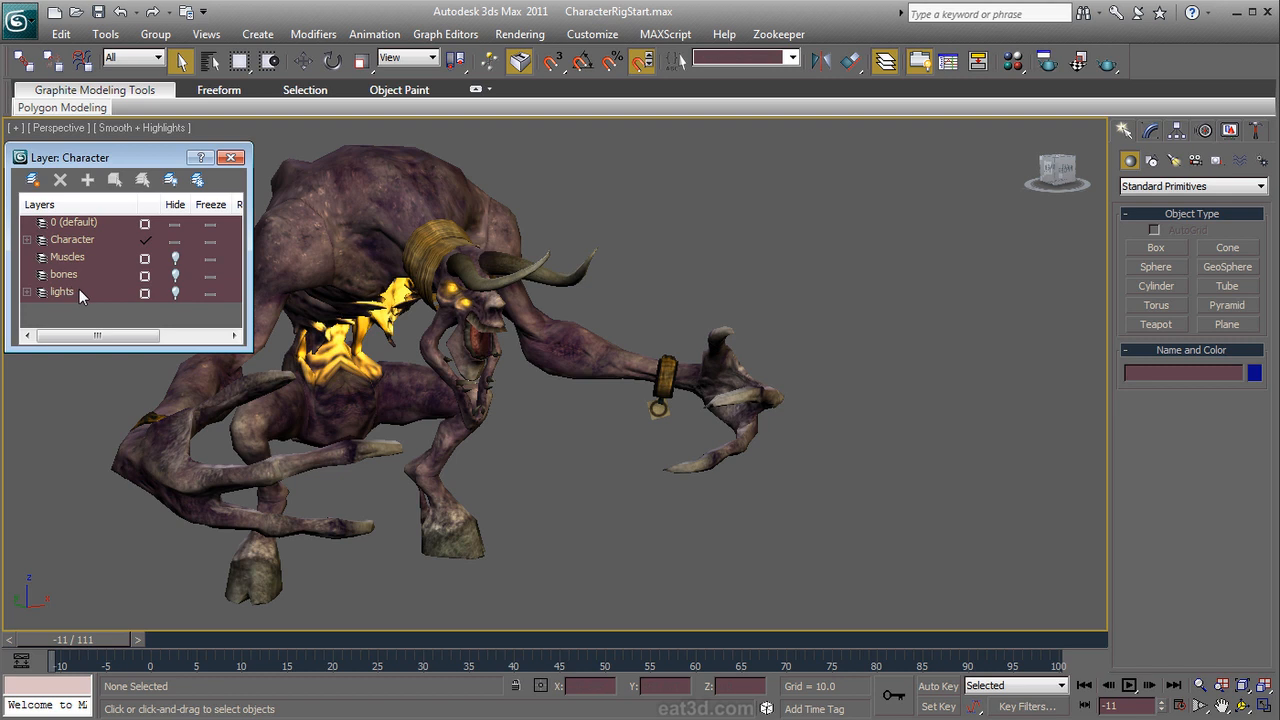
left_click(176, 243)
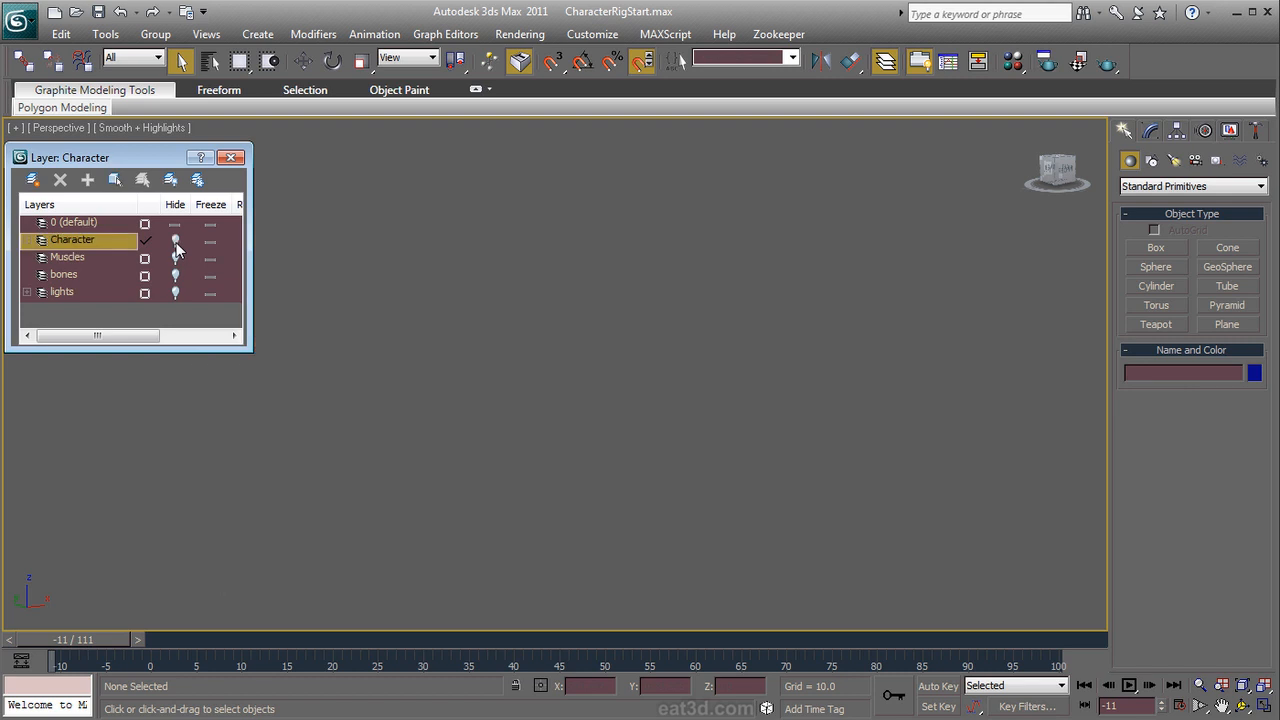
left_click(144, 224)
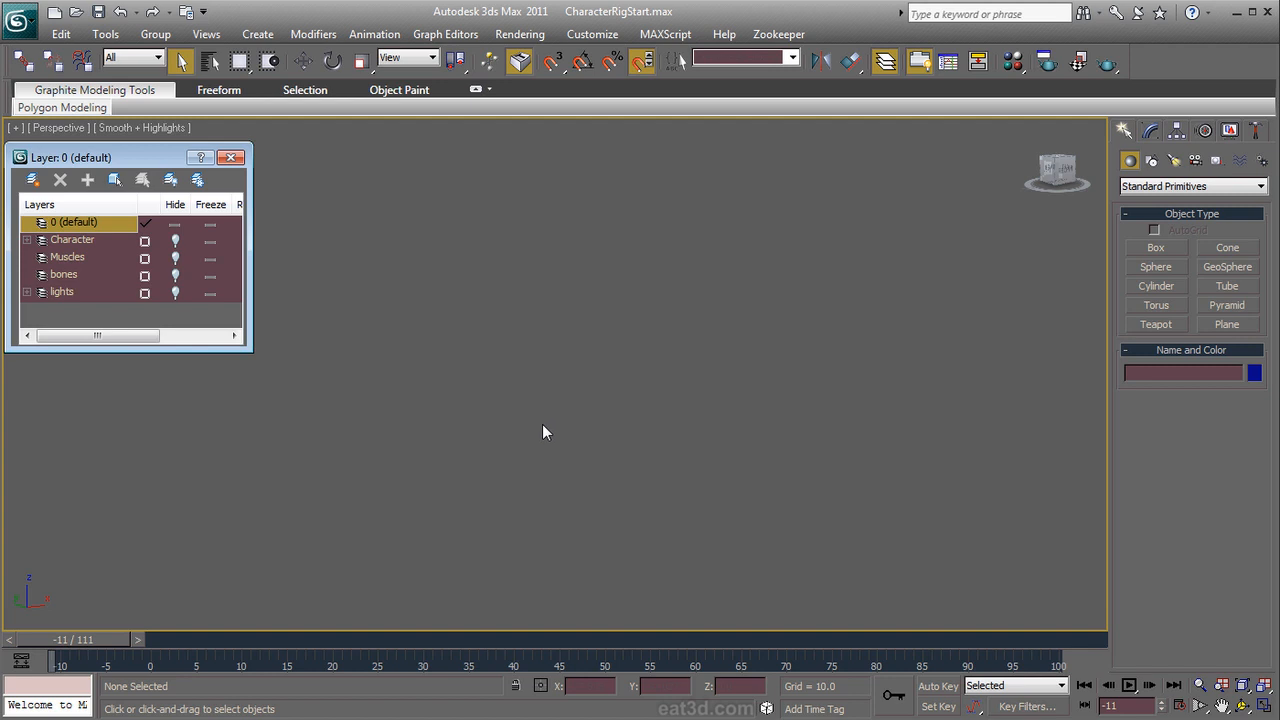
left_click(230, 157)
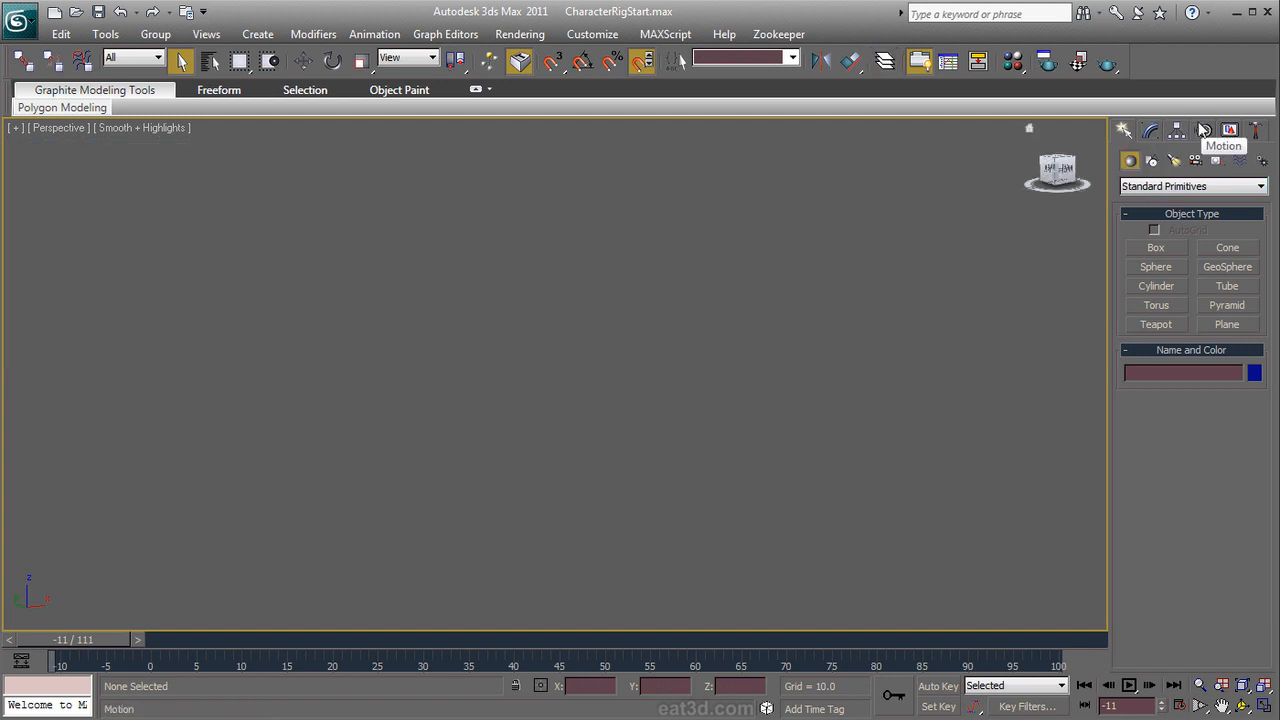
Step: Create a CATParent in the empty scene with the (None) rig preset and a CATUnits Ratio of about 0.636
left_click(1216, 161)
left_click(1145, 249)
left_click_drag(1131, 471, 1155, 317)
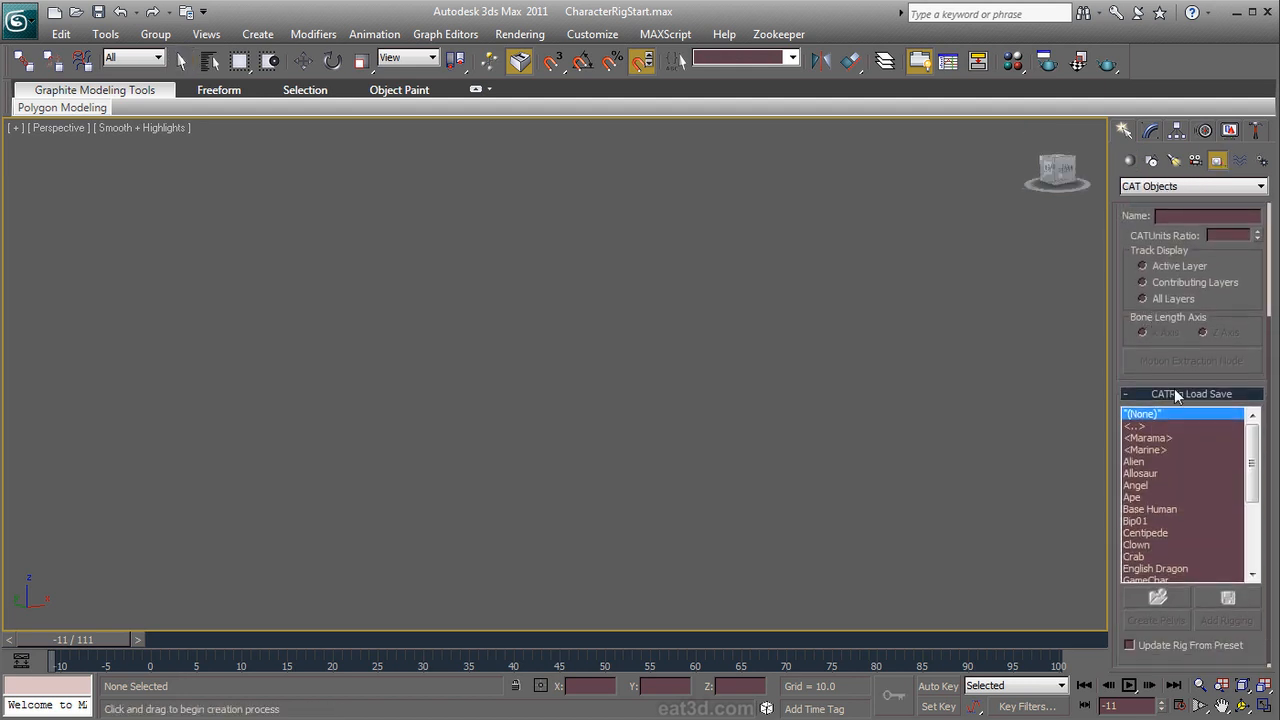
left_click(1145, 473)
left_click(1146, 496)
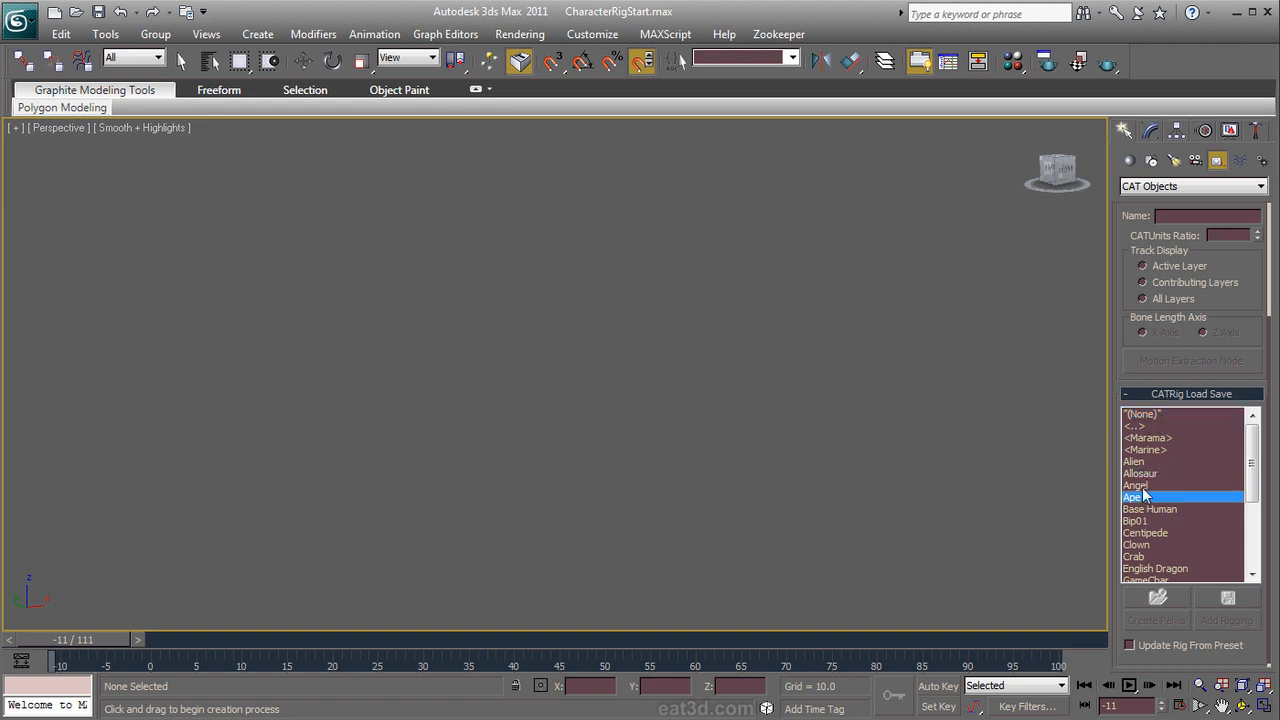
left_click(1146, 413)
left_click_drag(555, 446, 558, 392)
middle_click_drag(624, 423, 680, 509, "alt")
mouse_move(680, 509)
middle_mouse_down("alt")
mouse_move(591, 403)
mouse_move(691, 506)
mouse_move(680, 500)
middle_mouse_up("alt")
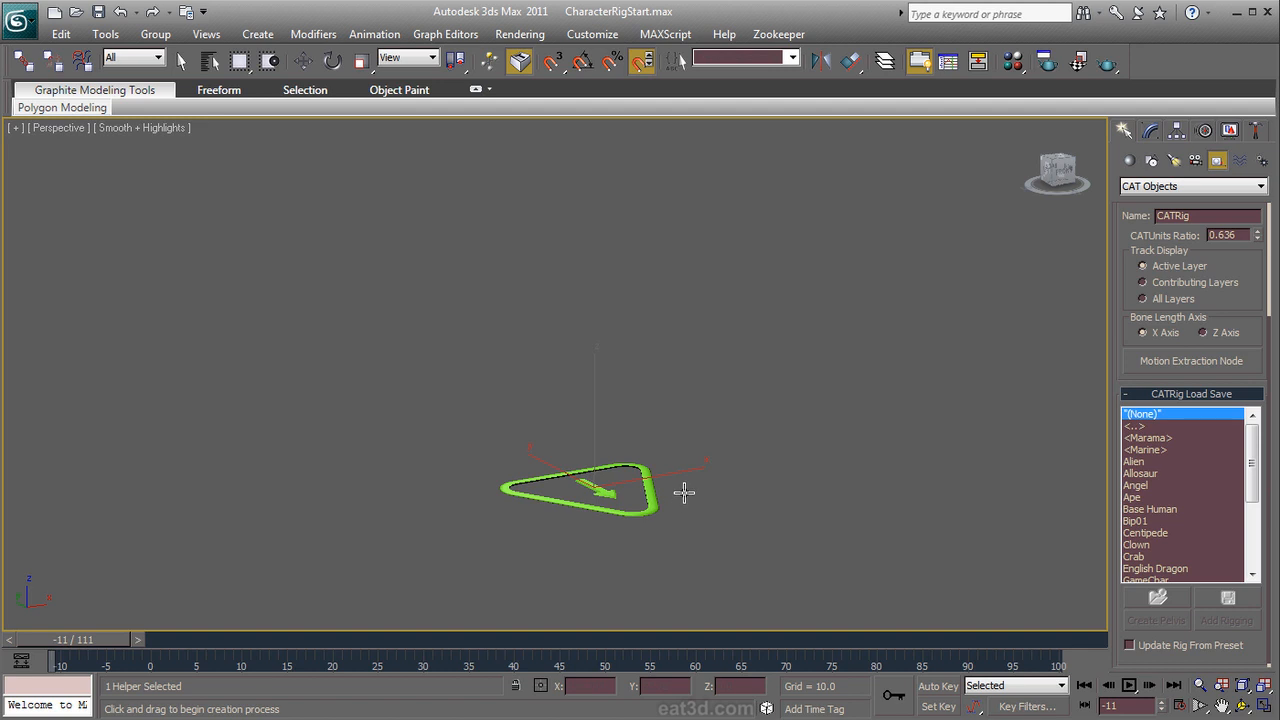
Step: Add a pelvis hub to the new CATParent and select the hub
left_click(1150, 133)
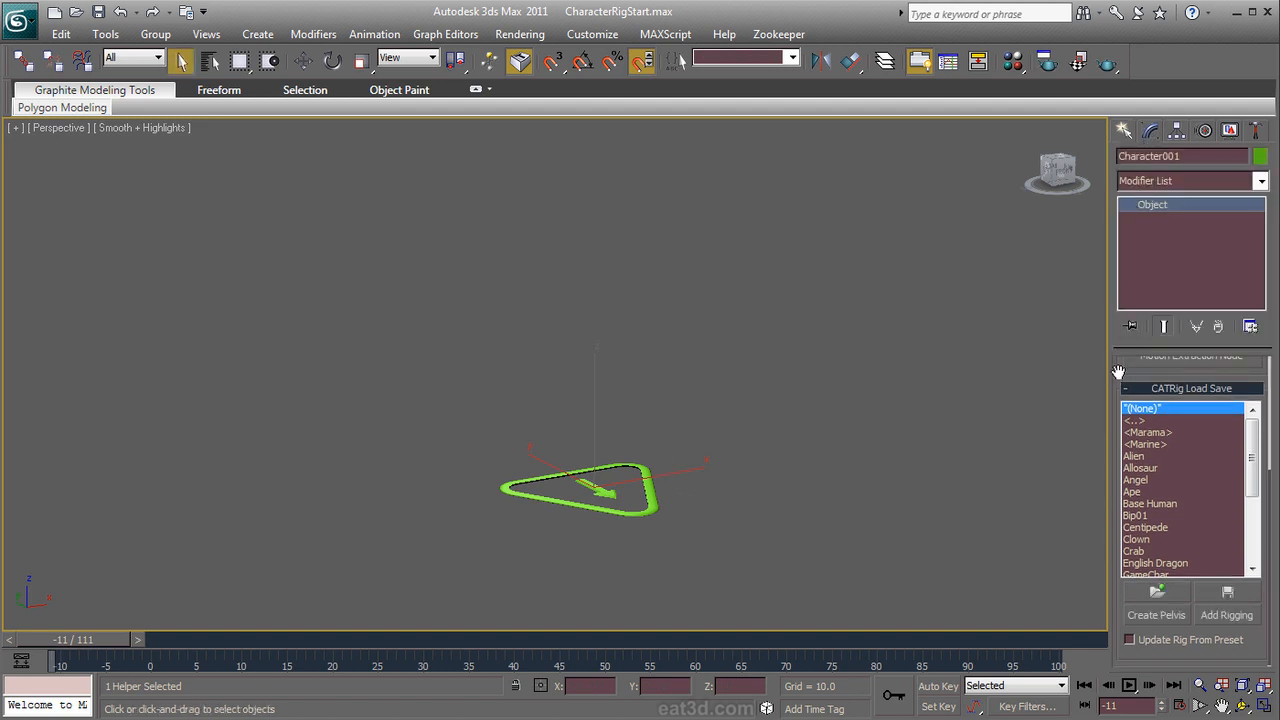
left_click_drag(1116, 378, 1127, 576)
left_click_drag(1123, 648, 1145, 323)
left_click(1159, 616)
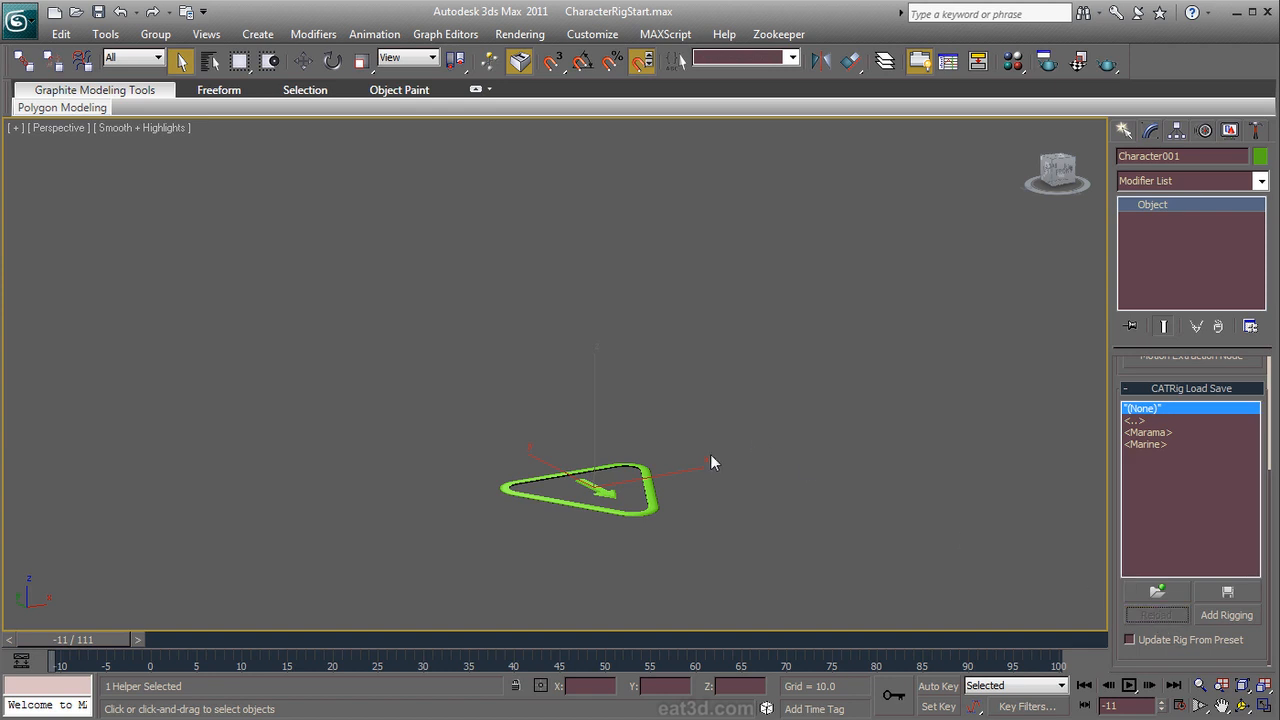
left_click(605, 337)
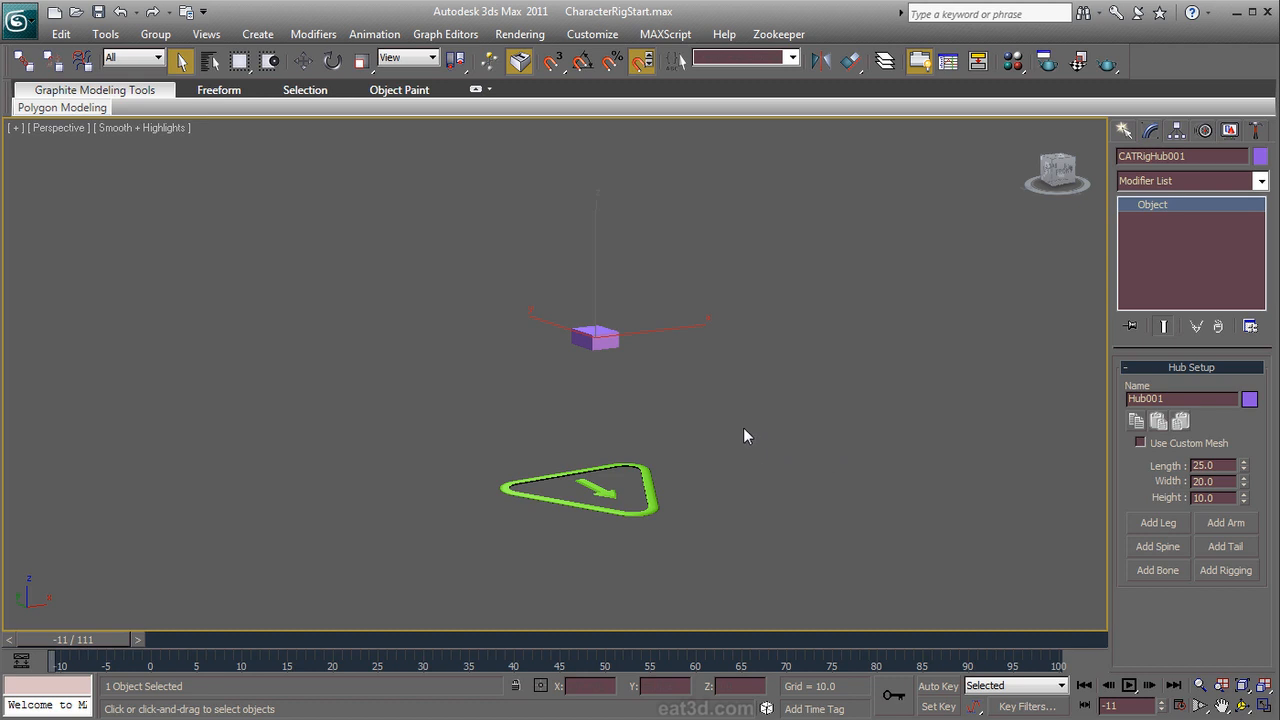
left_click(1206, 131)
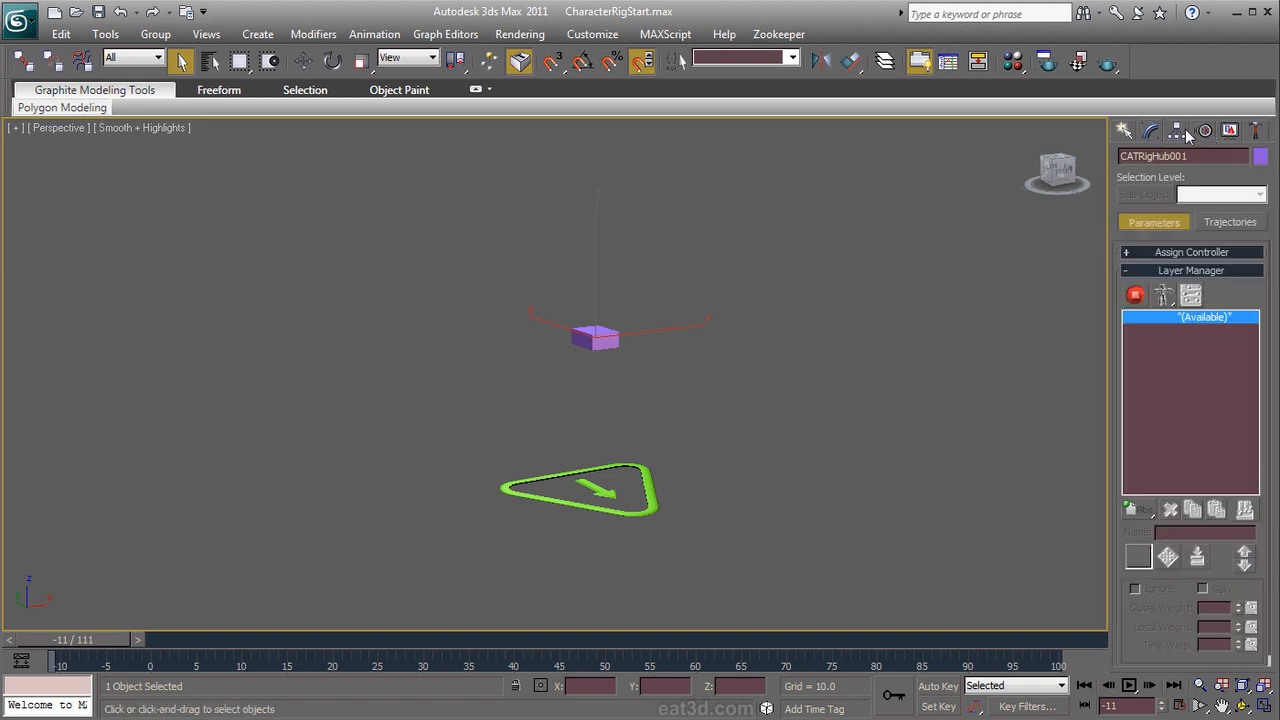
left_click(1178, 133)
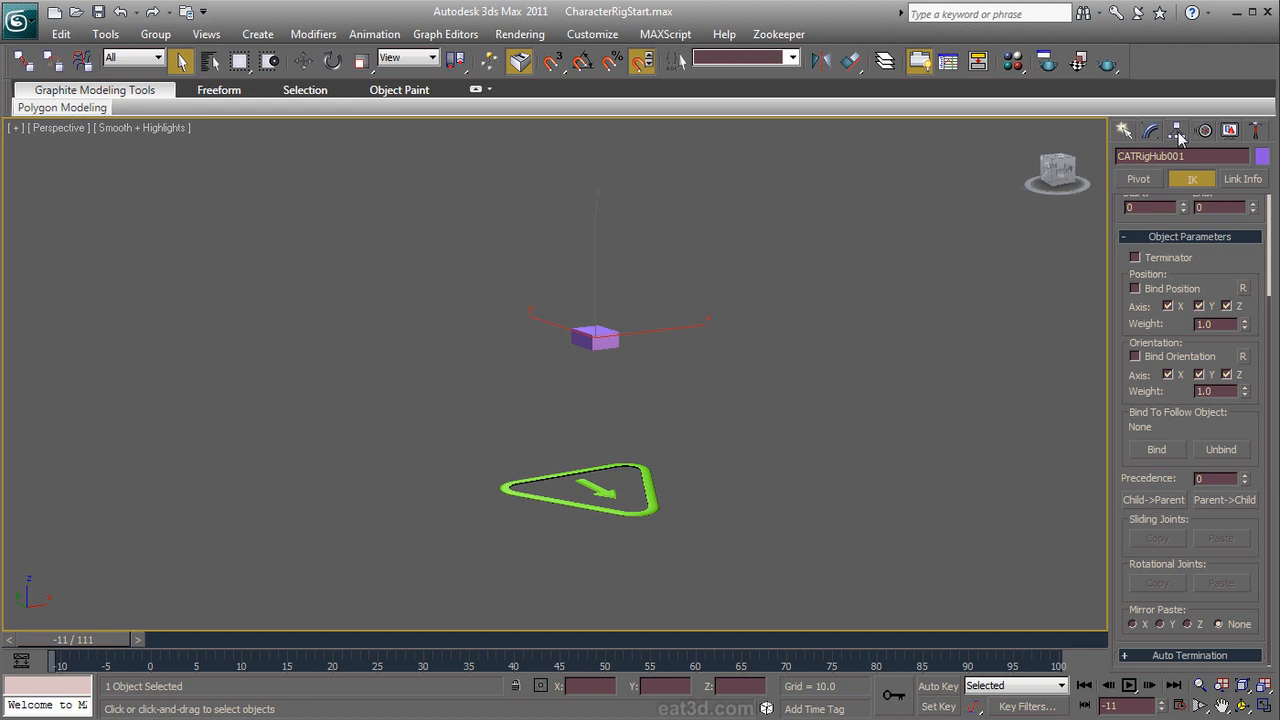
left_click(1152, 131)
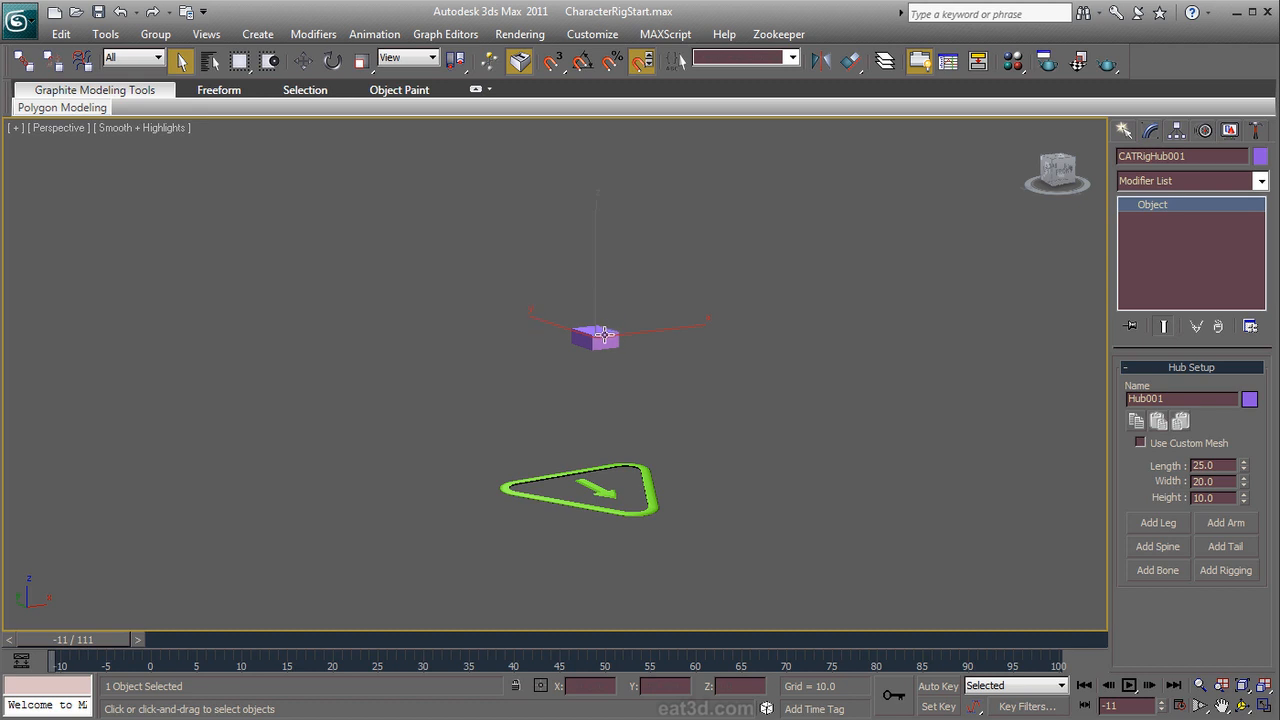
Step: Lower the pelvis hub along the Z axis to a height of about 45.8
right_click(604, 338)
left_click(612, 356)
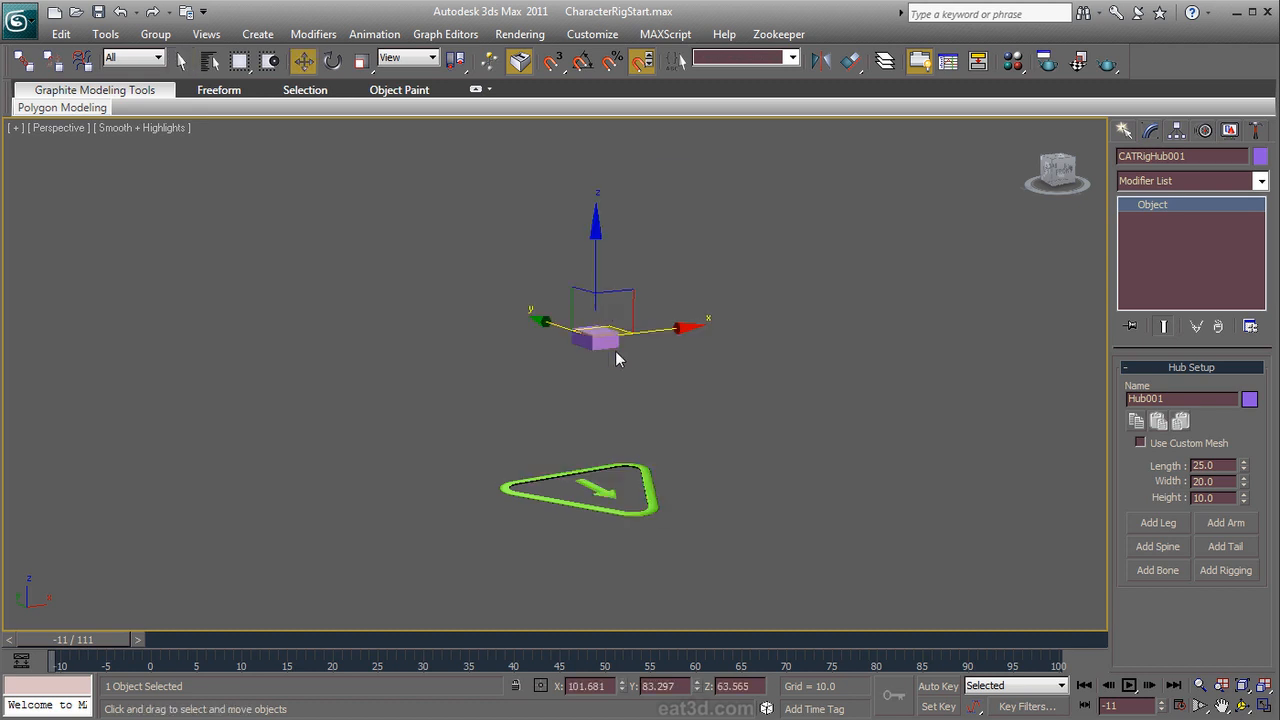
left_click_drag(595, 273, 597, 314)
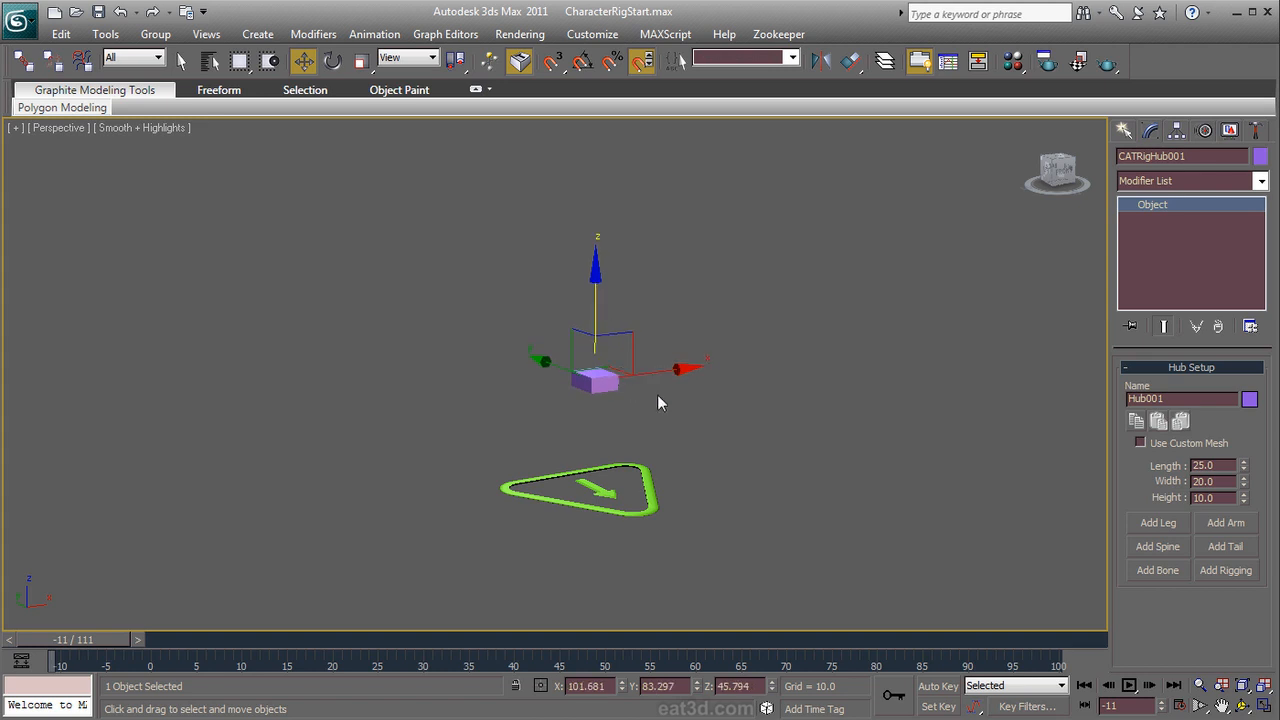
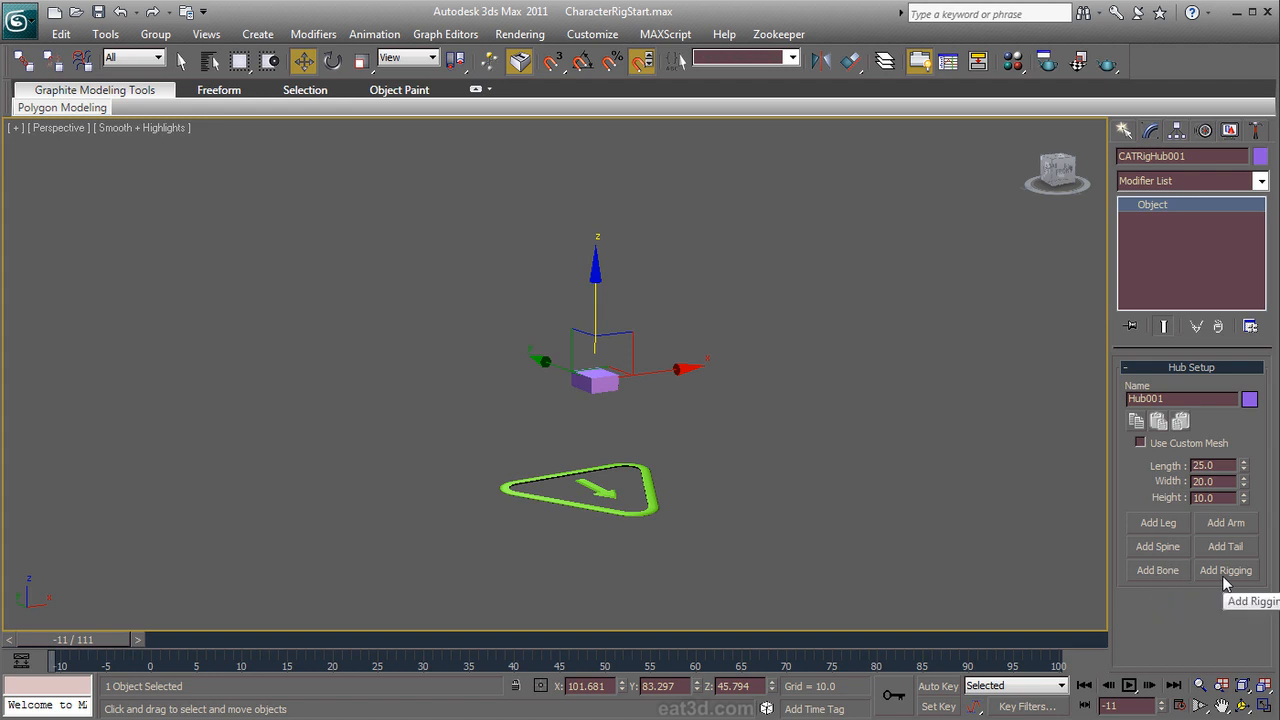
Step: Add a leg to the hub, move its foot platform outward and pull the leg bone sideways so the knee bends outward
left_click(1158, 522)
middle_click_drag(800, 519, 717, 545, "alt")
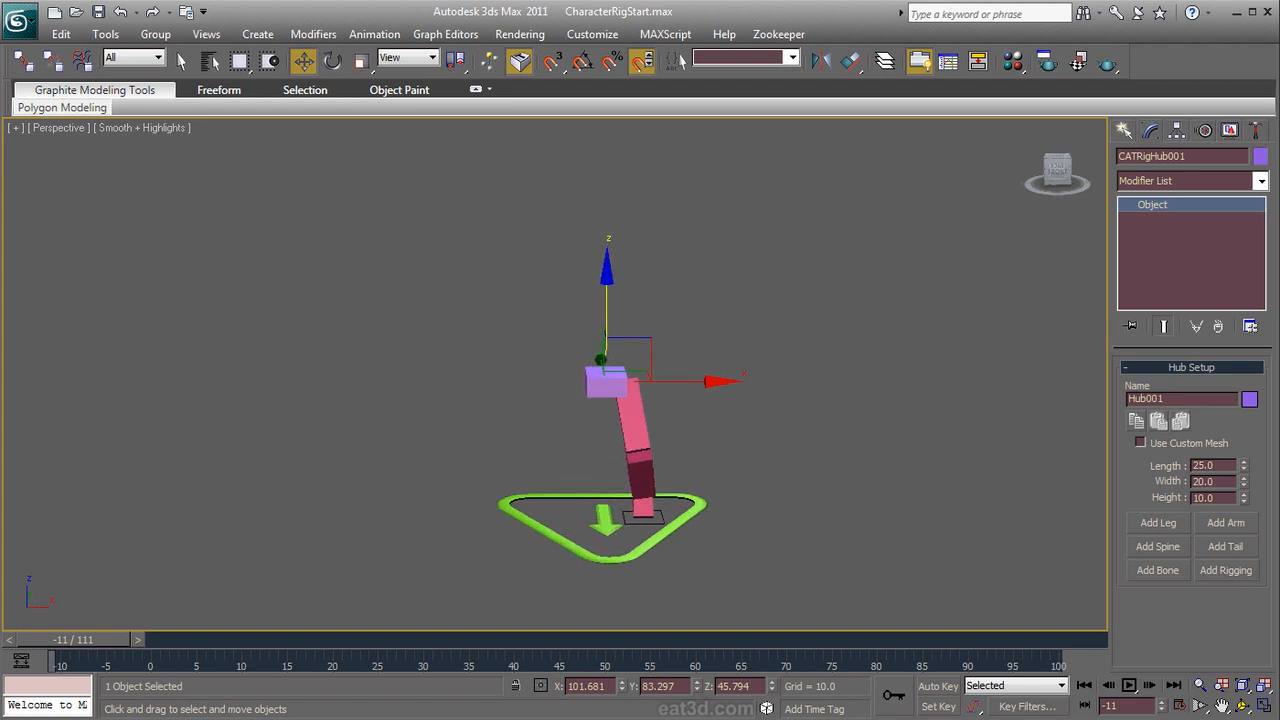
left_click(648, 518)
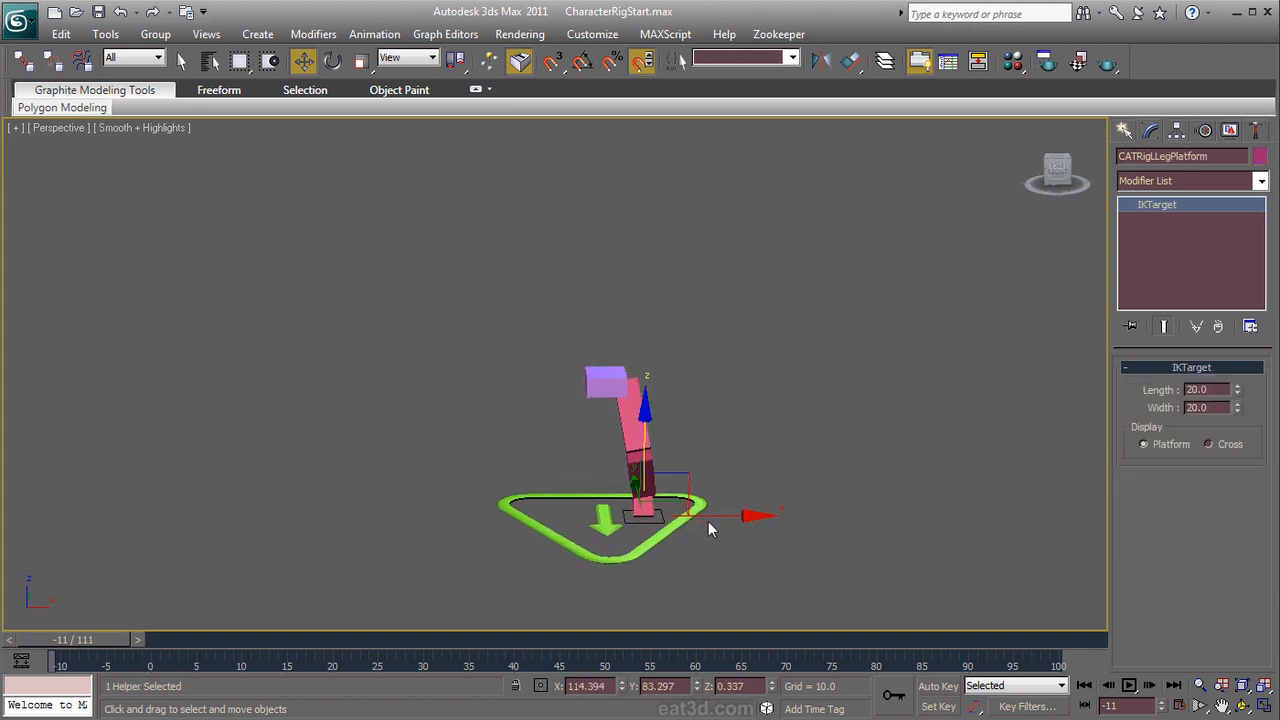
left_click_drag(707, 521, 774, 525)
middle_click_drag(774, 525, 662, 458, "alt")
left_click(650, 432)
left_click_drag(645, 435, 694, 445)
middle_click_drag(638, 466, 750, 465, "alt")
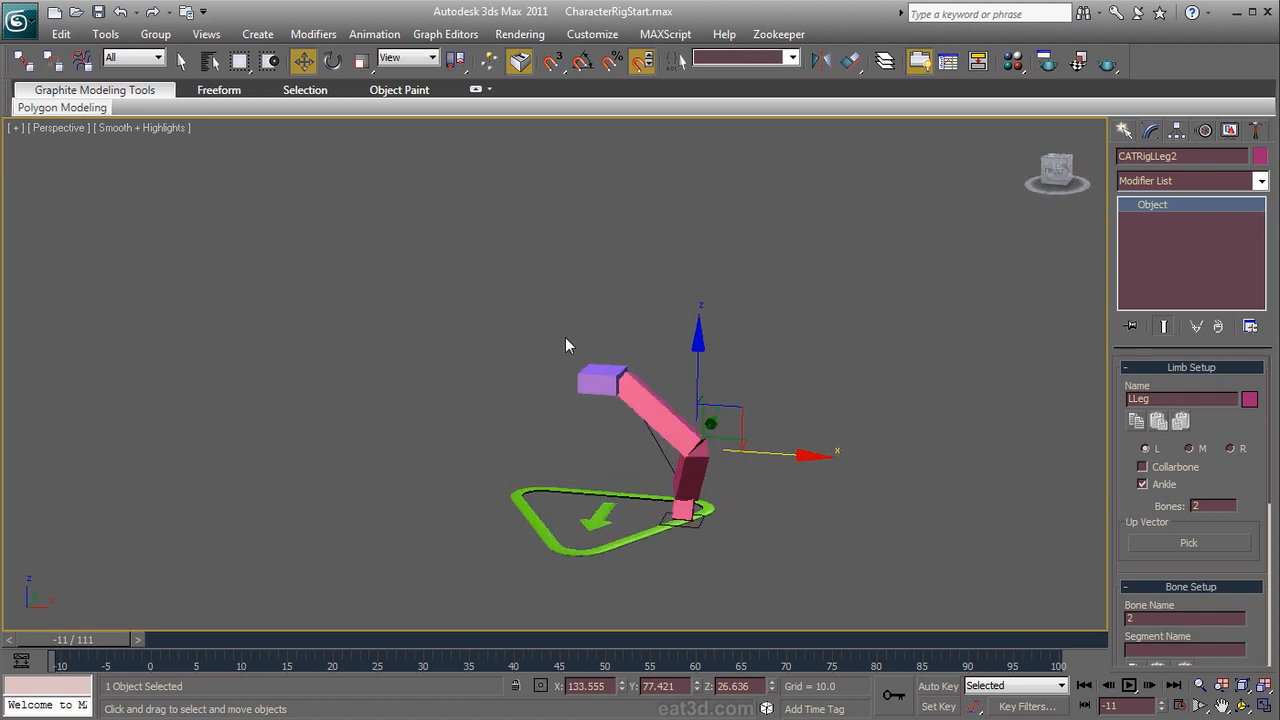
Step: Add a second leg to the hub and shift the upper bones of both legs together along the Y axis
left_click(588, 377)
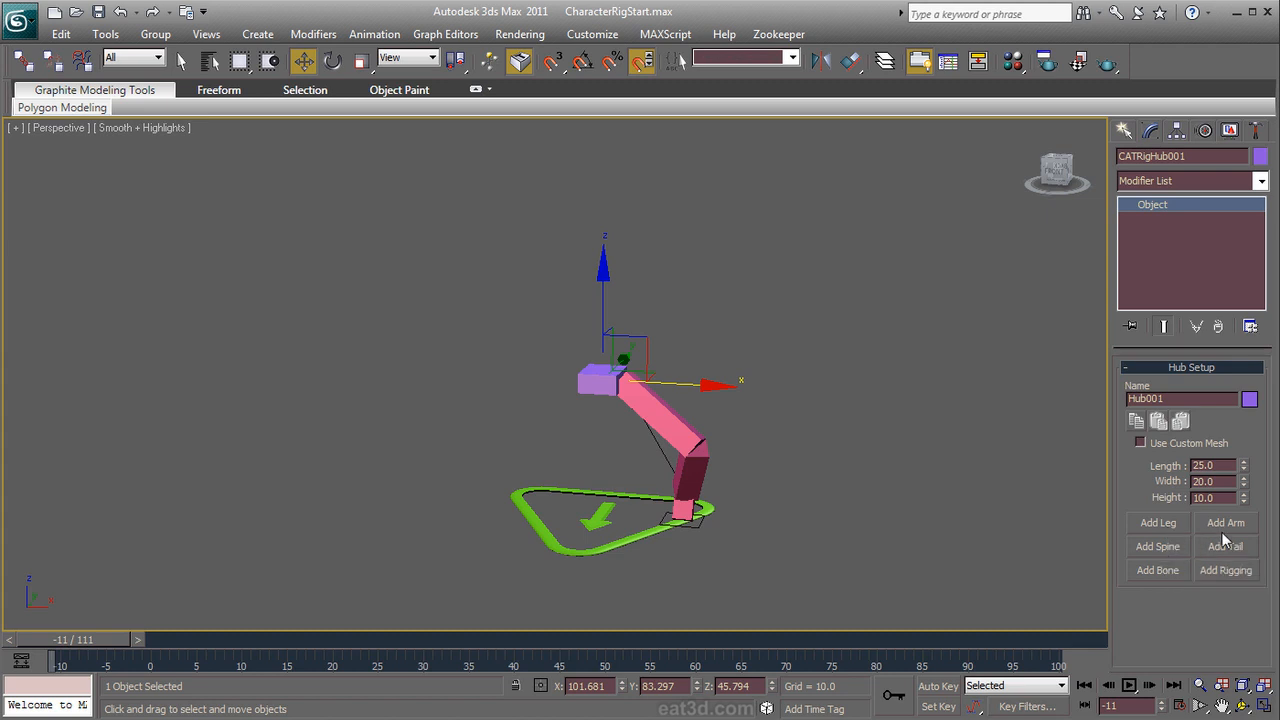
left_click(1160, 523)
middle_click_drag(806, 514, 850, 506, "alt")
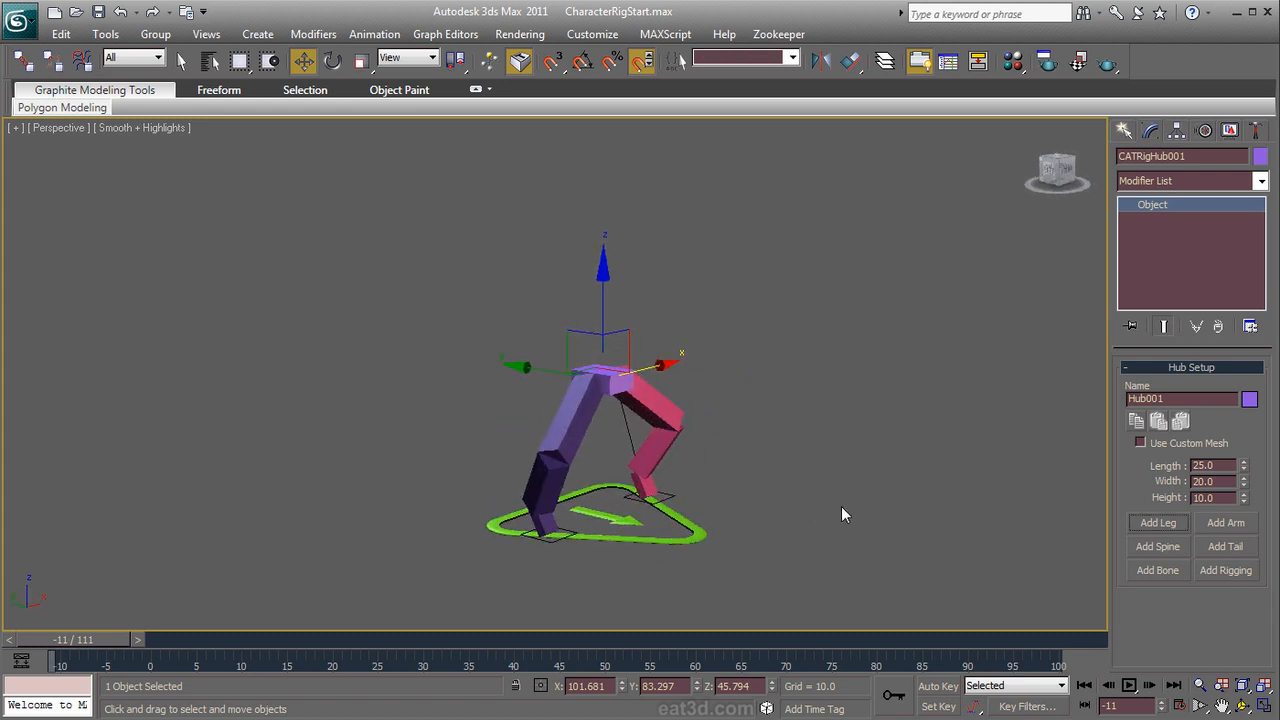
left_click(590, 400)
middle_click_drag(590, 400, 676, 407, "alt")
left_click(681, 414, "ctrl")
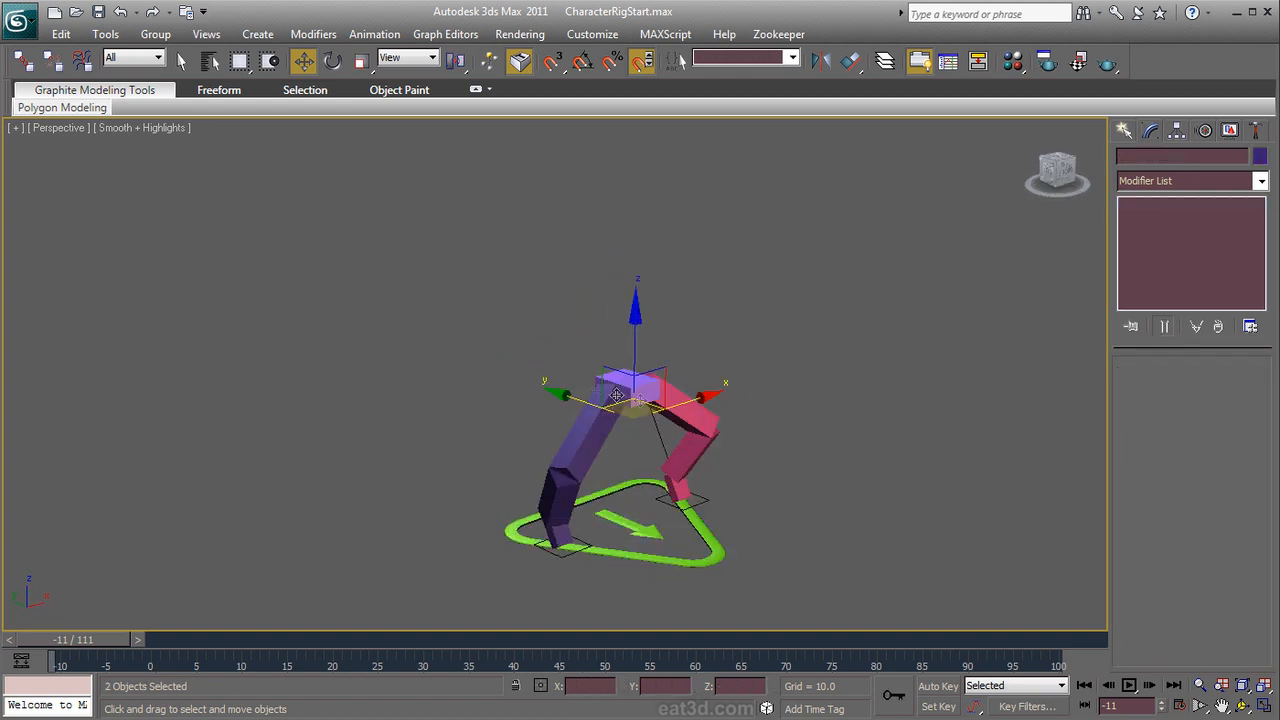
left_click_drag(577, 399, 600, 420)
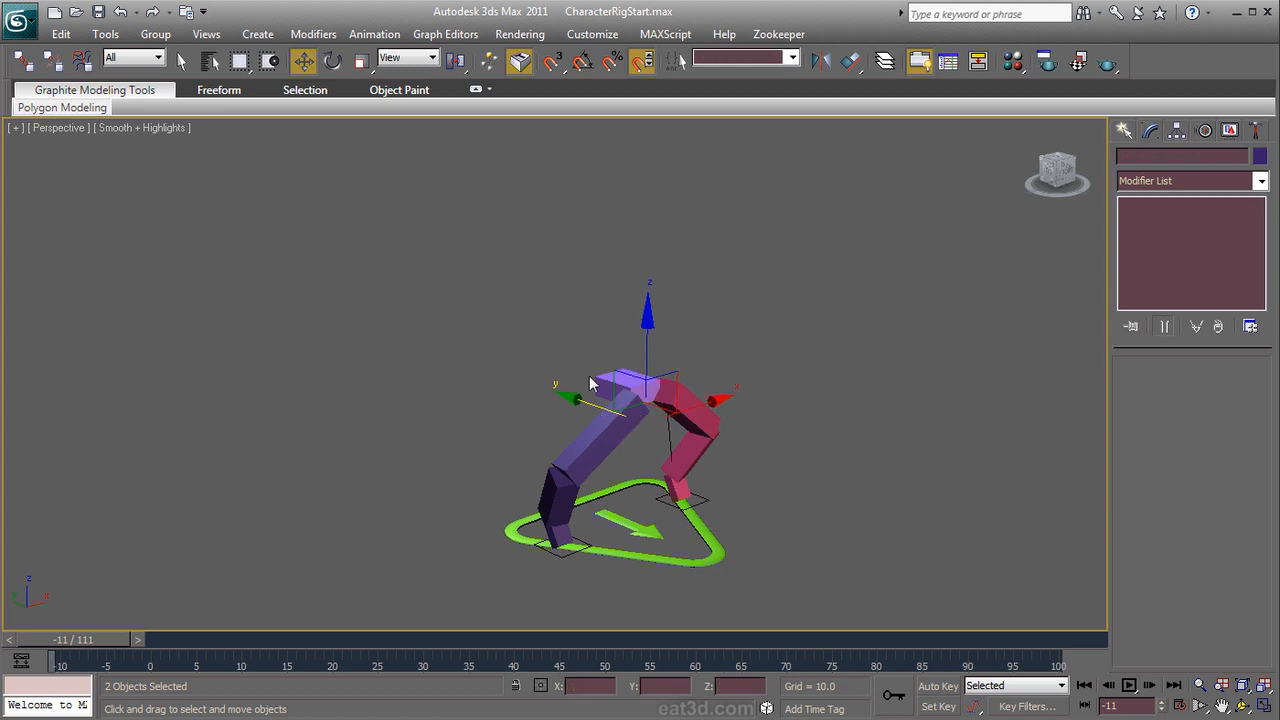
Step: Add a third leg to the hub and move its upper bone and foot platform backward, away from the first two legs
left_click(598, 382)
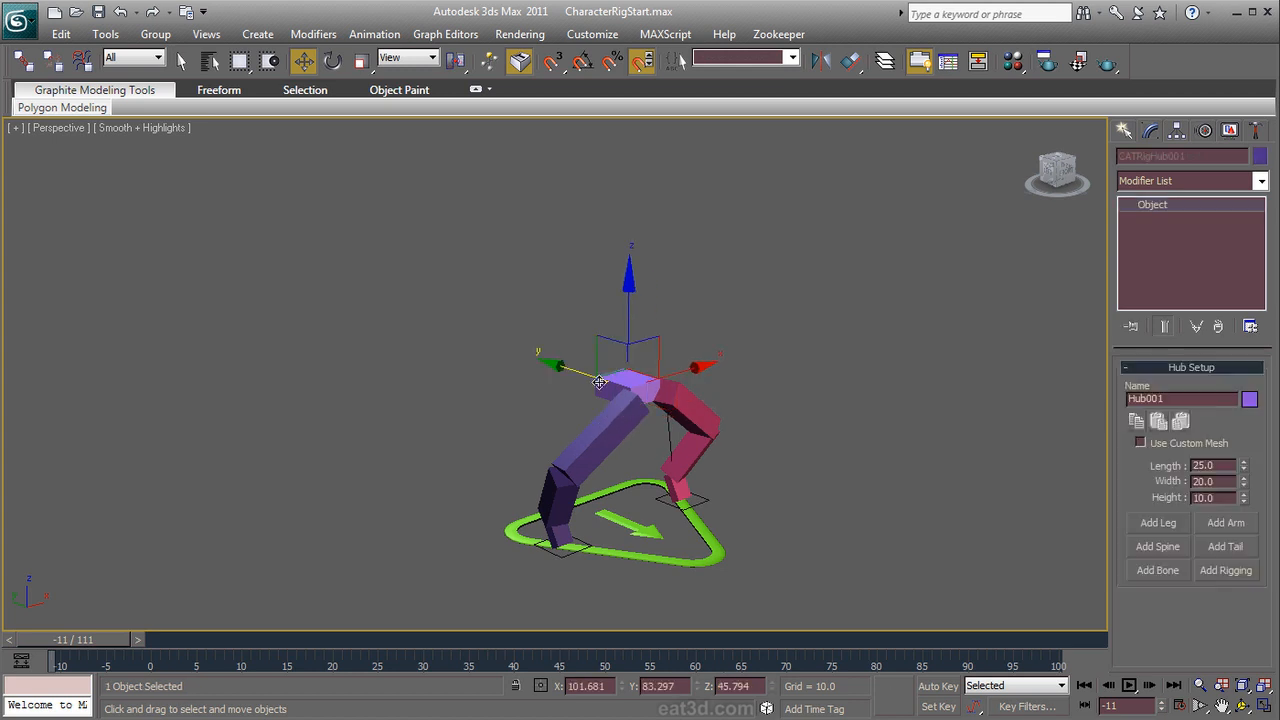
left_click(1157, 523)
middle_click_drag(876, 545, 614, 568, "alt")
left_click(616, 542)
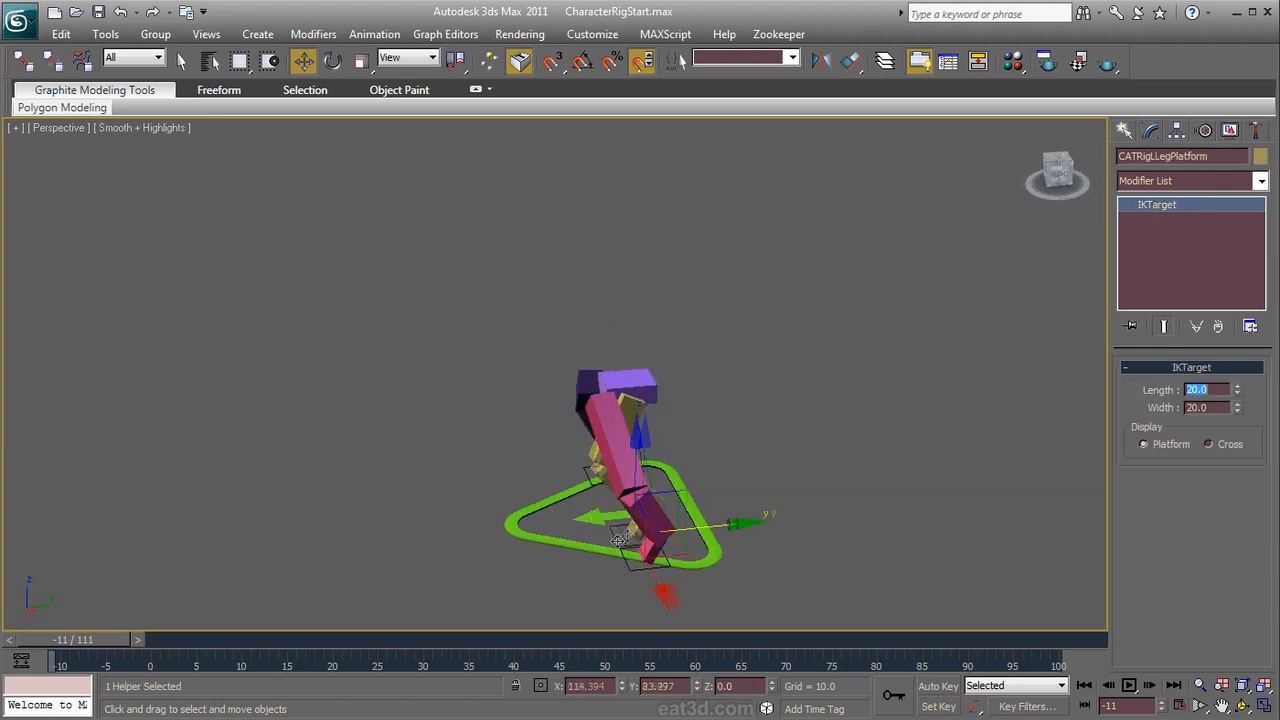
left_click(666, 420)
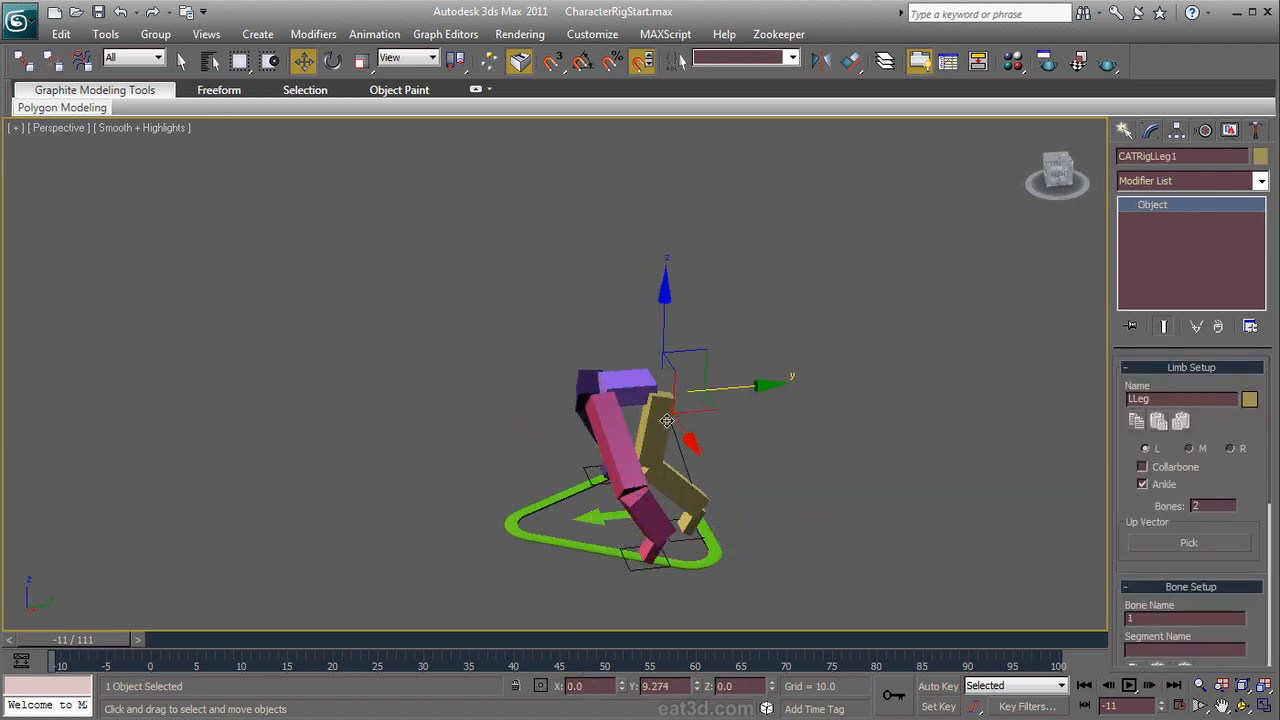
left_click(692, 550)
left_click_drag(706, 560, 765, 566)
middle_click_drag(804, 550, 886, 474, "alt")
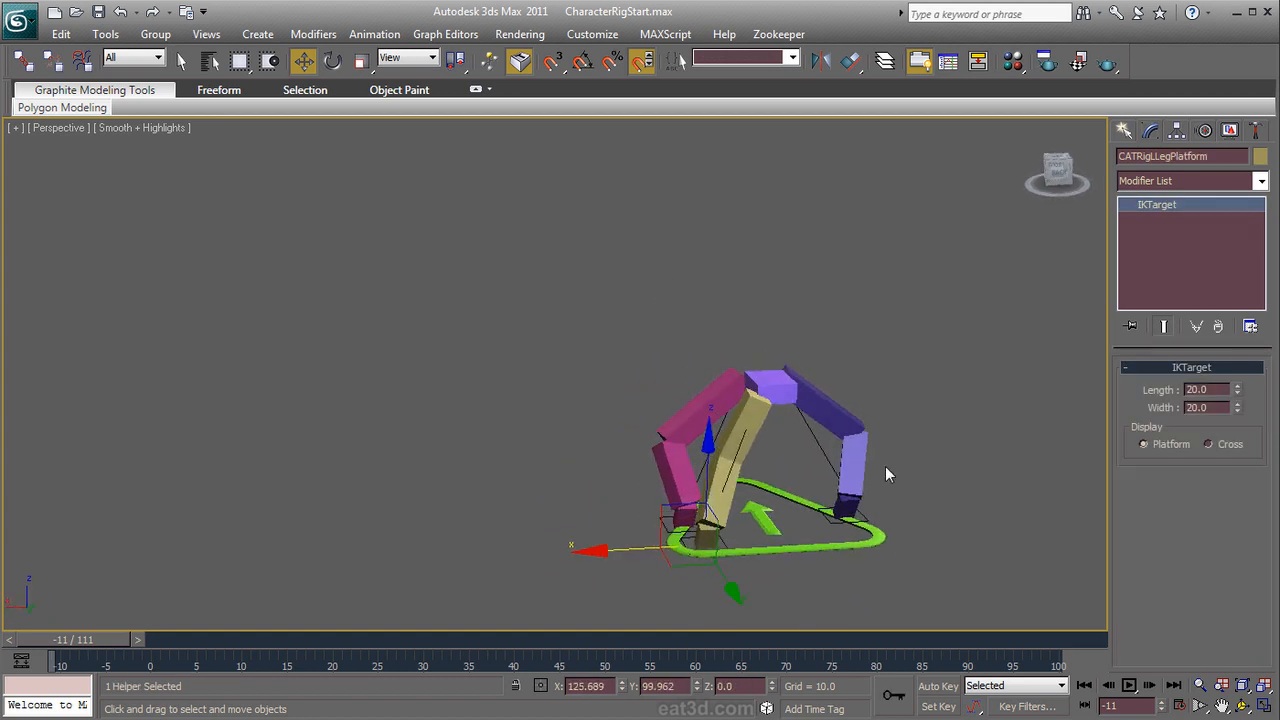
Step: Add a fourth leg to the same hub and view the rig from the front
left_click(793, 391)
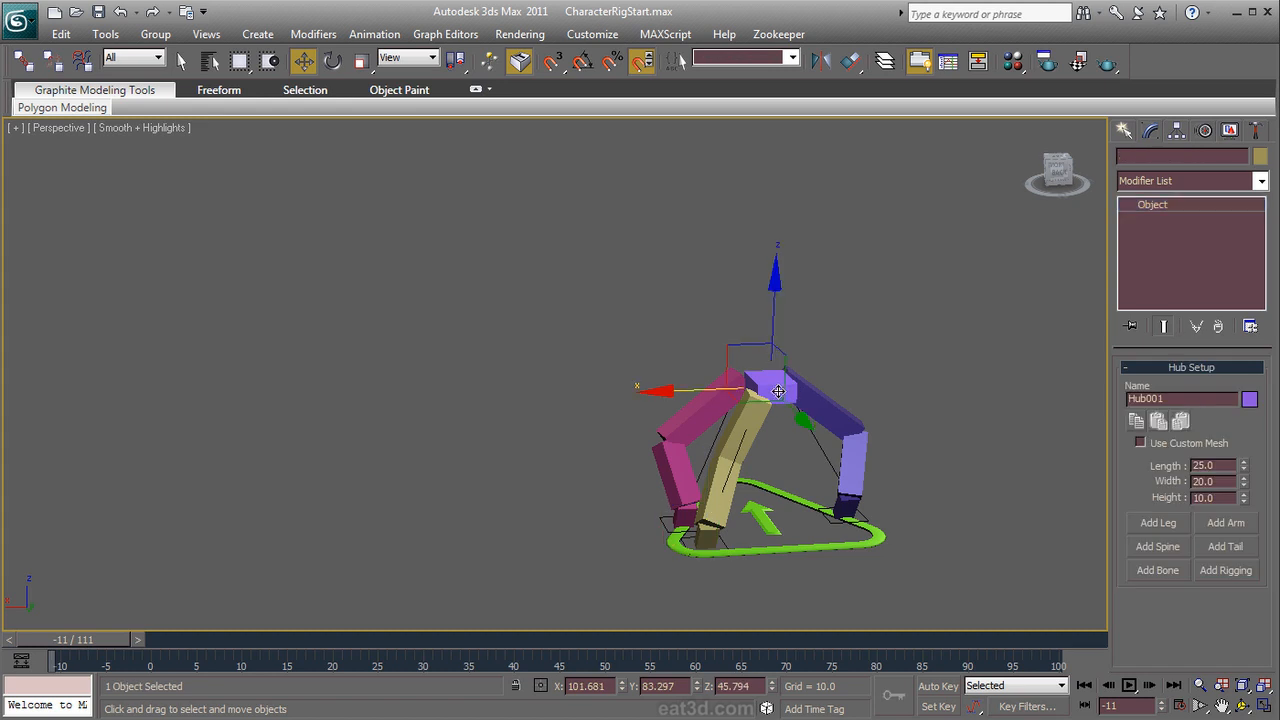
left_click(1160, 525)
middle_click_drag(753, 517, 838, 432, "alt")
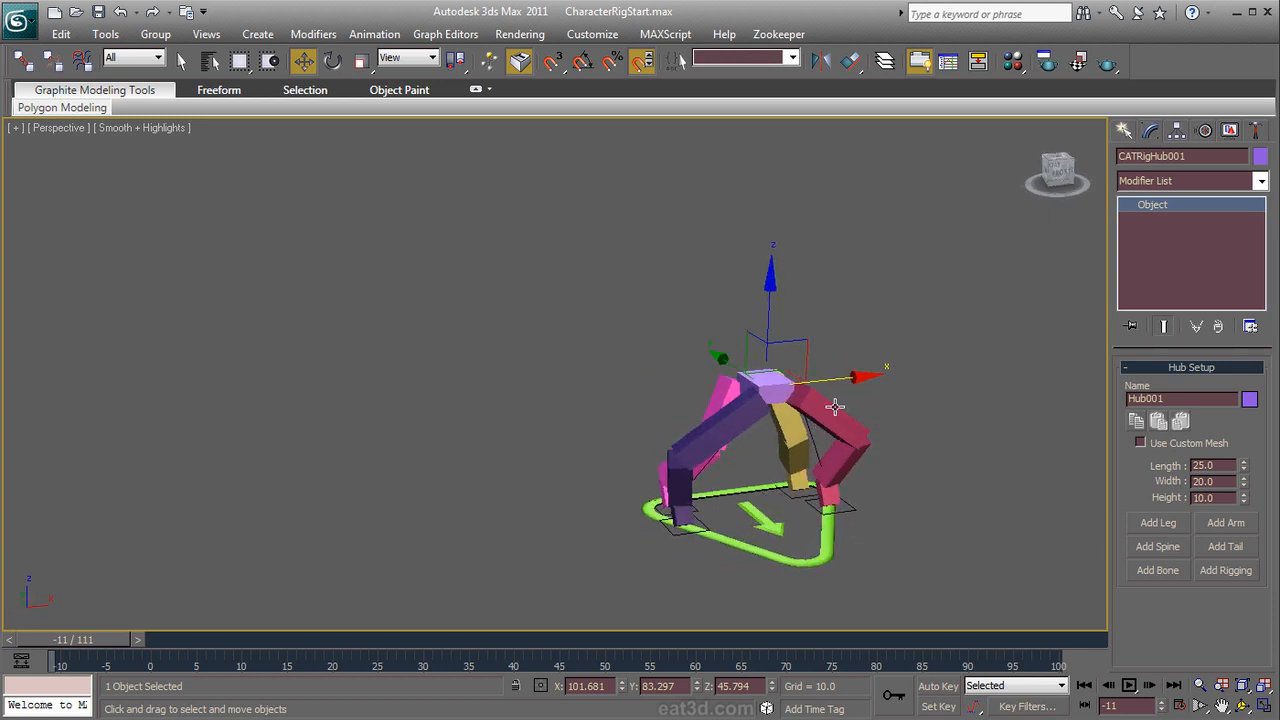
Step: Delete the entire test CAT rig, including its hub, legs and CATParent
left_click_drag(932, 297, 538, 604)
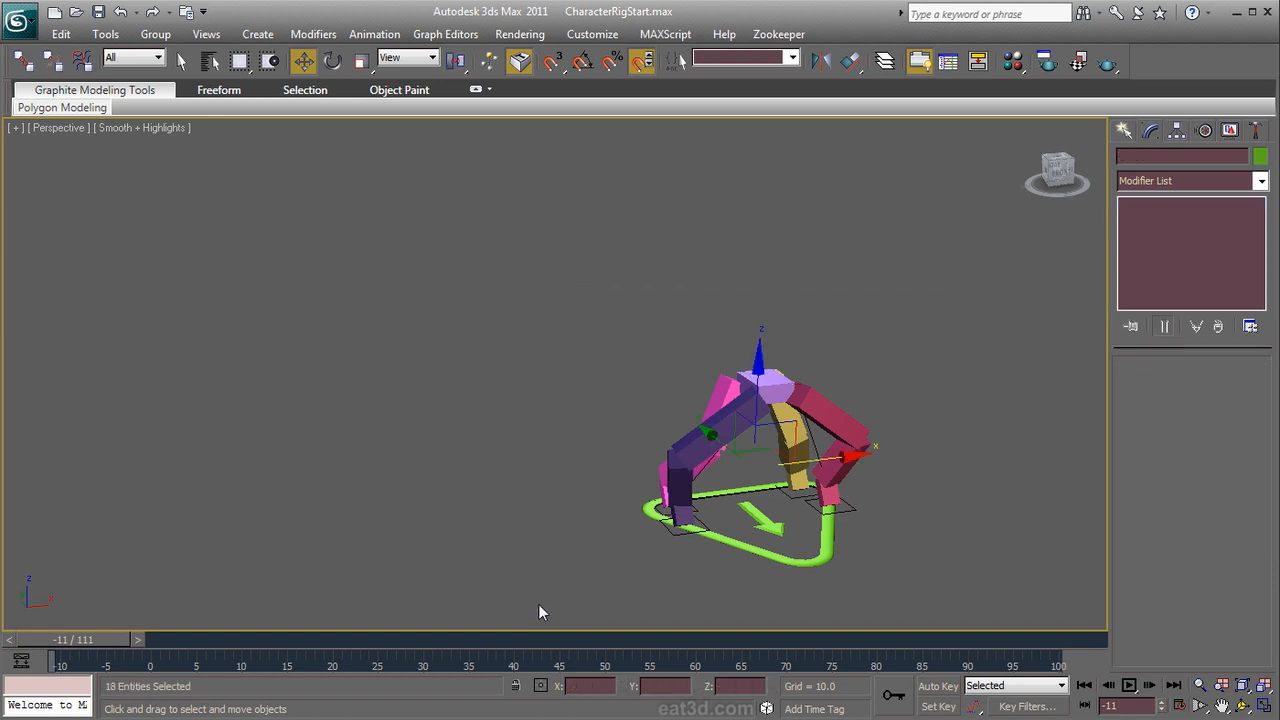
key("Delete")
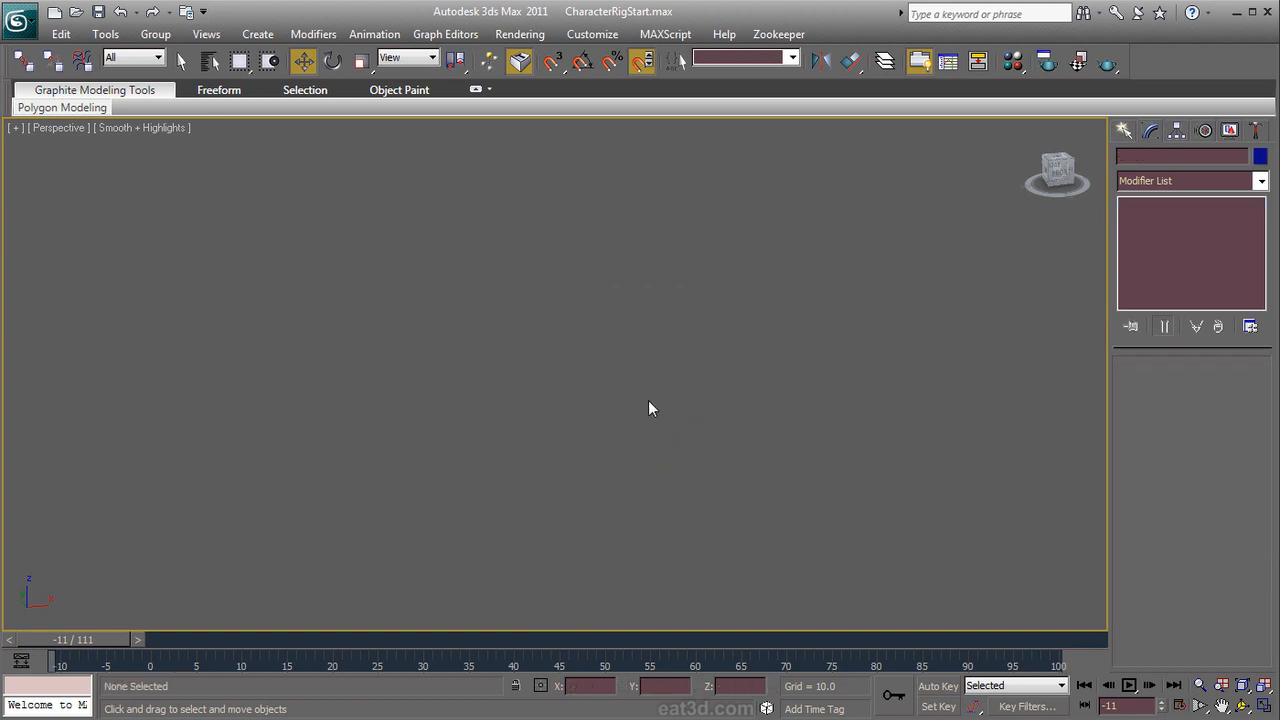
Step: Unhide the Character layer and make the bones layer visible and current
left_click(887, 61)
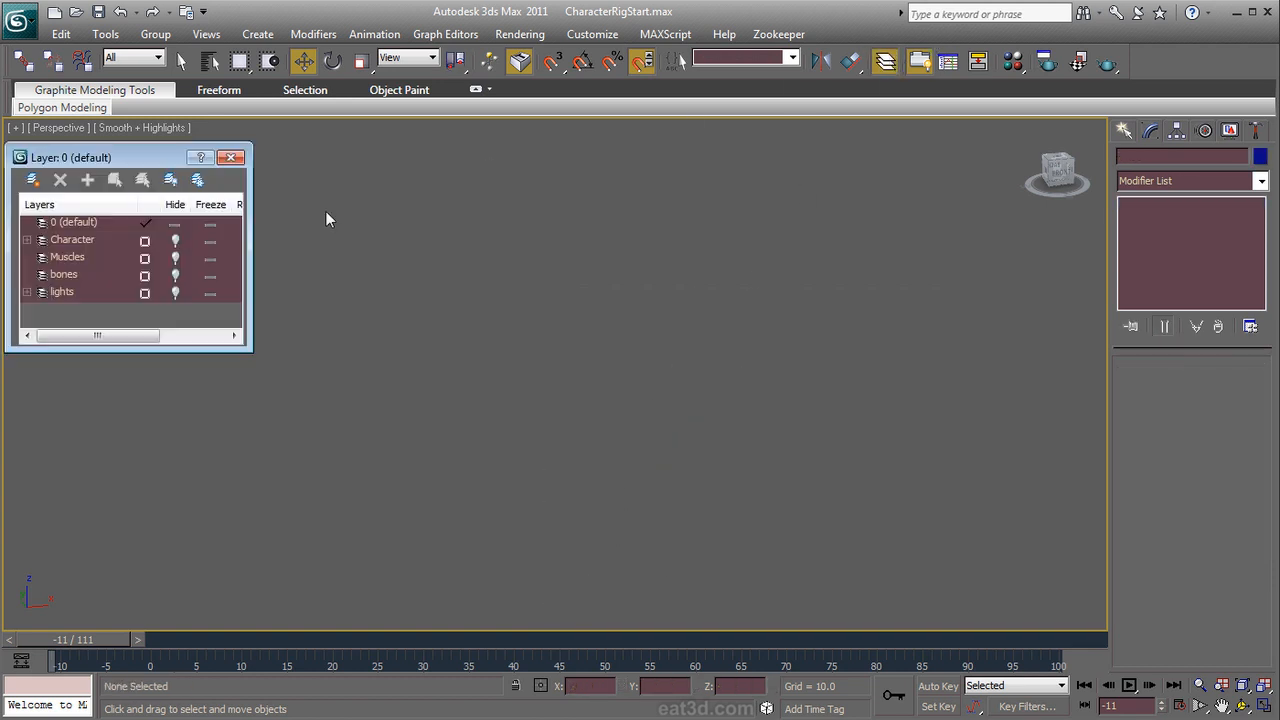
left_click(174, 241)
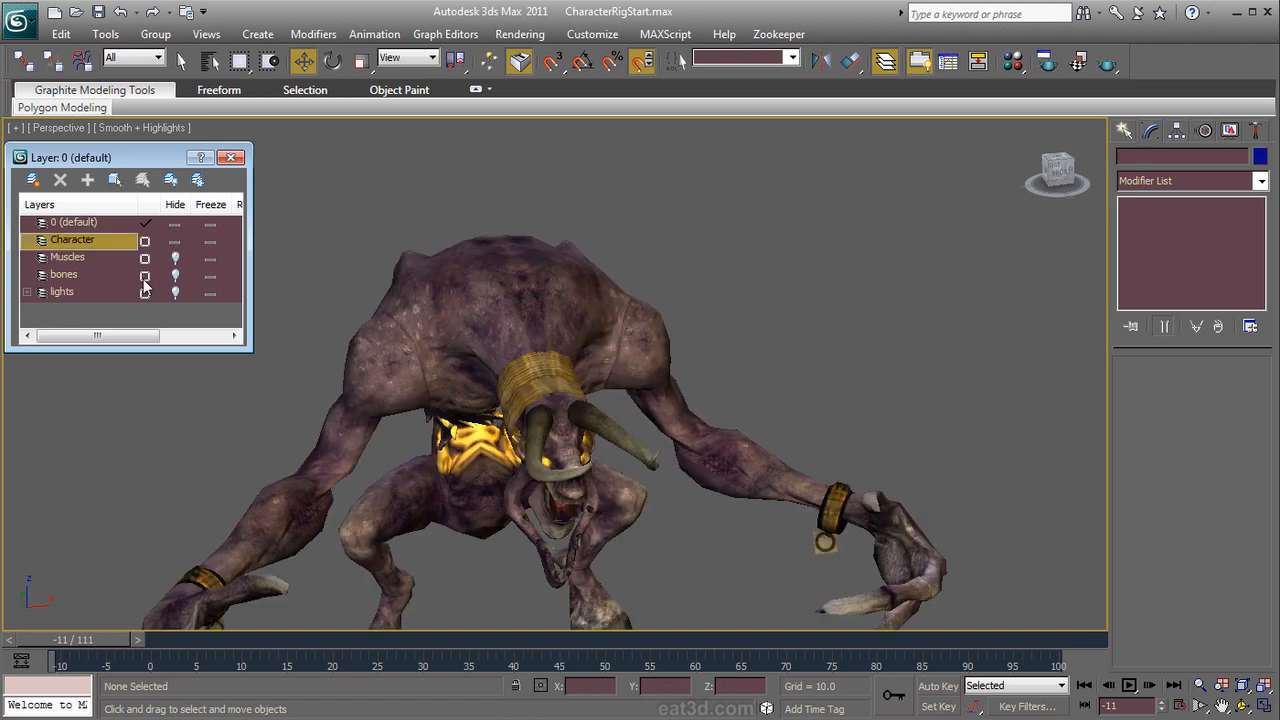
left_click(145, 276)
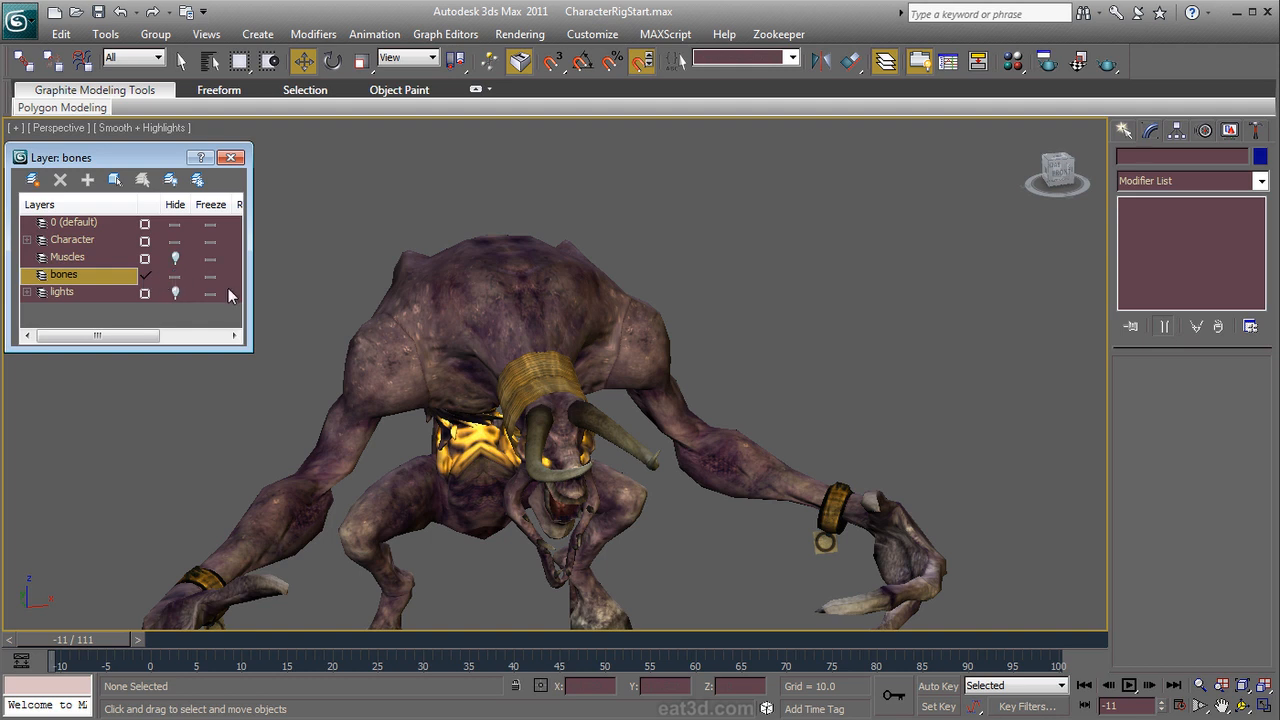
Step: Select the creature's body mesh EOS_Body and display it as see-through
middle_click_drag(555, 408, 728, 270, "alt")
middle_click_drag(728, 270, 722, 320, "alt")
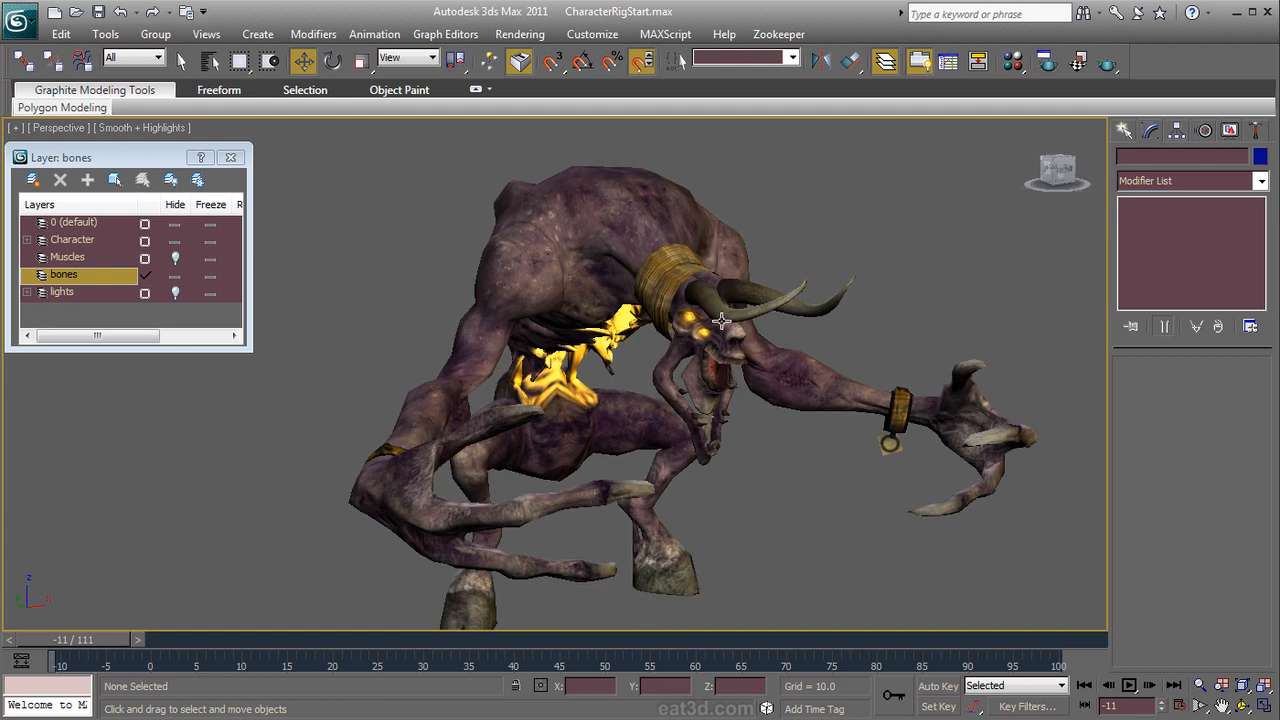
left_click(637, 240)
key("alt+x")
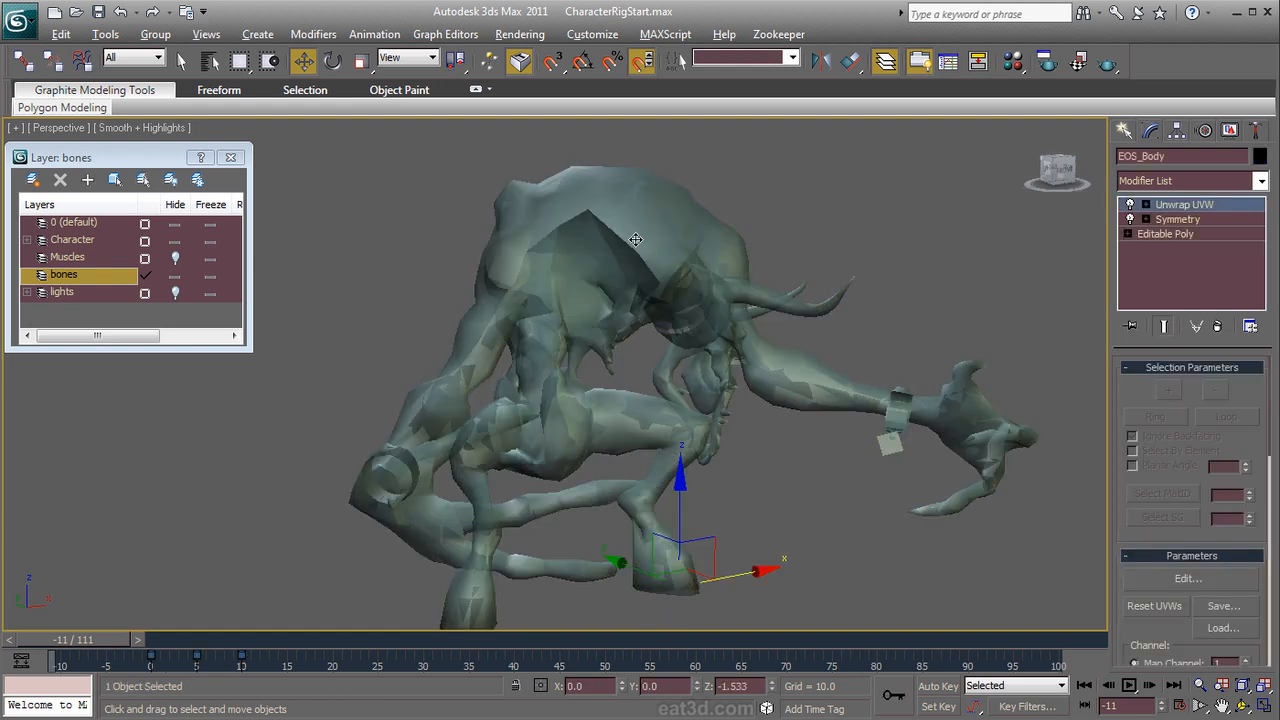
Step: Set the perspective viewport shading to Flat with Edged Faces and deselect the creature's body
left_click(130, 127)
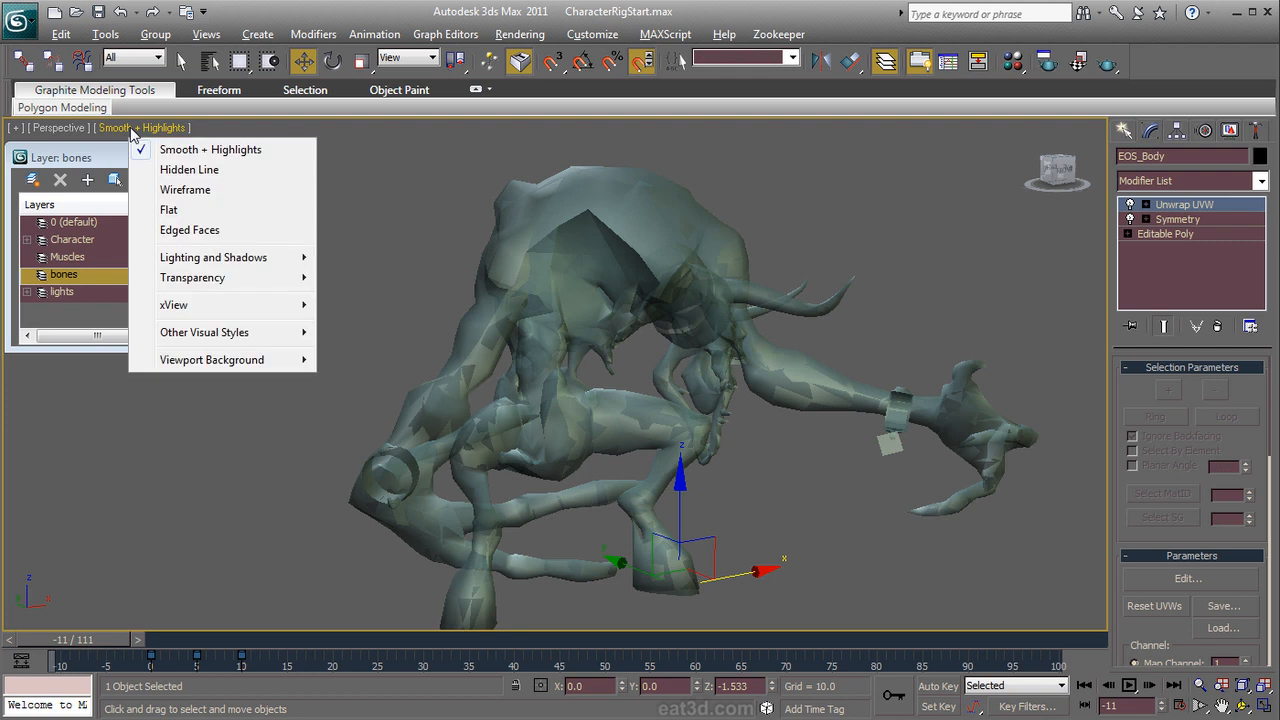
left_click(193, 212)
mouse_move(609, 363)
middle_mouse_down("alt")
mouse_move(666, 386)
mouse_move(569, 363)
mouse_move(662, 384)
middle_mouse_up("alt")
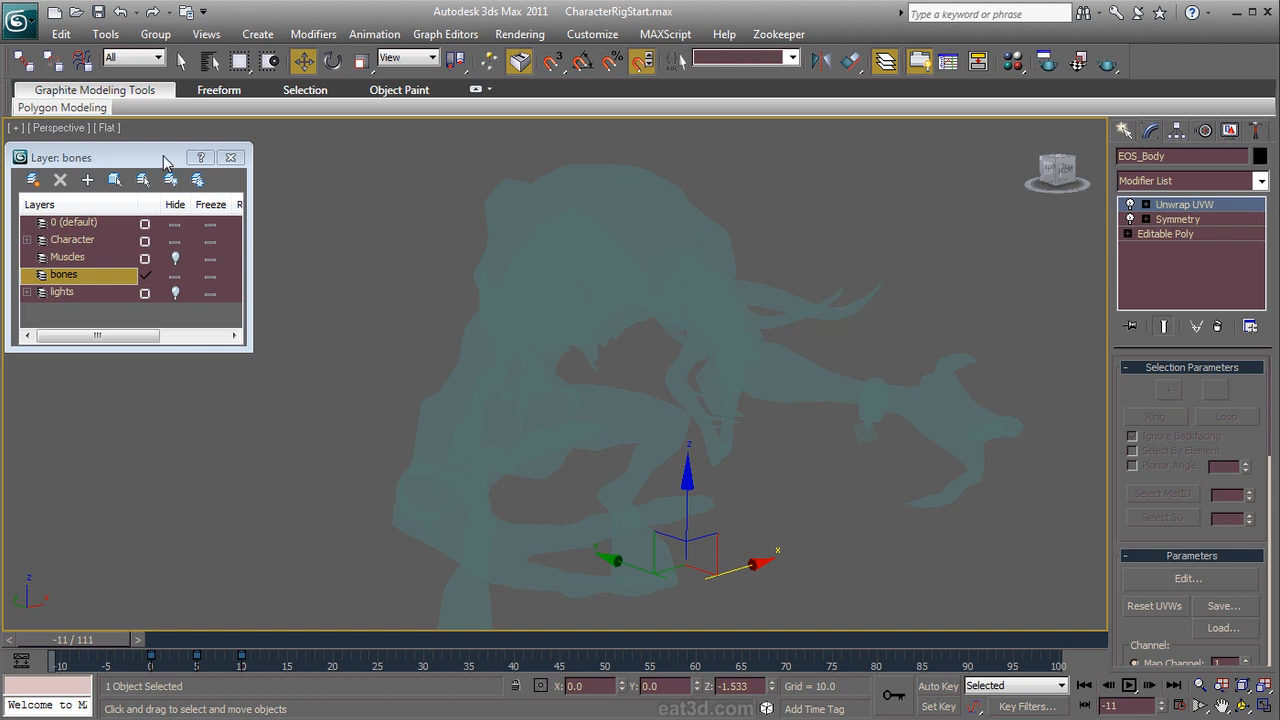
left_click(109, 128)
left_click(175, 230)
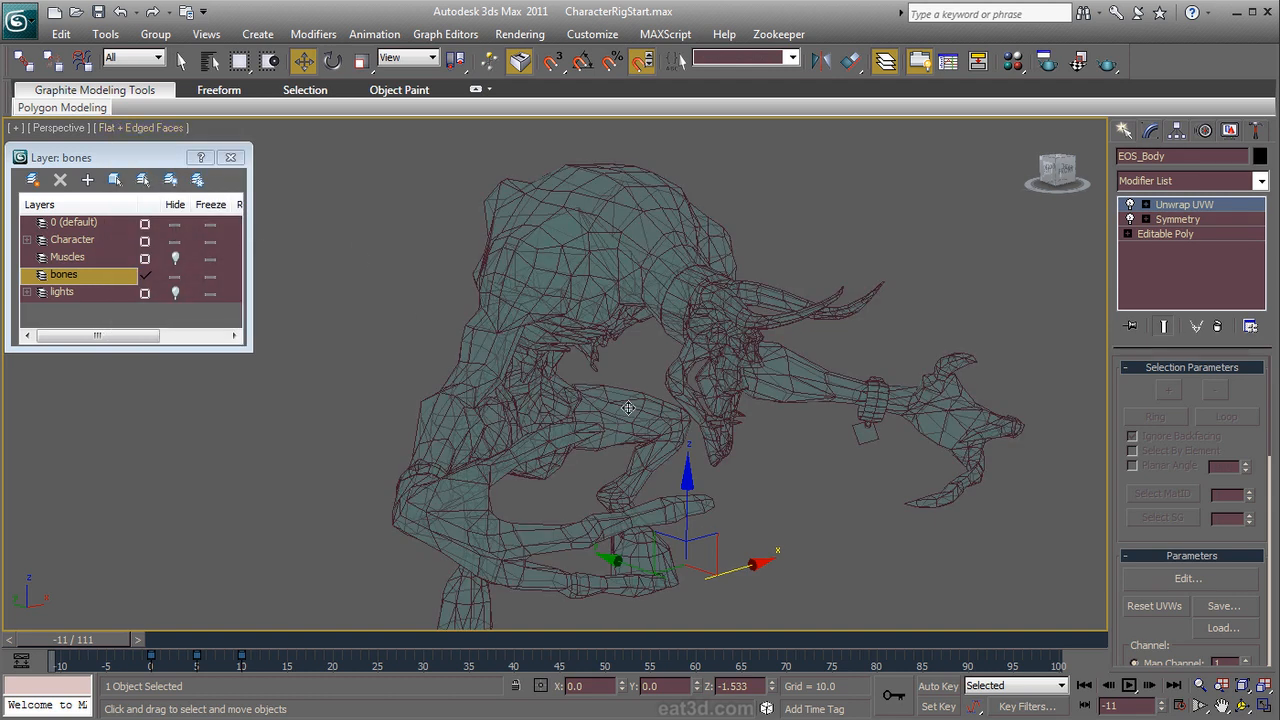
middle_click_drag(607, 400, 674, 431, "alt")
left_click(391, 351)
Step: Create a CATParent with the (None) rig preset on the ground near the creature's feet
left_click(1123, 130)
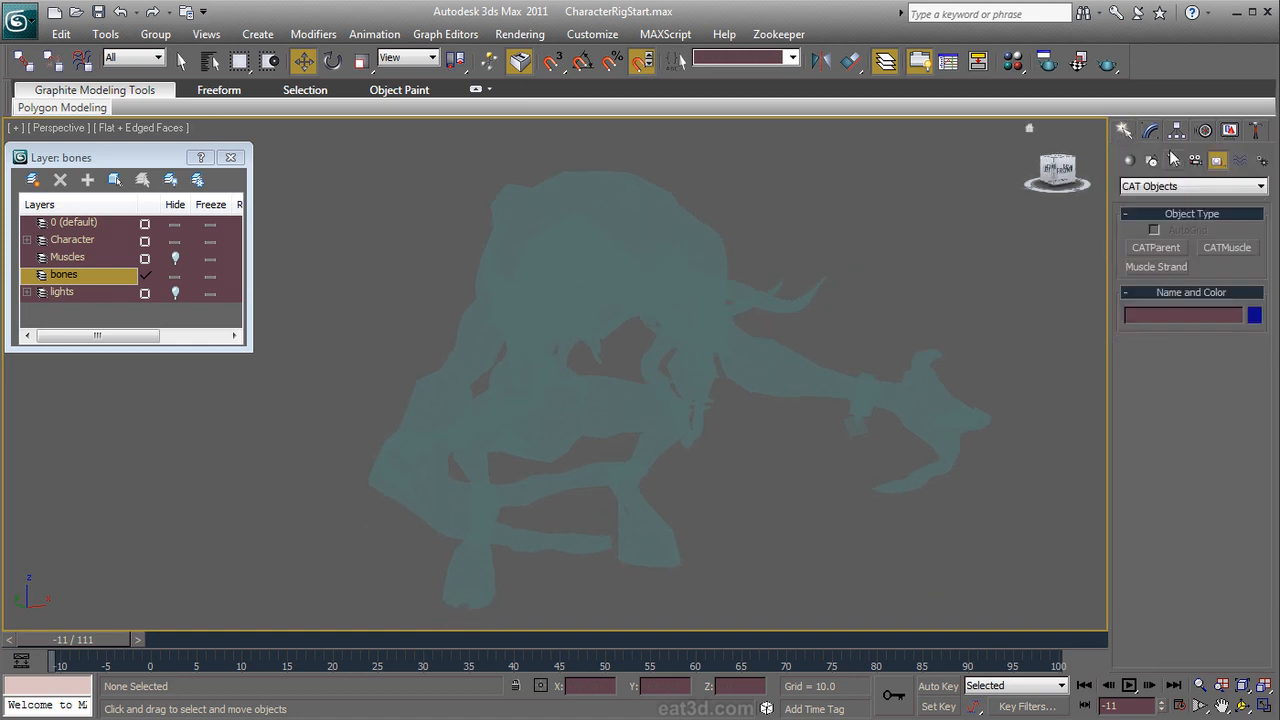
left_click(1162, 250)
middle_click_drag(626, 564, 595, 564, "alt")
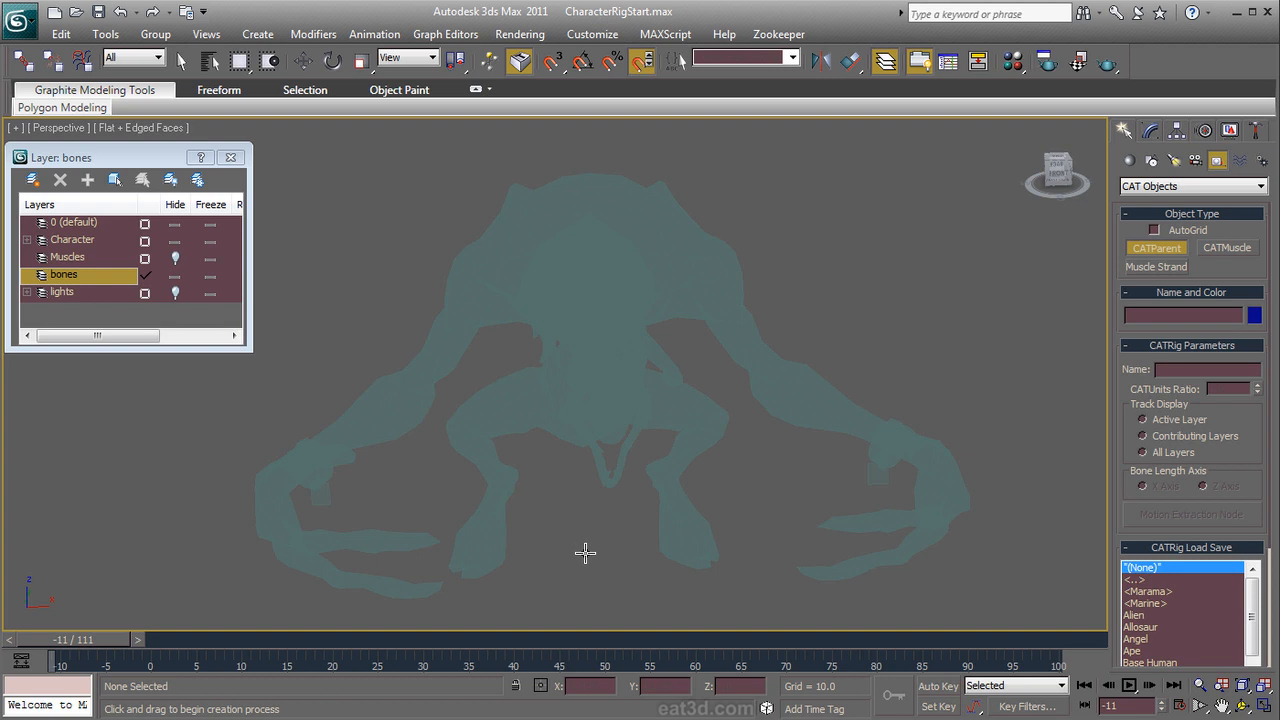
left_click_drag(585, 551, 626, 404)
Step: Move the CATParent between the creature's feet using the Left and Front views, to about X 0, Y 60.8, Z -20.4
middle_click_drag(626, 404, 802, 432, "alt")
key("l")
key("w")
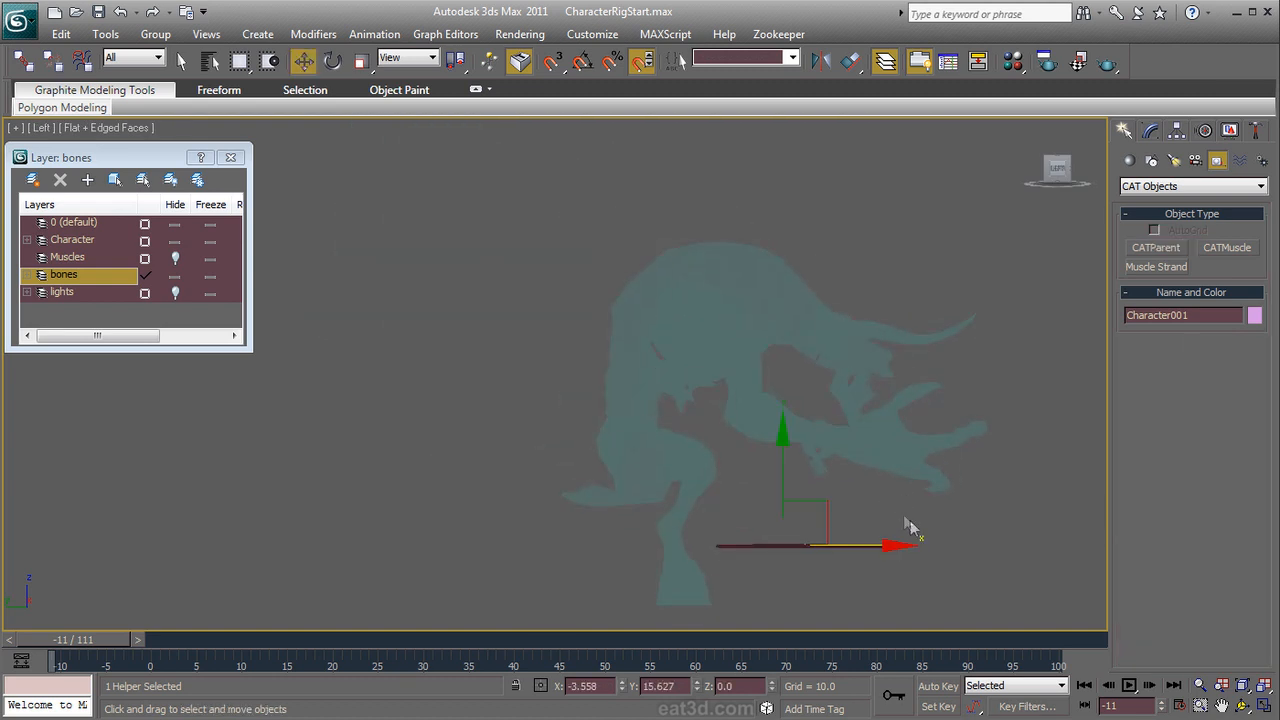
left_click_drag(824, 508, 700, 565)
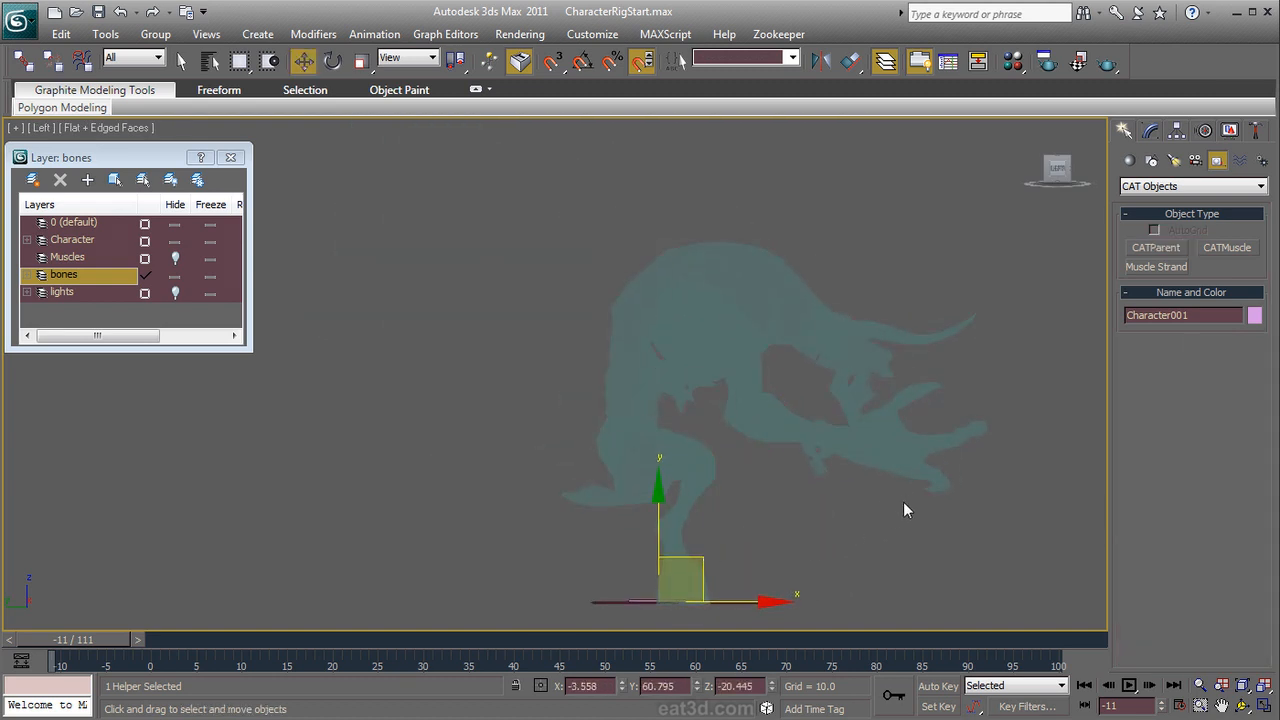
key("f")
middle_click_drag(758, 443, 713, 423)
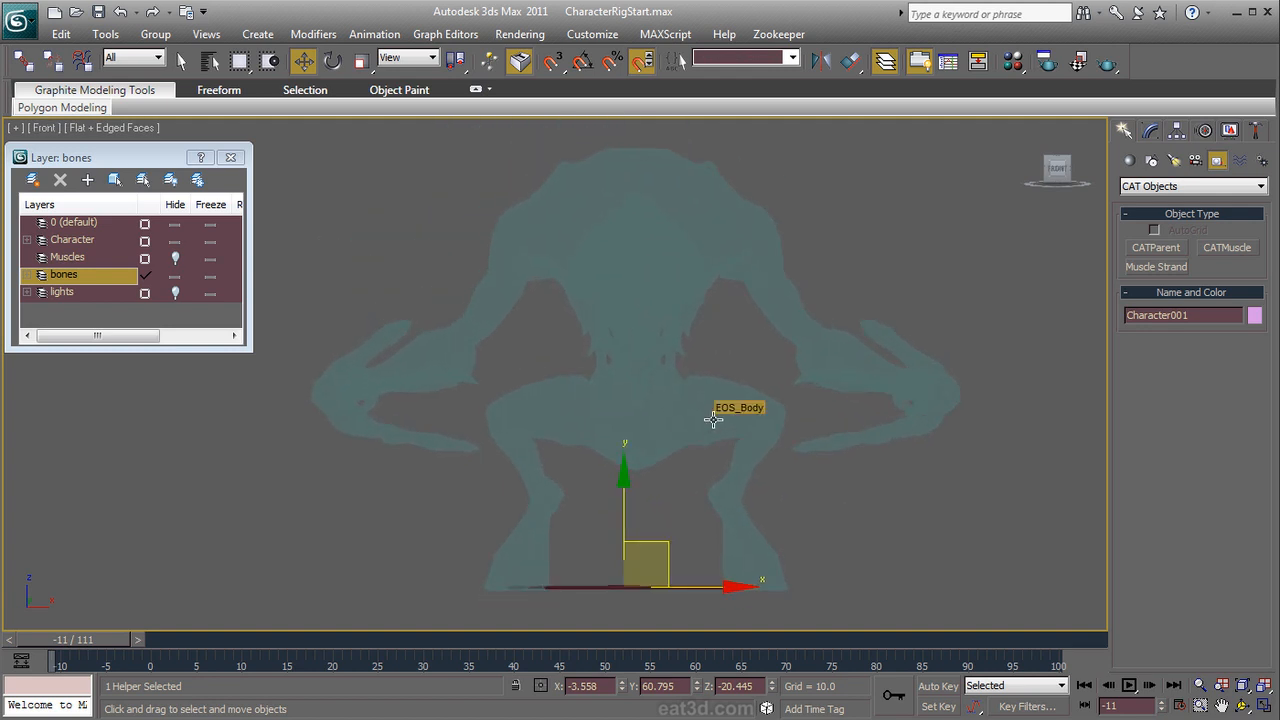
left_click_drag(711, 587, 723, 587)
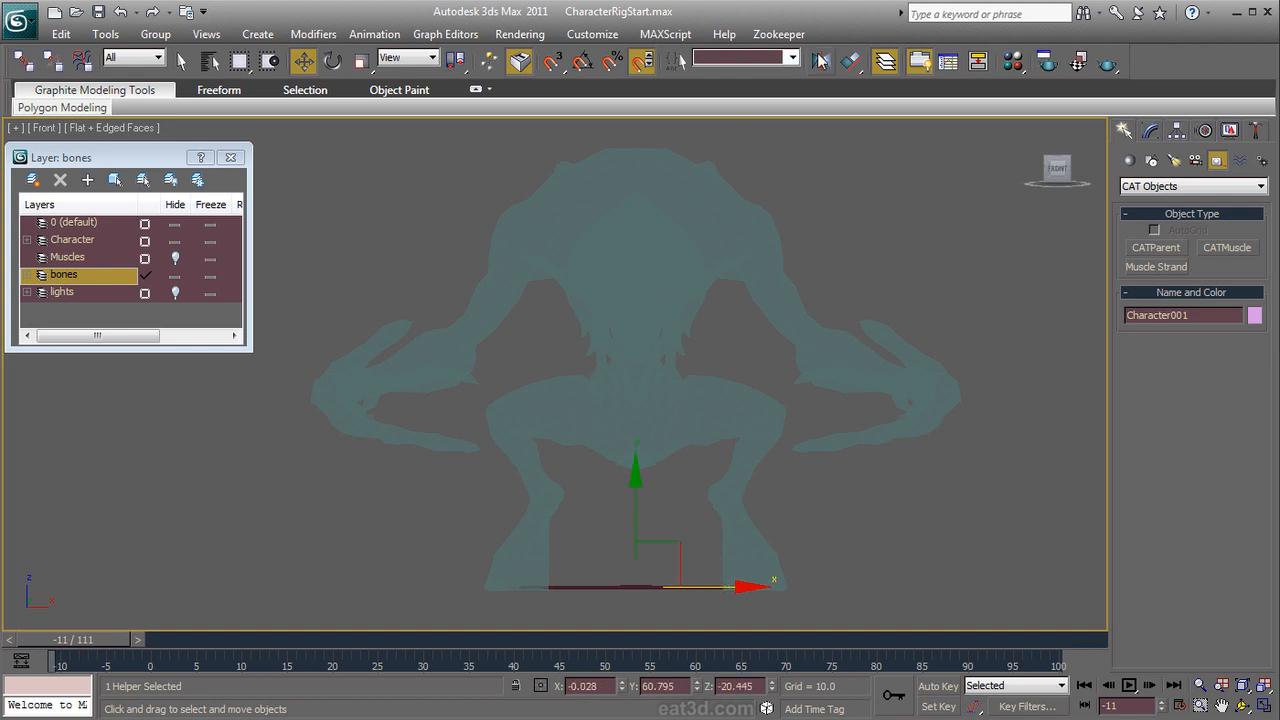
Step: Quick Align the CATParent to the creature's body, and move it between the feet at about Y 50.7, Z -21.9
left_click(849, 67)
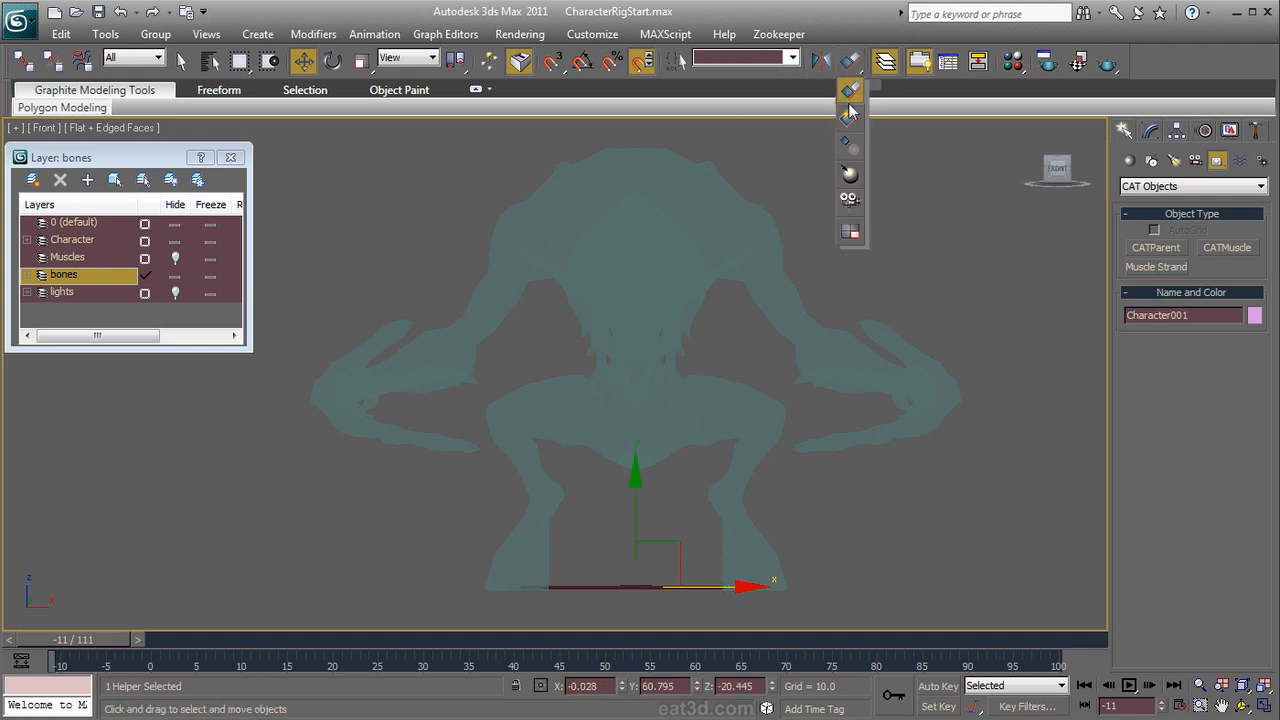
left_click(636, 276)
right_click(640, 274)
left_click(645, 286)
left_click_drag(640, 418, 641, 487)
middle_click_drag(648, 497, 809, 491, "alt")
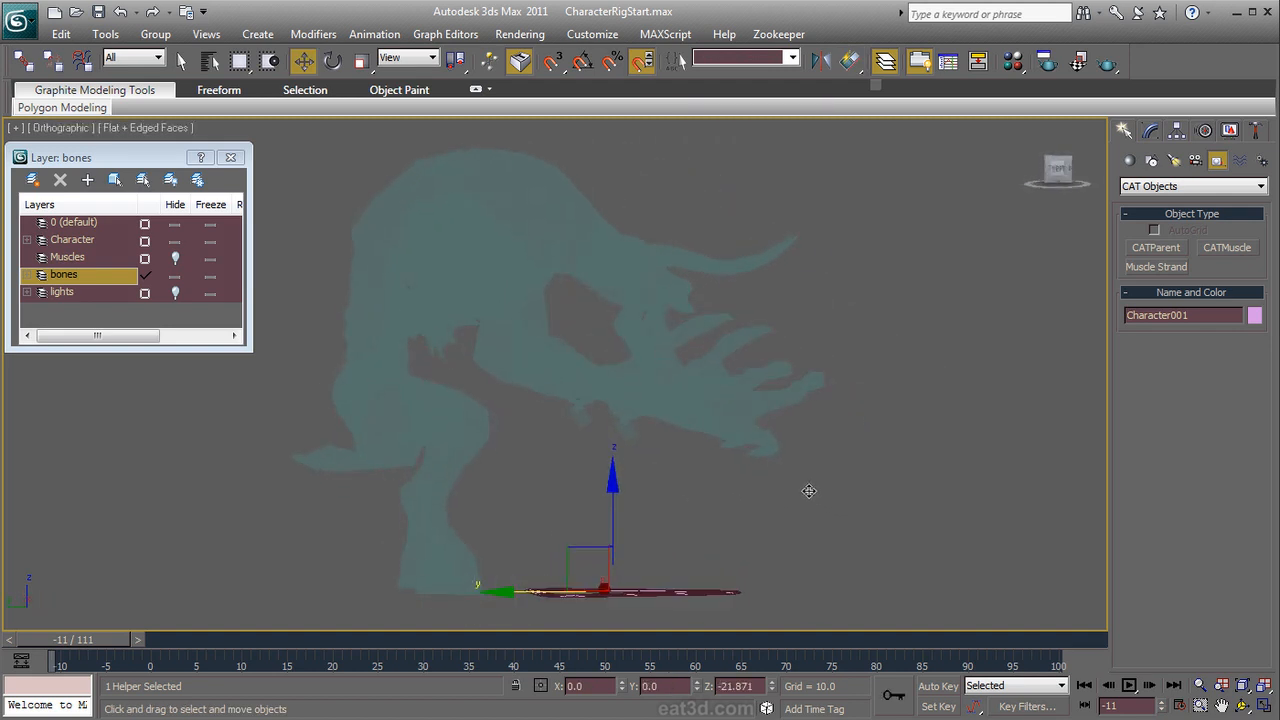
left_click_drag(503, 592, 349, 583)
middle_click_drag(845, 528, 808, 490, "alt")
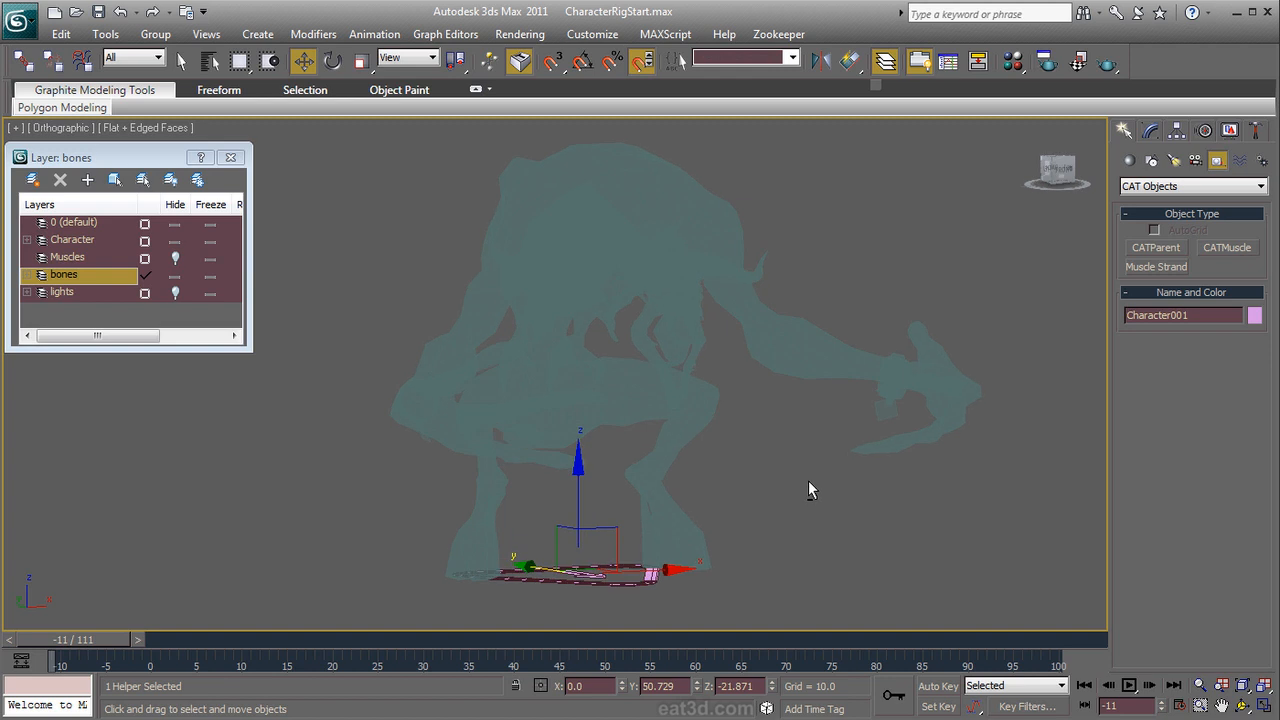
Step: Create a pelvis hub for the CATParent and select the hub
left_click(1152, 131)
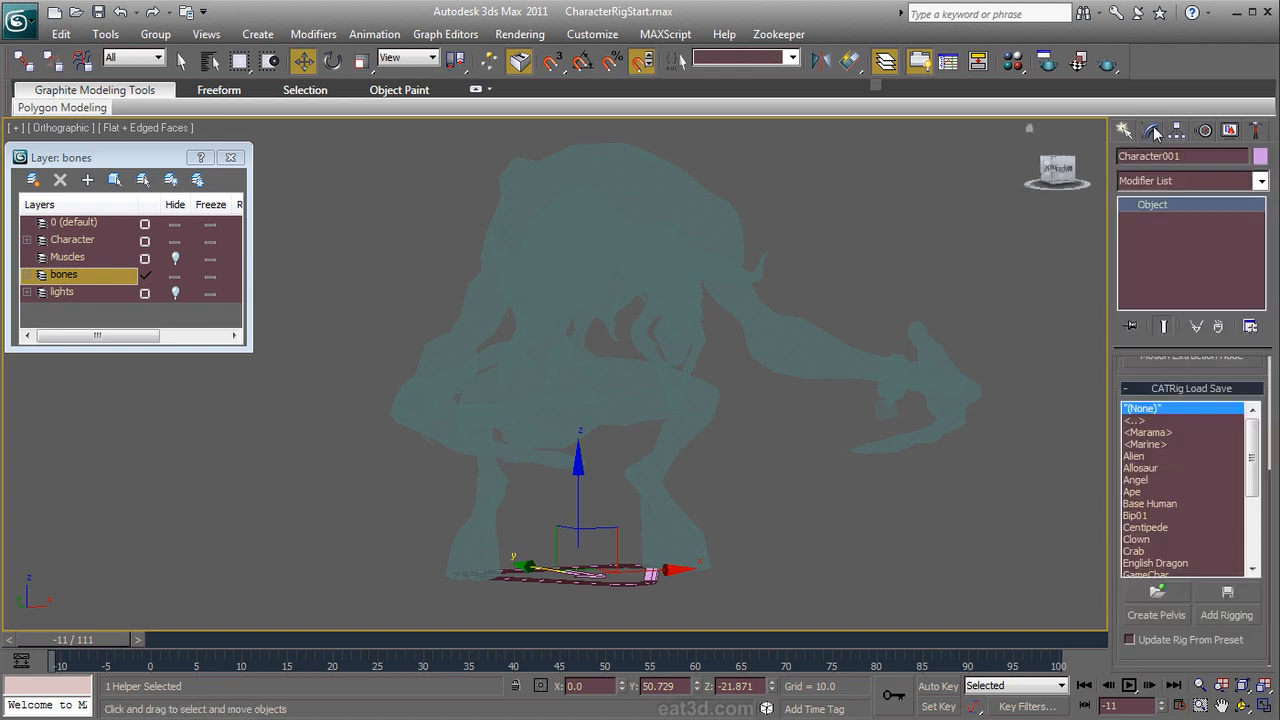
left_click_drag(1115, 508, 1111, 278)
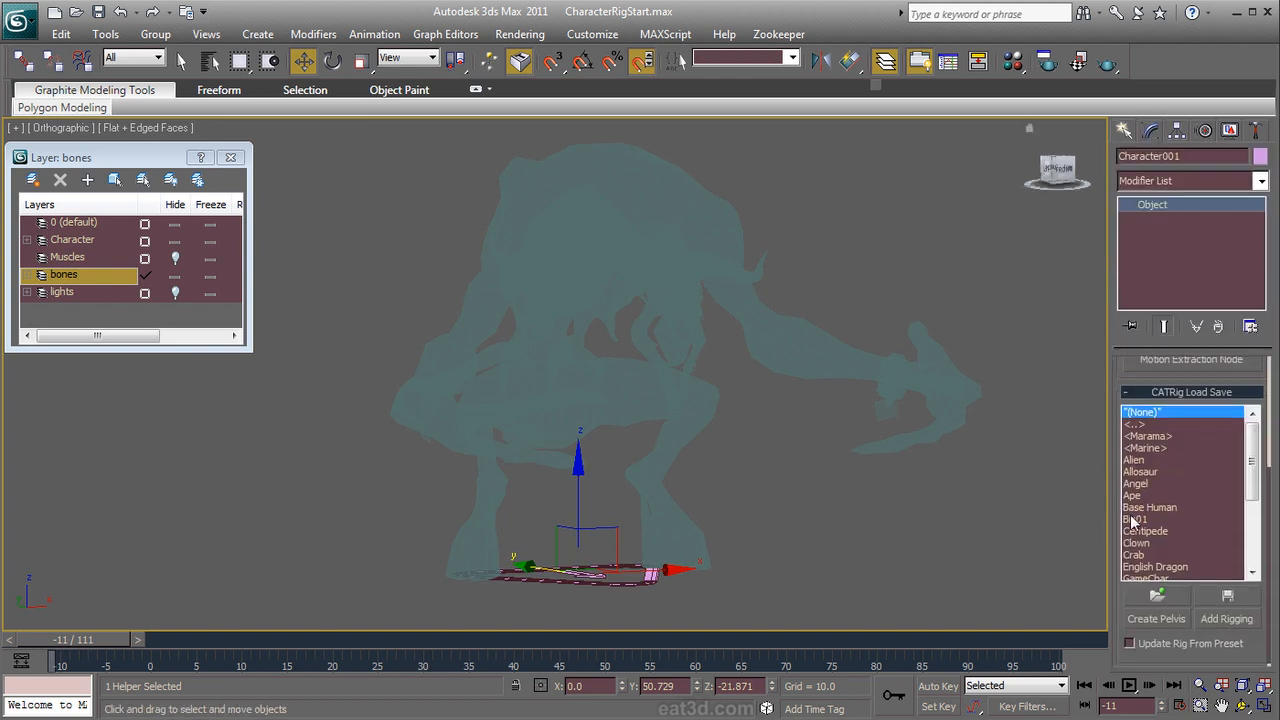
left_click(1146, 618)
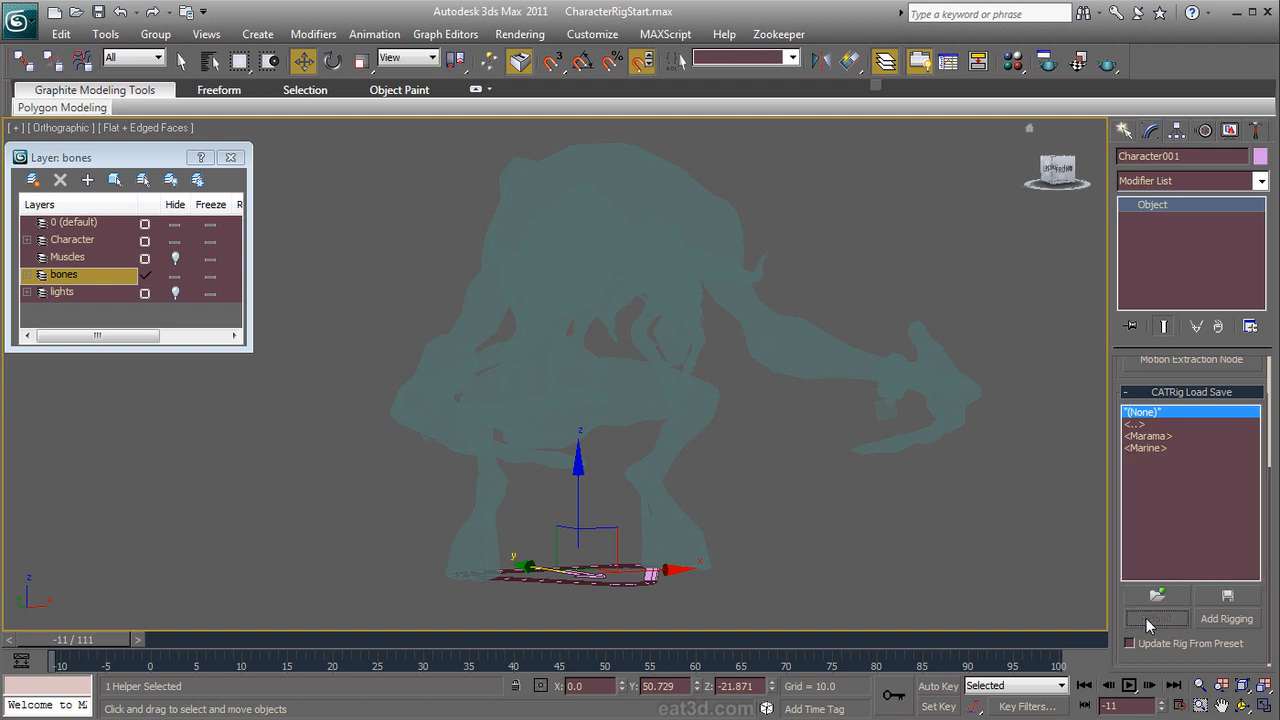
left_click(726, 458)
middle_click_drag(743, 457, 777, 433, "alt")
left_click(648, 380)
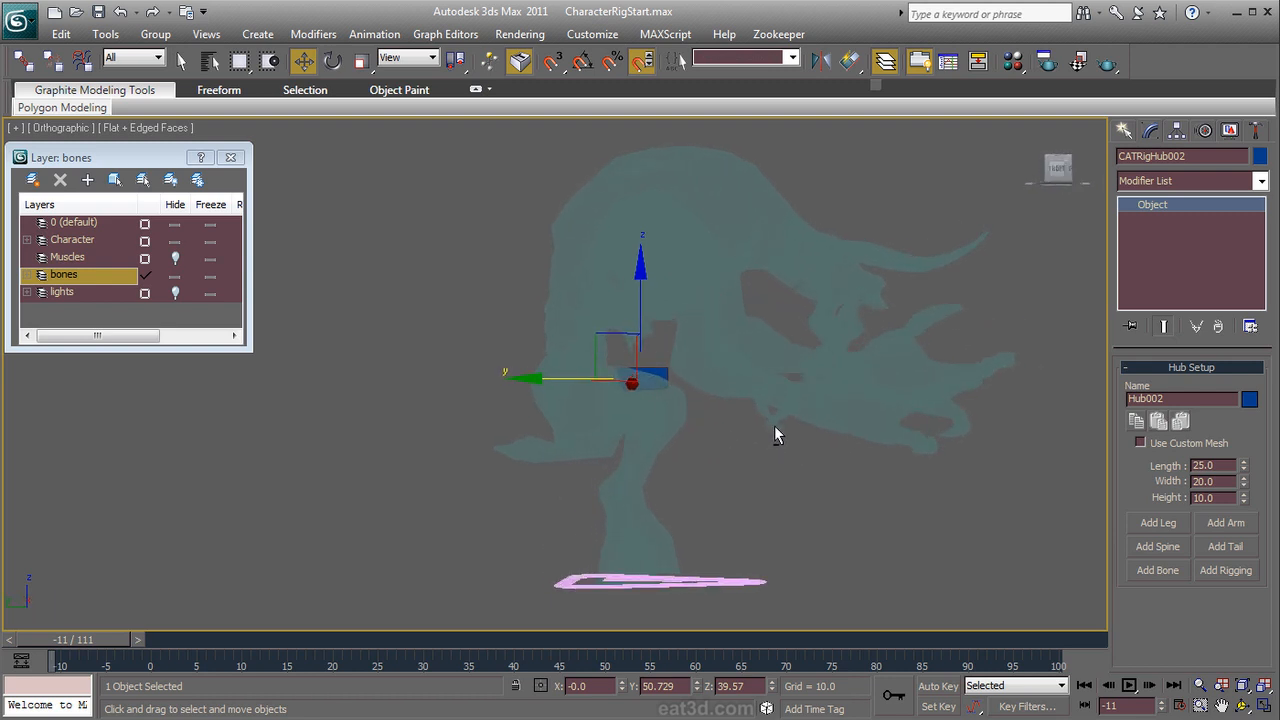
Step: Move the pelvis hub into the creature's hips using the Left and Front views, to about Y 66.9, Z 31.8
key("l")
middle_click_drag(366, 223, 640, 309)
scroll(640, 309, "up", 3)
scroll(729, 303, "up", 2)
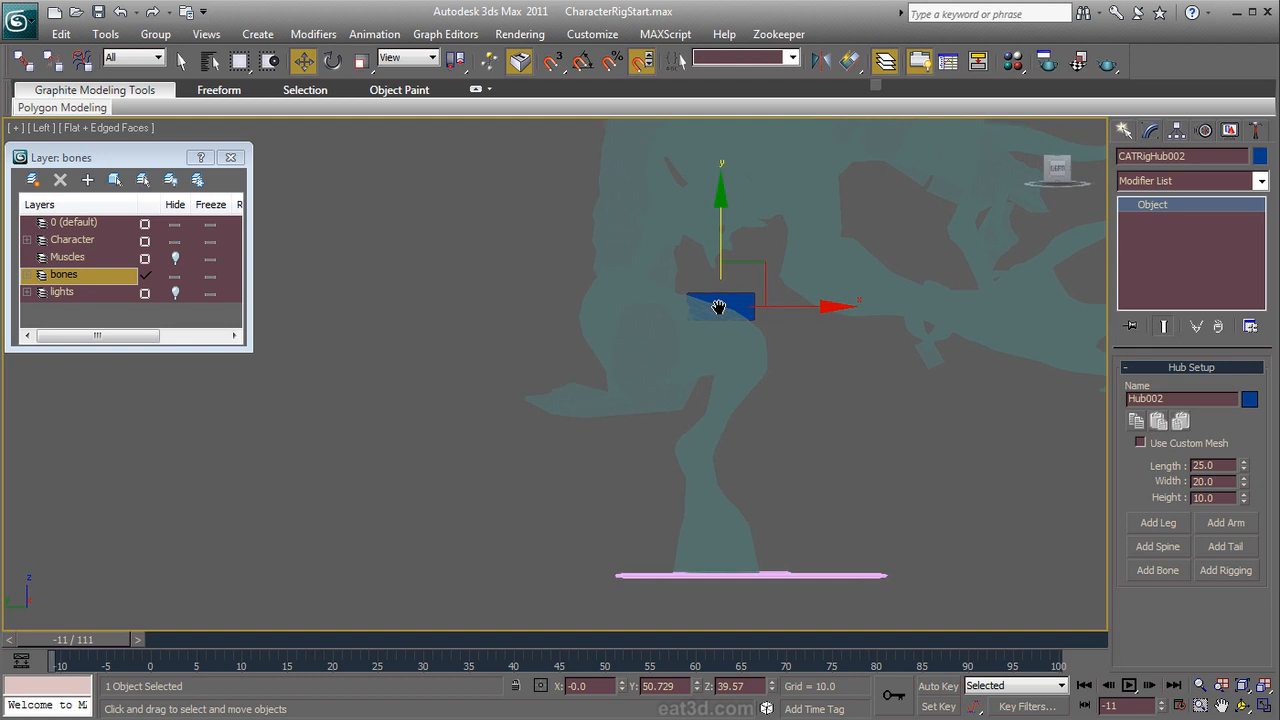
left_click_drag(759, 260, 690, 292)
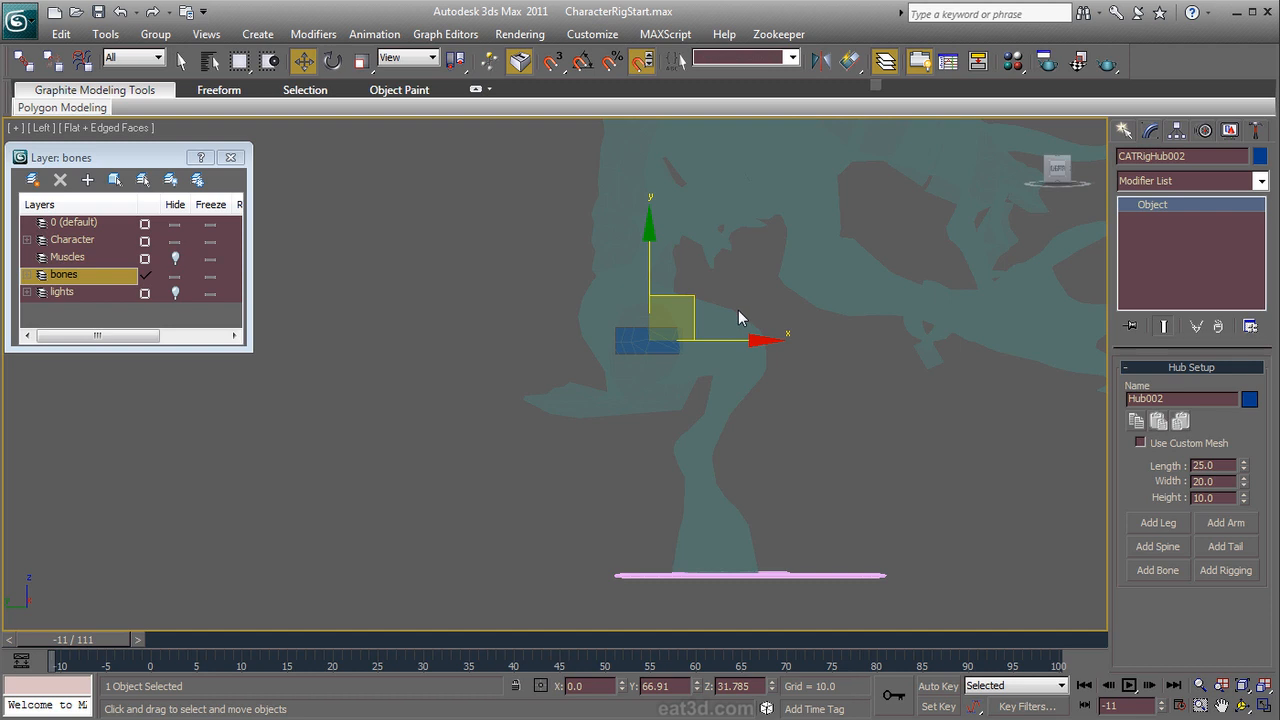
key("f")
middle_click_drag(654, 300, 646, 338)
mouse_move(570, 174)
left_mouse_down()
mouse_move(573, 187)
mouse_move(573, 172)
left_mouse_up()
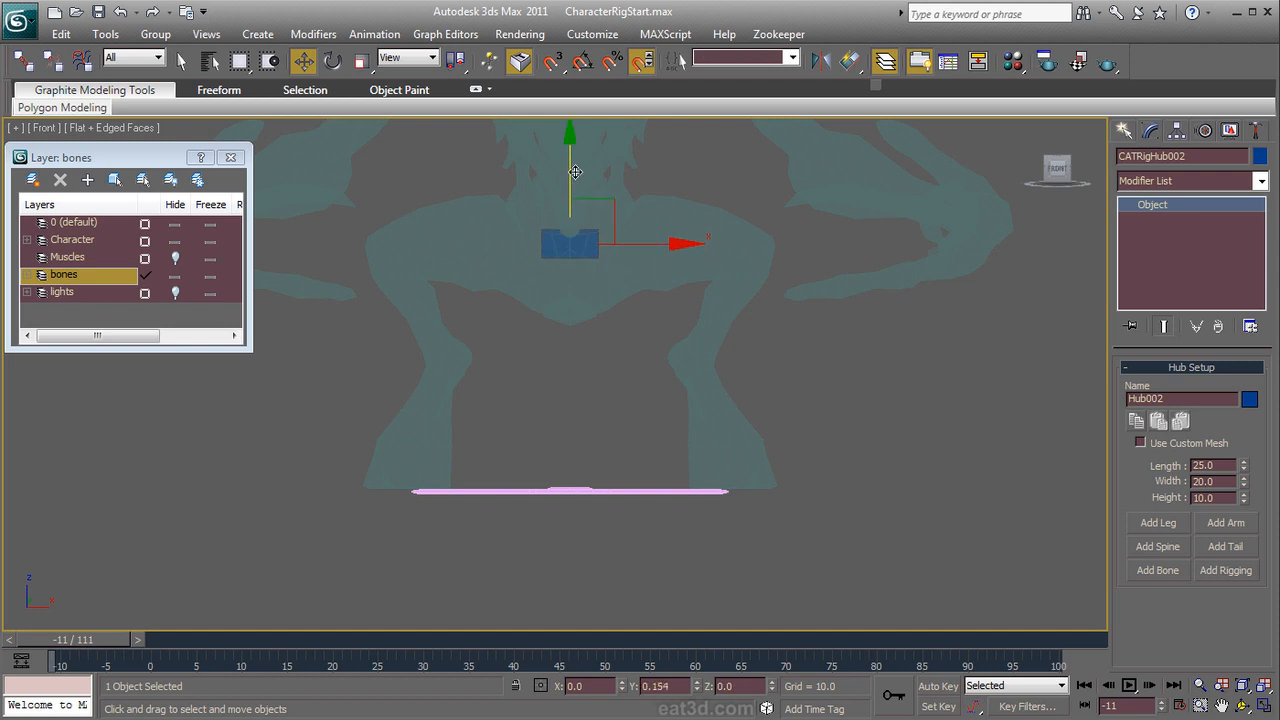
Step: Scale the pelvis hub in the Front view to about 27.9 wide and 13.9 high
scroll(594, 380, "up", 3)
right_click(610, 385)
left_click(650, 417)
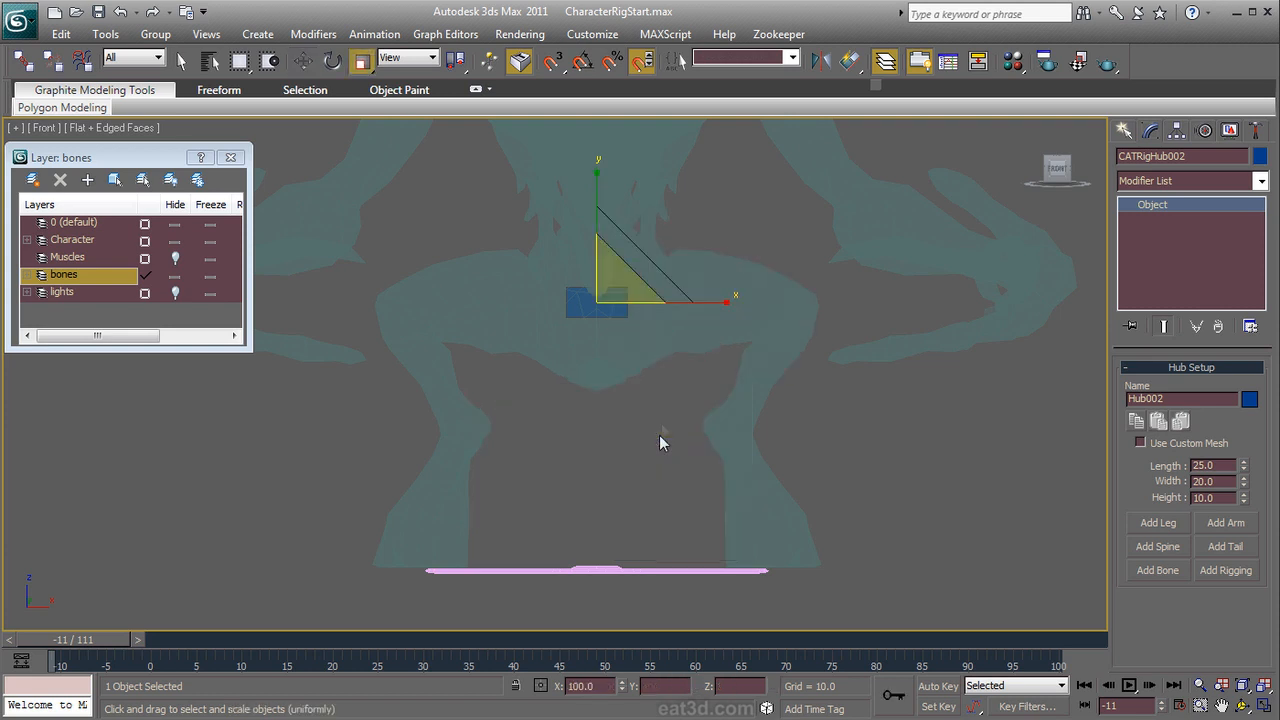
left_click_drag(708, 301, 735, 292)
left_click_drag(594, 206, 598, 200)
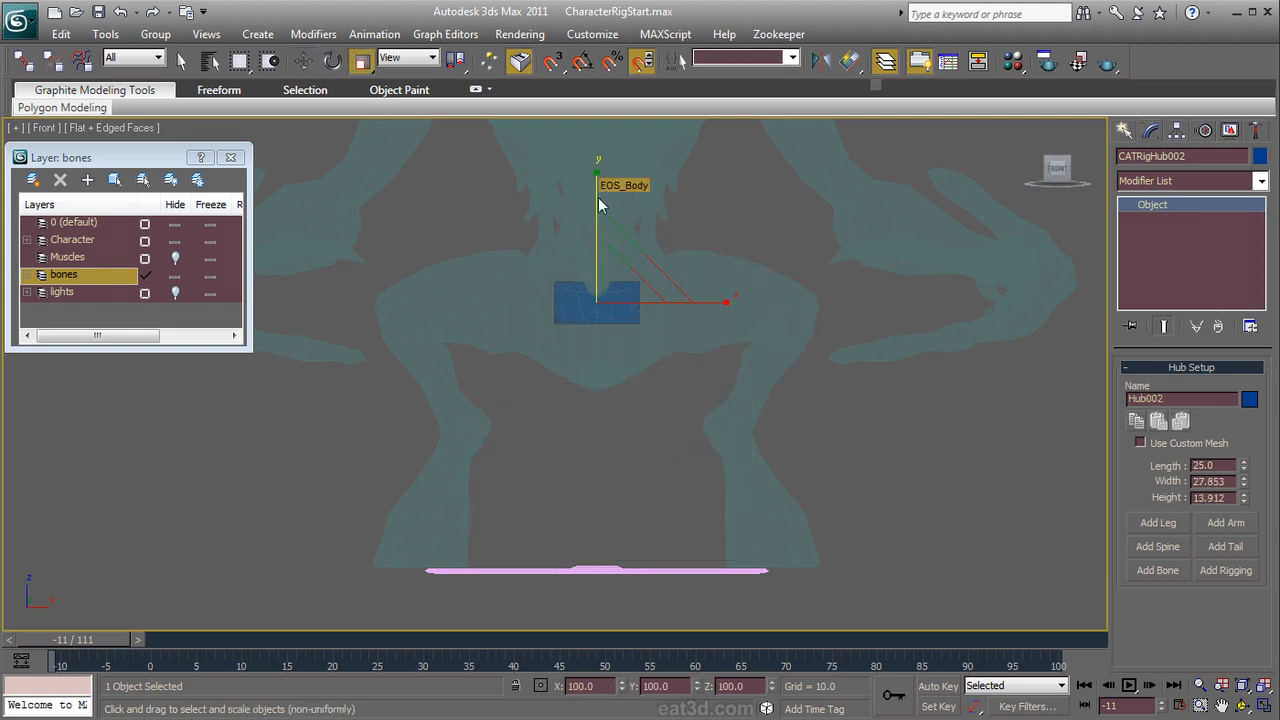
Step: Add a leg to the pelvis hub
left_click(1158, 524)
middle_click_drag(852, 505, 846, 451)
scroll(636, 398, "down", 3)
mouse_move(636, 399)
middle_mouse_down("alt")
mouse_move(623, 423)
mouse_move(638, 419)
middle_mouse_up("alt")
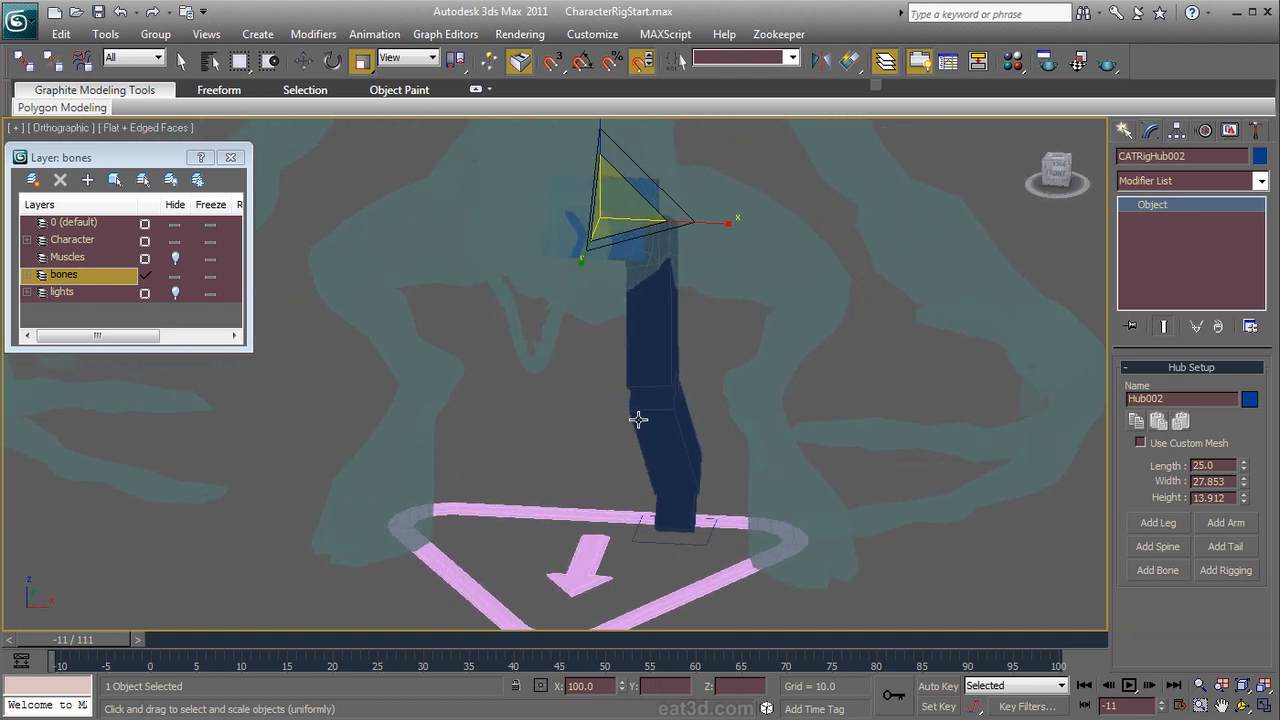
Step: Move the left leg's foot platform under the creature's foot, to about X 32.3, Y 52.1
left_click(705, 541)
right_click(712, 539)
left_click(790, 556)
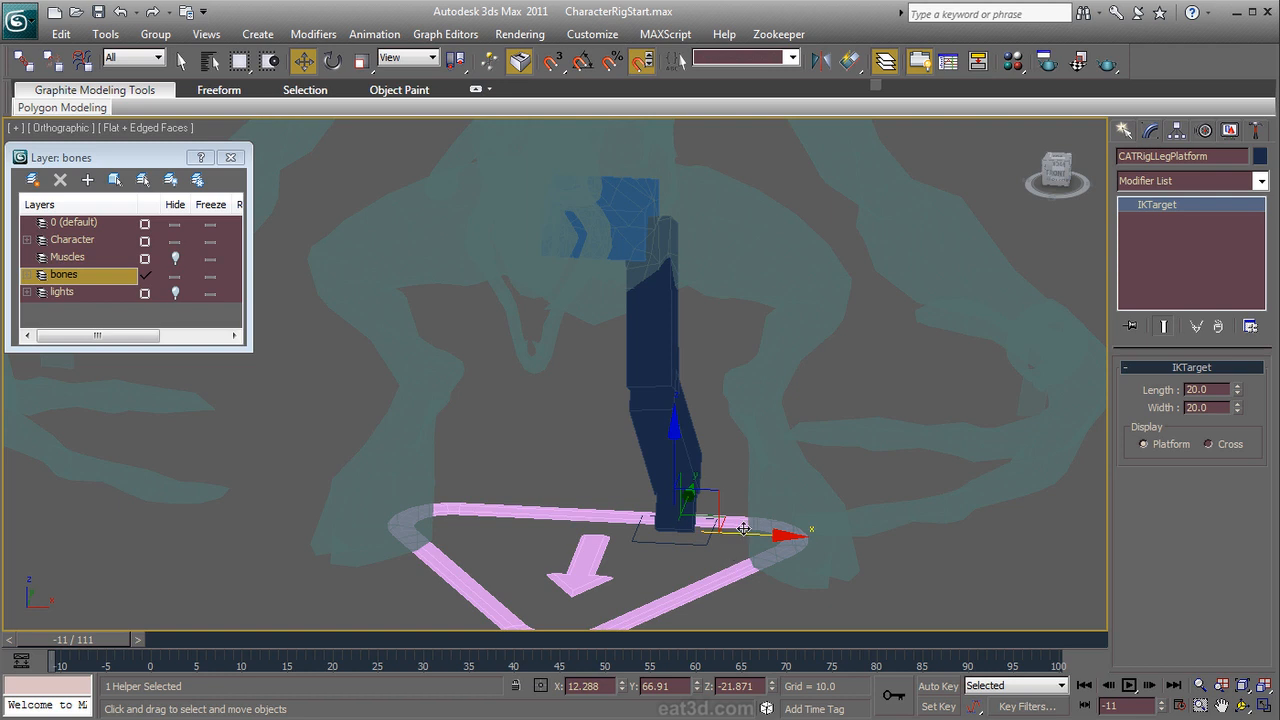
left_click_drag(745, 530, 860, 533)
middle_click_drag(860, 533, 759, 523, "alt")
left_click_drag(884, 536, 796, 532)
middle_click_drag(806, 432, 949, 389, "alt")
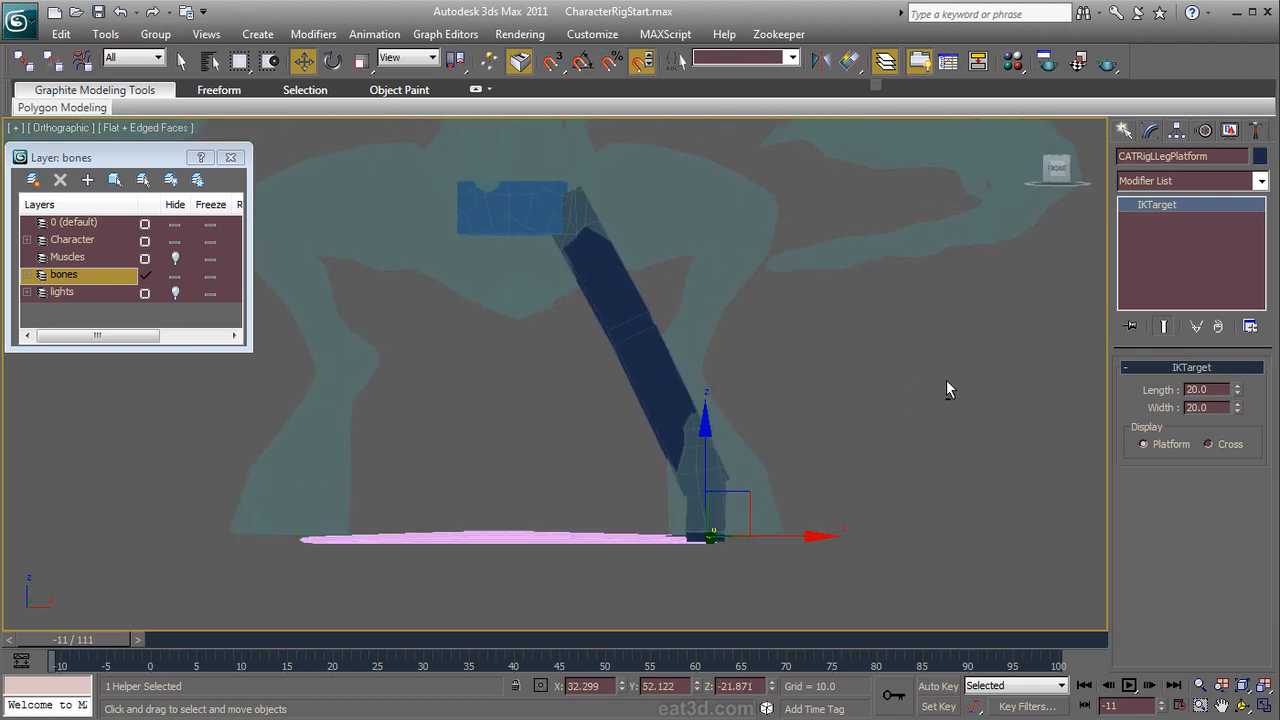
Step: Select the left leg's upper bone and review its limb and bone setup settings
left_click(614, 303)
middle_click_drag(566, 346, 620, 370, "alt")
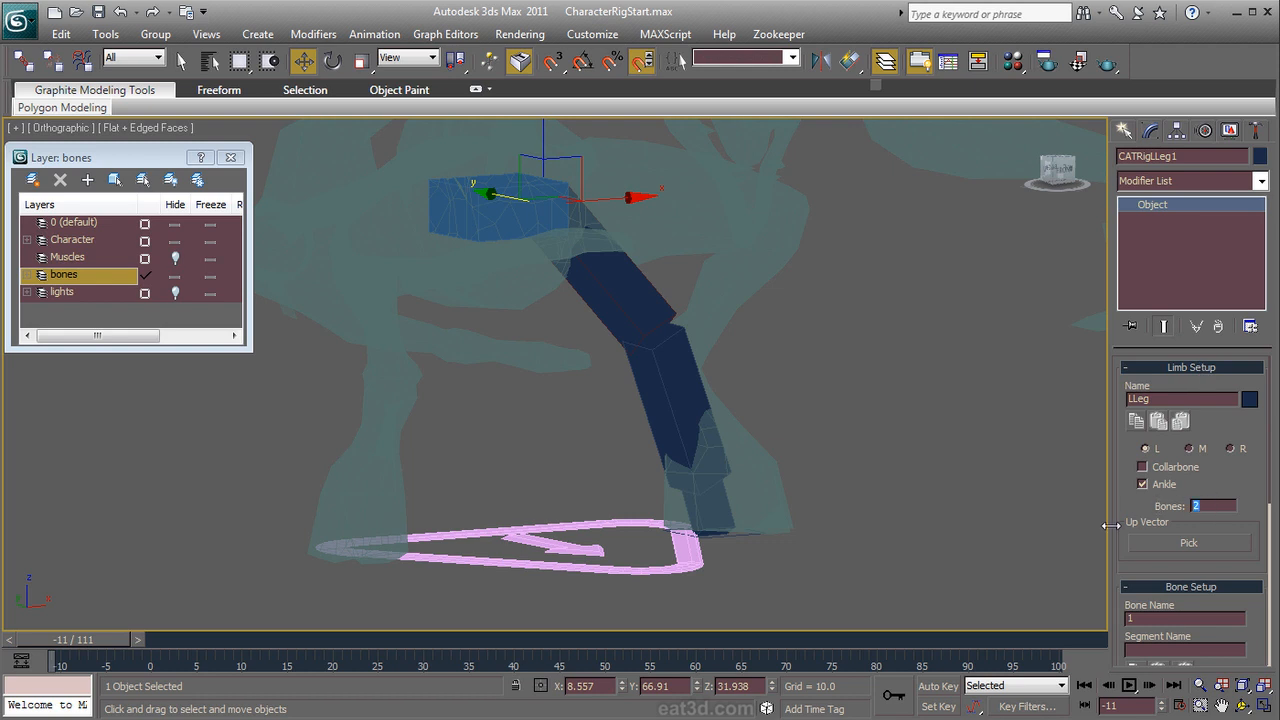
left_click_drag(1117, 521, 1143, 398)
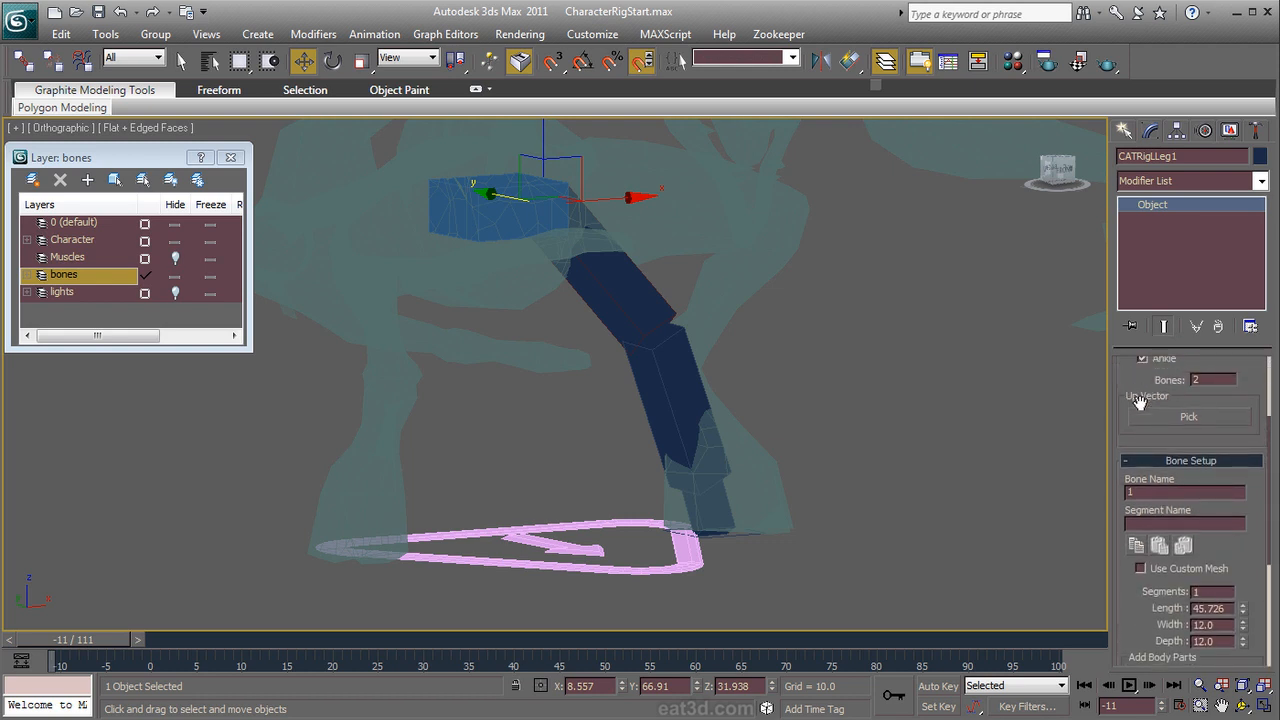
left_click_drag(1155, 625, 1145, 498)
middle_click_drag(856, 470, 630, 415, "alt")
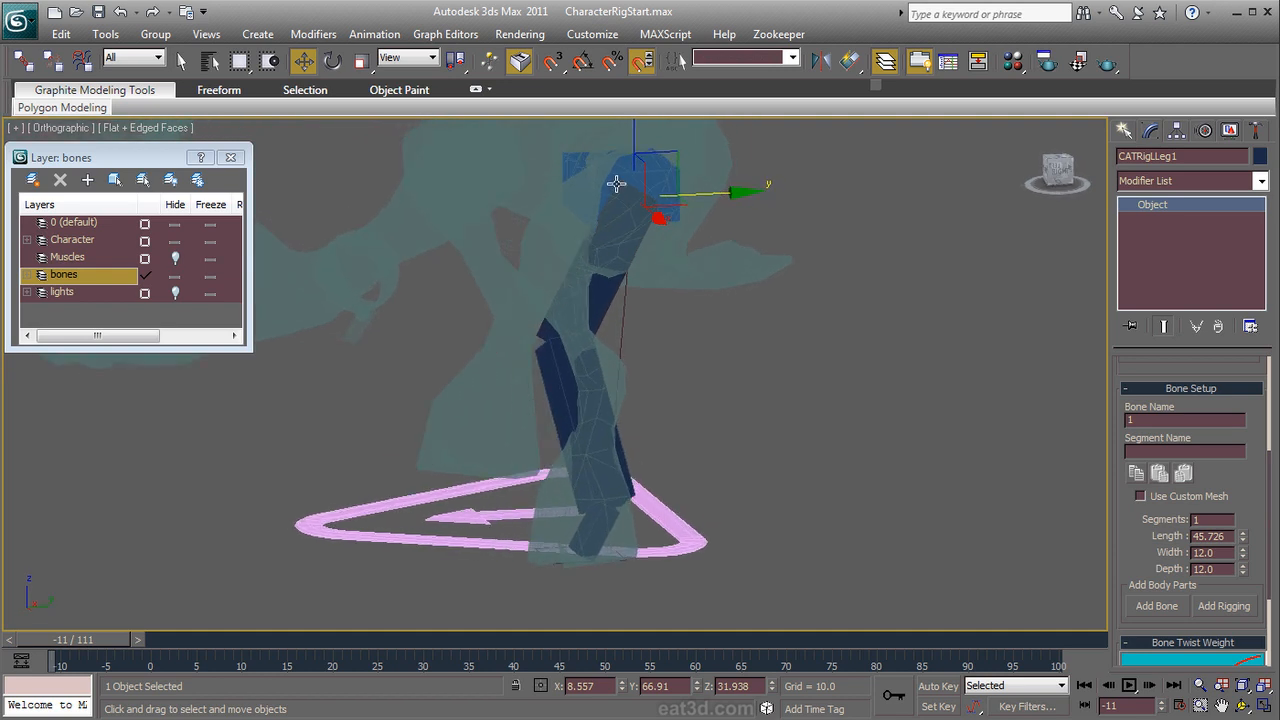
Step: Try the left leg with 3 and 4 bones, and set the bone count back to 2
left_click_drag(1157, 552, 1174, 719)
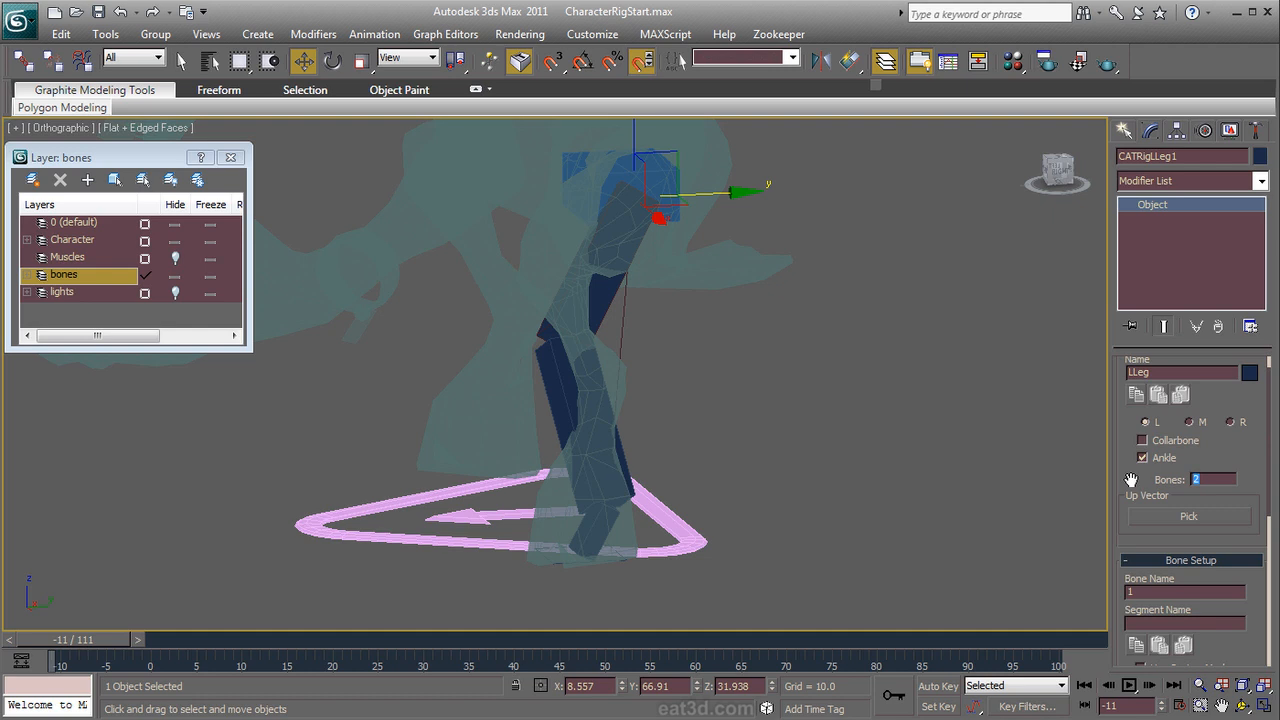
key("Tab")
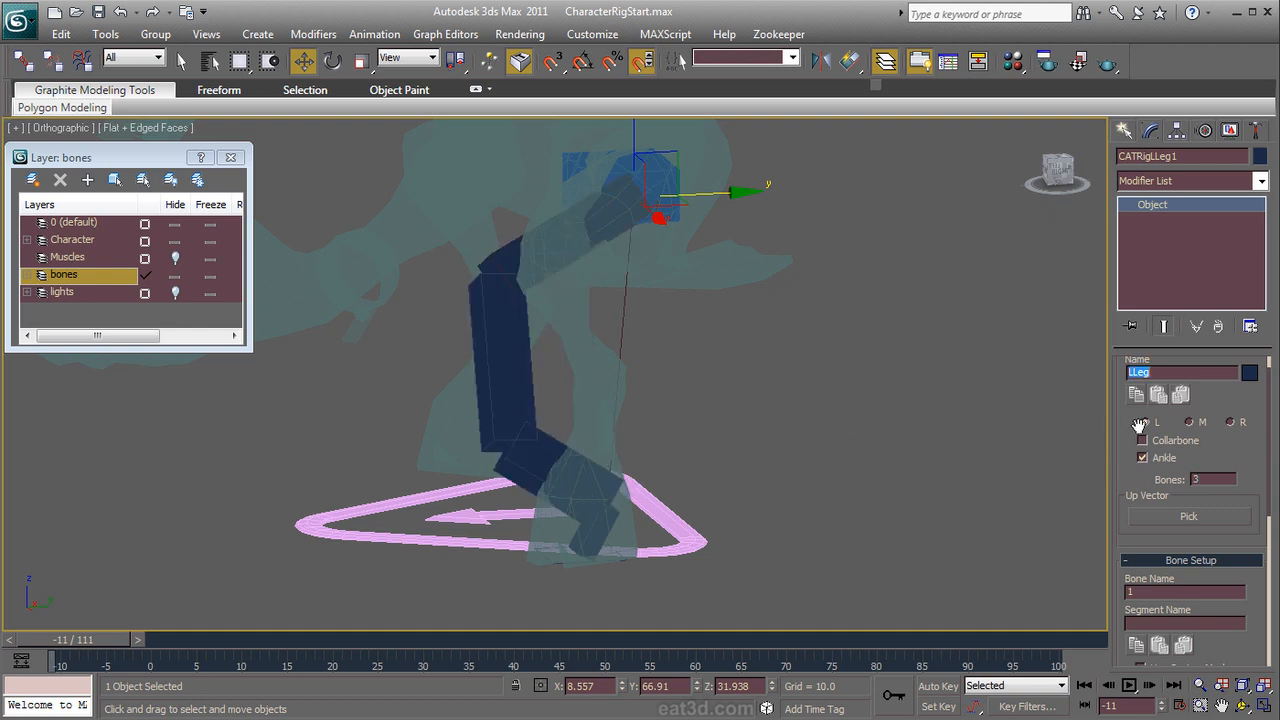
double_click(1216, 481)
key("Tab")
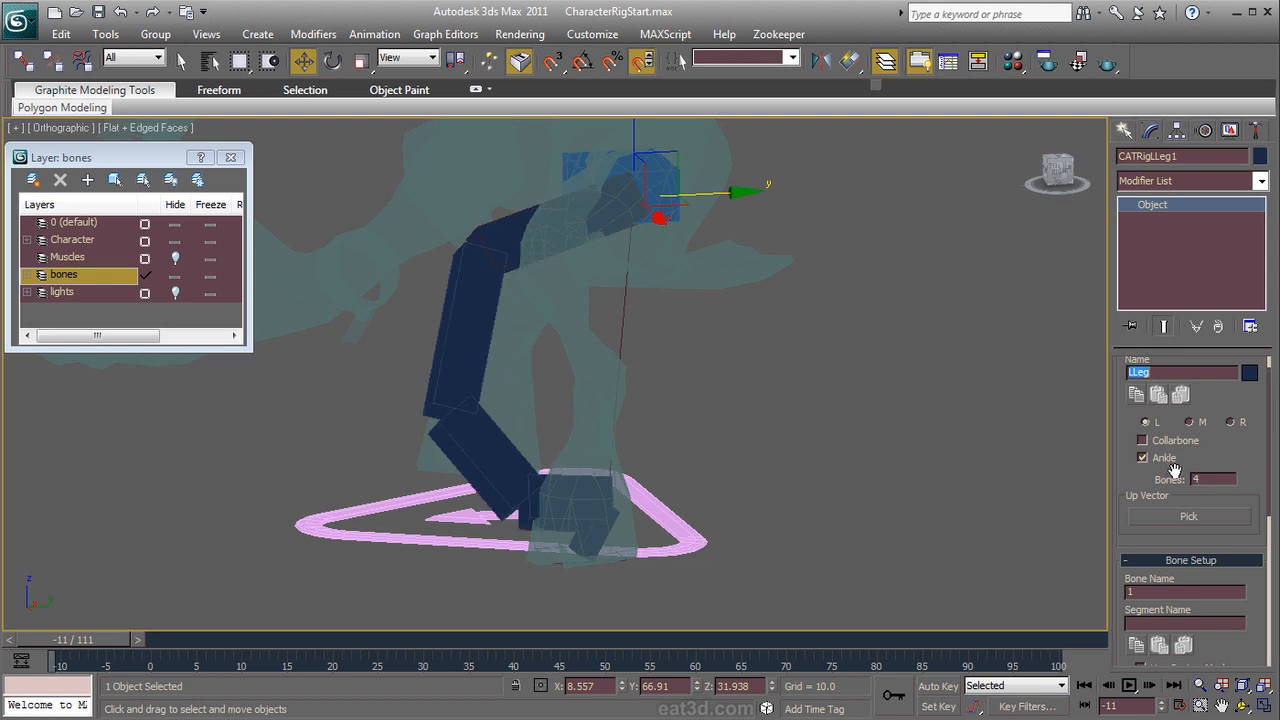
double_click(1221, 482)
type("2")
key("Tab")
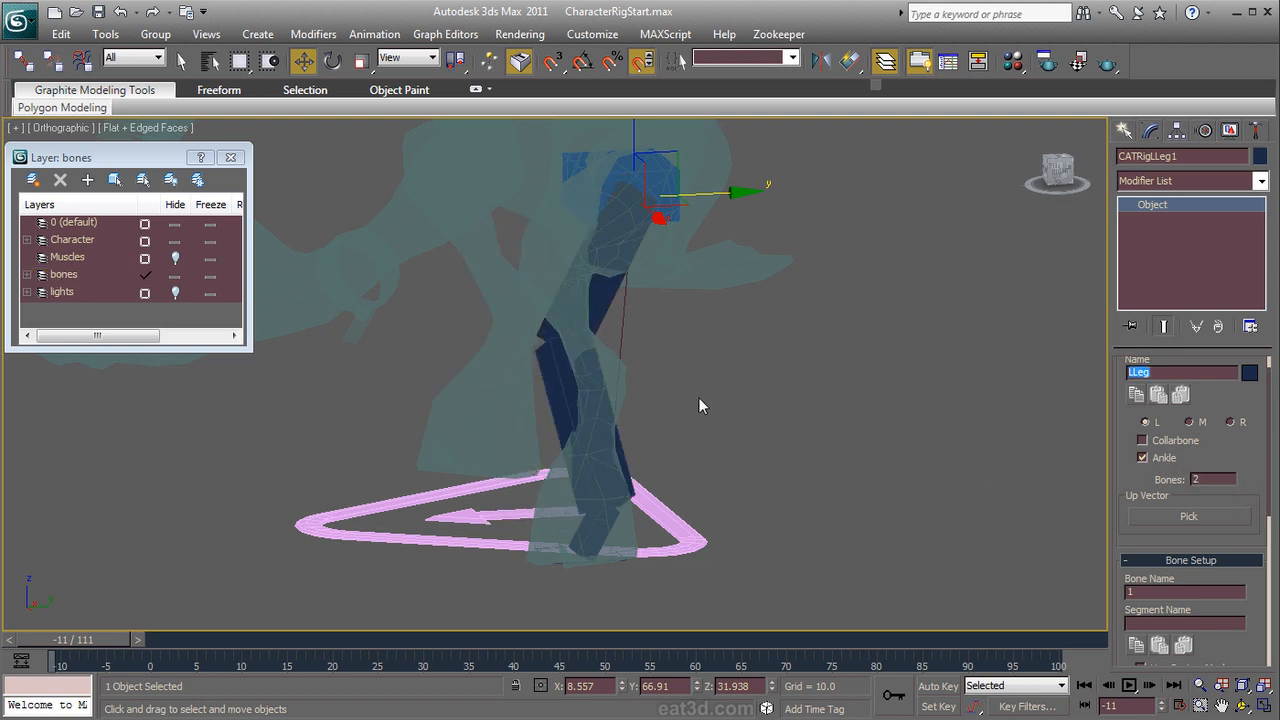
Step: Freeze the creature's body mesh EOS_Body so that only the rig parts can be selected
middle_click_drag(582, 541, 682, 464, "alt")
middle_click_drag(847, 485, 740, 497, "alt")
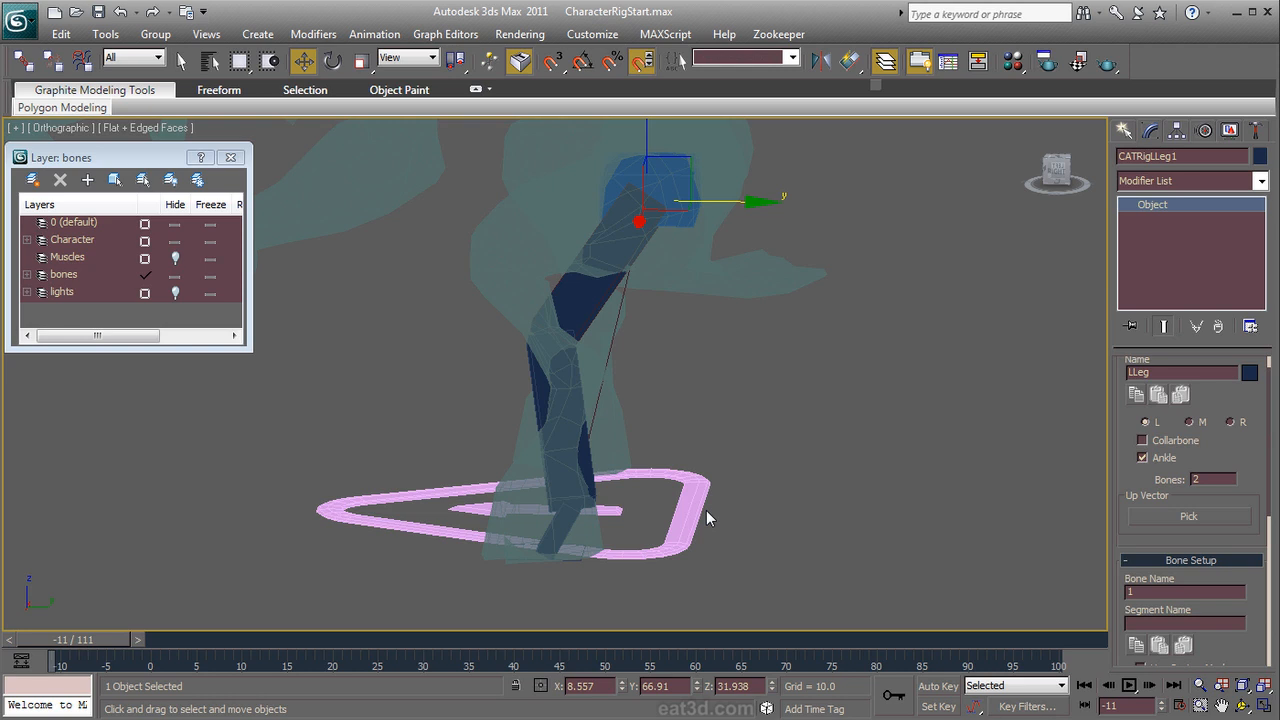
middle_click_drag(651, 526, 583, 553, "alt")
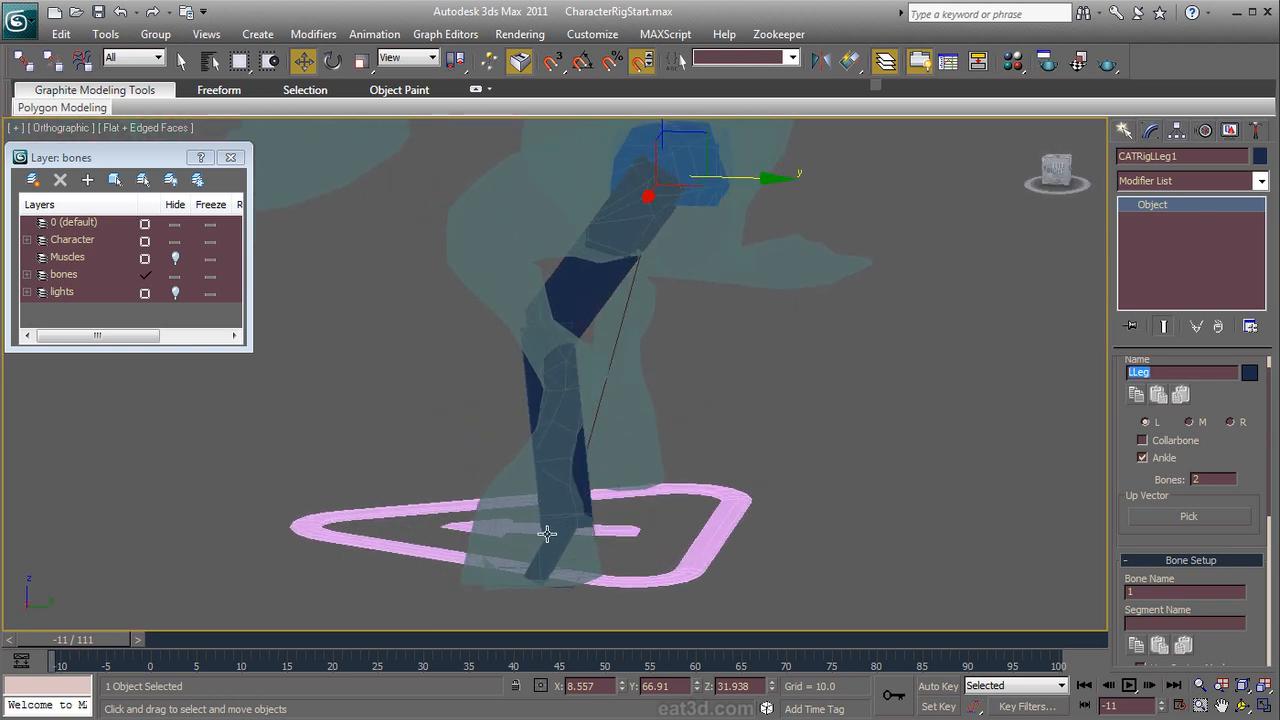
left_click(560, 536)
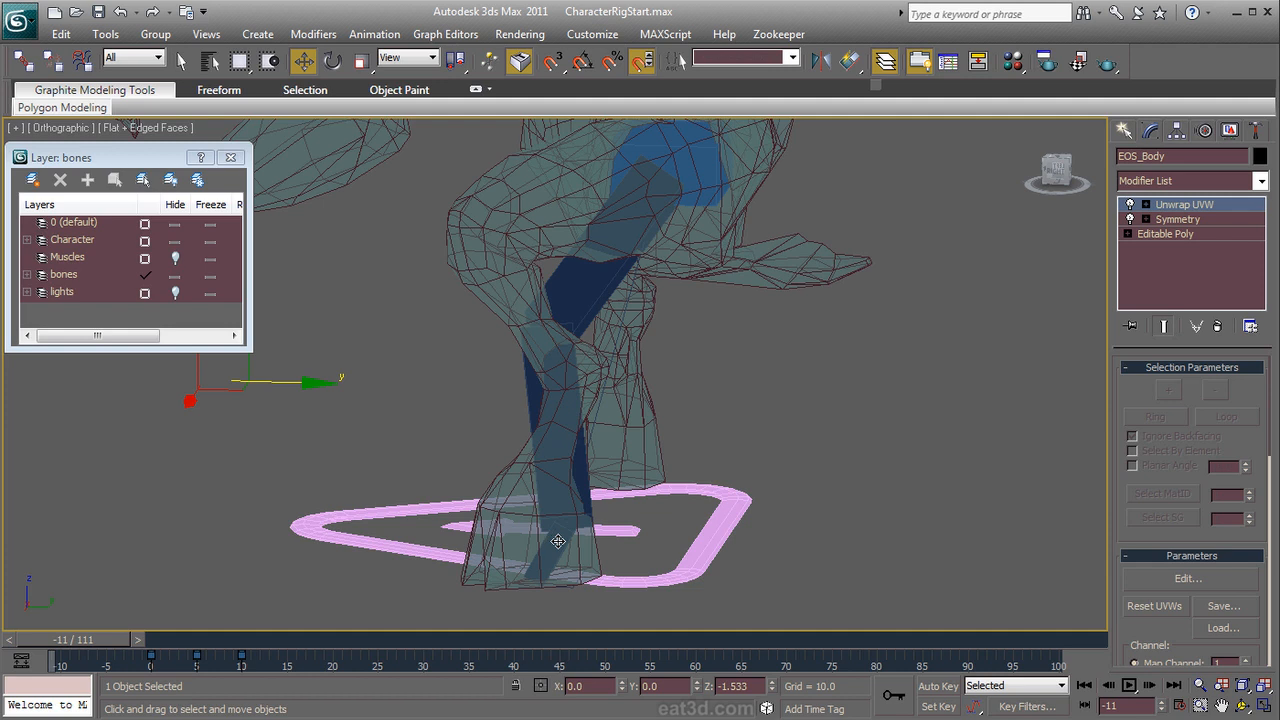
left_click(558, 541)
left_click(501, 503)
right_click(509, 507)
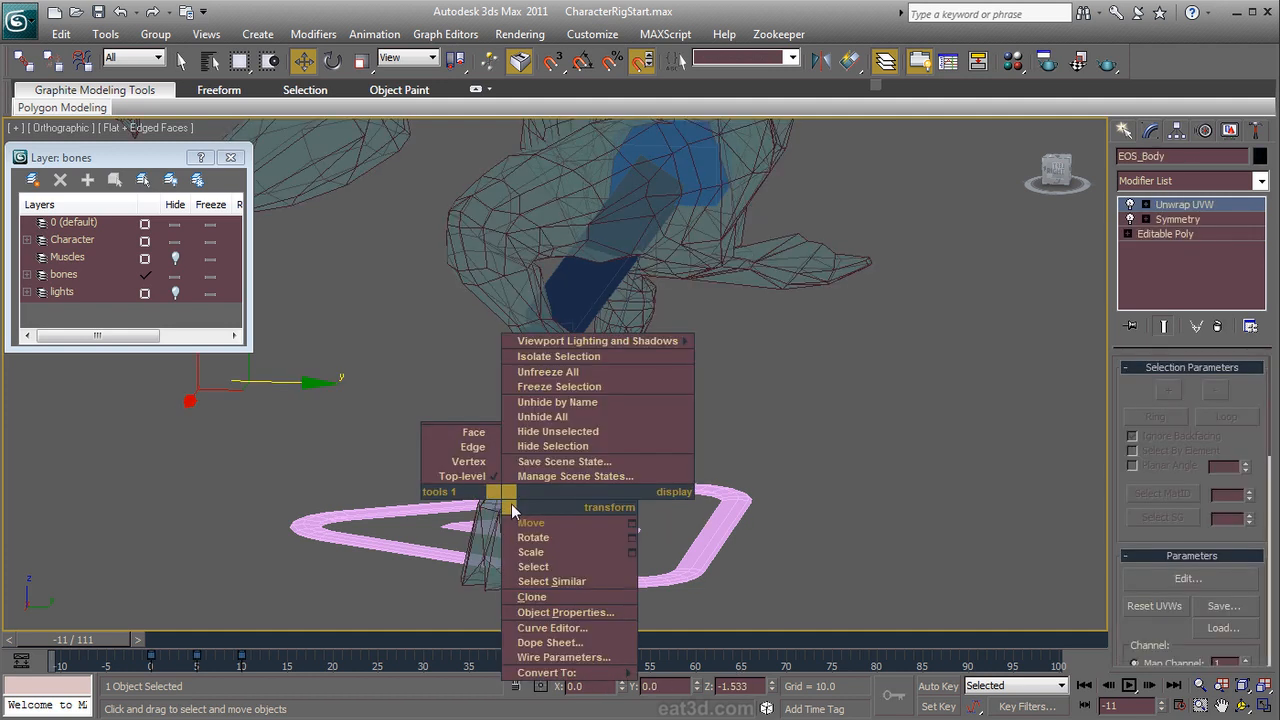
left_click(552, 398)
middle_click_drag(655, 497, 694, 439, "alt")
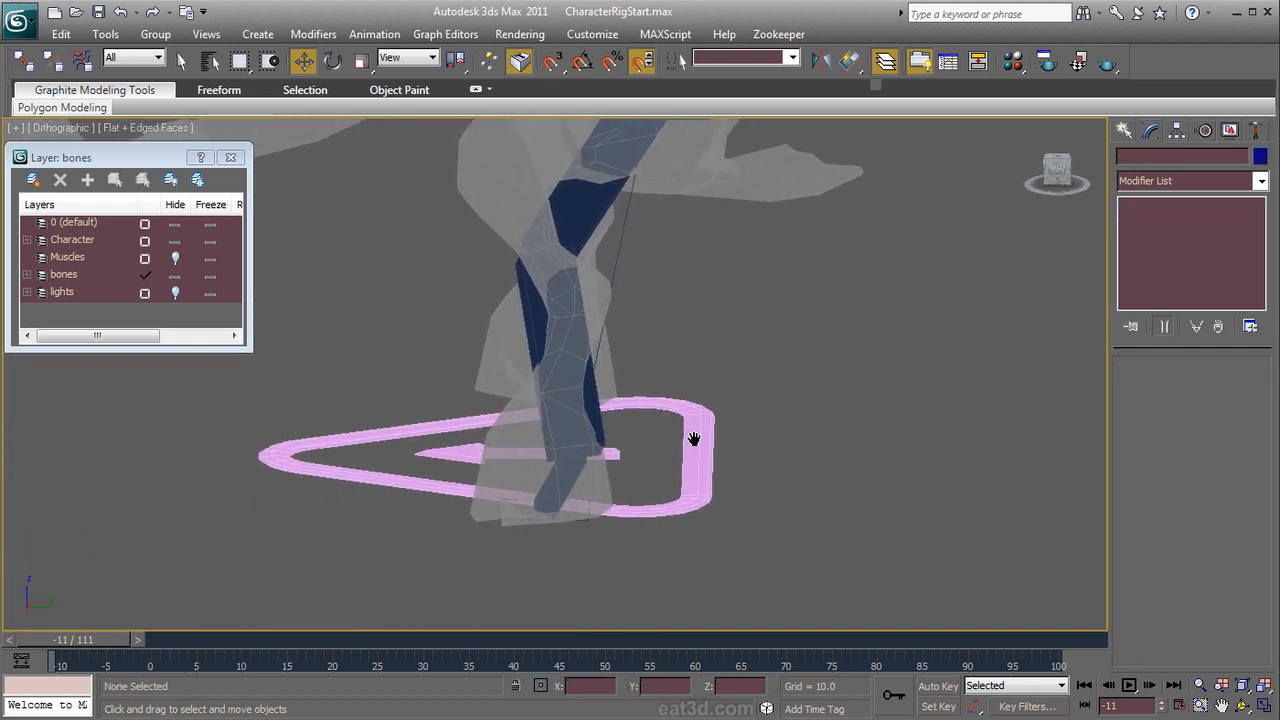
Step: Move the left foot platform outward along X to about 34.6 to centre it in the creature's foot
left_click(563, 477)
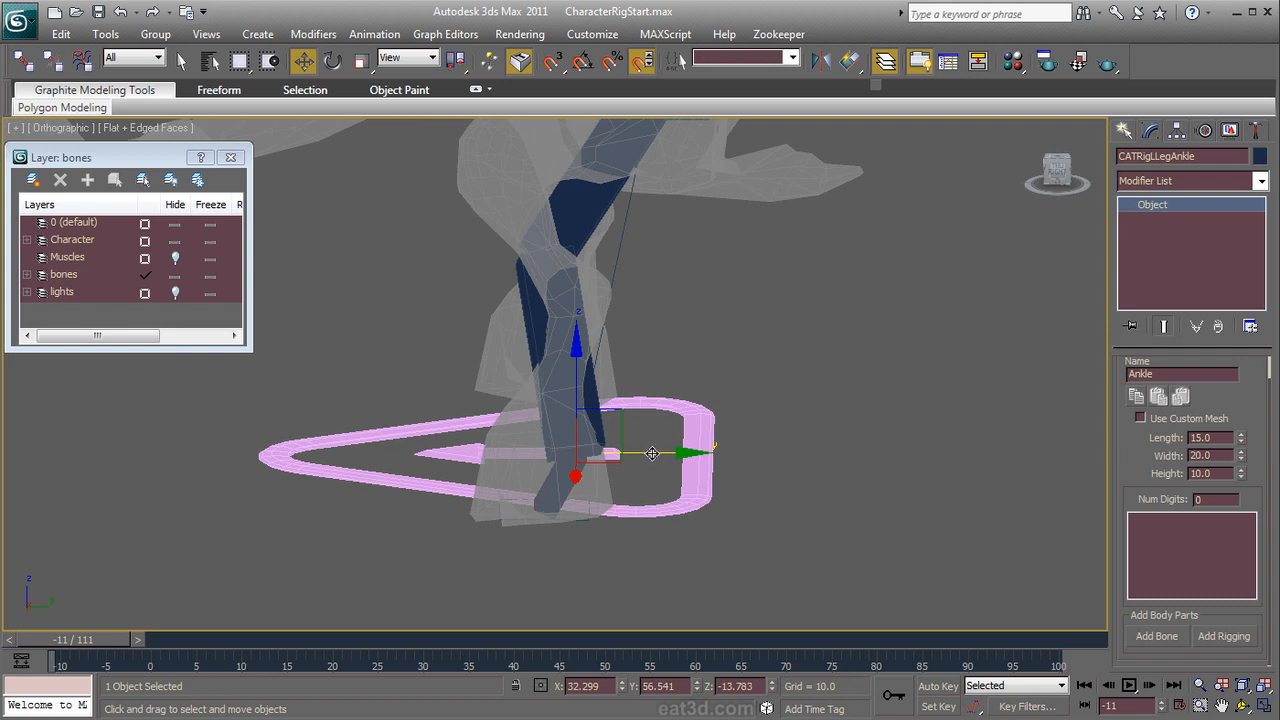
middle_click_drag(577, 524, 744, 510, "alt")
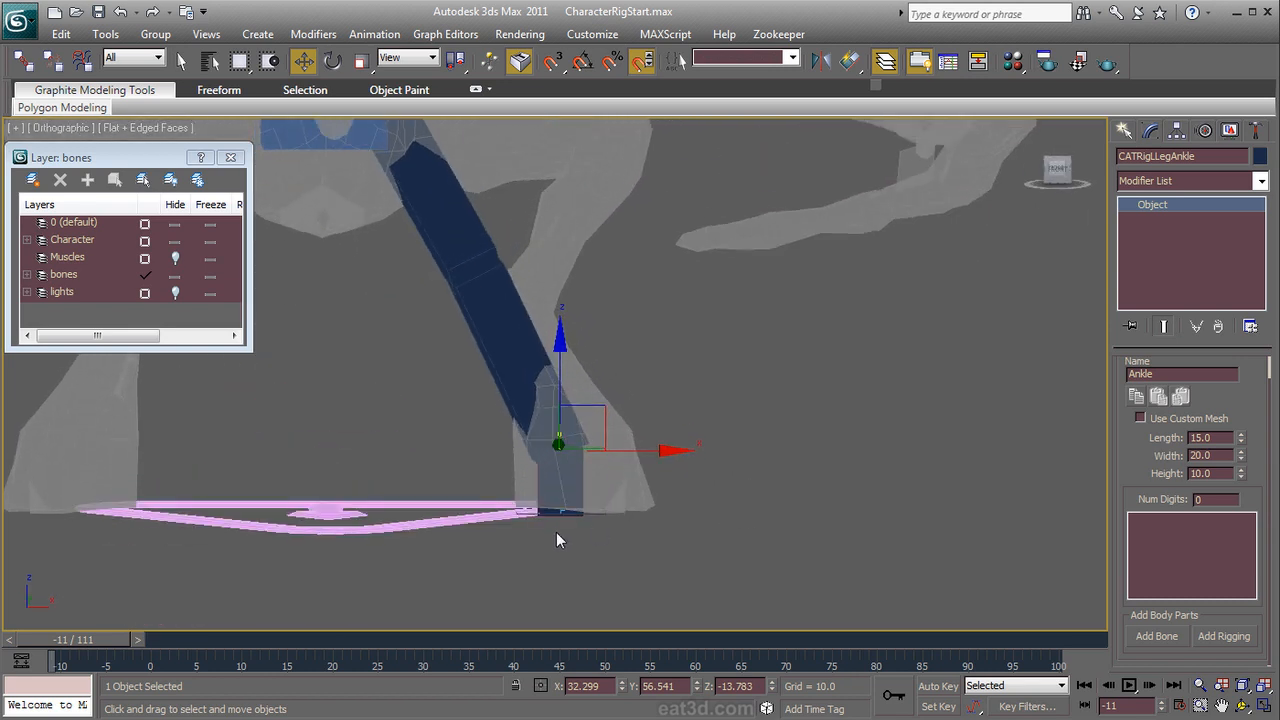
left_click(531, 512)
middle_click_drag(531, 512, 571, 573, "alt")
left_click_drag(634, 530, 661, 537)
middle_click_drag(729, 545, 500, 515, "alt")
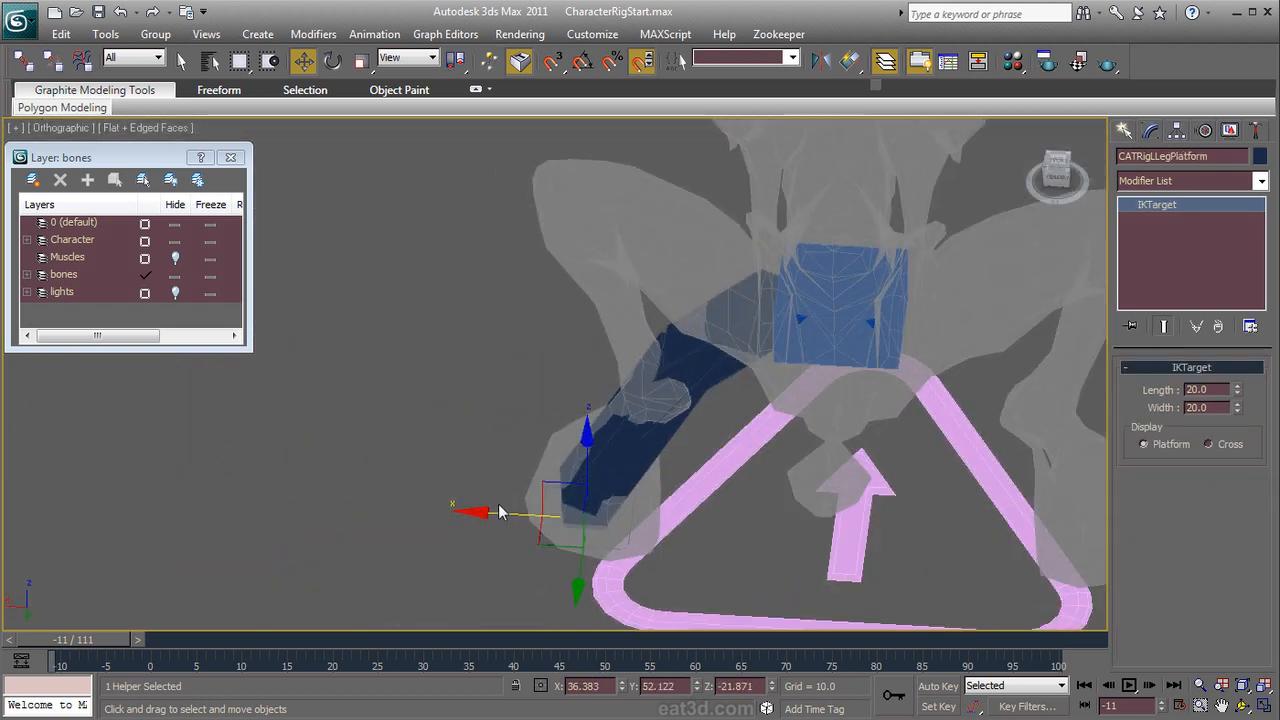
left_click_drag(498, 512, 512, 514)
middle_click_drag(512, 514, 620, 482, "alt")
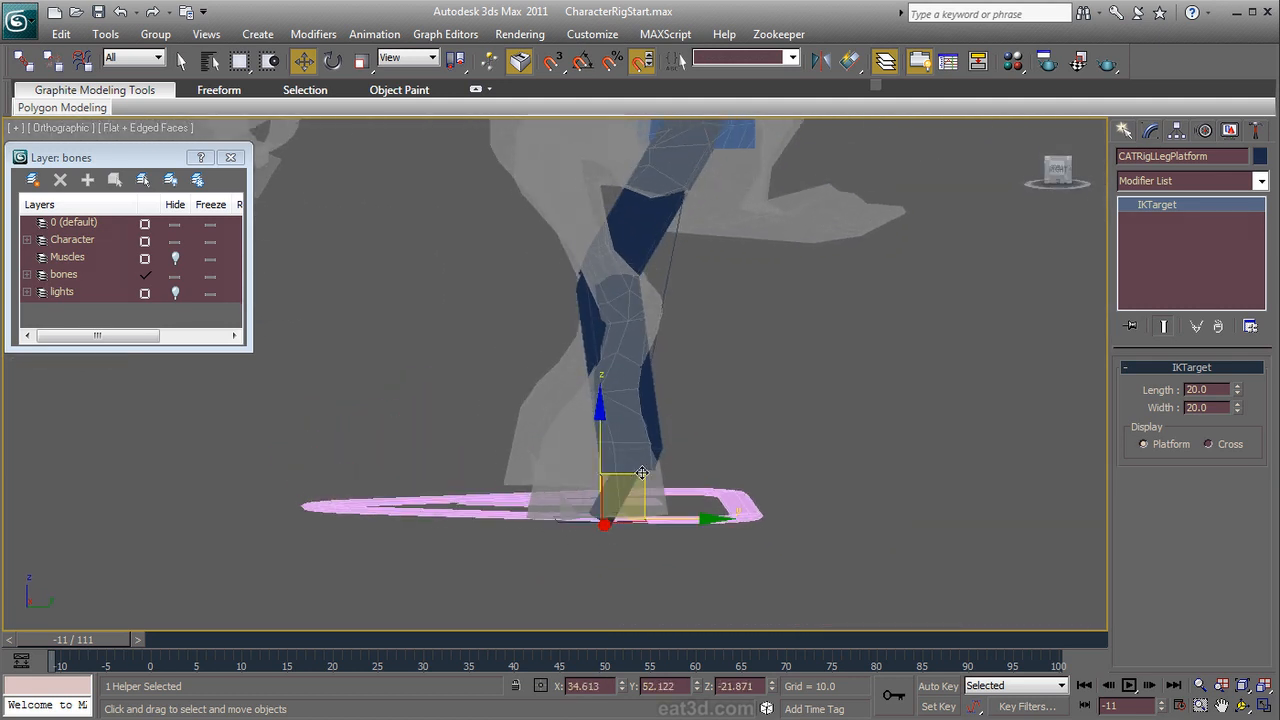
Step: Rotate the left ankle bone within the foot to about 79.6 degrees in Y
left_click(621, 483)
right_click(623, 484)
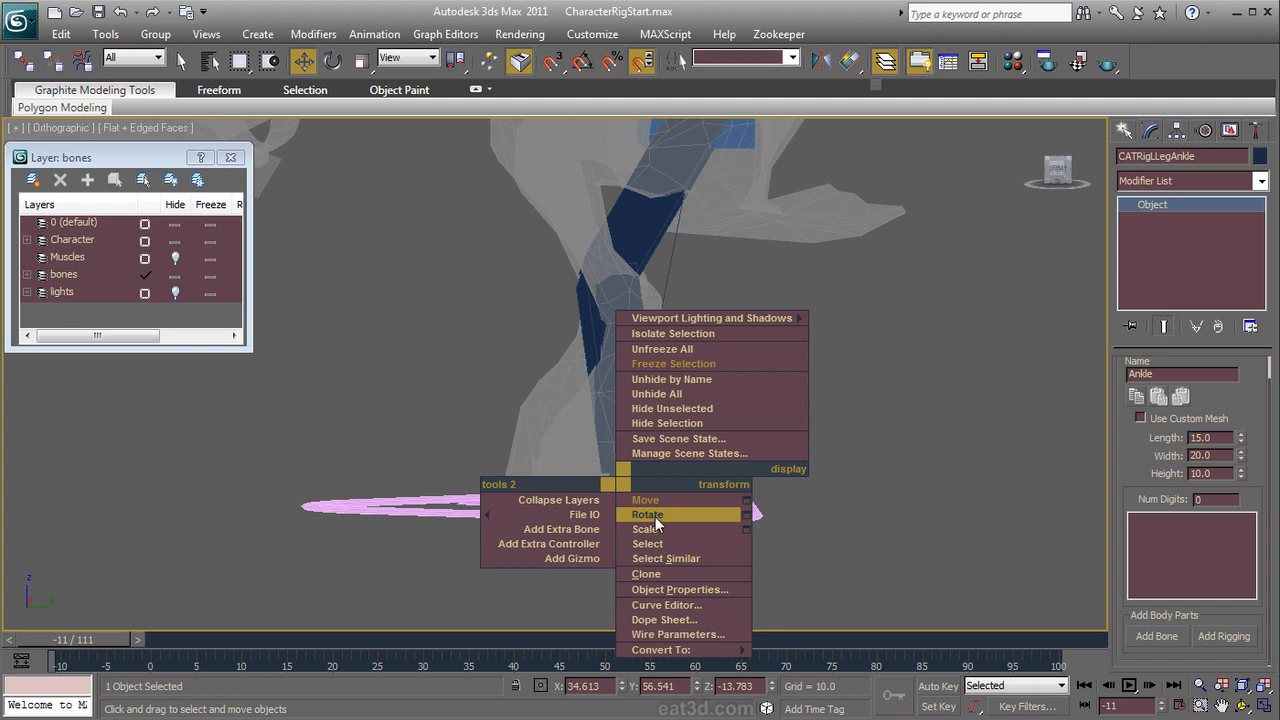
left_click(655, 515)
left_click_drag(712, 406, 691, 383)
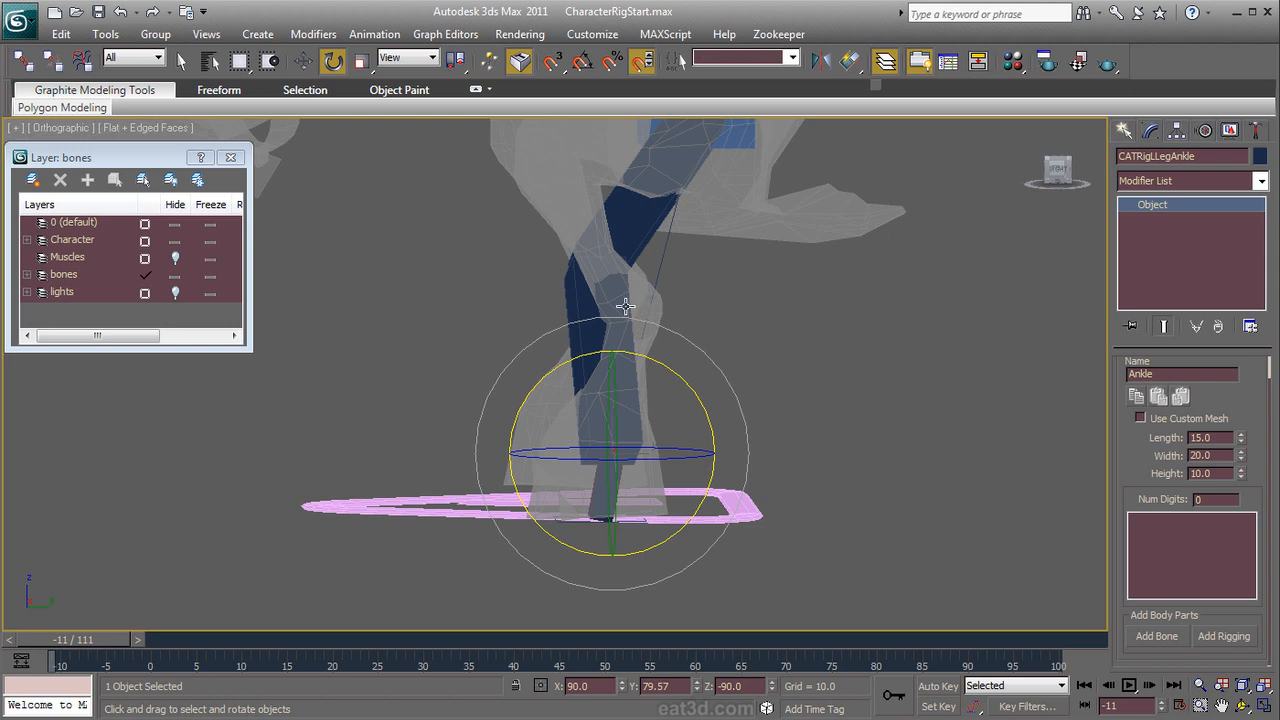
Step: Scale the left ankle bone along its local X axis to a length of about 47.3, up to the creature's hock
right_click(616, 450)
left_click(660, 504)
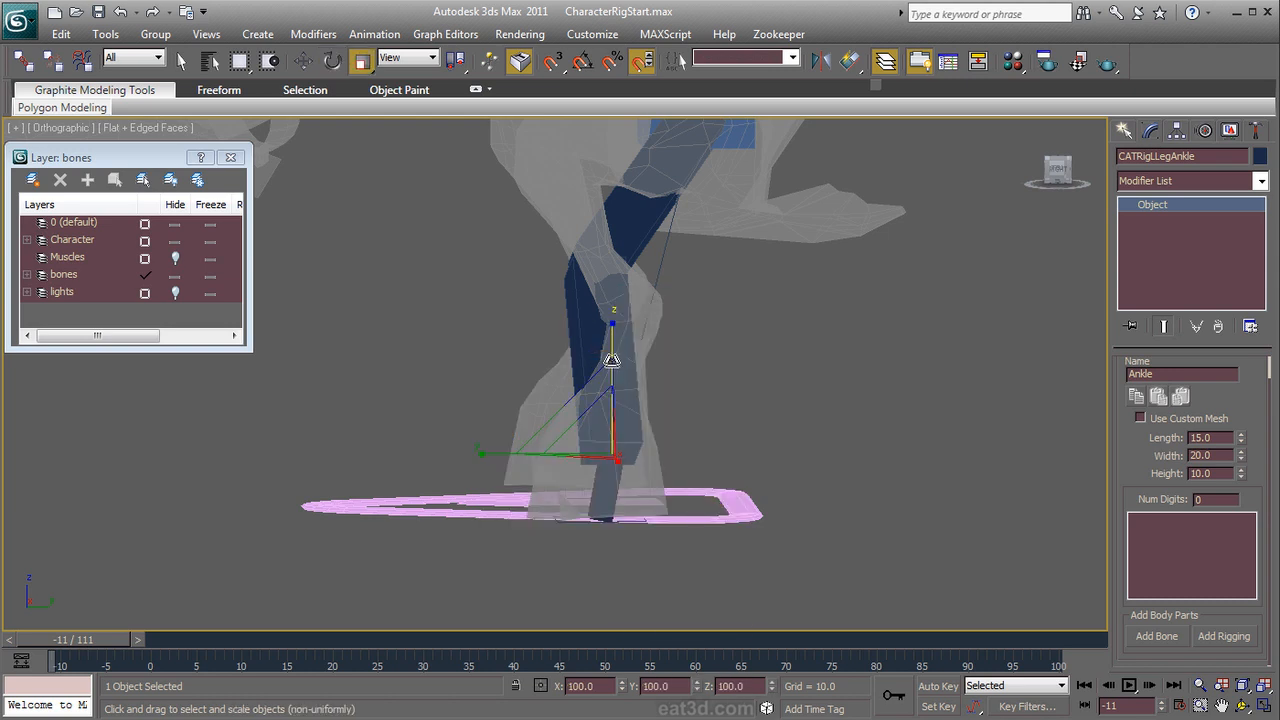
left_click(415, 62)
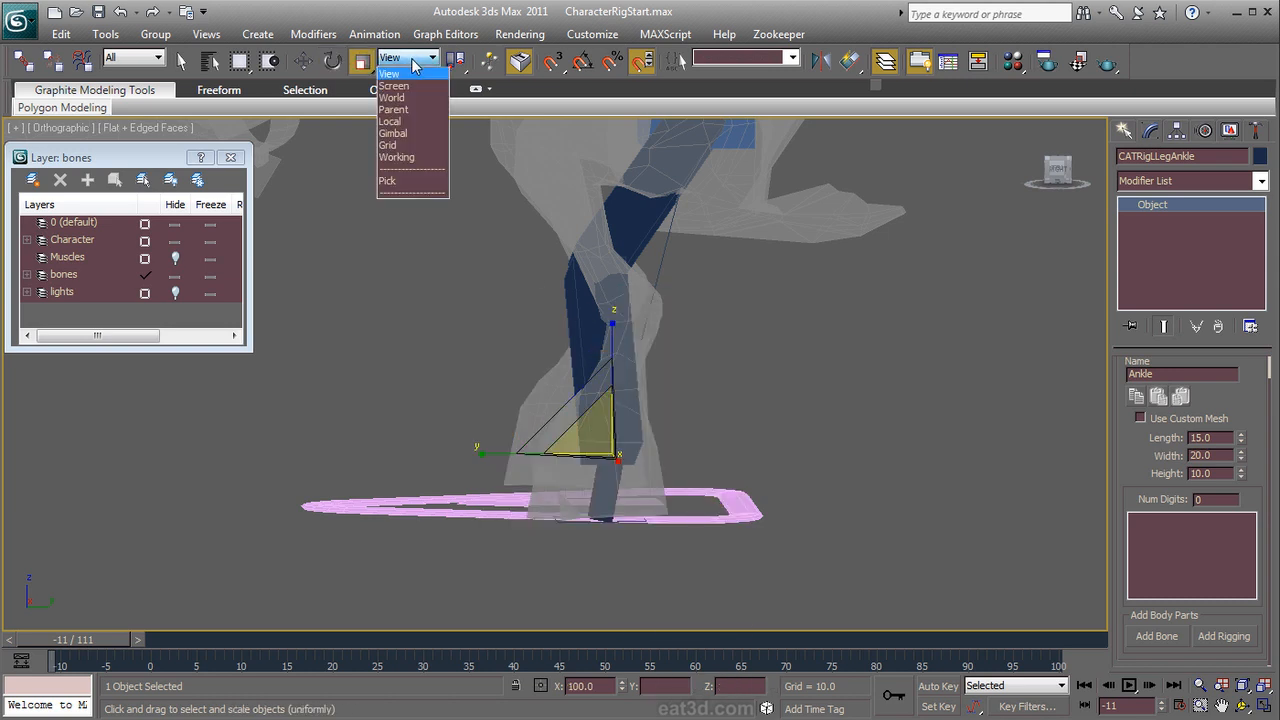
left_click(428, 122)
left_click_drag(635, 323, 660, 189)
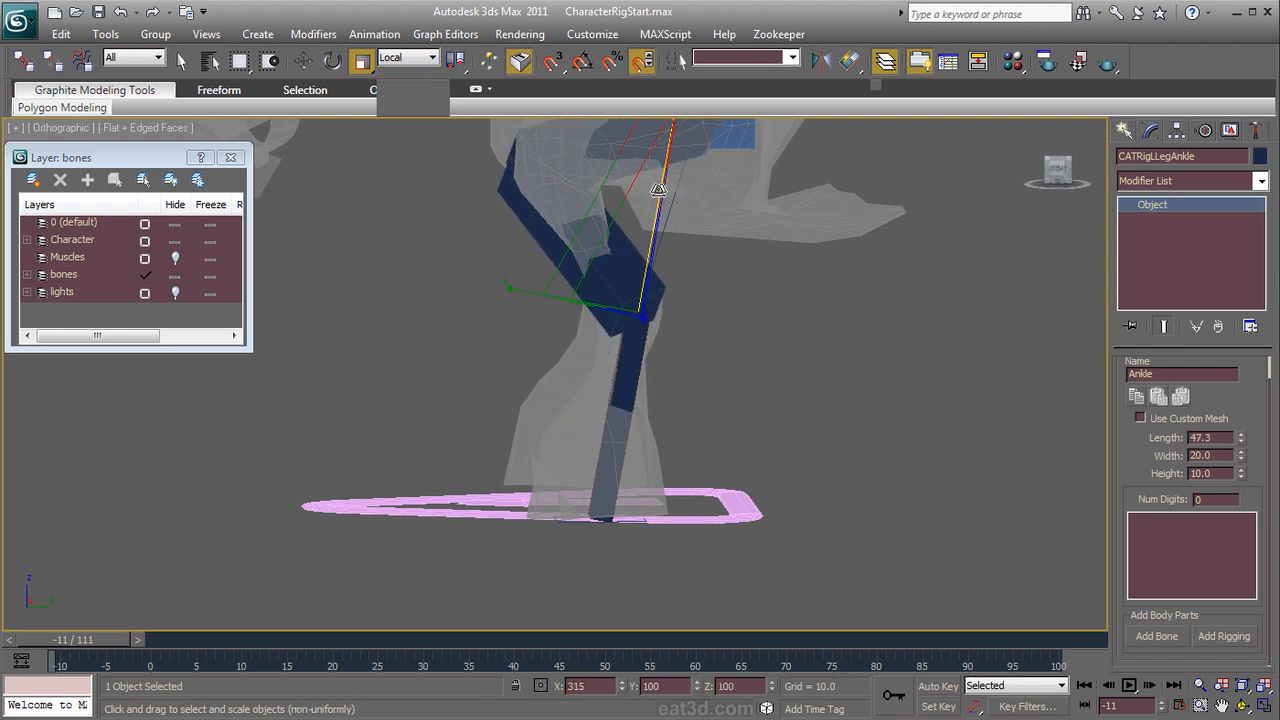
Step: Rotate the left ankle bone to about 154.5, 73.8 and -26.4 degrees in X, Y and Z to follow the creature's lower leg
right_click(680, 352)
left_click(716, 384)
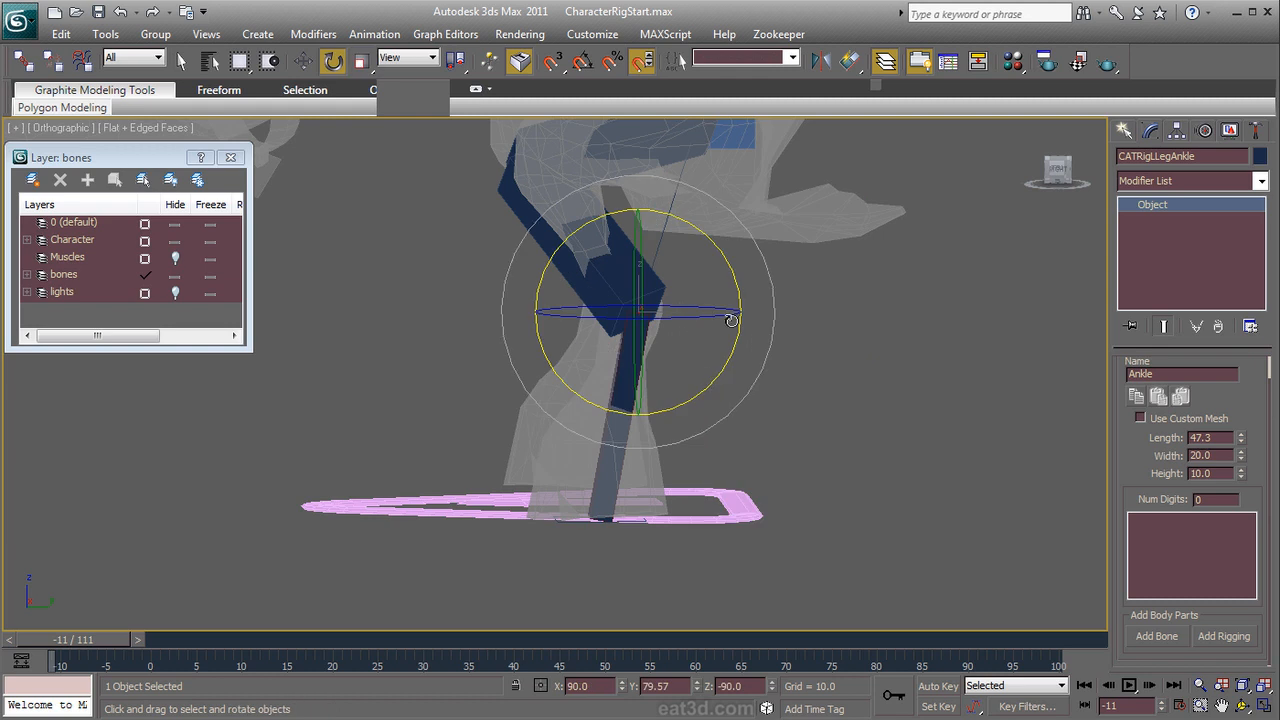
left_click_drag(733, 348, 681, 448)
middle_click_drag(681, 448, 713, 403, "alt")
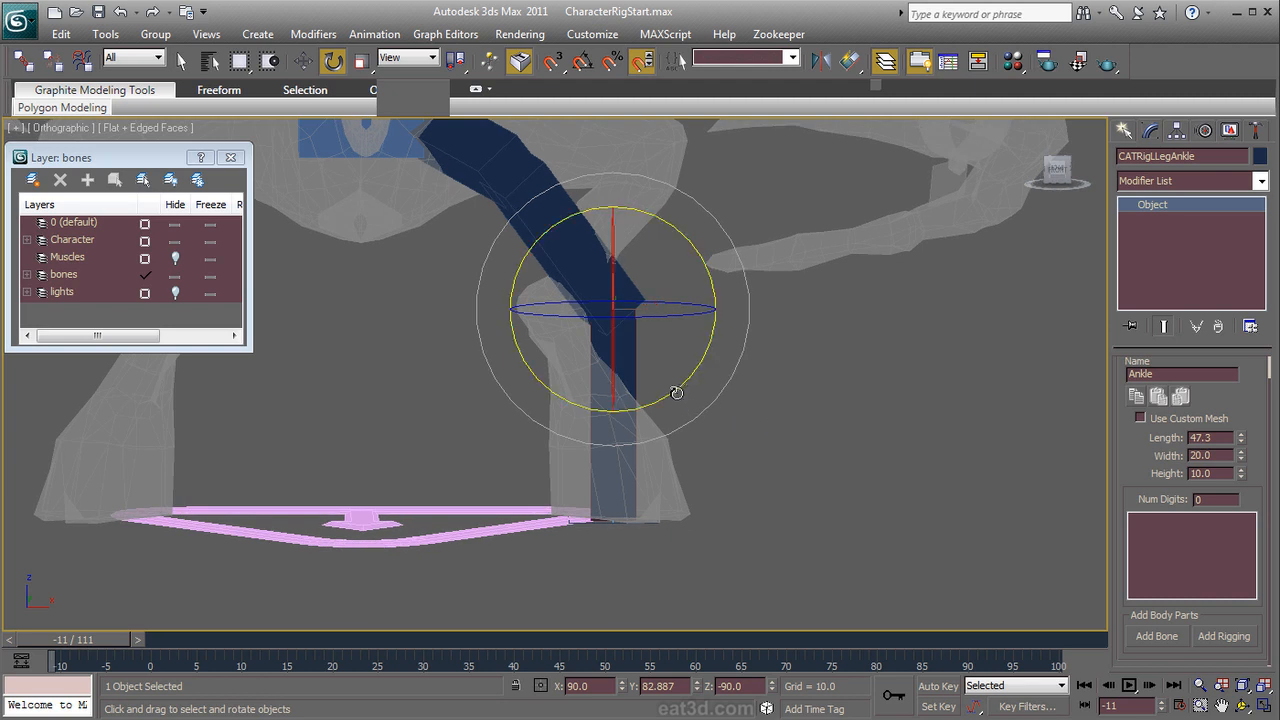
left_click_drag(675, 391, 683, 354)
key("f")
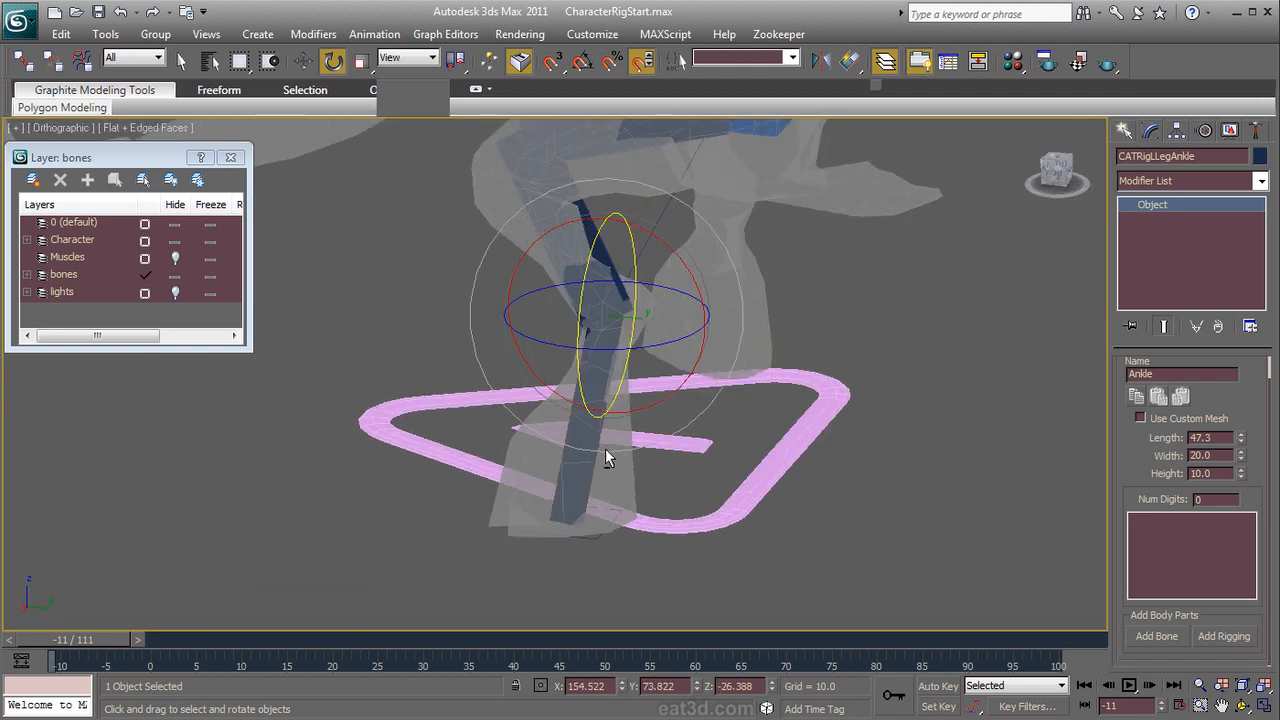
Step: Scale the left ankle bone to about 26.7 wide and 19.5 high to fill the creature's lower leg
right_click(700, 385)
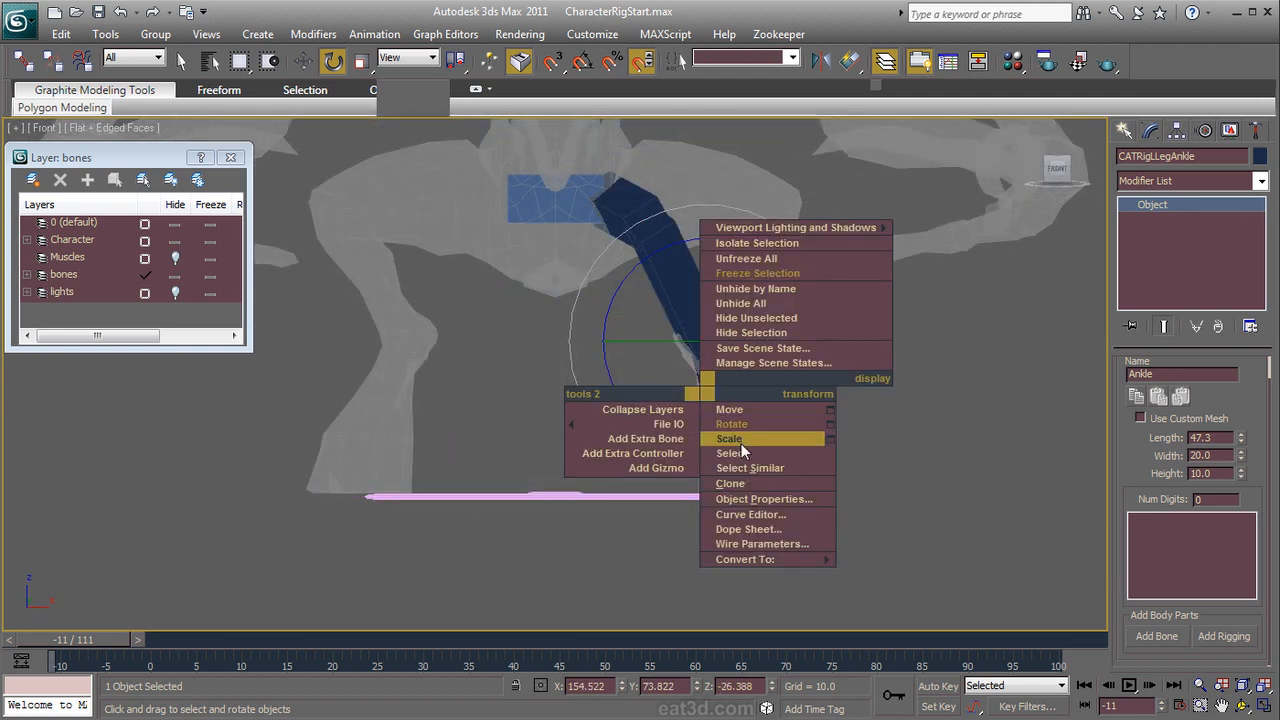
left_click(741, 443)
left_click_drag(737, 443, 563, 374)
middle_click_drag(845, 499, 696, 498, "alt")
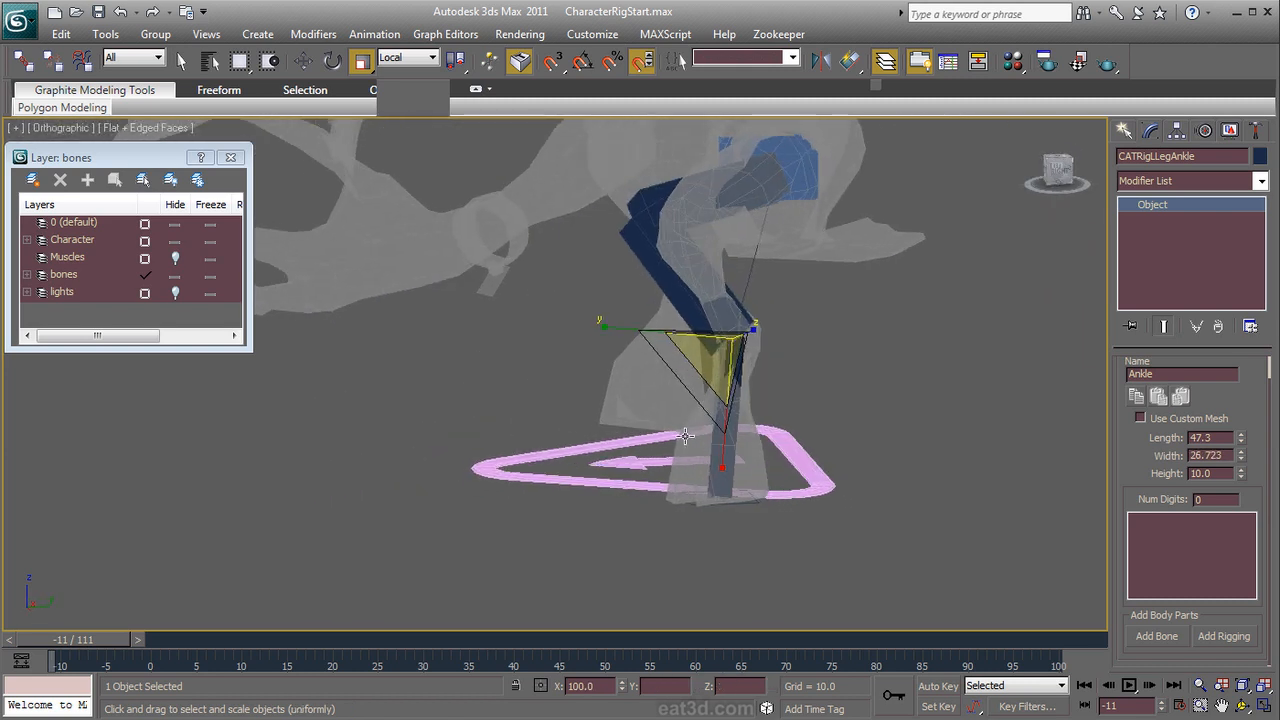
left_click_drag(633, 322, 565, 342)
middle_click_drag(575, 449, 704, 431, "alt")
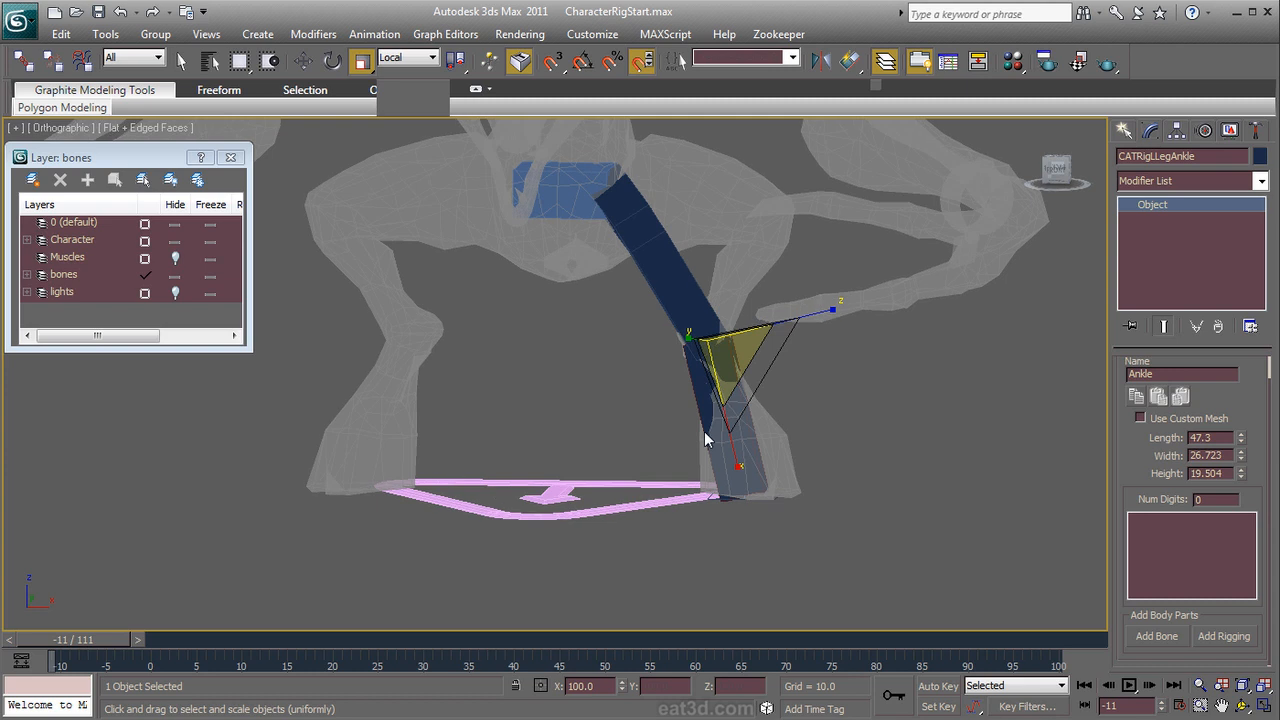
Step: Move the left leg's second bone outward and up to about X 40.3 and Z 31.2, at the creature's knee
left_click(680, 276)
right_click(688, 281)
left_click(718, 312)
right_click(695, 300)
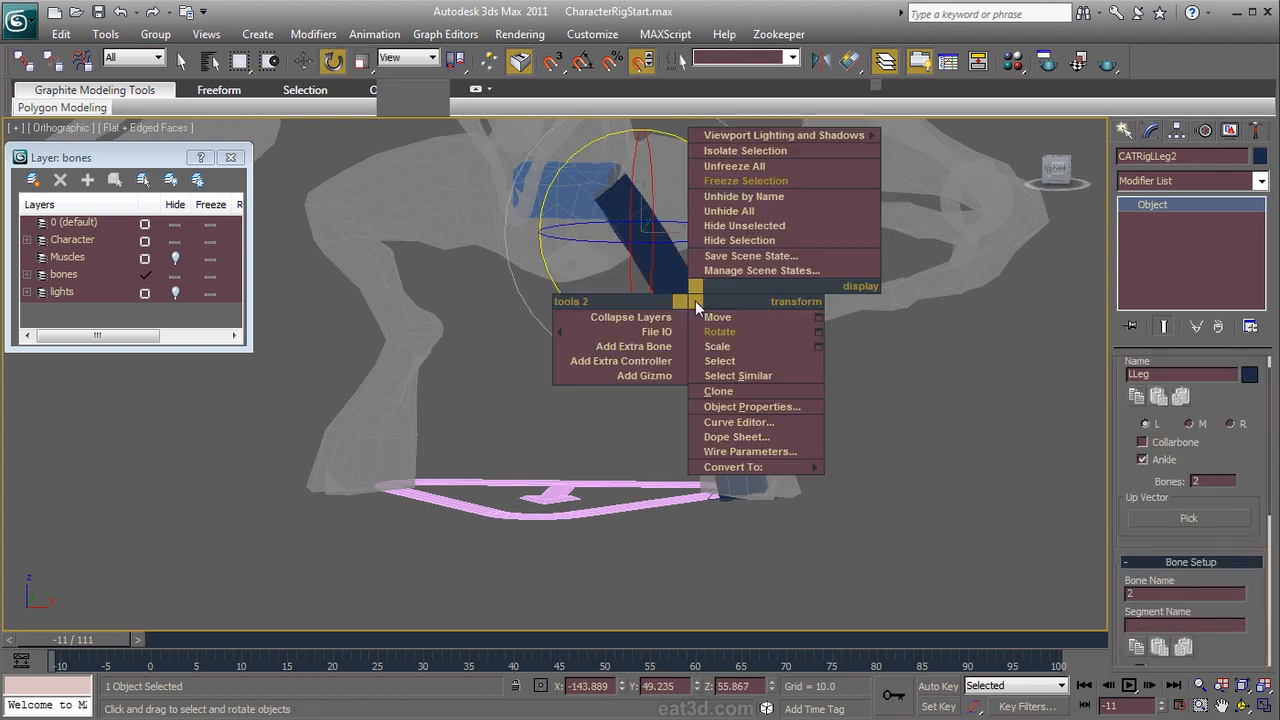
left_click(712, 319)
left_click_drag(680, 198, 810, 185)
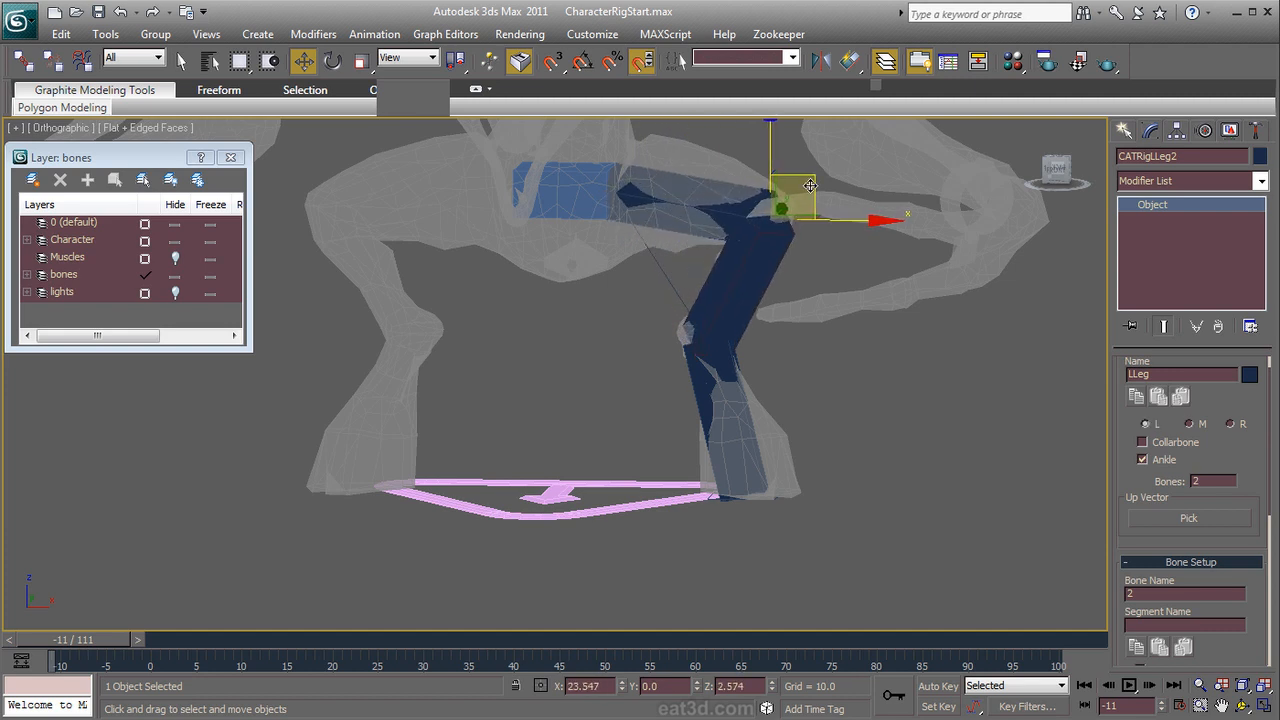
key("f")
mouse_move(808, 243)
left_mouse_down()
mouse_move(745, 290)
mouse_move(818, 224)
left_mouse_up()
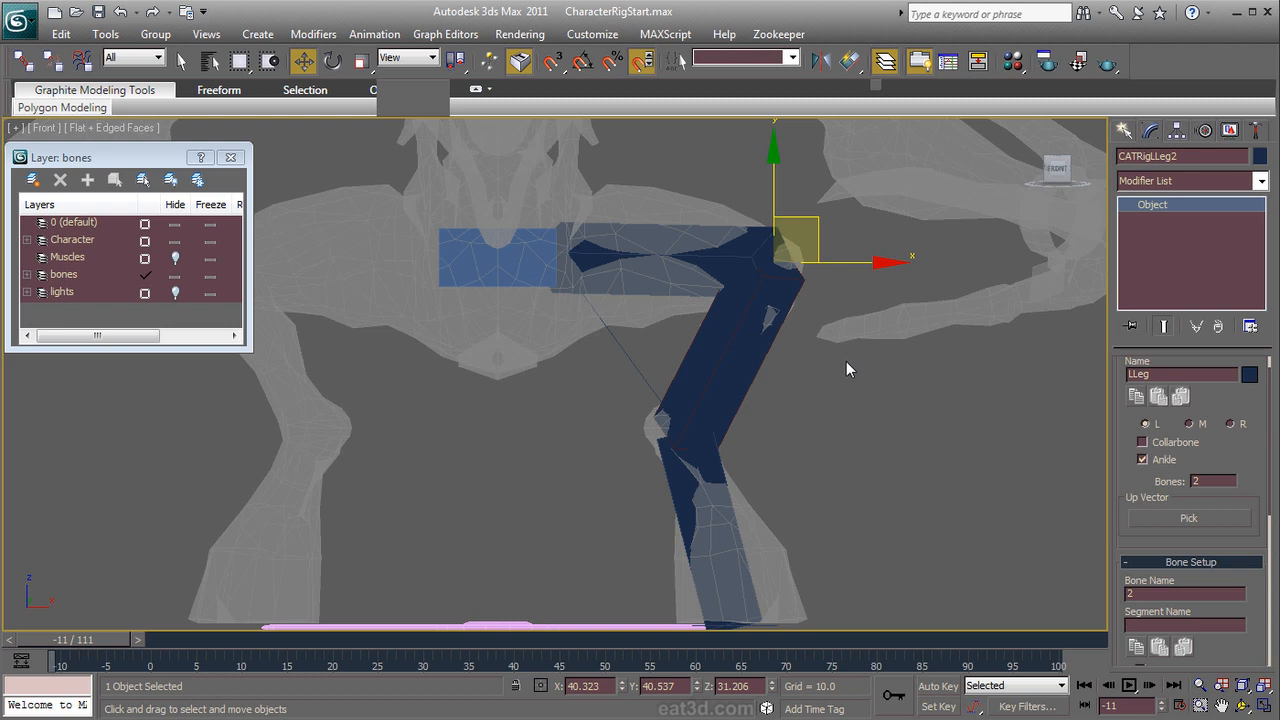
Step: Move the left leg's second bone back along Y to about 44.2 to centre it in the knee in side view
key("l")
middle_click_drag(628, 287, 890, 462)
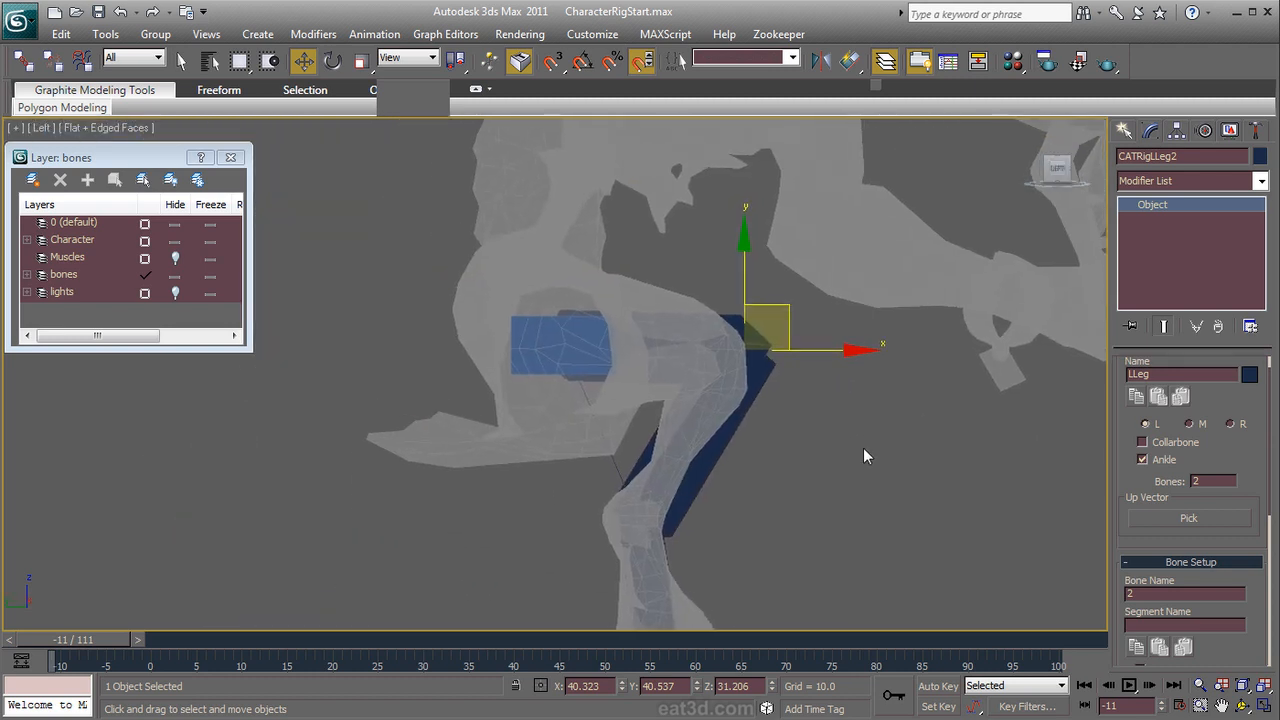
left_click_drag(848, 352, 809, 352)
middle_click_drag(900, 420, 513, 406, "alt")
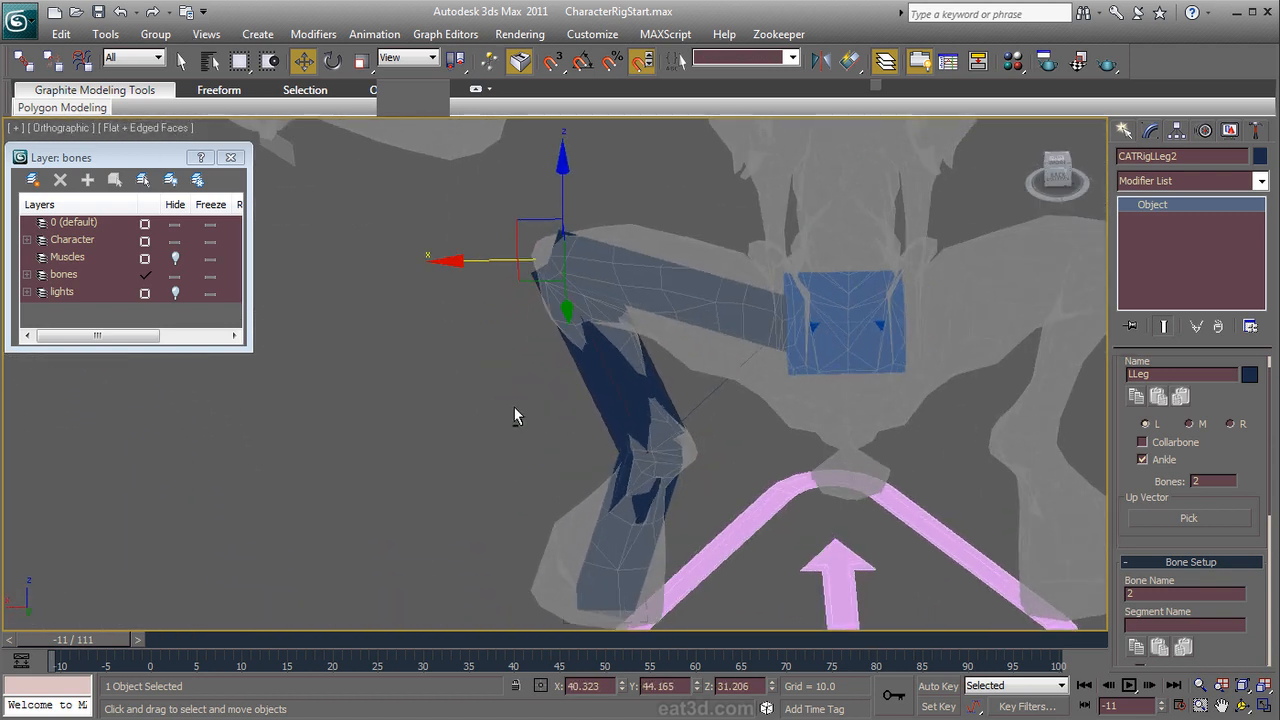
Step: Scale the left leg's second bone to match the leg's thickness, and select the upper leg bone to check its fit
right_click(608, 396)
left_click(656, 442)
middle_click_drag(578, 405, 784, 392, "alt")
left_click_drag(634, 306, 617, 288)
middle_click_drag(782, 419, 712, 353, "alt")
left_click(634, 220)
middle_click_drag(634, 220, 540, 232, "alt")
middle_click_drag(602, 288, 714, 418, "alt")
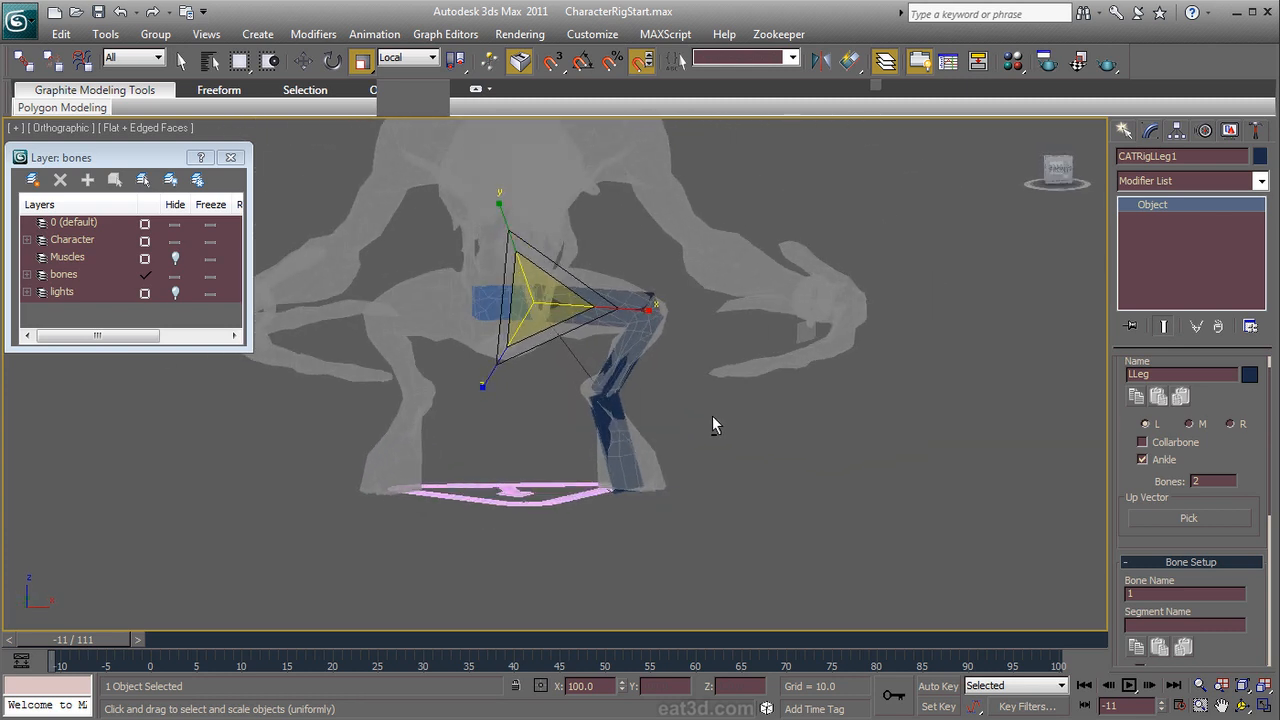
Step: Add the opposite leg to the pelvis hub CATRigHub002 and save the scene
scroll(675, 370, "up", 3)
left_click(710, 360)
left_click(432, 251)
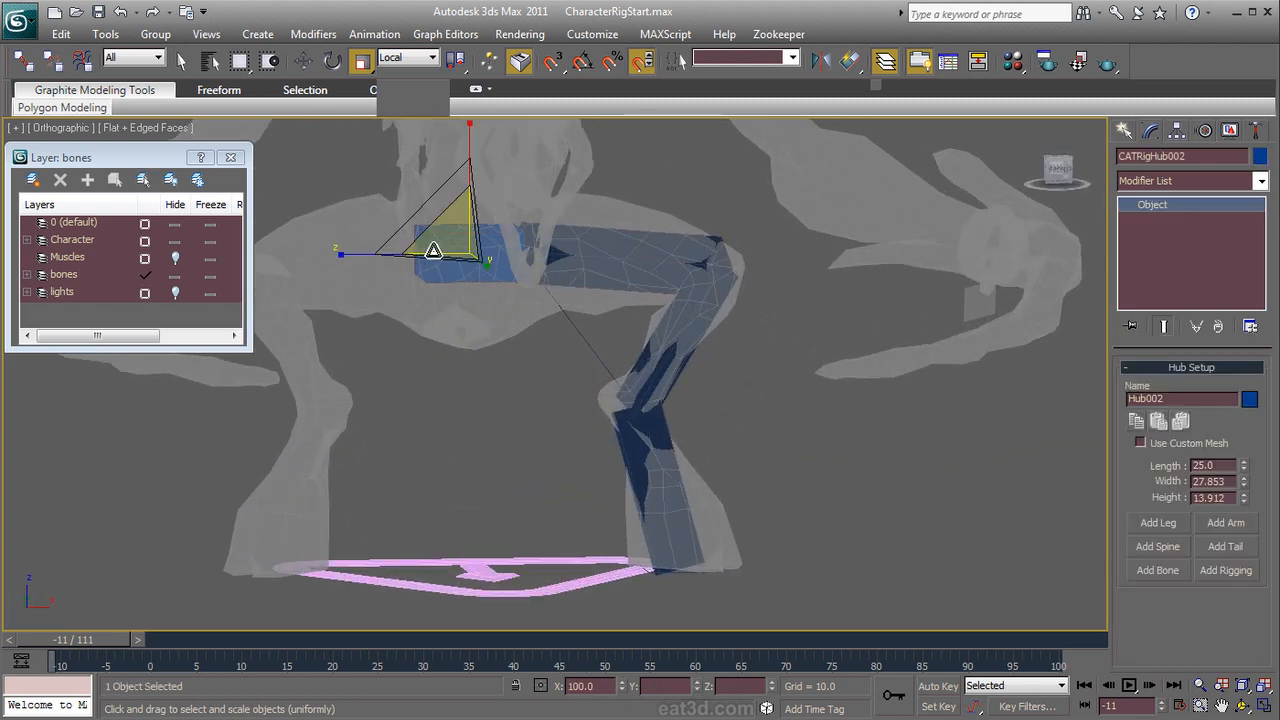
scroll(480, 277, "down", 2)
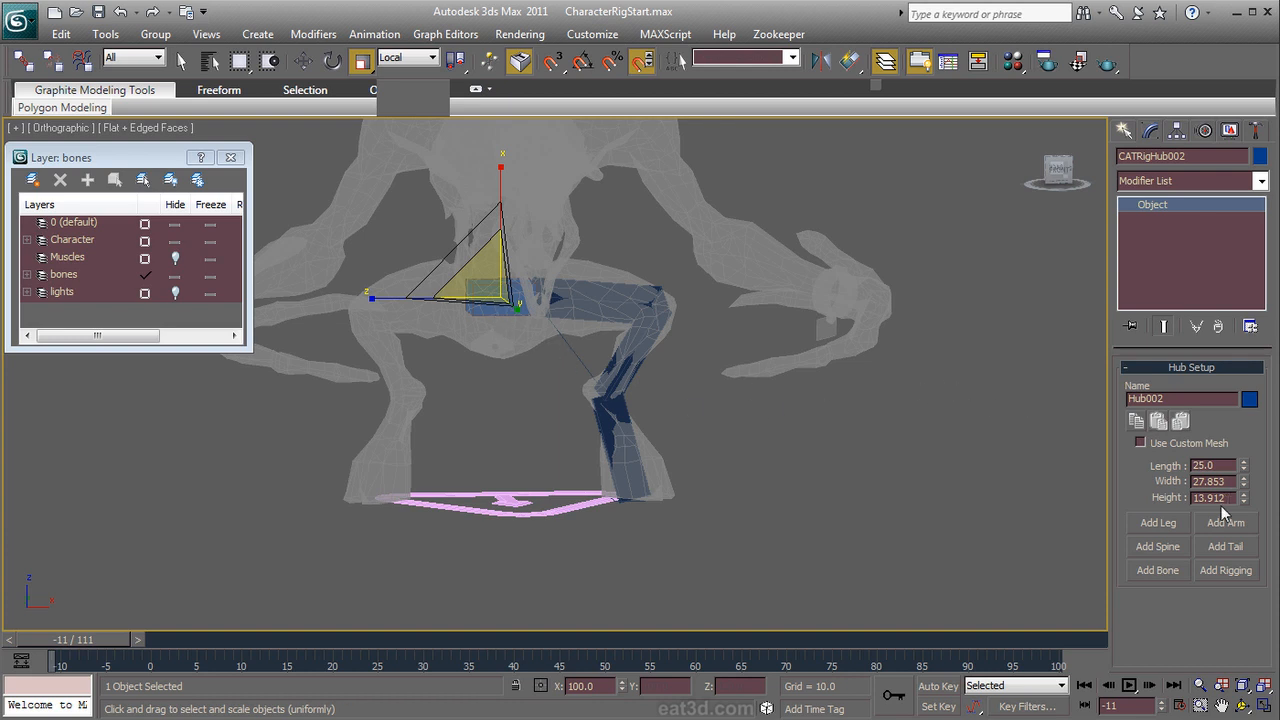
left_click(1160, 523)
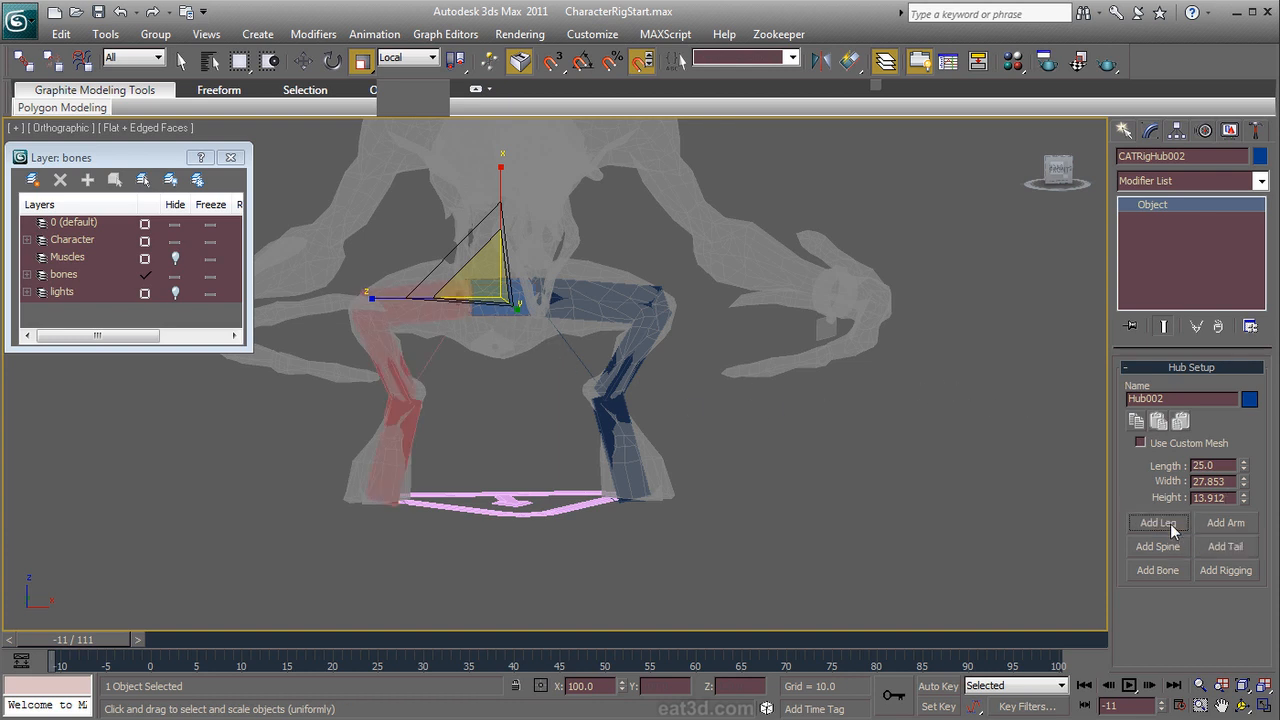
middle_click_drag(668, 441, 697, 412, "alt")
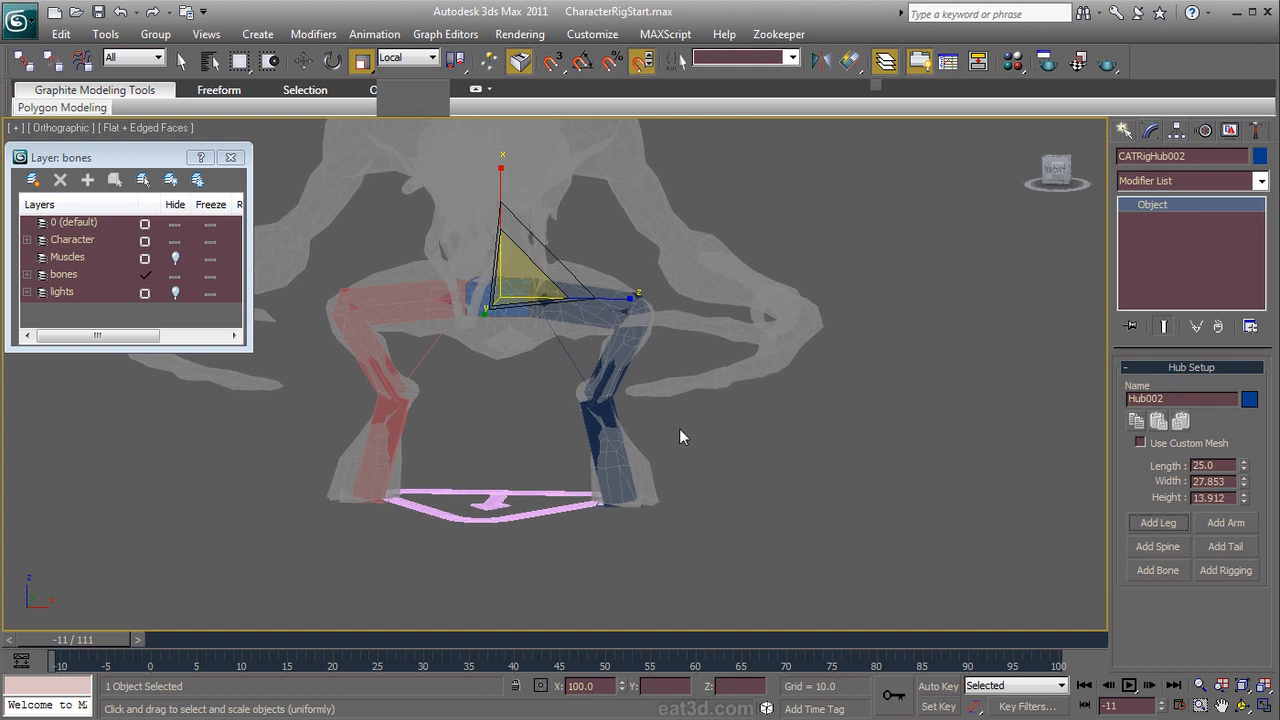
key("ctrl+s")
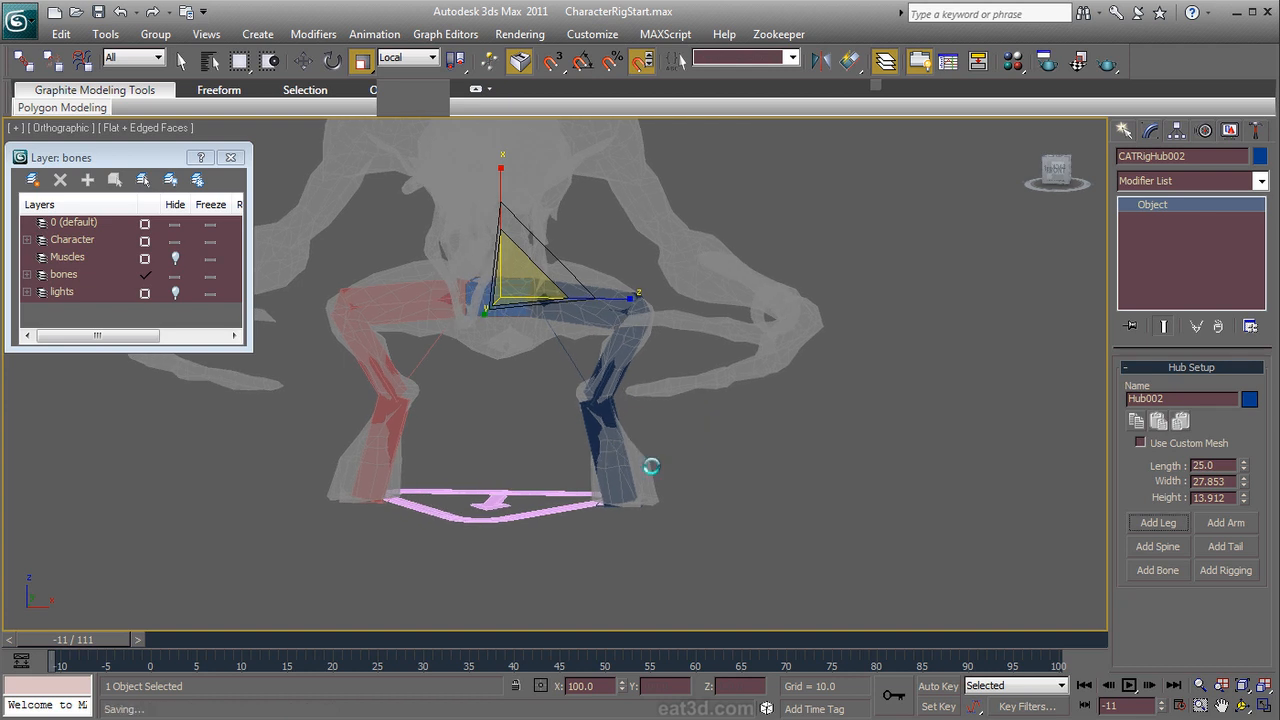
Step: Add a spine to the pelvis hub while viewing the creature from the side
middle_click_drag(742, 488, 667, 508, "alt")
key("l")
scroll(600, 470, "down", 4)
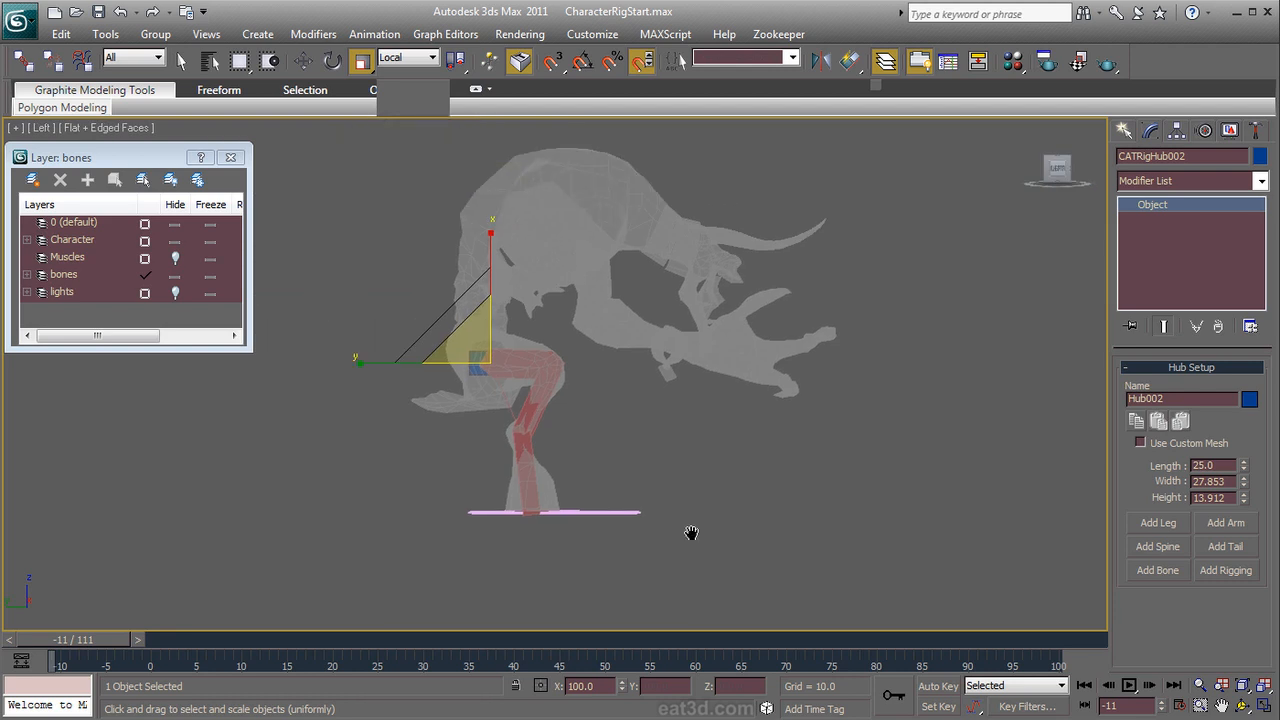
scroll(797, 510, "up", 3)
middle_click_drag(795, 507, 655, 322)
scroll(641, 262, "up", 1)
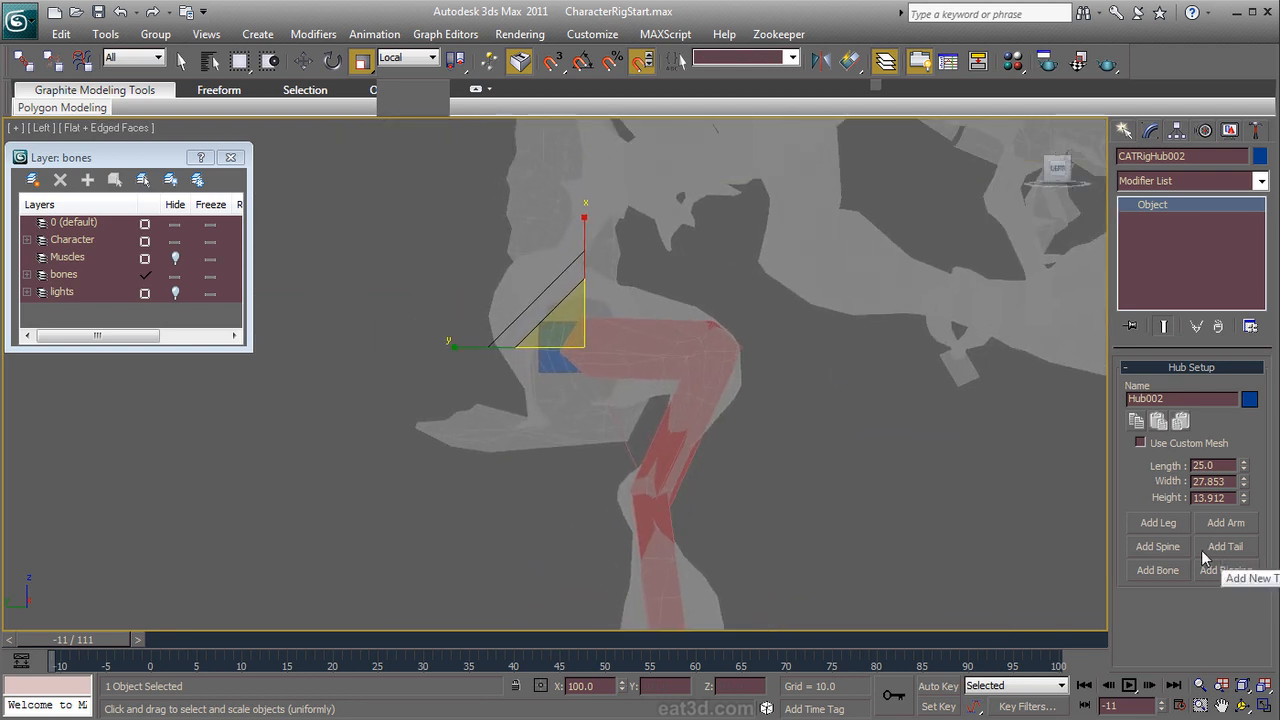
left_click(1170, 550)
Step: Move the new hub at the spine's end forward and up into the creature's upper back, about Y 26 and Z 94.3
middle_click_drag(873, 411, 854, 554)
scroll(722, 384, "down", 2)
middle_click_drag(725, 418, 744, 450)
scroll(616, 370, "up", 1)
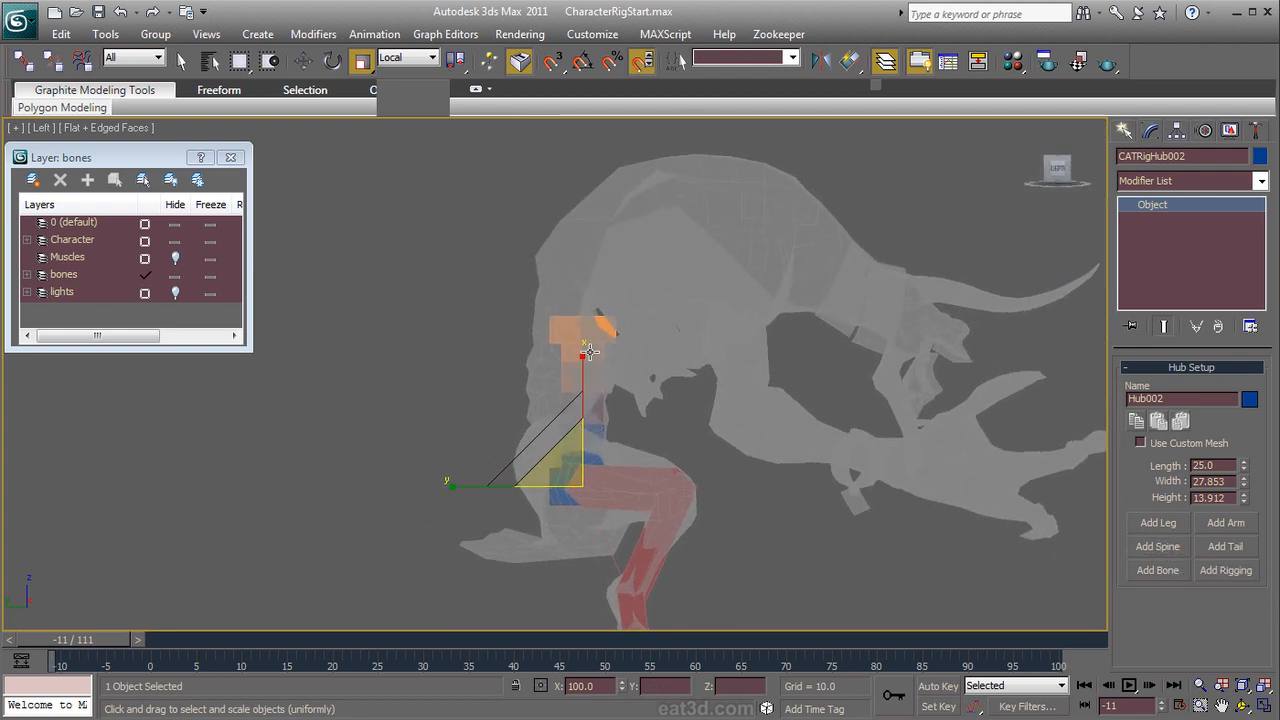
left_click(568, 336)
right_click(576, 340)
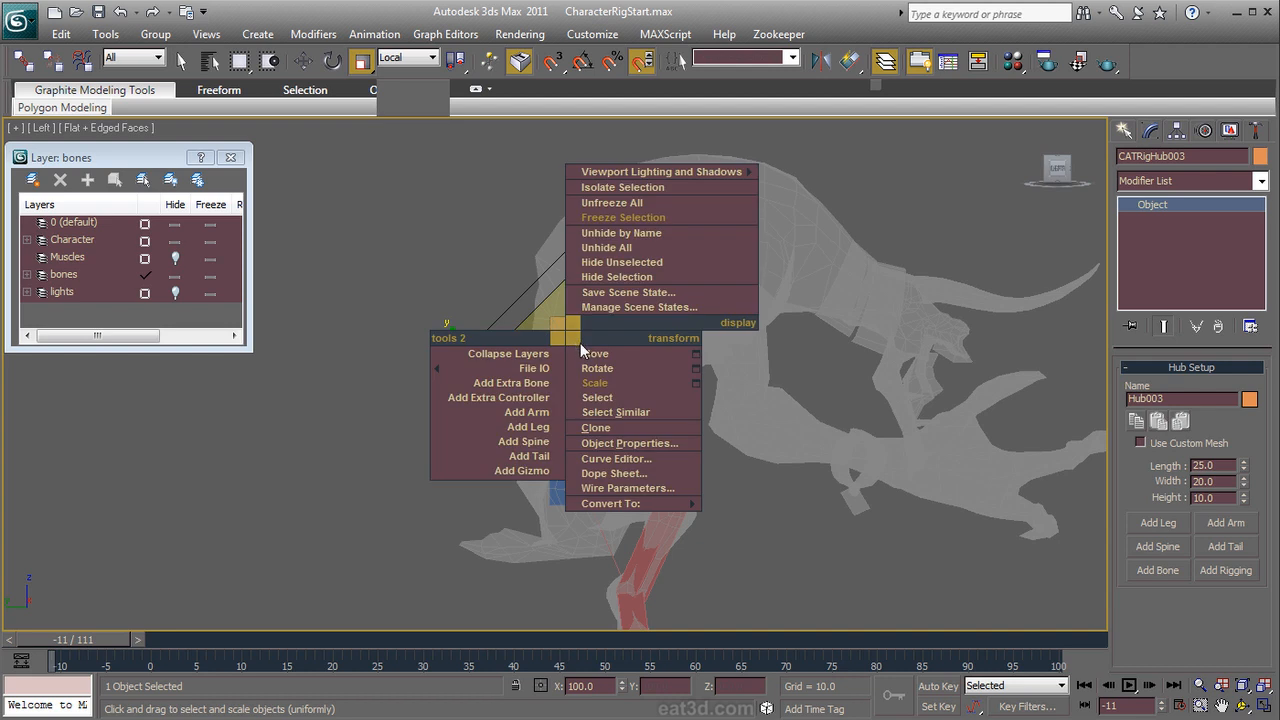
left_click(589, 350)
left_click_drag(628, 288, 801, 182)
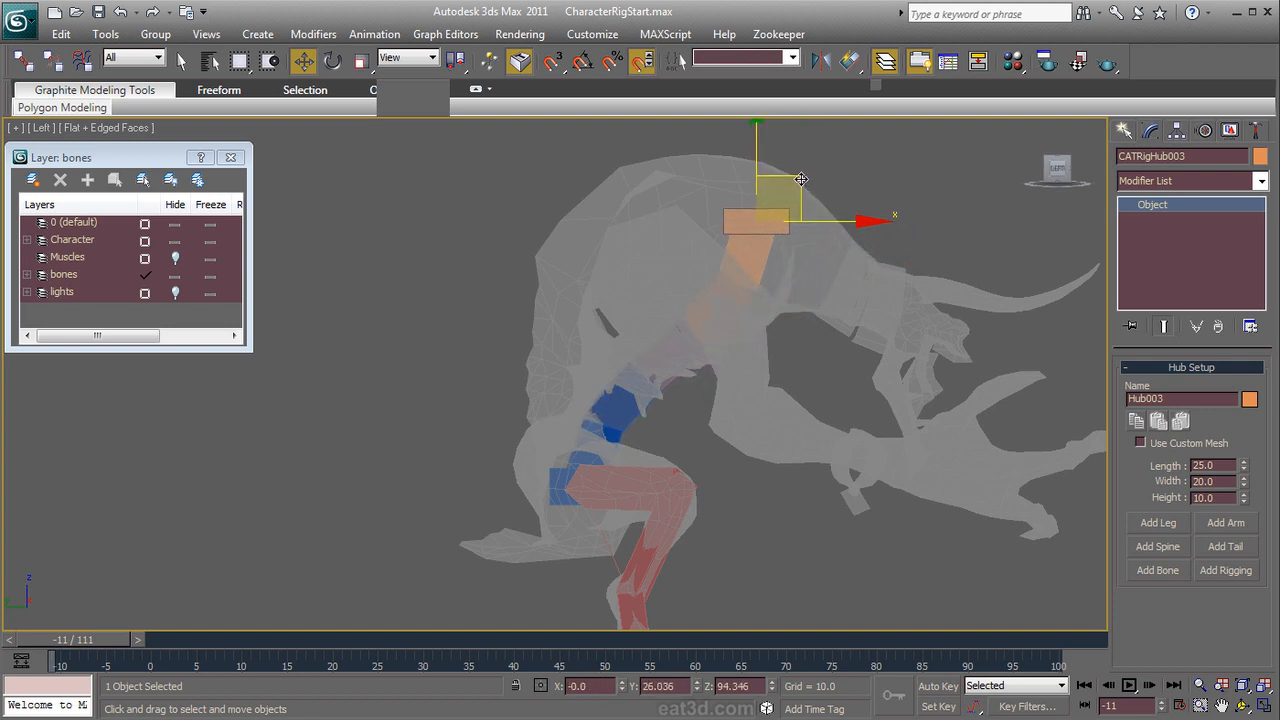
Step: Rotate the upper spine hub forward to about -28.3 degrees in Y and reposition it in the creature's upper back
right_click(796, 209)
left_click(838, 233)
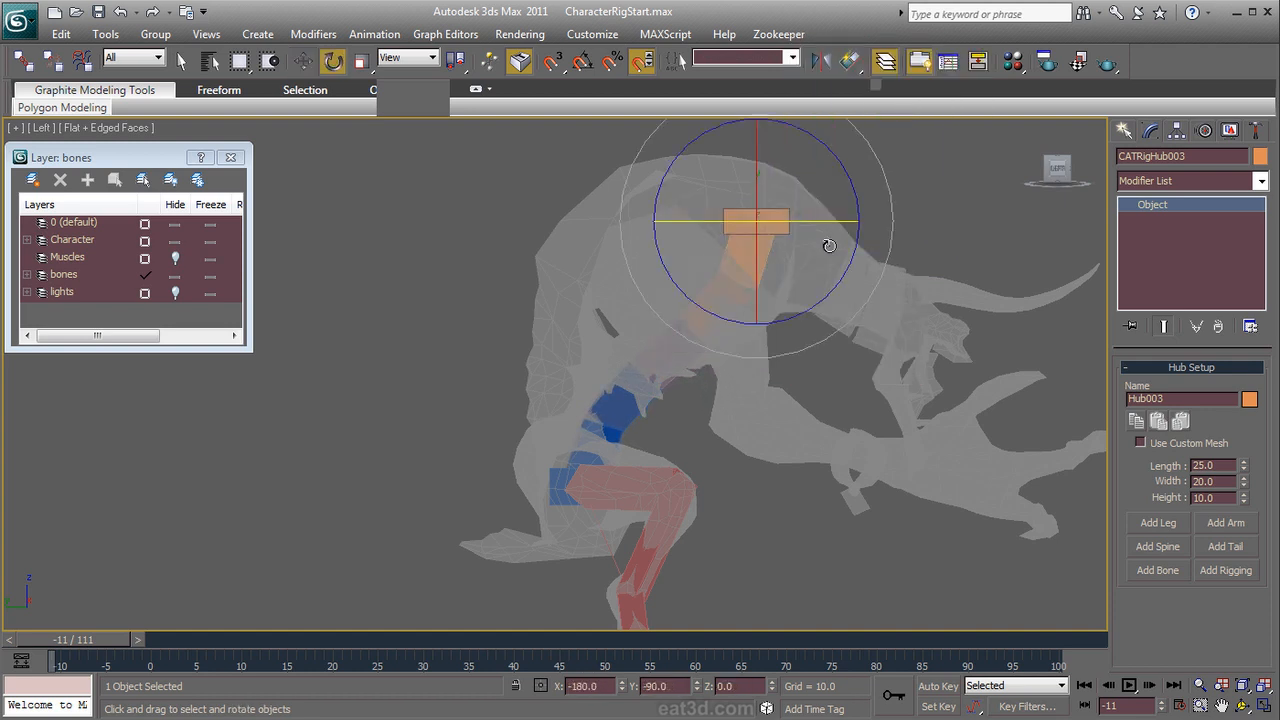
left_click_drag(847, 187, 926, 280)
right_click(895, 310)
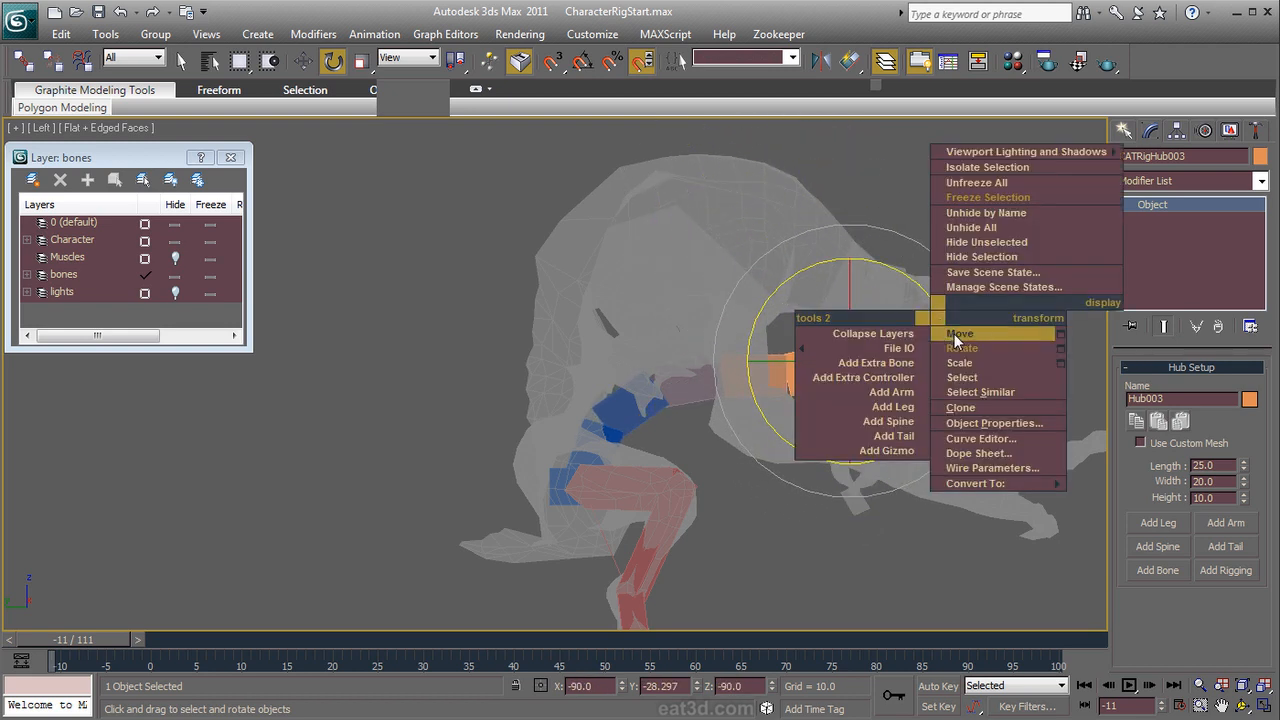
left_click(915, 330)
left_click_drag(892, 334, 794, 206)
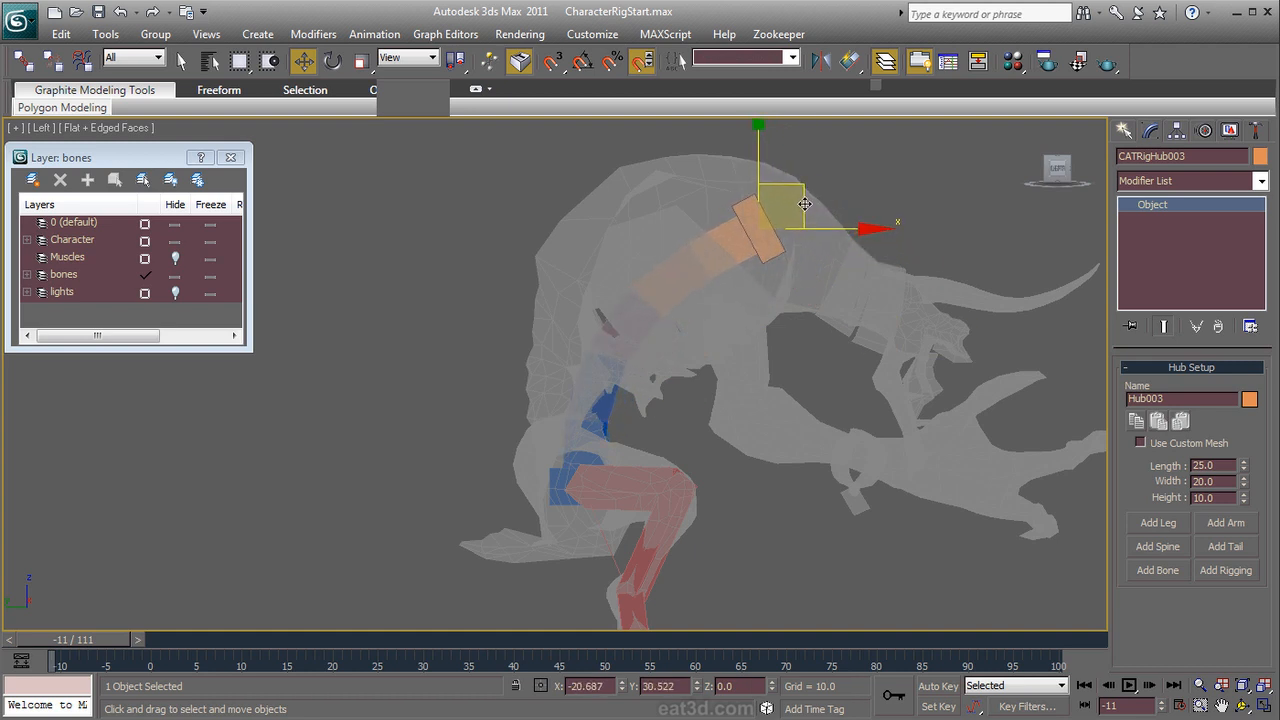
Step: Move the individual spine bones backward so the spine follows the curve of the creature's back
scroll(706, 366, "up", 1)
middle_click_drag(703, 355, 652, 357)
left_click_drag(666, 236, 591, 244)
left_click_drag(572, 338, 551, 328)
left_click_drag(546, 392, 523, 382)
left_click(539, 321)
mouse_move(537, 320)
left_mouse_down()
mouse_move(516, 339)
mouse_move(525, 330)
left_mouse_up()
Step: Scale the middle spine bones along their local Y axis to thicken them within the creature's torso
left_click(589, 270)
right_click(561, 305)
left_click(600, 349)
mouse_move(466, 275)
left_mouse_down()
mouse_move(458, 267)
mouse_move(460, 290)
left_mouse_up()
left_click(468, 295)
left_click_drag(570, 290, 503, 289)
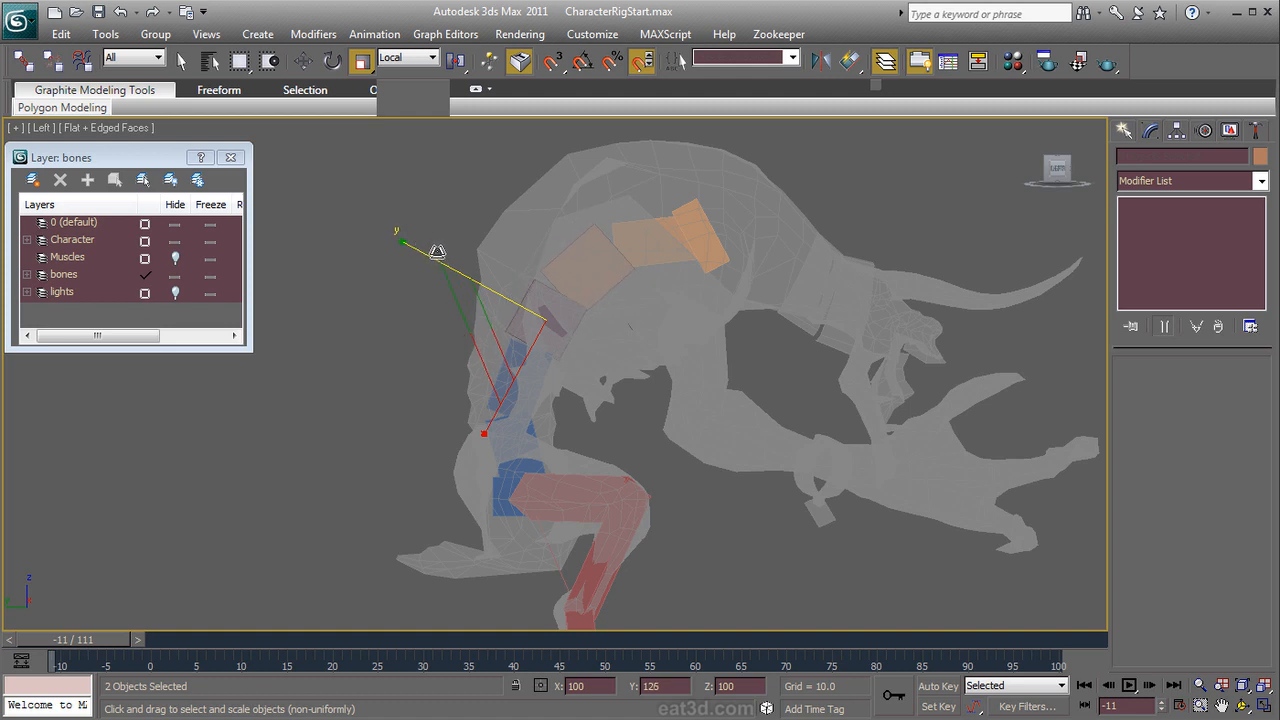
left_click_drag(433, 251, 434, 252)
Step: Scale the uppermost spine bone, CATRigSpine5, along its local Y axis to about 20.8
left_click(620, 249)
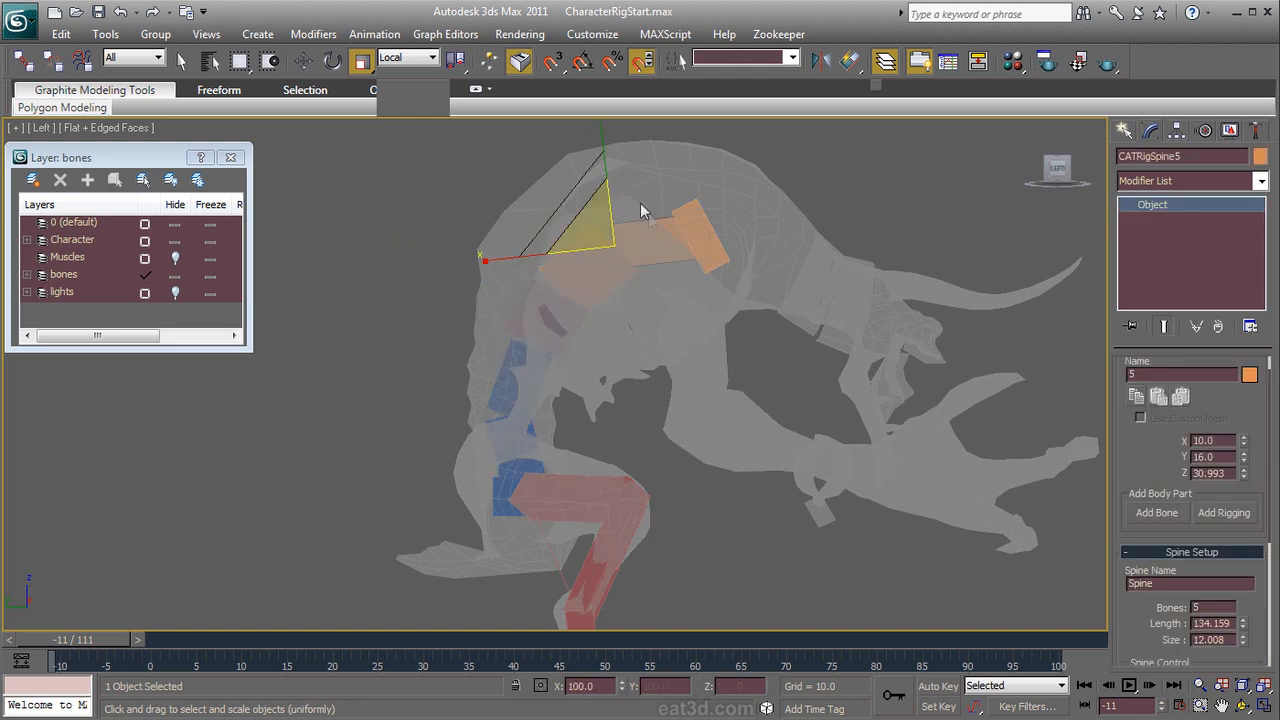
scroll(624, 188, "down", 1)
middle_click_drag(649, 230, 652, 286)
left_click_drag(594, 187, 602, 198)
Step: Select three of the spine bones together and scale them wider along their local Z axis
key("f")
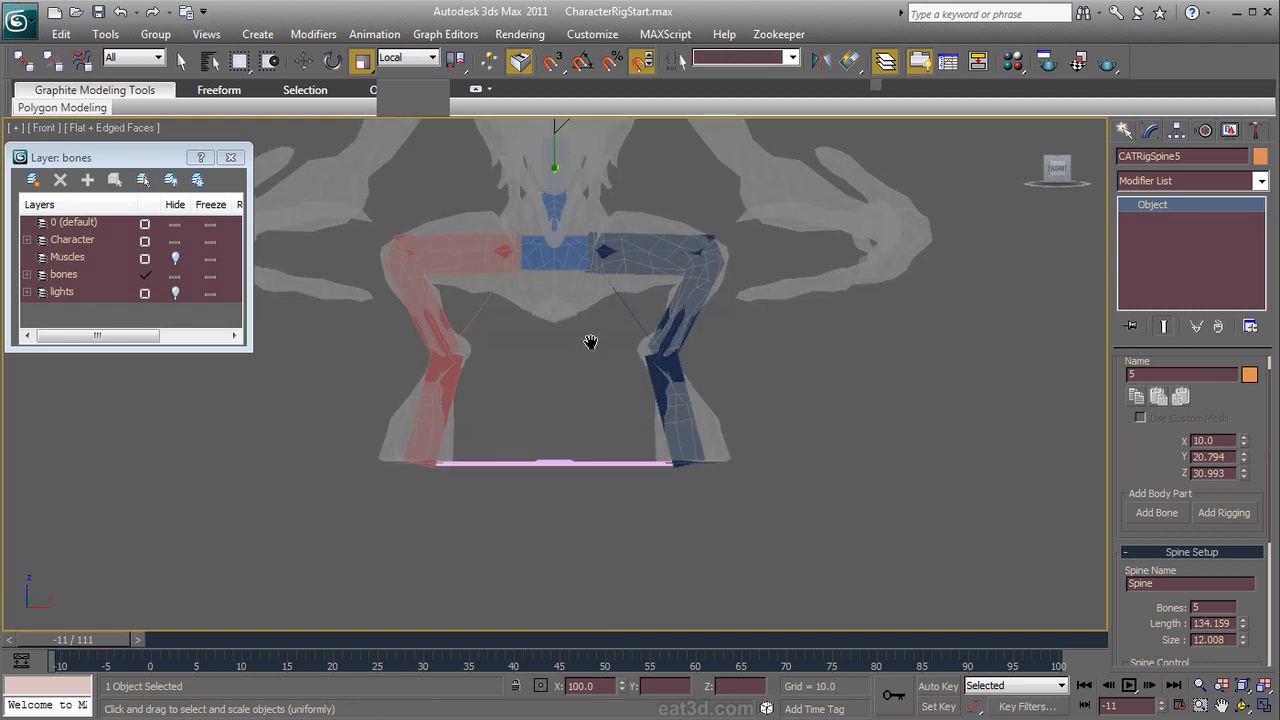
middle_click_drag(592, 342, 663, 517)
scroll(720, 408, "up", 4)
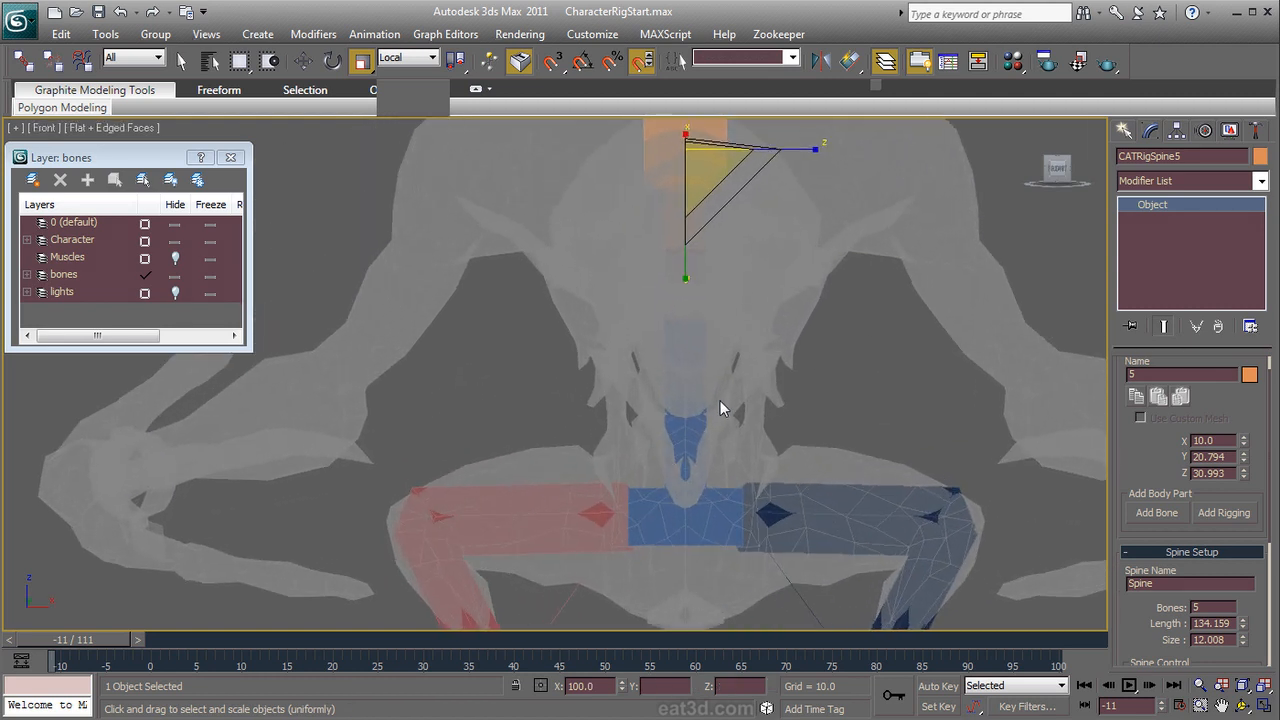
left_click(829, 346)
middle_click_drag(918, 366, 778, 327, "alt")
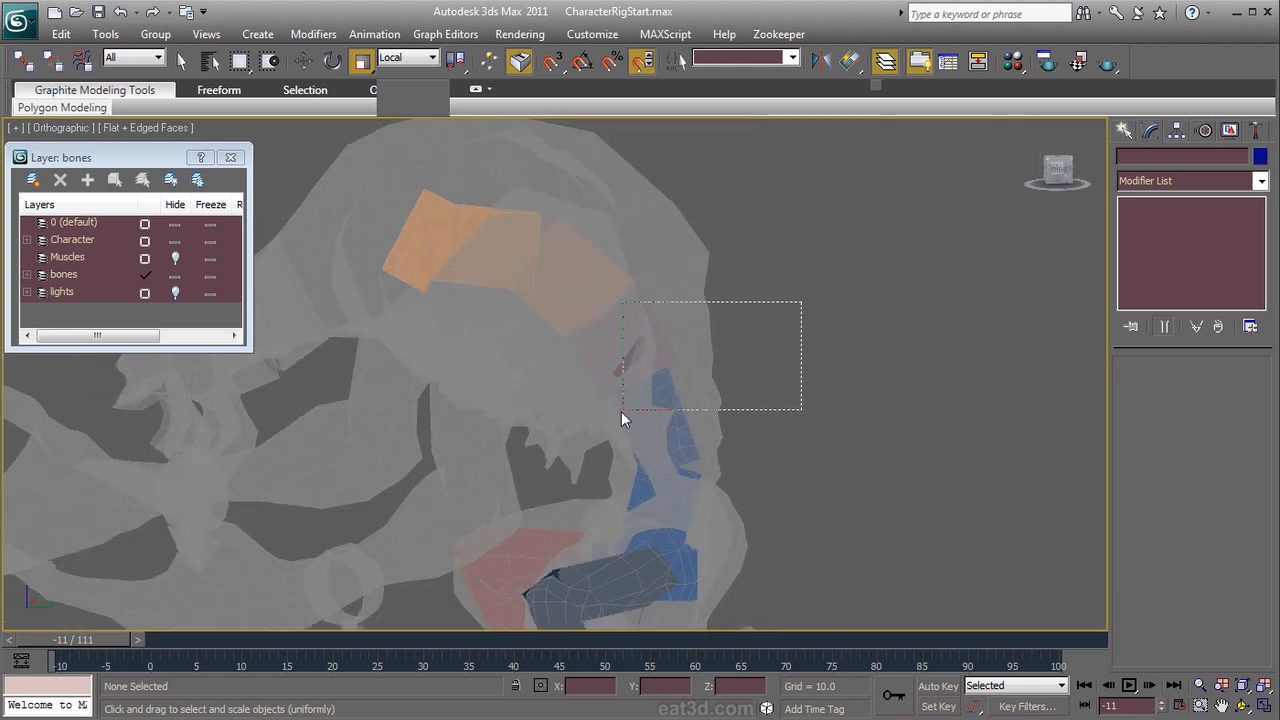
left_click_drag(572, 424, 572, 425)
middle_click_drag(575, 438, 660, 446, "alt")
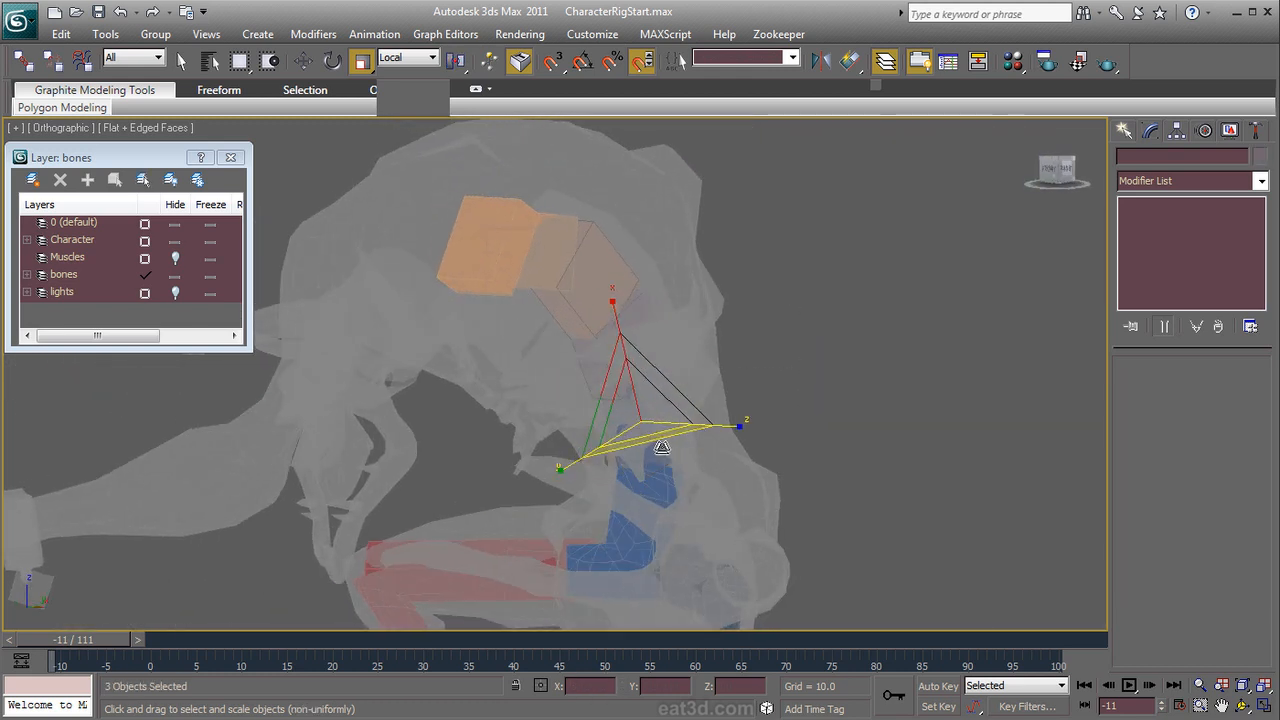
left_click_drag(719, 428, 809, 422)
Step: Widen the top spine bone along its local Z axis to suit the chest, and widen CATRigSpine4 below it to about 40.4
left_click(810, 405)
middle_click_drag(810, 405, 793, 385, "alt")
left_click(959, 392)
middle_click_drag(957, 414, 587, 395, "alt")
left_click(617, 342)
left_click_drag(500, 388, 312, 373)
left_click_drag(250, 367, 248, 367)
left_click(586, 458)
left_click_drag(491, 480, 481, 480)
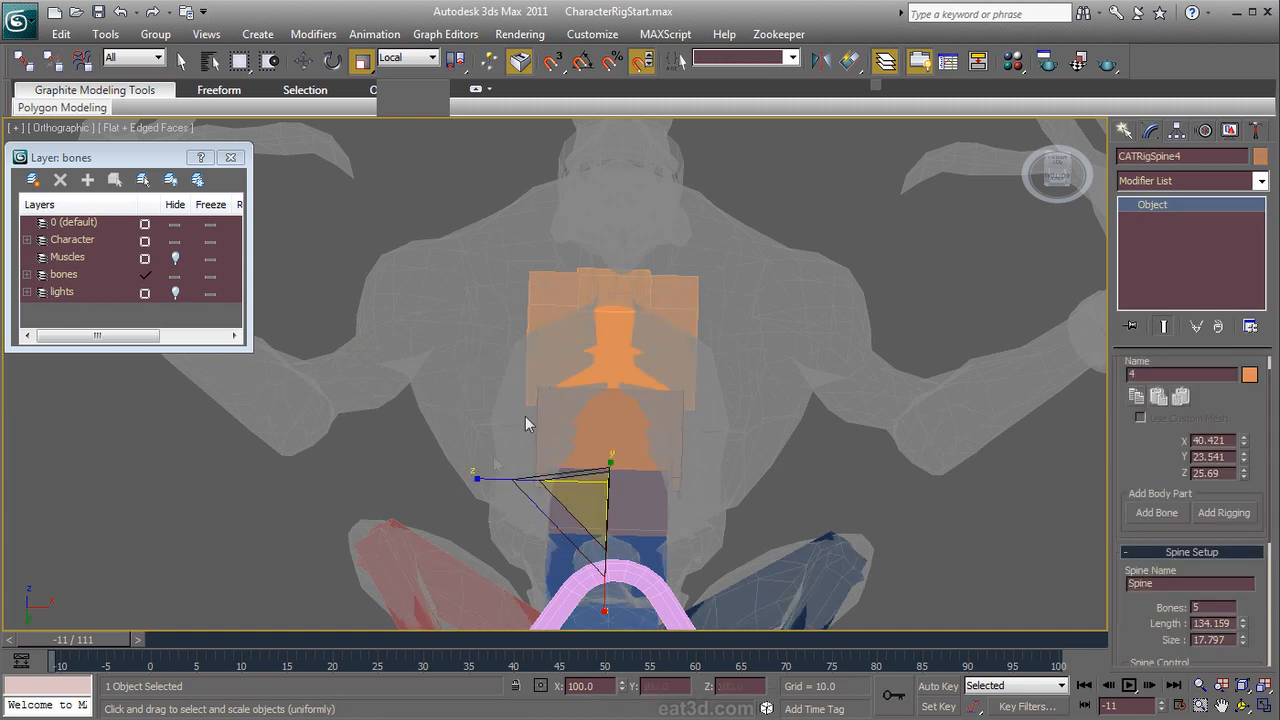
Step: Widen the chest hub along its local Z axis to about 60.2 and scale it along its local Y axis
left_click(604, 285)
left_click_drag(497, 285, 351, 277)
left_click_drag(623, 185, 611, 124)
middle_click_drag(603, 358, 745, 420, "alt")
left_click(792, 238)
left_click(661, 277)
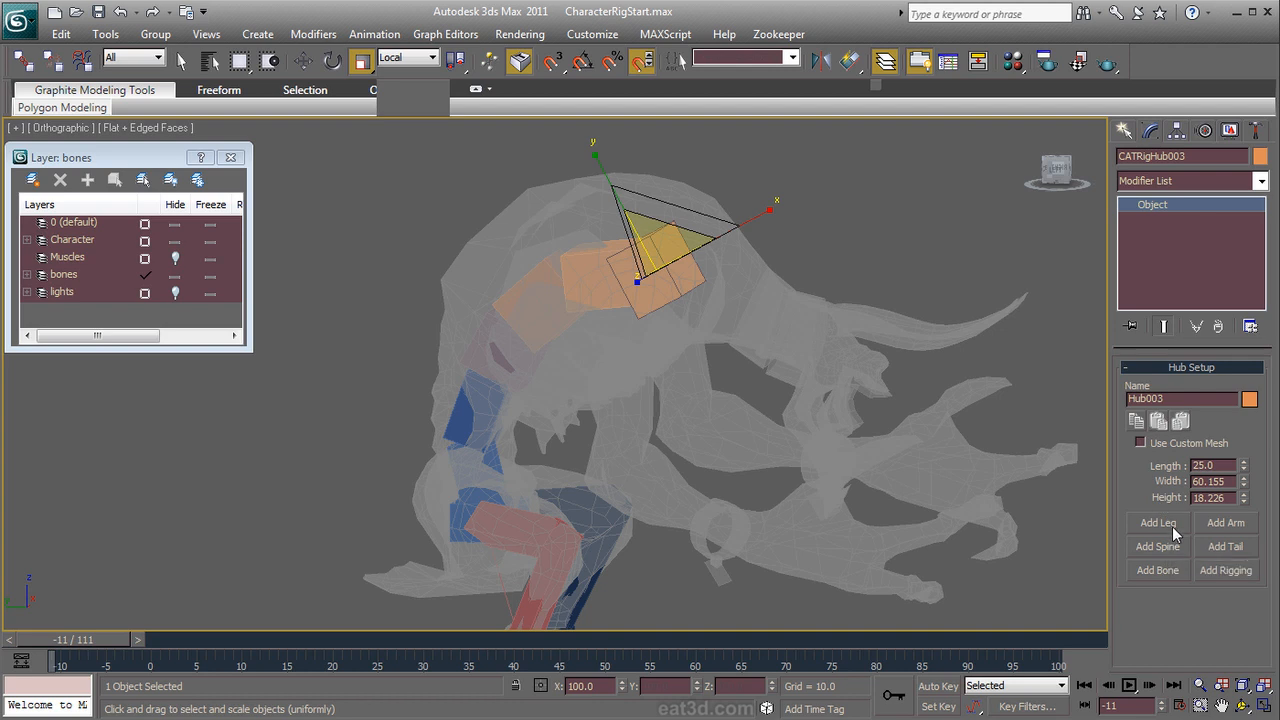
Step: Try enlarging the top spine bone's X size to about 80.1, and look through its bone and spine settings
left_click(598, 279)
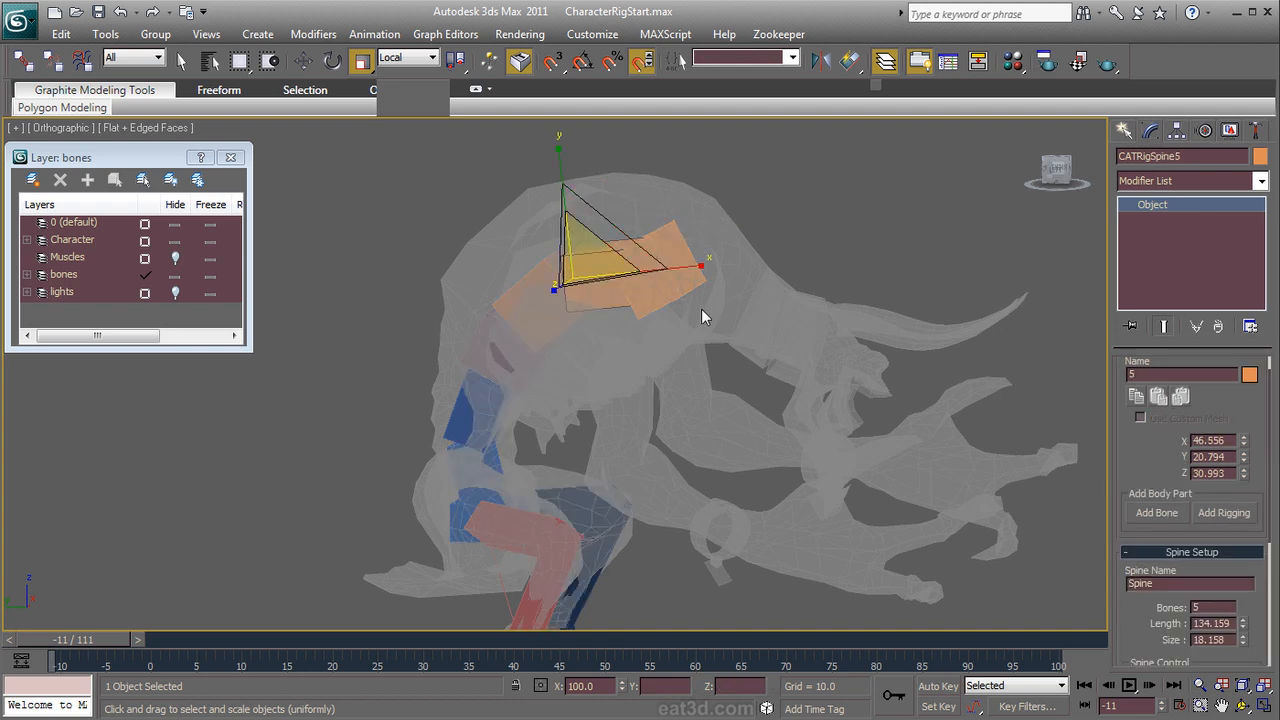
scroll(1131, 460, "down", 5)
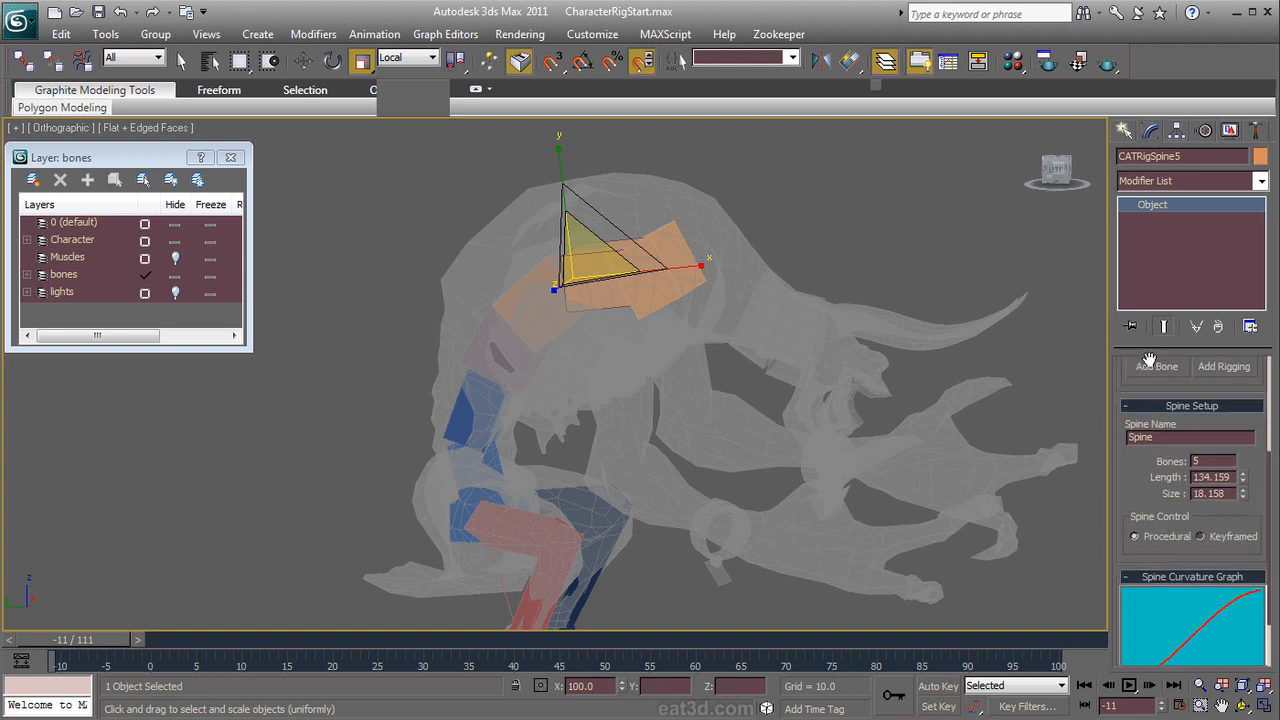
left_click_drag(1145, 181, 1169, 430)
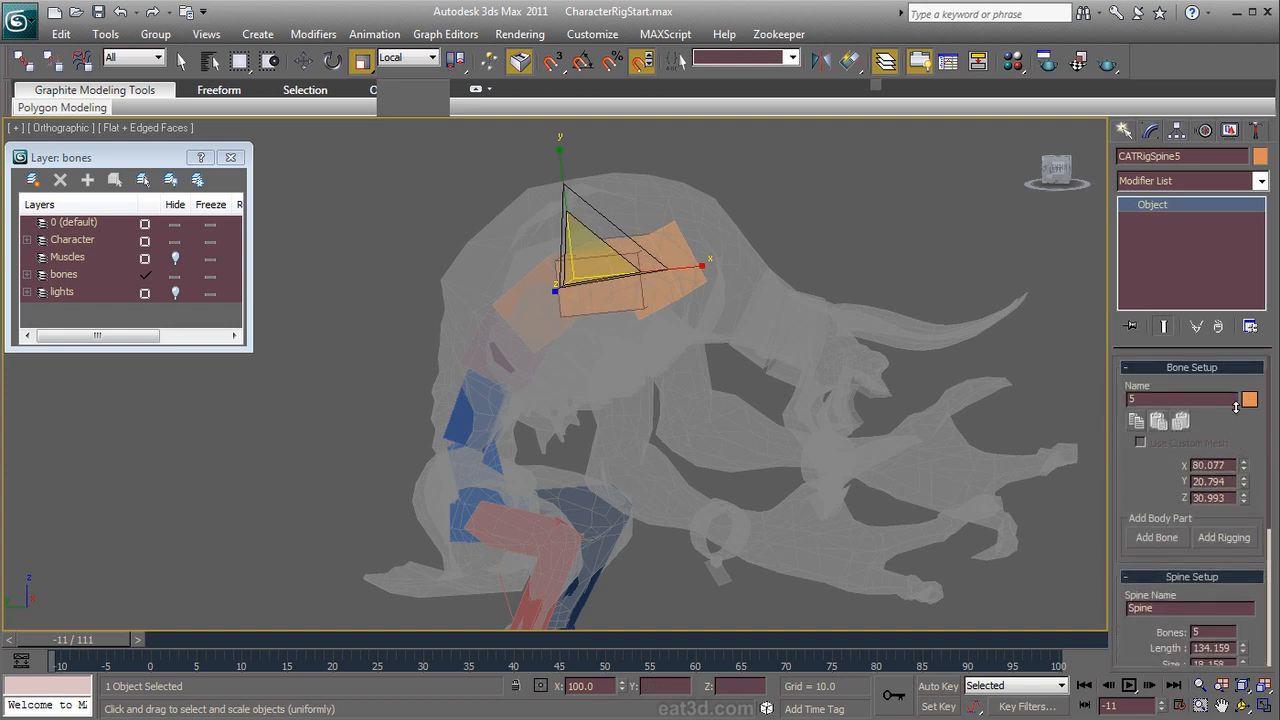
left_click_drag(1133, 505, 1143, 466)
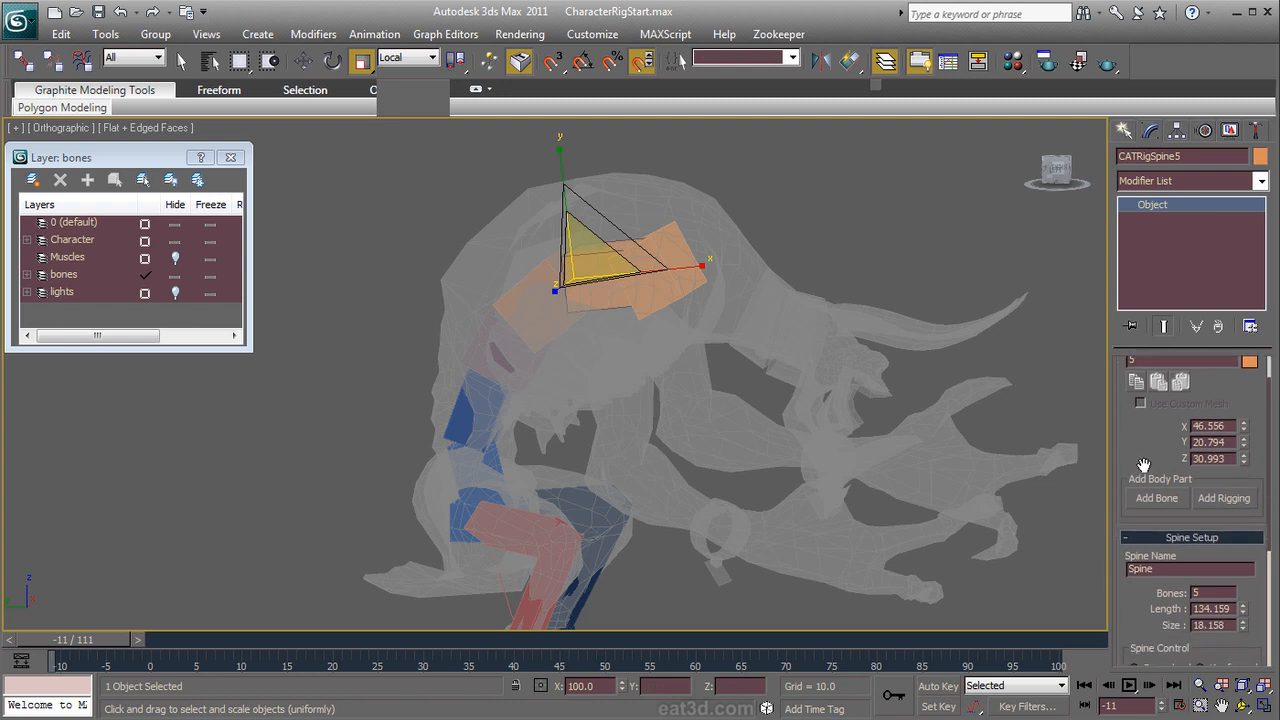
left_click_drag(1127, 596, 1133, 385)
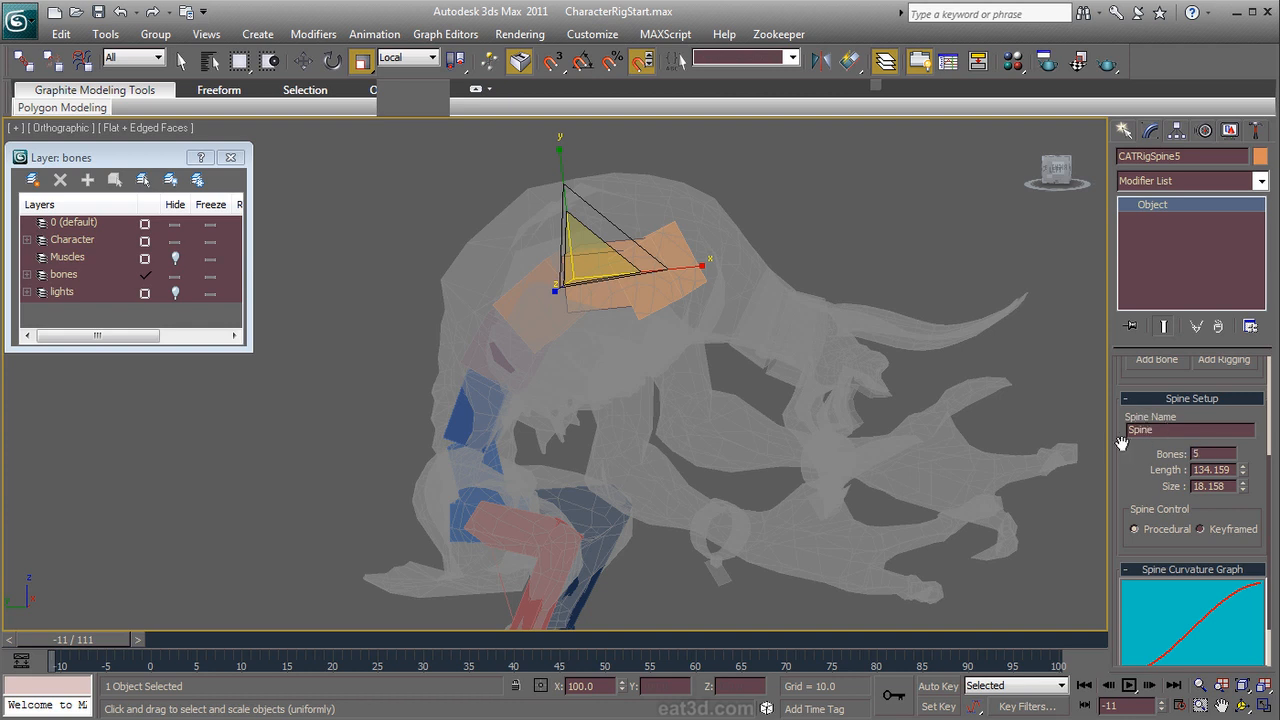
Step: Add an arm to the chest hub CATRigHub003
middle_click_drag(688, 348, 415, 318, "alt")
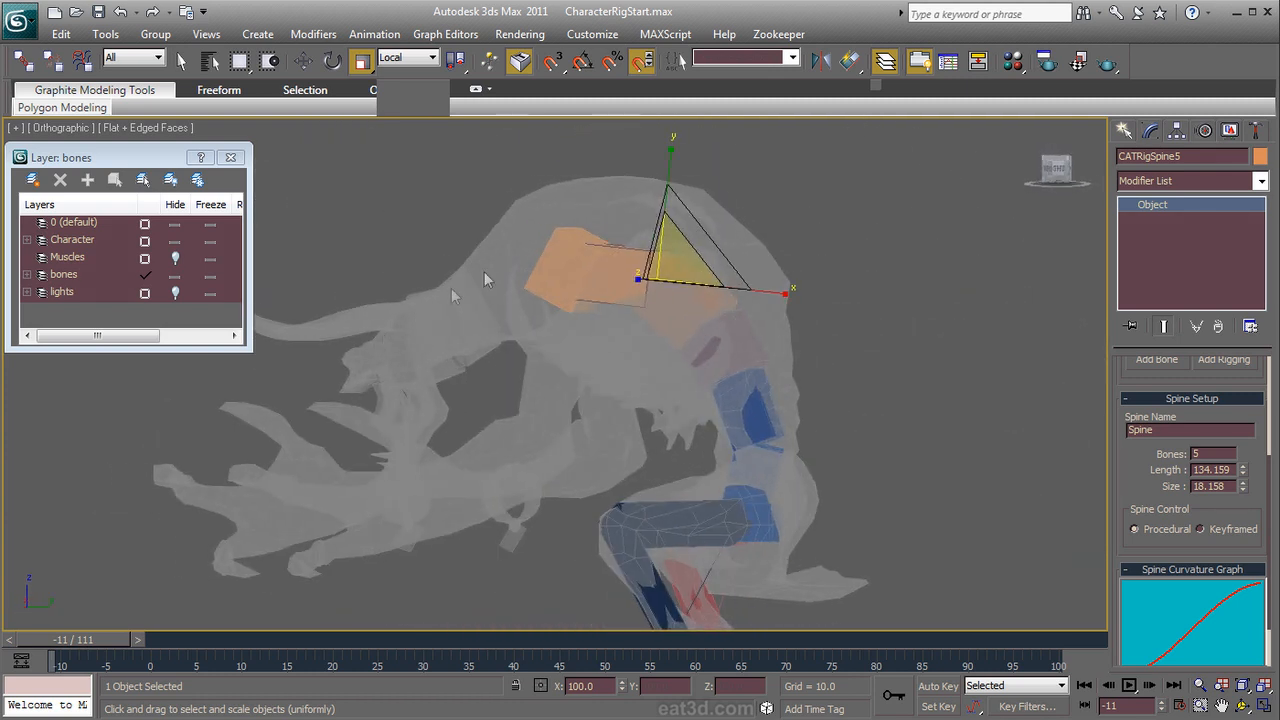
left_click(545, 258)
middle_click_drag(551, 257, 704, 299, "alt")
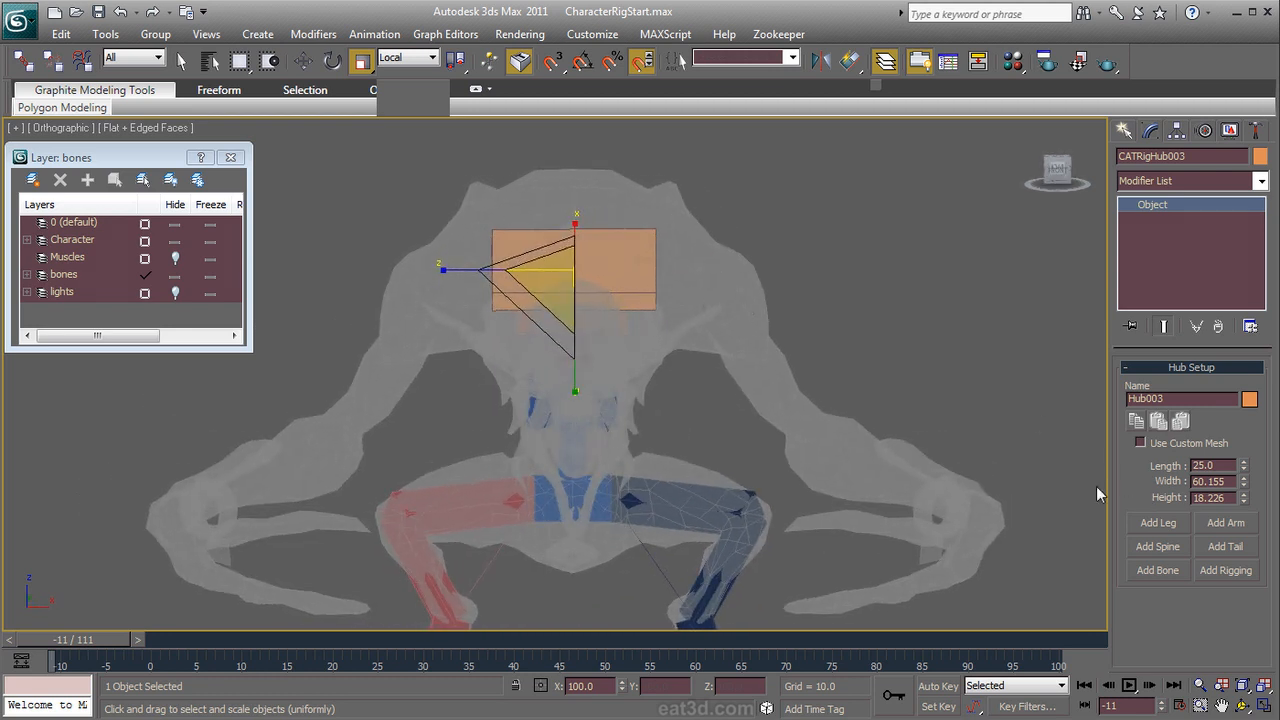
left_click(1223, 523)
middle_click_drag(772, 418, 668, 261, "alt")
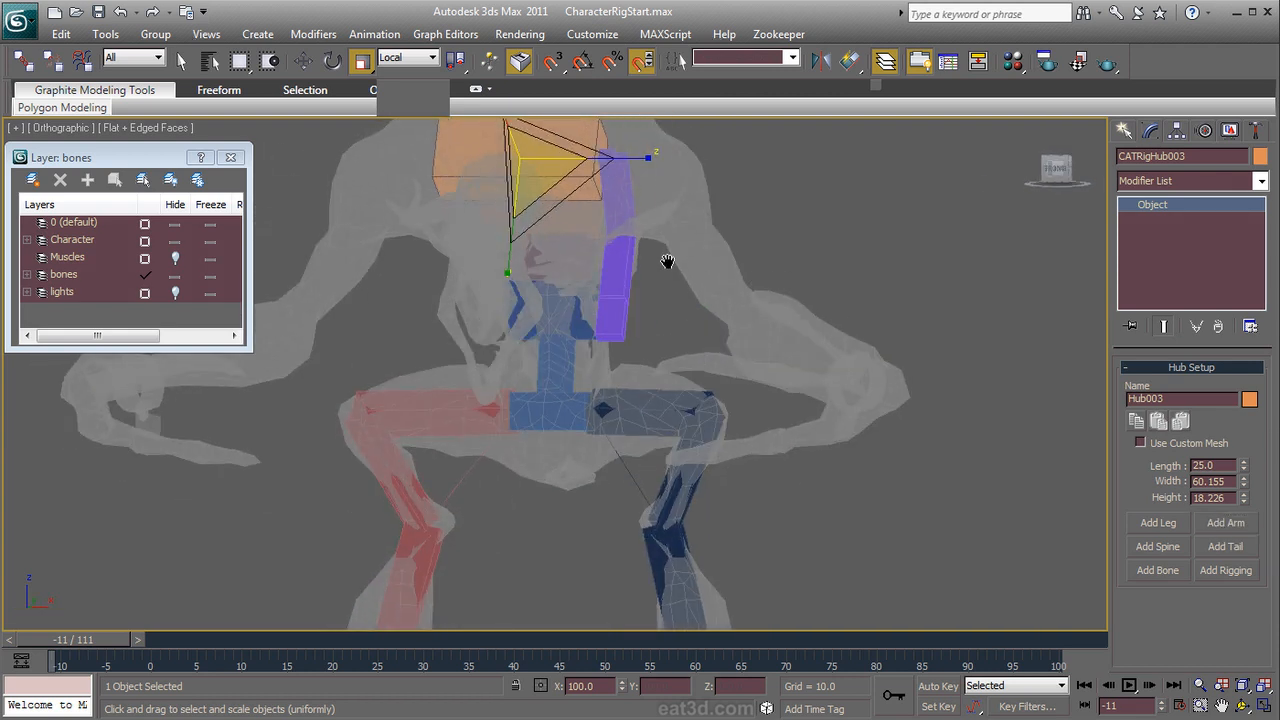
Step: Move the new left arm's palm toward the creature's wrist, at about X 58.3, Y -8.0, Z 27.2
left_click(615, 303)
right_click(664, 305)
left_click(685, 324)
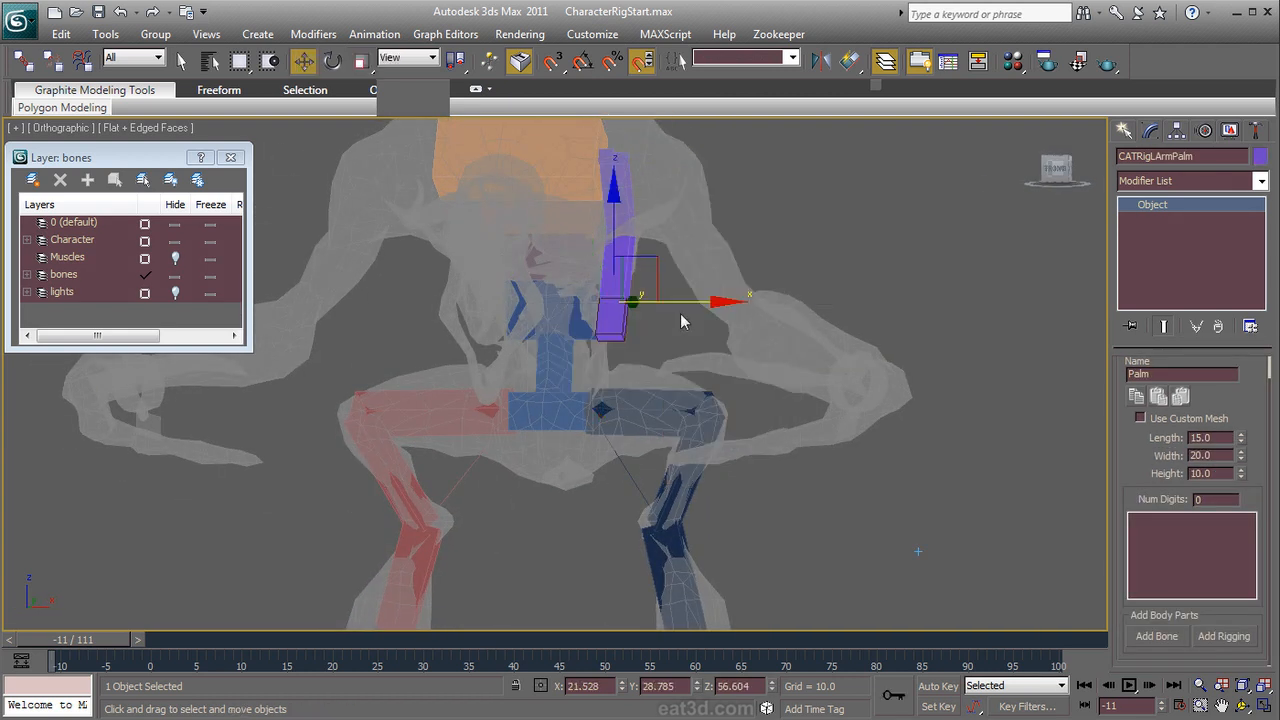
left_click_drag(684, 321, 835, 320)
middle_click_drag(915, 355, 755, 388, "alt")
left_click_drag(822, 279, 657, 391)
middle_click_drag(650, 422, 715, 457, "alt")
scroll(715, 457, "down", 1)
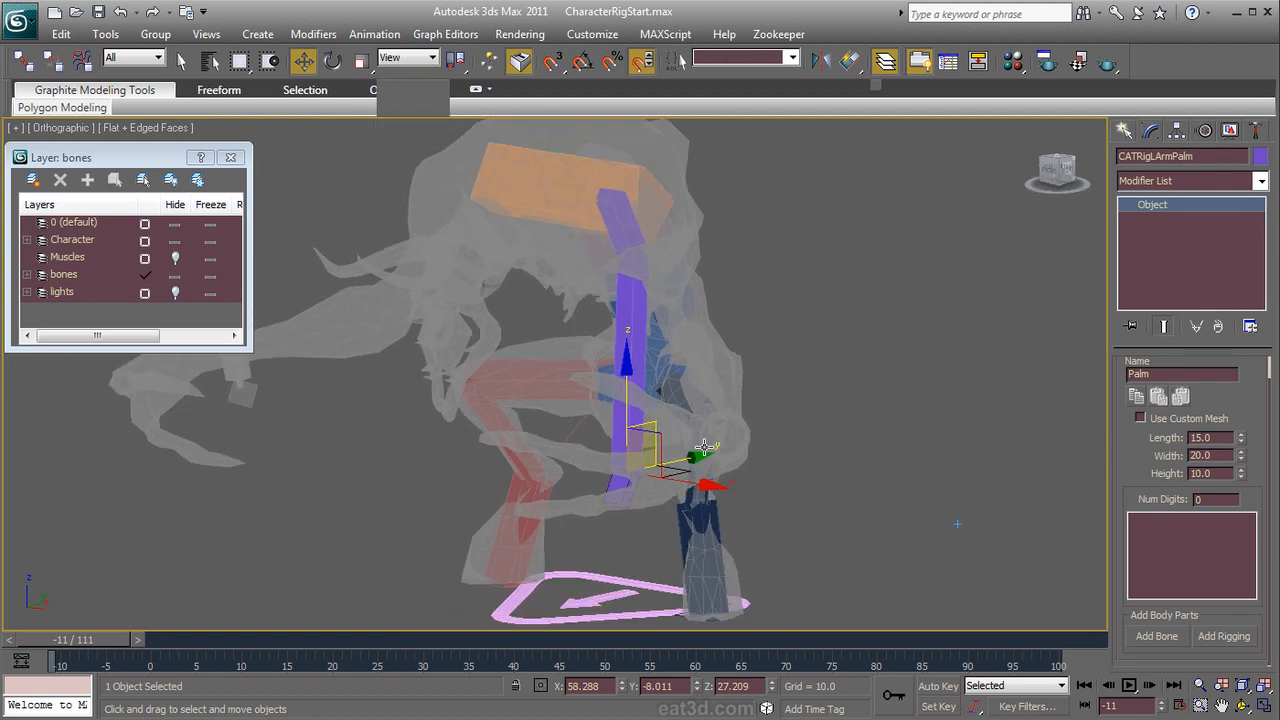
Step: Reposition the left arm bones along the mesh and move the palm to about X 90.4, Z 38.9
left_click(634, 297)
middle_click_drag(635, 303, 689, 313, "alt")
left_click_drag(646, 216, 721, 283)
left_click_drag(650, 498, 760, 470)
middle_click_drag(760, 470, 727, 548, "alt")
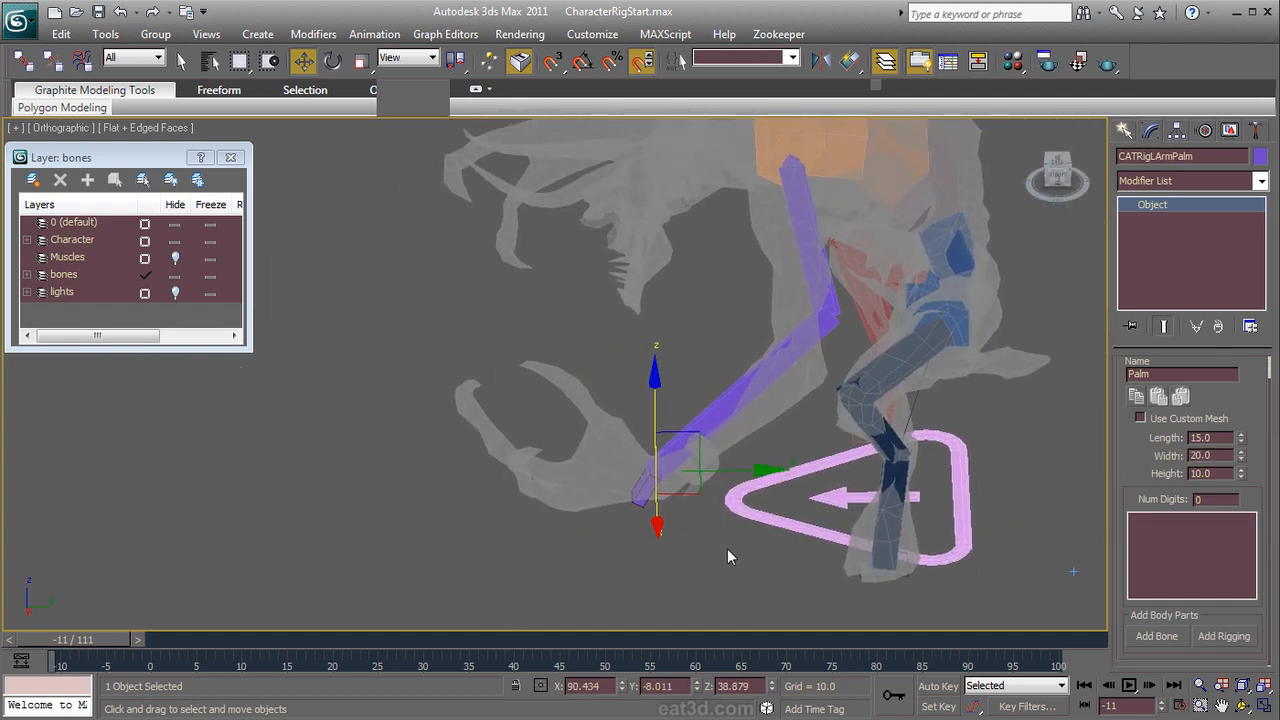
Step: From the top view, move the left elbow to about X 53.2, Y 30.4 and the palm to about X 90.9, Y -6.2
key("t")
scroll(736, 397, "up", 3)
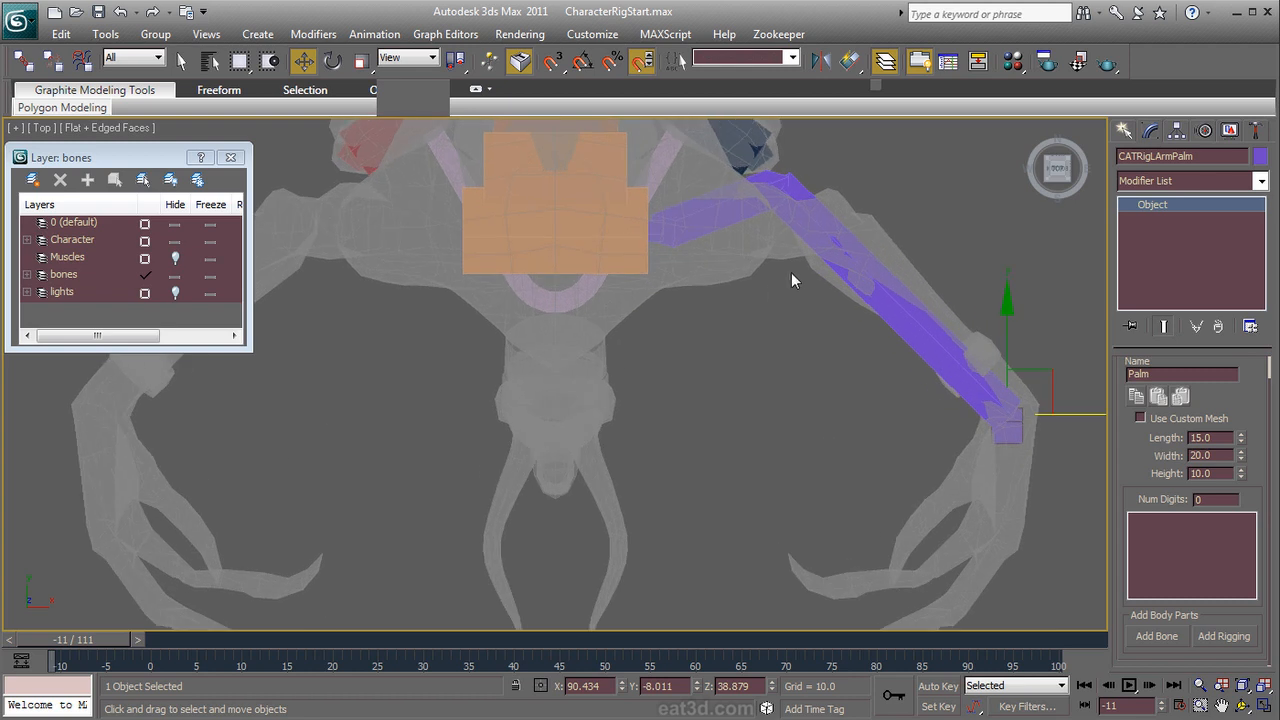
left_click_drag(803, 205, 861, 199)
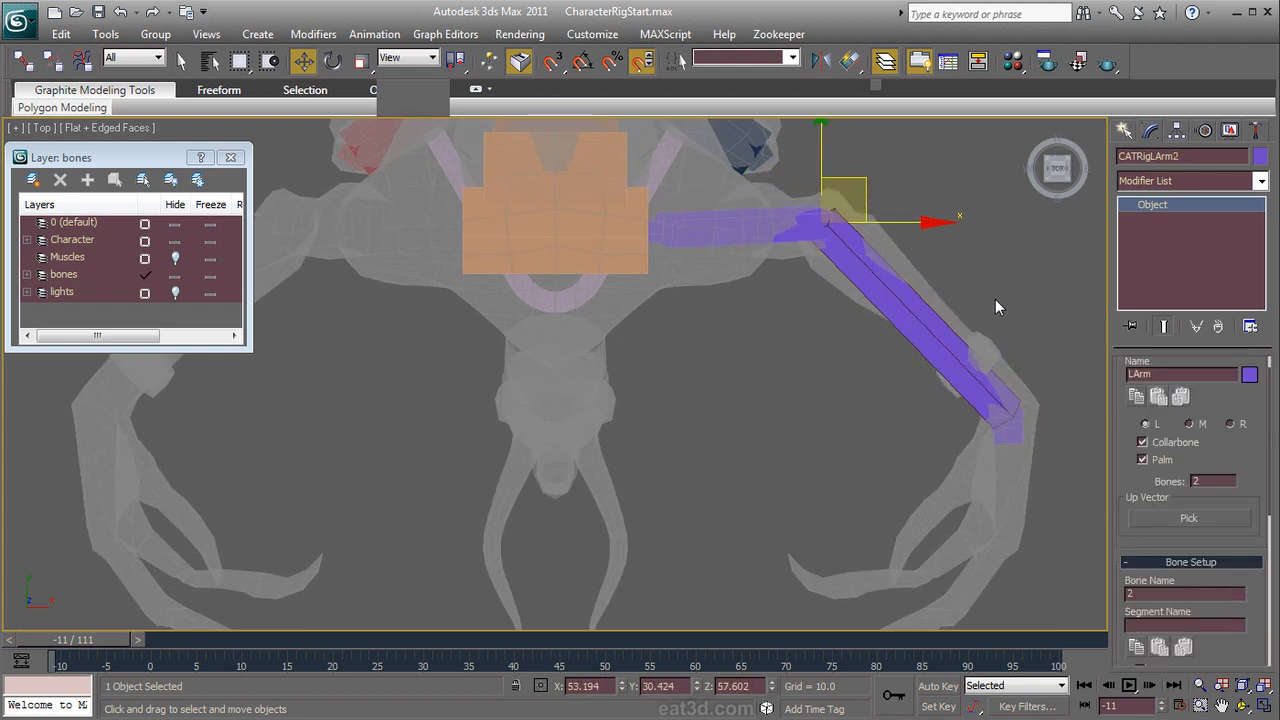
middle_click_drag(993, 303, 824, 137)
left_click(848, 270)
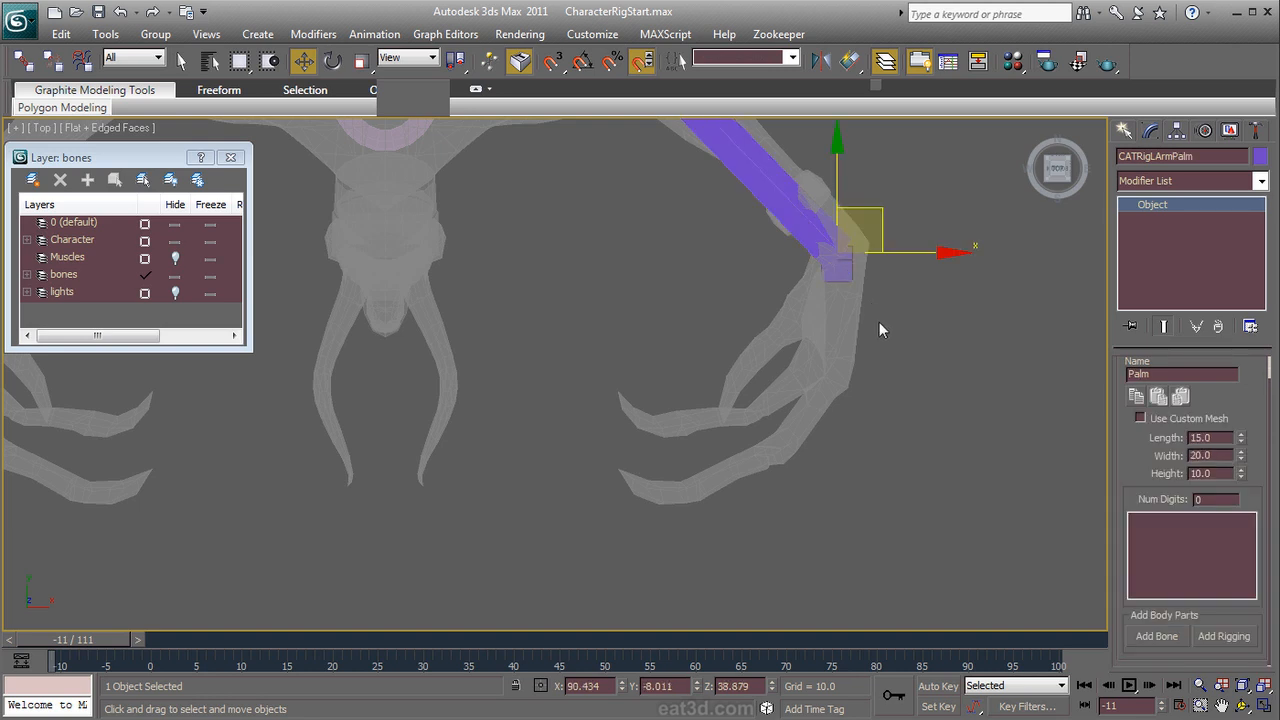
left_click_drag(886, 214, 888, 204)
Step: Rotate the left palm bone so it points along the creature's hand toward the fingers
middle_click_drag(892, 380, 806, 275, "alt")
right_click(864, 239)
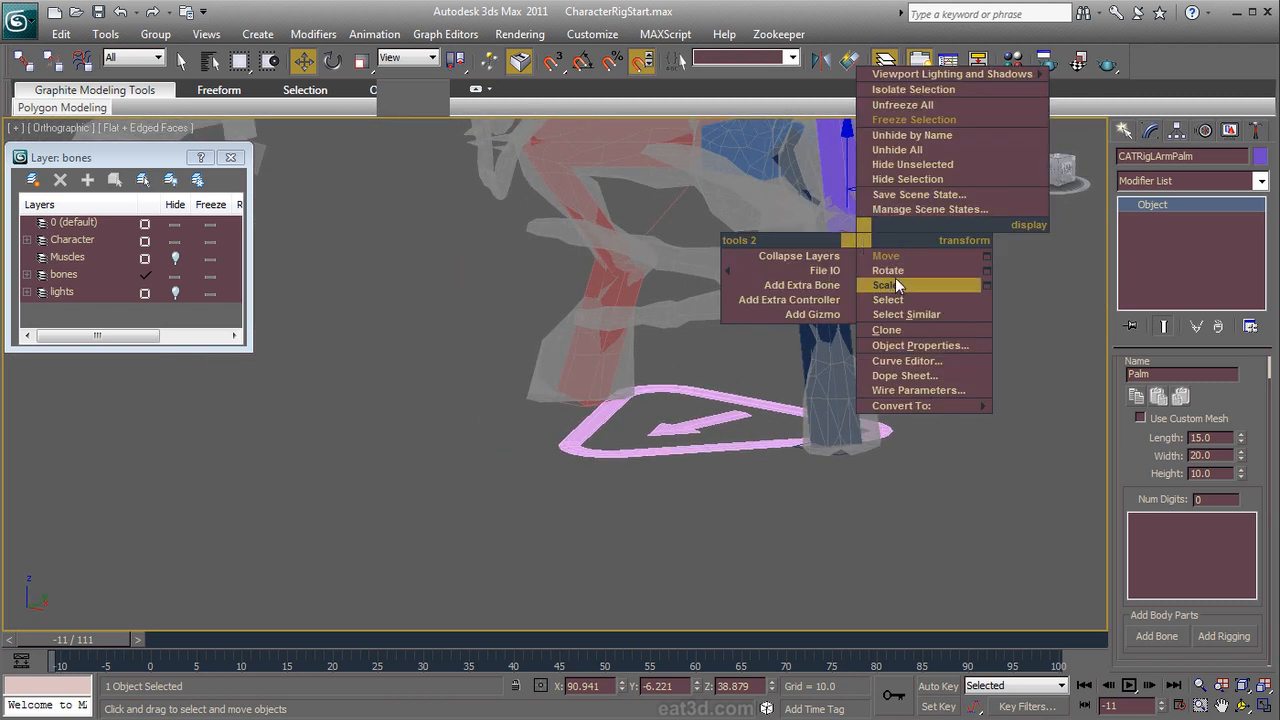
left_click(893, 271)
mouse_move(788, 206)
left_mouse_down()
mouse_move(792, 138)
mouse_move(878, 192)
mouse_move(911, 176)
mouse_move(866, 135)
mouse_move(810, 165)
mouse_move(775, 208)
left_mouse_up()
middle_click_drag(960, 302, 872, 309, "alt")
Step: Scale the left palm to about 35.6 long and 33.7 wide, and realign it with the hand mesh
right_click(870, 308)
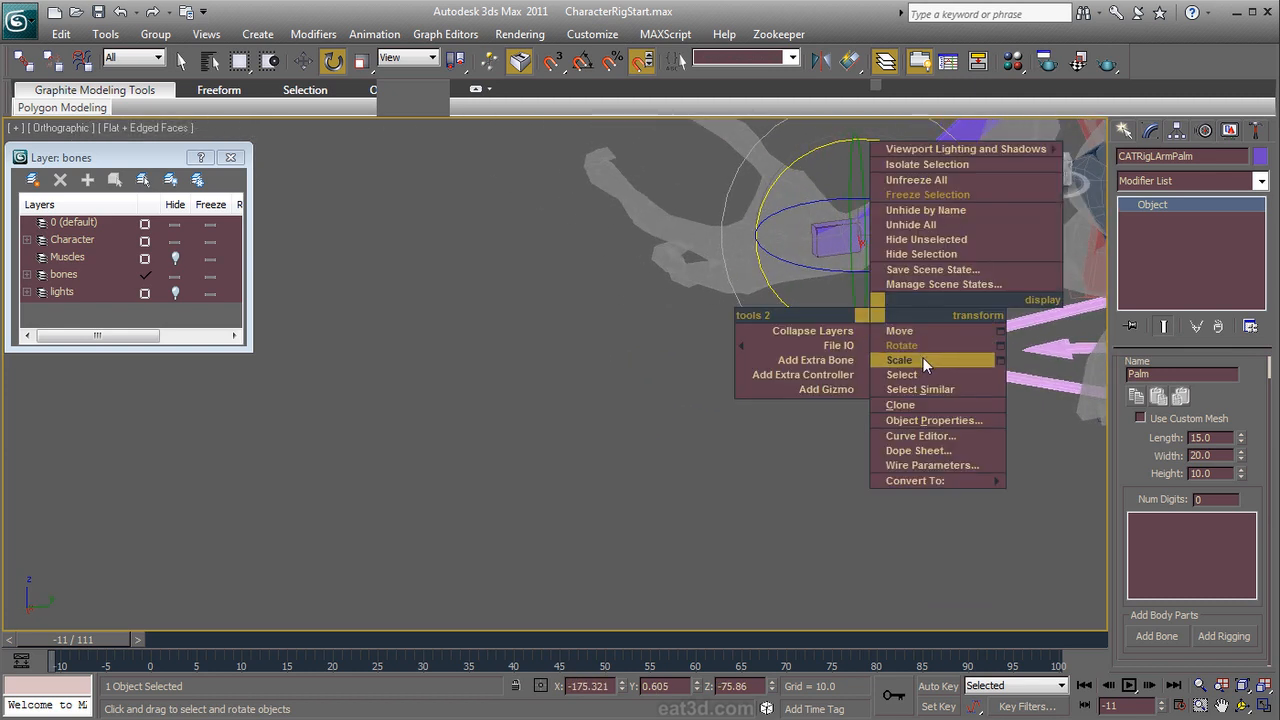
left_click(921, 359)
left_click_drag(744, 240, 663, 256)
middle_click_drag(824, 271, 858, 378, "alt")
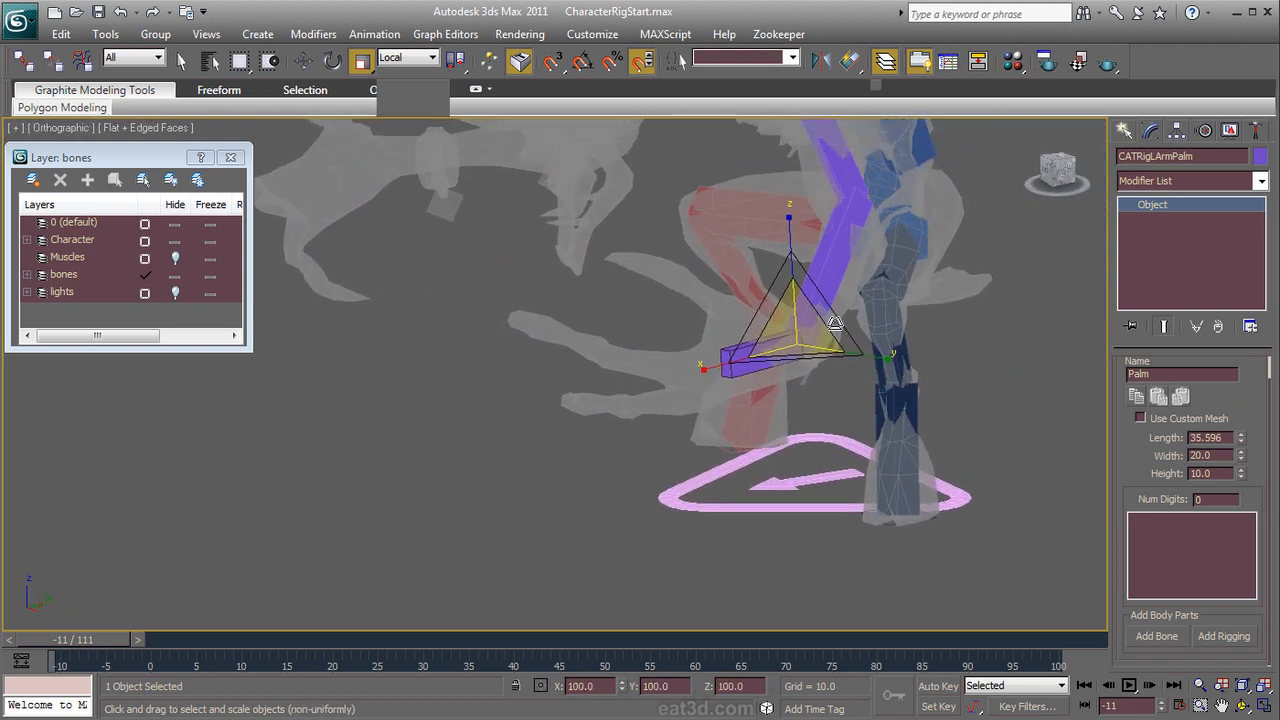
left_click_drag(790, 243, 784, 198)
middle_click_drag(784, 198, 816, 377, "alt")
right_click(816, 377)
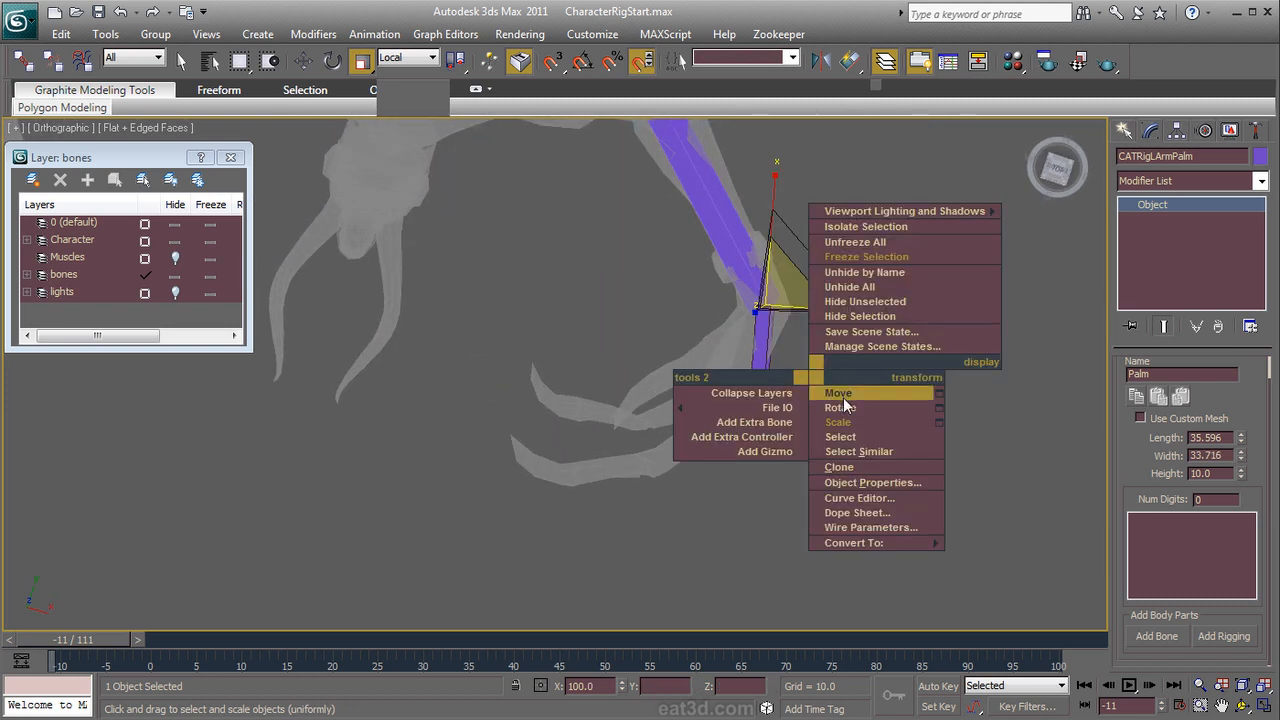
left_click(843, 398)
left_click_drag(835, 369, 801, 396)
Step: Lower the left elbow by moving CATRigLArm2 to about X 53.0, Z 49.8 within the arm mesh
middle_click_drag(769, 437, 823, 256, "alt")
key("f")
middle_click_drag(654, 264, 680, 362)
scroll(685, 350, "up", 3)
middle_click_drag(732, 321, 688, 333)
left_click(782, 309)
right_click(773, 313)
left_click(812, 321)
left_click_drag(796, 270, 797, 285)
left_click_drag(754, 232, 754, 246)
Step: Select the left arm's collarbone bone beside the chest hub in the front view
middle_click_drag(889, 376, 830, 462, "alt")
key("f")
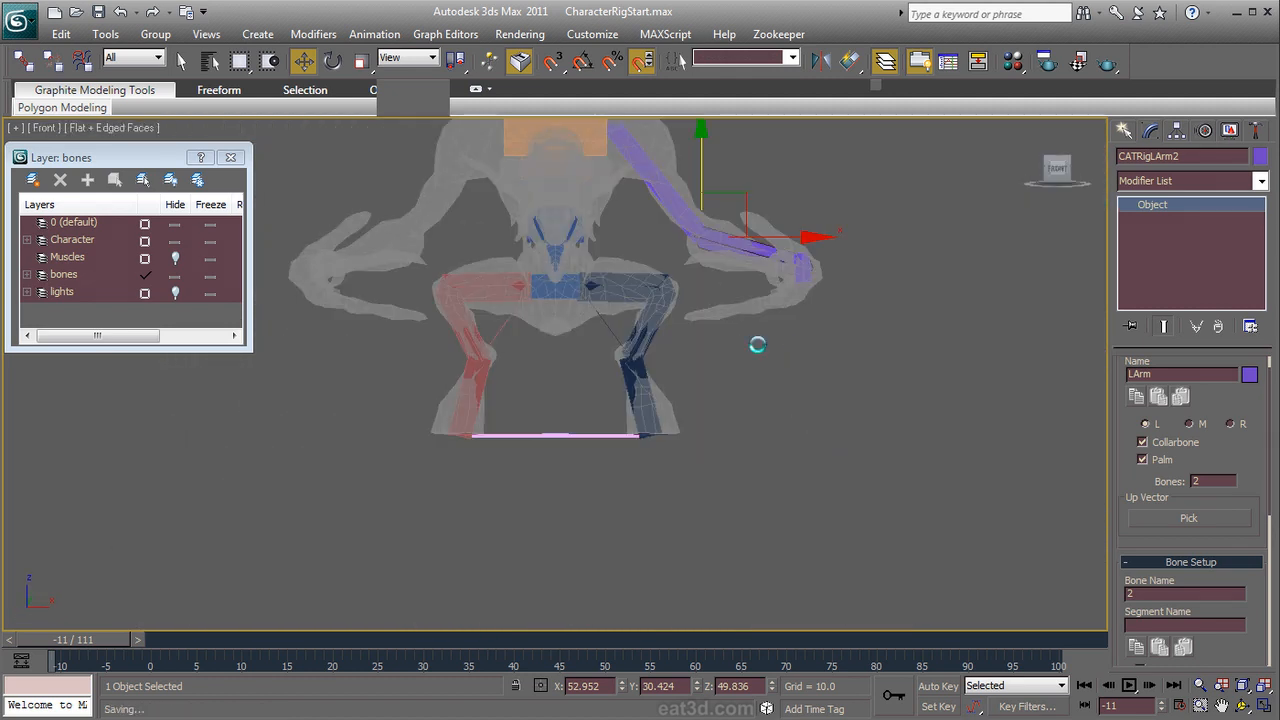
scroll(700, 305, "up", 6)
middle_click_drag(732, 312, 731, 295)
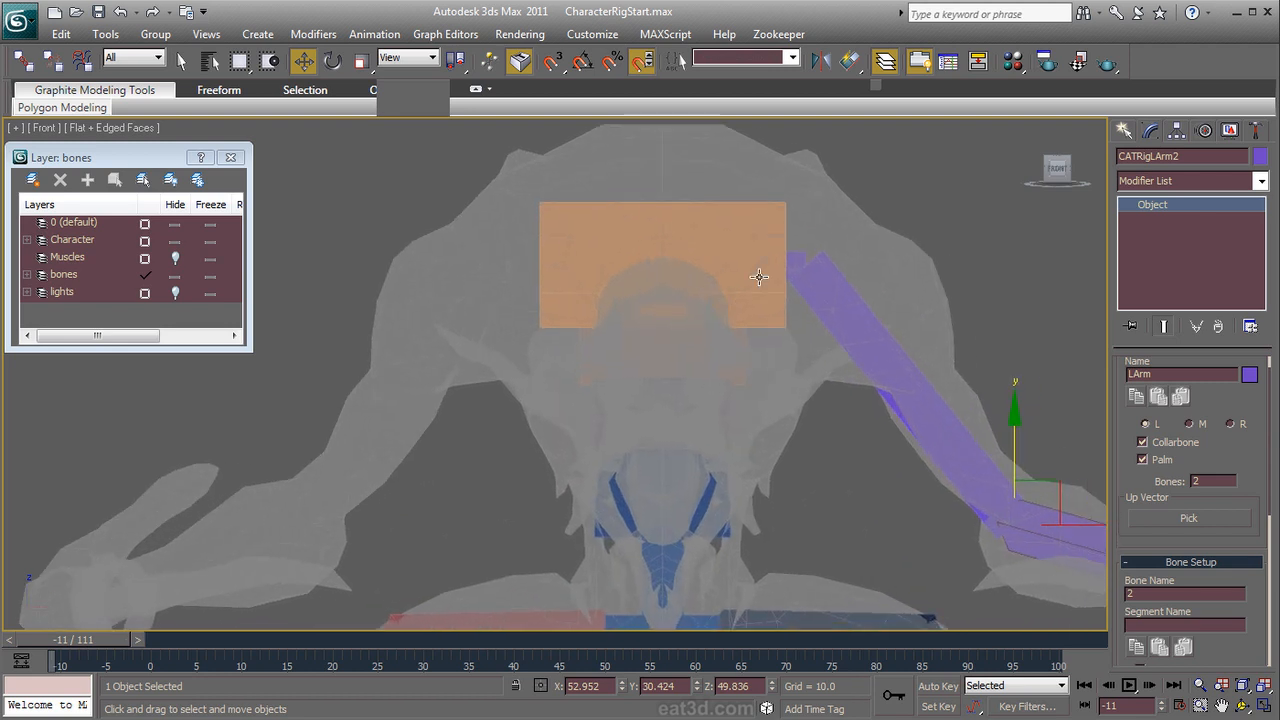
left_click(799, 260)
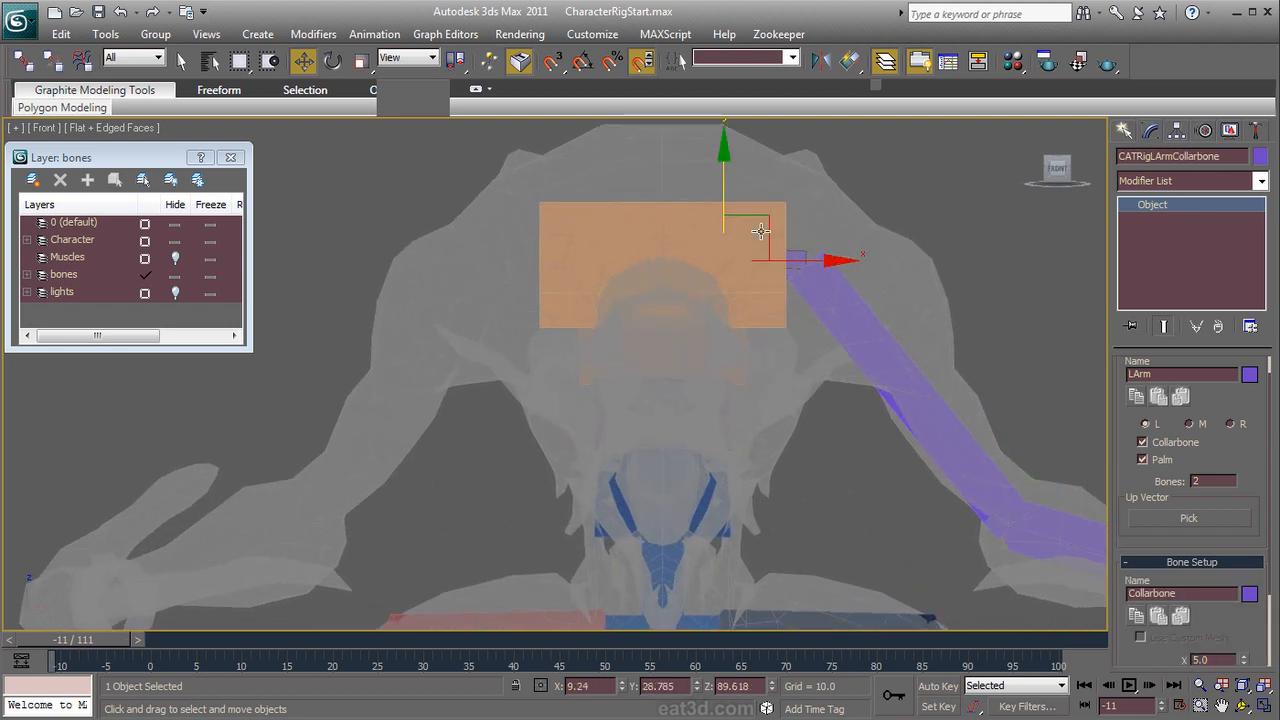
Step: Reposition the left collarbone and upper arm bones so the upper arm starts inside the shoulder of the mesh
left_click_drag(767, 227, 795, 235)
left_click(840, 293)
left_click_drag(840, 293, 898, 330)
scroll(897, 339, "down", 2)
middle_click_drag(897, 341, 847, 262)
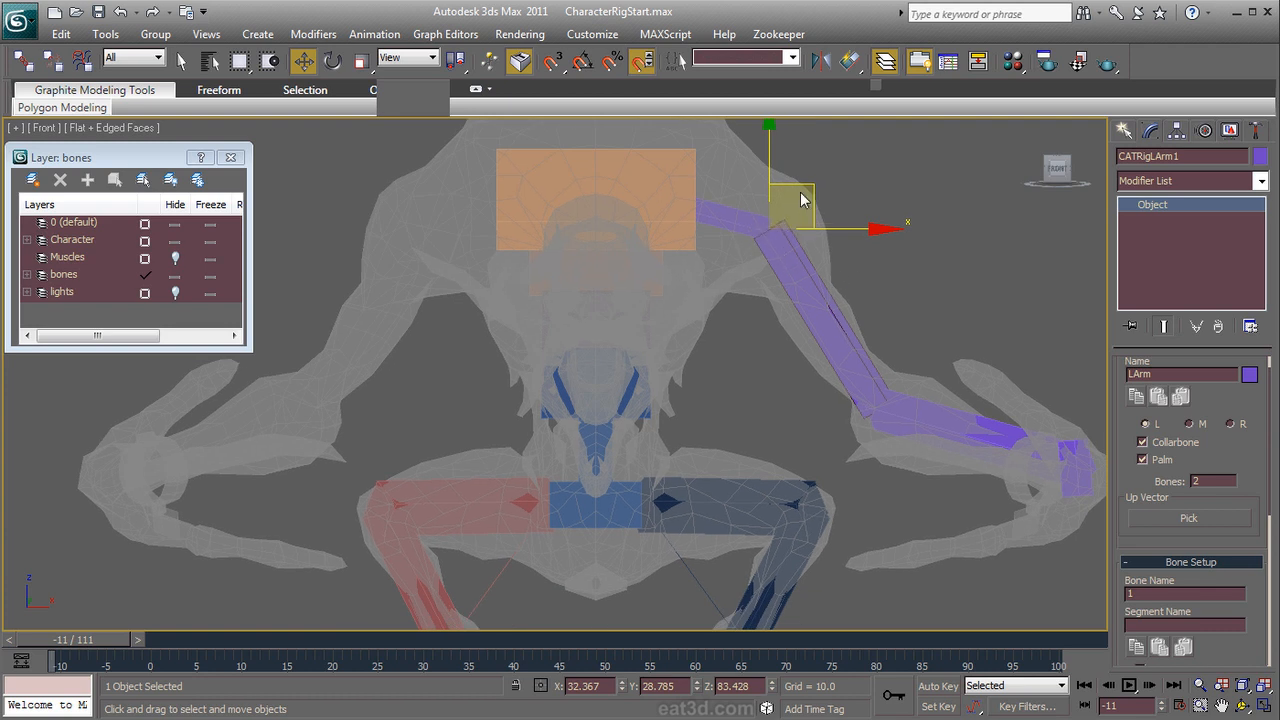
left_click(720, 224)
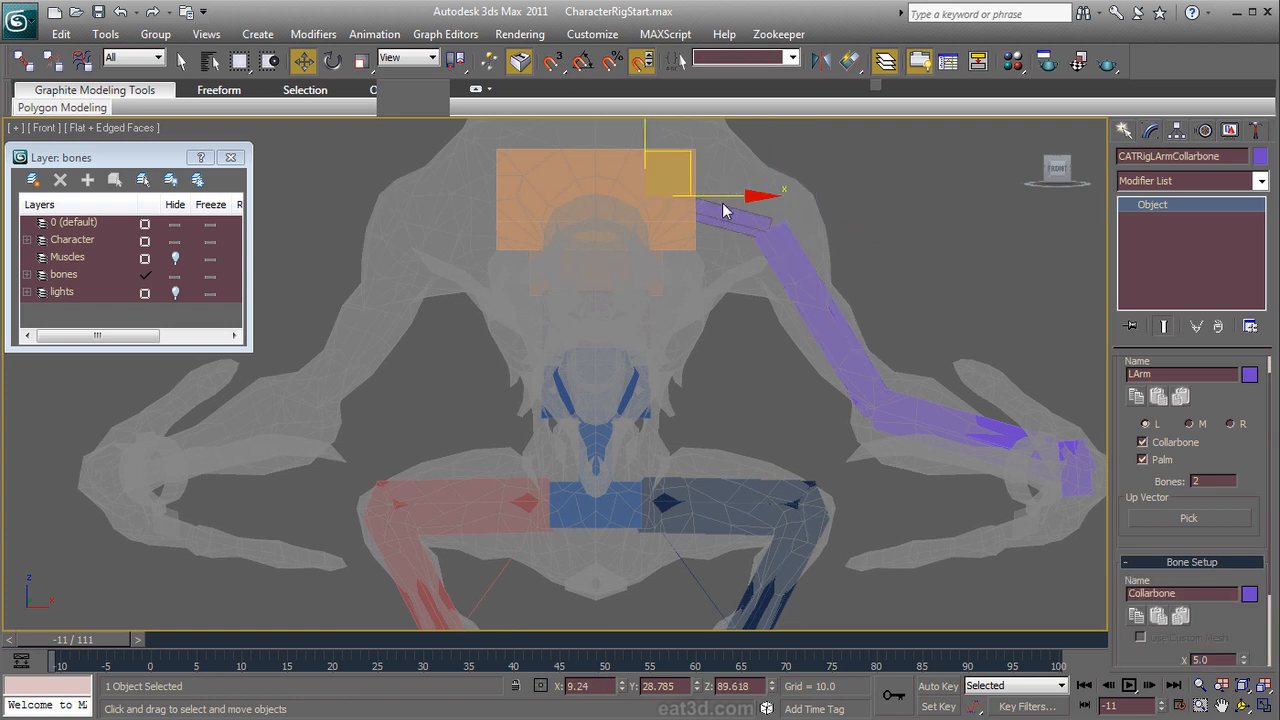
left_click(772, 242)
middle_click_drag(870, 339, 846, 277)
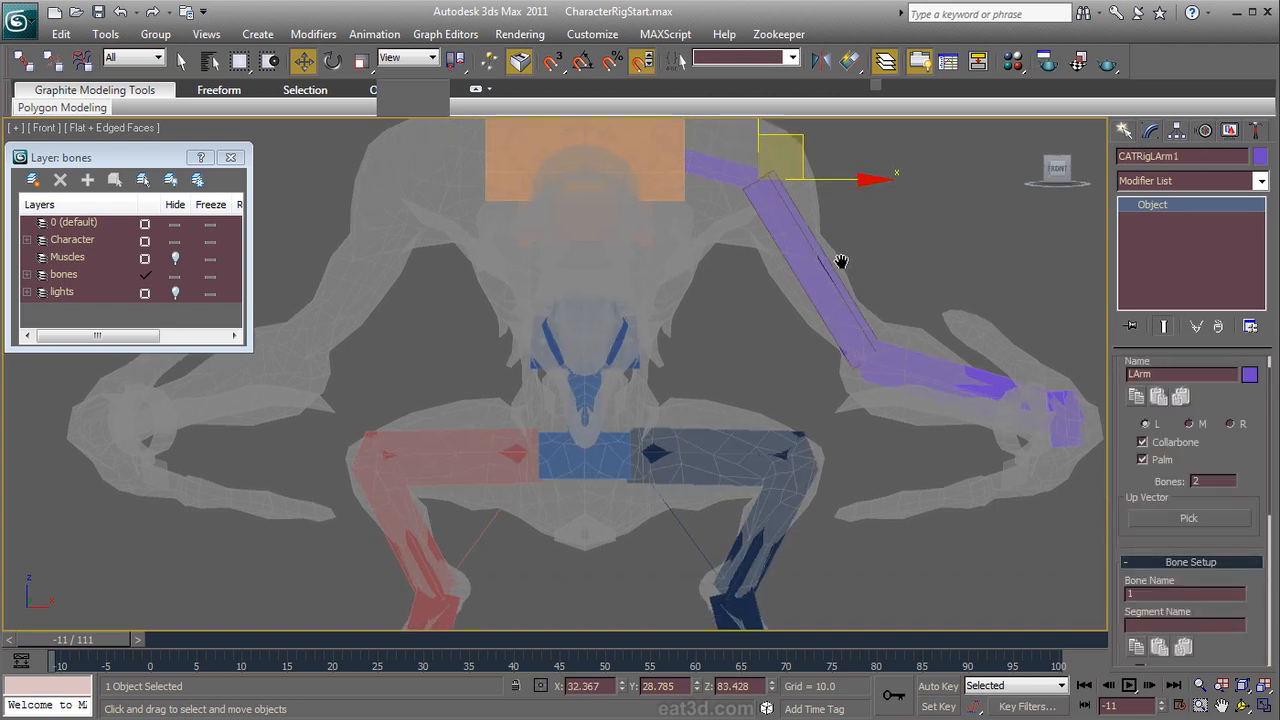
Step: Examine how the left forearm and palm bones fit the mesh, including from the front view
left_click(882, 351)
middle_click_drag(982, 394, 934, 386, "alt")
left_click(899, 474)
scroll(900, 380, "down", 2)
middle_click_drag(752, 356, 854, 364, "alt")
key("f")
scroll(807, 336, "down", 1)
middle_click_drag(753, 328, 802, 440)
middle_click_drag(802, 440, 802, 426, "ctrl+alt")
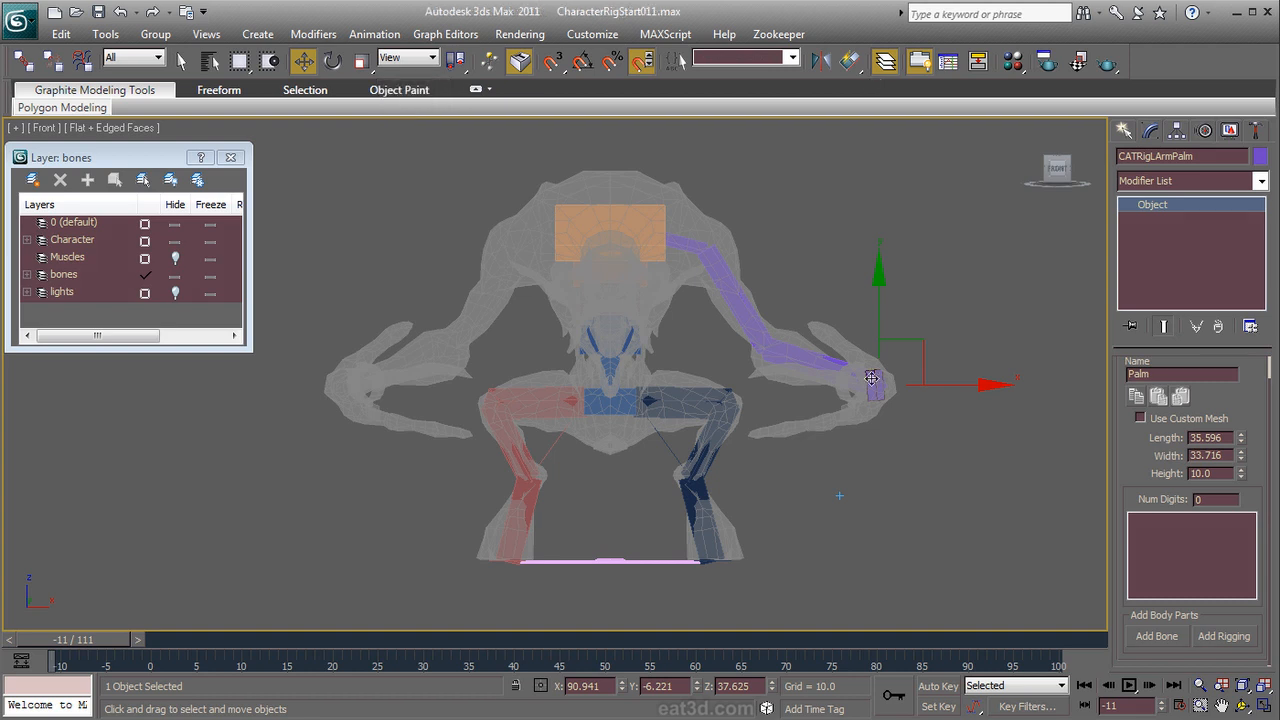
Step: Scale the left palm bone to a length of about 26
middle_click_drag(923, 435, 740, 460, "alt")
scroll(642, 419, "up", 3)
middle_click_drag(642, 419, 588, 383)
right_click(620, 394)
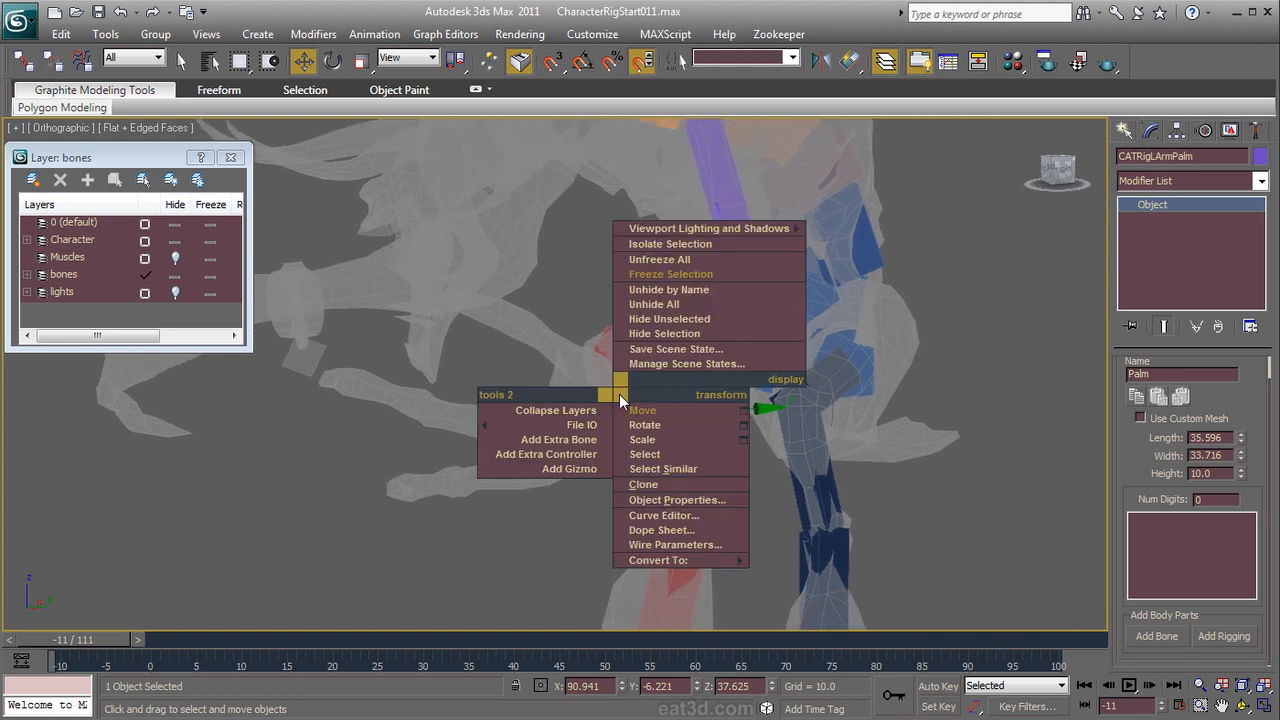
left_click(661, 445)
mouse_move(571, 429)
left_mouse_down()
mouse_move(543, 420)
mouse_move(575, 420)
left_mouse_up()
middle_click_drag(848, 467, 840, 437)
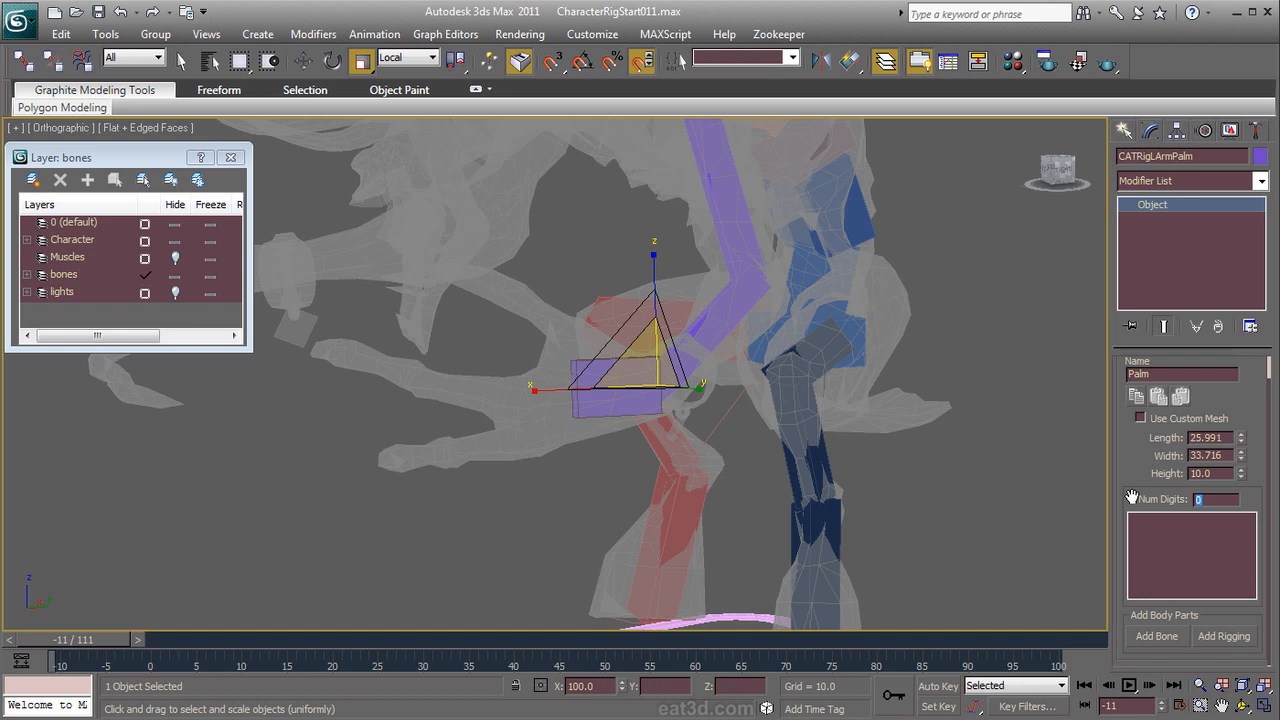
Step: Set the left palm's number of digits to 3
key("Return")
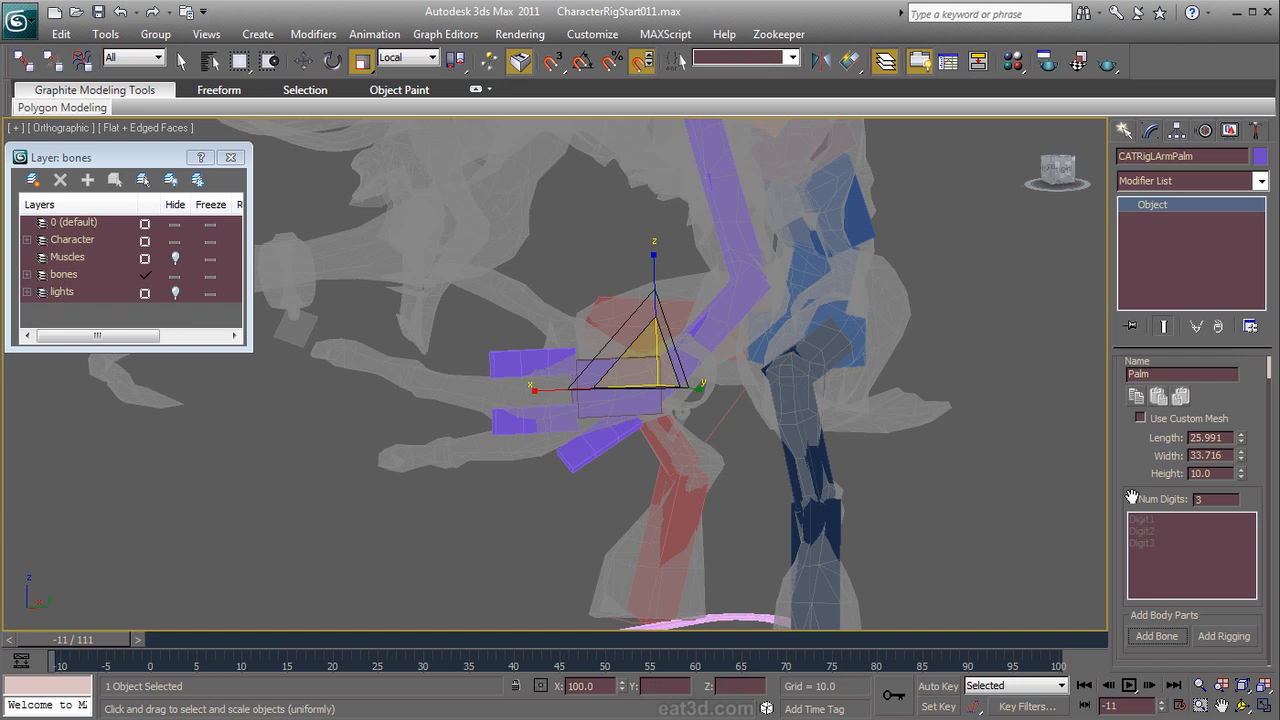
scroll(1165, 490, "up", 2)
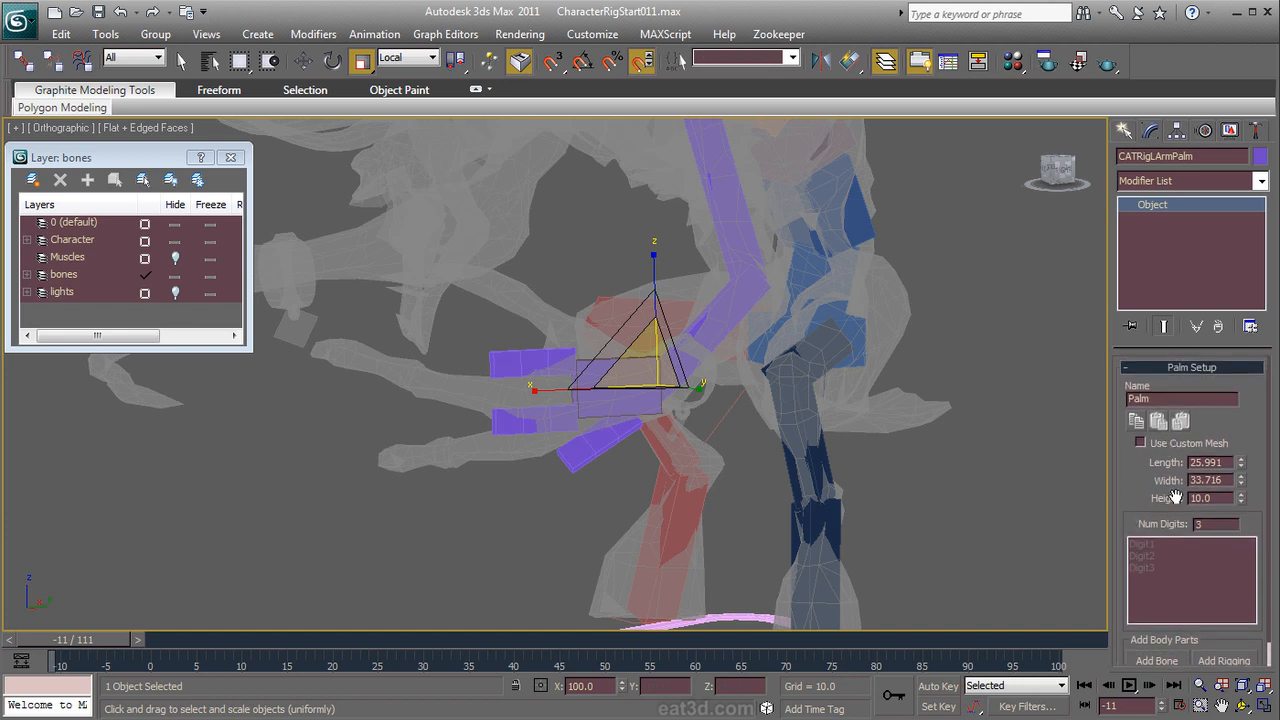
scroll(1177, 368, "down", 2)
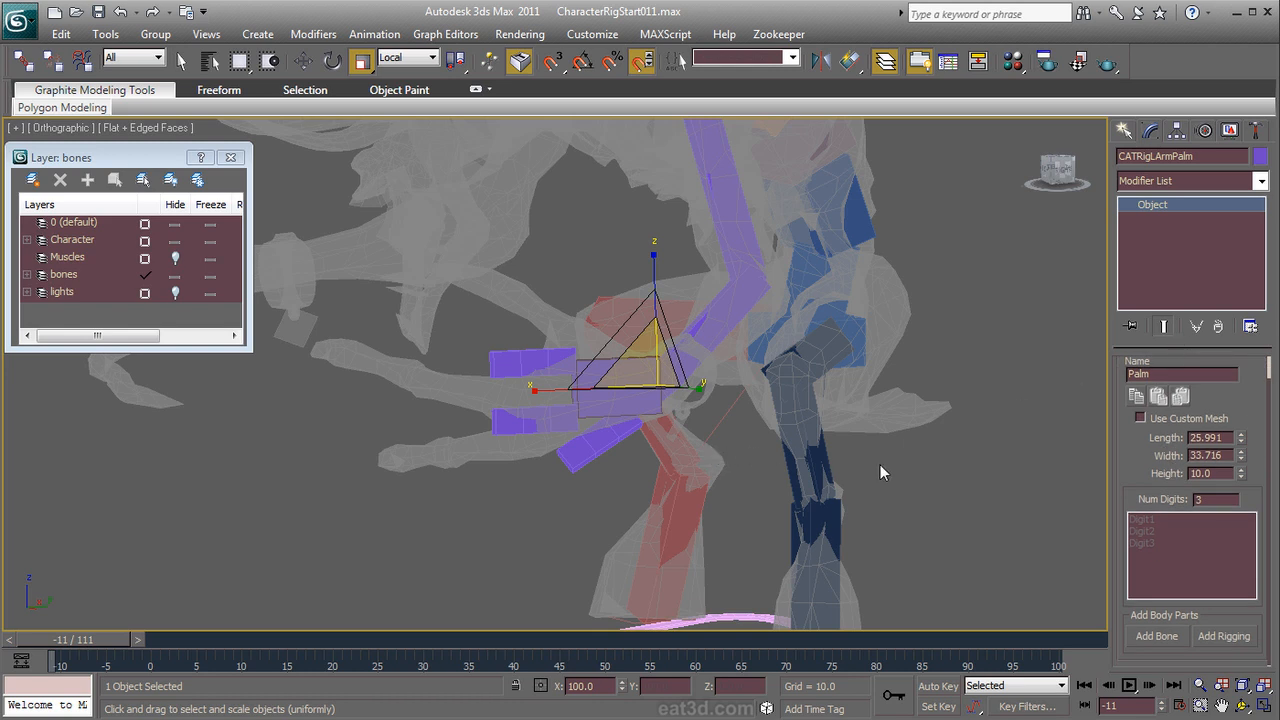
Step: Select the first bone of Digit3 and raise it toward the base of the upper finger
left_click(636, 426)
middle_click_drag(617, 474, 591, 486, "alt")
scroll(592, 487, "up", 5)
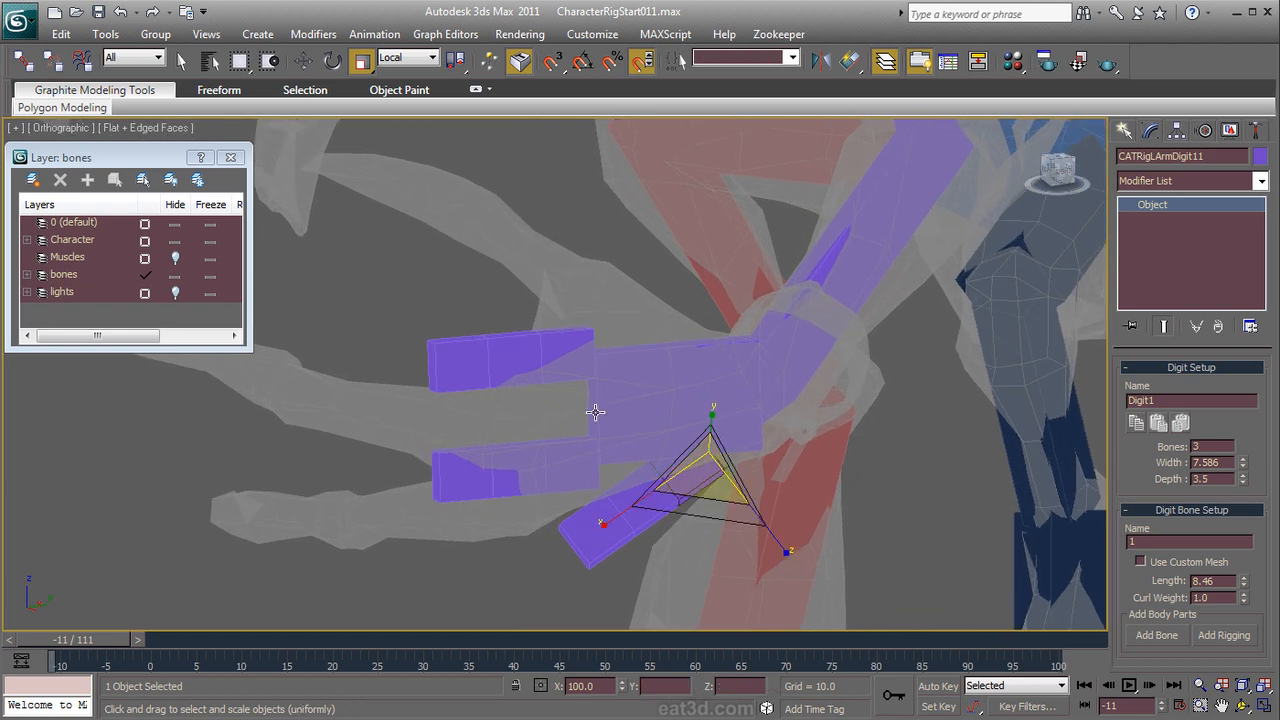
left_click(581, 341)
right_click(581, 341)
left_click(600, 358)
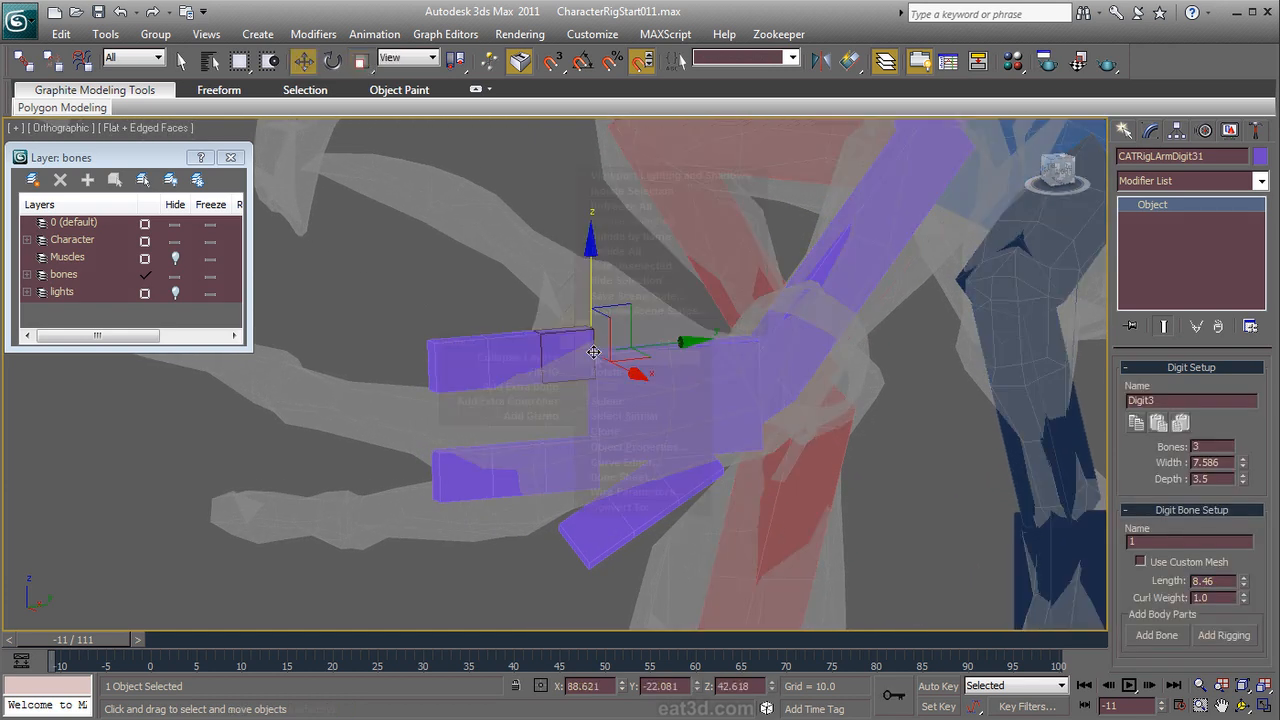
left_click_drag(619, 305, 620, 193)
Step: Lengthen Digit3's first bone to about 16.5 and align it with the base of the upper finger
right_click(655, 272)
left_click(686, 303)
left_click_drag(618, 195, 616, 197)
right_click(632, 202)
left_click(650, 220)
left_click_drag(674, 265, 656, 280)
middle_click_drag(624, 314, 668, 432, "alt")
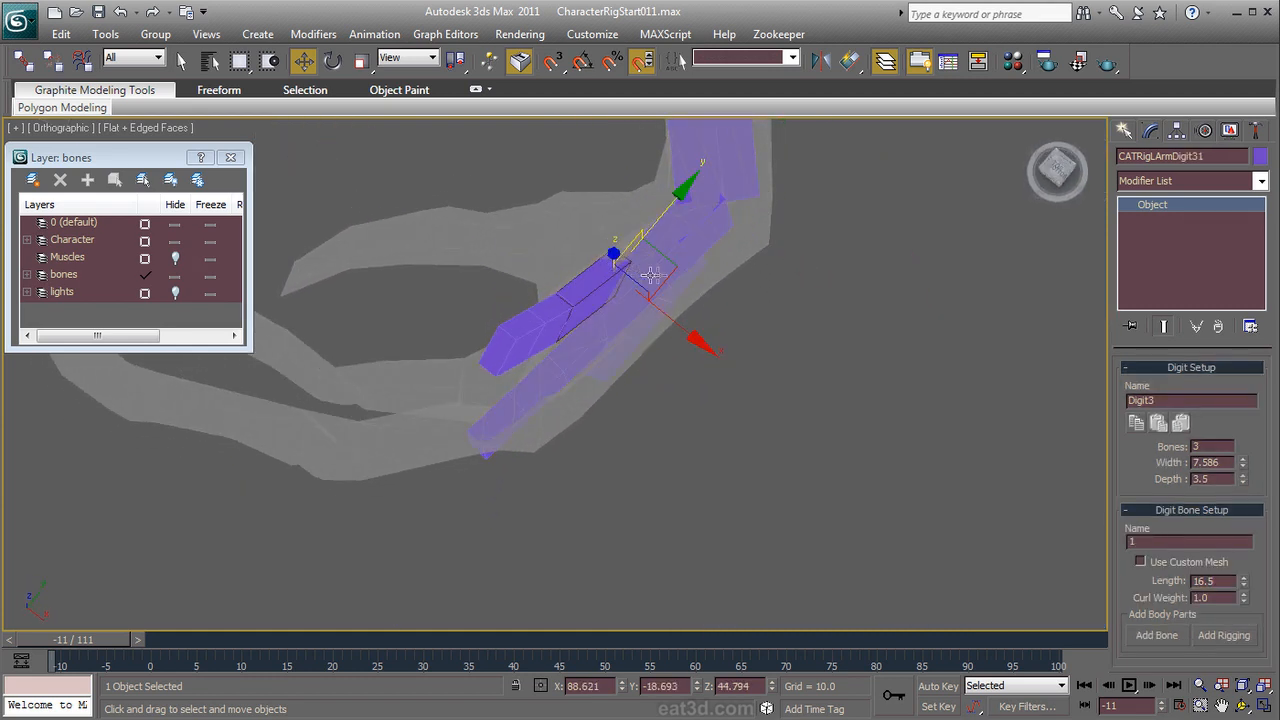
left_click_drag(663, 275, 642, 235)
Step: Move Digit3's outer bones along the upper finger so the chain follows its joints
left_click_drag(546, 316, 483, 270)
left_click_drag(513, 348, 323, 268)
middle_click_drag(528, 325, 358, 229, "alt")
middle_click_drag(415, 310, 569, 241)
left_click_drag(495, 417, 472, 415)
left_click_drag(488, 321, 486, 290)
left_click_drag(480, 401, 488, 407)
Step: Scale Digit3 to a depth of about 6.2 and raise its second bone slightly inside the finger
middle_click_drag(490, 406, 816, 313, "alt")
key("r")
left_click_drag(490, 480, 355, 493)
left_click(452, 312)
middle_click_drag(618, 345, 520, 425, "alt")
right_click(520, 425)
left_click(540, 435)
left_click_drag(506, 214, 508, 205)
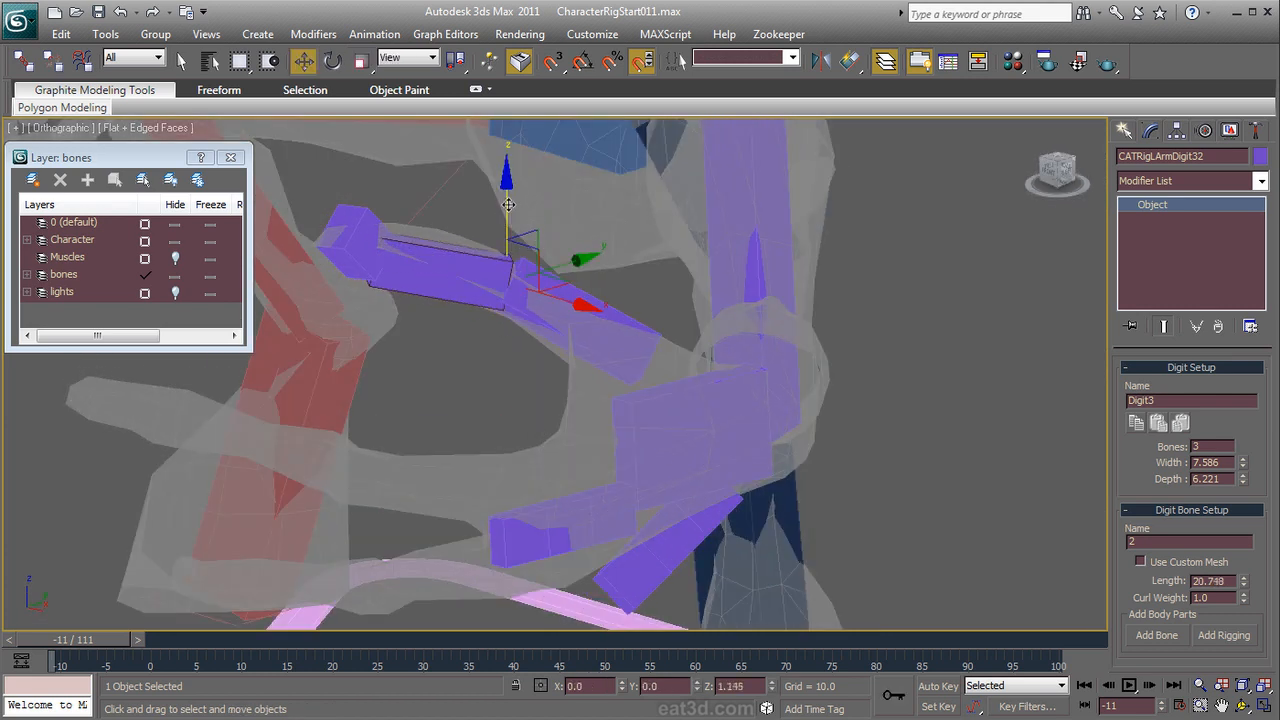
Step: Rotate Digit3's third bone to follow the bend of the upper fingertip
left_click(351, 238)
right_click(351, 238)
left_click(362, 272)
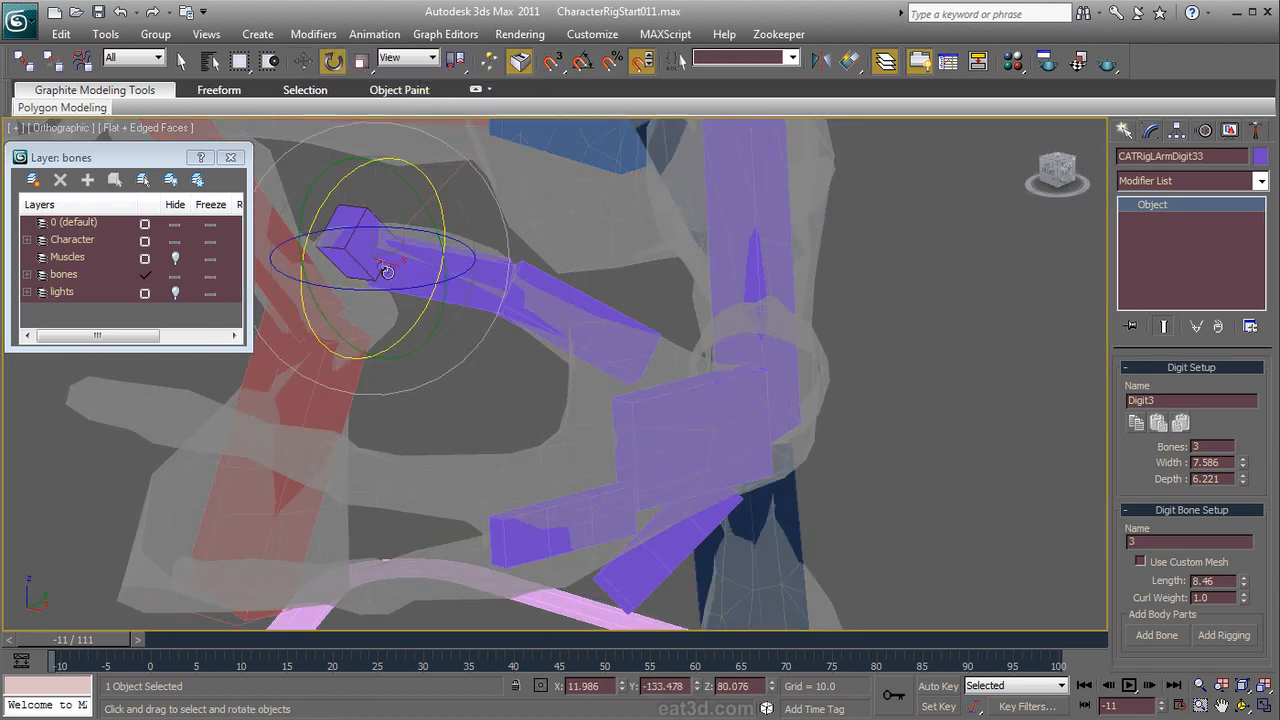
left_click_drag(307, 224, 287, 288)
middle_click_drag(390, 300, 480, 425, "alt")
left_click_drag(428, 297, 377, 314)
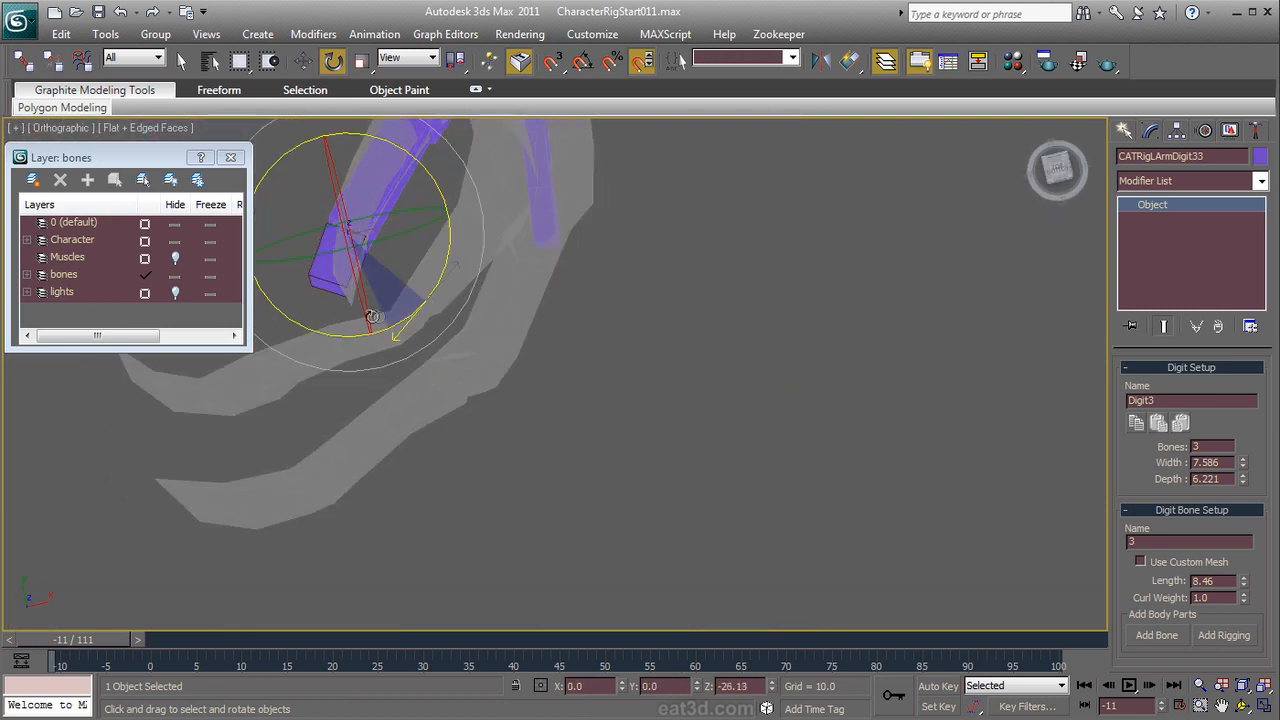
middle_click_drag(414, 262, 534, 429)
Step: Fine-tune the positions of Digit3's outer bones so they sit inside the upper finger
left_click(519, 314)
right_click(519, 314)
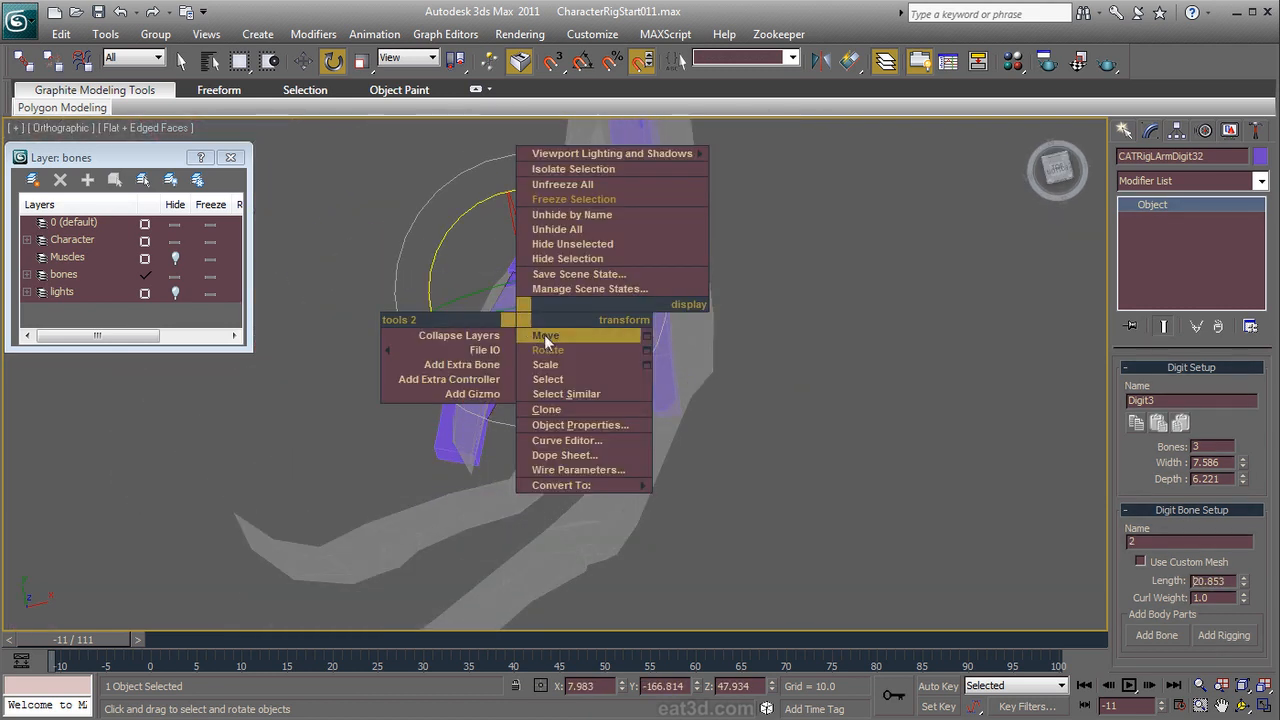
left_click(538, 336)
left_click_drag(565, 255, 557, 251)
middle_click_drag(706, 317, 566, 222, "alt")
left_click(406, 341)
left_click_drag(430, 254, 431, 236)
Step: Move the whole Digit2 chain outward from the palm to the base of the middle finger
left_click(686, 453)
scroll(548, 512, "down", 3)
middle_click_drag(555, 520, 602, 396)
left_click(680, 404)
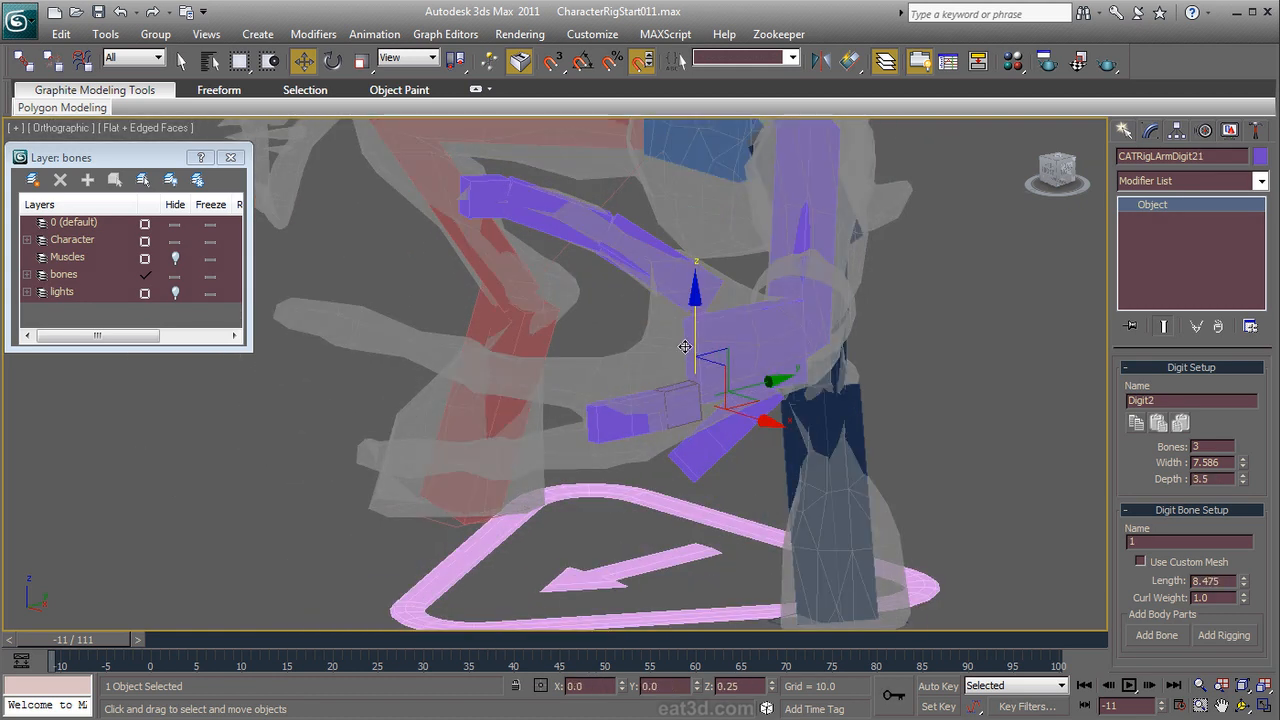
double_click(661, 376)
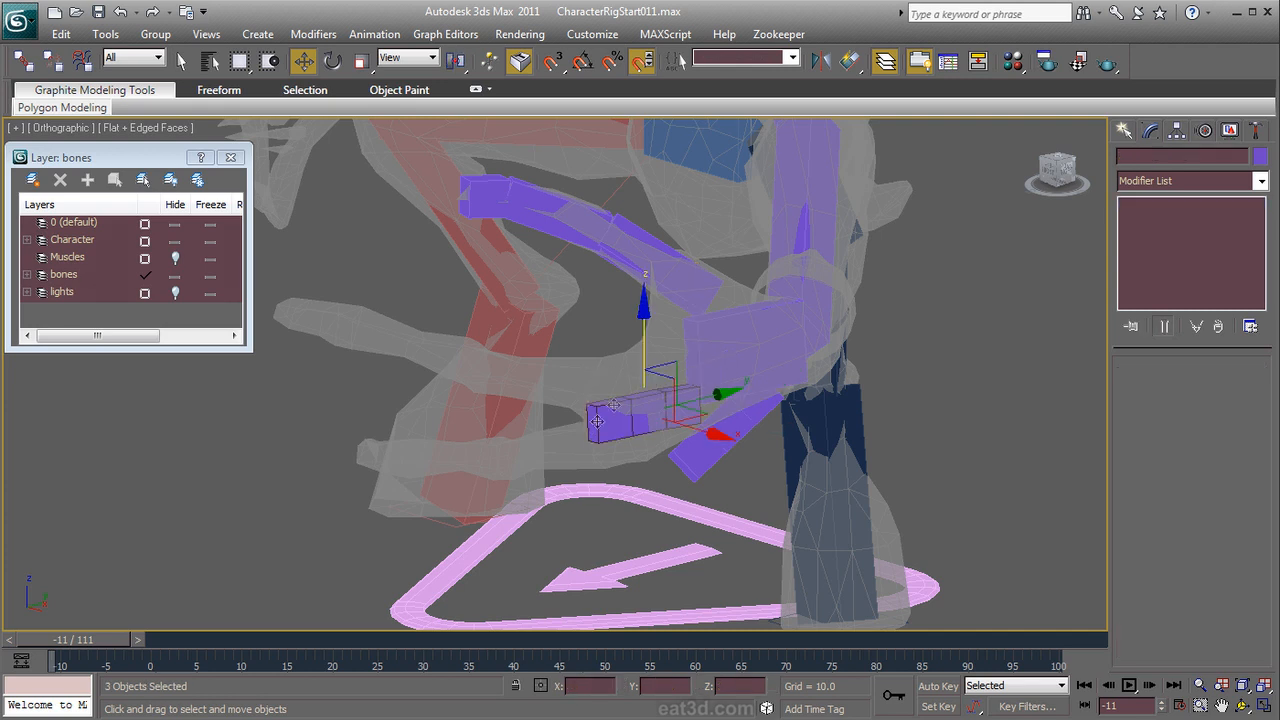
middle_click_drag(636, 307, 610, 367, "alt")
left_click_drag(719, 375, 693, 378)
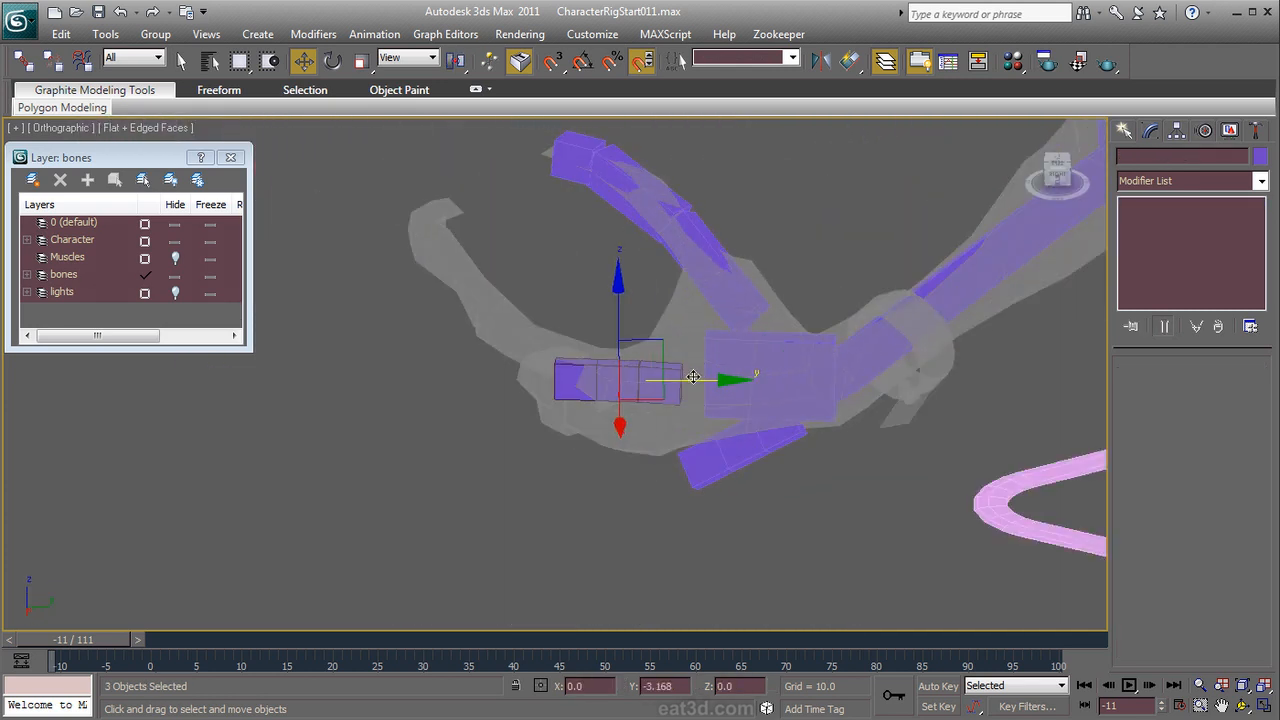
right_click(670, 389)
left_click(645, 377)
left_click(659, 378)
left_click(645, 339)
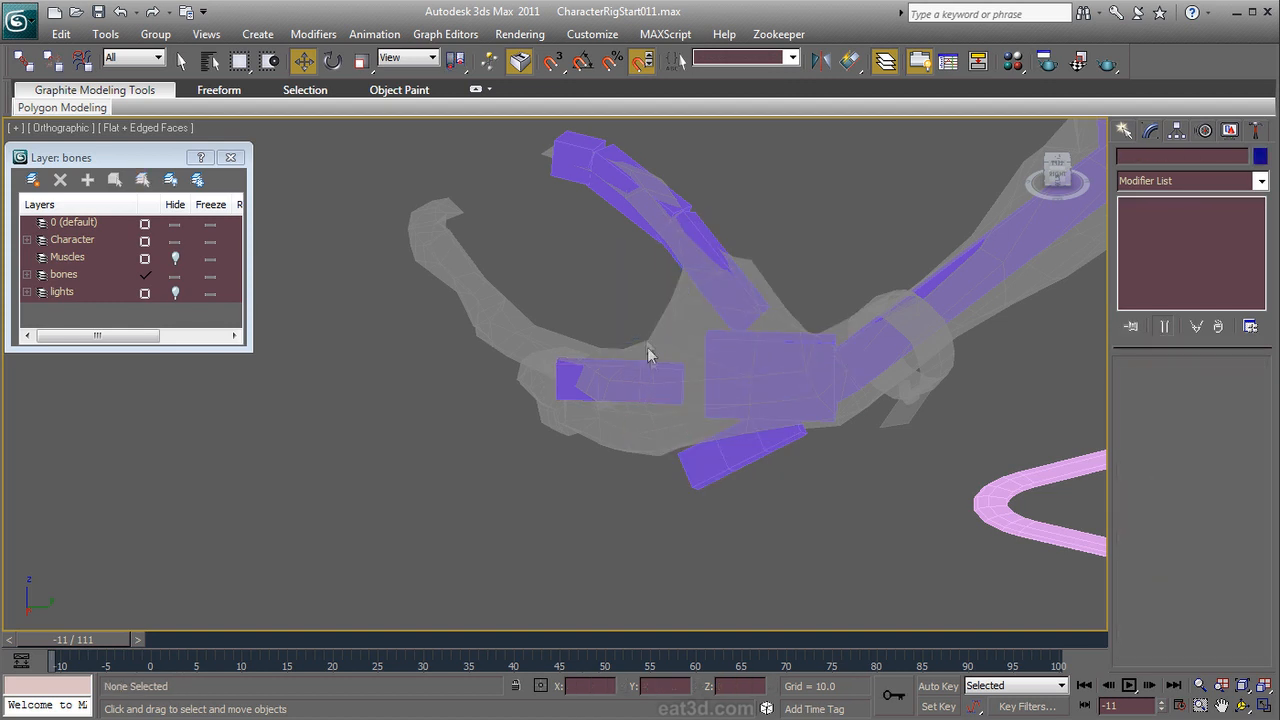
Step: Scale Digit2's first bone to a length of about 22
left_click(658, 380)
right_click(658, 380)
left_click(683, 426)
left_click_drag(782, 392, 882, 394)
right_click(846, 397)
left_click(866, 419)
middle_click_drag(866, 430, 768, 537, "alt")
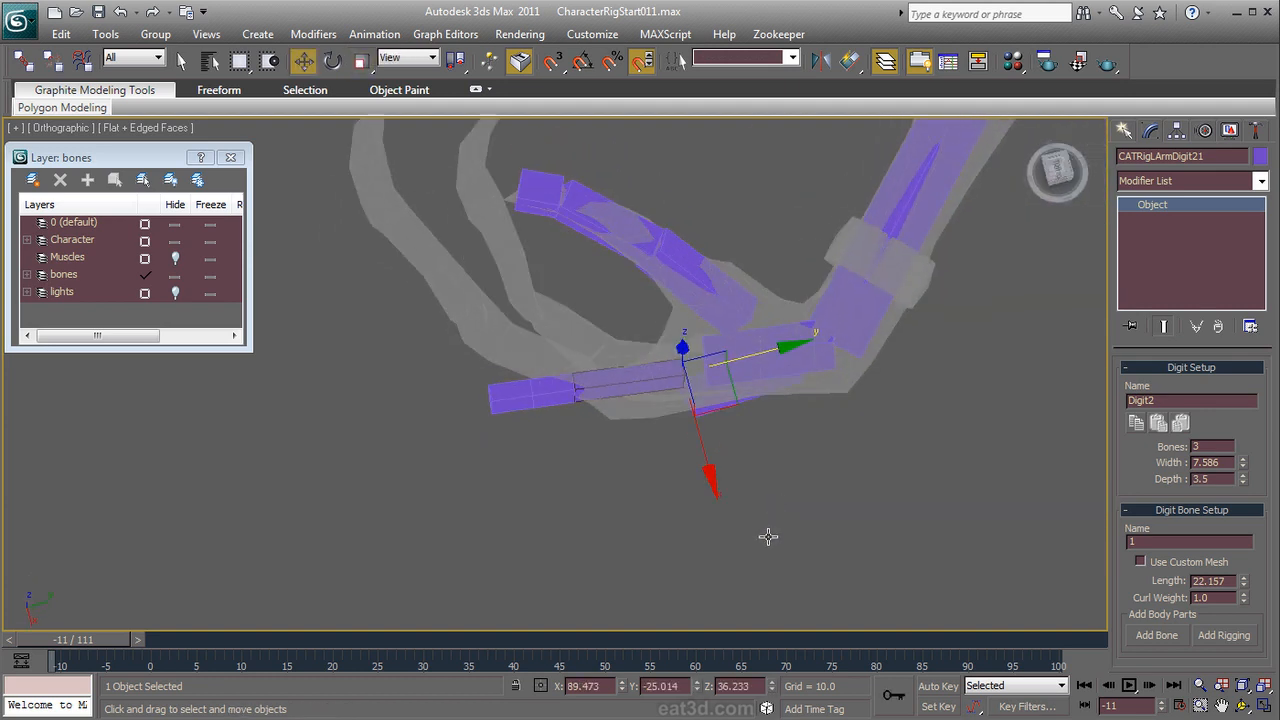
Step: Shift Digit2's first bone into the finger and pull its third bone out toward the fingertip
left_click_drag(727, 408, 675, 430)
left_click(536, 392)
left_click_drag(503, 401, 346, 209)
scroll(346, 215, "down", 2)
middle_click_drag(346, 230, 386, 312)
Step: Adjust Digit2's third bone and raise it to the height of the middle fingertip
right_click(386, 312)
left_click(433, 348)
left_click_drag(513, 404, 283, 369)
scroll(380, 392, "up", 4)
middle_click_drag(380, 392, 594, 284, "alt")
key("w")
left_click_drag(446, 223, 447, 140)
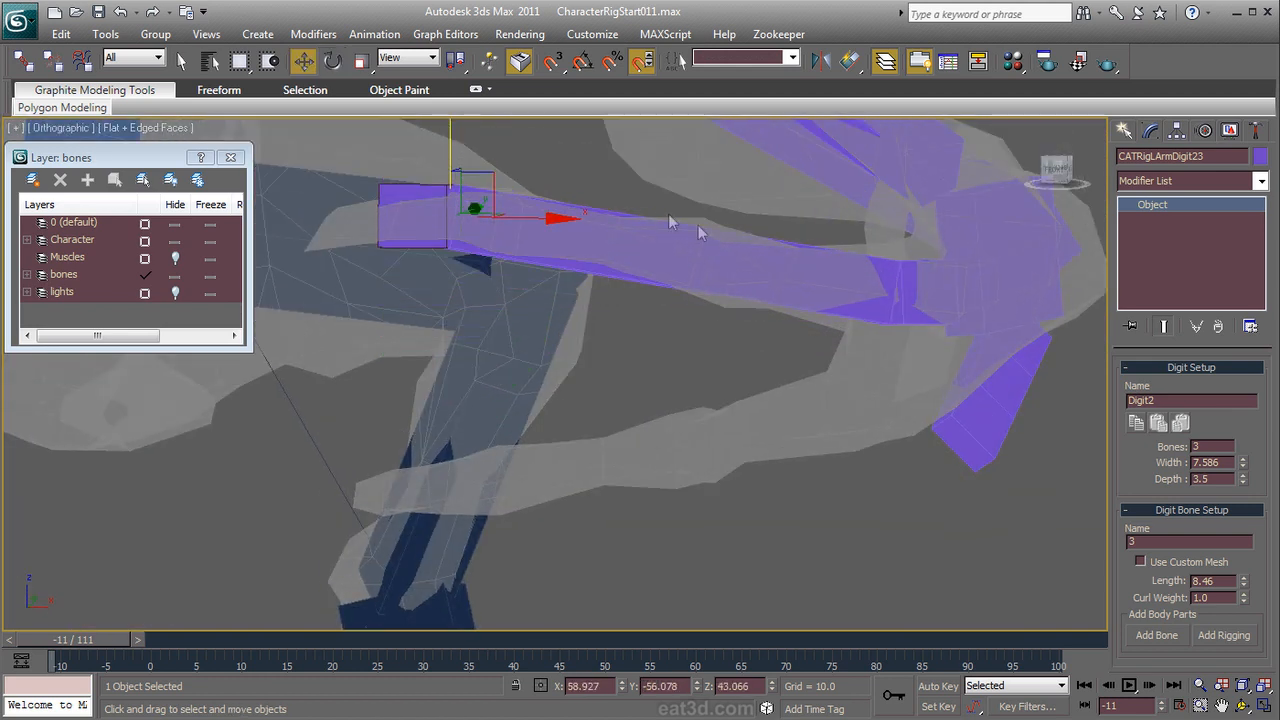
Step: Scale Digit2's third bone to a length of about 20.7
left_click(877, 289)
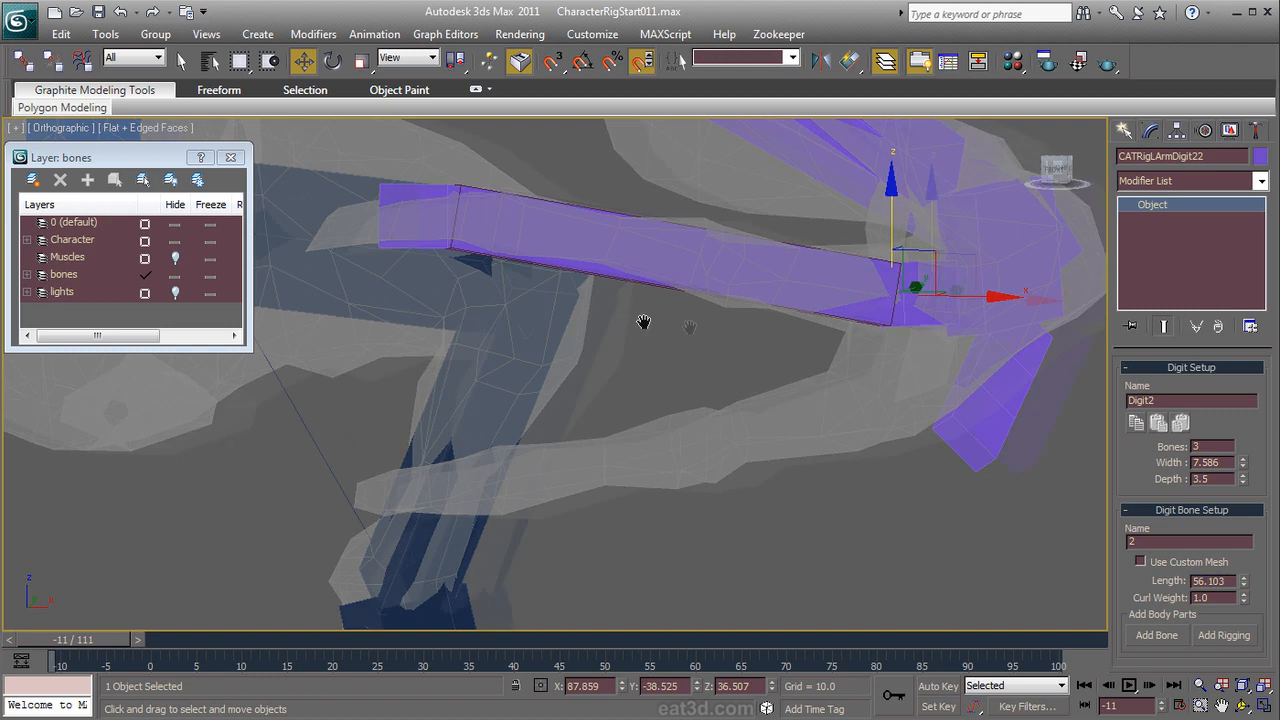
middle_click_drag(645, 328, 597, 254, "alt")
left_click(597, 254)
right_click(597, 258)
left_click(630, 300)
middle_click_drag(634, 298, 648, 452, "alt")
left_click_drag(730, 236, 837, 260)
Step: Rotate Digit2's third bone to follow the bend of the middle fingertip
right_click(703, 293)
left_click(738, 330)
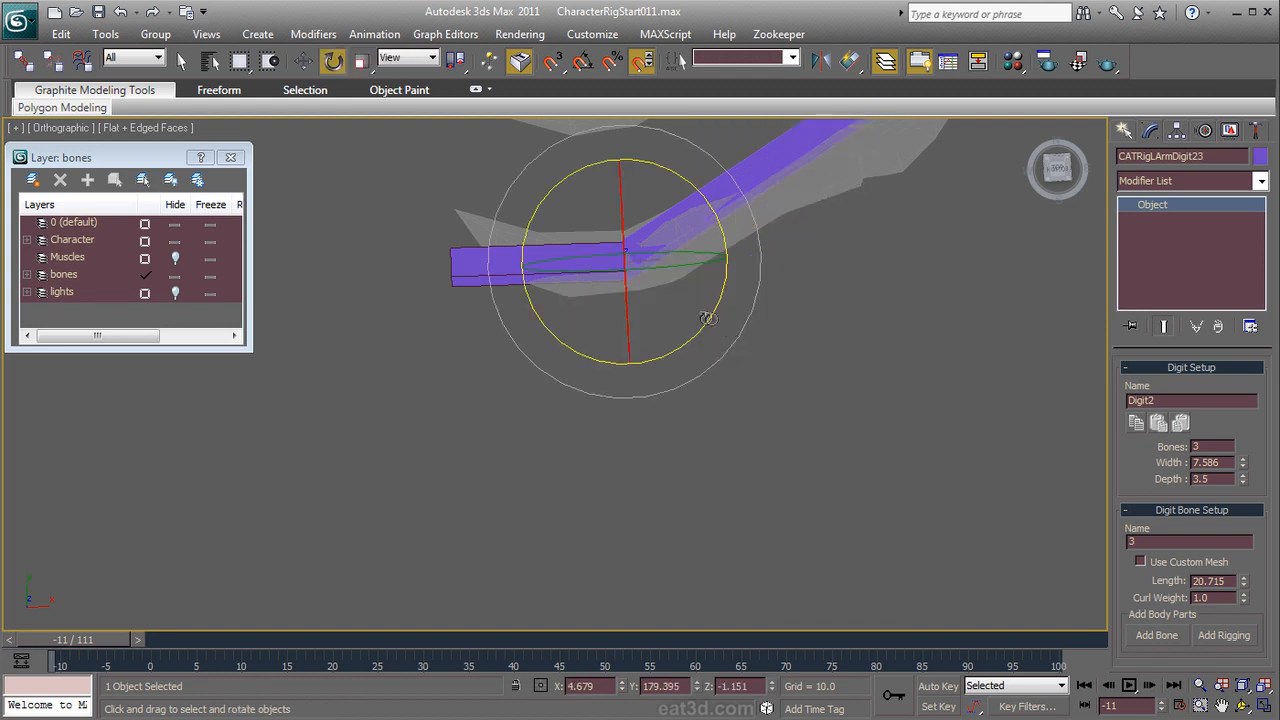
left_click_drag(711, 320, 661, 233)
Step: Move Digit2's second bone toward the fingertip, giving it a length of about 47.3
left_click(661, 233)
right_click(662, 233)
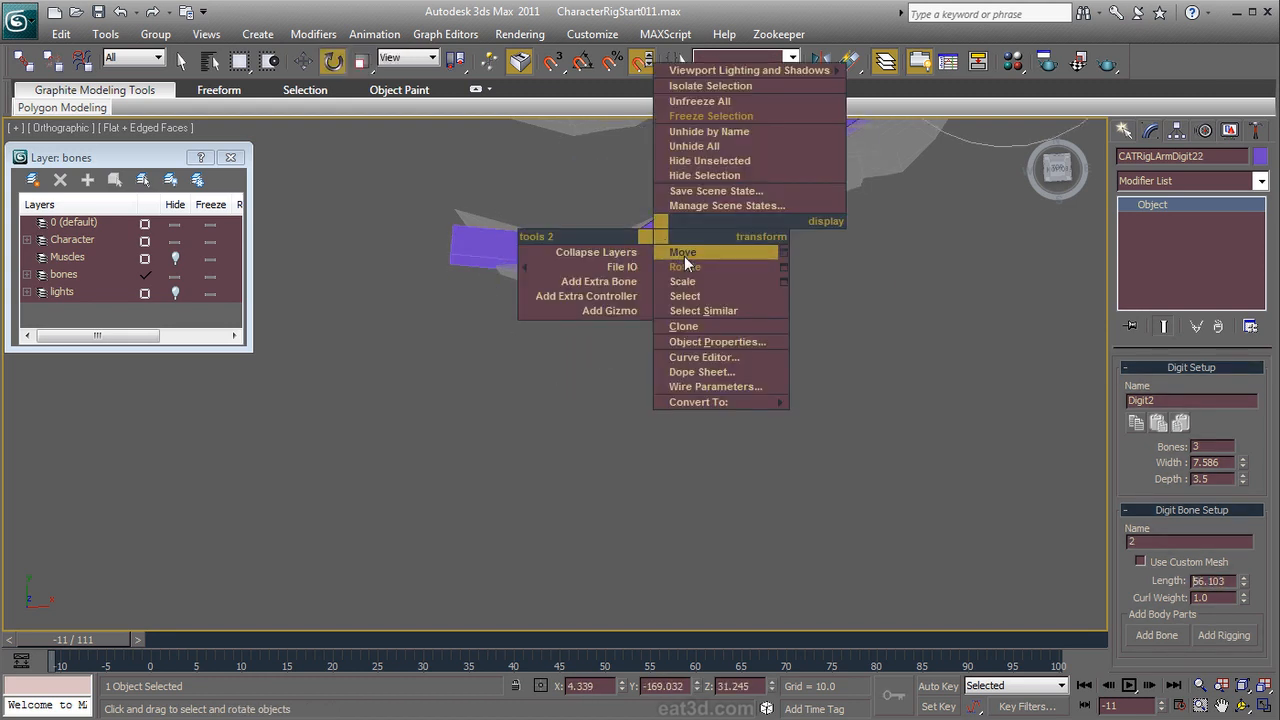
left_click(682, 255)
scroll(661, 242, "down", 2)
middle_click_drag(661, 276, 644, 358)
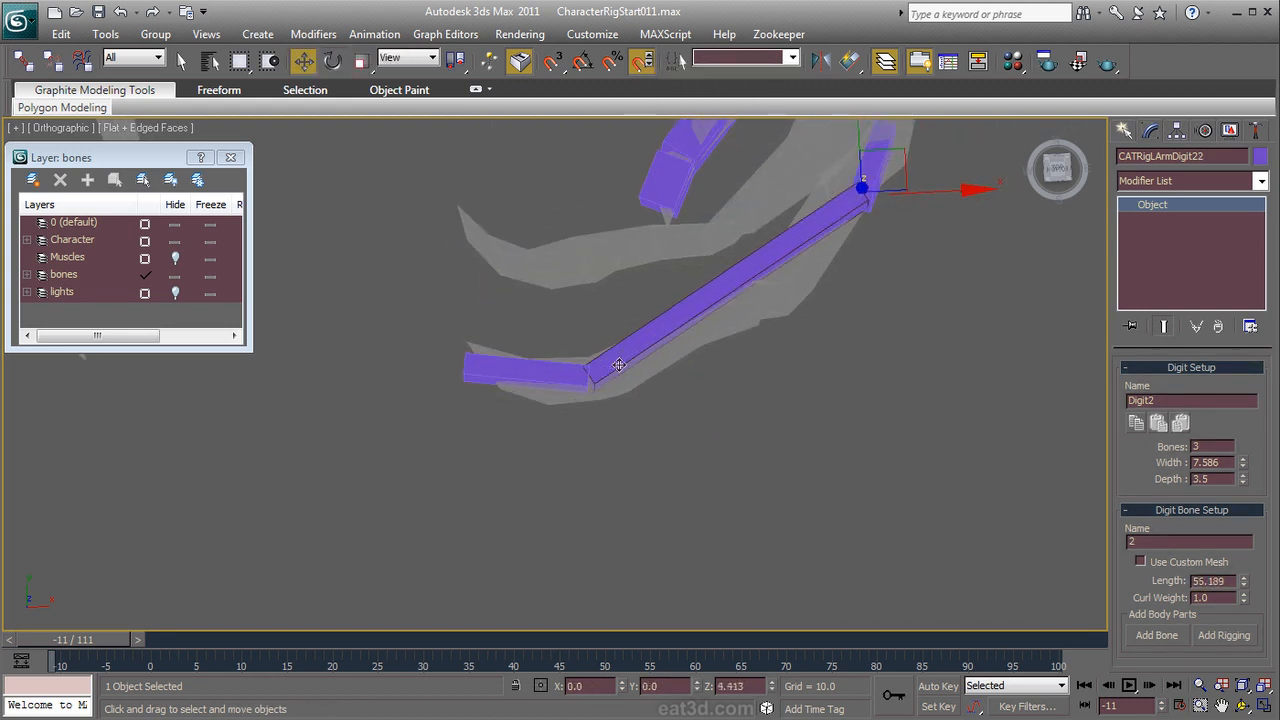
left_click(590, 368)
left_click(760, 264)
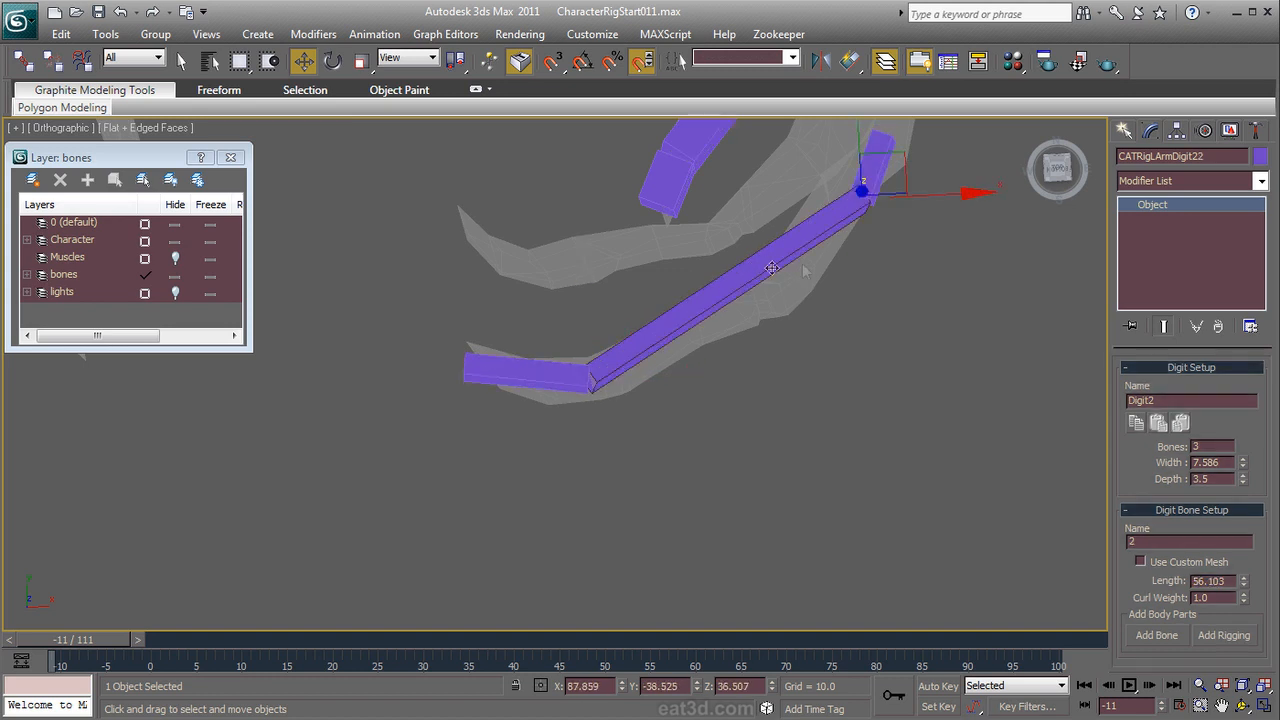
left_click_drag(904, 176, 867, 213)
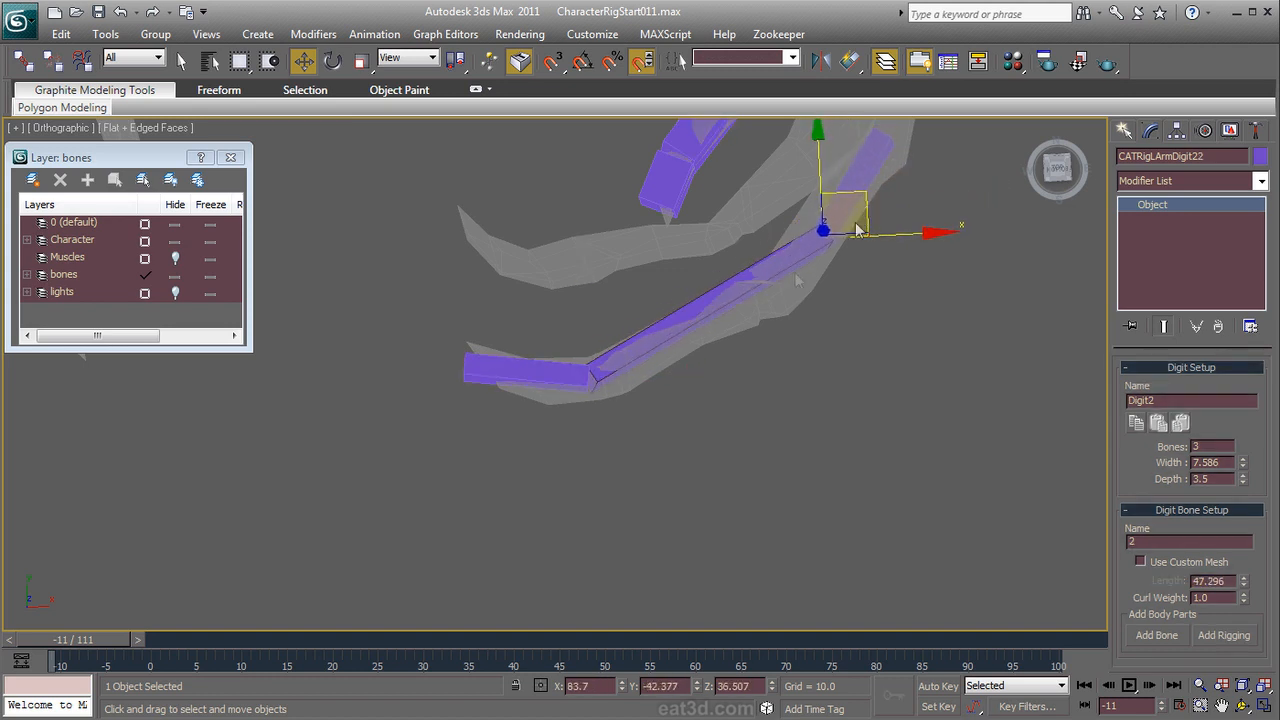
Step: Nudge Digit2's third bone into the fingertip and move its second bone to the middle knuckle, giving it a length of about 32.6
left_click(580, 368)
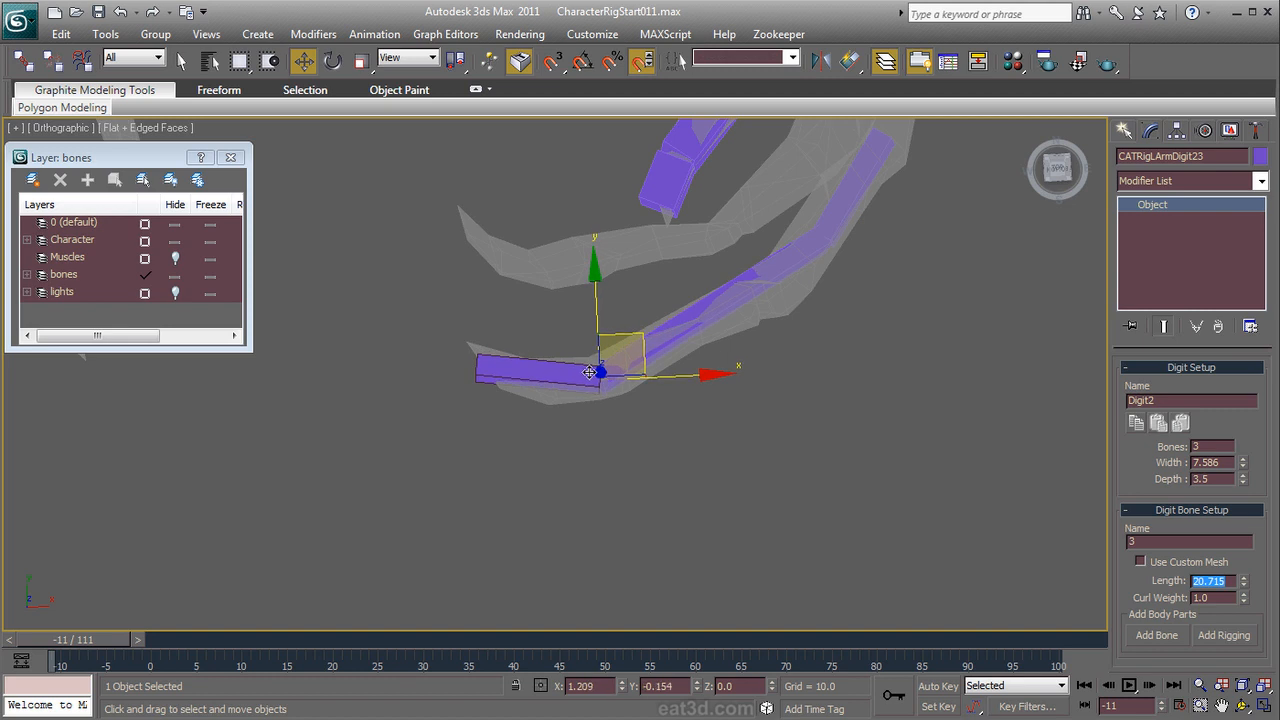
middle_click_drag(778, 399, 771, 338, "alt")
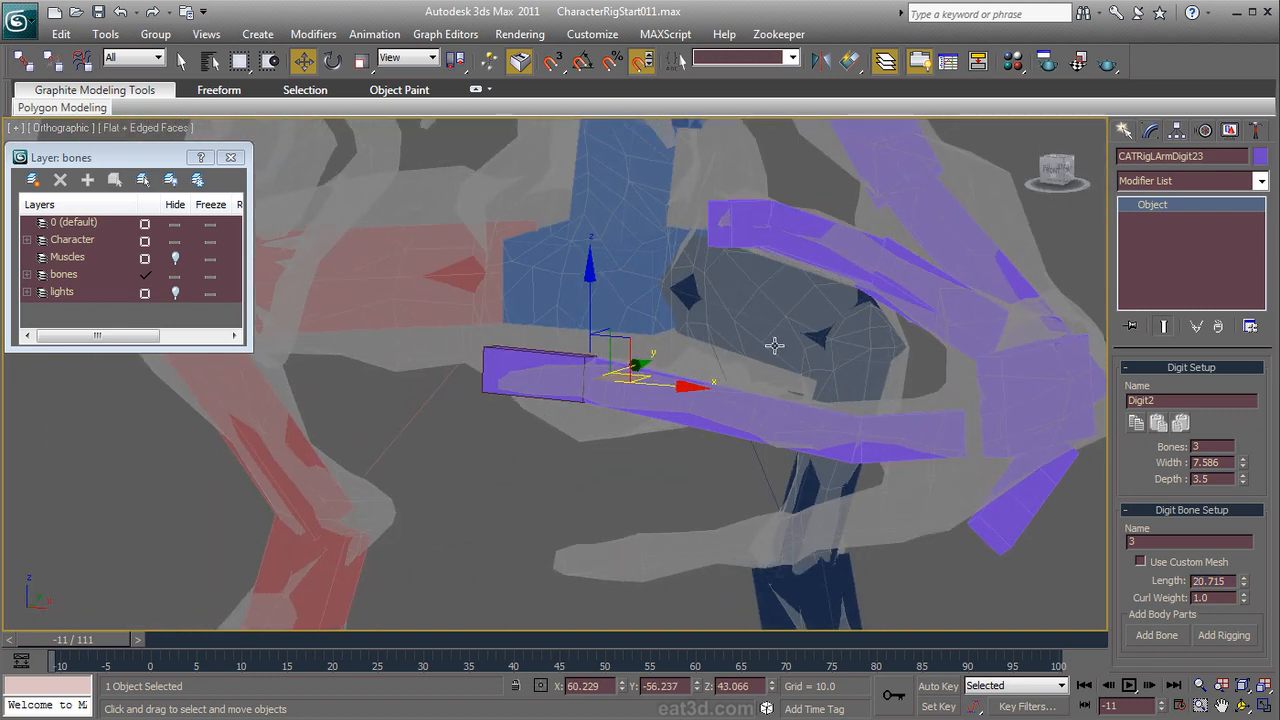
left_click(740, 436)
left_click_drag(896, 416, 820, 390)
middle_click_drag(822, 394, 850, 578, "alt")
left_click_drag(839, 362, 835, 421)
Step: Raise Digit2's second bone to a Z position of about 39.4
left_click(898, 381)
middle_click_drag(945, 450, 916, 304, "alt")
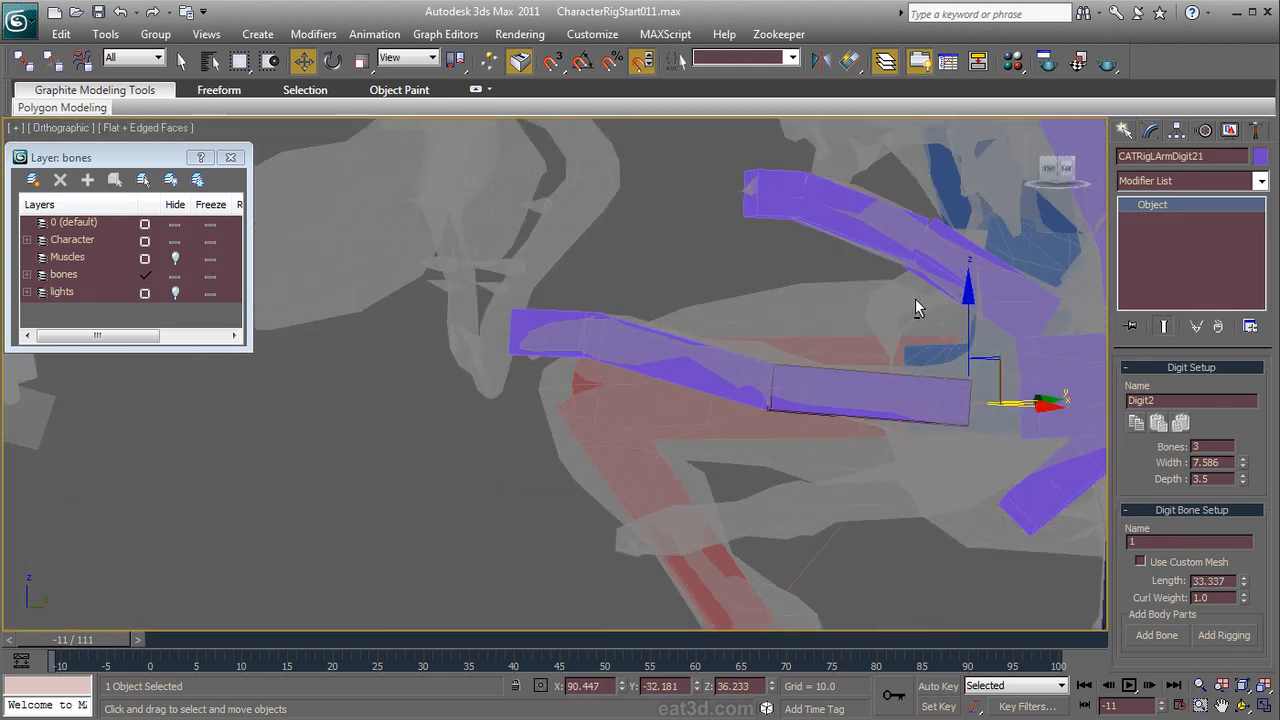
left_click(757, 404)
left_click(754, 396)
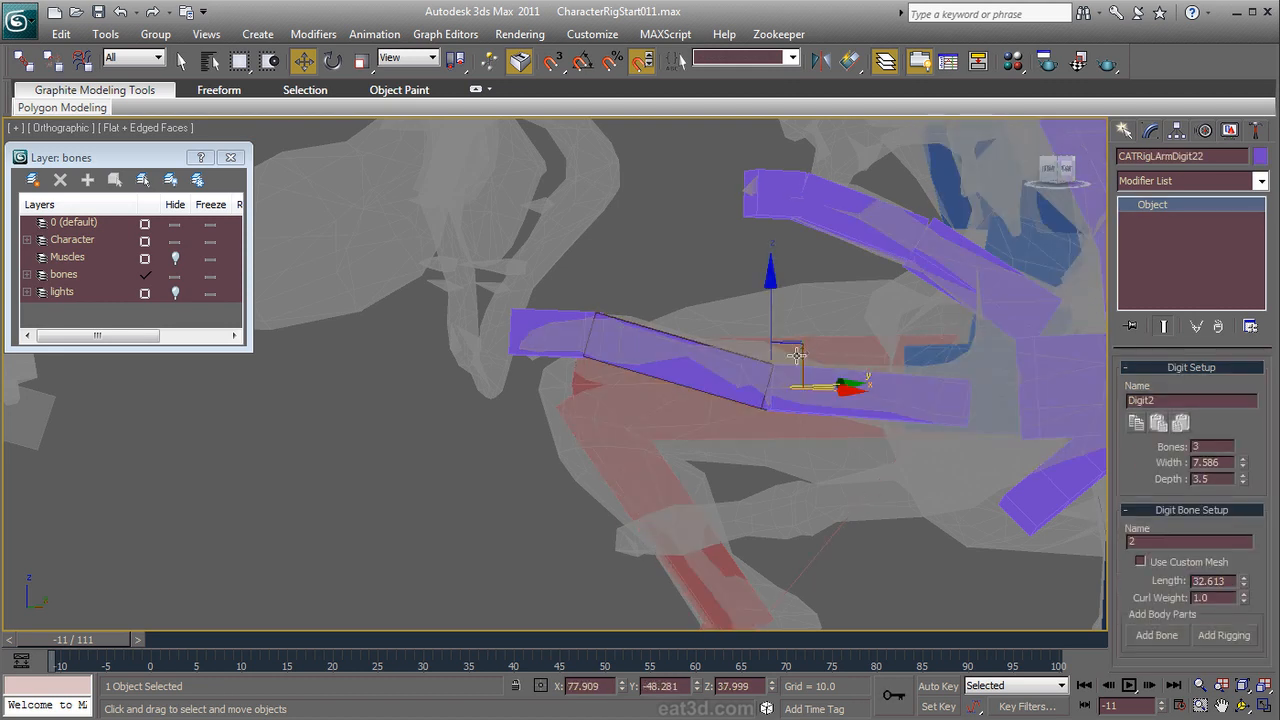
left_click_drag(768, 317, 768, 300)
middle_click_drag(766, 361, 758, 387, "alt")
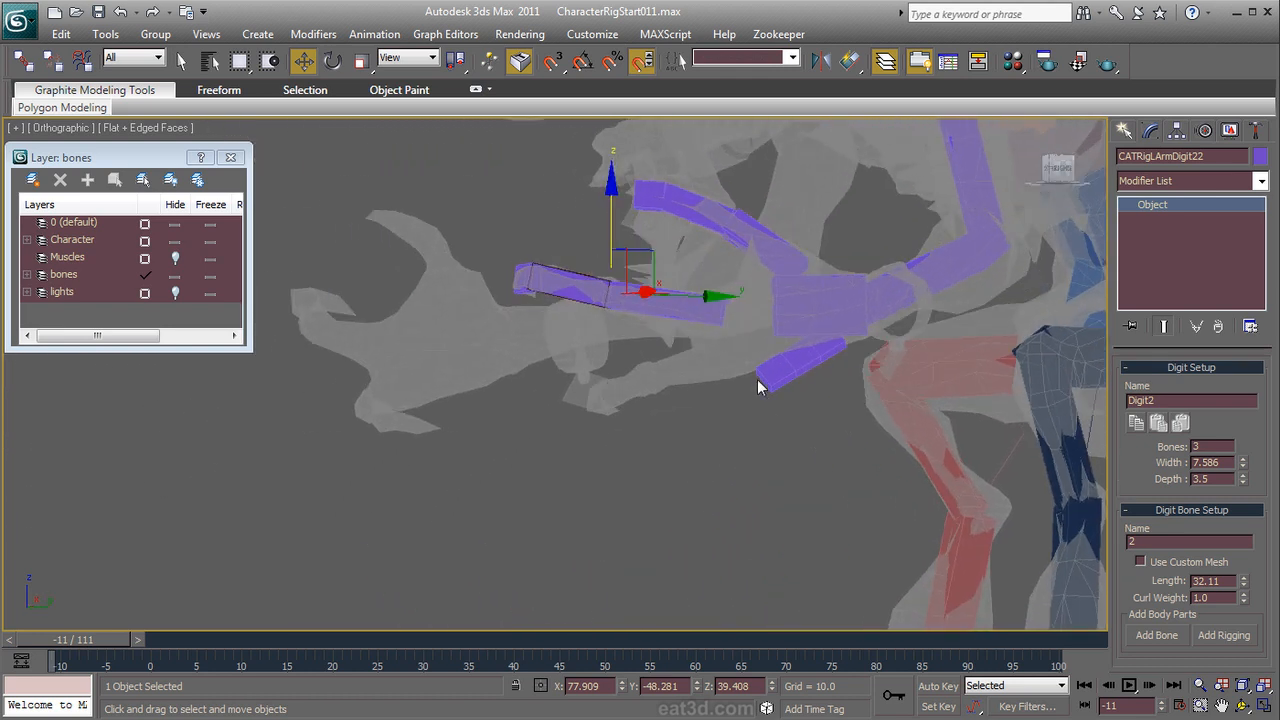
Step: Select the whole Digit1 chain and move it outward from the palm toward the lowest finger
left_click(833, 351)
middle_click_drag(833, 351, 810, 360, "alt")
double_click(823, 354)
left_click_drag(844, 319, 750, 375)
scroll(750, 375, "up", 4)
middle_click_drag(798, 312, 752, 300)
Step: Rotate the Digit1 chain to match the lowest finger's direction and move it inside the finger mesh
right_click(893, 323)
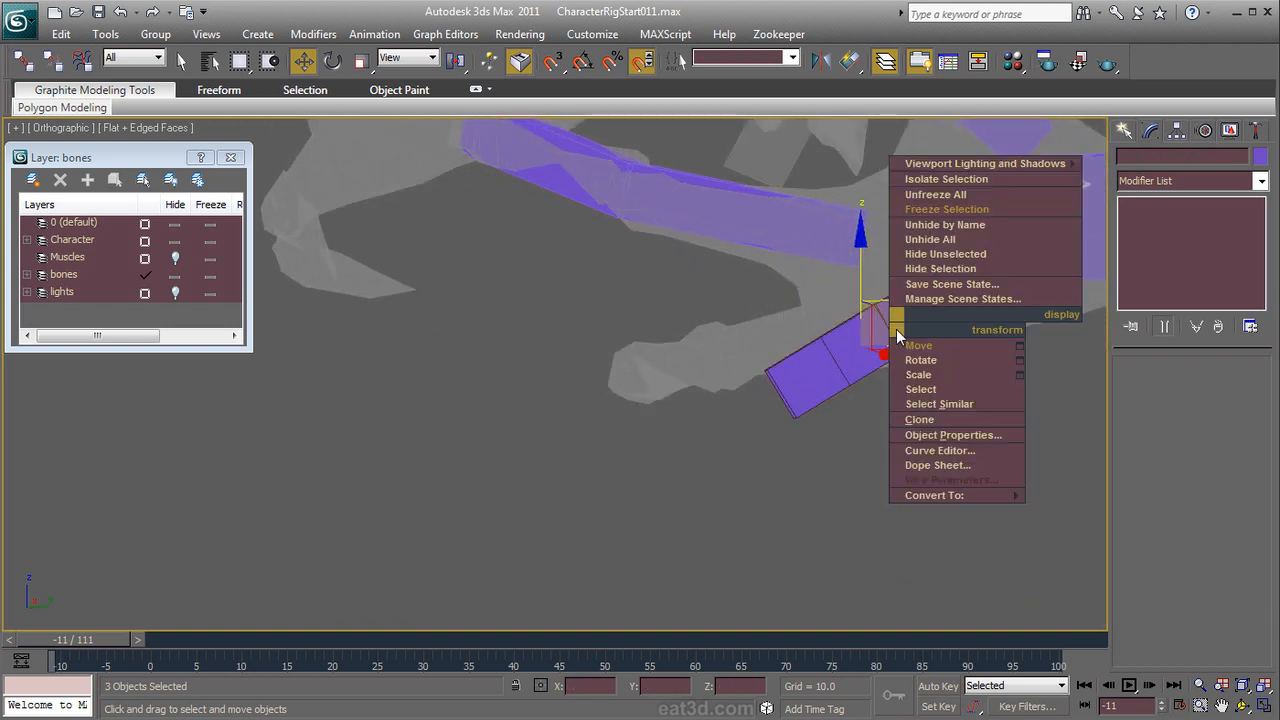
left_click(922, 363)
left_click_drag(951, 219, 975, 234)
key("w")
left_click_drag(946, 324, 848, 348)
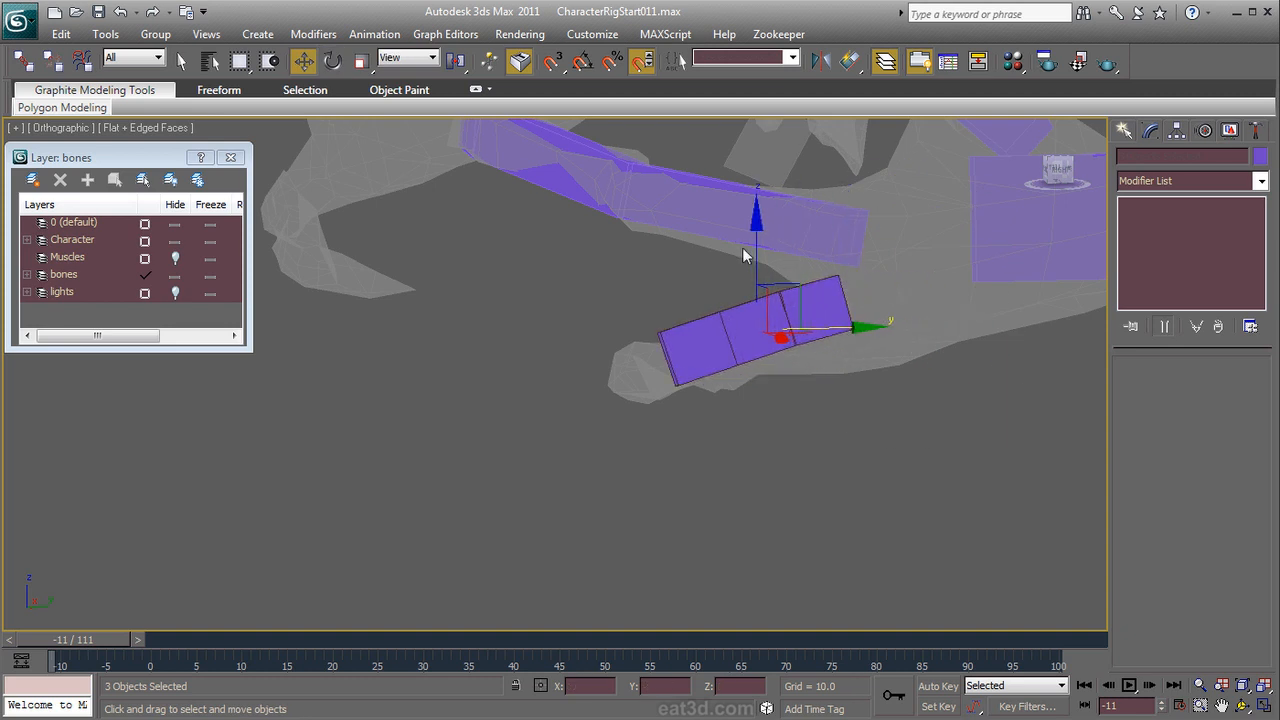
Step: Lower the whole Digit1 chain slightly and move its third bone toward the tip of the lowest finger
left_click_drag(752, 249, 752, 280)
middle_click_drag(762, 370, 720, 322, "alt")
left_click(712, 400)
middle_click_drag(712, 400, 779, 415, "alt")
scroll(779, 415, "up", 4)
left_click_drag(730, 333, 675, 346)
middle_click_drag(675, 346, 622, 307, "alt")
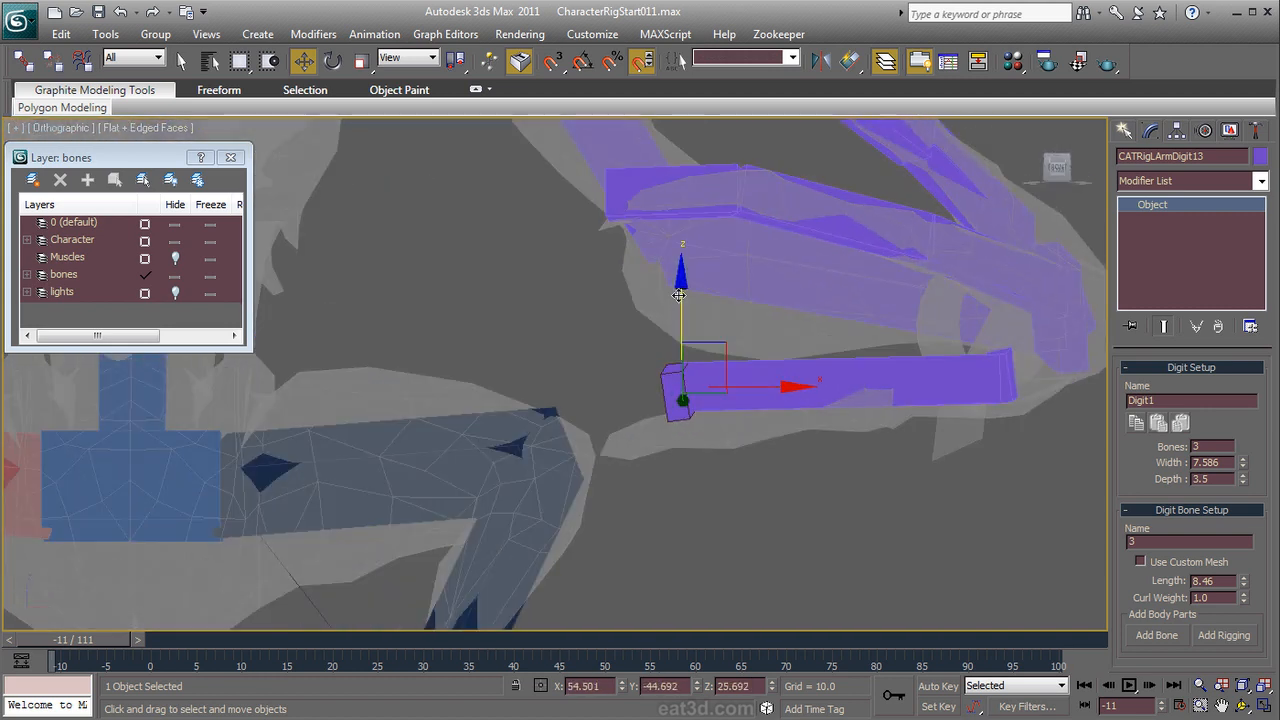
left_click_drag(682, 340, 684, 385)
Step: Scale Digit1's third bone to a length of about 15.2 and reposition it inside the fingertip
right_click(706, 368)
left_click(753, 400)
middle_click_drag(753, 400, 691, 477, "alt")
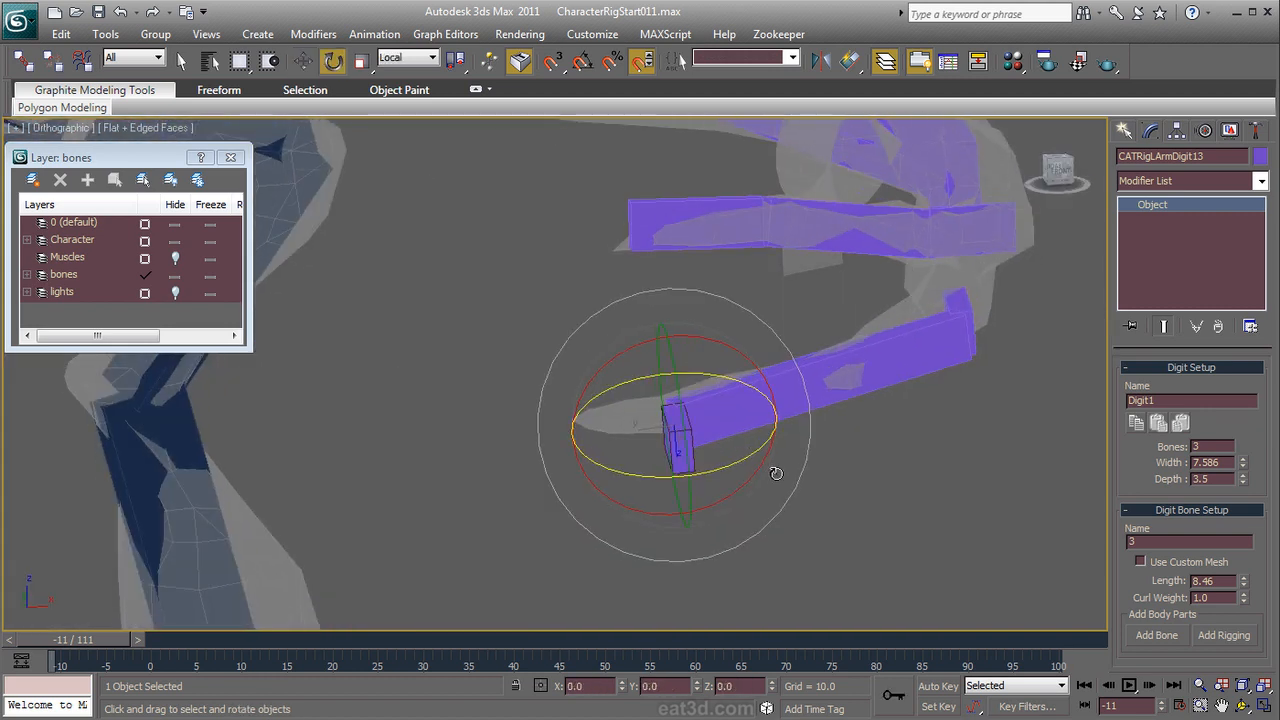
right_click(573, 454)
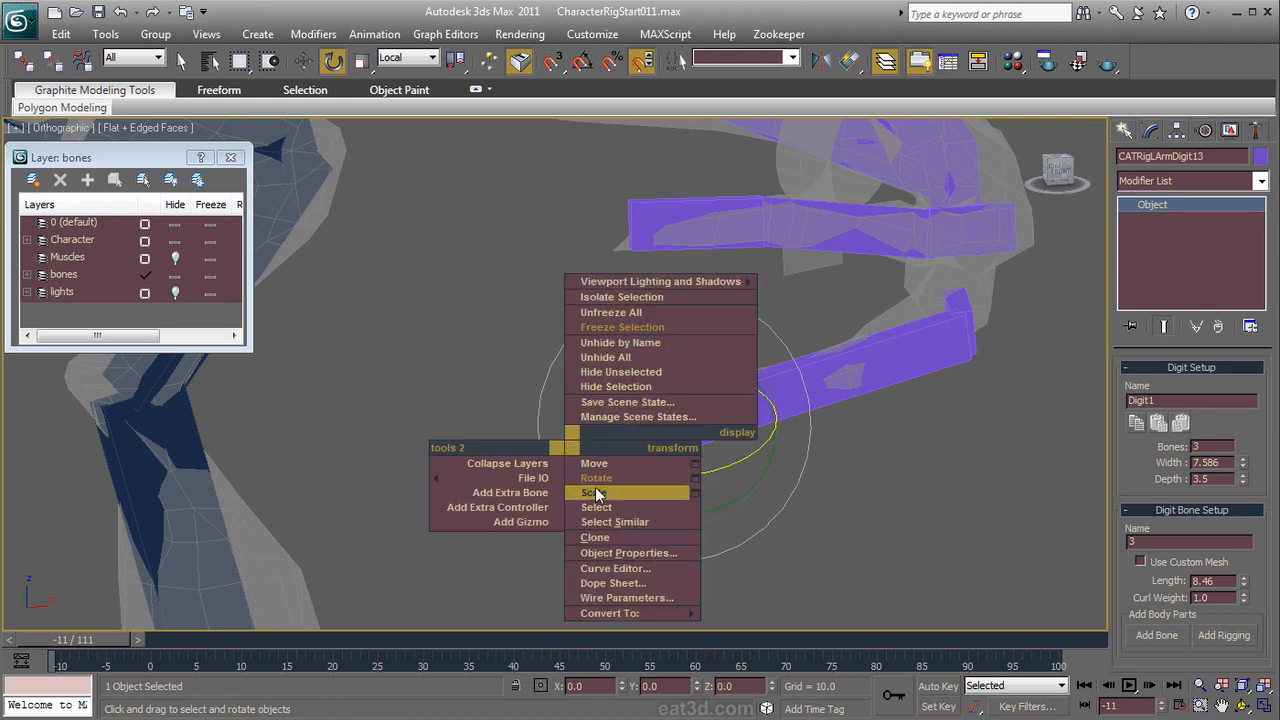
left_click(610, 490)
left_click_drag(700, 430, 830, 430)
middle_click_drag(781, 428, 854, 580, "alt")
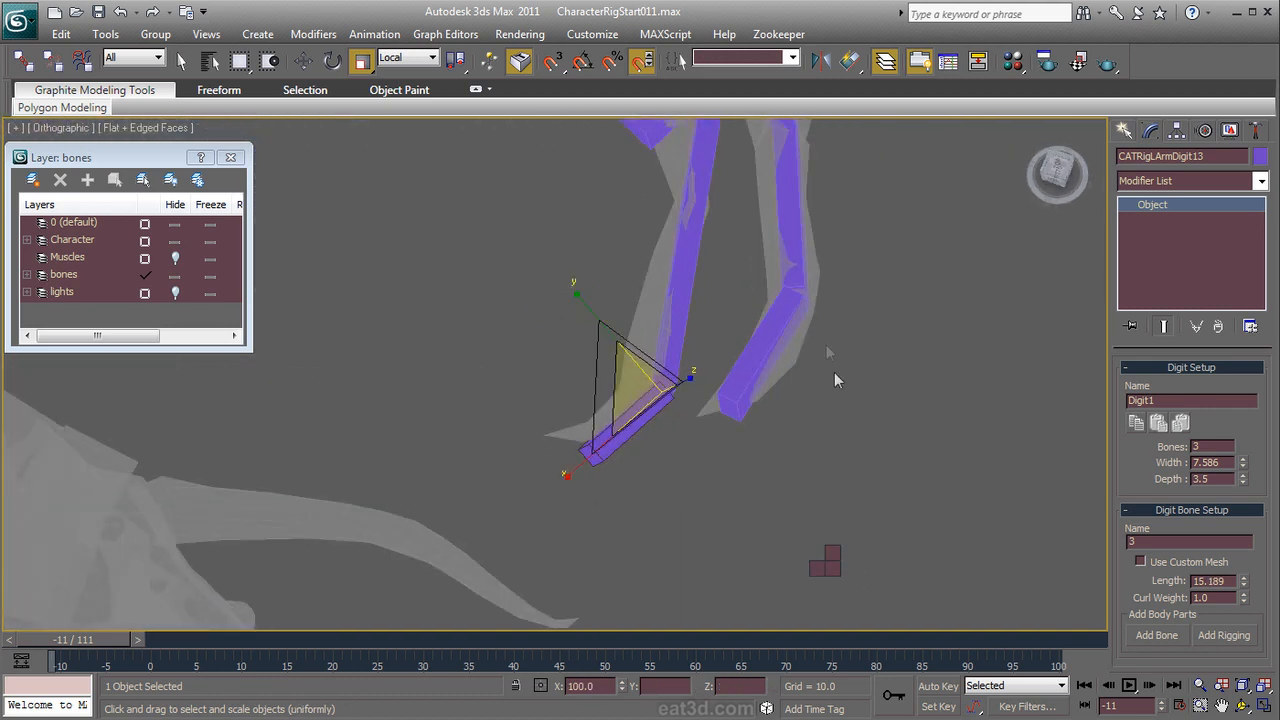
right_click(832, 280)
left_click(851, 294)
left_click_drag(630, 343, 614, 332)
middle_click_drag(614, 332, 537, 246, "alt")
Step: Move Digit1's second bone so that its joint sits inside the middle knuckle of the lowest finger
middle_click_drag(880, 390, 763, 448)
left_click(811, 411)
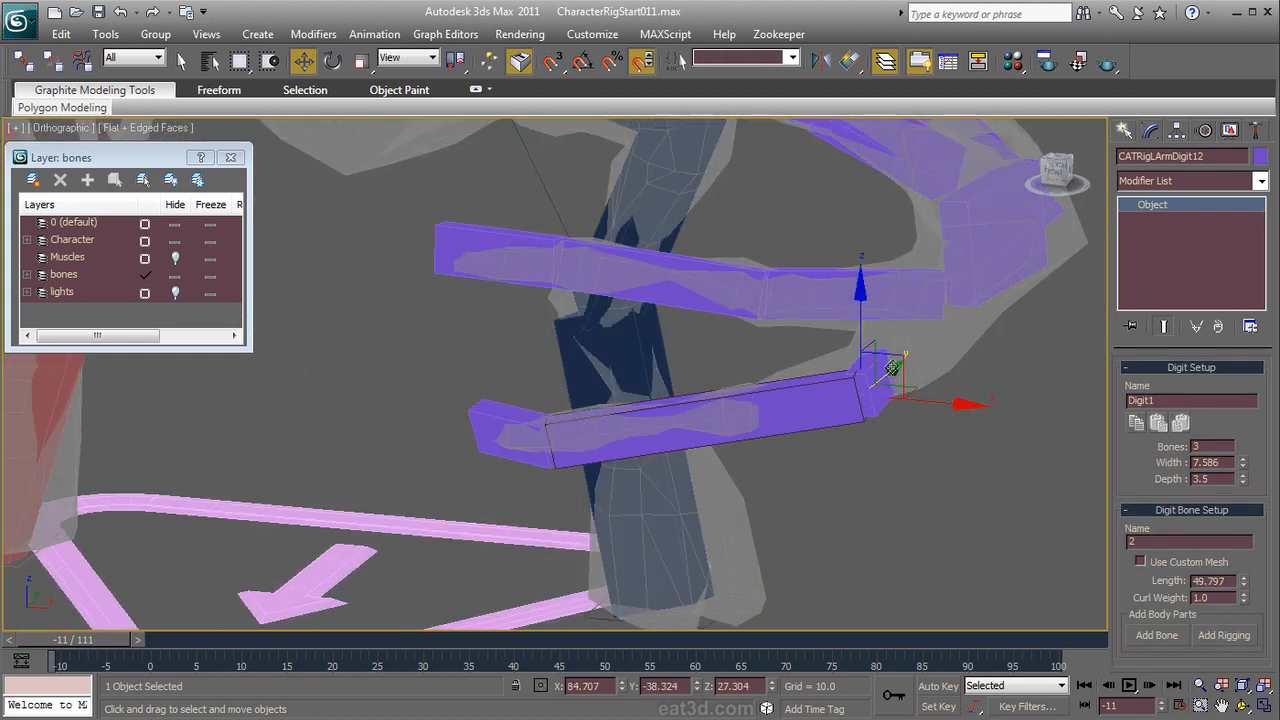
left_click_drag(894, 359, 806, 340)
middle_click_drag(806, 340, 841, 448, "alt")
left_click_drag(649, 293, 662, 312)
middle_click_drag(662, 312, 757, 299, "alt")
Step: Move the base of Digit1's first bone back toward the palm, giving it a length of about 28.9, and clear the selection
left_click(844, 367)
middle_click_drag(844, 371, 915, 443, "alt")
left_click_drag(874, 280, 872, 282)
mouse_move(872, 282)
middle_mouse_down("alt")
mouse_move(936, 360)
mouse_move(854, 292)
middle_mouse_up("alt")
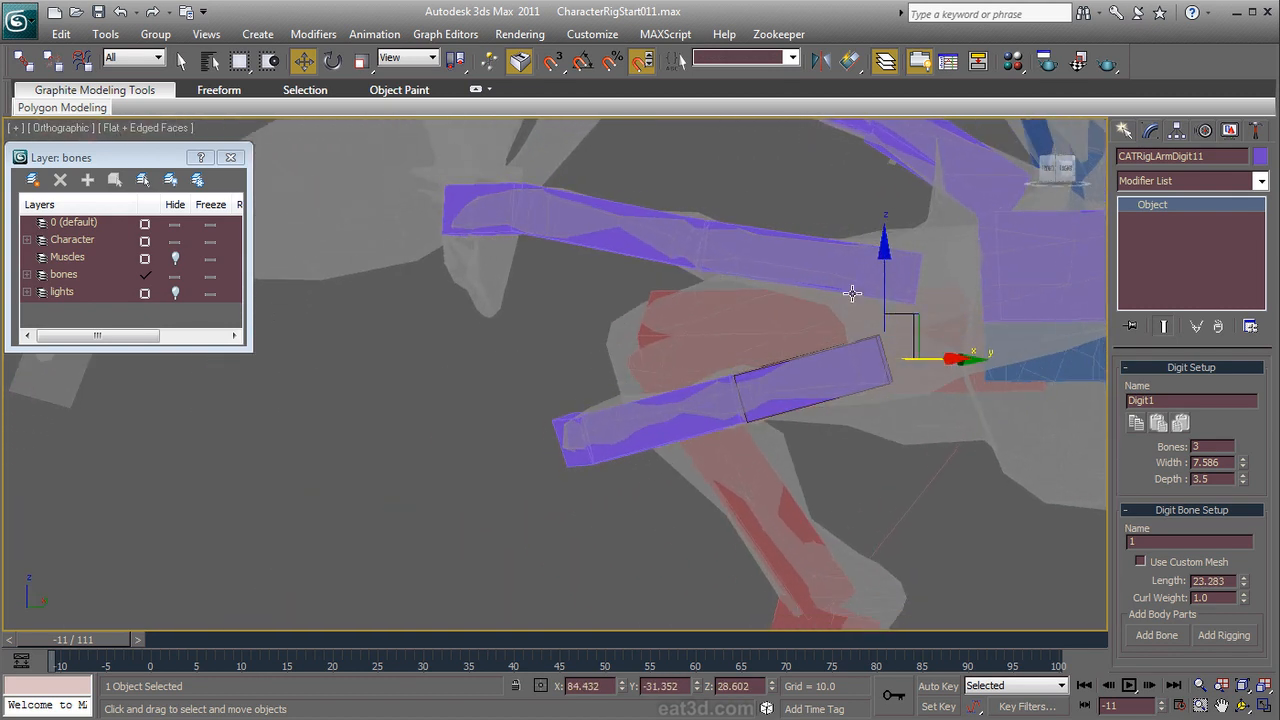
left_click_drag(919, 322, 956, 318)
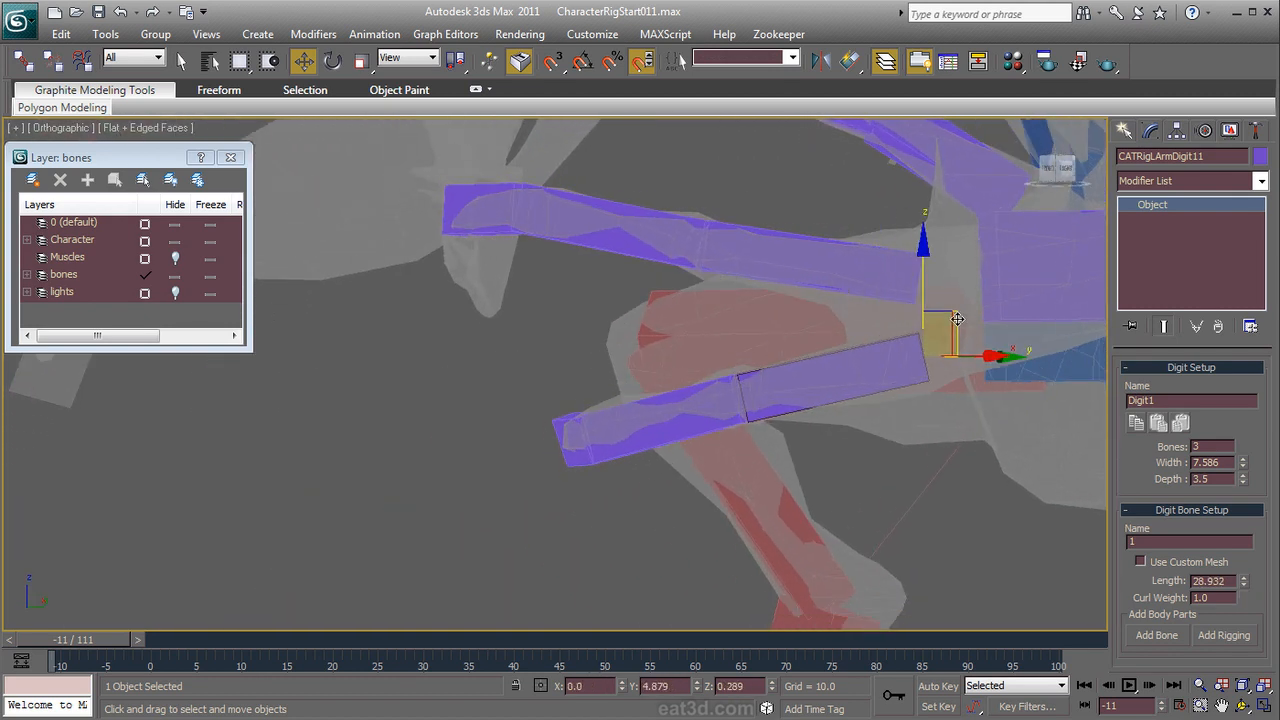
middle_click_drag(956, 318, 885, 386, "alt")
key("ctrl+d")
Step: Review the fitted digit chains and the left arm bones against the creature's mesh
key("z")
middle_click_drag(714, 318, 789, 440, "alt")
left_click(654, 348)
scroll(790, 440, "up", 5)
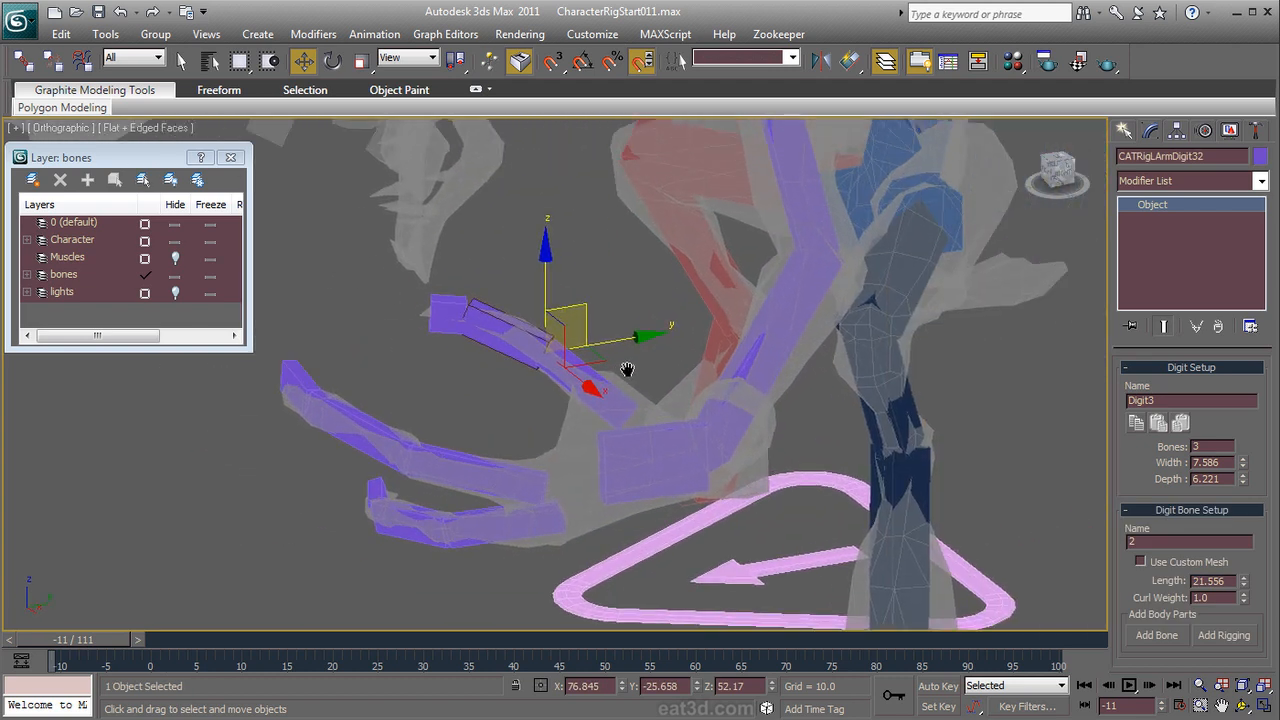
left_click(605, 317)
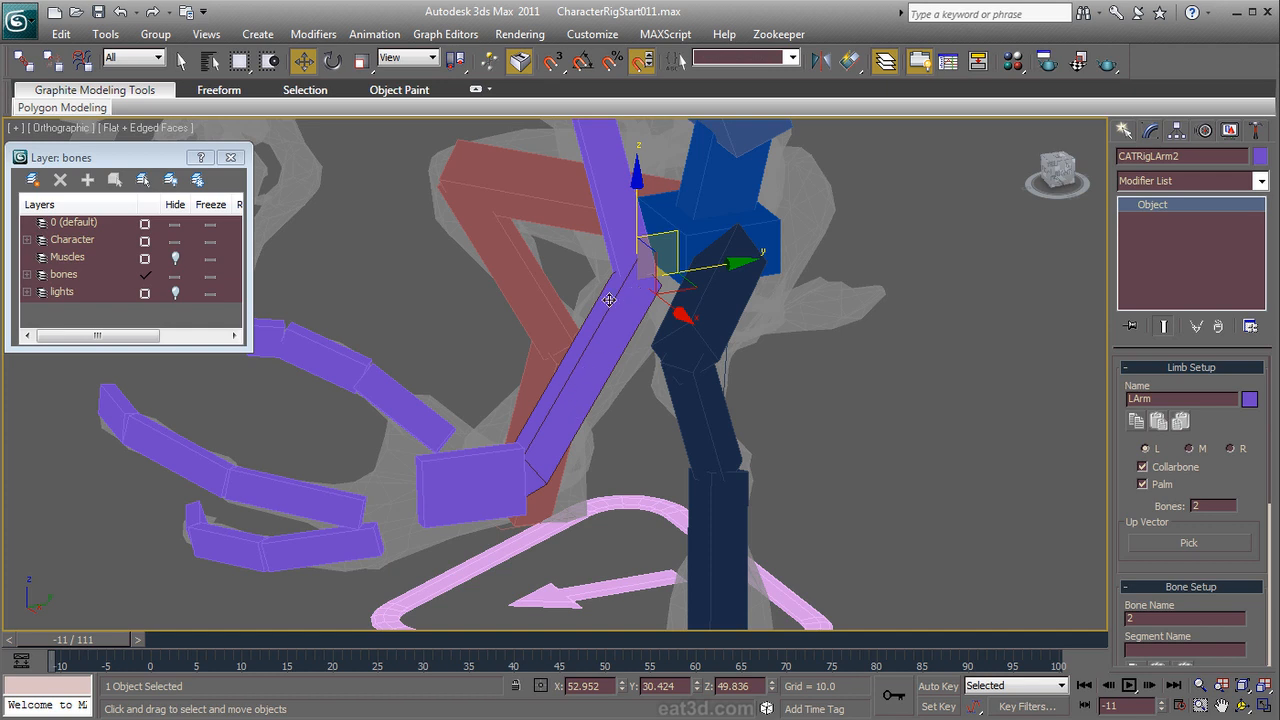
left_click(606, 187)
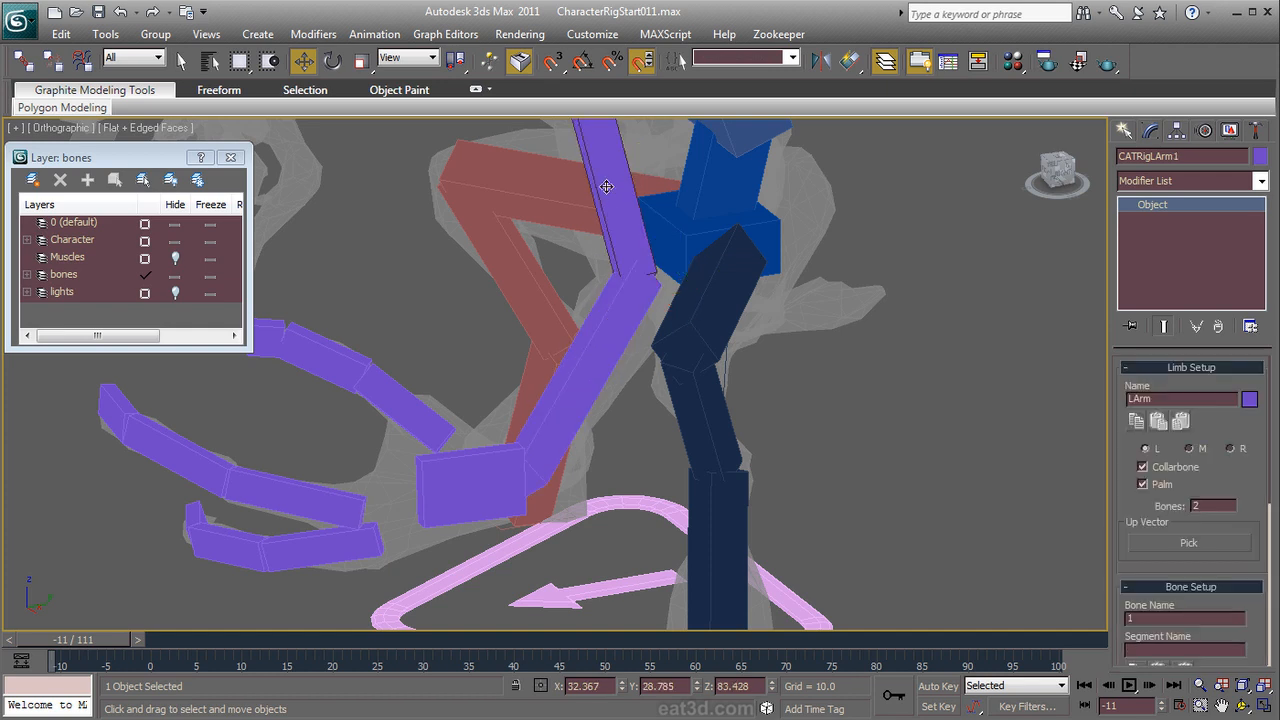
Step: Divide the left forearm bone into 3 segments and check their fit inside the mesh
left_click(603, 349)
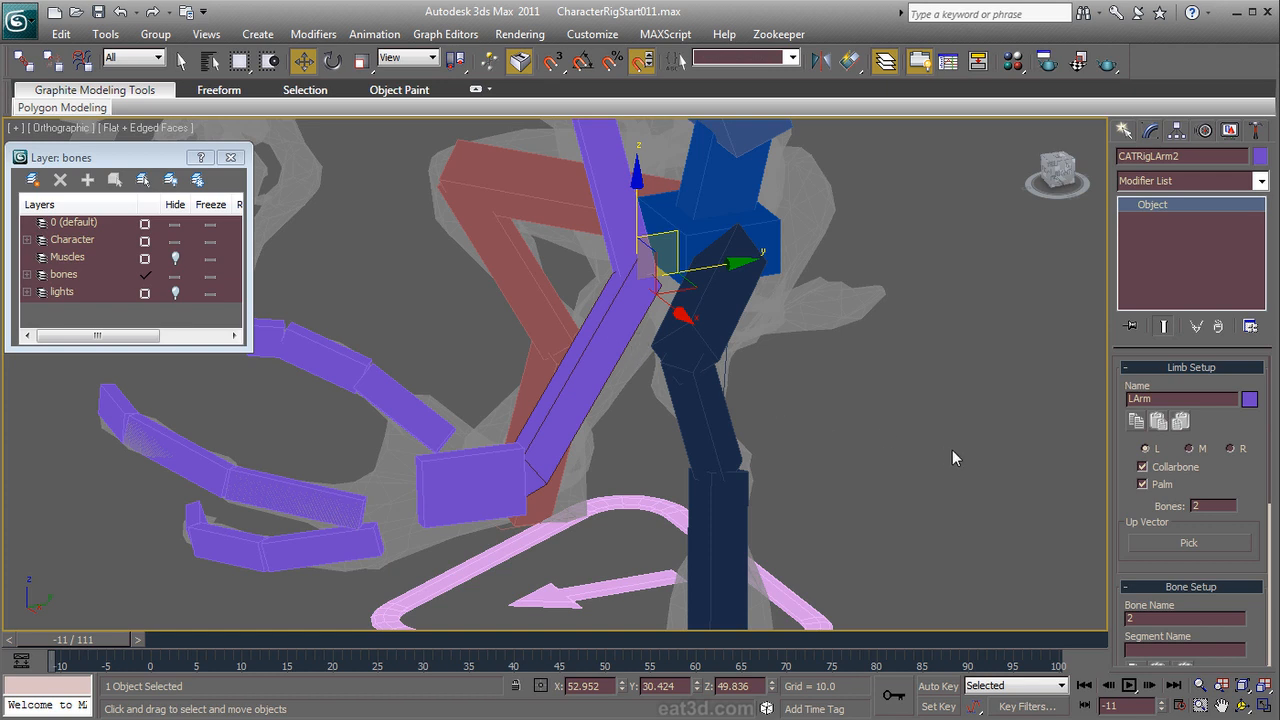
left_click_drag(1128, 513, 1143, 354)
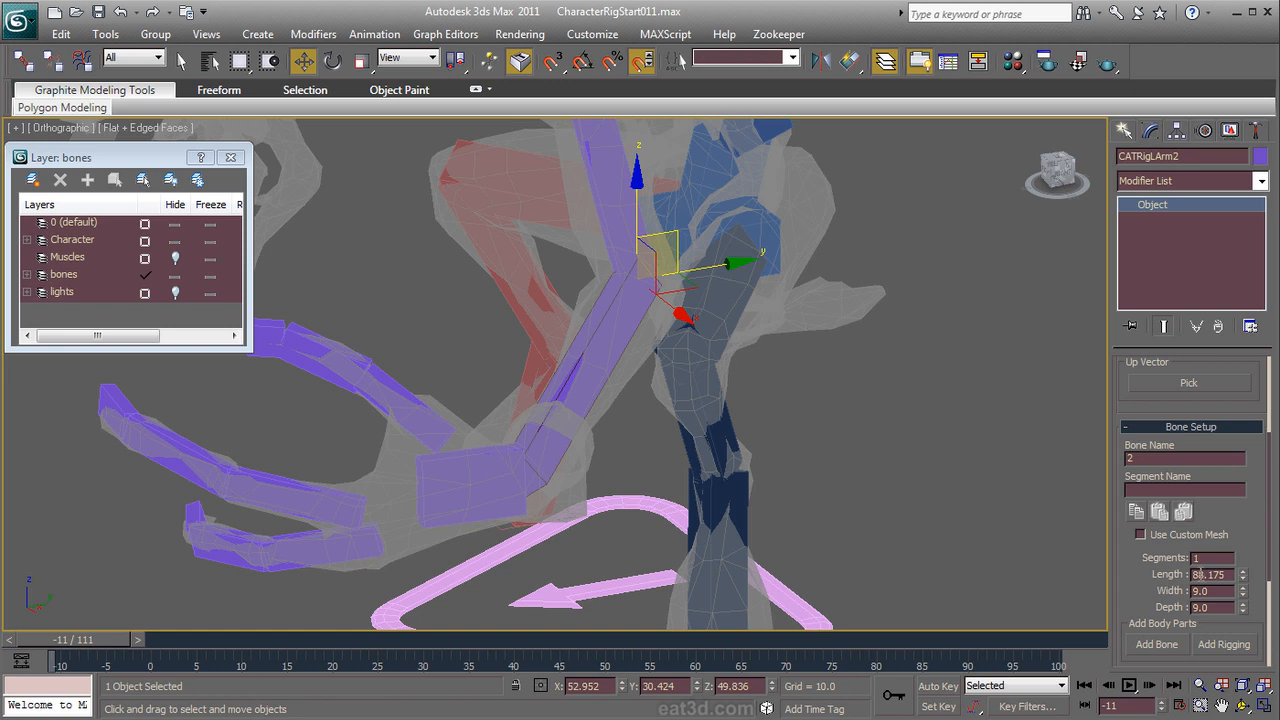
left_click_drag(1170, 573, 1155, 695)
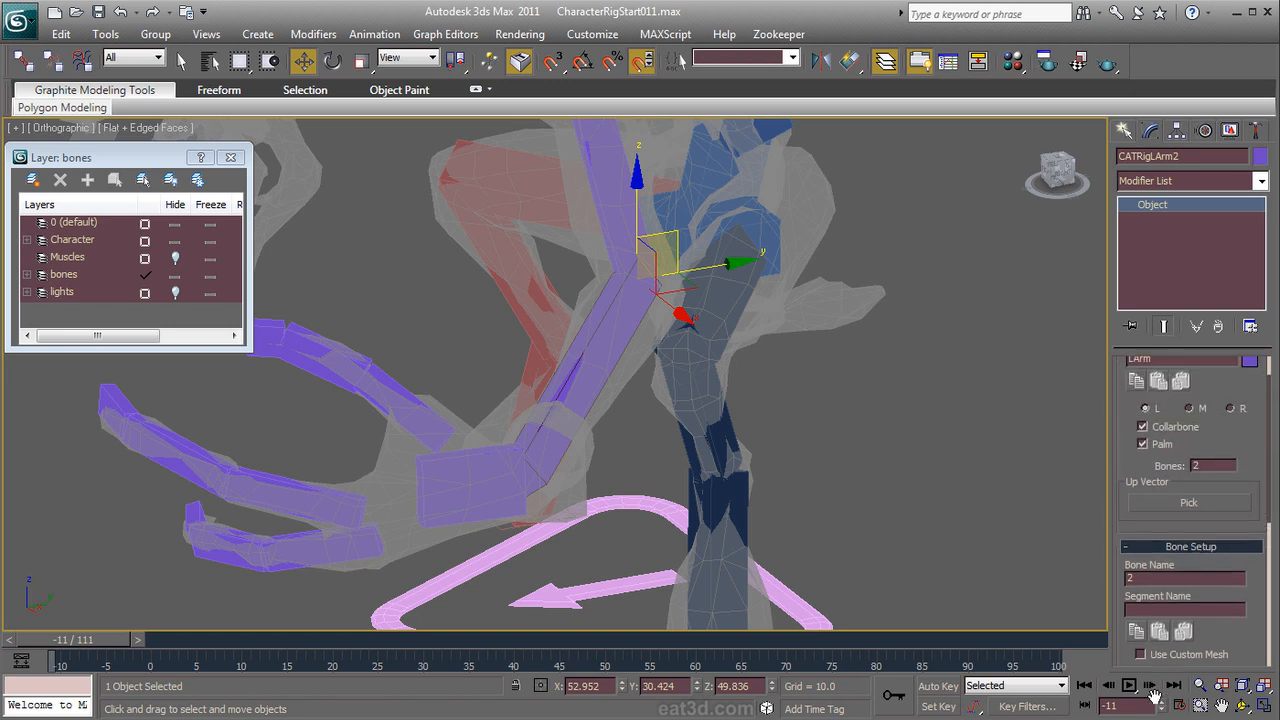
left_click_drag(1143, 461, 1143, 512)
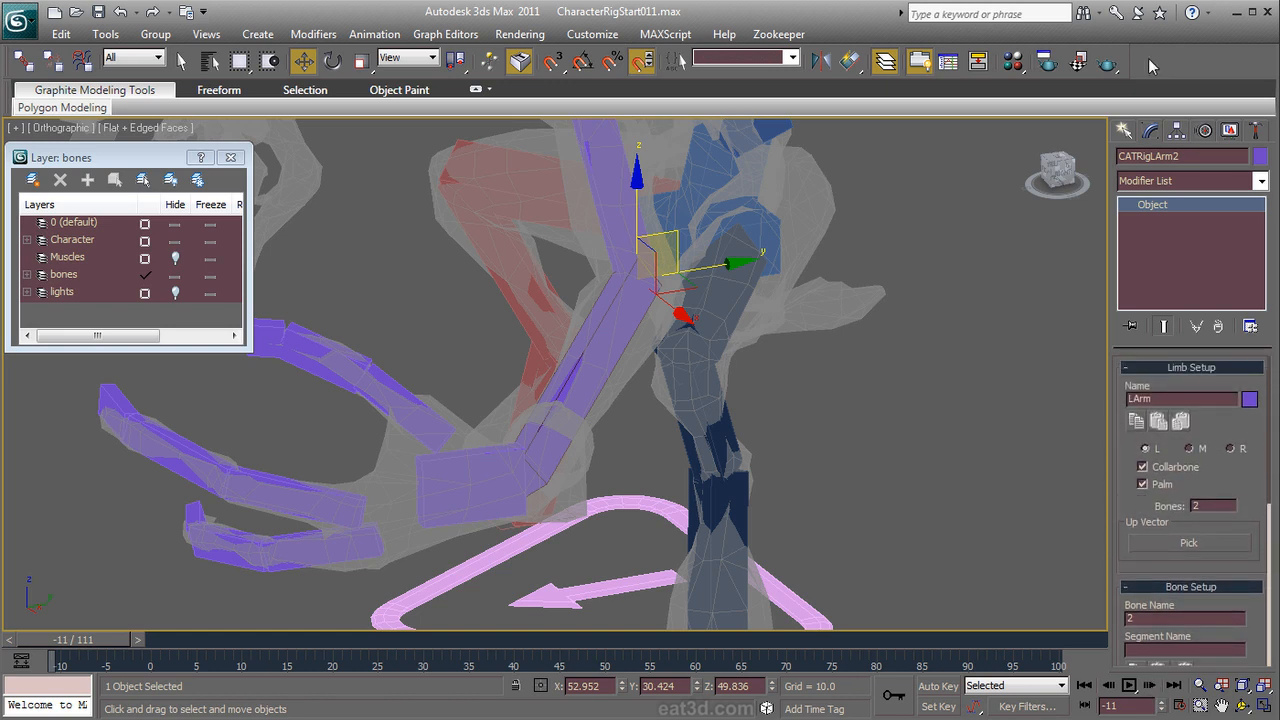
left_click_drag(1138, 568, 1147, 340)
left_click_drag(1160, 494, 1161, 480)
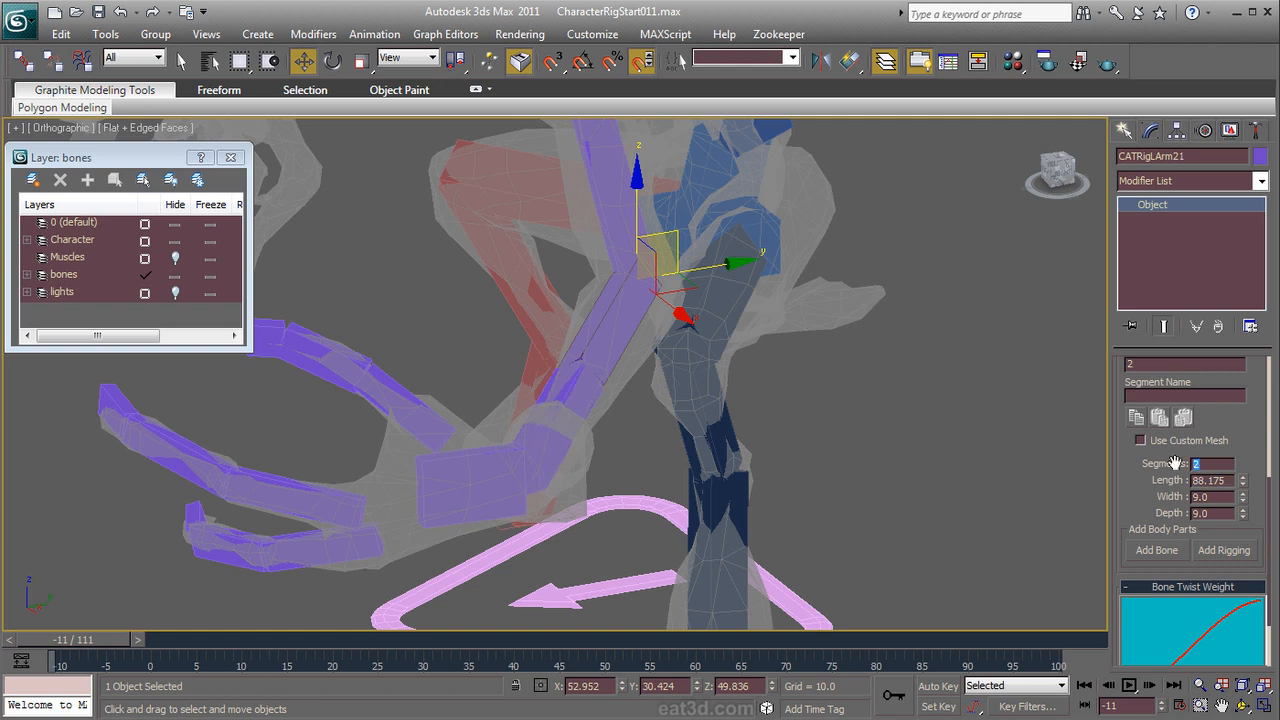
middle_click_drag(686, 452, 460, 497, "alt")
scroll(460, 497, "up", 3)
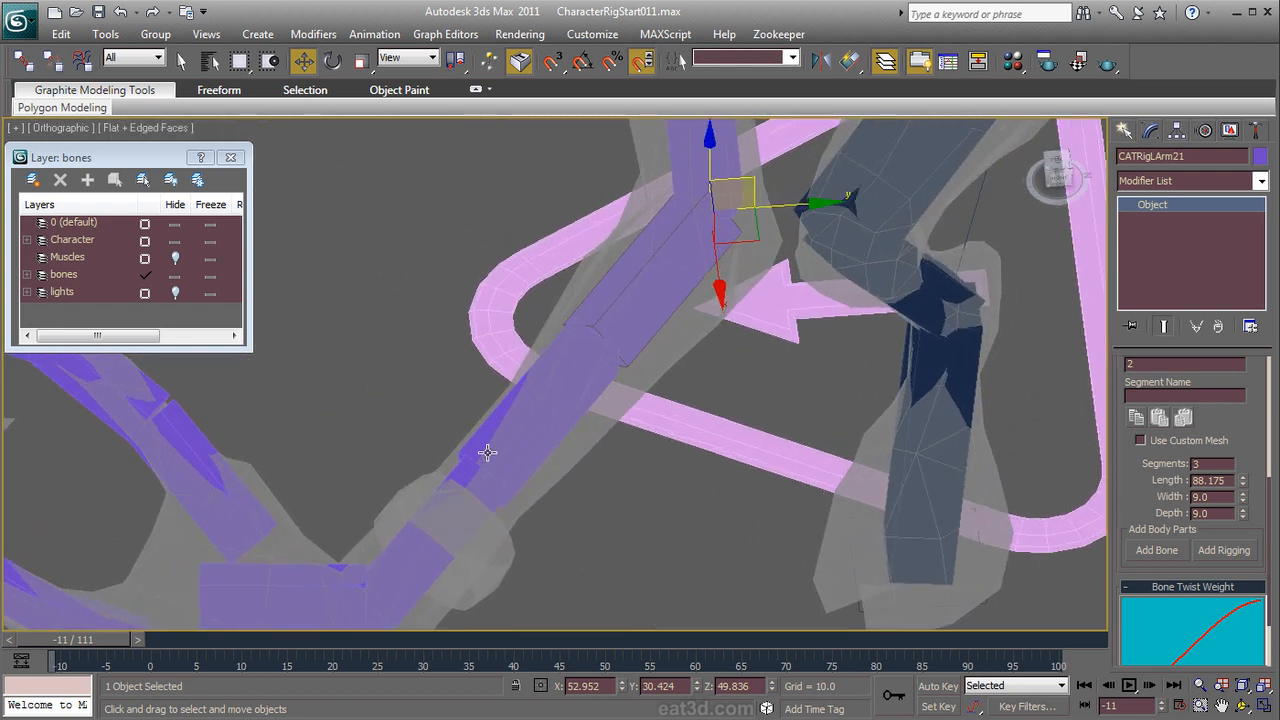
middle_click_drag(435, 504, 412, 440, "alt")
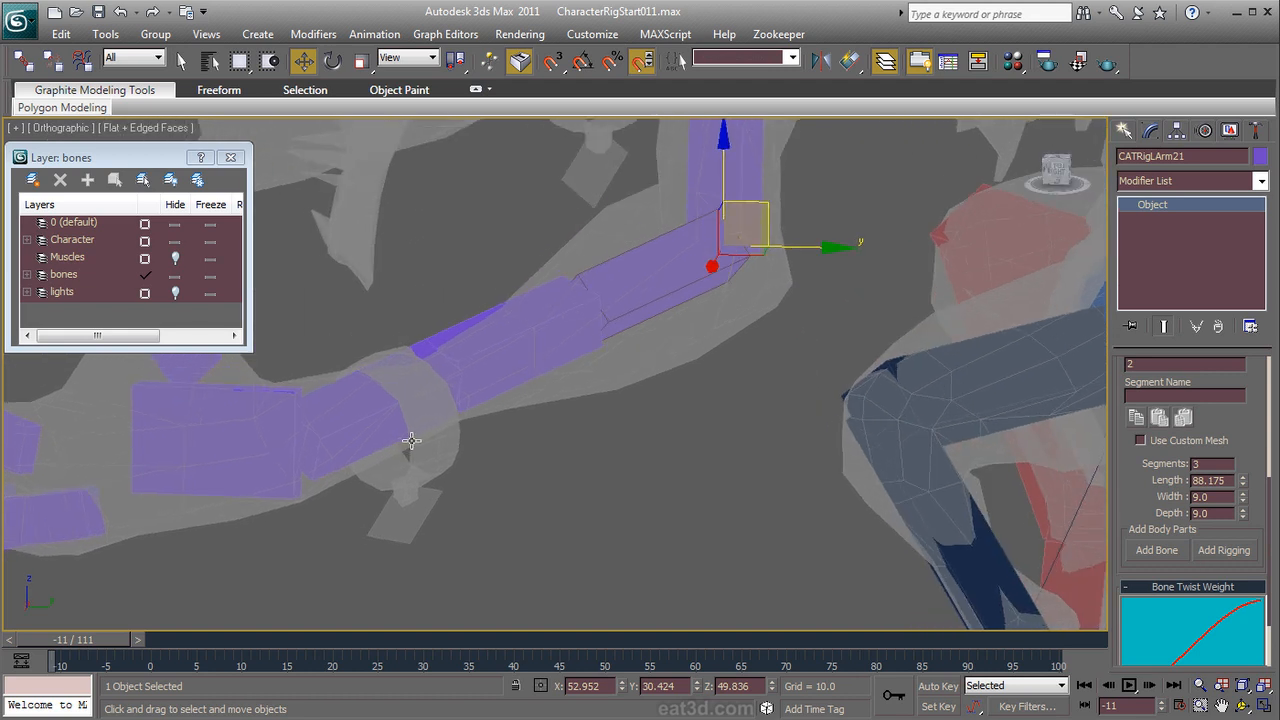
Step: Try different tangent values on the forearm's Bone Twist Weight curve
left_click_drag(1152, 497, 1169, 329)
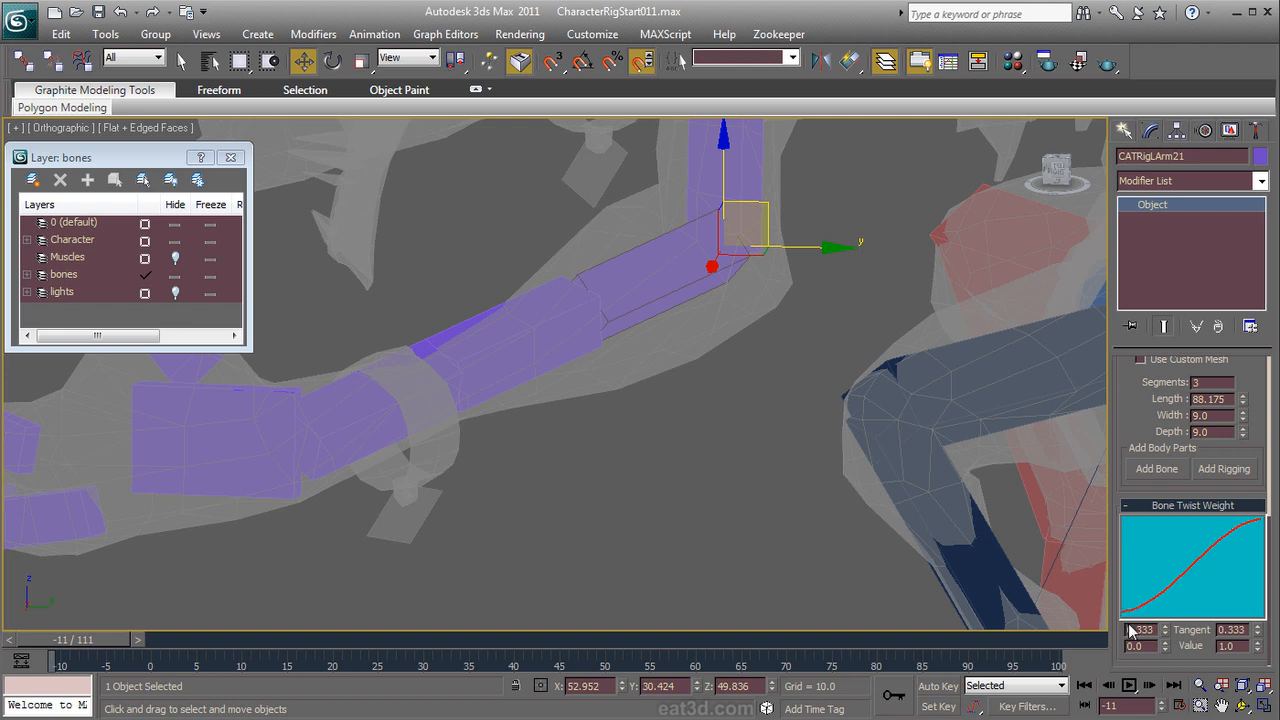
left_click_drag(1163, 632, 1162, 585)
right_click(1162, 585)
mouse_move(1257, 630)
left_mouse_down()
mouse_move(1258, 615)
mouse_move(1256, 644)
left_mouse_up()
Step: Thicken the left collarbone by scaling it to about 12.9 in X and 10 in Y
scroll(450, 360, "down", 5)
middle_click_drag(533, 457, 810, 392, "alt")
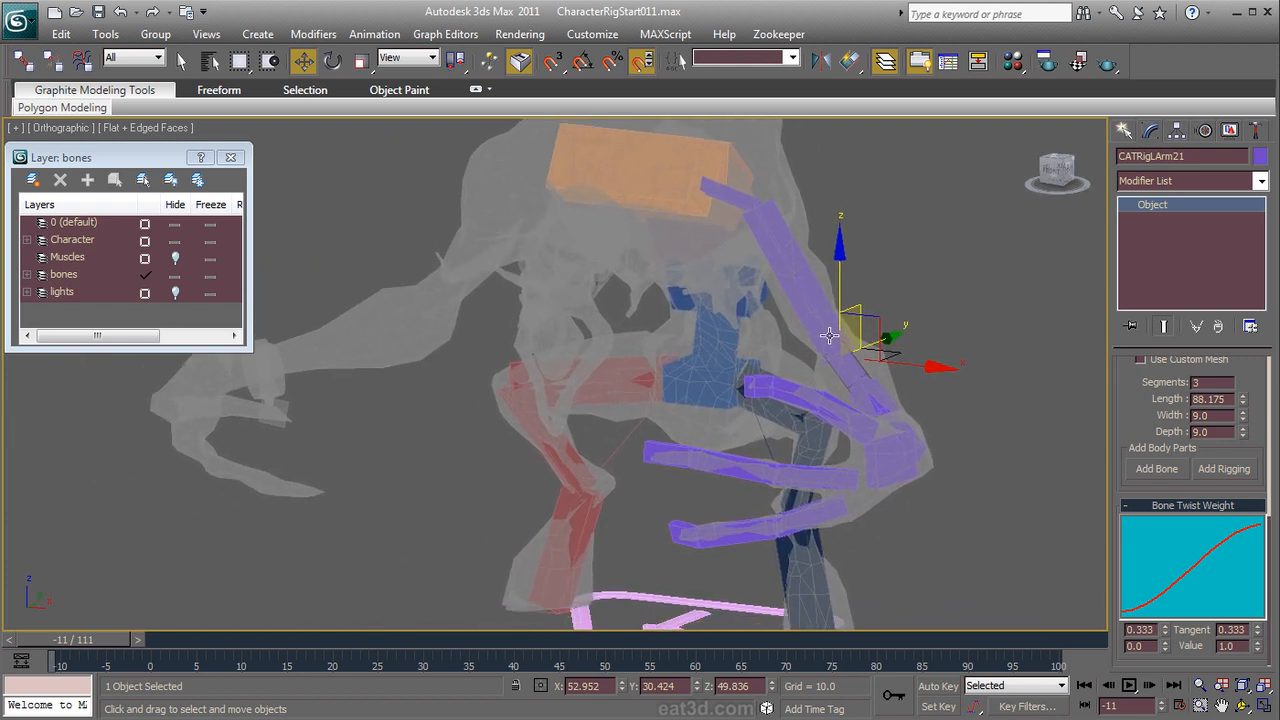
left_click(968, 363)
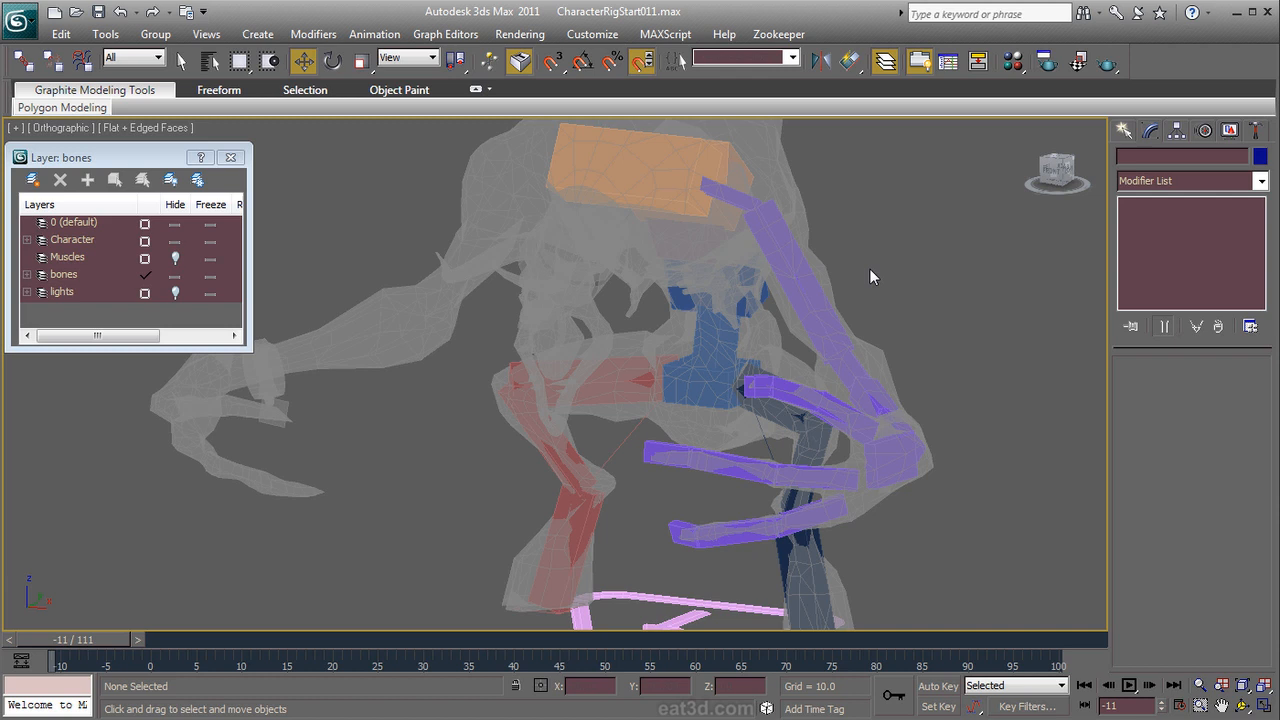
left_click(732, 195)
middle_click_drag(788, 215, 665, 390, "alt")
scroll(775, 265, "up", 4)
key("r")
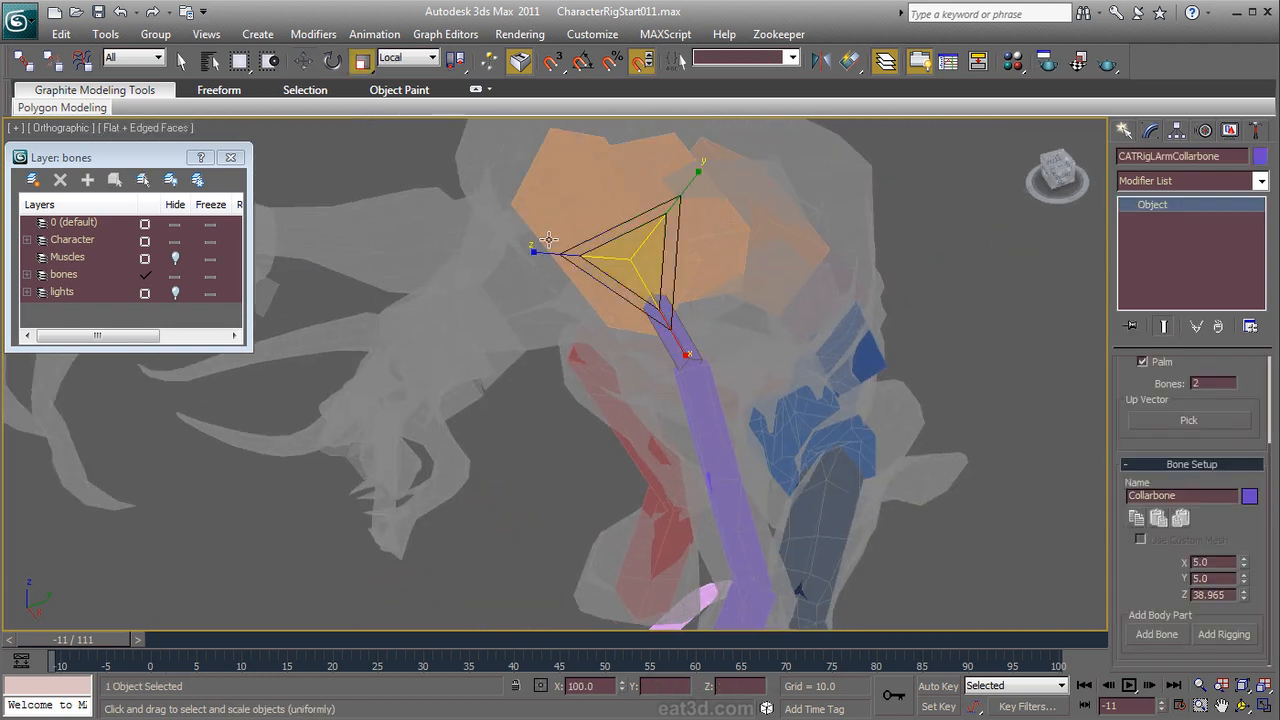
left_click_drag(541, 251, 456, 257)
left_click_drag(679, 186, 716, 168)
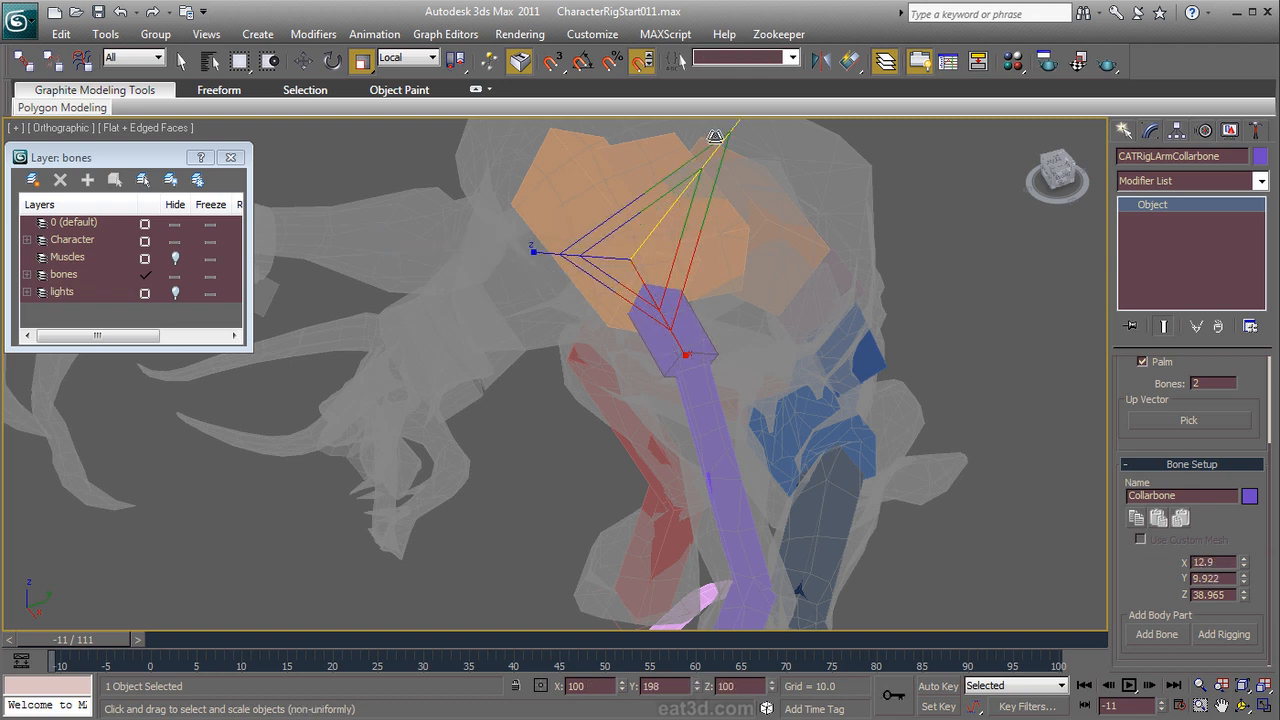
middle_click_drag(714, 349, 817, 287, "alt")
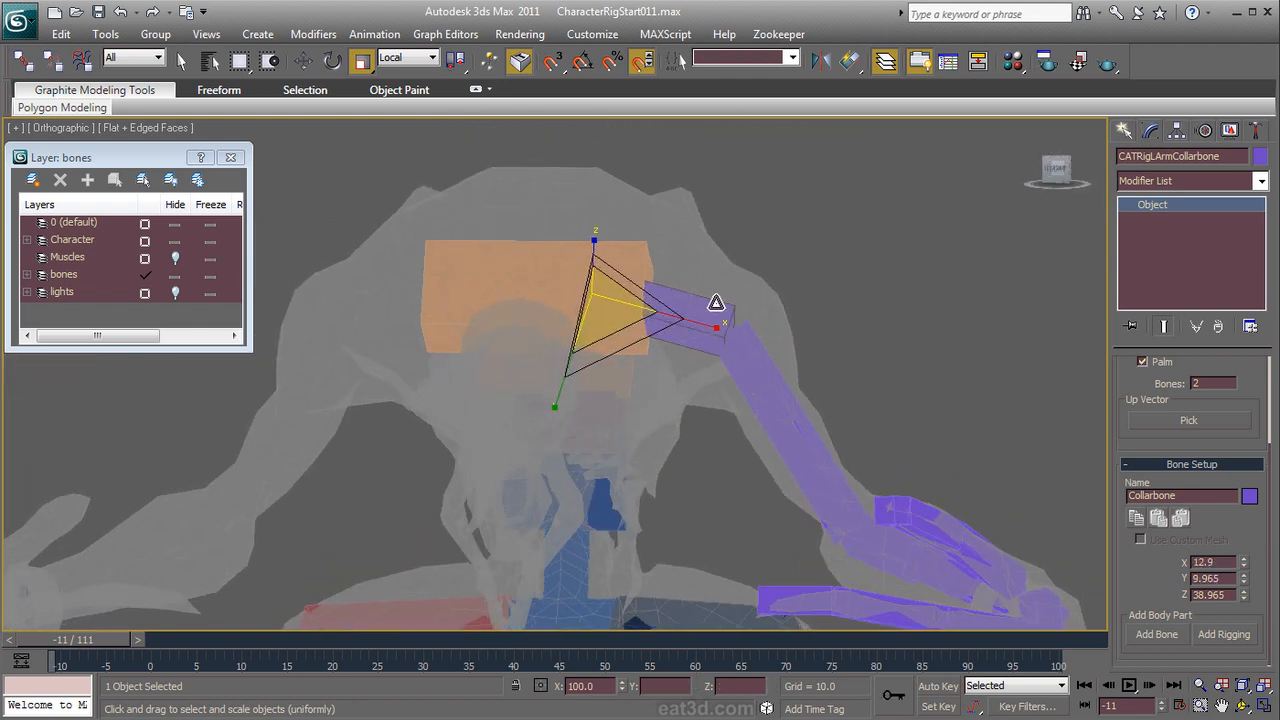
Step: Scale the left upper arm bone to a width of about 12.1 and a depth of about 15.5
middle_click_drag(767, 321, 763, 304)
left_click(759, 320)
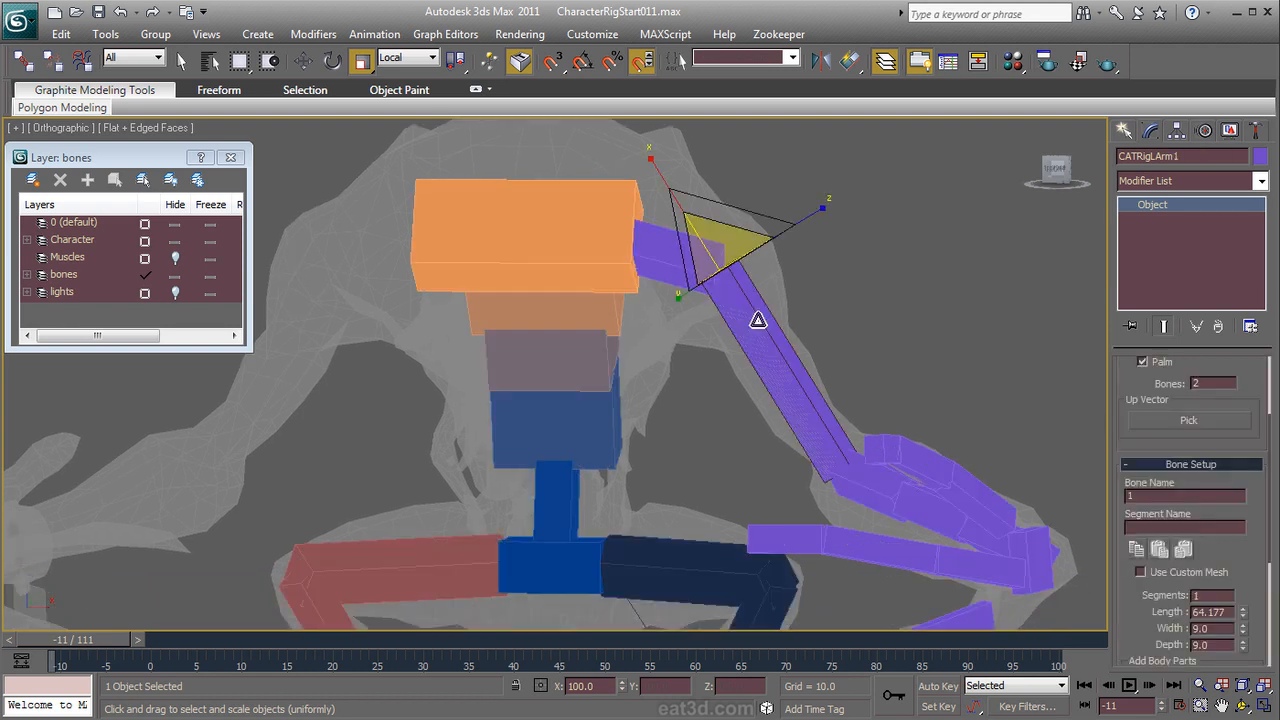
left_click_drag(806, 217, 827, 203)
middle_click_drag(866, 240, 757, 286, "alt")
left_click_drag(700, 273, 601, 296)
middle_click_drag(626, 330, 678, 252, "alt")
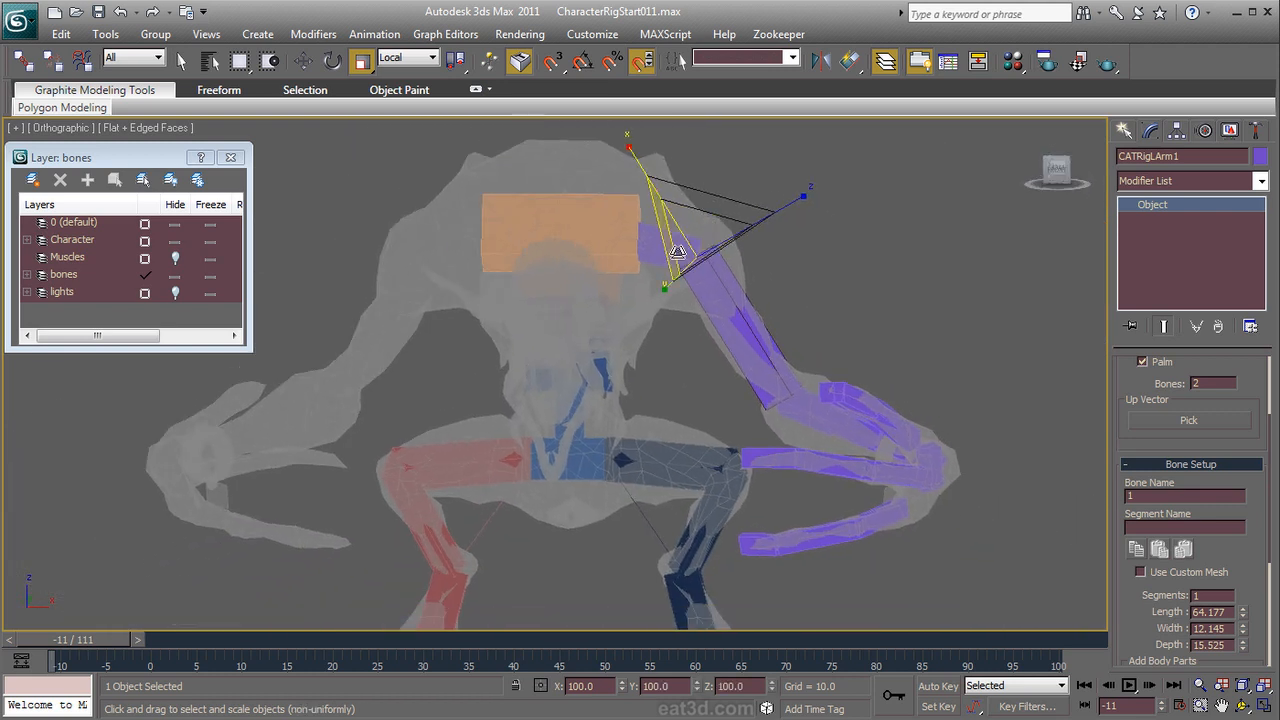
Step: Add a second arm for the creature's right side to the chest hub
left_click(606, 229)
middle_click_drag(891, 389, 806, 345, "alt")
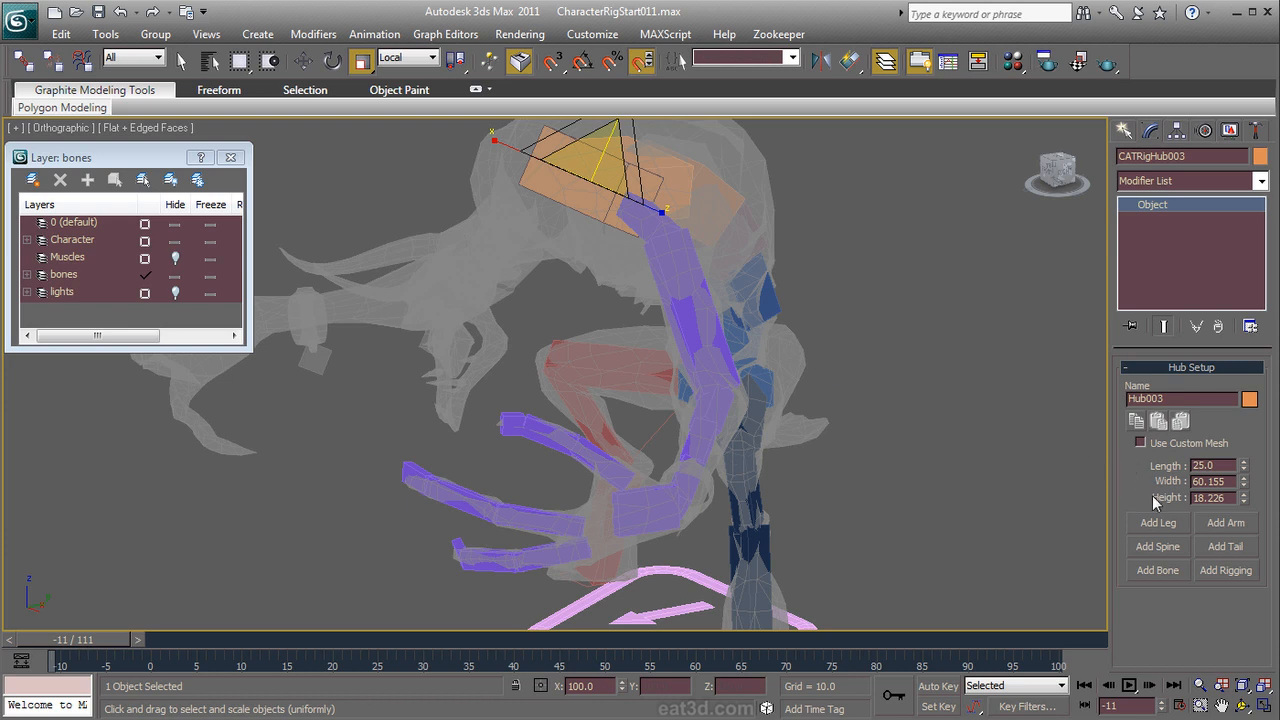
left_click(1212, 524)
middle_click_drag(418, 419, 594, 389, "alt")
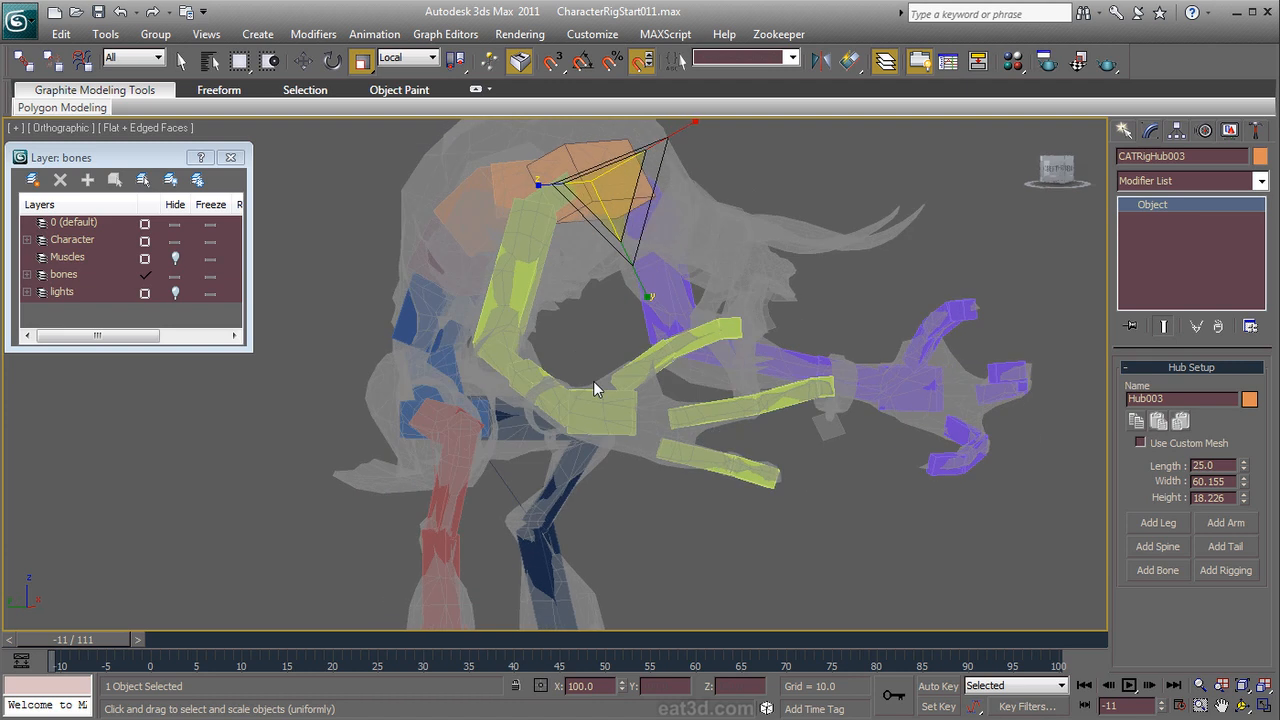
Step: Examine how both arms fit the creature's mesh from the front and the sides
middle_click_drag(519, 253, 718, 360, "alt")
middle_click_drag(979, 396, 746, 421, "alt")
key("f")
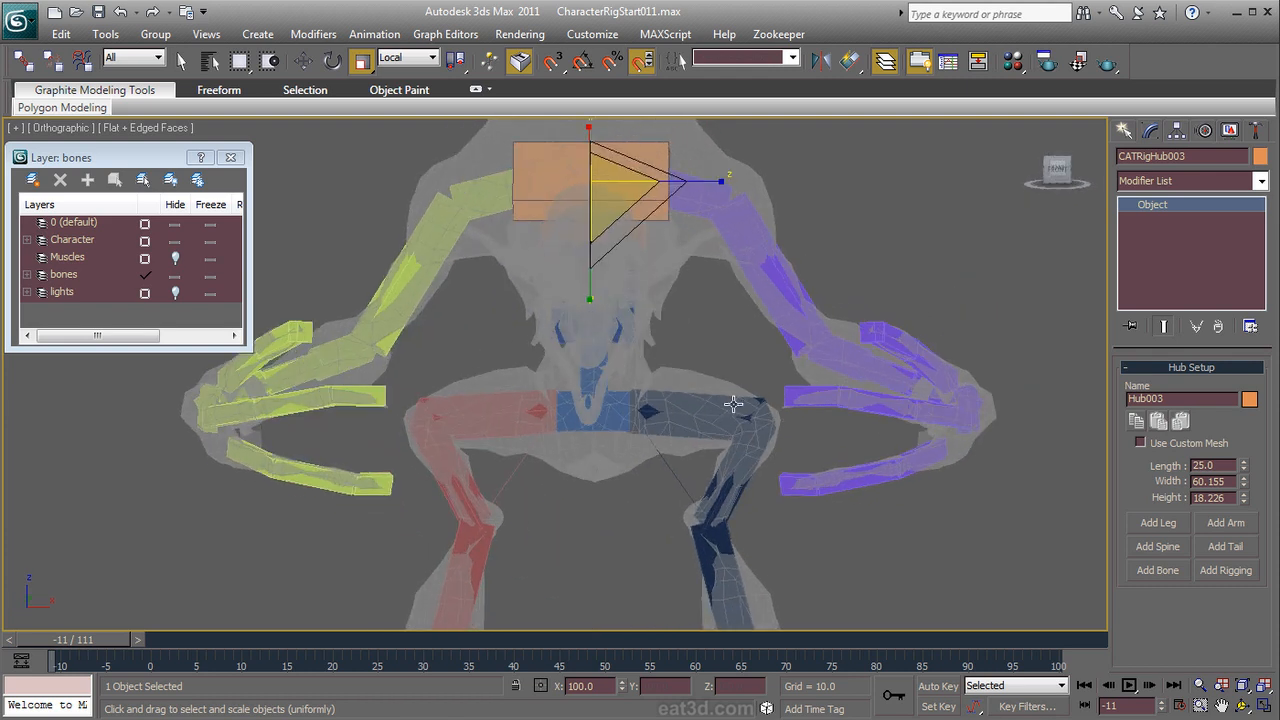
scroll(729, 390, "down", 3)
middle_click_drag(666, 291, 742, 401)
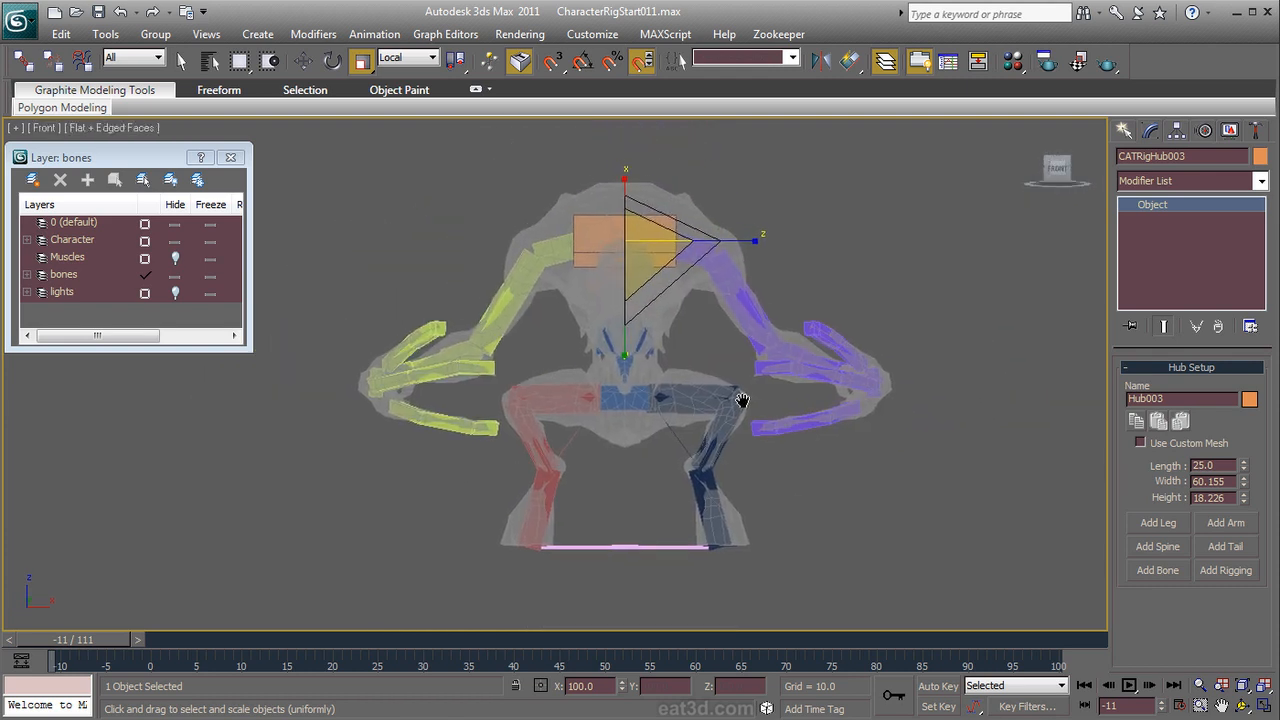
scroll(740, 374, "up", 3)
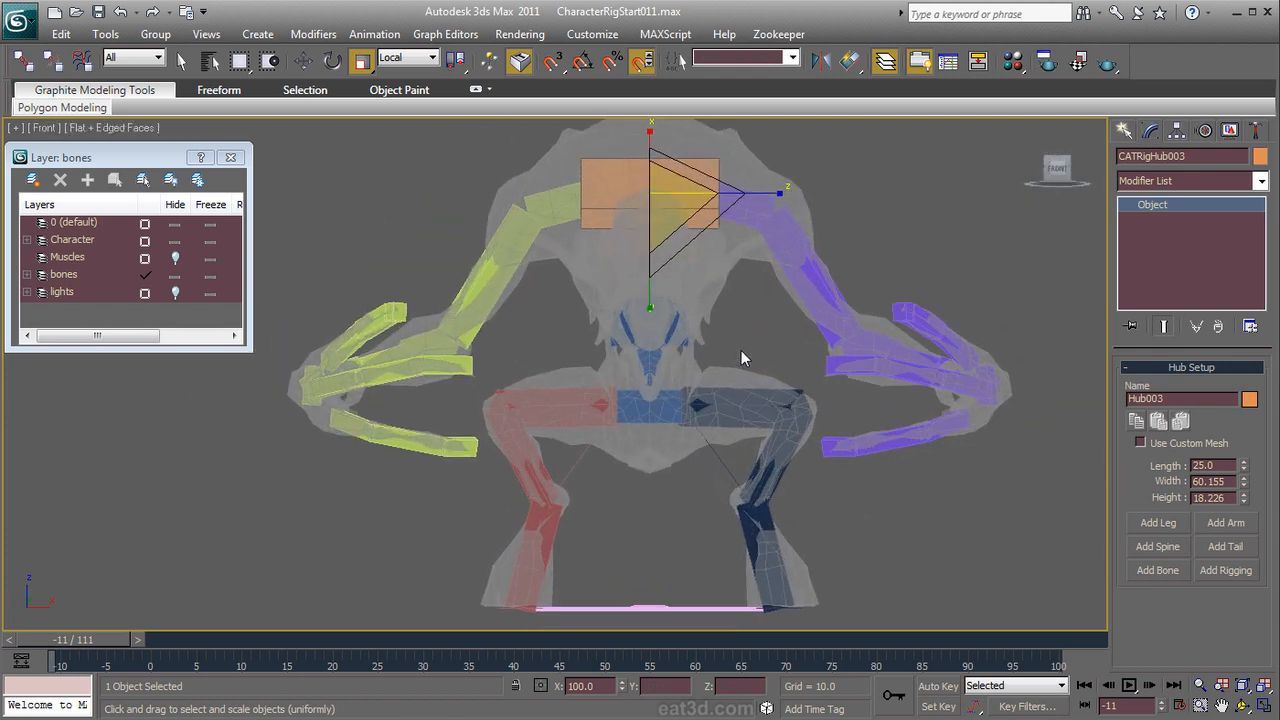
scroll(741, 351, "down", 2)
middle_click_drag(736, 362, 627, 376, "alt")
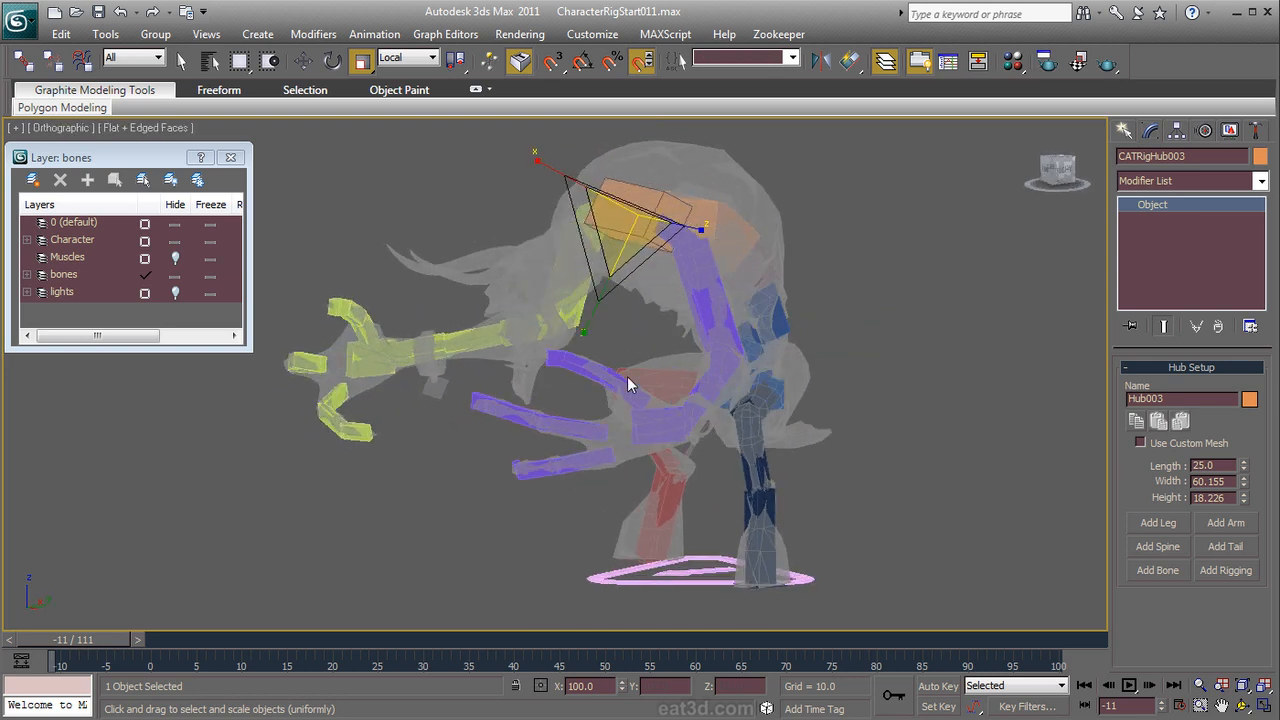
Step: Hide the Character layer to inspect the bare rig, show it again and examine the arms and chest within the mesh
left_click(175, 242)
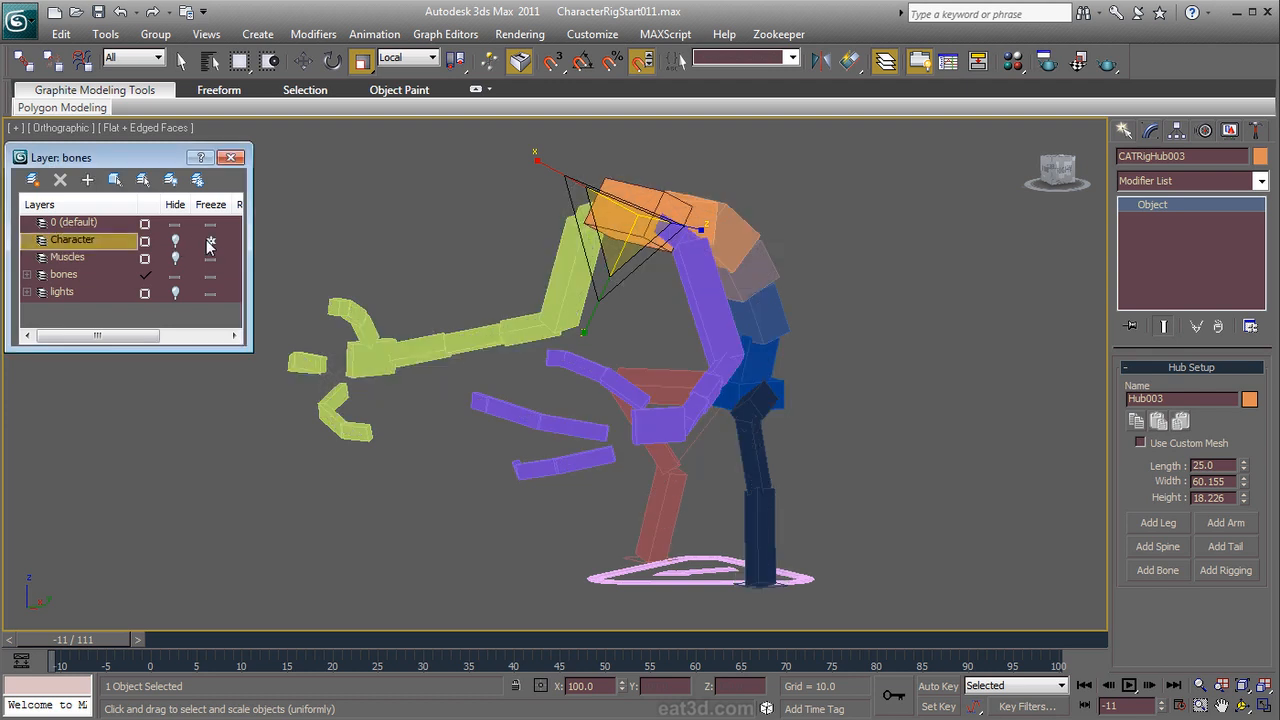
middle_click_drag(645, 346, 703, 352, "alt")
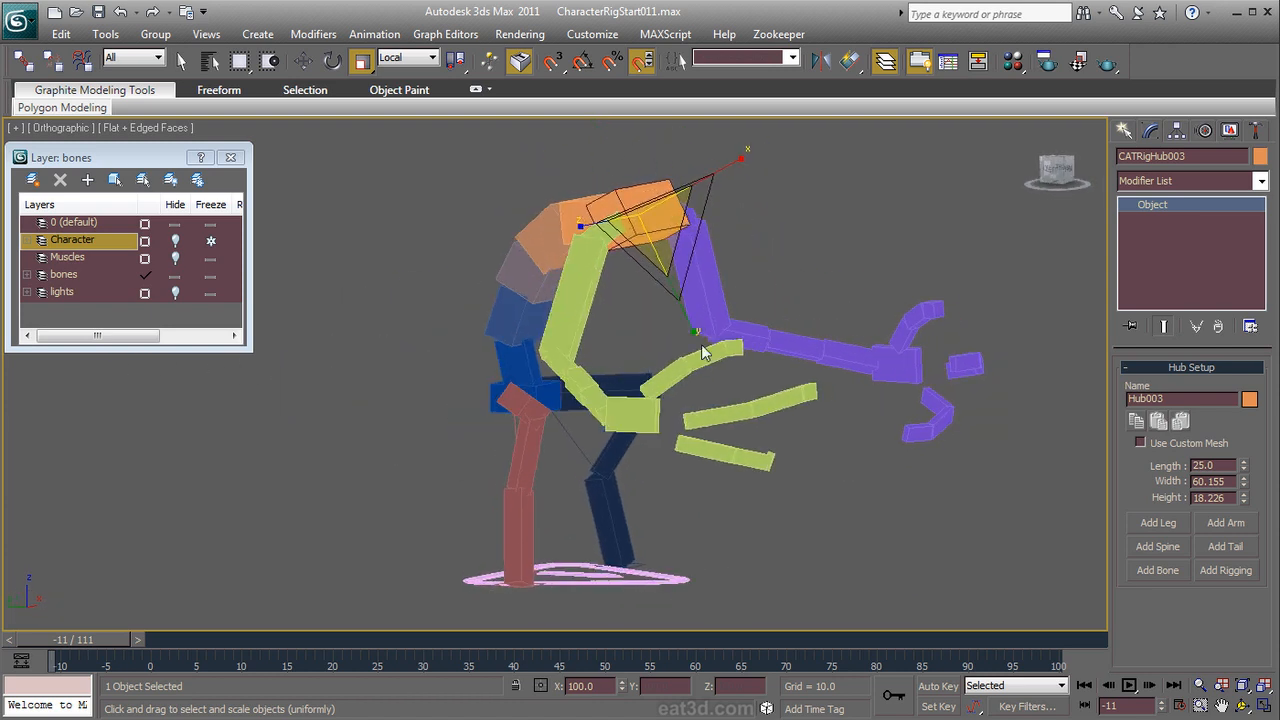
left_click(176, 241)
middle_click_drag(530, 300, 640, 327, "alt")
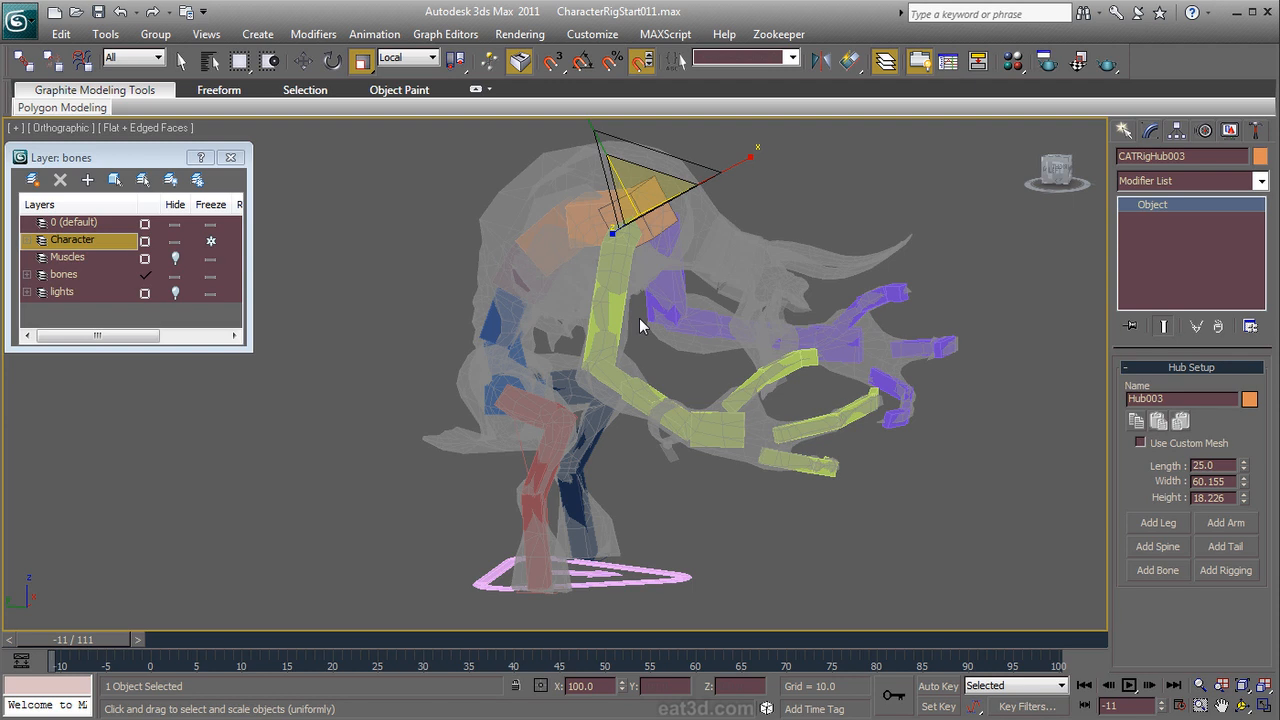
middle_click_drag(643, 318, 503, 277, "alt")
scroll(503, 277, "up", 6)
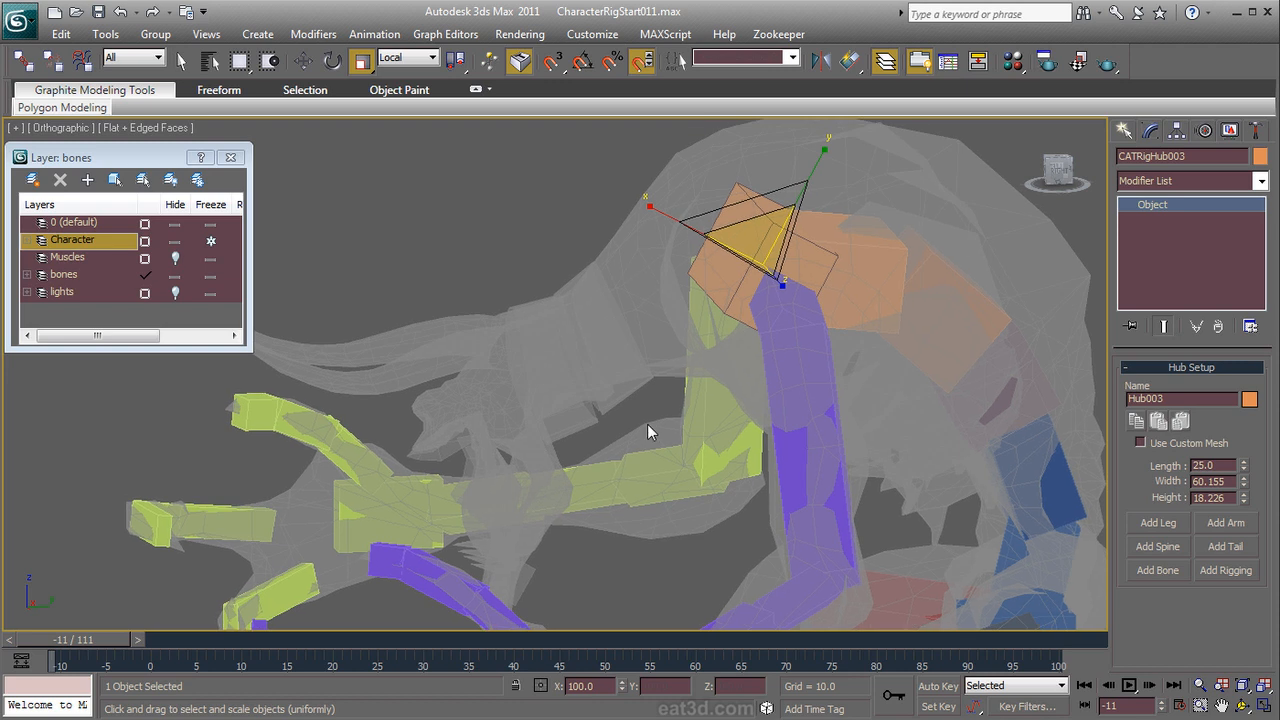
Step: Add a new spine to the chest hub to serve as the creature's neck
middle_click_drag(648, 425, 683, 353, "alt")
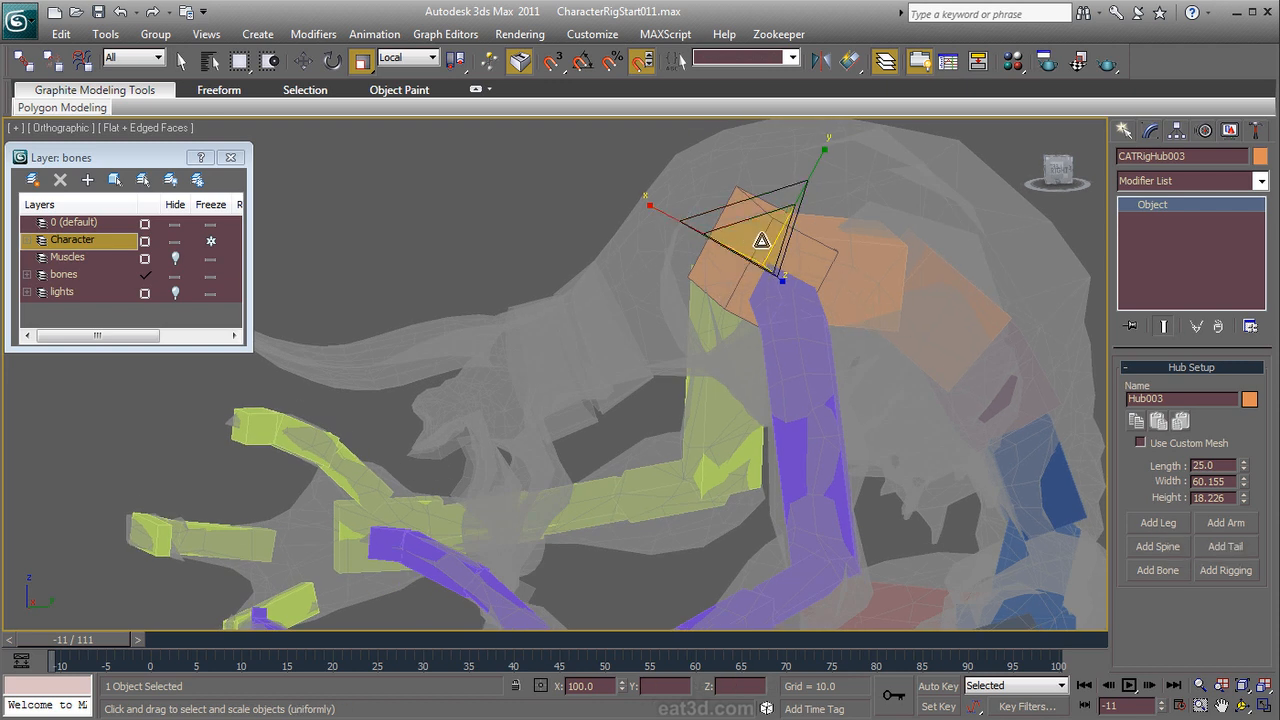
left_click(1166, 551)
middle_click_drag(724, 389, 792, 380)
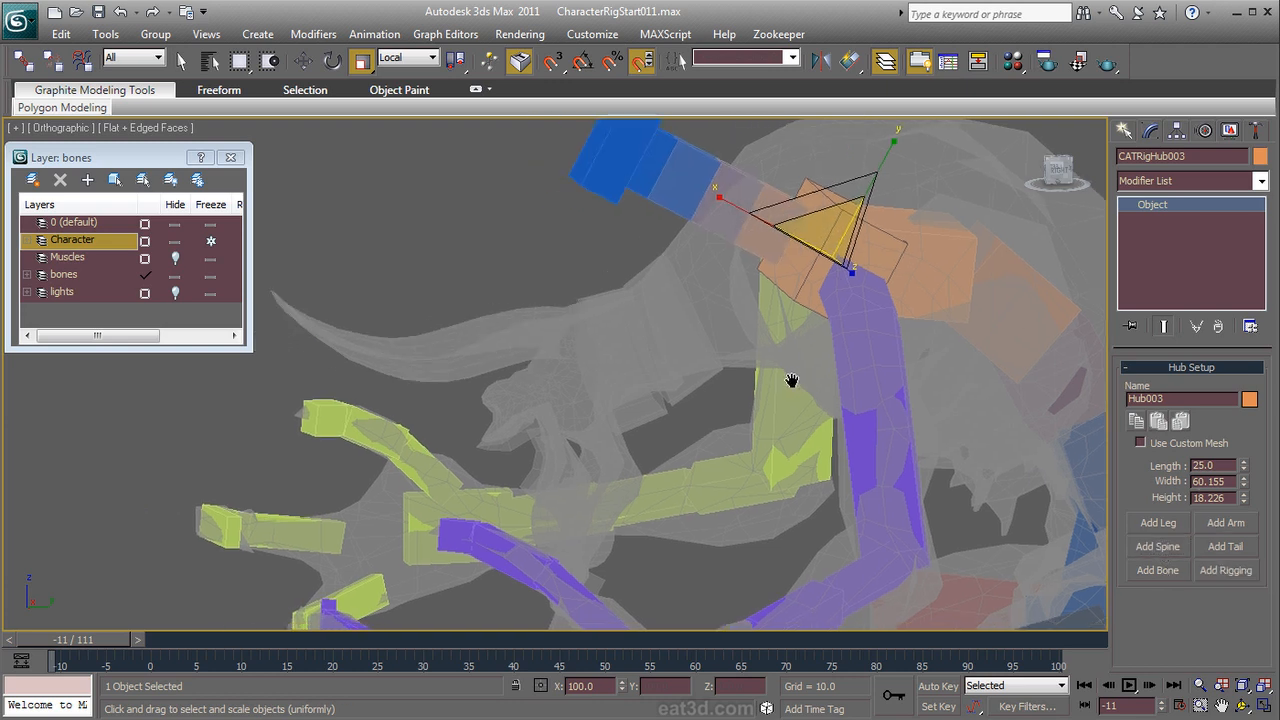
Step: Move the end hub of the new neck spine farther forward from the chest
left_click(612, 183)
scroll(666, 194, "down", 2)
middle_click_drag(663, 222, 667, 234)
right_click(668, 235)
left_click(693, 257)
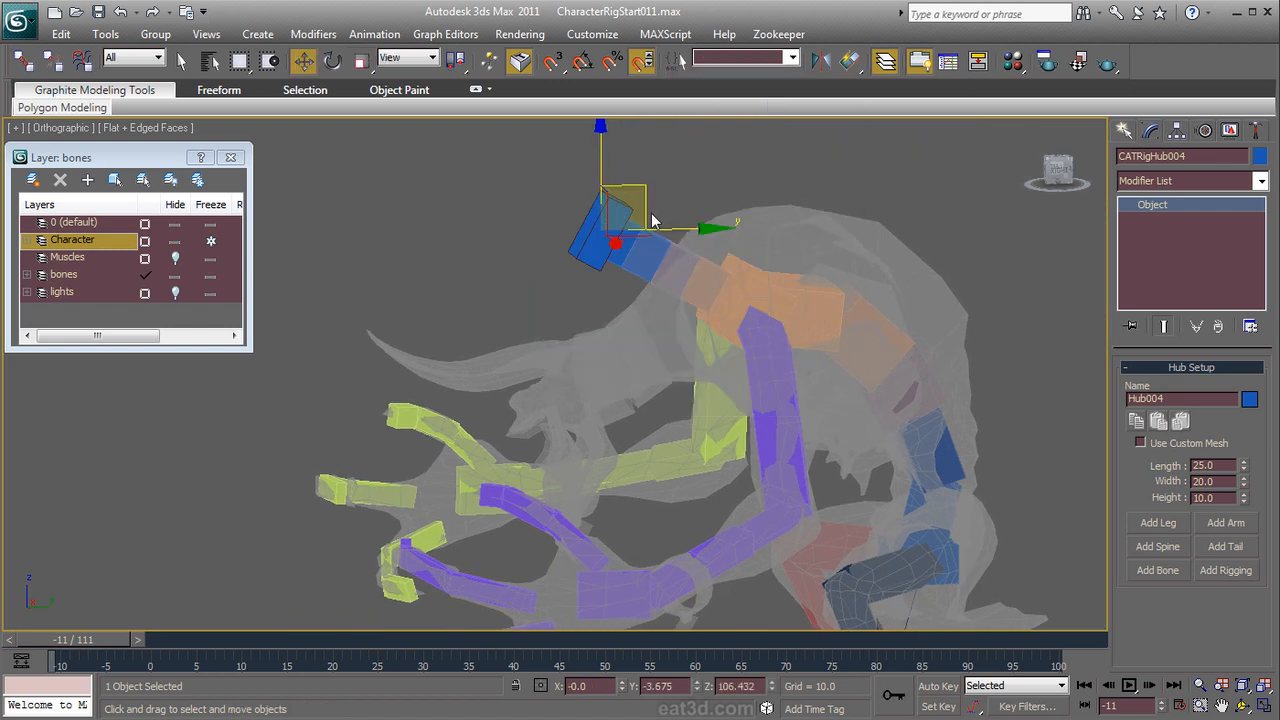
left_click_drag(647, 205, 574, 203)
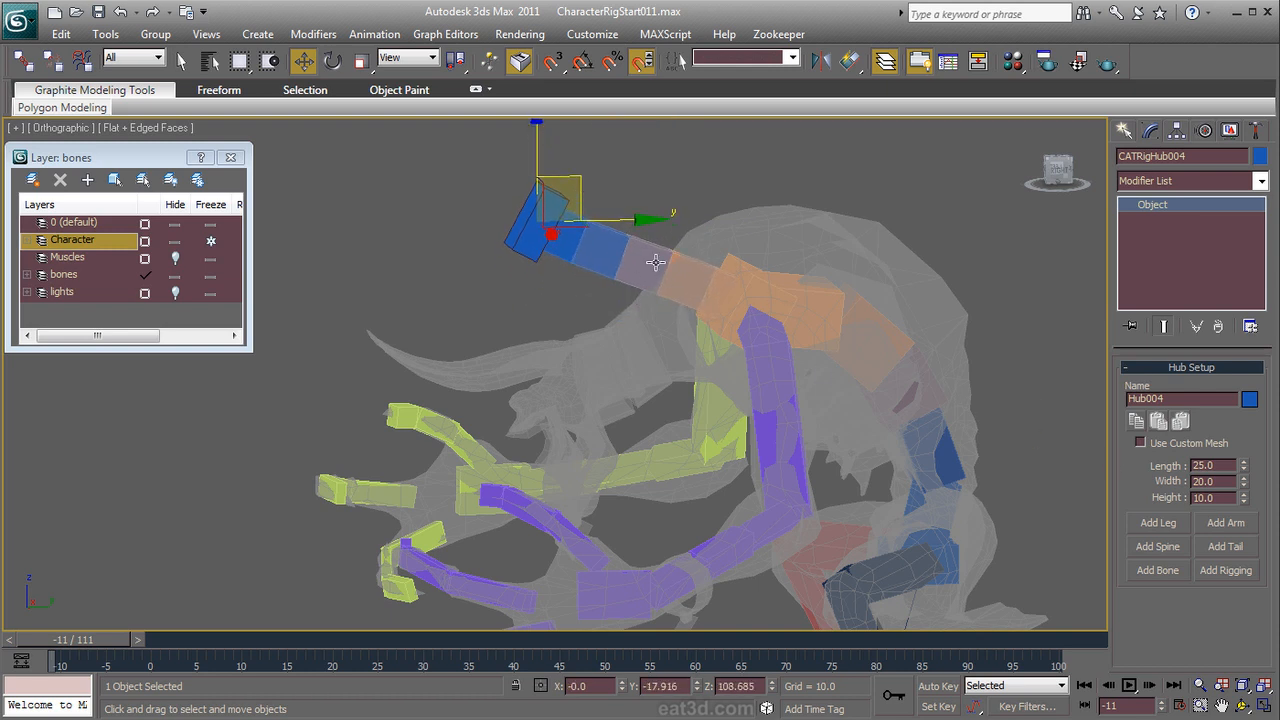
Step: Set the number of bones in the neck spine to 3
left_click(696, 275)
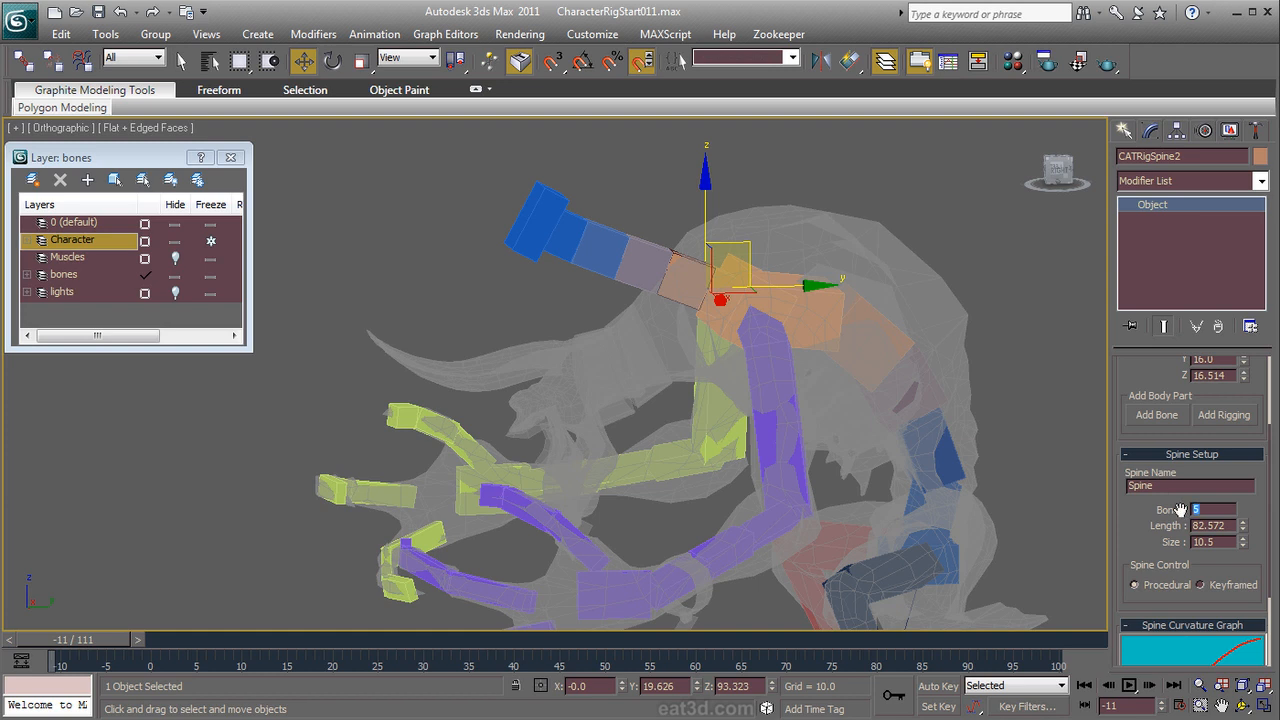
key("Return")
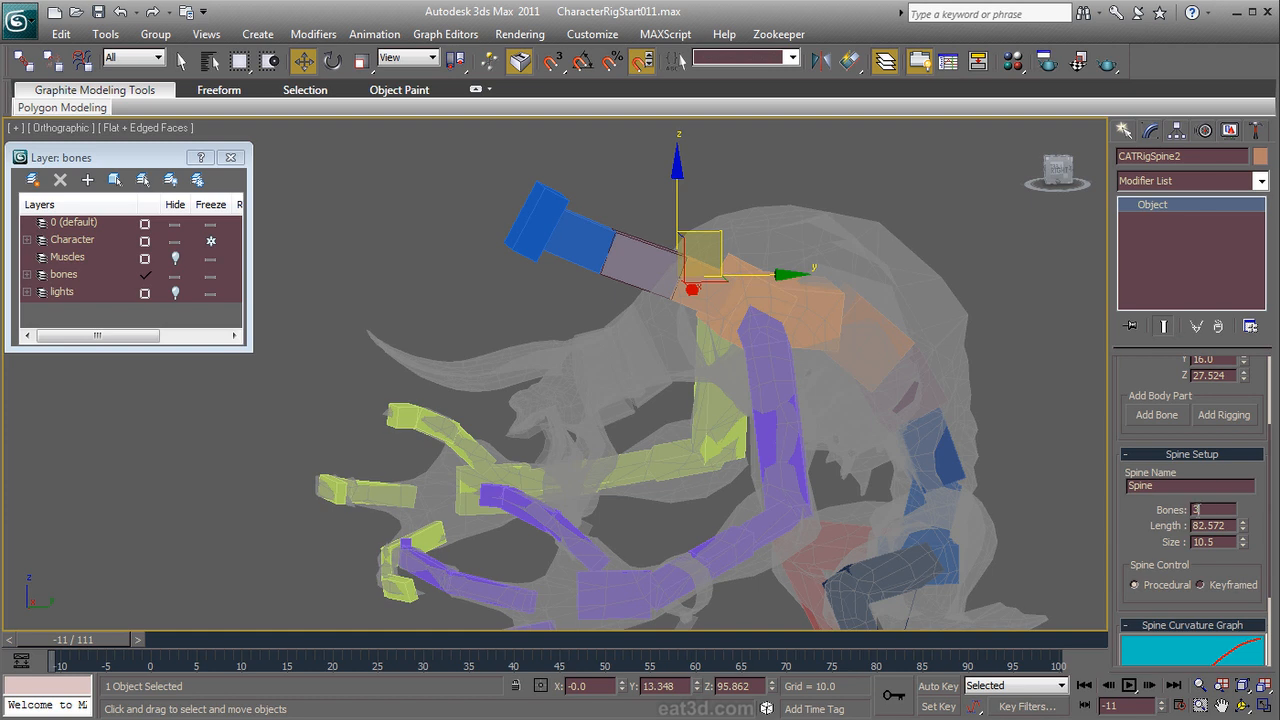
key("Return")
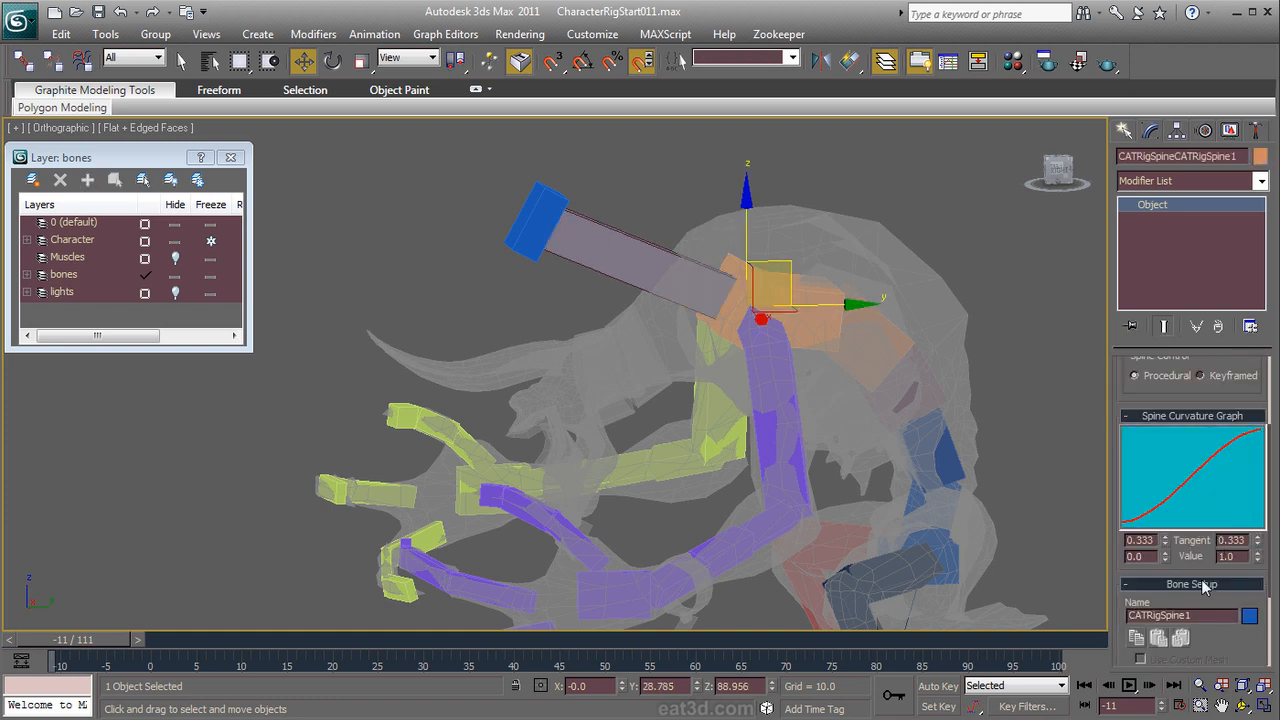
scroll(1174, 395, "up", 3)
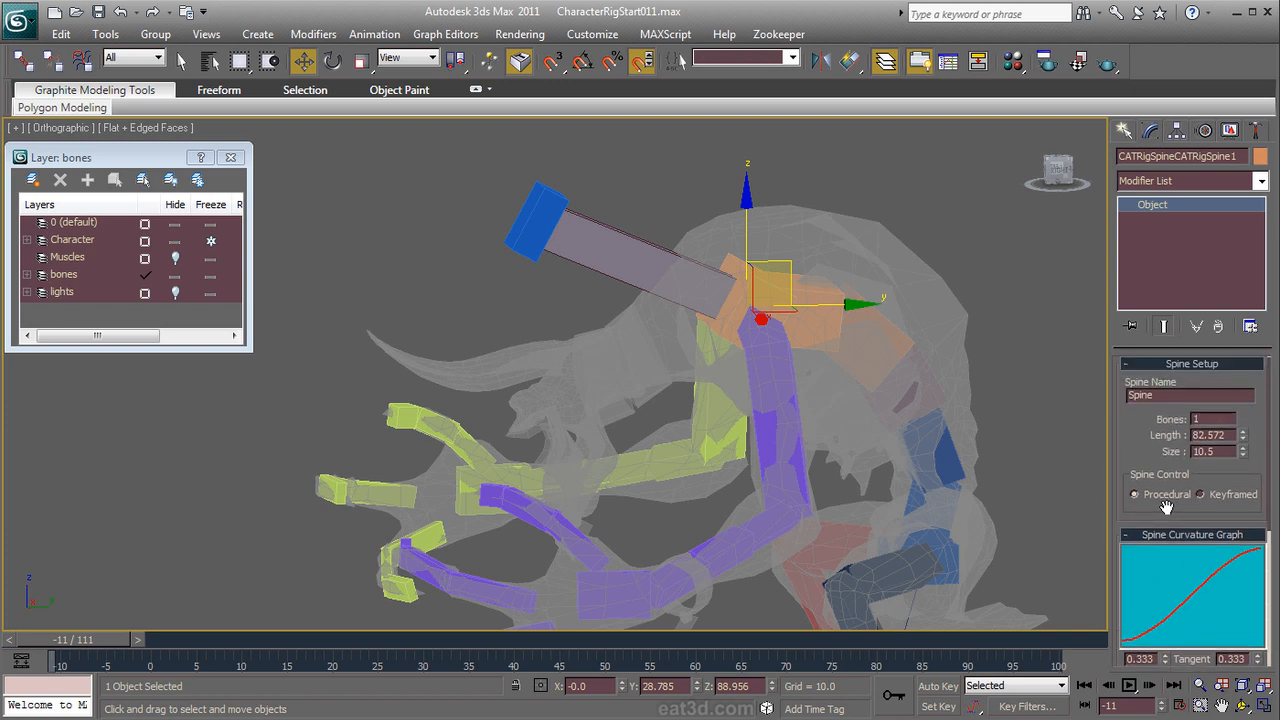
left_click_drag(1209, 424, 1180, 427)
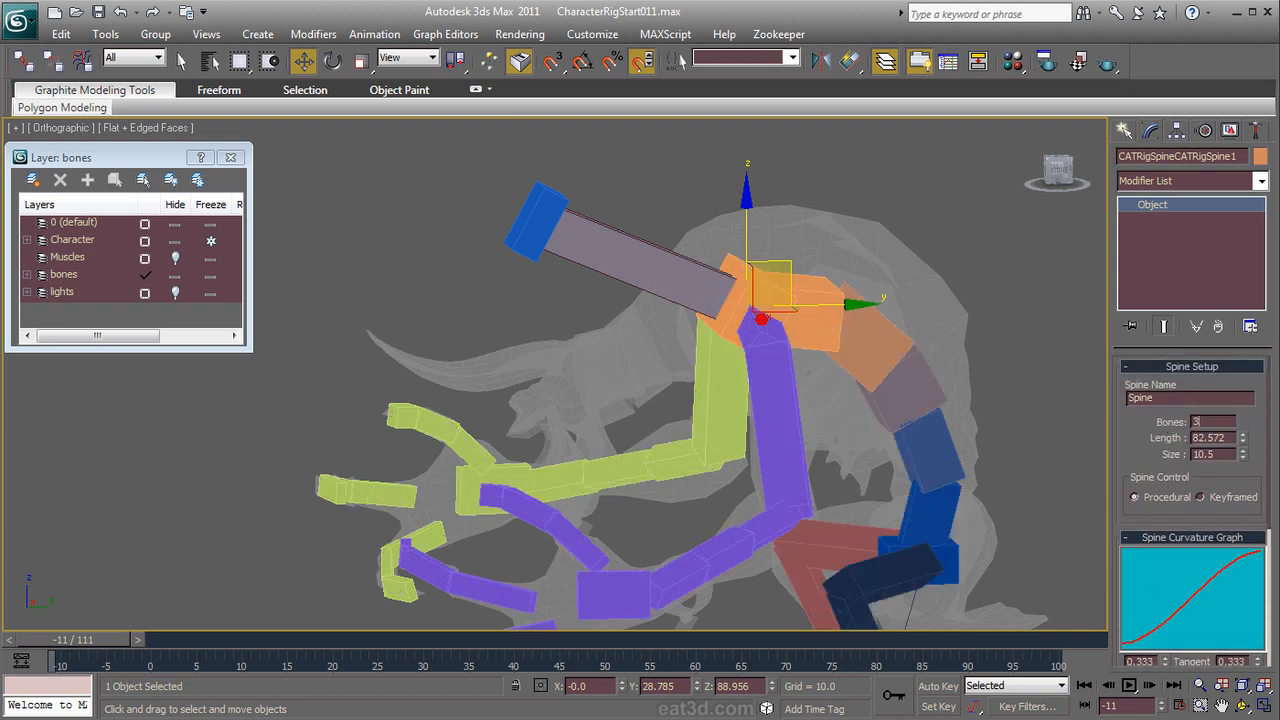
key("Return")
scroll(693, 314, "up", 2)
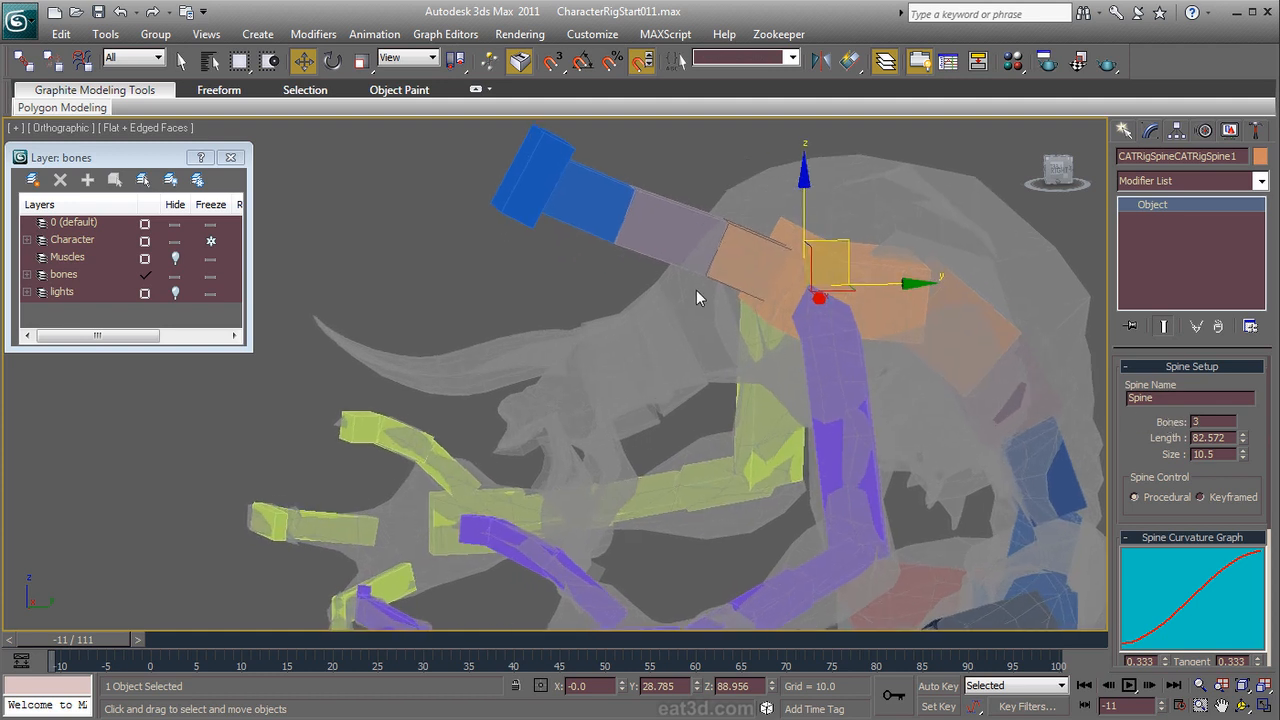
Step: Lower and rotate the neck's end hub so it sits upright at the base of the creature's head
left_click_drag(522, 186, 565, 387)
key("e")
left_click_drag(510, 320, 617, 339)
right_click(623, 428)
left_click(605, 455)
middle_click_drag(654, 375, 645, 499, "alt")
key("l")
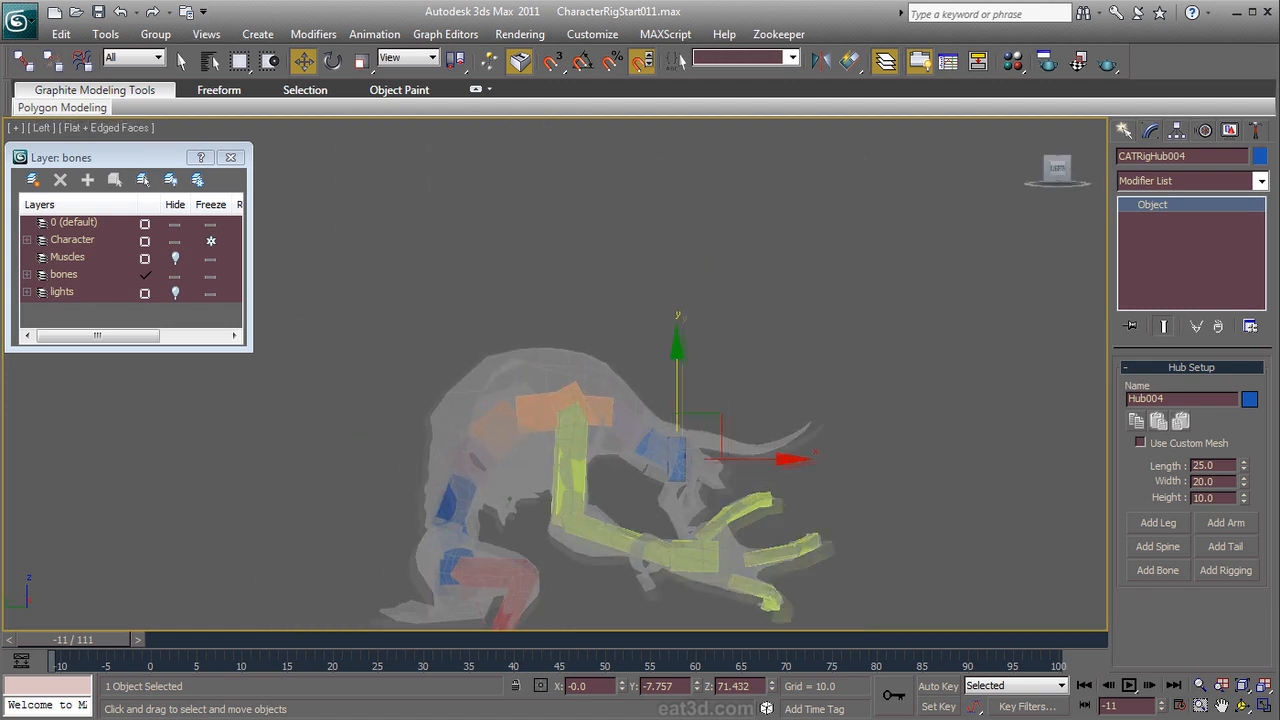
Step: Reposition the second and third neck bones along the neck's curve, using the Local coordinate system
scroll(655, 485, "up", 6)
left_click(1157, 546)
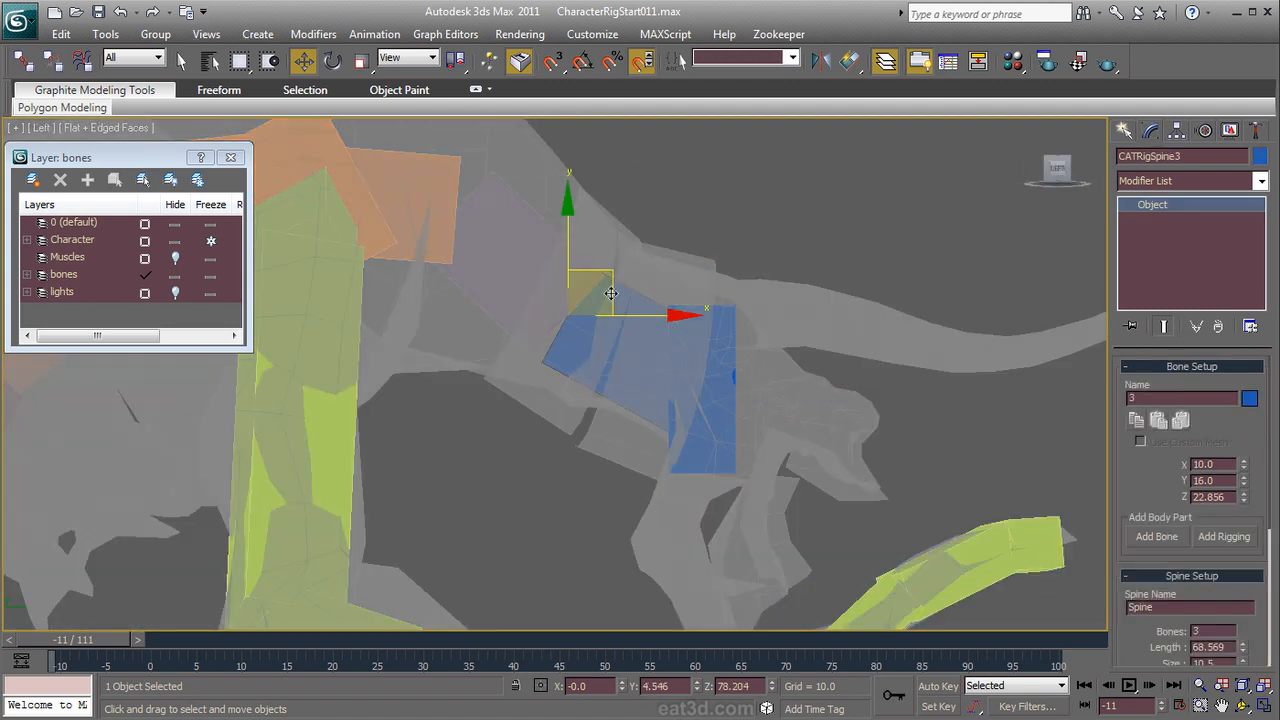
left_click_drag(519, 247, 503, 215)
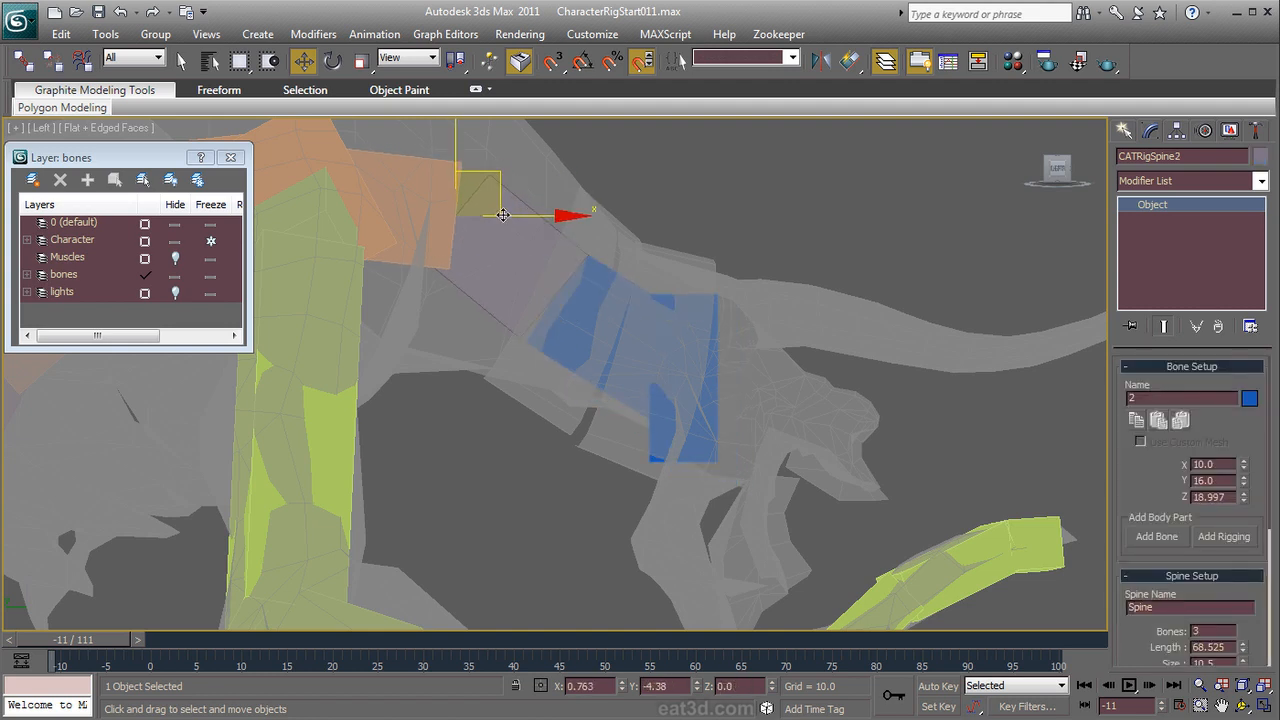
left_click(598, 338)
left_click(408, 57)
left_click(389, 121)
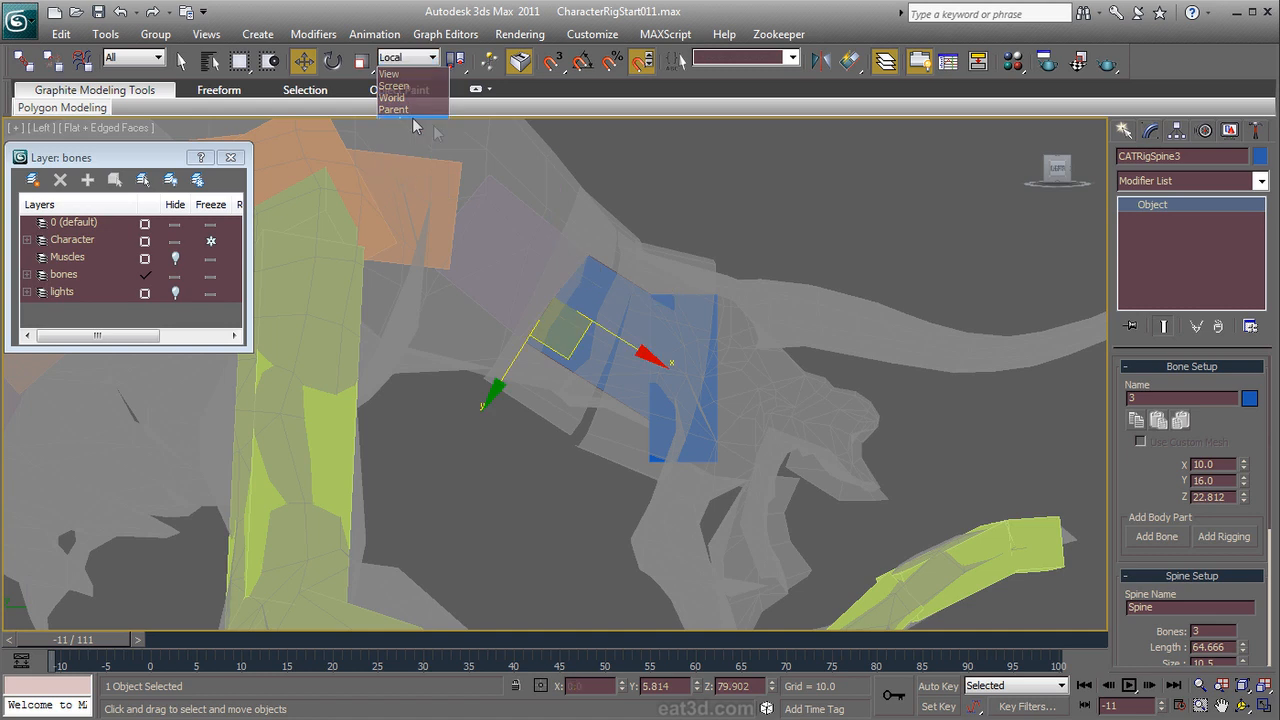
left_click_drag(585, 350, 586, 378)
left_click_drag(651, 329, 654, 309)
left_click_drag(496, 243, 490, 212)
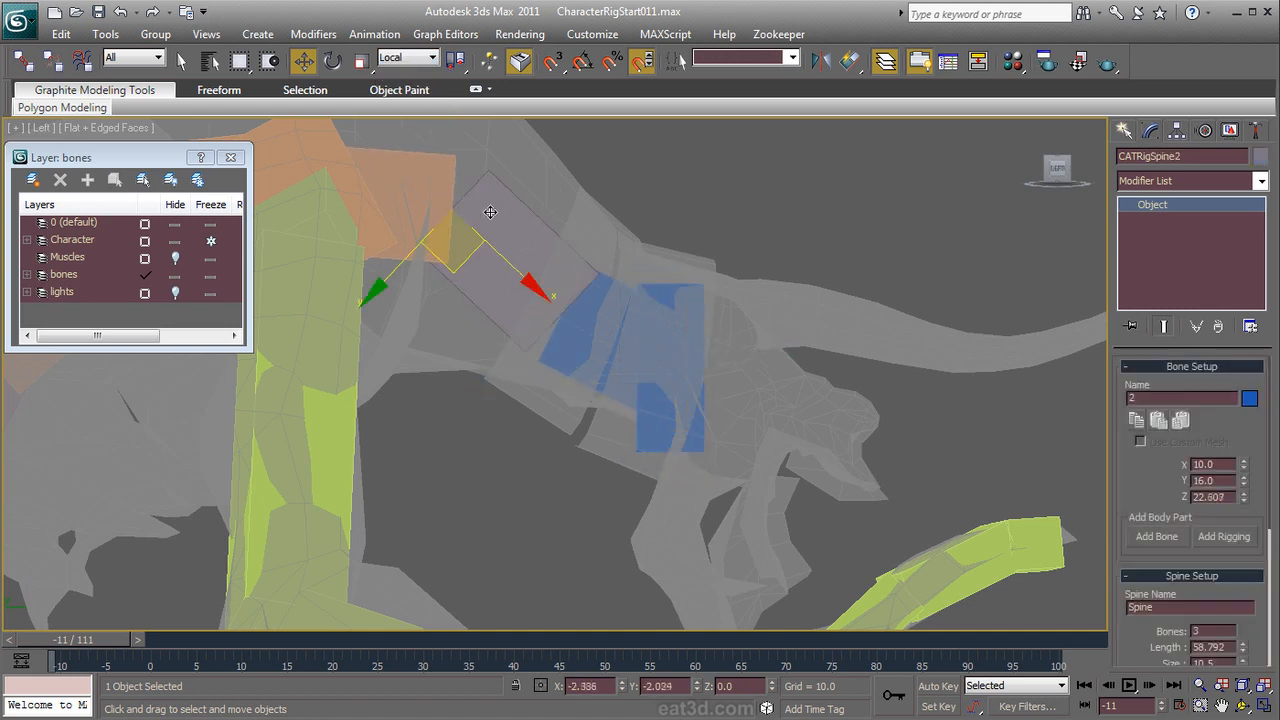
Step: Scale the neck bones across their width to fit the creature's neck mesh
left_click(428, 190)
middle_click_drag(660, 334, 575, 505, "alt")
left_click(462, 371, "ctrl")
right_click(462, 371)
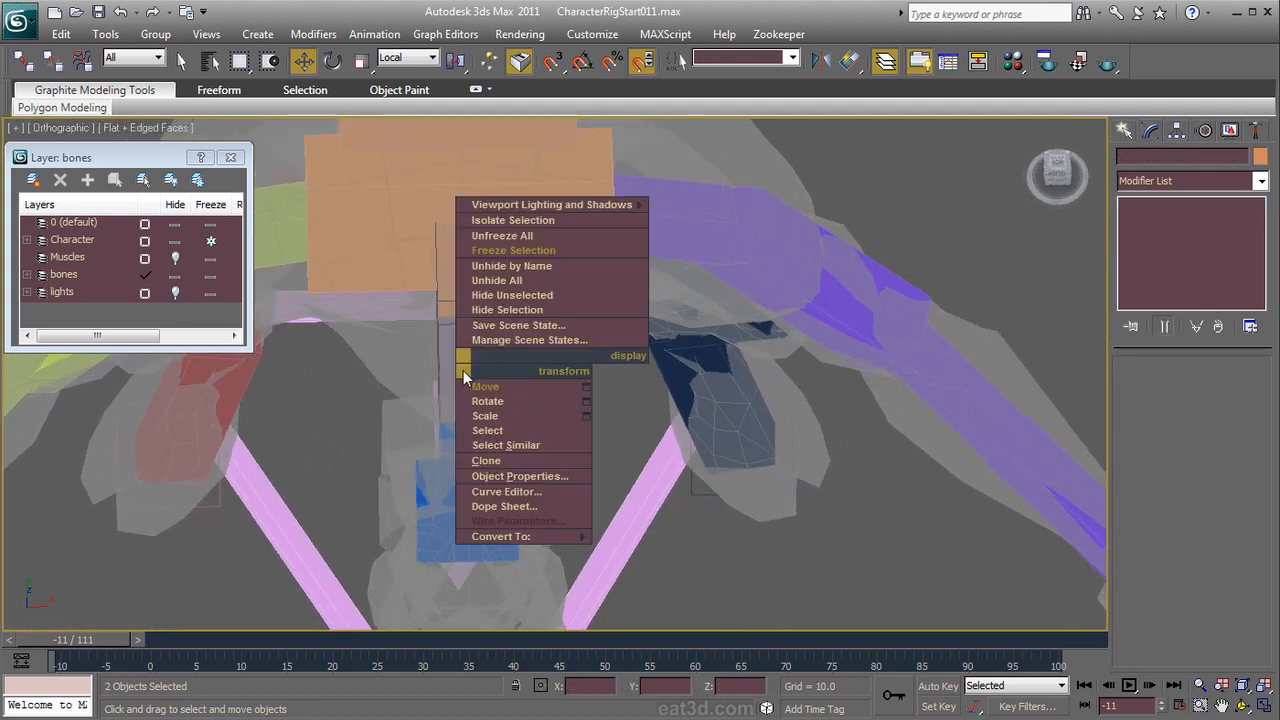
left_click(500, 416)
left_click_drag(371, 269, 337, 263)
left_click(356, 343)
left_click(438, 281)
left_click_drag(341, 213, 298, 214)
Step: Reposition the head hub within the back of the creature's head in the left view
middle_click_drag(463, 340, 695, 237, "alt")
scroll(705, 314, "up", 3)
left_click(742, 307)
right_click(695, 237)
left_click(712, 253)
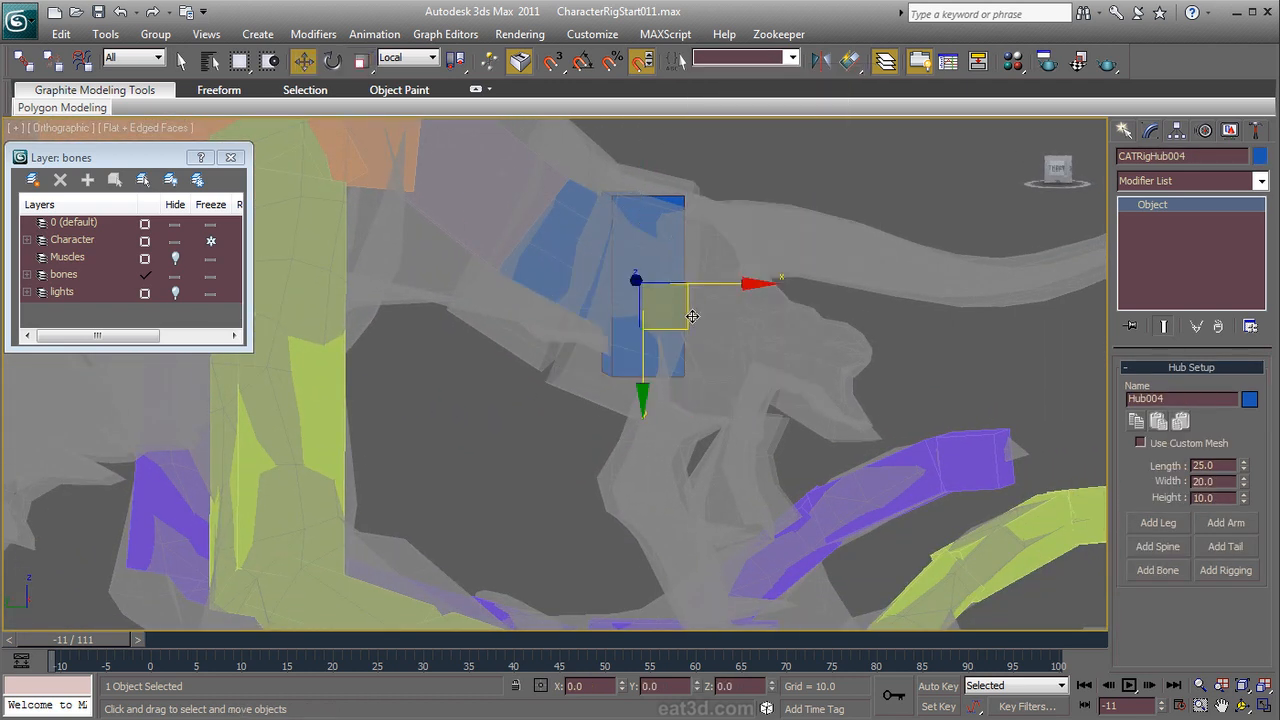
middle_click_drag(684, 318, 700, 328, "alt")
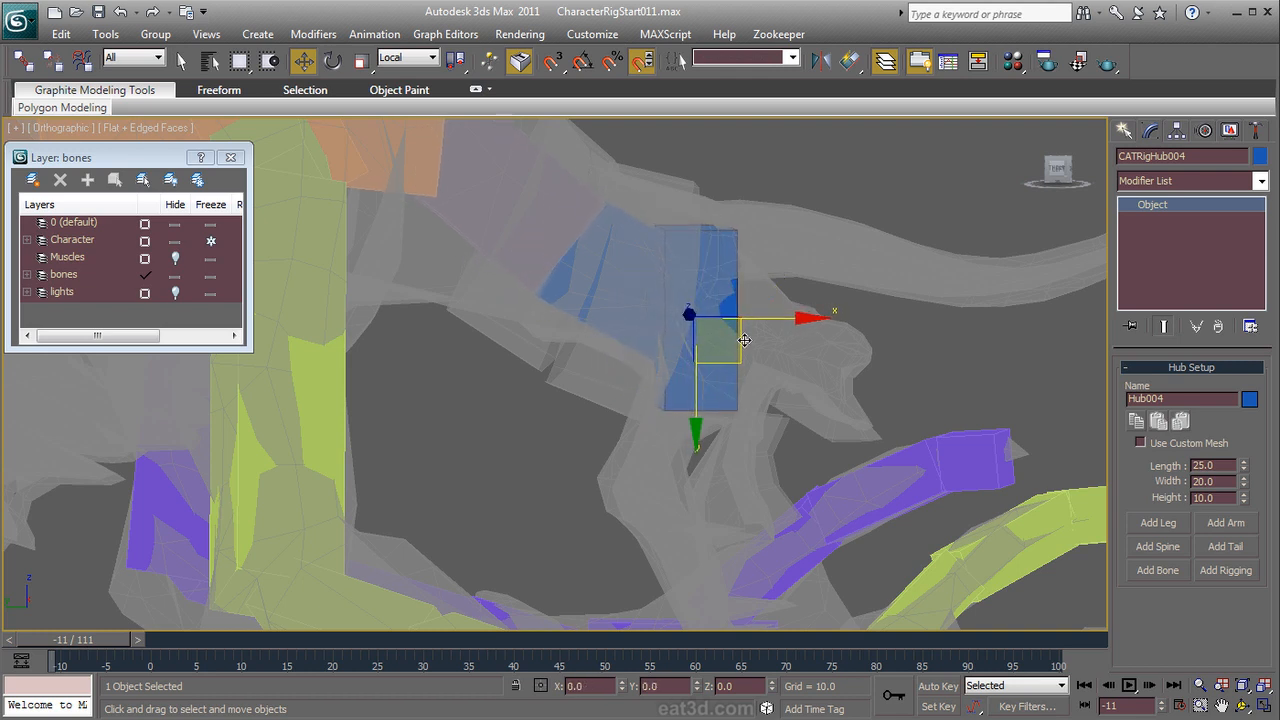
key("l")
left_click_drag(682, 319, 658, 314)
scroll(658, 314, "down", 2)
middle_click_drag(619, 339, 615, 373)
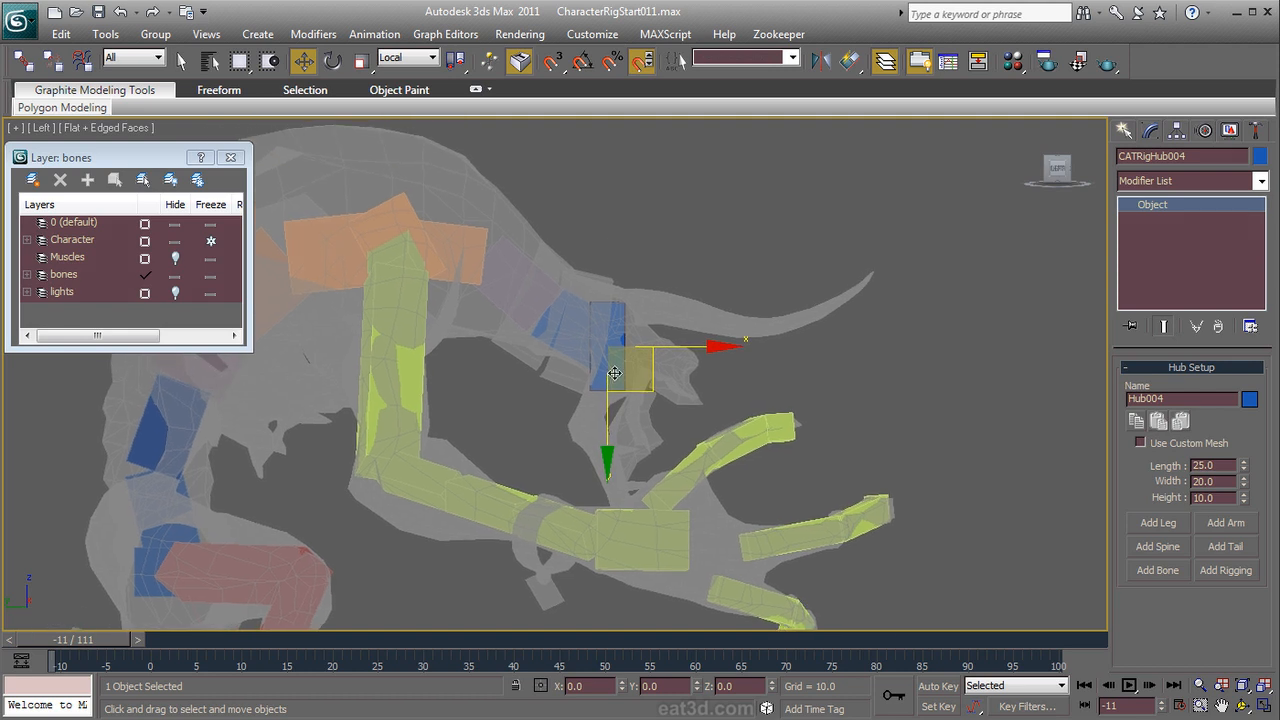
Step: Unfreeze the Character layer and its objects, hide the bones layer and turn off see-through display on the body mesh
scroll(619, 376, "up", 2)
middle_click_drag(731, 413, 624, 367, "alt")
middle_click_drag(652, 352, 640, 368, "alt")
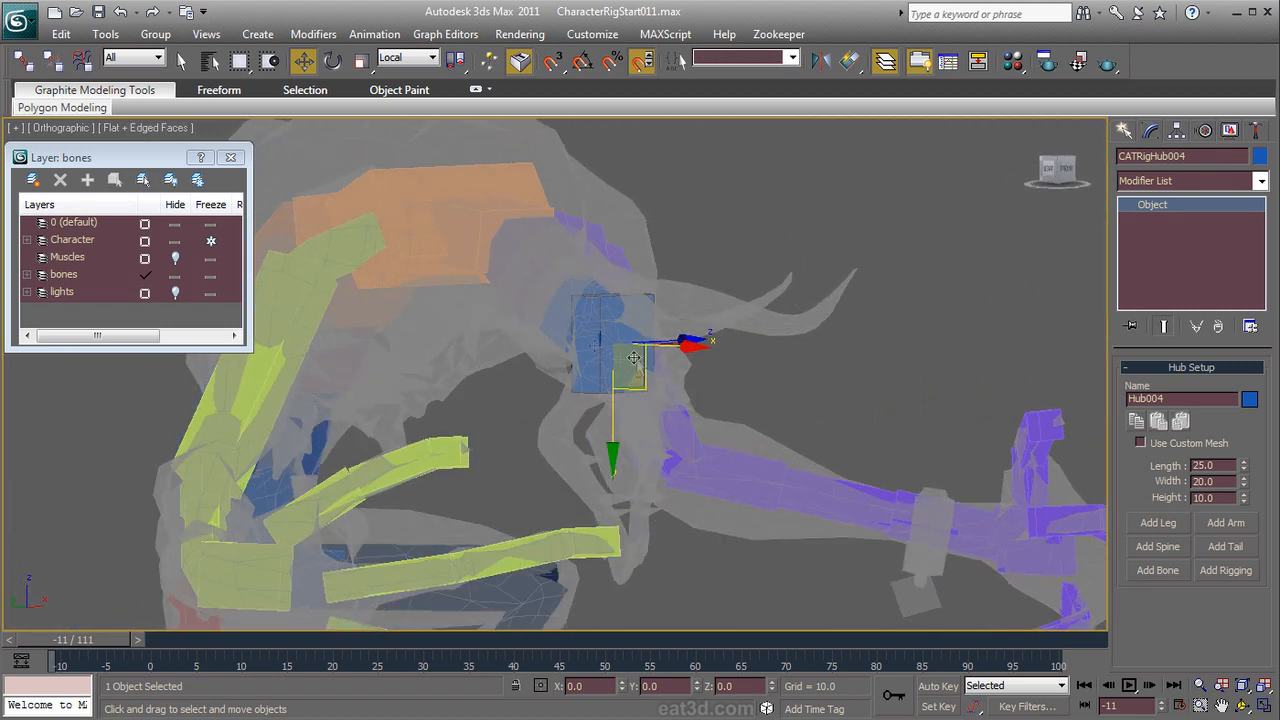
left_click(209, 242)
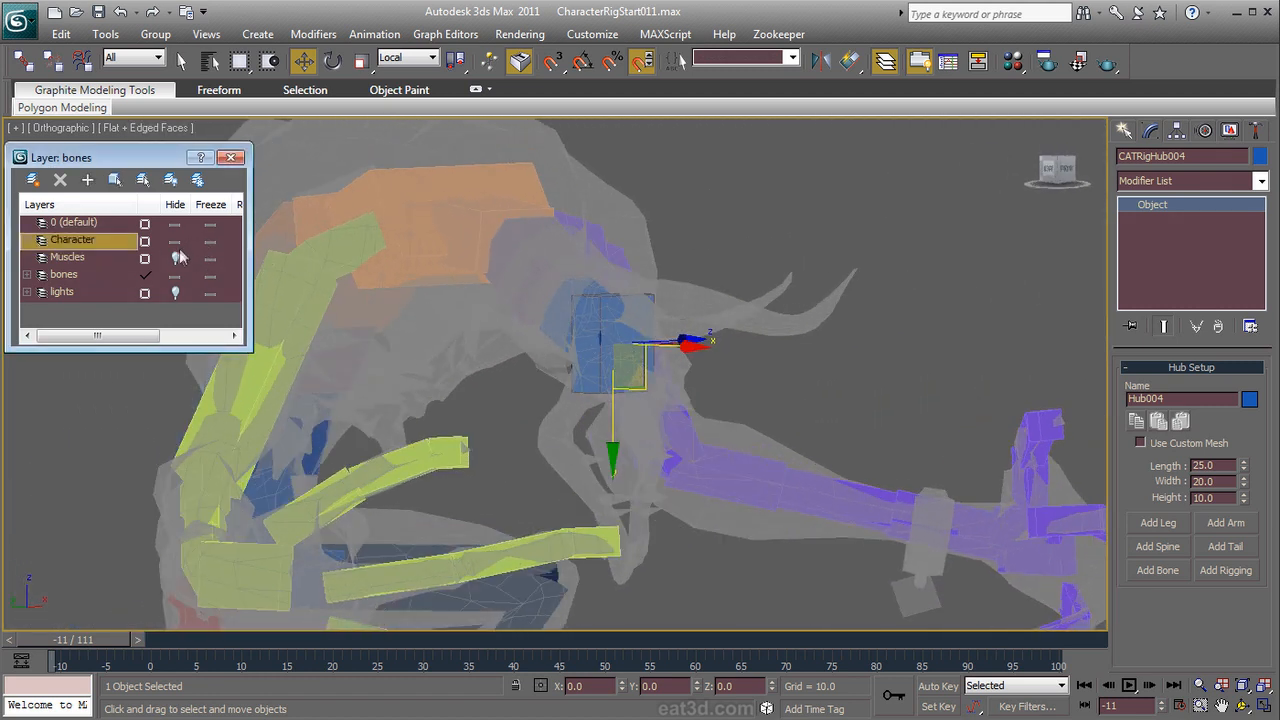
left_click(175, 276)
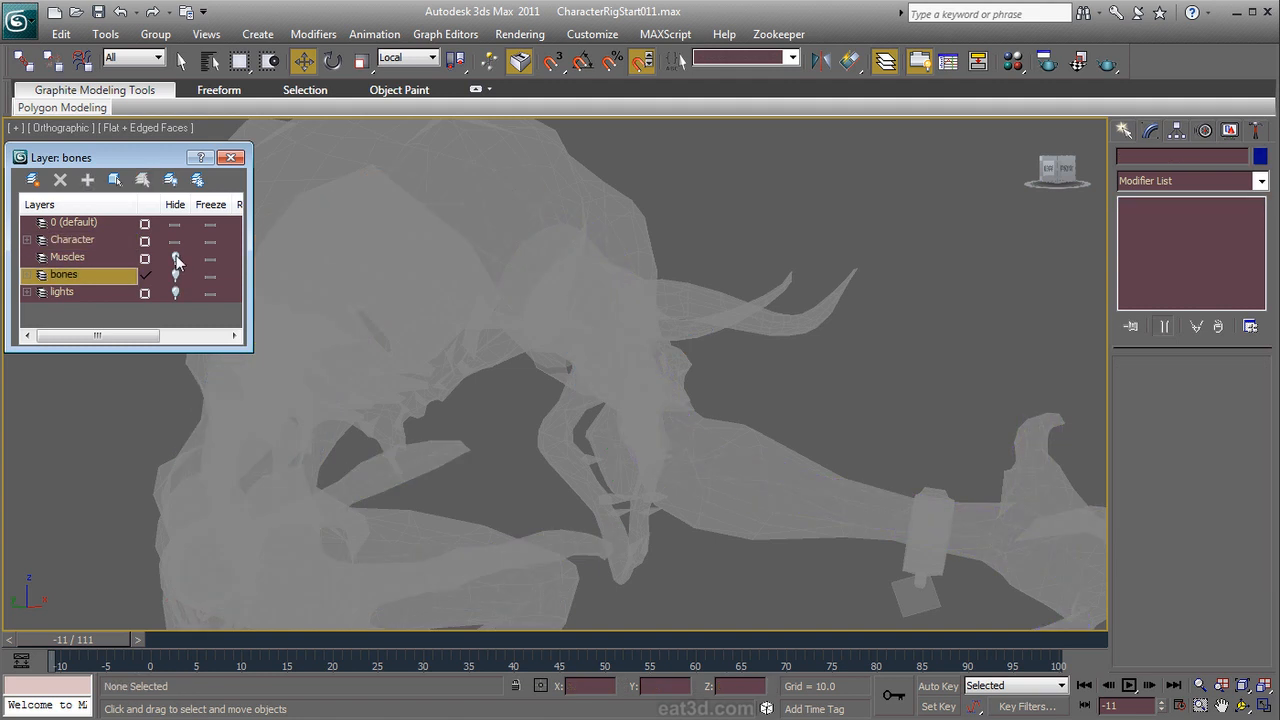
left_click(367, 269)
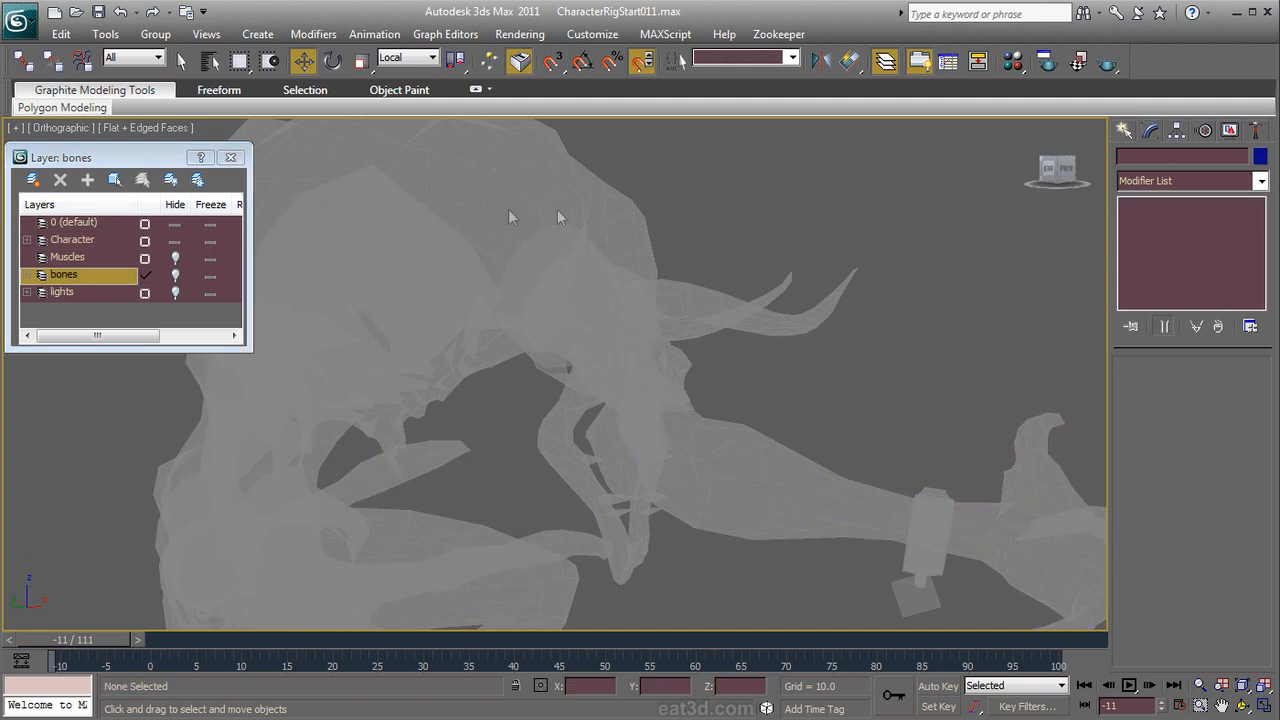
right_click(575, 255)
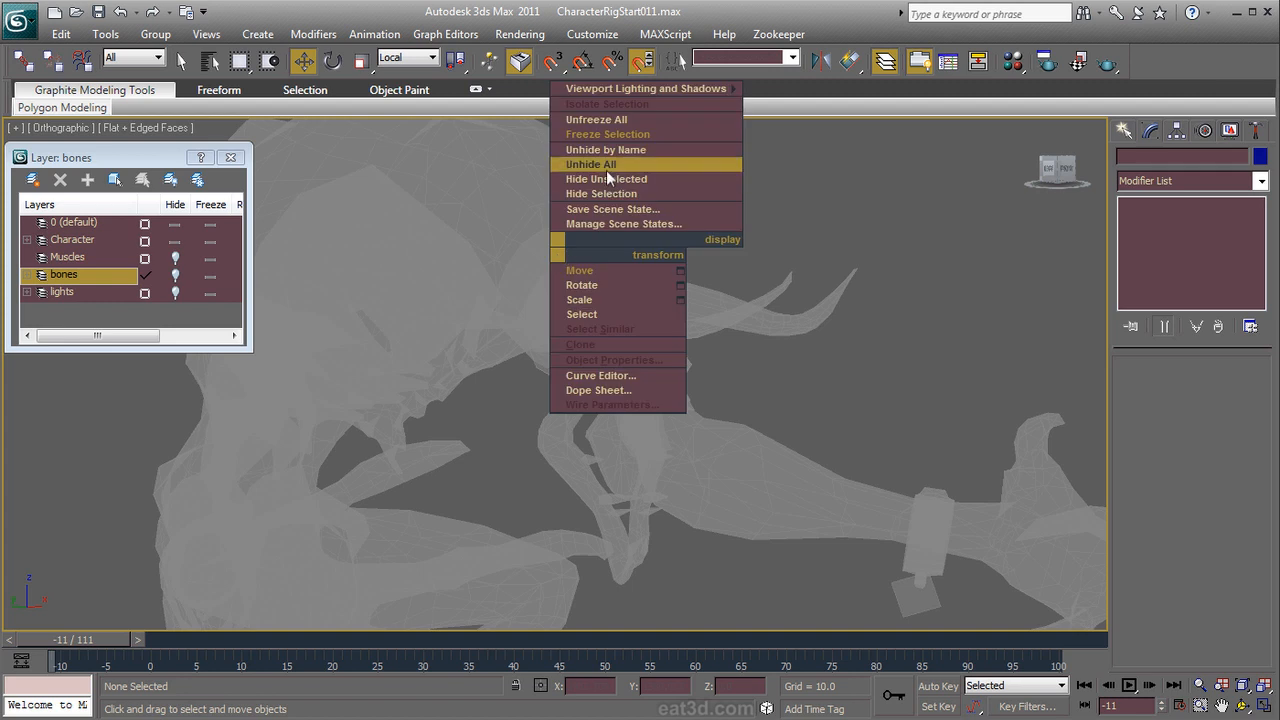
left_click(607, 119)
left_click(601, 212)
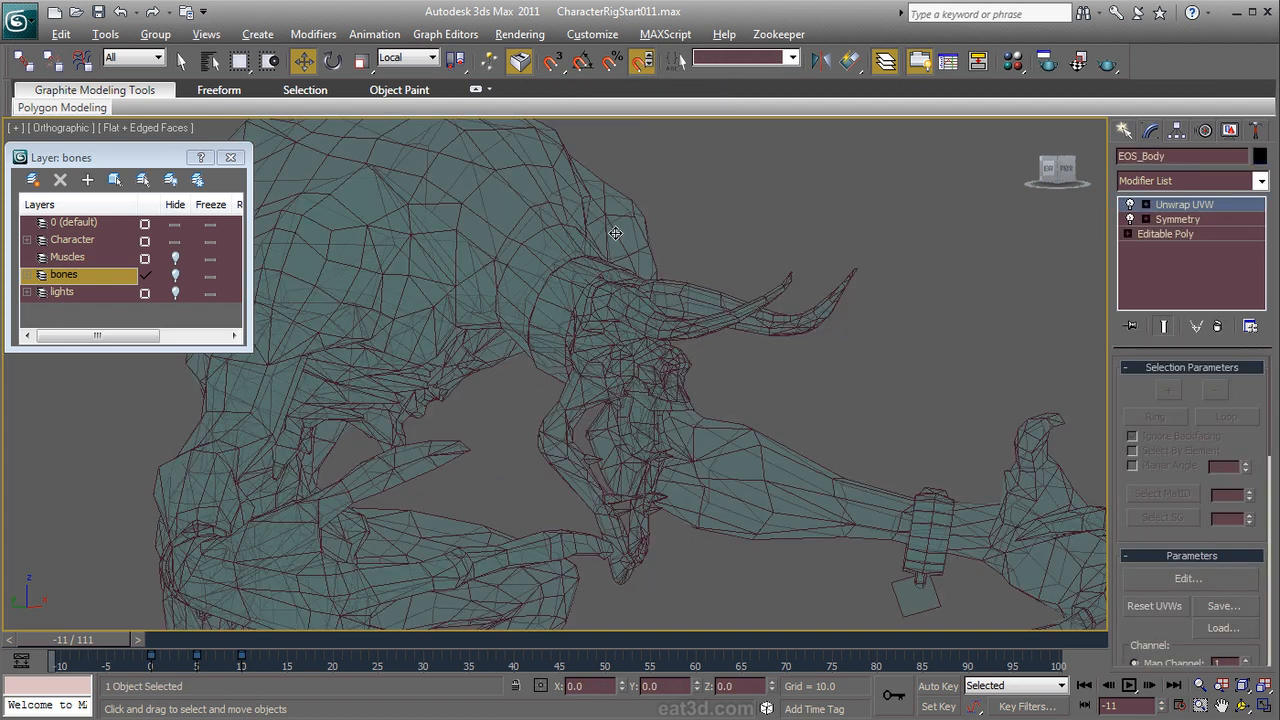
key("alt+x")
left_click(663, 265)
left_click(655, 320)
Step: Examine the creature's textured head, mouth and jaw from the front and the sides
middle_click_drag(700, 430, 614, 308, "alt")
scroll(630, 500, "up", 5)
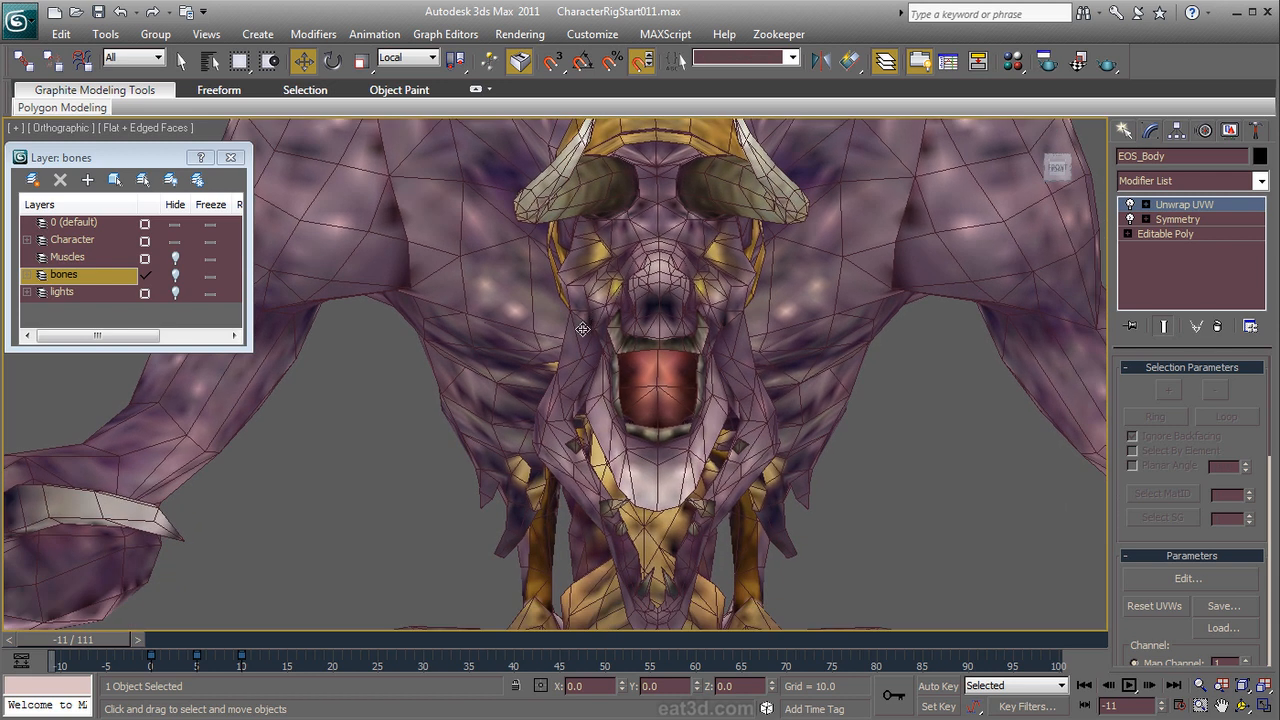
middle_click_drag(609, 470, 672, 469, "alt")
middle_click_drag(804, 319, 862, 373, "alt")
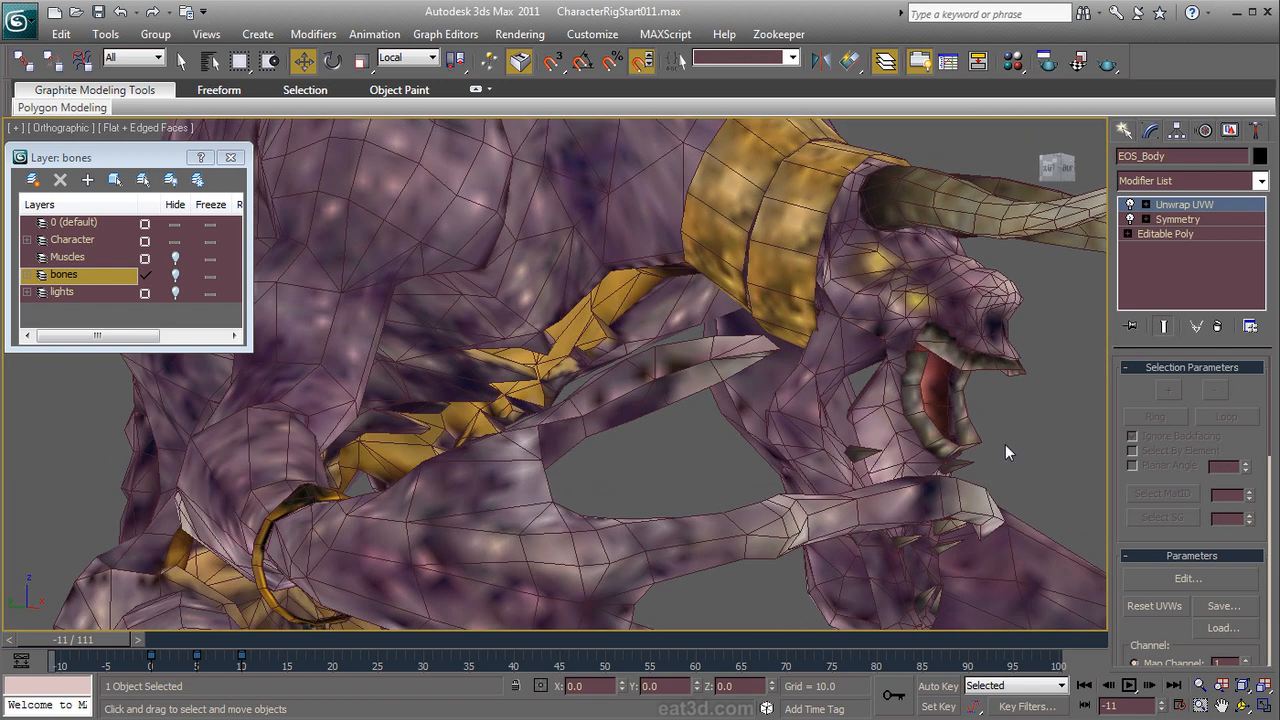
middle_click_drag(963, 445, 728, 380, "alt")
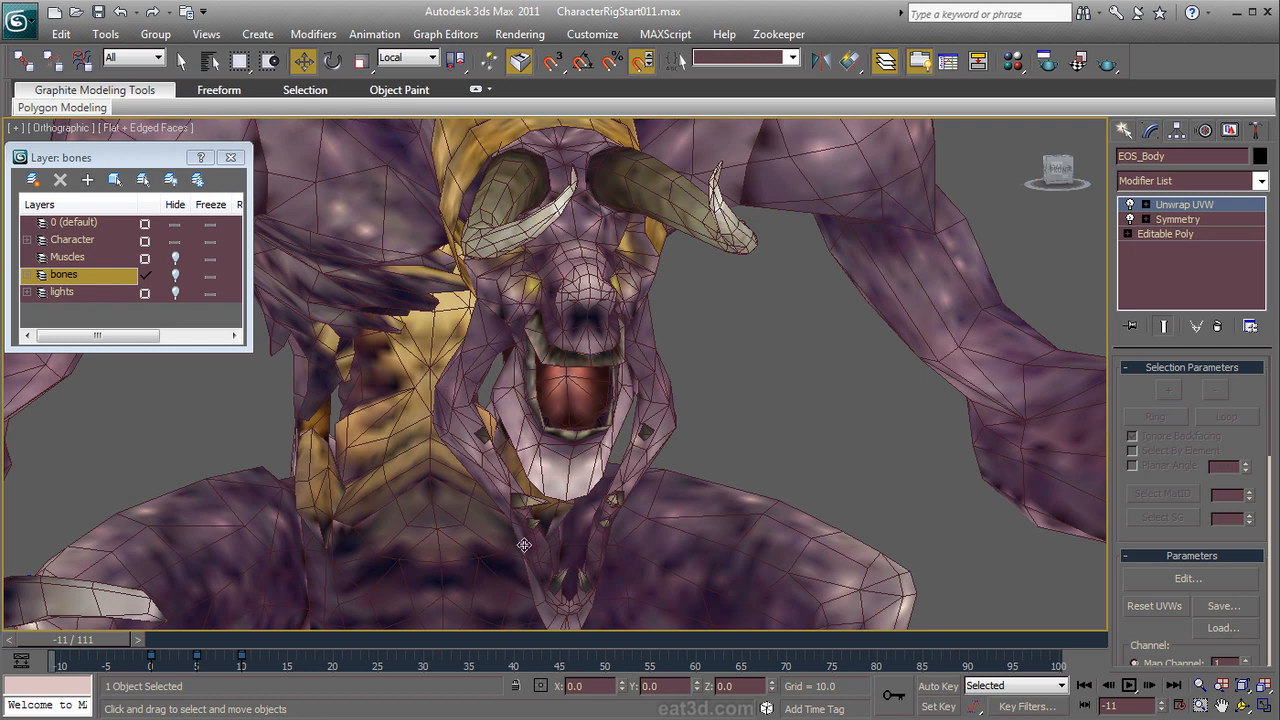
middle_click_drag(545, 360, 665, 368, "alt")
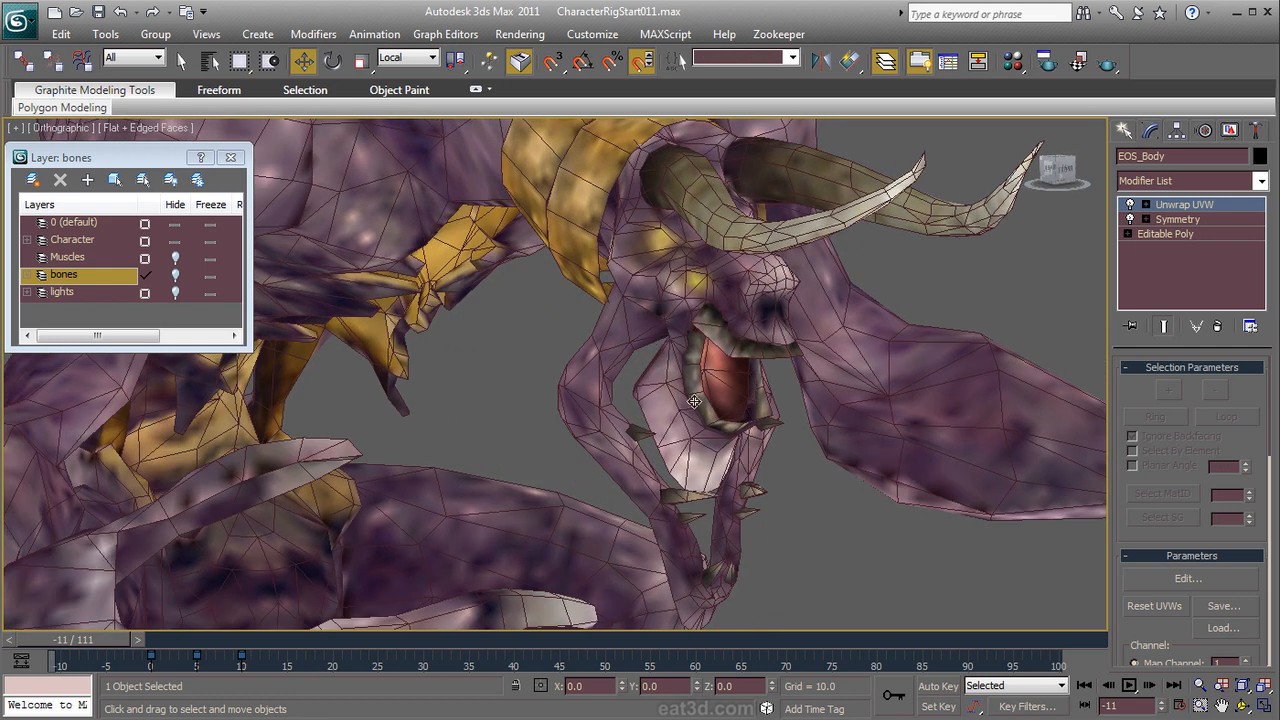
middle_click_drag(675, 407, 629, 339, "alt")
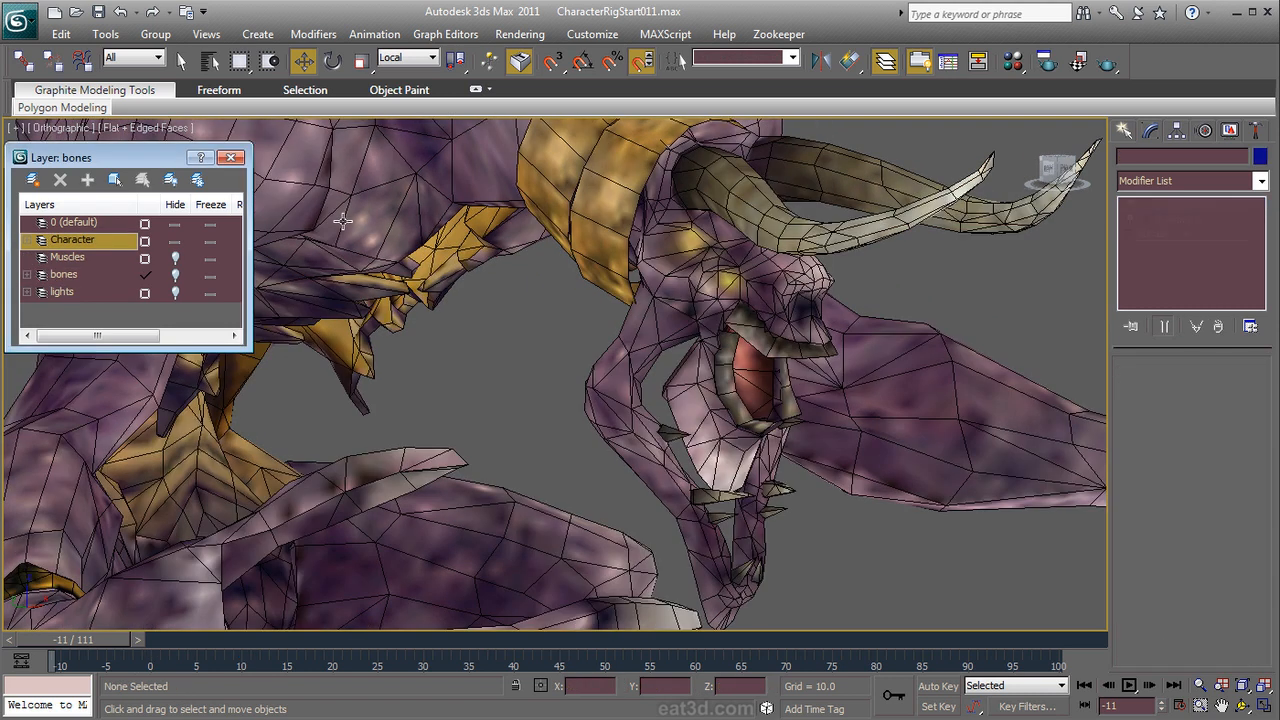
Step: Make the body mesh see-through again, freeze the Character layer and unhide the bones layer
left_click(343, 220)
key("alt+x")
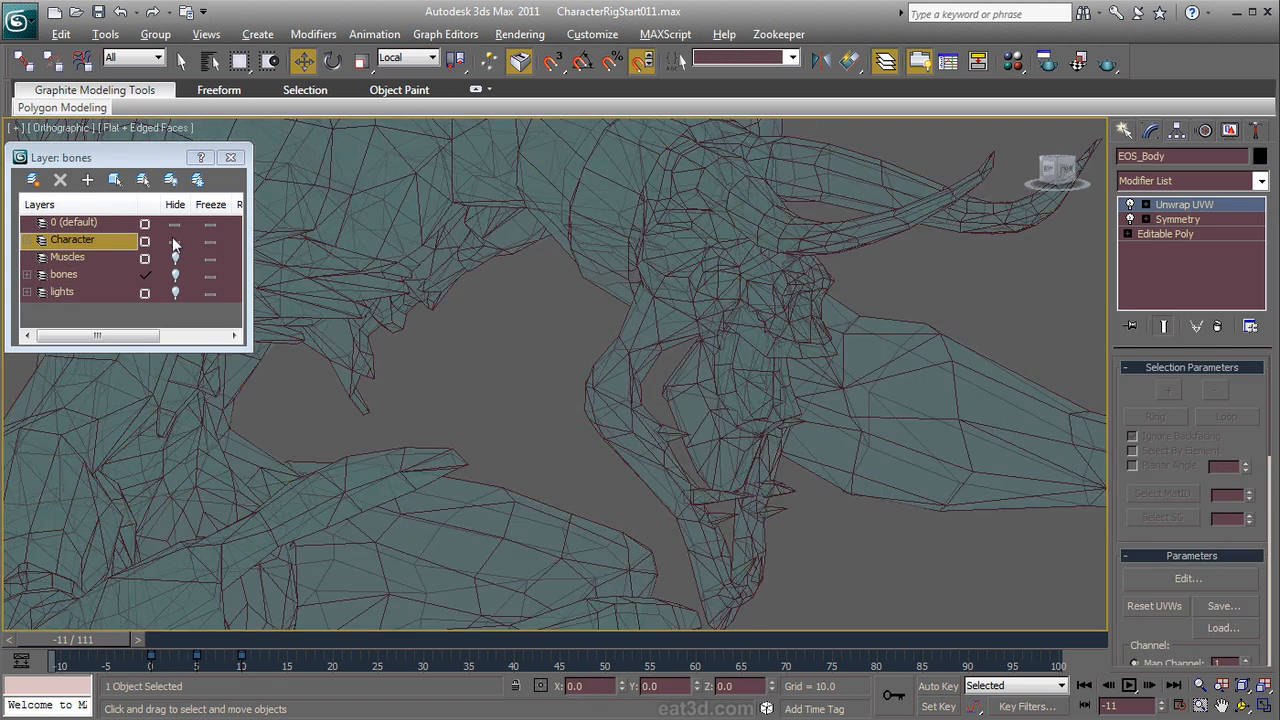
left_click(209, 242)
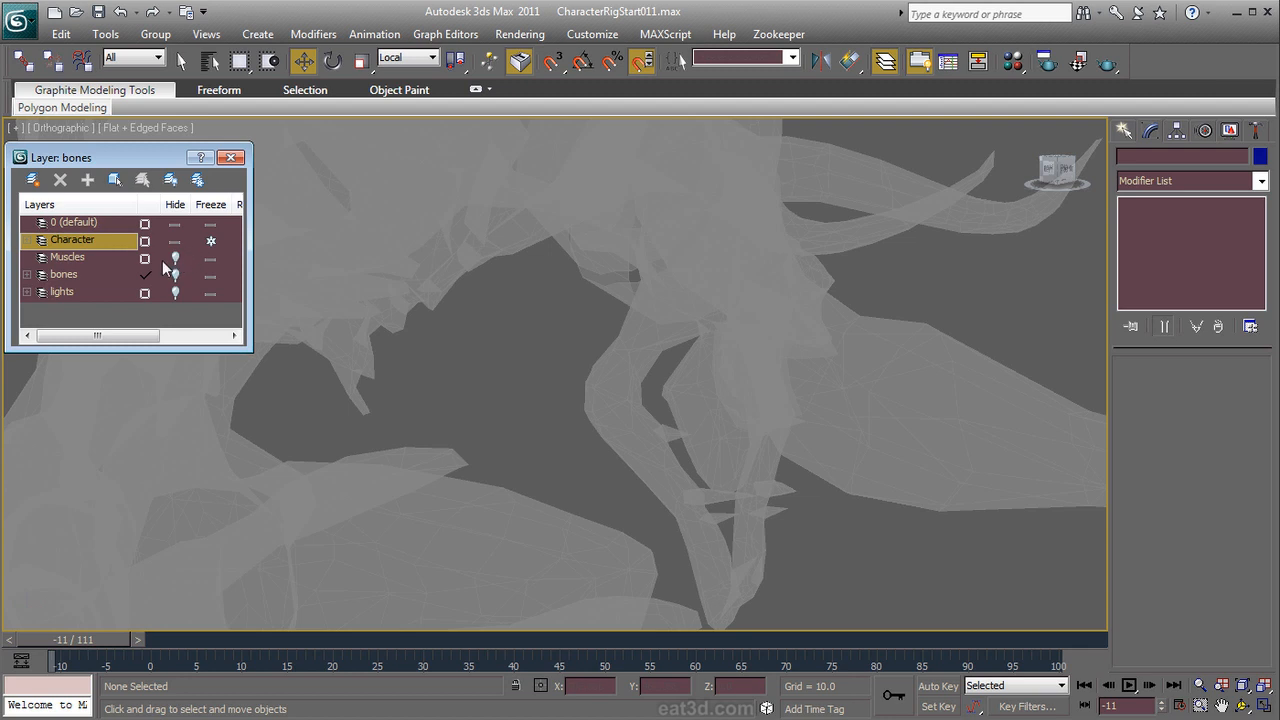
left_click(175, 275)
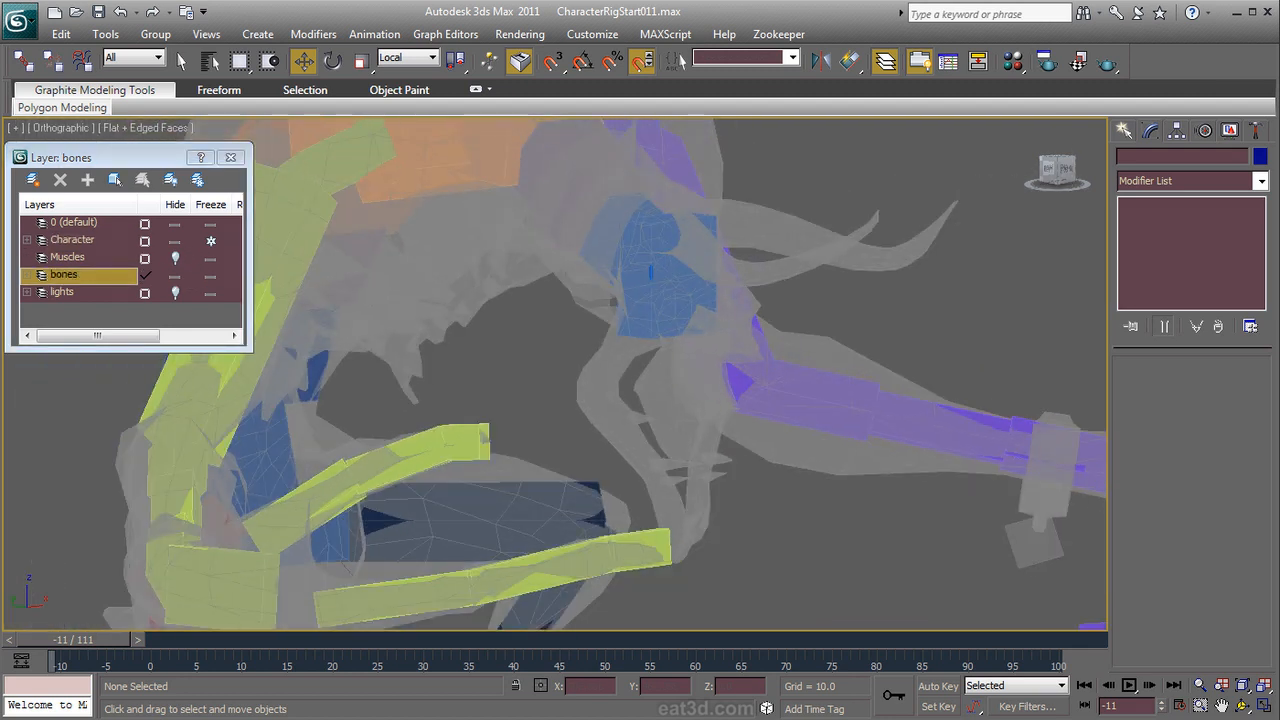
Step: Add a bone to the head hub and move it down below the hub at the base of the lower jaw
left_click(631, 318)
middle_click_drag(700, 345, 715, 490, "alt")
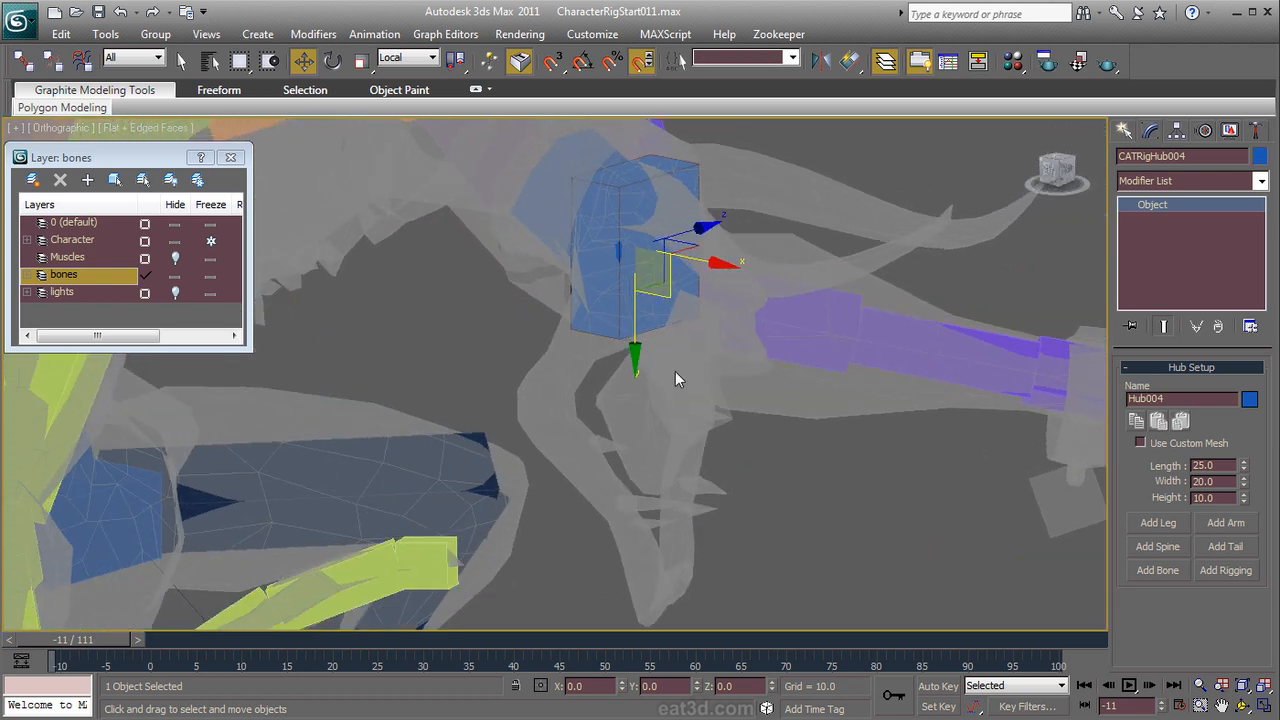
left_click(548, 198)
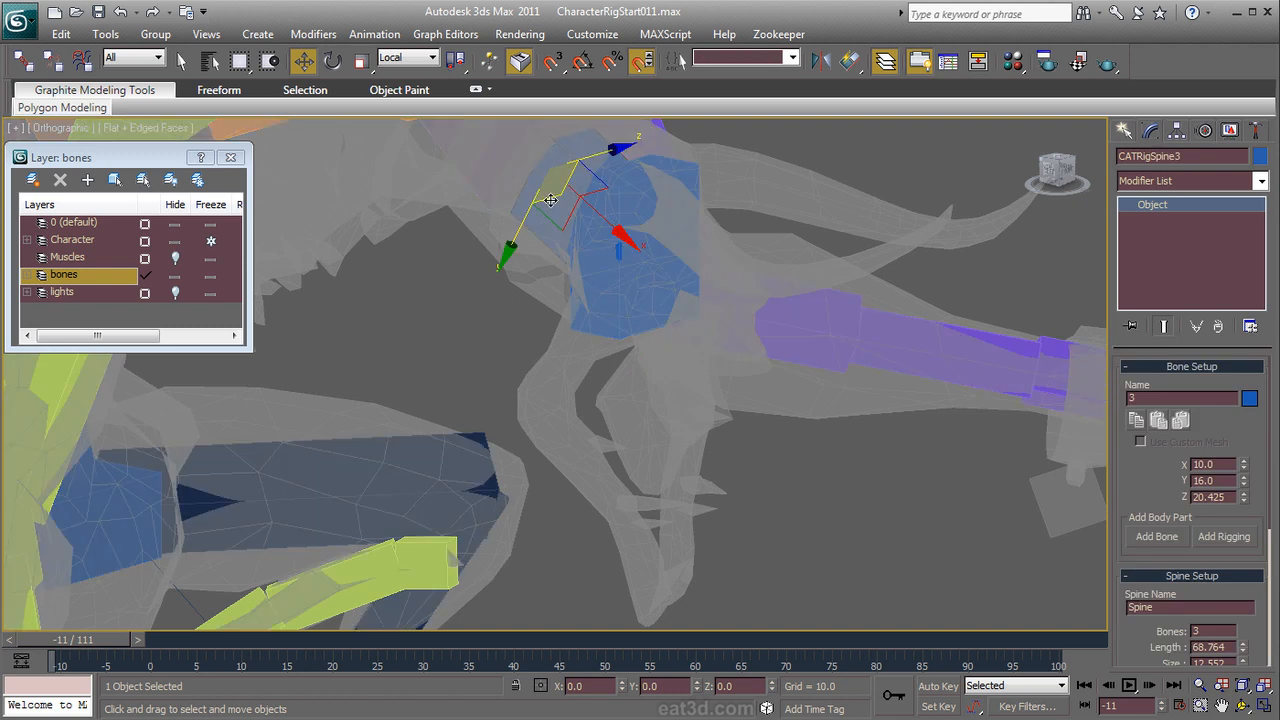
left_click(613, 315)
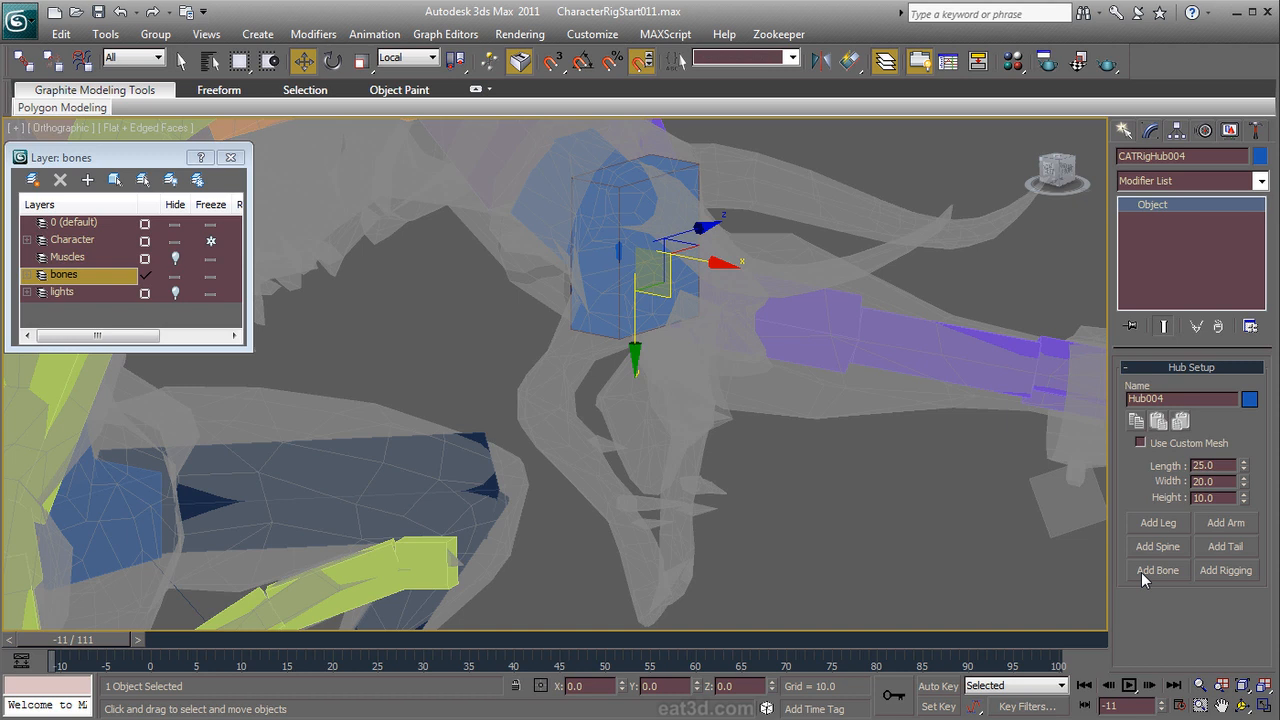
left_click(1142, 573)
middle_click_drag(808, 398, 585, 244, "alt")
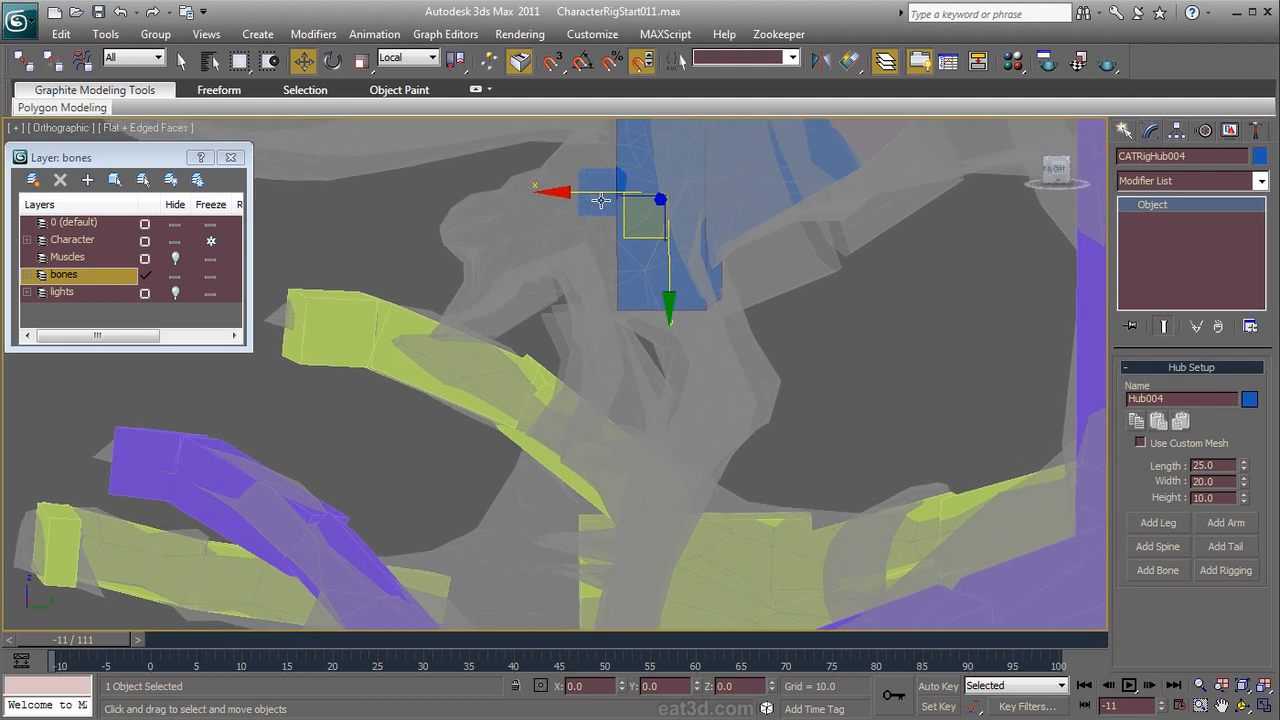
left_click(600, 202)
left_click_drag(645, 236, 664, 375)
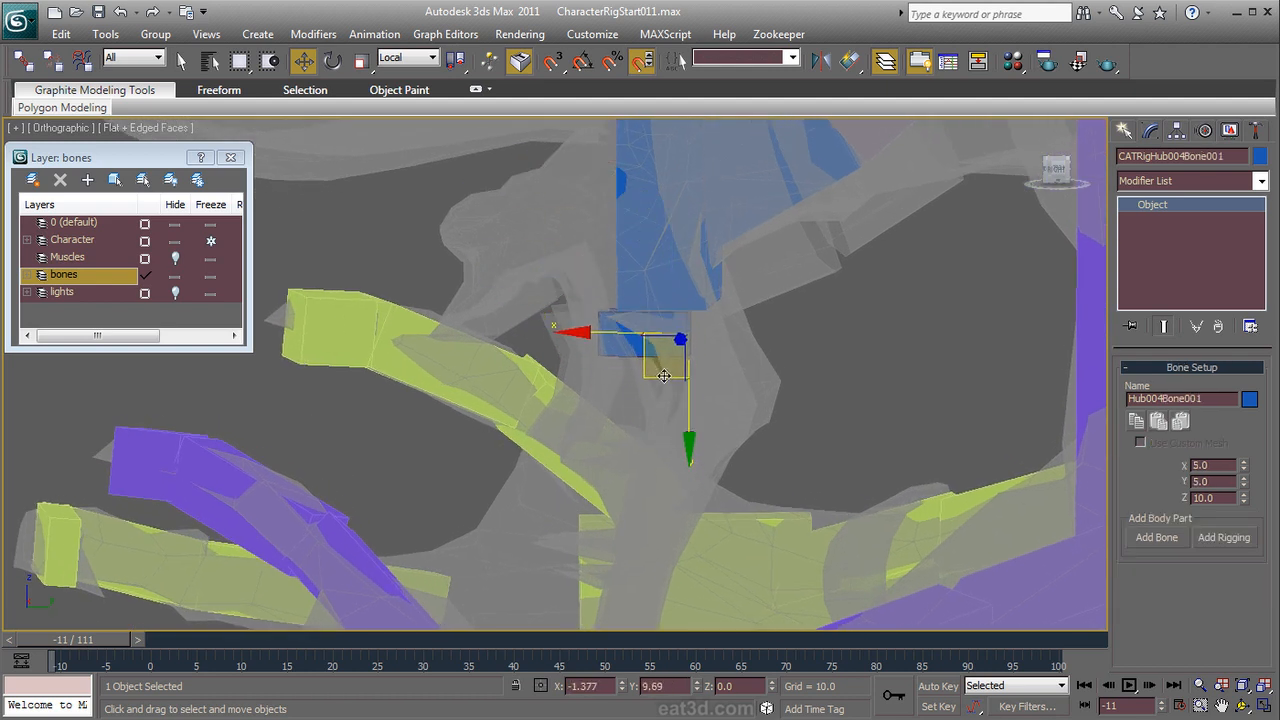
Step: Rotate the new jaw bone to point down along the lower jaw and scale its width to about 21.8
right_click(664, 376)
left_click(692, 408)
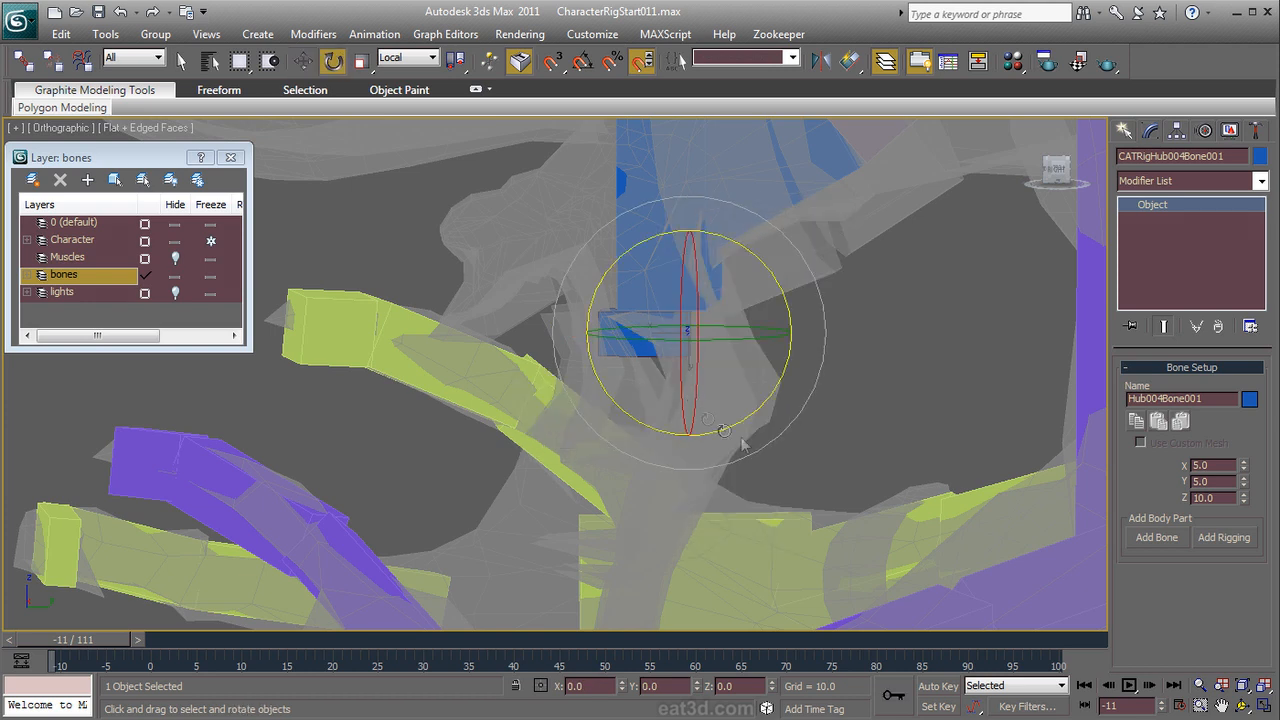
left_click_drag(735, 423, 764, 267)
right_click(724, 306)
left_click(757, 358)
left_click_drag(743, 412, 740, 397)
middle_click_drag(740, 397, 804, 342, "alt")
right_click(810, 340)
left_click(850, 367)
left_click_drag(812, 338, 1039, 341)
Step: Shorten the jaw bone to about 14.5 and nudge it into place beneath the head hub
middle_click_drag(966, 436, 784, 428, "alt")
right_click(759, 403)
left_click(794, 455)
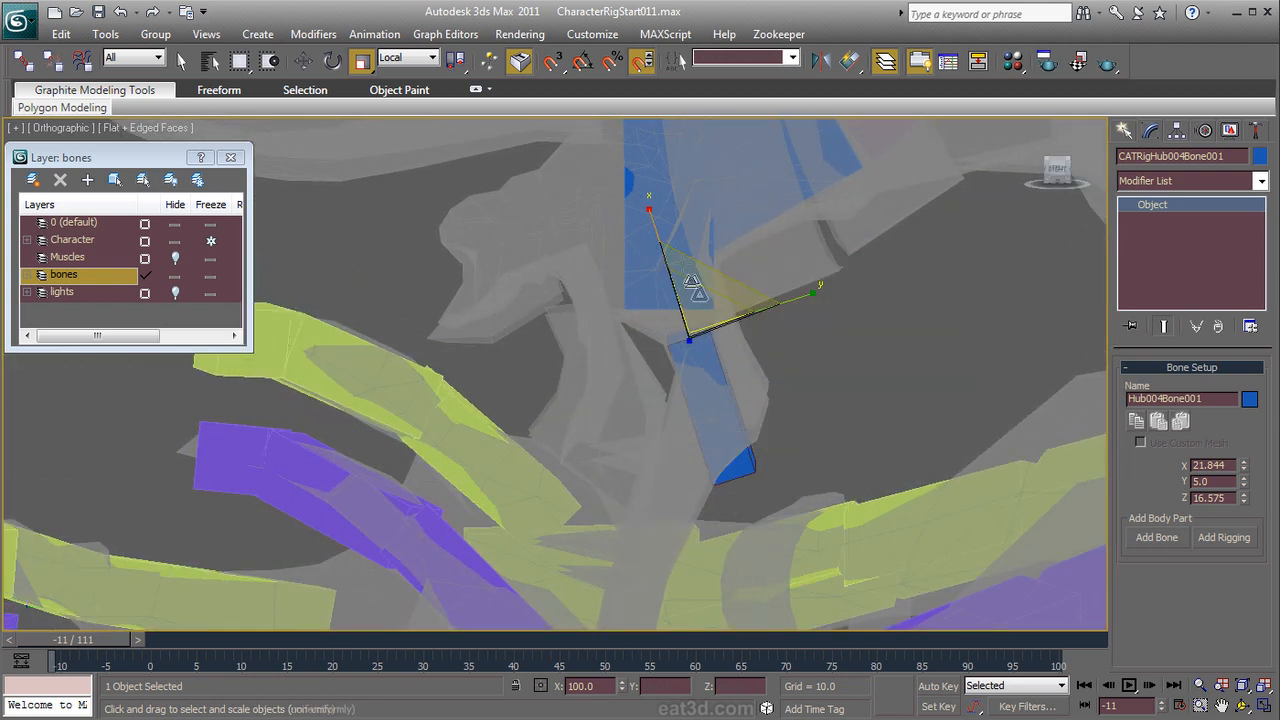
left_click_drag(654, 228, 661, 241)
right_click(680, 262)
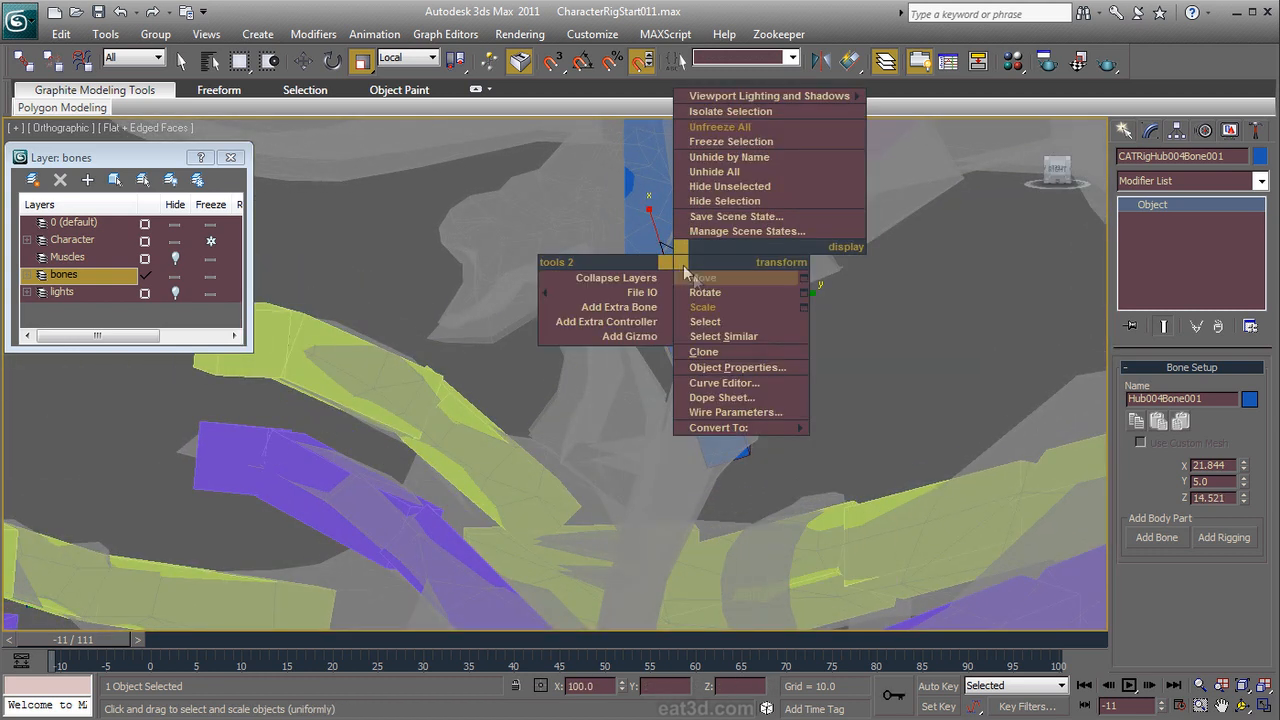
left_click(697, 279)
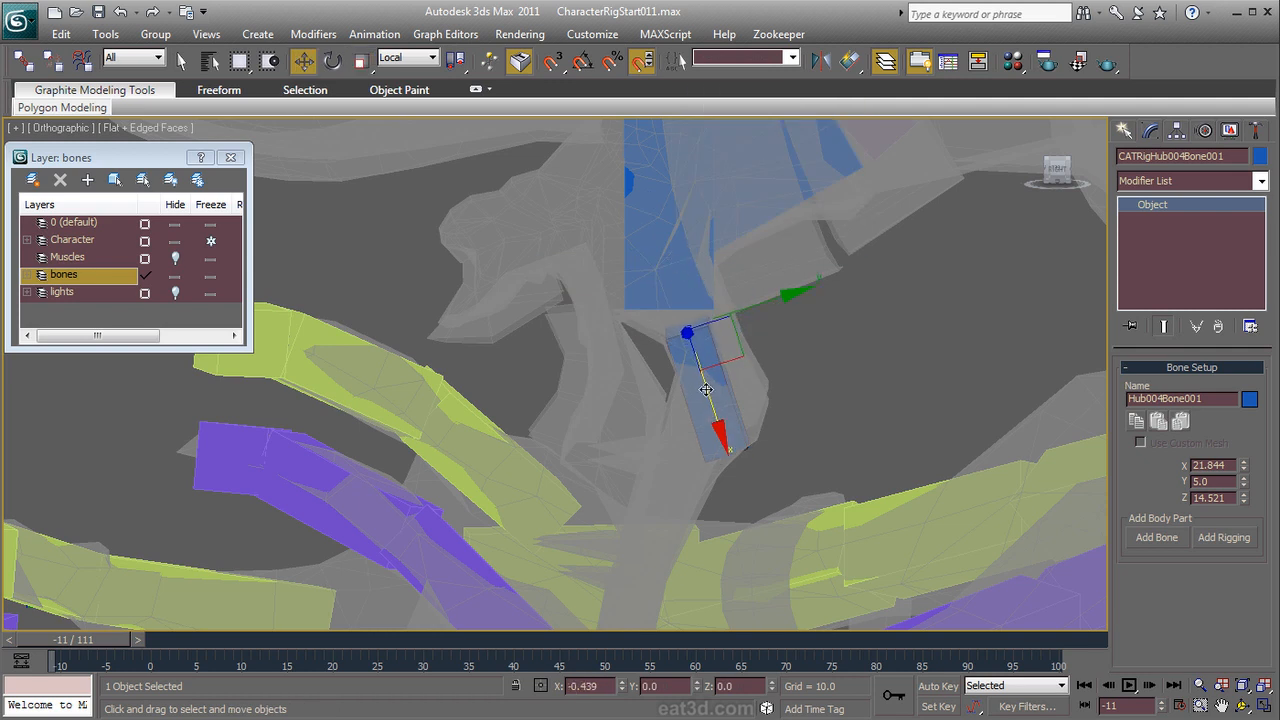
middle_click_drag(702, 387, 706, 376, "alt")
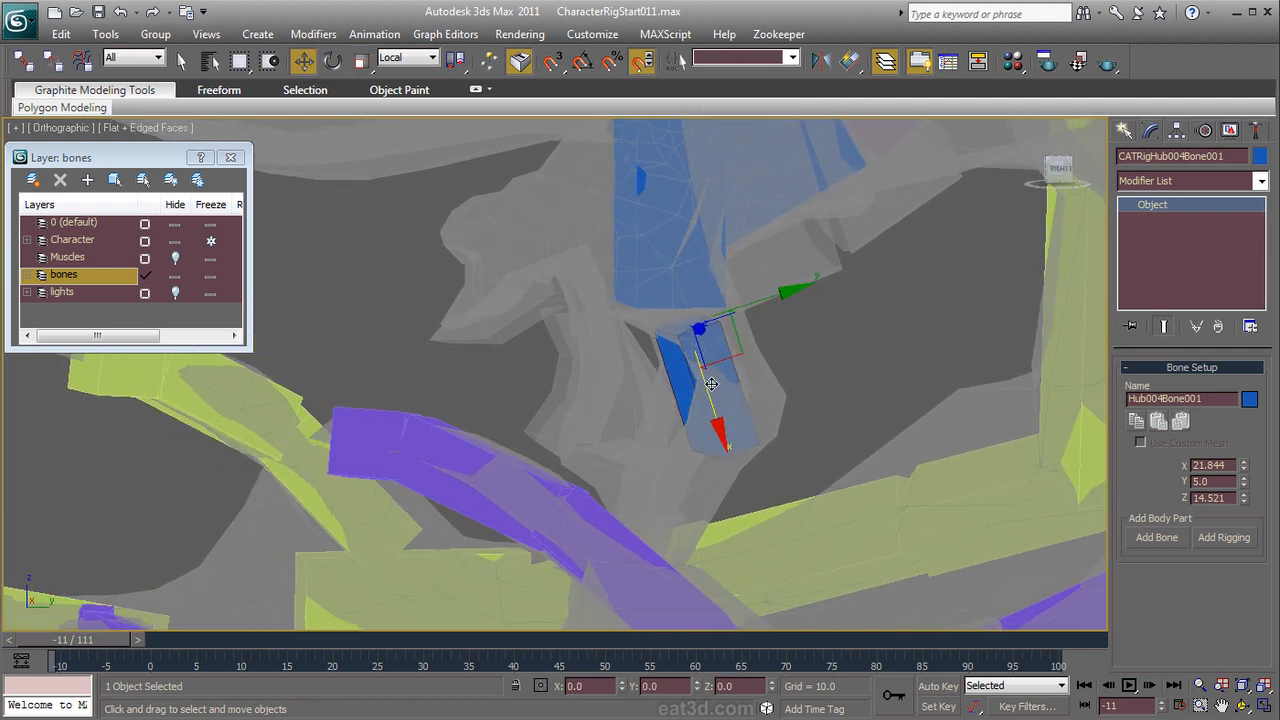
left_click(660, 265)
right_click(654, 265)
left_click(686, 296)
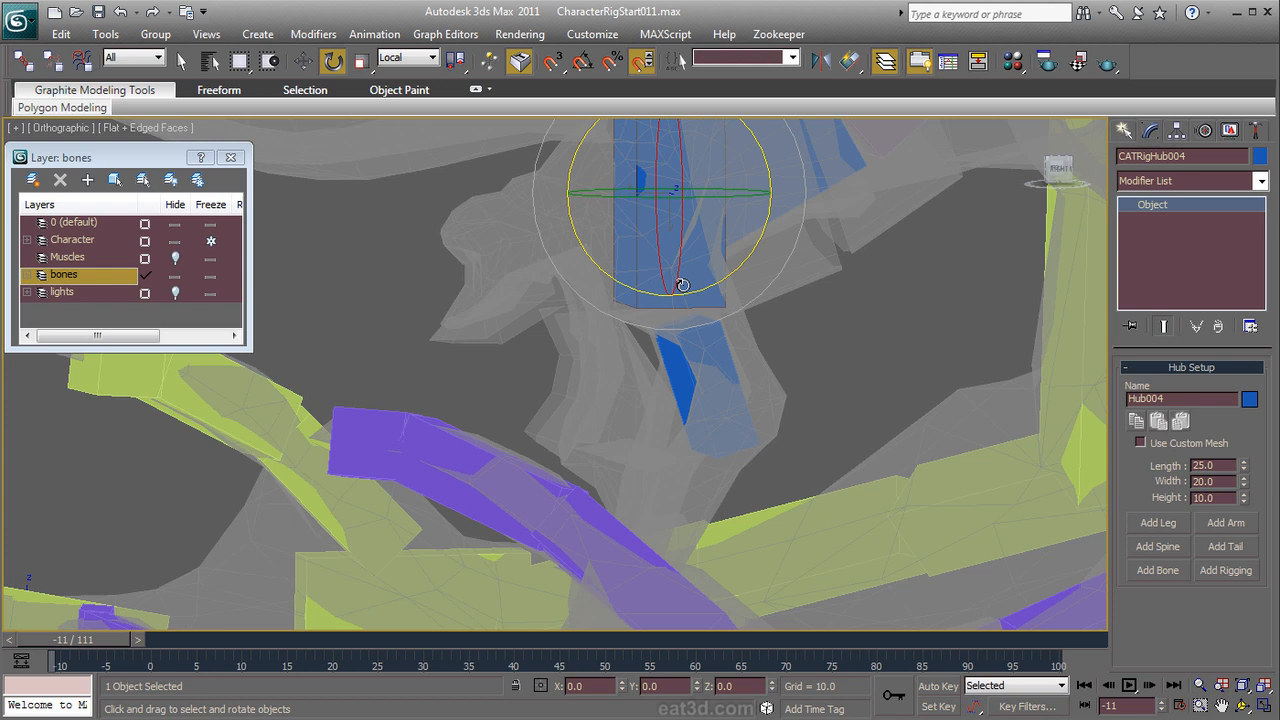
mouse_move(581, 240)
left_mouse_down()
mouse_move(581, 225)
mouse_move(586, 243)
left_mouse_up()
right_click(586, 243)
Step: In the left view, tilt the first jaw bone to match the mesh and shorten it to about 10.4
middle_click_drag(731, 409, 1034, 303, "alt")
left_click(722, 418)
key("l")
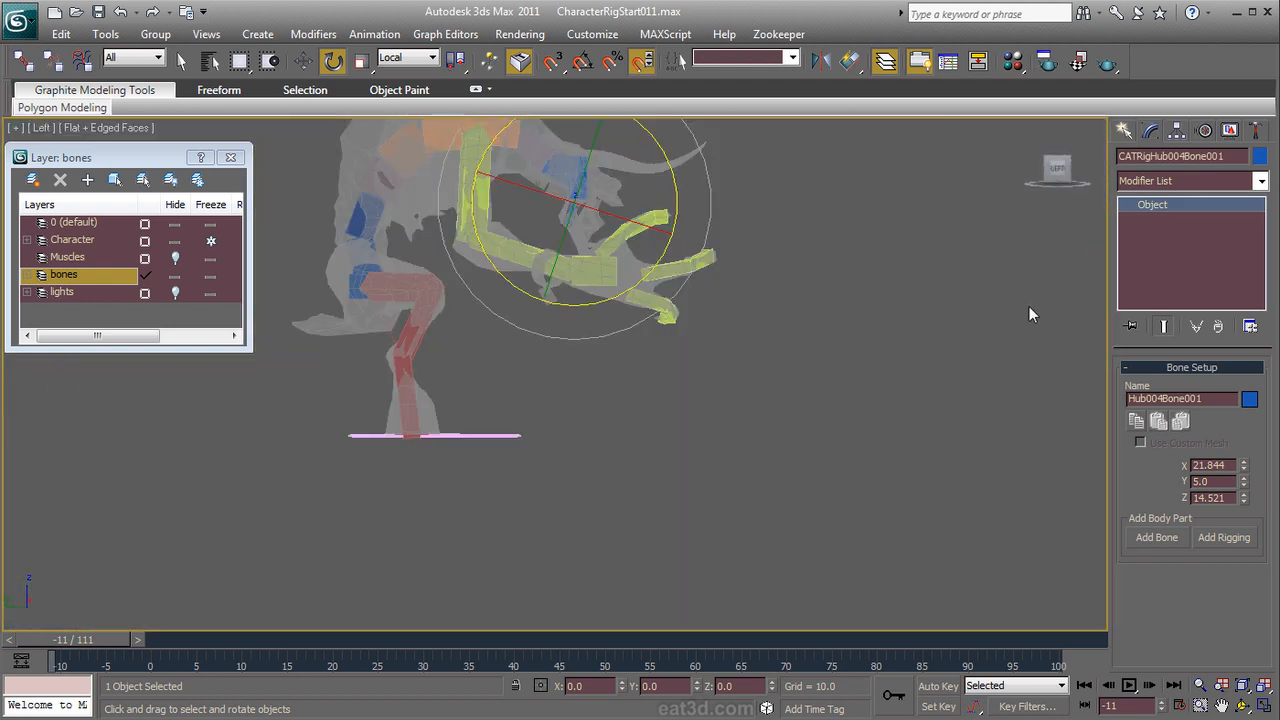
middle_click_drag(713, 290, 757, 434)
scroll(768, 350, "up", 5)
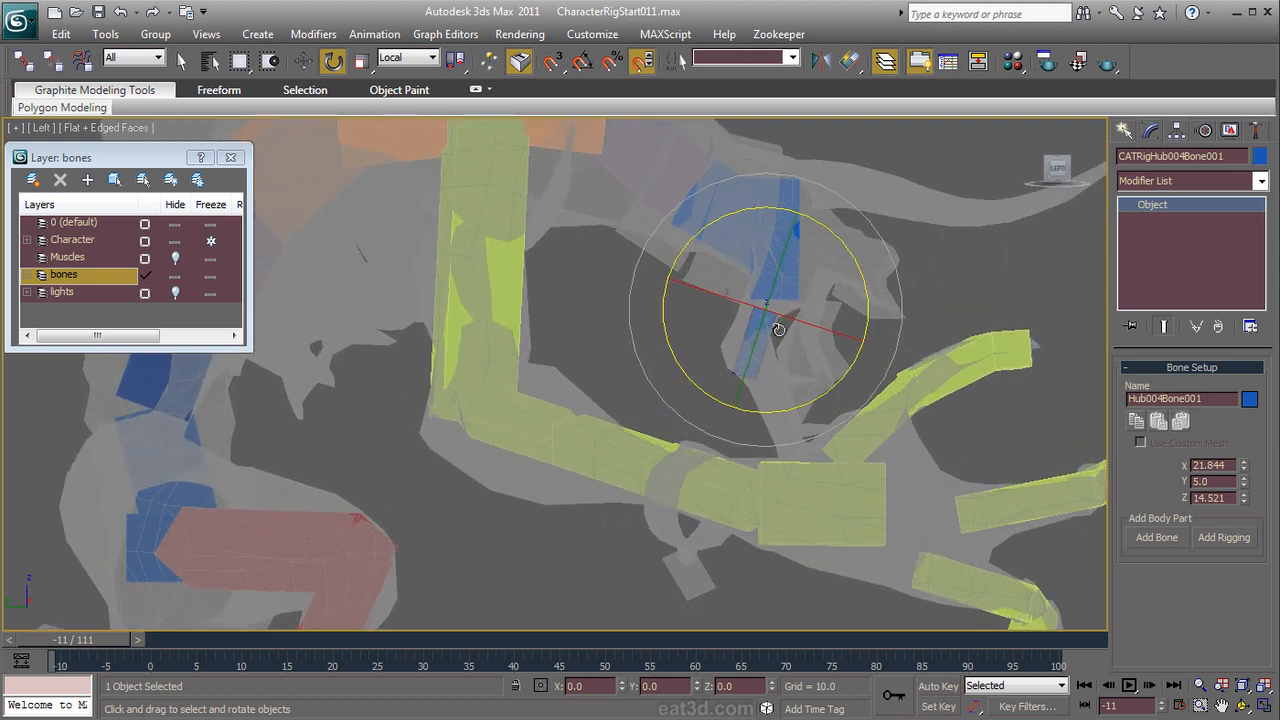
left_click_drag(862, 289, 862, 306)
right_click(828, 330)
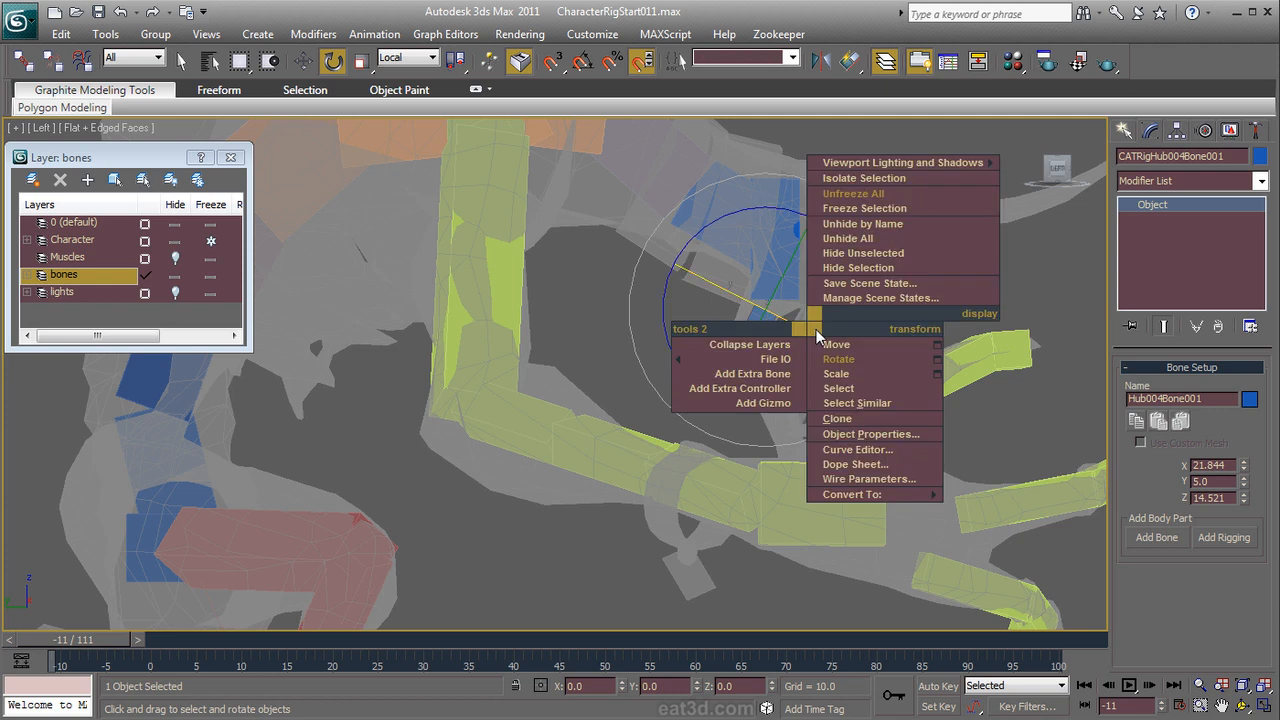
left_click(842, 373)
left_click_drag(810, 188, 810, 283)
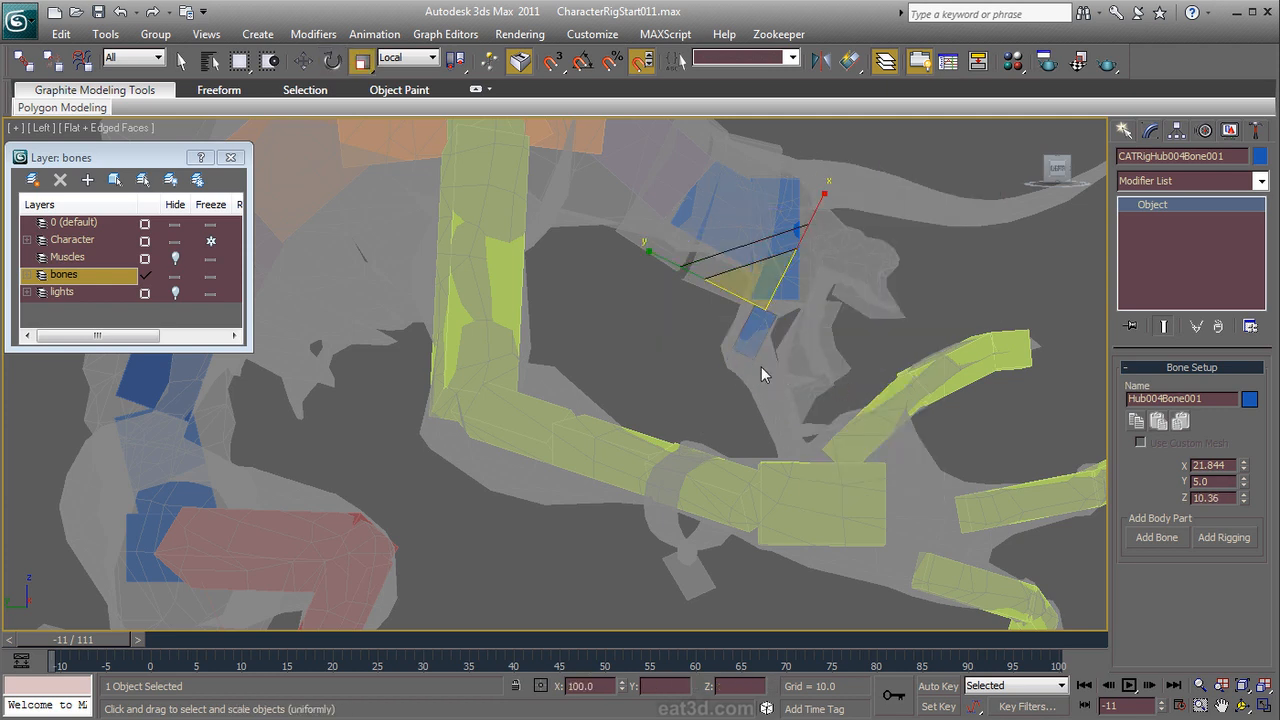
Step: Add a child bone to the first jaw bone, rotate it along the lower jaw and lengthen it to about 27.5
left_click(1160, 538)
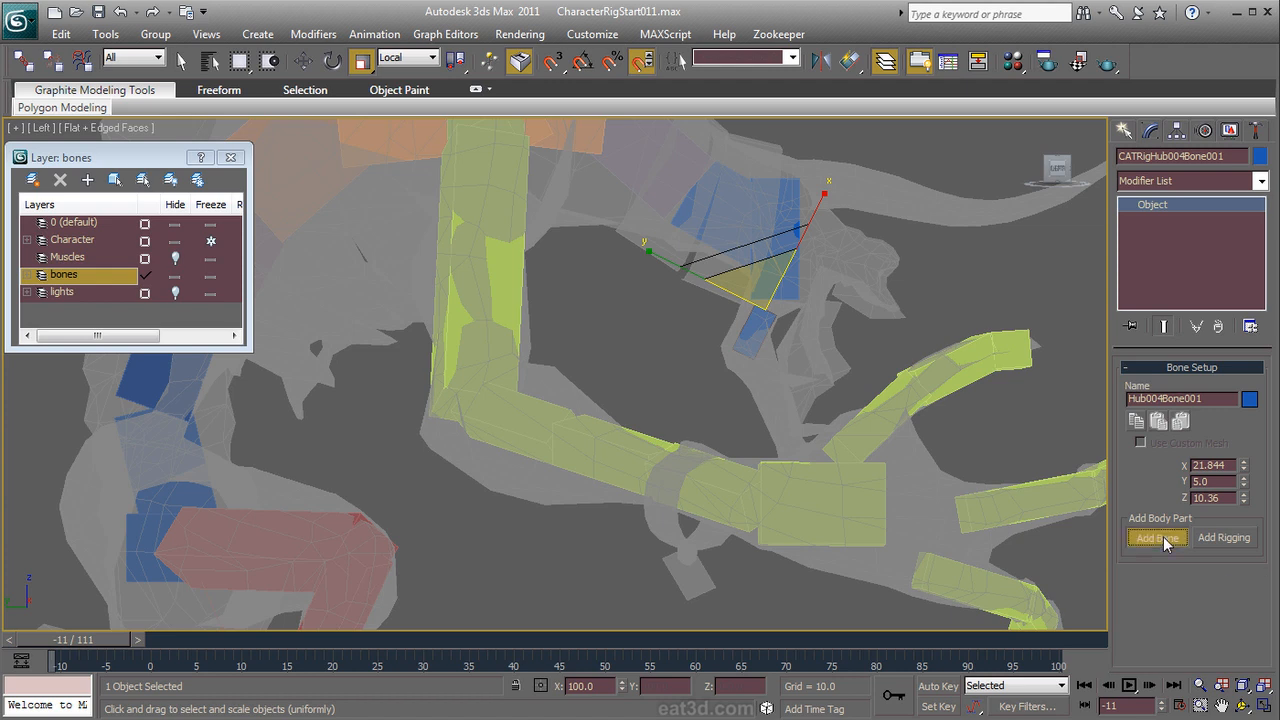
left_click(731, 395)
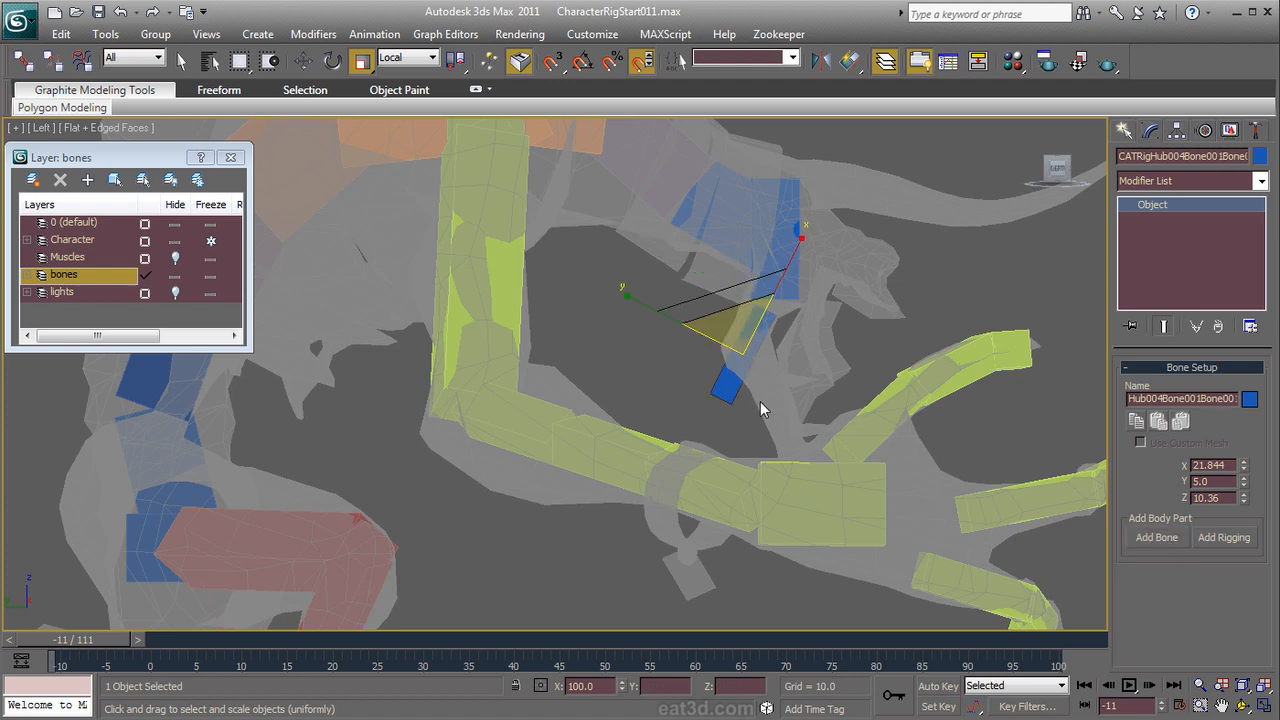
scroll(771, 352, "up", 3)
middle_click_drag(868, 324, 653, 305)
right_click(651, 298)
left_click(685, 336)
left_click_drag(728, 409, 829, 395)
left_click_drag(608, 242, 552, 112)
Step: Fine-tune the rotation of the second jaw bone and shorten it to about 25.5
scroll(645, 250, "down", 1)
middle_click_drag(645, 250, 618, 301)
key("e")
left_click_drag(624, 302, 624, 319)
middle_click_drag(610, 427, 670, 370, "alt")
right_click(579, 256)
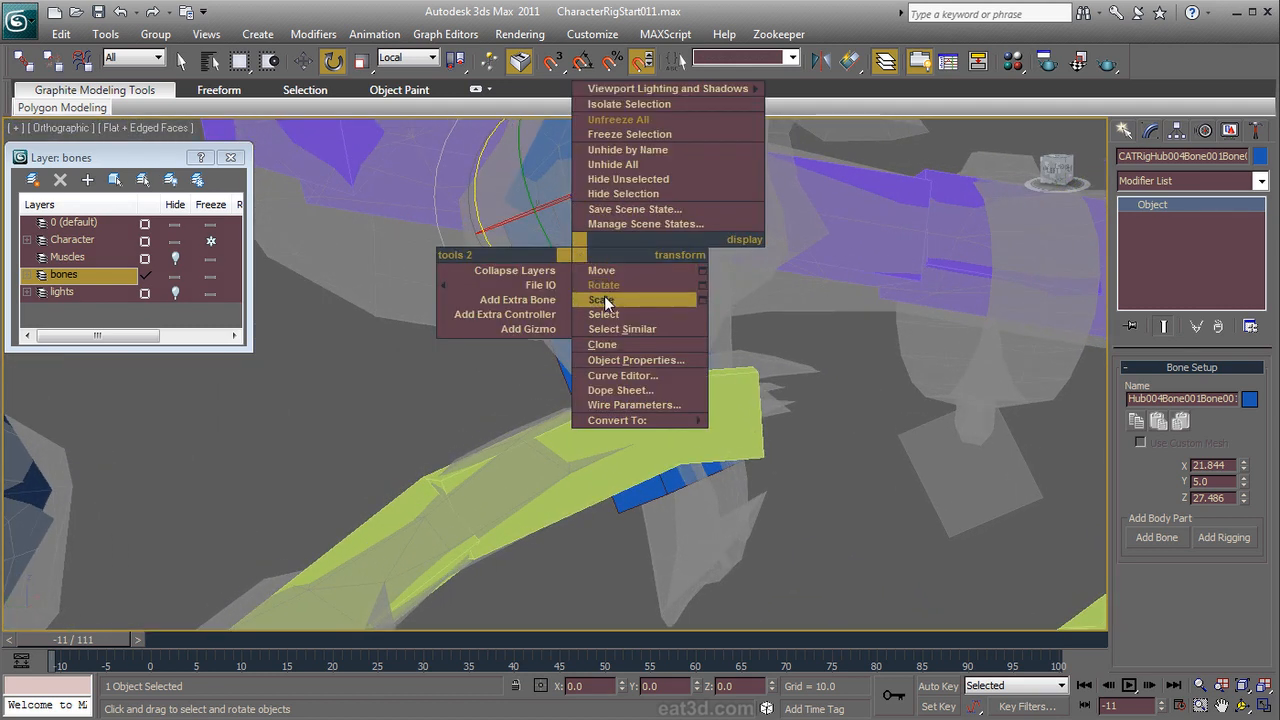
left_click(607, 300)
scroll(534, 144, "down", 3)
middle_click_drag(532, 187, 534, 205)
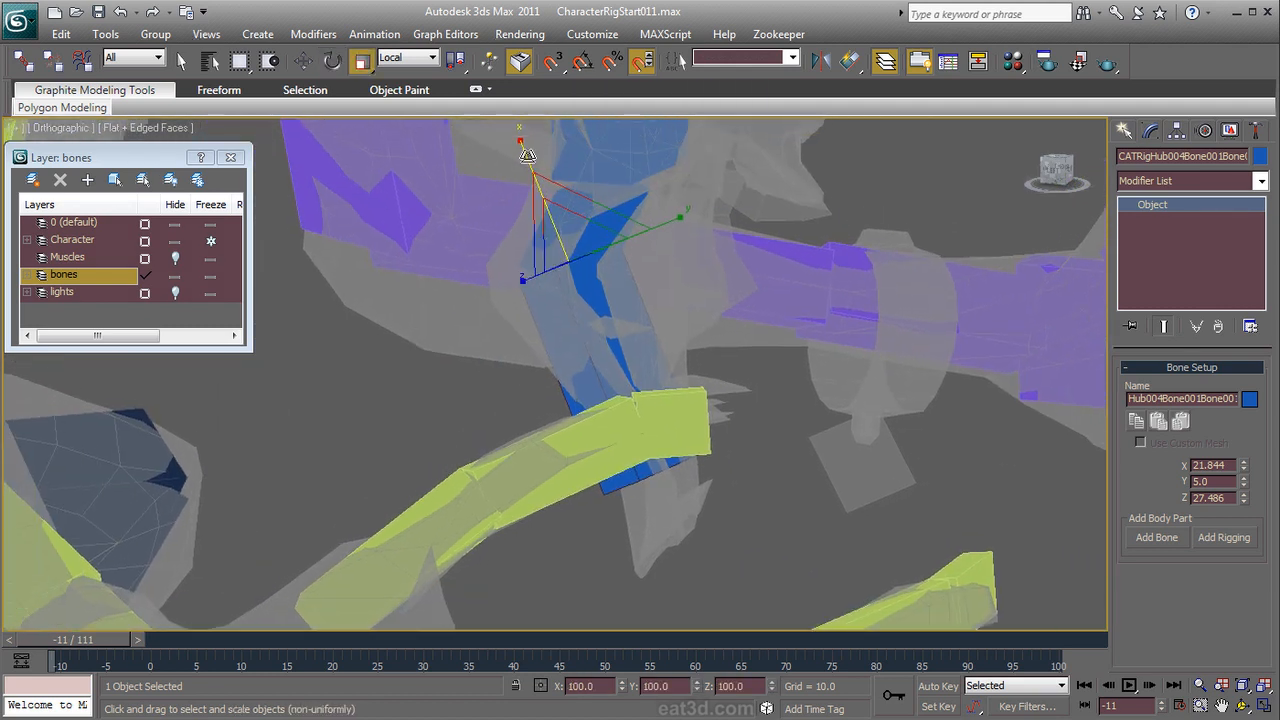
left_click_drag(527, 157, 529, 164)
Step: Add a third bone at the end of the jaw chain and scale it to about 11.6 wide and 11.5 long
middle_click_drag(551, 178, 531, 290, "alt")
middle_click_drag(709, 480, 586, 448, "alt")
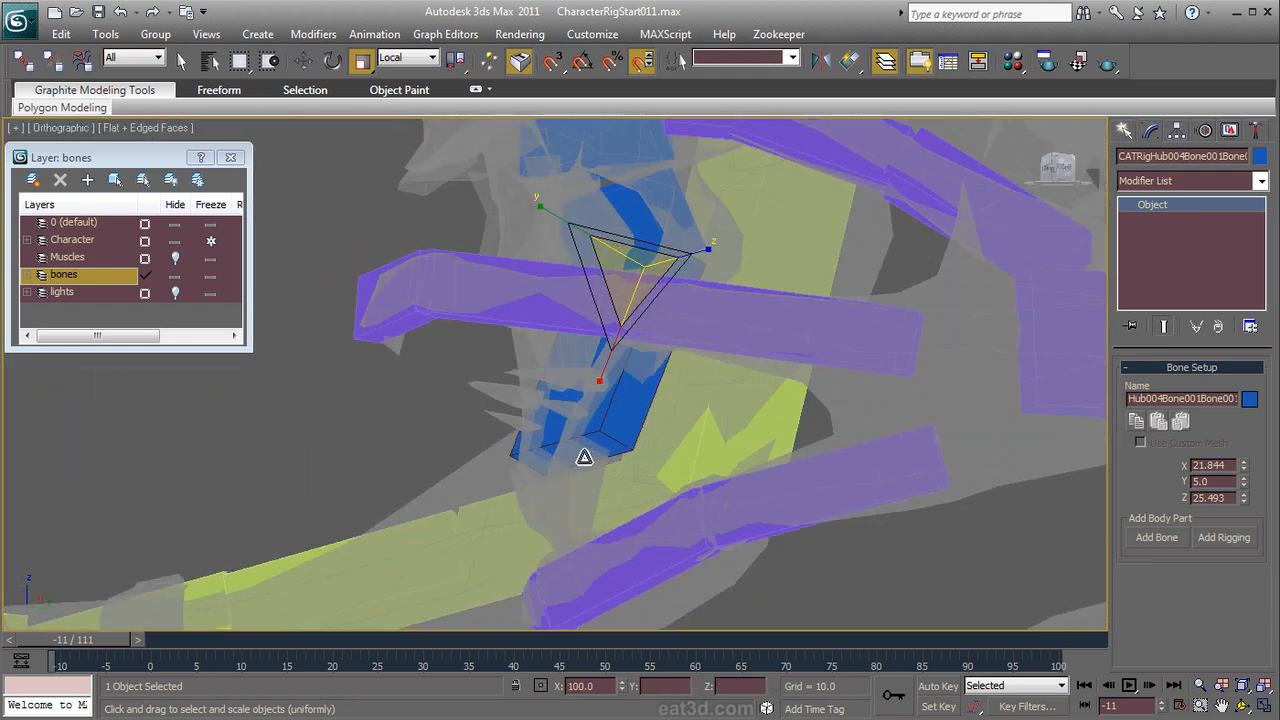
middle_click_drag(572, 498, 613, 421, "alt")
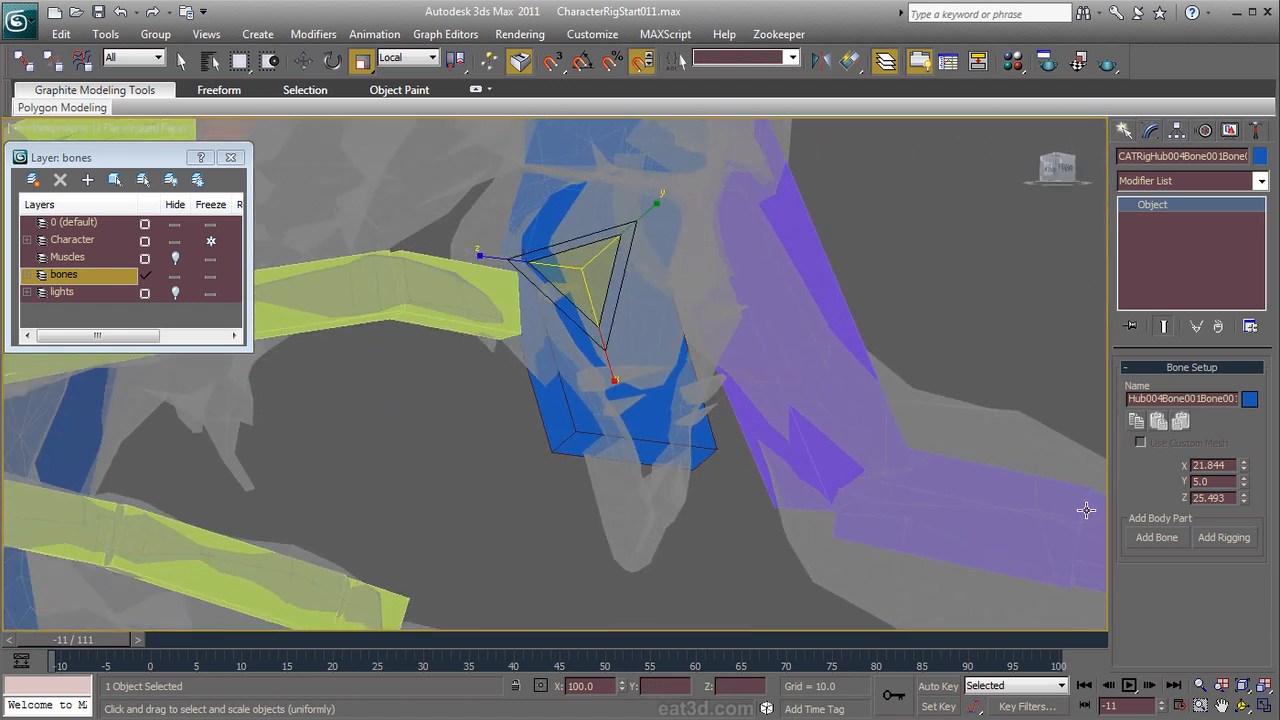
left_click(1140, 540)
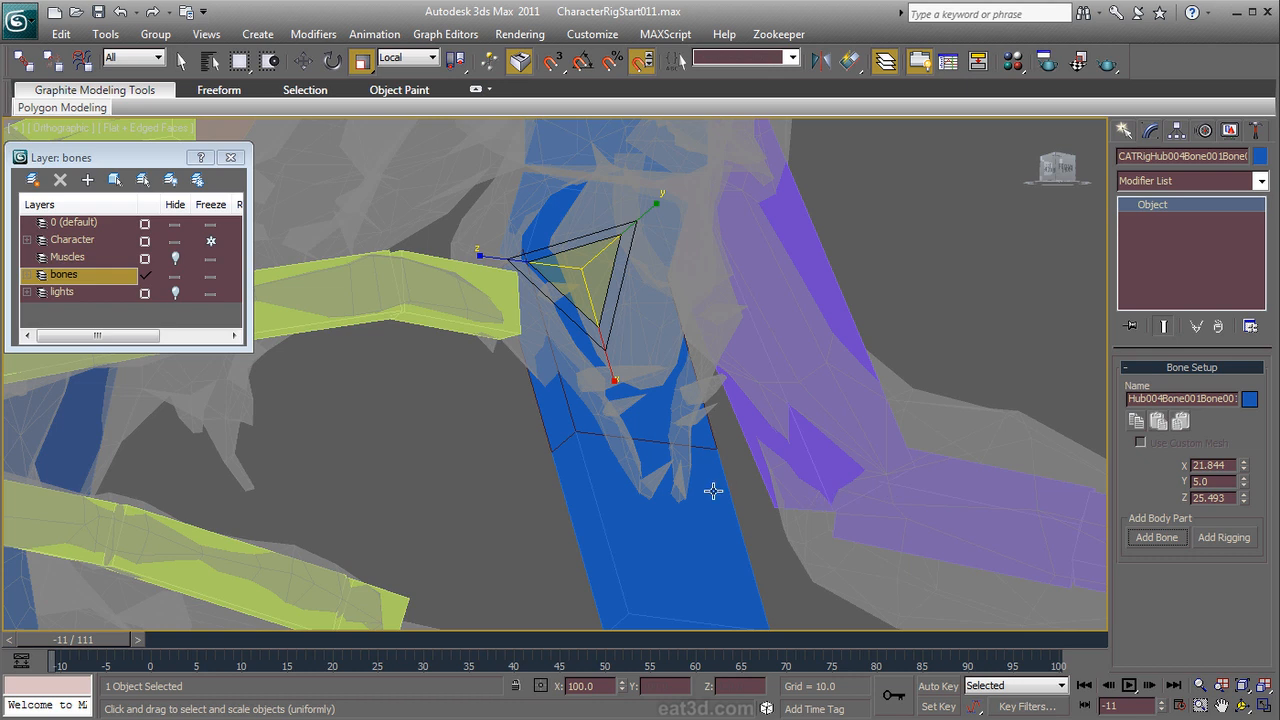
left_click(700, 515)
middle_click_drag(760, 531, 674, 488, "alt")
middle_click_drag(674, 488, 622, 435)
left_click_drag(504, 376, 631, 469)
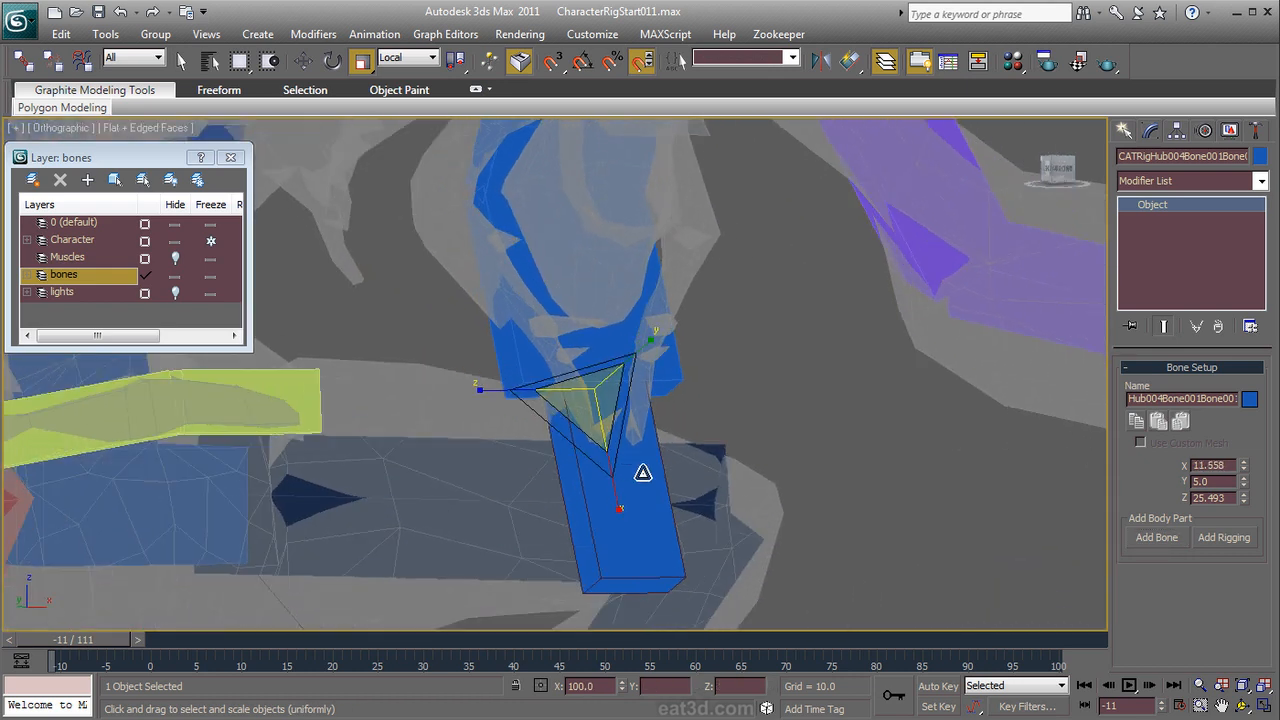
left_click_drag(614, 514, 604, 433)
Step: Rotate the third jaw bone to follow the tip of the lower jaw
middle_click_drag(777, 486, 622, 377, "alt")
right_click(590, 479)
left_click(565, 516)
left_click_drag(630, 373, 626, 404)
middle_click_drag(594, 457, 671, 578, "alt")
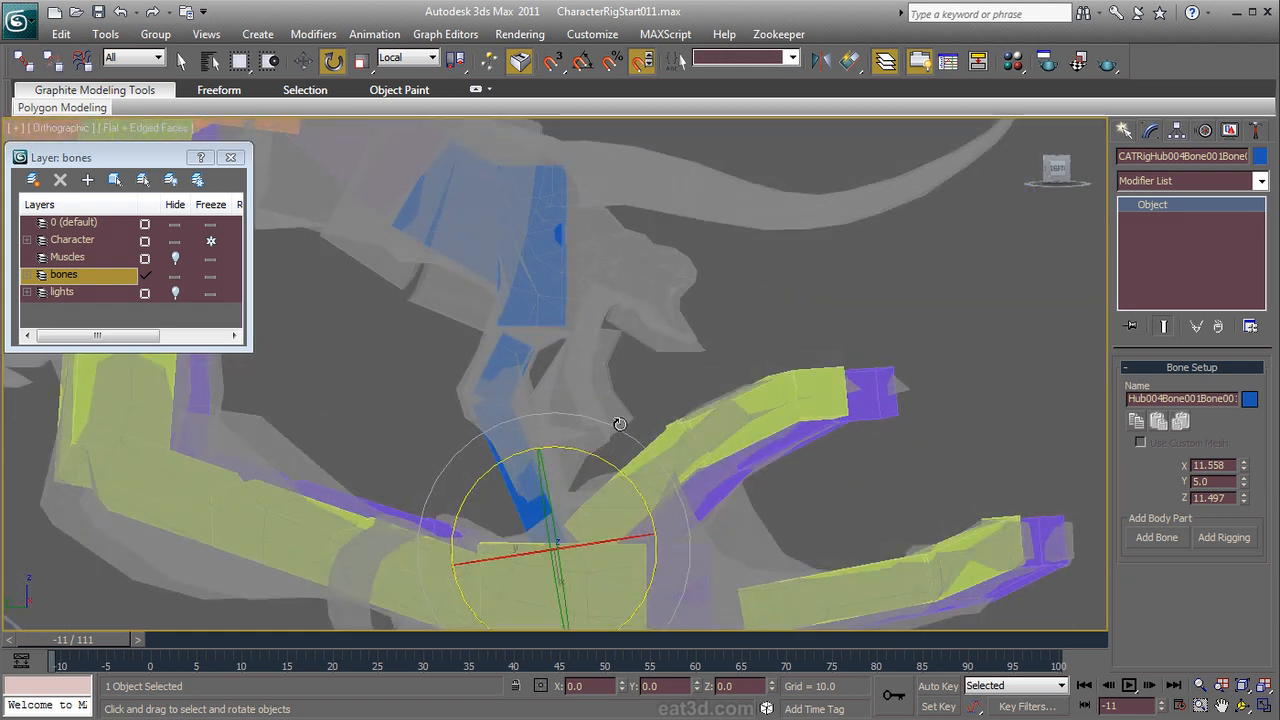
middle_click_drag(618, 425, 502, 391, "alt")
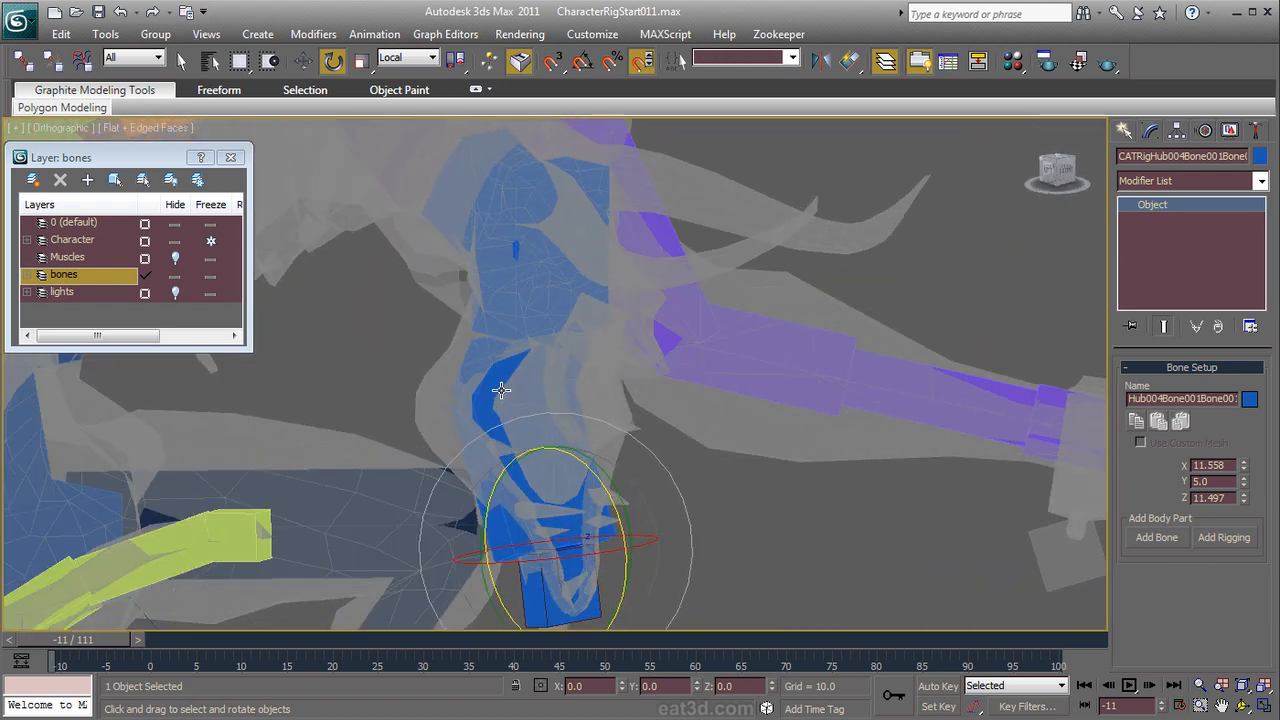
Step: With the Character layer temporarily hidden, test how the jaw bones rotate and undo each rotation
left_click(176, 241)
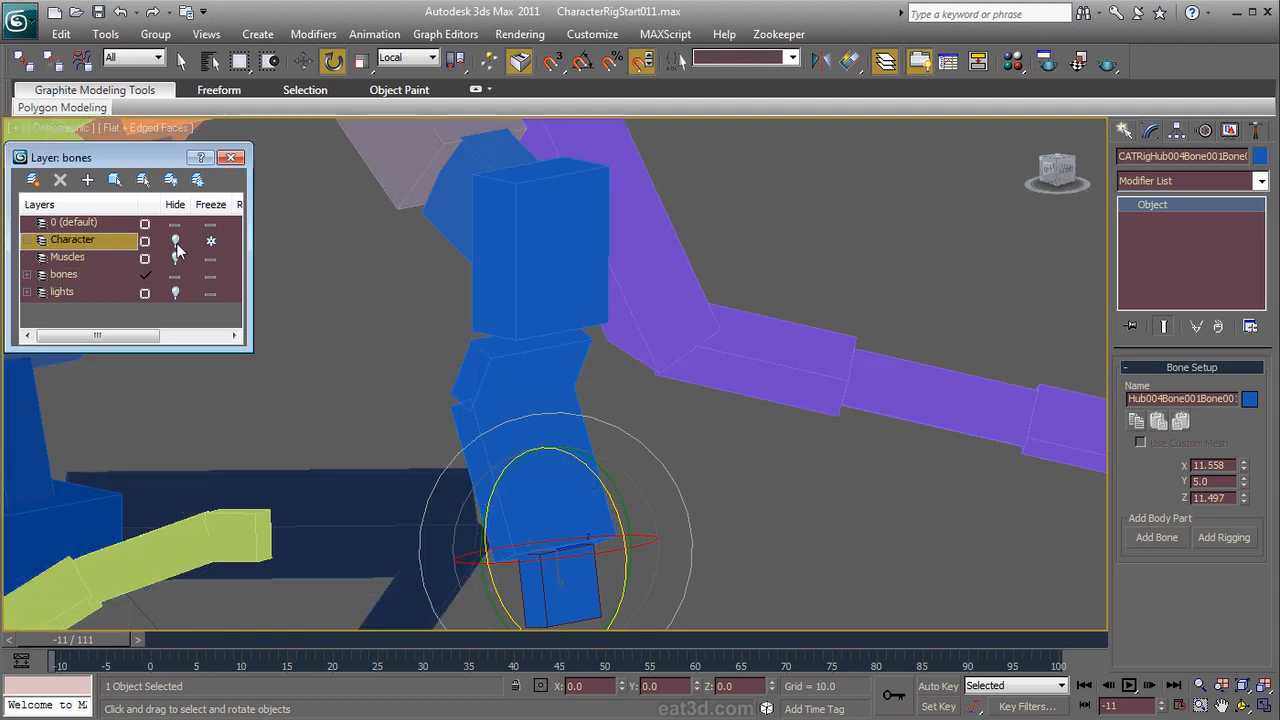
middle_click_drag(502, 417, 648, 372, "alt")
mouse_move(639, 357)
left_mouse_down()
mouse_move(647, 320)
mouse_move(648, 373)
left_mouse_up()
key("ctrl+z")
left_click_drag(541, 497, 585, 473)
key("ctrl+z")
mouse_move(680, 428)
middle_mouse_down("alt")
mouse_move(571, 451)
mouse_move(409, 437)
mouse_move(466, 420)
mouse_move(692, 423)
mouse_move(668, 420)
middle_mouse_up("alt")
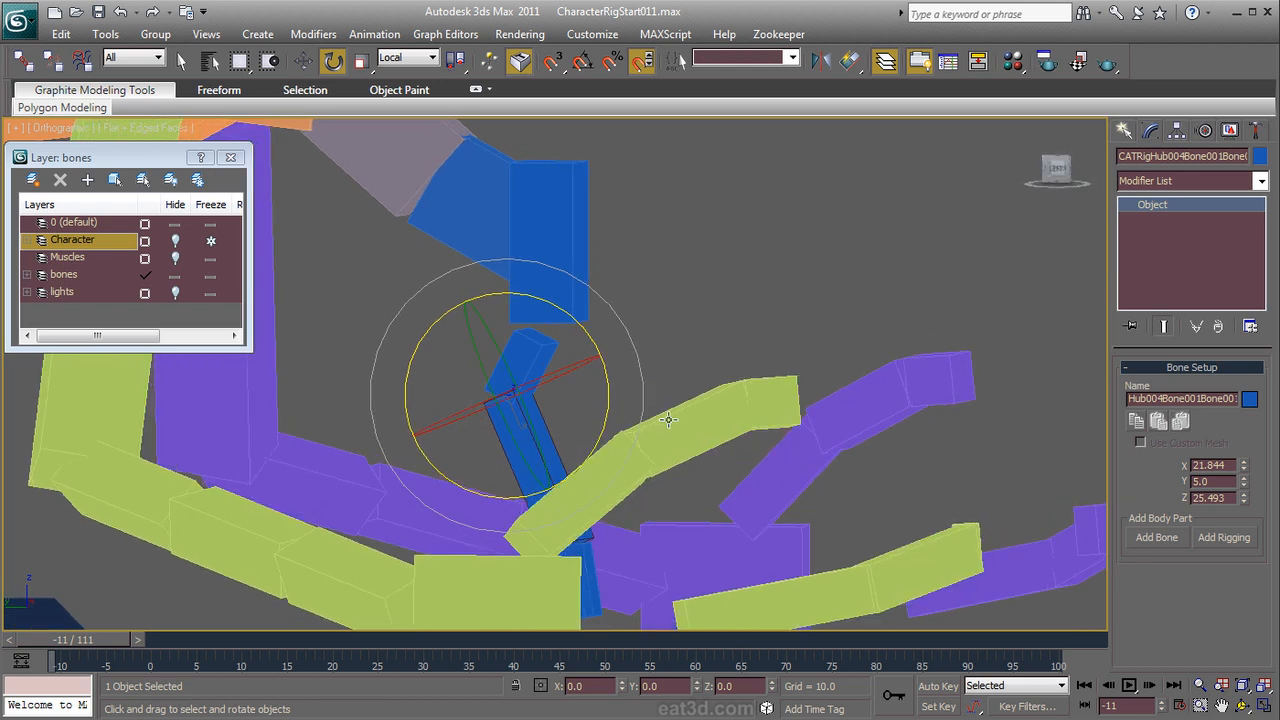
left_click(175, 240)
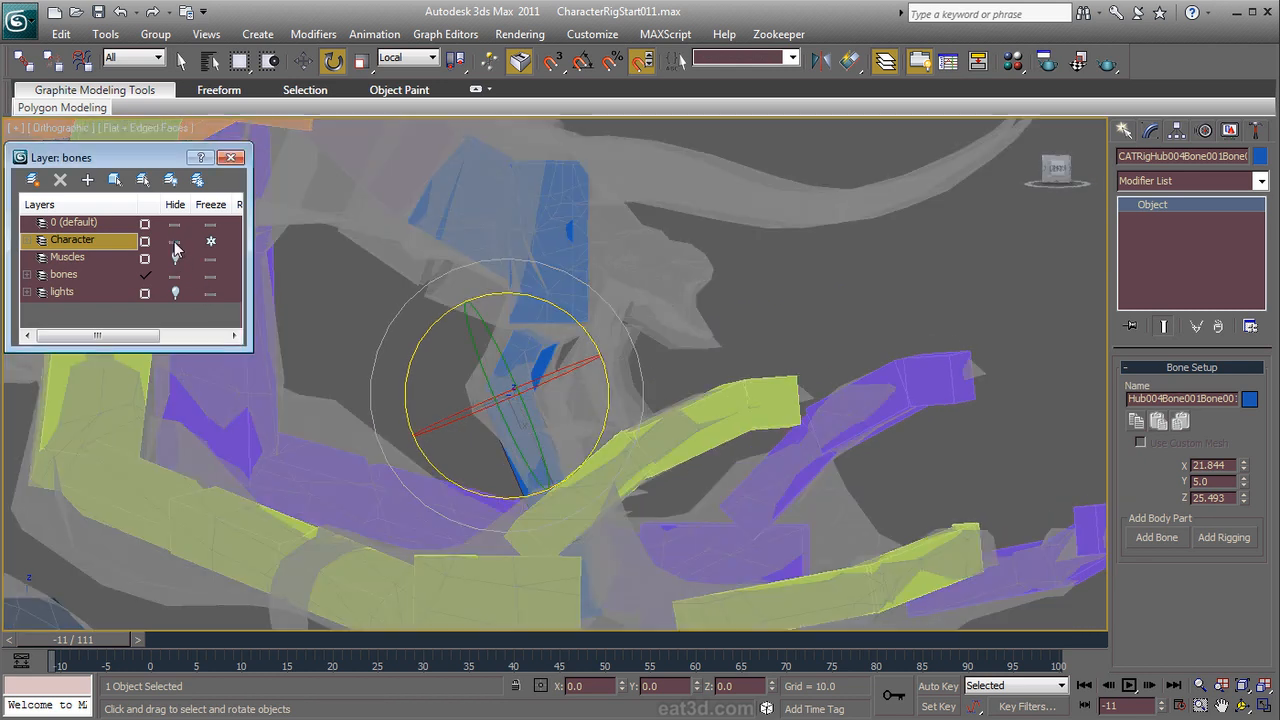
Step: In the left view, add another bone to the head hub and rotate it to point downward
middle_click_drag(541, 386, 576, 315, "alt")
left_click(570, 255)
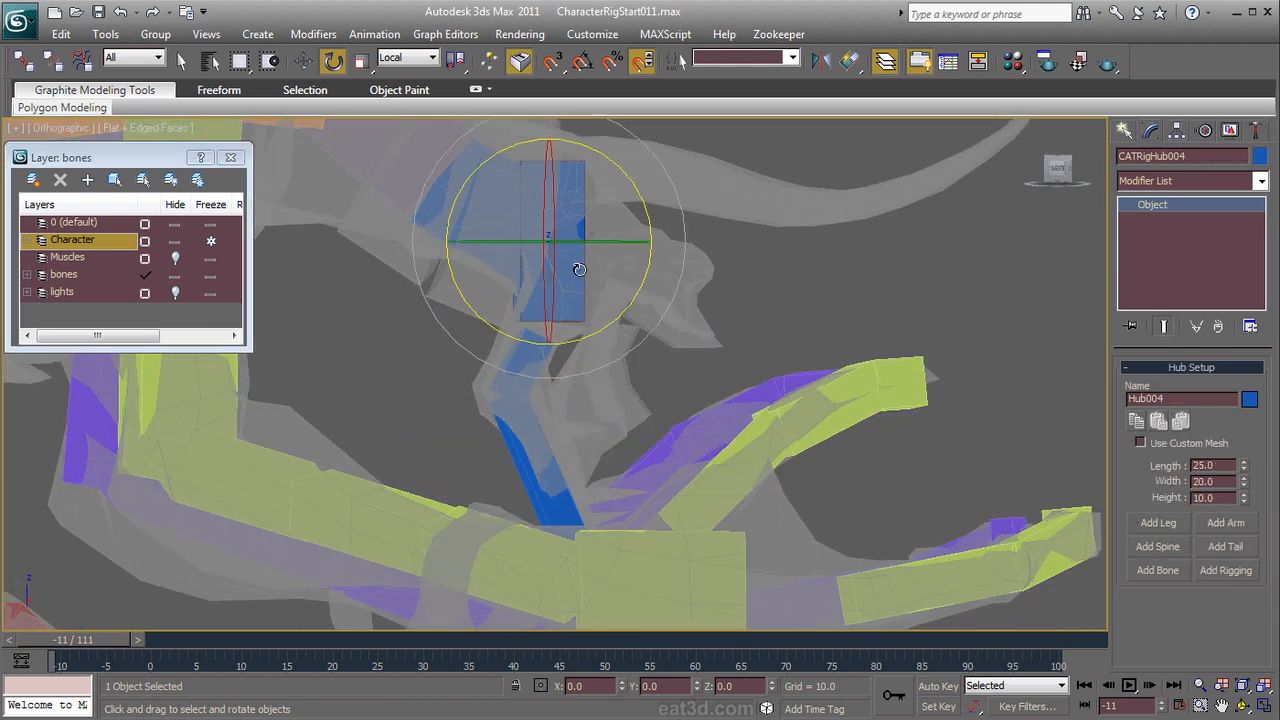
key("l")
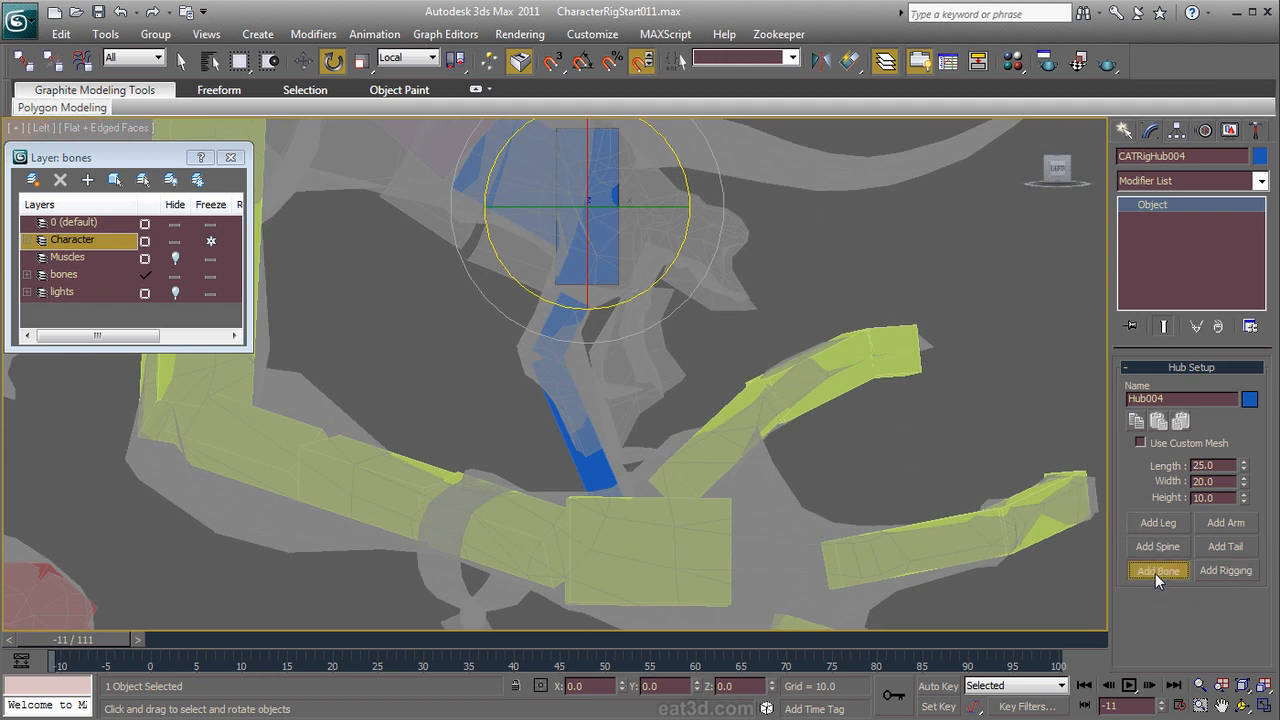
key("w")
left_click(640, 217)
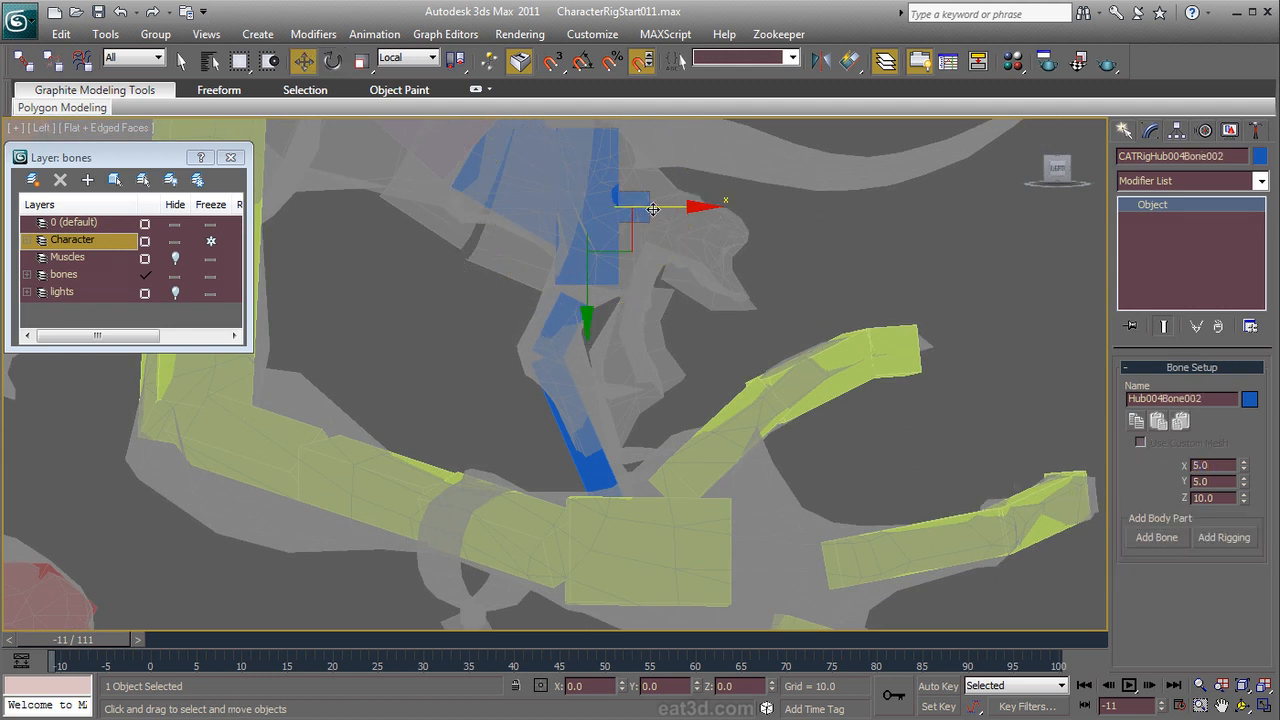
right_click(688, 209)
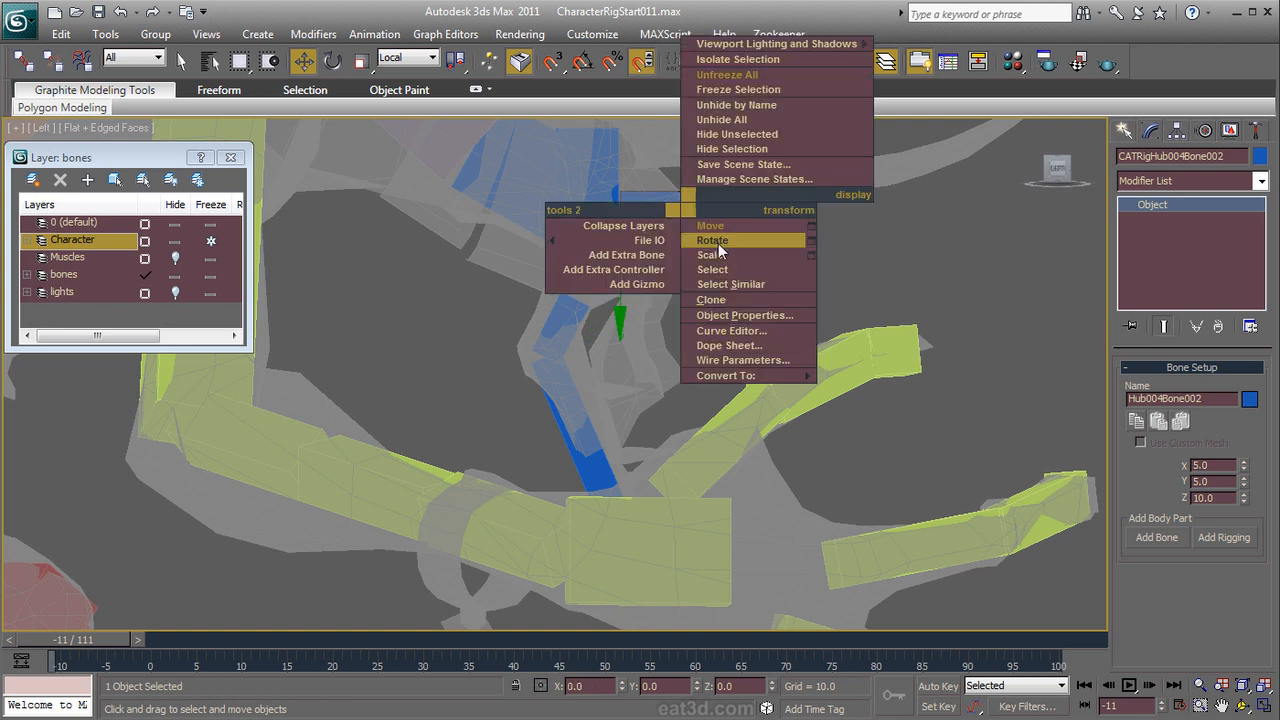
left_click(712, 241)
left_click_drag(713, 183, 694, 322)
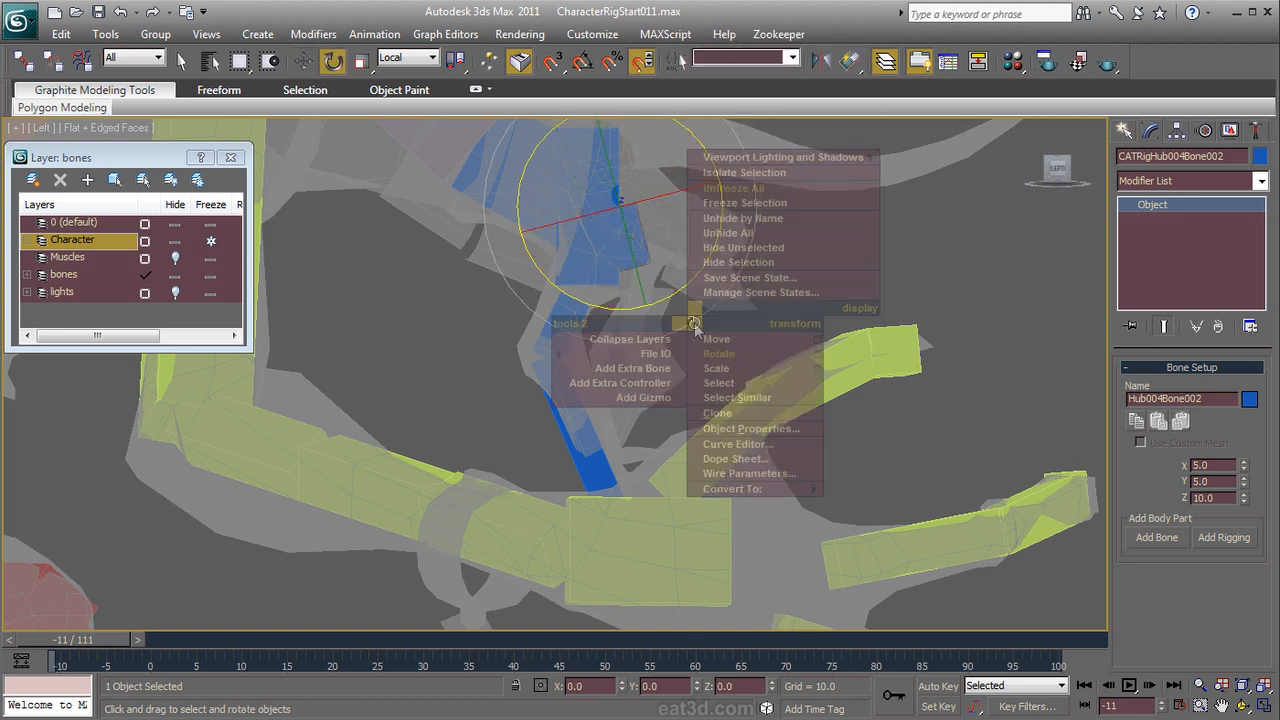
Step: Move and rotate the new head-hub bone to line up with the mouth mesh in front of the jaw chain
key("w")
left_click_drag(586, 254, 590, 301)
right_click(650, 322)
left_click(670, 346)
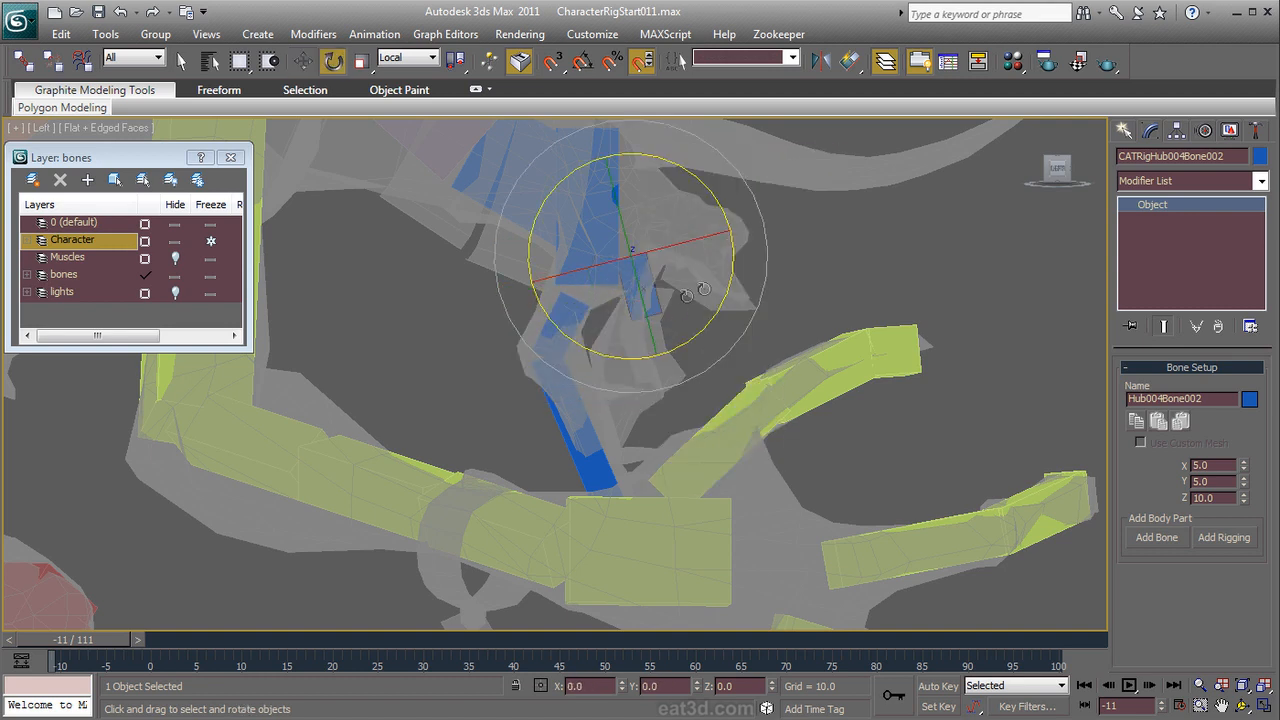
left_click_drag(724, 297, 705, 331)
right_click(714, 324)
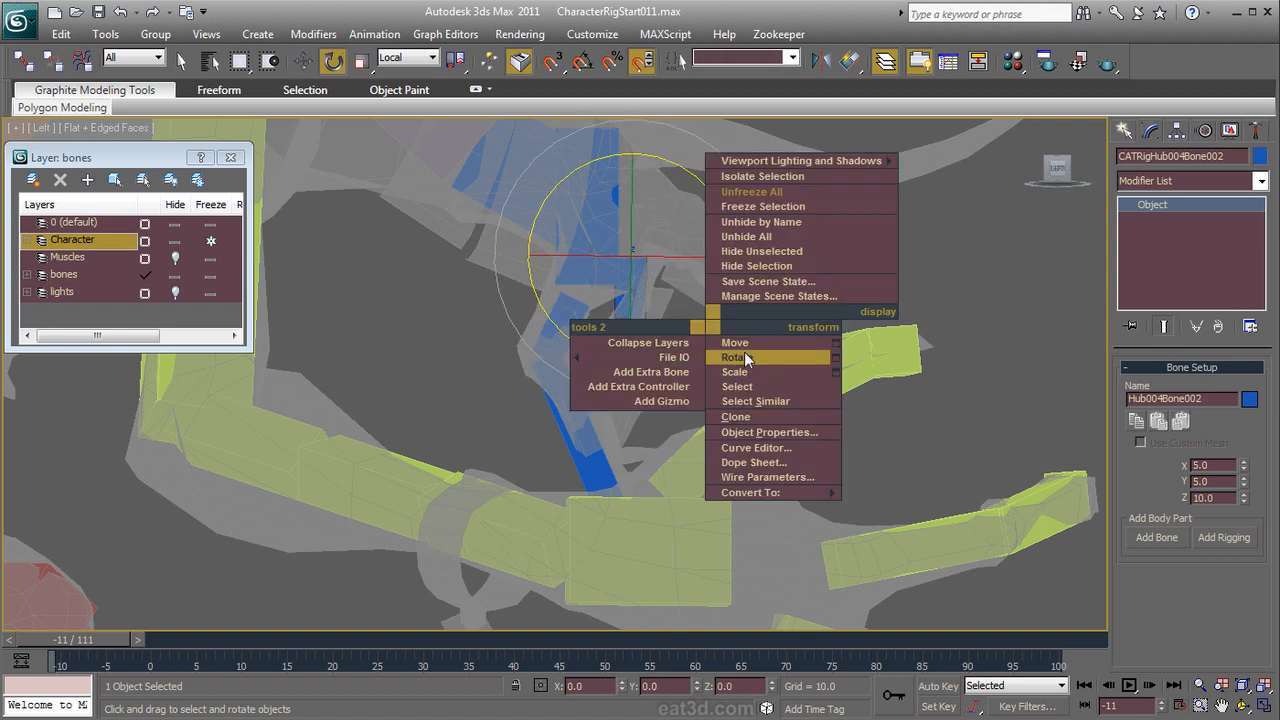
left_click(730, 340)
left_click_drag(593, 297, 609, 300)
Step: Refine the front mouth bone's rotation along the mesh and lengthen it to about 16.4
middle_click_drag(767, 416, 530, 418, "alt")
scroll(620, 402, "up", 3)
middle_click_drag(646, 395, 574, 409)
key("e")
left_click_drag(680, 277, 701, 267)
key("r")
middle_click_drag(627, 190, 634, 272)
scroll(634, 272, "down", 1)
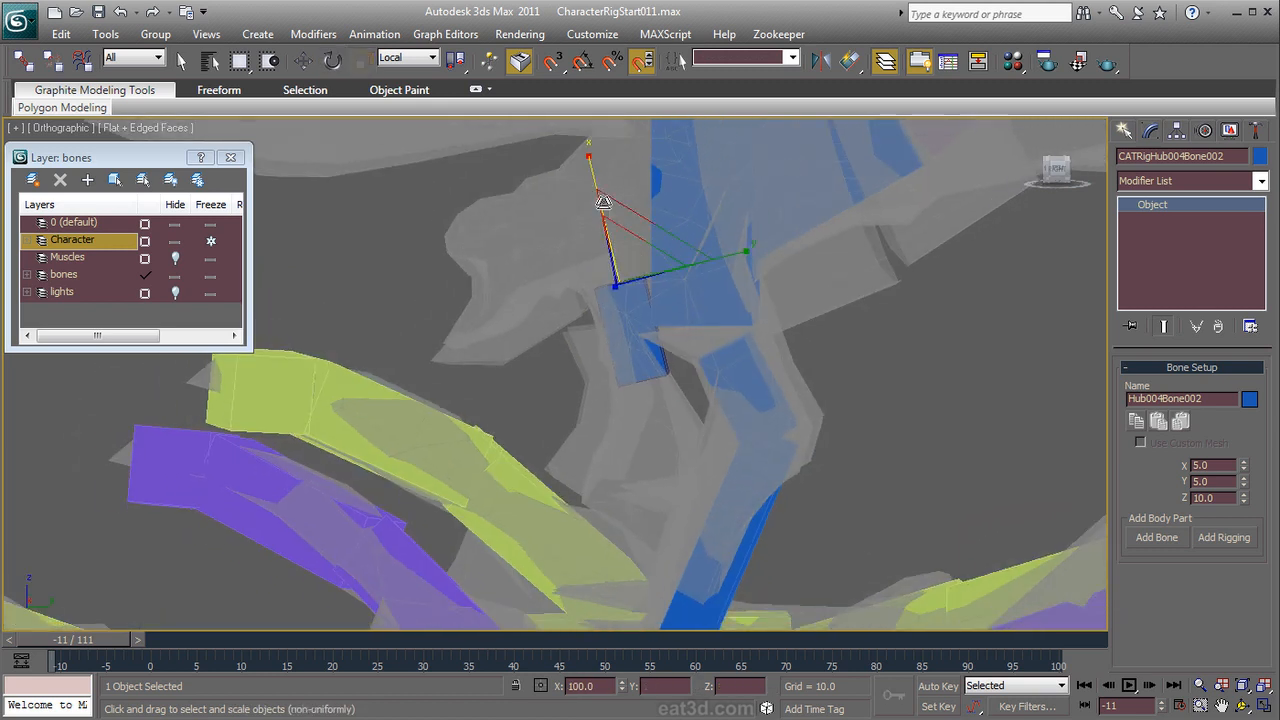
middle_click_drag(712, 540, 1014, 546, "alt")
key("e")
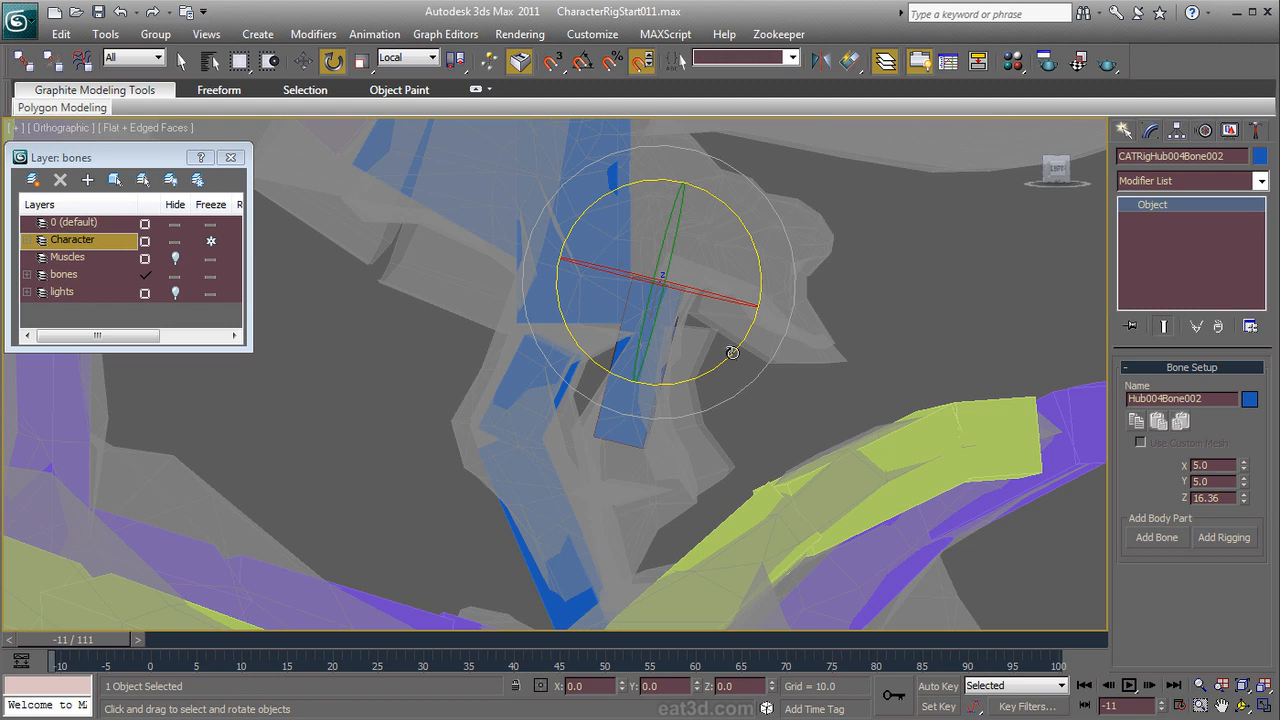
middle_click_drag(648, 372, 634, 288)
scroll(634, 288, "down", 1)
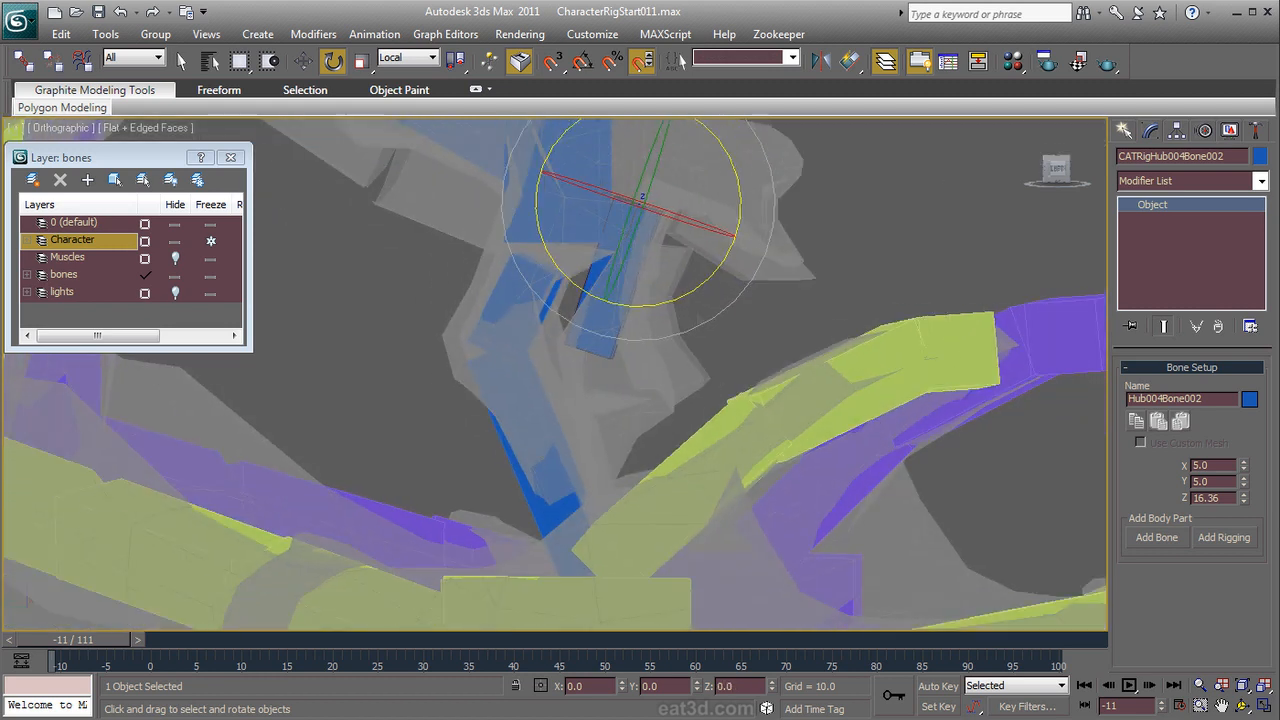
Step: Add a second bone to the end of the front mouth bone and rotate it to follow the mesh downward
left_click(1147, 540)
left_click_drag(647, 432, 684, 384)
middle_click_drag(850, 415, 687, 366, "alt")
Step: Select both front mouth bones and widen them together to about 11.6 to fill the mouth mesh
left_click(626, 294, "ctrl")
right_click(626, 294)
left_click(628, 341)
left_click_drag(628, 338, 428, 267)
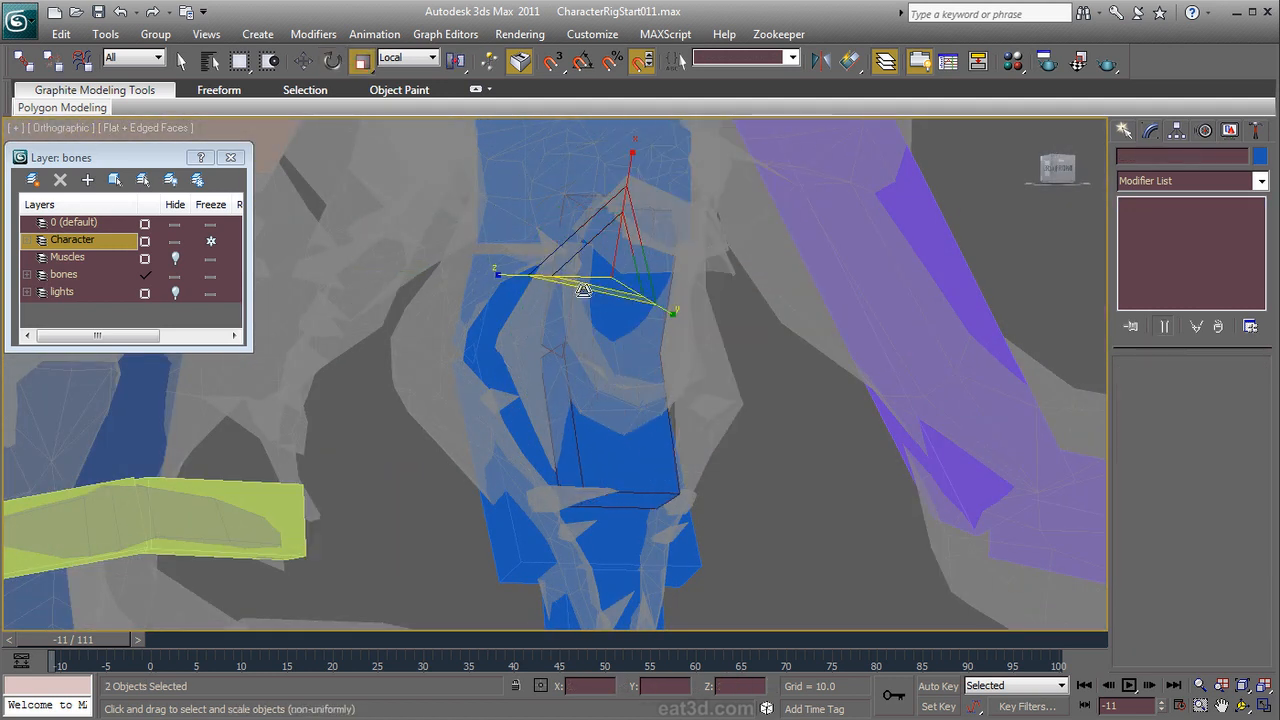
middle_click_drag(657, 341, 673, 374, "alt")
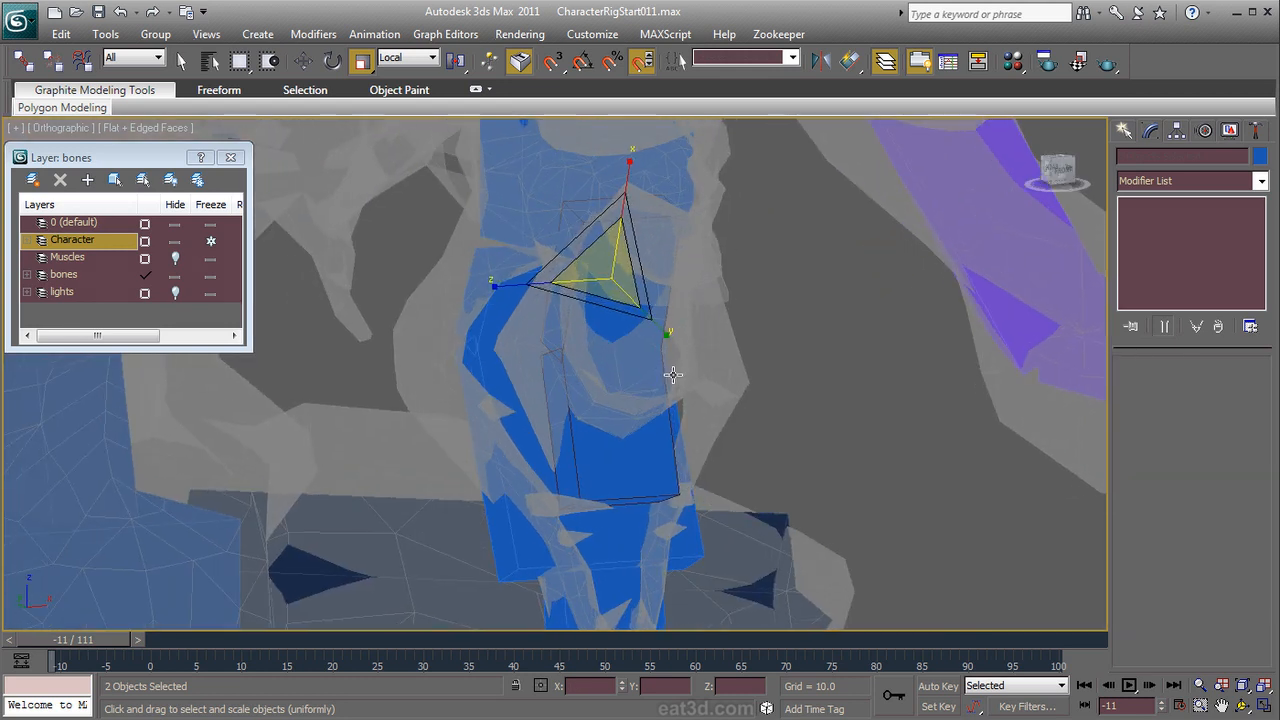
Step: With the Character layer hidden, test rotating the head hub, the front mouth bone and the first jaw bone, reverting each rotation
left_click(175, 240)
middle_click_drag(480, 354, 528, 183, "alt")
left_click(541, 175)
scroll(543, 180, "down", 3)
right_click(588, 277)
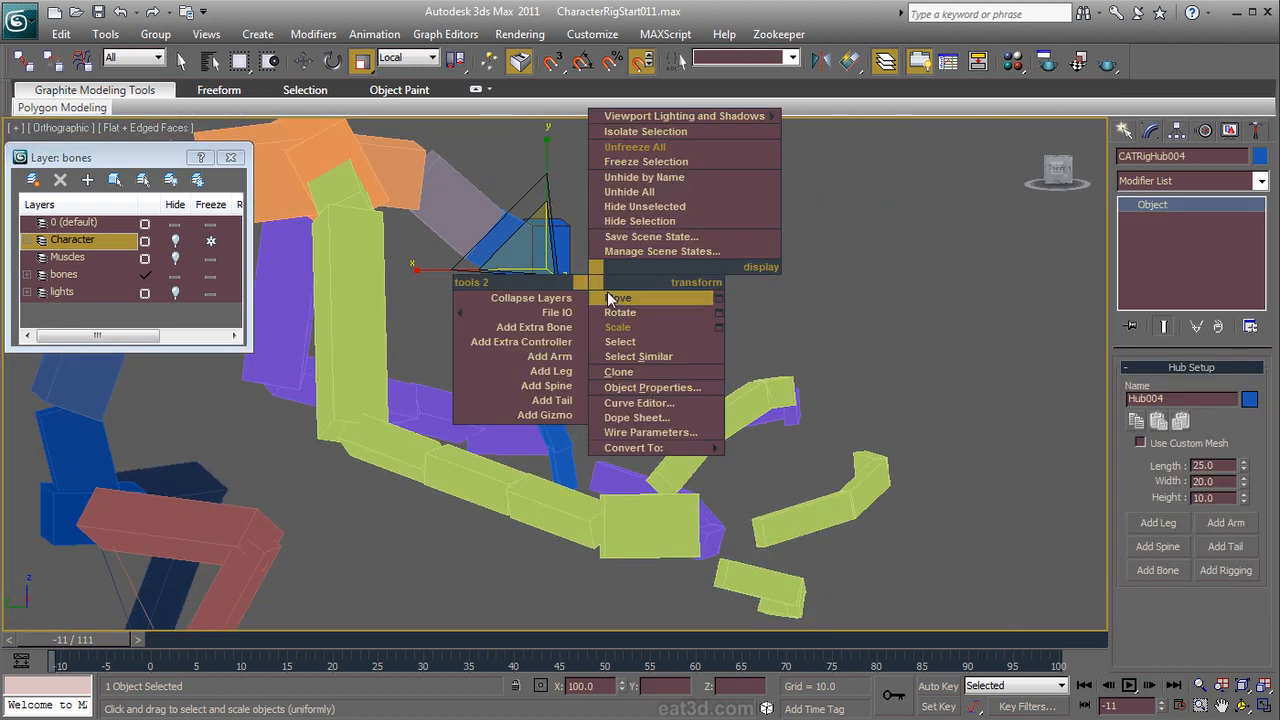
left_click(627, 314)
mouse_move(644, 254)
left_mouse_down()
mouse_move(642, 216)
mouse_move(634, 268)
left_mouse_up()
right_click(634, 268)
left_click(580, 327)
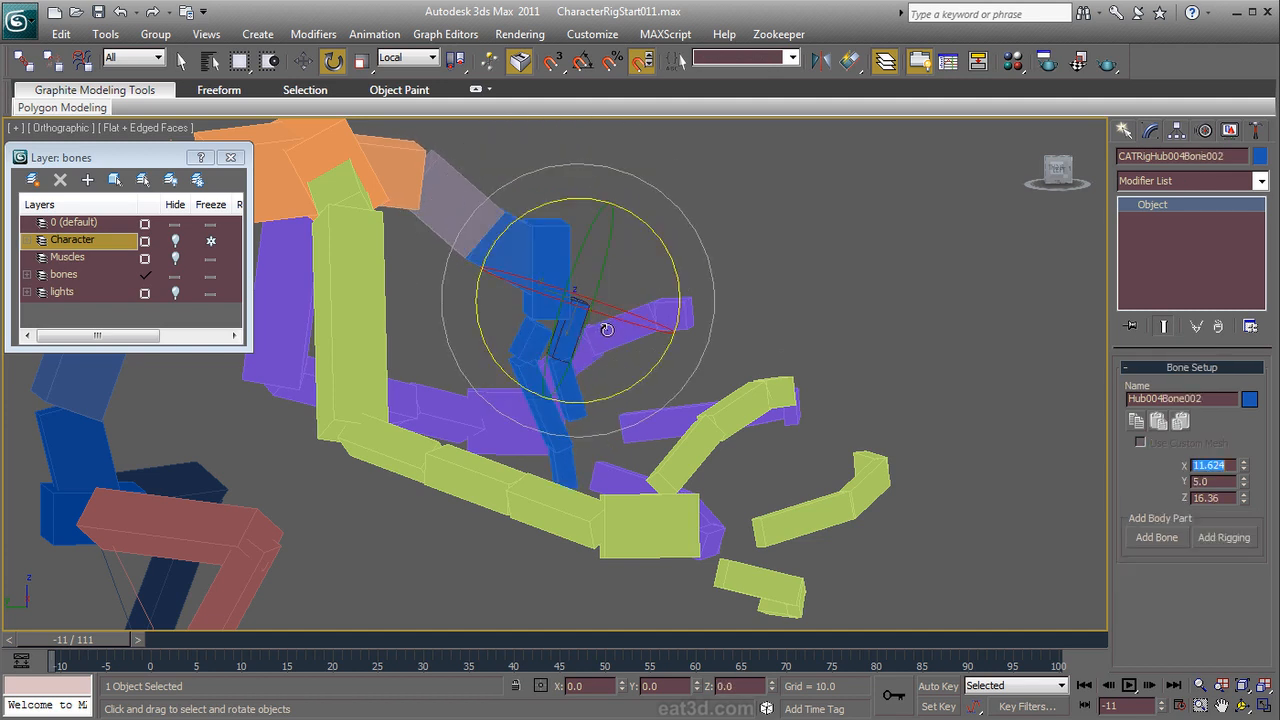
mouse_move(655, 362)
left_mouse_down()
mouse_move(683, 327)
mouse_move(655, 365)
left_mouse_up()
right_click(655, 365)
left_click(532, 350)
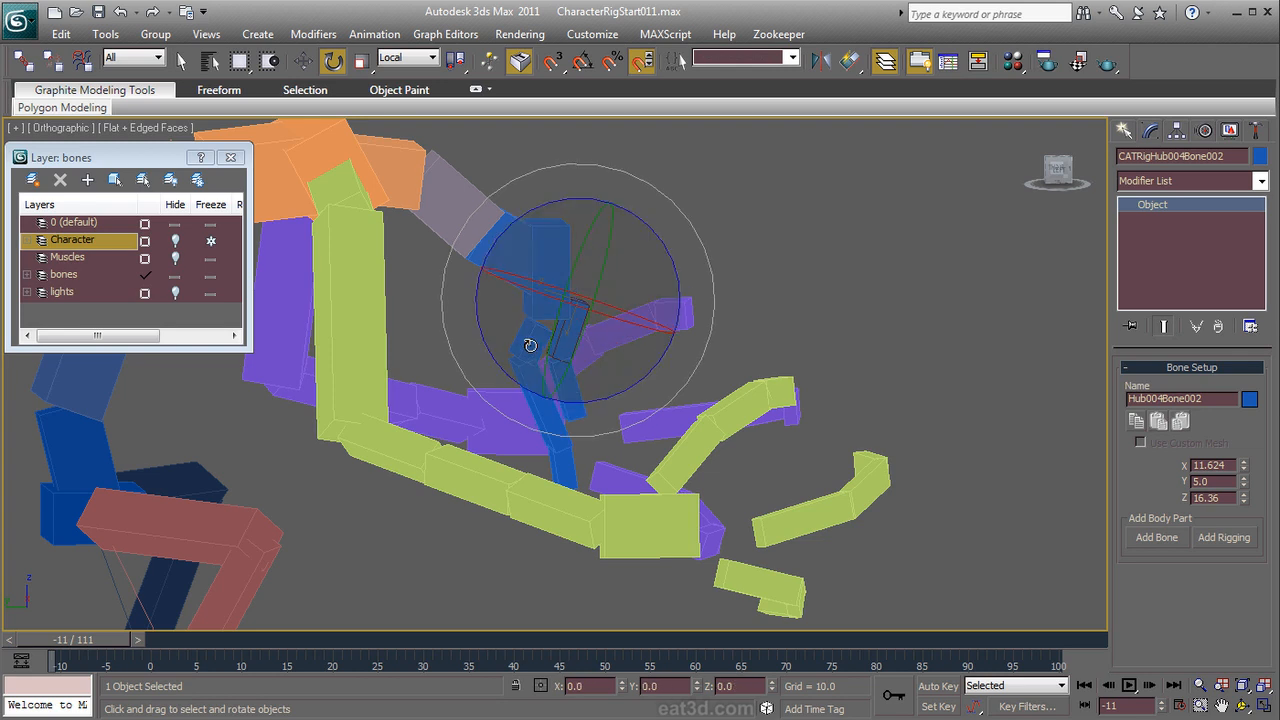
left_click_drag(441, 300, 444, 331)
key("ctrl+z")
scroll(676, 386, "up", 3)
middle_click_drag(679, 378, 615, 398, "alt")
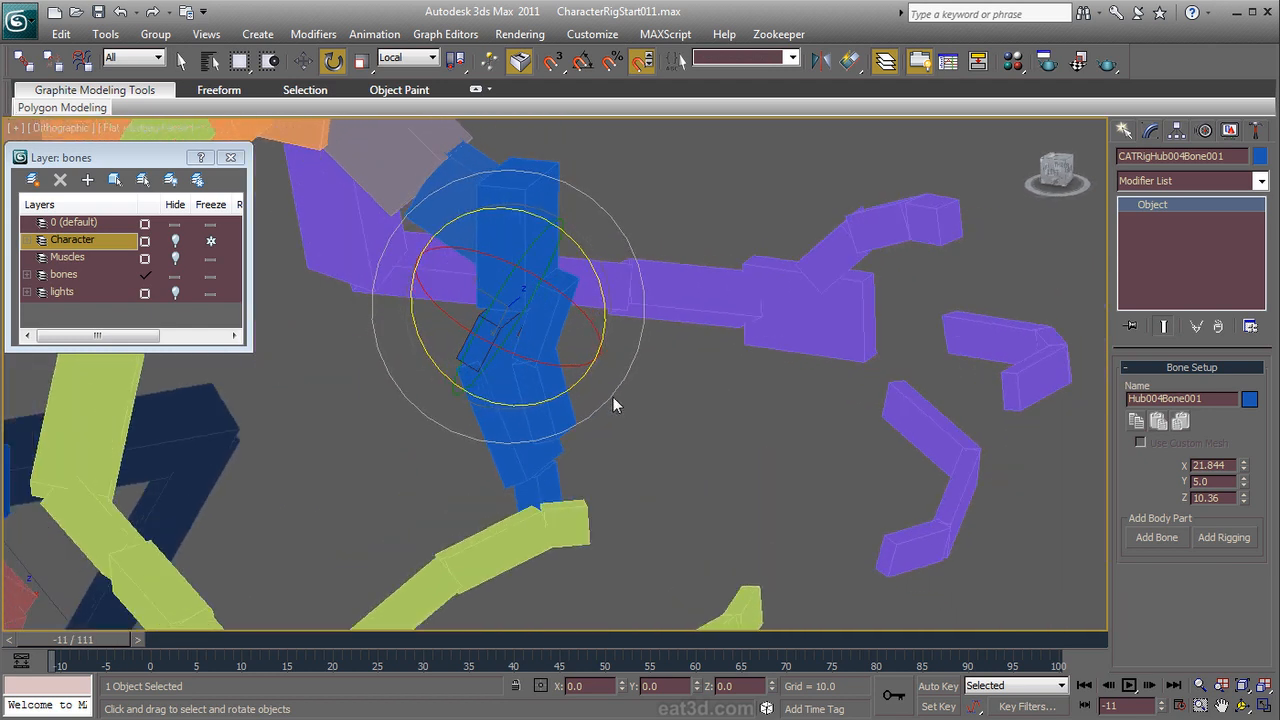
left_click(663, 431)
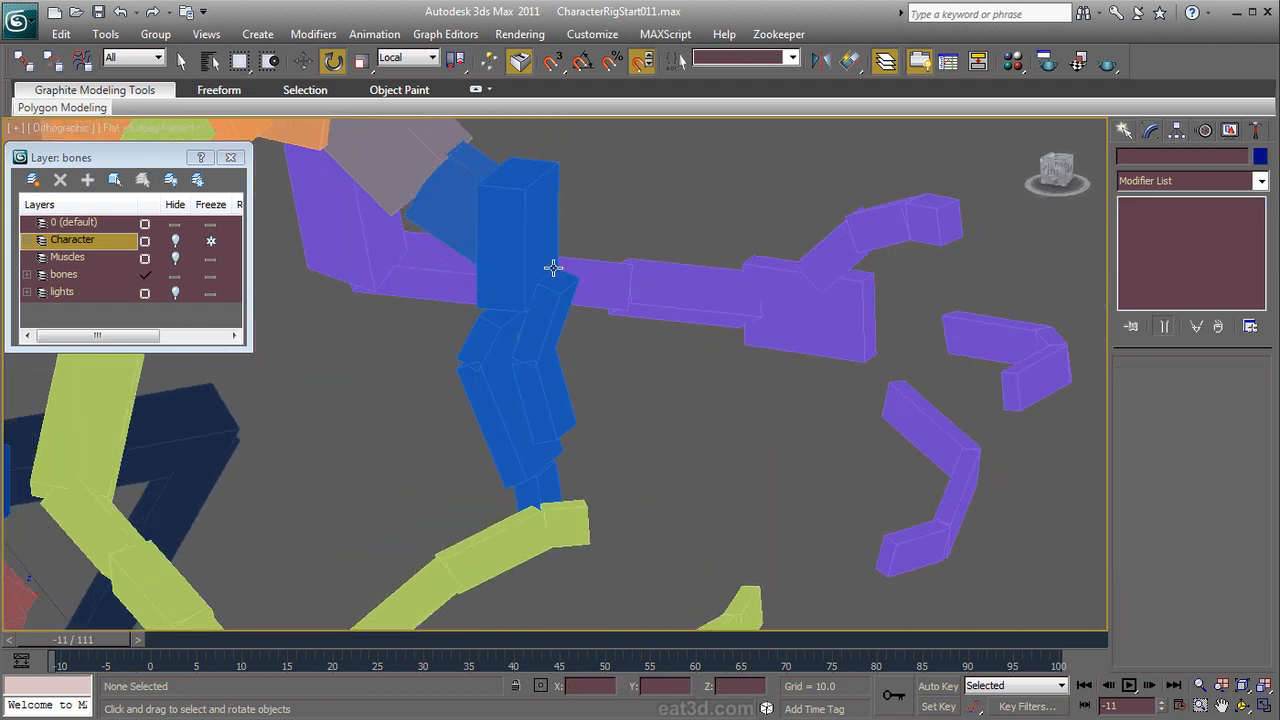
scroll(577, 337, "down", 6)
scroll(587, 291, "up", 6)
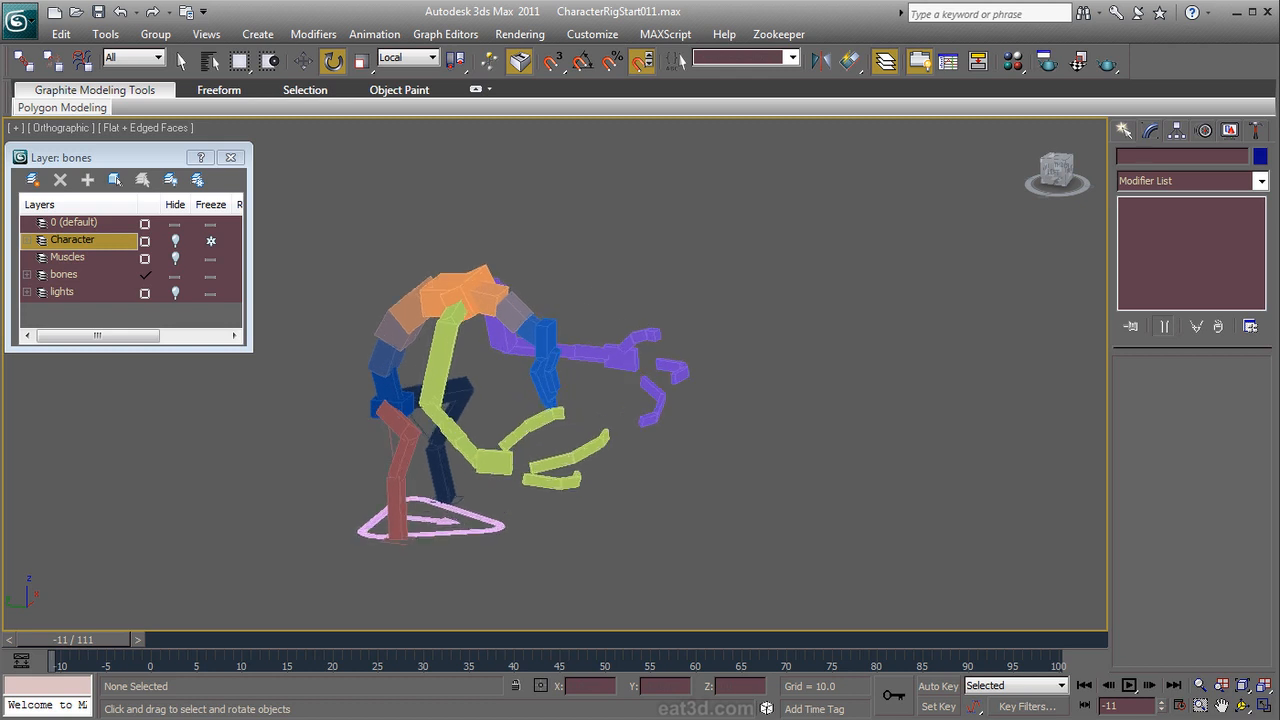
left_click(556, 326)
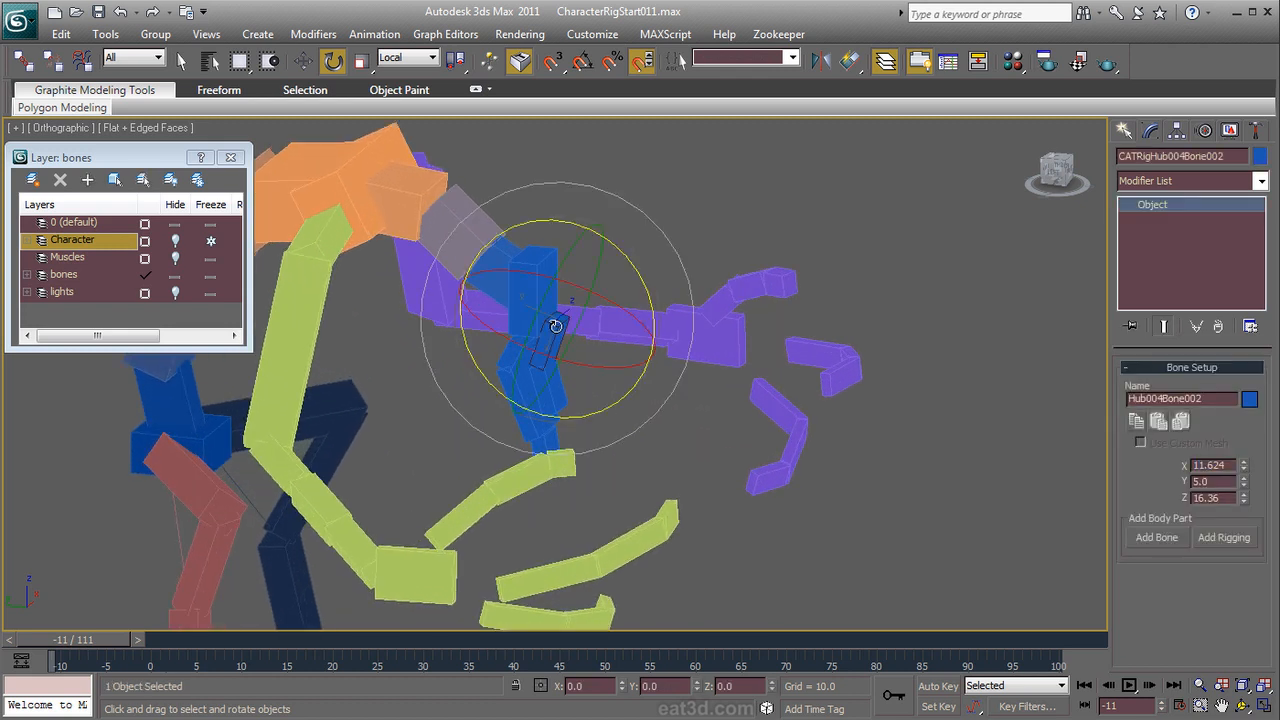
double_click(556, 326)
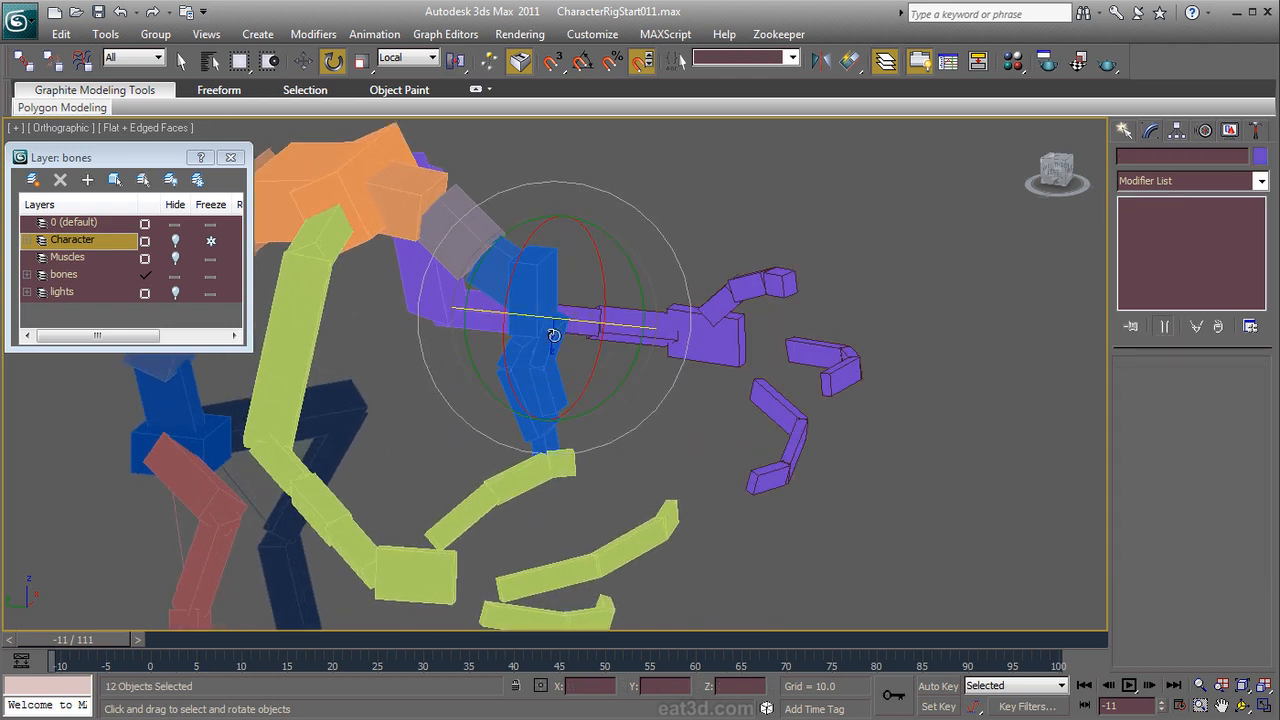
left_click(553, 335)
left_click(698, 408)
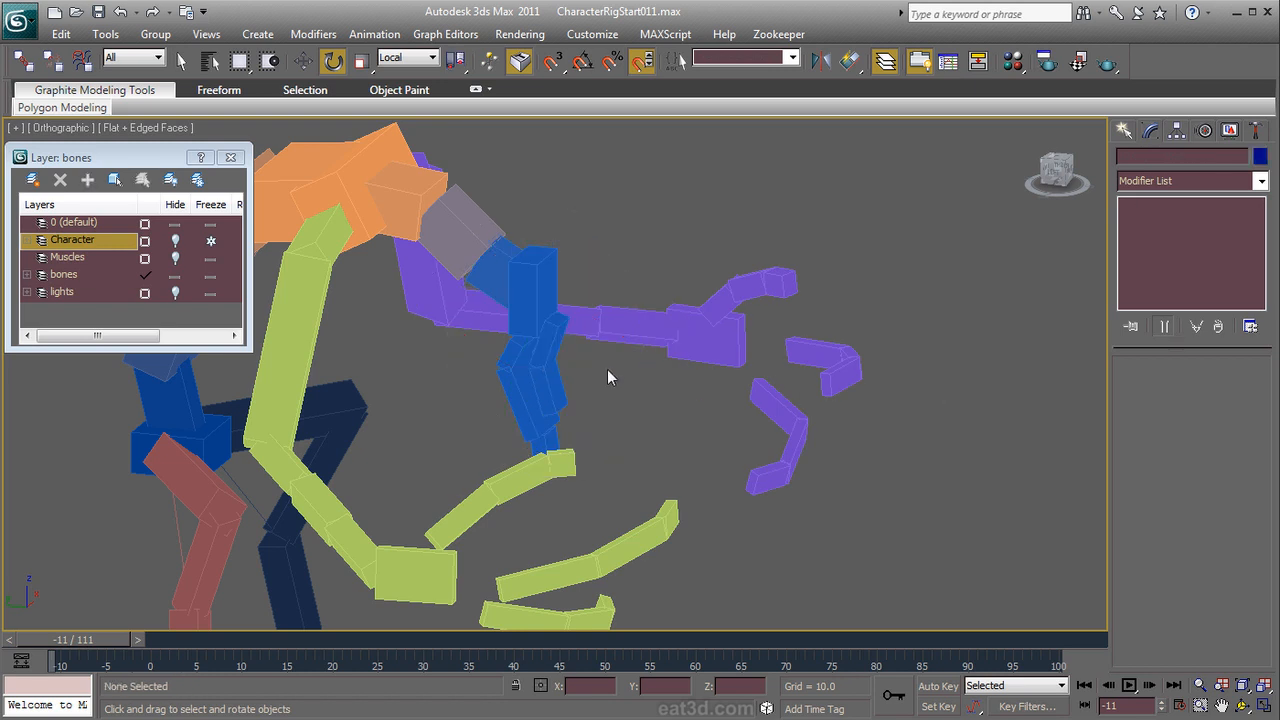
Step: Recolor both front mouth bones red (255, 28, 28) to set them apart from the jaw chain
left_click(559, 345)
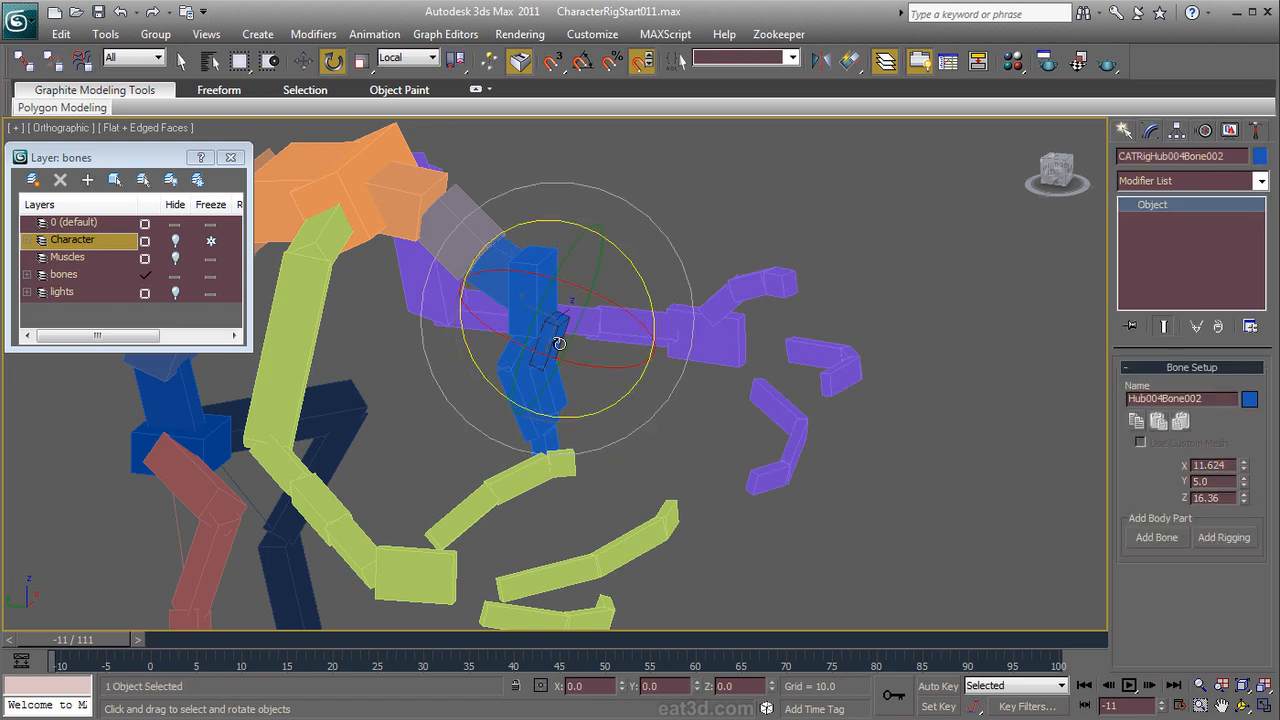
left_click(1249, 399)
left_click_drag(472, 168, 368, 117)
left_click(672, 267)
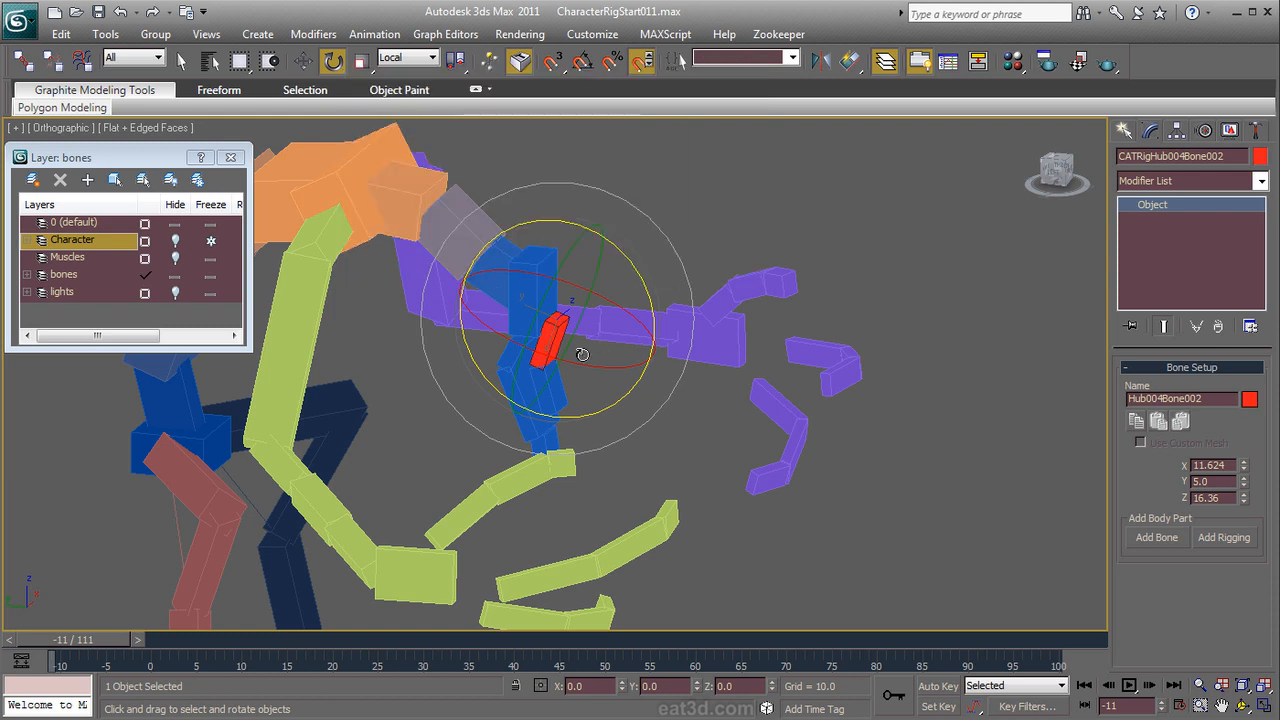
left_click(551, 387)
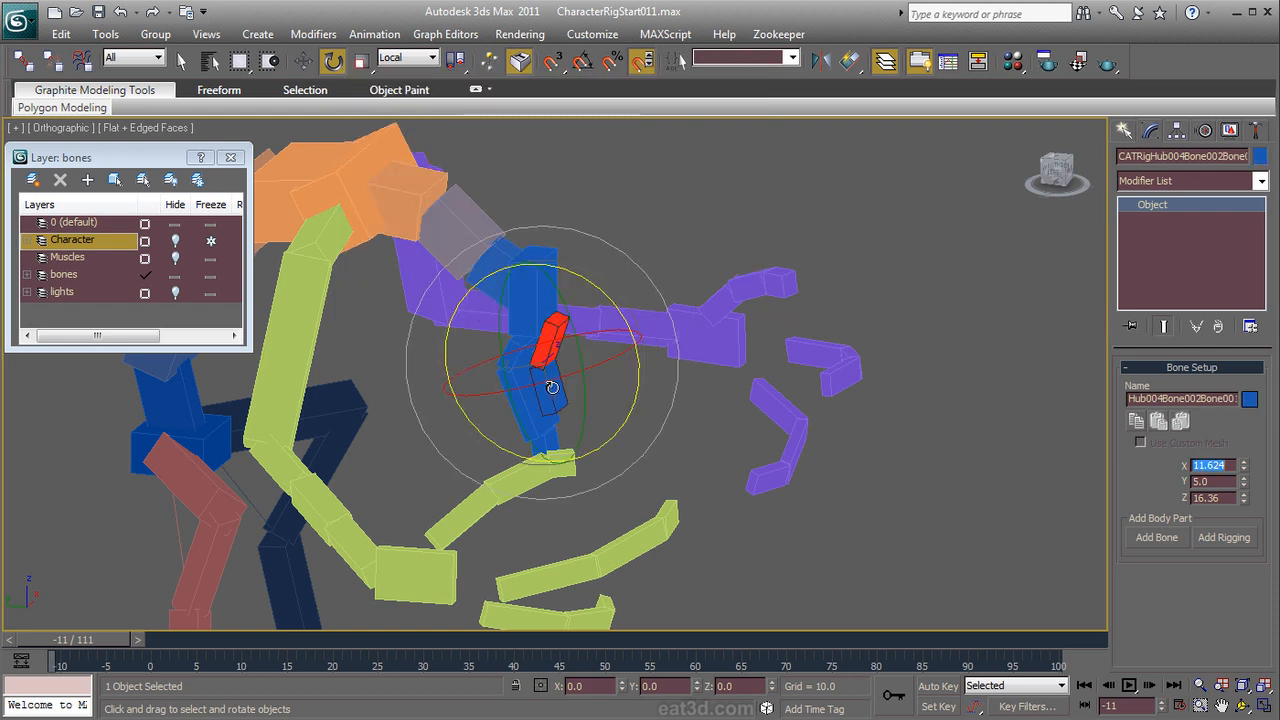
left_click(1249, 399)
left_click(369, 116)
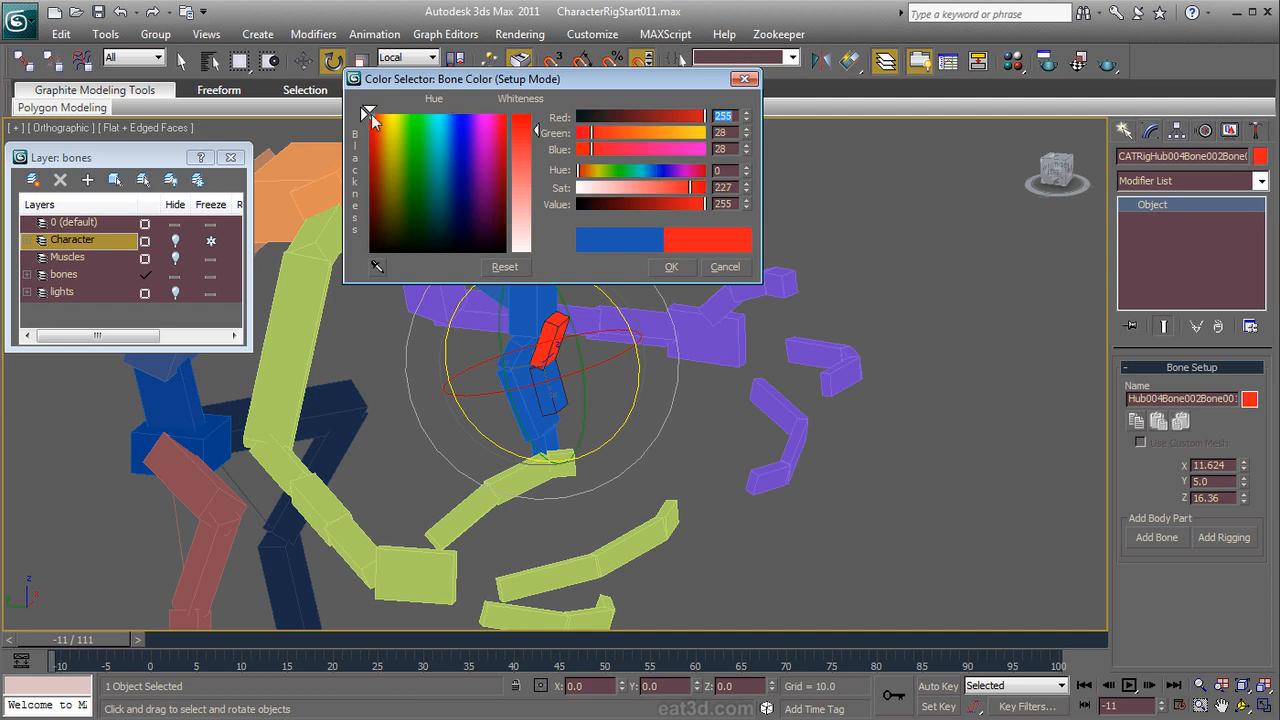
left_click(666, 267)
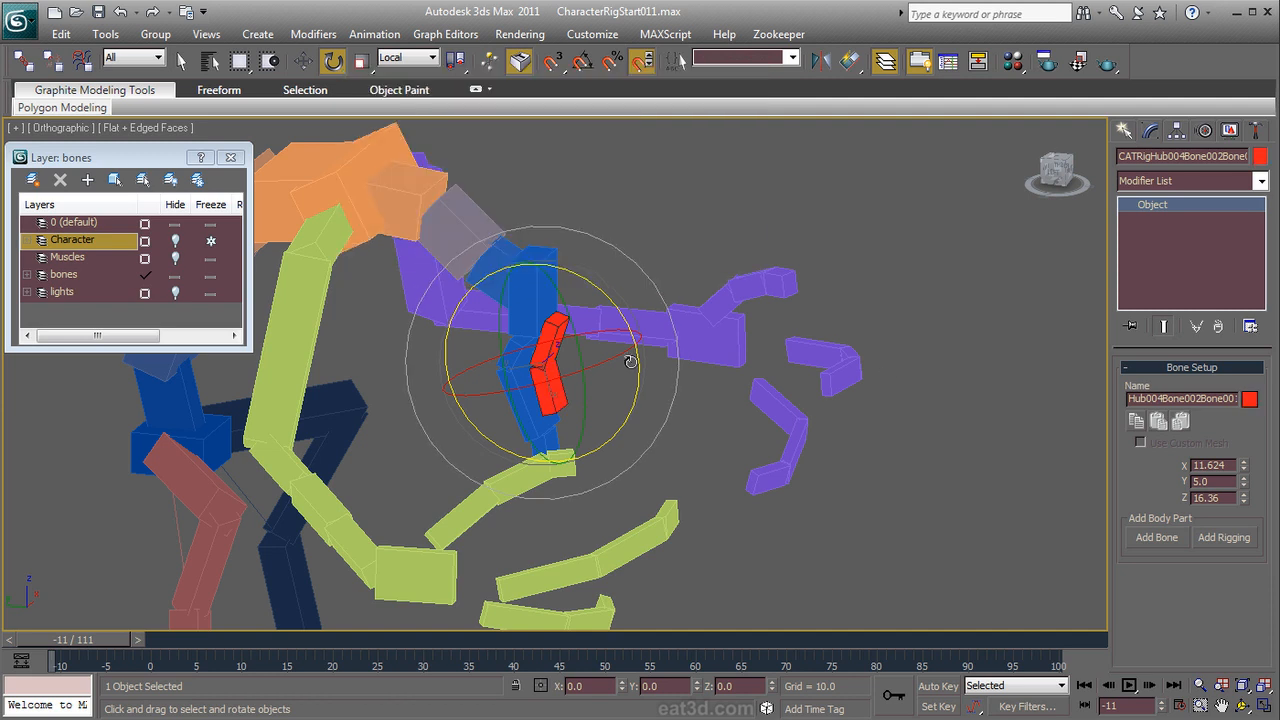
left_click(691, 419)
Step: Recolor the head hub dark green
middle_click_drag(677, 418, 890, 345, "alt")
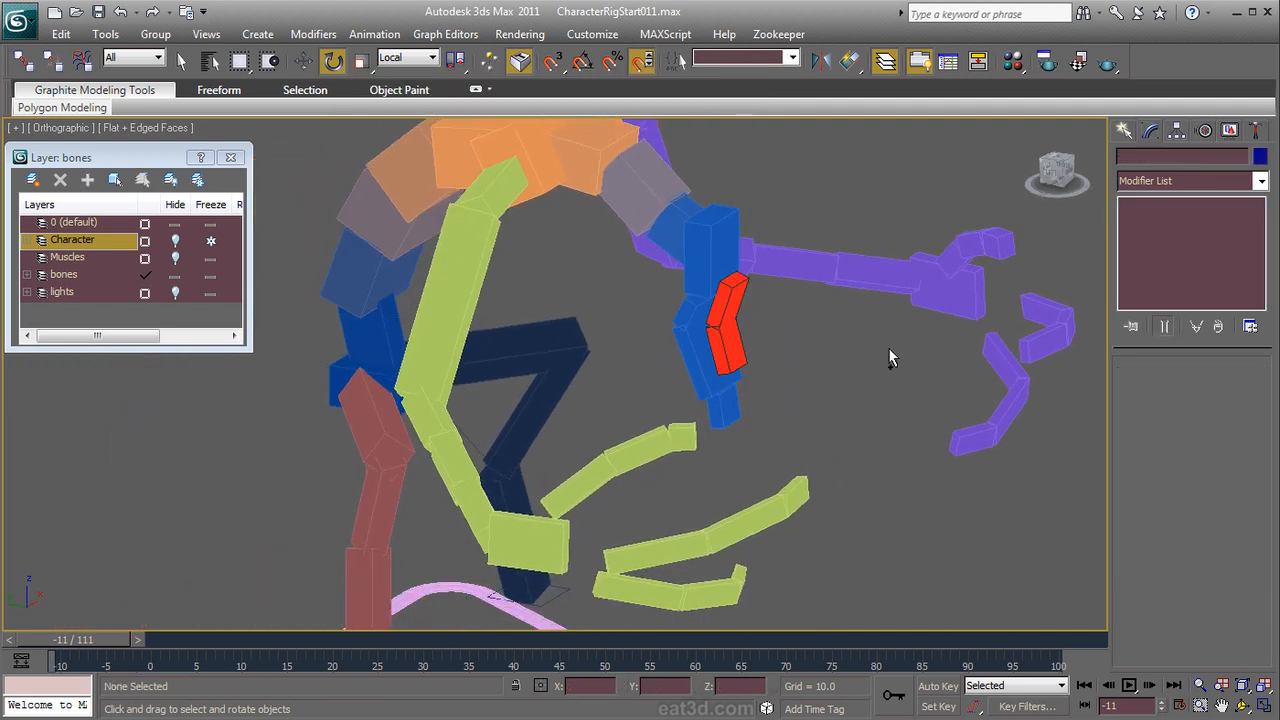
scroll(860, 304, "up", 3)
left_click(819, 203)
middle_click_drag(916, 291, 864, 306)
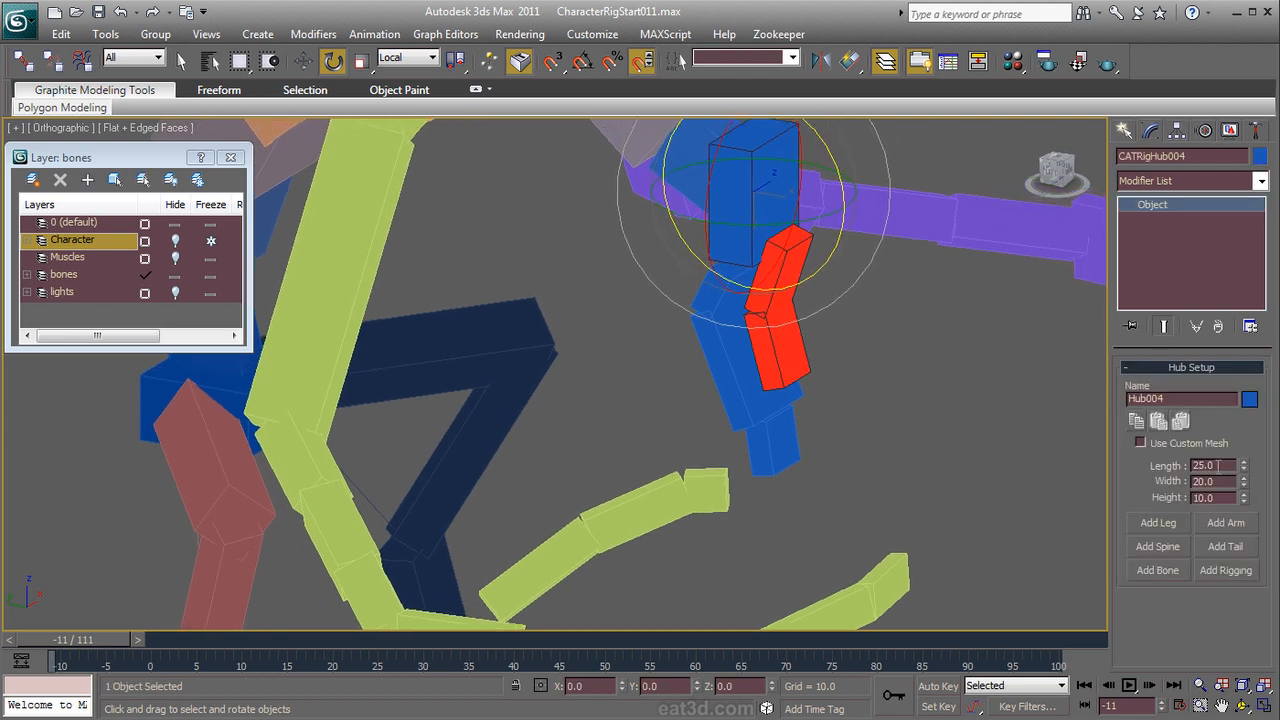
left_click(1249, 399)
left_click(421, 204)
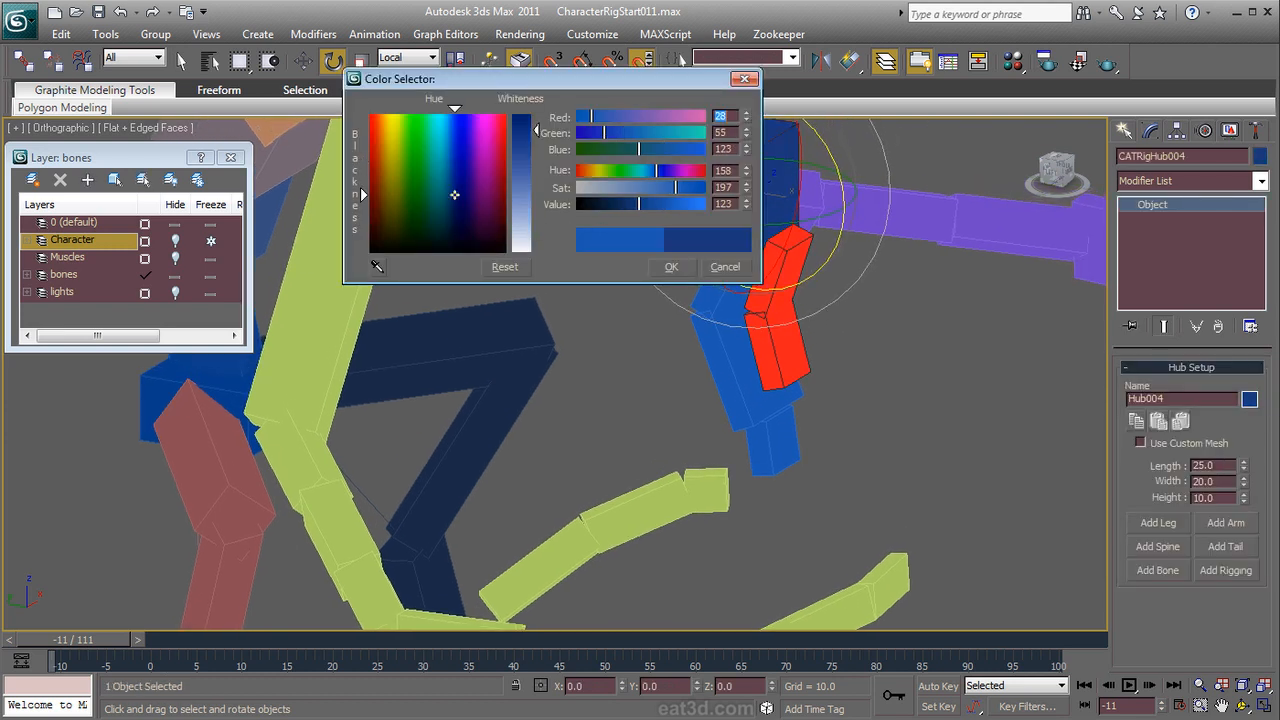
left_click(671, 269)
left_click(634, 277)
scroll(655, 274, "down", 4)
mouse_move(660, 274)
middle_mouse_down("alt")
mouse_move(724, 260)
mouse_move(676, 279)
middle_mouse_up("alt")
left_click(852, 292)
middle_click_drag(852, 292, 712, 325, "alt")
scroll(708, 318, "up", 3)
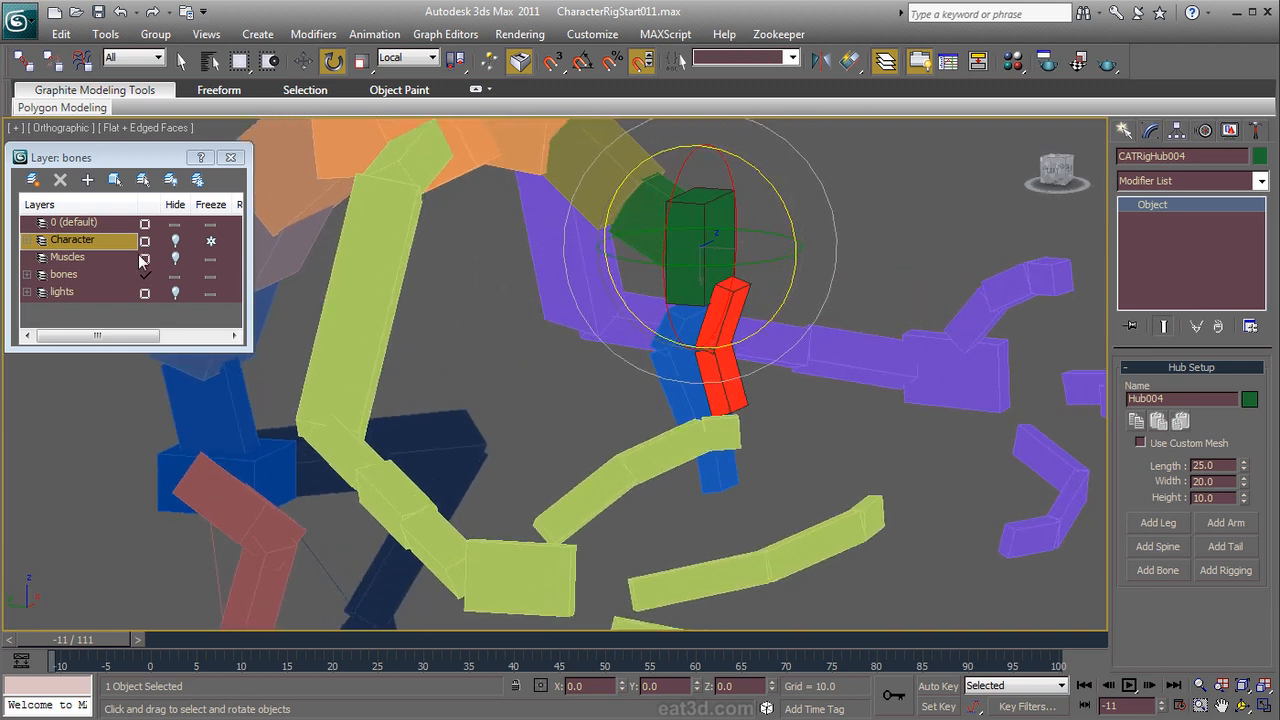
Step: Unhide the Character layer and temporarily unfreeze it to examine the opaque head mesh, then restore its see-through display and frozen state
left_click(175, 244)
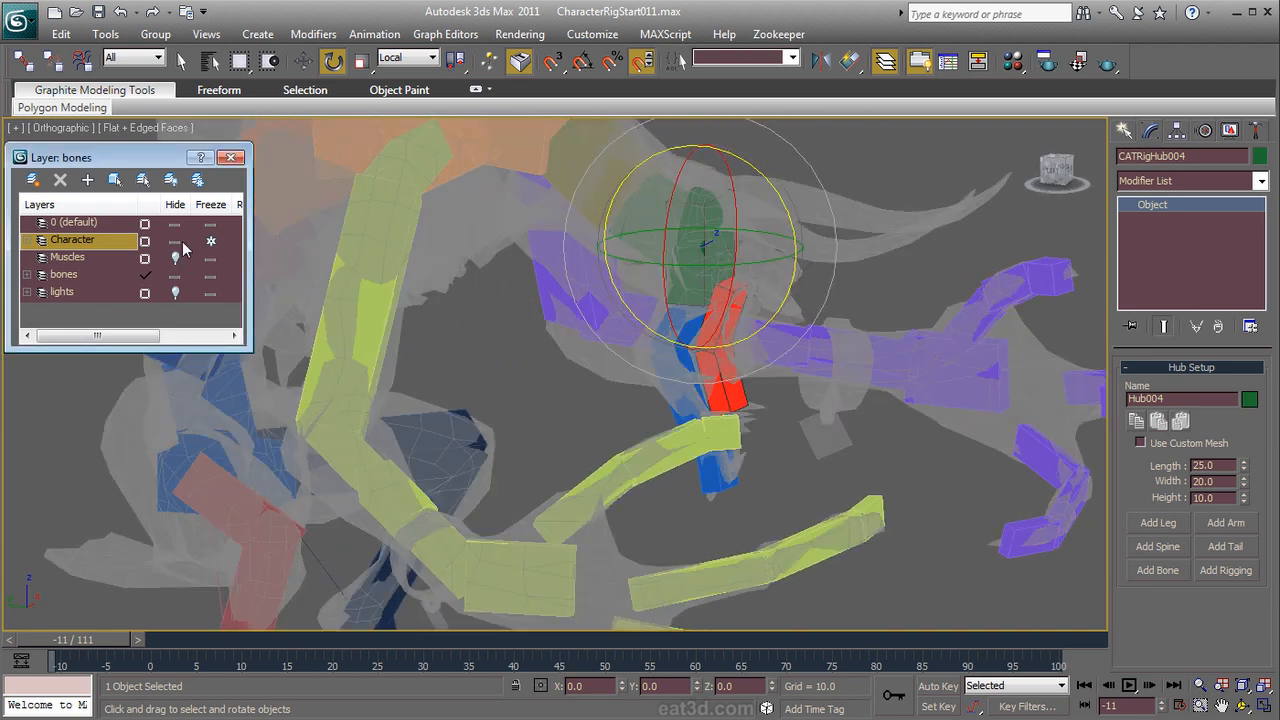
left_click(210, 241)
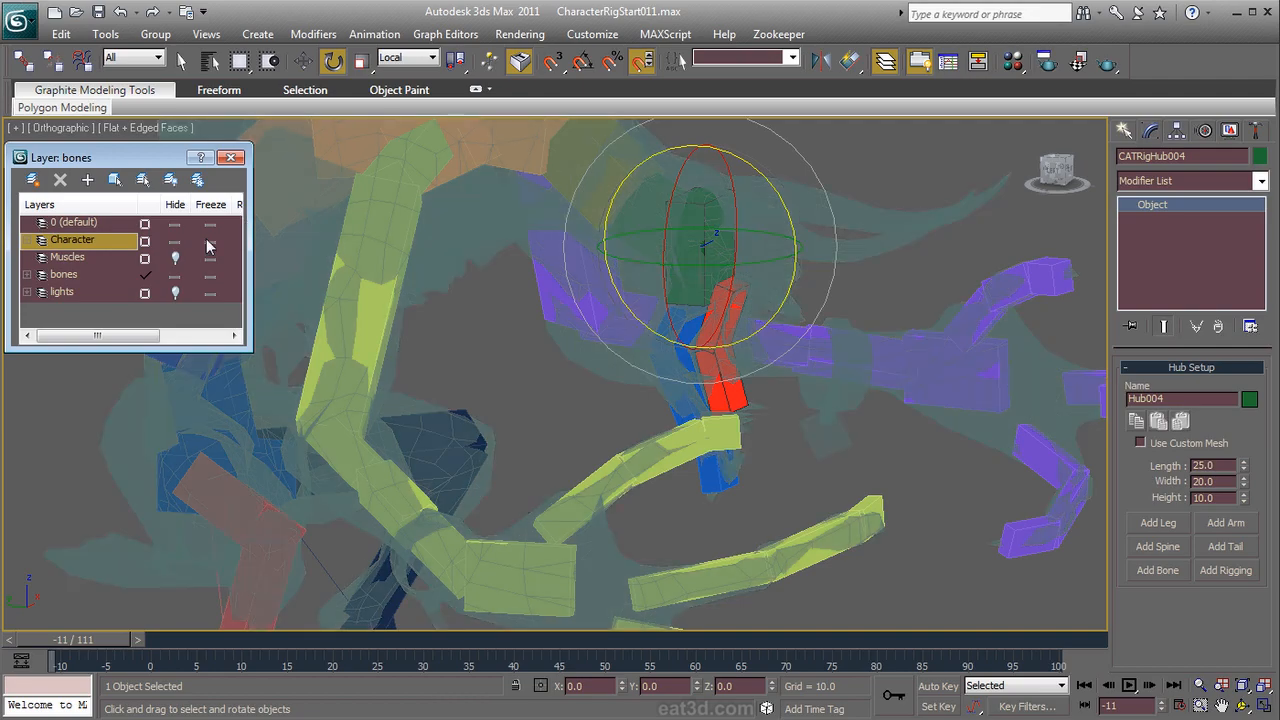
left_click(443, 251)
middle_click_drag(768, 364, 731, 457, "alt")
scroll(731, 457, "up", 2)
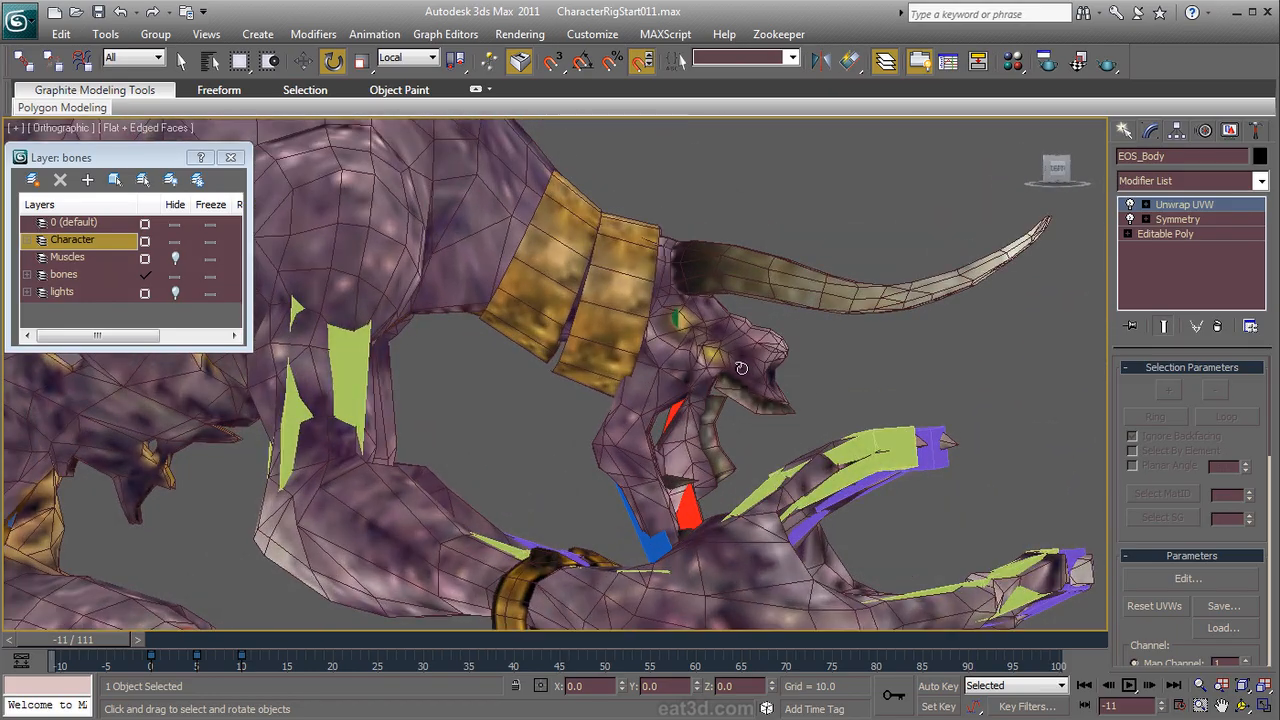
key("alt+x")
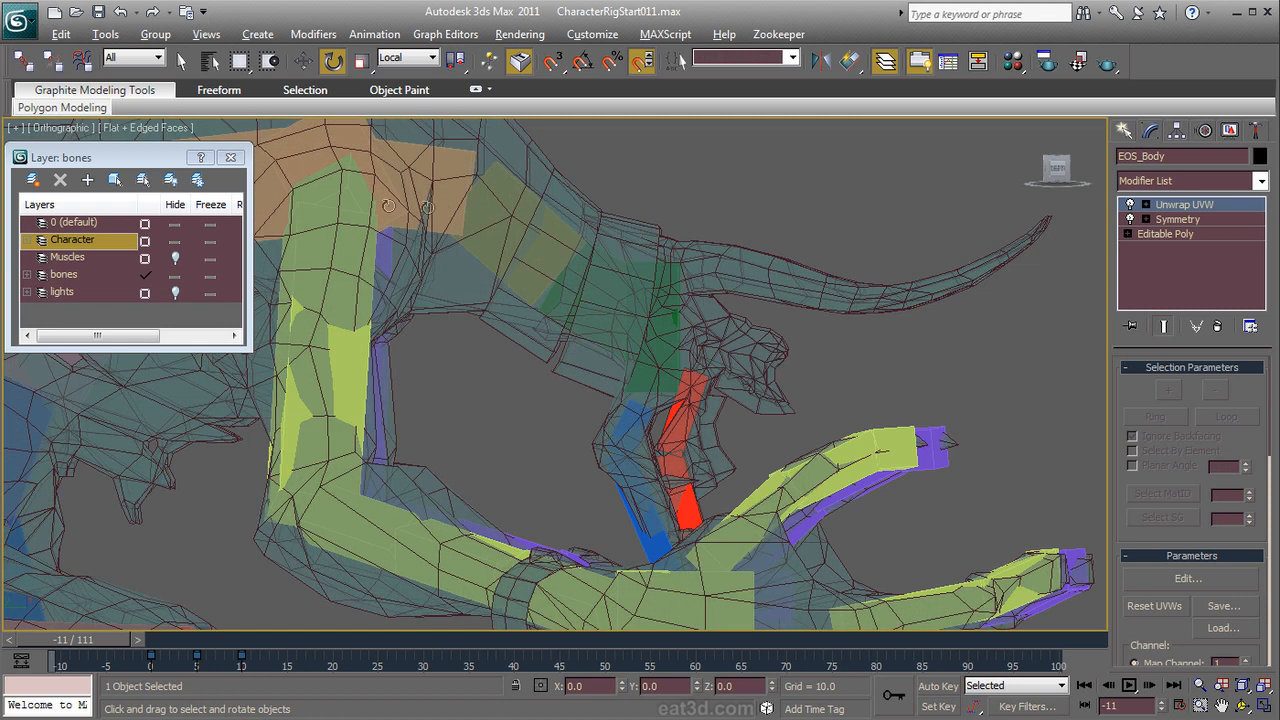
left_click(210, 241)
middle_click_drag(731, 394, 636, 370)
scroll(630, 362, "up", 2)
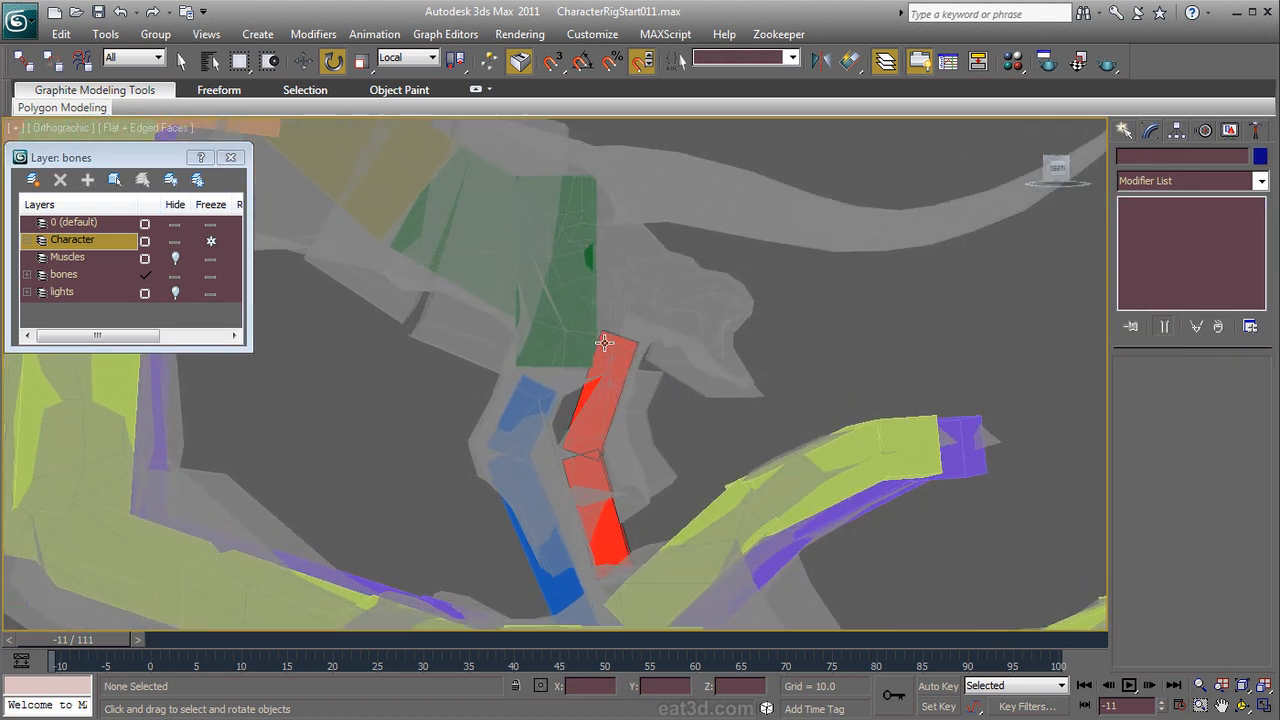
Step: Add another bone to the head hub, then rotate and move it to point along the upper snout
left_click(561, 276)
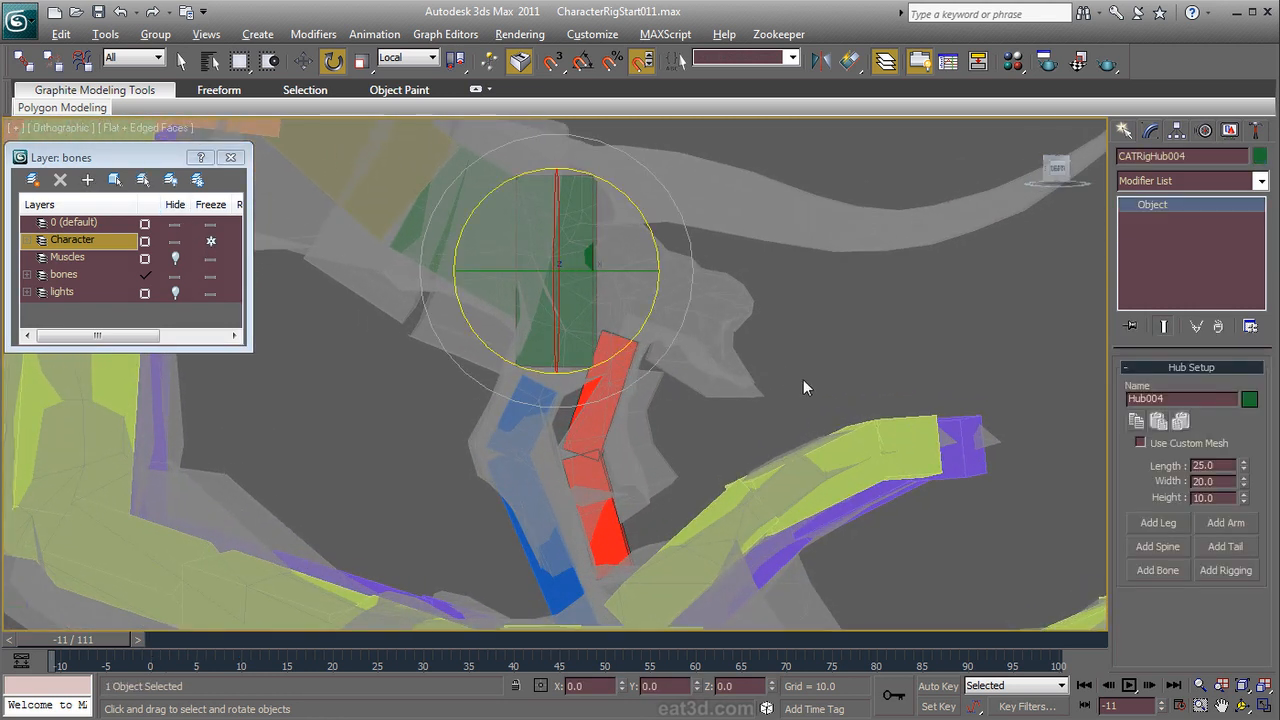
scroll(803, 379, "up", 2)
left_click(671, 237)
left_click(540, 240)
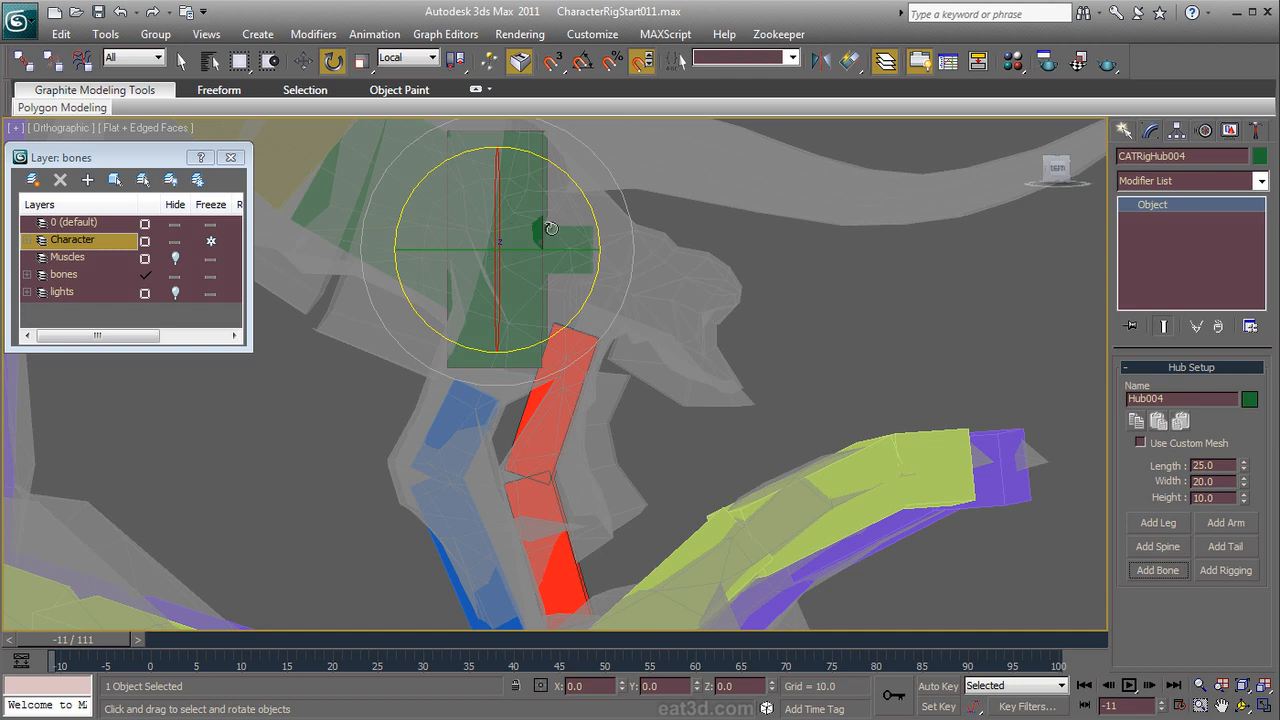
left_click(580, 254)
key("w")
key("e")
left_click_drag(585, 256, 663, 285)
key("w")
mouse_move(590, 300)
left_mouse_down()
mouse_move(585, 311)
mouse_move(590, 298)
left_mouse_up()
Step: Widen the upper snout bone to about 11.0 to fit the mesh
middle_click_drag(832, 415, 663, 430, "alt")
right_click(663, 430)
left_click(684, 478)
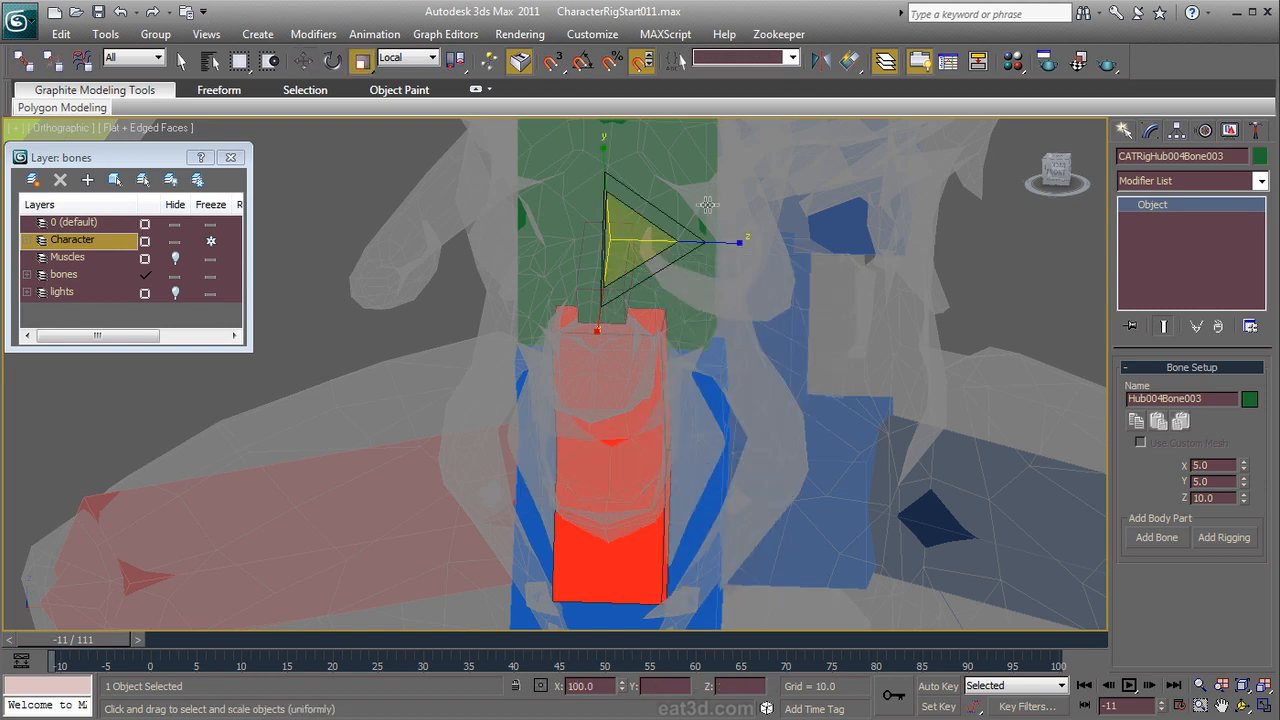
left_click_drag(734, 240, 800, 243)
middle_click_drag(800, 243, 840, 304, "alt")
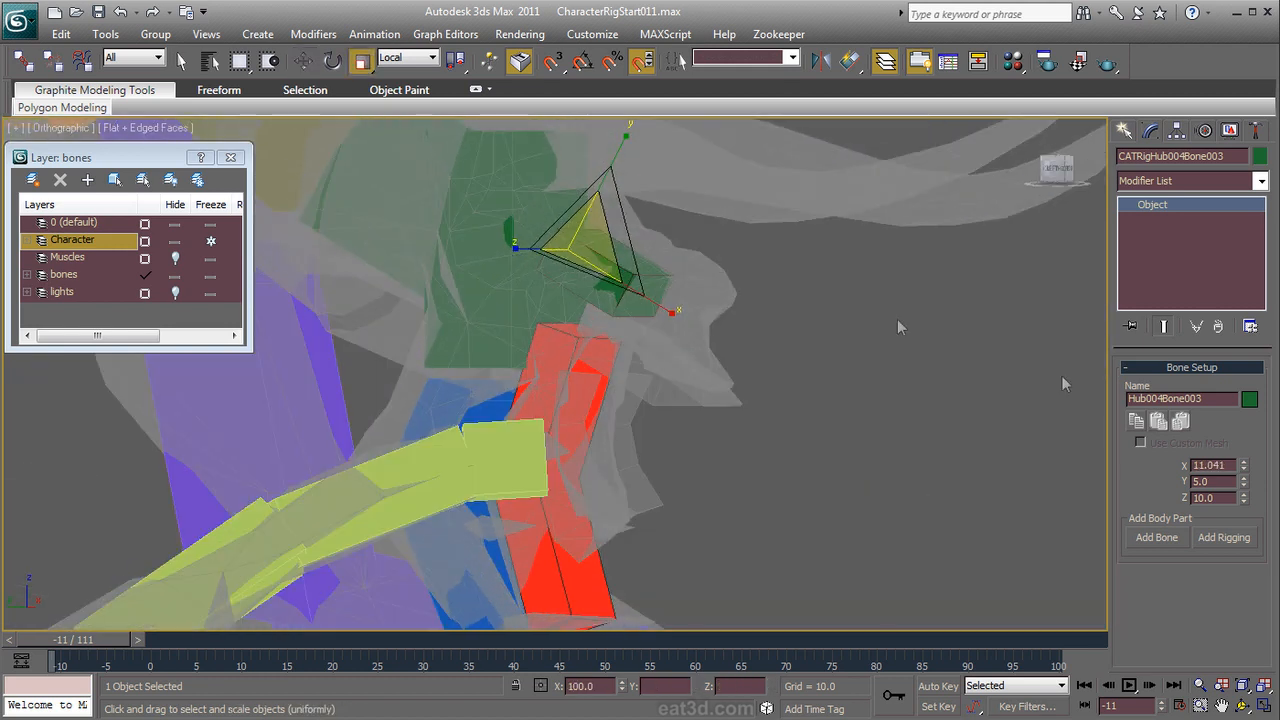
Step: Recolor the upper snout bone turquoise with RGB 28, 215, 186
left_click(1250, 401)
left_click_drag(452, 206, 466, 167)
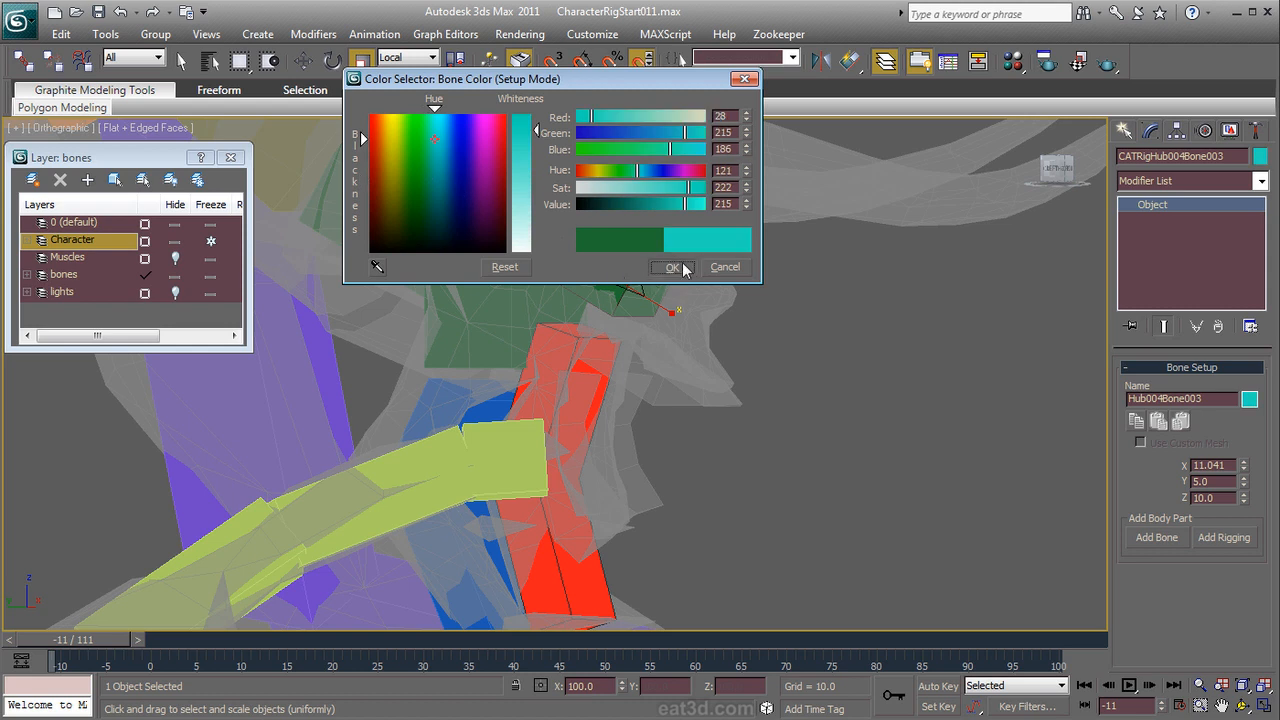
left_click(672, 268)
Step: Add a child bone to the end of the upper snout bone and recolor it dark teal with RGB 28, 170, 152
middle_click_drag(600, 320, 1109, 526, "alt")
left_click(1152, 540)
middle_click_drag(866, 389, 760, 440, "alt")
left_click(620, 350)
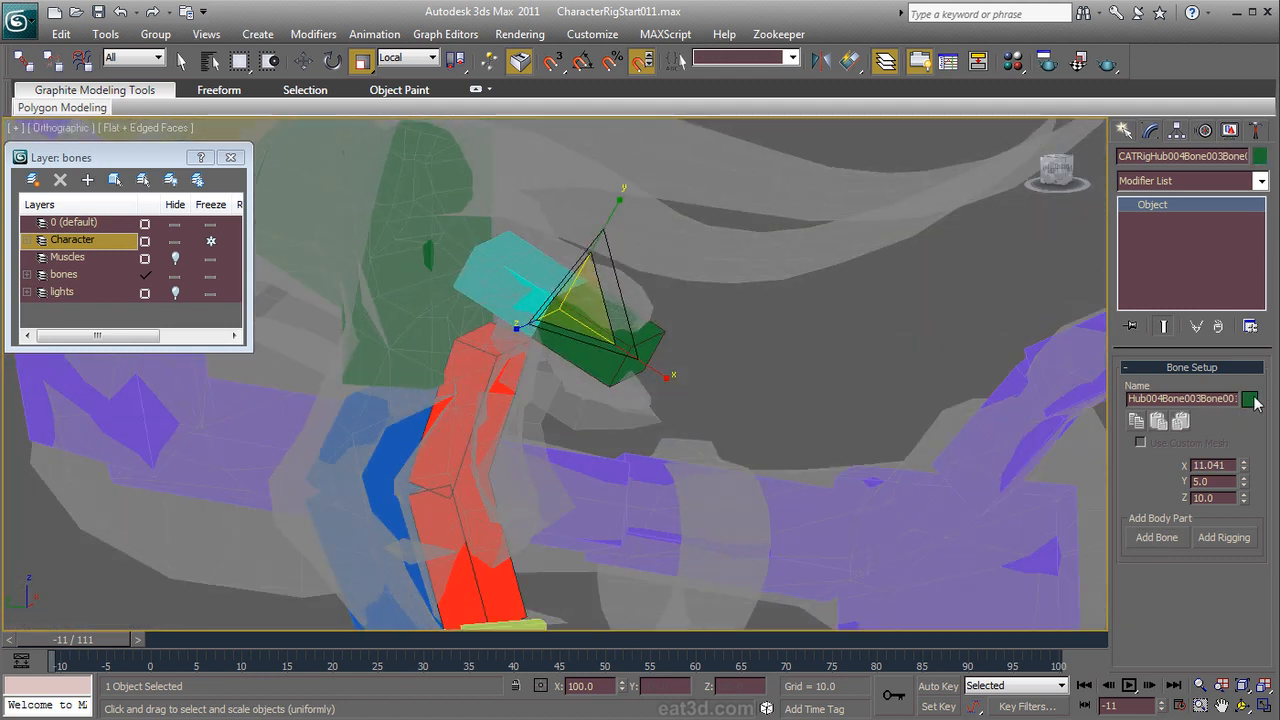
left_click(1249, 399)
left_click_drag(442, 167, 432, 168)
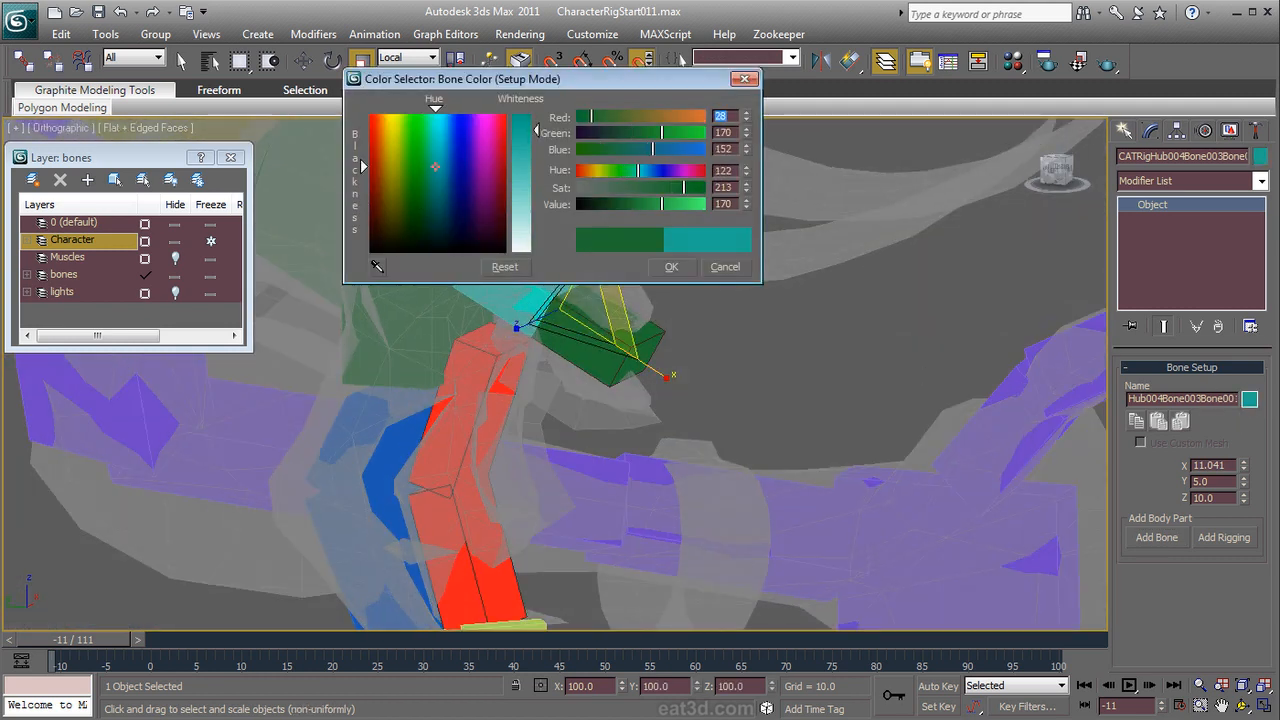
left_click(673, 266)
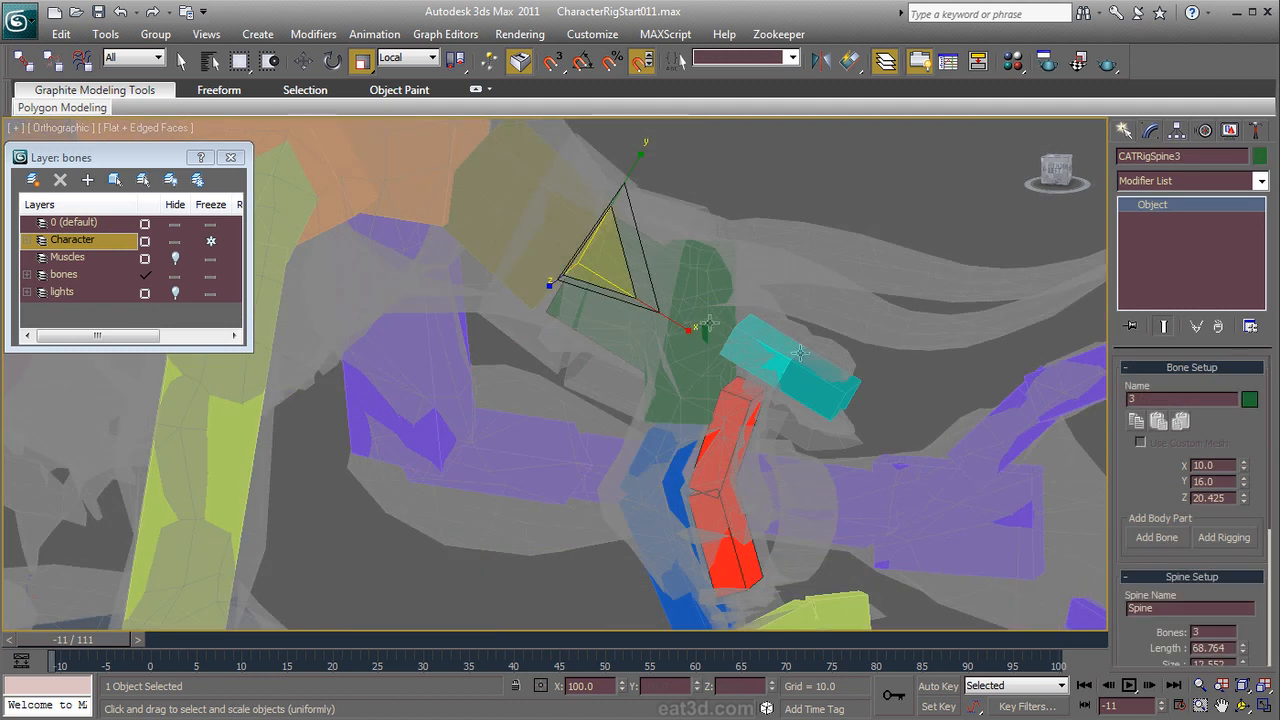
Step: Rotate the snout tip bone slightly downward along the mesh and scale it slightly narrower than its parent
middle_click_drag(967, 441, 978, 430, "alt")
left_click(825, 397)
right_click(825, 397)
left_click(849, 428)
middle_click_drag(858, 410, 883, 331, "alt")
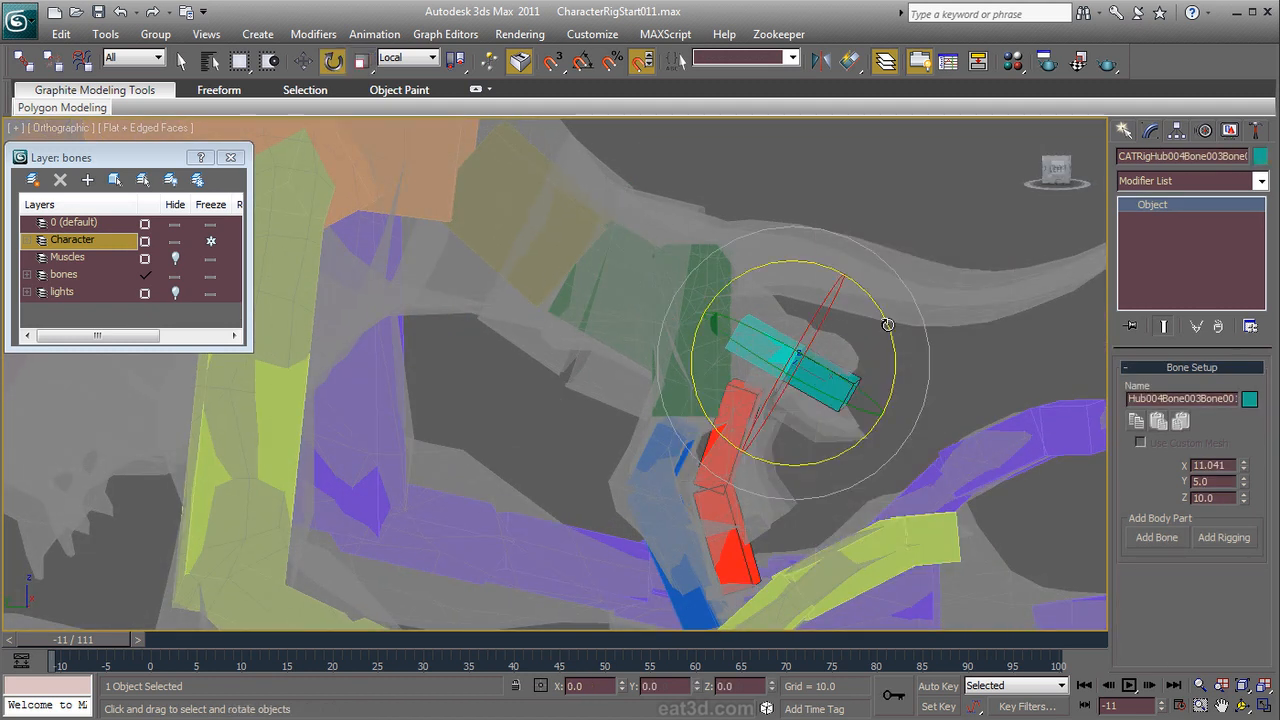
right_click(876, 358)
left_click(905, 414)
middle_click_drag(905, 414, 911, 357, "alt")
left_click_drag(690, 355, 817, 479)
Step: Examine the jaw, snout and hub bones against the head mesh, temporarily hiding the Character layer to review the bare rig
left_click(821, 513)
middle_click_drag(823, 509, 992, 446, "alt")
scroll(992, 446, "up", 2)
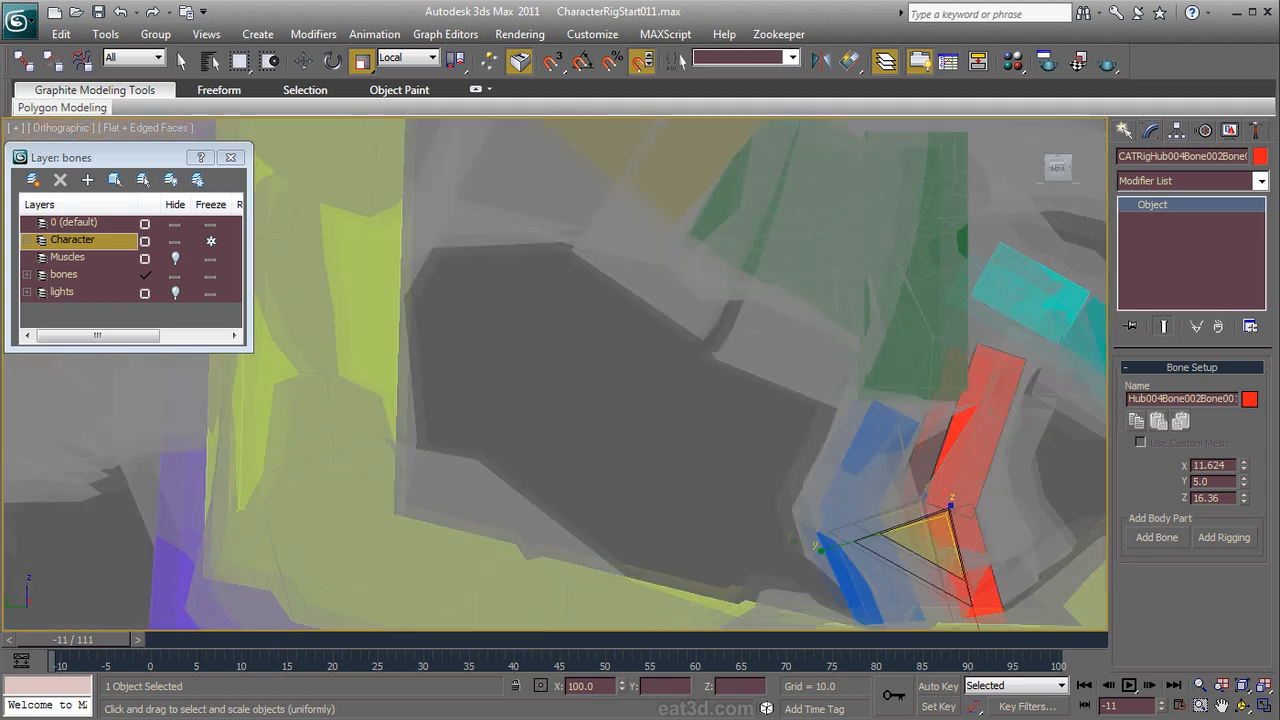
left_click(920, 340)
scroll(928, 387, "down", 1)
middle_click_drag(928, 387, 480, 316, "alt")
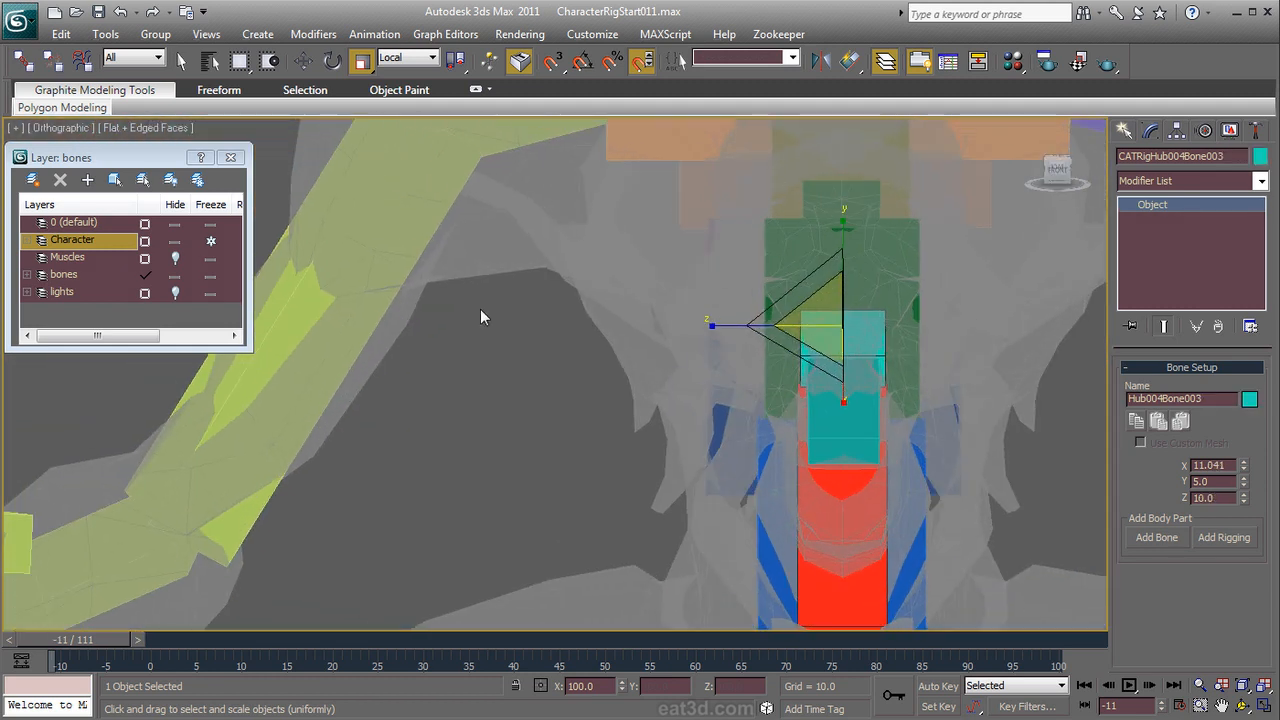
left_click(175, 241)
scroll(361, 325, "down", 5)
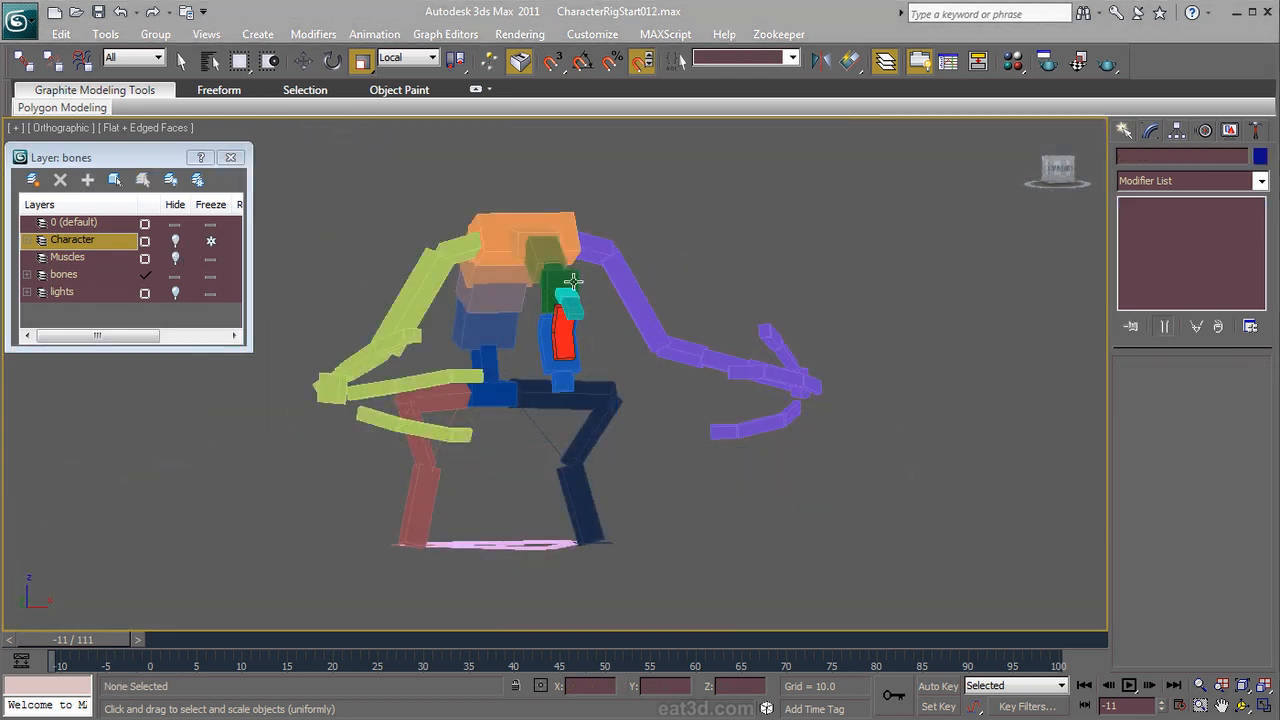
left_click(572, 282)
middle_click_drag(600, 391, 716, 408, "alt")
scroll(542, 322, "up", 4)
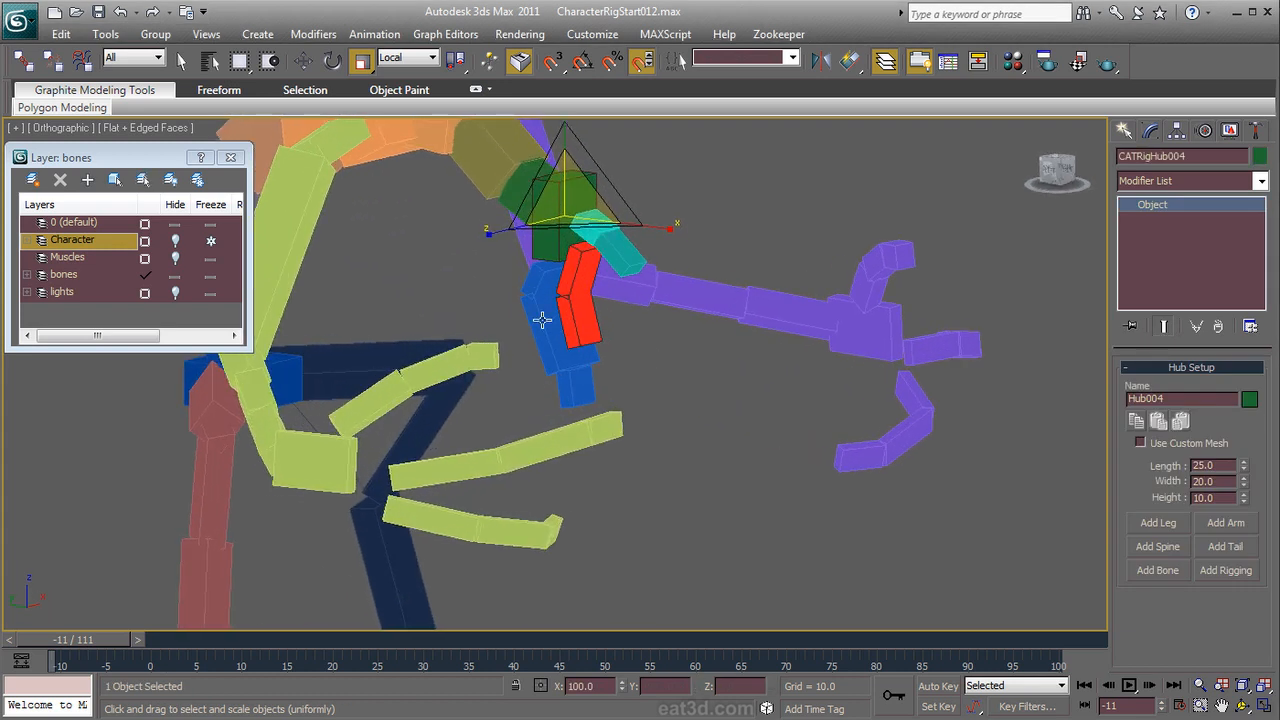
left_click(176, 242)
middle_click_drag(329, 266, 611, 519, "alt")
scroll(671, 389, "up", 3)
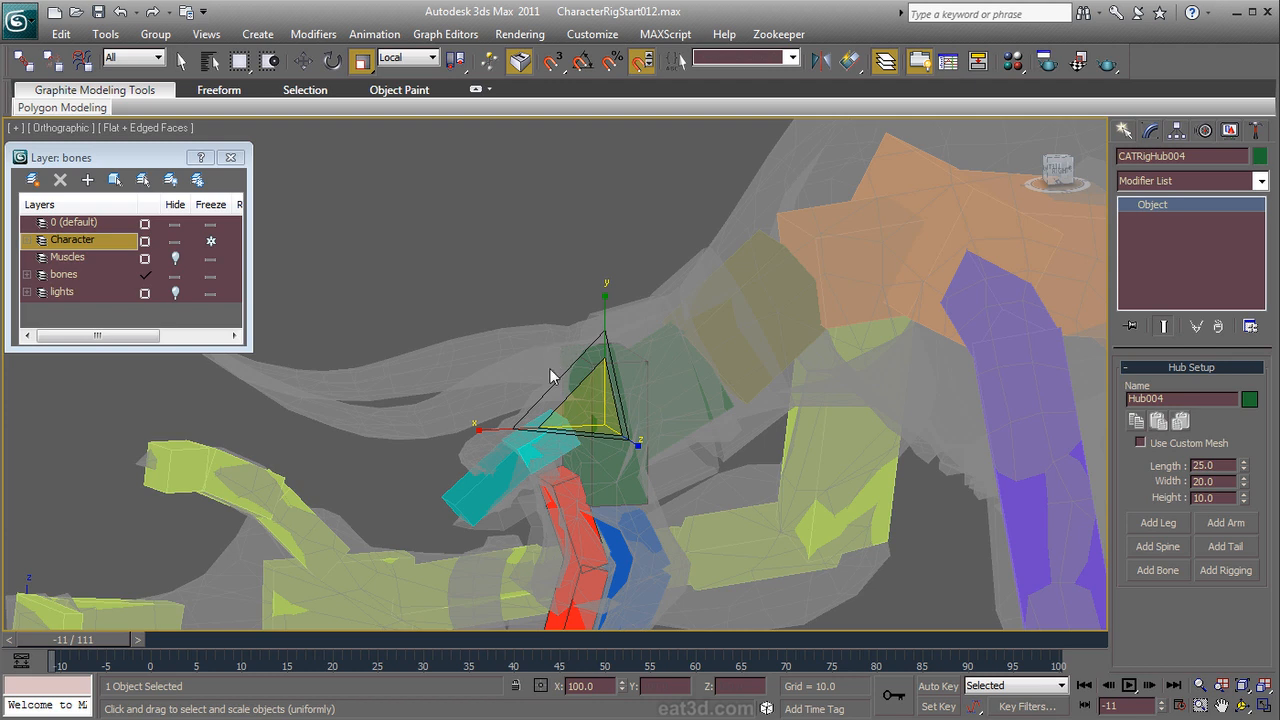
mouse_move(537, 397)
middle_mouse_down("alt")
mouse_move(757, 402)
mouse_move(514, 403)
mouse_move(560, 401)
middle_mouse_up("alt")
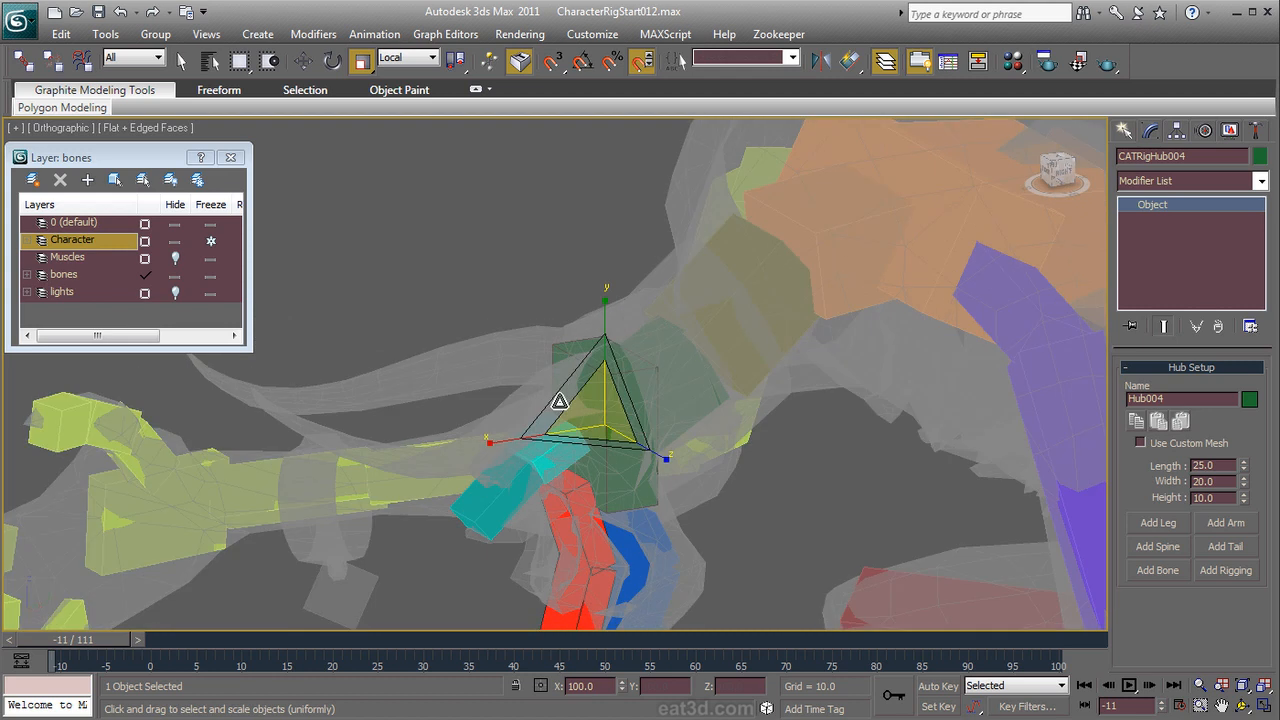
Step: Add another bone to the head hub and move it up and sideways to the base of one horn
left_click(541, 257)
left_click(595, 362)
middle_click_drag(708, 407, 910, 432, "alt")
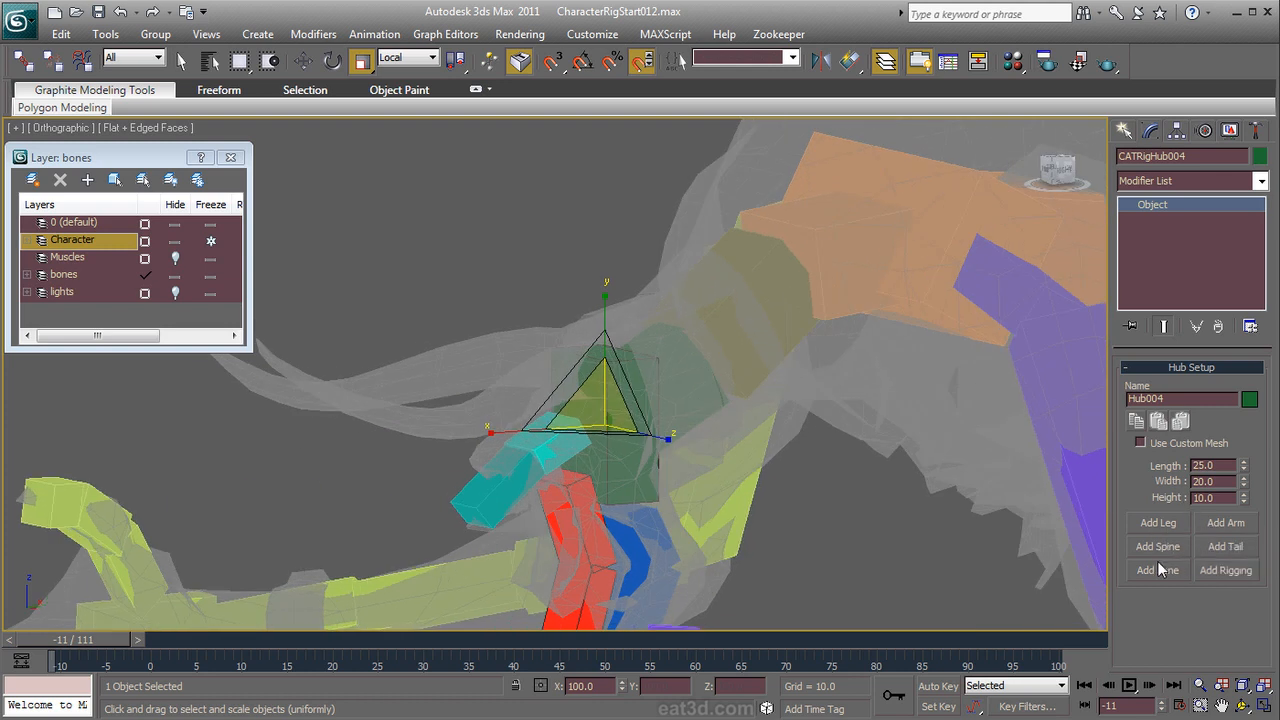
key("w")
middle_click_drag(626, 434, 570, 440, "alt")
scroll(570, 445, "up", 5)
left_click(570, 450)
left_click_drag(621, 506, 583, 358)
middle_click_drag(585, 375, 714, 416, "alt")
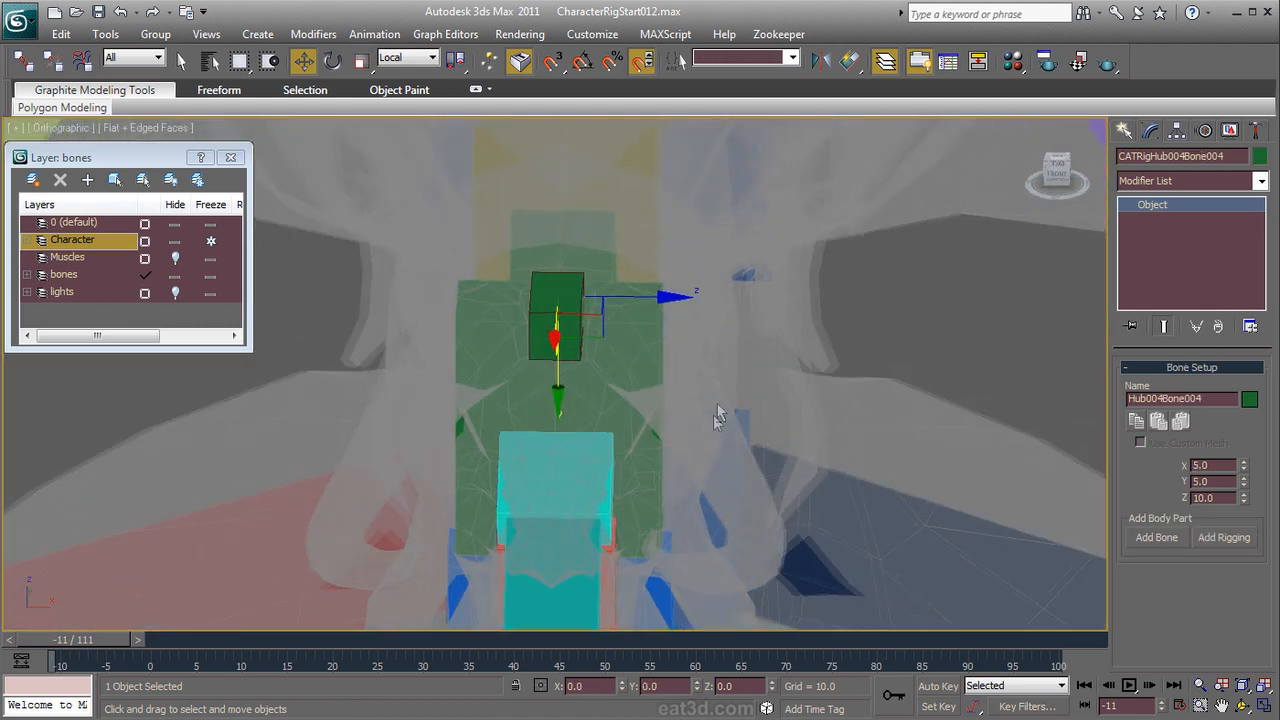
left_click_drag(620, 297, 702, 298)
Step: Rotate the new horn base bone outward toward the horn and move it into line with the horn's root
middle_click_drag(791, 356, 1106, 435, "alt")
key("e")
left_click_drag(653, 384, 697, 388)
middle_click_drag(819, 411, 708, 298, "alt")
right_click(706, 300)
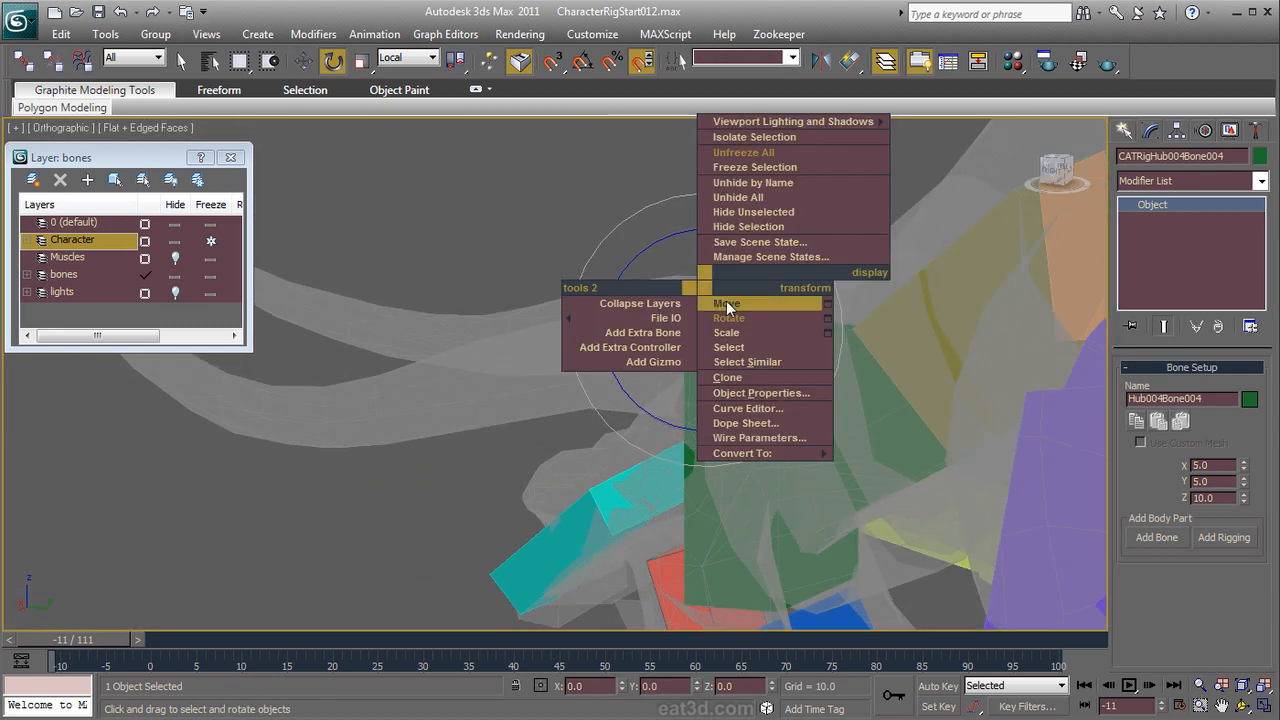
left_click(728, 302)
left_click_drag(665, 367, 639, 404)
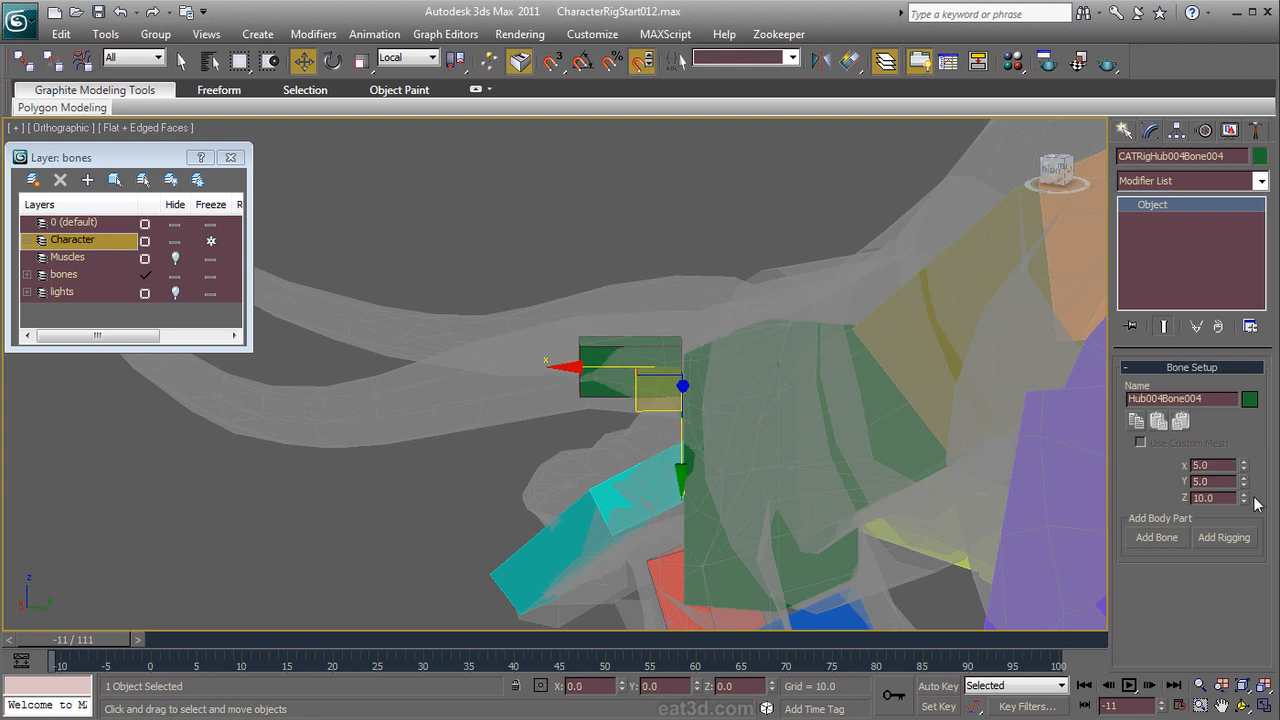
Step: Lengthen the horn base bone to 27.3, then rotate and move it to sit inside the horn mesh
left_click_drag(1244, 482, 1246, 449)
right_click(1246, 449)
left_click_drag(1243, 498, 1237, 340)
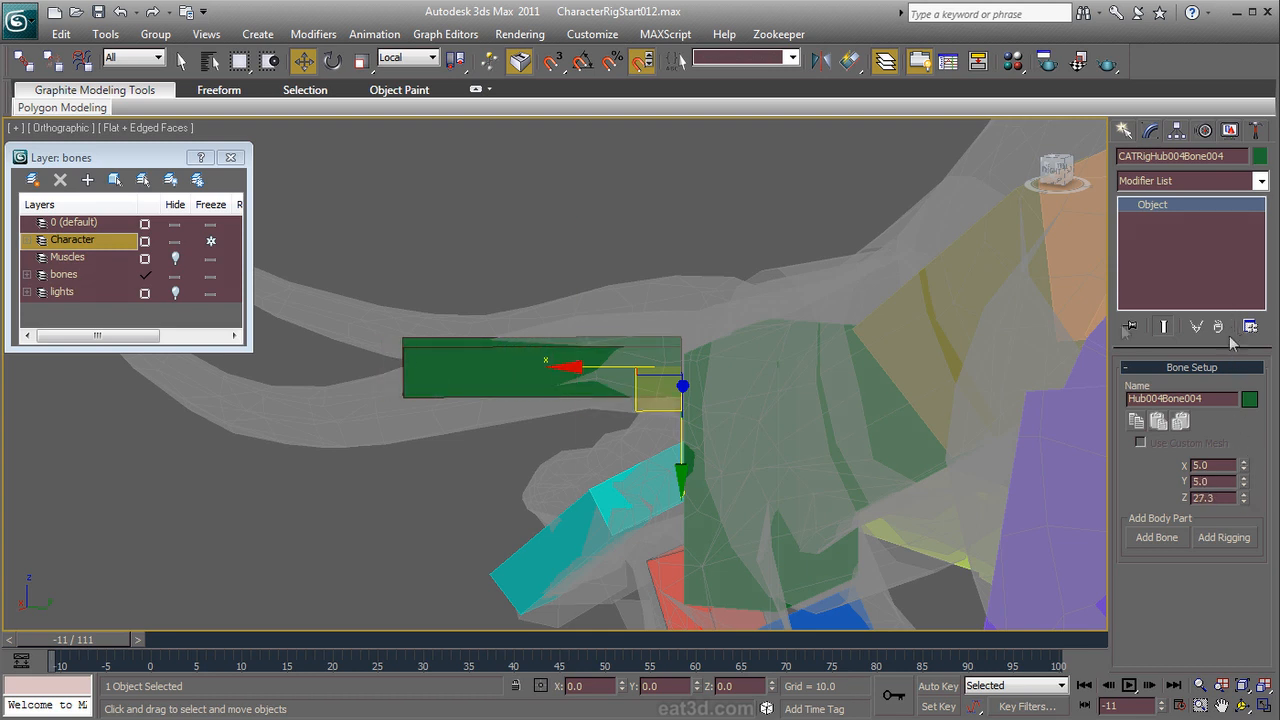
right_click(612, 310)
left_click(639, 346)
left_click_drag(586, 309, 583, 315)
middle_click_drag(596, 335, 683, 371, "alt")
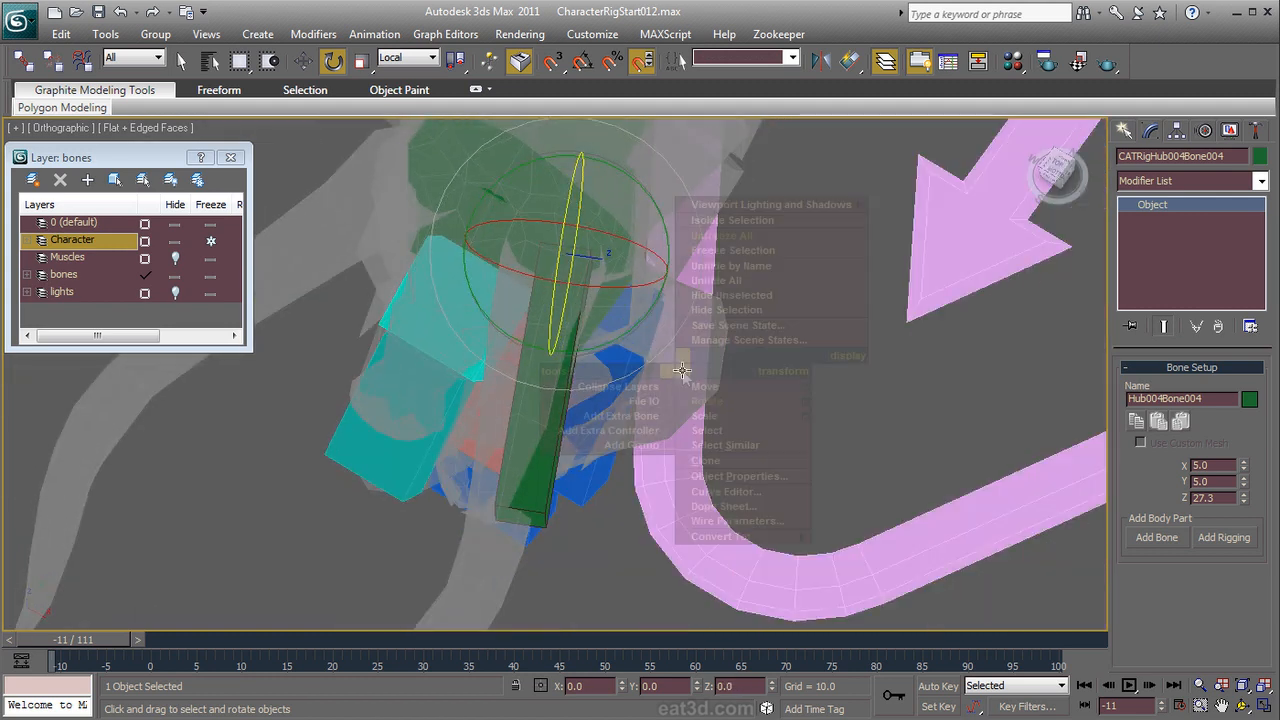
right_click(683, 371)
left_click(703, 390)
left_click_drag(672, 270, 646, 270)
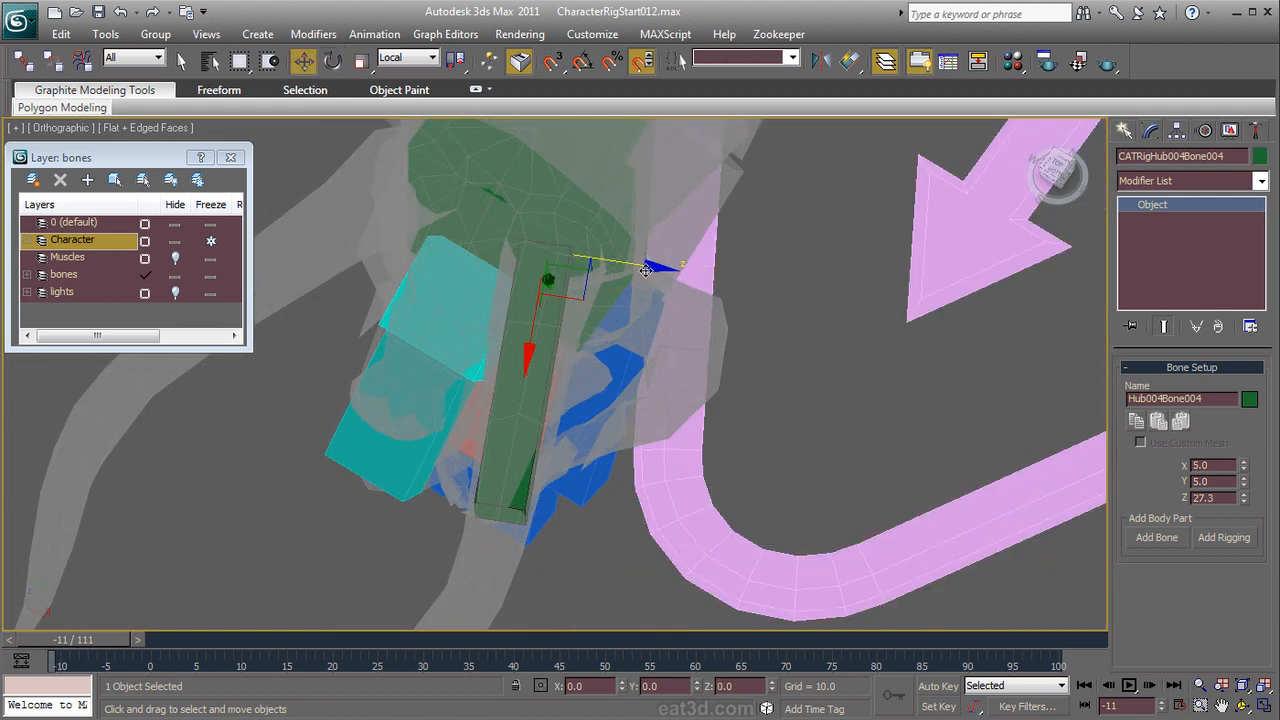
middle_click_drag(645, 350, 582, 318, "alt")
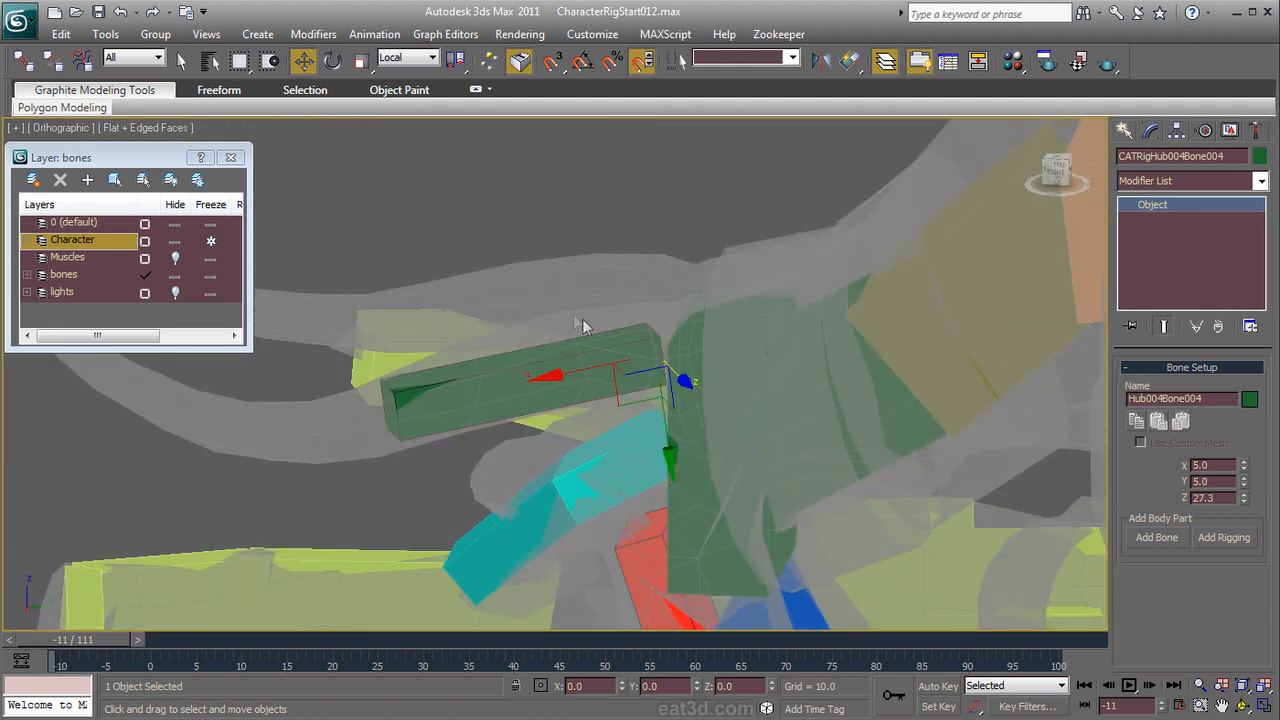
Step: Add a child bone to the horn base bone, then rotate and move it to follow the horn's curve
left_click(1141, 543)
middle_click_drag(577, 537, 651, 520, "alt")
left_click(412, 434)
right_click(447, 434)
left_click(483, 466)
left_click_drag(546, 466, 492, 465)
middle_click_drag(495, 467, 523, 597, "alt")
key("w")
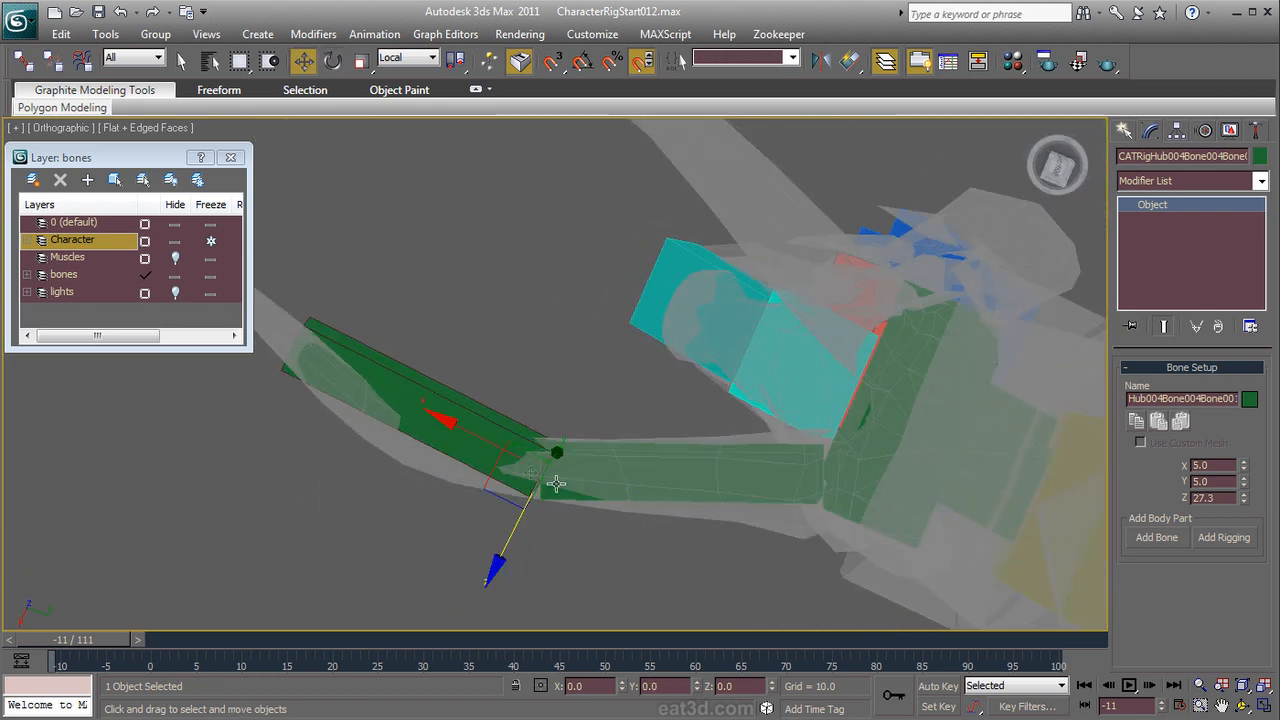
left_click_drag(498, 493, 490, 492)
Step: Shorten the middle horn bone to about 18.5 and rotate it to match the horn's direction
middle_click_drag(490, 492, 600, 400, "alt")
key("r")
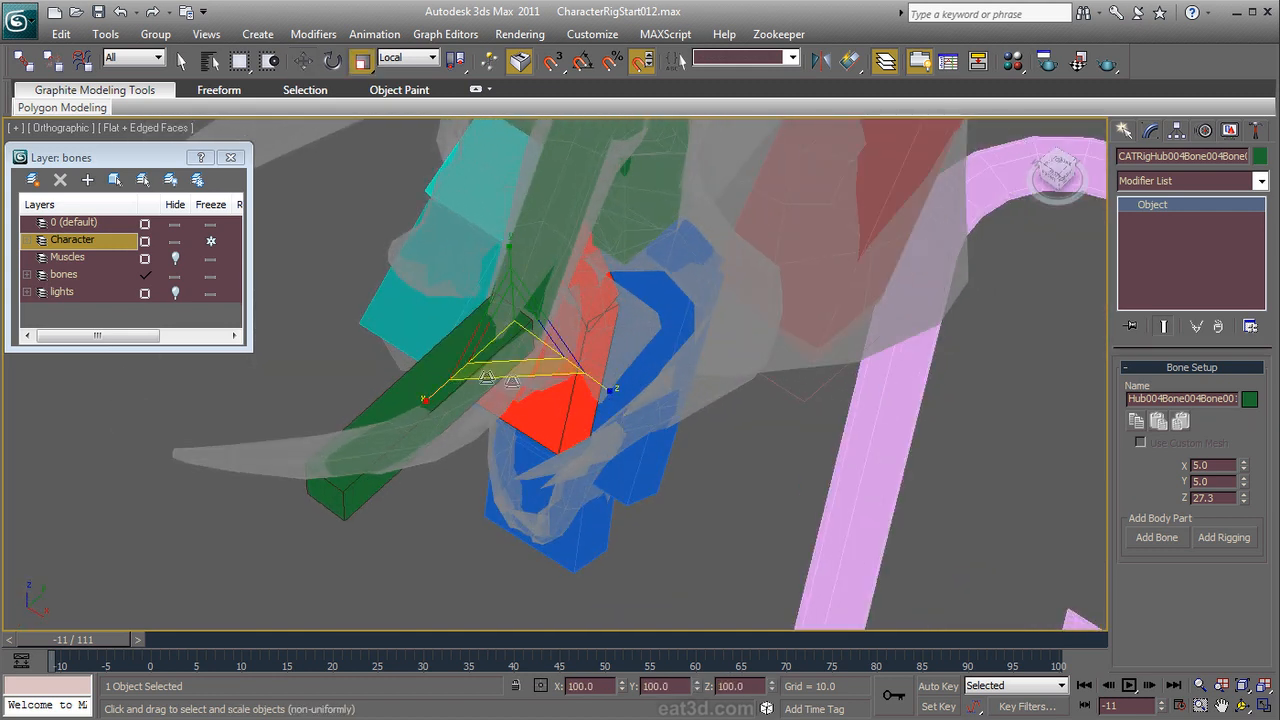
left_click_drag(431, 388, 450, 376)
key("e")
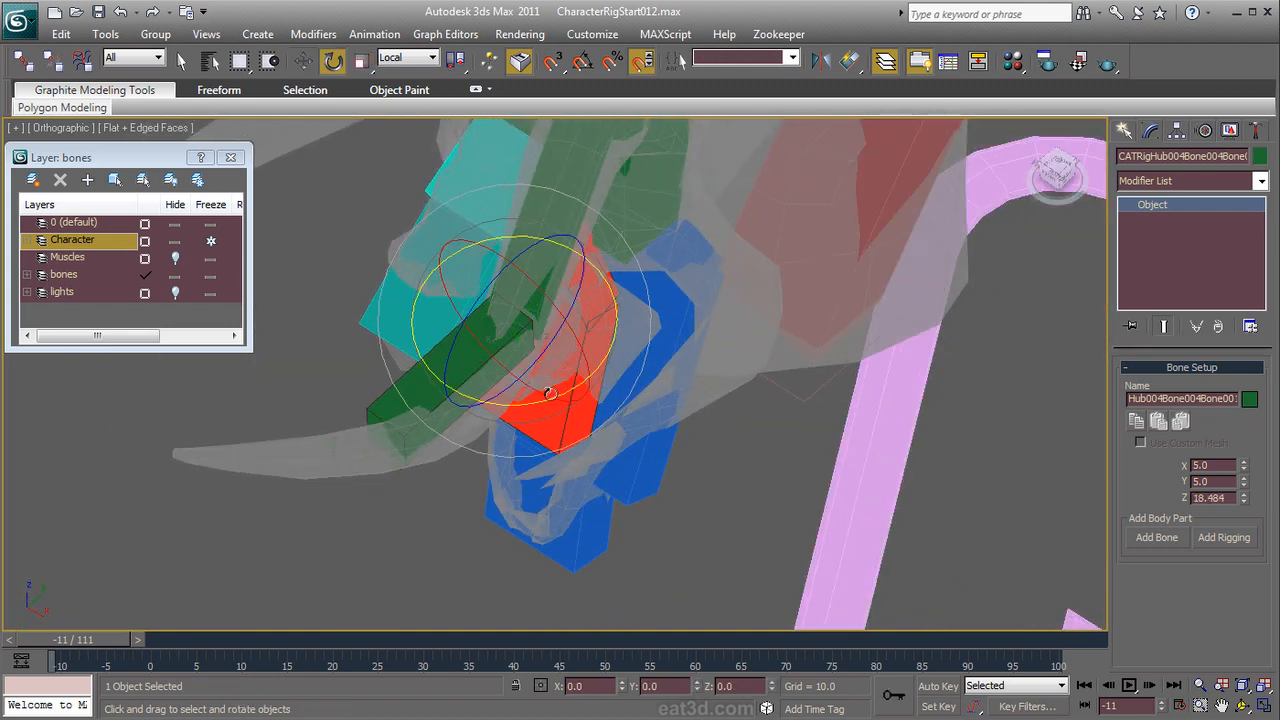
left_click_drag(524, 406, 566, 406)
middle_click_drag(560, 410, 457, 389, "alt")
Step: Add a third bone at the horn's end, rotate it along the curved tip and set its length to about 20.35
left_click(1154, 536)
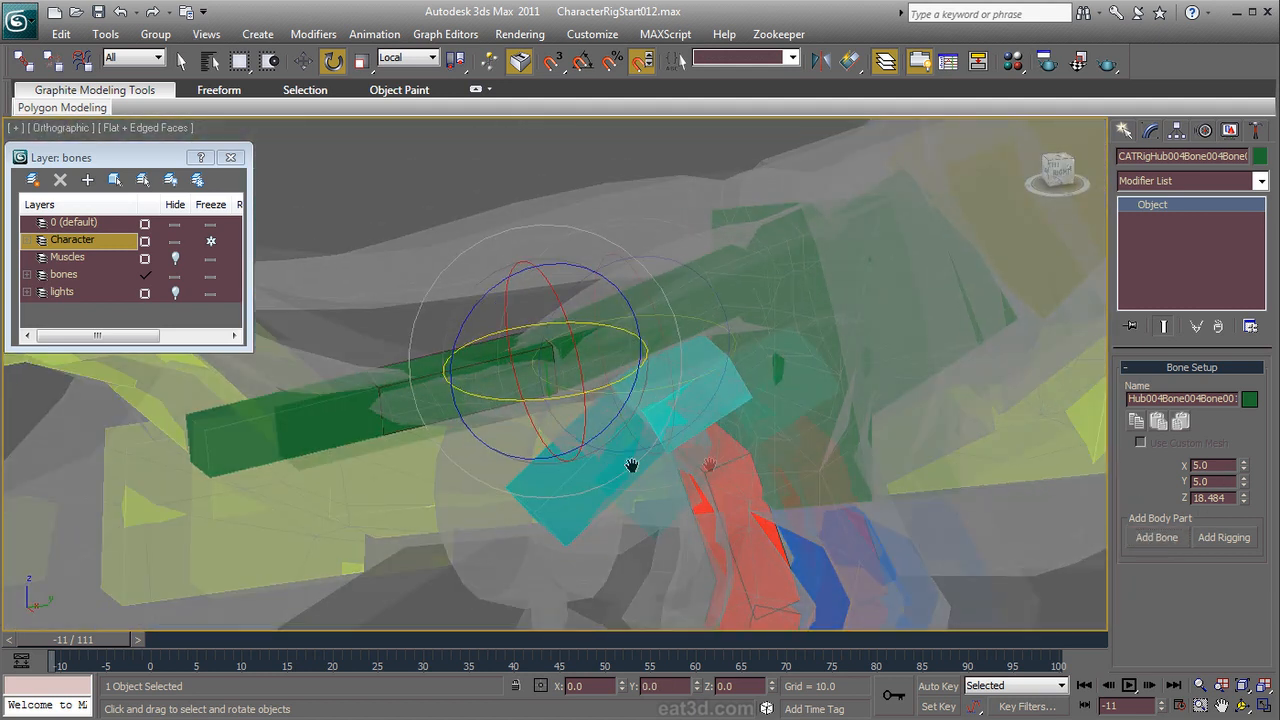
middle_click_drag(314, 452, 540, 440)
middle_click_drag(540, 440, 524, 424, "alt")
left_click(524, 424)
left_click_drag(508, 414, 518, 334)
key("r")
middle_click_drag(520, 340, 622, 390, "alt")
key("e")
left_click_drag(592, 390, 463, 359)
key("r")
middle_click_drag(690, 363, 711, 388, "alt")
Step: Check the horn bone chain from the front and side, then rotate the horn tip bone slightly to fit the mesh
scroll(740, 285, "down", 3)
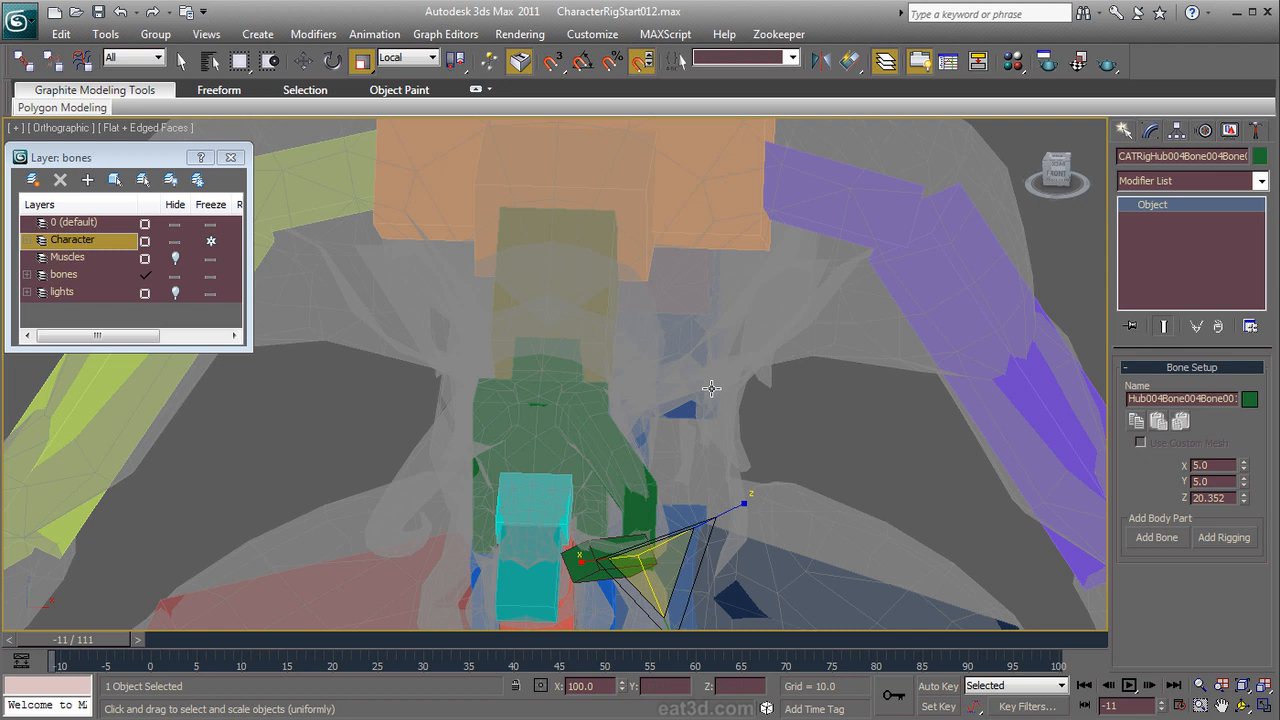
left_click(604, 436)
middle_click_drag(722, 448, 544, 425, "alt")
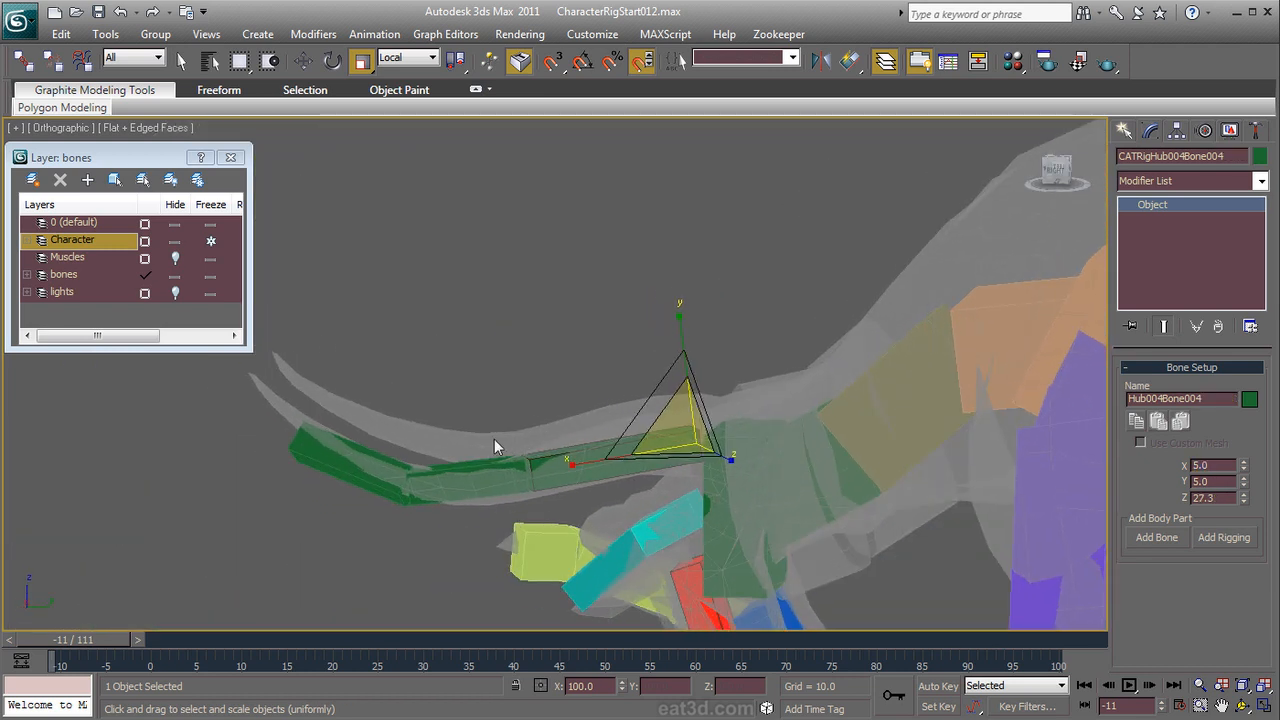
left_click(338, 468)
right_click(372, 470)
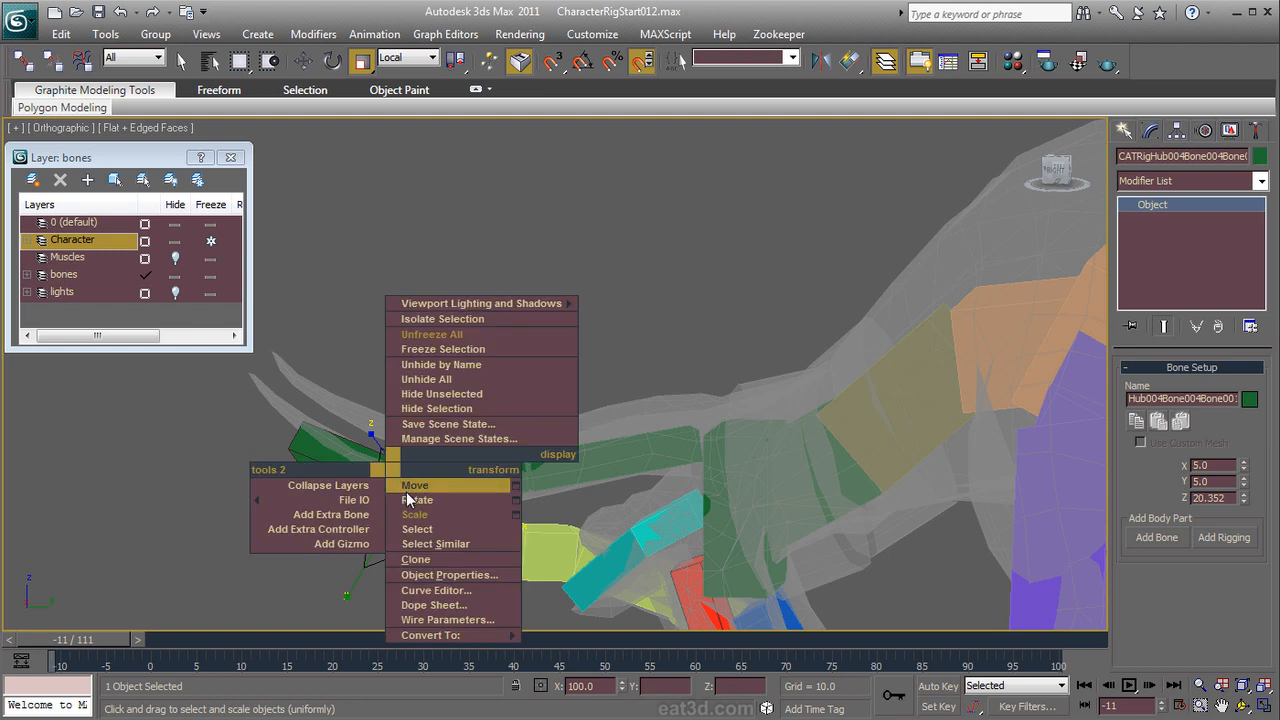
left_click(410, 494)
left_click_drag(502, 458, 502, 470)
Step: Add another bone to the head hub and move it across to the opposite horn
middle_click_drag(495, 472, 735, 297, "alt")
left_click(735, 297)
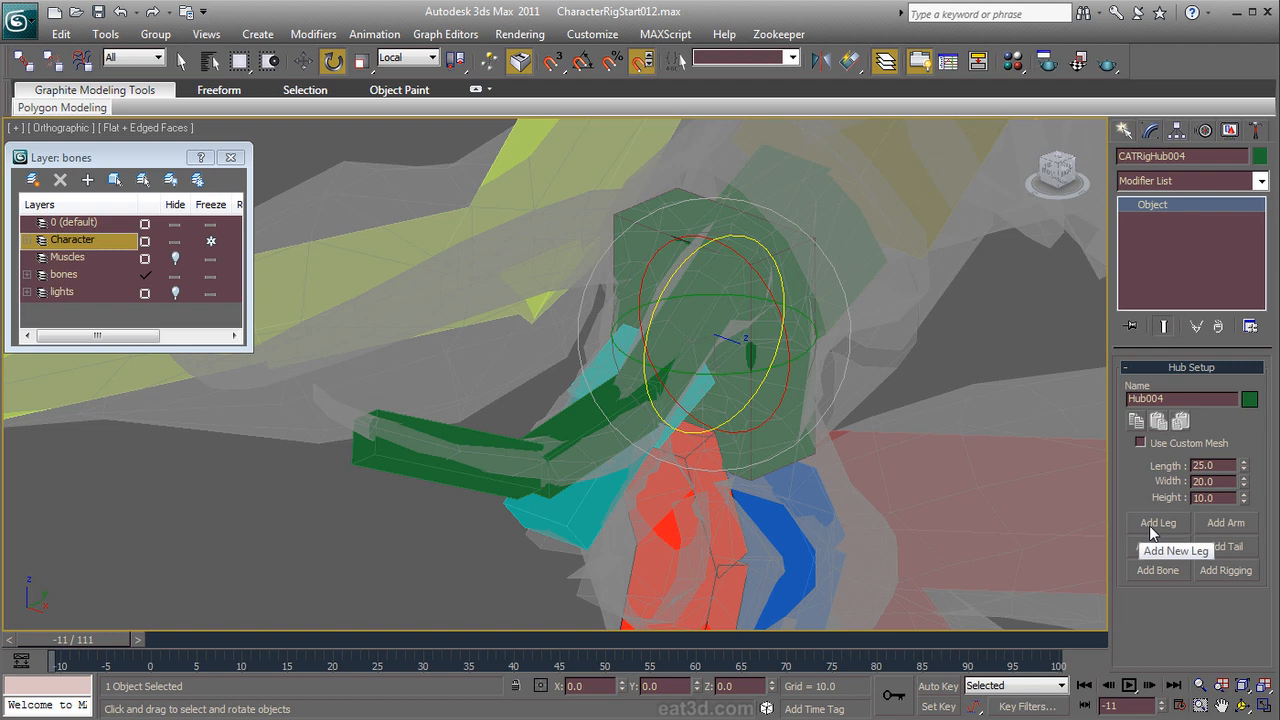
left_click(1156, 568)
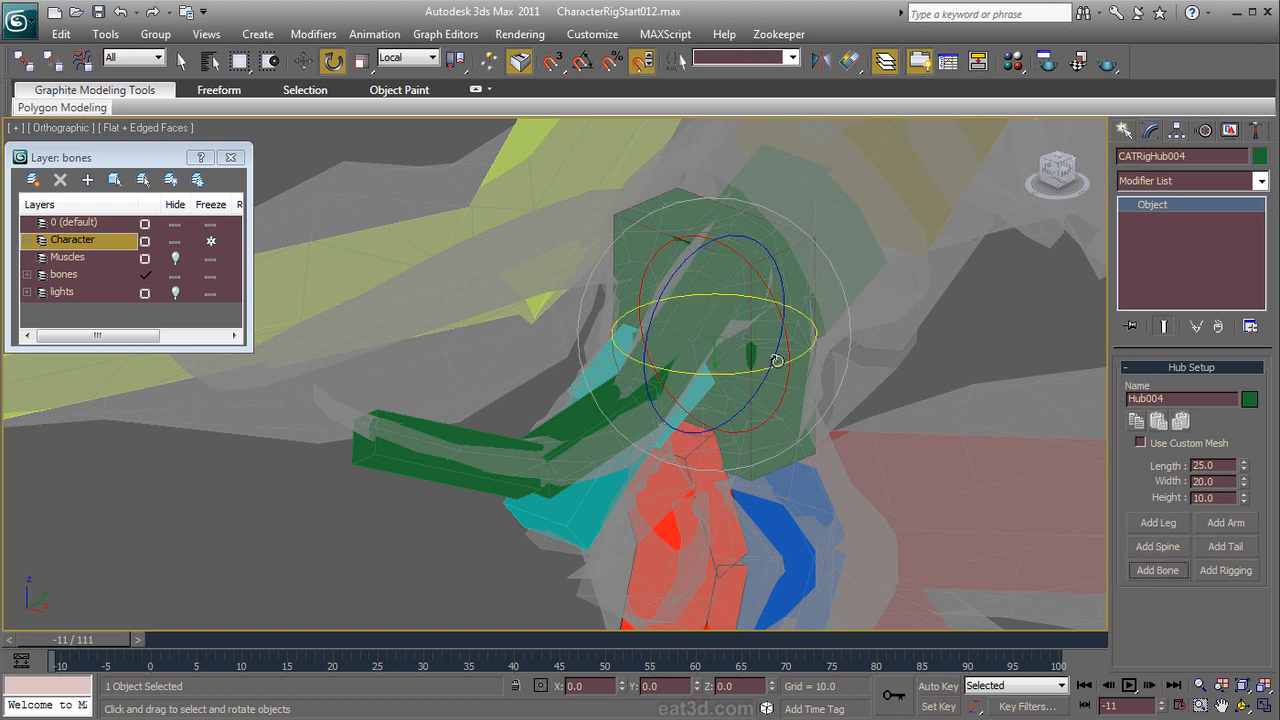
left_click(663, 346)
right_click(663, 346)
left_click(686, 360)
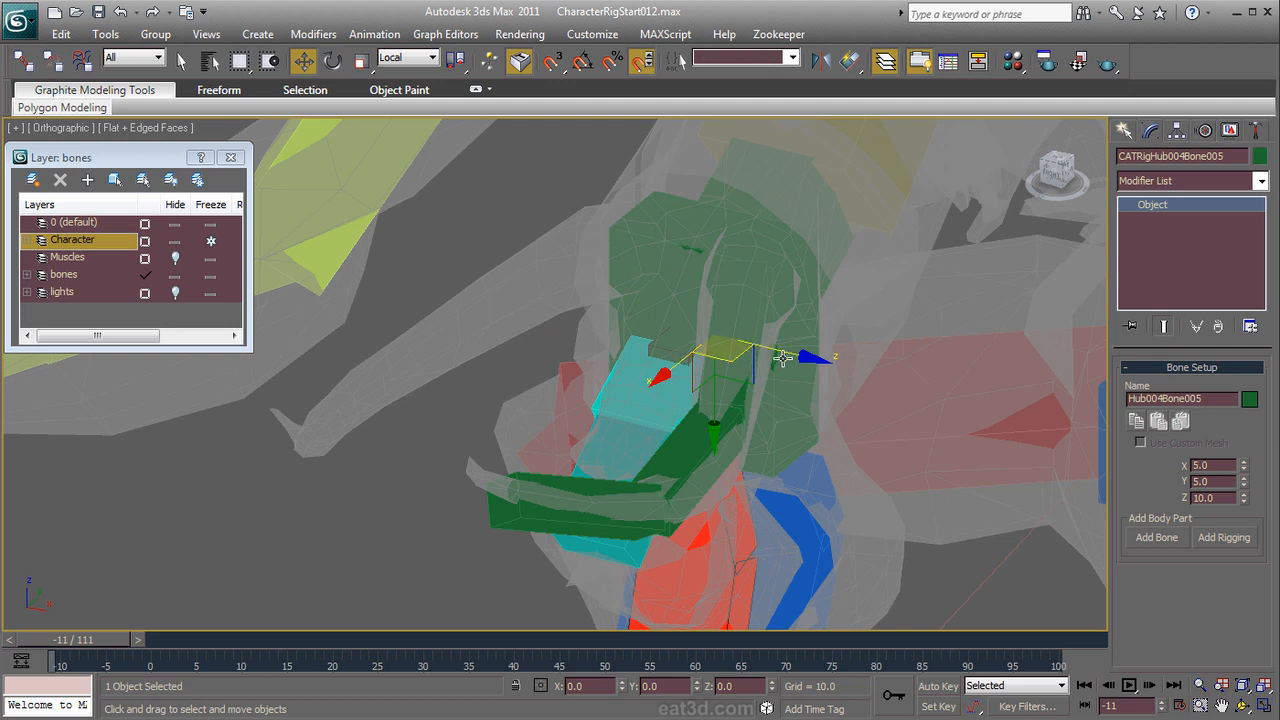
left_click_drag(772, 349, 539, 337)
Step: Copy the finished horn's base bone settings and paste them mirrored onto the new bone on the opposite side
left_click(741, 284)
middle_click_drag(860, 359, 766, 345, "alt")
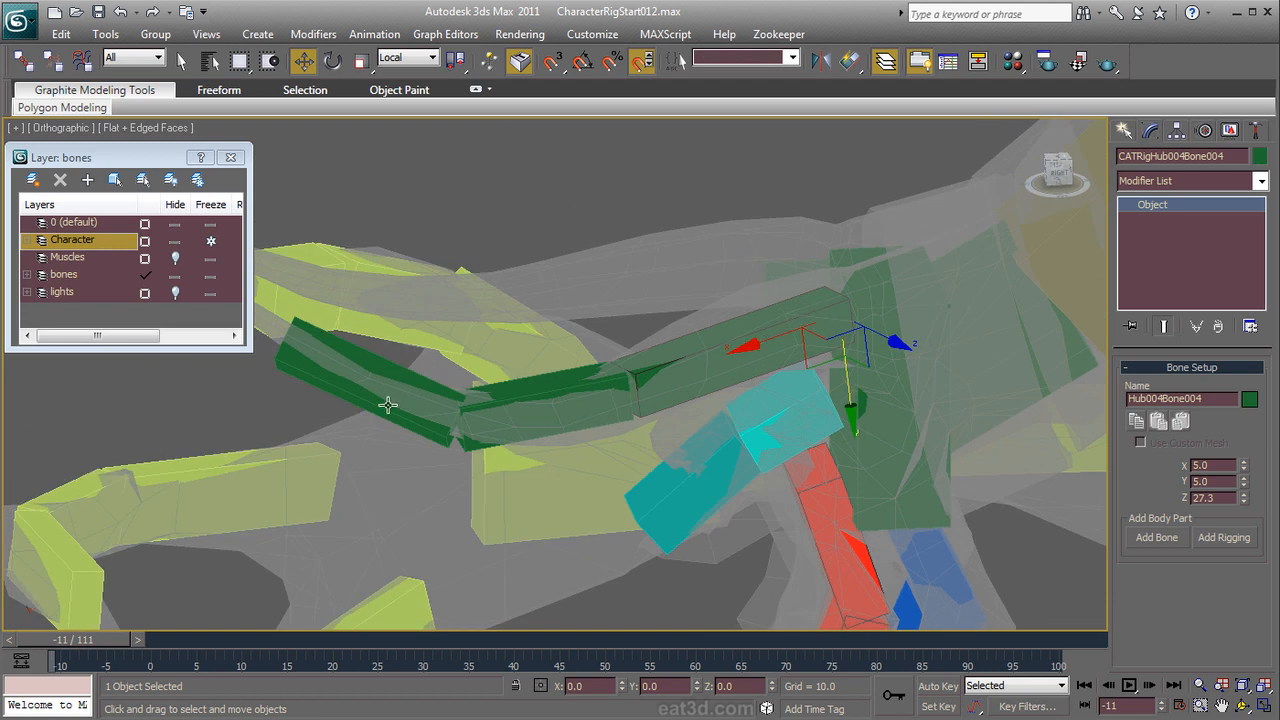
left_click(1136, 422)
middle_click_drag(678, 386, 777, 430, "alt")
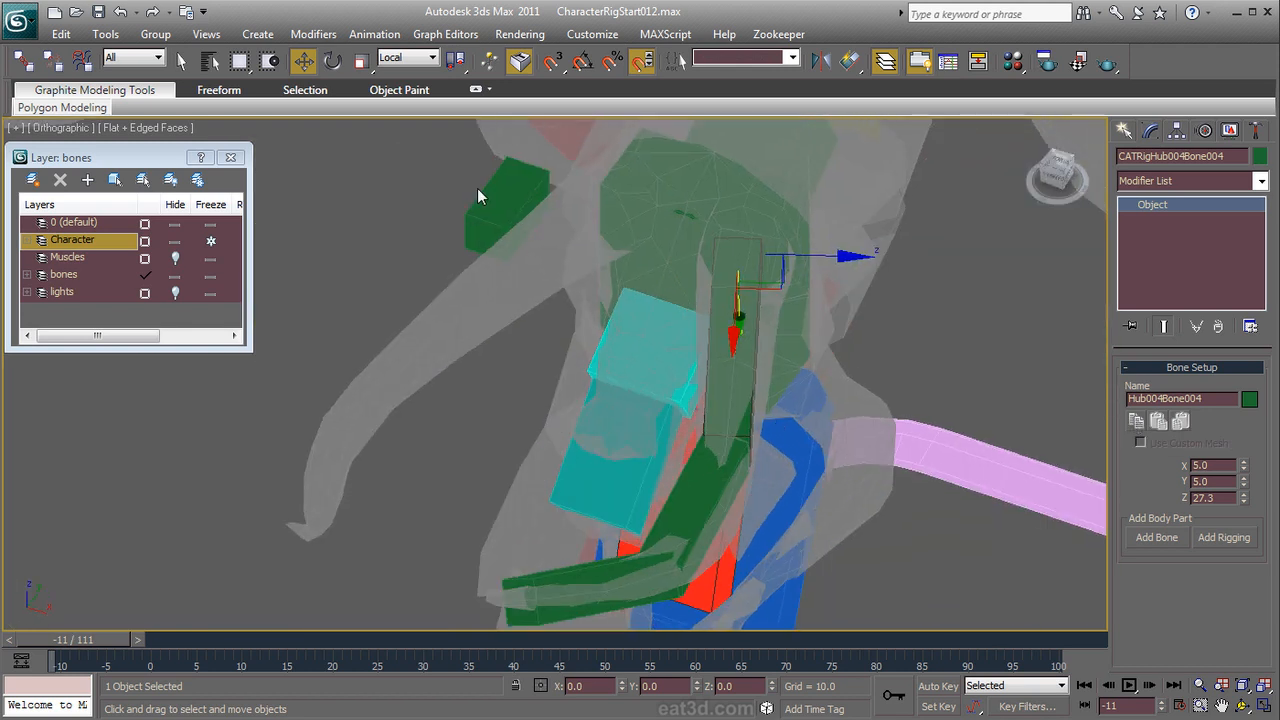
left_click(493, 197)
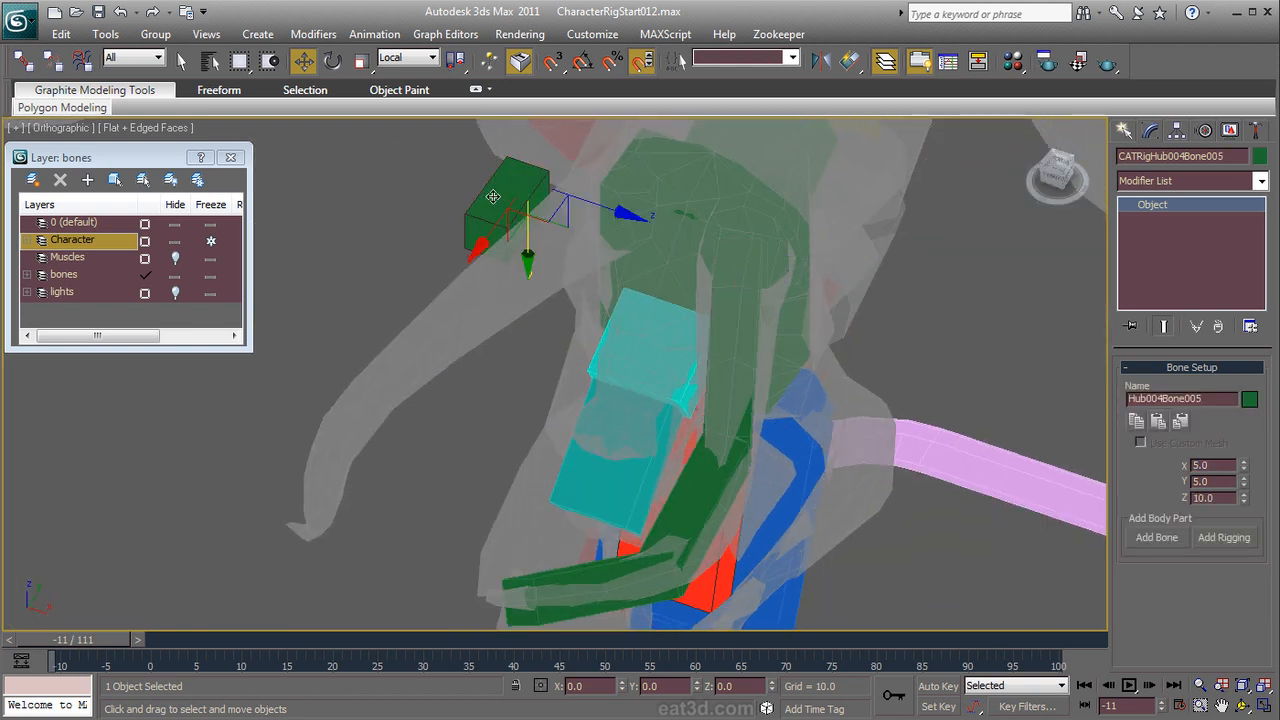
left_click(1181, 424)
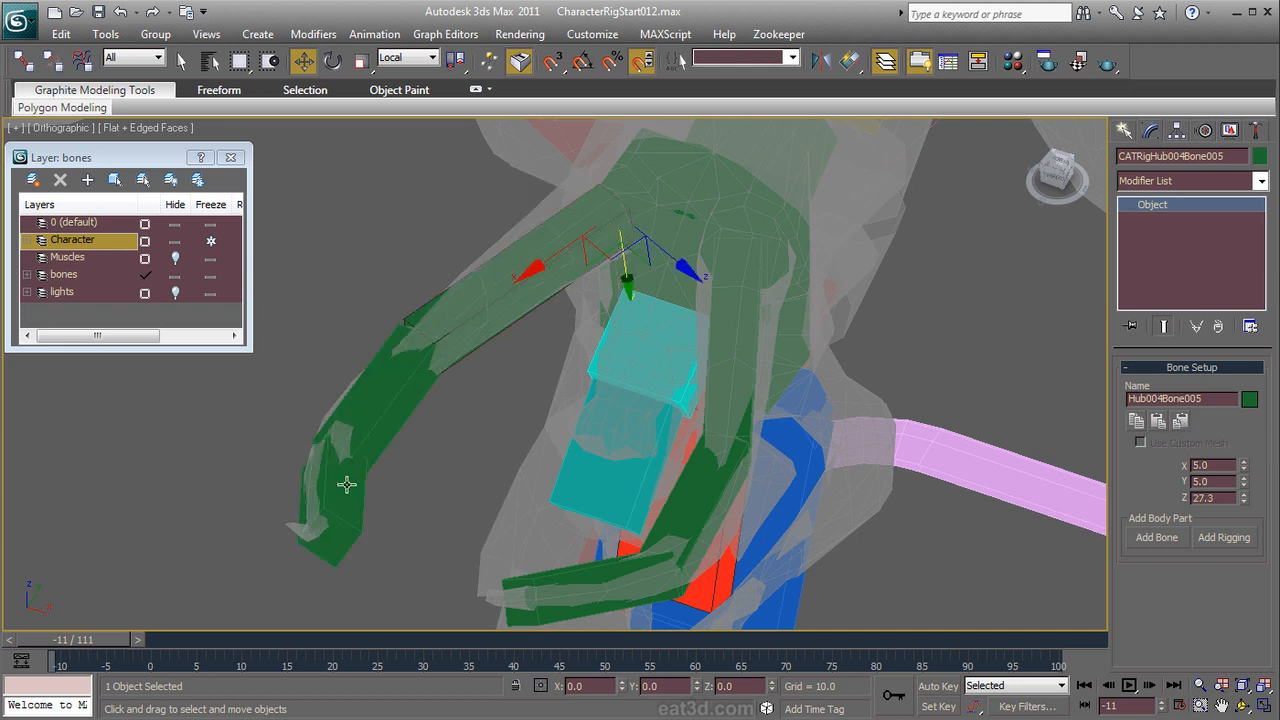
Step: Inspect the head up close in the Front view, unfreezing the Character layer and selecting the body mesh to see it opaque
middle_click_drag(528, 527, 600, 345, "alt")
key("f")
middle_click_drag(641, 266, 741, 430)
scroll(741, 430, "up", 10)
middle_click_drag(866, 266, 489, 289)
scroll(489, 289, "up", 1)
scroll(633, 178, "up", 1)
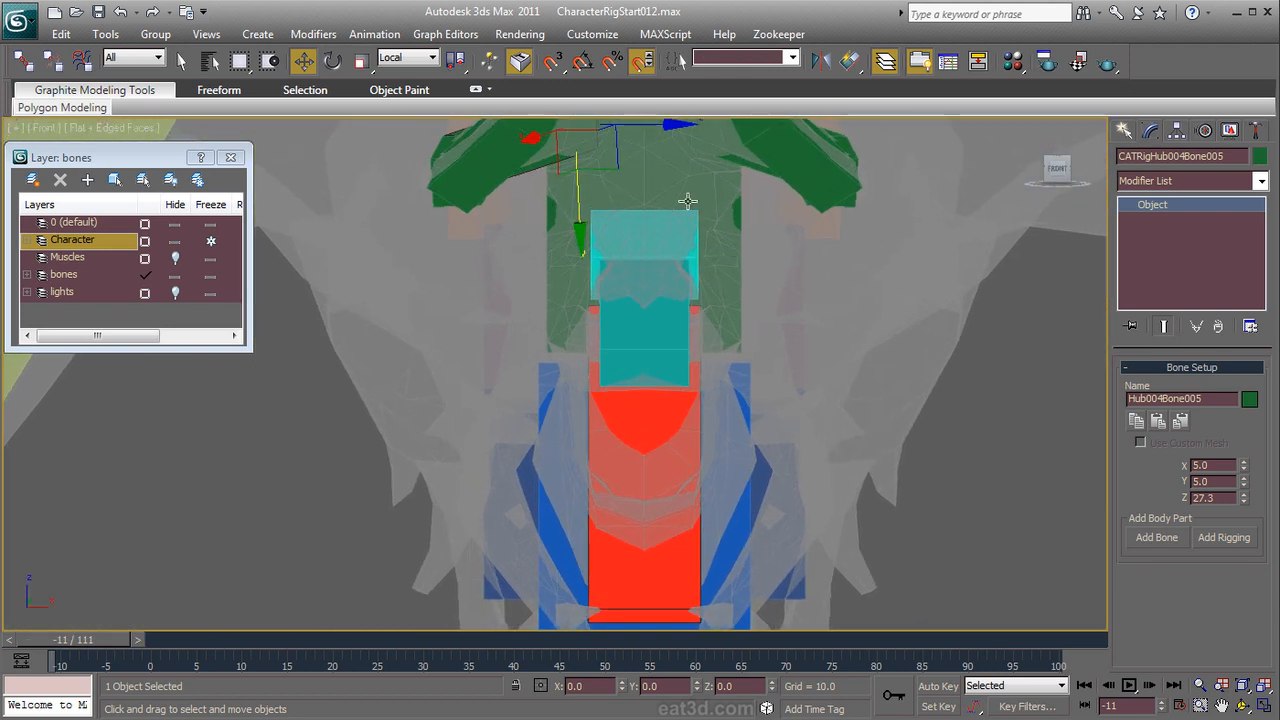
left_click(209, 242)
left_click(402, 267)
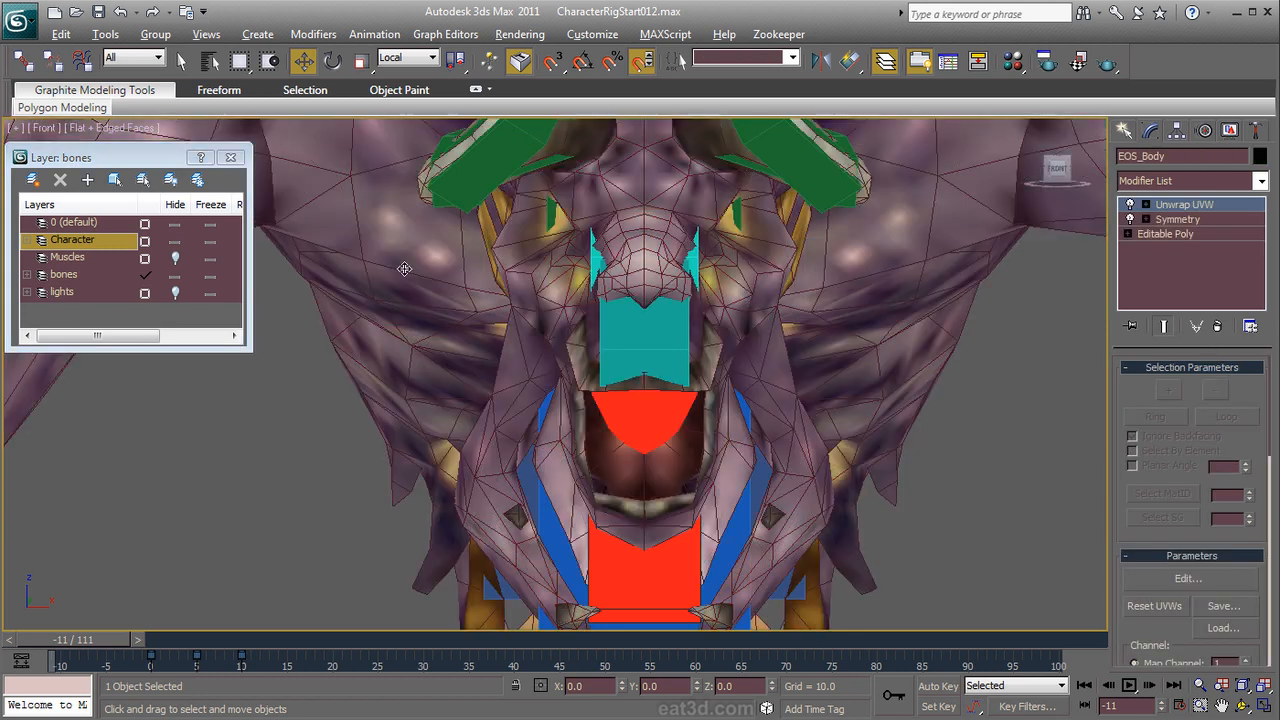
Step: Change how the orig_EOS material's maps display in the viewport, using the Material Editor, and deselect the body mesh
middle_click_drag(775, 266, 698, 266, "alt")
left_click(1013, 63)
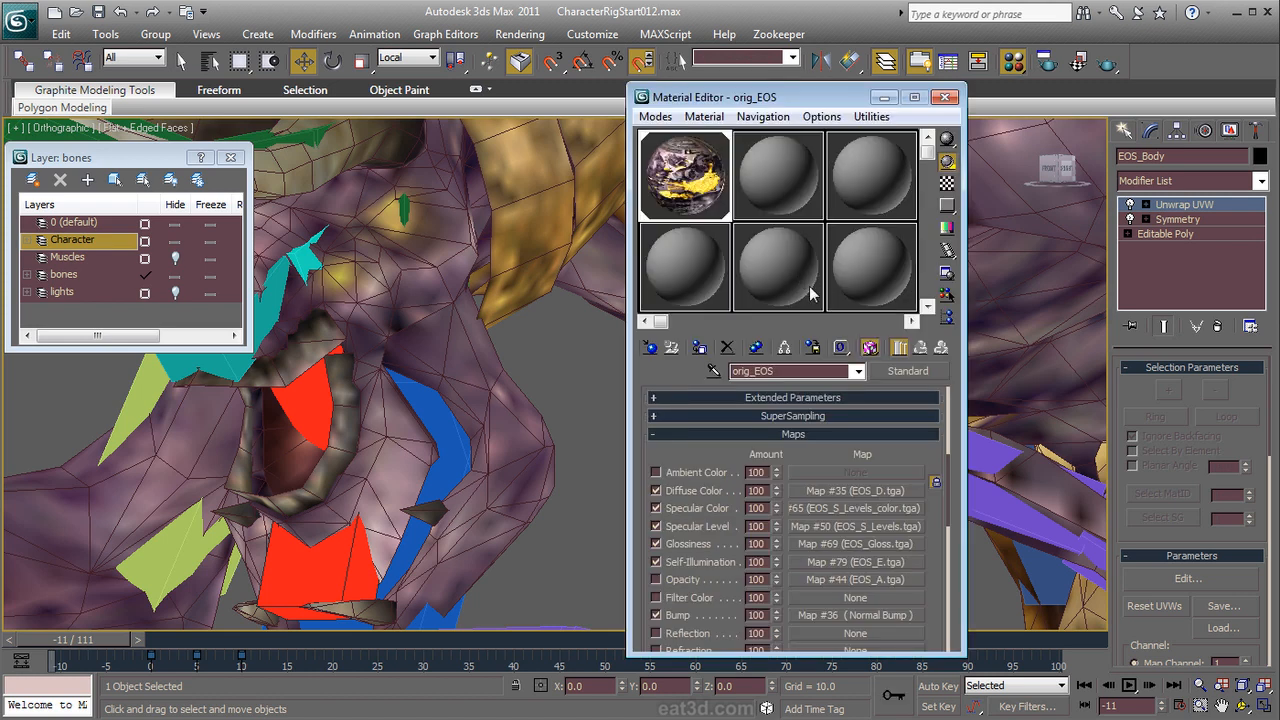
left_click(868, 348)
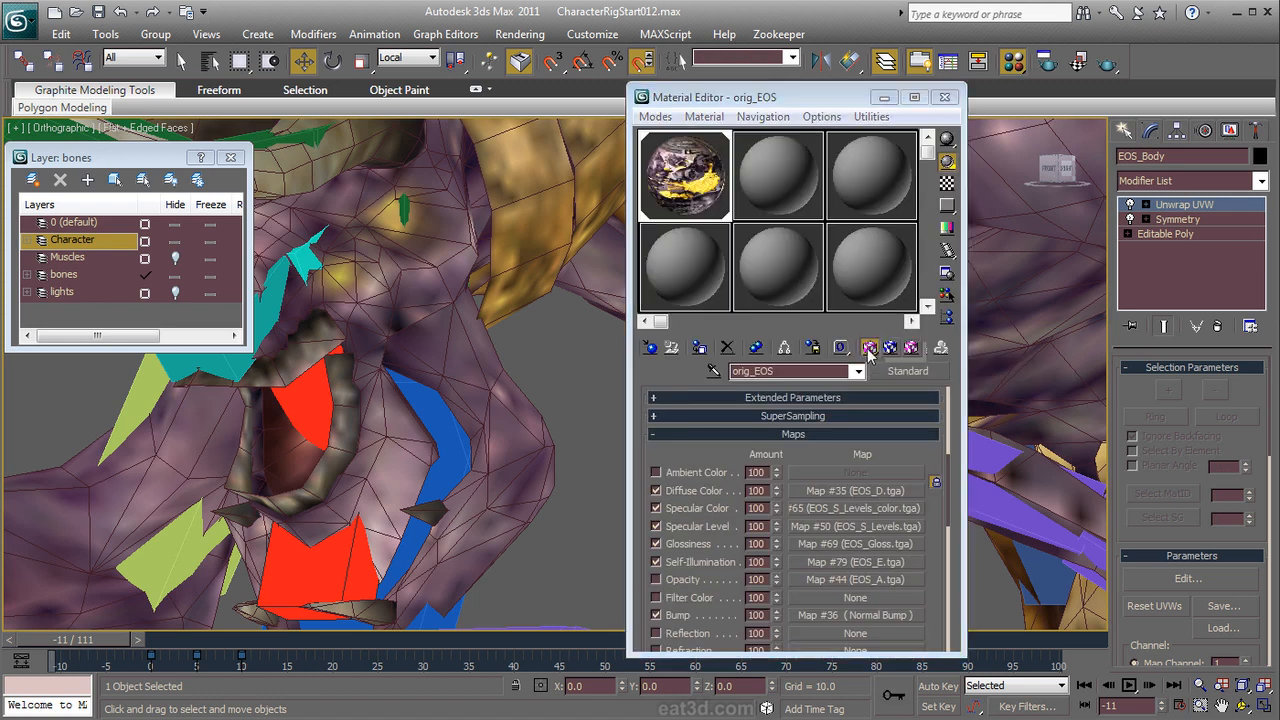
left_click(918, 349)
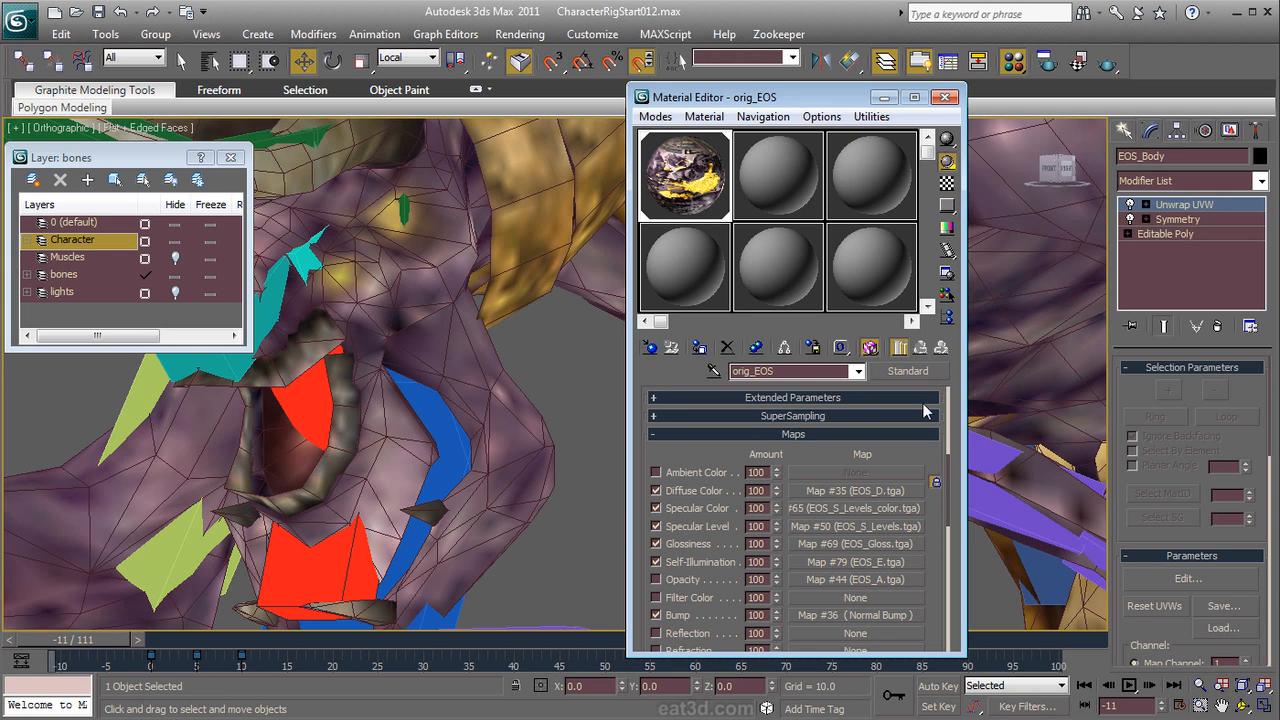
left_click(573, 339)
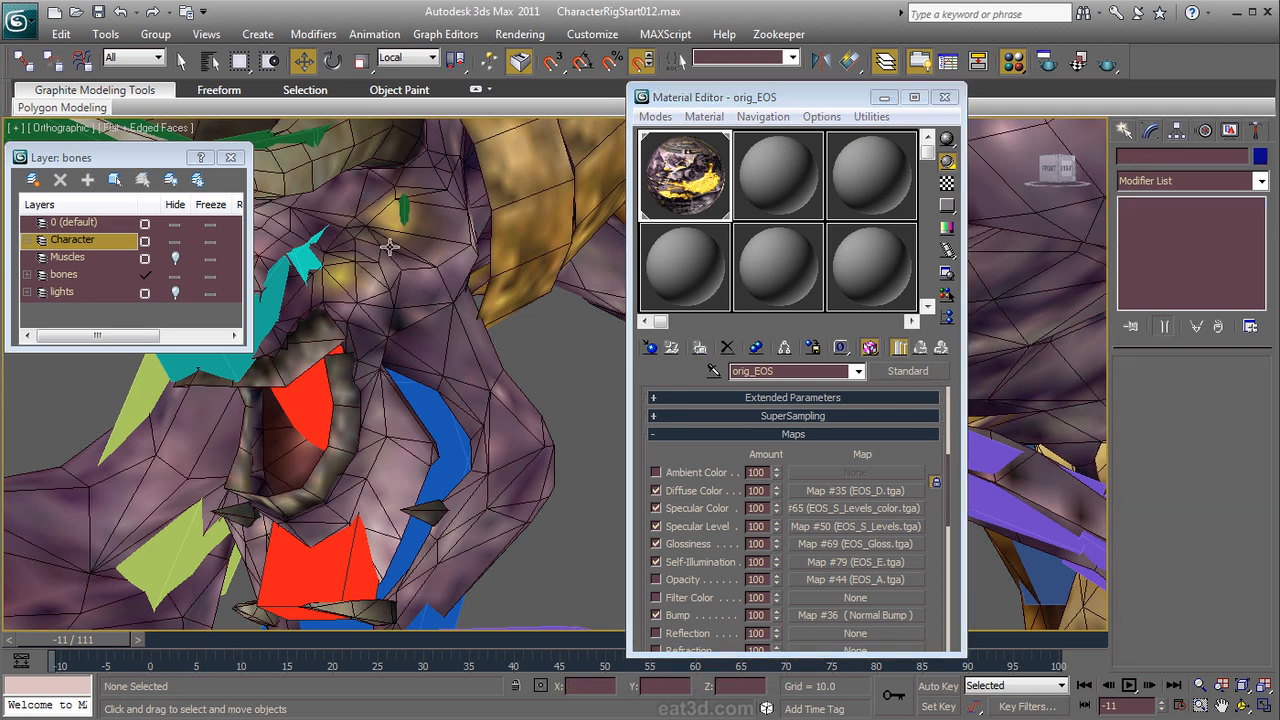
Step: Turn off edged faces, shade the viewport with Smooth + Highlights, and close the Material Editor
left_click(137, 127)
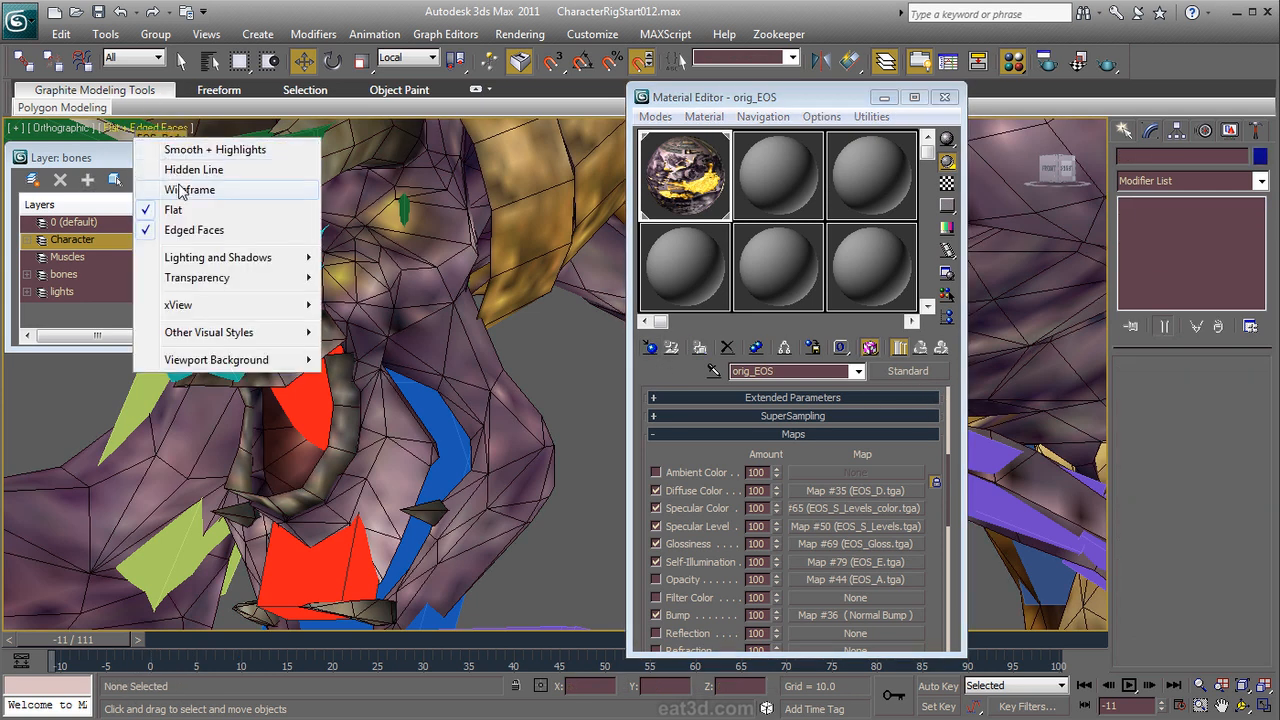
left_click(183, 233)
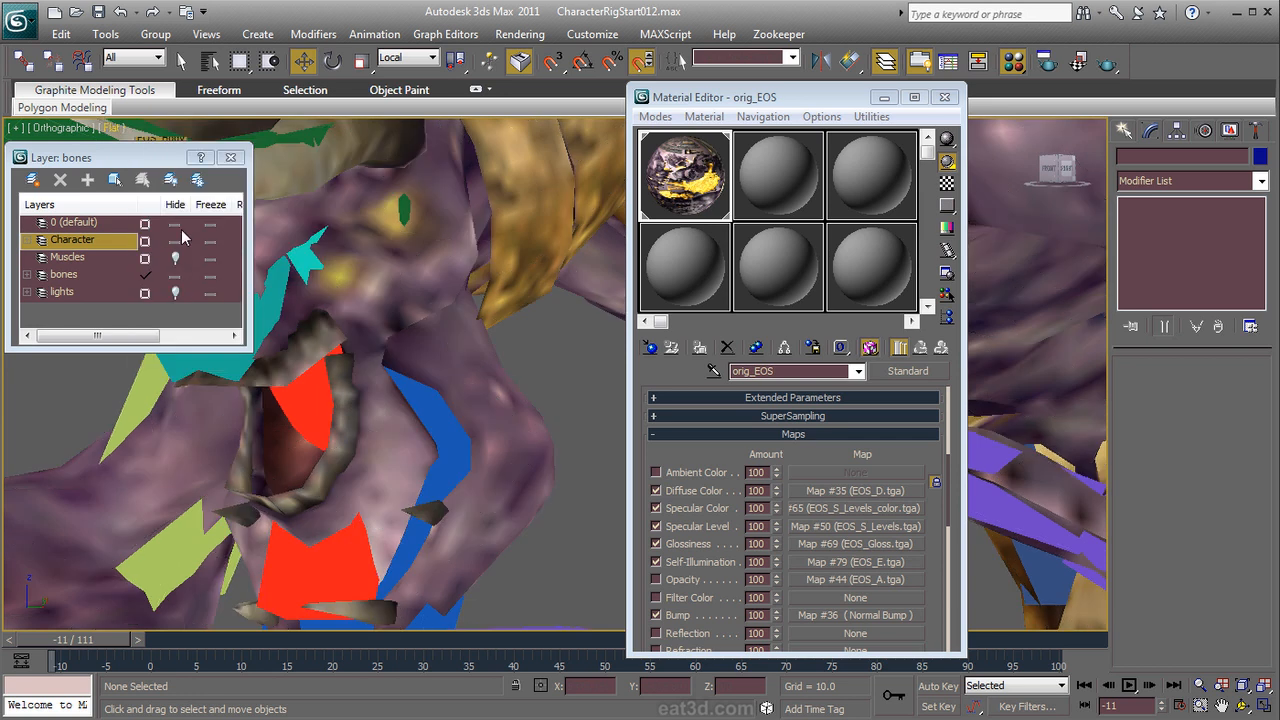
left_click(112, 128)
left_click(143, 150)
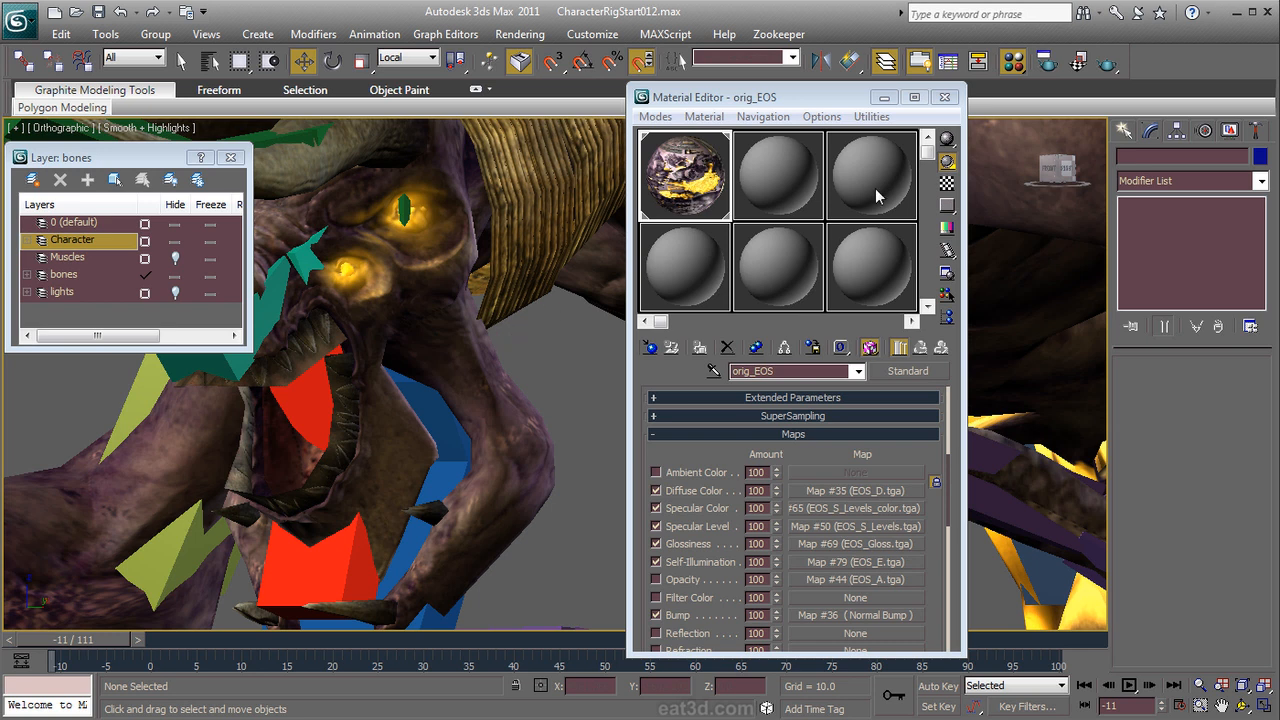
left_click(944, 97)
middle_click_drag(480, 275, 790, 442, "alt")
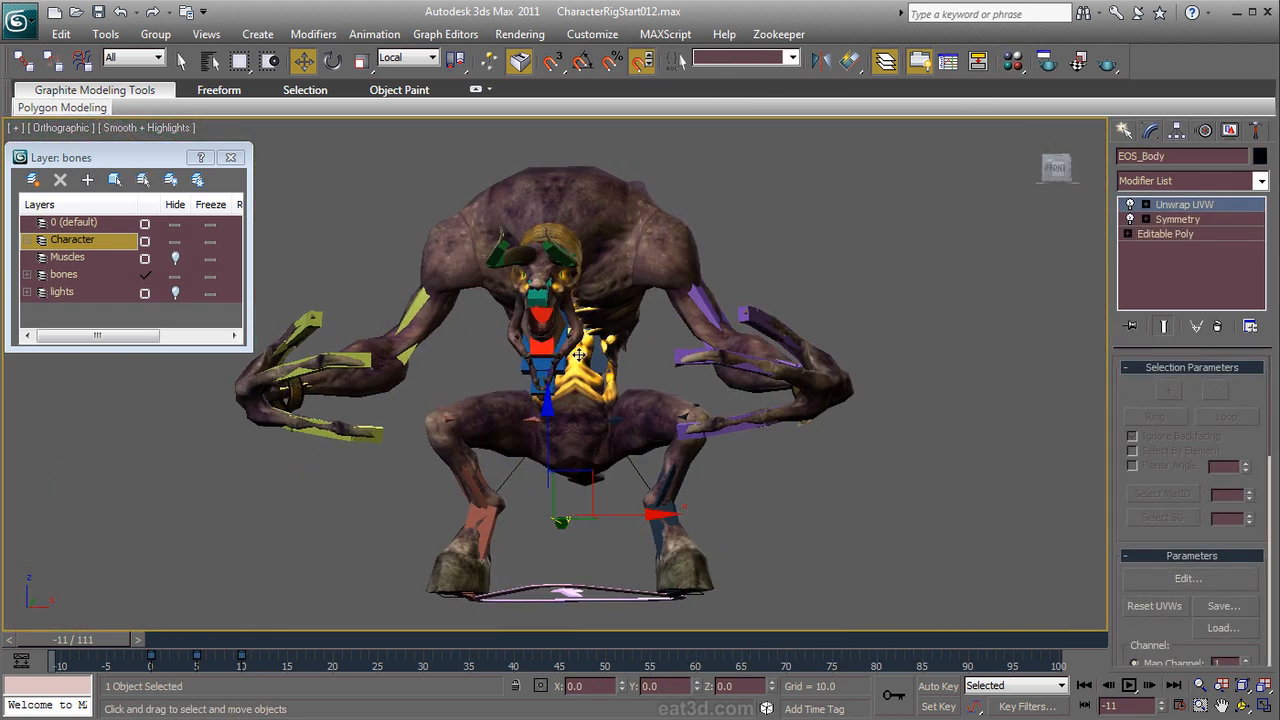
scroll(588, 255, "up", 5)
middle_click_drag(889, 390, 740, 455, "alt")
middle_click_drag(447, 341, 735, 378, "alt")
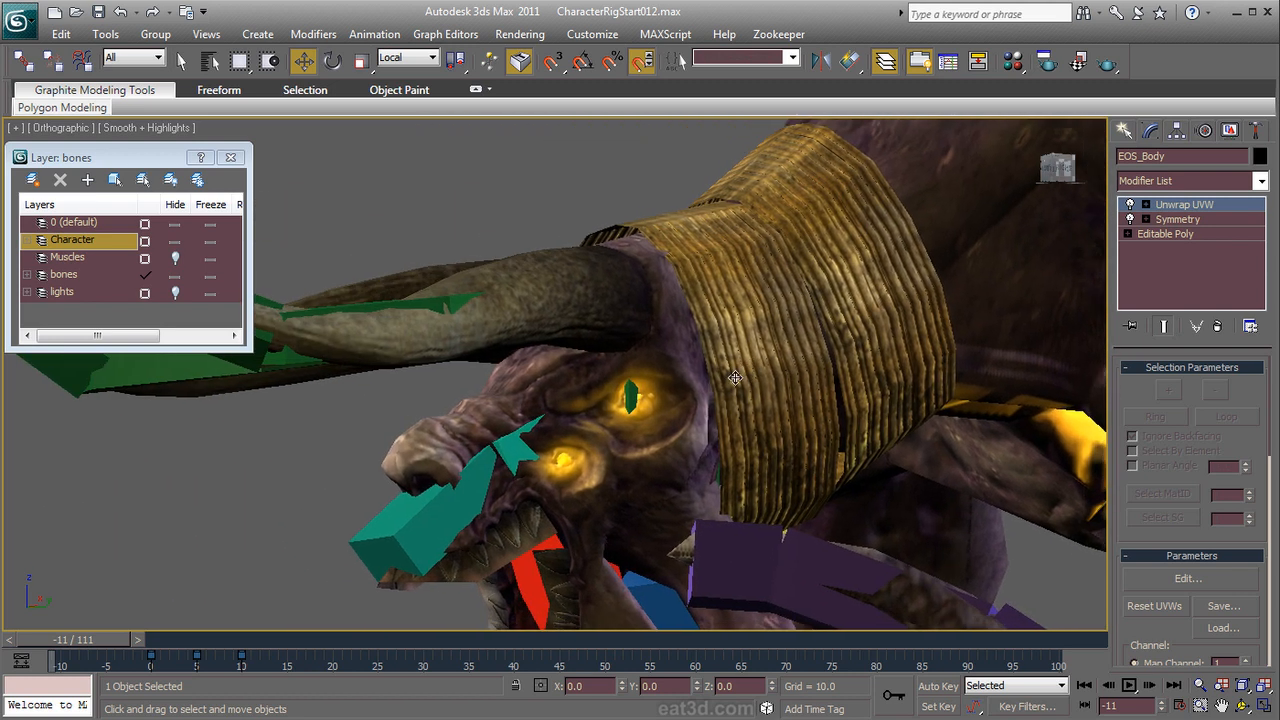
left_click(631, 398)
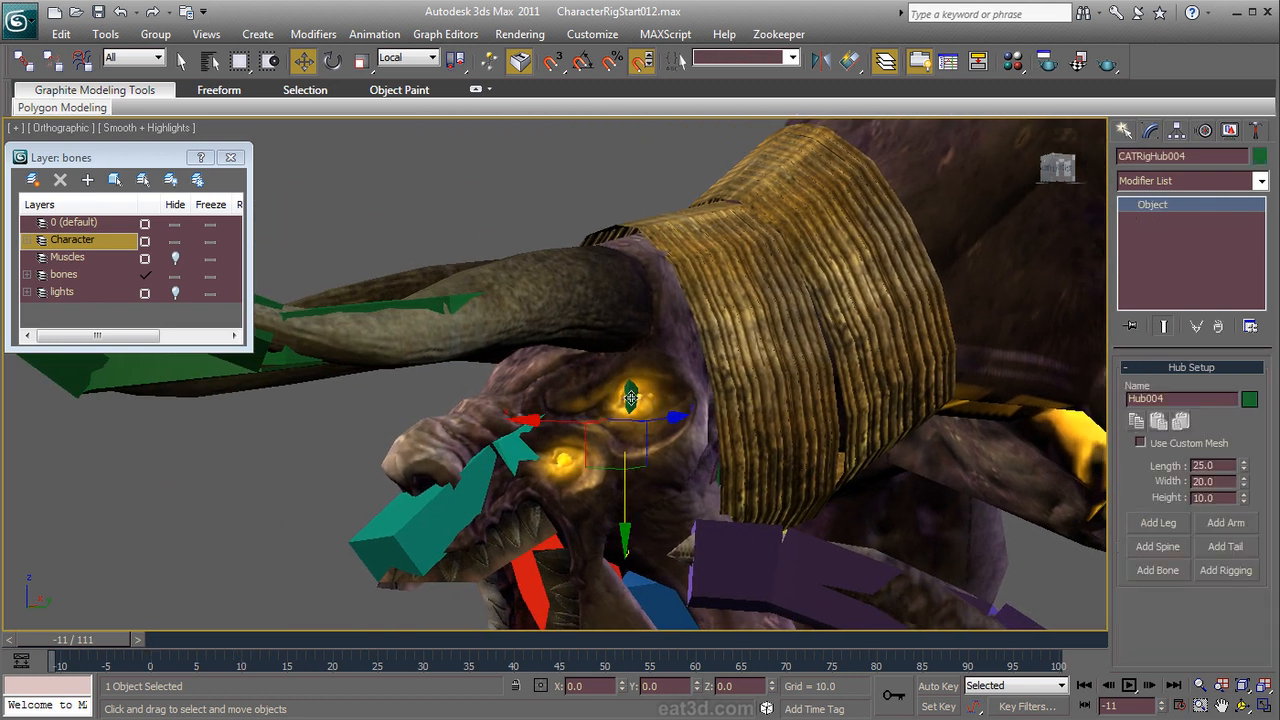
left_click_drag(631, 398, 635, 181)
key("ctrl+z")
scroll(657, 362, "up", 3)
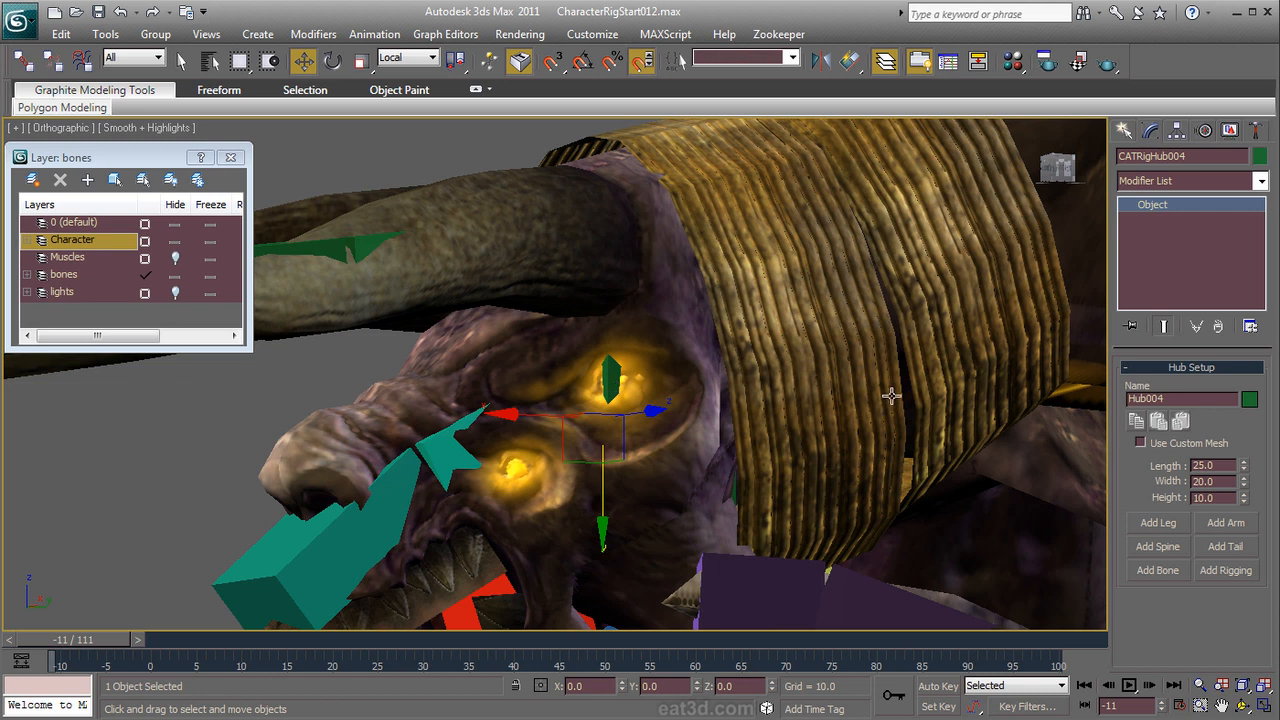
Step: Make the body mesh see-through and add another bone to the head hub
left_click(621, 270)
key("alt+x")
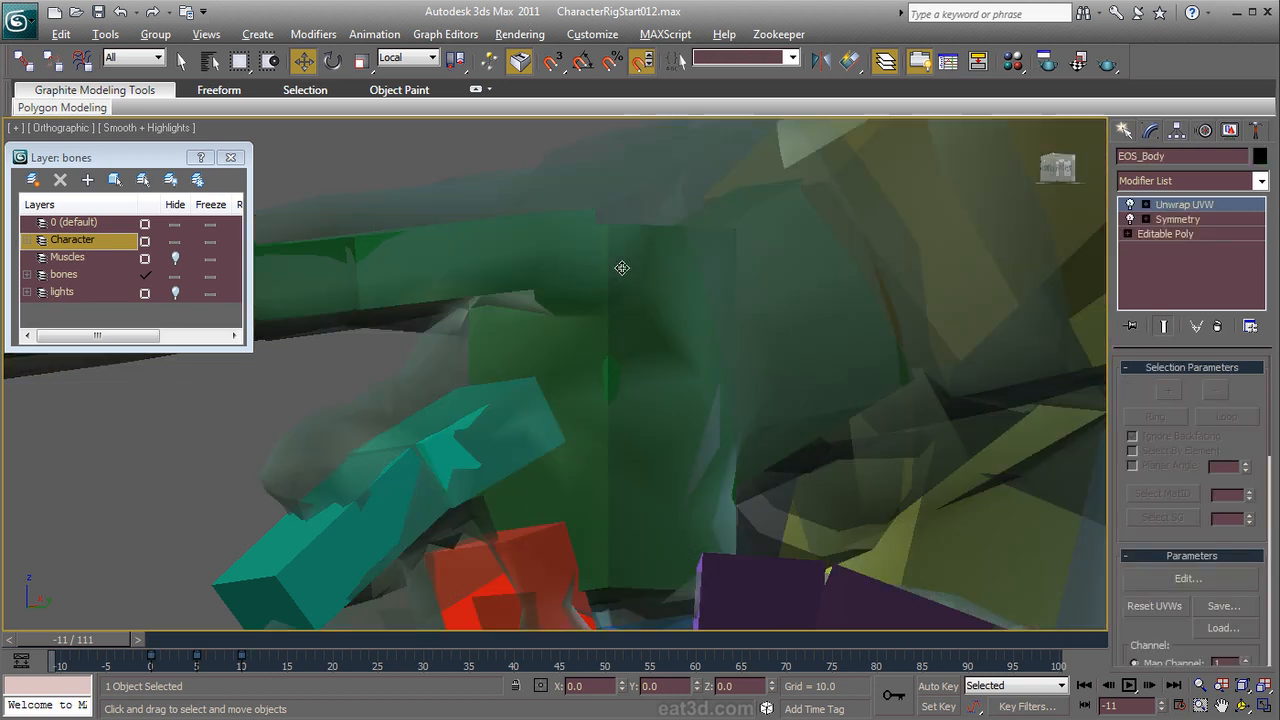
left_click(602, 372)
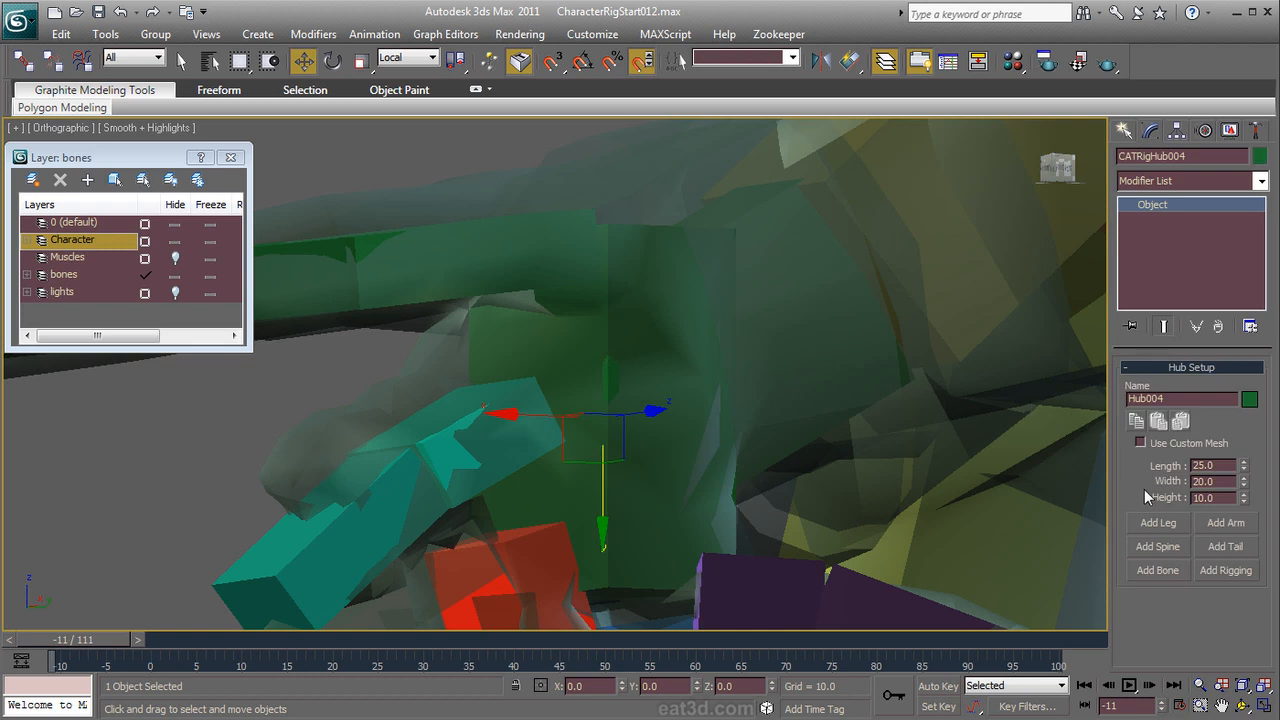
left_click(1157, 570)
Step: Freeze the Character layer and move the new hub bone up and outward to the brow above the eye
middle_click_drag(571, 437, 596, 430, "alt")
left_click(477, 370)
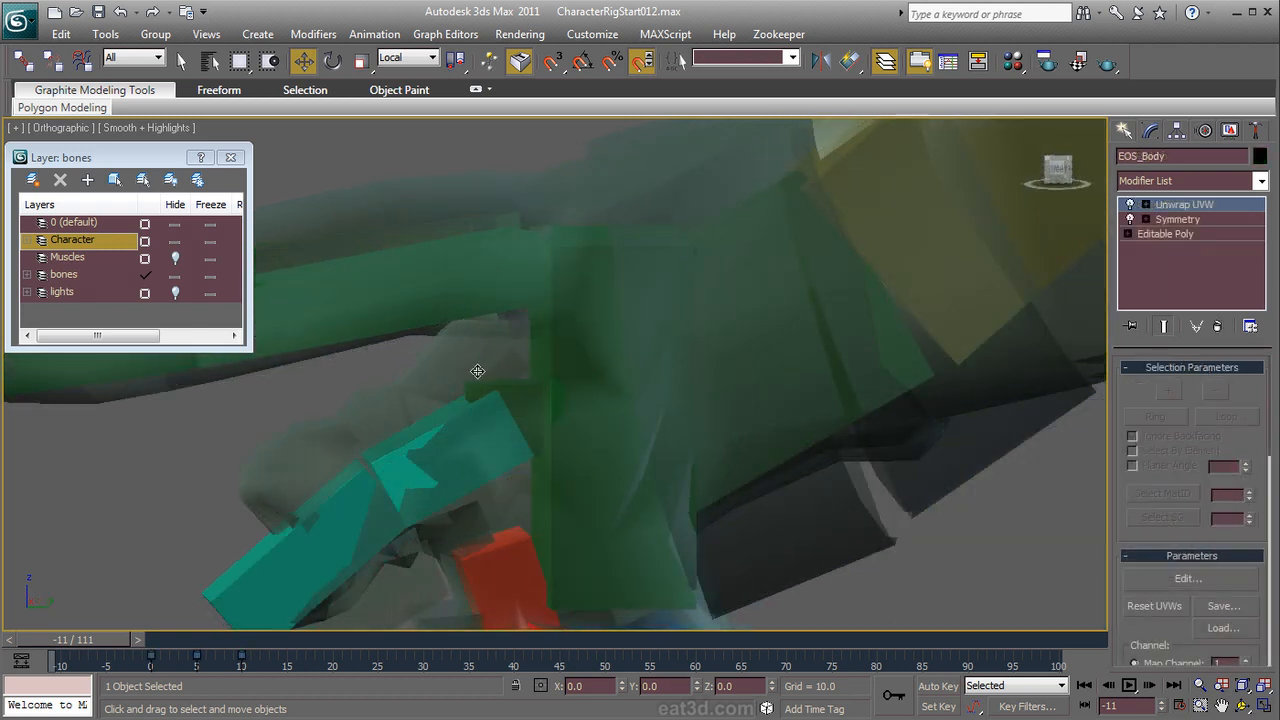
left_click(210, 241)
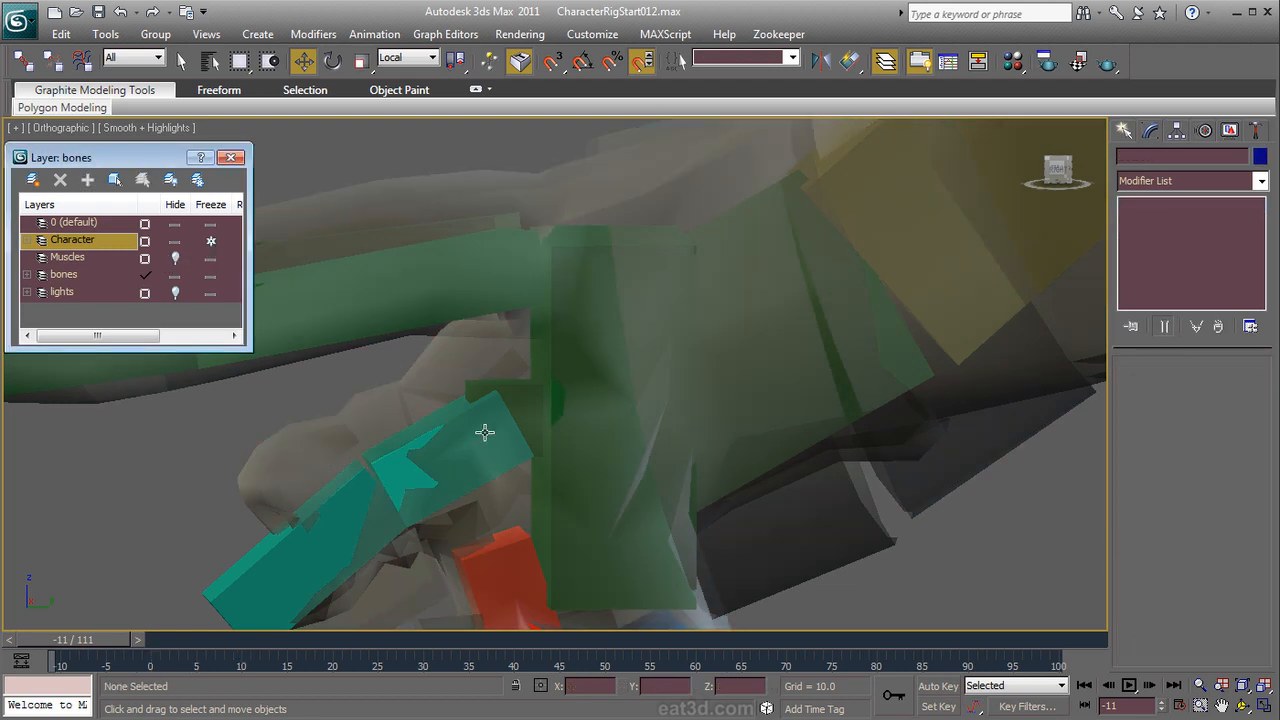
left_click_drag(504, 401, 439, 344)
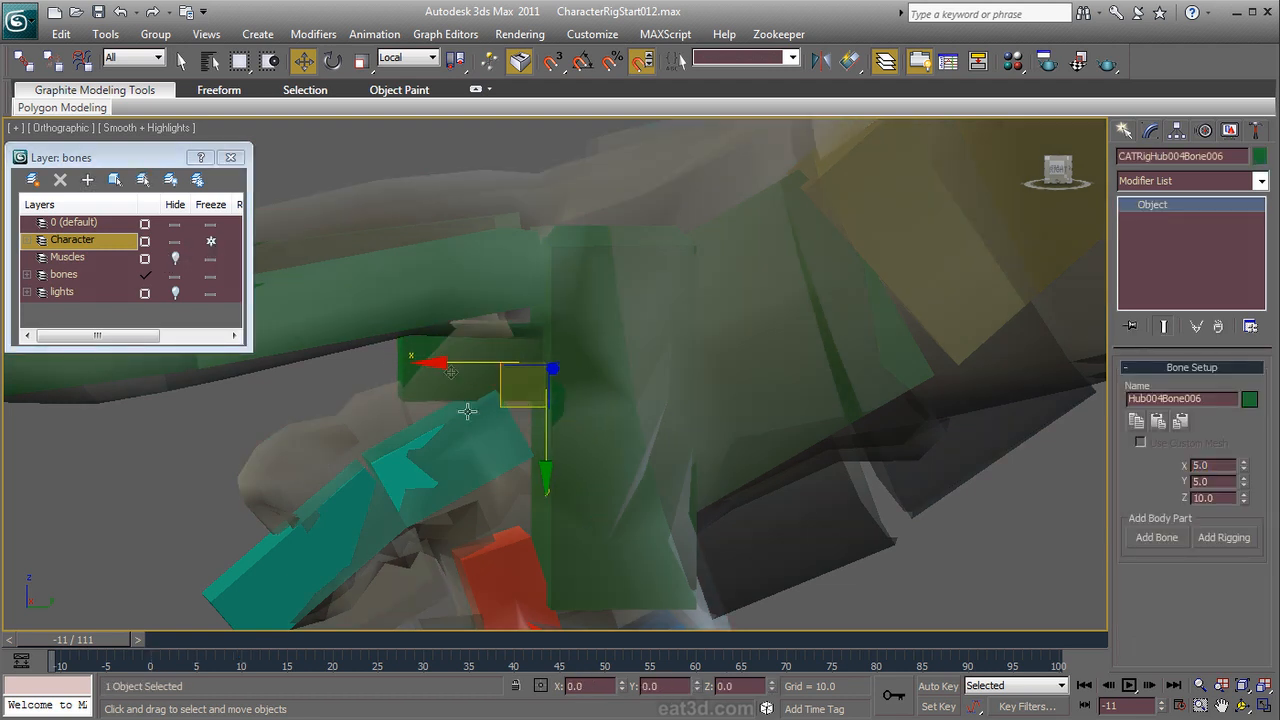
middle_click_drag(439, 344, 590, 403, "alt")
left_click_drag(568, 366, 770, 405)
middle_click_drag(770, 405, 727, 438, "alt")
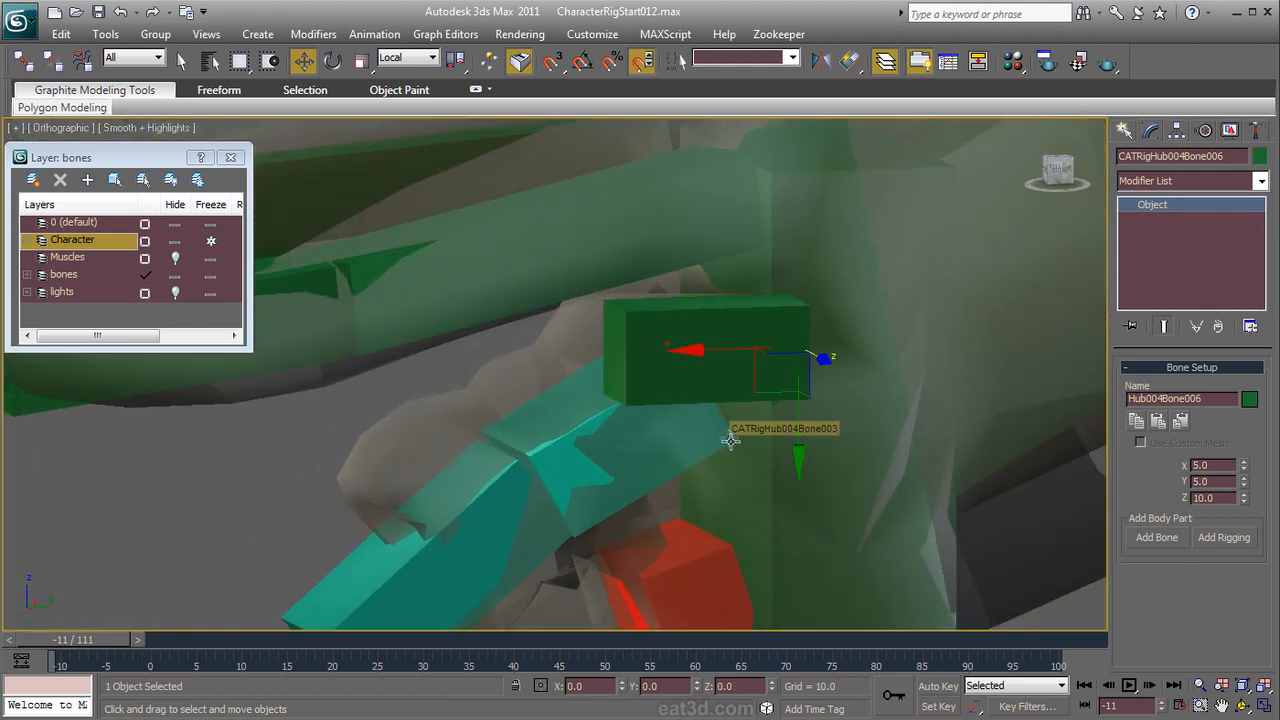
Step: Scale the new brow bone's cross-section down to about 1.426 in X and Y
right_click(722, 356)
left_click(766, 403)
middle_click_drag(766, 403, 866, 350, "alt")
left_click_drag(797, 300, 718, 570)
middle_click_drag(818, 487, 720, 460, "alt")
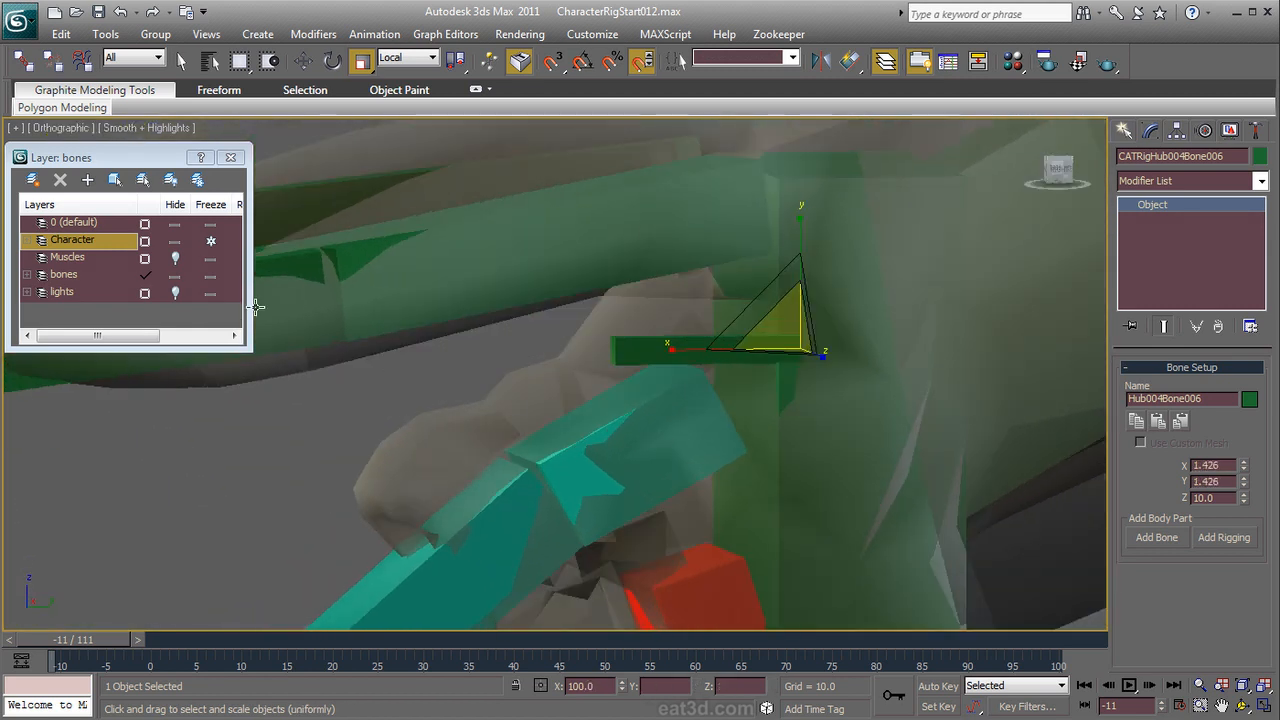
Step: Unfreeze the Character layer and turn off see-through on the body mesh
left_click(209, 242)
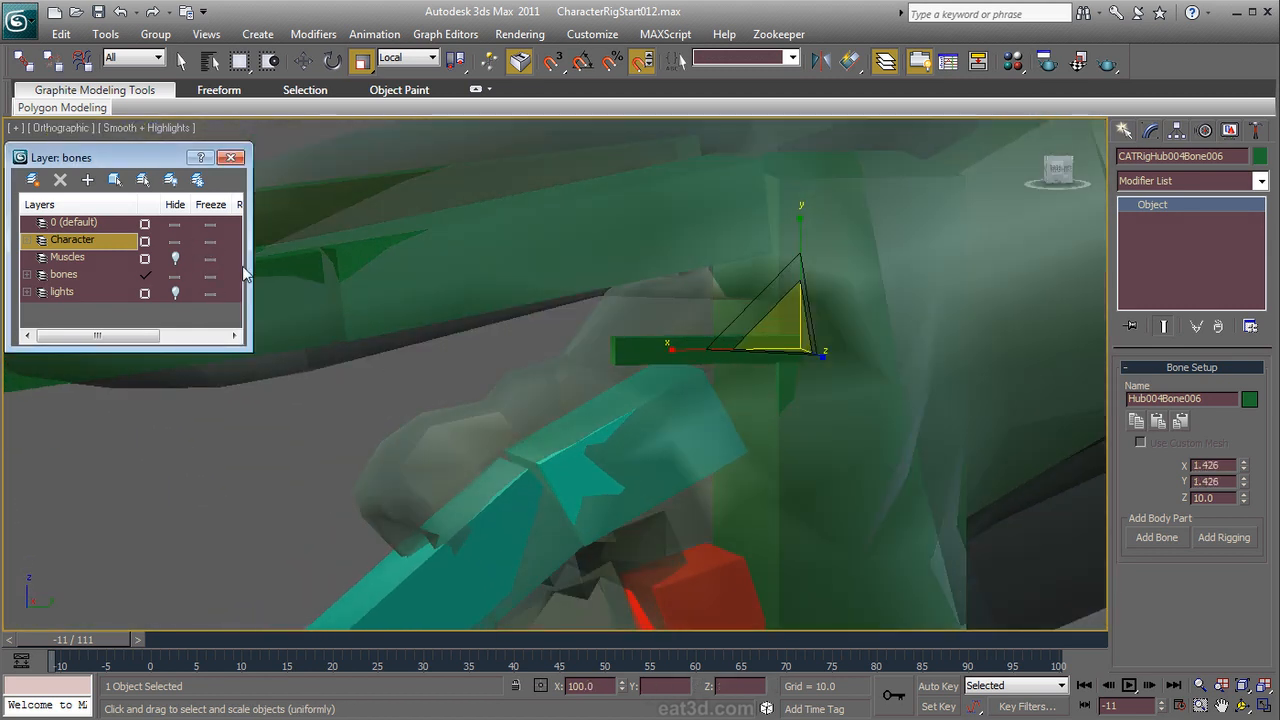
left_click(416, 332)
key("alt+x")
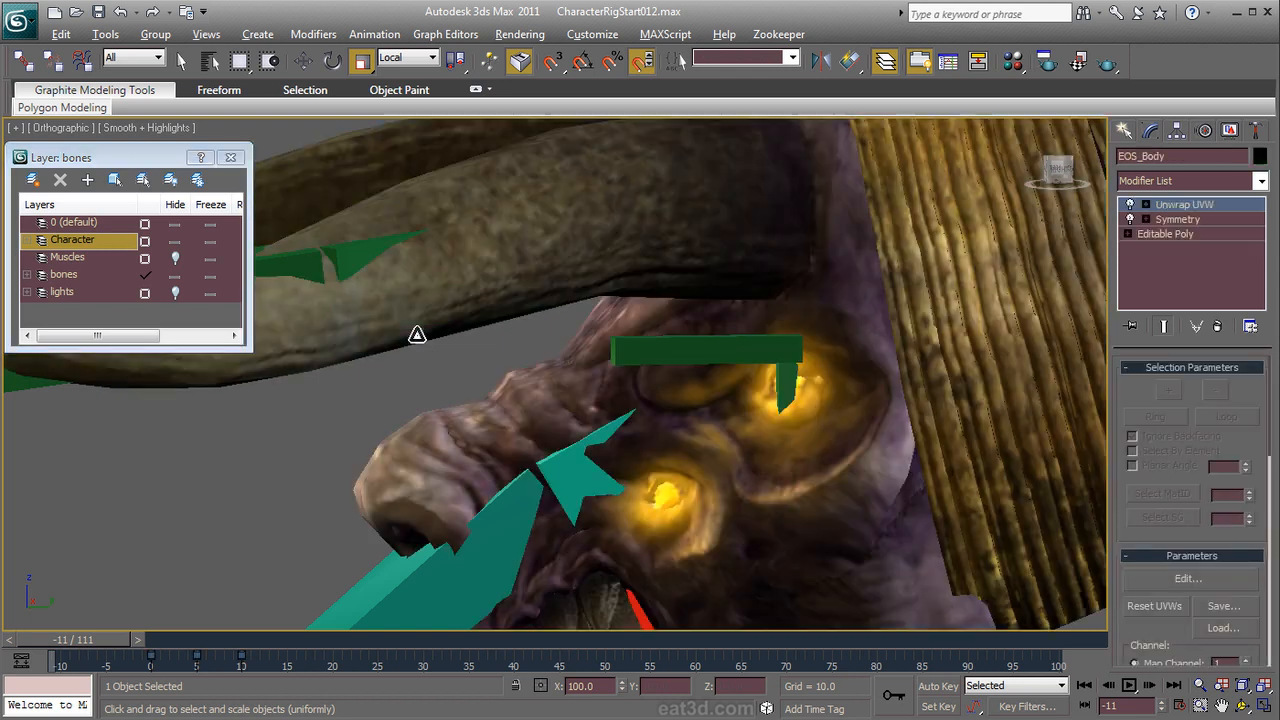
middle_click_drag(770, 404, 760, 375, "alt")
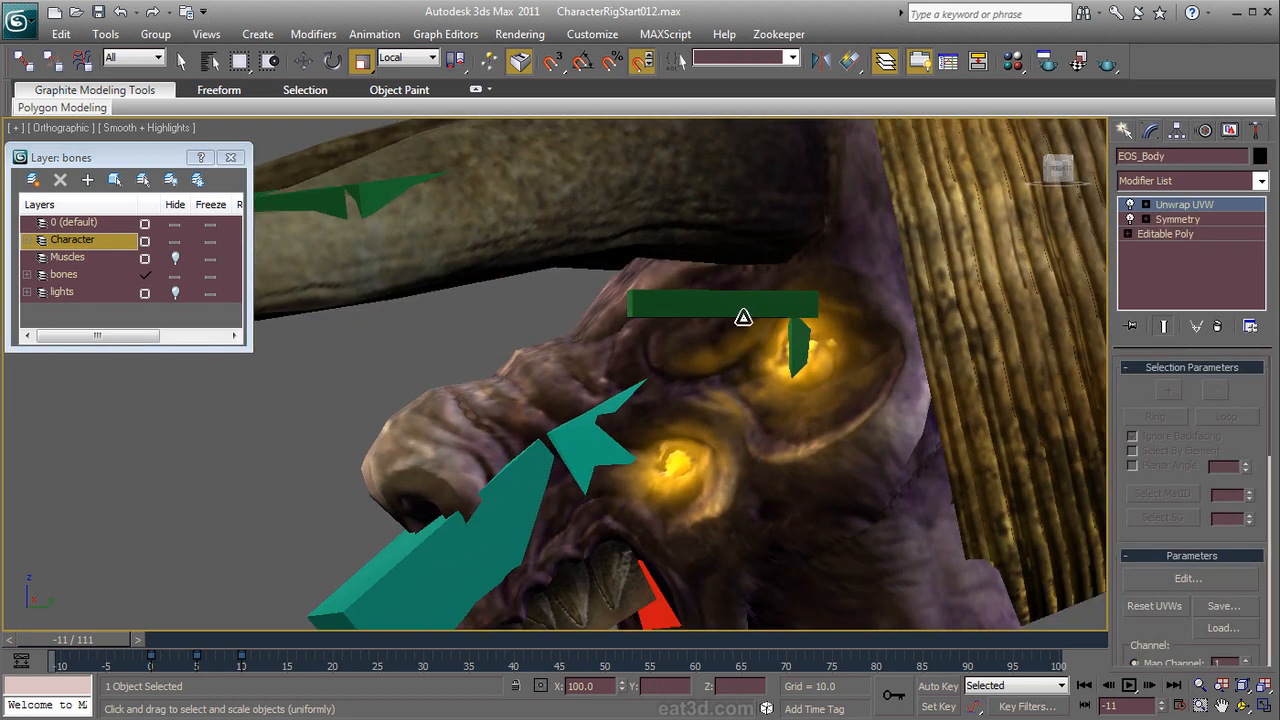
Step: Rotate the brow bone so it follows the slope of the brow above the upper eye
left_click(736, 304)
right_click(744, 306)
left_click(769, 337)
left_click_drag(764, 320, 726, 304)
middle_click_drag(732, 306, 766, 346, "alt")
left_click_drag(850, 280, 835, 252)
Step: Move the angled brow bone onto the brow ridge over the upper eye
right_click(836, 264)
left_click(864, 287)
middle_click_drag(868, 288, 895, 309, "alt")
left_click_drag(827, 315, 746, 290)
middle_click_drag(745, 291, 608, 335, "alt")
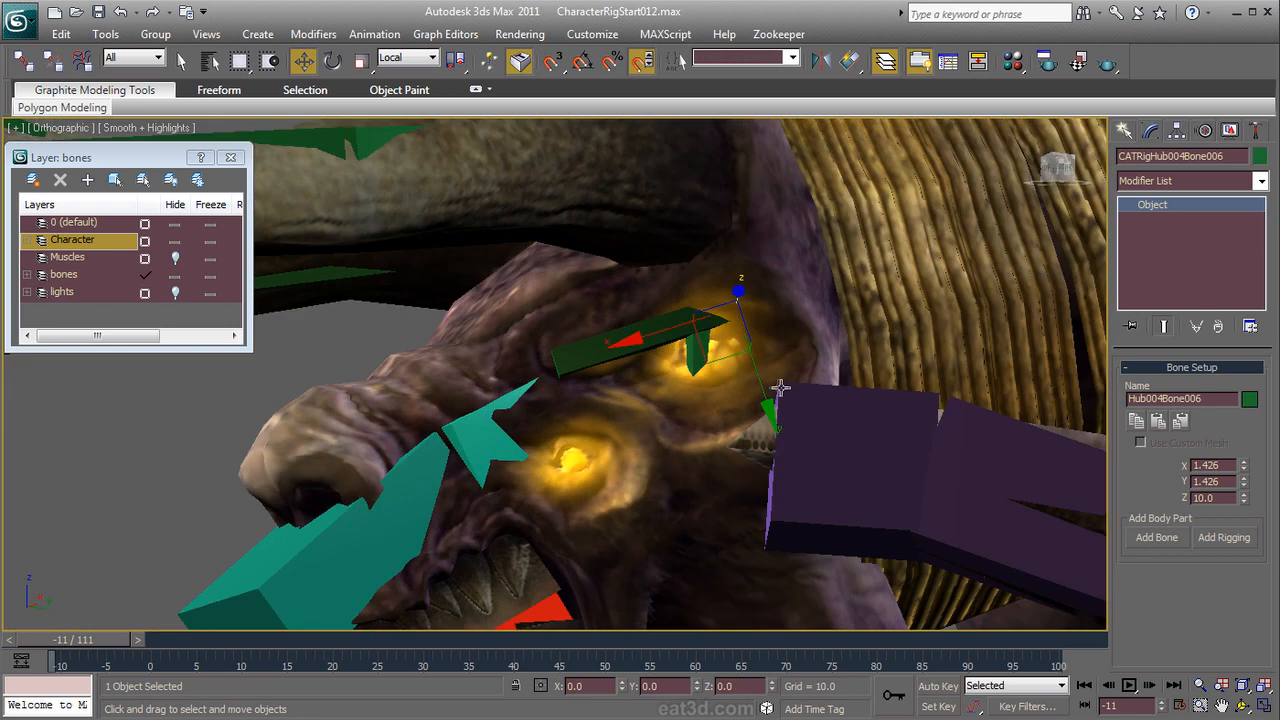
Step: Rotate the brow bone slightly, then shift it outward and up to sit against the brow surface
right_click(745, 347)
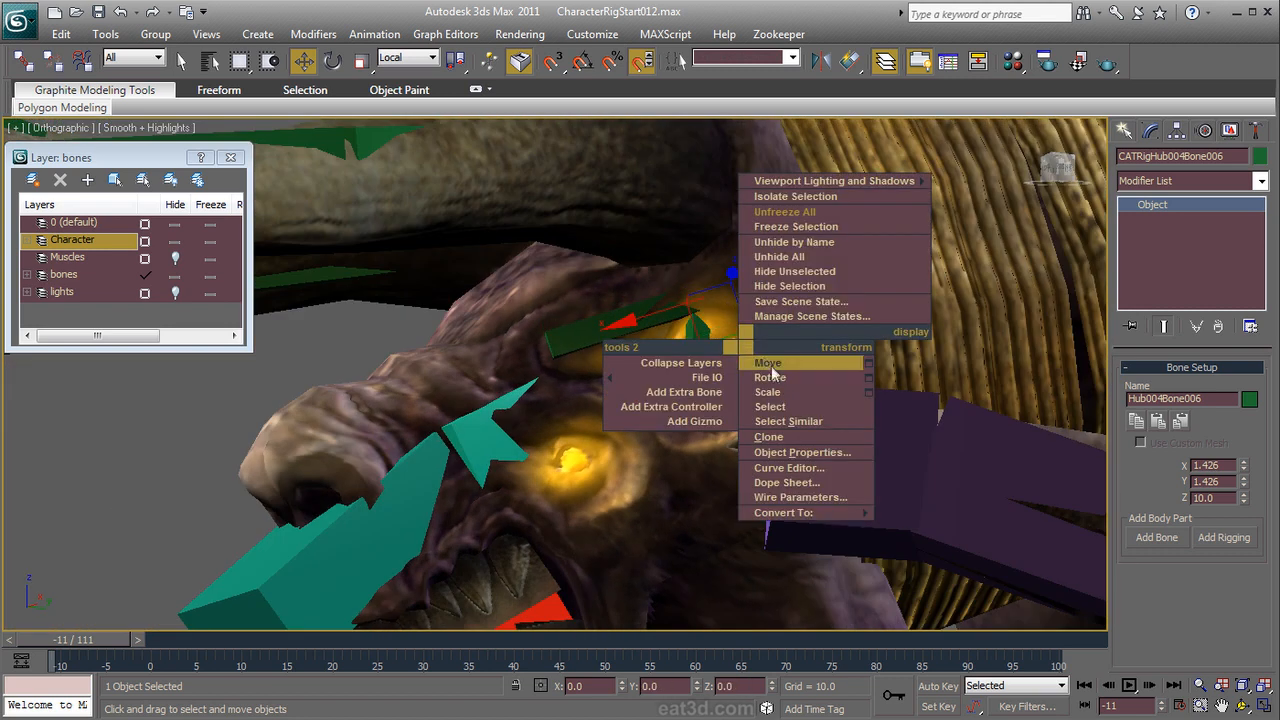
left_click(771, 377)
middle_click_drag(649, 345, 735, 324, "alt")
left_click_drag(709, 313, 697, 318)
right_click(705, 328)
left_click(718, 336)
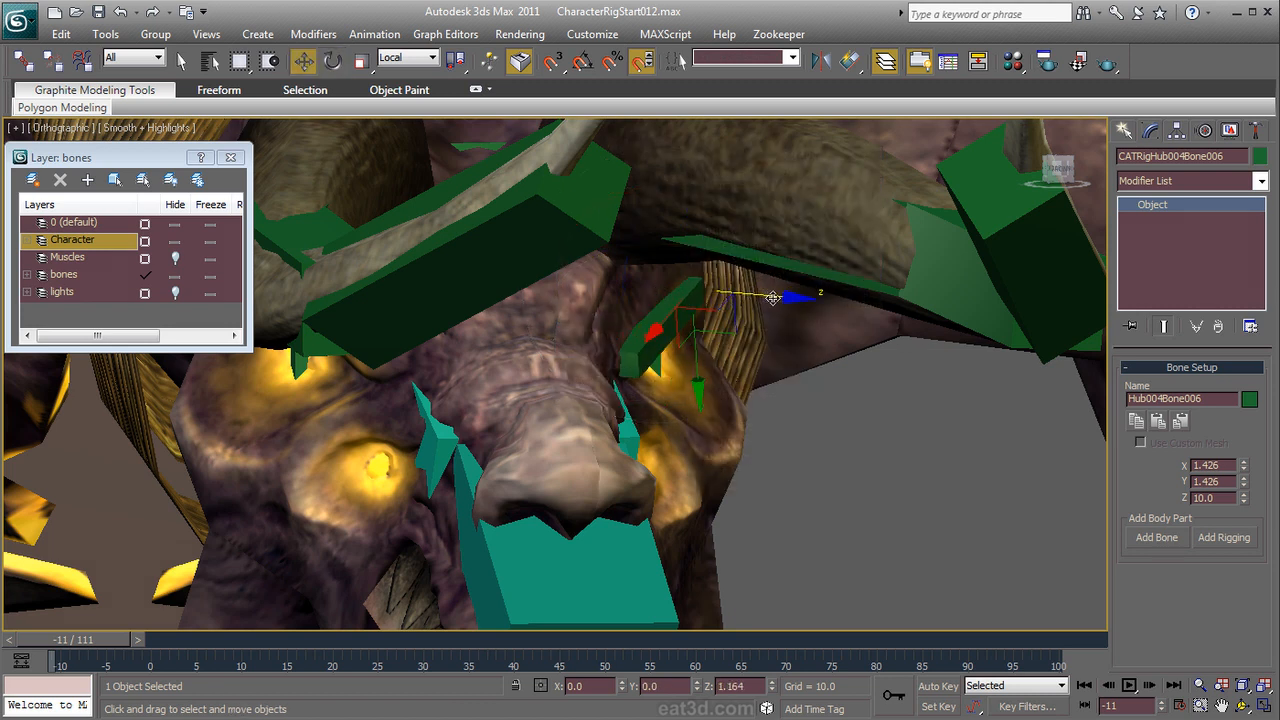
middle_click_drag(801, 353, 660, 366, "alt")
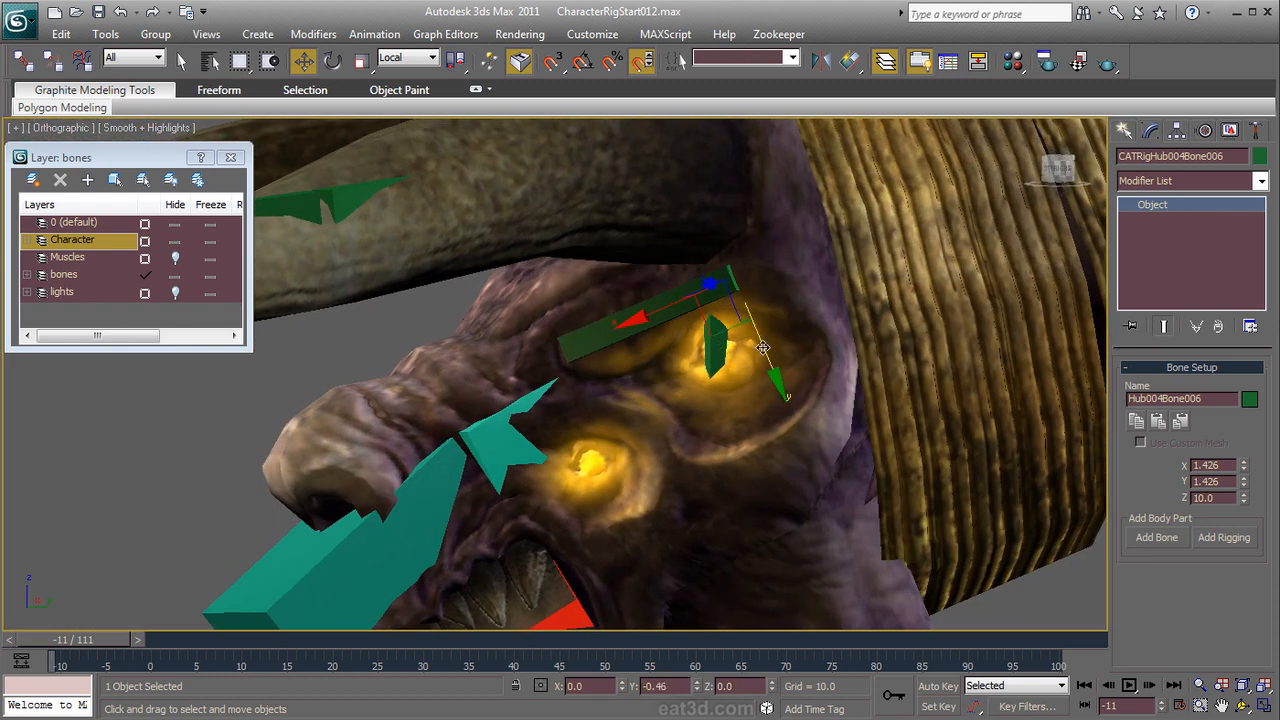
mouse_move(764, 351)
middle_mouse_down("alt")
mouse_move(777, 314)
mouse_move(750, 367)
middle_mouse_up("alt")
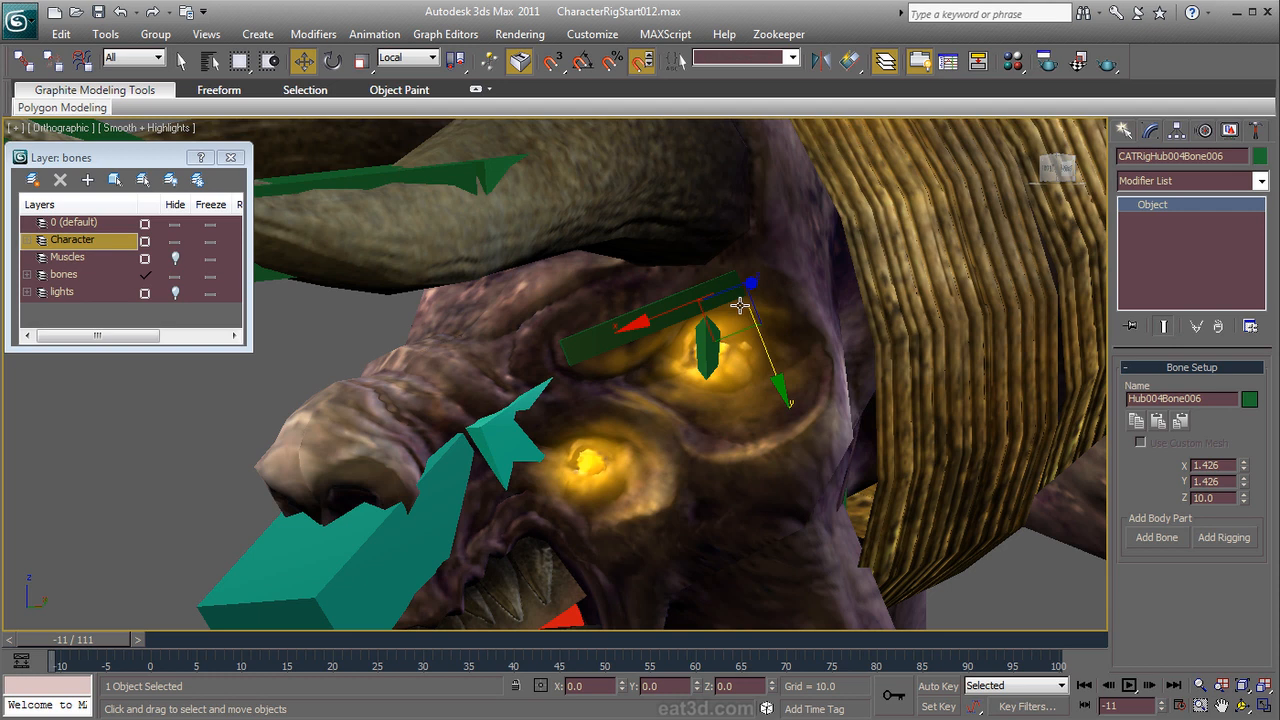
Step: Scale the brow bone's length down to about 4.988 in Z
right_click(740, 307)
left_click(760, 340)
right_click(770, 332)
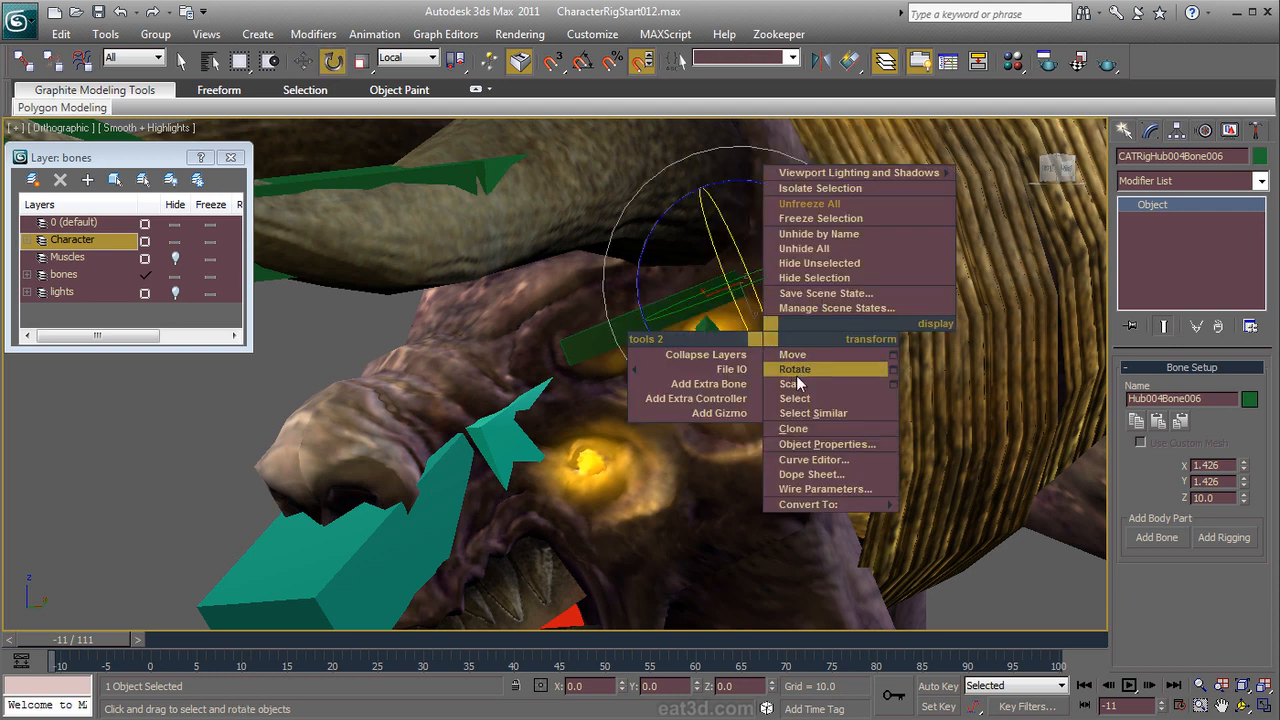
left_click(797, 382)
left_click_drag(687, 336, 708, 300)
Step: Rotate the shortened brow bone to slope toward the eye's outer corner and move it to the outer brow
right_click(708, 300)
left_click(754, 330)
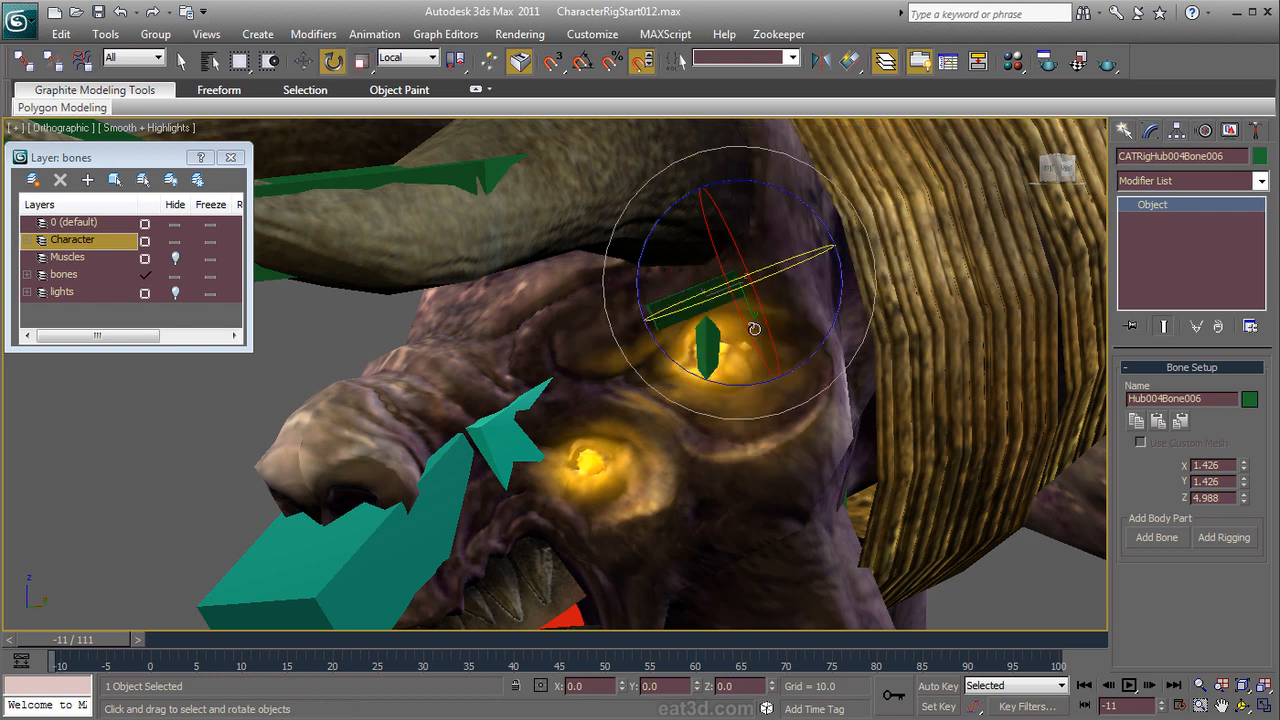
left_click_drag(811, 214, 856, 265)
right_click(856, 265)
left_click(870, 281)
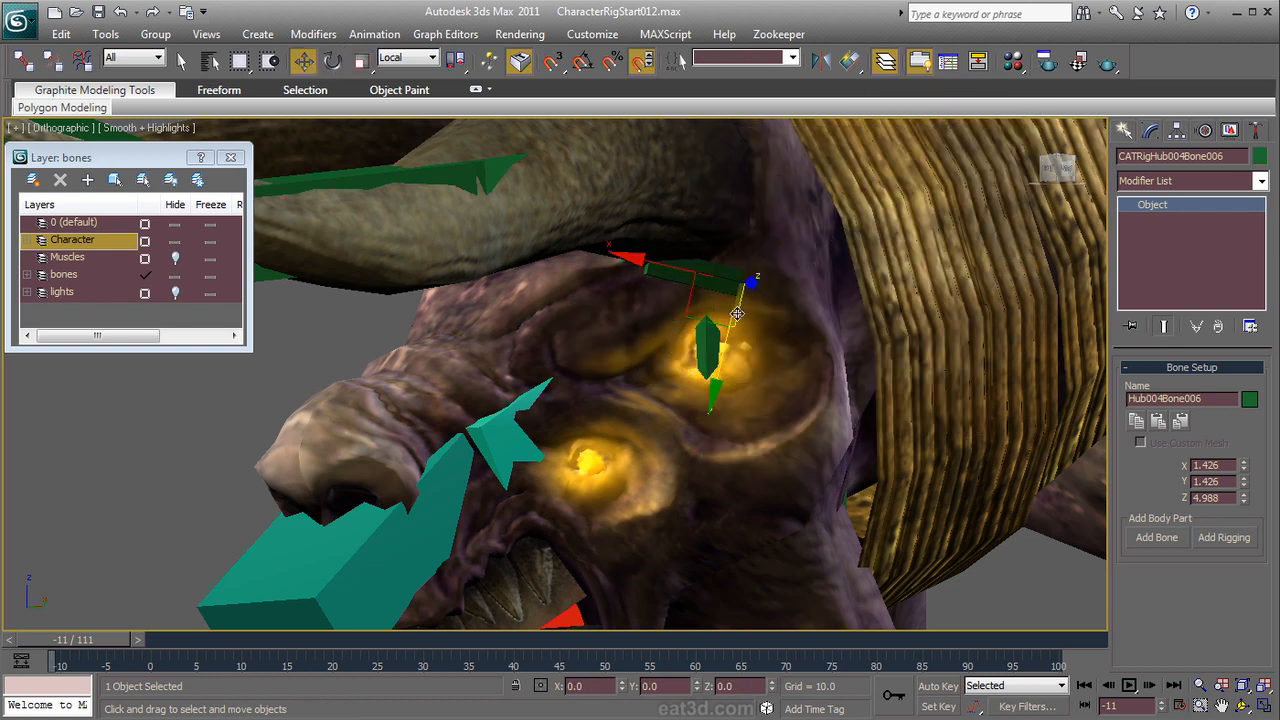
left_click_drag(705, 322, 767, 329)
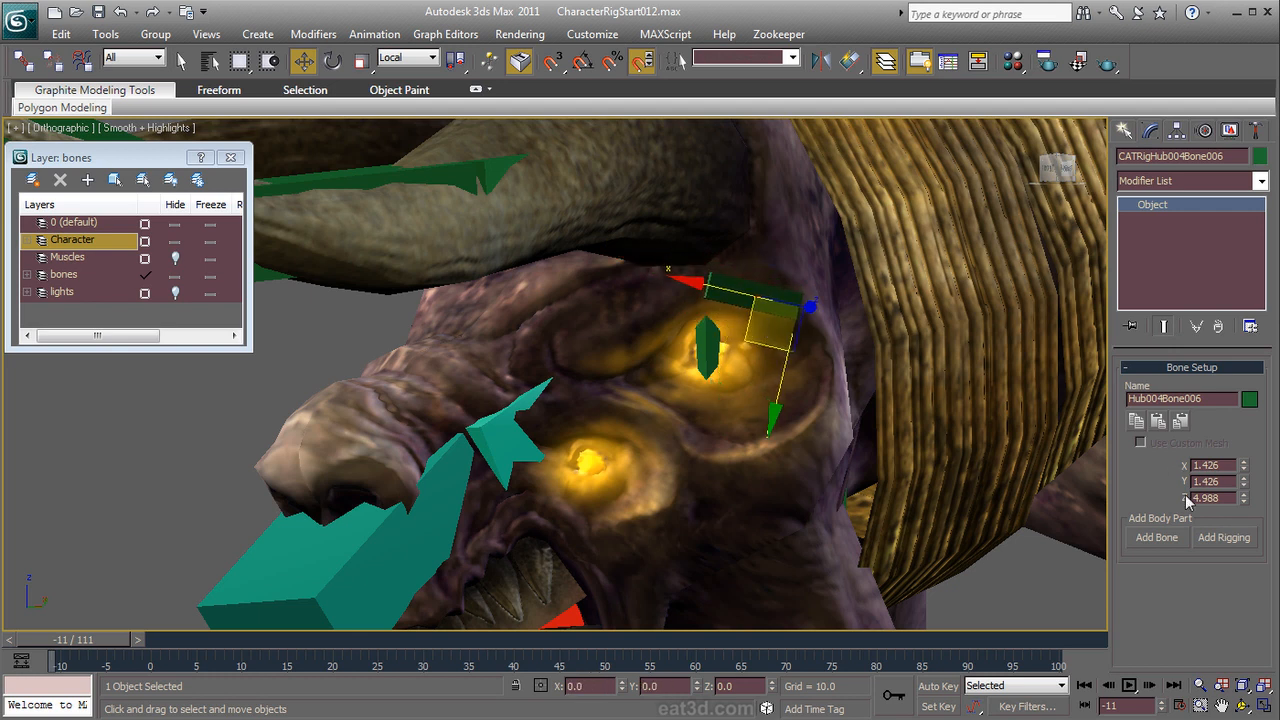
Step: Add a child bone to the outer brow bone and rotate it down along the inner brow
left_click(1157, 538)
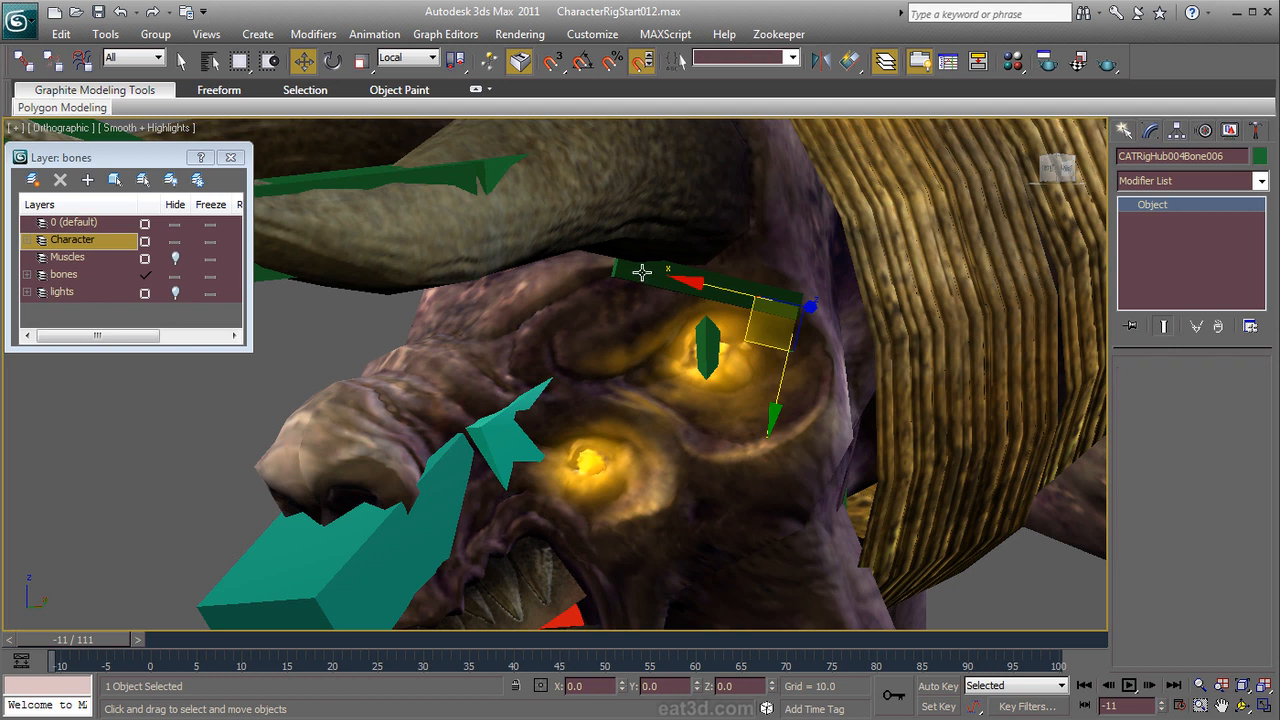
right_click(642, 272)
left_click(680, 303)
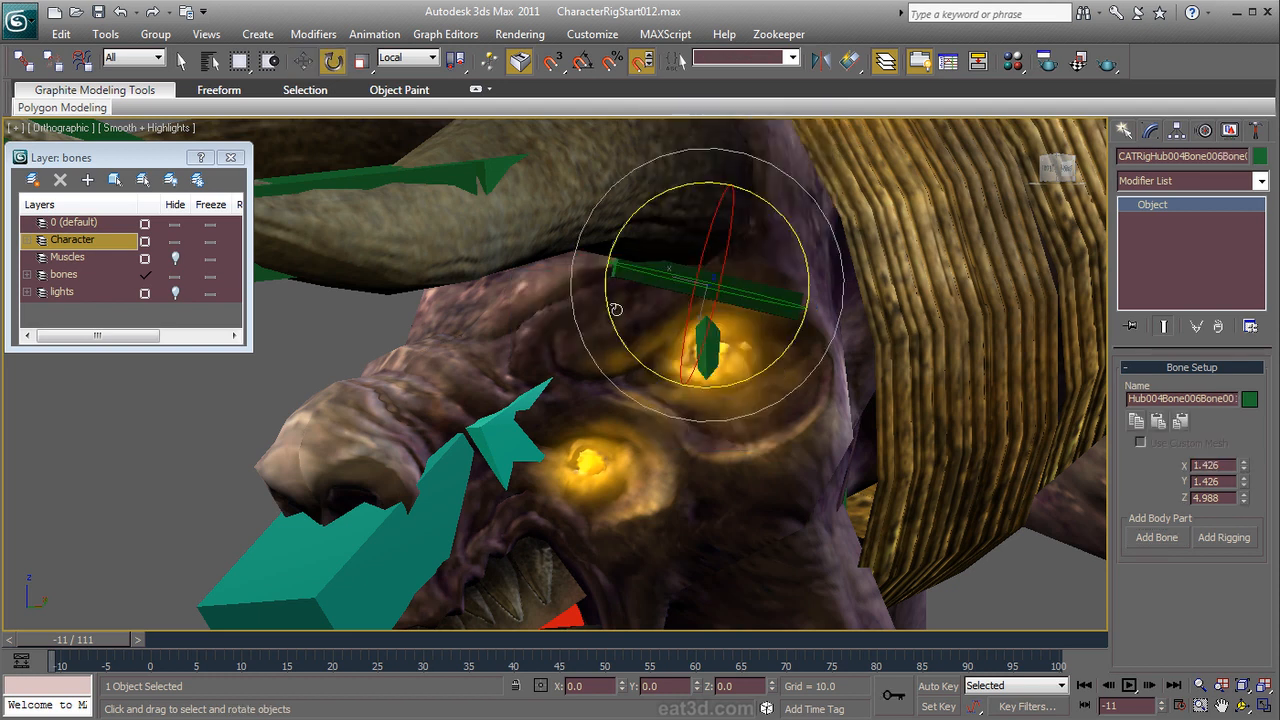
left_click_drag(612, 314, 660, 375)
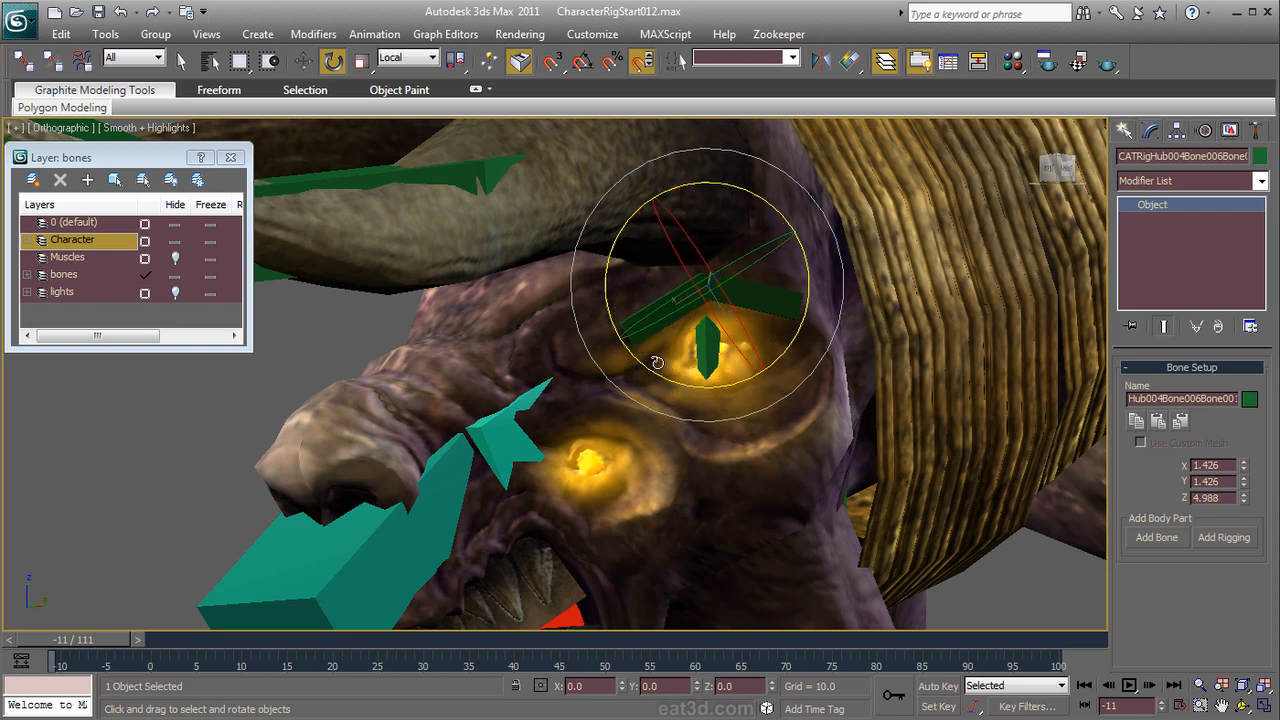
Step: Scale the inner brow bone's length up to about 8.365 in Z and select the outer brow bone
right_click(657, 362)
left_click(685, 413)
left_click_drag(615, 336, 718, 287)
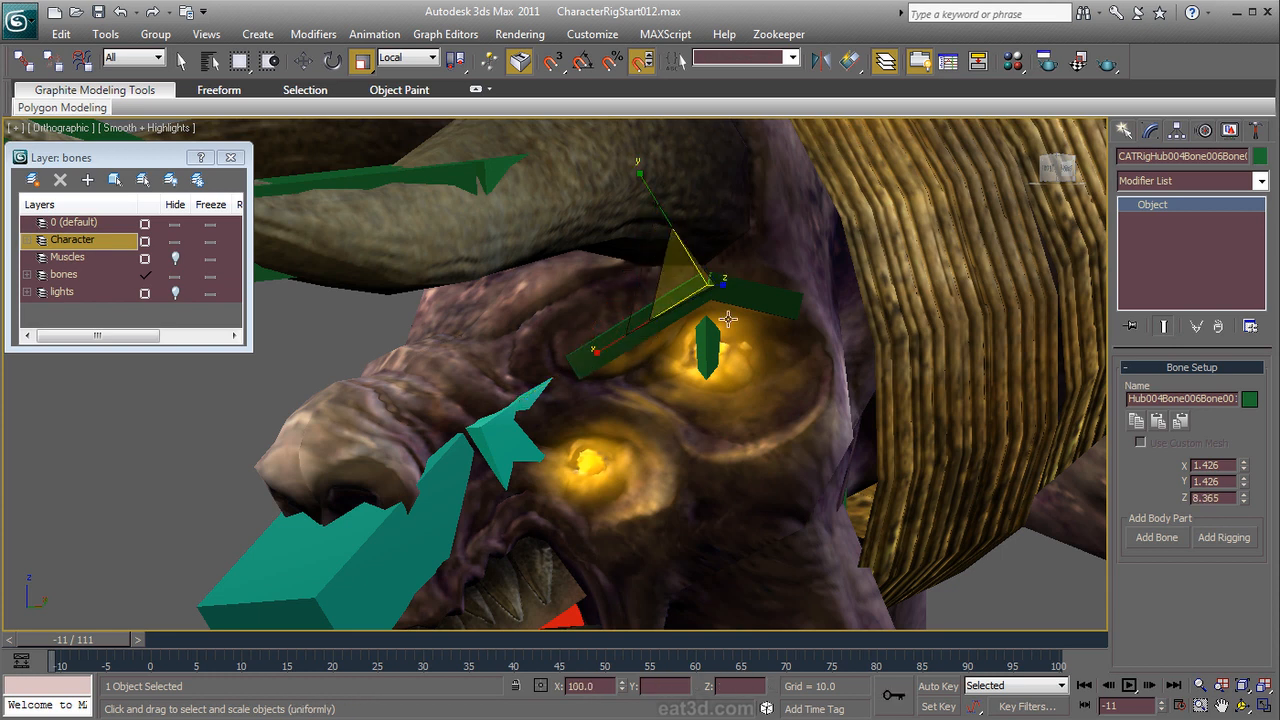
left_click(756, 301)
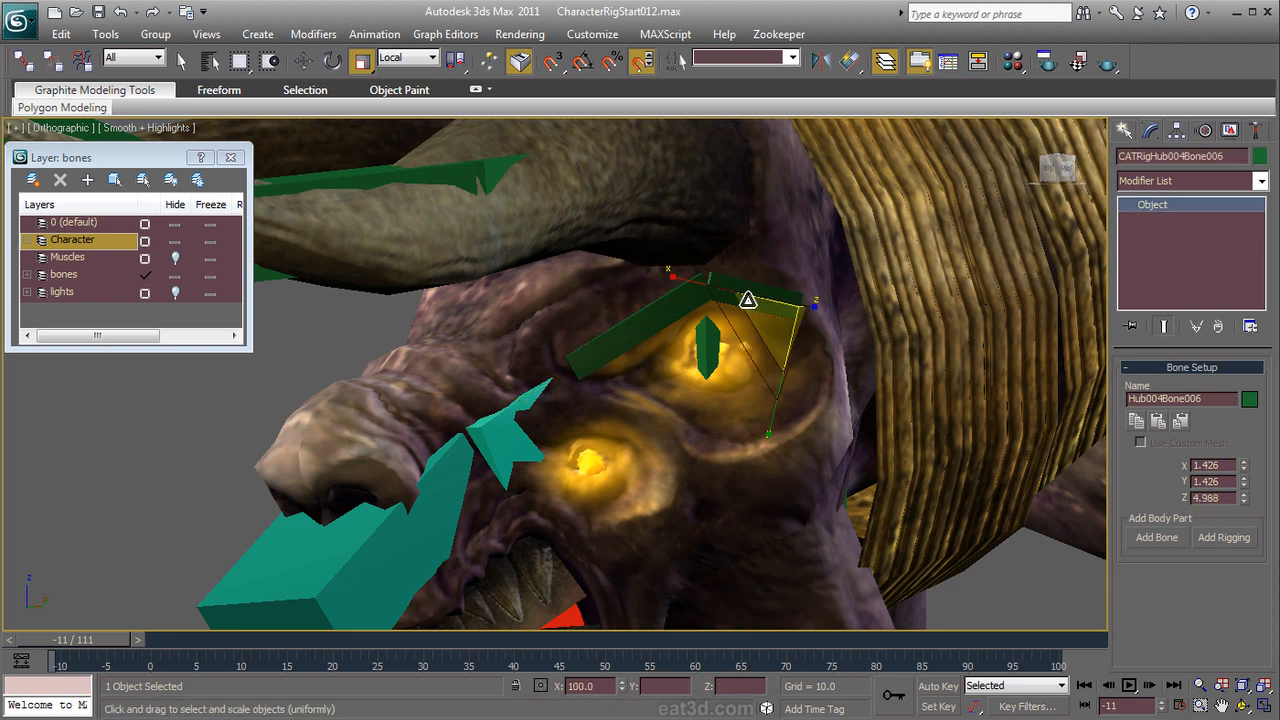
Step: With the Character layer hidden, add a bone to the head hub and move it out in front of the hub
middle_click_drag(744, 285, 723, 337, "alt")
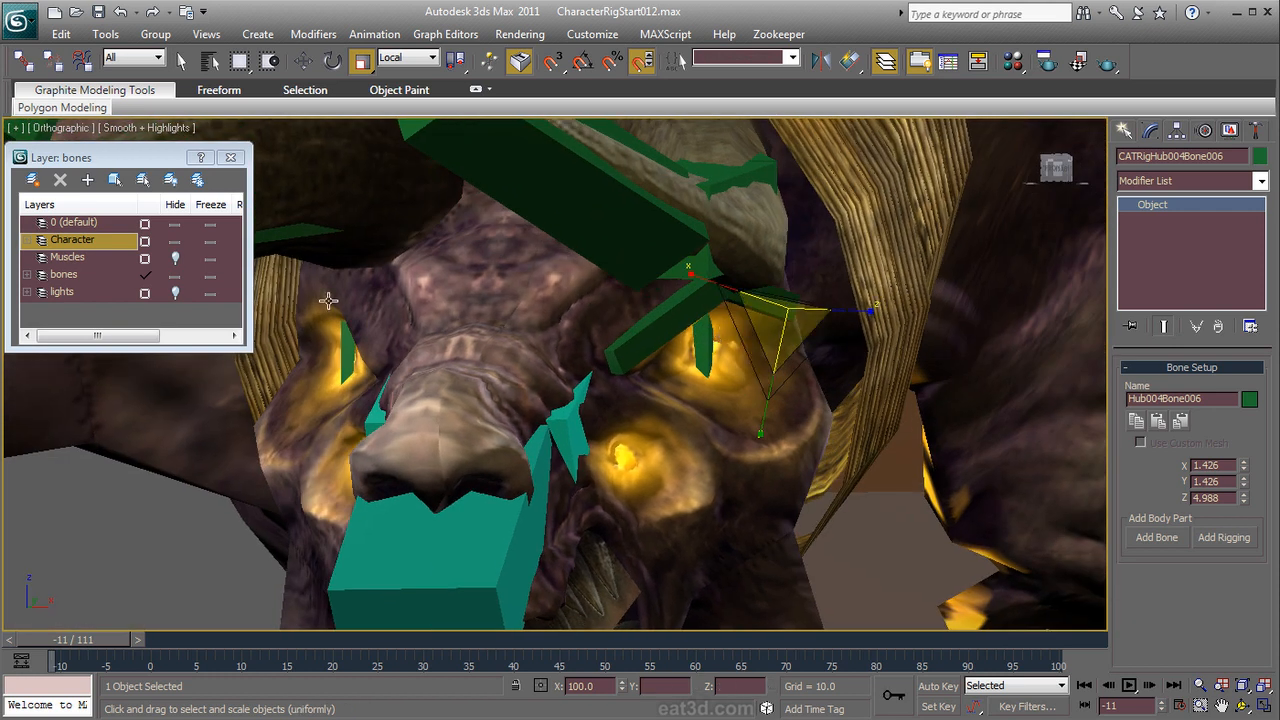
left_click(176, 241)
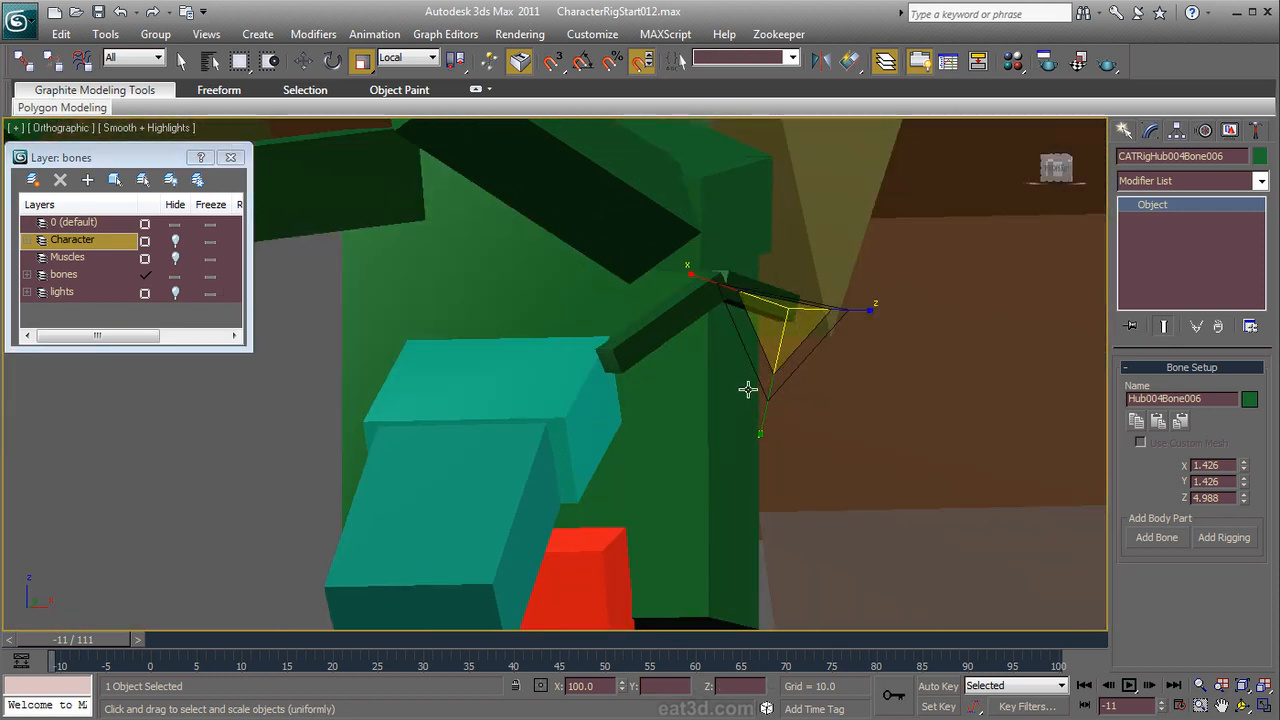
middle_click_drag(748, 390, 694, 394, "alt")
left_click(703, 397)
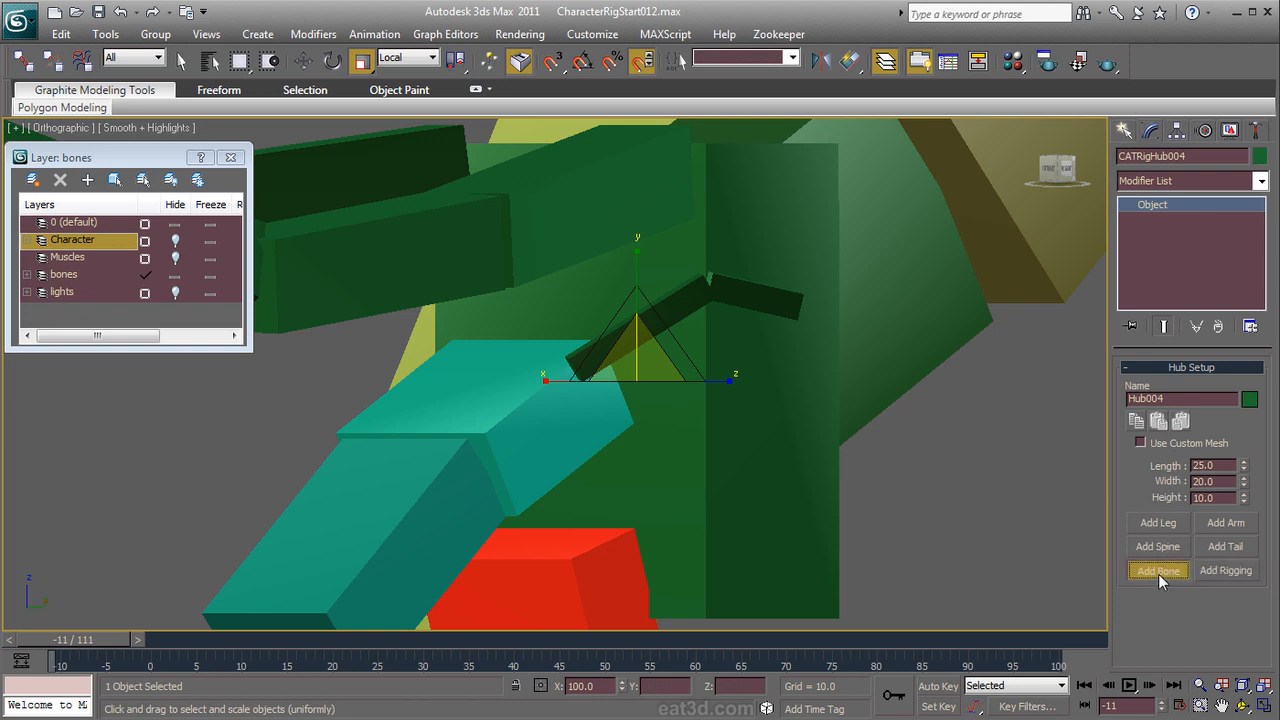
left_click(1152, 567)
left_click(521, 340)
right_click(555, 345)
left_click(585, 367)
left_click_drag(708, 383, 493, 386)
Step: Copy the outer brow bone's settings and paste them mirrored onto the new bone to create the opposite brow
left_click(757, 294)
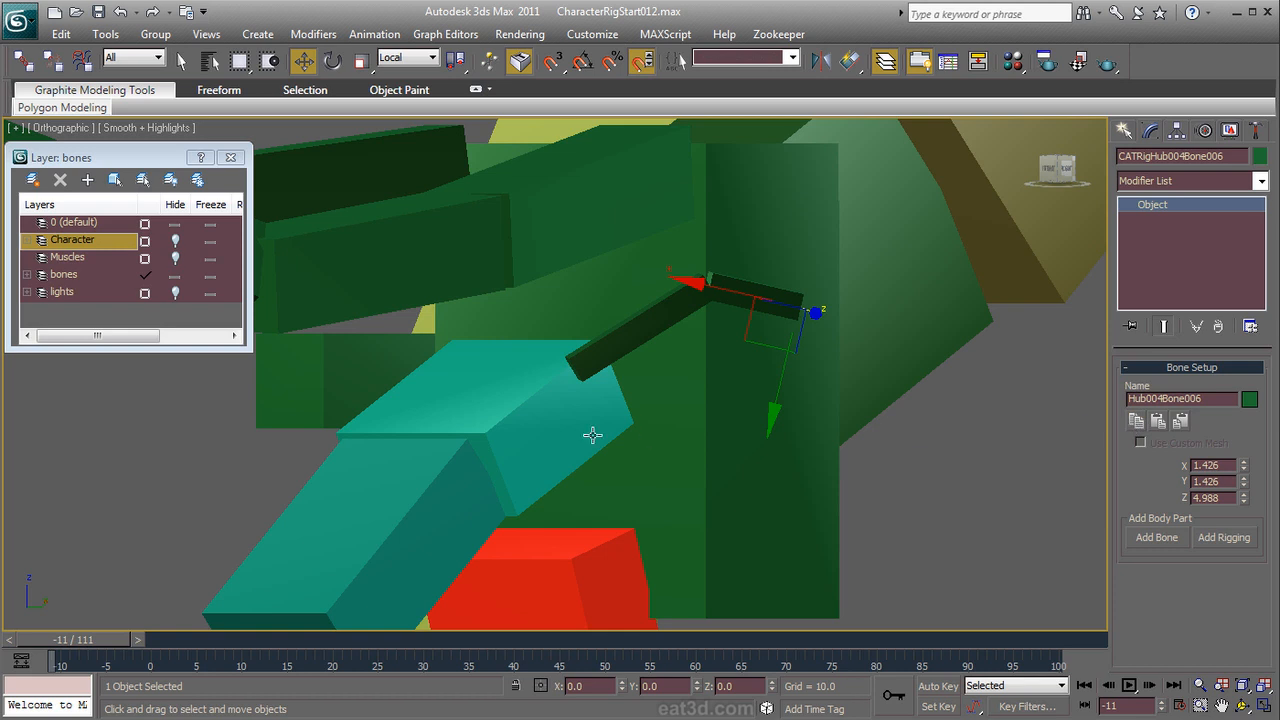
left_click(420, 392)
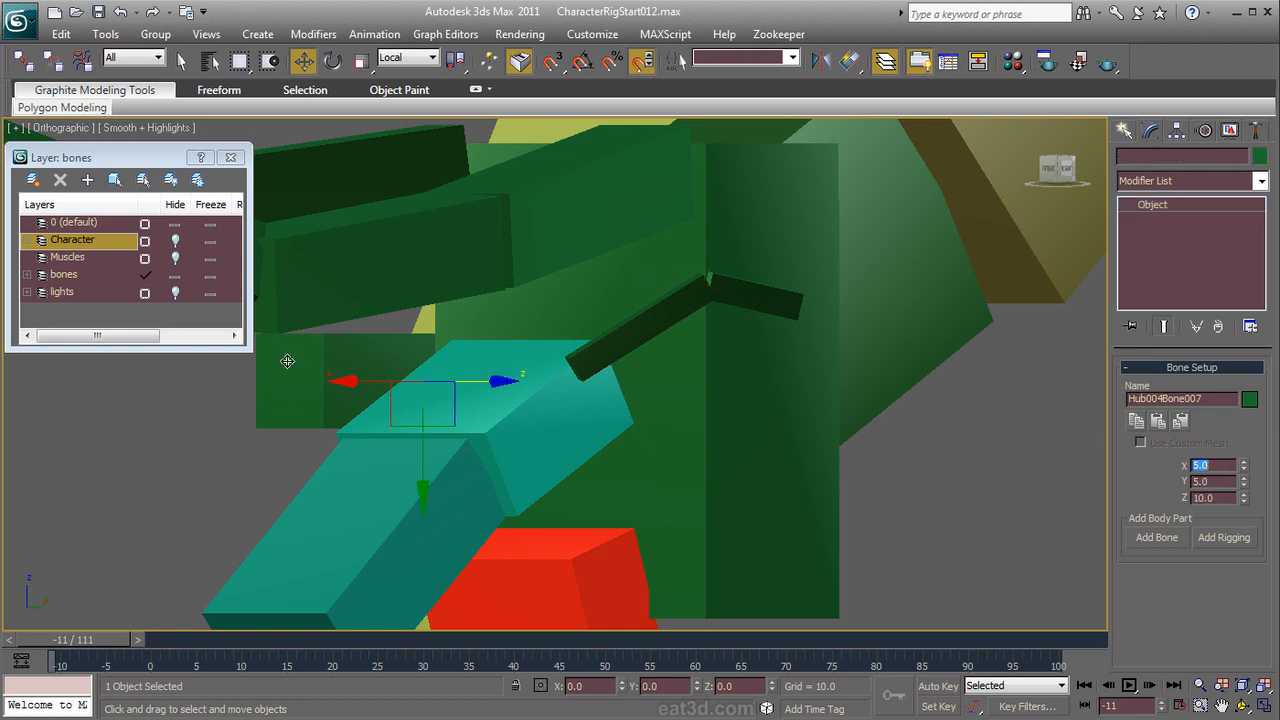
left_click(1183, 425)
Step: Recolor the brow bones and their child bones on both sides of the head dark red
middle_click_drag(515, 412, 591, 440, "alt")
left_click(591, 443, "ctrl")
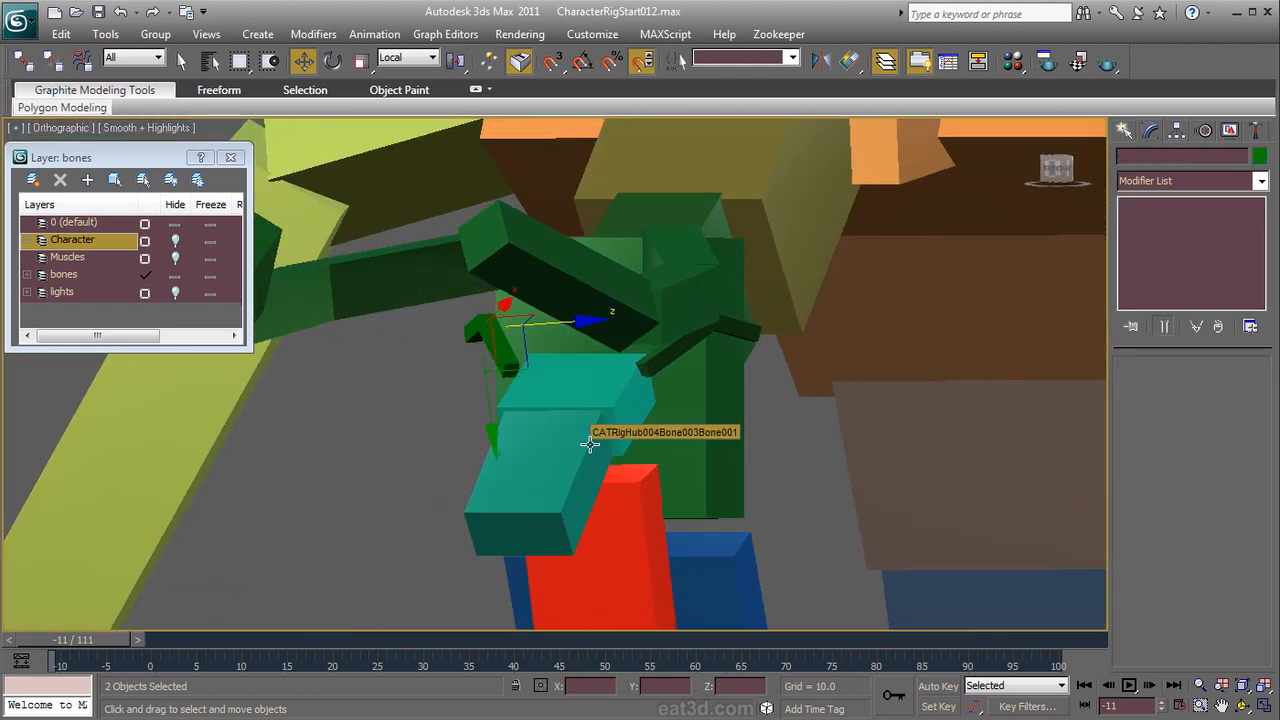
double_click(471, 331)
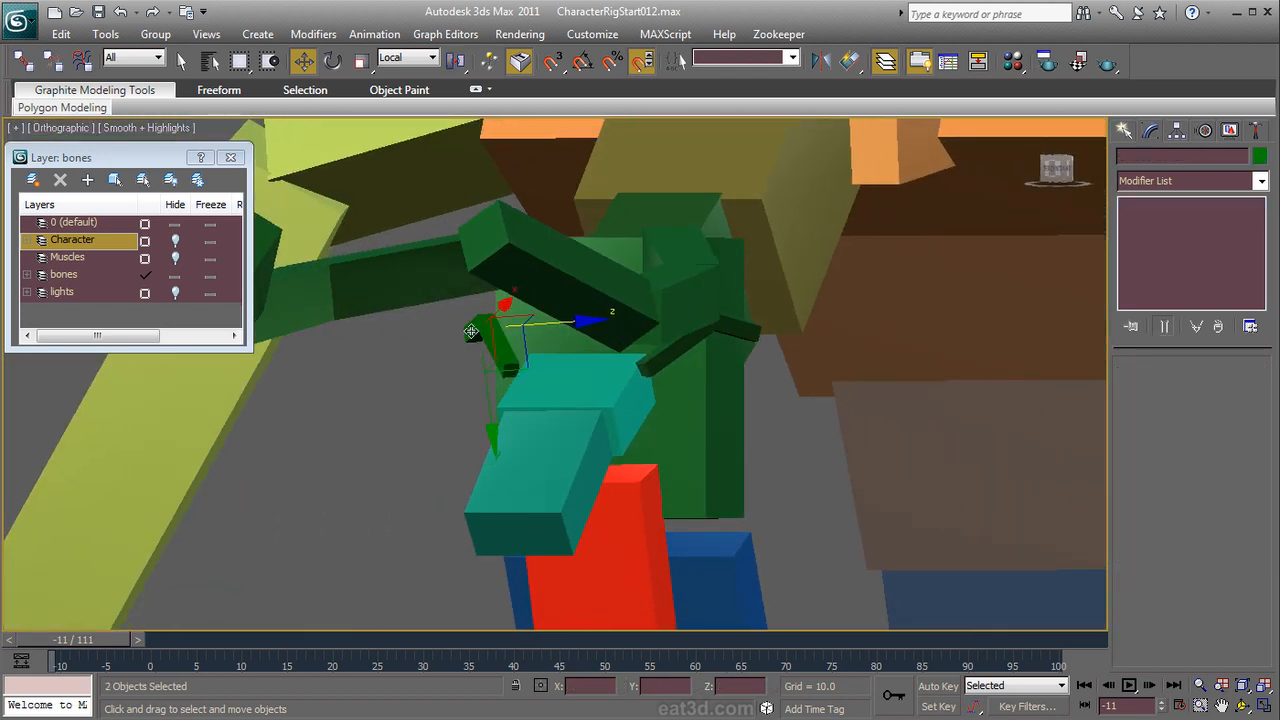
left_click(1259, 157)
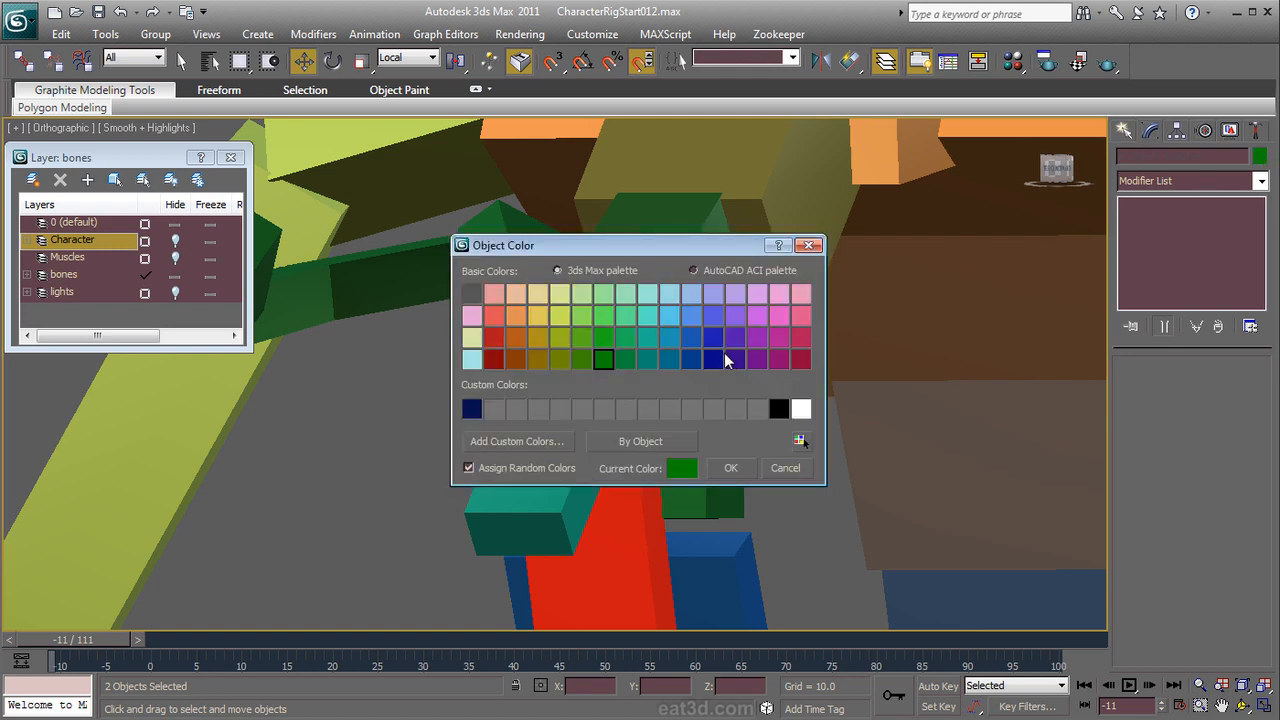
left_click(494, 359)
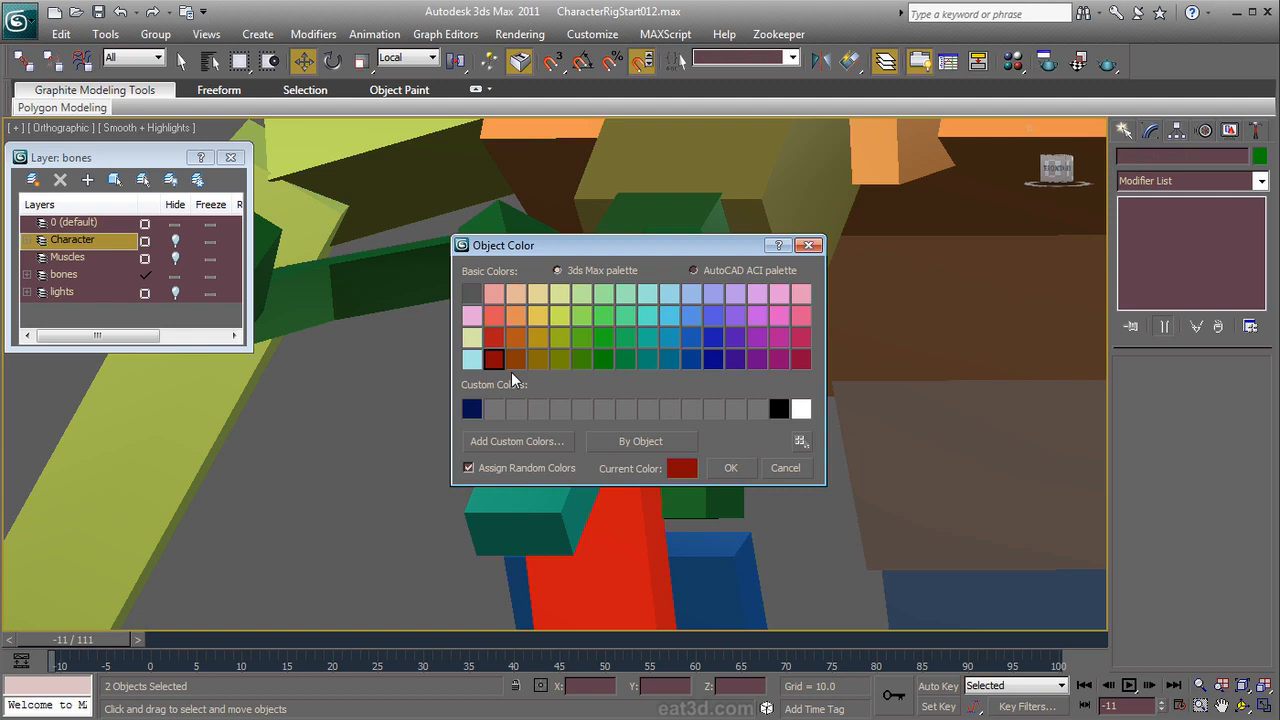
left_click(731, 469)
double_click(740, 328)
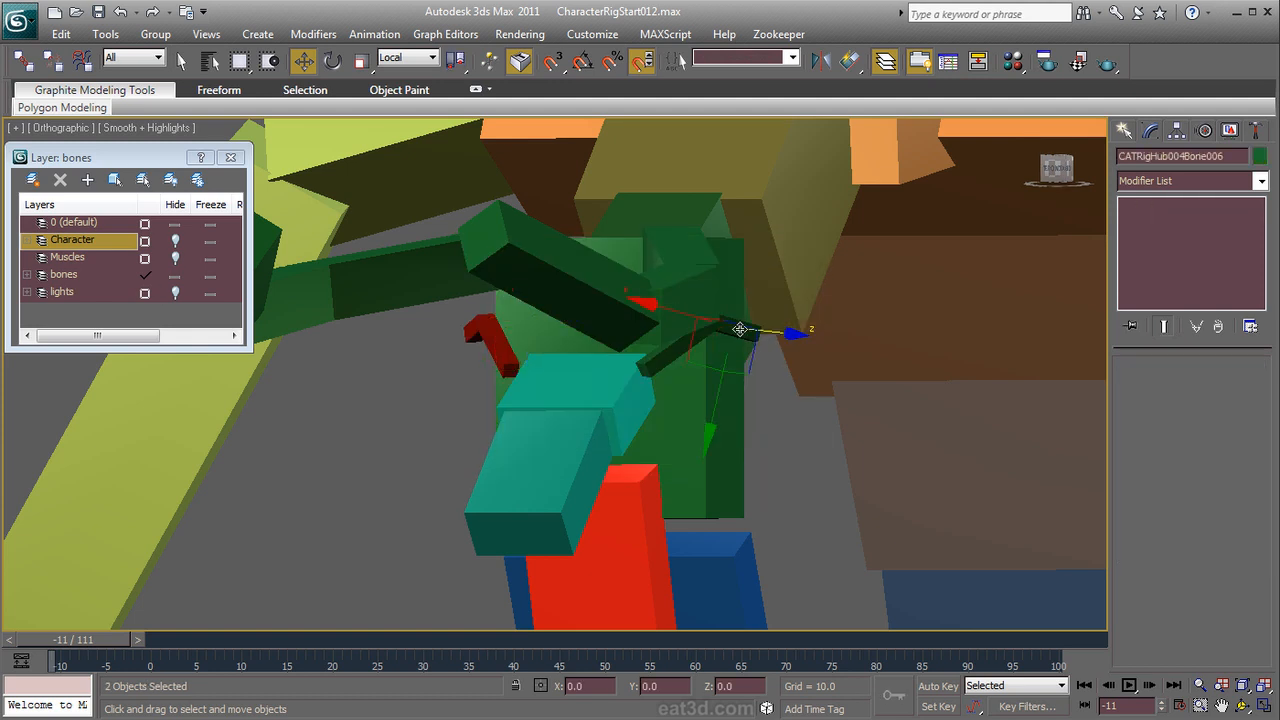
left_click(1260, 157)
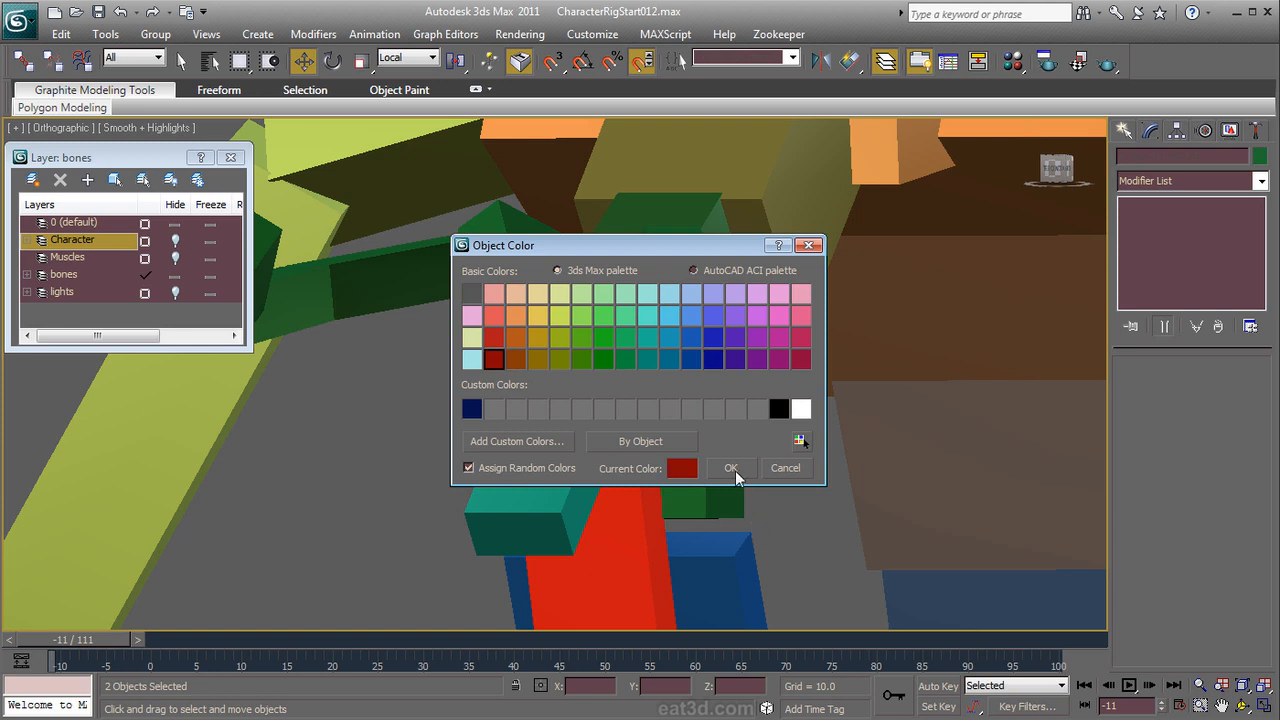
left_click(731, 468)
Step: Test the head hub by rotating it to check that the attached face bones follow
left_click(557, 357)
middle_click_drag(557, 357, 514, 352, "alt")
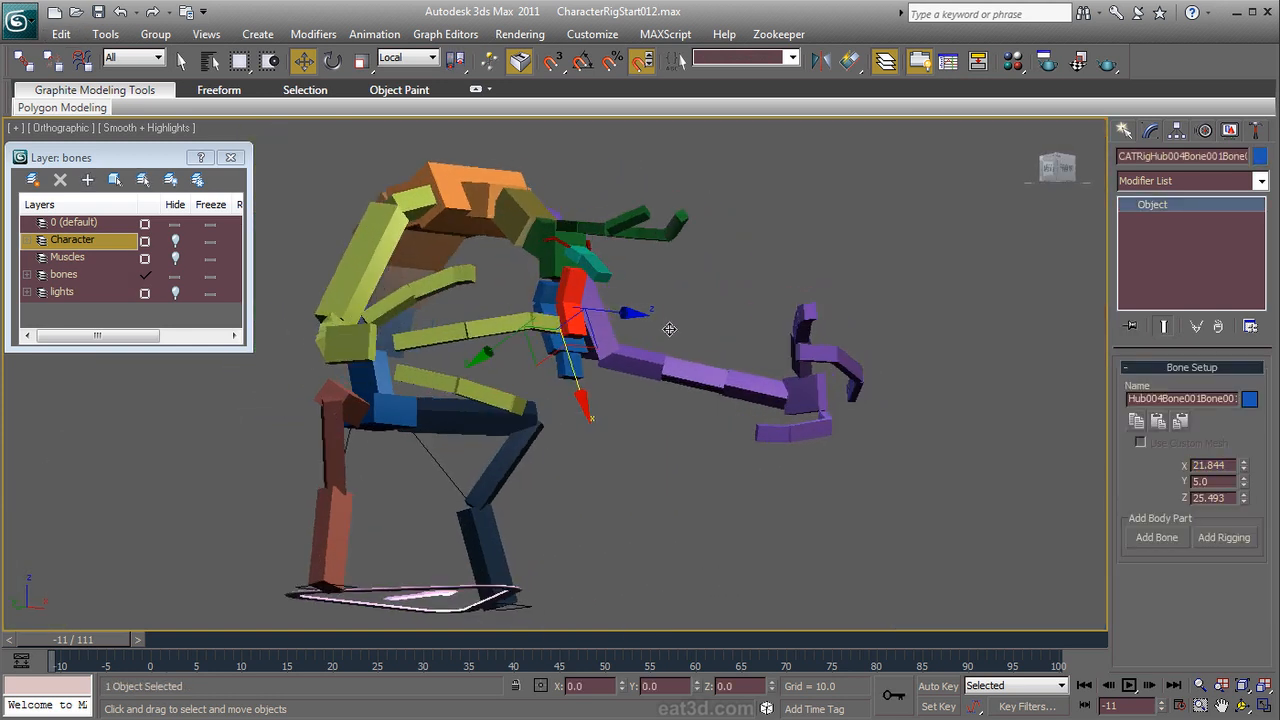
scroll(545, 342, "up", 4)
scroll(550, 296, "up", 3)
middle_click_drag(548, 248, 560, 363)
scroll(560, 364, "down", 4)
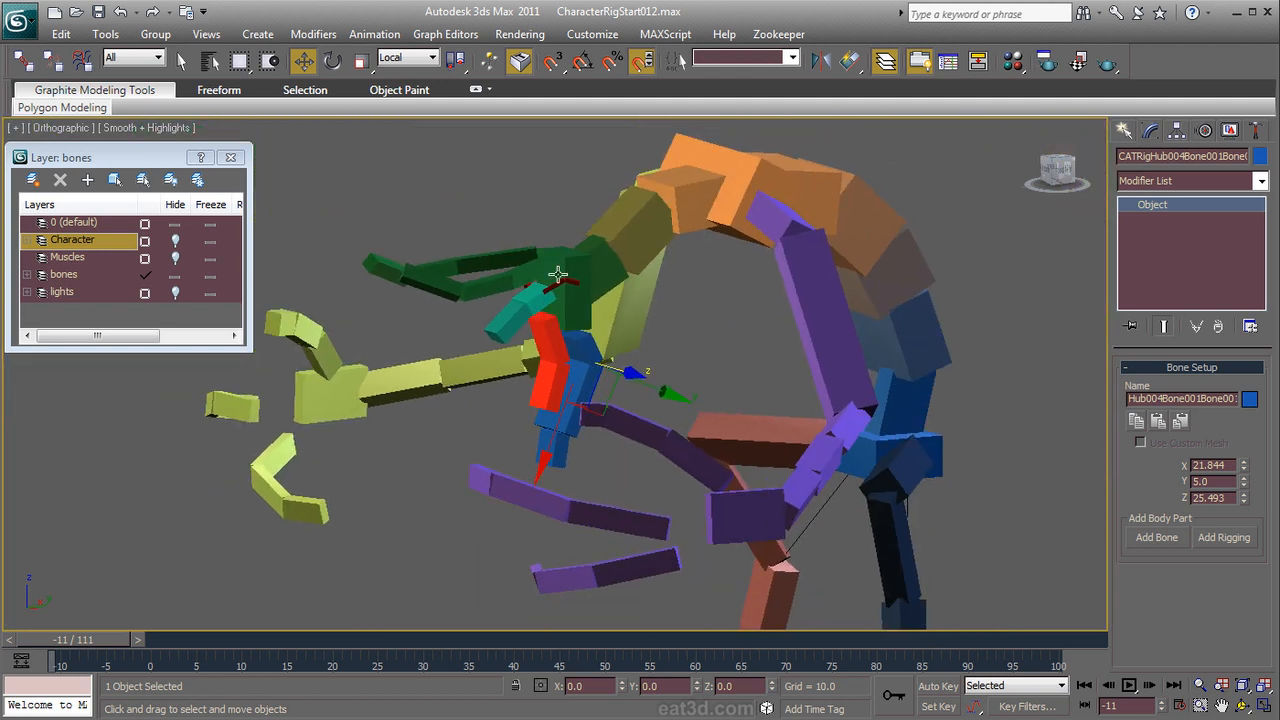
left_click(584, 309)
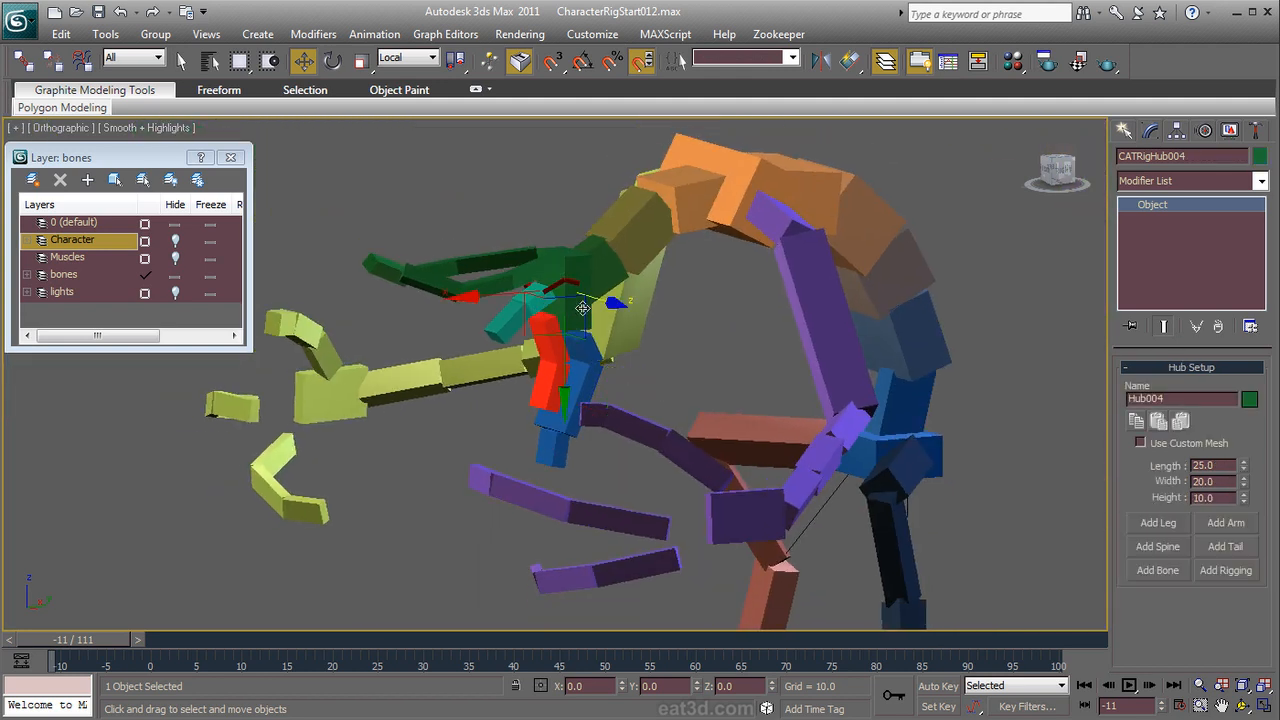
right_click(582, 302)
left_click(604, 340)
left_click_drag(540, 266, 590, 230)
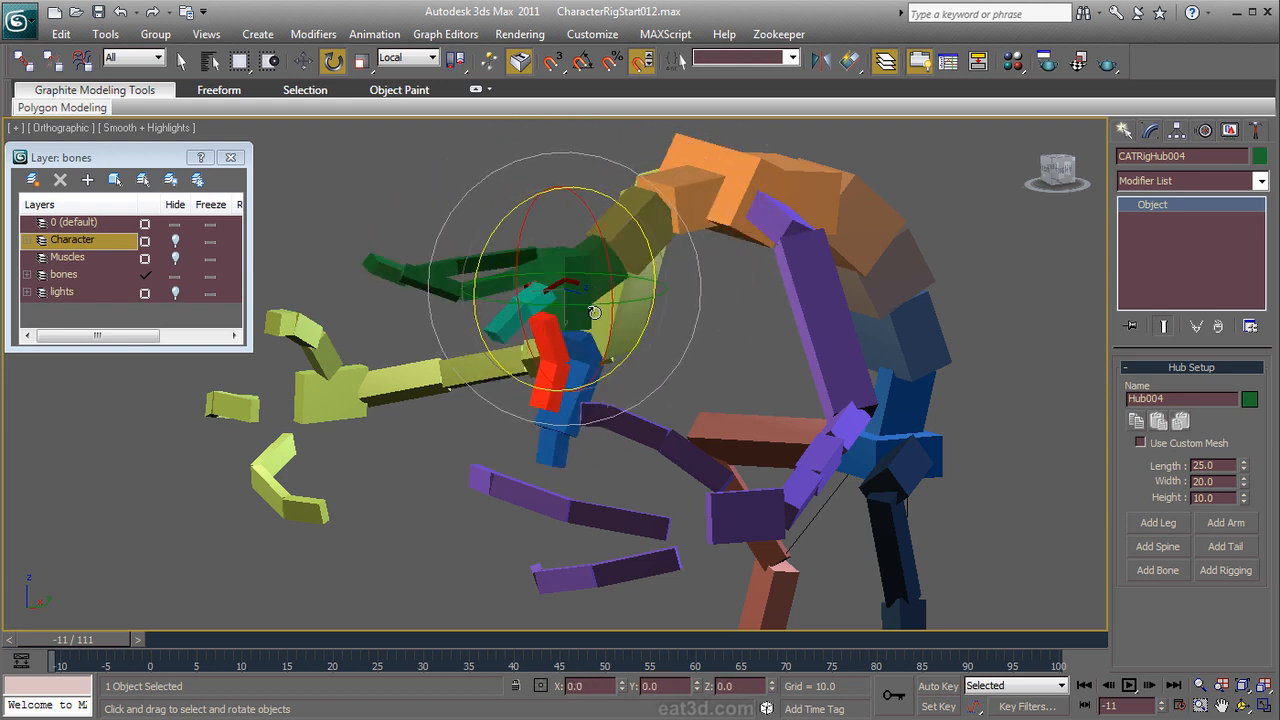
scroll(590, 228, "up", 5)
Step: Test the outer and inner brow bones by rotating each of them
left_click(598, 183)
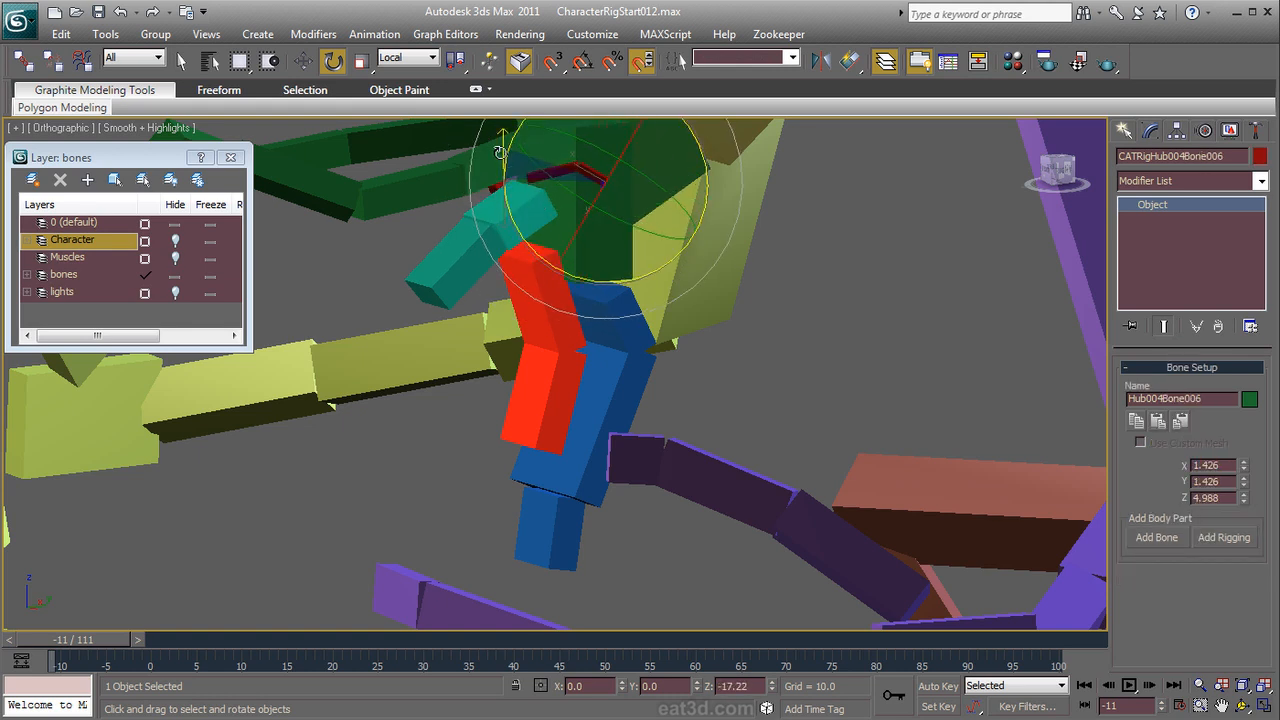
left_click(541, 200)
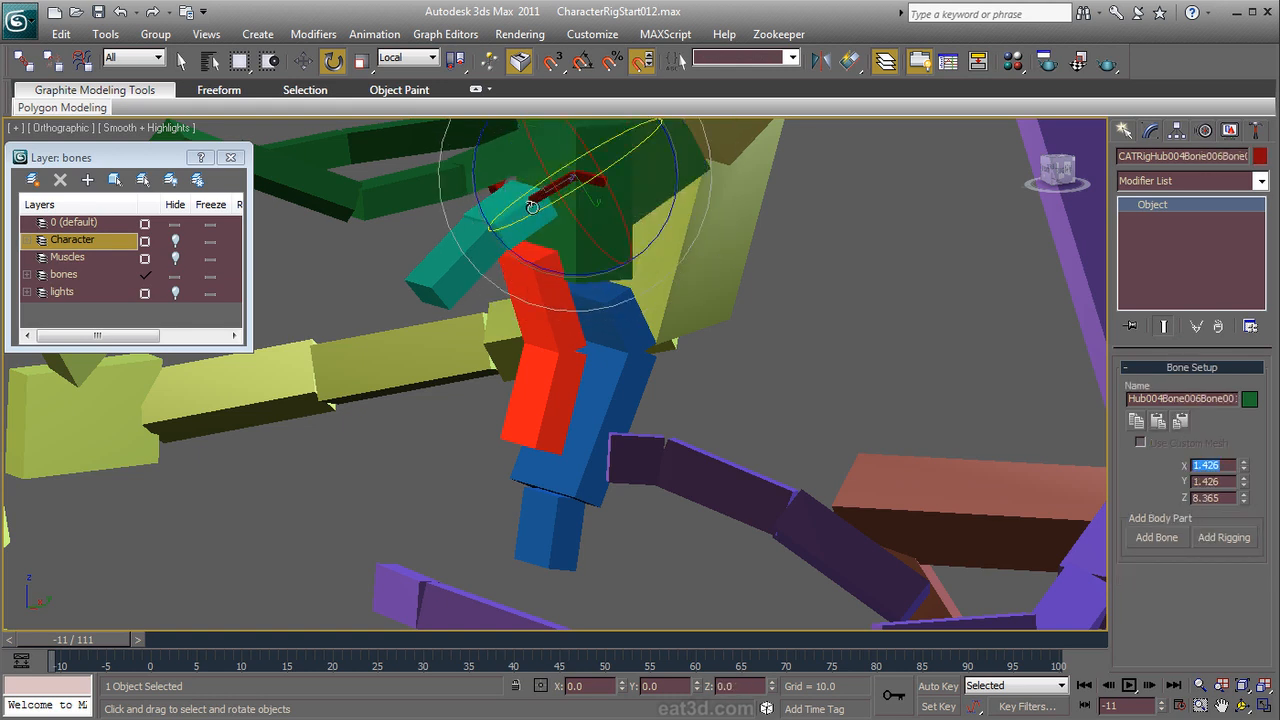
left_click_drag(481, 191, 502, 244)
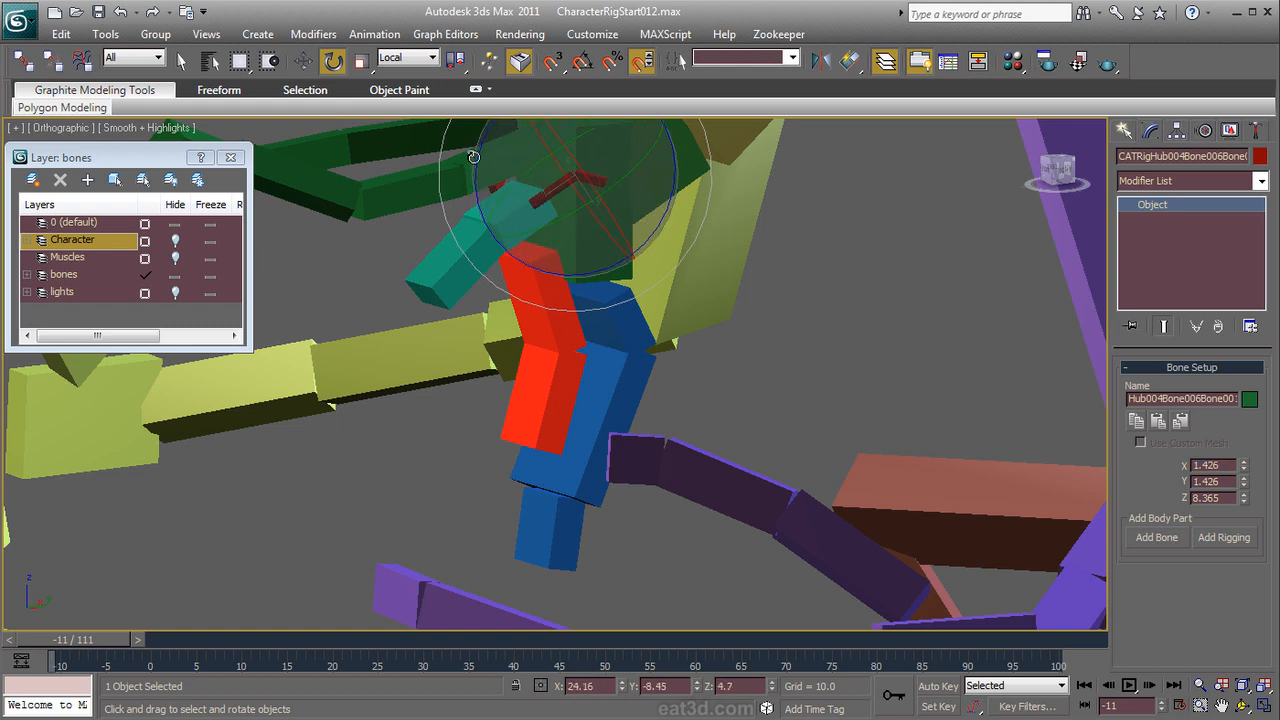
left_click_drag(476, 157, 499, 189)
Step: Unhide the Character layer to show the creature's mesh together with the rig
middle_click_drag(588, 270, 401, 292, "alt")
left_click(175, 242)
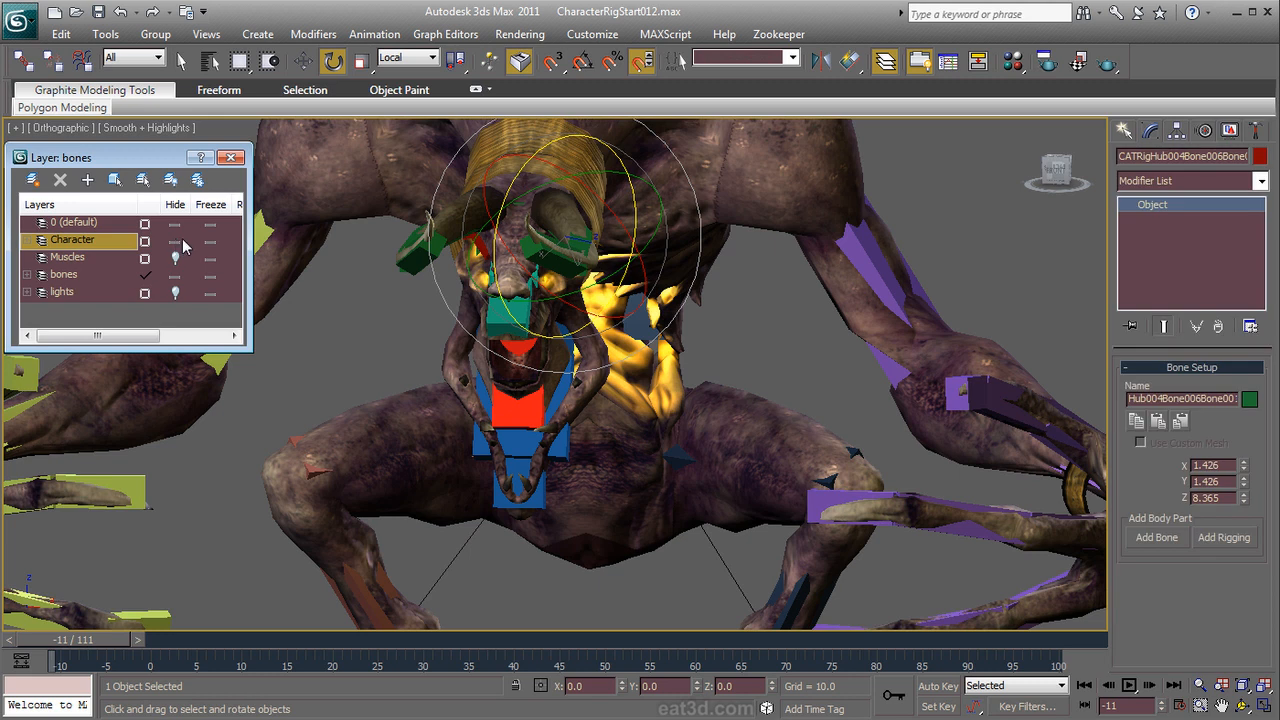
middle_click_drag(273, 339, 386, 338, "alt")
scroll(386, 338, "down", 4)
middle_click_drag(403, 400, 487, 432)
scroll(487, 432, "up", 3)
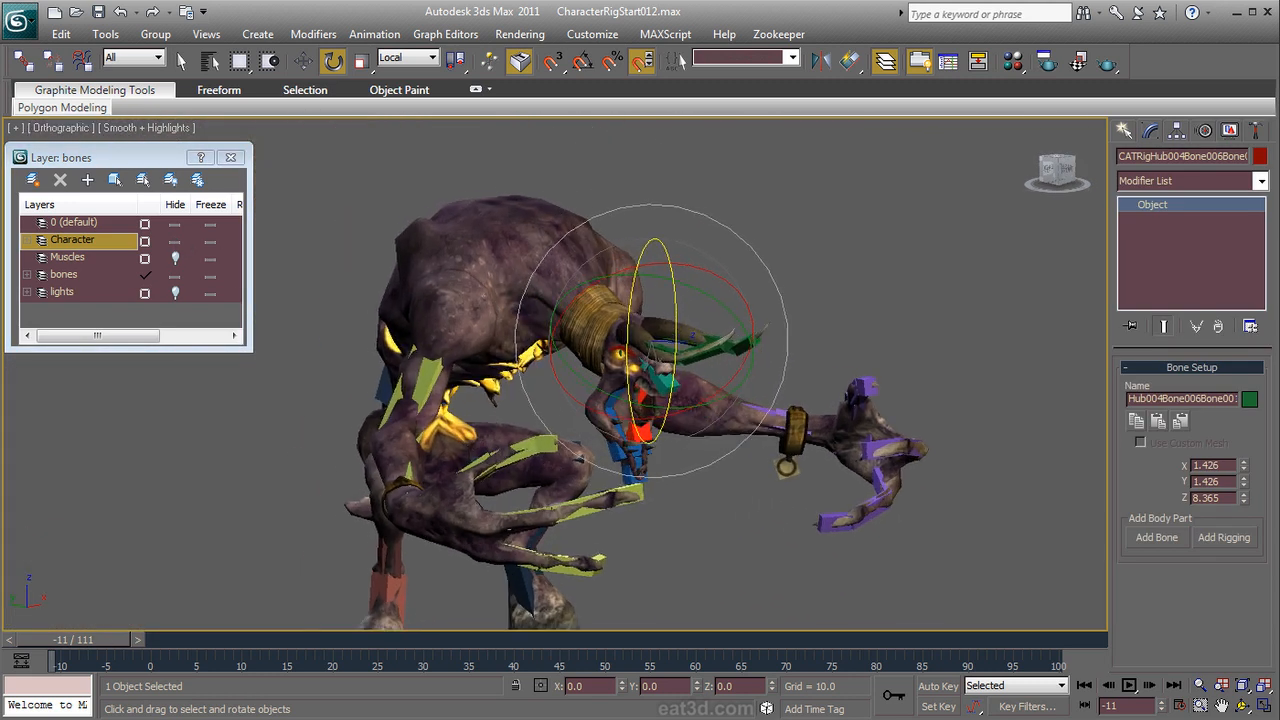
Step: Add a Skin modifier to the EOS_Body mesh
left_click(455, 232)
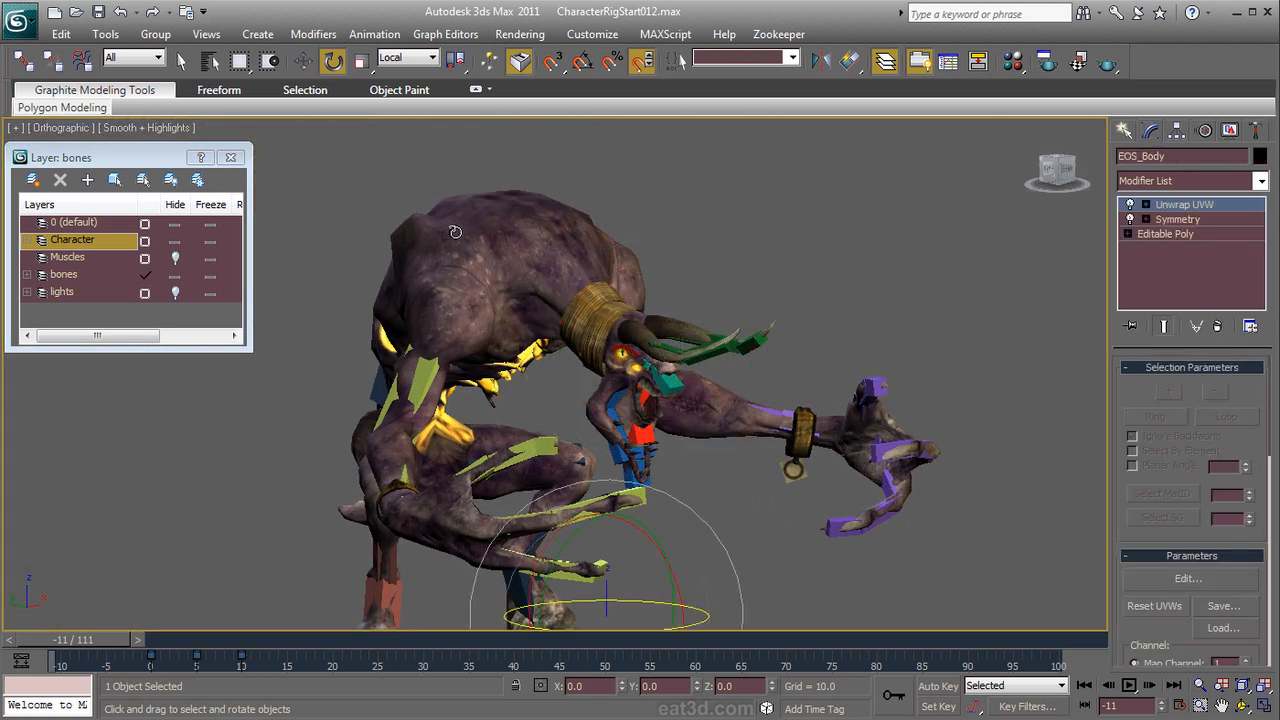
left_click(1147, 182)
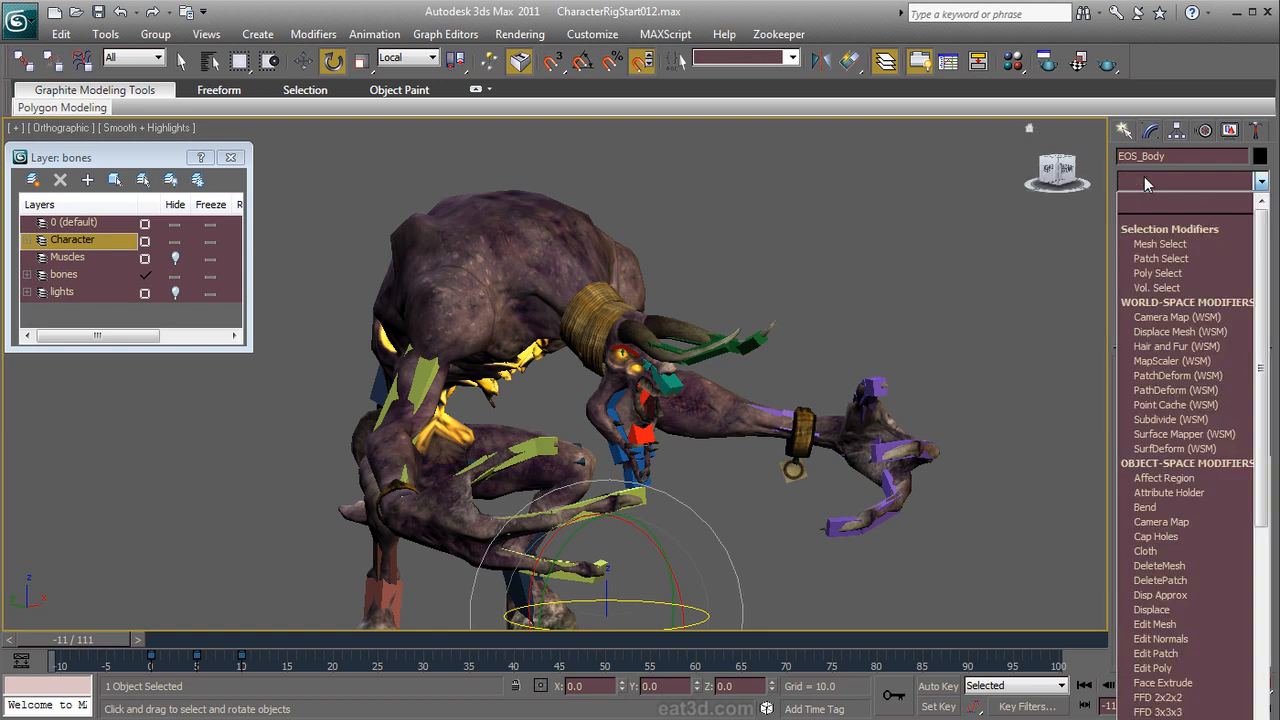
key("s")
key("s")
key("s")
key("s")
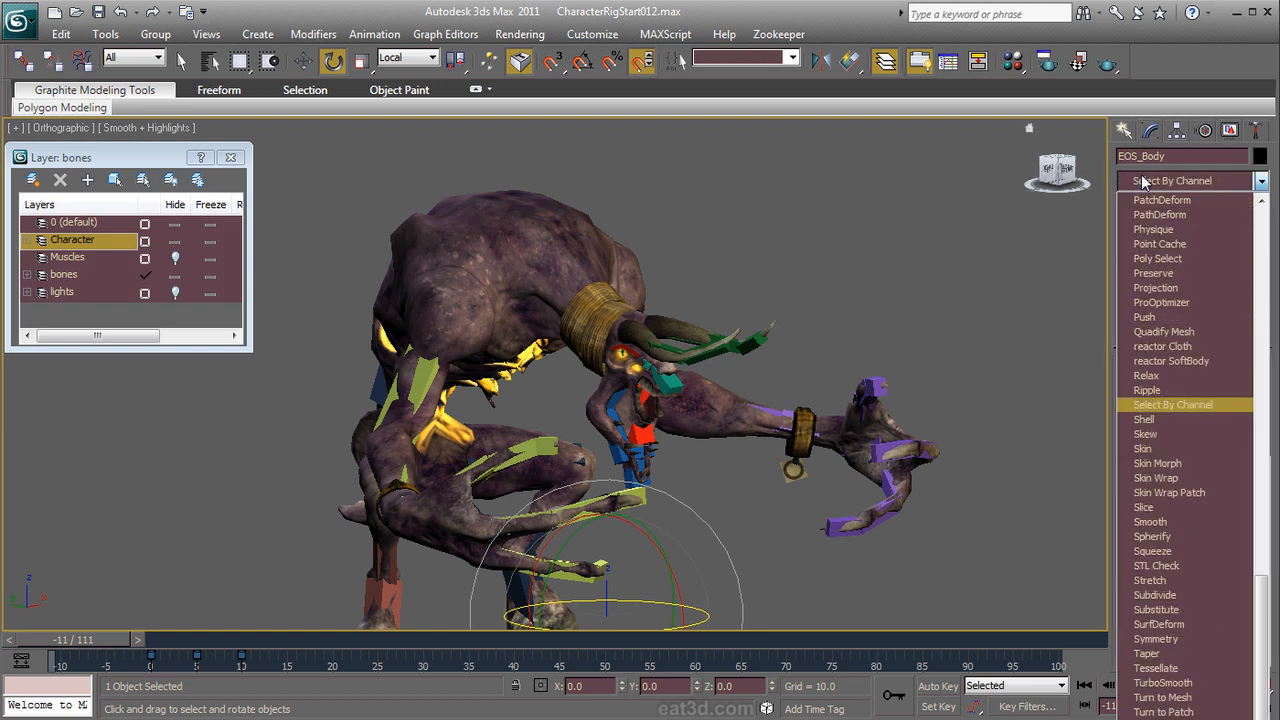
left_click(1150, 448)
mouse_move(899, 355)
middle_mouse_down("alt")
mouse_move(868, 370)
mouse_move(800, 362)
mouse_move(880, 355)
middle_mouse_up("alt")
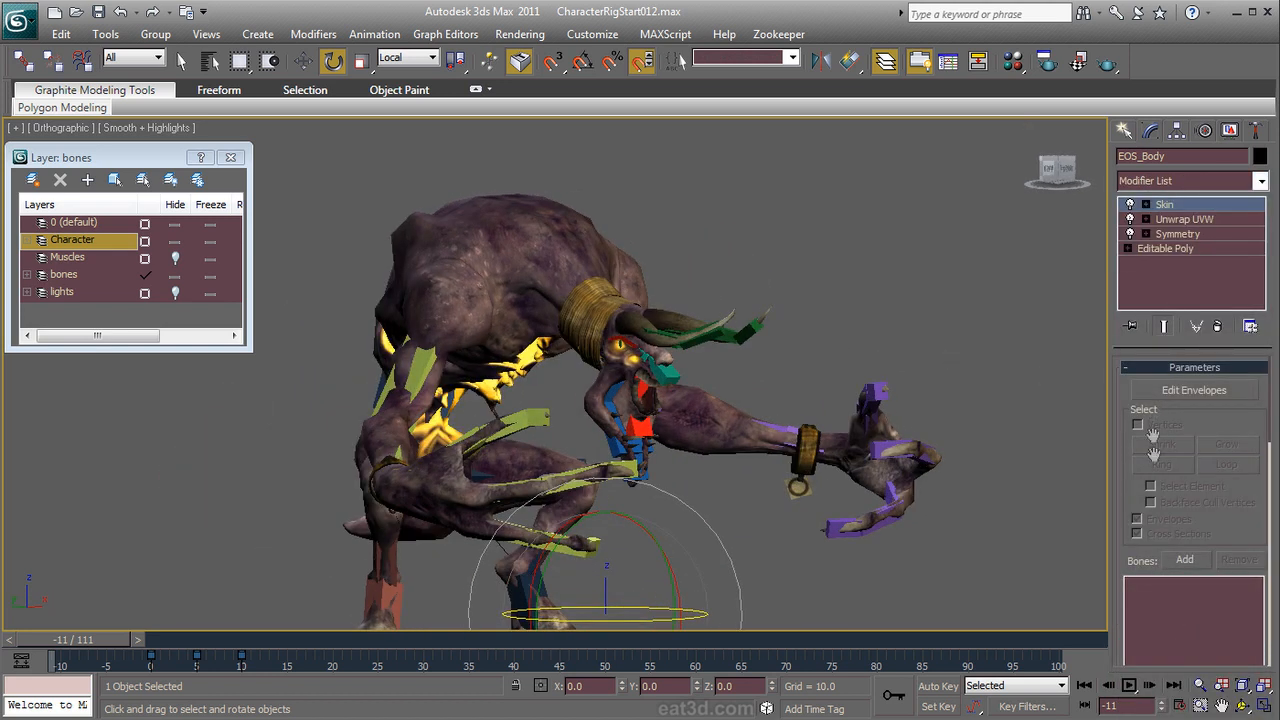
Step: Add all the rig bones whose names start with "cat" to the Skin modifier, leaving helpers out of the selection
left_click(1183, 560)
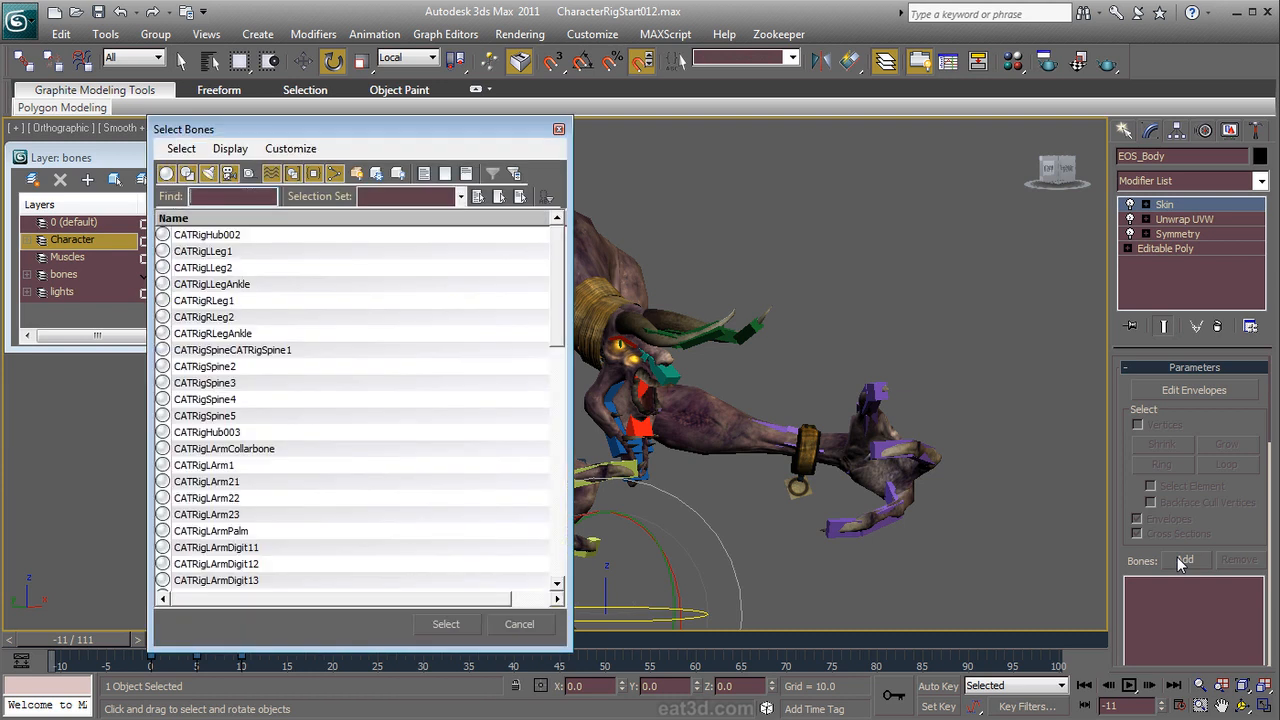
left_click_drag(323, 137, 684, 142)
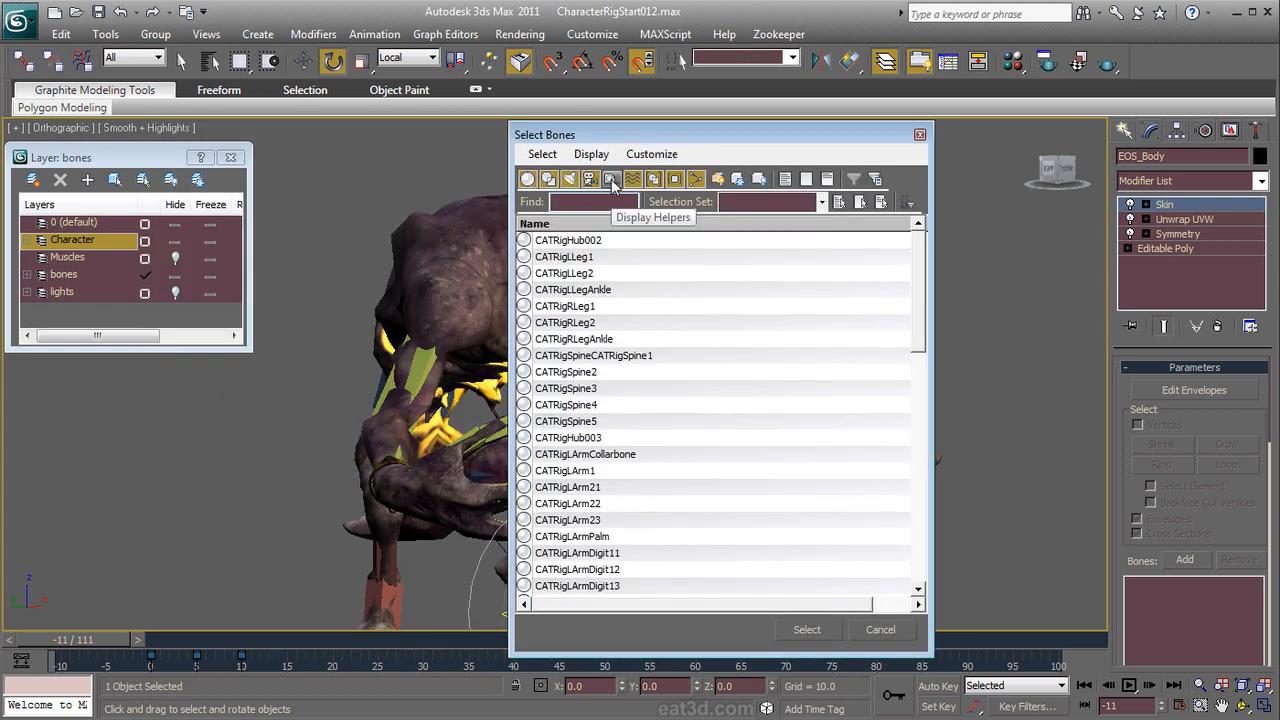
left_click(611, 179)
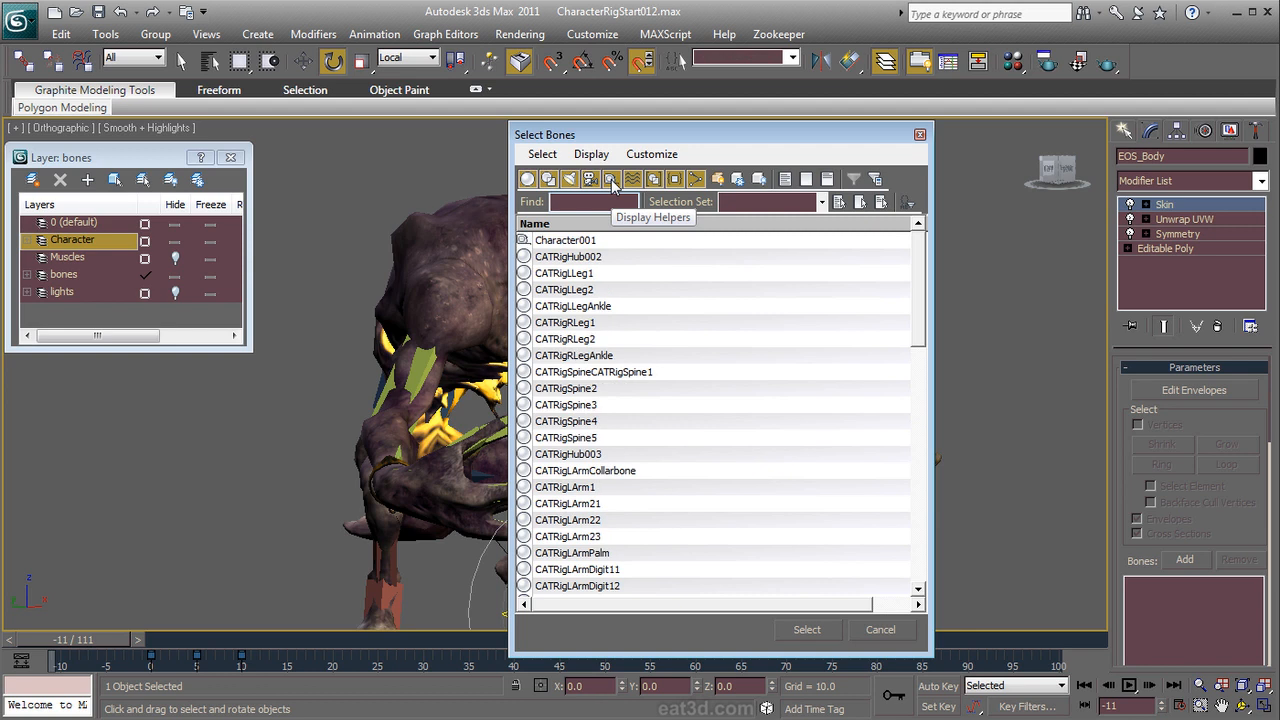
left_click(612, 180)
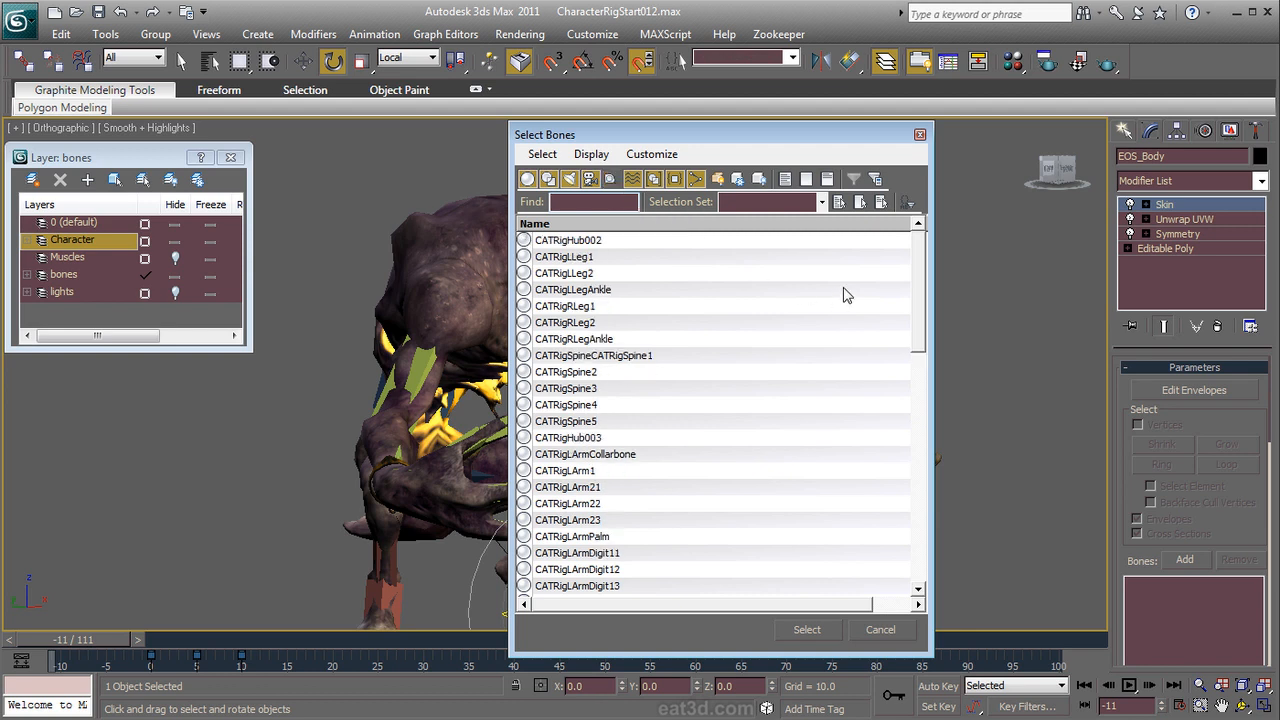
mouse_move(921, 300)
left_mouse_down()
mouse_move(910, 650)
mouse_move(910, 286)
left_mouse_up()
type("cat")
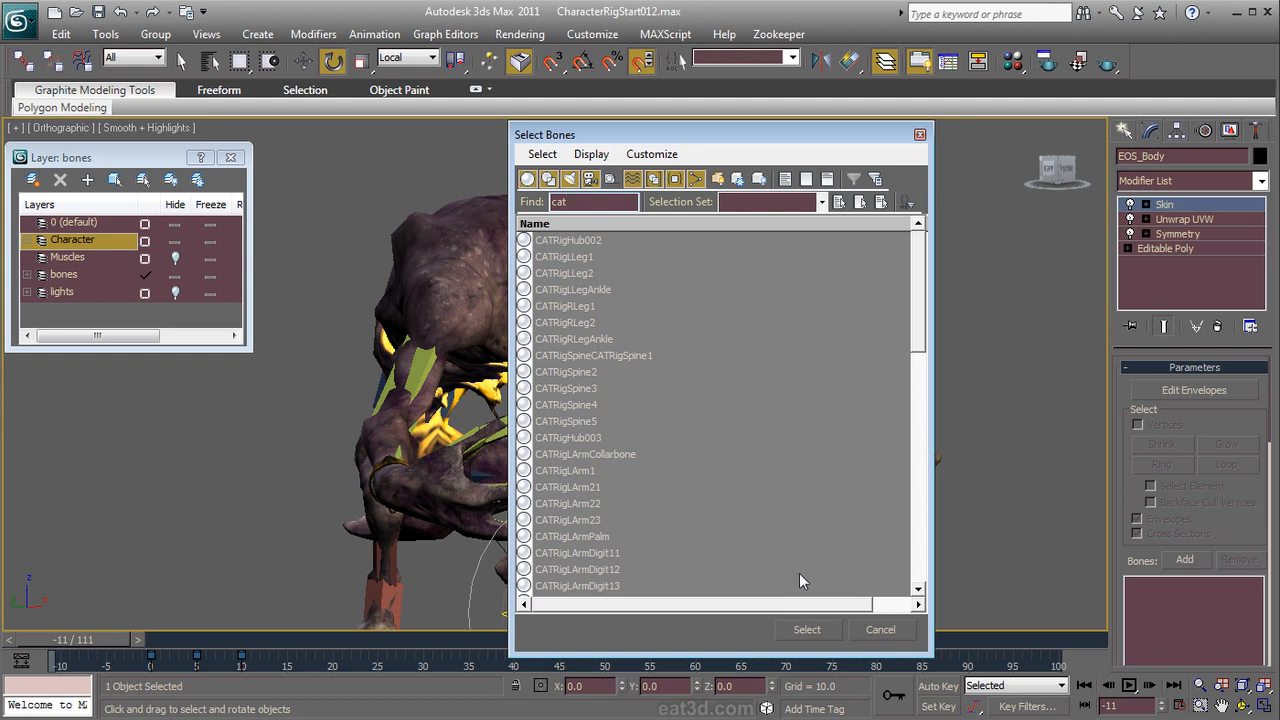
left_click(803, 629)
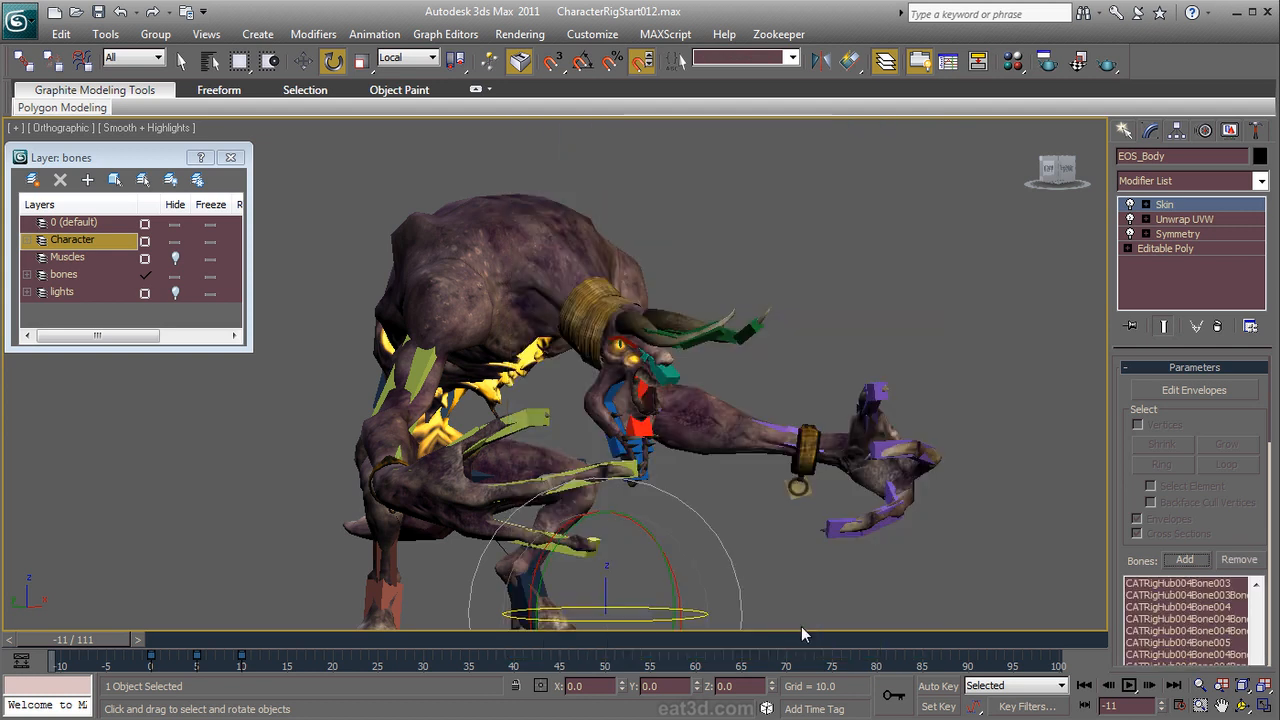
Step: Select the Character001 rig base and try to switch it from setup to animation mode in its Layer Manager
middle_click_drag(780, 528, 848, 474)
scroll(840, 450, "down", 2)
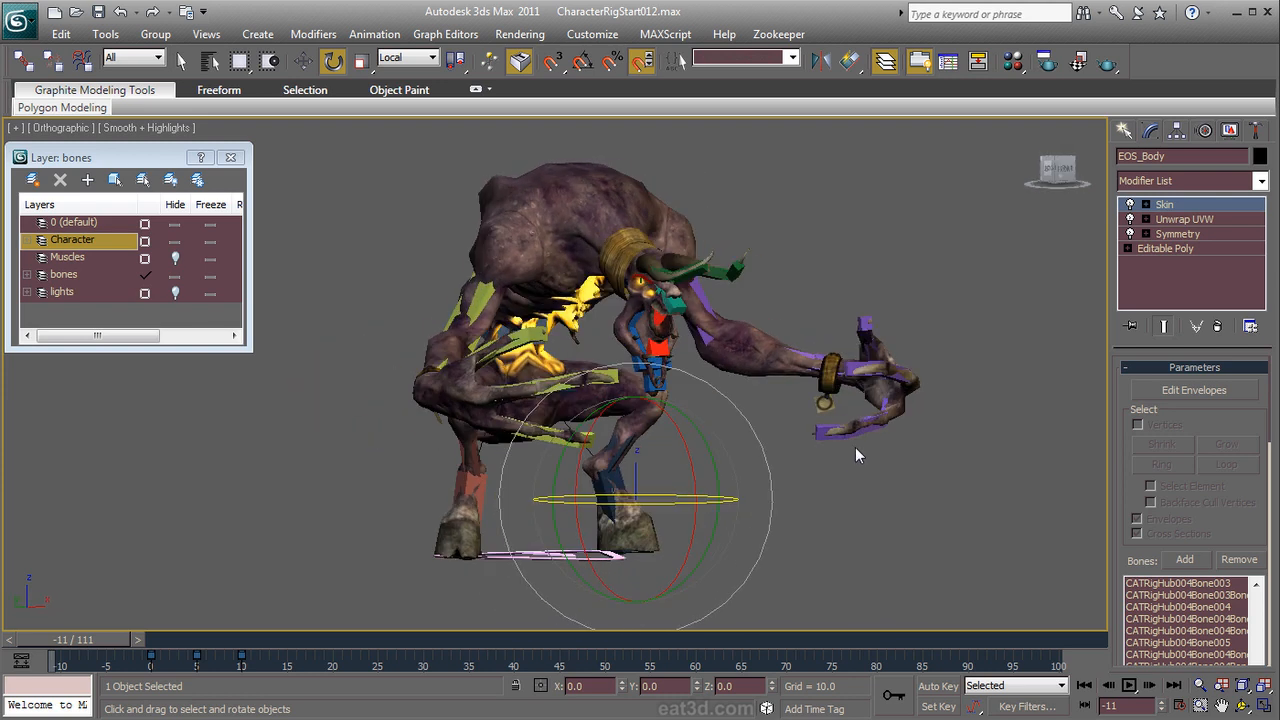
left_click(860, 325)
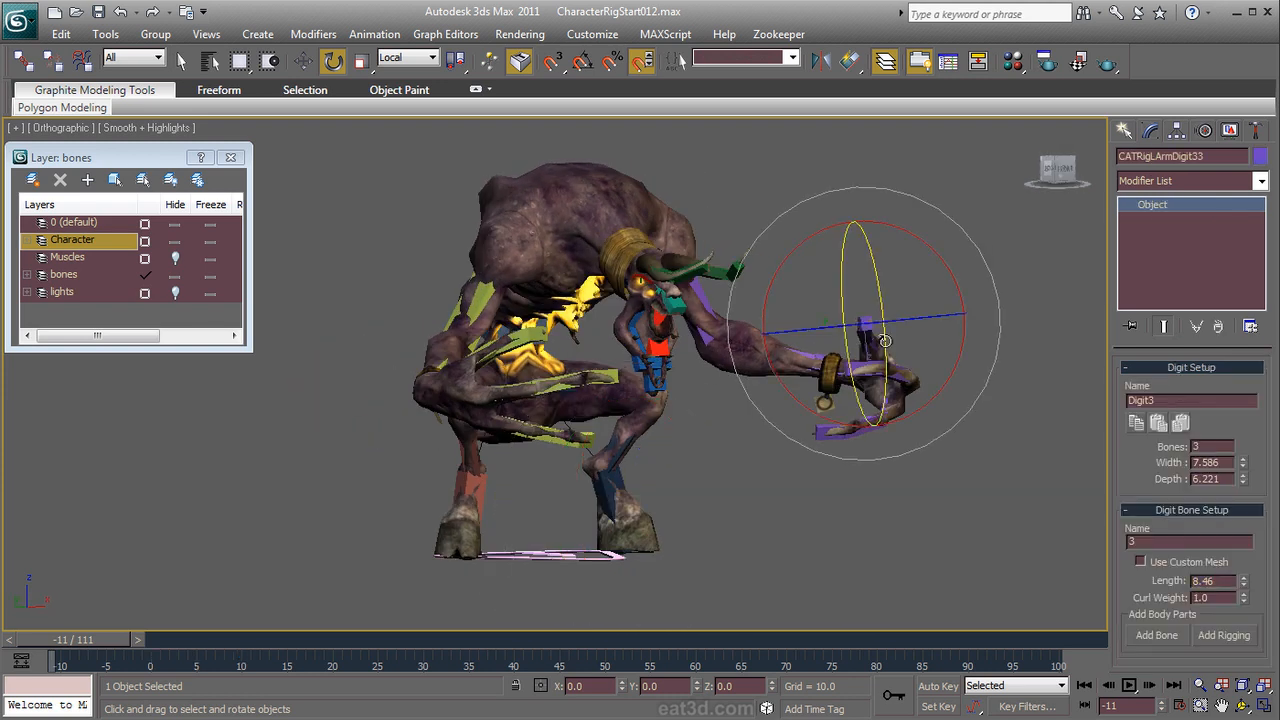
left_click(598, 557)
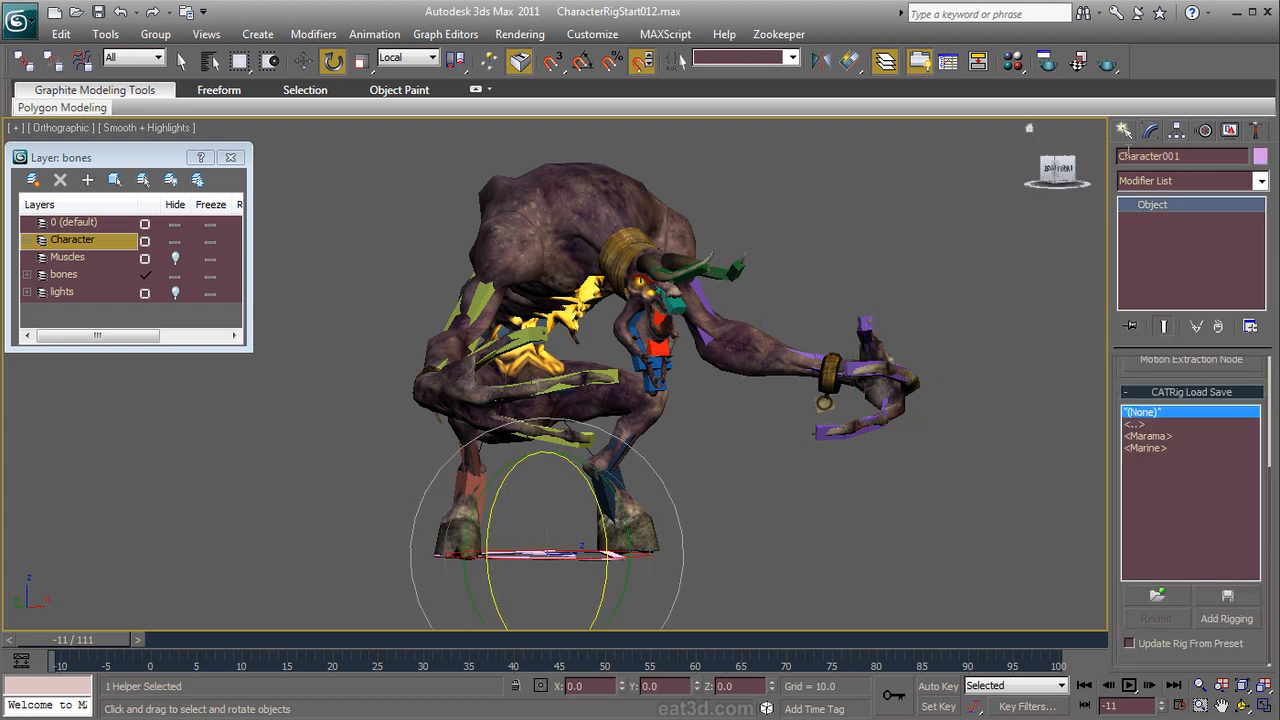
left_click(1204, 133)
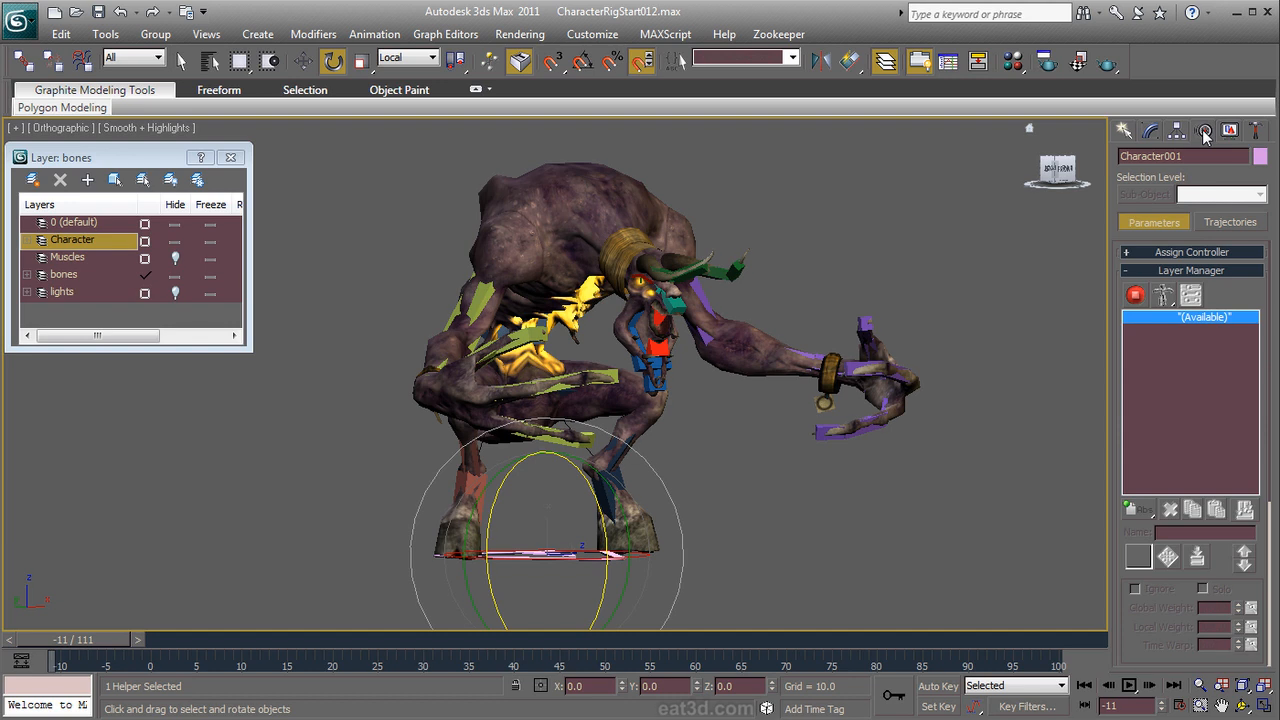
left_click(1134, 298)
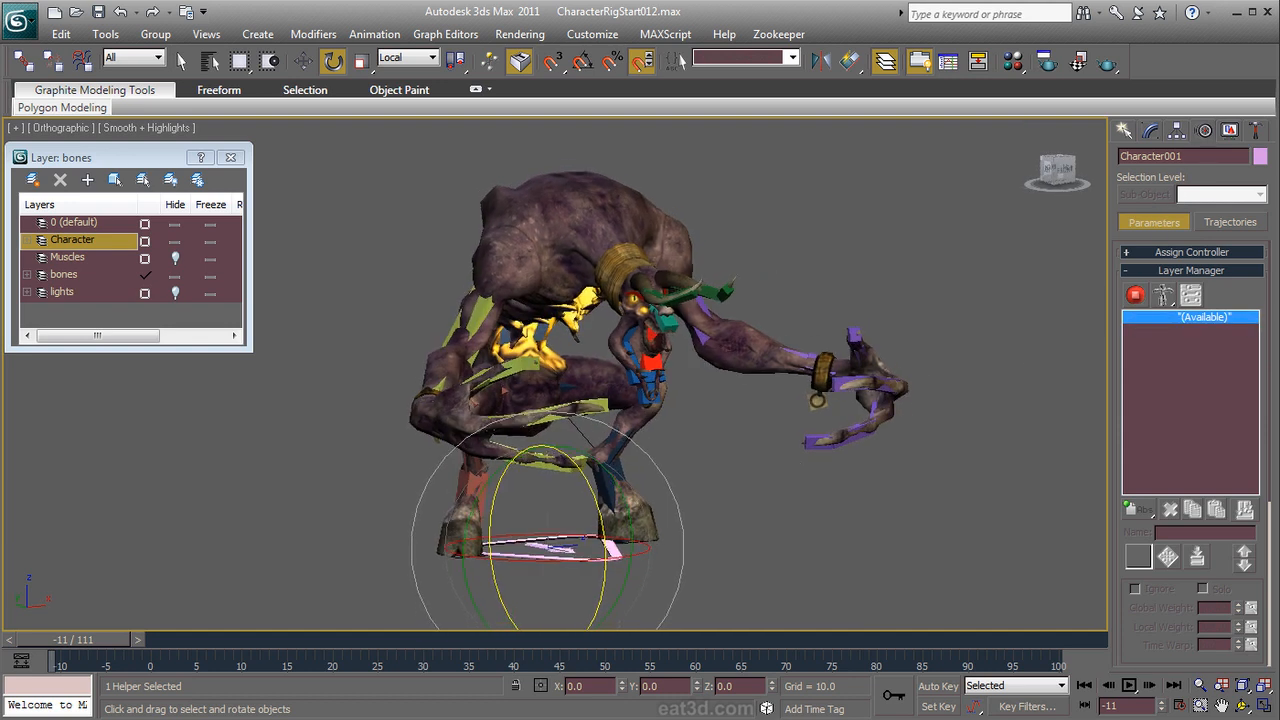
Step: Add a CATMotion Layer to the Character001 rig and switch the rig from setup to animation mode
middle_click_drag(907, 438, 811, 447, "alt")
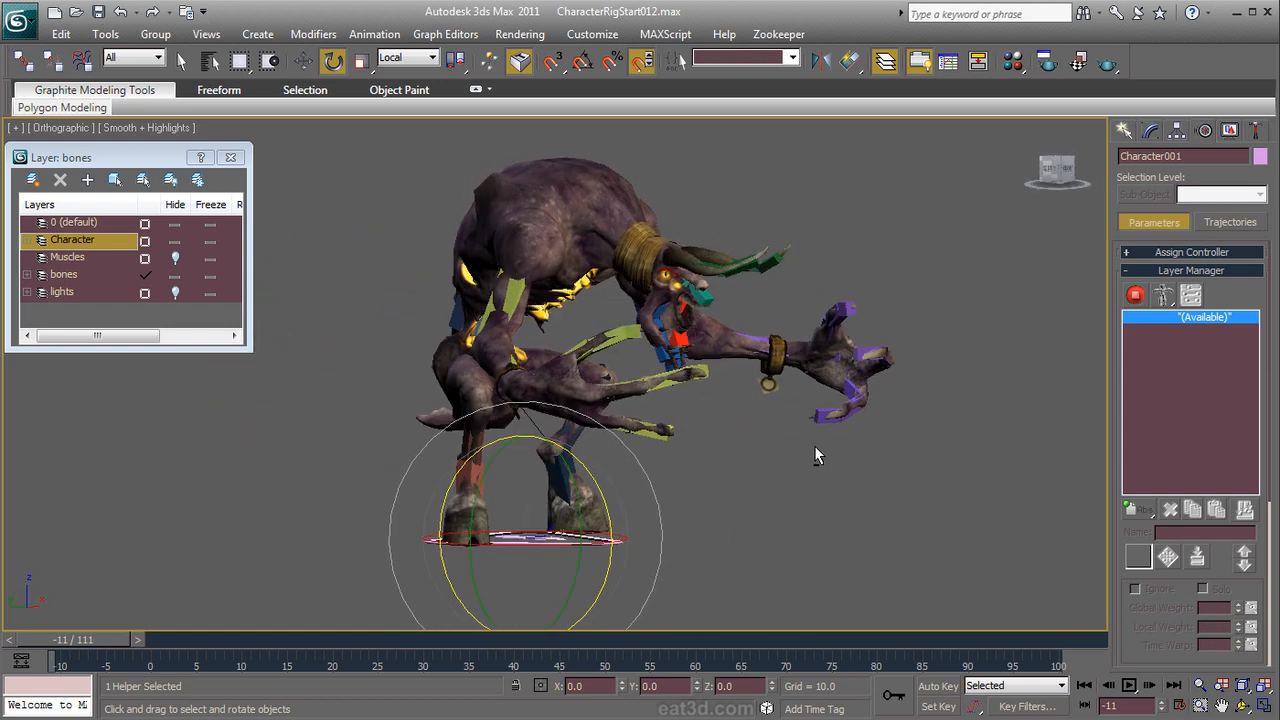
left_click_drag(1138, 511, 1145, 600)
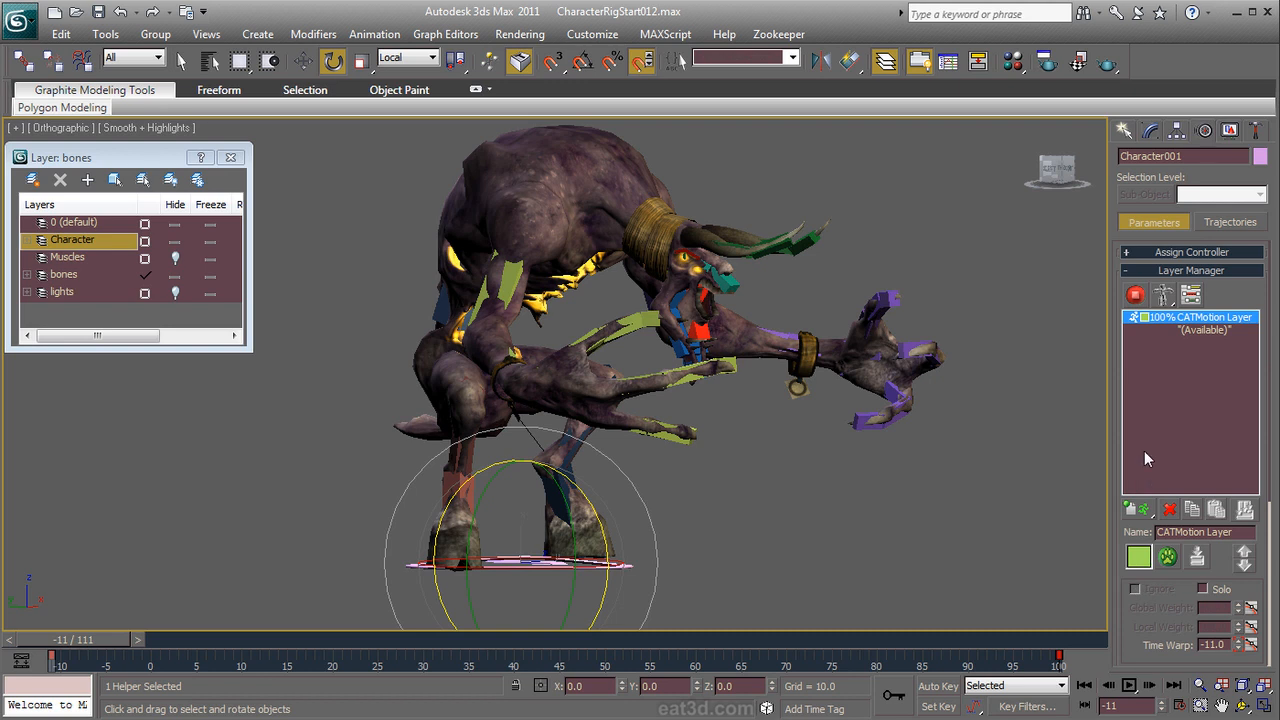
left_click(1136, 295)
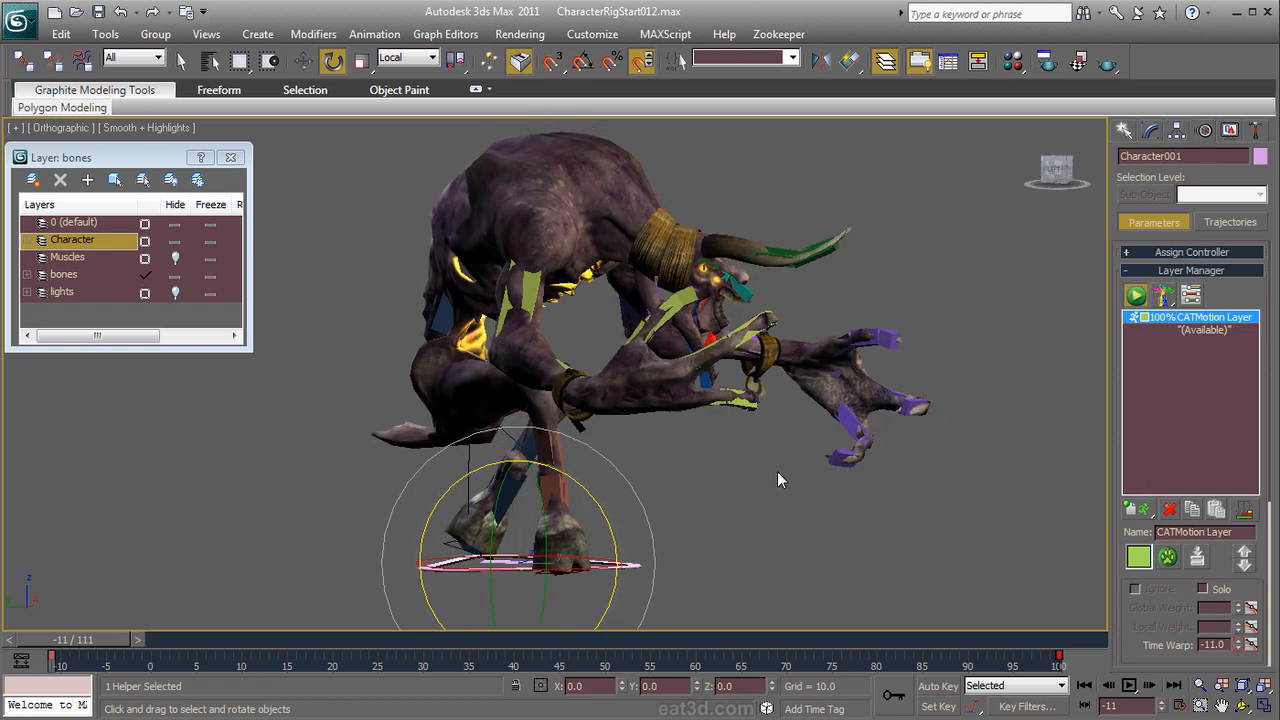
Step: Play the creature's walk cycle from several sides and scrub through it to frame 21
left_click(1130, 685)
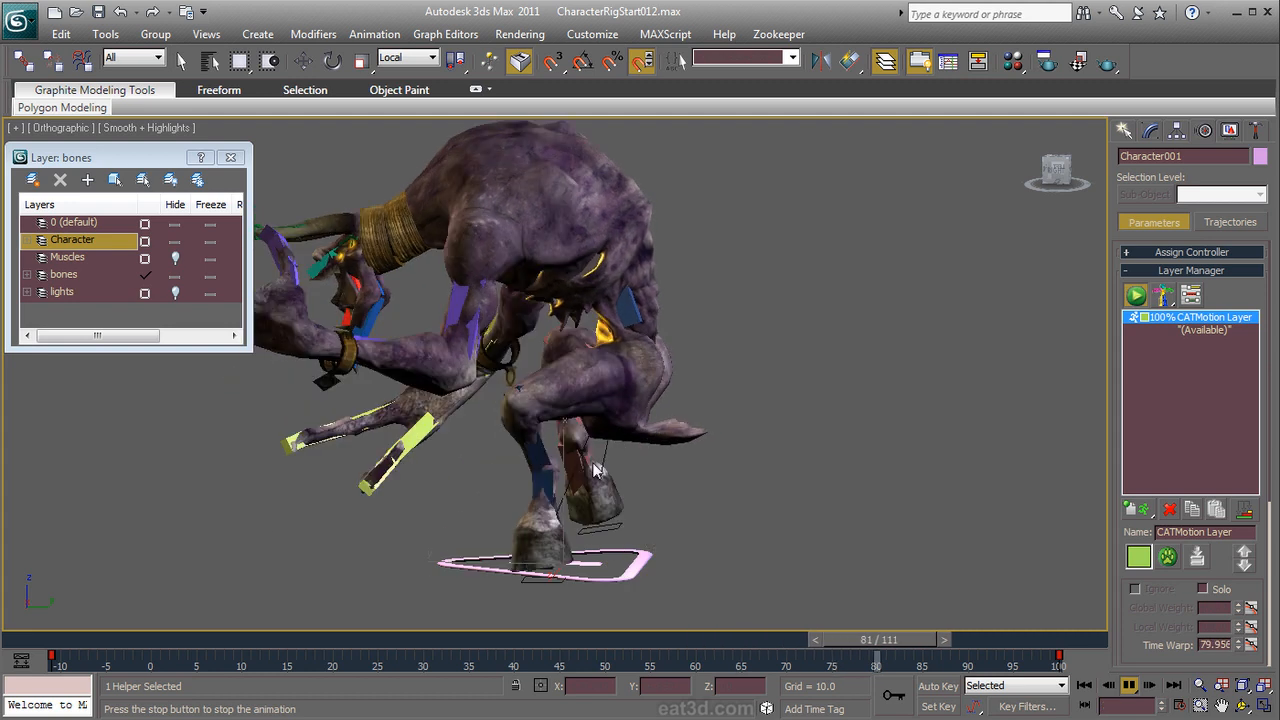
left_click(143, 646)
left_click_drag(153, 645, 358, 584)
key("e")
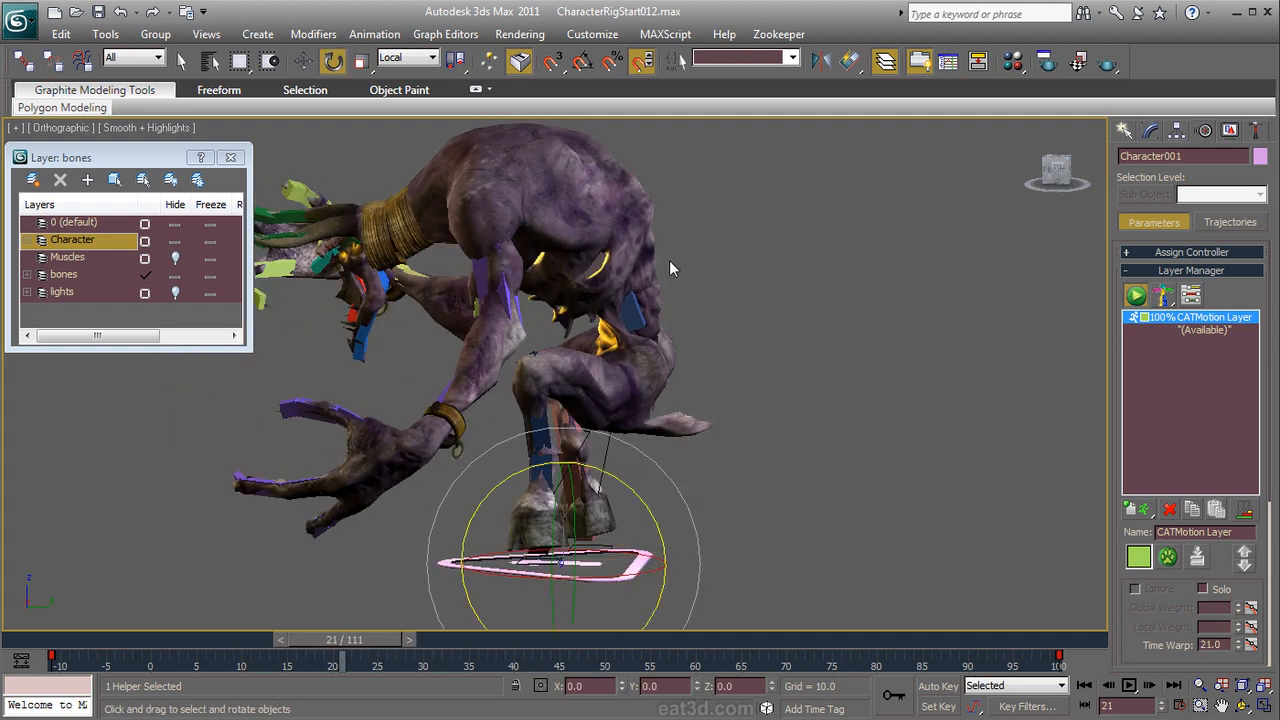
Step: Select the EOS_Body mesh and start editing the envelopes of its Skin modifier
left_click(602, 373)
middle_click_drag(612, 377, 779, 286, "alt")
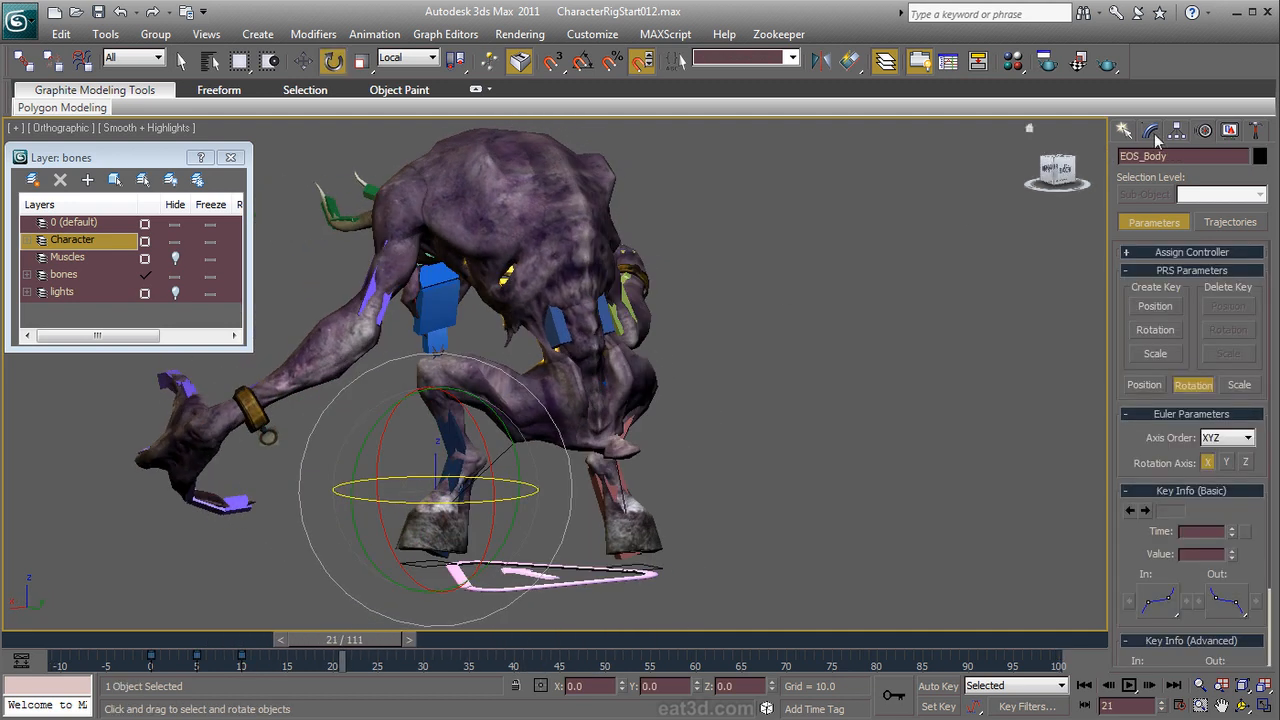
left_click(1150, 132)
left_click(1146, 205)
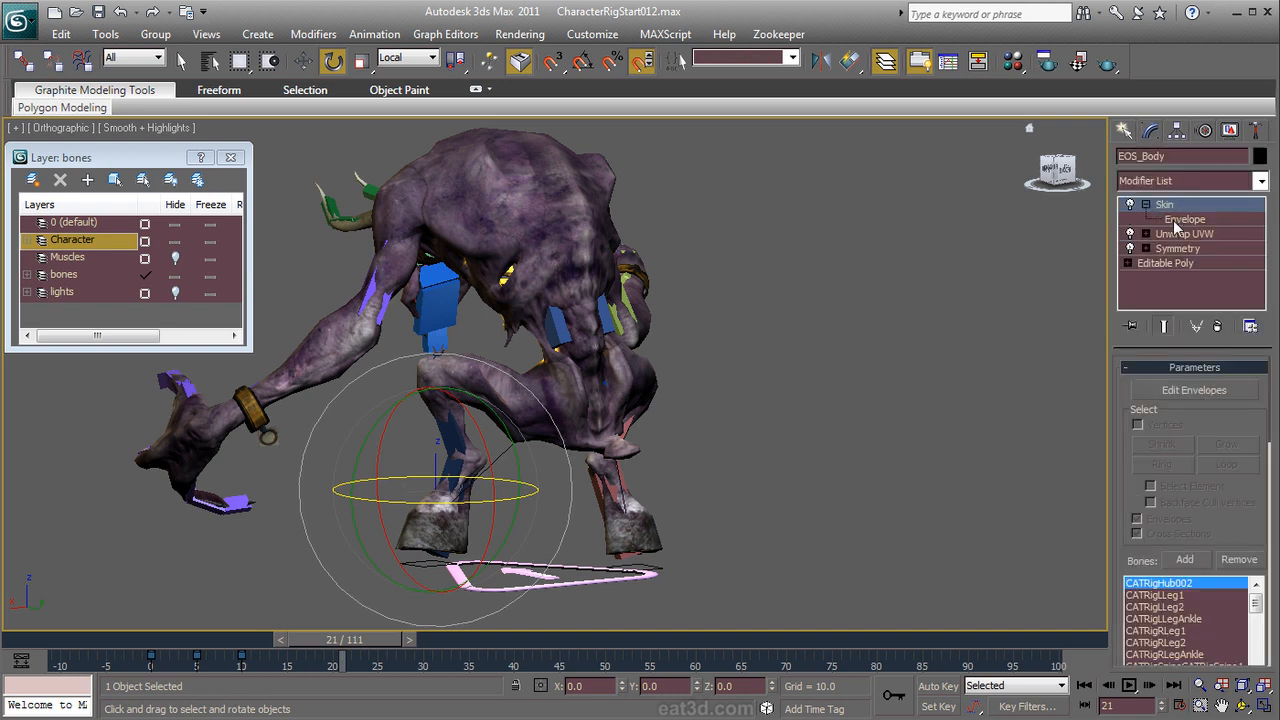
left_click(1178, 220)
middle_click_drag(735, 399, 629, 409, "alt")
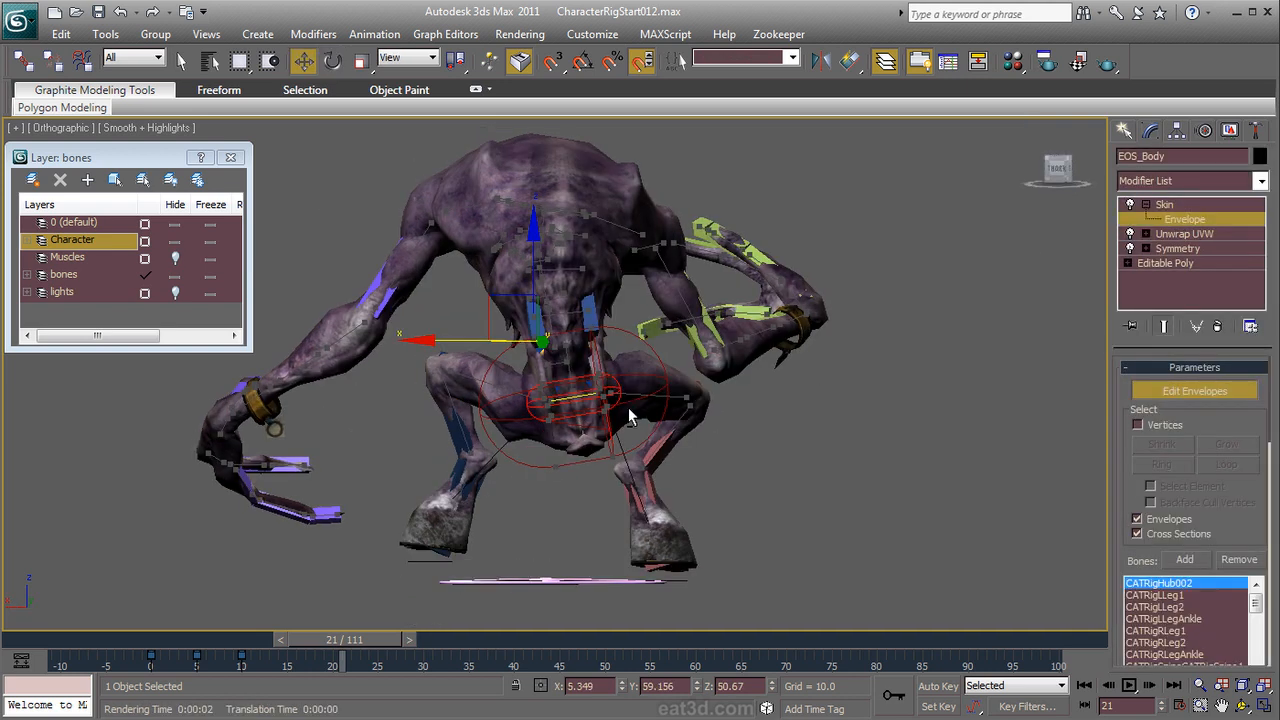
Step: Select the CATRigLLeg1 envelope on the creature's left thigh and enlarge its outer hip cross section to a radius of about 19.7
middle_click_drag(529, 446, 467, 351, "ctrl+alt")
left_click(416, 431)
middle_click_drag(448, 437, 533, 309)
left_click_drag(550, 367, 567, 242)
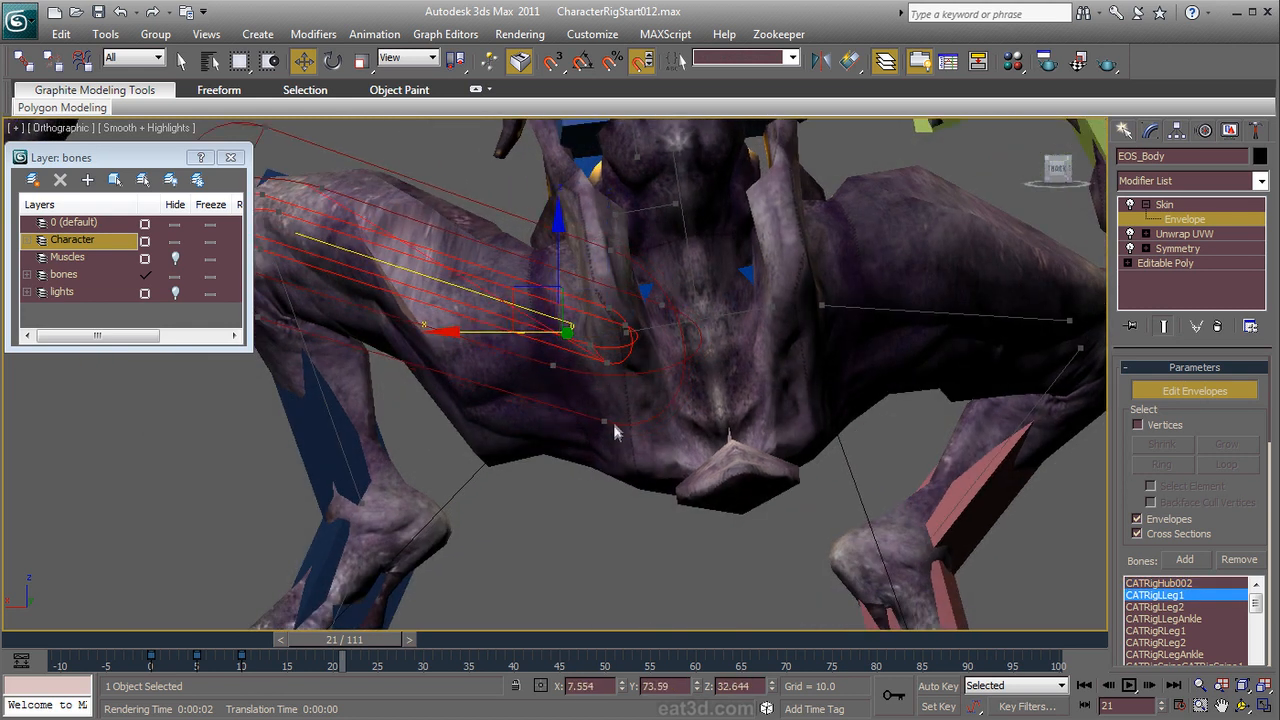
mouse_move(606, 462)
middle_mouse_down("alt")
mouse_move(604, 478)
mouse_move(612, 468)
middle_mouse_up("alt")
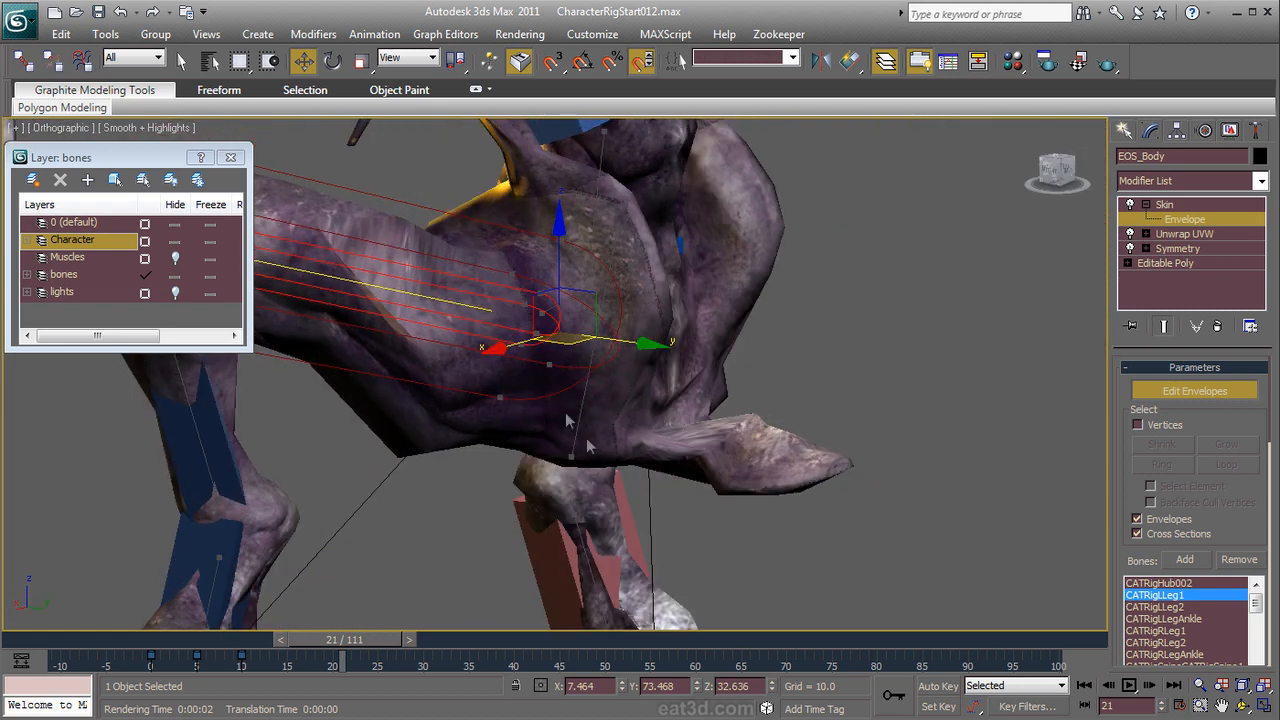
middle_click_drag(560, 380, 597, 370, "alt")
left_click_drag(598, 340, 618, 386)
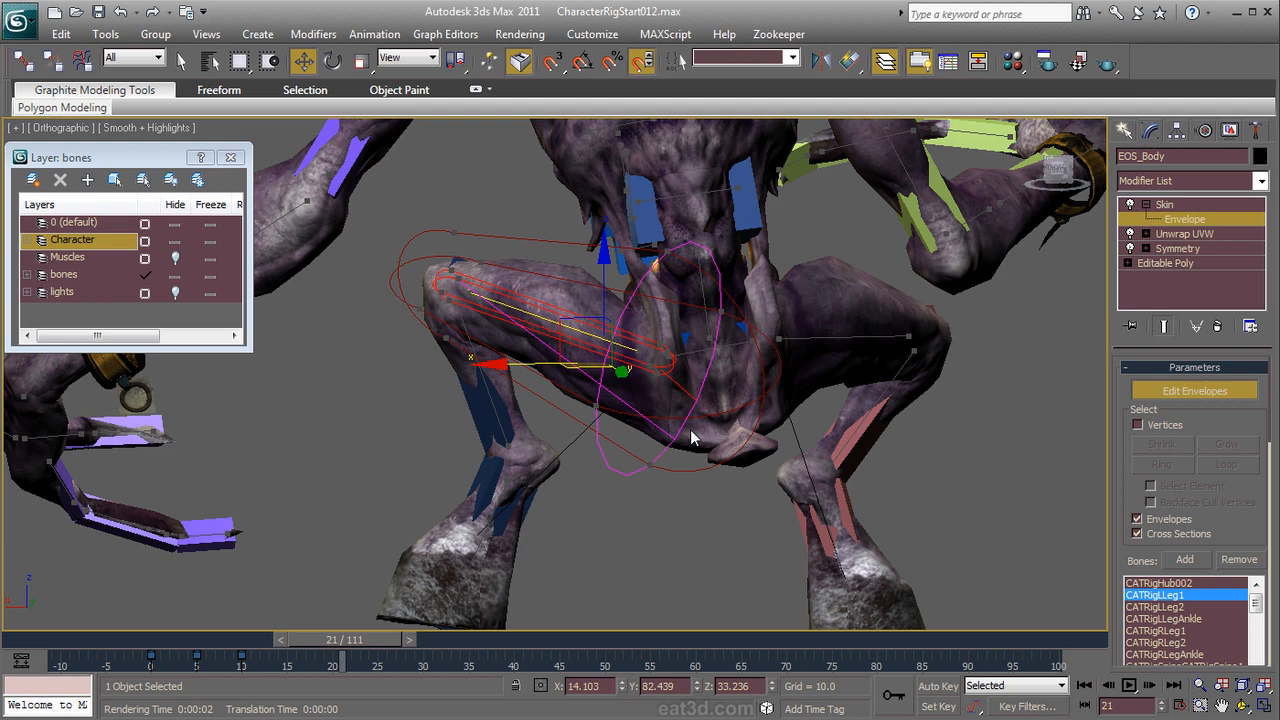
Step: Copy the CATRigLLeg1 envelope and paste it onto the matching right thigh bone
middle_click_drag(728, 426, 597, 413)
left_click(437, 340)
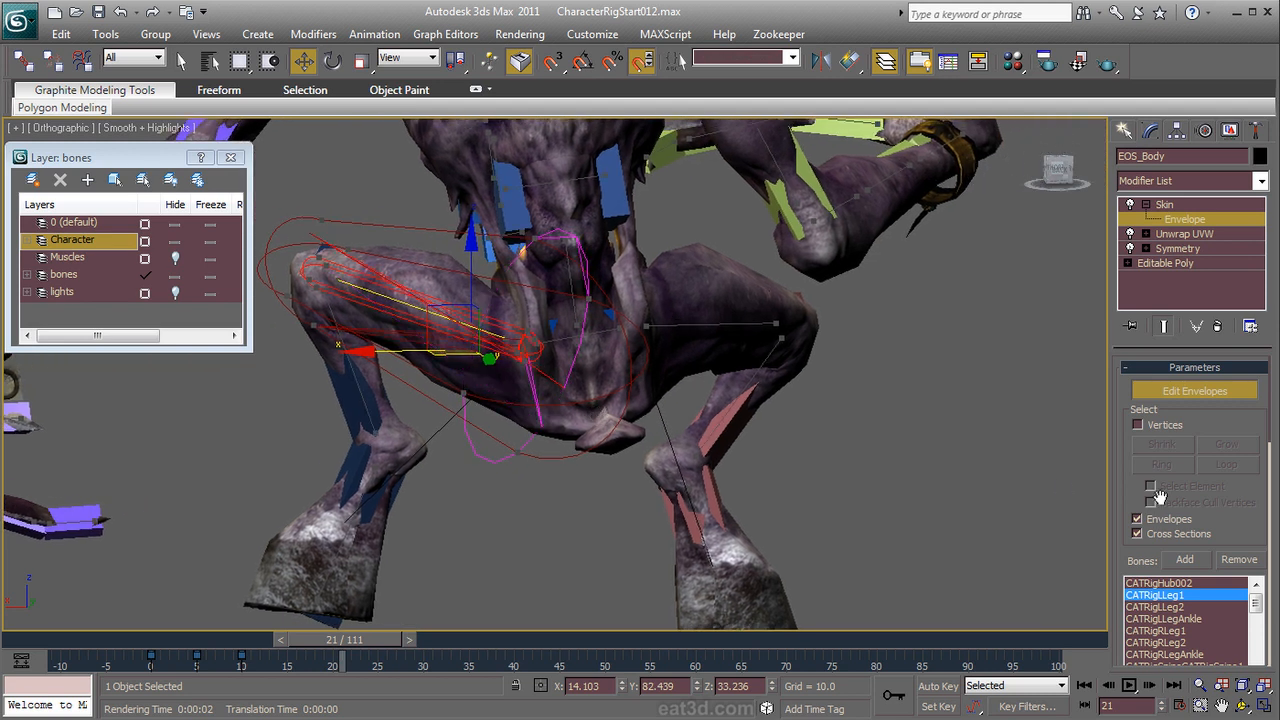
left_click_drag(1214, 512, 1236, 151)
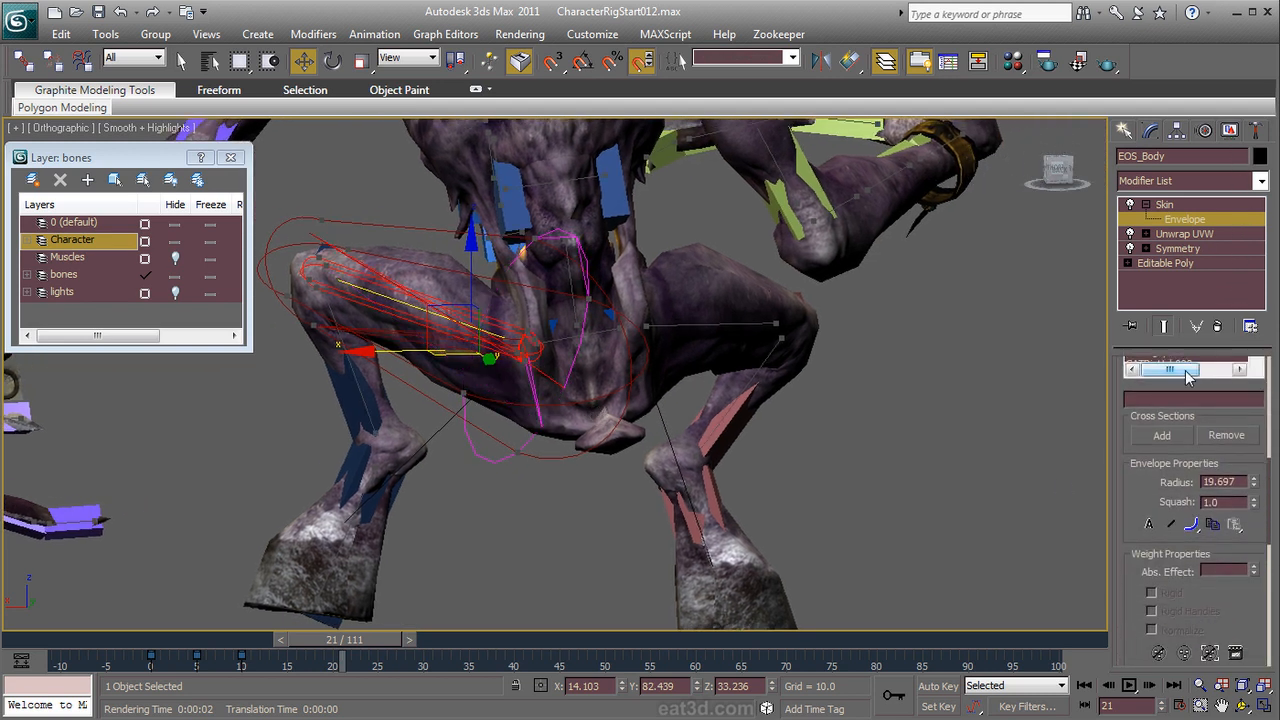
left_click(1211, 527)
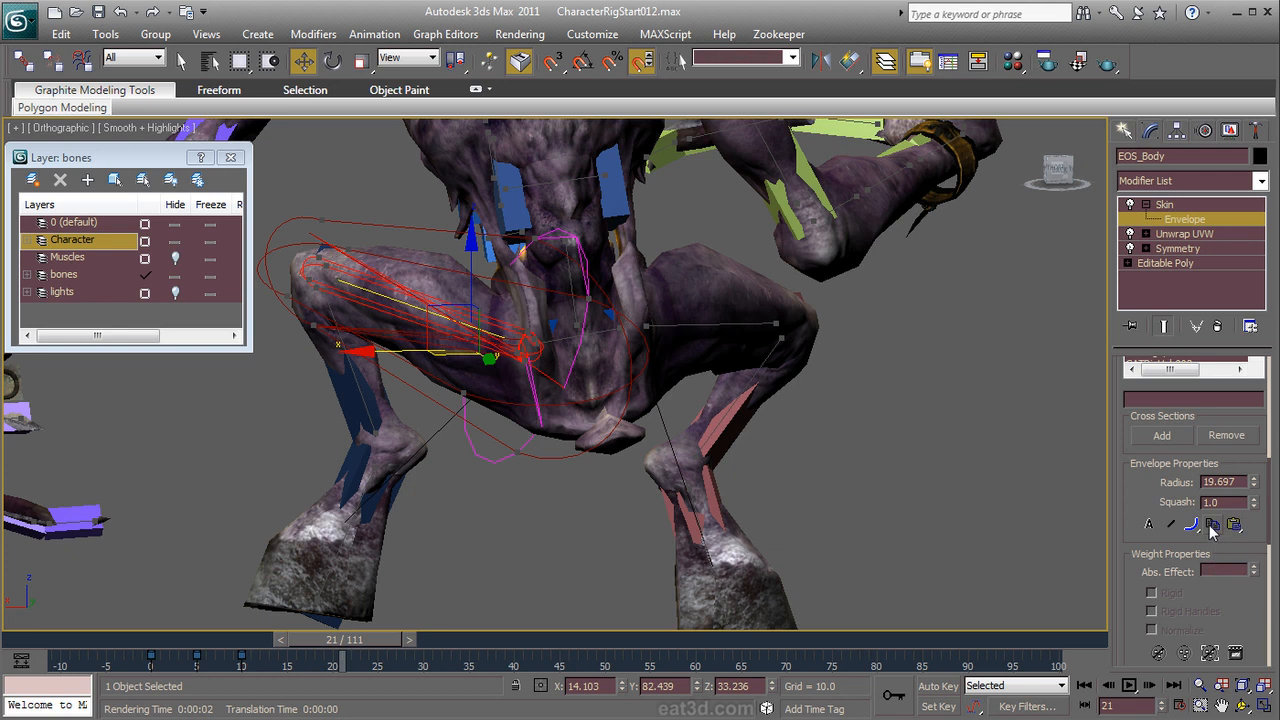
left_click(711, 347)
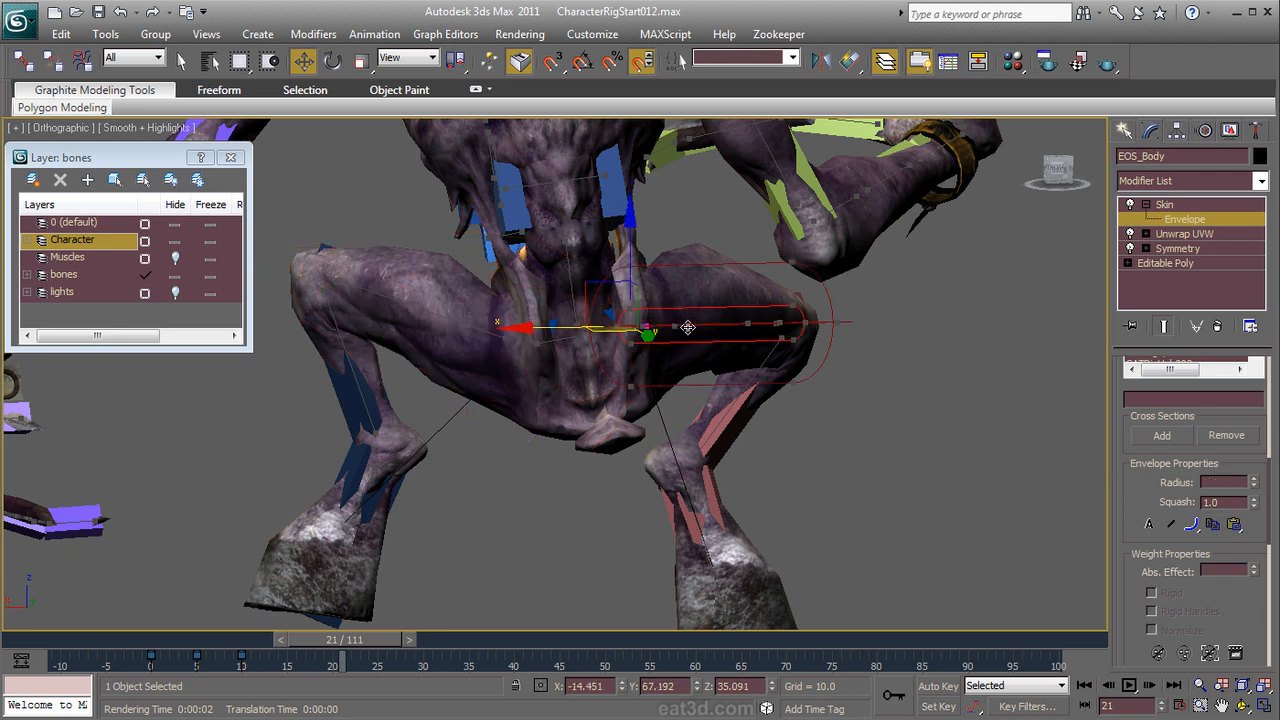
left_click(1233, 526)
Step: Play the animation to check how both thighs deform, and return to frame -11
middle_click_drag(820, 441, 954, 558, "alt")
left_click(1128, 686)
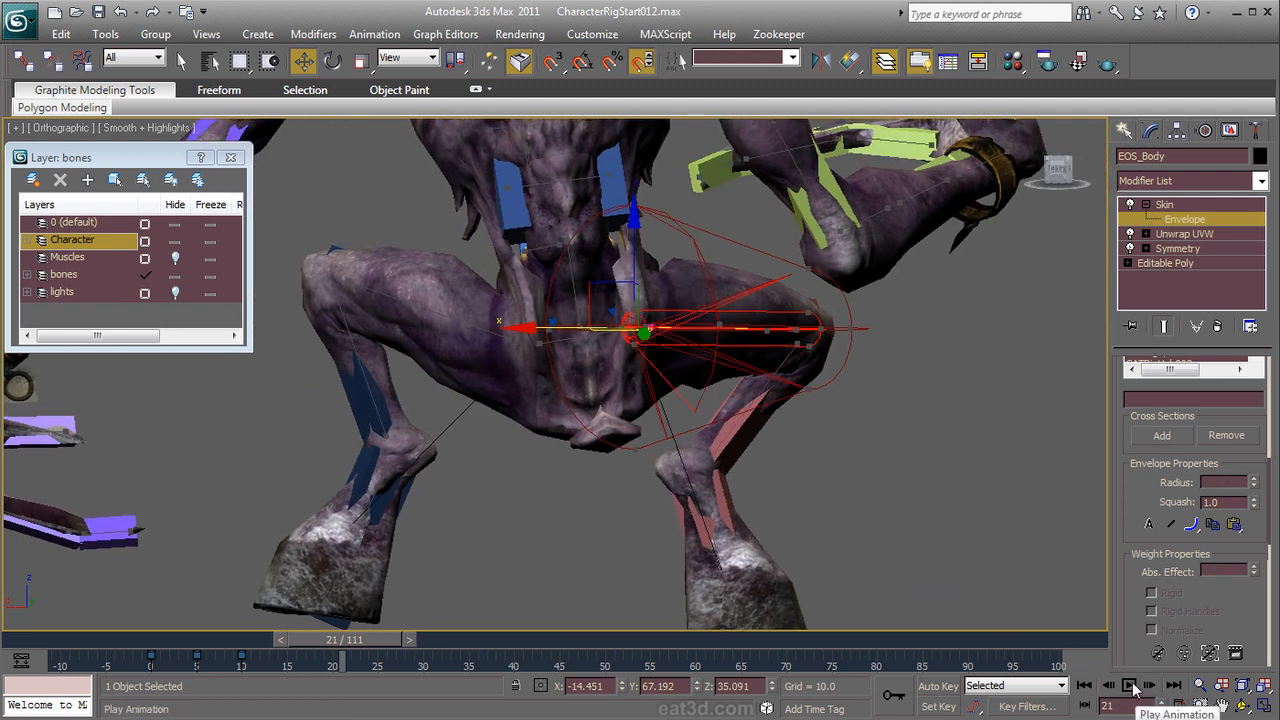
left_click(1130, 685)
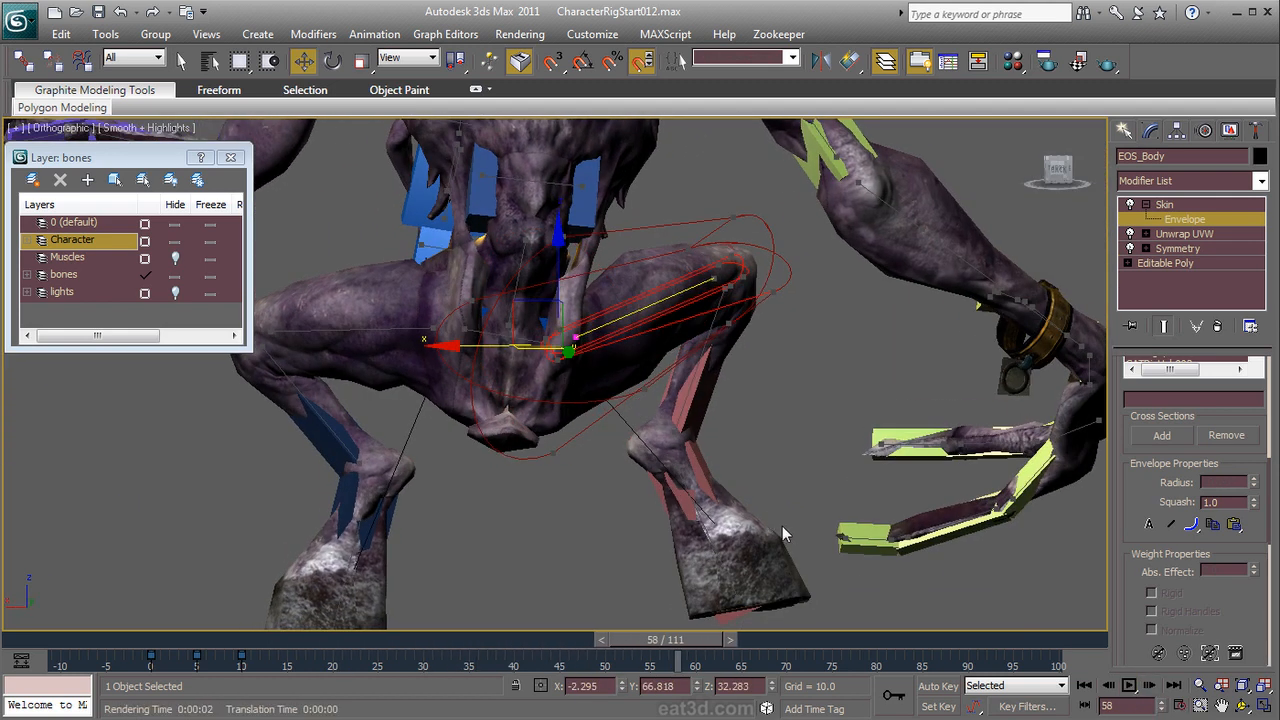
left_click_drag(663, 638, 70, 638)
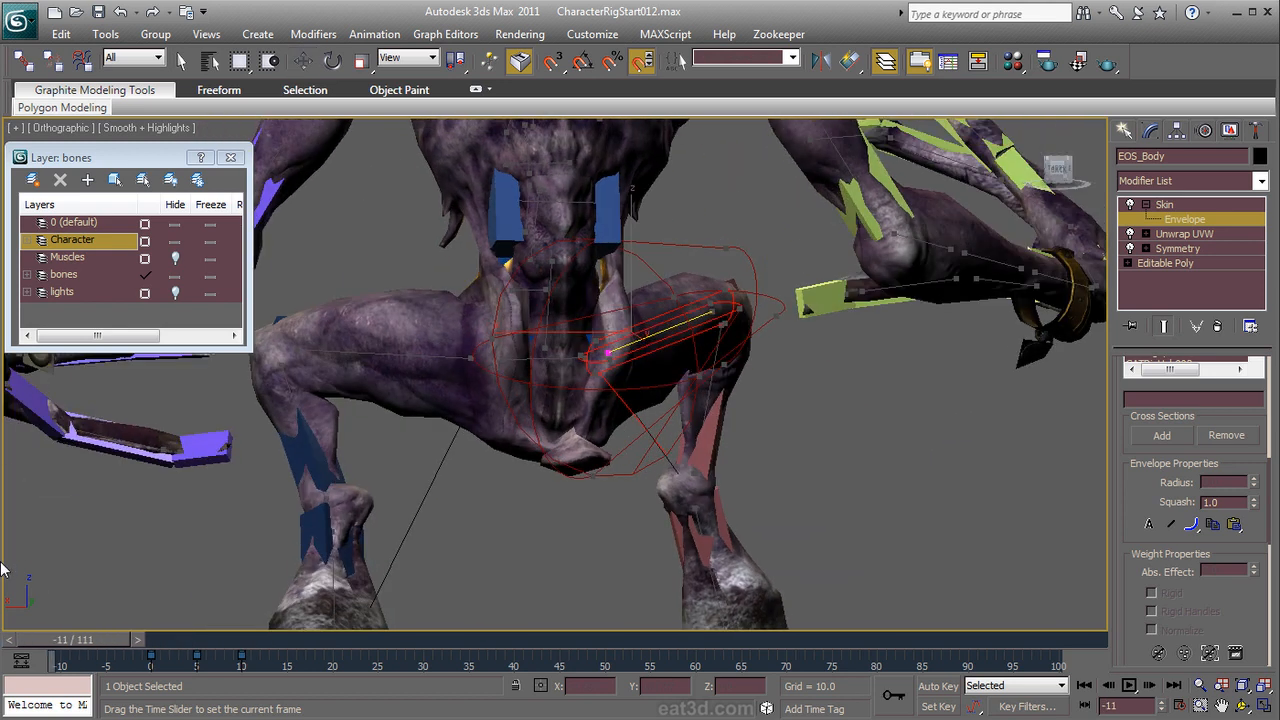
Step: Leave envelope editing on the EOS_Body Skin modifier and look over the whole skinned creature
middle_click_drag(451, 388, 831, 385, "alt")
scroll(709, 387, "down", 4)
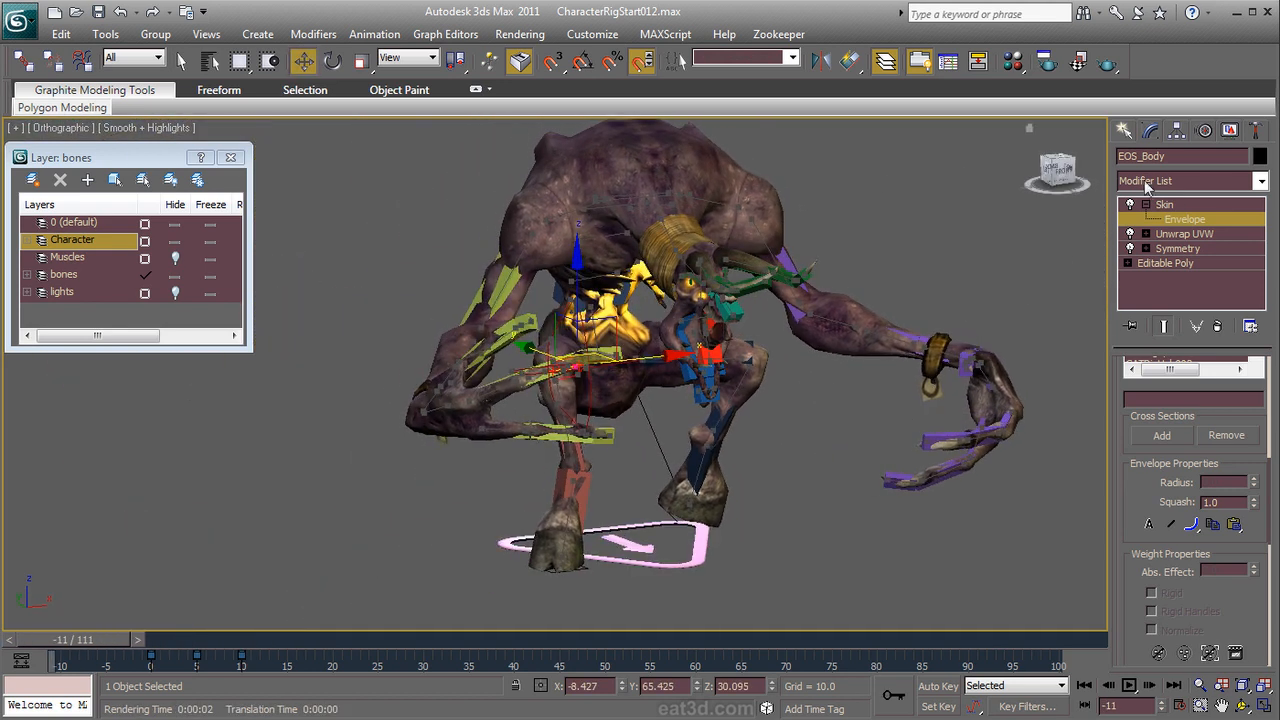
left_click(1172, 203)
left_click(863, 215)
scroll(825, 262, "down", 1)
middle_click_drag(817, 268, 628, 296)
left_click(619, 290)
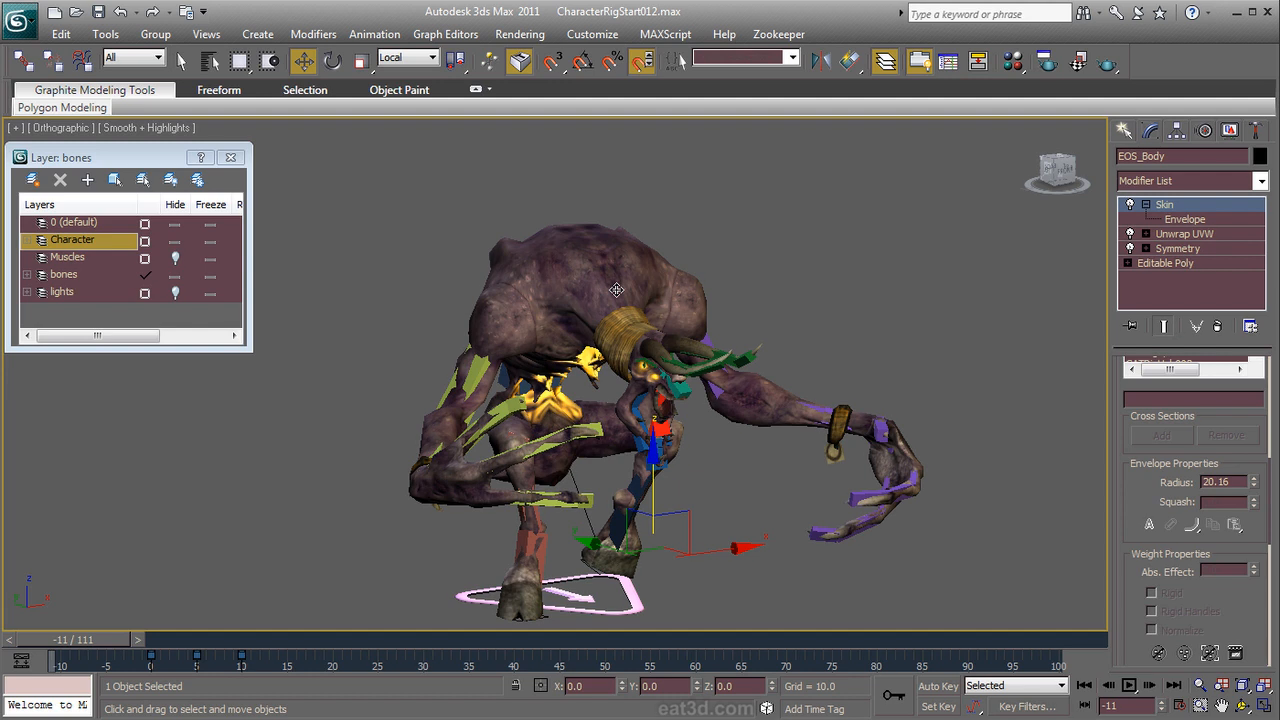
middle_click_drag(630, 322, 612, 282)
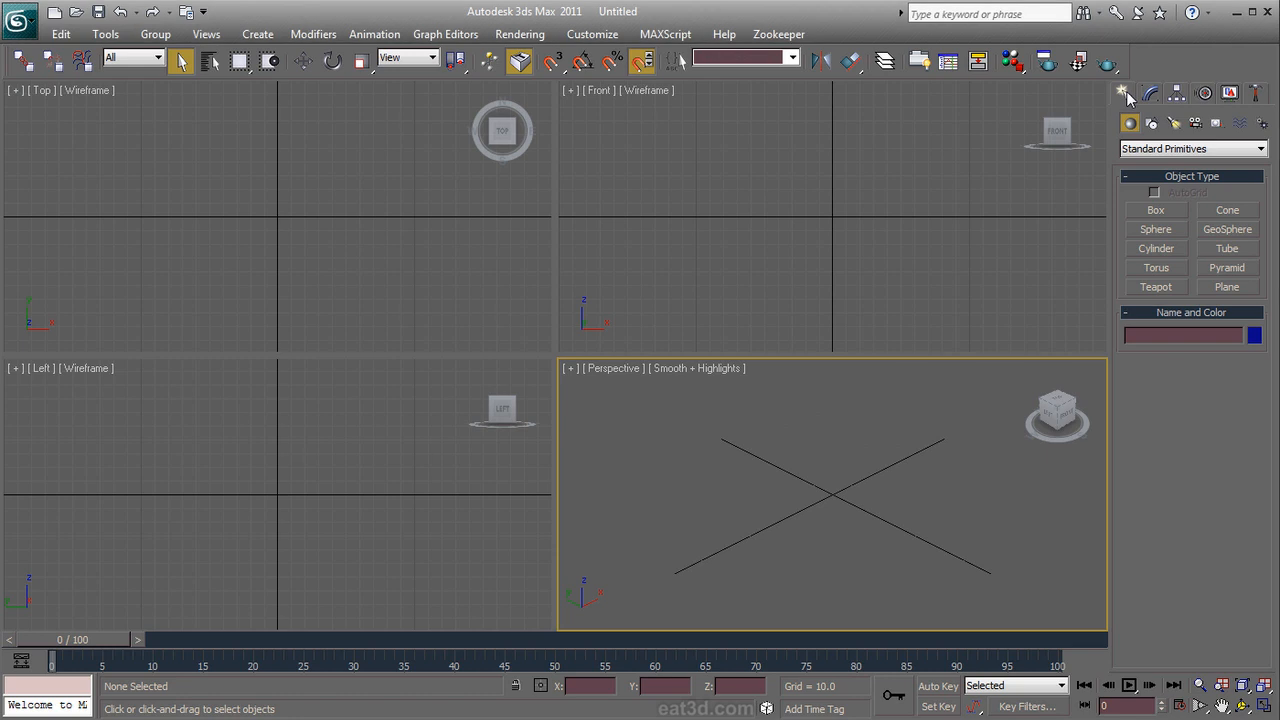
Step: Create a mesh-type CAT Muscle Strand about 139 units long across the origin in the Front view, and display it shaded
left_click(1216, 122)
left_click(1206, 148)
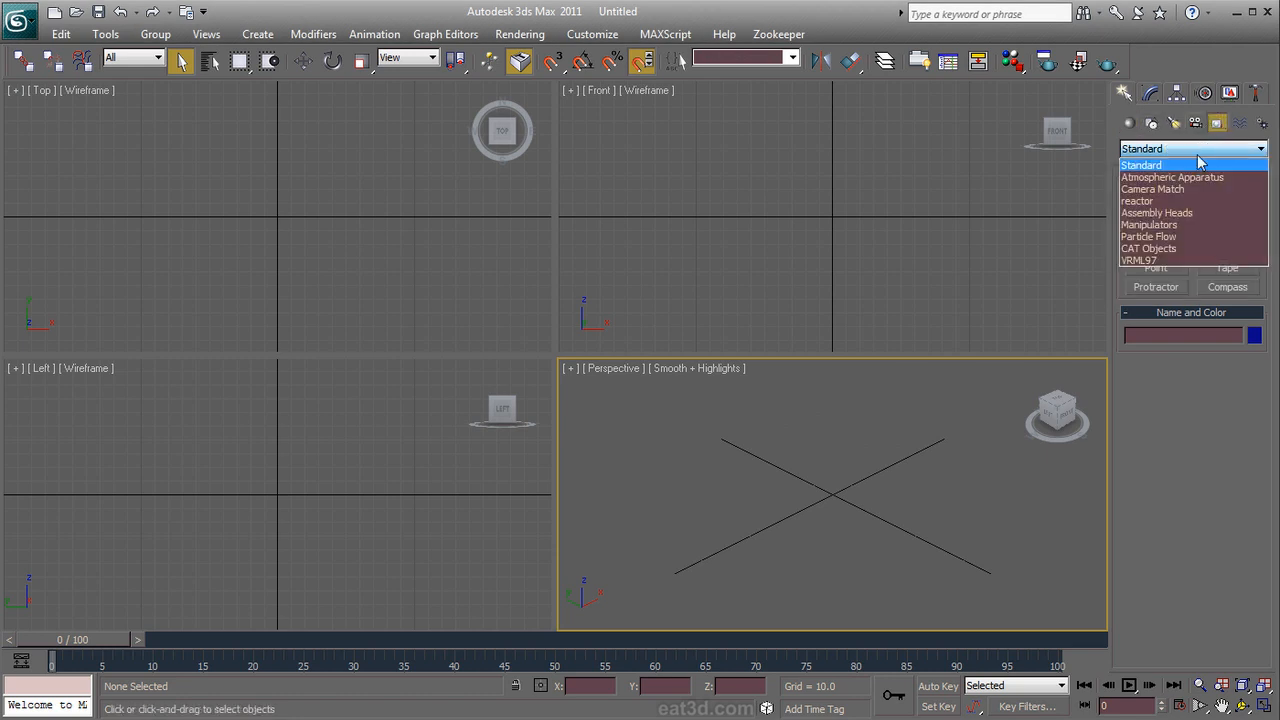
left_click(1189, 250)
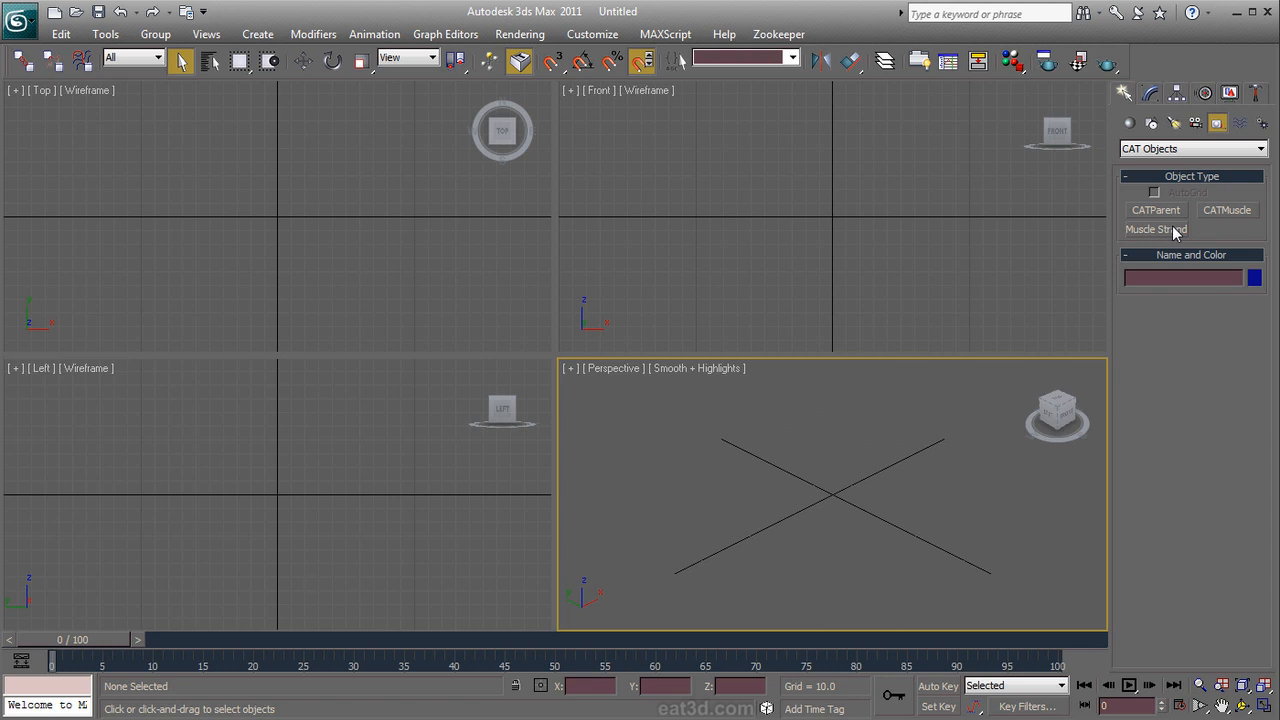
left_click(1172, 229)
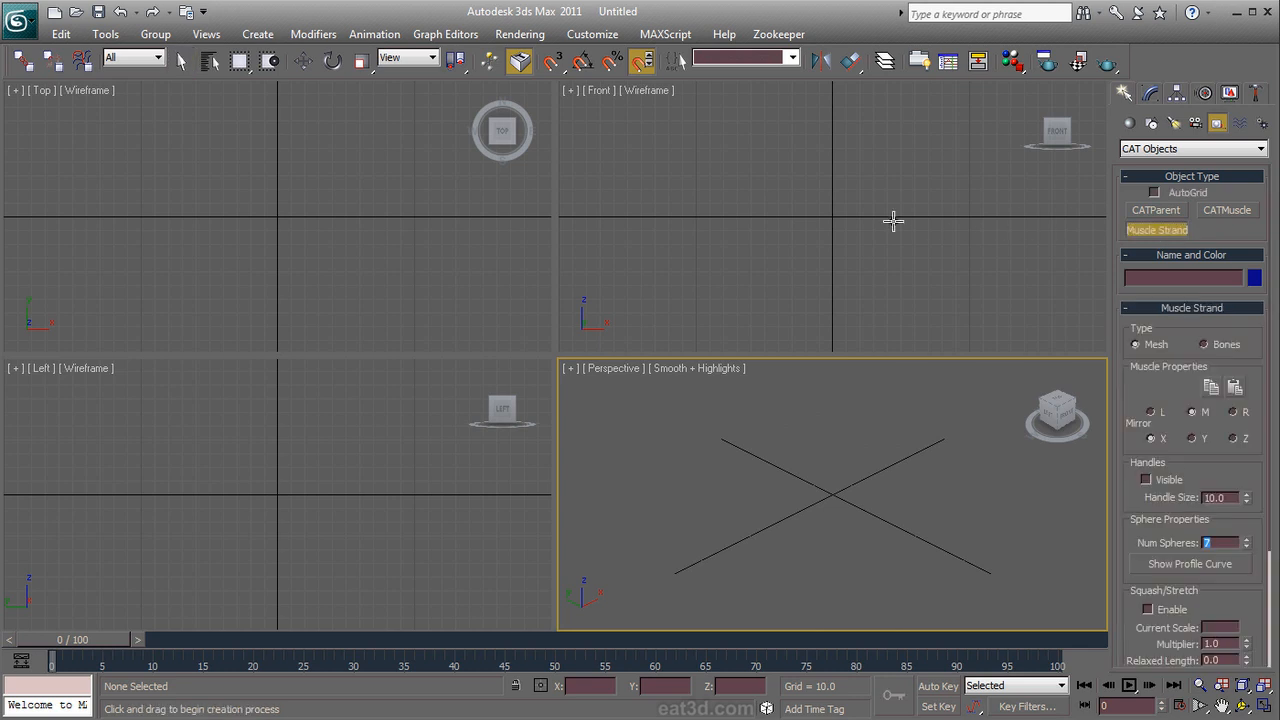
key("alt+w")
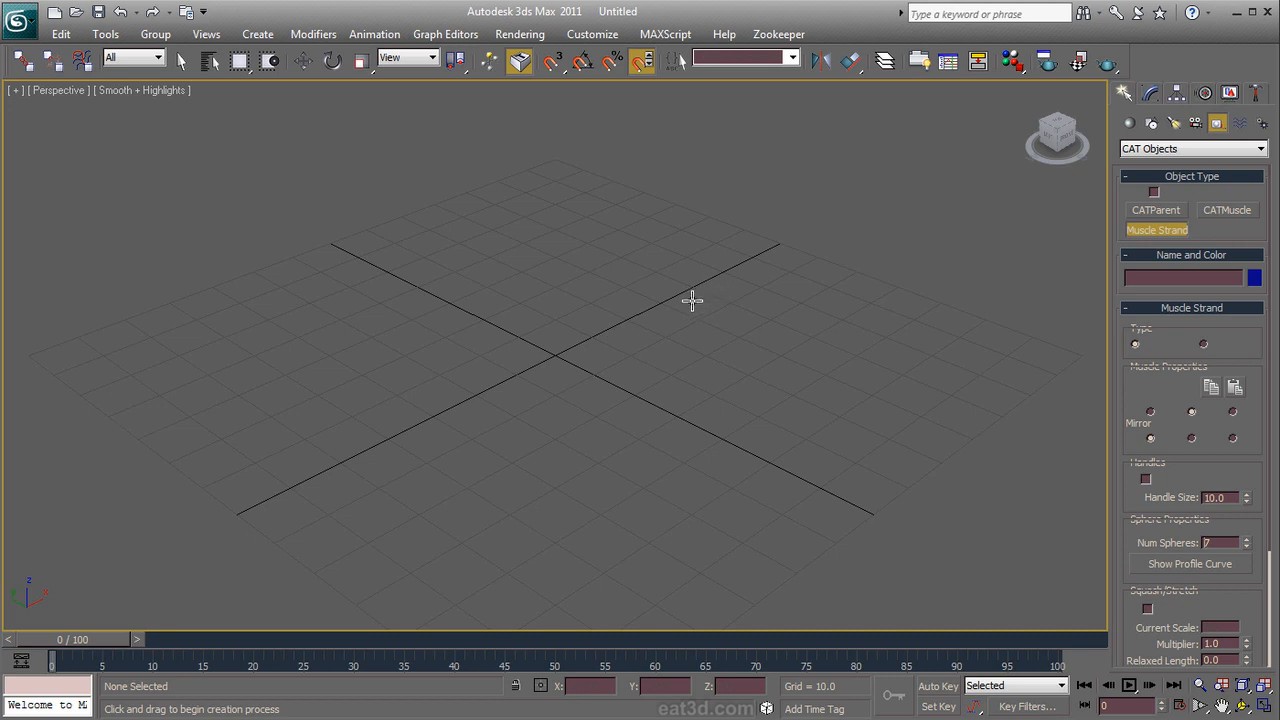
key("alt+w")
right_click(727, 250)
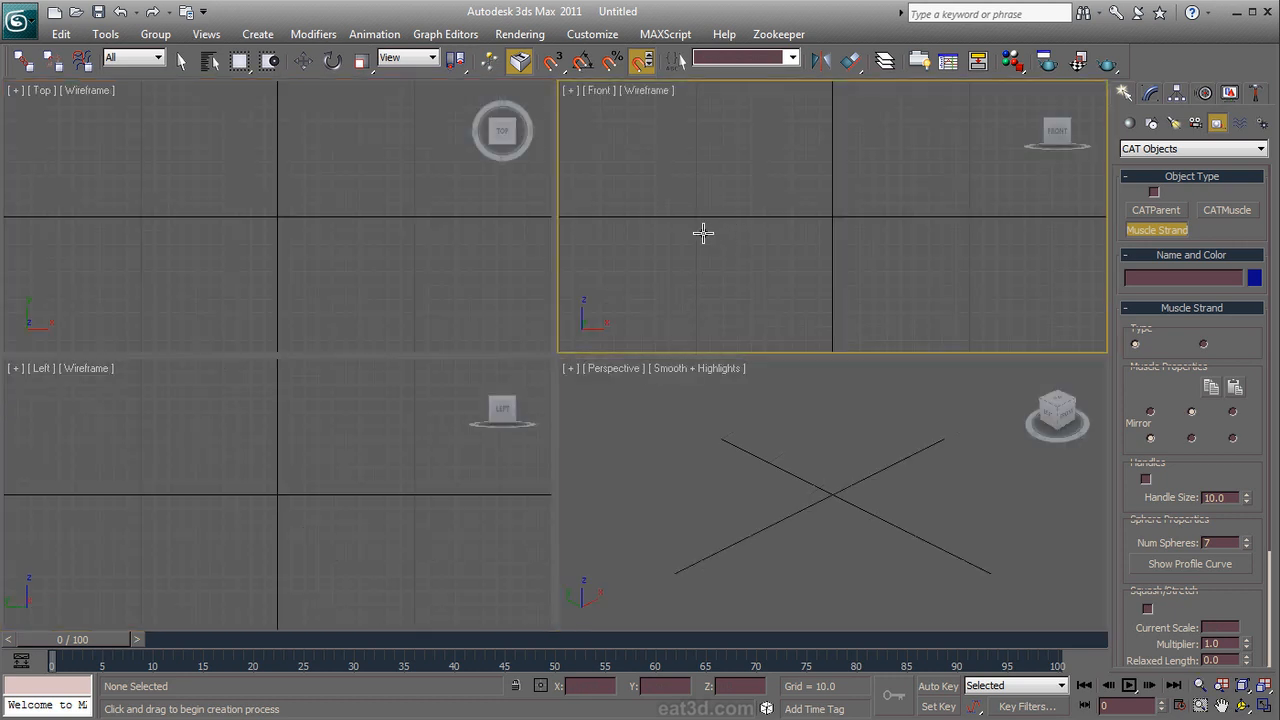
key("alt+w")
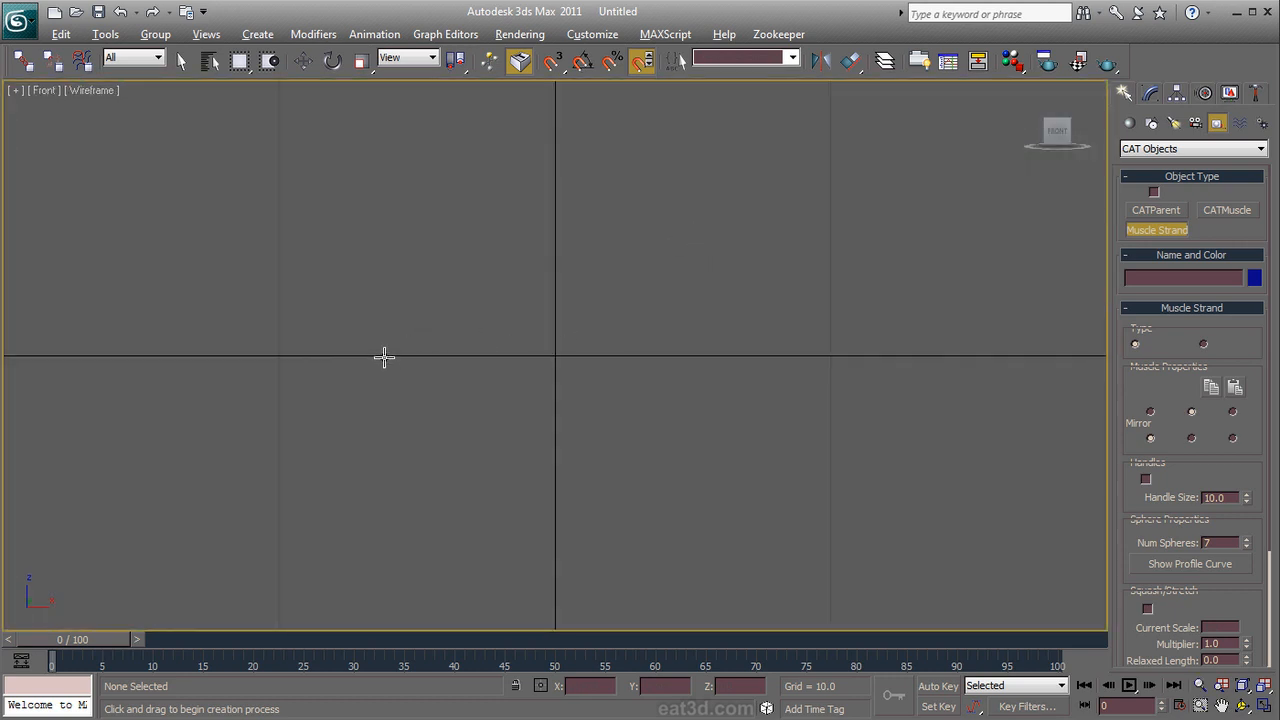
mouse_move(384, 357)
left_mouse_down()
mouse_move(380, 240)
mouse_move(414, 240)
mouse_move(387, 310)
mouse_move(482, 224)
mouse_move(469, 251)
mouse_move(451, 214)
mouse_move(514, 274)
mouse_move(471, 274)
mouse_move(446, 206)
mouse_move(466, 180)
mouse_move(641, 204)
mouse_move(706, 346)
mouse_move(700, 274)
mouse_move(729, 286)
mouse_move(767, 352)
left_mouse_up()
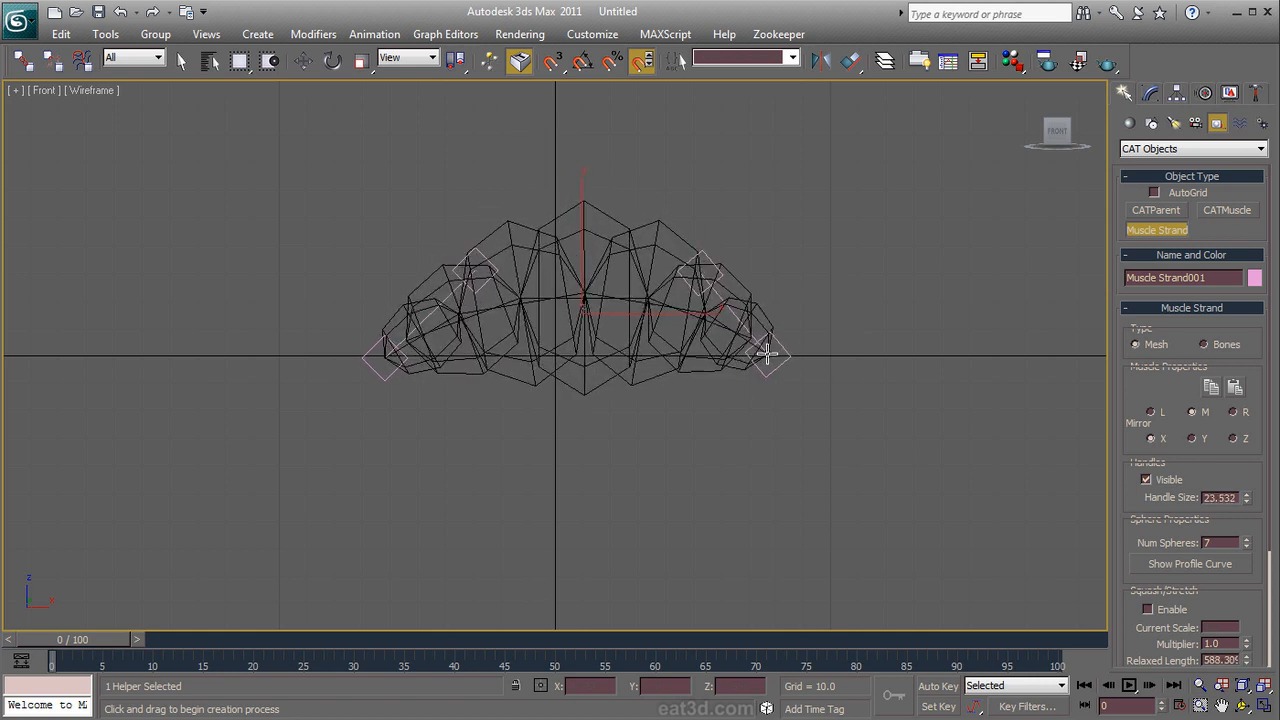
right_click(837, 399)
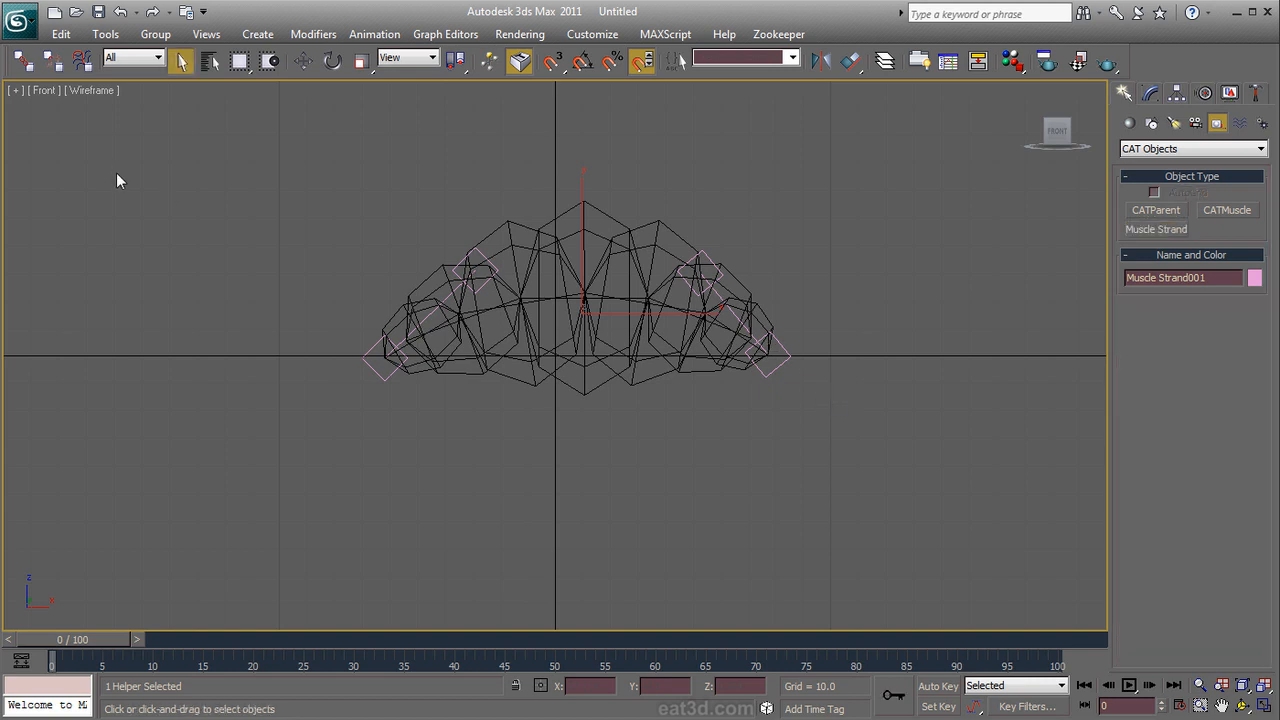
key("F3")
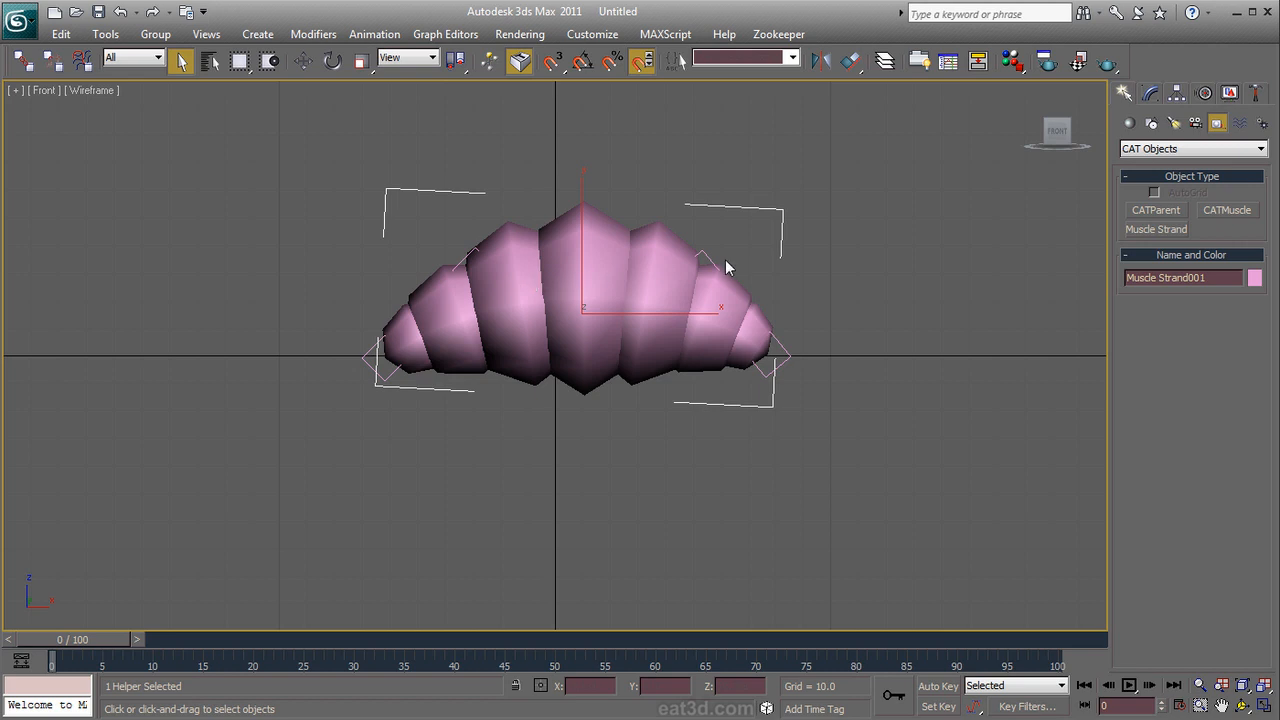
Step: Try moving the muscle strand's end handle and start handle to test how they control its shape
left_click(785, 353)
right_click(785, 353)
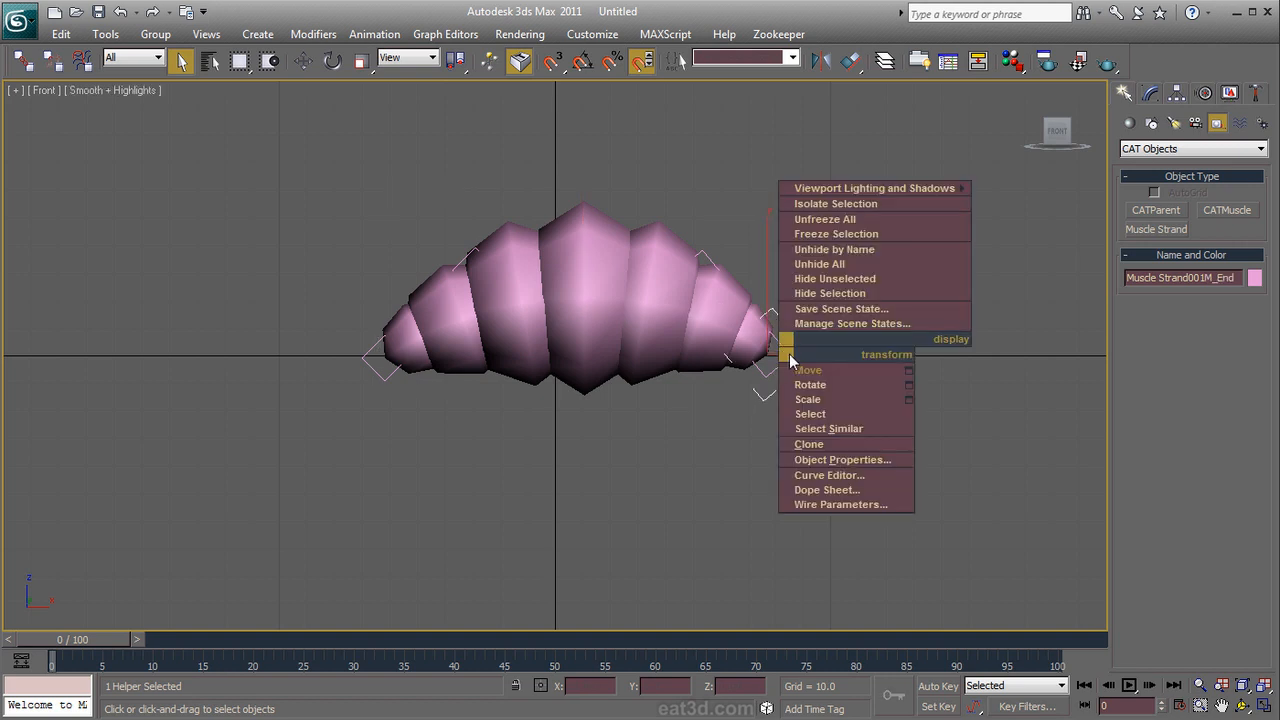
left_click(824, 376)
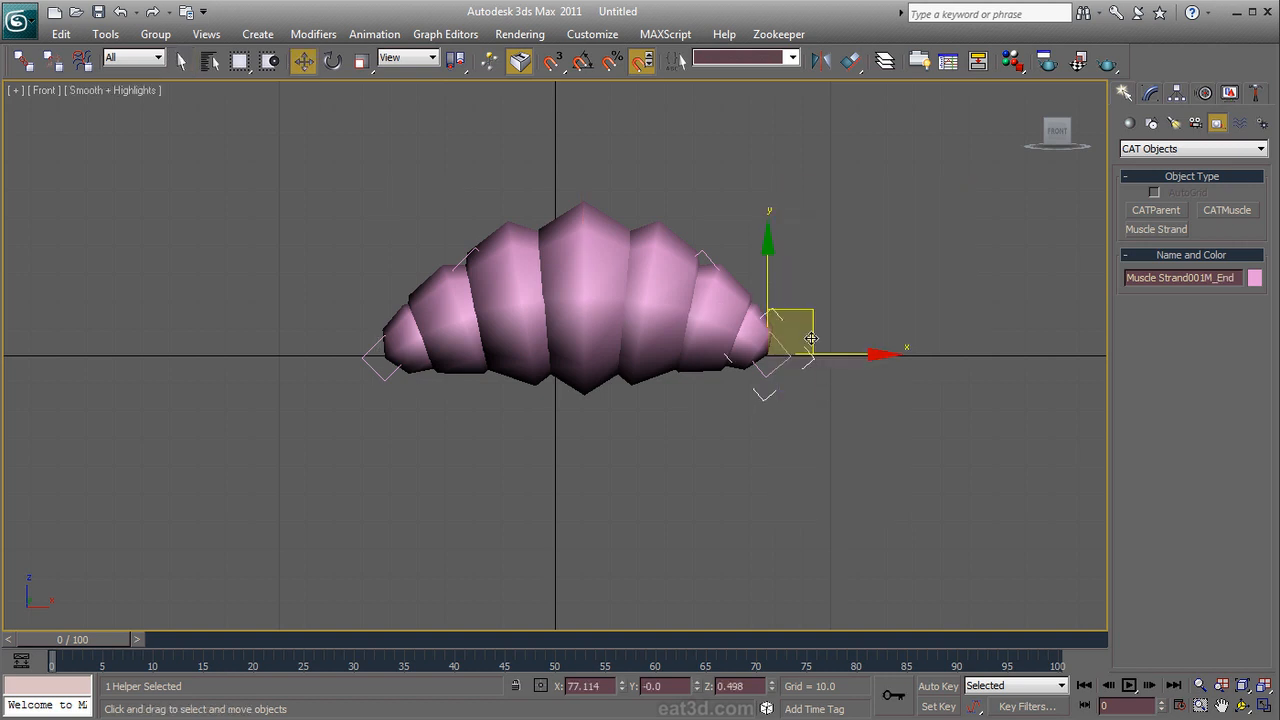
mouse_move(810, 336)
left_mouse_down()
mouse_move(840, 253)
mouse_move(760, 348)
mouse_move(988, 365)
mouse_move(758, 108)
mouse_move(603, 340)
mouse_move(1030, 235)
mouse_move(803, 344)
left_mouse_up()
mouse_move(384, 374)
left_mouse_down()
mouse_move(218, 290)
mouse_move(428, 312)
mouse_move(379, 322)
mouse_move(392, 377)
left_mouse_up()
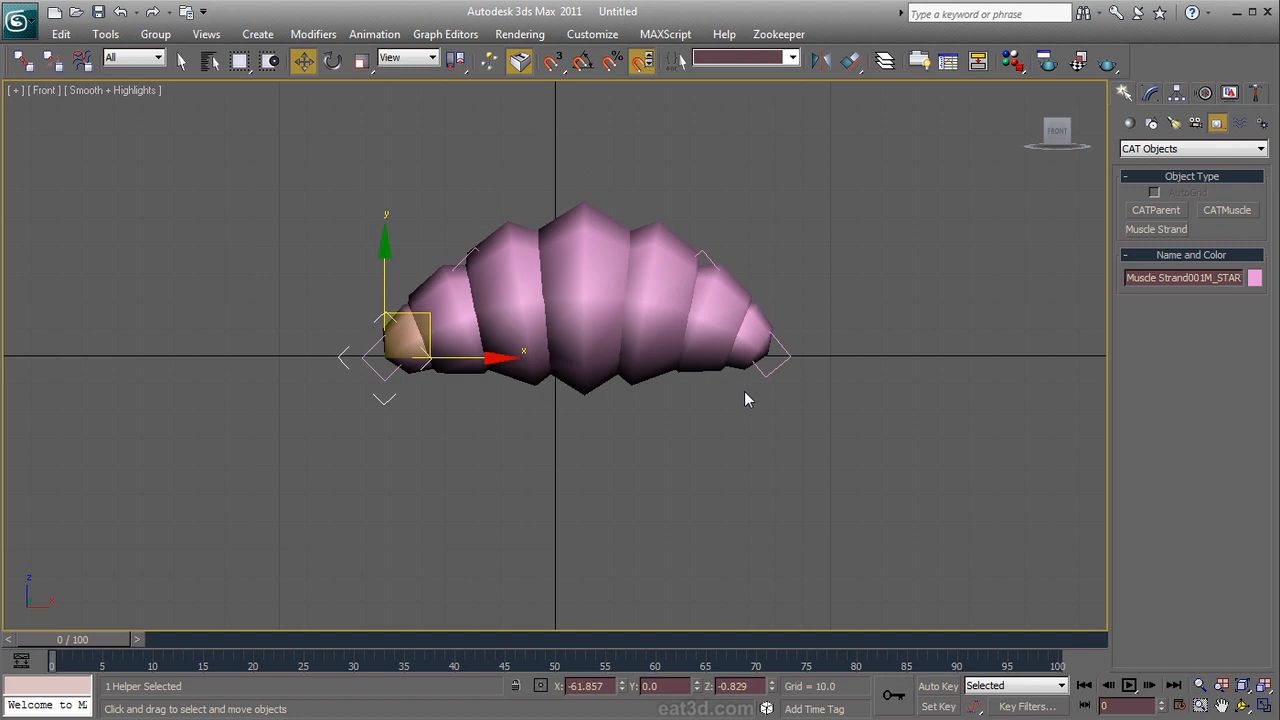
Step: Try moving the whole muscle strand by its body, and clear the selection
left_click(766, 374, "ctrl")
left_click(644, 341)
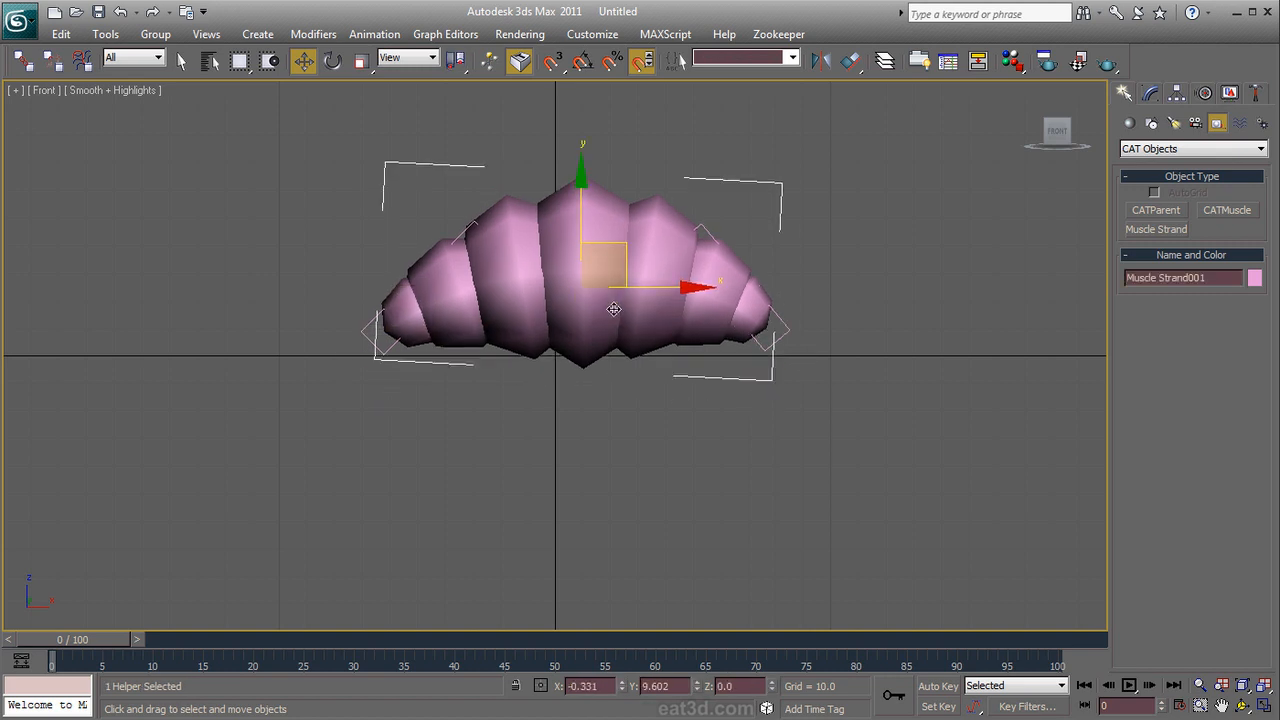
left_click(599, 420)
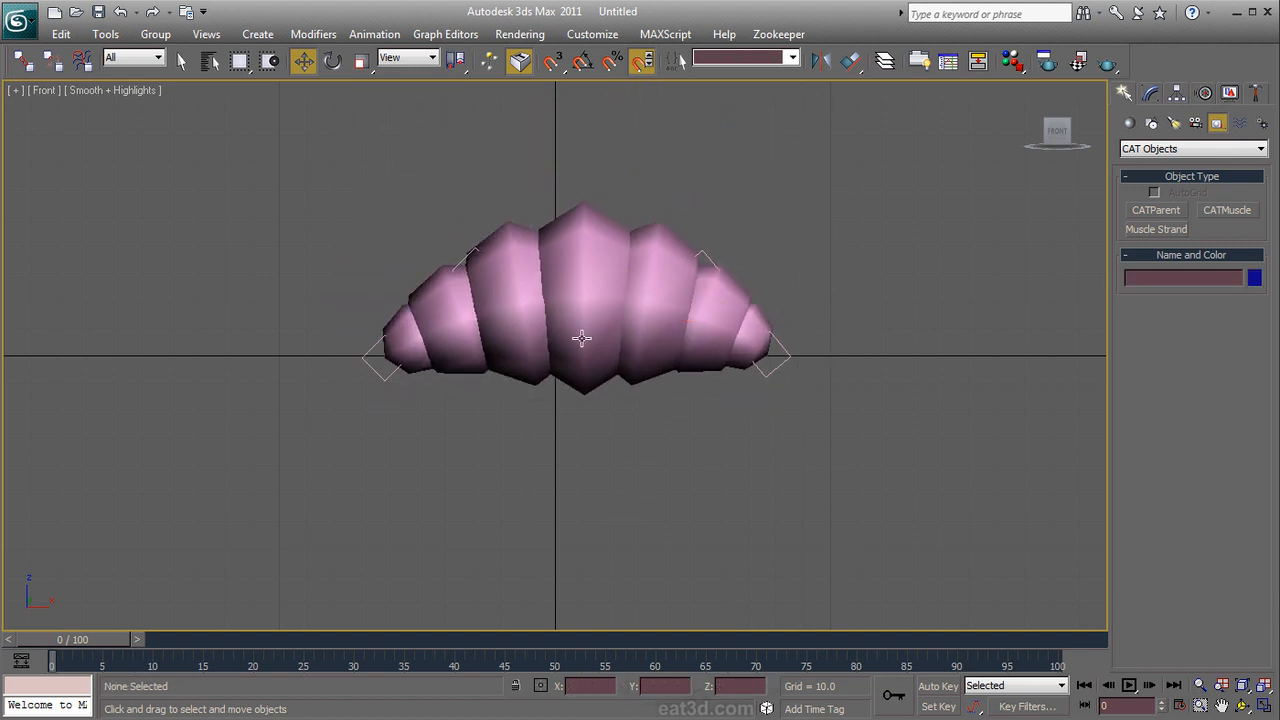
Step: Move the muscle strand's end curve handle inward to about X 42.6, Z 23.3 in the Front view
left_click_drag(581, 268, 603, 300)
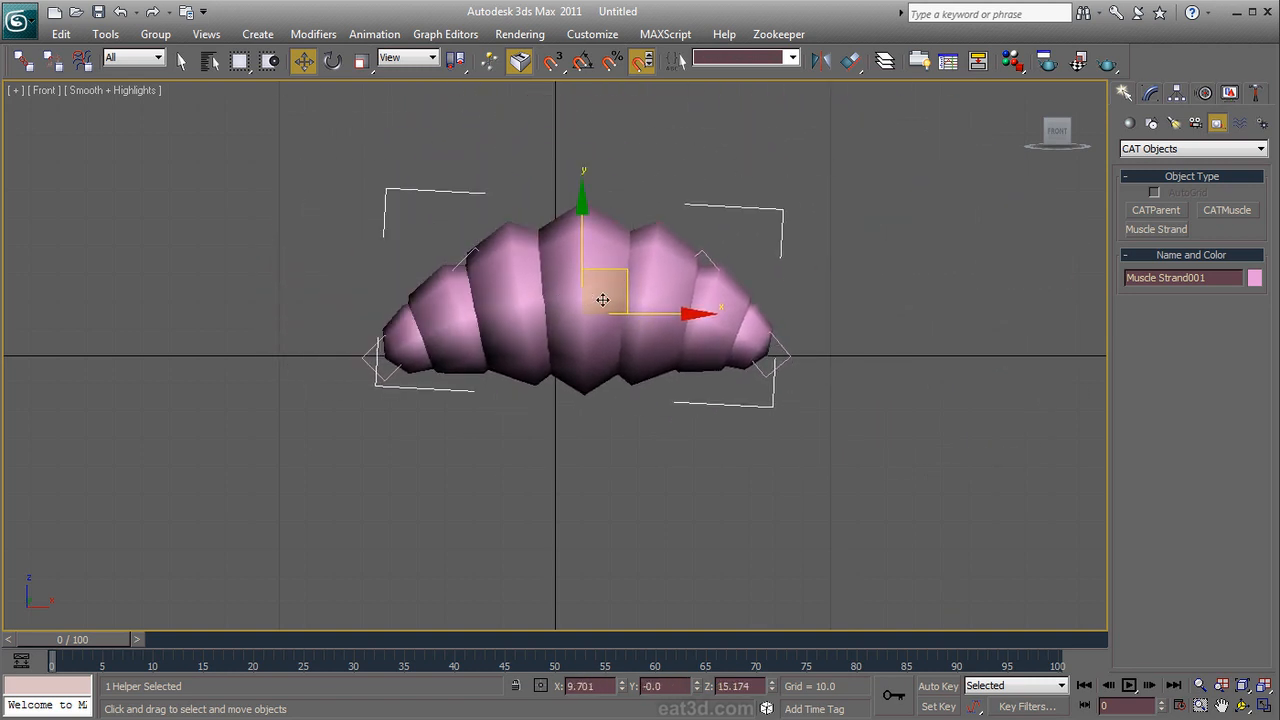
left_click(652, 484)
left_click(707, 255)
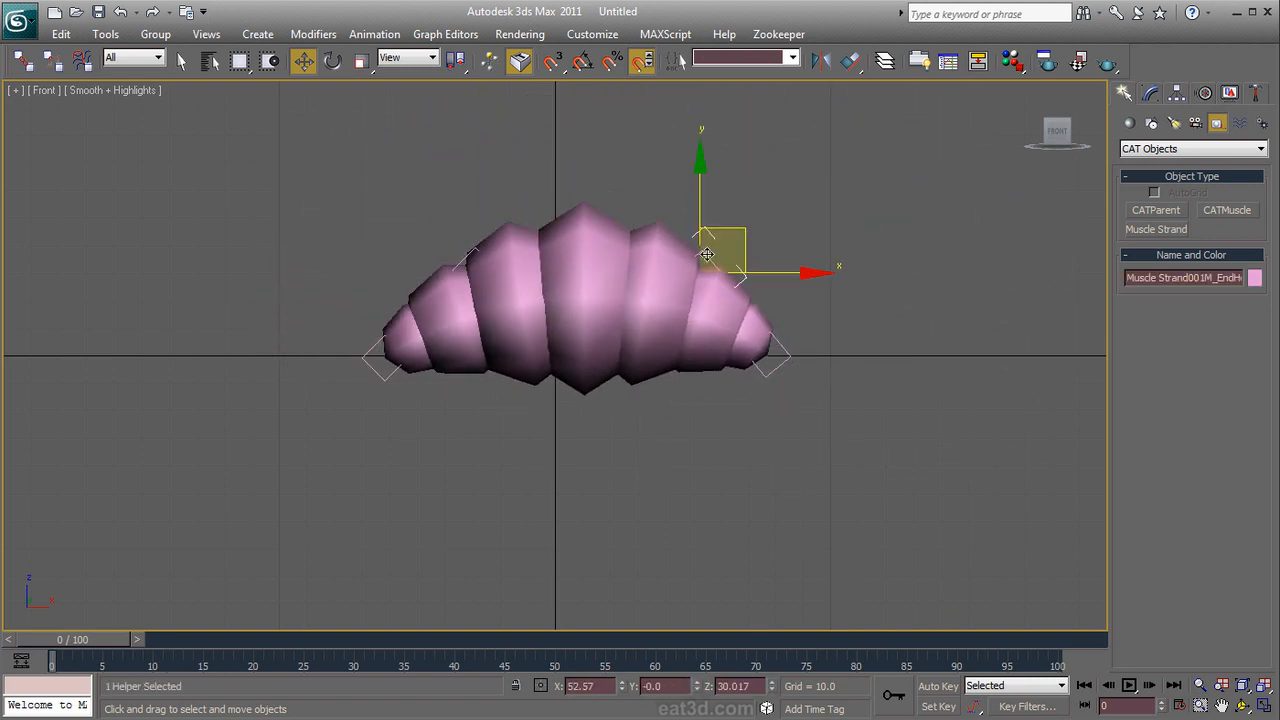
left_click_drag(745, 239, 716, 257)
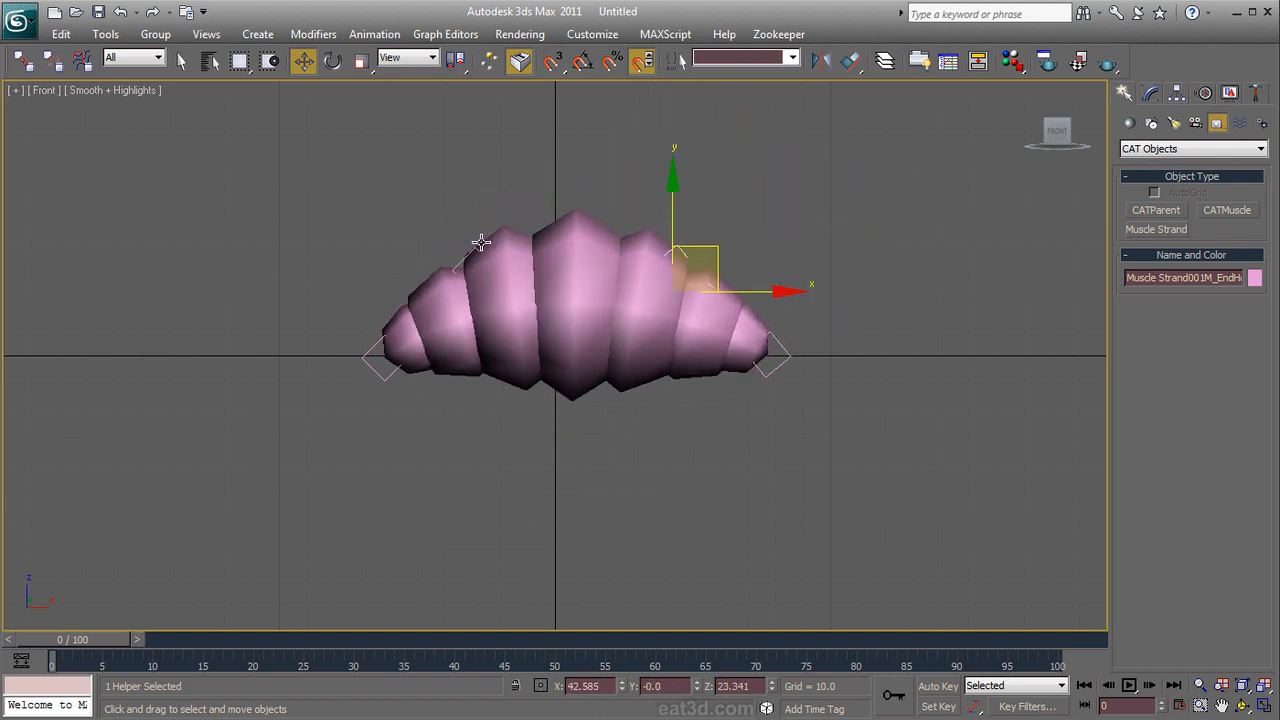
Step: Try moving the start curve handle in the Front view and in an orbited view, undo both moves, and return to the Front view
left_click(458, 265)
left_click_drag(458, 265, 478, 226)
middle_click_drag(567, 282, 666, 366, "alt")
left_click_drag(560, 208, 745, 171)
key("ctrl+z")
key("ctrl+z")
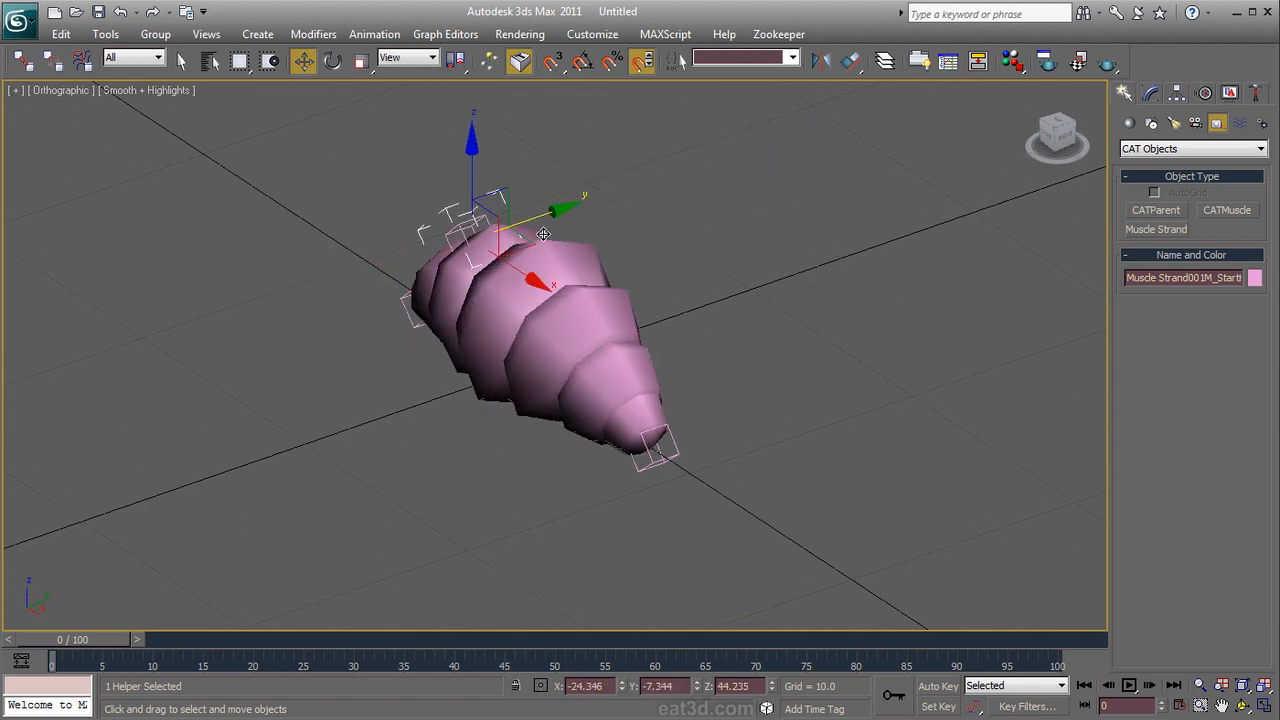
key("f")
Step: Show the muscle strand's parameters and compare the Bones type with the Mesh type, ending on Mesh
left_click(1151, 93)
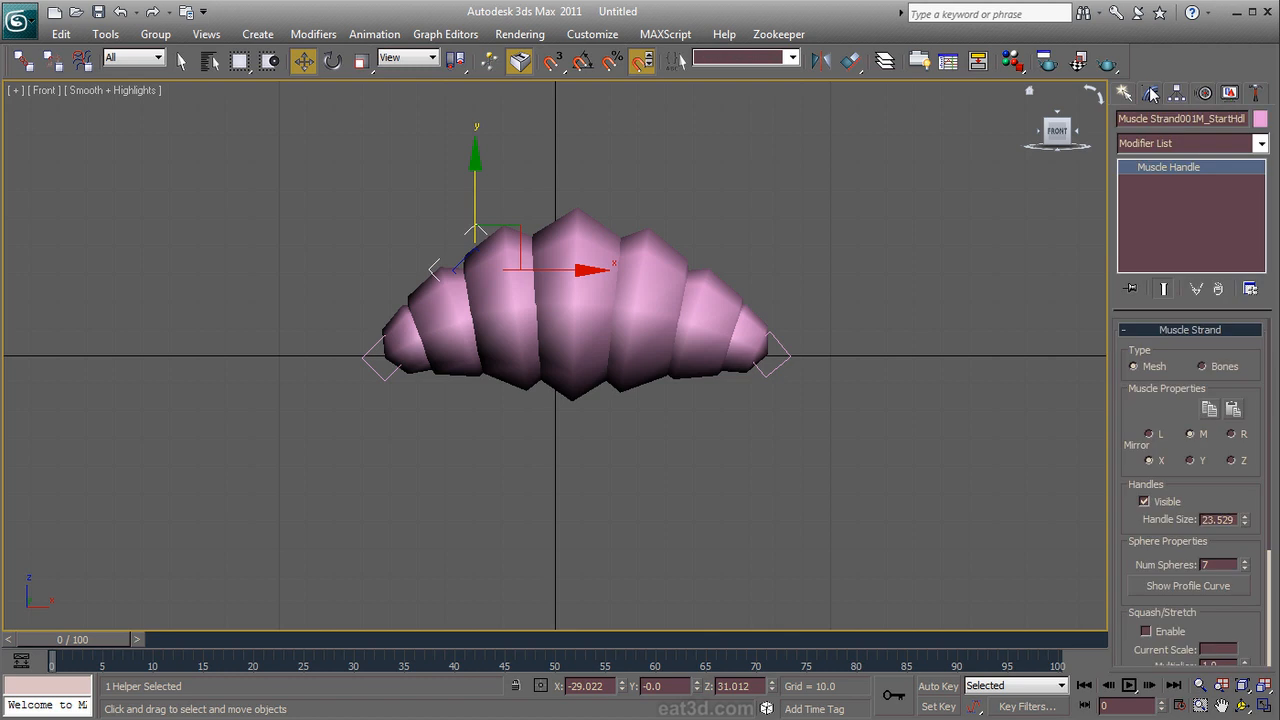
left_click(654, 327)
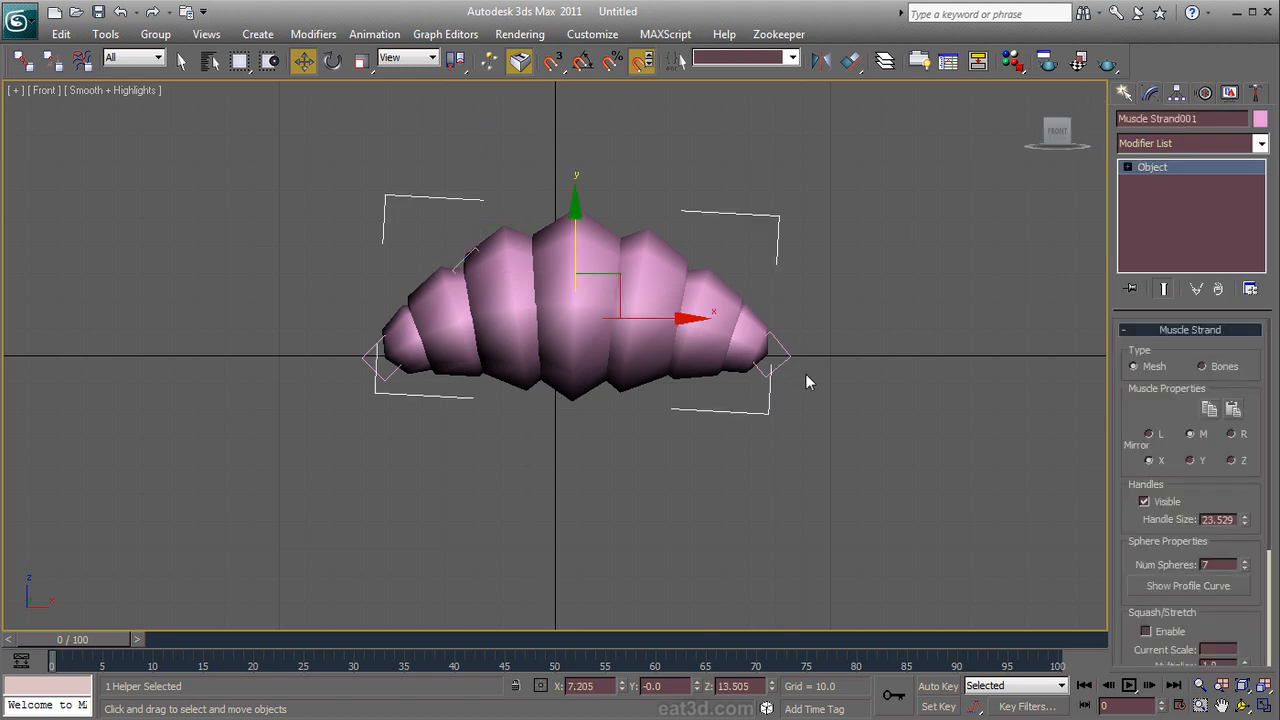
left_click(781, 352)
left_click(645, 297)
left_click(1203, 367)
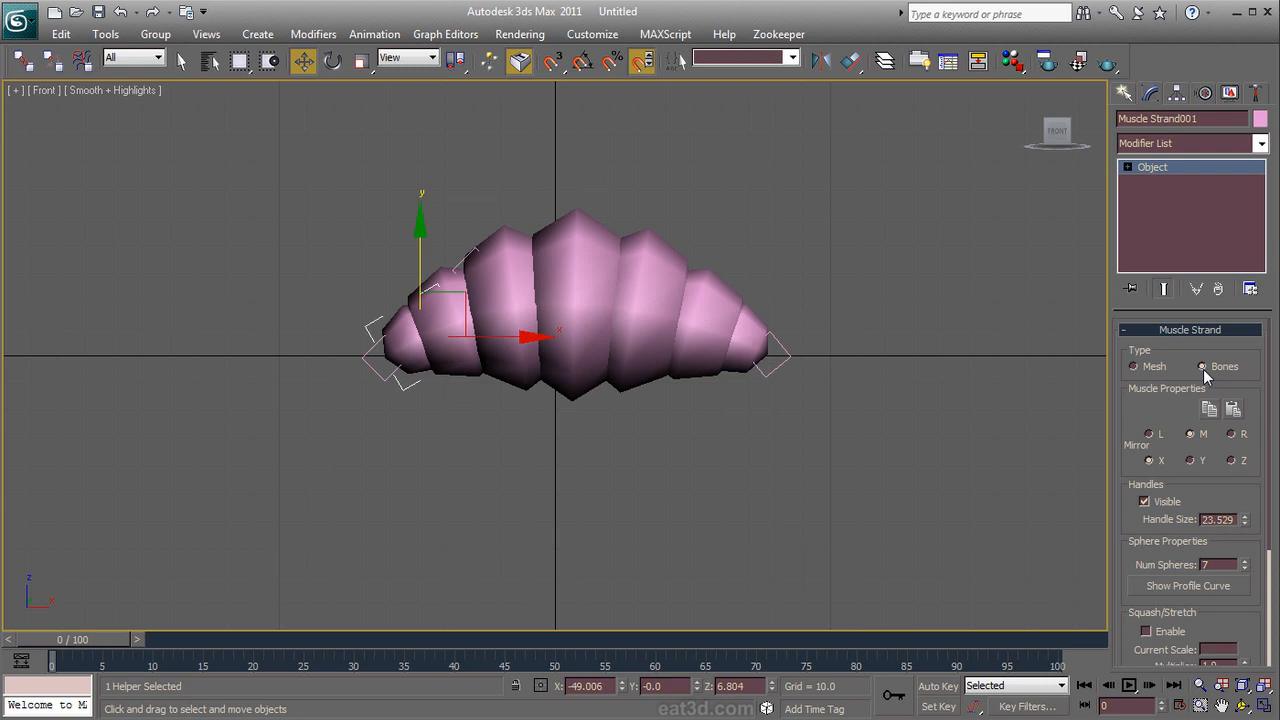
left_click(1153, 367)
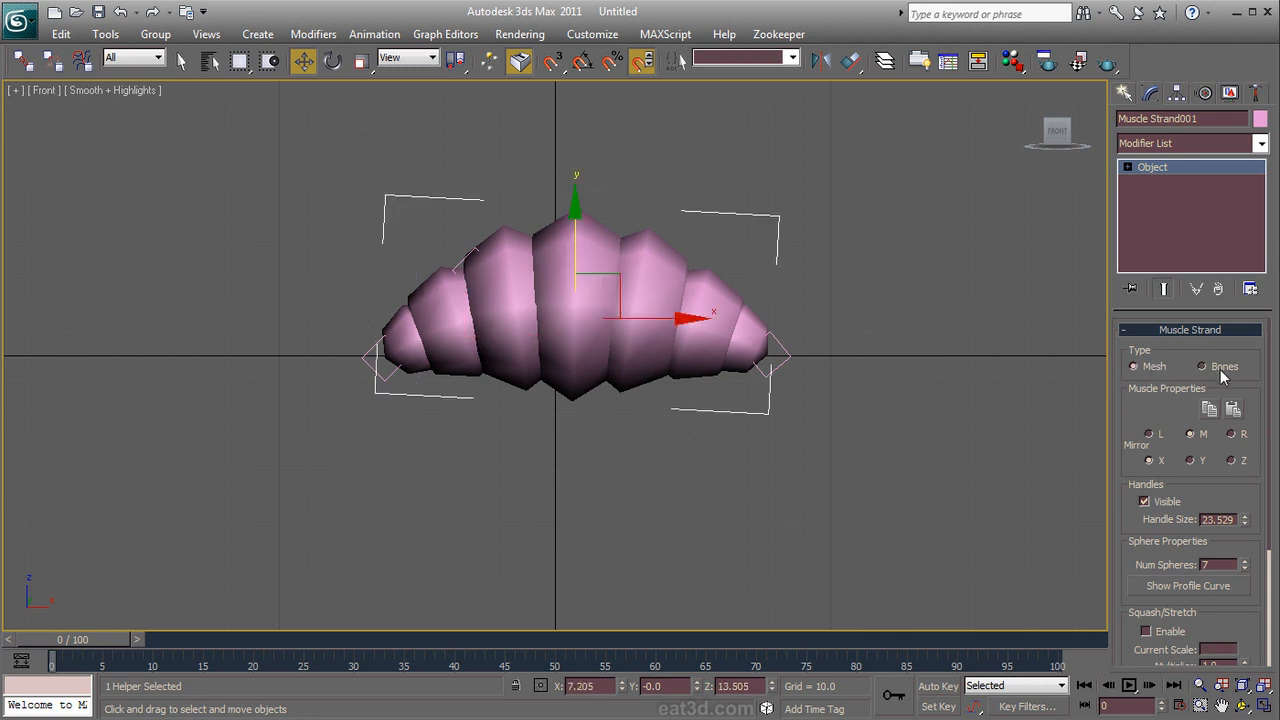
left_click(1220, 369)
left_click(1160, 369)
left_click(1210, 366)
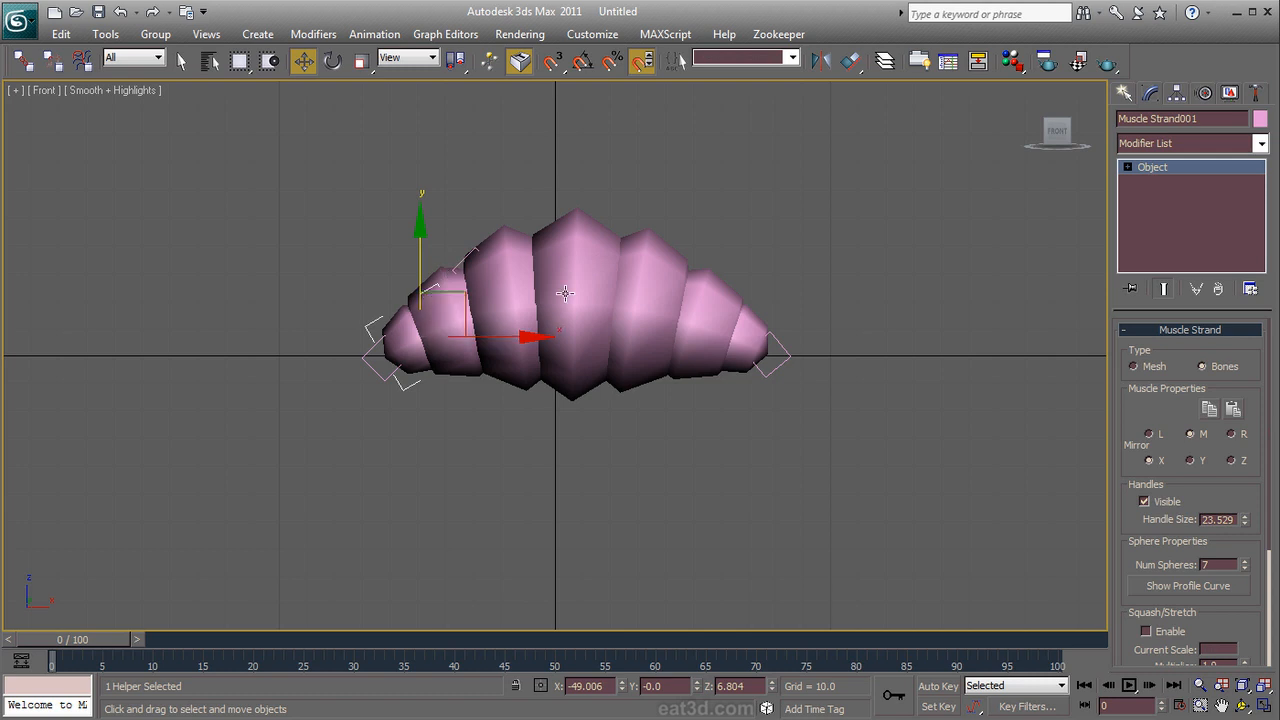
left_click(1135, 367)
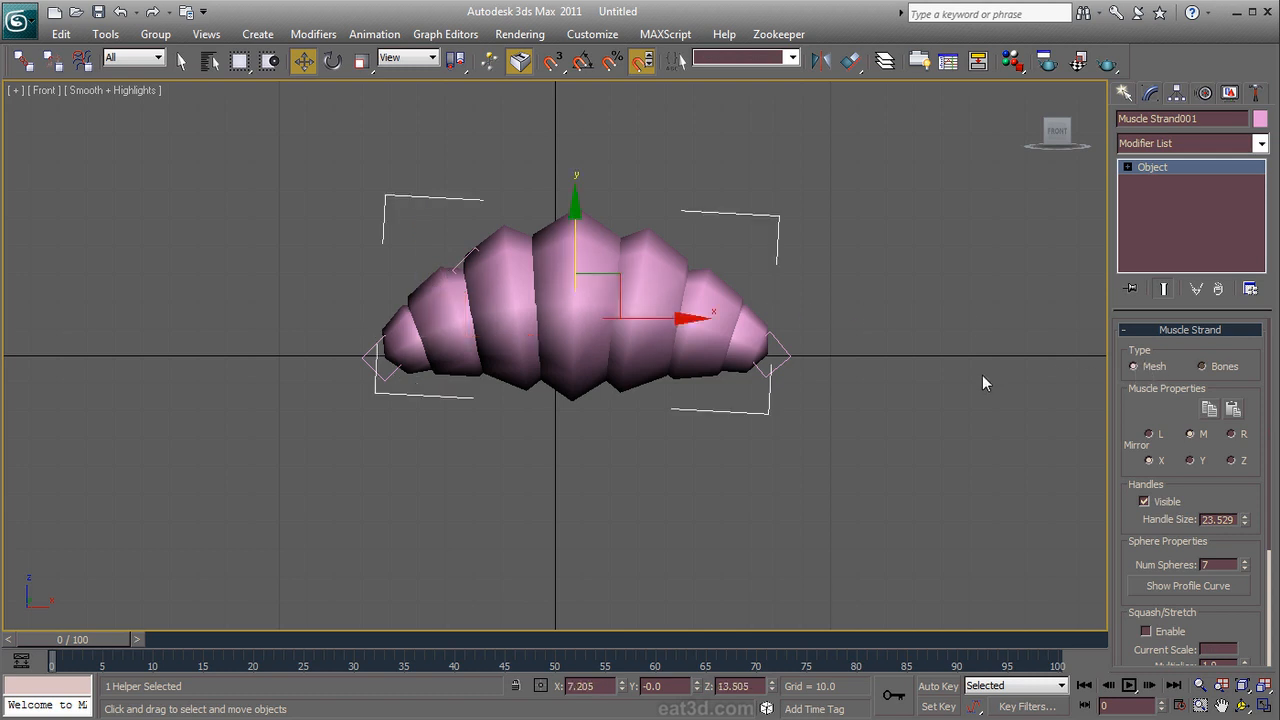
Step: Enlarge the muscle strand's handle size to 29.647 and look through its other parameters
left_click_drag(1160, 398, 1158, 366)
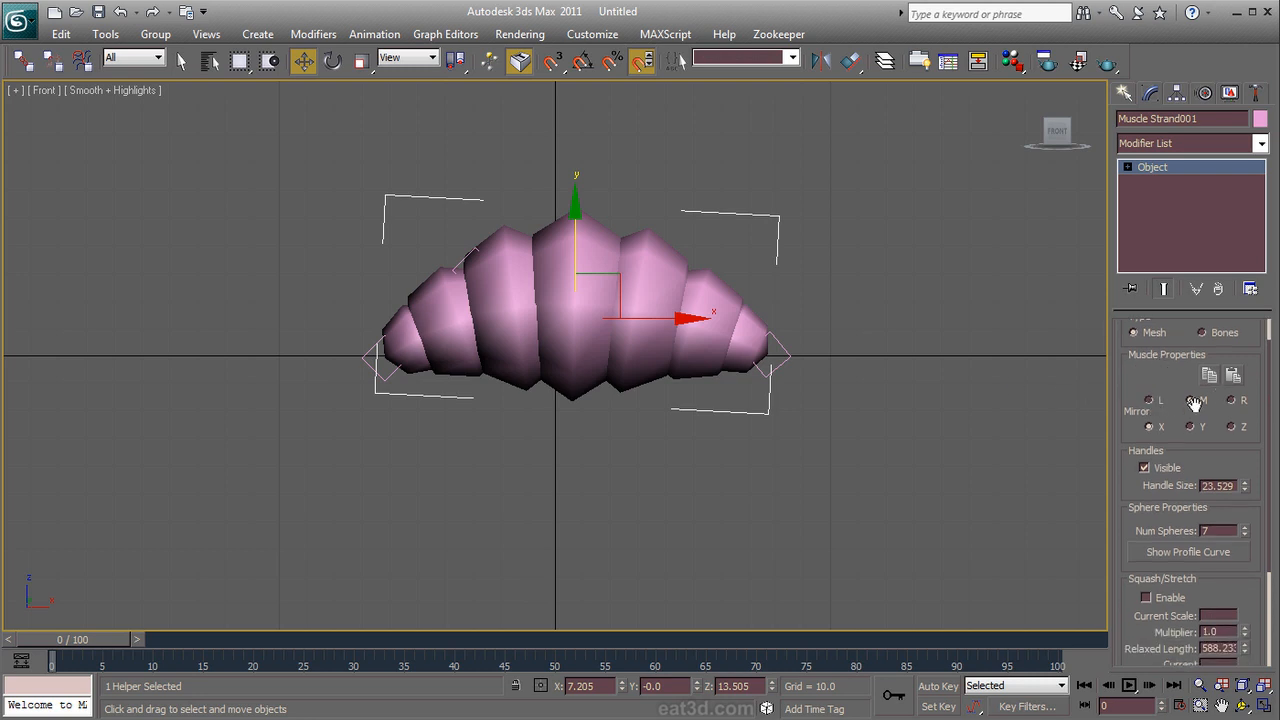
left_click_drag(1140, 508, 1148, 424)
left_click(1145, 393)
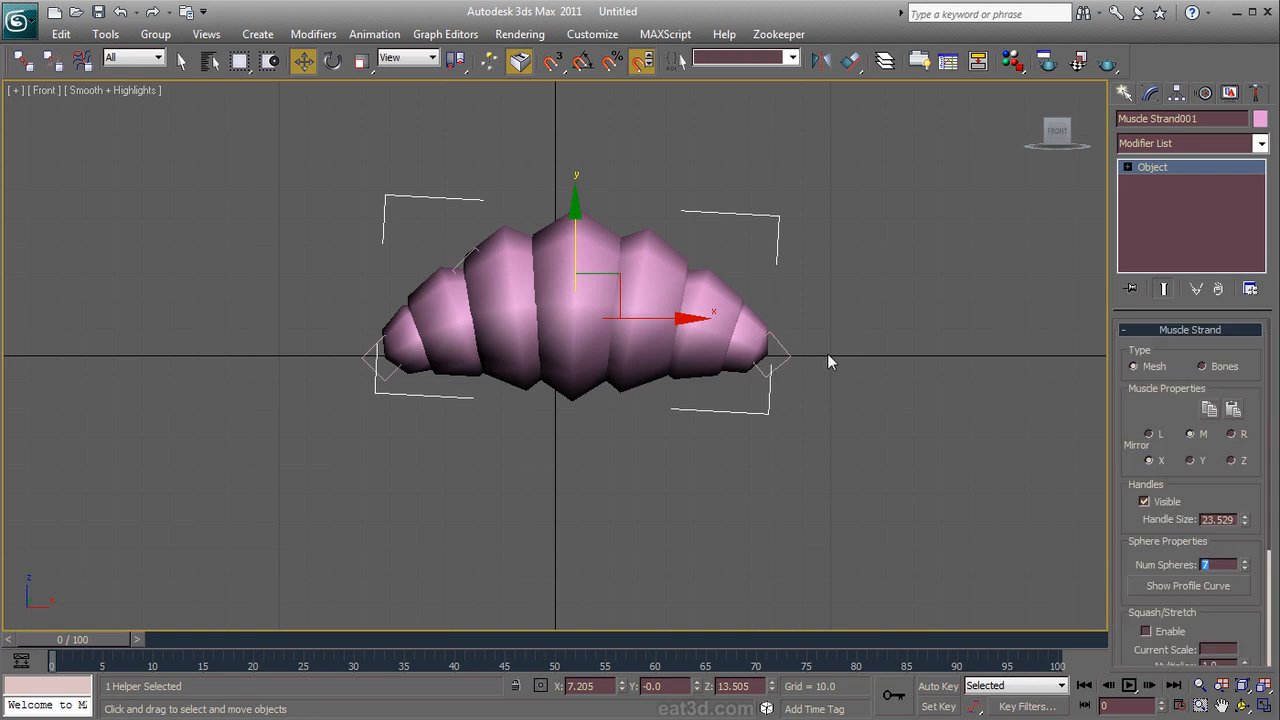
left_click_drag(1132, 468, 1140, 344)
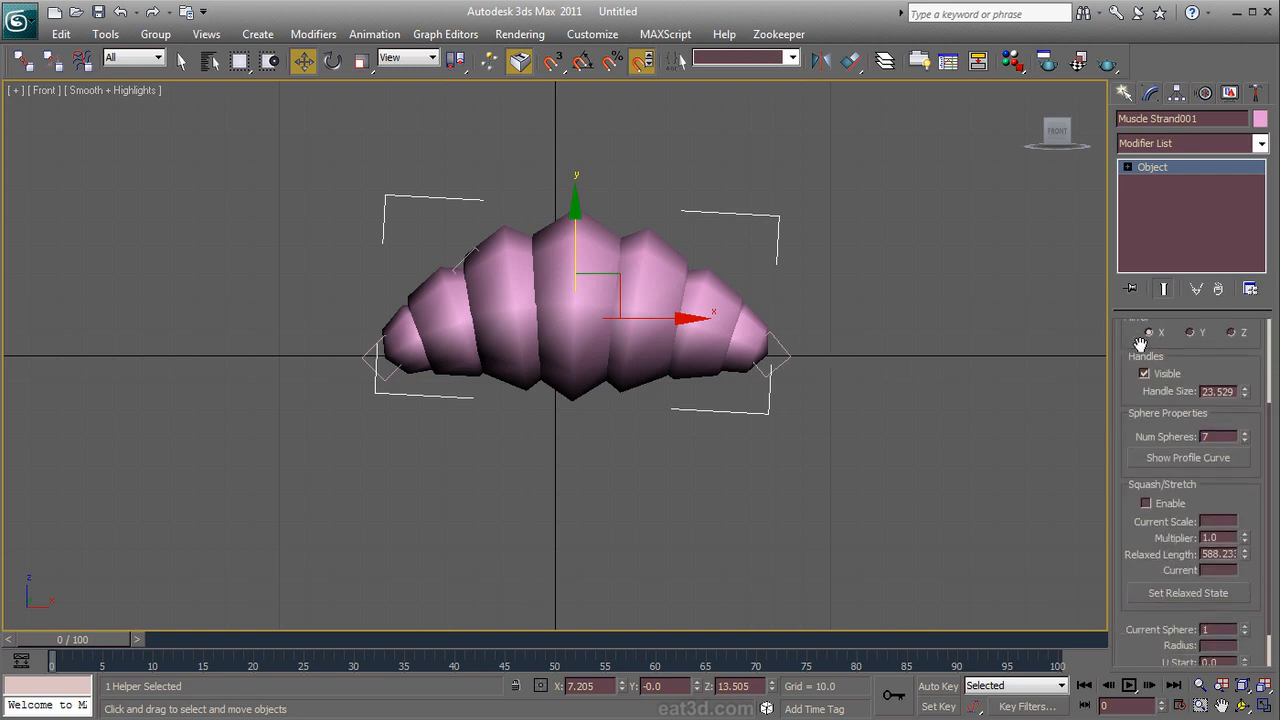
left_click_drag(1245, 398, 1247, 375)
scroll(1164, 438, "down", 1)
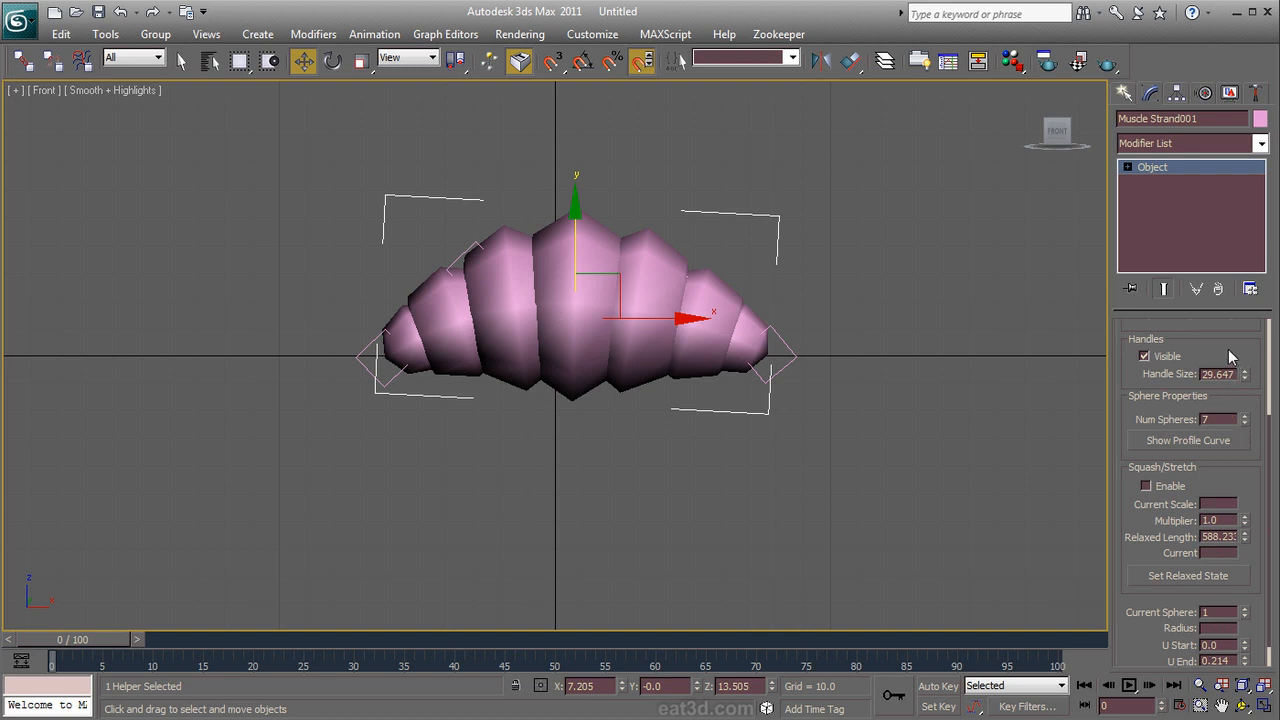
scroll(1172, 400, "up", 5)
scroll(1176, 430, "down", 5)
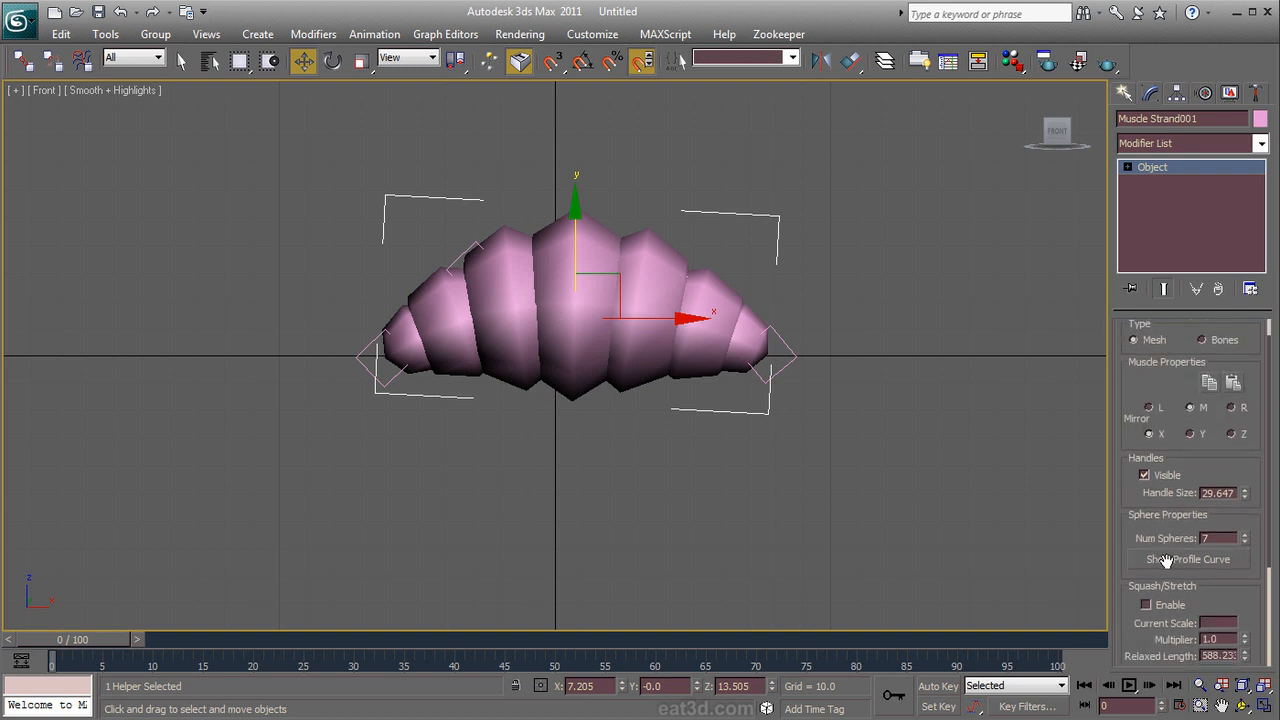
Step: Reduce the muscle strand's number of spheres to 3
left_click_drag(1176, 436, 1165, 390)
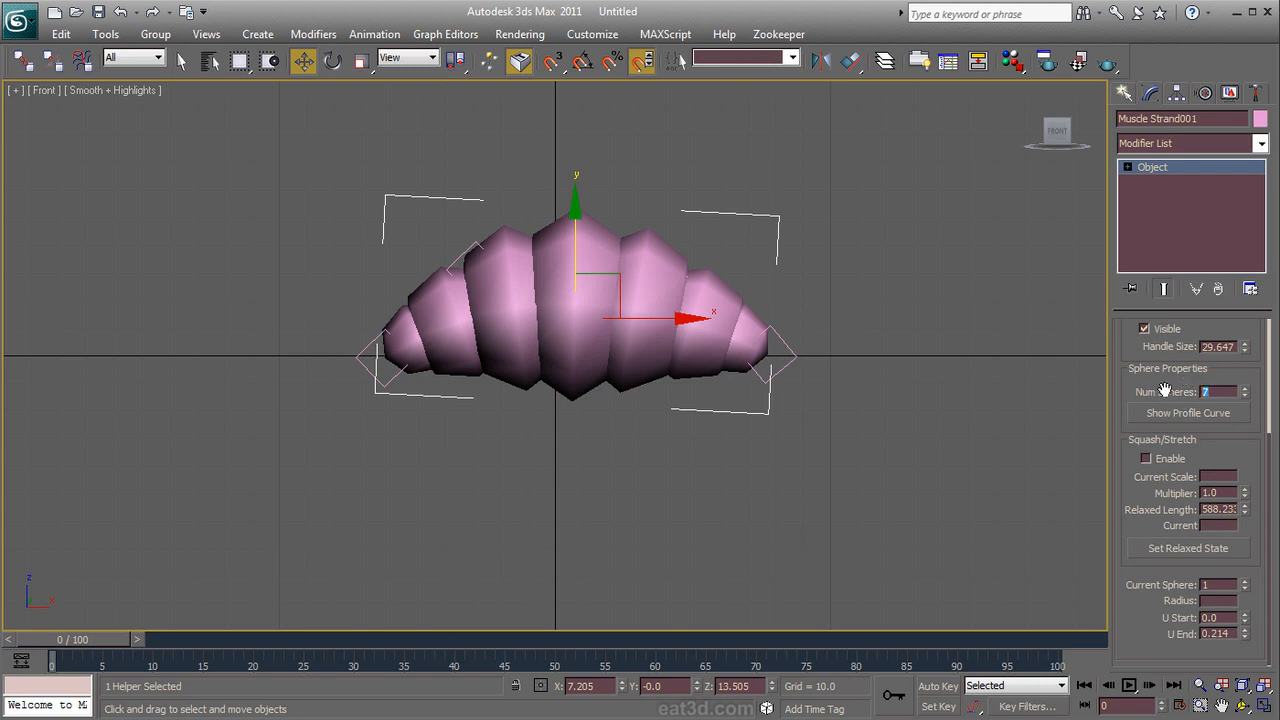
left_click(1245, 396)
left_click(1245, 396)
left_click(1245, 396)
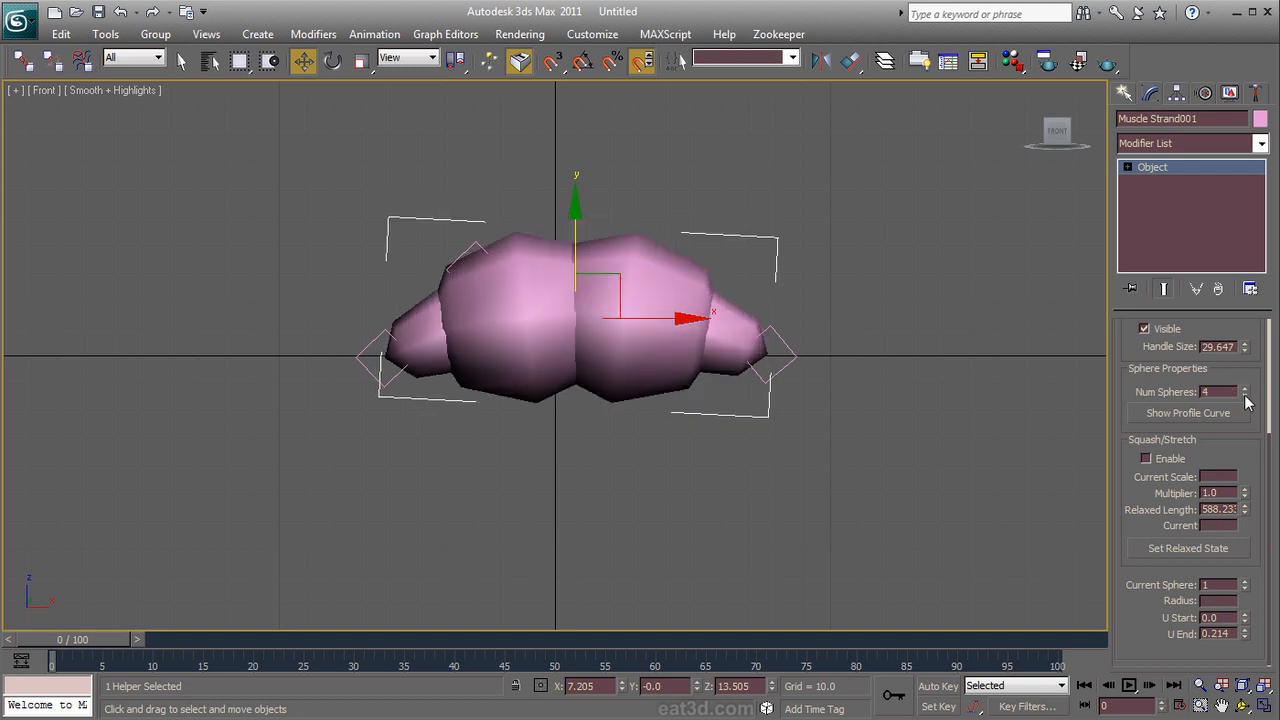
left_click(1245, 396)
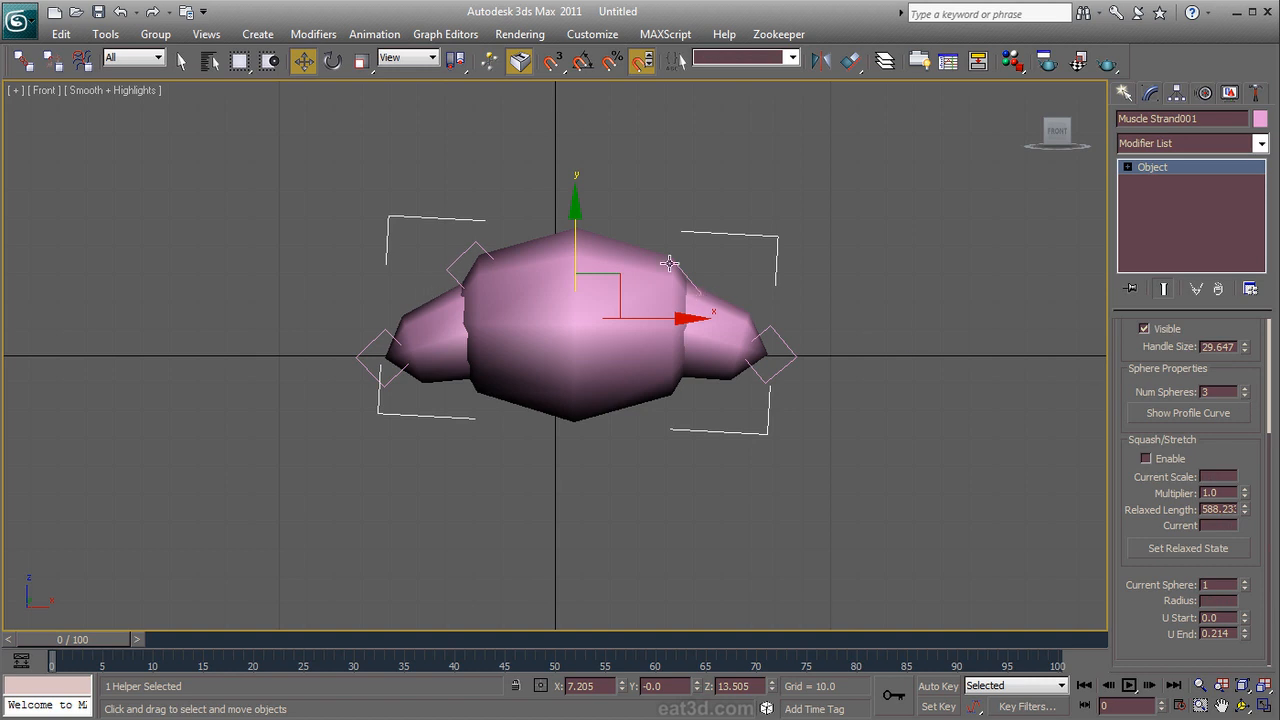
Step: Try raising the muscle strand's number of spheres to 12, and return it to 7
left_click(1245, 389)
left_click(1245, 389)
left_click(1245, 389)
left_click(1245, 389)
left_click(1245, 389)
left_click(1245, 389)
left_click(1245, 389)
mouse_move(1245, 389)
left_mouse_down()
mouse_move(1240, 340)
mouse_move(1234, 387)
left_mouse_up()
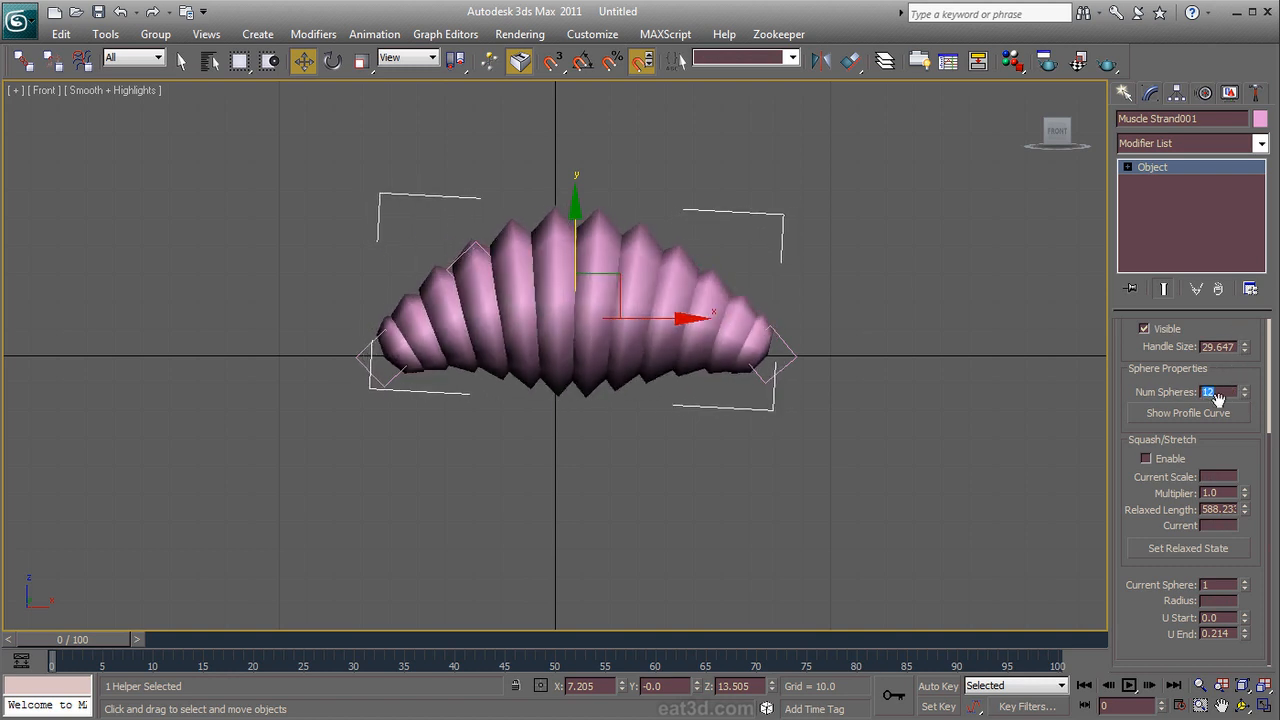
key("Return")
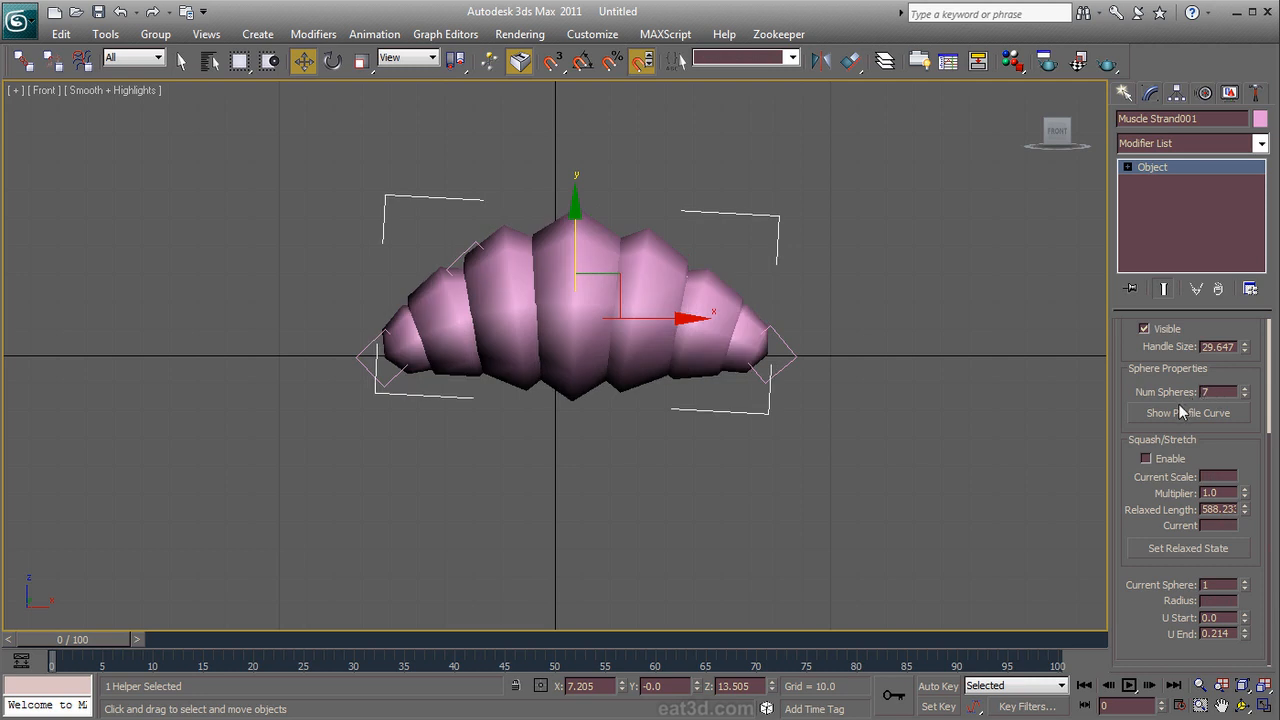
Step: Open the muscle profile curve beside the strand and try moving its middle point, cancelling the move
left_click(1179, 414)
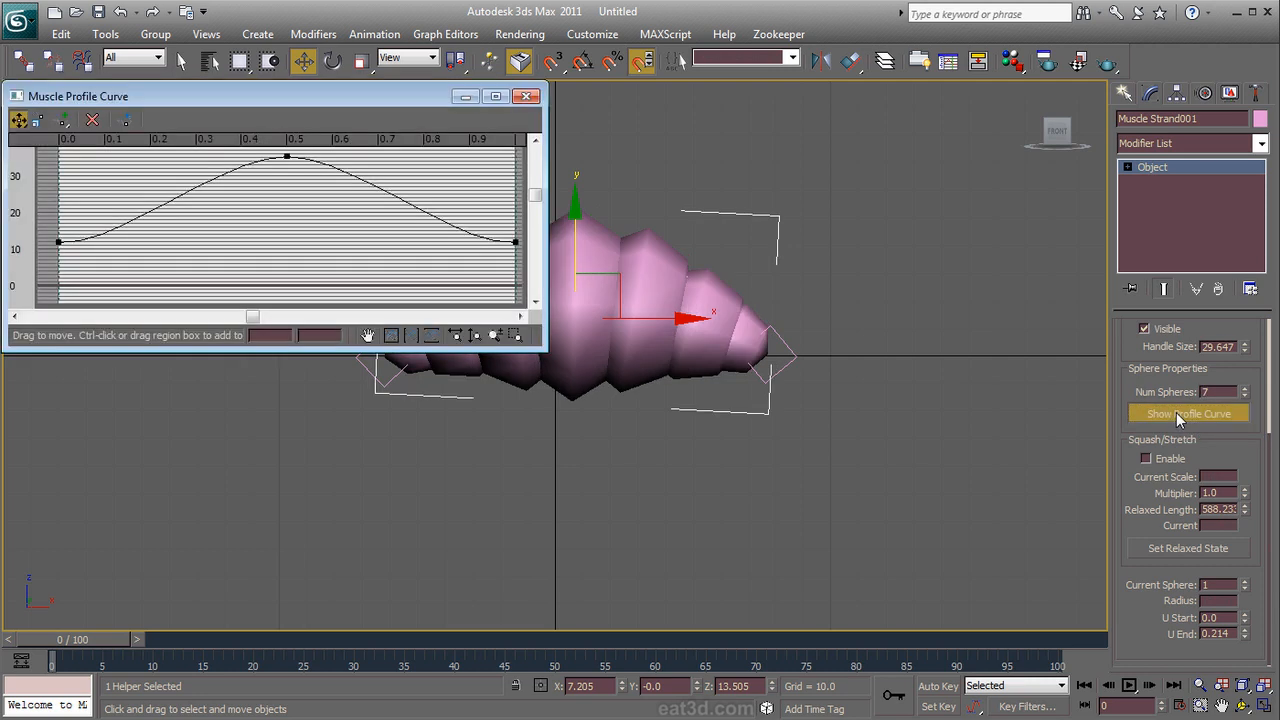
left_click_drag(338, 102, 934, 172)
middle_click_drag(557, 438, 315, 479)
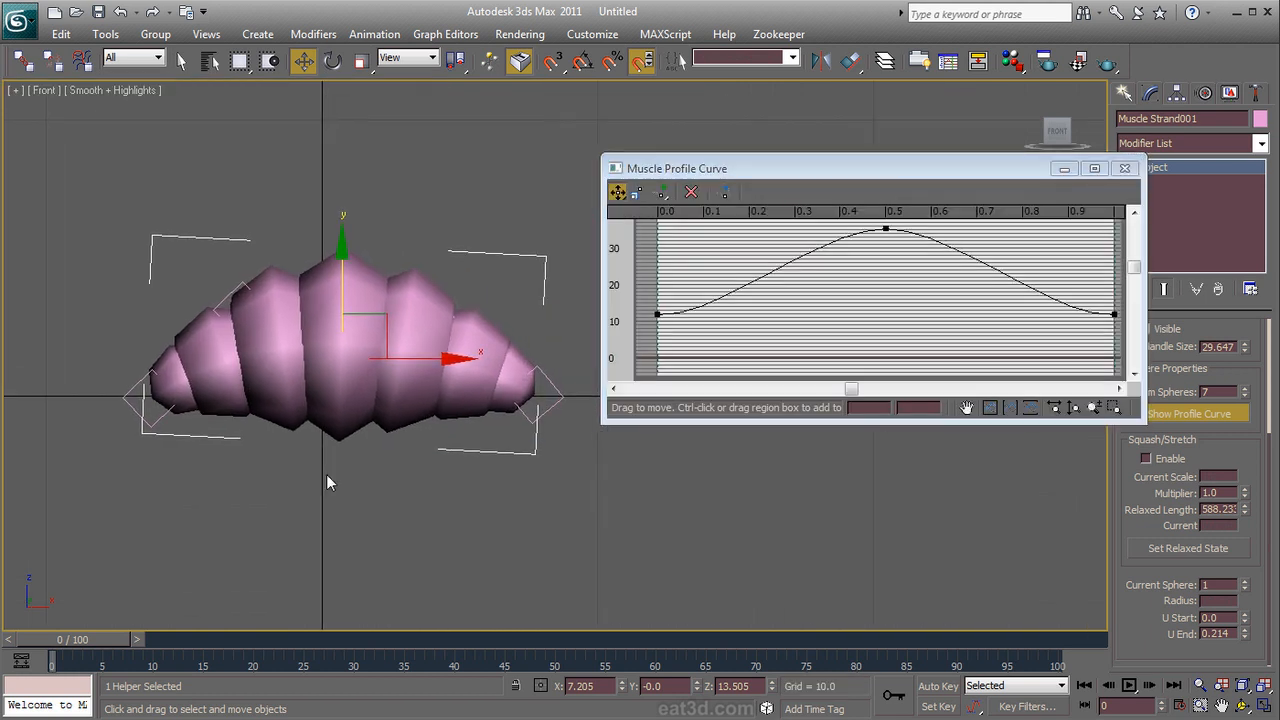
left_click_drag(886, 229, 729, 265)
right_click(729, 265)
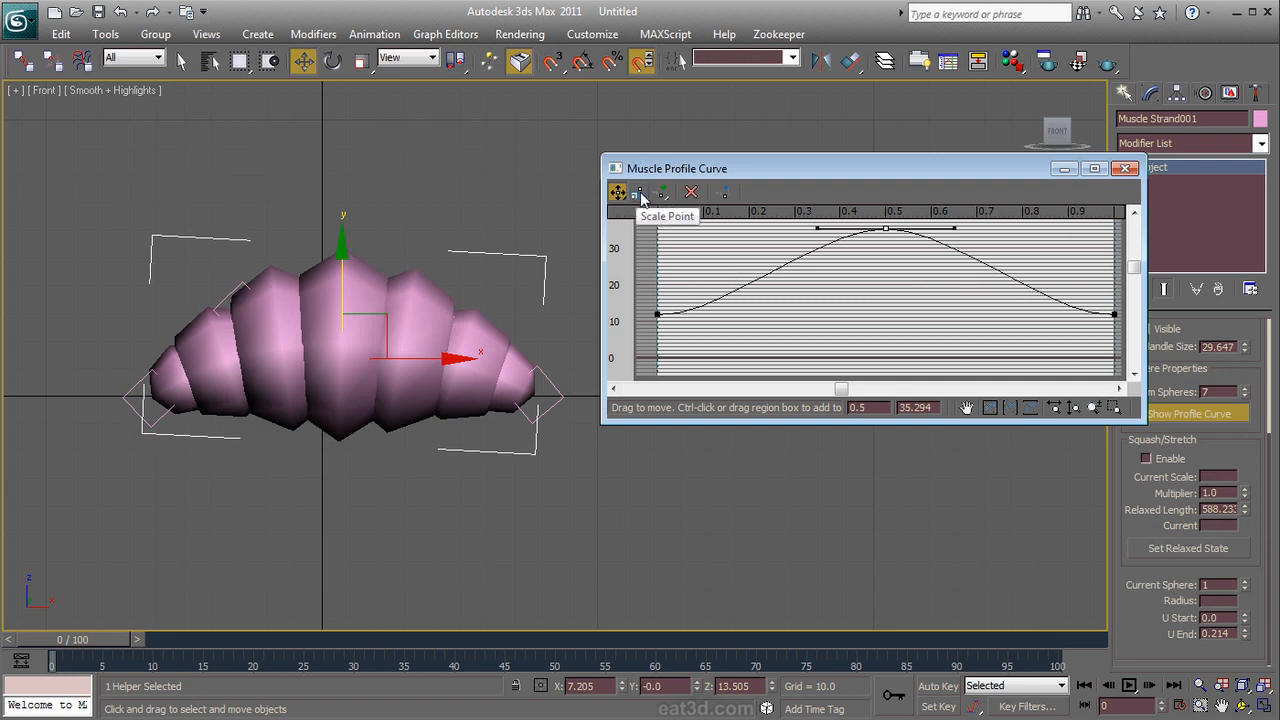
Step: Add a point to the profile curve at about 0.166, try moving it, delete it, and close the curve editor
left_click(661, 192)
left_click(733, 290)
left_click(618, 193)
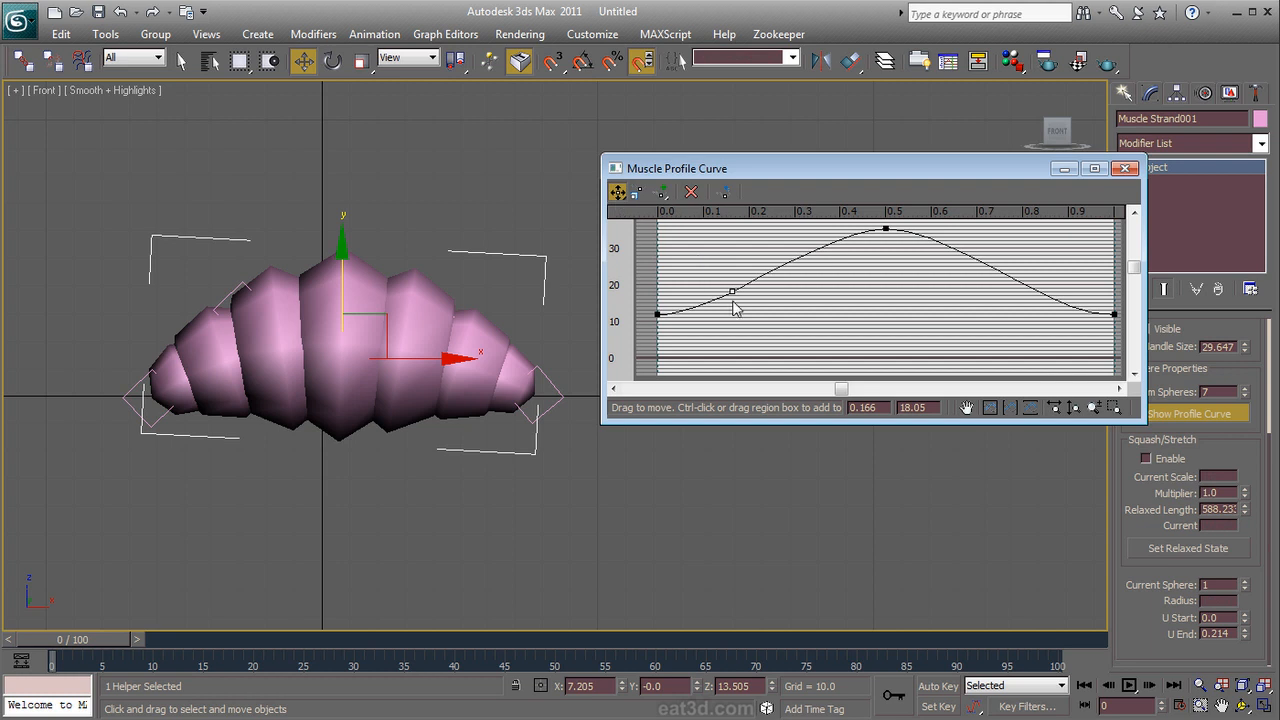
left_click_drag(733, 290, 721, 245)
key("Delete")
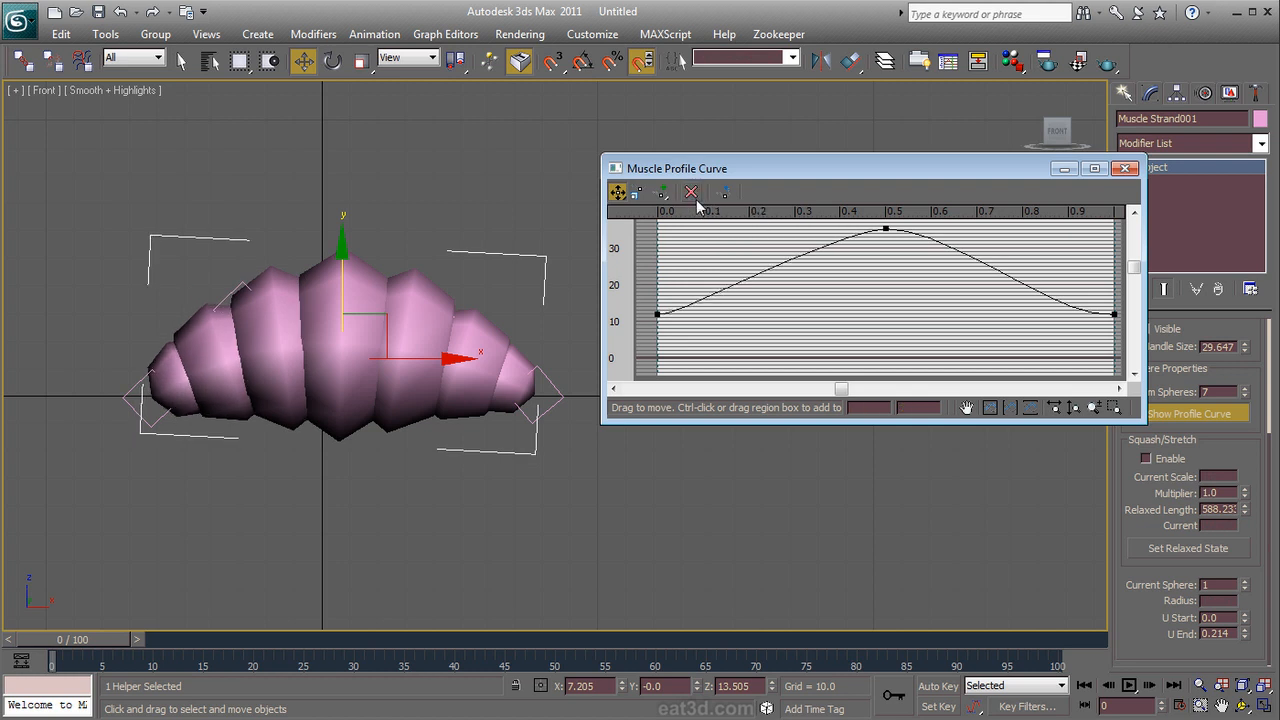
left_click(1125, 169)
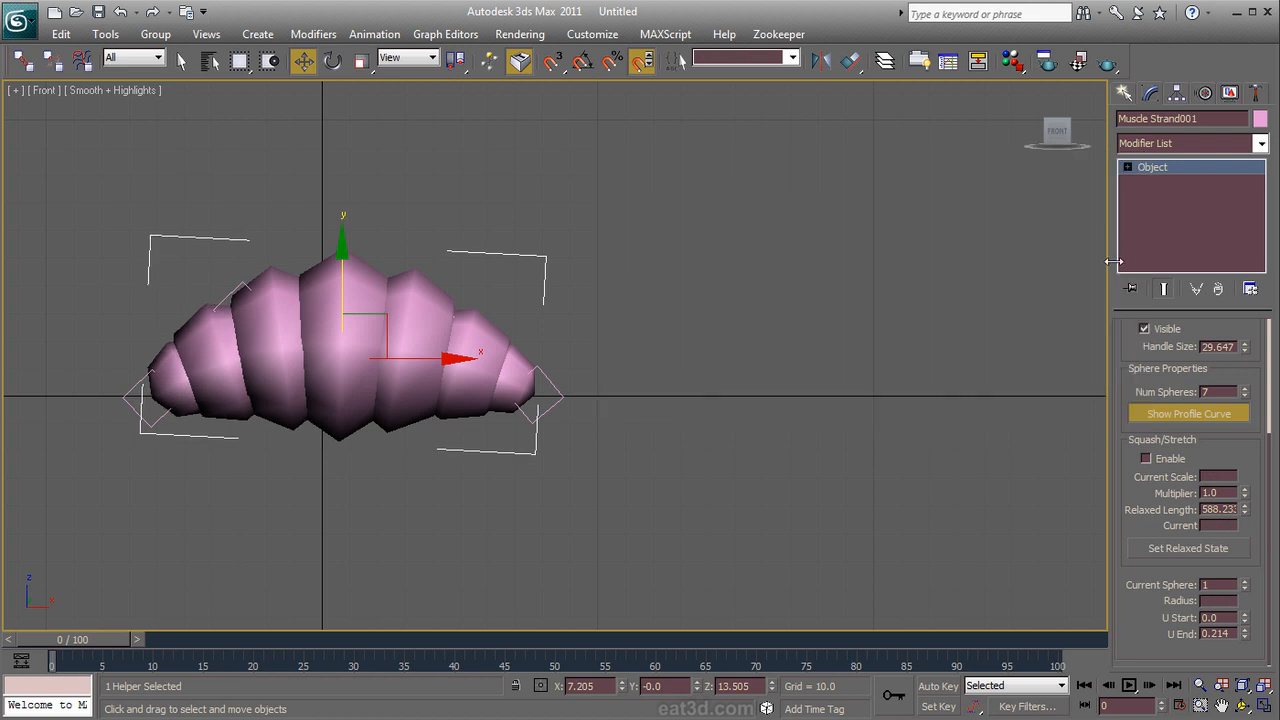
Step: Enable Squash/Stretch on the muscle strand and try moving its end handle to test the effect
left_click(1160, 462)
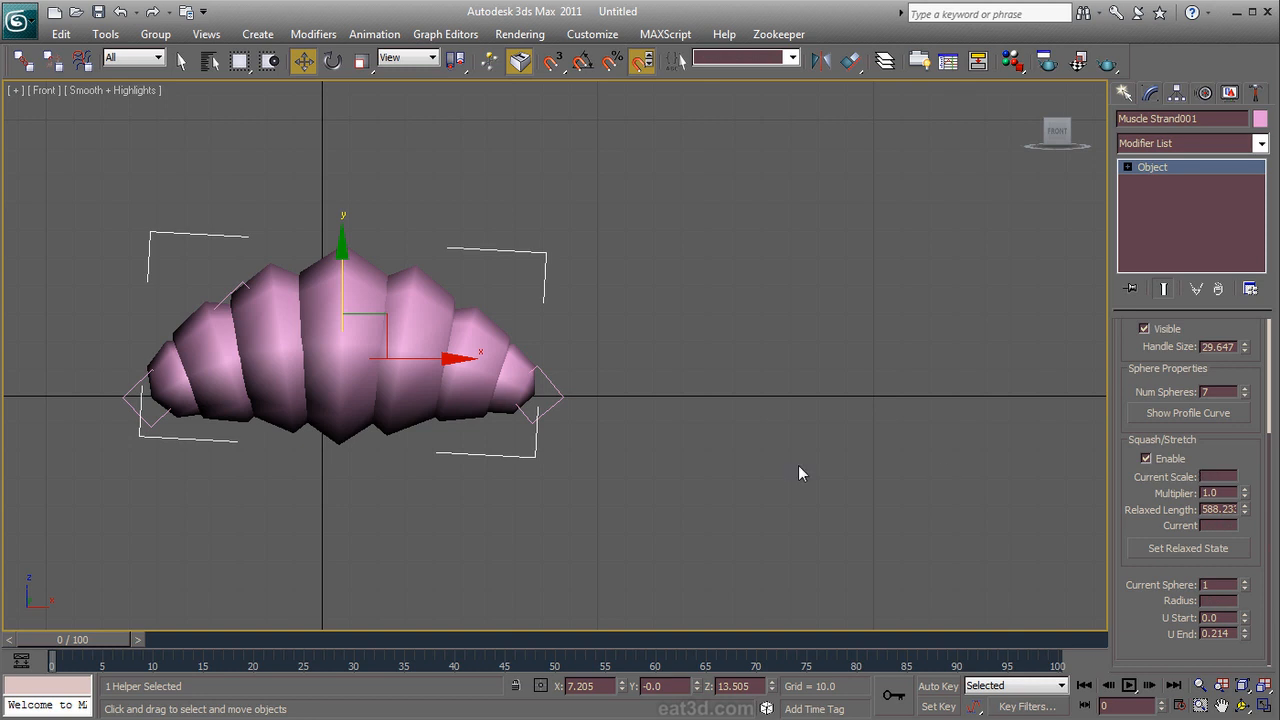
left_click(553, 401)
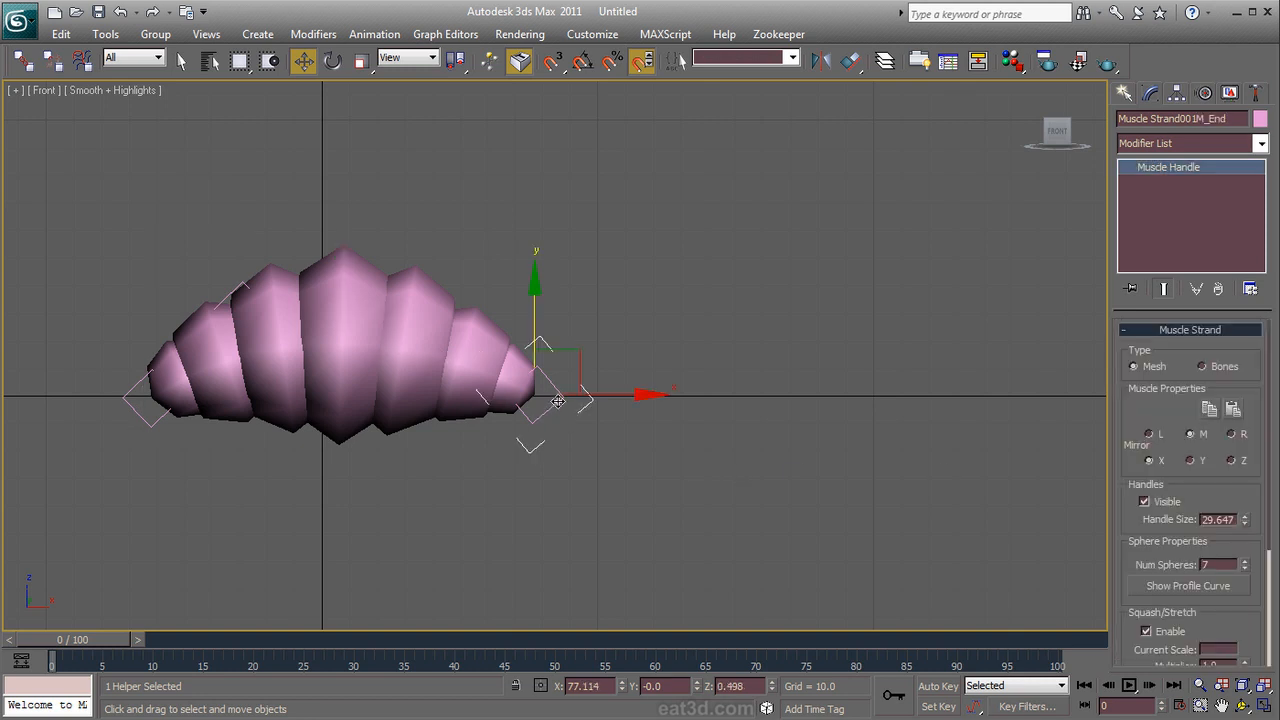
right_click(552, 396)
left_click(574, 416)
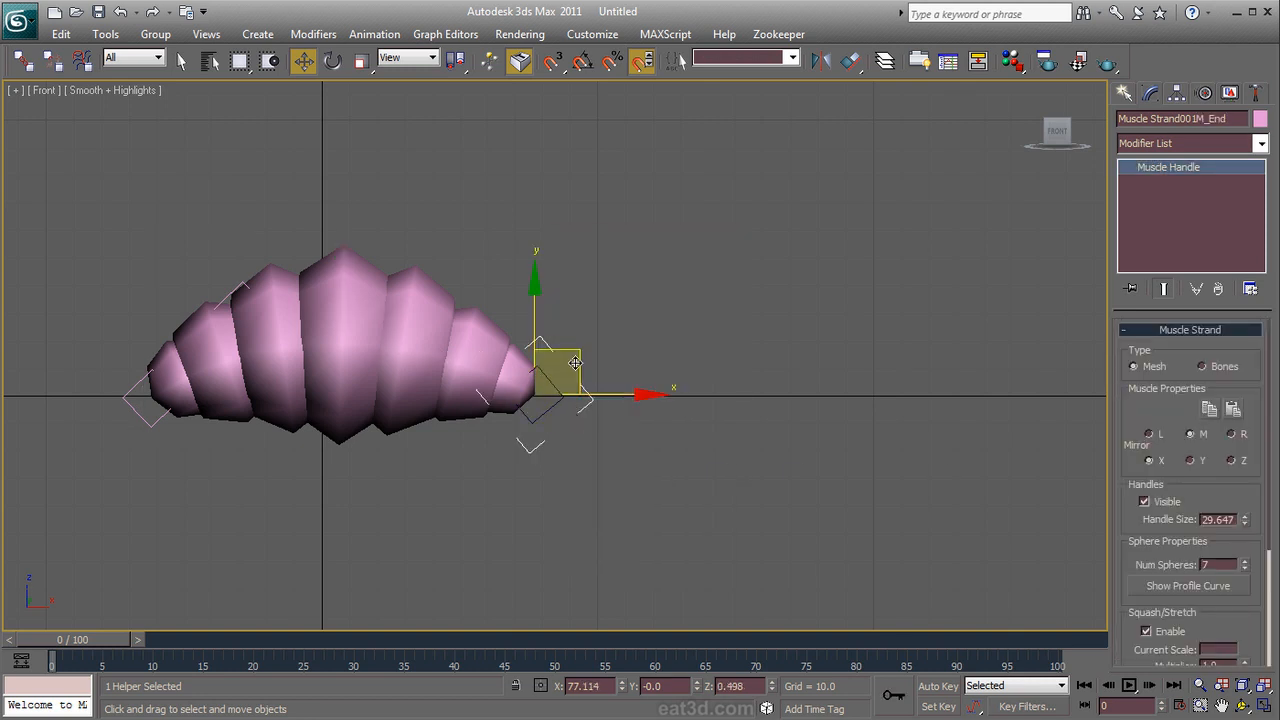
left_click_drag(560, 366, 603, 364)
Step: Disable Squash/Stretch and try stretching the strand far along X by its end handle, cancelling the move
left_click_drag(1166, 532, 1172, 355)
left_click(1166, 461)
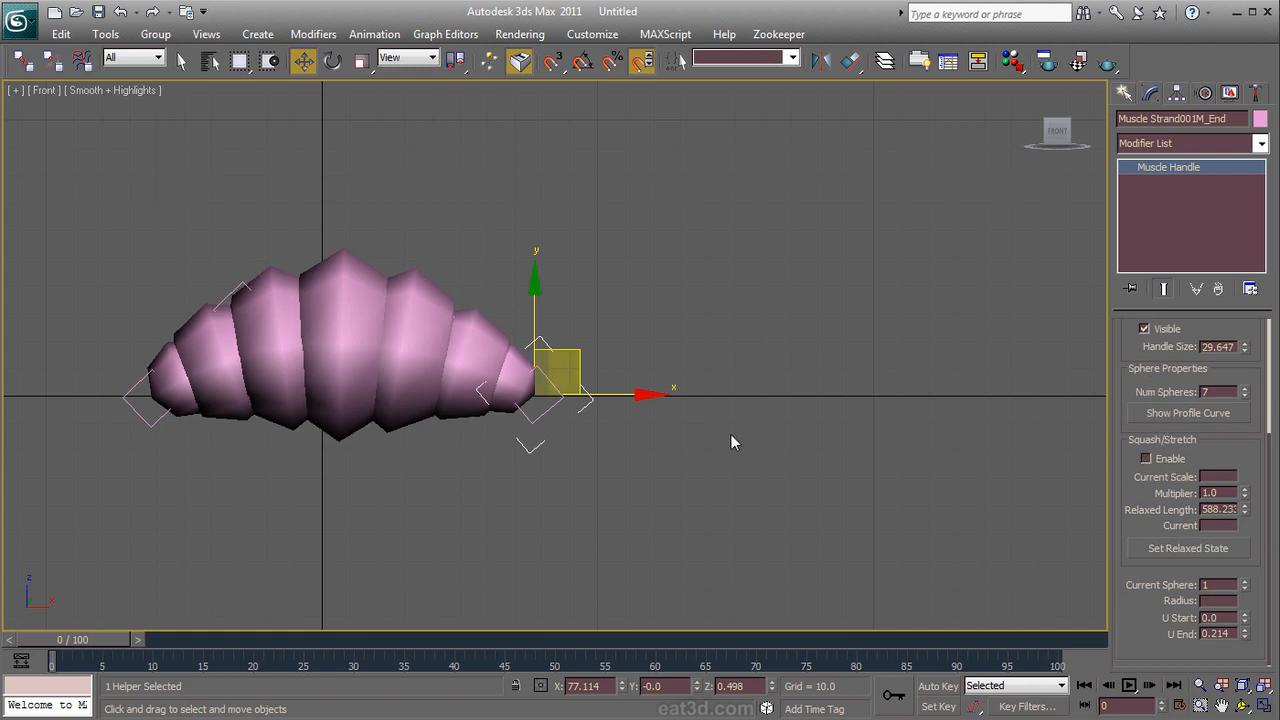
left_click_drag(636, 393, 1002, 413)
right_click(1002, 413)
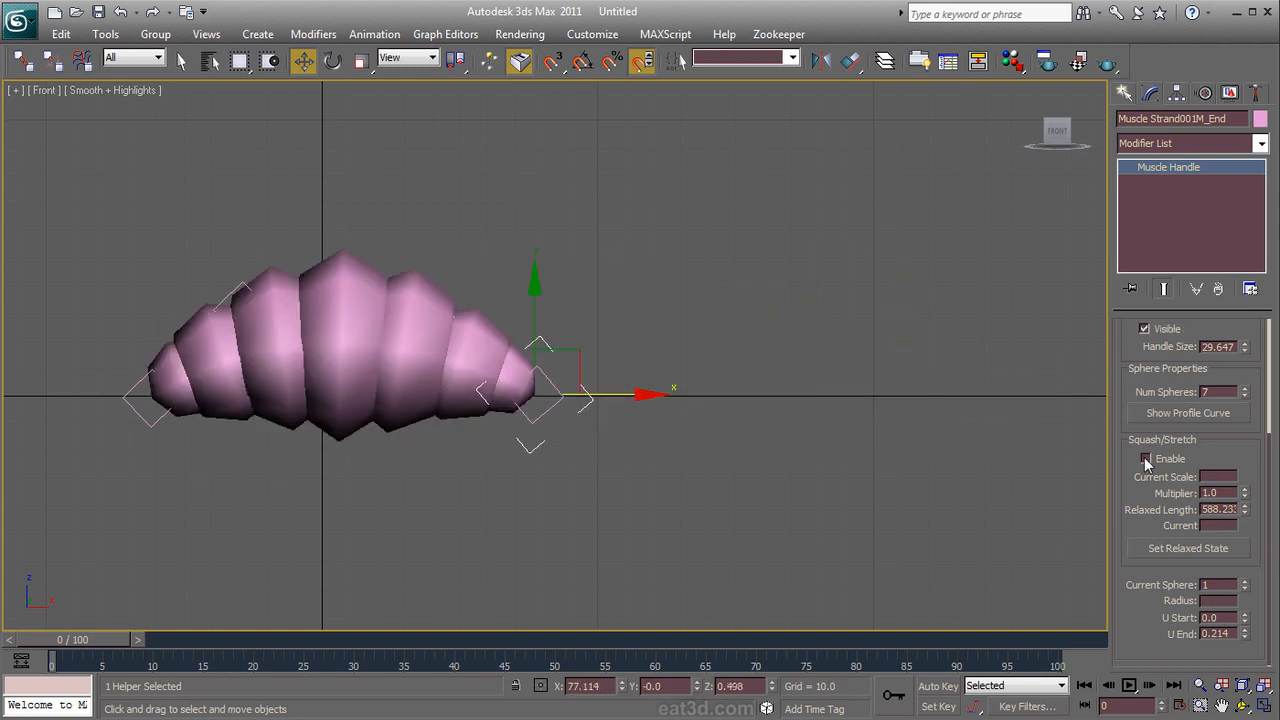
left_click_drag(1173, 449, 1173, 452)
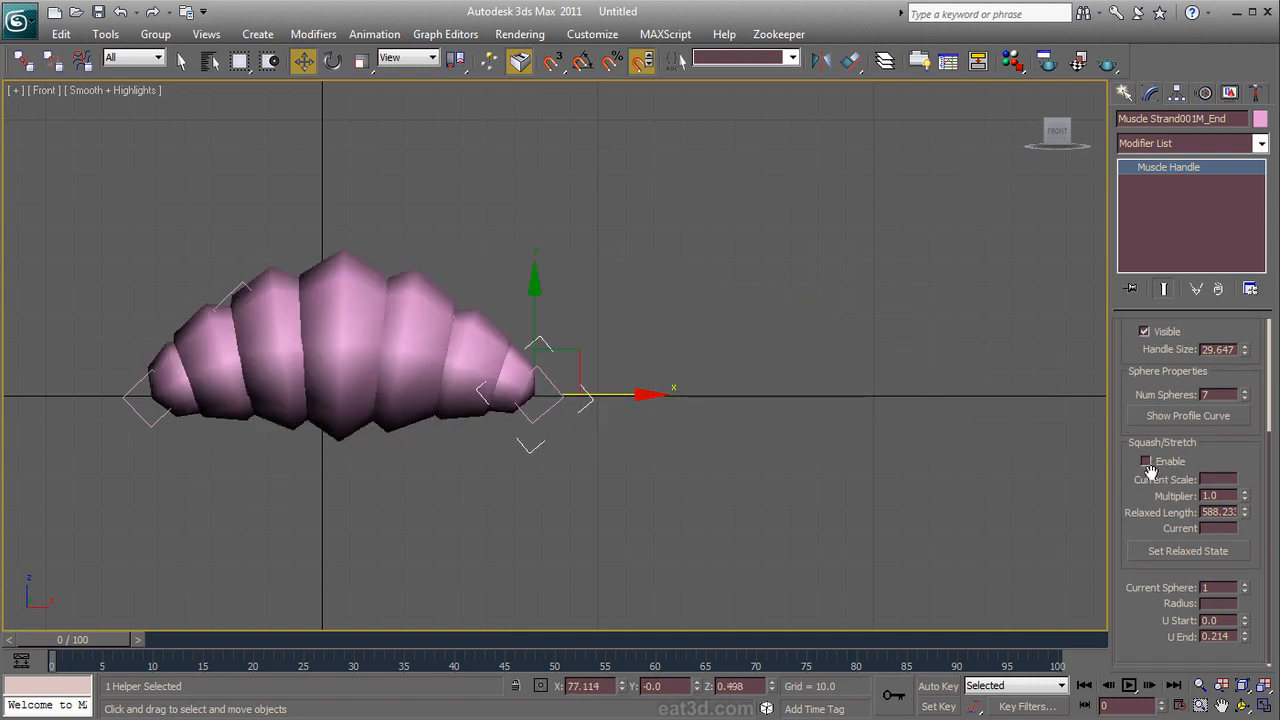
left_click_drag(1128, 596, 1126, 715)
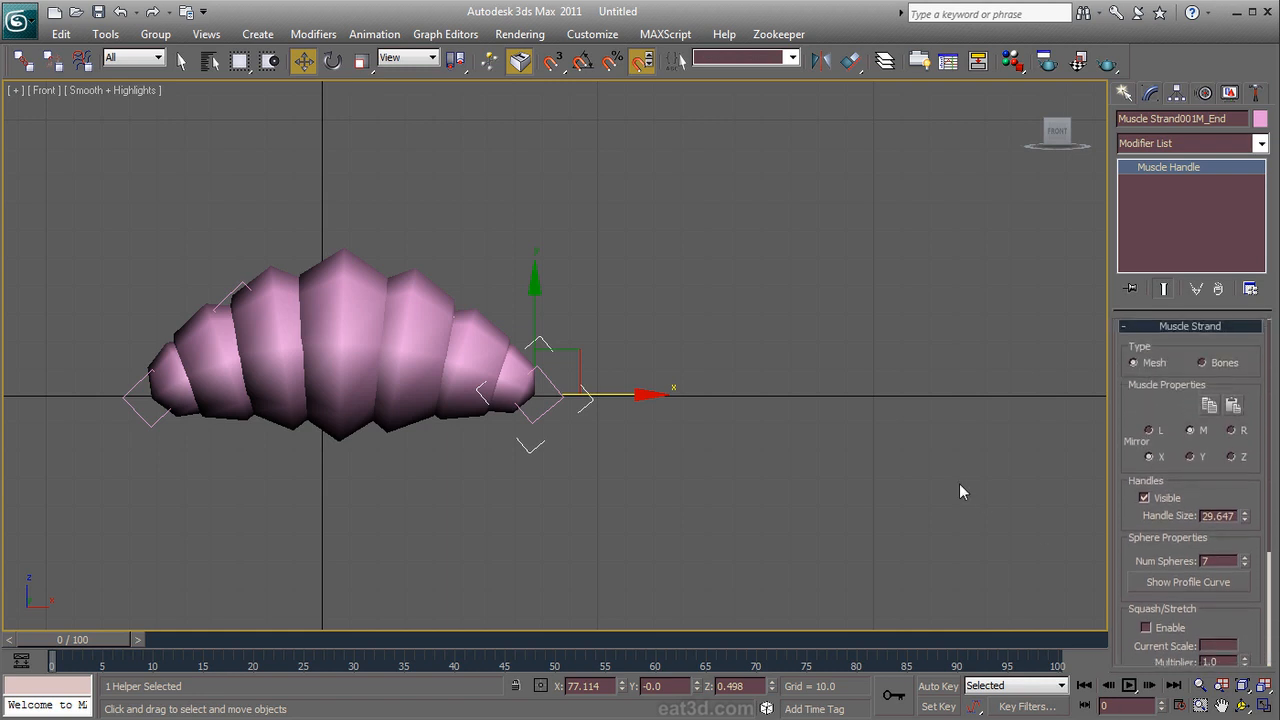
Step: Delete the muscle strand together with all its handles
middle_click_drag(806, 394, 959, 404)
left_click_drag(851, 129, 223, 514)
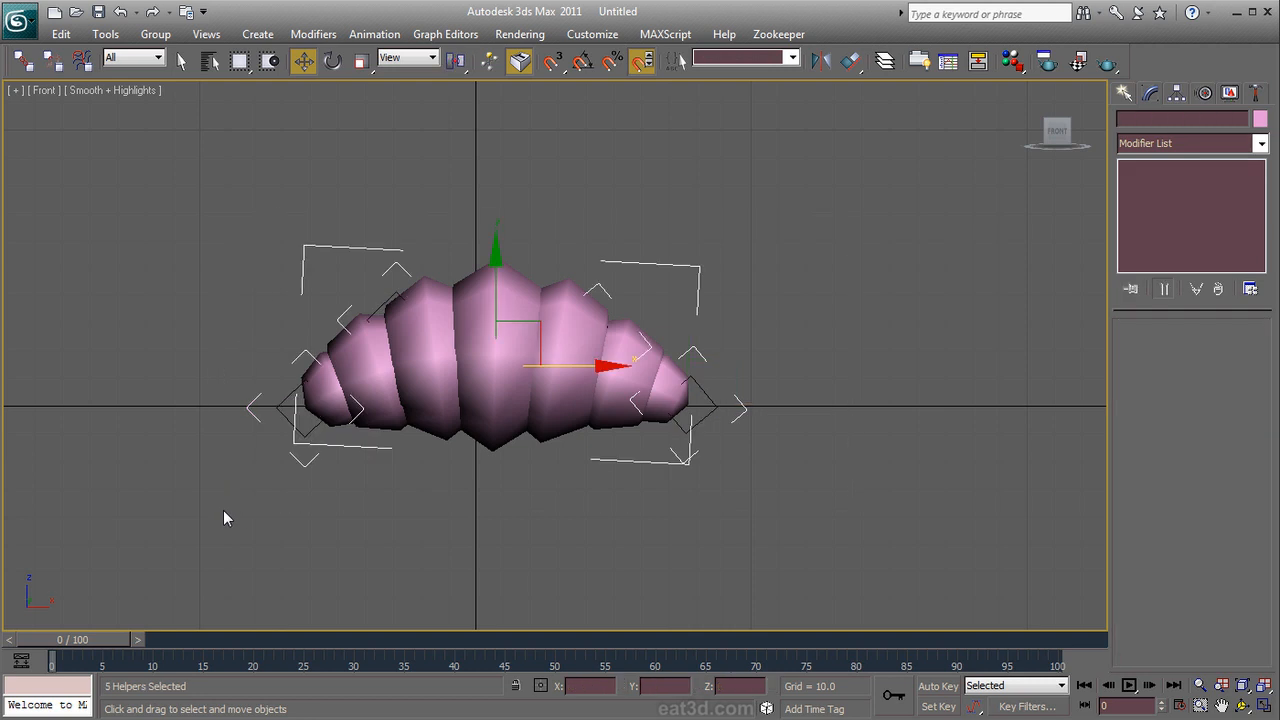
key("Delete")
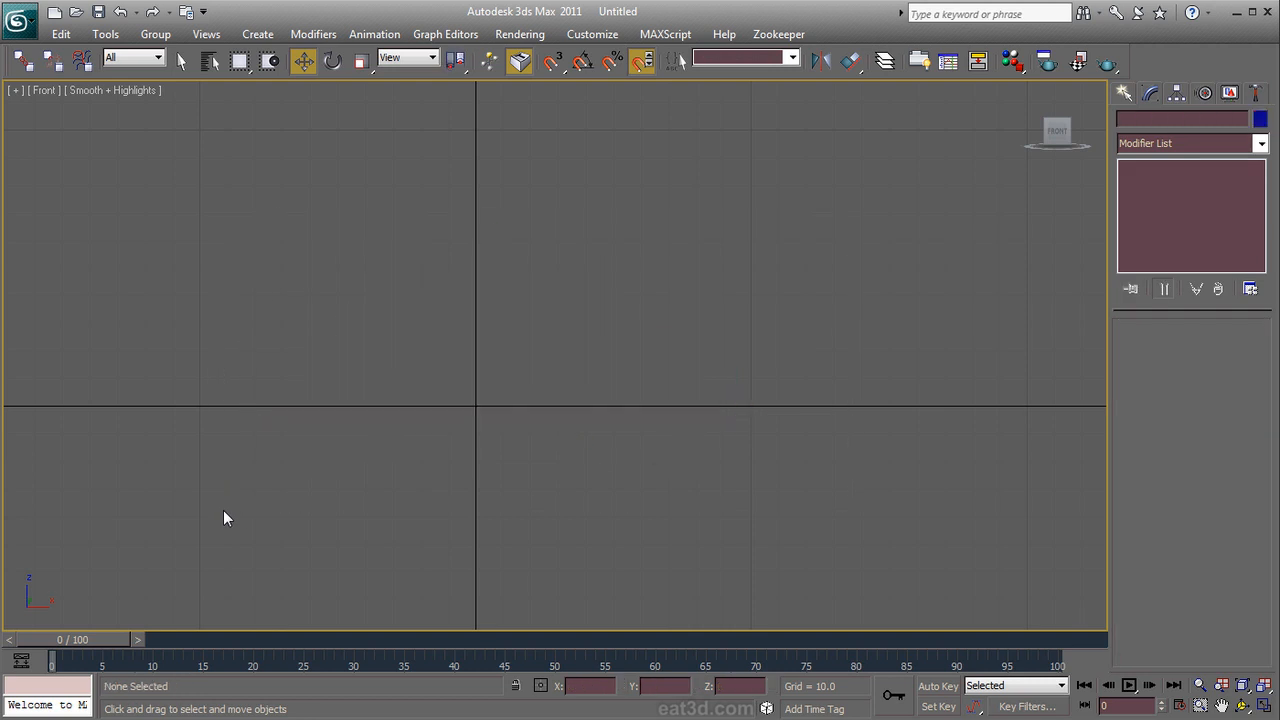
Step: Create a CATMuscle sheet in the Perspective view, centred near X 0, Y 16, then hide the grid and maximize that view
key("alt+w")
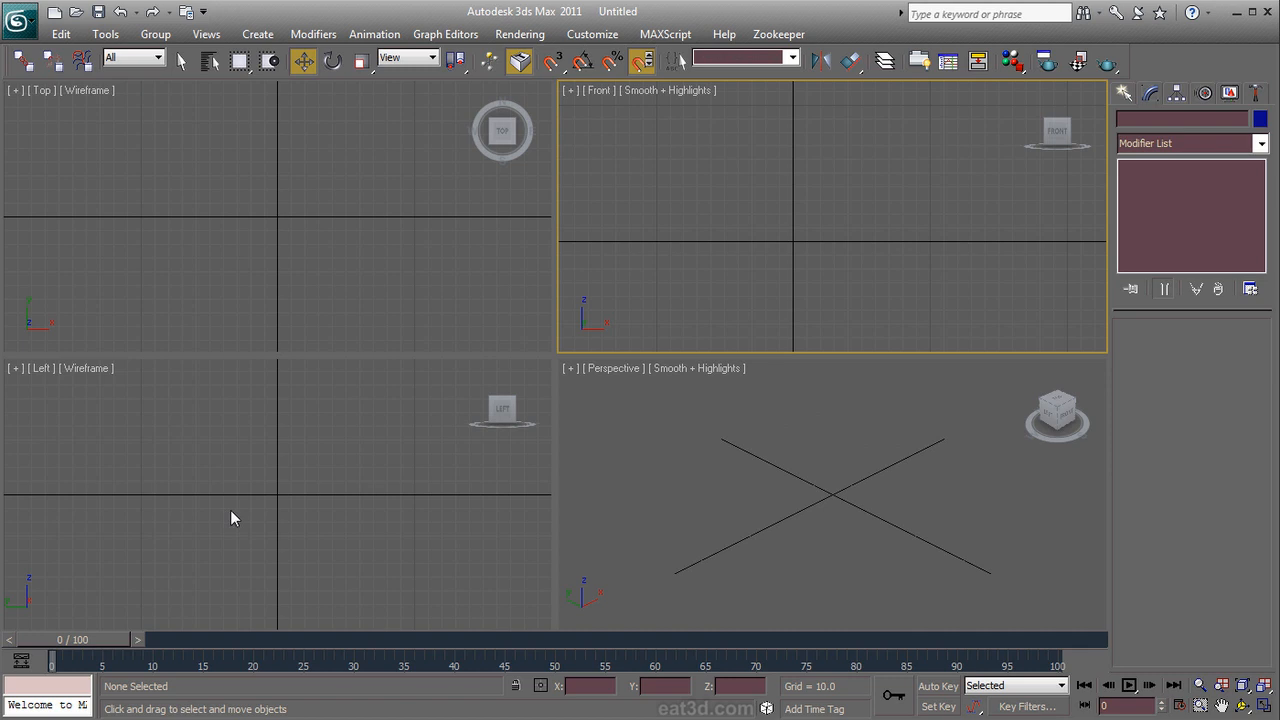
left_click(794, 446)
left_click(1124, 92)
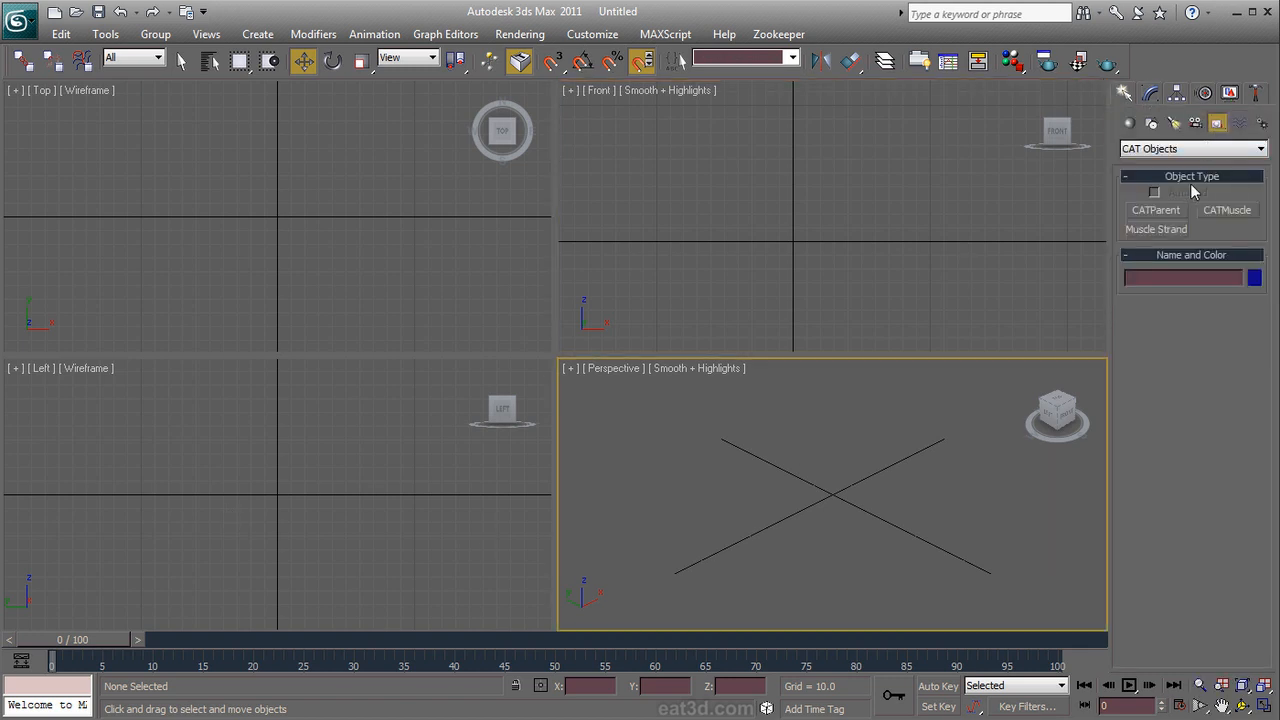
left_click(1236, 215)
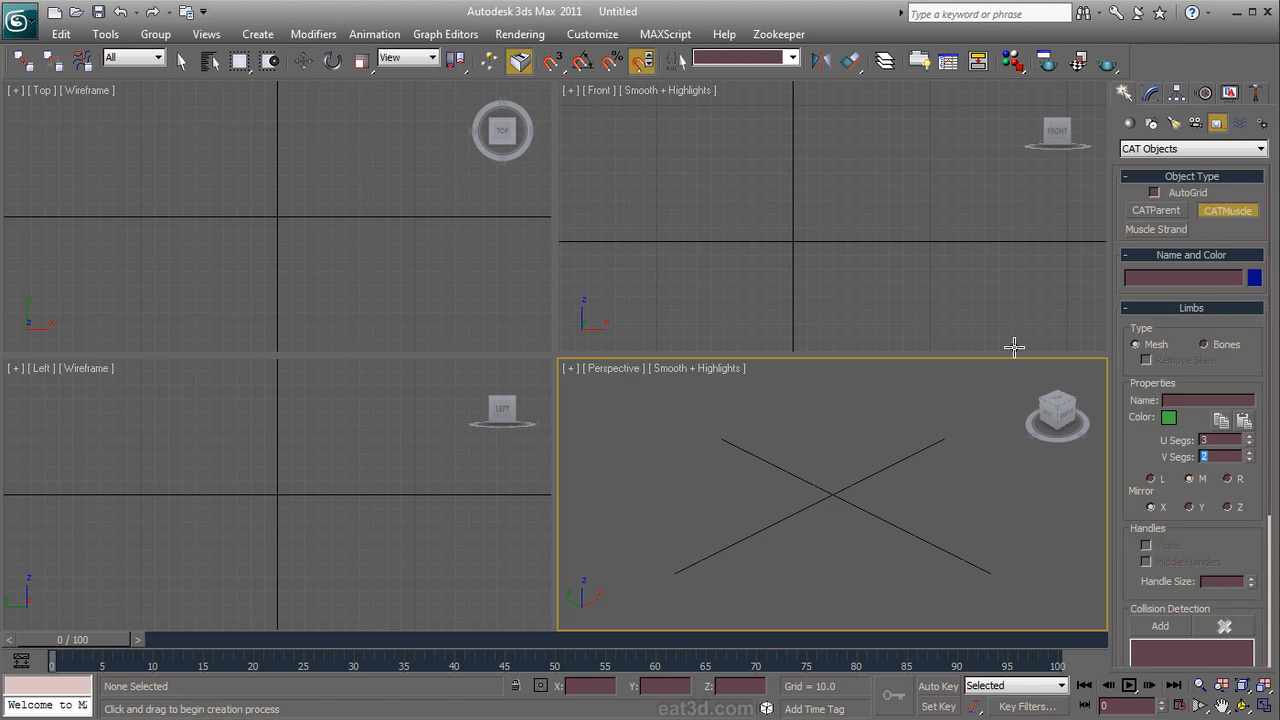
left_click_drag(991, 480, 615, 478)
key("g")
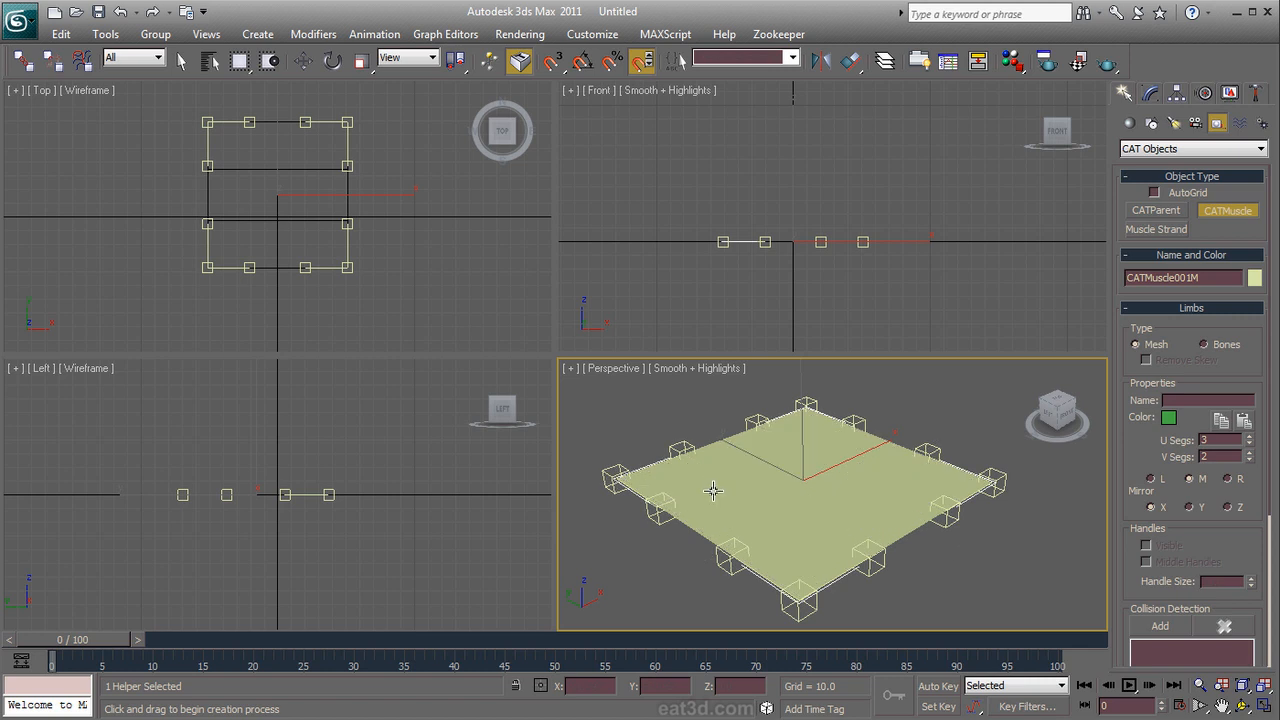
middle_click_drag(714, 489, 720, 486, "alt")
key("alt+w")
middle_click_drag(617, 429, 746, 431, "alt")
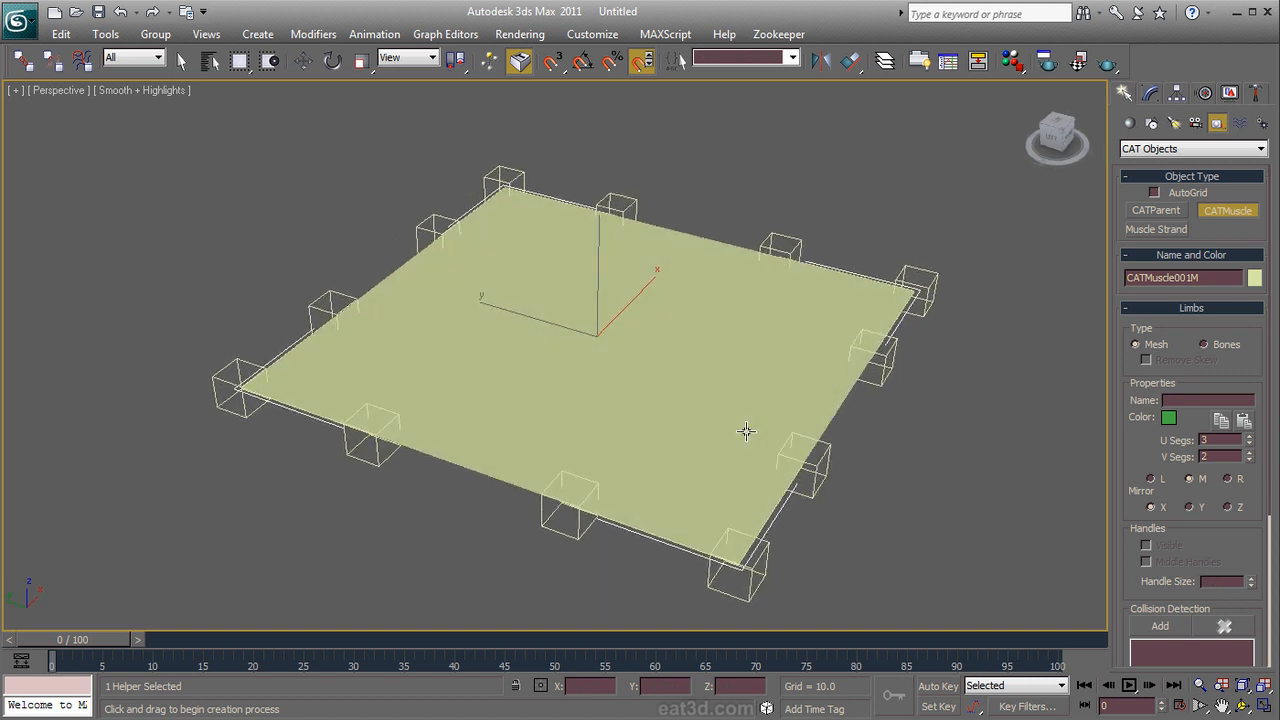
middle_click_drag(812, 440, 783, 440, "alt")
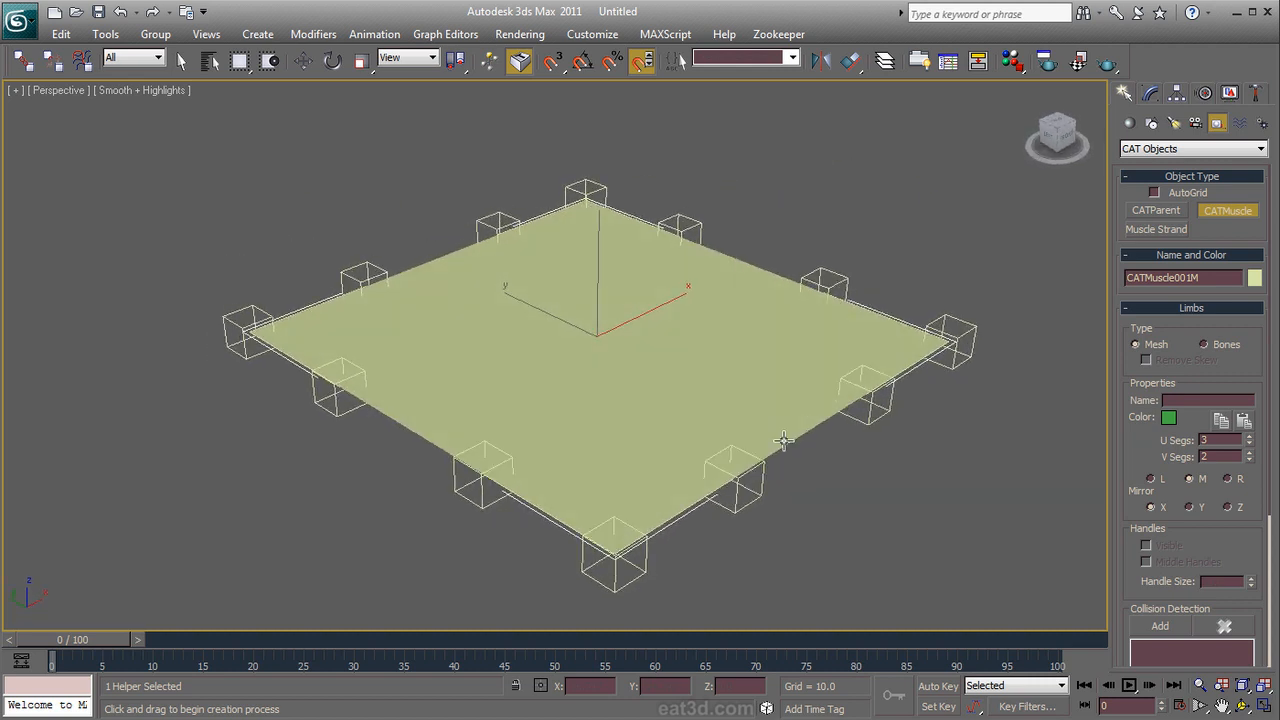
Step: Try moving two of the muscle's corner handles to test how the sheet deforms, undoing each move
key("w")
left_click(371, 264)
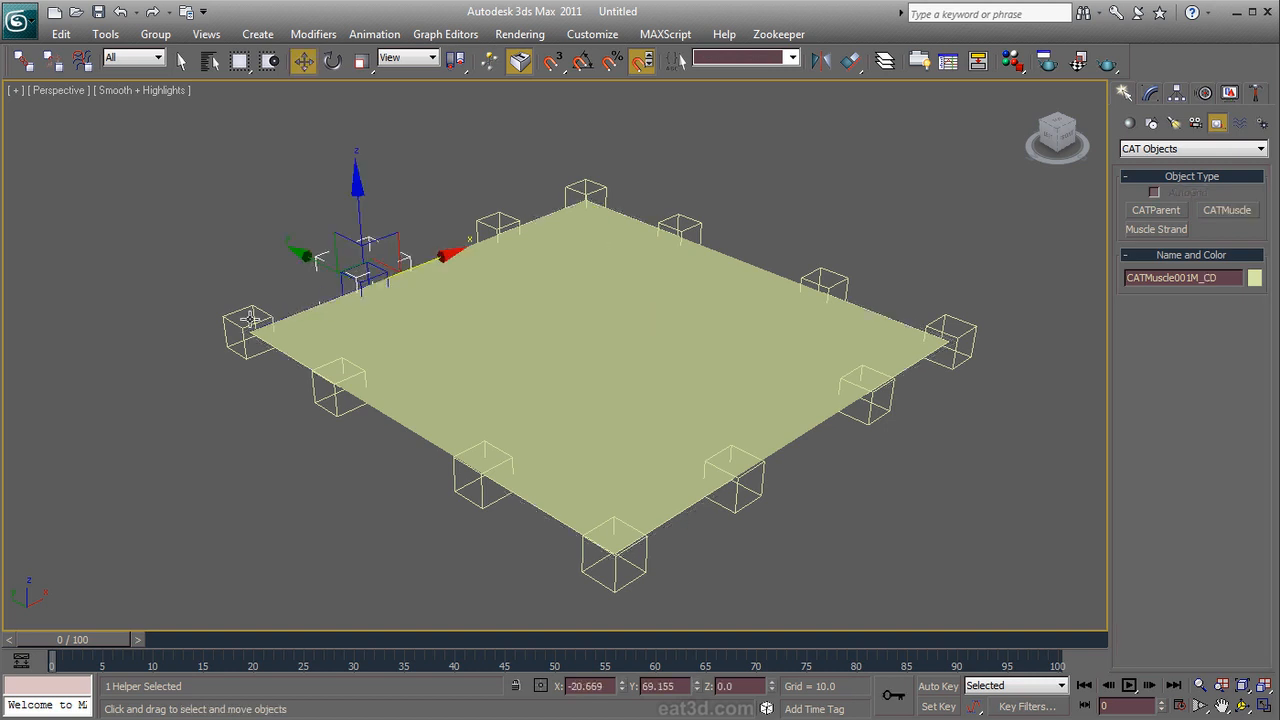
left_click_drag(240, 328, 186, 330)
key("ctrl+z")
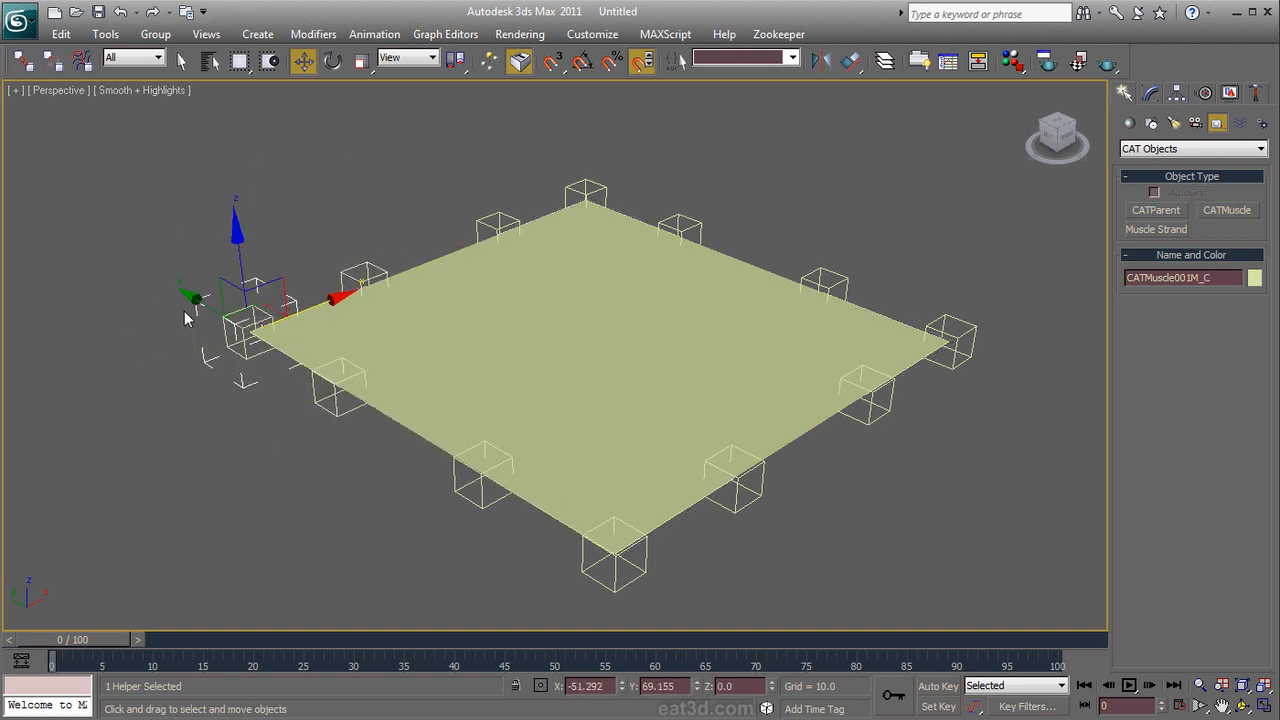
left_click_drag(236, 237, 247, 321)
key("ctrl+z")
left_click_drag(631, 583, 630, 610)
key("ctrl+z")
Step: Turn on Edged Faces shading in the Perspective view to show the muscle's segments
left_click(128, 90)
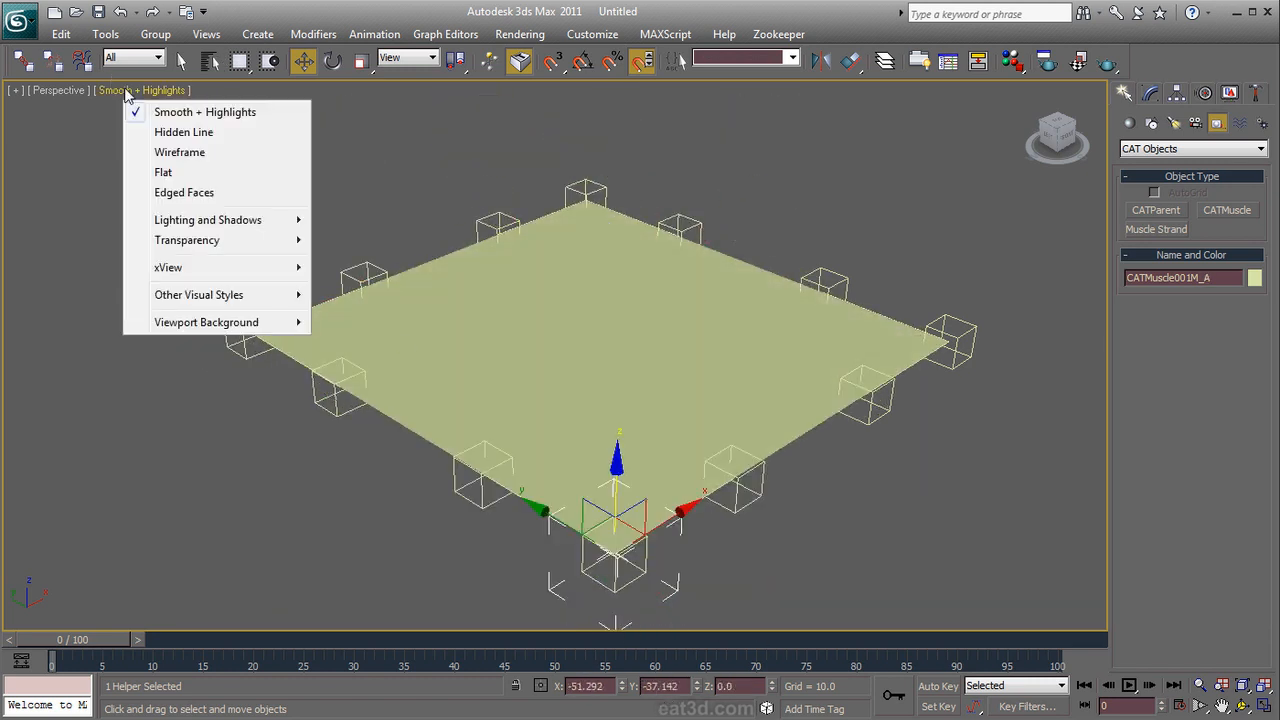
left_click(194, 200)
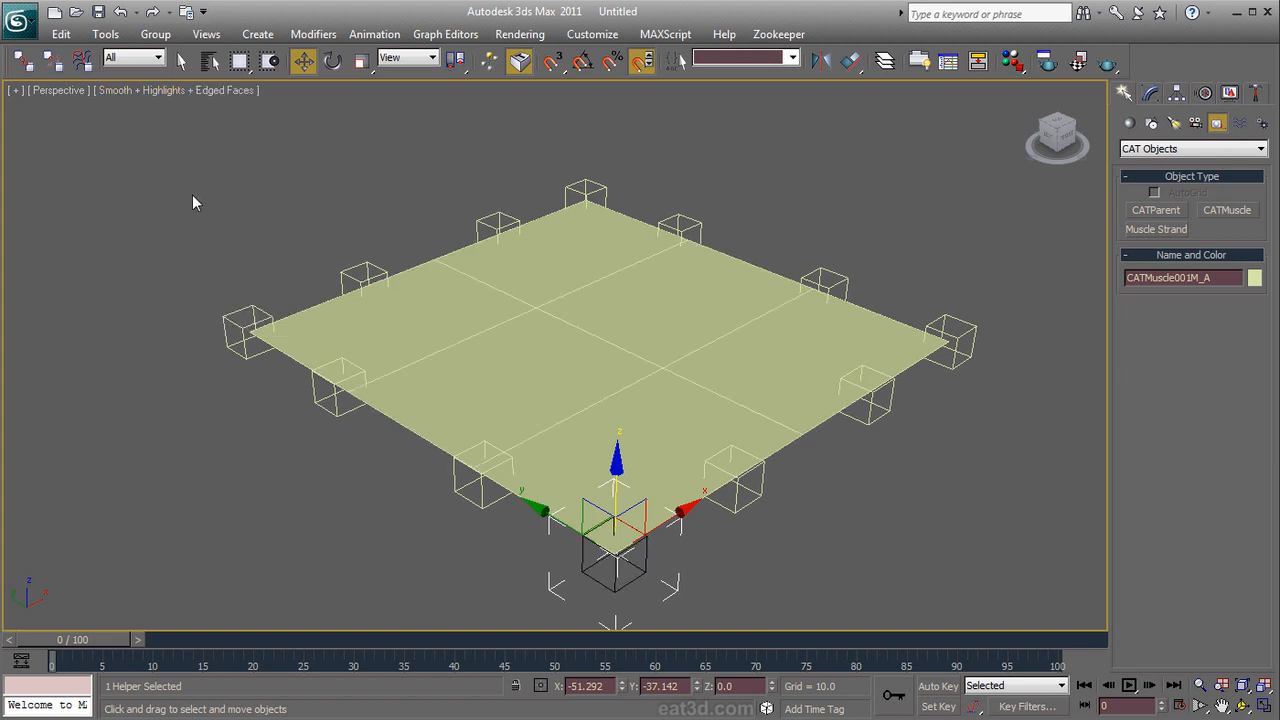
middle_click_drag(302, 325, 400, 303, "alt")
middle_click_drag(472, 347, 683, 292)
scroll(683, 292, "down", 3)
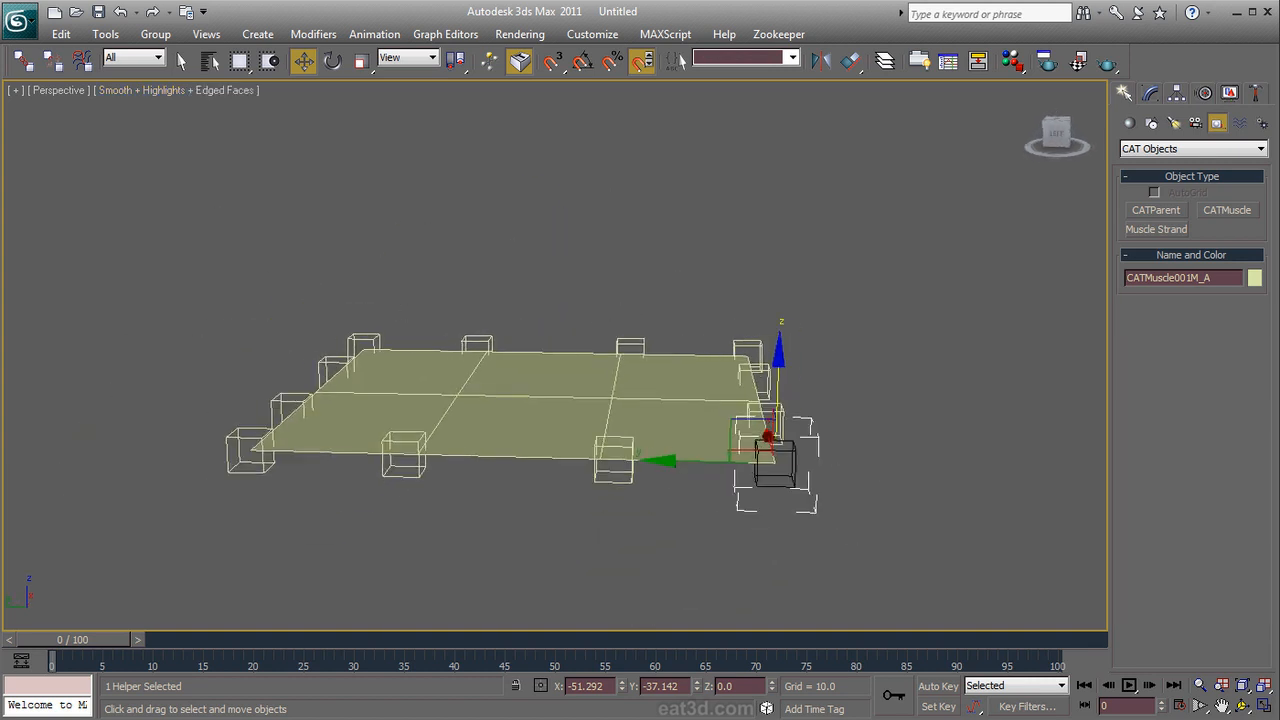
Step: Try the intermediate handles along the muscle's edges next to one corner, leaving them in place
left_click(630, 456)
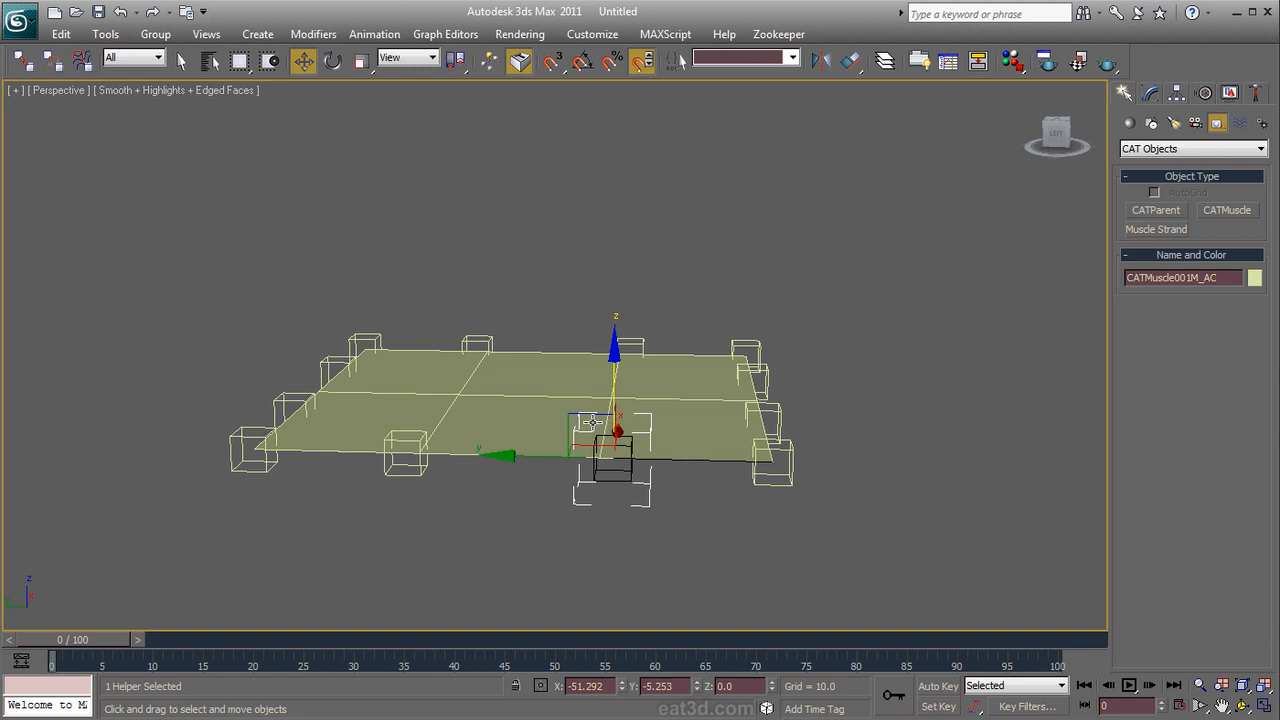
mouse_move(593, 421)
left_mouse_down()
mouse_move(583, 348)
mouse_move(709, 180)
mouse_move(706, 143)
mouse_move(530, 530)
mouse_move(562, 523)
mouse_move(1000, 58)
mouse_move(625, 345)
mouse_move(580, 605)
mouse_move(595, 440)
left_mouse_up()
middle_click_drag(839, 435, 557, 510, "alt")
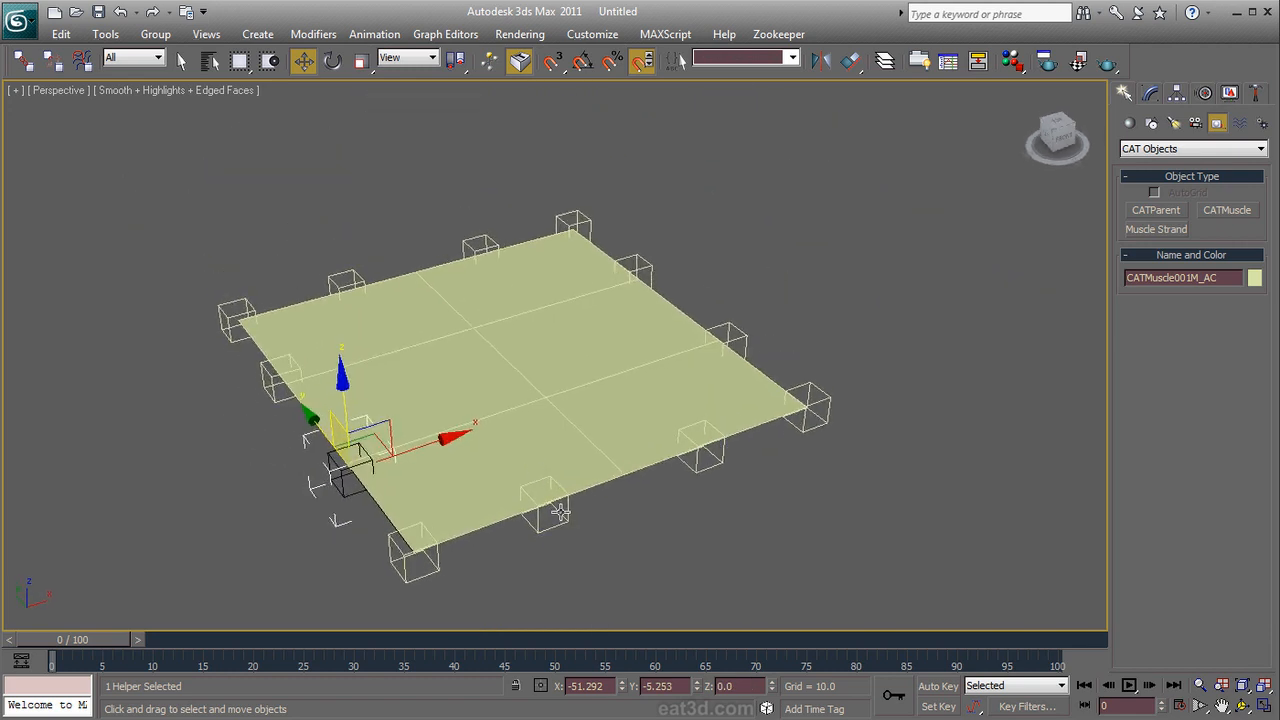
left_click(436, 558)
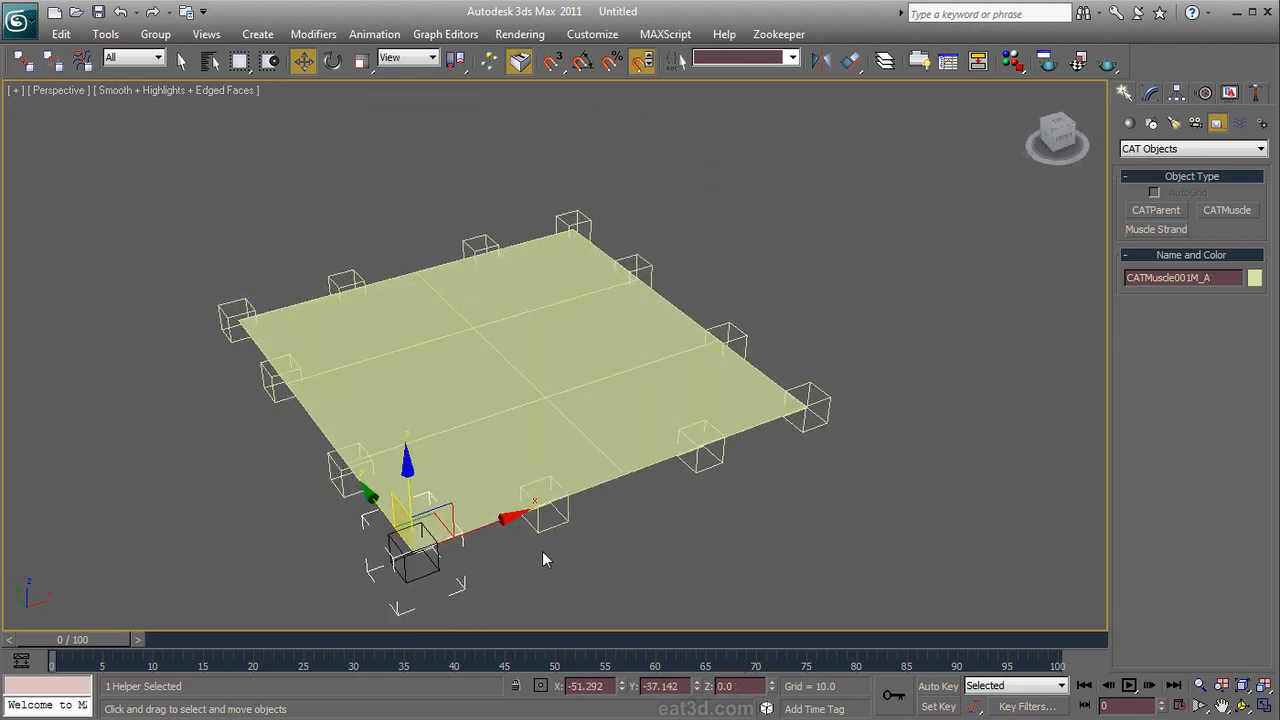
mouse_move(563, 513)
left_mouse_down()
mouse_move(555, 352)
mouse_move(637, 557)
mouse_move(543, 318)
mouse_move(565, 512)
left_mouse_up()
Step: Select the CATMuscle sheet and open its Limbs parameters for modification
left_click(546, 343)
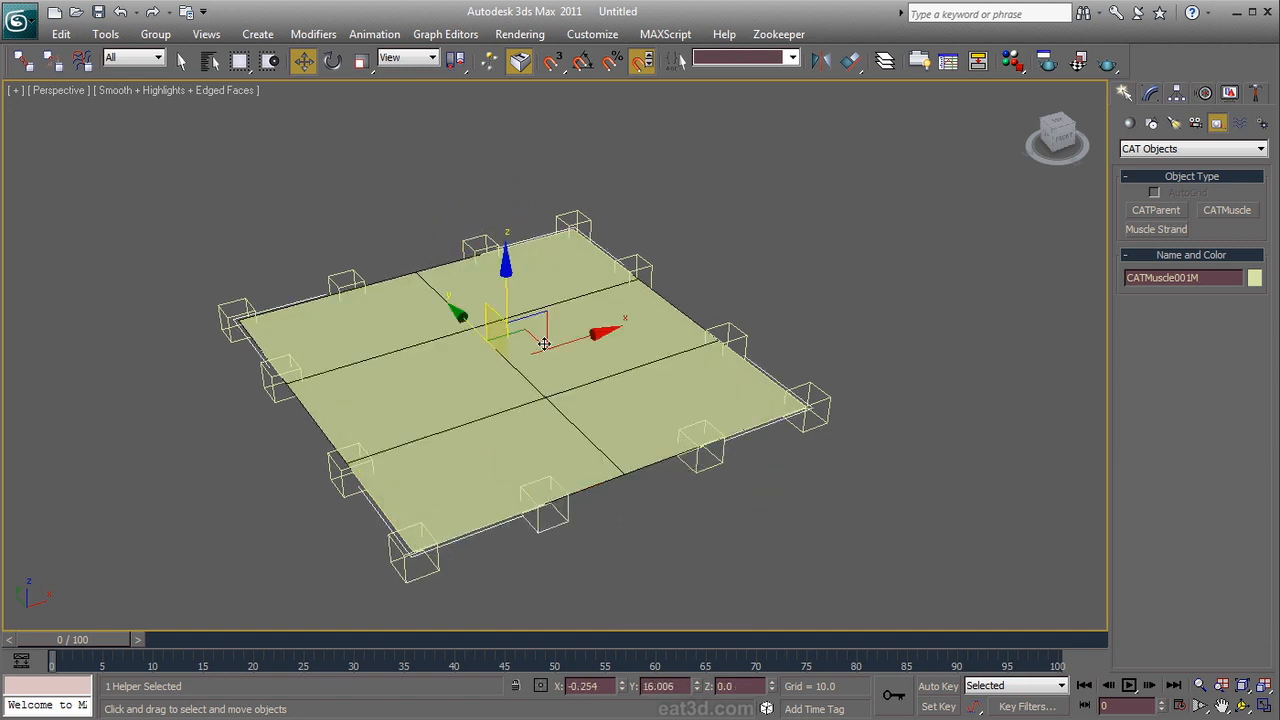
left_click(1151, 93)
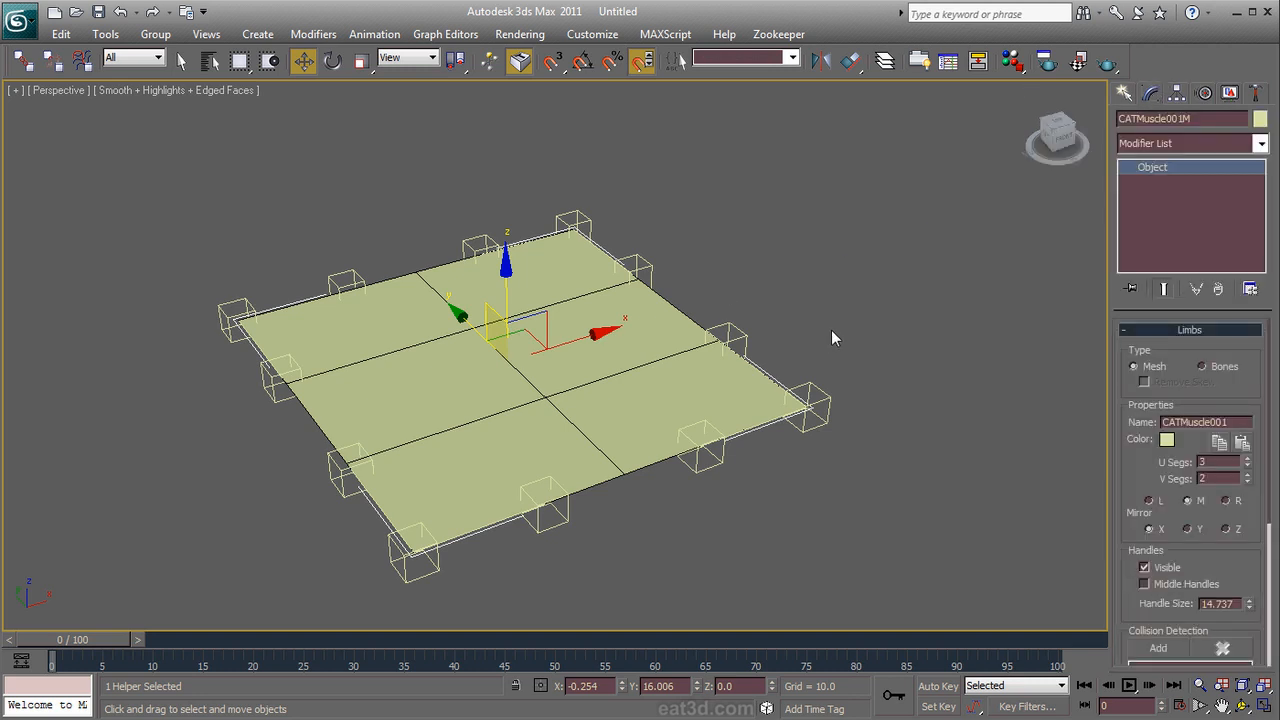
left_click_drag(1187, 393, 1188, 392)
middle_click_drag(699, 479, 905, 389, "alt")
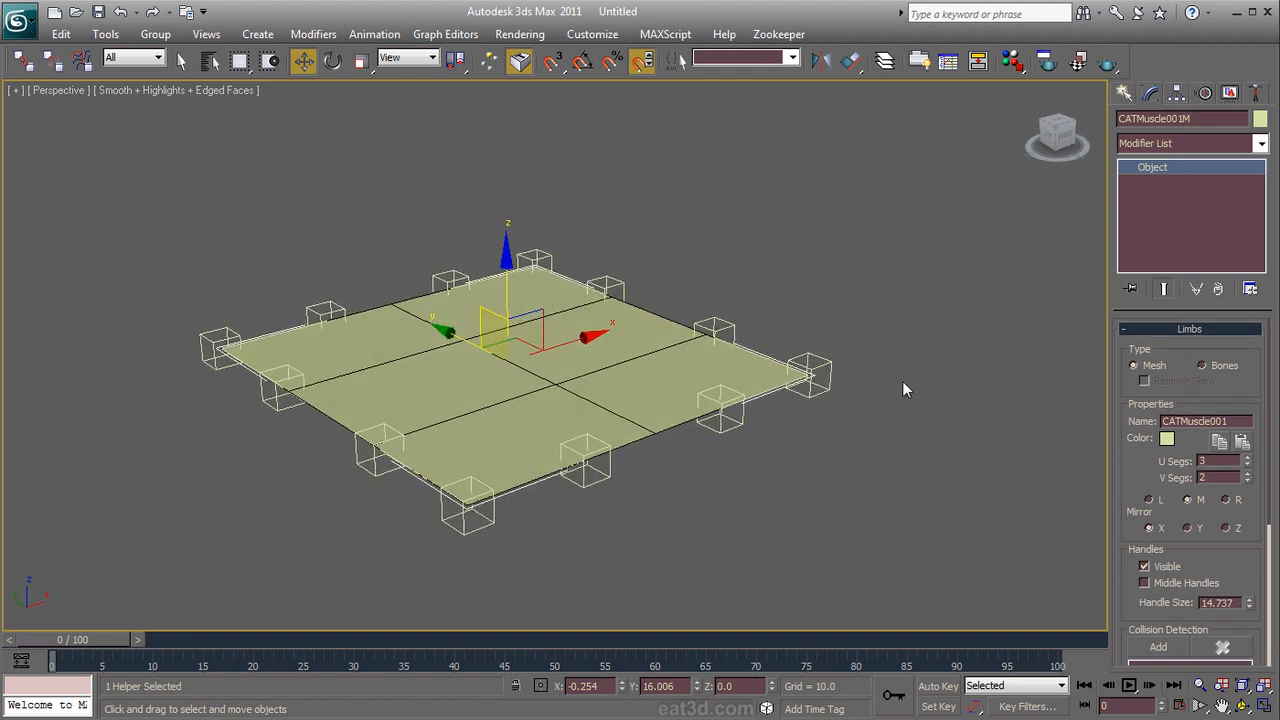
Step: Try the Bones type on the muscle, test raising an edge handle, undo the move, and set the type back to Mesh
left_click(1218, 370)
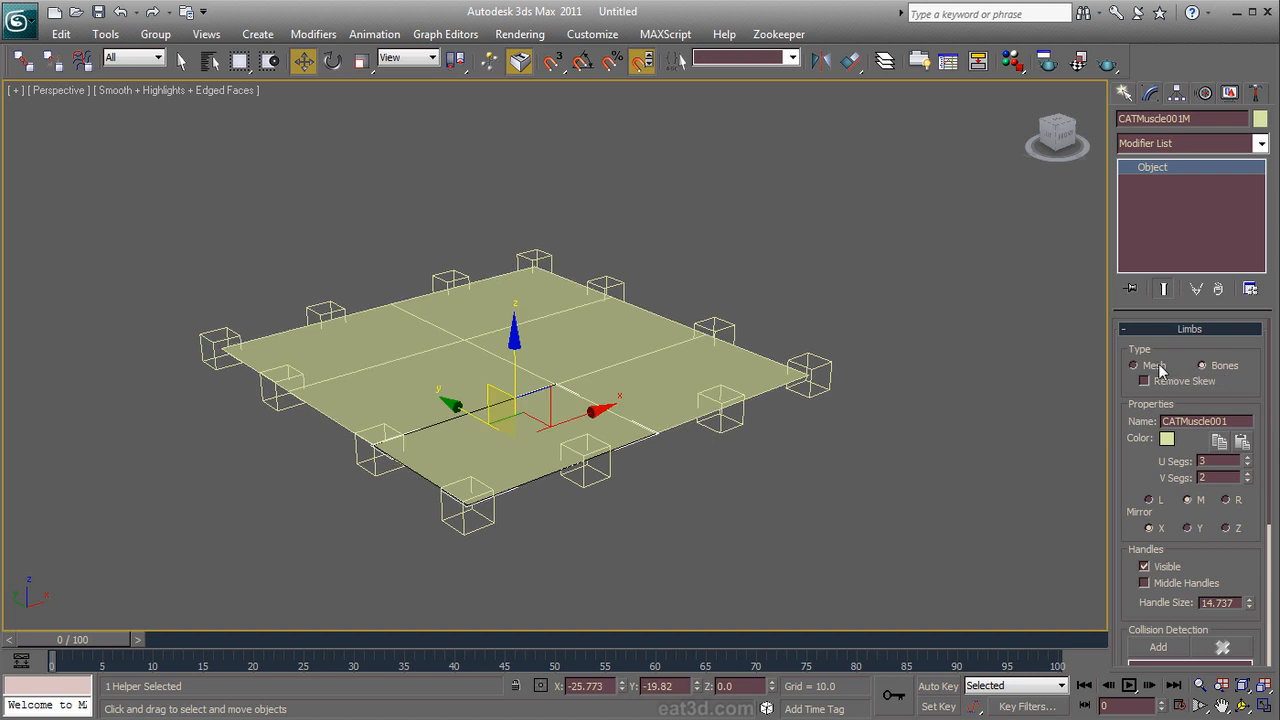
left_click(1157, 367)
left_click(1218, 368)
left_click(733, 424)
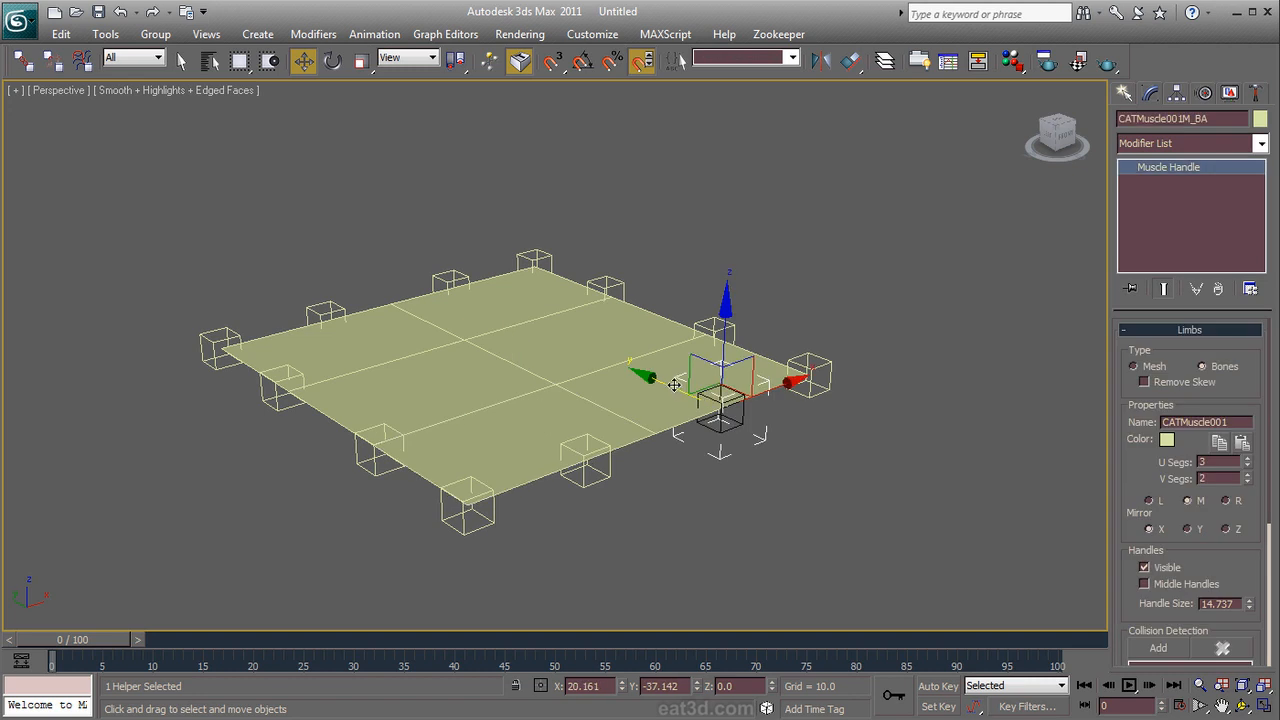
left_click_drag(726, 344, 752, 91)
key("ctrl+z")
left_click(1135, 366)
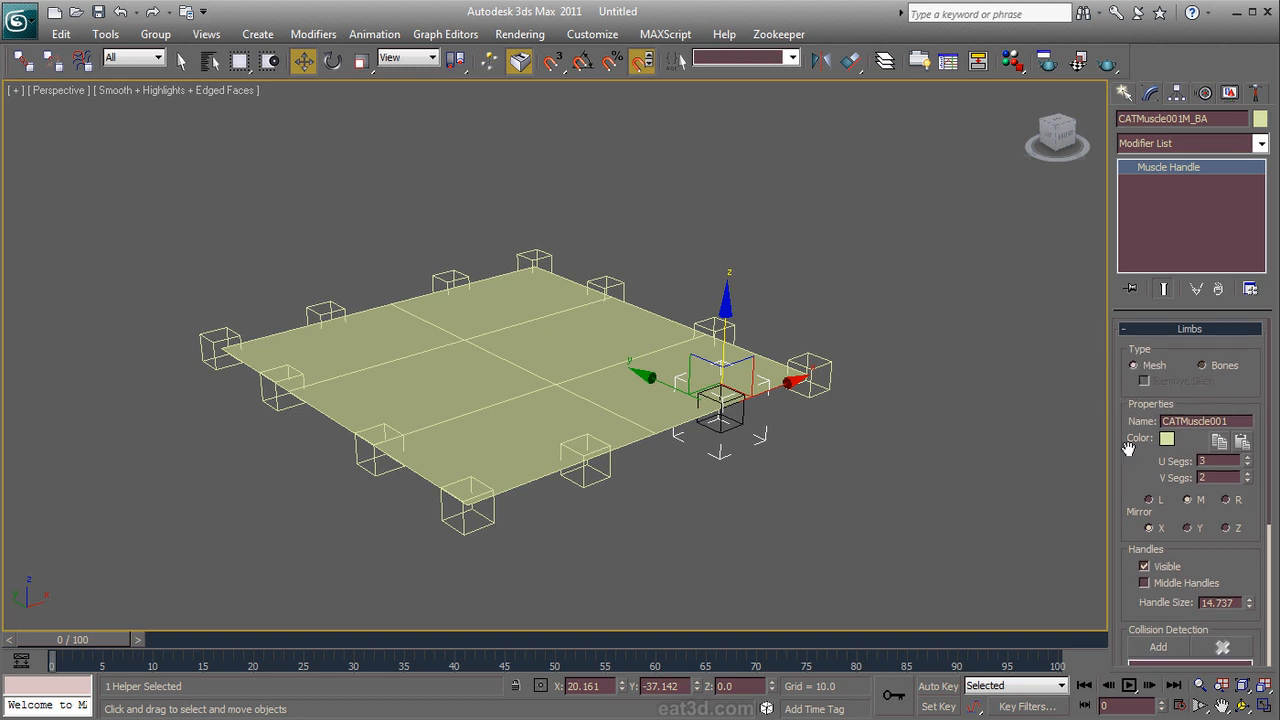
Step: Increase the muscle mesh to 5 U segments and 4 V segments, and try lifting the selected edge handle
left_click_drag(1128, 457, 1129, 409)
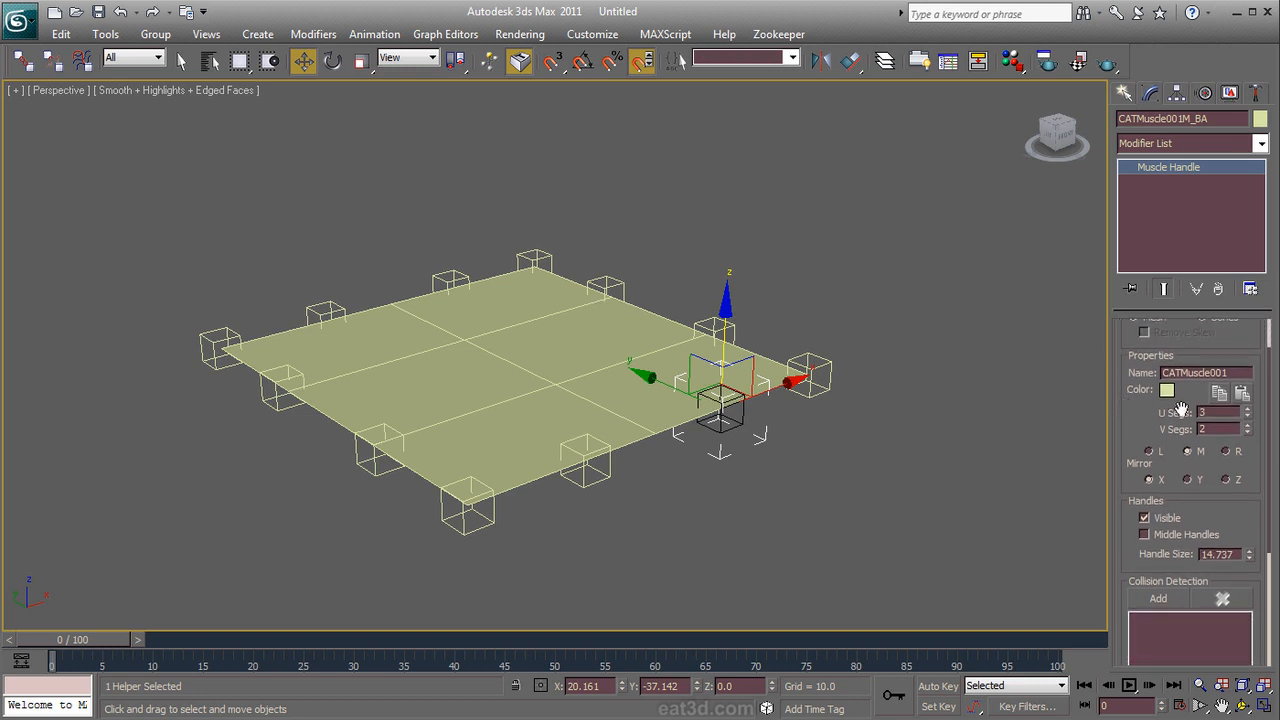
left_click(1247, 410)
left_click(1247, 410)
left_click(1247, 425)
left_click(1247, 425)
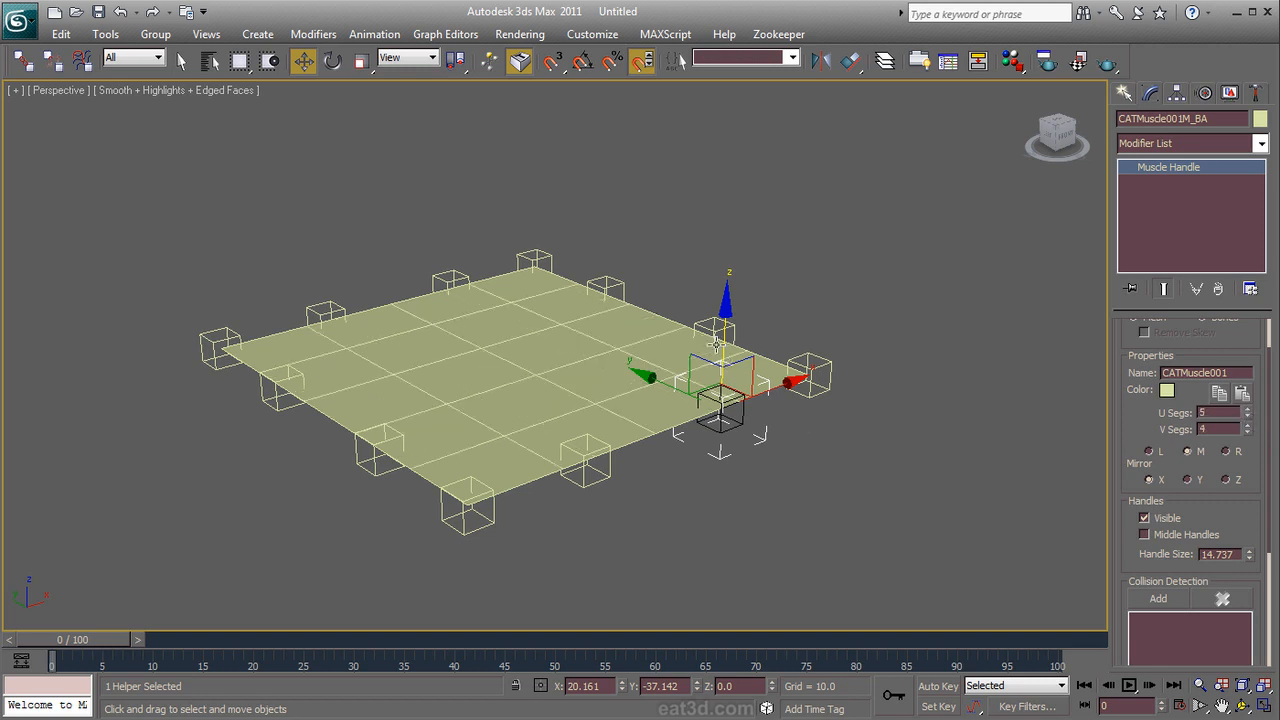
left_click_drag(720, 344, 732, 188)
right_click(732, 188)
middle_click_drag(818, 356, 800, 333, "alt")
scroll(800, 333, "up", 2)
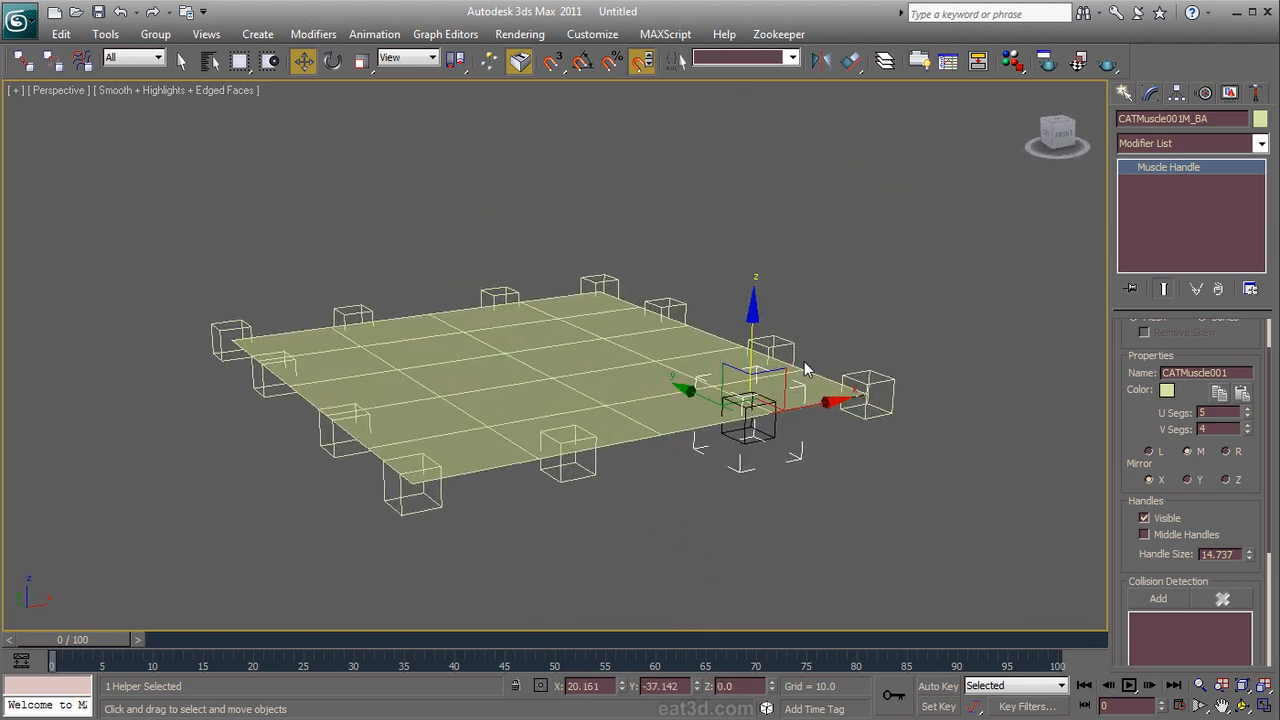
Step: Set the muscle mesh back to 3 U segments and 2 V segments
left_click_drag(1224, 411, 1174, 415)
type("3")
key("Tab")
type("2")
key("shift+Tab")
middle_click_drag(891, 470, 852, 482, "alt")
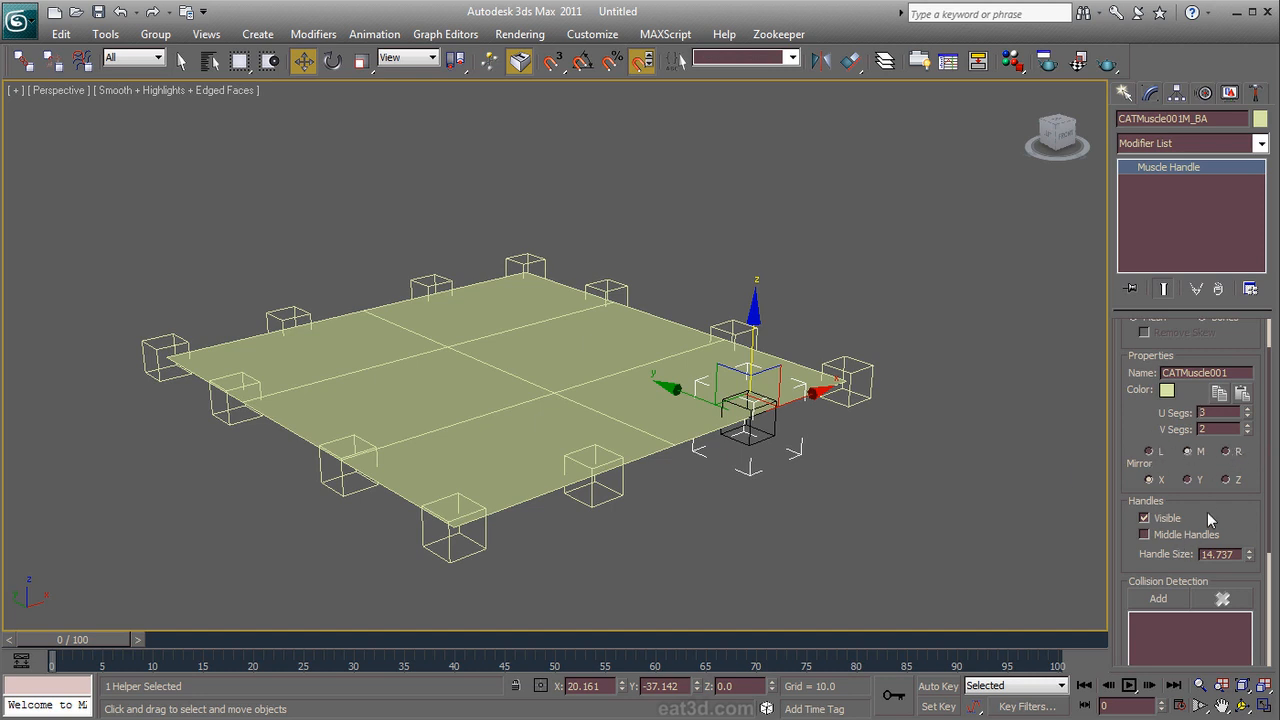
Step: Try out the muscle's middle handles by raising an inner one, and hide the middle handles again
left_click_drag(1124, 479, 1120, 322)
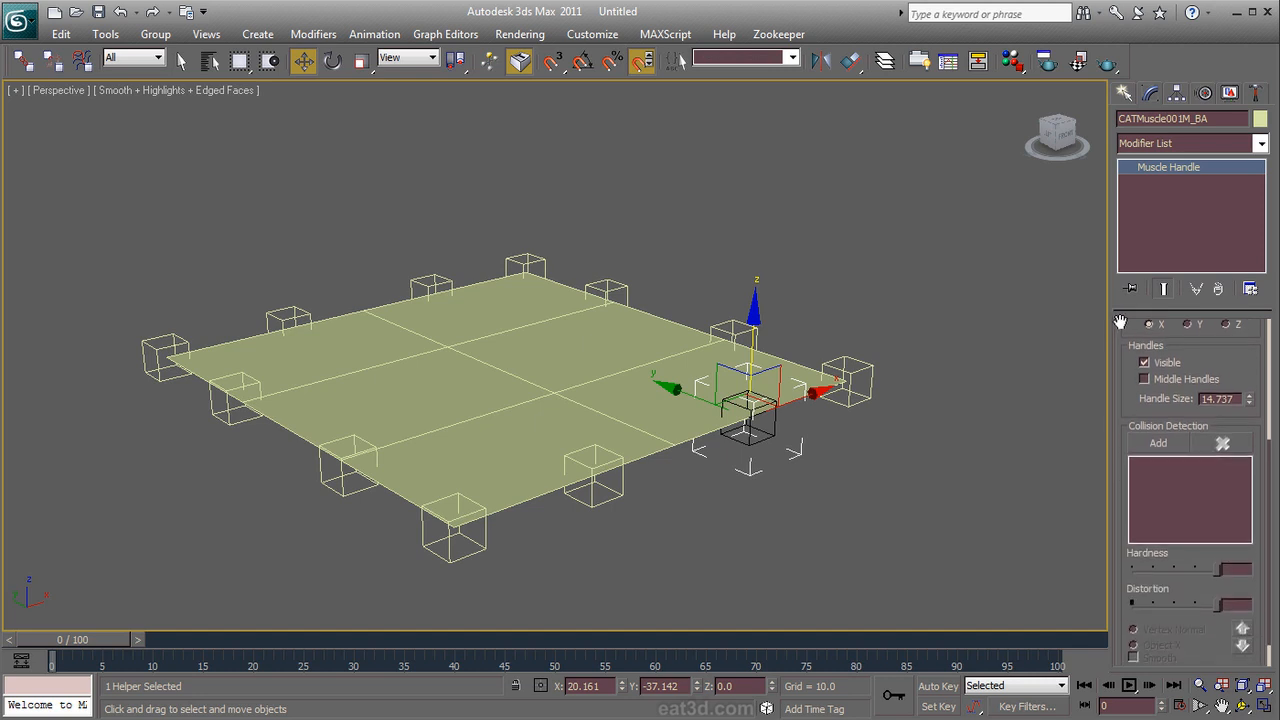
left_click(1145, 379)
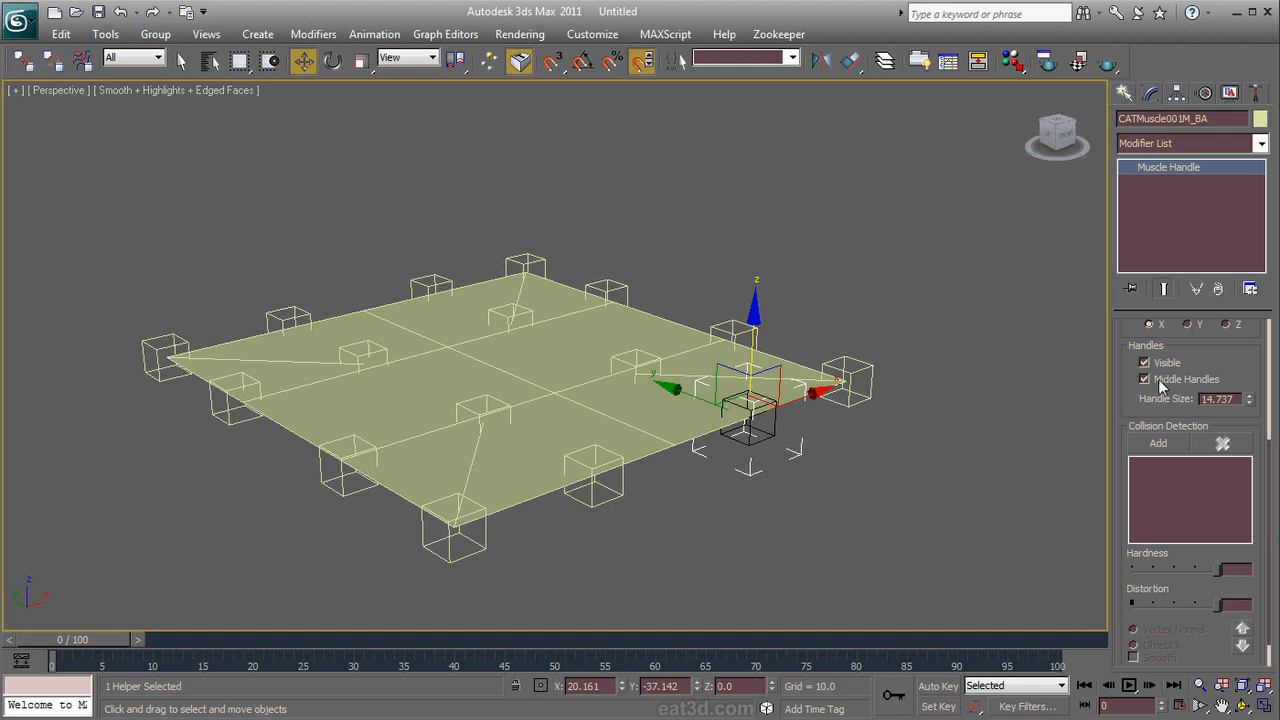
left_click(645, 355)
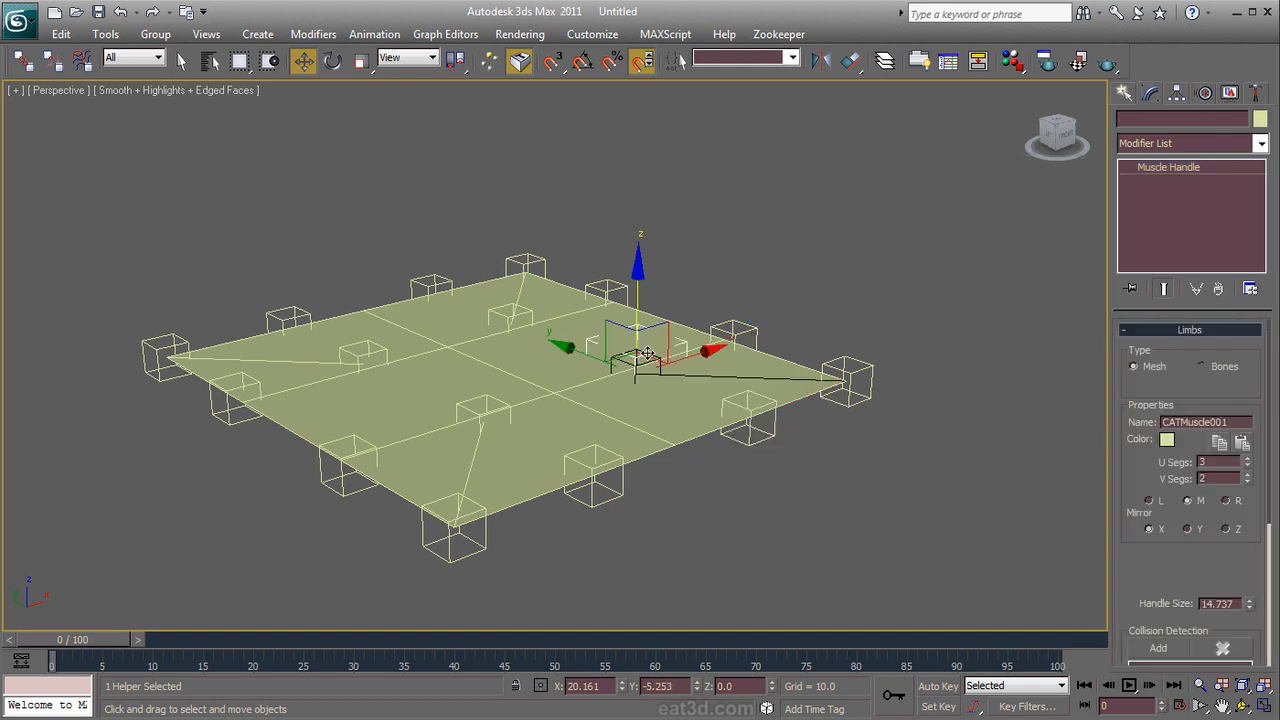
left_click_drag(635, 312, 632, 220)
key("ctrl+z")
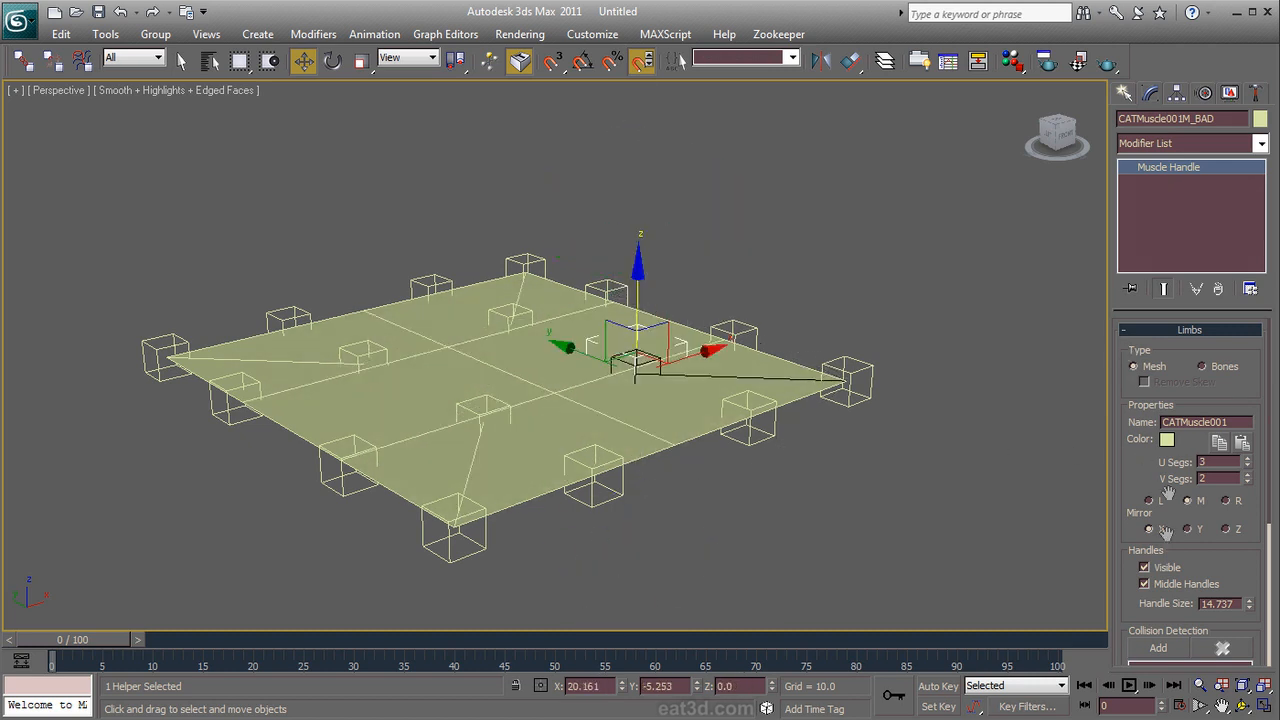
left_click(1155, 585)
Step: Select the muscle mesh and try raising the whole muscle slightly, undoing the move
left_click(735, 374)
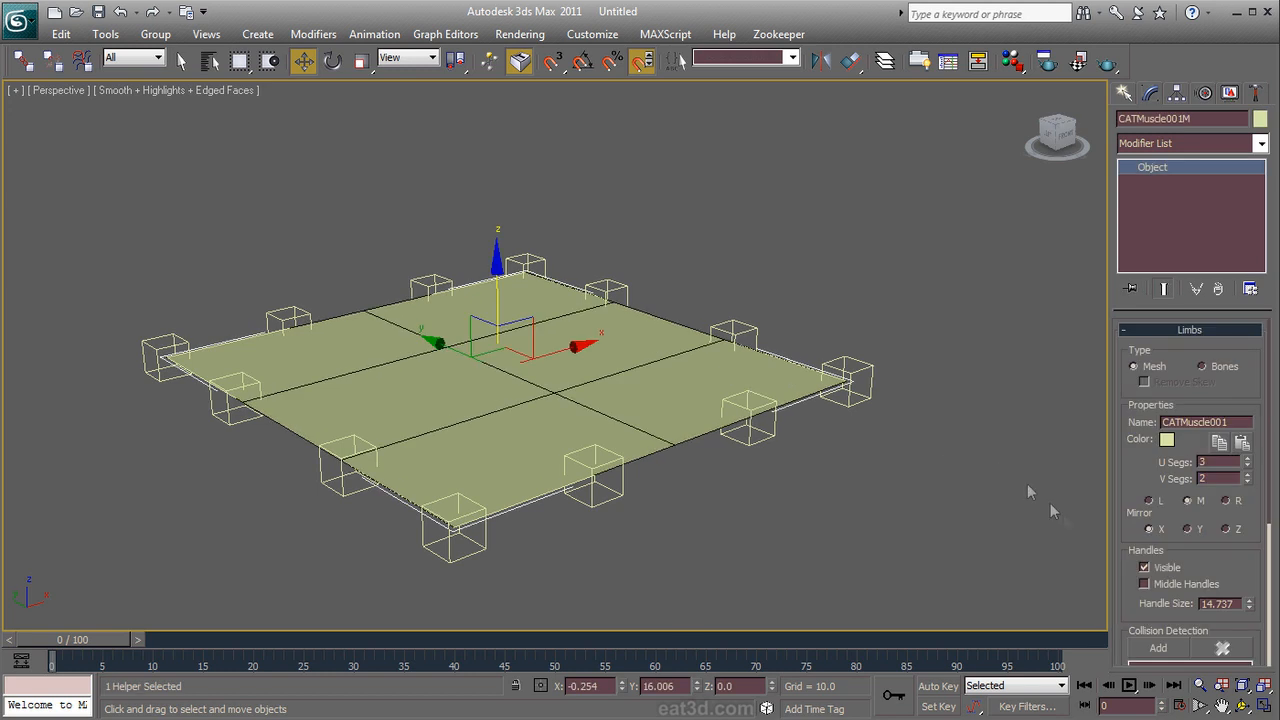
left_click_drag(1128, 556, 1140, 355)
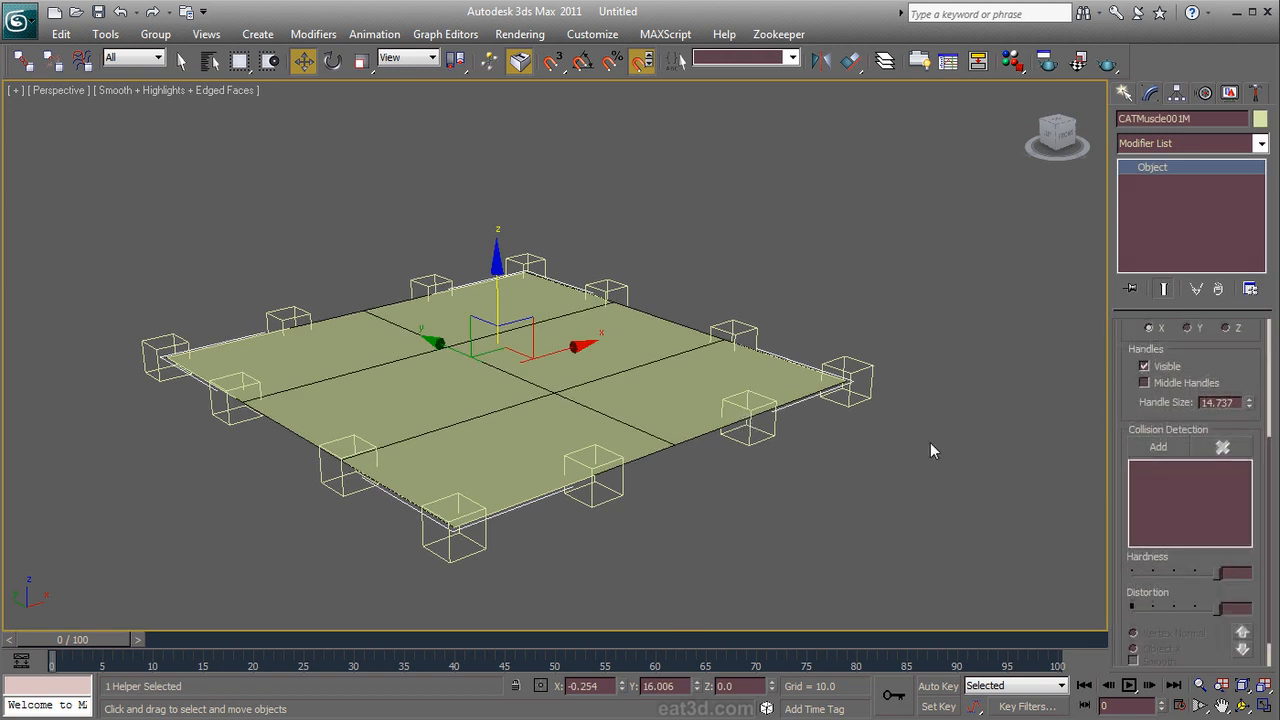
left_click_drag(1134, 403, 1137, 163)
middle_click_drag(757, 484, 718, 479, "alt")
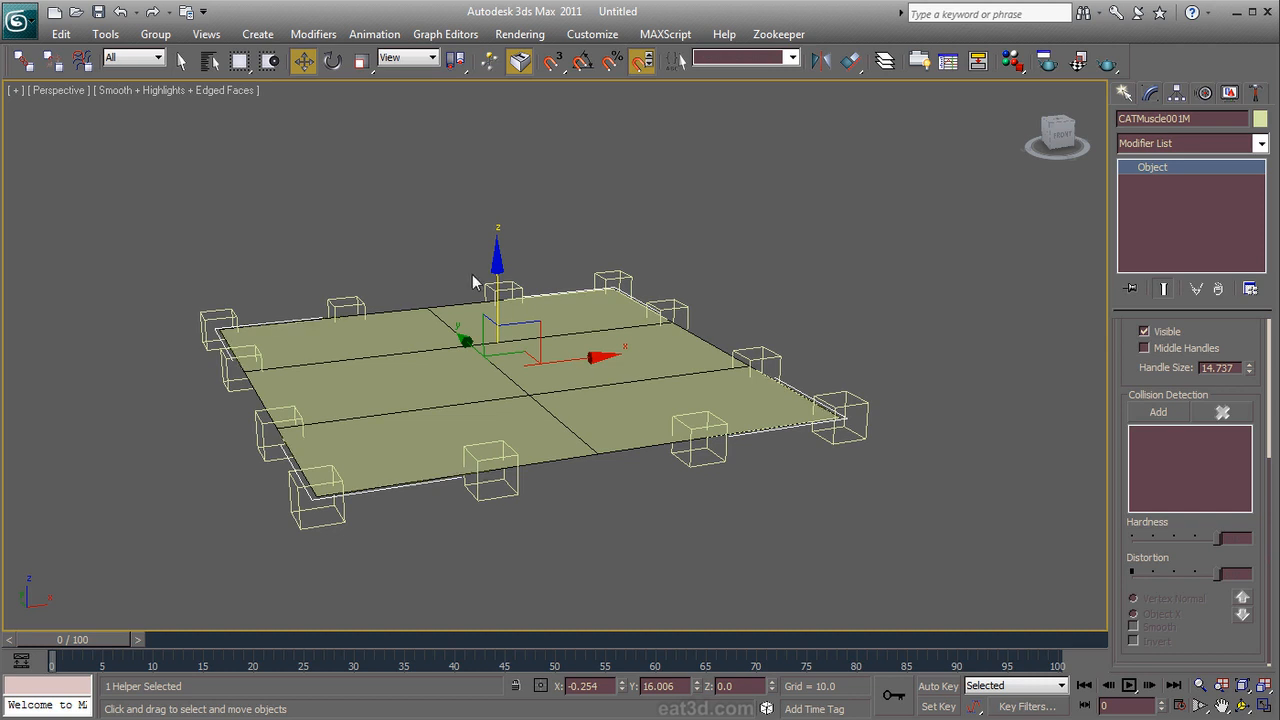
mouse_move(497, 288)
left_mouse_down()
mouse_move(497, 217)
mouse_move(497, 278)
left_mouse_up()
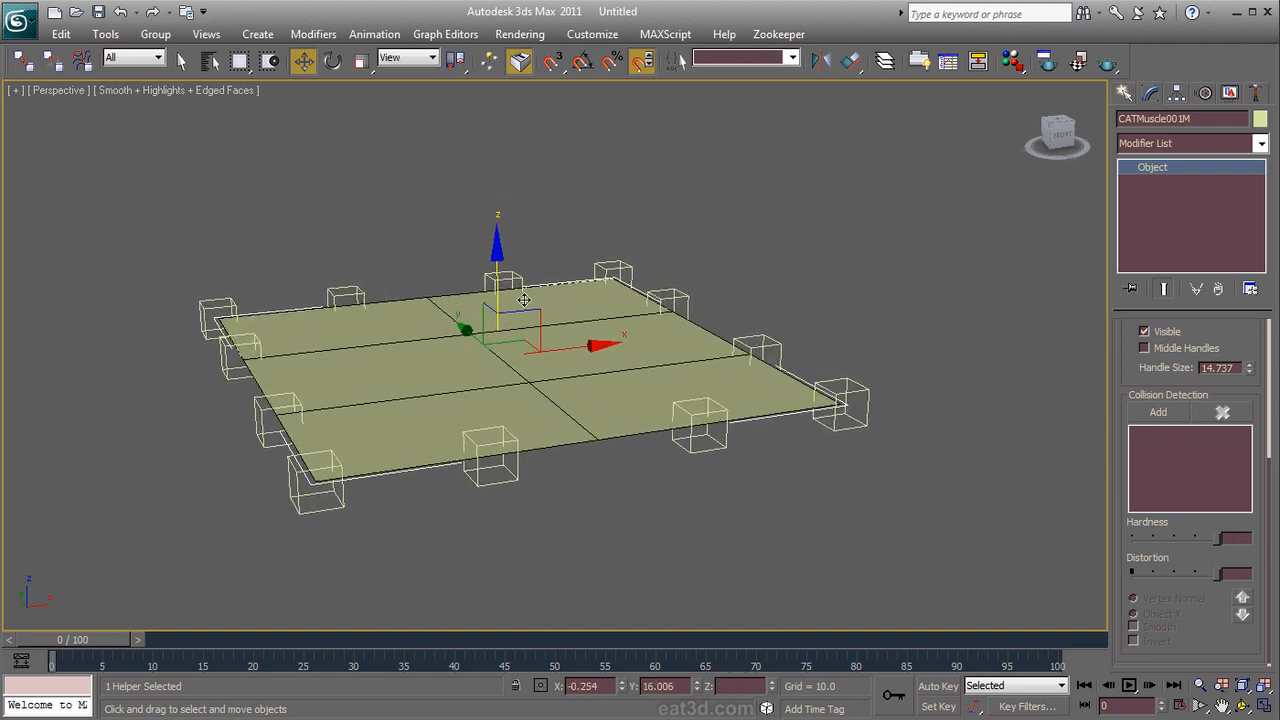
key("ctrl+z")
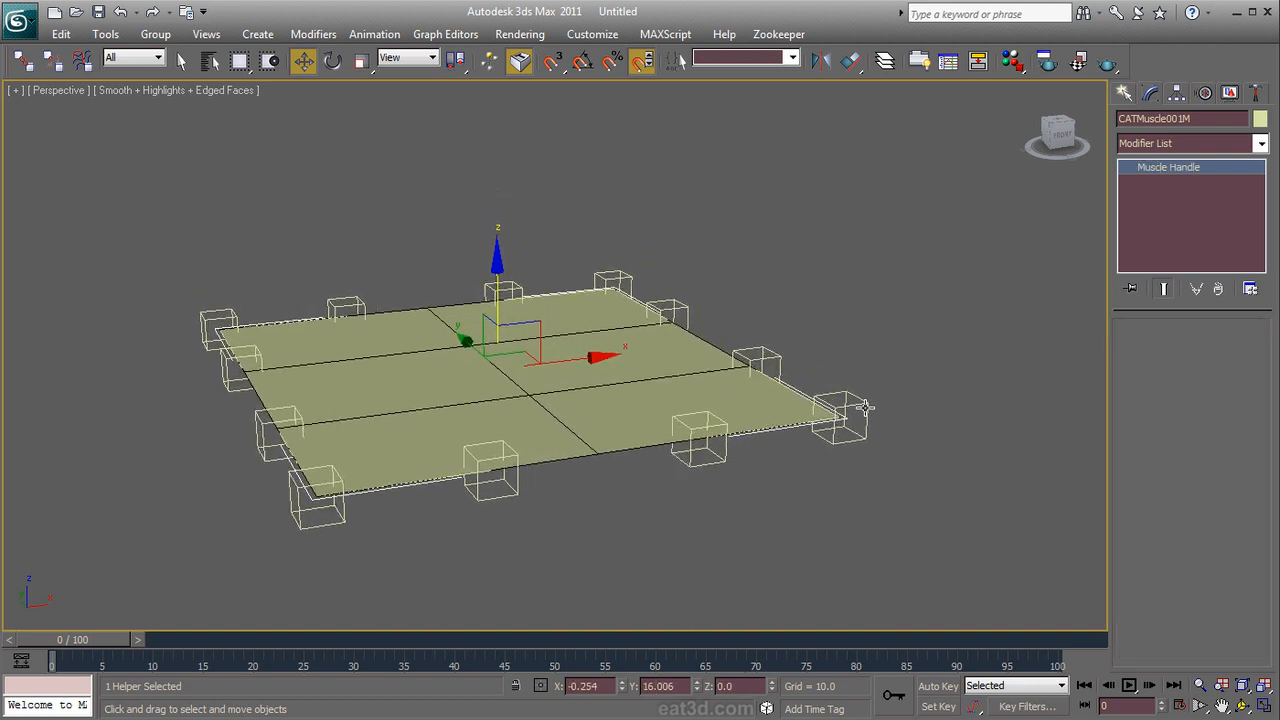
Step: Move individual edge handles of the flat muscle upward to start arching its surface
left_click(845, 420)
left_click(720, 455)
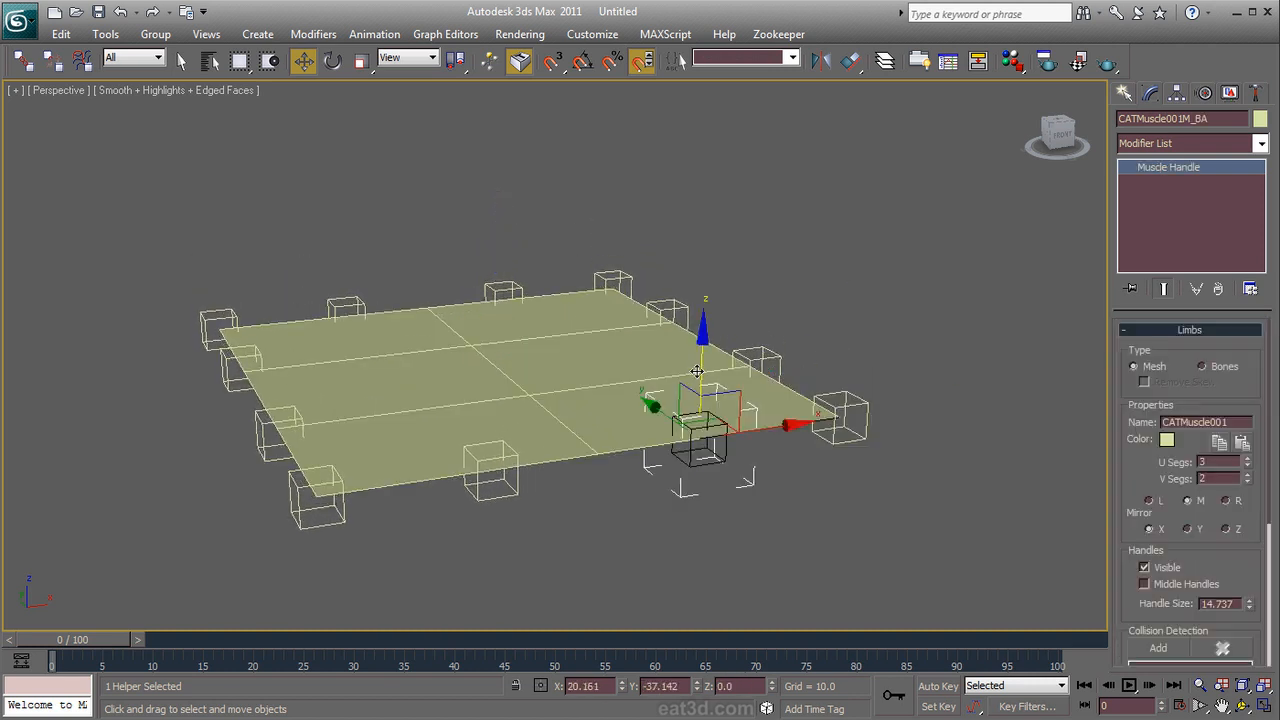
left_click_drag(720, 455, 722, 312)
left_click(517, 468)
left_click_drag(488, 389, 447, 289)
middle_click_drag(385, 400, 609, 306, "alt")
left_click_drag(466, 214, 402, 540)
middle_click_drag(402, 540, 564, 575, "alt")
Step: Reposition further handles along the muscle's edges to shape the arch from the other side
left_click(840, 296)
left_click(801, 298)
left_click_drag(854, 251, 352, 462)
right_click(423, 368)
left_click(451, 420)
left_click_drag(448, 318, 618, 712)
Step: Select two handles on opposite edges of the muscle and raise them together to heighten the arch
left_click(755, 413)
middle_click_drag(755, 413, 715, 316, "alt")
left_click(726, 355)
right_click(726, 355)
left_click(751, 371)
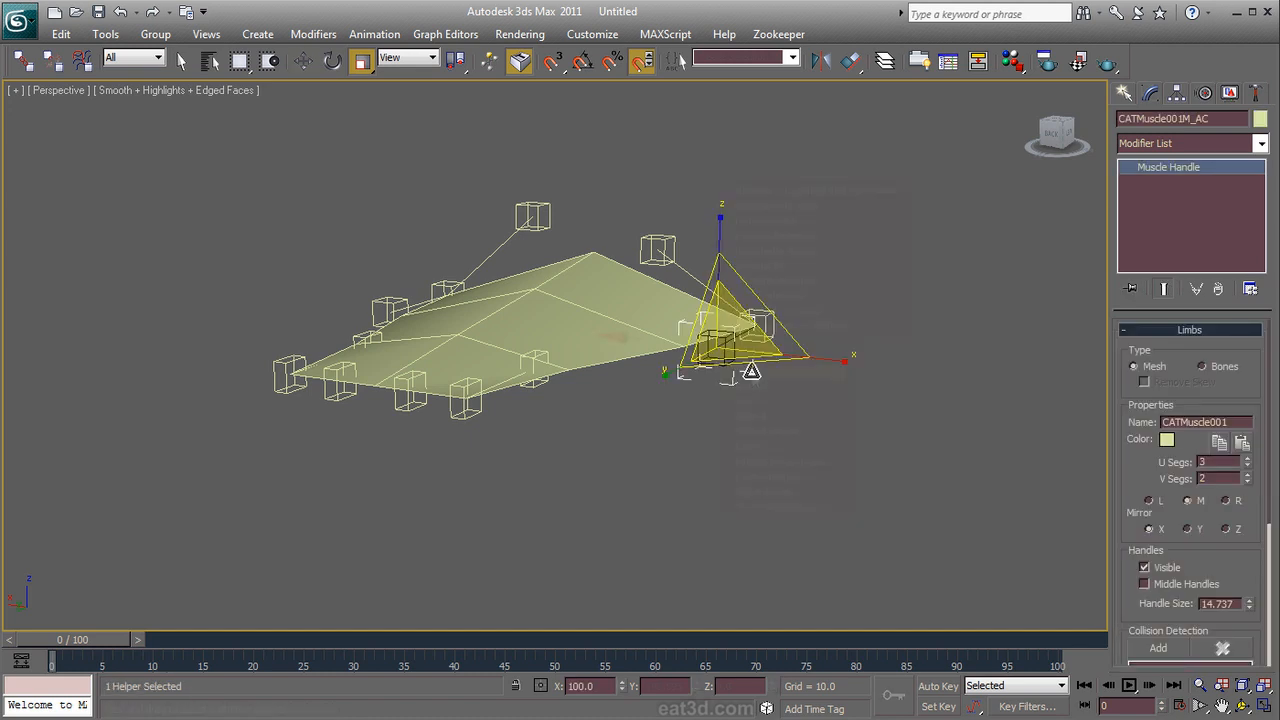
left_click(393, 311, "ctrl")
left_click_drag(544, 238, 547, 136)
middle_click_drag(846, 350, 566, 314, "alt")
middle_click_drag(355, 365, 687, 430, "alt")
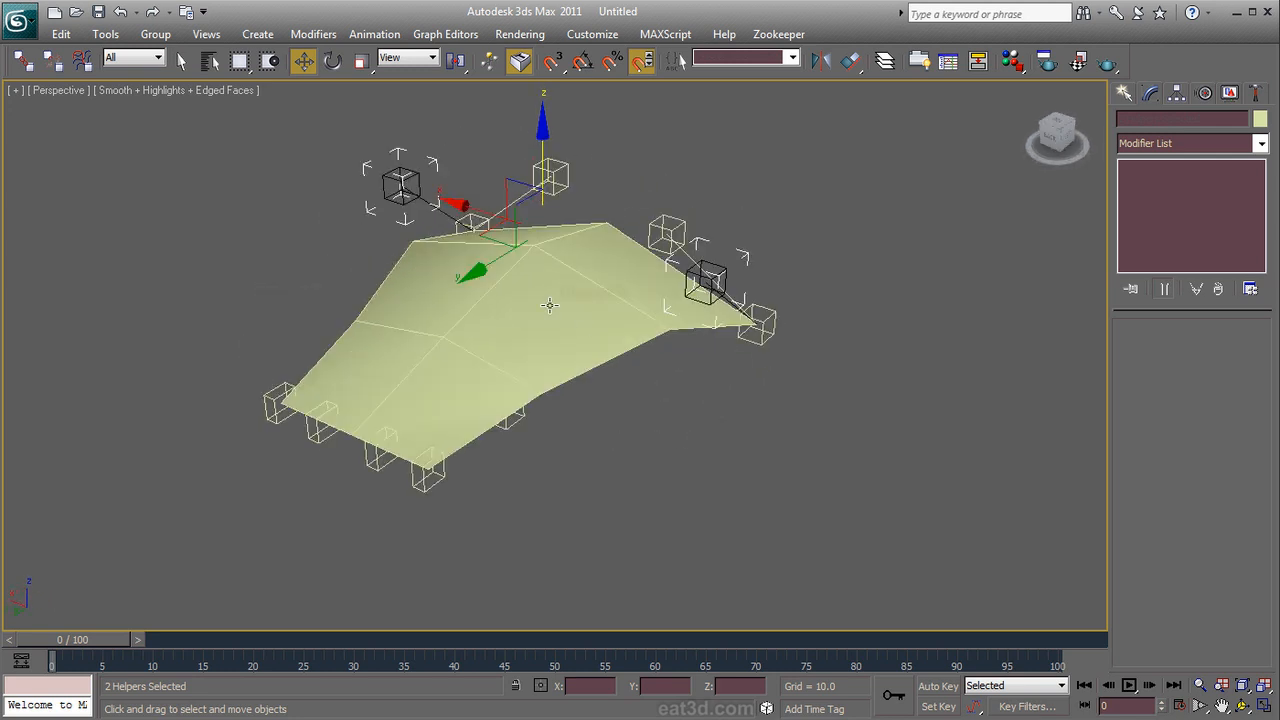
Step: Set the muscle mesh to 6 U segments and 5 V segments for a smoother surface
left_click(626, 348)
left_click(1249, 460)
left_click(1249, 460)
left_click(1249, 460)
left_click(1248, 476)
left_click(1248, 476)
left_click(1248, 476)
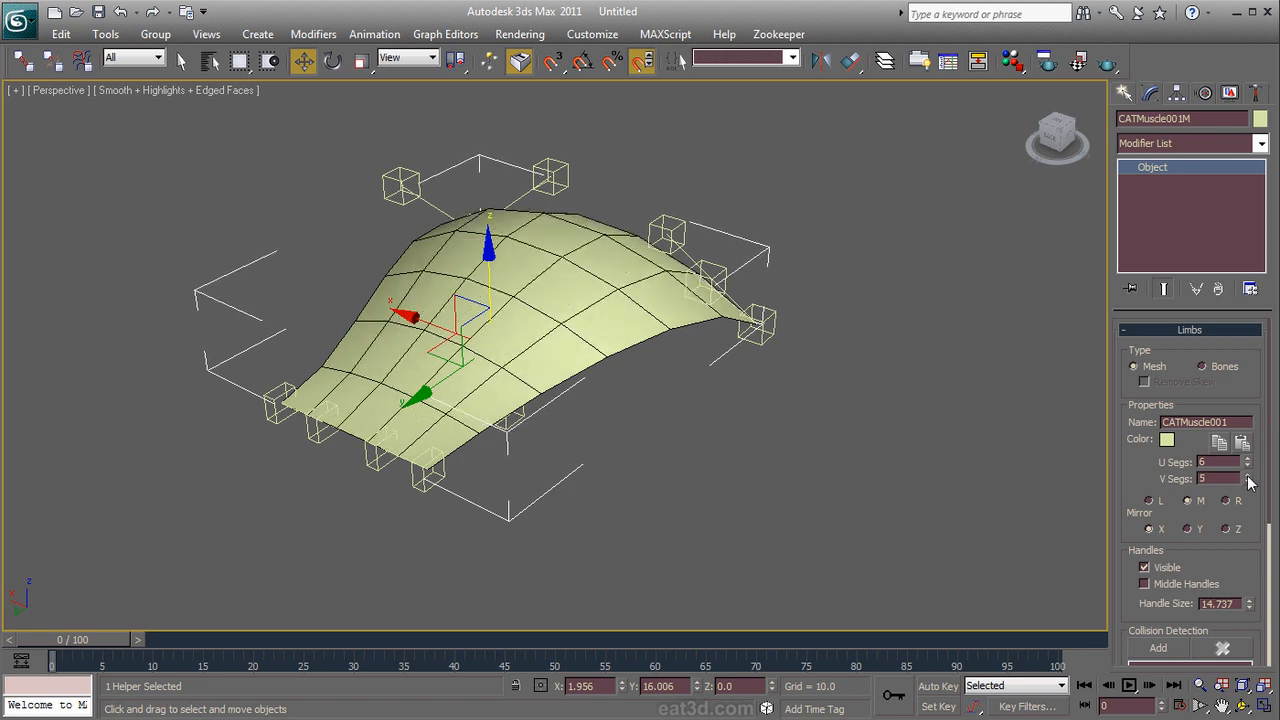
Step: Change the muscle mesh's object color to dark blue
left_click(1260, 118)
left_click(710, 359)
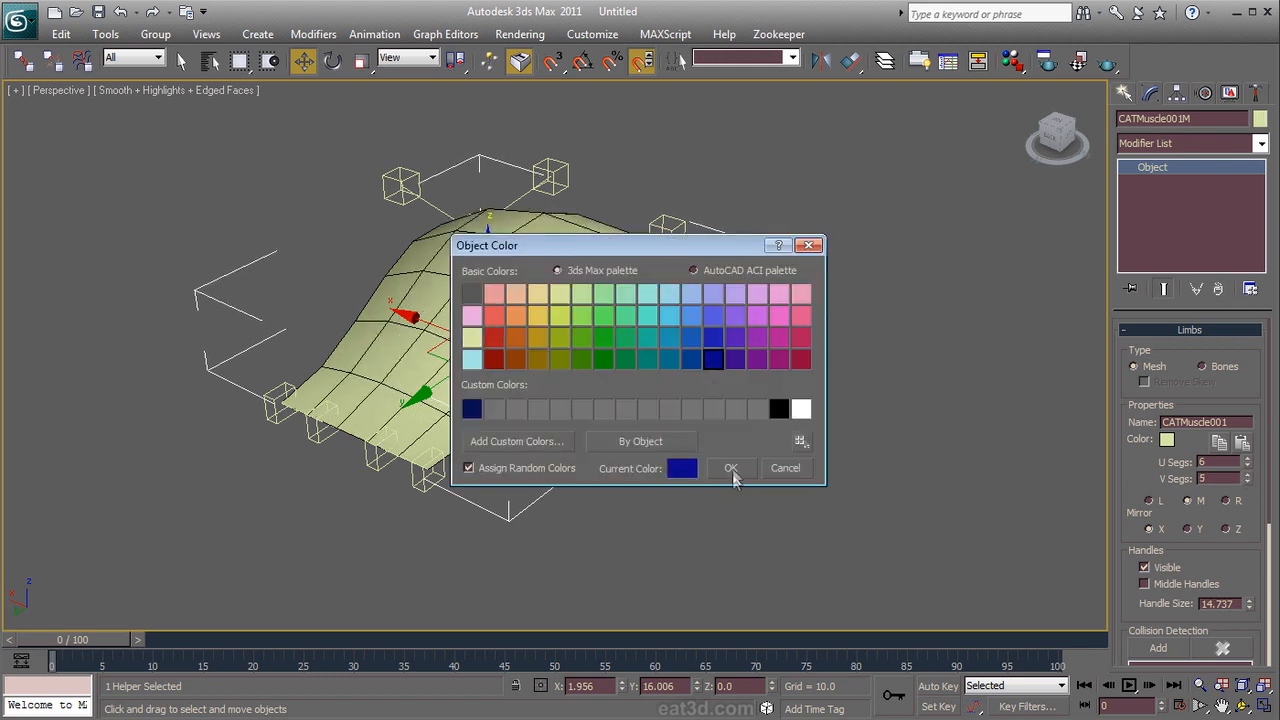
left_click(727, 472)
middle_click_drag(798, 350, 651, 366, "alt")
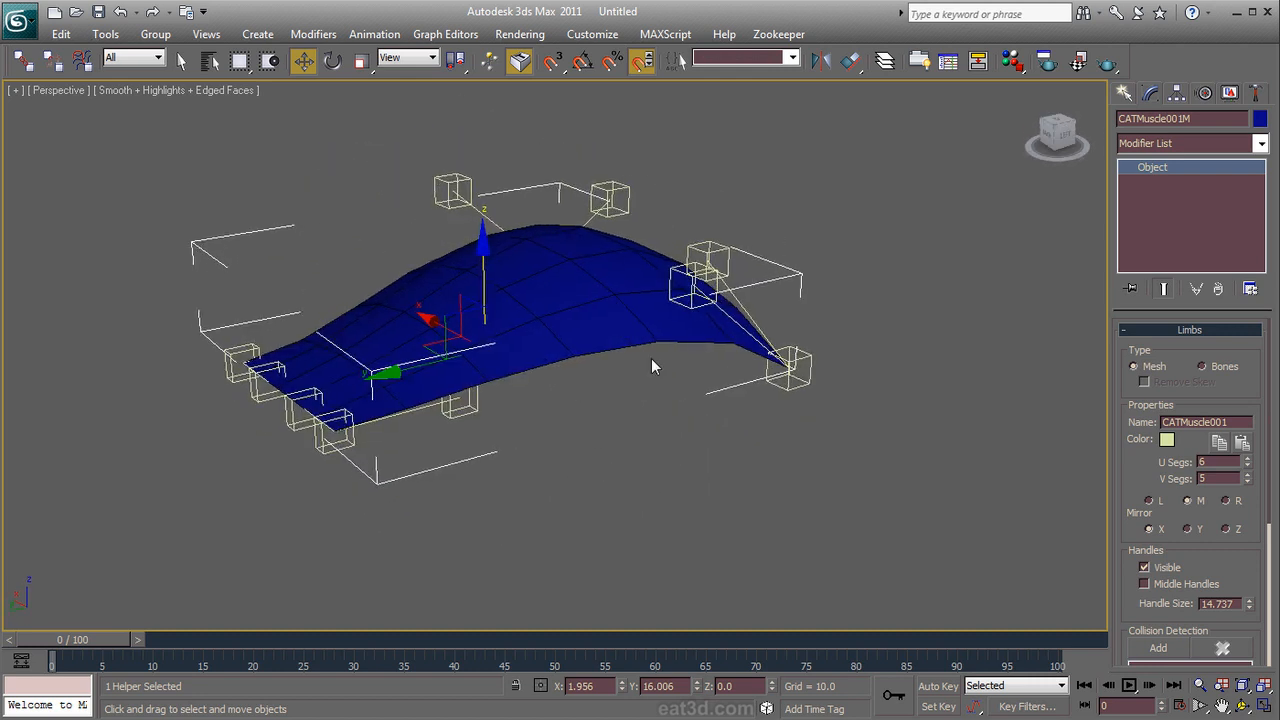
Step: Create a sphere with a radius of about 17.5 beside the muscle and reduce it to 9 segments
left_click(1127, 91)
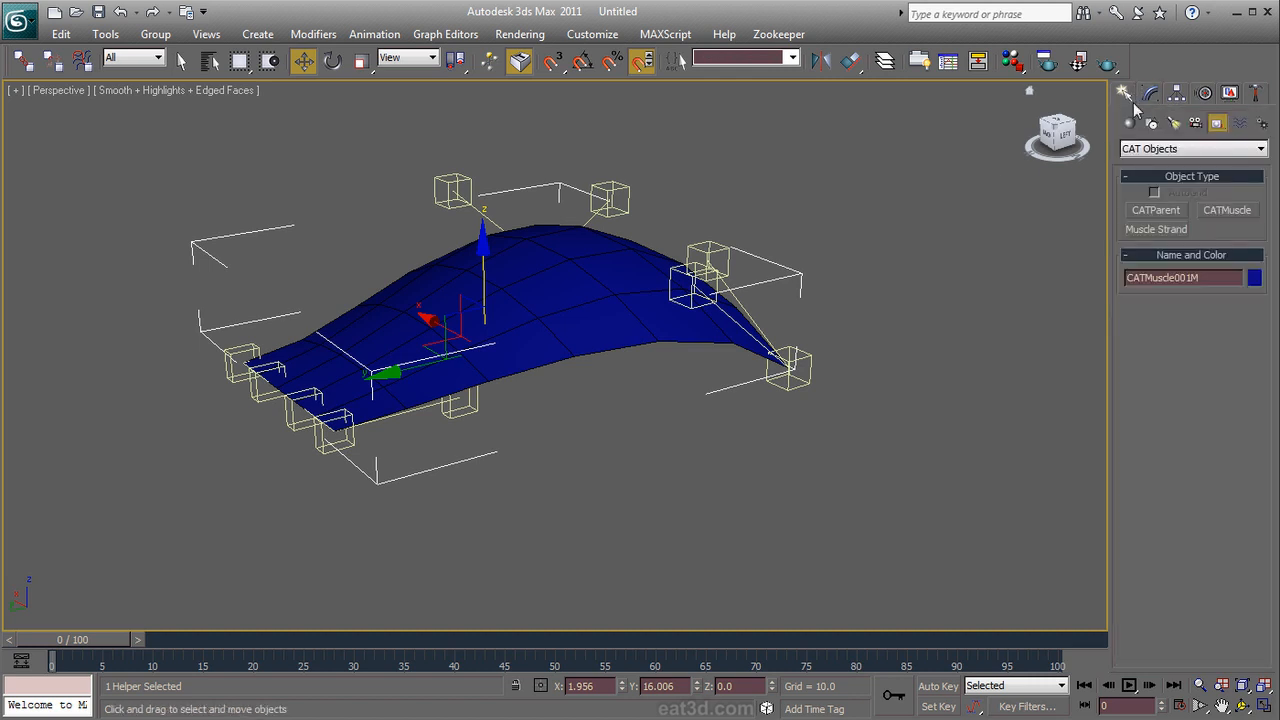
left_click(1130, 123)
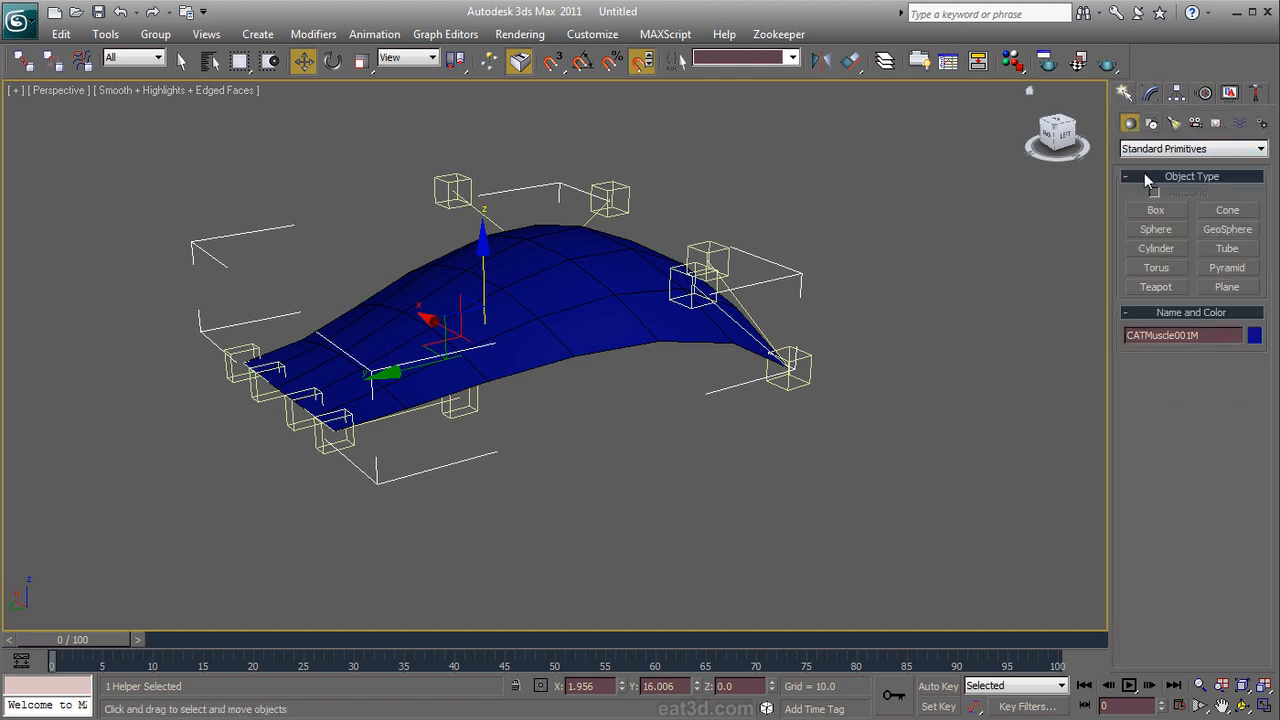
left_click(1156, 229)
left_click_drag(686, 542, 938, 448)
left_click_drag(1243, 459, 1244, 506)
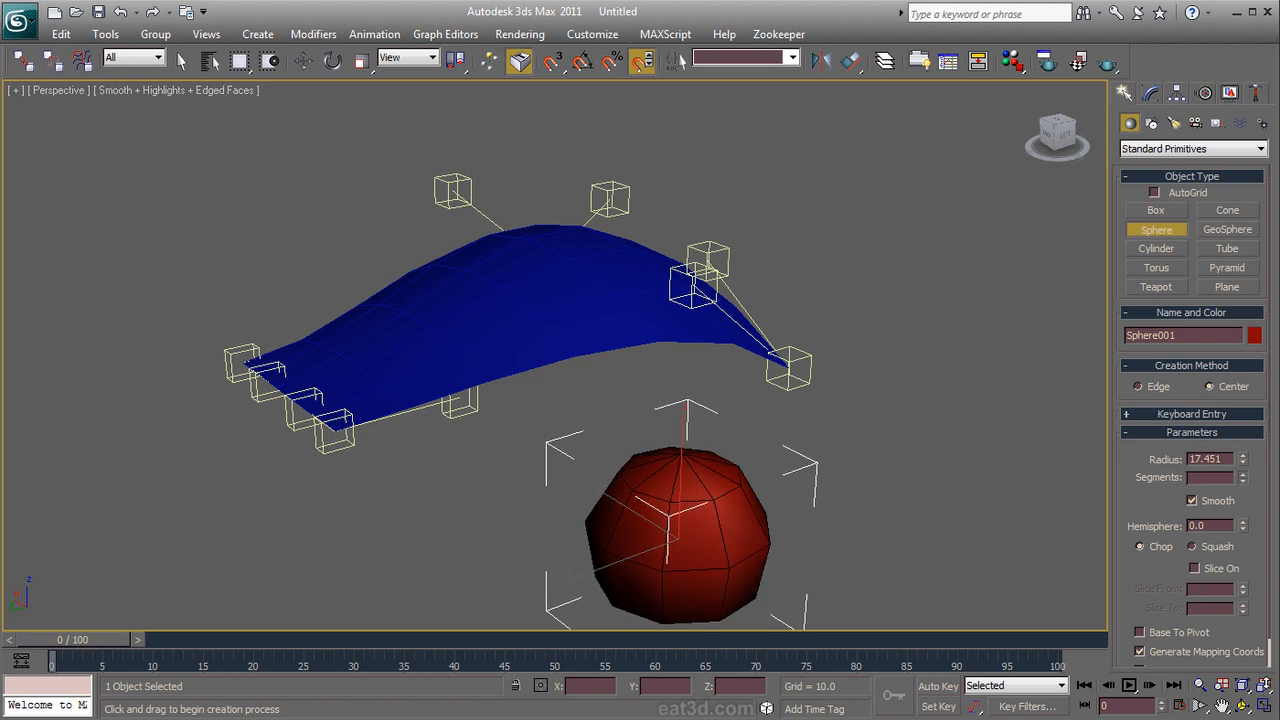
middle_click_drag(982, 570, 929, 494, "alt")
key("w")
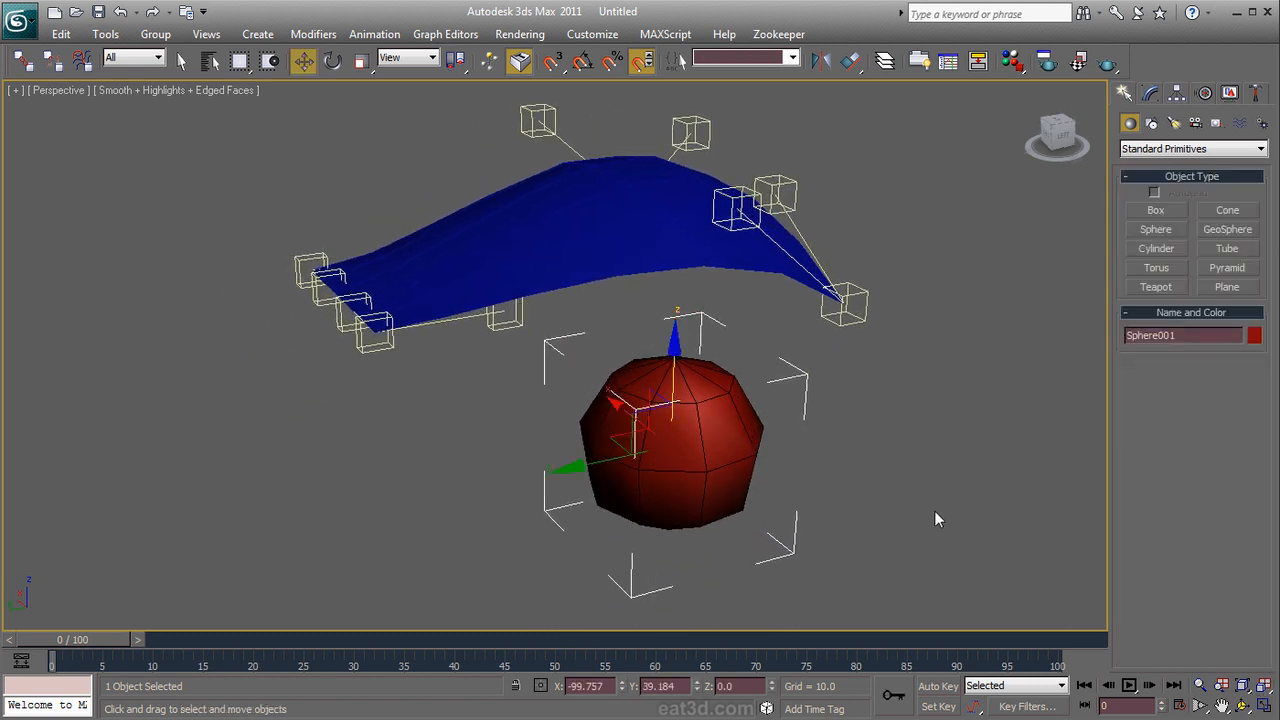
Step: Move the sphere underneath the muscle's arch, to about X 1.6, Y -2.6, Z -2.8
right_click(935, 513)
left_click(955, 536)
middle_click_drag(952, 538, 700, 525, "alt")
left_click_drag(604, 451, 42, 355)
middle_click_drag(515, 440, 310, 470, "alt")
middle_click_drag(310, 470, 554, 397)
left_click_drag(436, 415, 656, 397)
middle_click_drag(657, 396, 687, 389, "alt")
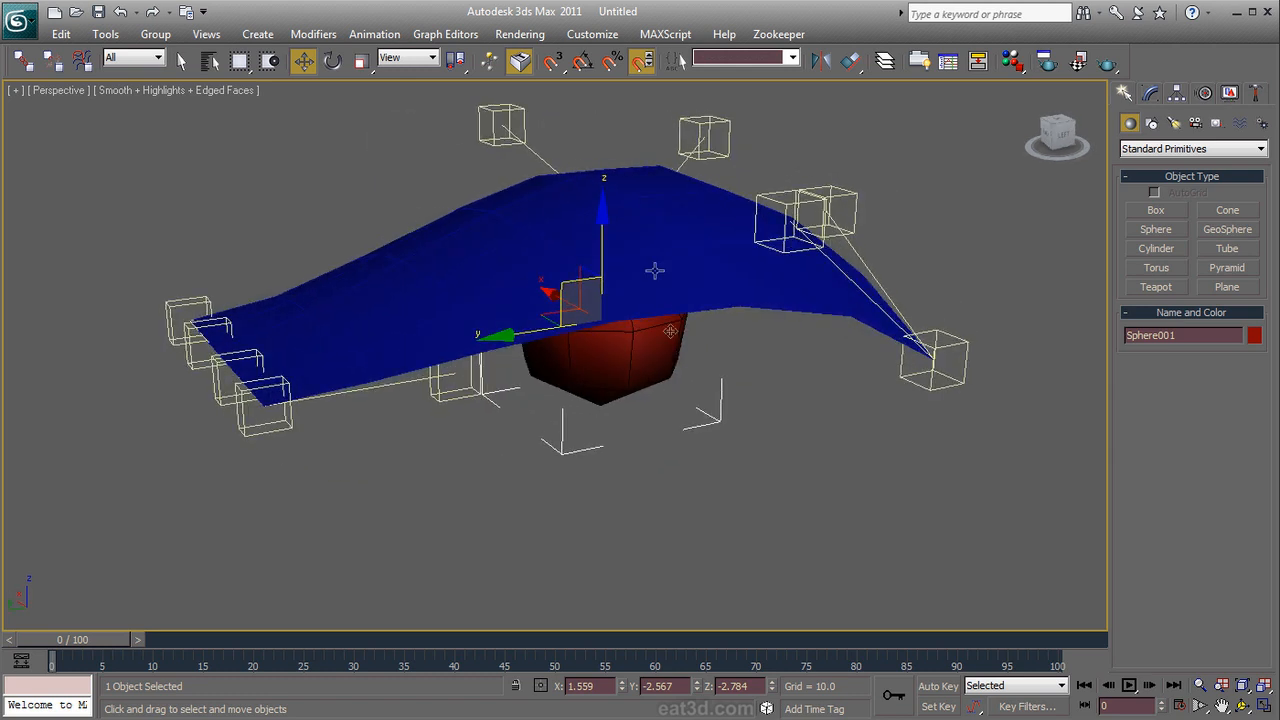
Step: Add the sphere to the muscle's collision detection list
left_click(632, 202)
left_click(1150, 94)
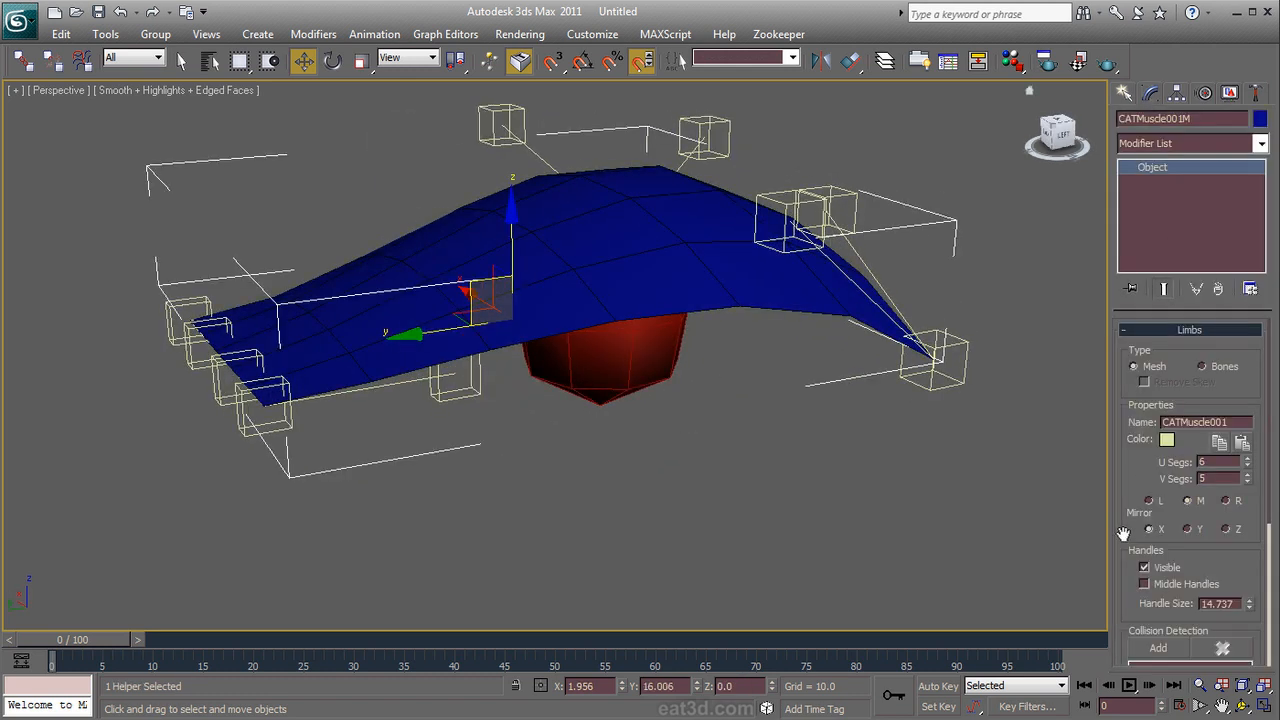
left_click_drag(1123, 533, 1143, 257)
left_click(1155, 409)
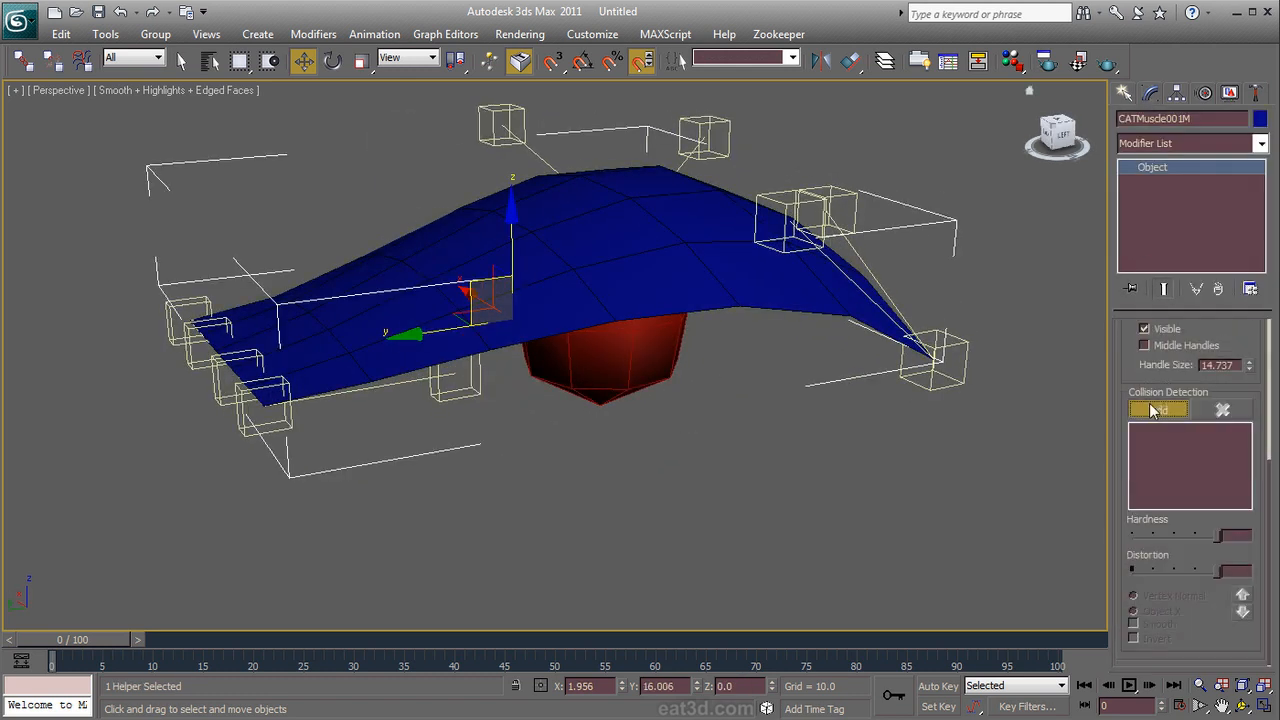
left_click(620, 364)
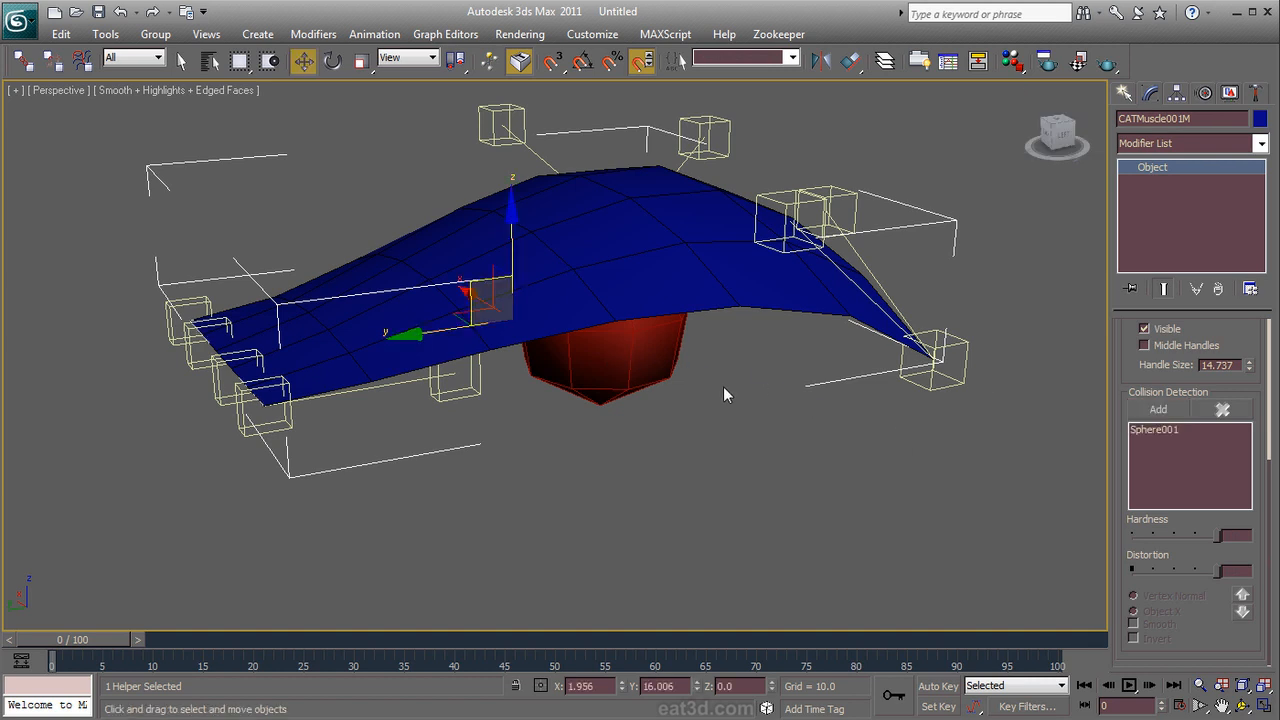
Step: Move the sphere up into the muscle surface to test the collision
left_click(622, 356)
right_click(634, 362)
left_click(651, 371)
left_click_drag(609, 284, 593, 187)
middle_click_drag(593, 187, 529, 254, "alt")
left_click_drag(529, 254, 436, 280)
Step: Increase the muscle mesh to 21 U segments and 14 V segments
left_click(706, 263)
middle_click_drag(590, 366, 724, 362, "alt")
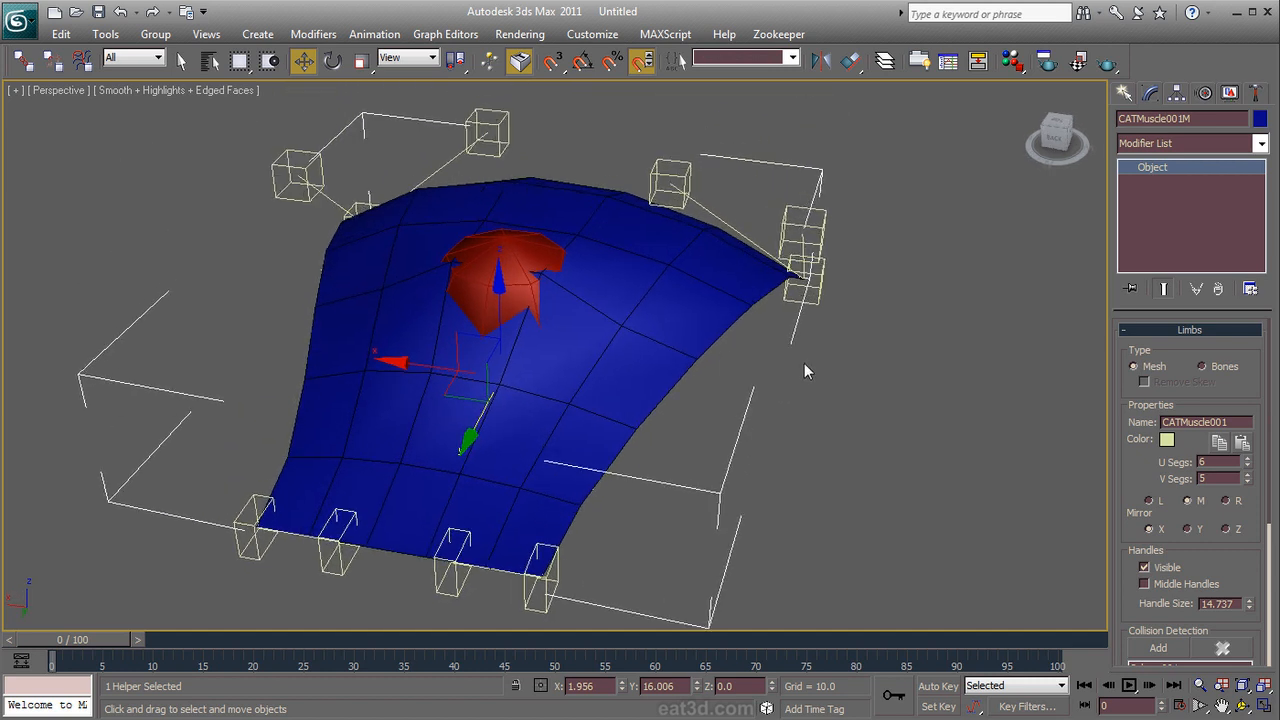
left_click_drag(1246, 462, 1245, 469)
middle_click_drag(967, 451, 706, 295, "alt")
Step: Move the sphere against the denser muscle surface, to about X -0.5, Y -6.4, Z 11.5
left_click(603, 285)
middle_click_drag(595, 314, 542, 318, "alt")
left_click_drag(493, 273, 548, 235)
middle_click_drag(706, 340, 570, 395, "alt")
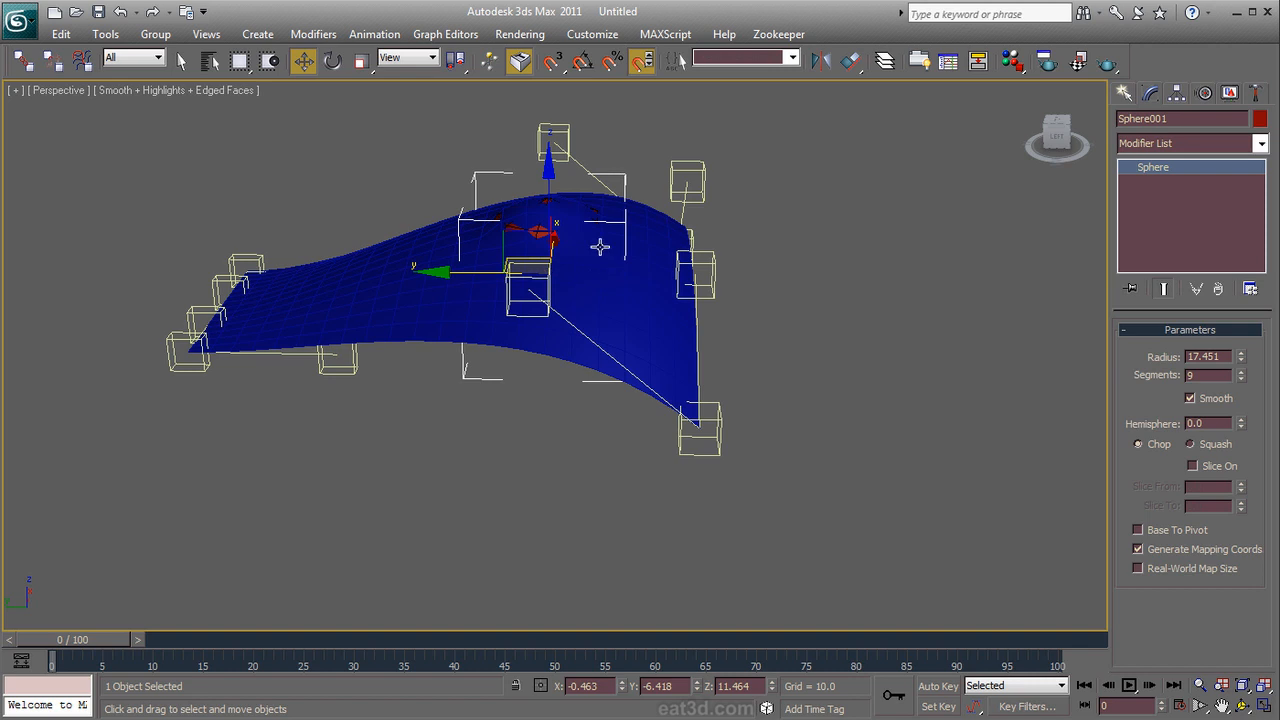
Step: Enlarge the sphere's radius to about 27.9 so it pushes the muscle outward
left_click(1124, 93)
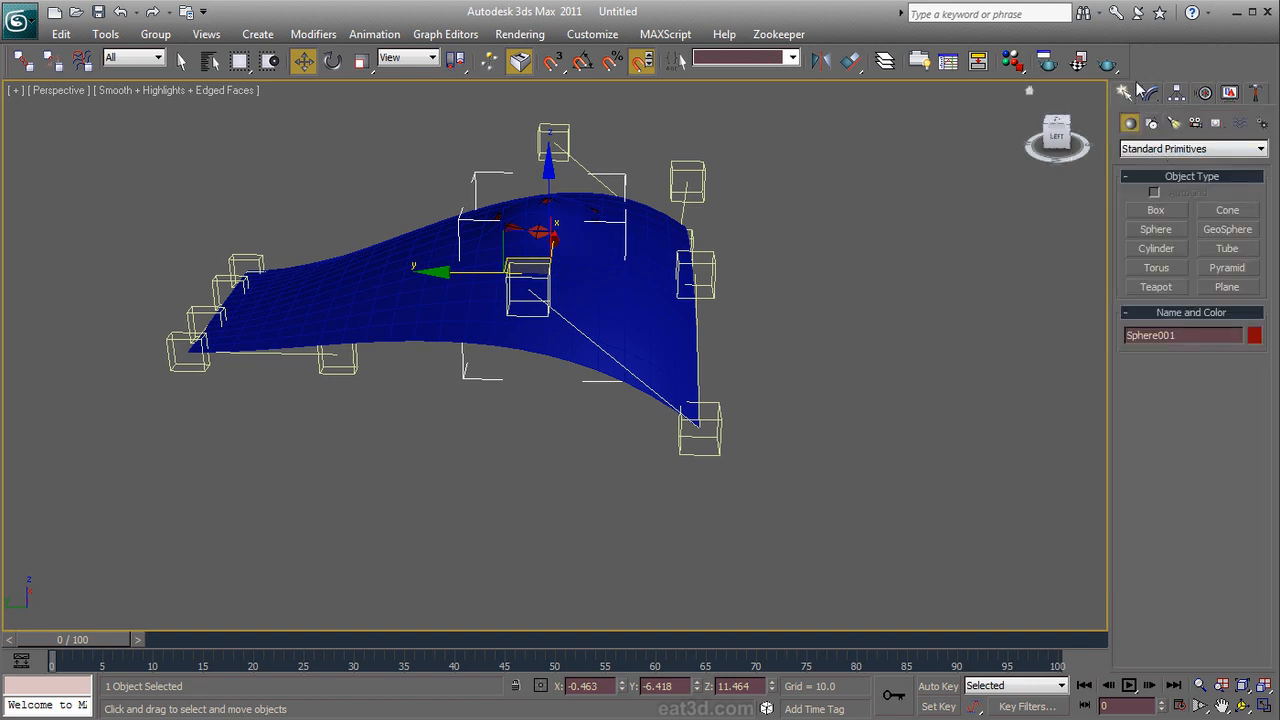
left_click(1151, 96)
left_click_drag(1240, 358, 1230, 316)
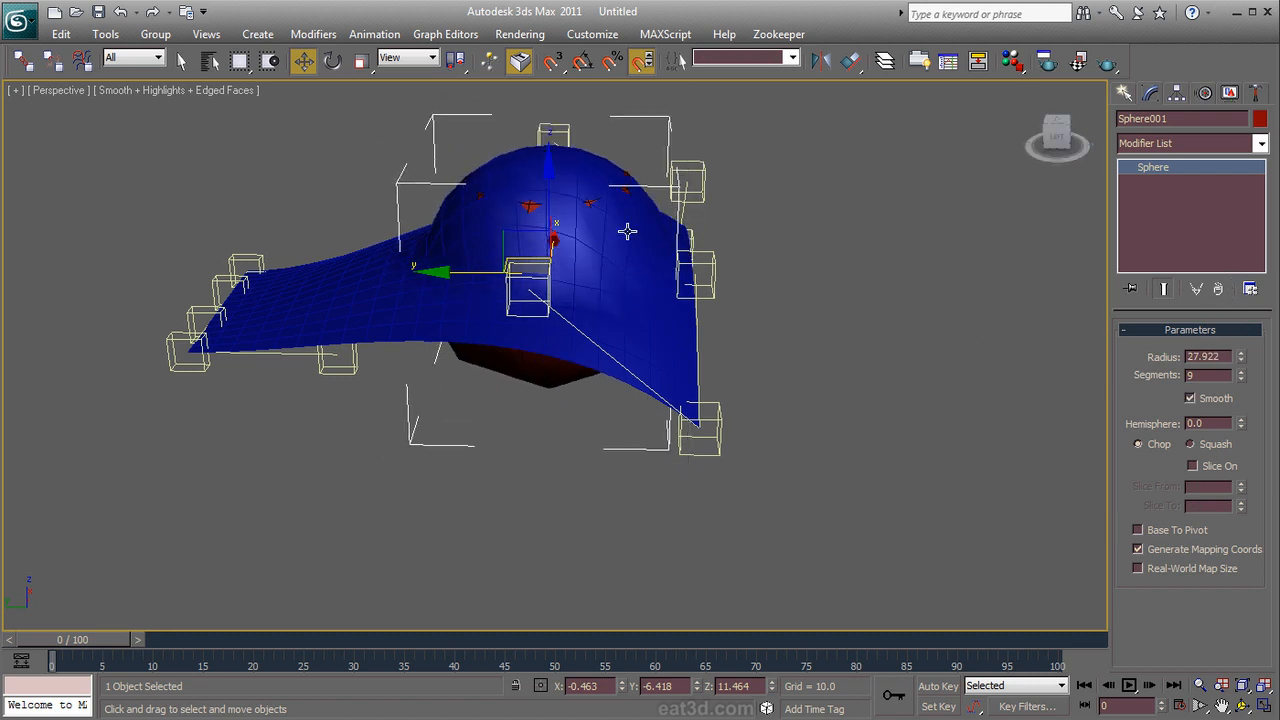
Step: Lower the enlarged sphere beneath the muscle and select the muscle mesh to inspect its surface
left_click_drag(557, 181, 519, 297)
left_click(374, 289)
middle_click_drag(383, 404, 467, 410, "alt")
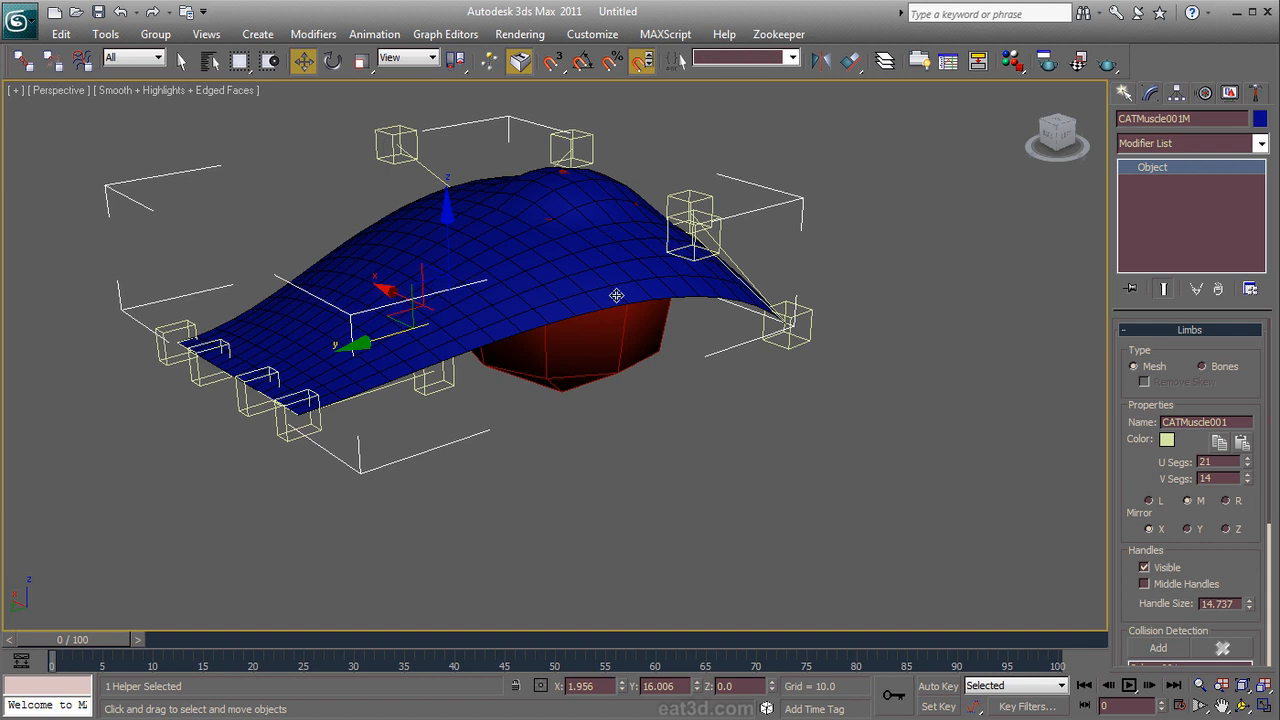
middle_click_drag(669, 367, 625, 358, "alt")
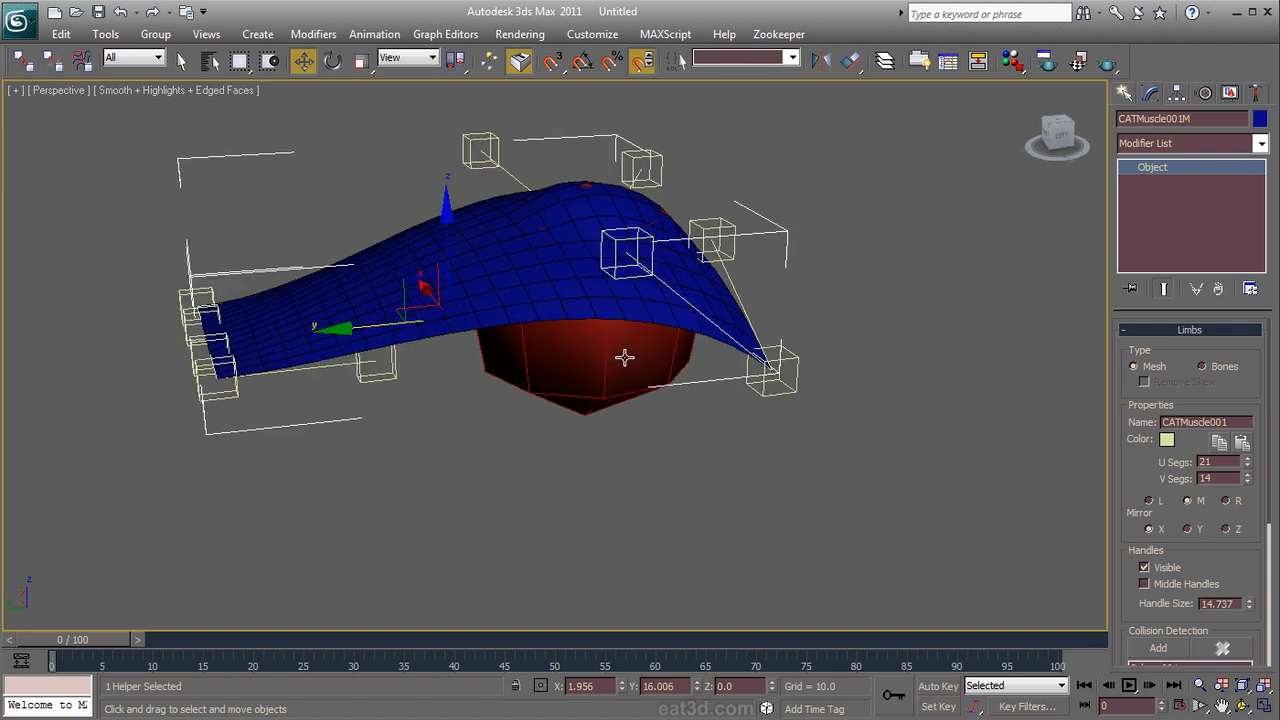
Step: Raise the sphere into the muscle to about Z 24.7, and reselect the muscle mesh
left_click(612, 357)
mouse_move(604, 357)
left_mouse_down()
mouse_move(436, 367)
mouse_move(606, 337)
left_mouse_up()
middle_click_drag(606, 337, 568, 268, "alt")
left_click_drag(568, 268, 505, 214)
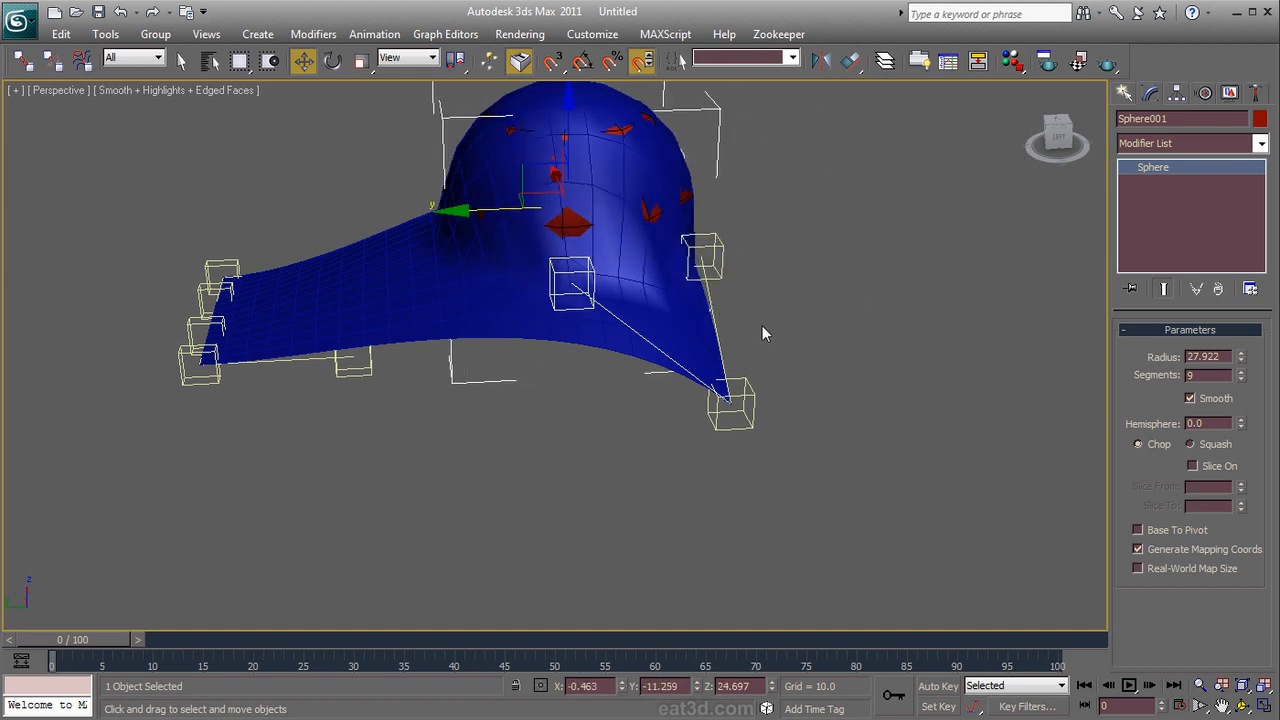
left_click(473, 286)
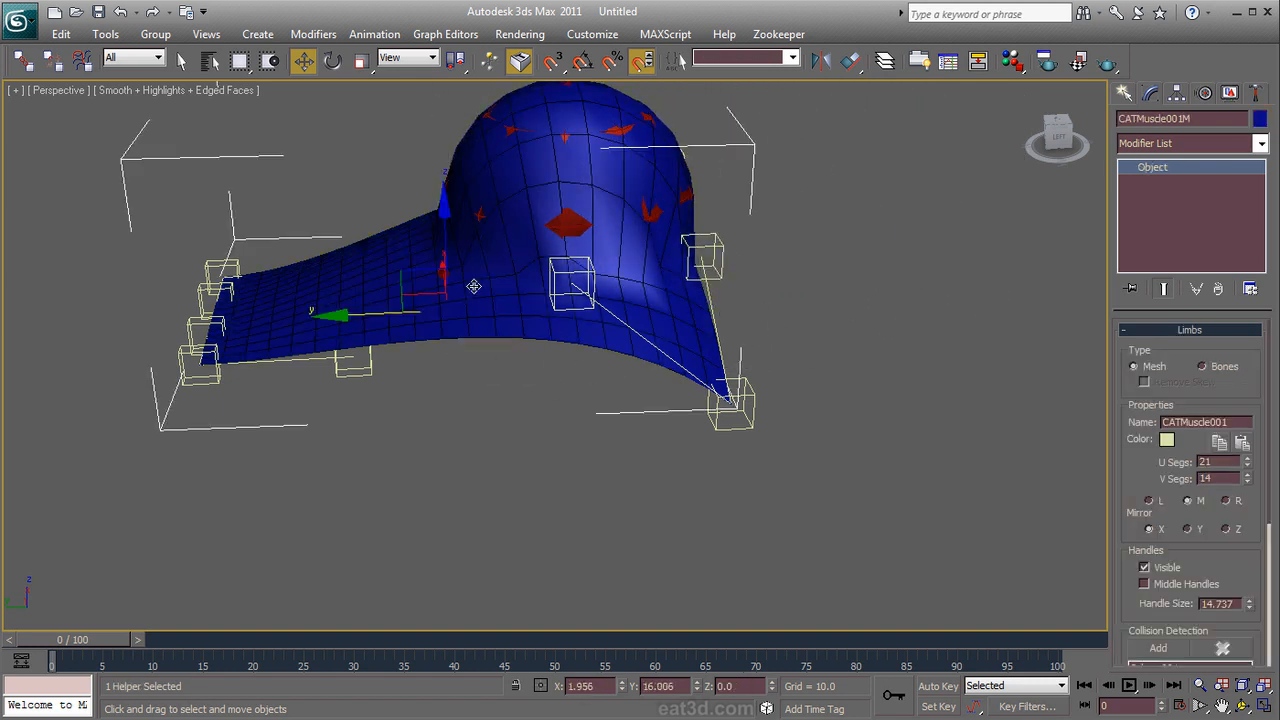
Step: Turn on Invert for Sphere001 in the muscle's collision detection, and select the sphere
left_click_drag(1127, 511, 1127, 272)
left_click(1162, 429)
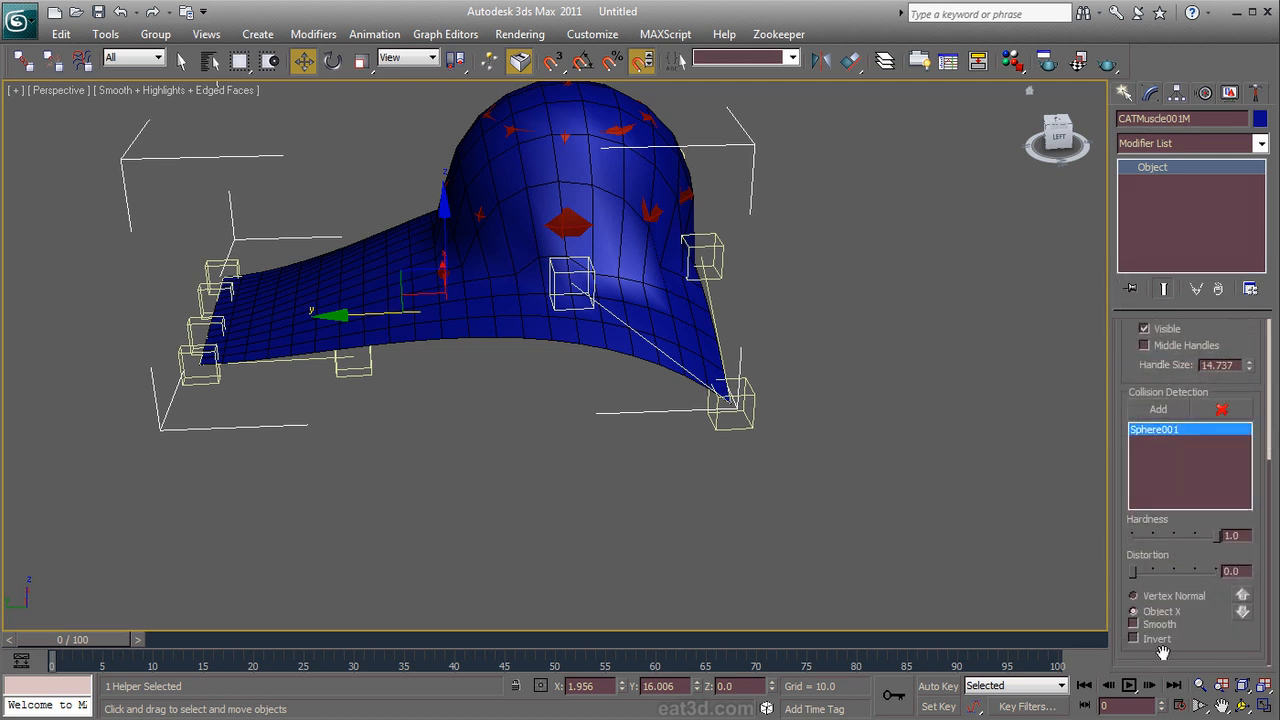
left_click(1155, 641)
middle_click_drag(671, 361, 728, 379)
left_click(652, 217)
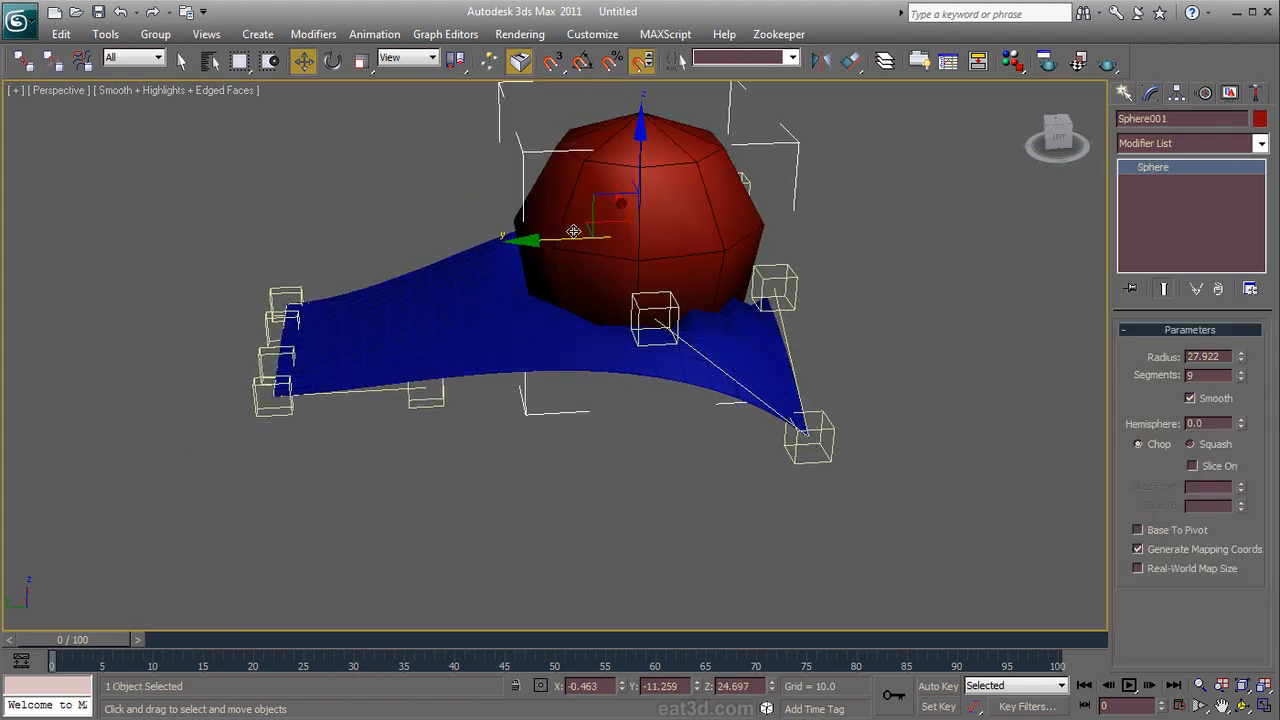
Step: Move the sphere along the muscle toward its other end, to about Y 6.6, Z 23.1
left_click_drag(573, 238, 452, 249)
middle_click_drag(452, 249, 872, 420, "alt")
middle_click_drag(872, 420, 862, 452)
middle_click_drag(903, 383, 850, 335, "alt")
left_click_drag(697, 271, 660, 277)
middle_click_drag(820, 325, 756, 365, "alt")
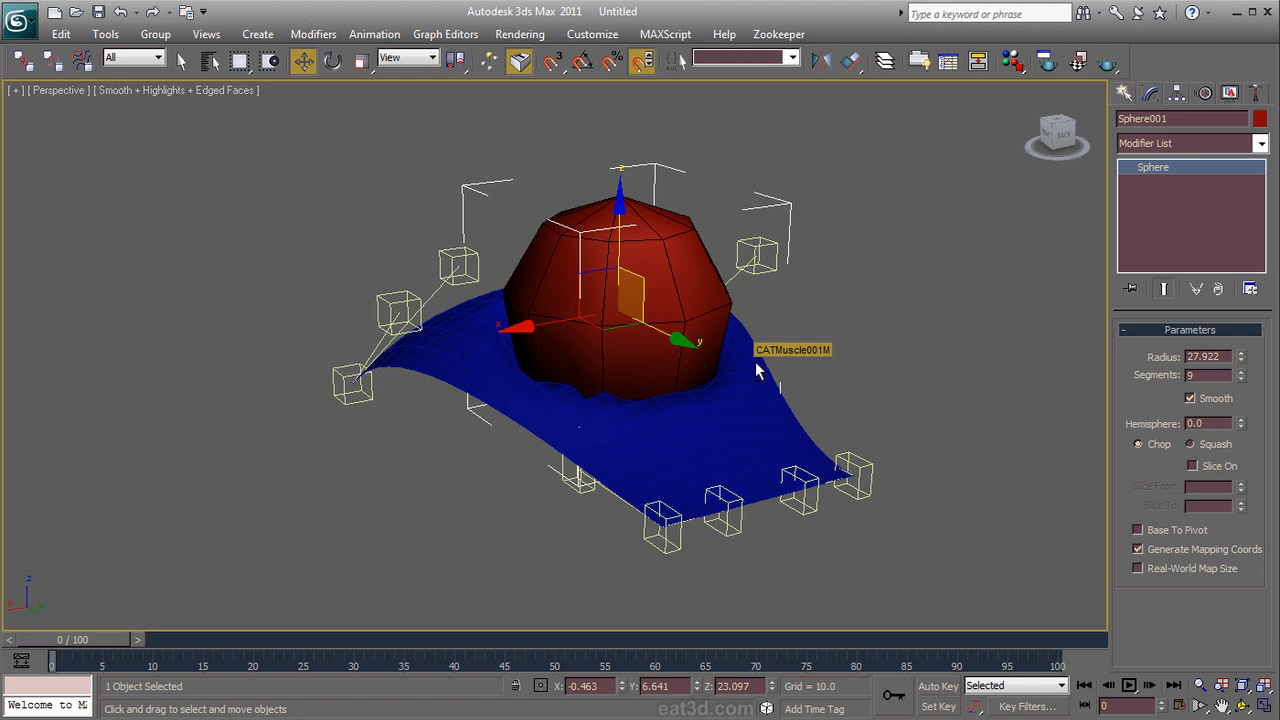
Step: Shift the sphere across the muscle again, and select the muscle mesh to inspect the inverted collision from several sides
middle_click_drag(724, 314, 731, 302, "alt")
left_click_drag(651, 279, 712, 301)
middle_click_drag(880, 445, 716, 467, "alt")
middle_click_drag(797, 467, 697, 354, "alt")
left_click(706, 325)
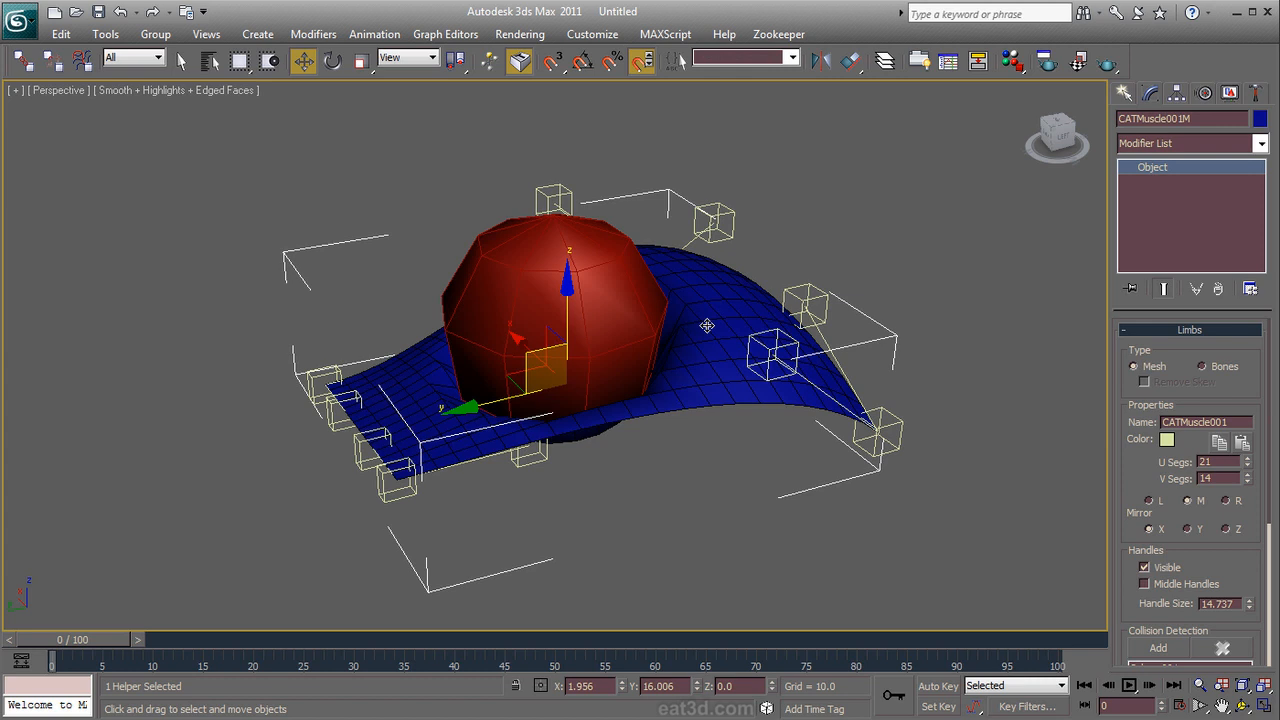
left_click(729, 347)
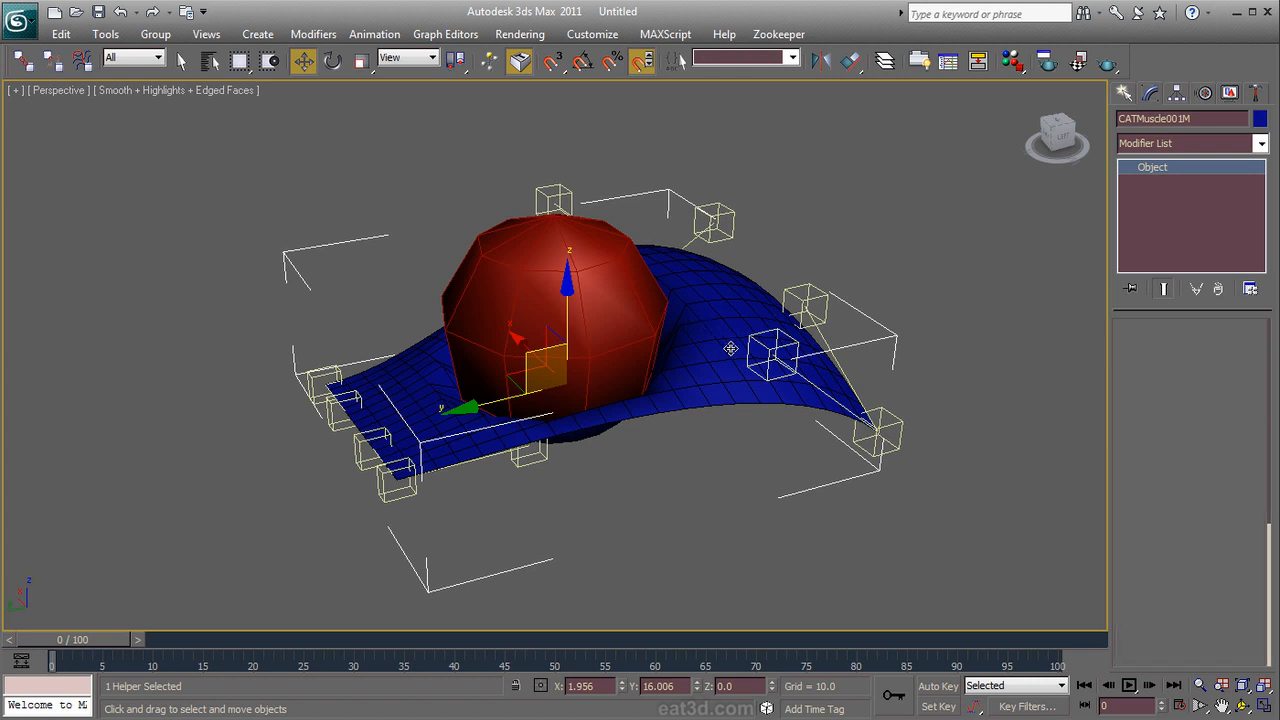
middle_click_drag(600, 453, 838, 441, "alt")
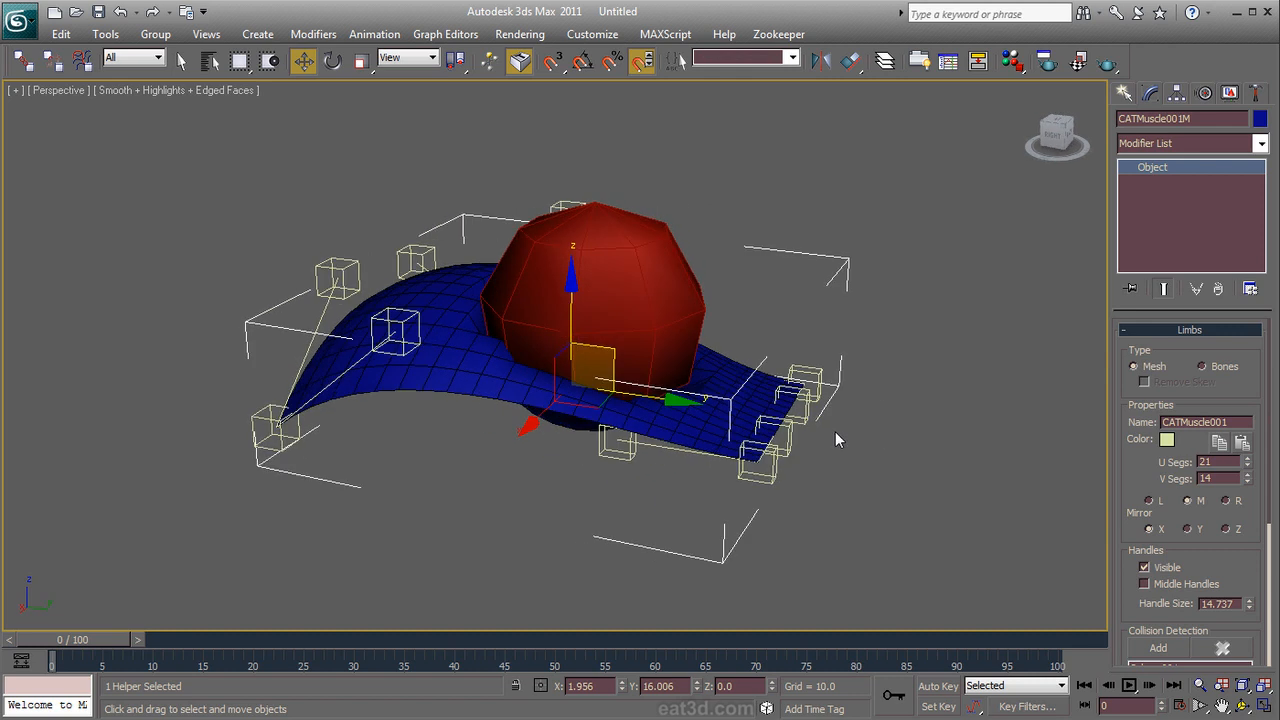
middle_click_drag(835, 431, 883, 420, "alt")
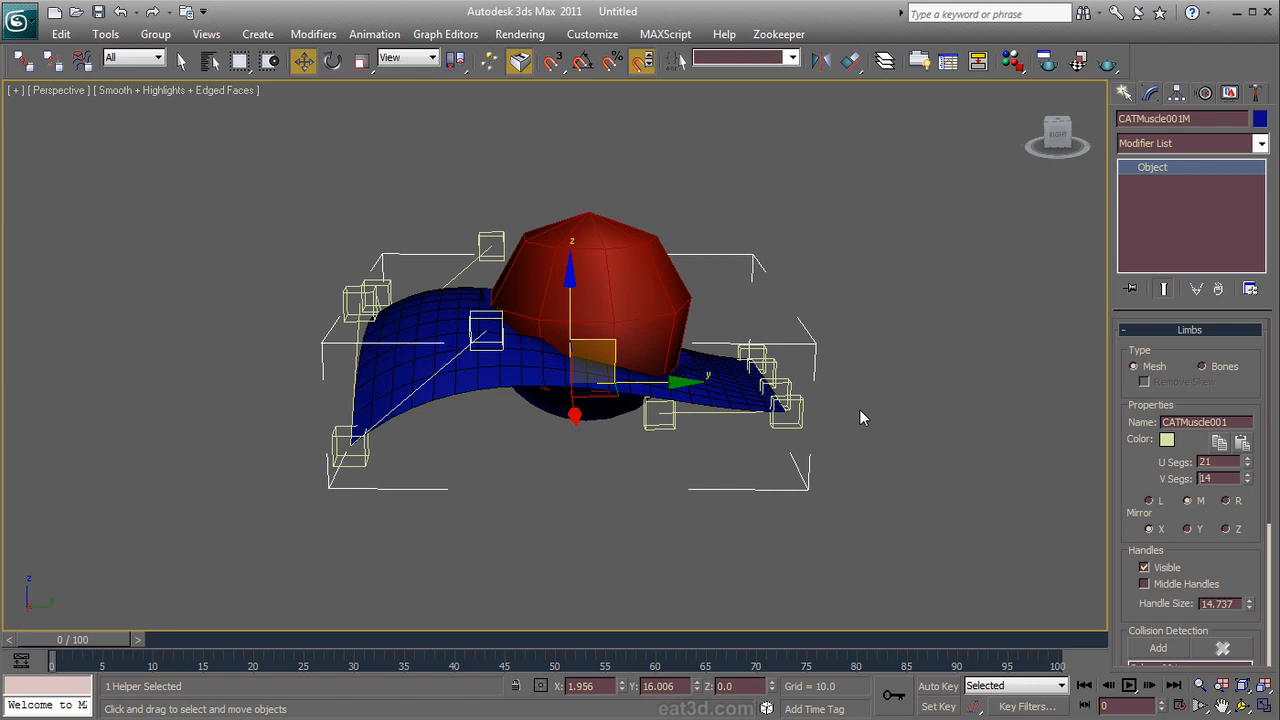
mouse_move(859, 418)
middle_mouse_down("alt")
mouse_move(805, 412)
mouse_move(860, 415)
middle_mouse_up("alt")
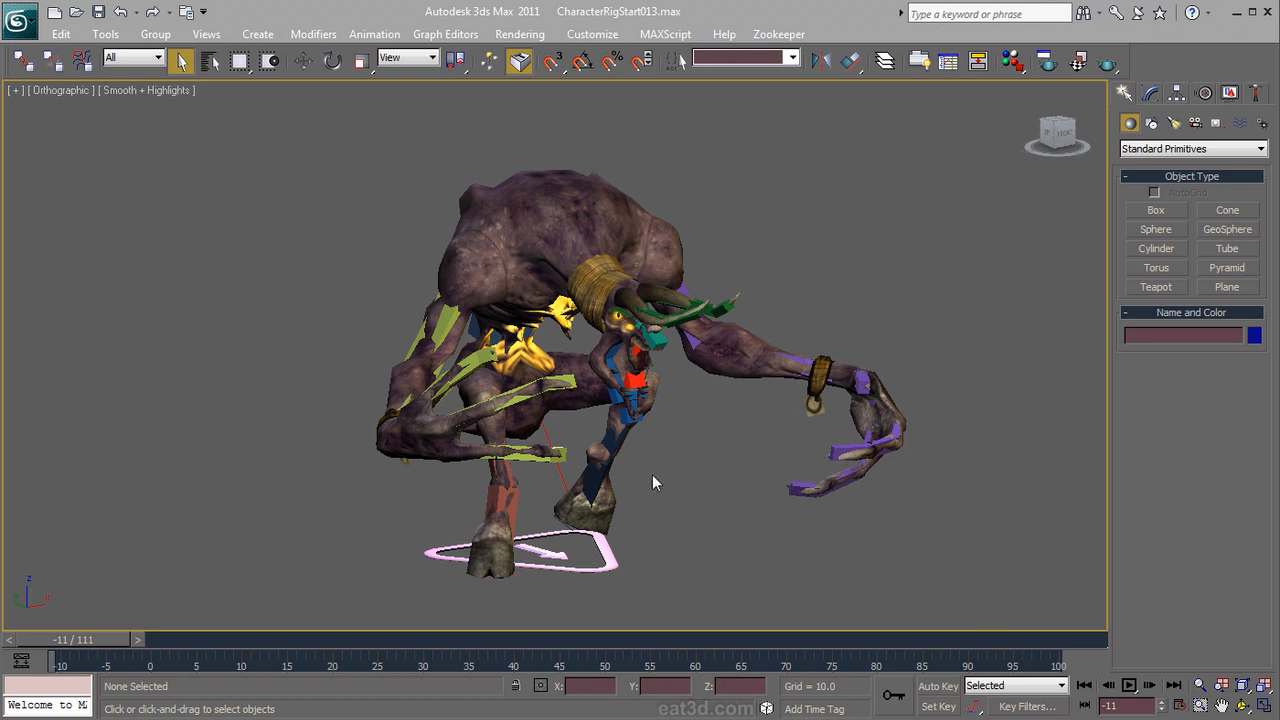
Step: View the CharacterRigStart013 character from behind and scrub its animation to frame 37
middle_click_drag(663, 486, 846, 473, "alt")
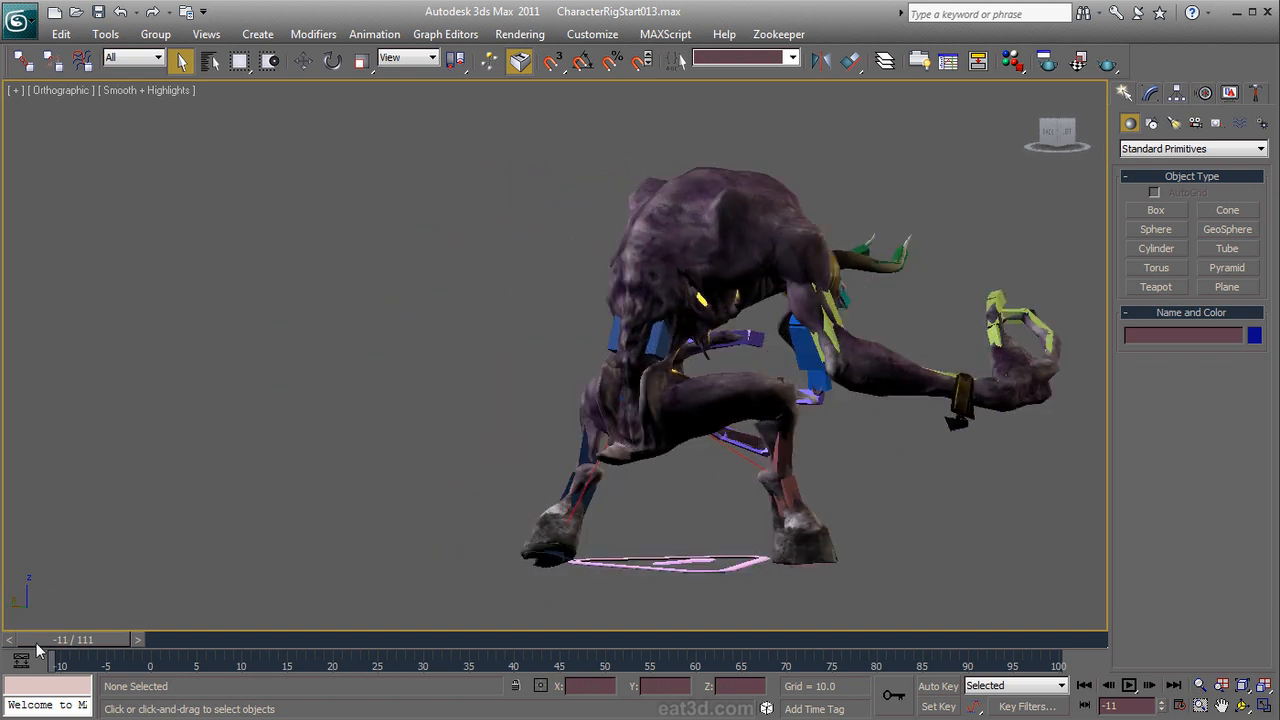
left_click_drag(47, 644, 484, 595)
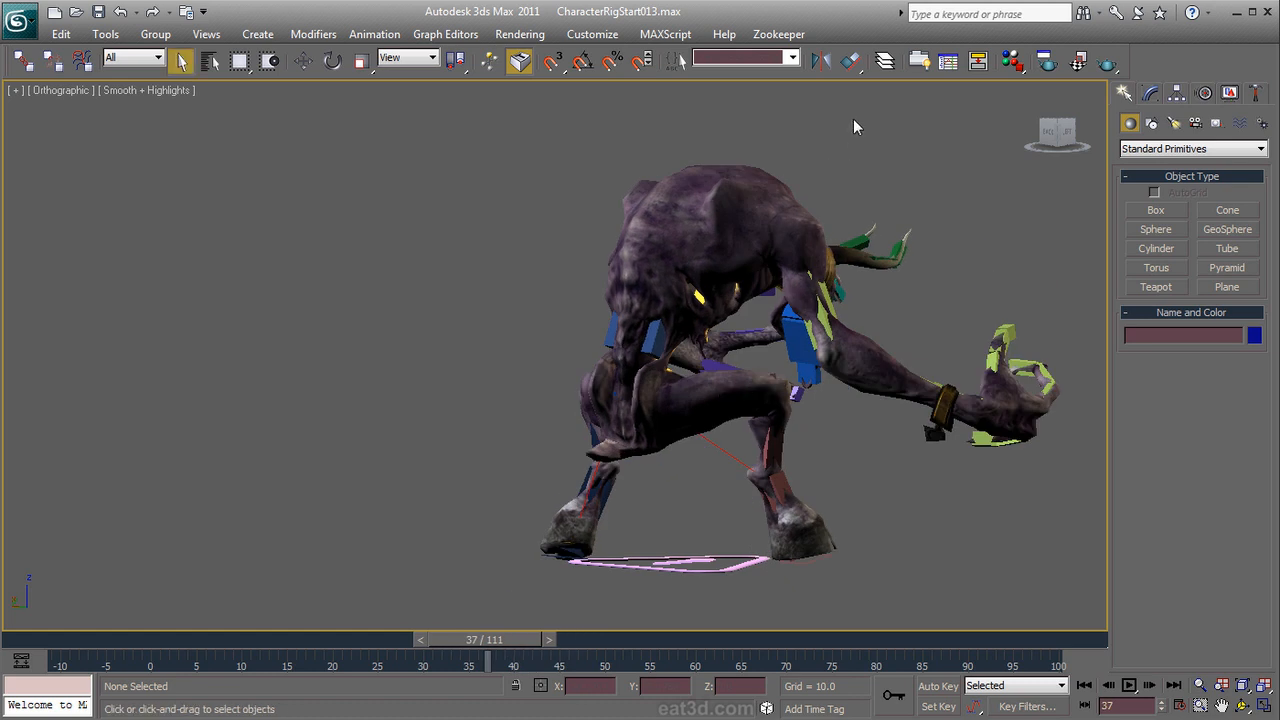
Step: Unhide the Muscles layer and make it current, and hide the Character layer
left_click(884, 62)
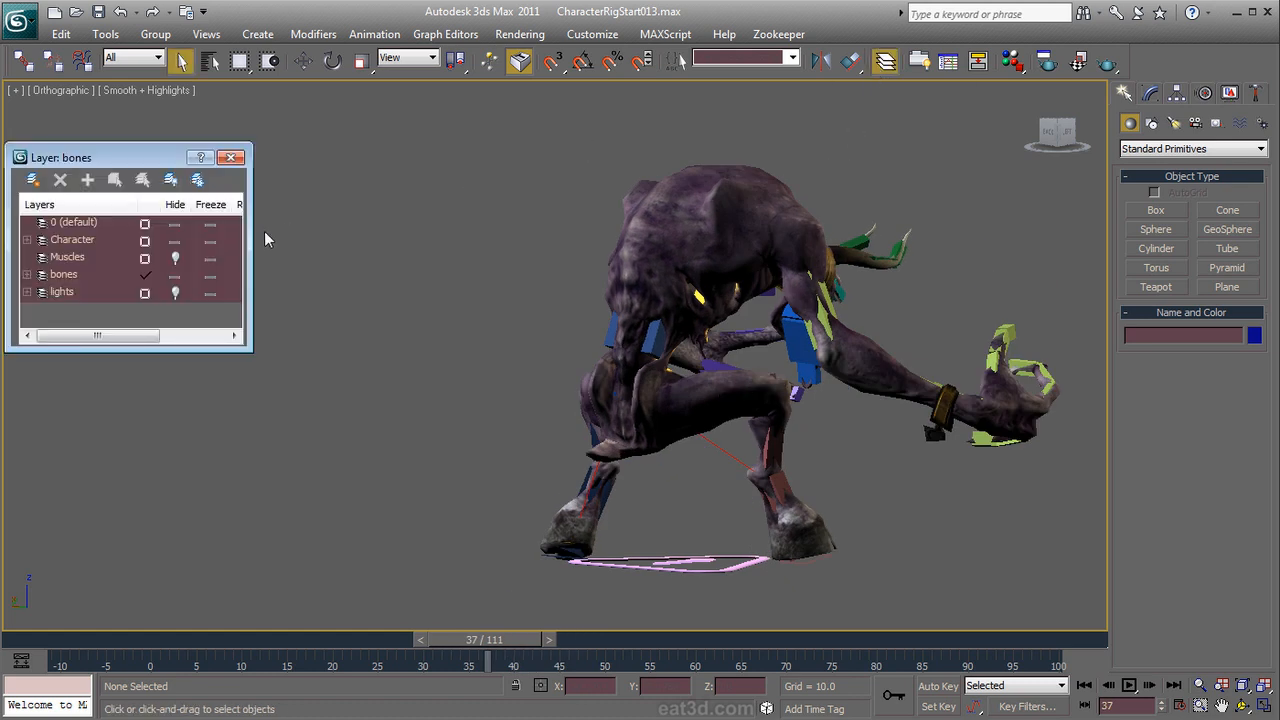
left_click(177, 259)
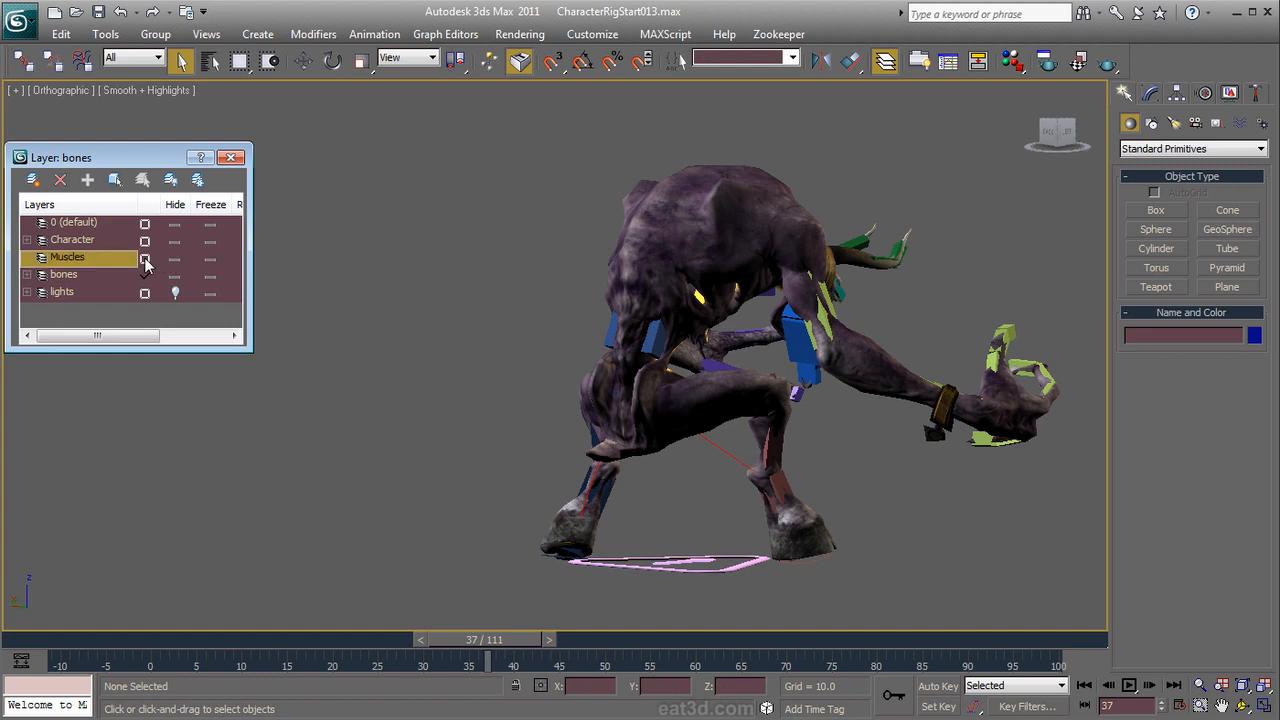
left_click(145, 259)
left_click(175, 242)
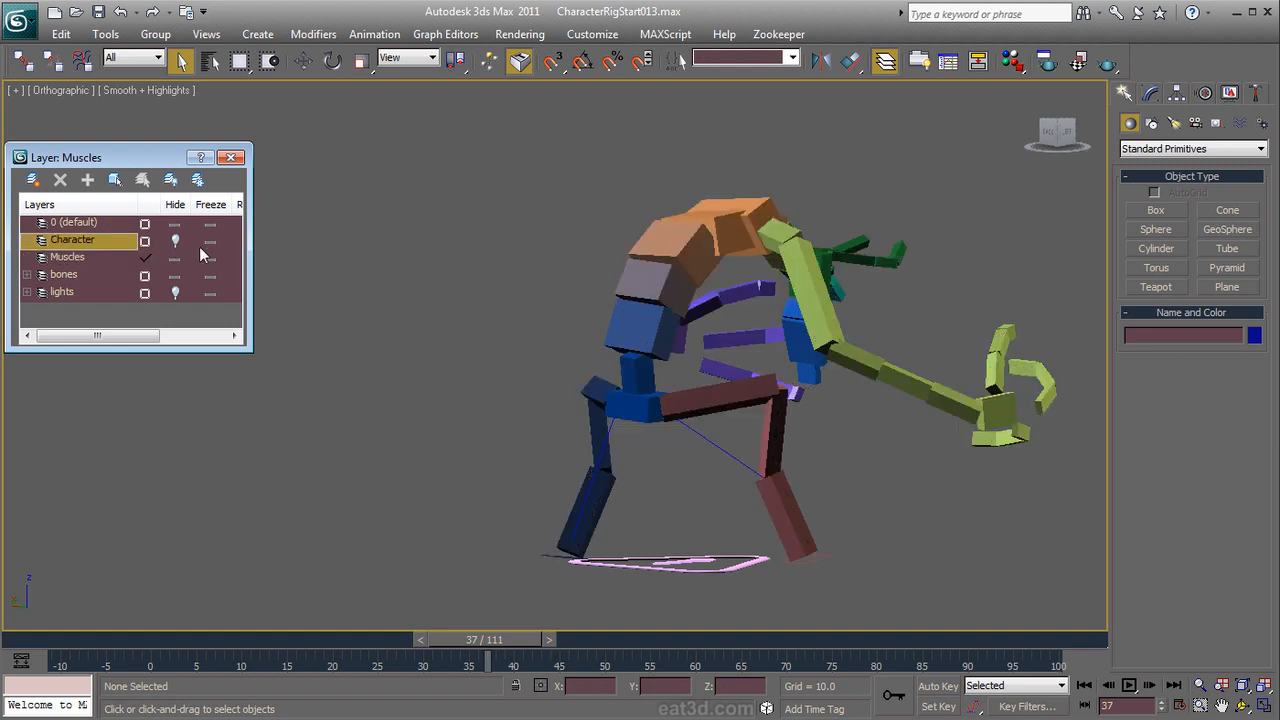
Step: Select the upper spine bone CATRigSpine4 and switch the rig from animation mode to setup mode
middle_click_drag(670, 450, 361, 455, "alt")
left_click(637, 329)
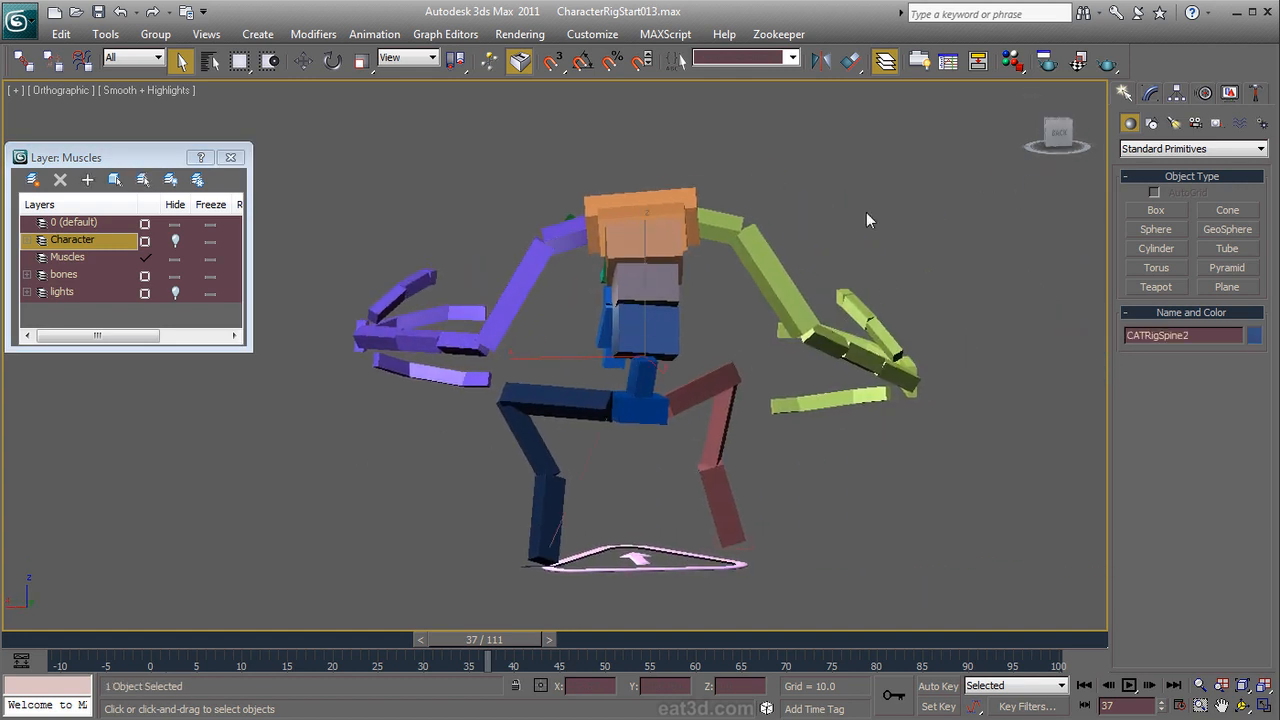
left_click(658, 220)
left_click(1153, 96)
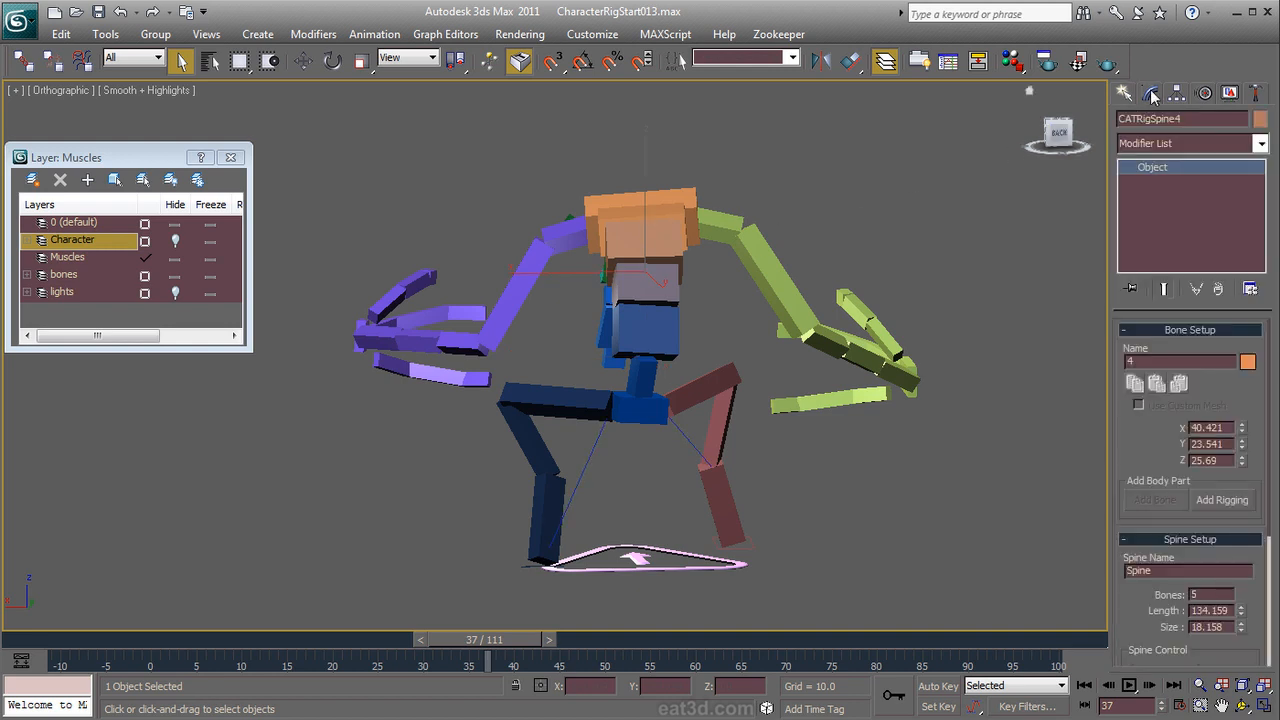
left_click(1205, 93)
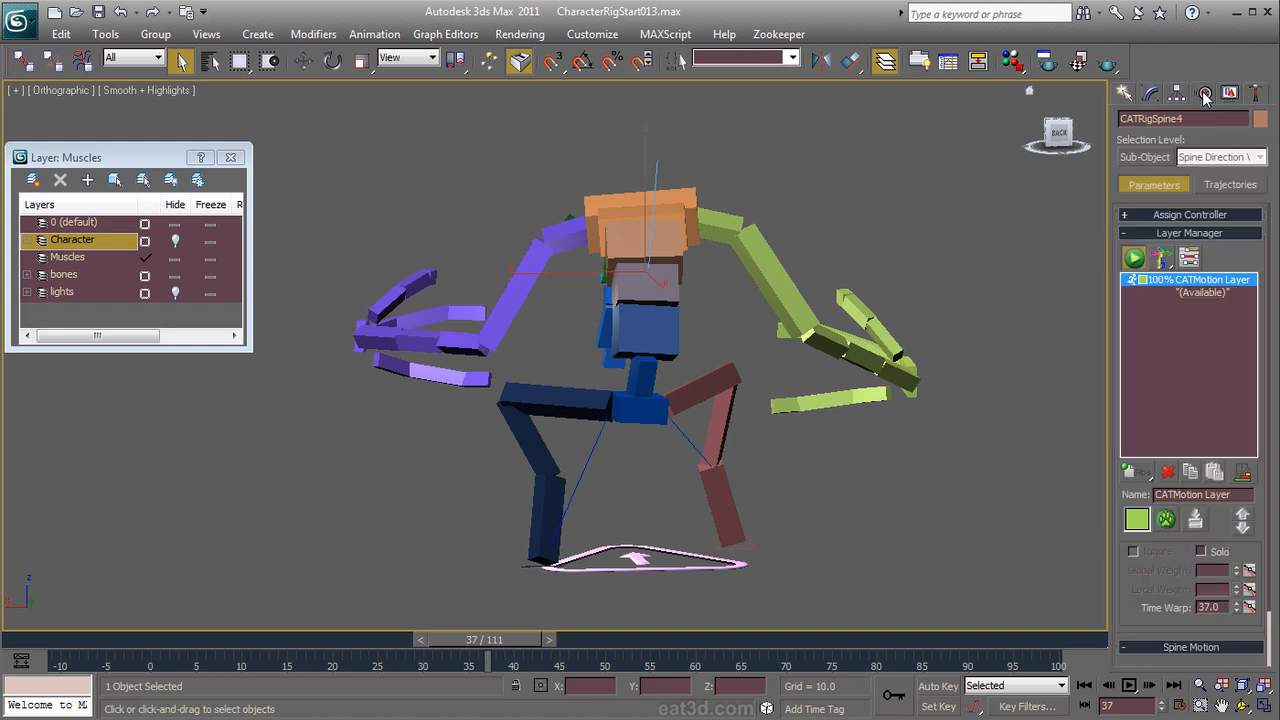
left_click(1134, 259)
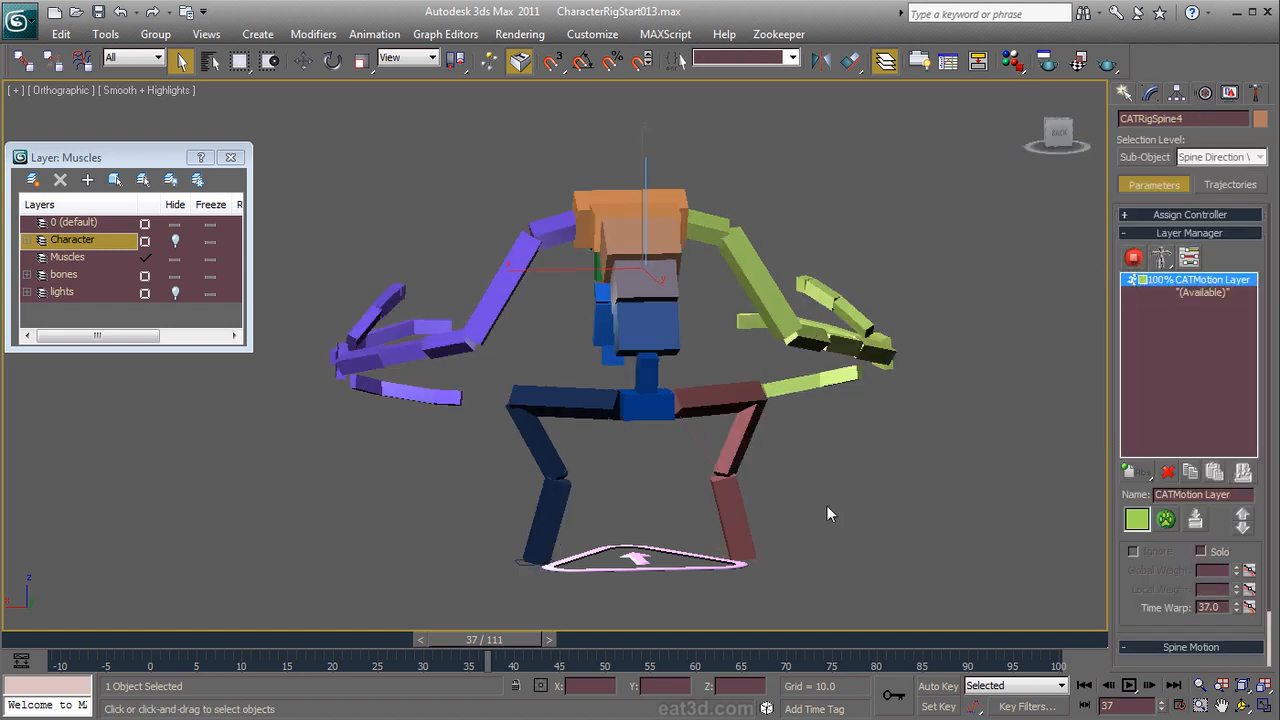
mouse_move(510, 636)
left_mouse_down()
mouse_move(457, 633)
mouse_move(510, 636)
left_mouse_up()
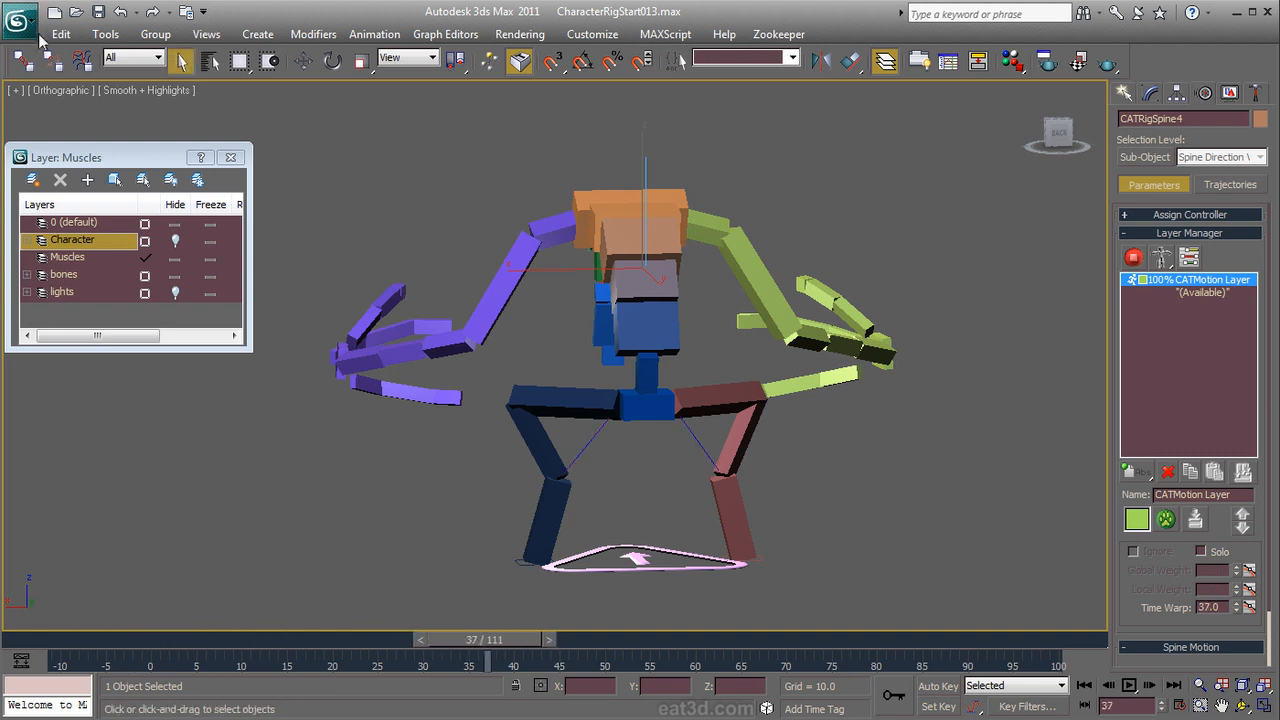
Step: Switch the viewport to the Back view and frame the whole rig in it
left_click(48, 92)
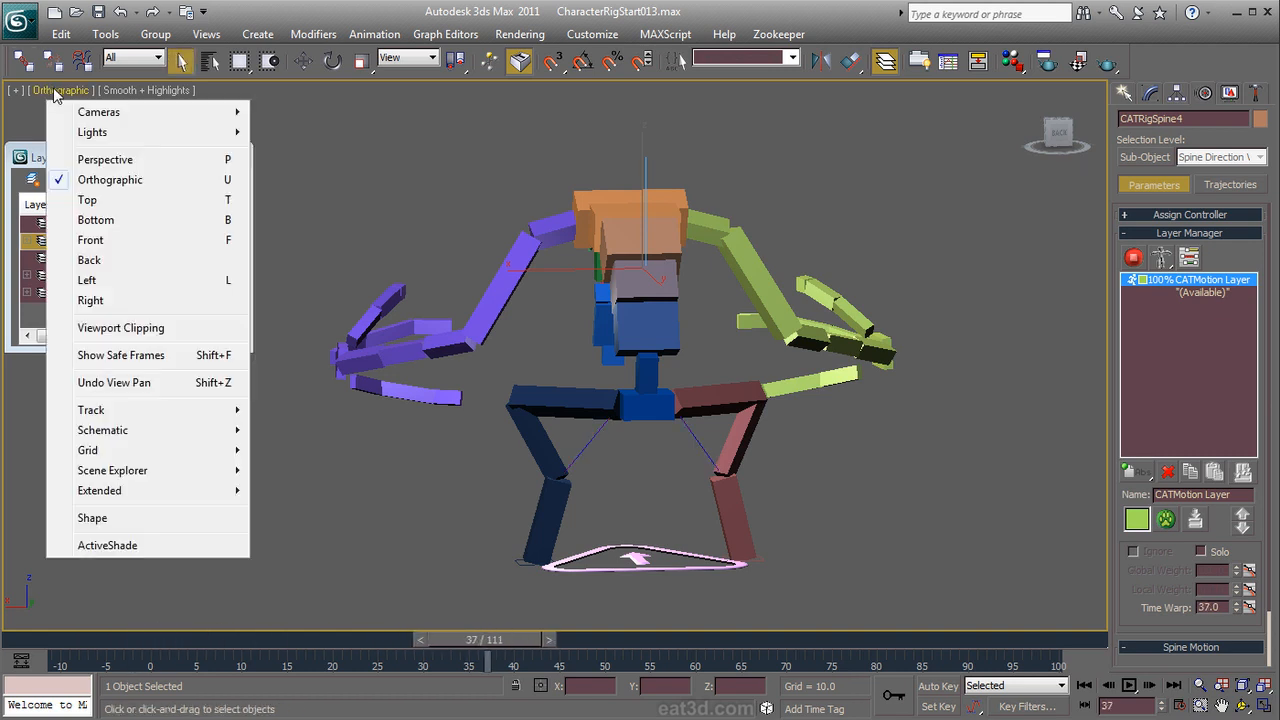
left_click(130, 261)
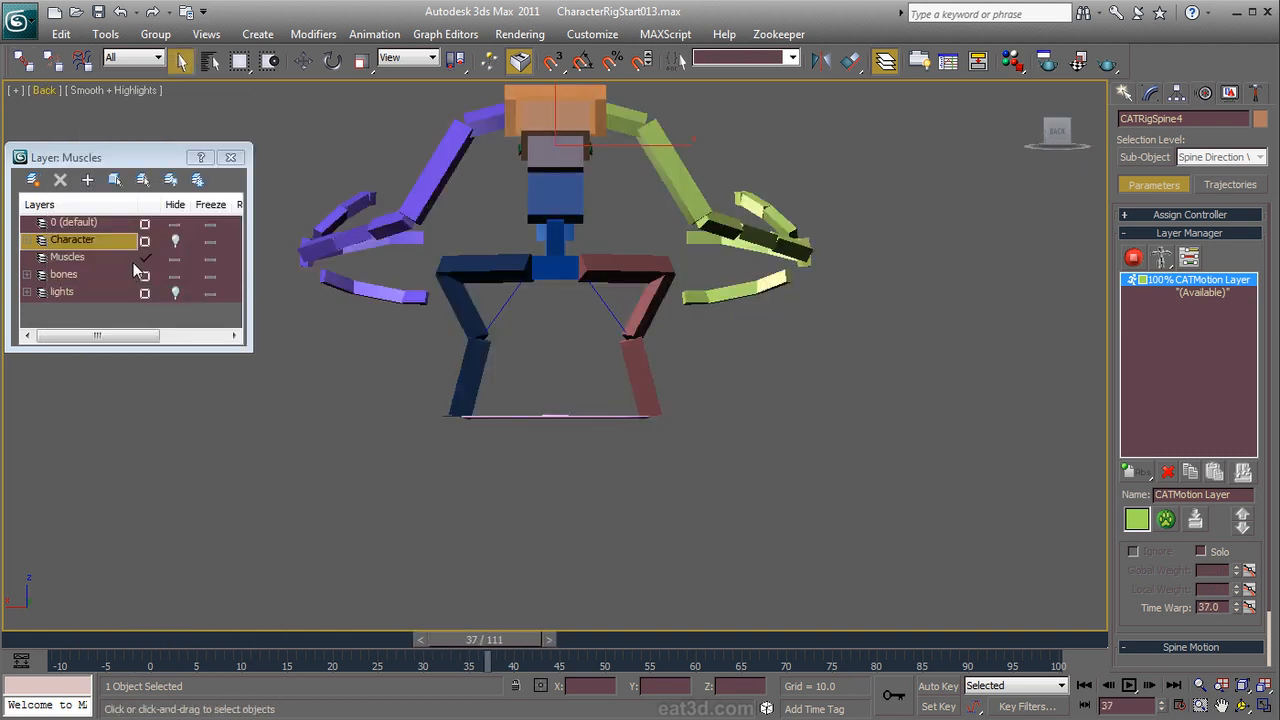
middle_click_drag(579, 363, 632, 520)
scroll(634, 523, "up", 4)
middle_click_drag(666, 468, 646, 428)
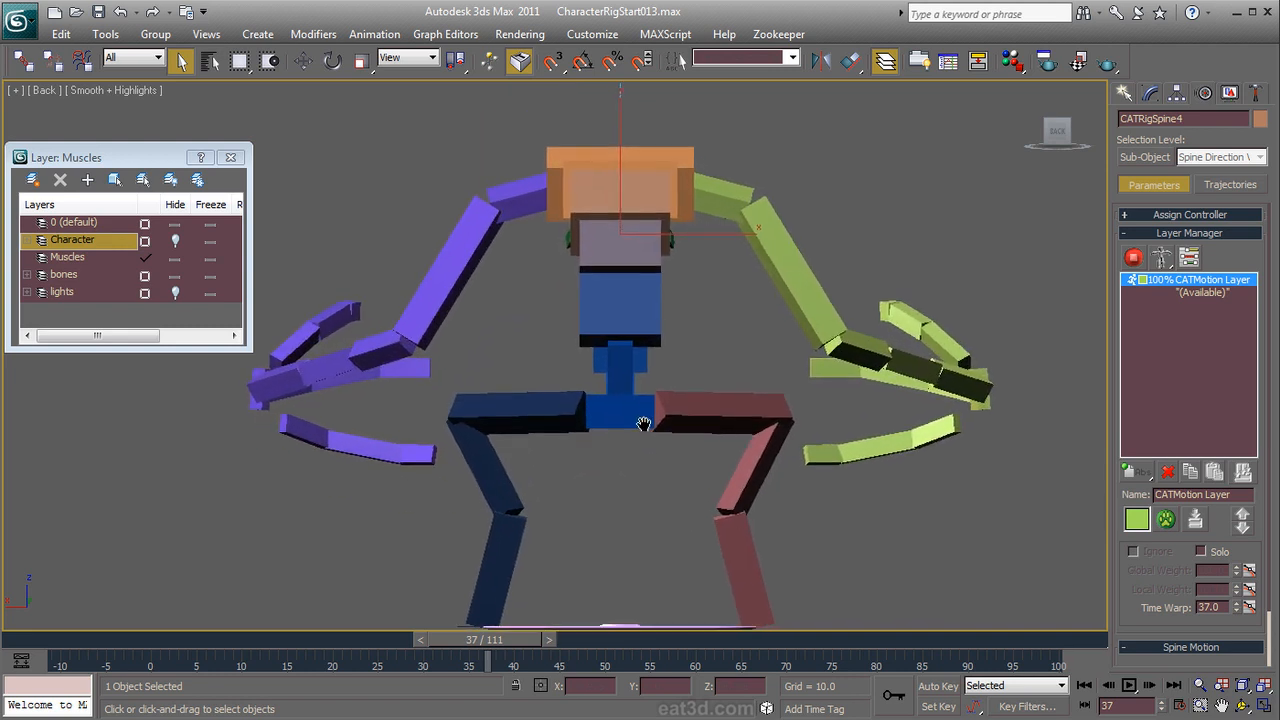
scroll(644, 420, "down", 1)
Step: Create a Muscle Strand CAT object along the dark red thigh bone, from the pelvis to the knee
left_click(1124, 92)
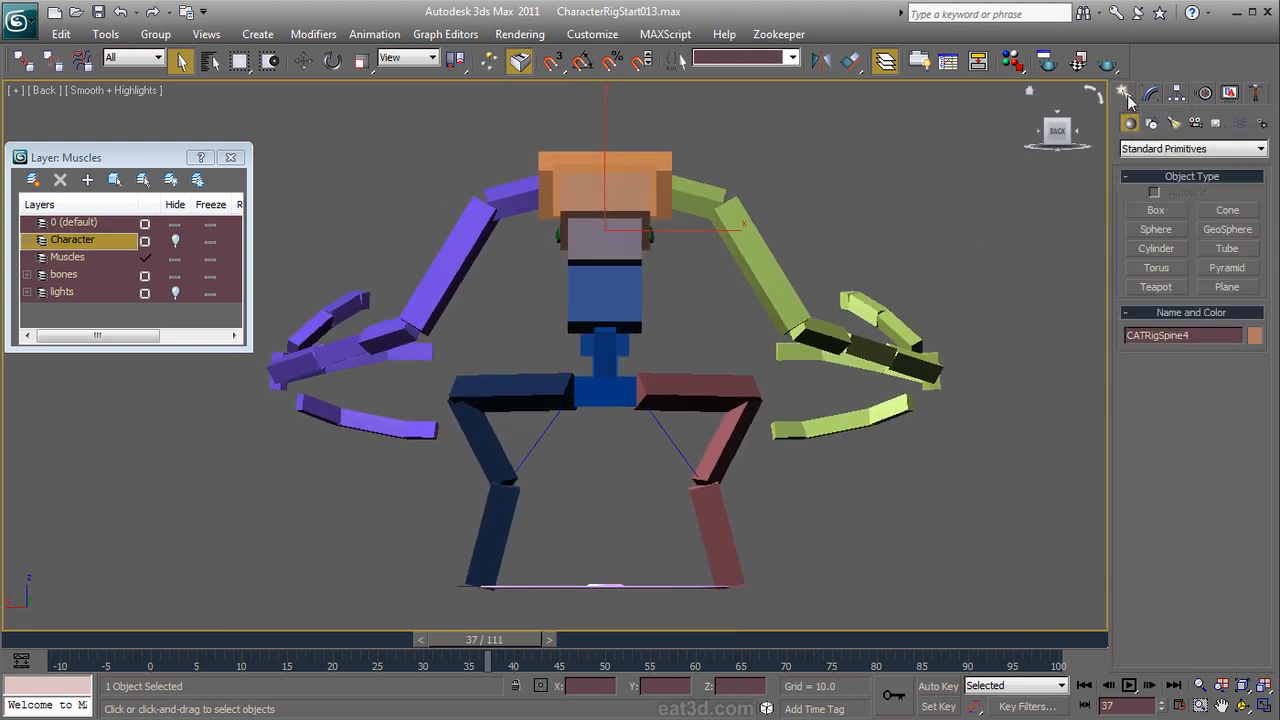
left_click(1217, 122)
left_click(1215, 148)
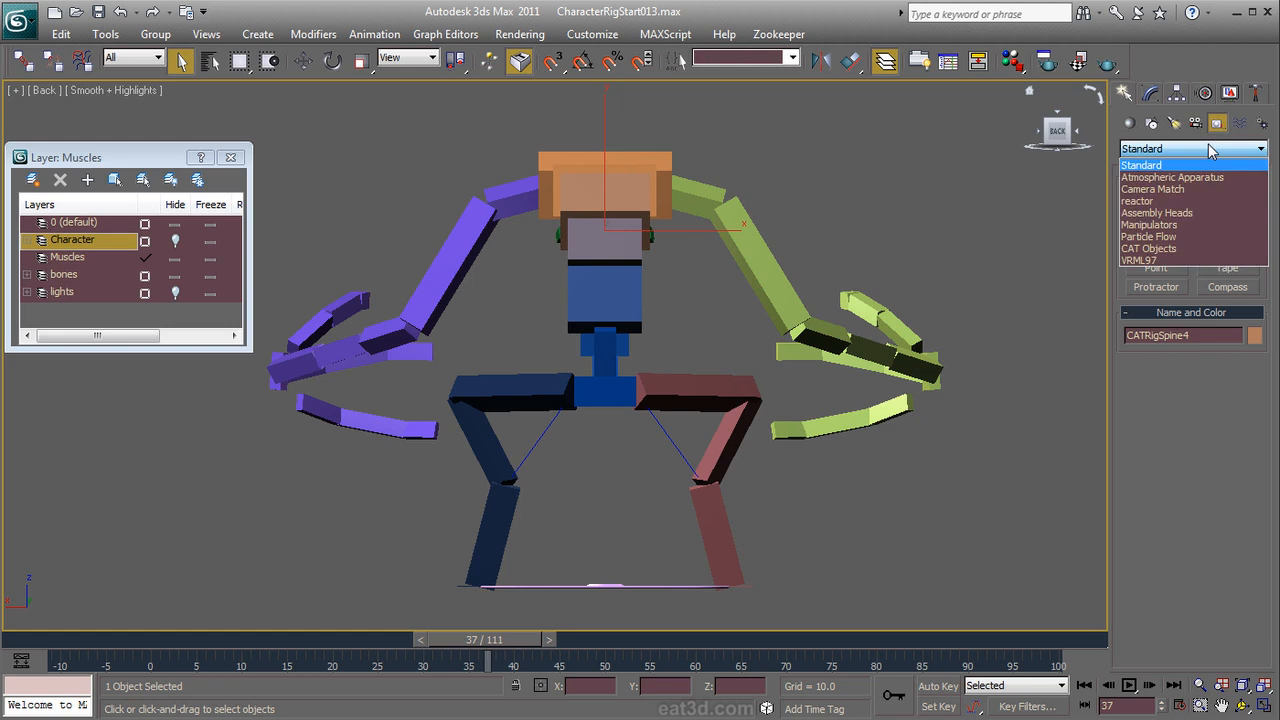
left_click(1177, 255)
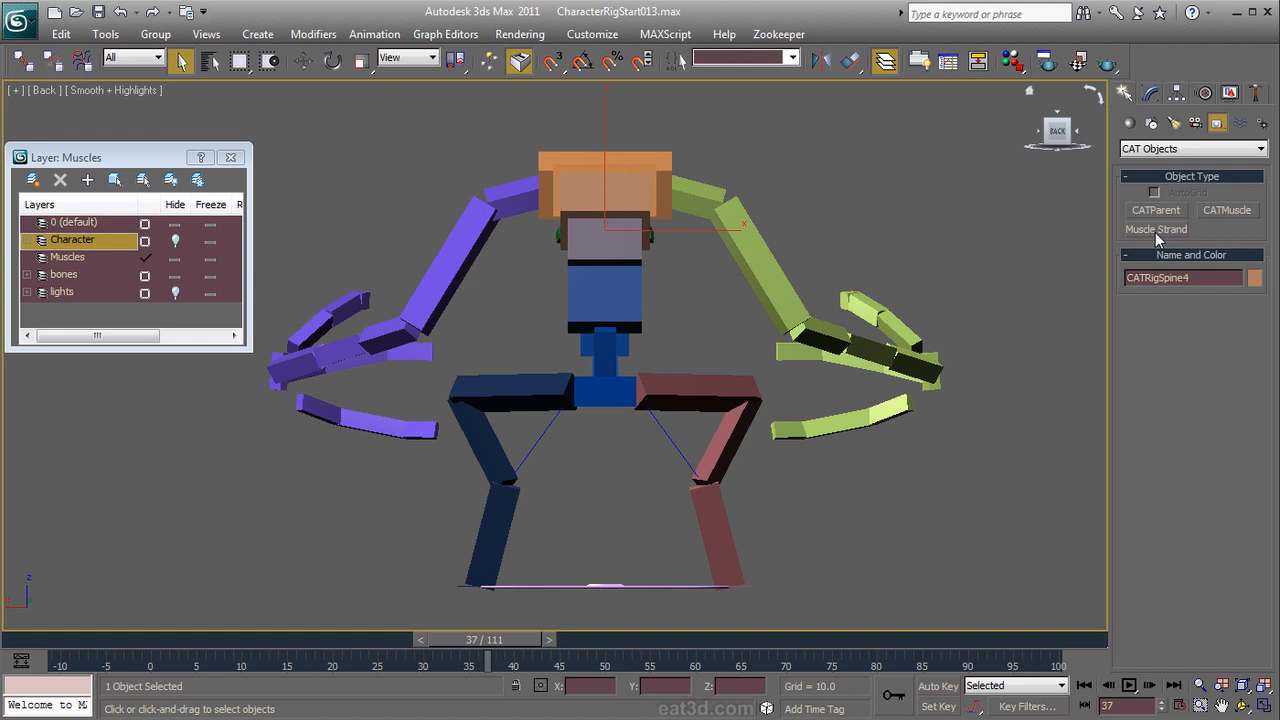
left_click(1155, 230)
middle_click_drag(843, 234, 695, 275)
mouse_move(543, 374)
middle_mouse_down()
mouse_move(517, 385)
mouse_move(551, 357)
middle_mouse_up()
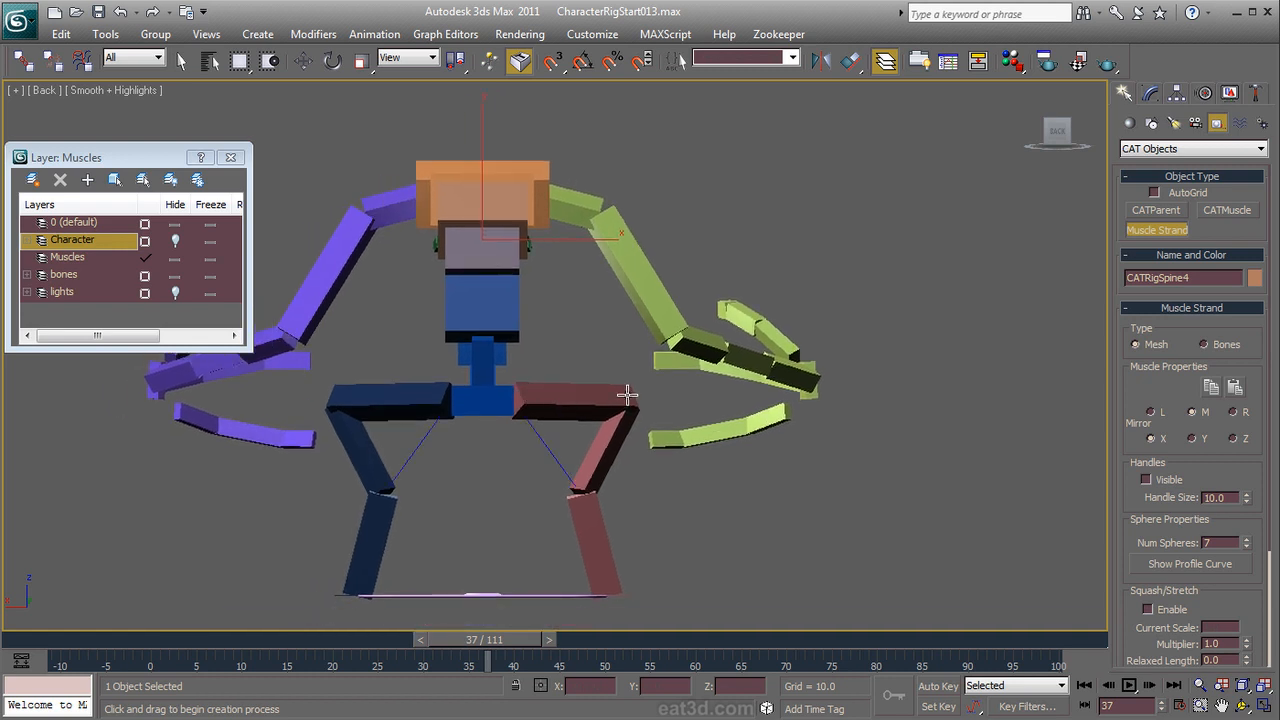
left_click_drag(521, 397, 637, 398)
right_click(660, 438)
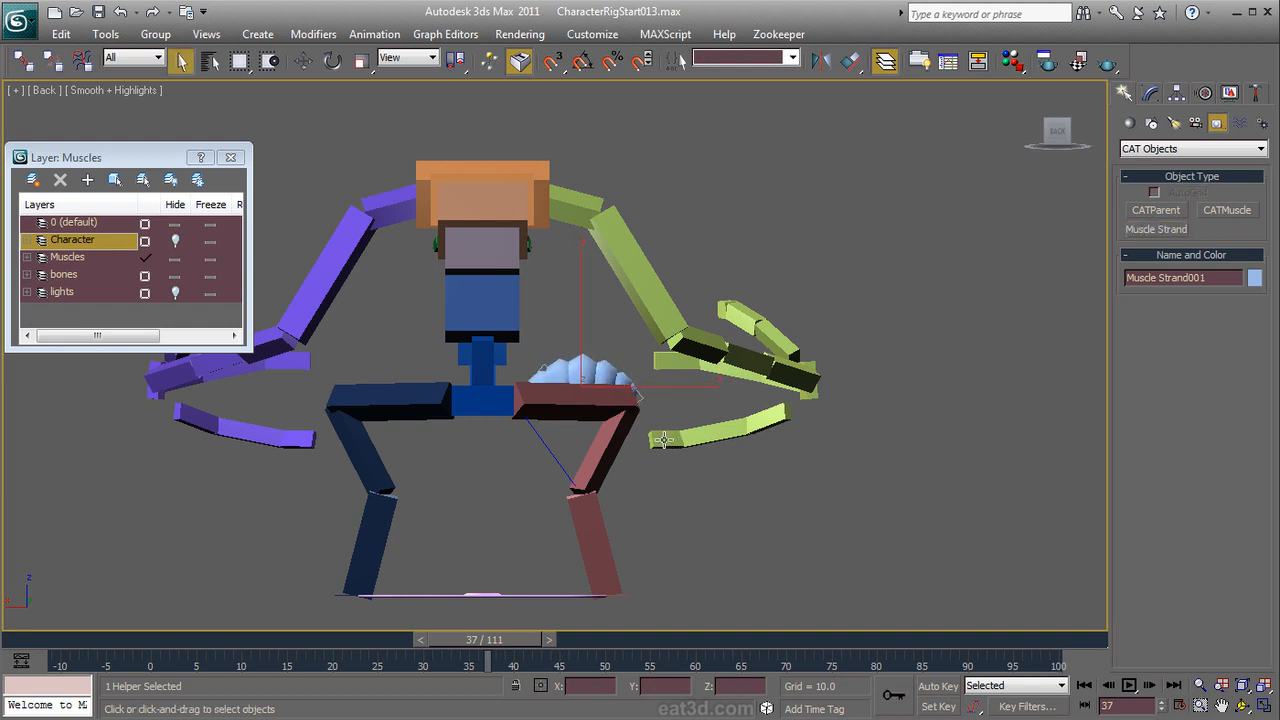
Step: Display the viewport in Wireframe around the new muscle strand and activate the Move tool
scroll(592, 358, "up", 5)
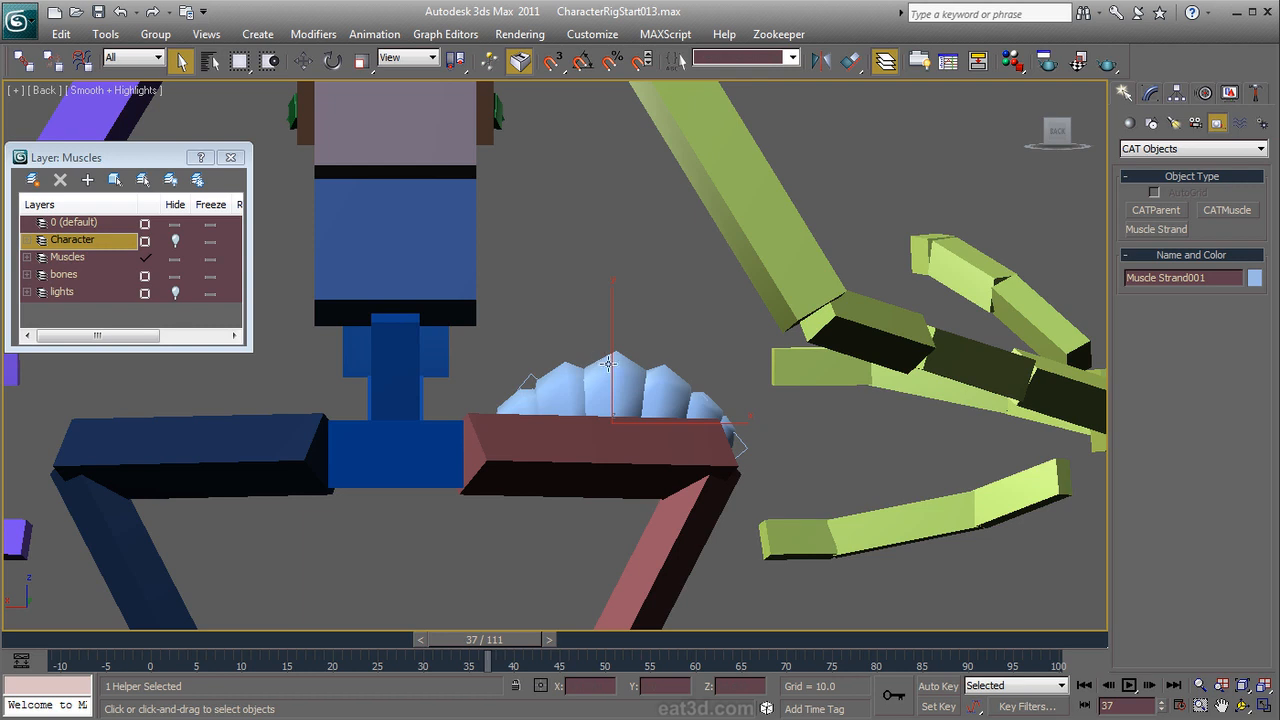
middle_click_drag(798, 441, 476, 469, "alt")
middle_click_drag(614, 514, 580, 440, "alt")
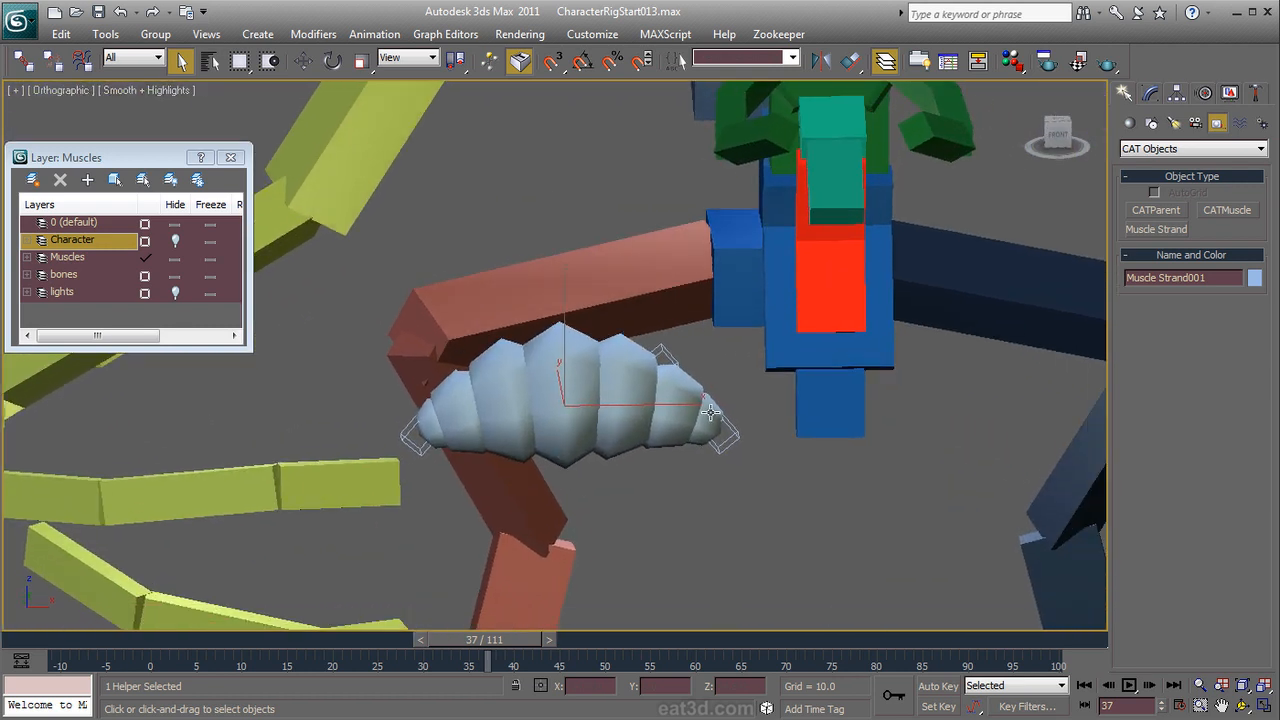
left_click(150, 91)
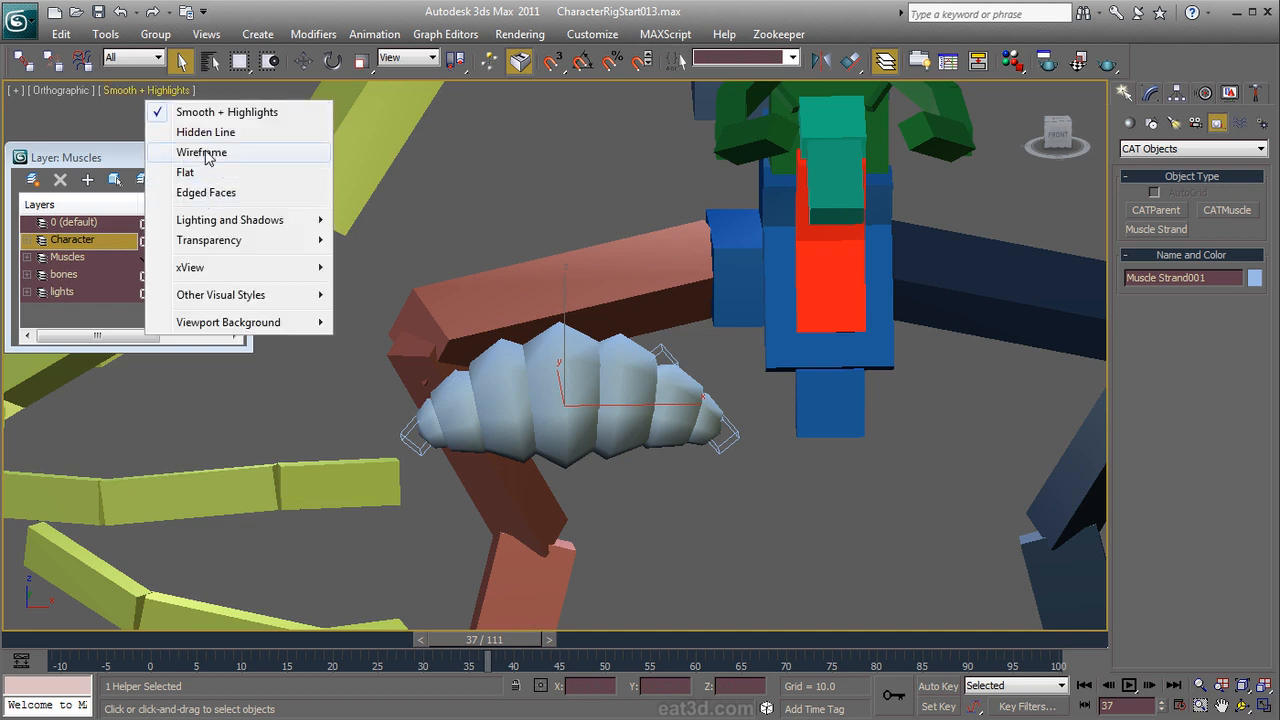
left_click(204, 153)
right_click(382, 280)
left_click(423, 306)
right_click(423, 306)
left_click(445, 325)
scroll(448, 344, "up", 2)
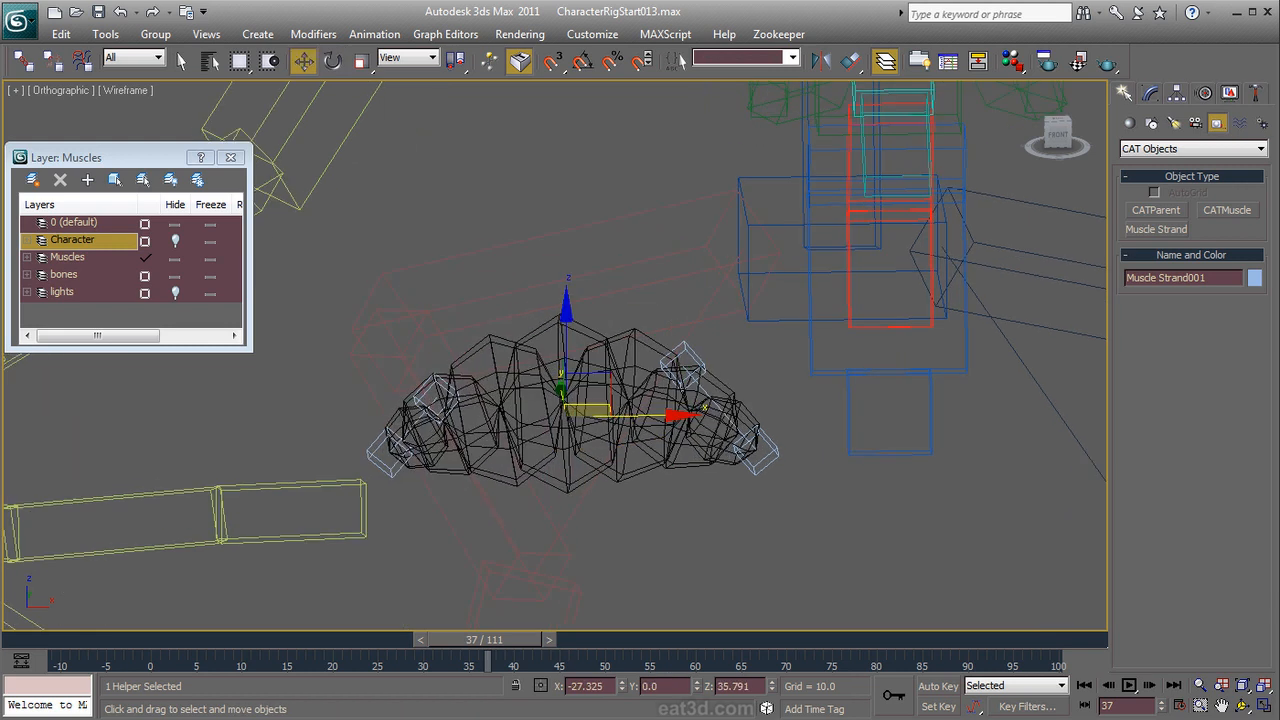
Step: Raise the muscle strand's start and end handles, and shift both strand ends toward the pelvis, the knee end to about X -41.0, Z 32.2
left_click(428, 390)
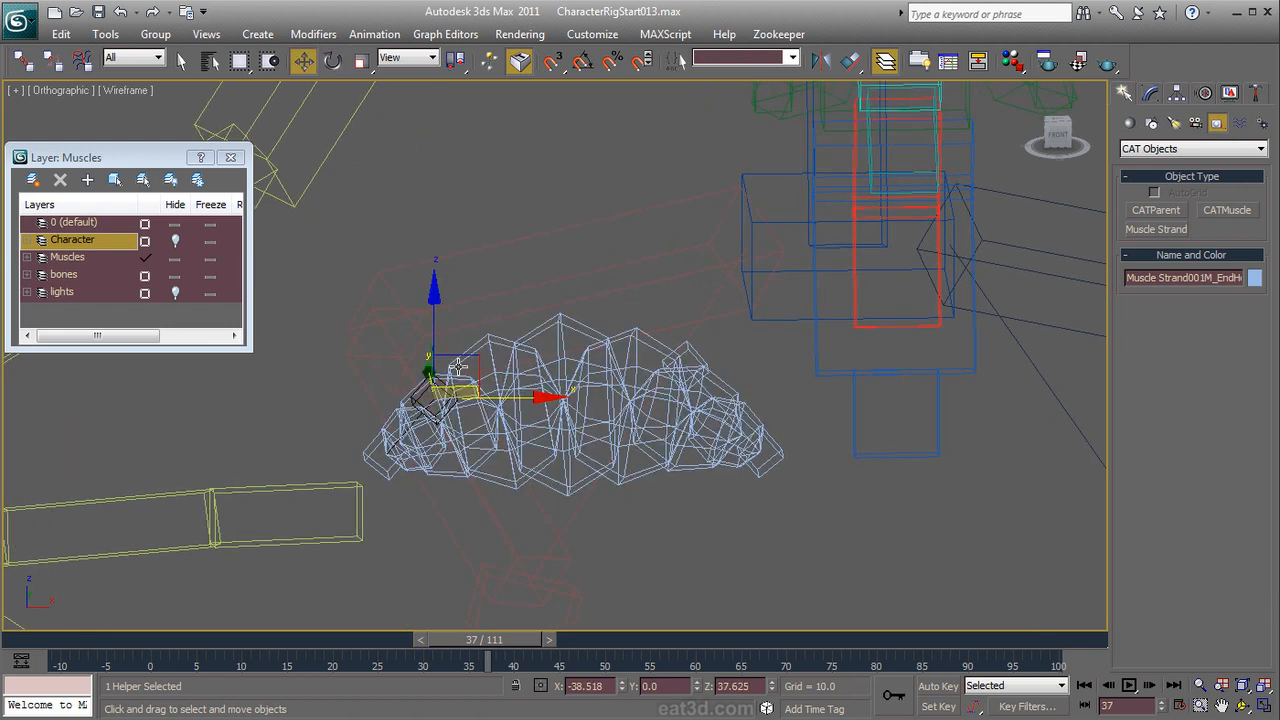
left_click_drag(453, 371, 514, 296)
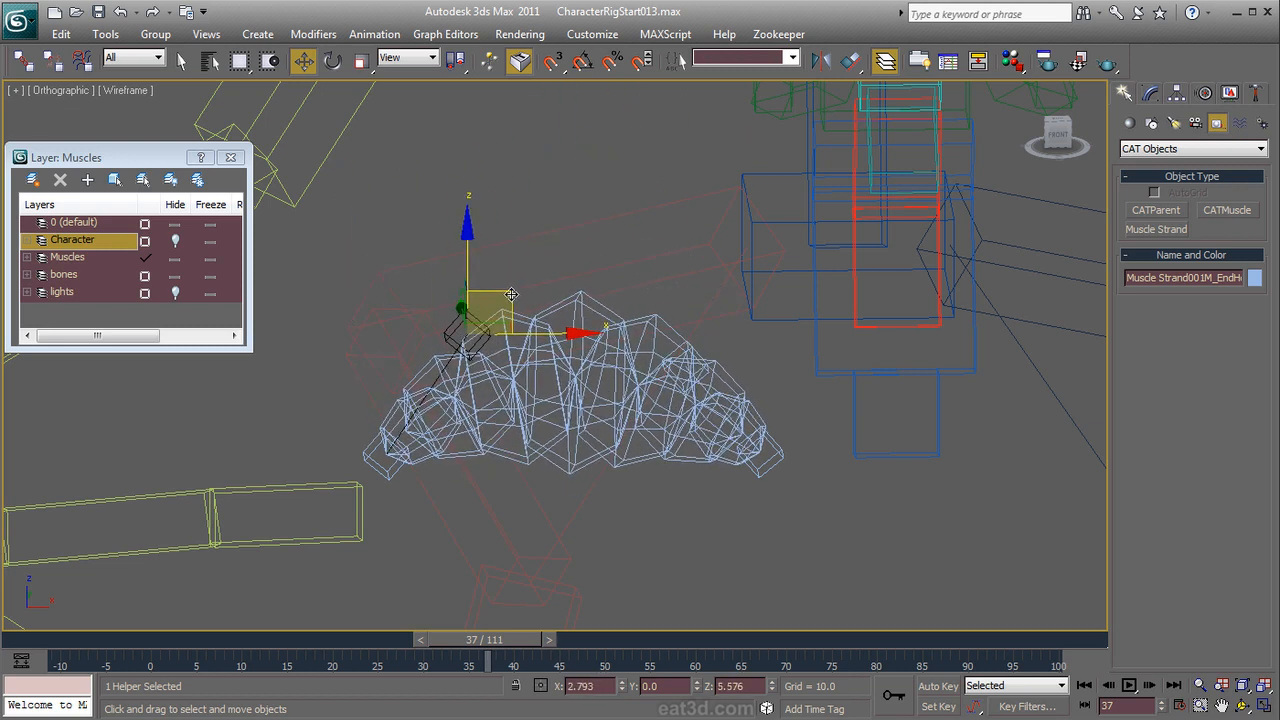
left_click(699, 377)
left_click_drag(726, 343, 764, 315)
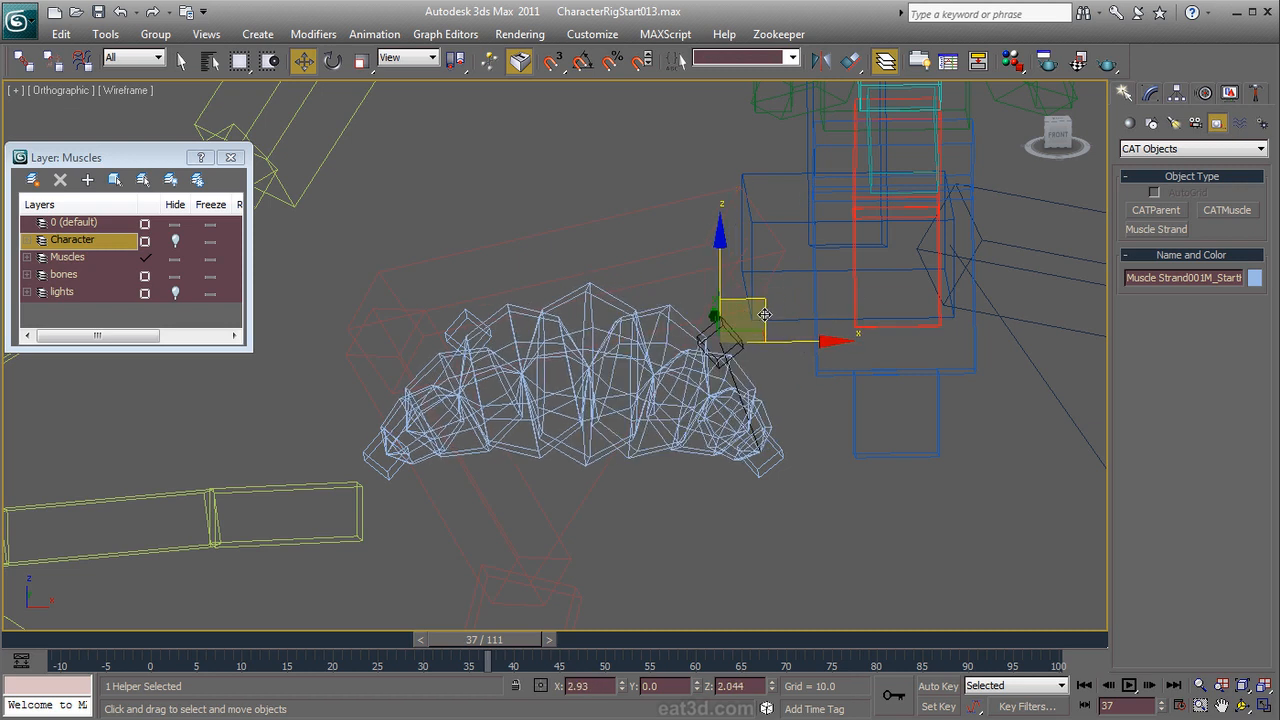
left_click_drag(771, 457, 825, 463)
mouse_move(382, 482)
left_mouse_down()
mouse_move(410, 495)
mouse_move(401, 485)
left_mouse_up()
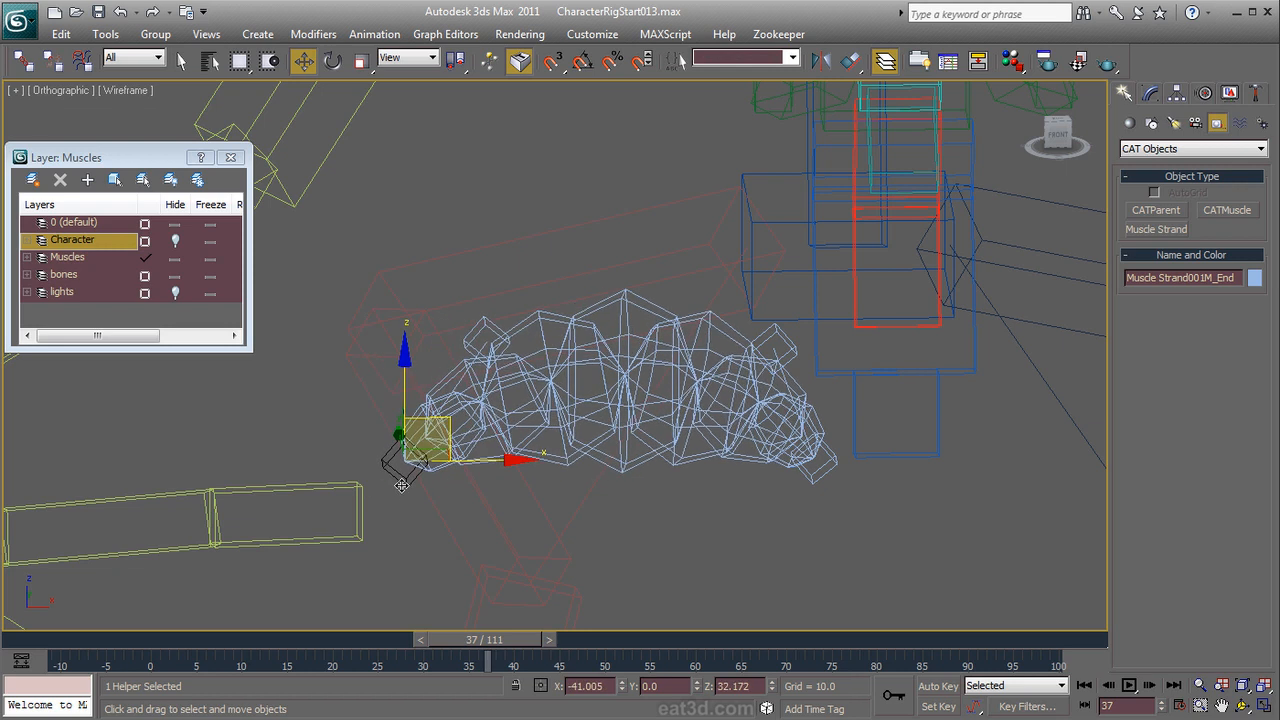
Step: Restore Smooth + Highlights shading and view the strand's placement relative to the thigh bone
left_click(140, 90)
left_click(160, 108)
middle_click_drag(580, 374, 822, 323, "alt")
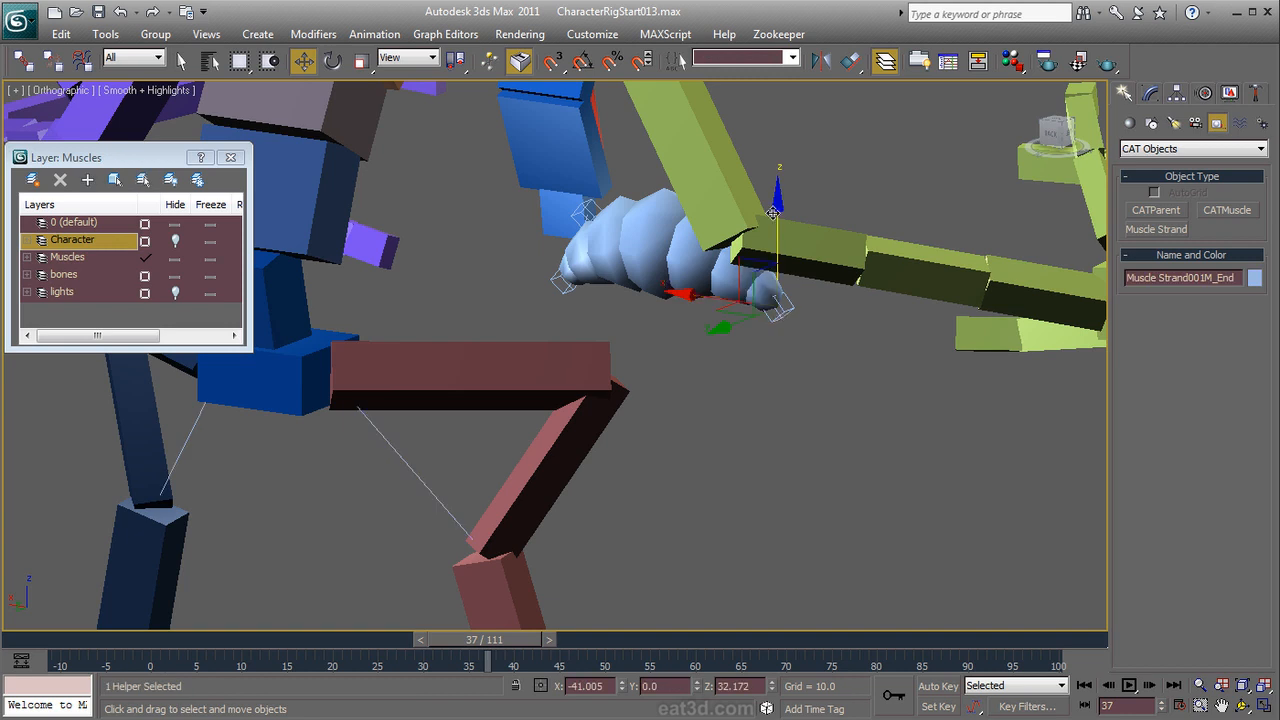
Step: Align the muscle strand's end helper to the pivot of the dark red lower-leg bone at the knee
left_click_drag(847, 64, 846, 112)
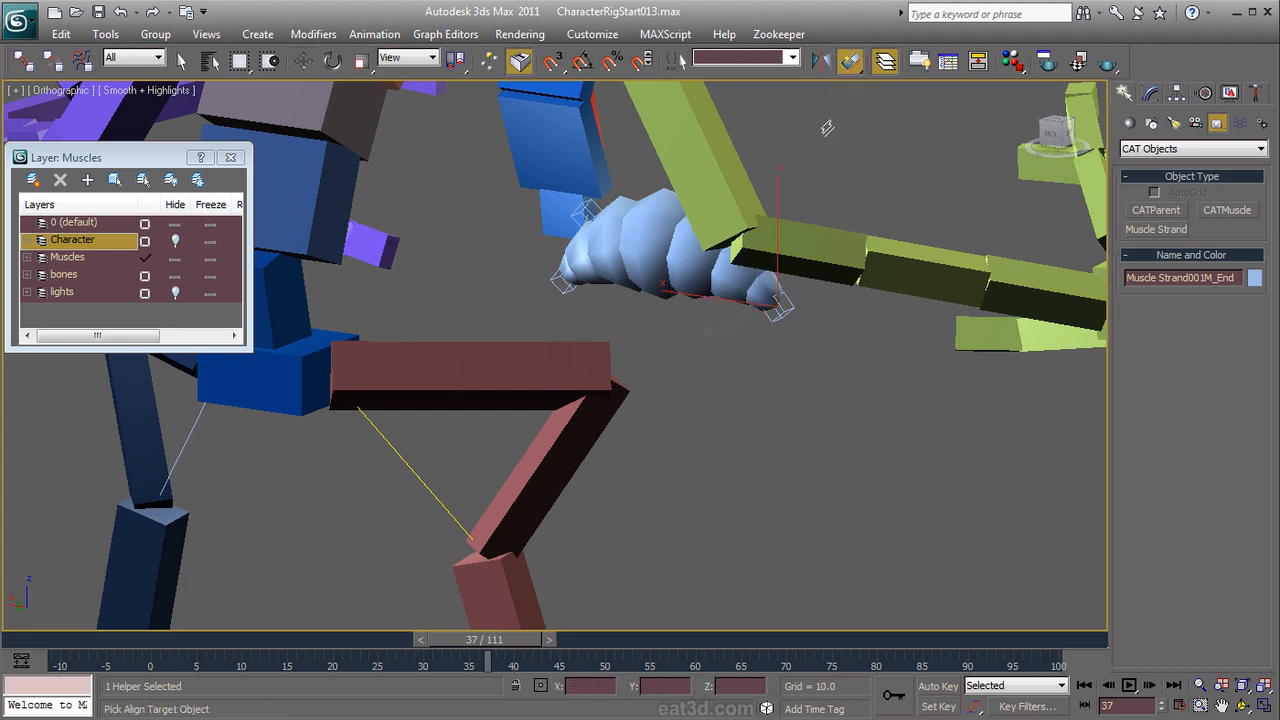
left_click(581, 424)
middle_click_drag(597, 250, 824, 300, "alt")
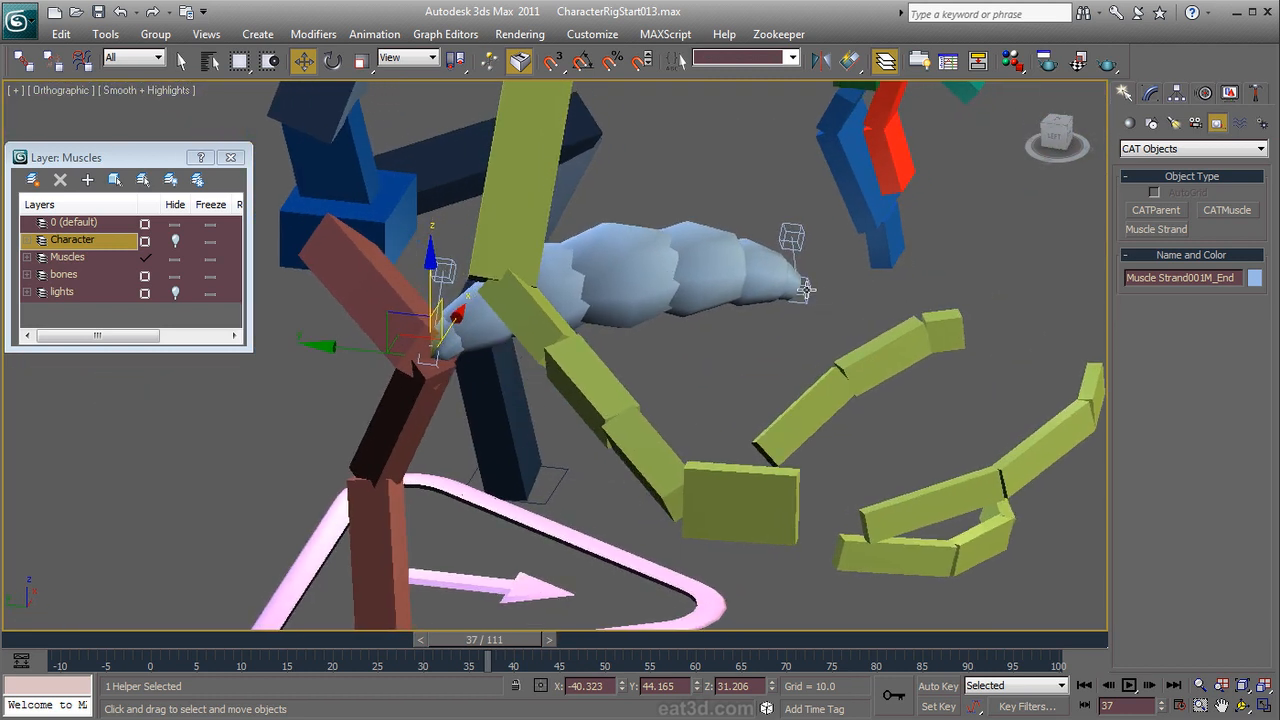
Step: Align the muscle strand's start helper to the dark red thigh bone's pivot at the hip
left_click(810, 291)
left_click(849, 62)
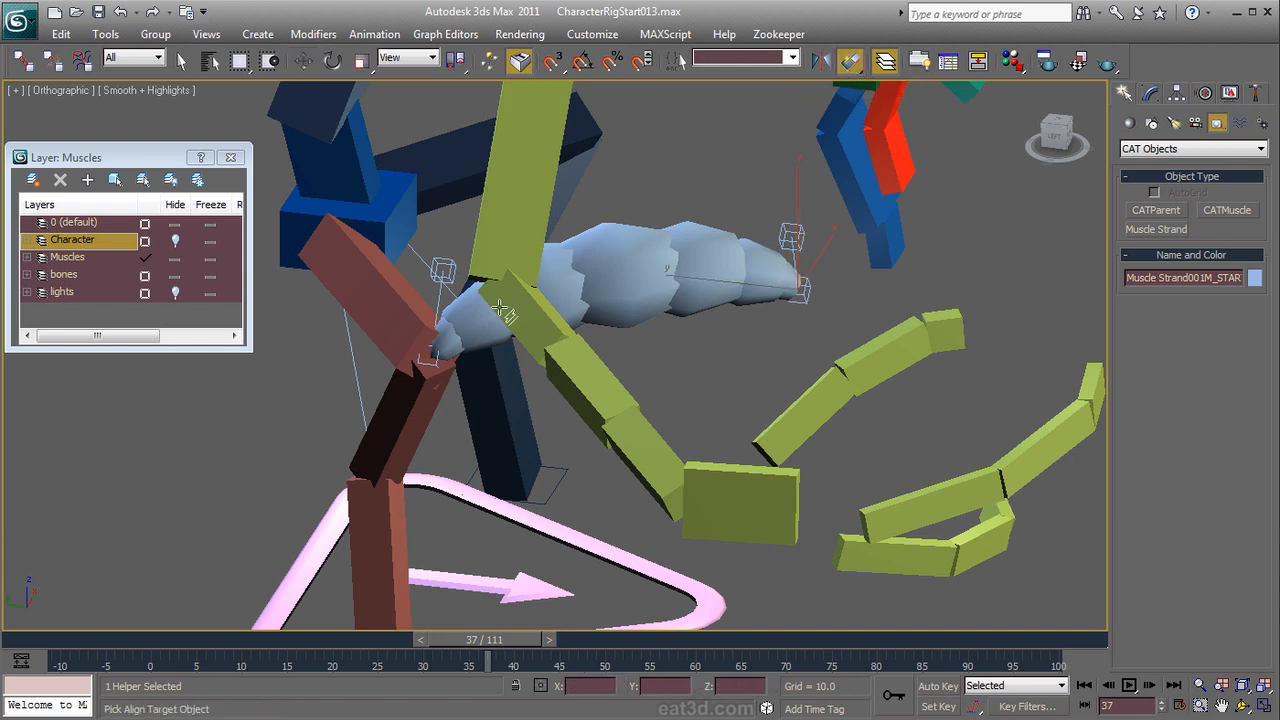
middle_click_drag(482, 288, 571, 293, "alt")
left_click(482, 362)
middle_click_drag(485, 362, 515, 420, "alt")
scroll(618, 307, "up", 2)
scroll(521, 408, "down", 1)
right_click(550, 415)
left_click(569, 430)
Step: Move the strand's knee-end handle closer to the thigh bone, lowering it, shifting it toward the pelvis and adjusting it sideways along Y
left_click(657, 268)
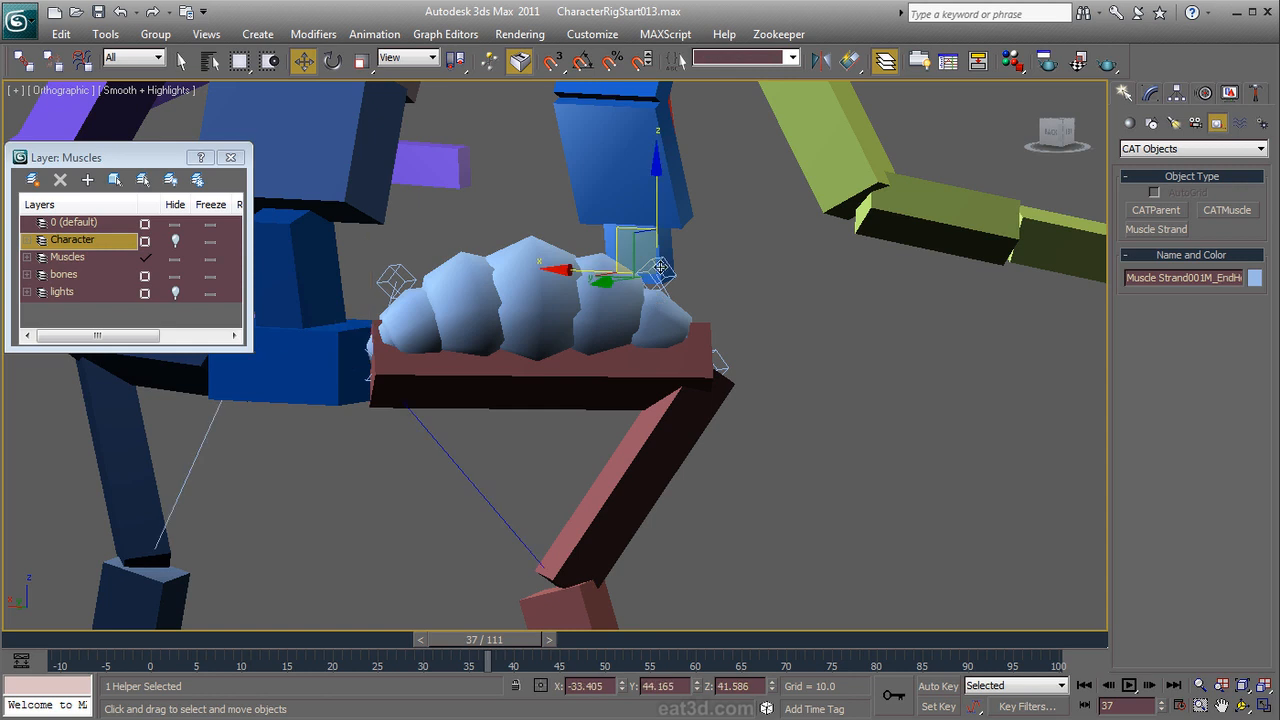
mouse_move(626, 237)
left_mouse_down()
mouse_move(618, 262)
mouse_move(638, 252)
left_mouse_up()
middle_click_drag(638, 252, 616, 420, "alt")
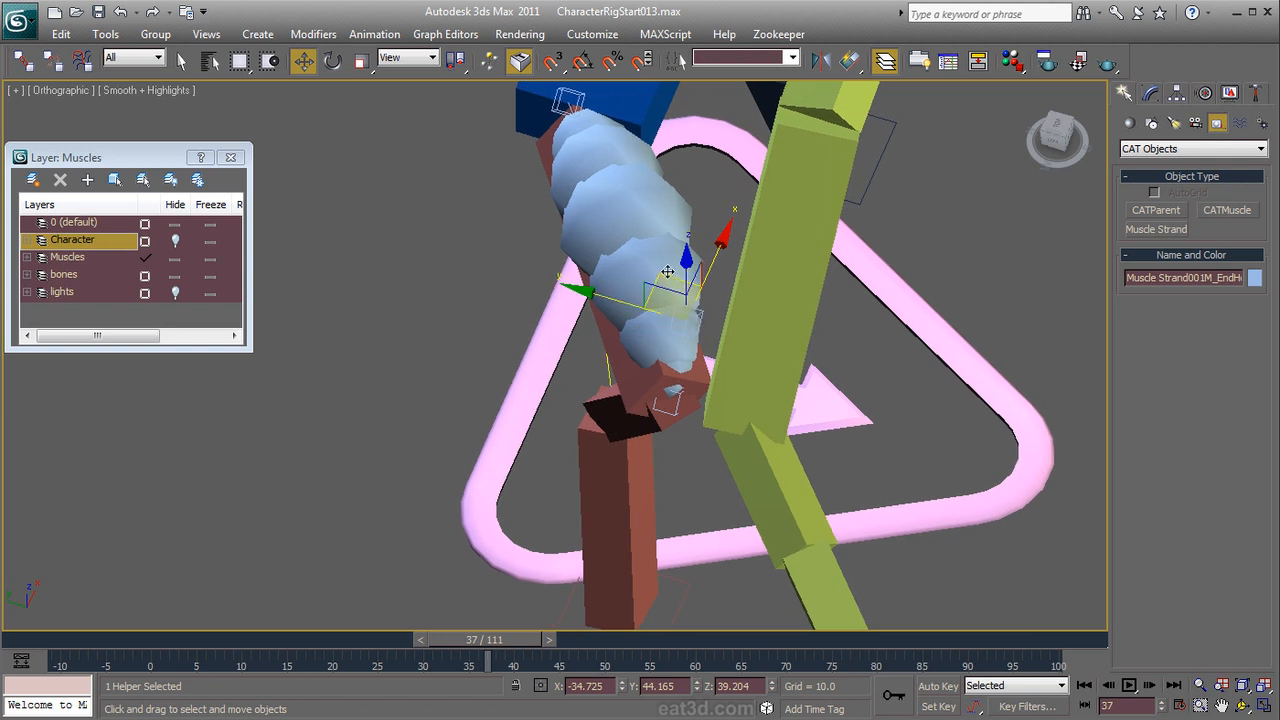
left_click_drag(667, 275, 620, 282)
middle_click_drag(590, 360, 625, 294, "alt")
left_click_drag(625, 294, 620, 266)
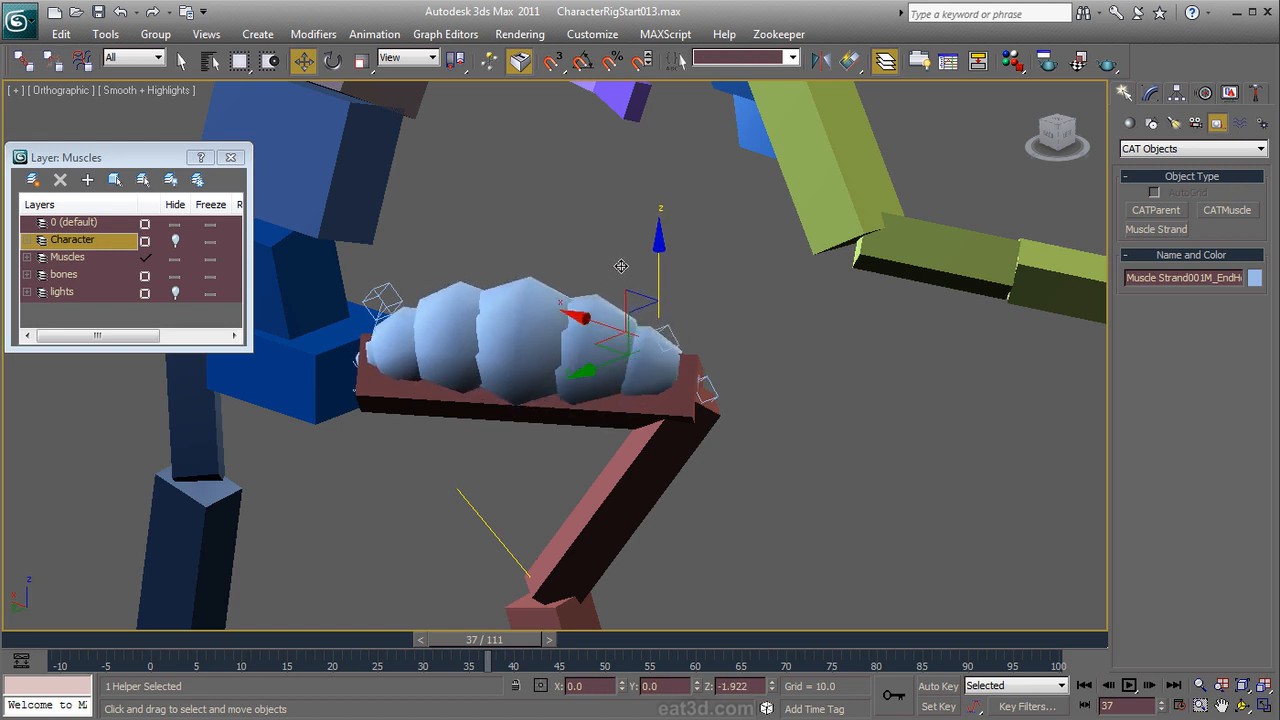
Step: Move the strand's end helper at the knee to about X -38.7, Y 45.8, Z 26.5
middle_click_drag(716, 372, 715, 170)
scroll(715, 158, "up", 1)
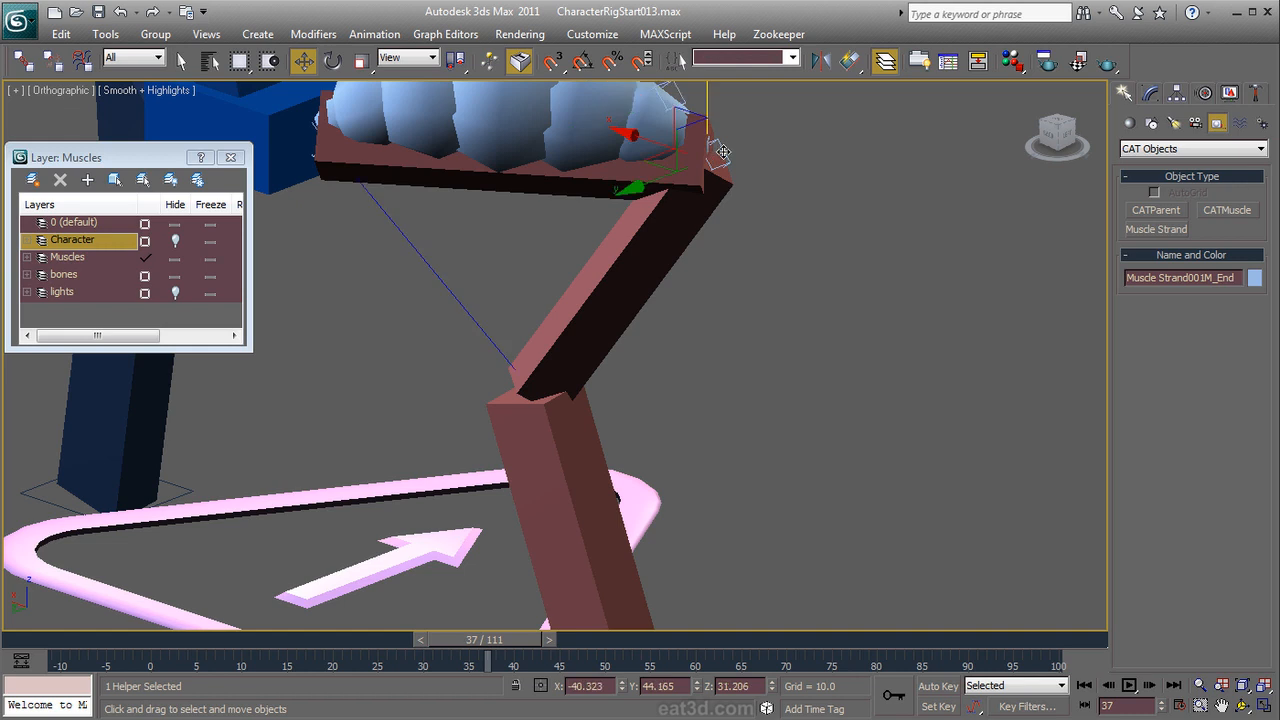
scroll(722, 152, "down", 4)
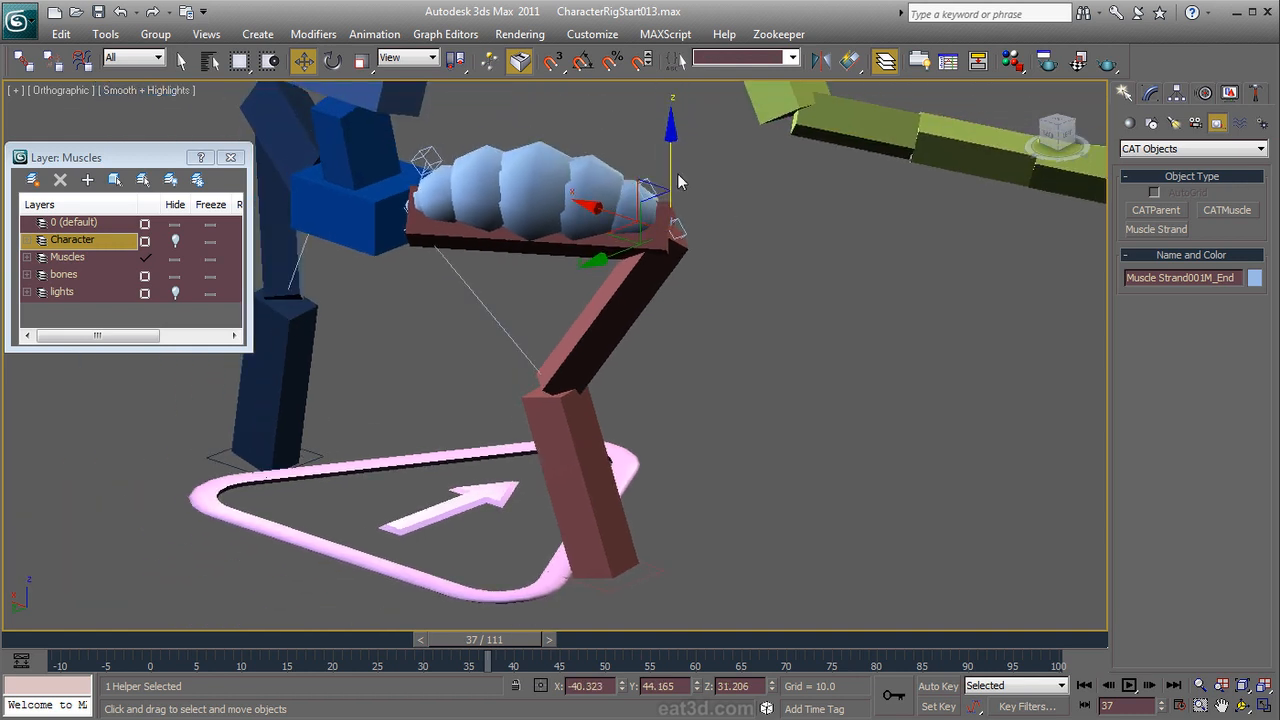
left_click_drag(671, 171, 592, 259)
mouse_move(557, 287)
middle_mouse_down("alt")
mouse_move(609, 282)
mouse_move(556, 279)
middle_mouse_up("alt")
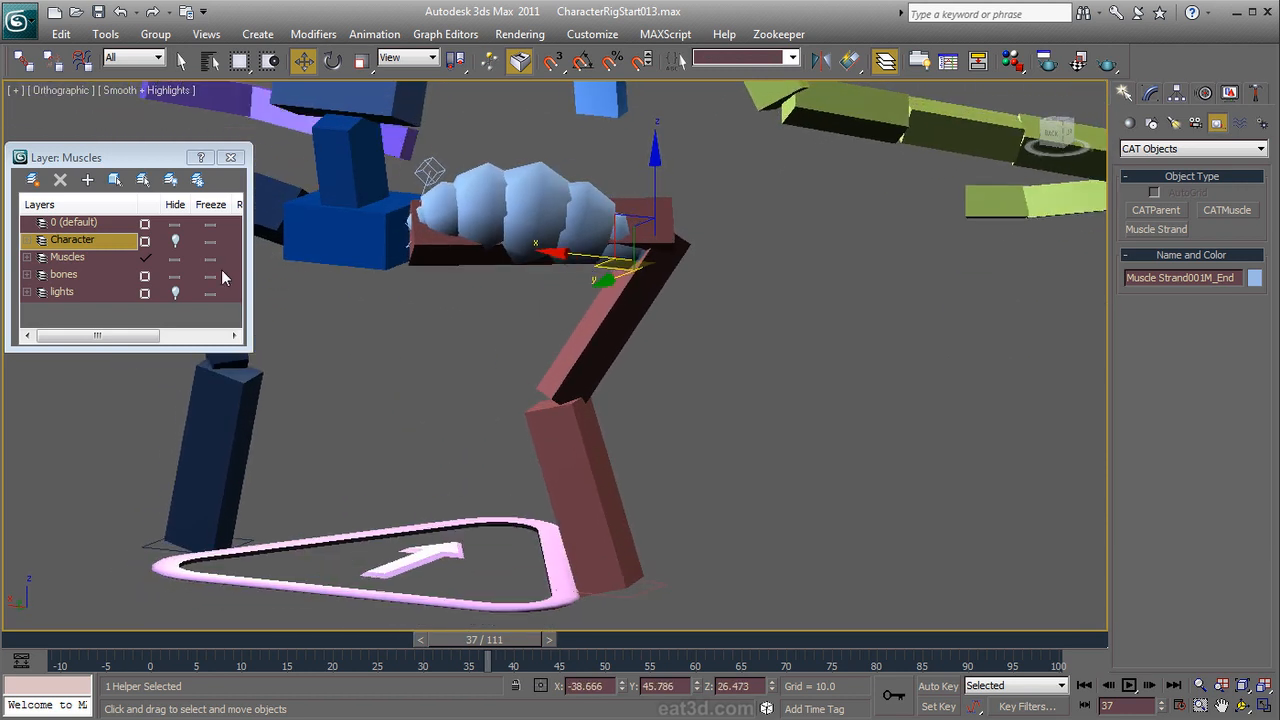
Step: Toggle the Character layer's visibility off and on to check how the muscle strand sits on the rig
left_click(173, 245)
left_click(172, 244)
left_click(172, 244)
left_click(172, 244)
Step: Nudge the strand's hip-end start handle to about X -10.4, Y 64.1, Z 41.6, and clear the selection
left_click_drag(435, 170, 429, 166)
mouse_move(559, 253)
middle_mouse_down("alt")
mouse_move(577, 391)
mouse_move(409, 403)
mouse_move(352, 246)
mouse_move(523, 229)
mouse_move(557, 243)
mouse_move(563, 270)
middle_mouse_up("alt")
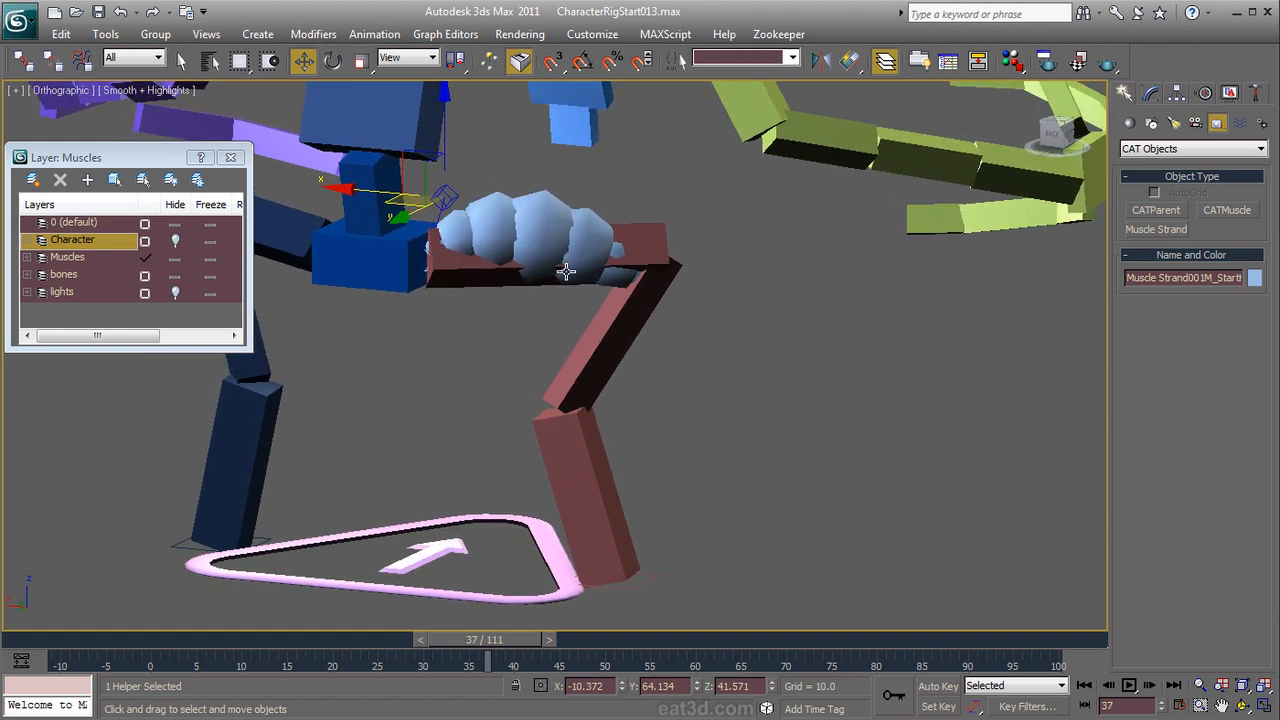
left_click(672, 312)
Step: Change the muscle strand's object color to dark red from the 3ds Max palette
left_click(551, 218)
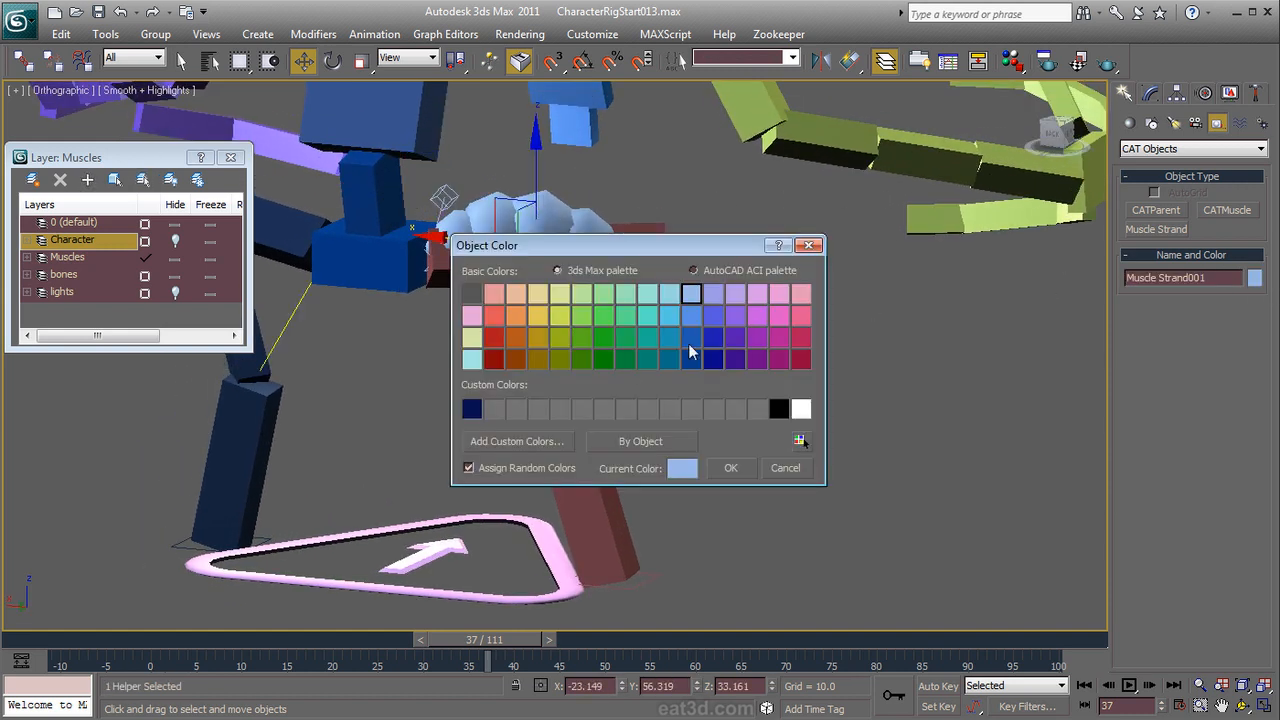
left_click(492, 359)
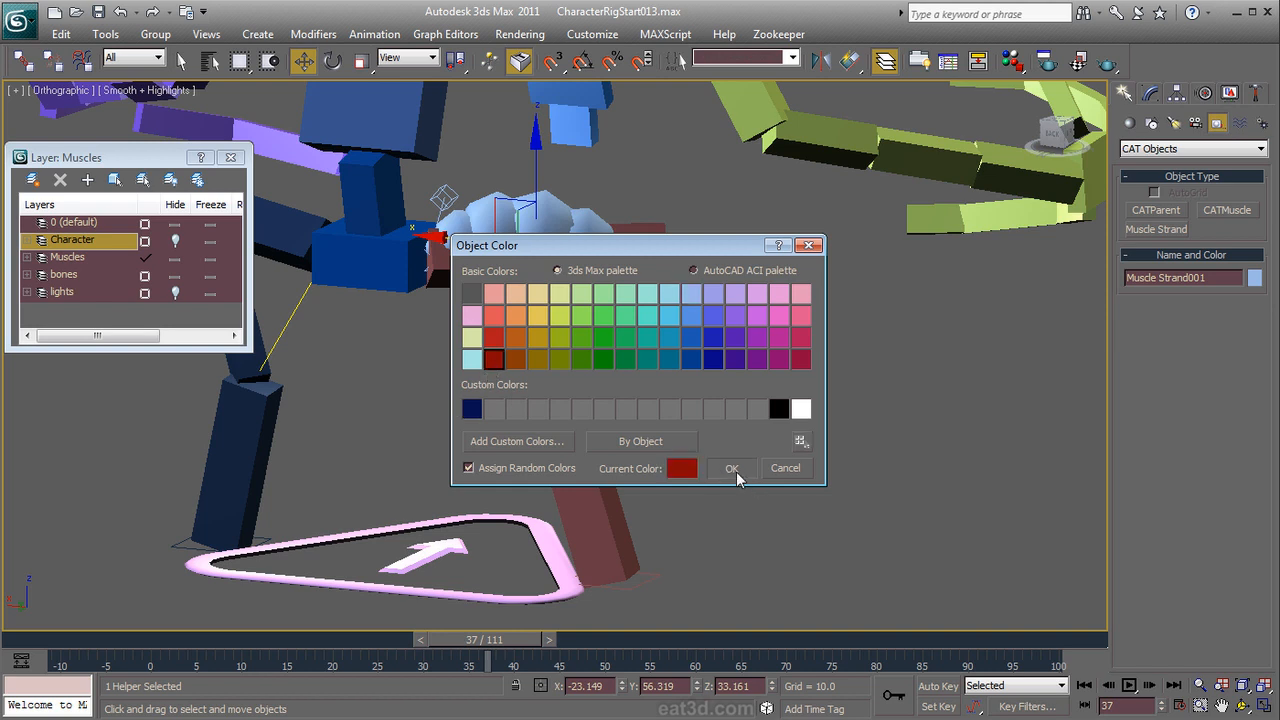
left_click(729, 468)
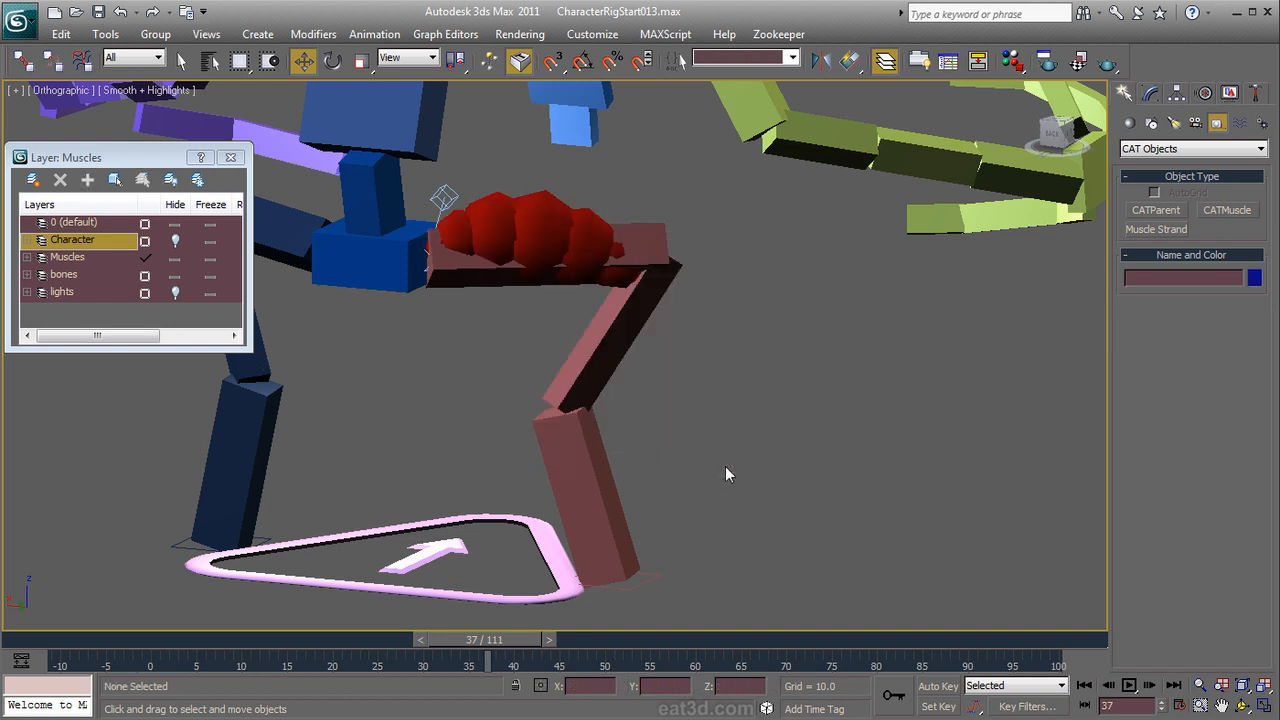
Step: Link the muscle strand's start helper at the hip to the dark red thigh bone with Select and Link
scroll(722, 463, "up", 3)
middle_click_drag(693, 411, 996, 411)
scroll(996, 411, "up", 1)
scroll(718, 165, "up", 2)
left_click(739, 171)
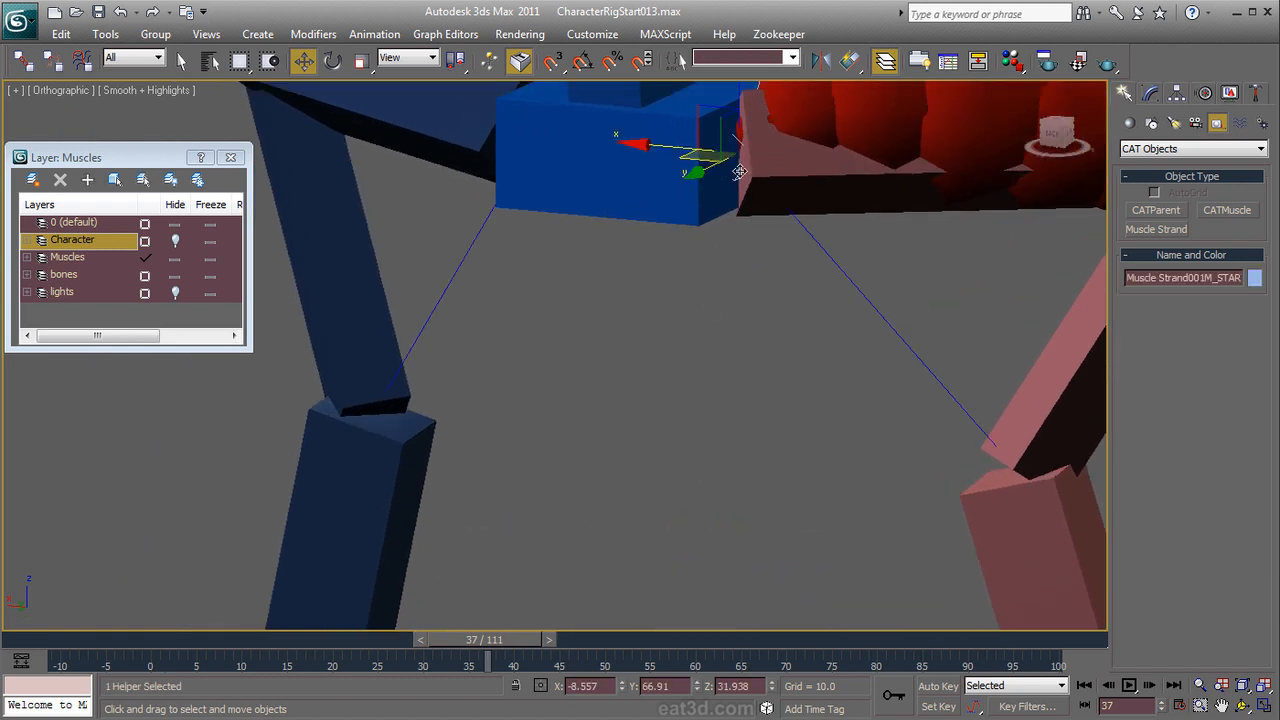
scroll(728, 179, "down", 3)
left_click_drag(686, 158, 659, 200)
right_click(659, 200)
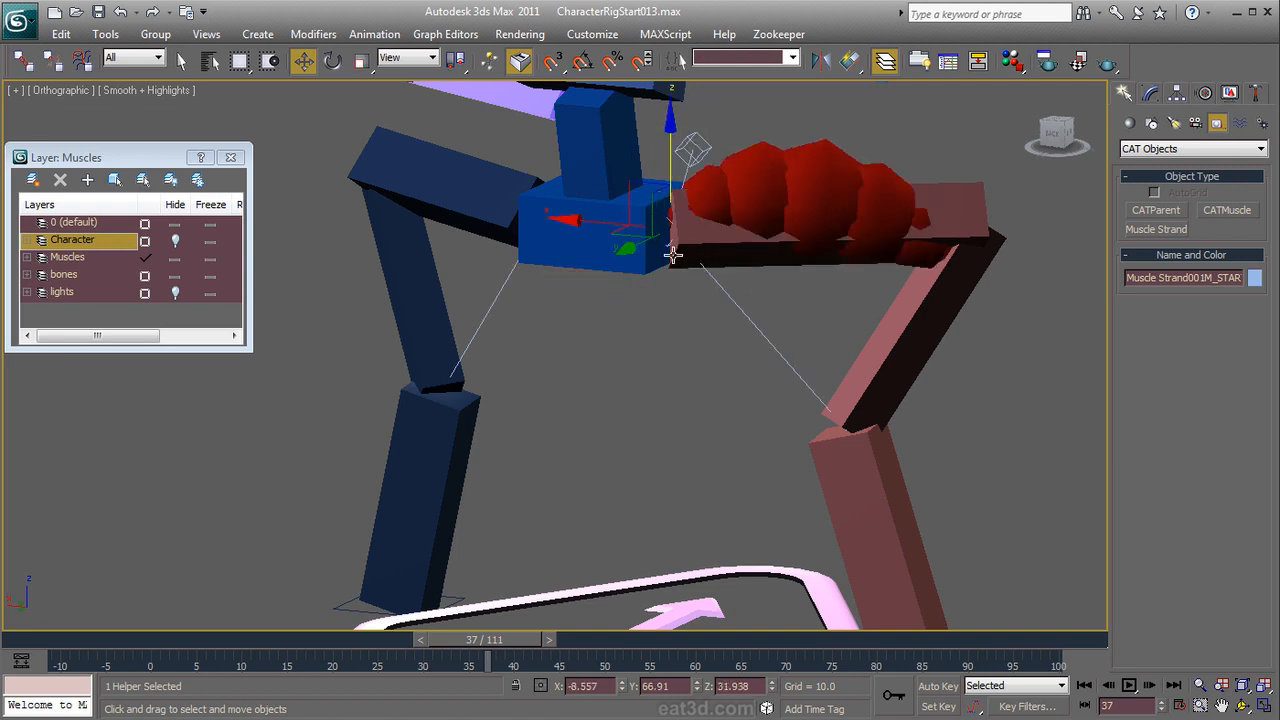
scroll(672, 313, "up", 2)
middle_click_drag(672, 313, 571, 371)
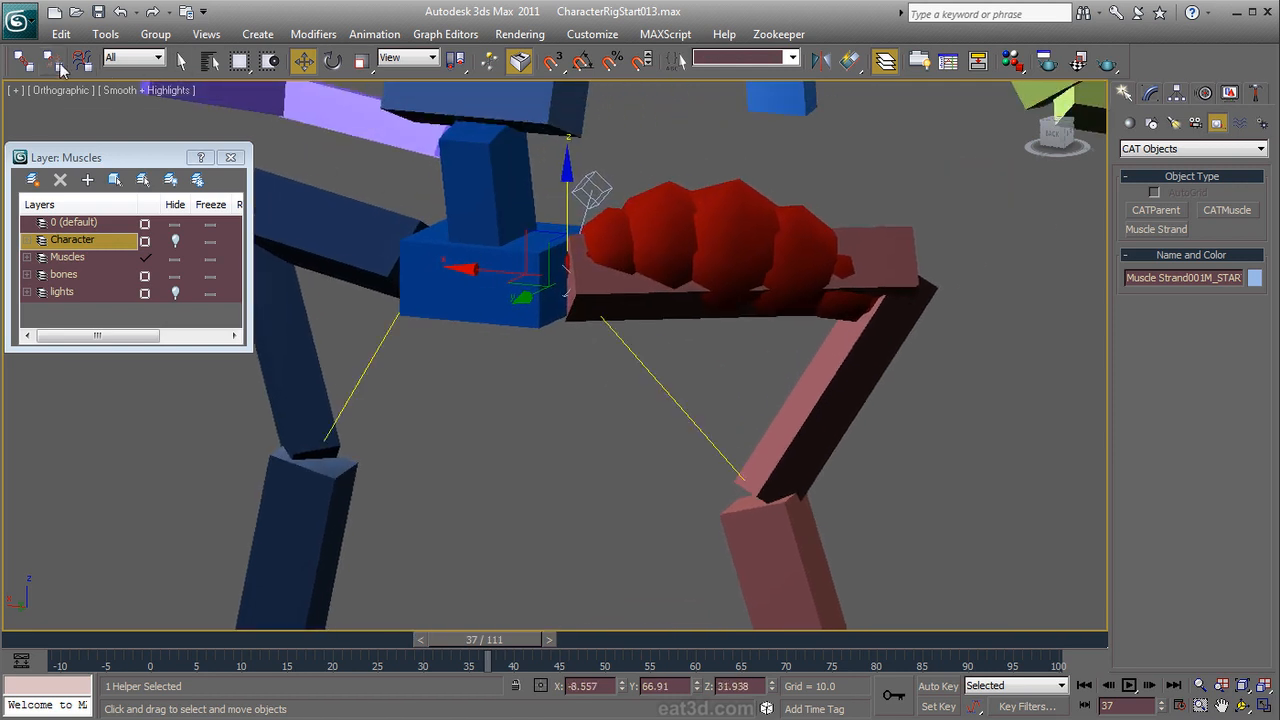
left_click(24, 64)
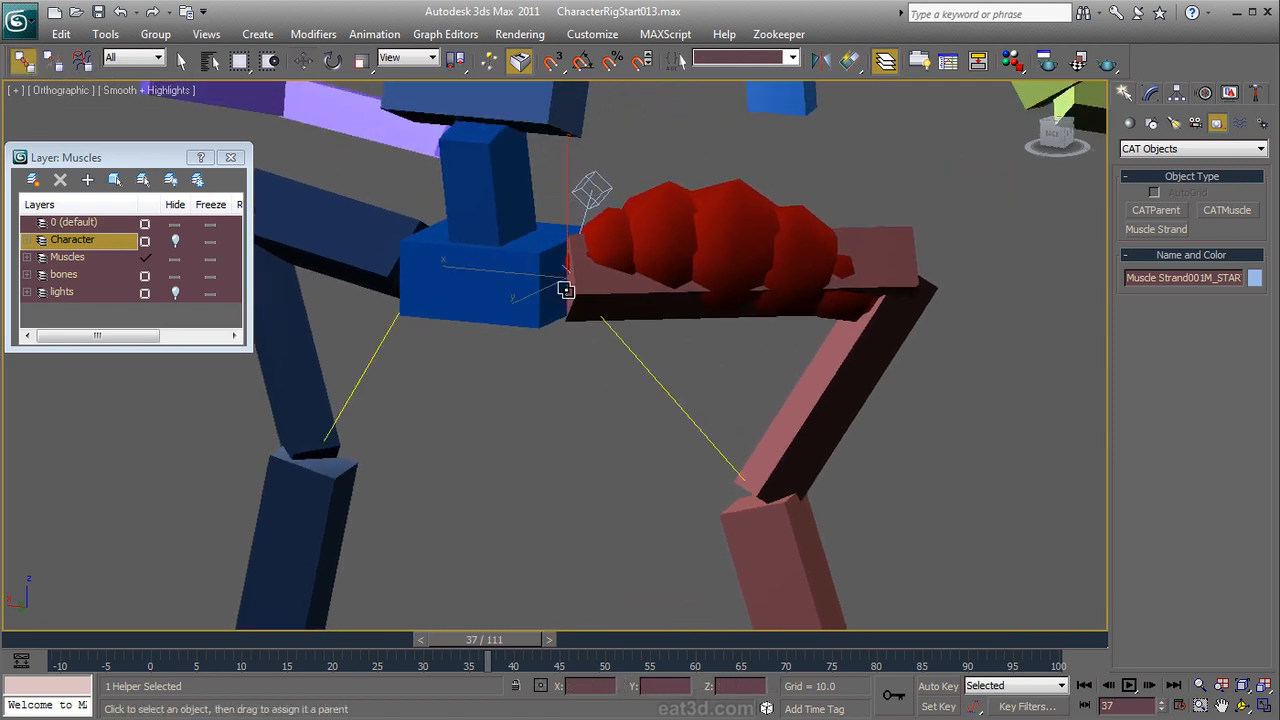
left_click_drag(565, 289, 626, 295)
scroll(567, 300, "up", 2)
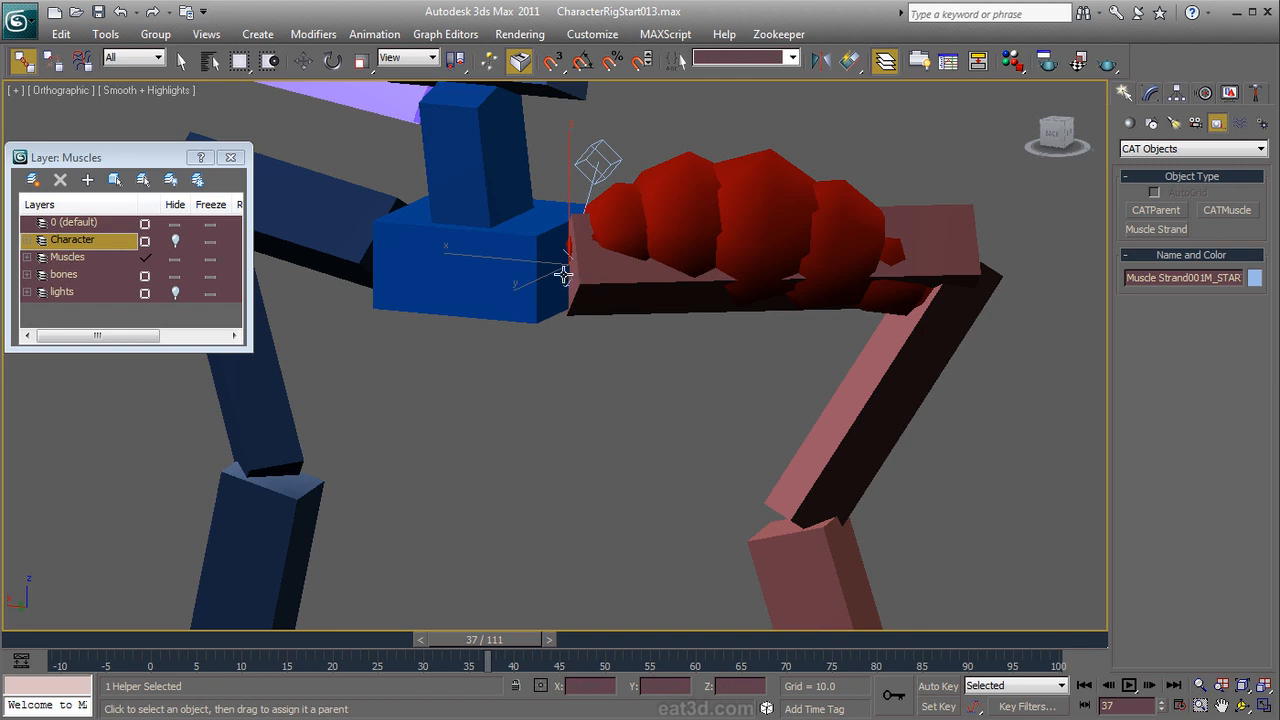
left_click_drag(568, 284, 671, 306)
Step: Display the viewport in Wireframe and link the strand's end helper at the knee to the lower-leg bone
left_click(149, 92)
left_click(204, 152)
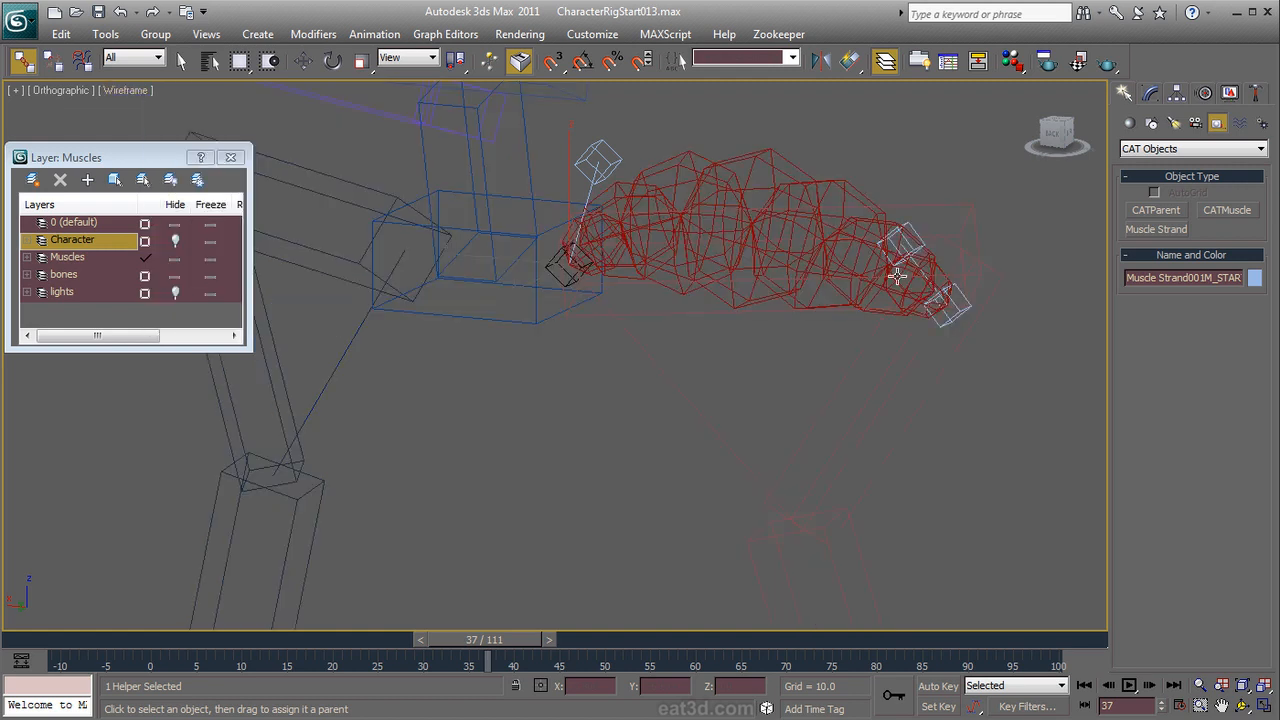
left_click(954, 314)
left_click_drag(957, 313, 845, 374)
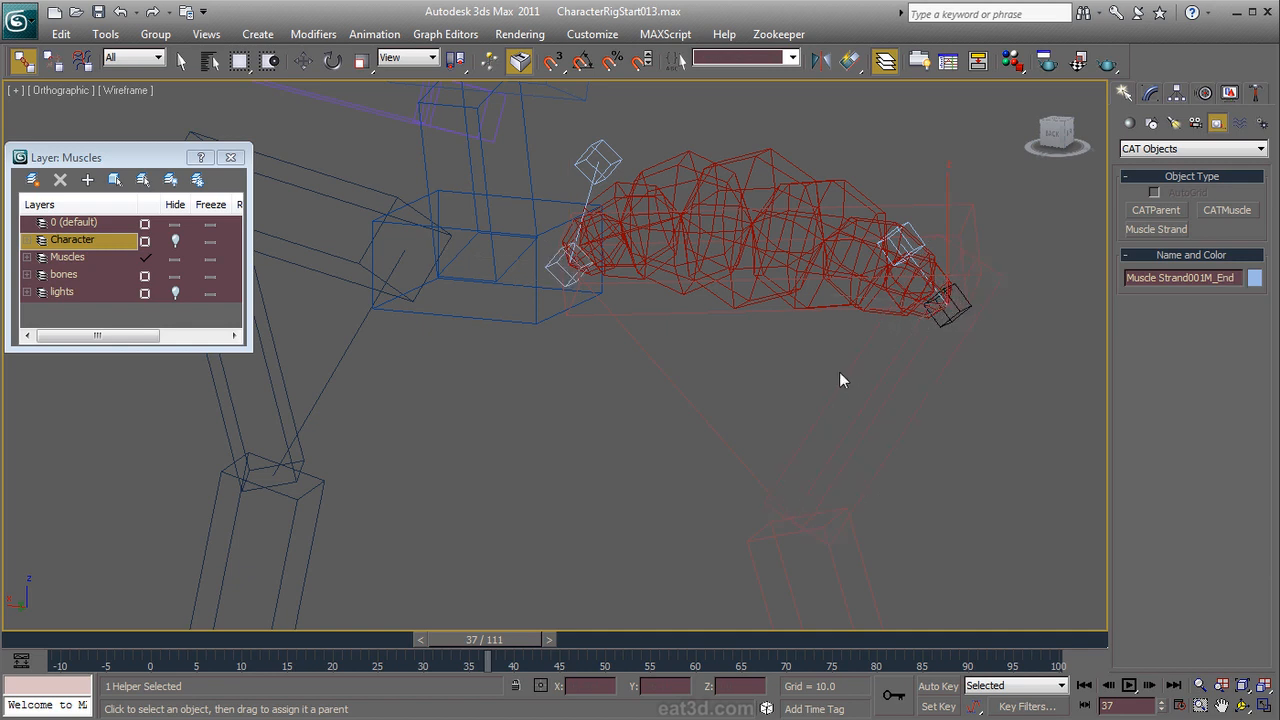
Step: Link the strand's start helper to the thigh bone again in the wireframe view, and restore Smooth + Highlights shading
left_click(570, 262)
left_click(567, 281)
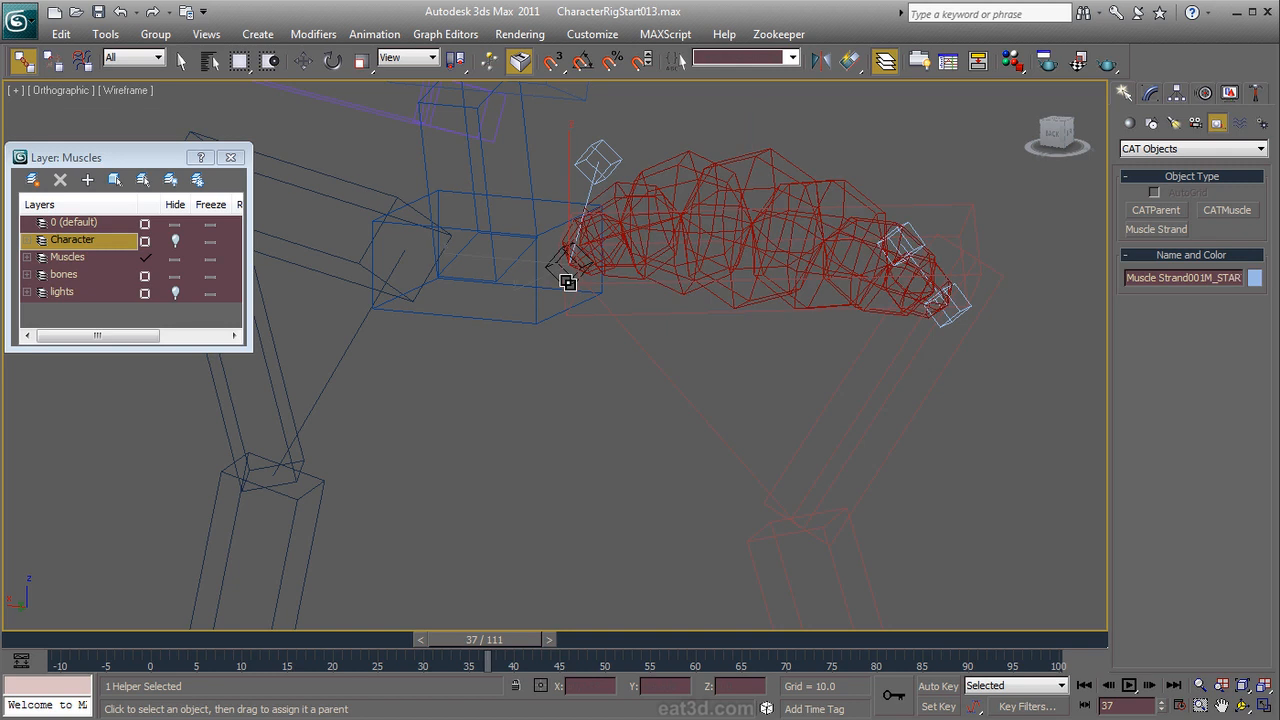
left_click_drag(660, 314, 663, 310)
middle_click_drag(744, 352, 577, 351, "alt")
left_click(112, 90)
left_click(150, 104)
scroll(608, 234, "down", 4)
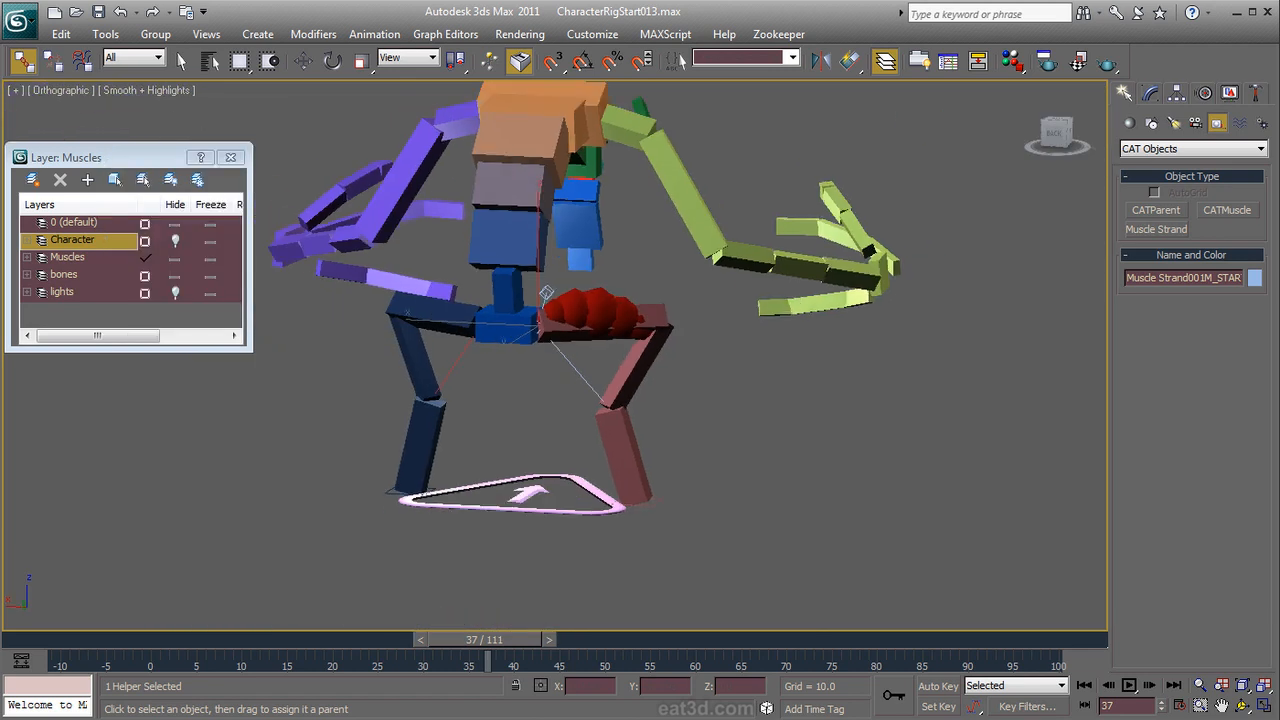
Step: Select the CATRigSpine3 bone, switch the rig to animation mode with its CATMotion Layer, and play and stop the walk cycle
left_click(521, 197)
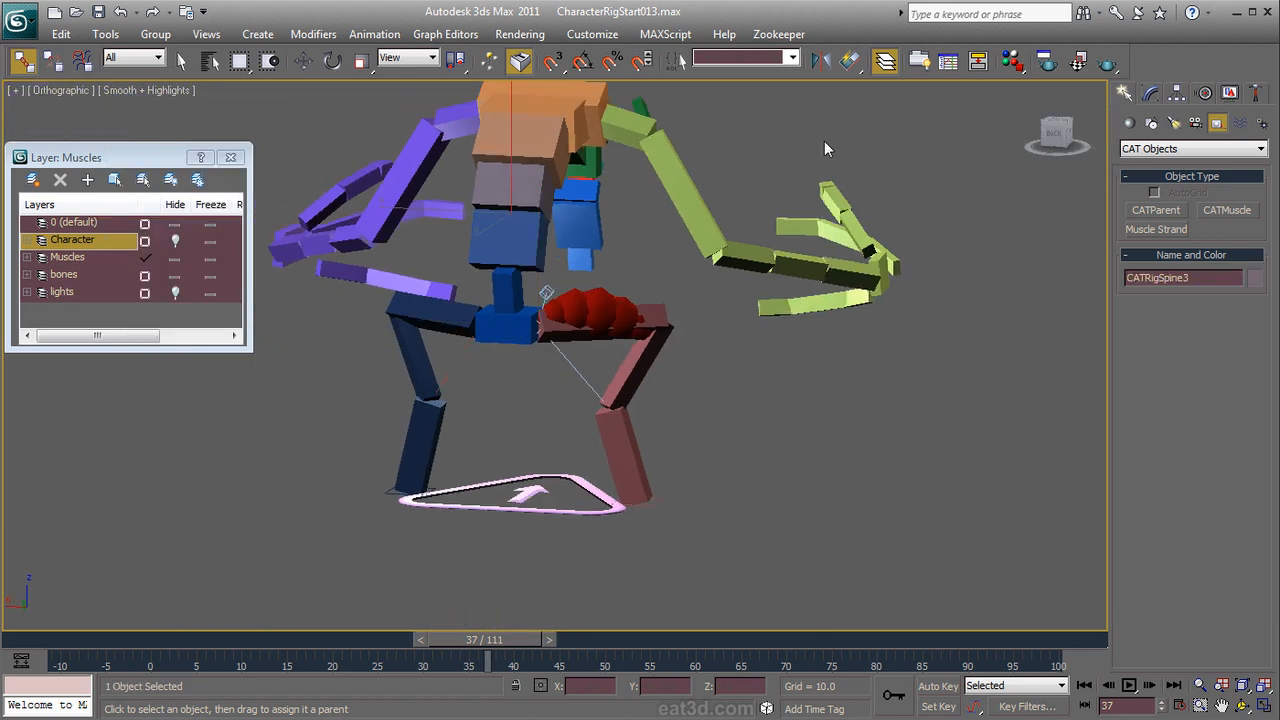
left_click(1204, 93)
left_click(1133, 259)
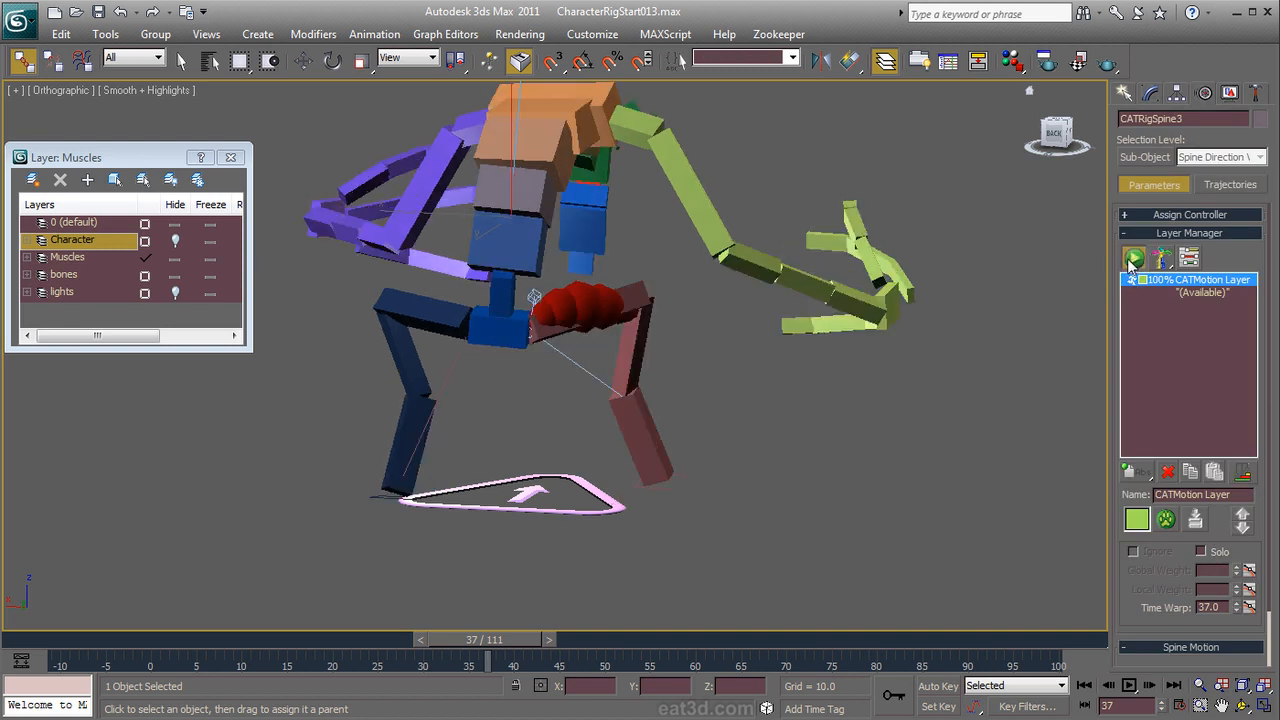
left_click(1129, 687)
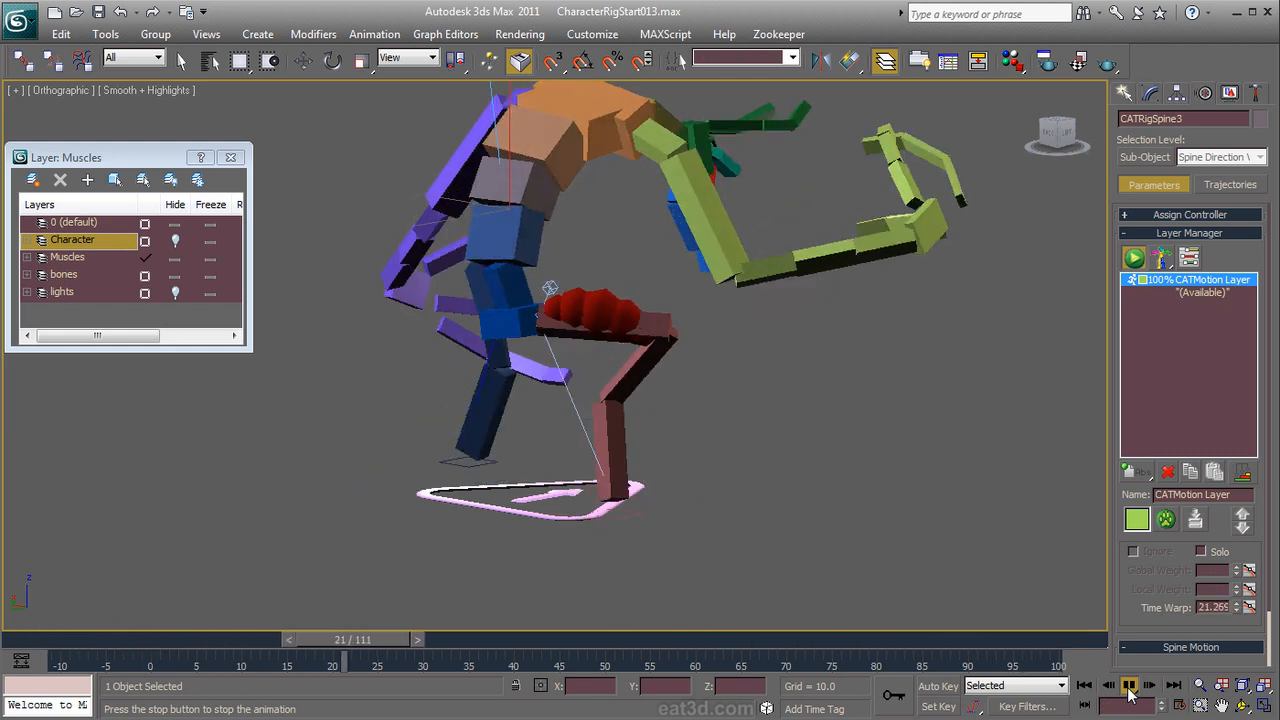
left_click(1129, 691)
Step: Select the red muscle strand and enable Squash/Stretch in its Muscle Strand parameters
middle_click_drag(530, 366, 586, 373, "alt")
scroll(592, 355, "up", 5)
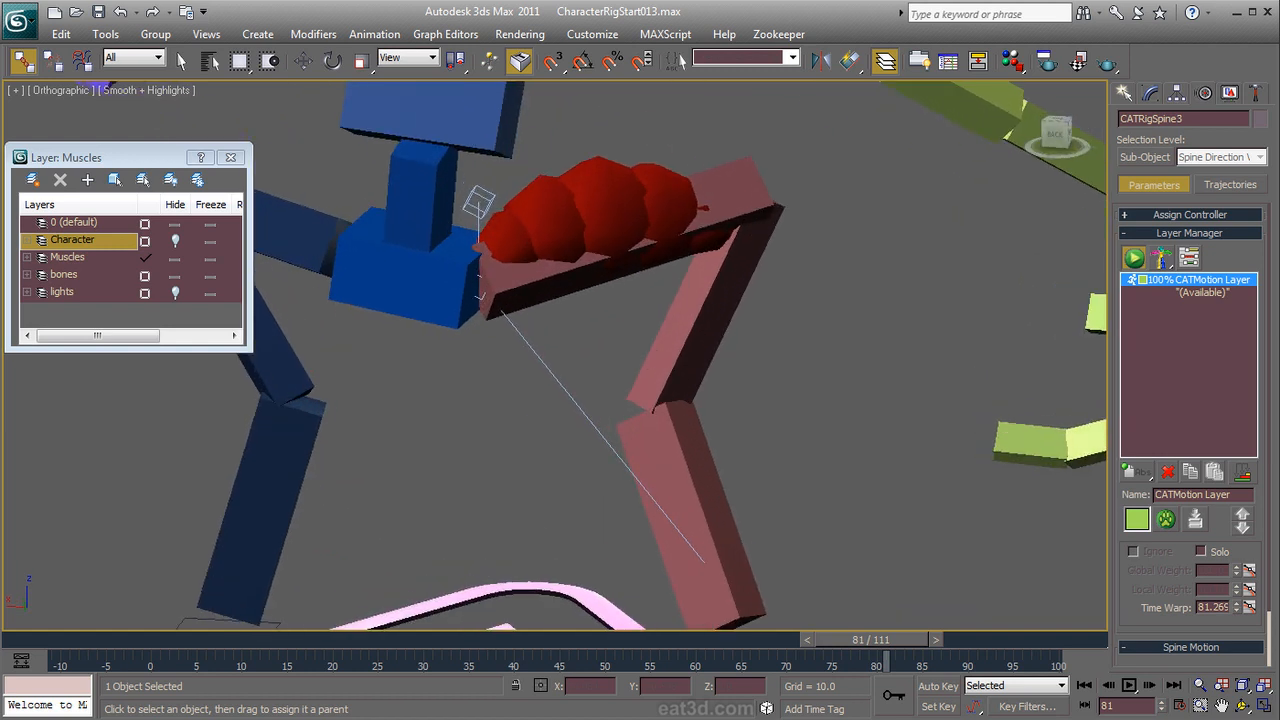
left_click(540, 218)
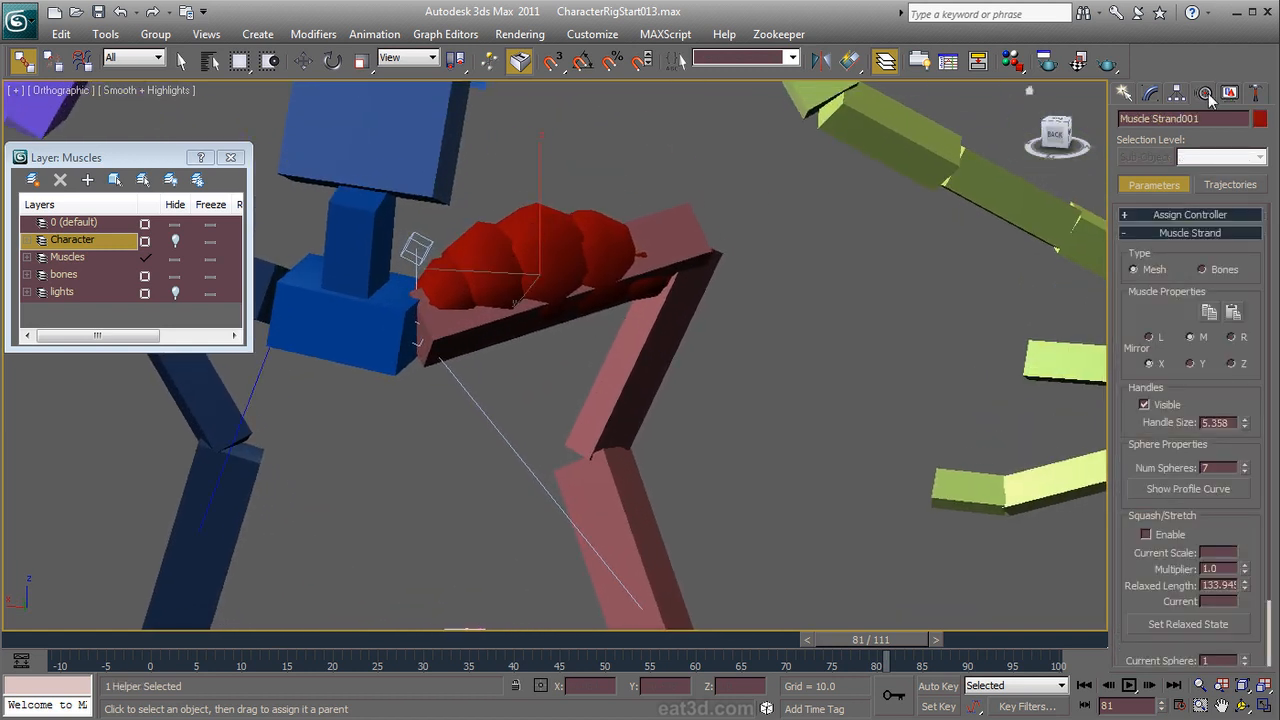
left_click(1150, 92)
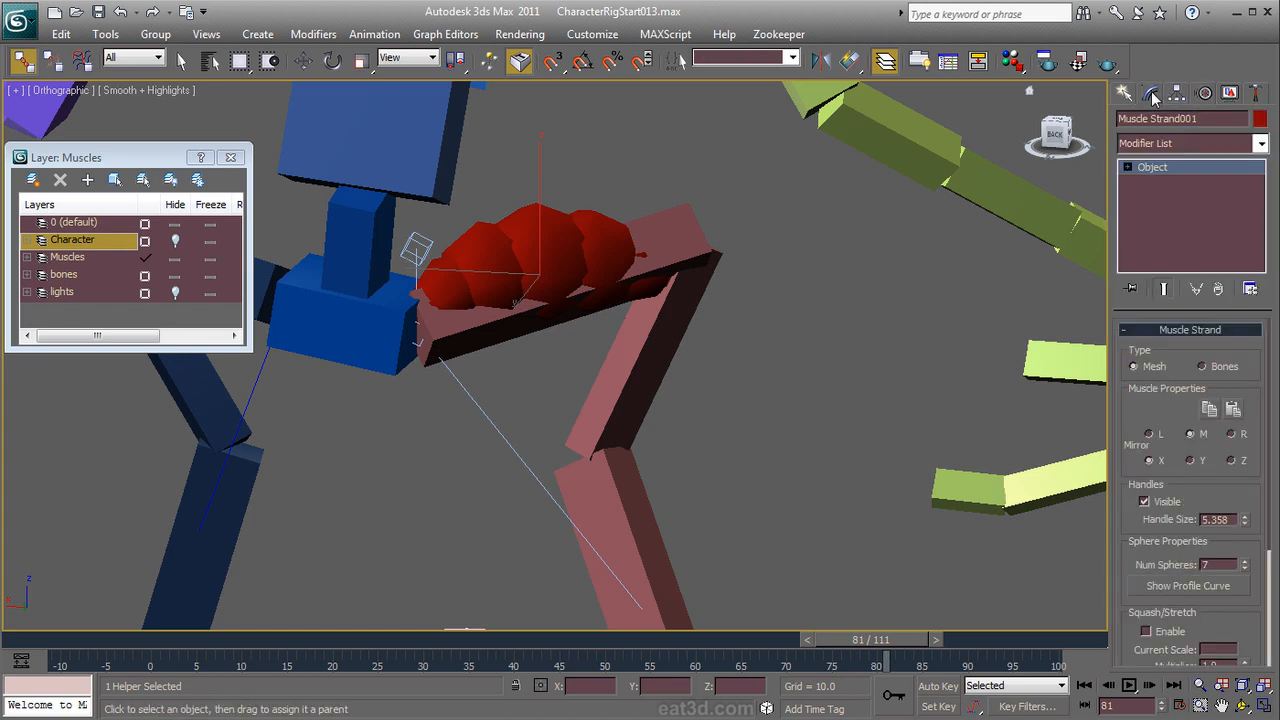
left_click_drag(1142, 452, 1128, 257)
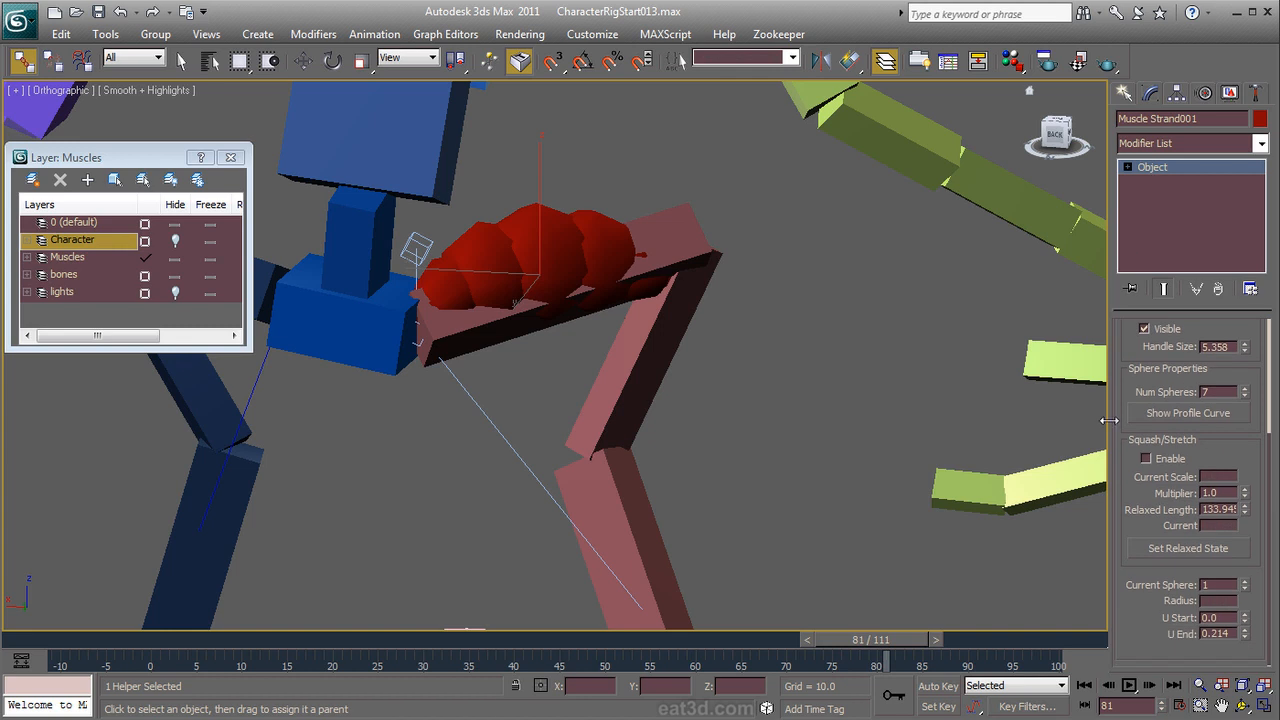
left_click(1160, 460)
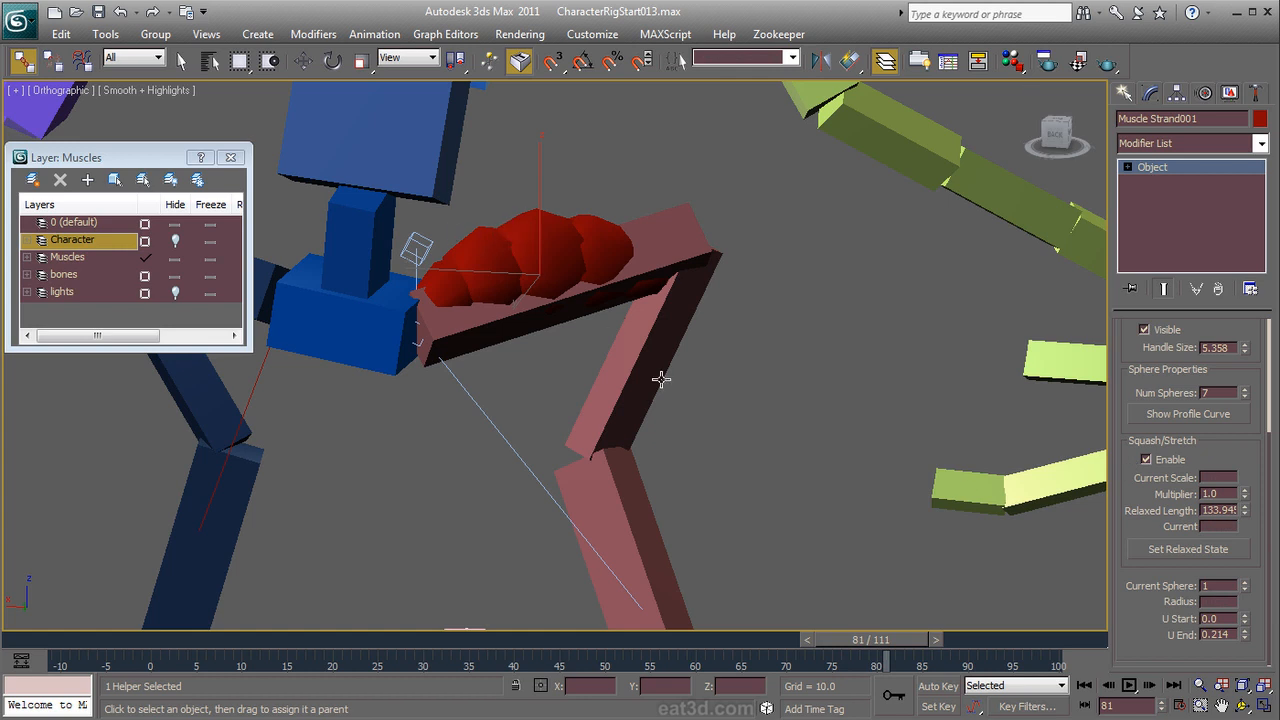
Step: Scrub the walk cycle to frame 11, where the leg is extended, and set the muscle strand's relaxed state there
left_click_drag(869, 639, 330, 506)
middle_click_drag(848, 452, 594, 350, "alt")
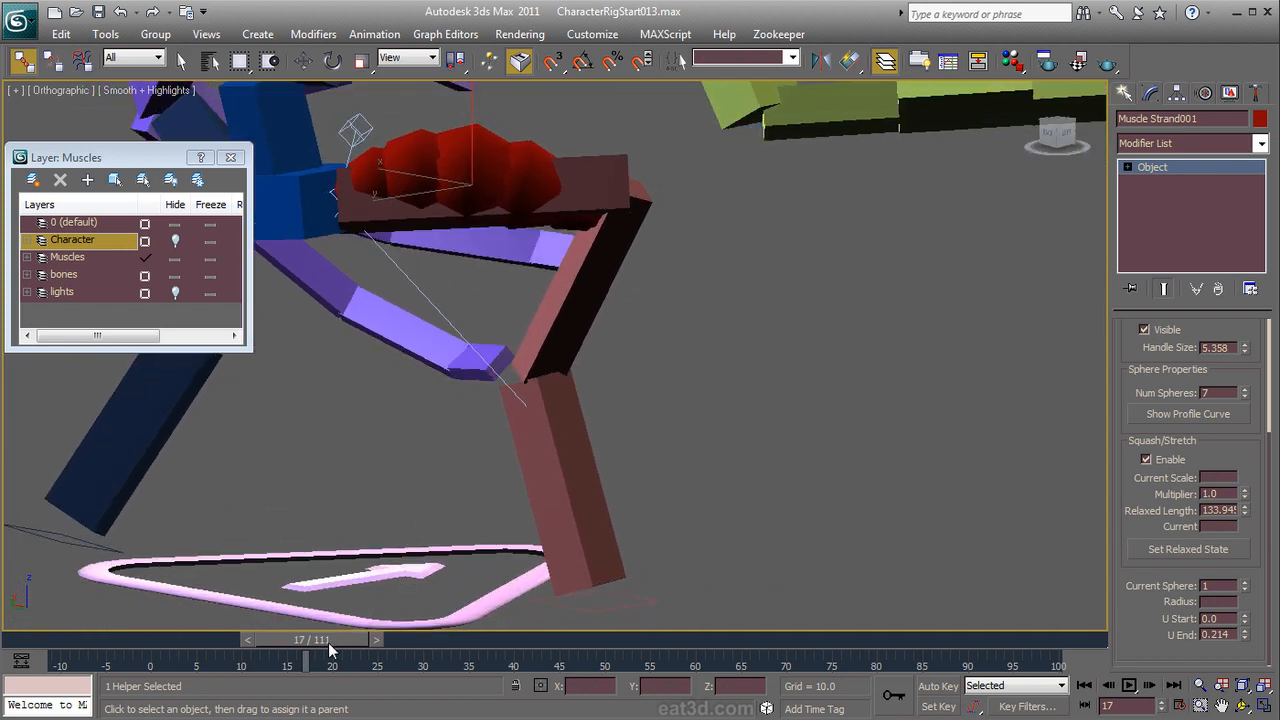
left_click_drag(329, 641, 283, 639)
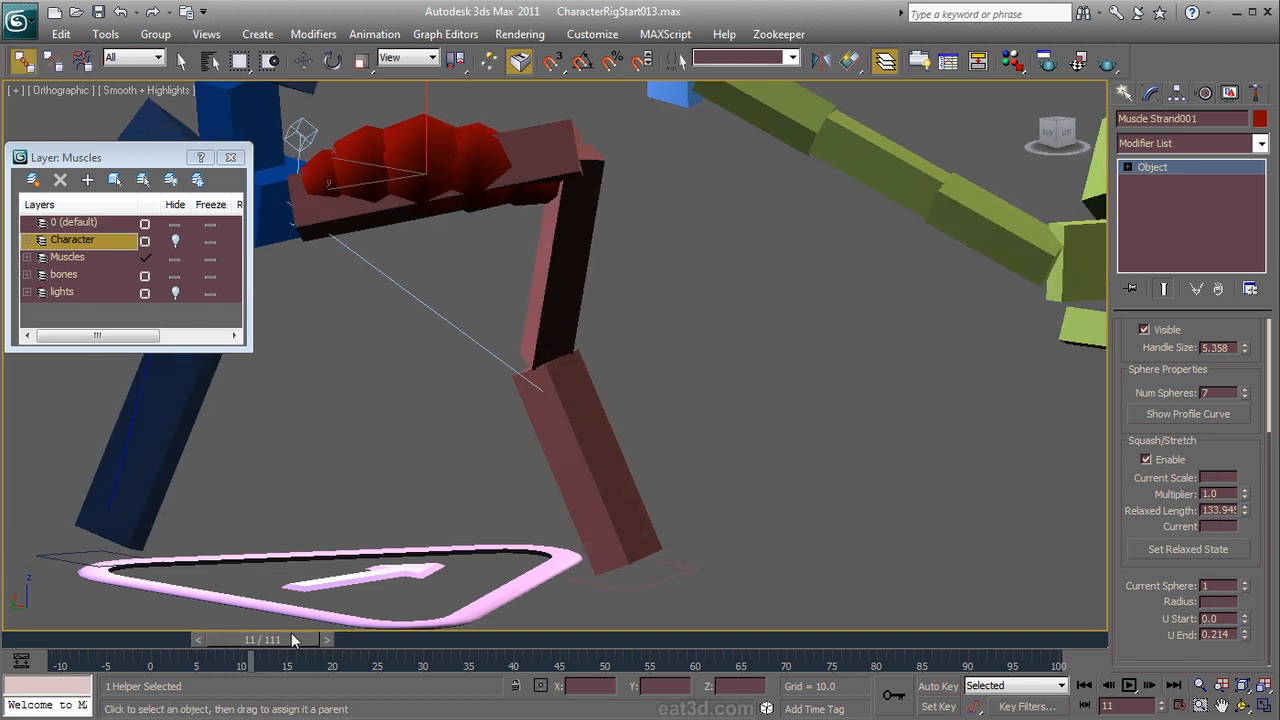
middle_click_drag(735, 409, 826, 457)
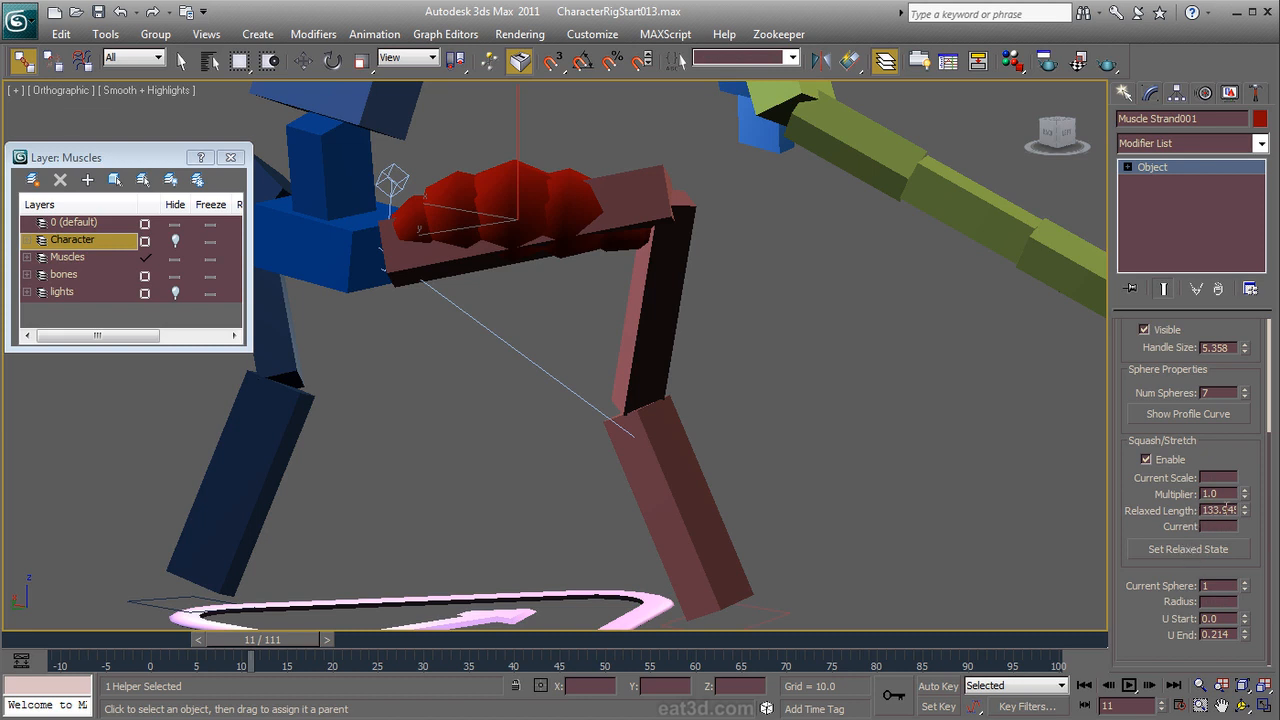
left_click(1181, 548)
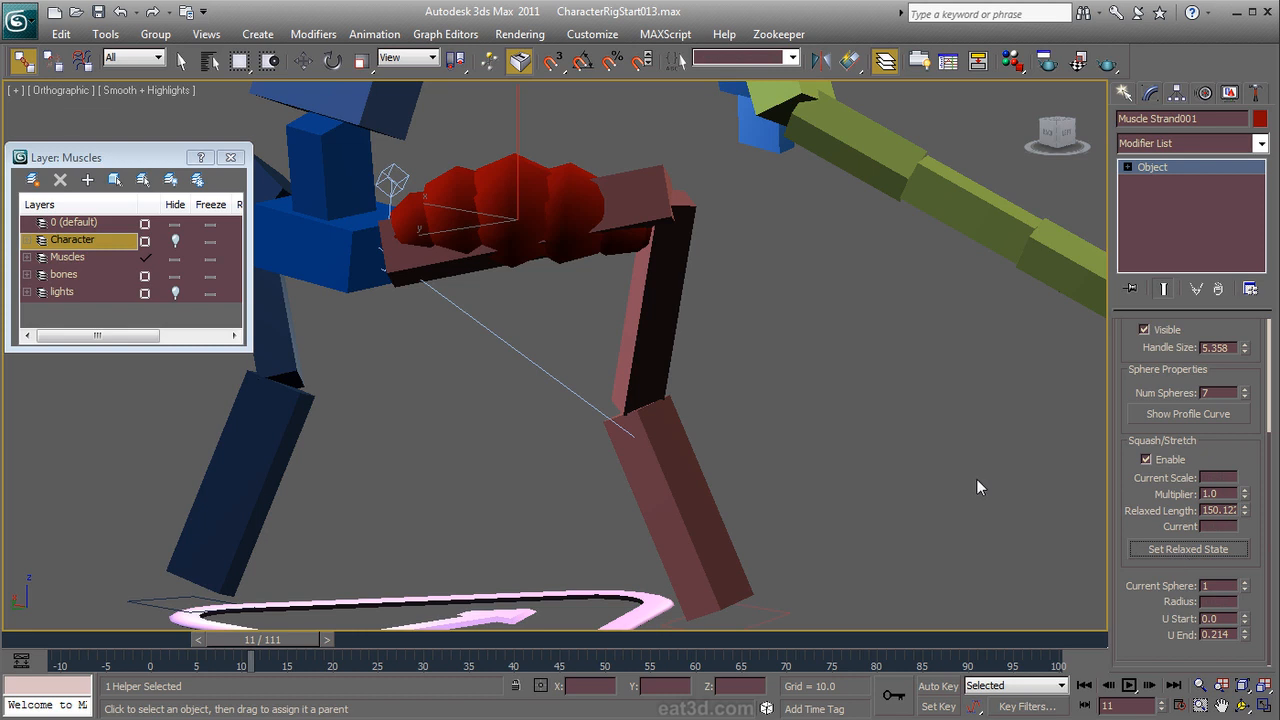
Step: Scrub the animation to frame 22 and examine how the muscle strand deforms on the bent leg
left_click_drag(277, 644, 379, 502)
middle_click_drag(697, 217, 685, 296, "alt")
scroll(707, 307, "up", 1)
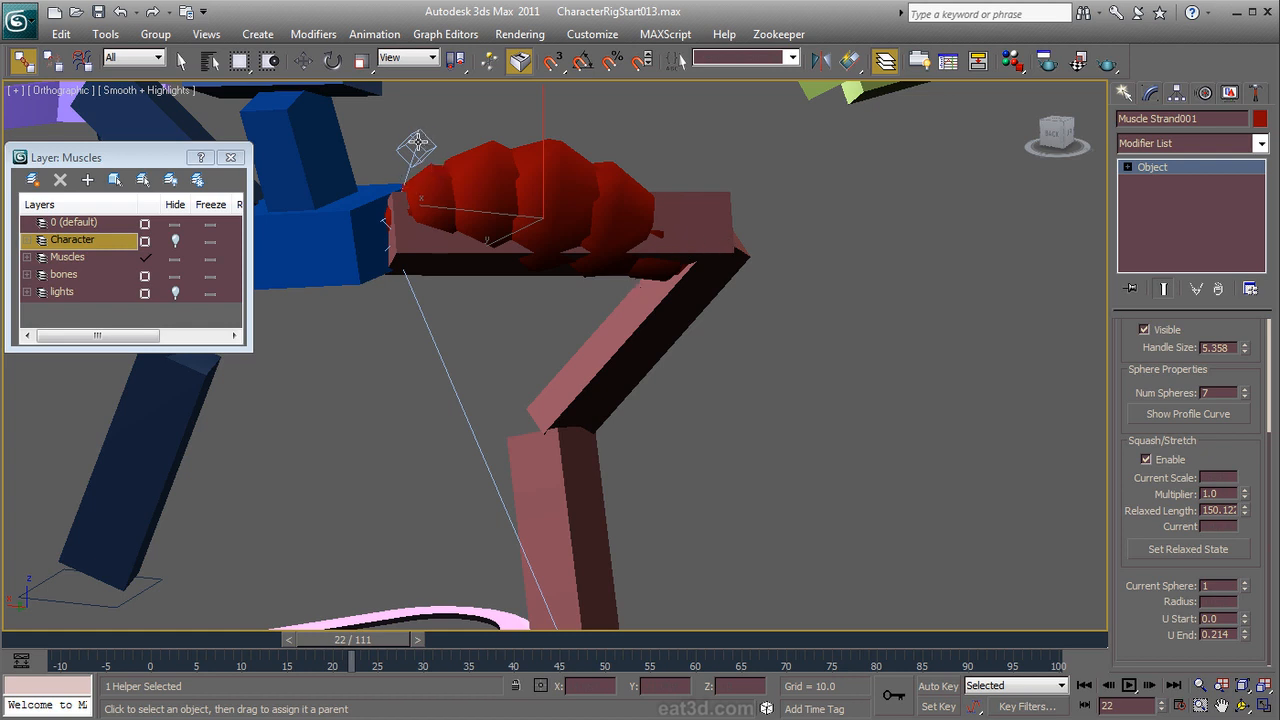
Step: Try a Squash/Stretch multiplier of 15 on the muscle strand and scrub the walk cycle to frame 39
middle_click_drag(811, 286, 713, 304, "alt")
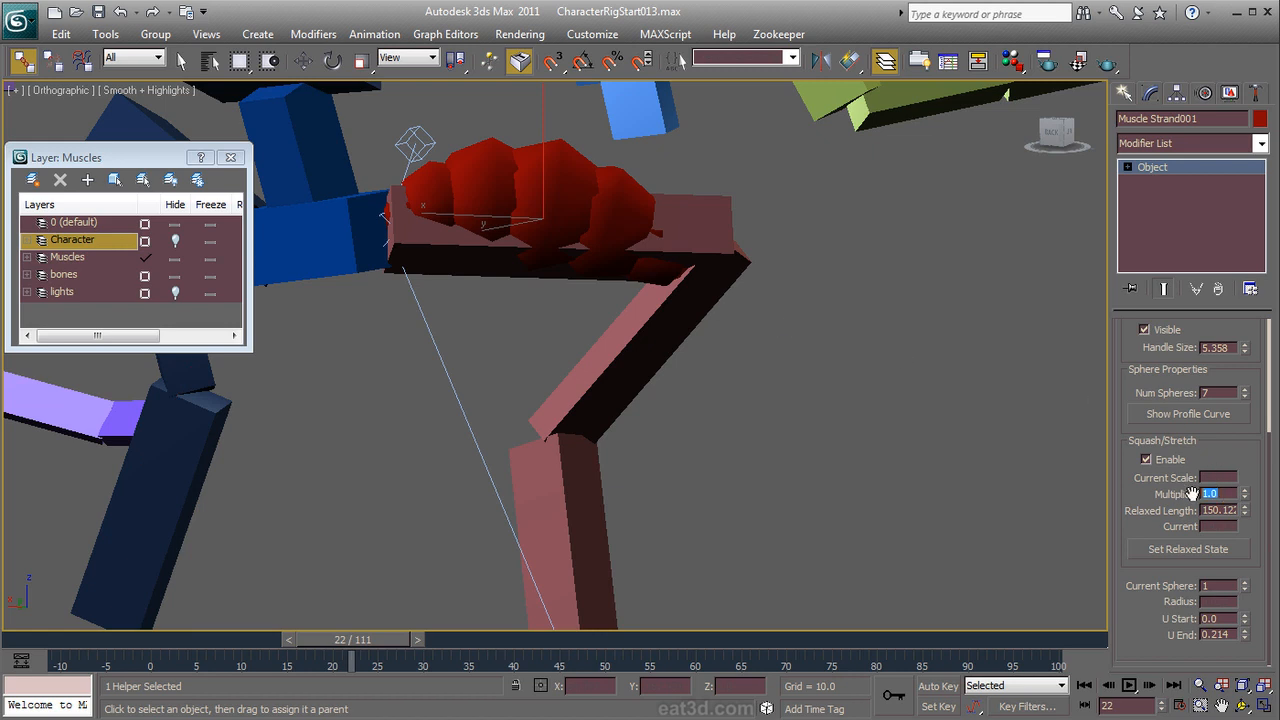
key("Return")
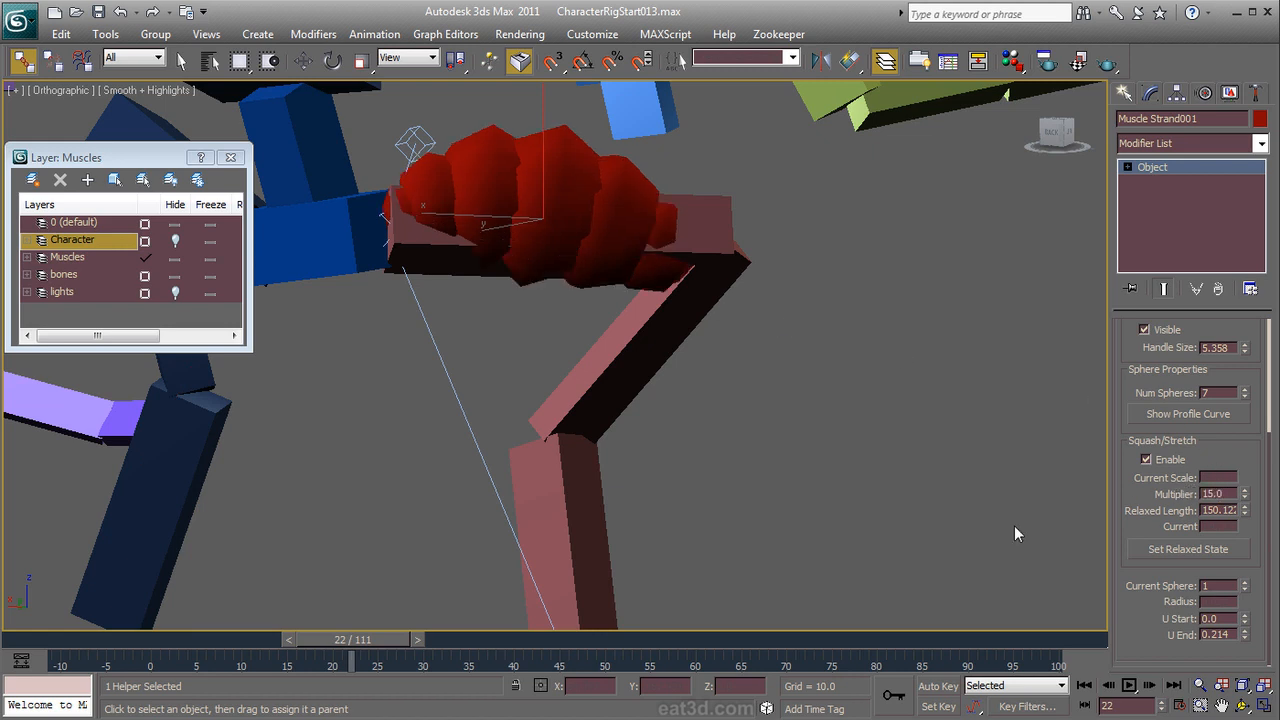
left_click_drag(366, 644, 521, 561)
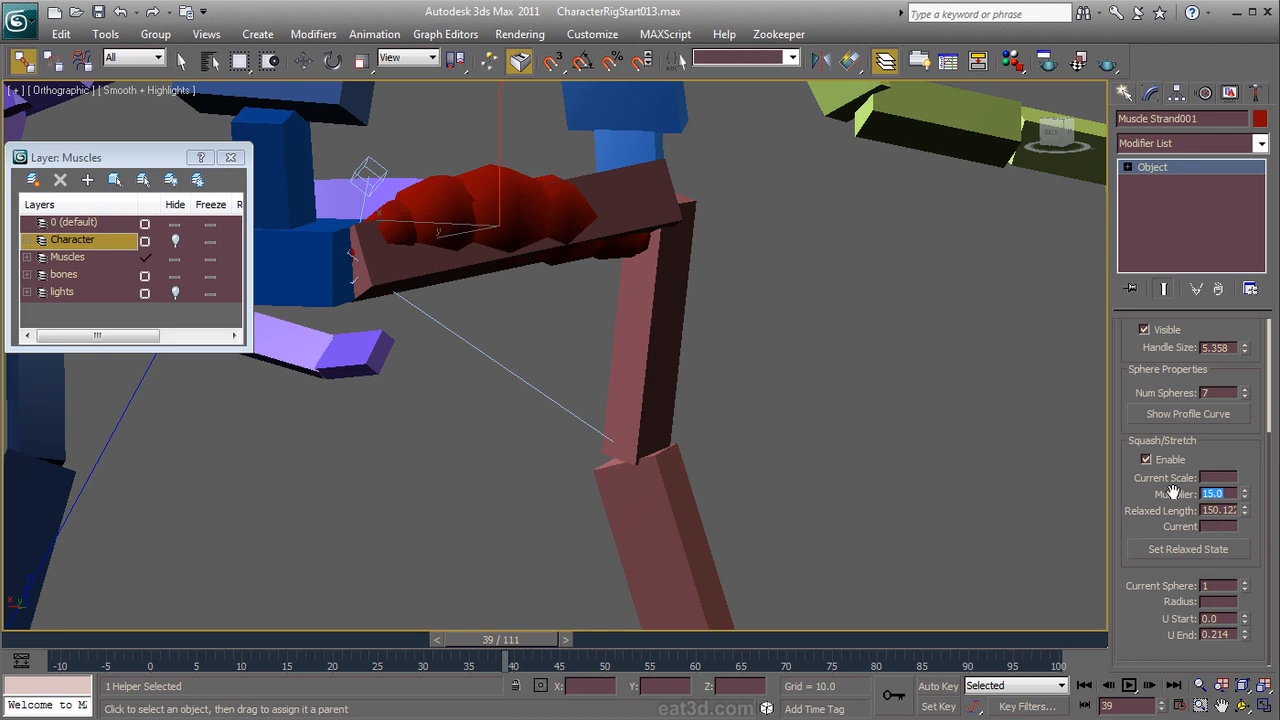
Step: Set the muscle strand's Squash/Stretch multiplier to 10 and scrub the walk cycle back to frame -11
type("10")
key("Return")
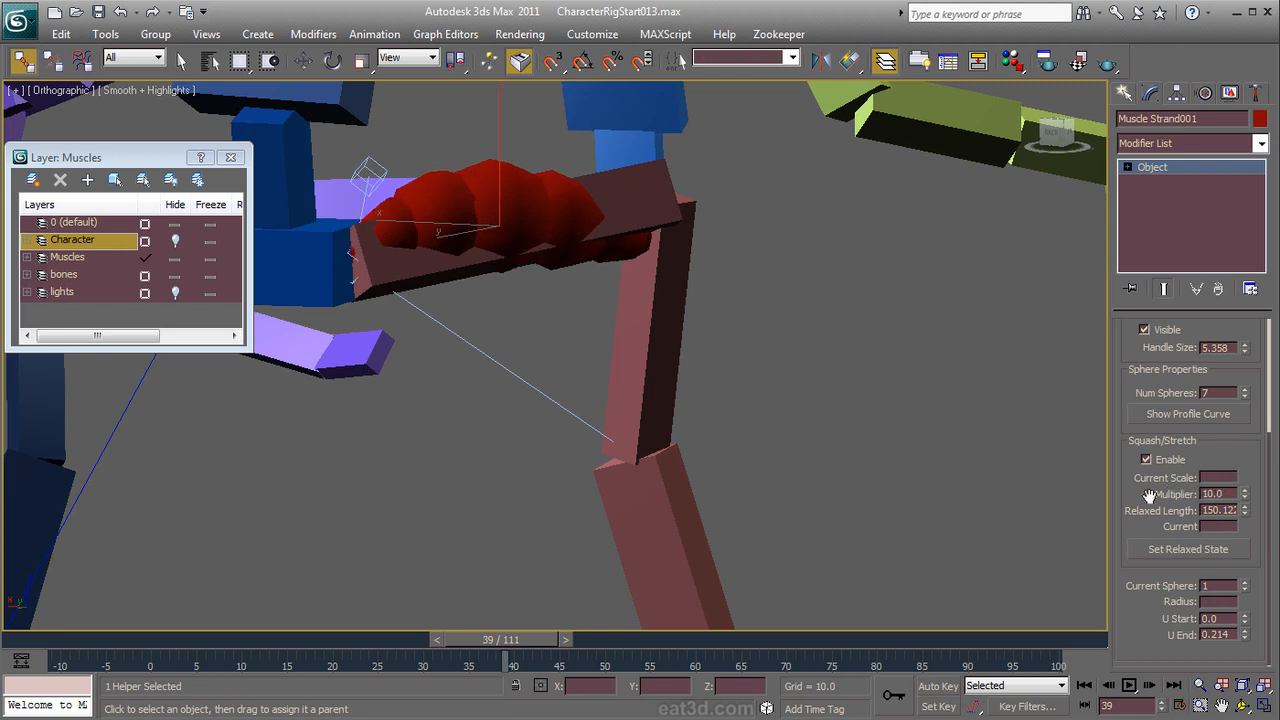
left_click_drag(472, 638, 125, 548)
middle_click_drag(597, 321, 790, 310, "alt")
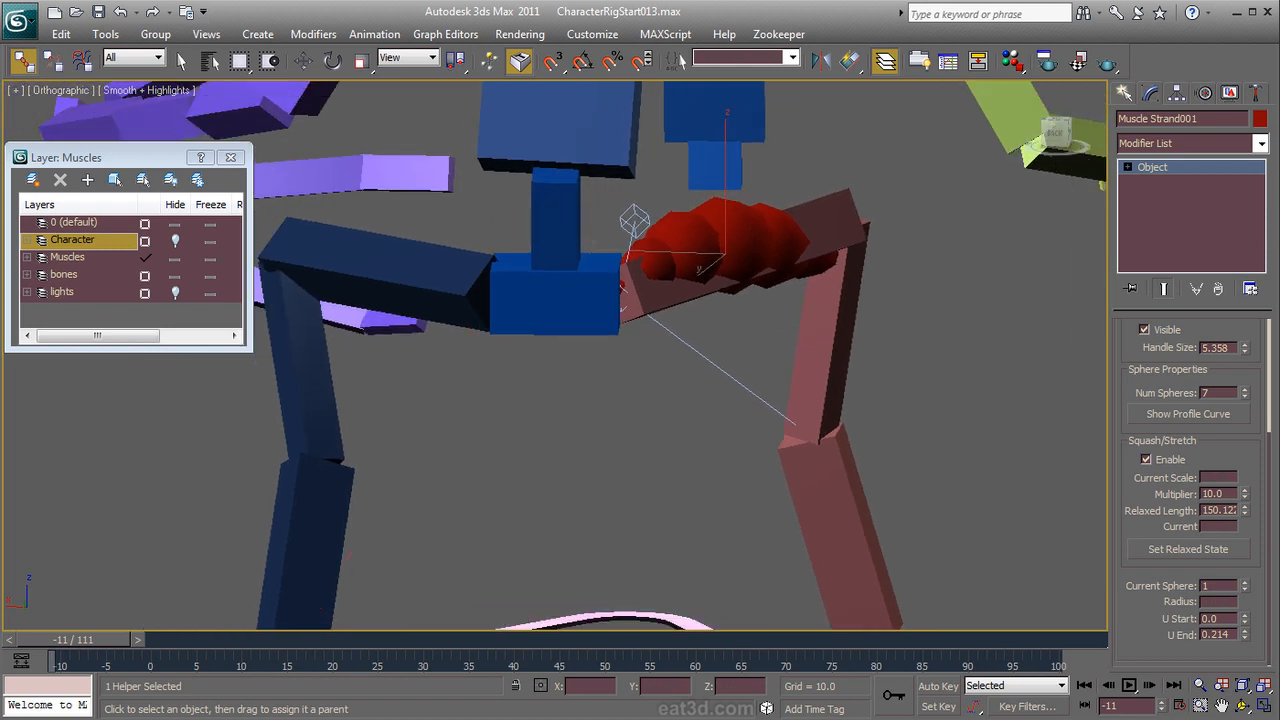
Step: Select the CATRigSpine2 bone, return the rig to setup mode, and reselect the red muscle strand
left_click(630, 111)
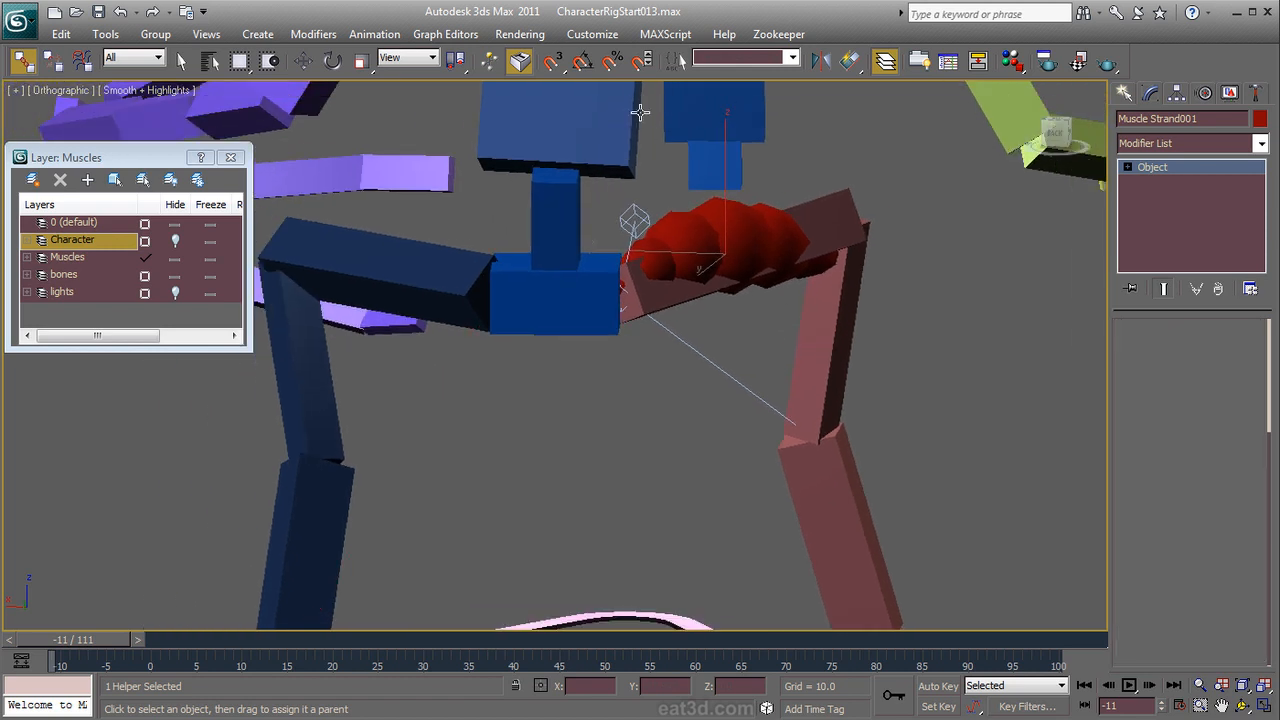
left_click(1203, 93)
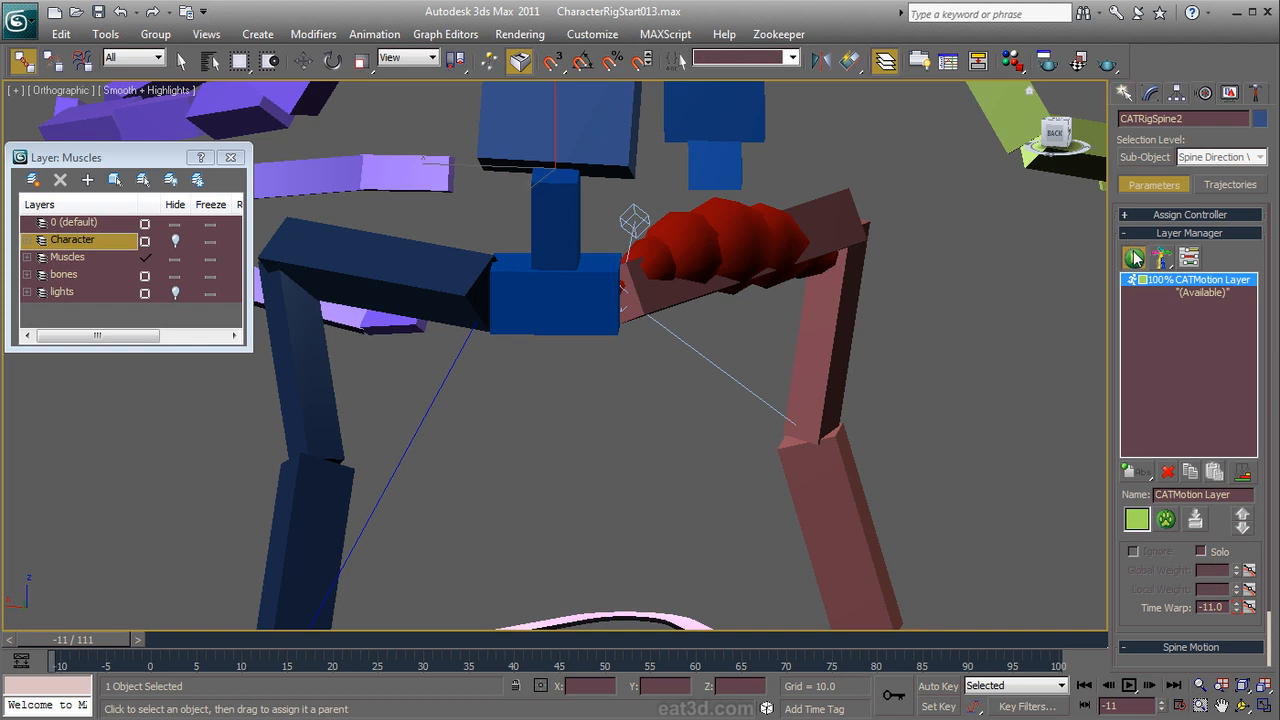
middle_click_drag(1000, 255, 843, 249, "alt")
left_click(738, 206)
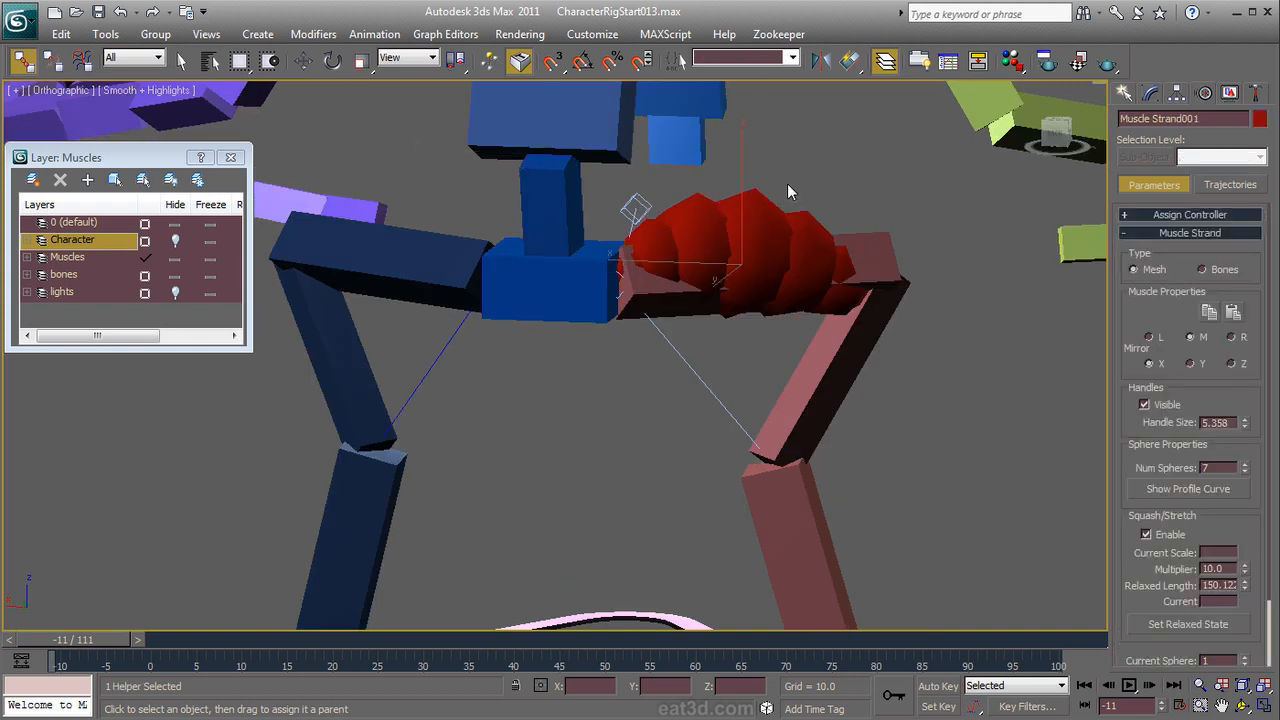
Step: Assign the muscle strand to side R and clone it with its handles onto the opposite blue thigh
scroll(786, 186, "down", 3)
middle_click_drag(788, 192, 795, 280, "alt")
scroll(766, 264, "up", 1)
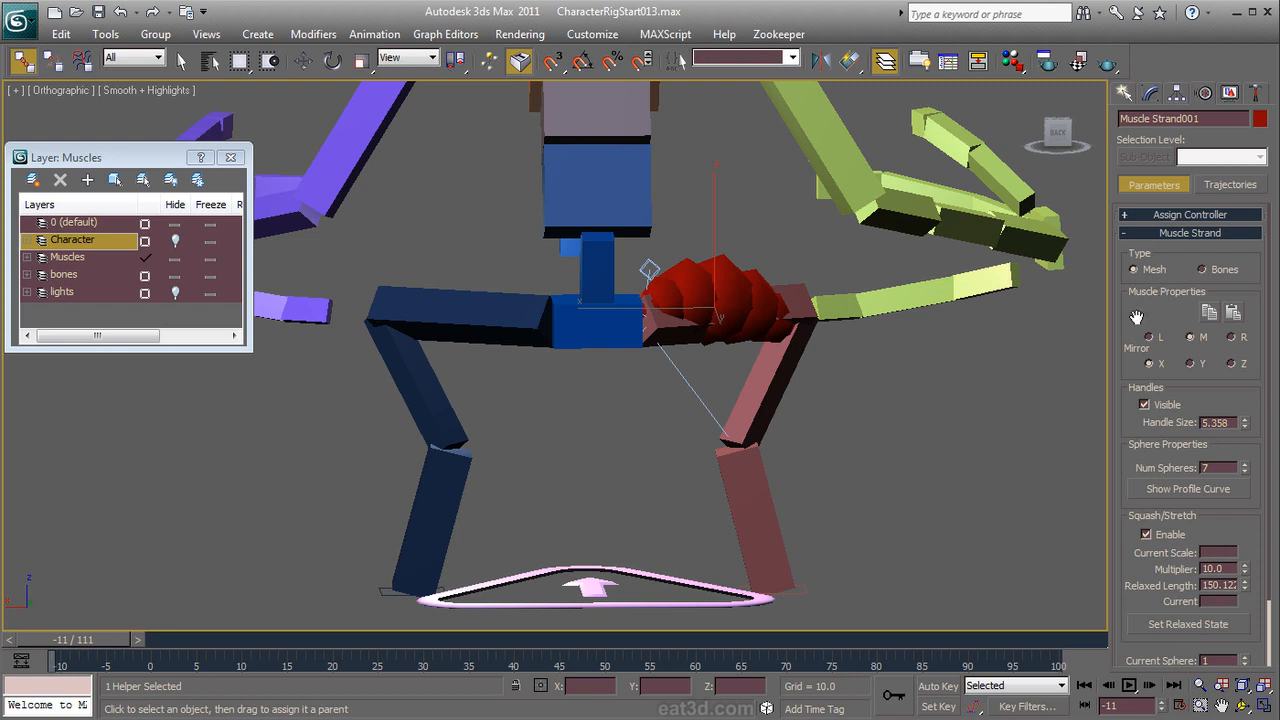
left_click_drag(1137, 317, 1137, 312)
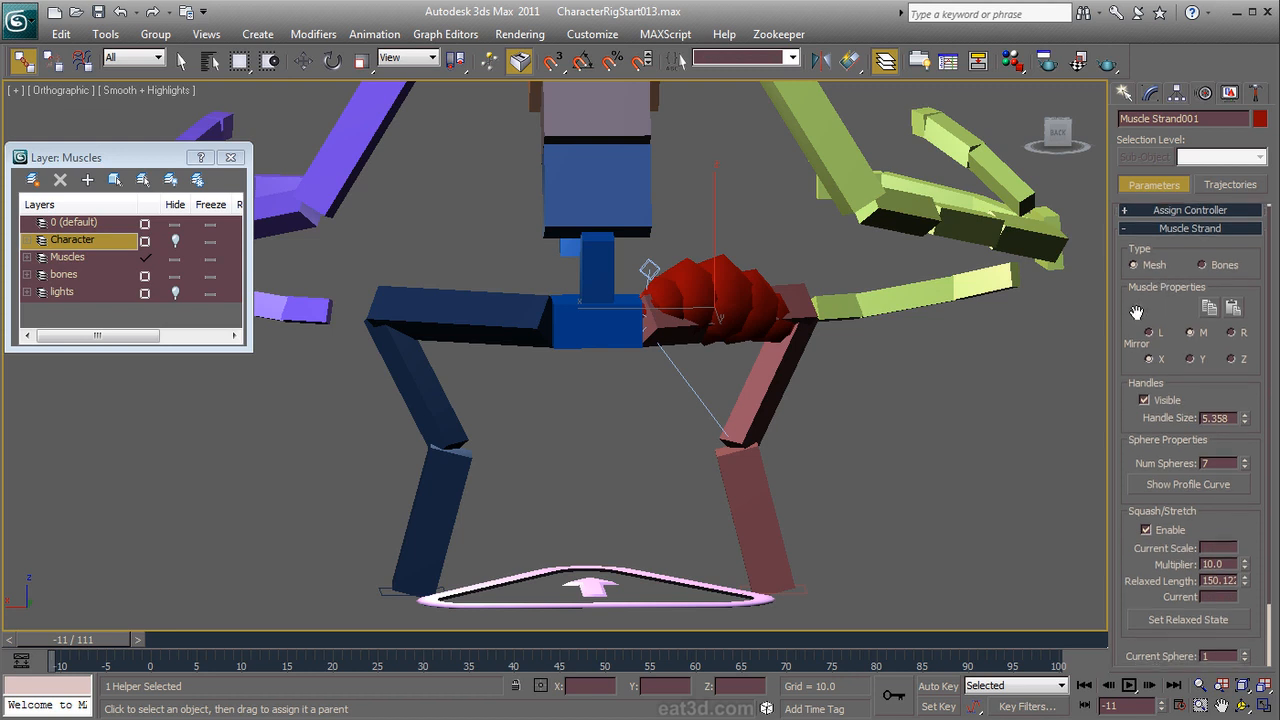
left_click(1236, 341)
right_click(731, 272)
left_click(749, 286)
mouse_move(613, 312)
left_mouse_down("shift")
mouse_move(458, 295)
mouse_move(477, 301)
left_mouse_up("shift")
left_click(646, 441)
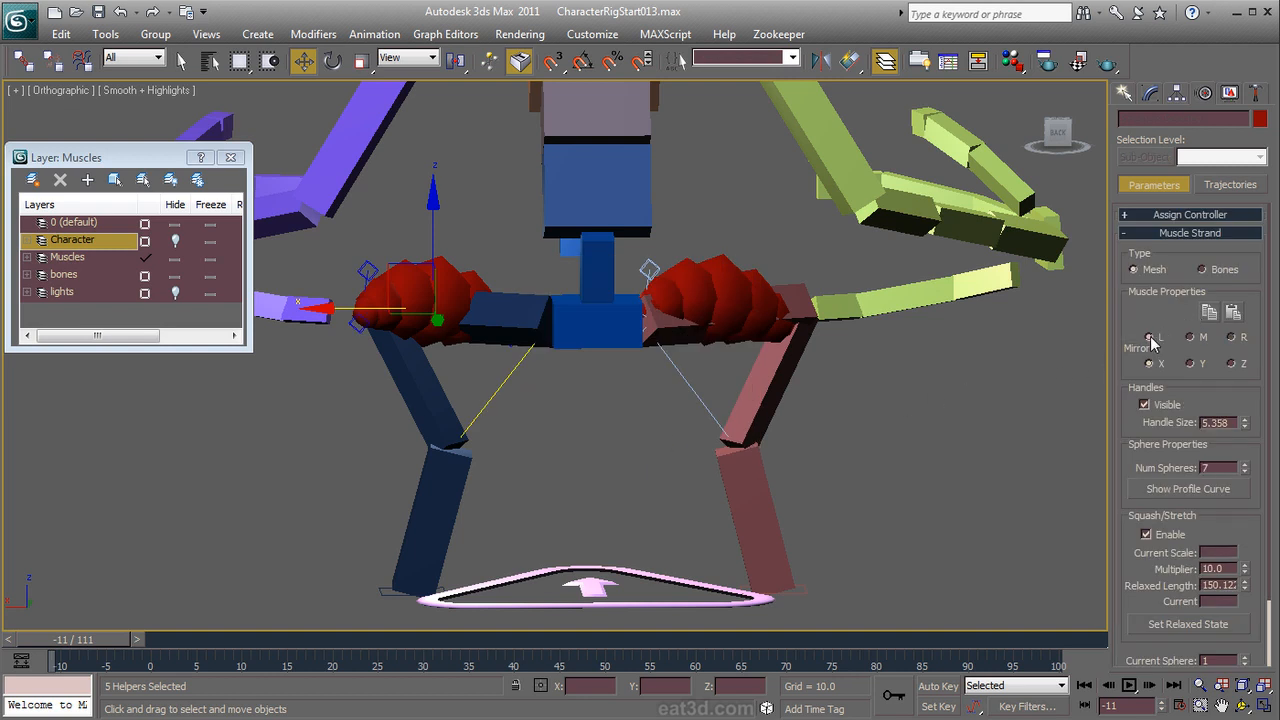
Step: Copy the original strand's settings and paste them onto the clone, assigned to side L, to mirror it across X
left_click(731, 275)
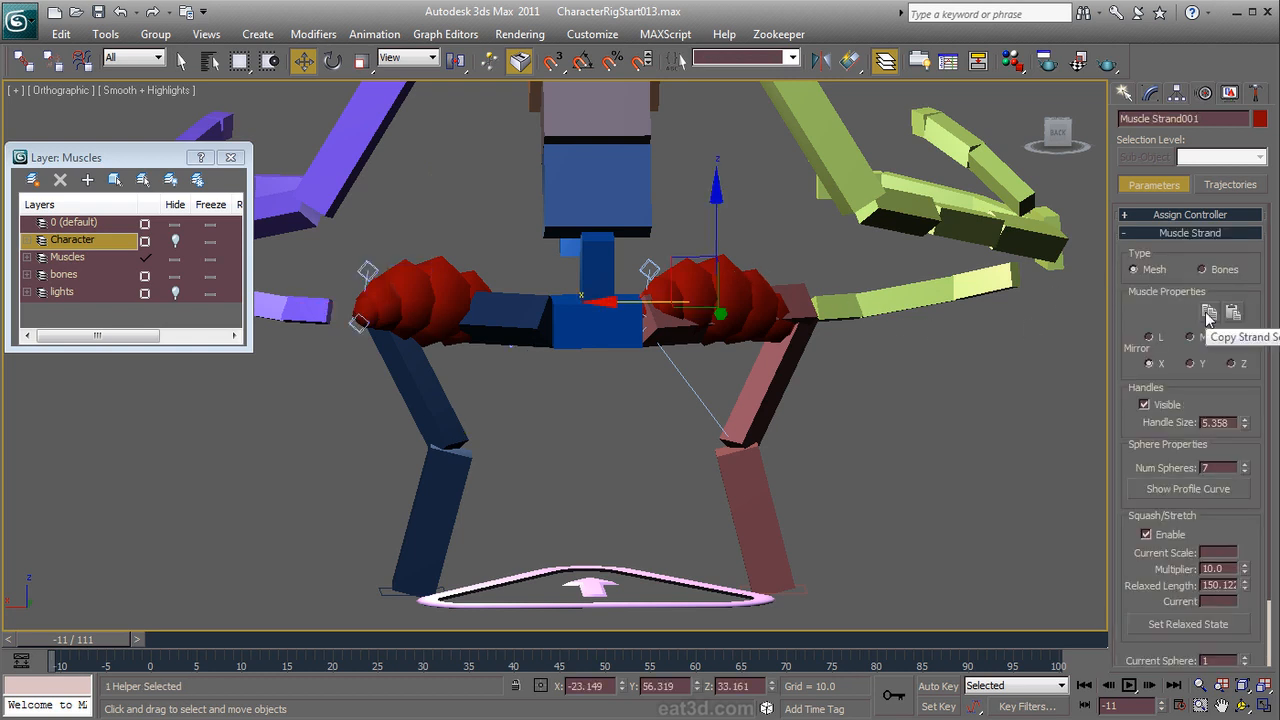
left_click(1207, 314)
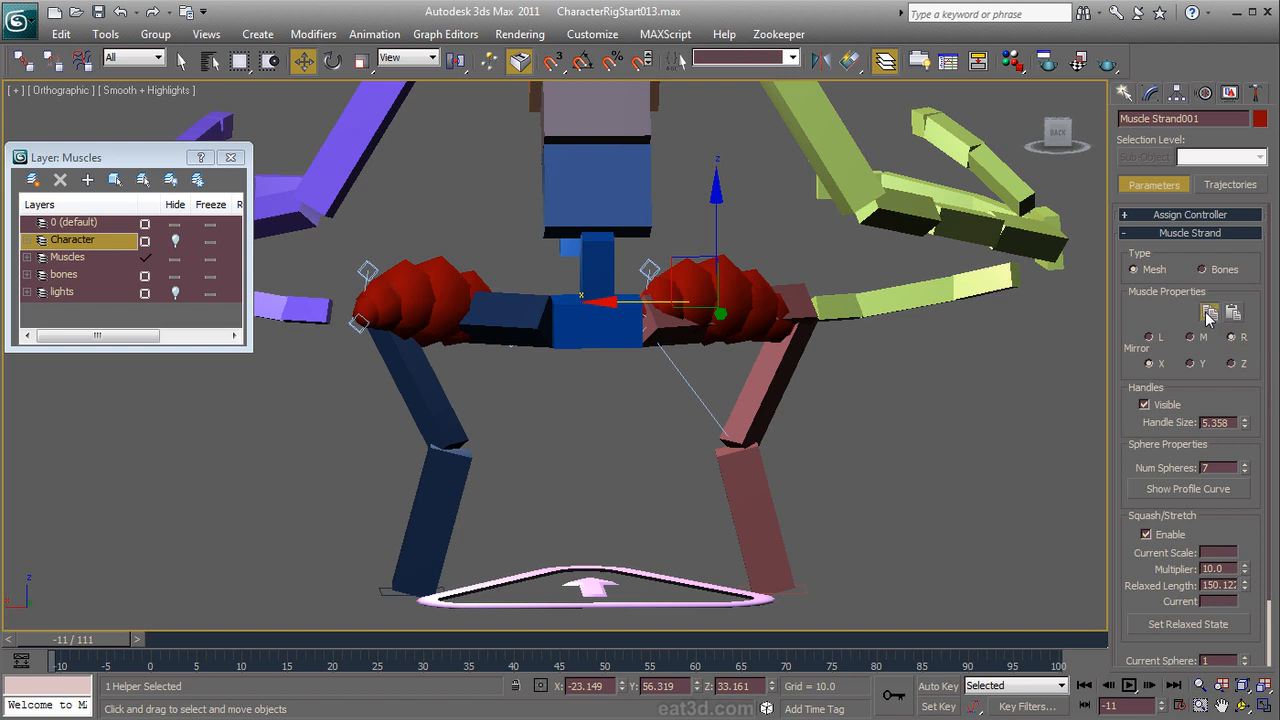
left_click(432, 272)
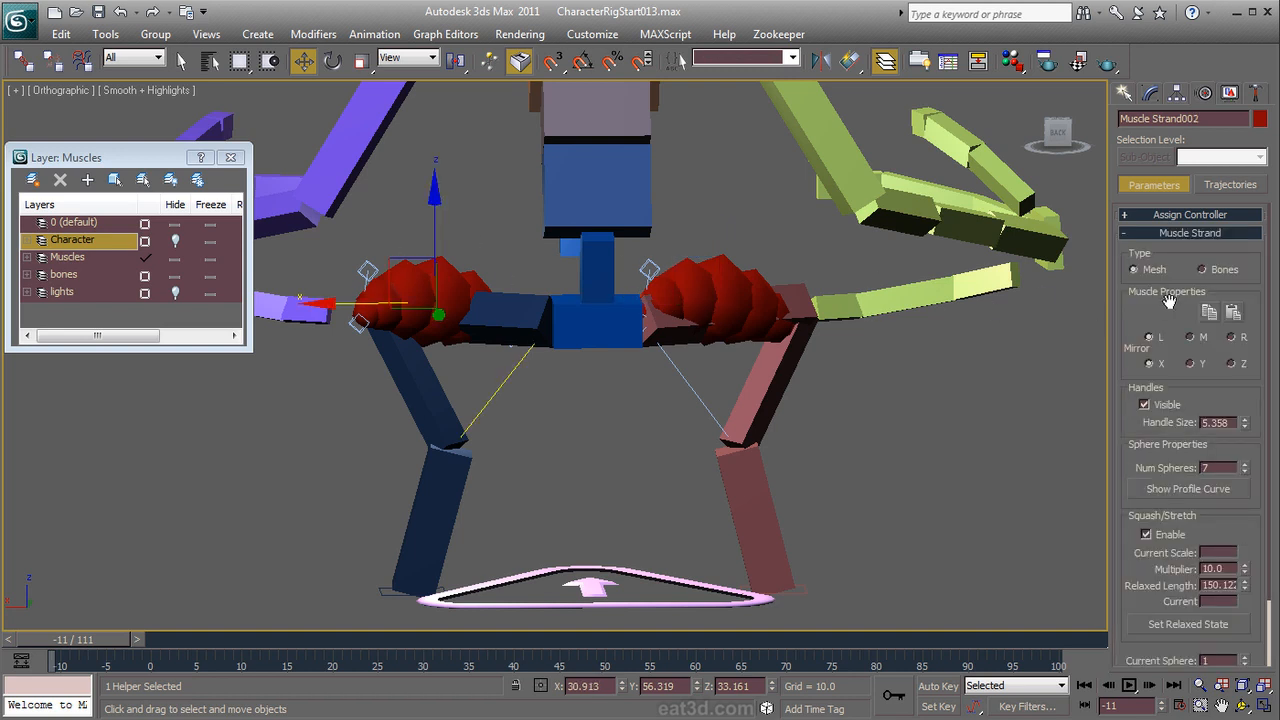
left_click(1234, 314)
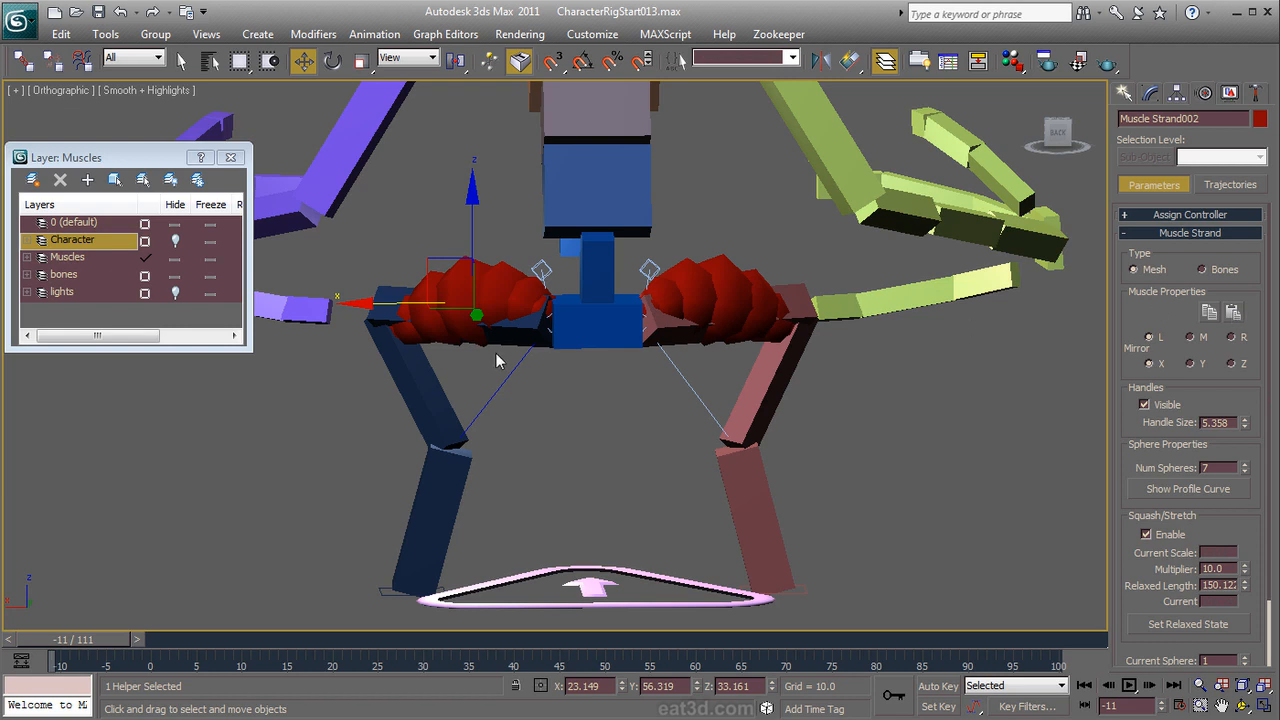
Step: Show the scene in wireframe and link the mirrored strand's start handle to the CATRigLLeg1 thigh bone
middle_click_drag(645, 513, 603, 476, "alt")
scroll(603, 476, "up", 5)
middle_click_drag(573, 413, 686, 420)
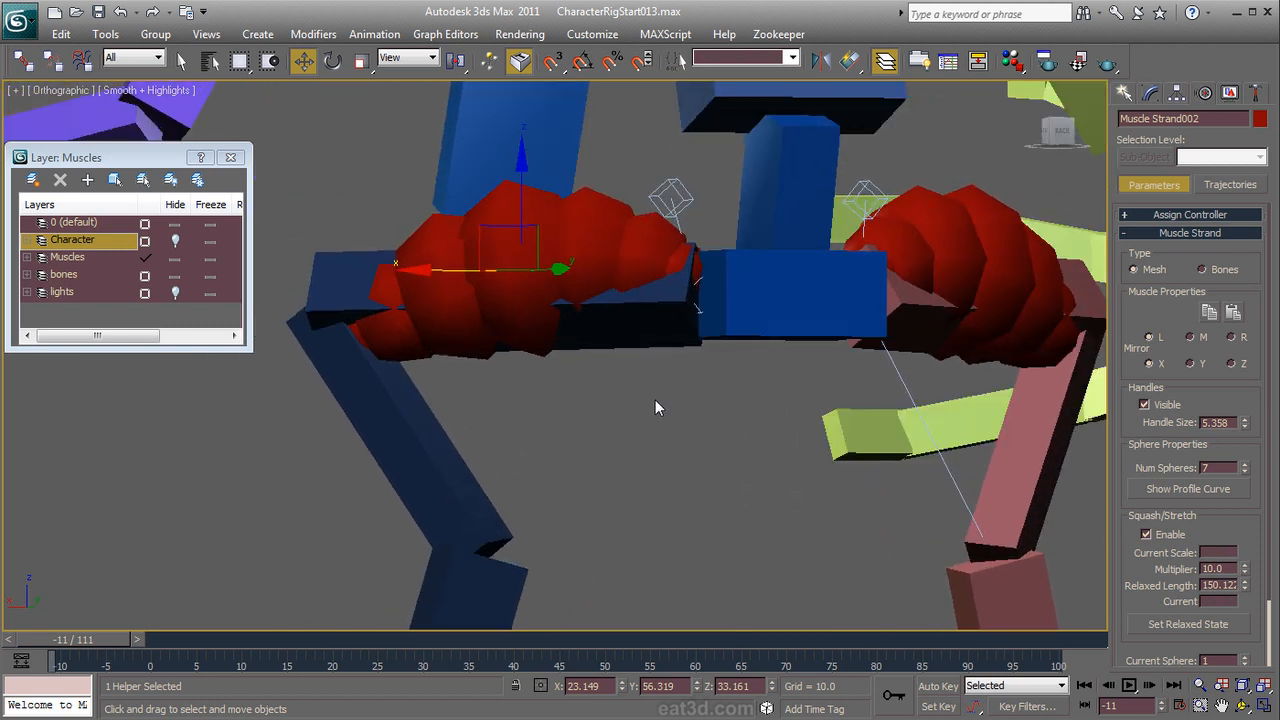
key("F3")
left_click(698, 300)
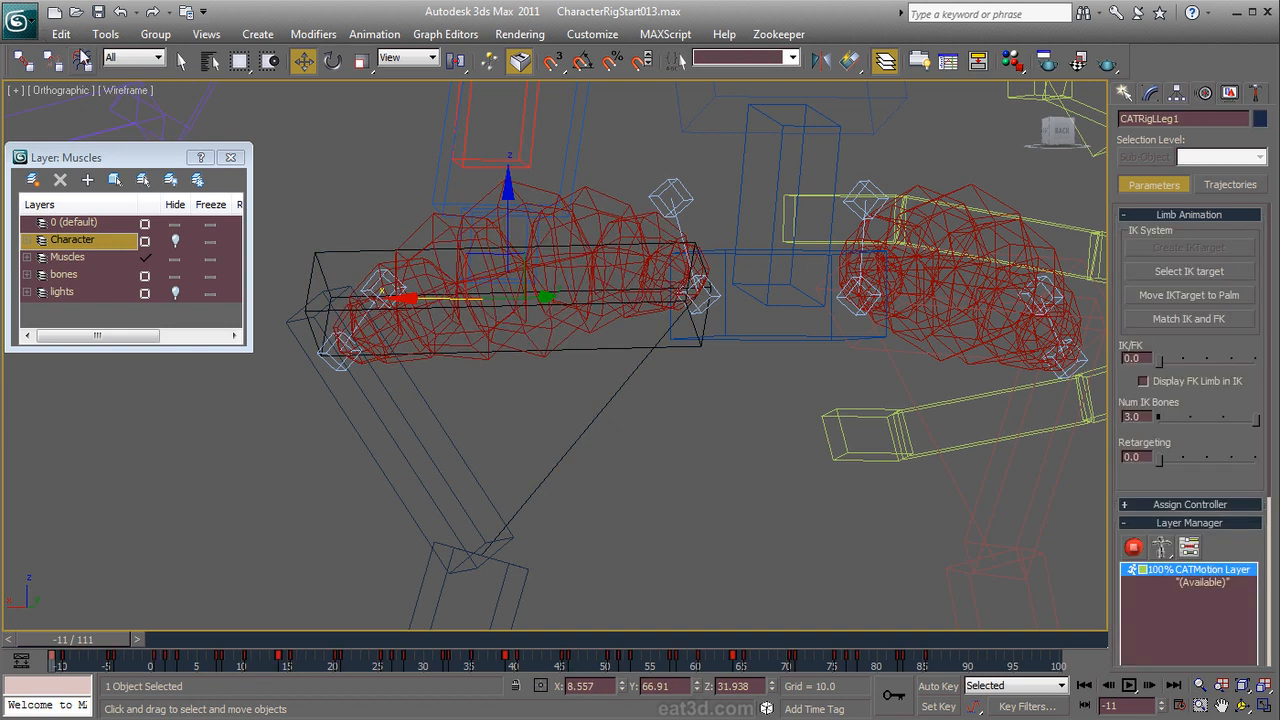
left_click(22, 61)
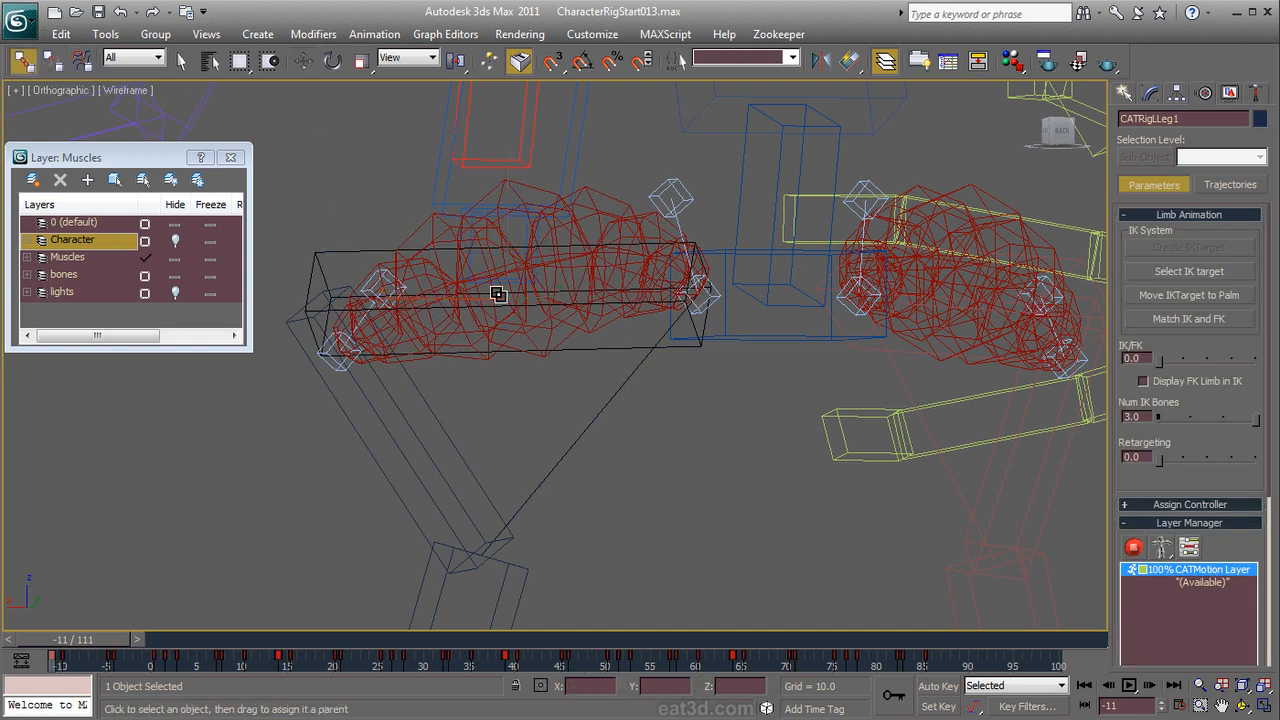
left_click(707, 296)
left_click_drag(709, 296, 610, 349)
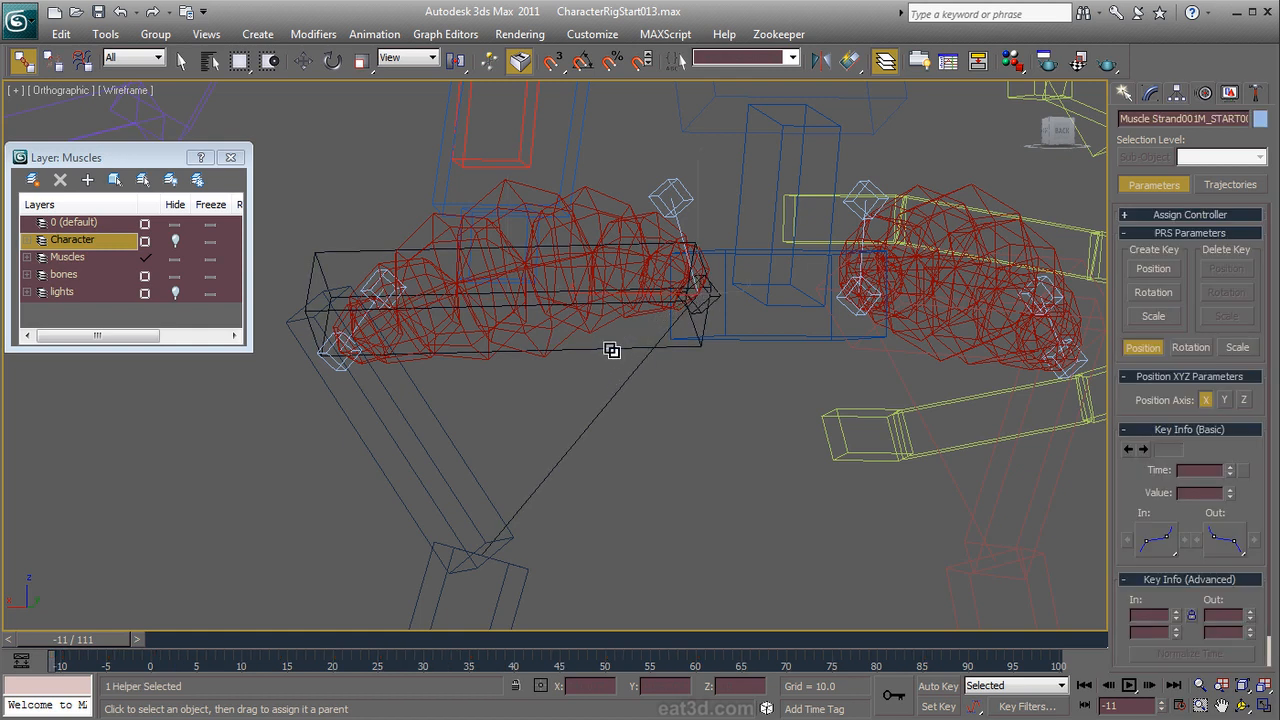
Step: Link the mirrored strand's end handle to the blue lower leg bone and restore Smooth + Highlights shading
left_click(329, 356)
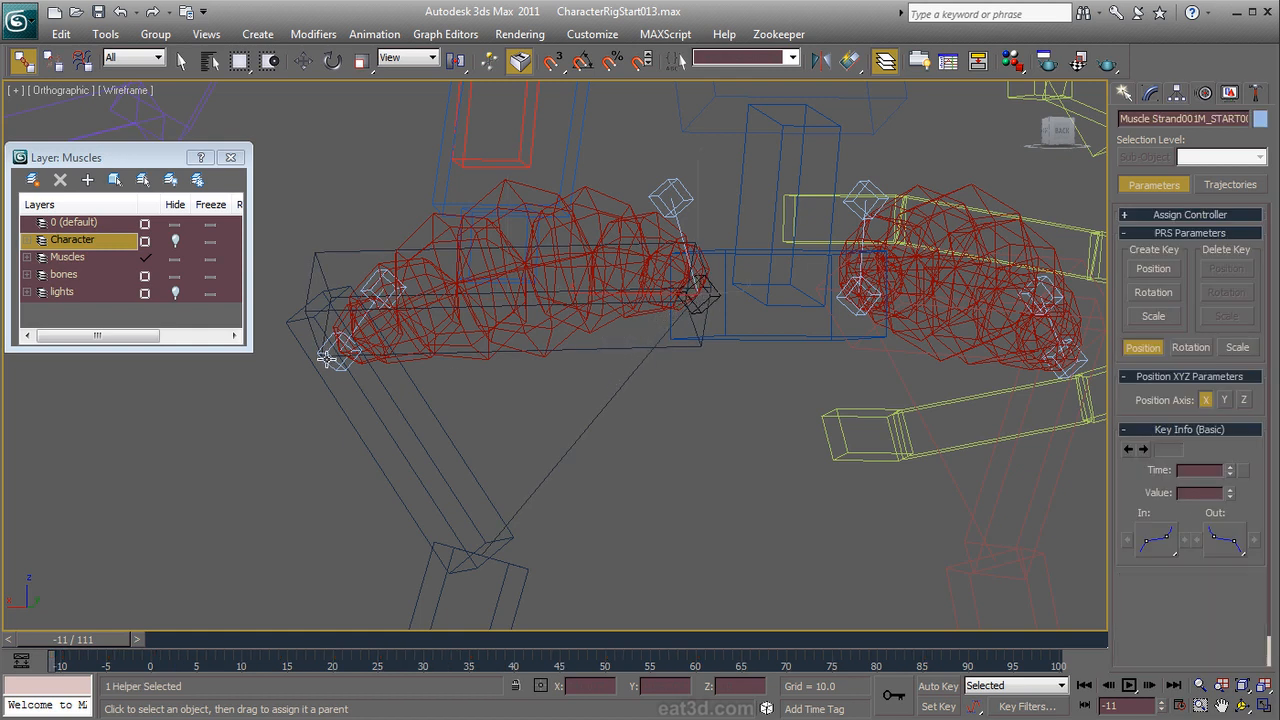
left_click_drag(329, 358, 461, 452)
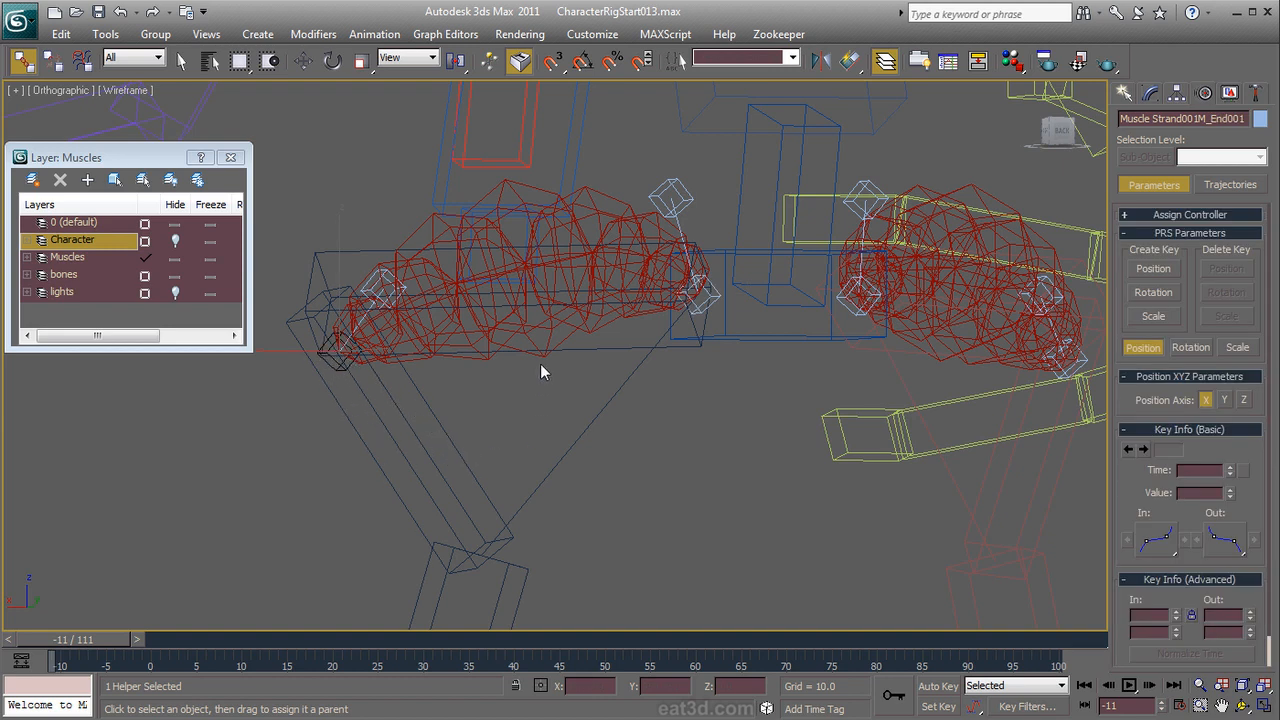
scroll(540, 371, "down", 1)
left_click(122, 89)
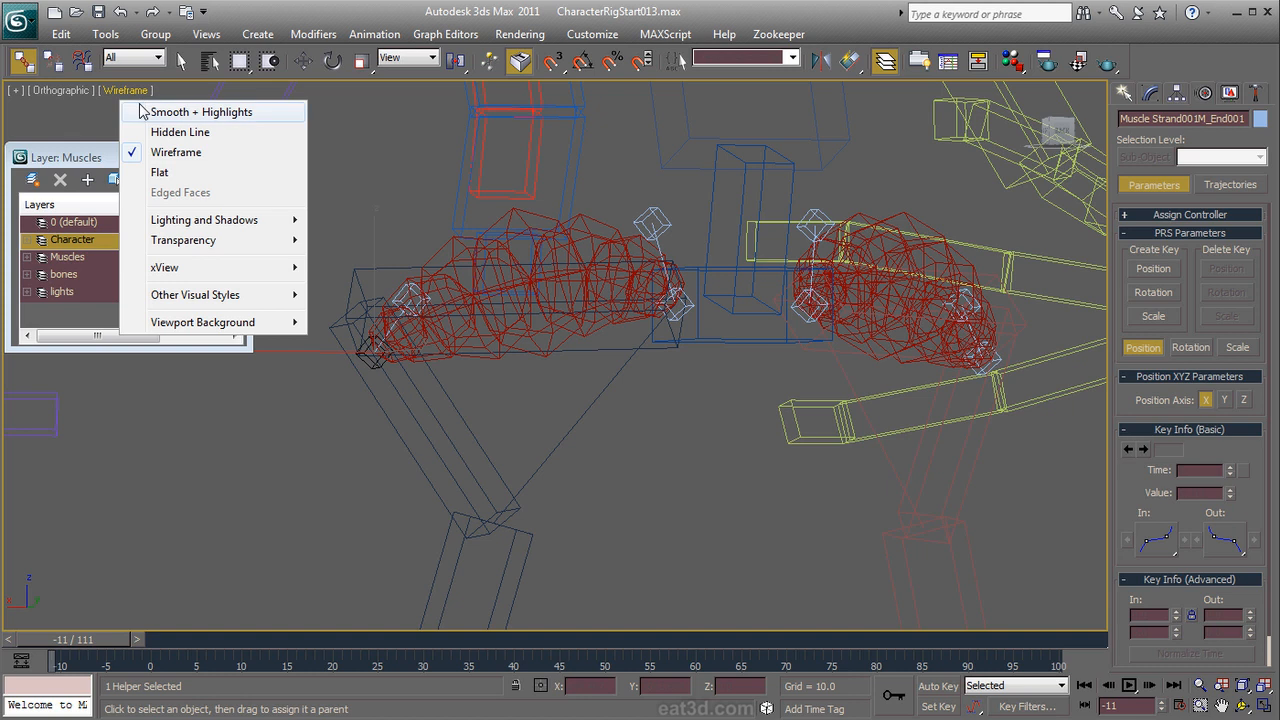
left_click(141, 103)
Step: Select CATRigSpine3, switch the rig to animation mode, play the walk cycle, and examine both thigh muscles from several angles
scroll(697, 257, "down", 2)
left_click(636, 150)
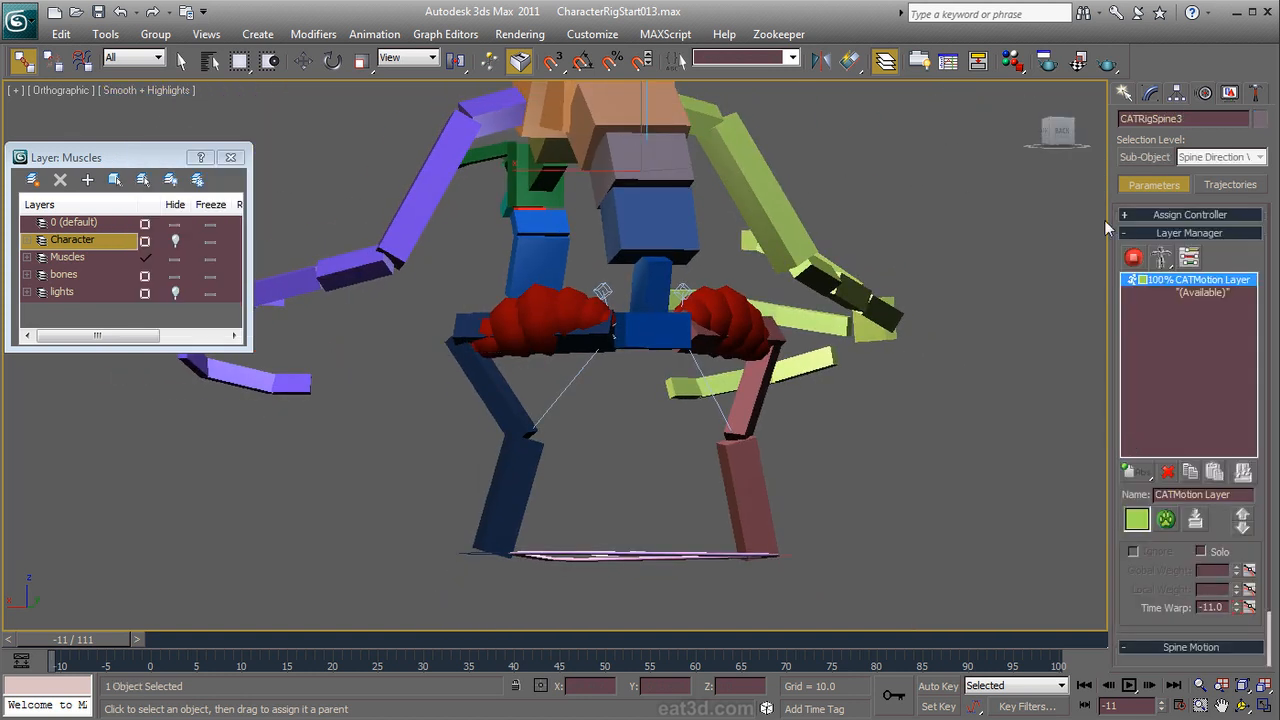
left_click(1133, 257)
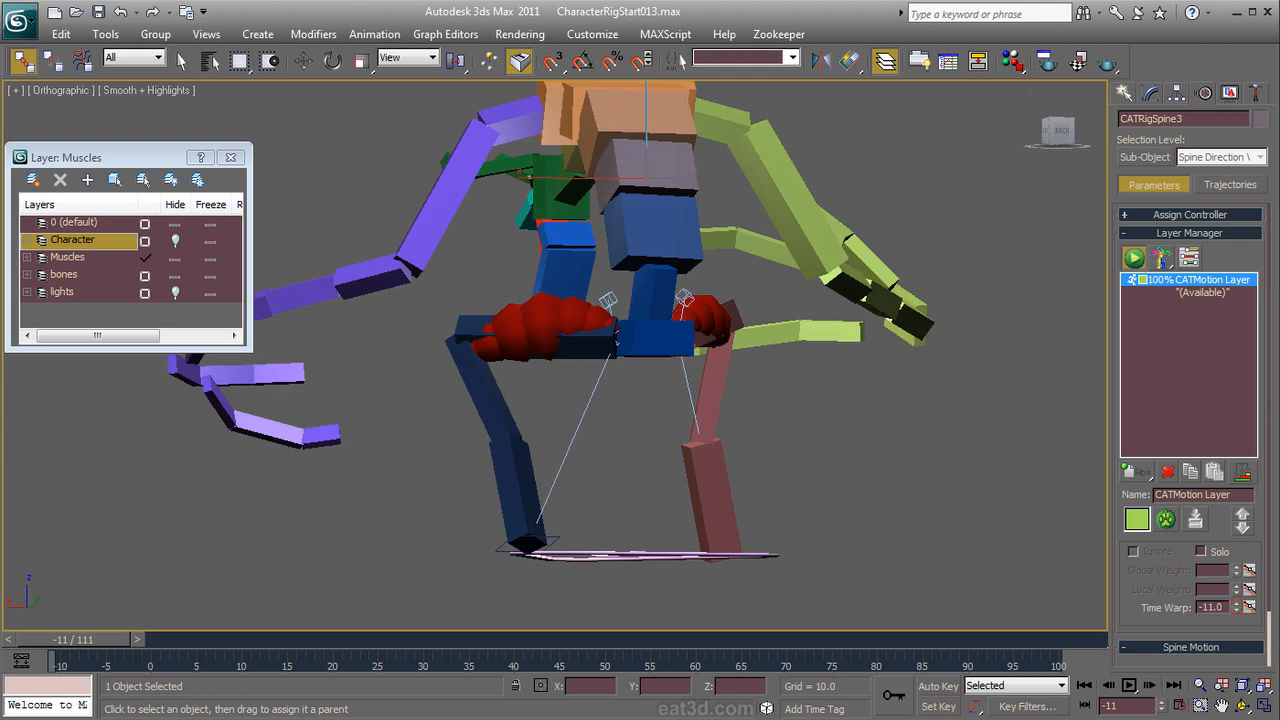
left_click(1129, 686)
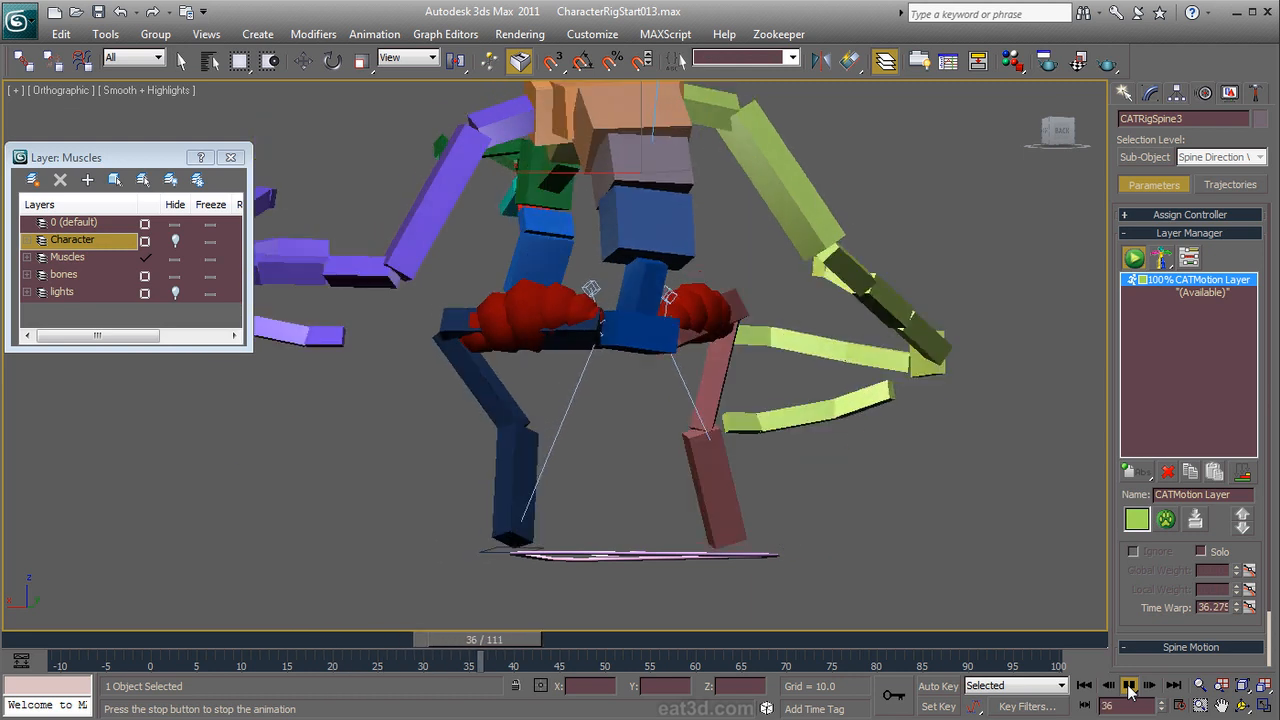
left_click(1131, 690)
middle_click_drag(549, 419, 582, 434, "alt")
scroll(617, 433, "up", 2)
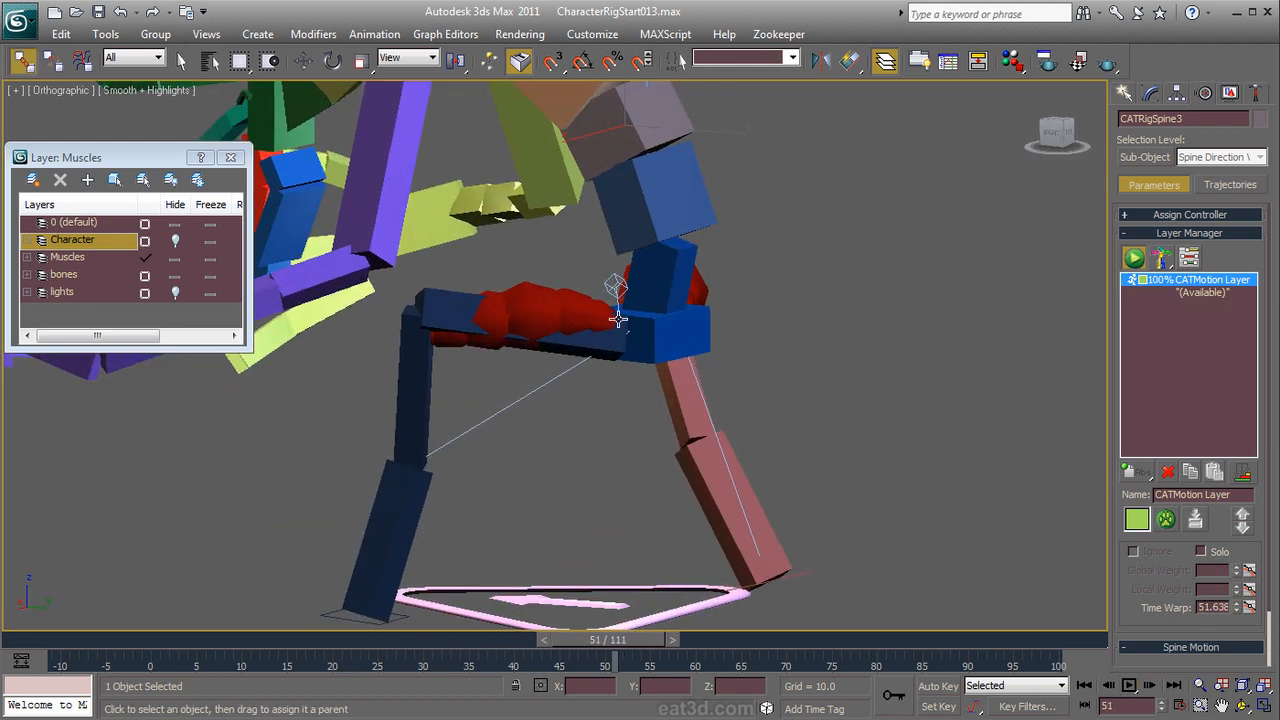
middle_click_drag(674, 448, 614, 553)
middle_click_drag(775, 499, 646, 397, "alt")
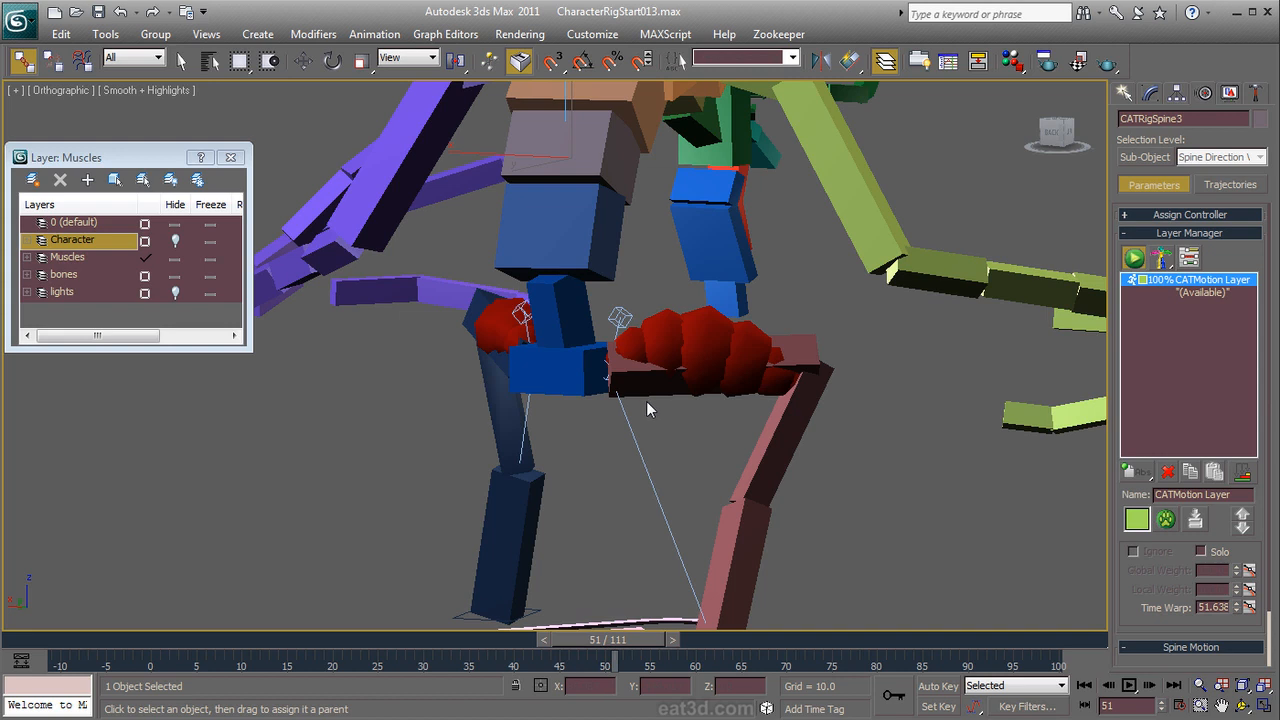
middle_click_drag(646, 401, 712, 405, "alt")
Step: Select CATRigSpine2, return the rig to setup mode, and unhide the Character layer
left_click(614, 221)
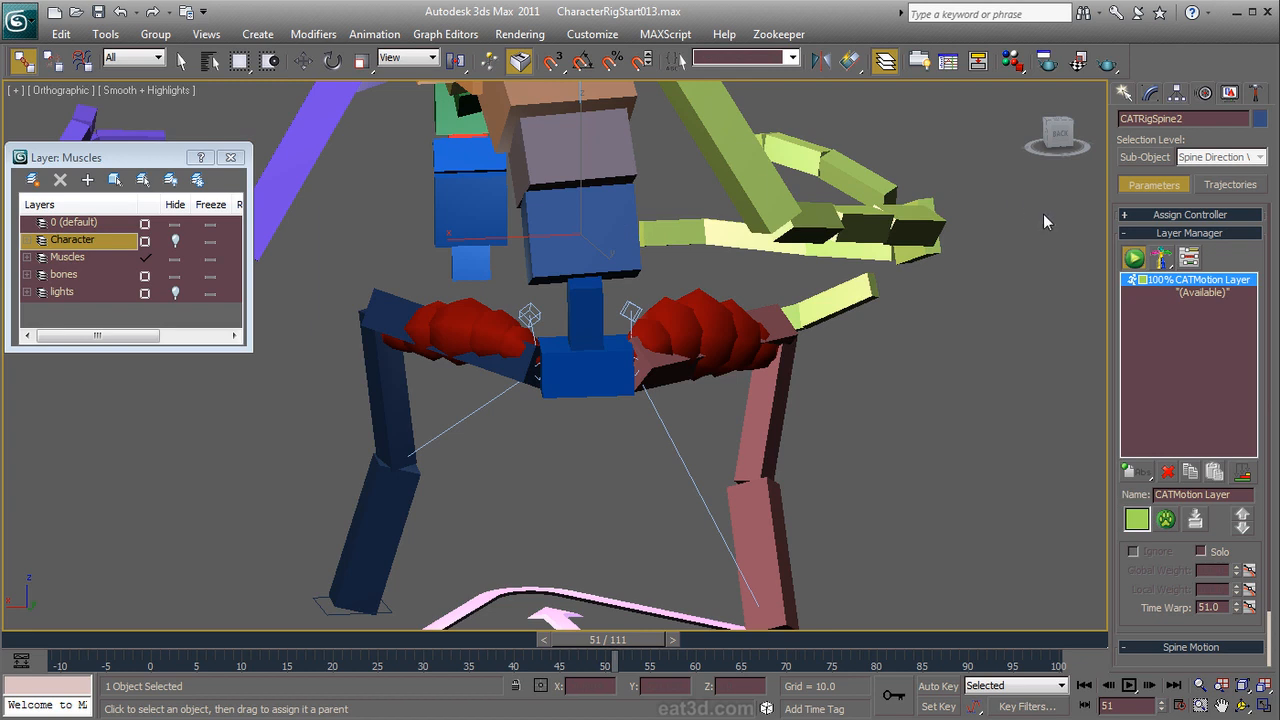
left_click(1133, 258)
middle_click_drag(530, 568, 543, 530, "alt")
scroll(543, 528, "up", 3)
middle_click_drag(585, 466, 555, 462)
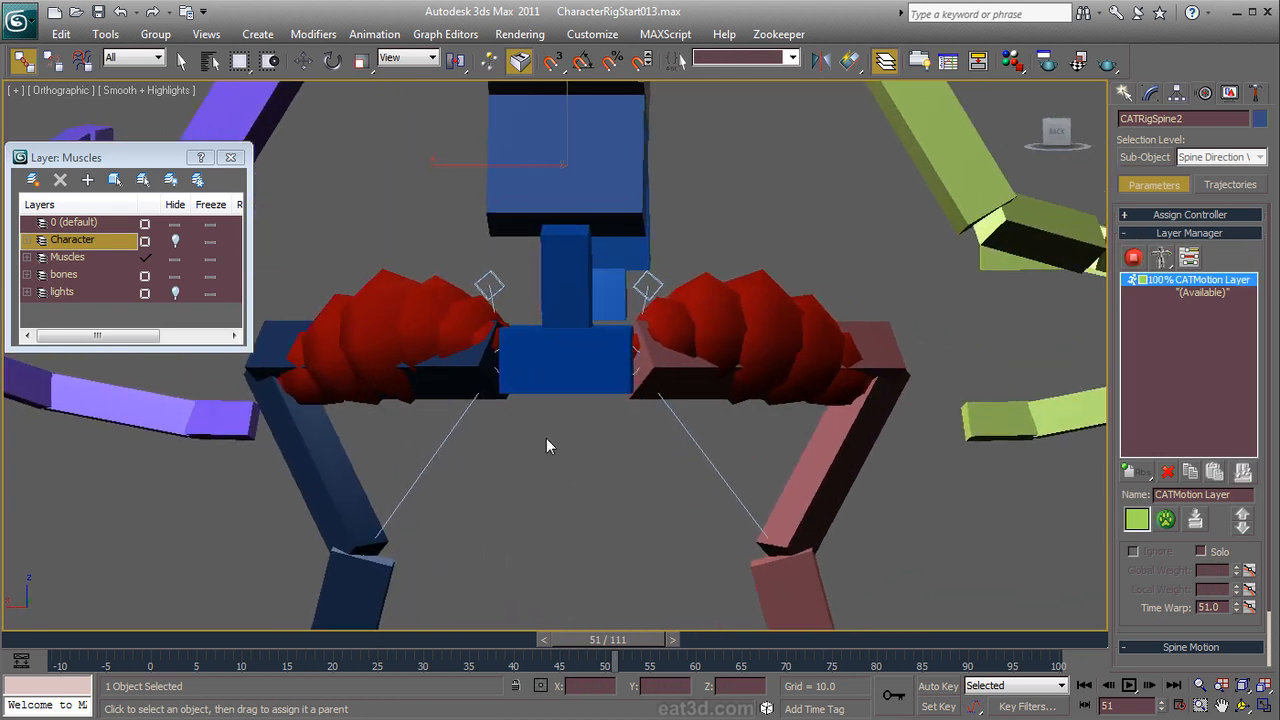
left_click(175, 242)
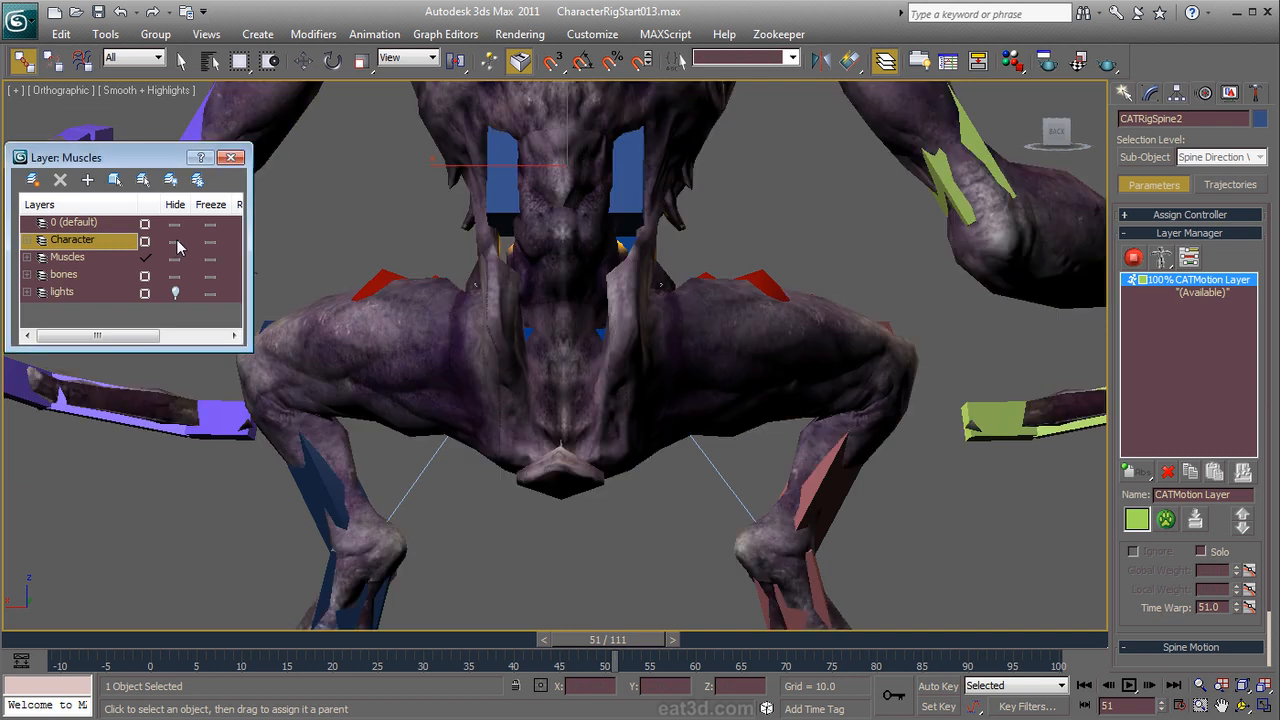
middle_click_drag(543, 409, 660, 380, "alt")
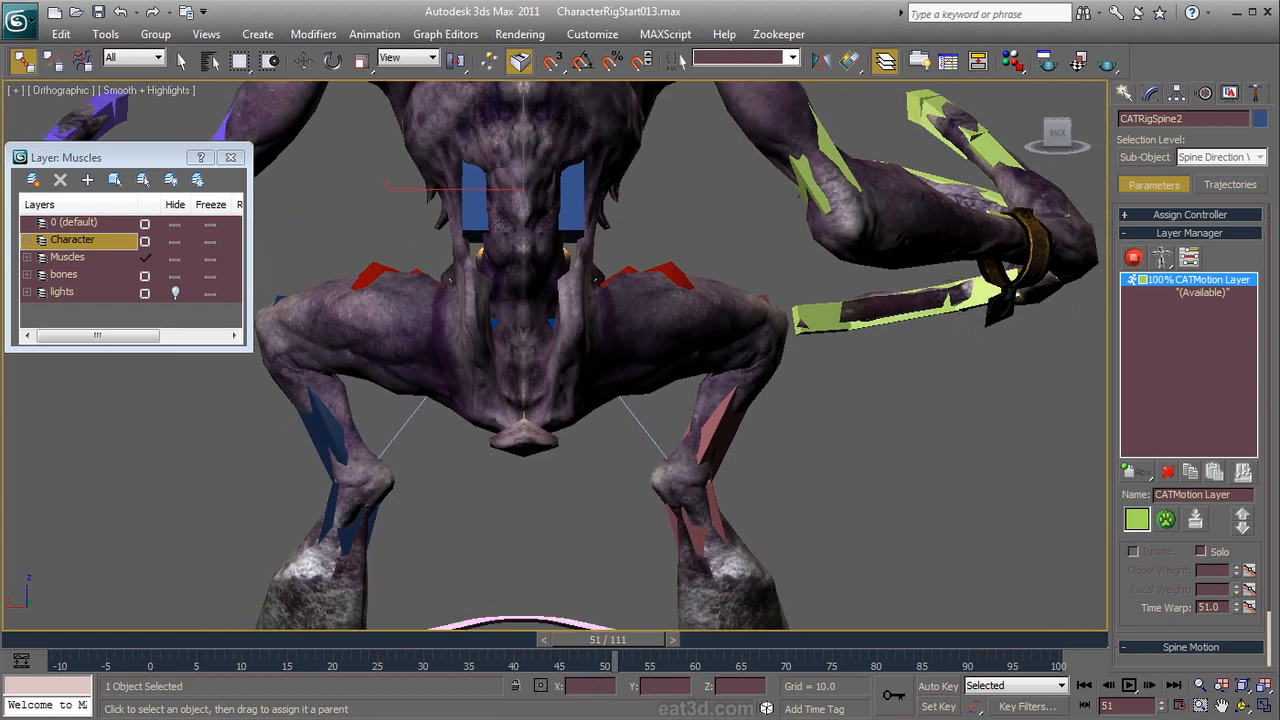
Step: Select the original muscle strand, Muscle Strand001, and examine how both strands fit against the skin of the character's thighs
left_click(670, 264)
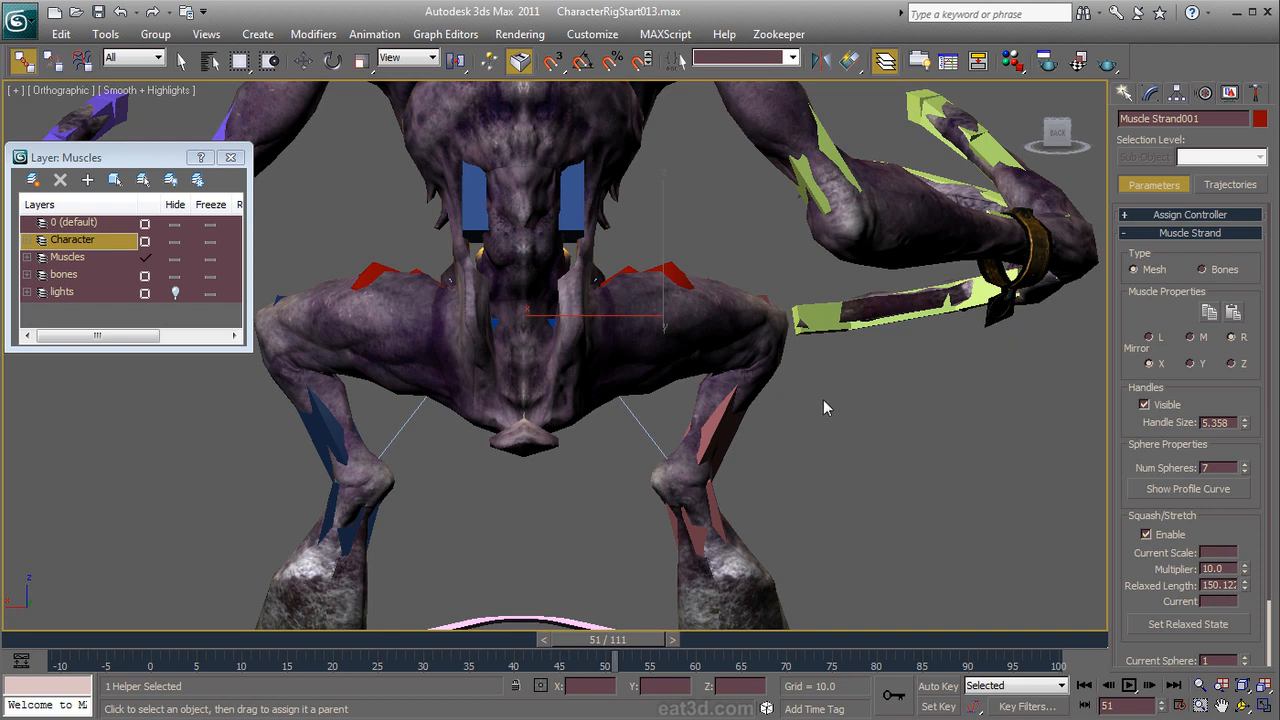
scroll(803, 417, "down", 3)
middle_click_drag(803, 417, 832, 456)
scroll(832, 456, "up", 2)
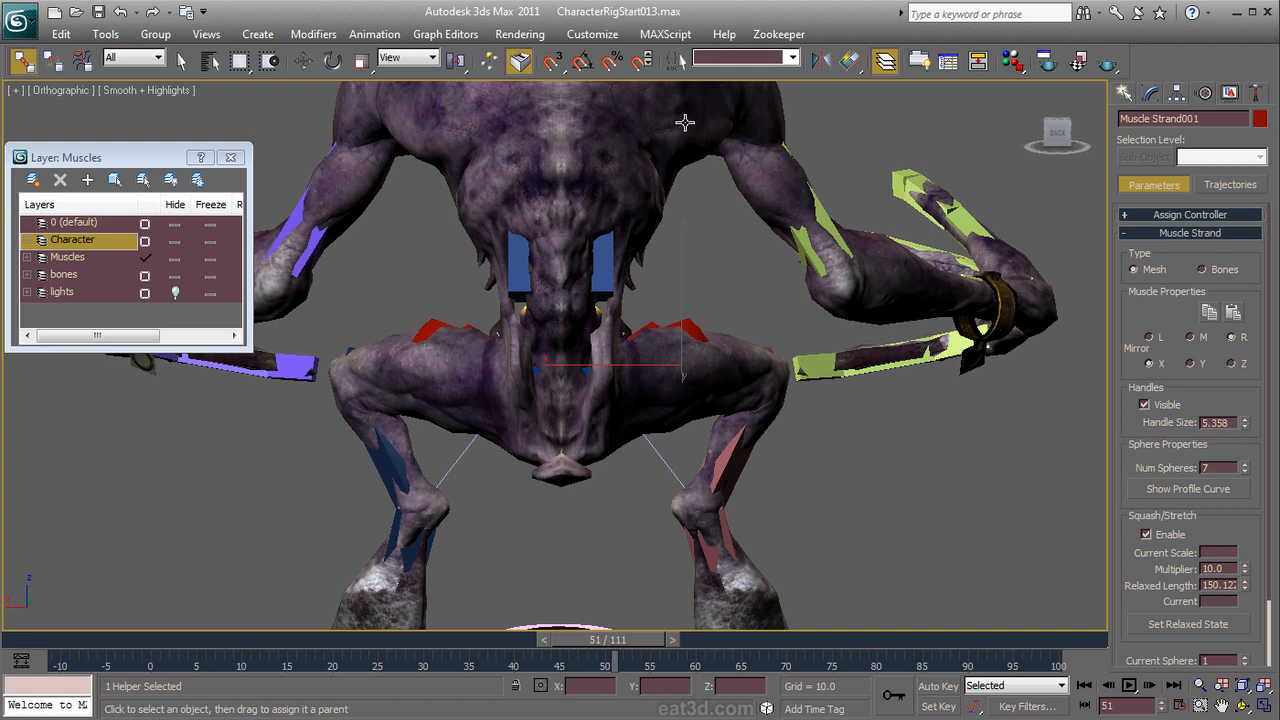
middle_click_drag(914, 449, 783, 351, "alt")
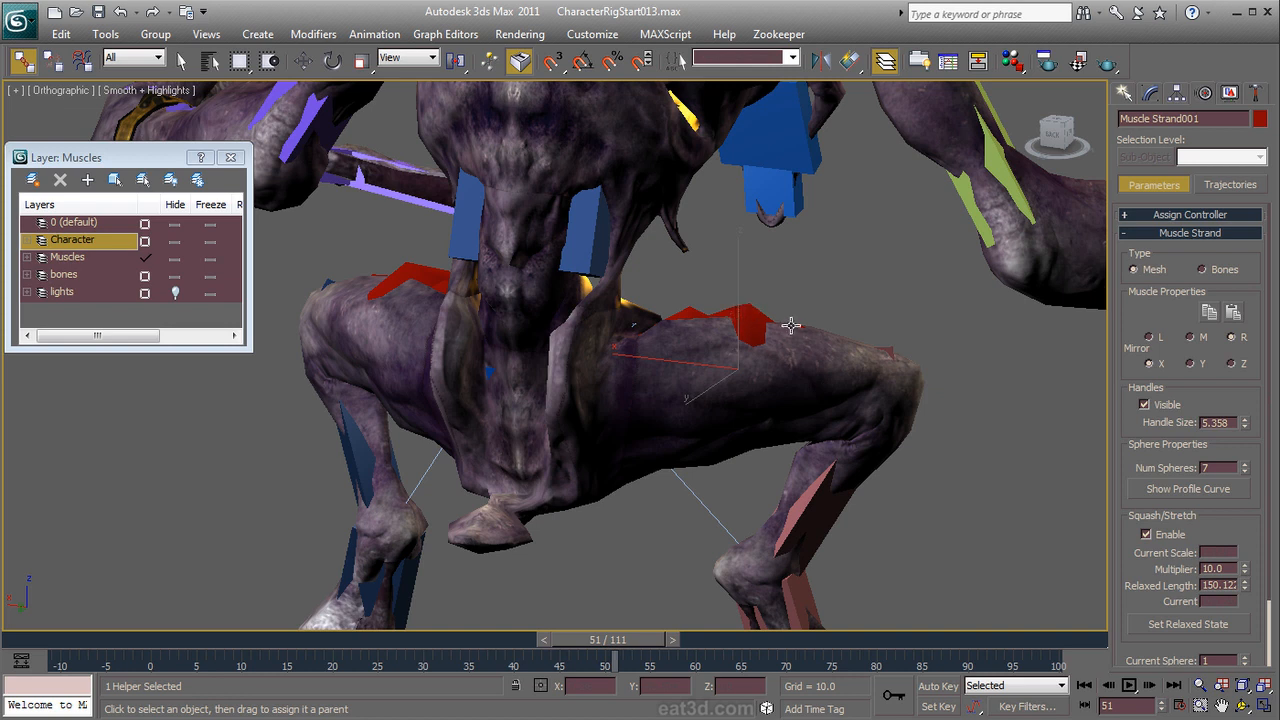
middle_click_drag(779, 299, 723, 251, "alt")
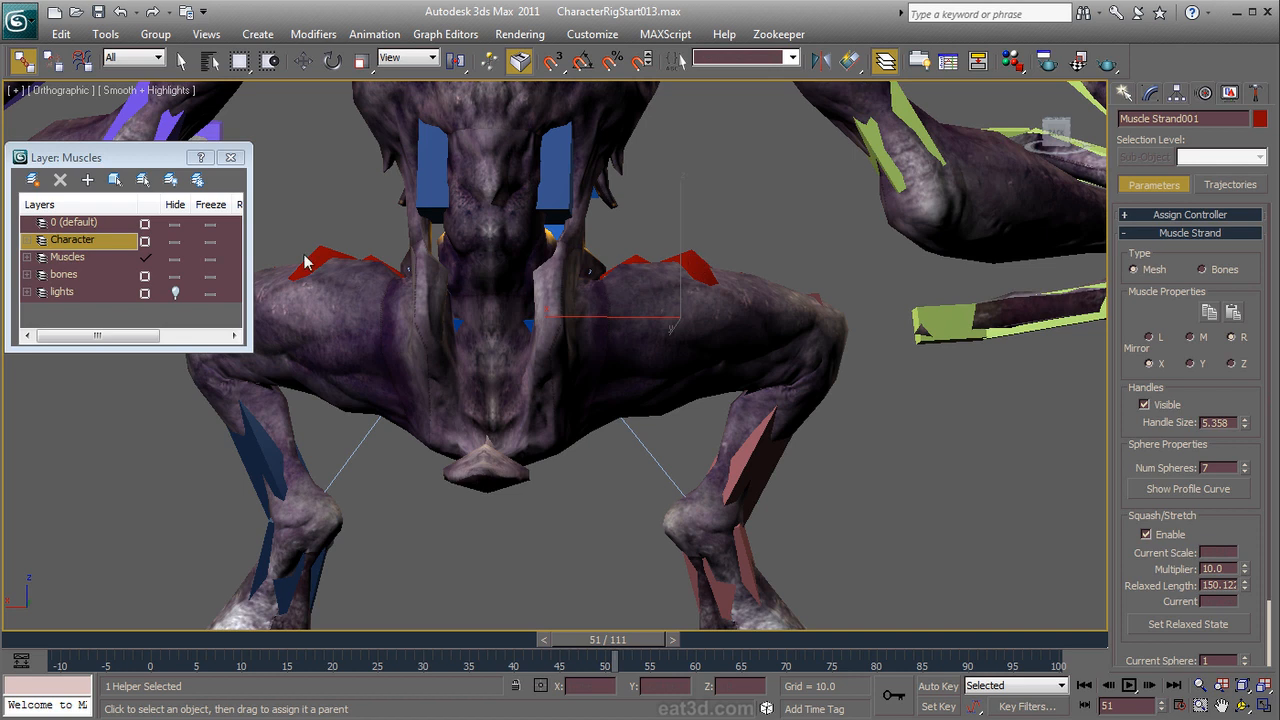
Step: Hide the Character layer and set the squash/stretch multiplier of Muscle Strand001 to 1
left_click(175, 241)
left_click(700, 266)
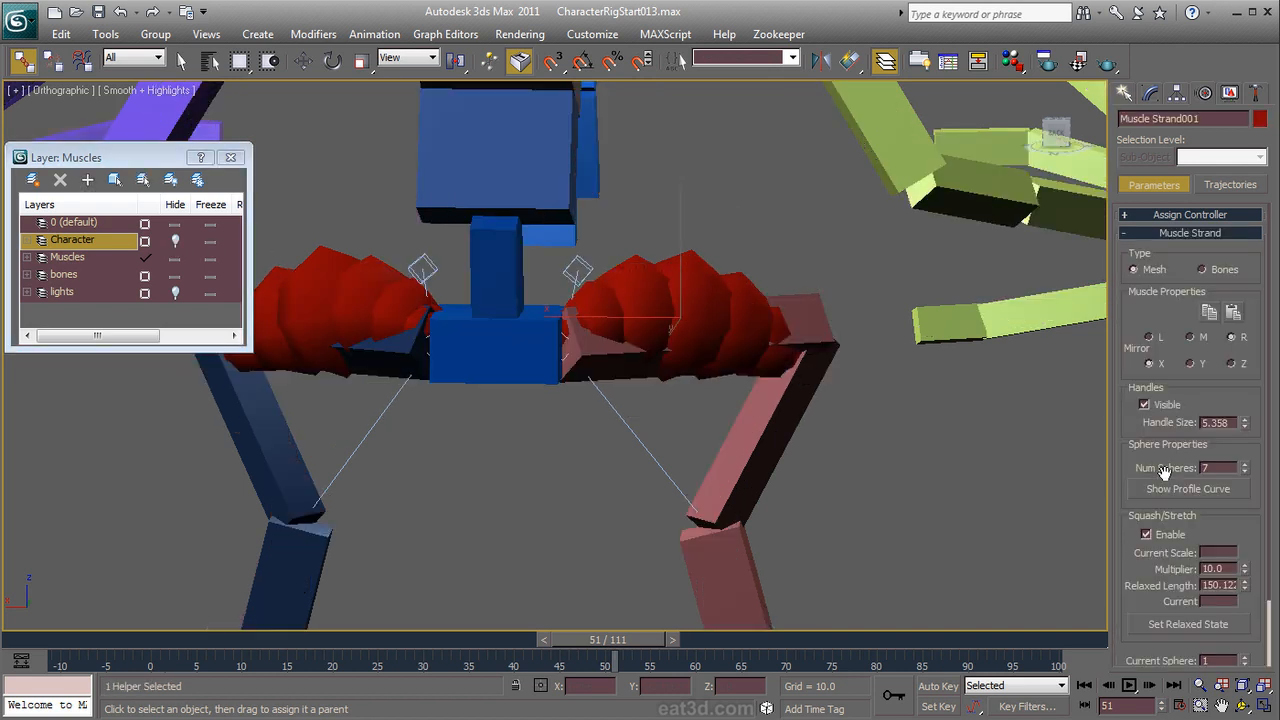
scroll(1164, 474, "down", 2)
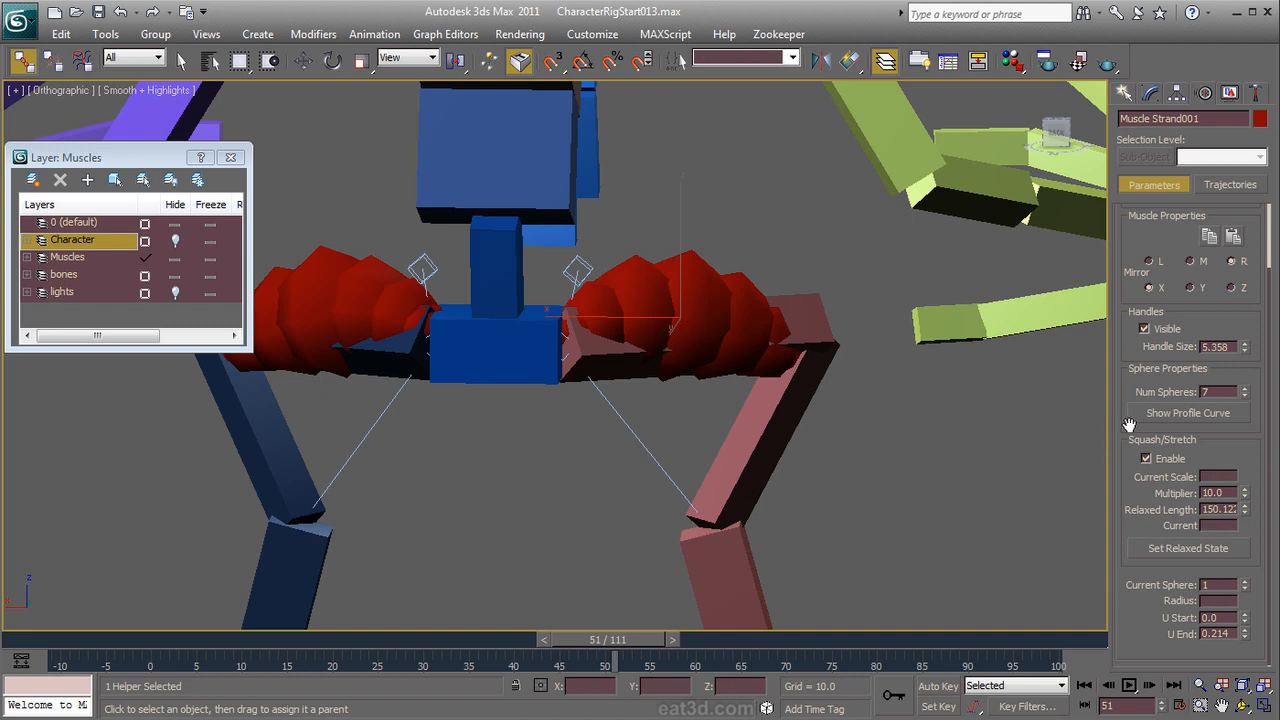
left_click_drag(1236, 492, 1172, 490)
type("1")
key("Return")
Step: Set the squash/stretch multiplier of the mirrored strand, Muscle Strand002, to 1
left_click(392, 283)
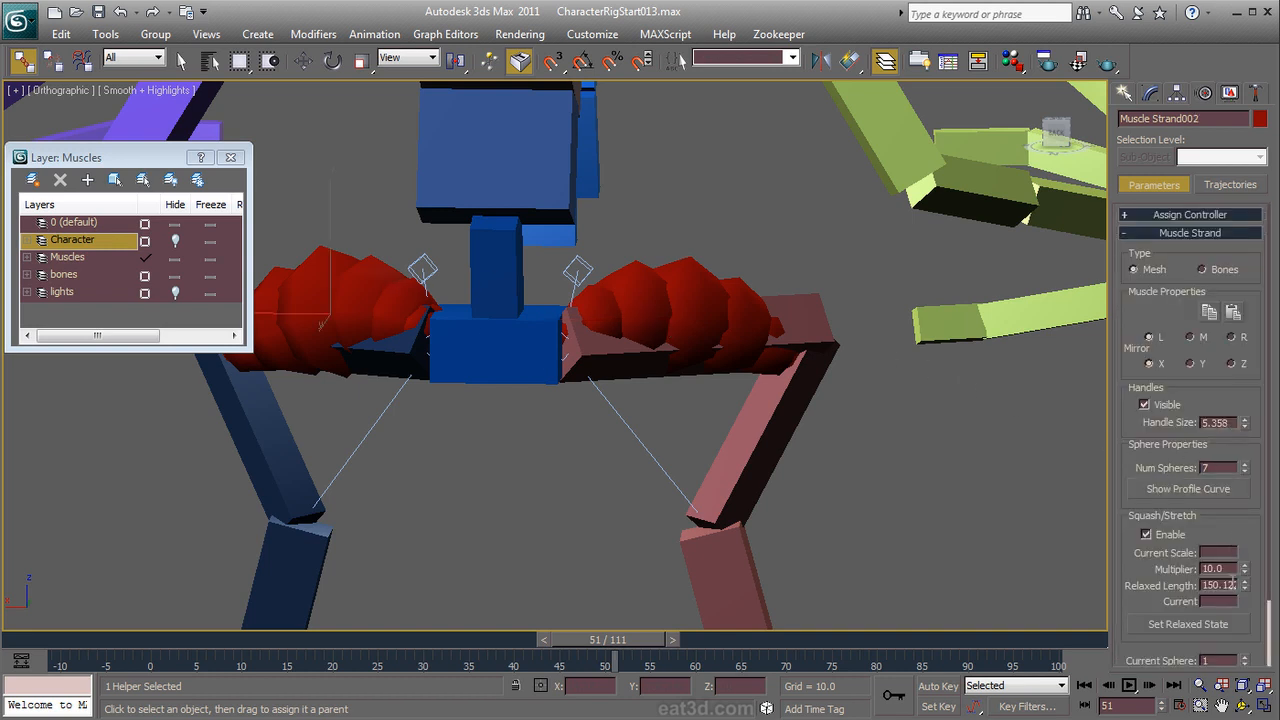
left_click_drag(1230, 569, 1152, 561)
type("1")
key("Return")
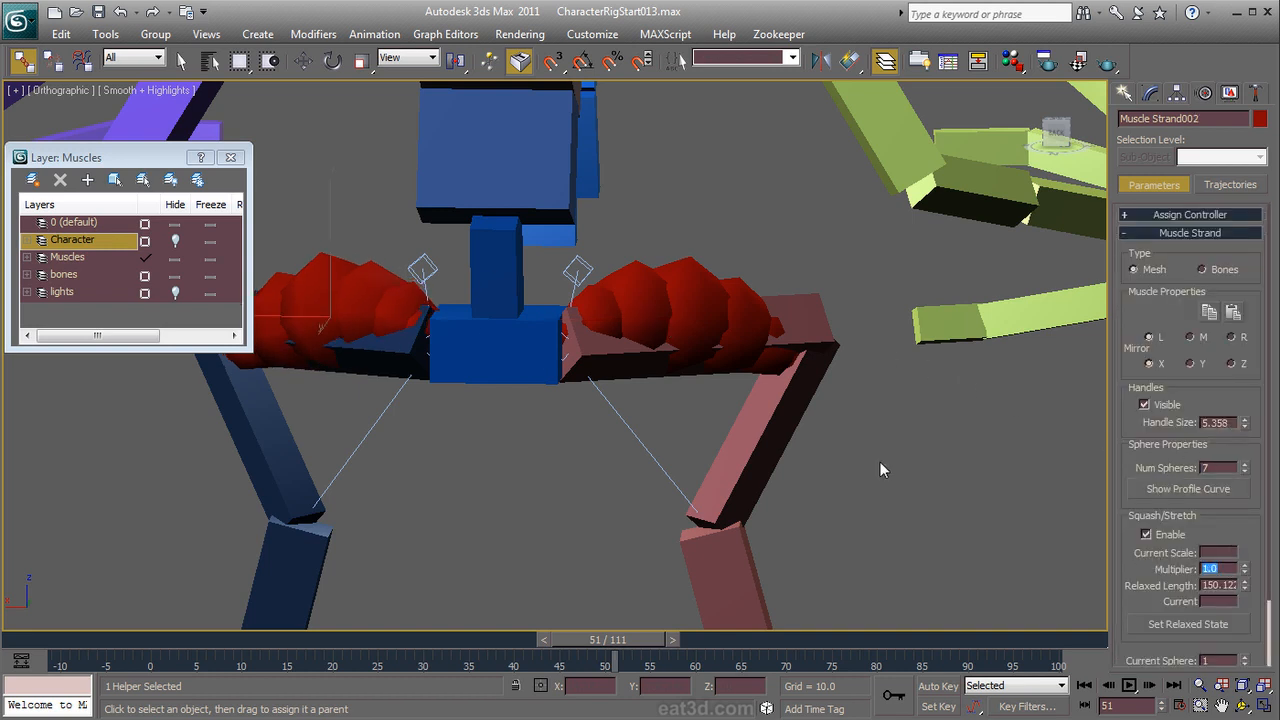
scroll(748, 332, "down", 1)
scroll(693, 305, "down", 3)
middle_click_drag(693, 305, 708, 306)
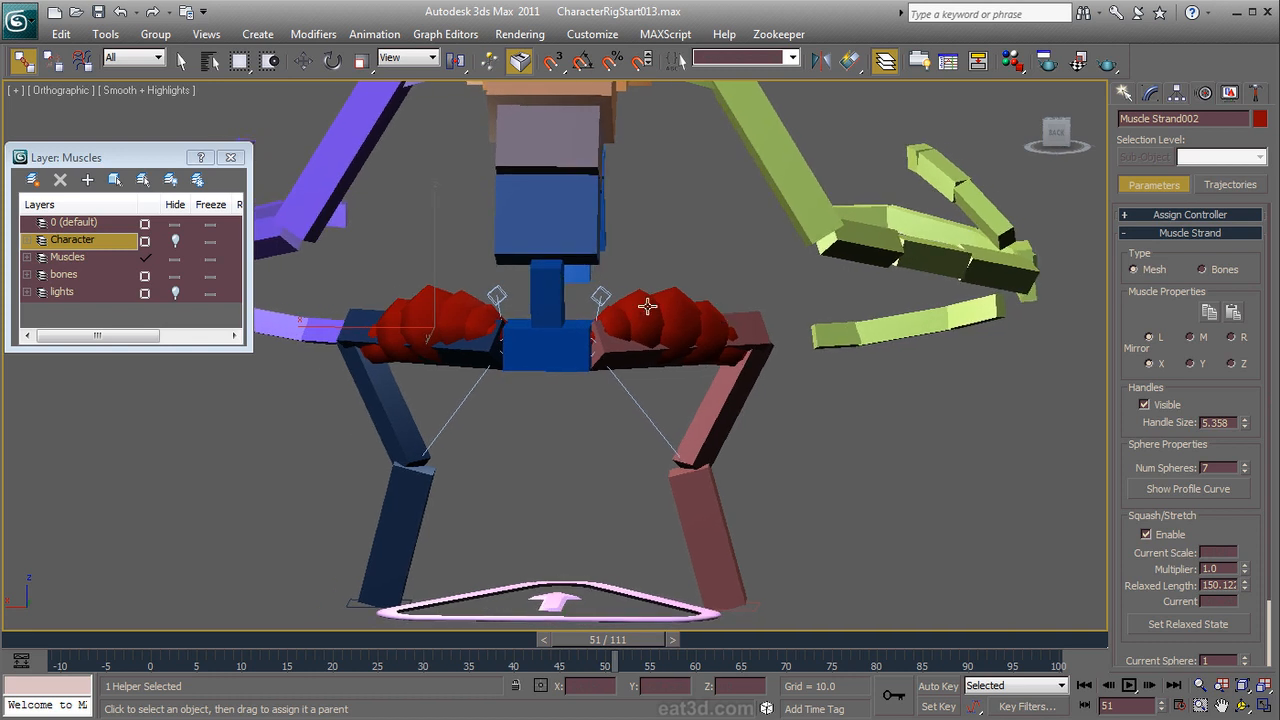
Step: Unhide the Character layer and add a Skin Wrap modifier above Skin on the EOS_Body mesh
left_click(176, 241)
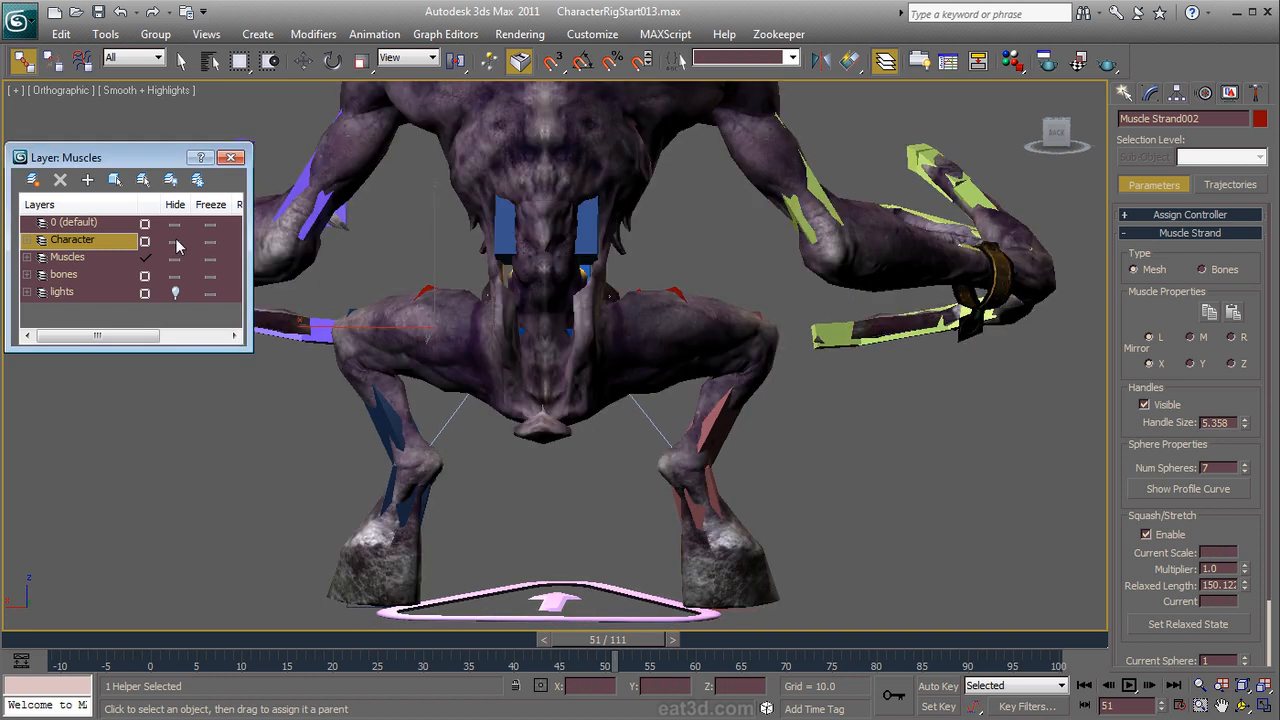
left_click(648, 128)
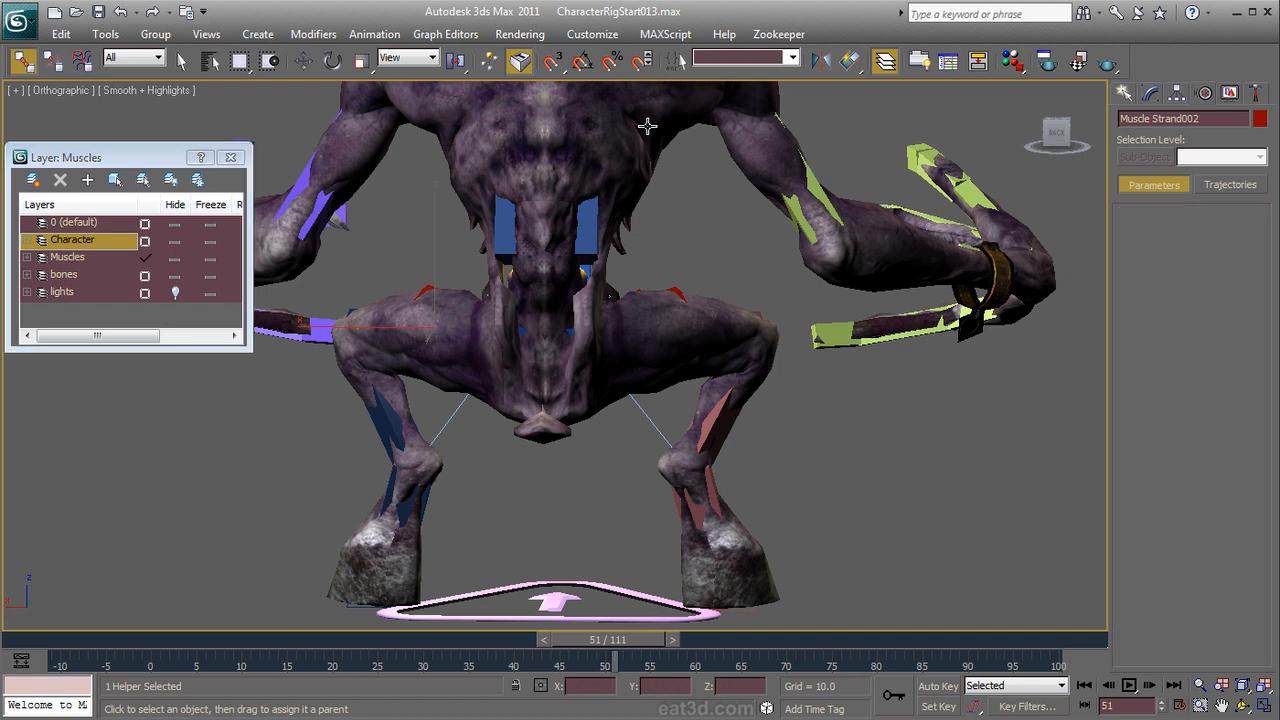
left_click(1153, 94)
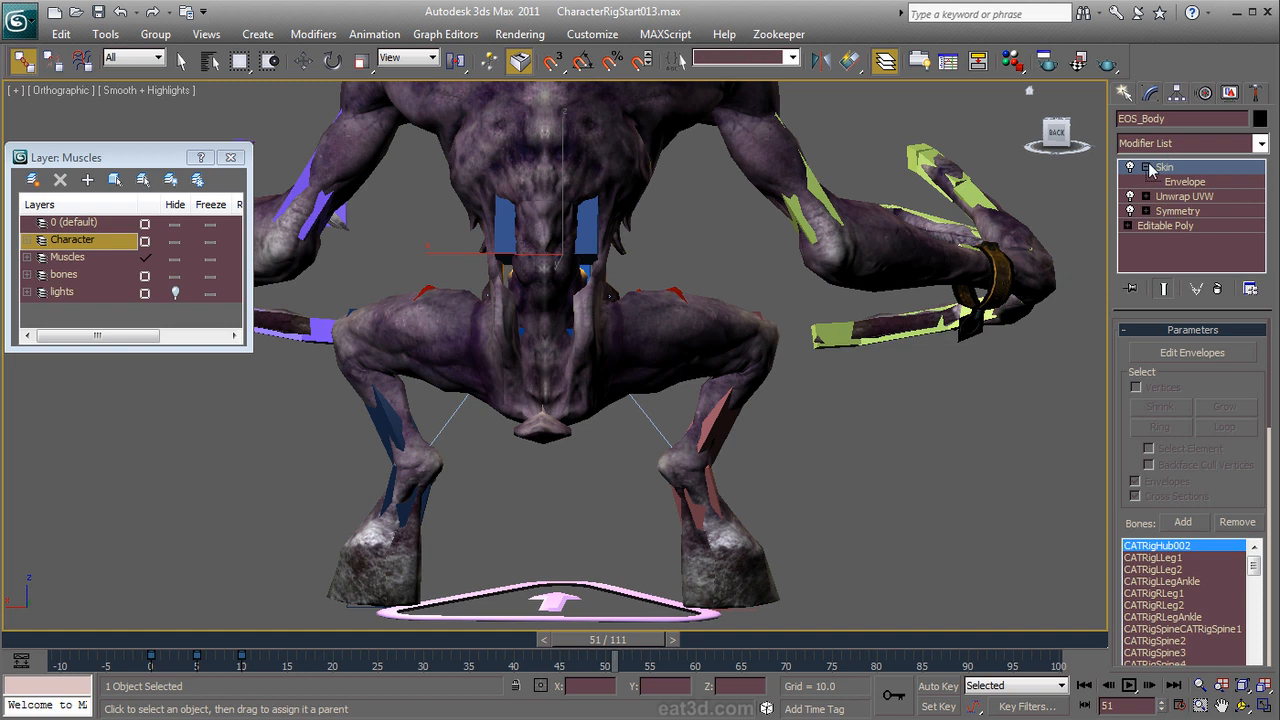
left_click(1148, 167)
left_click(1153, 143)
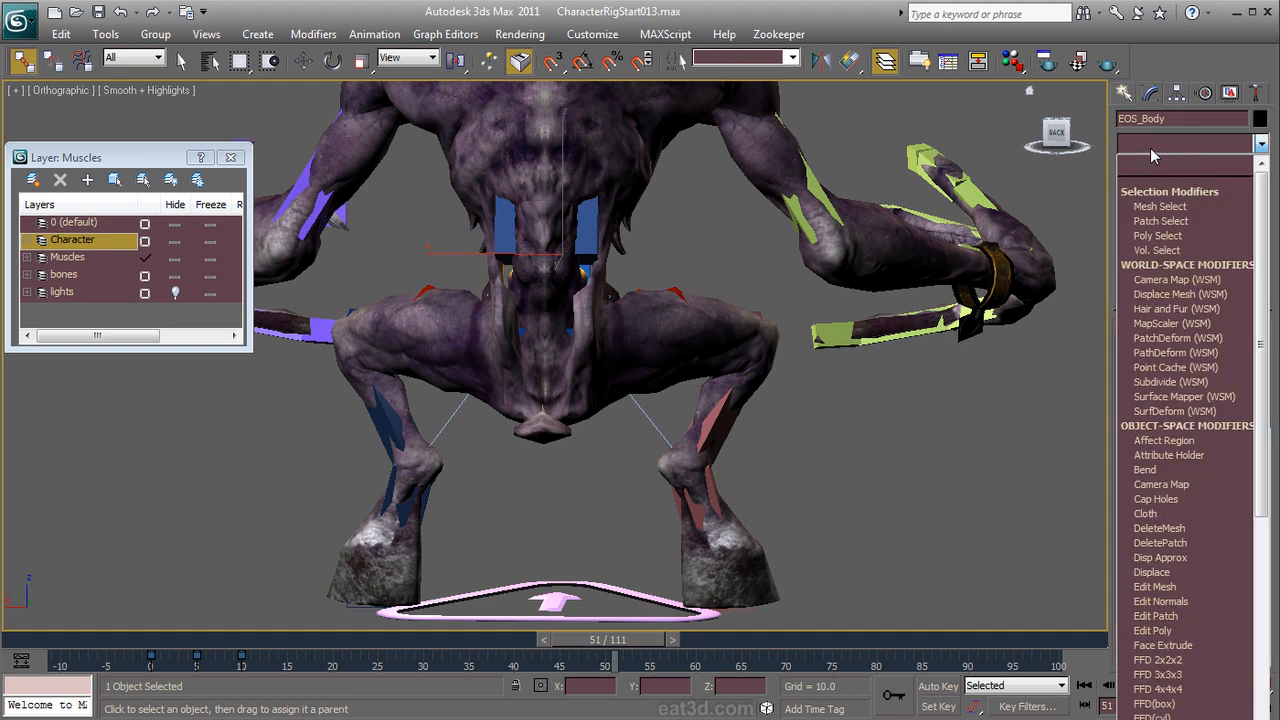
key("s")
key("k")
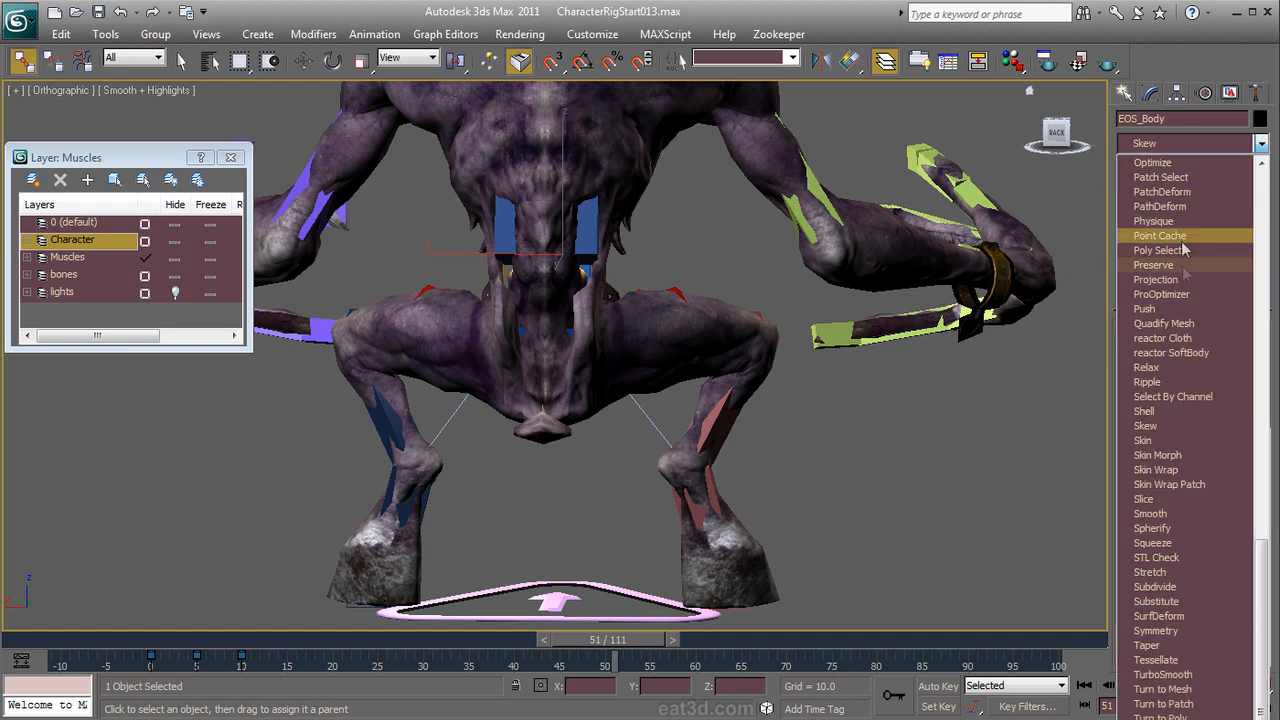
left_click(1199, 463)
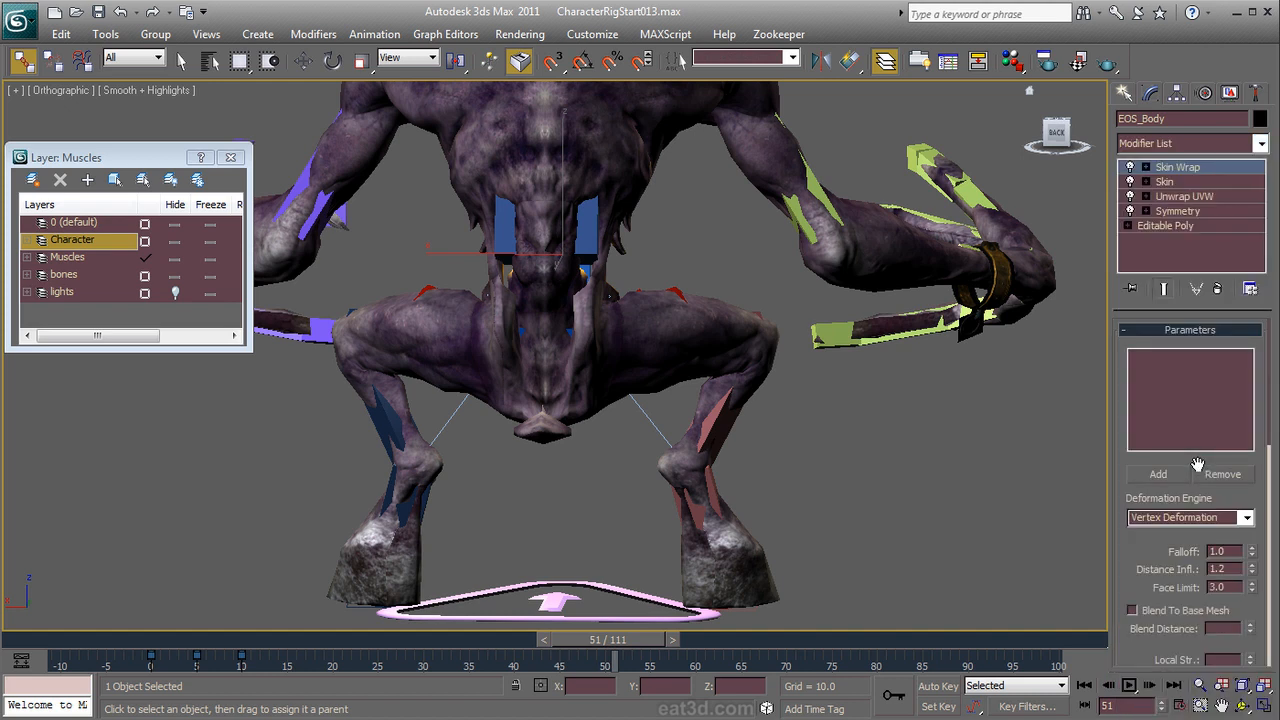
Step: Add Muscle Strand001 and Muscle Strand002 to the Skin Wrap modifier's object list and leave the picking mode
left_click(1158, 475)
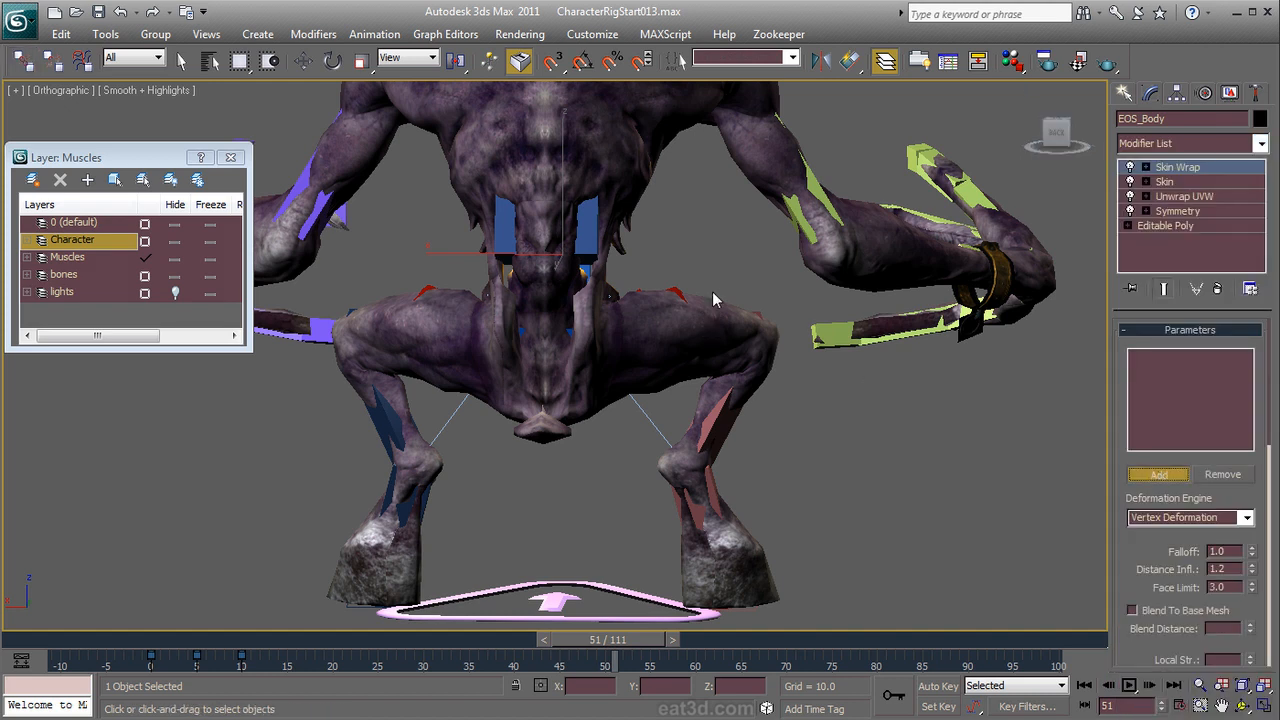
key("h")
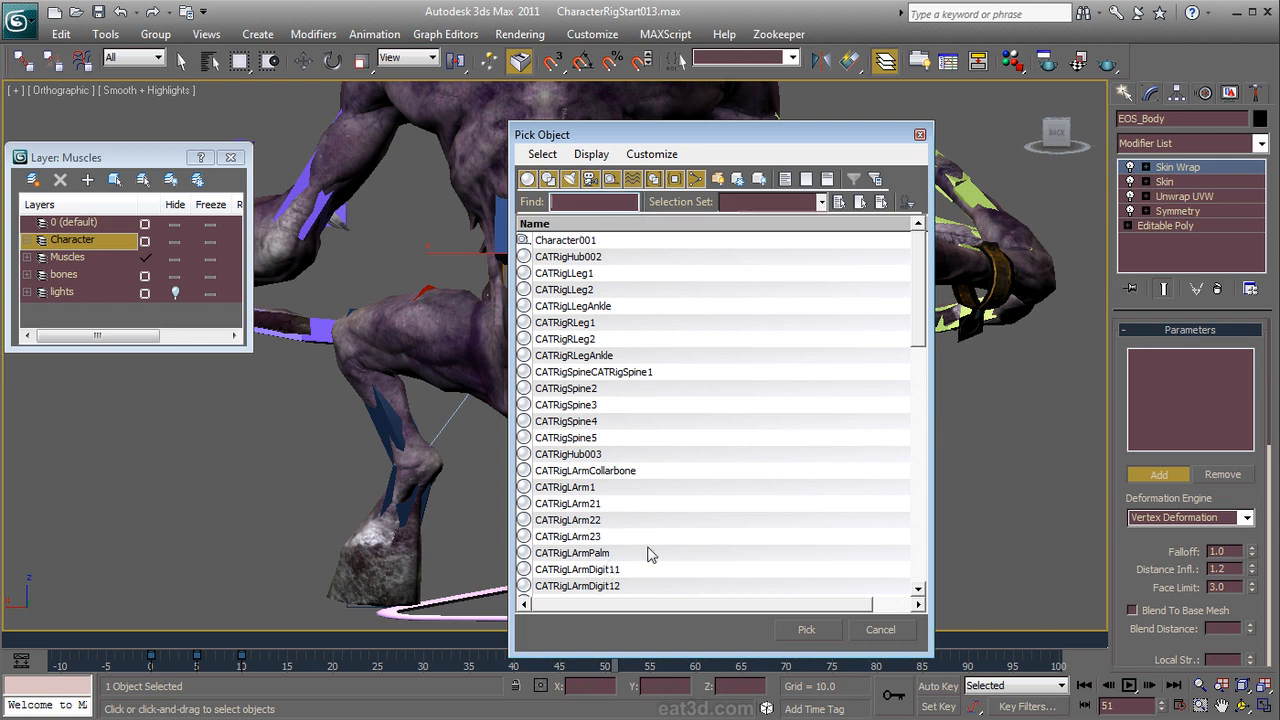
left_click_drag(917, 312, 940, 580)
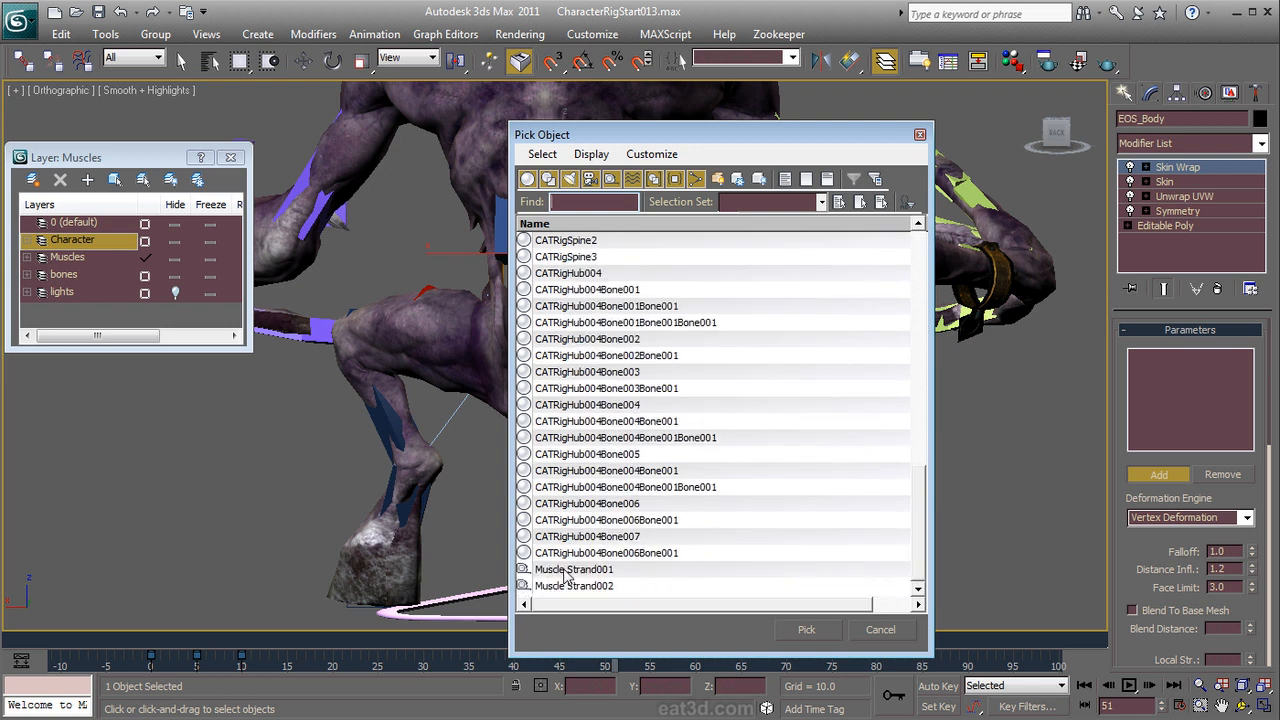
left_click(566, 570)
left_click(571, 585, "ctrl")
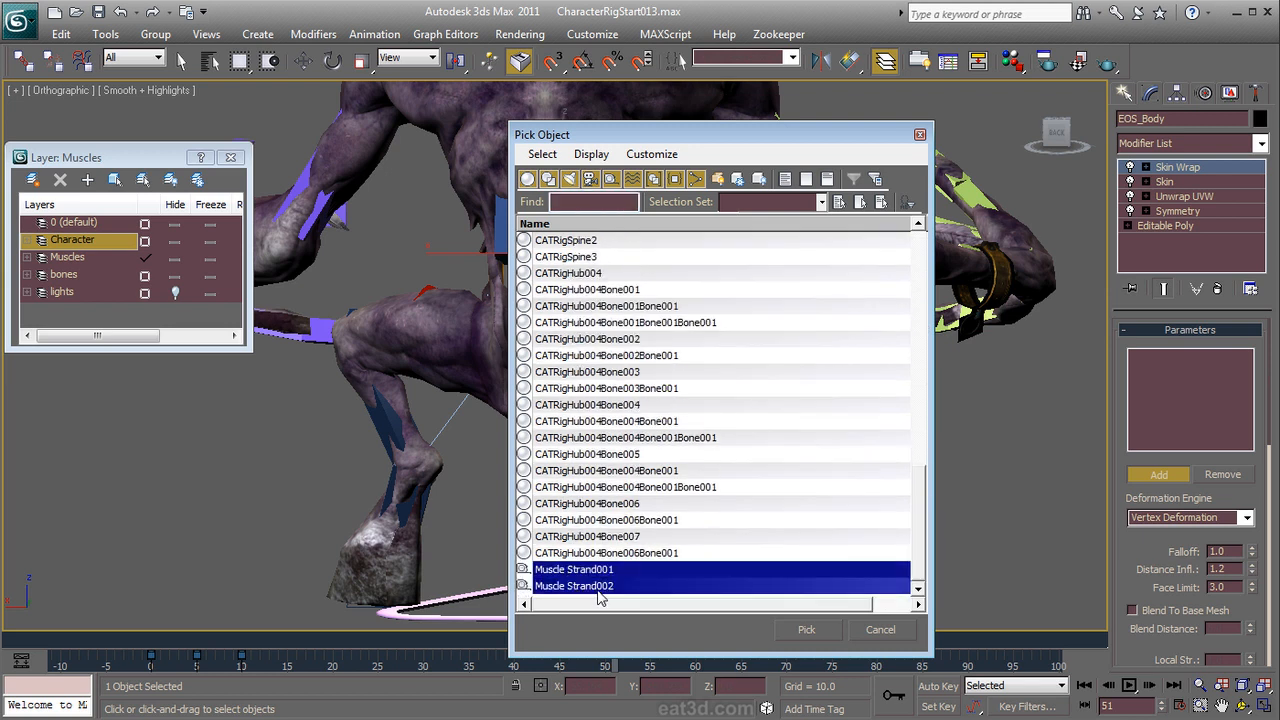
left_click(808, 630)
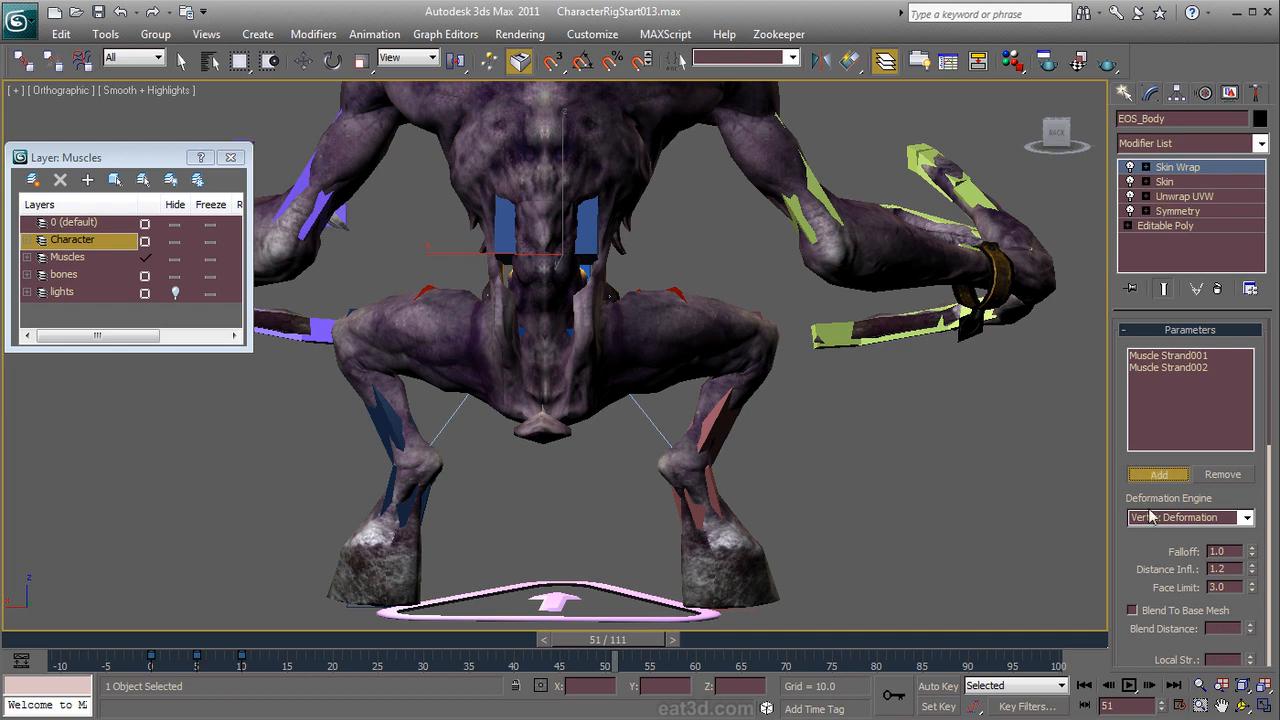
left_click_drag(1155, 558, 1177, 540)
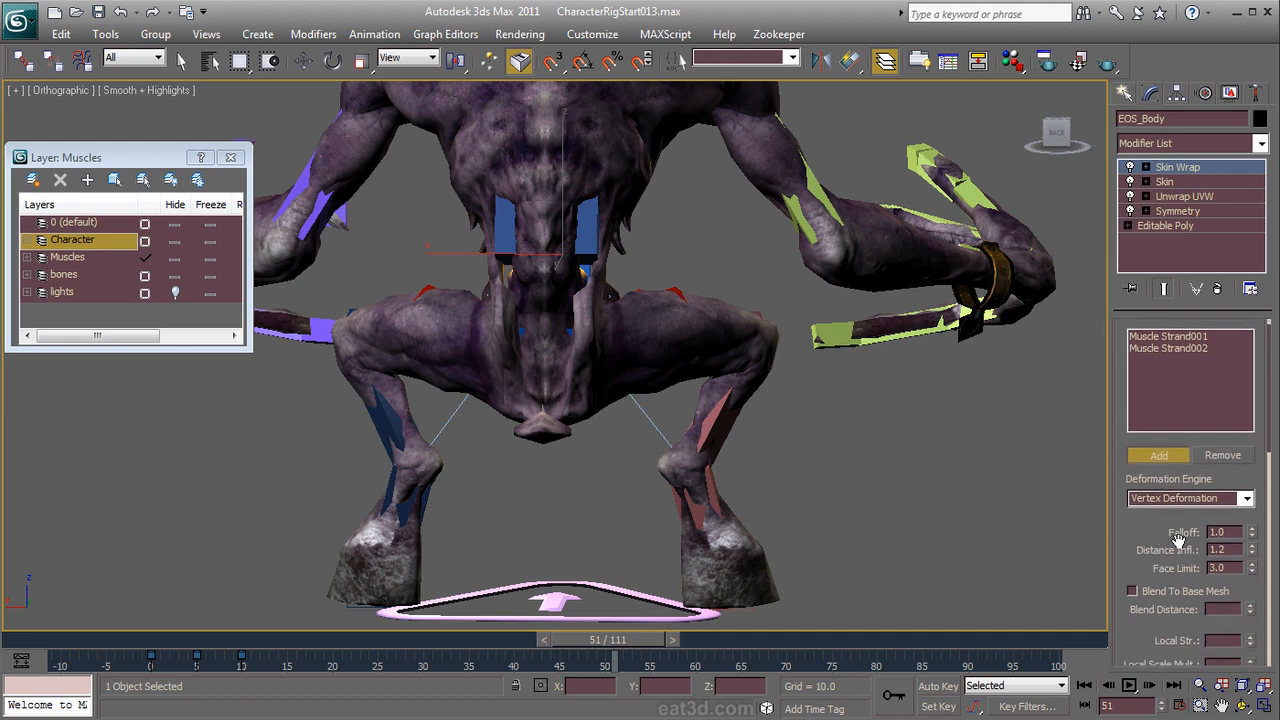
left_click(1151, 458)
middle_click_drag(846, 431, 867, 429)
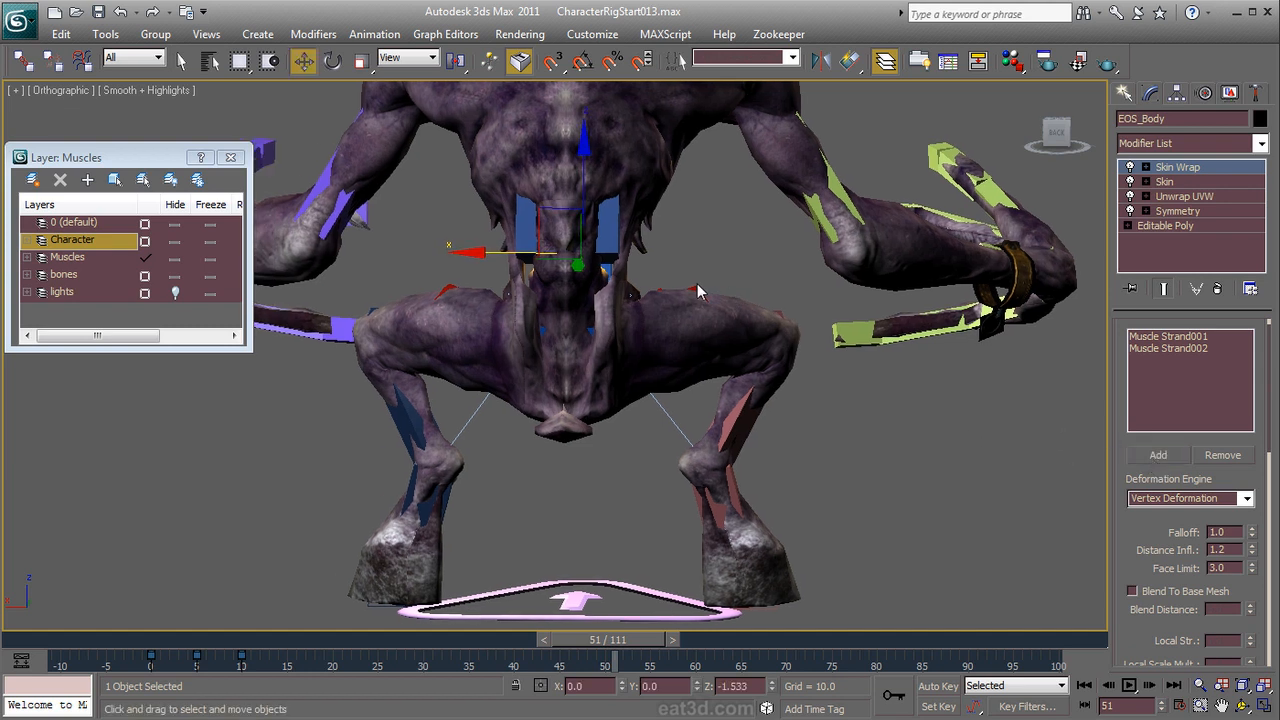
Step: Select Muscle Strand001 and raise its squash/stretch multiplier to 10
left_click(698, 284)
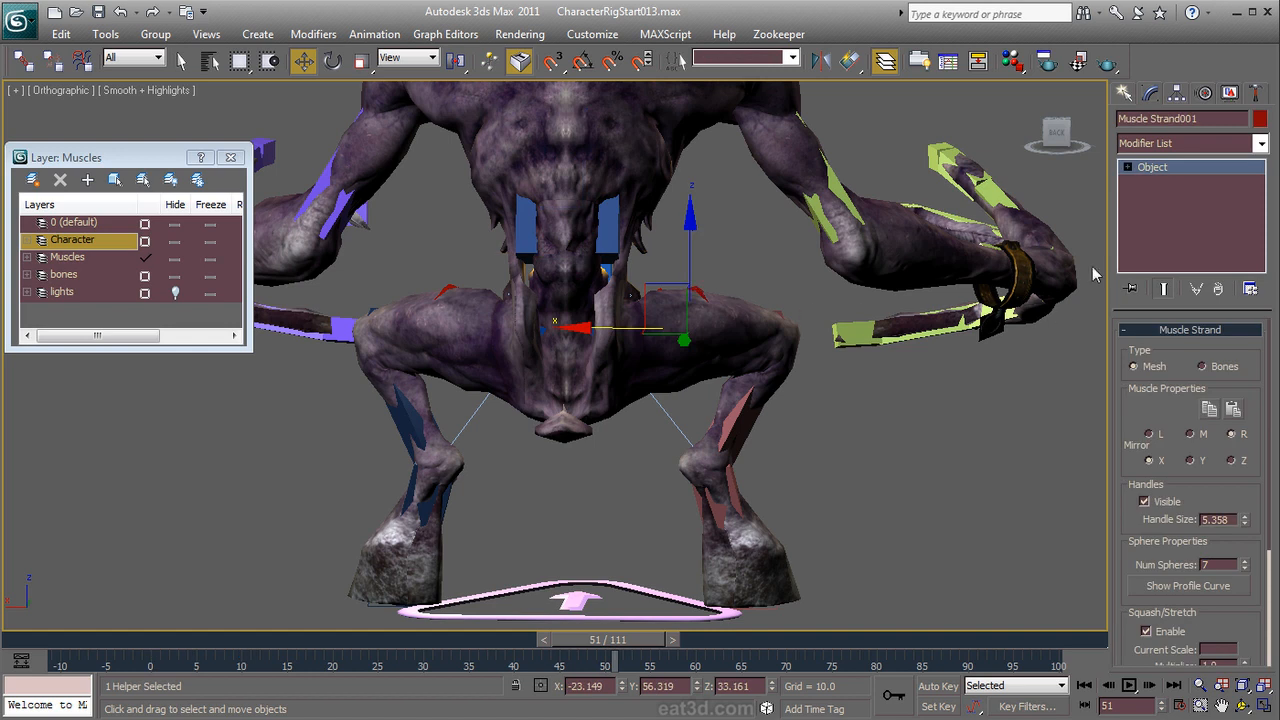
scroll(1132, 428, "down", 5)
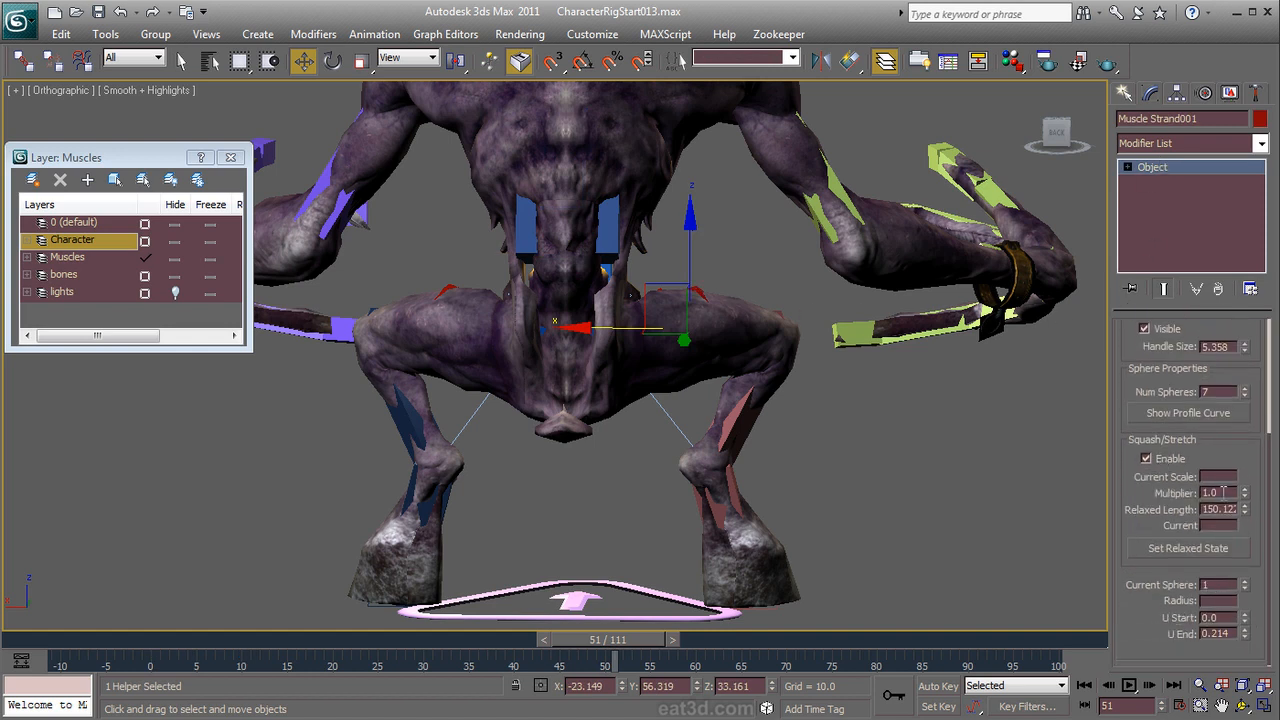
type("10")
key("Return")
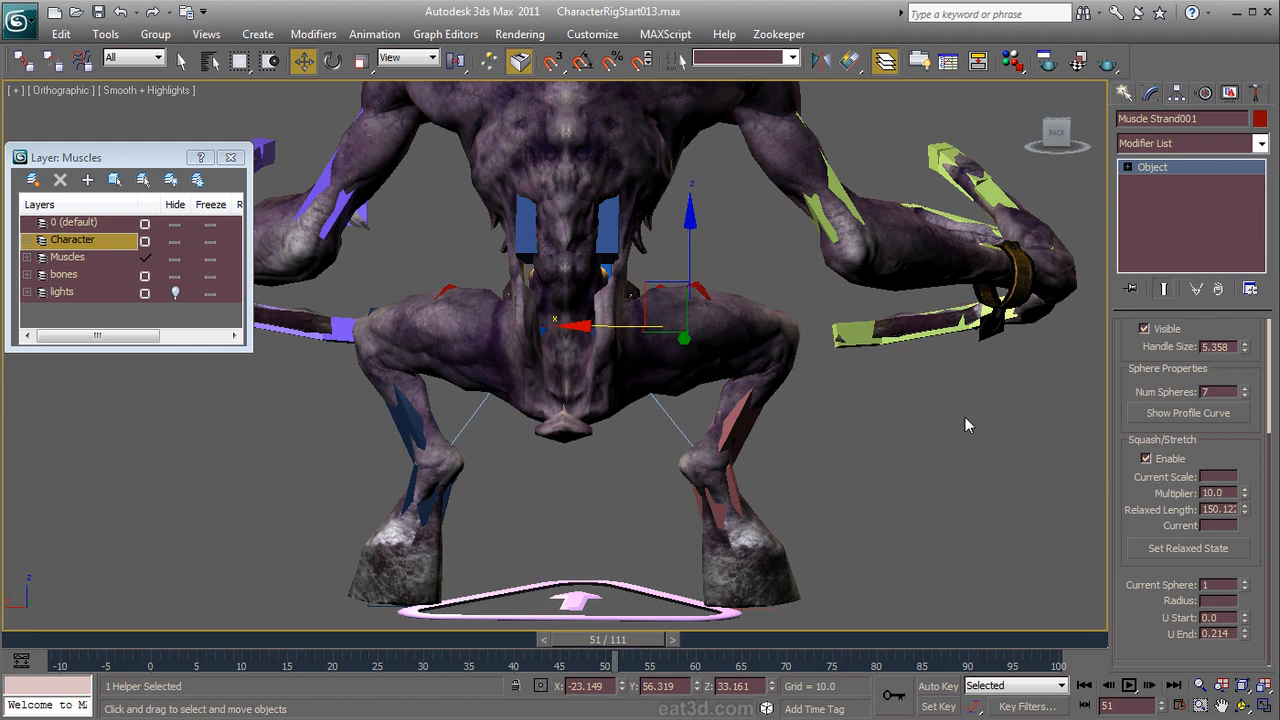
Step: Select Muscle Strand002 and set its squash/stretch multiplier to 10 as well
left_click(448, 285)
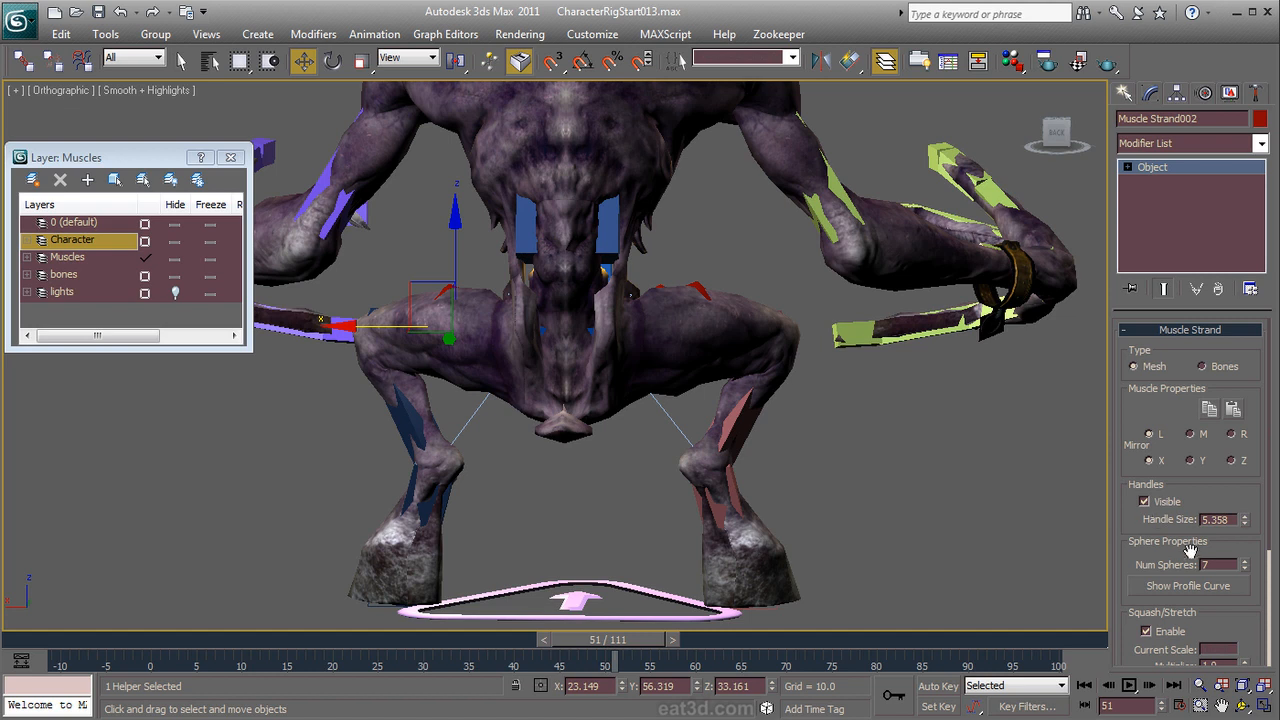
scroll(1229, 540, "down", 3)
left_click_drag(1226, 529, 1158, 526)
type("10")
key("Return")
middle_click_drag(854, 431, 836, 515)
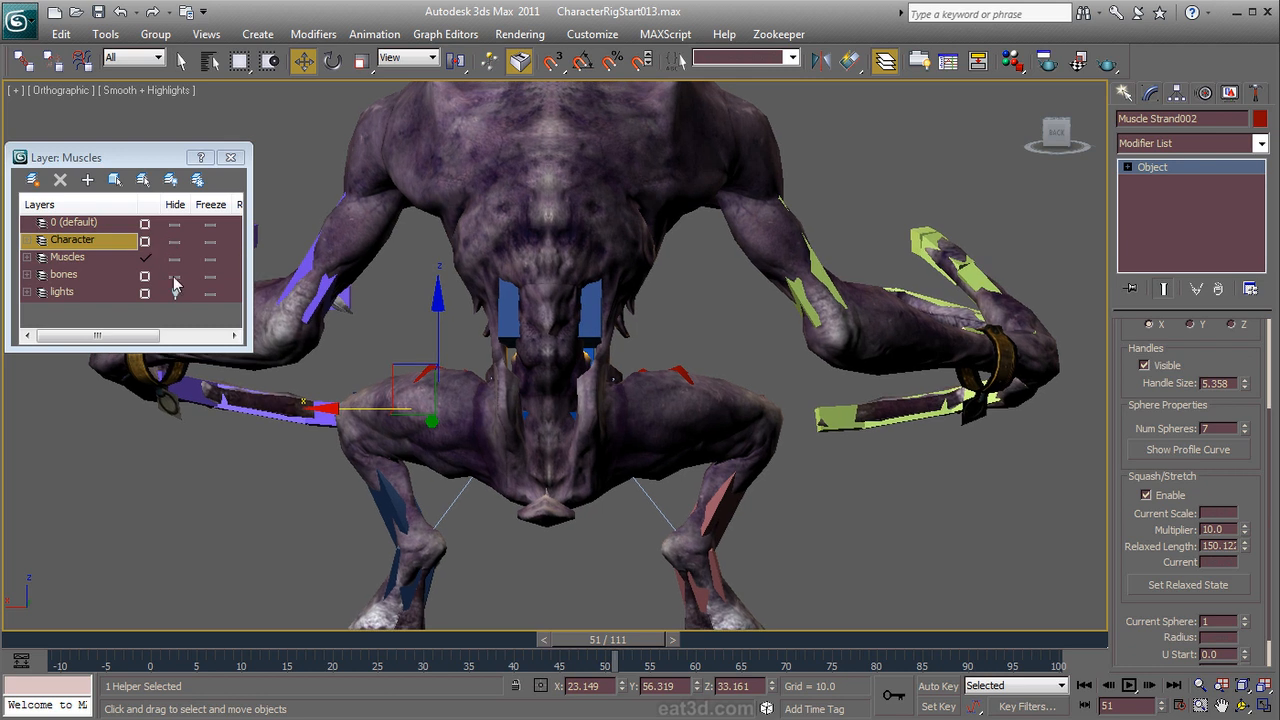
Step: Hide the Character layer, select the CATRigLArm1 bone, switch the rig to animation mode, and briefly play the walk cycle
left_click(175, 241)
left_click(335, 262)
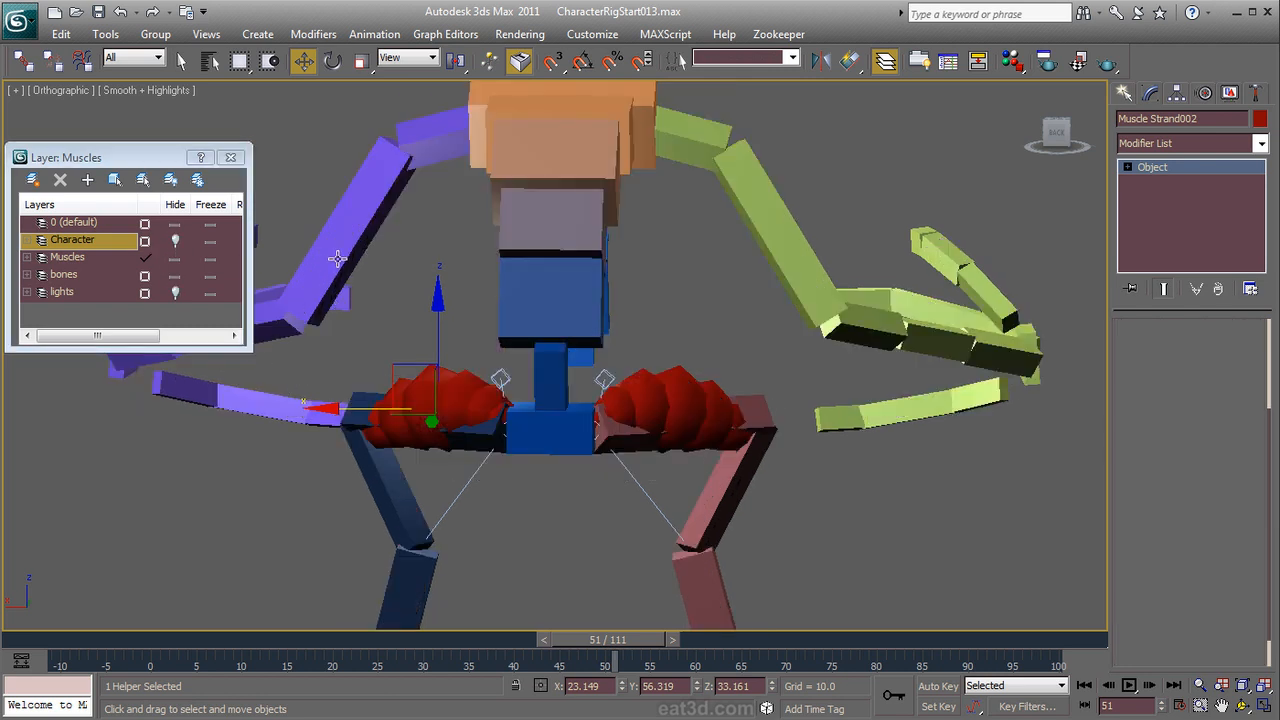
scroll(795, 325, "down", 2)
middle_click_drag(804, 356, 969, 365, "alt")
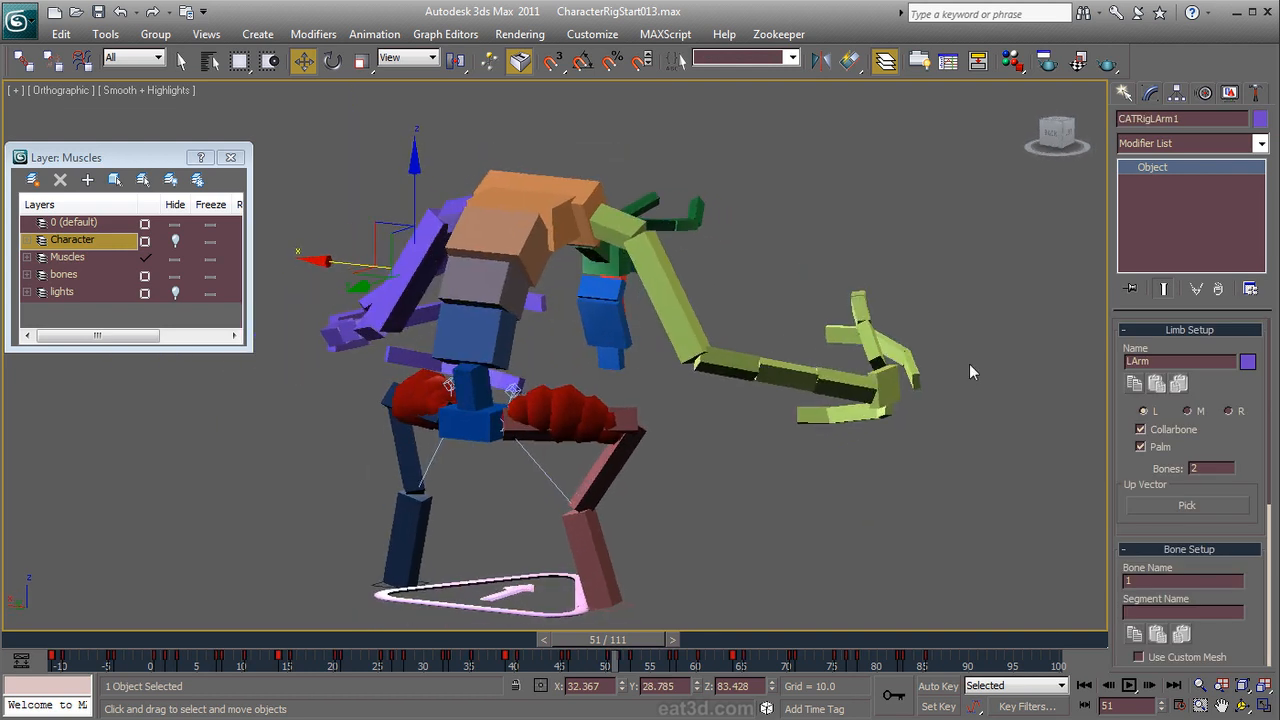
left_click(1205, 93)
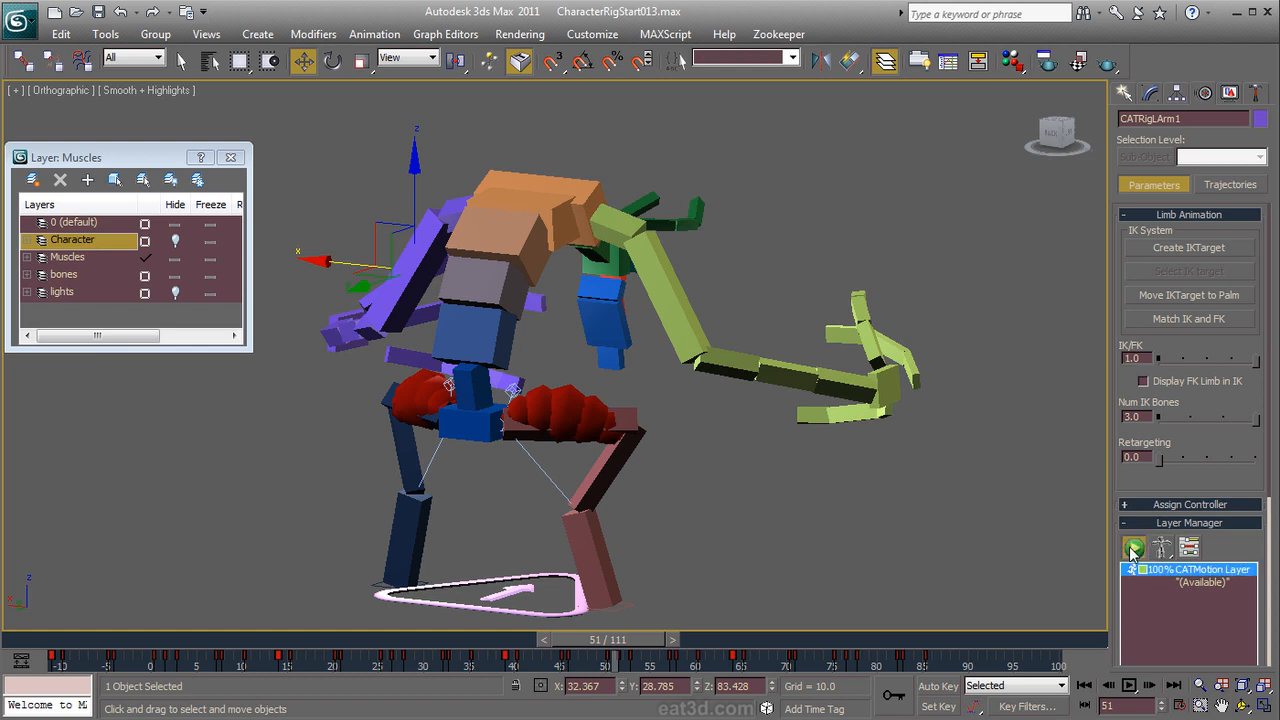
left_click(1133, 548)
left_click(1128, 686)
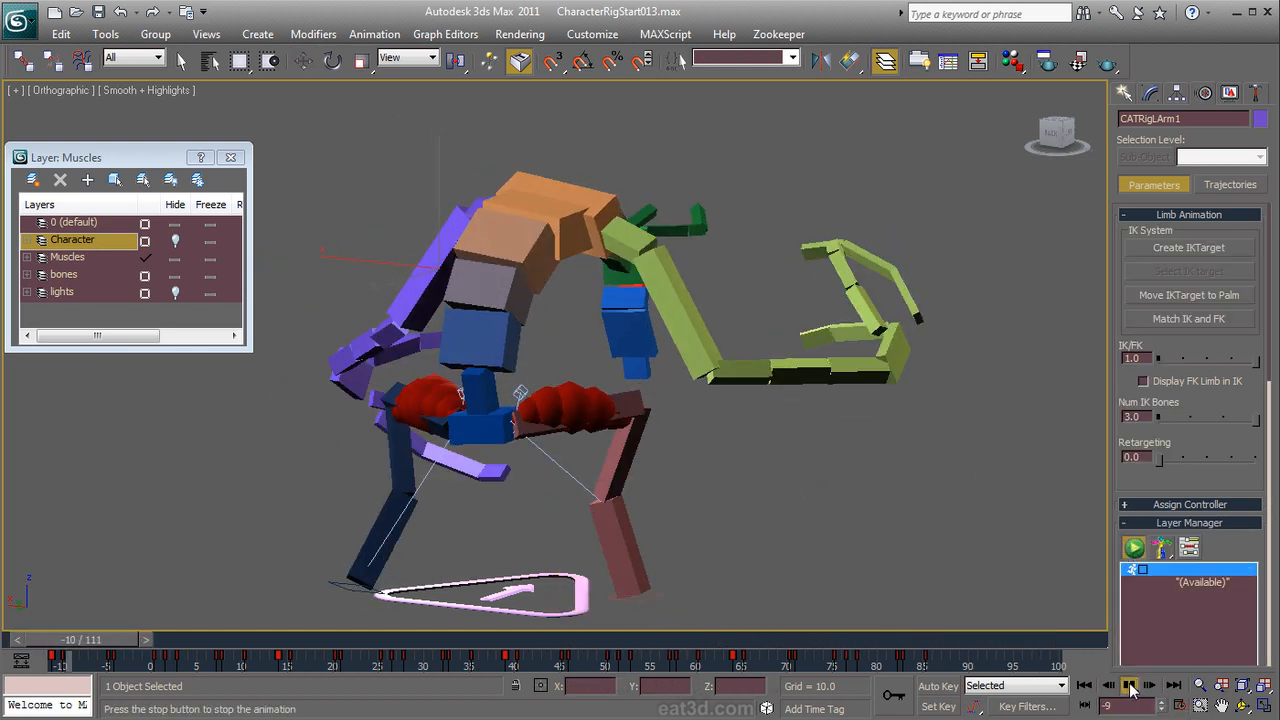
left_click(1129, 686)
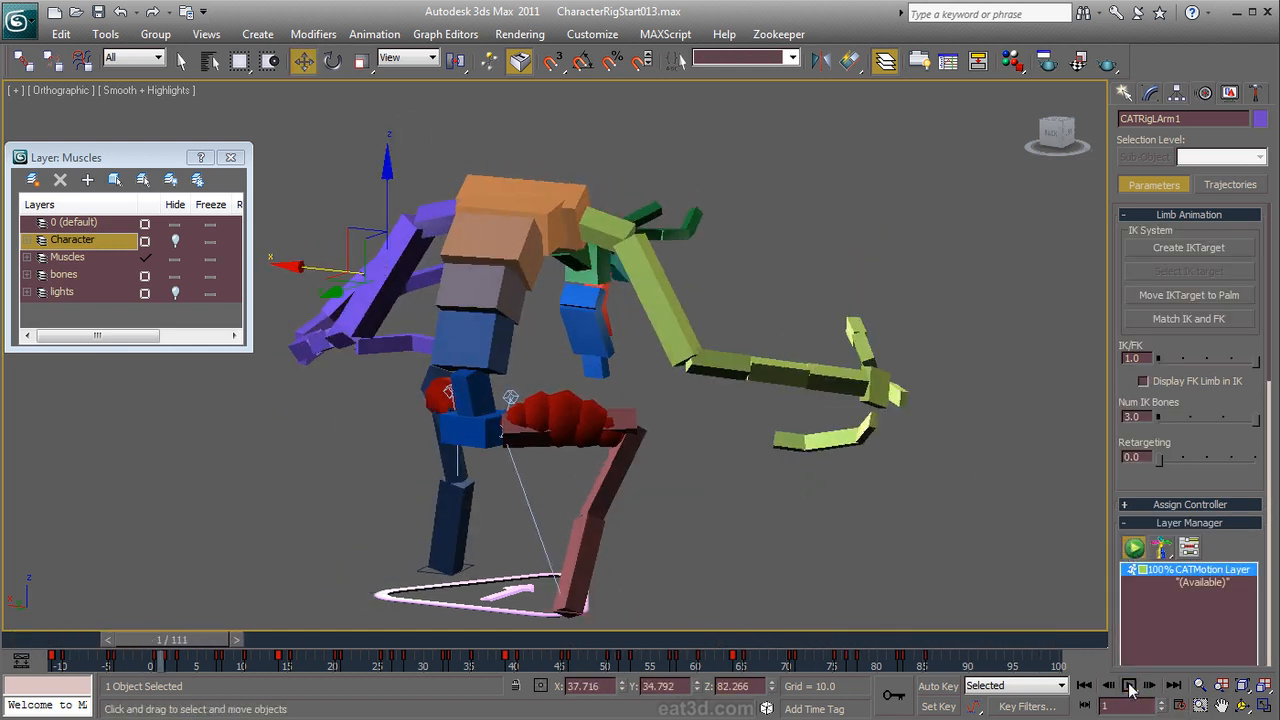
Step: Unhide the Character layer and hide the Muscles and bones layers to isolate the character mesh
left_click(176, 241)
left_click(176, 259)
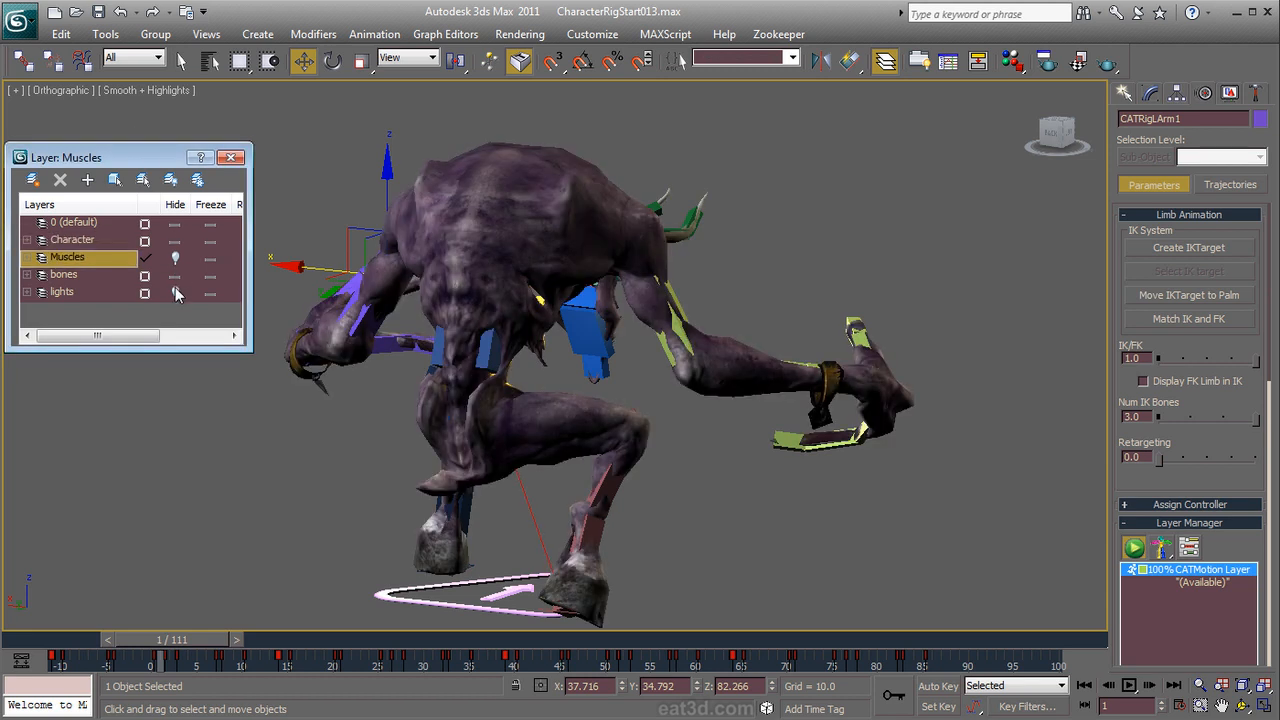
left_click(175, 277)
scroll(614, 272, "up", 5)
middle_click_drag(614, 272, 546, 321)
scroll(546, 321, "down", 2)
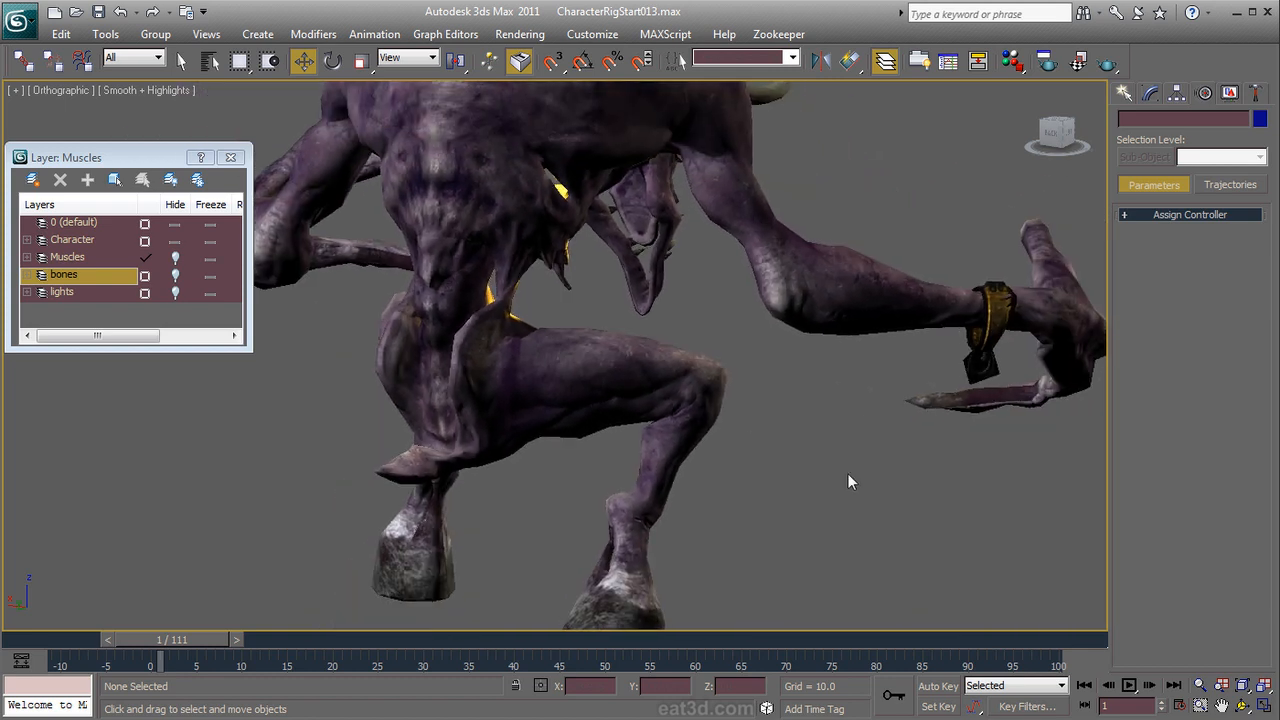
Step: Play the walk cycle on the isolated mesh, stop it, and examine the thigh deformation from the side
left_click(1129, 685)
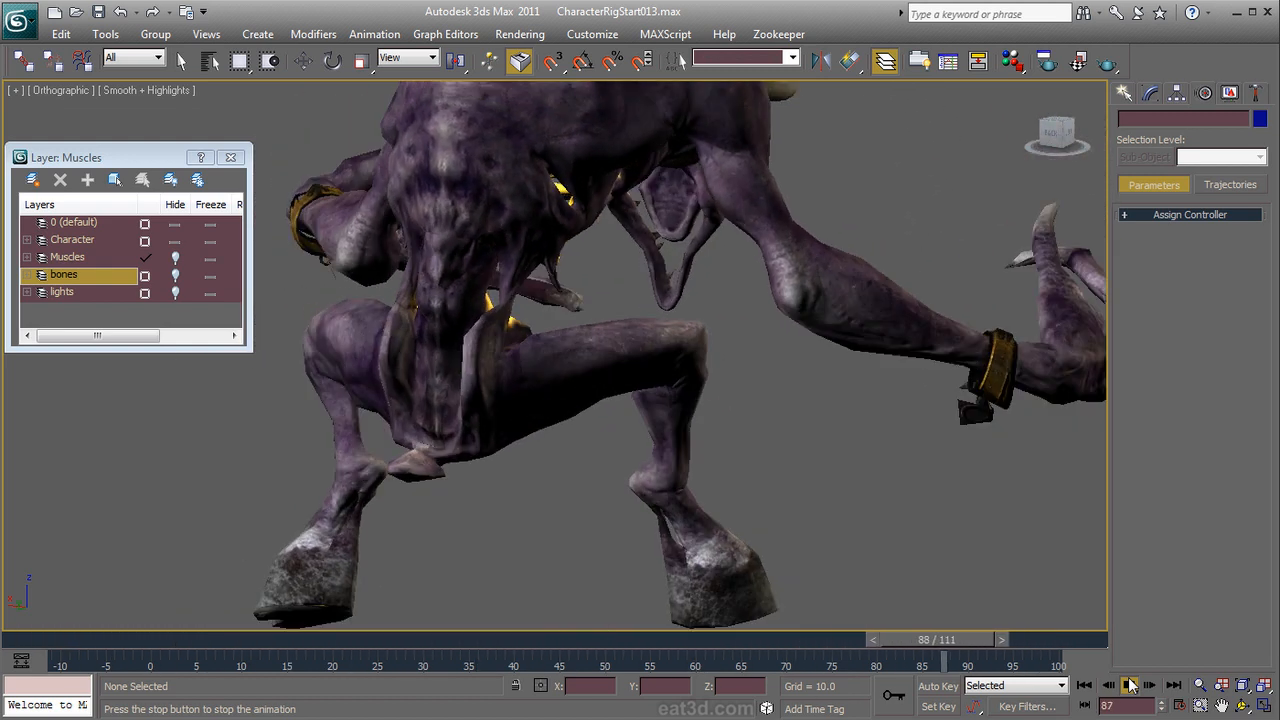
left_click(1130, 685)
middle_click_drag(502, 467, 562, 452, "alt")
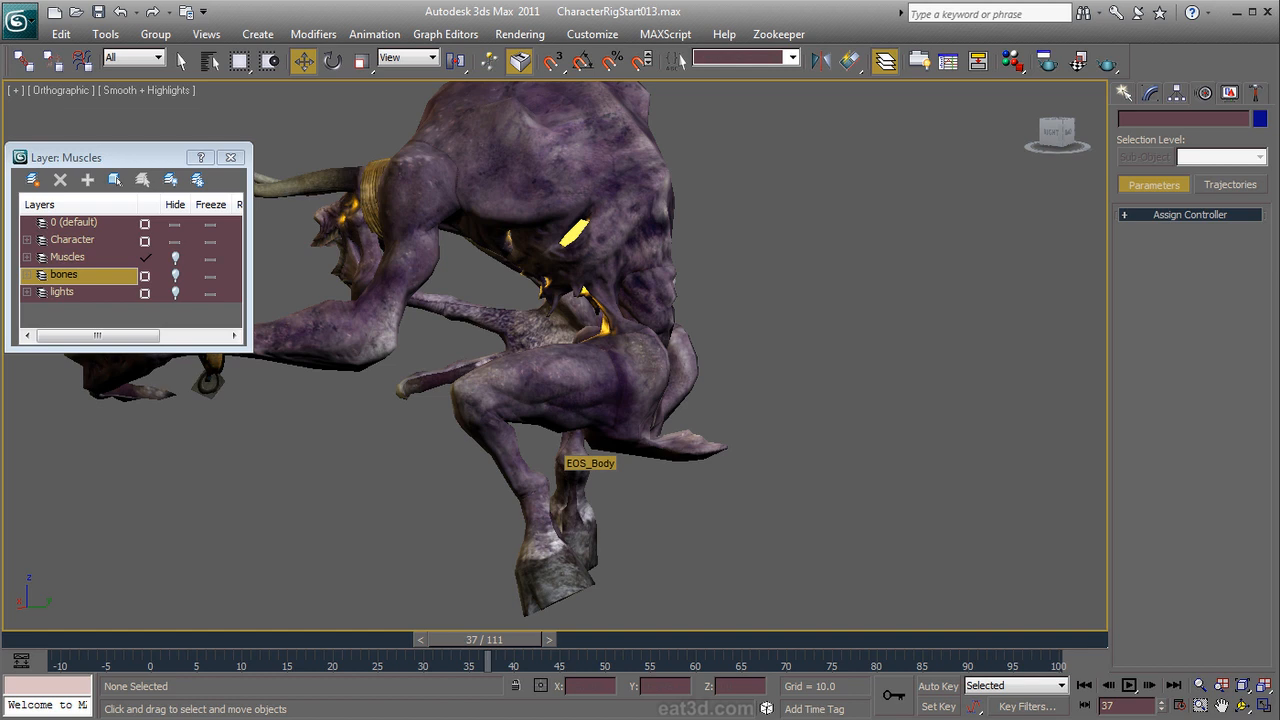
Step: Hide the Character layer and unhide the bones and Muscles layers to inspect the thigh muscle up close
left_click(177, 241)
left_click(175, 276)
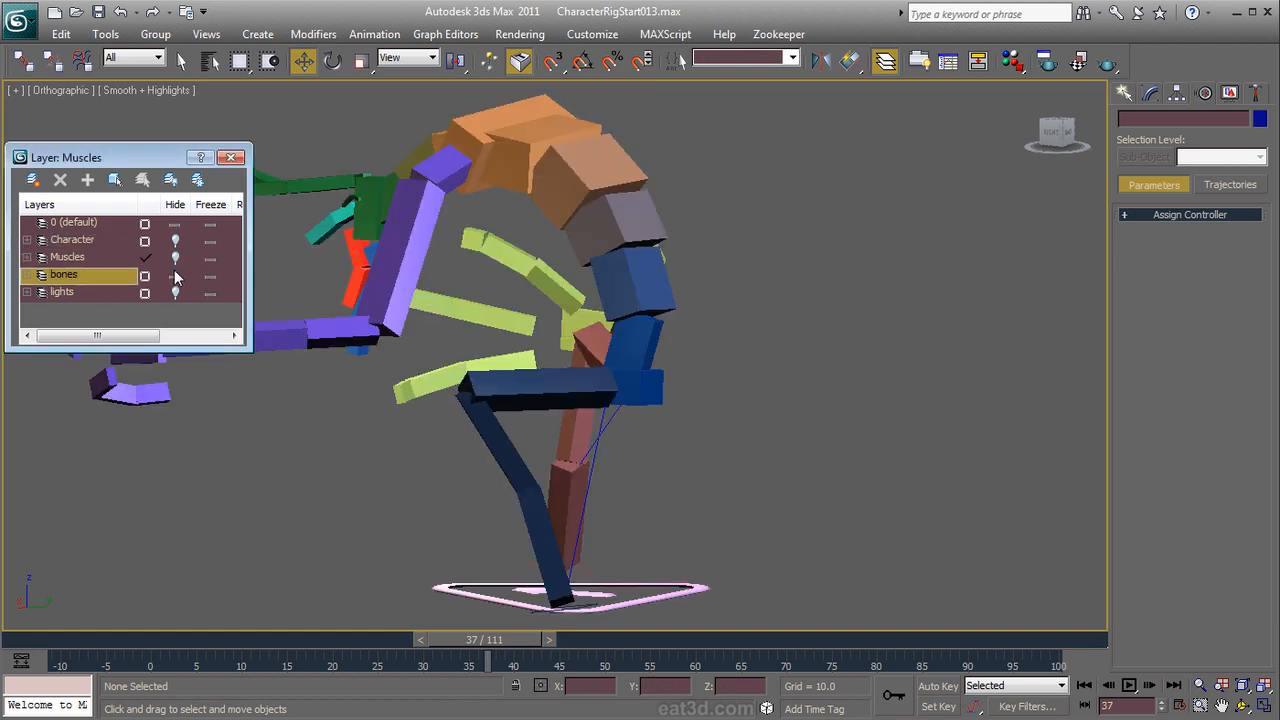
left_click(175, 258)
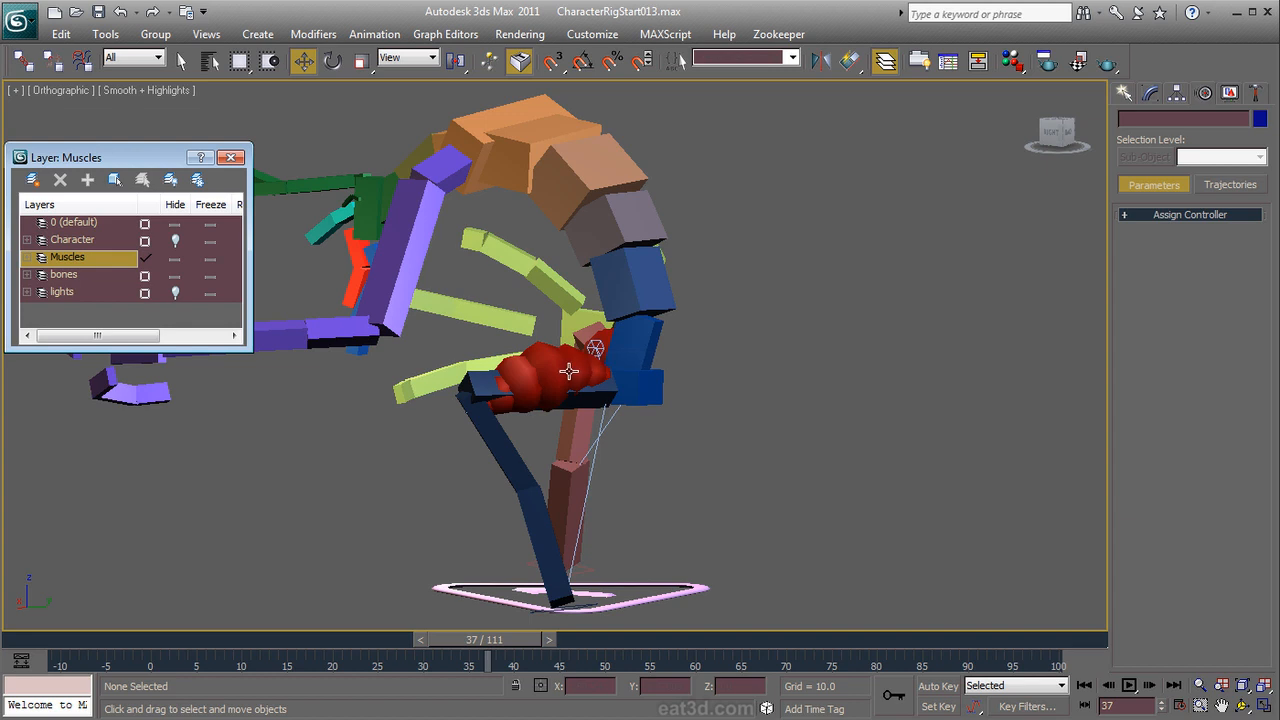
scroll(580, 372, "up", 4)
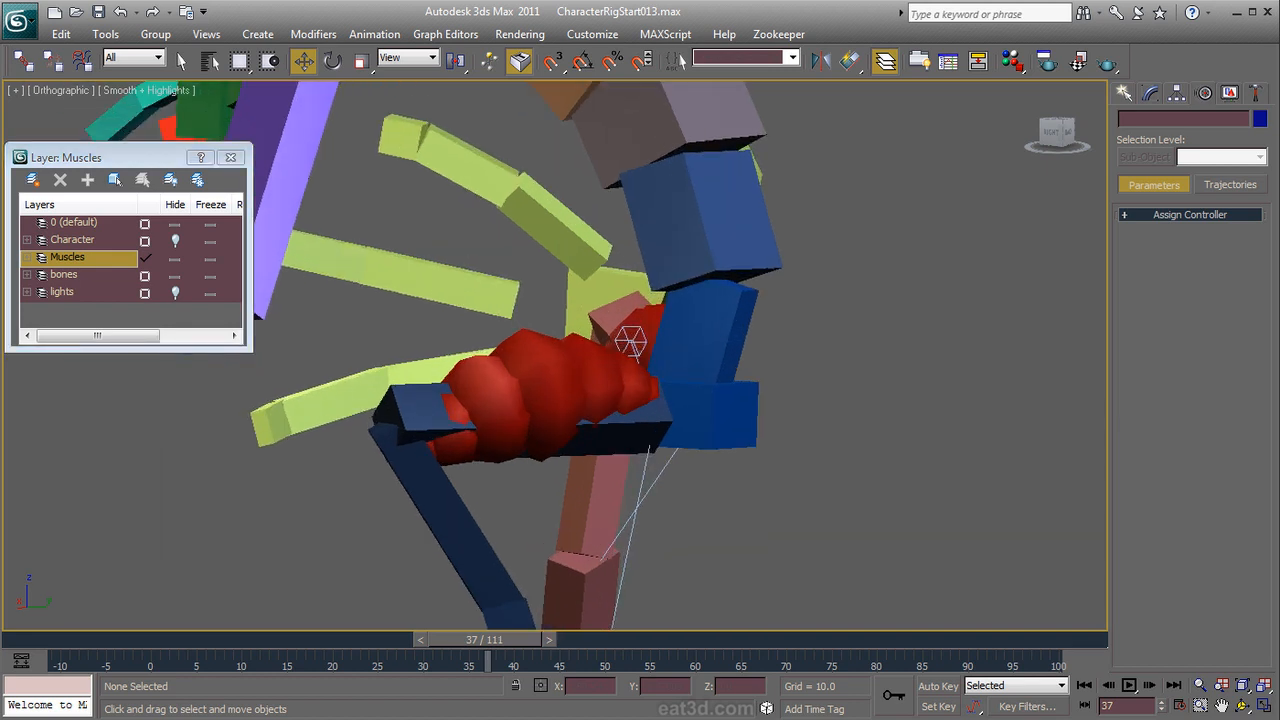
Step: Inspect the thigh muscles and their start handle from several angles, and select Muscle Strand002 for modifying
mouse_move(606, 350)
middle_mouse_down("alt")
mouse_move(663, 366)
mouse_move(594, 343)
mouse_move(609, 346)
middle_mouse_up("alt")
left_click(753, 303)
middle_click_drag(786, 306, 843, 341)
left_click(812, 280)
left_click_drag(860, 256, 852, 320)
middle_click_drag(852, 320, 885, 325, "alt")
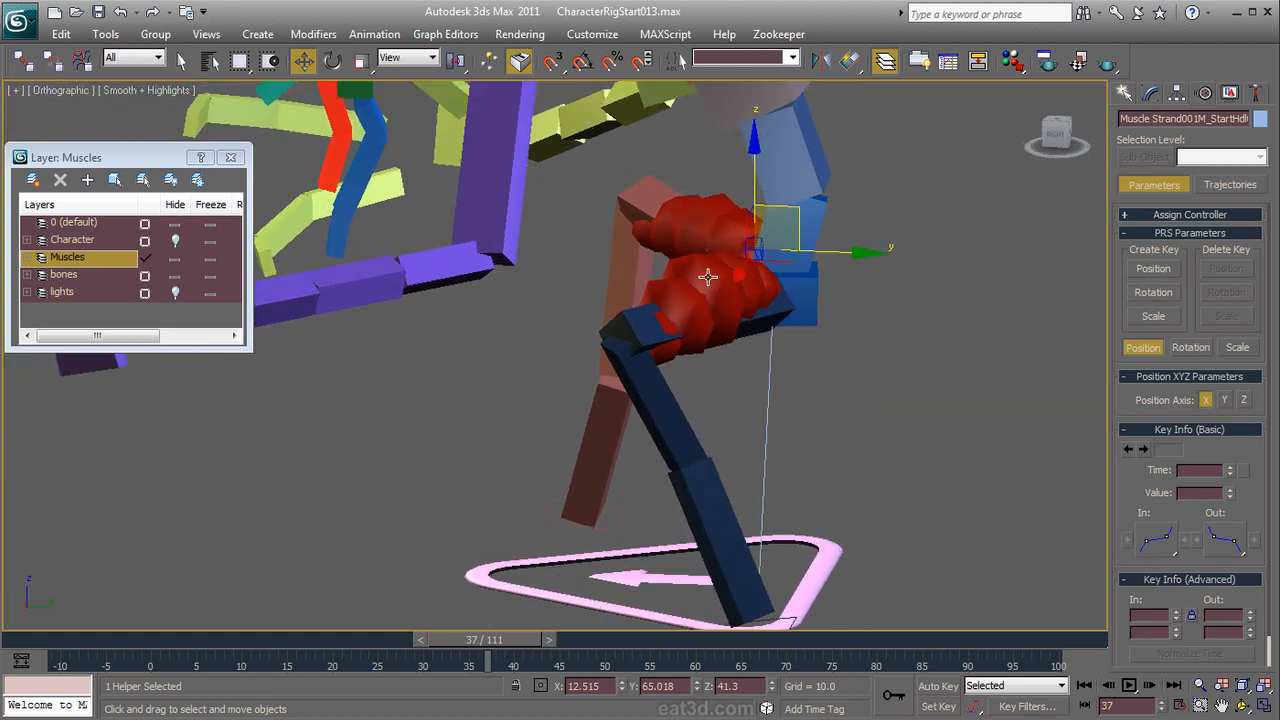
left_click(689, 266)
middle_click_drag(879, 313, 790, 345, "alt")
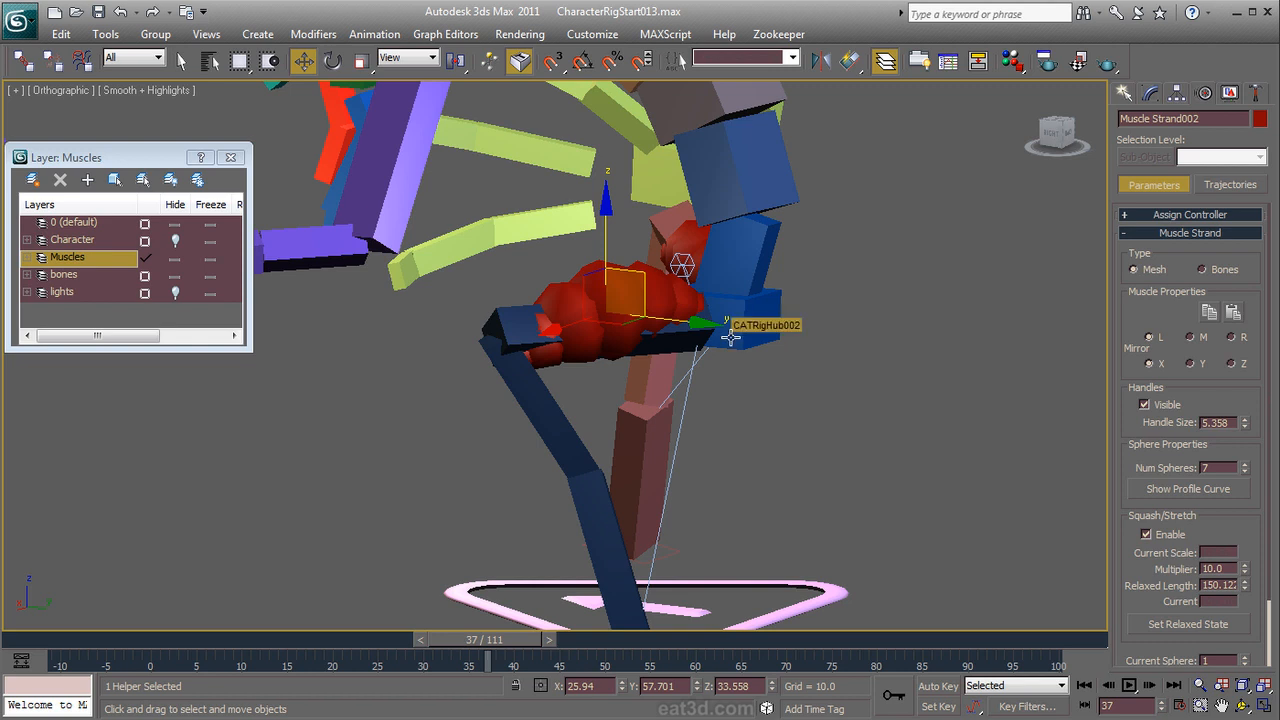
left_click(1151, 94)
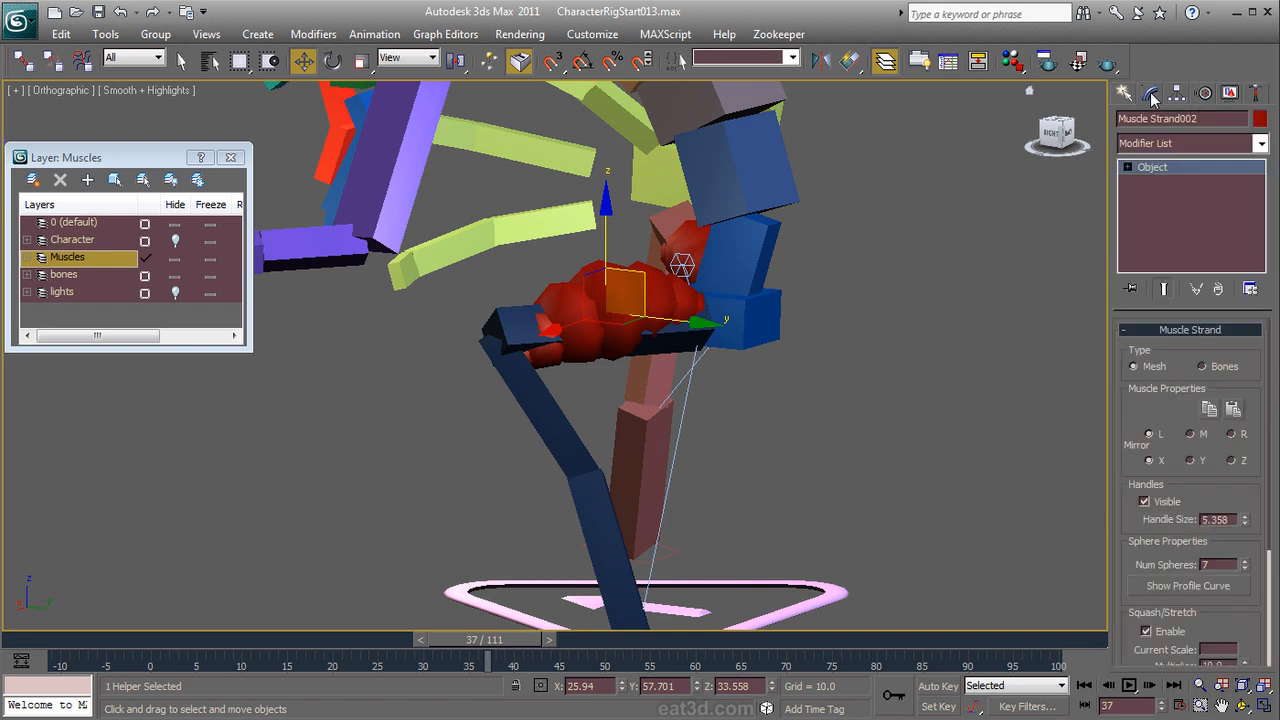
Step: Try a Push modifier on Muscle Strand002, experiment with its push value, and remove the modifier
left_click(1148, 148)
scroll(1157, 165, "down", 4)
scroll(1157, 165, "down", 15)
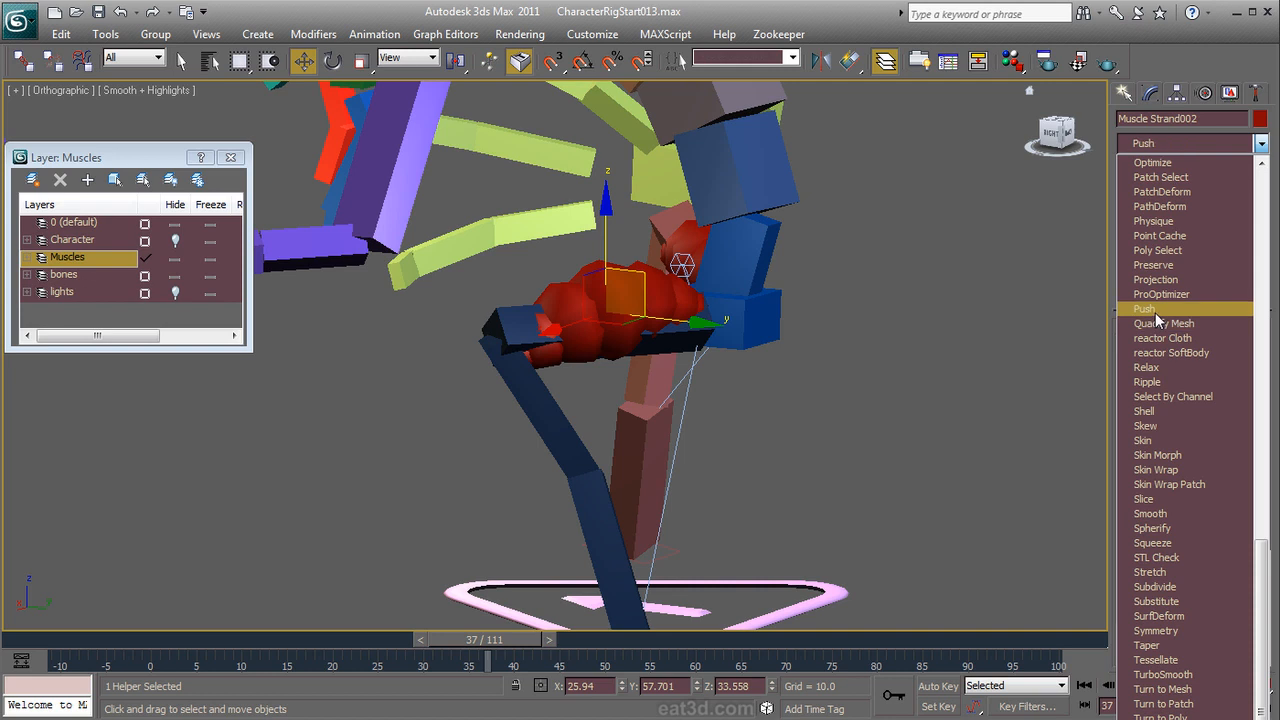
left_click(1155, 310)
left_click_drag(1253, 357, 1234, 318)
right_click(1253, 357)
right_click(1234, 318)
middle_click_drag(593, 371, 656, 358, "alt")
middle_click_drag(913, 259, 889, 273)
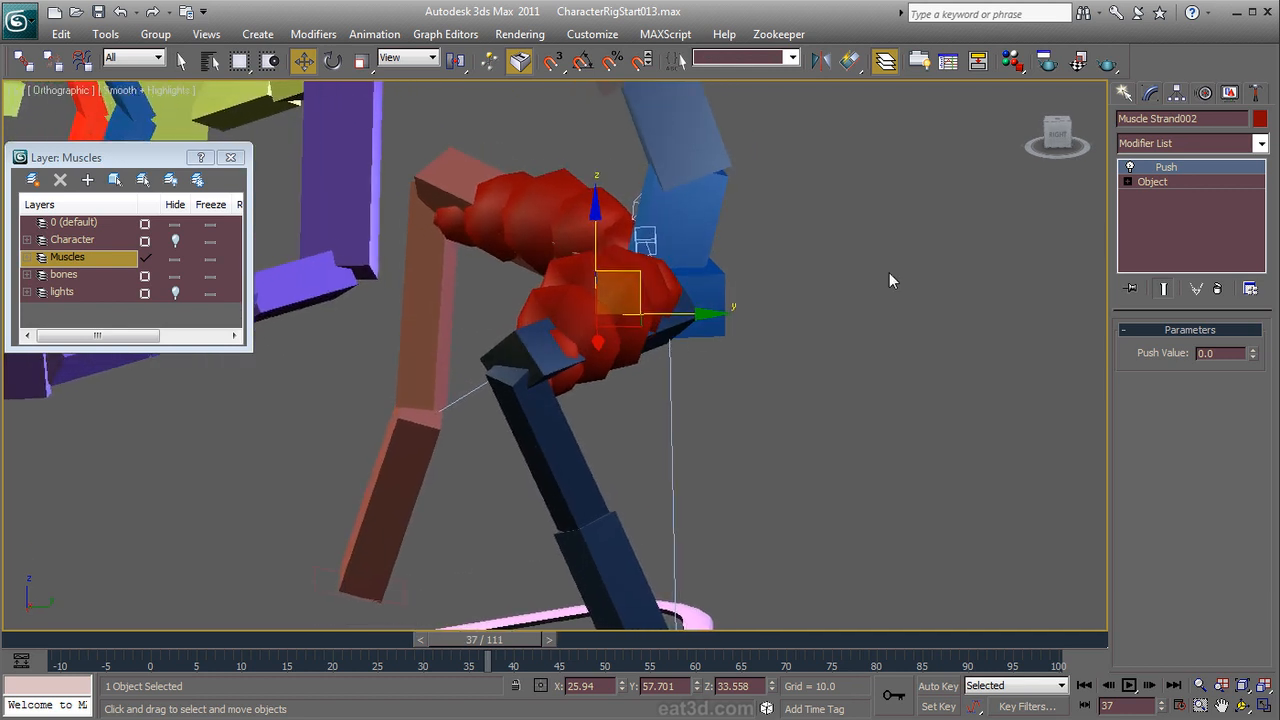
left_click(1212, 288)
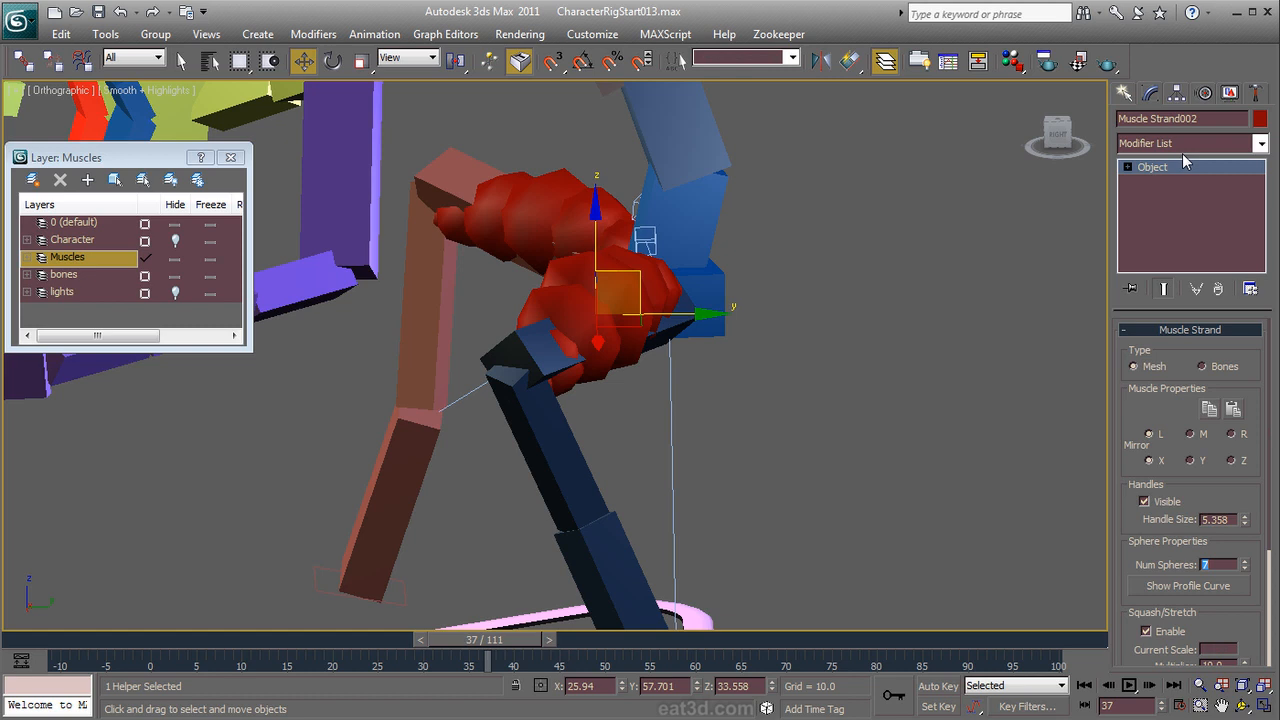
Step: Apply a Flex modifier to Muscle Strand002 and briefly play the walk cycle to check its effect on the rig
middle_click_drag(951, 224, 690, 247, "alt")
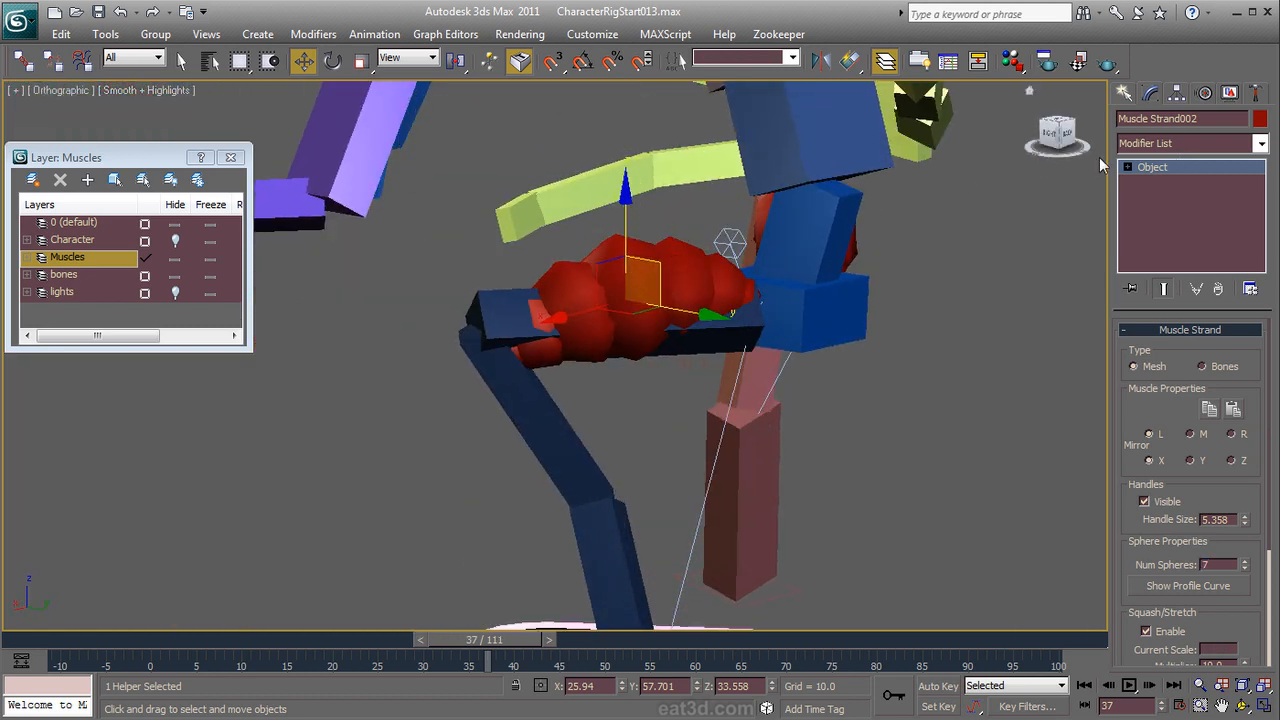
left_click(1187, 143)
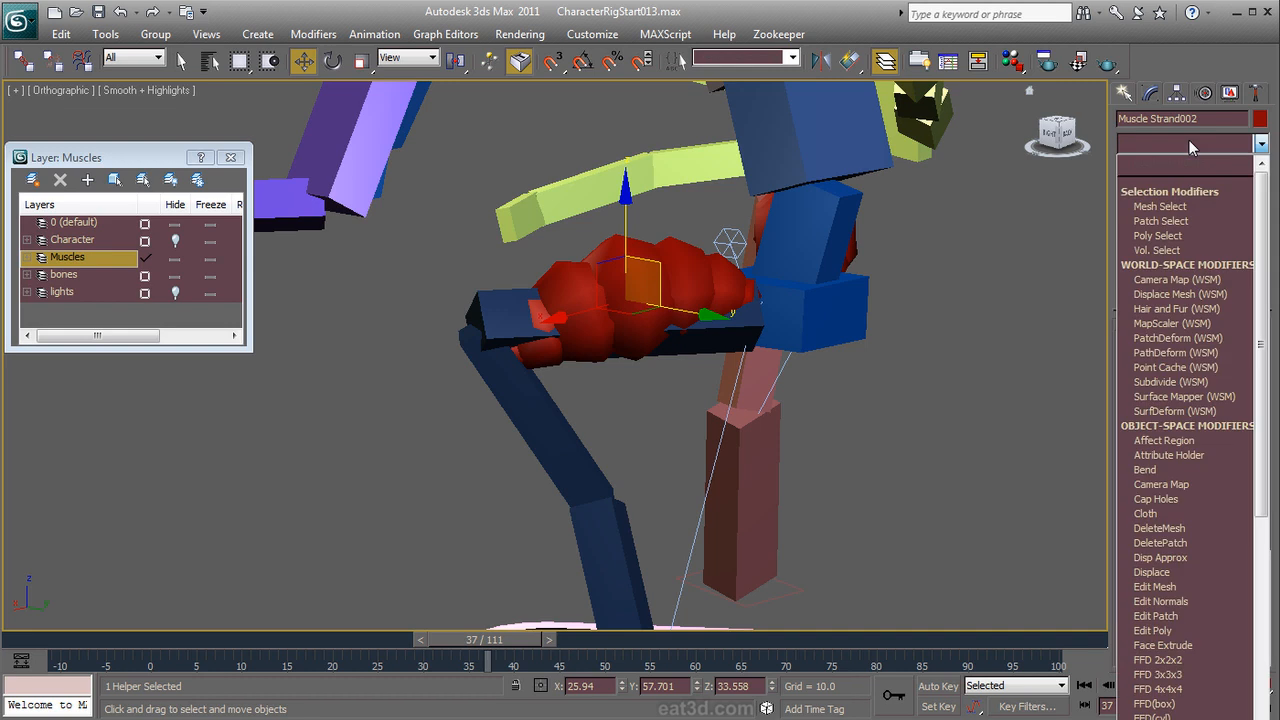
key("f")
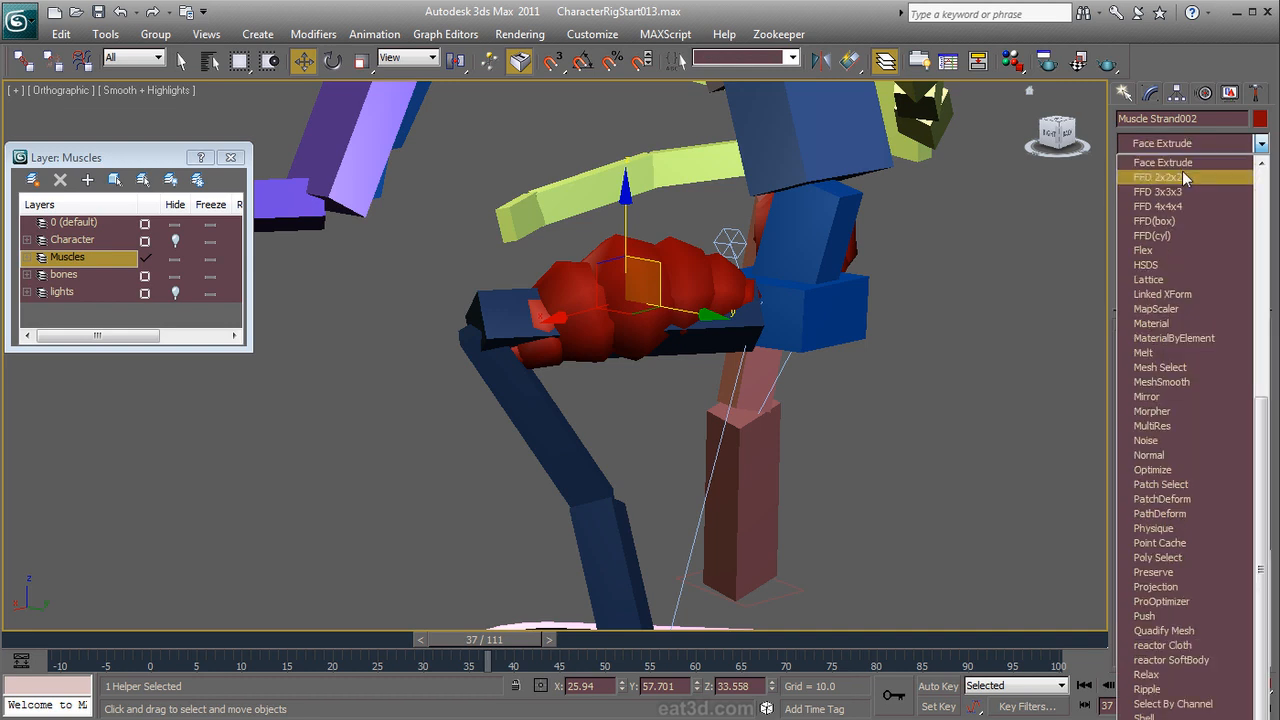
left_click(1168, 250)
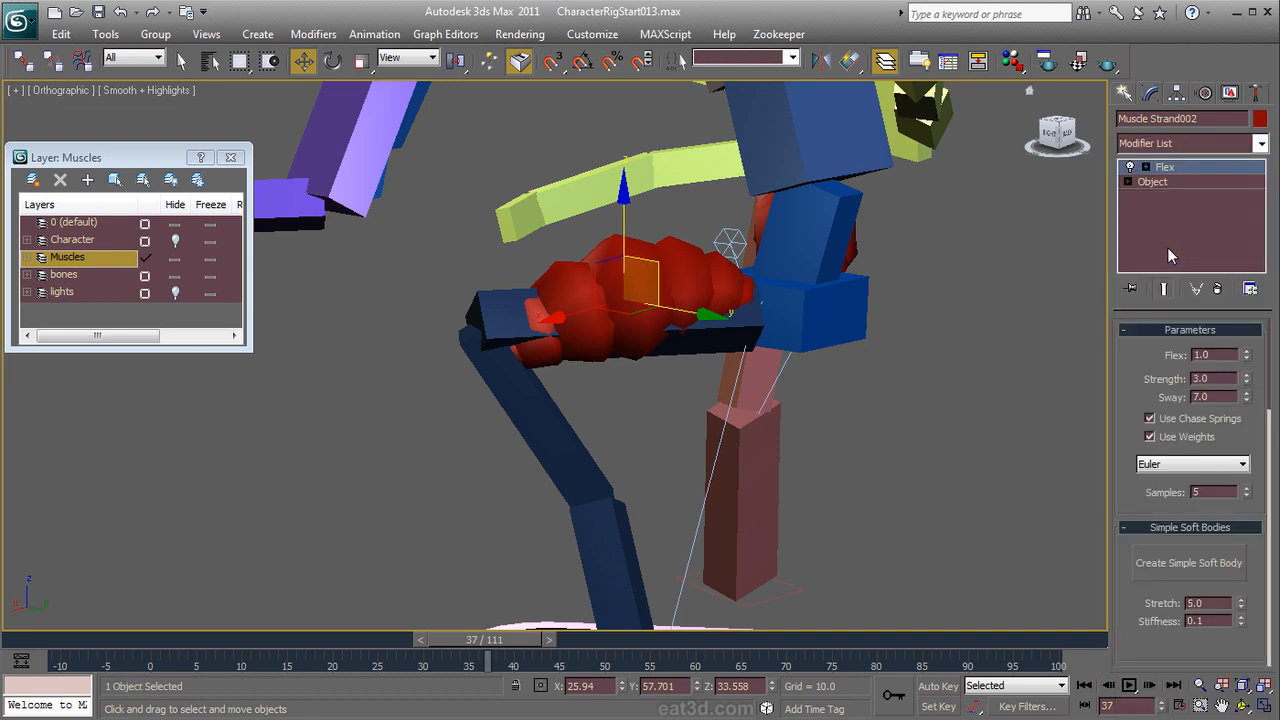
middle_click_drag(986, 265, 898, 261)
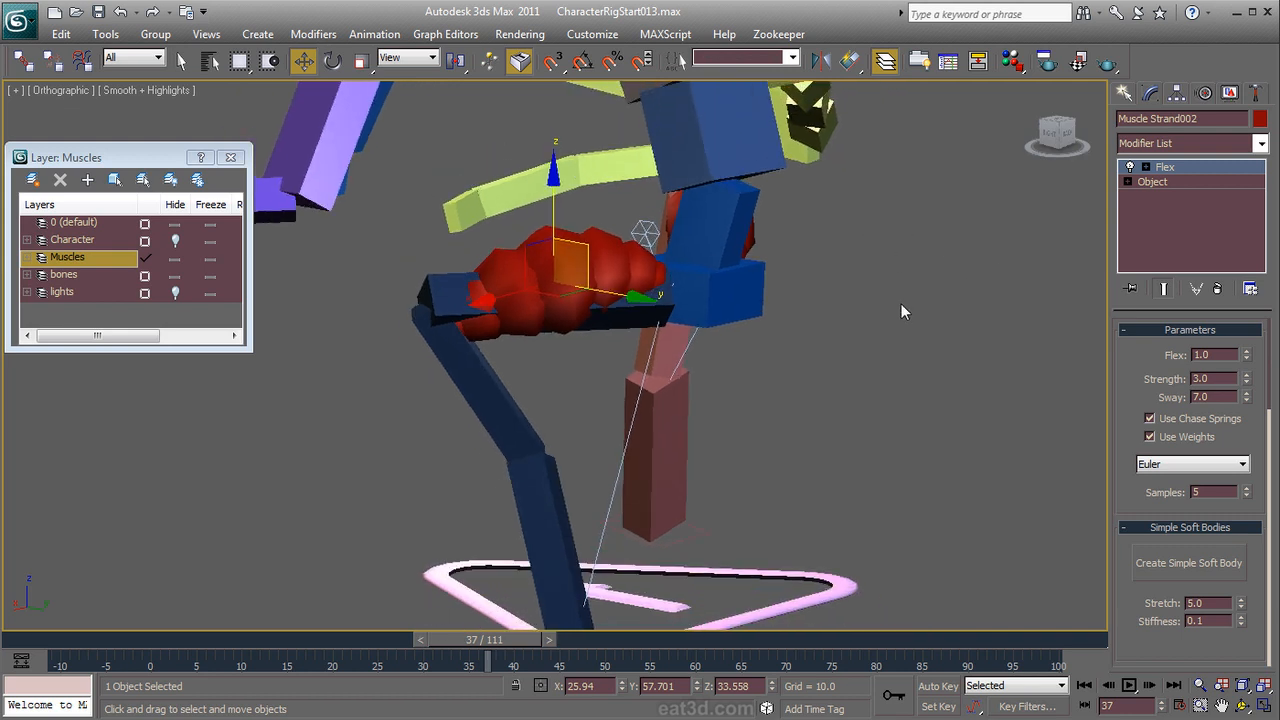
left_click(1129, 686)
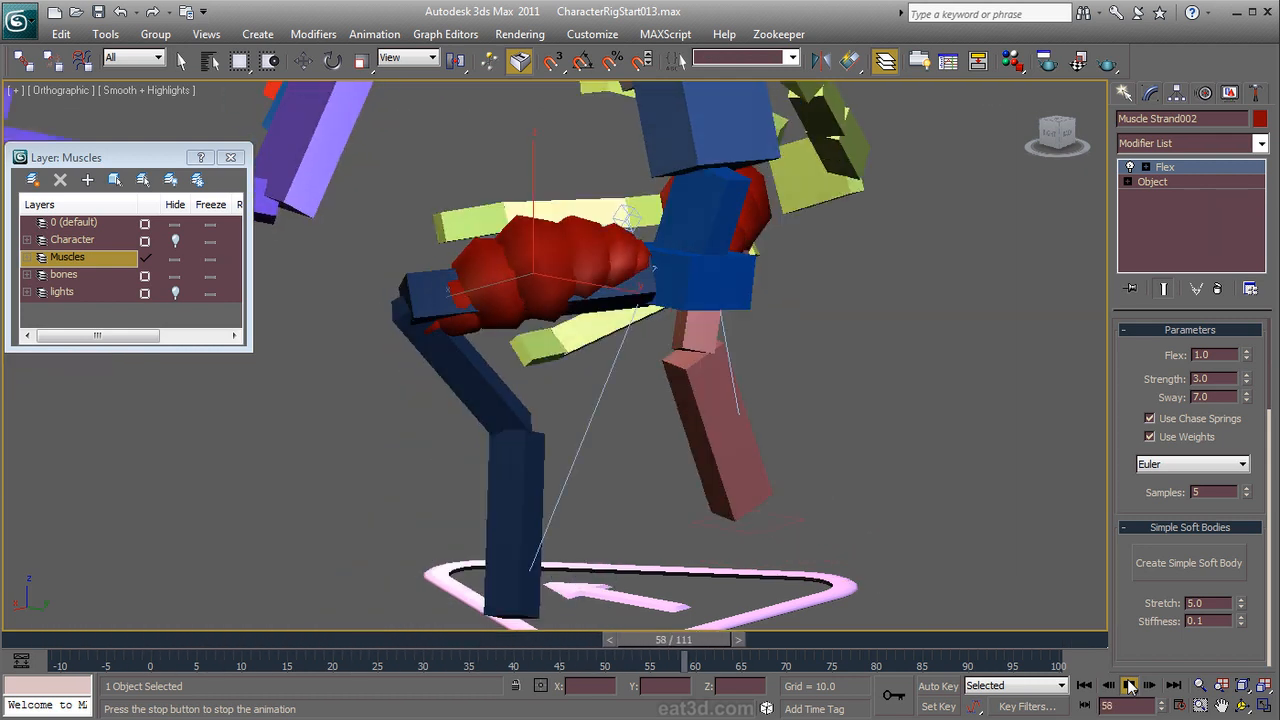
left_click(1129, 686)
key("w")
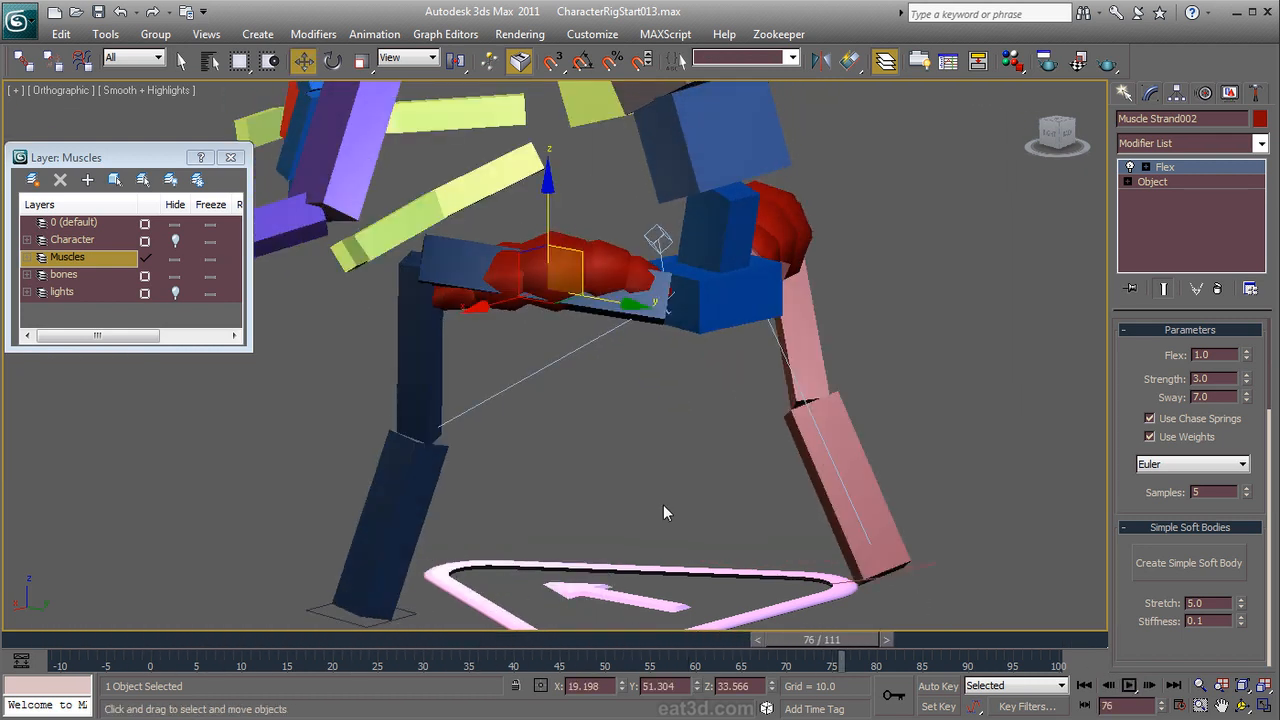
Step: Unhide the Character layer, hide the bones layer, and play the walk cycle to check the thigh's deformation
left_click(175, 240)
left_click(175, 292)
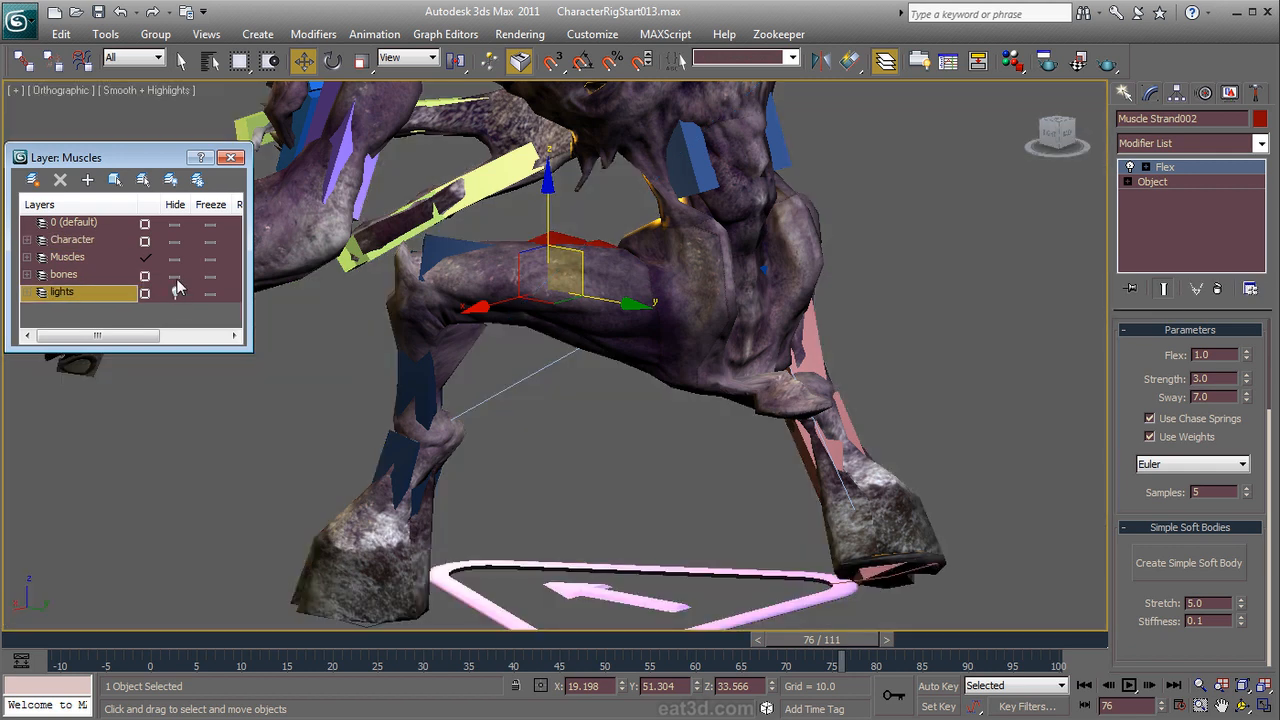
left_click(175, 275)
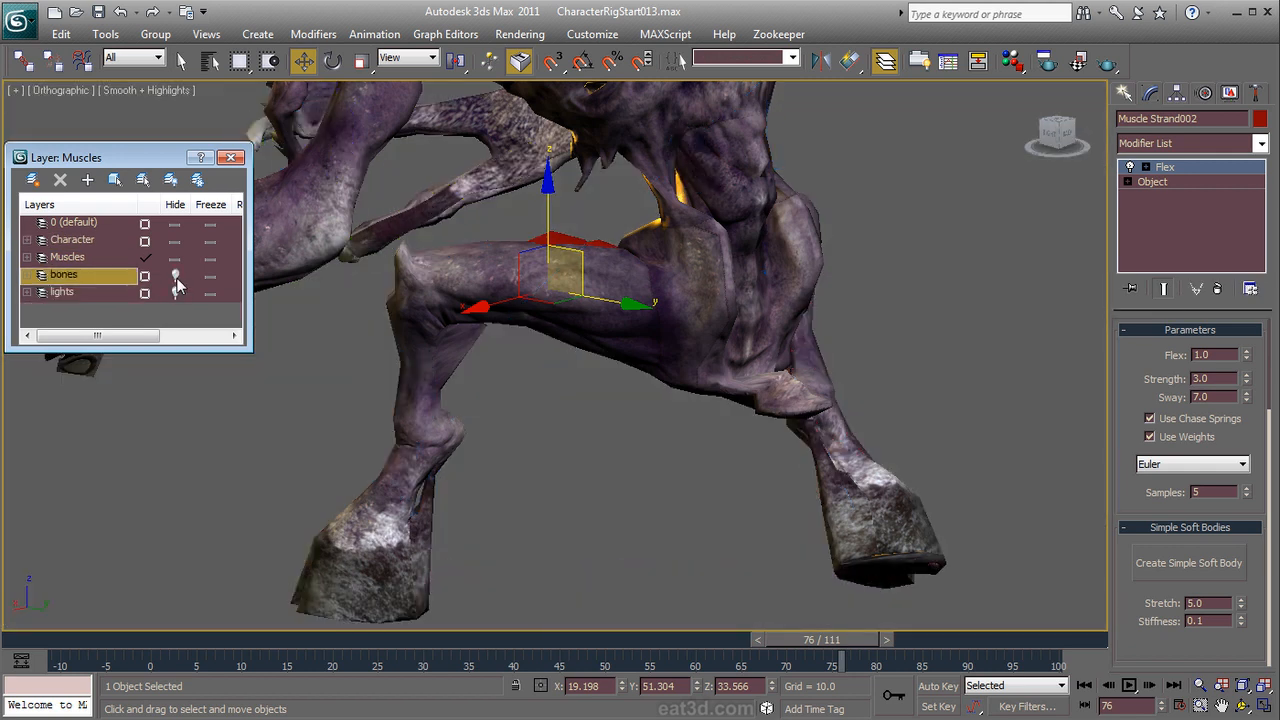
left_click(1134, 686)
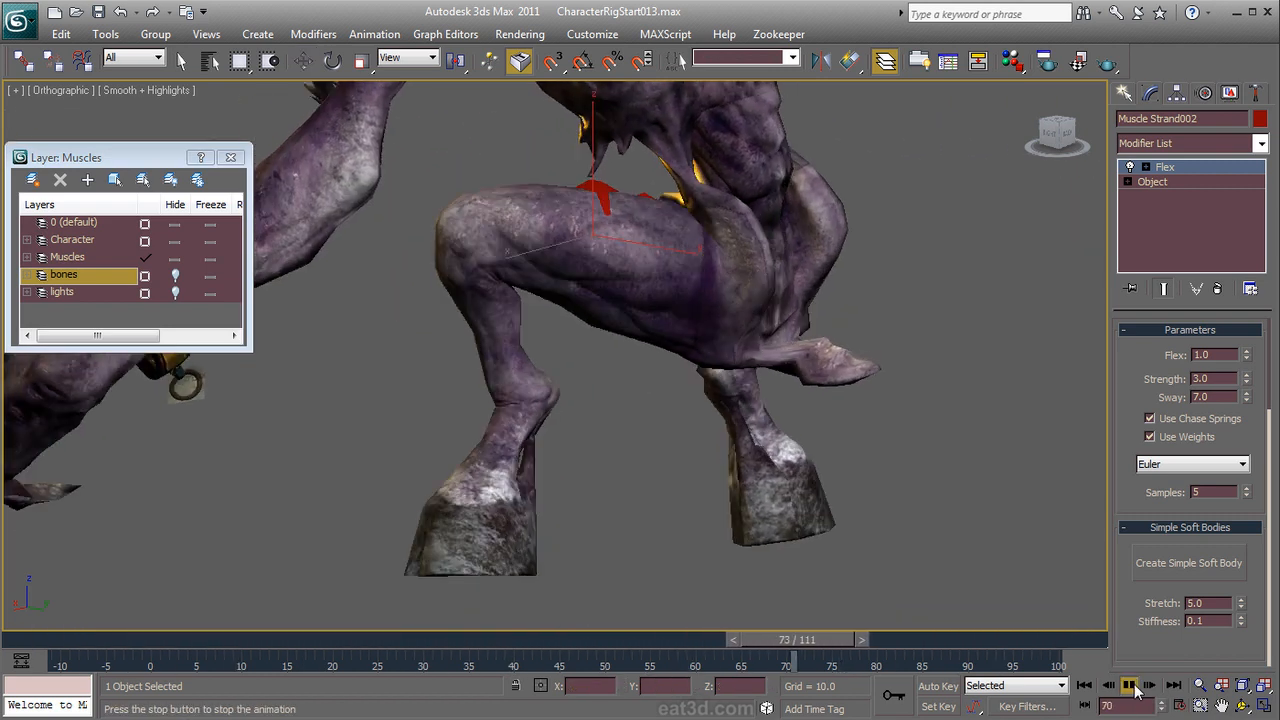
left_click(1130, 686)
key("w")
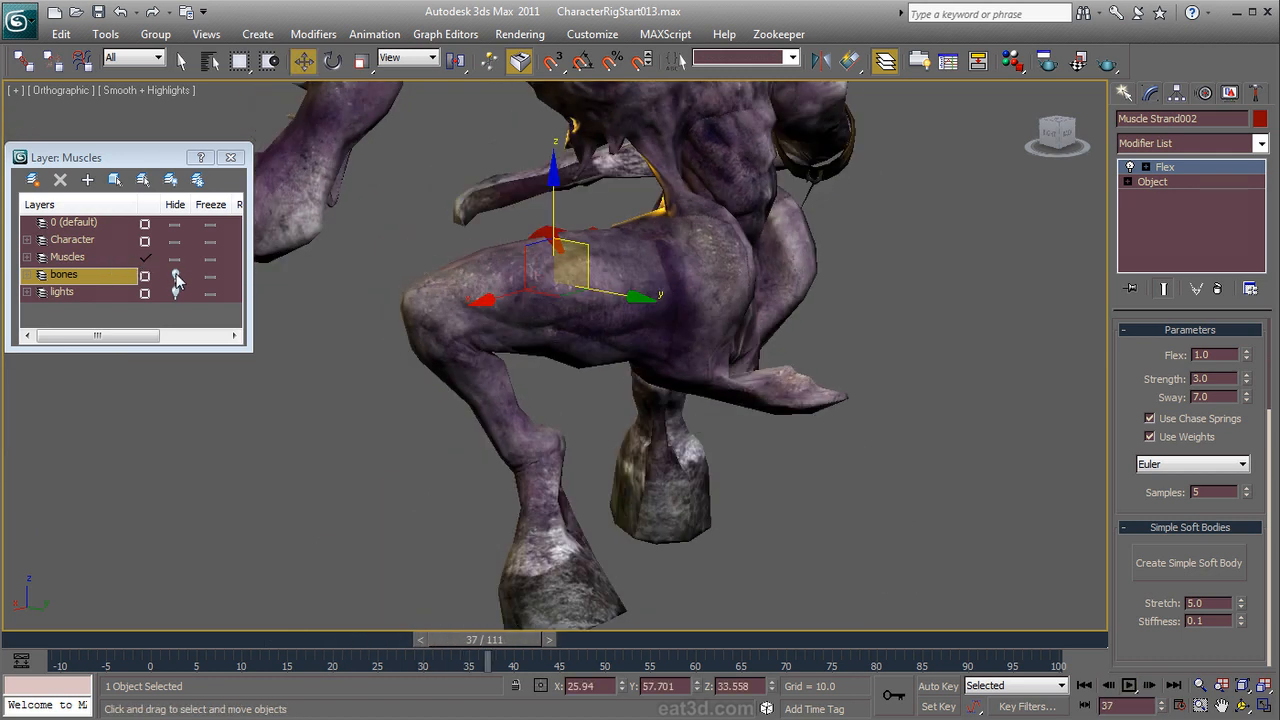
Step: Hide the Character layer, deselect the muscle, and play the walk cycle to watch the muscles on their own, stopping at frame 32
left_click(175, 241)
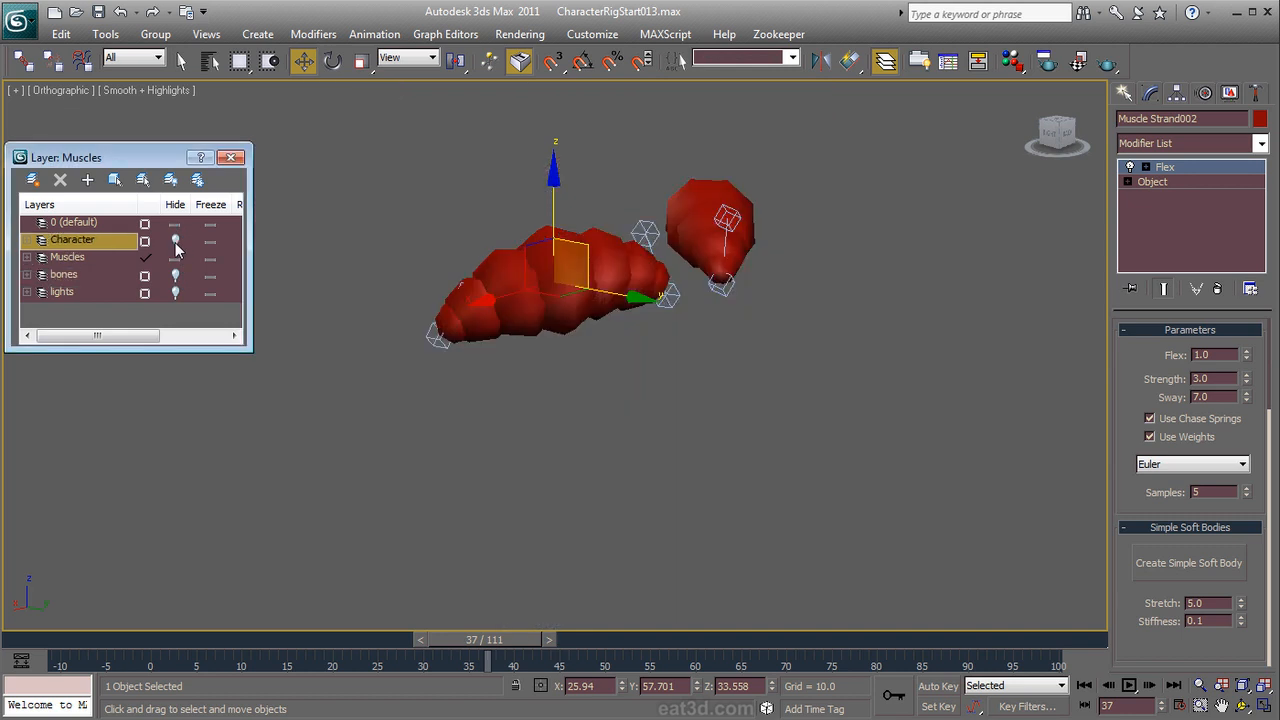
left_click(583, 211)
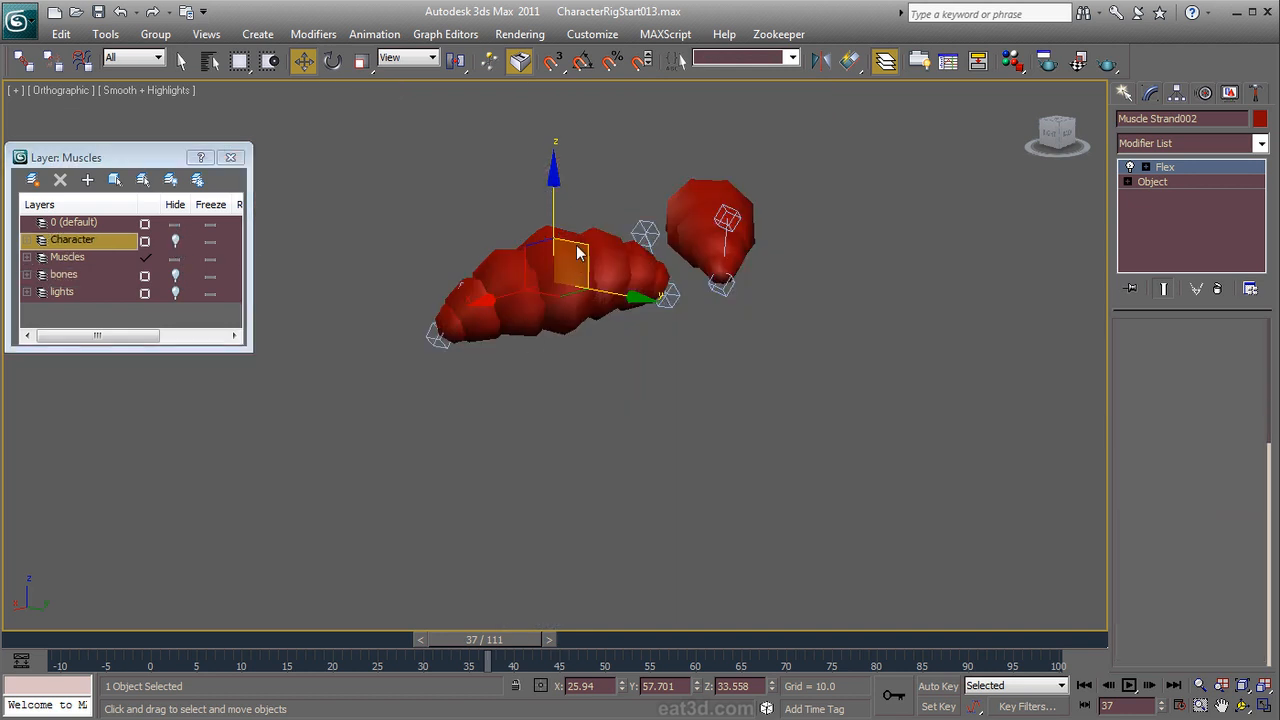
left_click(1126, 685)
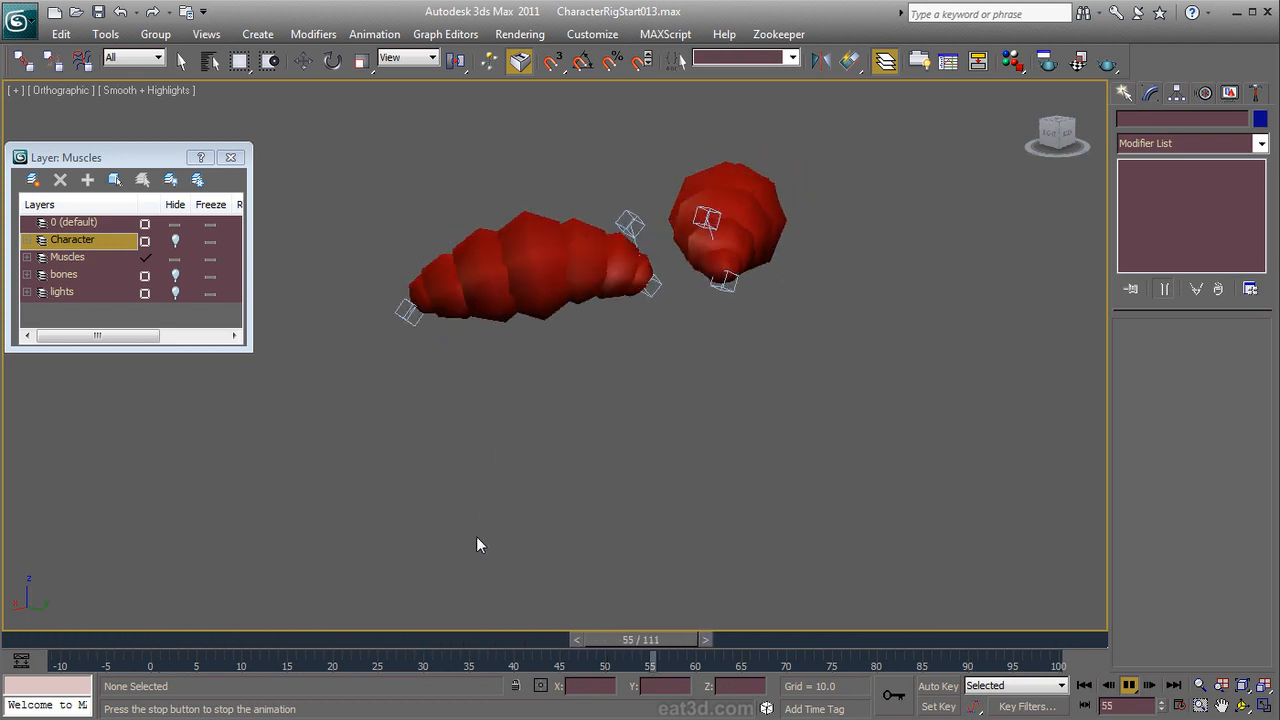
left_click(452, 641)
Step: Select the Flex edge vertices at both ends of Muscle Strand002 and play the animation to check the muscle's motion
left_click(569, 270)
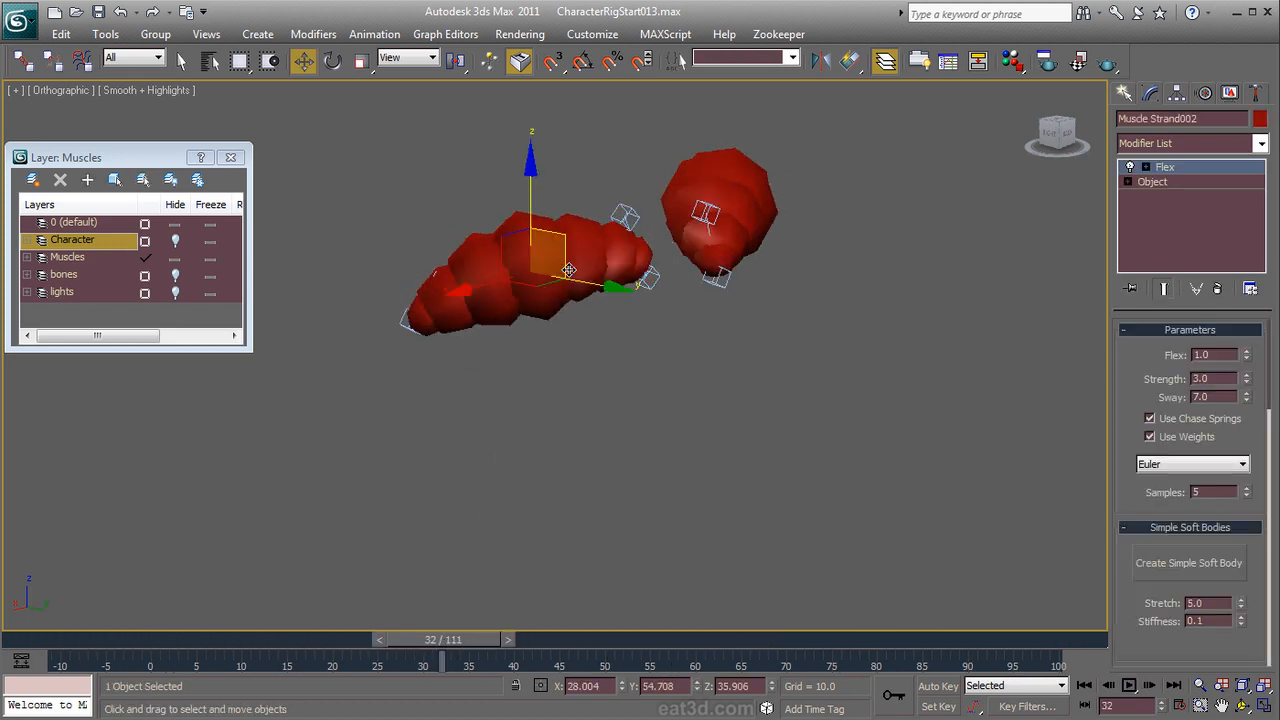
left_click(1145, 168)
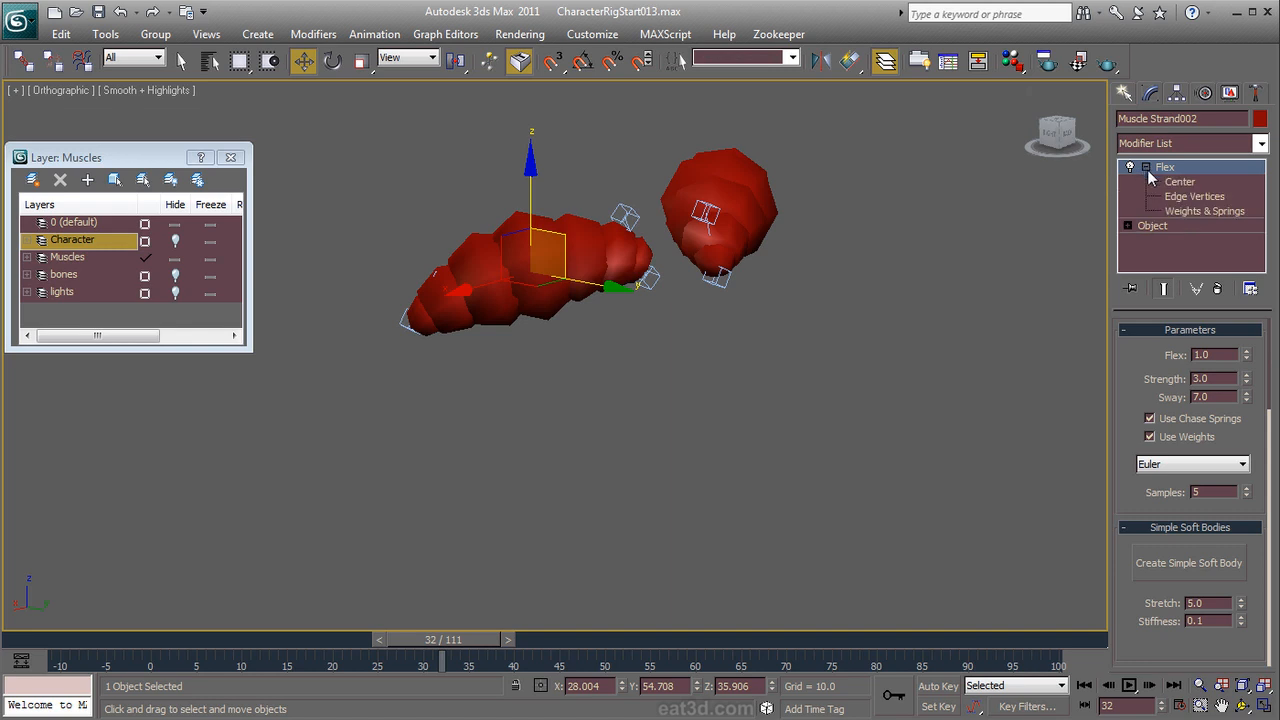
left_click(1177, 198)
middle_click_drag(681, 326, 775, 428)
scroll(700, 412, "up", 3)
middle_click_drag(653, 407, 654, 340)
left_click_drag(441, 318, 528, 452)
left_click_drag(870, 228, 813, 362, "ctrl")
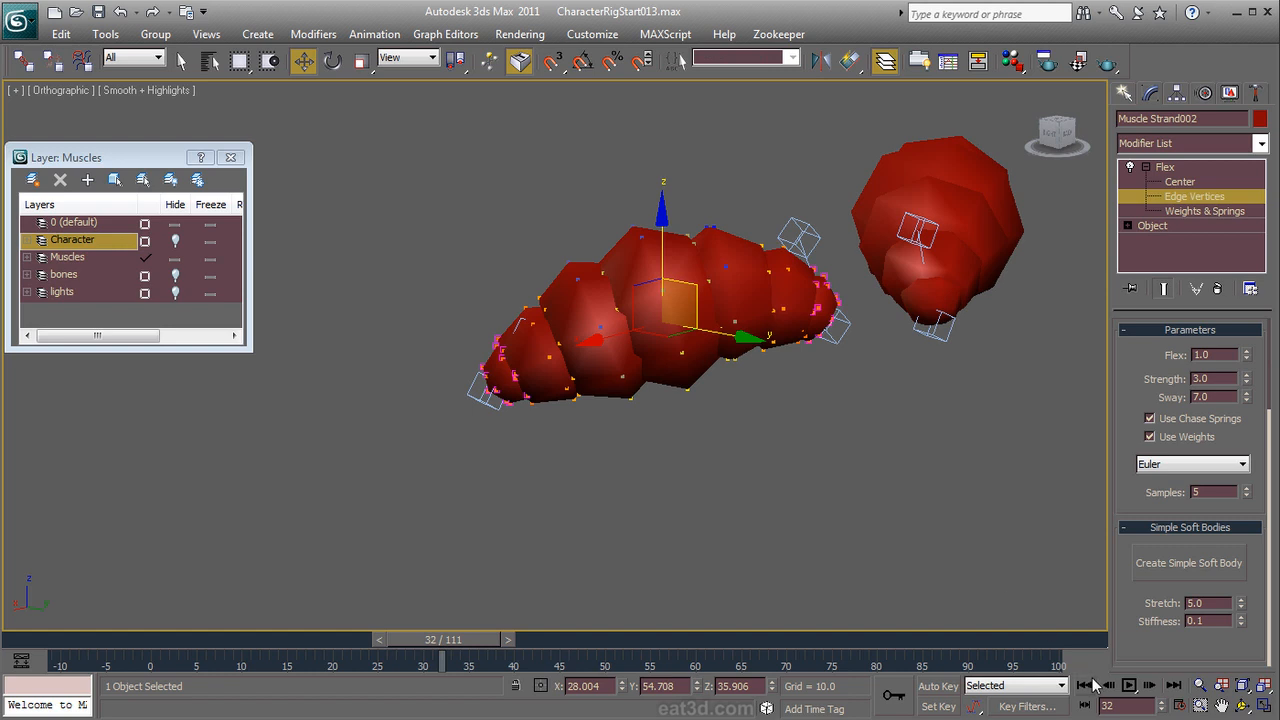
left_click(1129, 685)
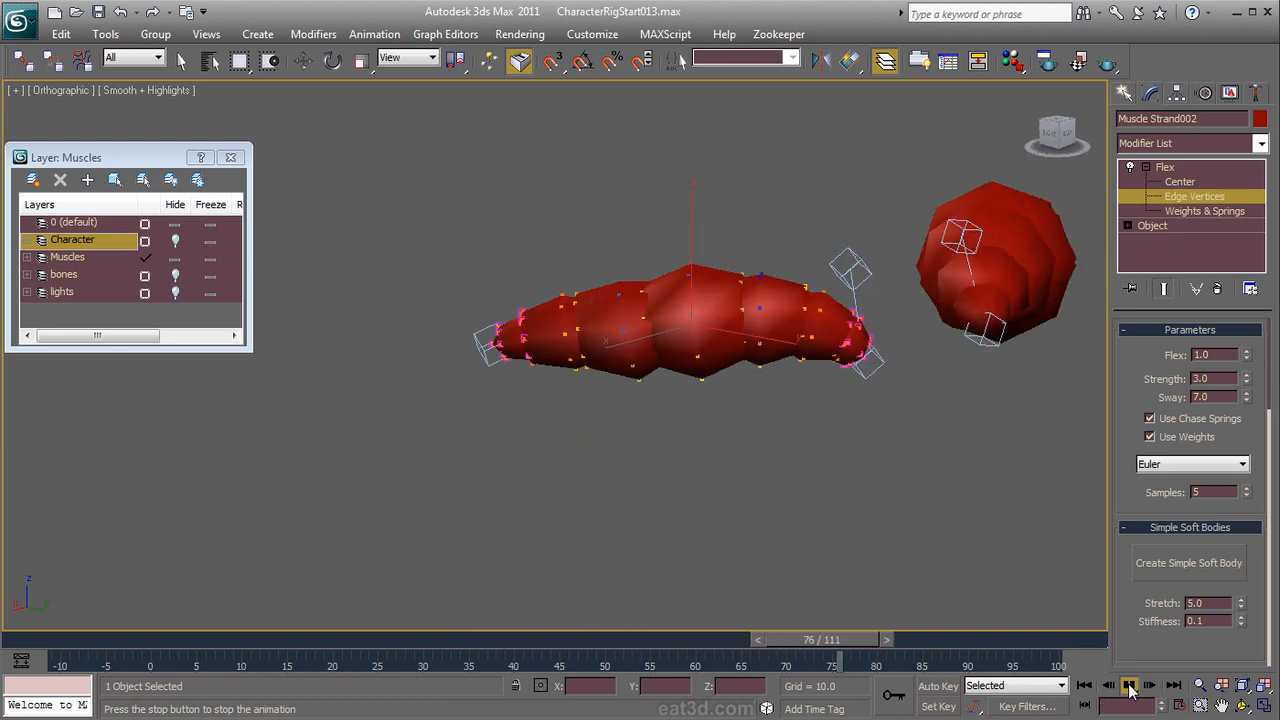
left_click(1129, 686)
left_click(1169, 169)
Step: Apply a Flex modifier to Muscle Strand001 on the opposite thigh
middle_click_drag(957, 320, 517, 345, "alt")
left_click(745, 240)
middle_click_drag(745, 240, 771, 407, "alt")
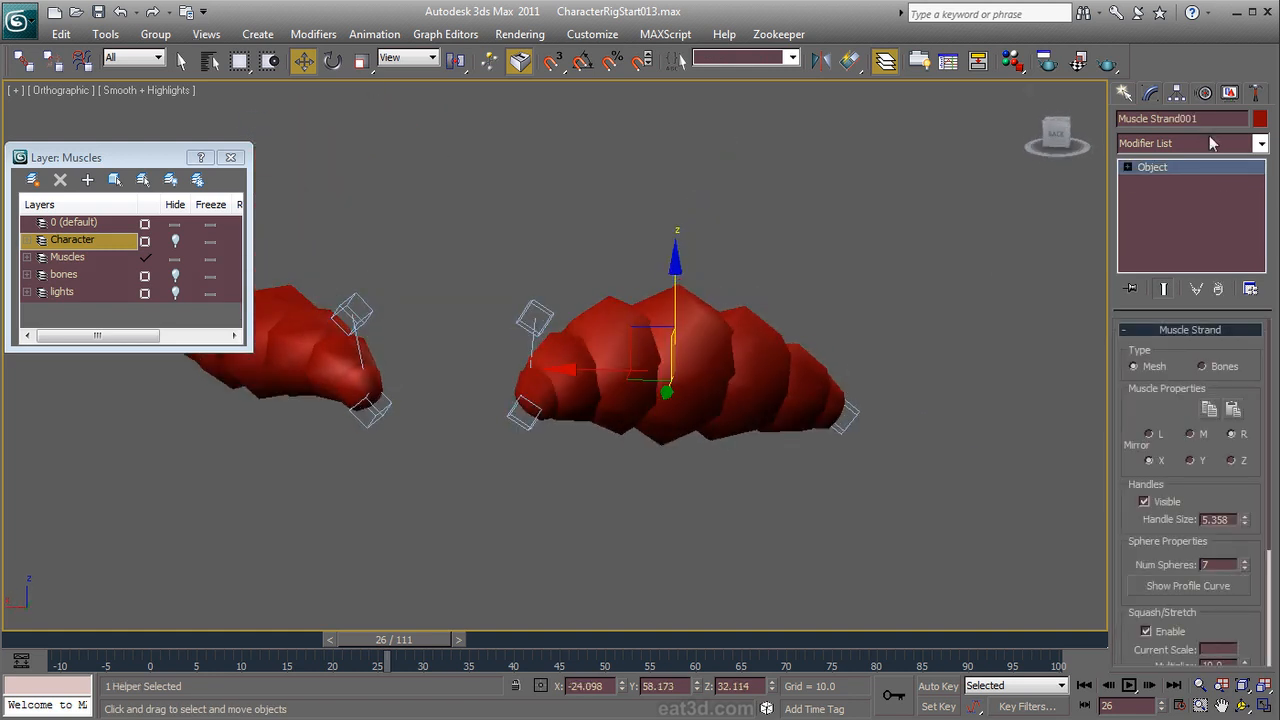
left_click(1207, 141)
key("f")
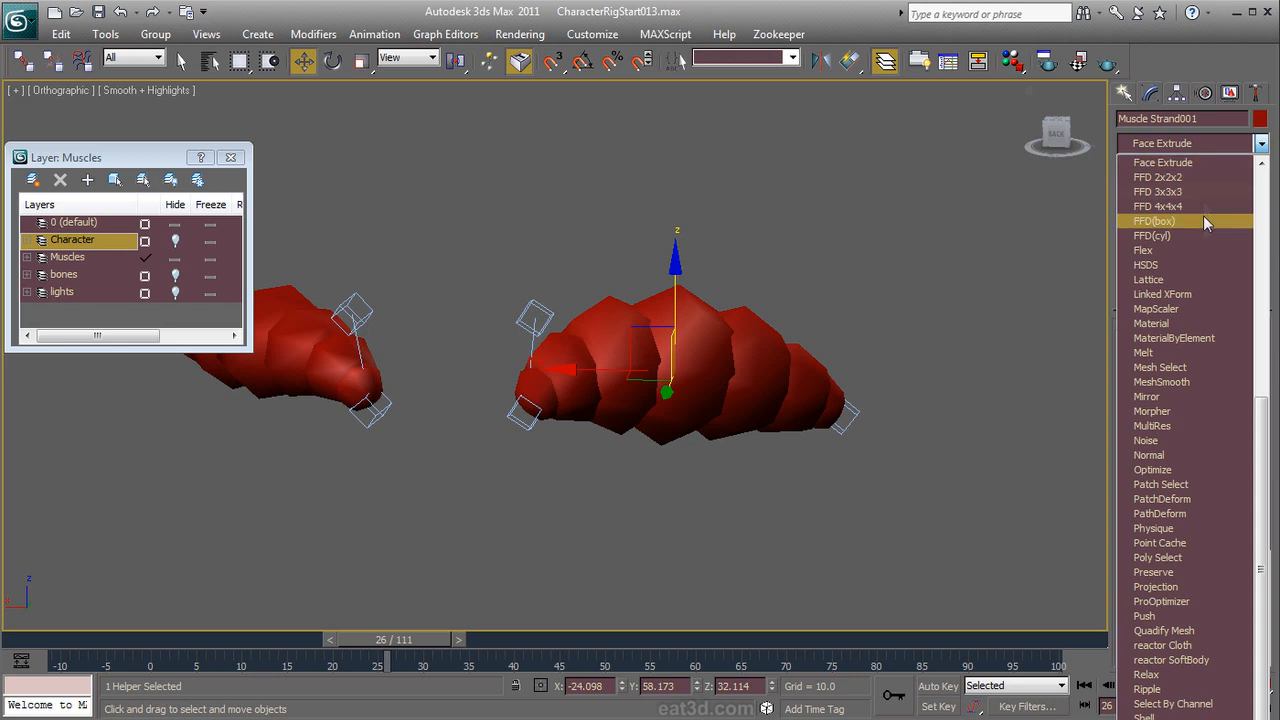
left_click(1200, 249)
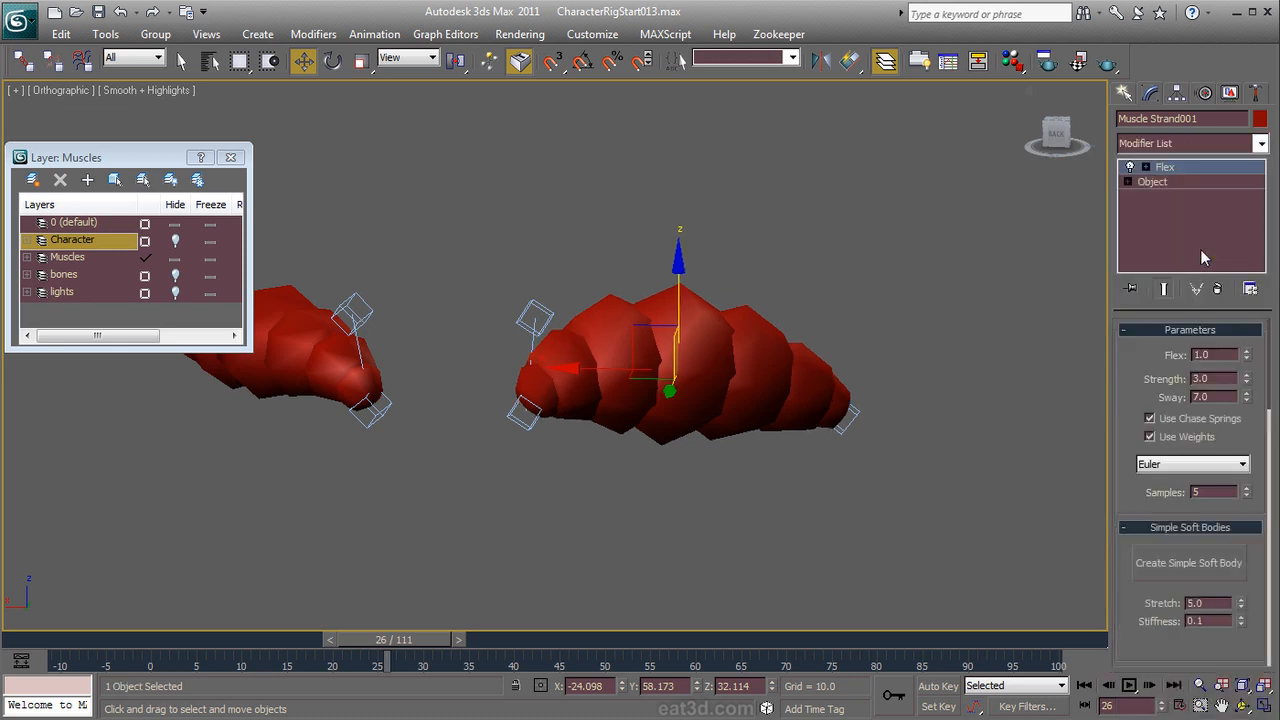
Step: Select the Flex edge vertices at both ends of Muscle Strand001 and return to the modifier's top level
left_click(1147, 168)
left_click(1195, 197)
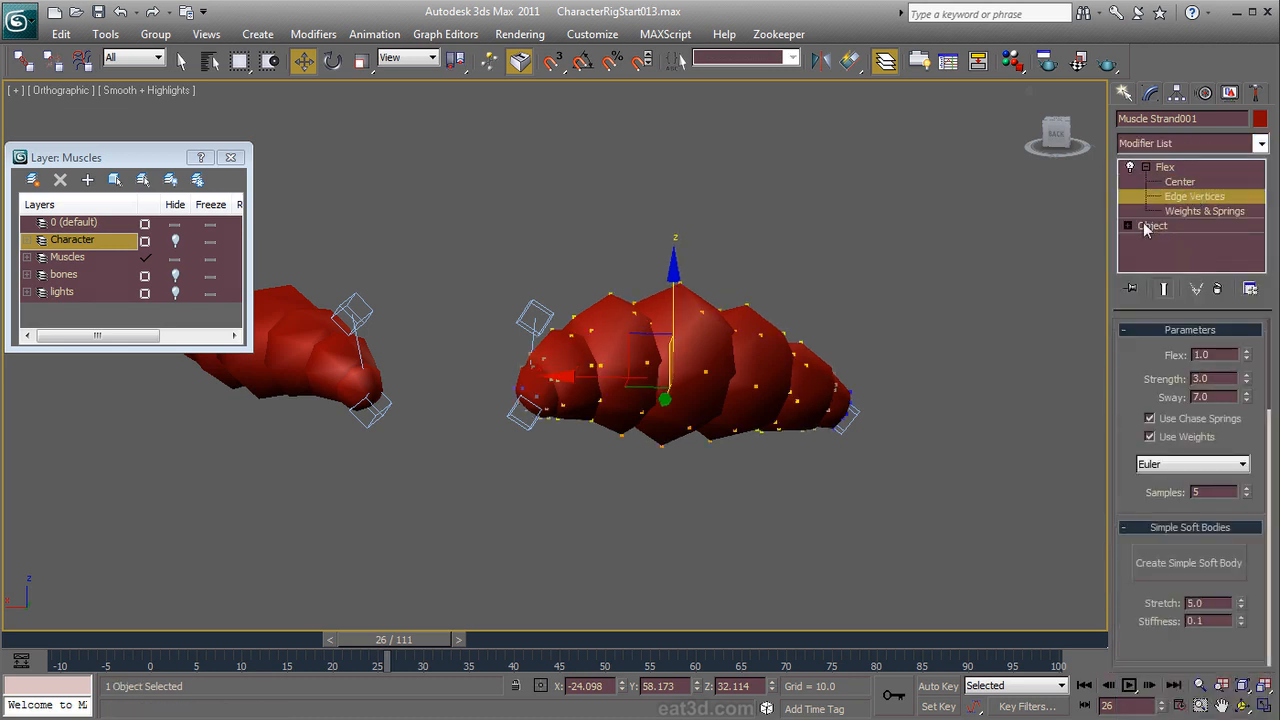
left_click_drag(956, 318, 829, 455)
mouse_move(857, 466)
middle_mouse_down("alt")
mouse_move(829, 517)
mouse_move(816, 479)
mouse_move(873, 464)
mouse_move(838, 477)
middle_mouse_up("alt")
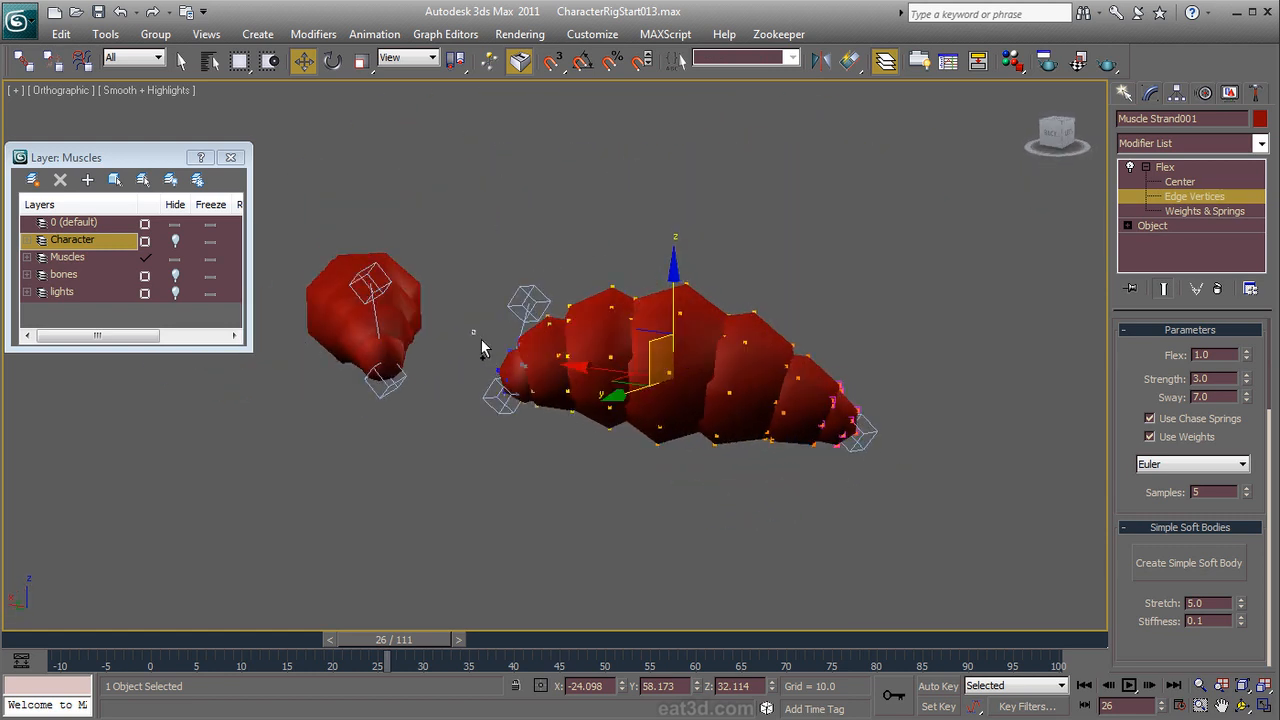
left_click_drag(546, 409, 545, 419, "ctrl")
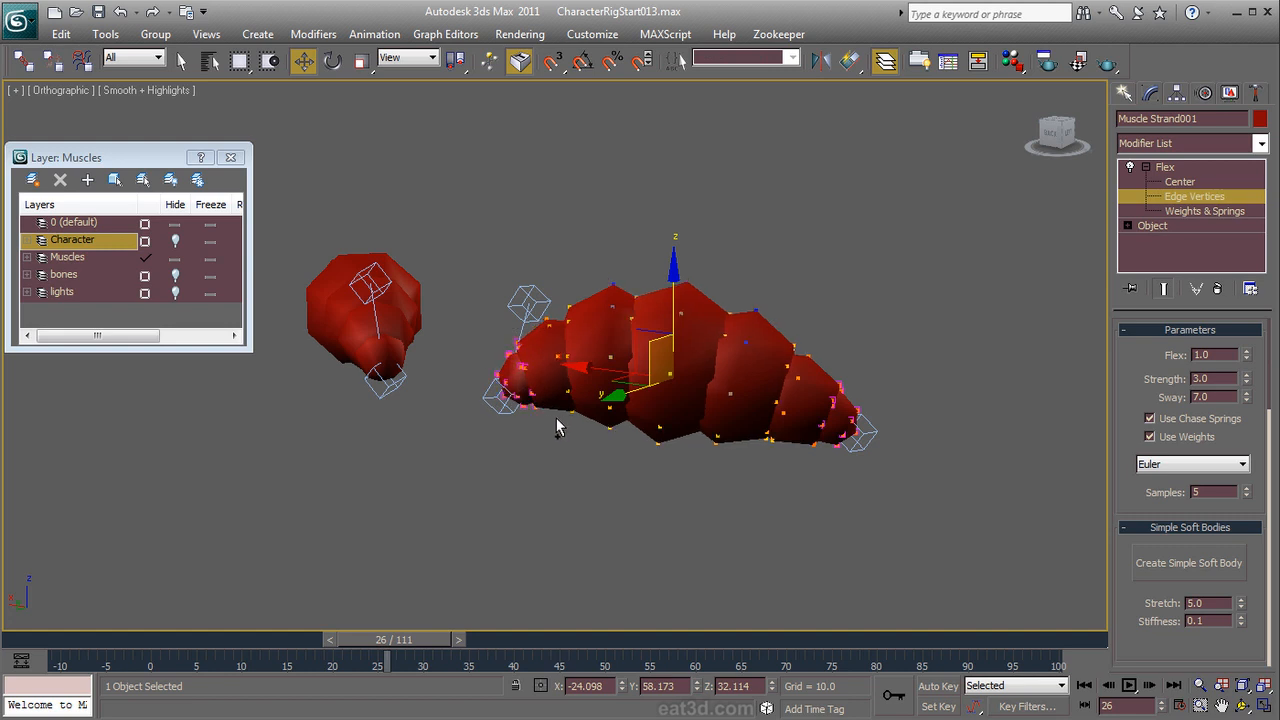
left_click(1178, 170)
scroll(700, 384, "down", 3)
middle_click_drag(700, 384, 364, 325, "alt")
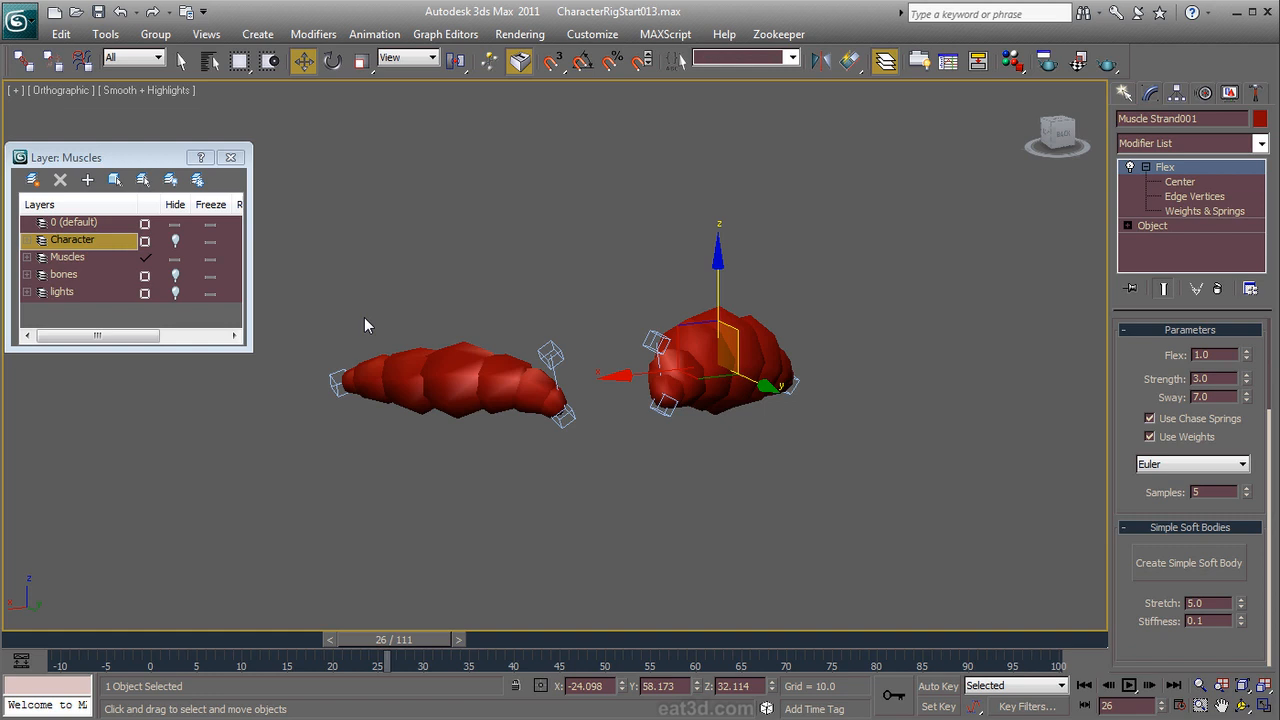
Step: Unhide the Character layer, hide the Muscles layer, and play the walk cycle to review the flexing thighs on the mesh
left_click(175, 241)
left_click(176, 259)
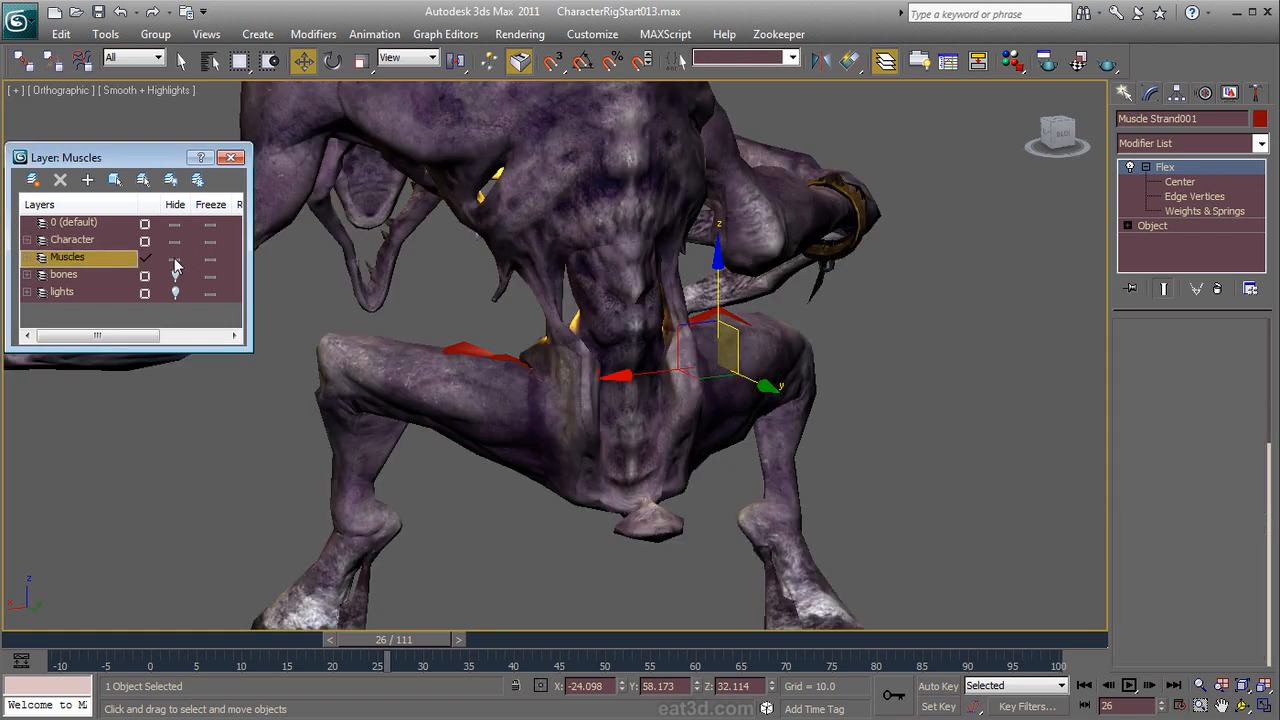
left_click(1136, 685)
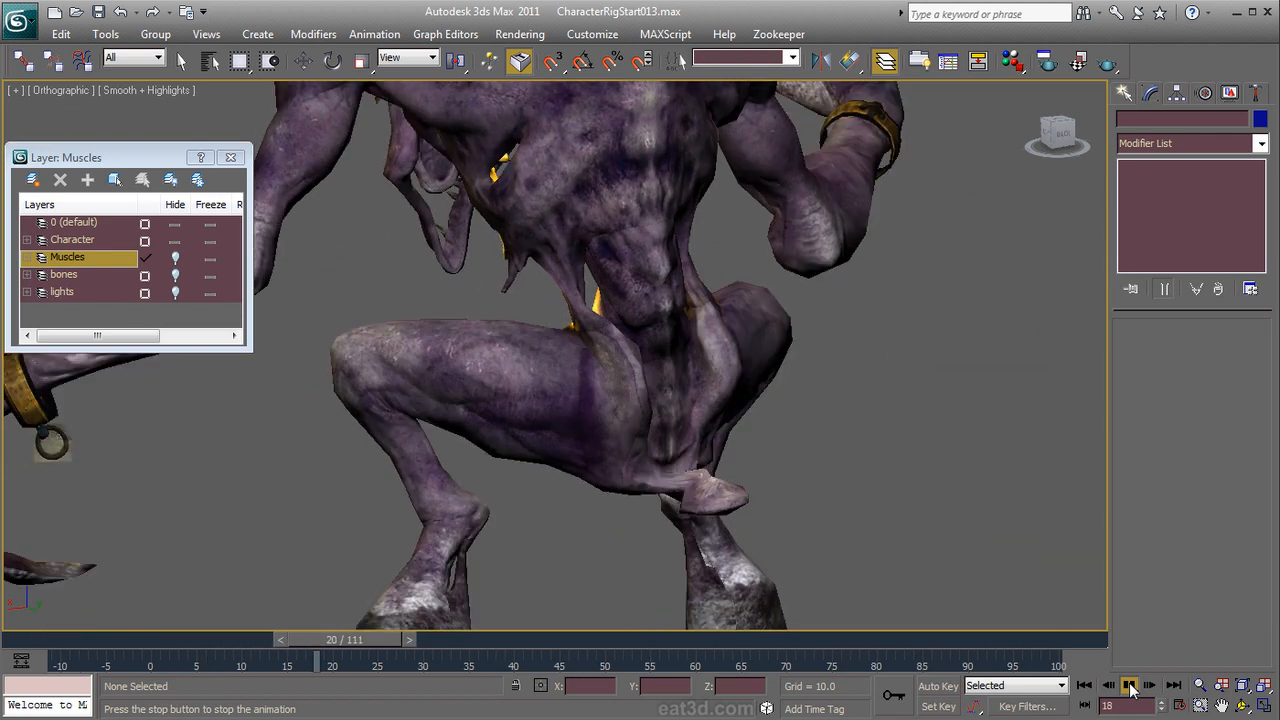
left_click(1130, 686)
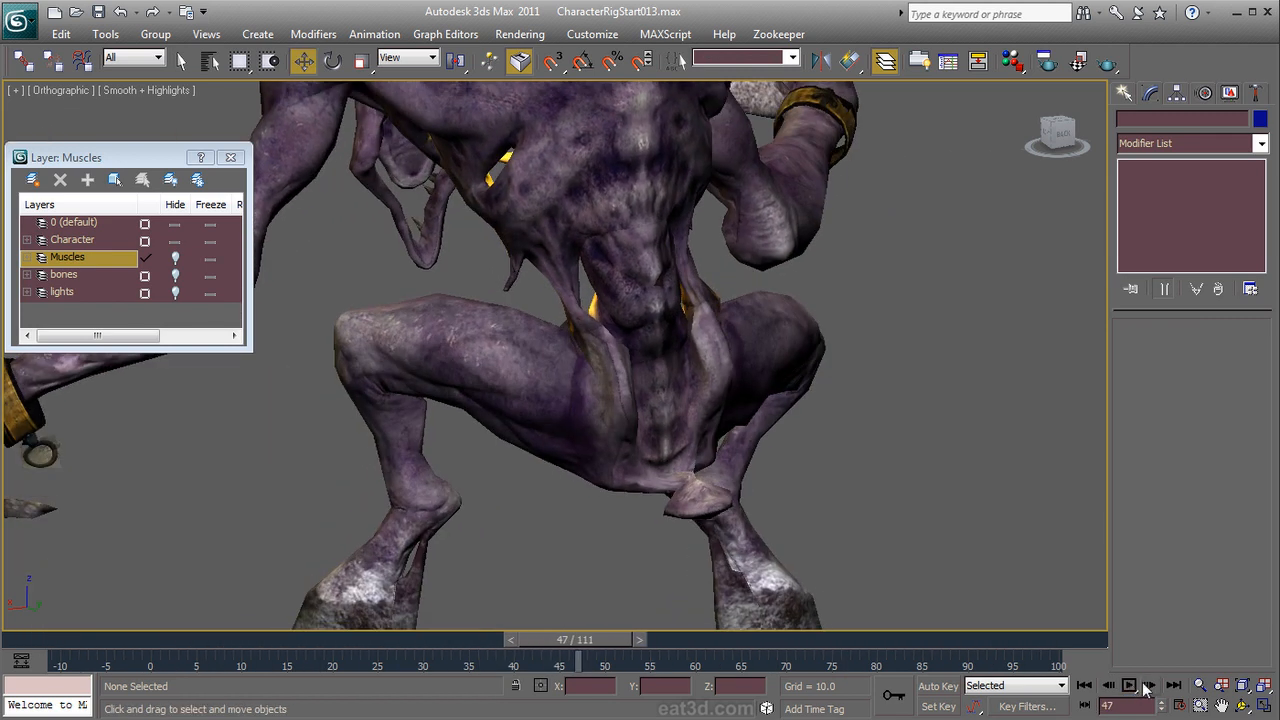
Step: Set the animation's start time to 0, turn off Real Time playback, and play from the first frame
left_click(1182, 706)
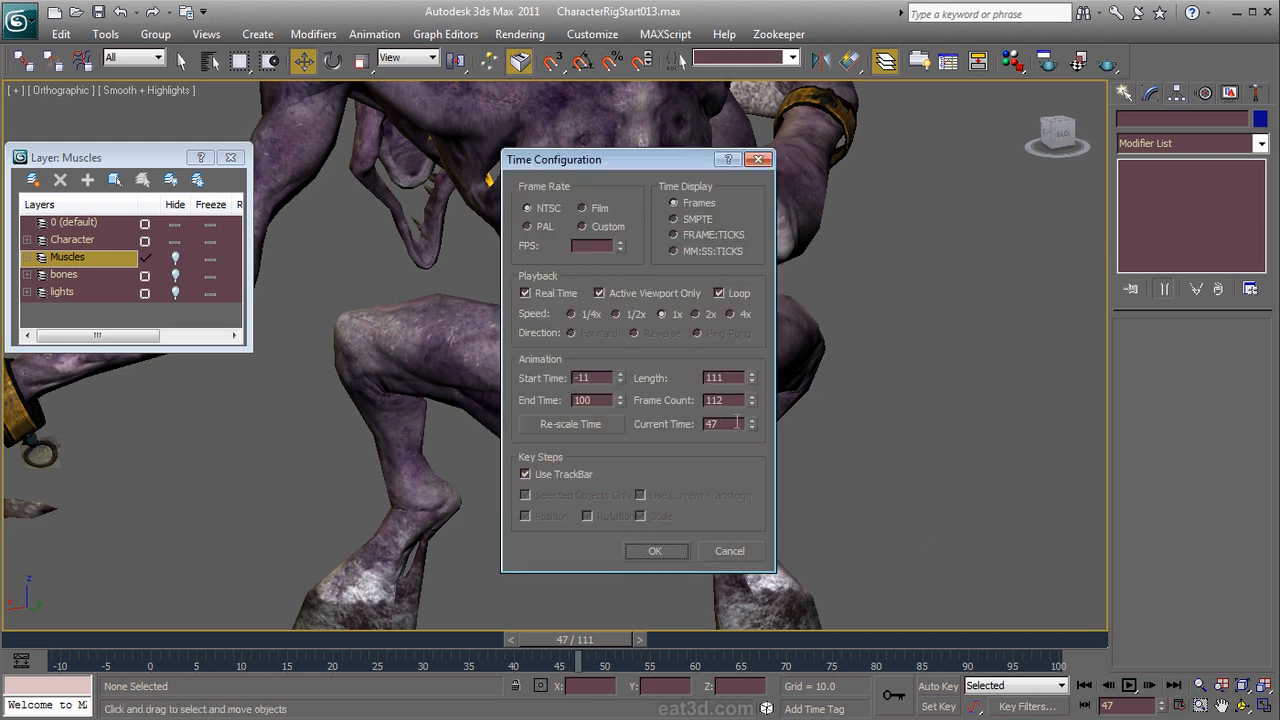
right_click(620, 378)
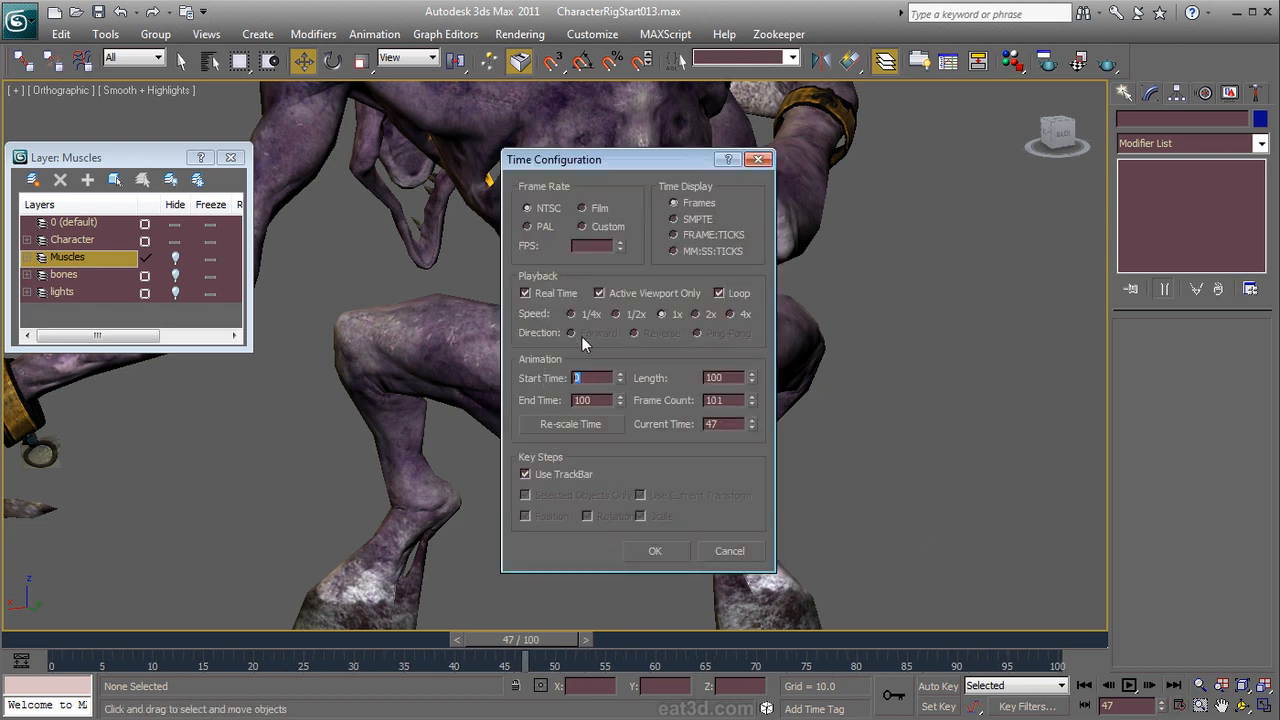
left_click(547, 294)
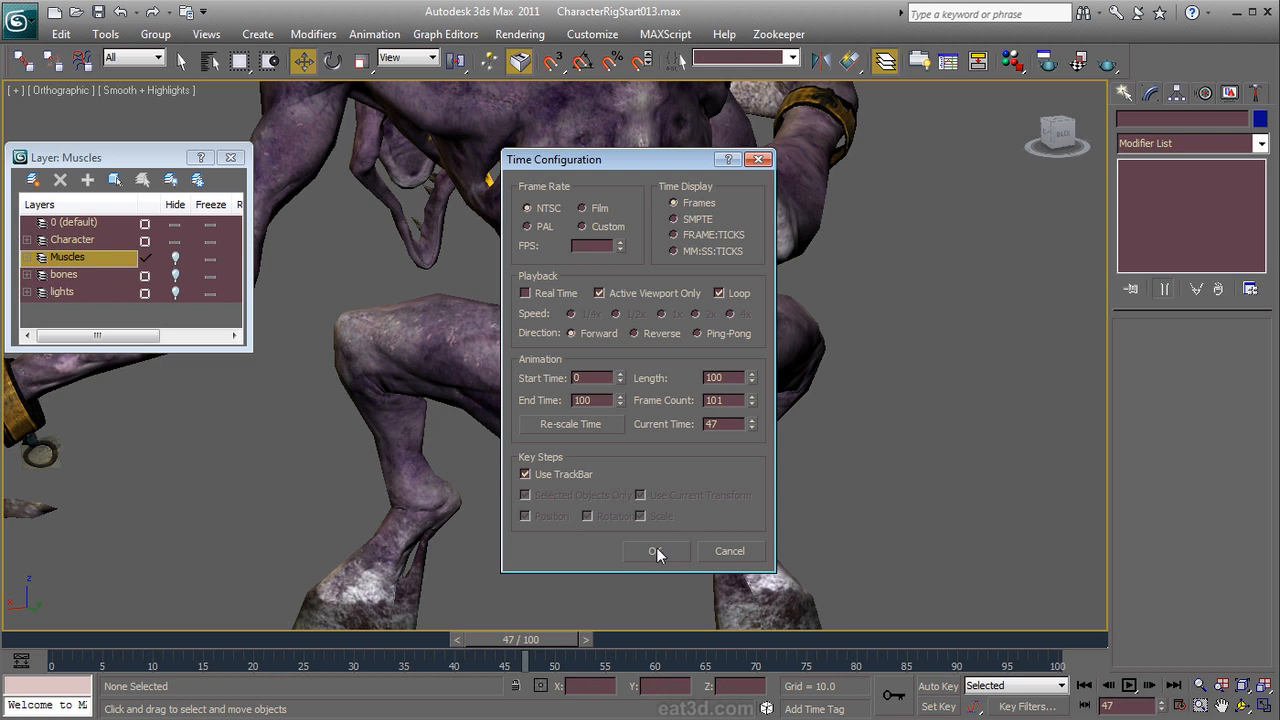
left_click(689, 551)
left_click(1085, 684)
left_click(1129, 685)
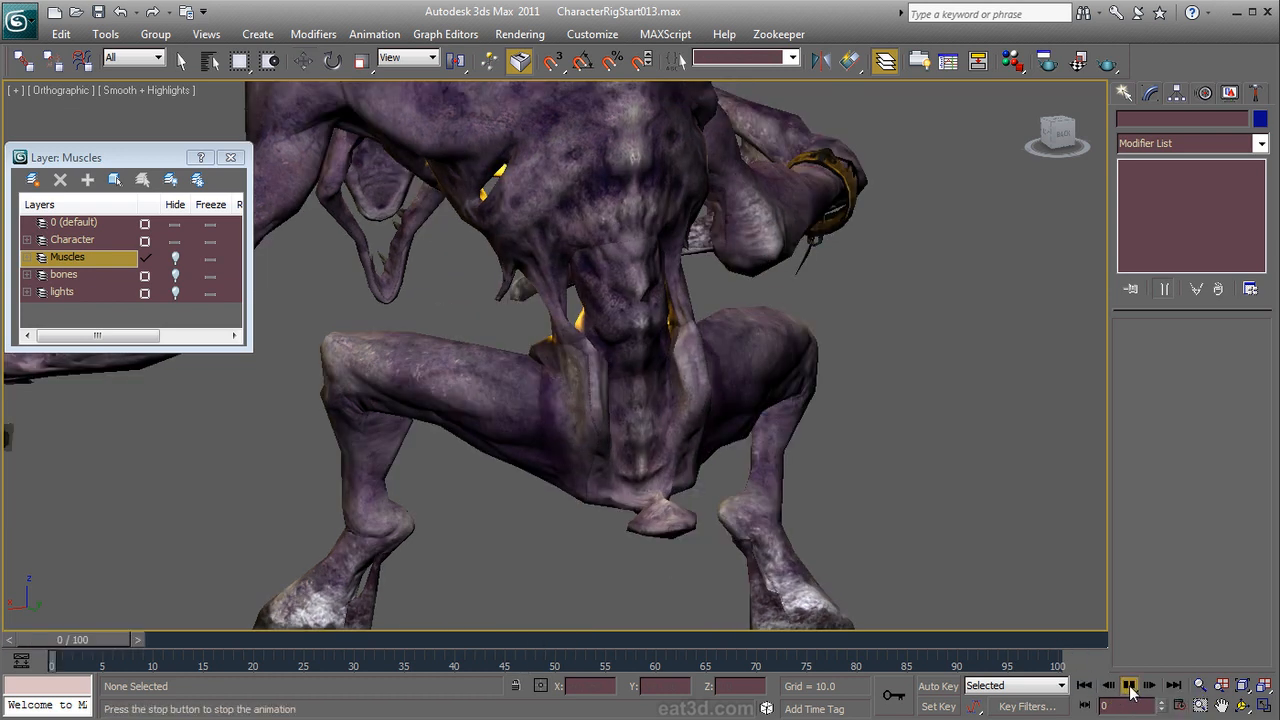
left_click(1129, 685)
Step: Turn Real Time playback back on, then play and scrub the animation to about frame 45 to review the thighs
left_click(1179, 705)
left_click(525, 293)
left_click(651, 551)
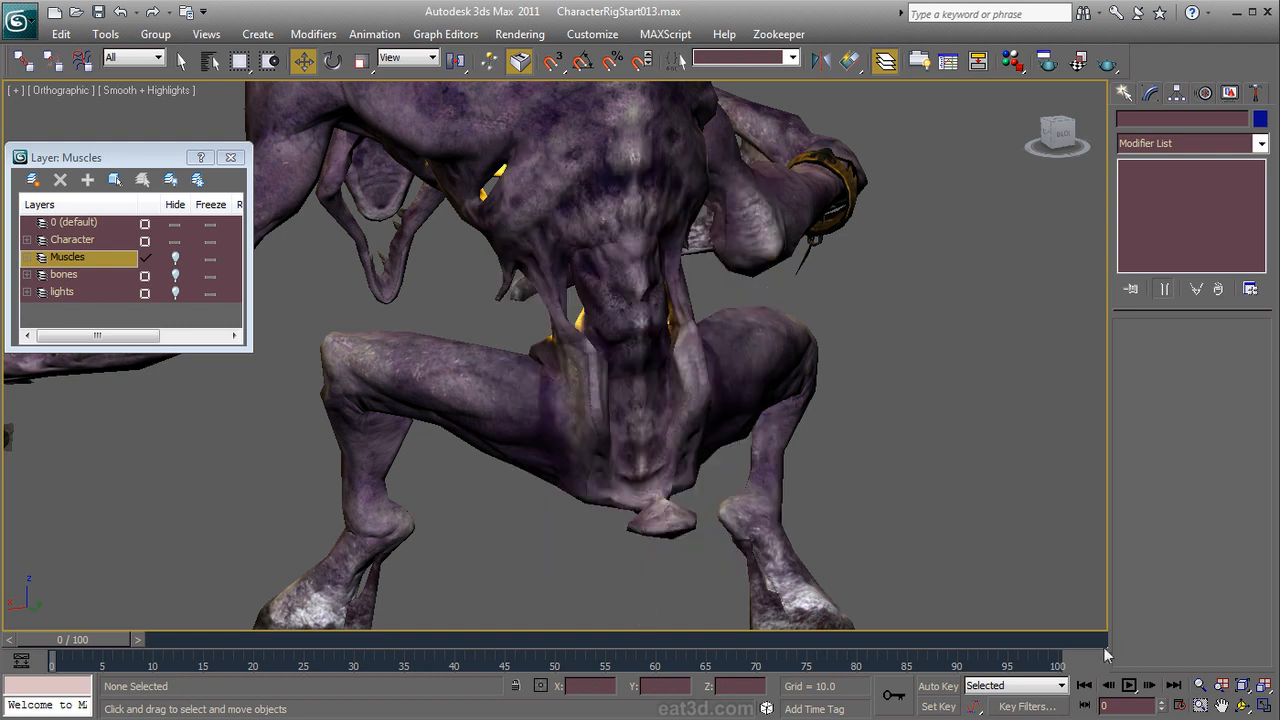
left_click(1131, 685)
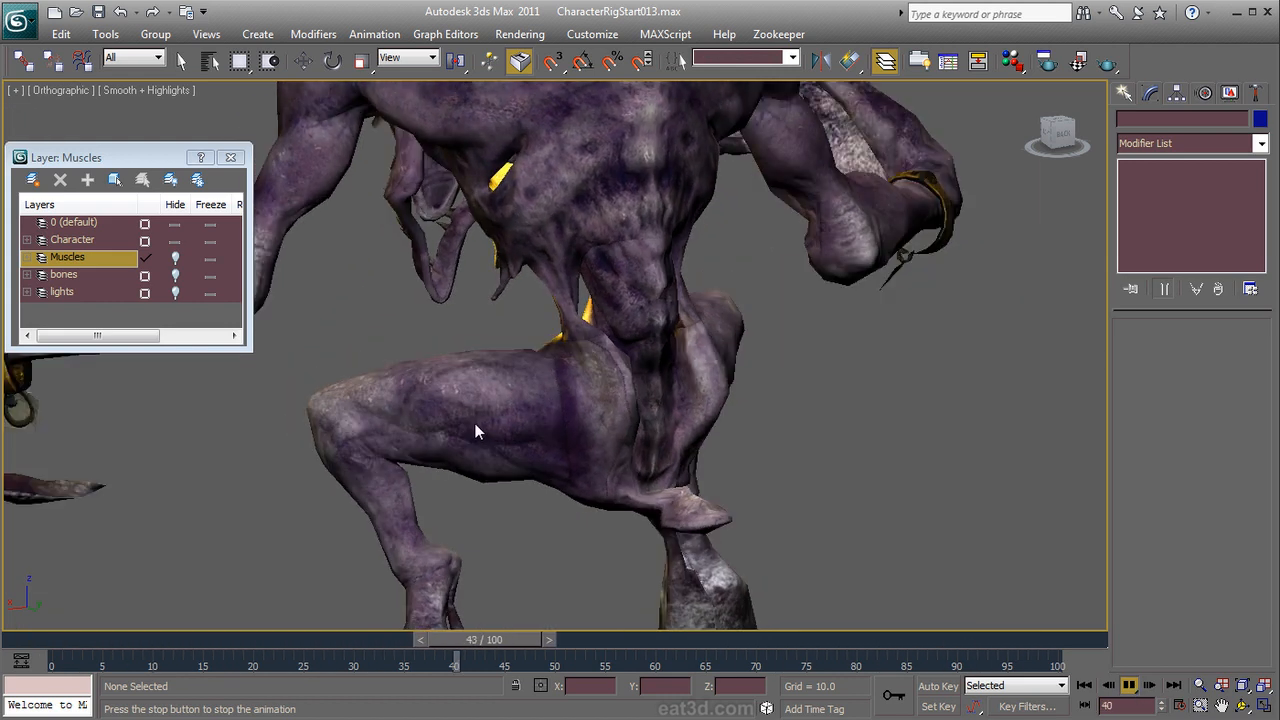
left_click_drag(473, 638, 516, 615)
key("w")
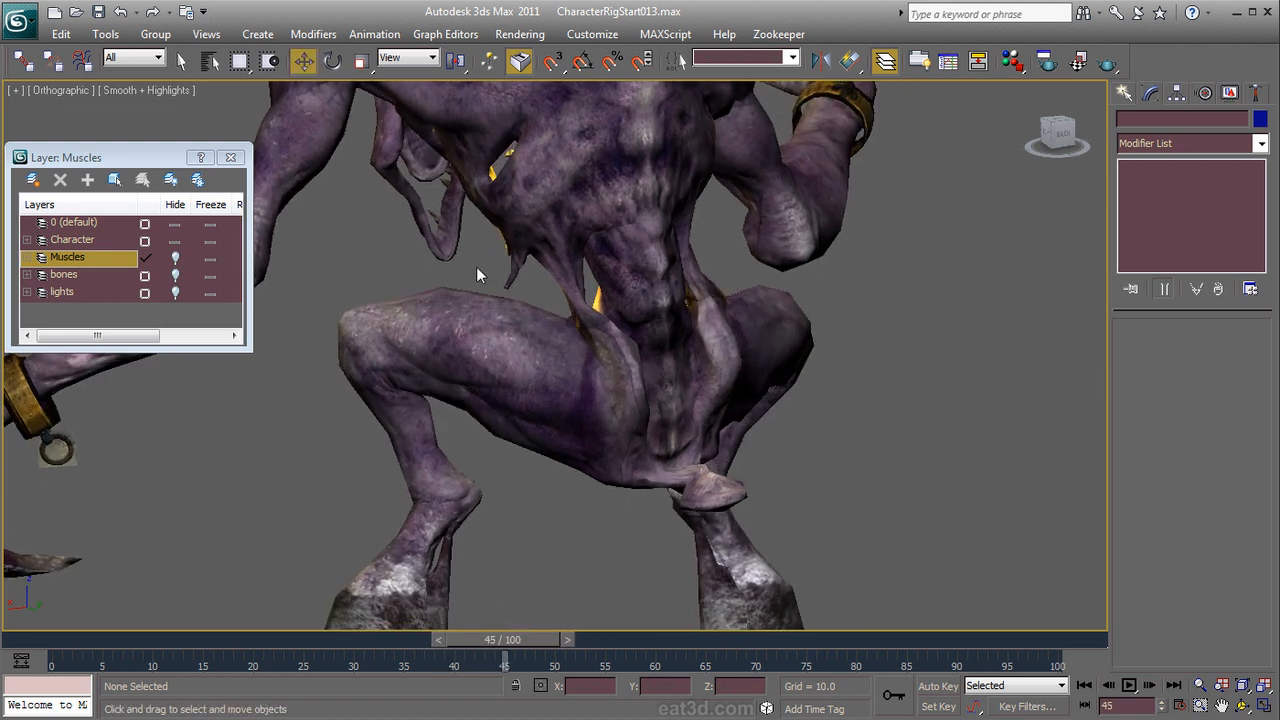
mouse_move(490, 644)
left_mouse_down()
mouse_move(355, 643)
mouse_move(497, 643)
left_mouse_up()
Step: Show only the muscles by hiding the Character layer, and extend Muscle Strand002's Flex edge vertex selection at its outer end
left_click(175, 262)
left_click(172, 242)
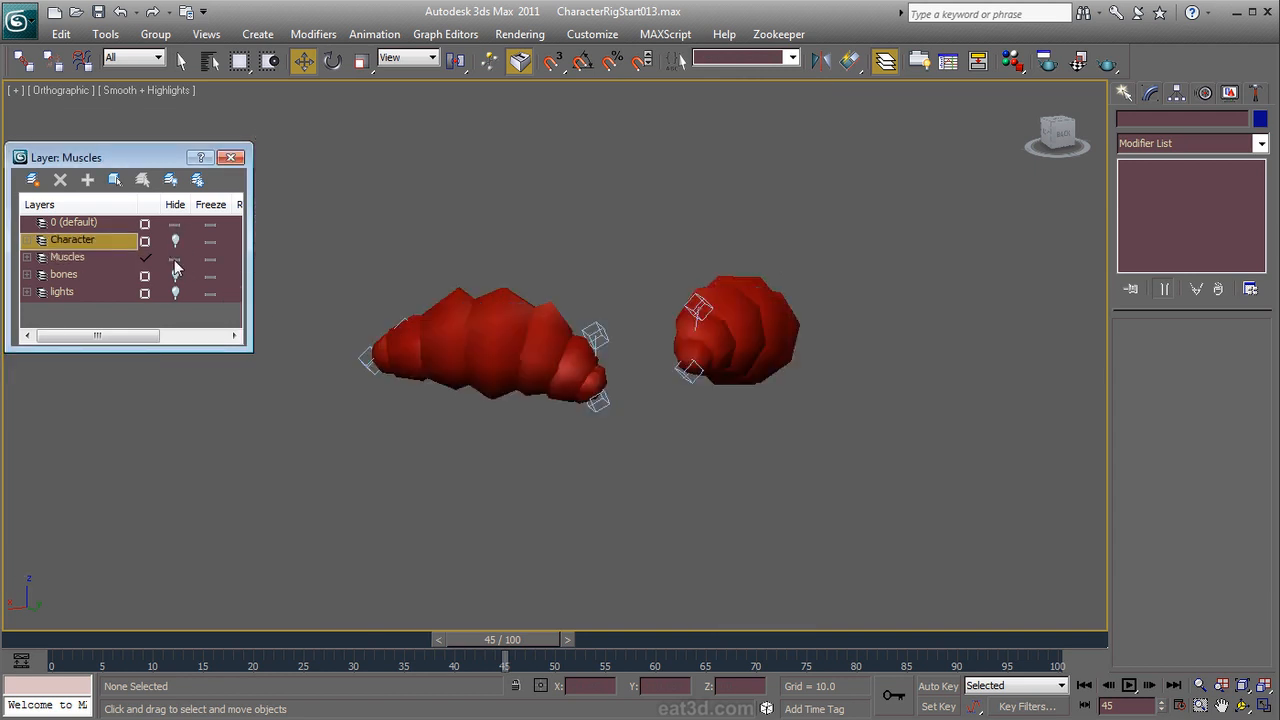
left_click(480, 325)
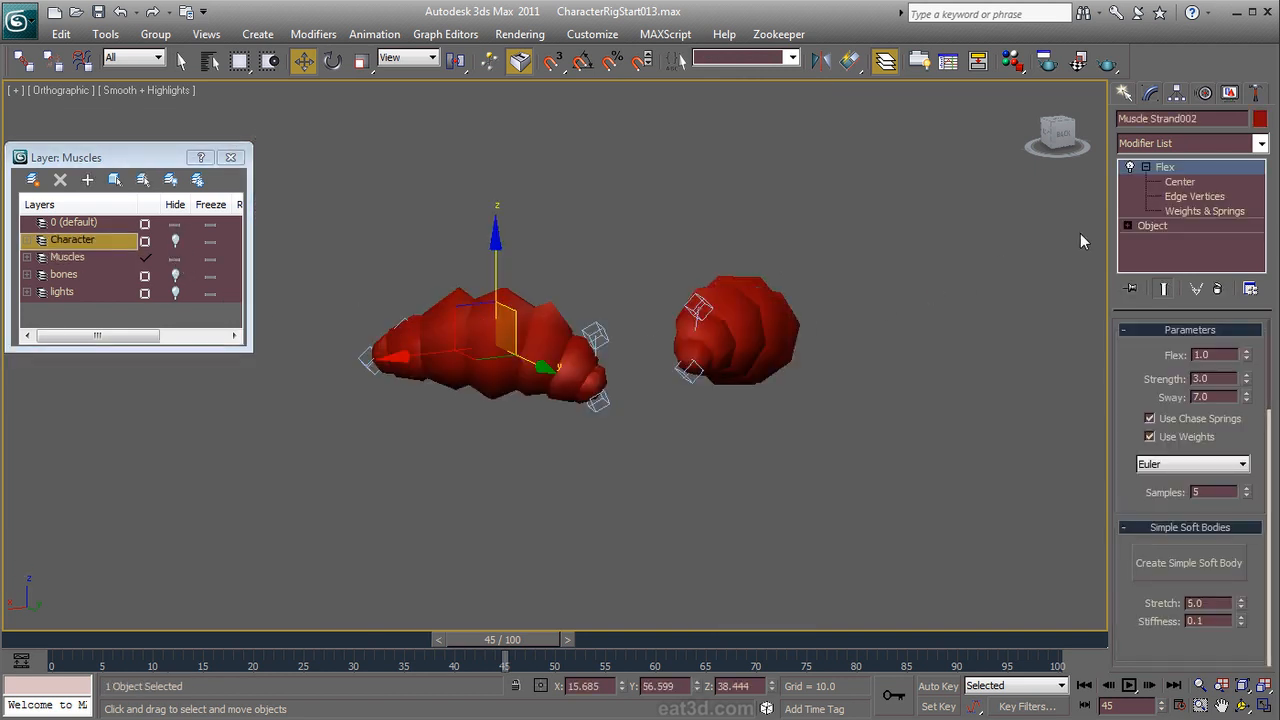
left_click(1185, 199)
middle_click_drag(358, 286, 446, 298)
left_click_drag(428, 280, 524, 407)
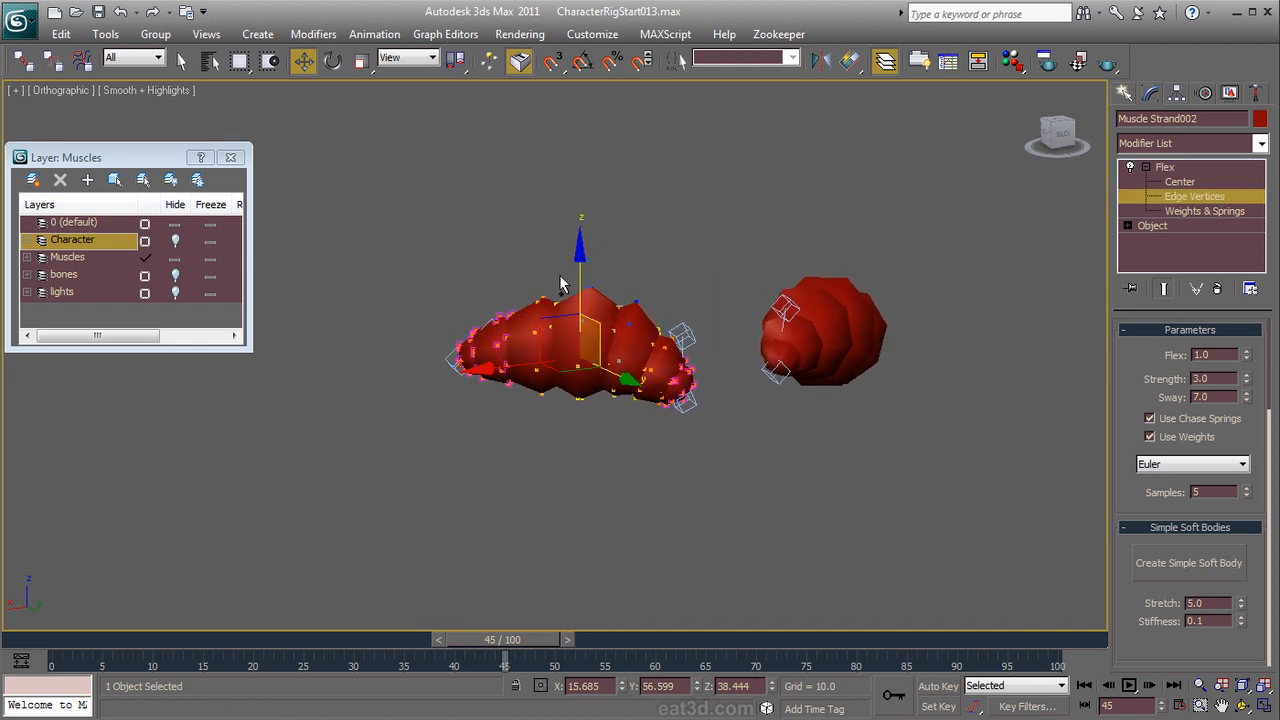
middle_click_drag(925, 389, 805, 379, "alt")
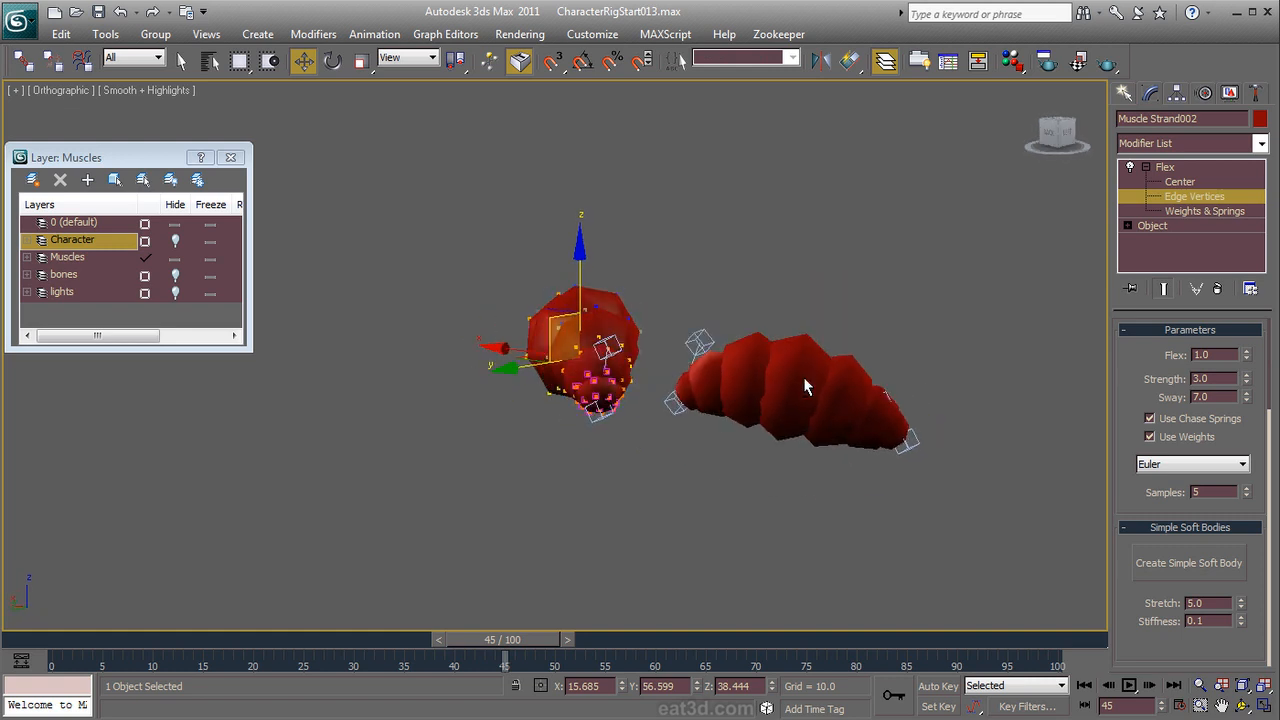
left_click(1166, 168)
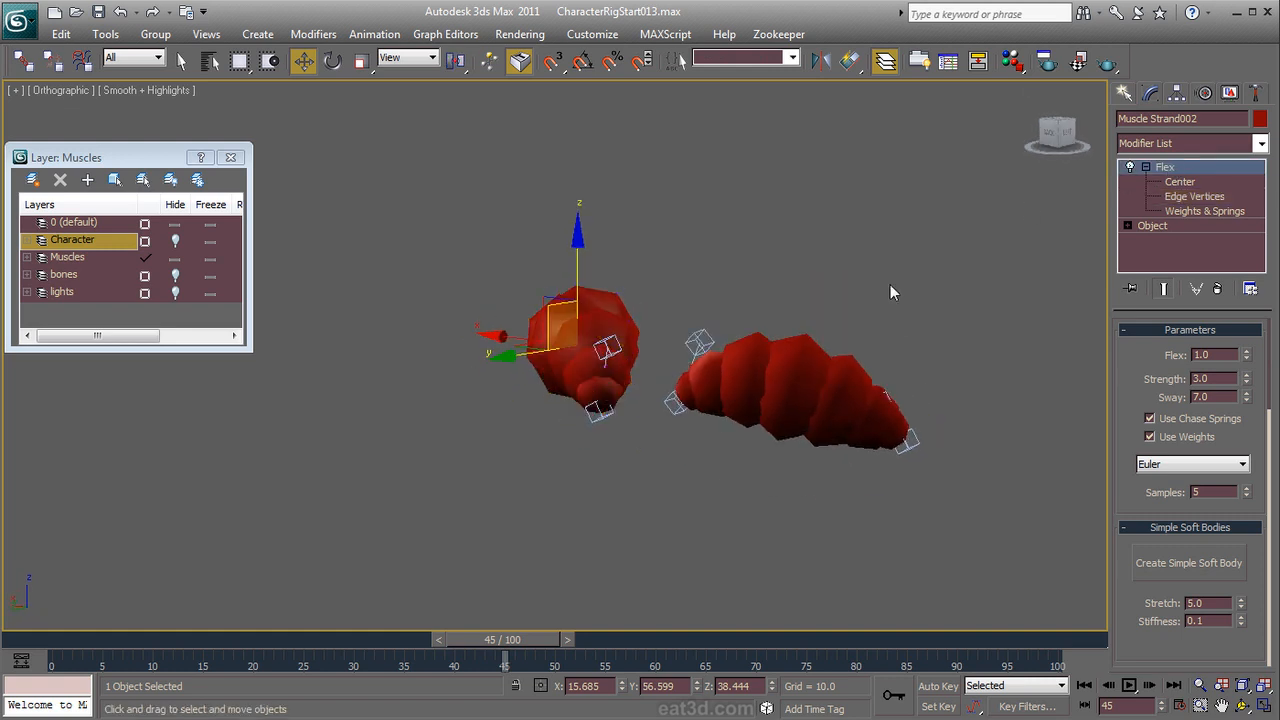
Step: Extend Muscle Strand001's Flex edge vertex selection at its outer end and return to the modifier's top level
left_click(836, 384)
middle_click_drag(949, 438, 802, 406)
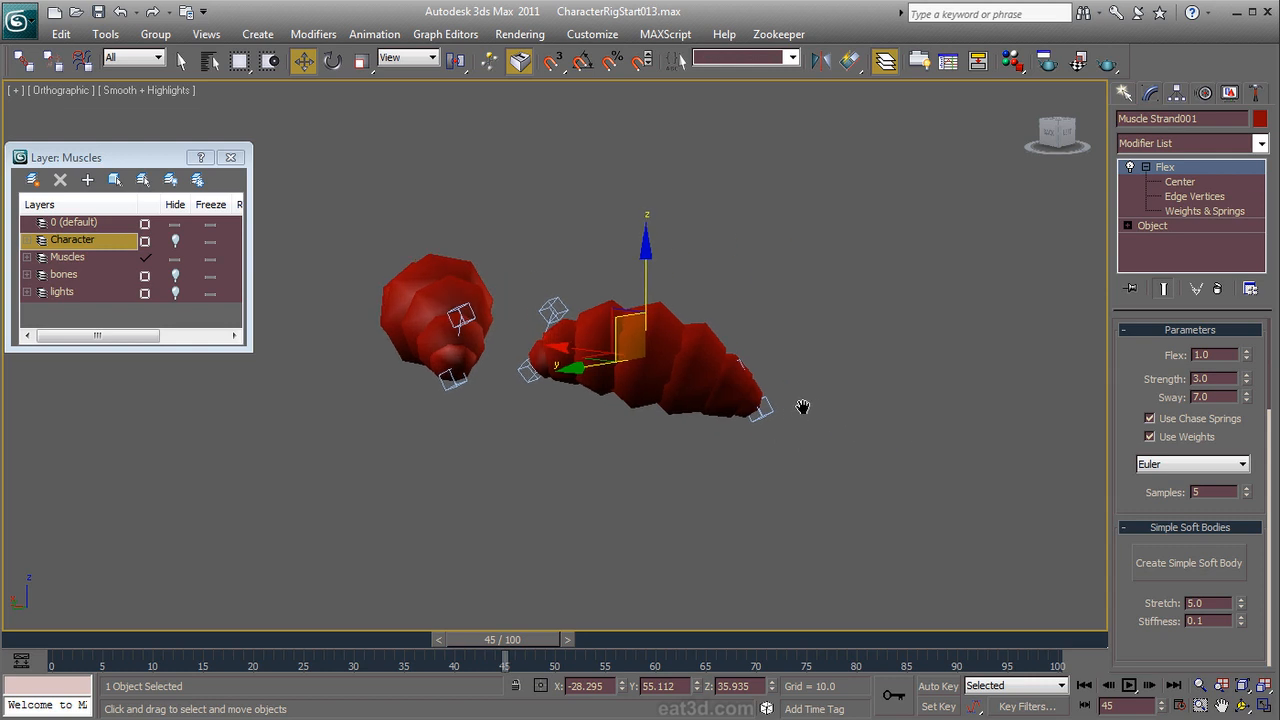
left_click(1193, 199)
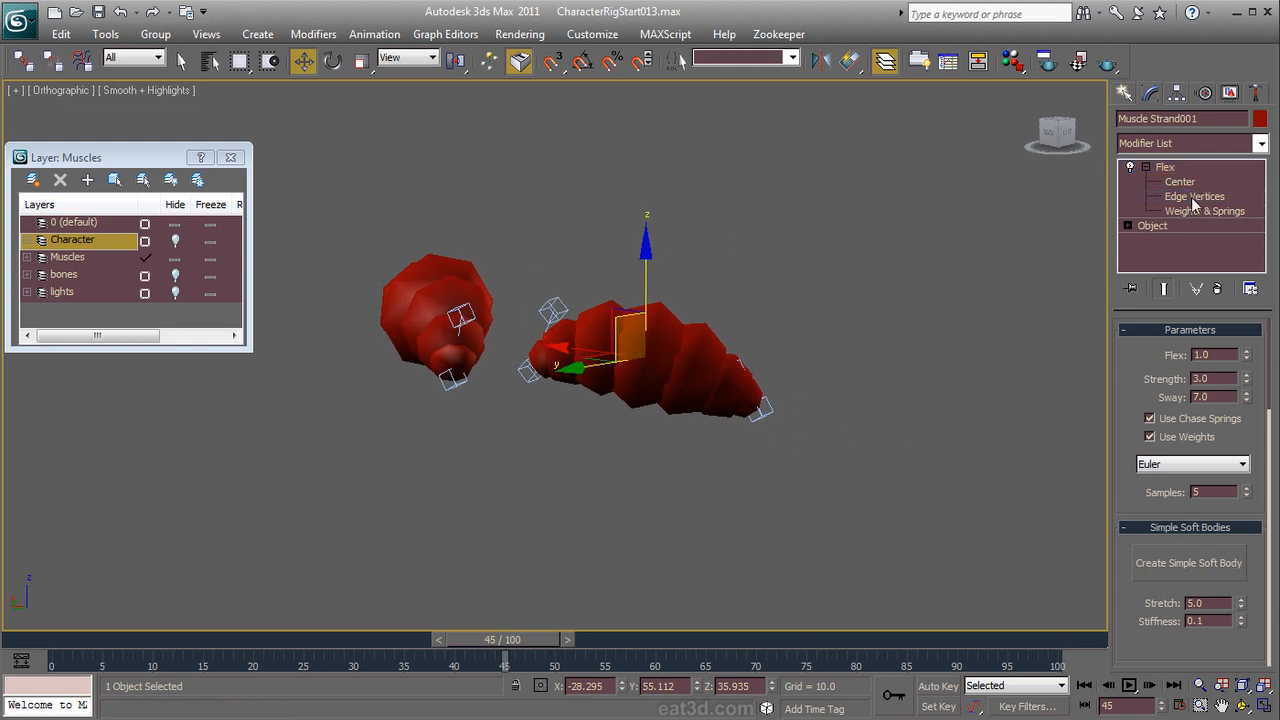
left_click_drag(866, 323, 752, 420)
left_click_drag(699, 455, 738, 293, "ctrl")
left_click_drag(713, 336, 700, 346, "ctrl")
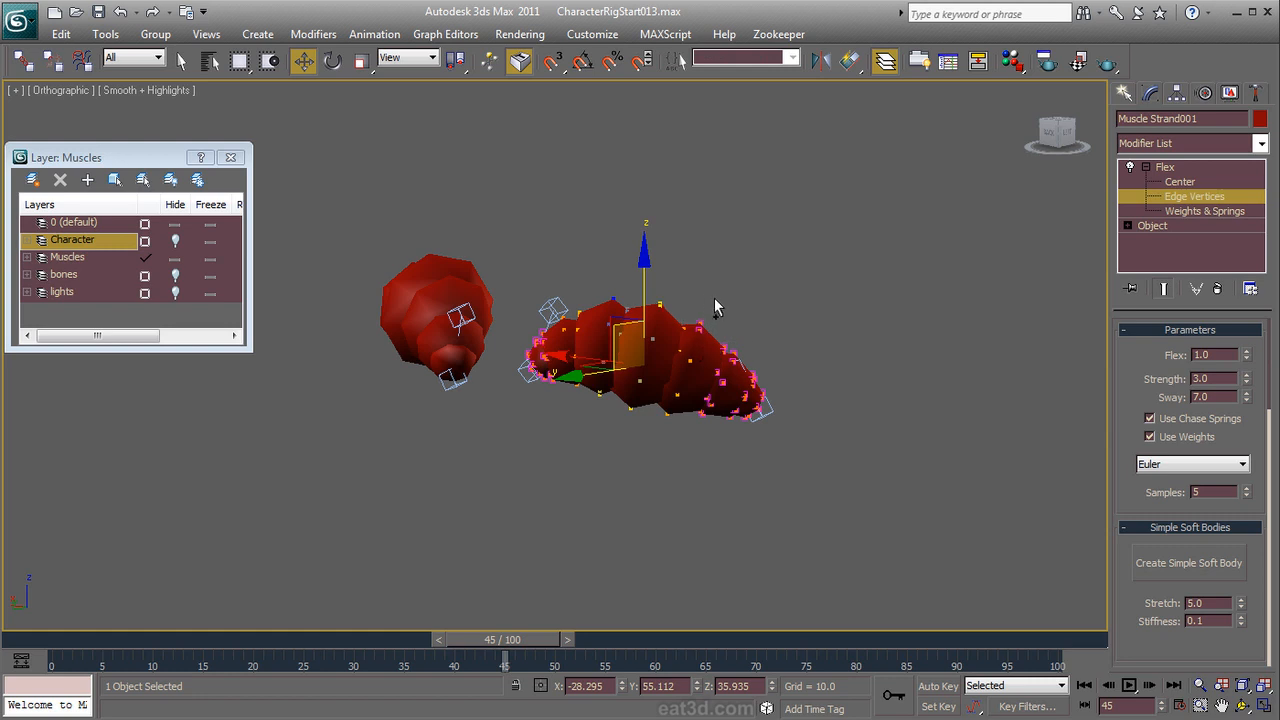
middle_click_drag(660, 471, 790, 452, "alt")
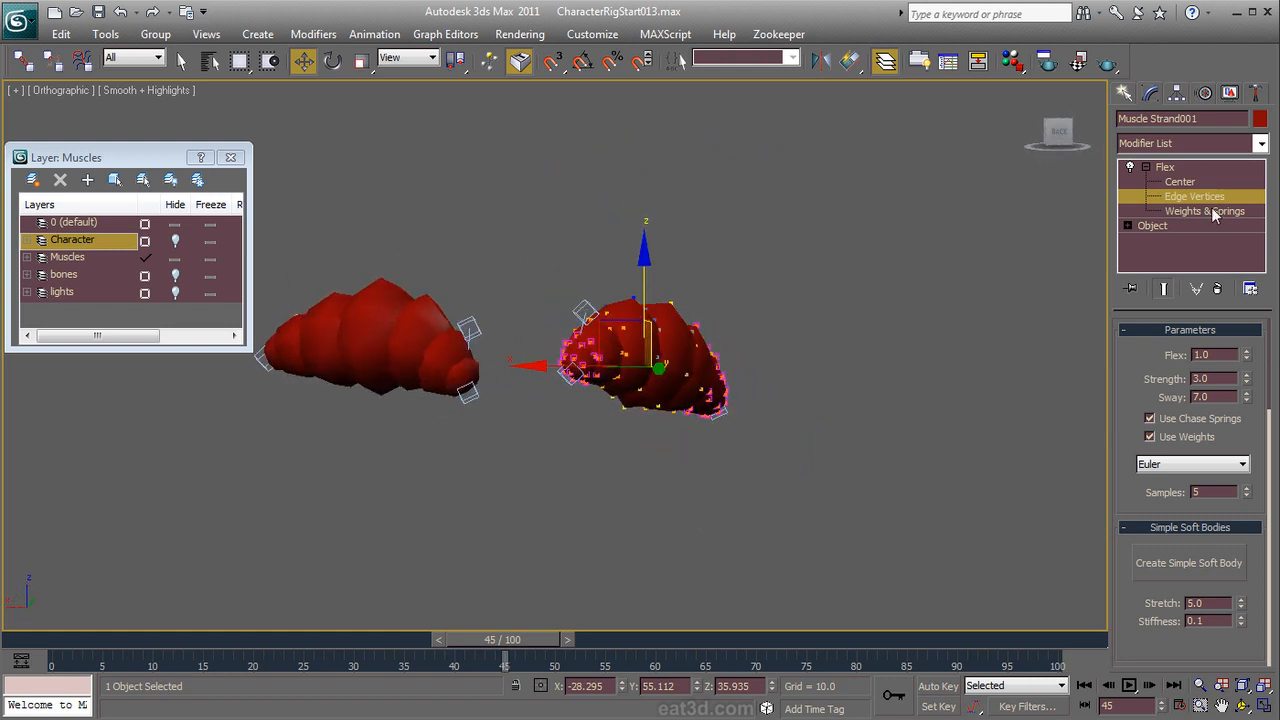
left_click(1168, 168)
Step: Unhide the Character layer, hide the Muscles layer, and play the animation to review the updated edge vertices on the mesh
left_click(175, 241)
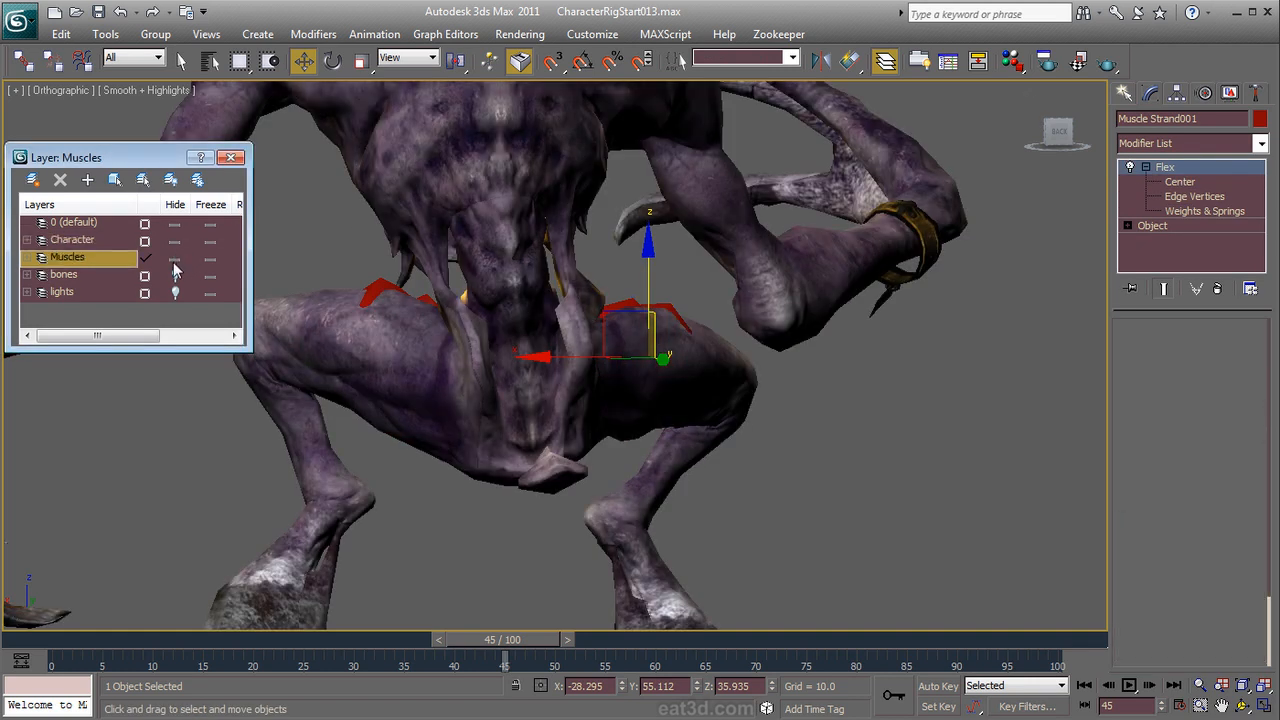
left_click(175, 259)
left_click(175, 259)
left_click(175, 259)
middle_click_drag(826, 497, 625, 415, "alt")
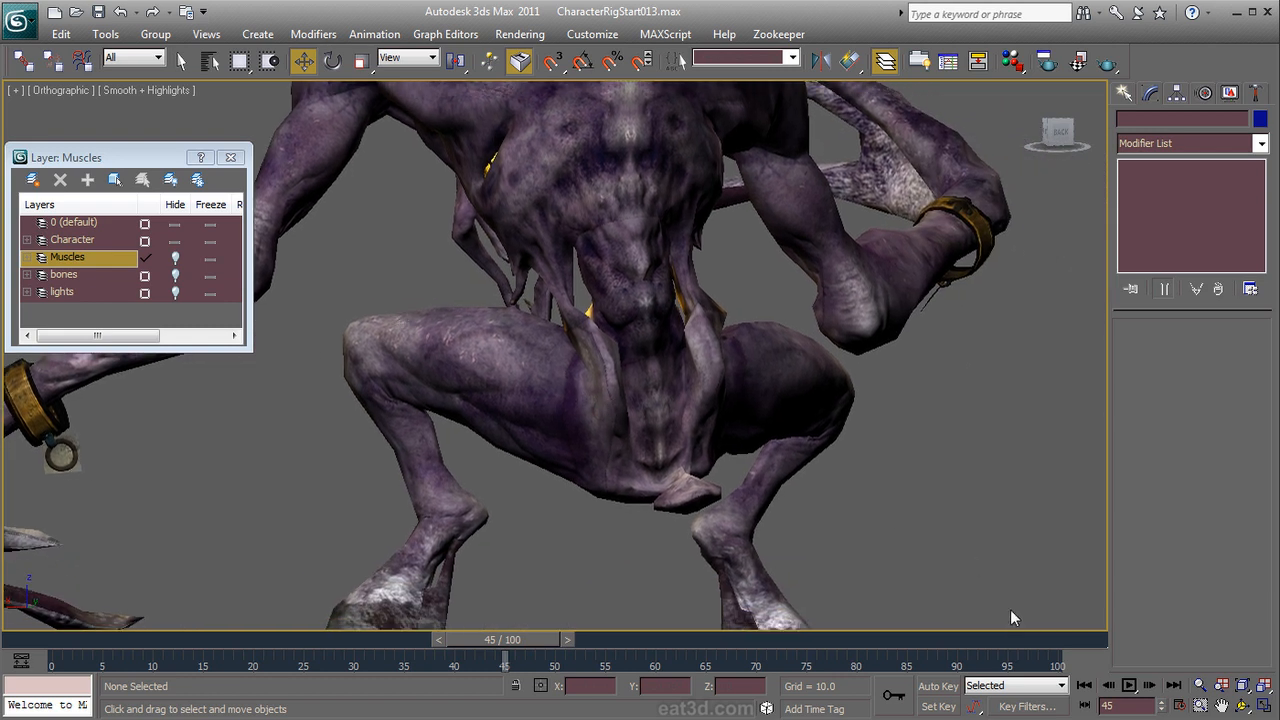
left_click(1134, 688)
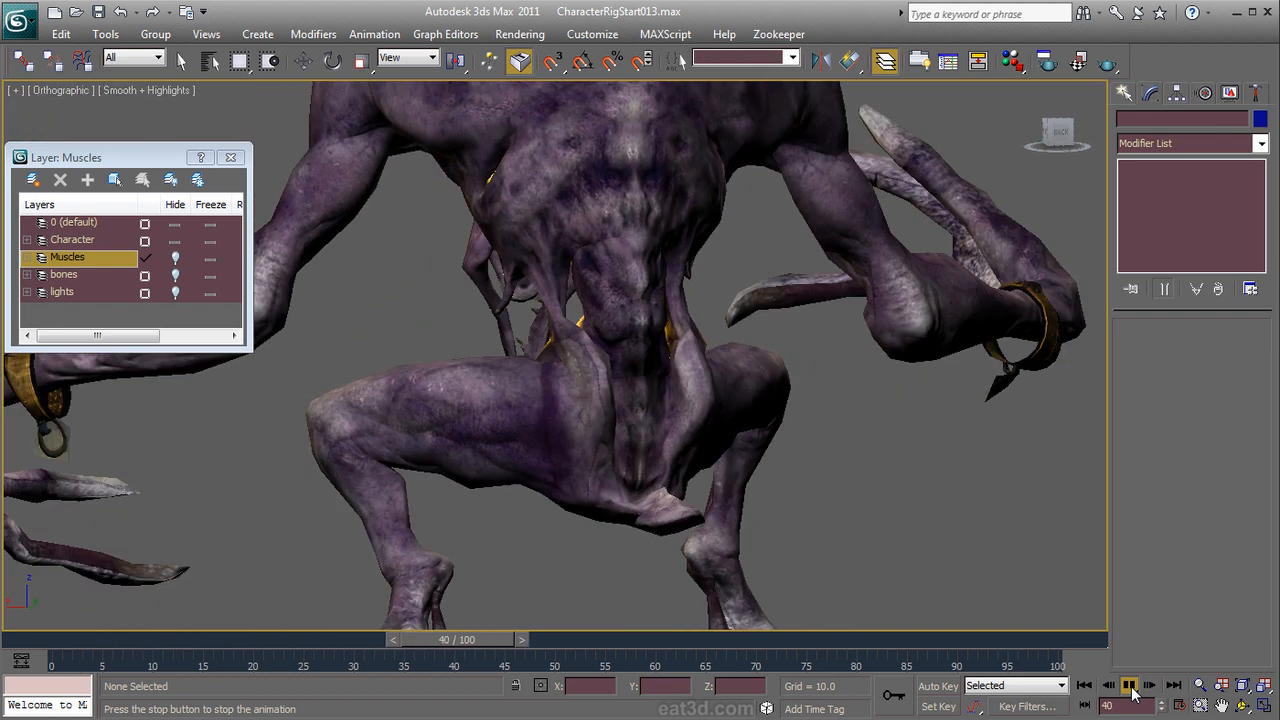
left_click(1129, 686)
key("w")
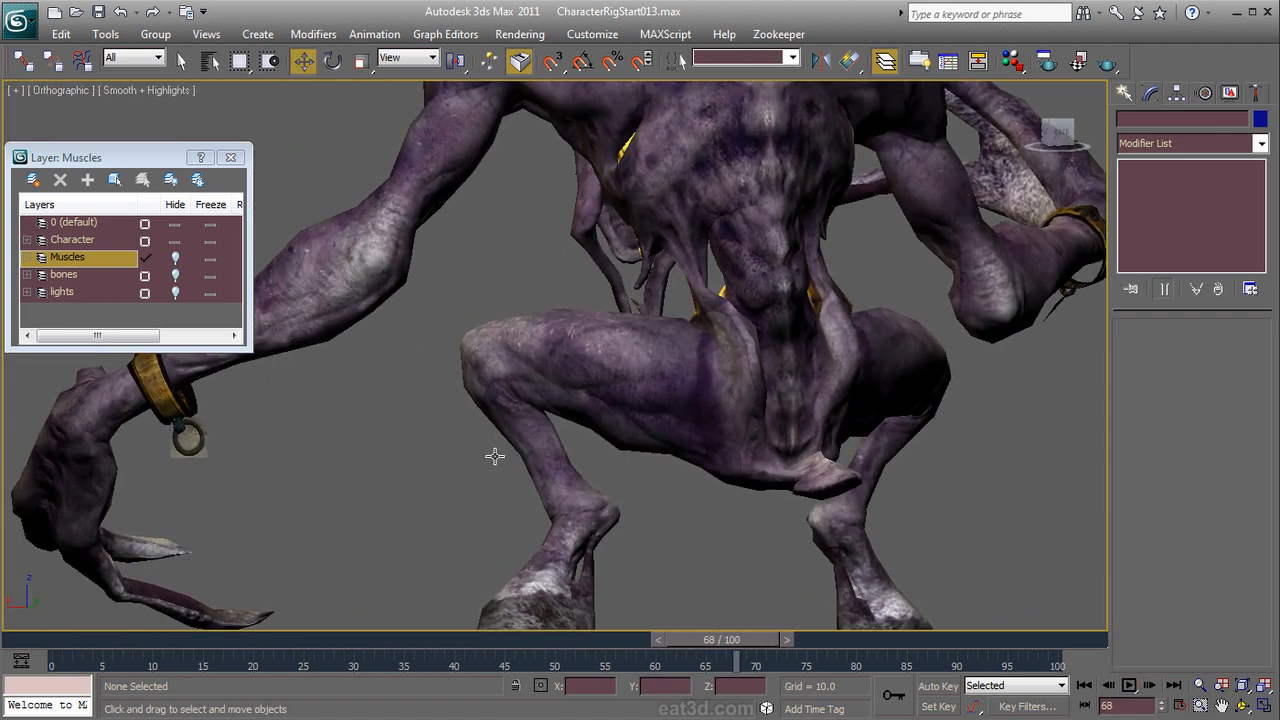
Step: Unhide the Muscles layer, hide the Character layer, and set Muscle Strand002's Flex value to 0.5
left_click(176, 259)
left_click(175, 241)
left_click(660, 366)
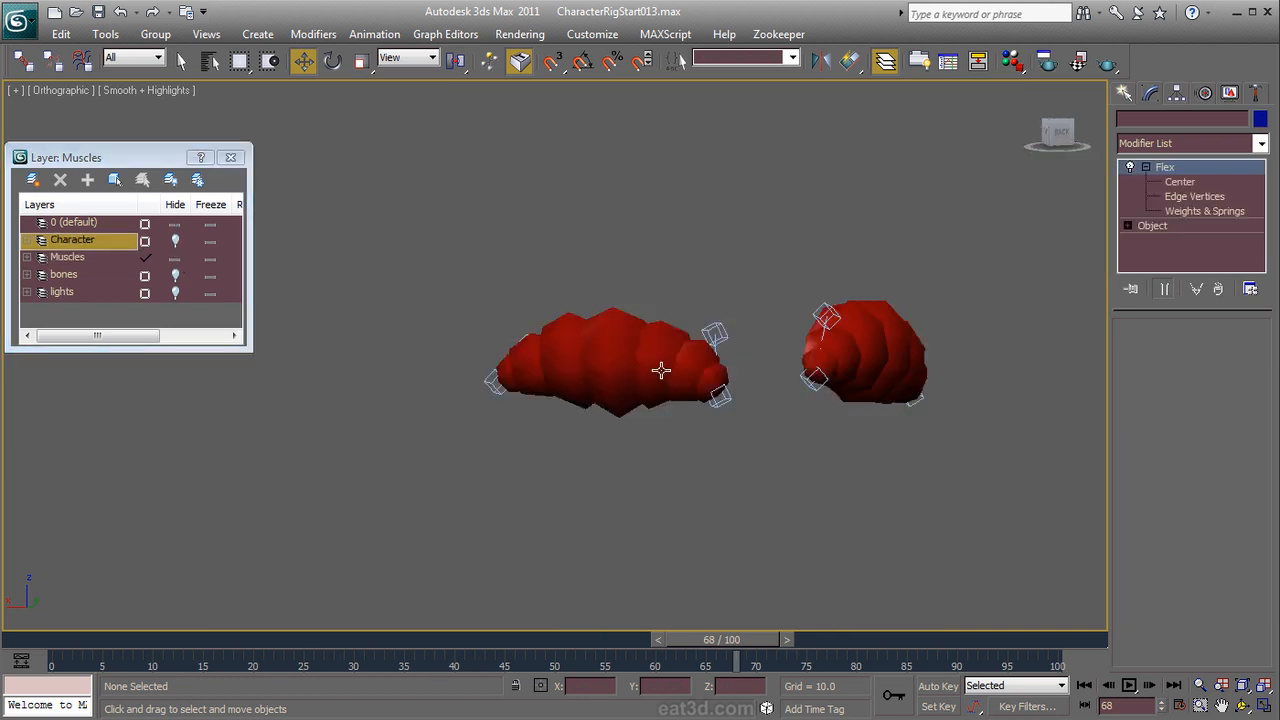
left_click(906, 347, "ctrl")
left_click(916, 470)
left_click(614, 349)
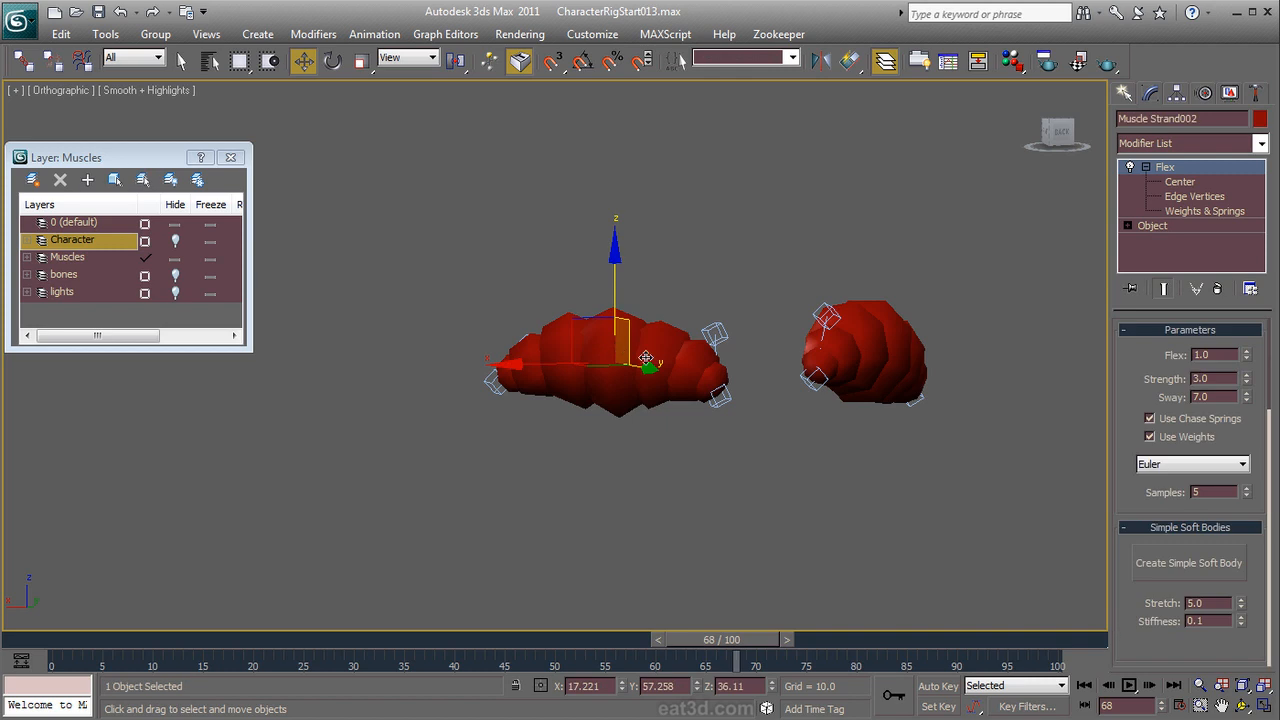
left_click_drag(1213, 355, 1164, 352)
type("0.5")
key("Tab")
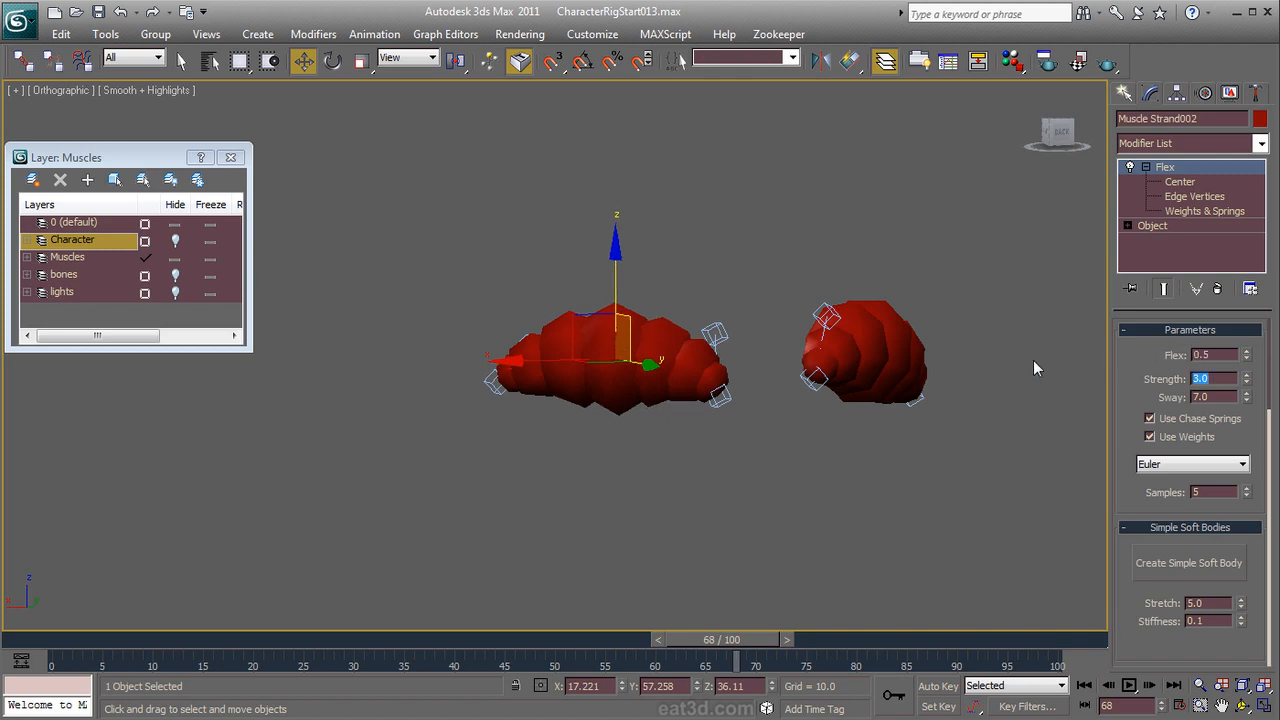
Step: Set Muscle Strand001's Flex value to 0.5
left_click(893, 339)
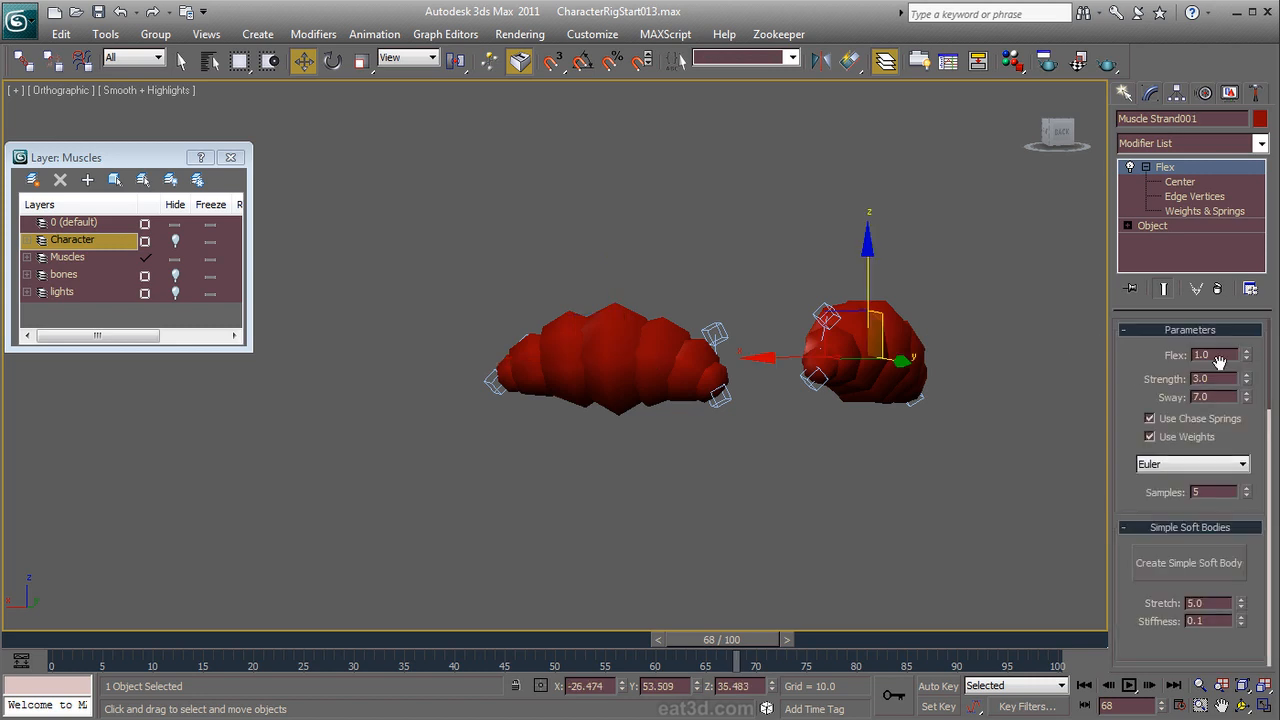
type("0.5")
key("Tab")
Step: Bring back the Character layer without the muscles and play the walk cycle to inspect the whole body from several sides
scroll(842, 336, "down", 4)
middle_click_drag(731, 422, 673, 427)
scroll(674, 410, "up", 2)
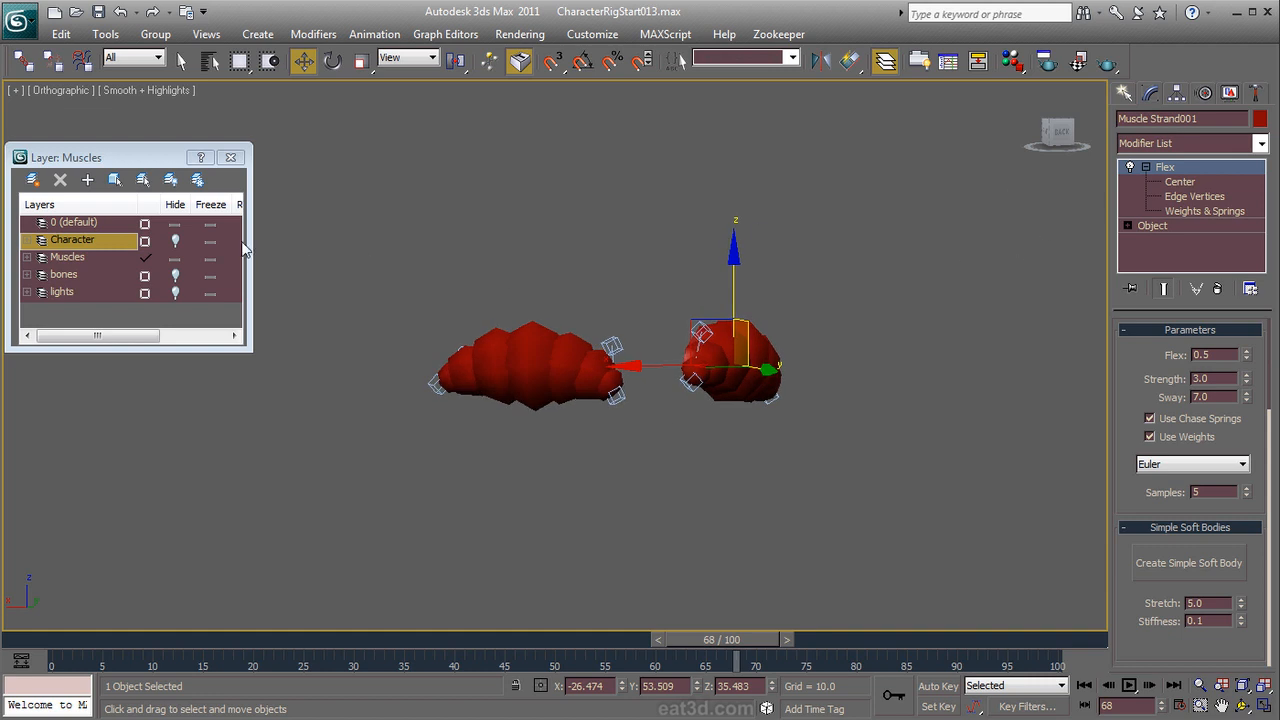
left_click(178, 238)
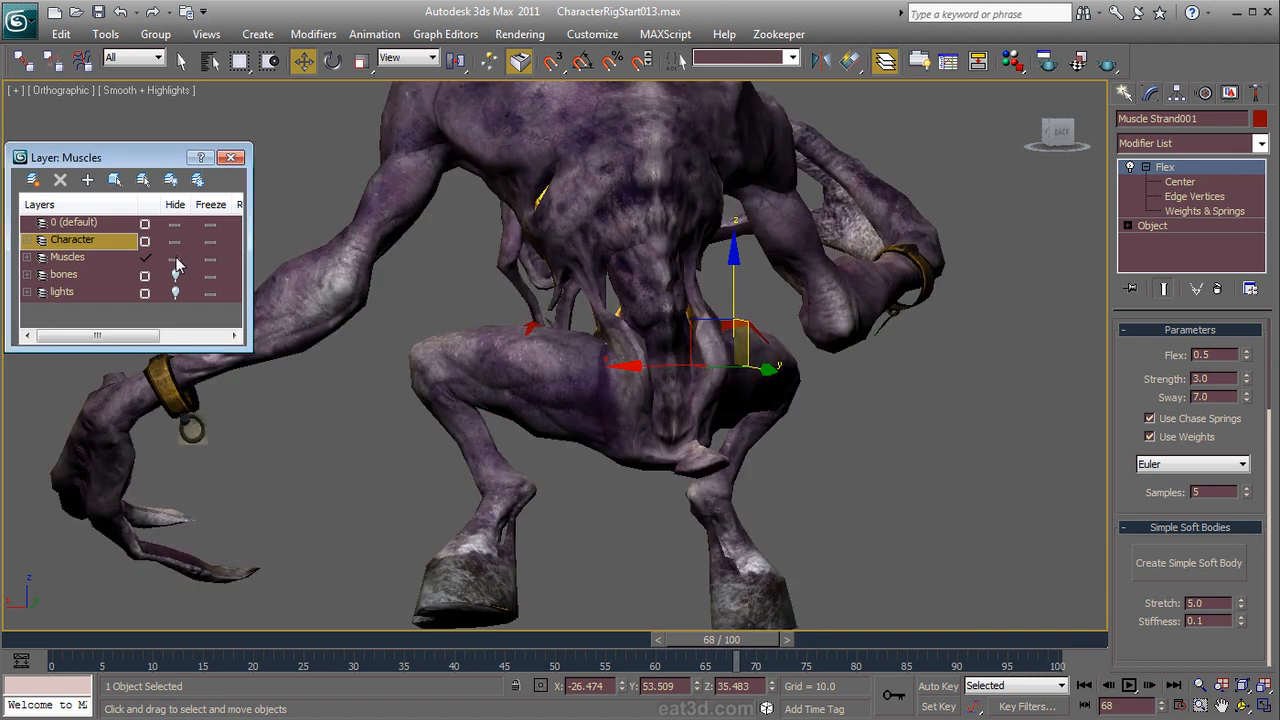
left_click(175, 259)
scroll(525, 300, "down", 4)
middle_click_drag(490, 325, 588, 340, "alt")
left_click(808, 345)
middle_click_drag(810, 357, 570, 285)
middle_click_drag(570, 285, 622, 291, "alt")
left_click(1129, 686)
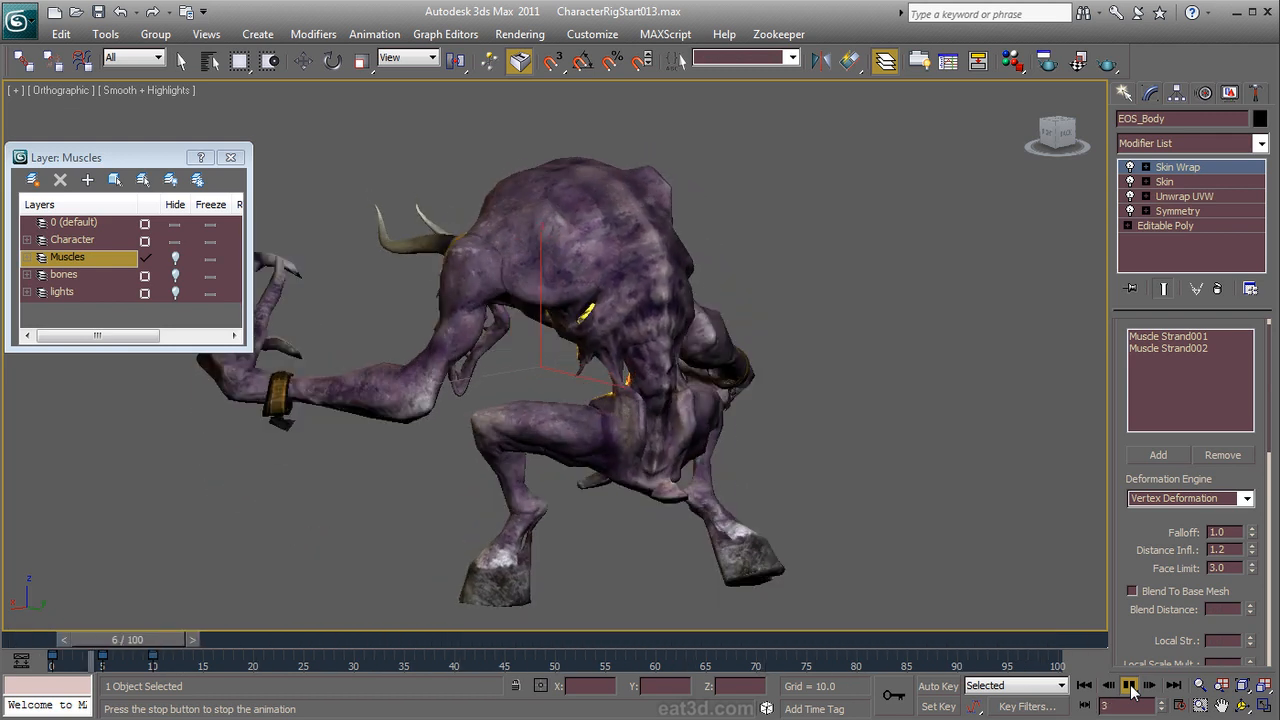
left_click(1130, 689)
middle_click_drag(391, 372, 685, 265, "alt")
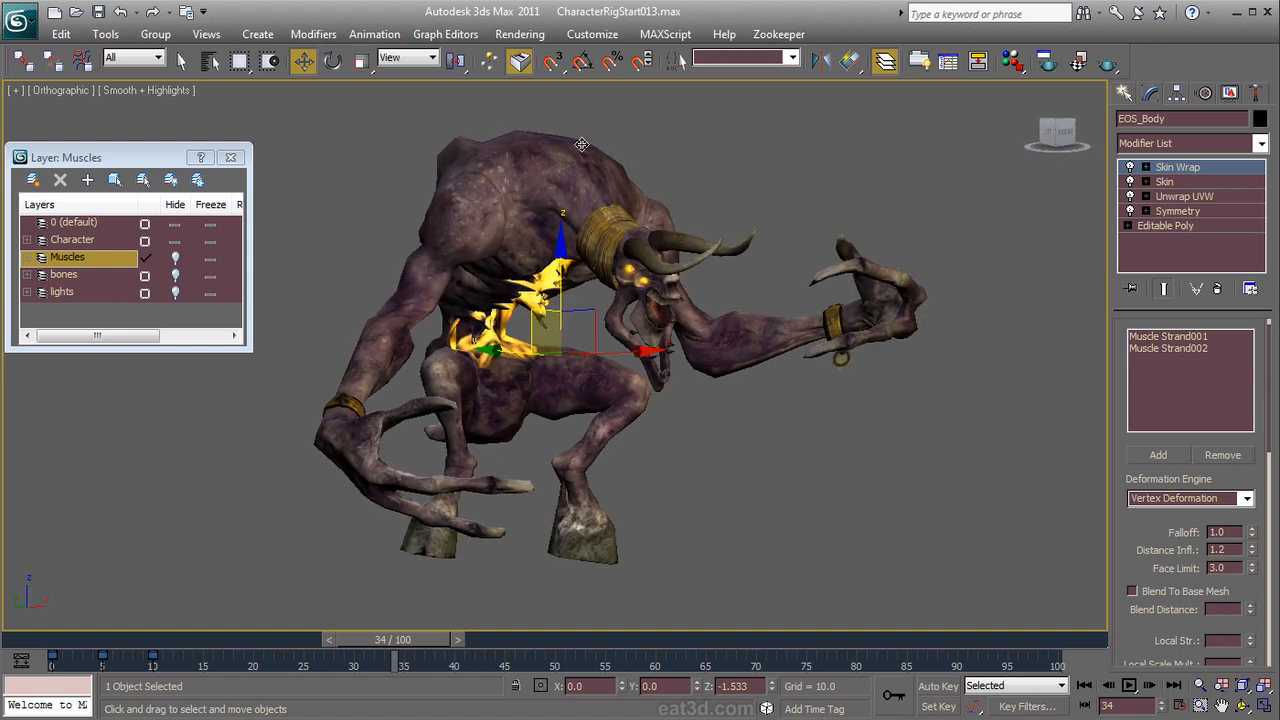
scroll(658, 390, "up", 2)
mouse_move(657, 385)
middle_mouse_down("alt")
mouse_move(628, 404)
mouse_move(658, 403)
middle_mouse_up("alt")
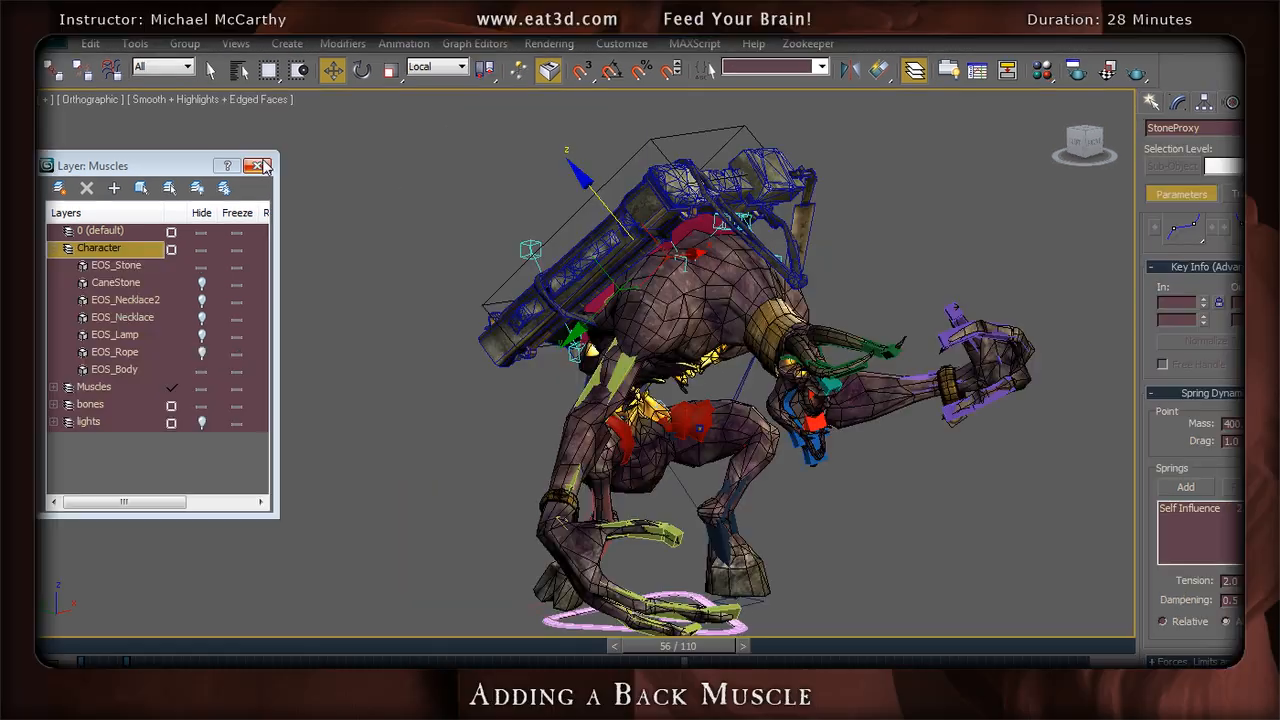
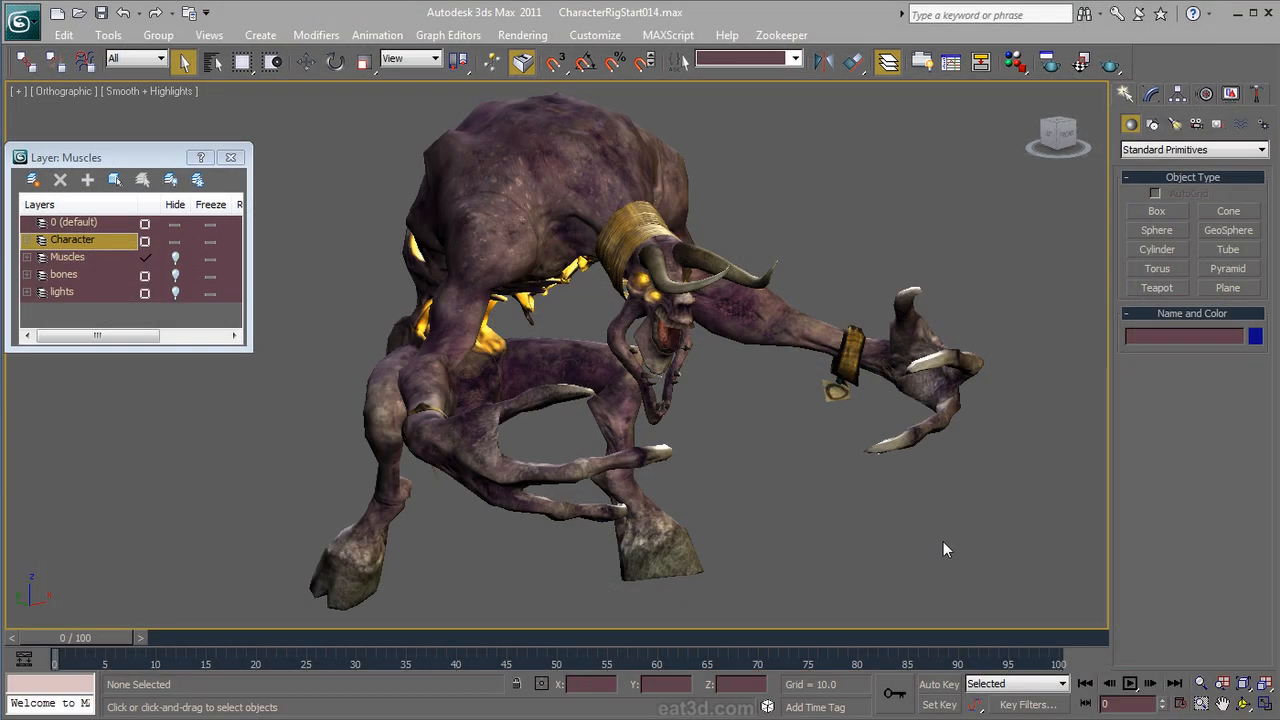
Step: Unhide the Muscles and bones layers, hide the Character layer, and go to frame 35 to examine the rig's spine bones
left_click(176, 260)
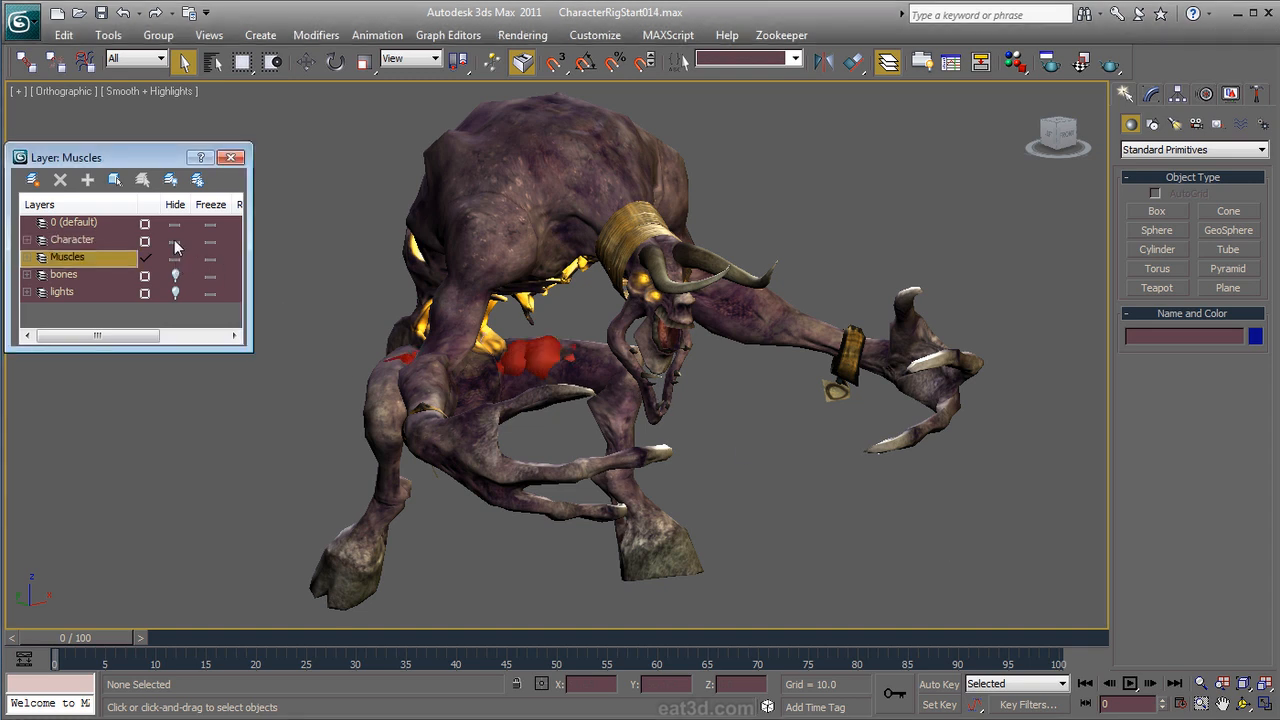
left_click(176, 243)
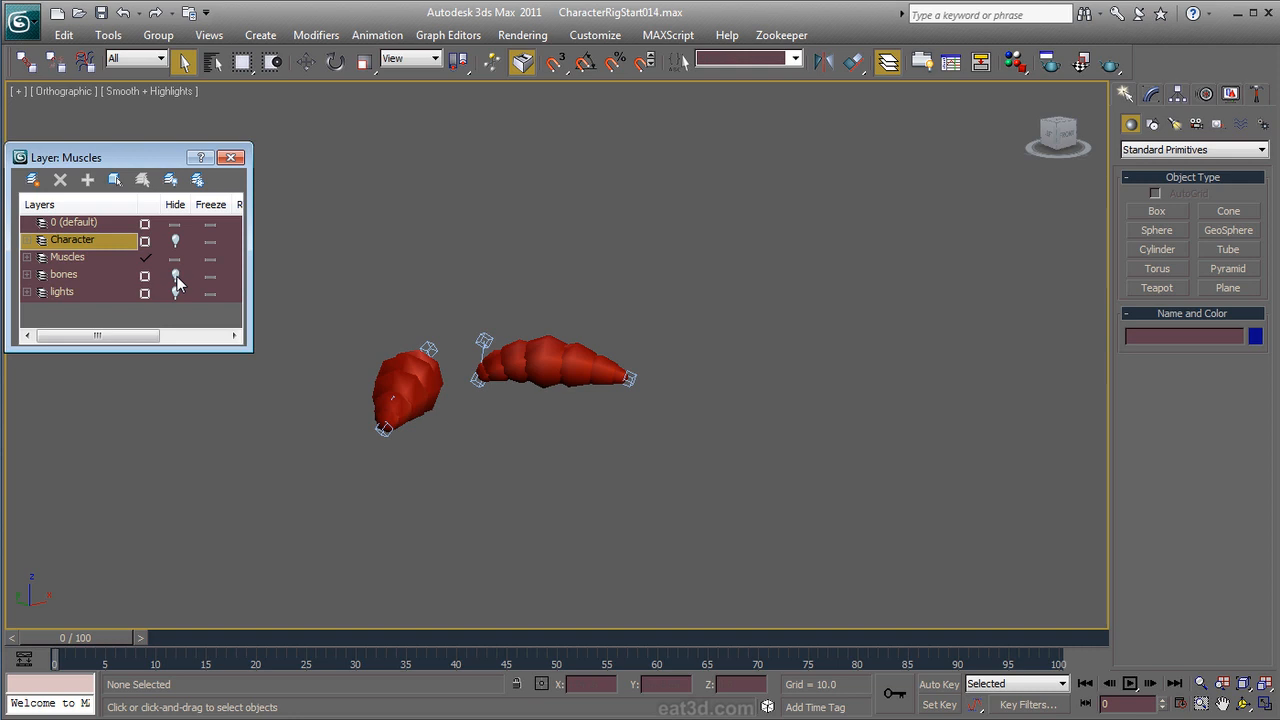
left_click(176, 277)
left_click_drag(106, 637, 406, 637)
middle_click_drag(527, 300, 697, 226, "alt")
left_click(579, 325)
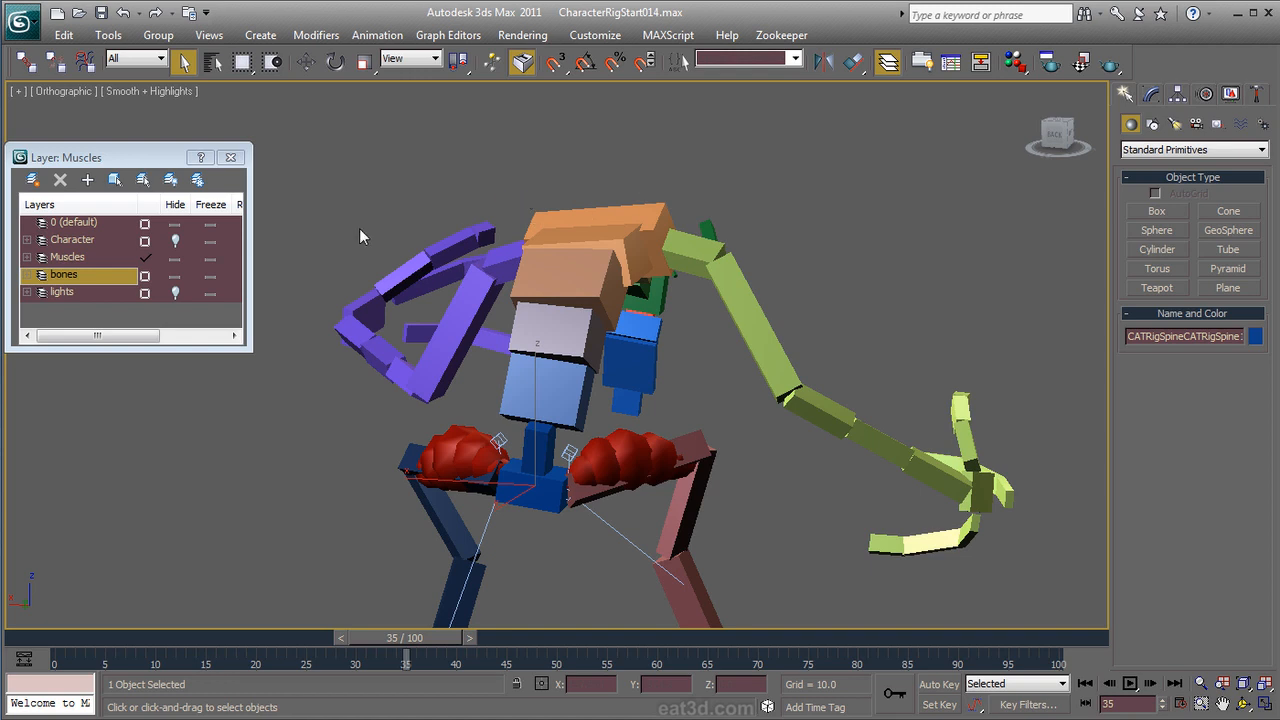
Step: Unhide the Character layer and hide the bones layer, keeping the Muscles layer shown
left_click(176, 241)
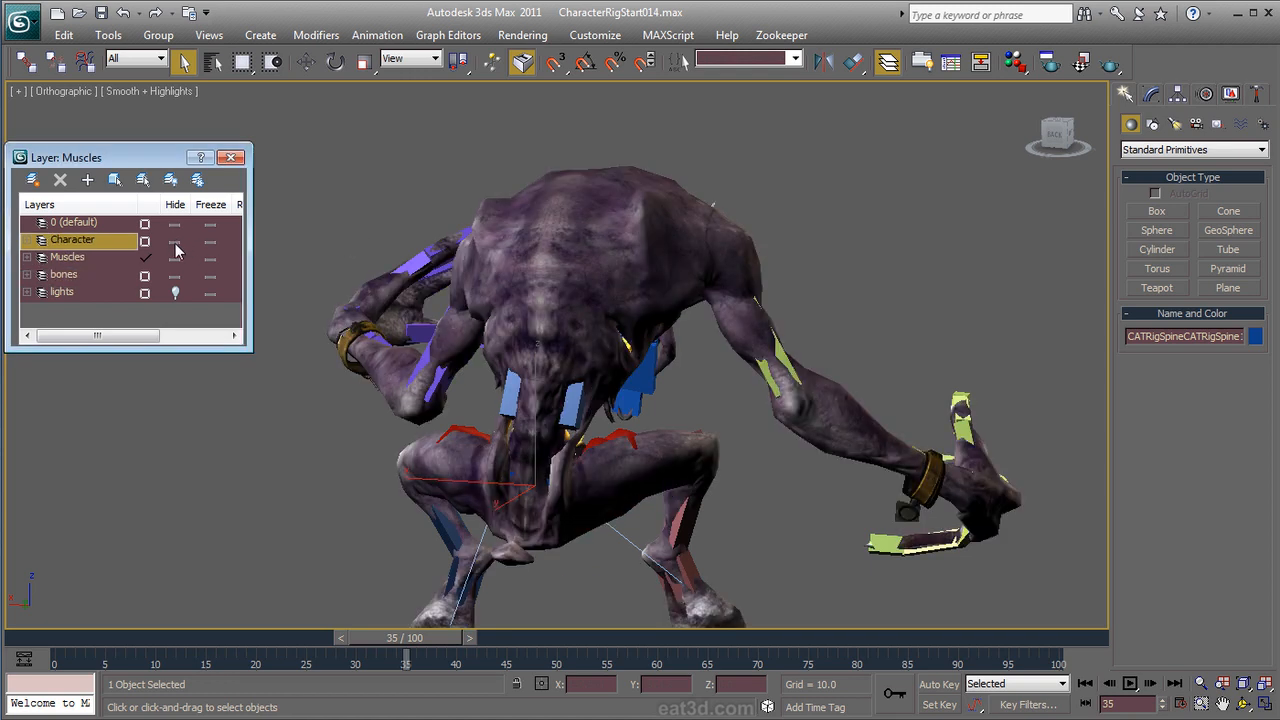
left_click(175, 277)
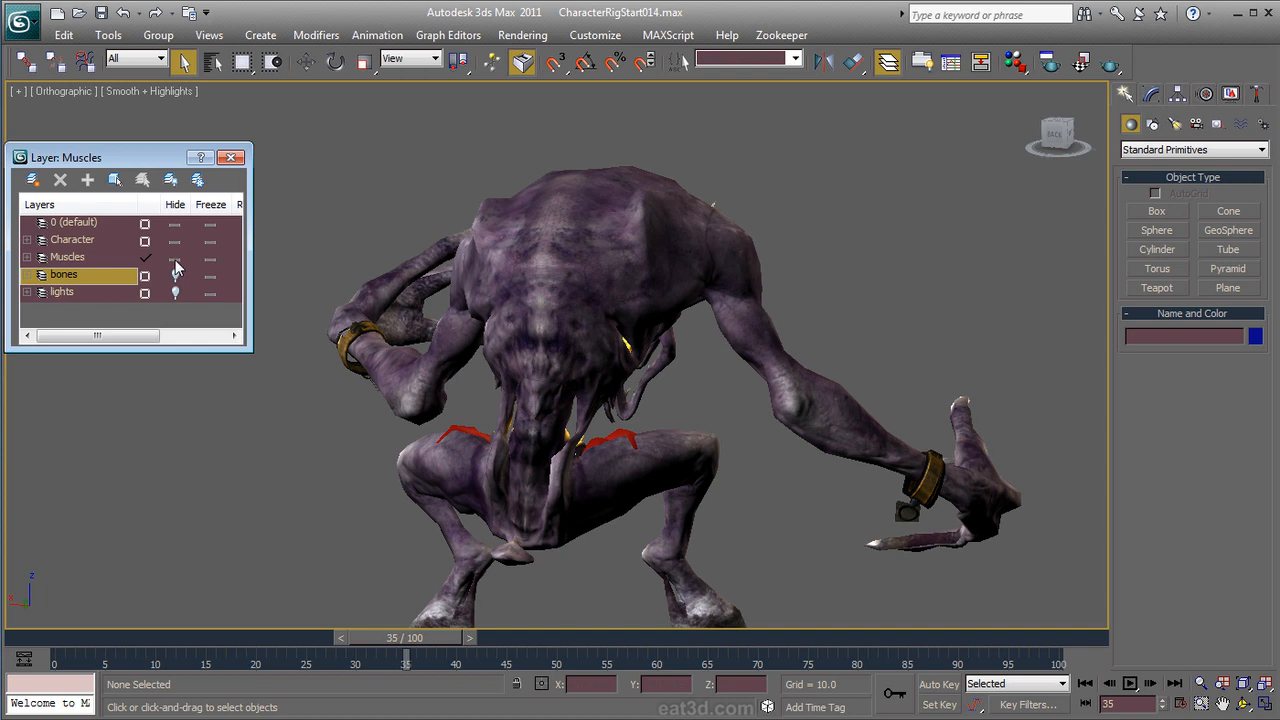
left_click(176, 259)
left_click(175, 260)
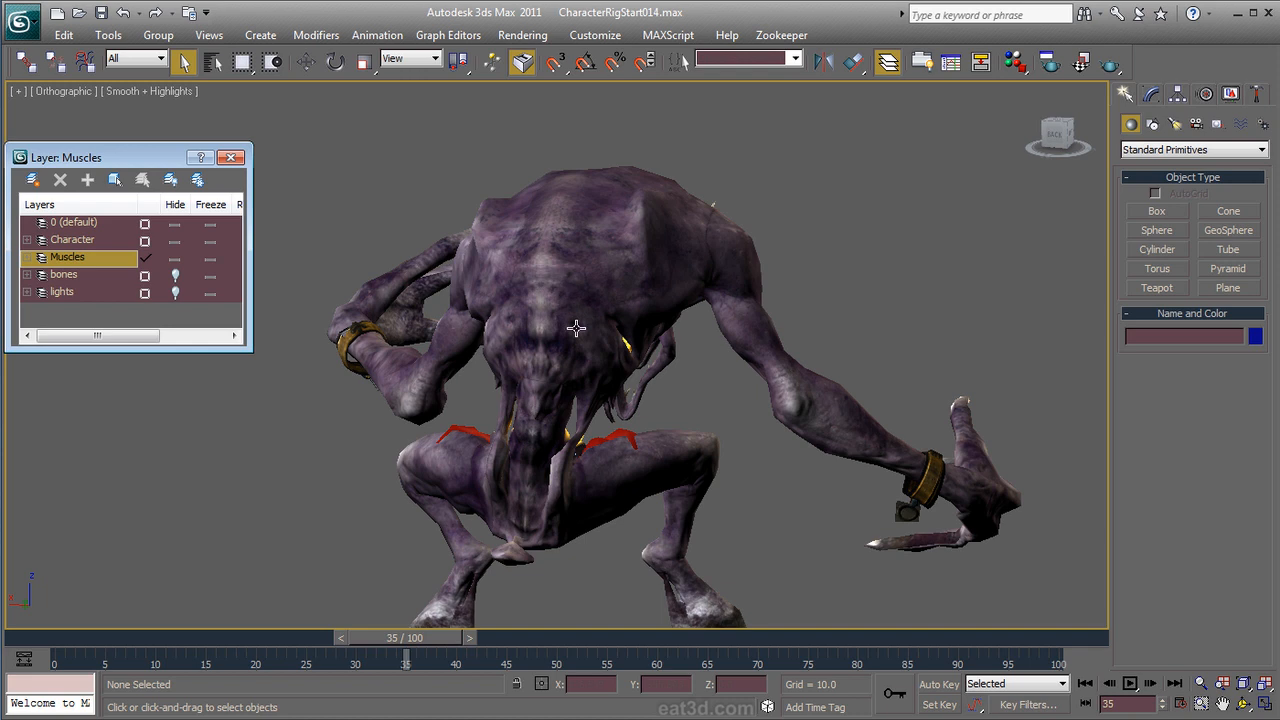
Step: Unhide the bones layer, switch the CAT rig to Setup mode through its base triangle, and hide the bones layer again
left_click(175, 276)
middle_click_drag(510, 523, 516, 406)
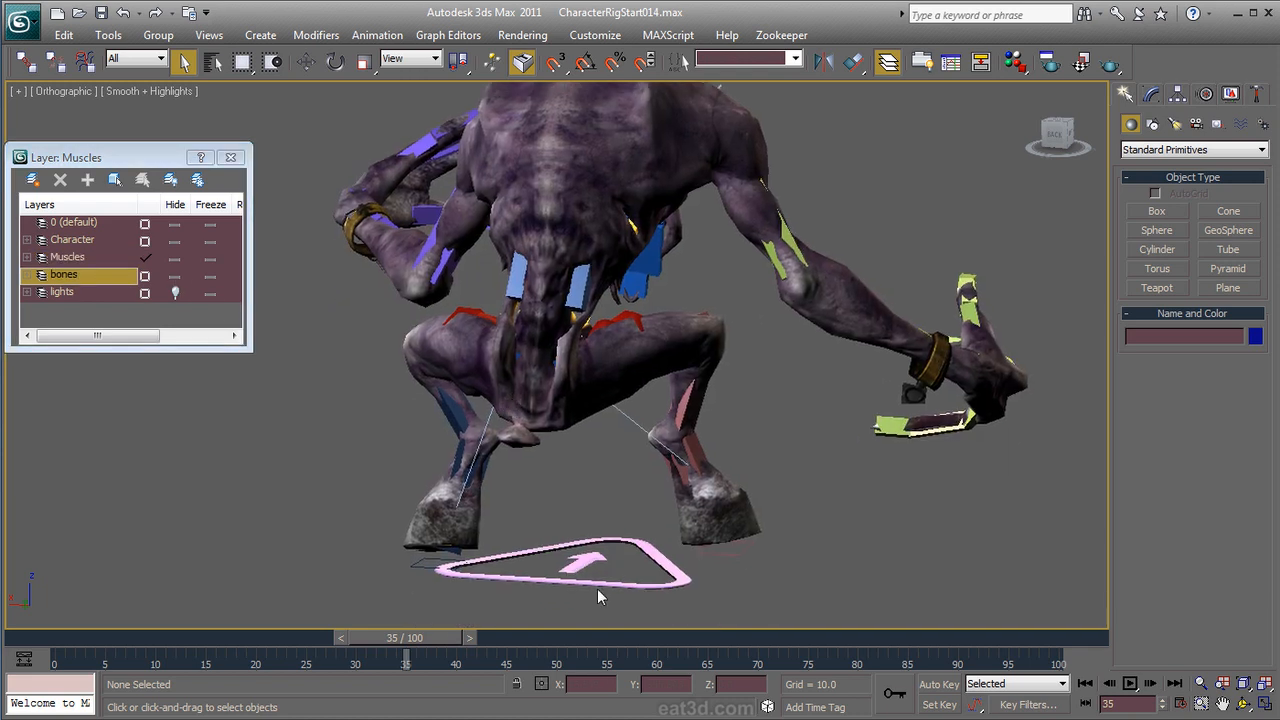
left_click(570, 568)
scroll(618, 476, "down", 4)
scroll(594, 330, "up", 4)
middle_click_drag(570, 310, 594, 246)
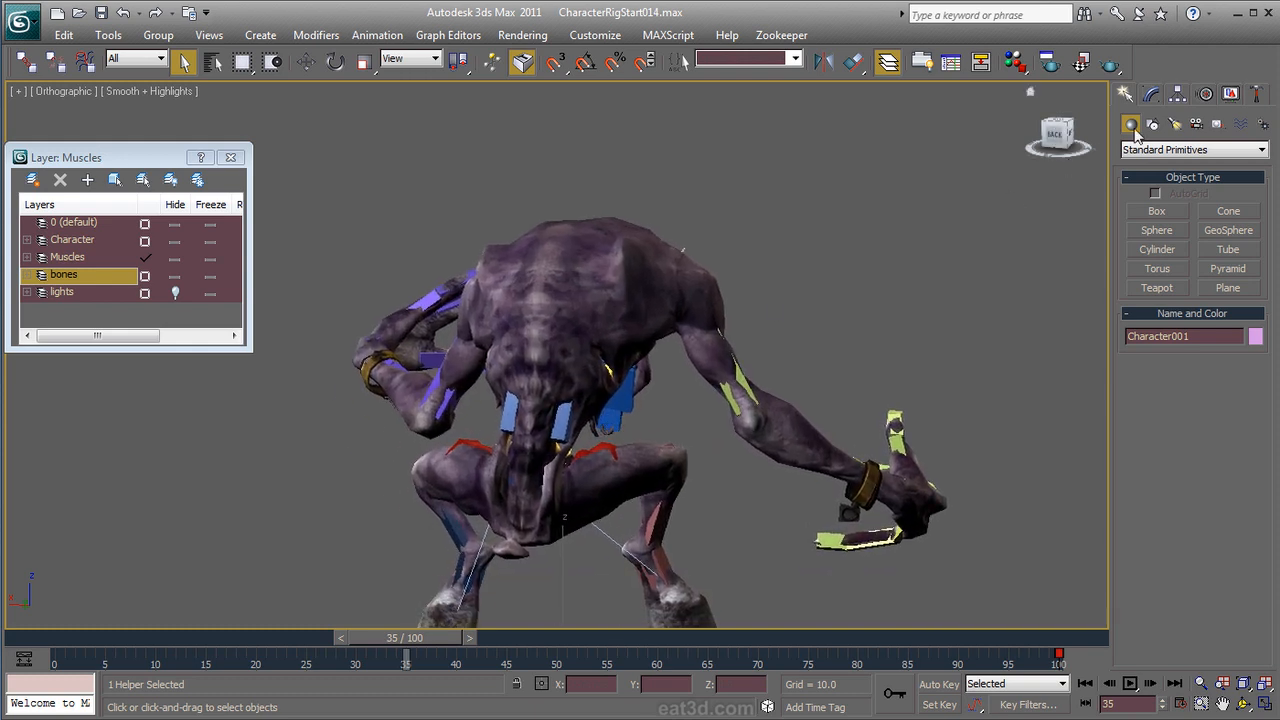
left_click(1152, 96)
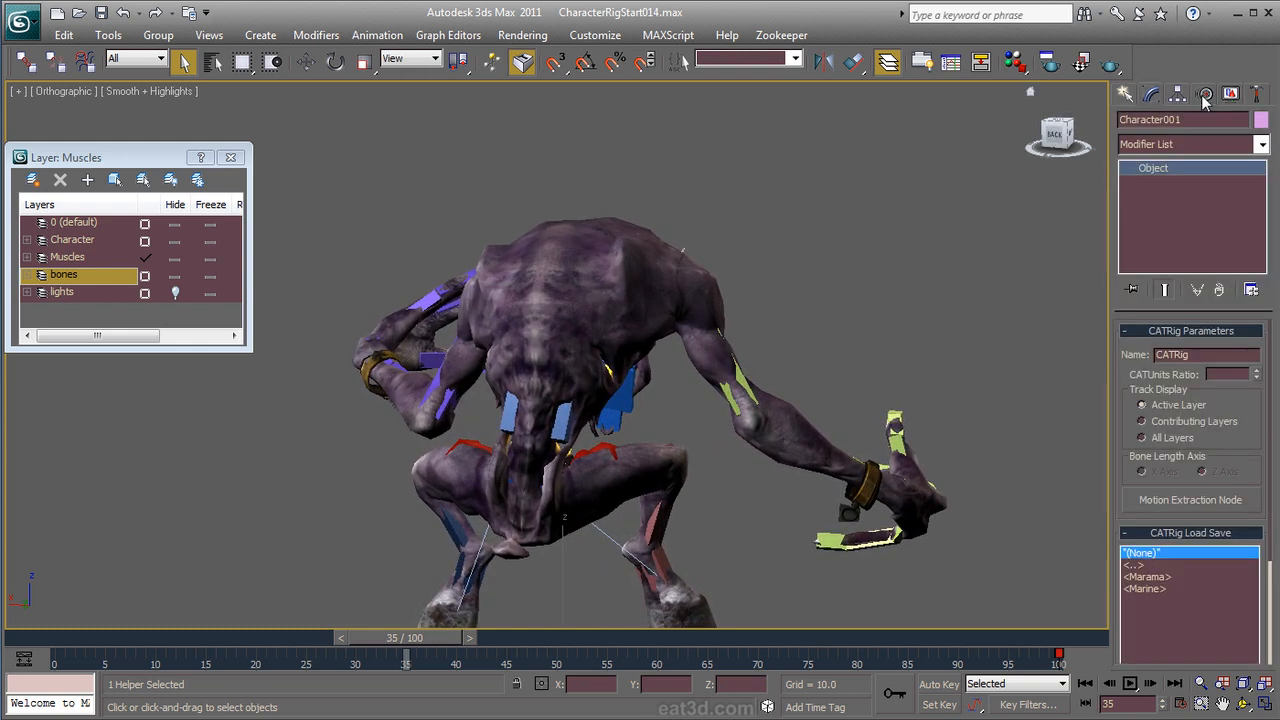
left_click(1205, 95)
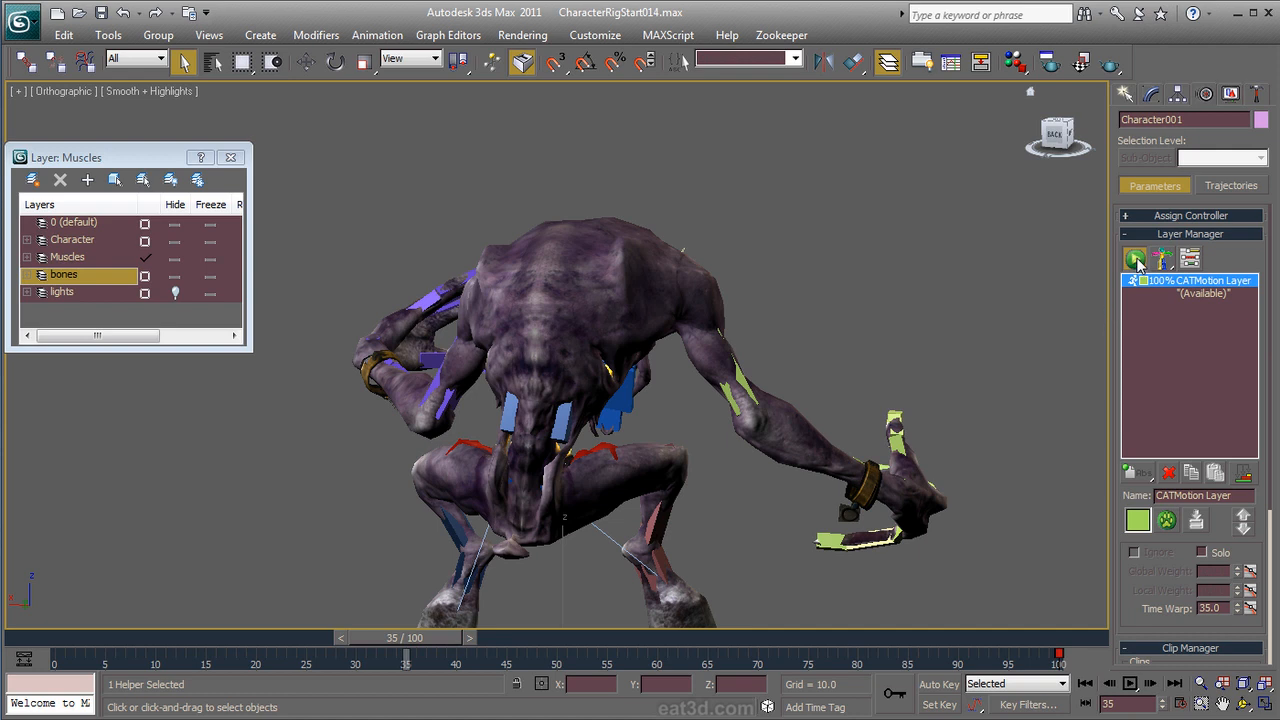
left_click(1135, 259)
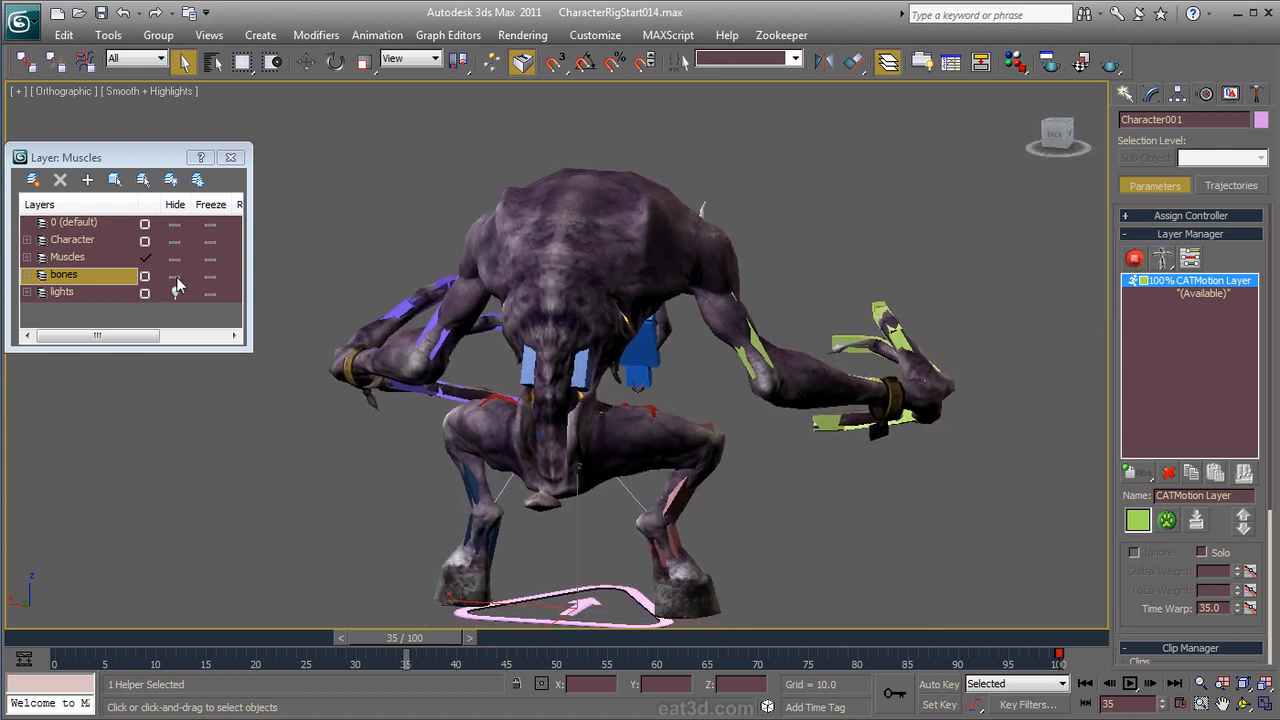
left_click(175, 277)
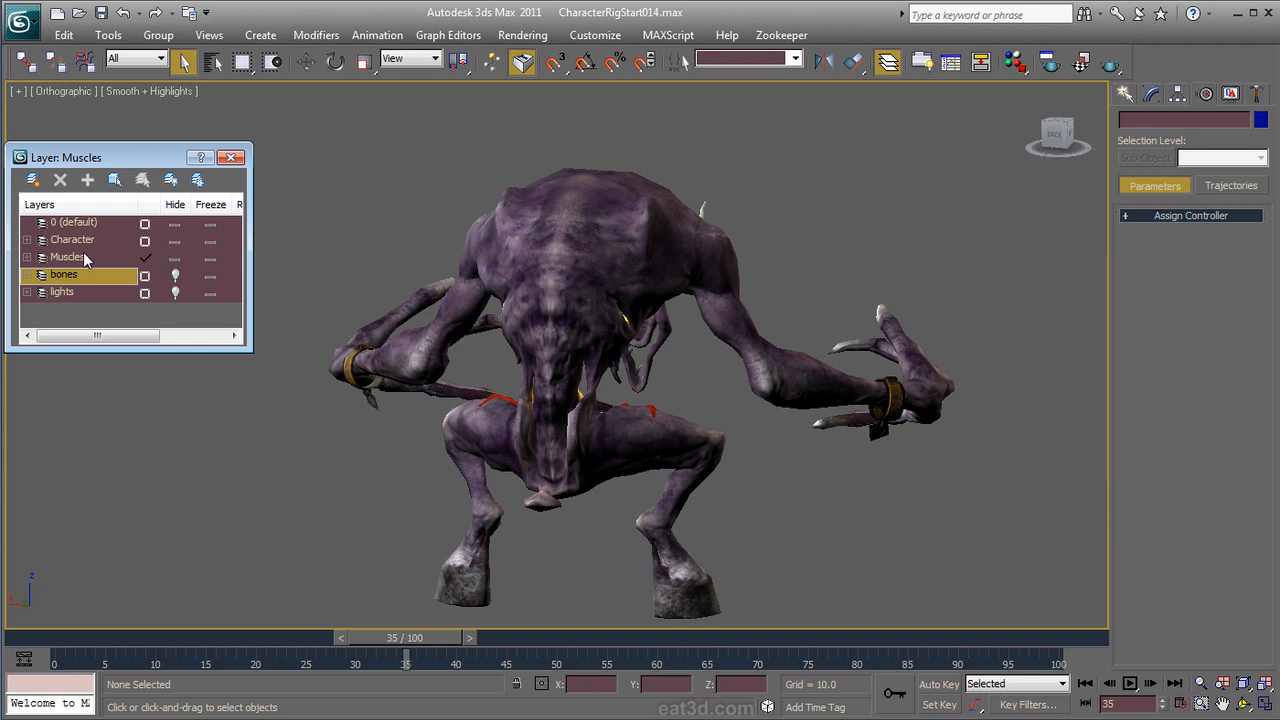
Step: List the Character layer's objects and unhide EOS_Stone
left_click(27, 240)
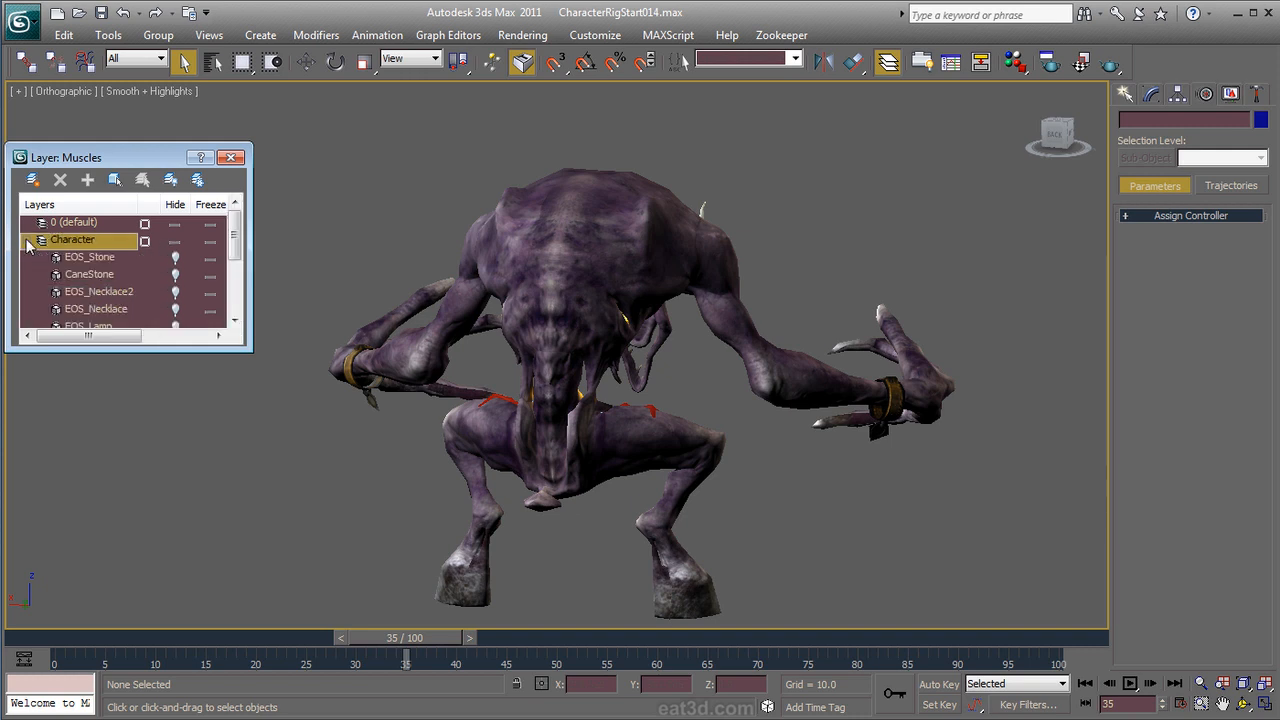
left_click_drag(153, 347, 155, 507)
left_click(177, 260)
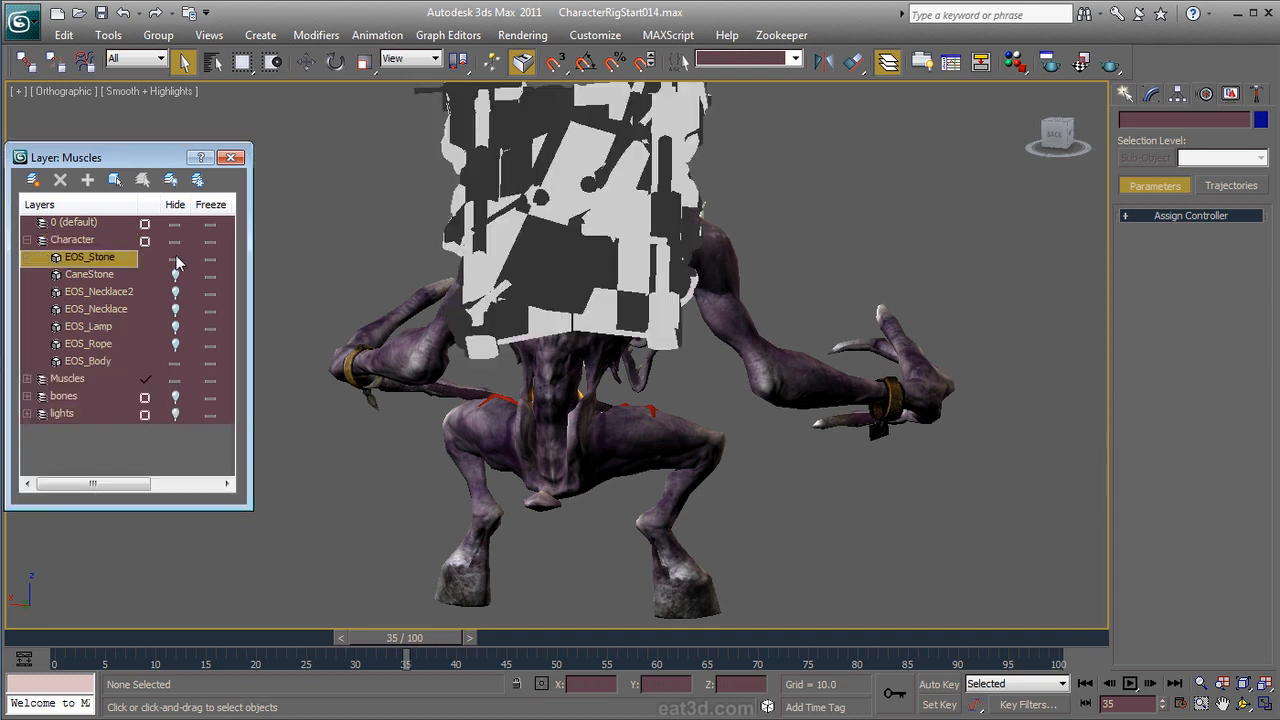
Step: Select the character's body and open the compact Material Editor with the orig_EOS material slot active
middle_click_drag(572, 347, 633, 360, "alt")
left_click(580, 276)
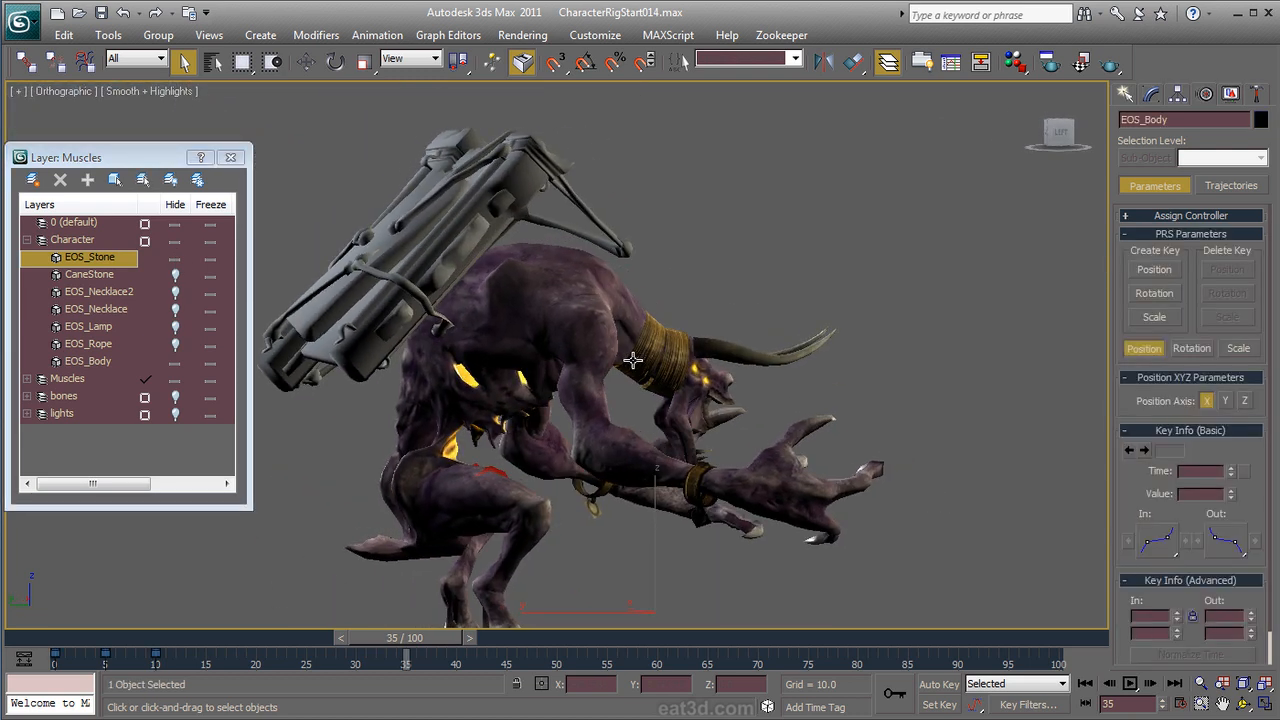
key("m")
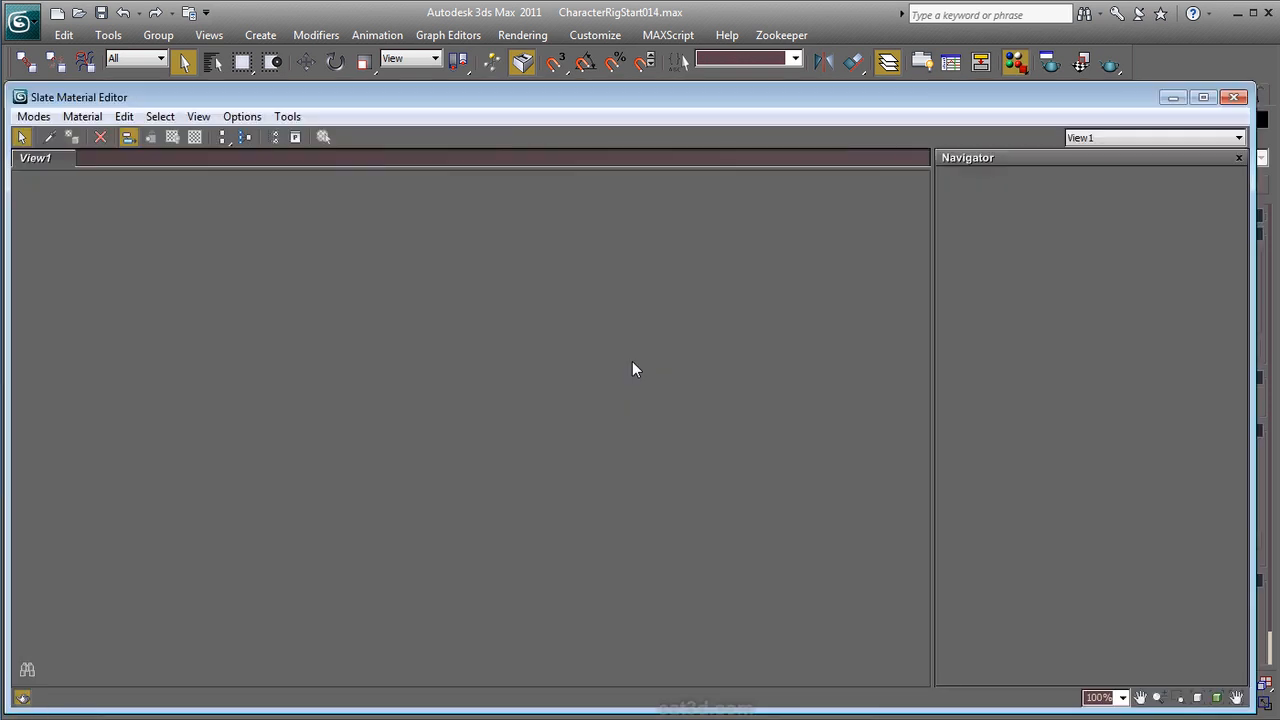
left_click(33, 116)
left_click(49, 140)
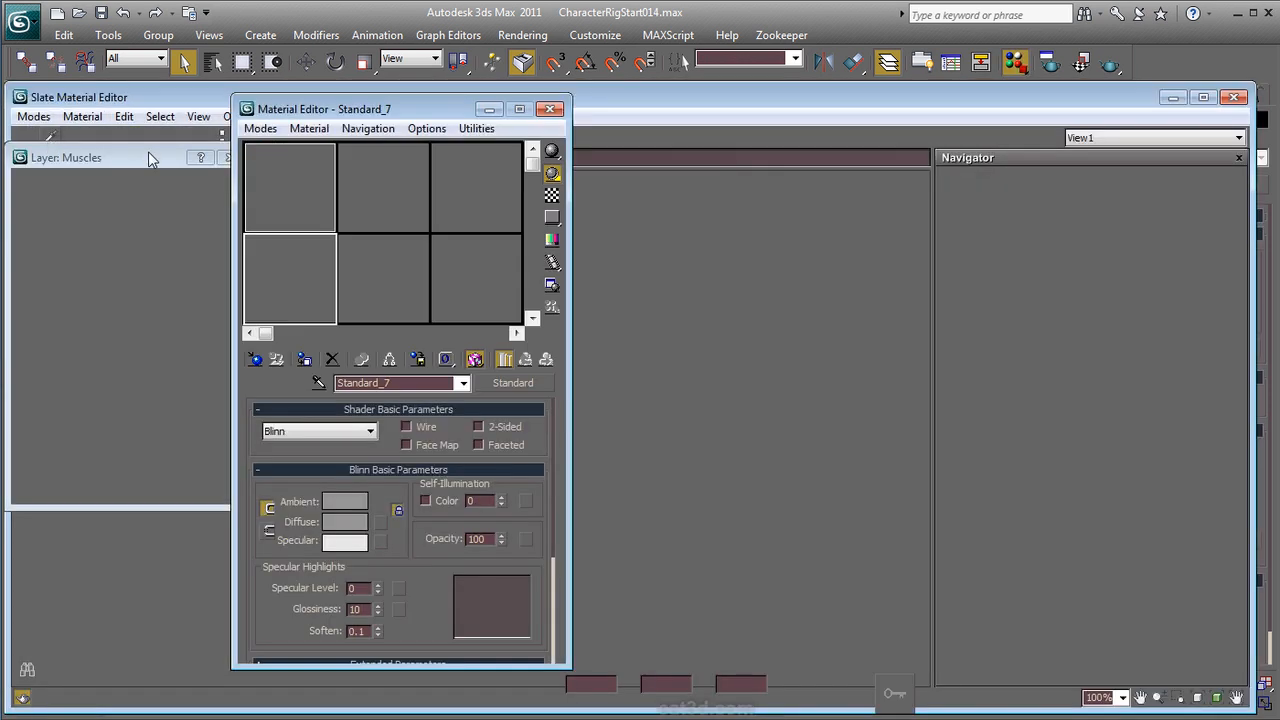
left_click(297, 183)
left_click_drag(314, 109, 932, 114)
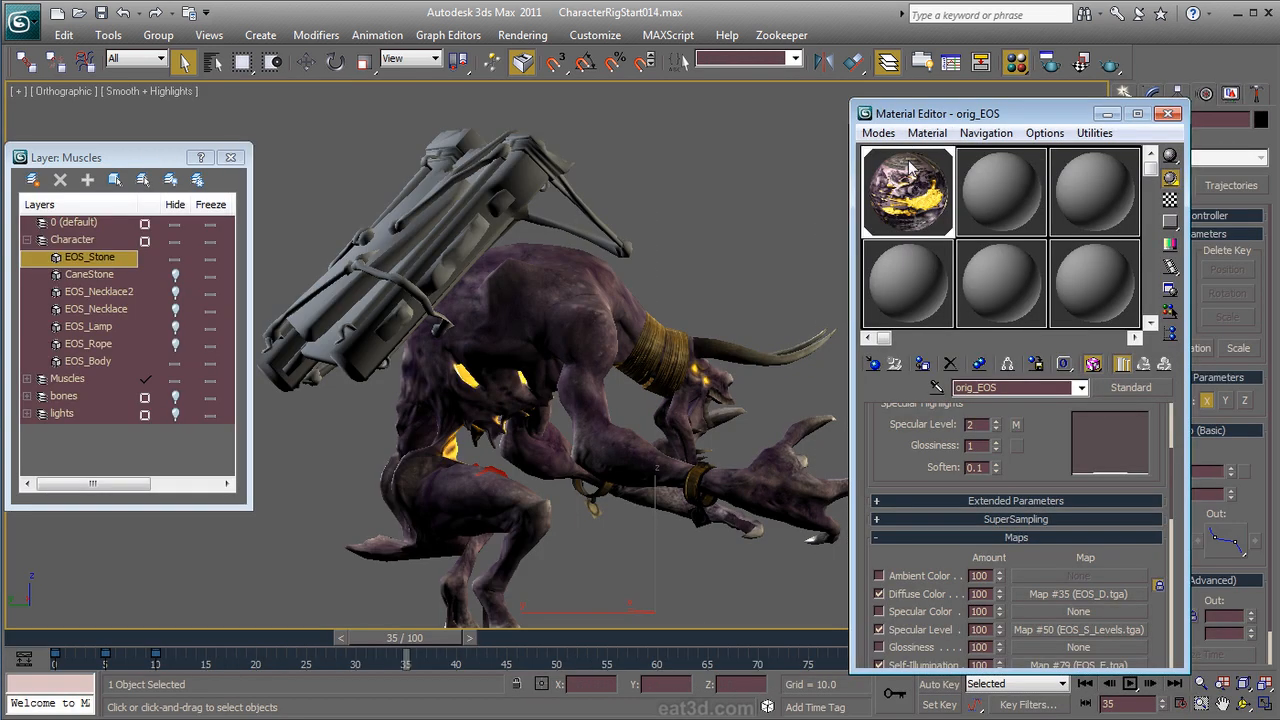
Step: Assign the orig_EOS material to the body and to the EOS_Stone object, and close the Material Editor
left_click(923, 365)
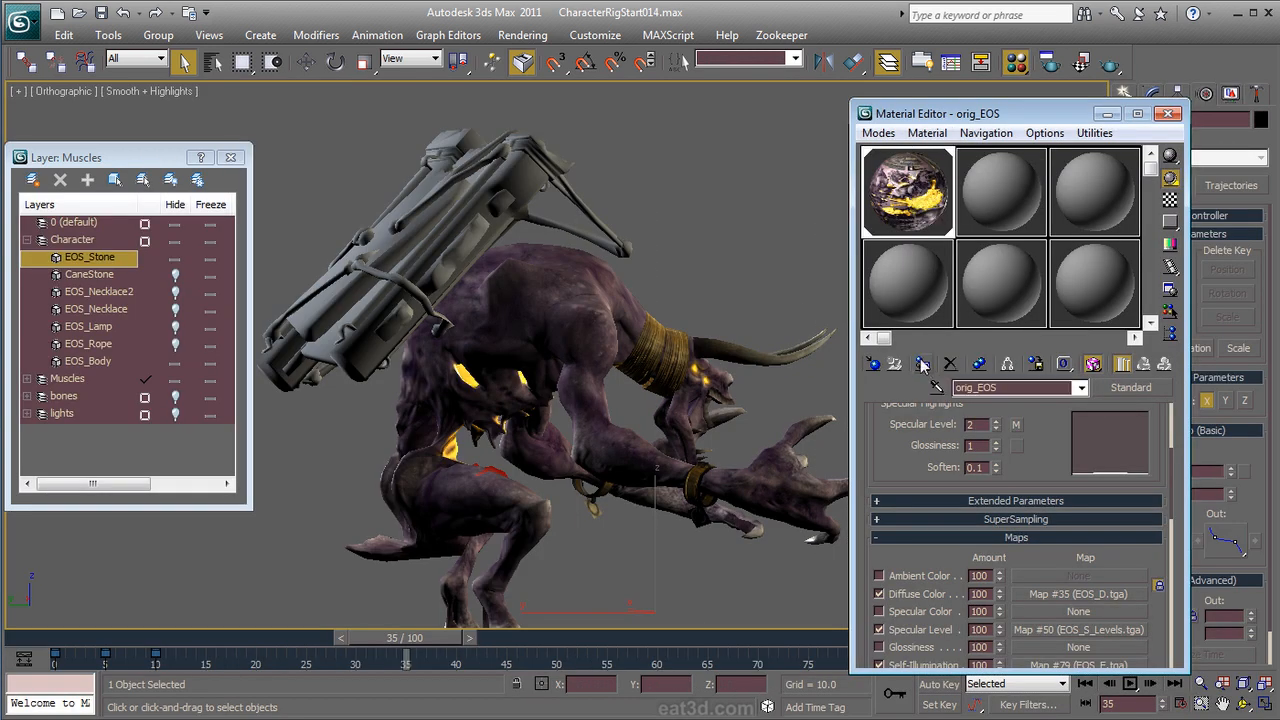
left_click(424, 217)
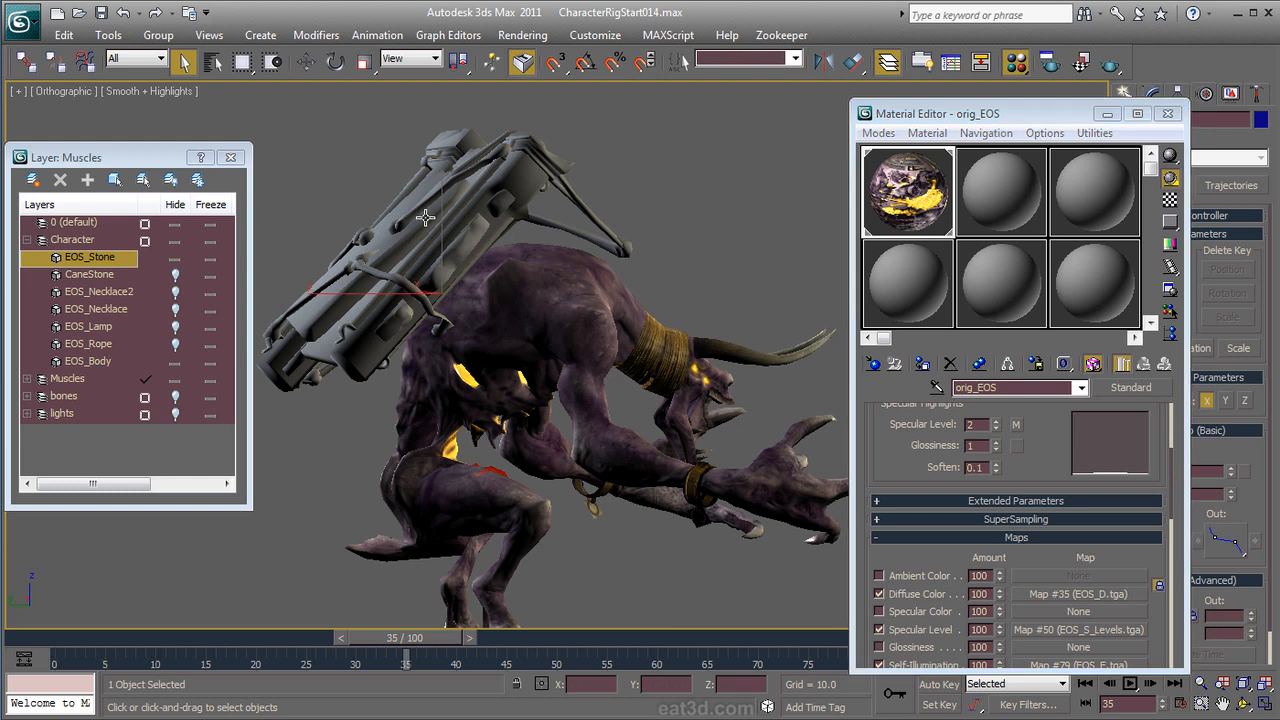
left_click(928, 368)
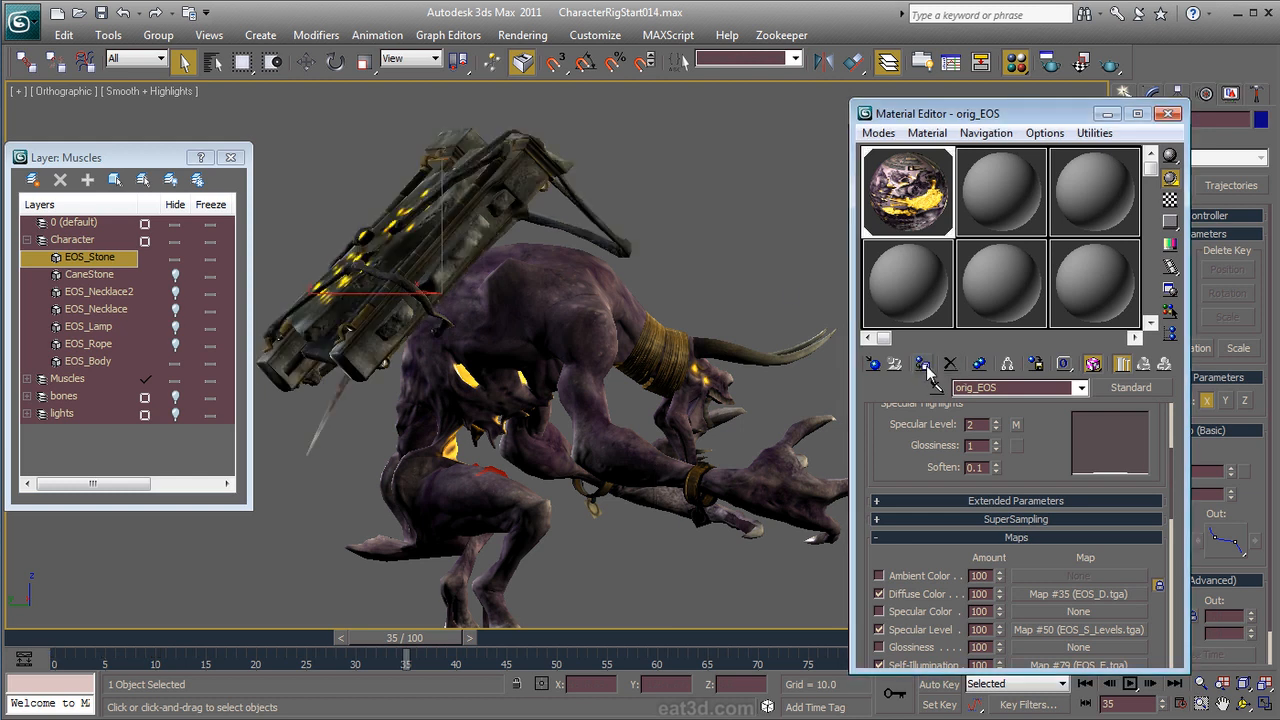
left_click(1168, 114)
Step: Examine how the stone load sits against the character's back from the side, and hide EOS_Stone again
middle_click_drag(406, 281, 865, 267, "alt")
scroll(694, 296, "up", 3)
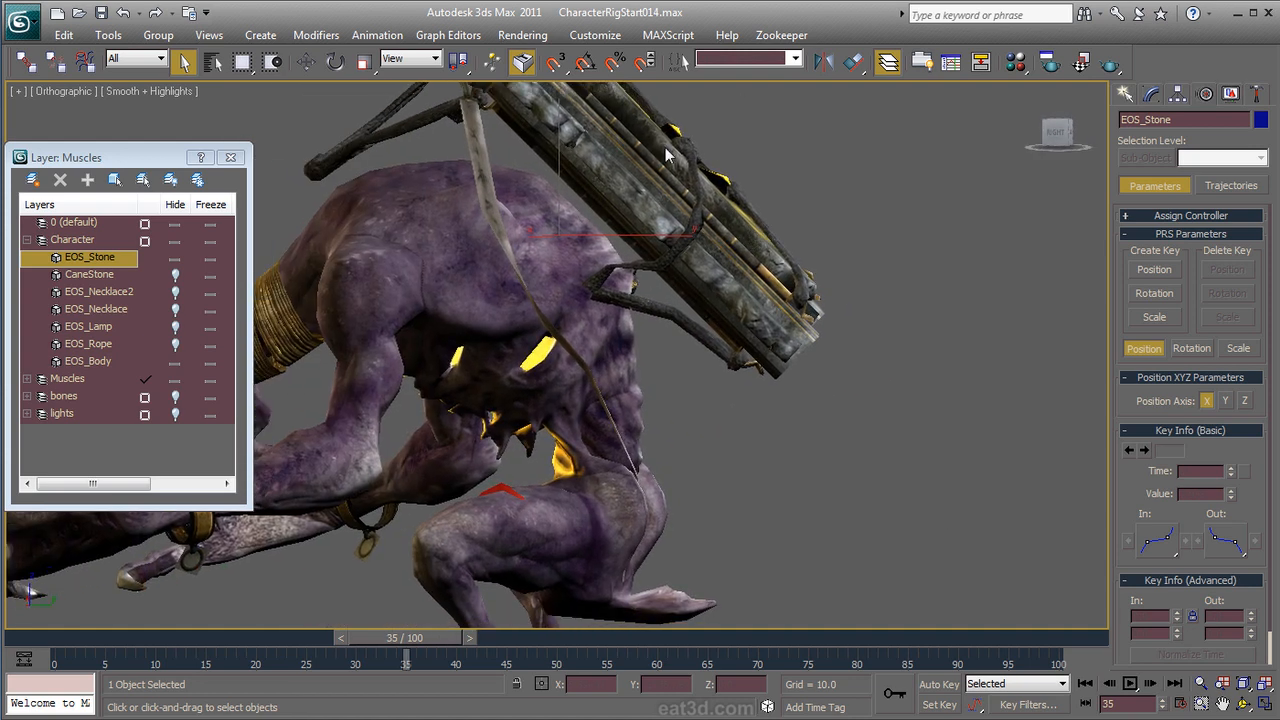
scroll(640, 345, "down", 4)
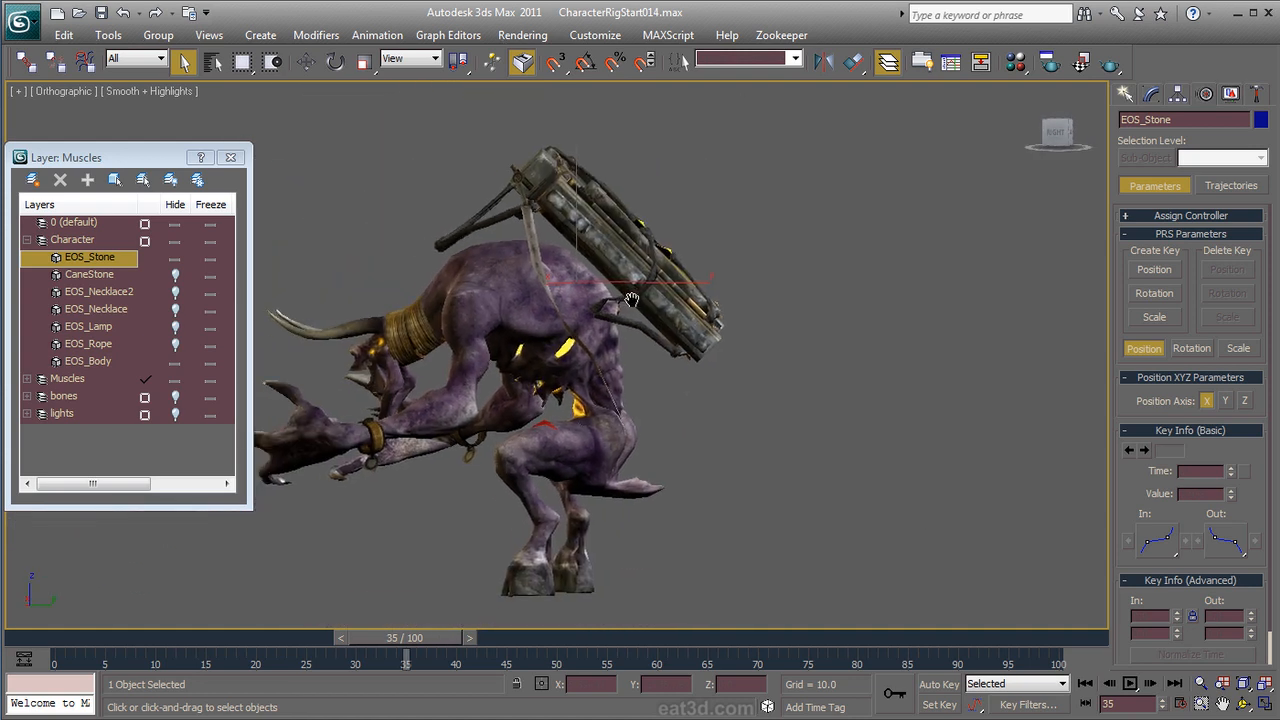
scroll(706, 360, "up", 1)
mouse_move(702, 358)
middle_mouse_down()
mouse_move(746, 310)
mouse_move(715, 345)
middle_mouse_up()
scroll(732, 318, "up", 2)
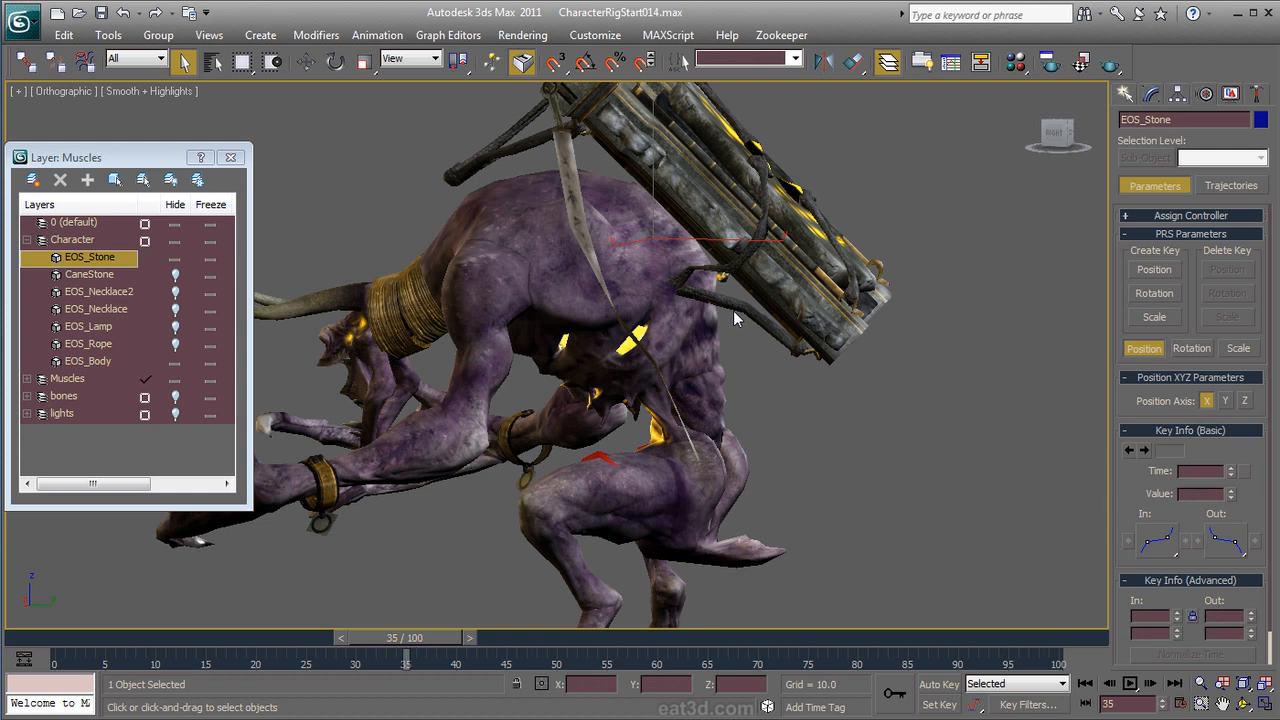
middle_click_drag(873, 277, 853, 312)
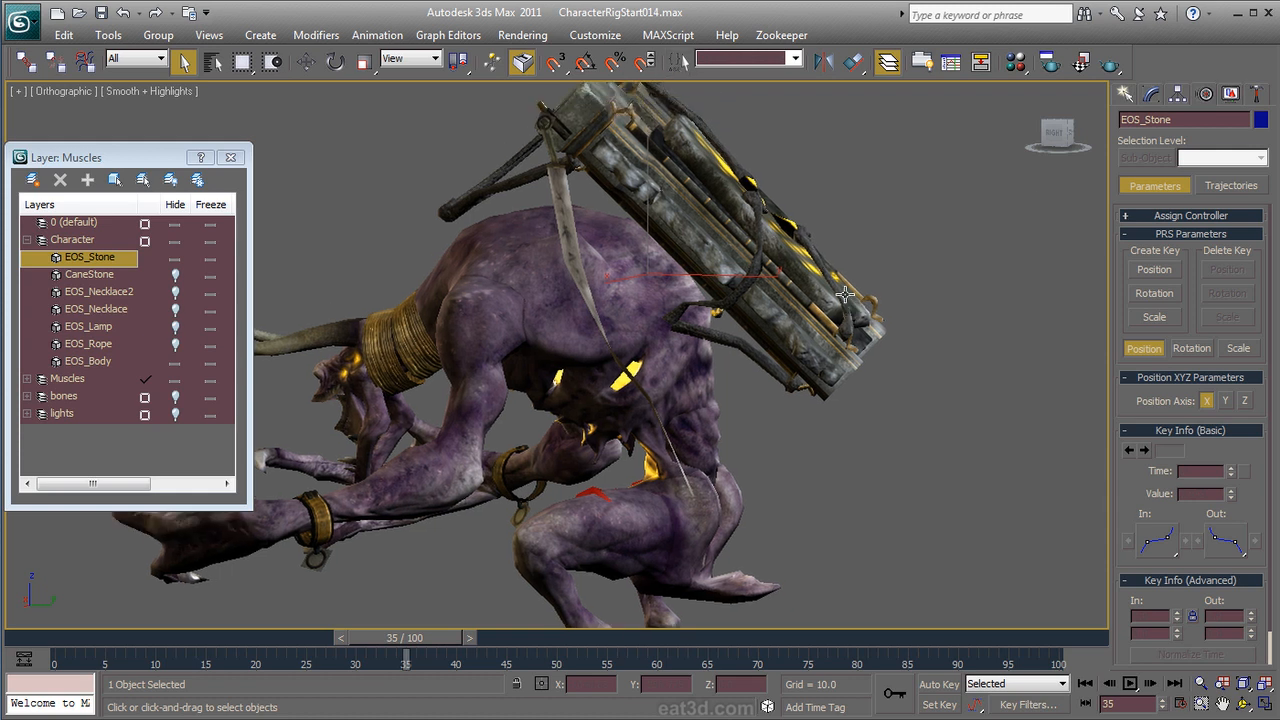
left_click(175, 258)
Step: Create a rectangular CATMuscle sheet in the Top view, in the empty space beside the character's arm
key("t")
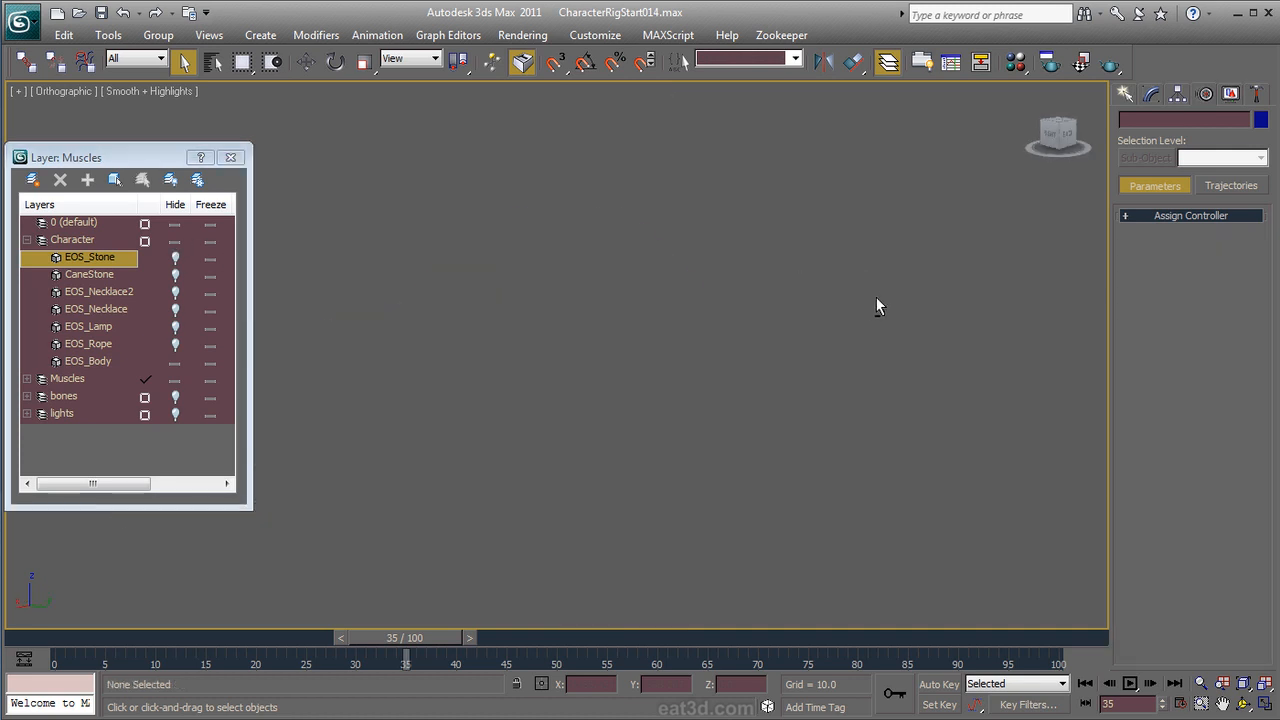
key("z")
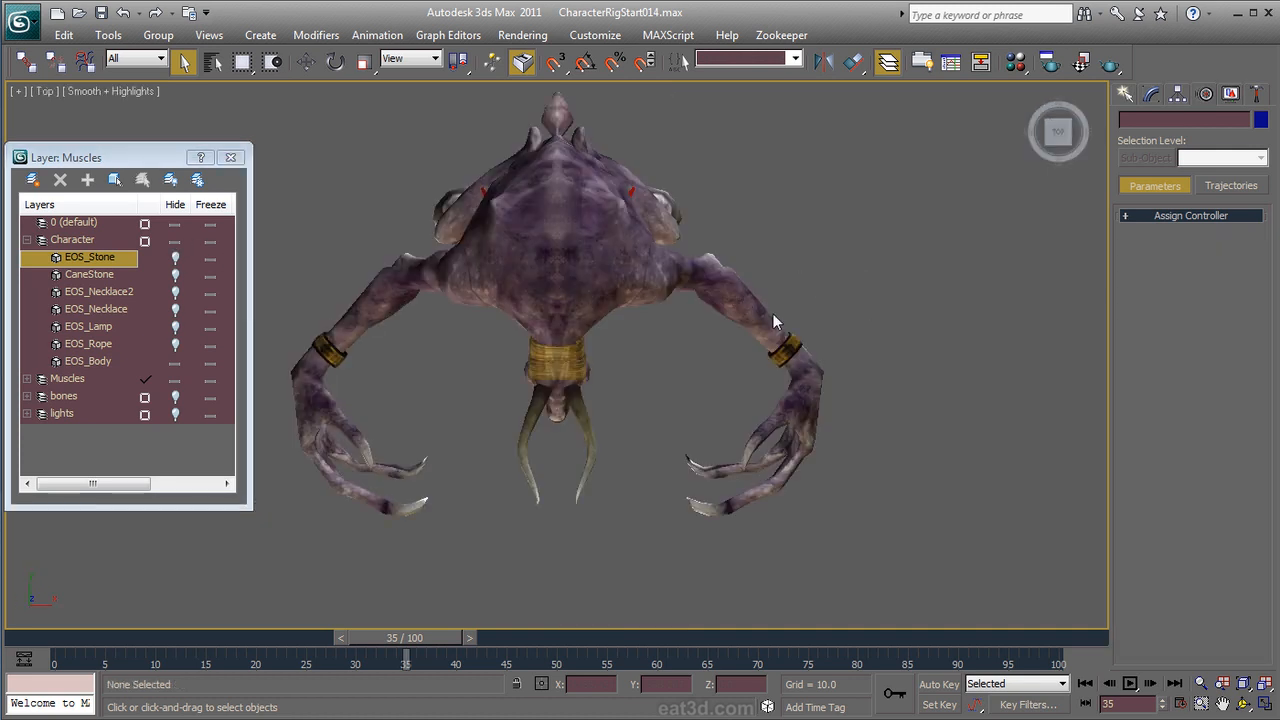
left_click(1125, 94)
left_click(1217, 123)
left_click(1176, 151)
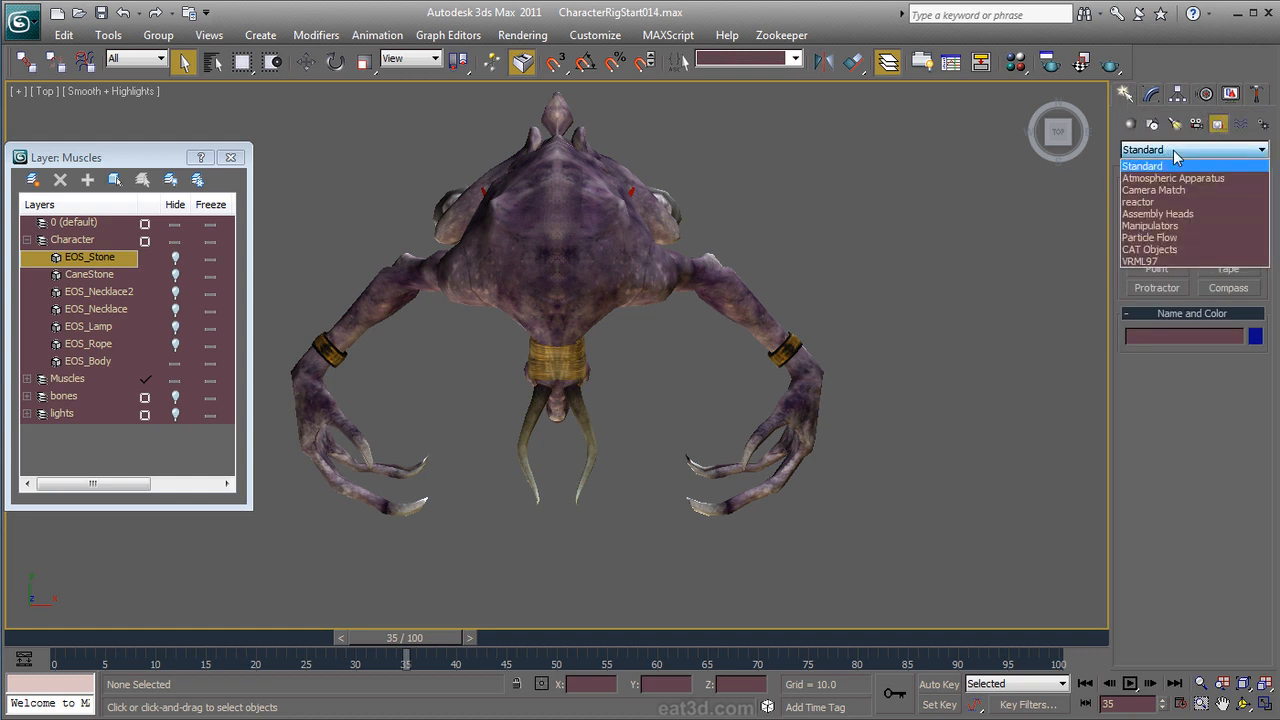
left_click(1174, 249)
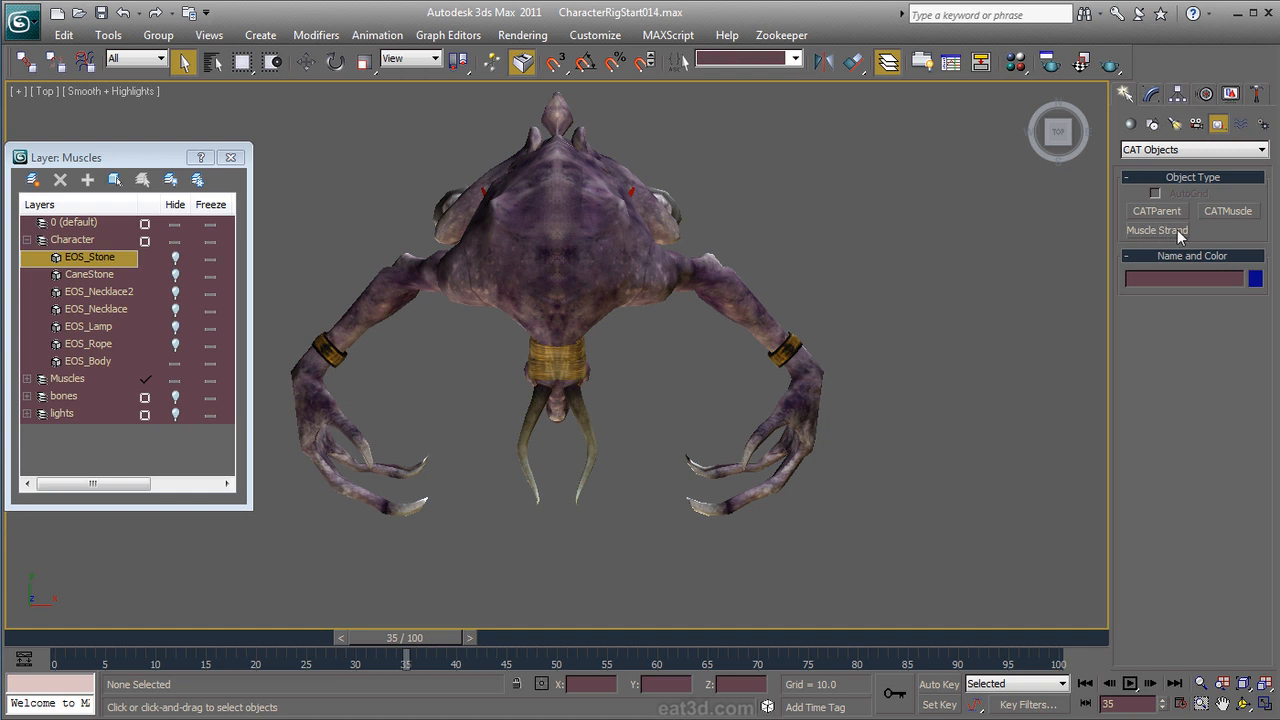
left_click(1224, 211)
middle_click_drag(817, 263, 590, 255)
left_click_drag(583, 125, 756, 321)
right_click(814, 316)
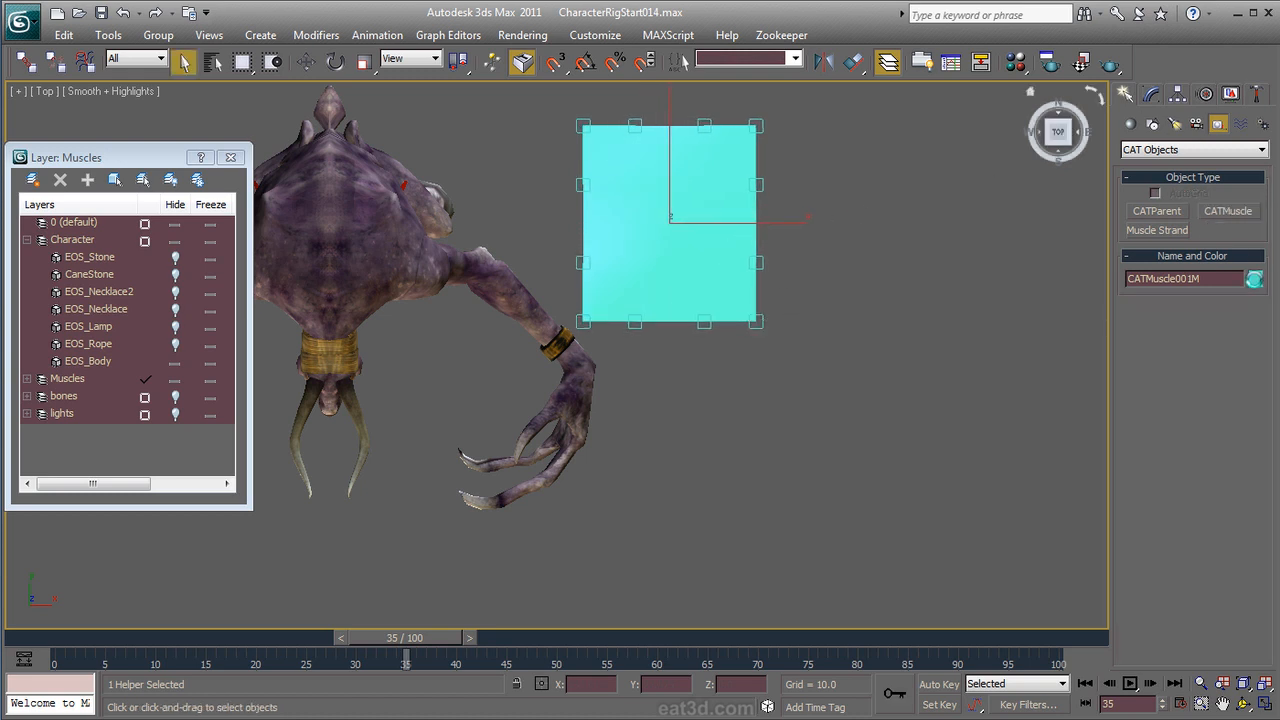
Step: Change the CATMuscle sheet's object color to dark crimson
left_click(1254, 279)
left_click(801, 359)
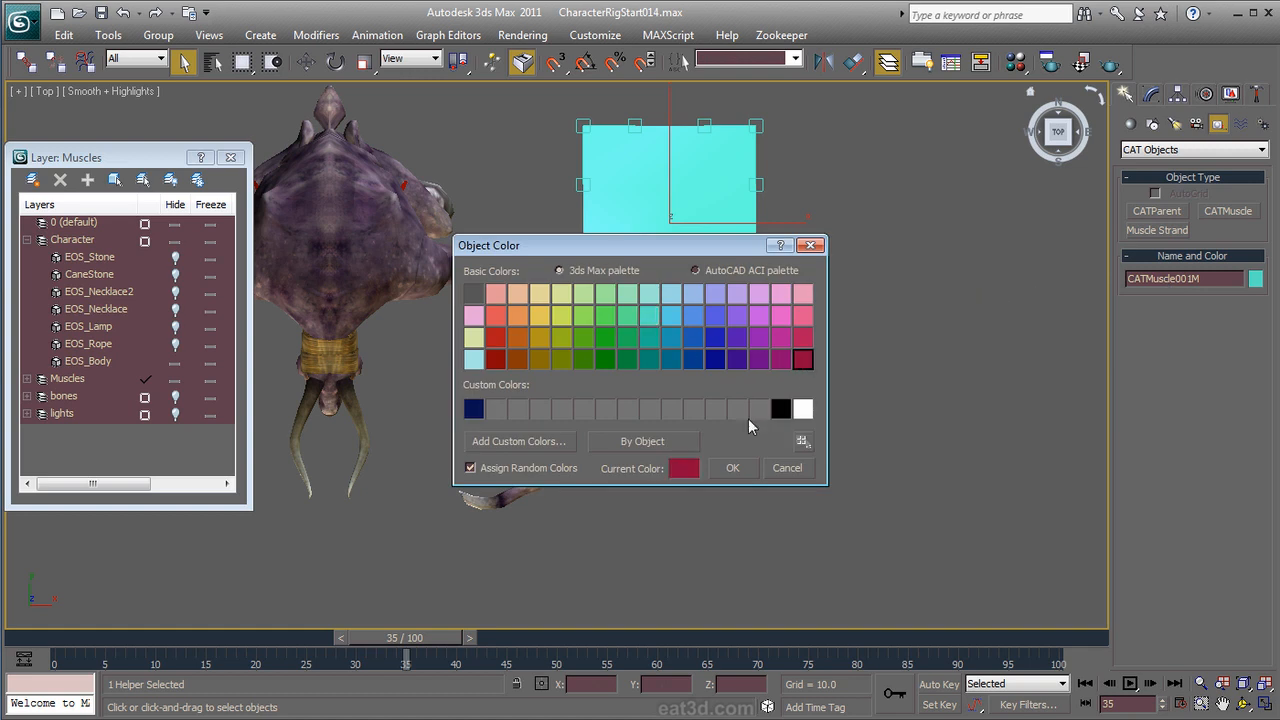
left_click(733, 468)
Step: Try moving the muscle sheet's near corner handle upward along Z, and undo the move
middle_click_drag(766, 354, 776, 496)
left_click(739, 548)
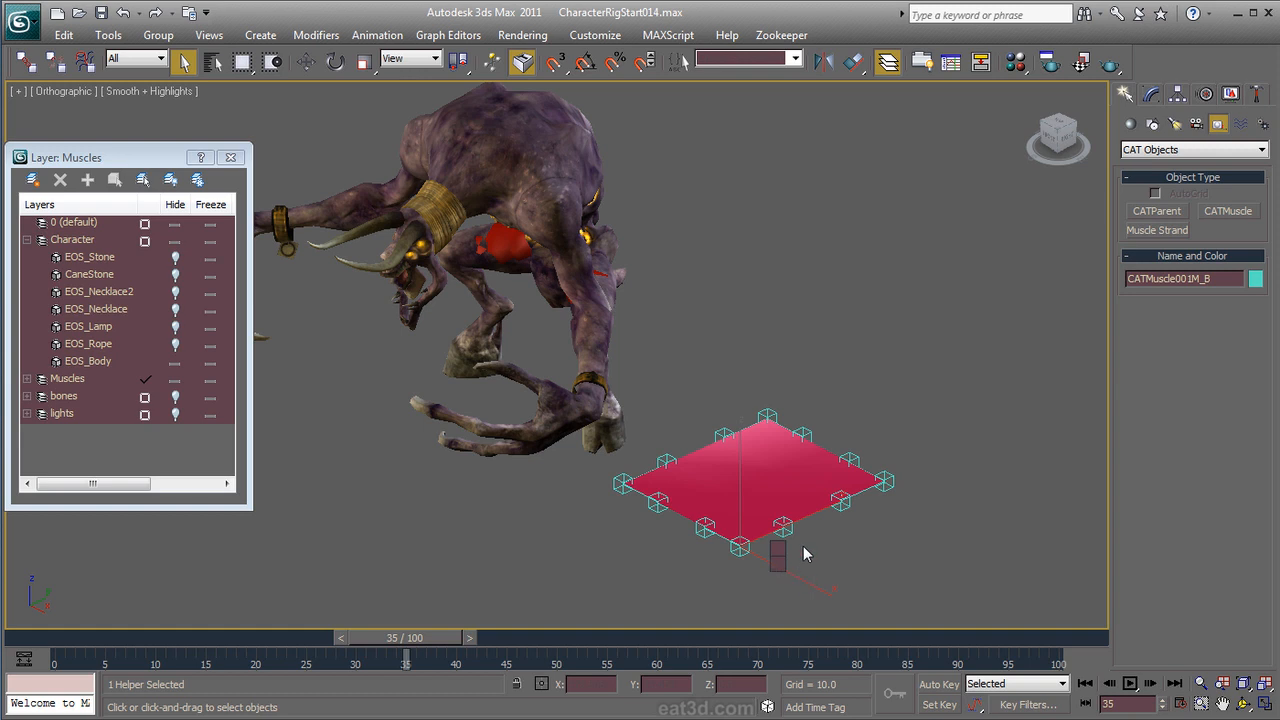
right_click(800, 238)
left_click(818, 260)
left_click_drag(739, 432, 747, 258)
key("ctrl+z")
middle_click_drag(723, 456, 755, 472, "alt")
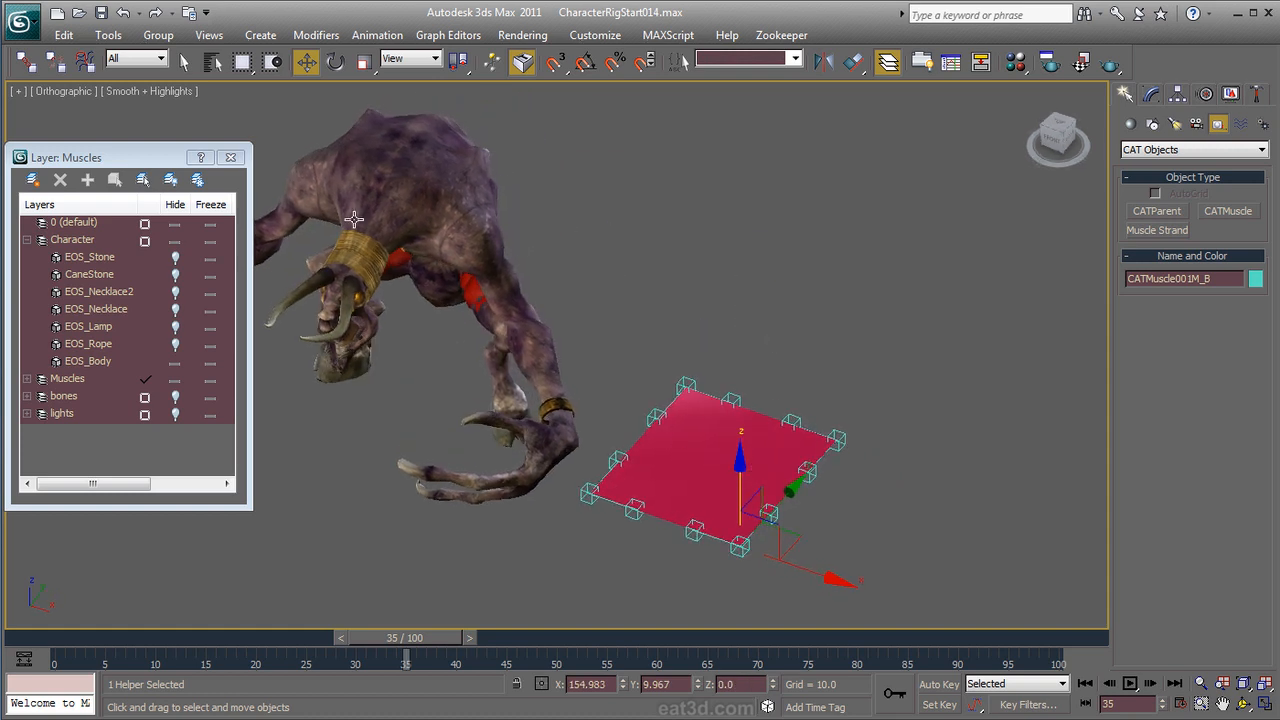
Step: Turn on Edged Faces in the viewport to show the muscle sheet's segments
left_click(152, 93)
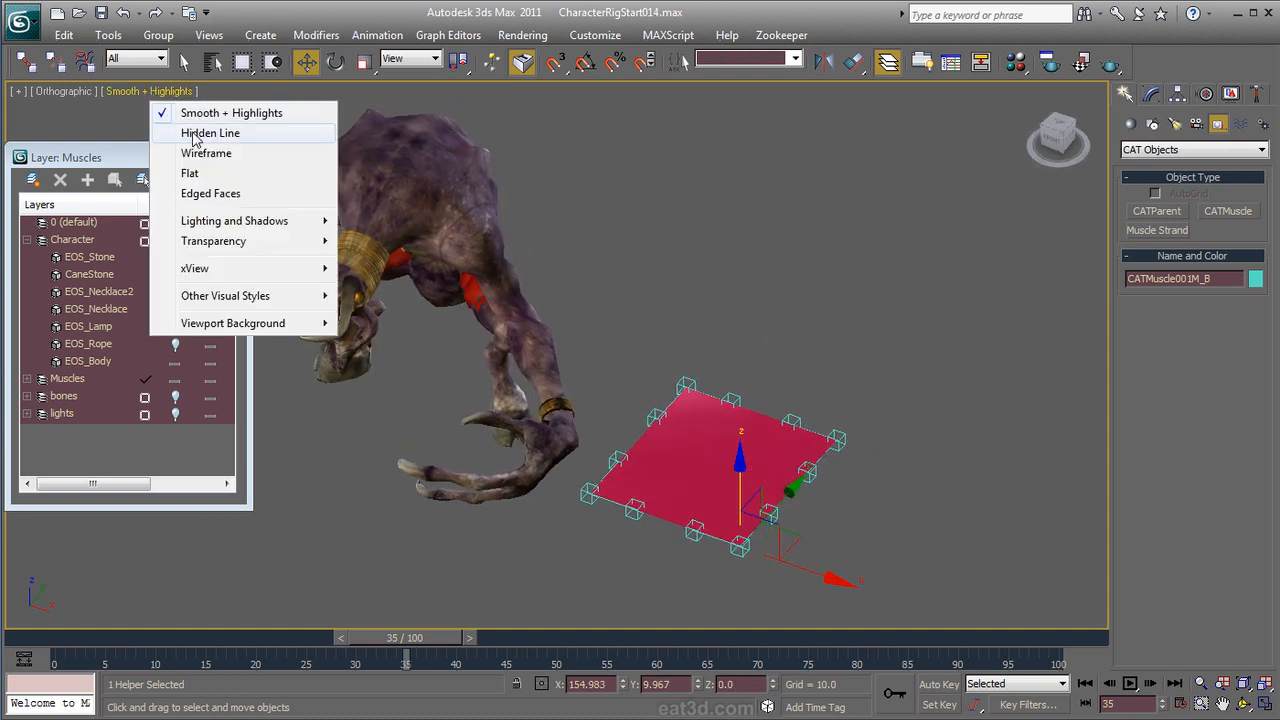
left_click(208, 192)
middle_click_drag(666, 403, 705, 340, "alt")
scroll(706, 424, "up", 4)
Step: Set the CATMuscle sheet's segments to 6 U Segs and 5 V Segs
left_click(710, 398)
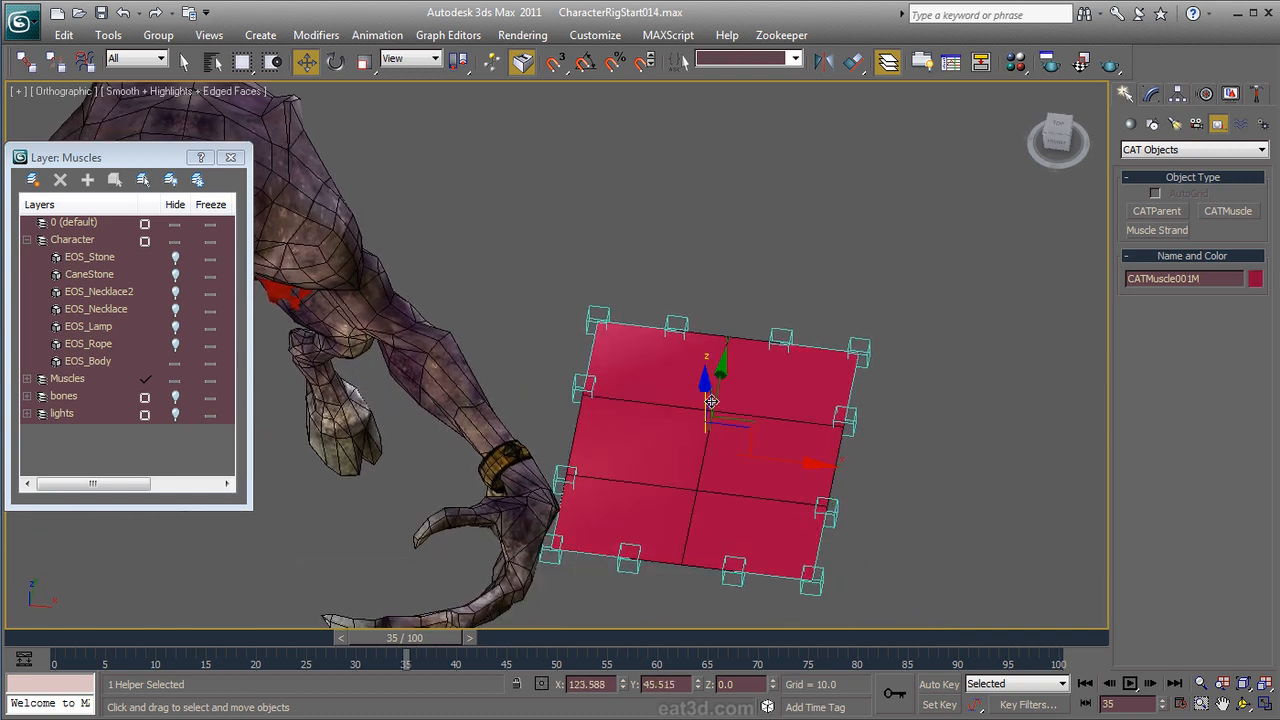
left_click(1151, 94)
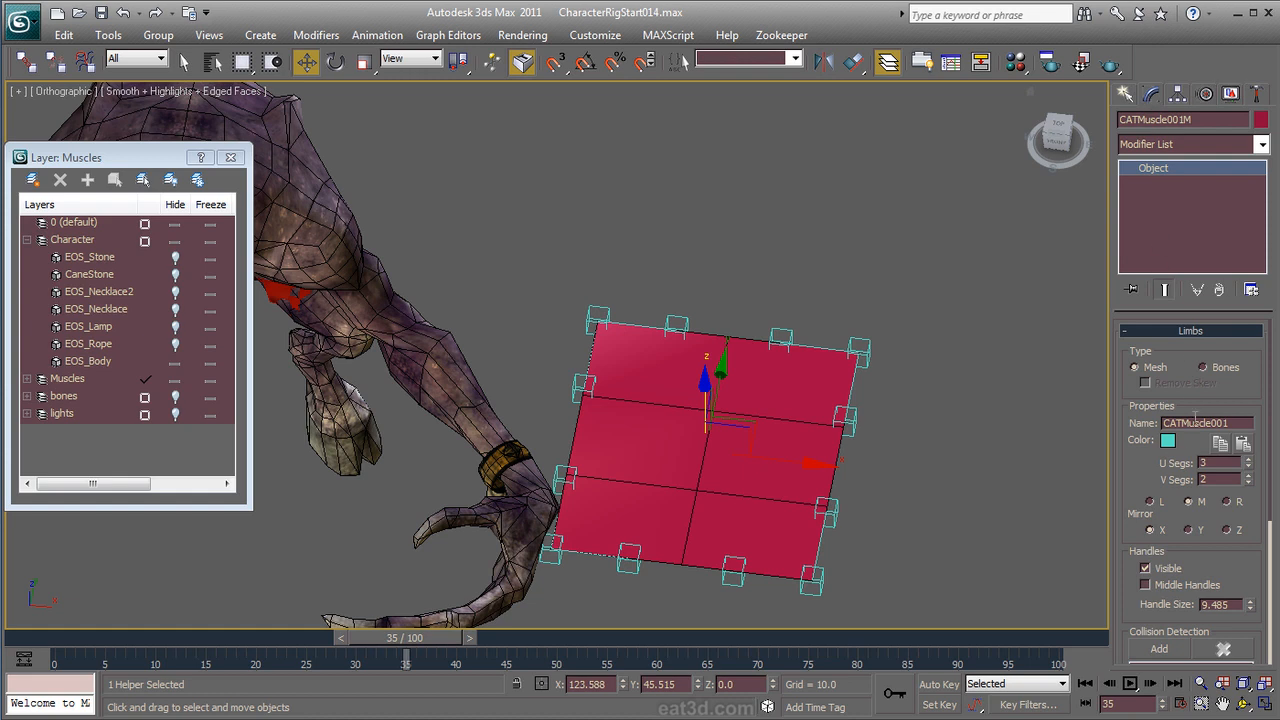
left_click_drag(1163, 489, 1161, 465)
left_click(1248, 437)
left_click(1248, 437)
left_click(1248, 452)
left_click(1248, 452)
left_click(1248, 452)
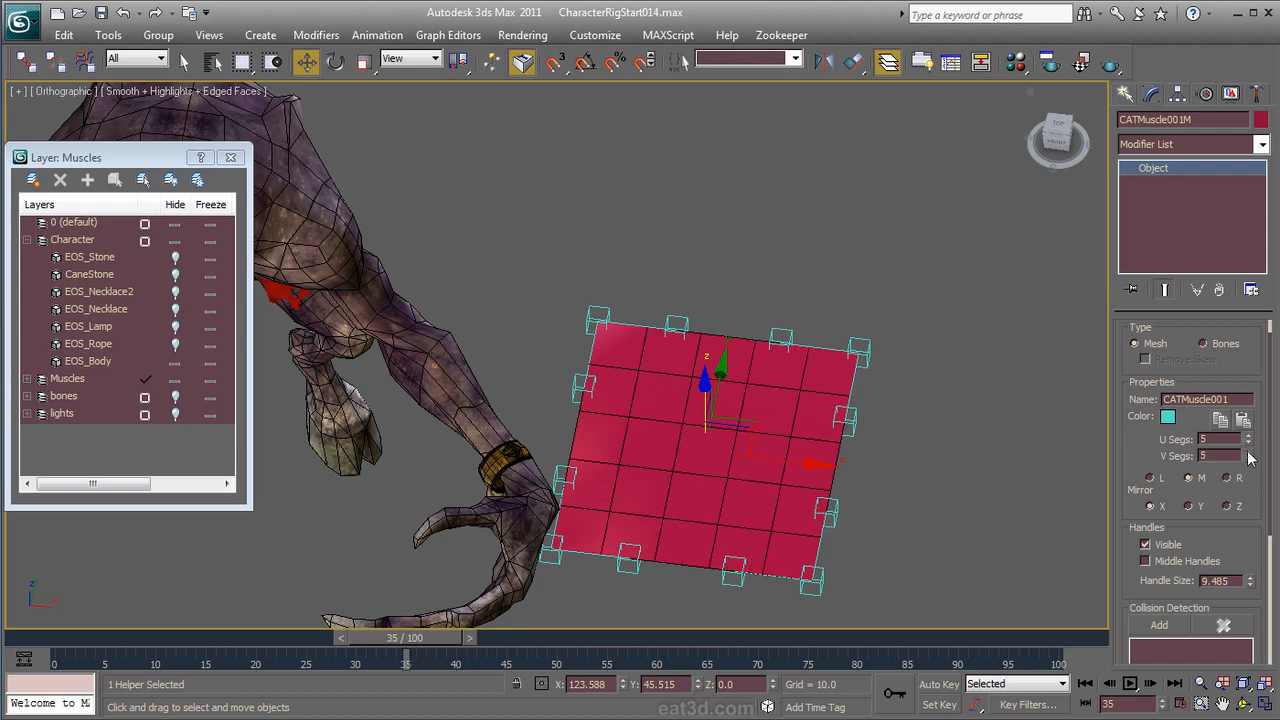
left_click(1248, 437)
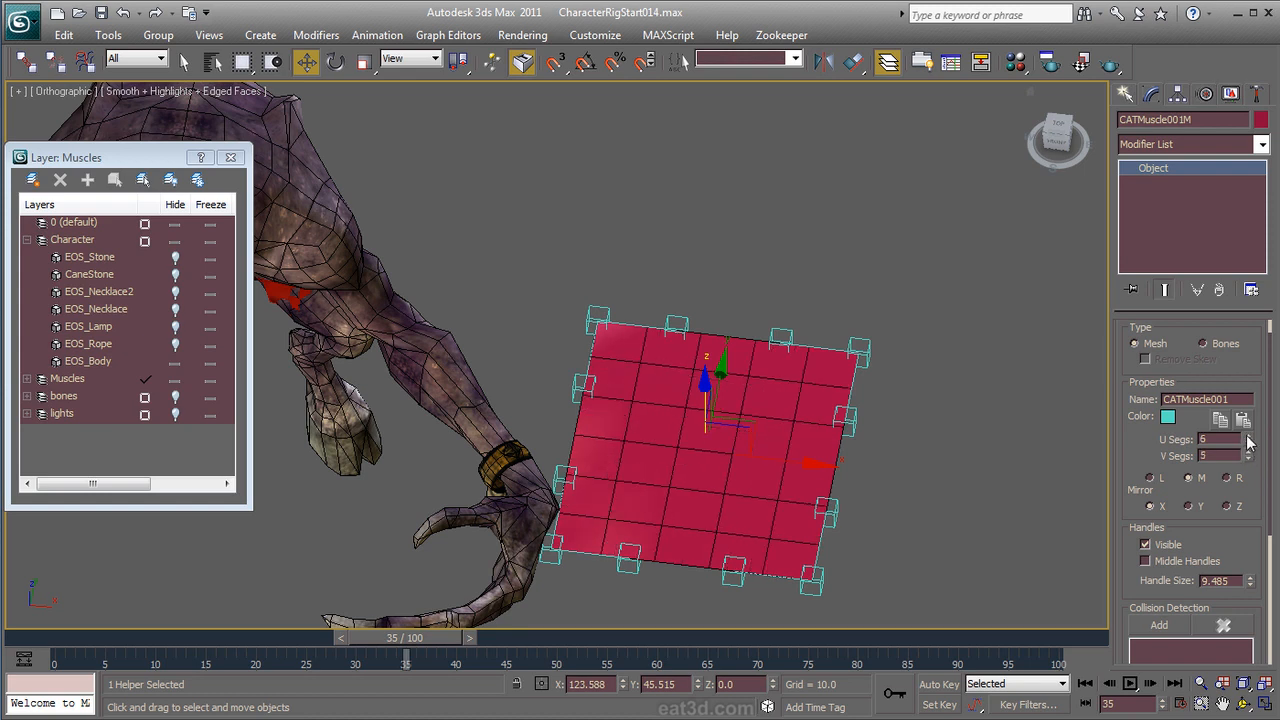
Step: Set the muscle sheet's U Segs to 5 and close the layer list
left_click(1248, 442)
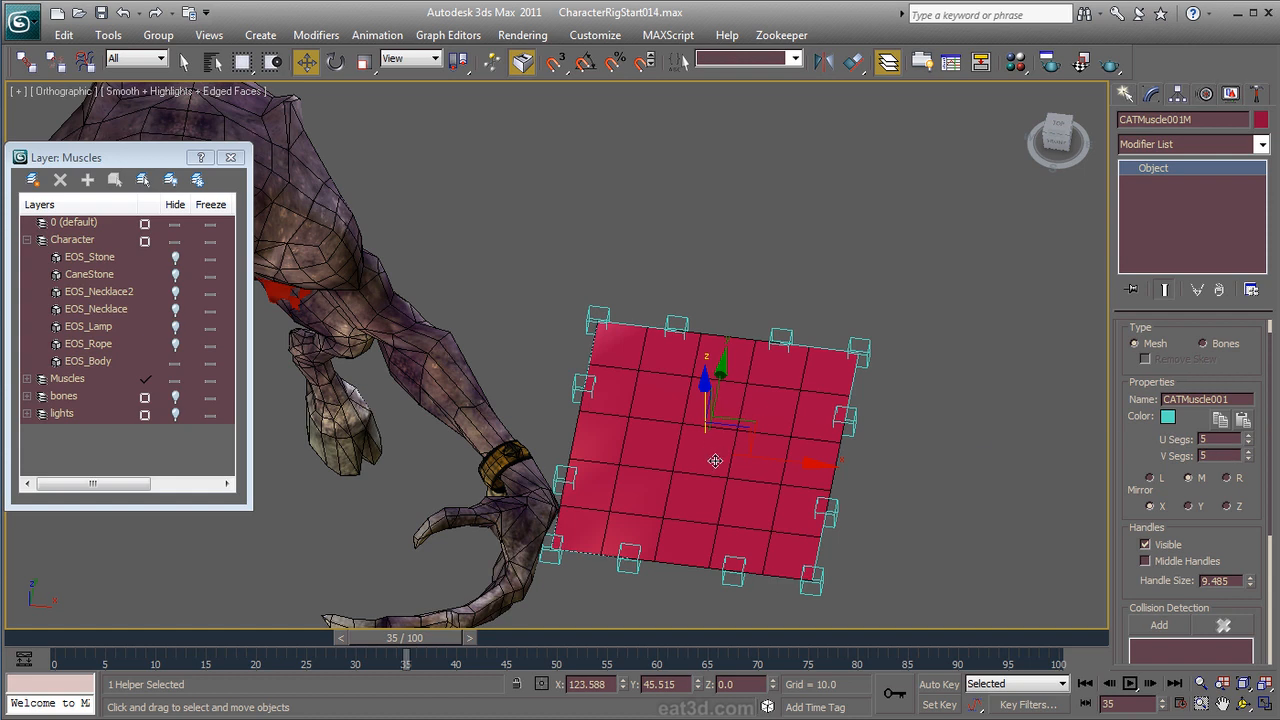
scroll(643, 413, "down", 2)
middle_click_drag(643, 413, 806, 437)
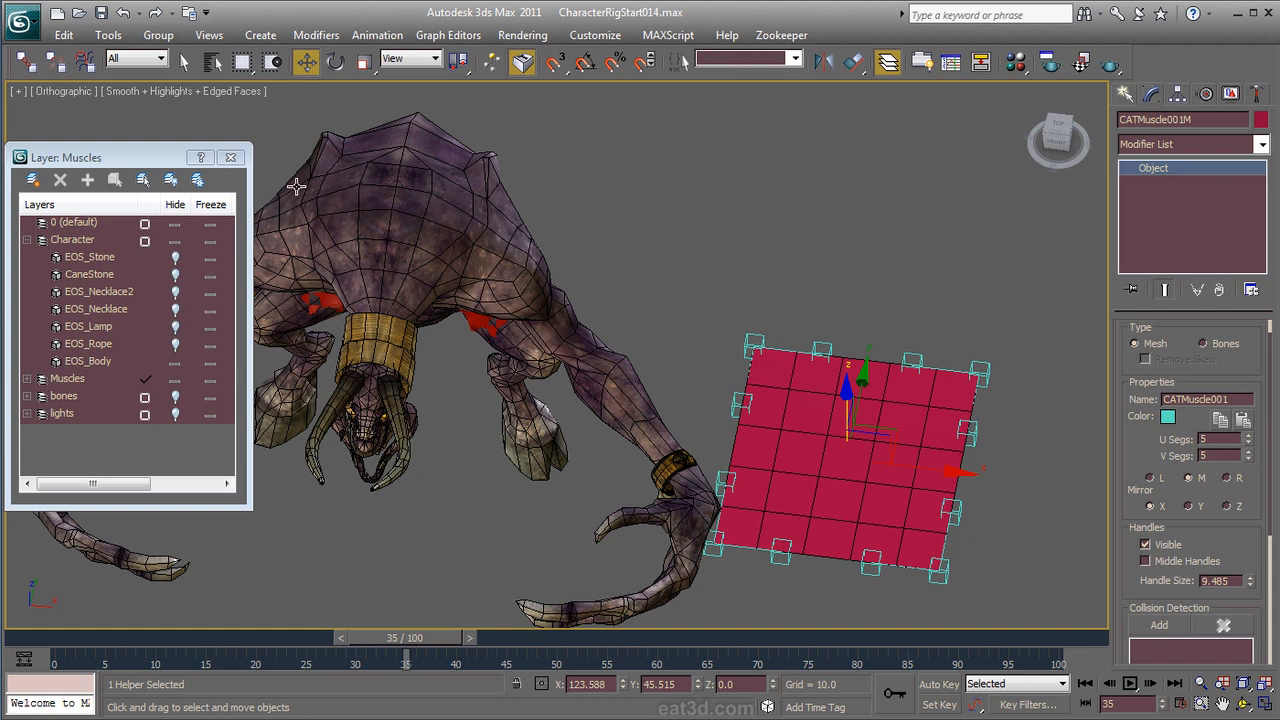
left_click(231, 158)
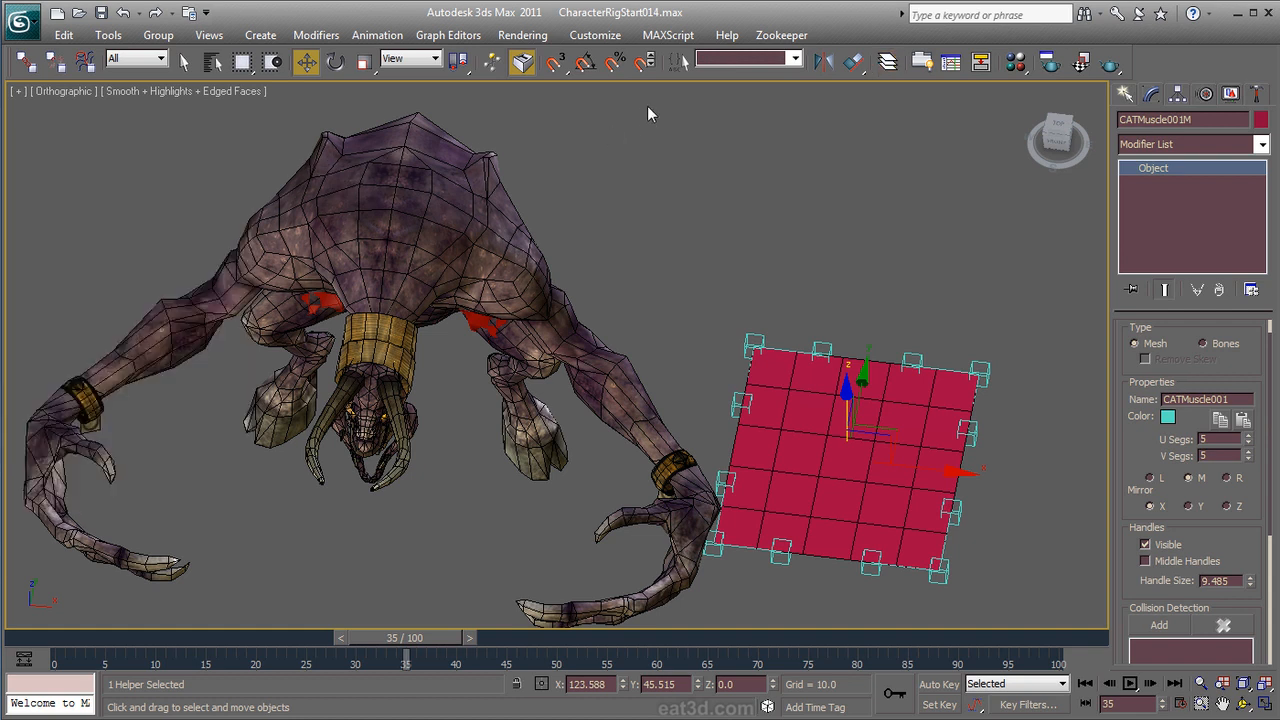
Step: Turn on 3D snapping with Vertex as the snap target
right_click(557, 68)
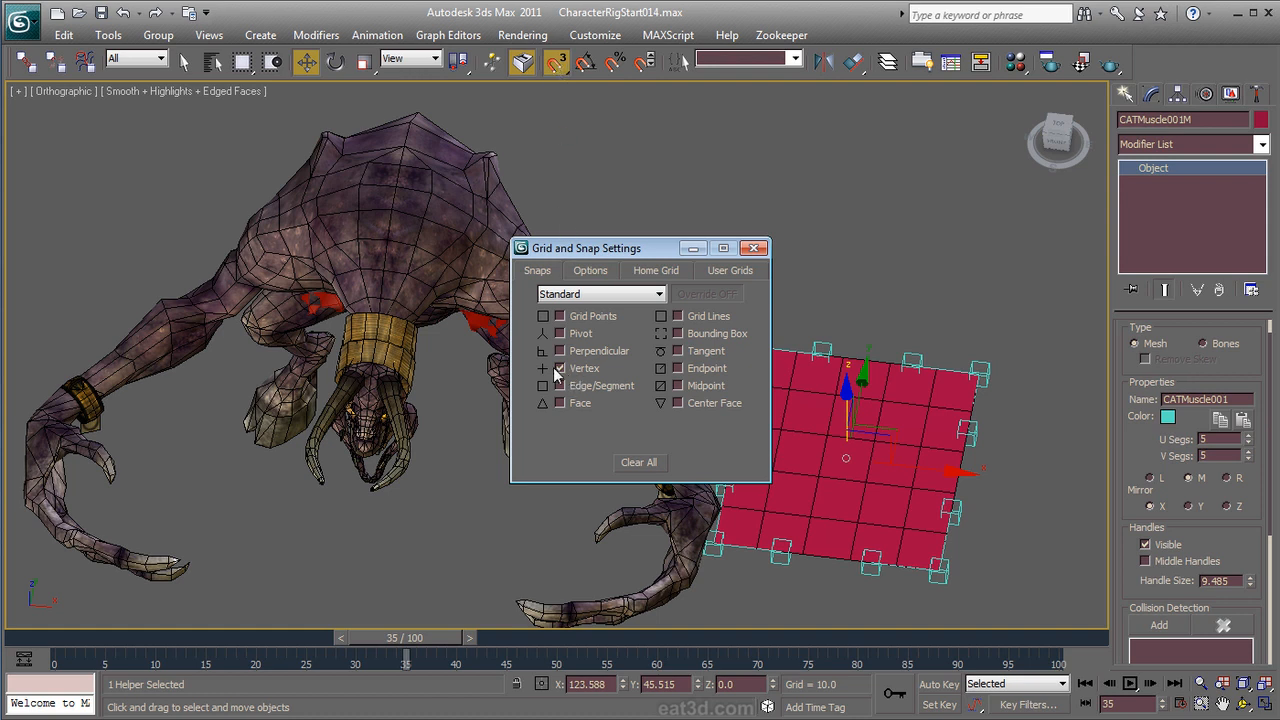
left_click(572, 317)
left_click(754, 248)
Step: Try to snap the muscle sheet's near corner handle onto a body vertex, working from above
middle_click_drag(770, 268, 757, 254)
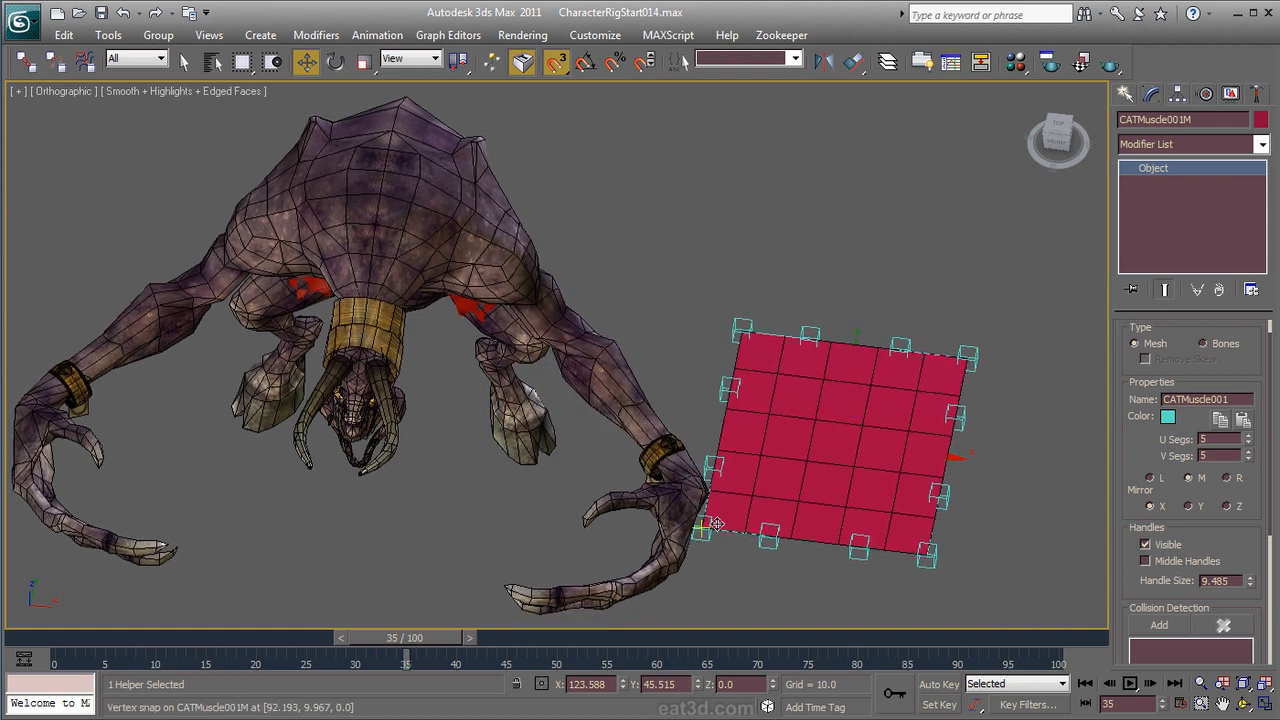
middle_click_drag(736, 551, 792, 542)
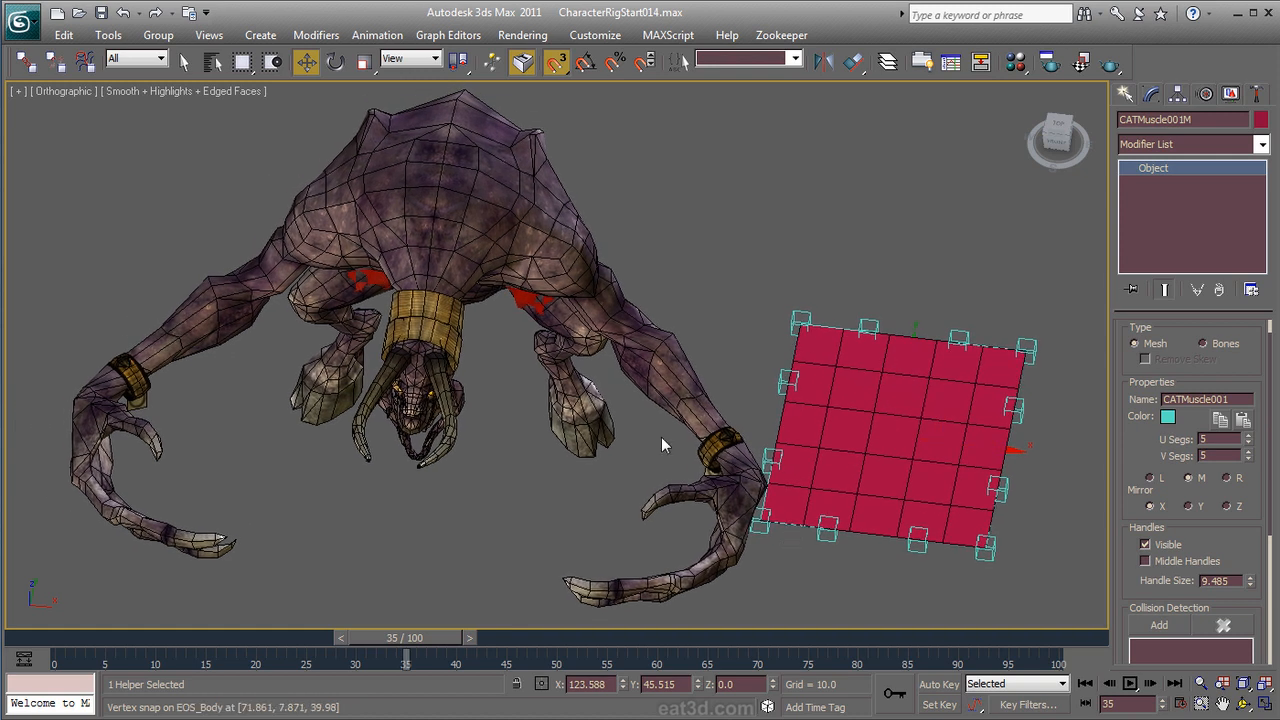
left_click(760, 522)
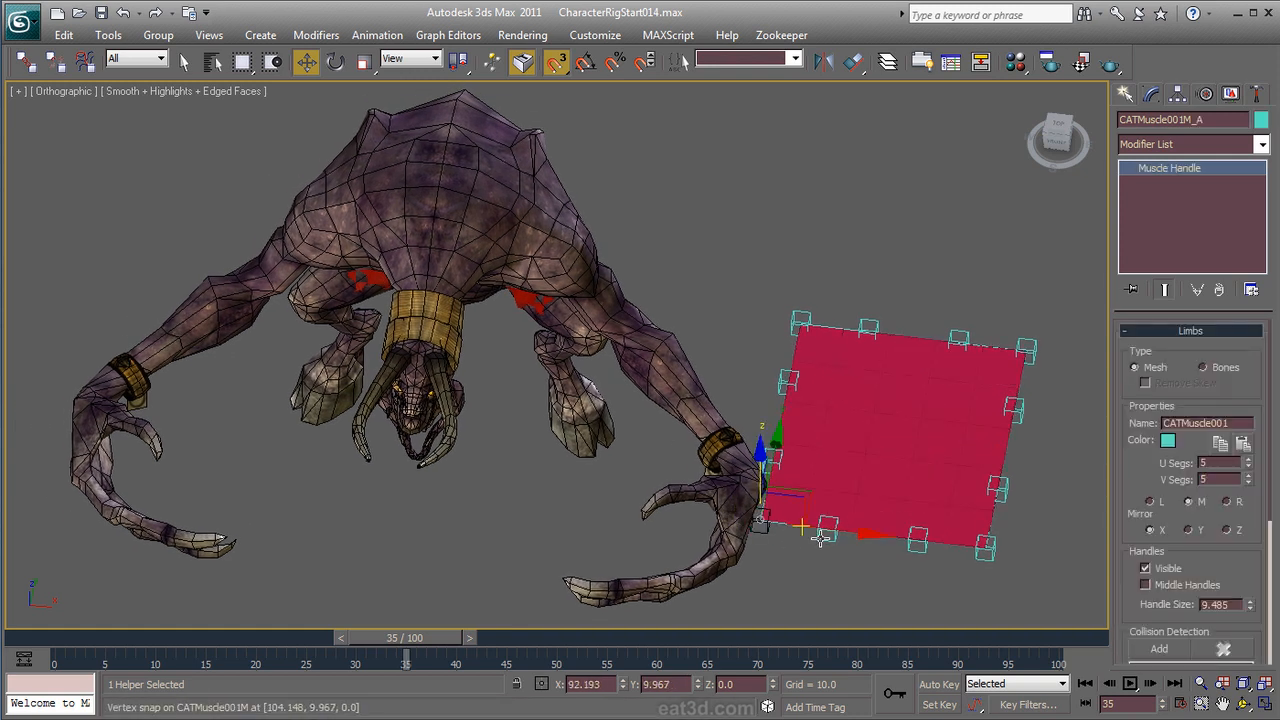
middle_click_drag(834, 491, 828, 462, "alt")
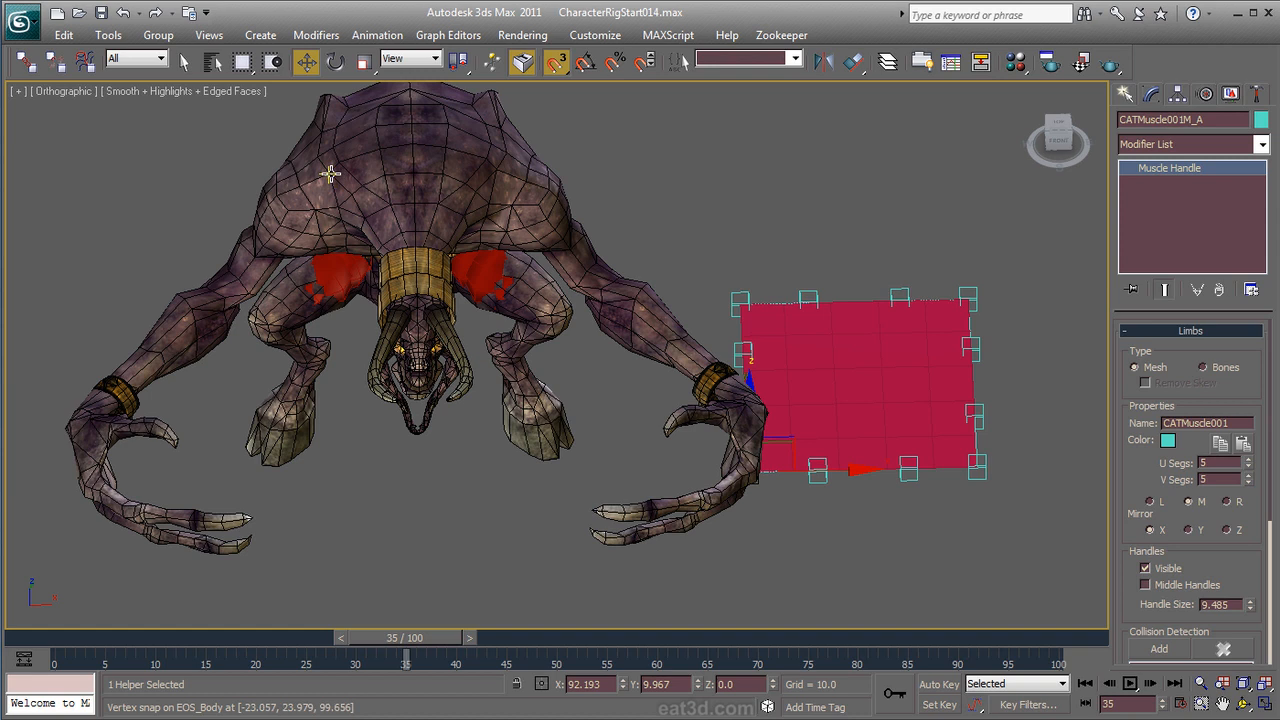
middle_click_drag(810, 411, 820, 446)
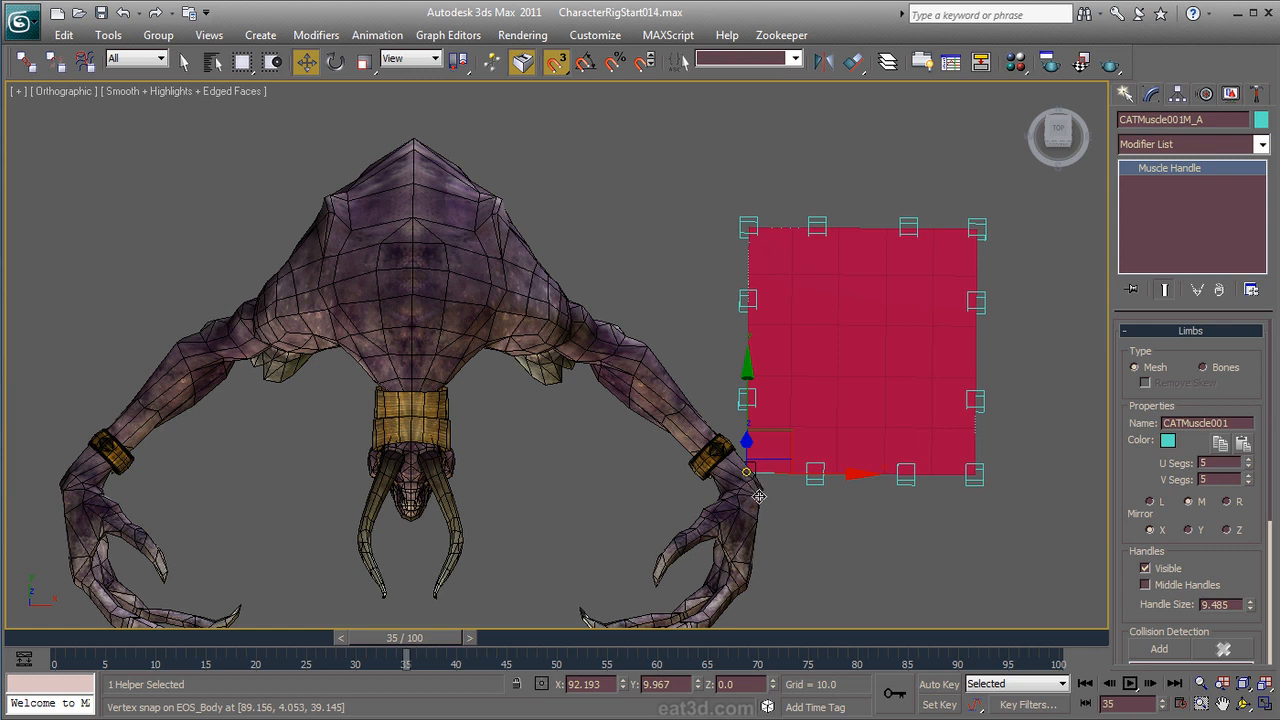
middle_click_drag(820, 502, 860, 503)
scroll(832, 498, "up", 1)
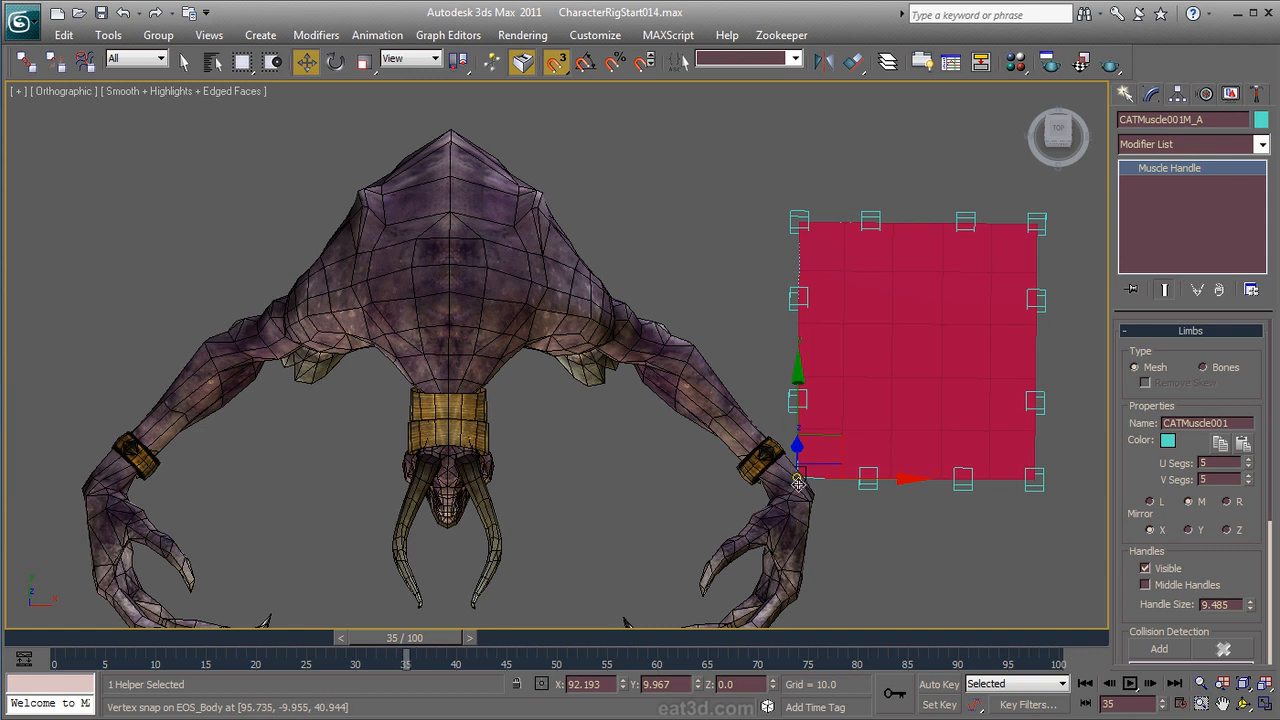
left_click_drag(798, 479, 358, 296)
left_click_drag(310, 279, 800, 401)
middle_click_drag(972, 500, 790, 356, "alt")
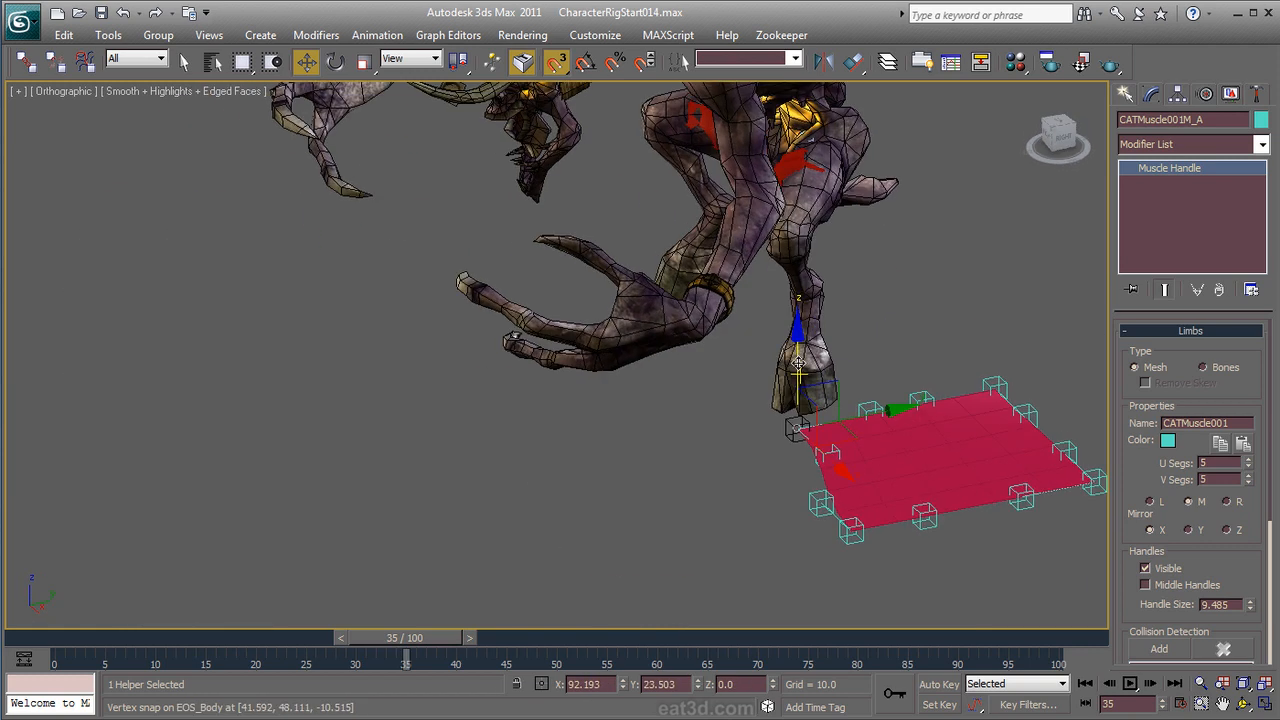
Step: Move the whole muscle sheet above the character's back, to about X -2.5, Y 48.9, Z 114.7
scroll(997, 366, "down", 3)
left_click(767, 427)
left_click(757, 378)
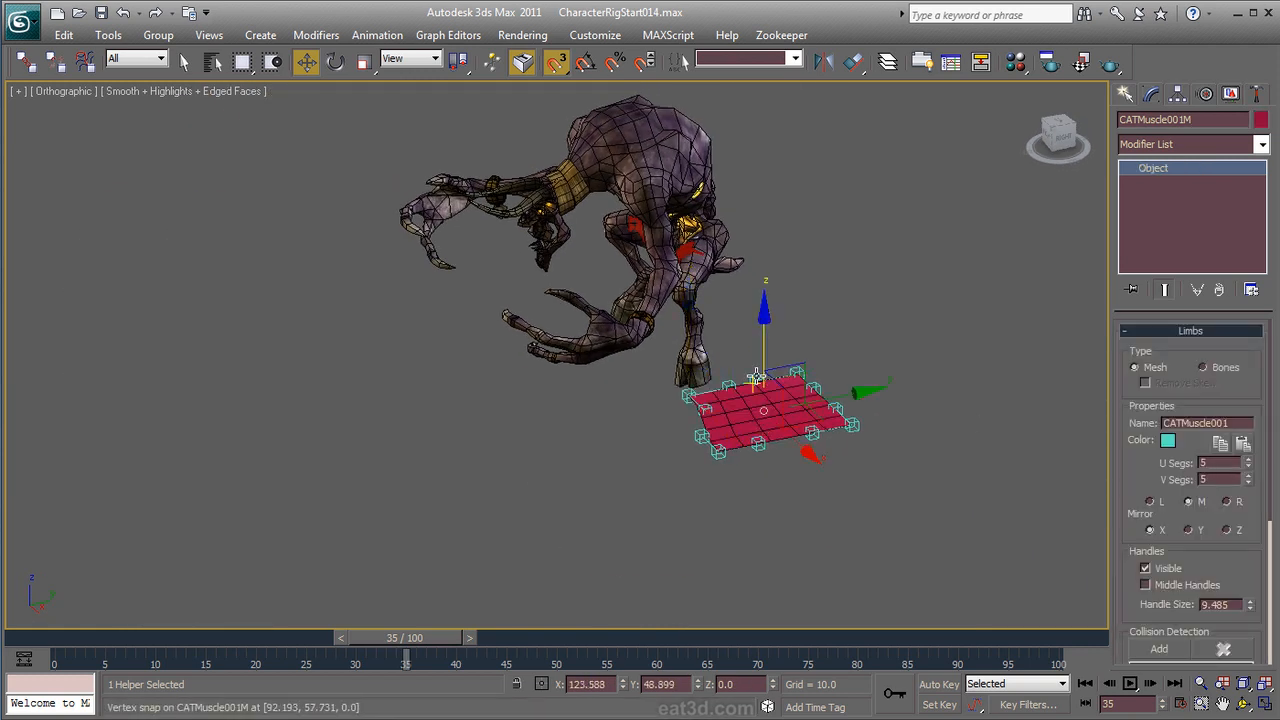
left_click_drag(763, 366, 766, 80)
middle_click_drag(792, 180, 887, 328, "alt")
left_click_drag(836, 128, 578, 159)
middle_click_drag(578, 159, 503, 140, "alt")
left_click_drag(507, 129, 509, 190)
middle_click_drag(509, 190, 668, 433, "alt")
scroll(578, 321, "up", 5)
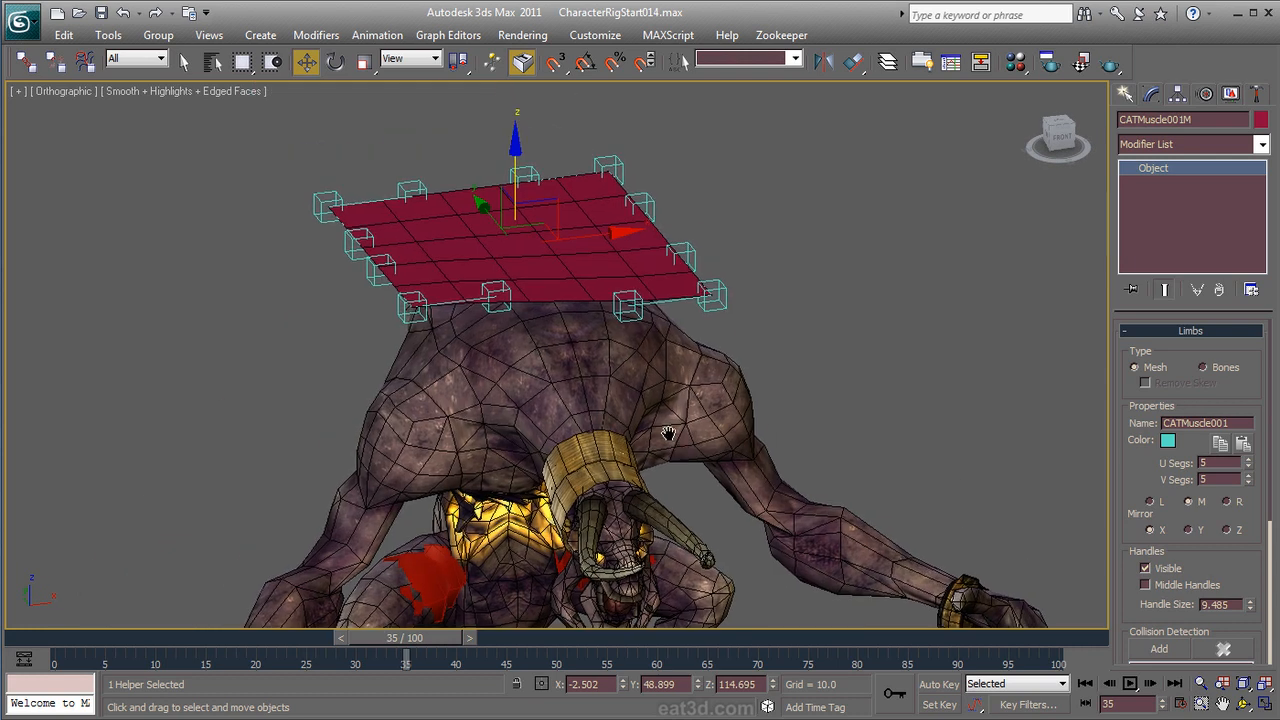
Step: With vertex snapping on, snap the sheet's front corner handle to the character's right shoulder, at about X -23, Y 24, Z 99.7
left_click(410, 306)
left_click_drag(414, 308, 433, 340)
key("ctrl+z")
middle_click_drag(423, 326, 472, 311, "alt")
key("s")
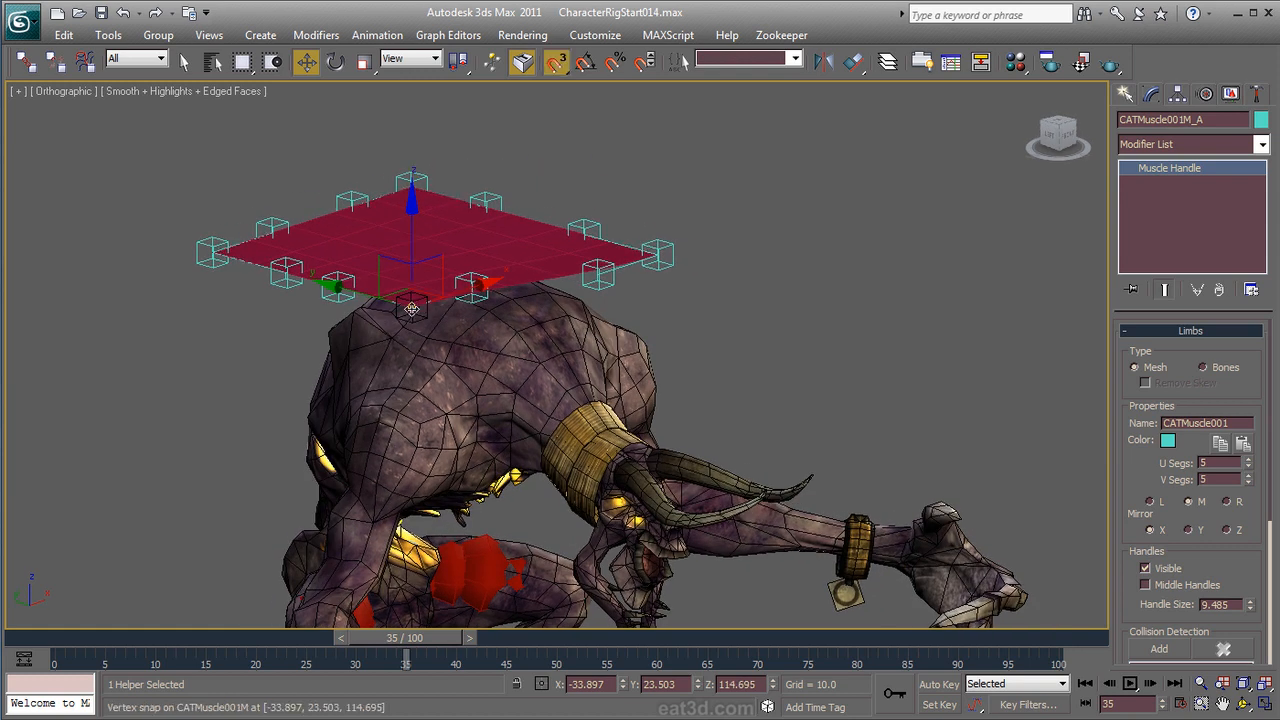
left_click_drag(429, 325, 445, 360)
Step: Snap the sheet's other front corner handle to the matching left shoulder vertex, at about X 23, Y 24, Z 99.7
middle_click_drag(768, 343, 715, 354, "alt")
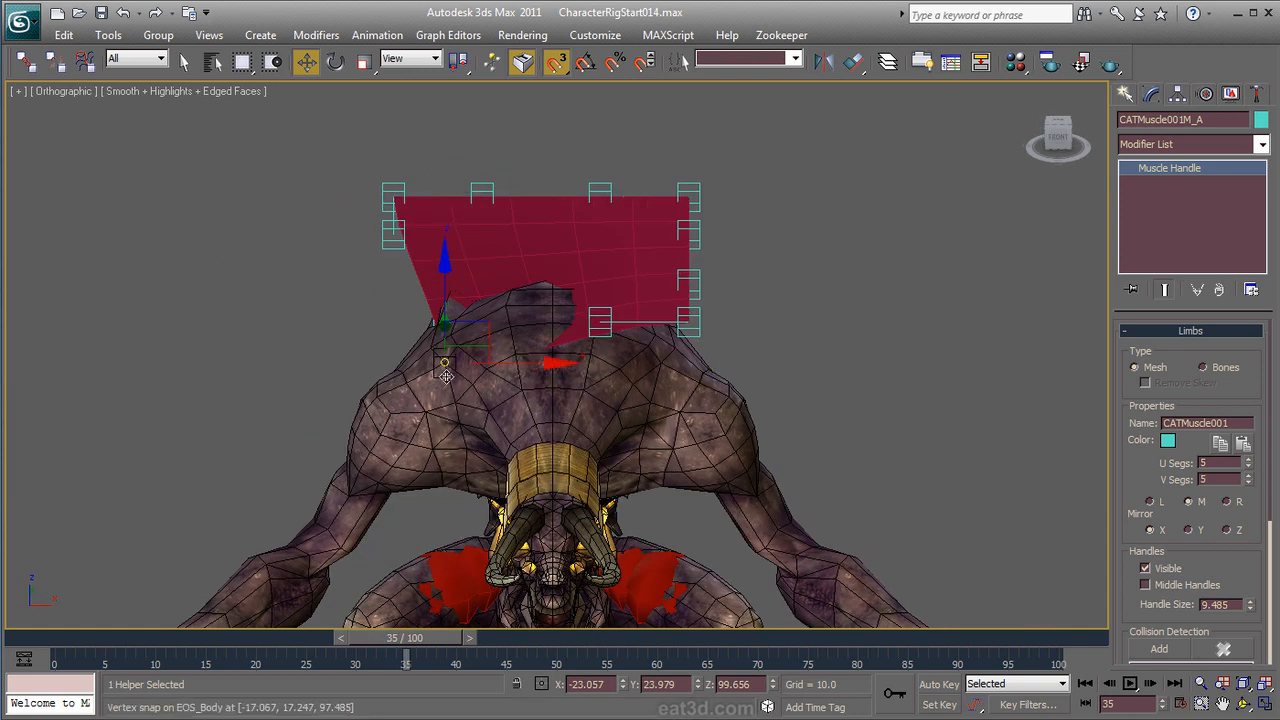
left_click(692, 322)
left_click(690, 322)
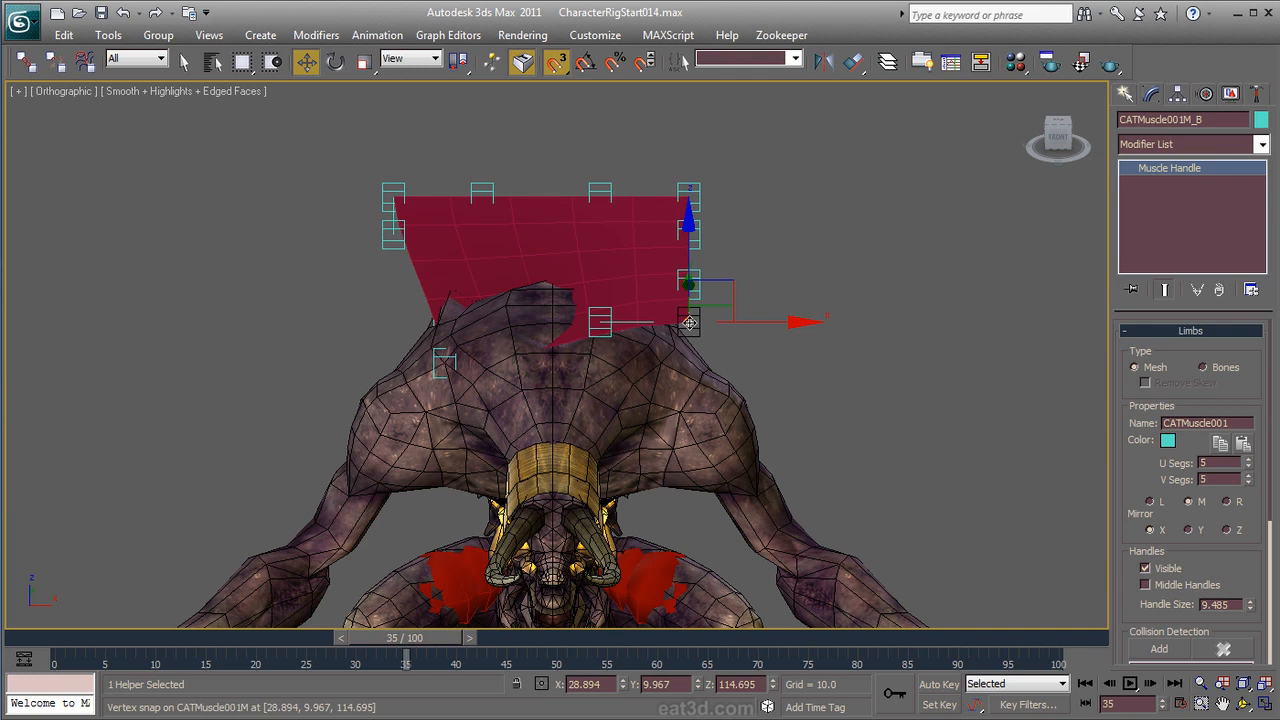
left_click_drag(689, 323, 649, 367)
Step: Snap the sheet's rear corner handle to the character's left lower back, at about X 16.3, Y 70.2, Z 66.4
middle_click_drag(753, 320, 815, 238, "alt")
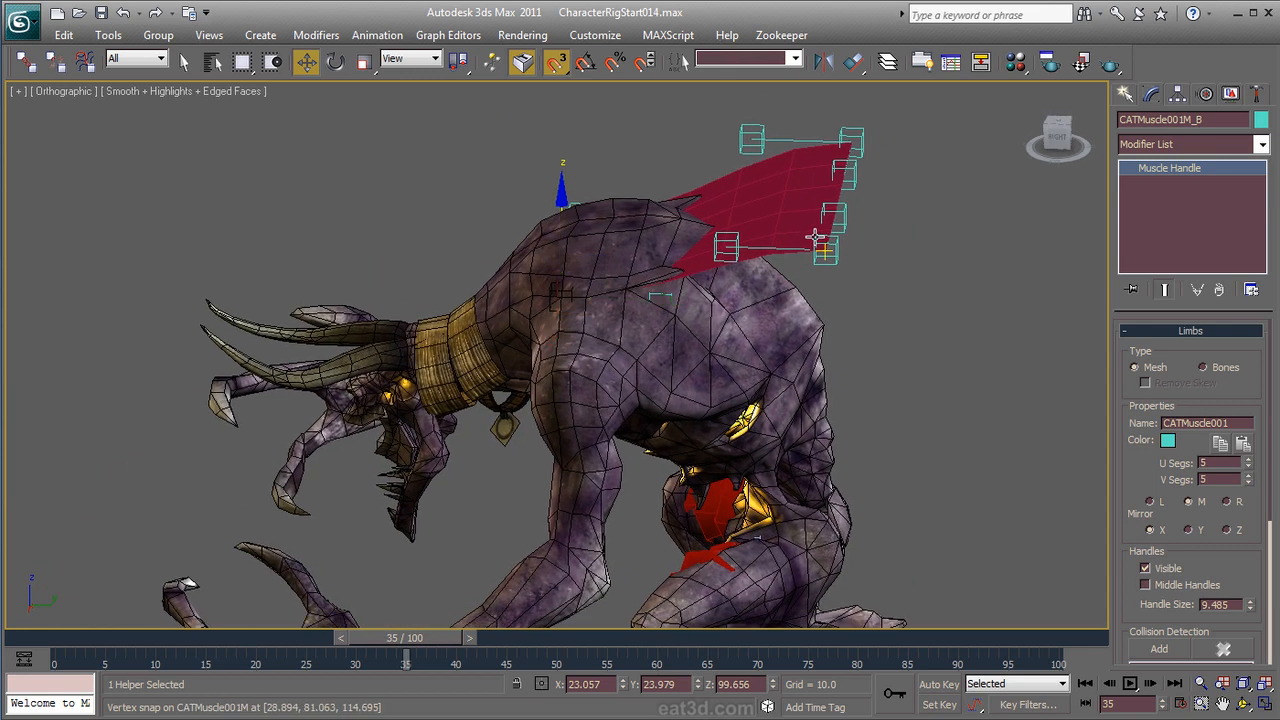
left_click(824, 252)
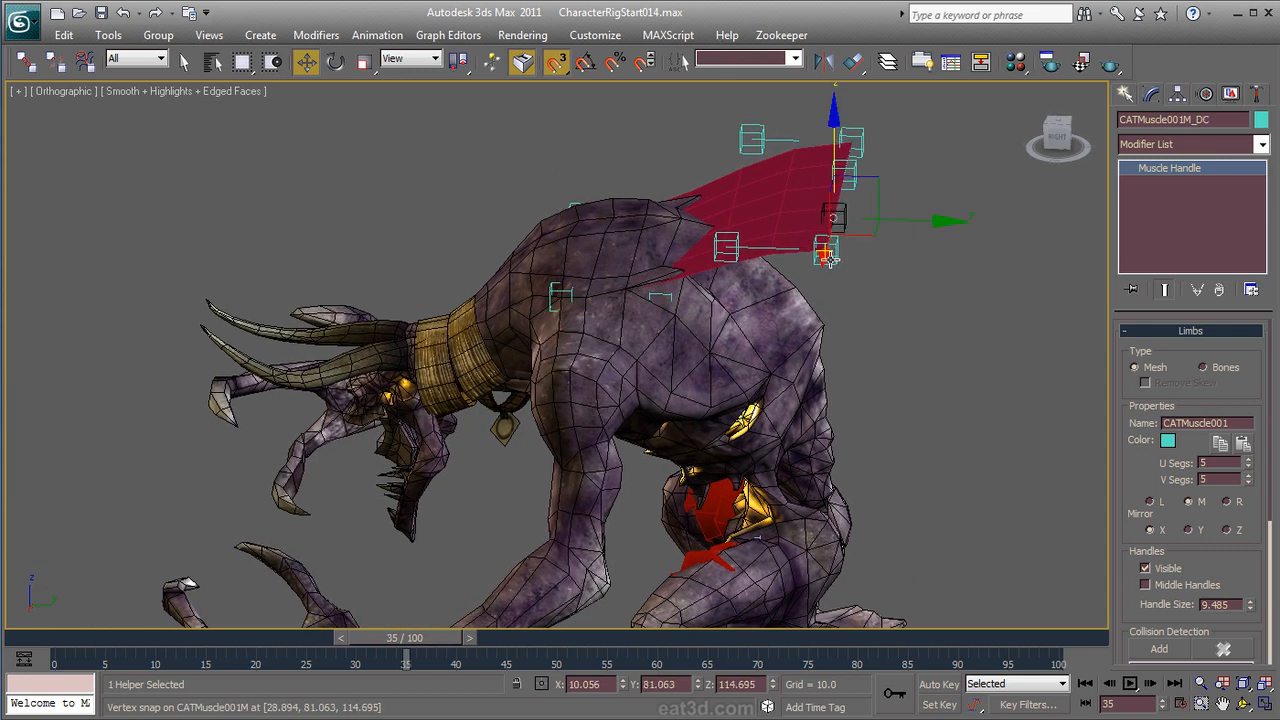
middle_click_drag(918, 282, 833, 284, "alt")
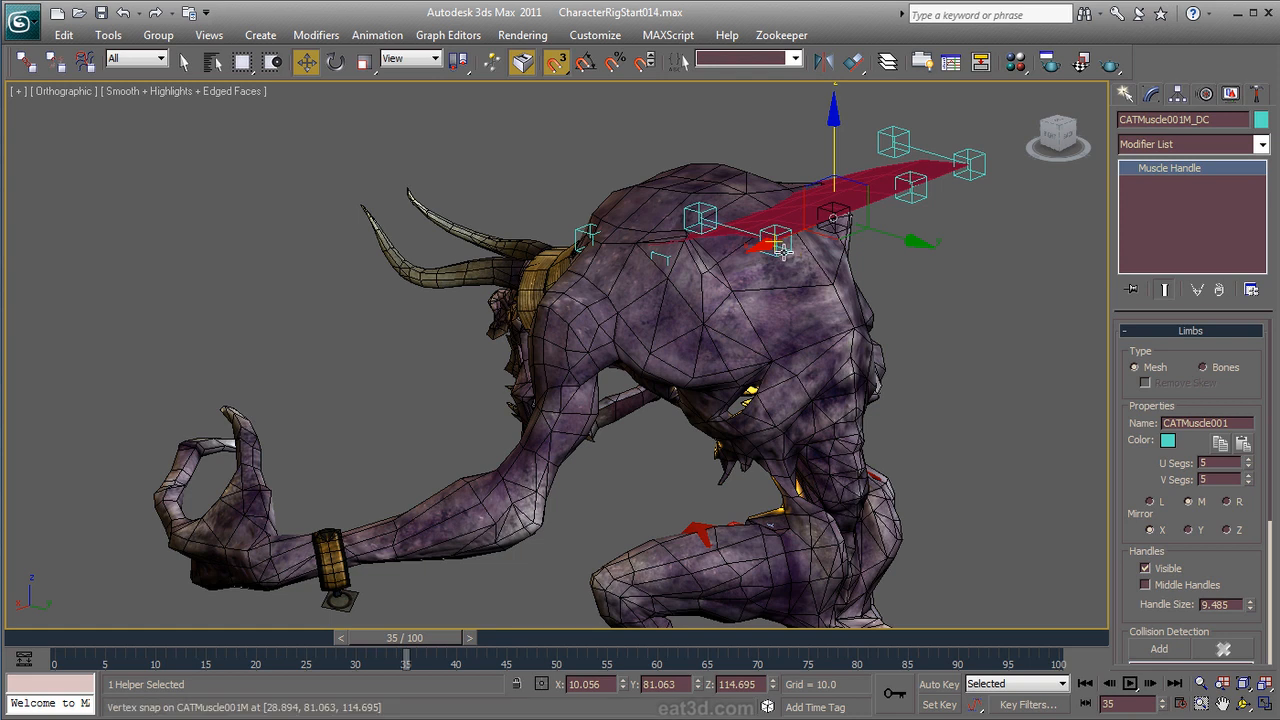
left_click(783, 252)
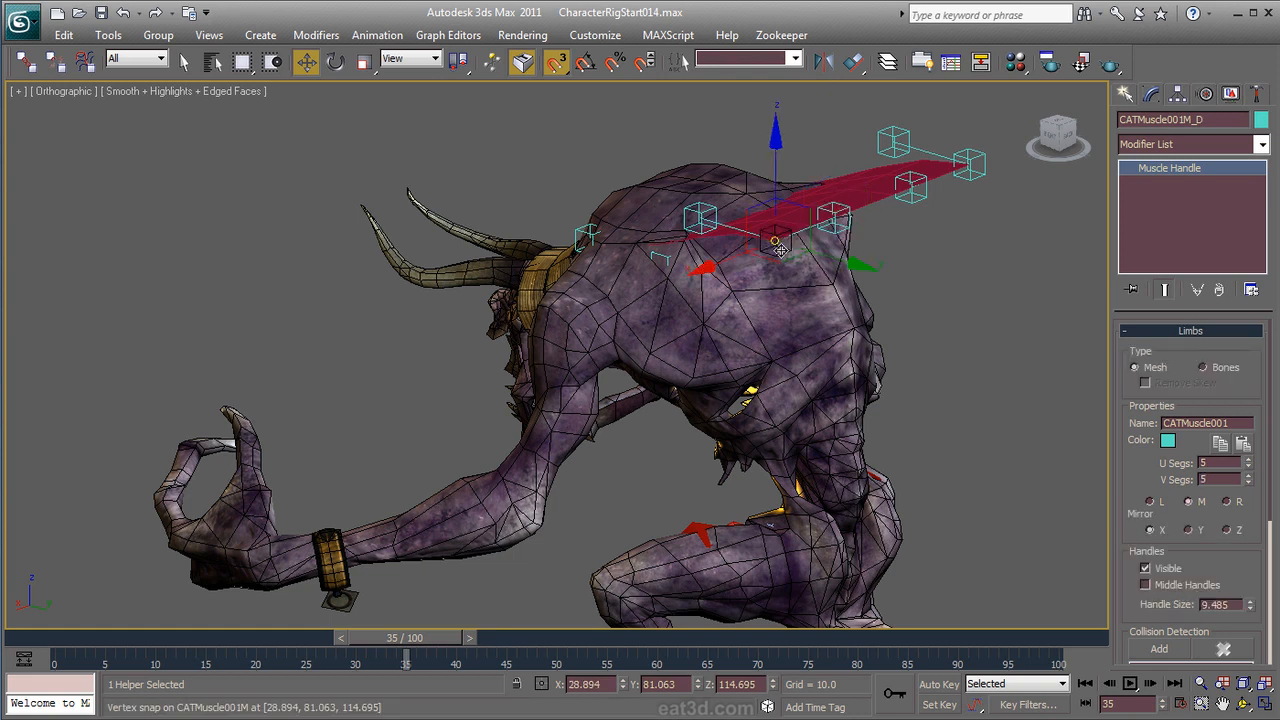
left_click_drag(776, 243, 777, 425)
Step: Snap the remaining rear corner handle to the right lower back, at about X -16.3, Y 70.2, Z 66.4
mouse_move(832, 430)
middle_mouse_down("alt")
mouse_move(958, 442)
mouse_move(896, 437)
mouse_move(847, 410)
mouse_move(869, 426)
mouse_move(813, 416)
mouse_move(819, 426)
middle_mouse_up("alt")
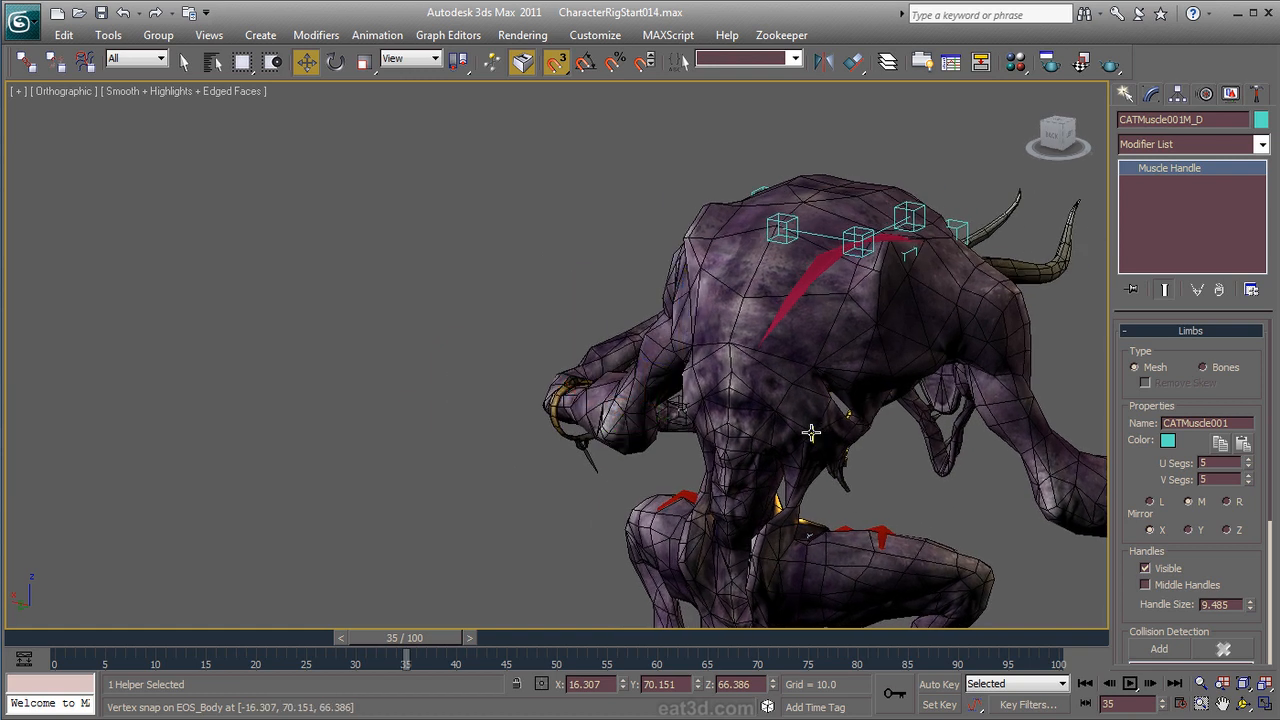
left_click(858, 239)
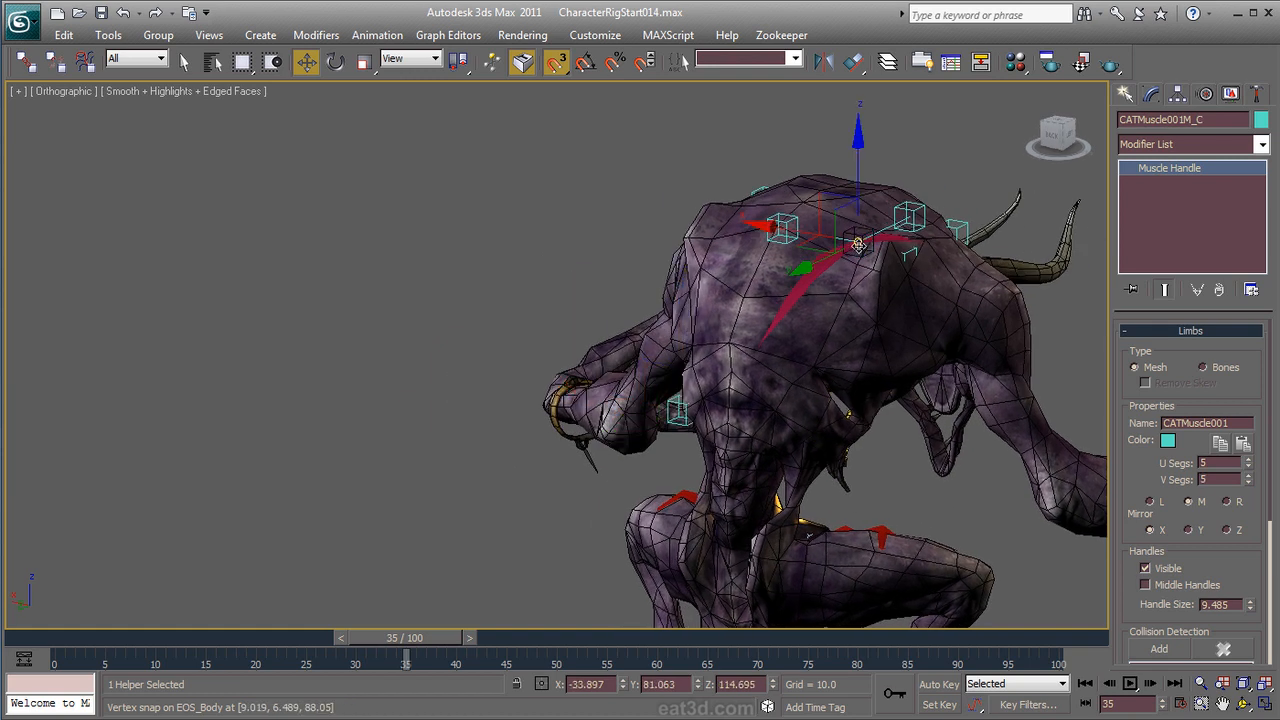
left_click_drag(858, 242, 809, 432)
Step: Show the left view in wireframe, limit selection to Helpers, and turn snapping off
middle_click_drag(871, 443, 967, 354, "alt")
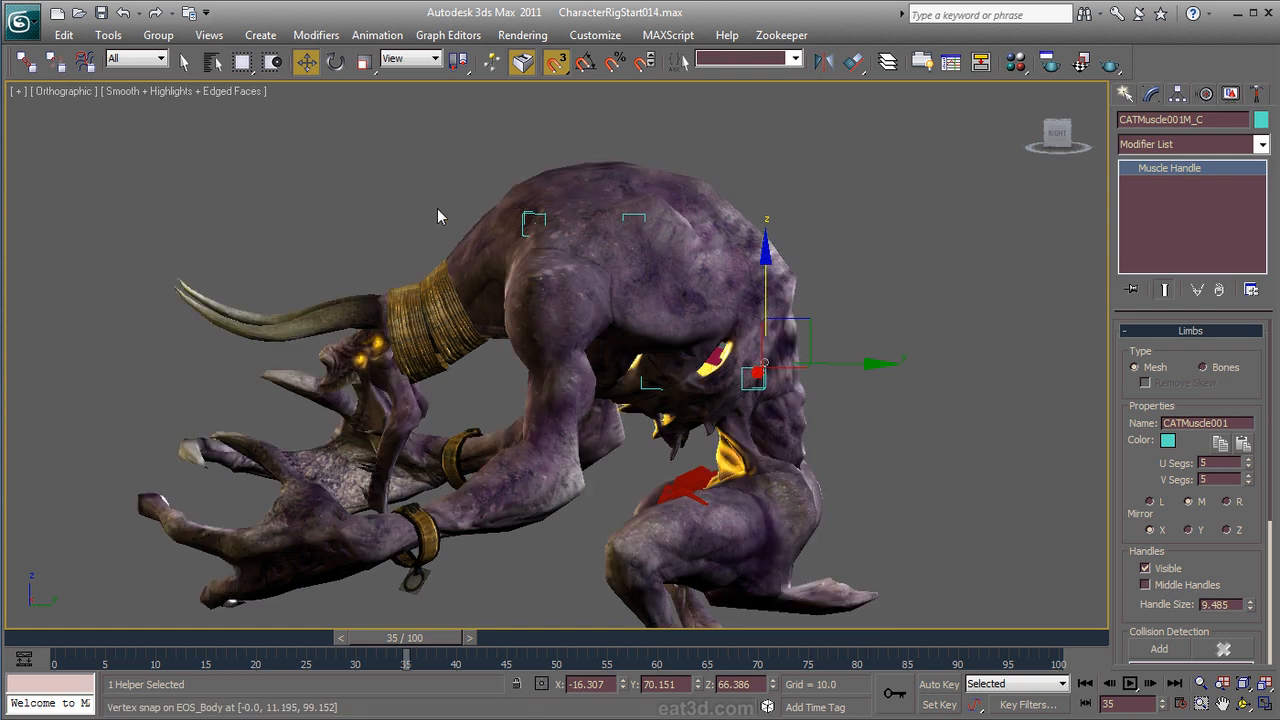
key("F3")
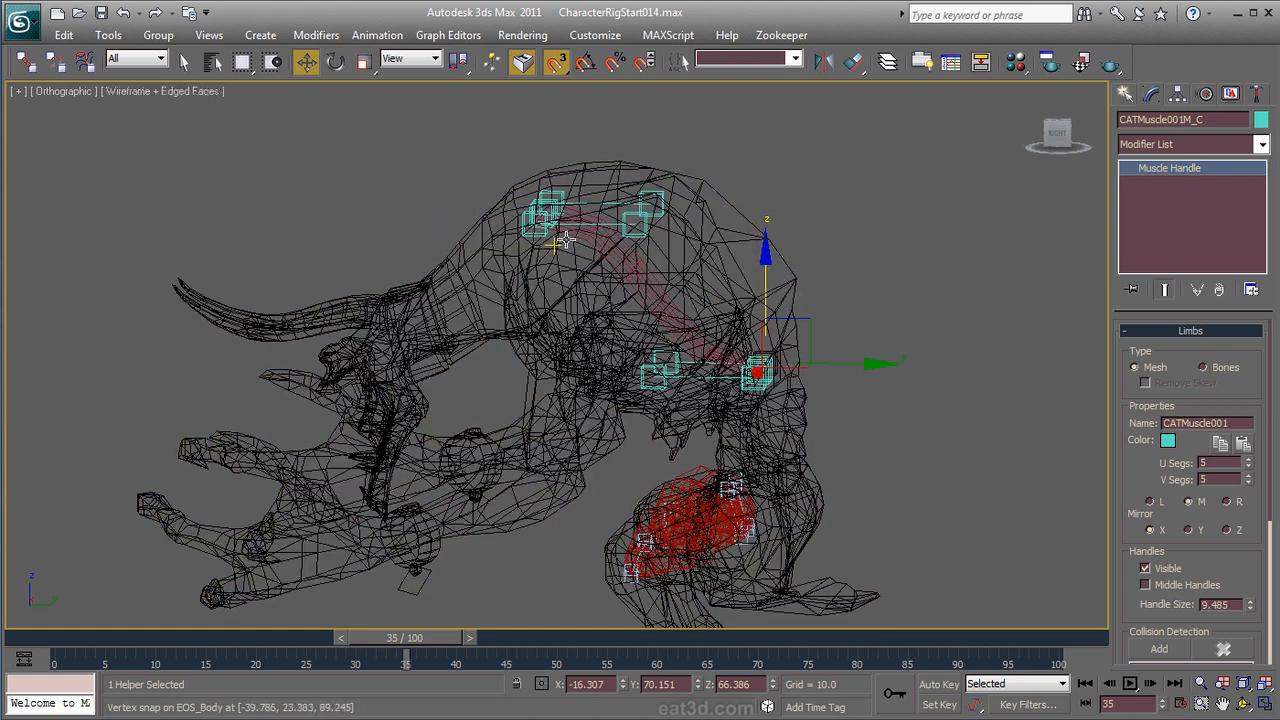
scroll(657, 176, "up", 4)
middle_click_drag(677, 171, 694, 437)
key("l")
scroll(694, 437, "up", 4)
middle_click_drag(612, 390, 629, 309)
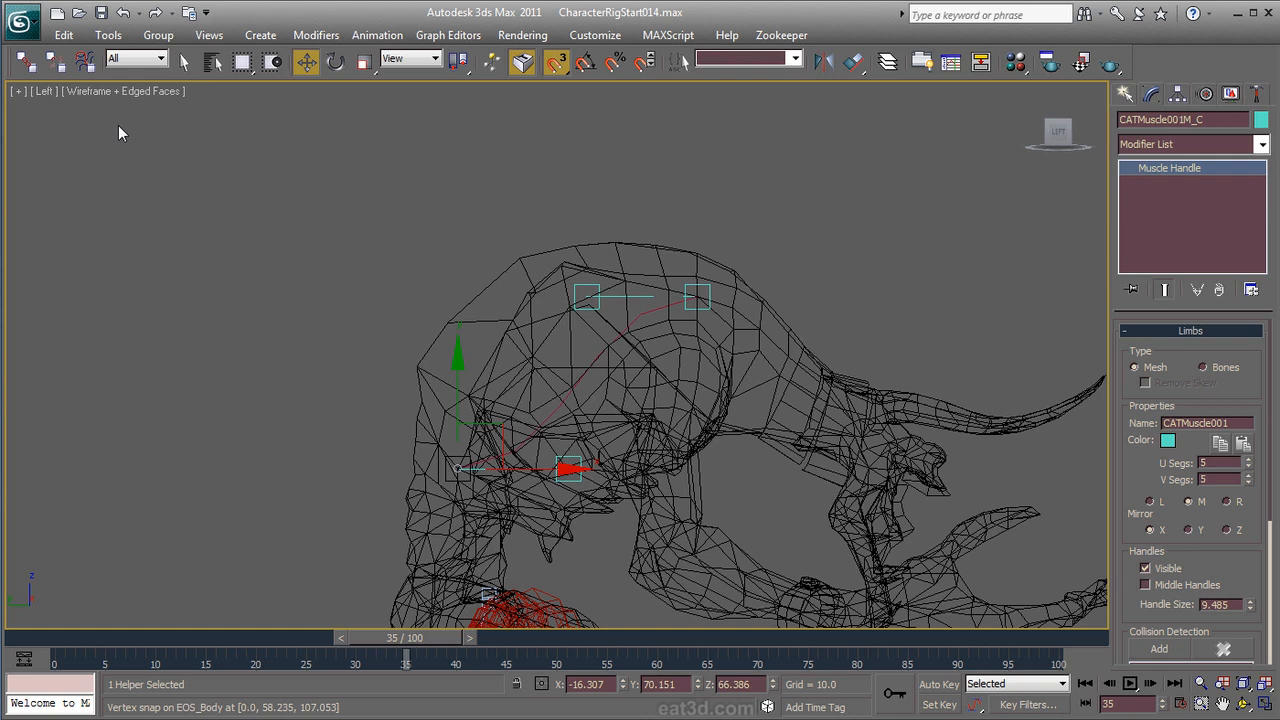
left_click(125, 60)
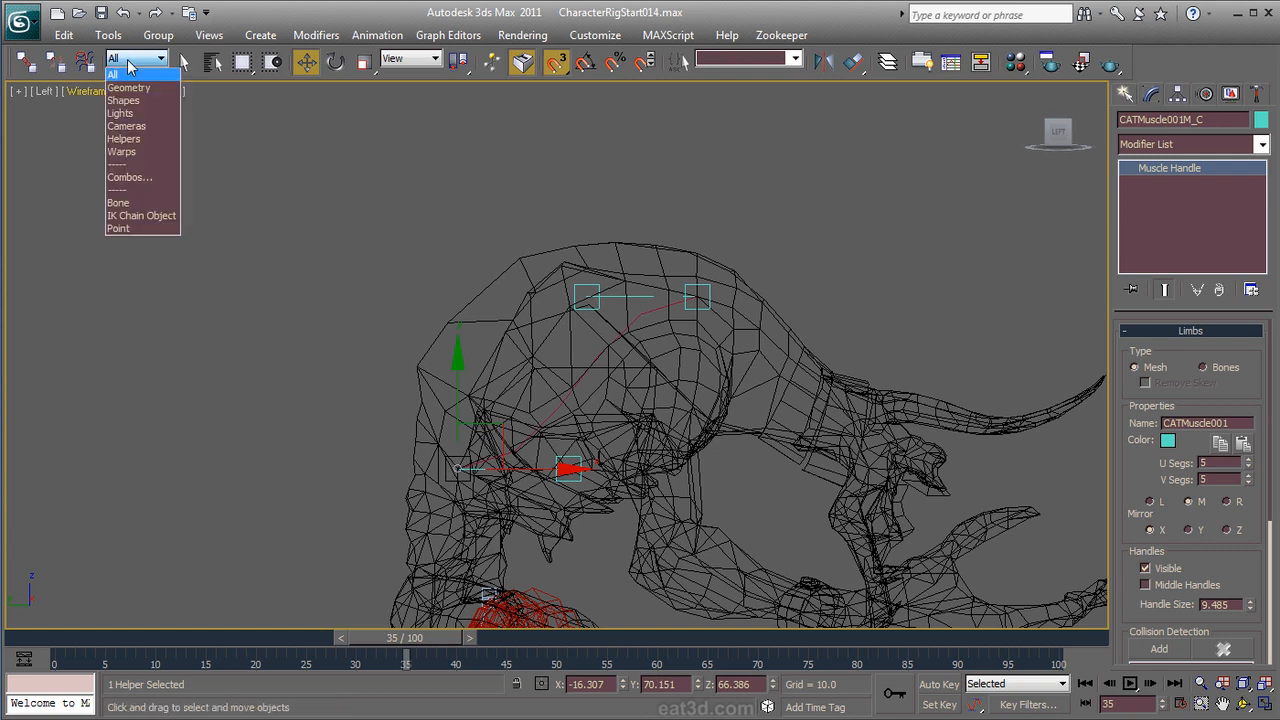
left_click(123, 138)
key("s")
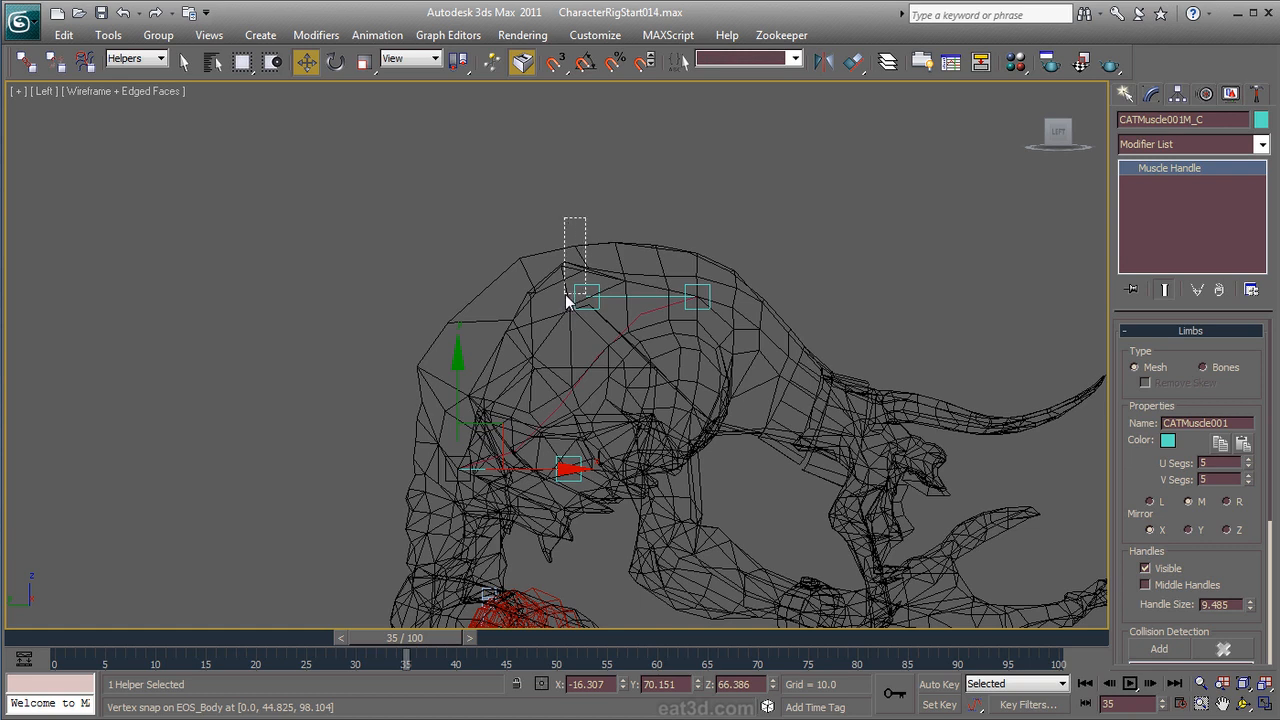
Step: Move the upper and lower pairs of side tangent handles outward so the muscle sheet curves along the back's profile
left_click_drag(565, 294, 566, 296)
left_click_drag(630, 237, 668, 130)
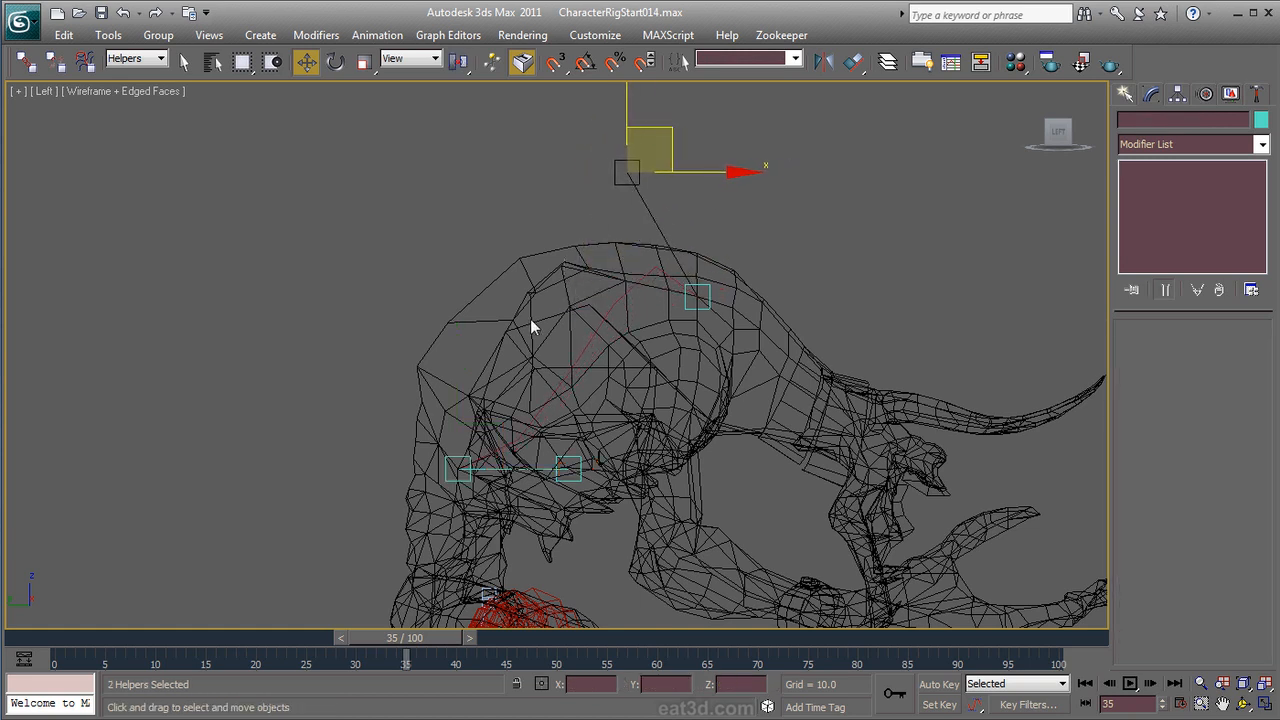
left_click(576, 472)
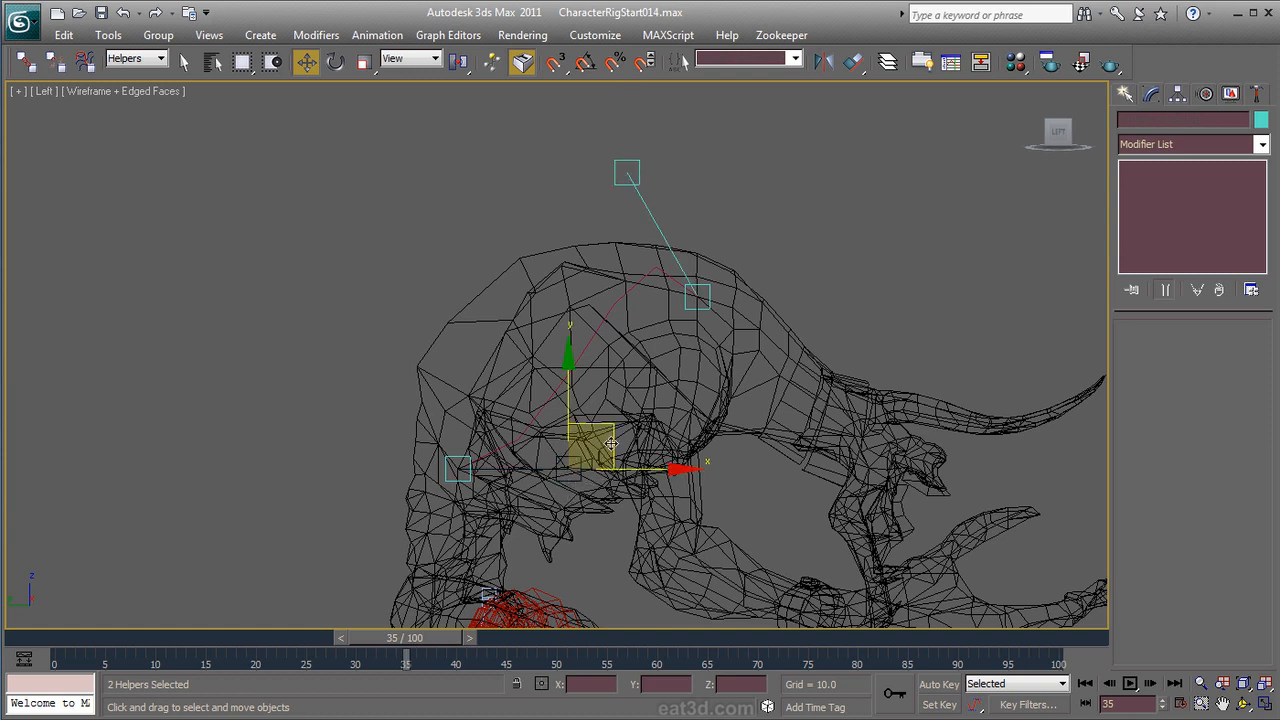
left_click_drag(620, 442, 347, 262)
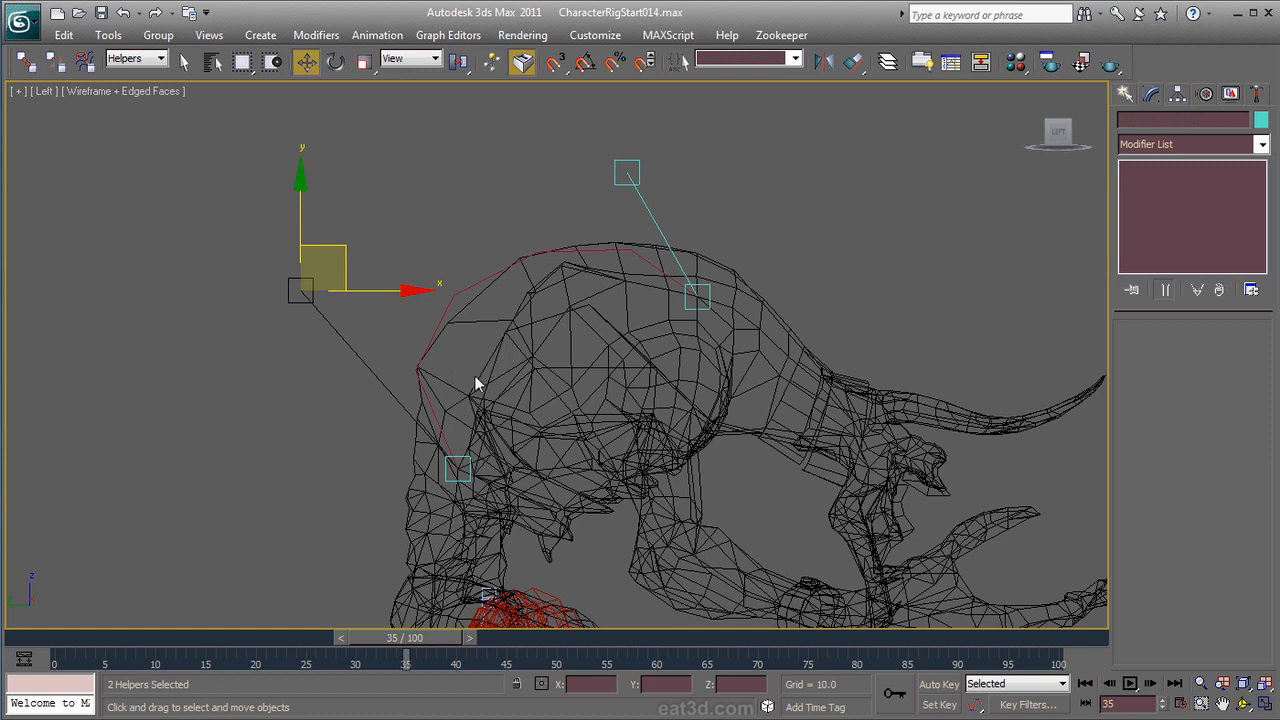
Step: Spread the two lower side tangent handles outward along X in the shaded back view to widen the muscle sheet
middle_click_drag(472, 374, 696, 403, "alt")
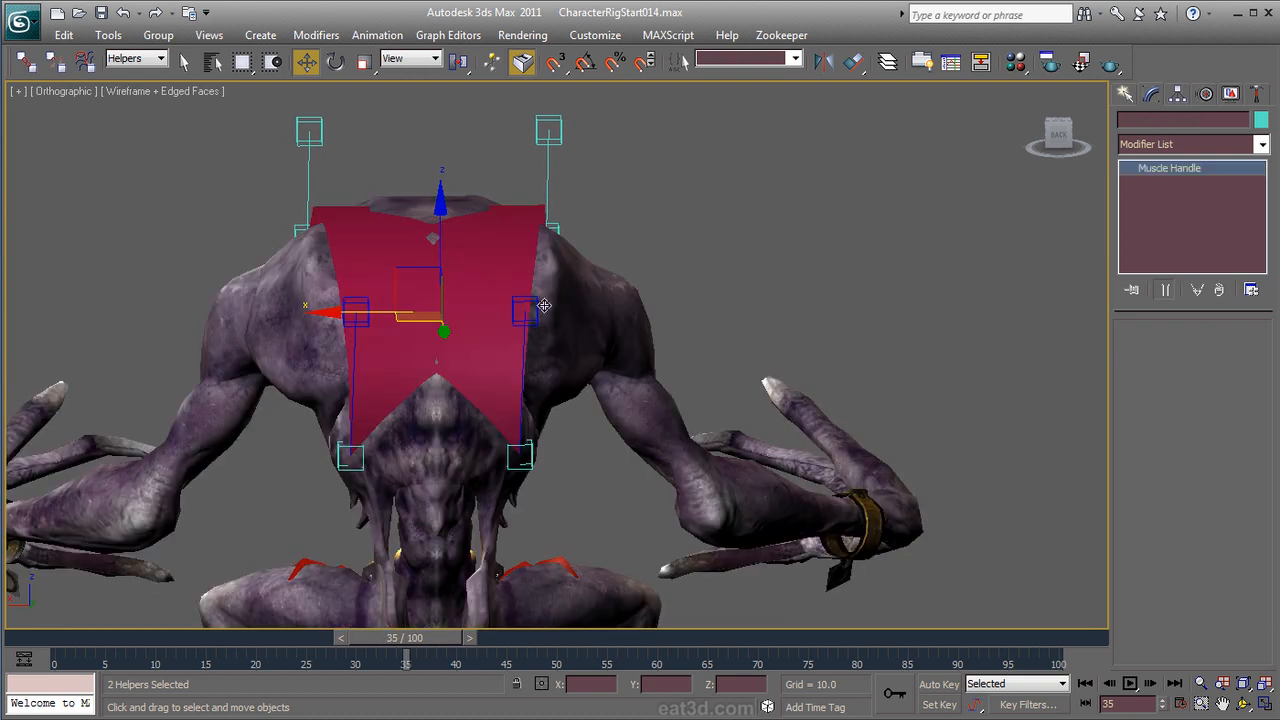
left_click(657, 236)
left_click(533, 307)
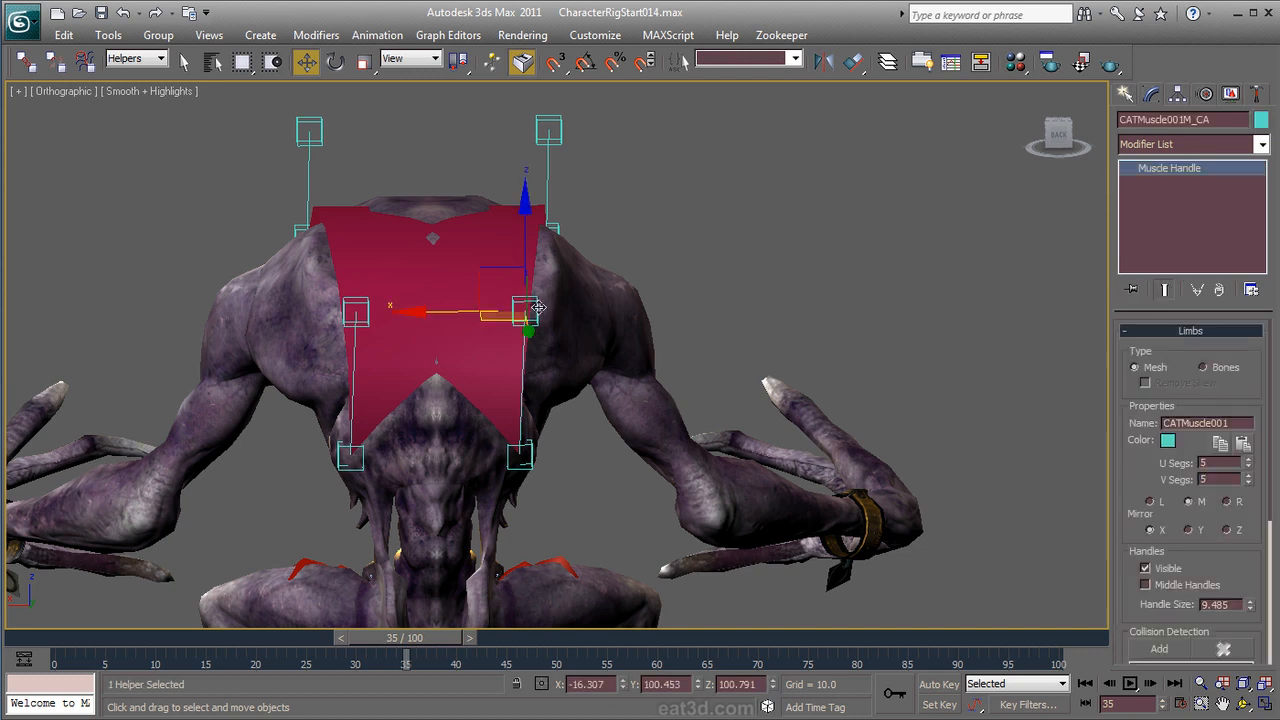
left_click_drag(446, 314, 354, 318)
left_click(357, 314)
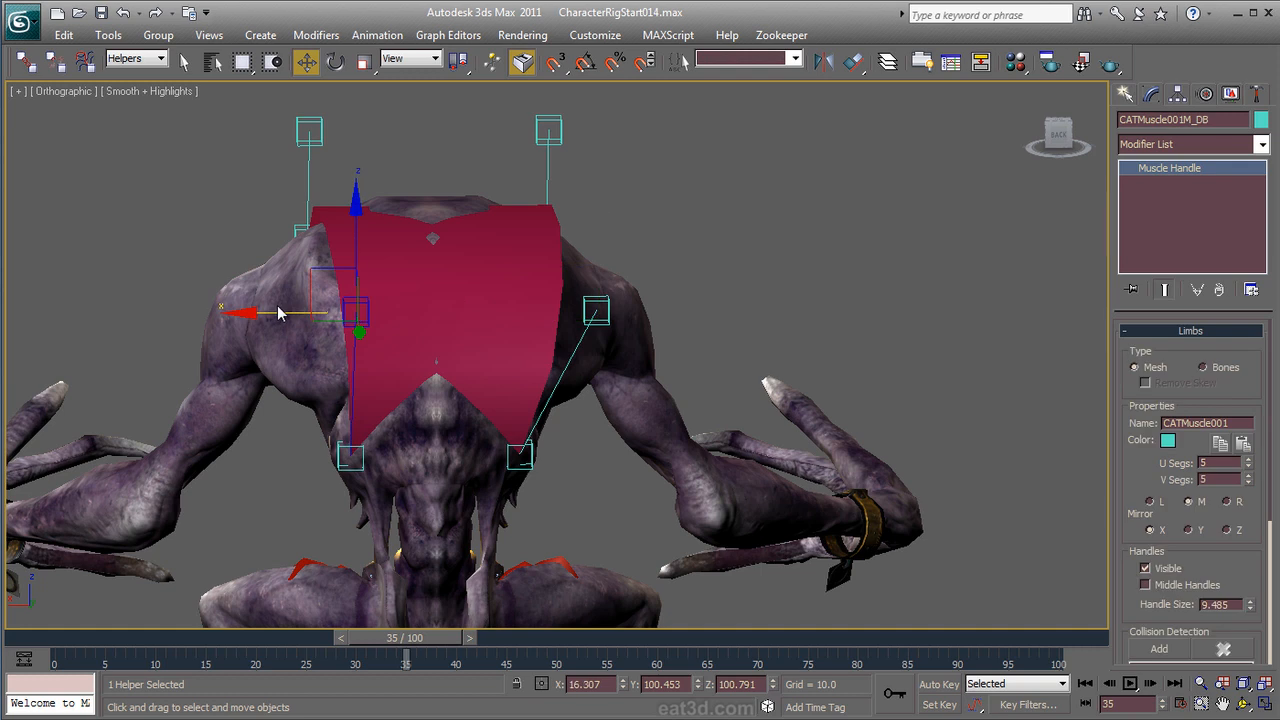
left_click_drag(273, 310, 190, 313)
Step: In the wireframe top view, move the two lower middle tangent handles backward along Y by about 14 units
middle_click_drag(472, 423, 480, 460, "alt")
key("t")
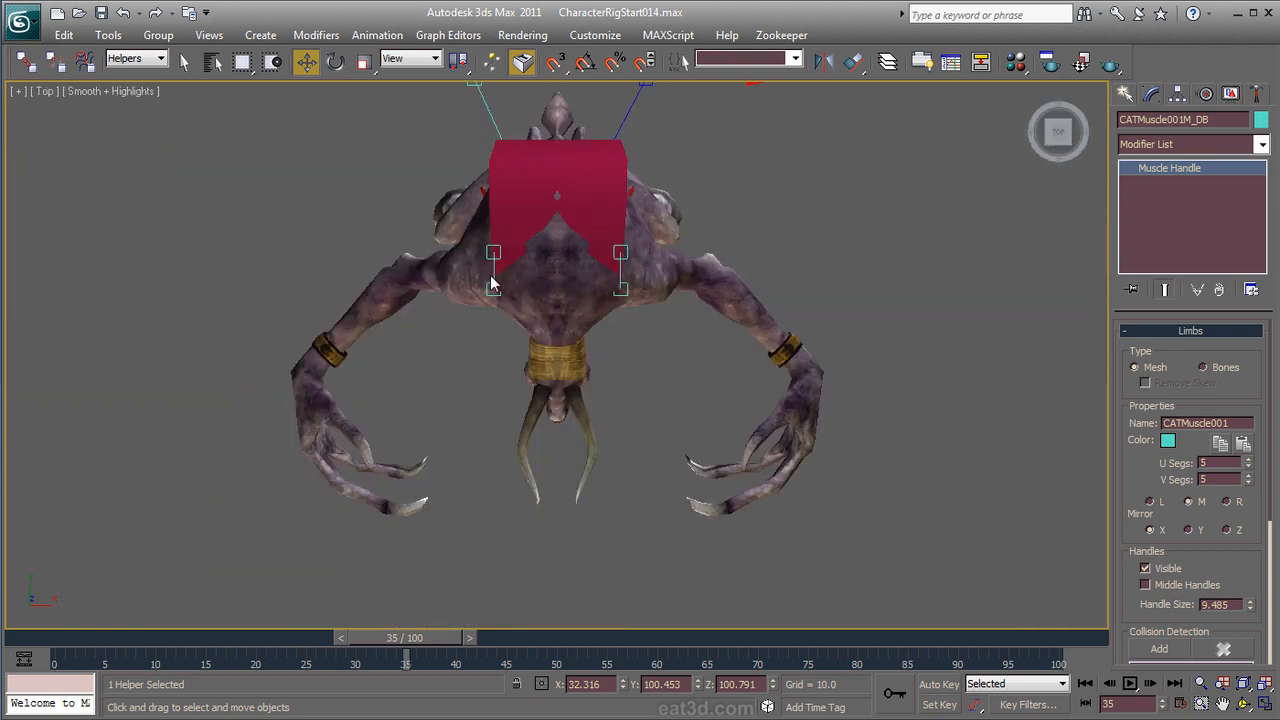
key("F3")
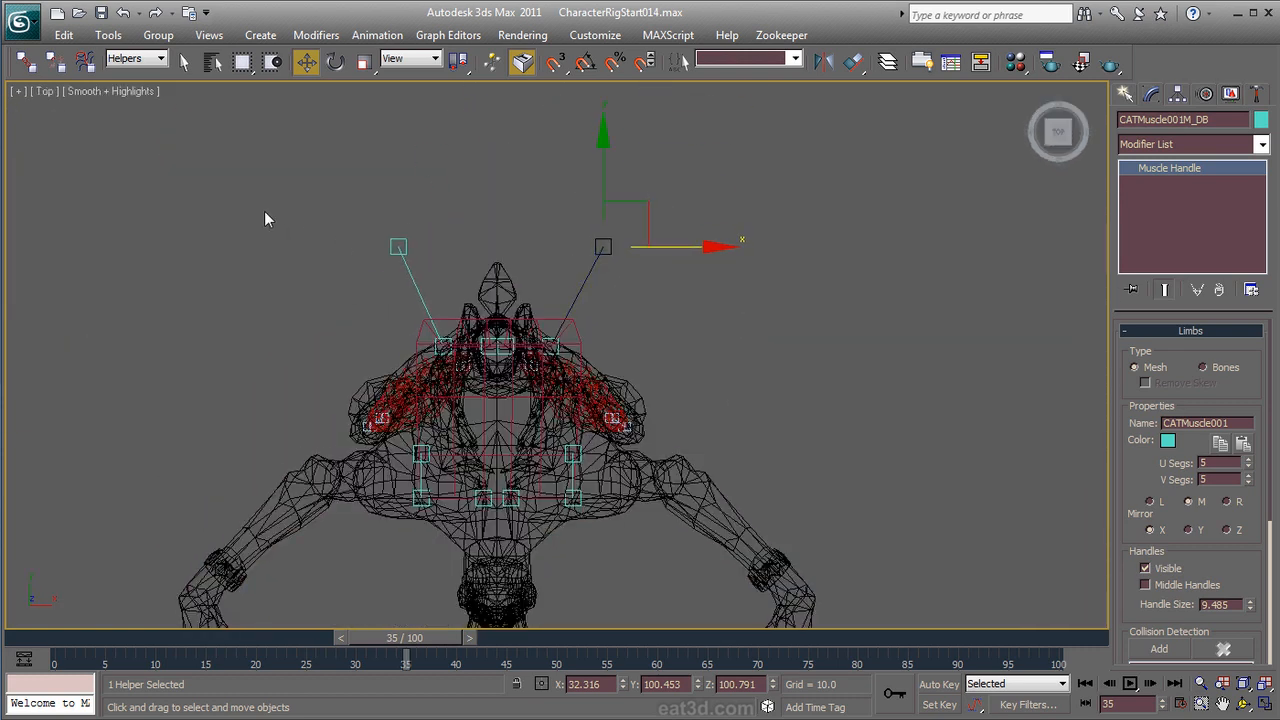
left_click(462, 354)
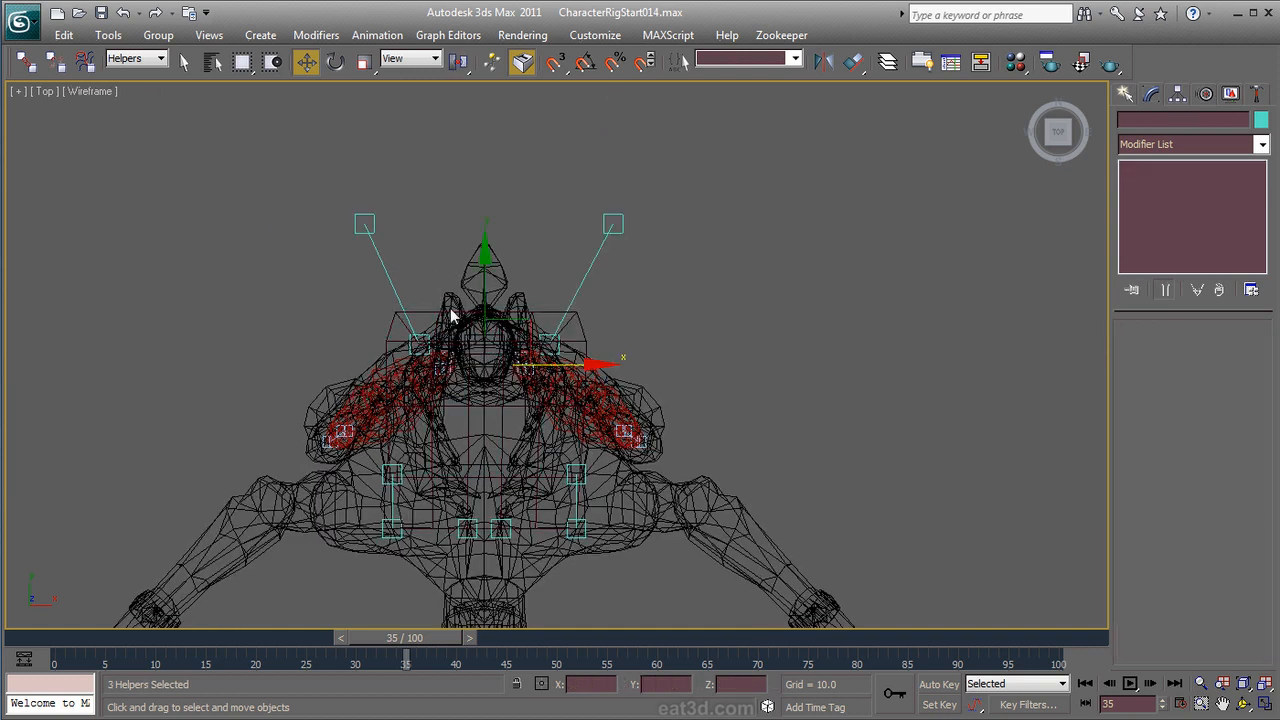
left_click(483, 302)
left_click_drag(489, 270, 491, 214)
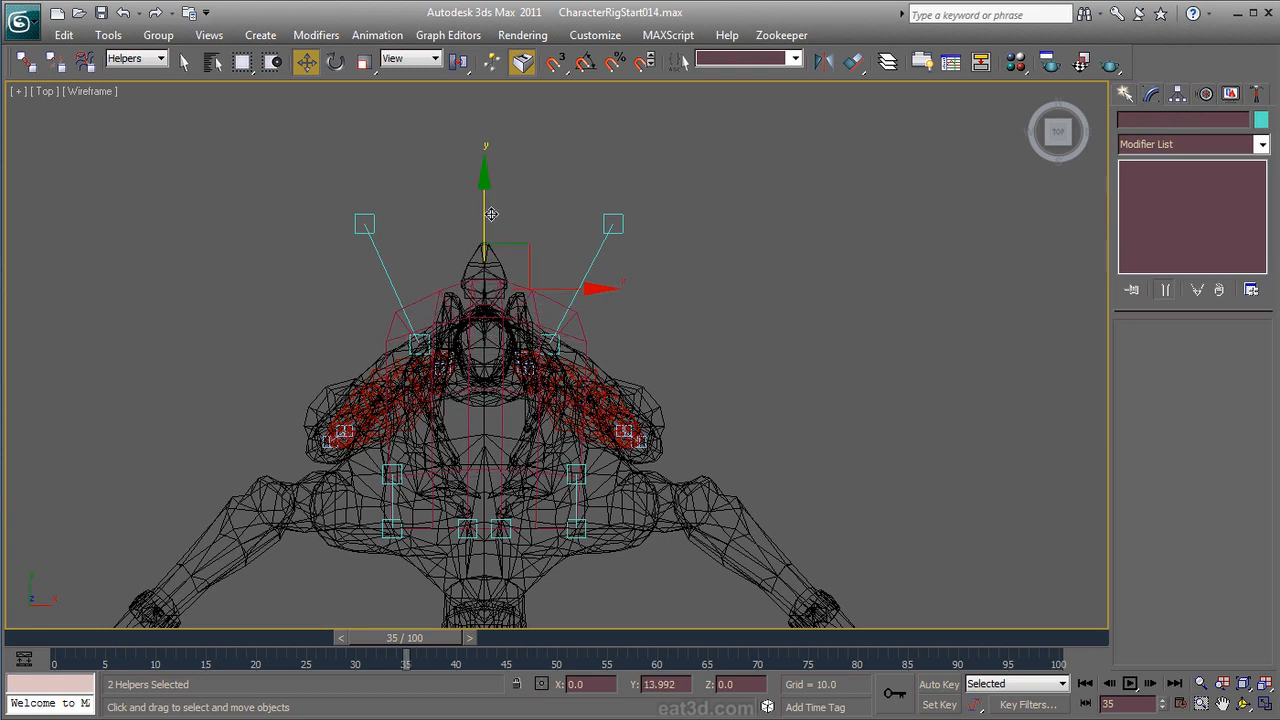
Step: Raise the two front middle tangent handles along Z so the muscle sheet arches just over the upper back
mouse_move(632, 320)
middle_mouse_down("alt")
mouse_move(551, 366)
mouse_move(381, 150)
mouse_move(560, 400)
mouse_move(621, 446)
mouse_move(663, 271)
mouse_move(700, 200)
mouse_move(803, 484)
mouse_move(840, 452)
mouse_move(847, 373)
middle_mouse_up("alt")
key("F3")
key("F3")
scroll(726, 387, "up", 4)
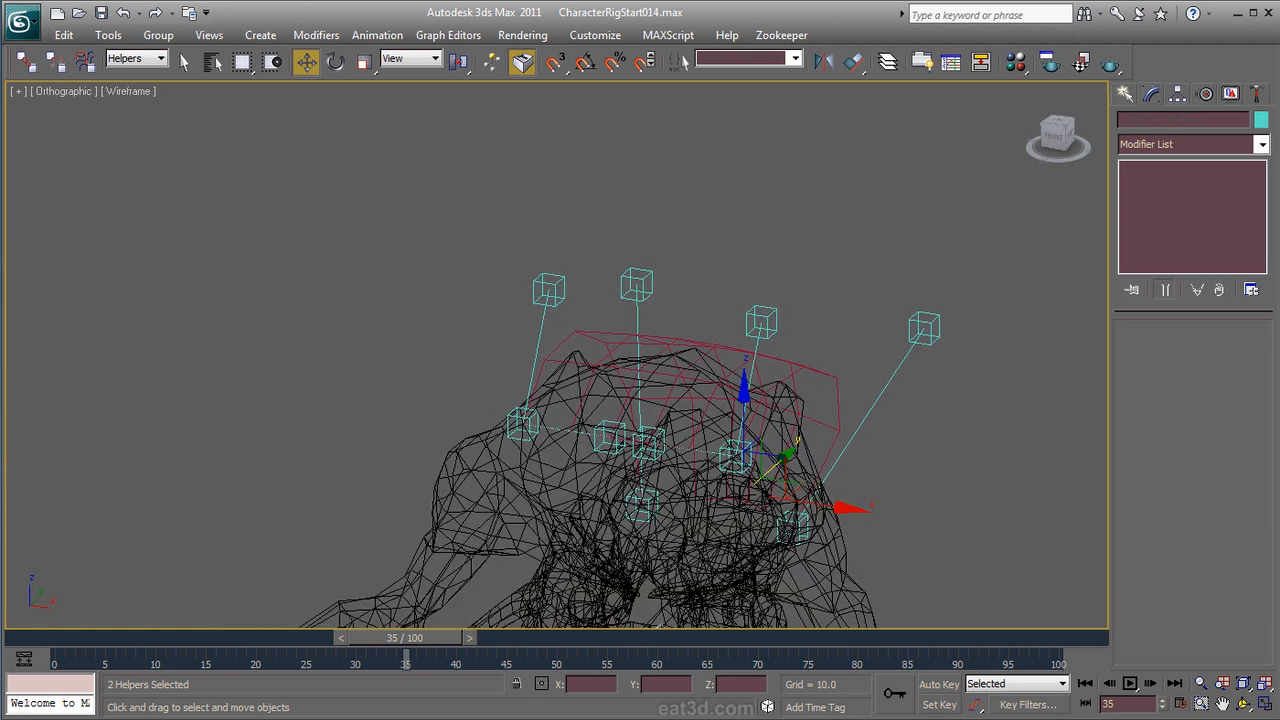
left_click(695, 460)
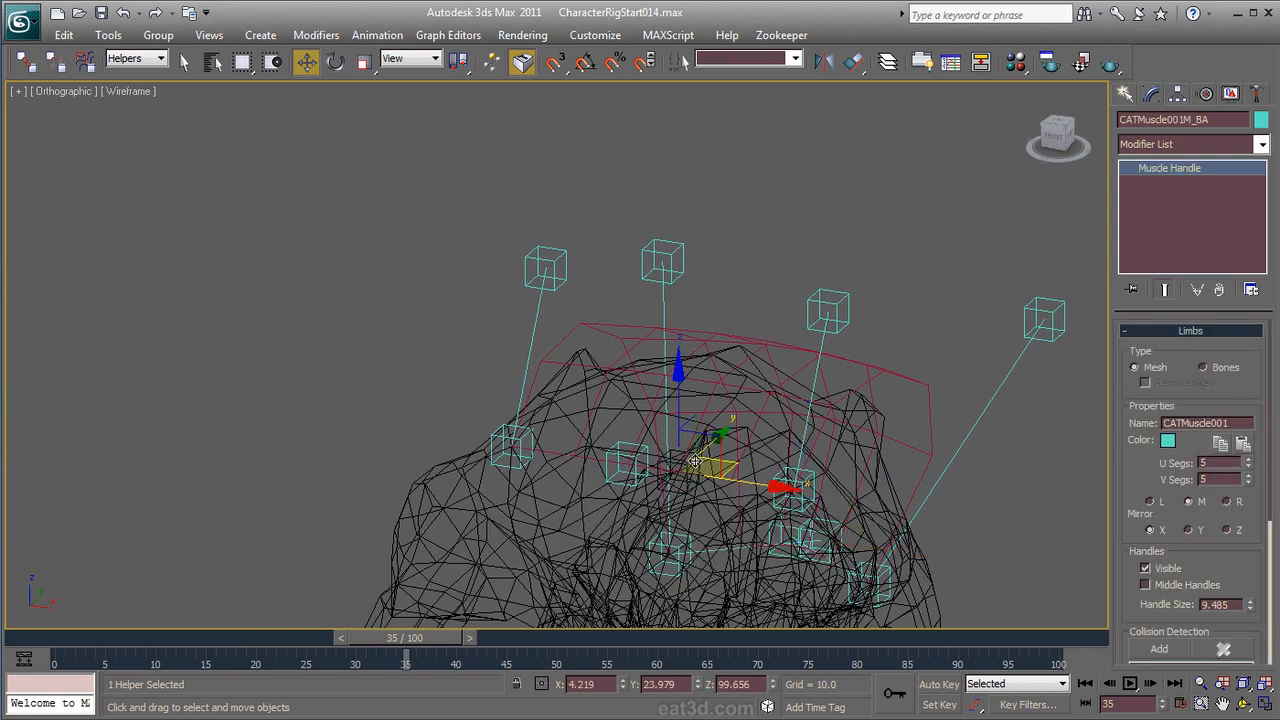
left_click(637, 458, "ctrl")
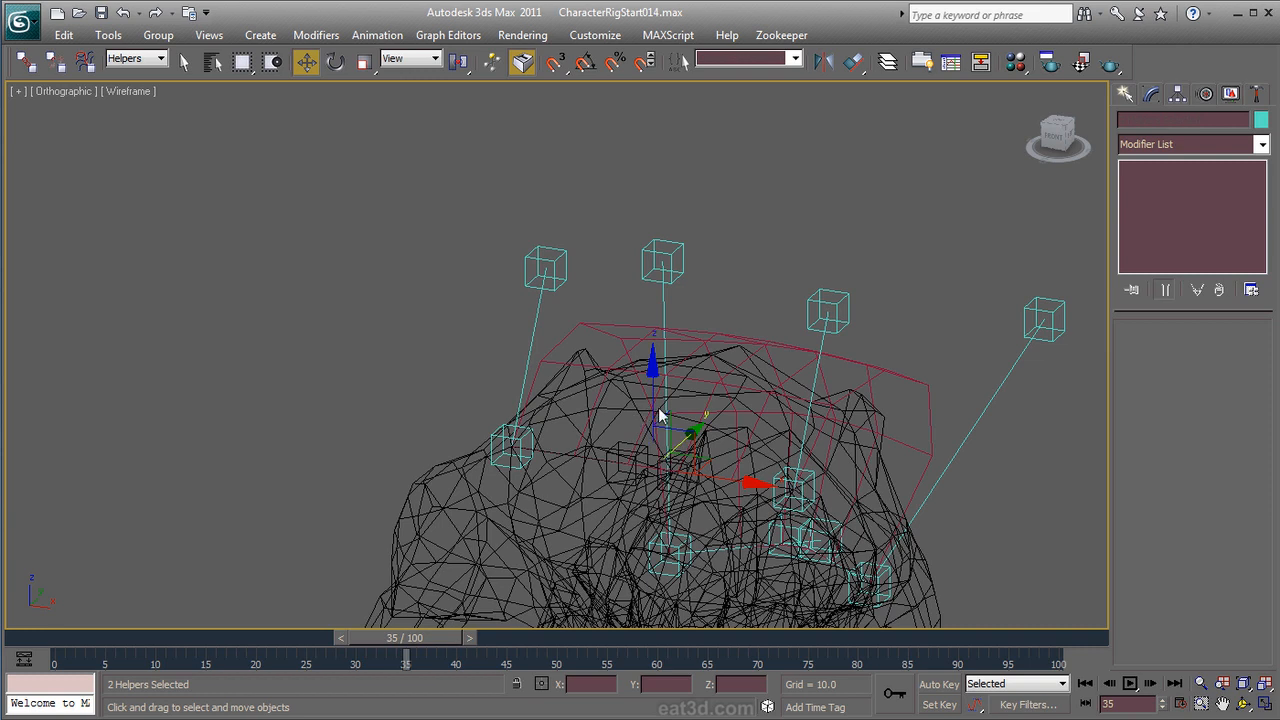
left_click_drag(648, 404, 651, 295)
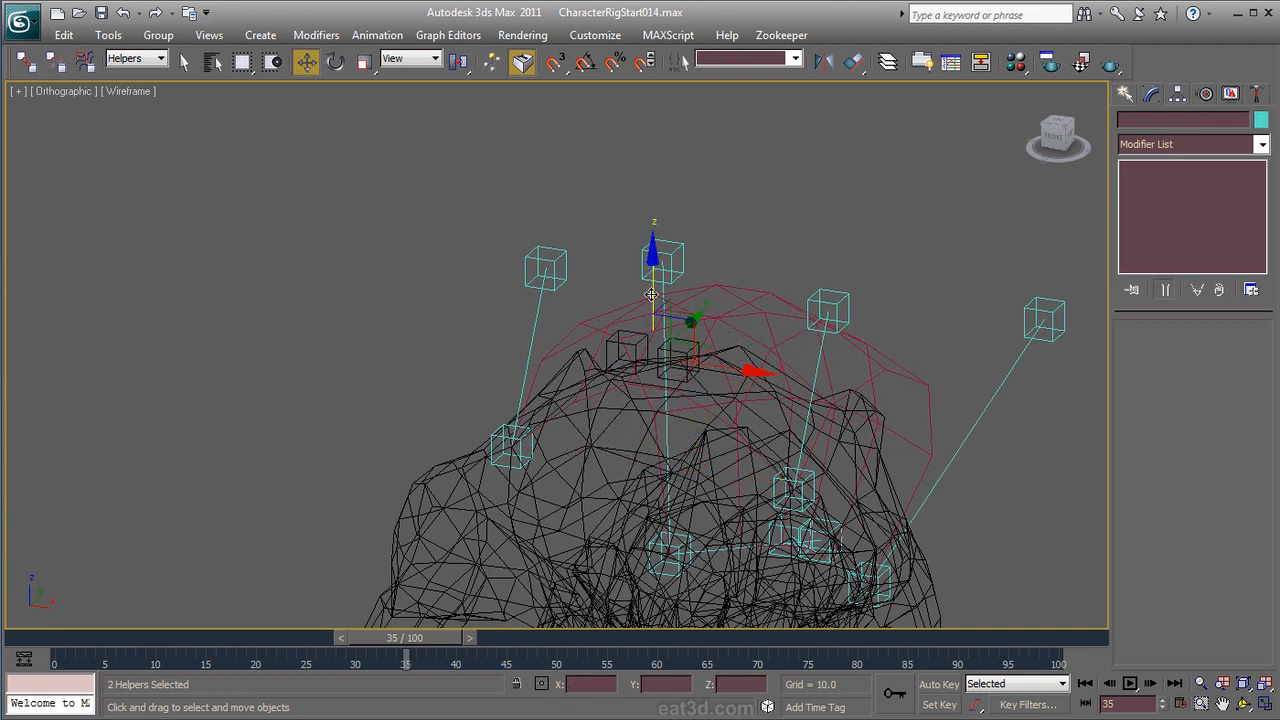
key("F3")
middle_click_drag(773, 360, 660, 364, "alt")
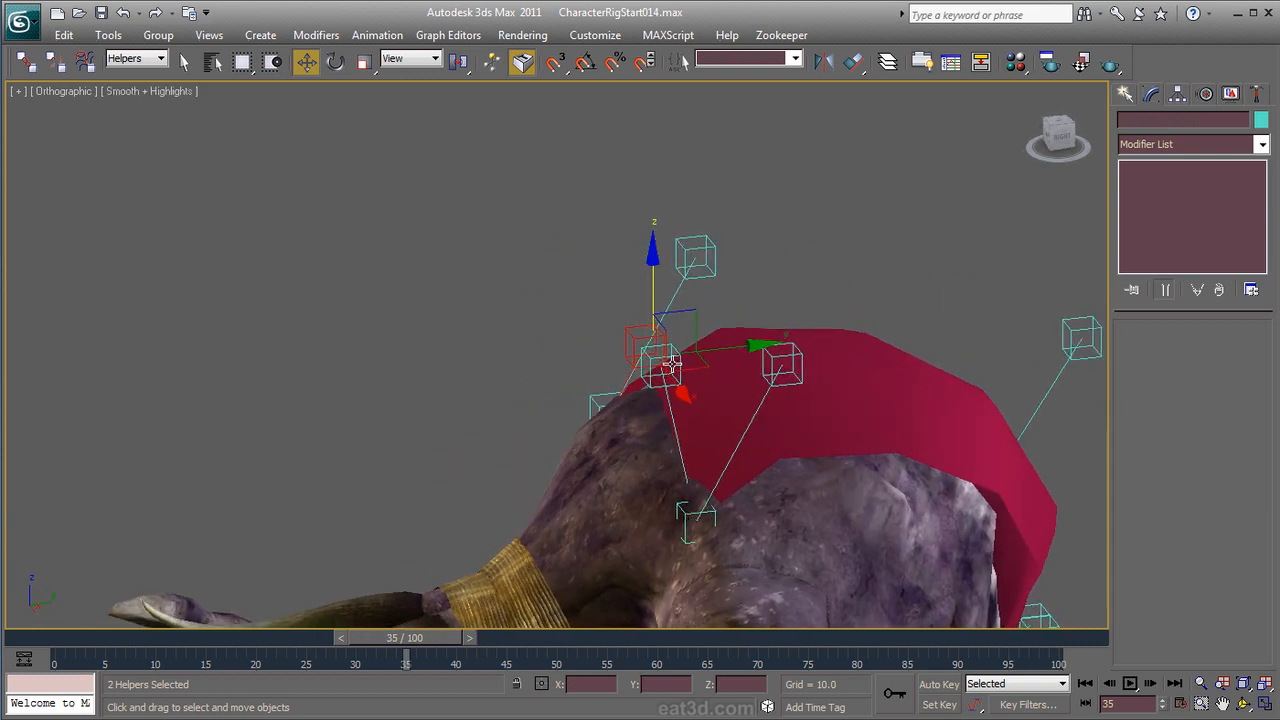
left_click_drag(653, 290, 652, 317)
middle_click_drag(855, 381, 742, 260, "alt")
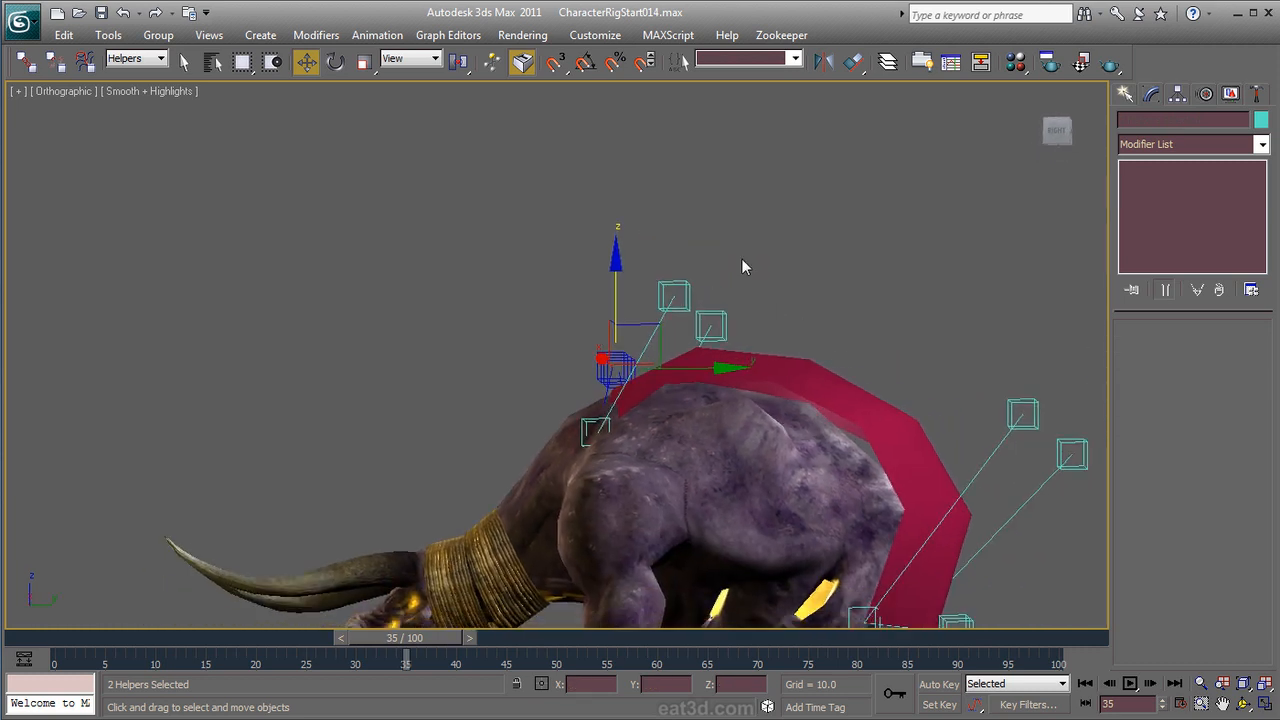
Step: In the left view, move the two lower side tangent handles forward toward the body to tighten the sheet's rear curve
key("l")
scroll(666, 507, "up", 4)
middle_click_drag(667, 447, 669, 337)
left_click_drag(727, 283, 735, 288)
left_click_drag(360, 378, 386, 383)
left_click_drag(437, 344, 559, 327)
scroll(506, 417, "down", 2)
middle_click_drag(506, 417, 766, 362, "alt")
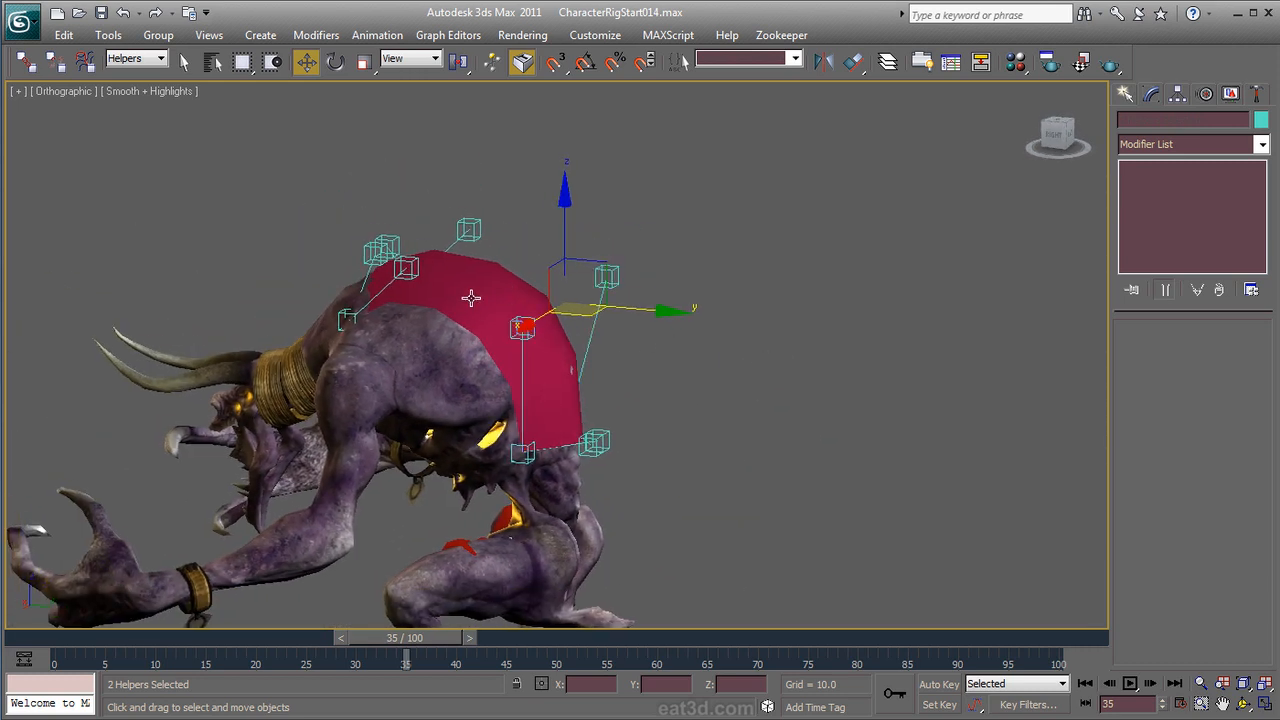
middle_click_drag(480, 429, 510, 380, "alt")
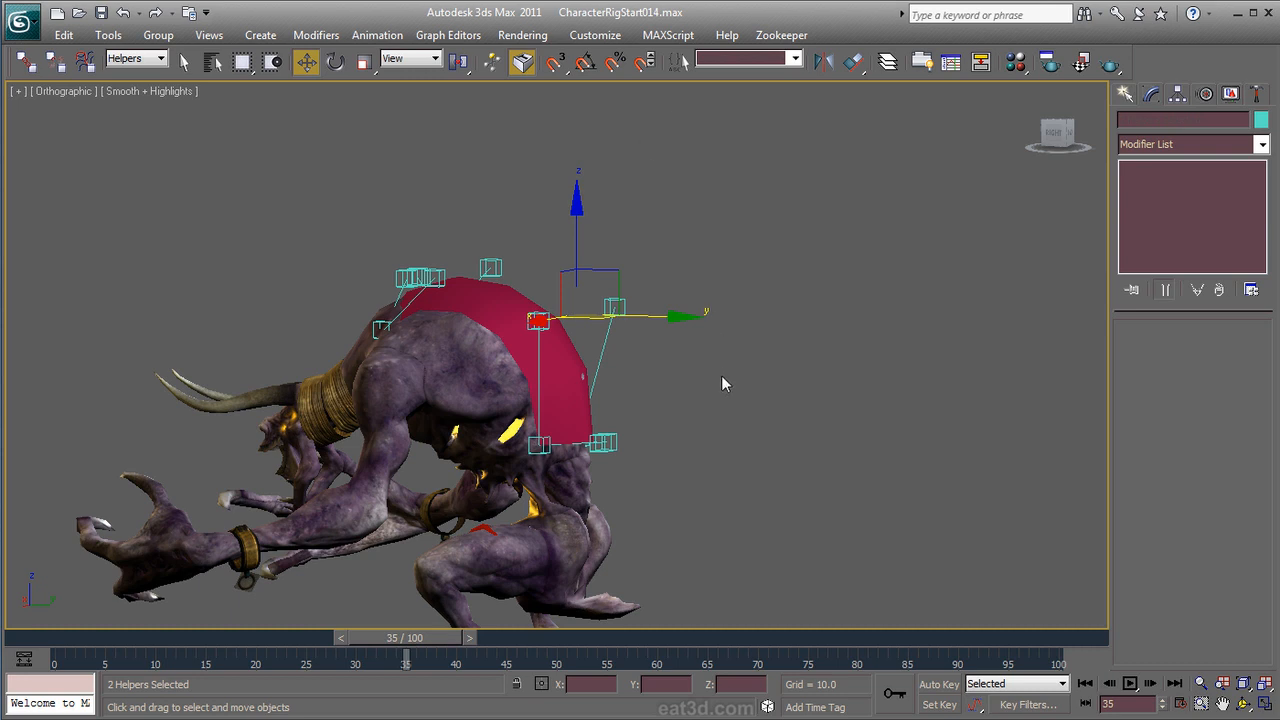
middle_click_drag(722, 377, 780, 395, "alt")
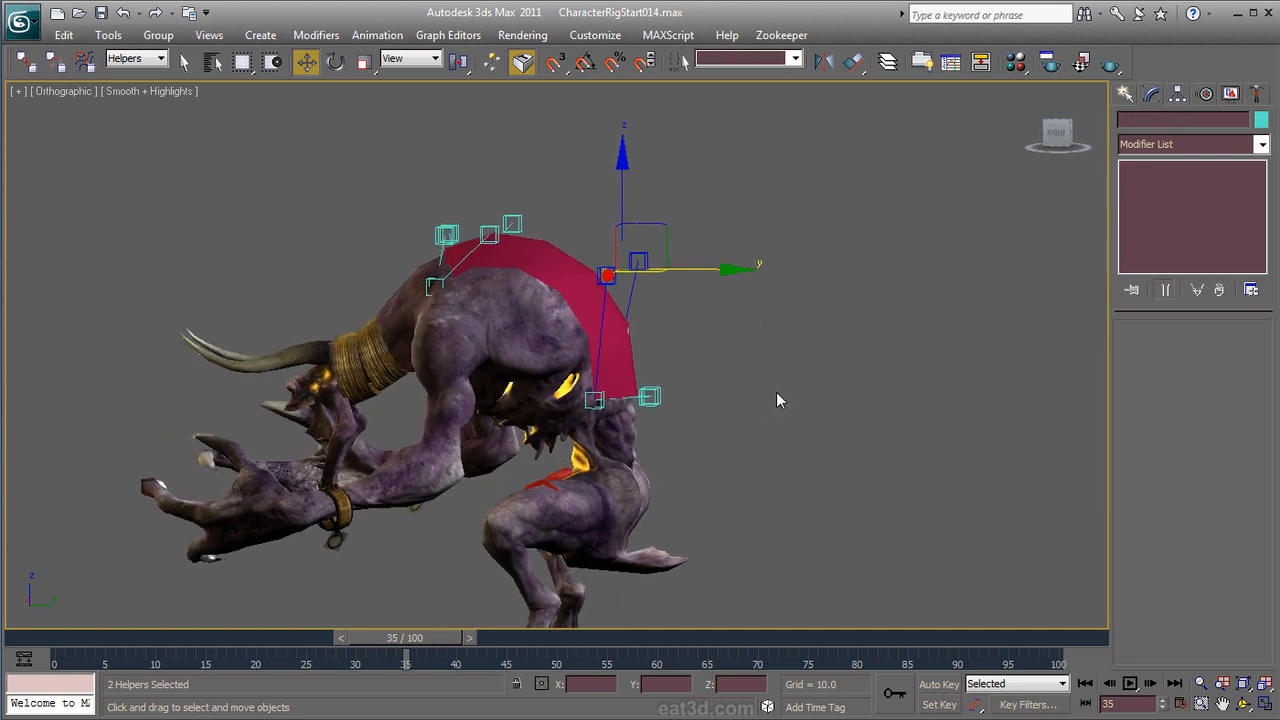
Step: Show the bones layer and hide the Character layer
left_click(887, 62)
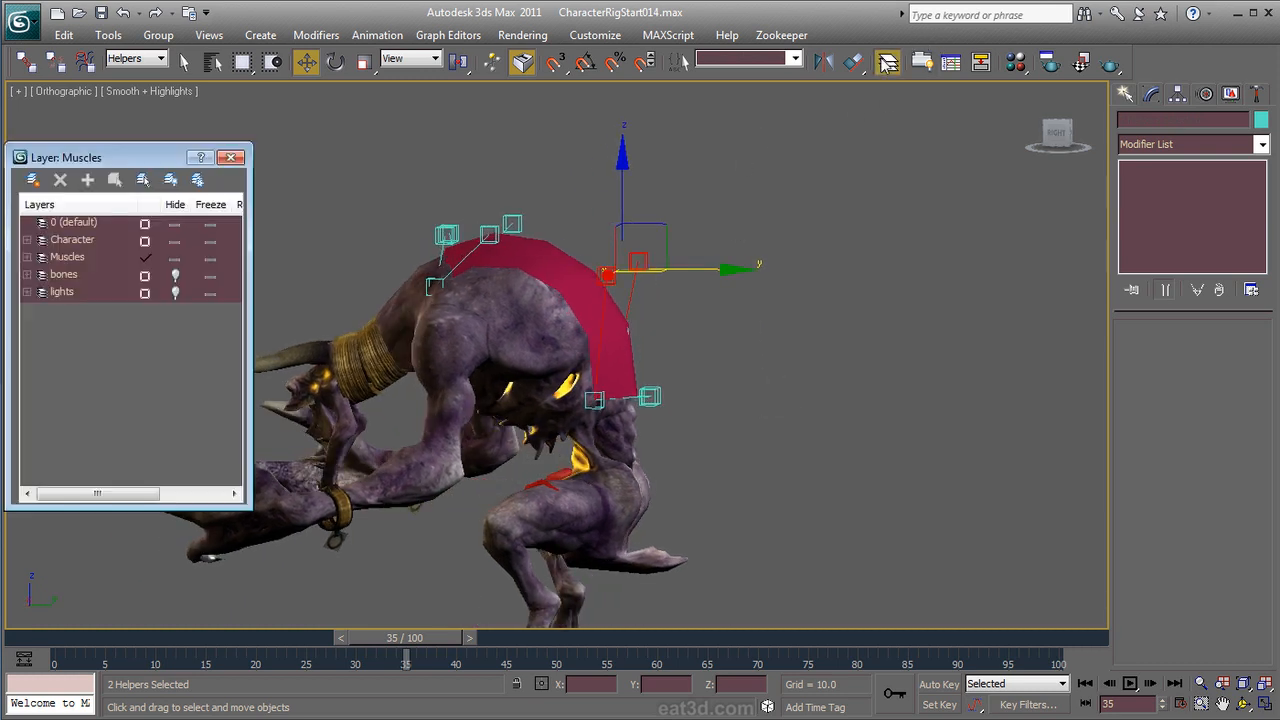
left_click(176, 276)
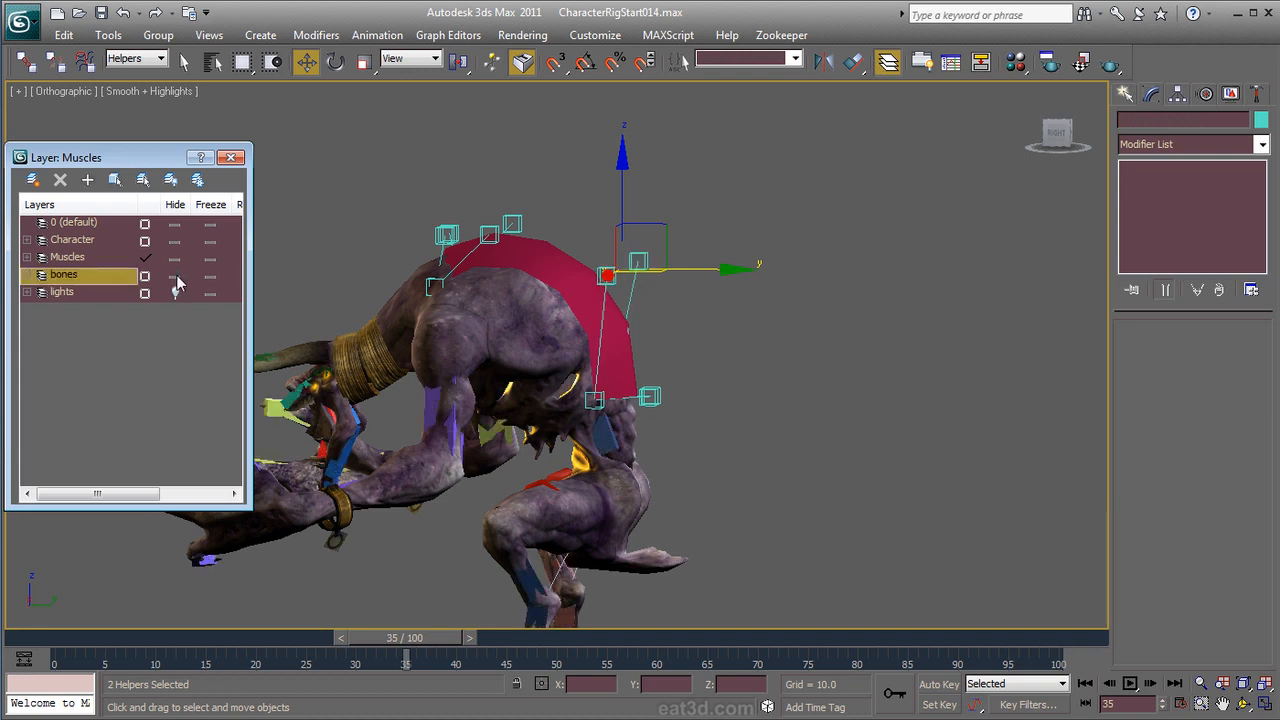
left_click(175, 244)
middle_click_drag(574, 390, 783, 393, "alt")
scroll(777, 375, "up", 2)
Step: Select the two lower corner handles of the muscle sheet, undoing the accidental move
right_click(757, 344)
left_click(787, 371)
left_click(710, 330)
left_click_drag(765, 377, 814, 369)
key("ctrl+z")
middle_click_drag(706, 296, 662, 320, "alt")
left_click(863, 333, "ctrl")
middle_click_drag(792, 388, 985, 388, "alt")
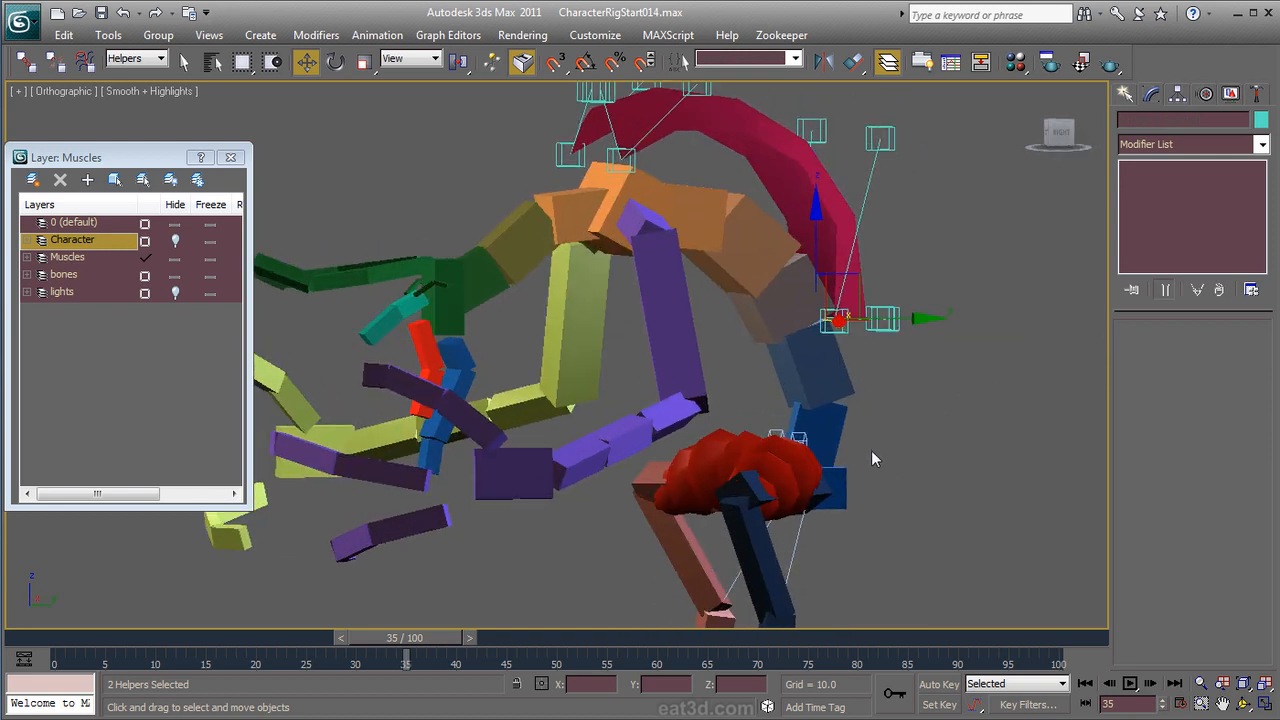
scroll(880, 430, "up", 5)
middle_click_drag(906, 403, 910, 402, "alt")
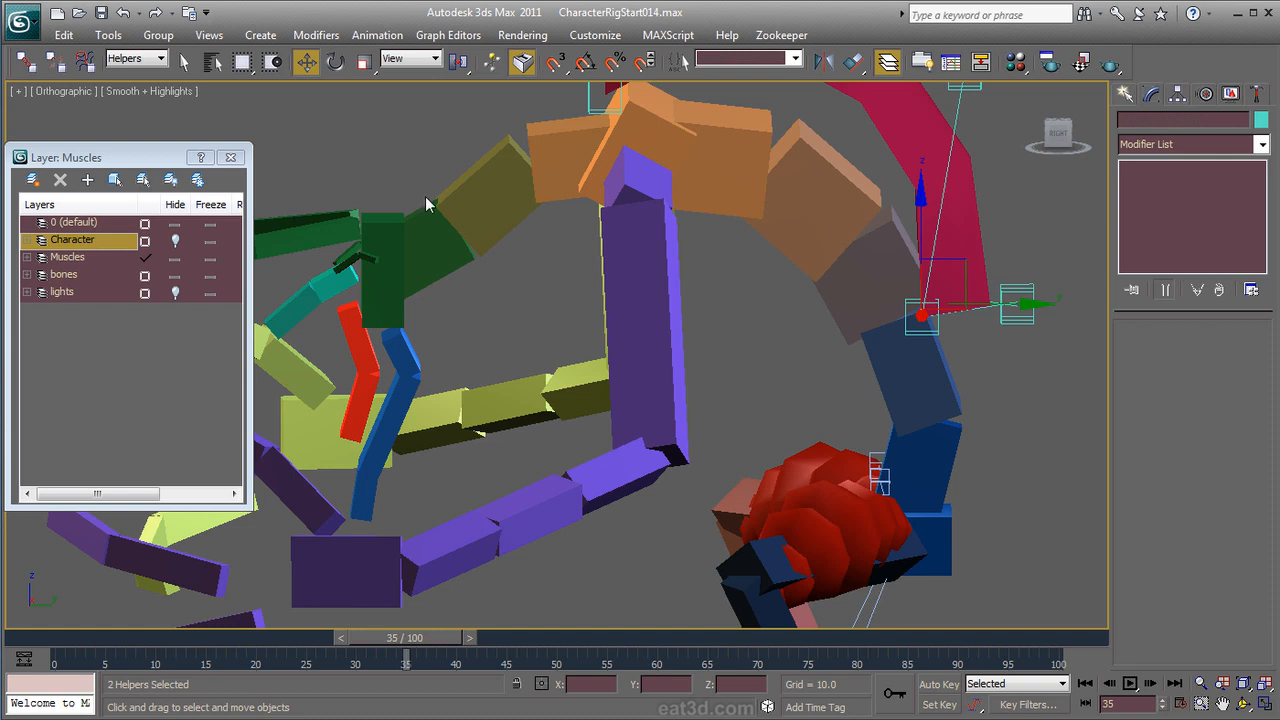
Step: Try to link the two lower corner handles to the blue lower spine bone, and set the selection filter to All
left_click(28, 66)
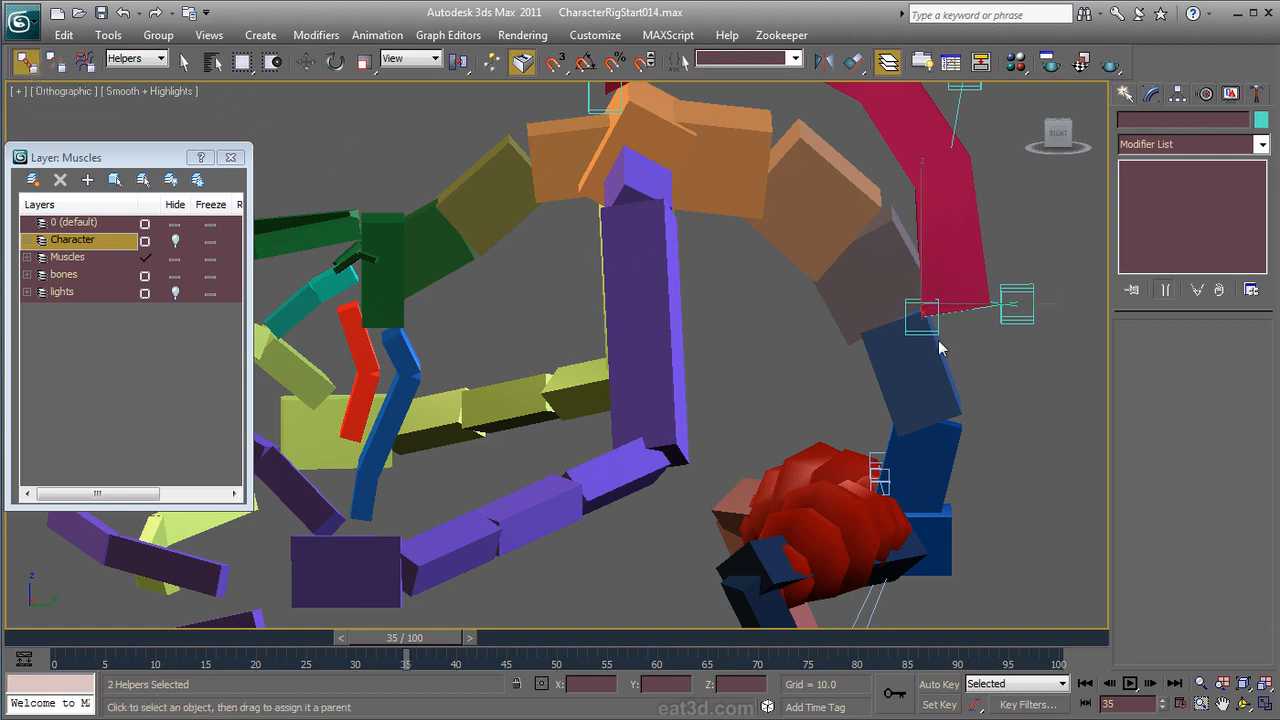
left_click_drag(916, 331, 940, 388)
left_click(130, 60)
left_click(130, 74)
Step: In the left view, link the two lower corner handles to the dark blue spine bone beneath them and turn on edged faces
key("l")
middle_click_drag(484, 283, 762, 526)
scroll(762, 526, "up", 6)
middle_click_drag(757, 446, 692, 334)
scroll(692, 334, "up", 2)
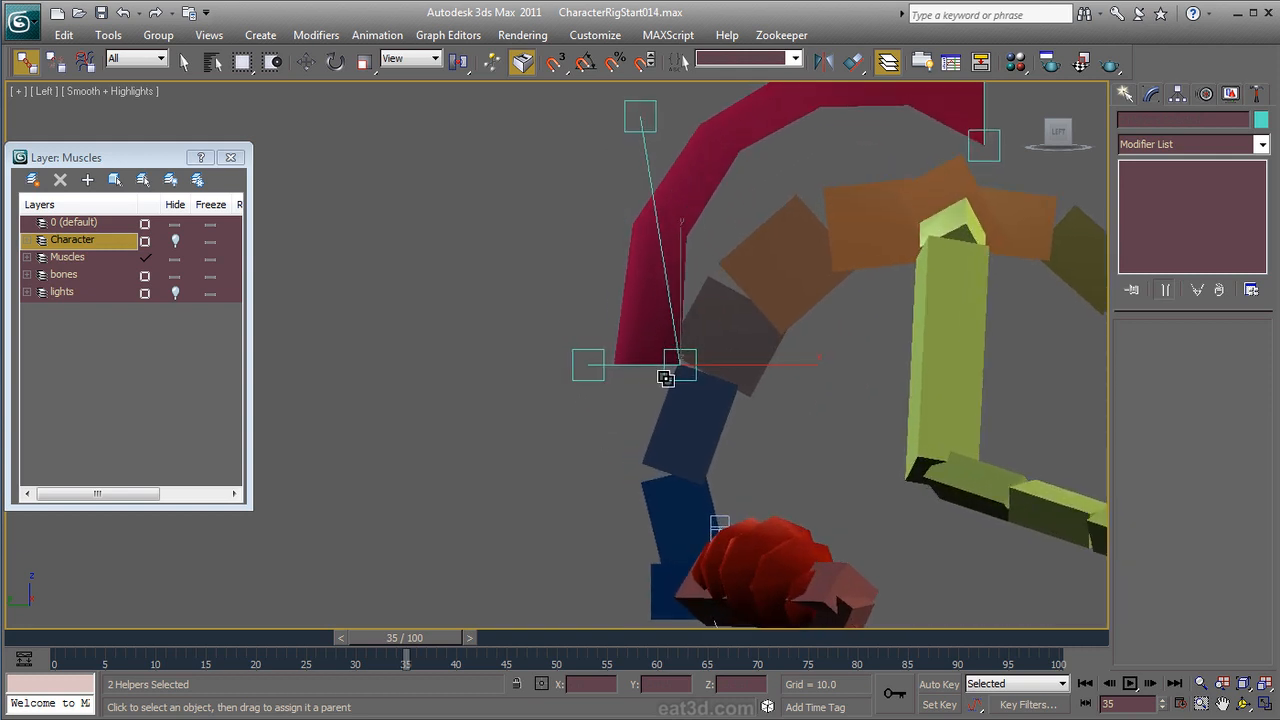
left_click_drag(639, 386, 691, 426)
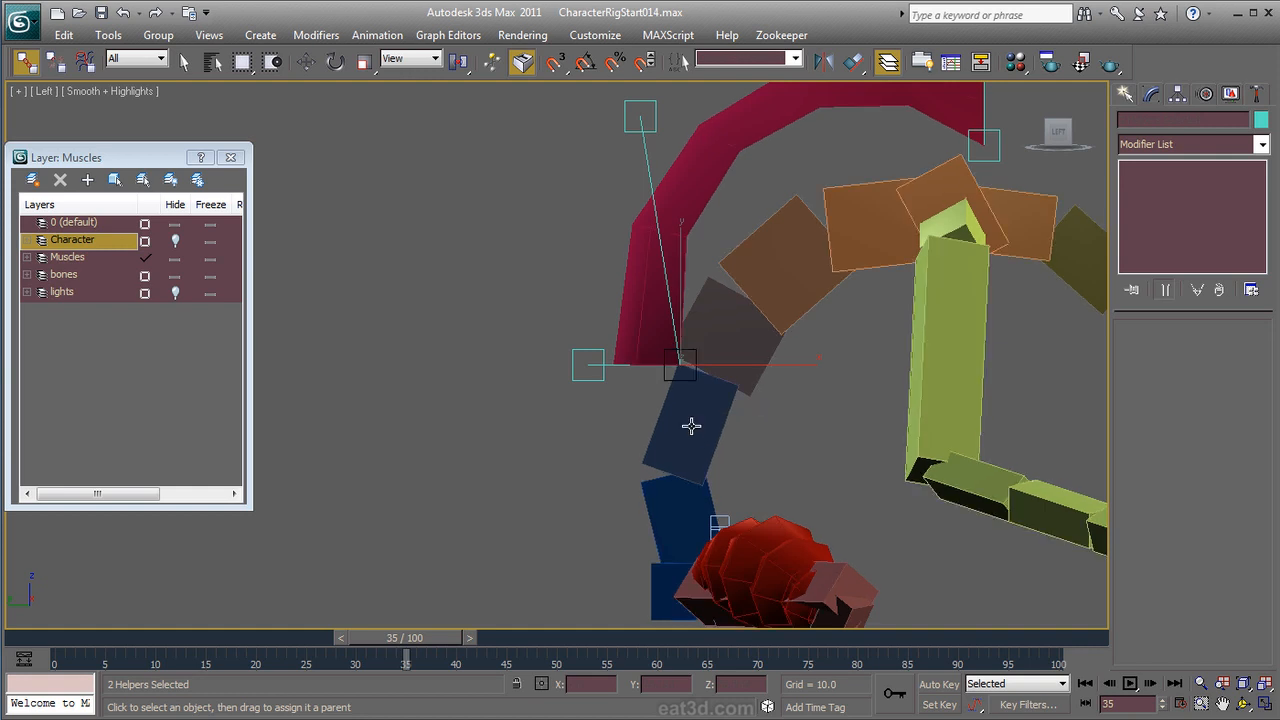
left_click_drag(666, 378, 707, 418)
key("F4")
Step: Link the muscle sheet's upper corner handles to the orange ribcage bone below them
middle_click_drag(790, 366, 563, 520)
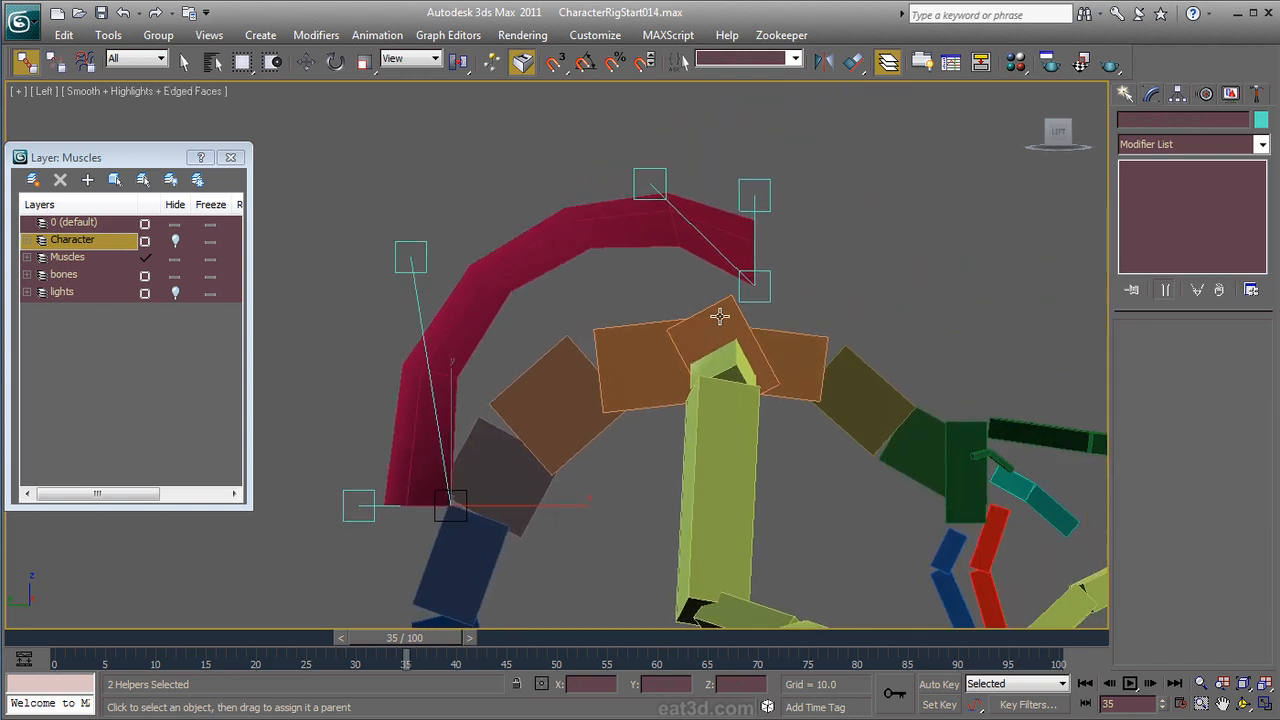
left_click(765, 290)
left_click_drag(766, 292, 776, 338)
middle_click_drag(826, 323, 817, 344, "alt")
left_click_drag(761, 307, 708, 337)
Step: Select the rig's Character001 base object and switch the CATMotion Layer to animation mode
middle_click_drag(877, 331, 831, 177, "alt")
scroll(800, 330, "down", 3)
scroll(835, 230, "down", 3)
middle_click_drag(834, 226, 815, 284, "alt")
left_click(656, 582)
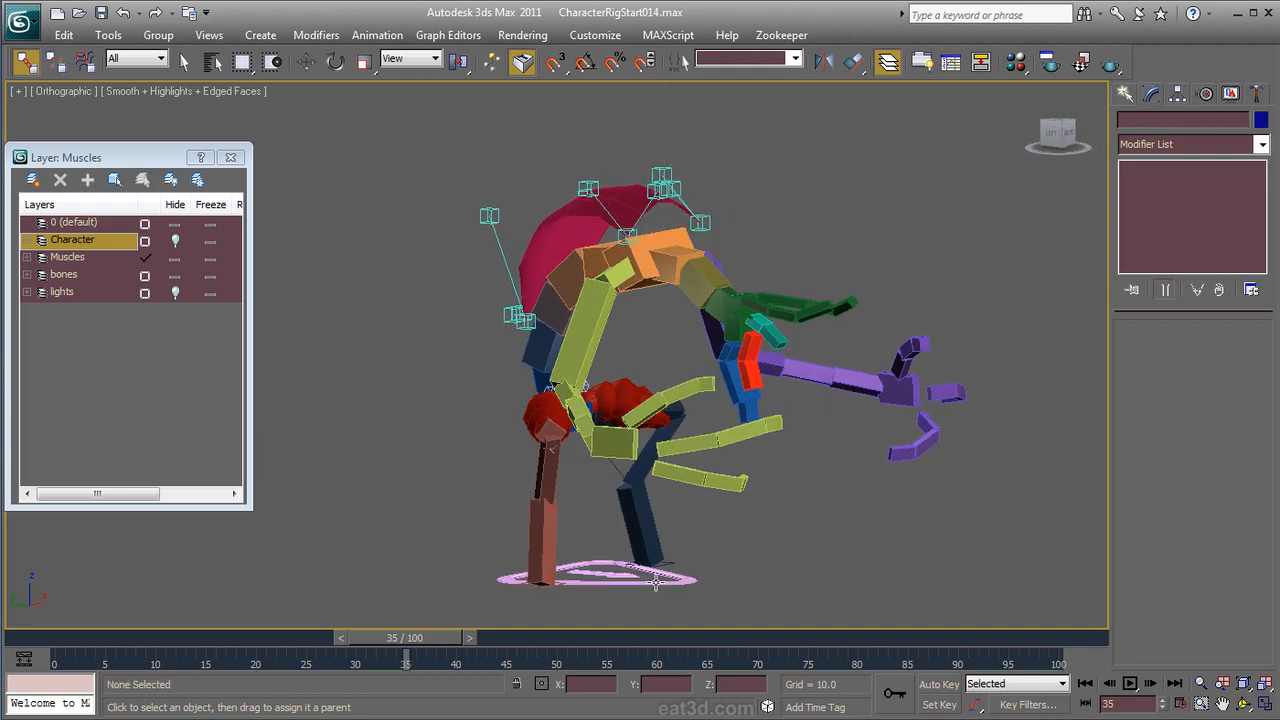
left_click(656, 580)
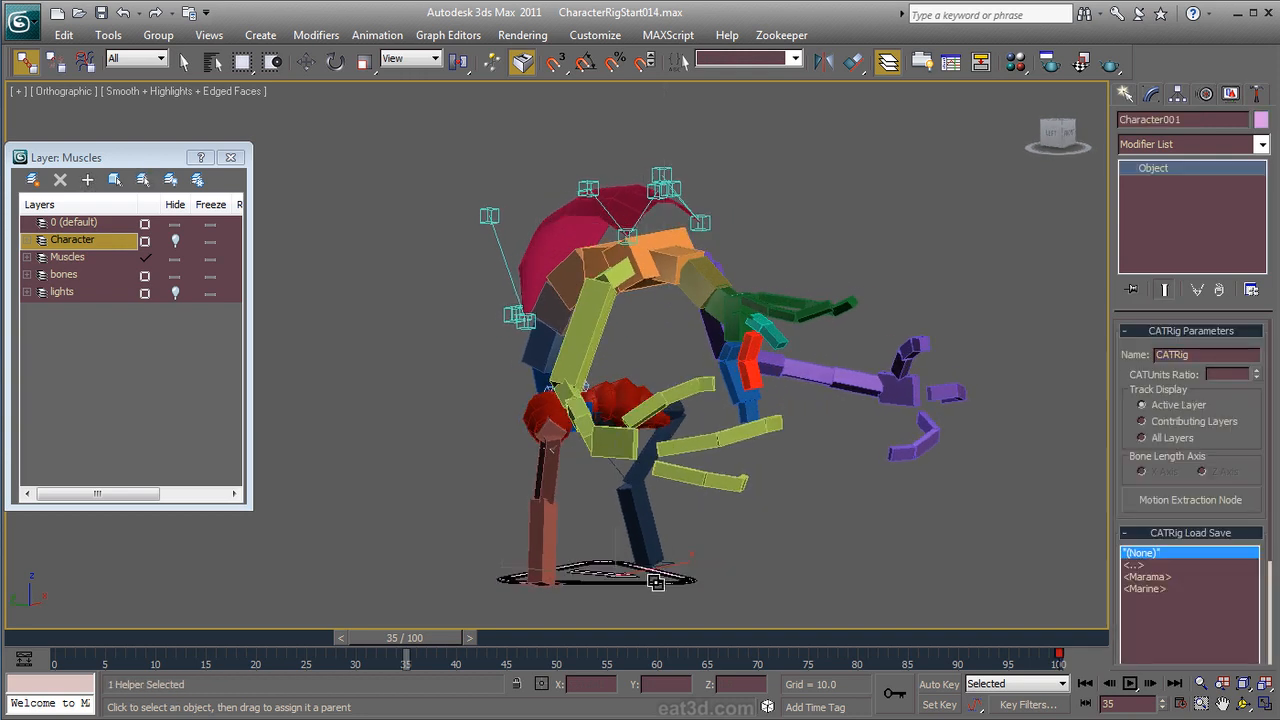
left_click(1206, 94)
left_click(1135, 259)
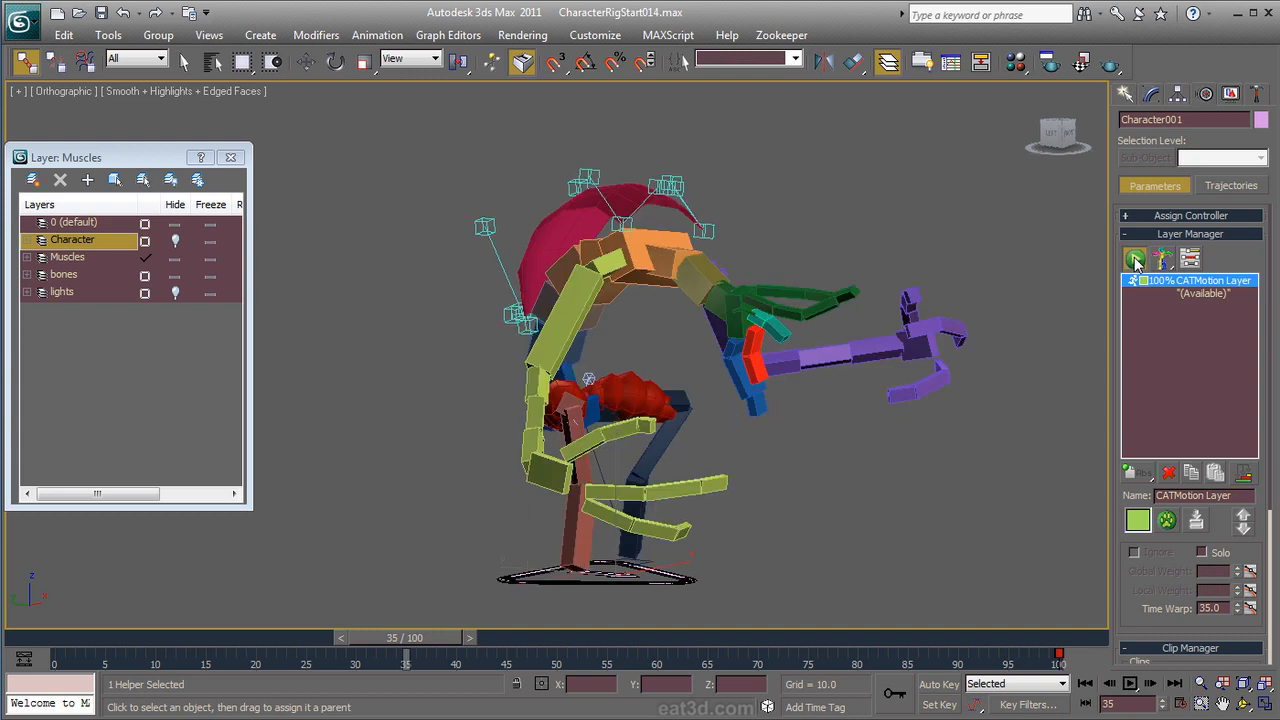
Step: Play the animation to examine how the linked muscle sheet moves, and return to frame 0 in setup mode
left_click(1131, 683)
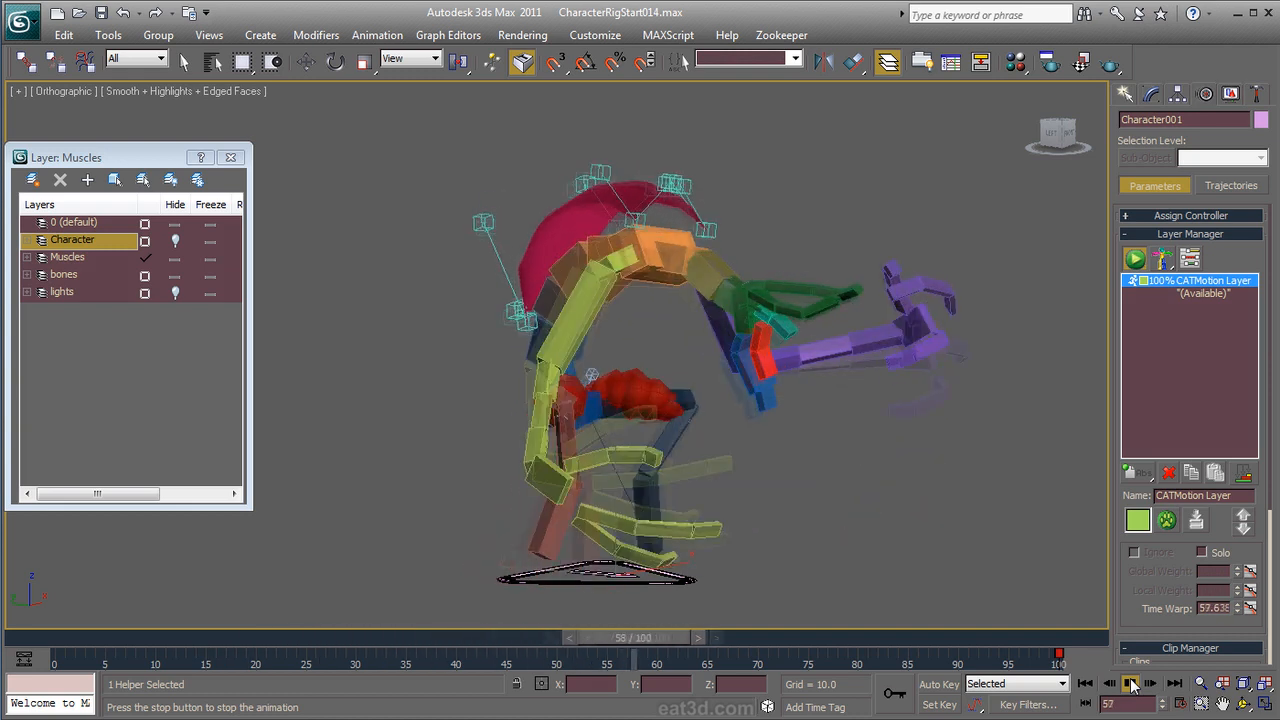
left_click(1131, 683)
left_click(1085, 684)
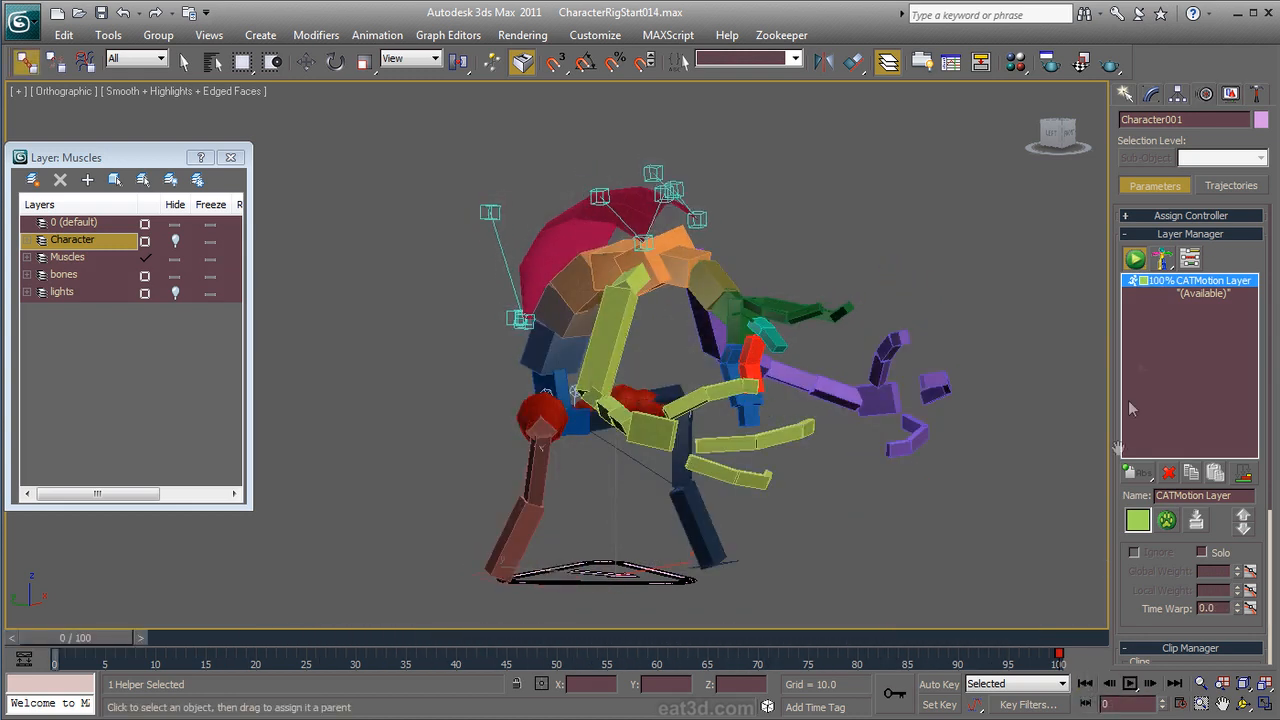
left_click(1134, 258)
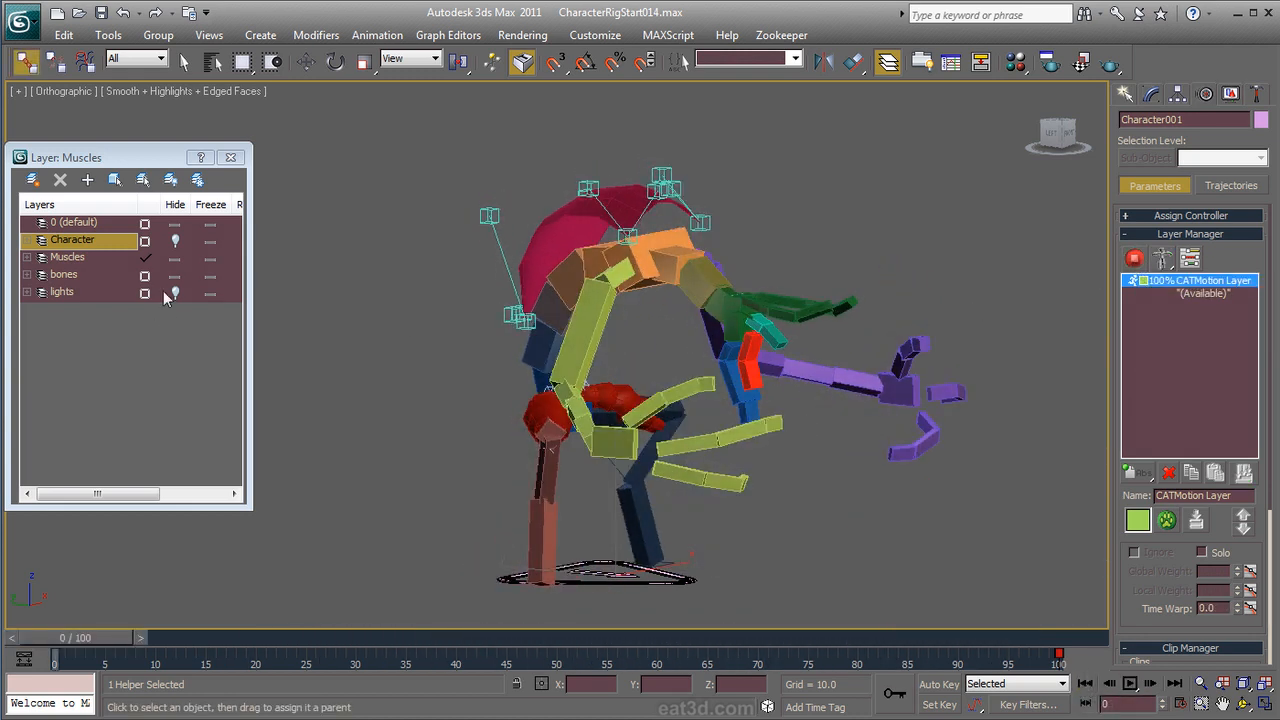
Step: Show the Character layer again and hide the bones layer
left_click(175, 241)
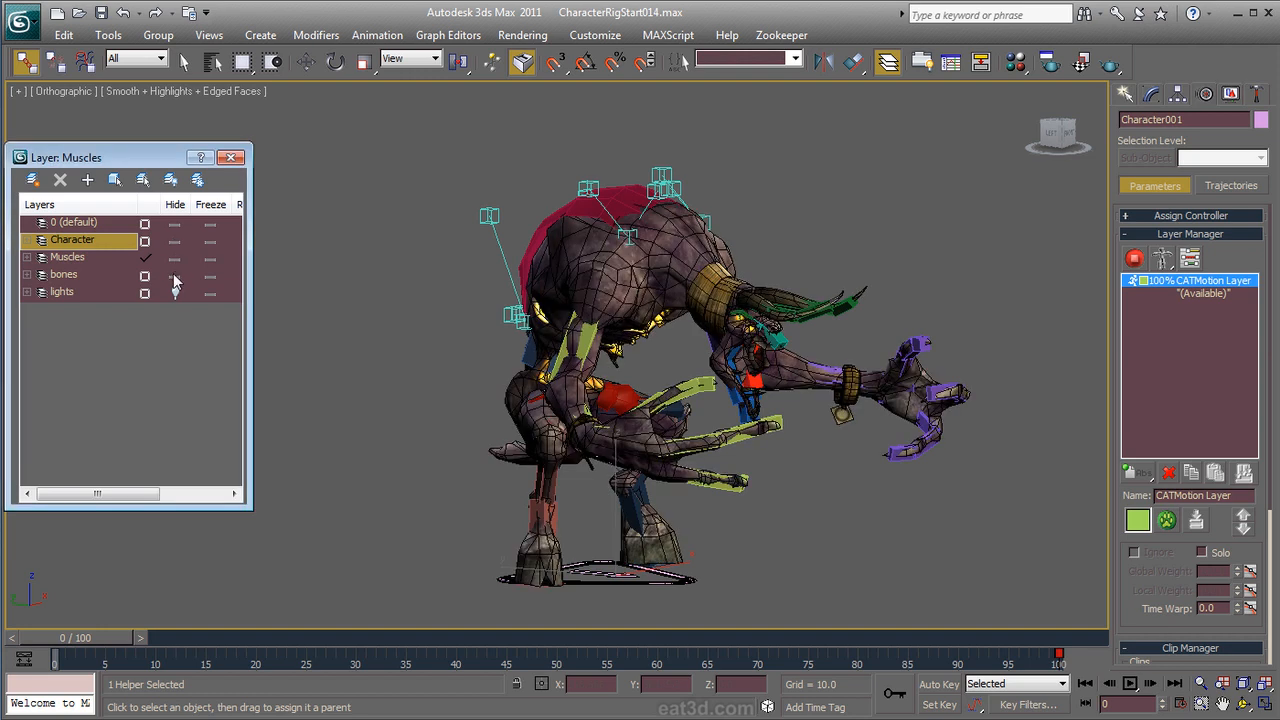
left_click(175, 276)
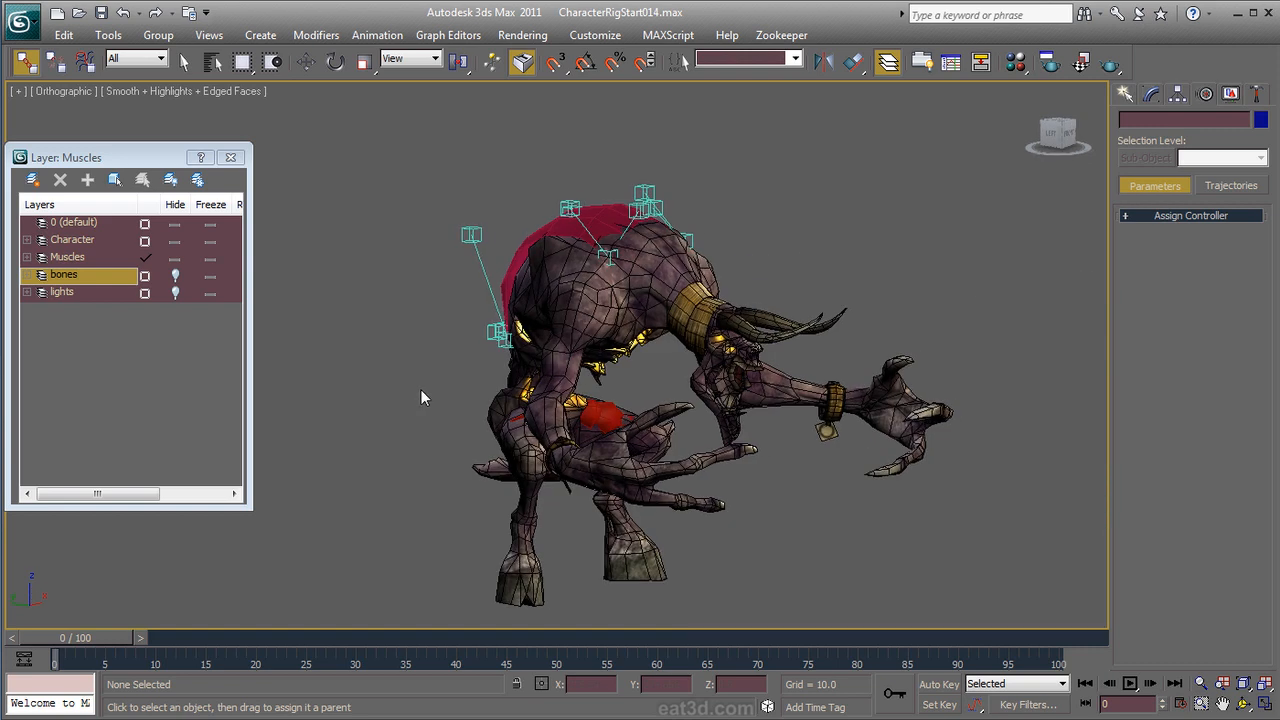
left_click(568, 312)
middle_click_drag(502, 358, 693, 401, "alt")
scroll(741, 346, "up", 2)
scroll(689, 418, "up", 1)
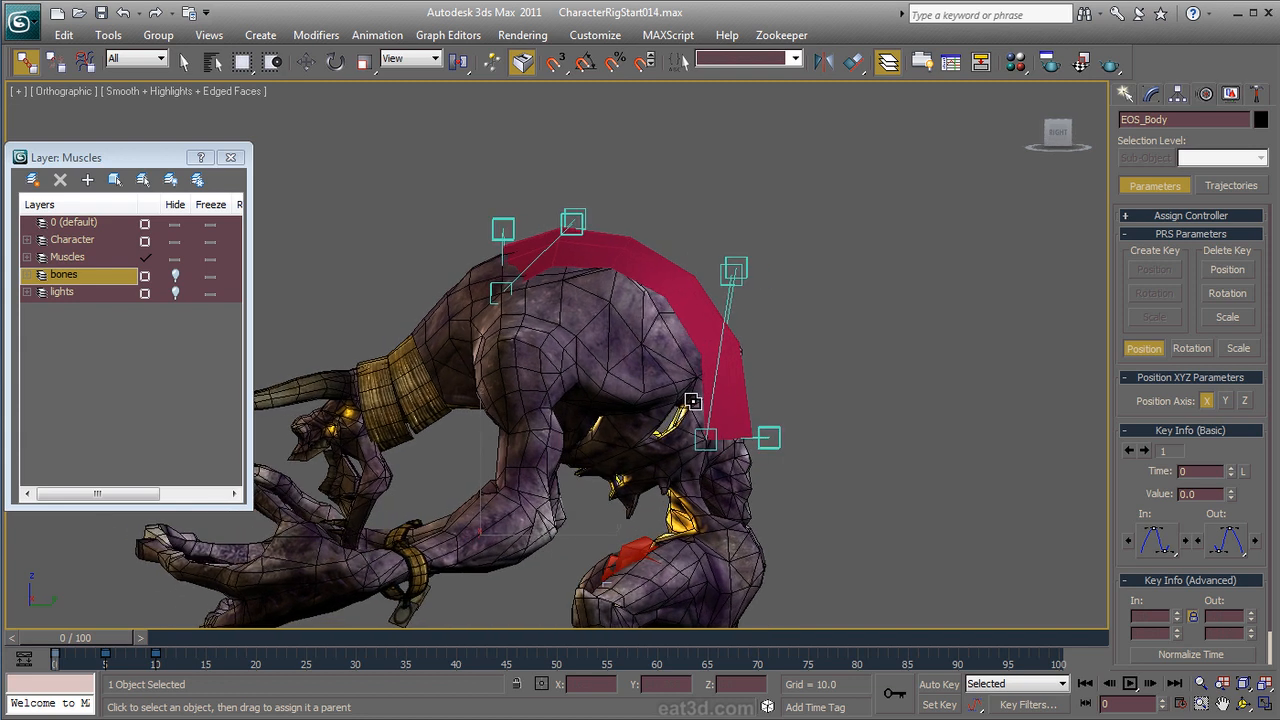
Step: Unhide EOS_Stone in the Character layer and examine how it sits over the back's muscle sheet
left_click(28, 241)
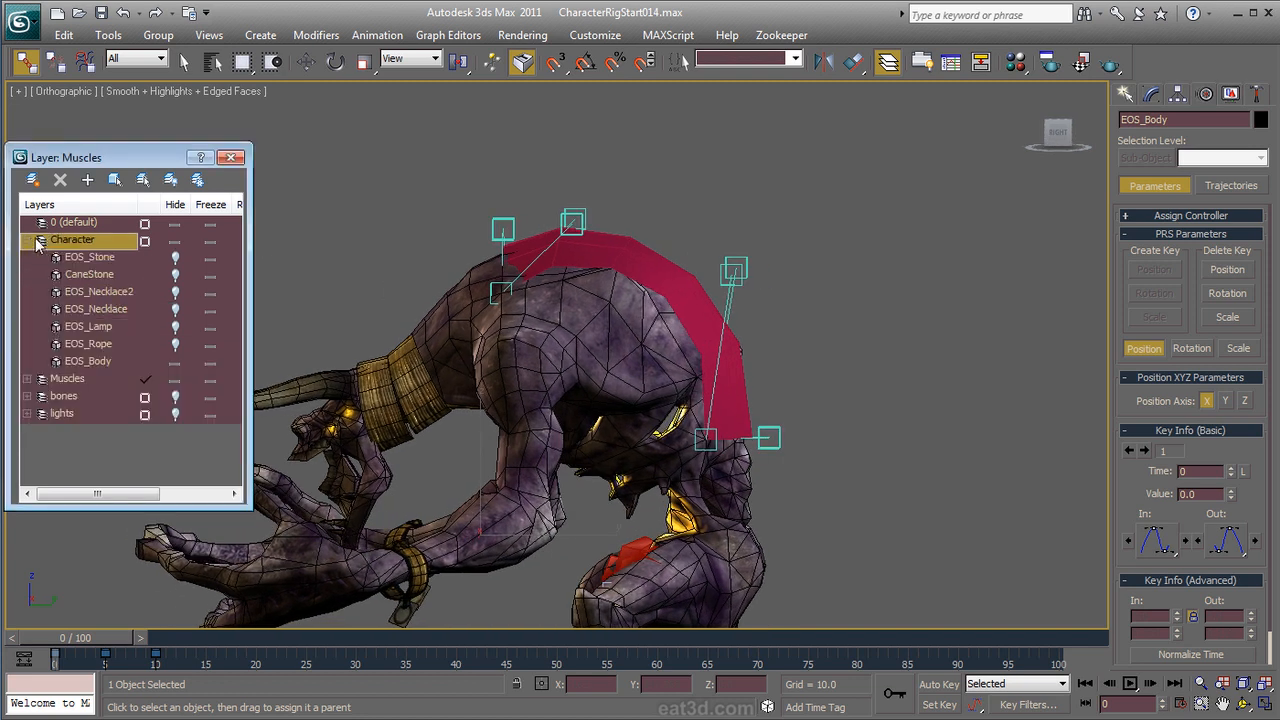
left_click(175, 259)
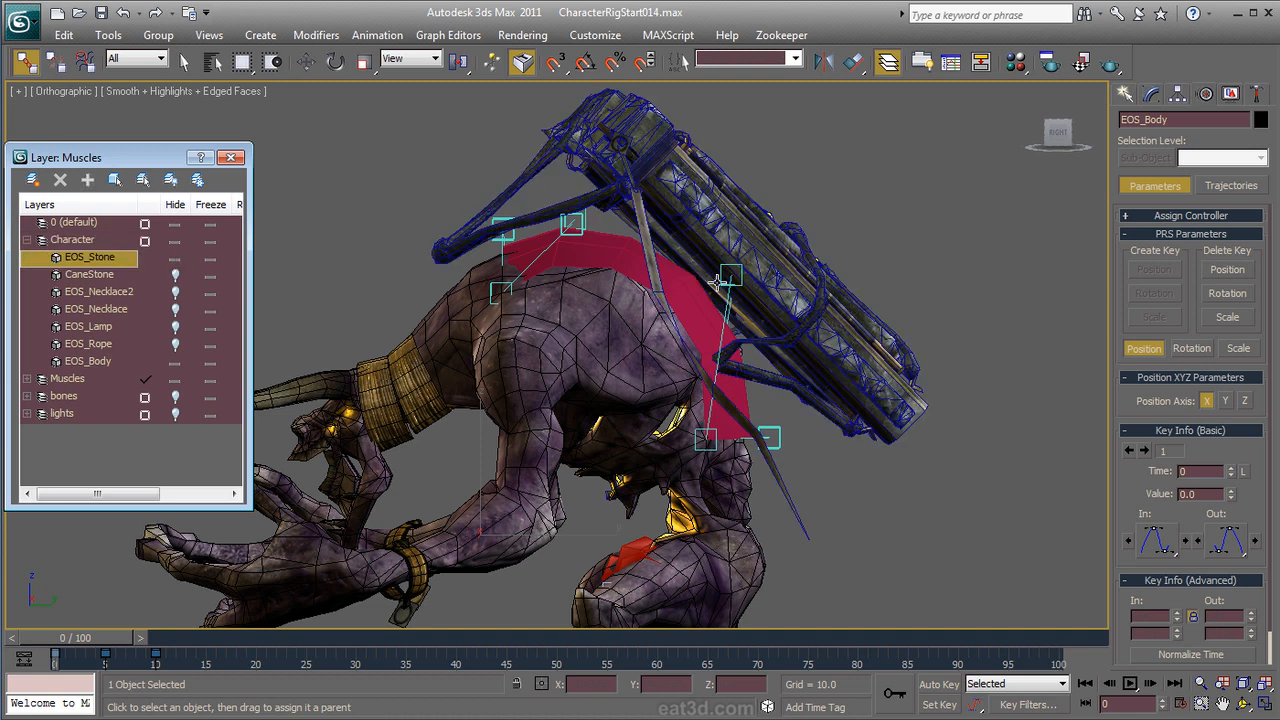
middle_click_drag(817, 338, 700, 390, "alt")
middle_click_drag(835, 262, 806, 304, "alt")
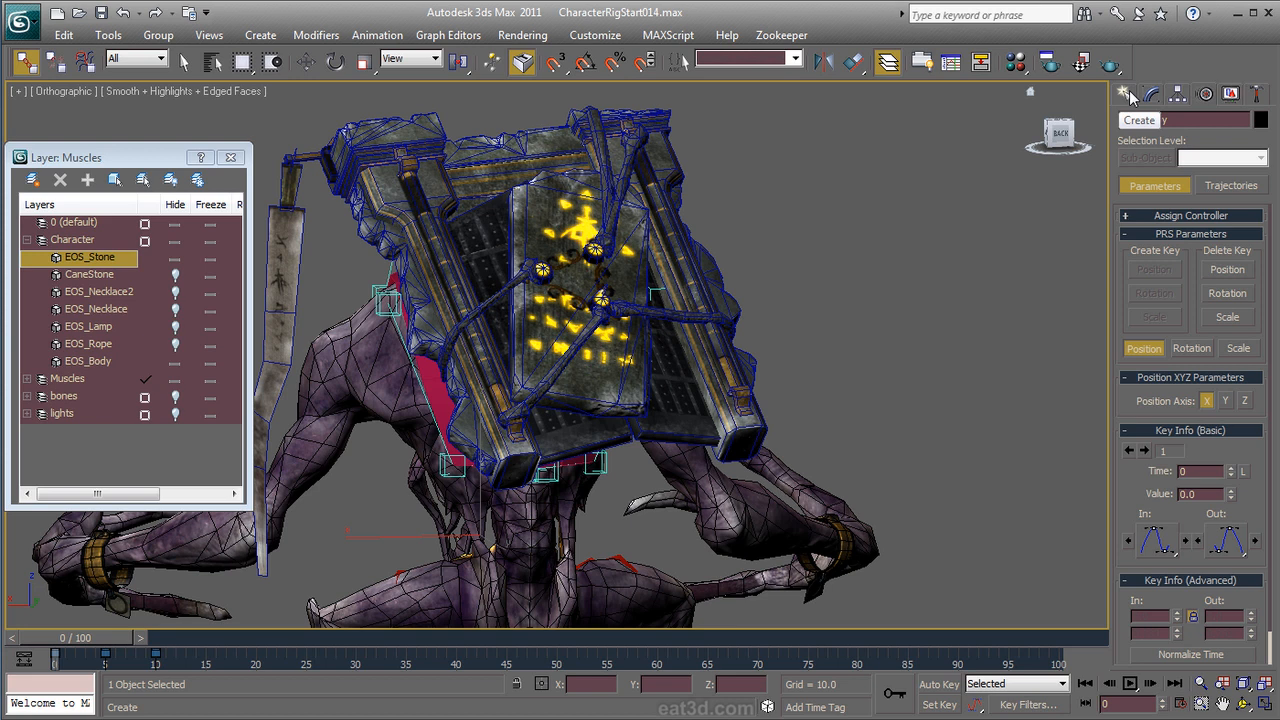
middle_click_drag(714, 366, 805, 350, "alt")
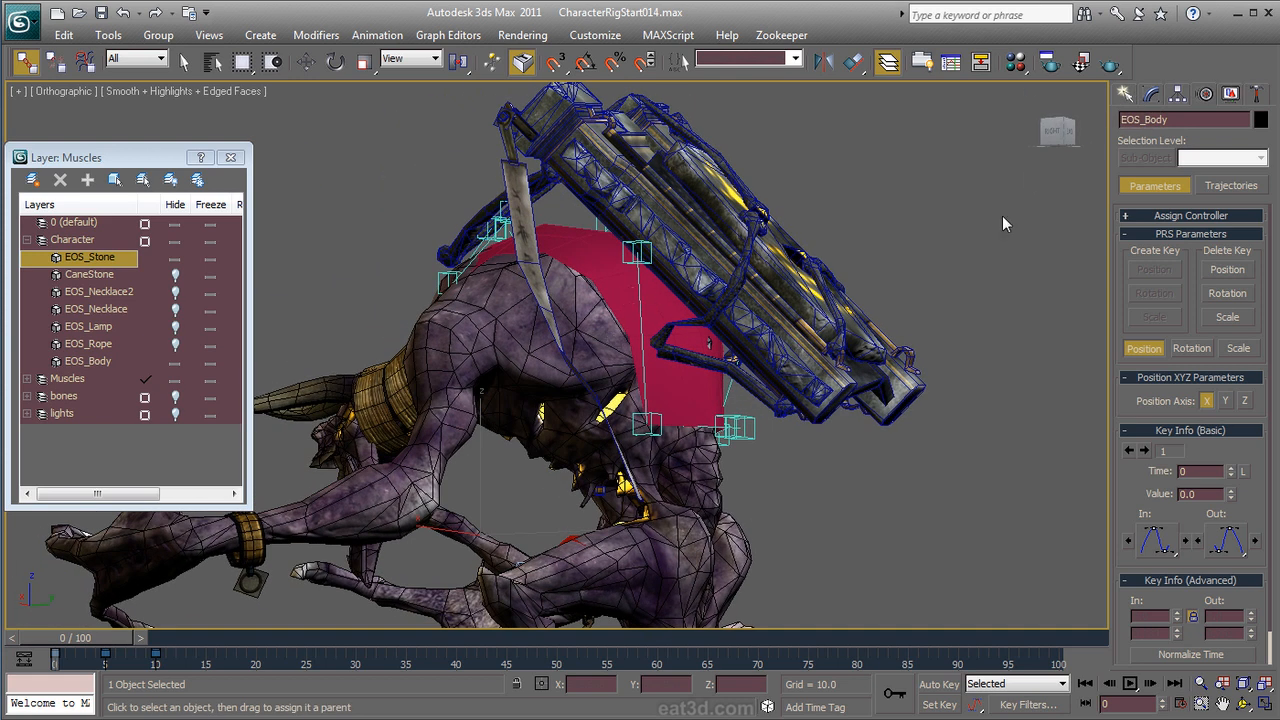
Step: Create a standard primitive box about 84 long and 75 wide beside the character in the top view
left_click(1126, 94)
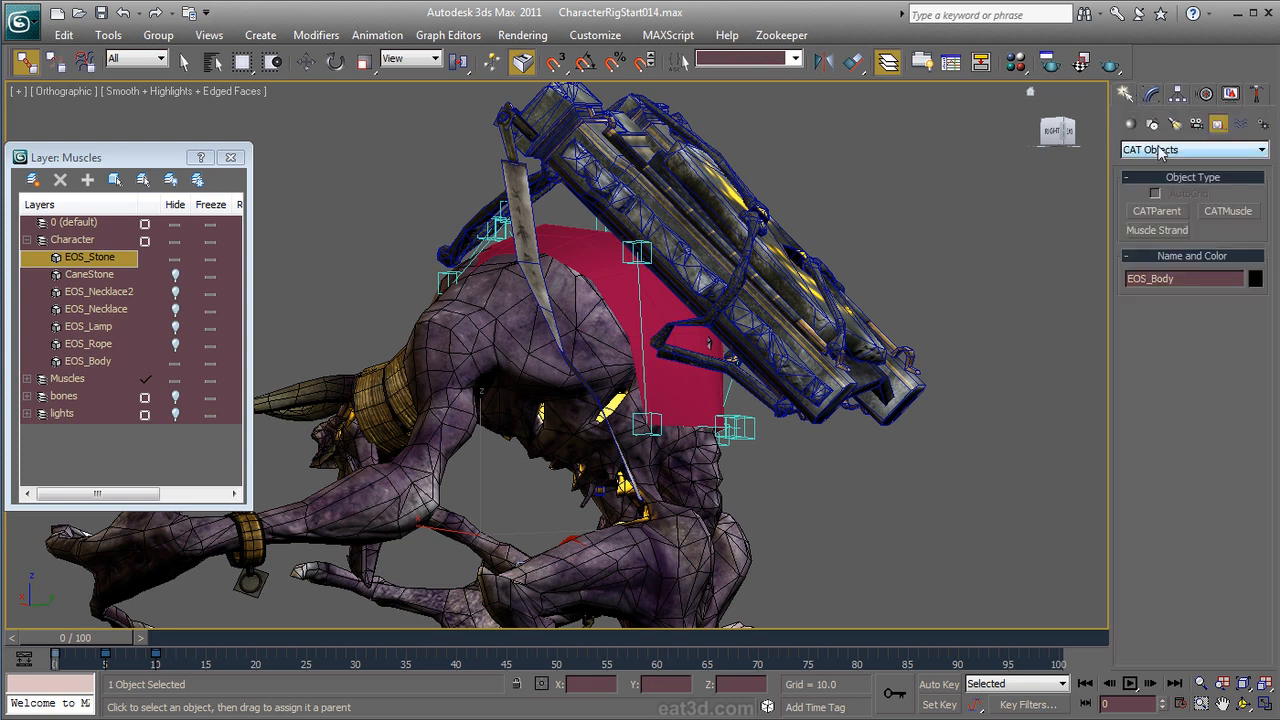
left_click(1165, 149)
left_click(1150, 160)
left_click(1130, 127)
left_click(1156, 211)
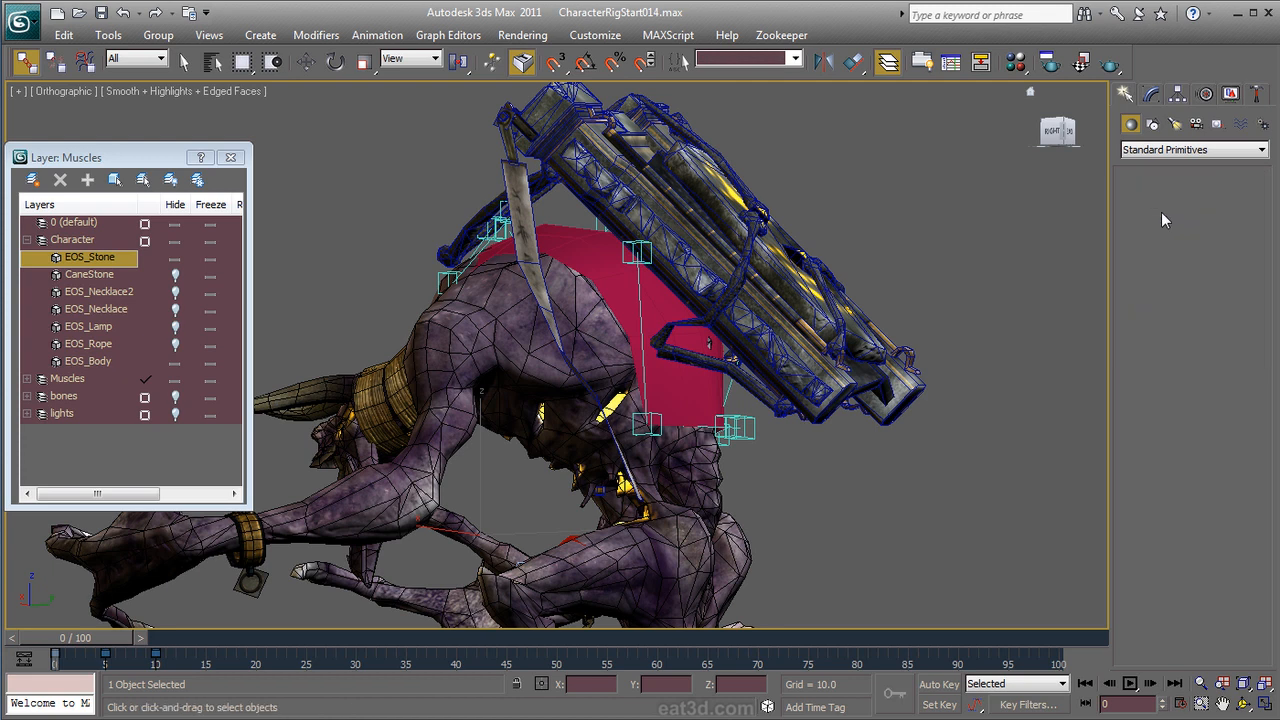
key("t")
scroll(889, 303, "down", 5)
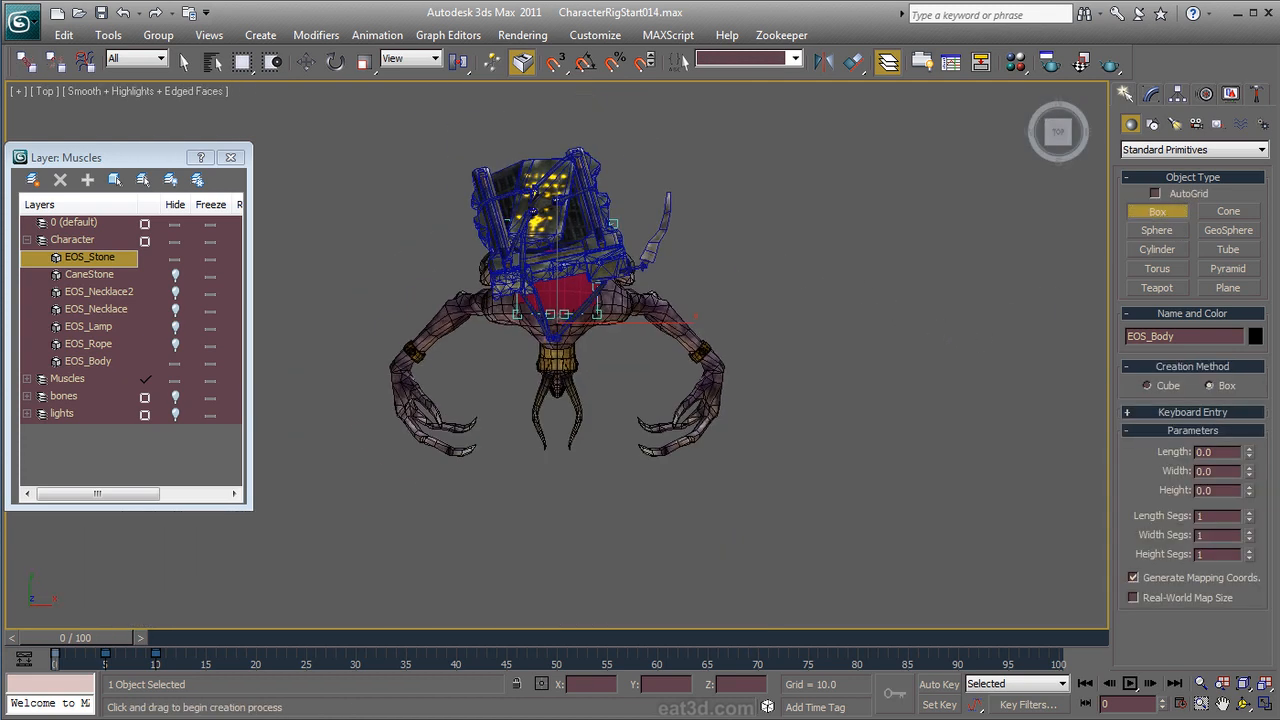
left_click_drag(681, 213, 809, 357)
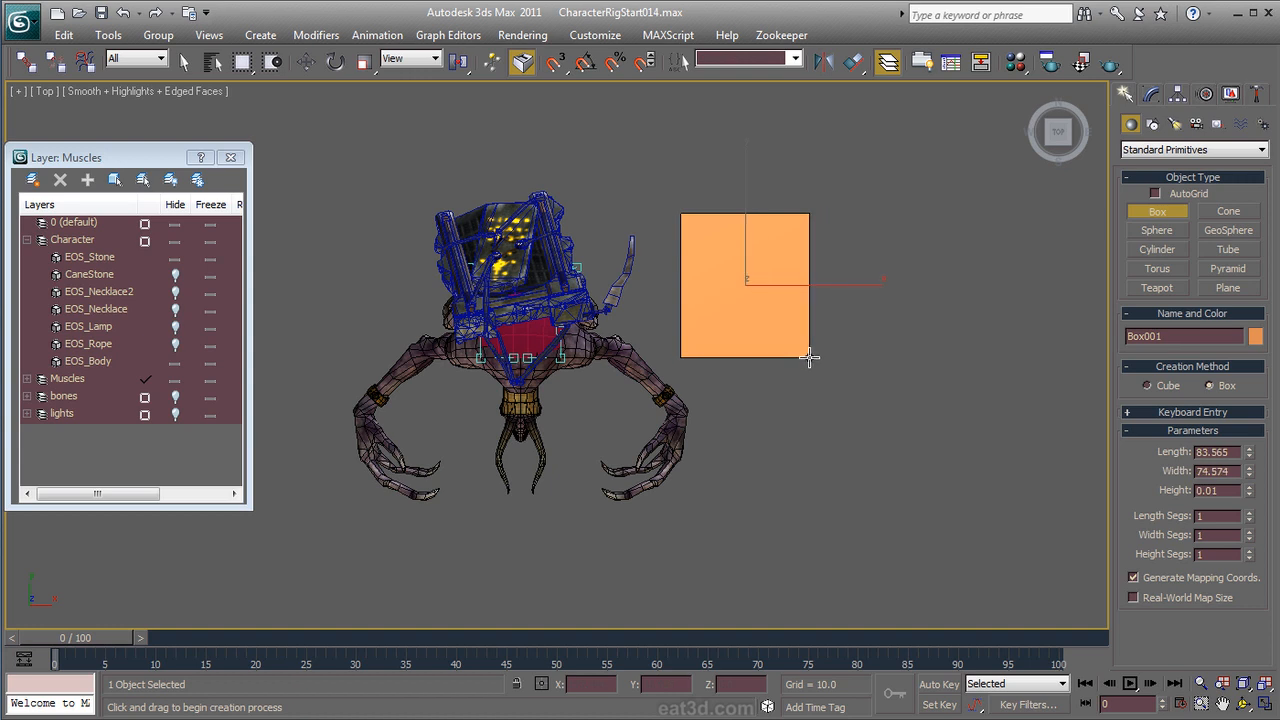
left_click(862, 346)
Step: Move the box alongside the character and raise it to about Z 113, near the height of the stone load
right_click(865, 347)
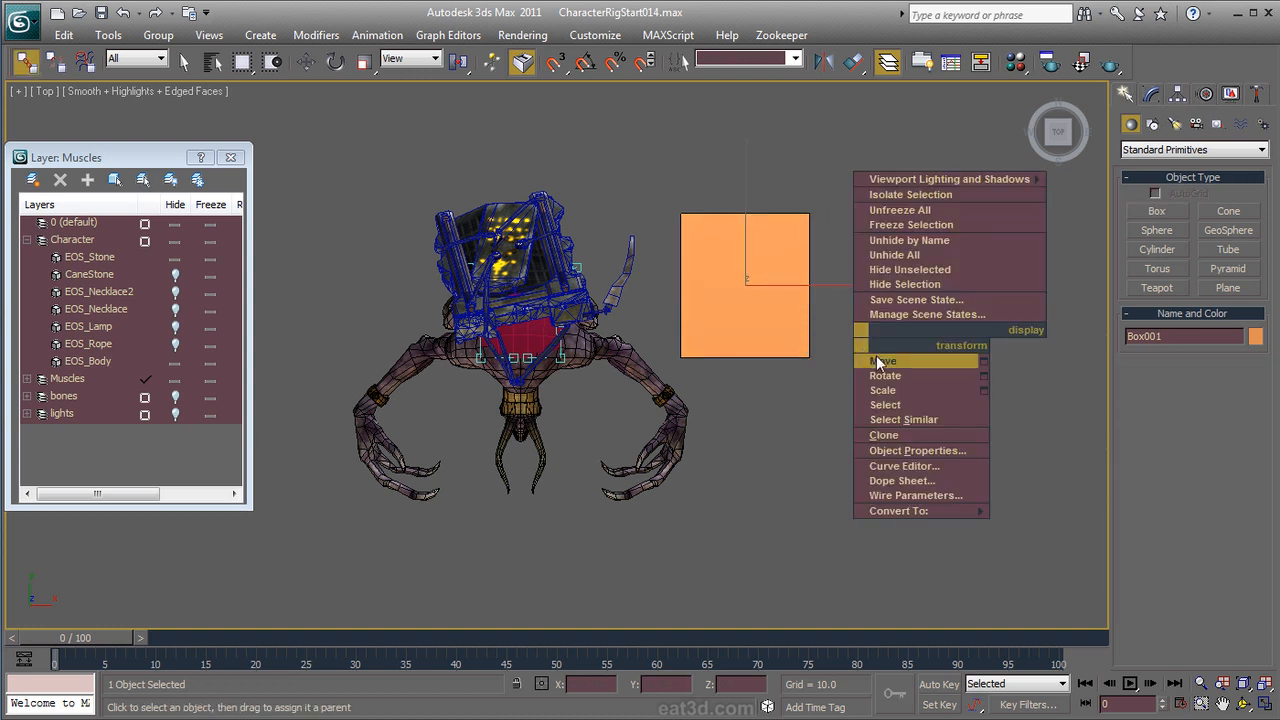
left_click(880, 362)
middle_click_drag(714, 383, 817, 313)
left_click_drag(829, 310, 790, 313)
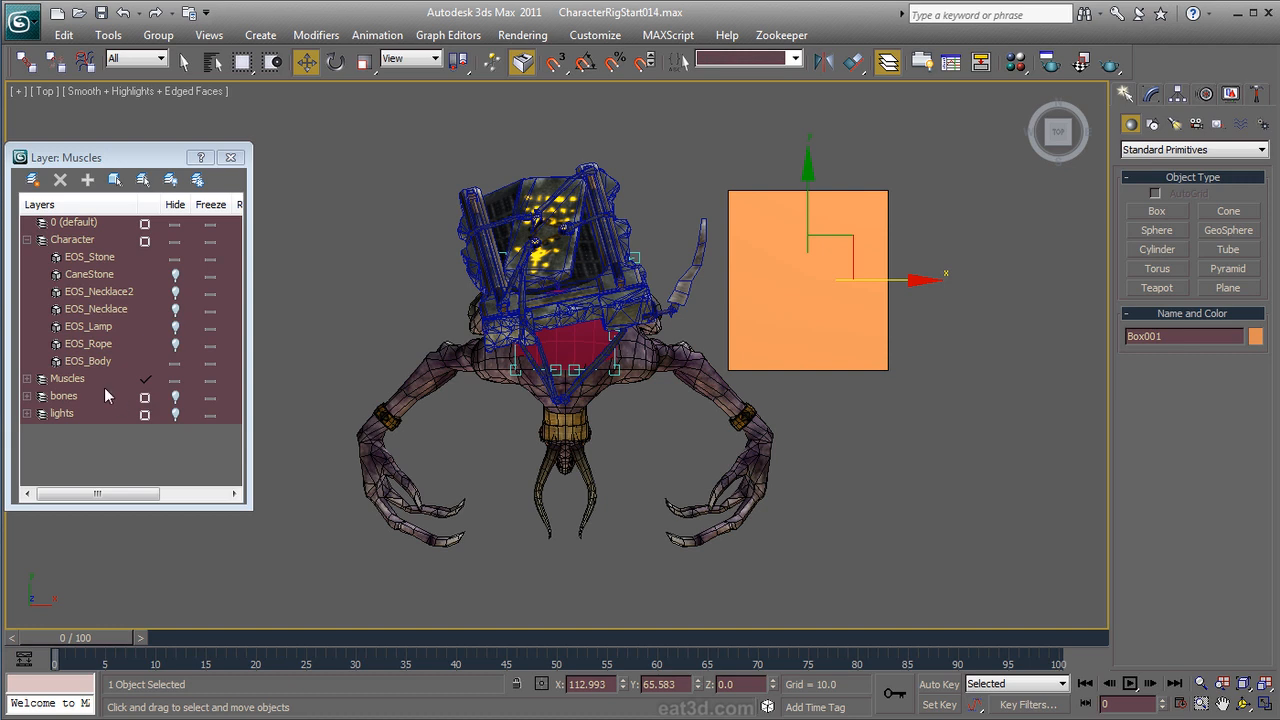
key("alt+w")
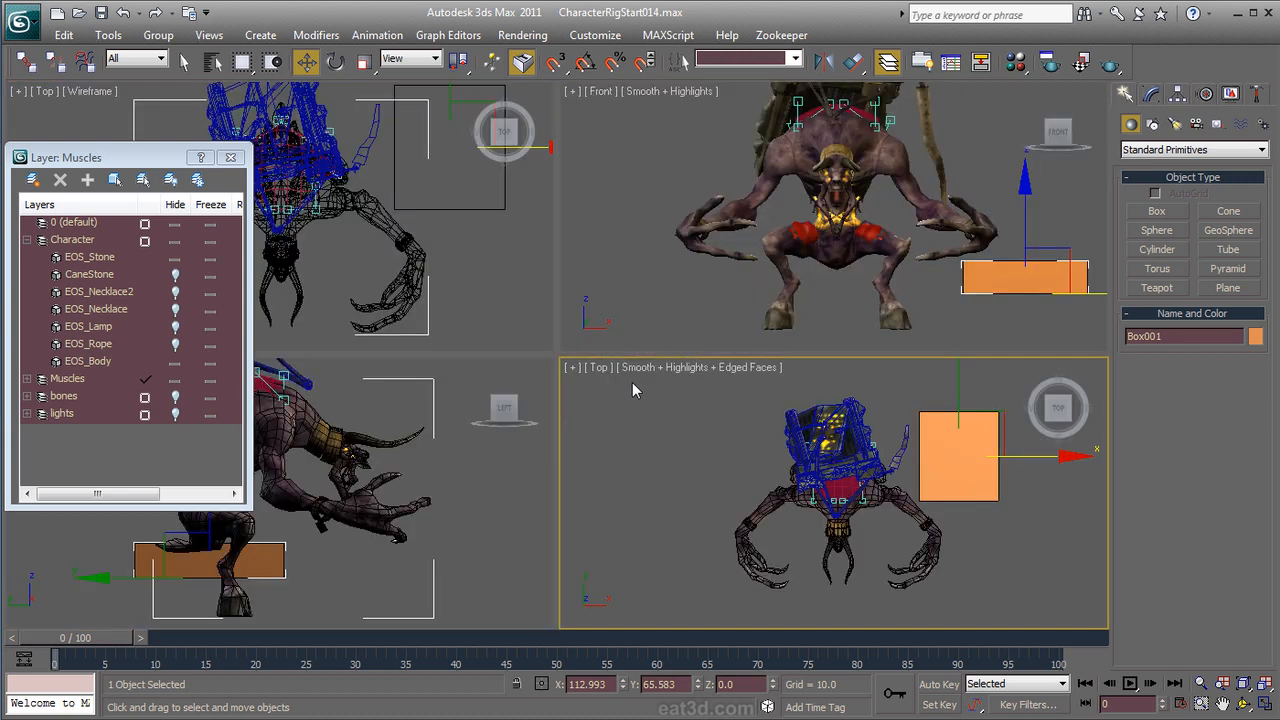
scroll(930, 275, "up", 3)
scroll(930, 275, "down", 1)
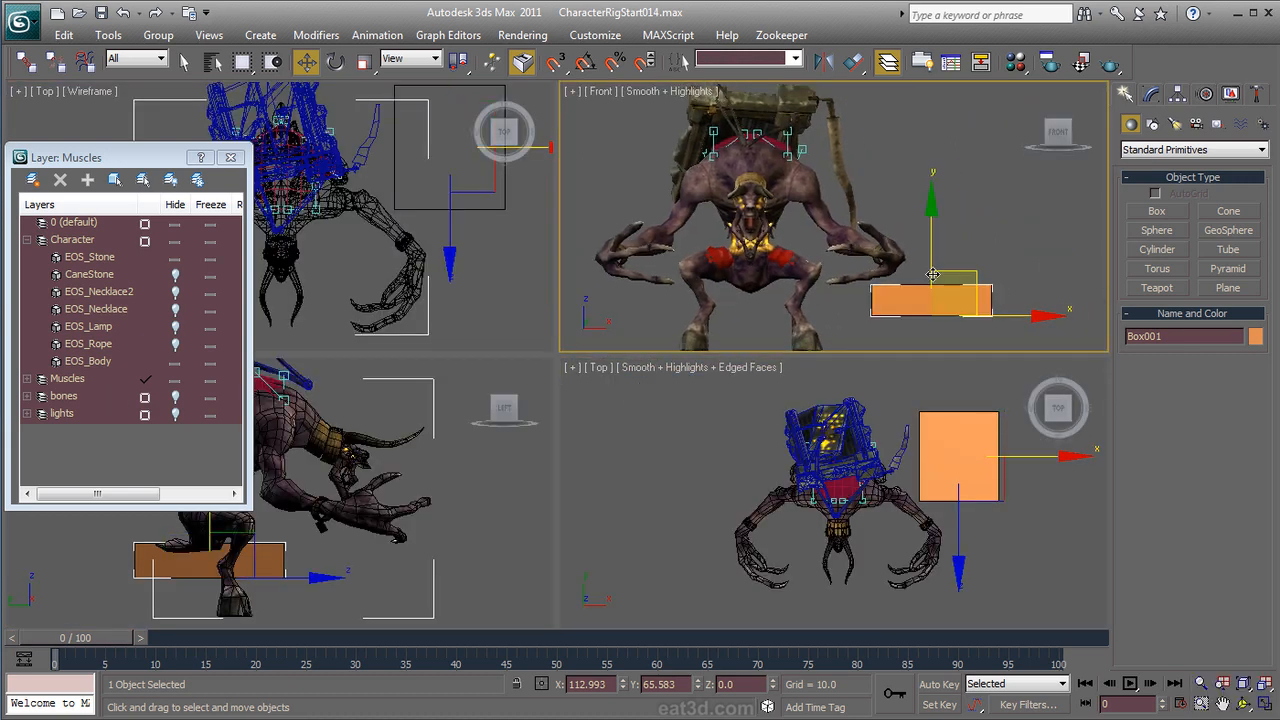
left_click_drag(932, 270, 938, 88)
middle_click_drag(812, 261, 906, 321)
Step: Align the box to the EOS_Stone object on the character's back and close the layer manager
left_click(853, 62)
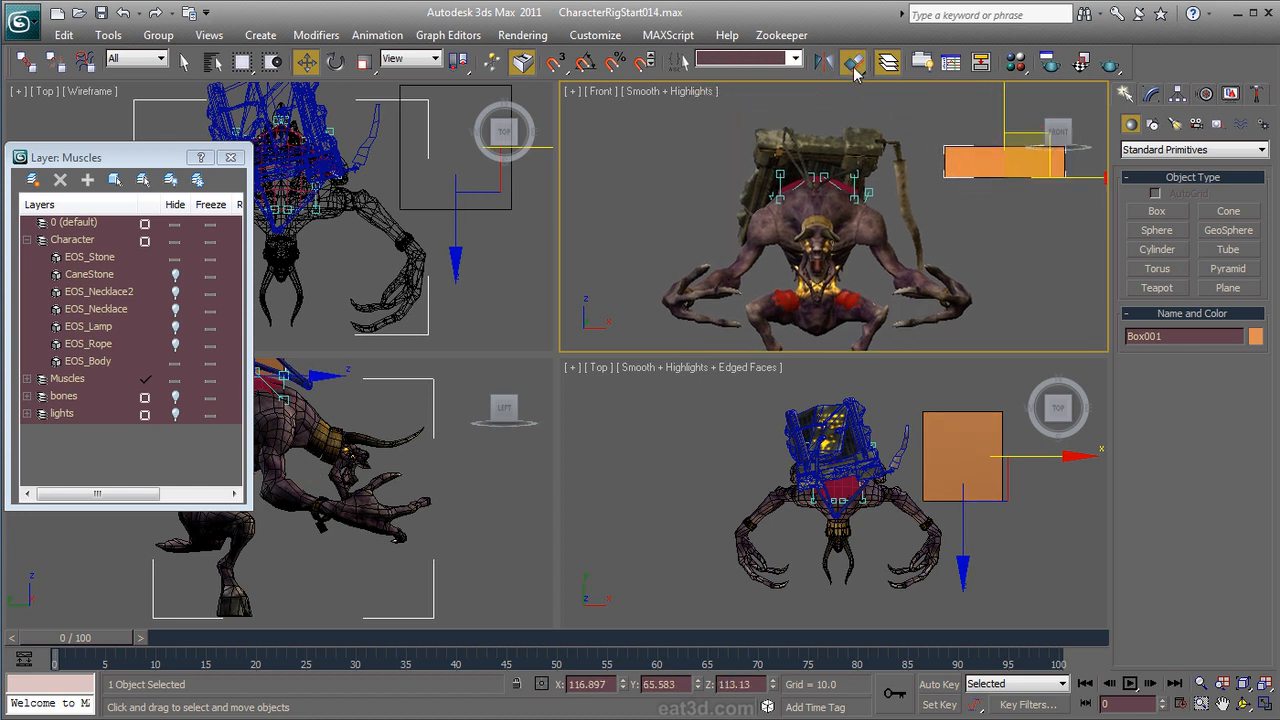
left_click(810, 141)
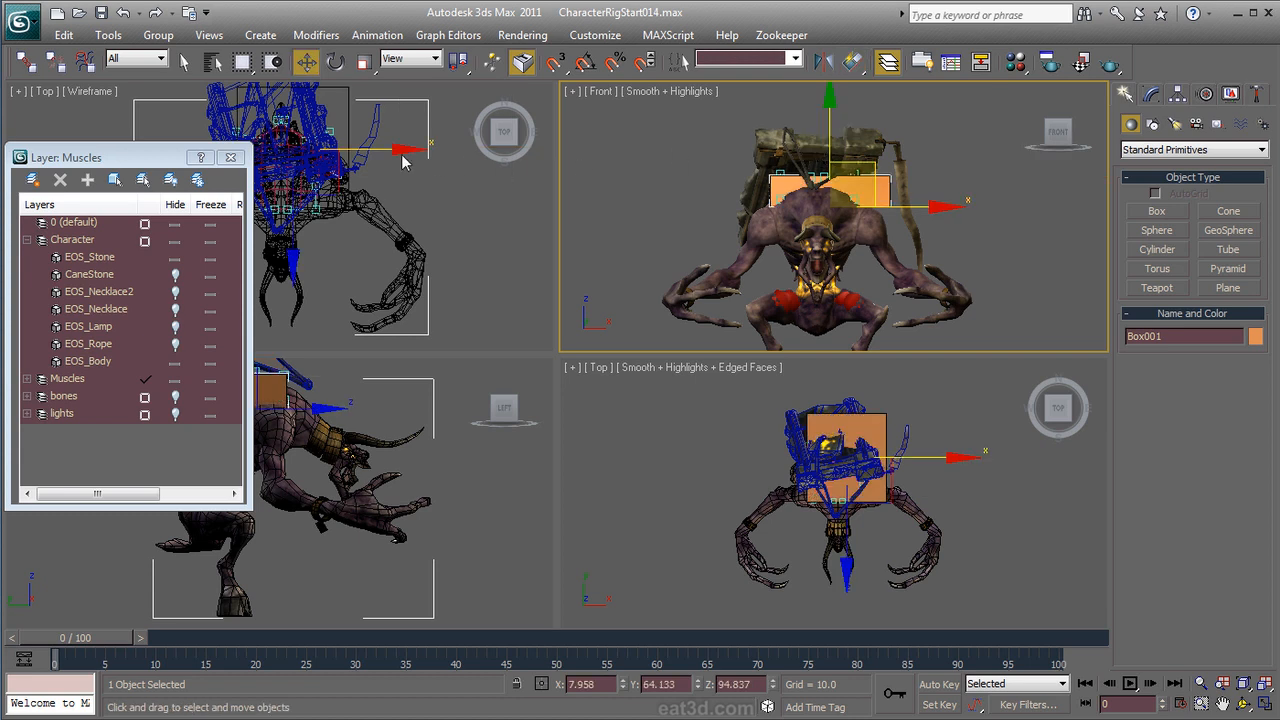
left_click(230, 157)
Step: Rotate the box about 18 degrees around Z in the top view to match the stone's heading
middle_click_drag(344, 194, 309, 216)
scroll(360, 222, "up", 4)
key("alt+w")
right_click(539, 300)
left_click(569, 338)
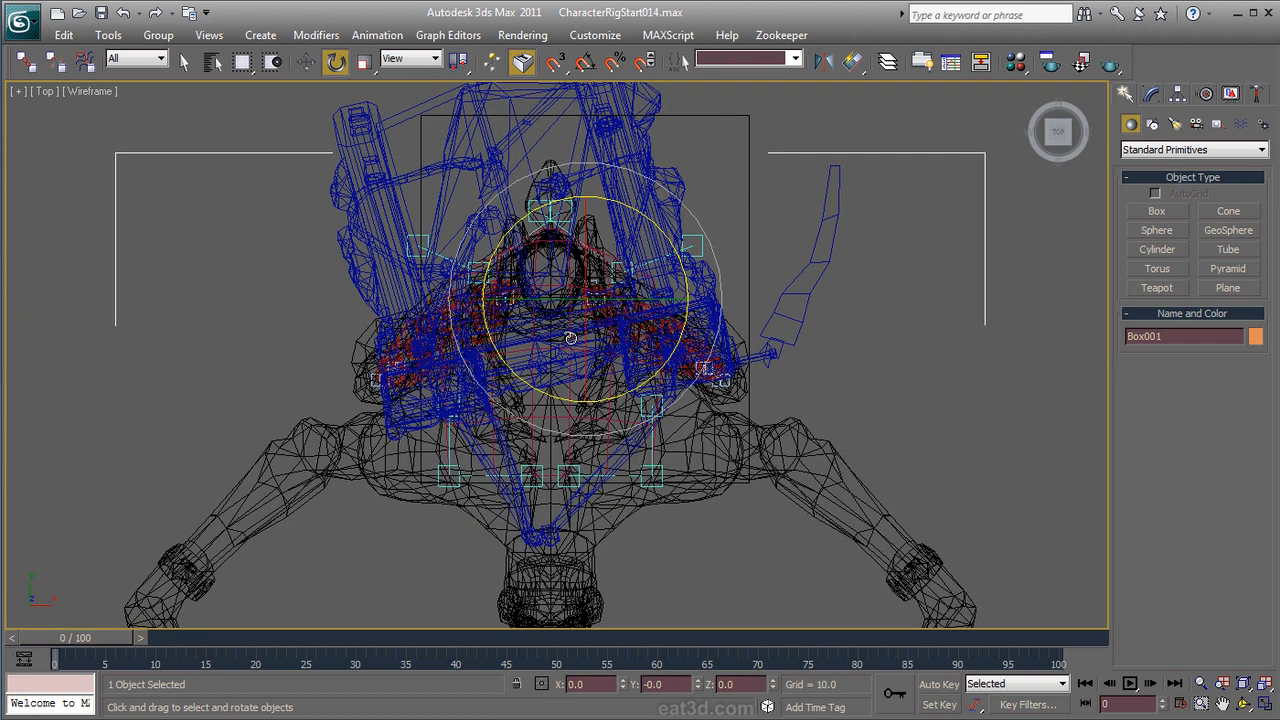
left_click_drag(648, 379, 662, 344)
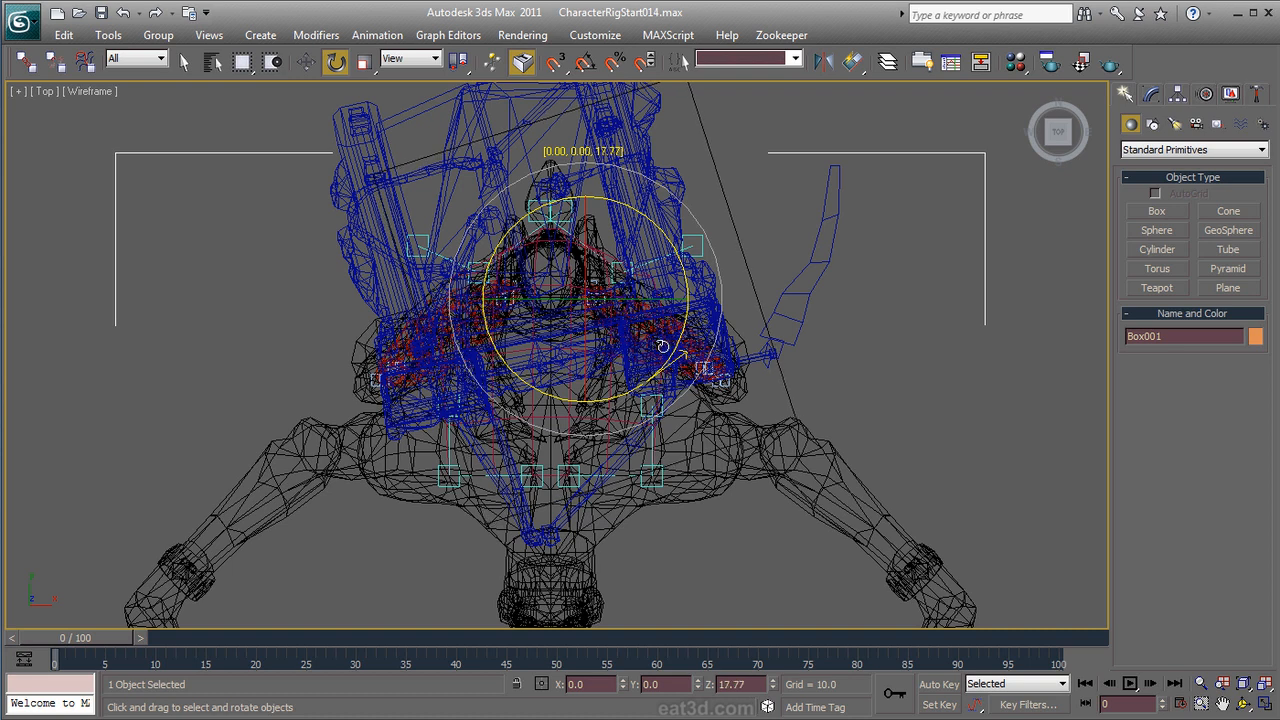
Step: Move the rotated box over the stone's outline in the top view, to about X -5, Y 75
right_click(664, 344)
left_click(740, 360)
left_click_drag(626, 273, 572, 224)
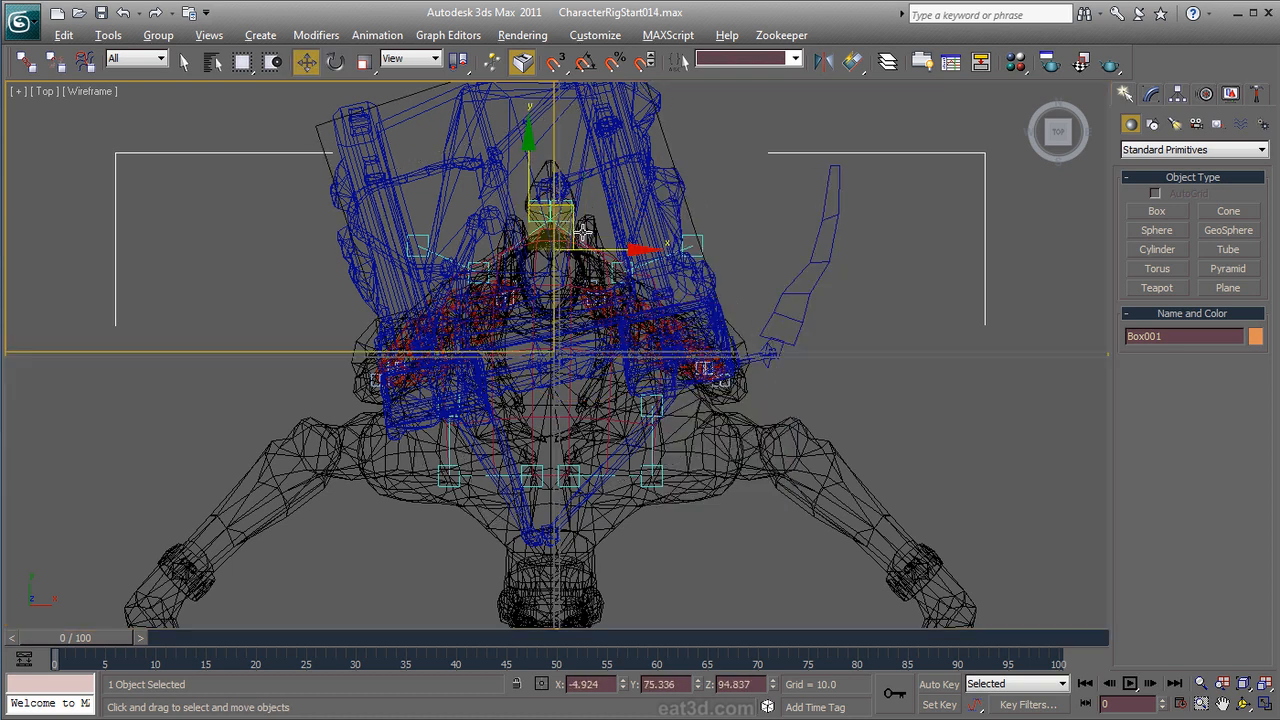
Step: Tilt the box in the left view, using the Local coordinate system, to follow the stone's slope along the back
key("alt+w")
right_click(843, 210)
right_click(430, 442)
scroll(440, 470, "up", 3)
key("alt+w")
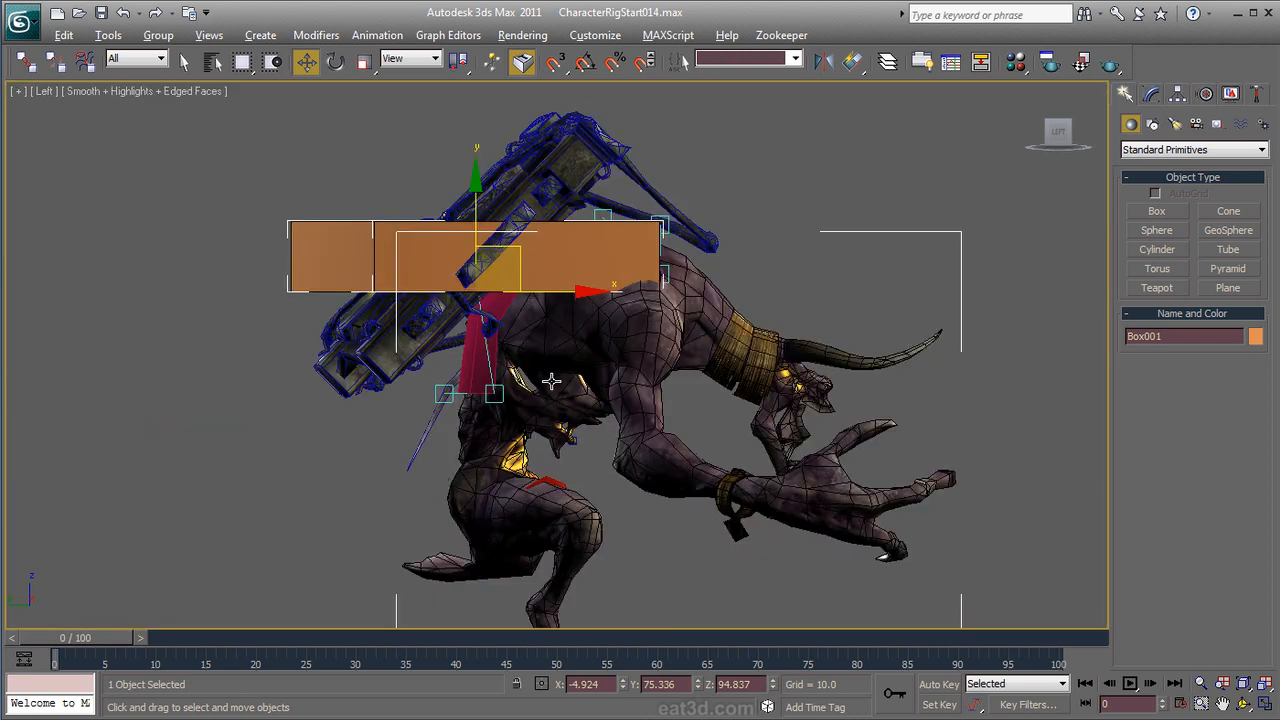
right_click(541, 357)
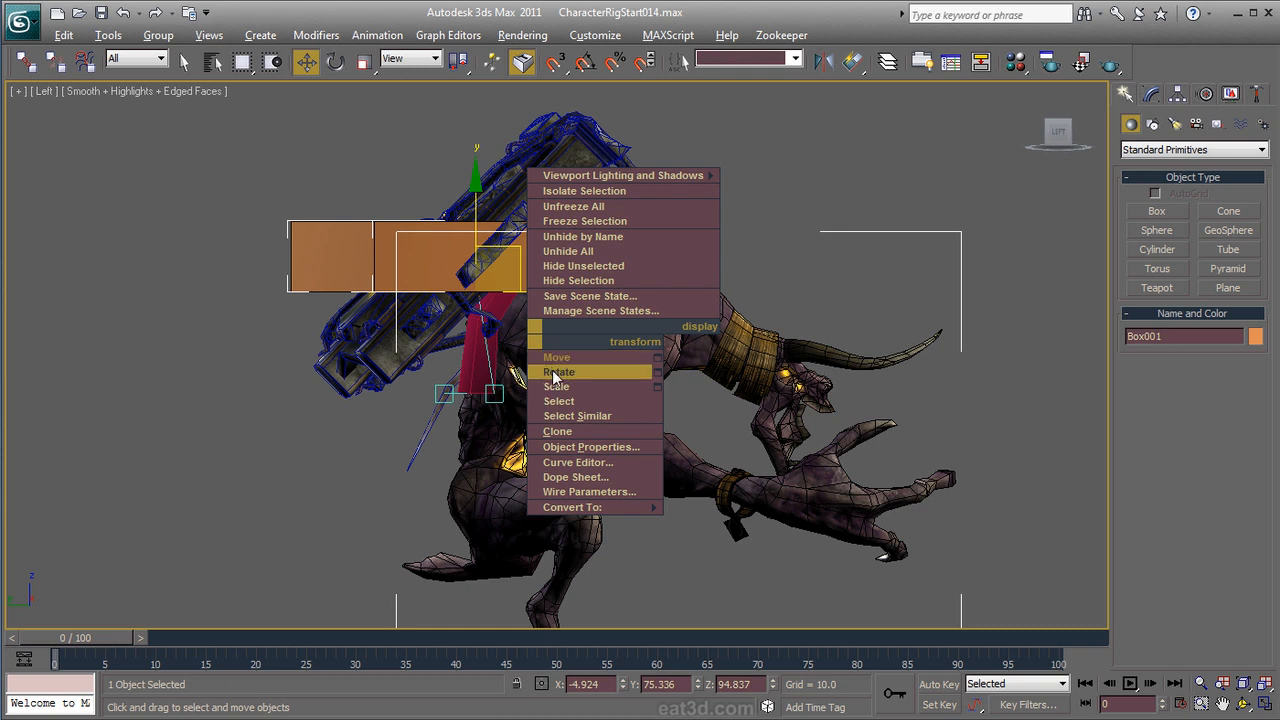
left_click(556, 374)
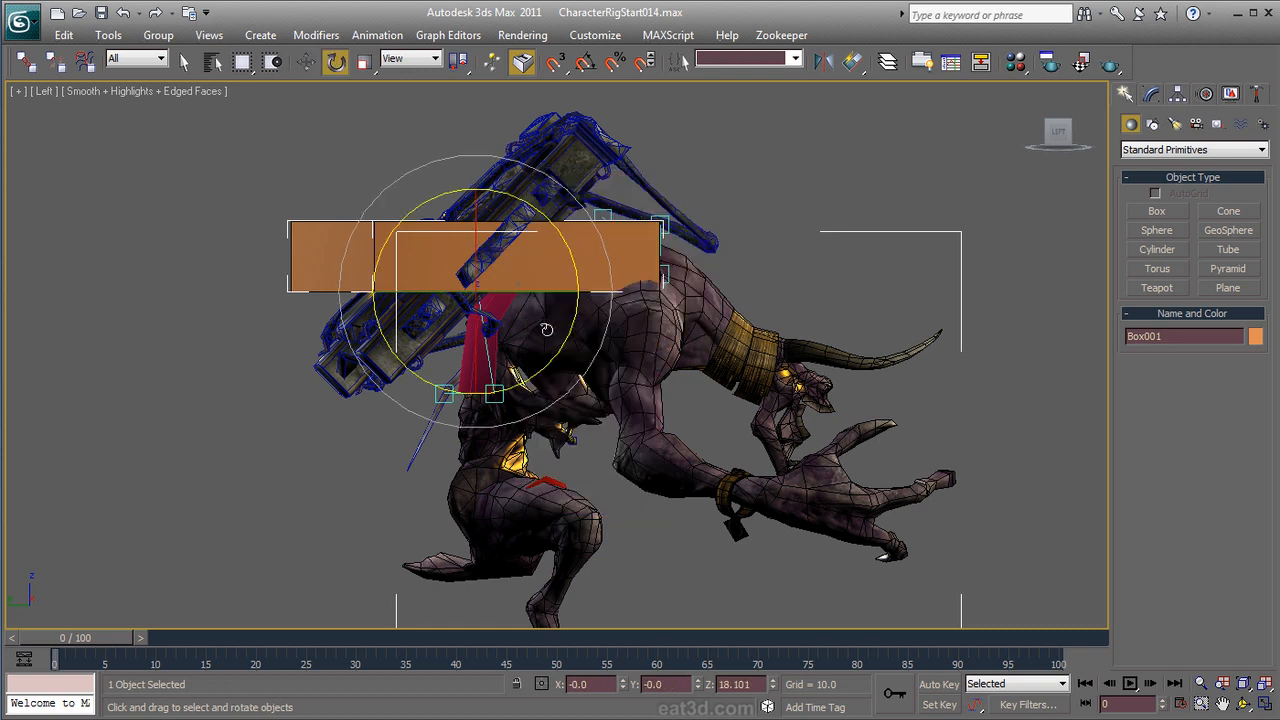
left_click(410, 58)
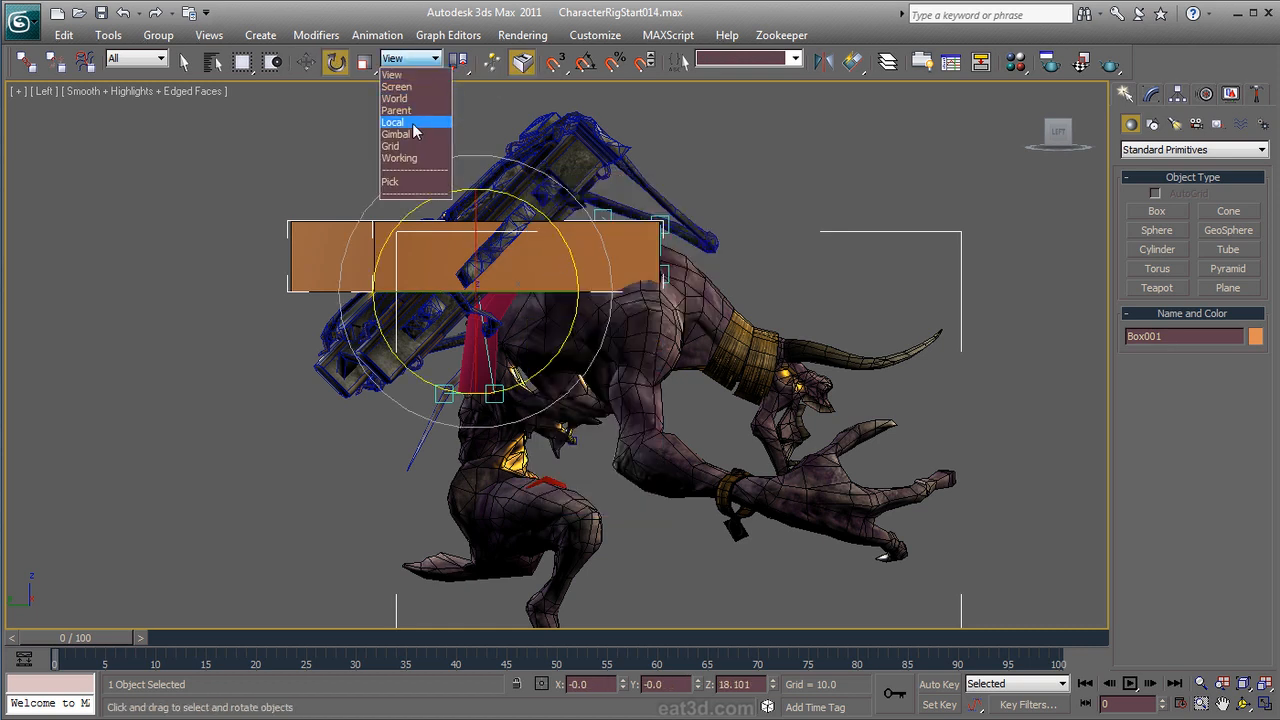
left_click(412, 123)
left_click_drag(393, 234, 391, 343)
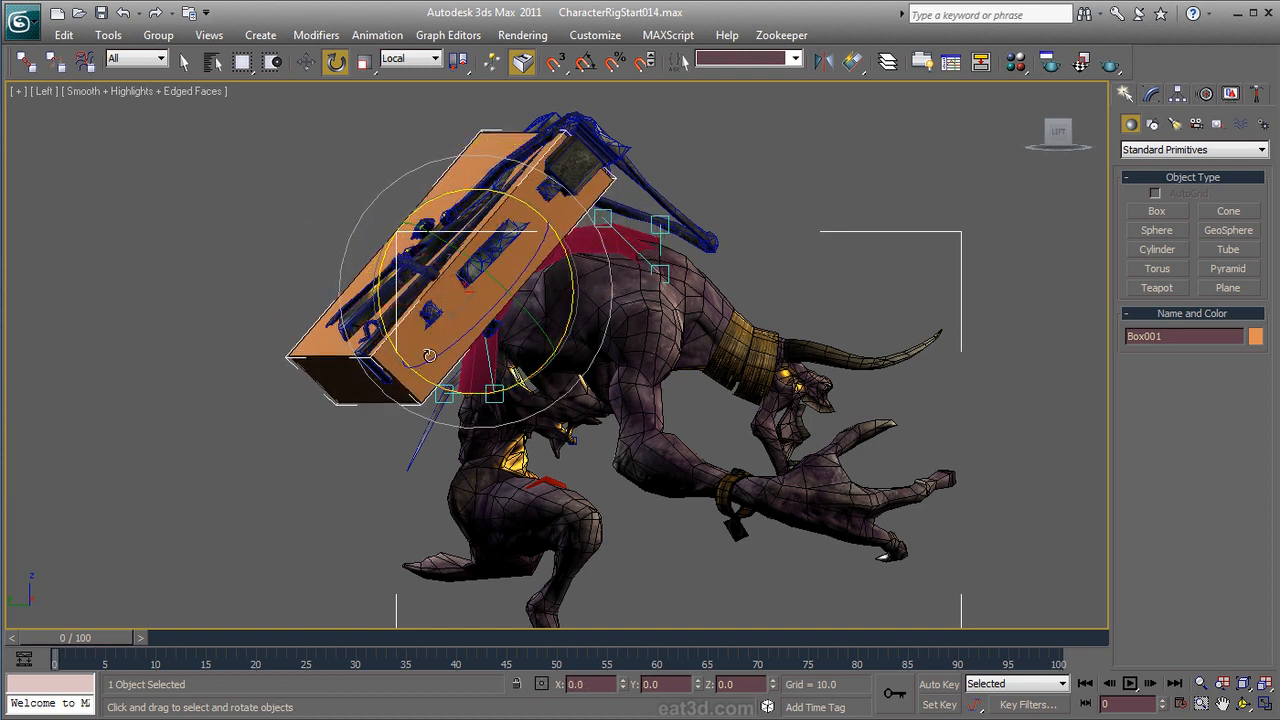
Step: Fine-tune the box's local rotation in the perspective view to fit the stone, and inspect it from behind and the side
key("alt+w")
right_click(629, 461)
key("alt+w")
middle_click_drag(629, 462, 753, 219, "alt")
left_click_drag(615, 245, 621, 251)
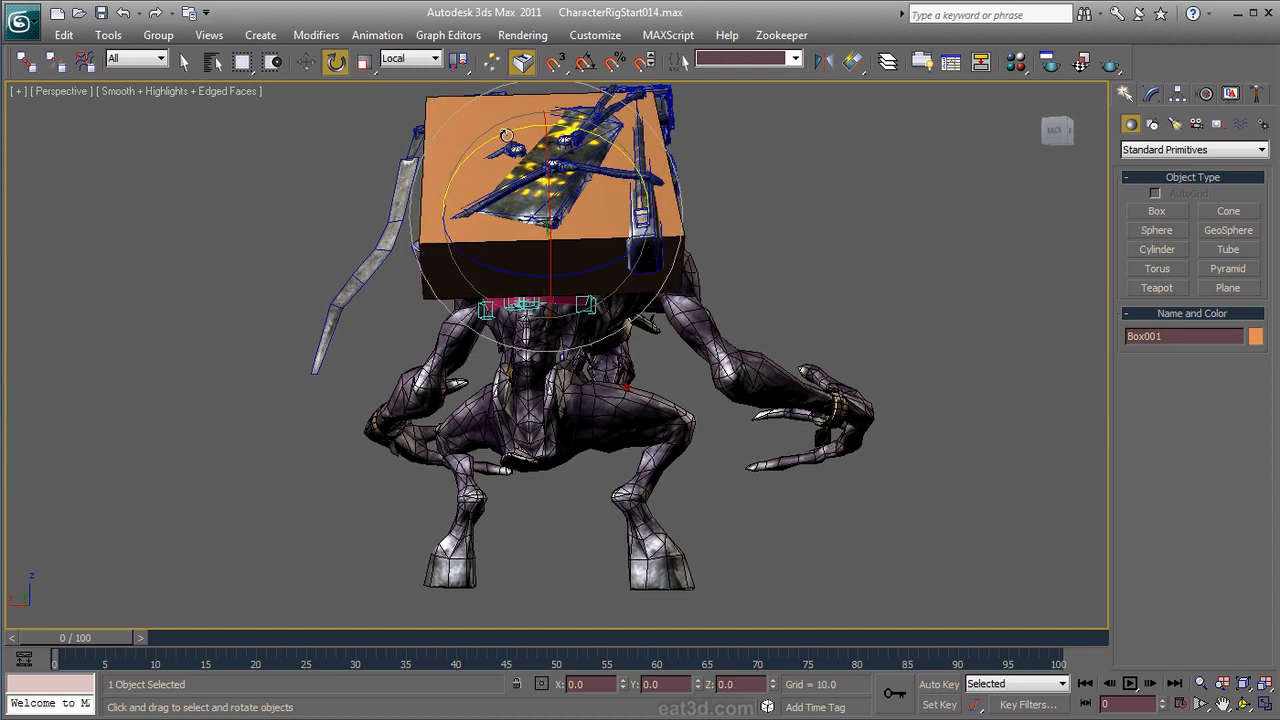
left_click_drag(502, 131, 505, 136)
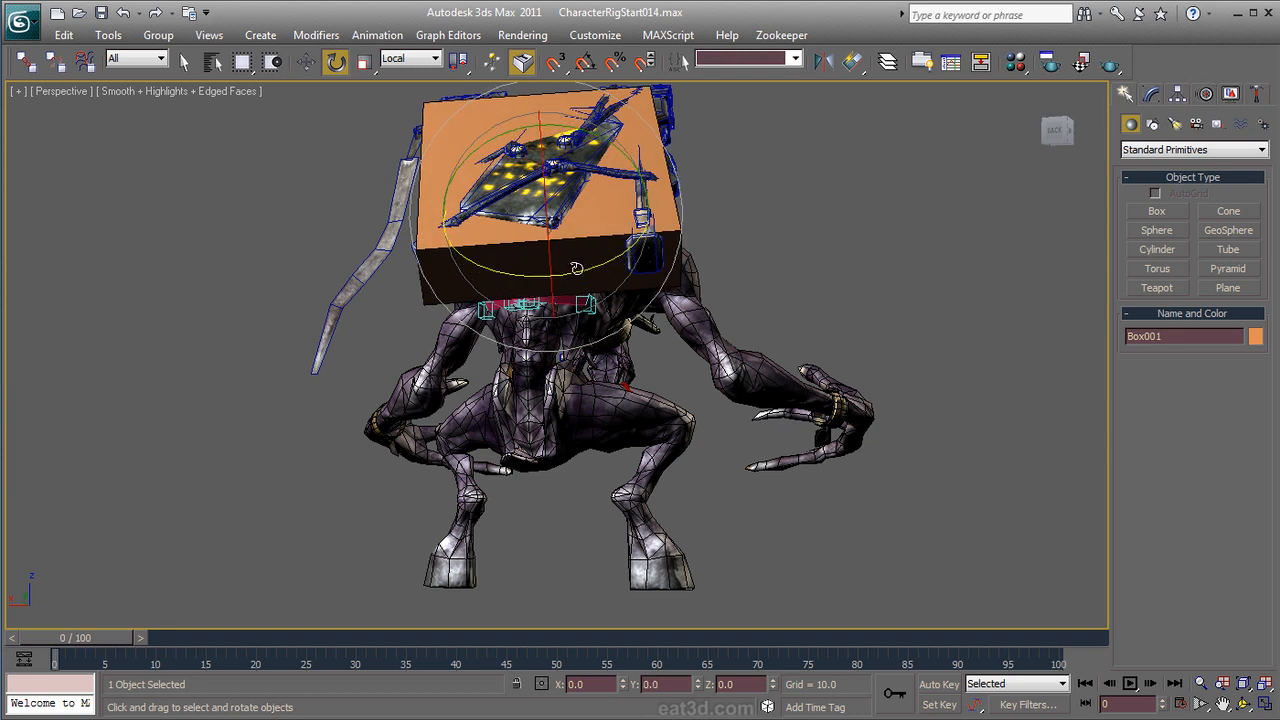
middle_click_drag(577, 270, 749, 320, "alt")
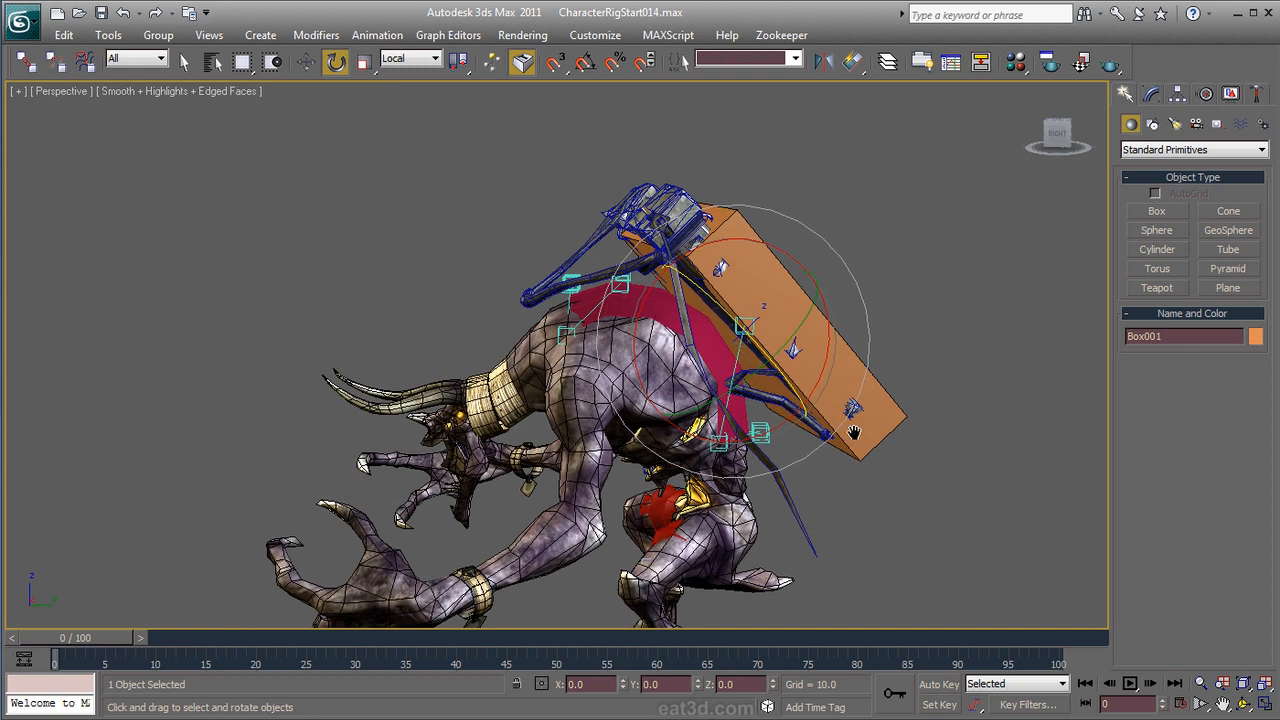
Step: Move the box in the Local coordinate system so it fits around the stone on the creature's back
right_click(765, 333)
left_click(796, 359)
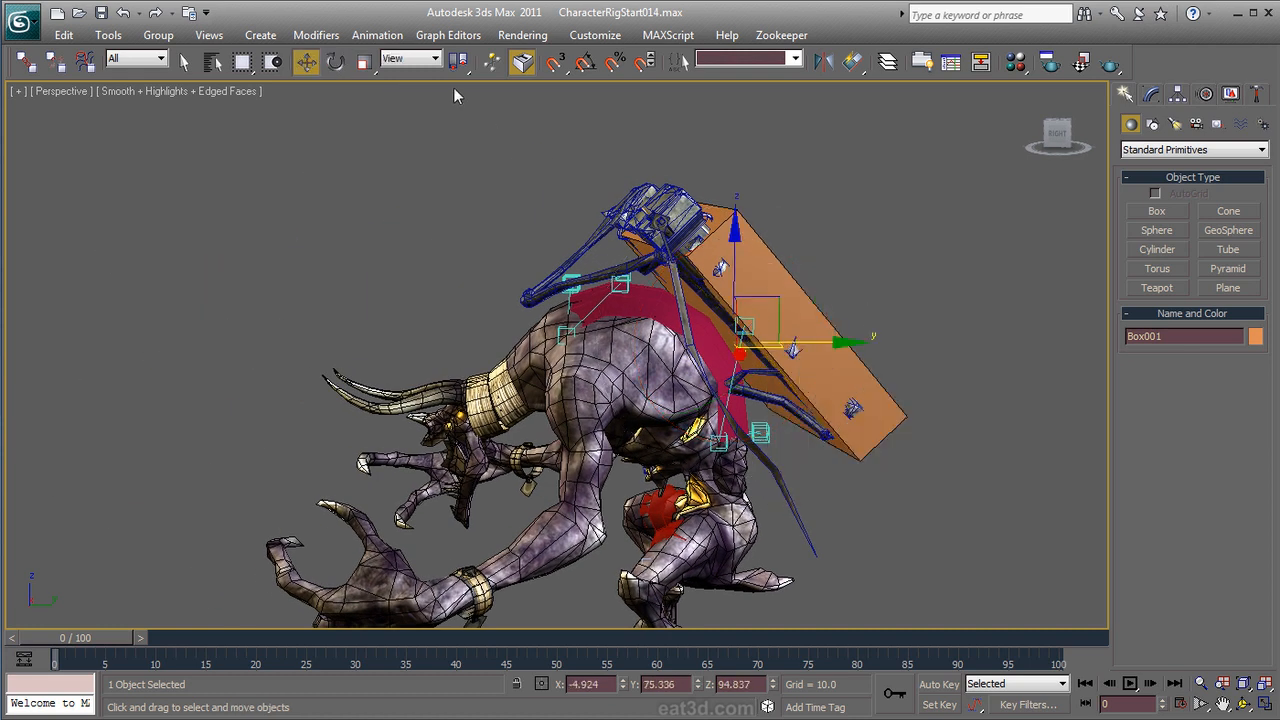
left_click(410, 58)
left_click(405, 124)
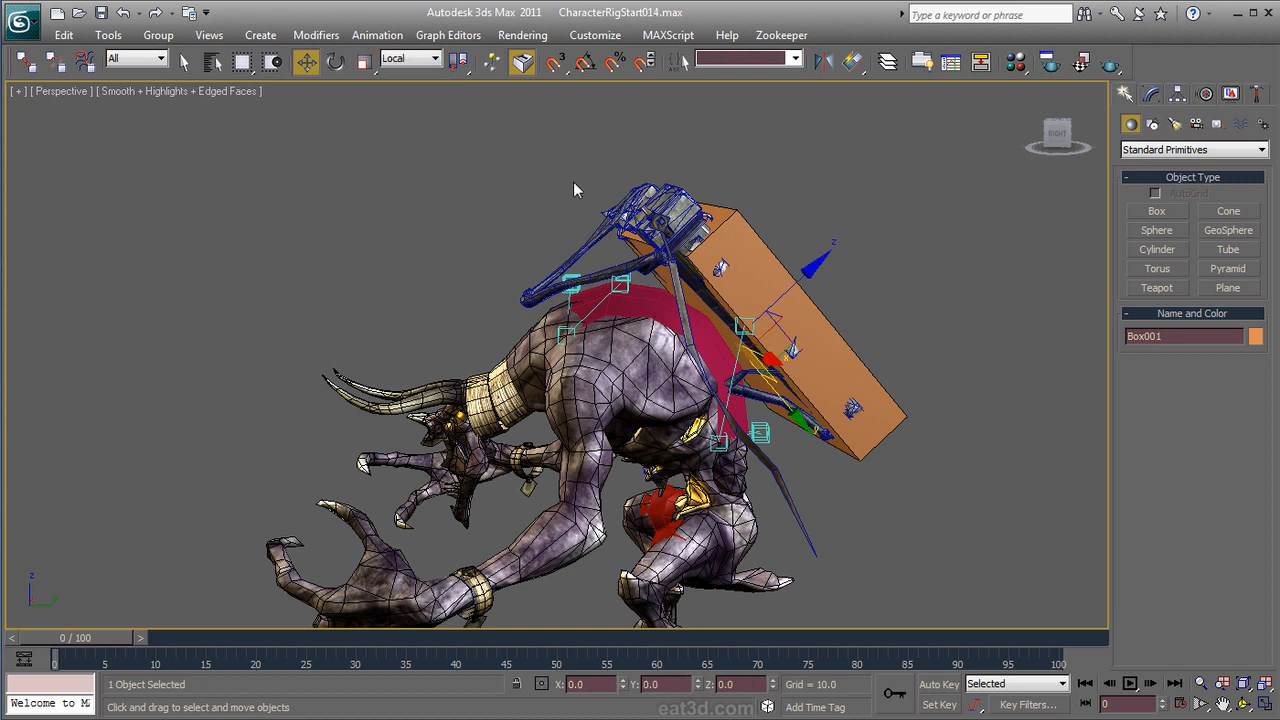
left_click_drag(775, 390, 762, 374)
scroll(781, 395, "up", 1)
middle_click_drag(781, 395, 704, 322)
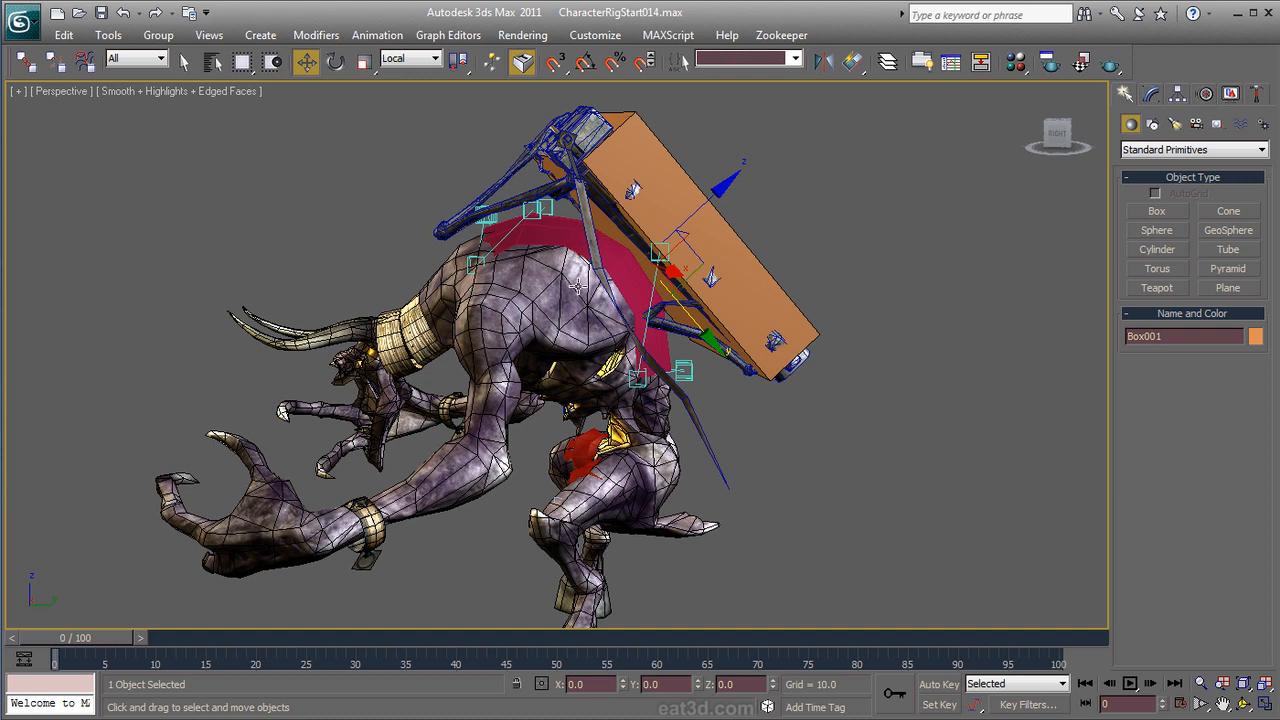
middle_click_drag(678, 314, 652, 312, "alt")
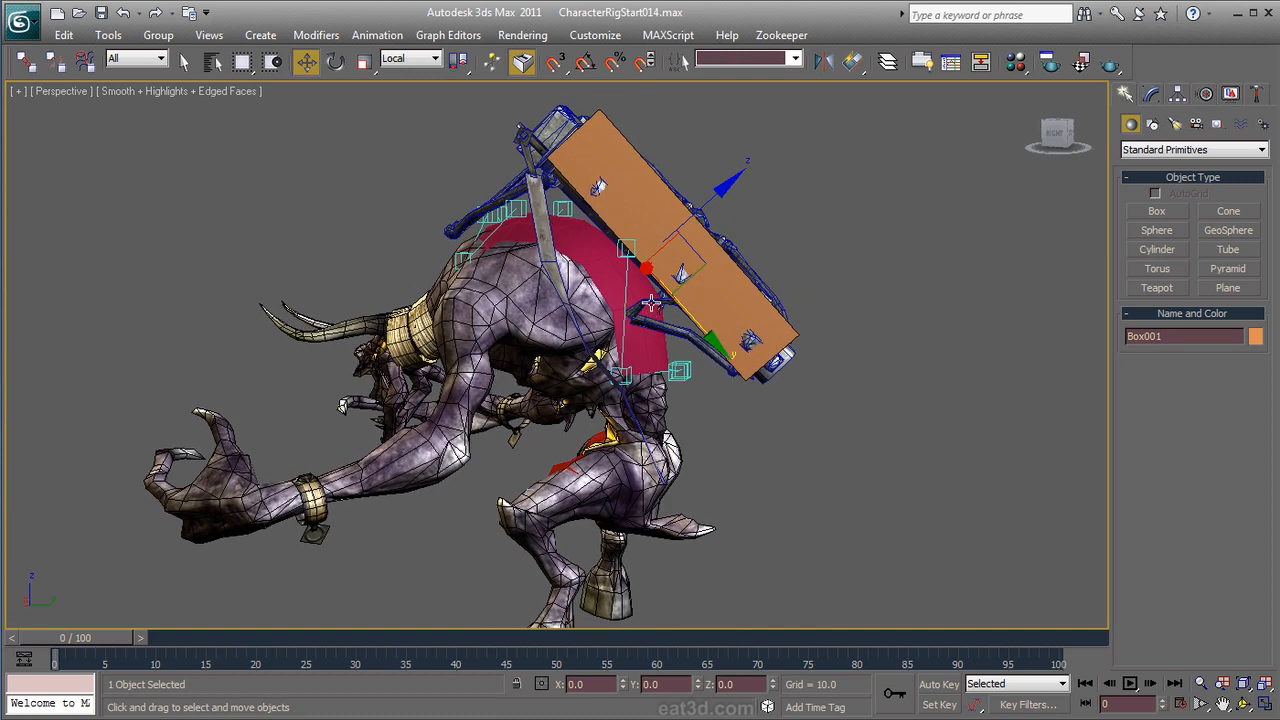
left_click_drag(685, 314, 679, 308)
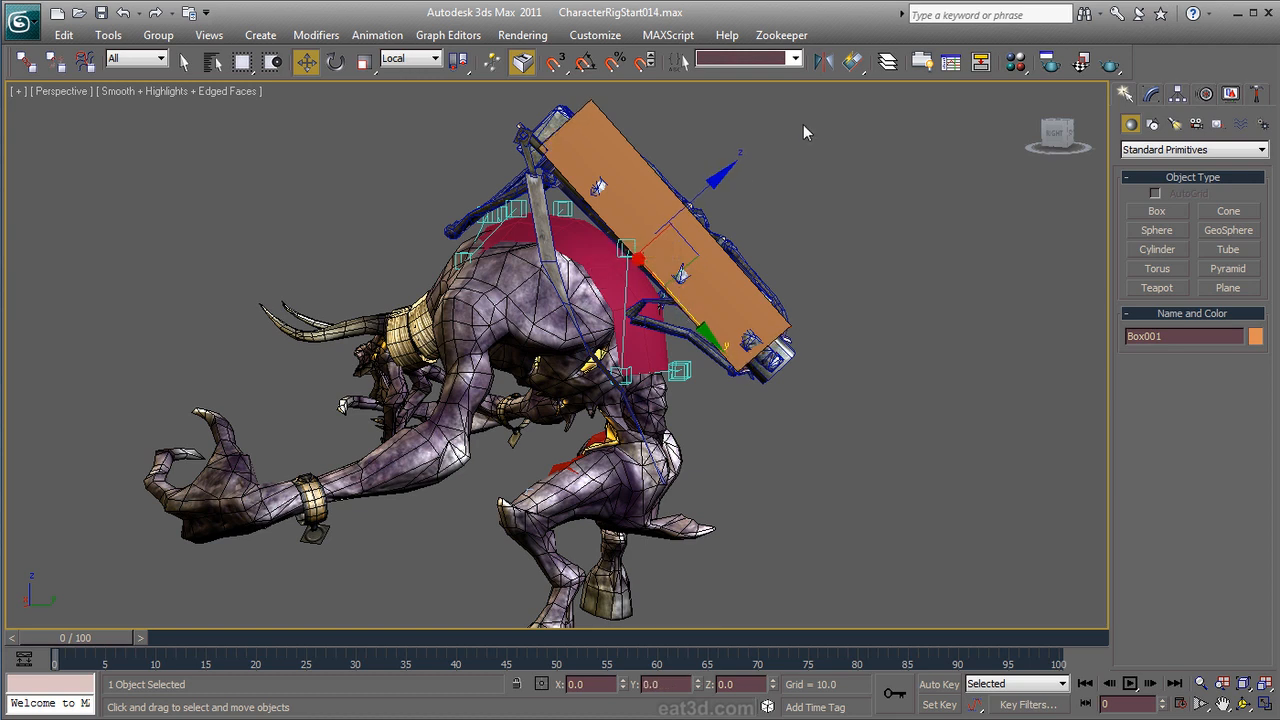
Step: Hide the EOS_Stone object in the Character layer
left_click(887, 62)
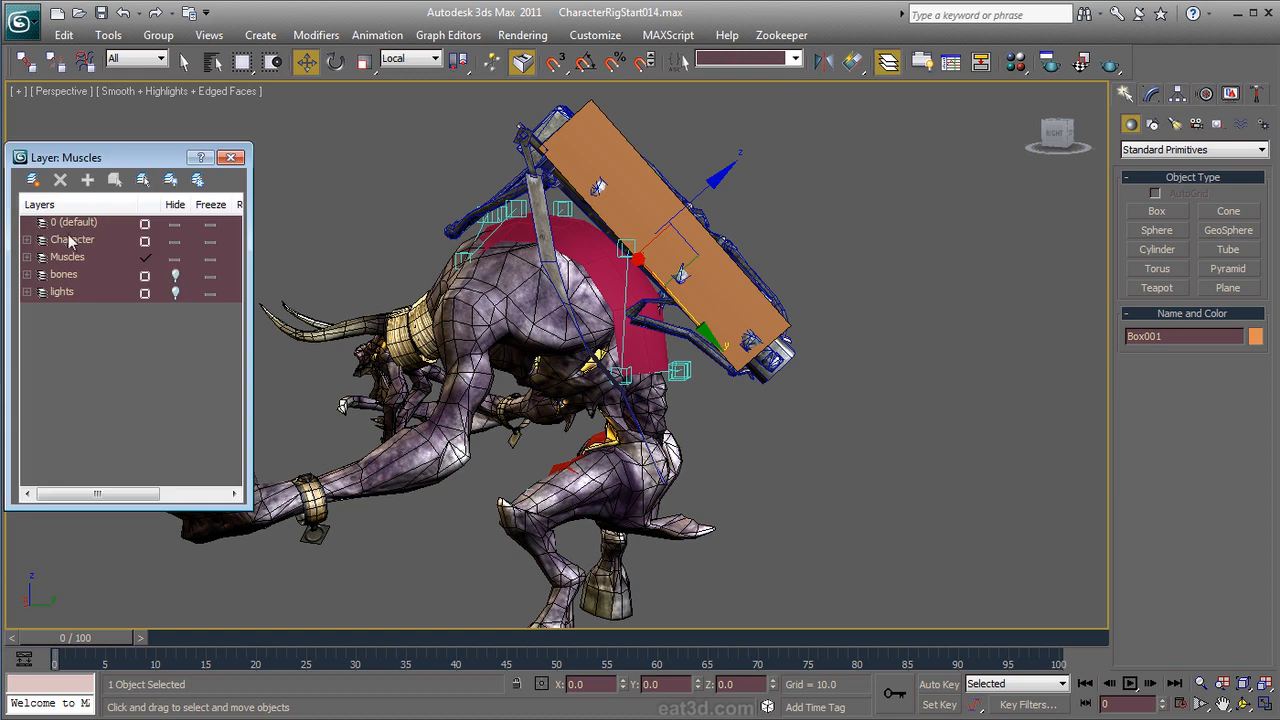
left_click(36, 242)
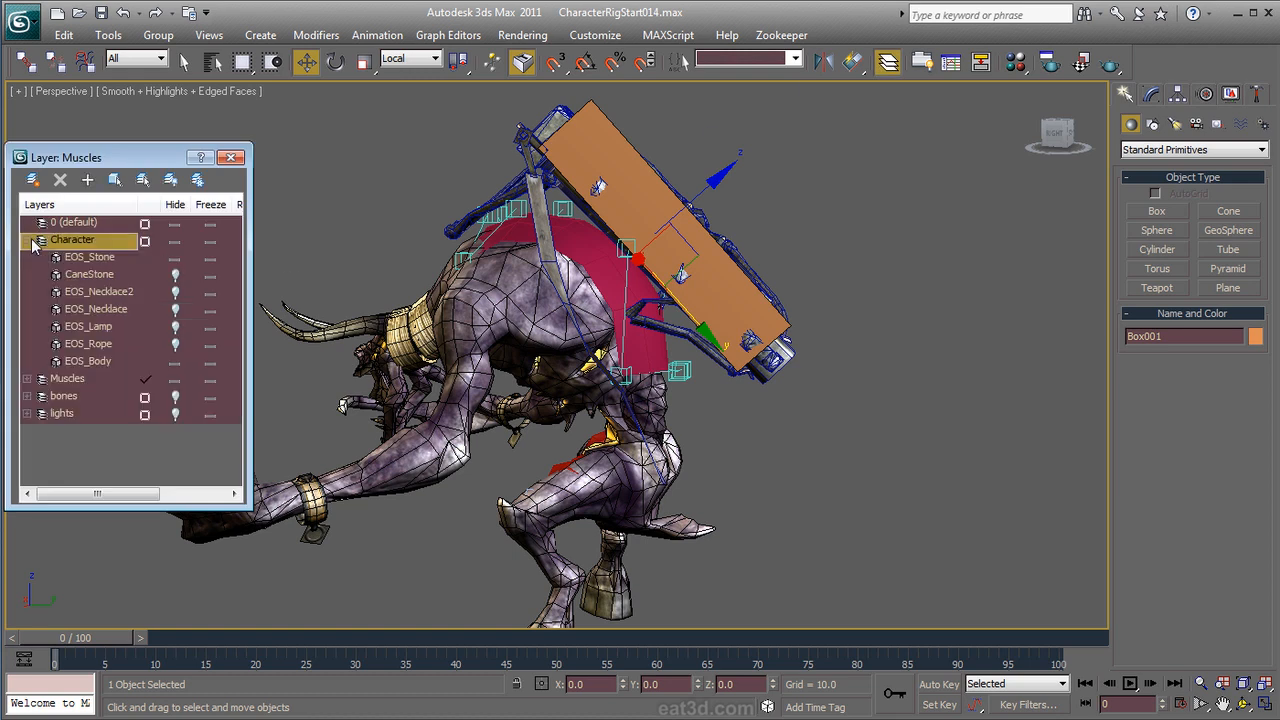
left_click(177, 257)
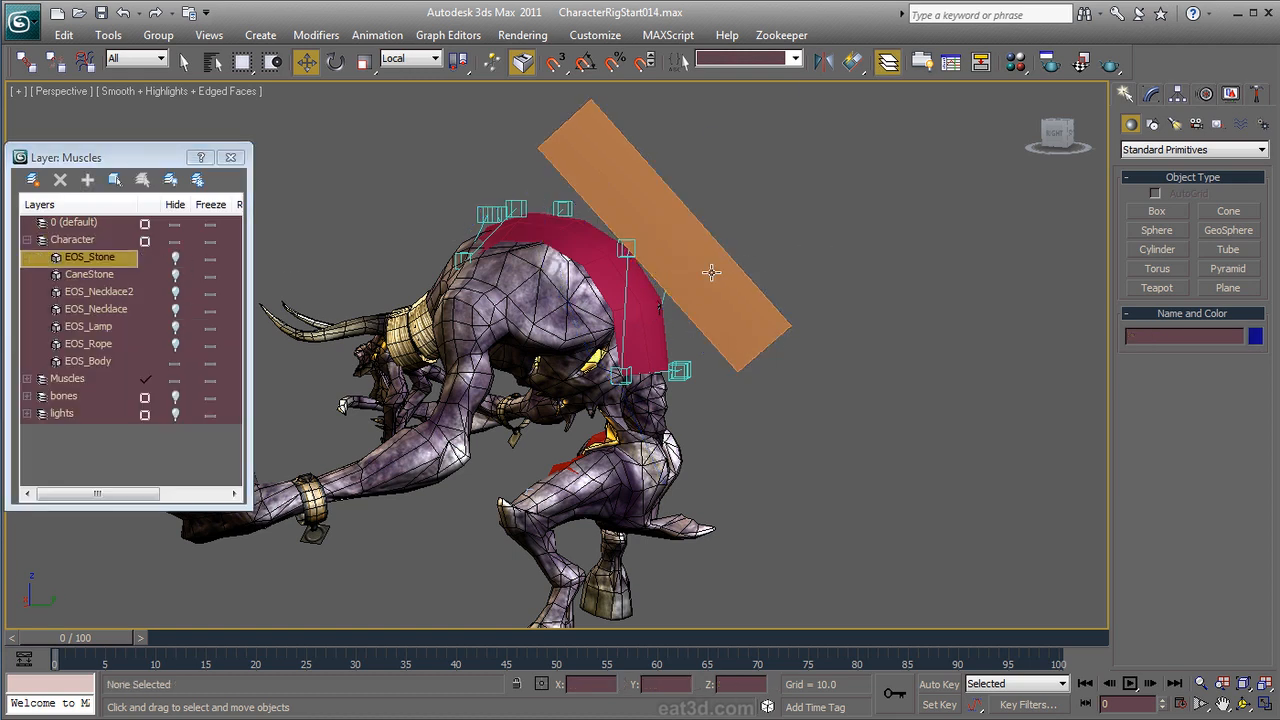
Step: Rename the red CAT muscle on the creature's back as BackMuscle
middle_click_drag(700, 283, 645, 282, "alt")
left_click(590, 260)
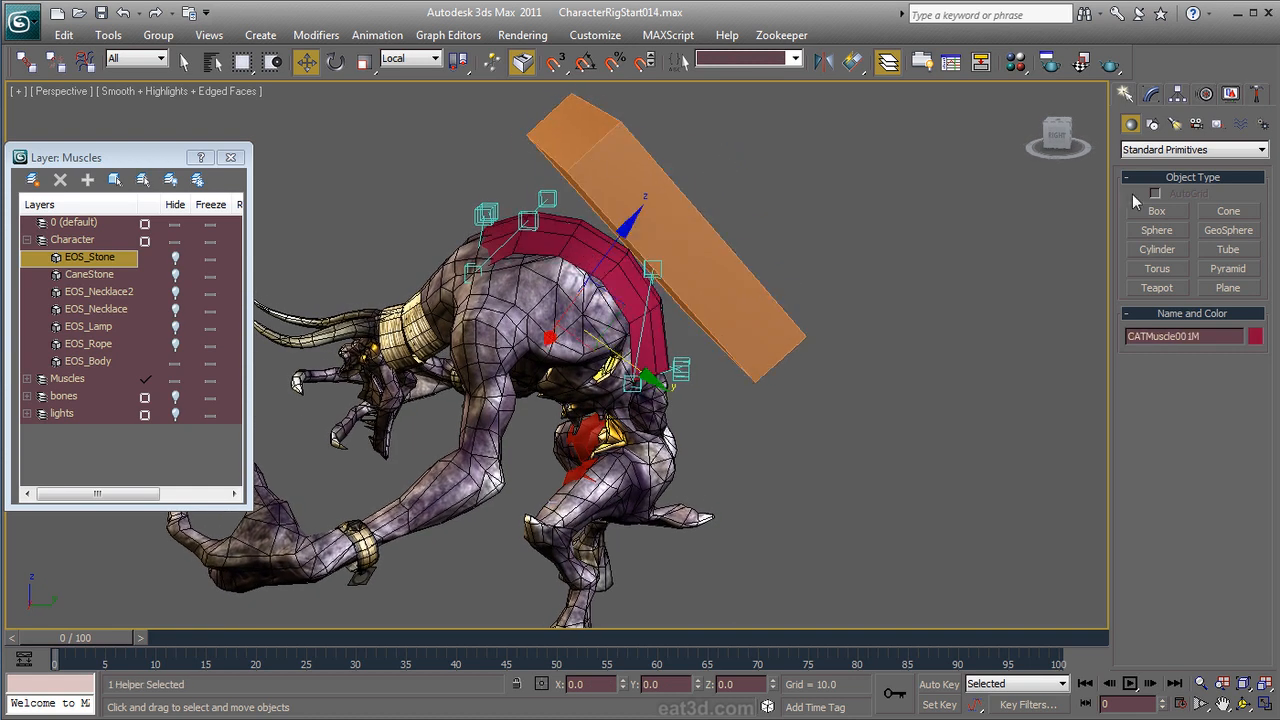
left_click(1153, 95)
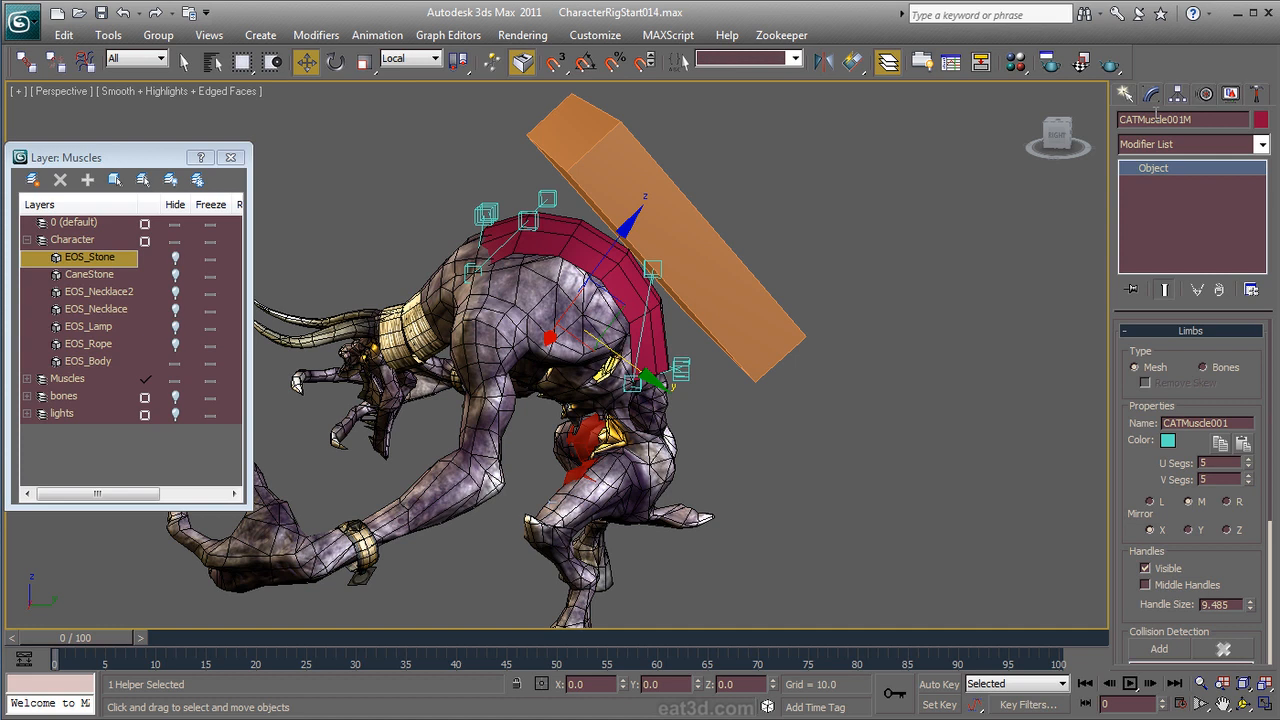
left_click(1207, 119)
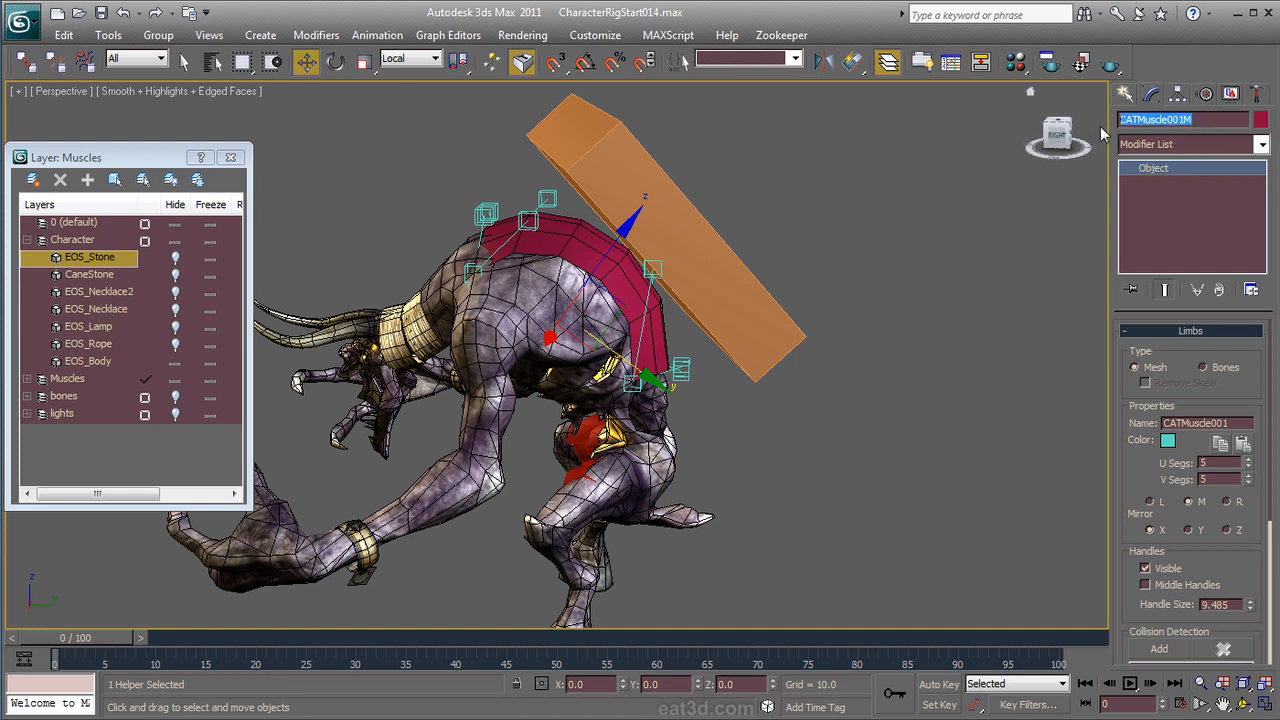
type("BackMuscle")
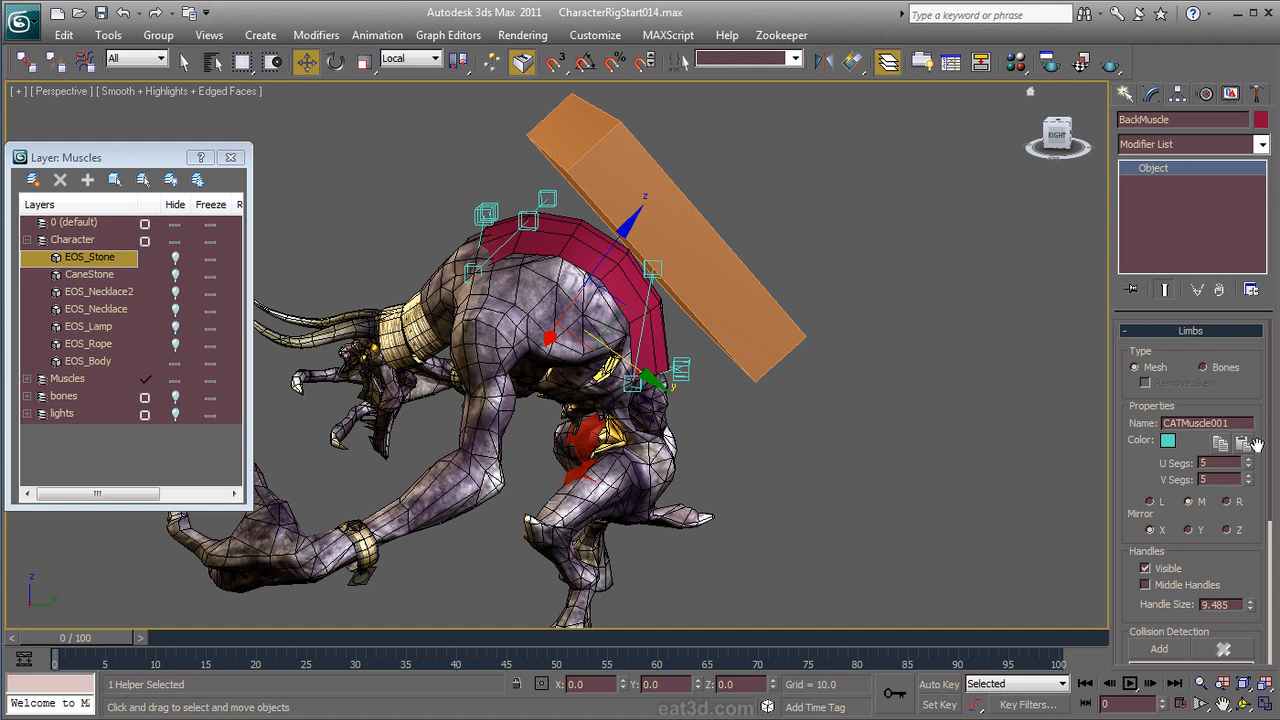
Step: Add the orange box as a collision detection object of BackMuscle
left_click_drag(1168, 485, 1144, 350)
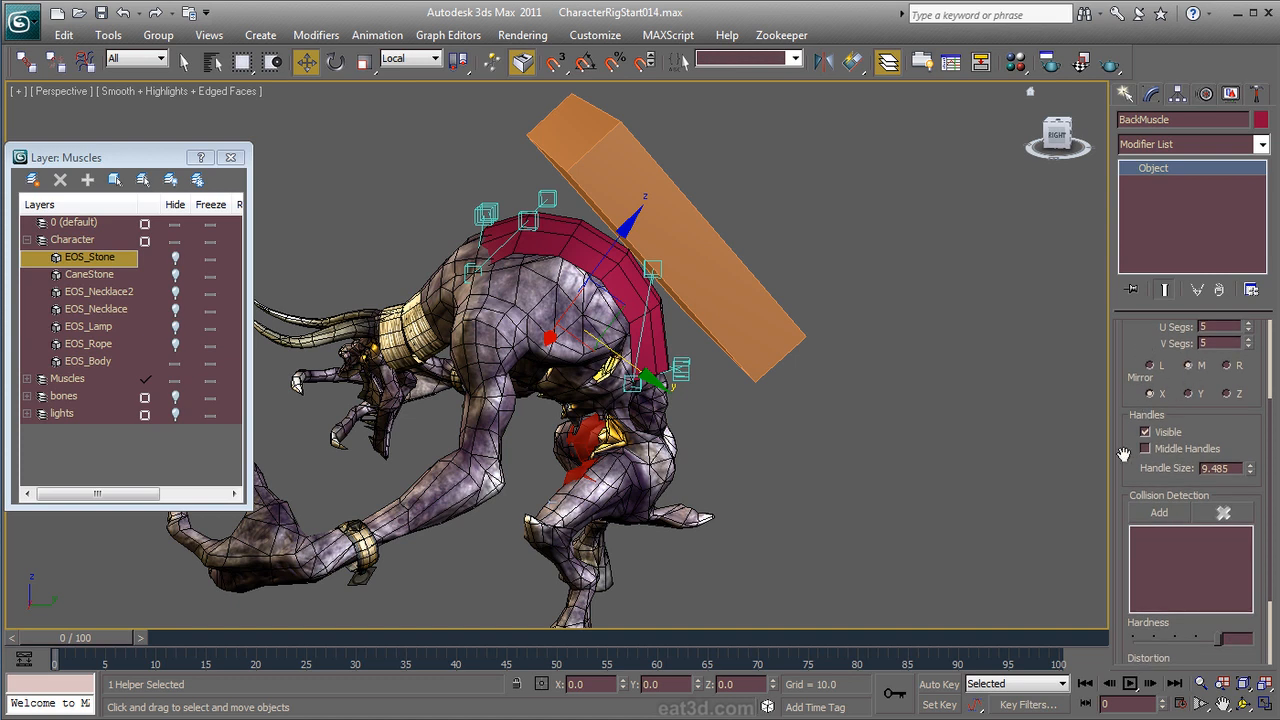
left_click_drag(1125, 461, 1125, 379)
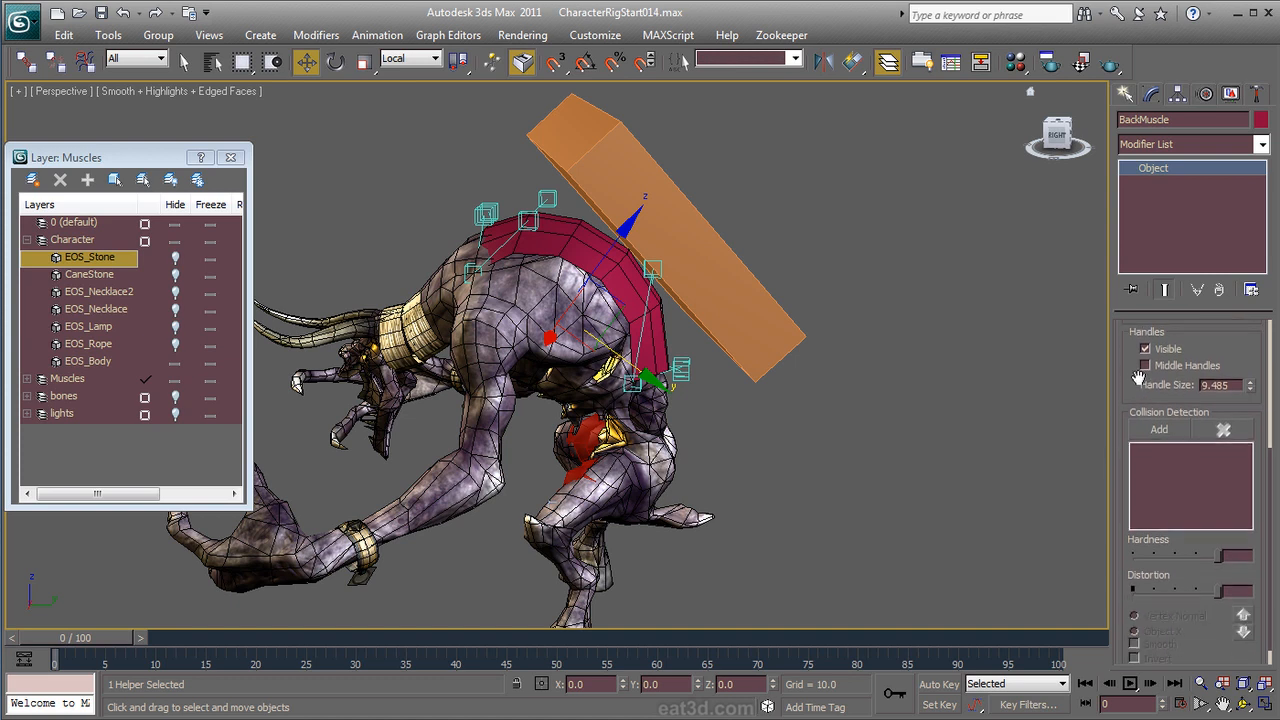
left_click(1154, 425)
left_click(628, 181)
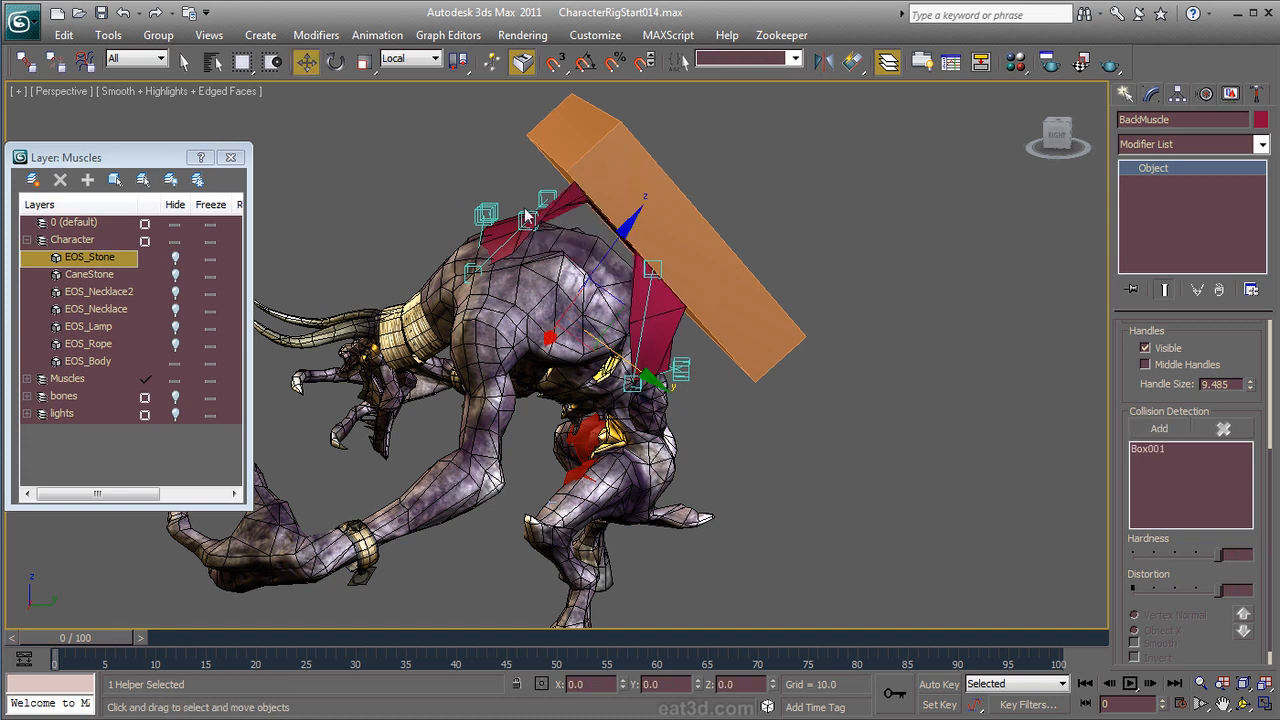
Step: Inspect the back muscle against the box in wireframe, and test moving the shaded box along its local Z axis
key("F3")
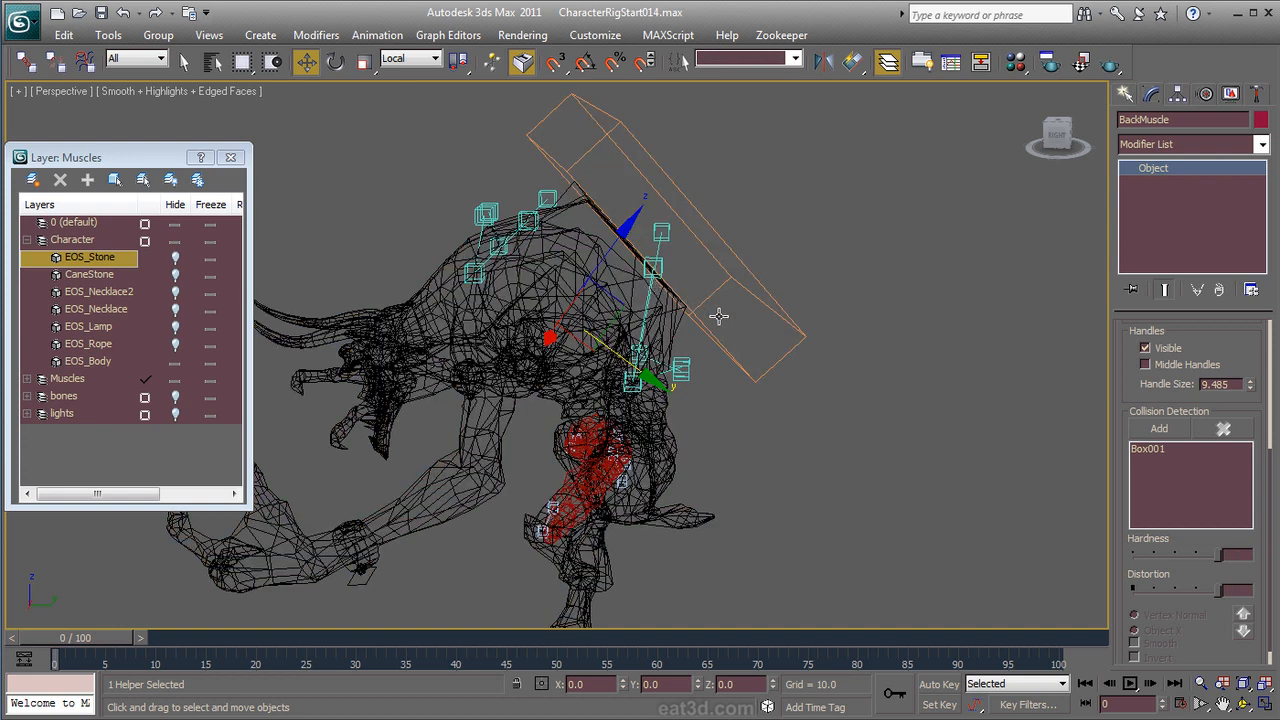
middle_click_drag(804, 392, 735, 342, "alt")
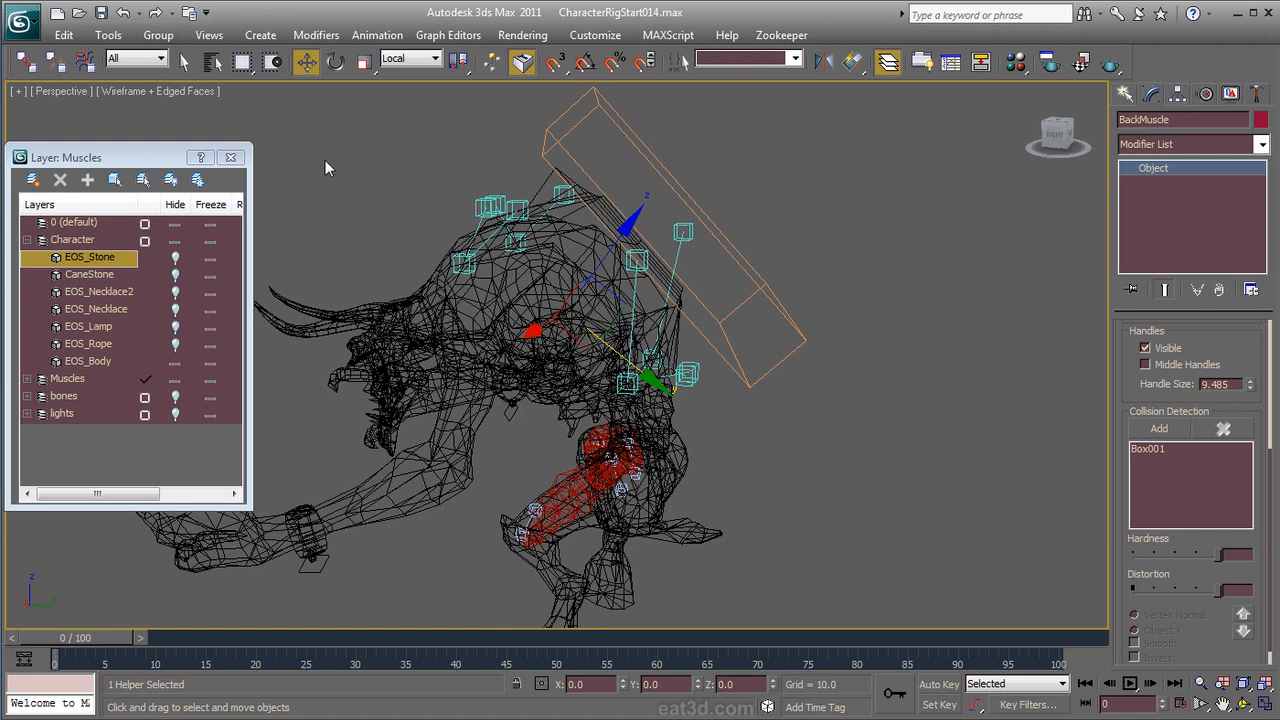
key("F3")
left_click(731, 280)
left_click_drag(718, 178, 760, 224)
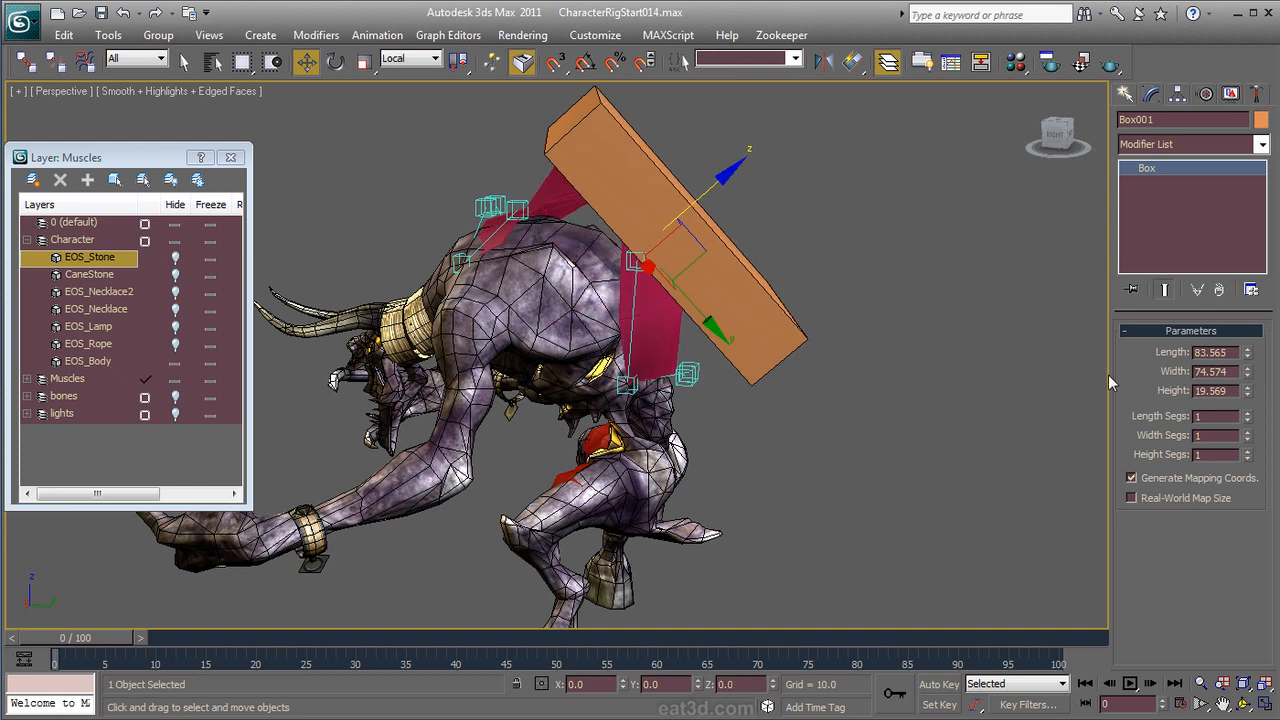
Step: Enable Invert for the Box001 collision object of BackMuscle
left_click(674, 304)
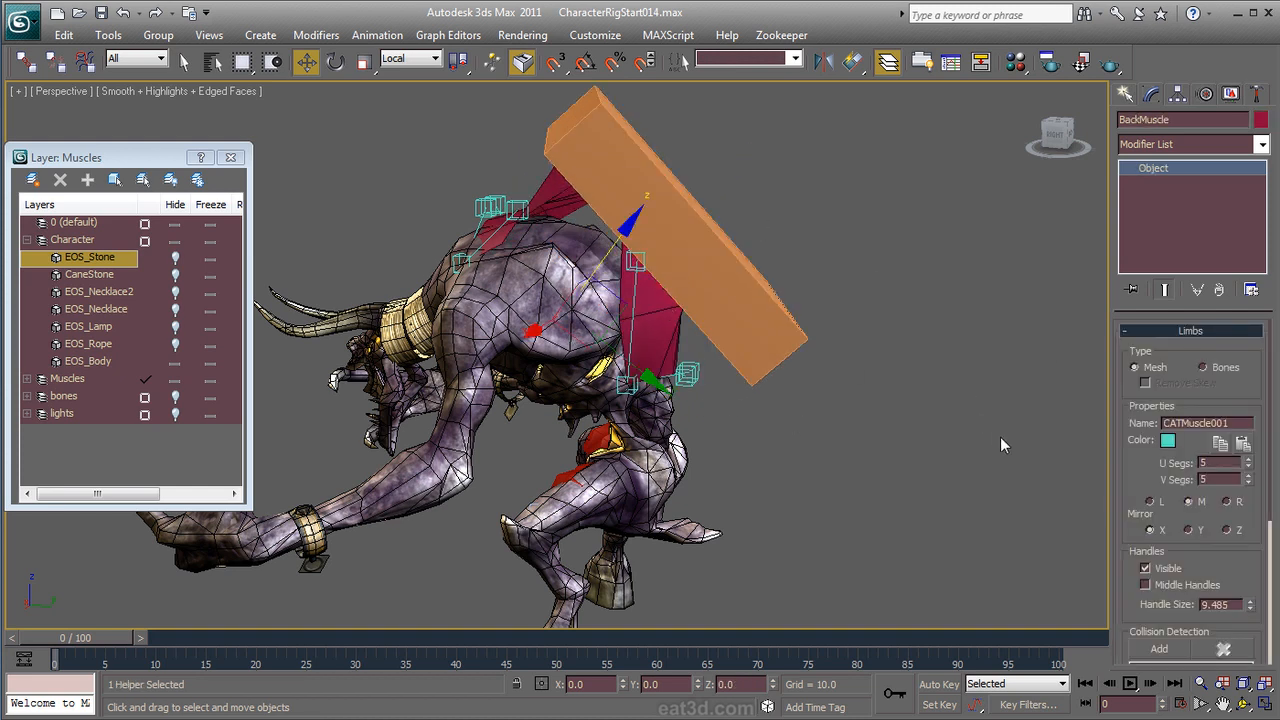
left_click_drag(1129, 538, 1165, 282)
left_click(1147, 428)
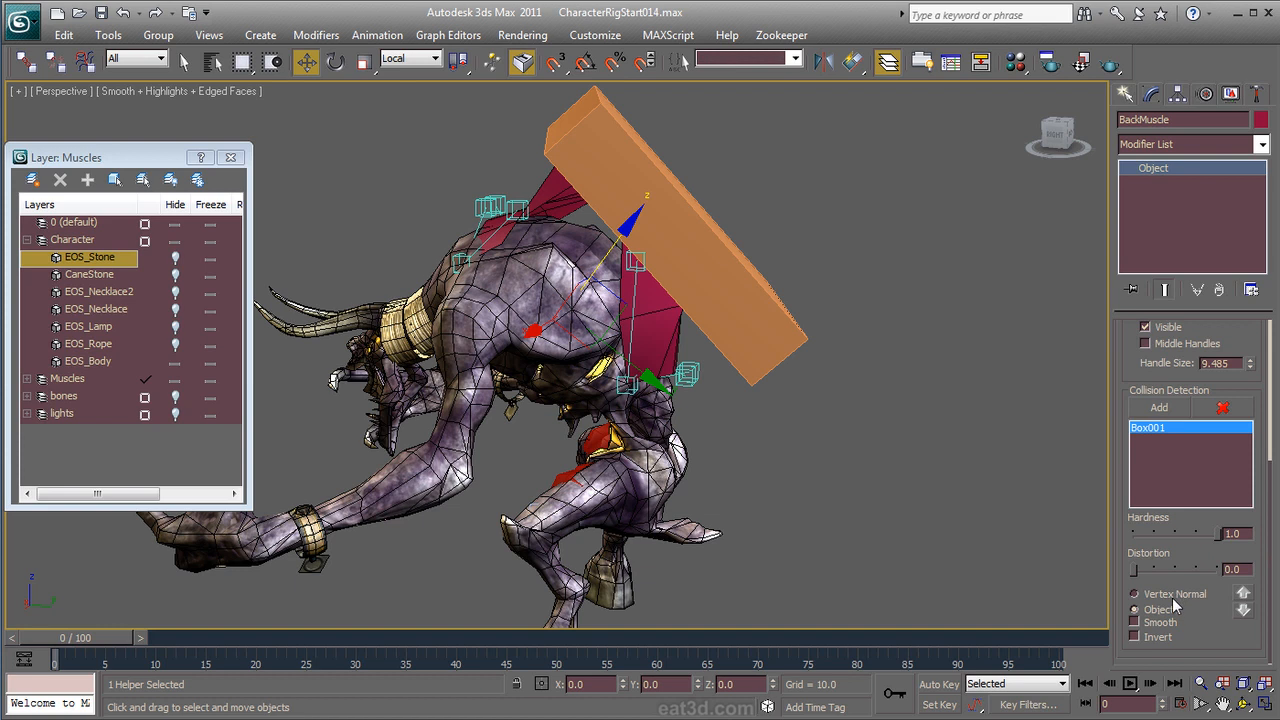
left_click(1134, 636)
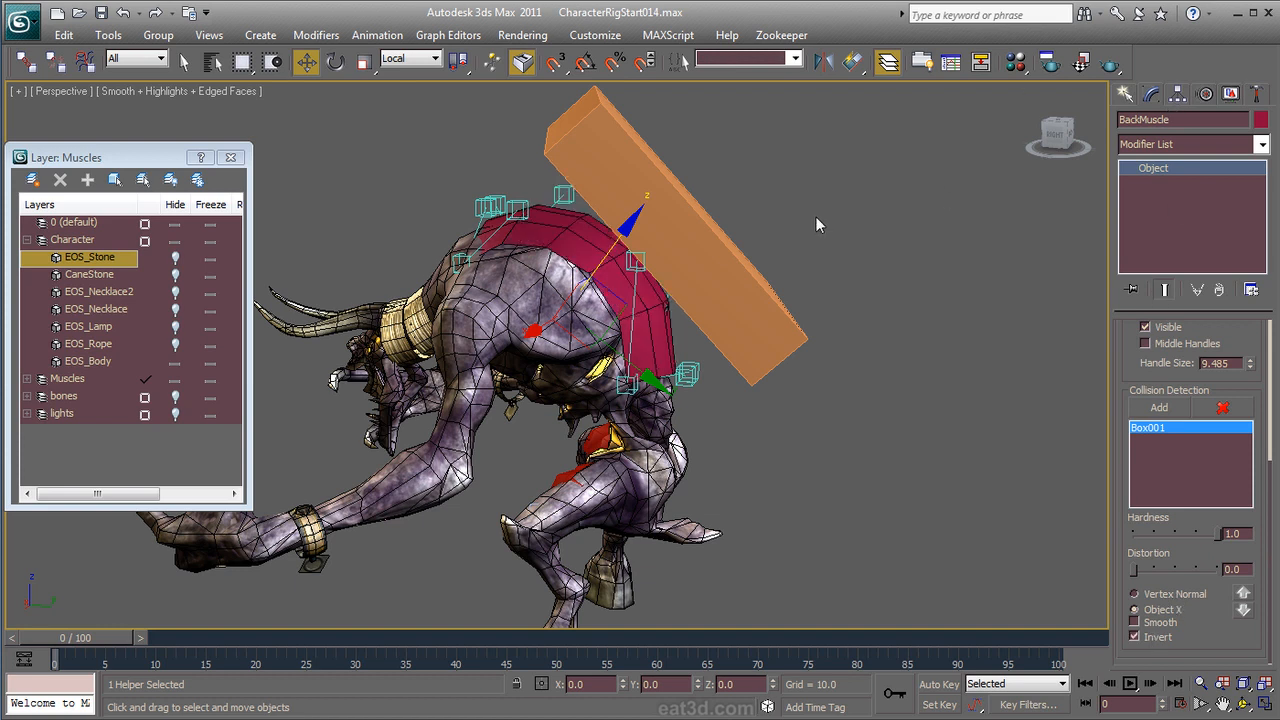
Step: Rename the orange box as StoneProxy
left_click(728, 262)
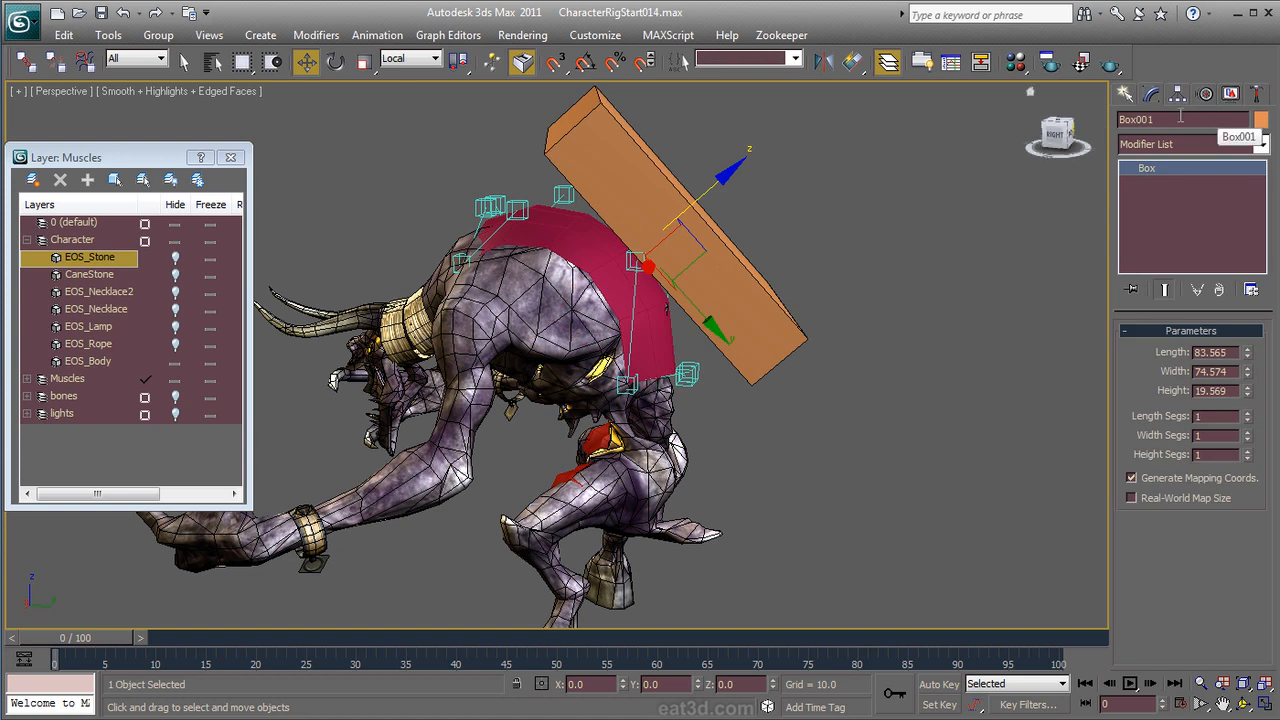
left_click_drag(1150, 119, 1110, 121)
type("StoneProxy")
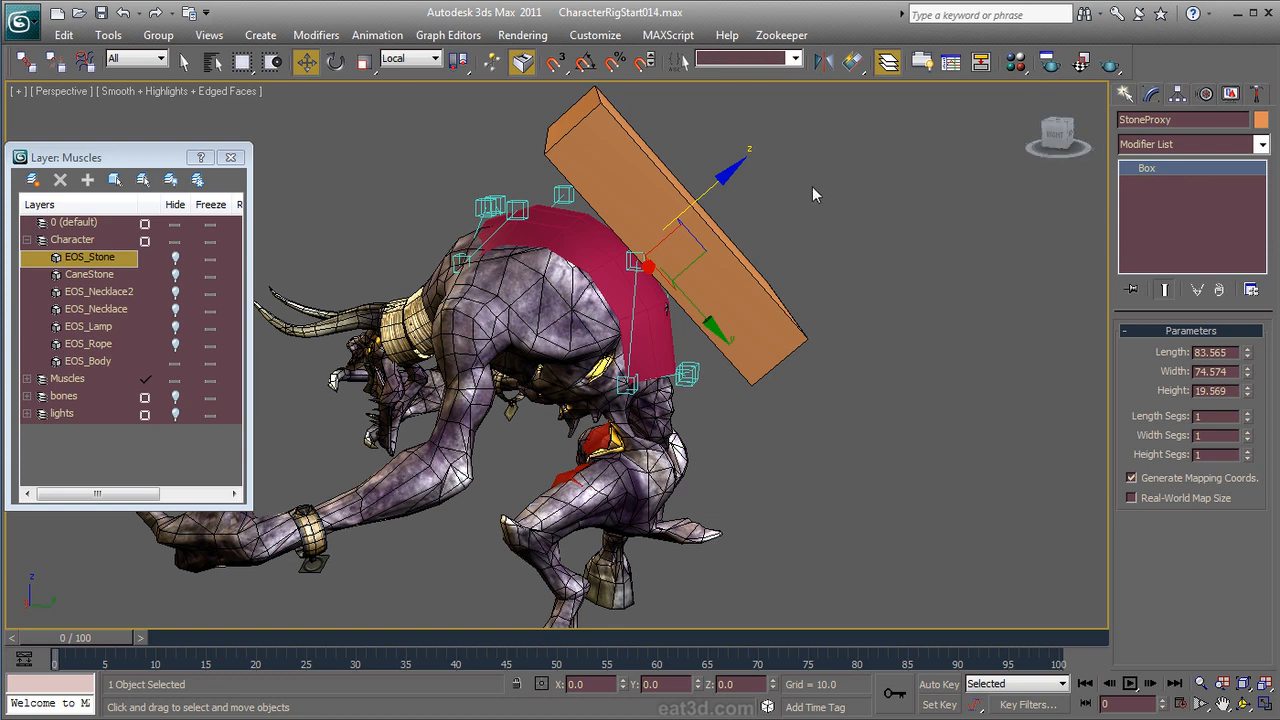
Step: Test the collision by pushing StoneProxy along its local Z axis into the back muscle, in shaded and wireframe display
middle_click_drag(730, 256, 886, 302)
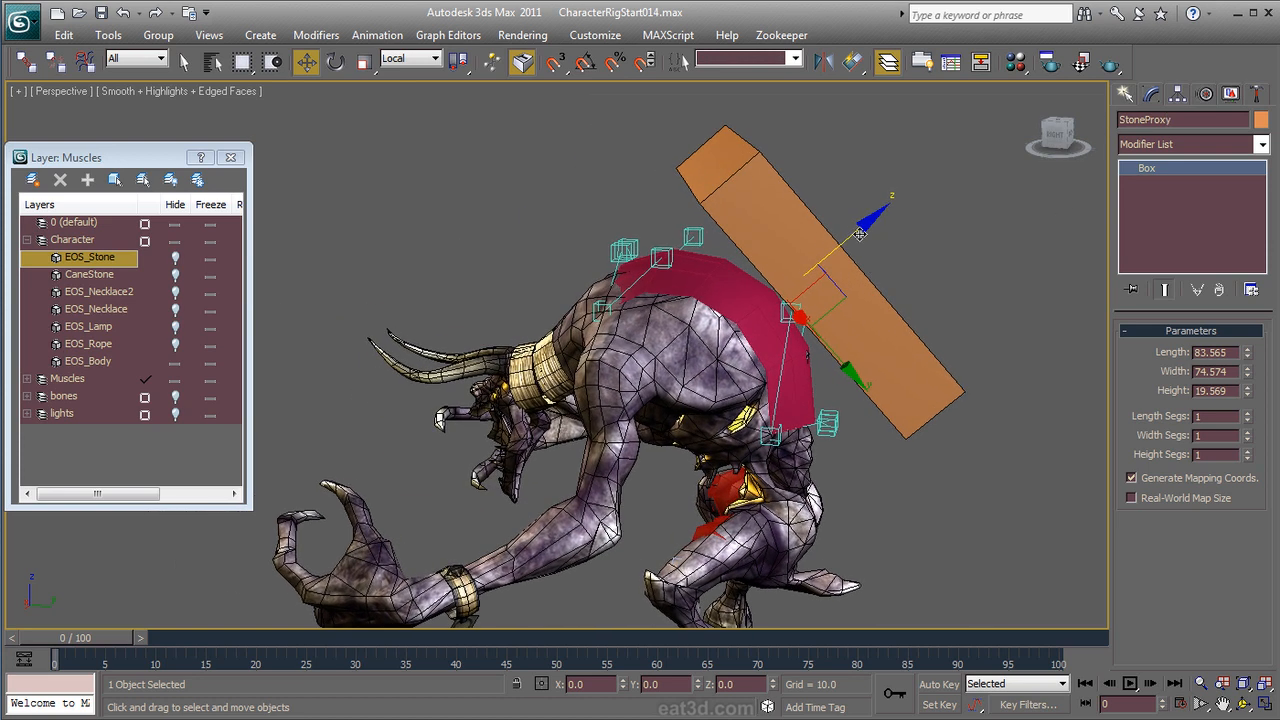
left_click_drag(858, 229, 795, 281)
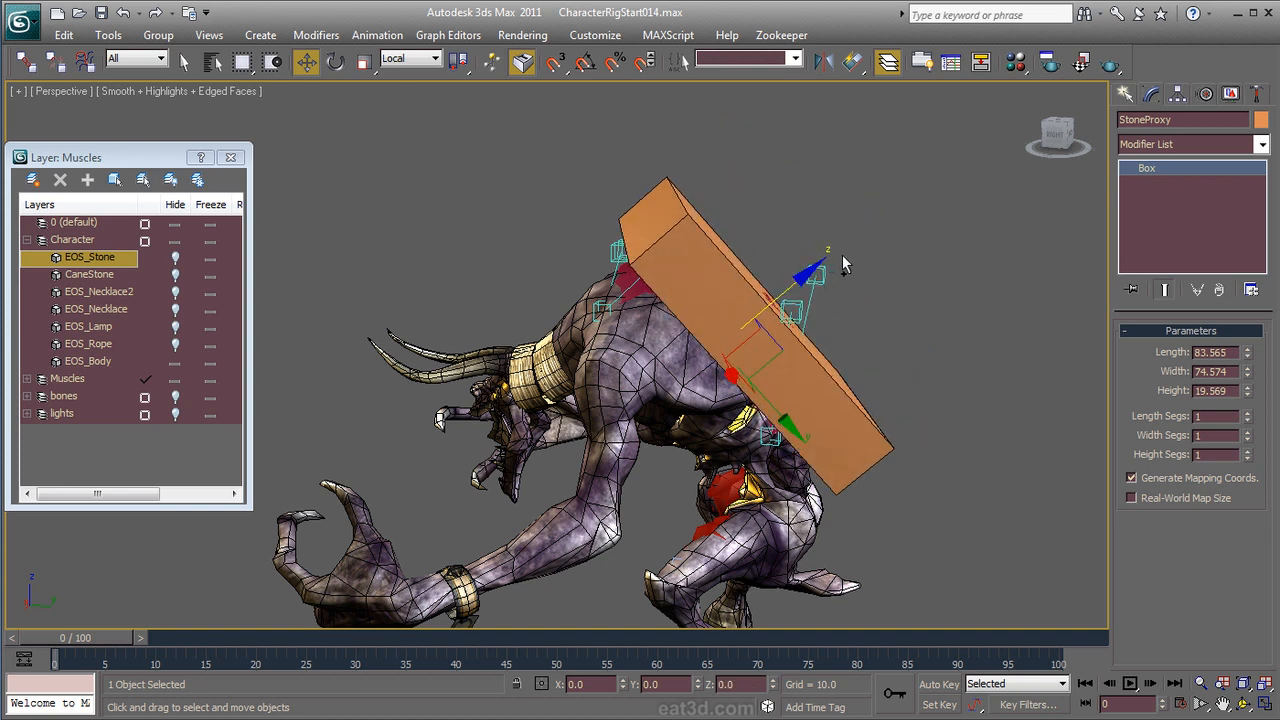
middle_click_drag(895, 254, 826, 258, "alt")
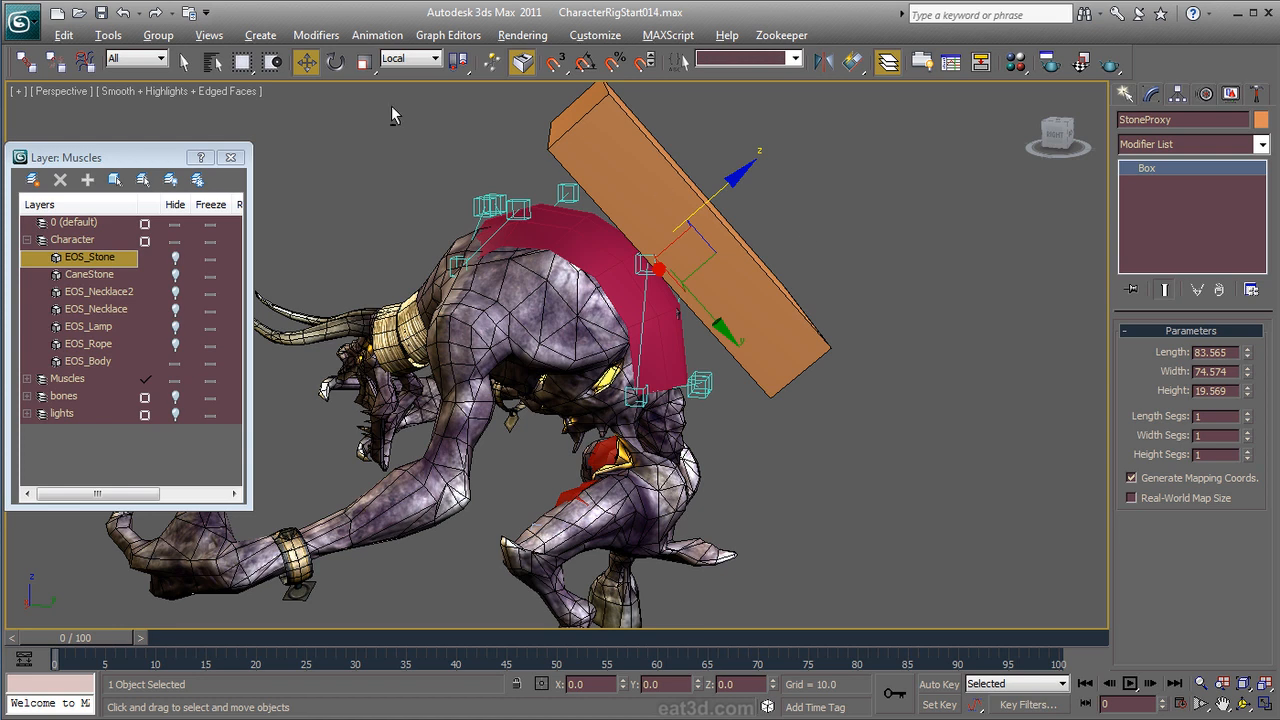
key("alt")
key("F3")
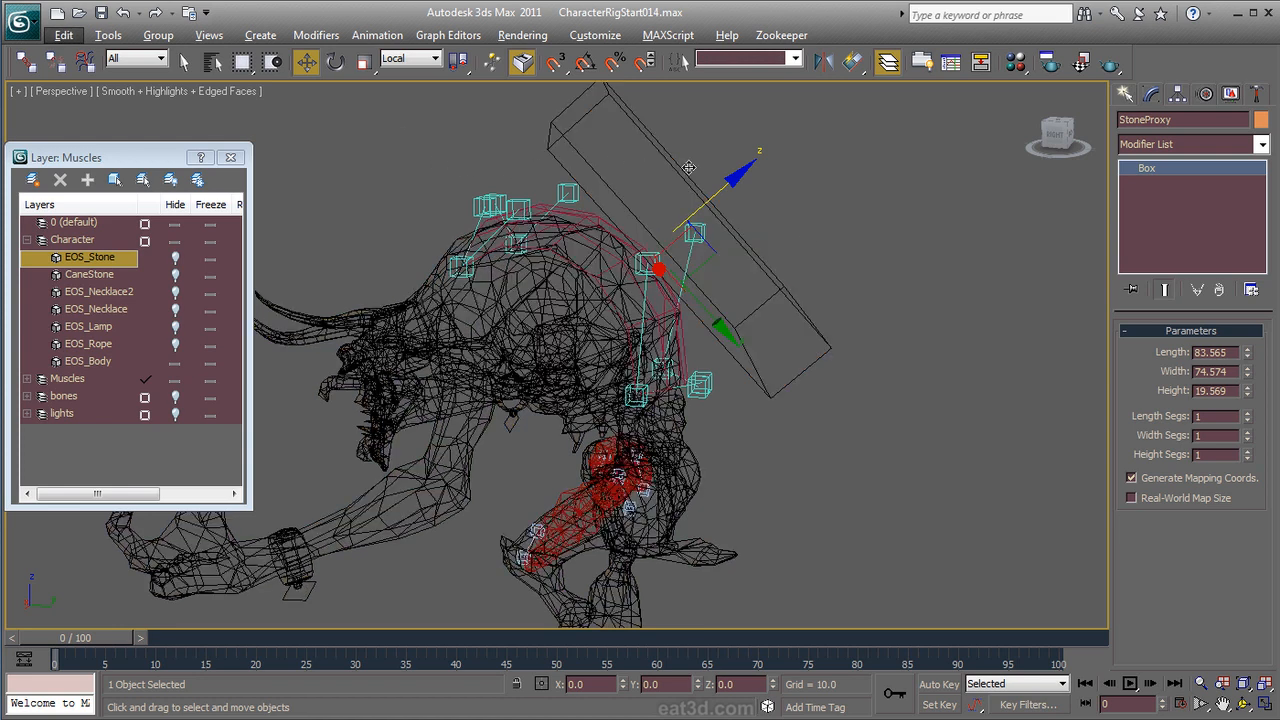
mouse_move(731, 181)
left_mouse_down()
mouse_move(636, 241)
mouse_move(600, 290)
mouse_move(670, 220)
mouse_move(729, 206)
left_mouse_up()
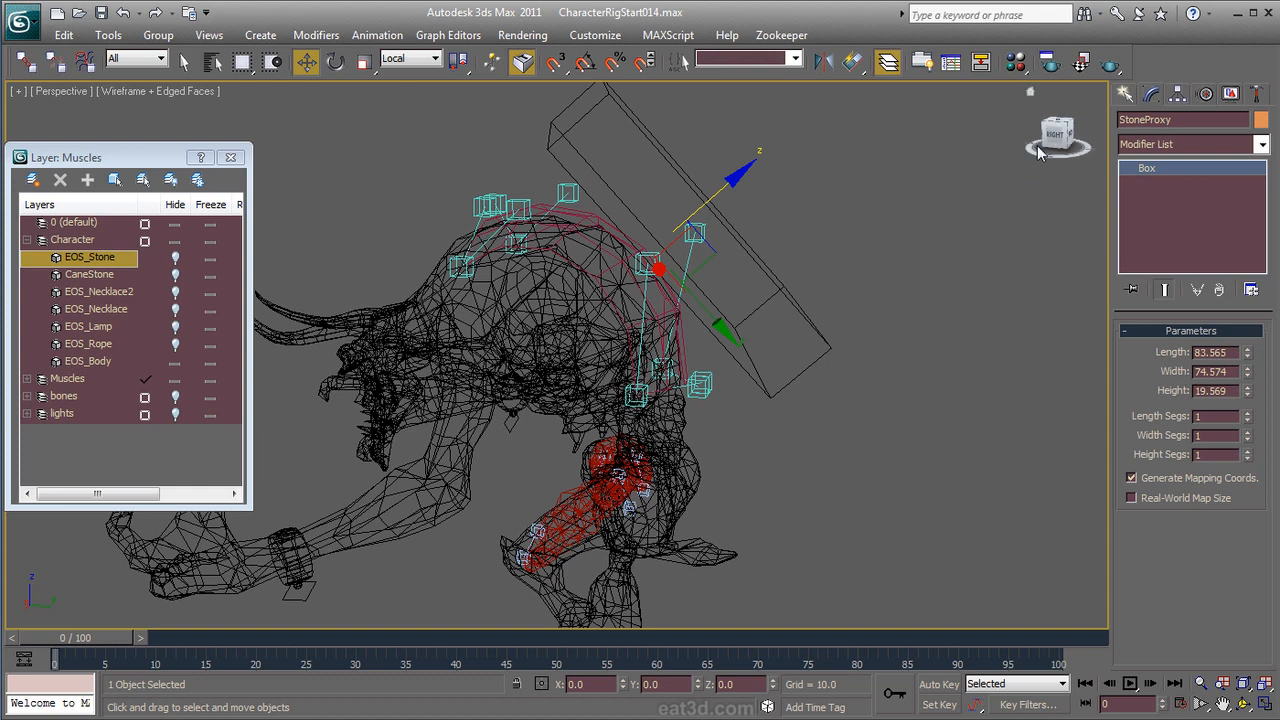
Step: Apply a Normal modifier with Flip Normals to StoneProxy
left_click(1145, 145)
key("n")
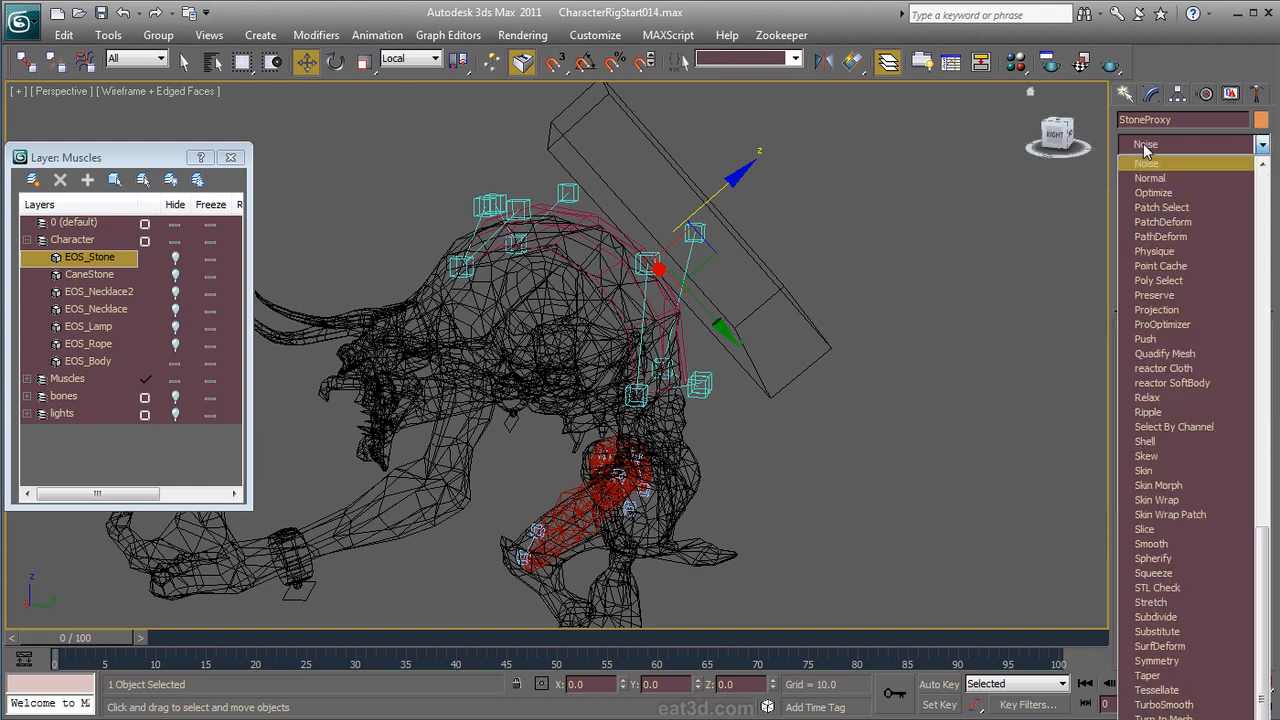
left_click(1149, 178)
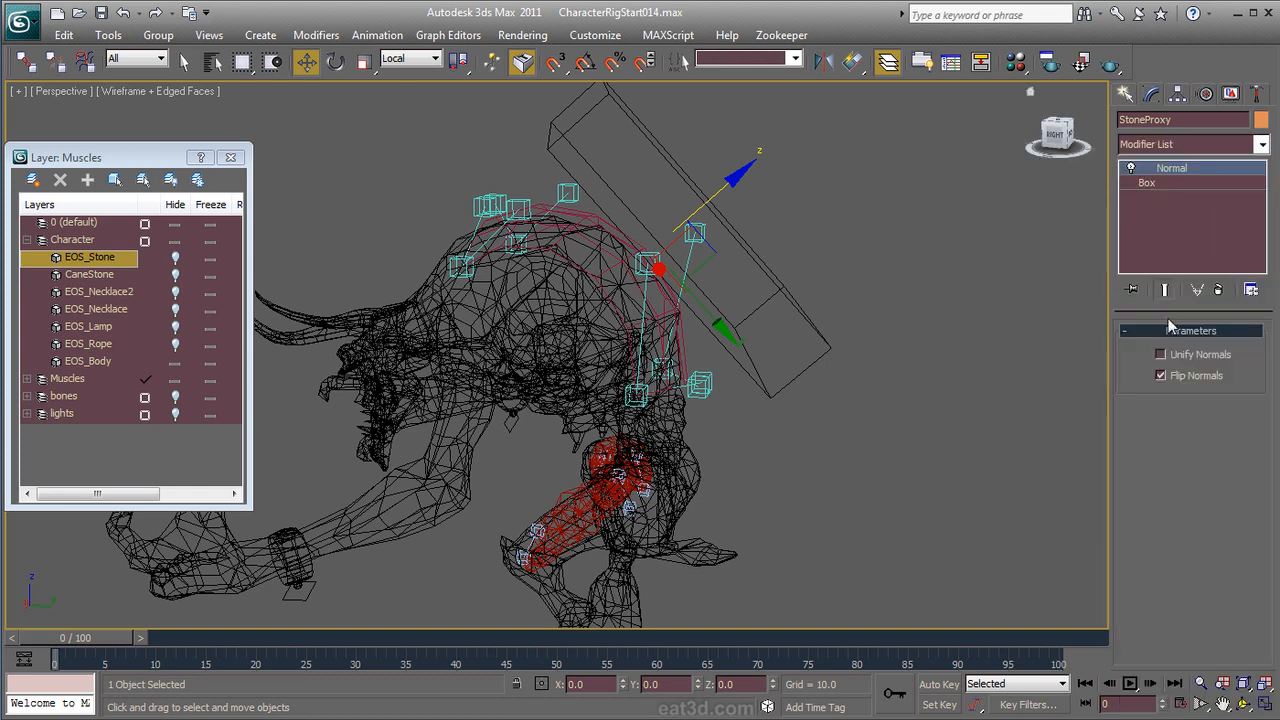
Step: Slide StoneProxy into and out of the back muscle to examine the collision with flipped normals, and restore the shaded display
left_click_drag(727, 185, 714, 248)
middle_click_drag(452, 274, 464, 250, "alt")
scroll(464, 250, "up", 2)
middle_click_drag(594, 216, 606, 264)
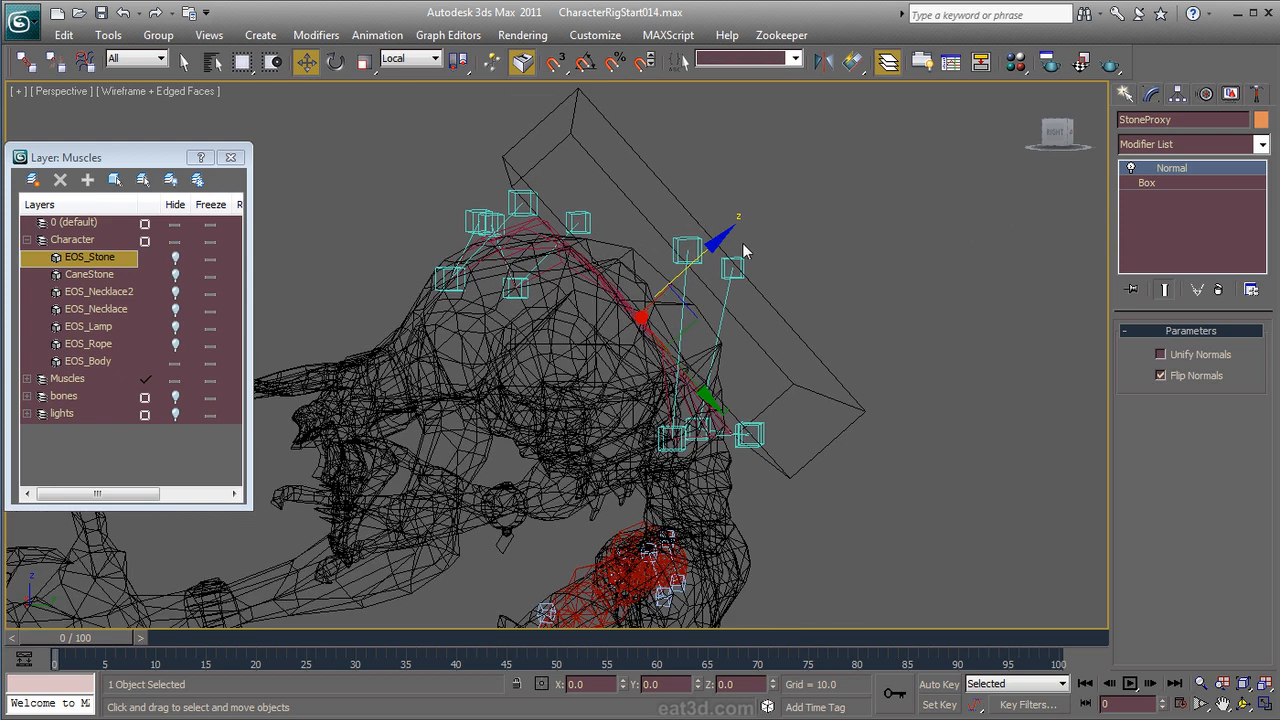
left_click_drag(716, 243, 779, 191)
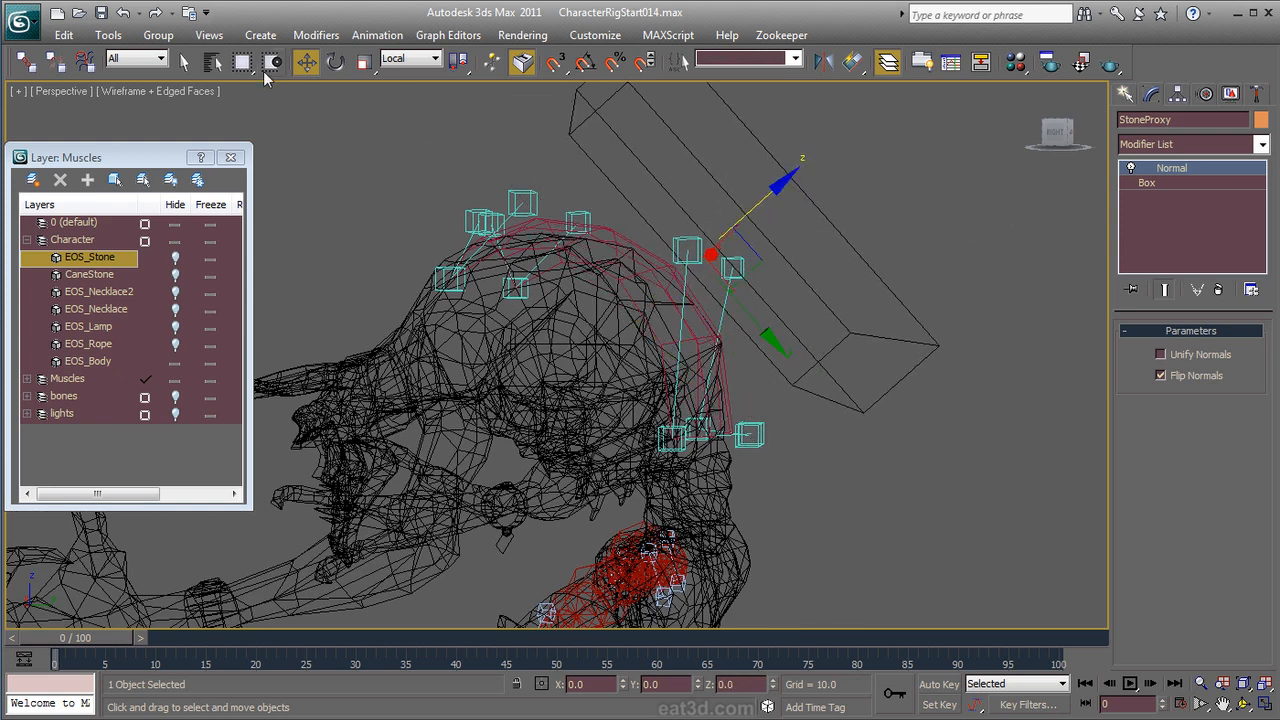
key("F3")
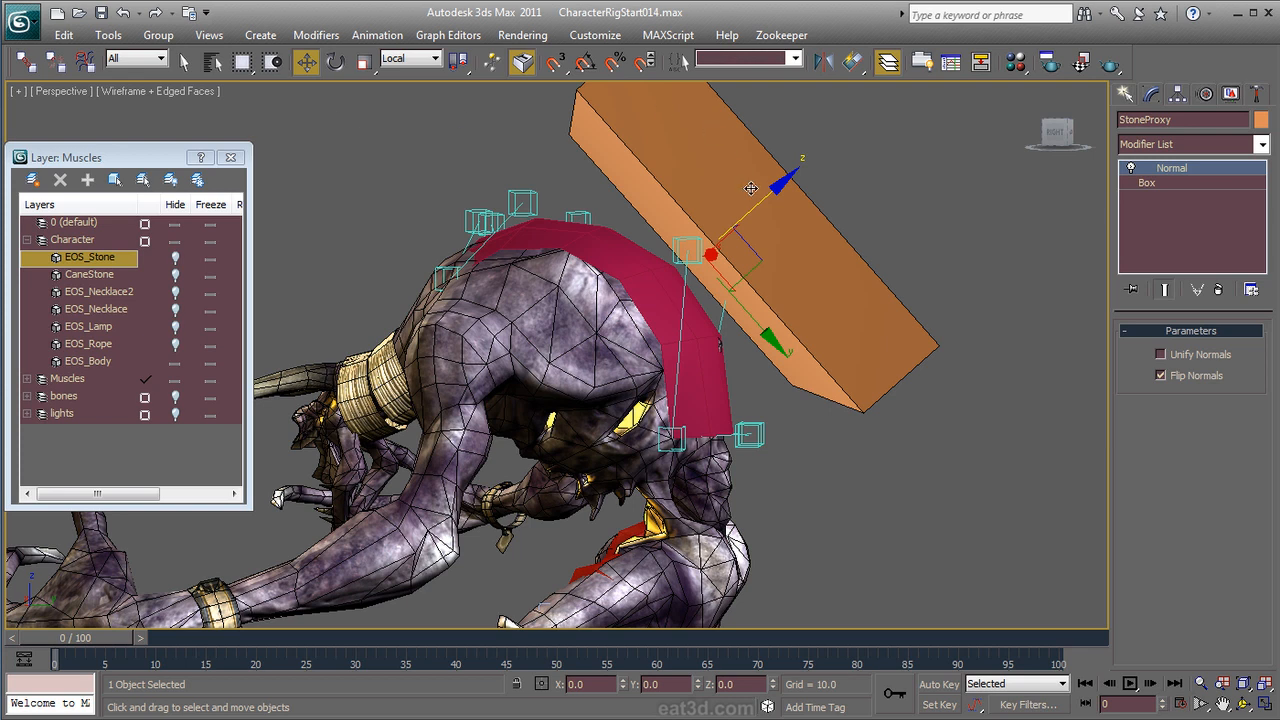
left_click_drag(750, 188, 798, 224)
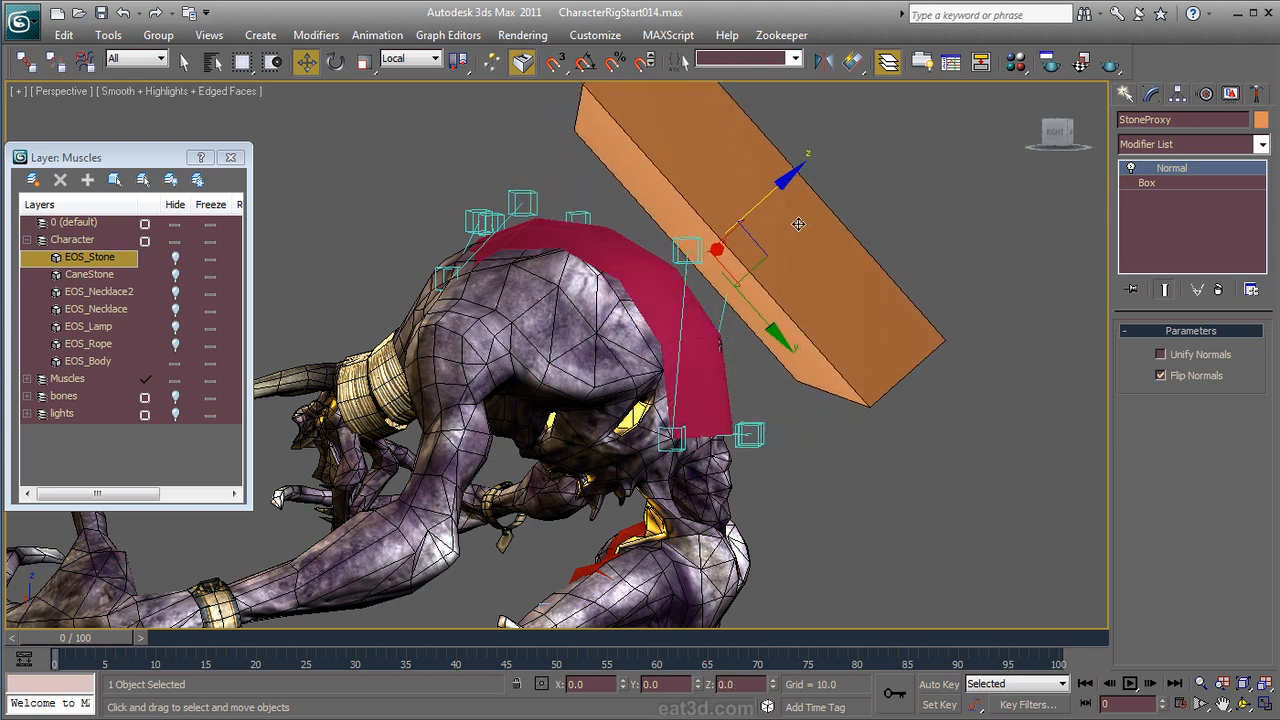
Step: Turn on Display as Box for StoneProxy and push it along its local Z axis into the back muscle
left_click(1231, 93)
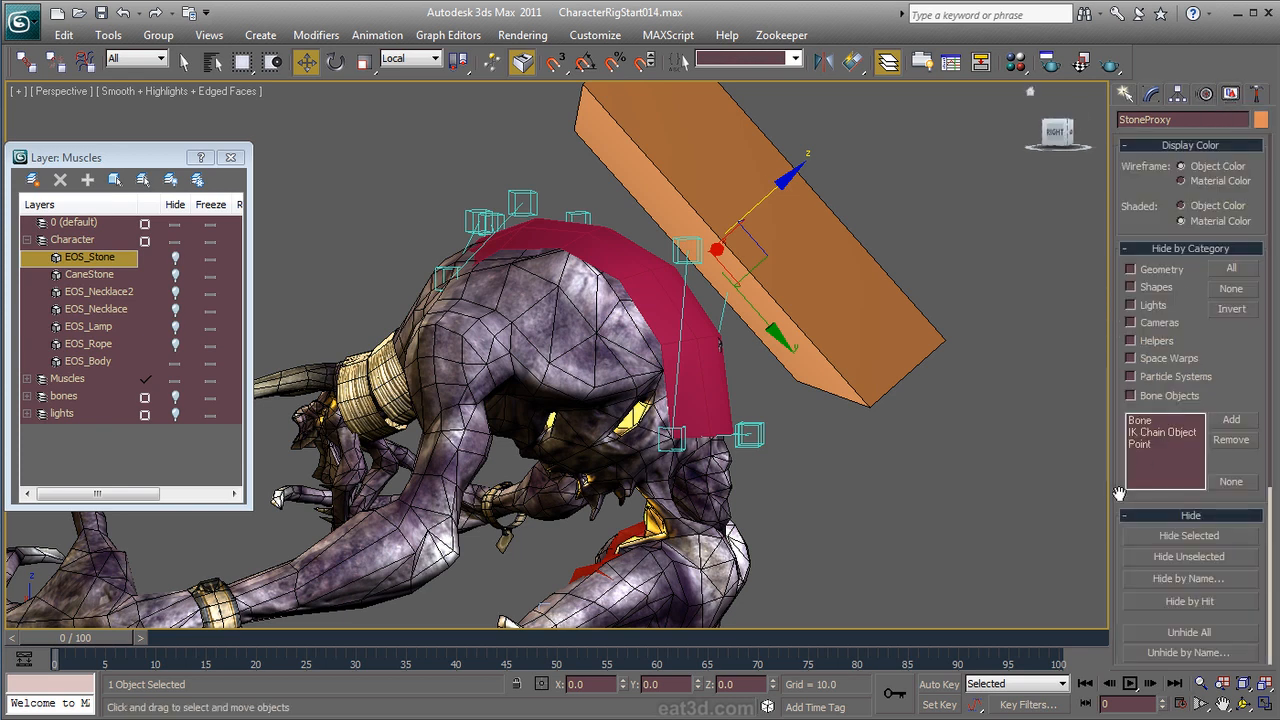
scroll(1119, 493, "down", 5)
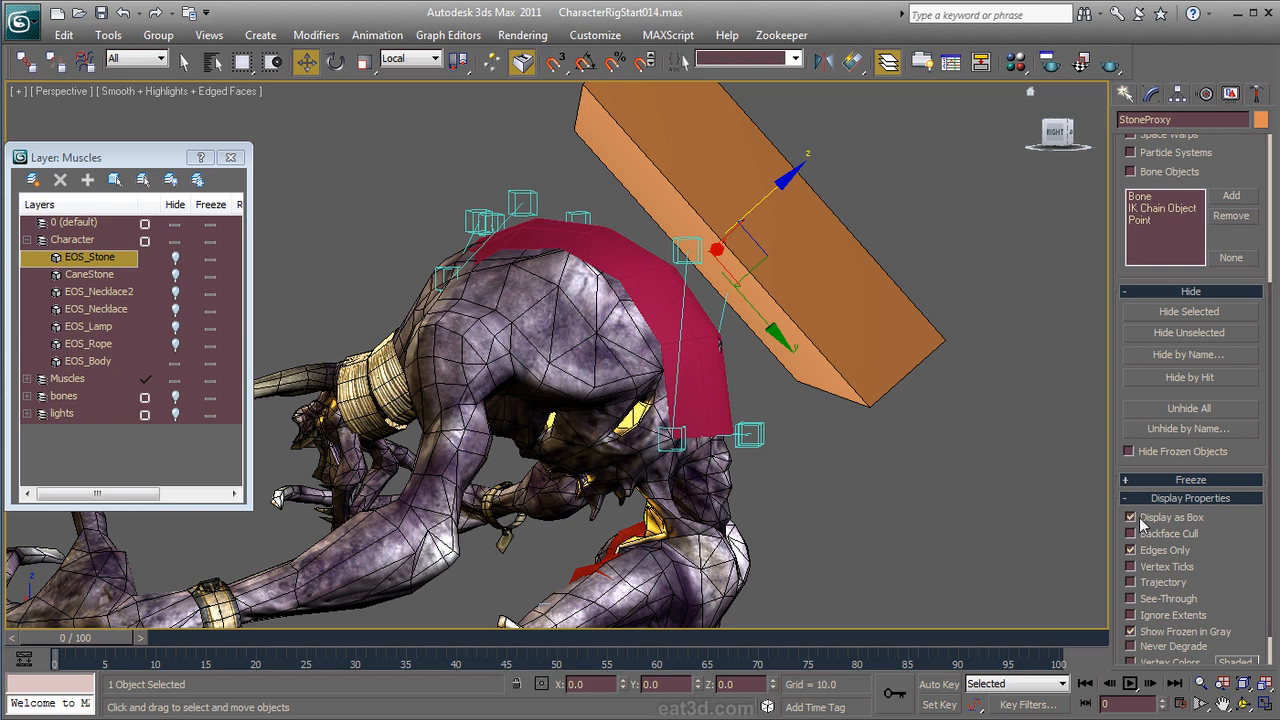
left_click(1131, 517)
left_click_drag(762, 197, 710, 237)
middle_click_drag(745, 329, 609, 335, "alt")
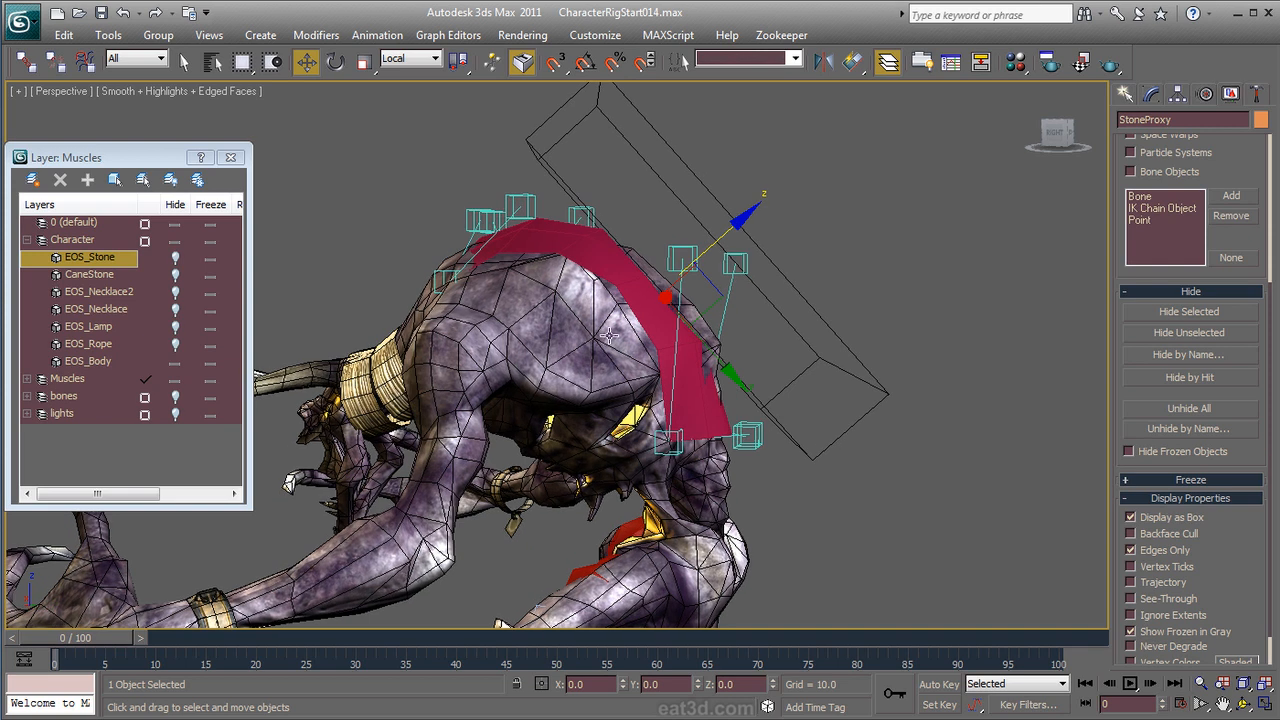
Step: Hide the Character layer and slide StoneProxy along its local Z axis into and out of the muscle to examine the deformation
left_click(175, 241)
middle_click_drag(662, 273, 755, 287, "alt")
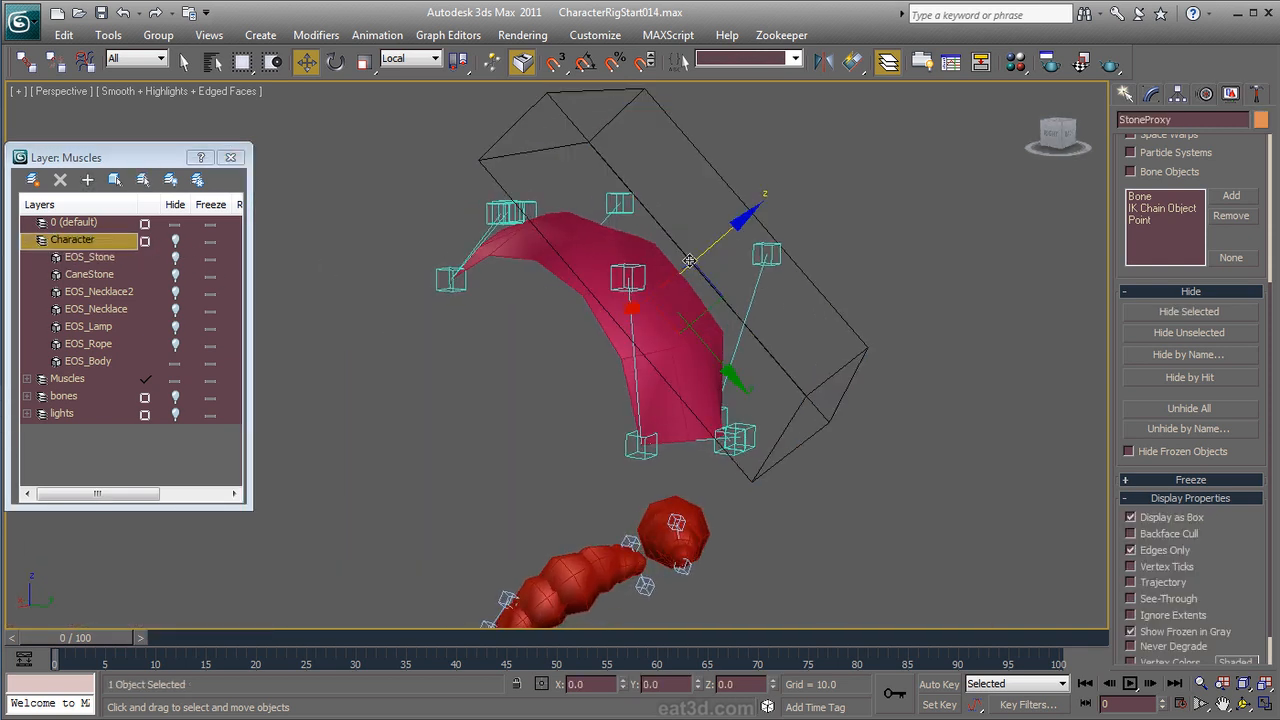
left_click_drag(705, 252, 679, 291)
middle_click_drag(634, 380, 666, 365, "alt")
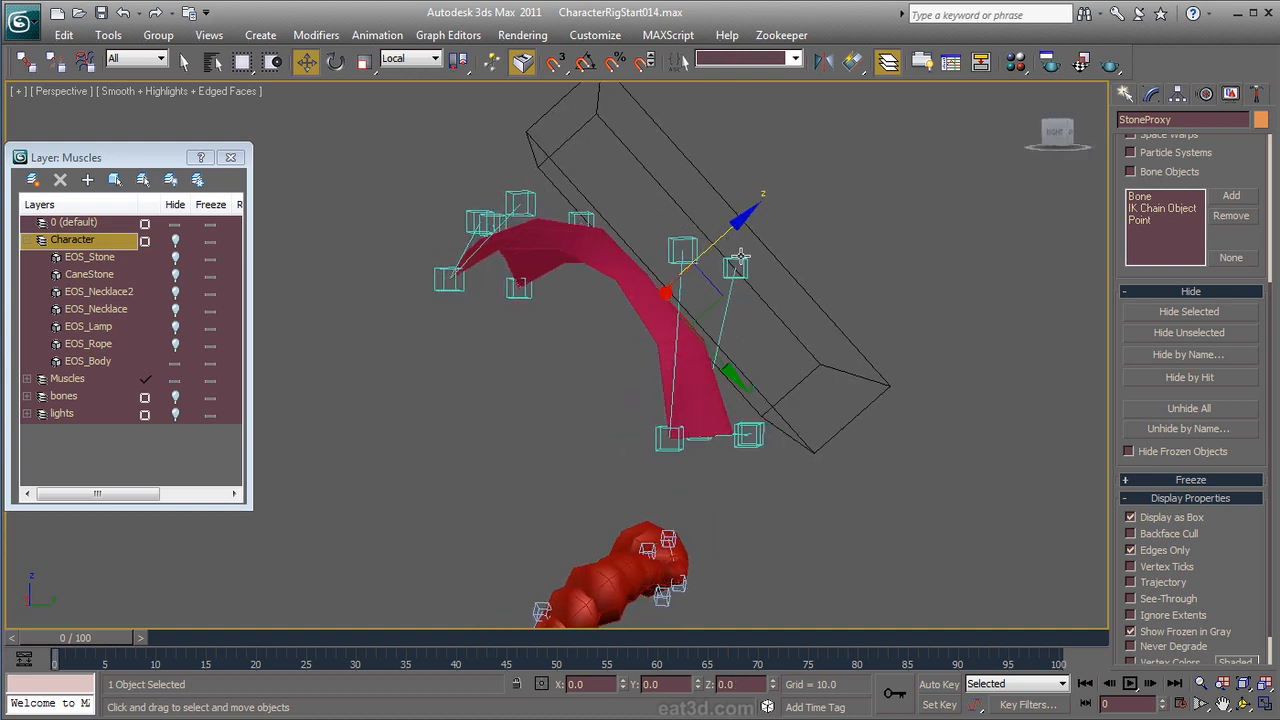
left_click_drag(720, 239, 777, 193)
mouse_move(750, 313)
middle_mouse_down("alt")
mouse_move(745, 350)
mouse_move(750, 312)
middle_mouse_up("alt")
scroll(745, 345, "down", 1)
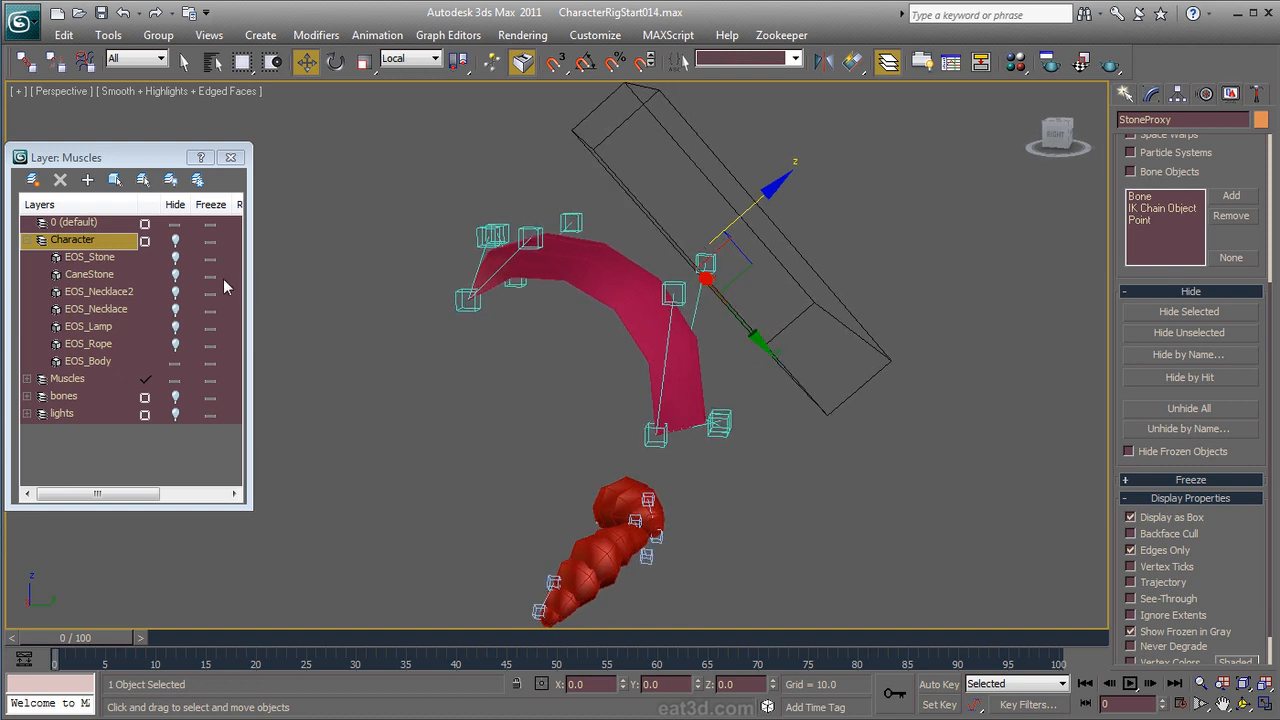
Step: Unhide EOS_Stone and the Character layer, and move StoneProxy along its local Z axis toward the creature's back
left_click(182, 257)
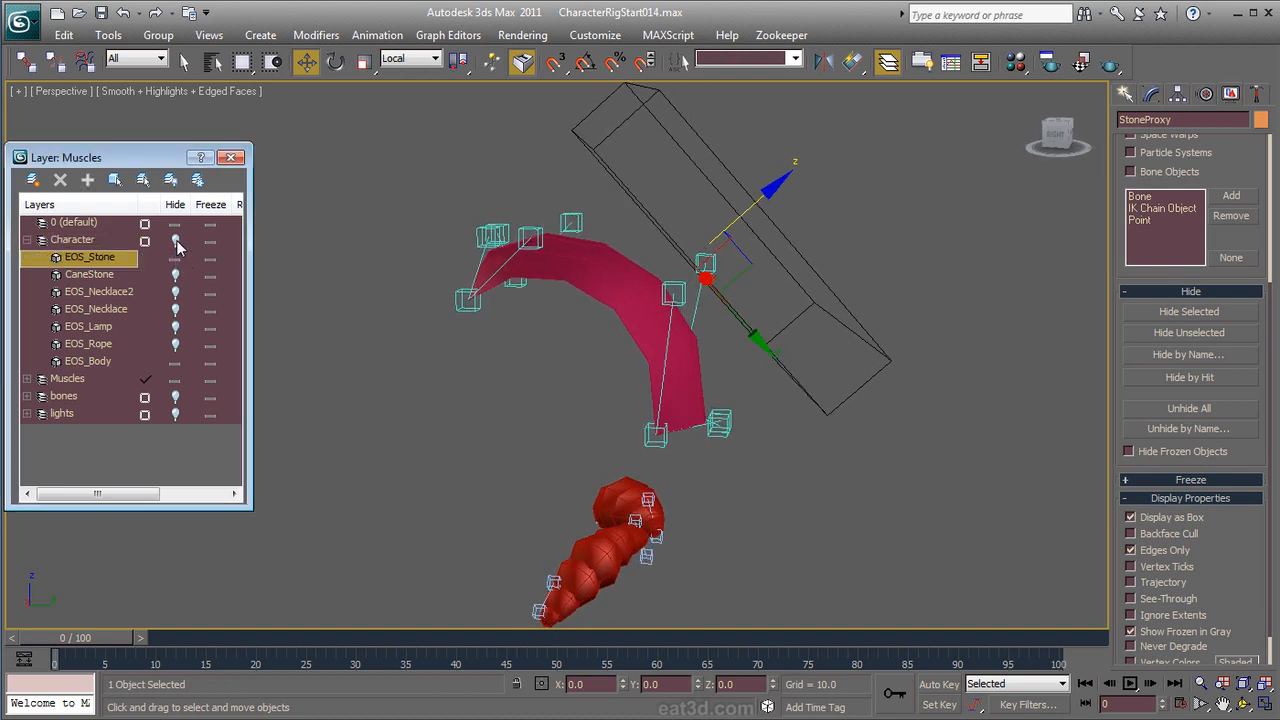
left_click(176, 242)
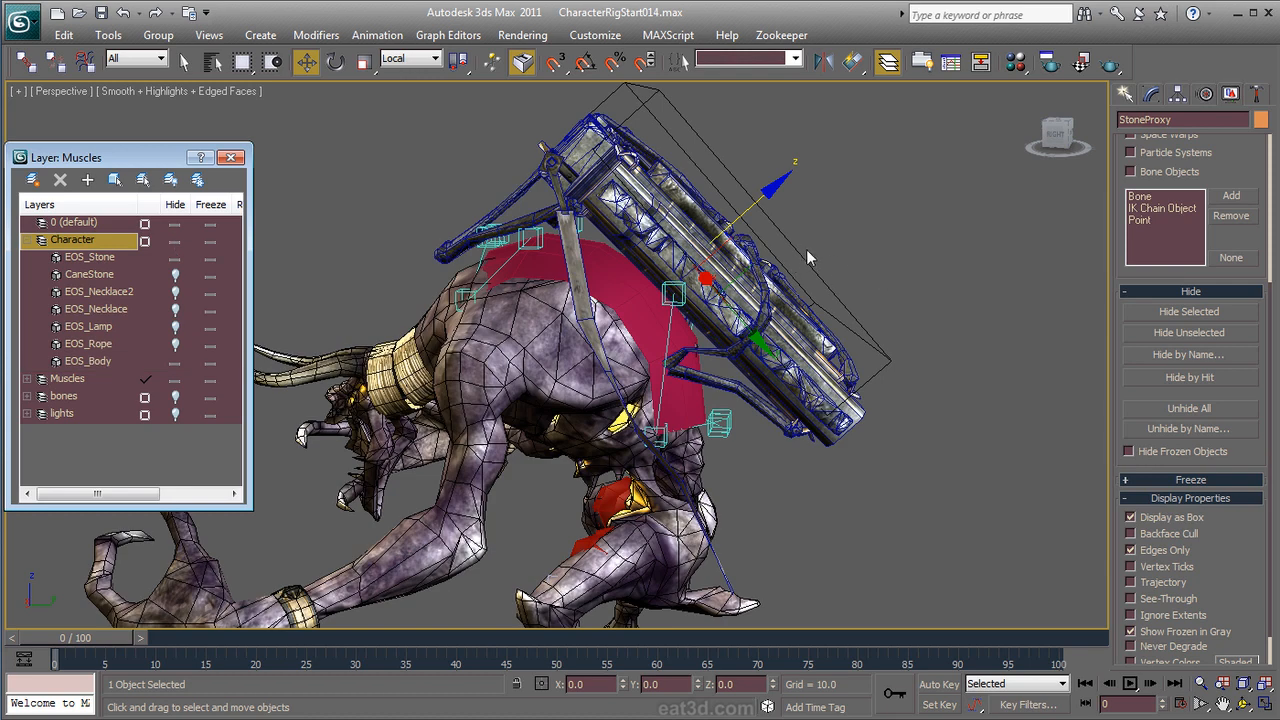
left_click_drag(761, 201, 732, 228)
middle_click_drag(734, 344, 732, 299, "ctrl+alt")
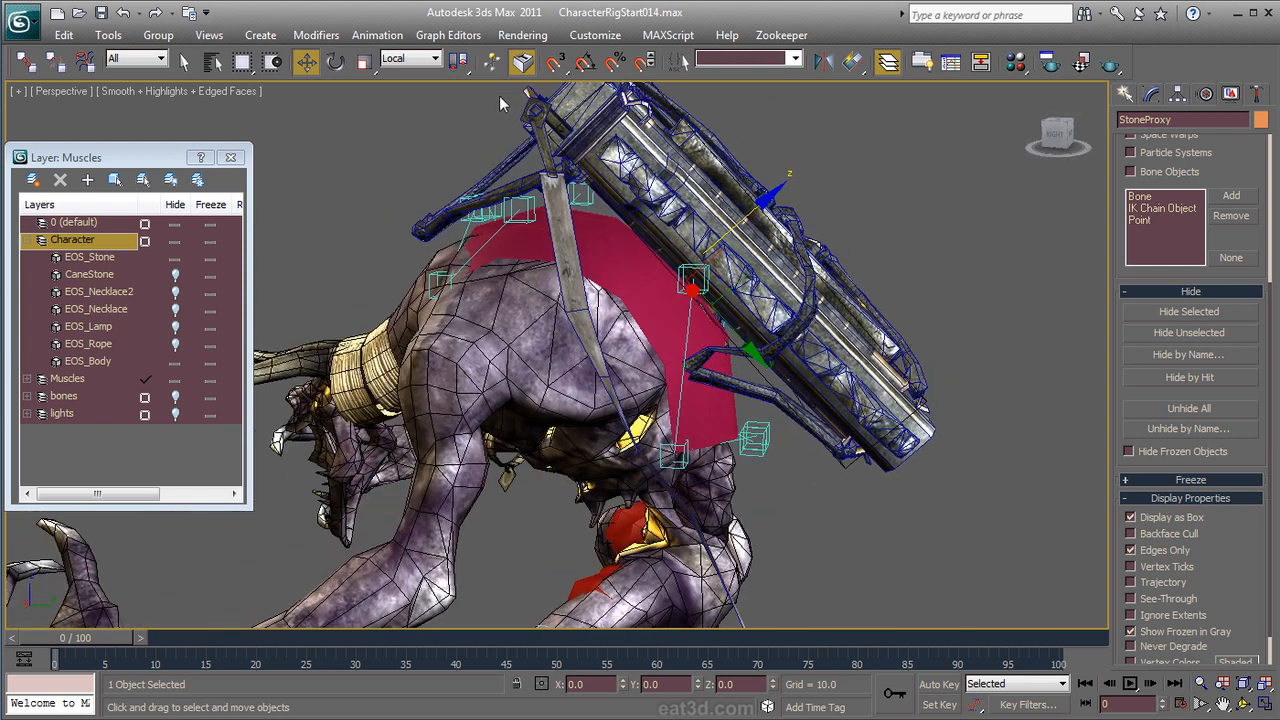
Step: Link EOS_Stone to StoneProxy as its parent
left_click(595, 122)
middle_click_drag(685, 196, 590, 322, "alt")
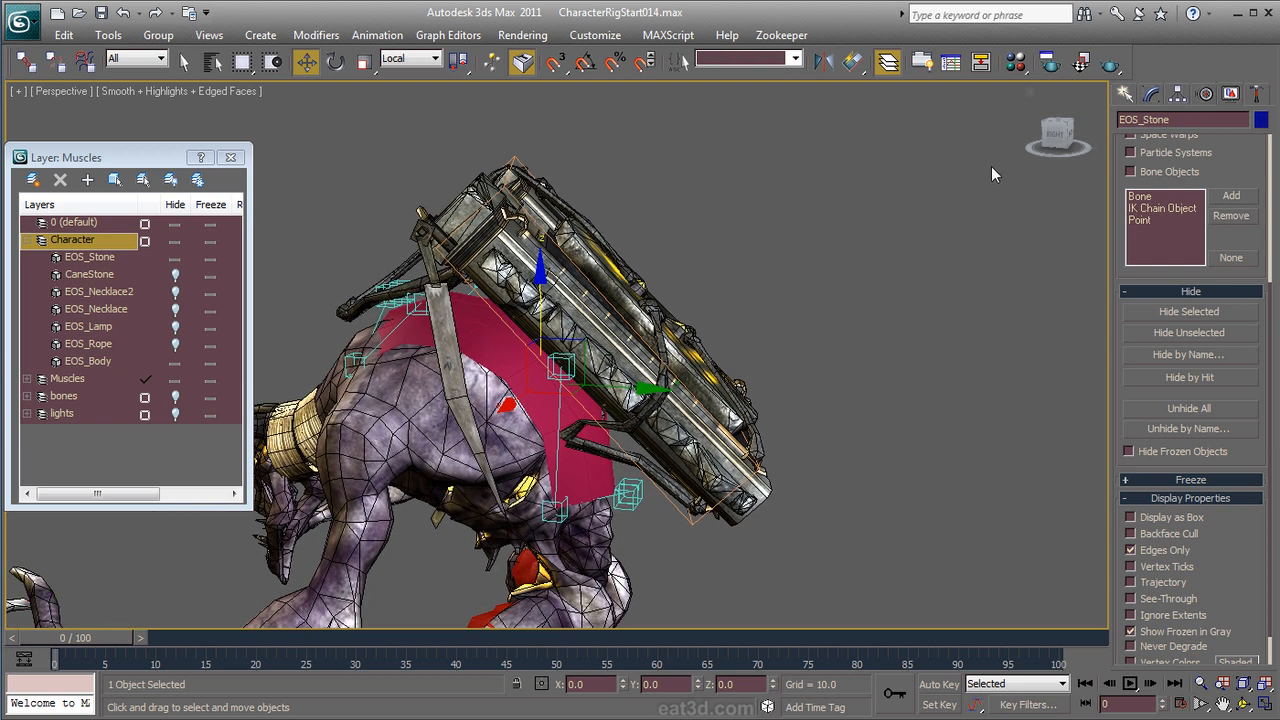
left_click(27, 66)
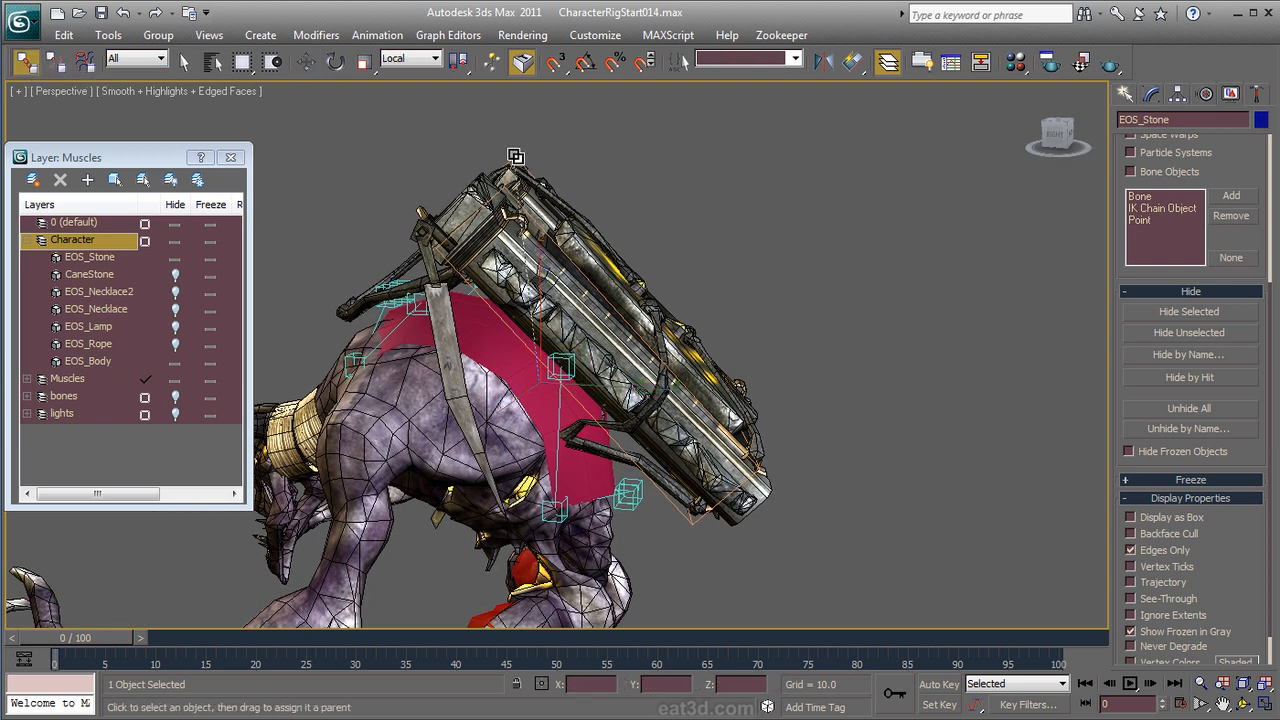
left_click_drag(515, 156, 335, 232)
right_click(649, 259)
left_click(665, 271)
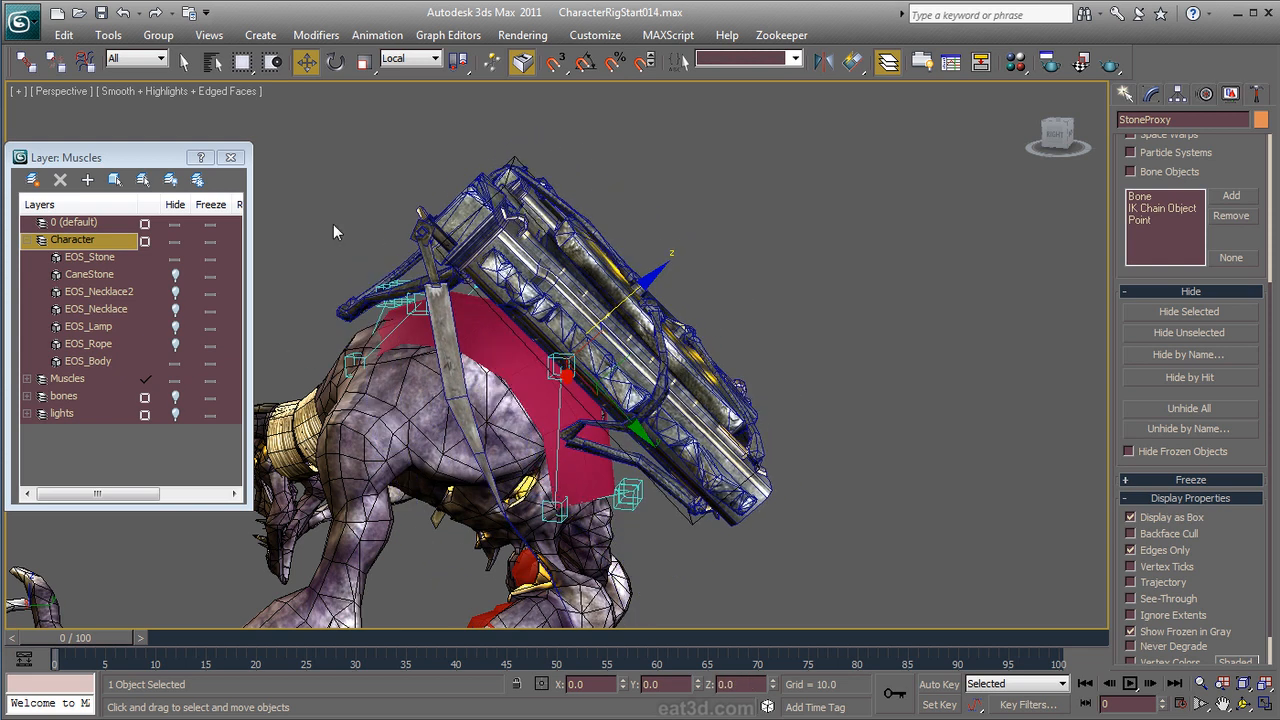
Step: Hide EOS_Stone and examine EOS_Body and the back muscle from the side and the front
left_click(175, 260)
middle_click_drag(654, 338, 732, 284, "alt")
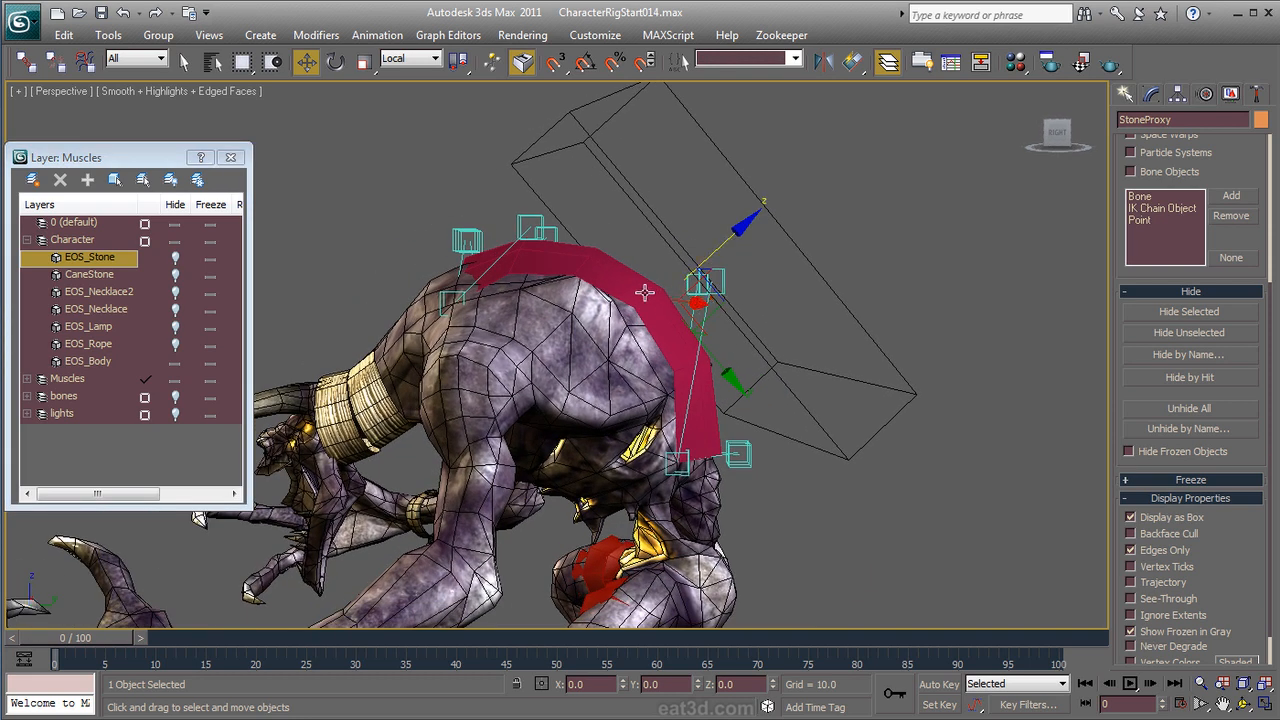
left_click(565, 337)
middle_click_drag(568, 354, 797, 330, "alt")
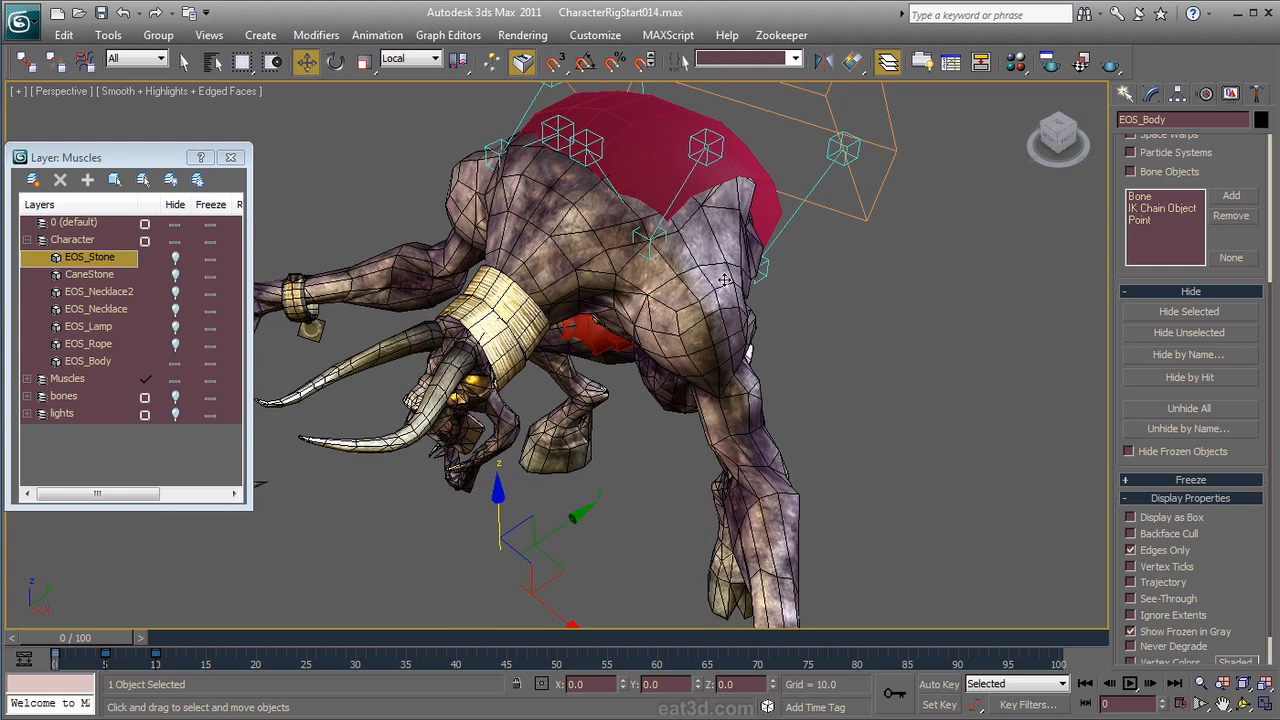
middle_click_drag(846, 372, 817, 382, "alt")
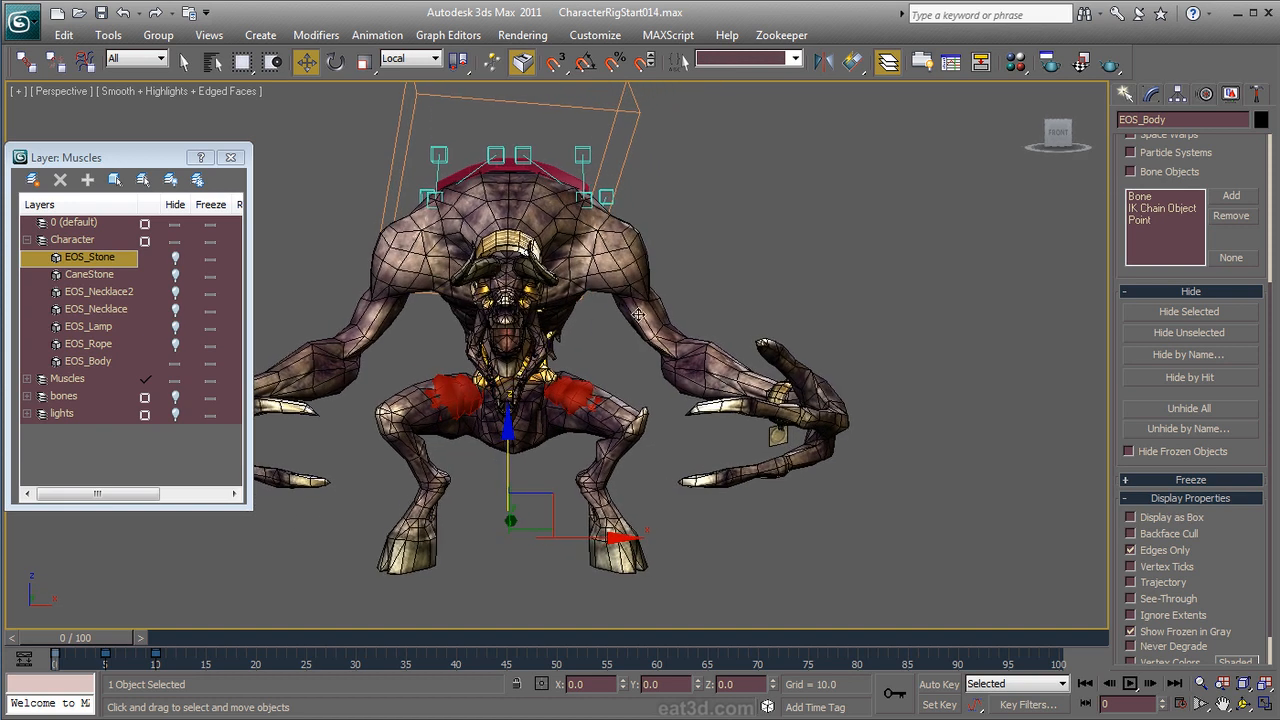
middle_click_drag(785, 250, 533, 317, "alt")
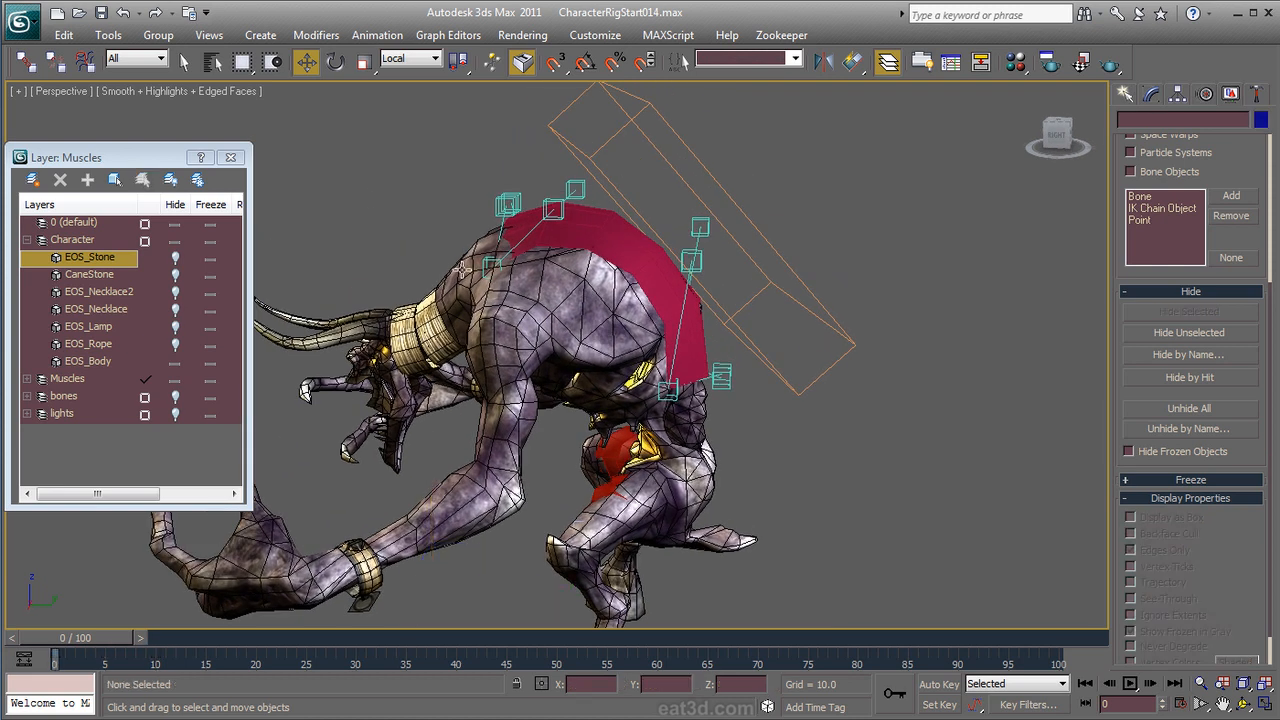
Step: Add BackMuscle to the Skin Wrap modifier of EOS_Body
left_click(1153, 93)
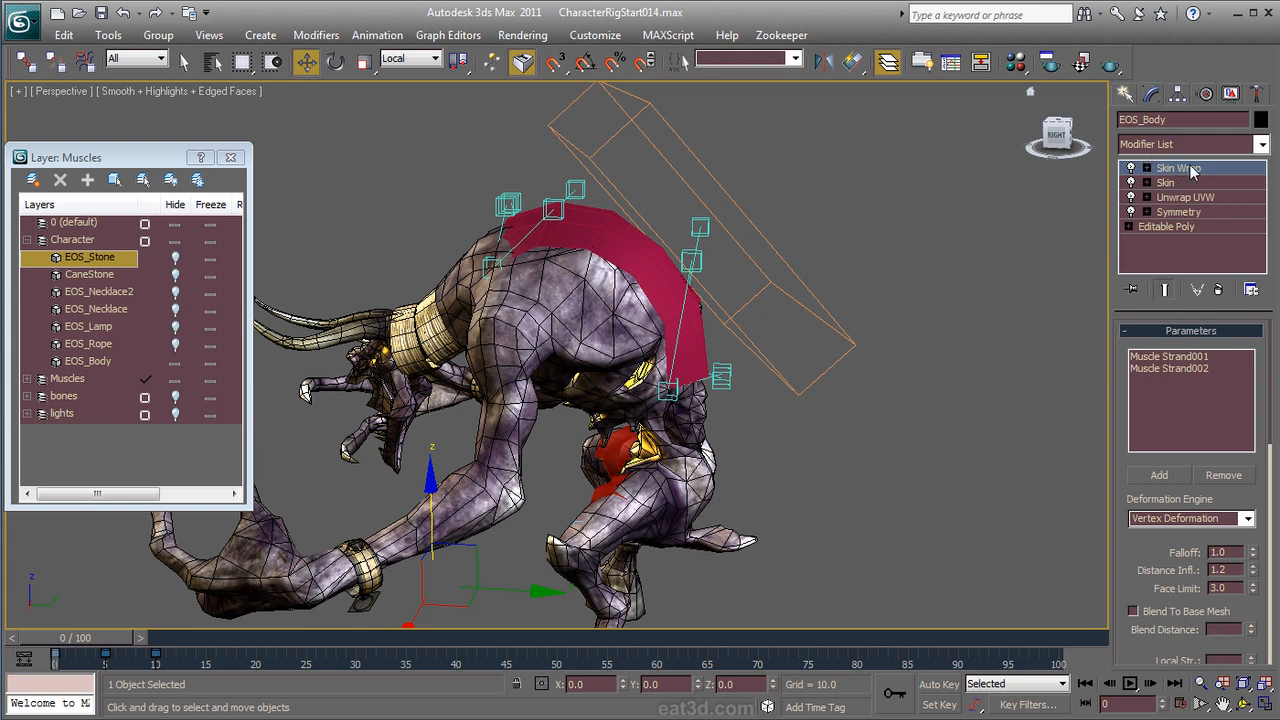
left_click(1162, 479)
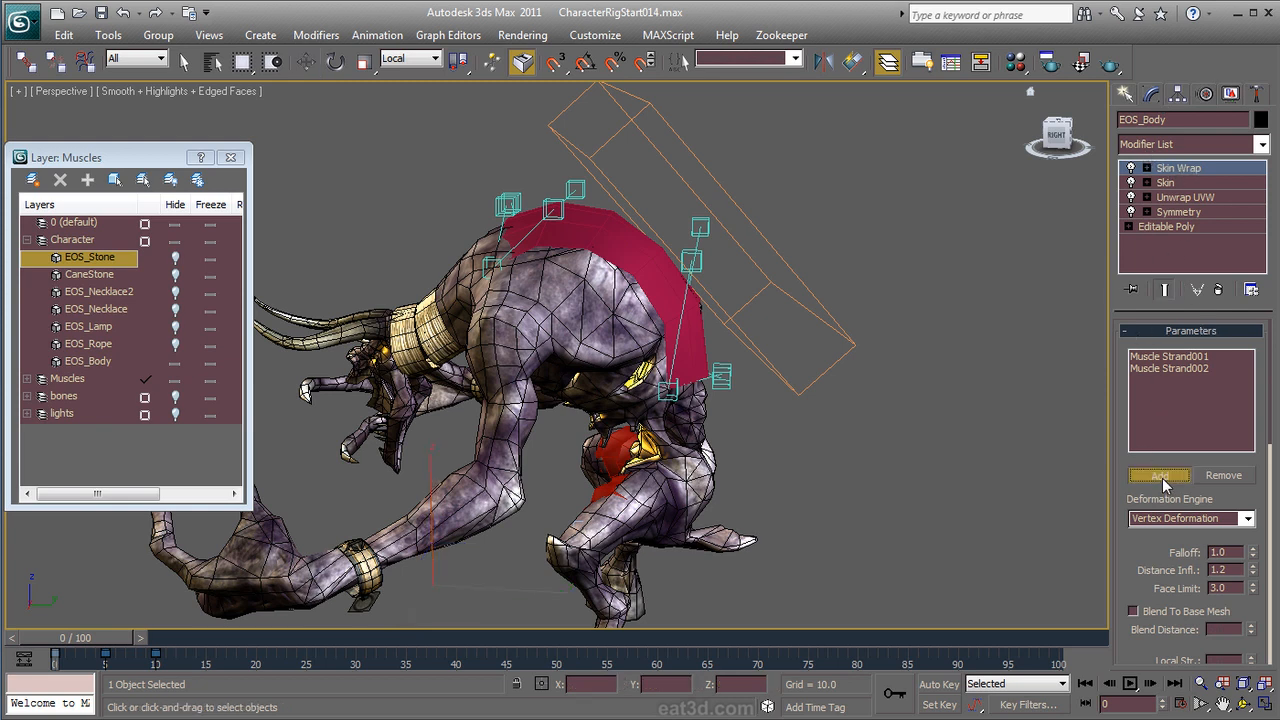
left_click(606, 223)
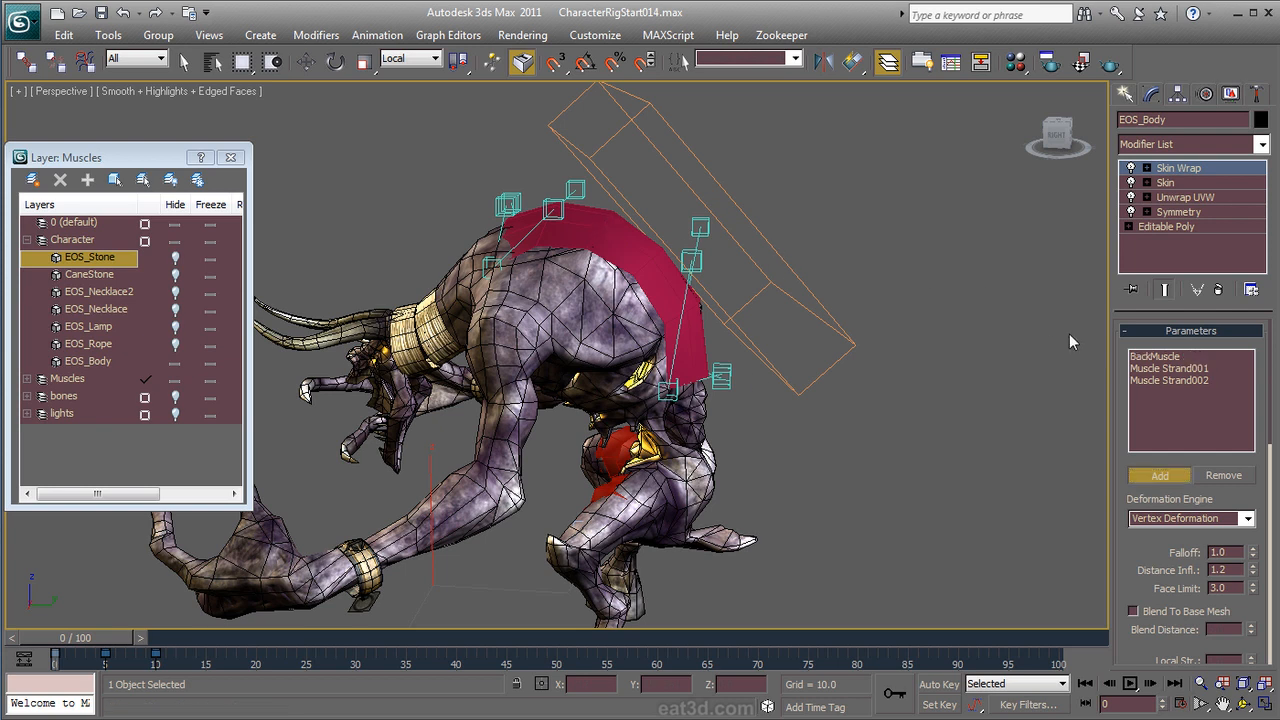
left_click(1157, 474)
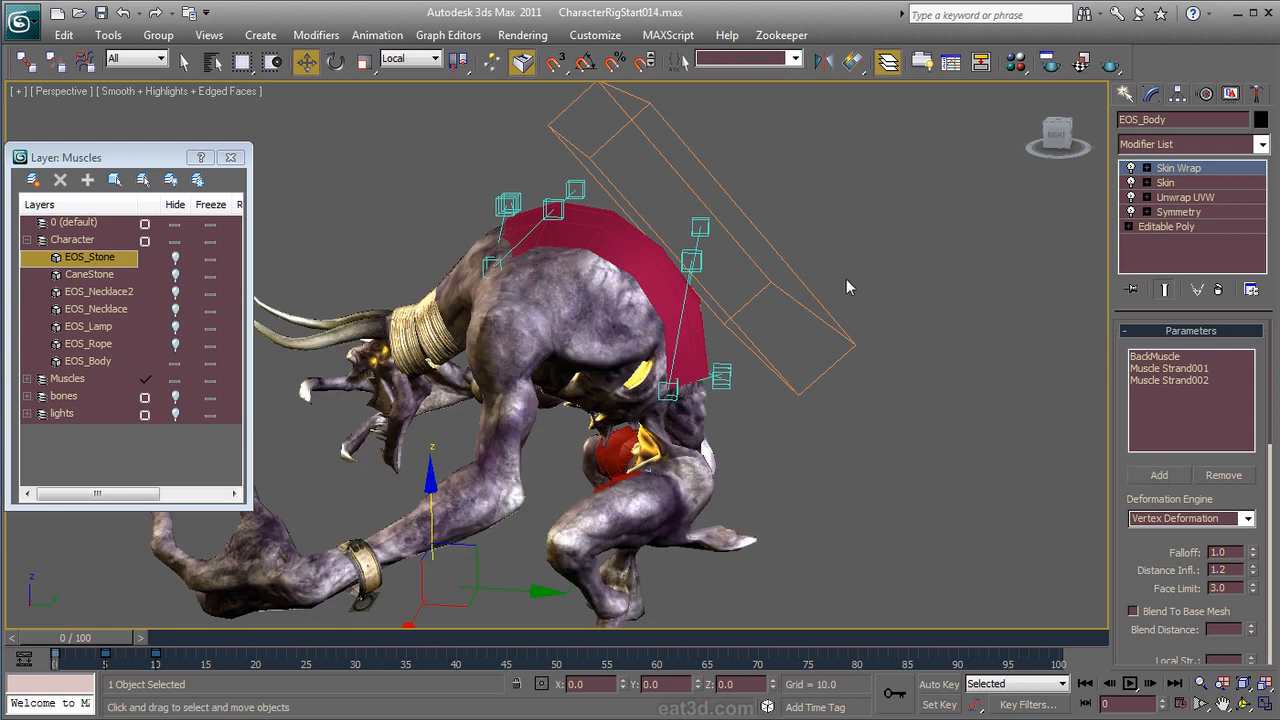
Step: Test the skin deformation by moving StoneProxy against the back muscle, and undo the last move
left_click(702, 206)
mouse_move(736, 184)
left_mouse_down()
mouse_move(672, 236)
mouse_move(735, 180)
mouse_move(690, 197)
mouse_move(690, 181)
mouse_move(690, 198)
mouse_move(722, 173)
left_mouse_up()
middle_click_drag(704, 288, 779, 319)
left_click_drag(784, 240, 762, 262)
middle_click_drag(762, 262, 754, 281, "alt")
left_click_drag(754, 278, 750, 227)
key("ctrl+z")
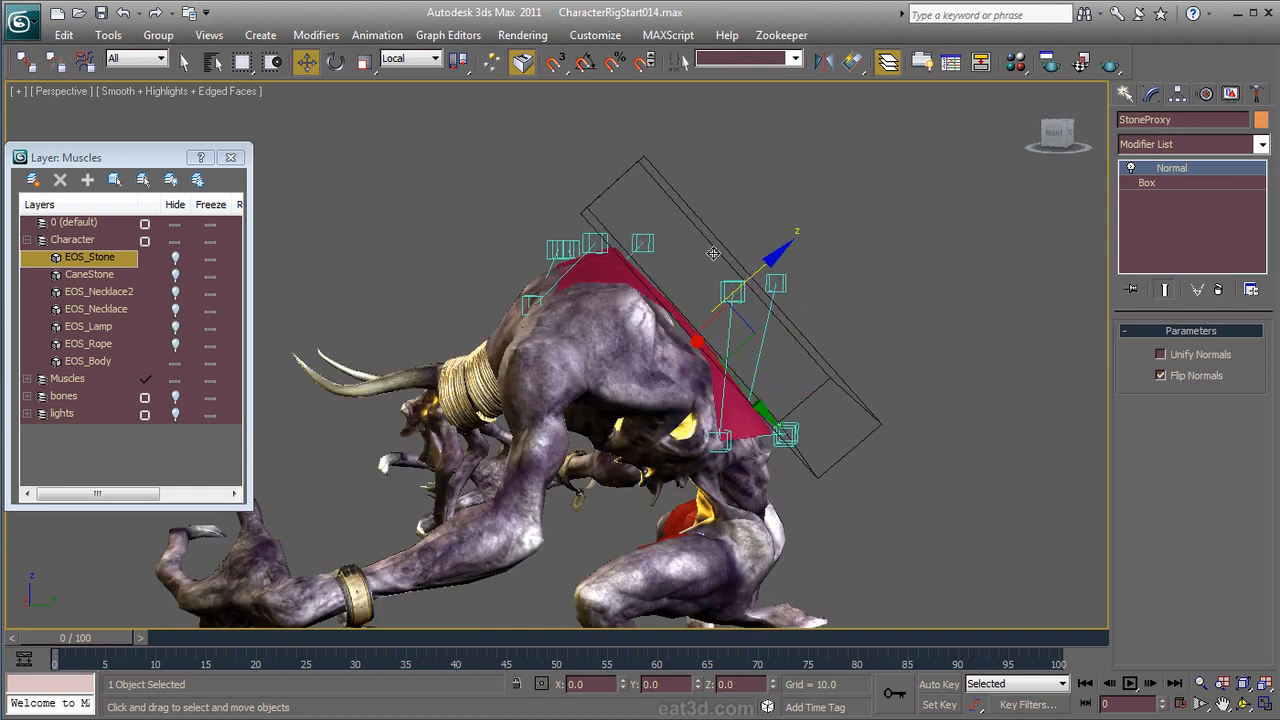
Step: Unhide EOS_Stone and shift it in its YZ plane so it sits closer to the creature's back relative to StoneProxy
left_click(176, 257)
mouse_move(799, 236)
left_mouse_down()
mouse_move(836, 216)
mouse_move(785, 265)
left_mouse_up()
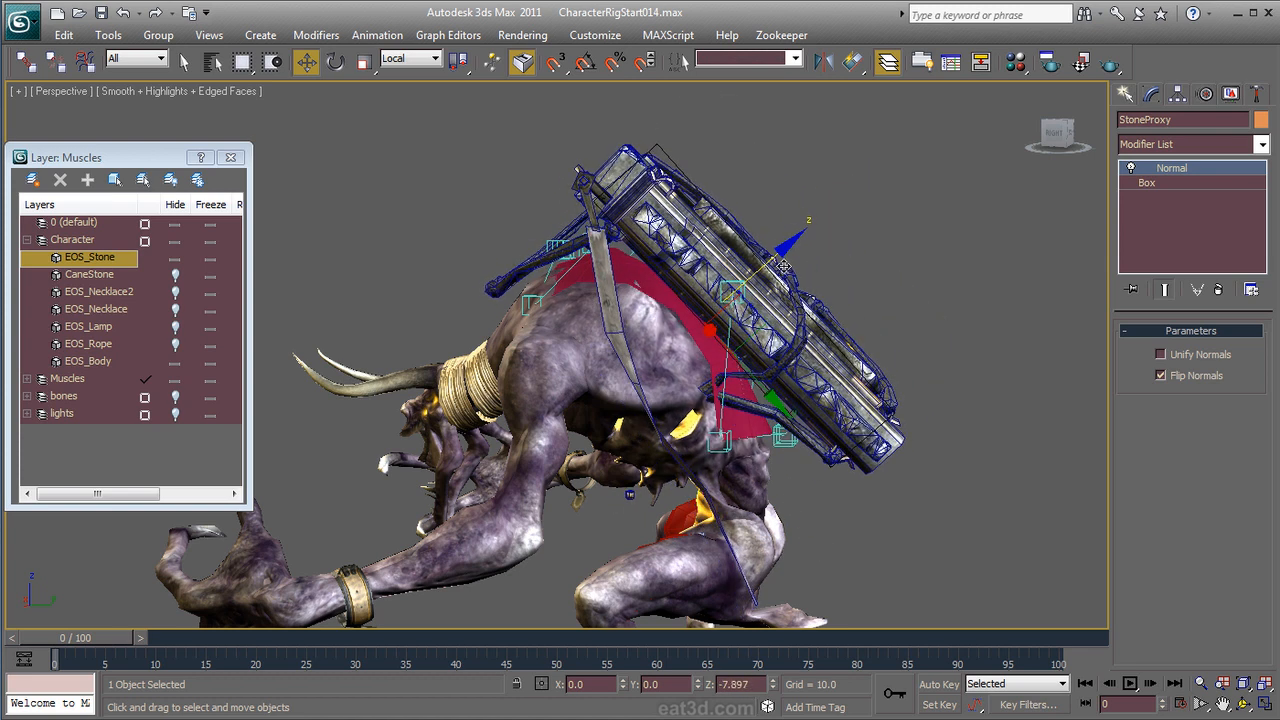
left_click(510, 274)
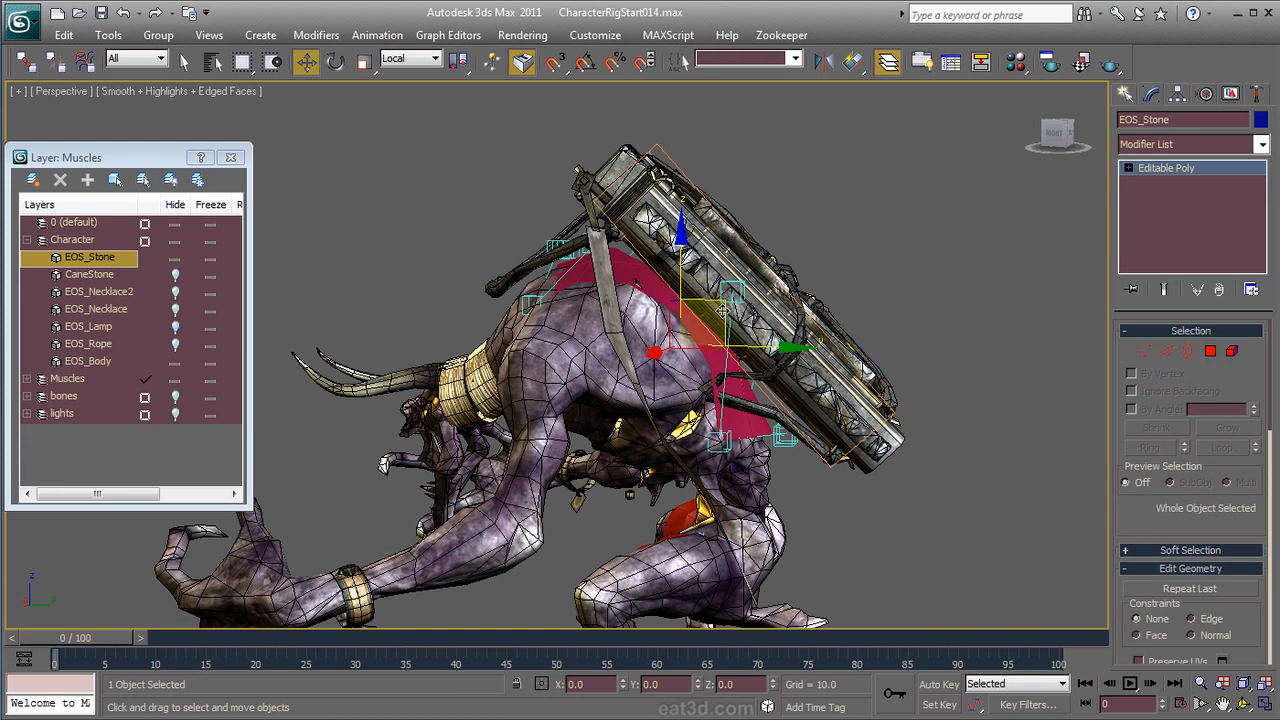
left_click_drag(719, 310, 694, 328)
middle_click_drag(682, 376, 726, 368, "alt")
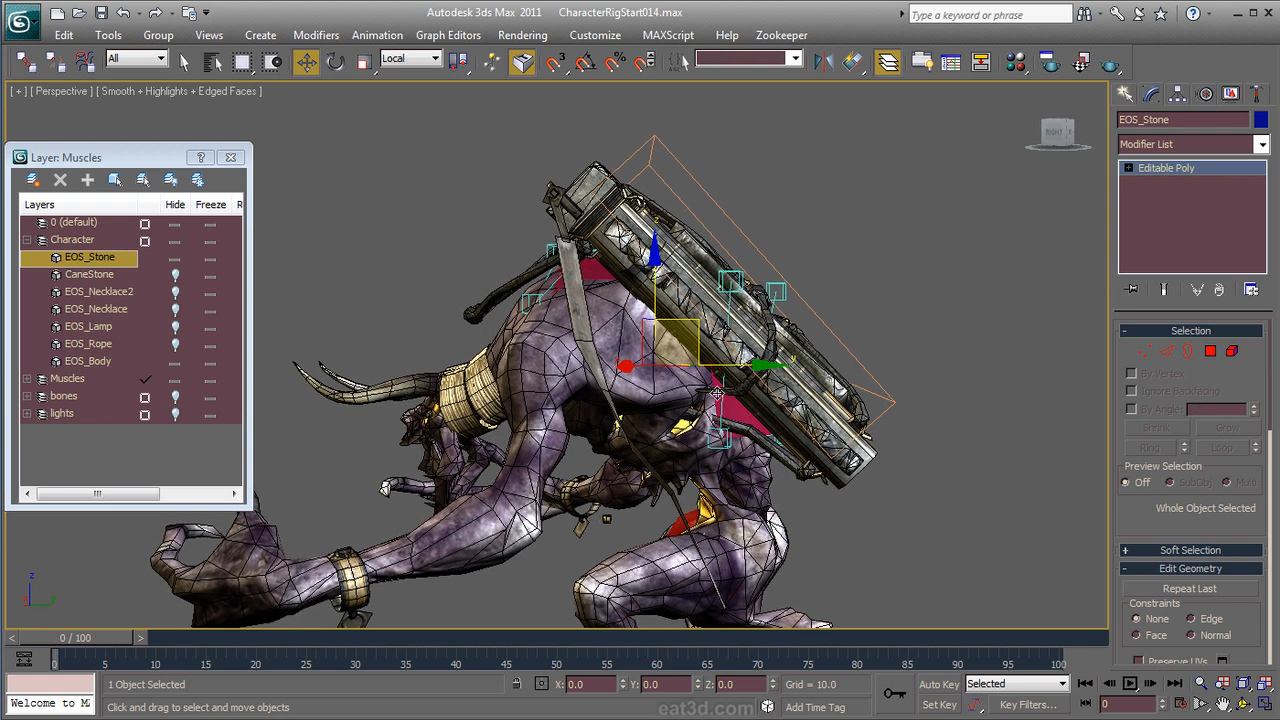
scroll(647, 346, "down", 5)
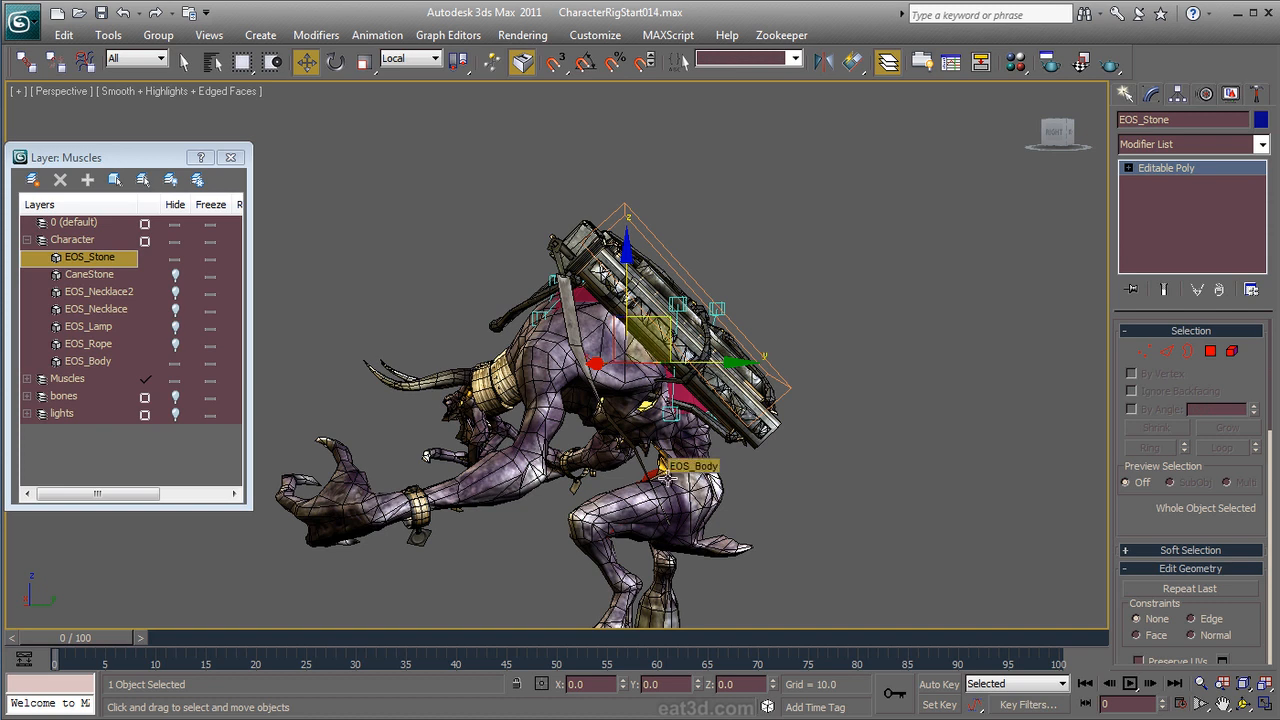
Step: Pull StoneProxy away from the back along its local Z axis and examine the stone's fit from the front
left_click(658, 243)
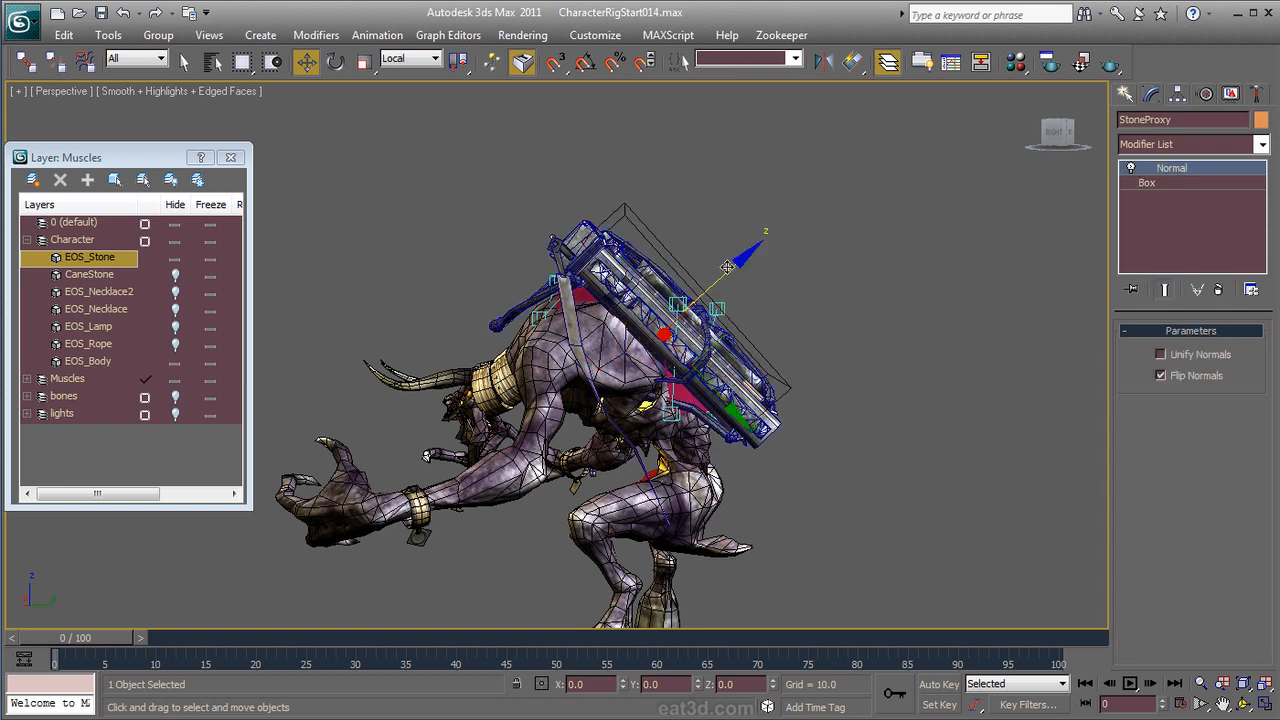
left_click_drag(728, 268, 759, 234)
scroll(606, 411, "up", 4)
middle_click_drag(616, 421, 822, 372, "alt")
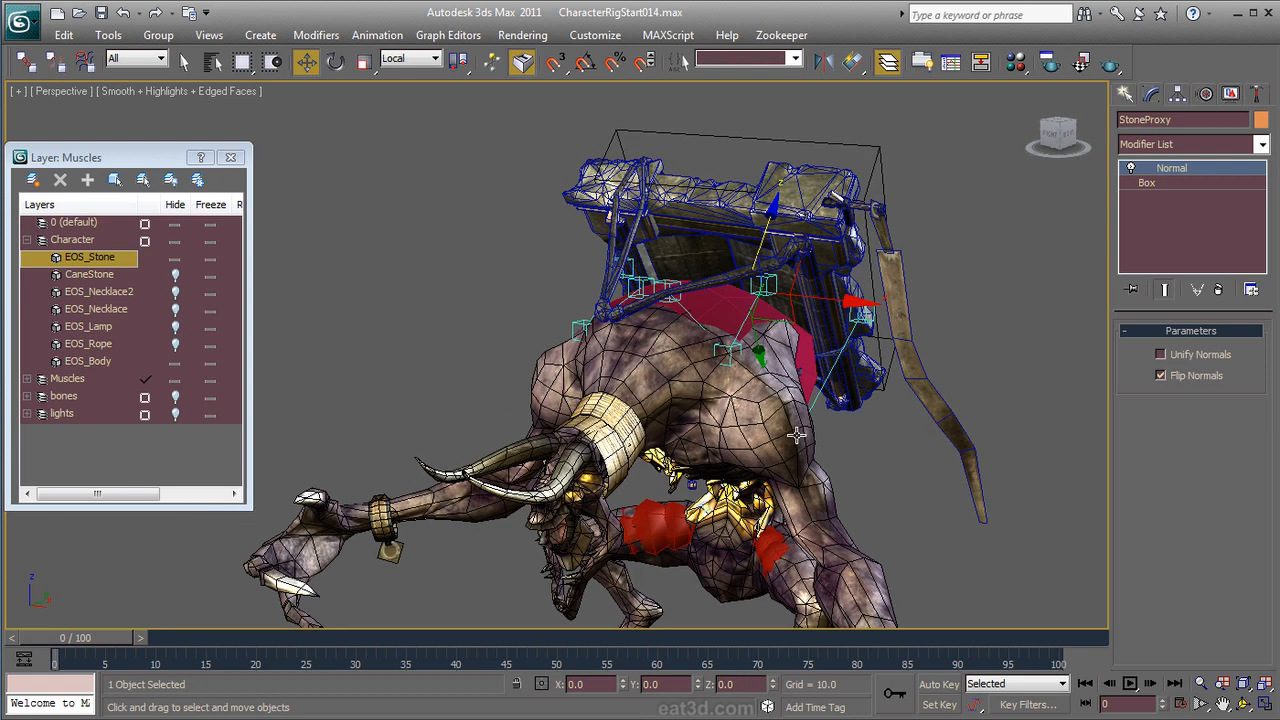
scroll(796, 444, "up", 2)
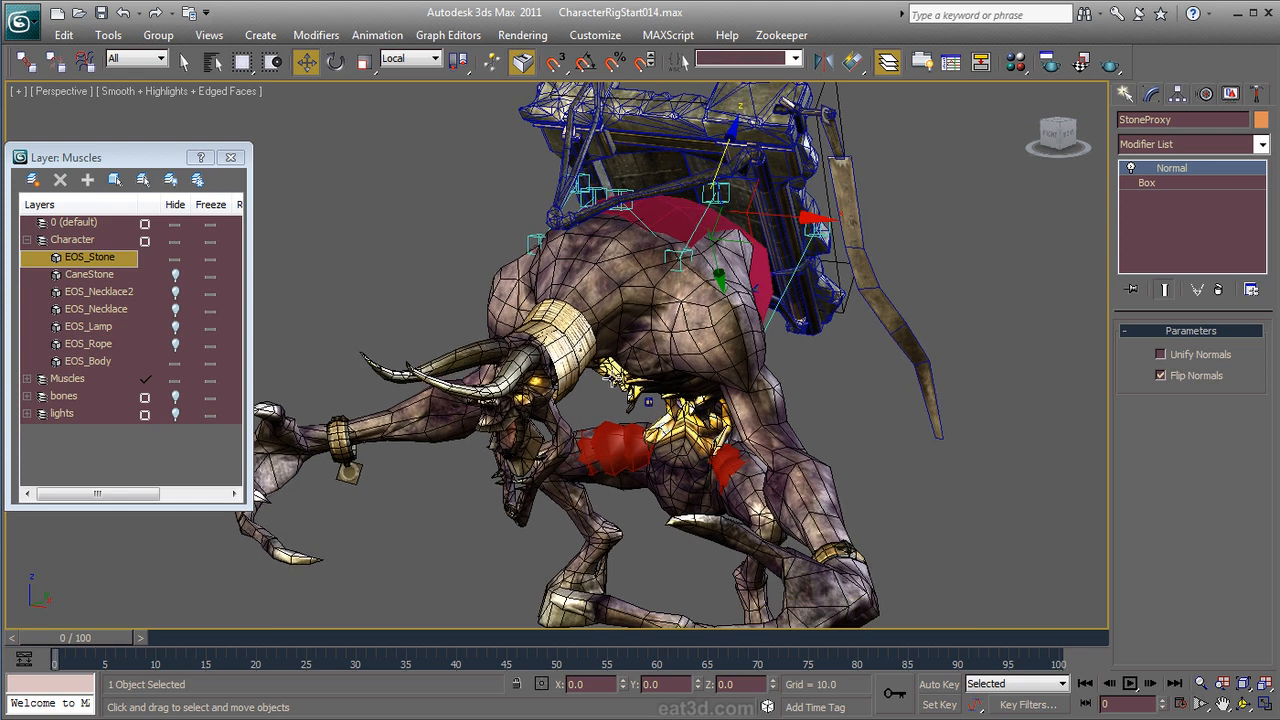
Step: Unhide the bones layer and switch the Character001 CAT rig to animation mode and back to setup mode
left_click(174, 397)
middle_click_drag(549, 421, 471, 340)
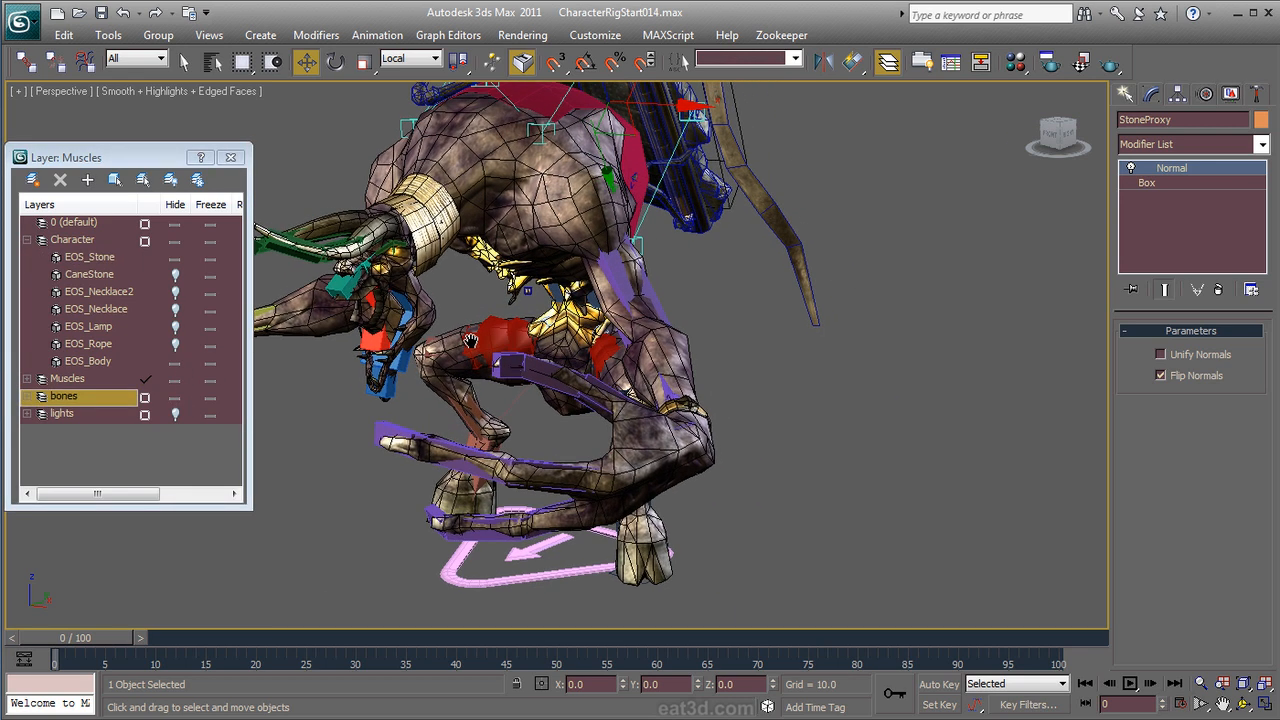
left_click(536, 577)
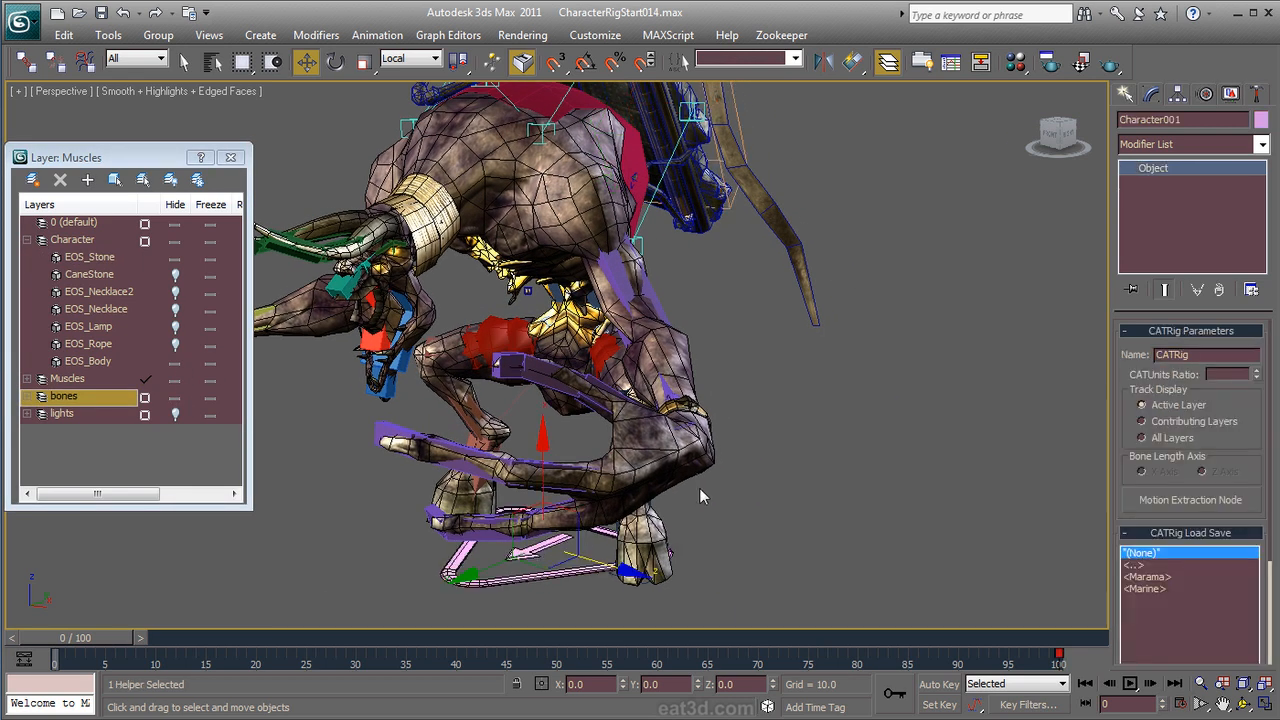
left_click(1206, 94)
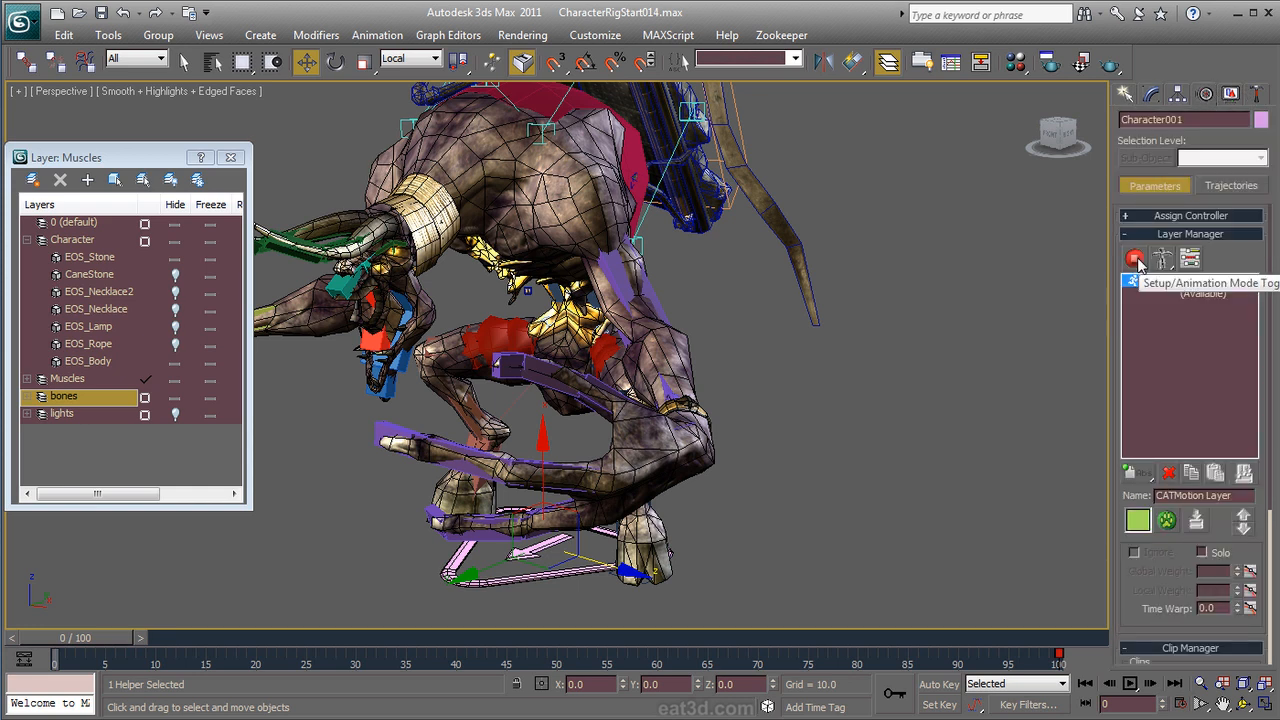
left_click(1136, 259)
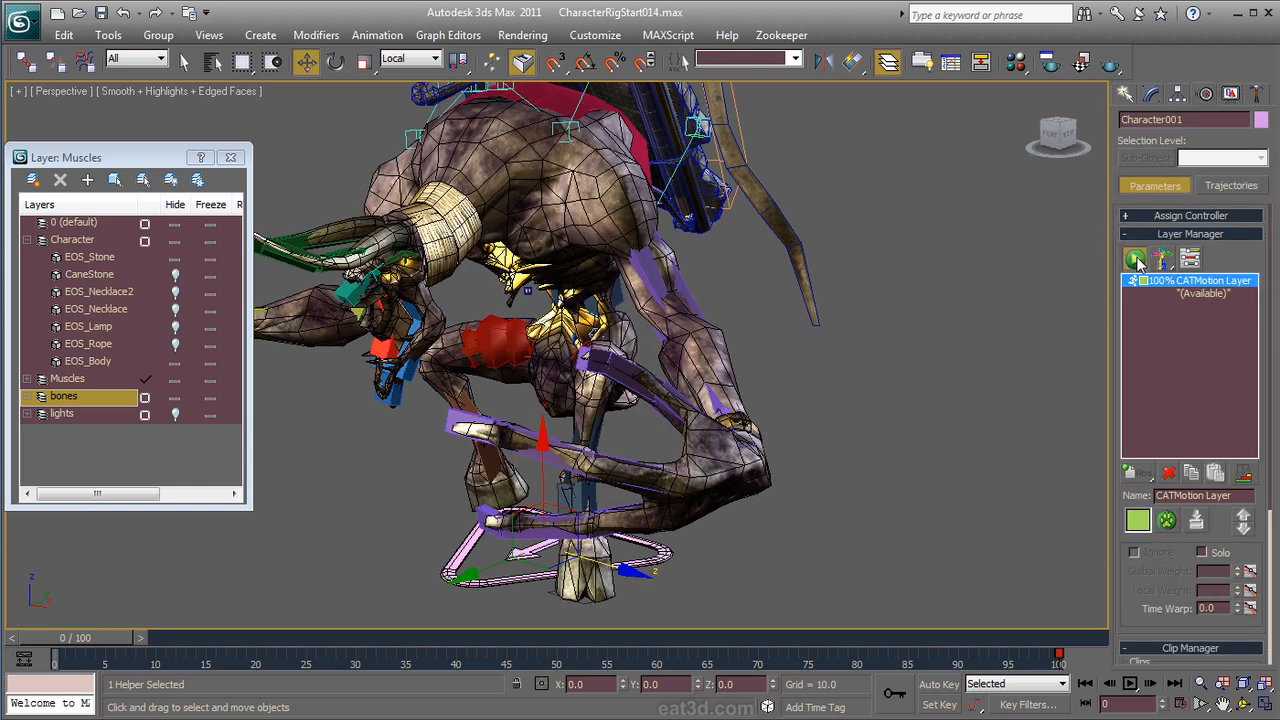
left_click(1136, 259)
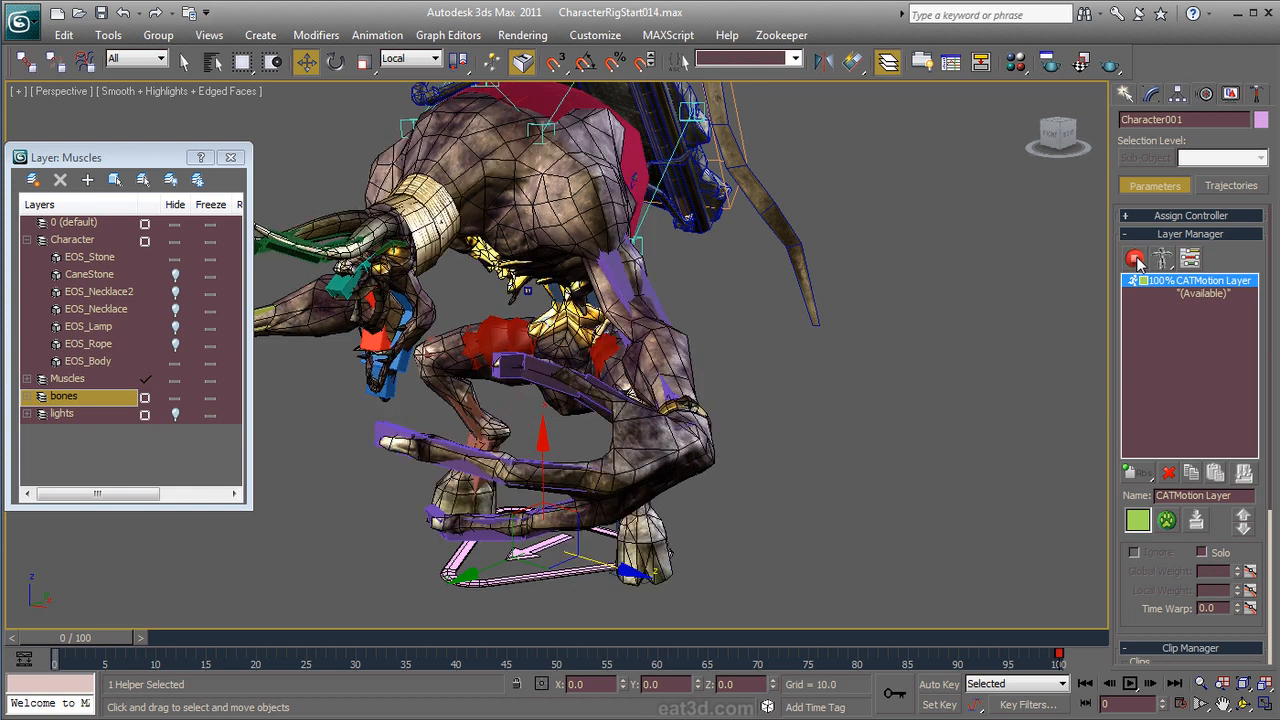
Step: Select StoneProxy and show its modifier stack
left_click(740, 137)
middle_click_drag(783, 126, 762, 250)
scroll(726, 232, "down", 1)
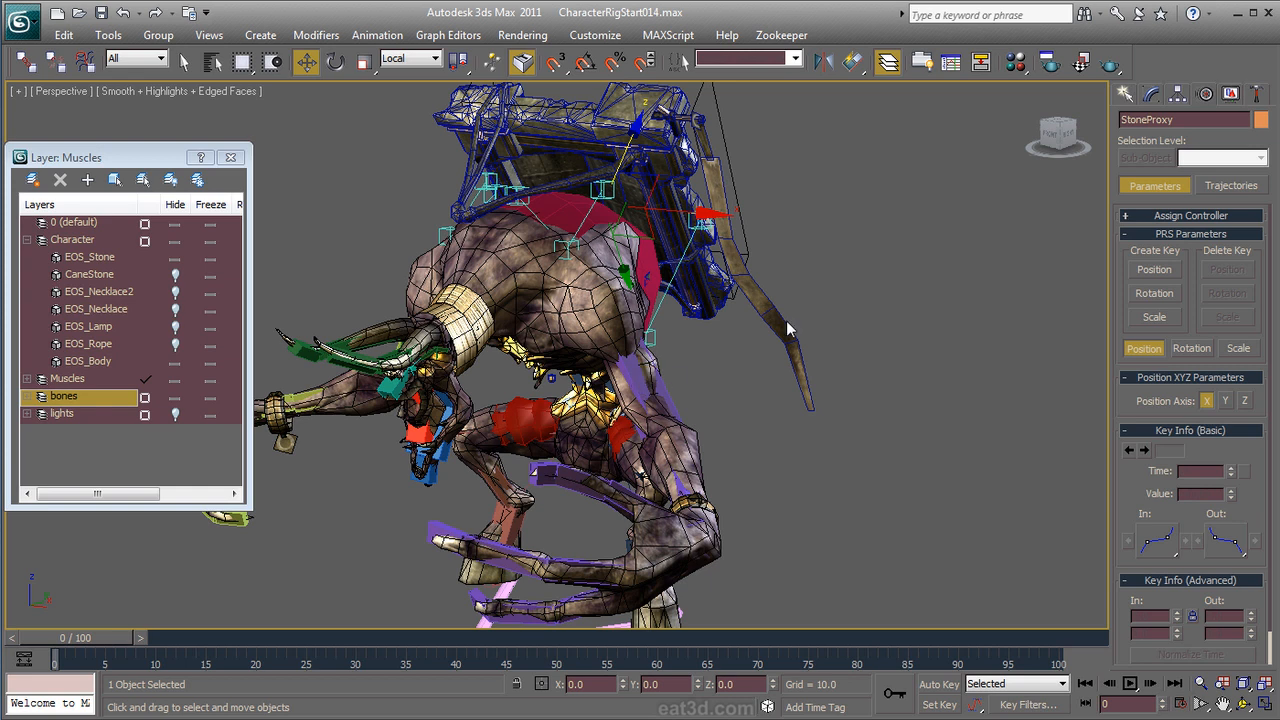
left_click(1151, 95)
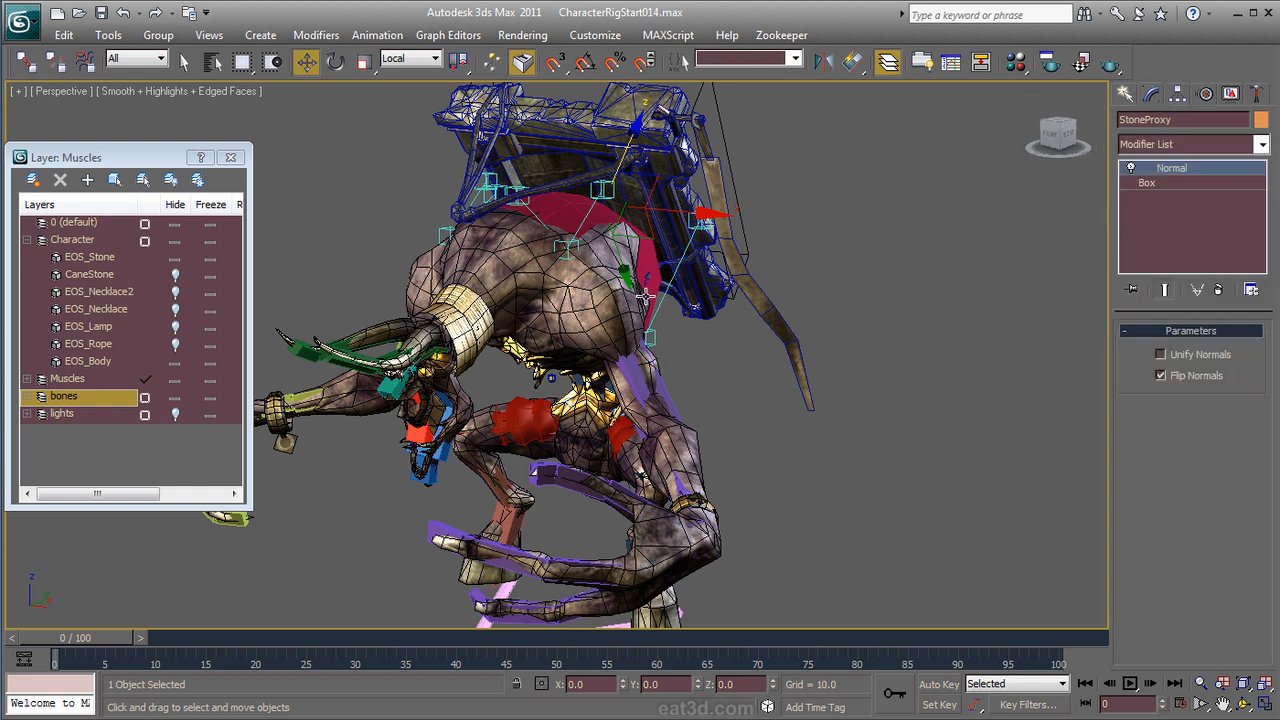
Step: Select the Character001 CAT rig and show its motion layer settings
middle_click_drag(574, 534, 586, 466)
left_click(574, 569)
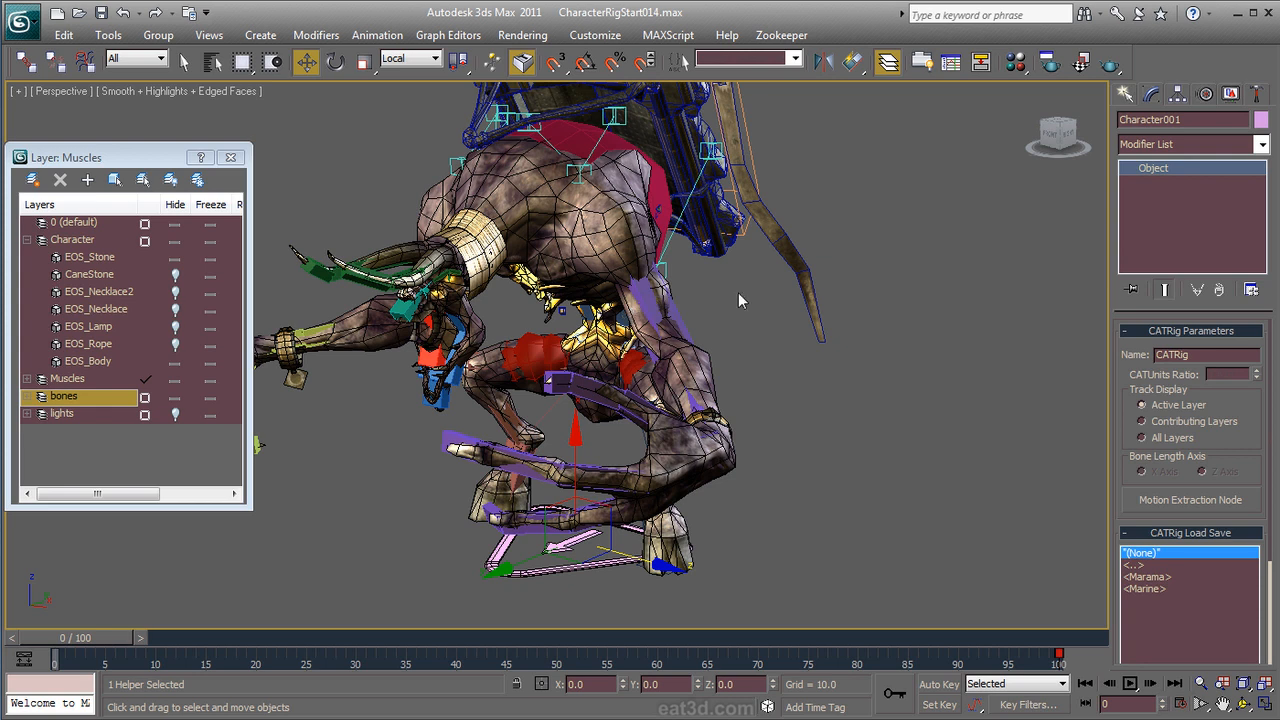
middle_click_drag(827, 283, 837, 346)
scroll(837, 346, "down", 2)
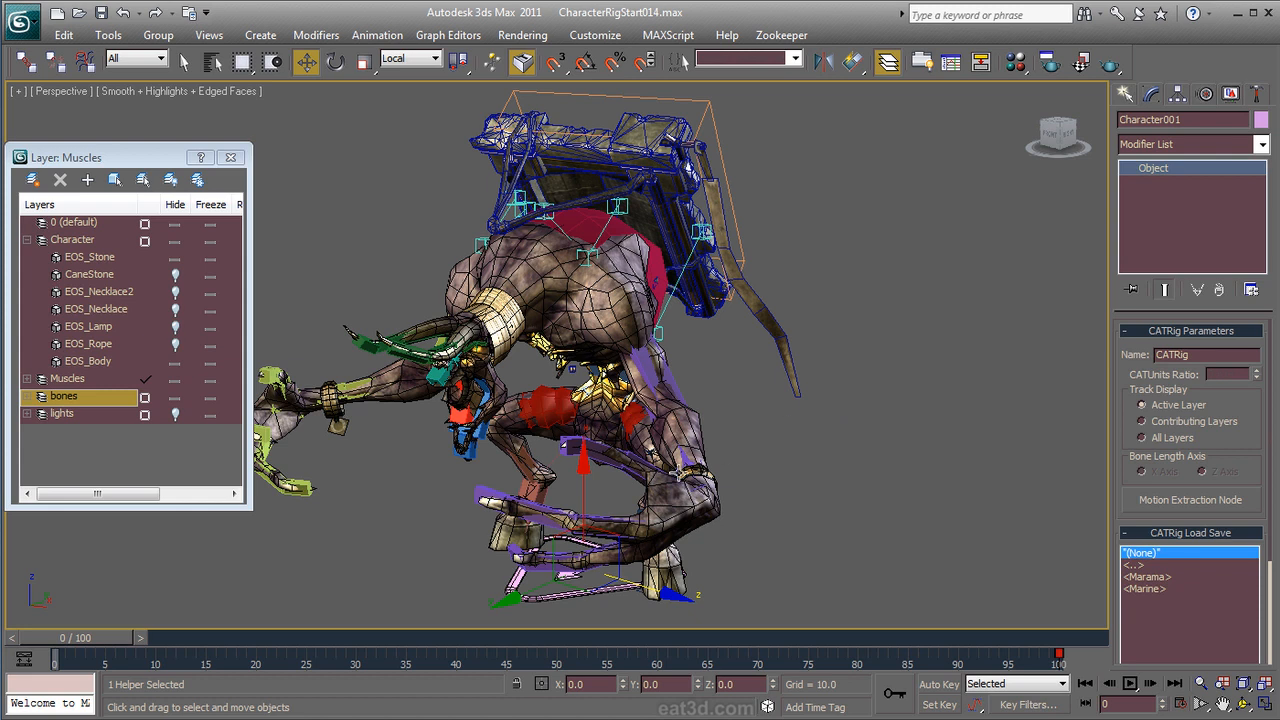
left_click(1222, 93)
left_click(1206, 93)
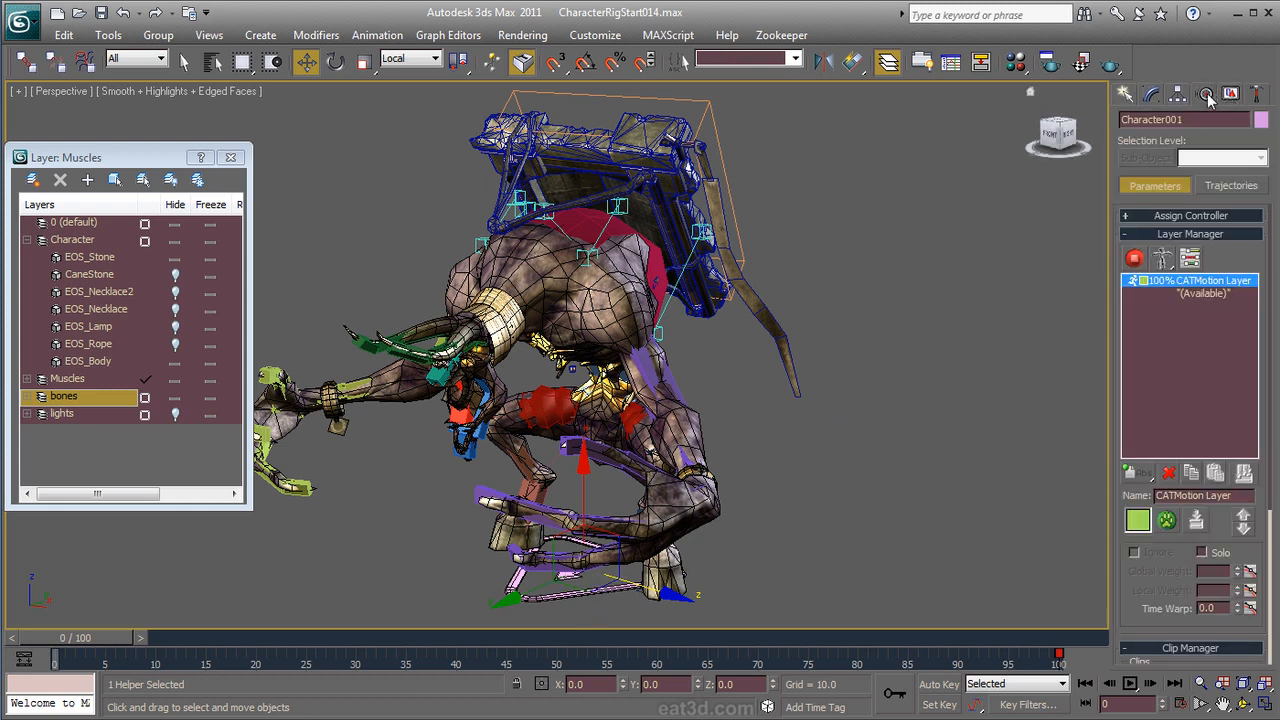
Step: Set the animation start time to -10 and go to frame -10
left_click(1183, 708)
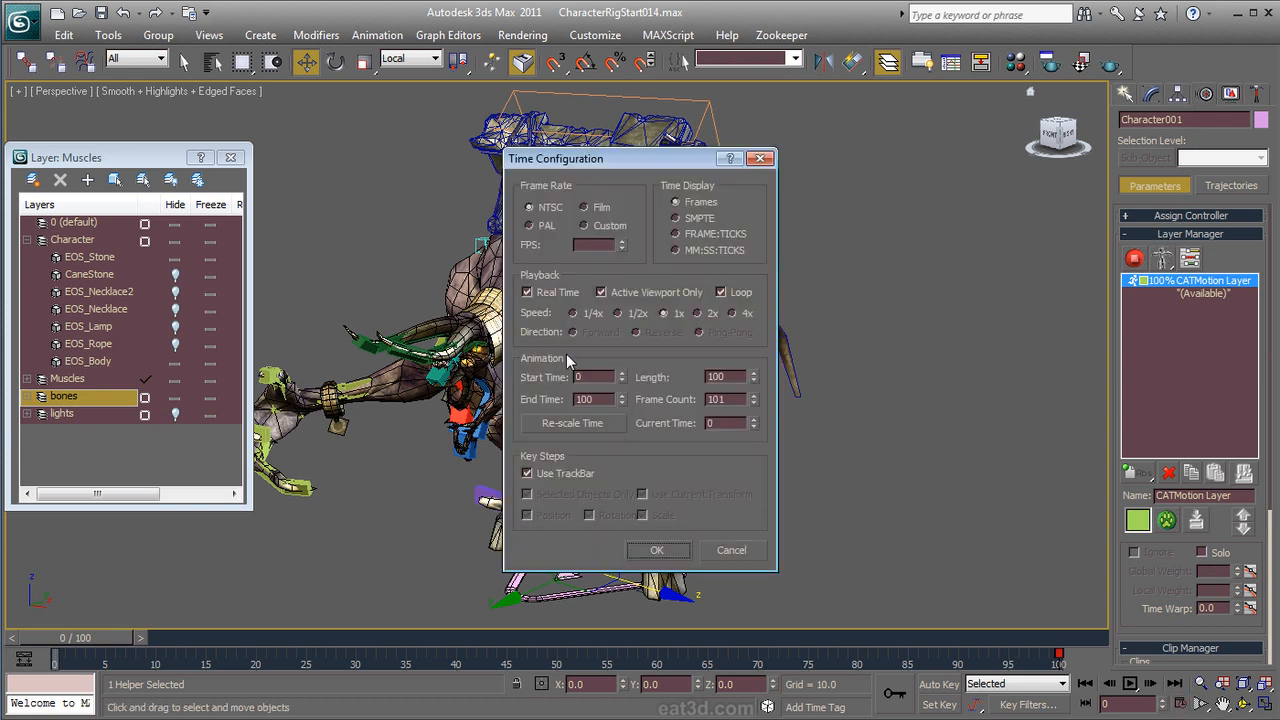
double_click(589, 377)
type("-10")
left_click(659, 542)
left_click_drag(154, 636, 50, 620)
key("w")
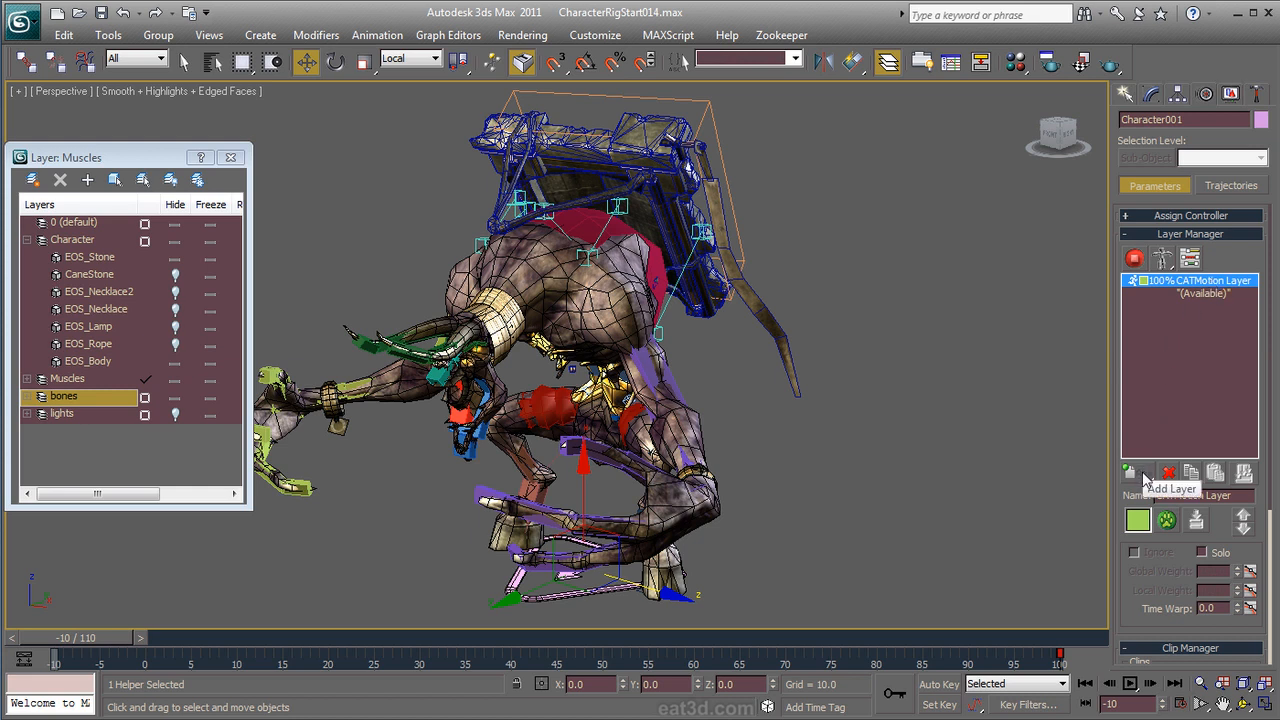
Step: Add an absolute animation layer below the CATMotion Layer and switch the rig to animation mode
left_click(1142, 472)
left_click_drag(1143, 475, 1154, 325)
left_click(1138, 478)
left_click_drag(1140, 485, 1147, 500)
left_click(1137, 264)
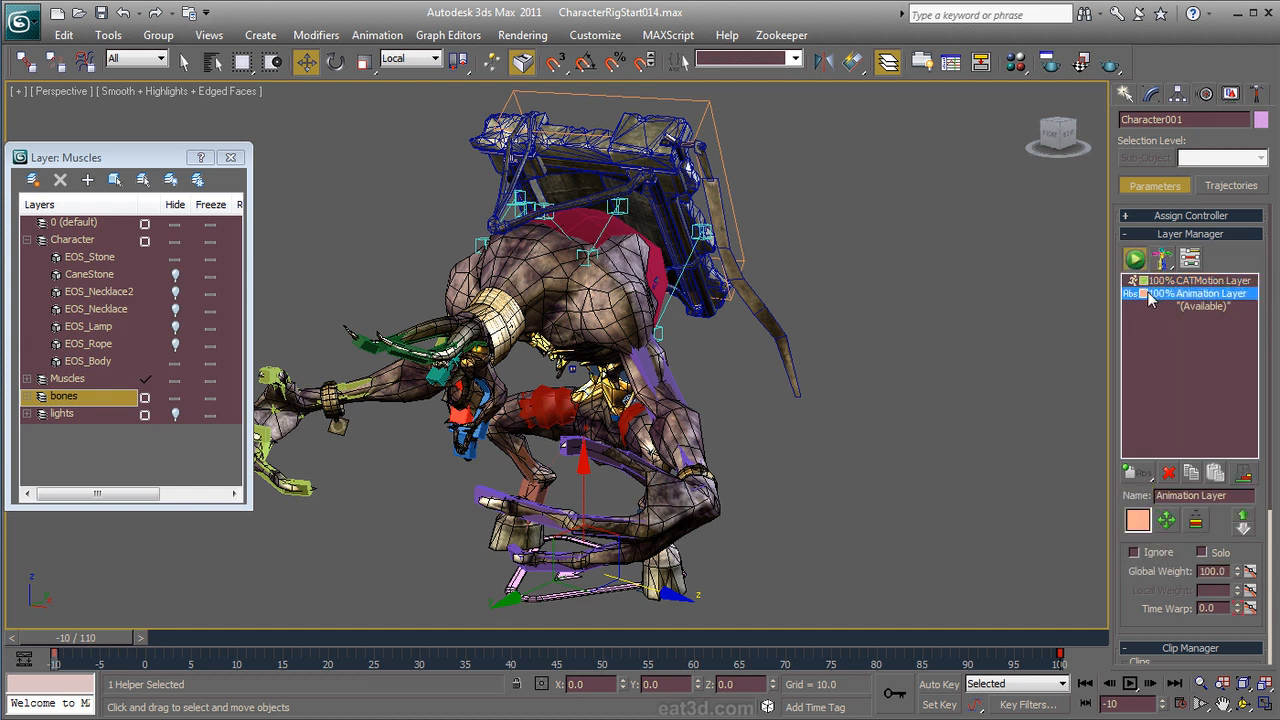
Step: Play the animation, set the Animation Layer's global weight to 0, play it again, and return to the first frame
middle_click_drag(855, 469, 929, 468, "alt")
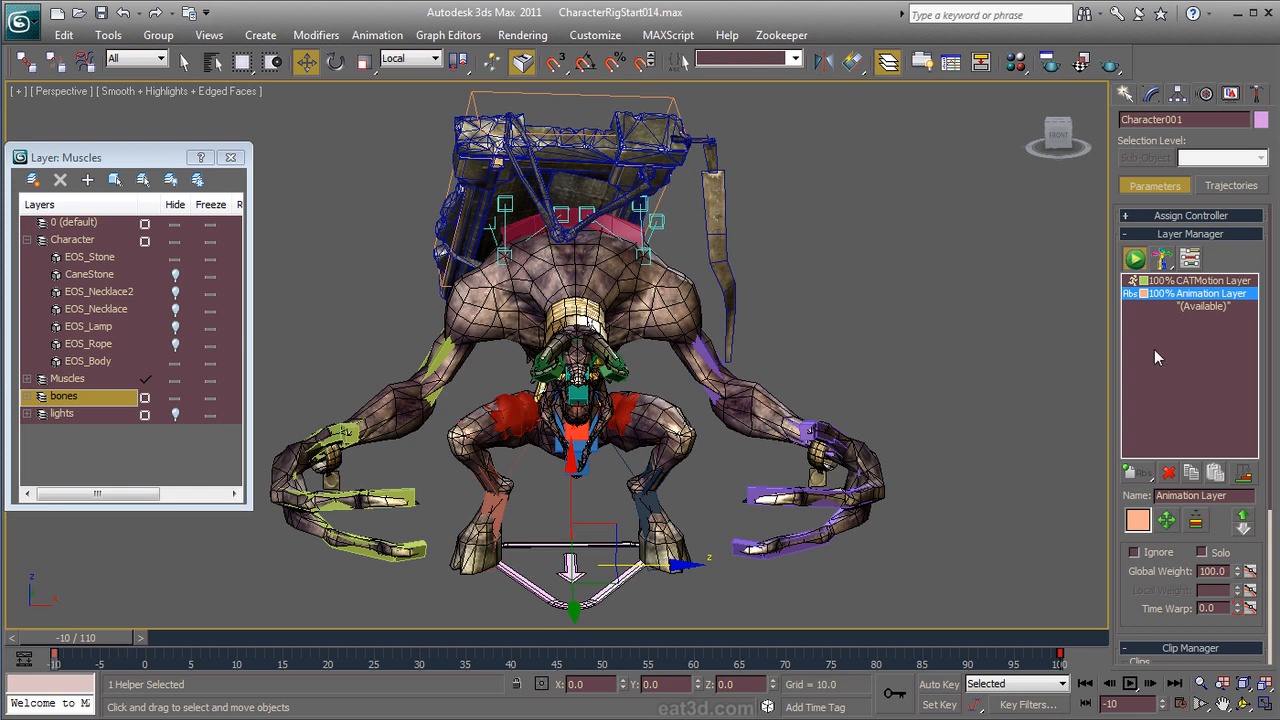
left_click(1130, 683)
left_click(1130, 683)
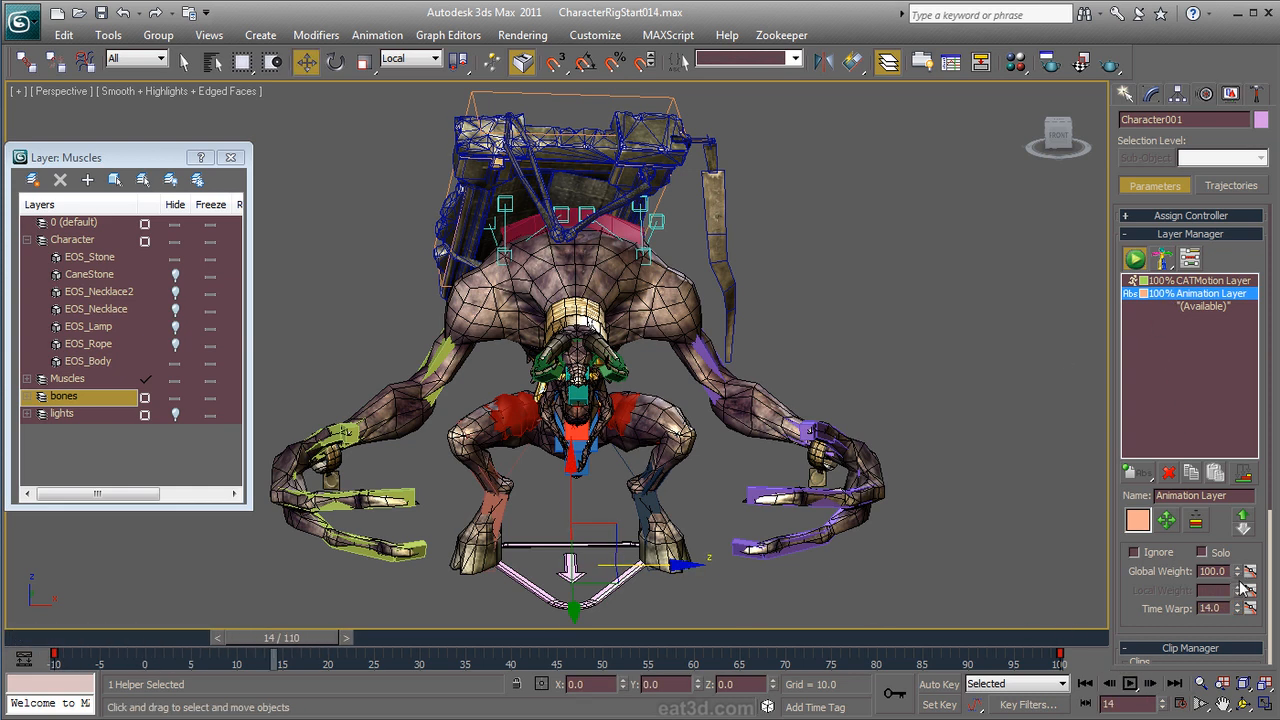
right_click(1238, 576)
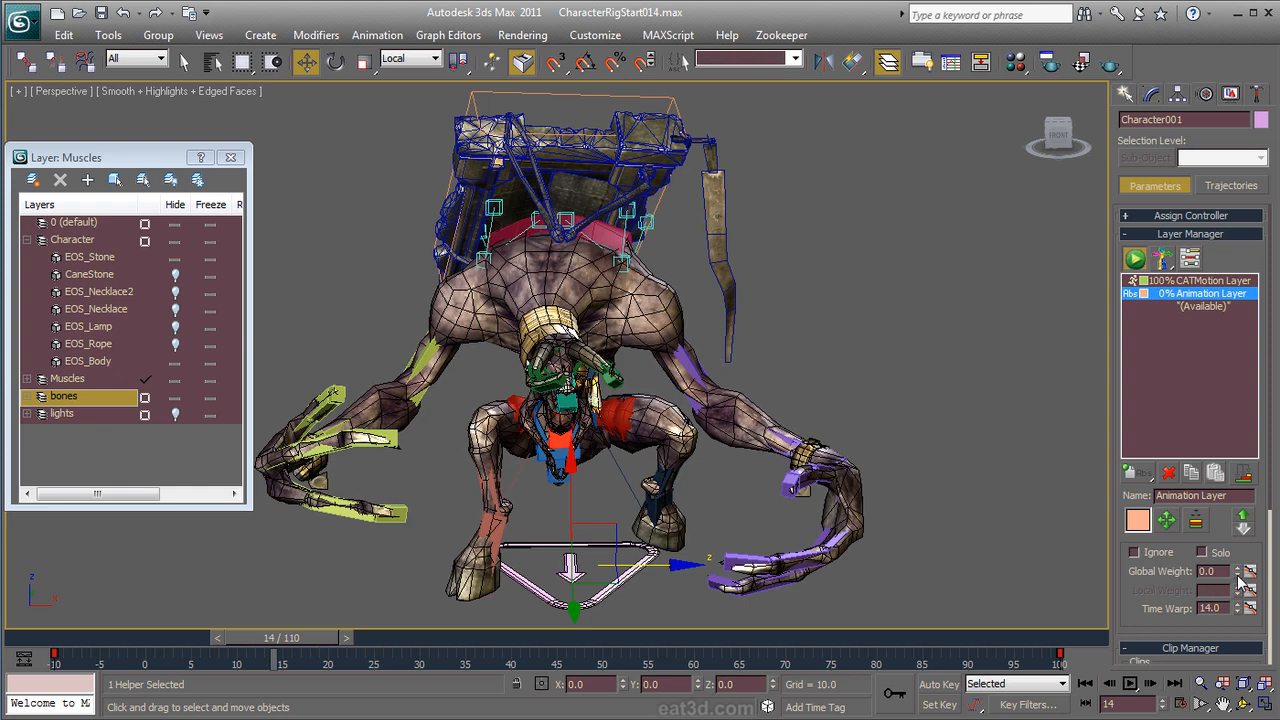
left_click(1130, 683)
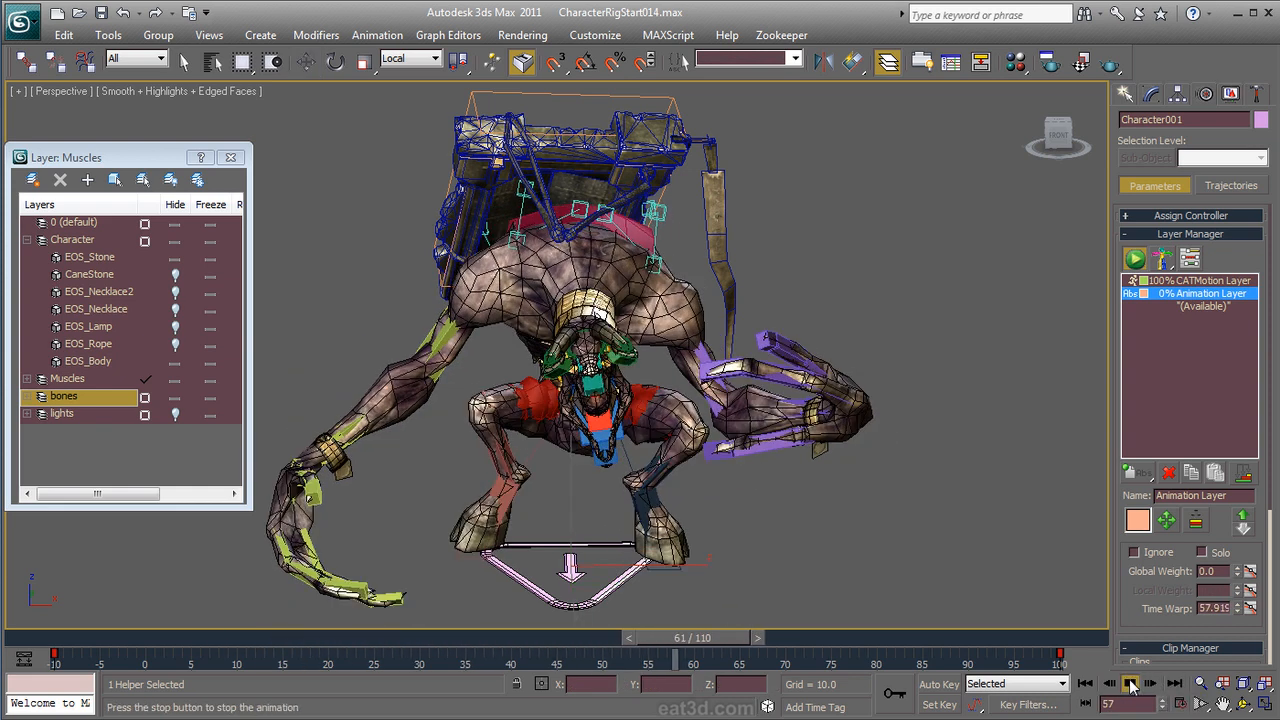
left_click(1130, 683)
left_click(1082, 686)
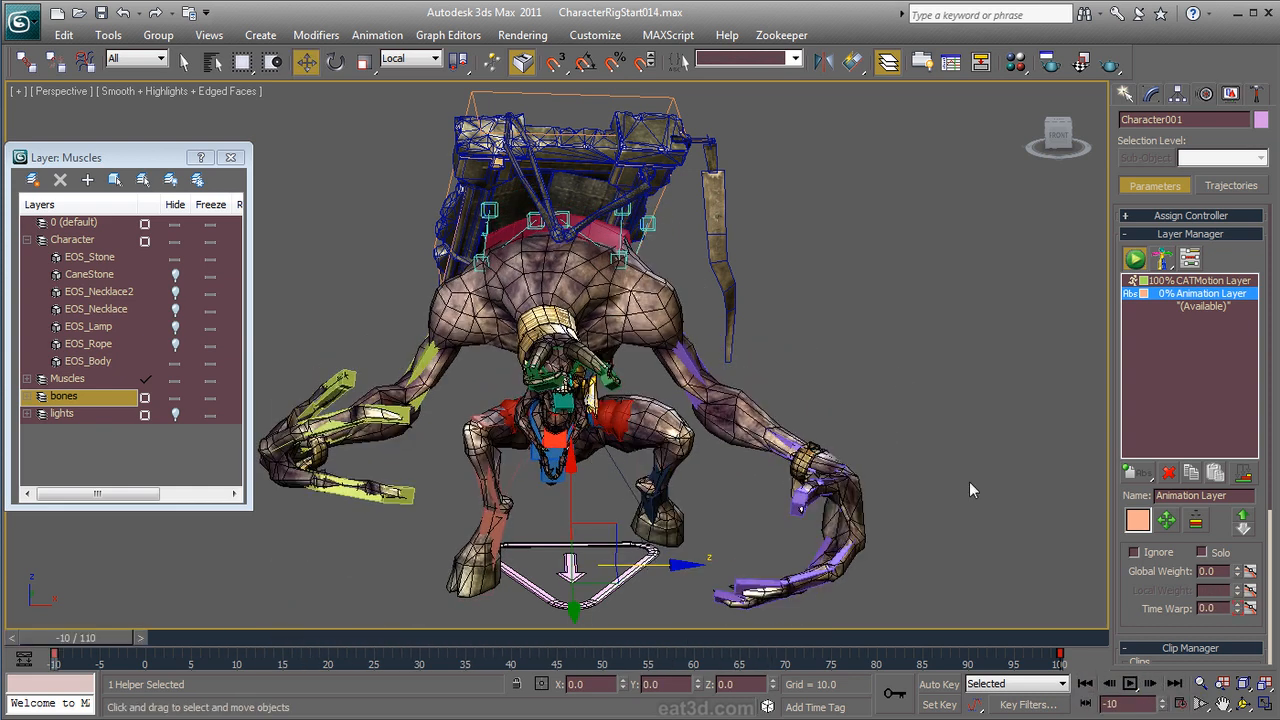
Step: Return the rig to setup mode and link StoneProxy to the spine bone beneath the back muscle, hiding the Character layer while linking
left_click(1135, 262)
middle_click_drag(912, 456, 789, 428, "alt")
left_click(770, 220)
middle_click_drag(770, 220, 862, 188, "alt")
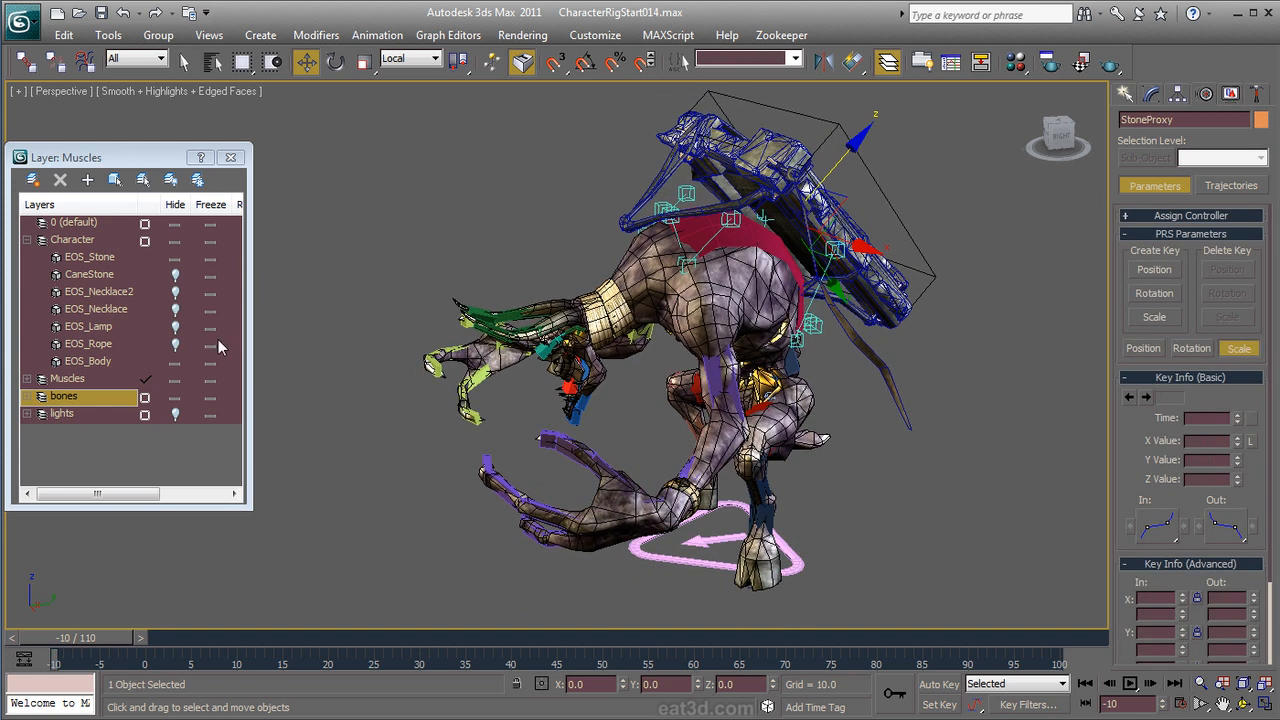
left_click(175, 241)
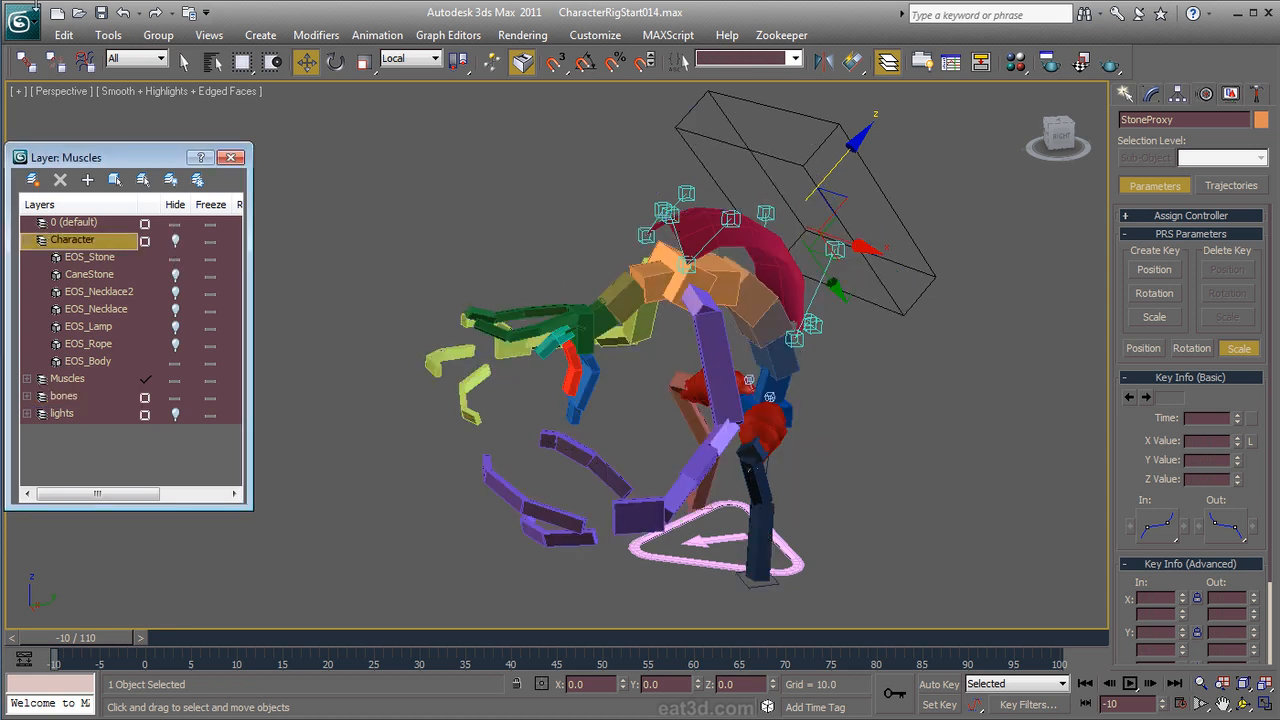
left_click(27, 61)
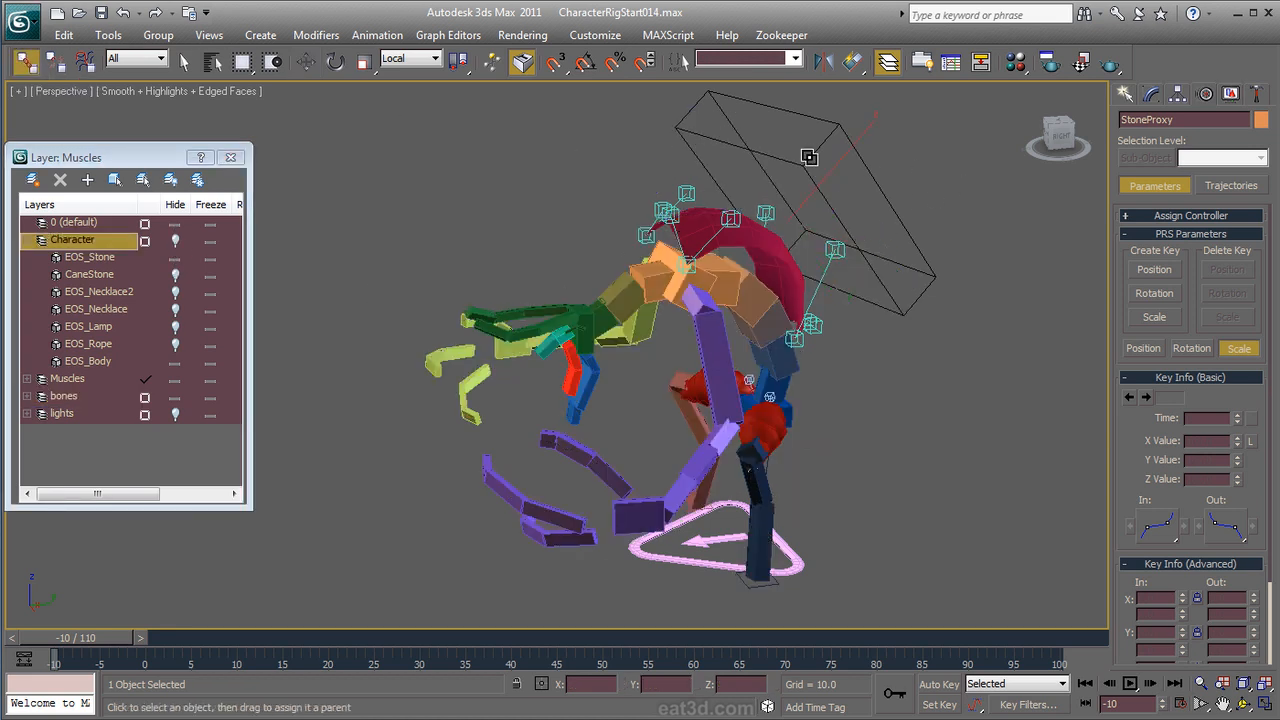
left_click_drag(809, 157, 748, 284)
left_click_drag(755, 287, 754, 287)
left_click(175, 241)
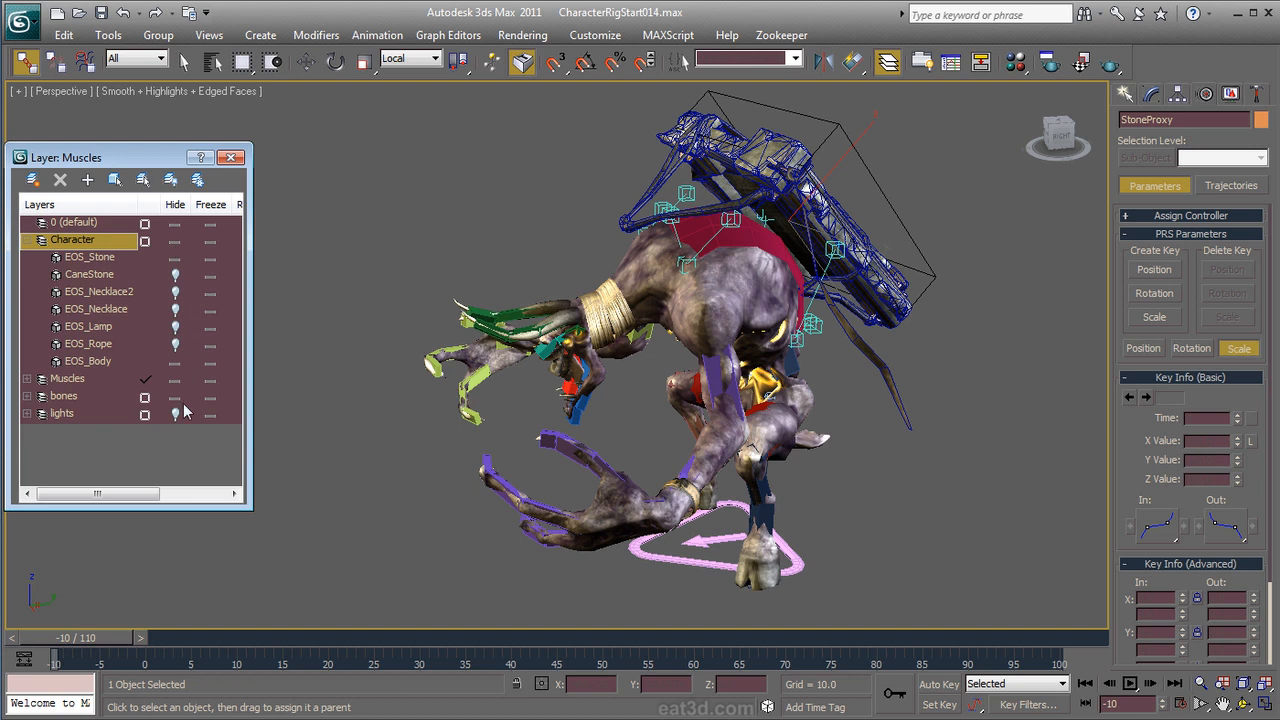
Step: Switch the Character001 rig back to animation mode, play the motion to check how the stone follows, and return to frame -10
left_click(661, 566)
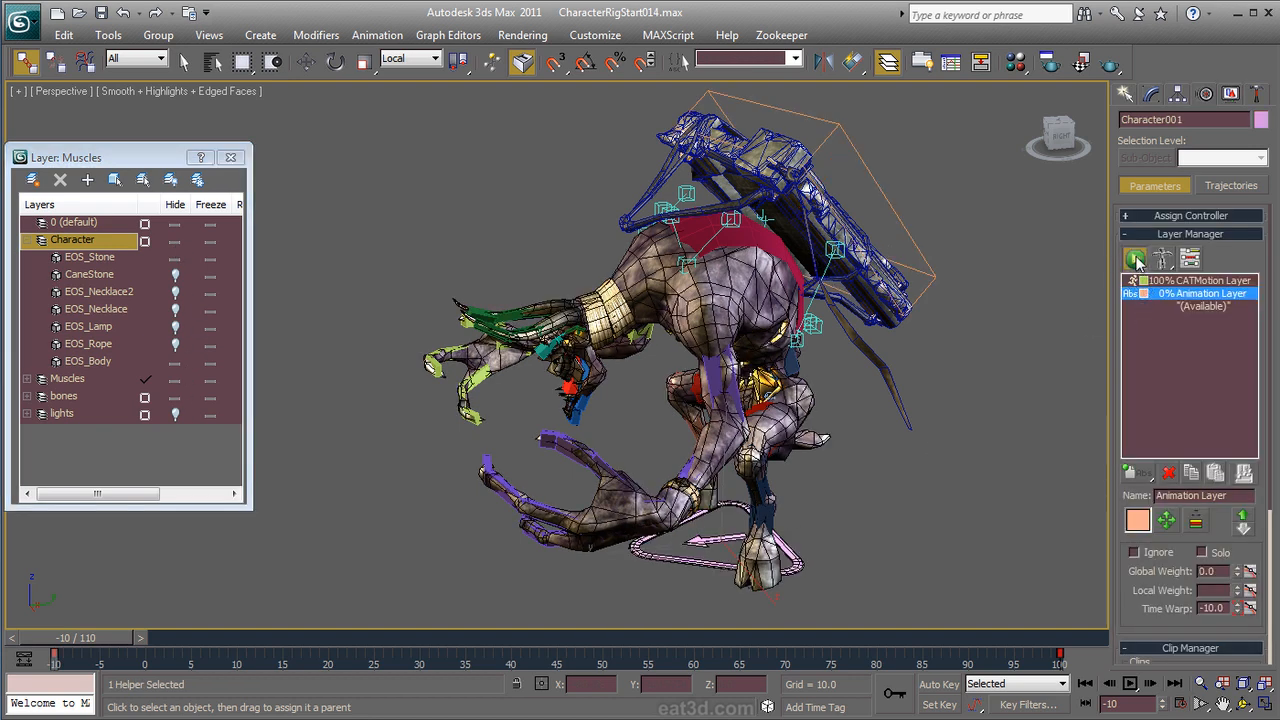
left_click(1134, 258)
middle_click_drag(729, 613, 795, 535, "alt")
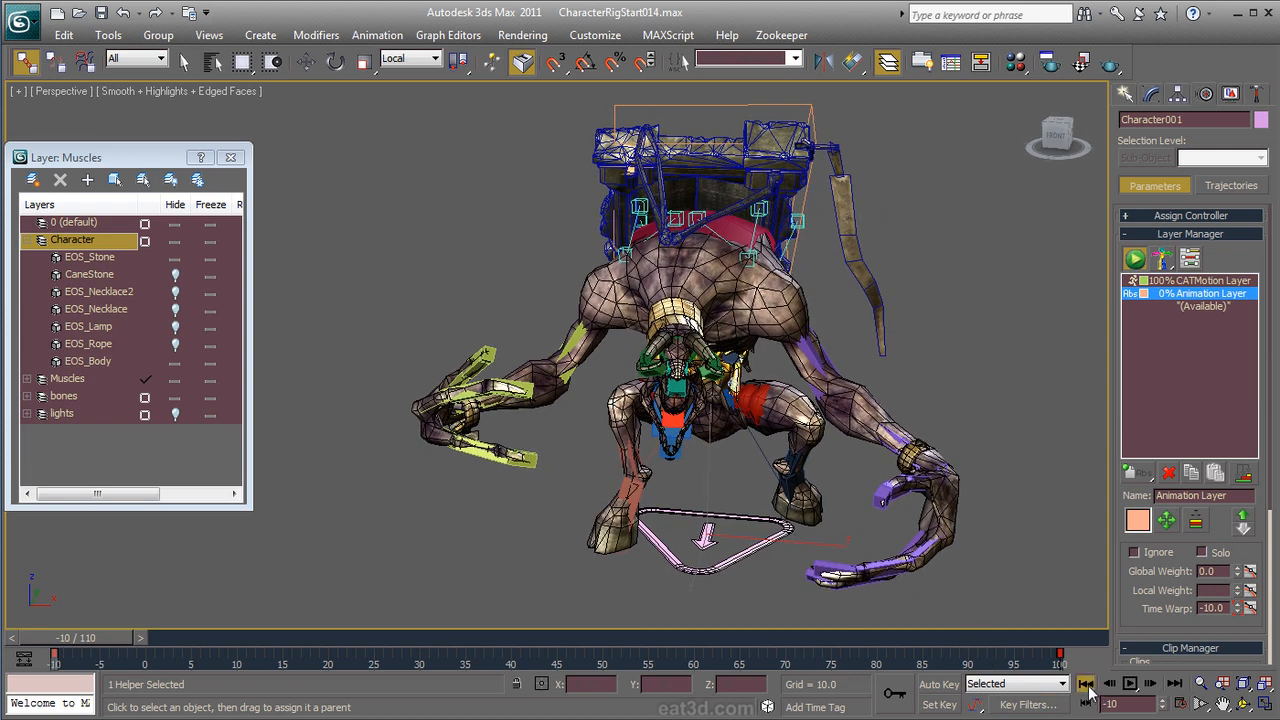
left_click(1129, 684)
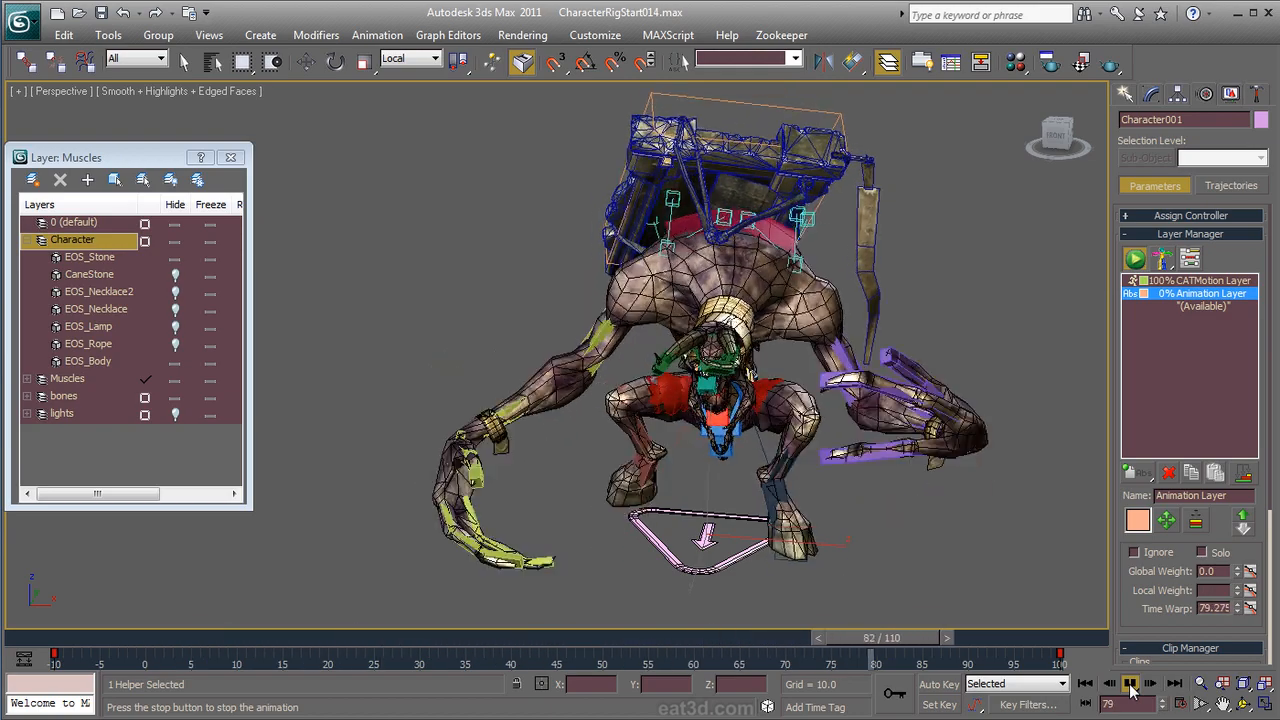
left_click(1131, 688)
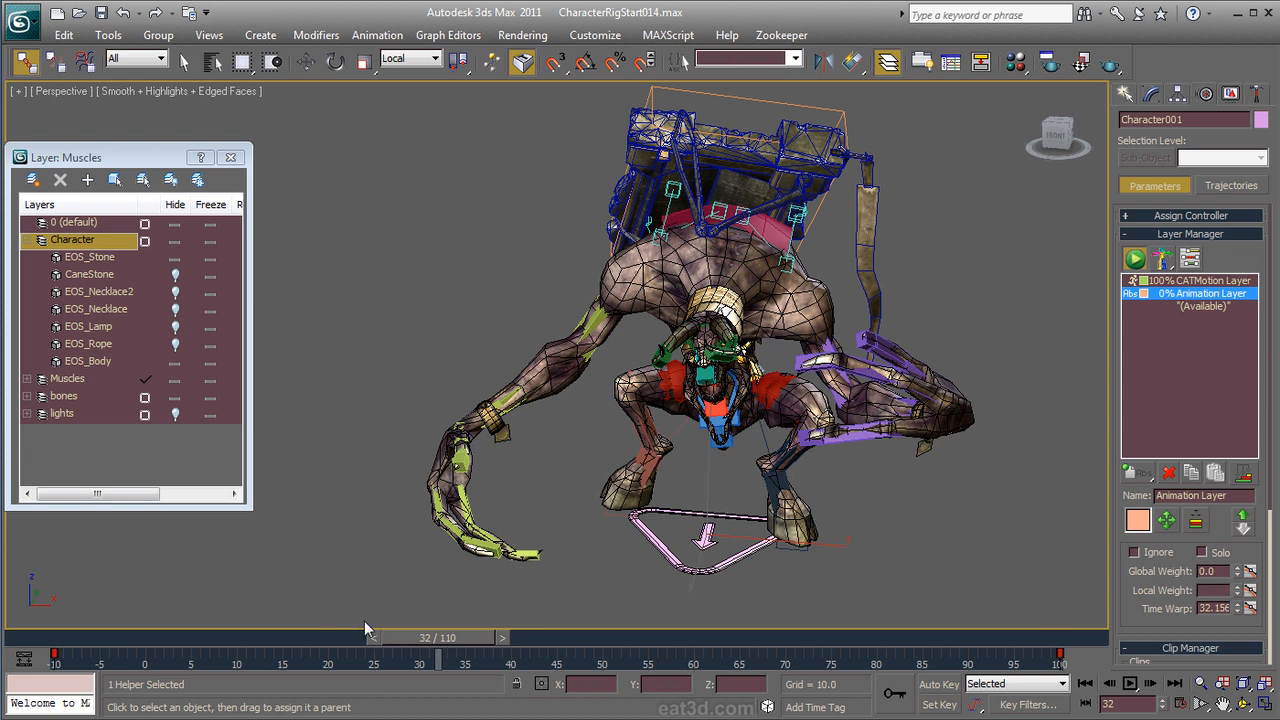
left_click_drag(422, 640, 70, 640)
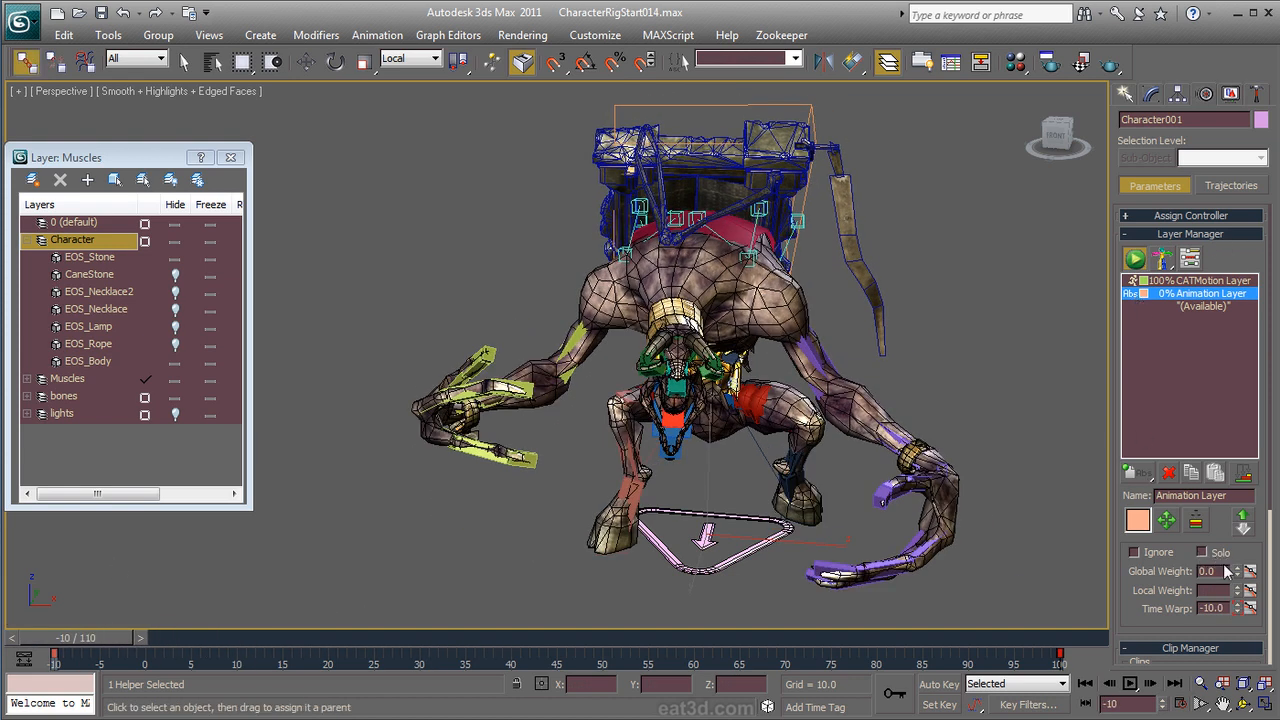
Step: Set the Animation Layer's global weight to 100, turn on Auto Key, and key the weight at 0 on frame 0
left_click_drag(1238, 573, 1239, 543)
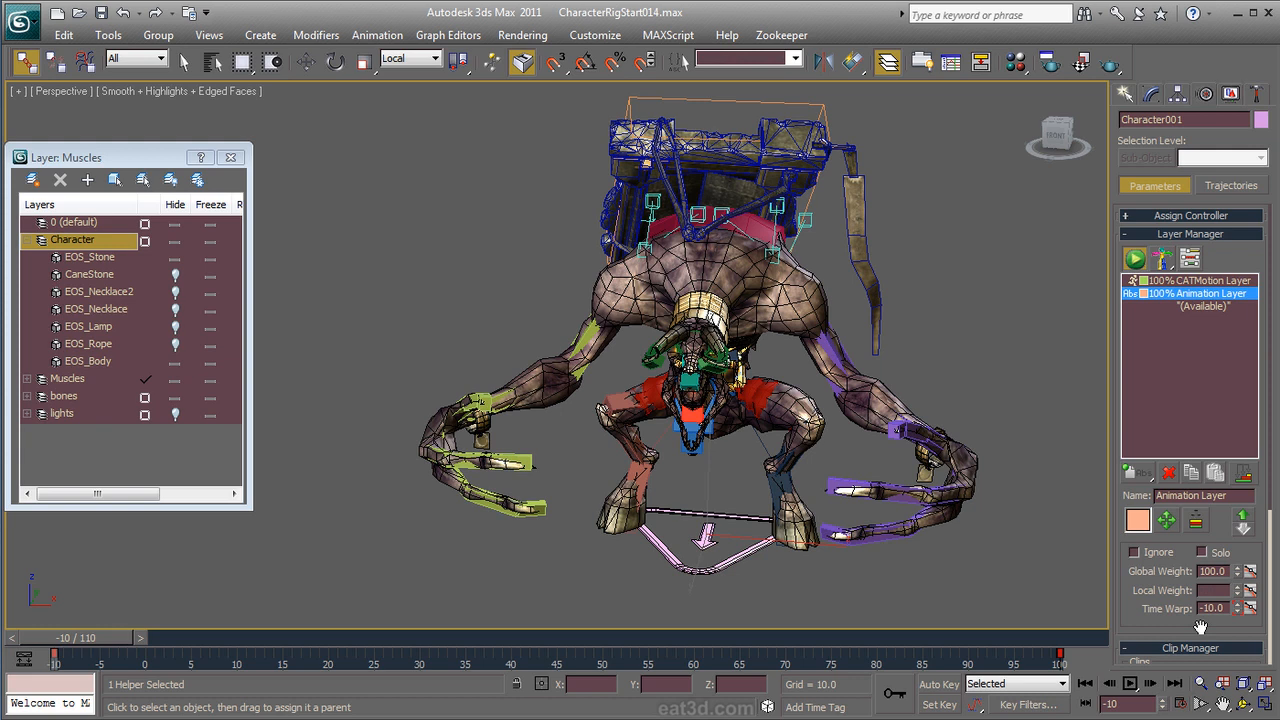
left_click_drag(78, 637, 155, 622)
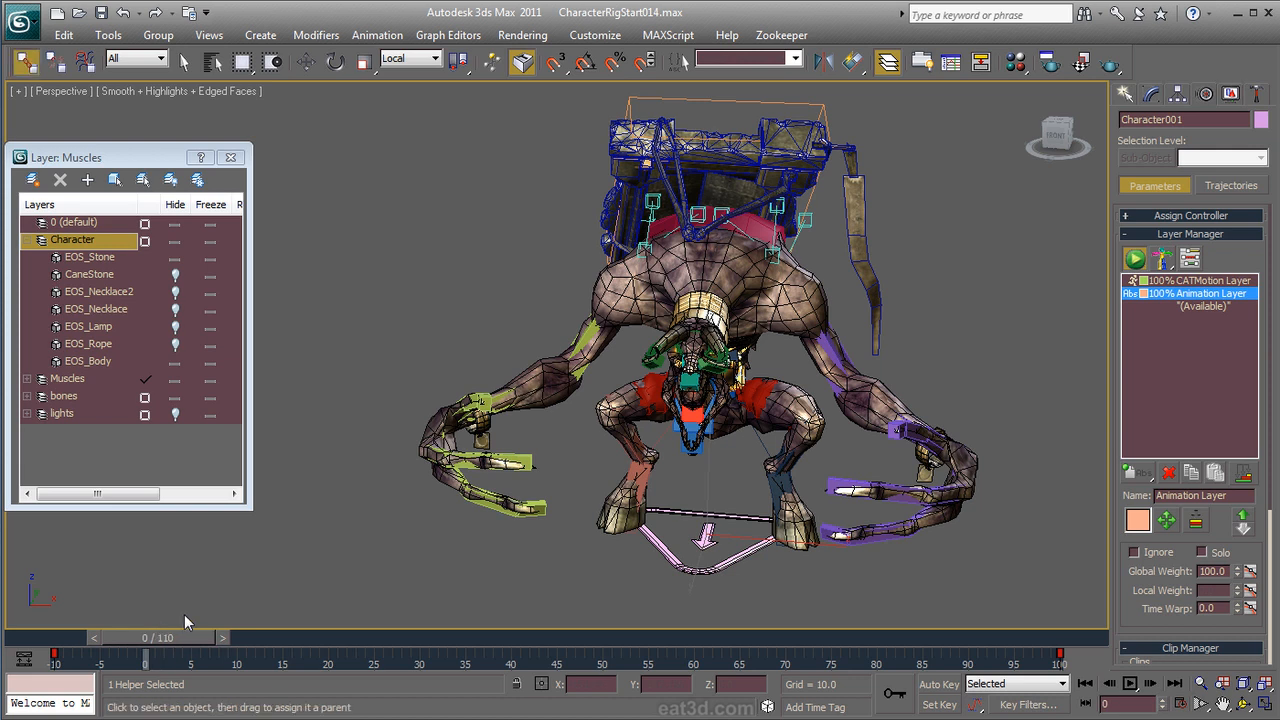
key("n")
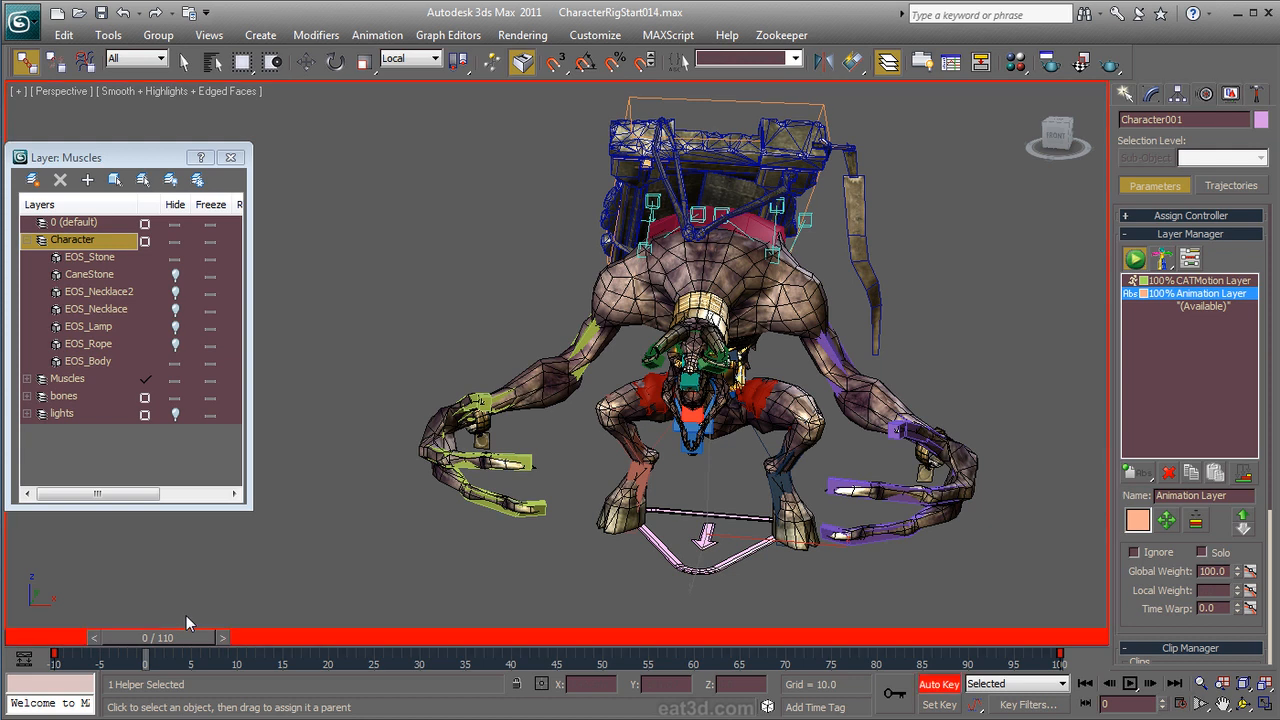
right_click(1239, 575)
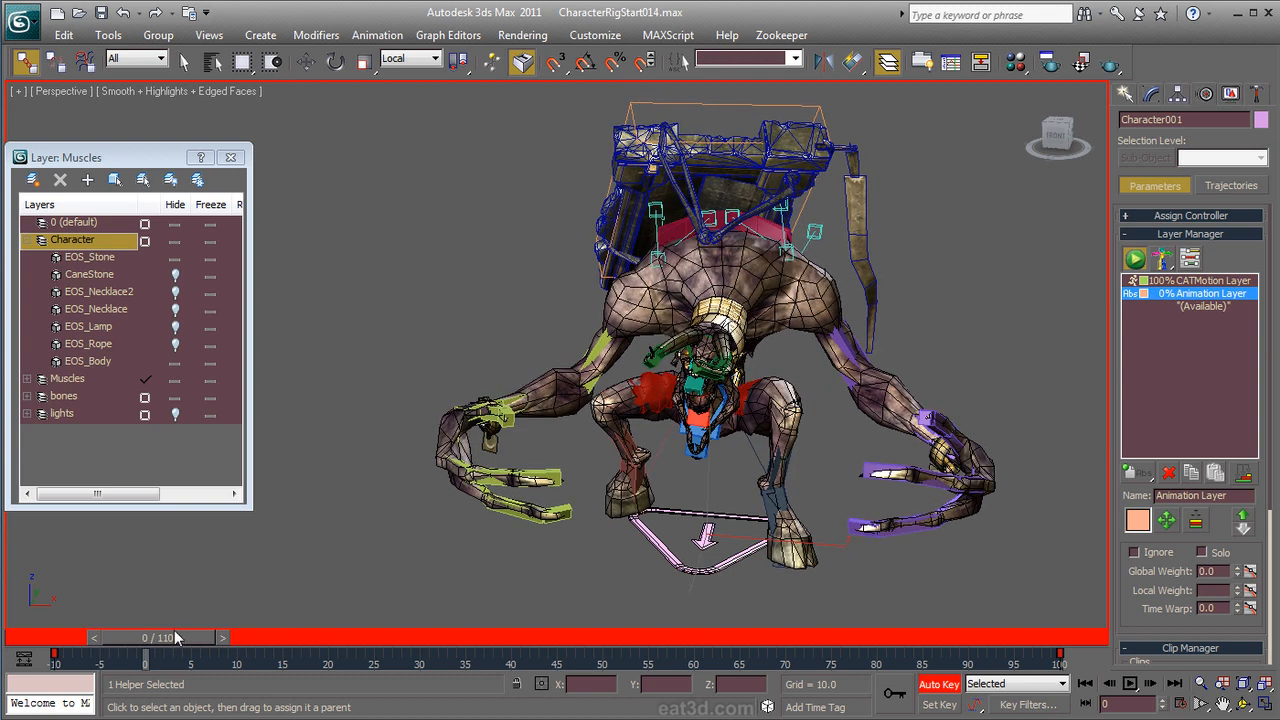
Step: Key the Animation Layer's global weight at 100 on frame -10, move that key to frame -4, and return to frame -10
left_click_drag(174, 634, 3, 643)
left_click(26, 61)
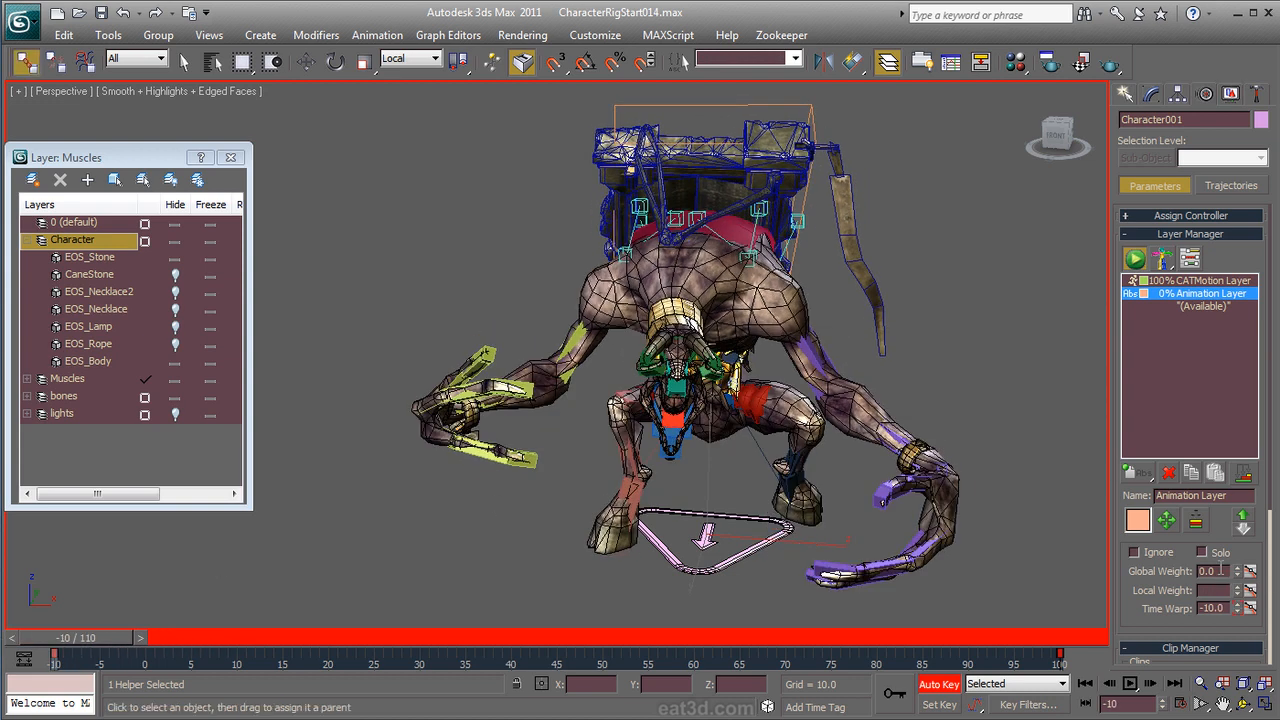
type("100")
key("Return")
left_click_drag(62, 641, 272, 634)
left_click_drag(128, 652, 109, 652)
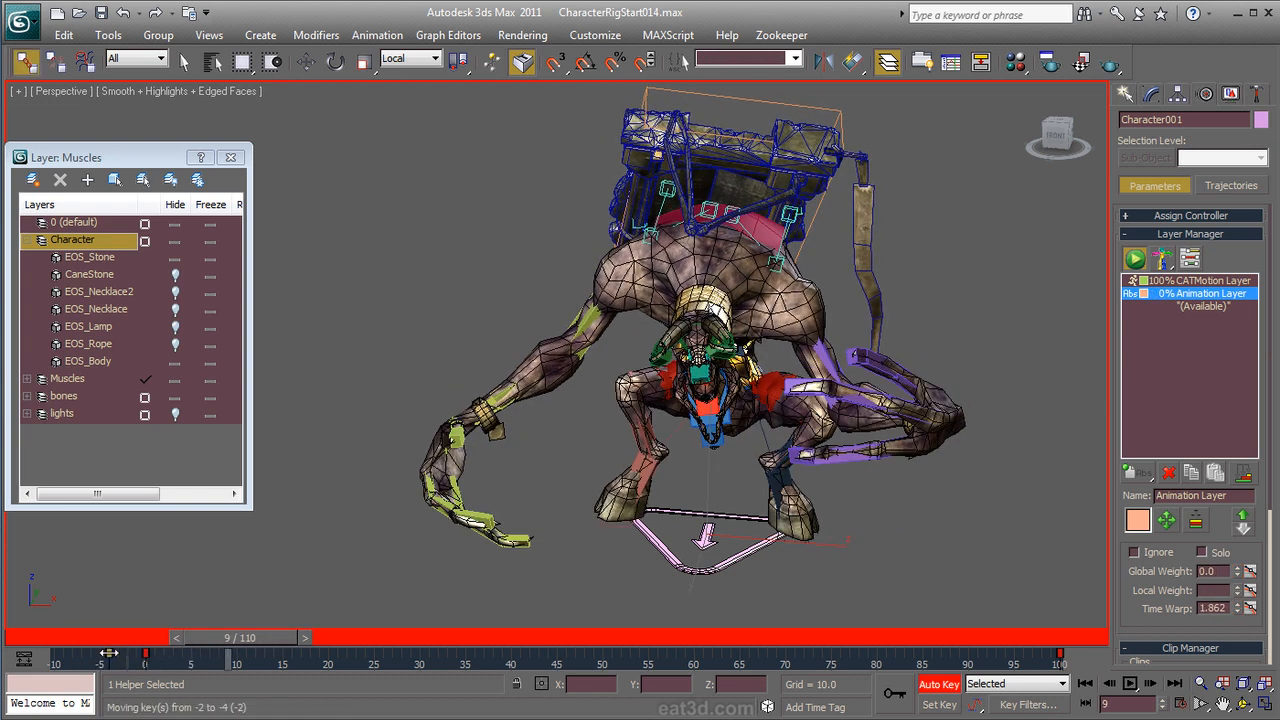
left_click_drag(244, 637, 3, 647)
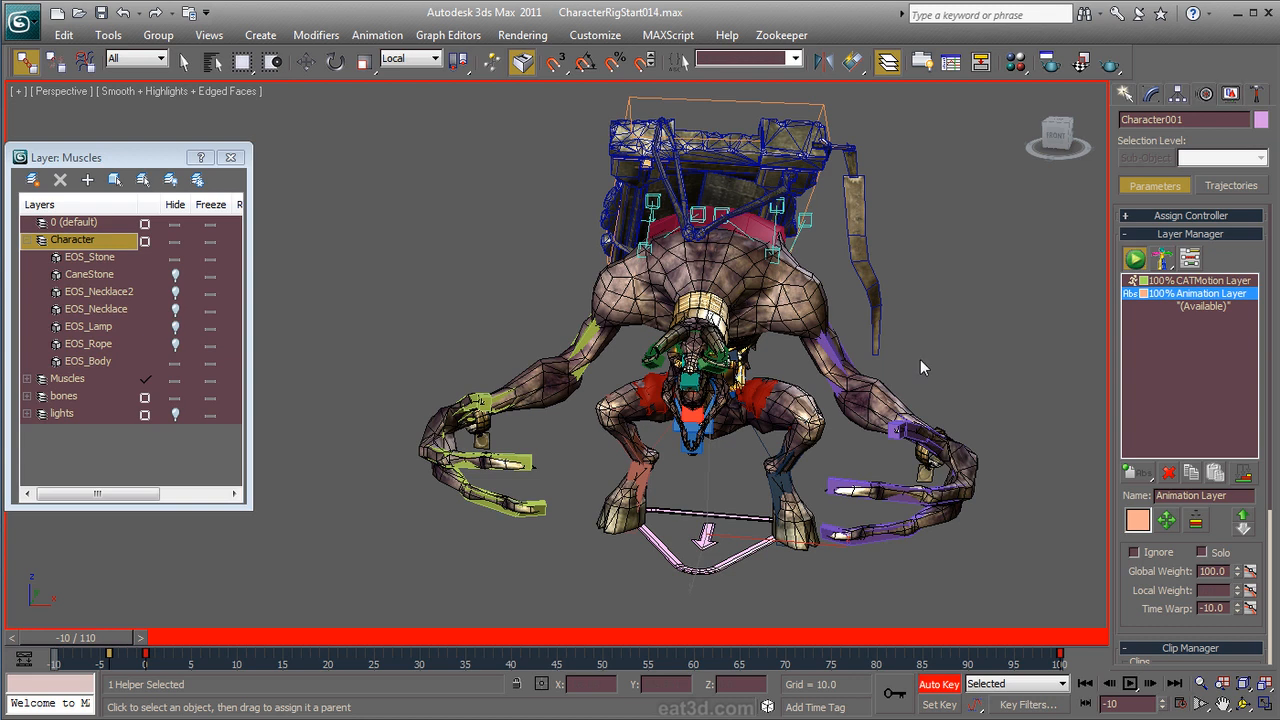
Step: Key StoneProxy at frame -5, pushed along its local Z axis against the creature's back, checking the fit from both sides
middle_click_drag(995, 470, 815, 320, "alt")
left_click(835, 157)
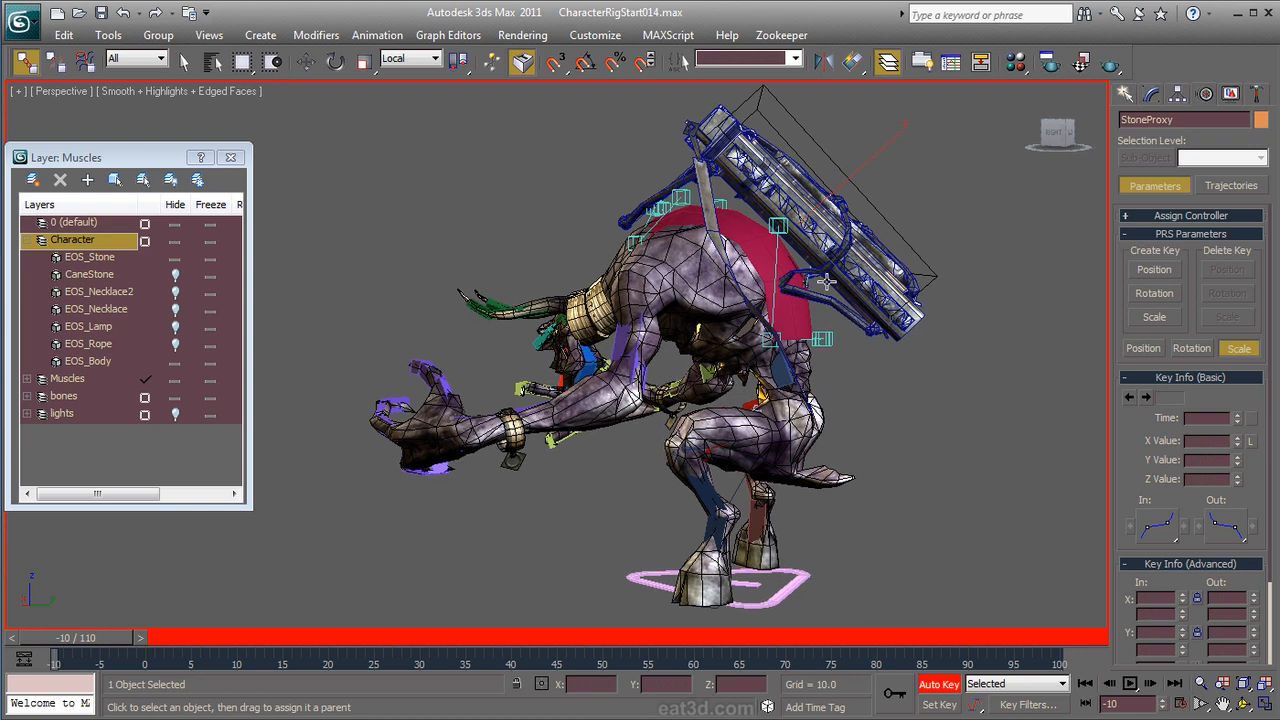
key("l")
middle_click_drag(491, 184, 675, 435)
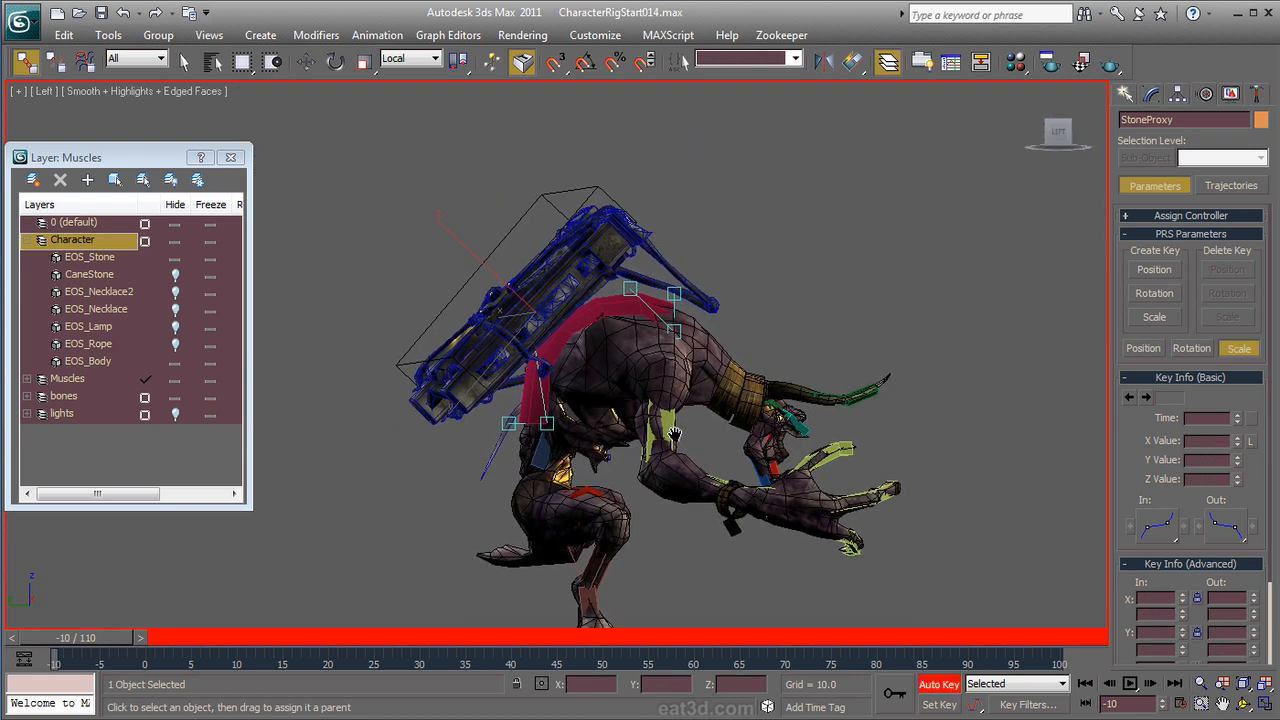
scroll(660, 380, "up", 5)
right_click(650, 372)
left_click(653, 377)
scroll(653, 377, "down", 2)
middle_click_drag(234, 538, 234, 542, "ctrl+alt")
left_click_drag(86, 638, 126, 640)
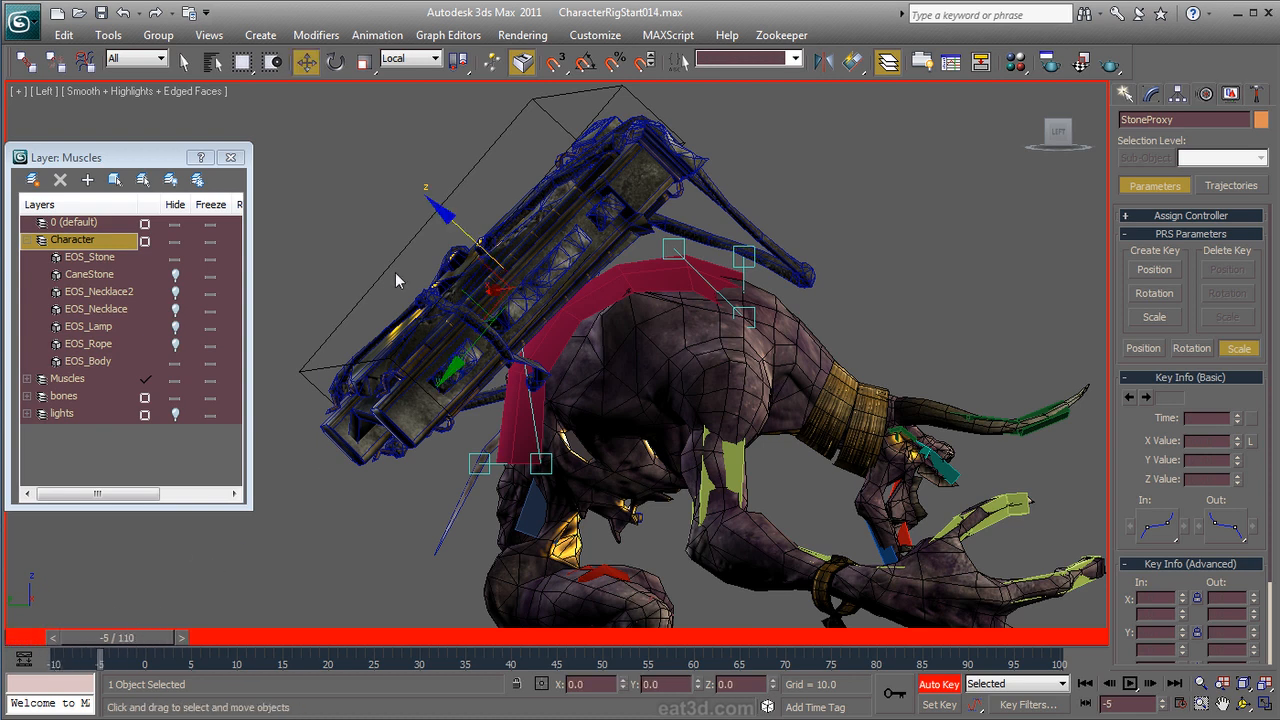
left_click_drag(456, 223, 501, 270)
middle_click_drag(557, 371, 789, 351, "alt")
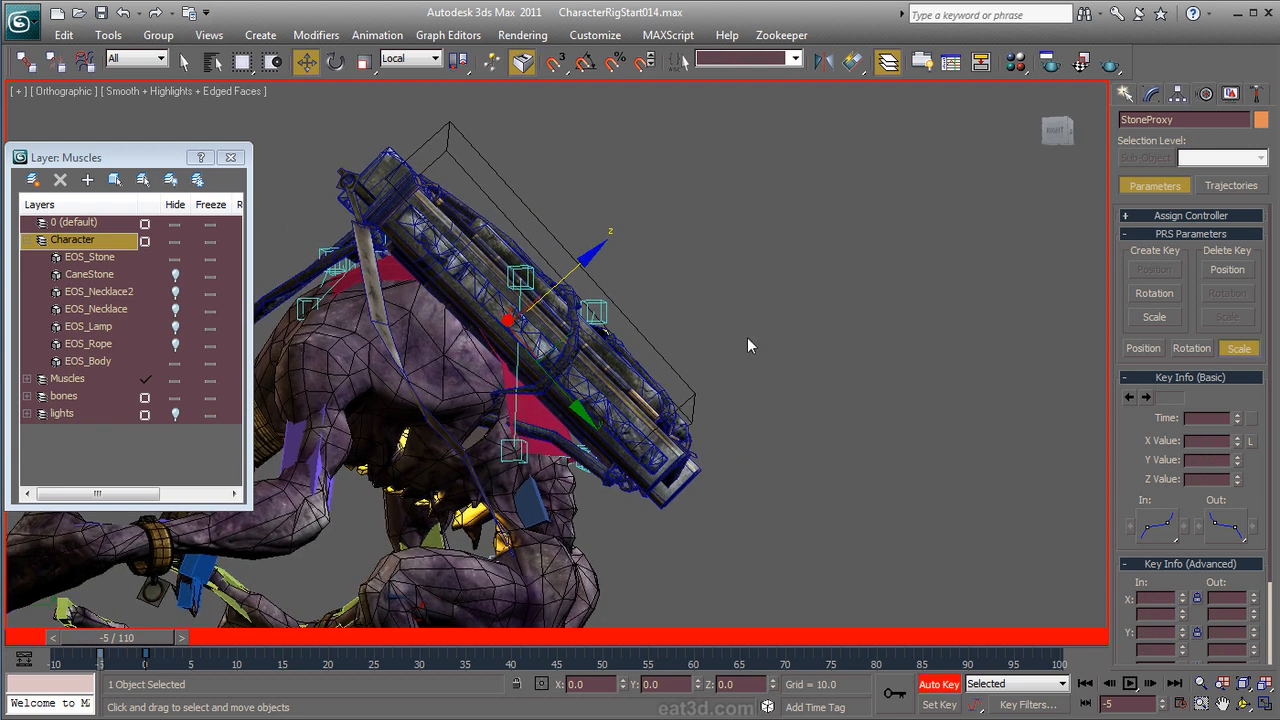
left_click_drag(582, 268, 553, 269)
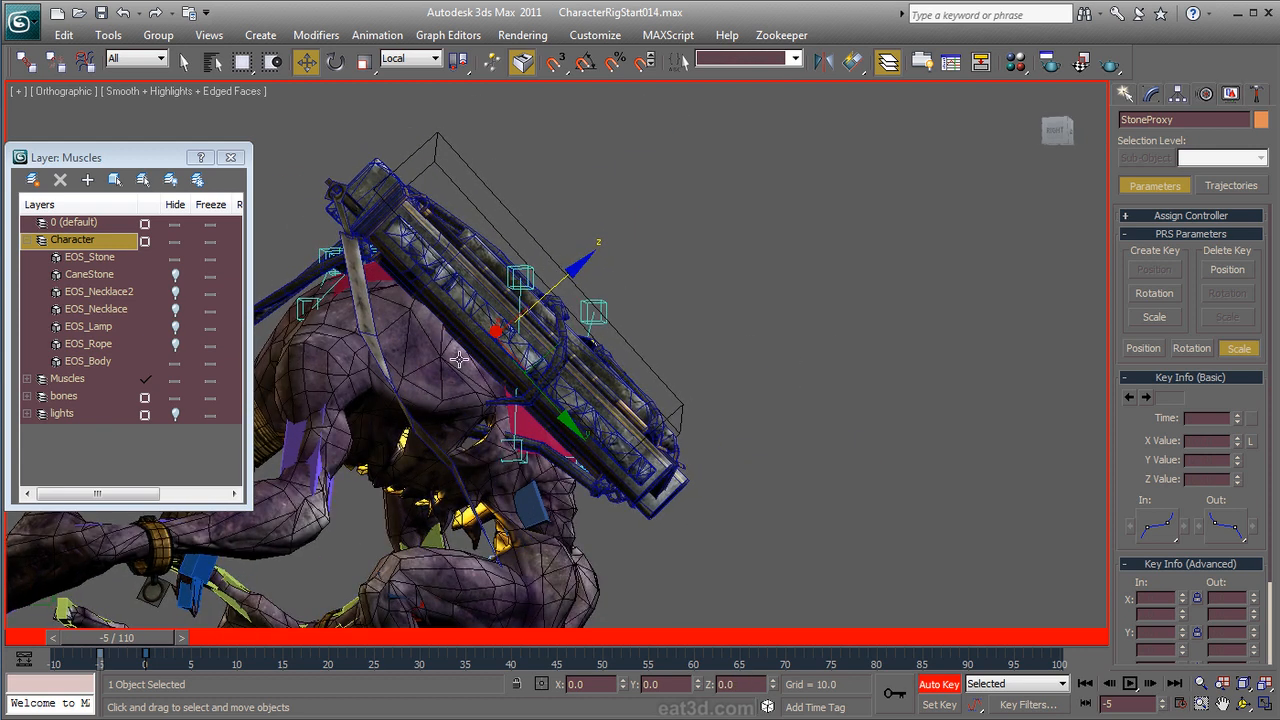
Step: Key StoneProxy at frame -10, pulled away from the back along its local Z axis
left_click_drag(167, 639, 5, 628)
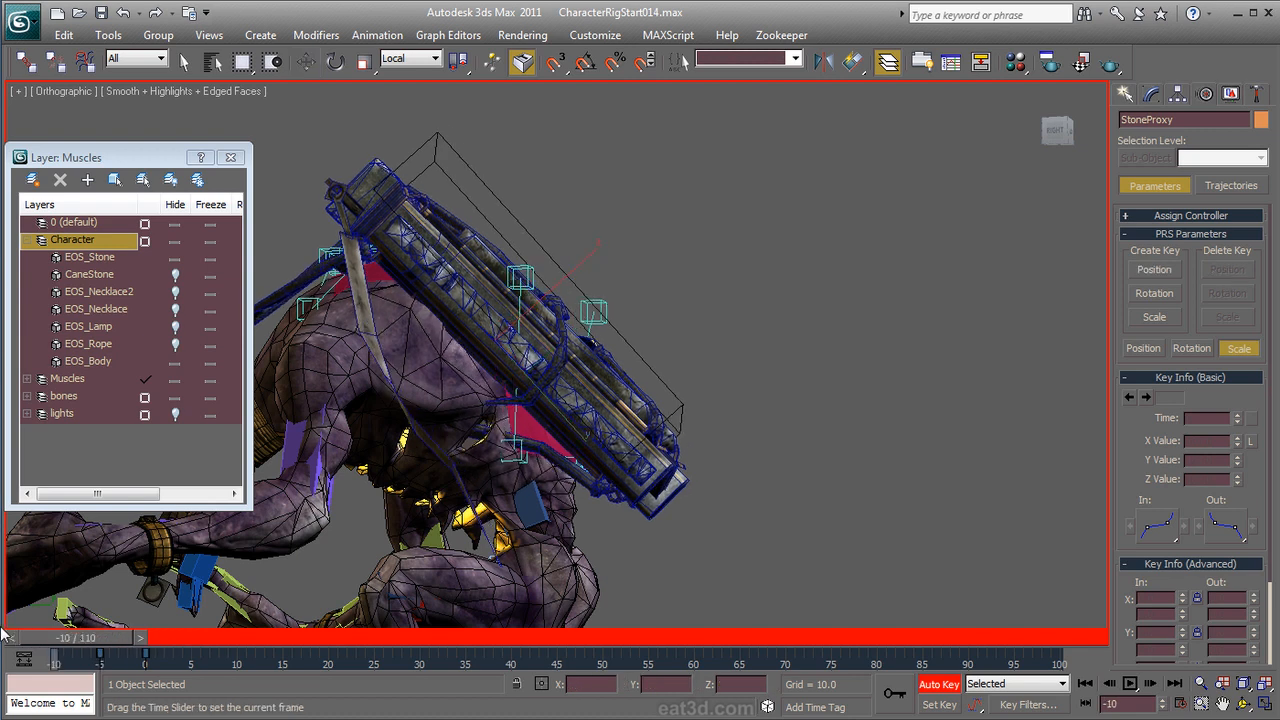
key("w")
left_click_drag(556, 289, 629, 224)
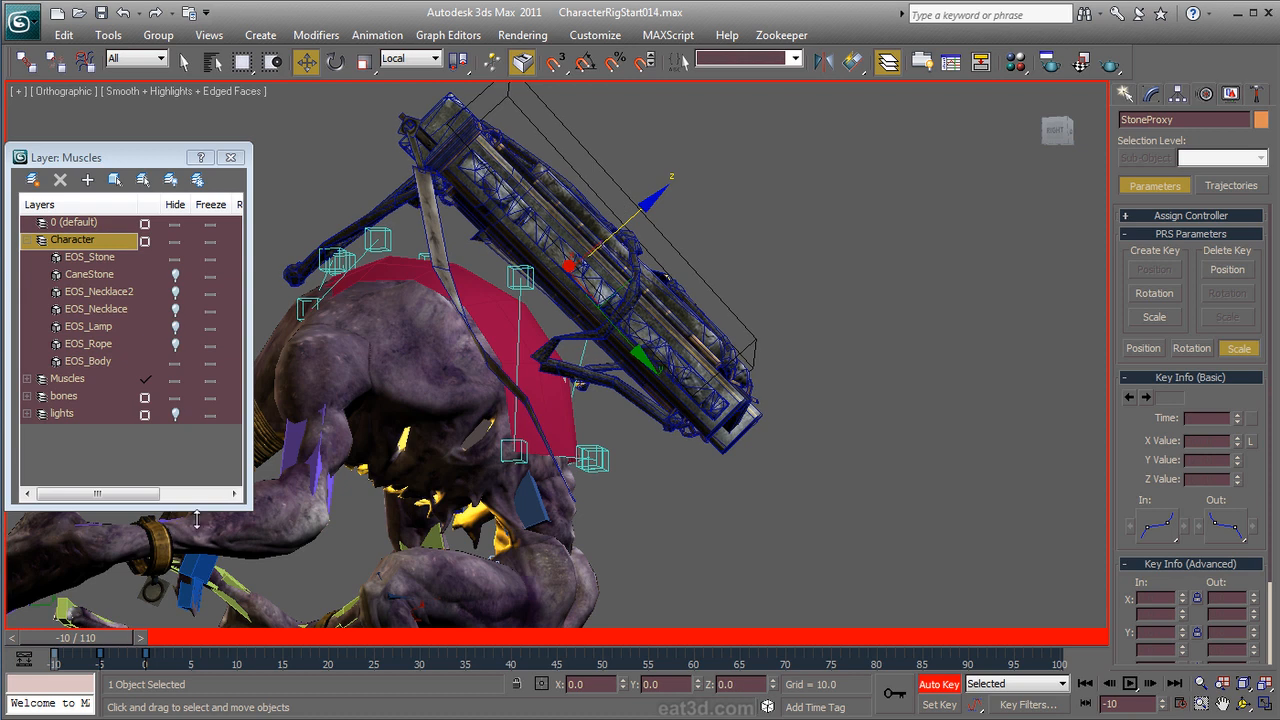
Step: Nudge StoneProxy slightly away from the back along its local Z axis and scrub the animation to frame 38
left_click_drag(99, 641, 119, 662)
key("w")
left_click_drag(565, 280, 575, 273)
left_click_drag(142, 641, 550, 628)
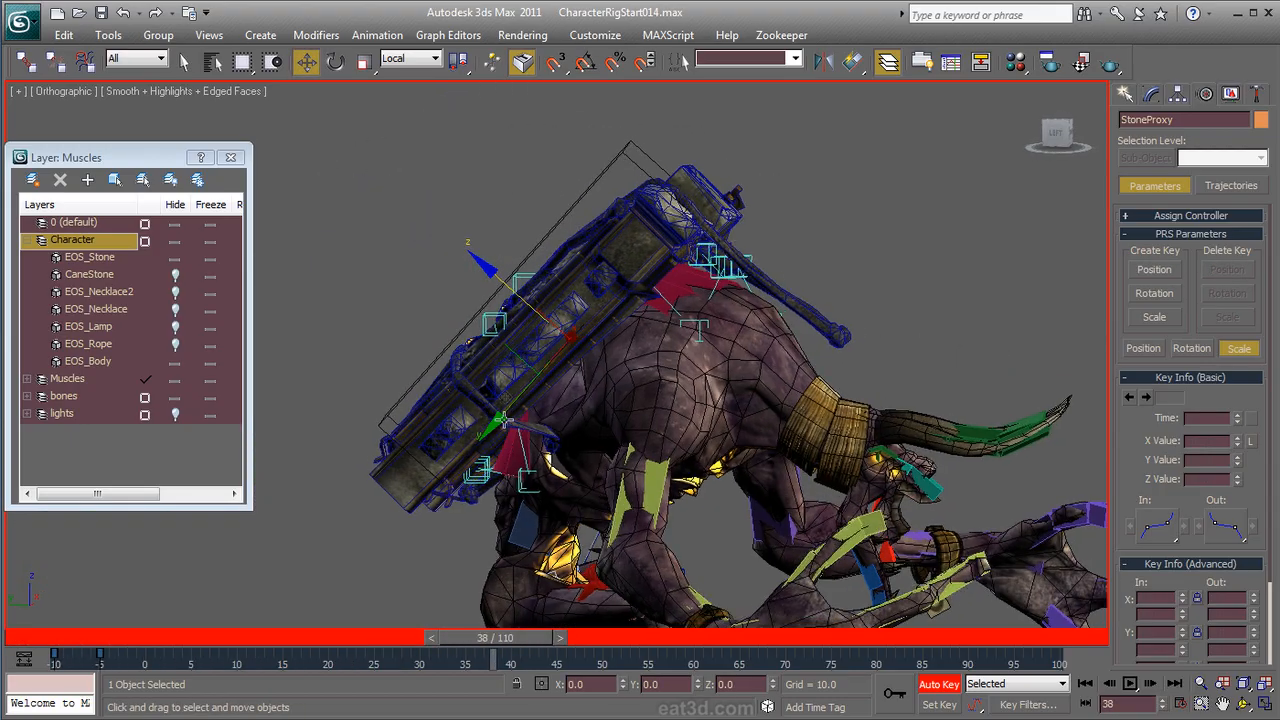
Step: Scrub the animation between frames -10 and 14 and inspect the stone's contact with the creature's back from both sides
scroll(512, 408, "down", 2)
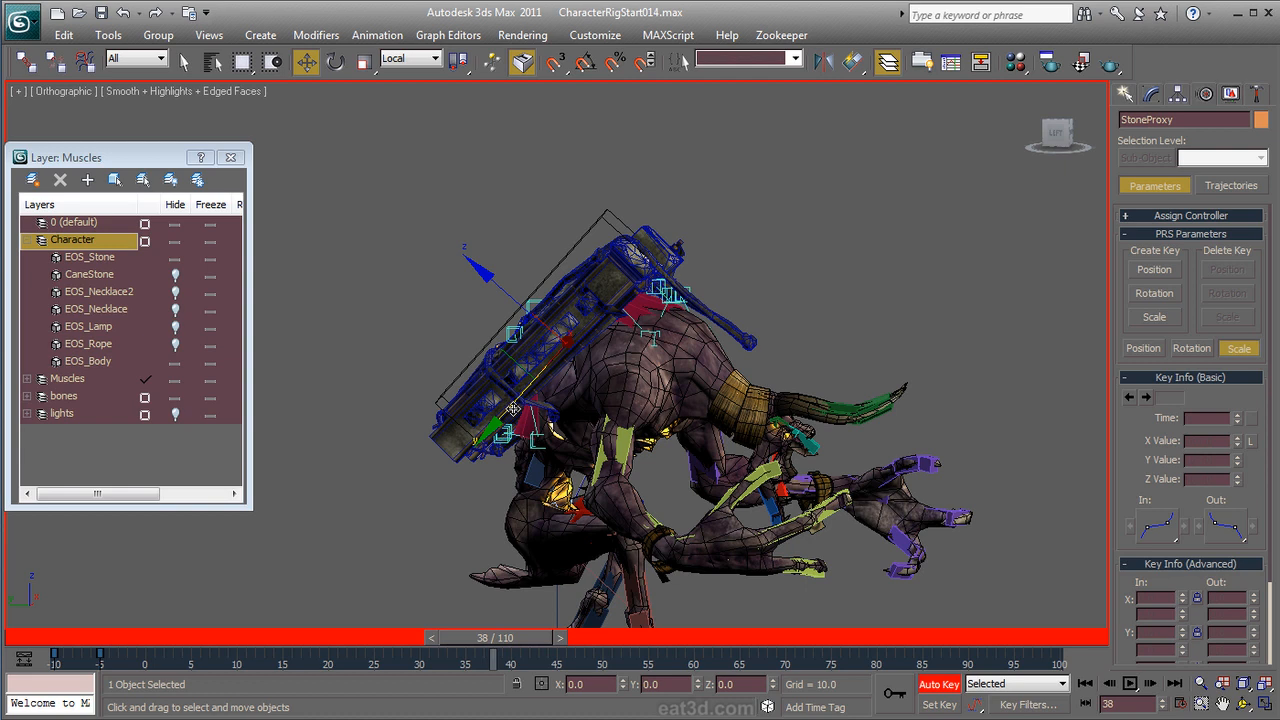
left_click_drag(489, 642, 42, 645)
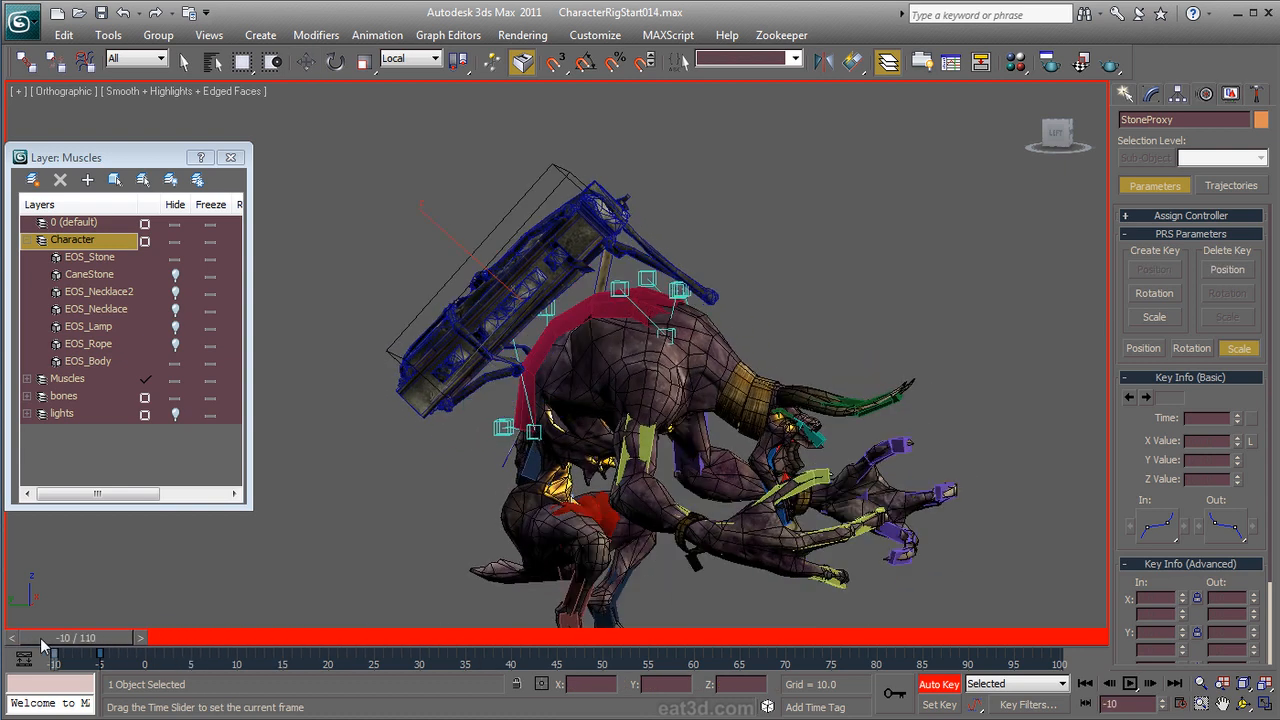
key("w")
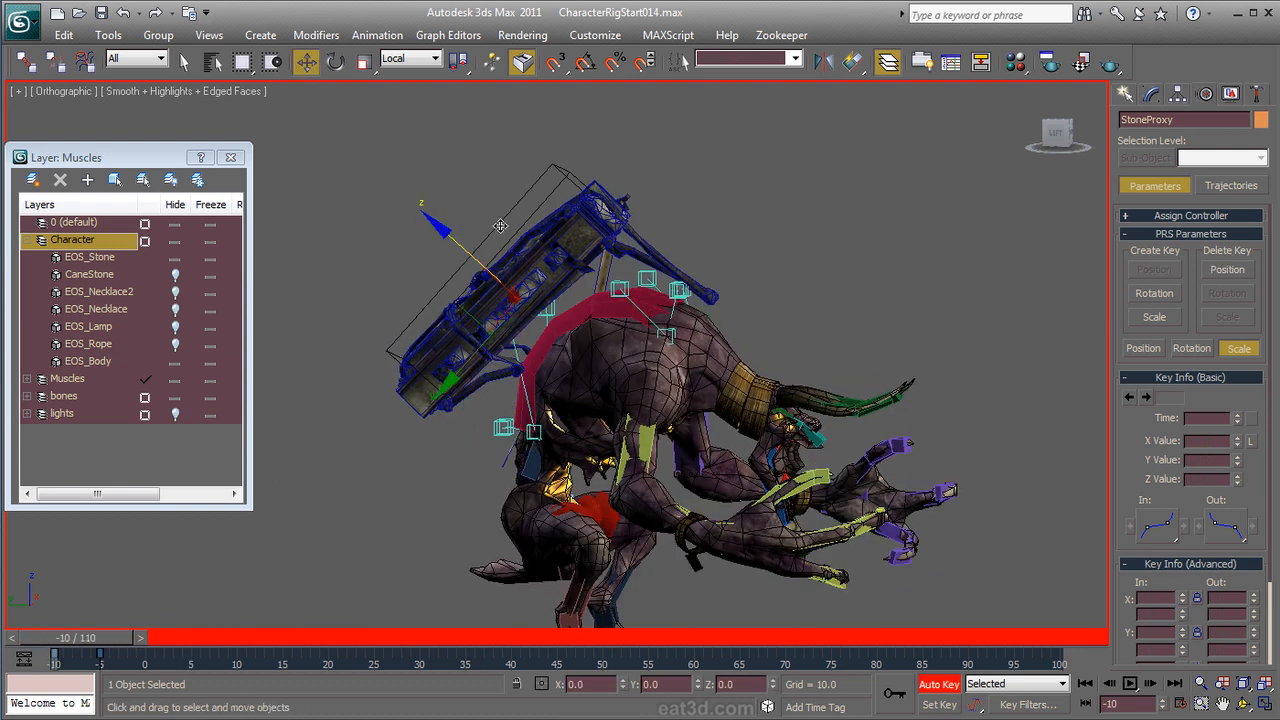
middle_click_drag(870, 449, 823, 397, "alt")
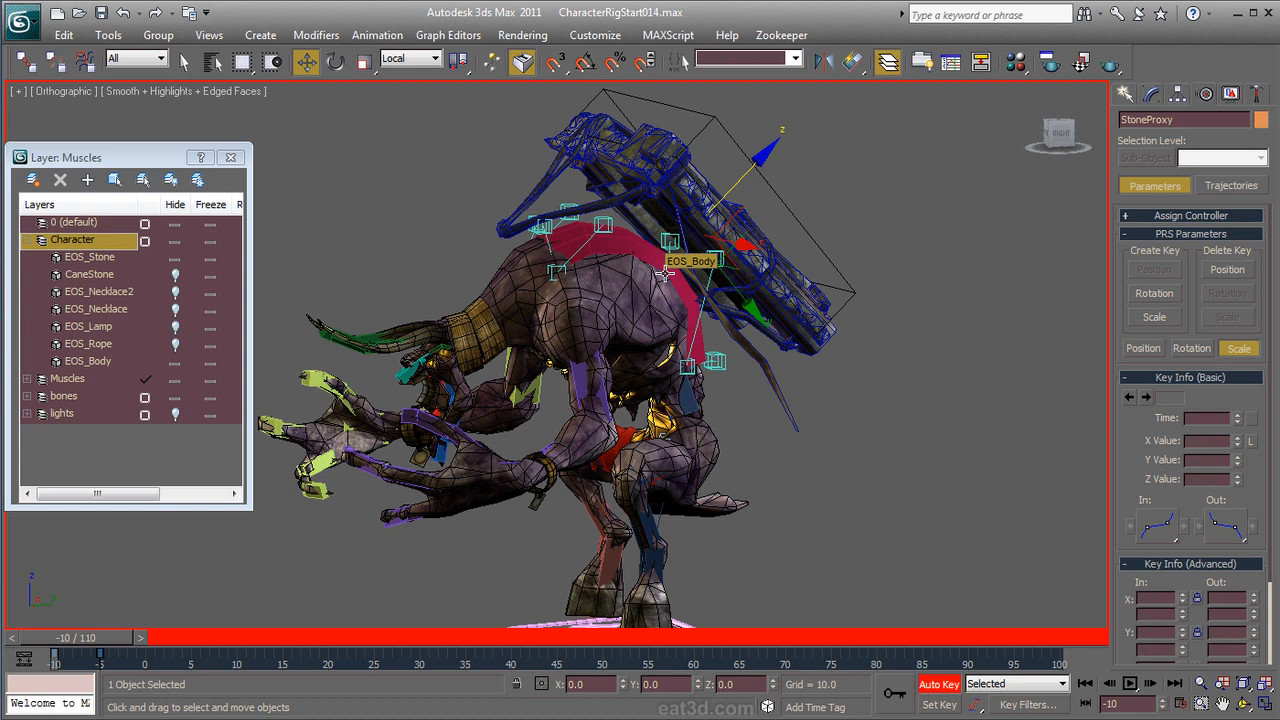
middle_click_drag(665, 273, 549, 329, "alt")
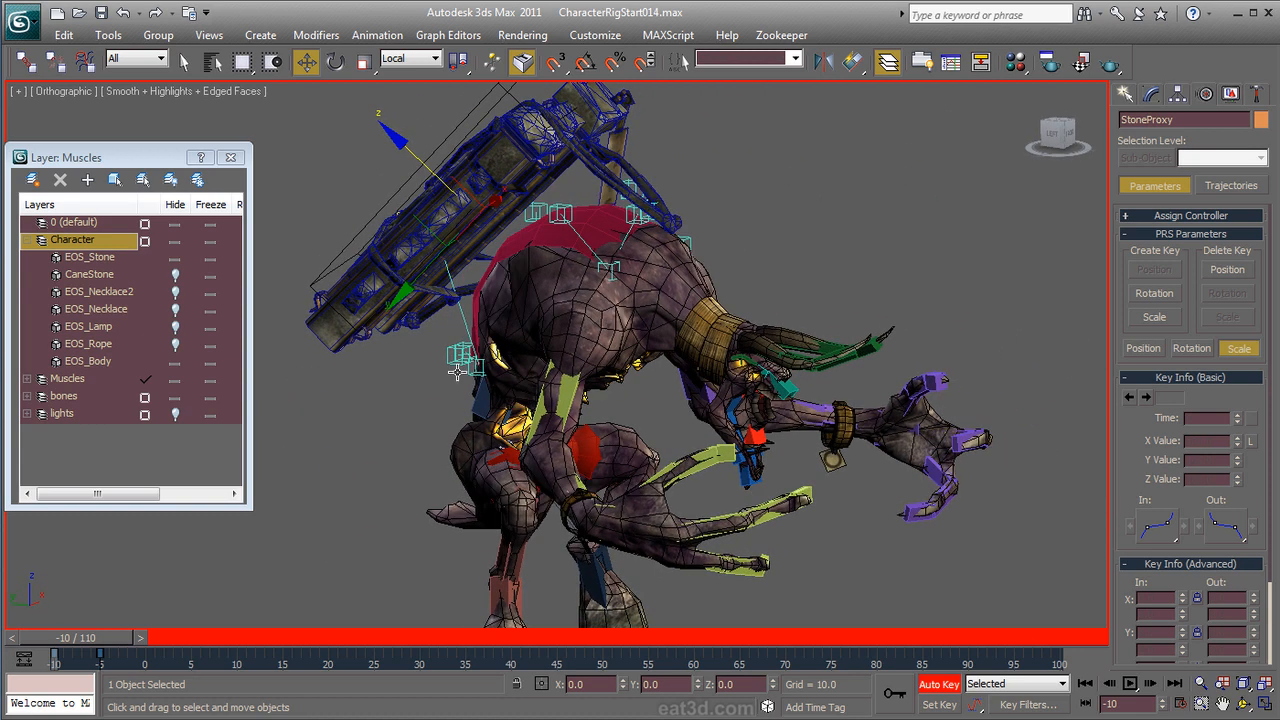
left_click_drag(72, 650, 314, 466)
left_click(306, 62)
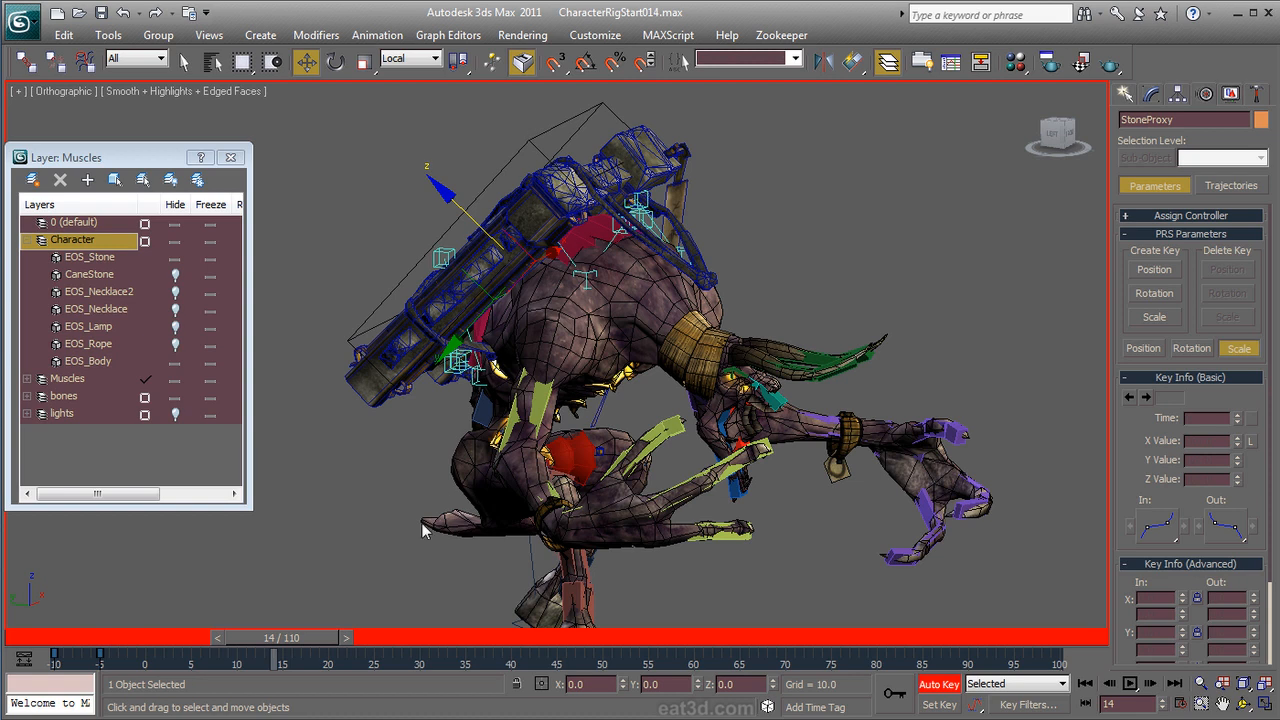
left_click_drag(320, 647, 133, 640)
middle_click_drag(490, 360, 617, 347, "alt")
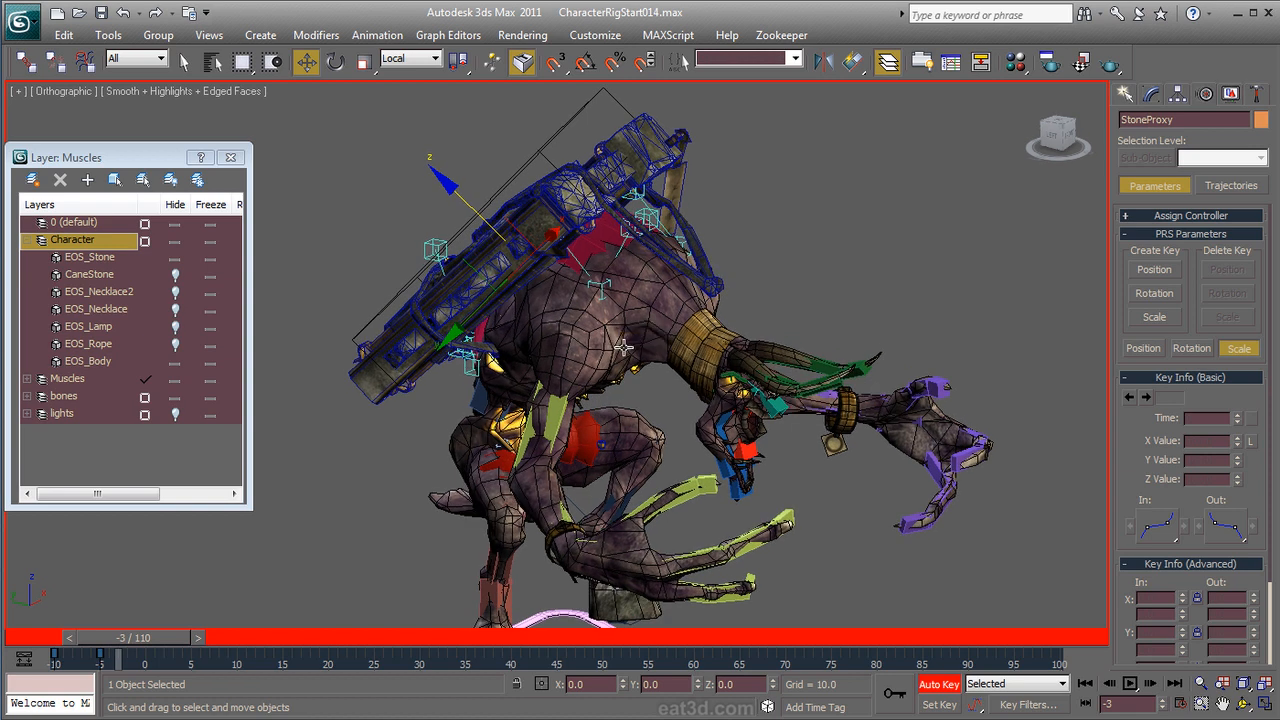
middle_click_drag(735, 451, 714, 419, "alt")
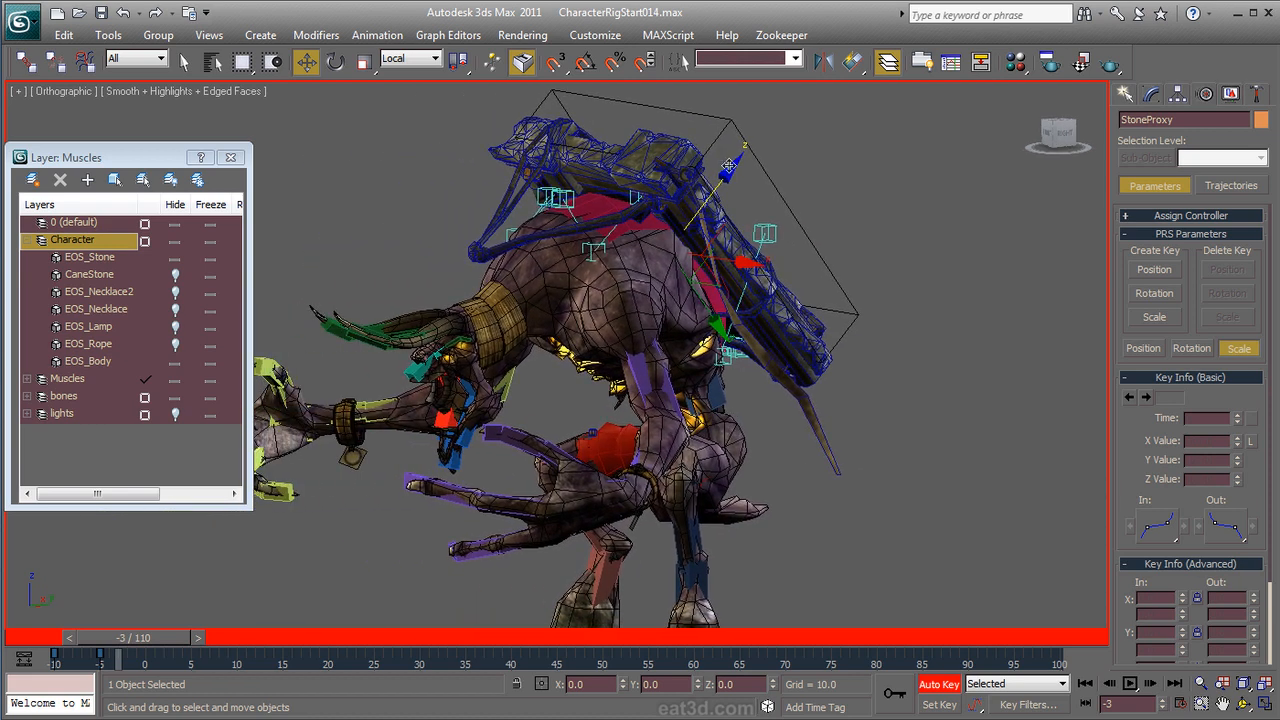
mouse_move(616, 269)
middle_mouse_down("alt")
mouse_move(876, 261)
mouse_move(610, 284)
middle_mouse_up("alt")
Step: Reselect StoneProxy, return to frame -10 and turn off Auto Key
left_click(565, 207)
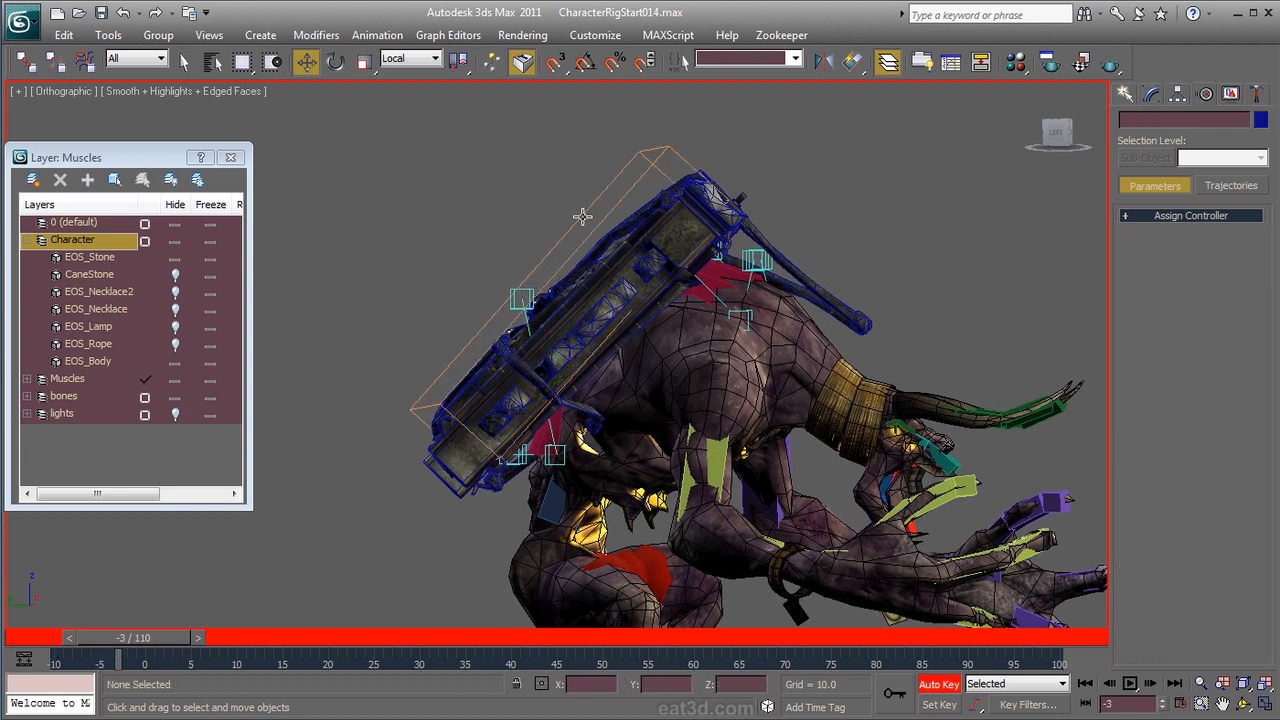
left_click(582, 217)
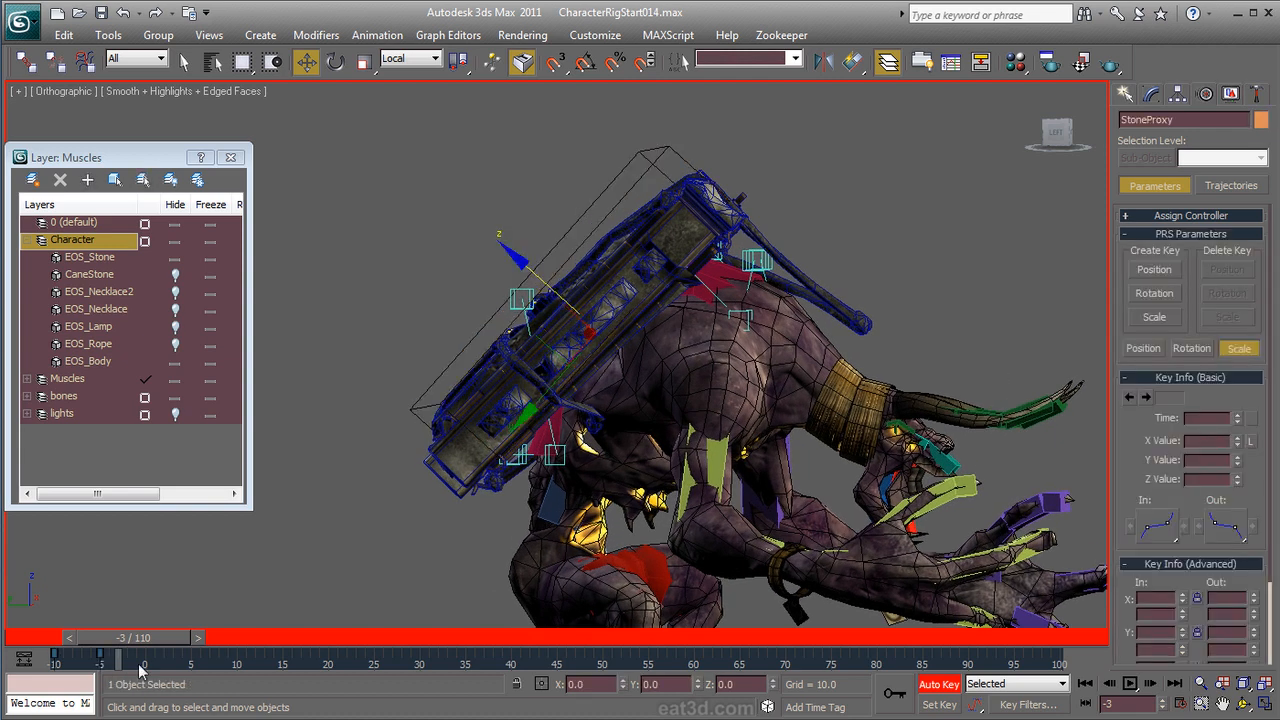
left_click_drag(155, 642, 97, 642)
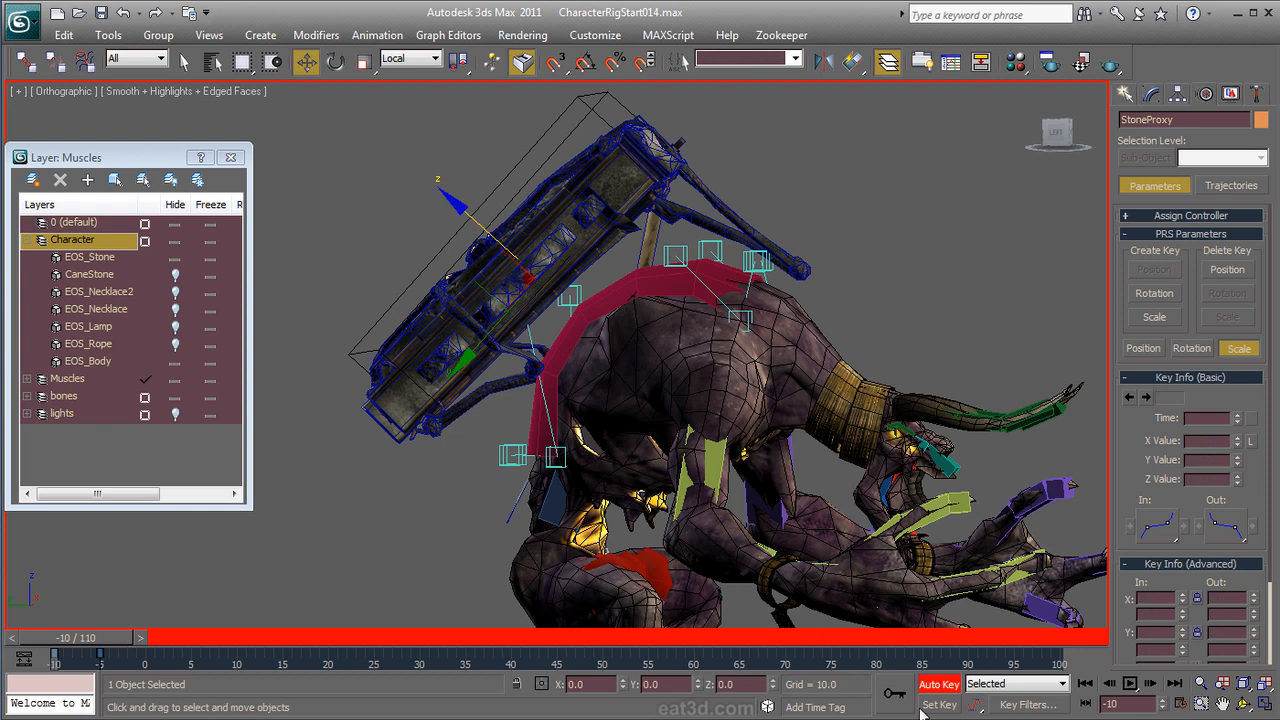
left_click(939, 684)
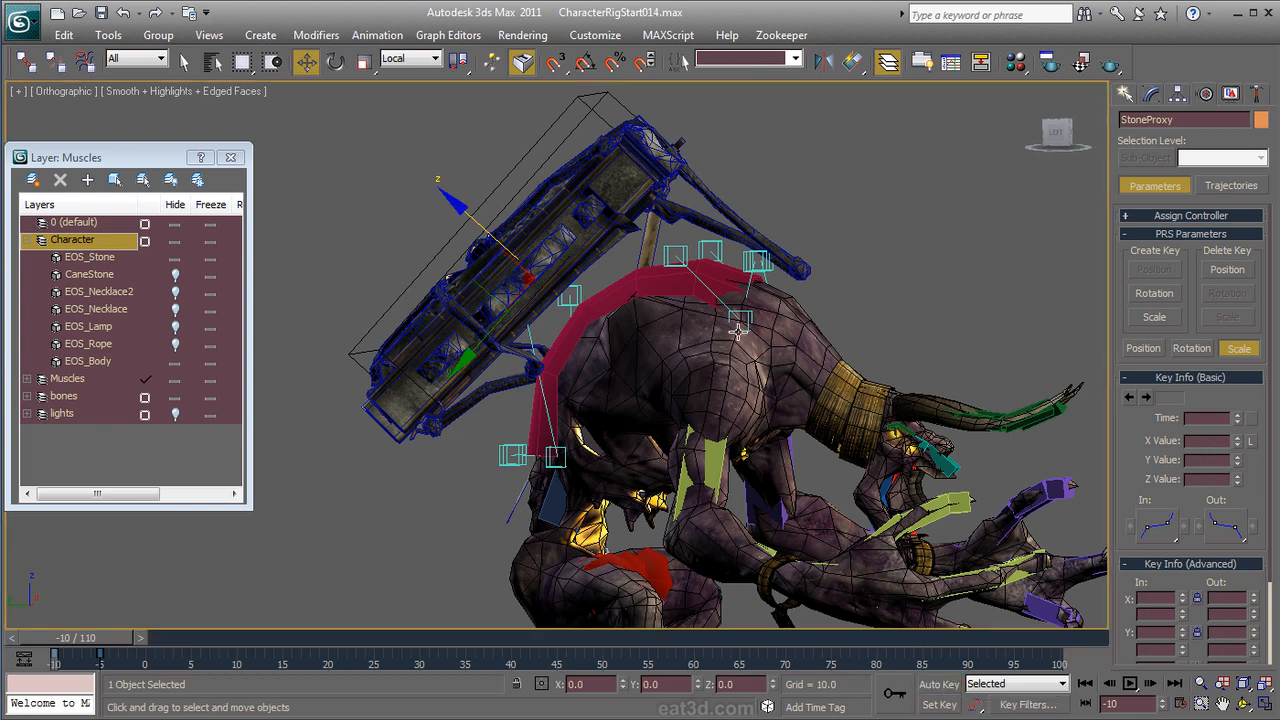
Step: Put the CAT rig into Setup mode through its Character001 base triangle, and display the creature in the Left view
middle_click_drag(735, 332, 647, 281)
scroll(647, 281, "down", 1)
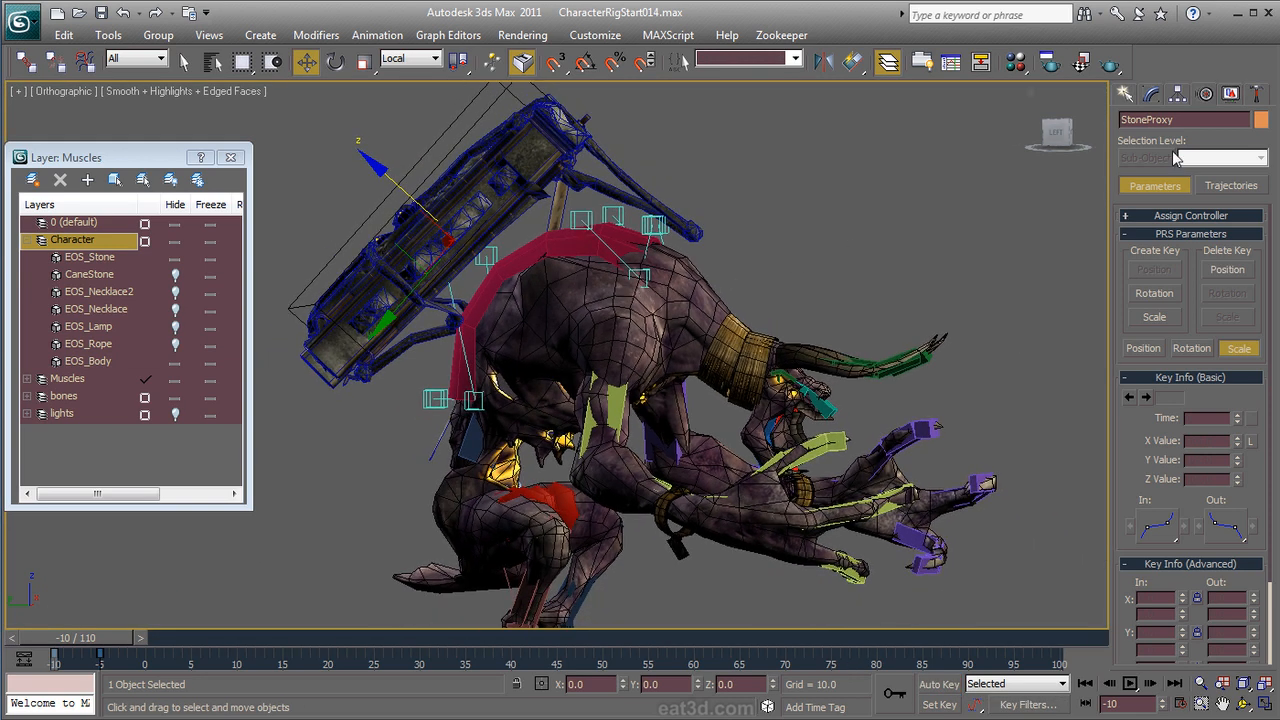
left_click(1152, 94)
left_click(1208, 95)
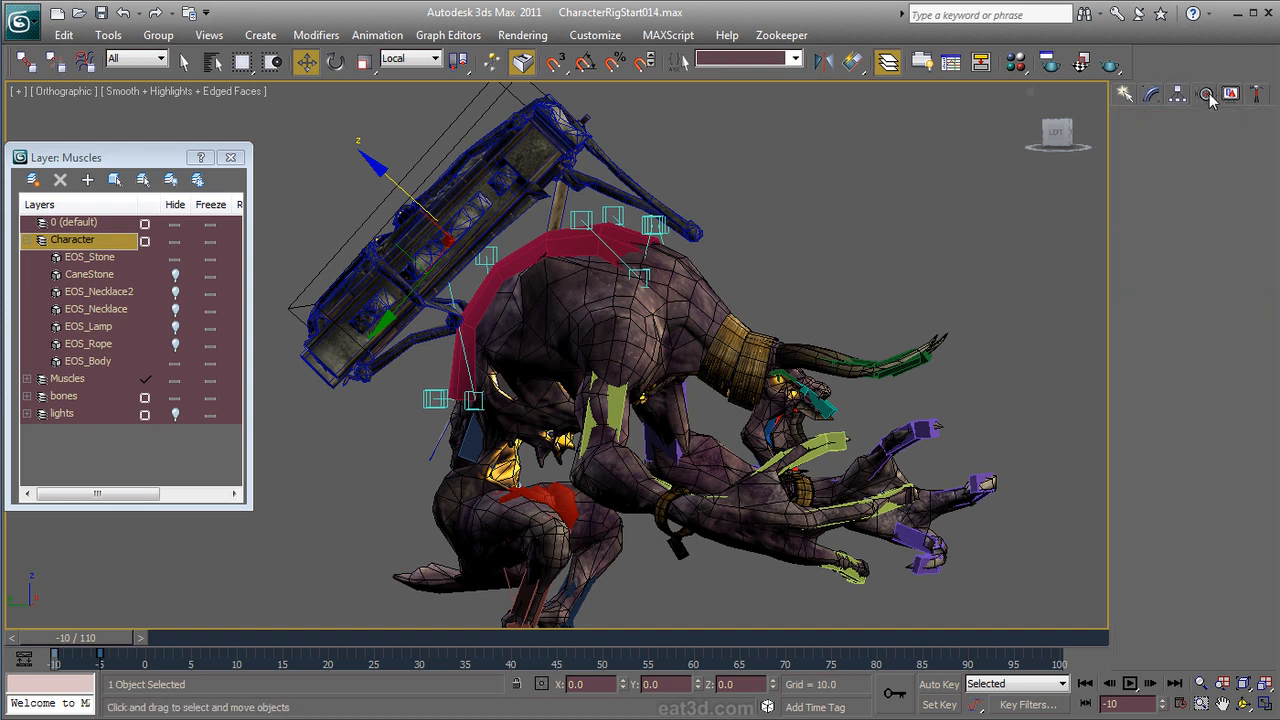
middle_click_drag(868, 447, 856, 289)
scroll(856, 289, "down", 2)
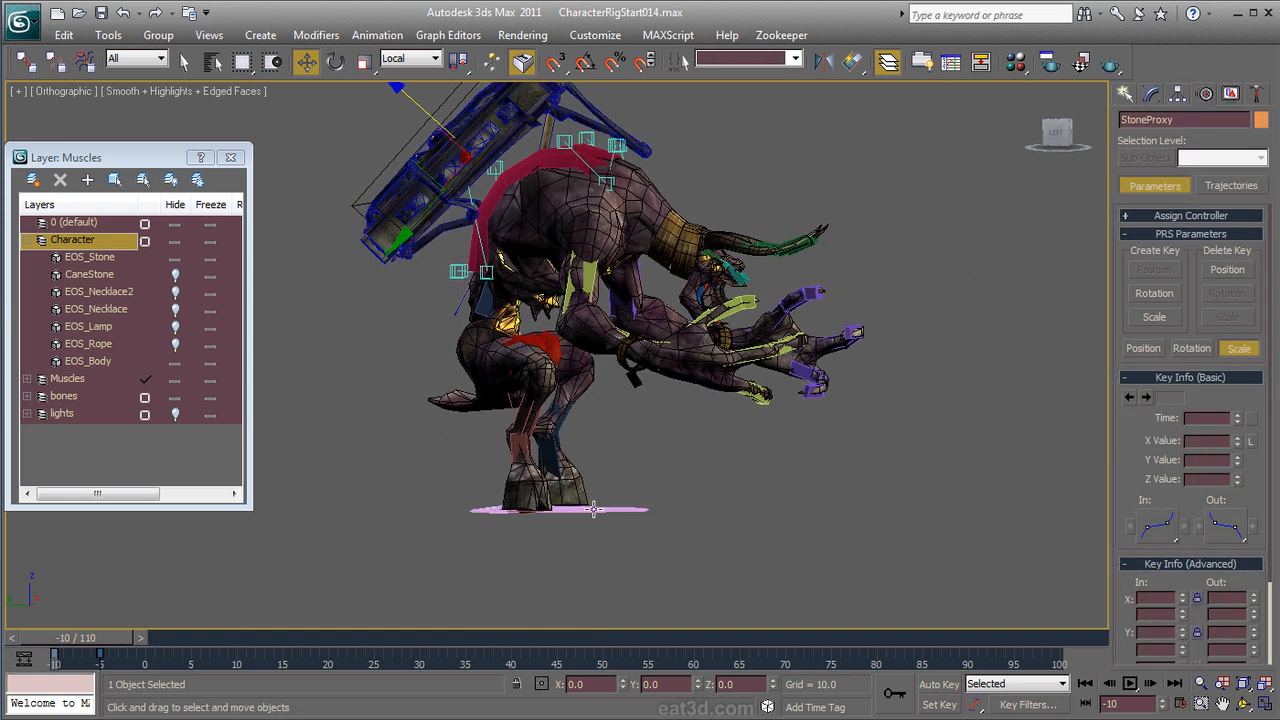
left_click(593, 509)
left_click(1134, 258)
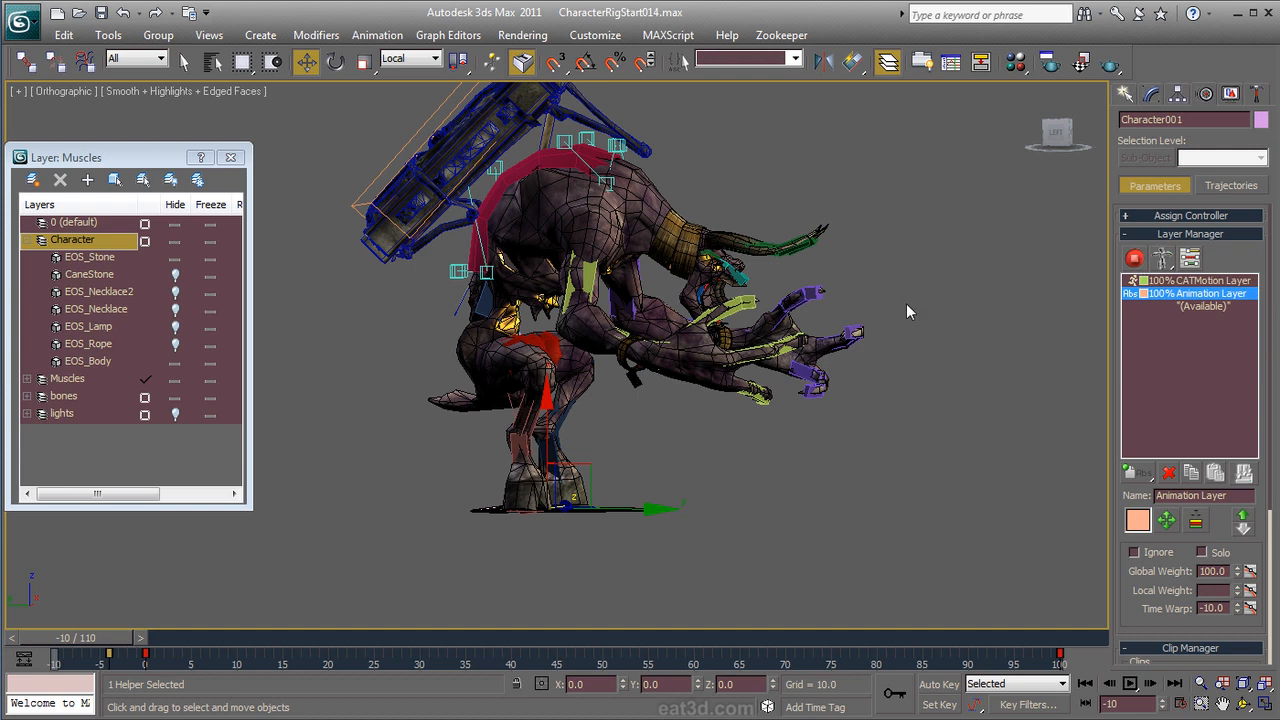
key("l")
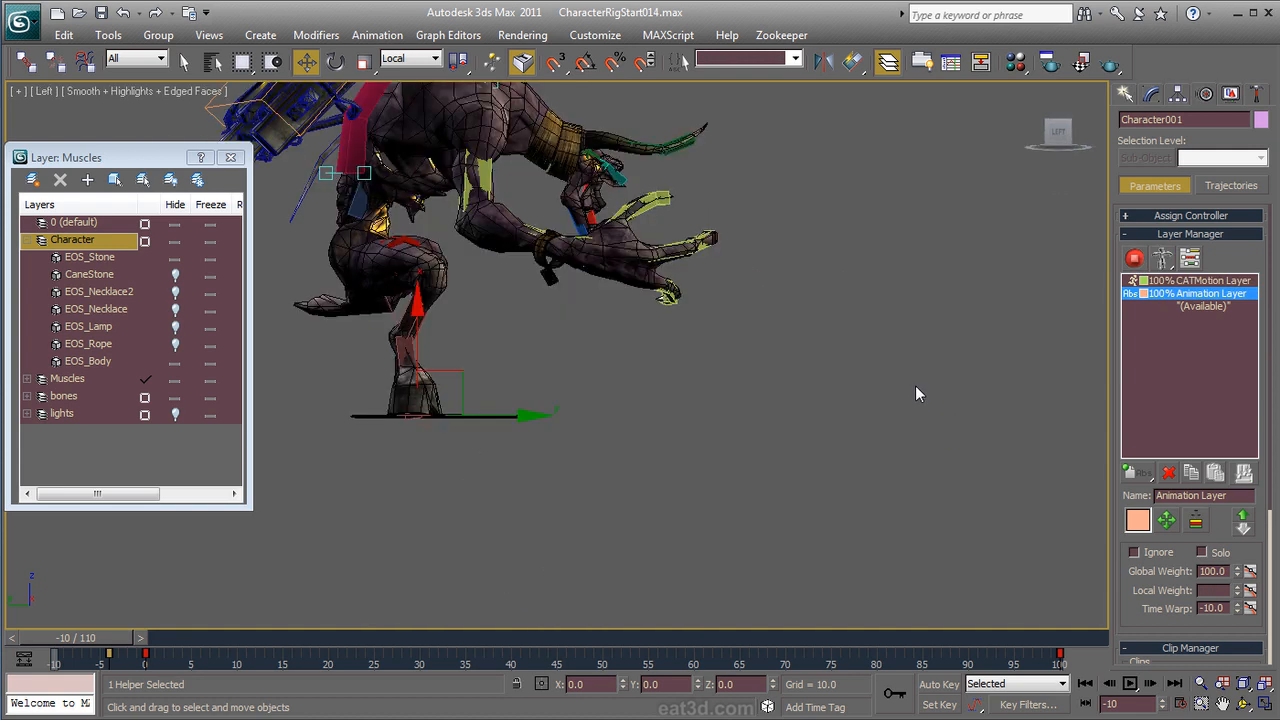
middle_click_drag(504, 256, 707, 481)
scroll(706, 390, "up", 2)
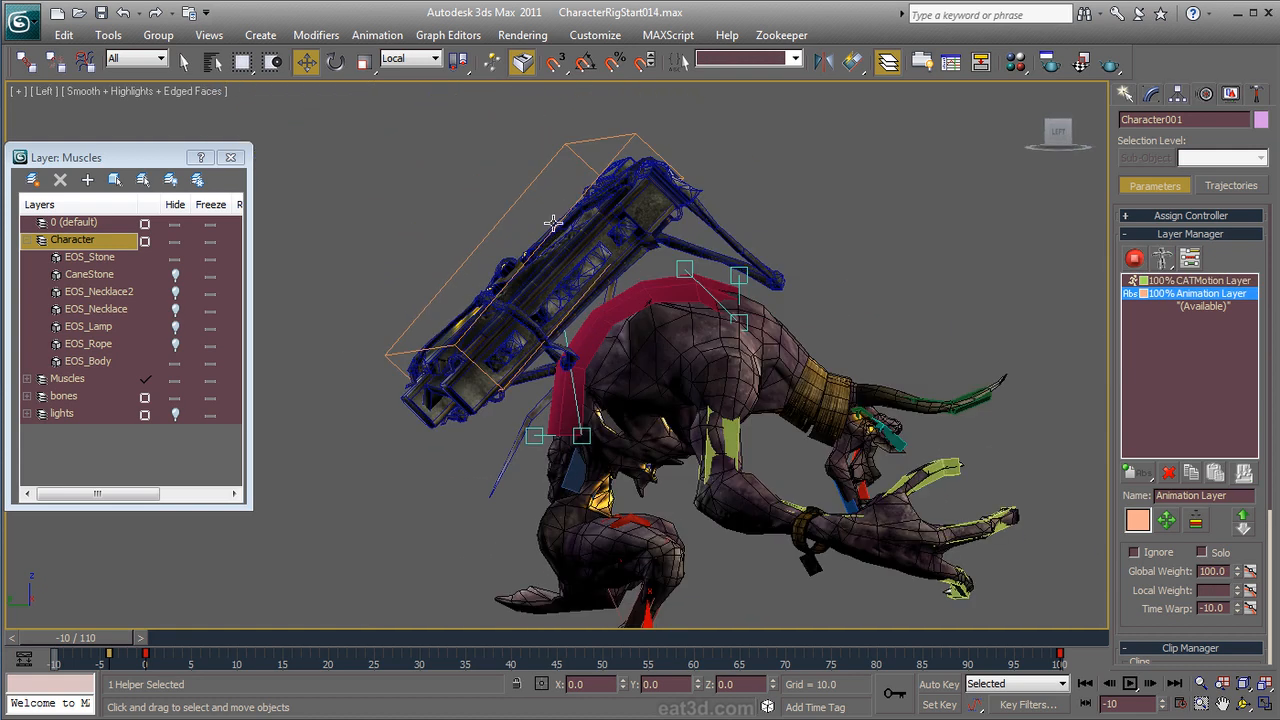
Step: Add a Spring position controller to StoneProxy
left_click(475, 180)
left_click(512, 208)
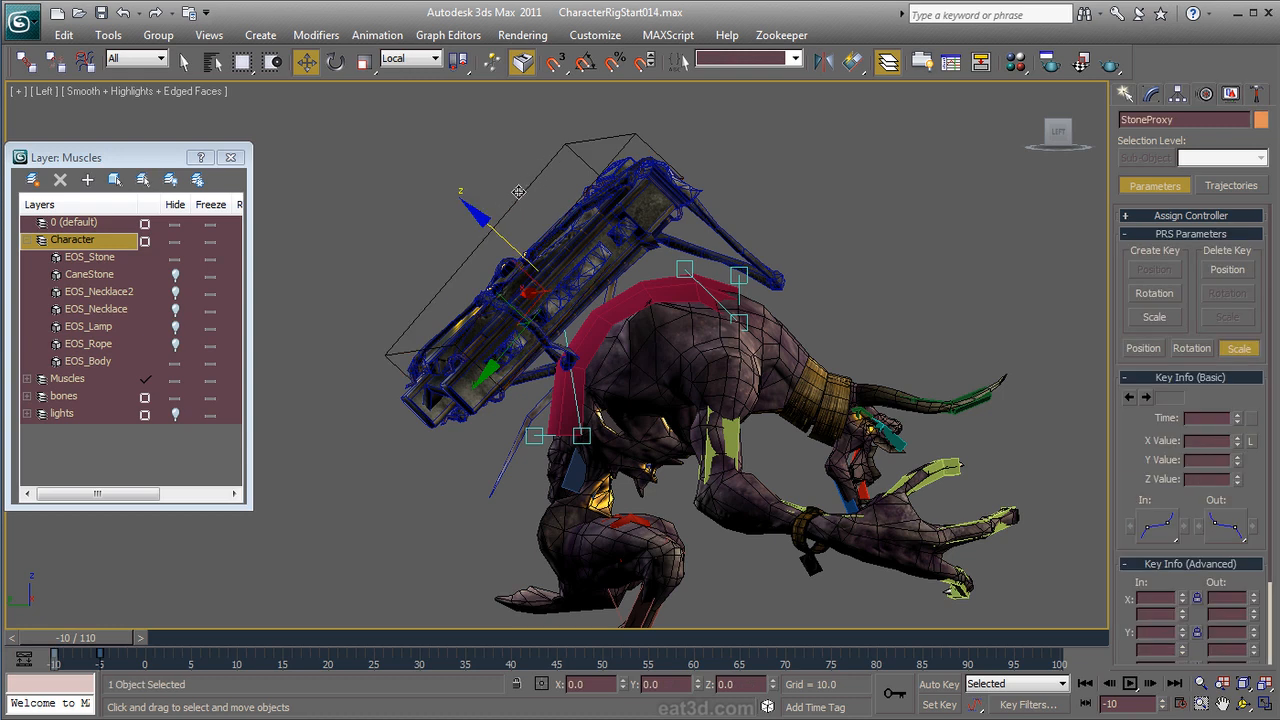
left_click(398, 45)
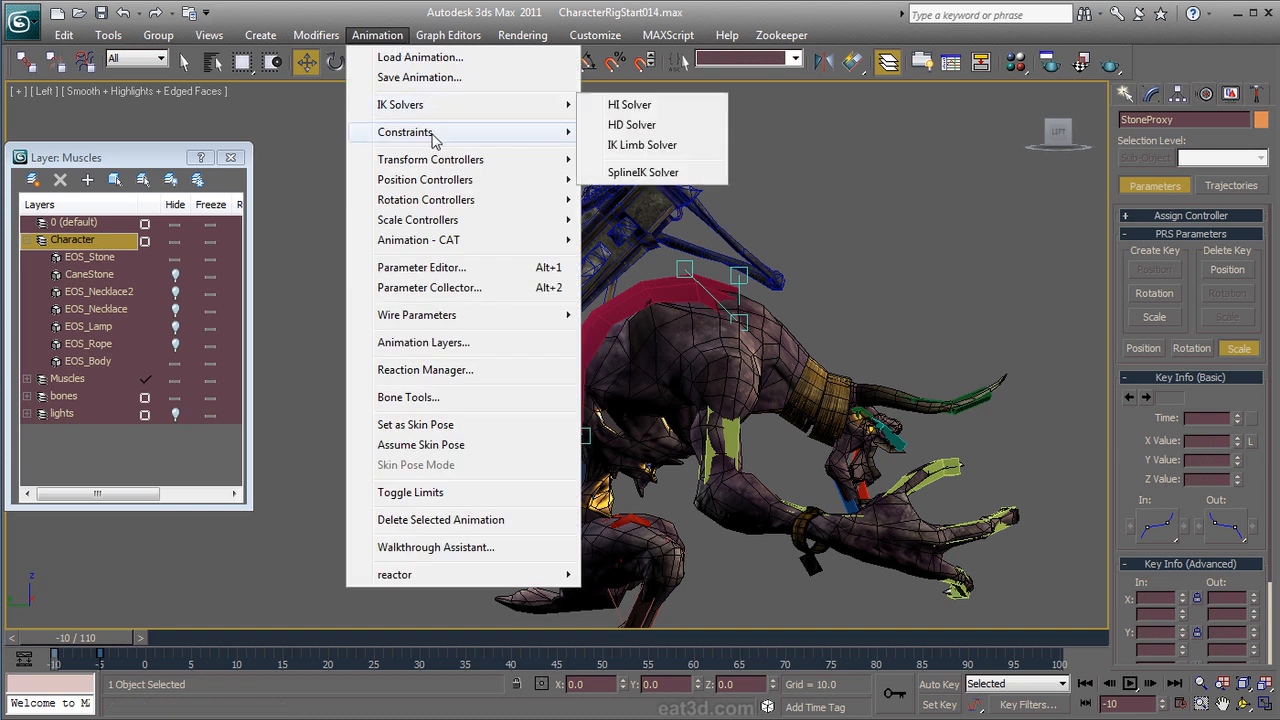
mouse_move(416, 179)
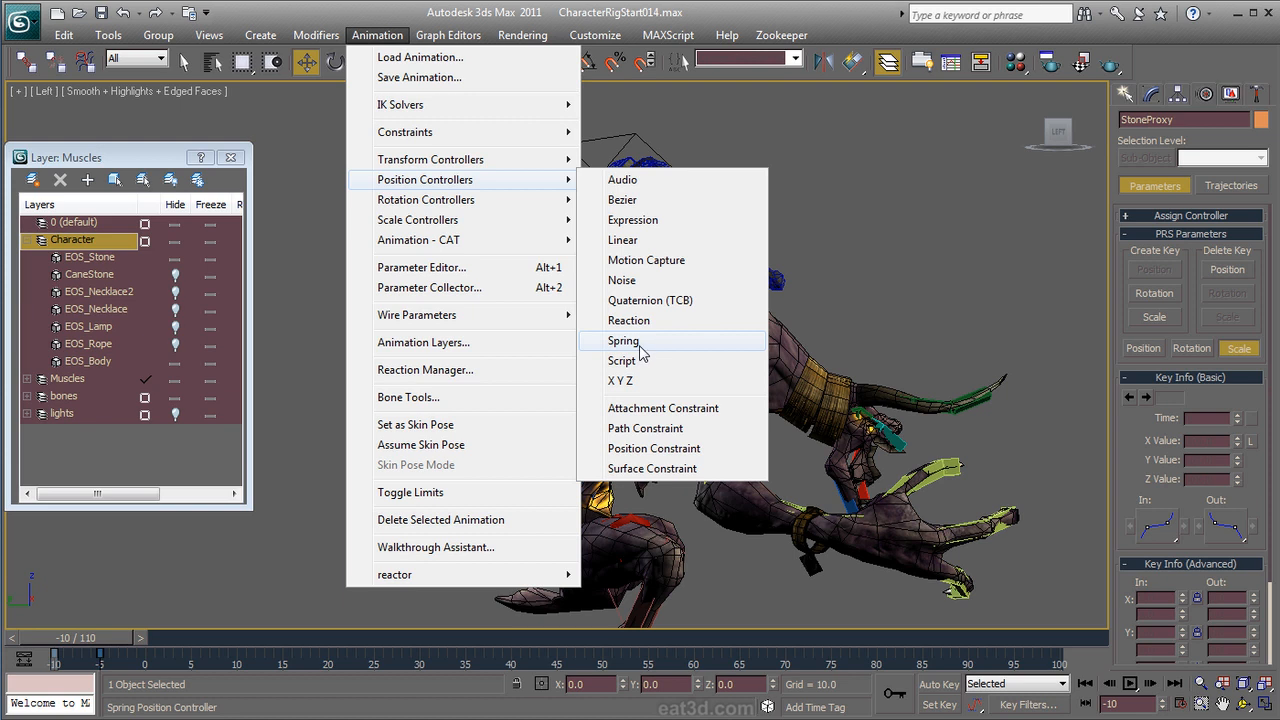
left_click(625, 341)
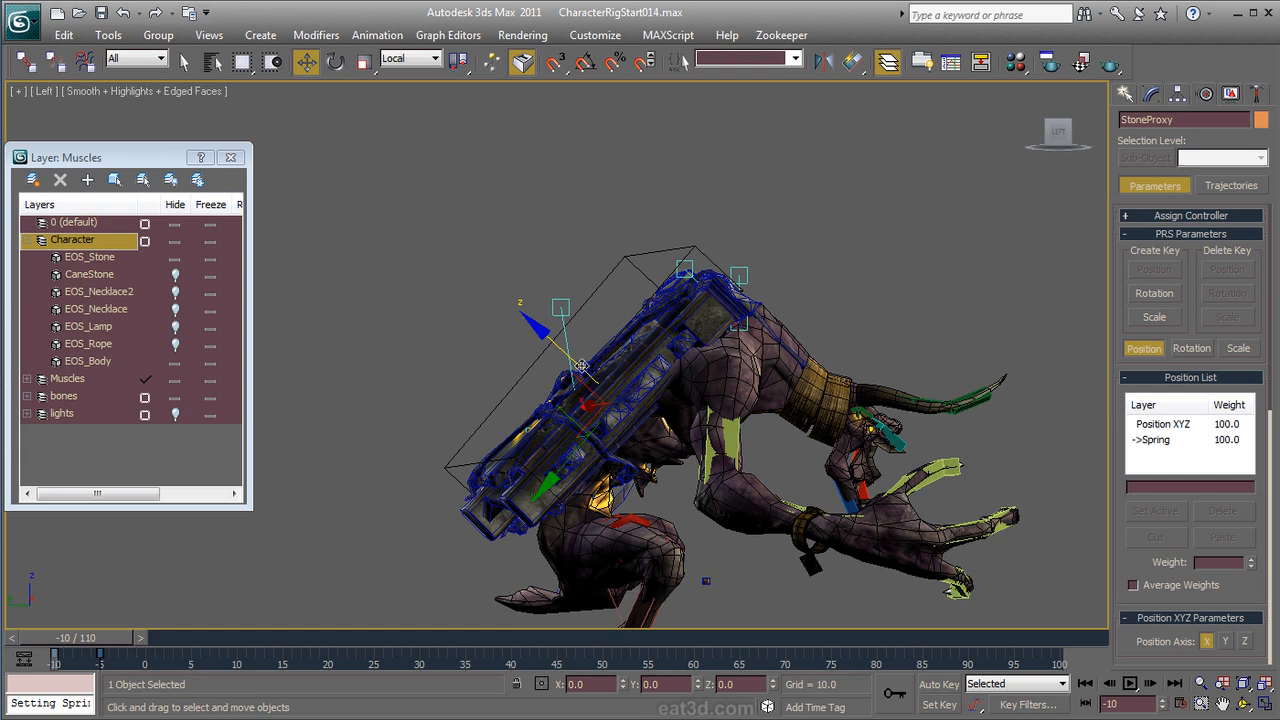
Step: Move StoneProxy up and away from the creature's back and check its clearance from the opposite side
left_click_drag(550, 345, 496, 276)
left_click_drag(500, 411, 538, 373)
left_click_drag(533, 250, 534, 252)
middle_click_drag(550, 318, 883, 334, "alt")
scroll(793, 337, "up", 3)
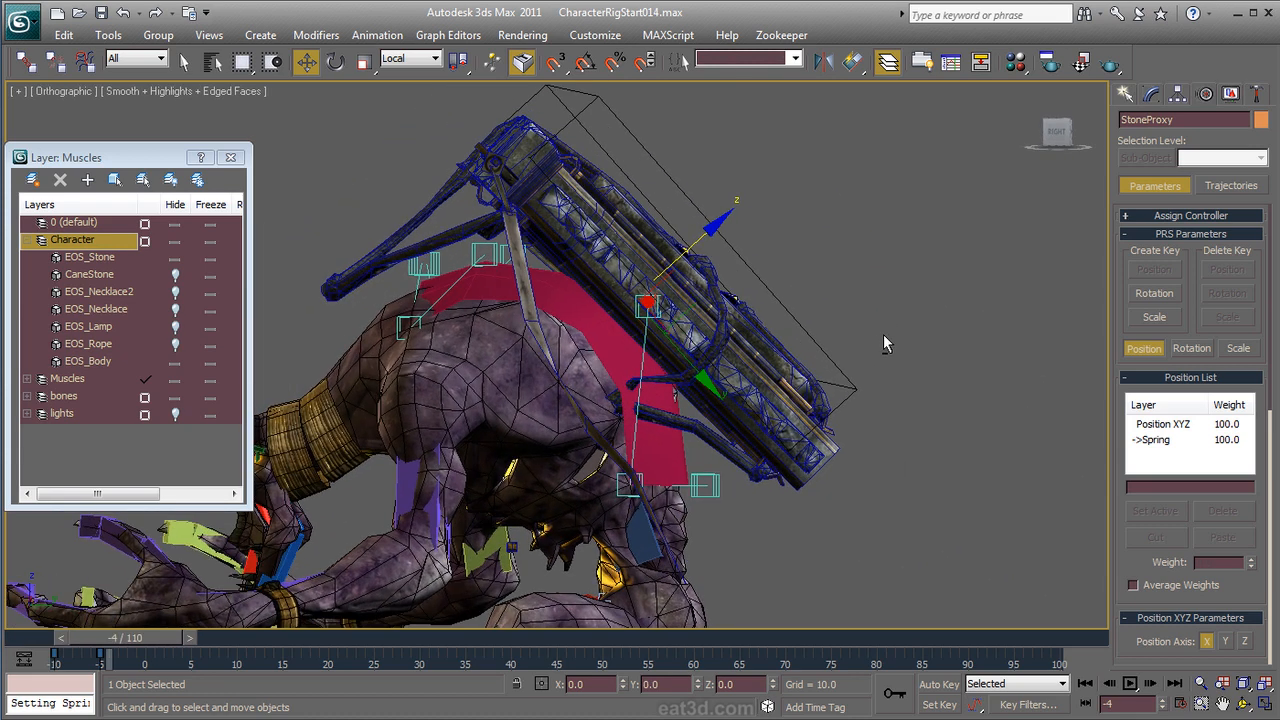
Step: Turn on Auto Key and key StoneProxy at frame -5, pushed along its local Z axis into the creature's back
key("n")
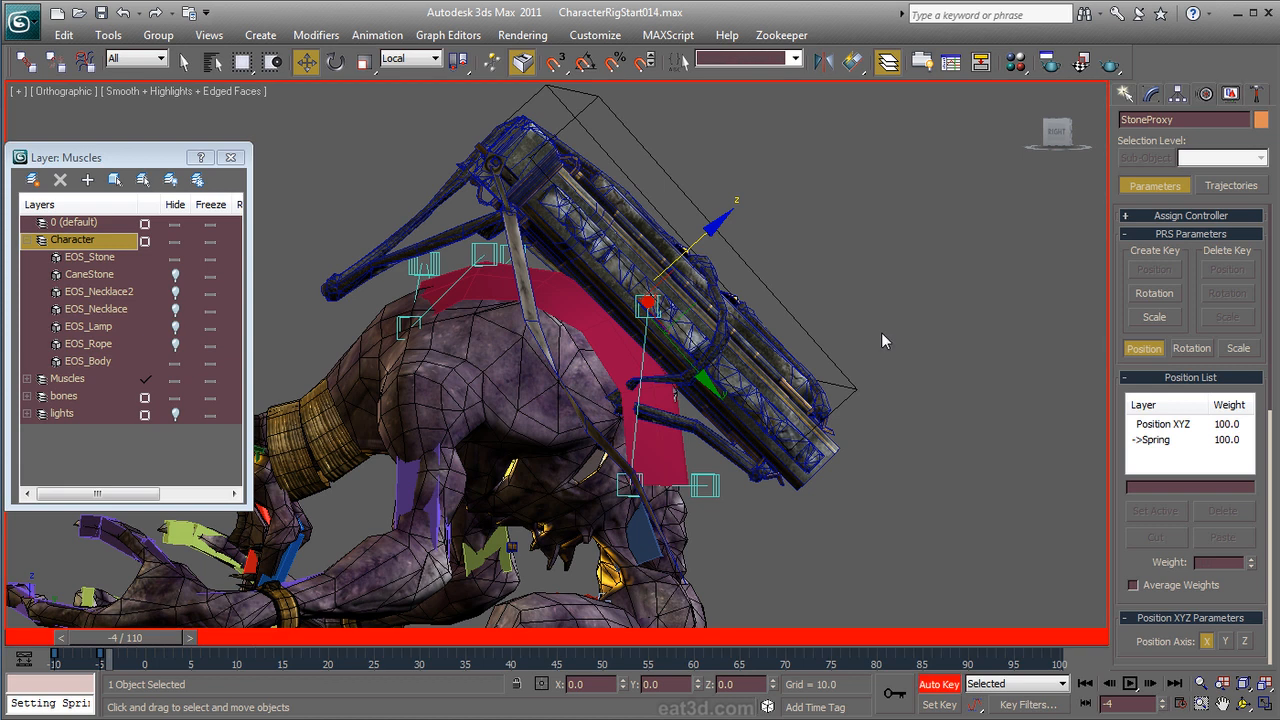
left_click_drag(183, 640, 125, 636)
key("w")
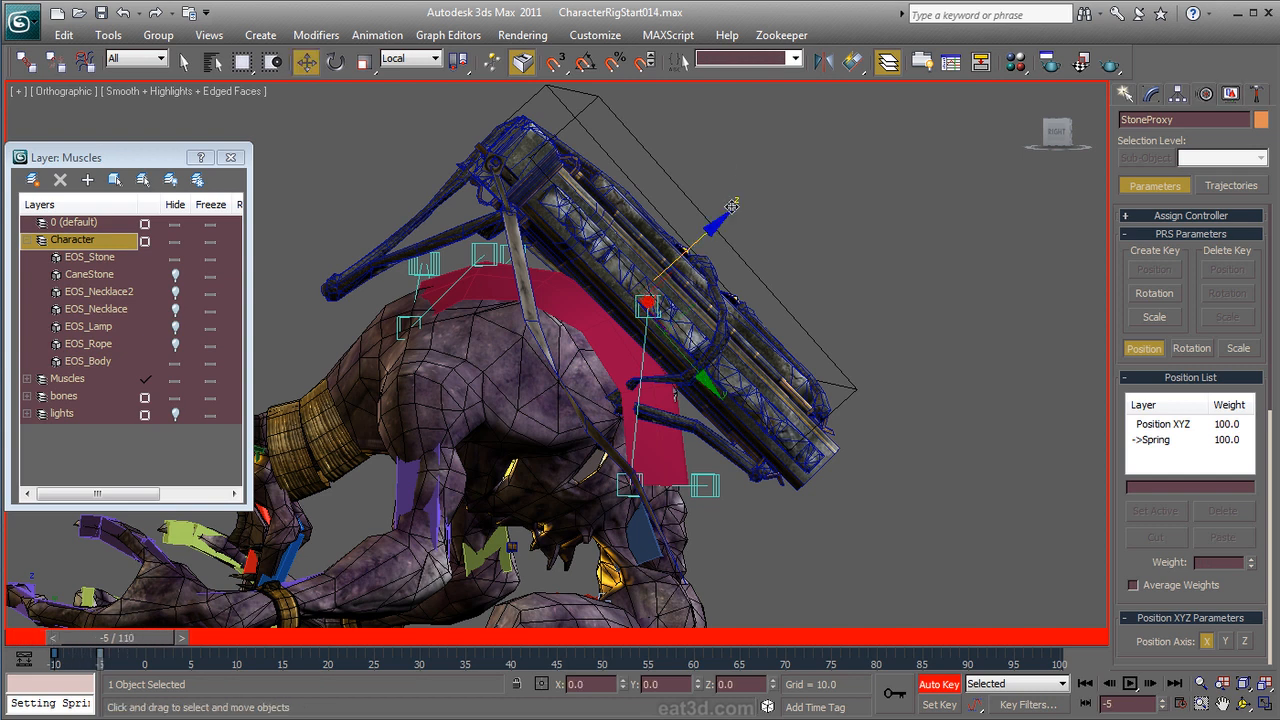
left_click_drag(716, 226, 657, 262)
Step: Key StoneProxy at frame -10 pulled away from the back along local Z, and delete its key at frame 0
left_click_drag(170, 645, 110, 640)
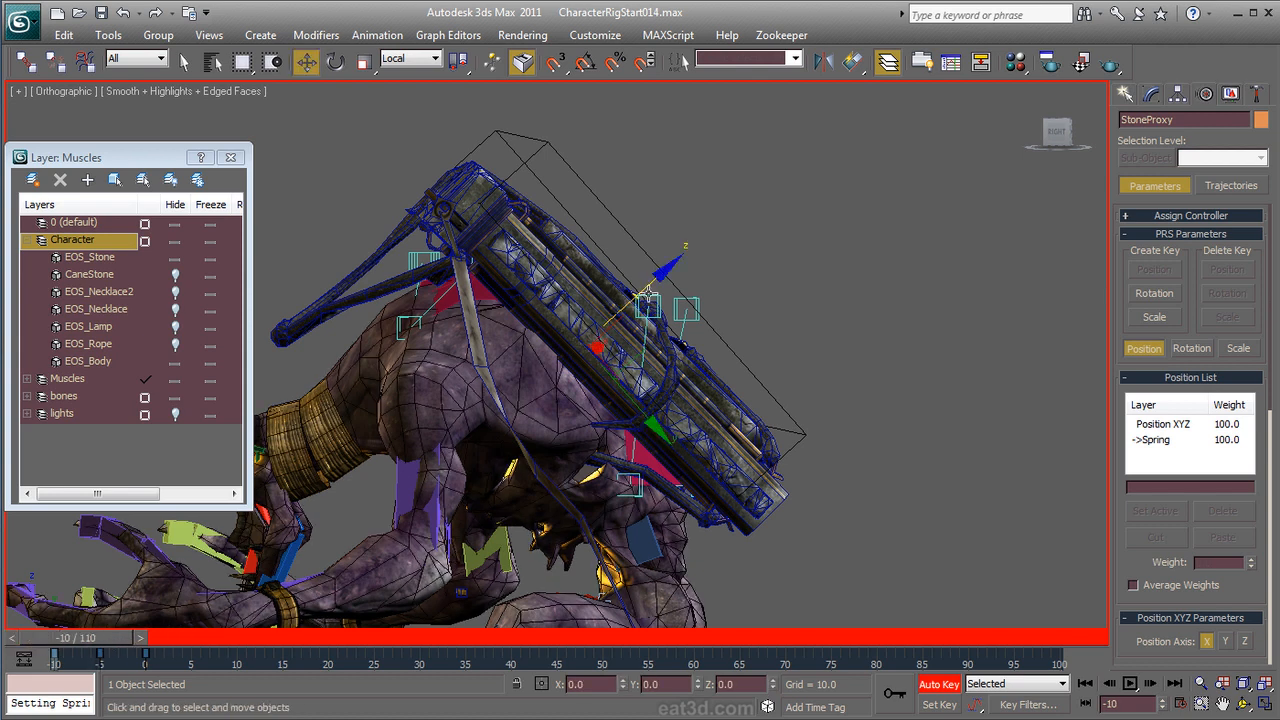
left_click_drag(649, 286, 701, 237)
left_click_drag(113, 640, 184, 636)
key("w")
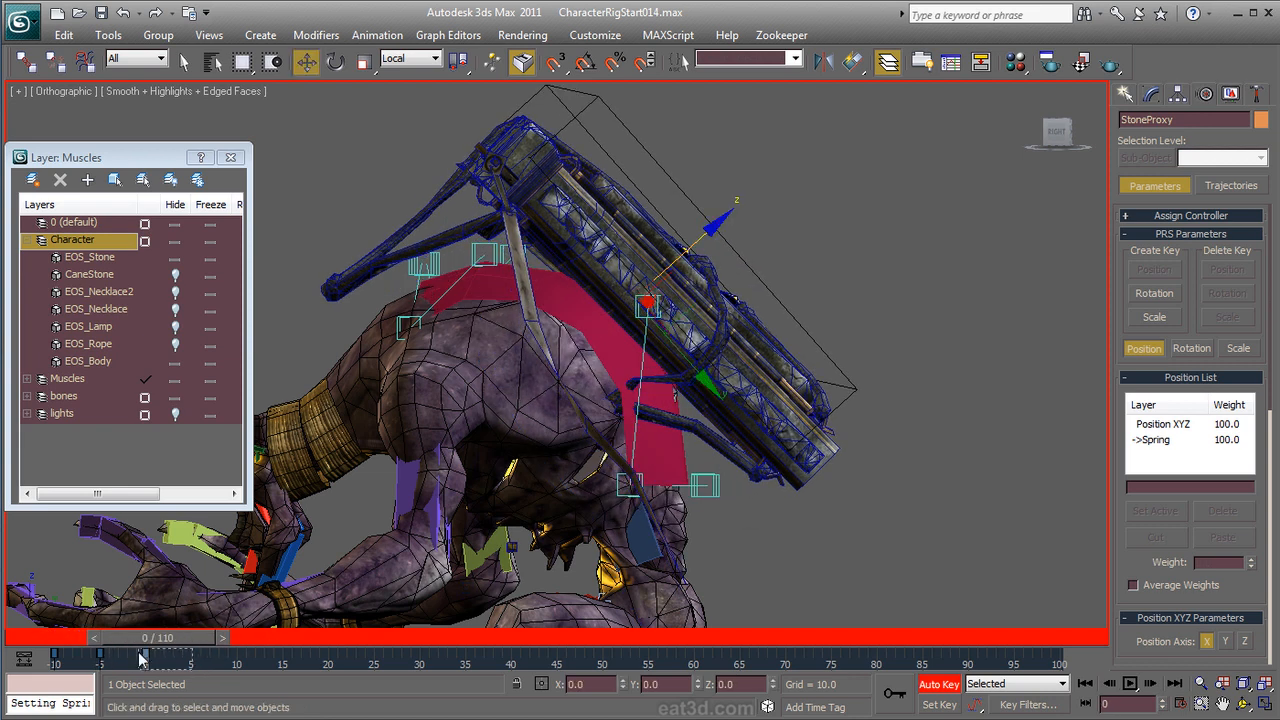
key("Delete")
Step: Readjust StoneProxy's frame -5 position along its local Z axis so it rests against the back, checking the fit around the creature
left_click_drag(148, 641, 107, 661)
key("w")
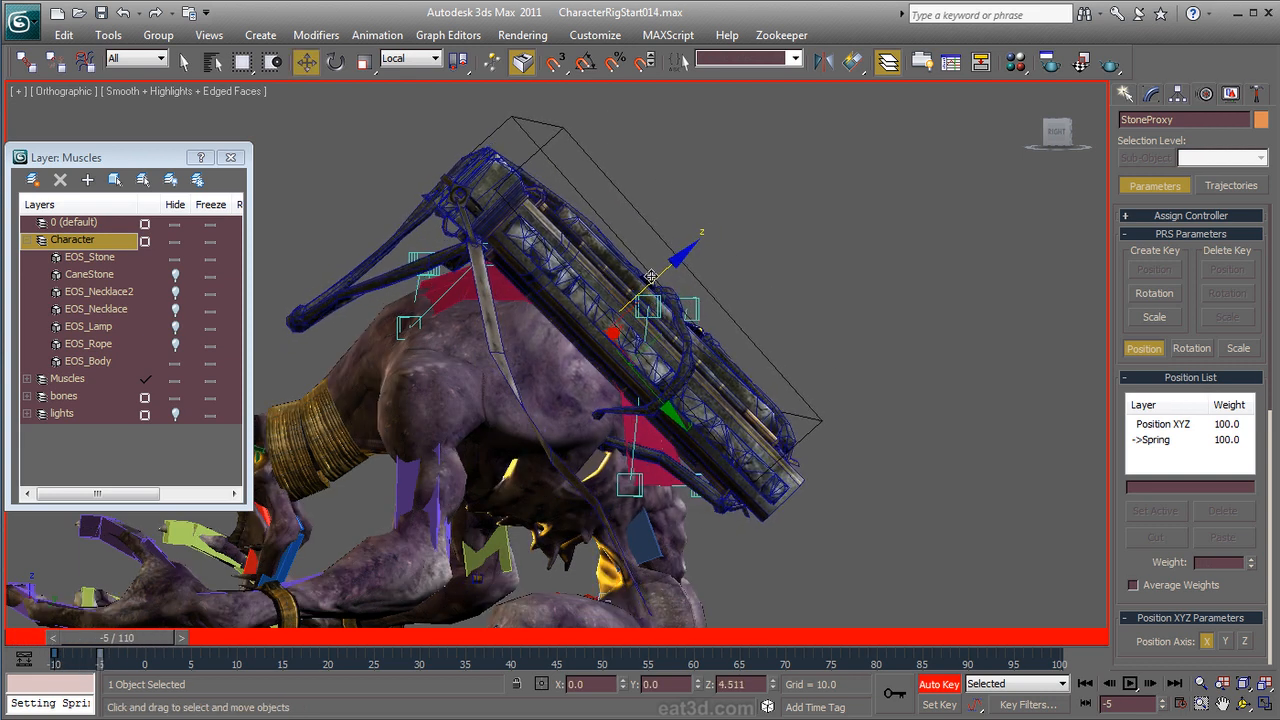
middle_click_drag(711, 385, 750, 384, "alt")
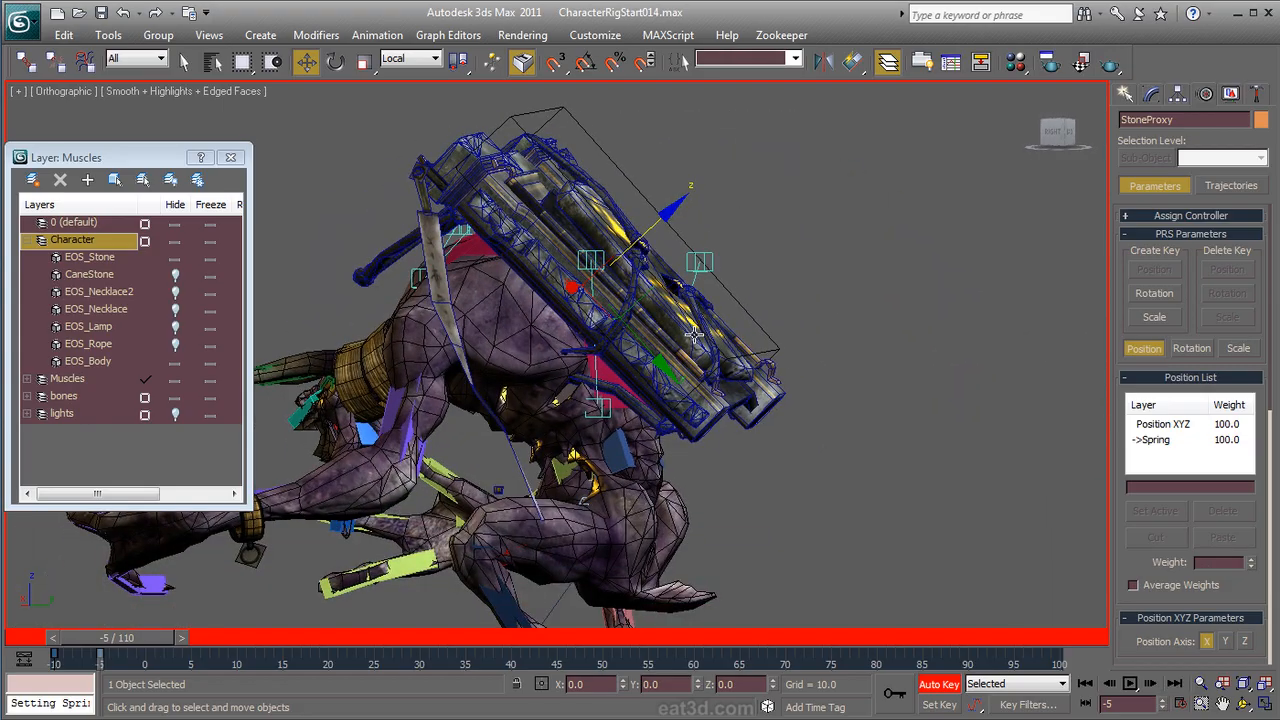
middle_click_drag(657, 443, 829, 470, "alt")
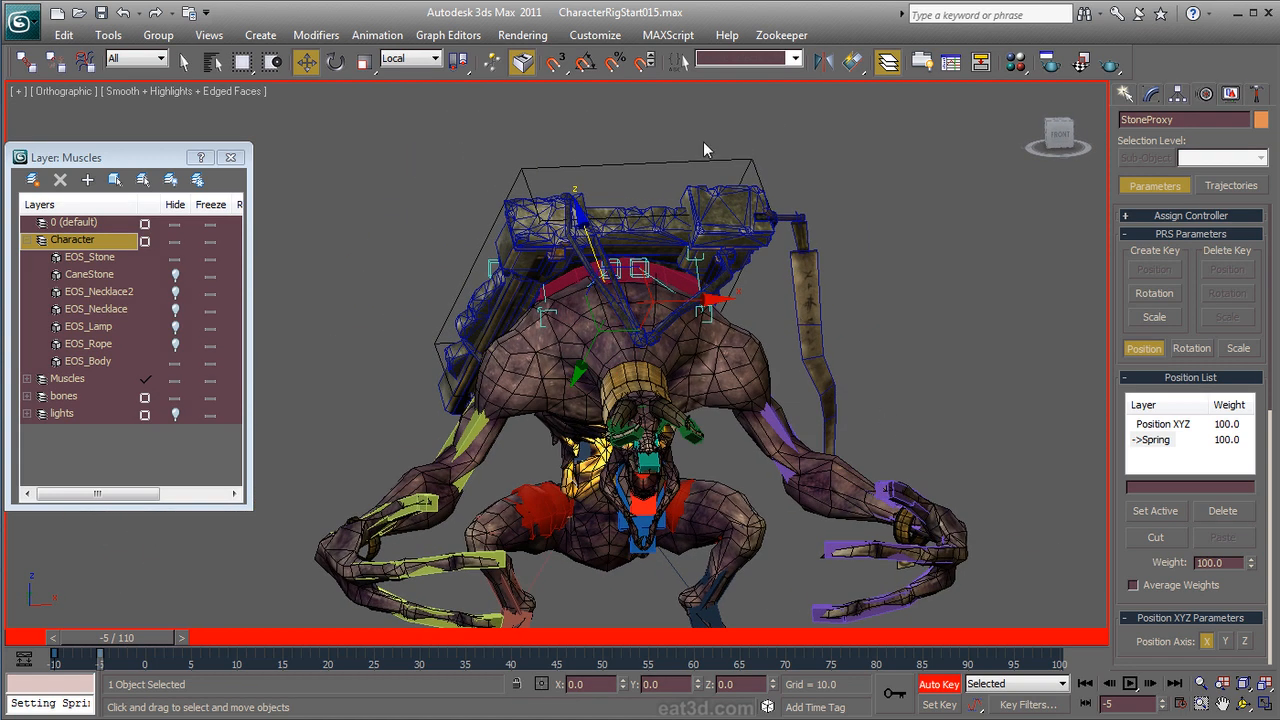
Step: With Auto Key off, switch the Character001 rig to Animation mode and play the animation, ending on frame 17
middle_click_drag(655, 545, 667, 461)
scroll(667, 461, "down", 2)
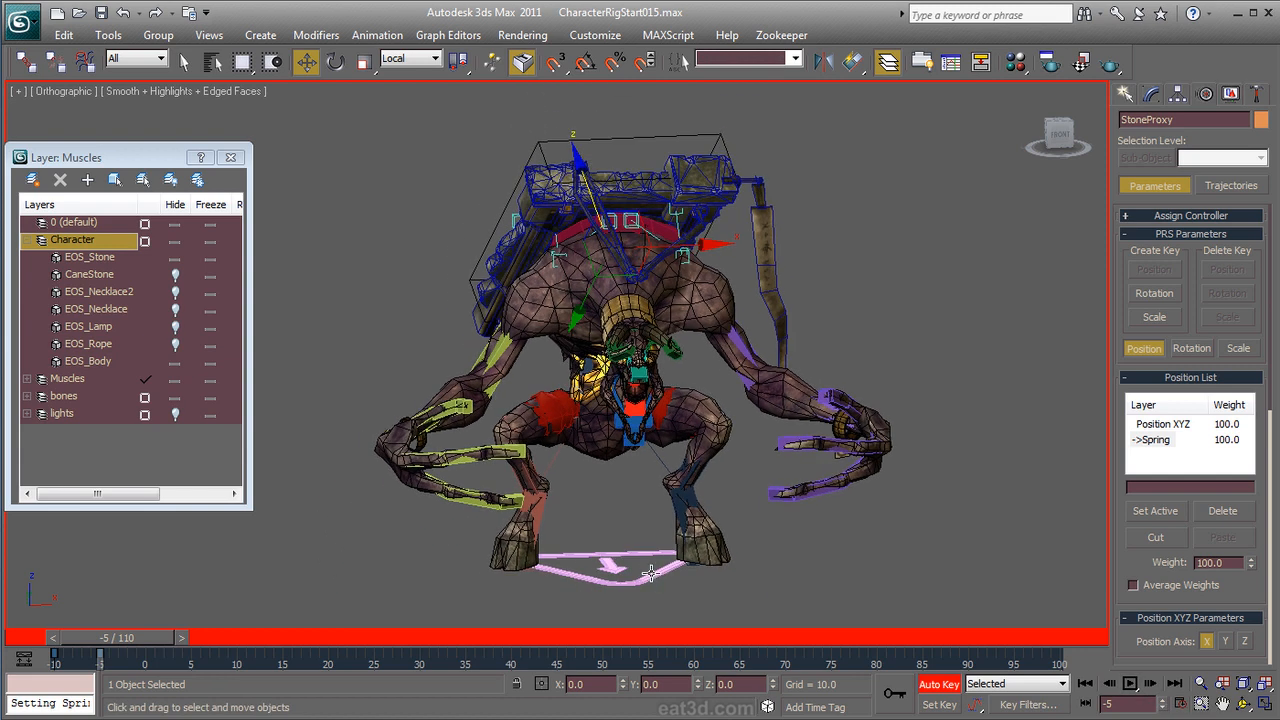
left_click(651, 571)
key("n")
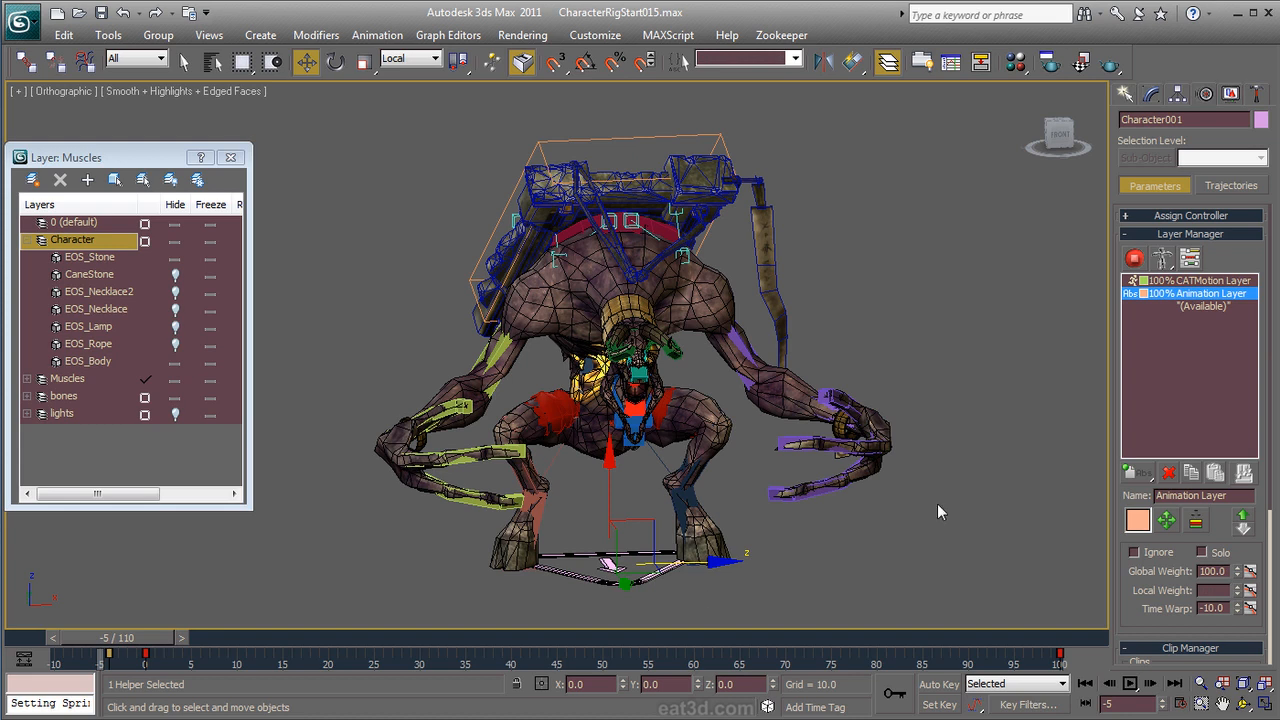
left_click(1134, 258)
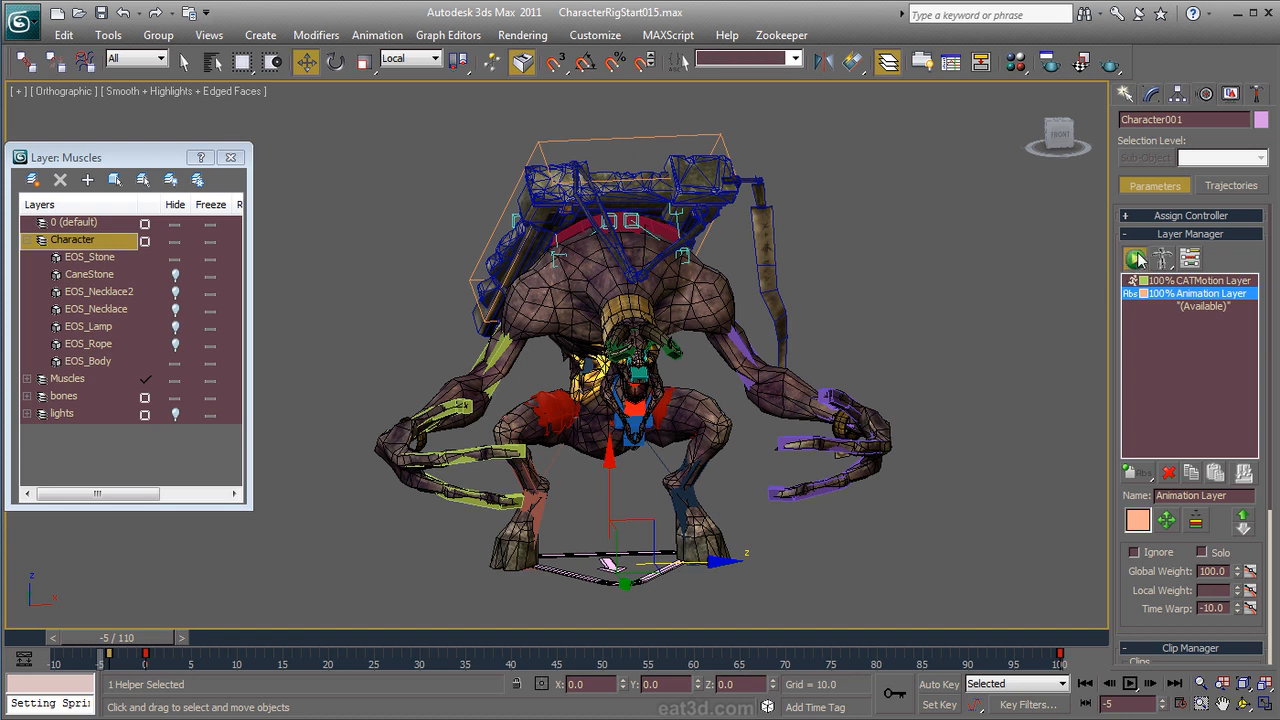
left_click(1133, 683)
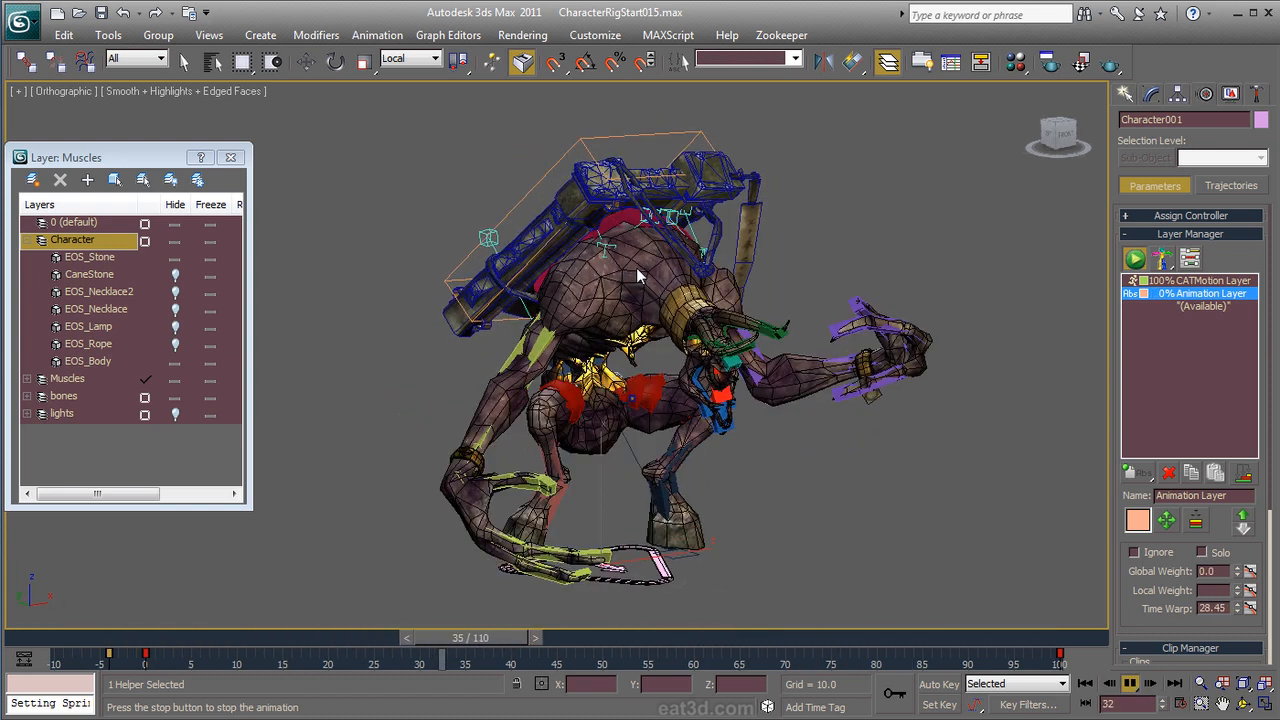
left_click(317, 643)
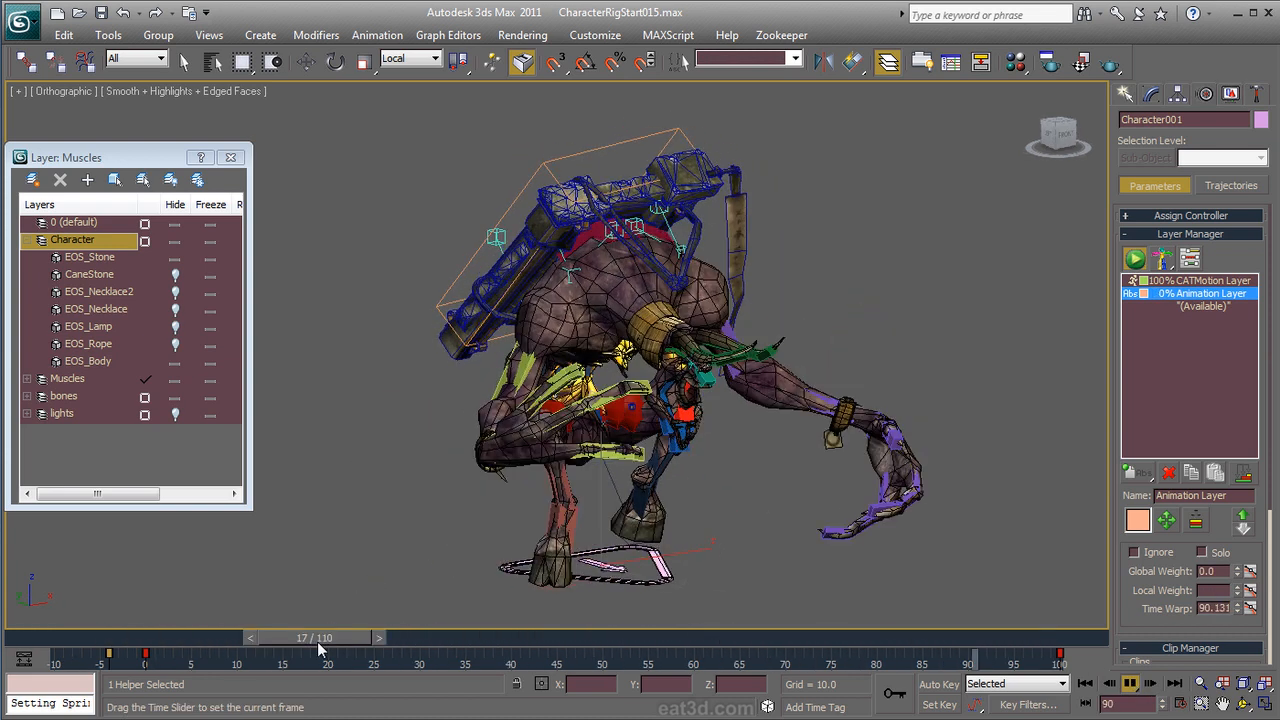
Step: Set the mass of StoneProxy's position Spring controller to 800 and play the animation to check the bounce
left_click(538, 164)
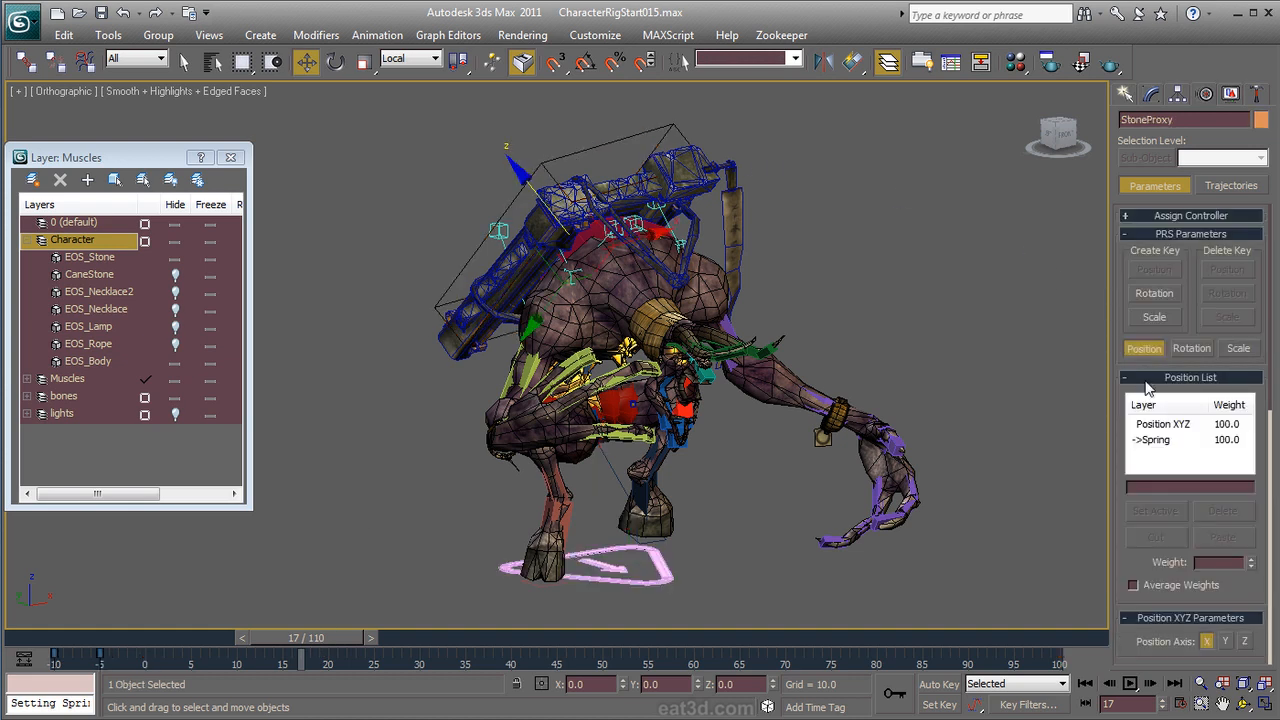
scroll(1124, 548, "down", 1)
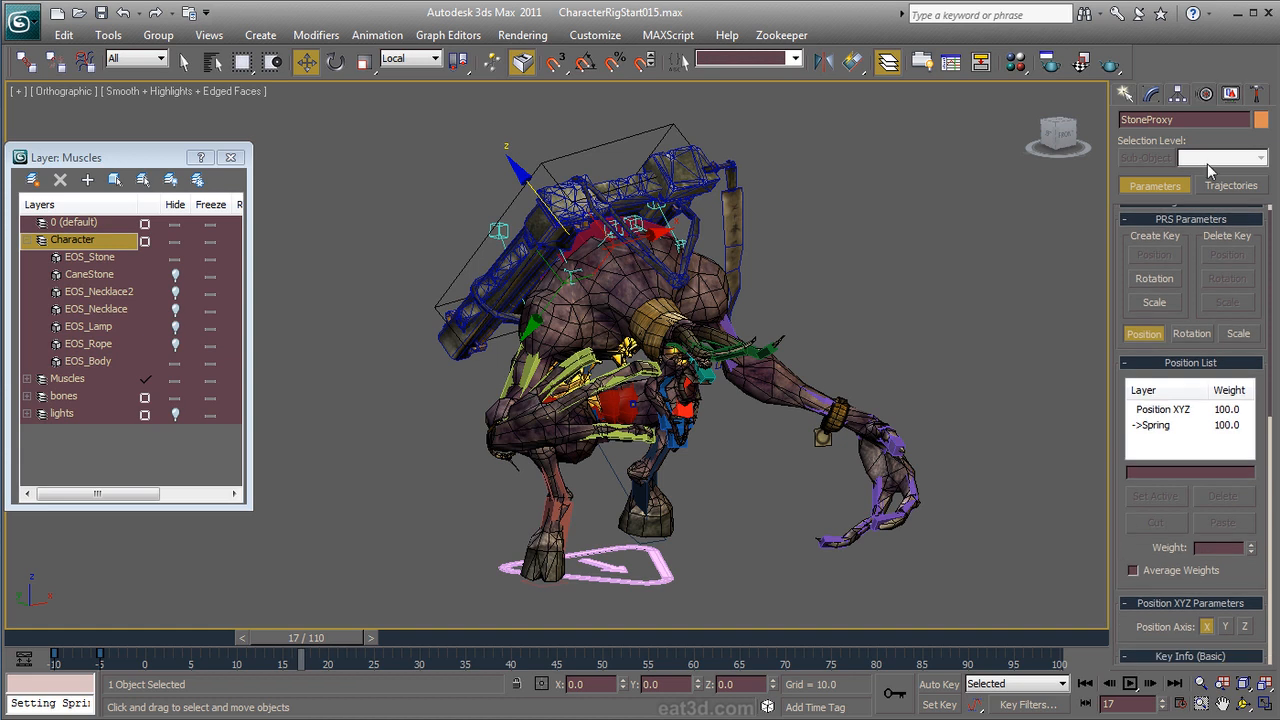
left_click_drag(1129, 550, 1138, 167)
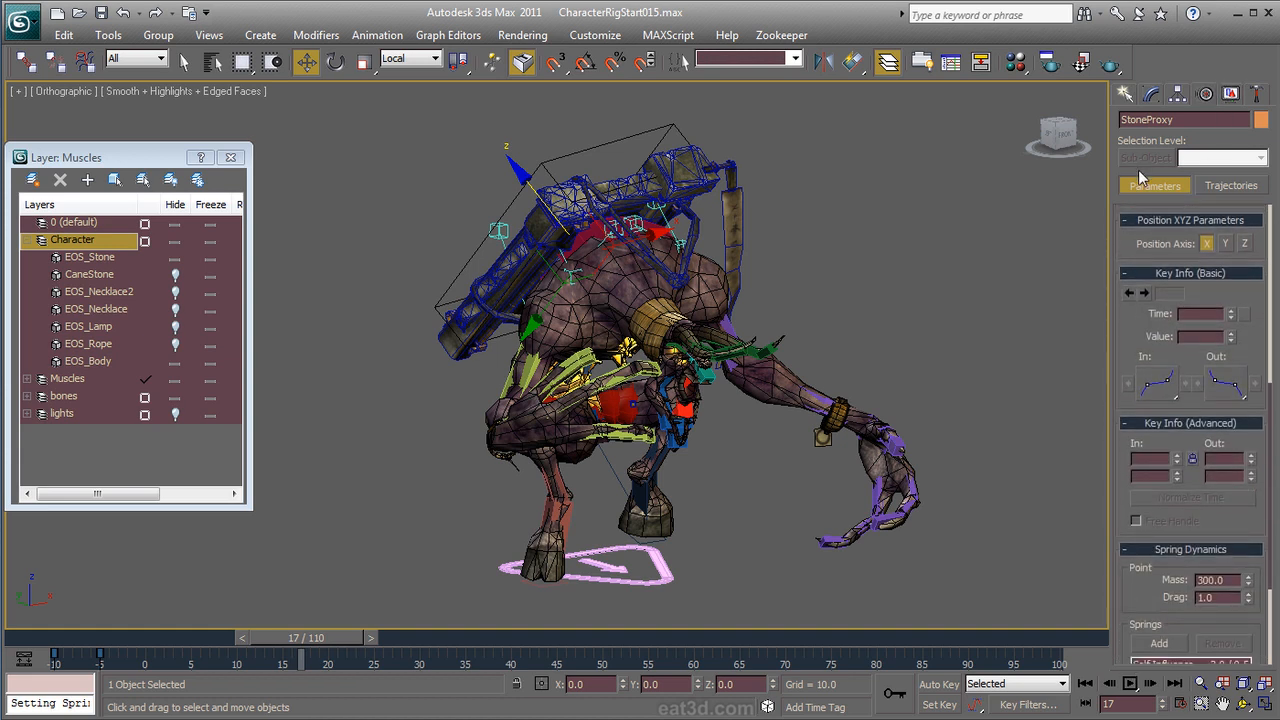
left_click_drag(1124, 496, 1161, 342)
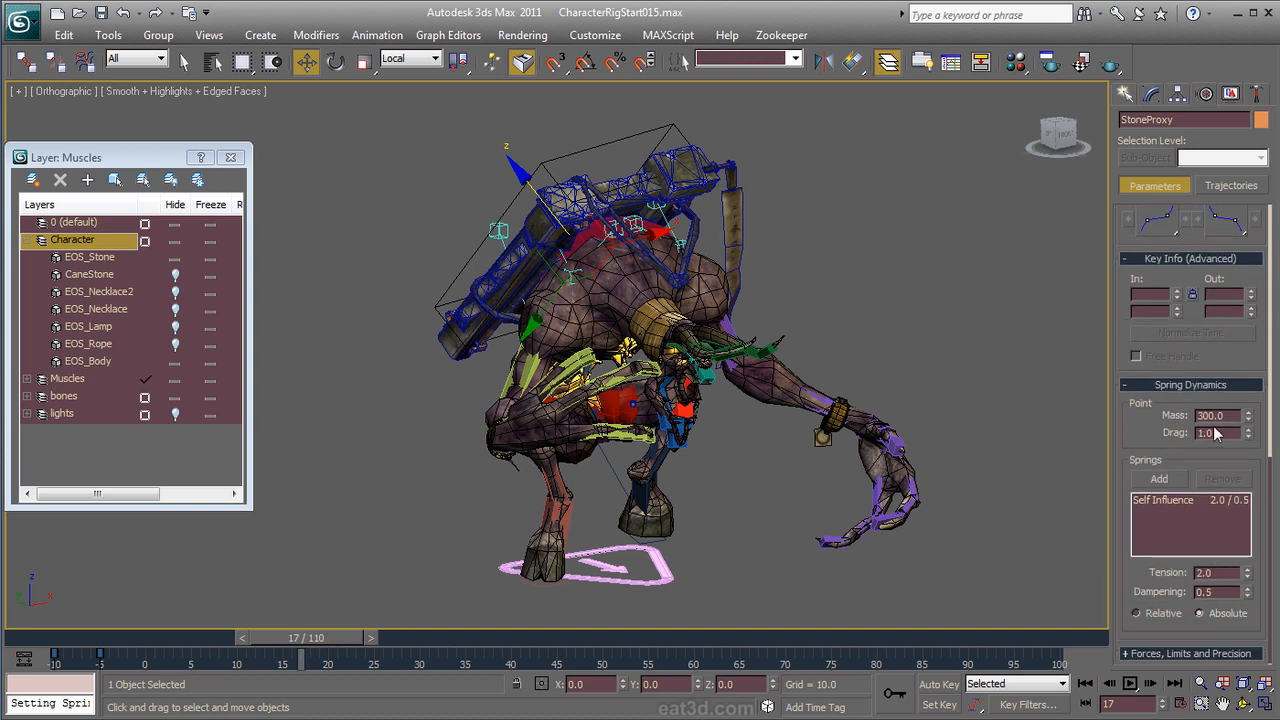
left_click_drag(1226, 416, 1185, 412)
type("800")
key("Return")
left_click(1130, 683)
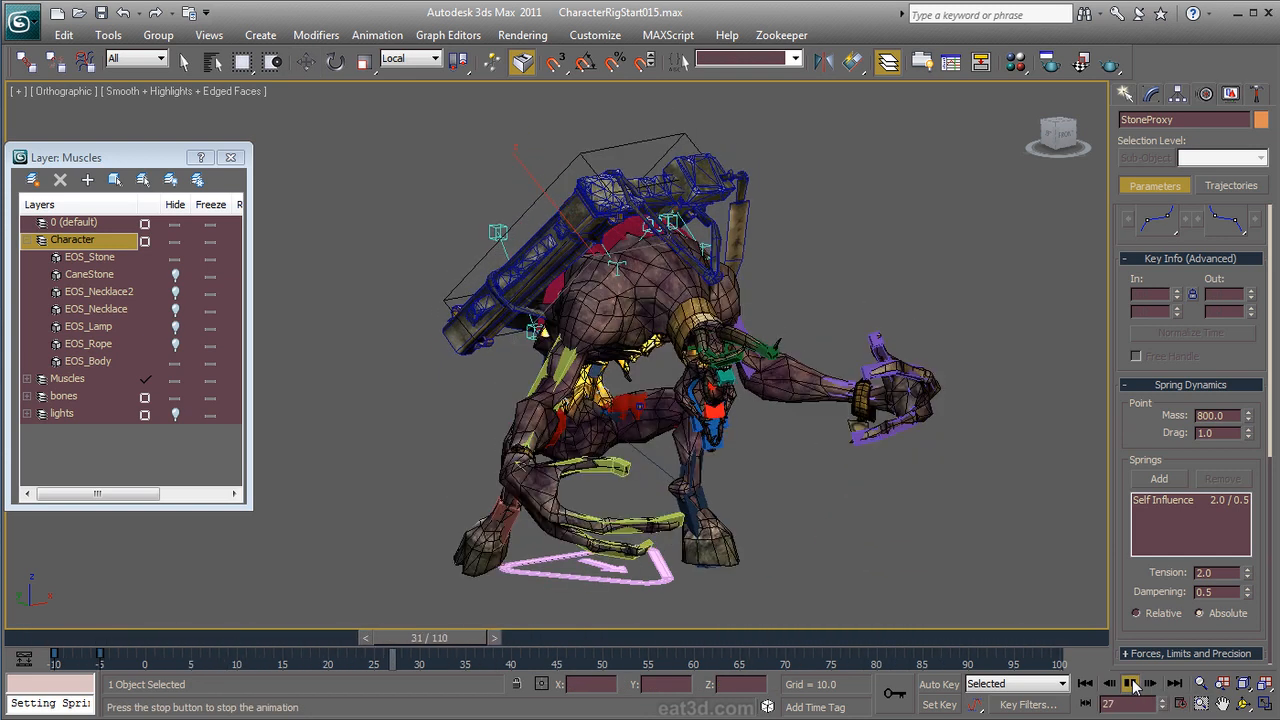
left_click(1130, 683)
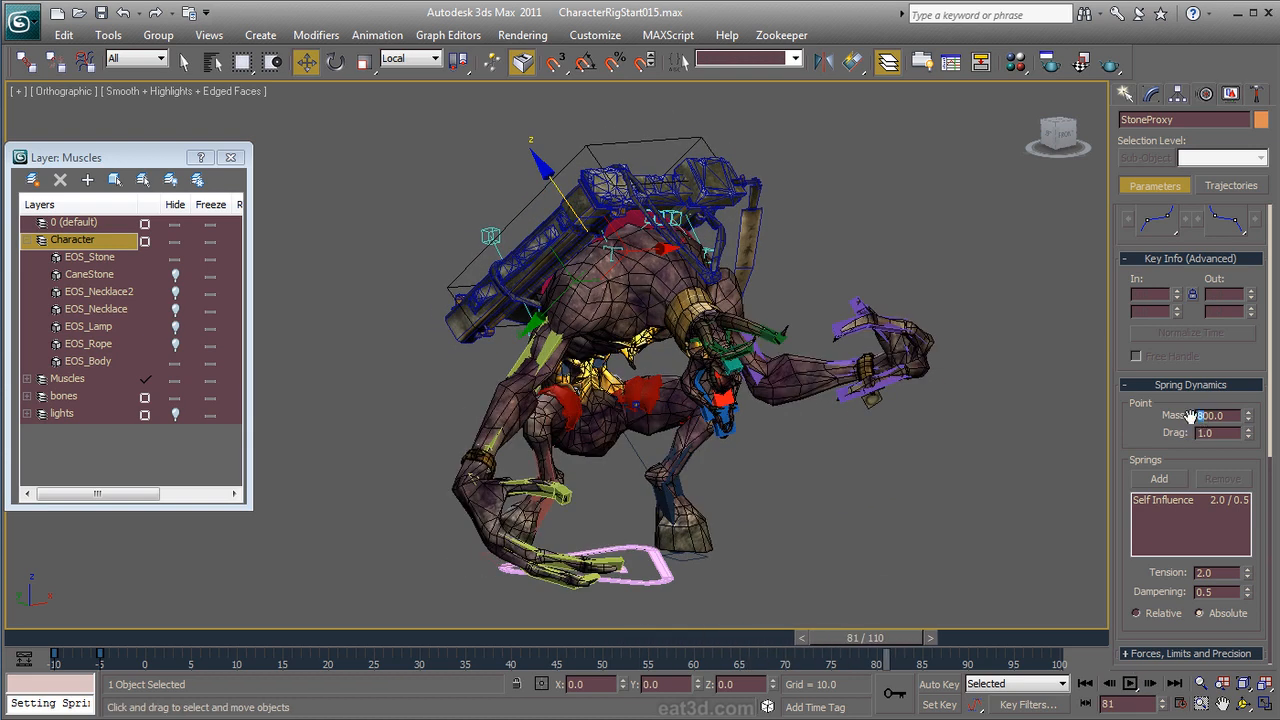
Step: Set StoneProxy's spring mass to 400, play the animation, and examine the stone against the creature's back from several sides
left_click(1130, 683)
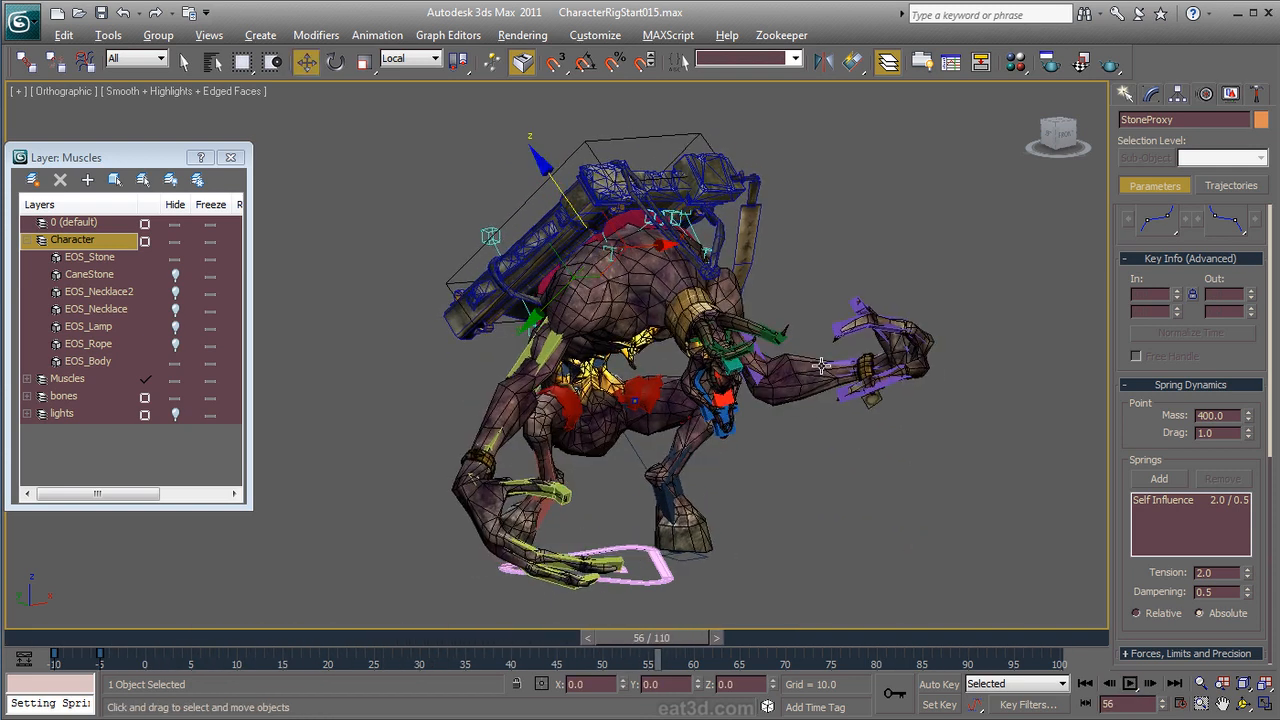
left_click(1130, 683)
key("w")
middle_click_drag(735, 391, 627, 344, "alt")
scroll(589, 341, "up", 3)
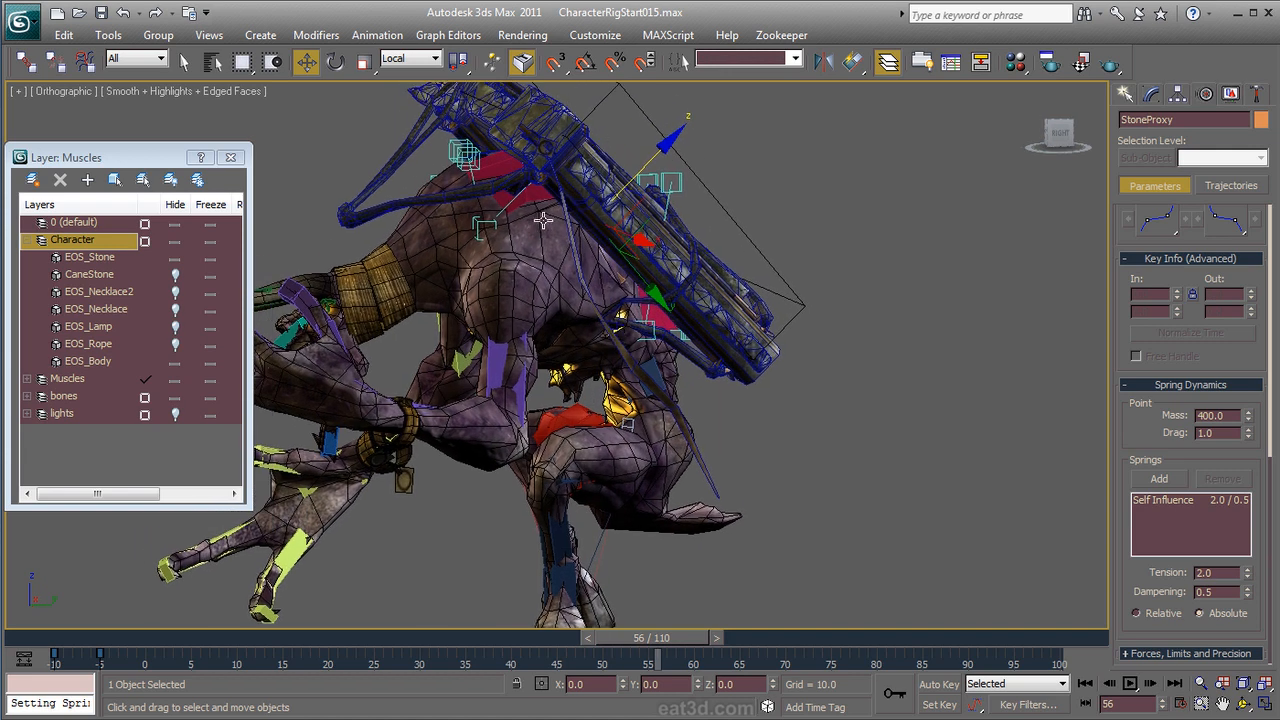
middle_click_drag(523, 317, 742, 348, "alt")
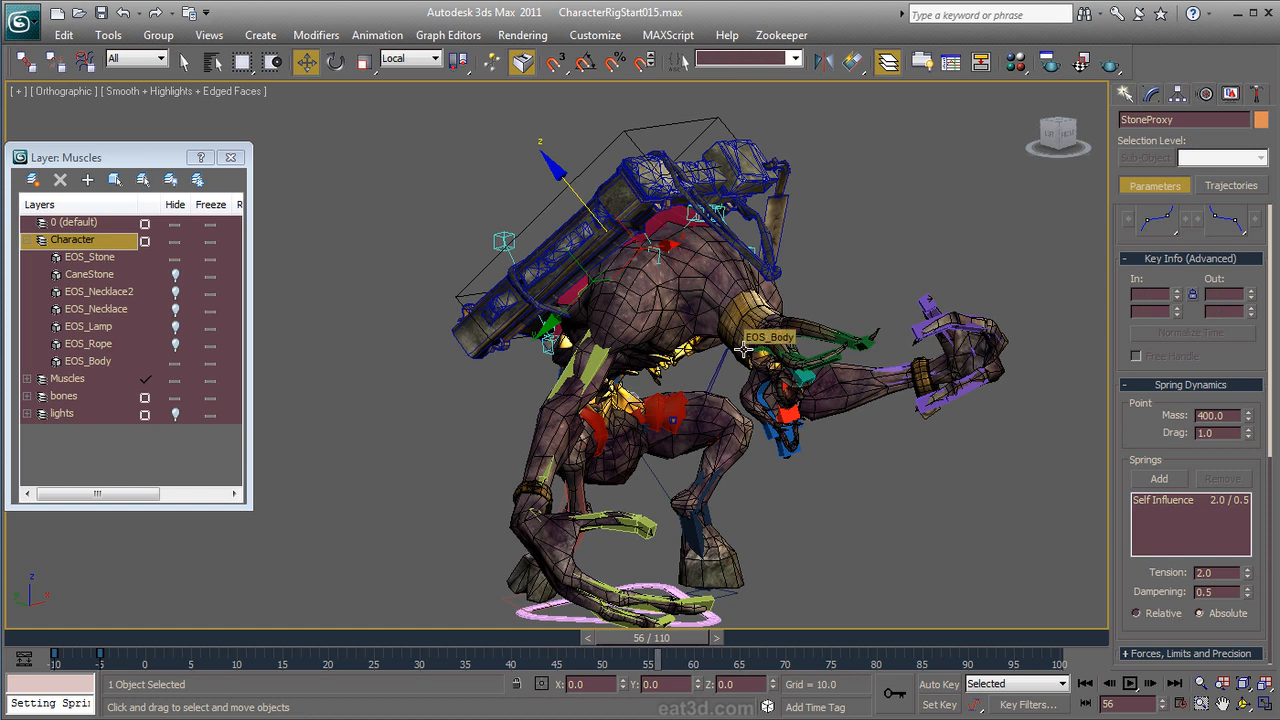
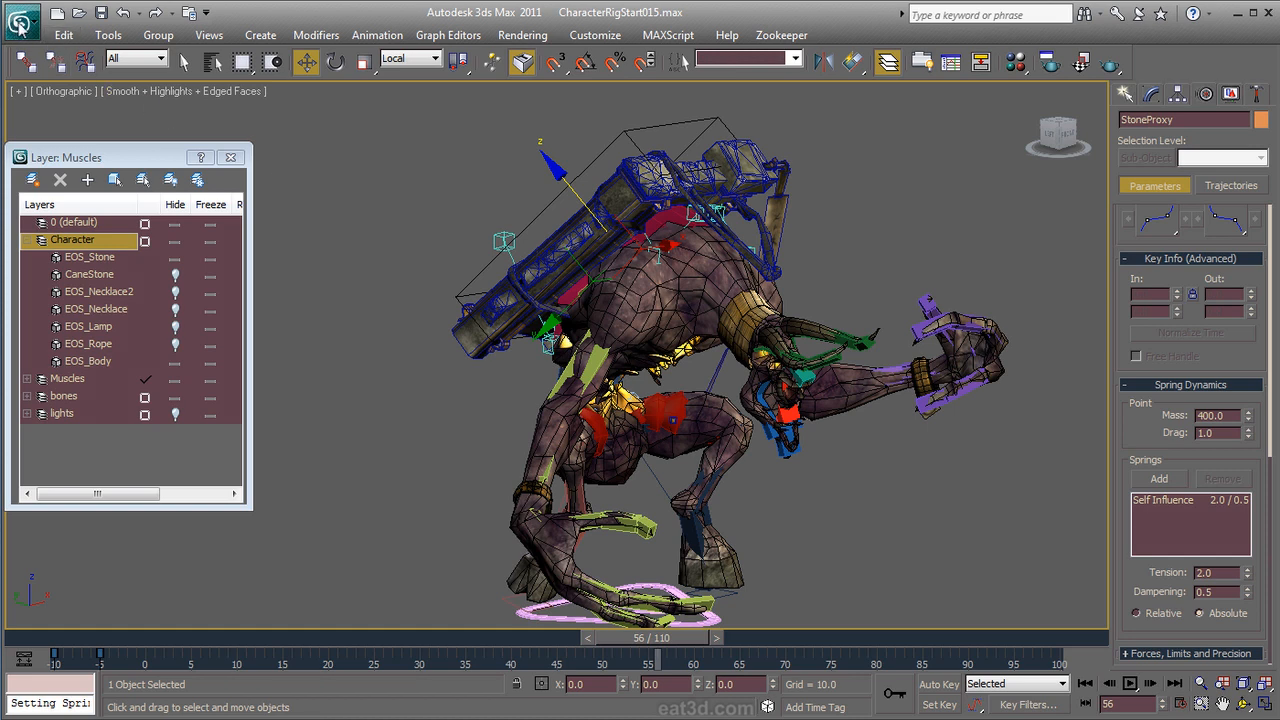
Step: Reopen the recent scene CharacterRigStart015.max and select StoneProxy at frame -10
left_click(19, 25)
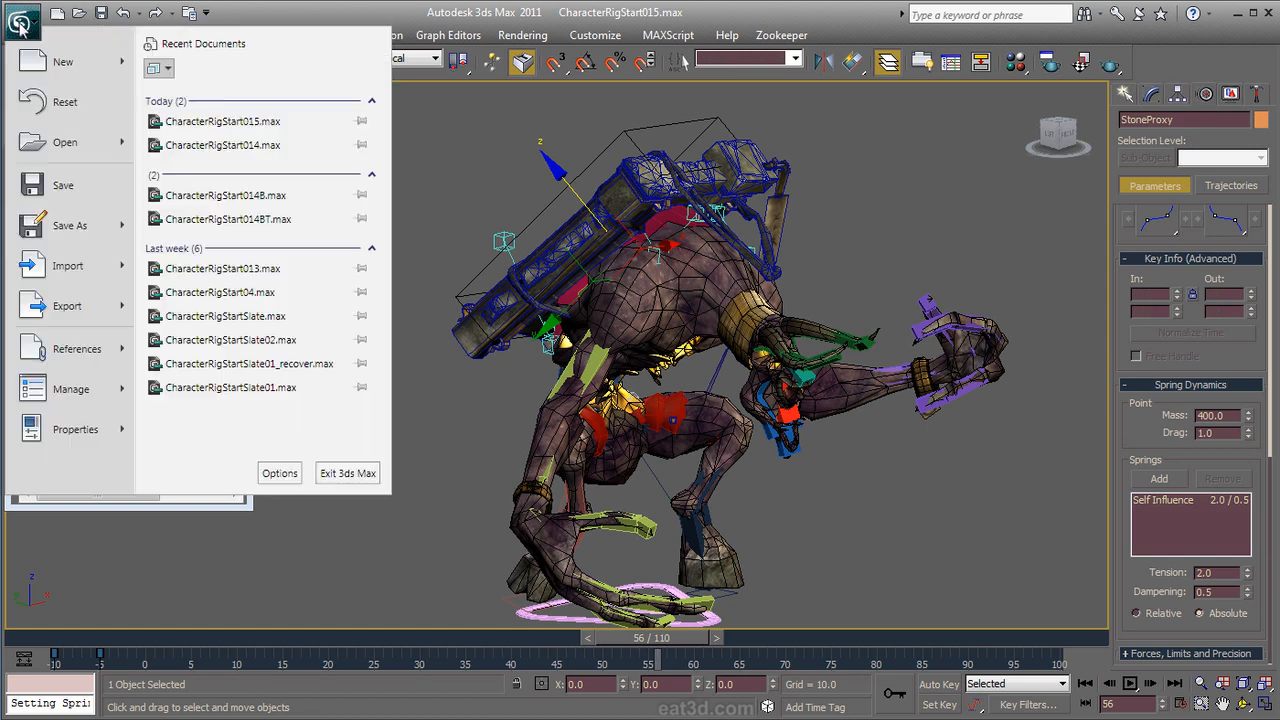
left_click(228, 131)
left_click(784, 530)
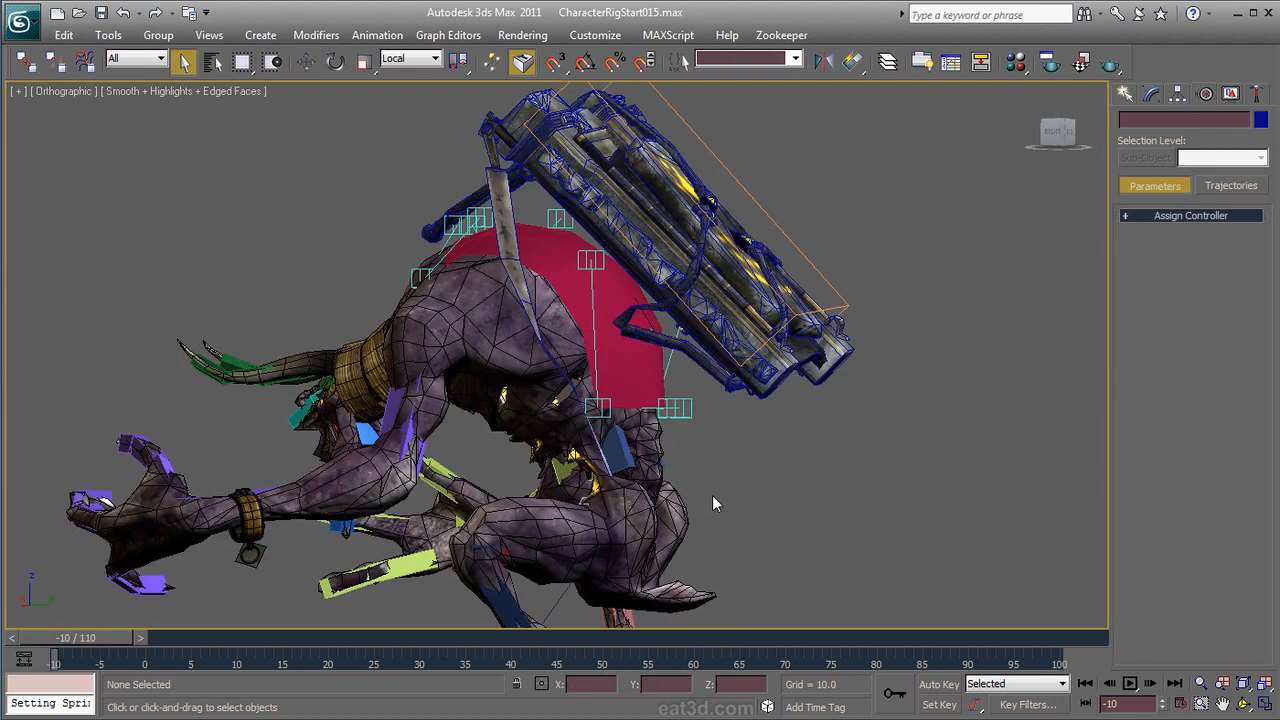
left_click_drag(83, 638, 56, 620)
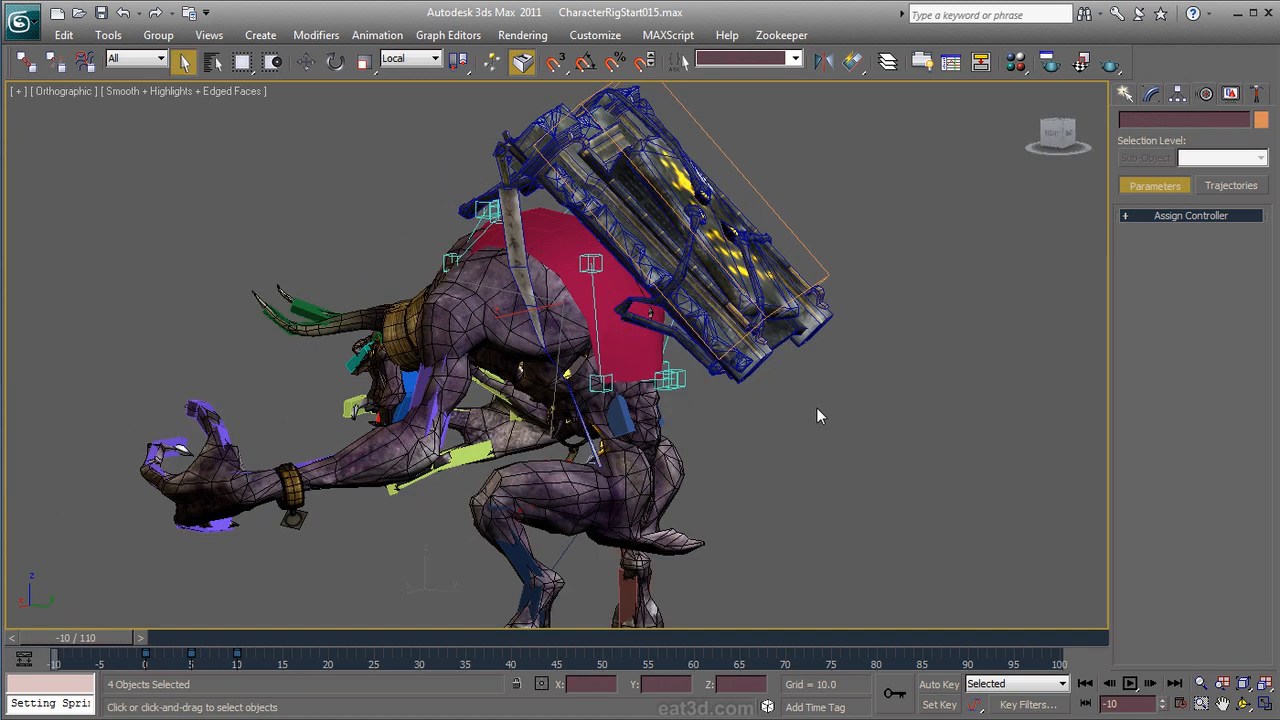
left_click(824, 270)
middle_click_drag(880, 290, 797, 386)
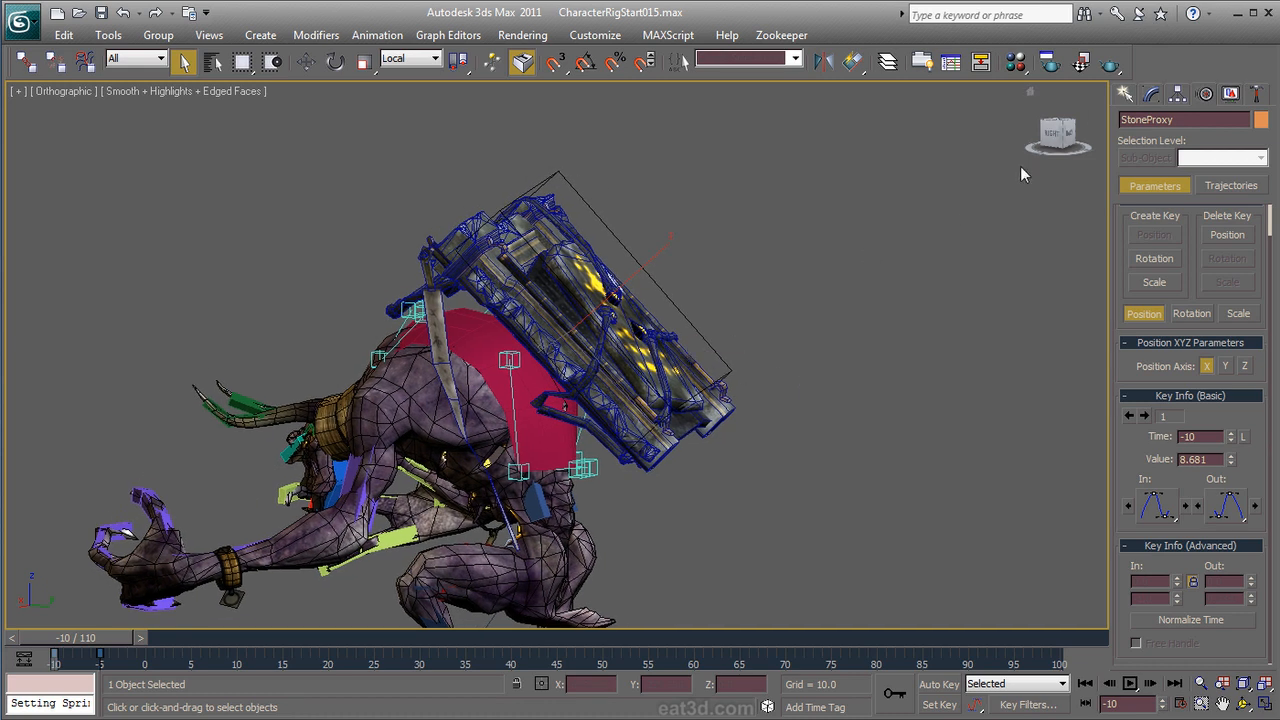
Step: Create a Point helper on the ground behind the creature, displayed as both a cross and a box
left_click(1124, 95)
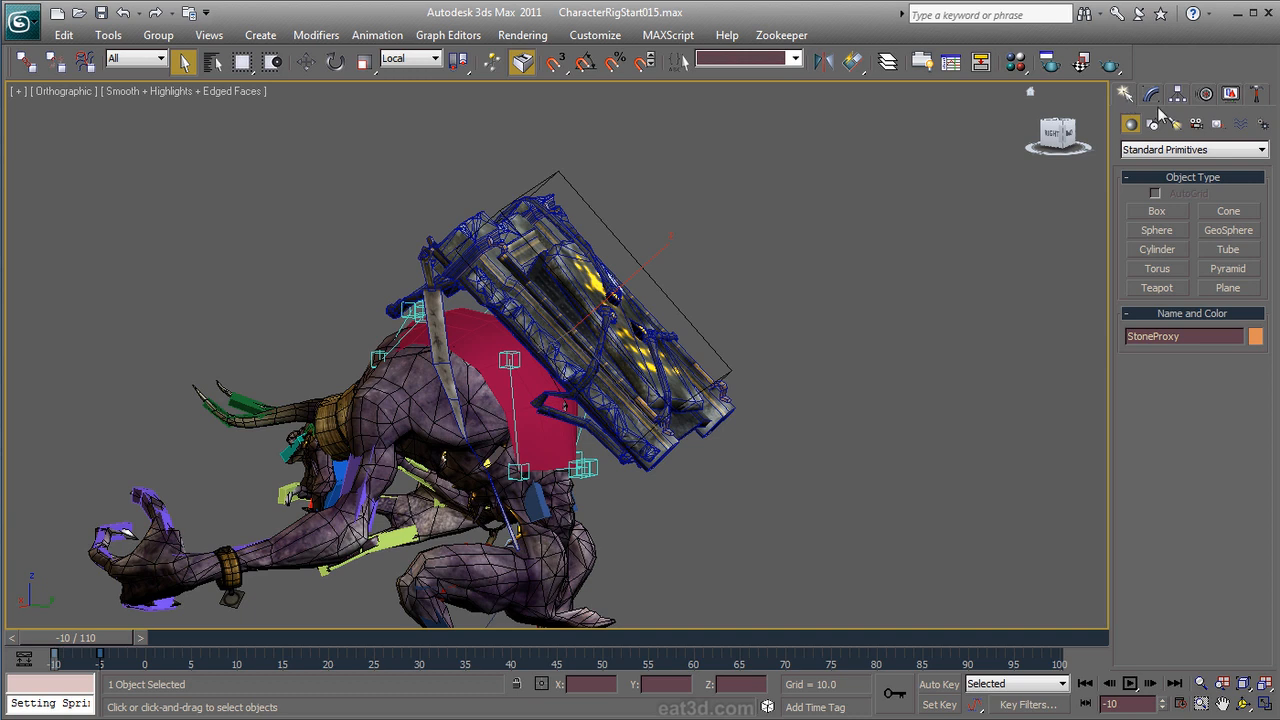
left_click(1216, 124)
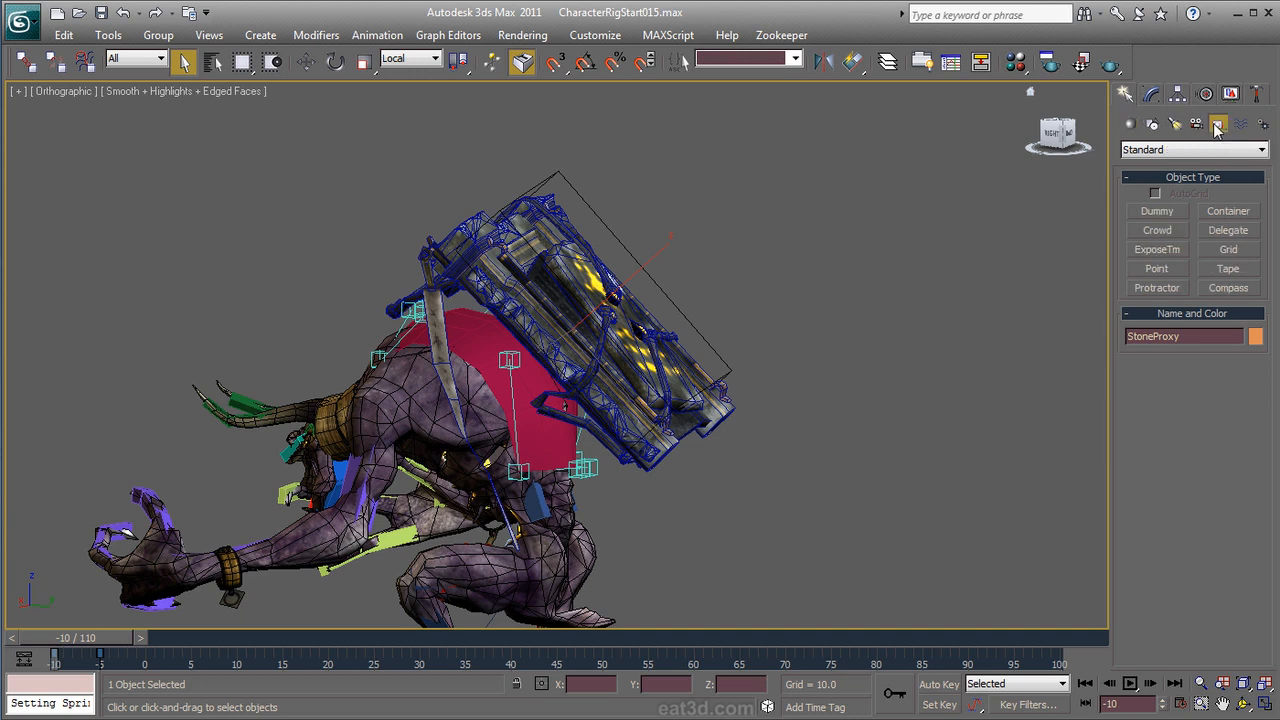
left_click(1157, 211)
middle_click_drag(914, 417, 924, 314)
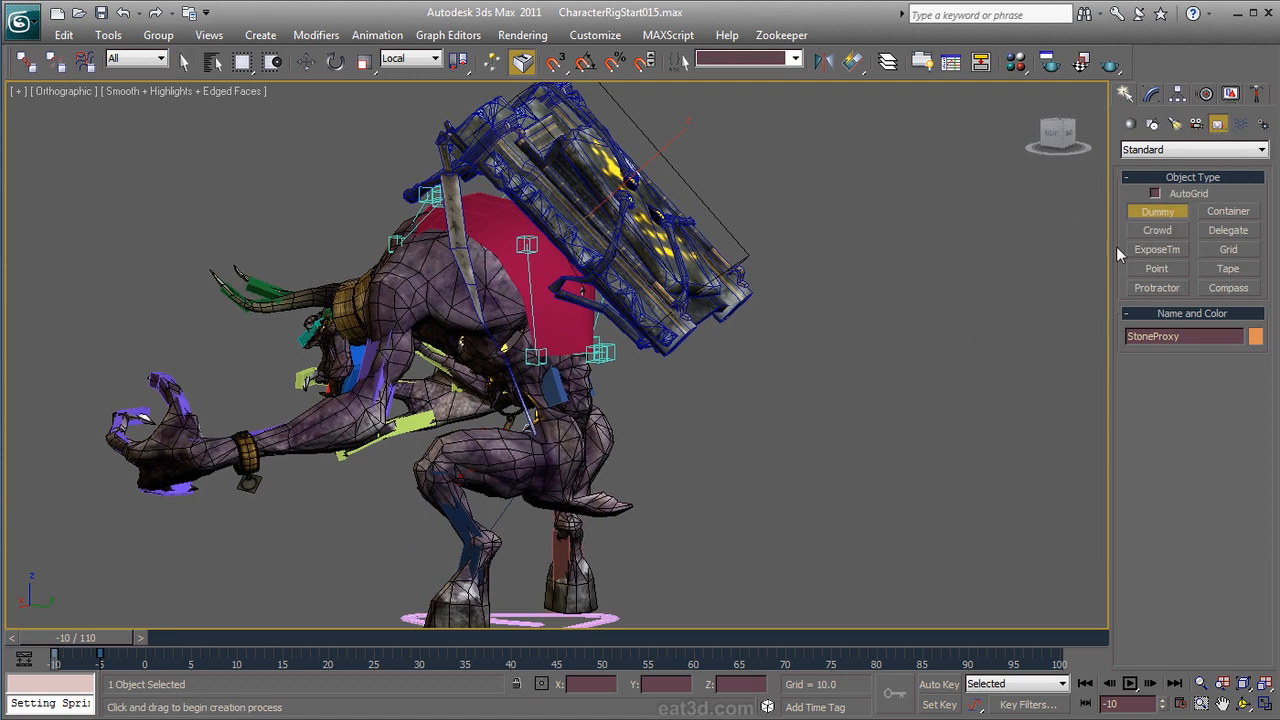
left_click(1155, 268)
middle_click_drag(866, 454, 775, 535, "alt")
left_click(762, 558)
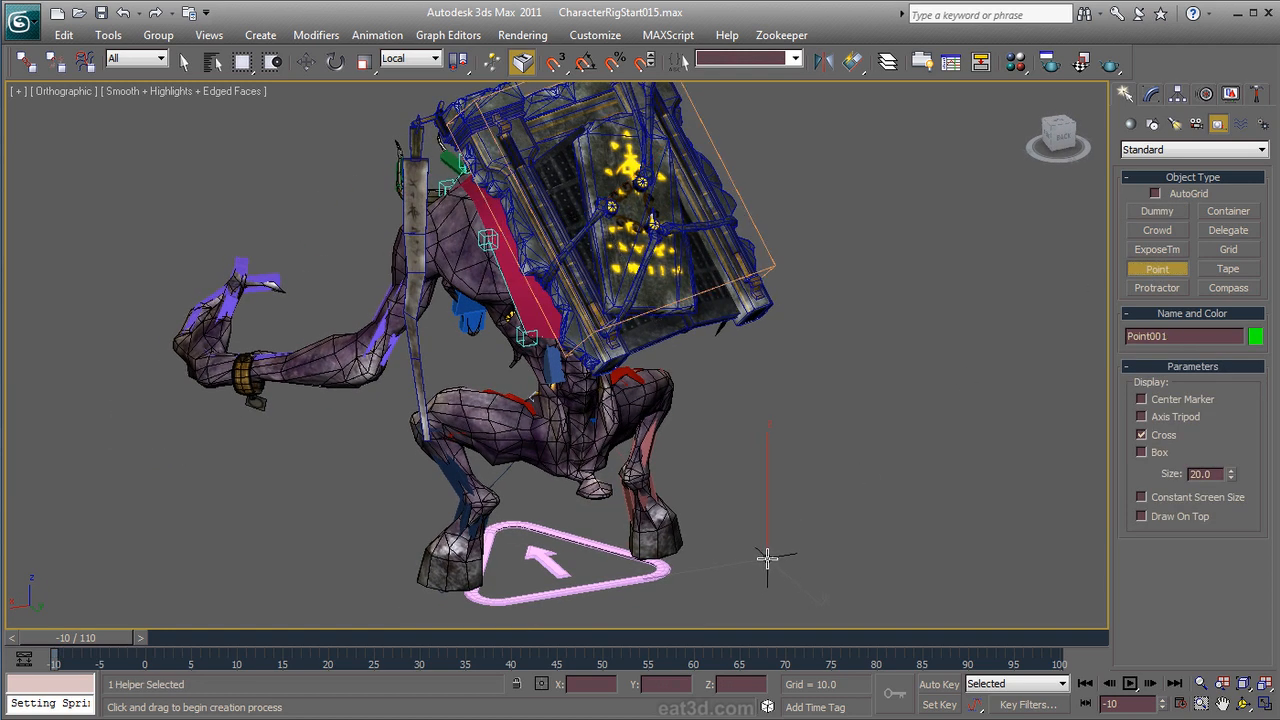
left_click(1145, 452)
middle_click_drag(870, 500, 809, 500, "alt")
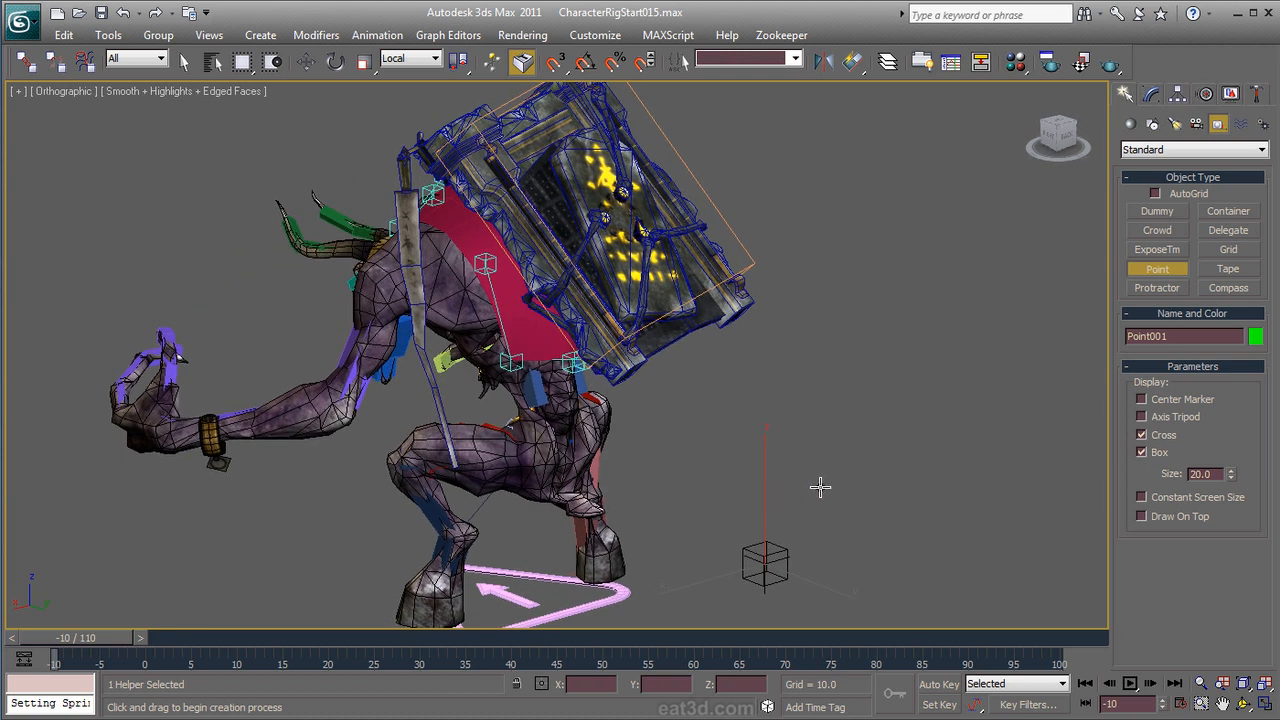
right_click(820, 487)
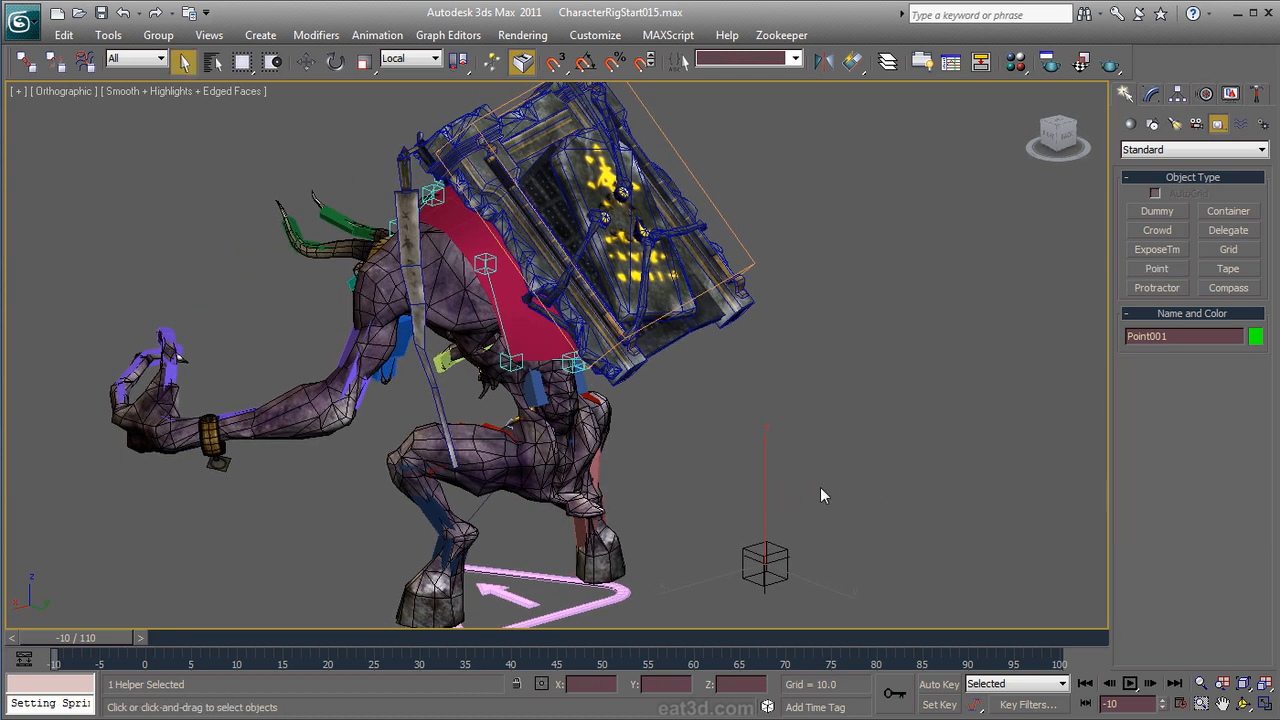
Step: Rename the new Point helper StoneSpring
left_click(1153, 95)
double_click(1165, 120)
type("StoneSpring")
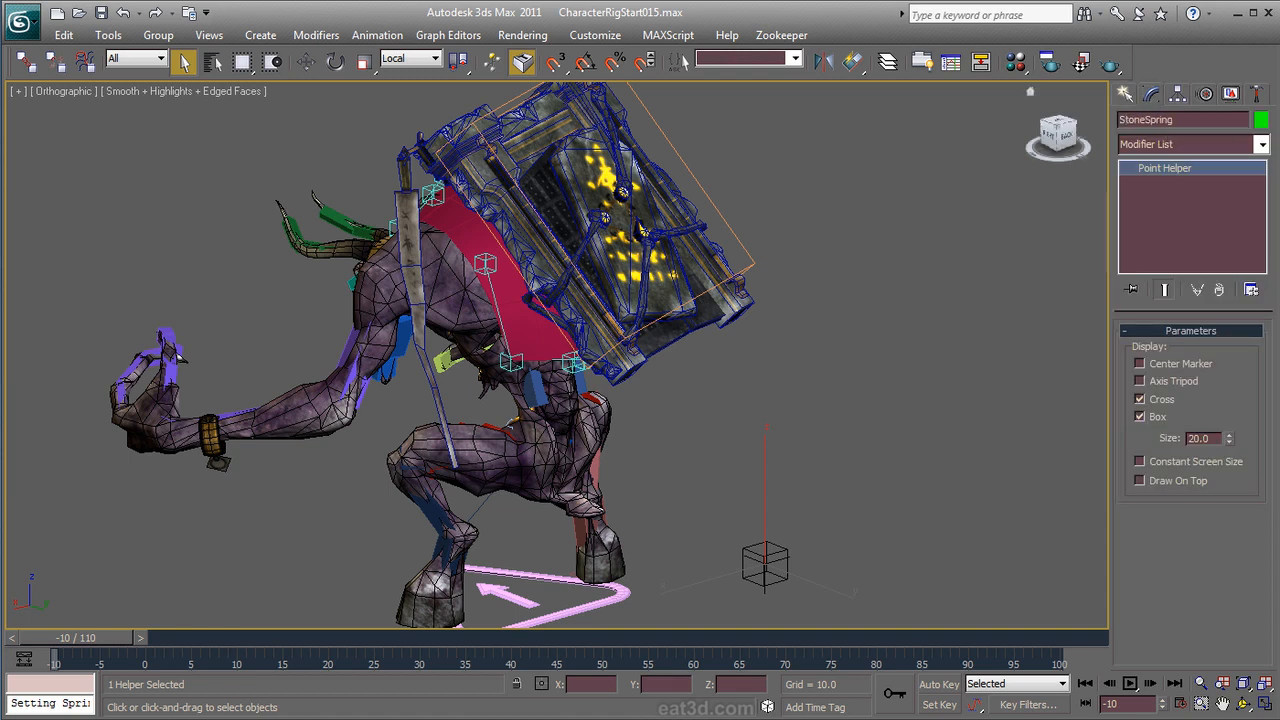
Step: Hide the Character layer and toggle the Muscles layer's visibility to check which objects belong to it
middle_click_drag(829, 443, 714, 352)
scroll(782, 424, "up", 1)
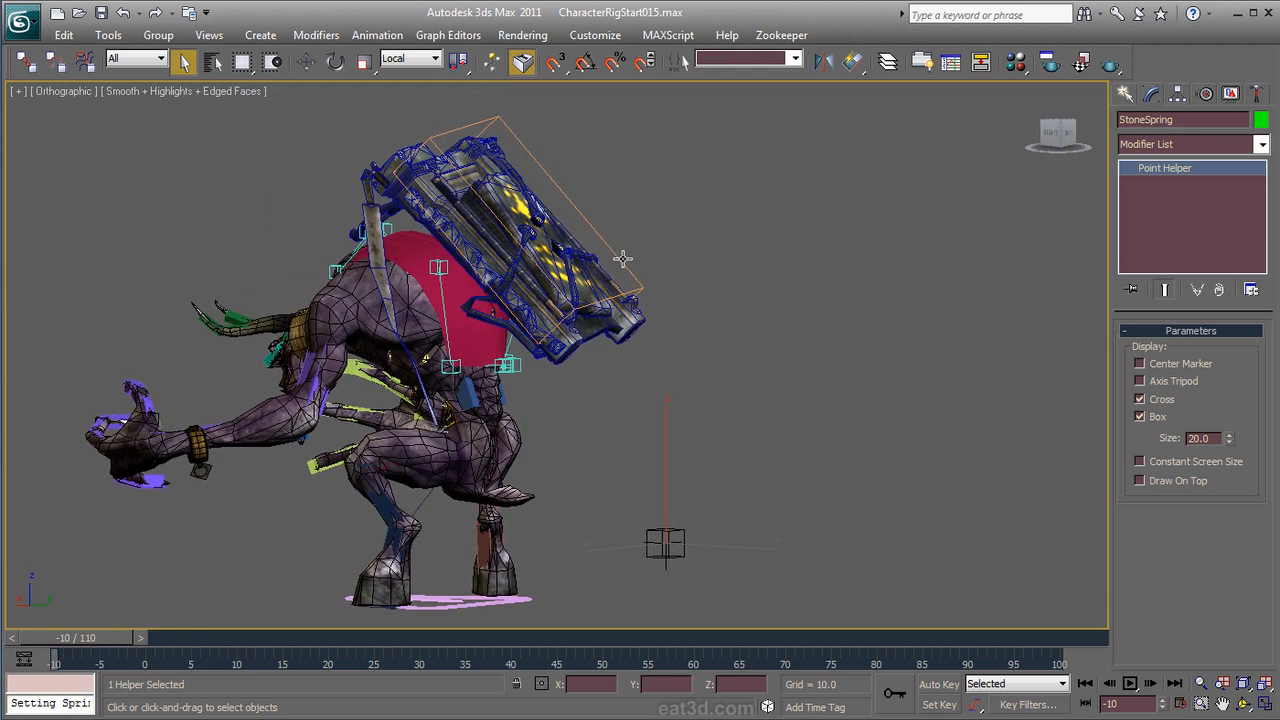
left_click(887, 62)
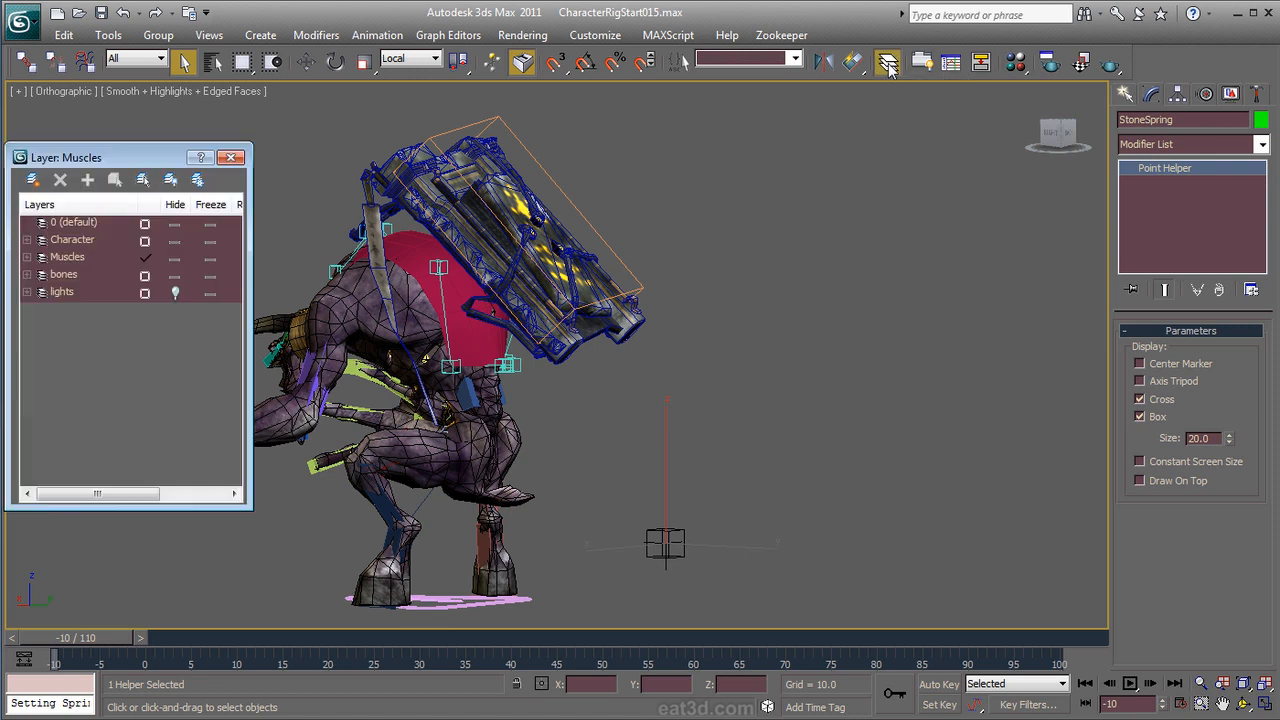
left_click(175, 241)
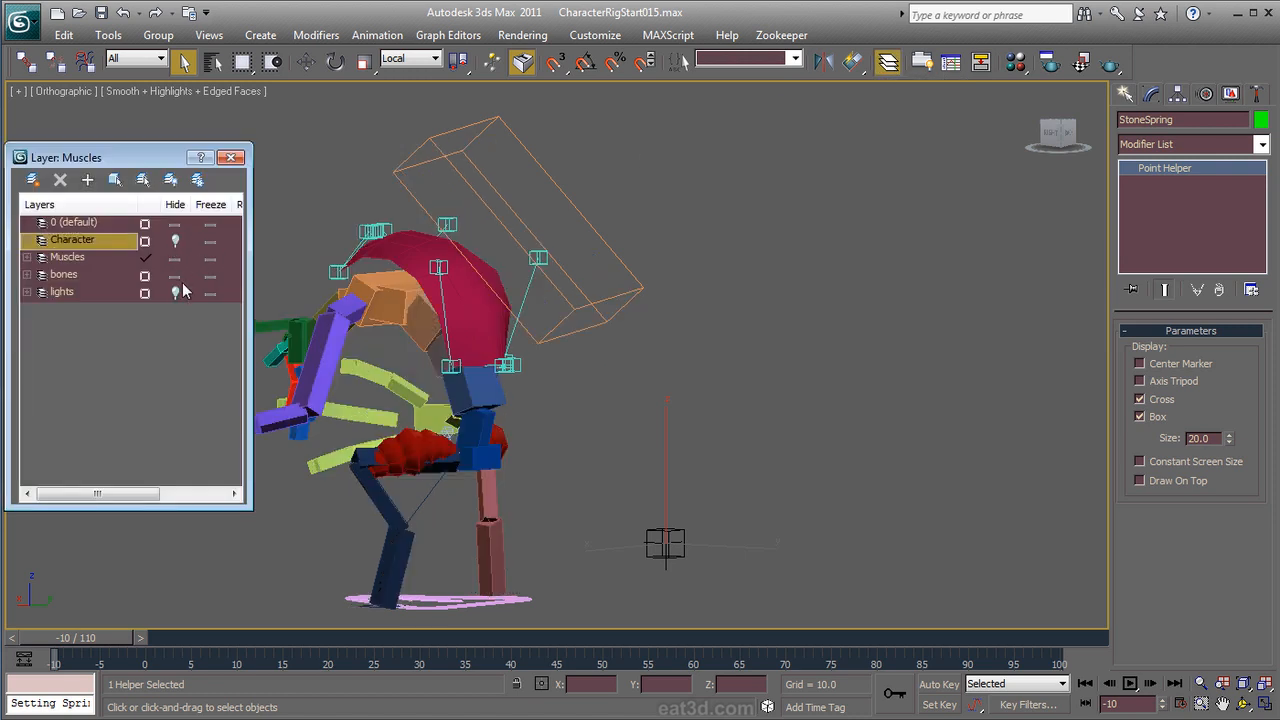
middle_click_drag(432, 442, 489, 440, "alt")
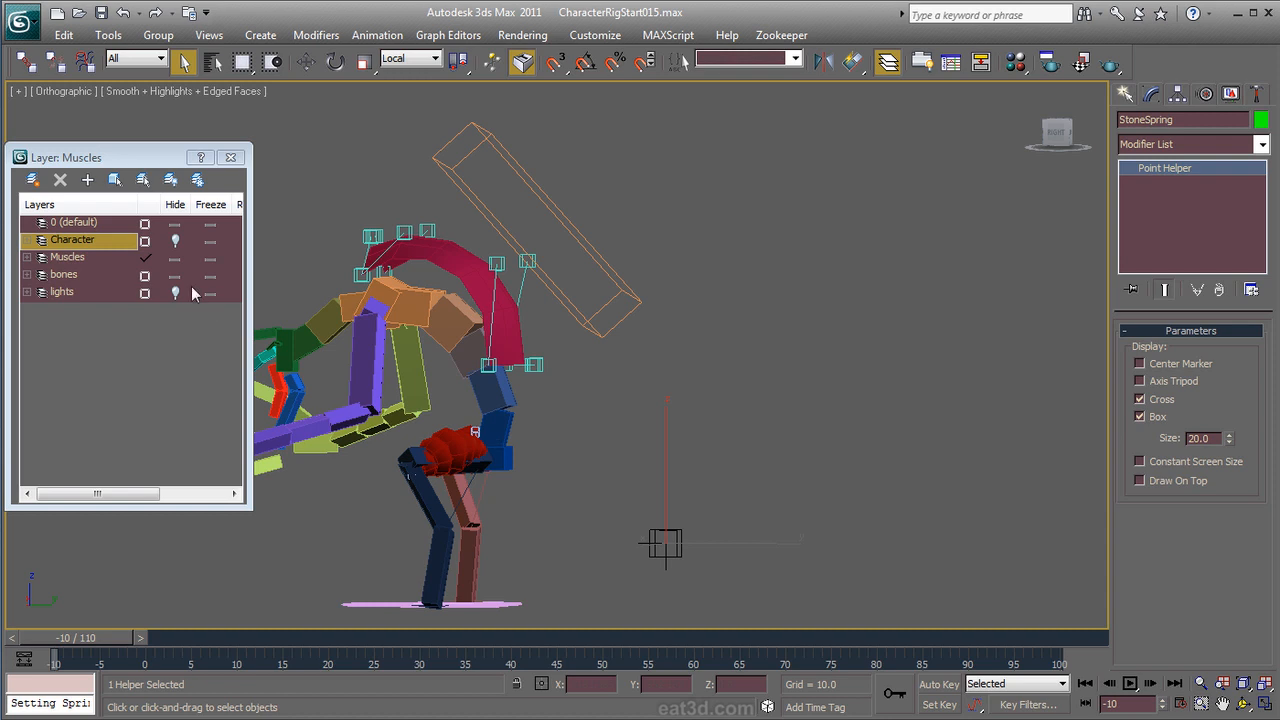
left_click(176, 259)
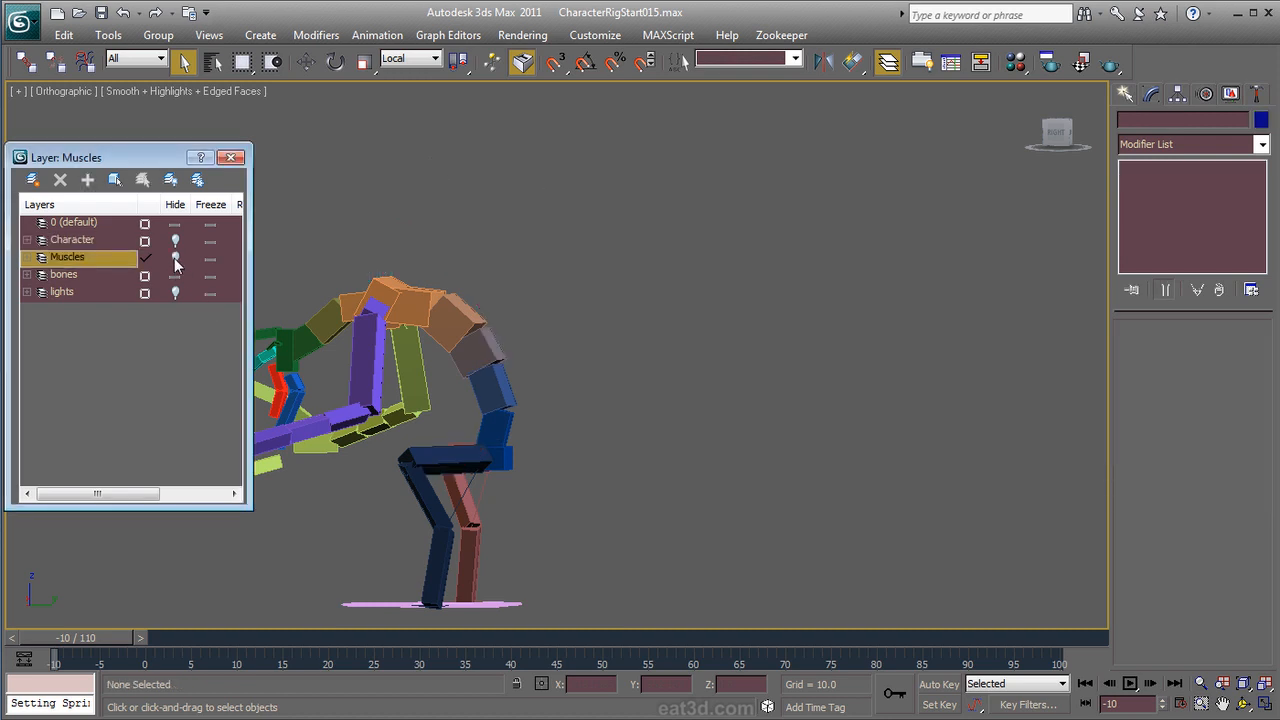
left_click(176, 259)
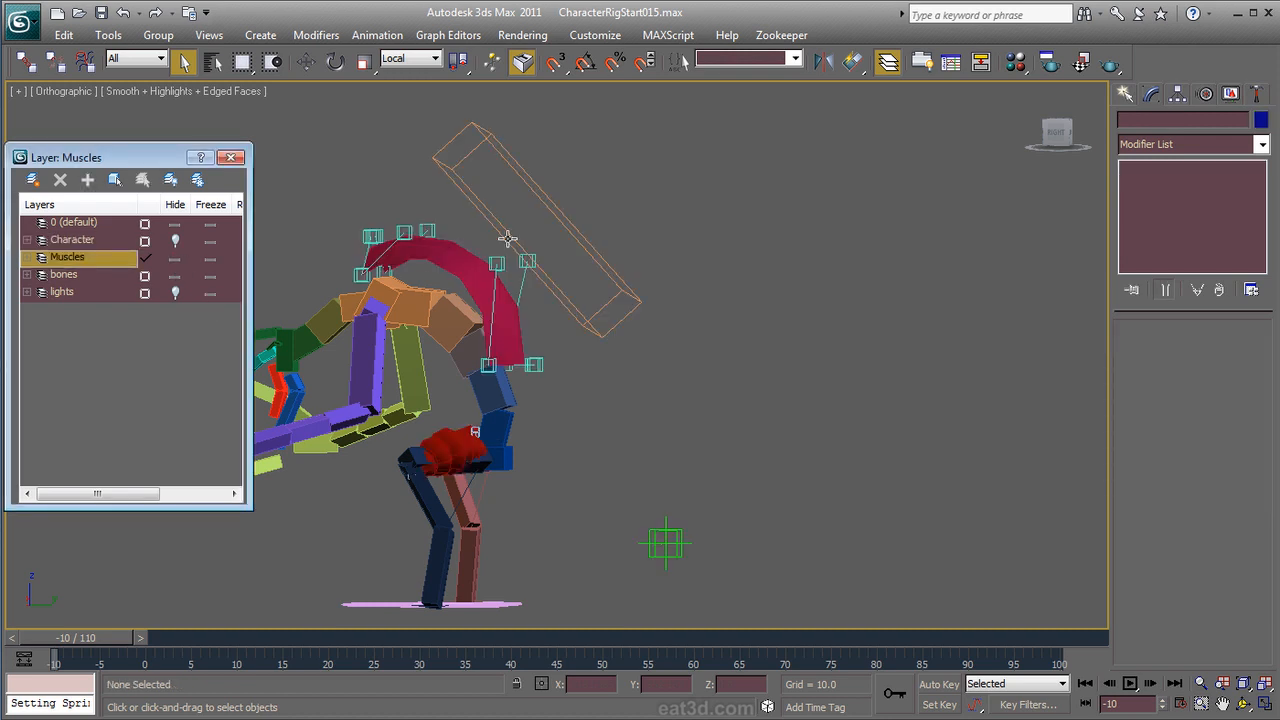
Step: Move StoneProxy to the bones layer and verify the assignment by toggling the Muscles layer's visibility
left_click(567, 215)
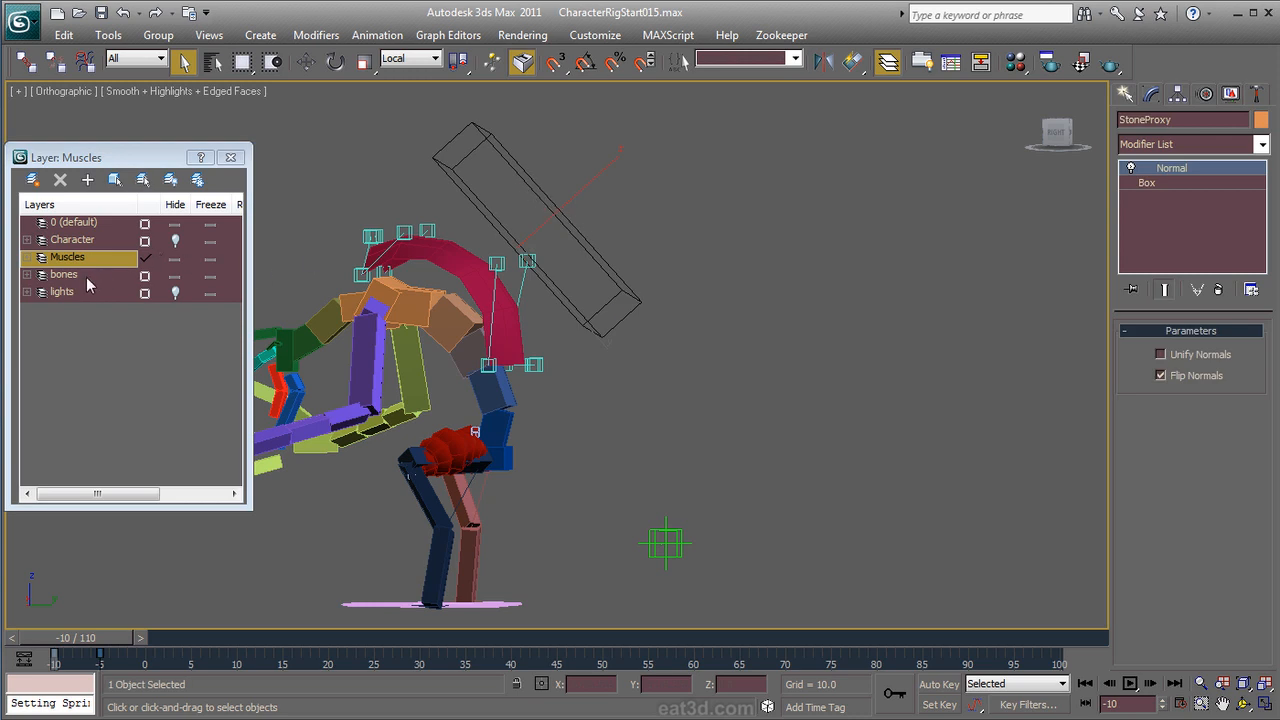
left_click(56, 279)
left_click(87, 183)
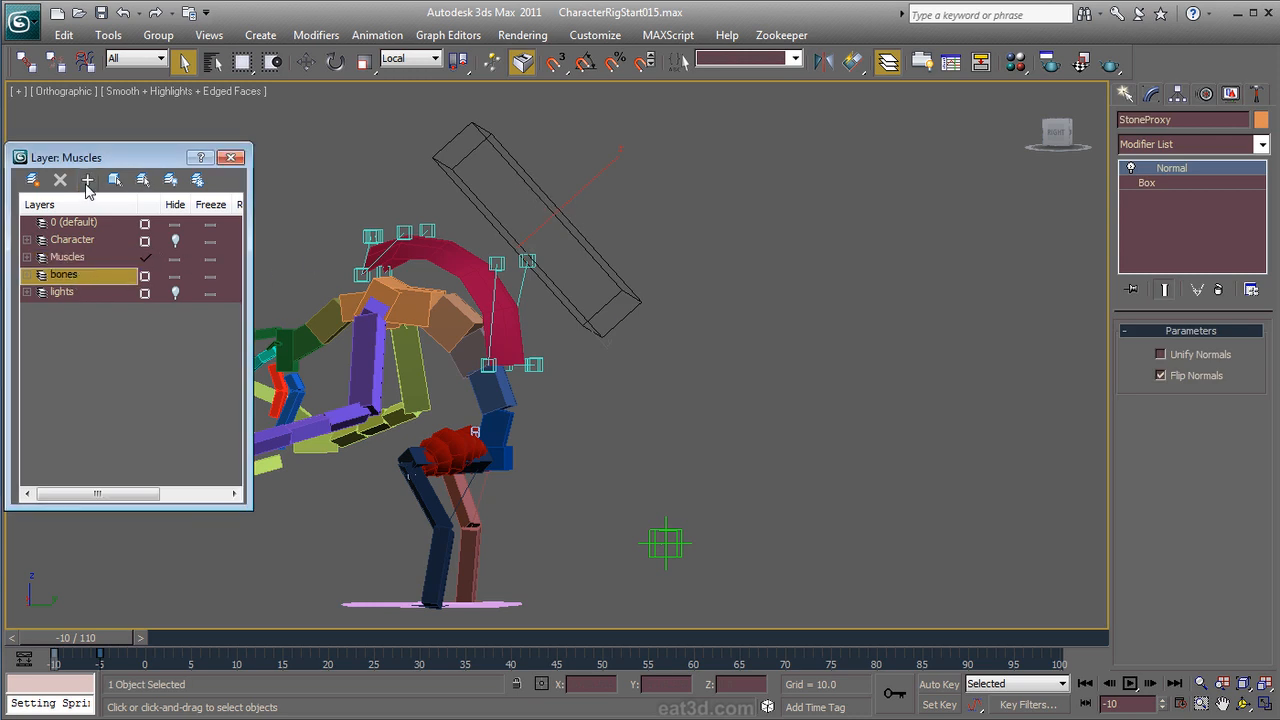
left_click(175, 259)
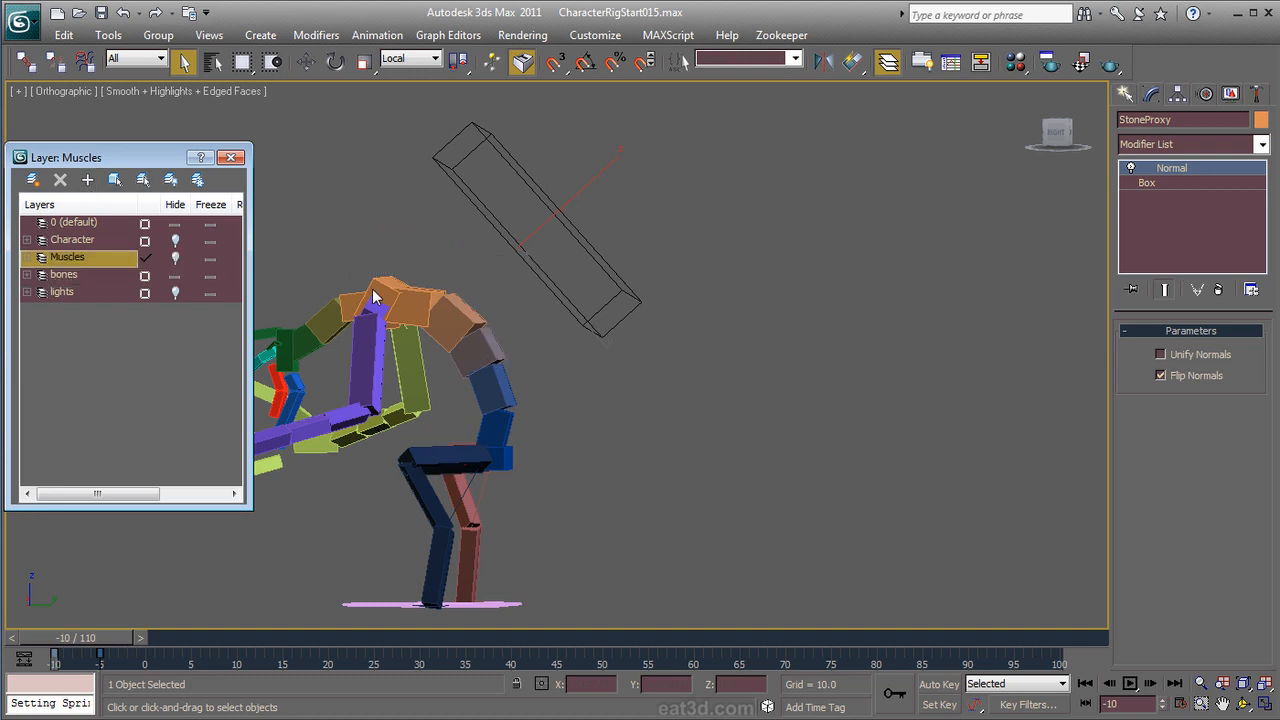
left_click(175, 259)
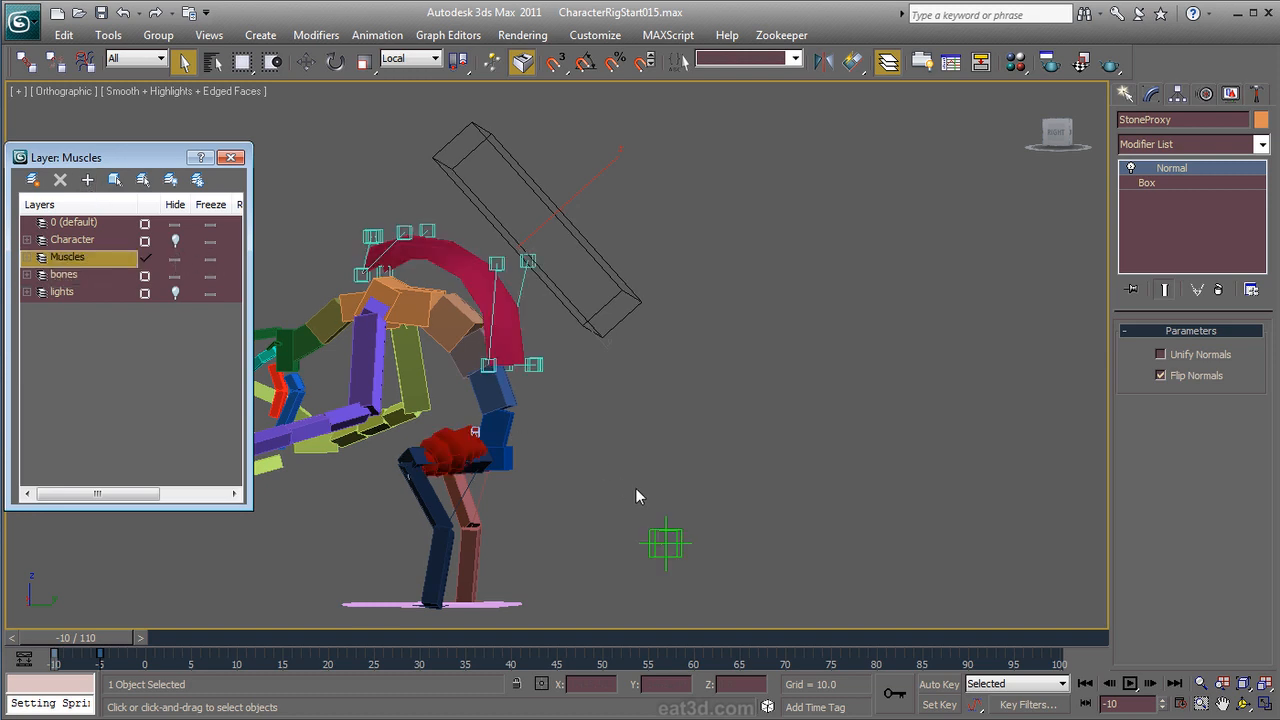
Step: Move the StoneSpring helper to the bones layer and hide the Muscles layer
left_click(671, 541)
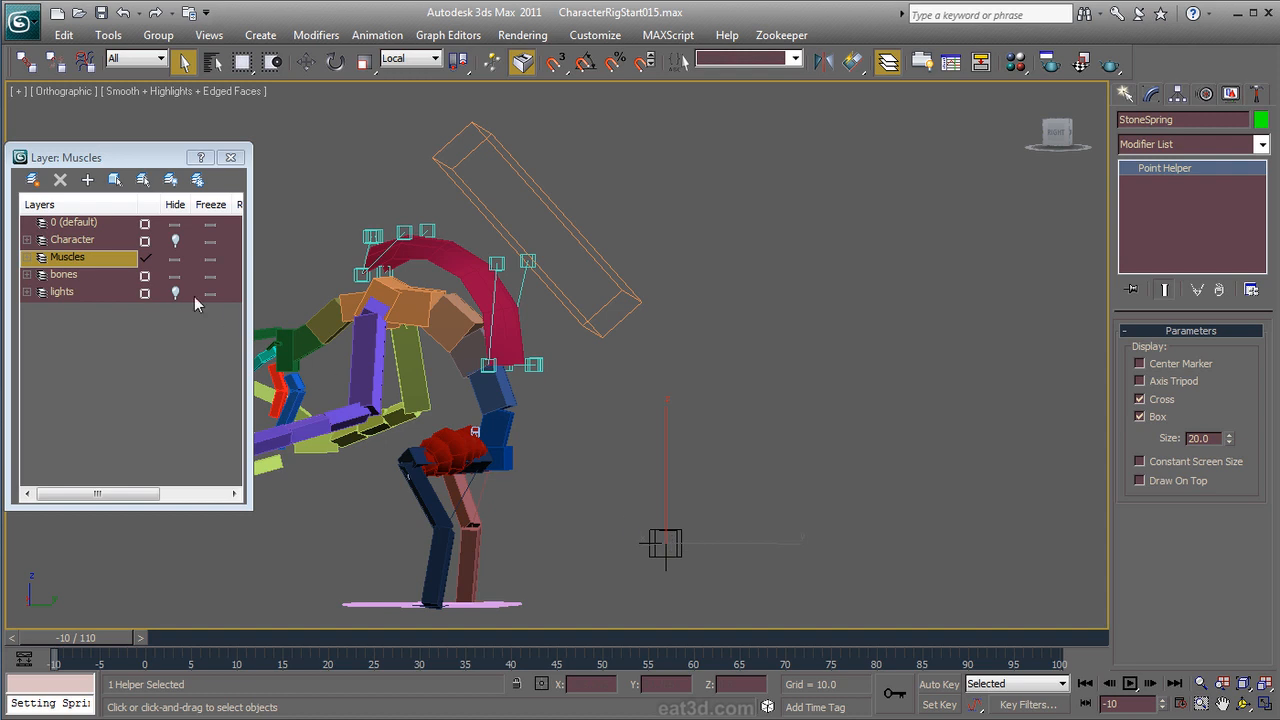
left_click(62, 275)
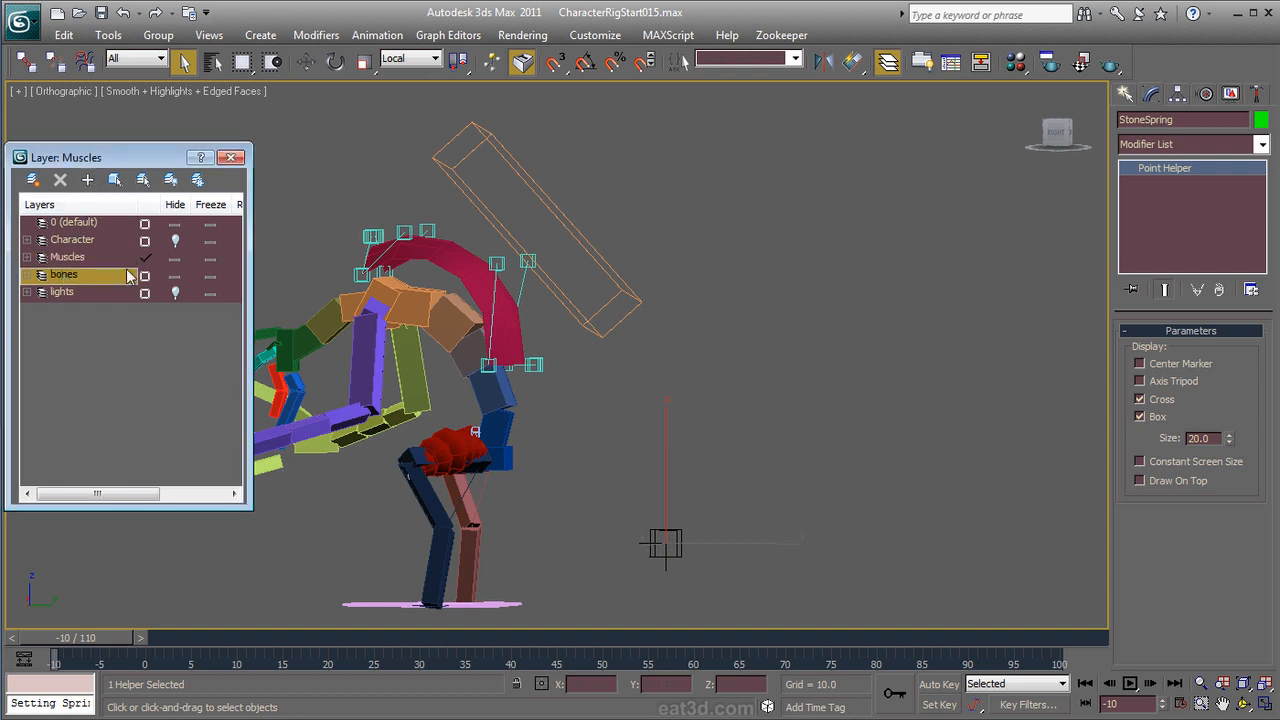
left_click(177, 260)
middle_click_drag(583, 349, 585, 298, "alt")
middle_click_drag(703, 466, 670, 460, "alt")
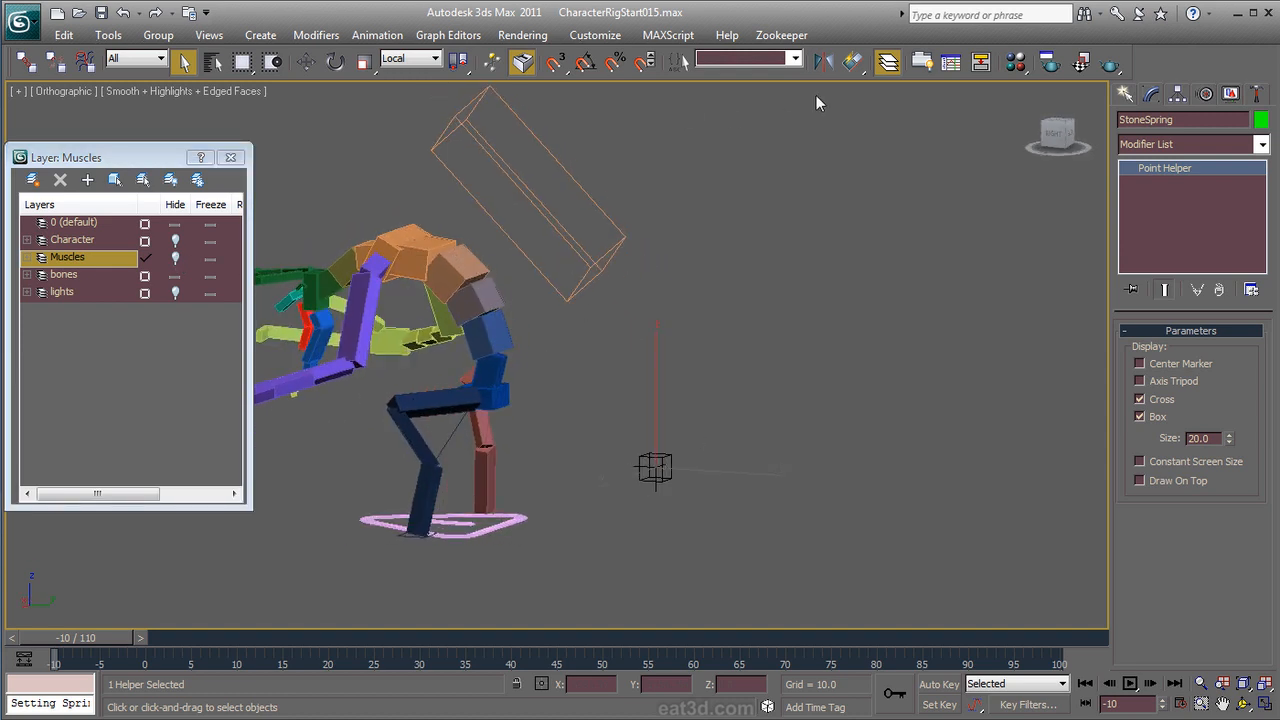
Step: Align the StoneSpring helper to StoneProxy's pivot in X, Y and Z position, matching its orientation on all three axes
left_click_drag(853, 62, 853, 97)
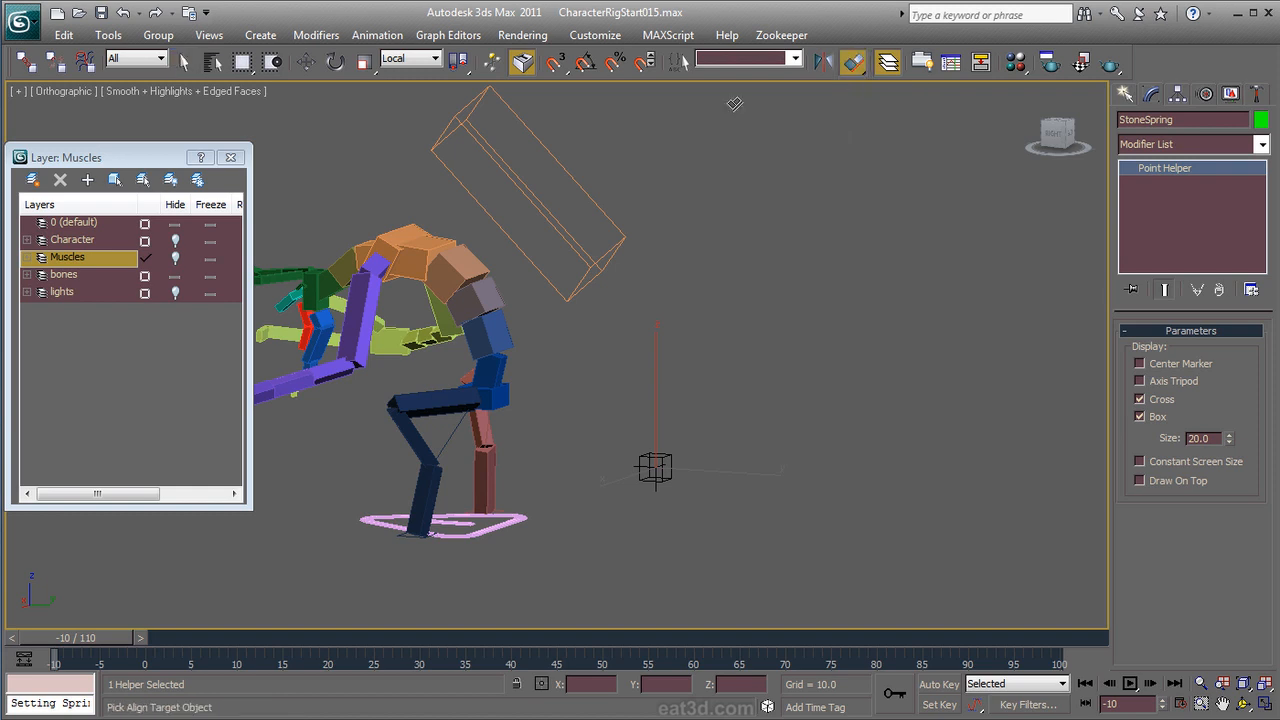
left_click(580, 196)
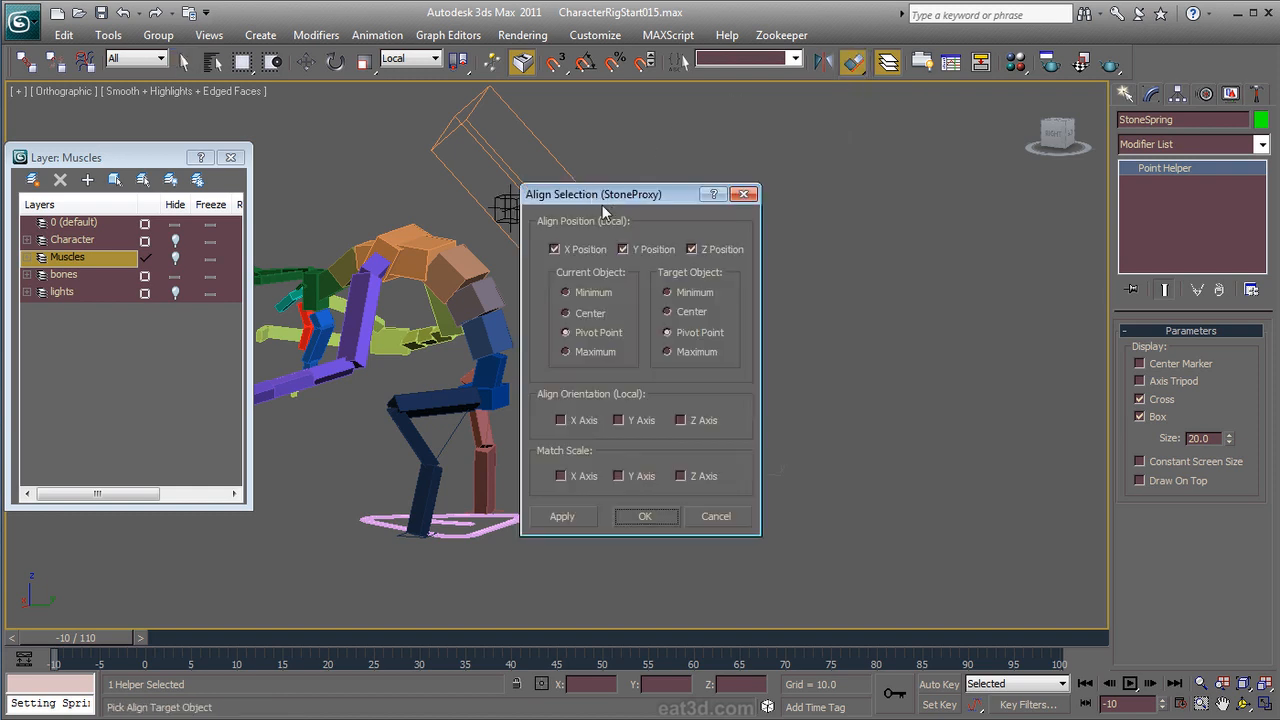
left_click_drag(597, 197, 739, 185)
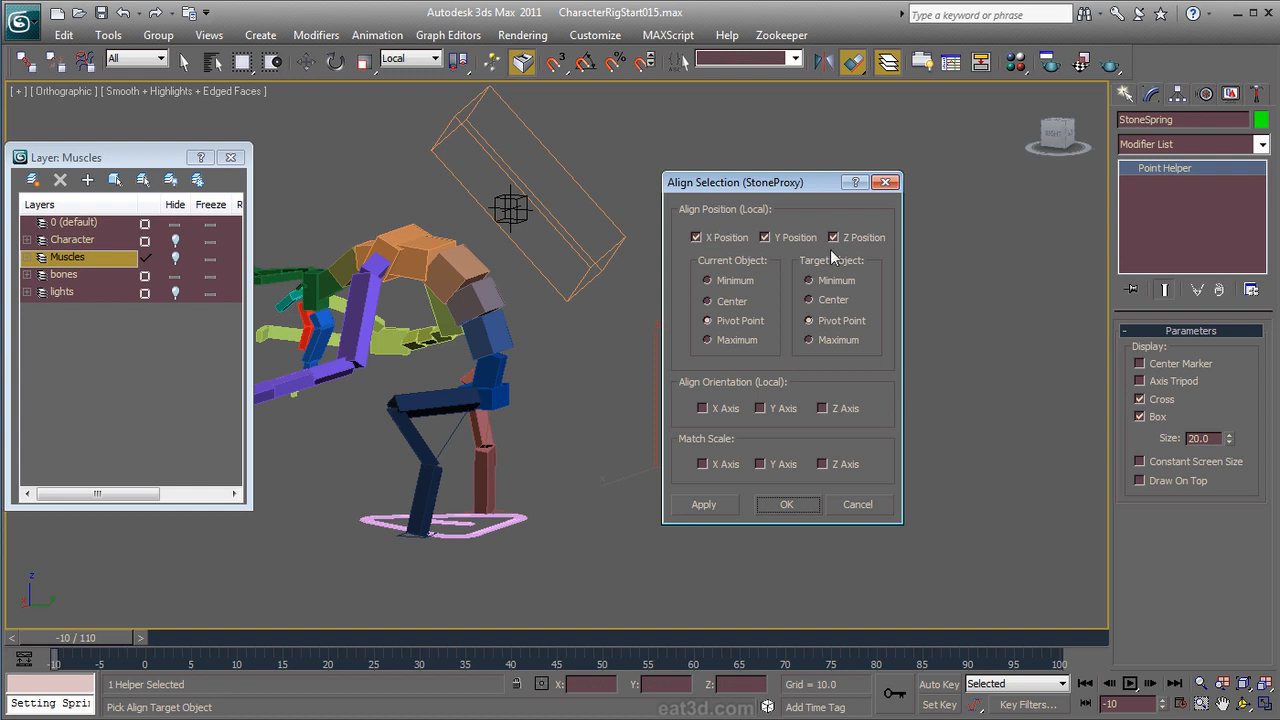
left_click(703, 408)
left_click(770, 410)
left_click(836, 406)
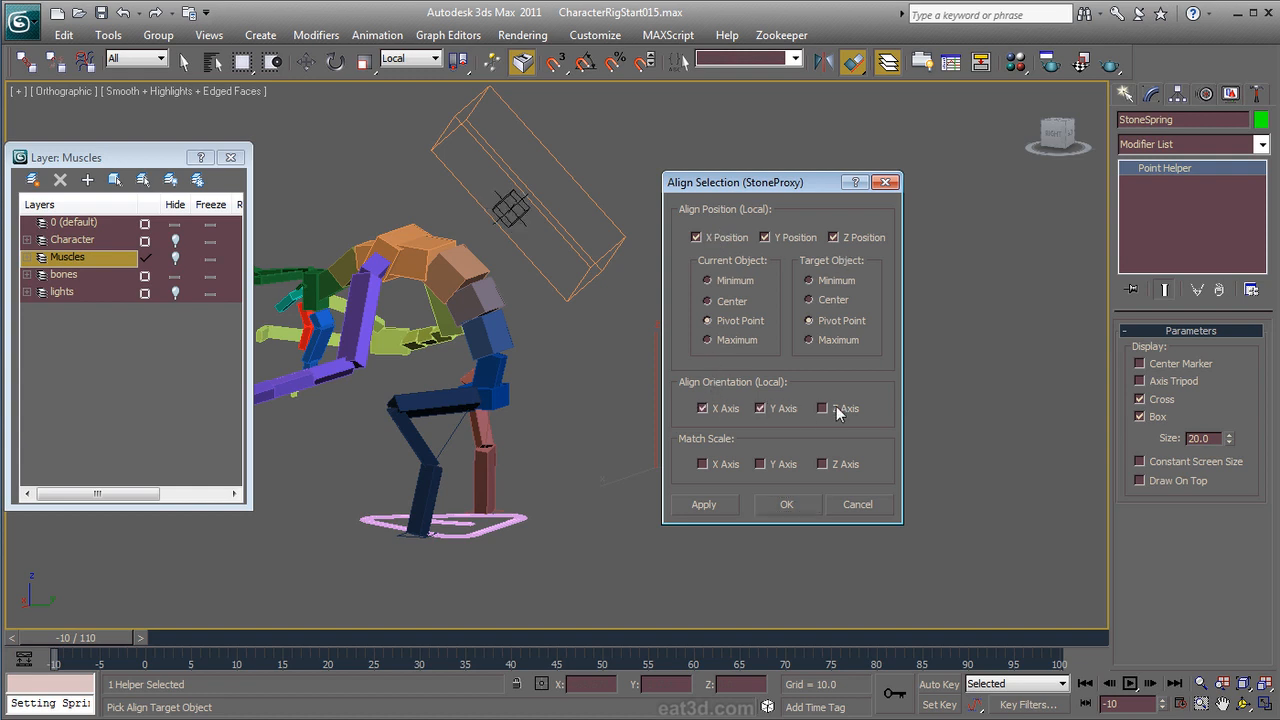
left_click(788, 504)
Step: Link StoneProxy to the StoneSpring helper and link StoneSpring to the grey spine bone of the creature's back
middle_click_drag(620, 380, 890, 460, "alt")
scroll(845, 408, "up", 3)
middle_click_drag(845, 408, 655, 426)
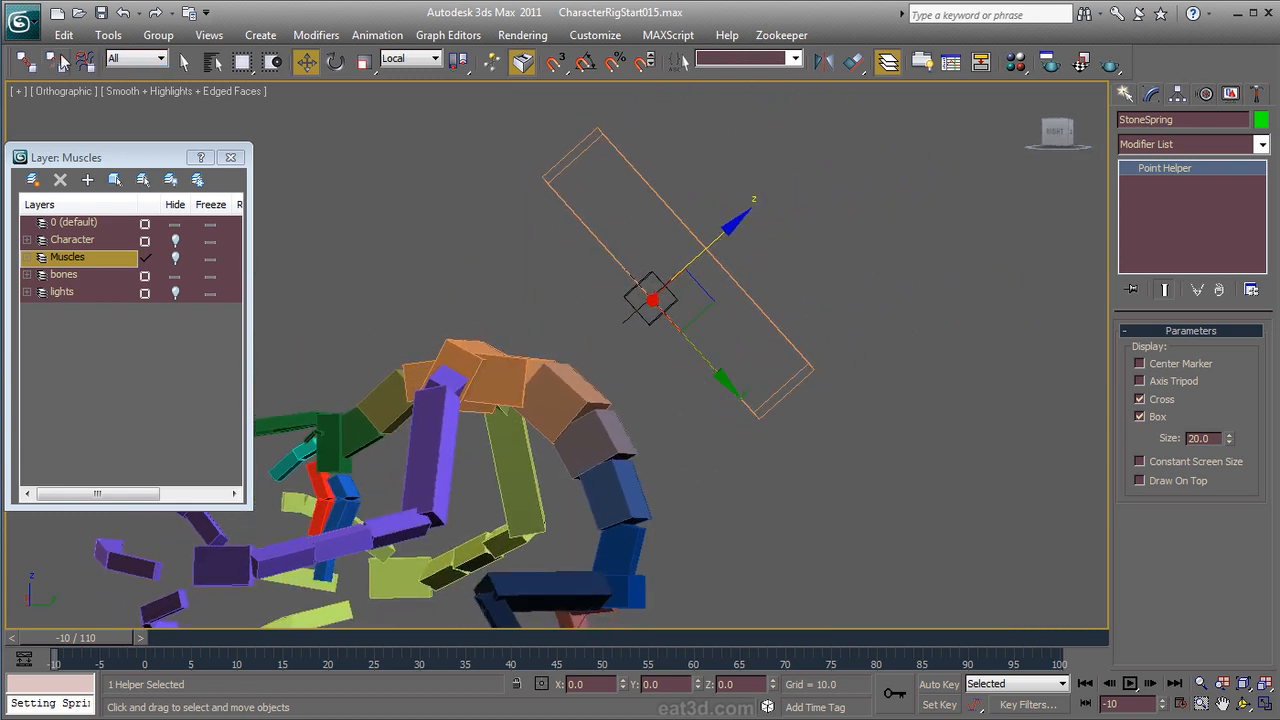
left_click(27, 61)
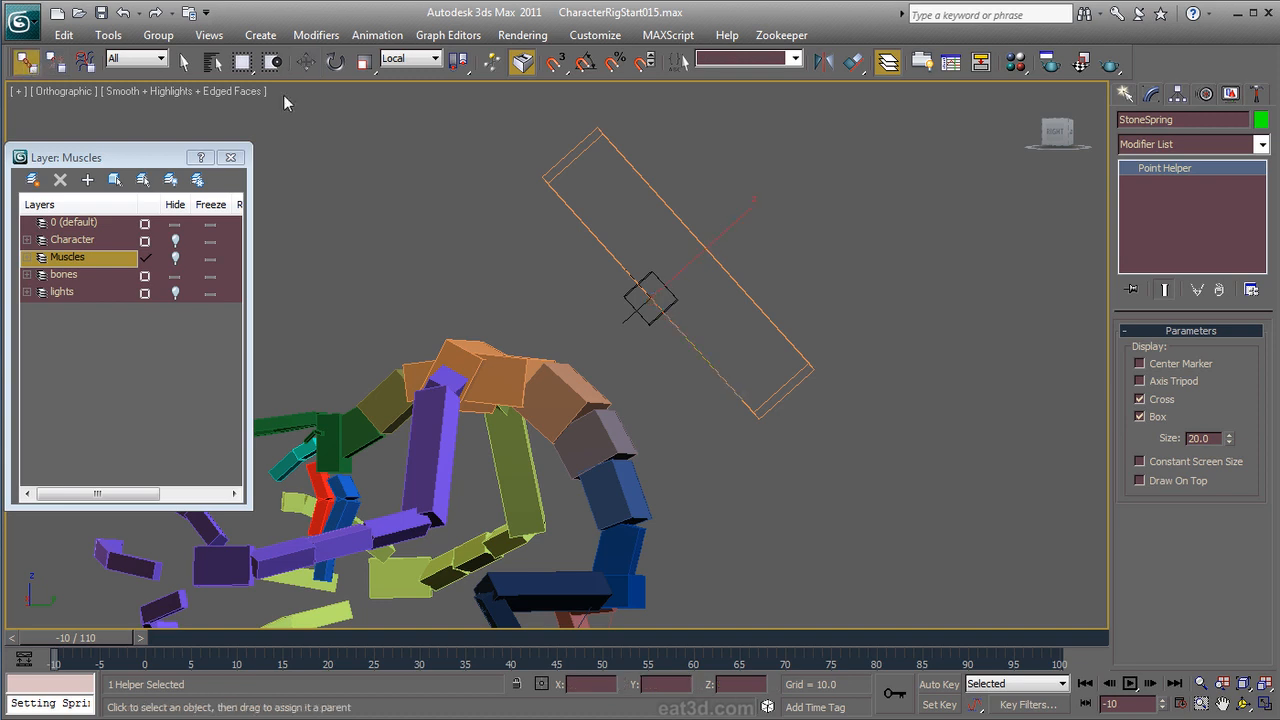
left_click(645, 186)
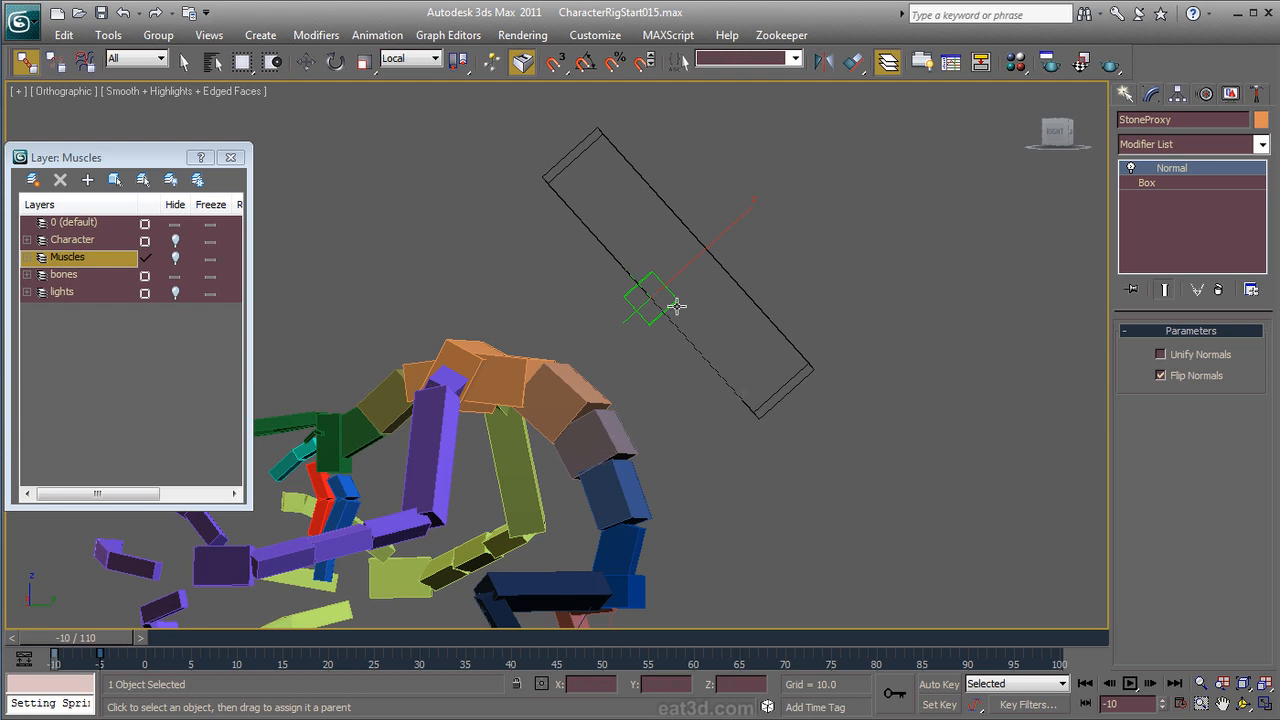
left_click_drag(709, 252, 671, 292)
left_click(652, 319)
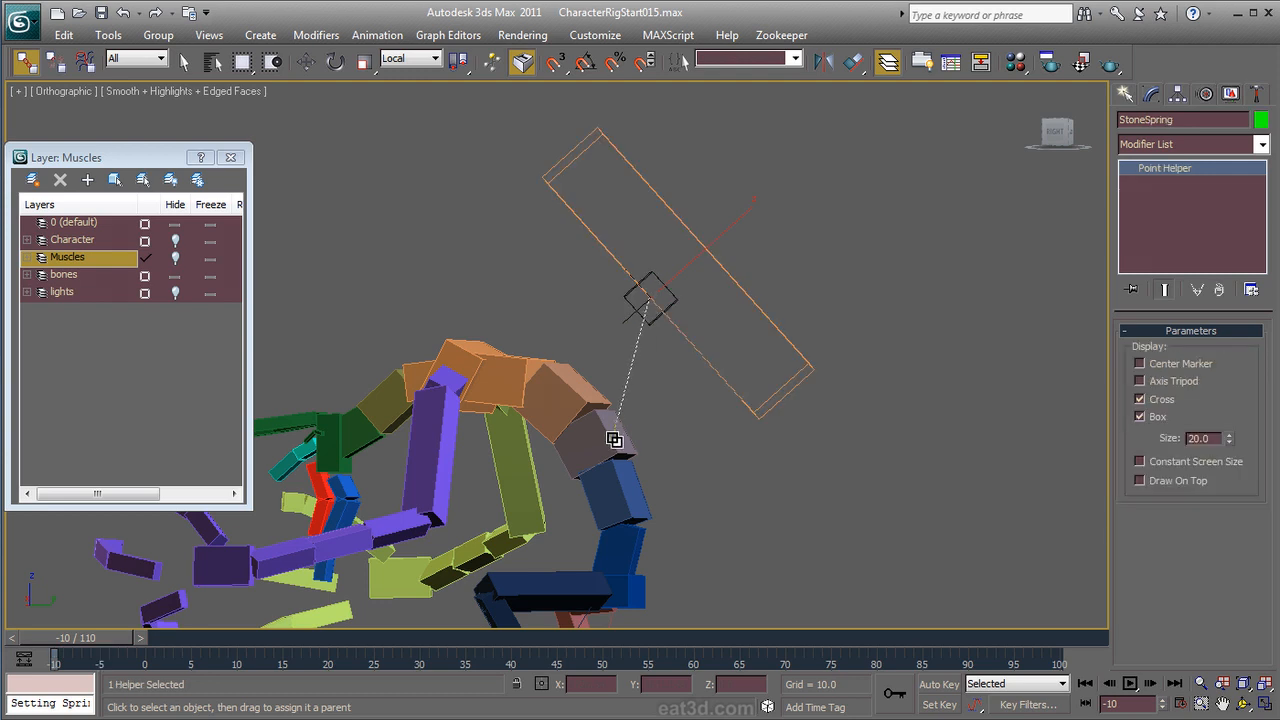
scroll(645, 420, "down", 3)
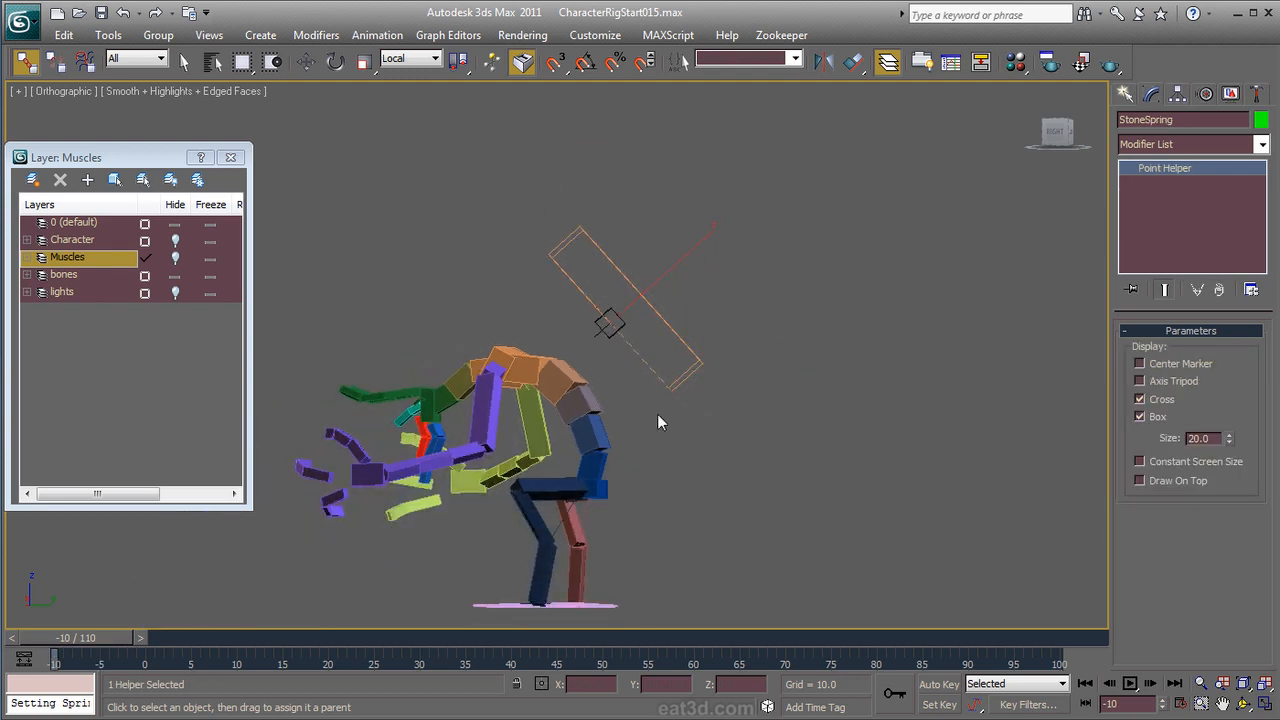
scroll(656, 422, "up", 2)
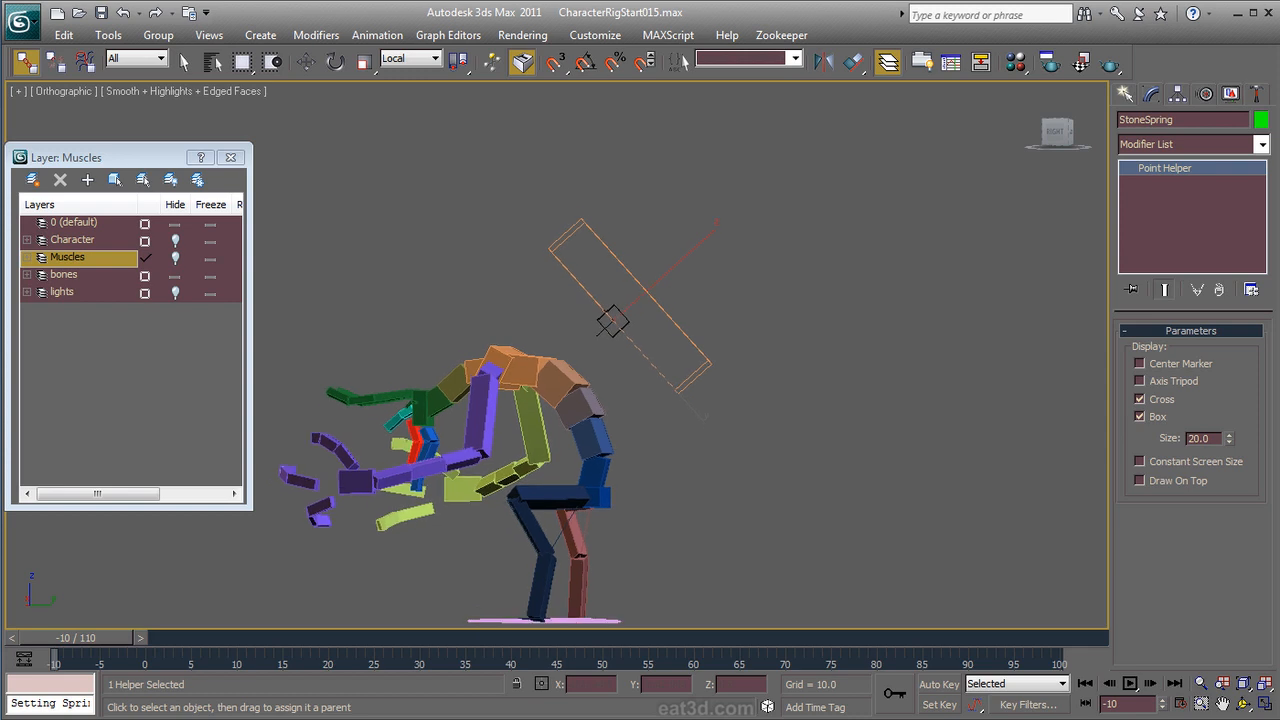
Step: Assign a Spring position controller to StoneProxy
left_click(690, 338)
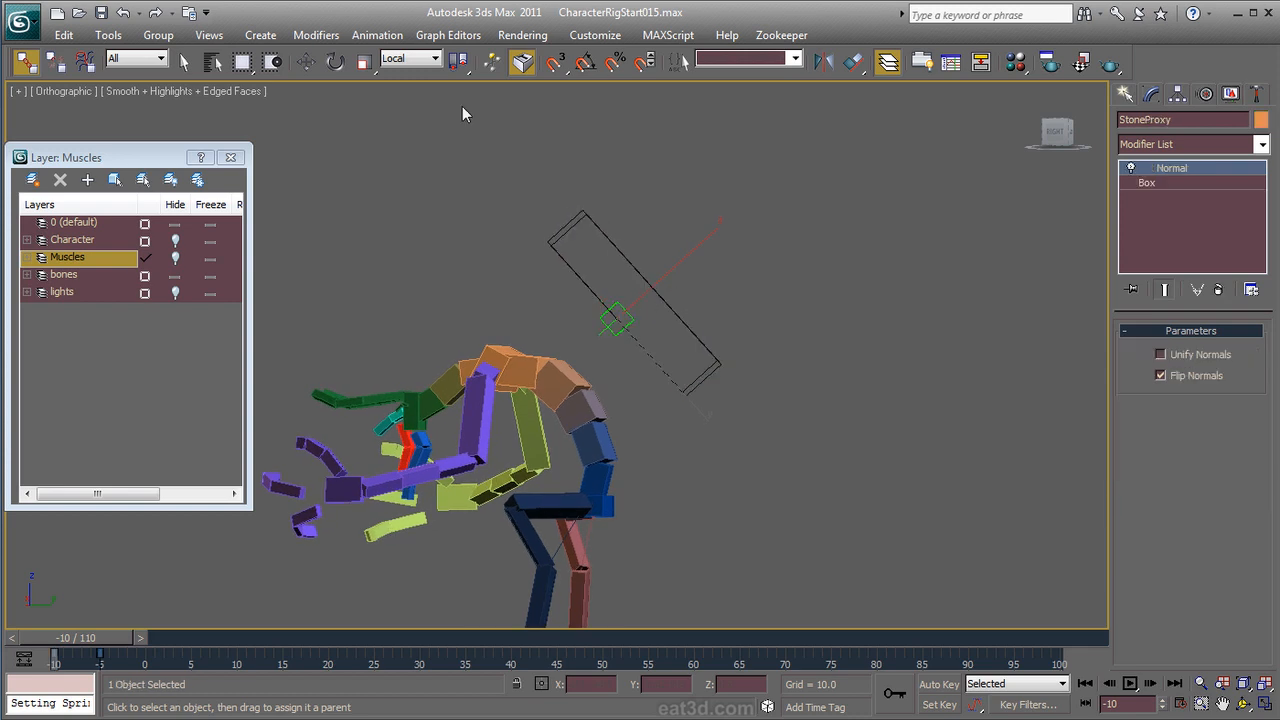
left_click(369, 36)
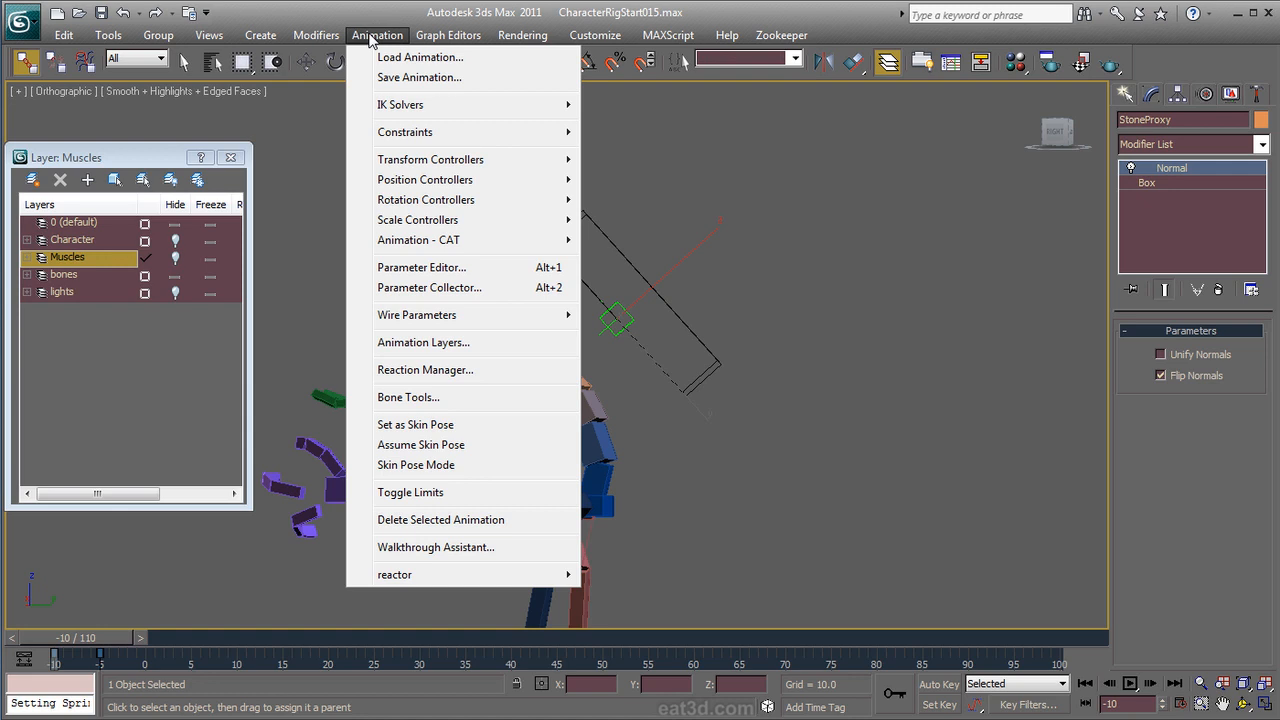
mouse_move(426, 184)
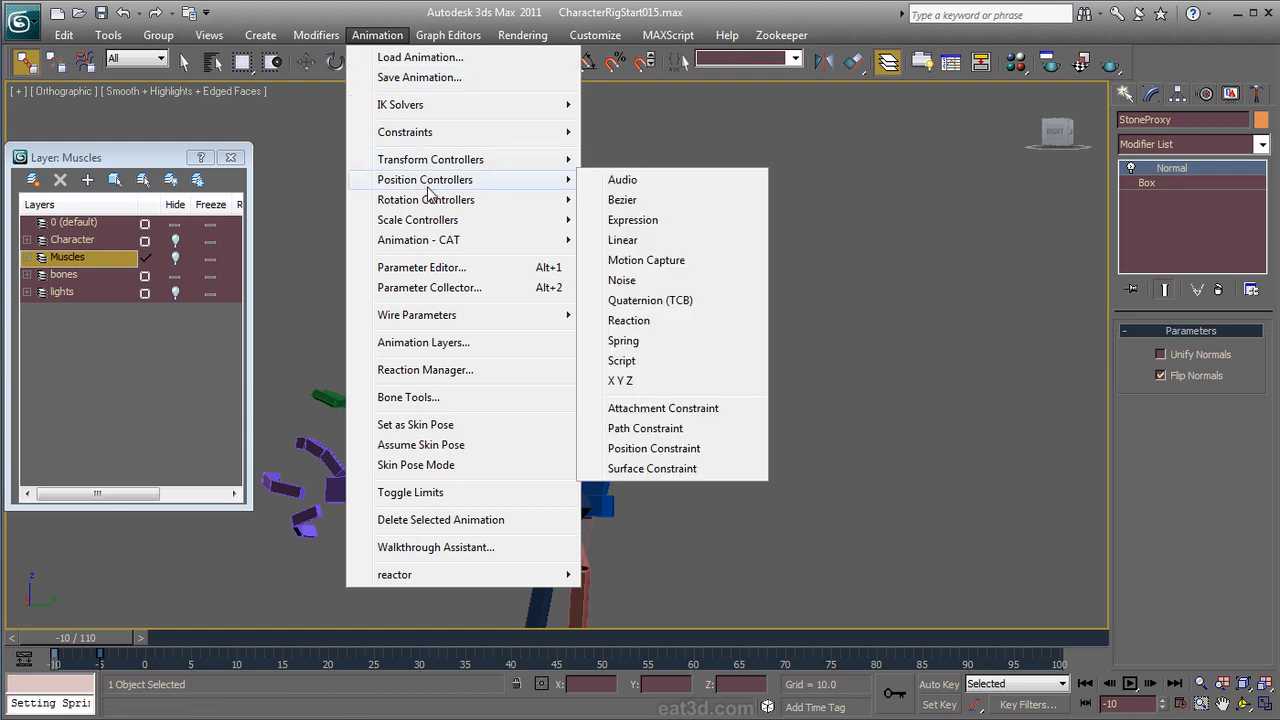
left_click(636, 343)
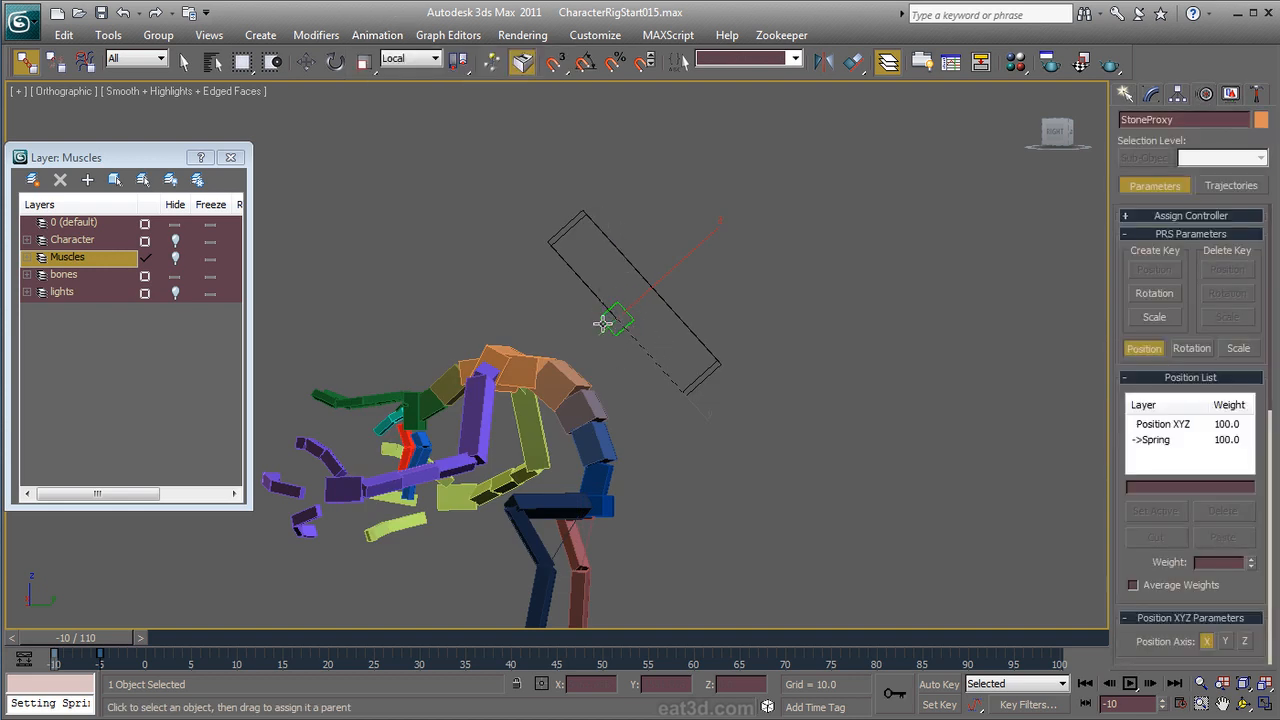
Step: Rename the StoneSpring helper StoneSpringCTRL and activate the Move tool on it
left_click(607, 321)
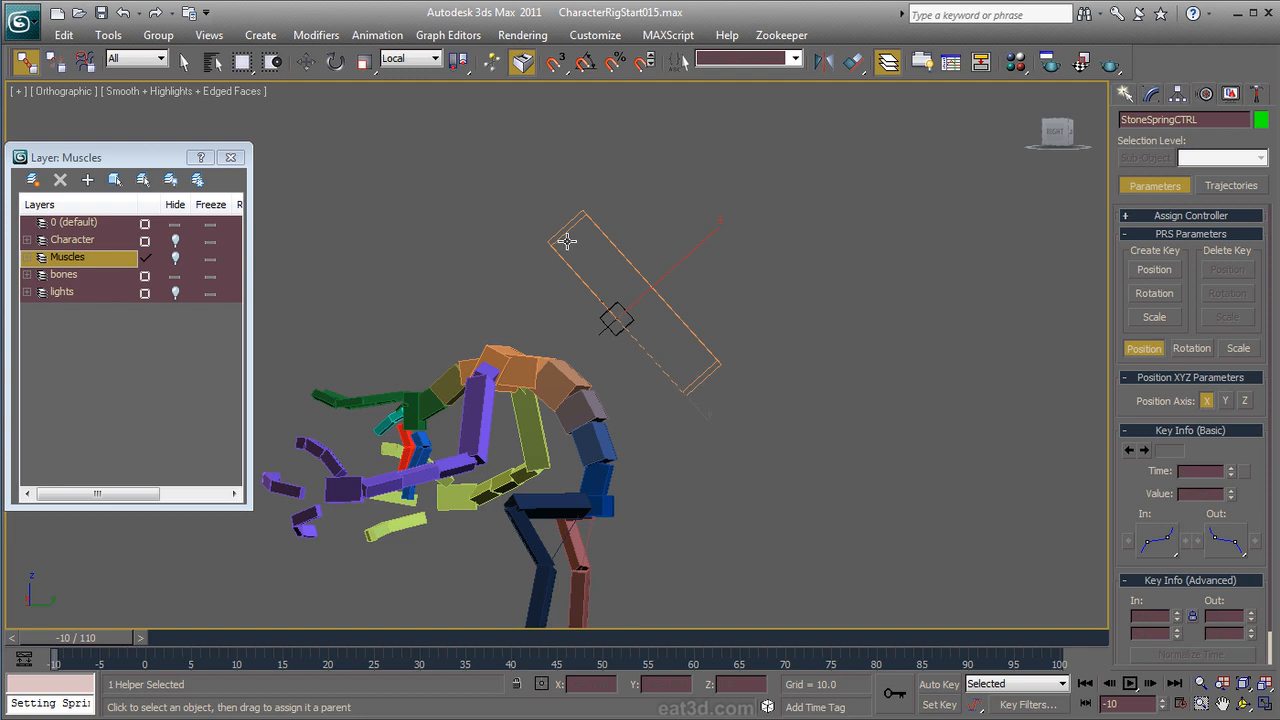
right_click(612, 320)
left_click(630, 343)
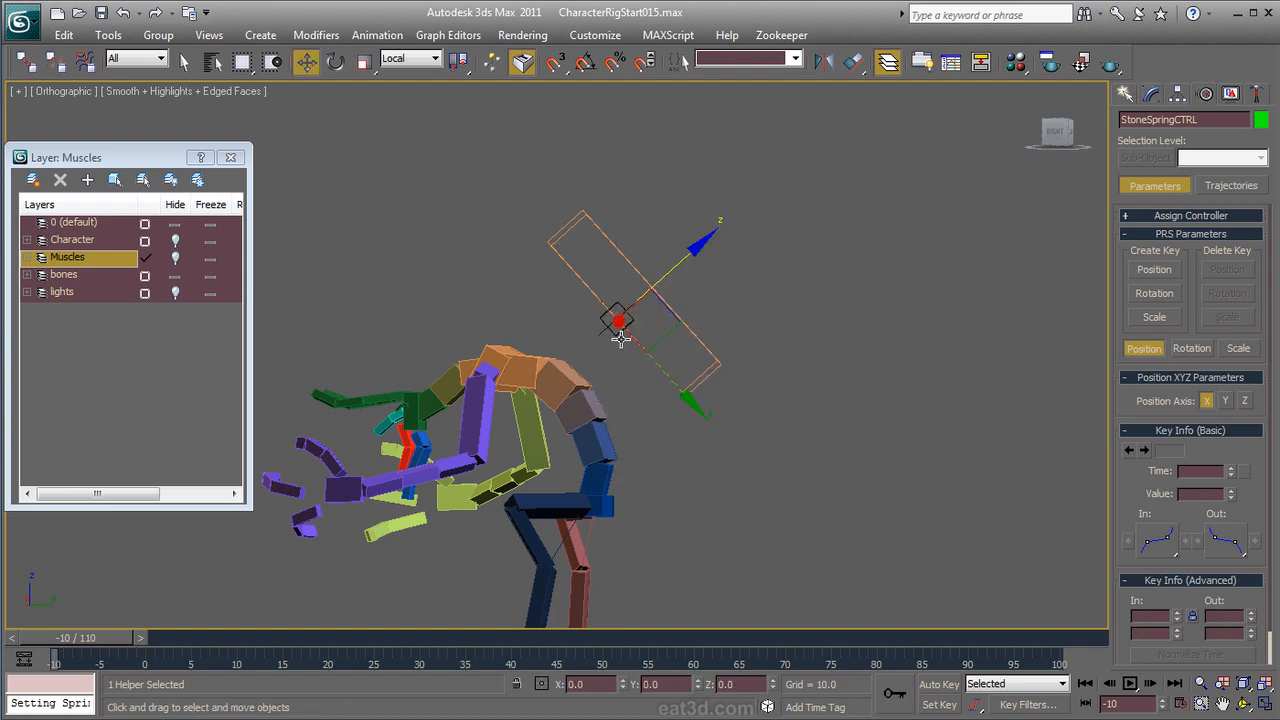
mouse_move(95, 648)
left_mouse_down()
mouse_move(207, 652)
mouse_move(95, 650)
left_mouse_up()
scroll(772, 350, "up", 1)
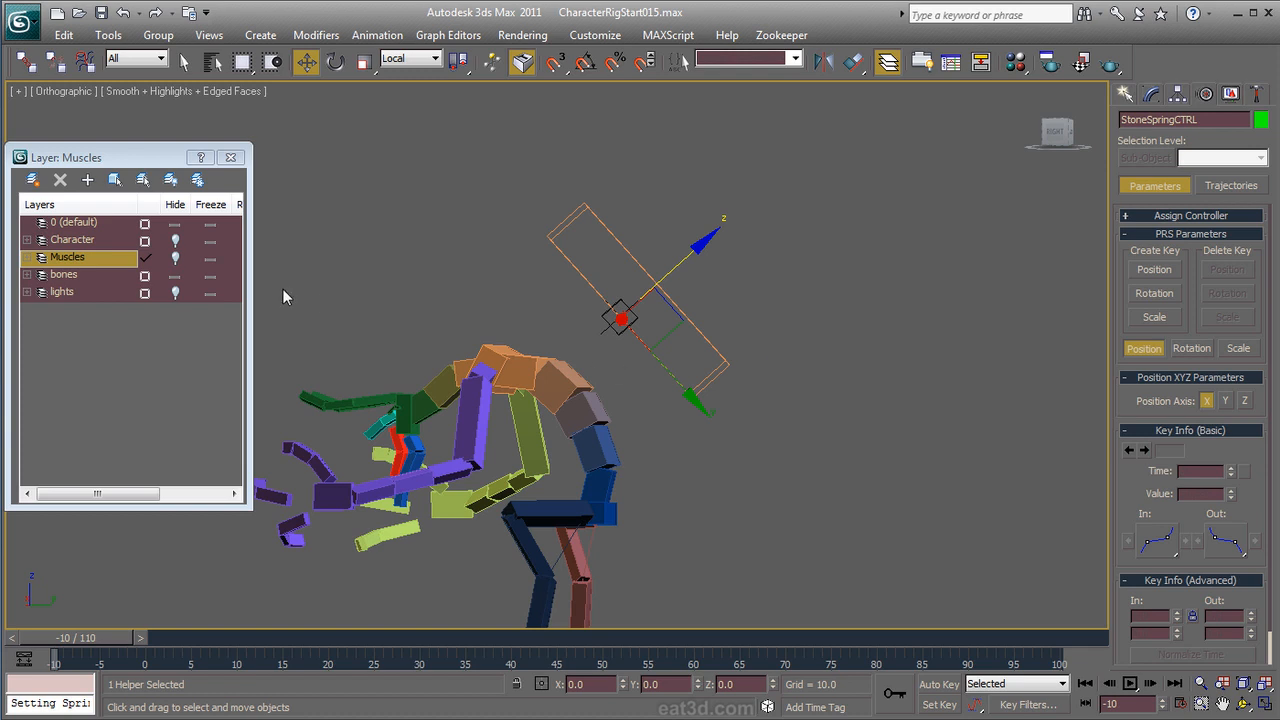
Step: Unhide the Character layer and, with Auto Key on, lower StoneSpringCTRL about 22.4 units along its local Z at frame -5
left_click(176, 242)
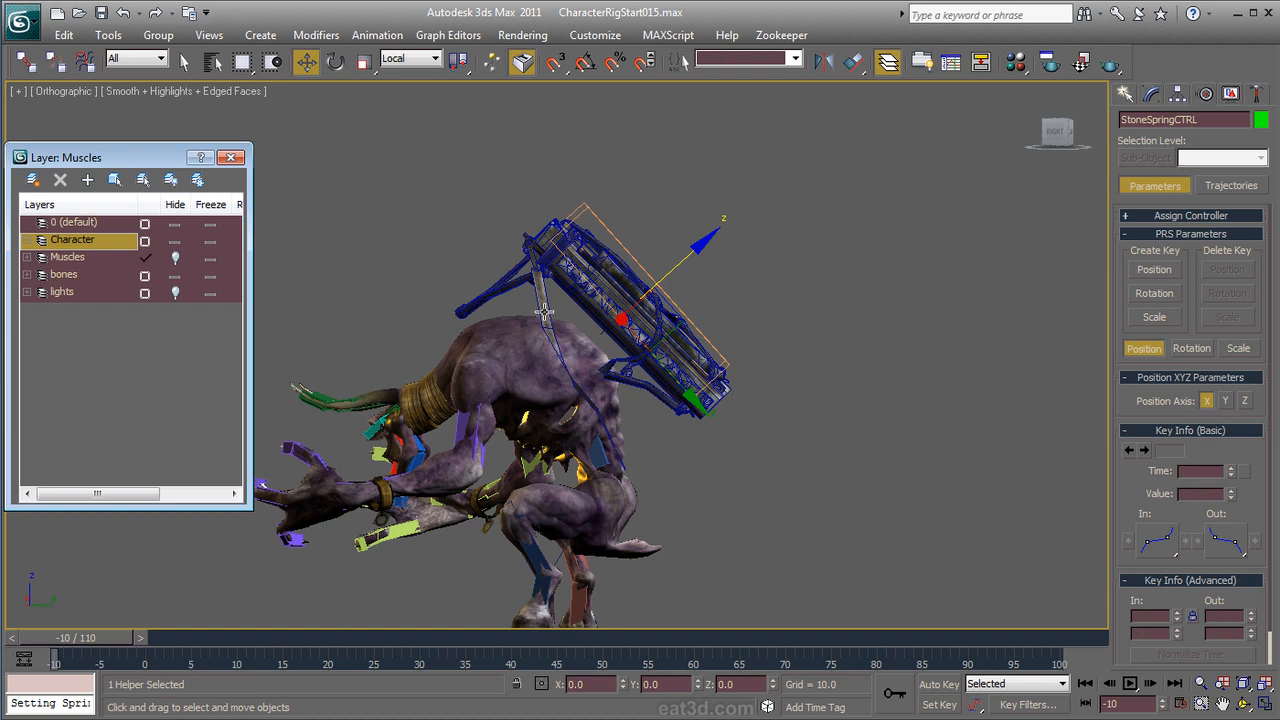
mouse_move(674, 263)
left_mouse_down()
mouse_move(636, 291)
mouse_move(683, 254)
left_mouse_up()
scroll(646, 403, "up", 5)
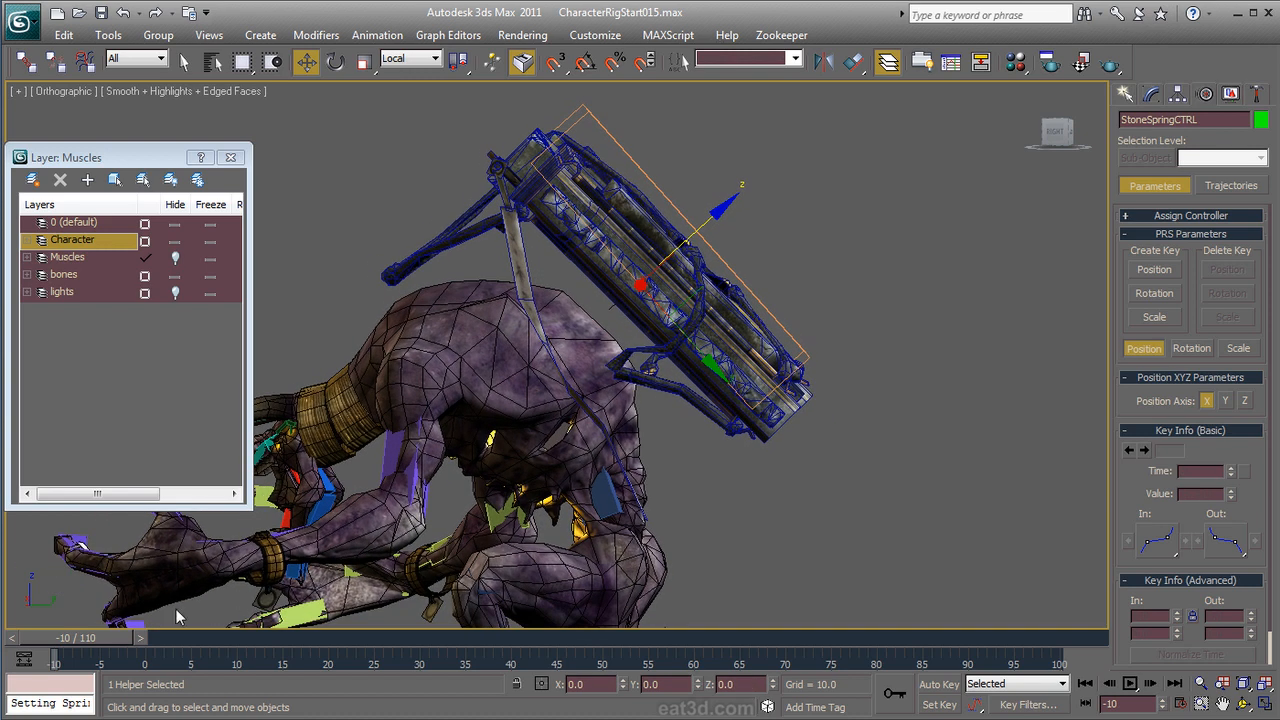
key("n")
left_click_drag(98, 648, 132, 644)
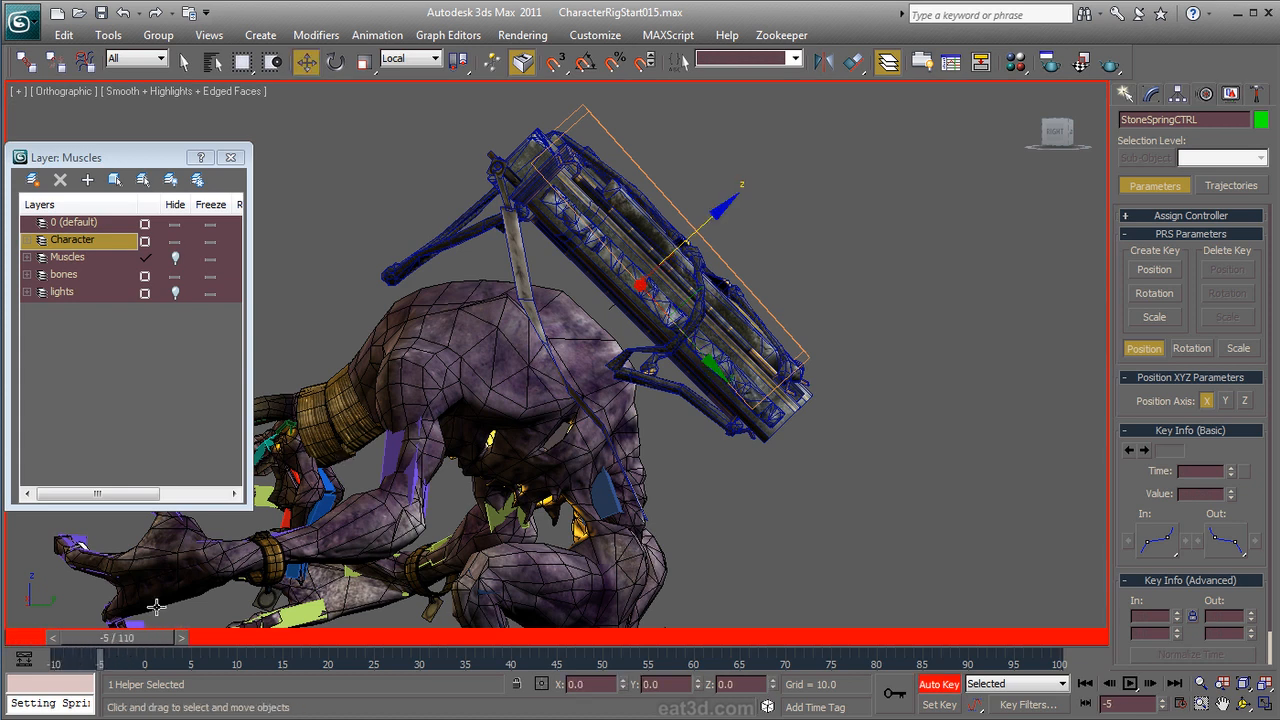
left_click_drag(691, 232, 624, 278)
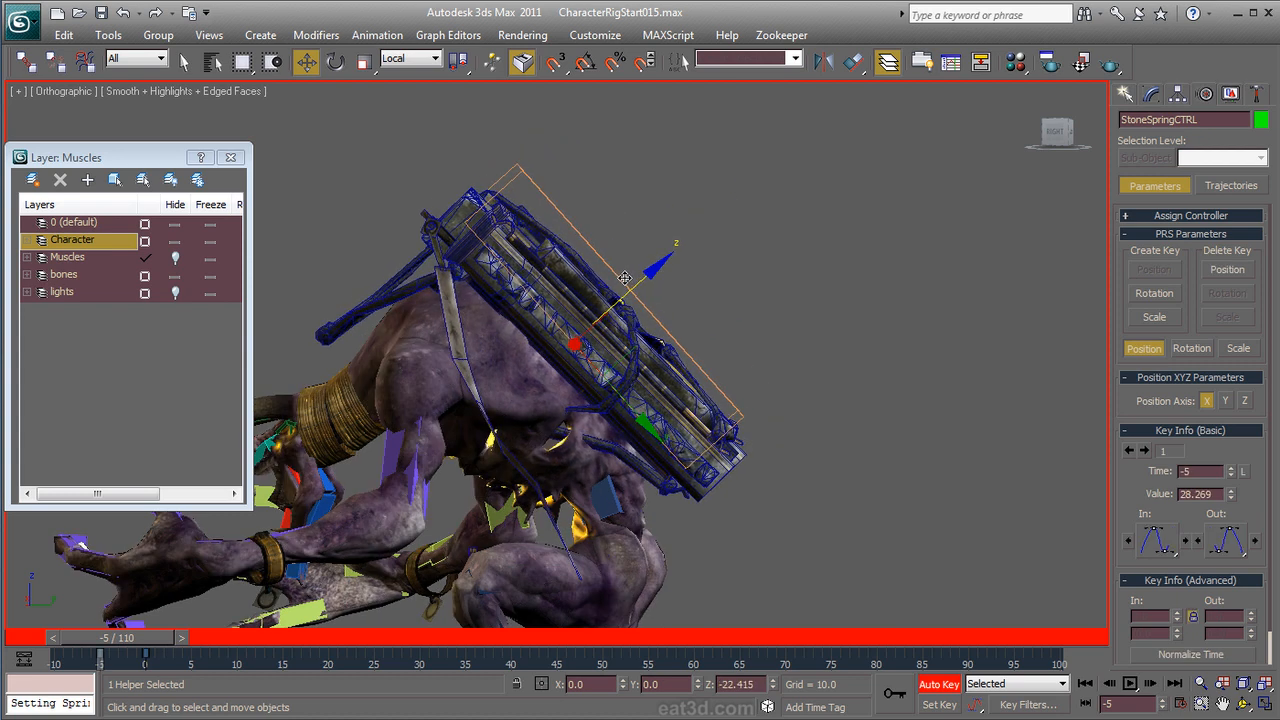
Step: Key StoneSpringCTRL raised along its local Z at frame -10, scrub to frame 18, and turn off Auto Key
key("Home")
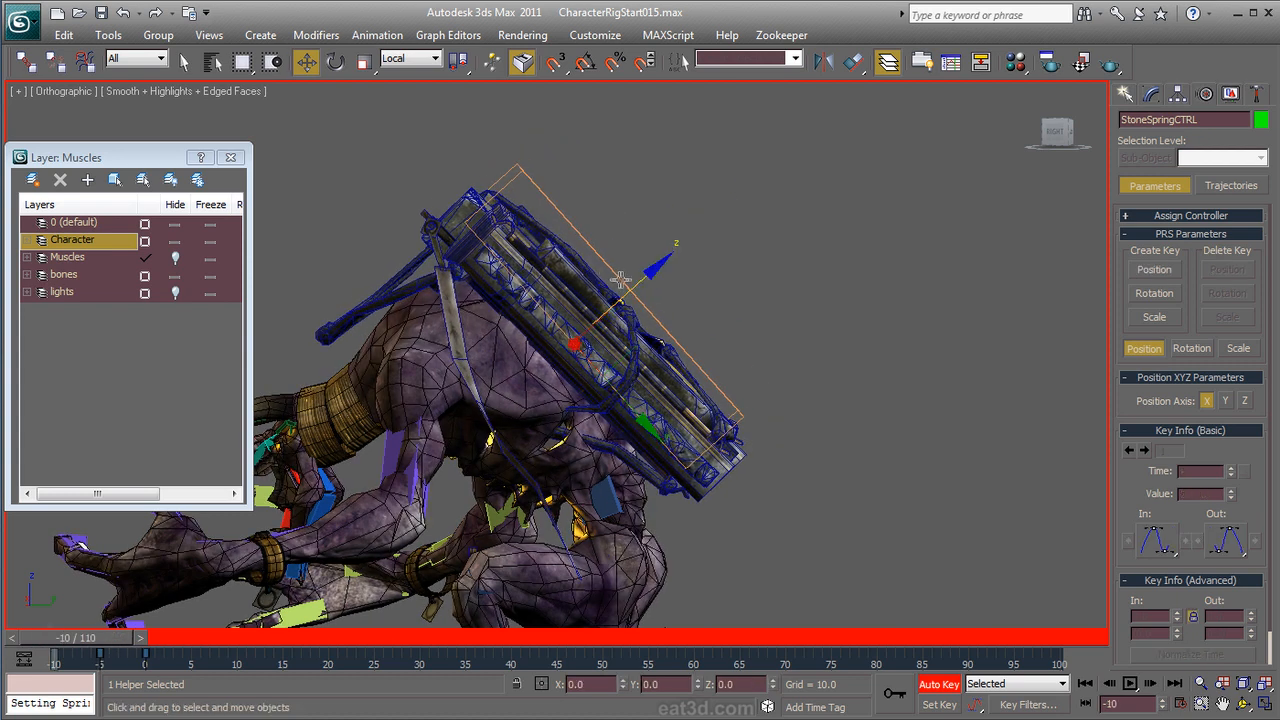
left_click_drag(620, 280, 690, 261)
left_click_drag(97, 647, 316, 655)
key("w")
left_click(938, 685)
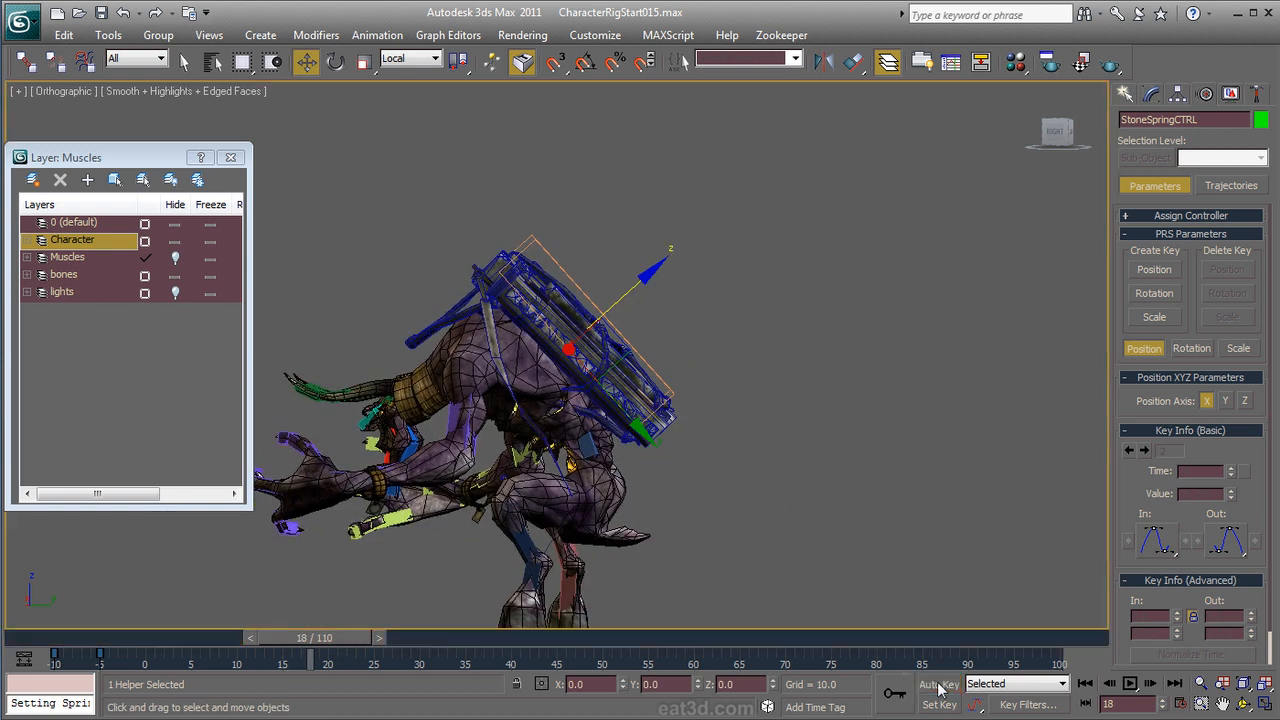
Step: Switch the Character001 rig to CAT animation mode and play the walk cycle from the first frame
middle_click_drag(492, 470, 508, 405)
middle_click_drag(508, 405, 538, 426, "alt")
left_click(517, 557)
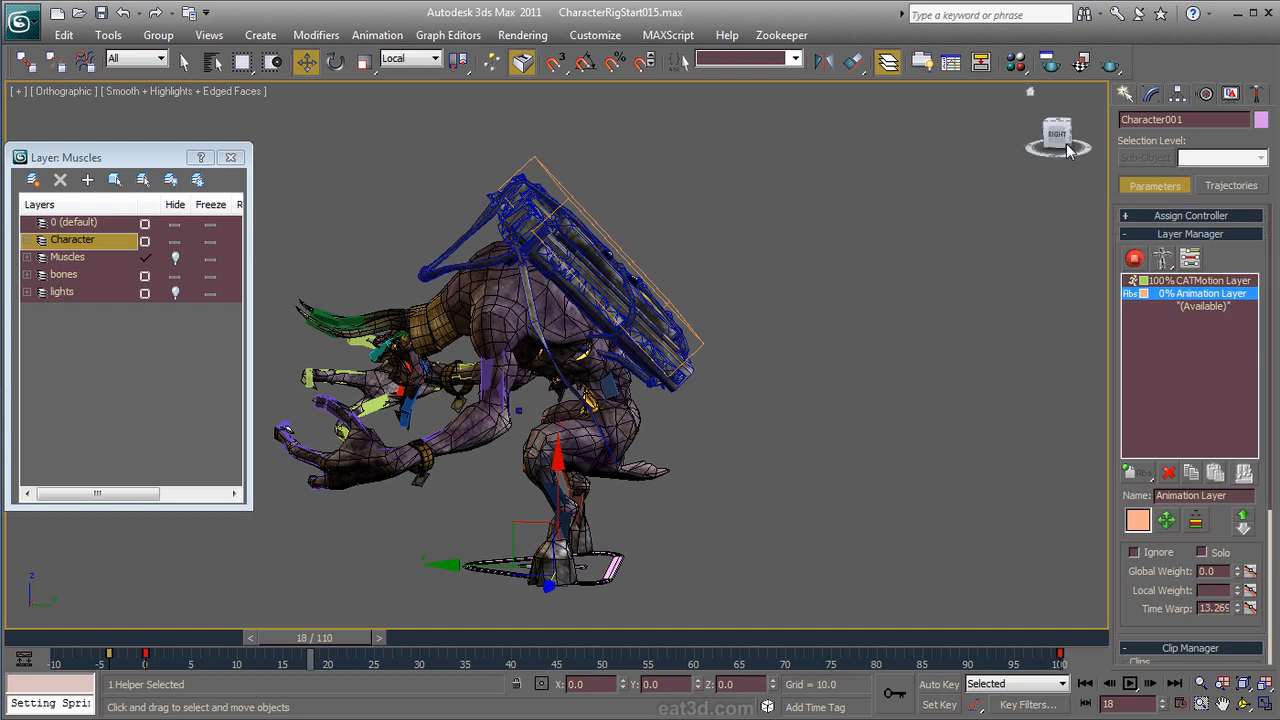
left_click(1134, 258)
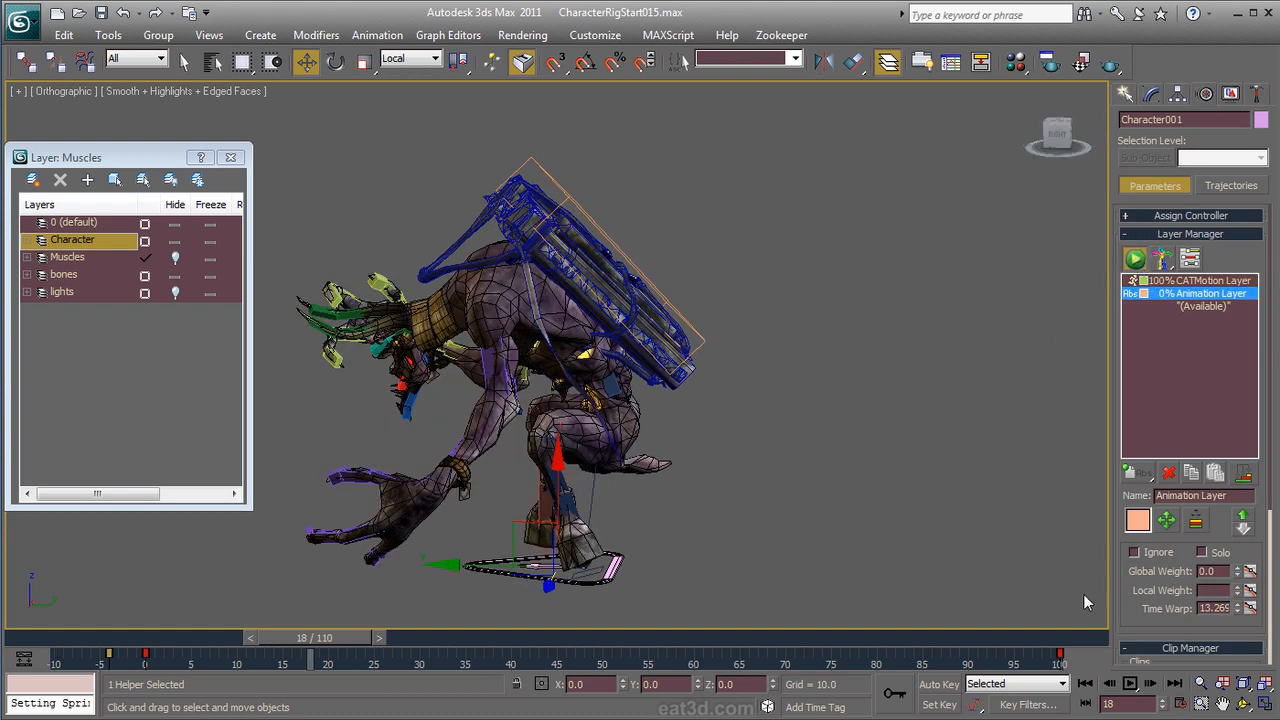
left_click(1085, 683)
left_click(1133, 684)
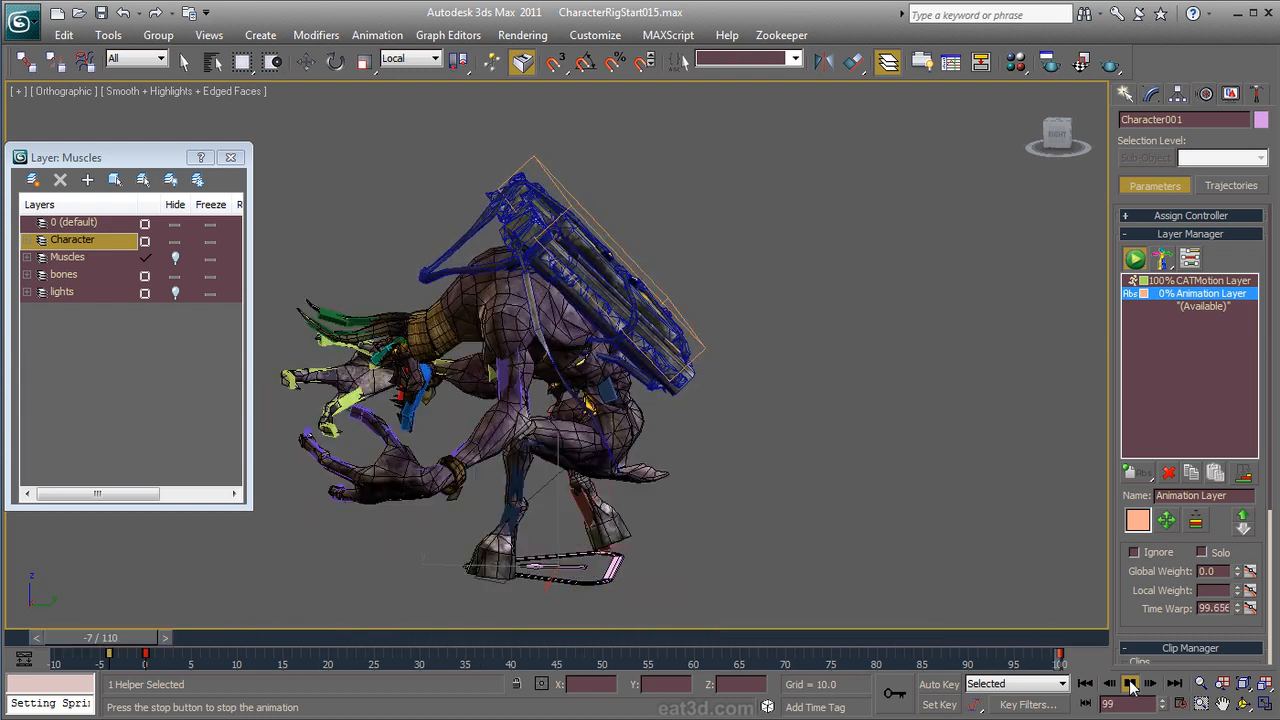
left_click(1131, 685)
Step: Set the mass of StoneProxy's Spring controller to 450
middle_click_drag(796, 463, 578, 455, "alt")
left_click(556, 172)
middle_click_drag(543, 243, 730, 270, "alt")
scroll(1130, 577, "down", 10)
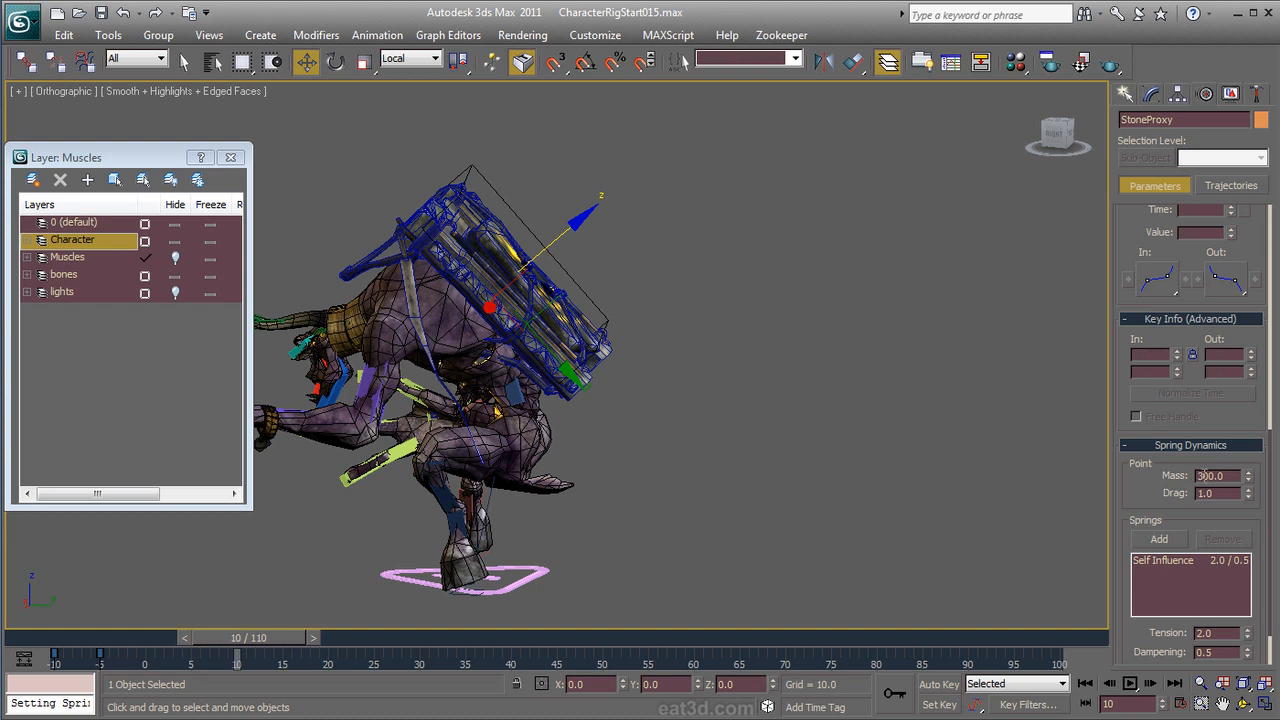
left_click_drag(1208, 476, 1187, 476)
type("45")
key("Return")
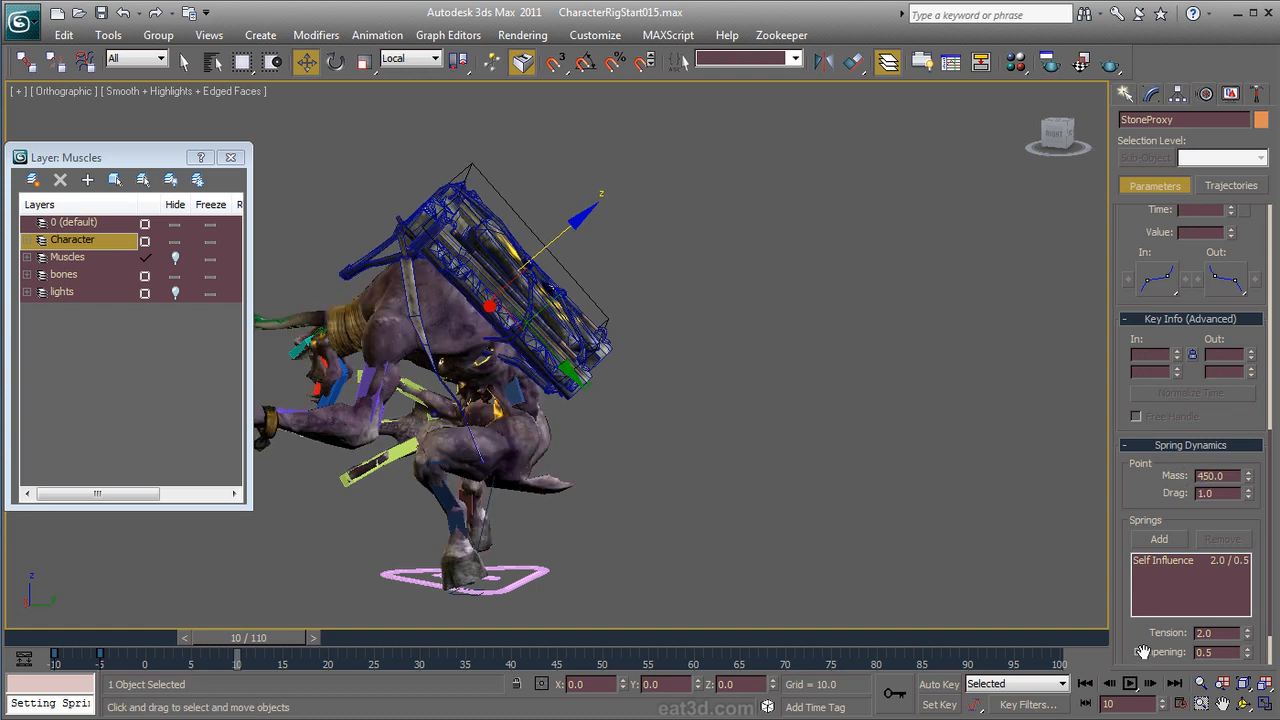
Step: Play the walk from the start, scrub the early frames from the other side, and select Character001 to inspect its animation layers
left_click(1088, 683)
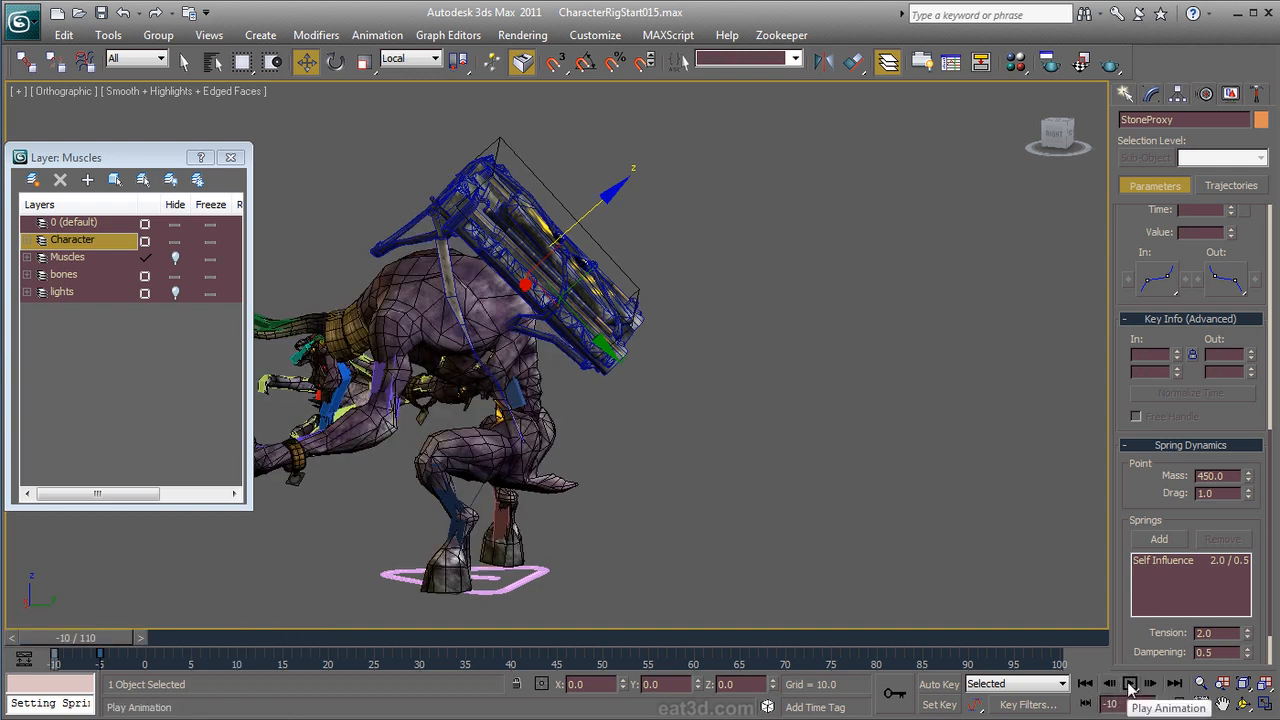
left_click(1130, 683)
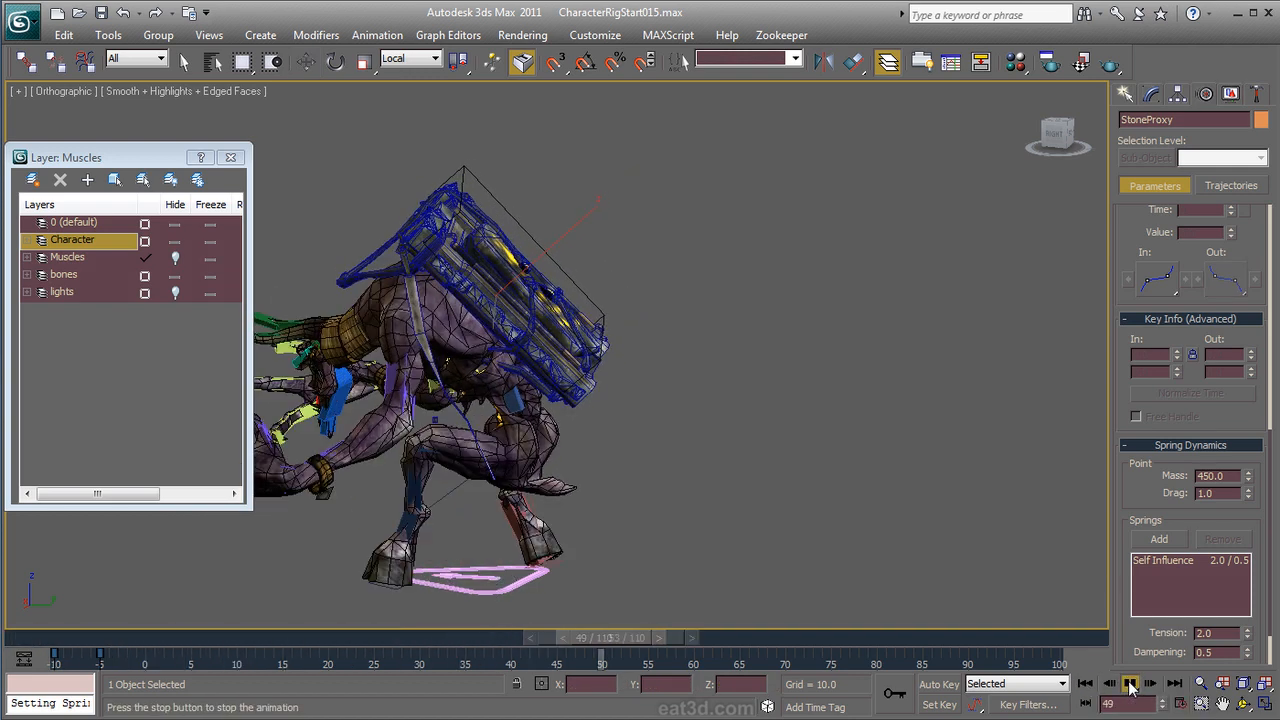
left_click(1130, 683)
middle_click_drag(605, 462, 887, 452, "alt")
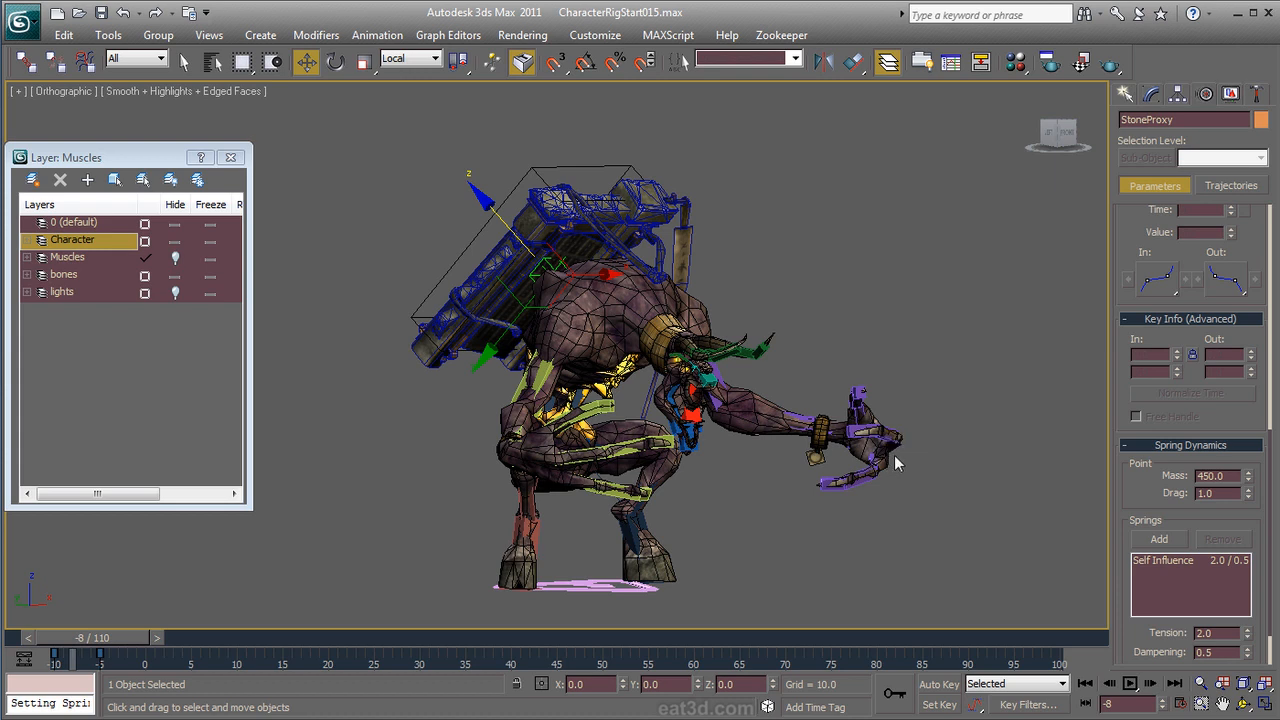
left_click_drag(69, 635, 121, 665)
key("w")
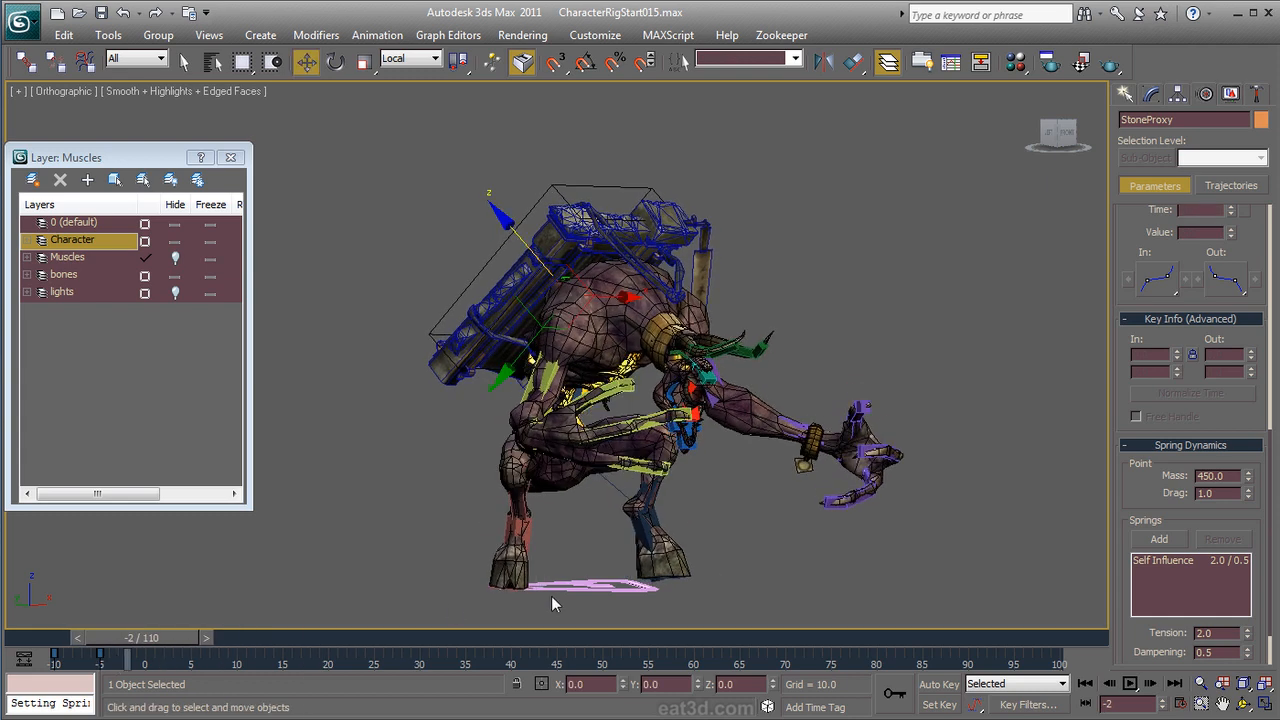
left_click(613, 587)
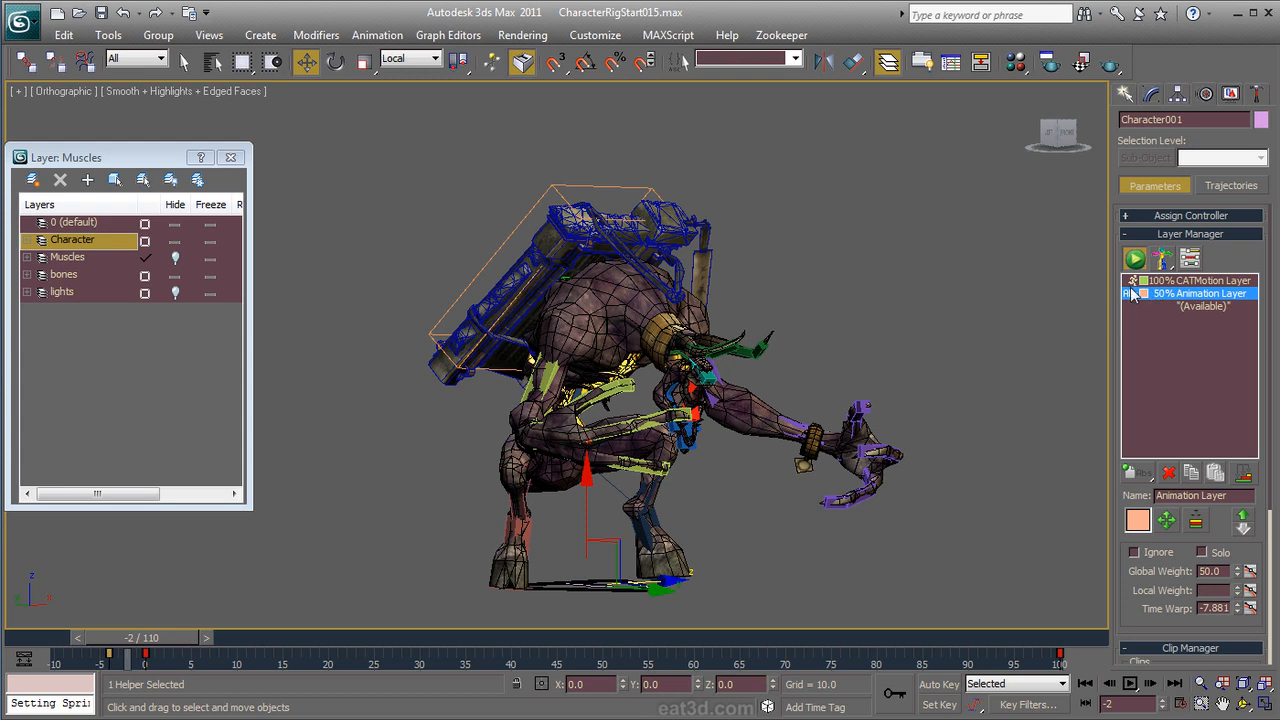
middle_click_drag(978, 361, 934, 381, "alt")
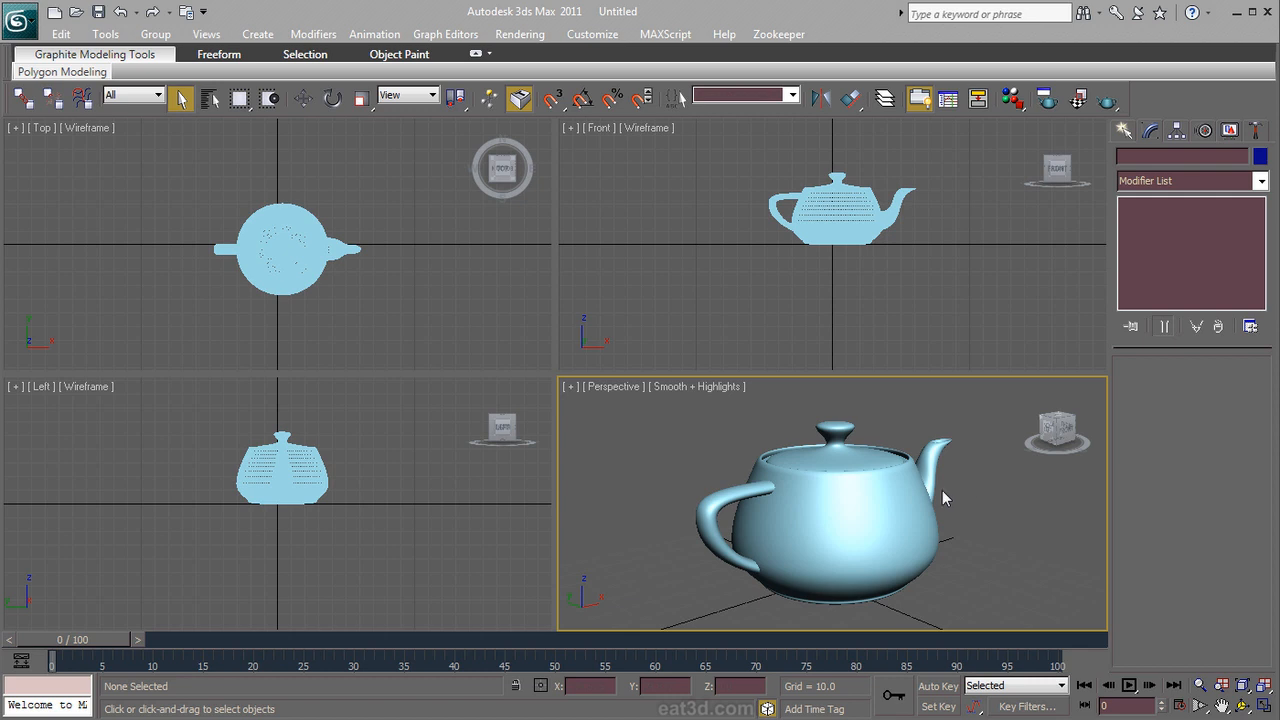
Step: Select the teapot in the Perspective view, open the Slate Material Editor, and widen its window
left_click(915, 500)
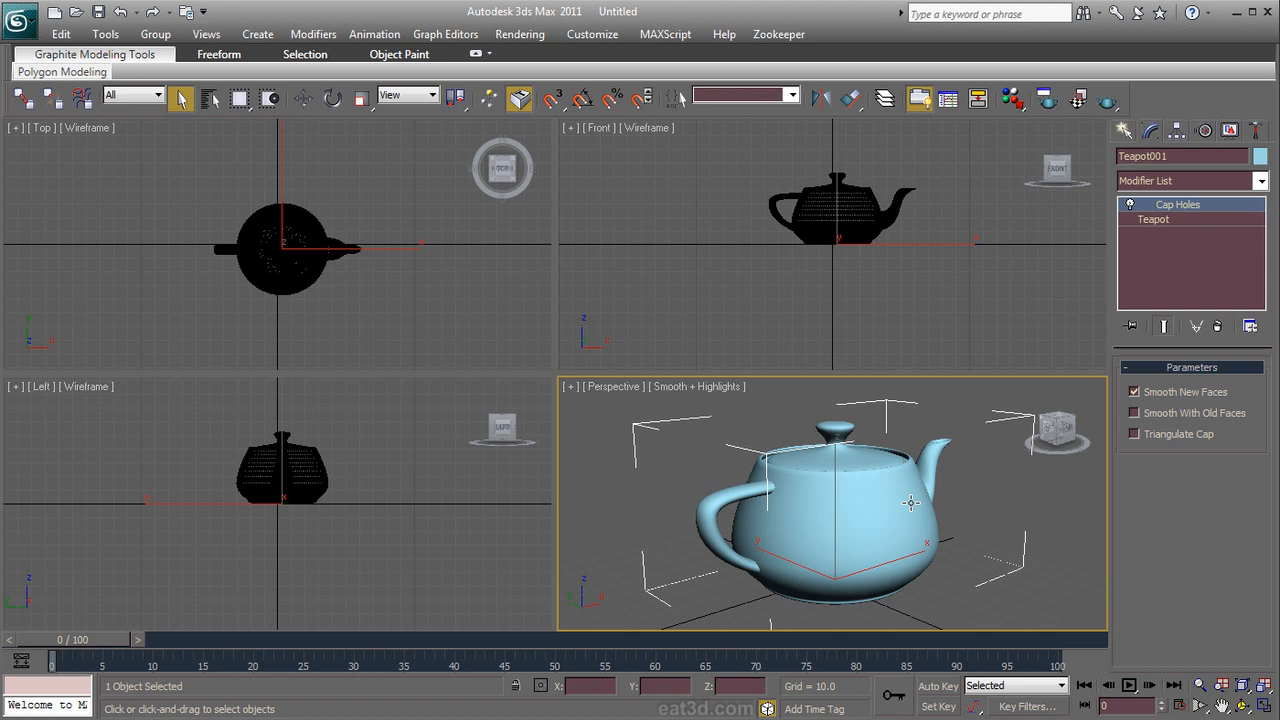
key("m")
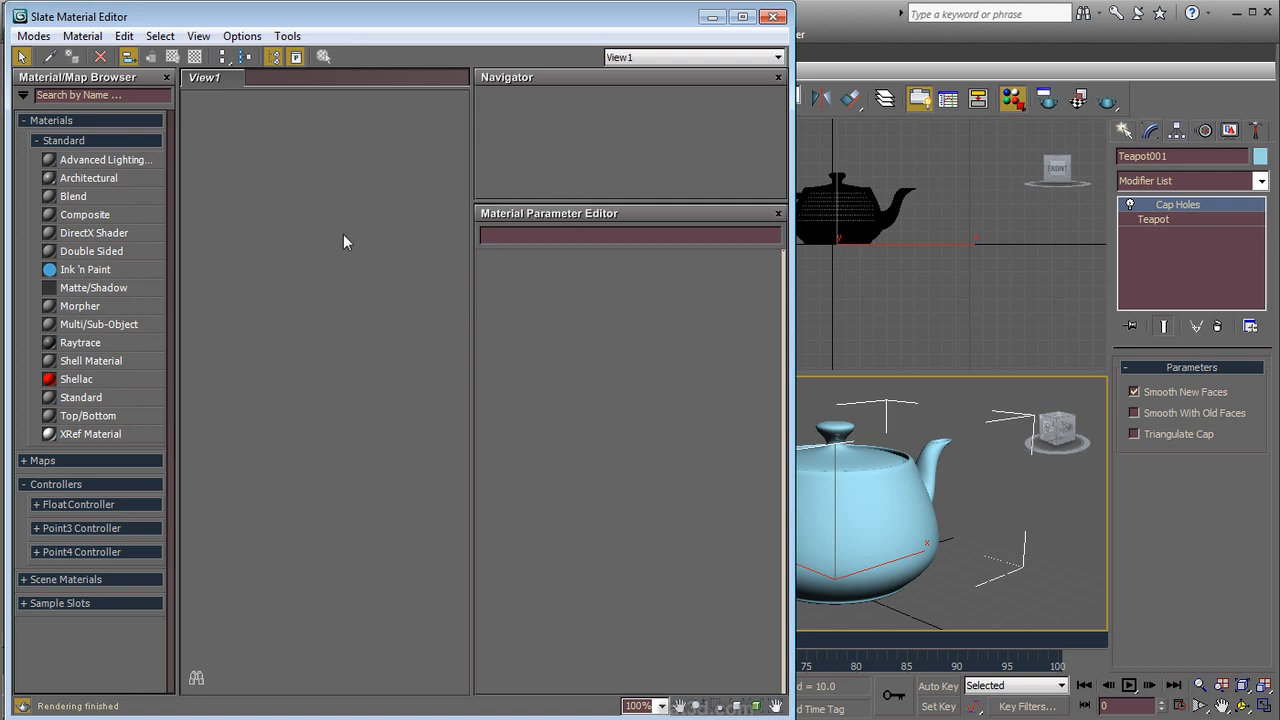
left_click_drag(793, 324, 921, 324)
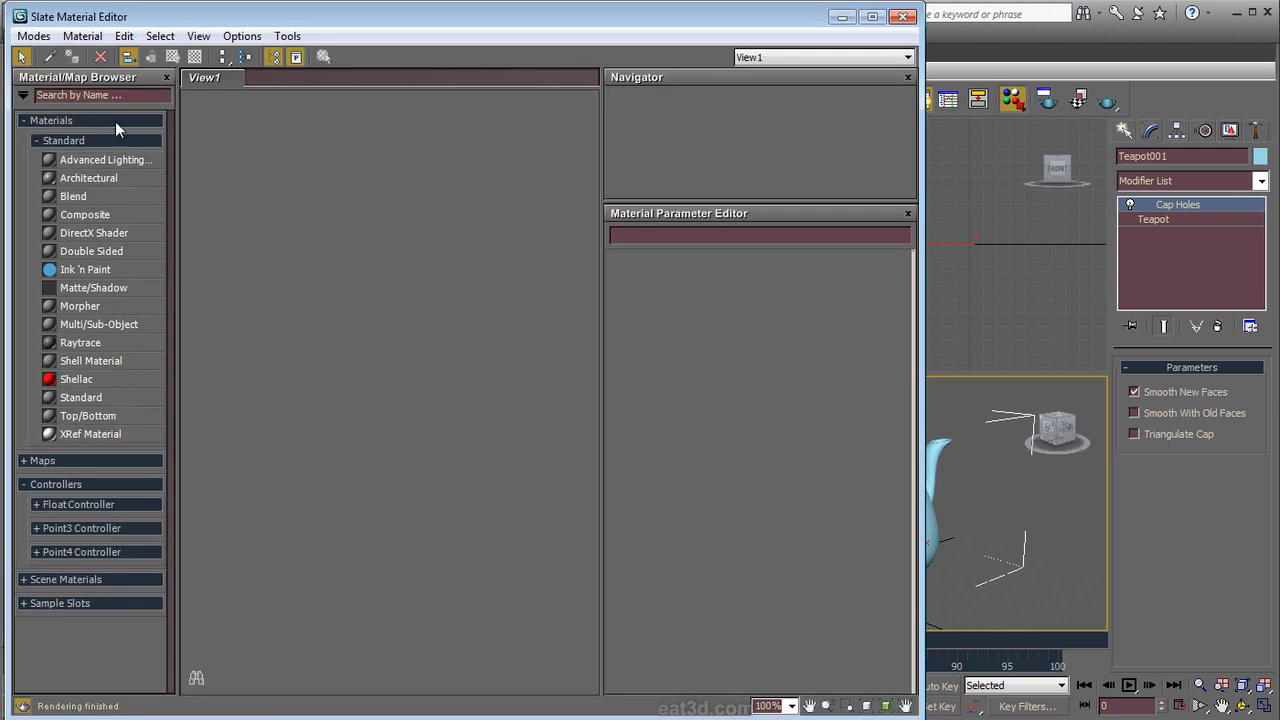
Step: Switch to the Compact Material Editor, move it clear of the Perspective view, and look through the first row of sample slots
left_click(34, 36)
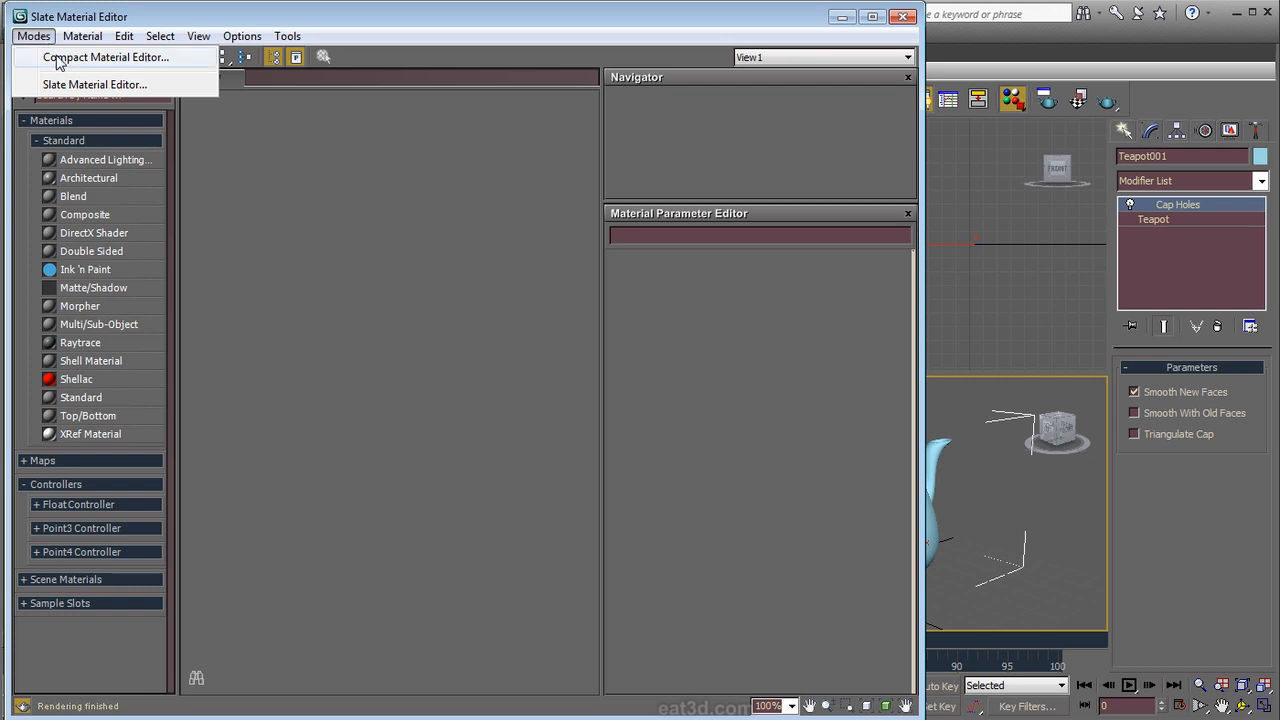
left_click(58, 58)
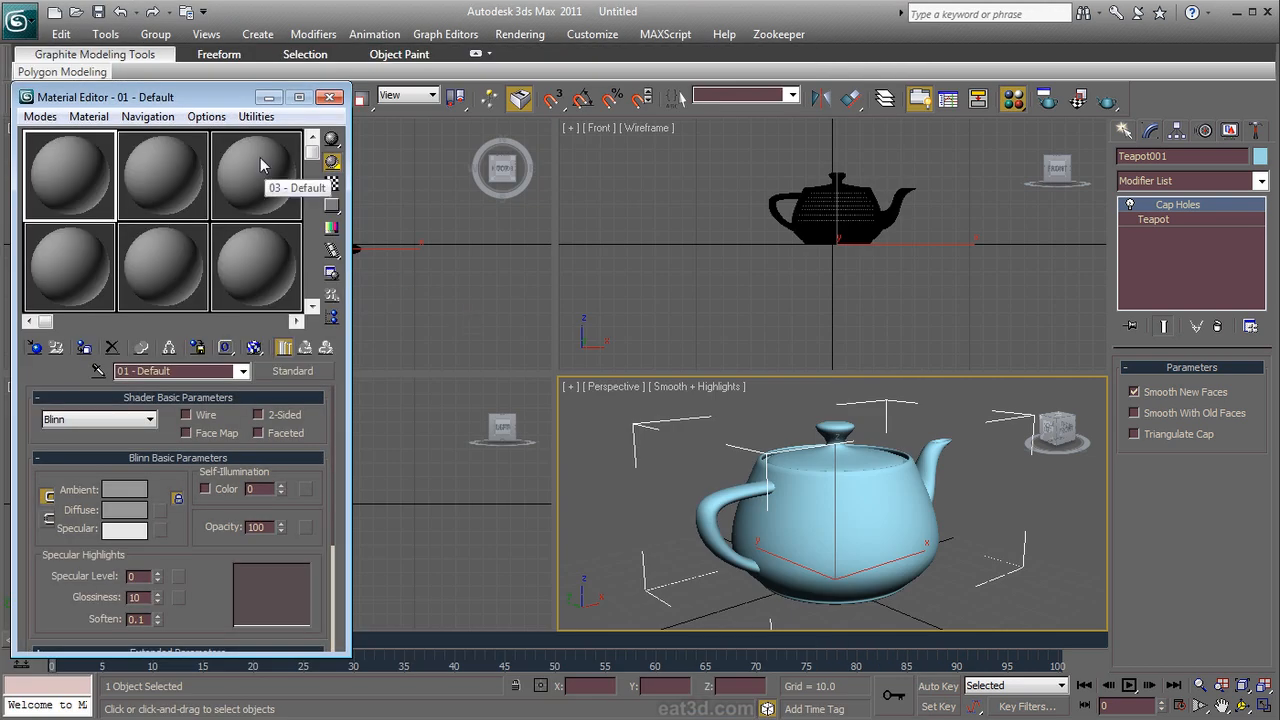
left_click_drag(190, 101, 410, 113)
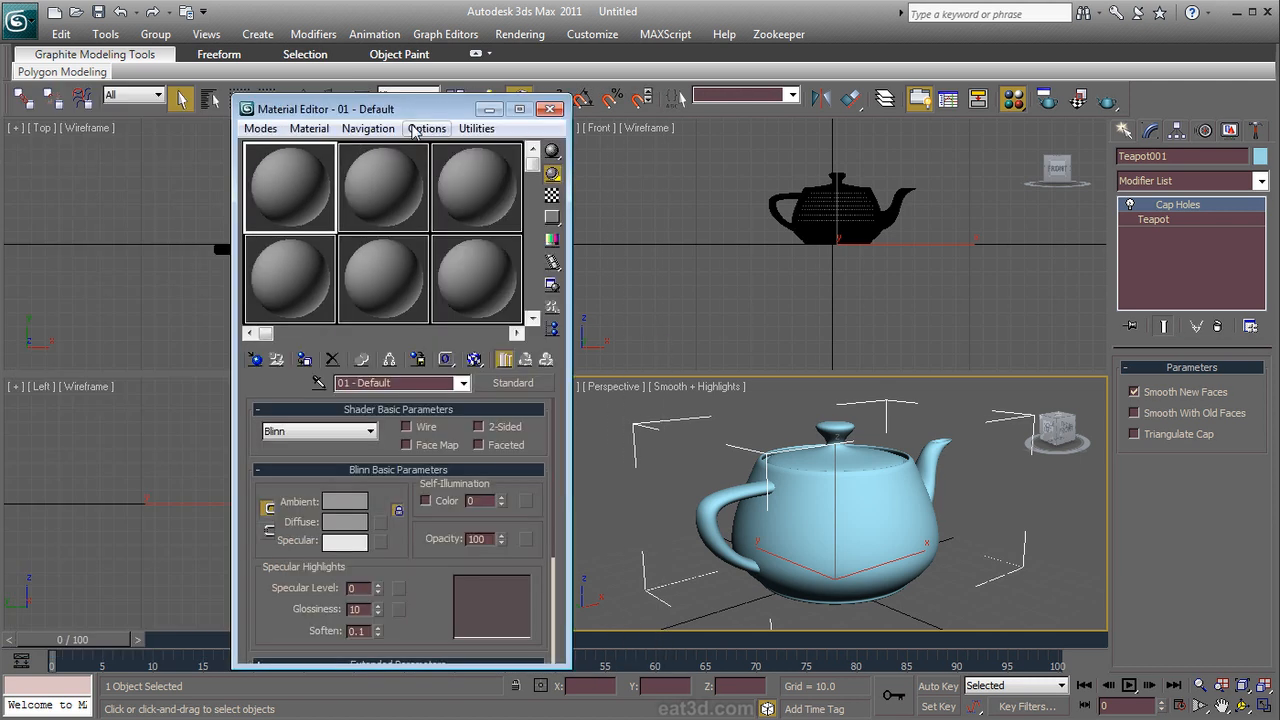
left_click(375, 187)
left_click(476, 187)
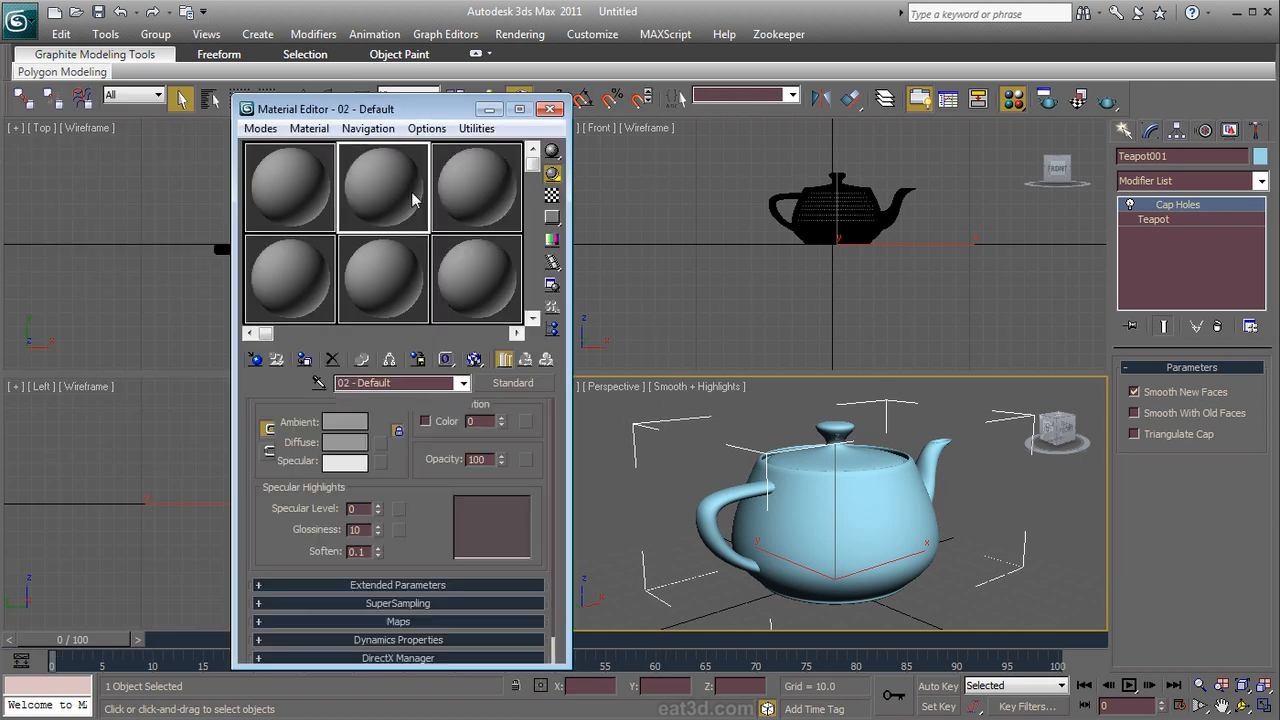
left_click(281, 190)
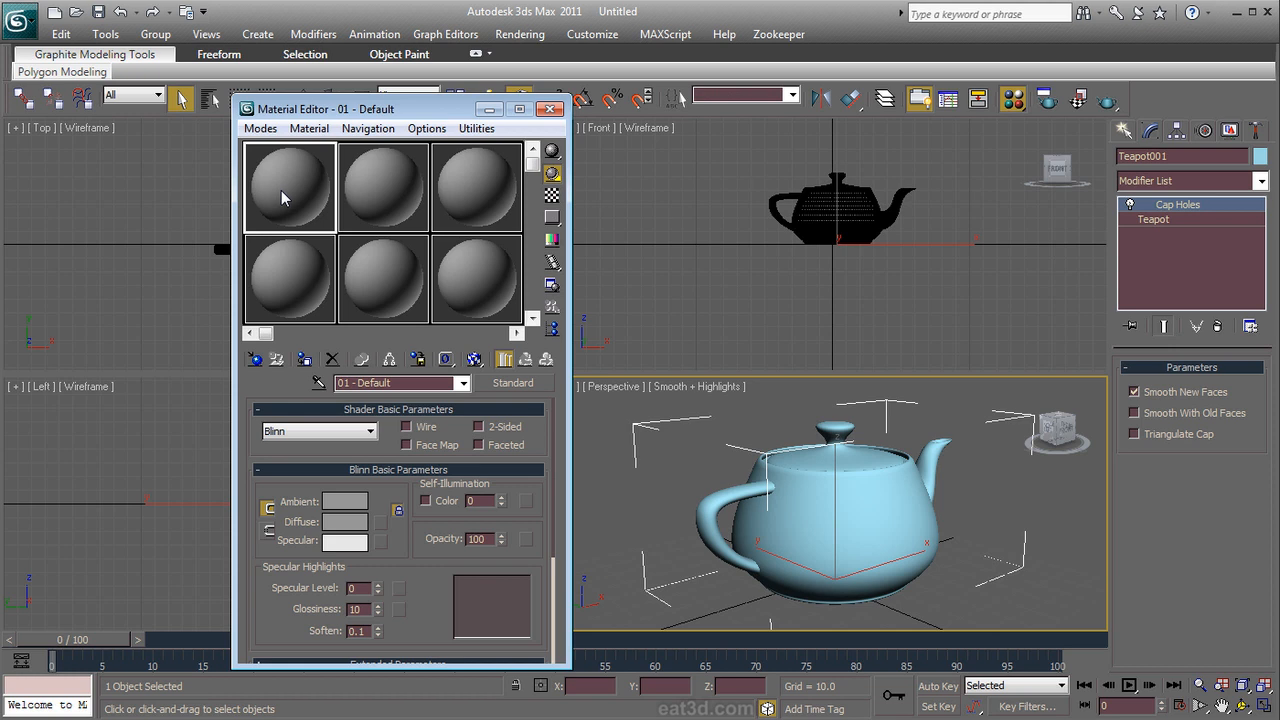
Step: Switch the material editor to Slate mode and back to the Compact Material Editor
left_click(260, 128)
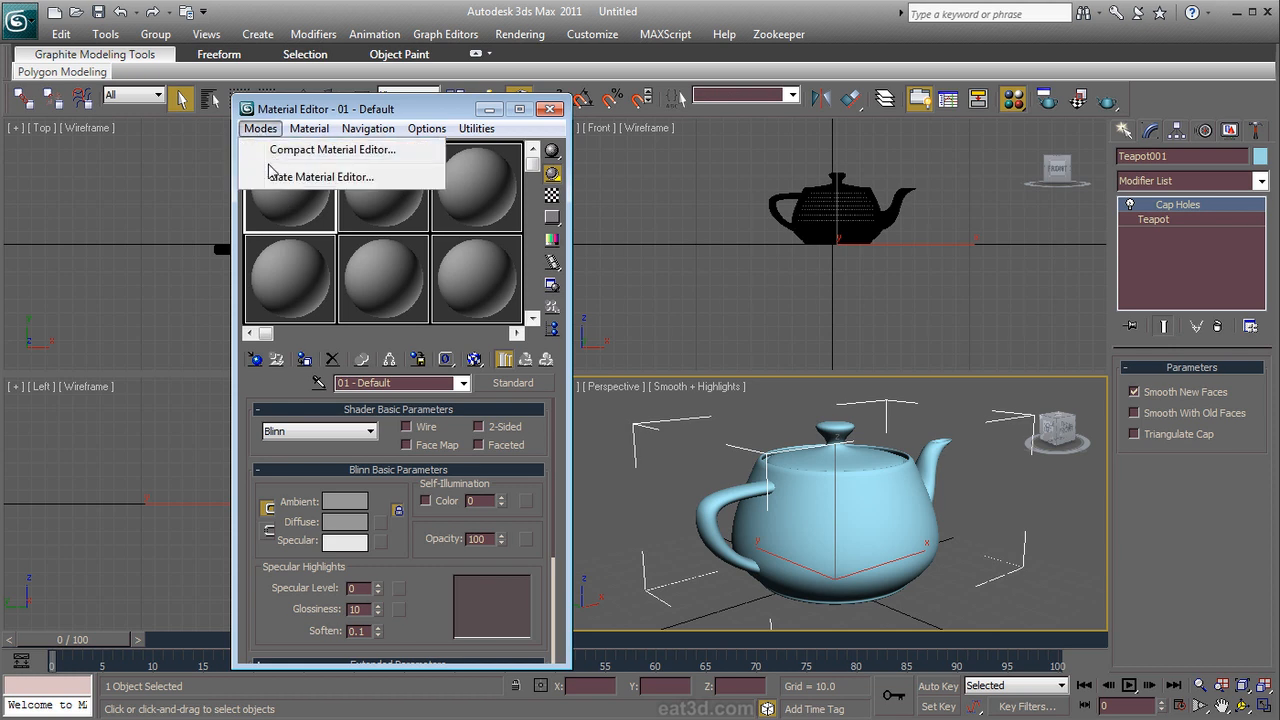
left_click(274, 176)
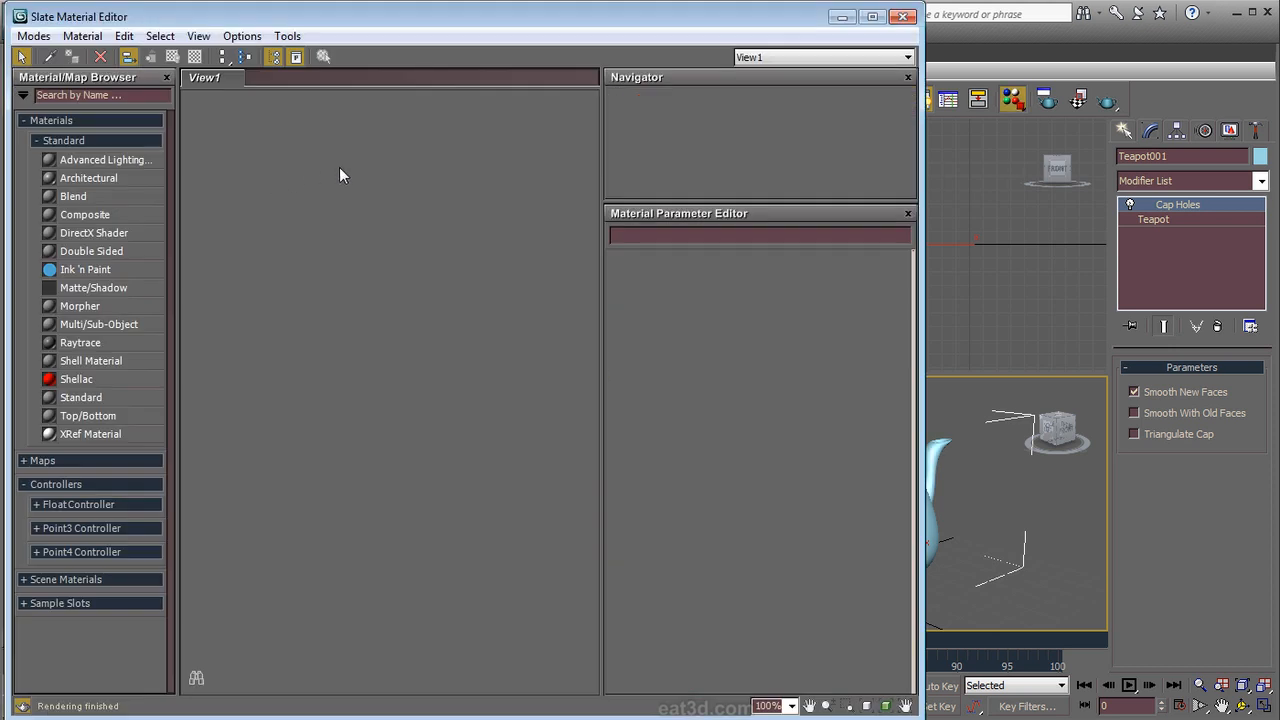
left_click(1016, 102)
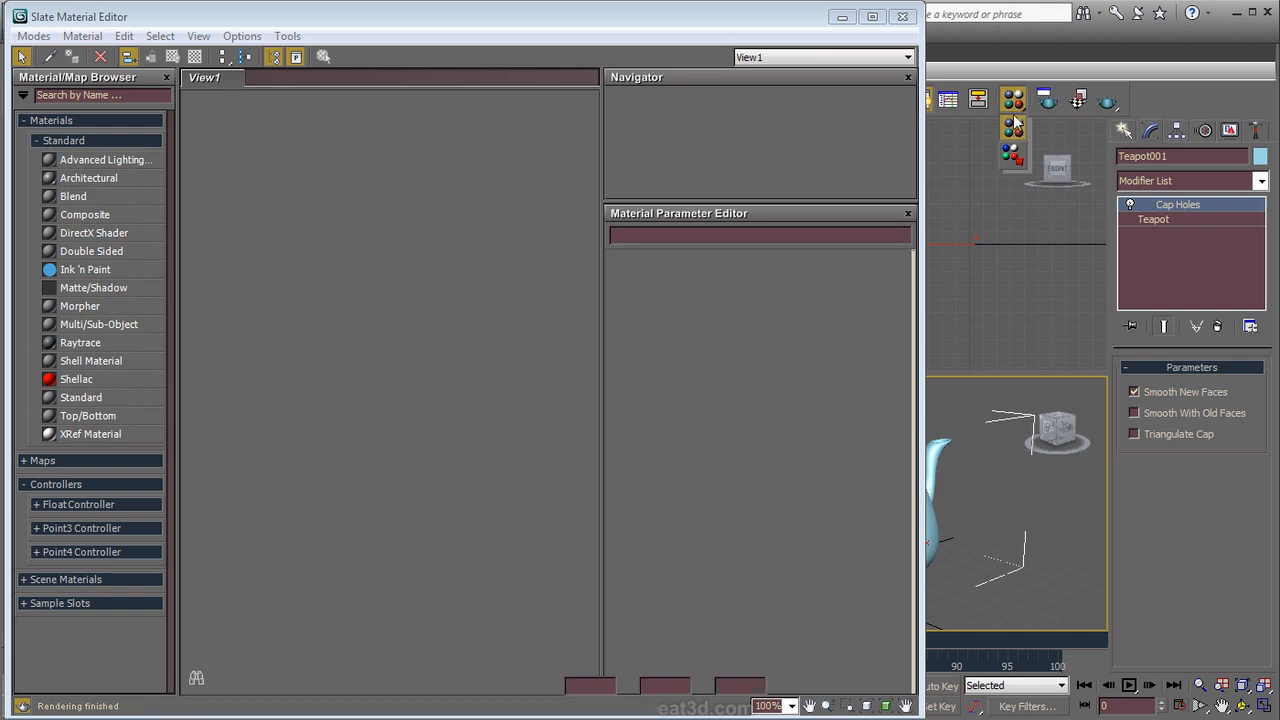
left_click(1013, 125)
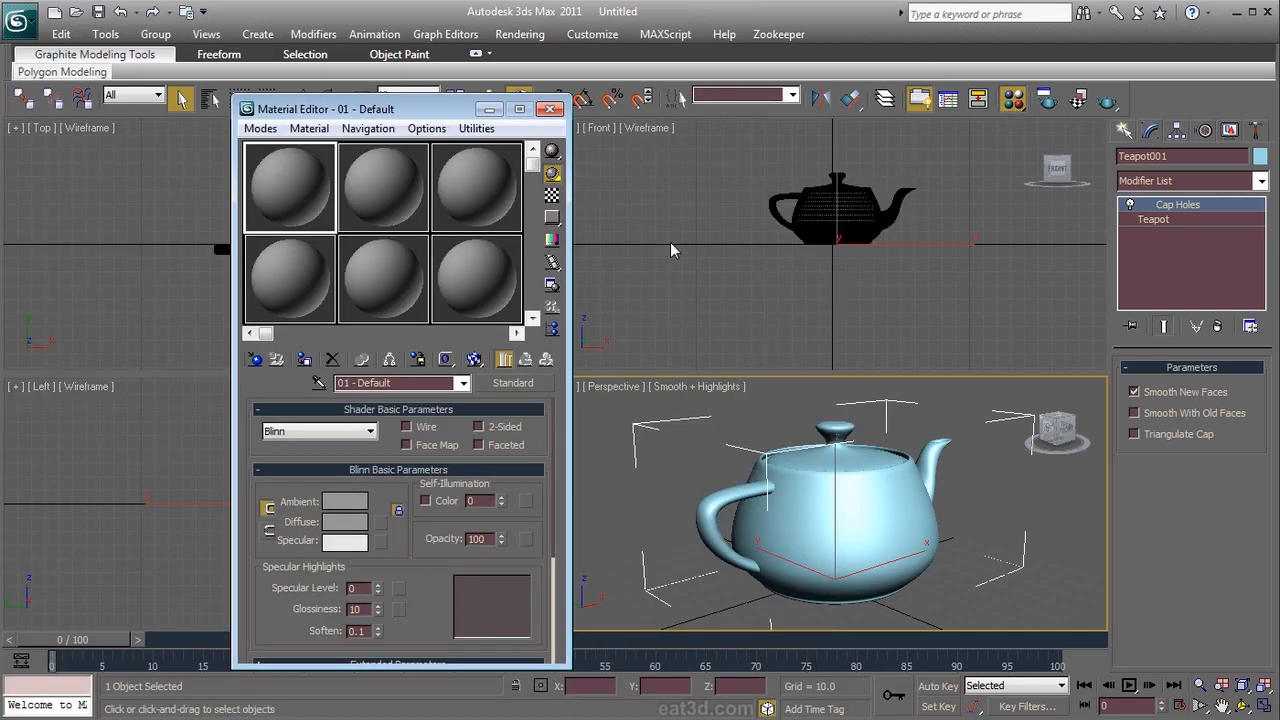
Step: Toggle the Compact Material Editor closed and open several times
key("m")
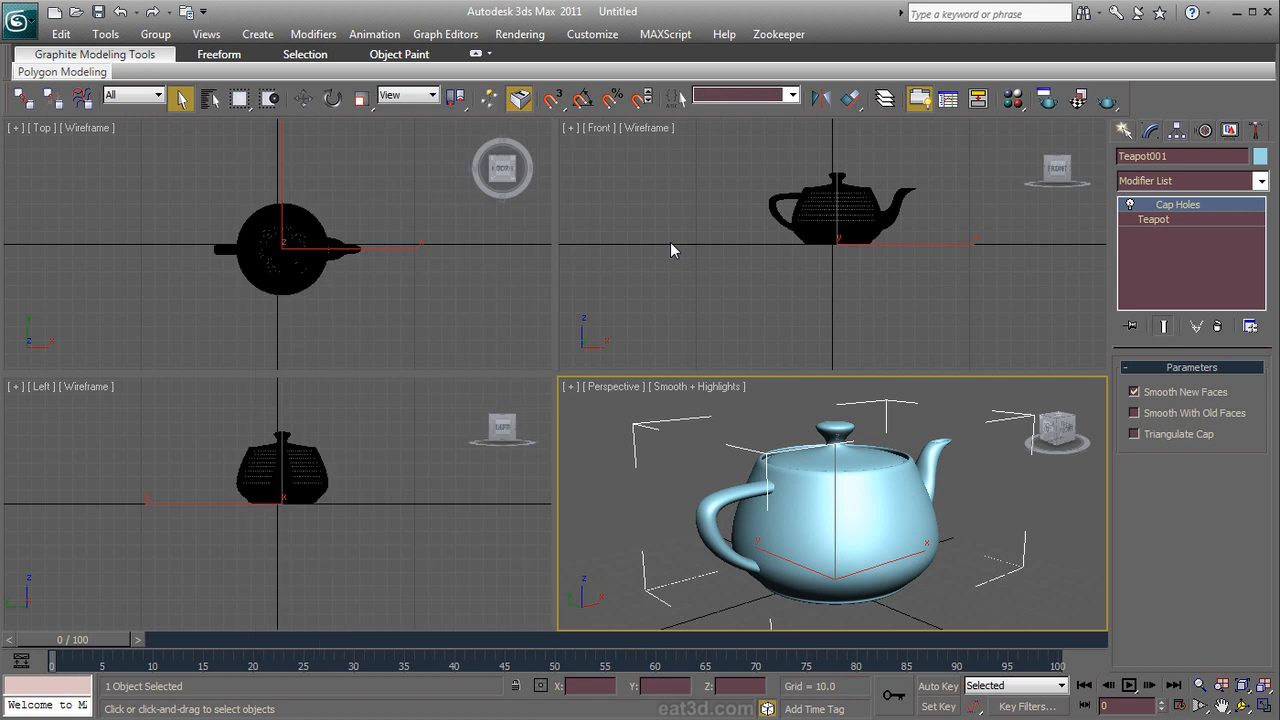
key("m")
key("m")
key("m")
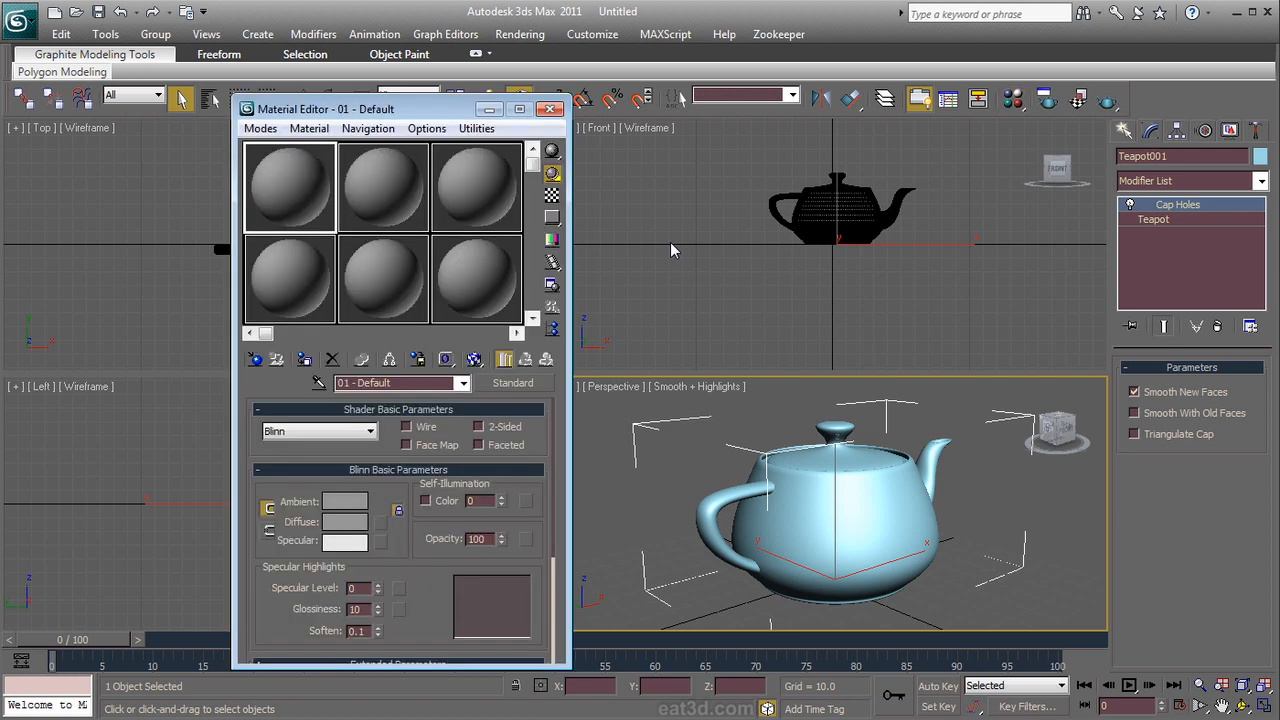
key("m")
key("m")
Step: Open the Slate Material Editor and add a Standard material node to View1
left_click(515, 34)
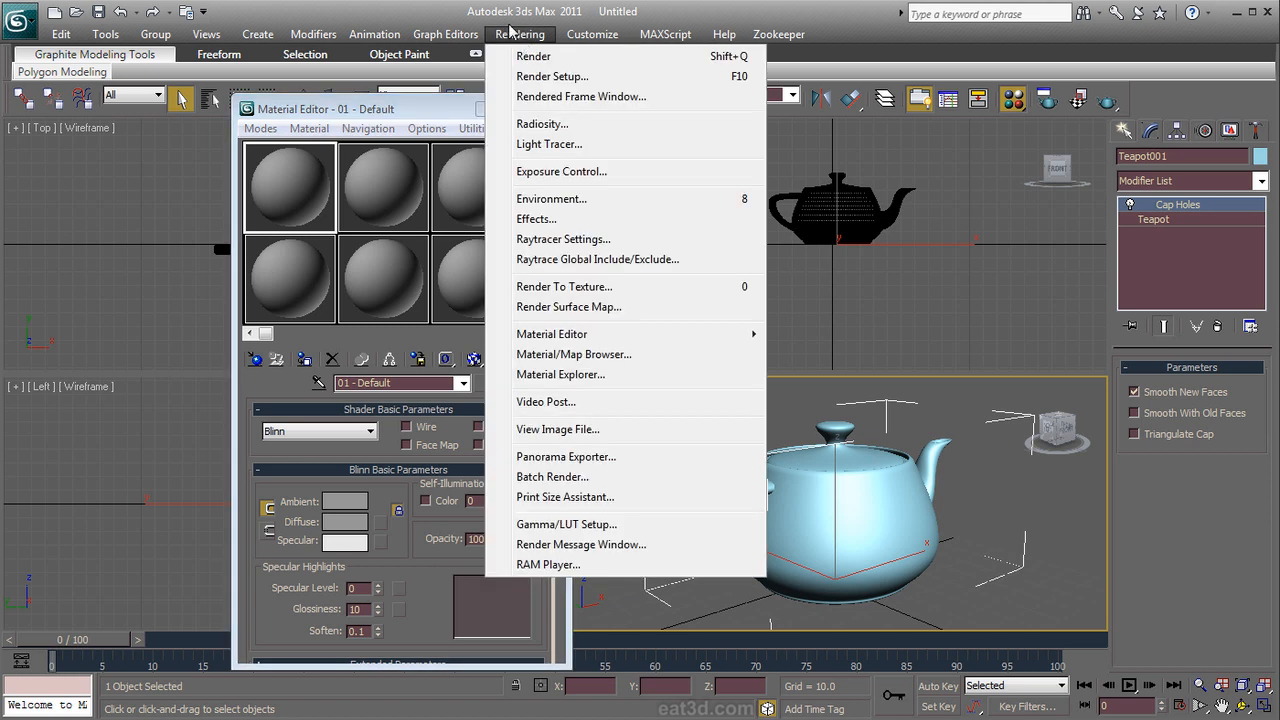
mouse_move(589, 336)
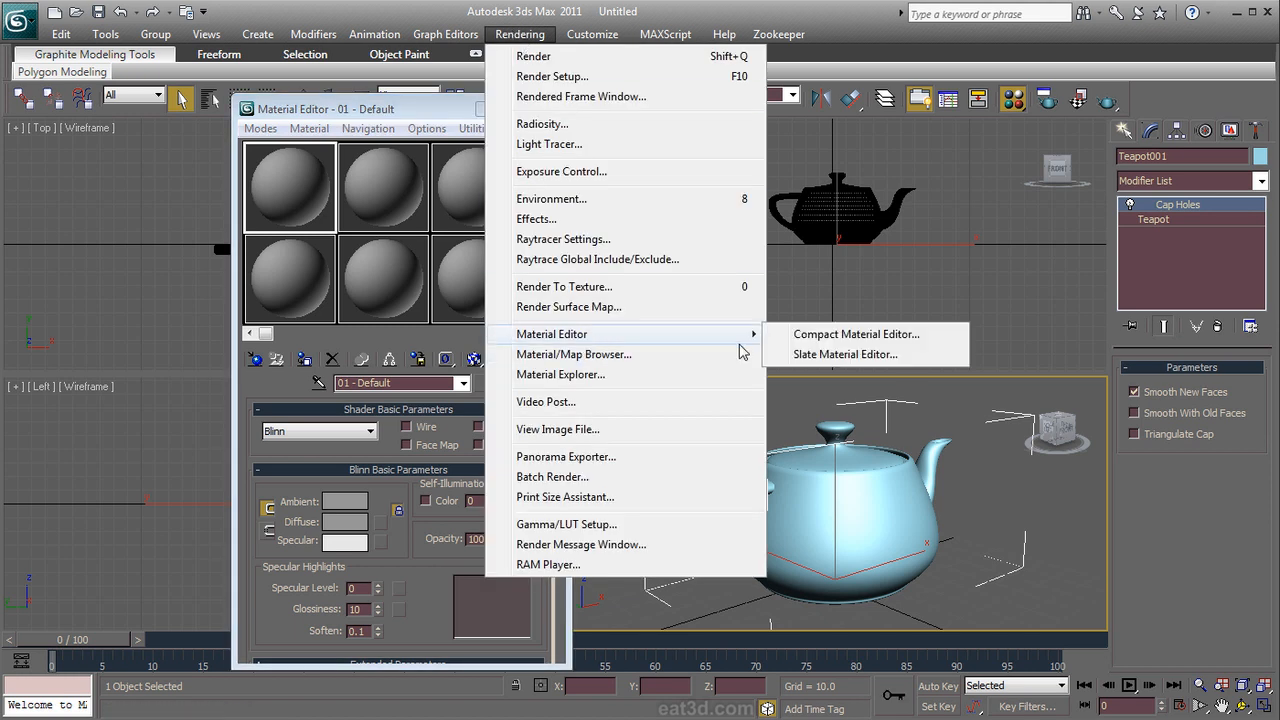
left_click(824, 354)
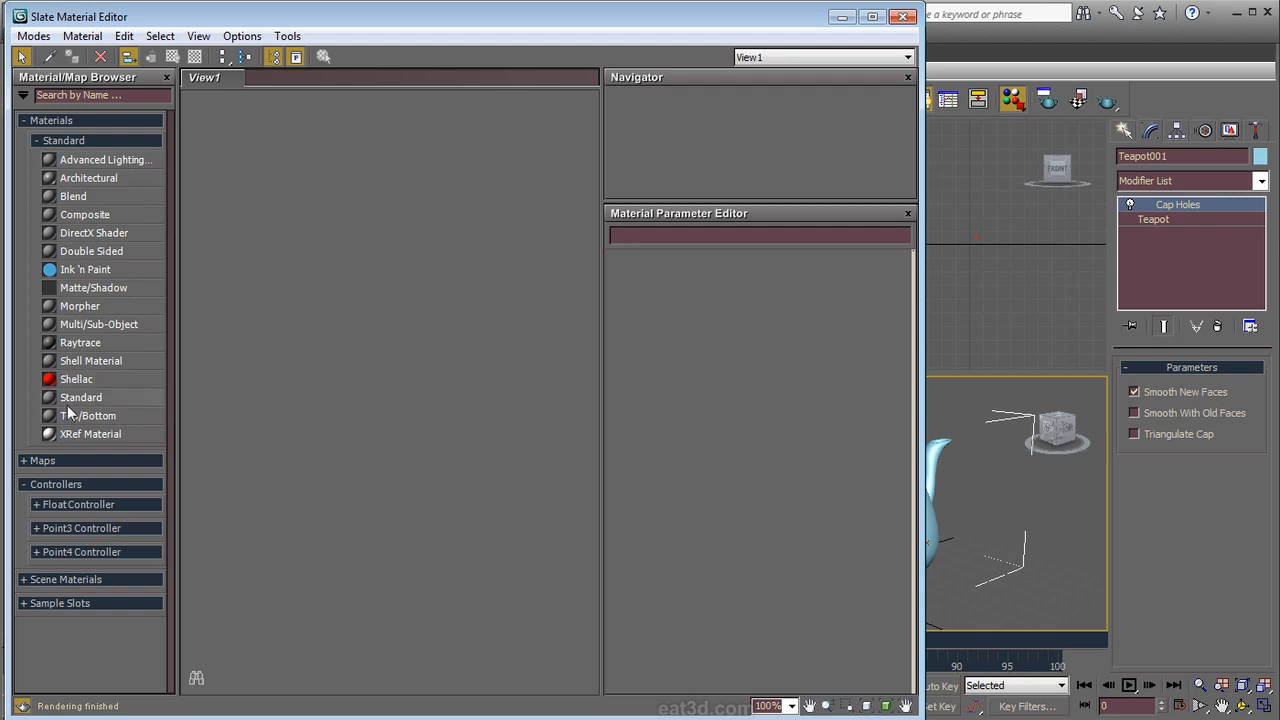
left_click_drag(286, 307, 410, 221)
left_click_drag(400, 147, 284, 600)
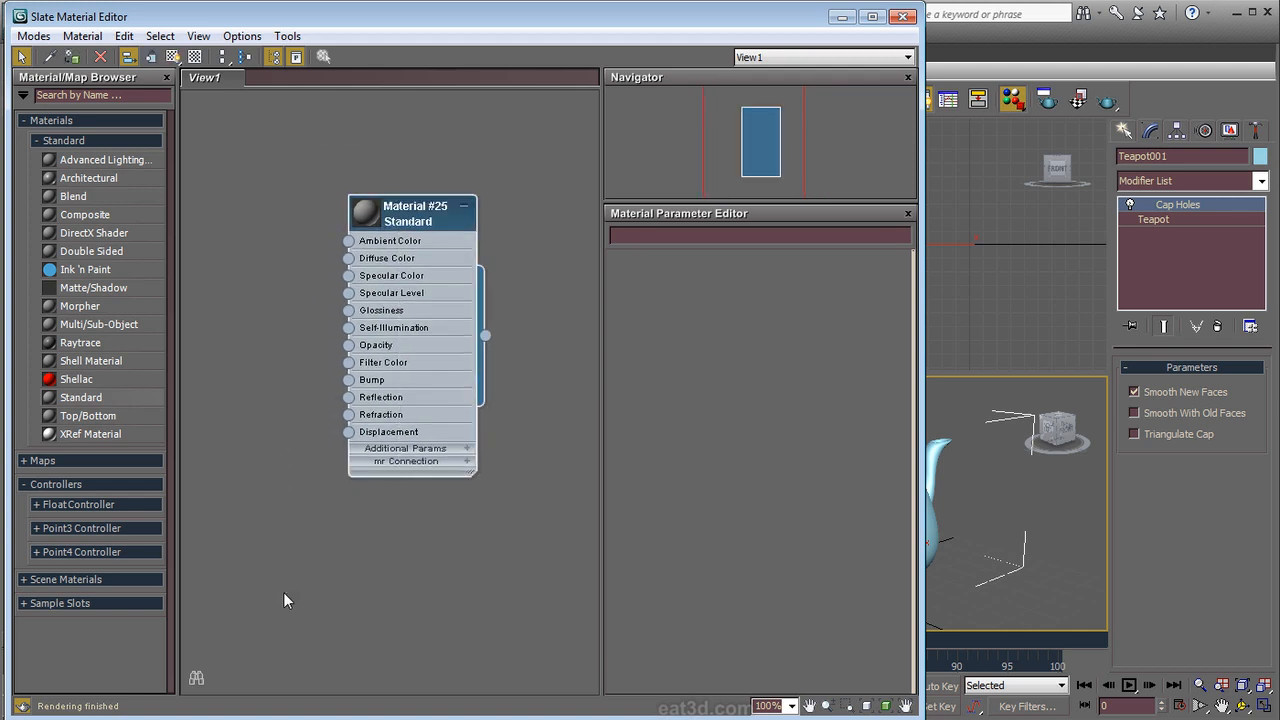
left_click(283, 590)
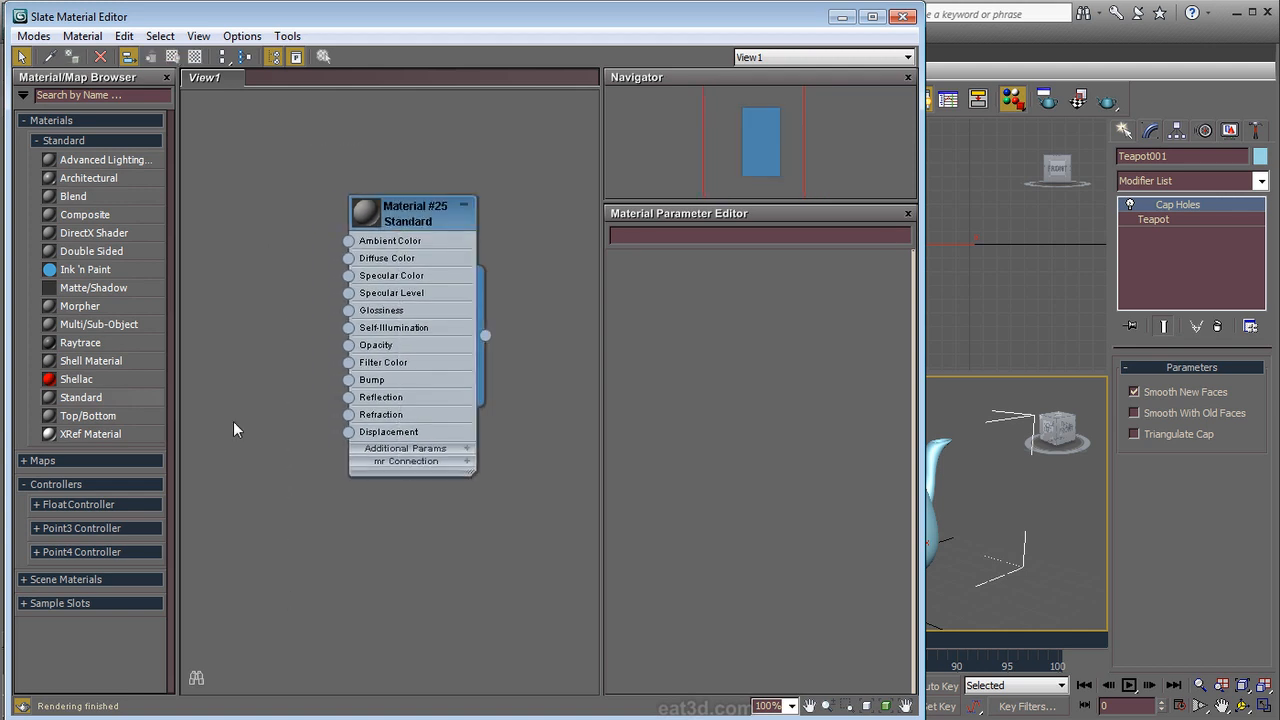
Step: Look through the Materials, Maps, Controllers and Scene Materials groups of the Material/Map Browser, leaving them folded down to their headings
left_click(55, 121)
left_click(55, 121)
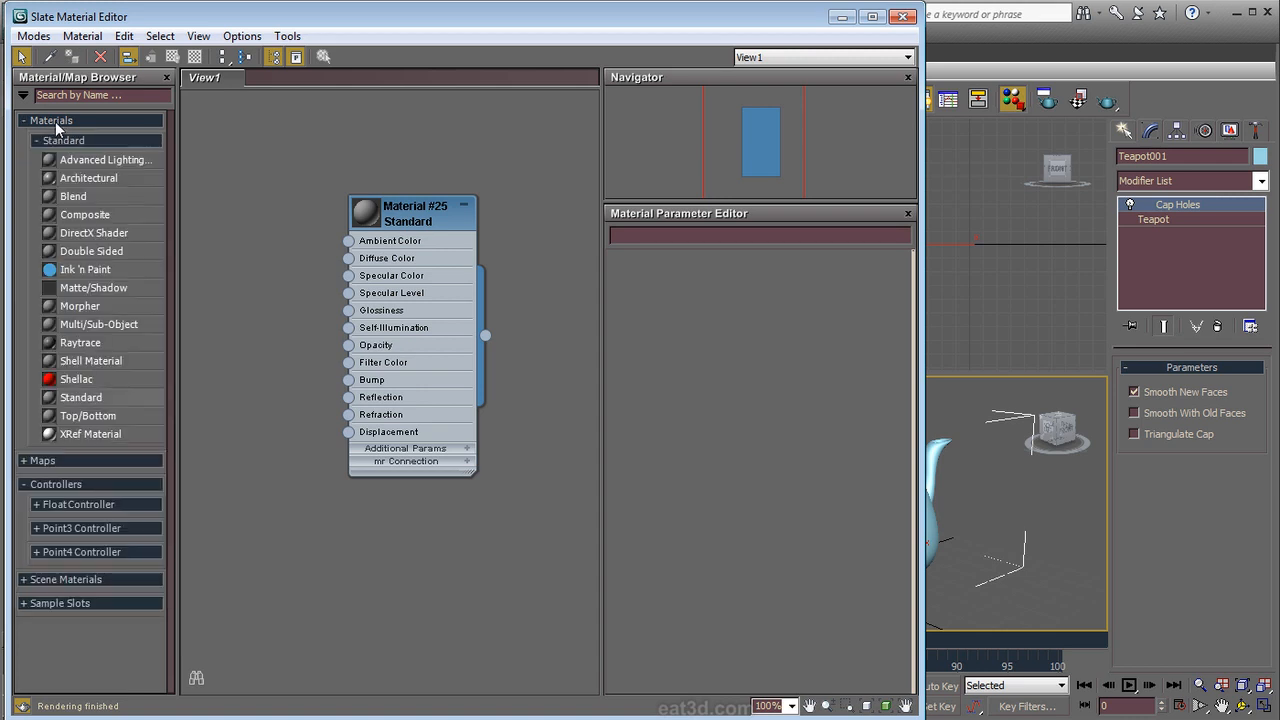
left_click(56, 139)
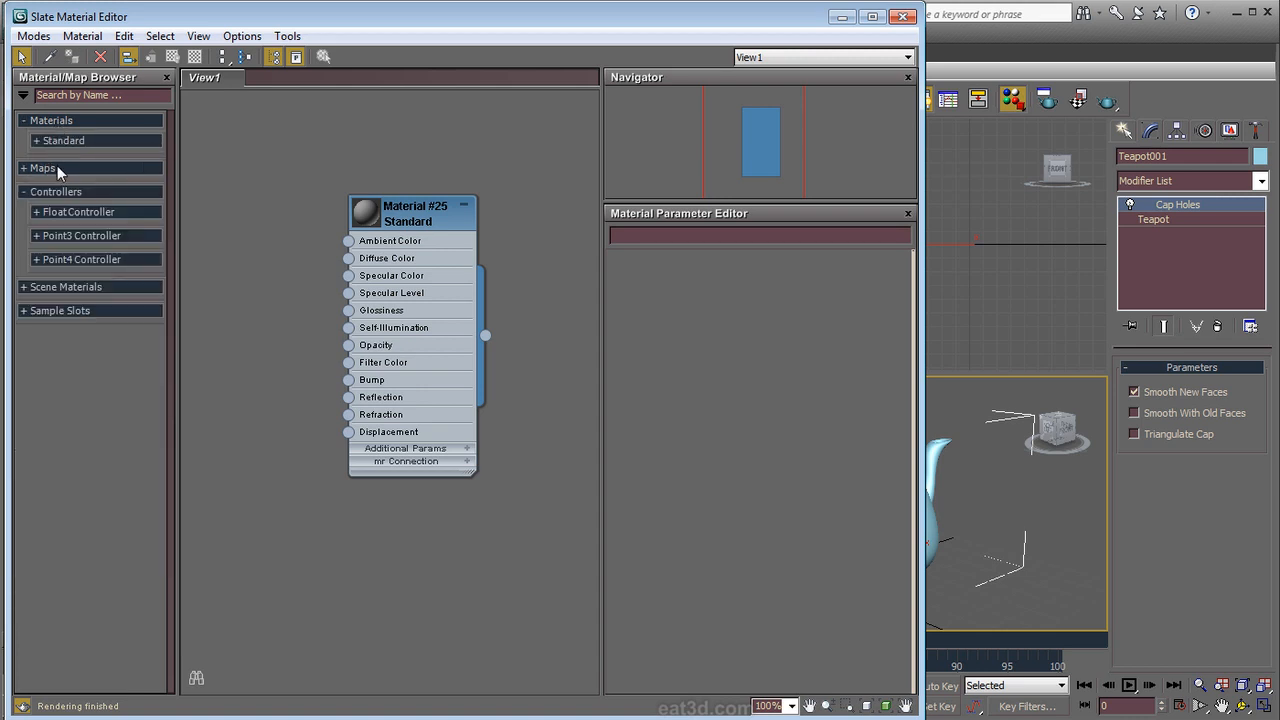
left_click(57, 167)
left_click(57, 168)
left_click(72, 192)
left_click(72, 192)
left_click(71, 193)
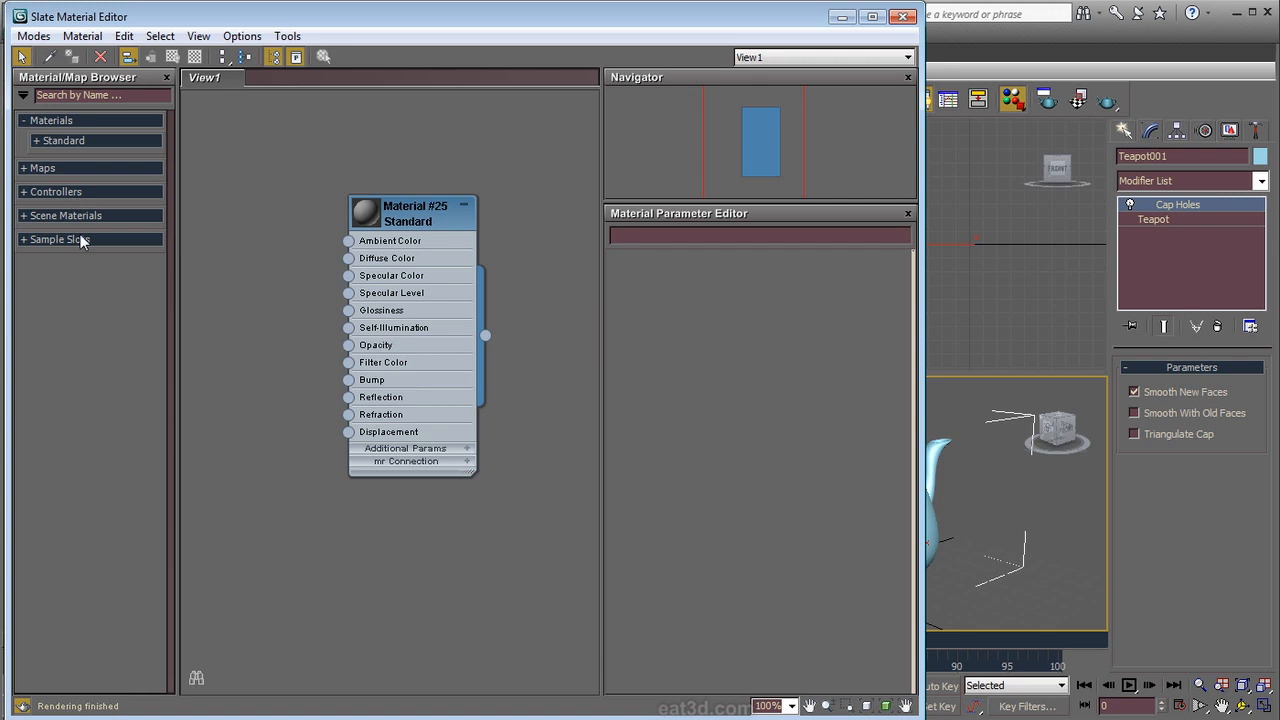
left_click(77, 214)
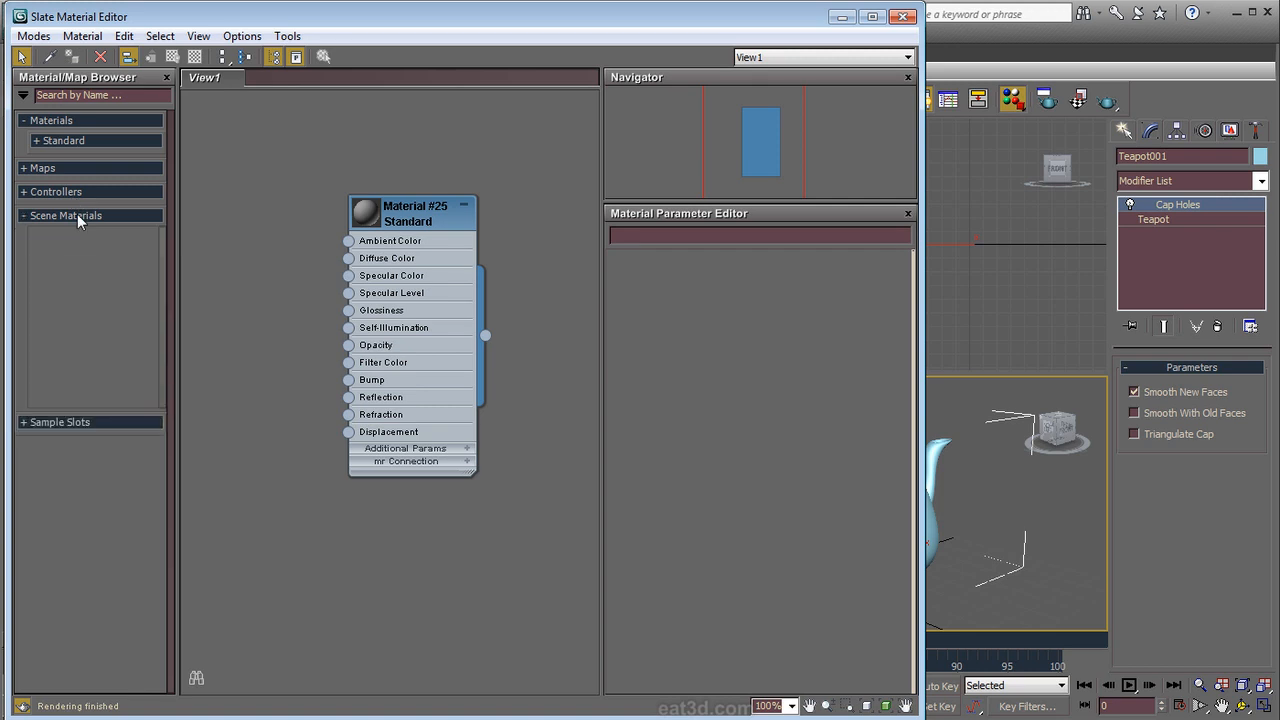
left_click(77, 214)
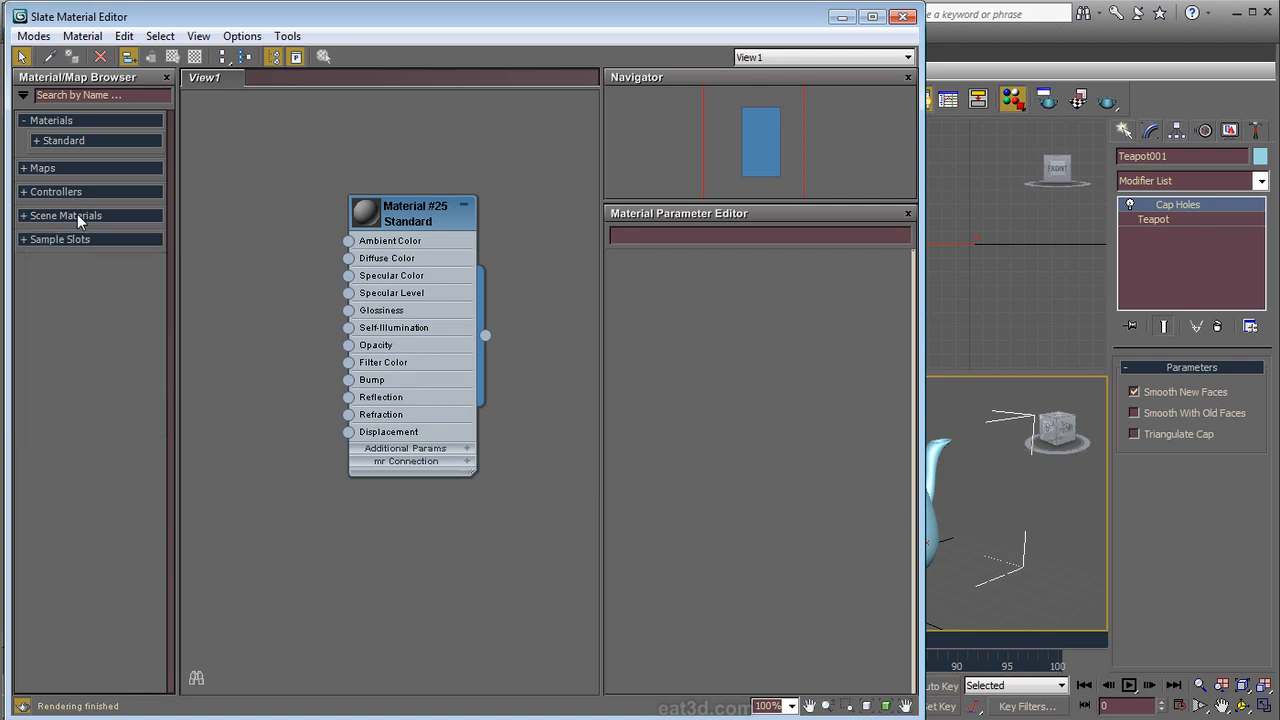
Step: Widen the Material/Map Browser slightly, lengthen the Sample Slots group to show two columns of slots, and collapse the group
left_click(83, 238)
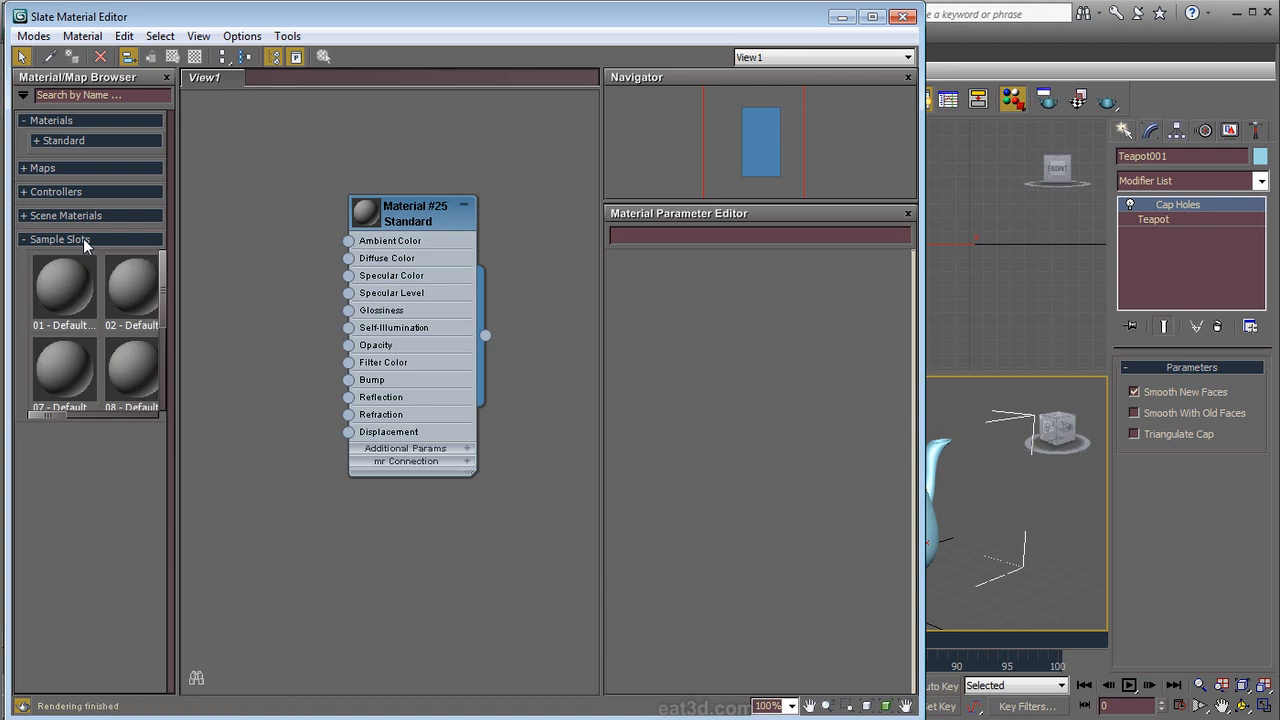
left_click_drag(172, 304, 197, 237)
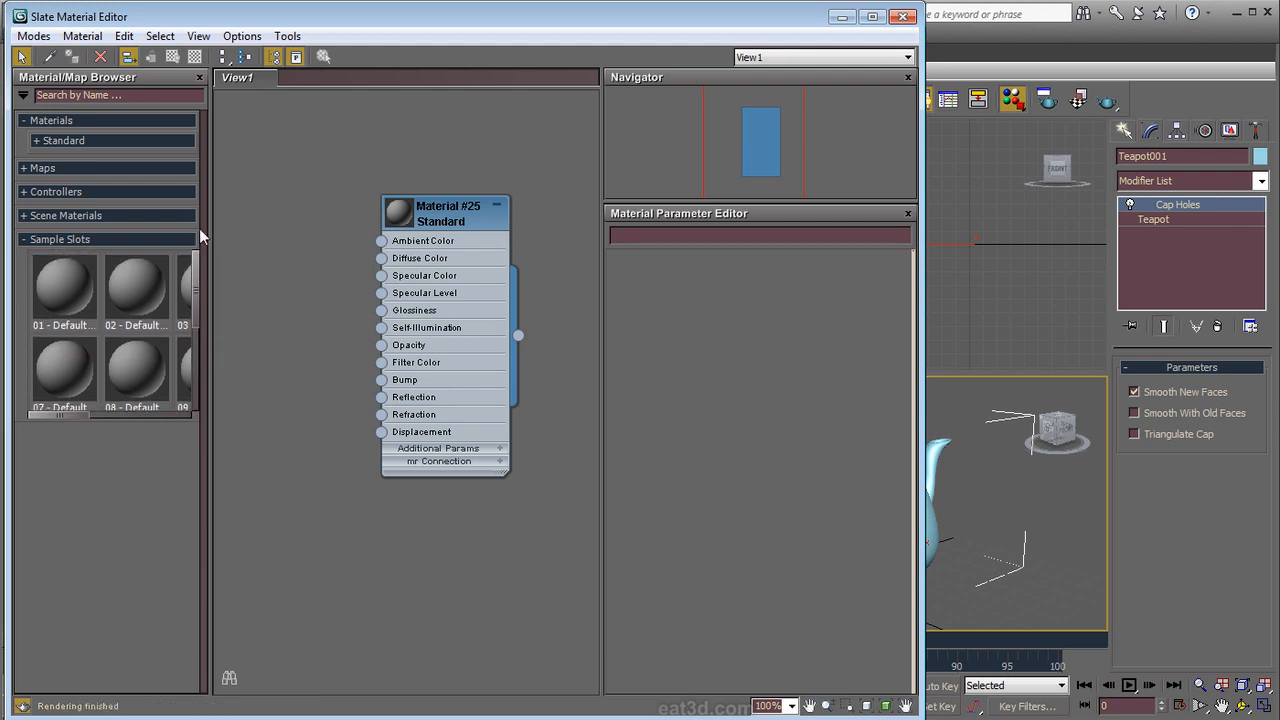
left_click_drag(130, 416, 142, 596)
left_click_drag(207, 328, 196, 328)
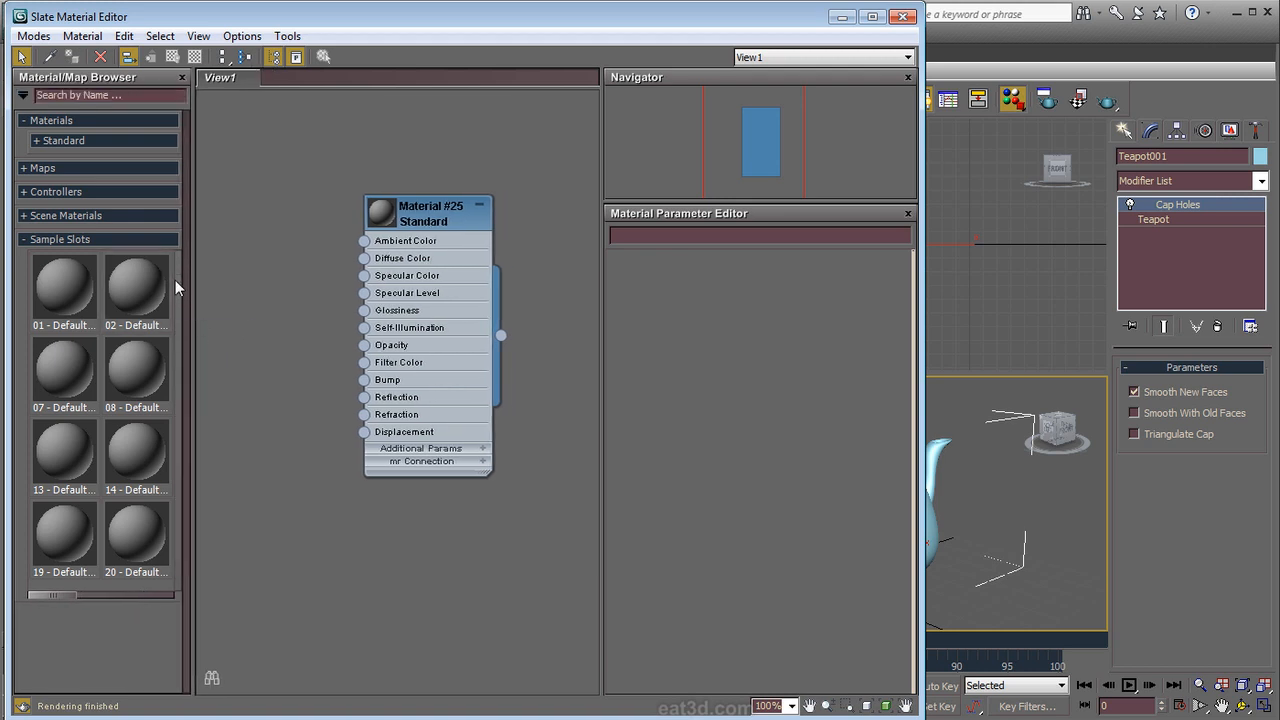
left_click(63, 239)
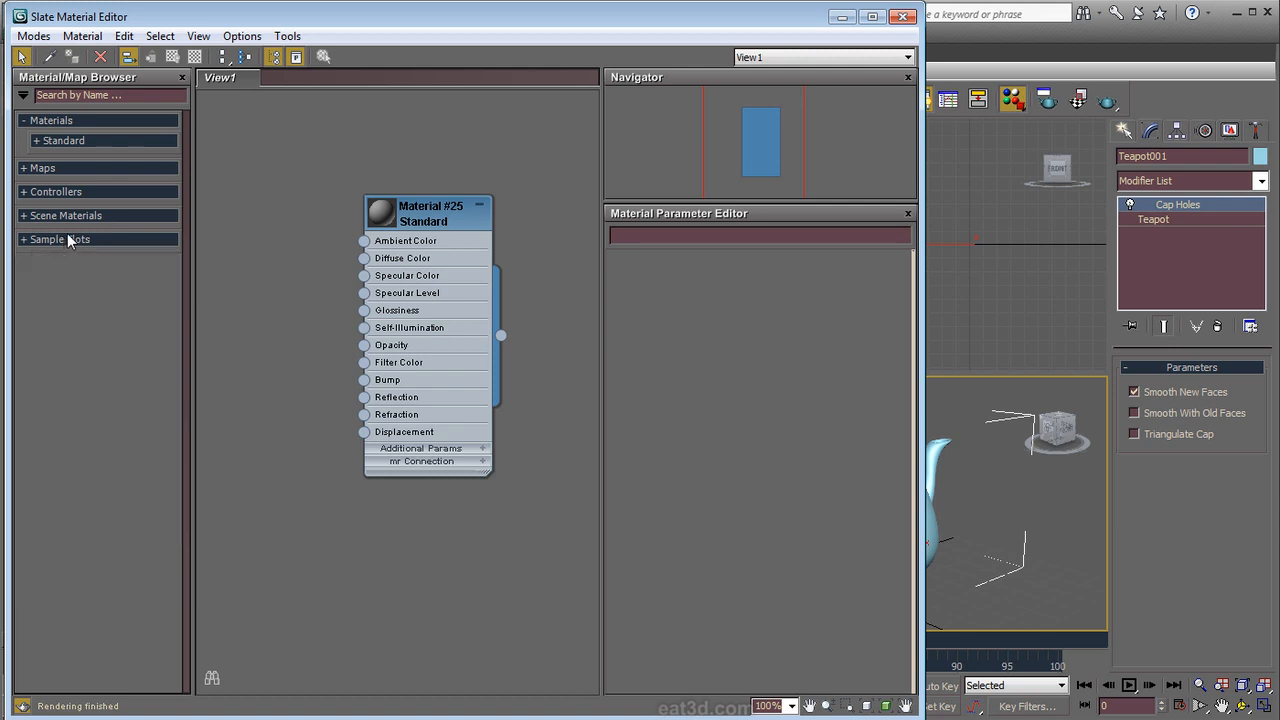
left_click(67, 239)
left_click(80, 240)
Step: Search the Material/Map Browser for "blen" and for "mul"
left_click(105, 96)
type("blen")
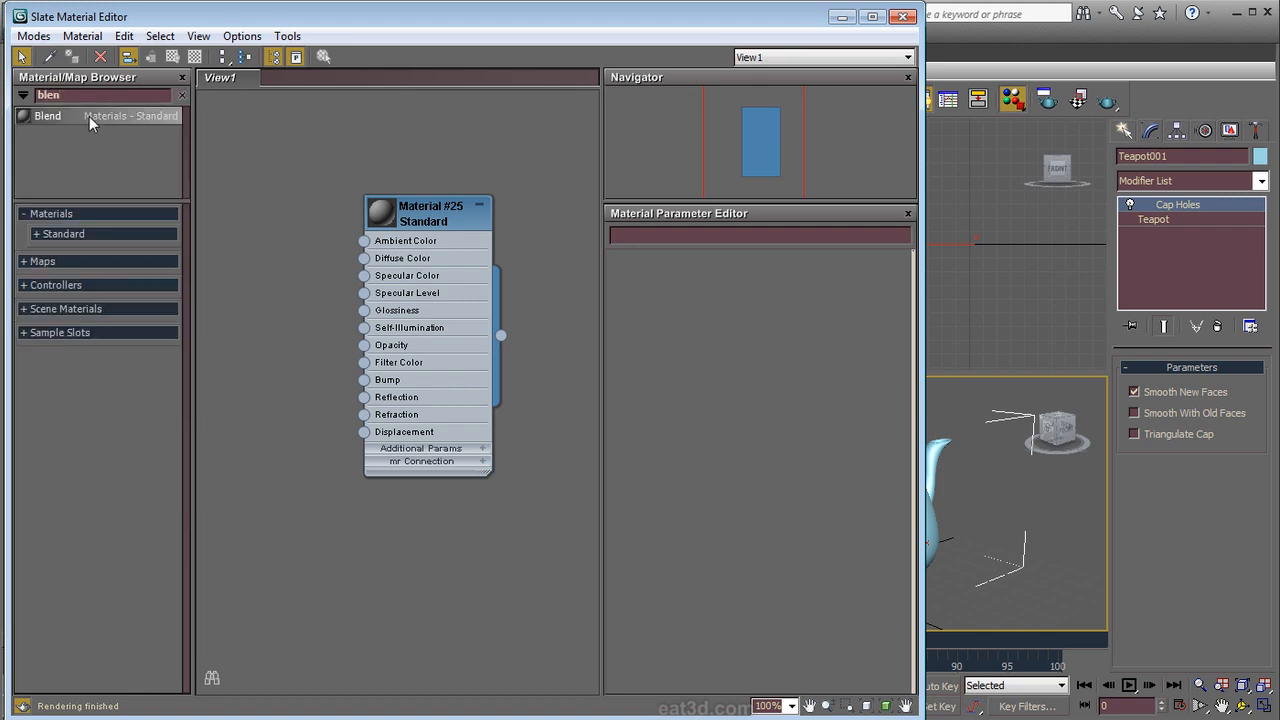
key("BackSpace")
key("BackSpace")
key("BackSpace")
key("BackSpace")
type("mul")
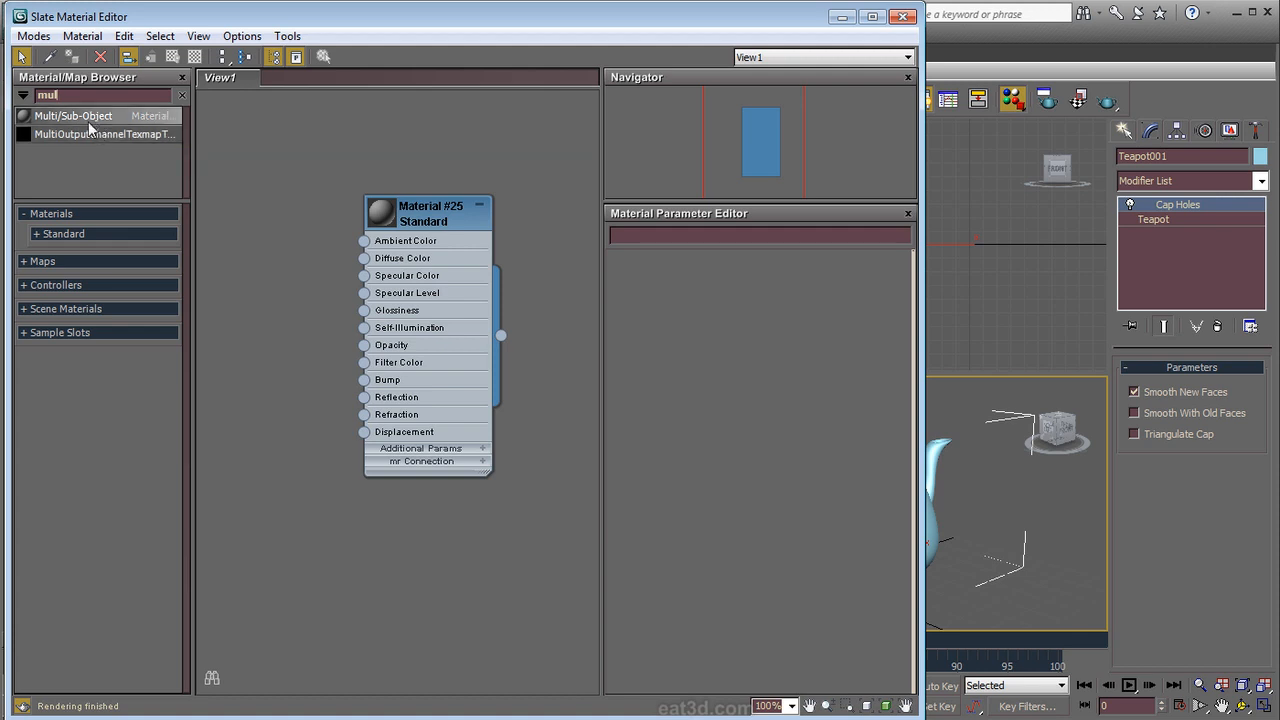
Step: Search the Material/Map Browser for "nois", clear the search, and expand the Materials group with its Standard list
left_click_drag(84, 101, 28, 98)
key("BackSpace")
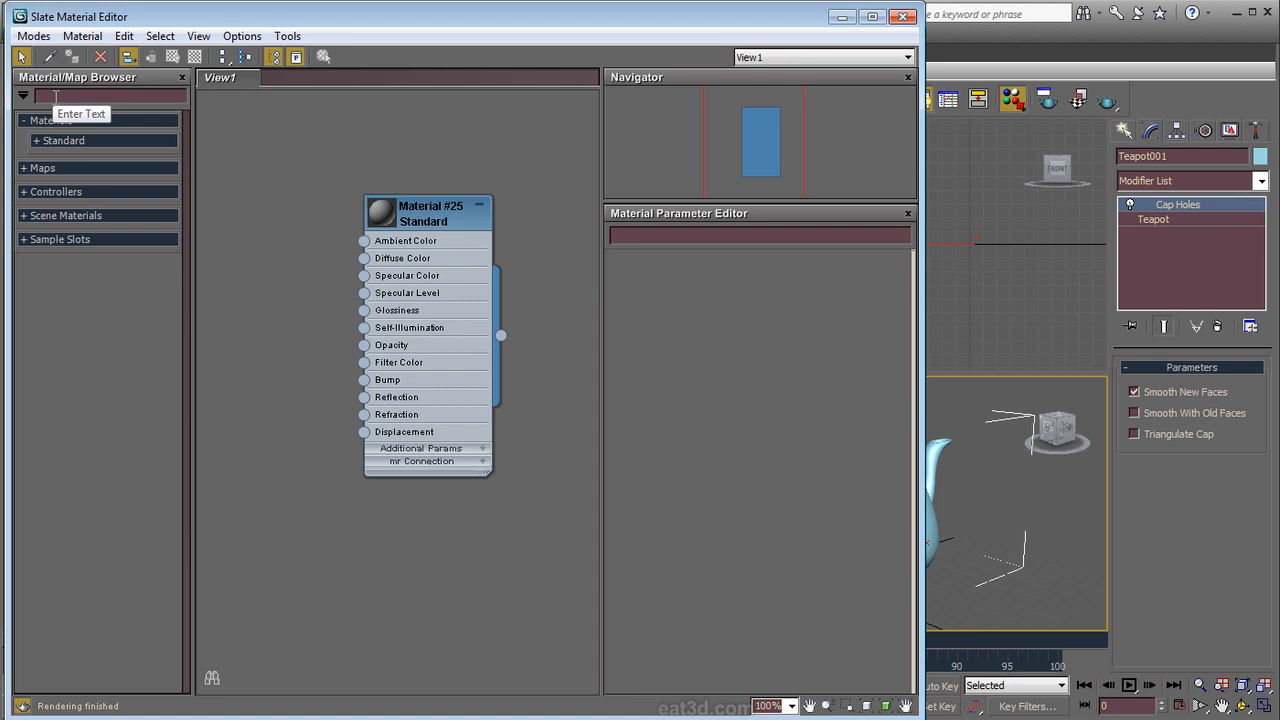
type("nois")
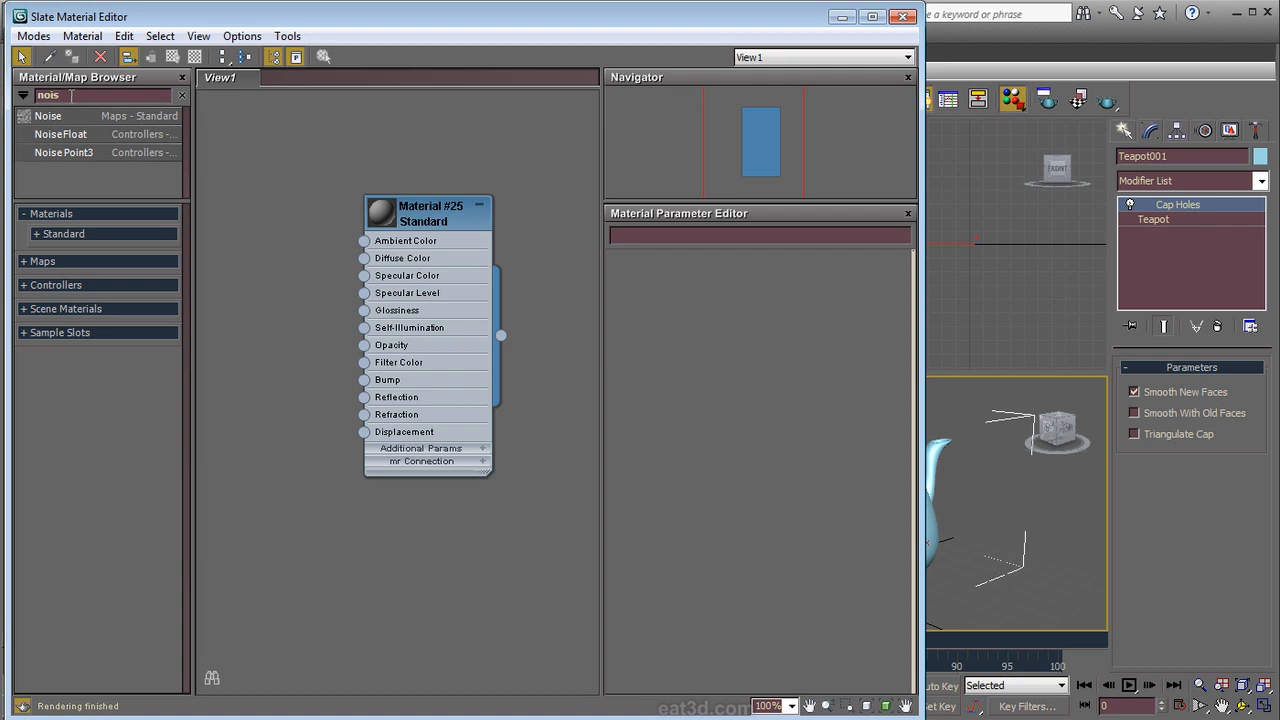
key("BackSpace")
key("BackSpace")
key("BackSpace")
key("BackSpace")
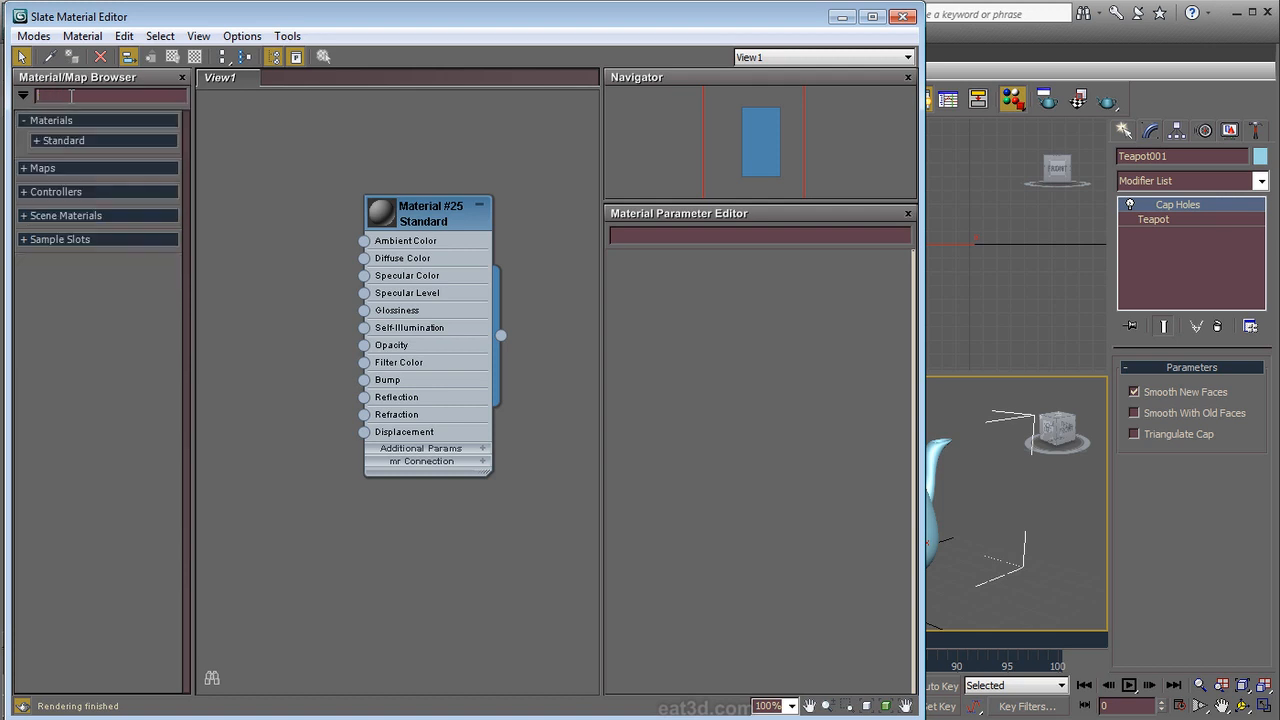
left_click(78, 121)
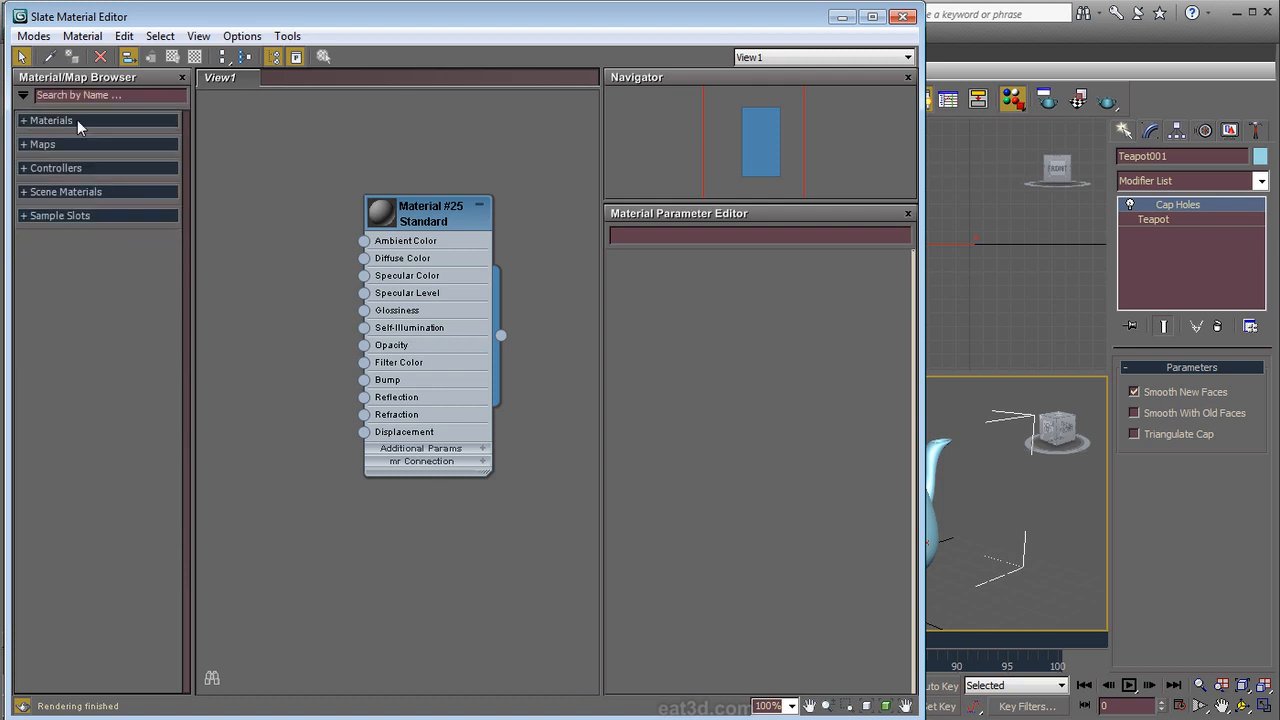
left_click(78, 121)
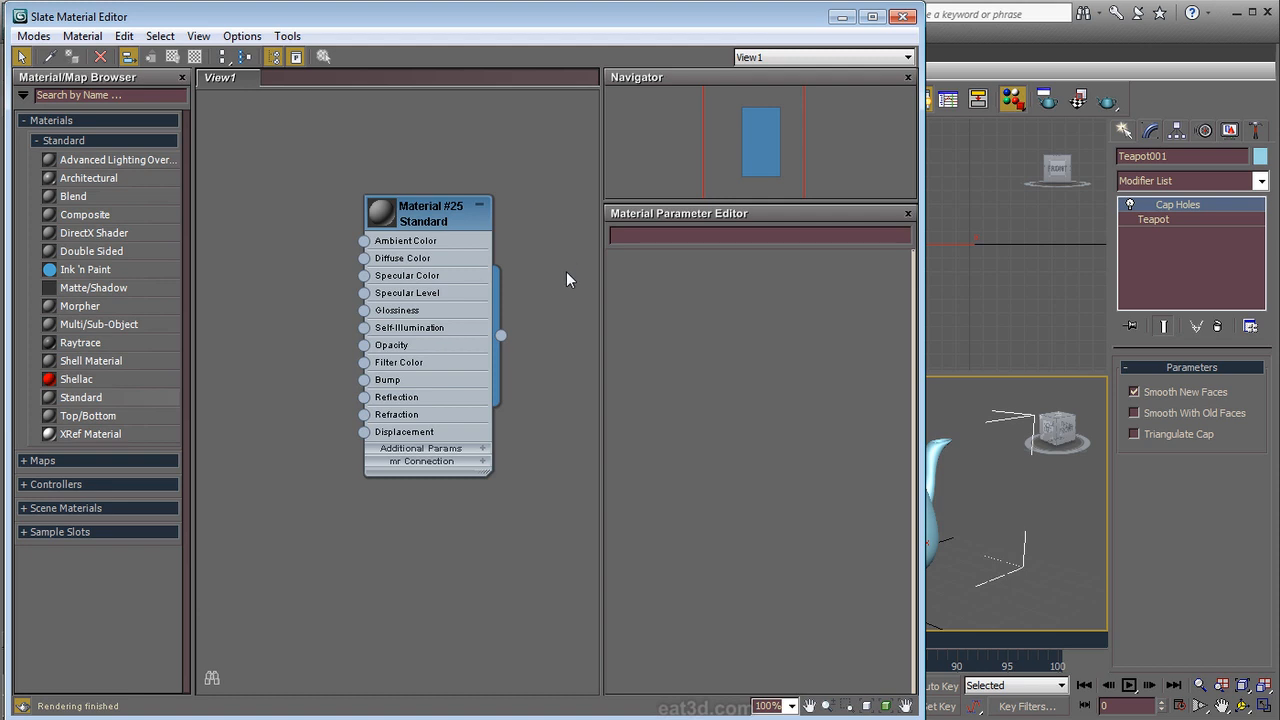
Step: Reposition the Material #25 node, narrow the Slate Material Editor to uncover the teapot, and assign the material to the teapot
left_click_drag(439, 221, 385, 221)
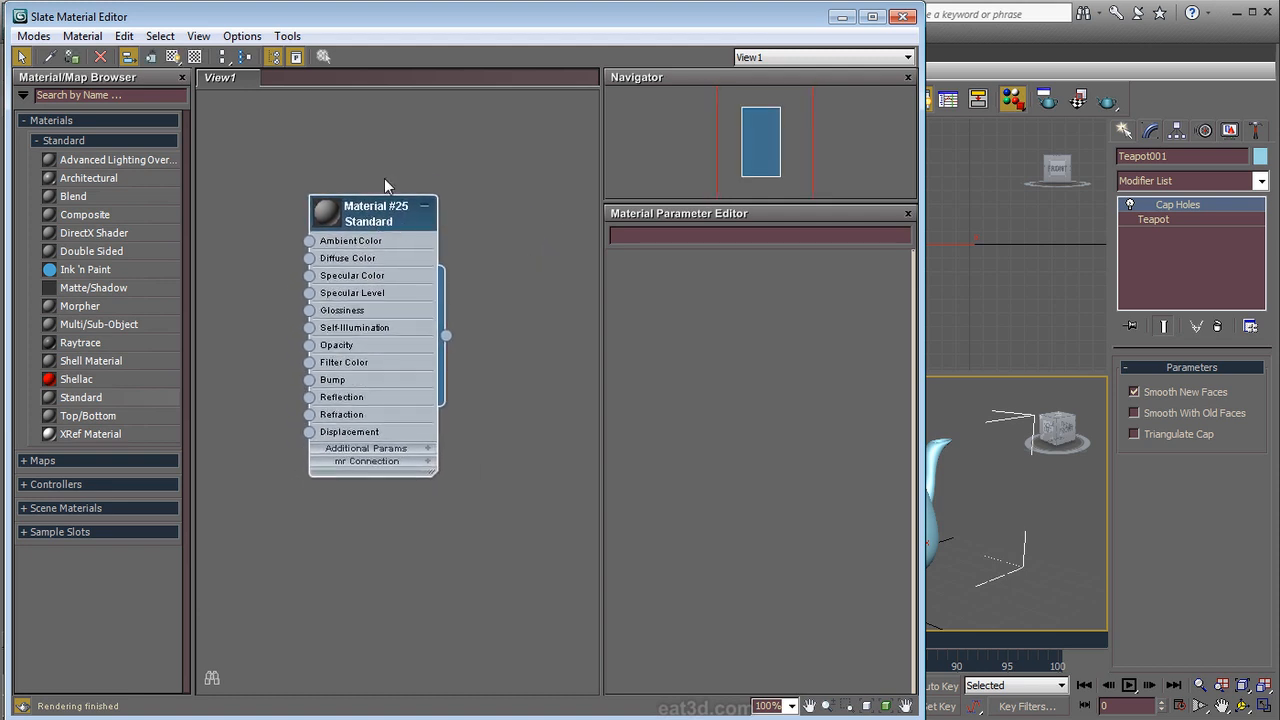
left_click_drag(377, 212, 396, 193)
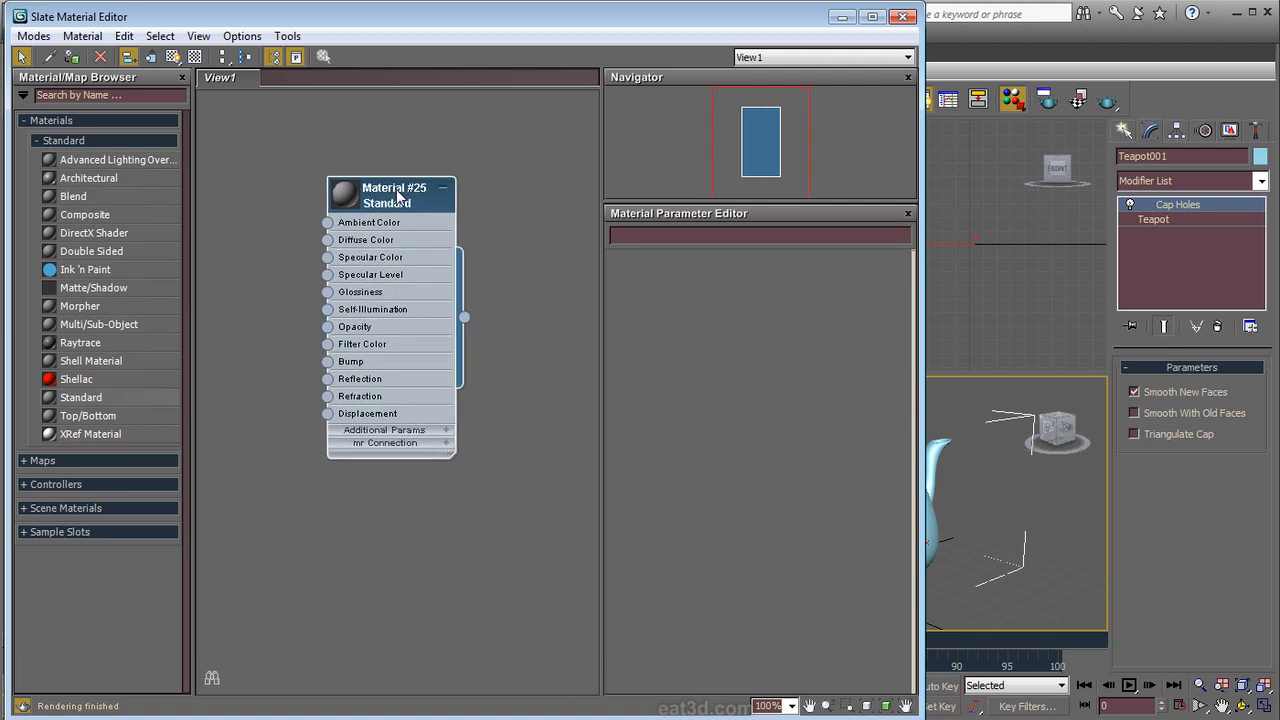
left_click_drag(918, 379, 764, 390)
middle_click_drag(944, 489, 1018, 499)
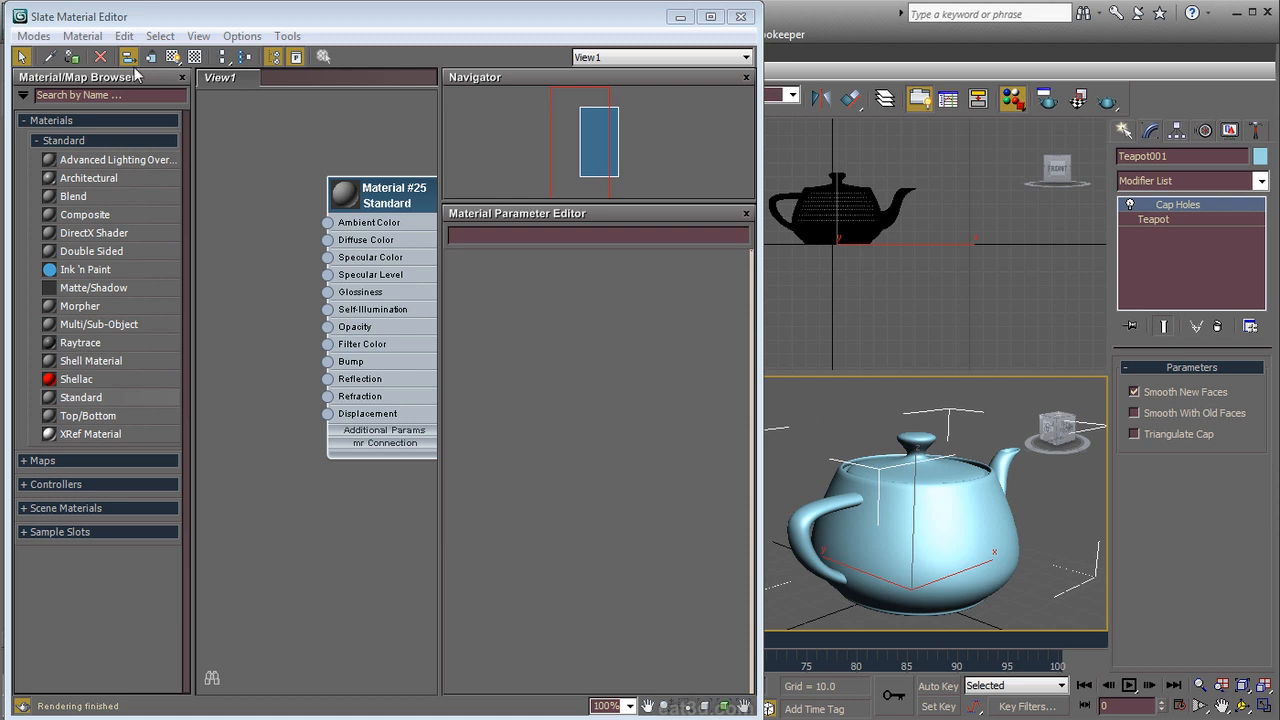
left_click(73, 57)
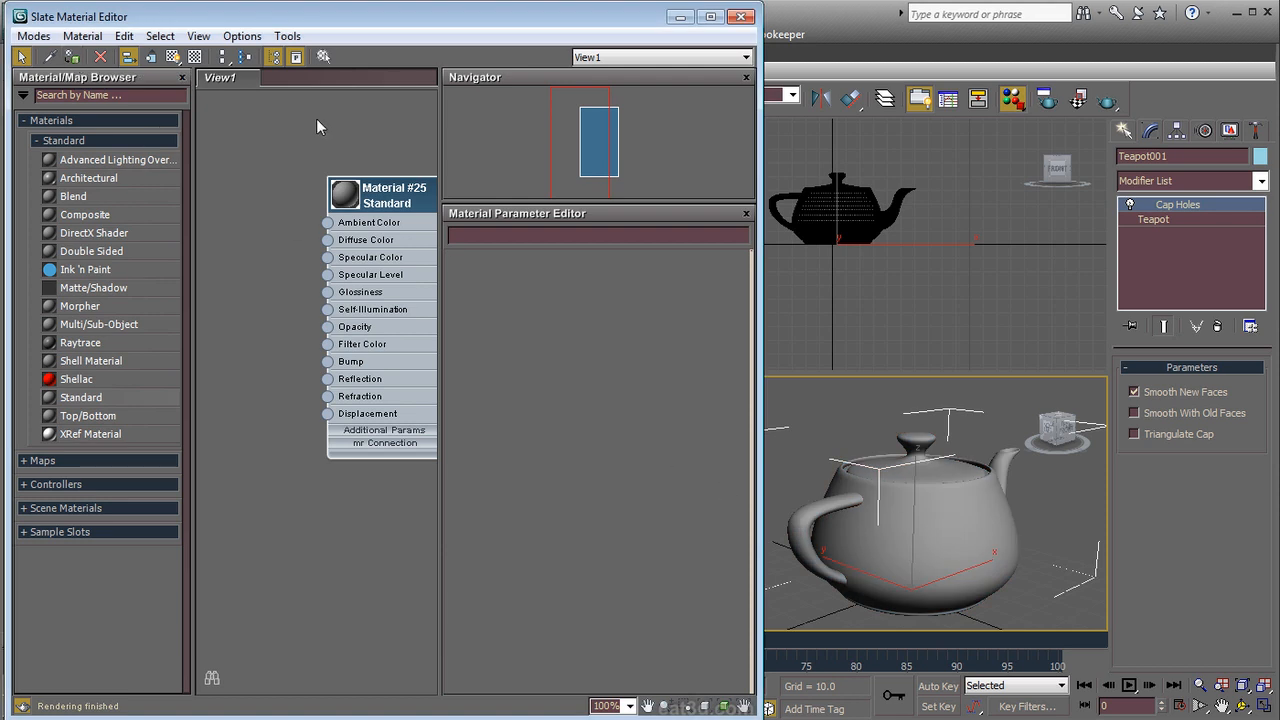
Step: Delete the Material #25 node from the view and pick the material back from the teapot
left_click(290, 148)
left_click(339, 214)
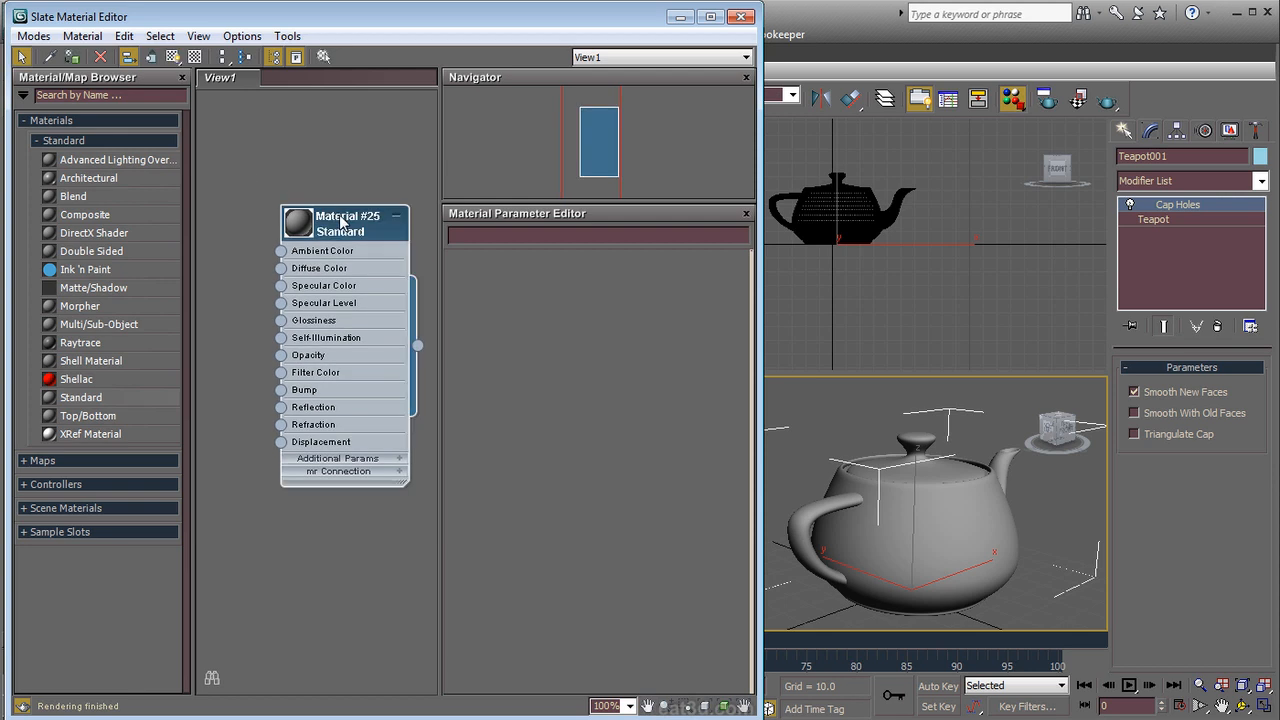
key("Delete")
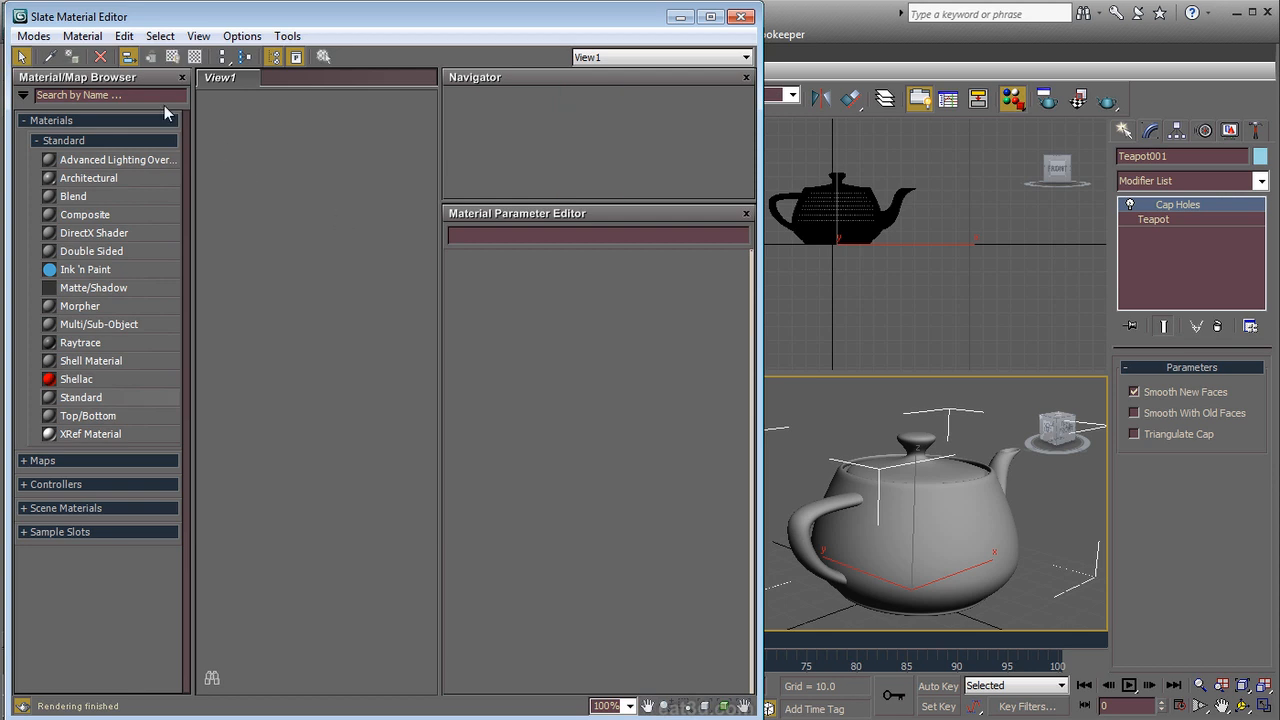
left_click(48, 57)
left_click(950, 527)
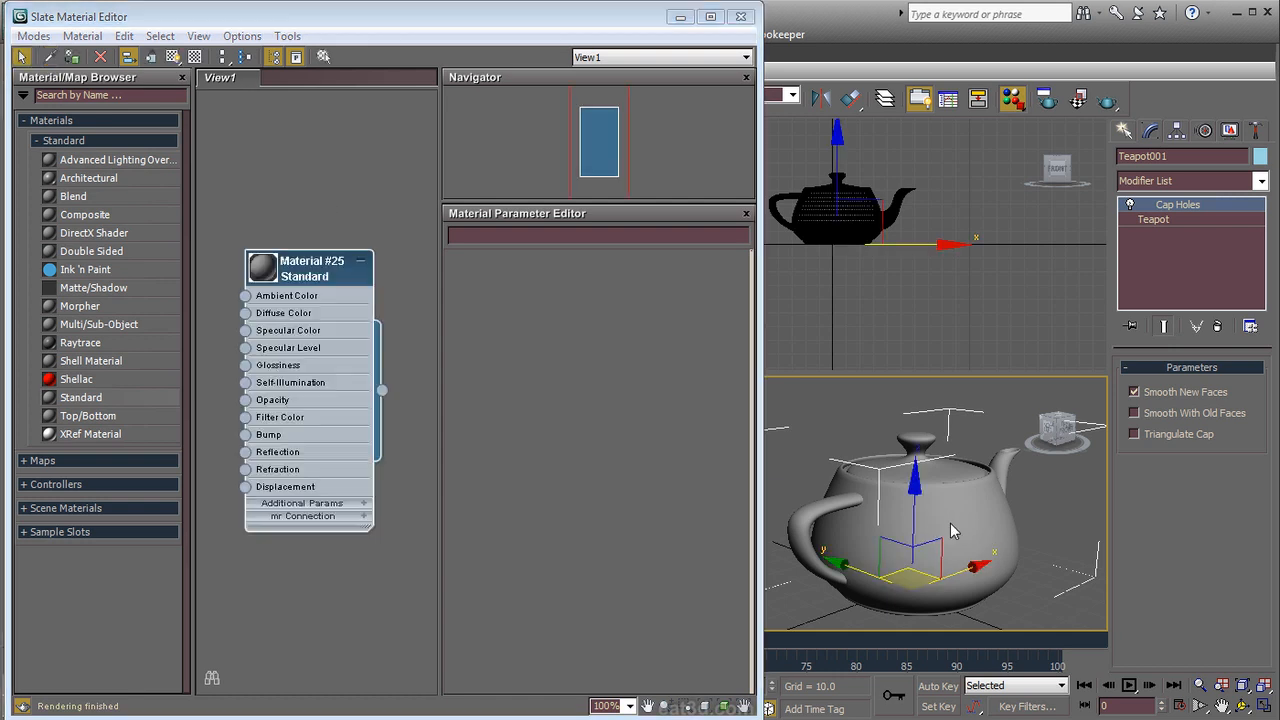
Step: Delete the picked Material #25 node again, and undo back through the deletion and the teapot's material assignment
mouse_move(313, 278)
left_mouse_down()
mouse_move(358, 178)
mouse_move(313, 260)
left_mouse_up()
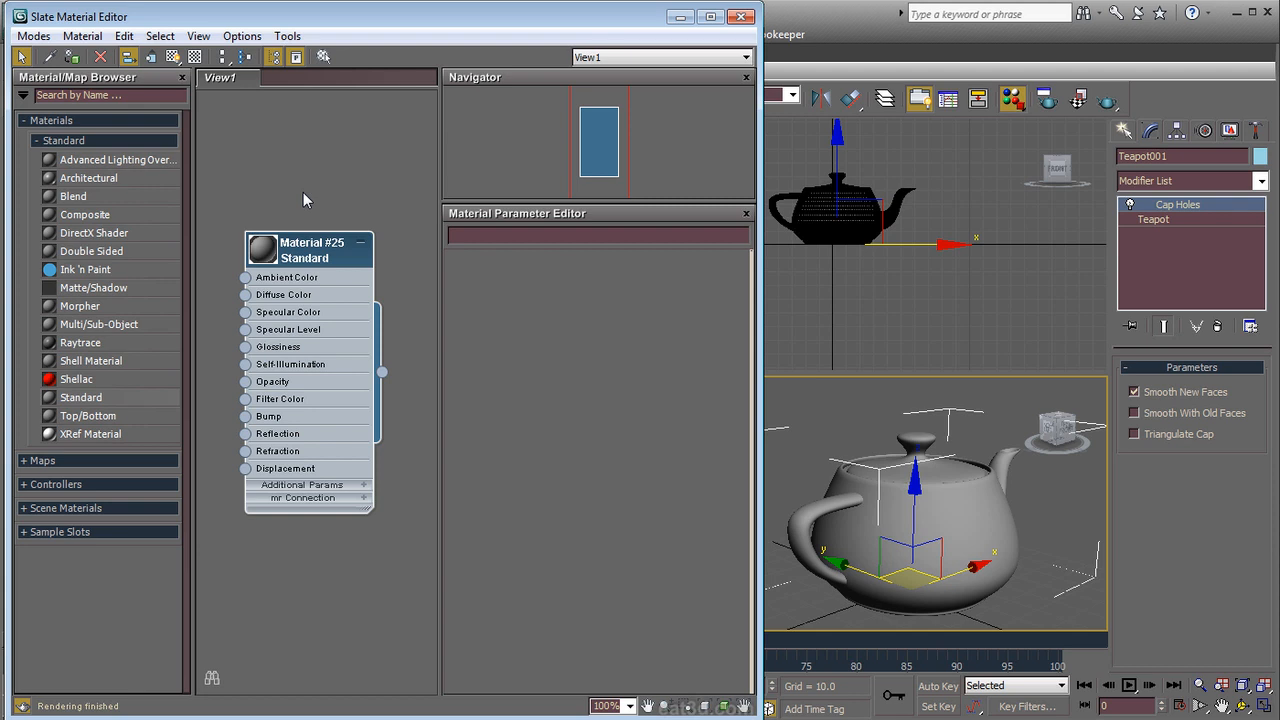
key("Delete")
key("ctrl+z")
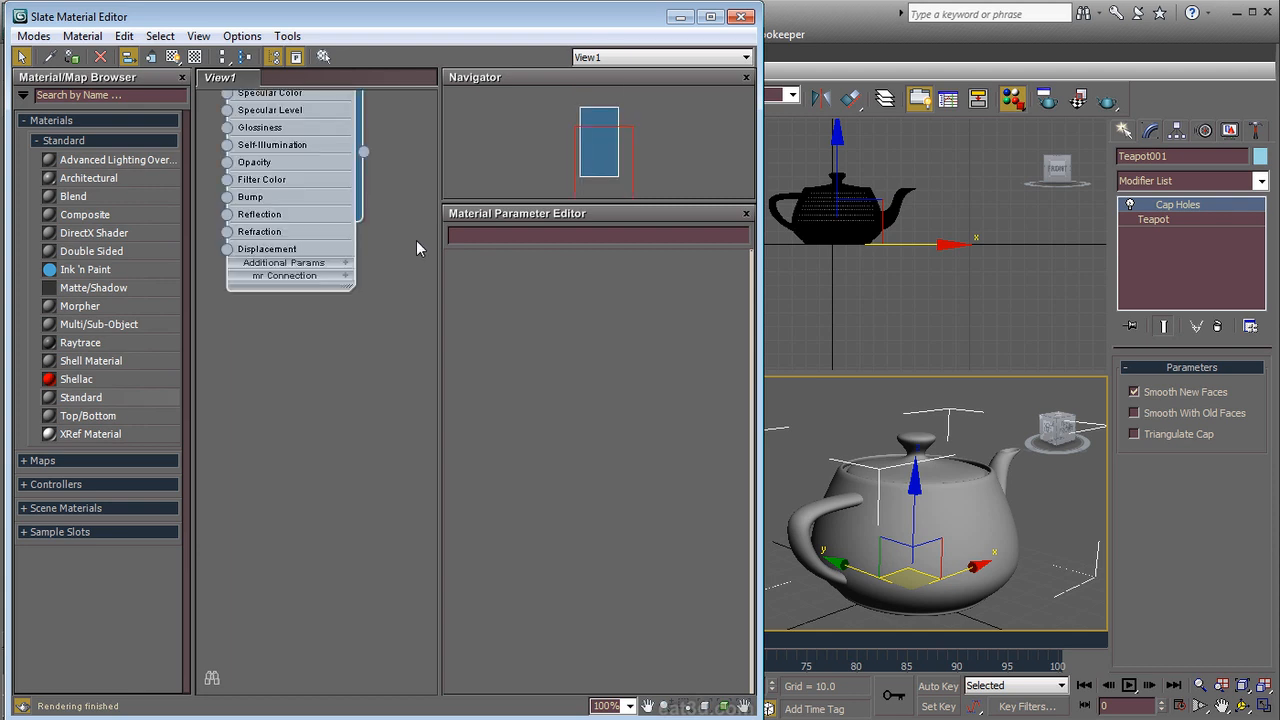
left_click(417, 241)
middle_click_drag(415, 241, 438, 358)
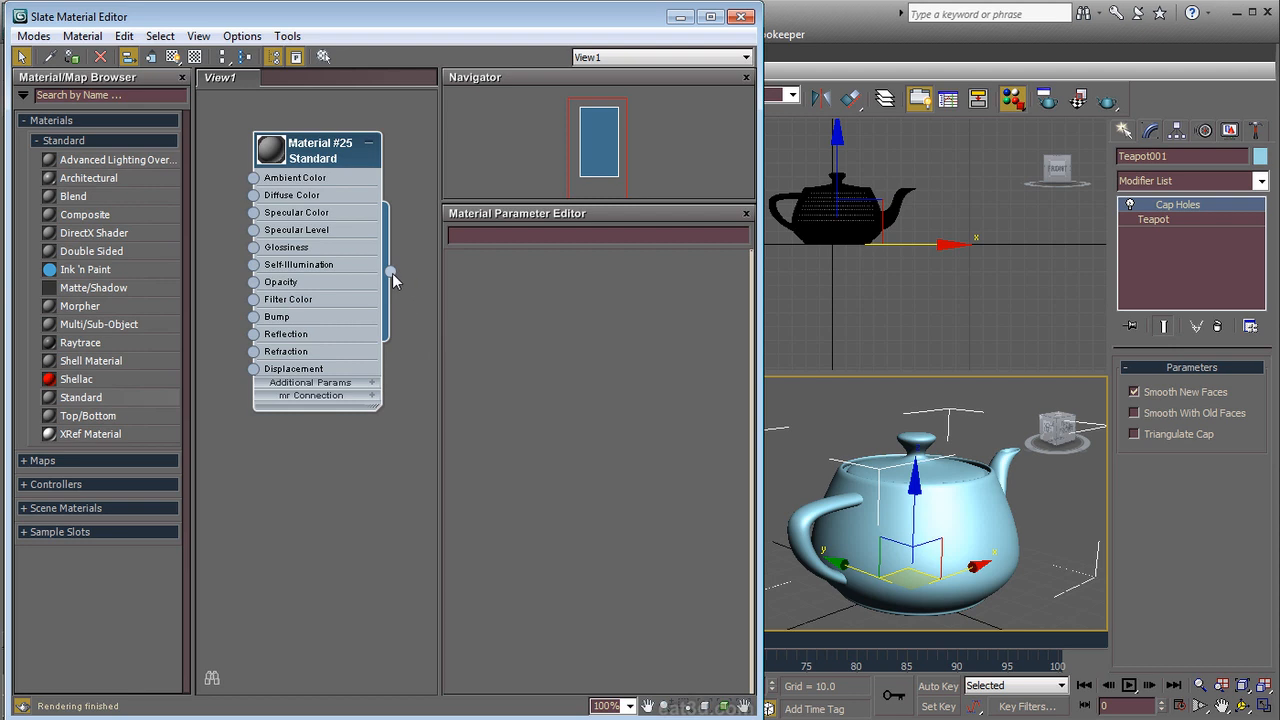
Step: Assign Material #25 to the teapot by wiring the node's output socket to it in the Perspective viewport
left_click_drag(326, 136, 328, 155)
left_click_drag(386, 290, 955, 515)
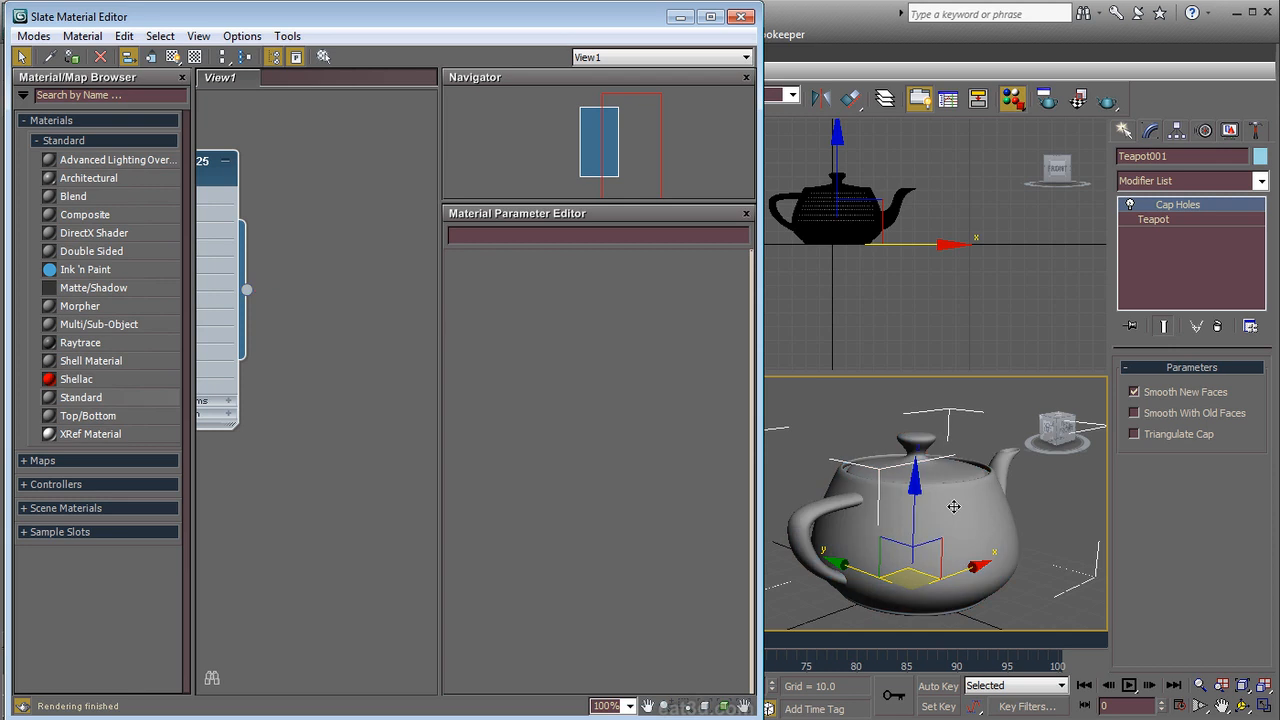
middle_click_drag(314, 346, 460, 331)
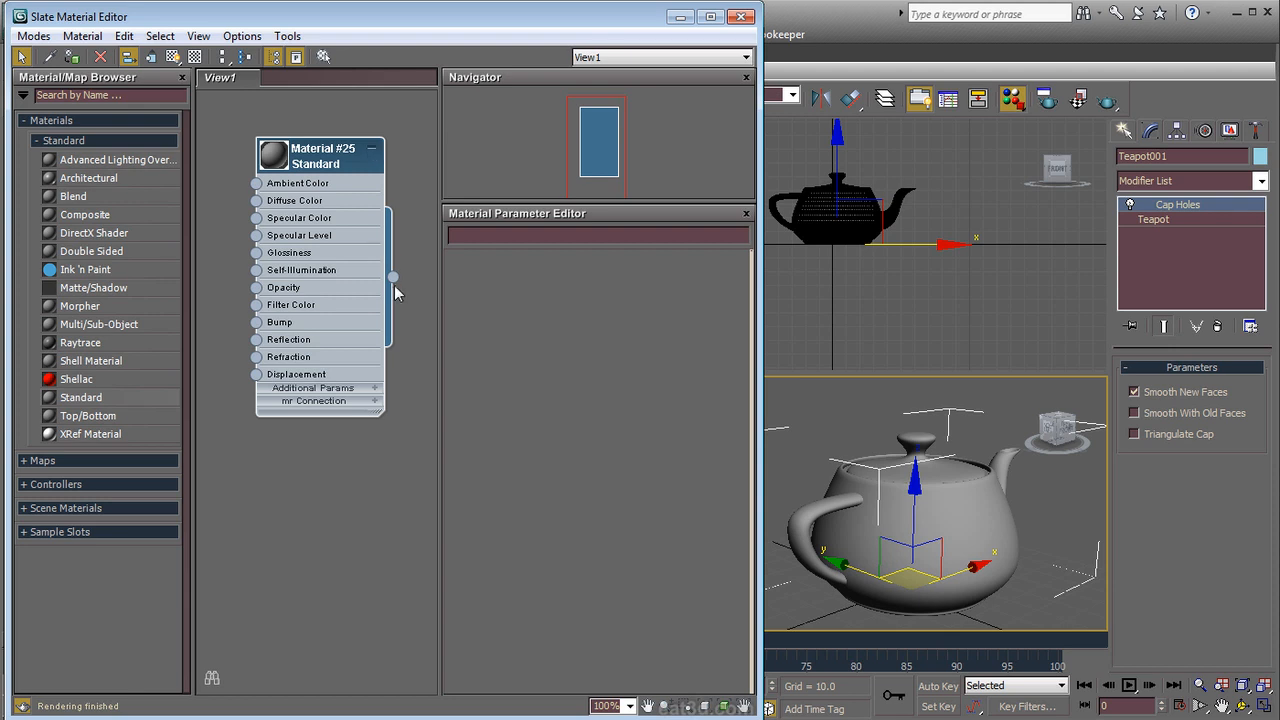
left_click_drag(394, 277, 880, 308)
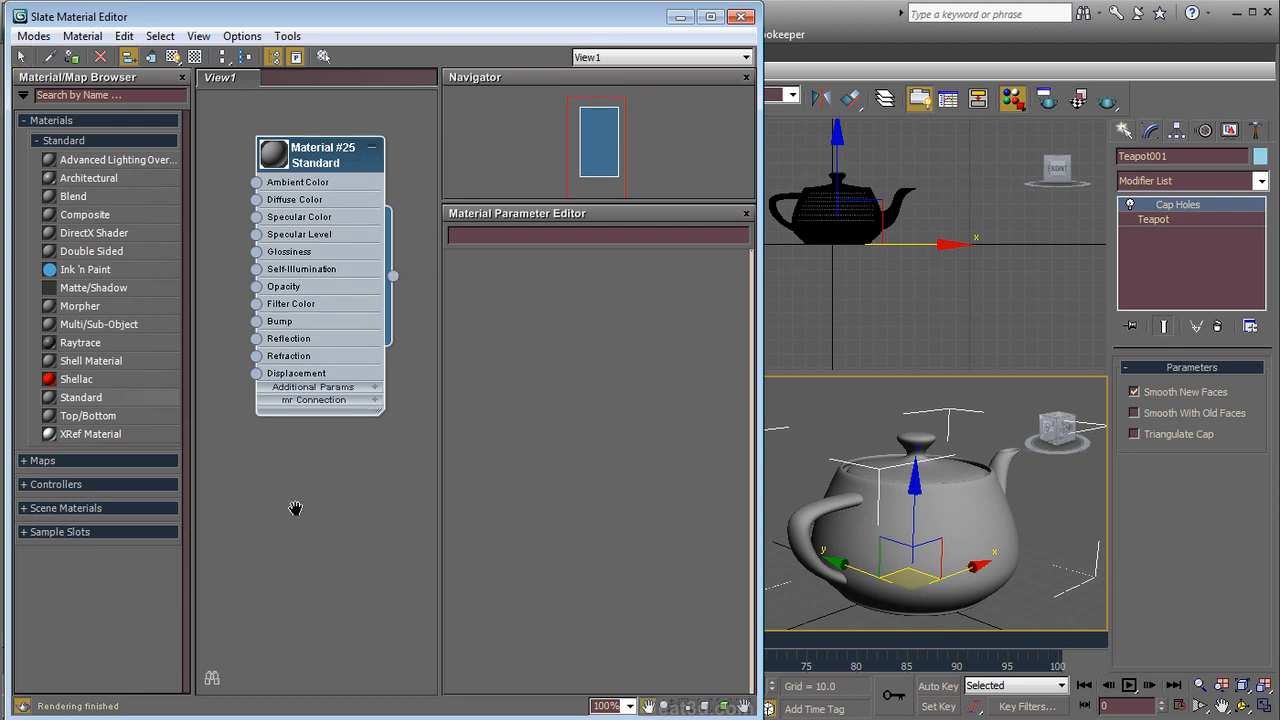
Step: Collapse the Standard materials, expand the Maps group, and add a Gradient map node below the Material #25 node
left_click(90, 140)
left_click(85, 166)
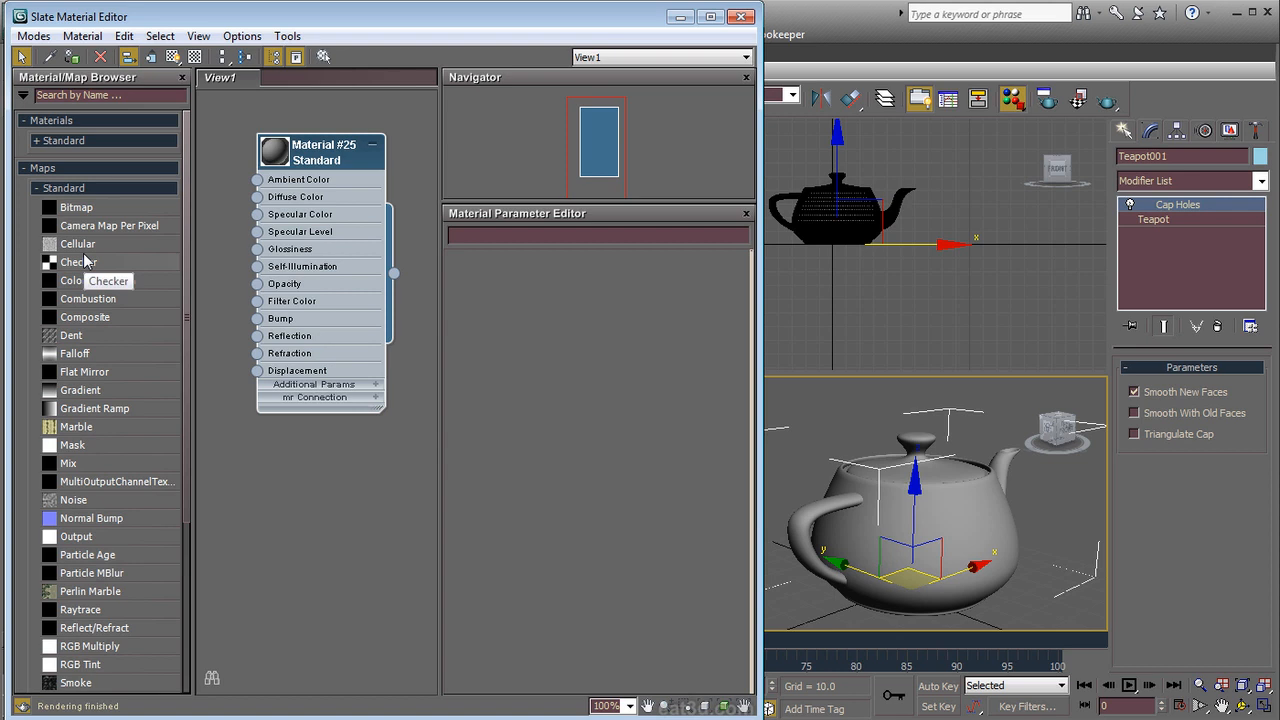
left_click_drag(122, 395, 319, 505)
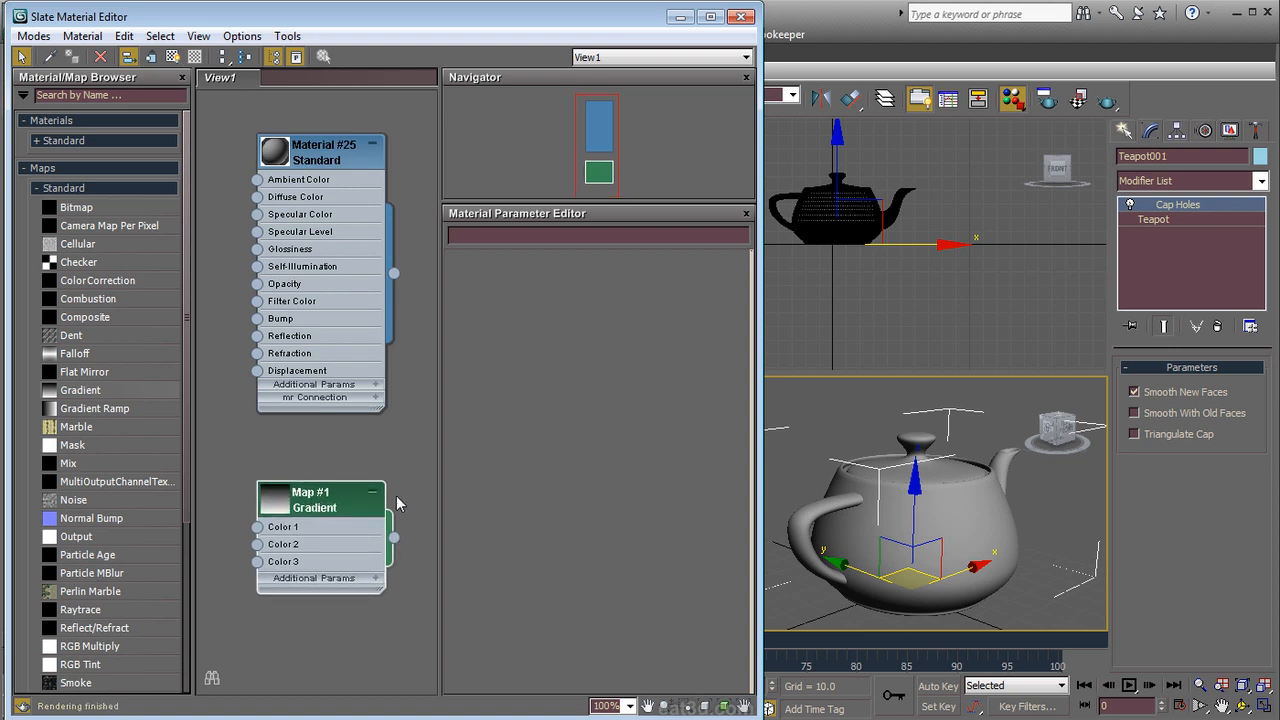
Step: Open Environment and Effects and wire the Gradient map into the Environment Map slot as an instance
key("8")
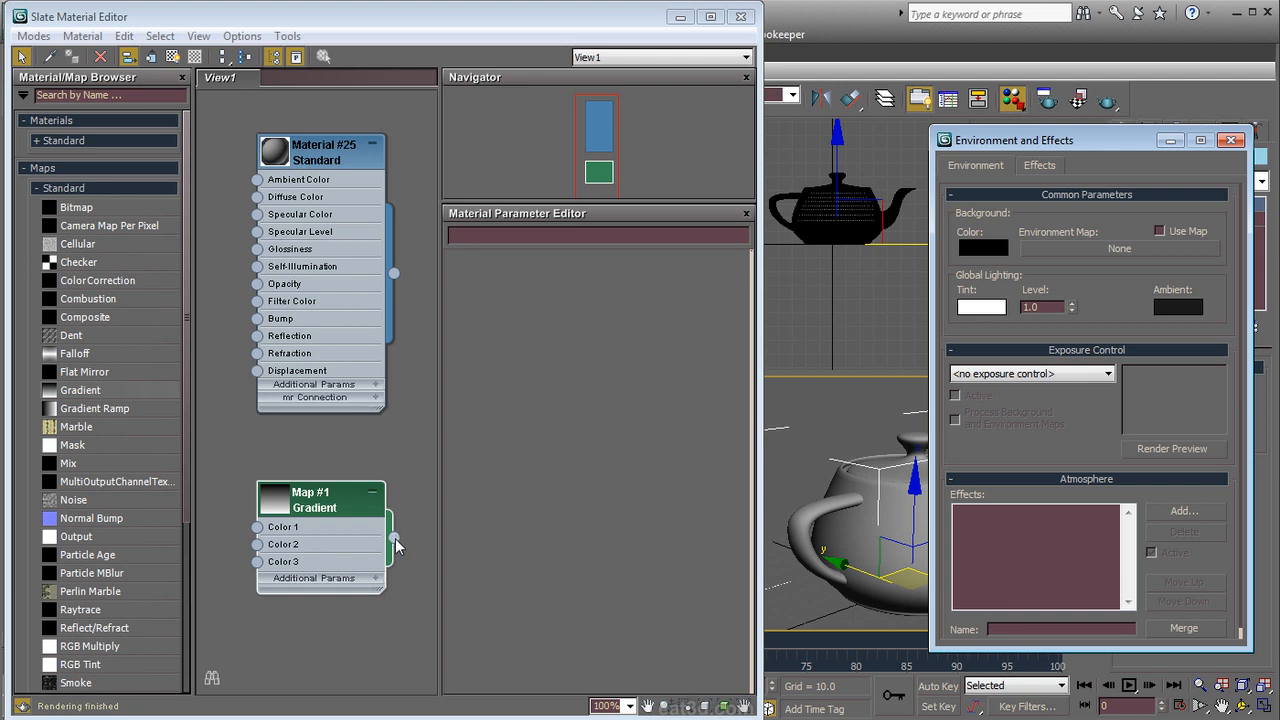
left_click(394, 538)
left_click_drag(397, 540, 1113, 248)
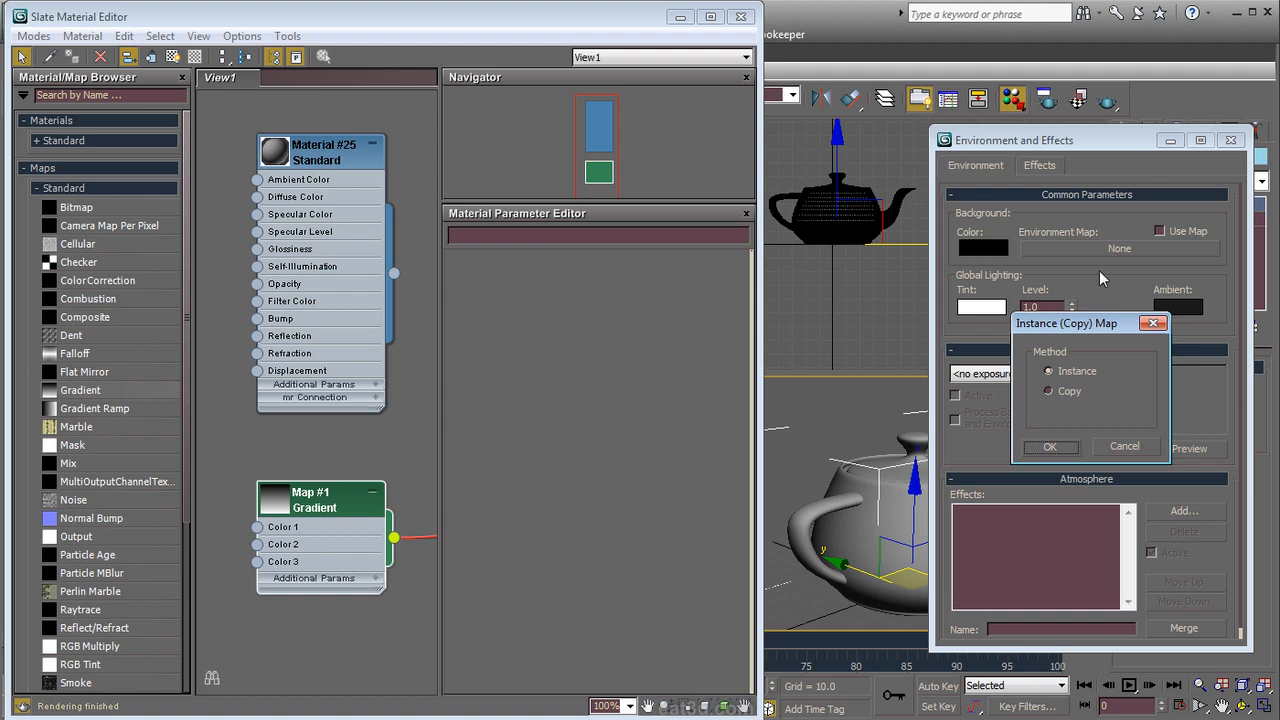
left_click(1050, 446)
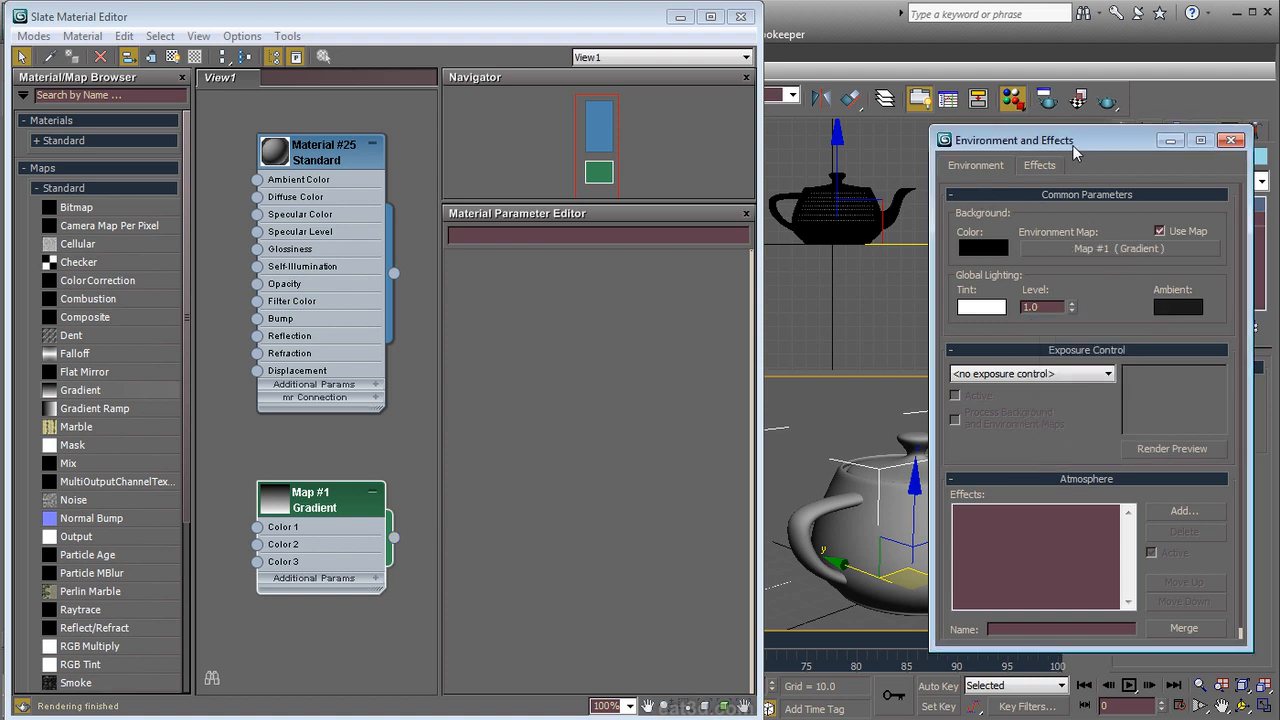
Step: Render the Perspective view to check the gradient background, and close the render and Environment and Effects windows
right_click(832, 434)
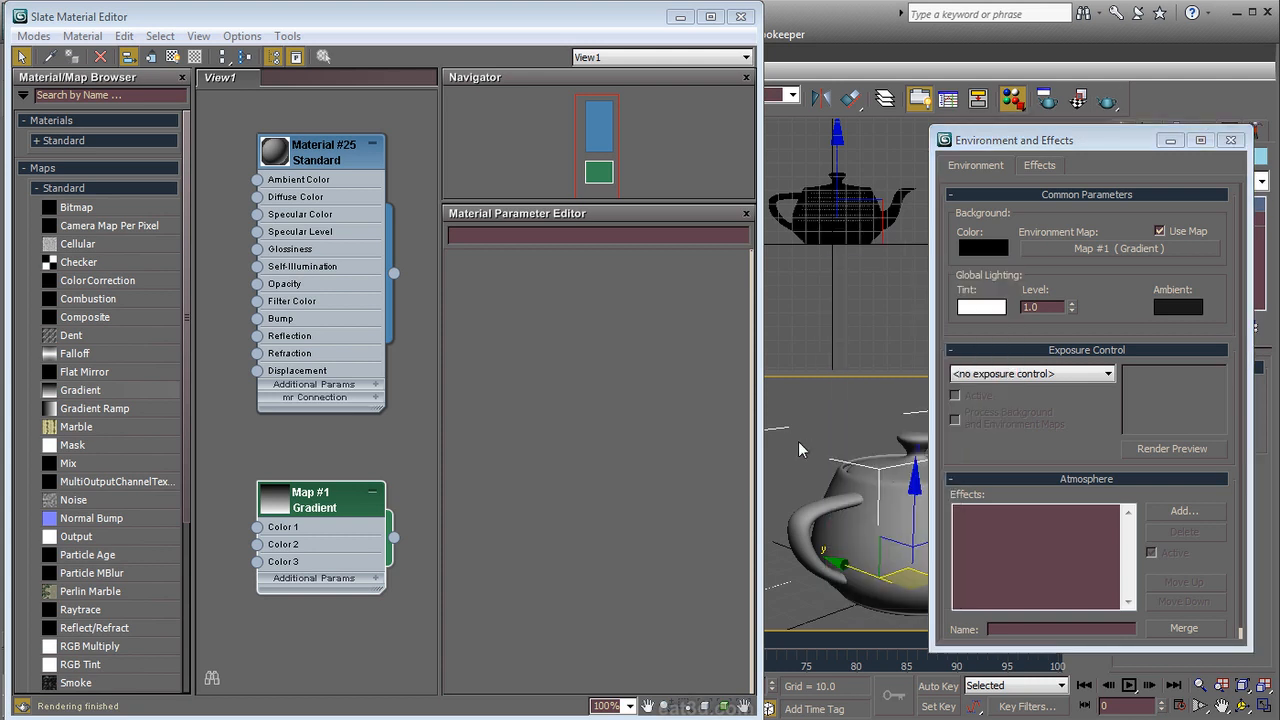
left_click(1078, 100)
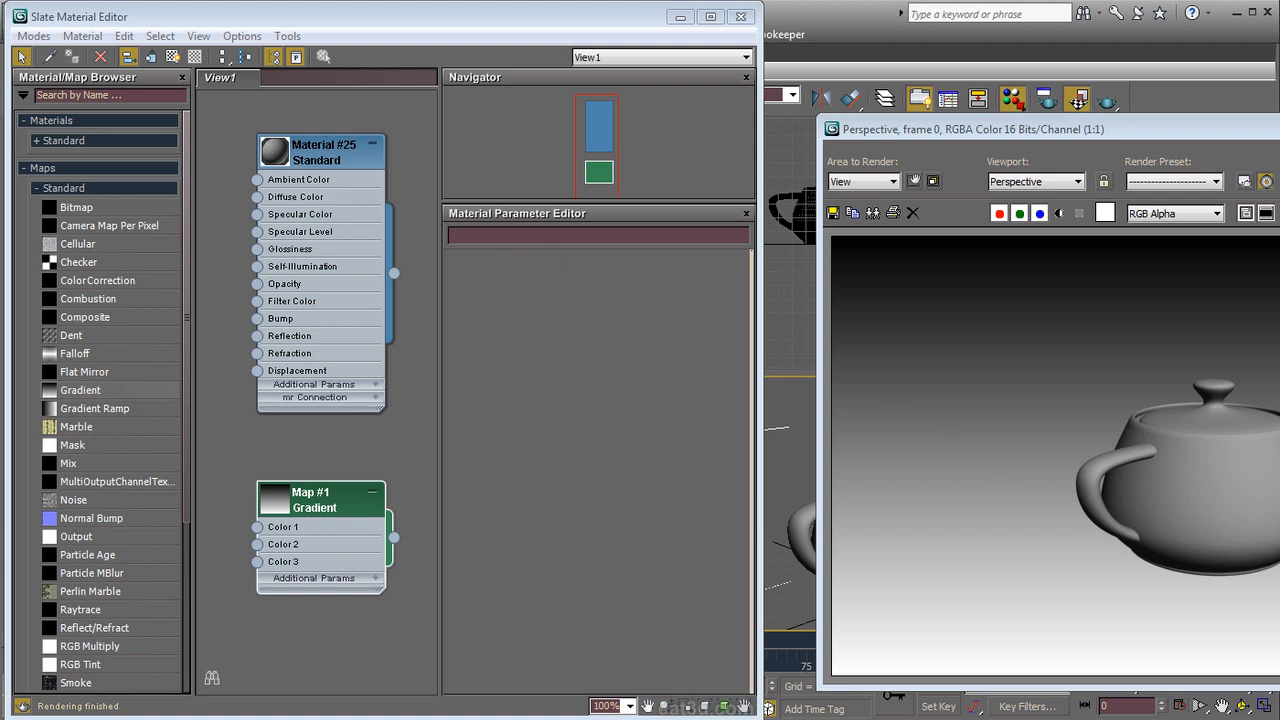
left_click(1279, 129)
left_click(1238, 142)
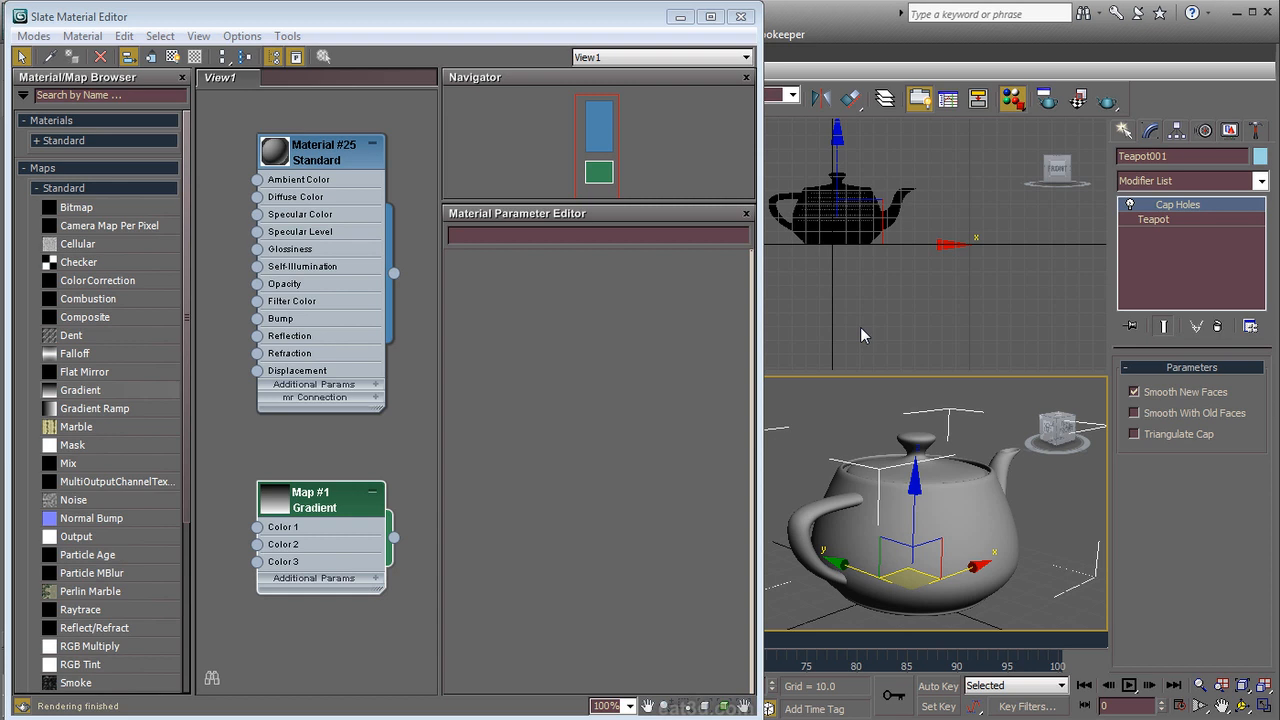
Step: Move the Gradient node closer to the material node, and show Material #25's parameters, looking through its Maps rollout
left_click_drag(312, 154, 312, 154)
left_click_drag(322, 496, 320, 477)
mouse_move(325, 172)
left_mouse_down()
mouse_move(334, 182)
mouse_move(316, 170)
left_mouse_up()
double_click(318, 164)
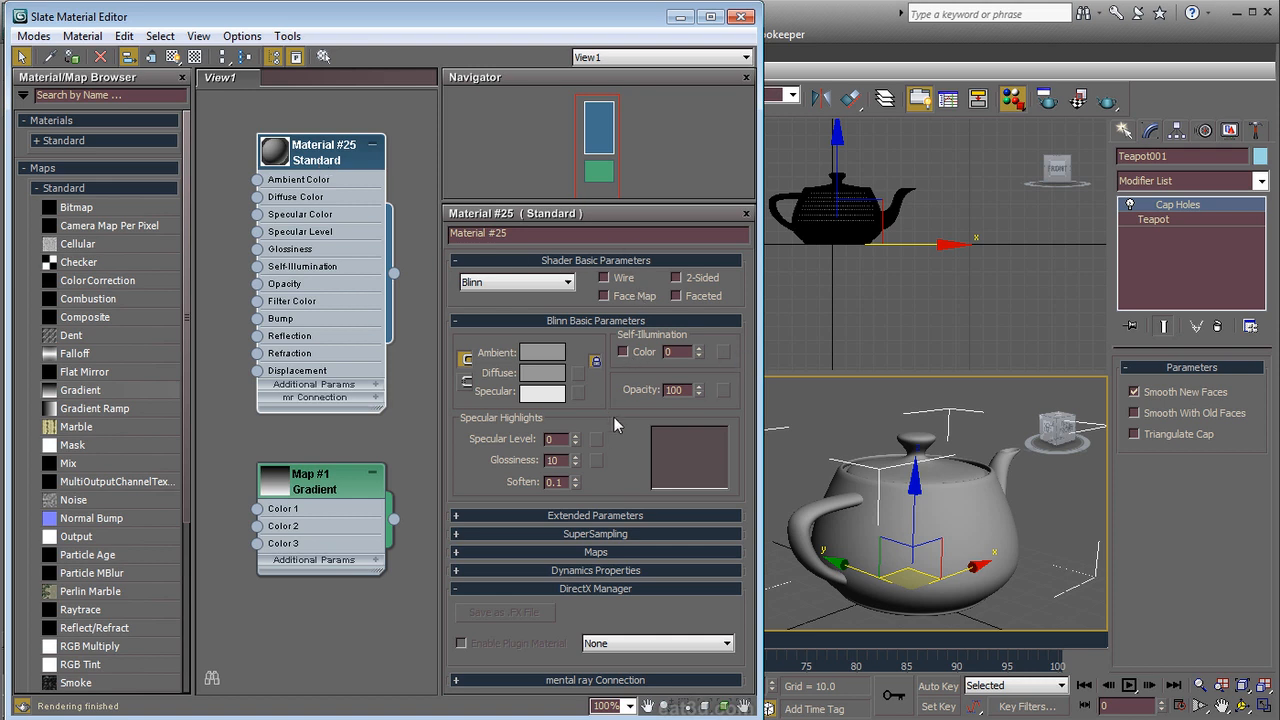
left_click(592, 553)
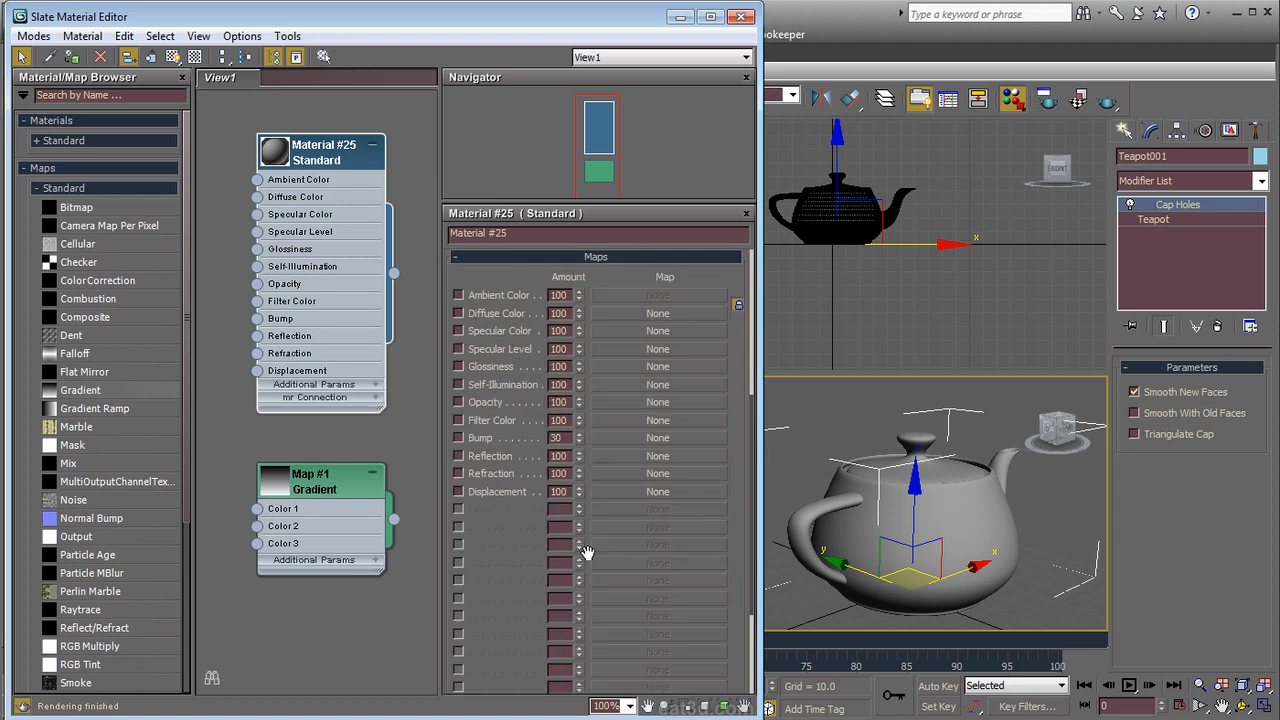
left_click(571, 258)
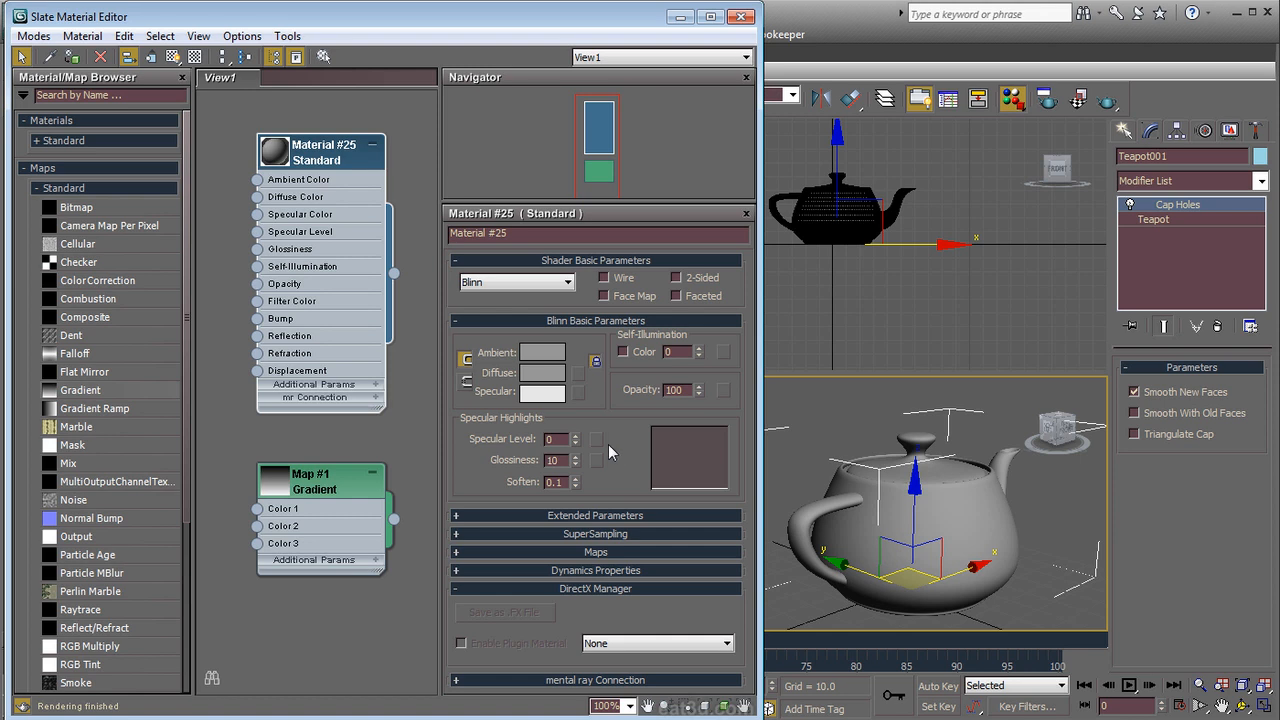
Step: Set Material #25's diffuse color to purple (RGB 133, 0, 218), with specular level 109 and glossiness 17
left_click(531, 371)
left_click_drag(484, 143, 474, 134)
left_click_drag(537, 195, 537, 114)
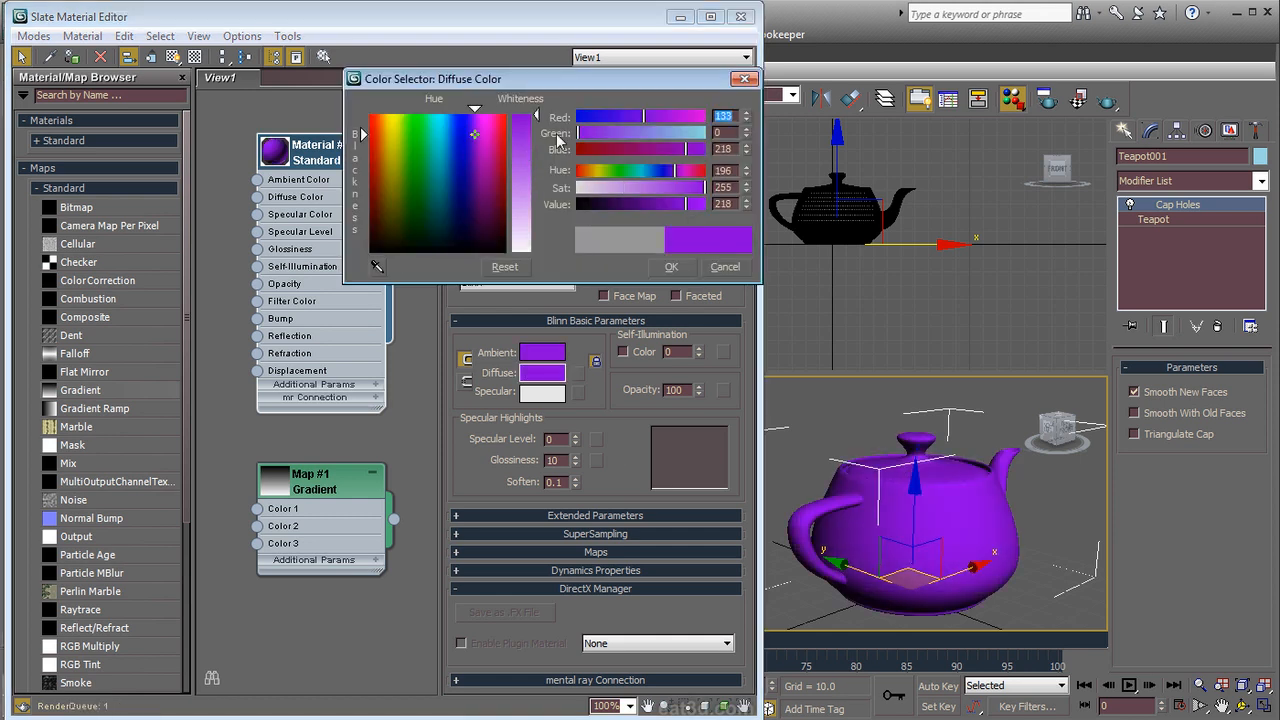
left_click(671, 267)
left_click_drag(576, 444, 580, 368)
left_click_drag(575, 460, 576, 417)
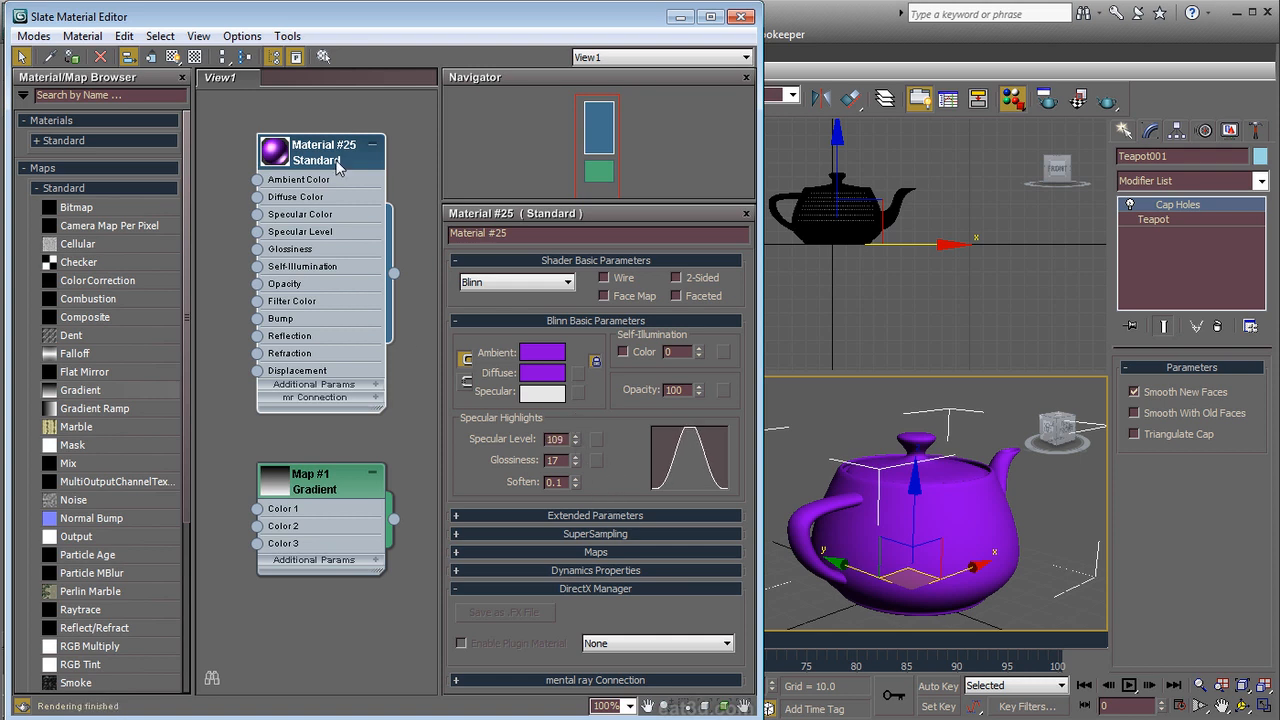
Step: Compare the input sockets of the Material #25 node with the slots in its Maps rollout
left_click_drag(258, 176, 276, 177)
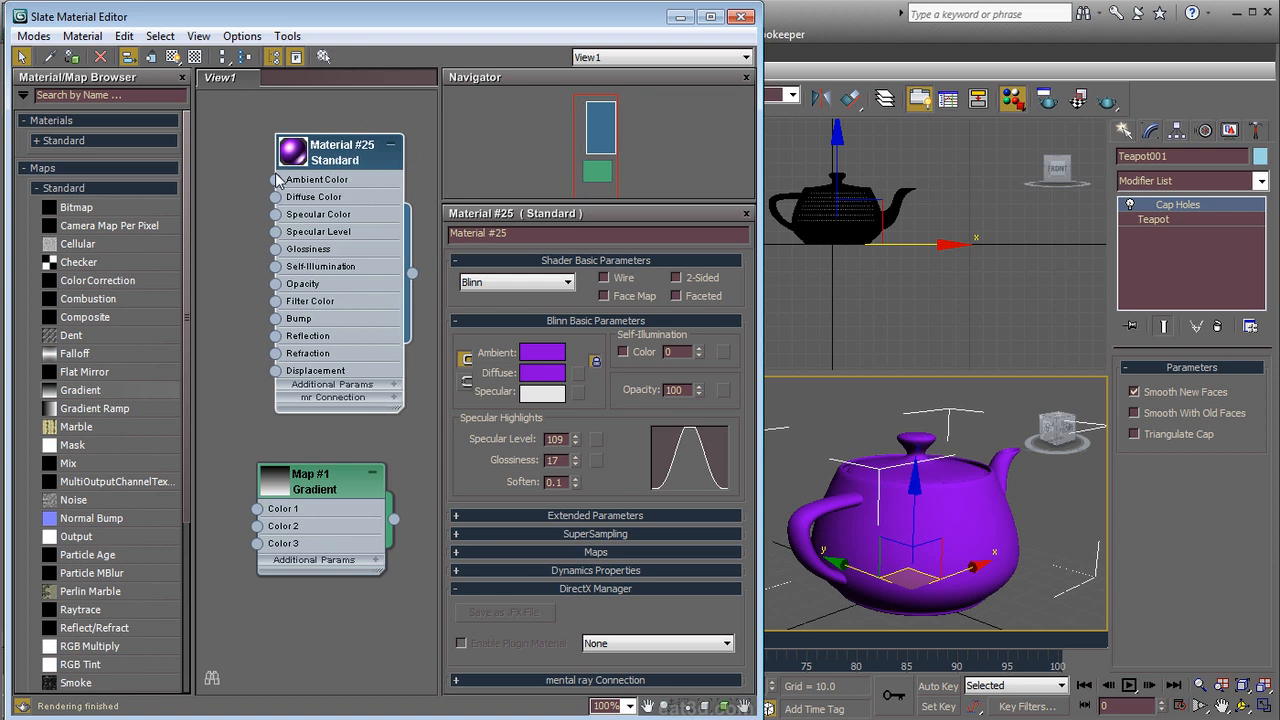
left_click(573, 553)
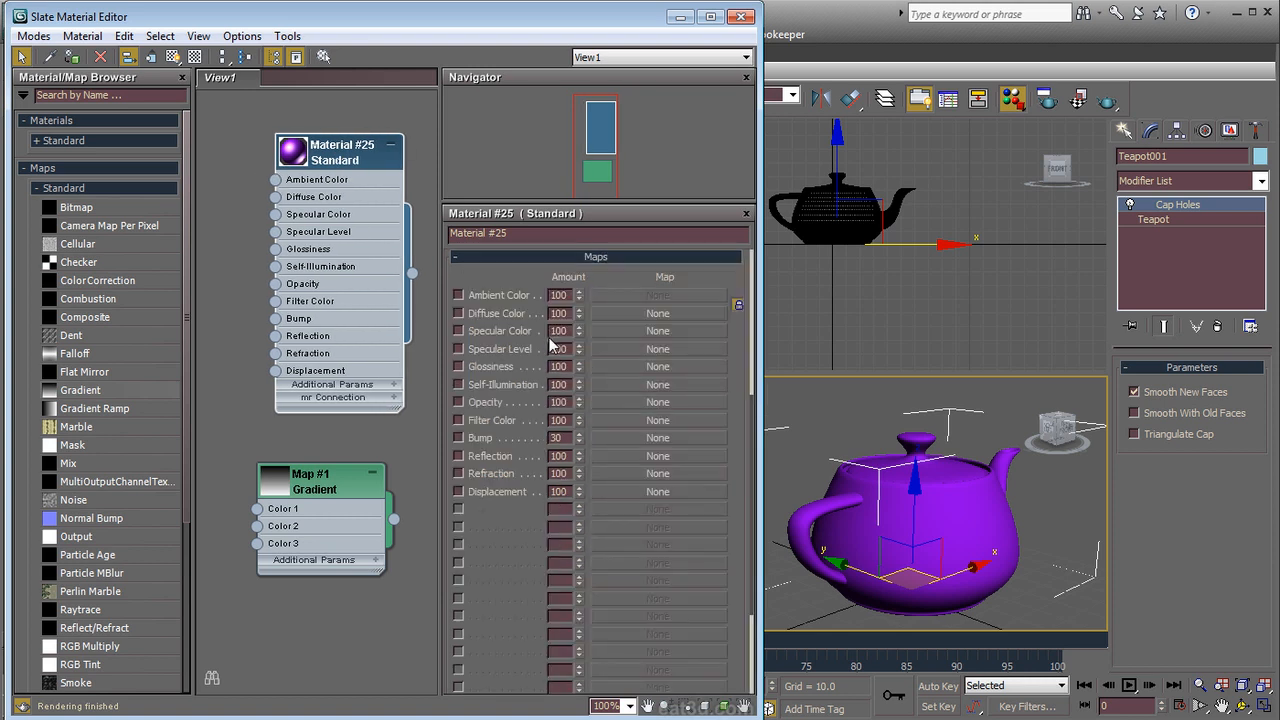
left_click(558, 258)
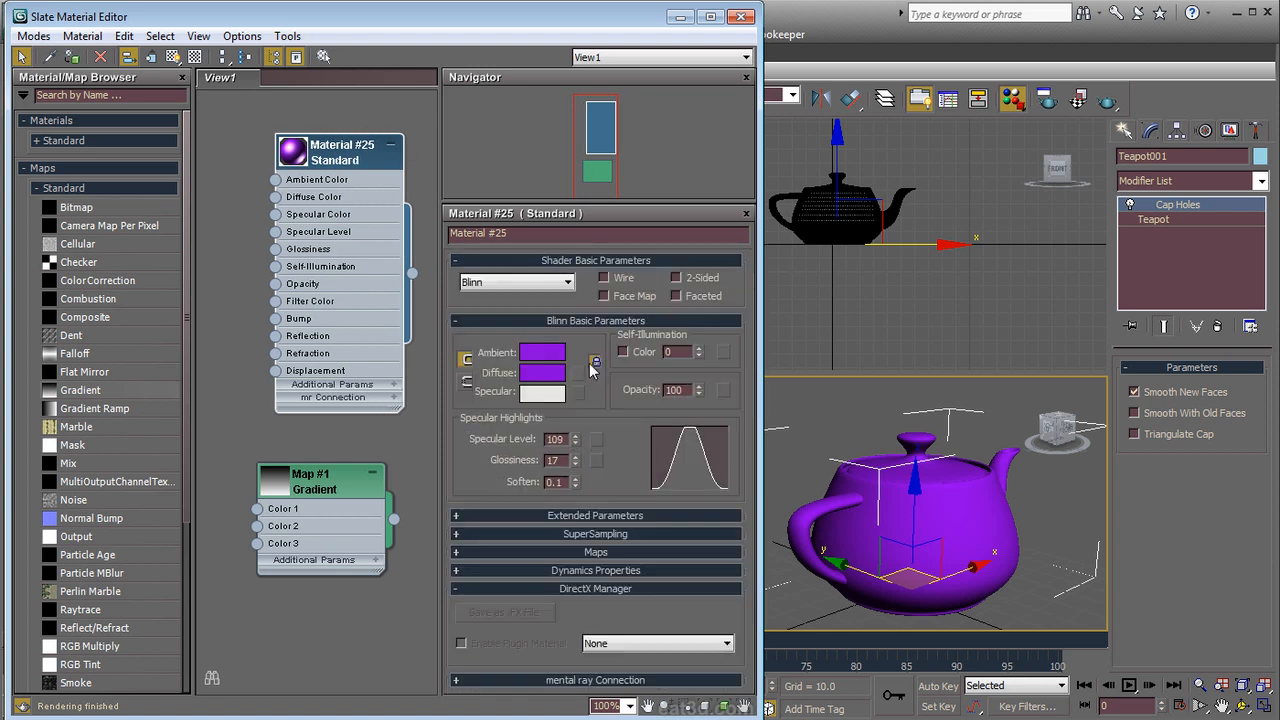
left_click_drag(322, 152, 304, 152)
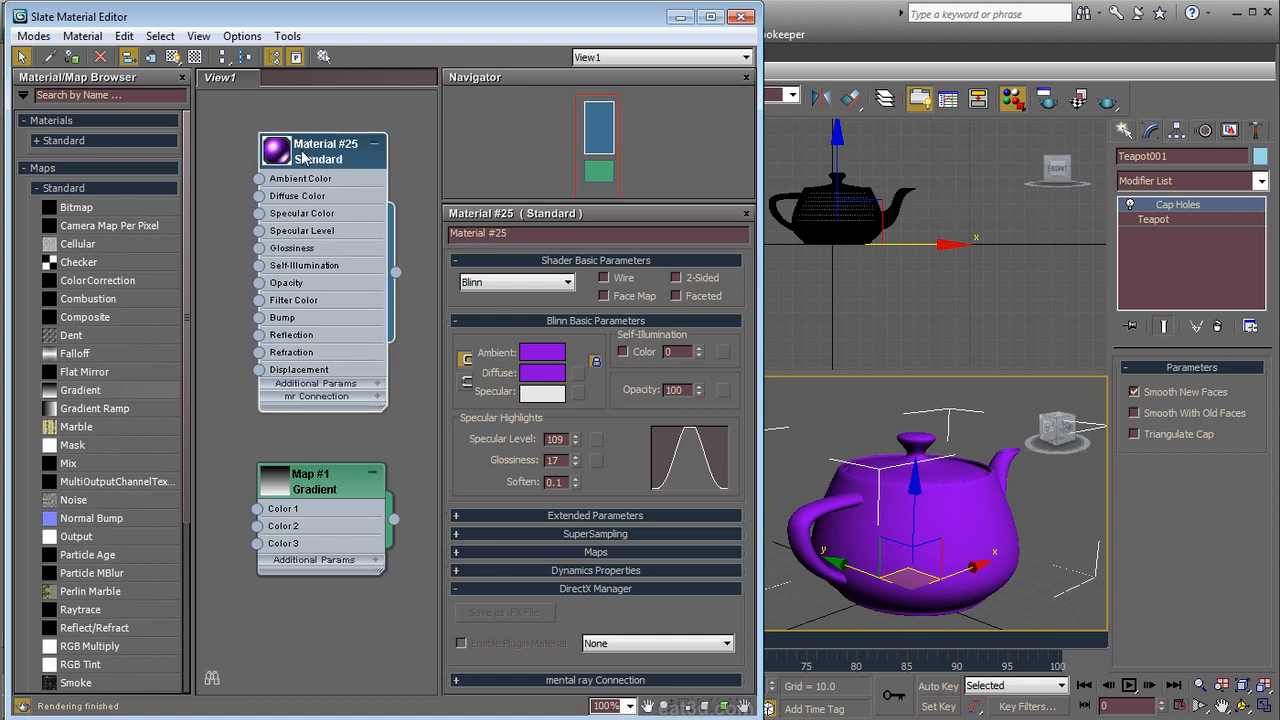
Step: Set the Gradient map's mapping to Cylindrical Environment and its Color #2 to light blue
double_click(316, 487)
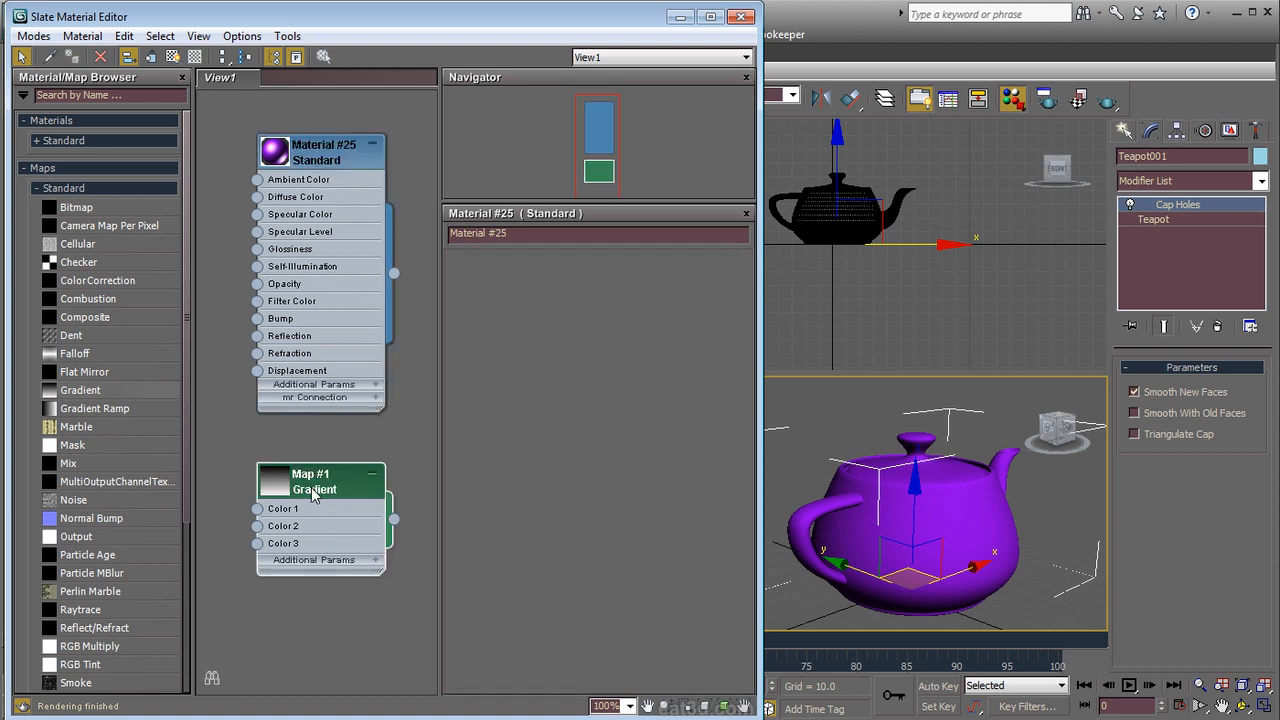
left_click(680, 286)
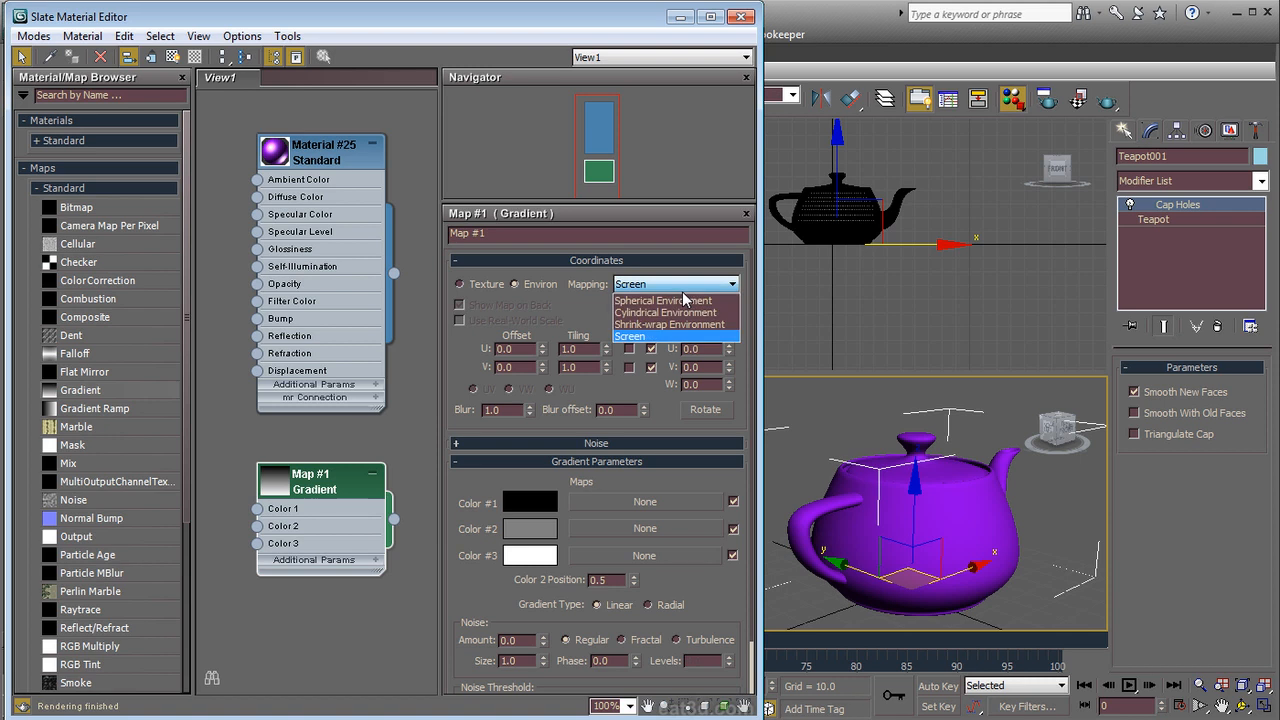
left_click(695, 315)
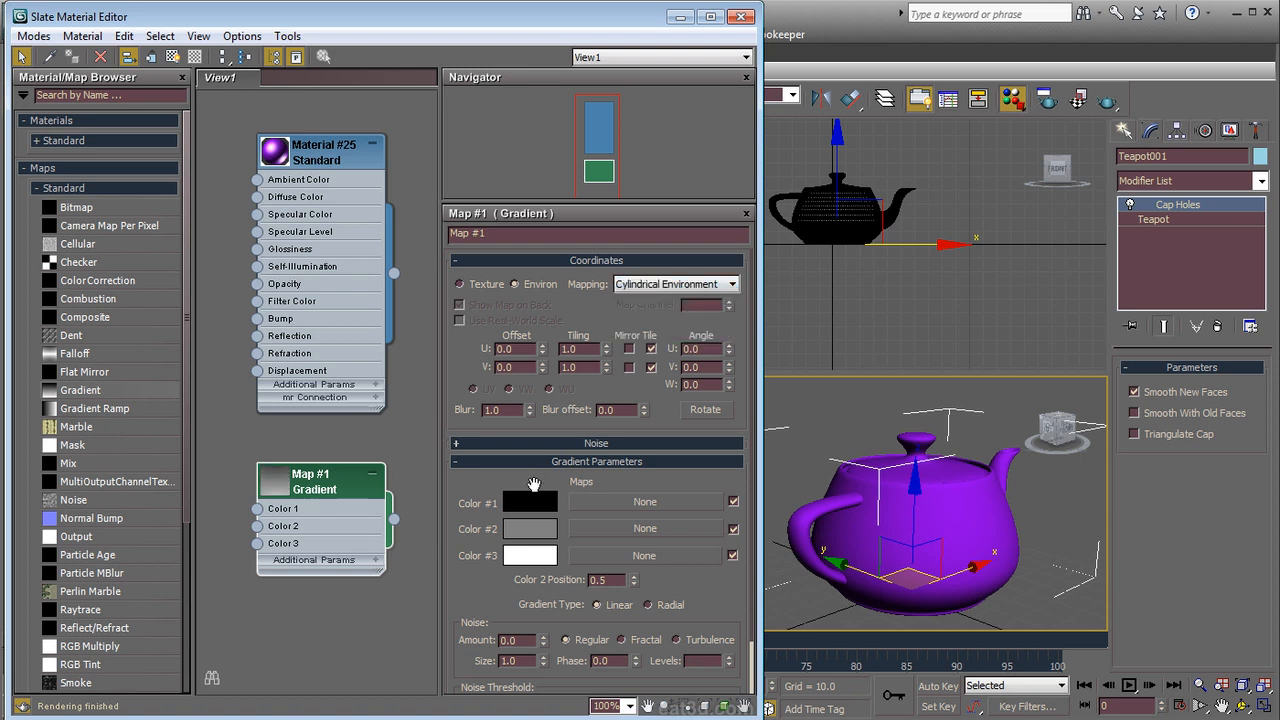
left_click(531, 529)
left_click_drag(418, 198, 448, 170)
left_click(671, 267)
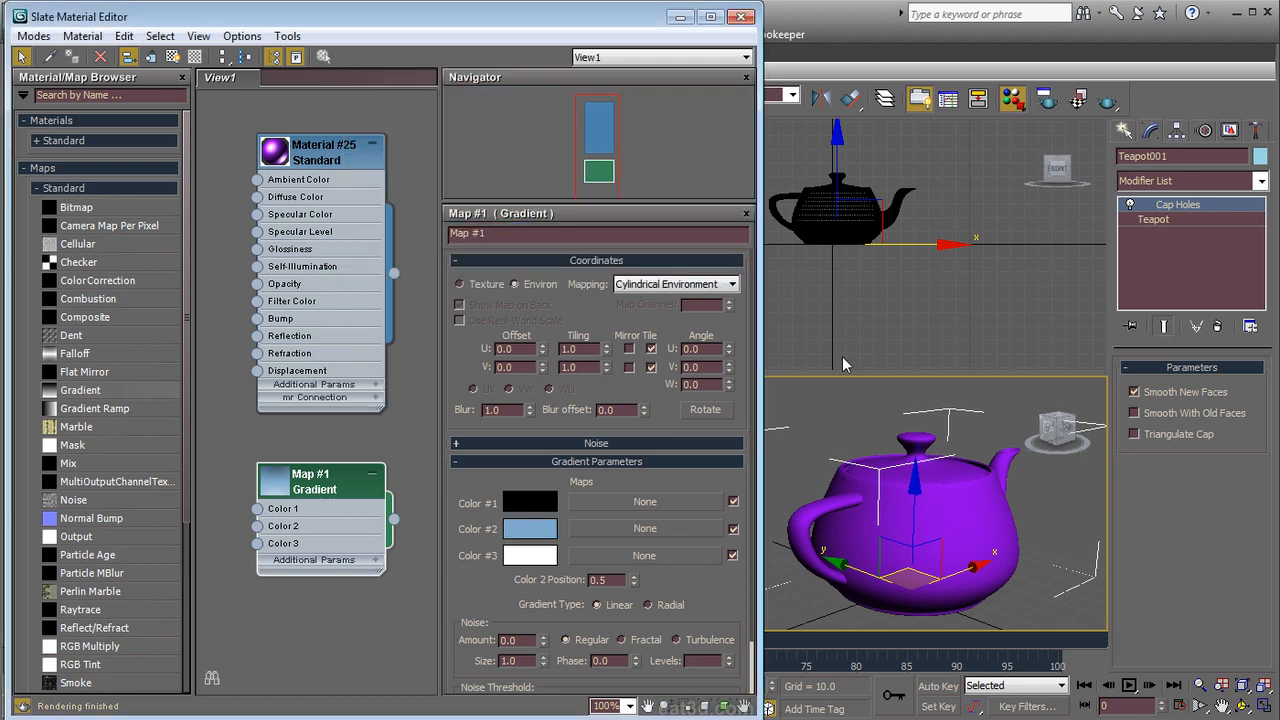
Step: Render the Perspective view to check the purple teapot against the blue gradient background
left_click(1110, 100)
left_click_drag(1070, 129, 916, 125)
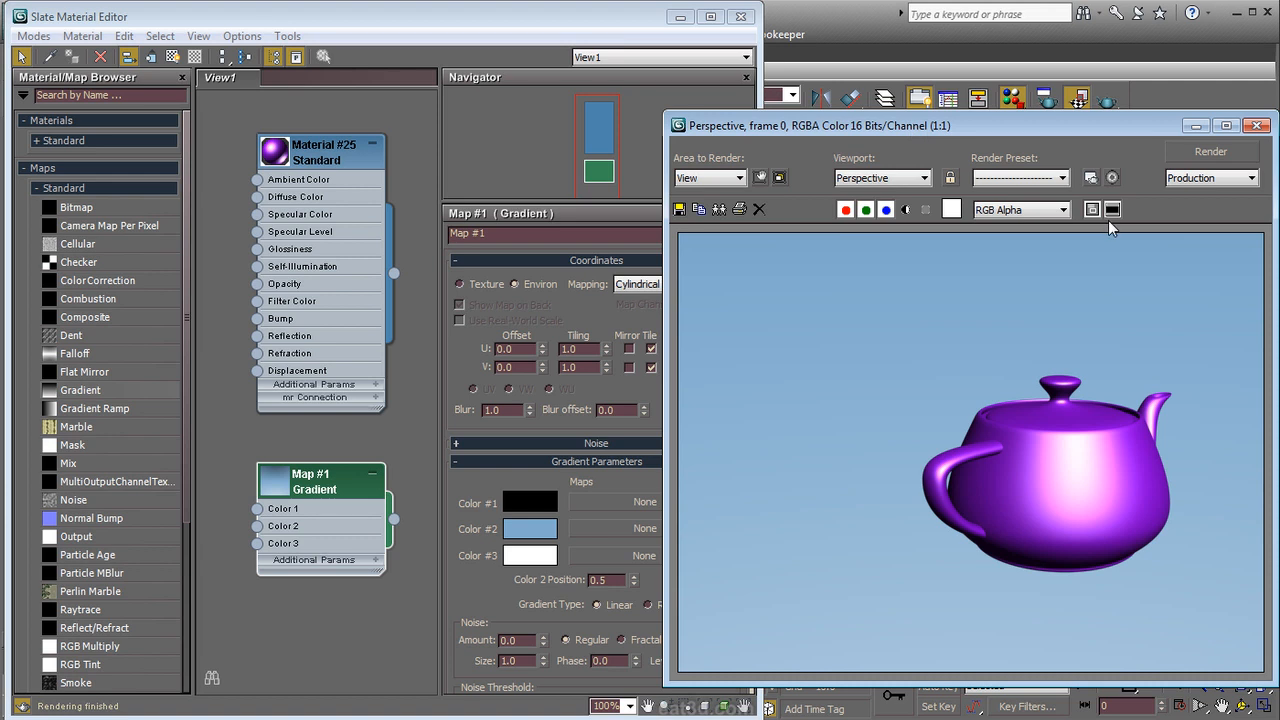
Step: Close the rendered image and widen the Slate Material Editor window to give the node view more room
left_click(1257, 125)
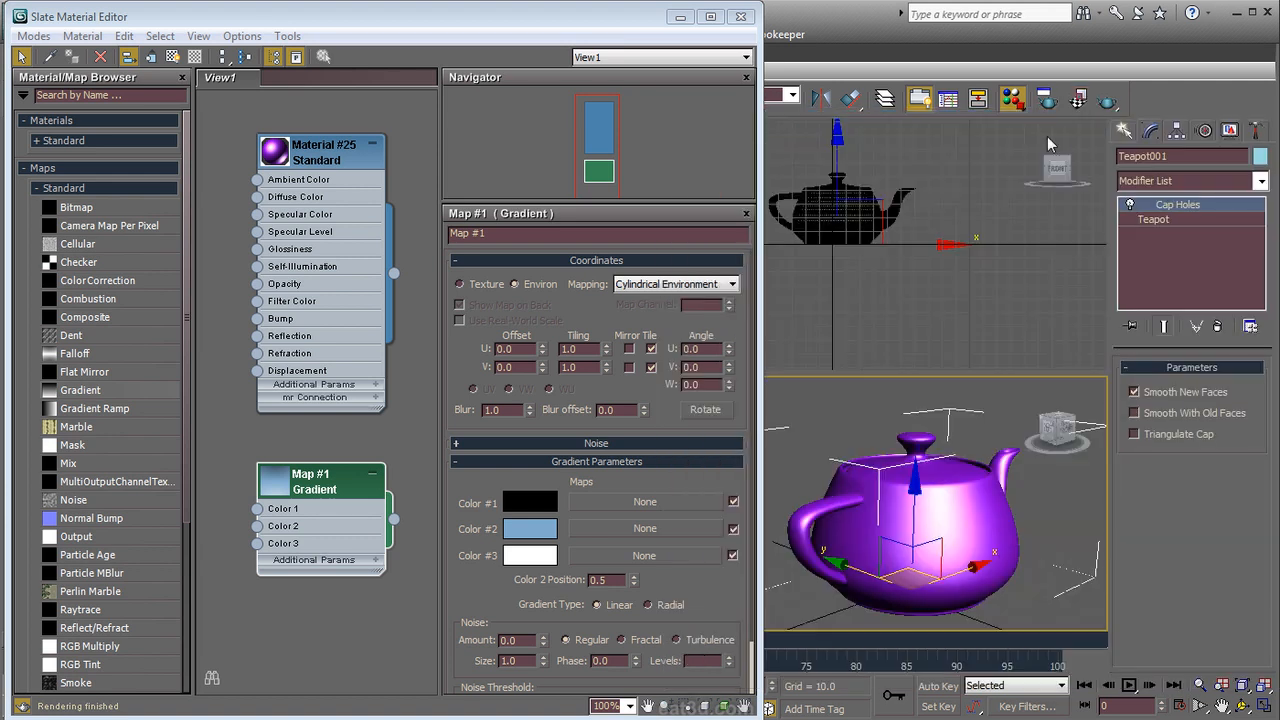
middle_click_drag(400, 321, 394, 352)
left_click_drag(758, 360, 932, 360)
middle_click_drag(455, 326, 561, 333)
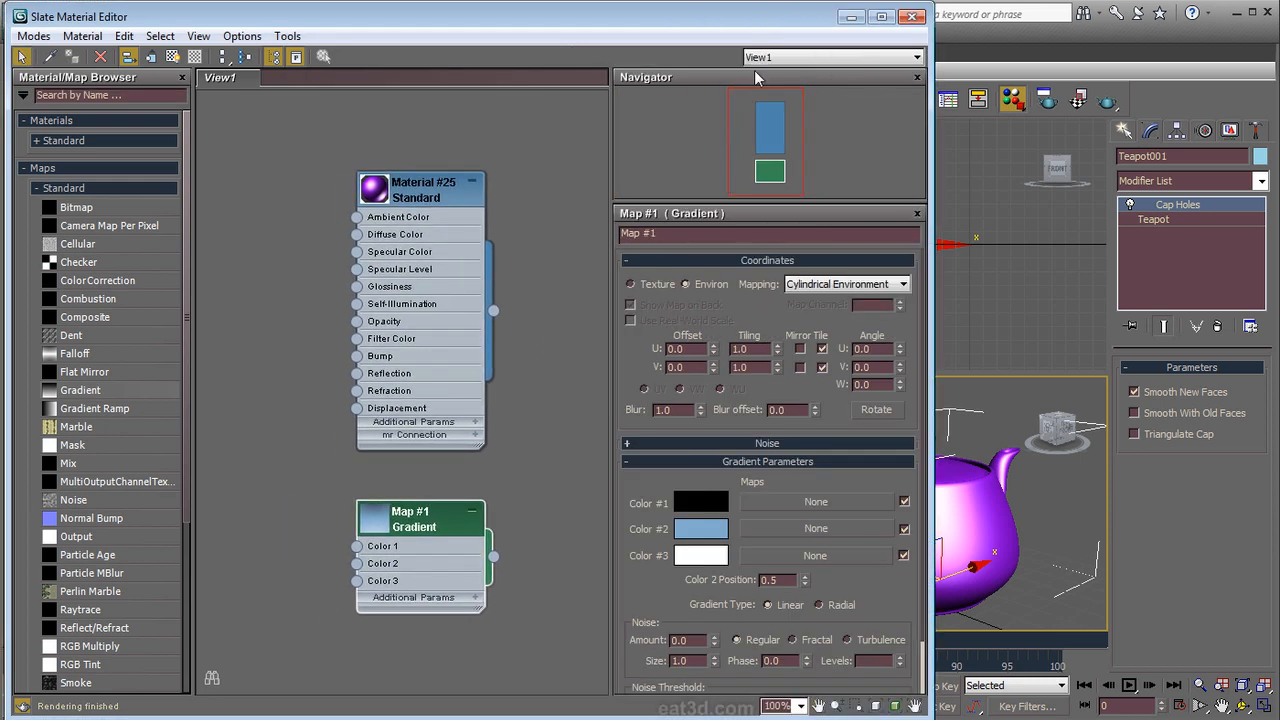
Step: Pan around the Material #25 and Map #1 nodes, using both the Navigator and the node view itself
mouse_move(764, 119)
left_mouse_down()
mouse_move(790, 129)
mouse_move(761, 117)
mouse_move(767, 188)
mouse_move(766, 101)
mouse_move(767, 160)
mouse_move(740, 101)
mouse_move(761, 120)
mouse_move(772, 107)
mouse_move(779, 174)
mouse_move(782, 146)
mouse_move(770, 192)
mouse_move(743, 120)
left_mouse_up()
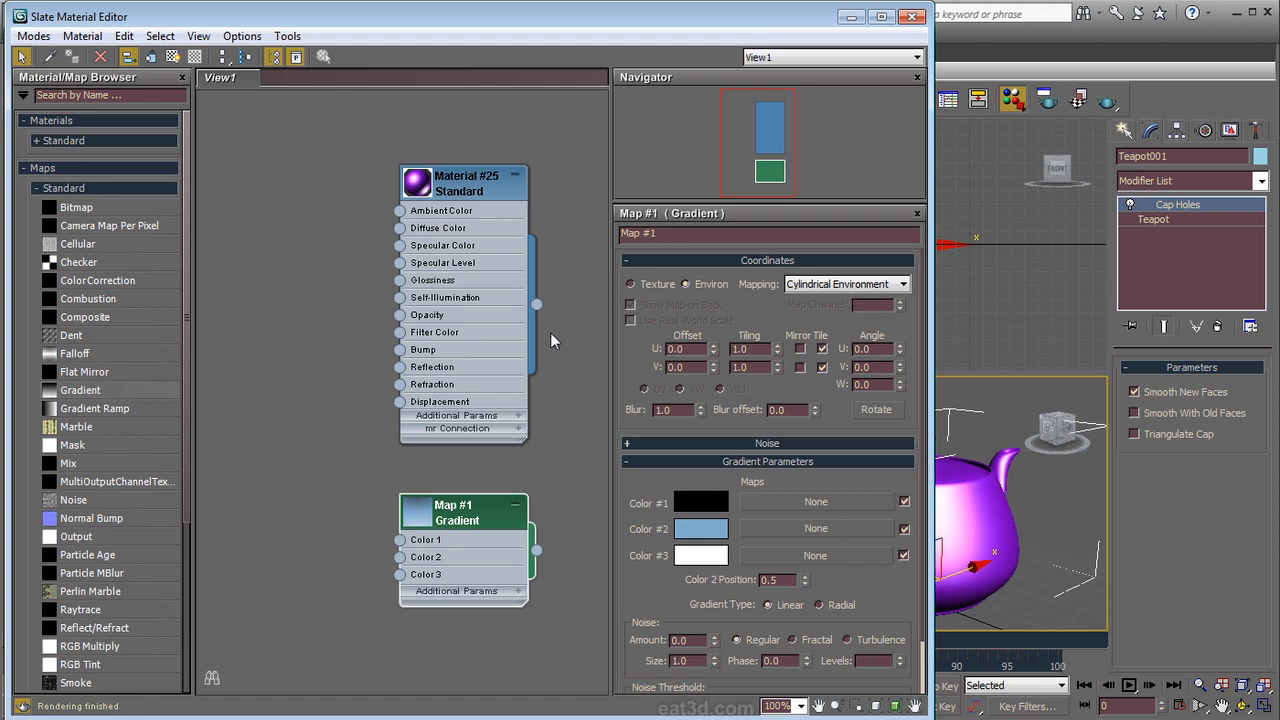
middle_click_drag(545, 337, 505, 341)
mouse_move(543, 388)
middle_mouse_down()
mouse_move(570, 393)
mouse_move(567, 380)
mouse_move(528, 388)
middle_mouse_up()
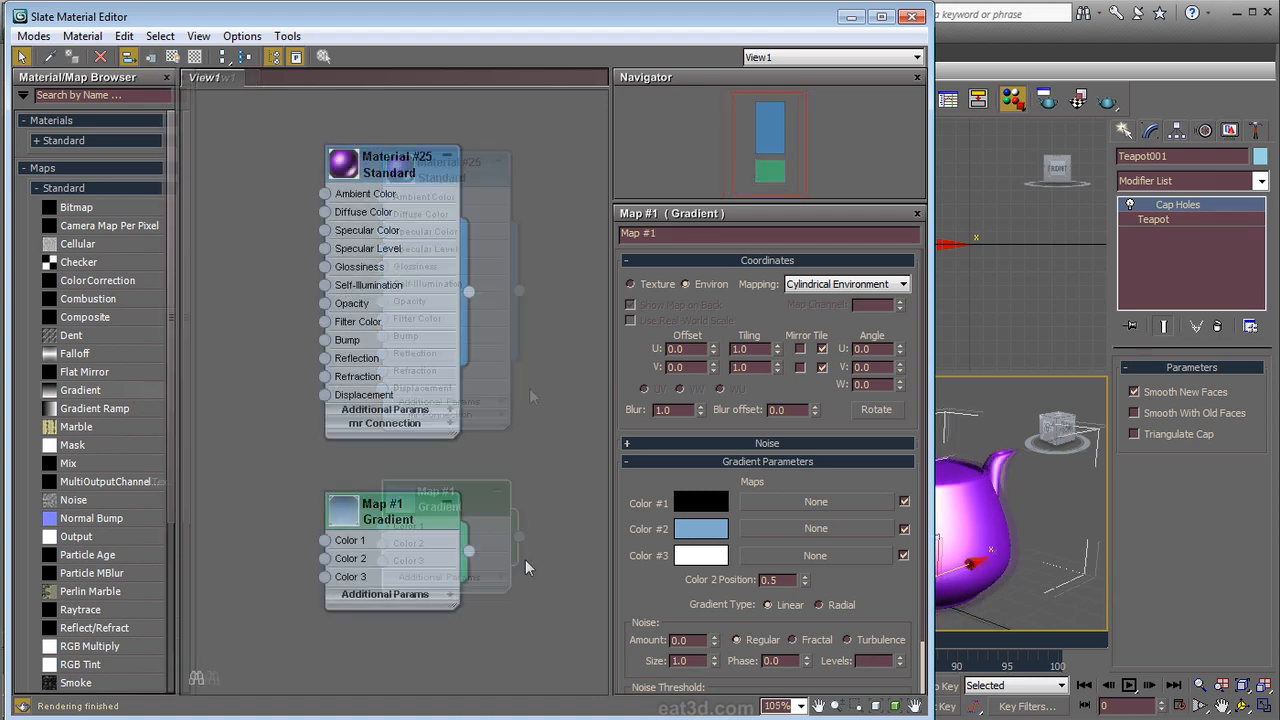
middle_click_drag(530, 560, 520, 547)
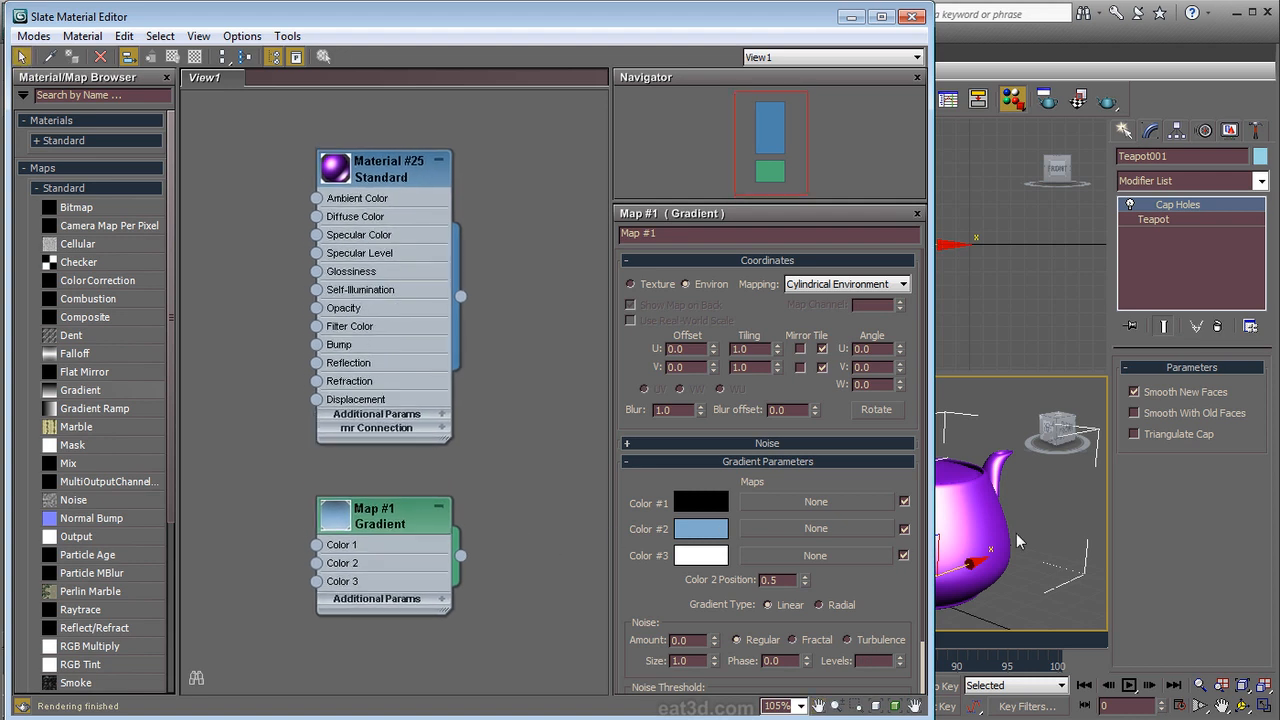
middle_click_drag(540, 458, 530, 420)
Step: Try the Zoom, Zoom Region and Zoom Extents tools on the node view, ending with both nodes framed
left_click(840, 707)
left_click_drag(524, 387, 514, 276)
left_click(874, 707)
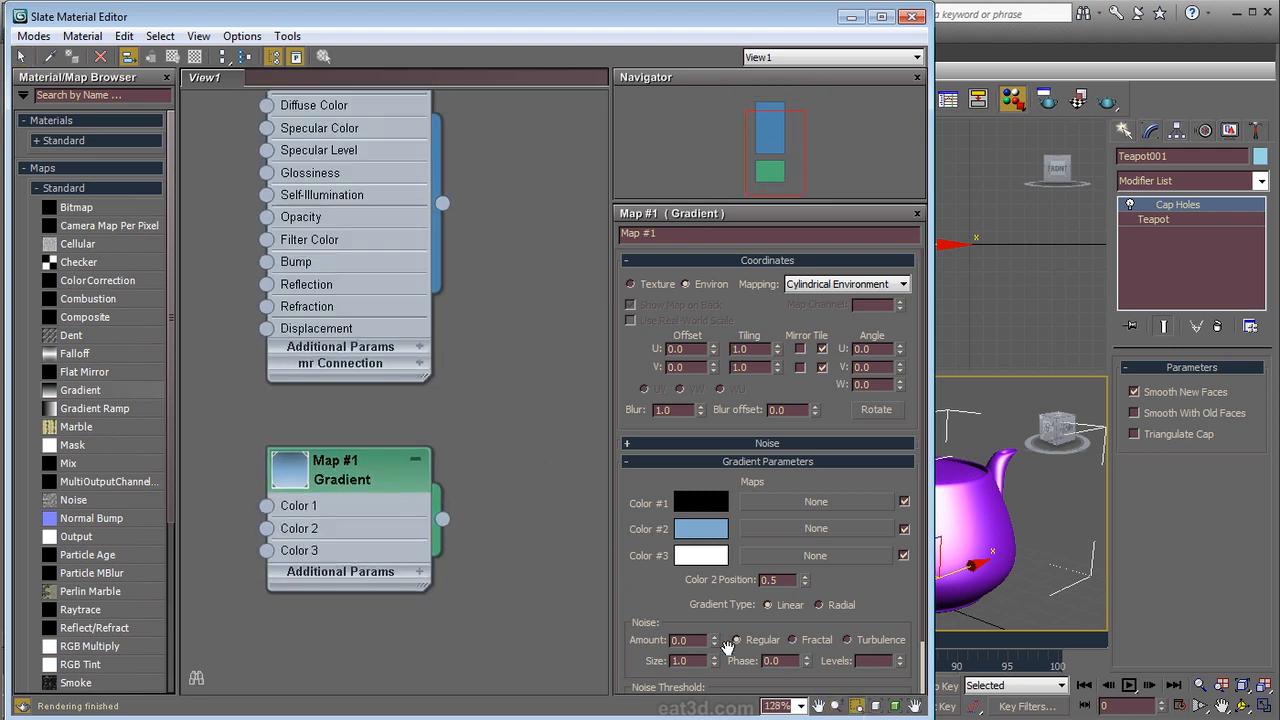
left_click_drag(522, 450, 257, 645)
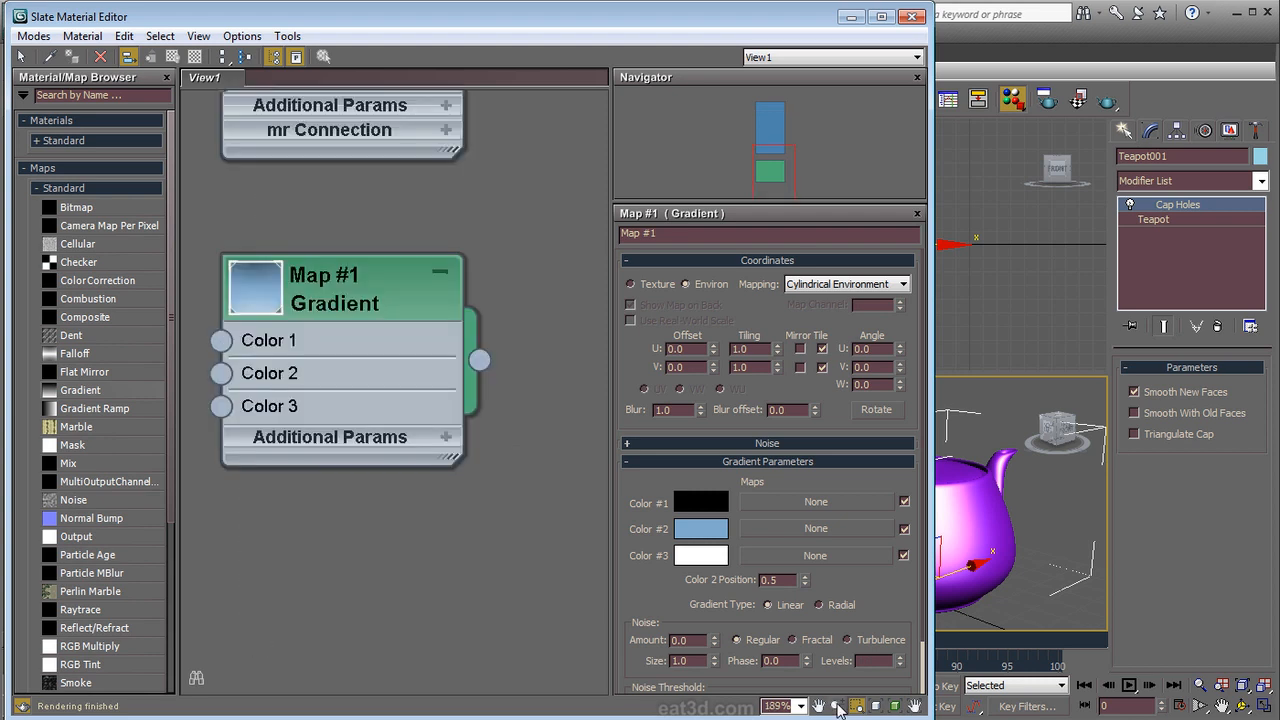
left_click(876, 707)
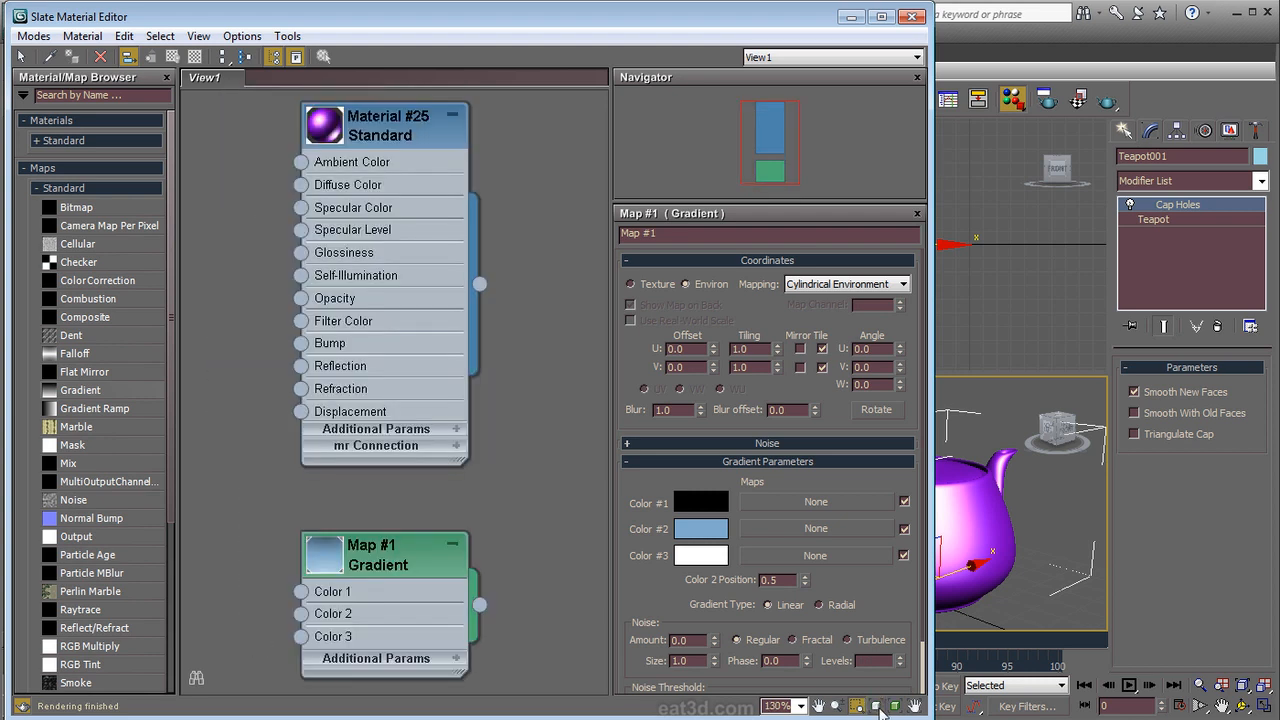
left_click(895, 708)
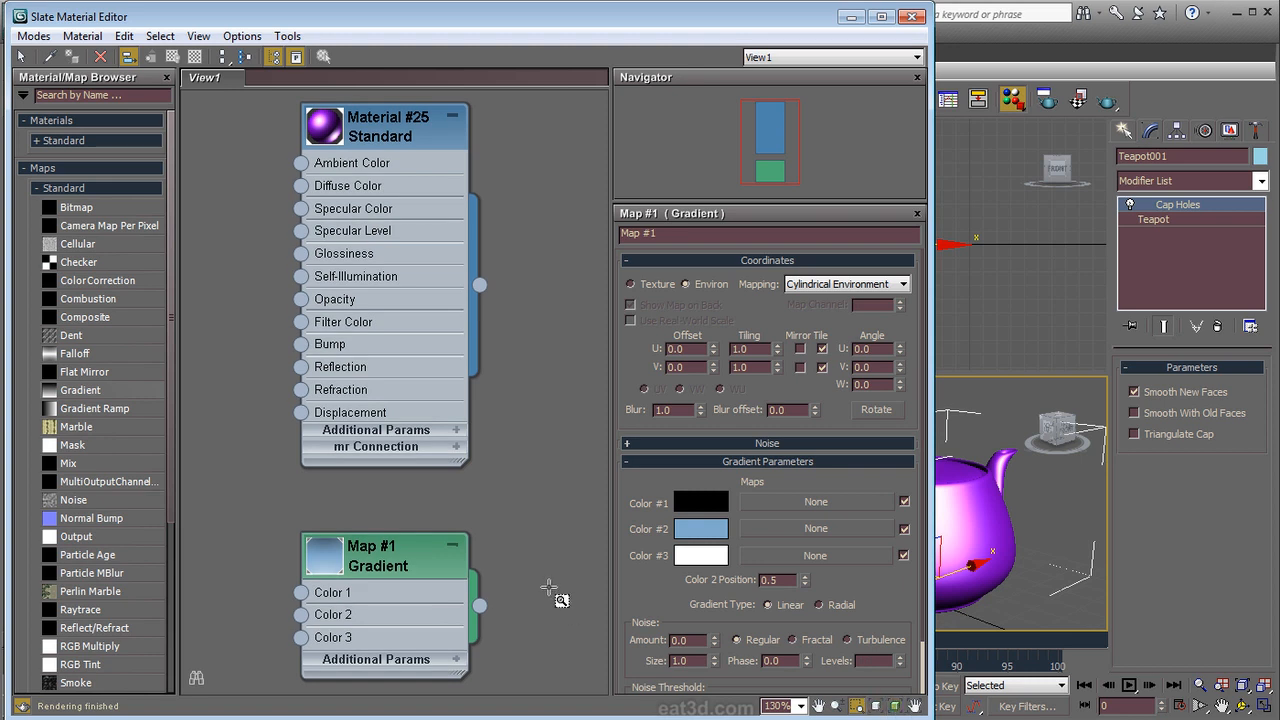
Step: Zoom in on the Map #1 Gradient node and look through its context menu without choosing a command
scroll(423, 563, "up", 3)
right_click(418, 565)
middle_click_drag(370, 418, 391, 408)
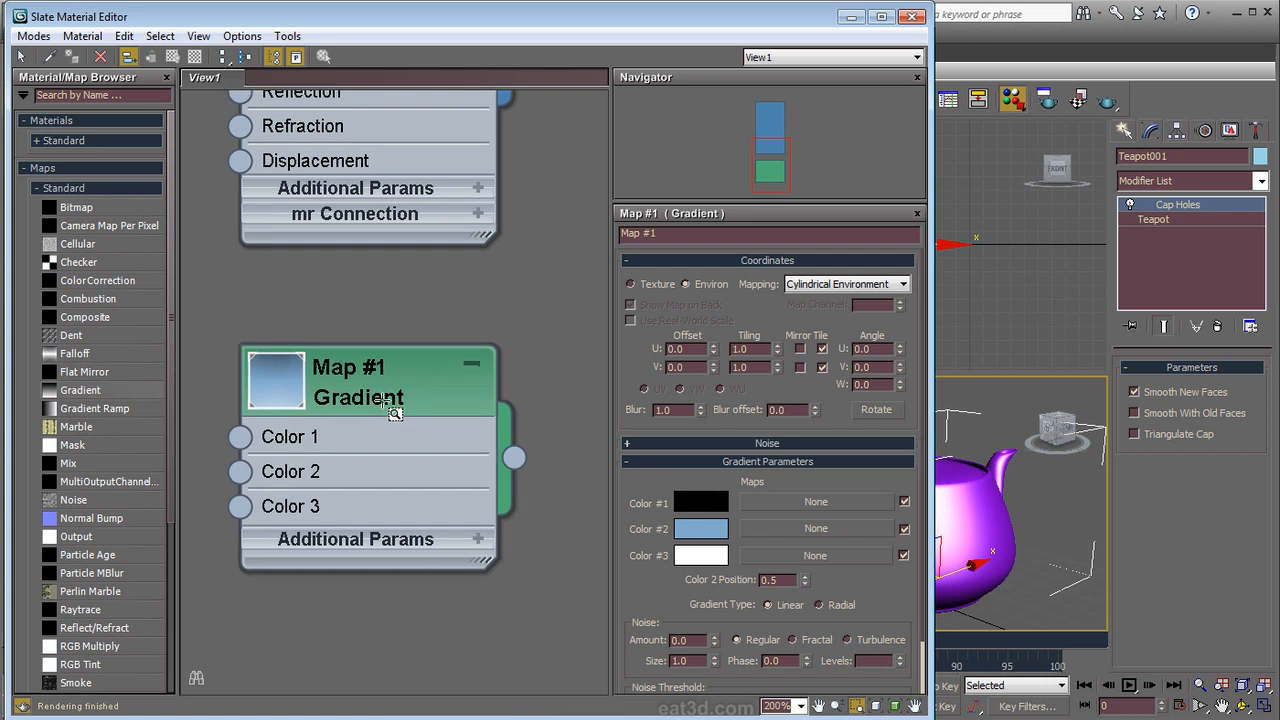
right_click(388, 400)
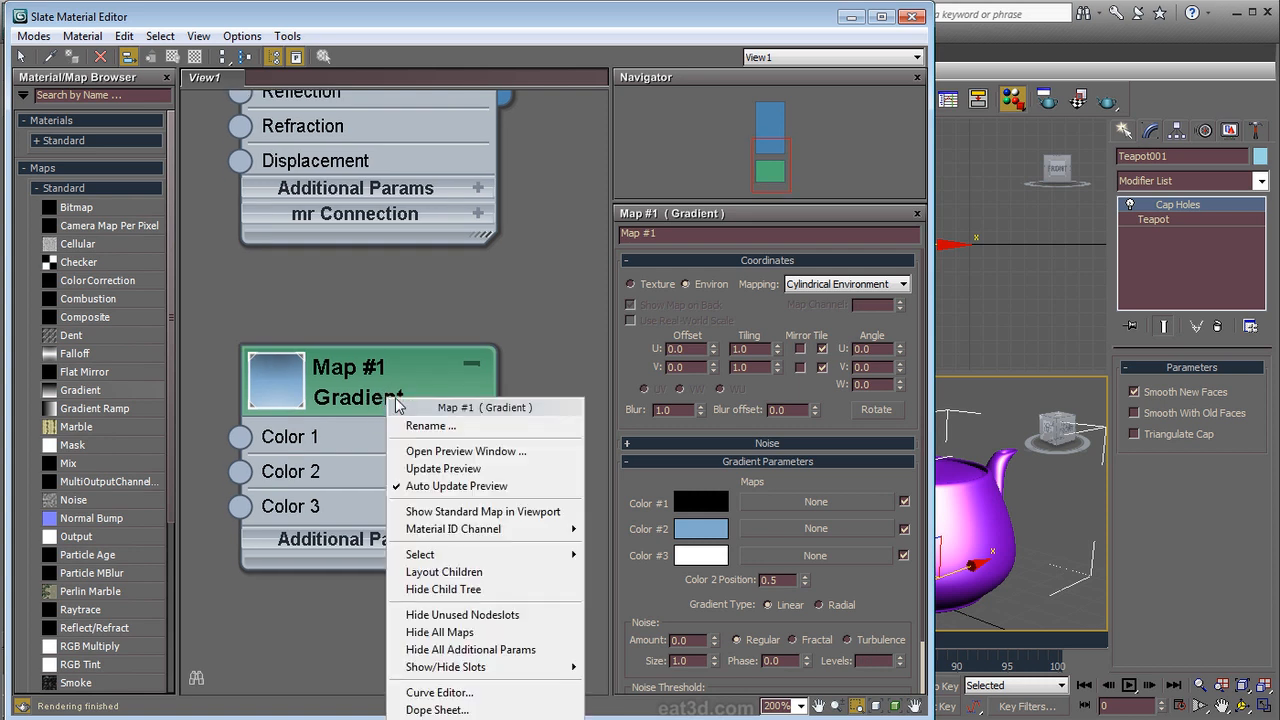
left_click(835, 709)
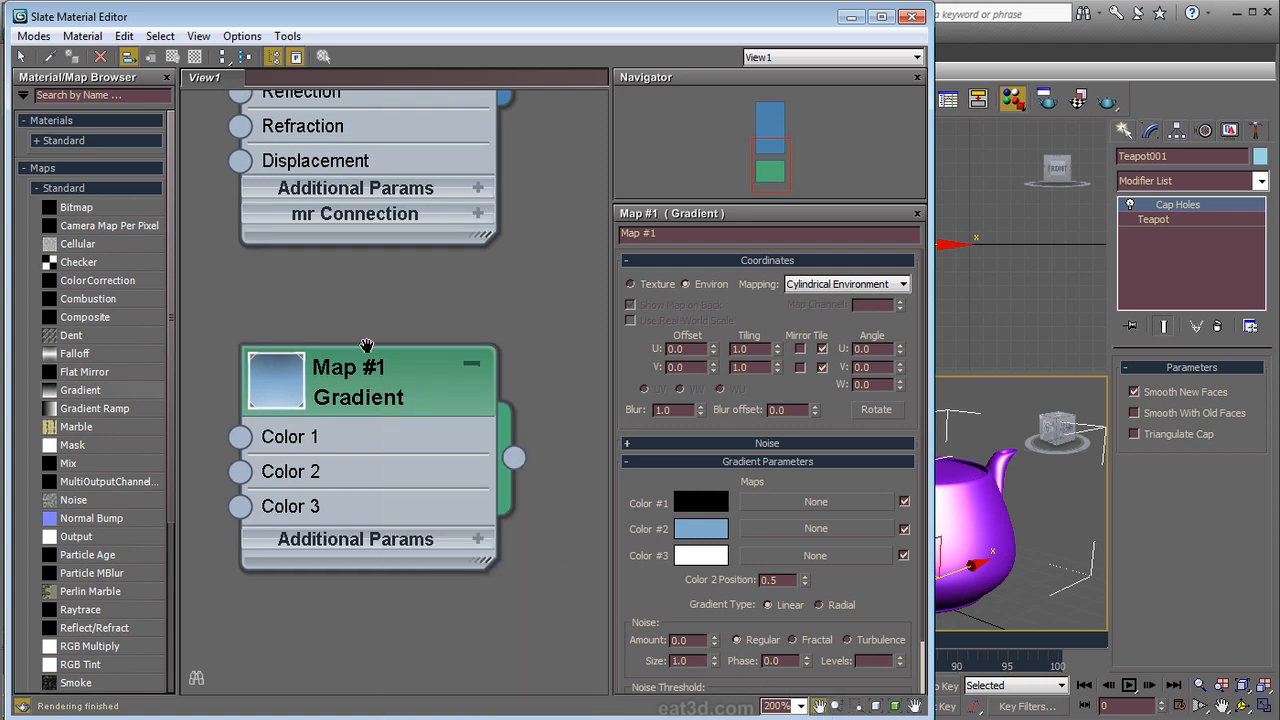
Step: Select the Map #1 Gradient node and try Zoom Extents Selected and Pan to Selected on it, finally deselecting it
left_click(22, 57)
left_click(338, 366)
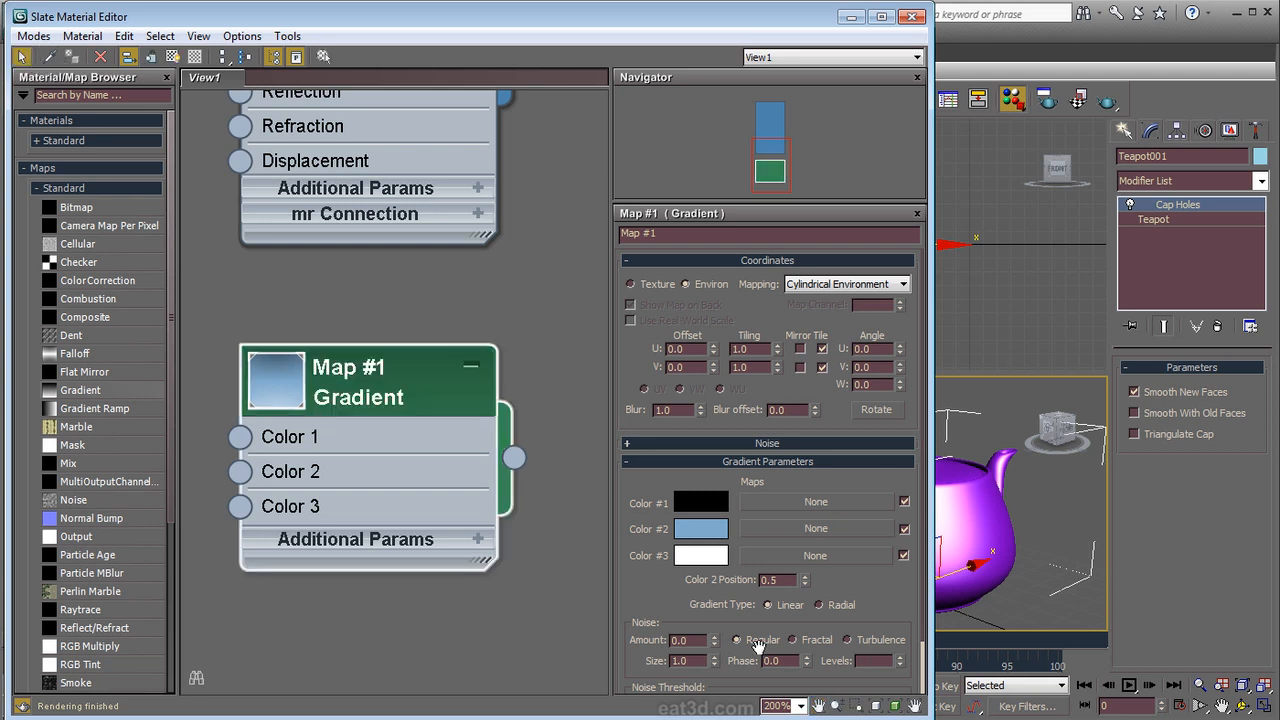
left_click(878, 706)
left_click(896, 706)
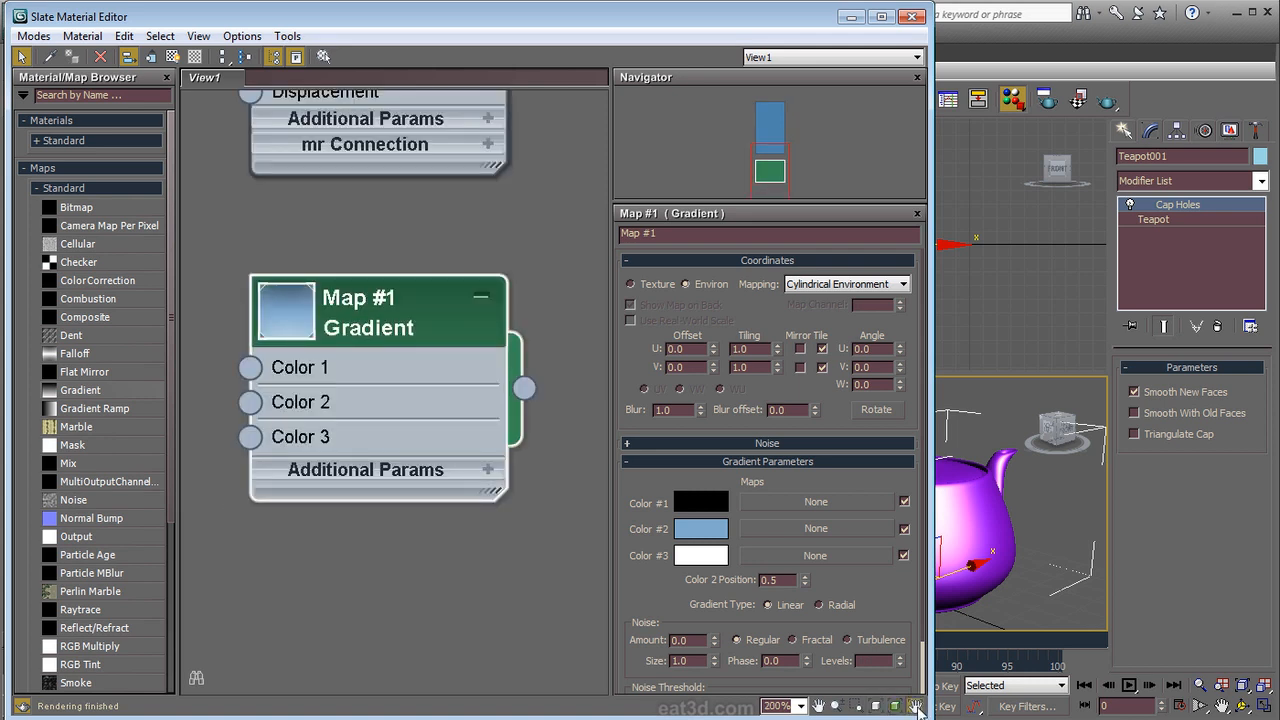
left_click_drag(556, 476, 465, 524)
left_click(540, 565)
middle_click_drag(523, 515, 502, 710)
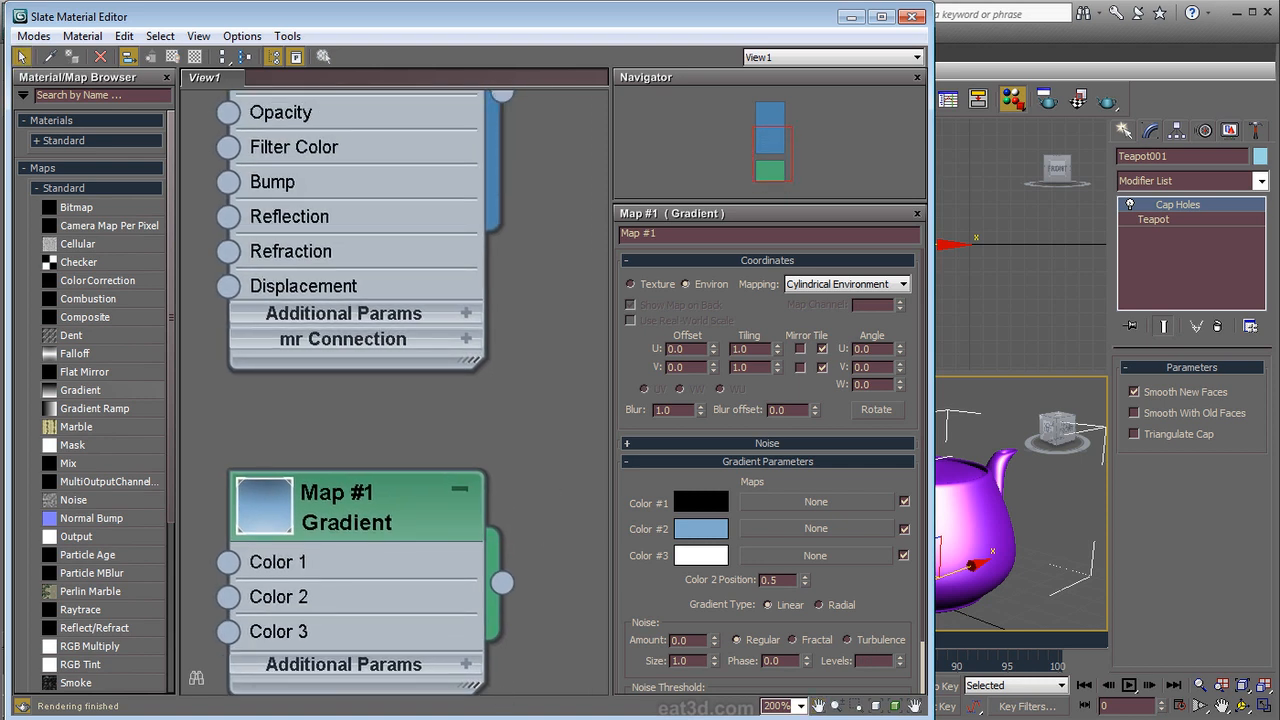
Step: Zoom out to see both nodes, open and close the node search field, and return to the Select tool
left_click(837, 707)
left_click_drag(542, 416, 469, 289)
middle_click_drag(469, 289, 486, 371)
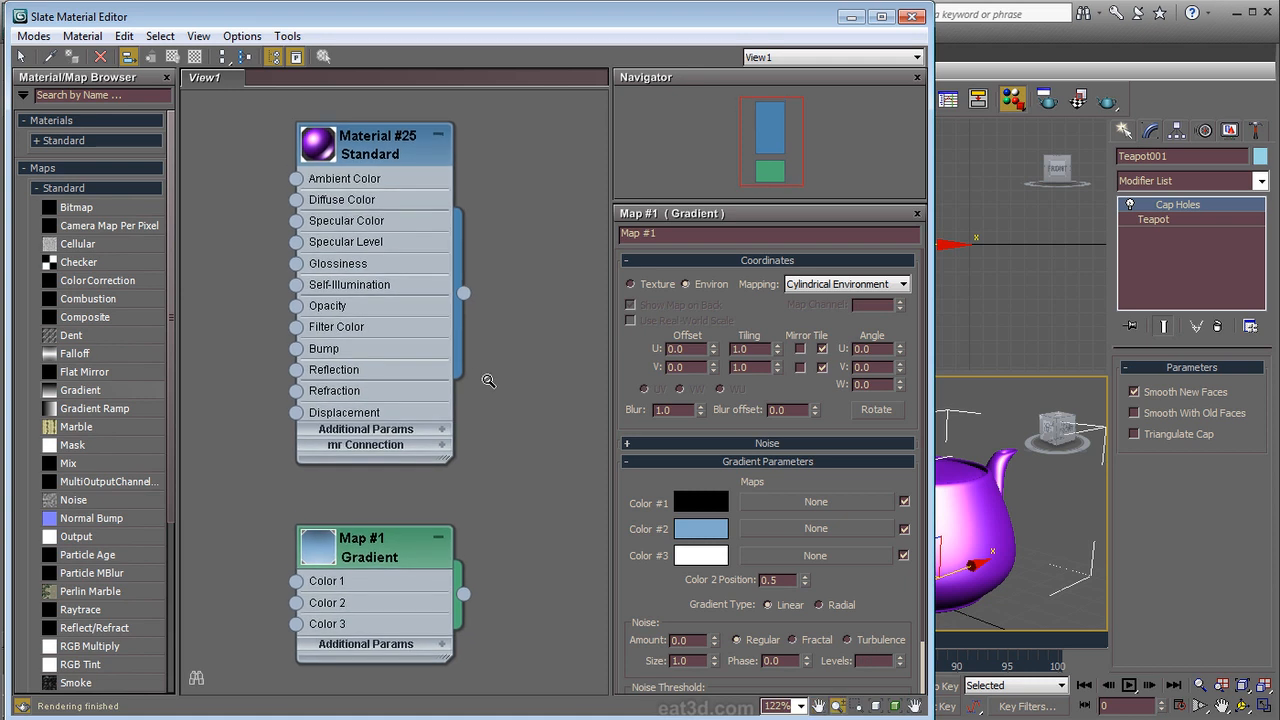
left_click(199, 679)
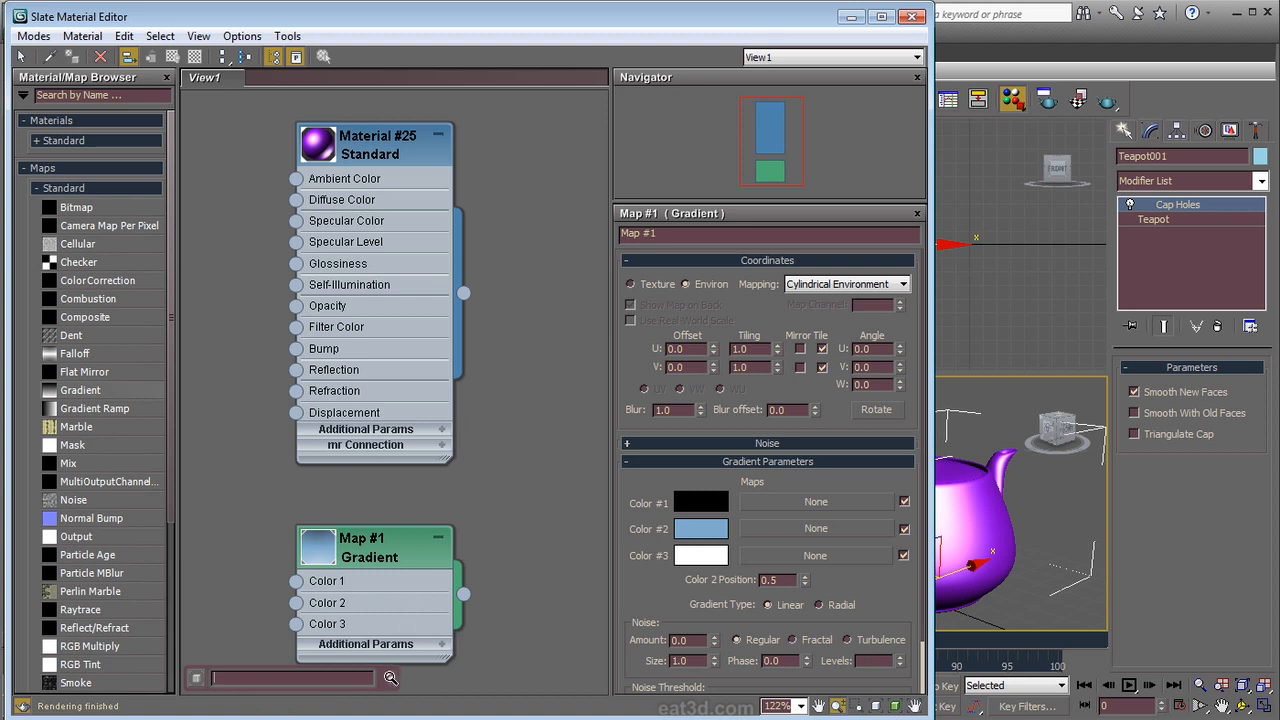
left_click(391, 680)
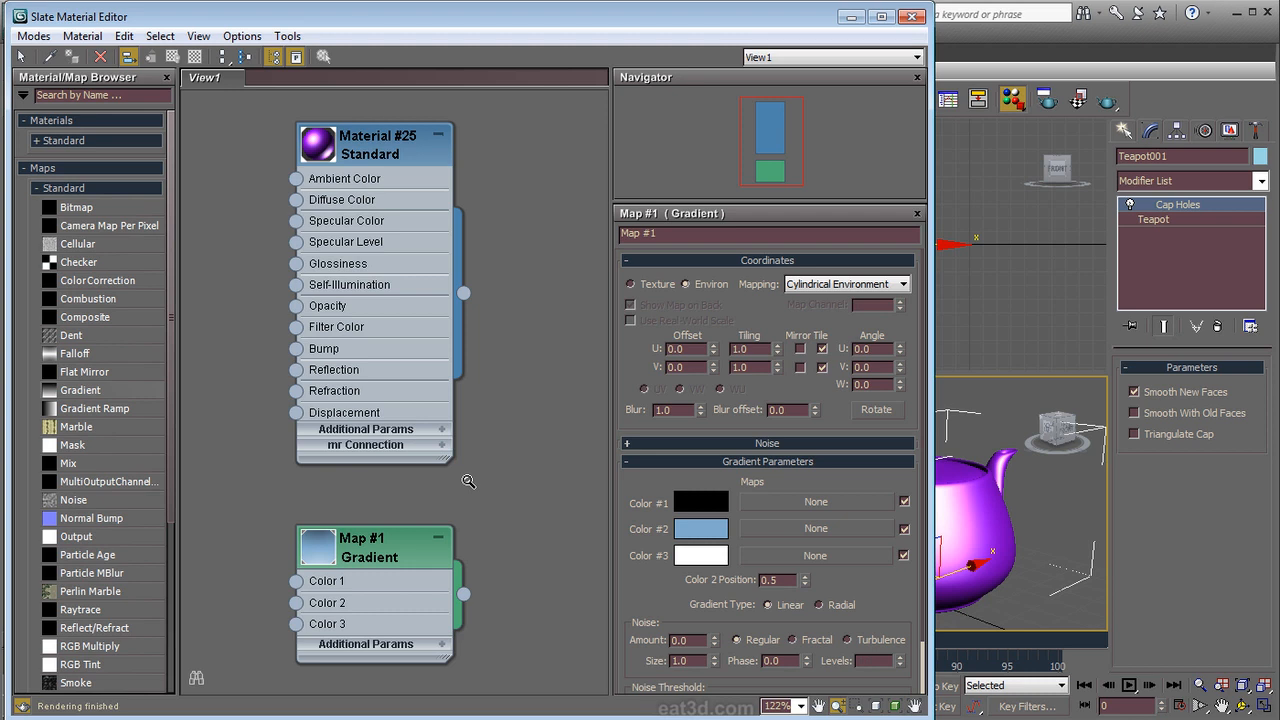
right_click(468, 396)
middle_click_drag(503, 424, 503, 416)
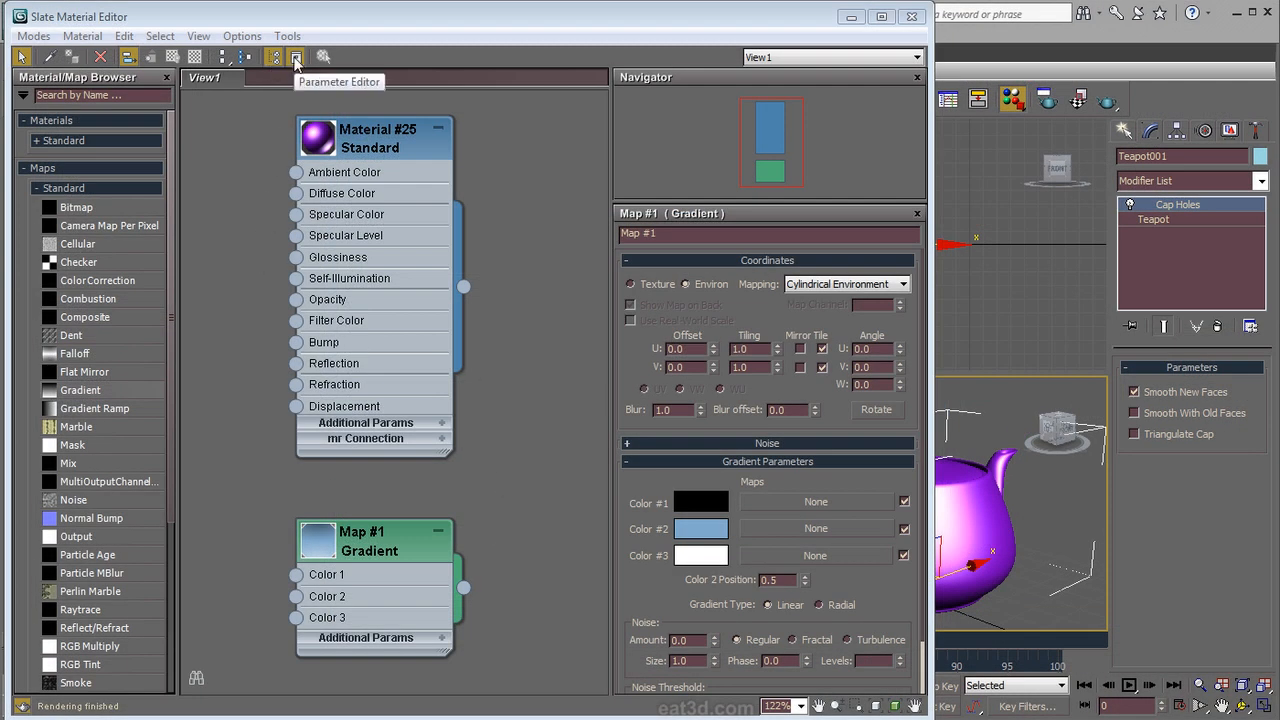
Step: Close the Navigator and the Material Parameter Editor, and center the nodes in the enlarged view
left_click(918, 79)
left_click(918, 79)
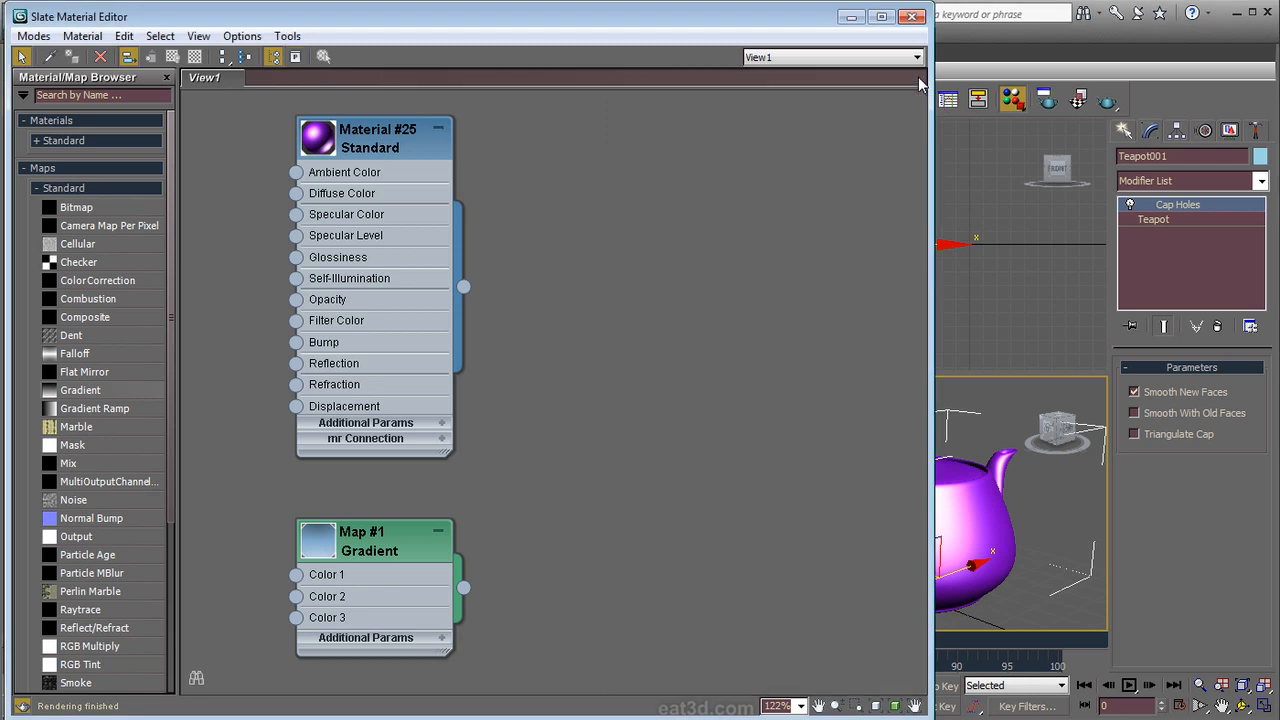
mouse_move(663, 377)
middle_mouse_down()
mouse_move(785, 378)
mouse_move(723, 391)
mouse_move(751, 377)
mouse_move(685, 365)
middle_mouse_up()
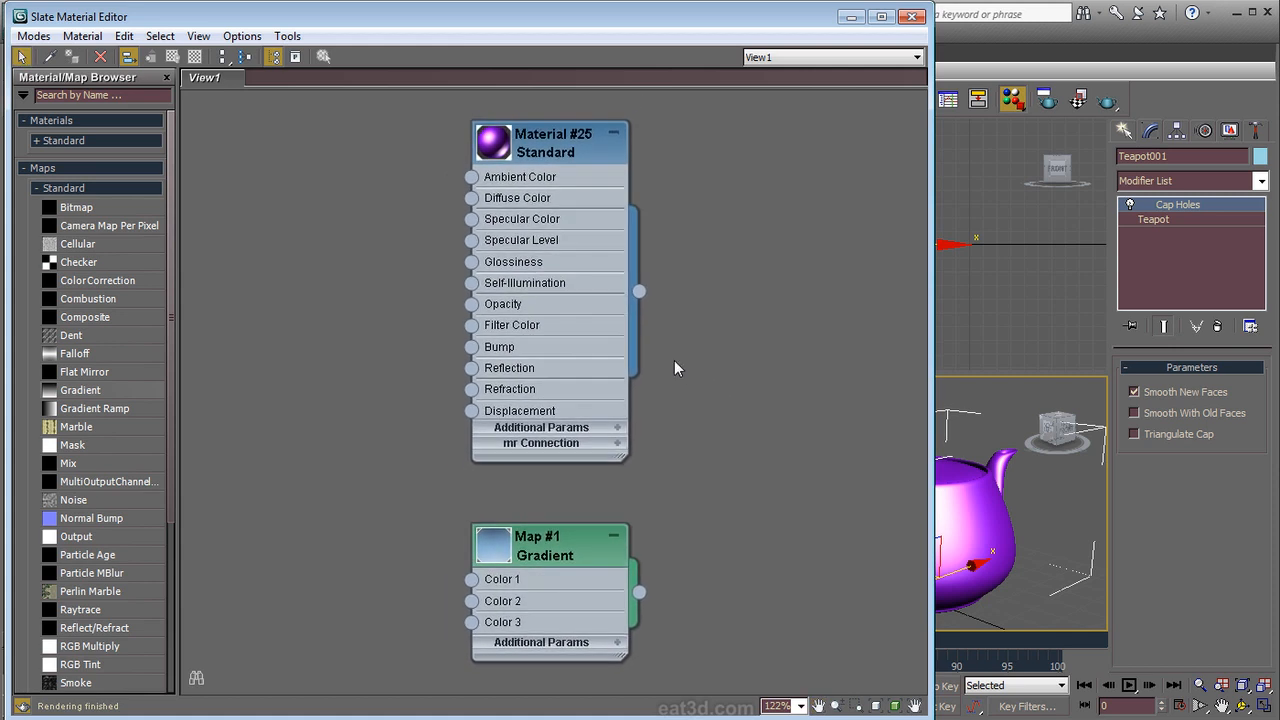
Step: Show and hide the Material Parameter Editor twice
left_click(295, 57)
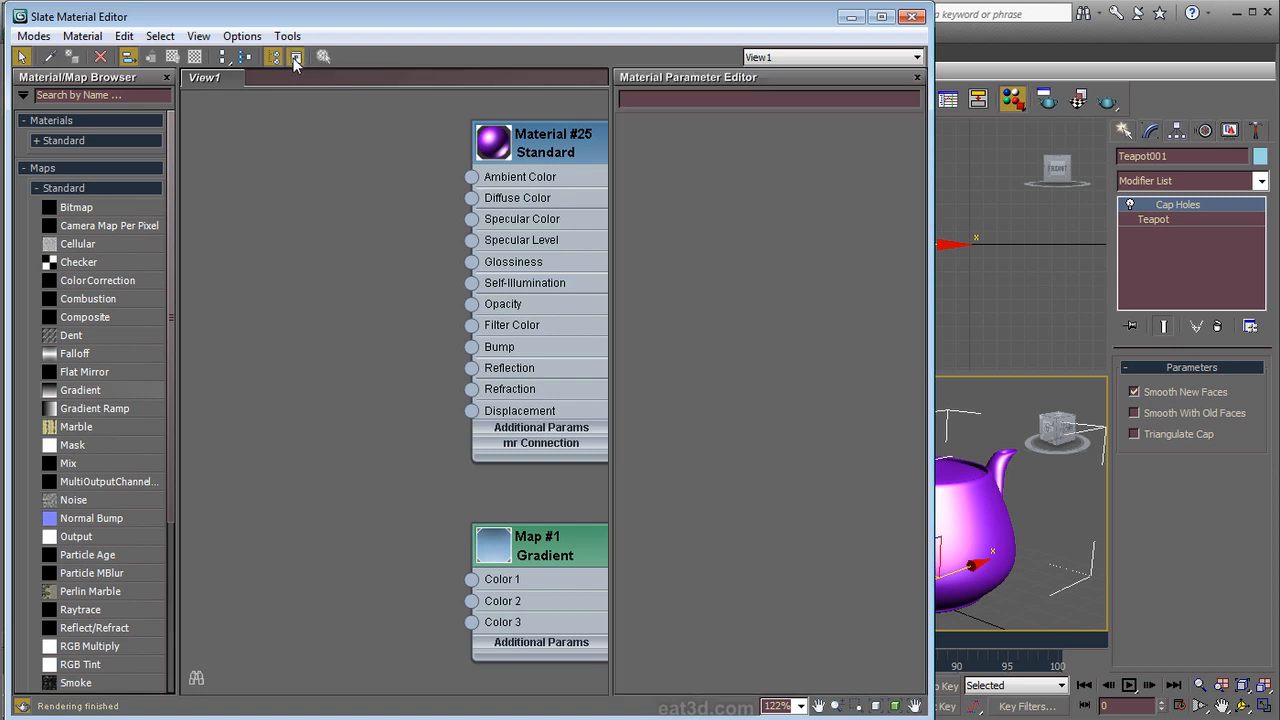
left_click(295, 57)
left_click(295, 57)
left_click(295, 57)
Step: Hide and show the Material/Map Browser twice
left_click(273, 57)
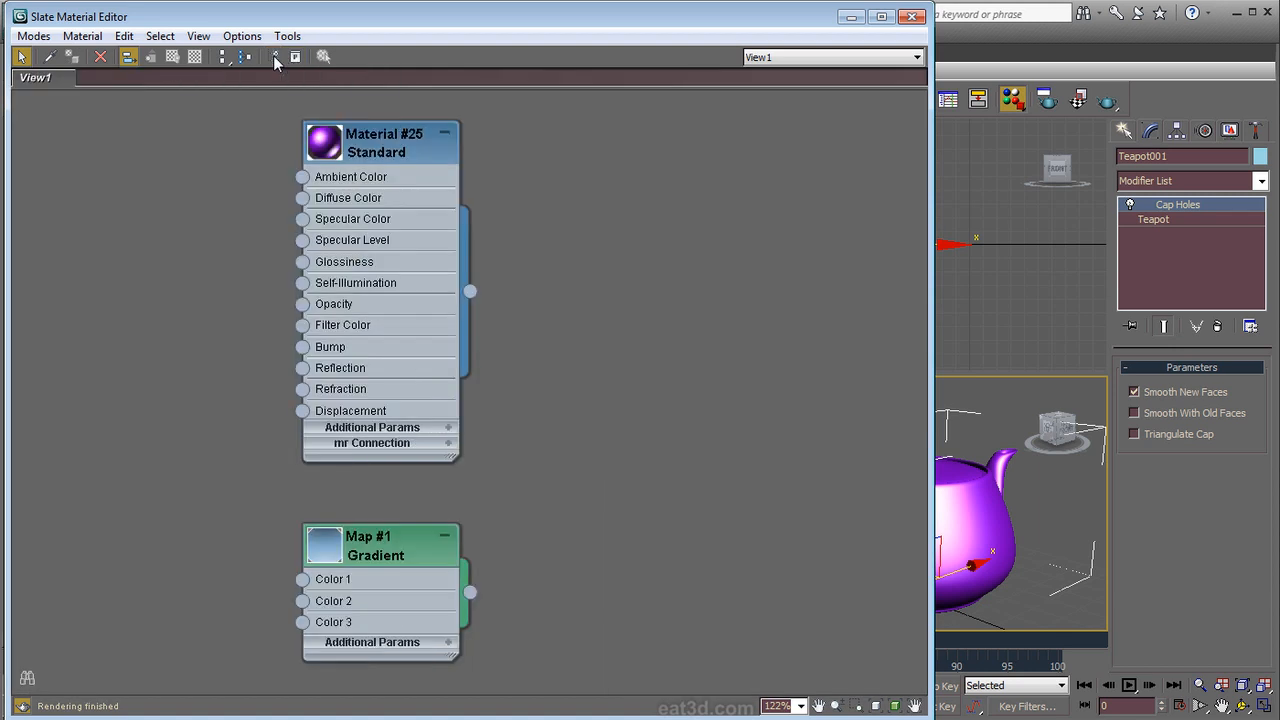
left_click(273, 57)
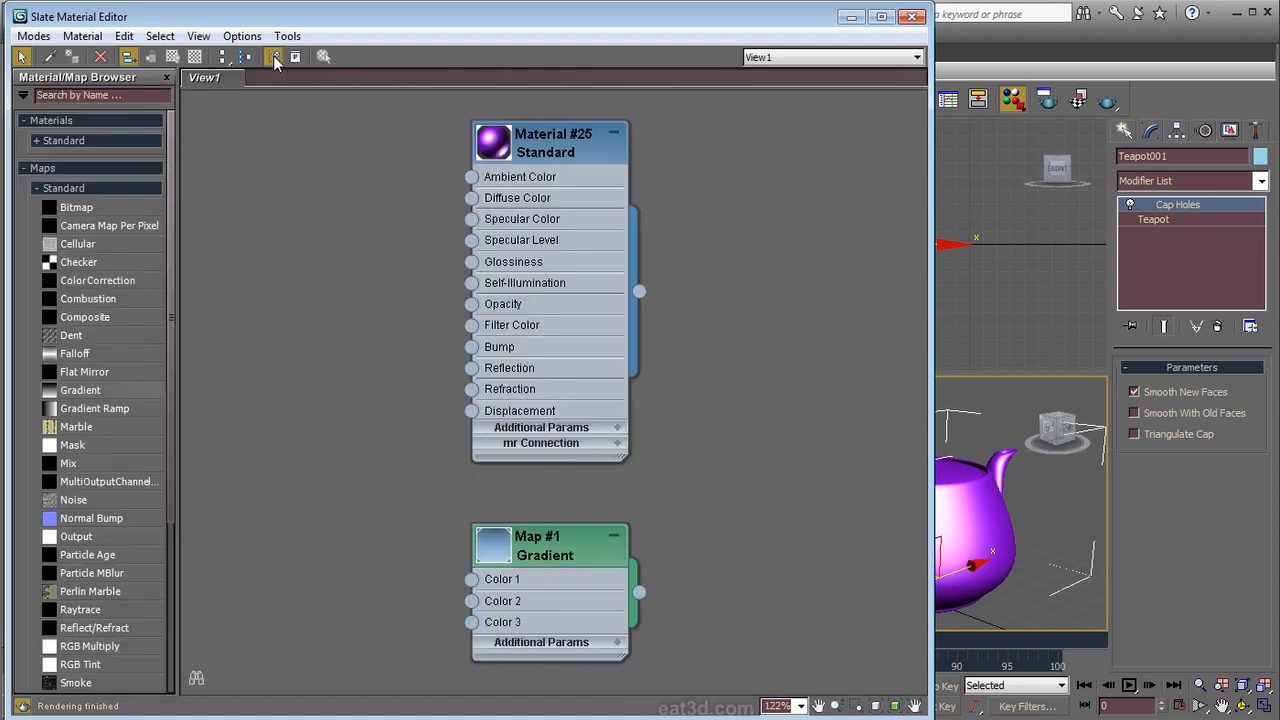
left_click(273, 57)
left_click(273, 57)
Step: Check the shortcuts for the editor's panels and use them to toggle the Parameter Editor and hide the Material/Map Browser
left_click(287, 36)
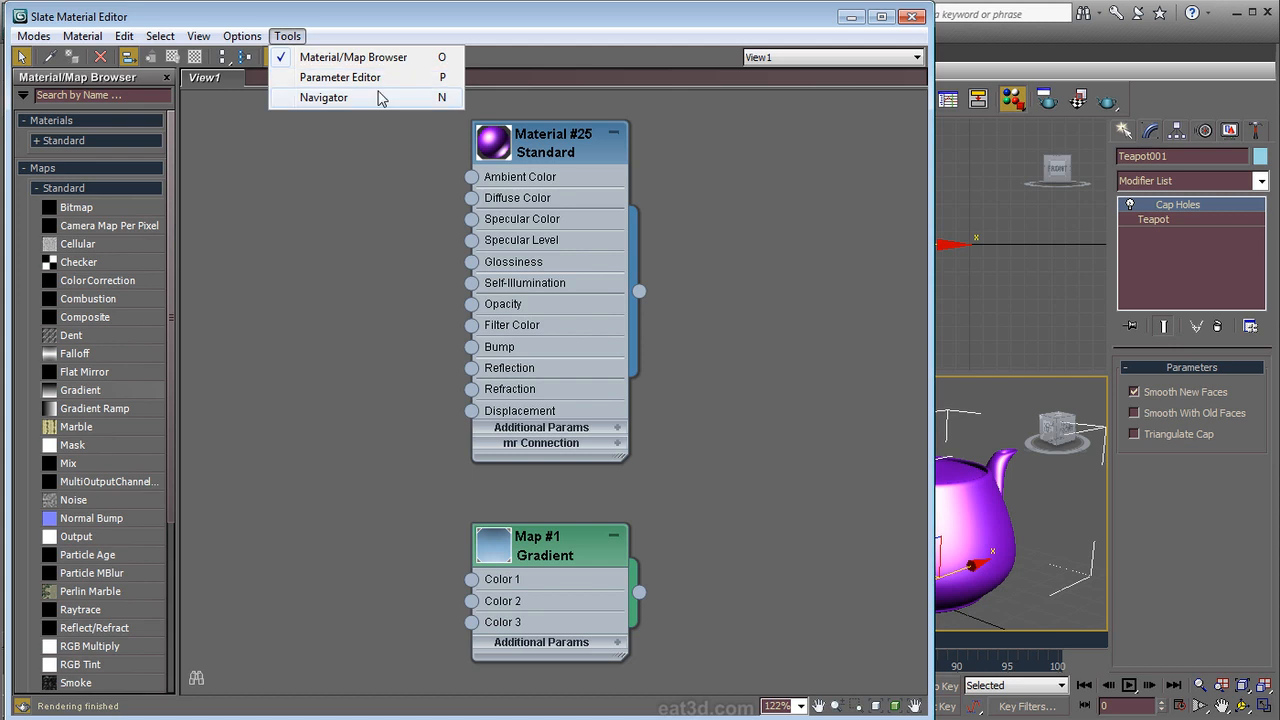
left_click(376, 189)
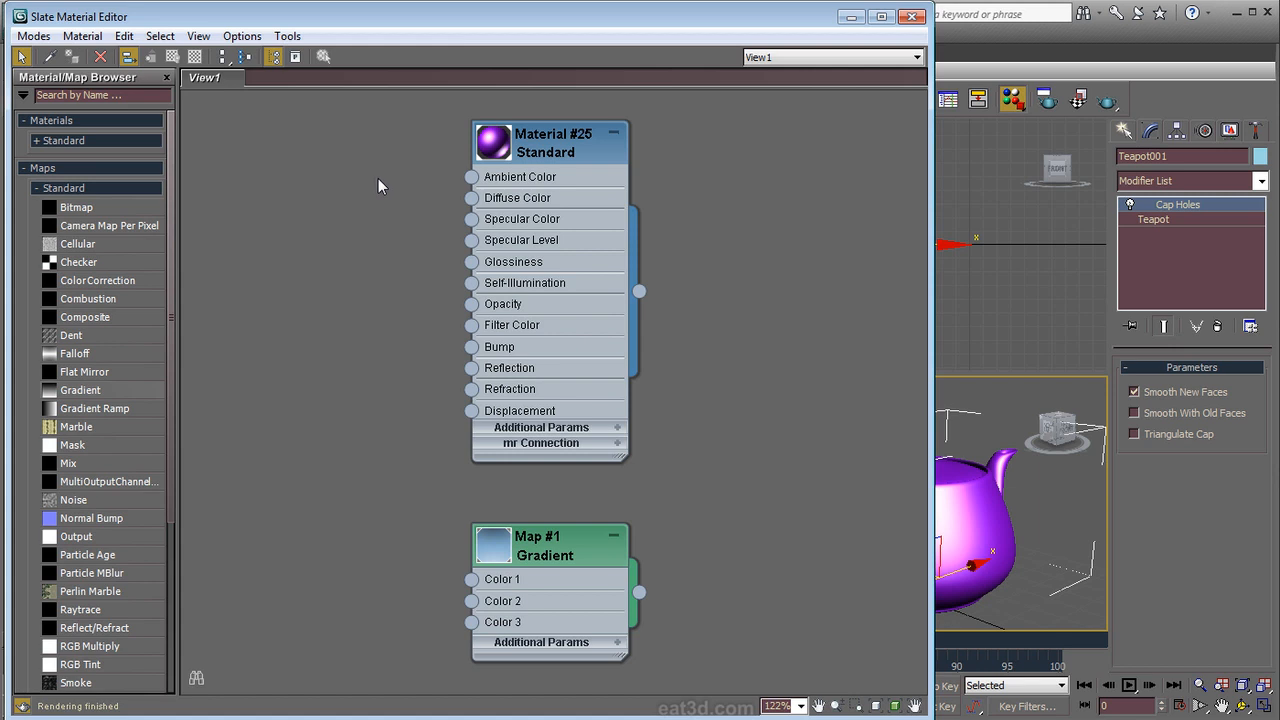
key("p")
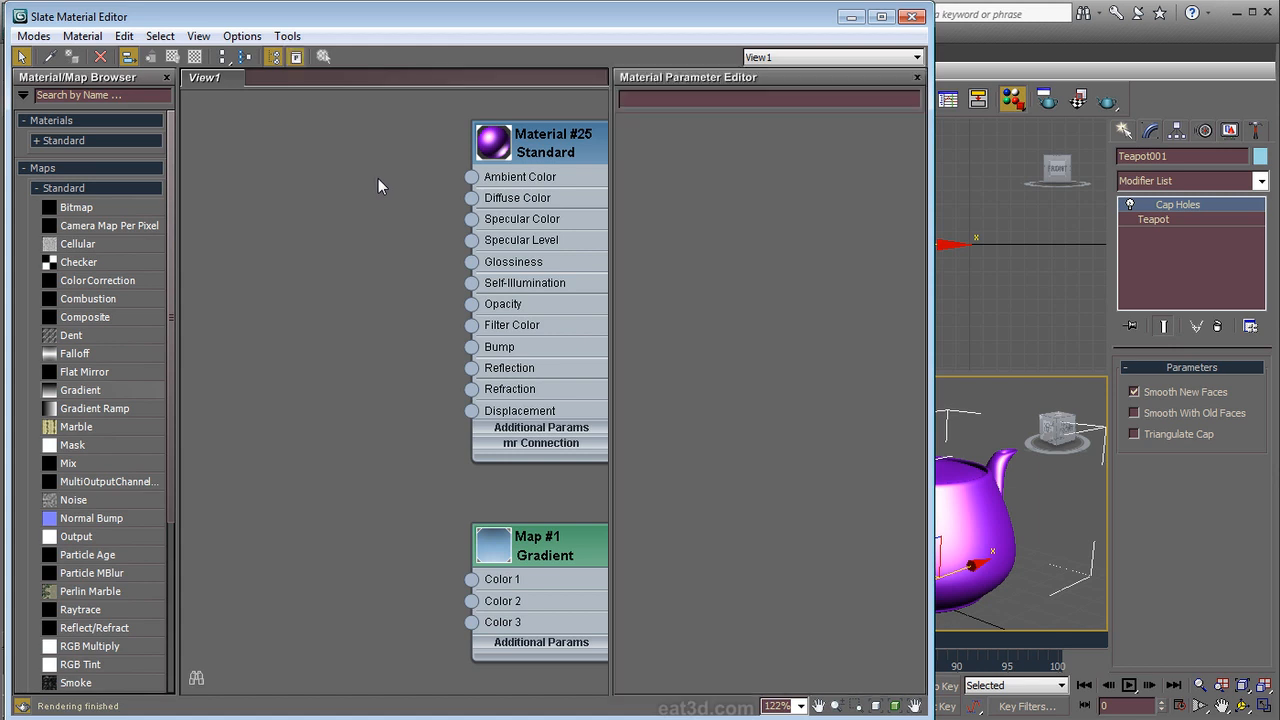
key("p")
key("o")
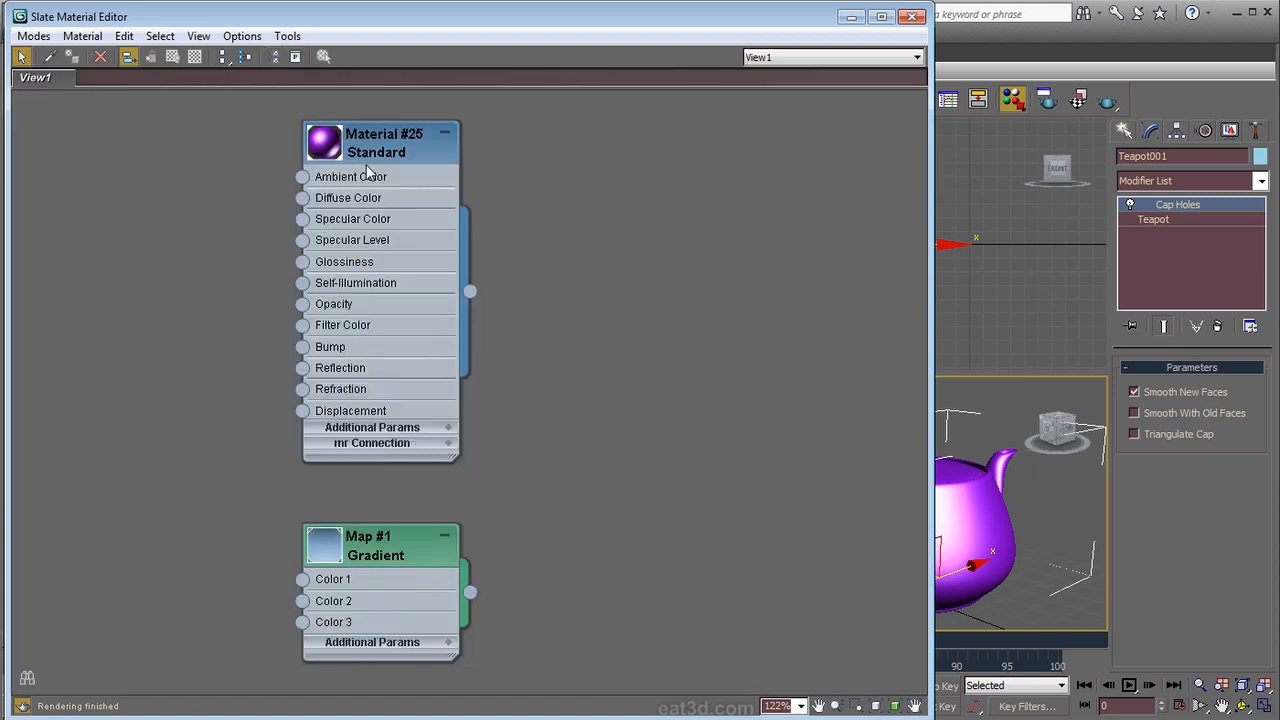
key("o")
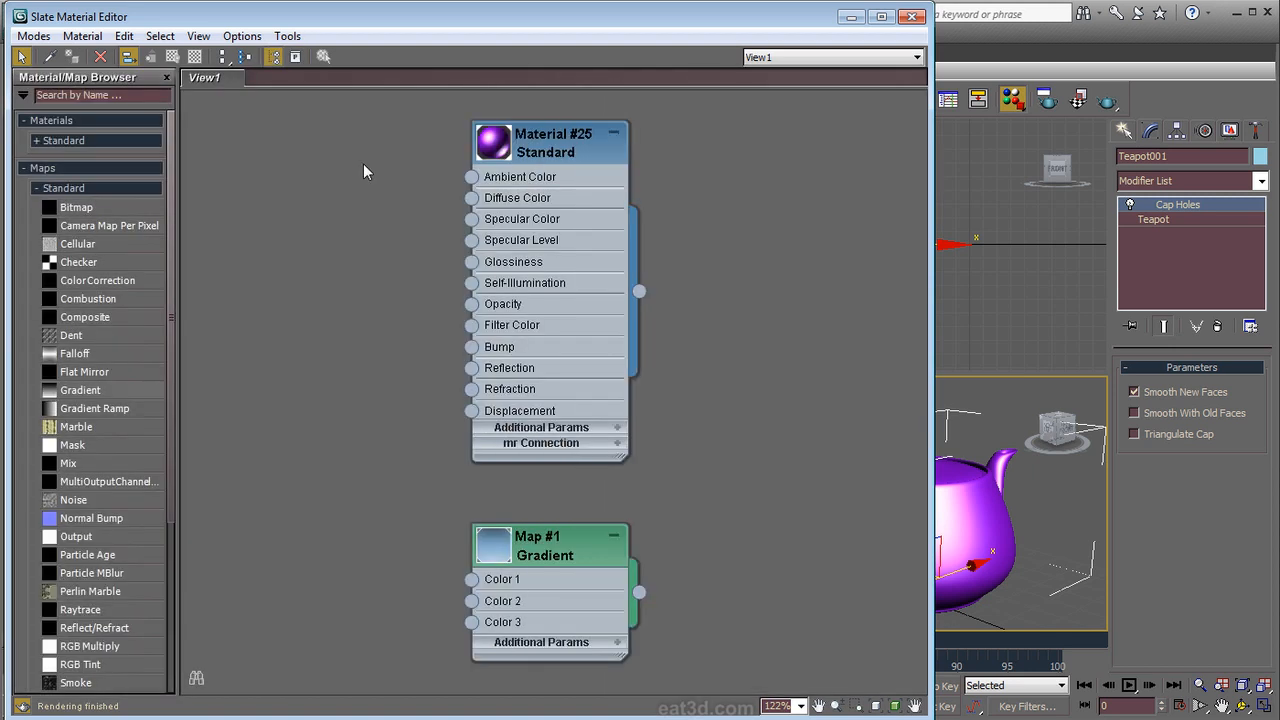
key("o")
key("o")
key("o")
Step: Show the Navigator above the Material Parameter Editor and shrink the Navigator to enlarge the parameter area
key("n")
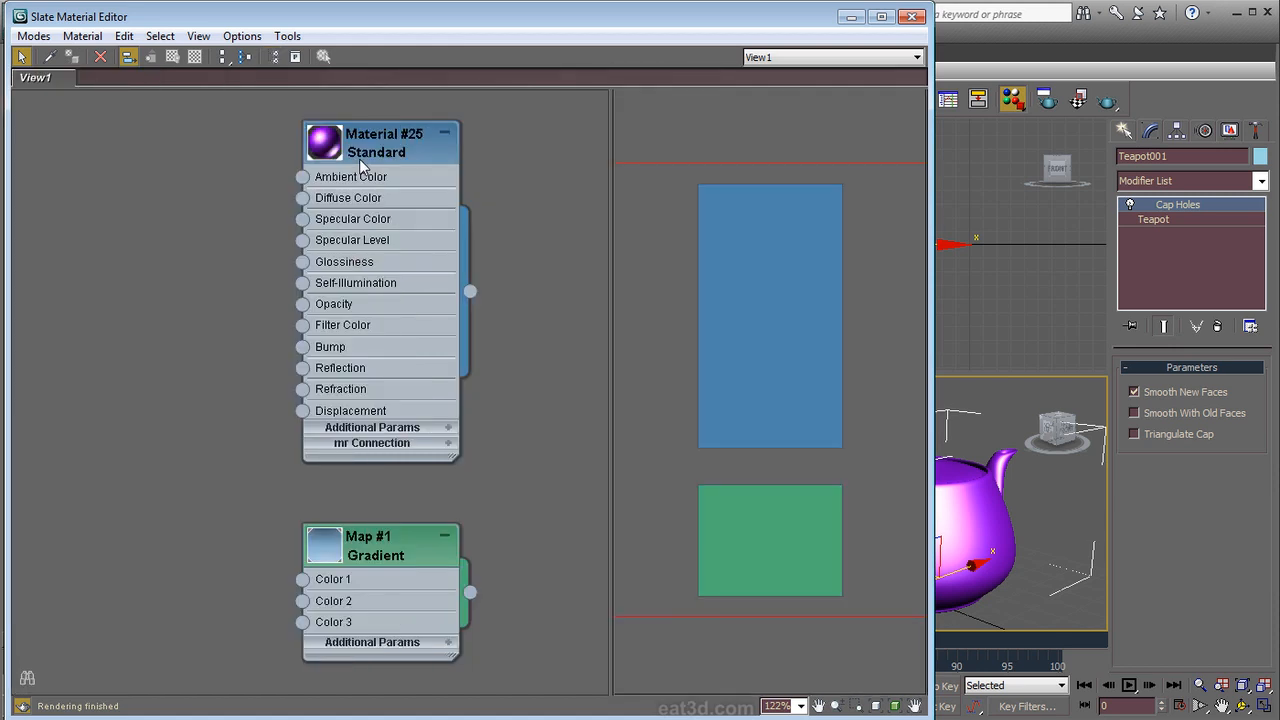
key("p")
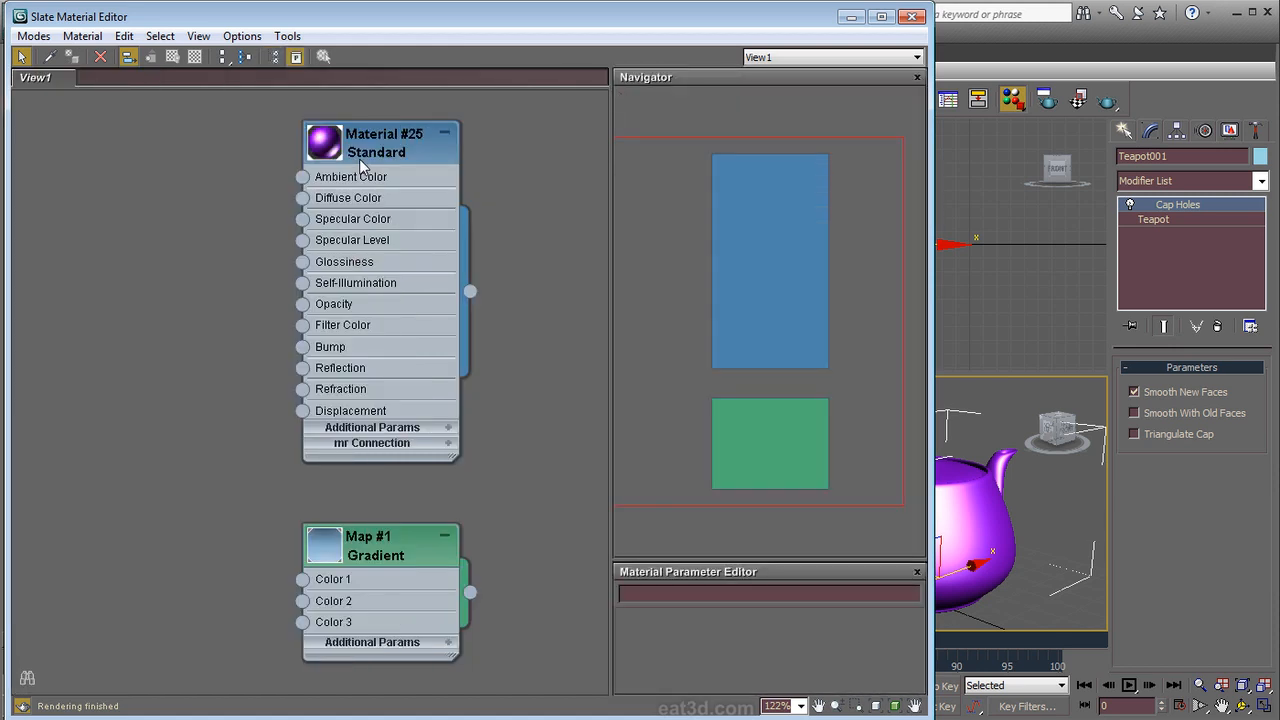
key("n")
key("p")
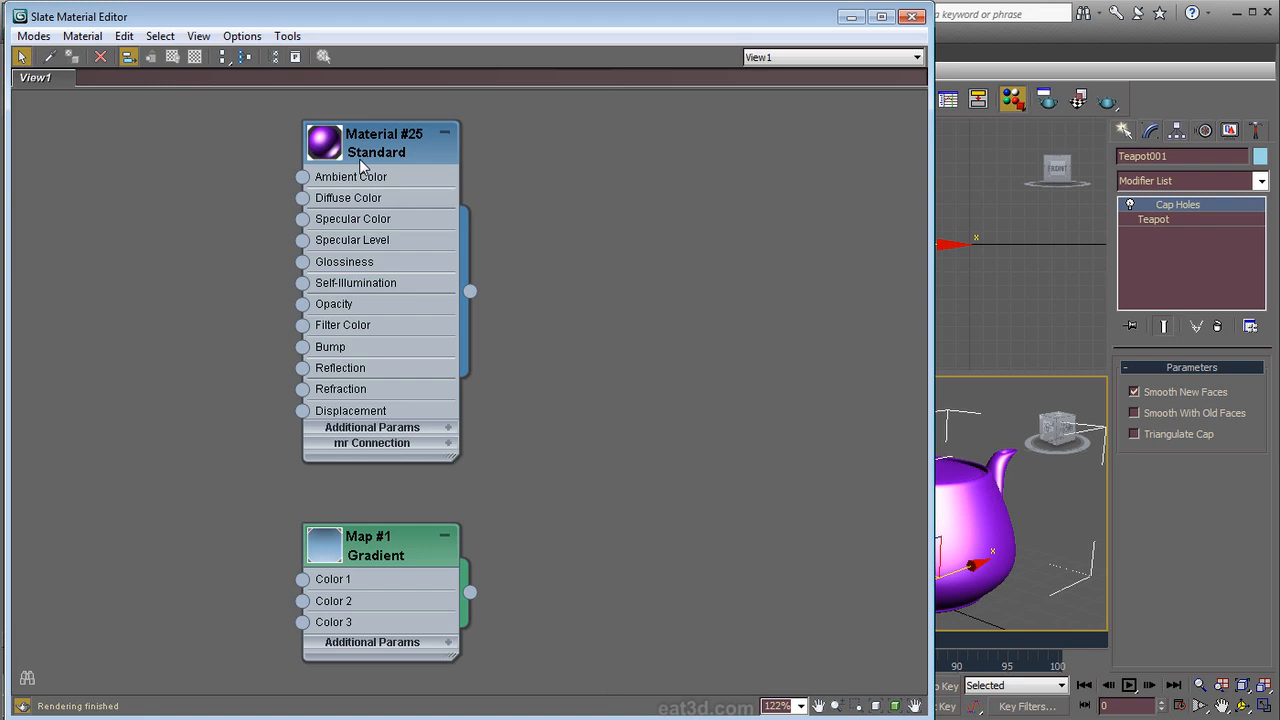
key("n")
key("p")
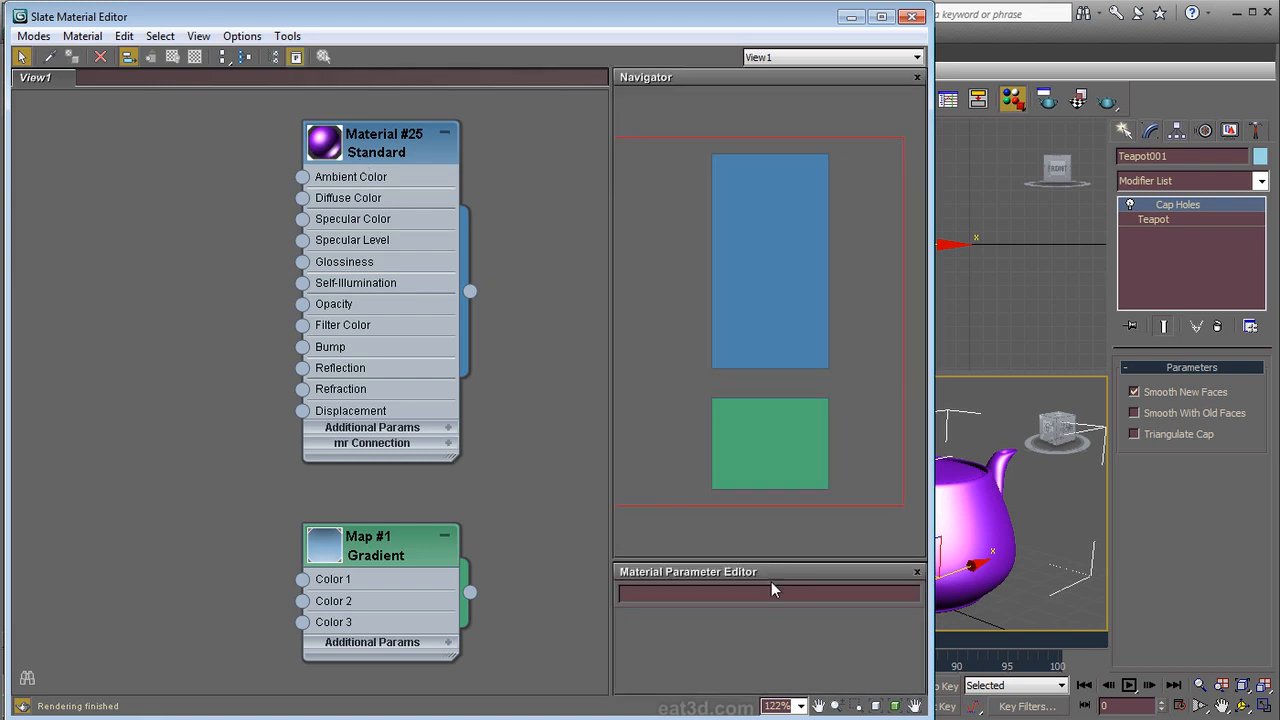
left_click_drag(763, 557, 768, 179)
Step: Toggle the panels repeatedly, leaving the Navigator and Parameter Editor hidden and the Material/Map Browser shown, with the nodes shifted aside
key("o")
key("o")
key("p")
key("p")
key("n")
key("p")
key("n")
key("p")
key("n")
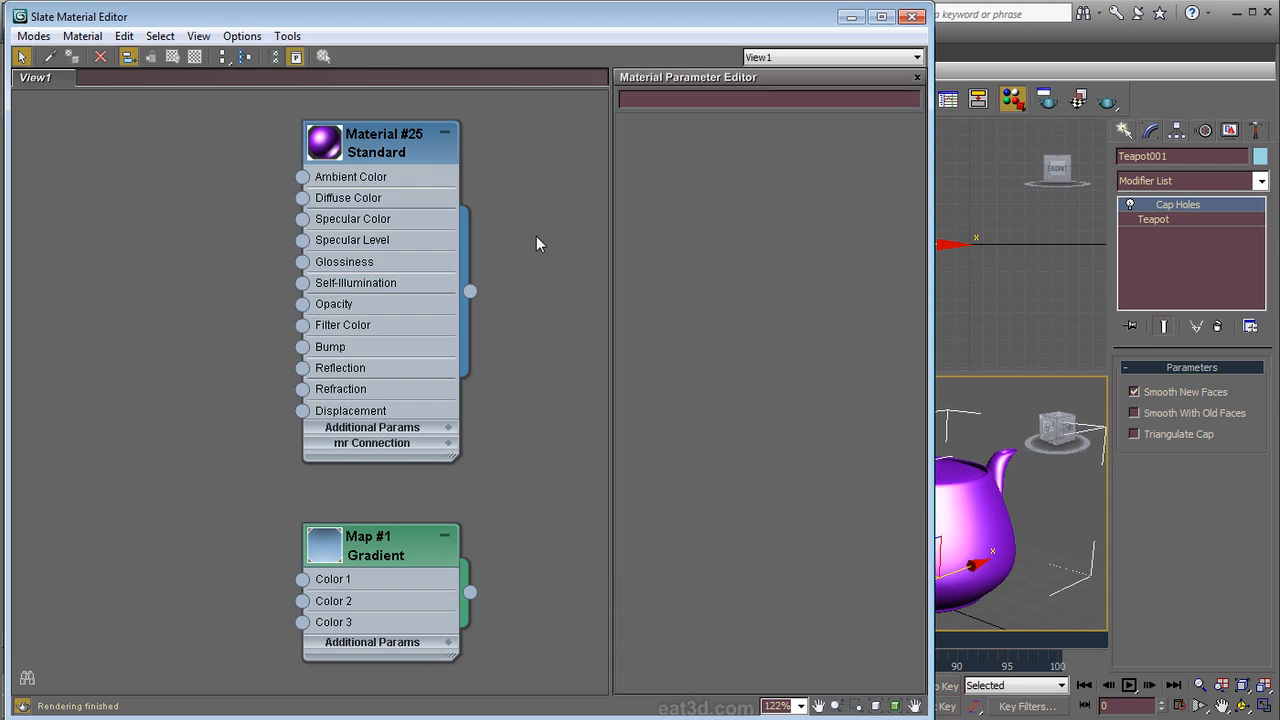
key("n")
key("n")
key("p")
middle_click_drag(554, 290, 746, 285)
key("o")
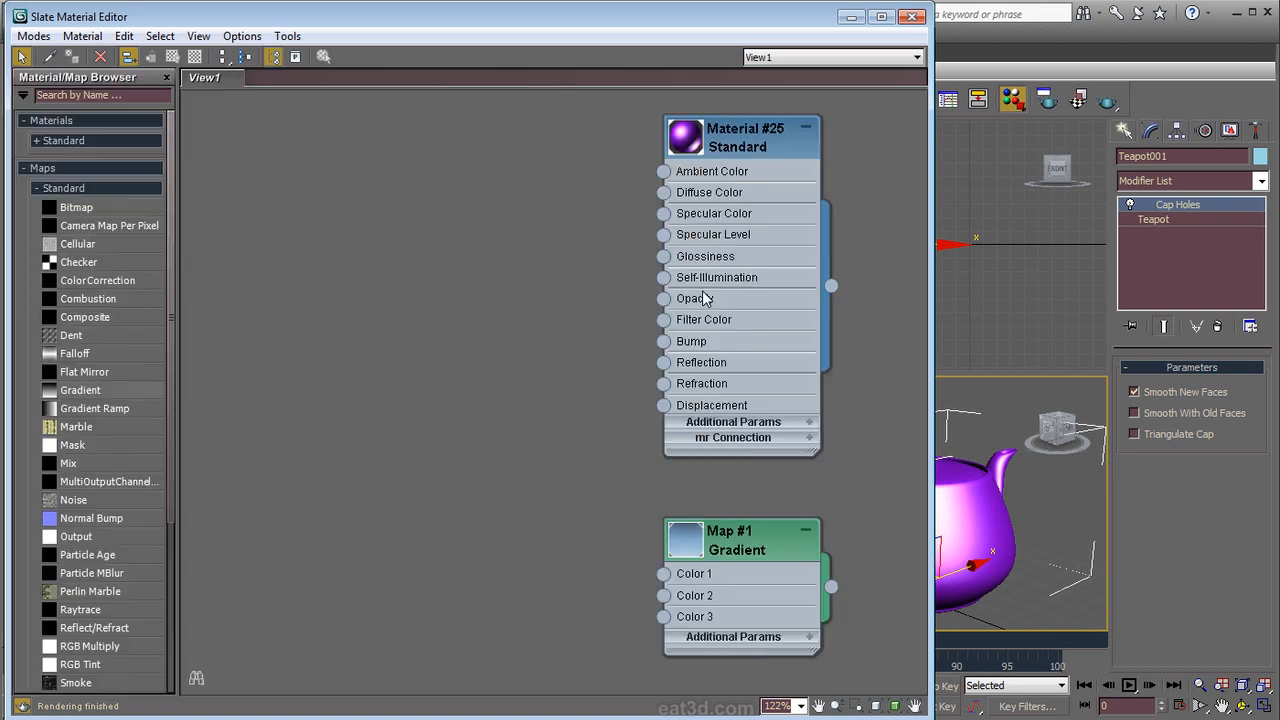
Step: Reposition the Gradient map node slightly closer beneath the purple Standard material node
middle_click_drag(617, 321, 331, 320)
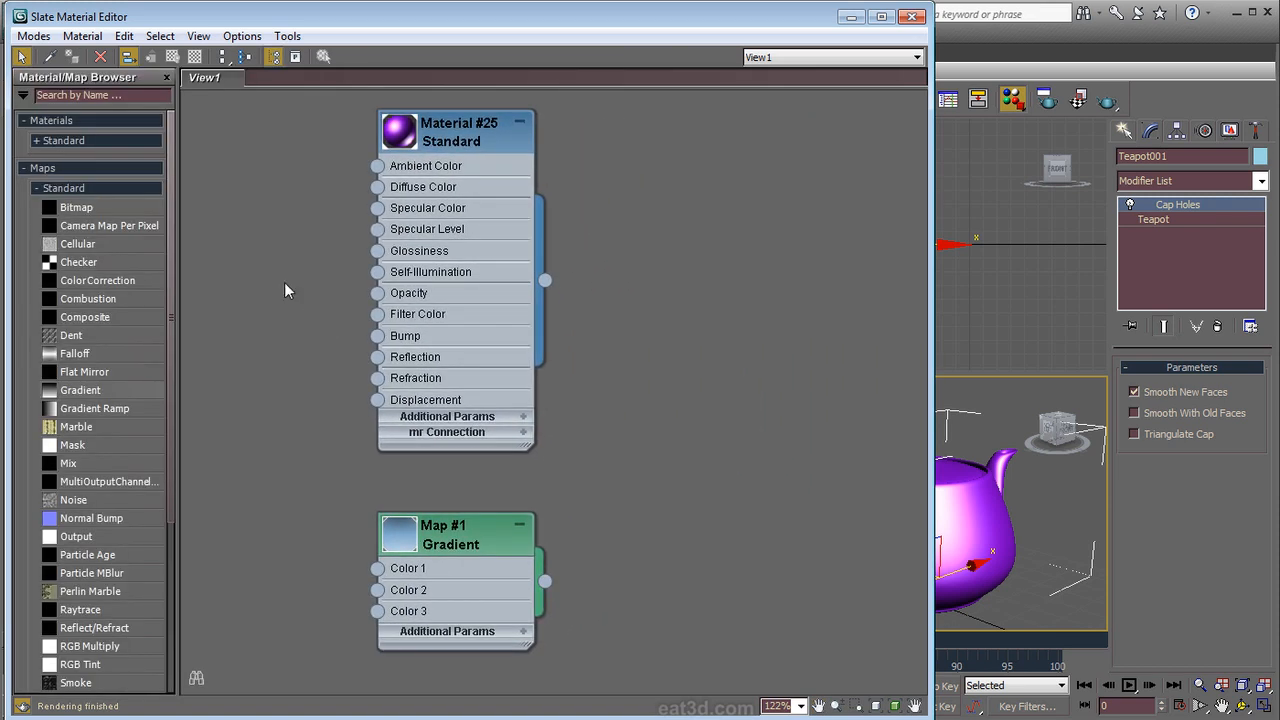
middle_click_drag(636, 274, 552, 279)
left_click_drag(378, 148, 380, 145)
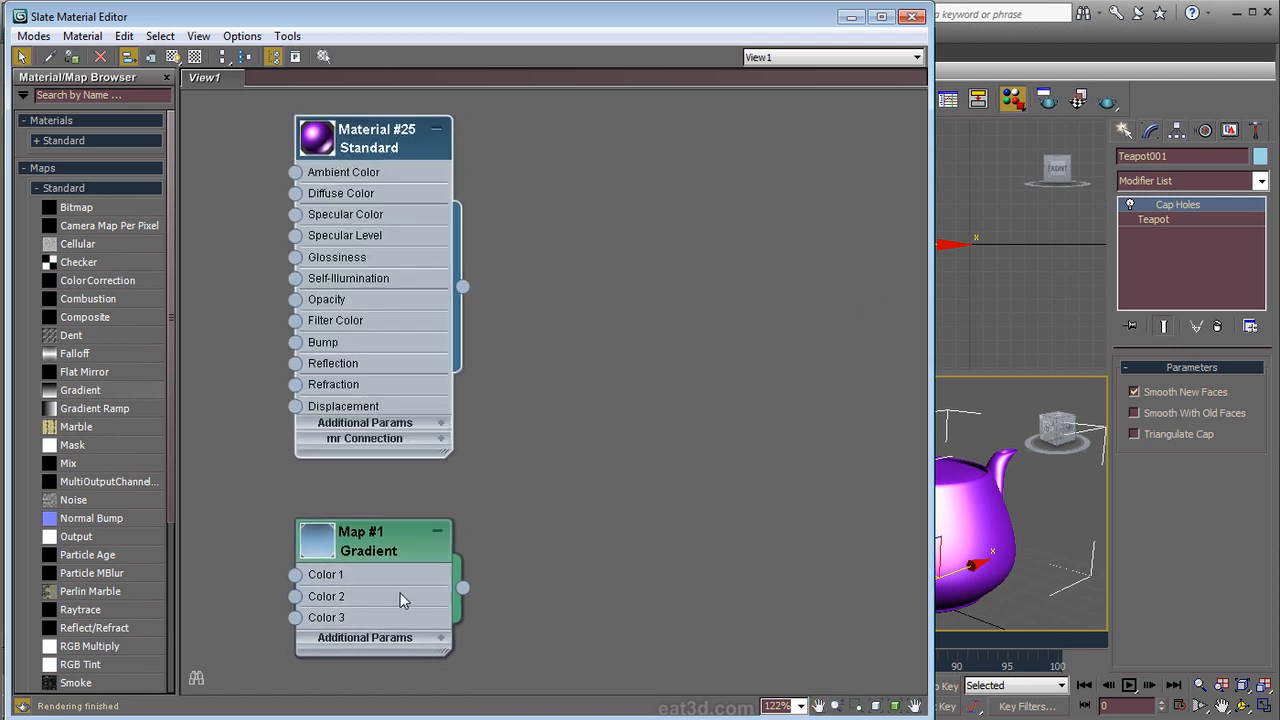
left_click_drag(371, 557, 371, 534)
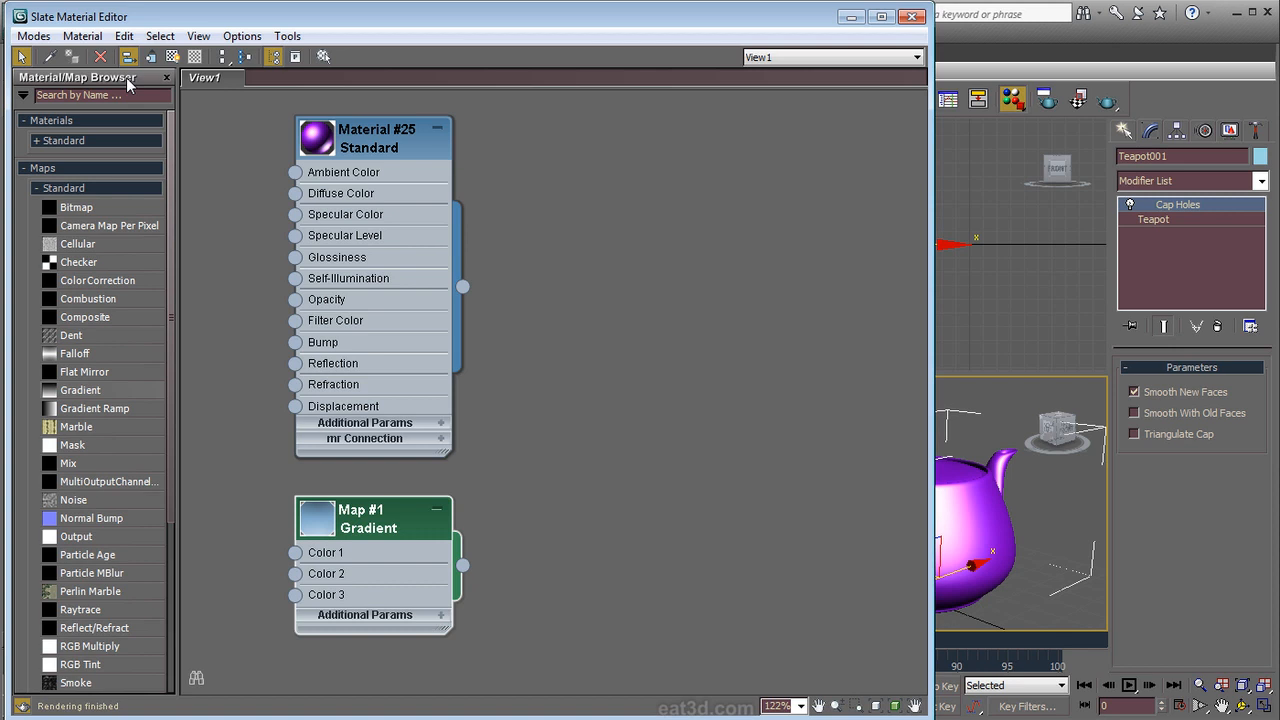
Step: Expand the standard materials list and create a new custom group in the Material/Map Browser, named with a first name
left_click(75, 119)
left_click(75, 119)
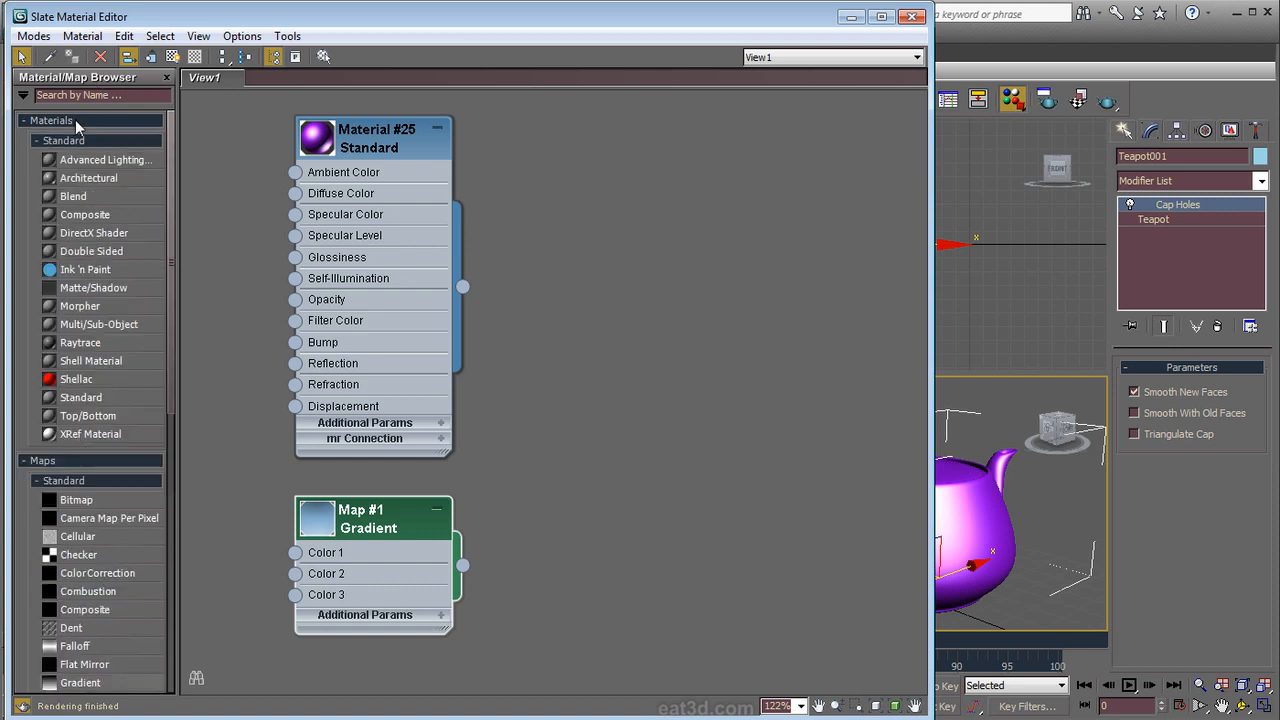
left_click_drag(171, 146, 216, 88)
left_click(24, 97)
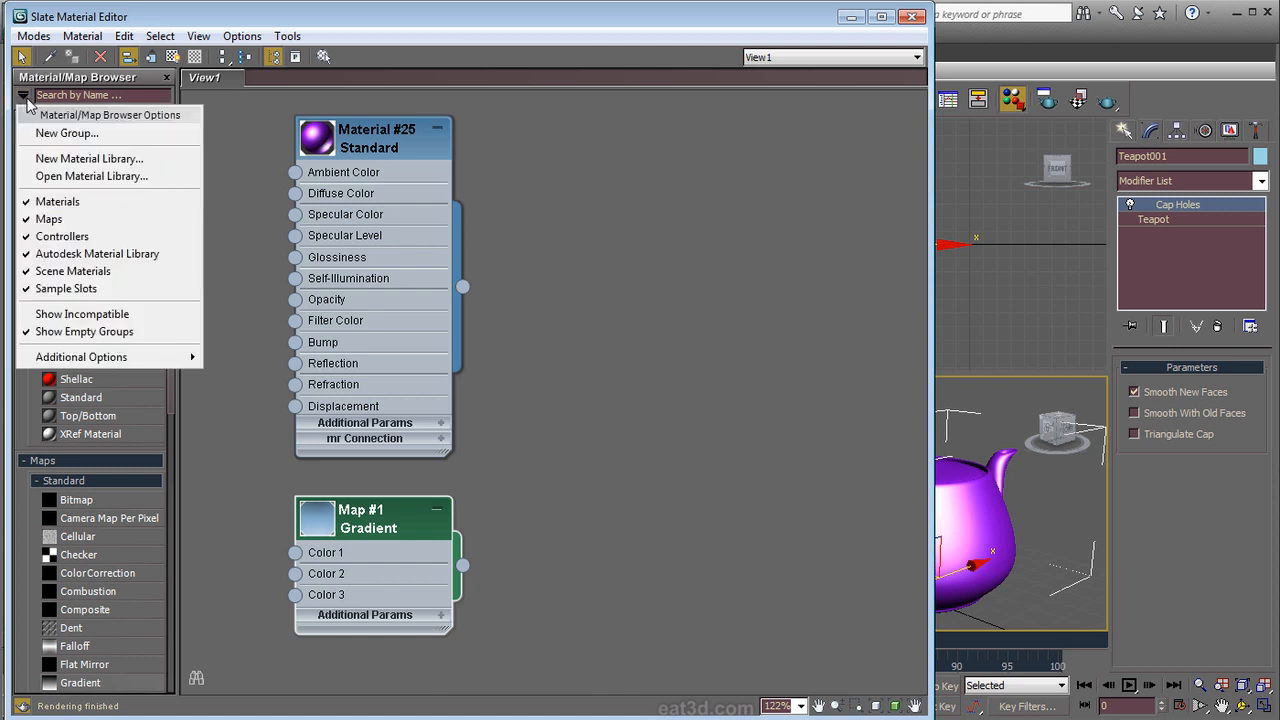
left_click(46, 133)
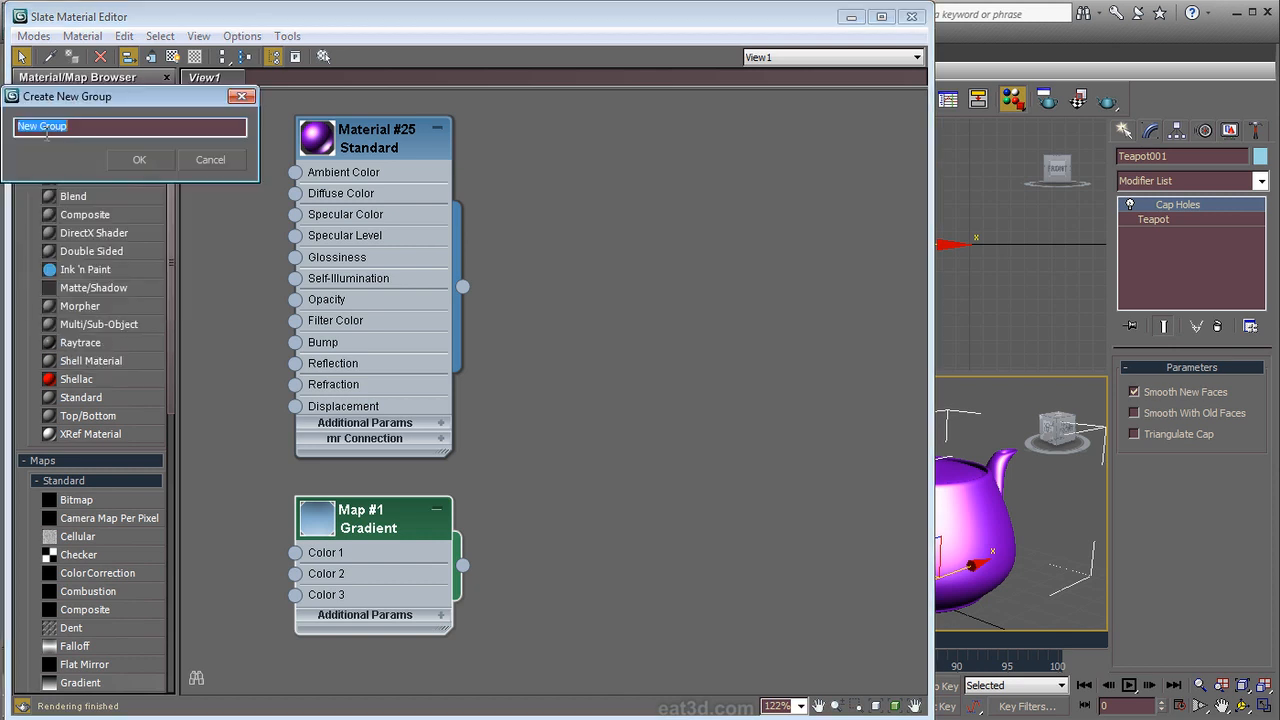
type("Mike")
key("Return")
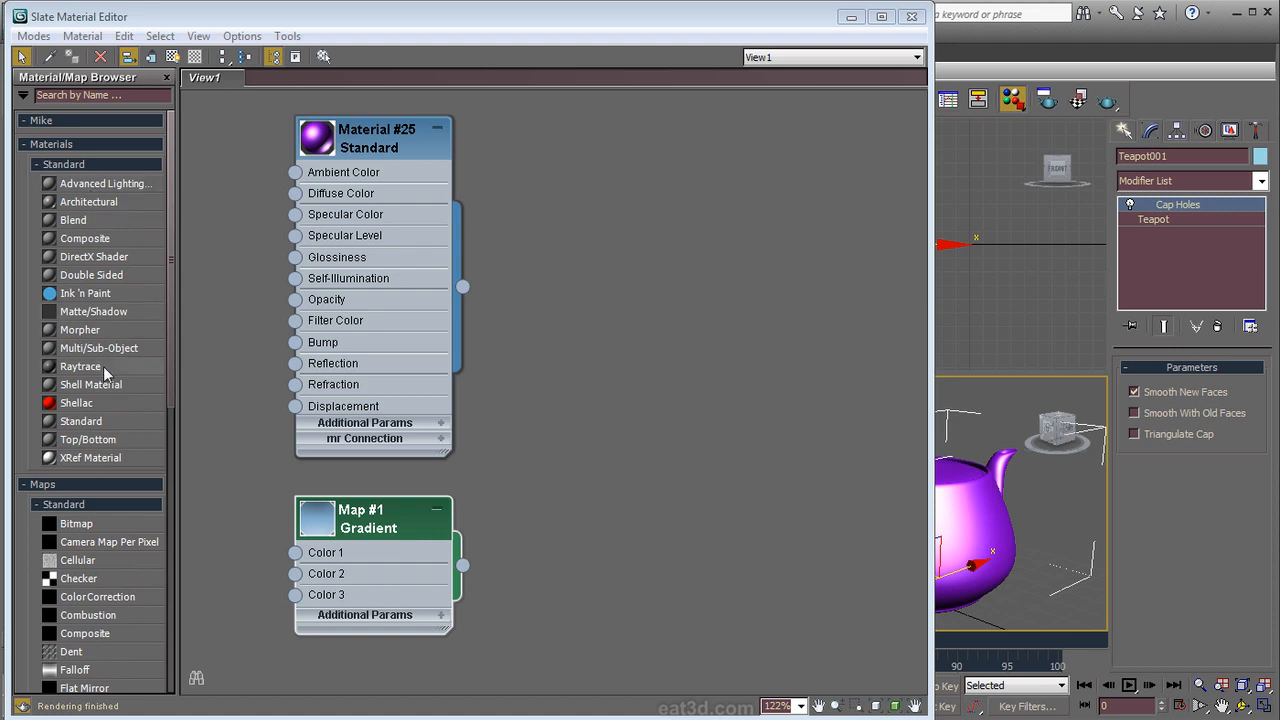
Step: Add the Raytrace, Standard and Blend materials to the custom group and collapse the Materials group
left_click_drag(96, 384, 82, 124)
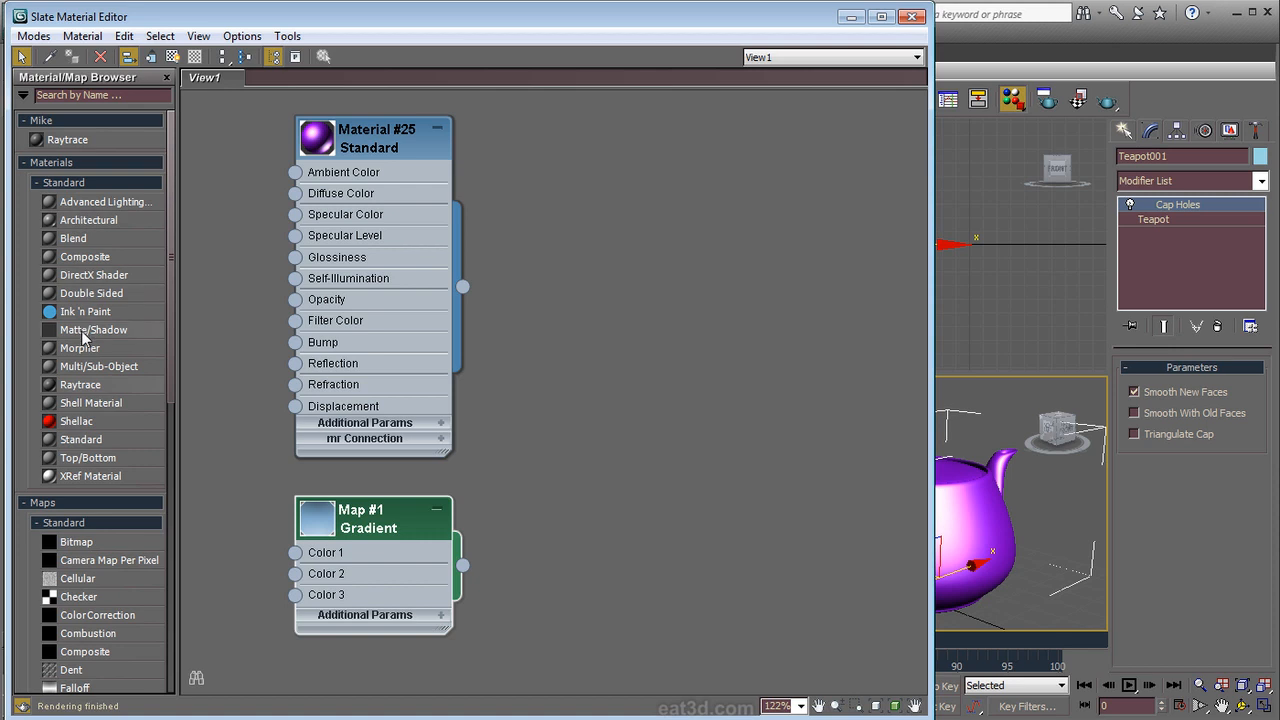
left_click_drag(91, 432, 76, 125)
left_click_drag(79, 259, 76, 192)
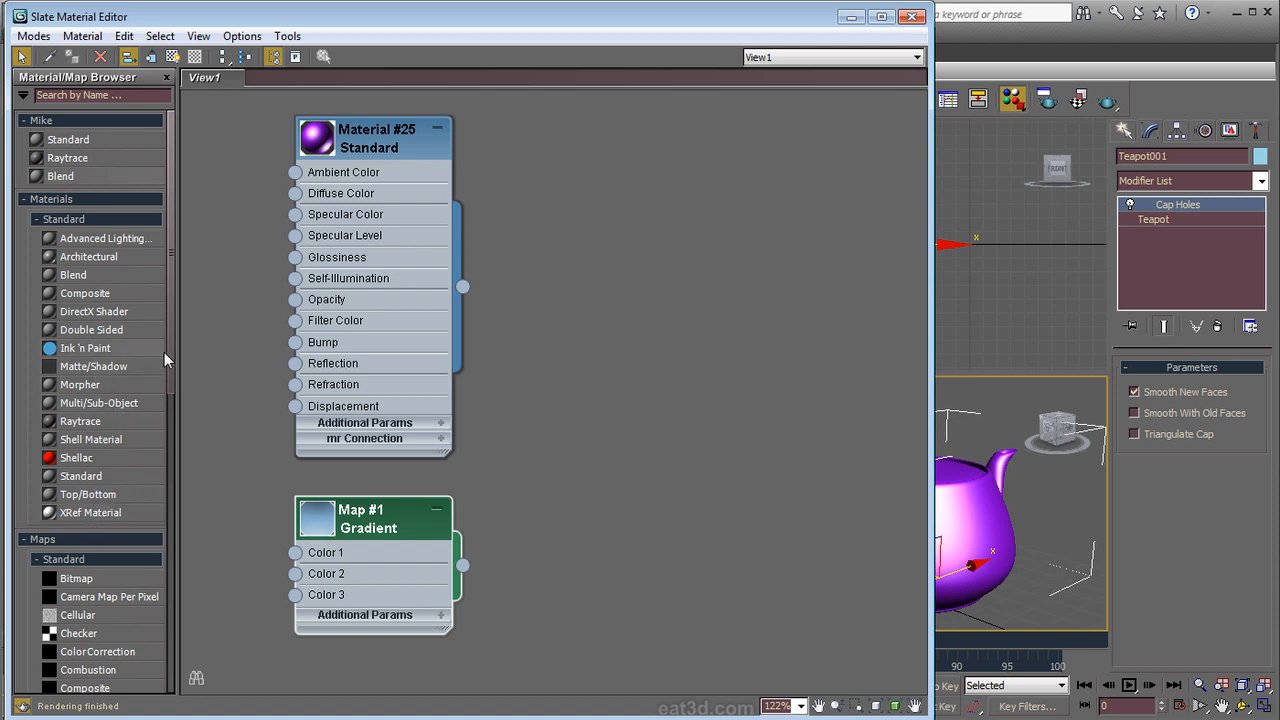
scroll(166, 356, "down", 2)
left_click(82, 152)
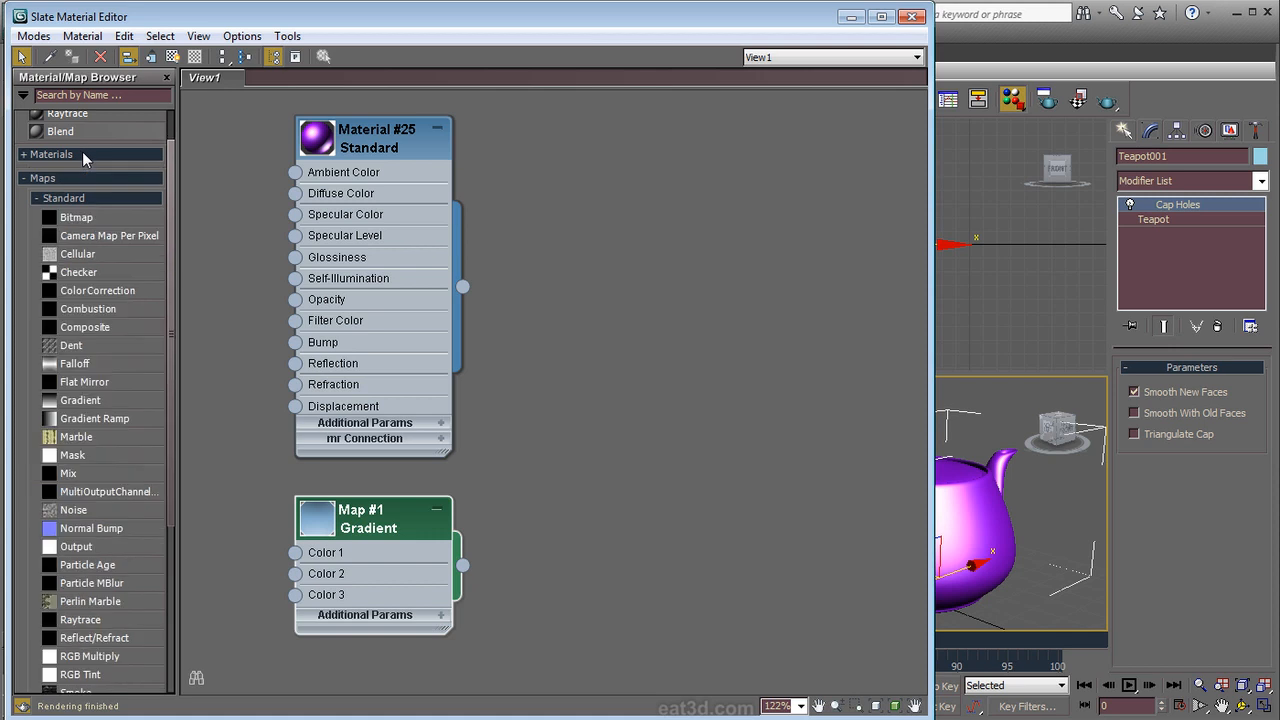
scroll(160, 200, "up", 2)
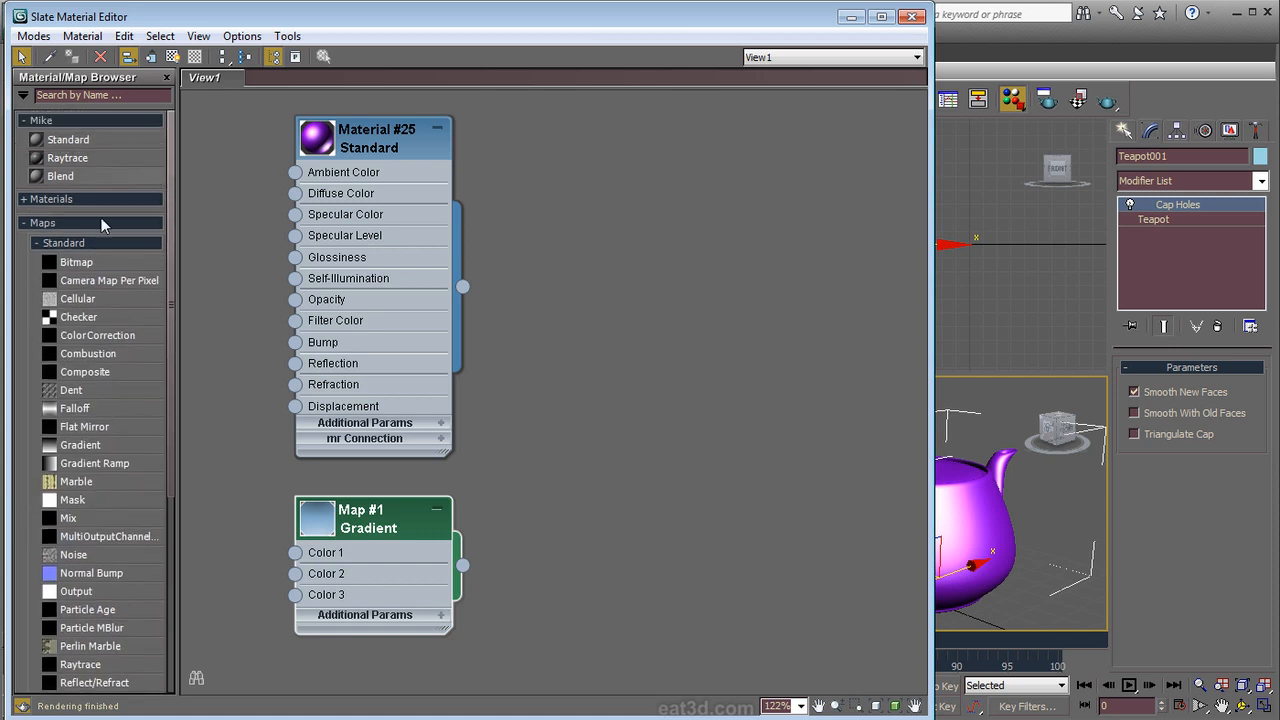
Step: Add the Bitmap, Cellular, Falloff, Mix, Output and Noise maps to the custom group
left_click_drag(93, 270, 92, 208)
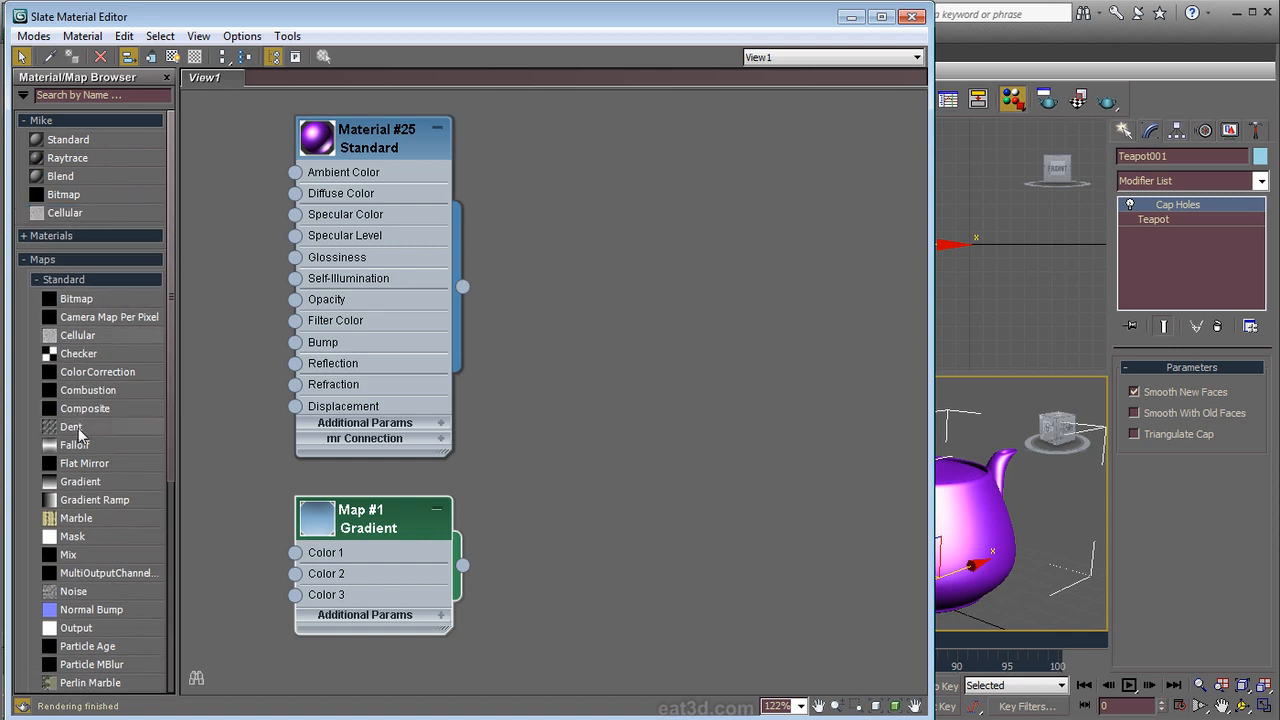
left_click_drag(78, 447, 70, 229)
left_click_drag(68, 574, 70, 246)
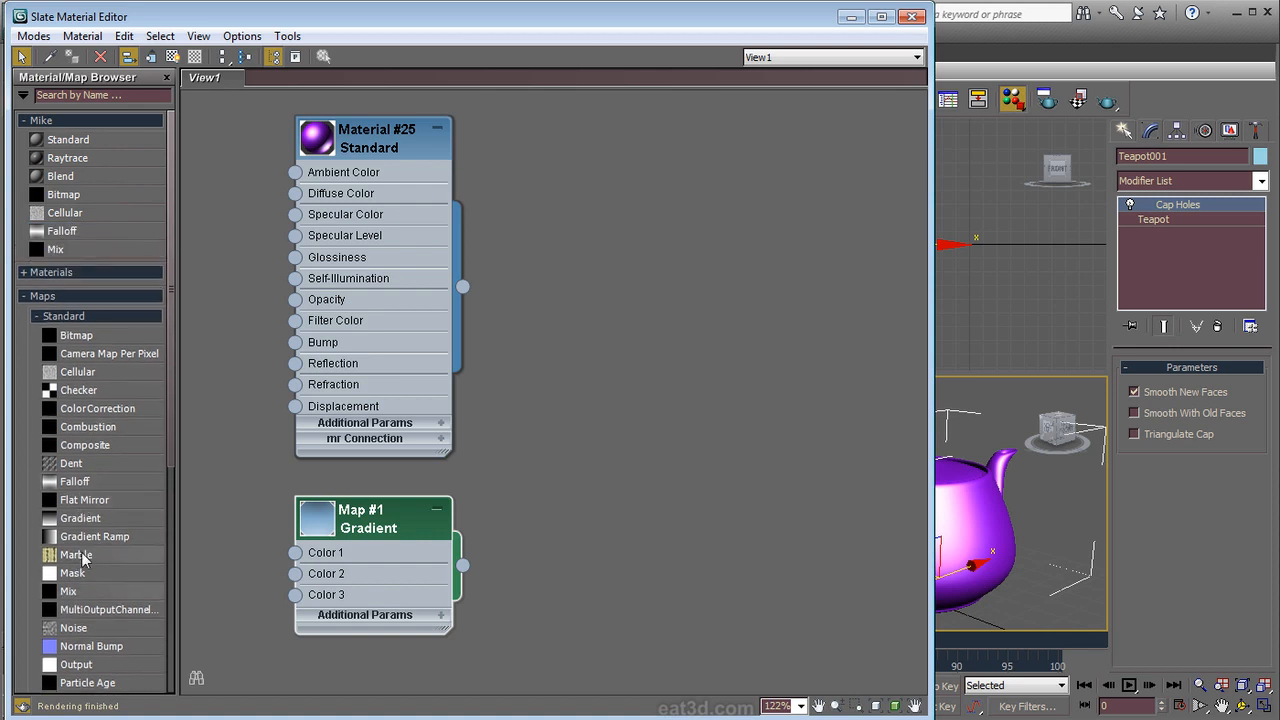
left_click_drag(82, 673, 80, 268)
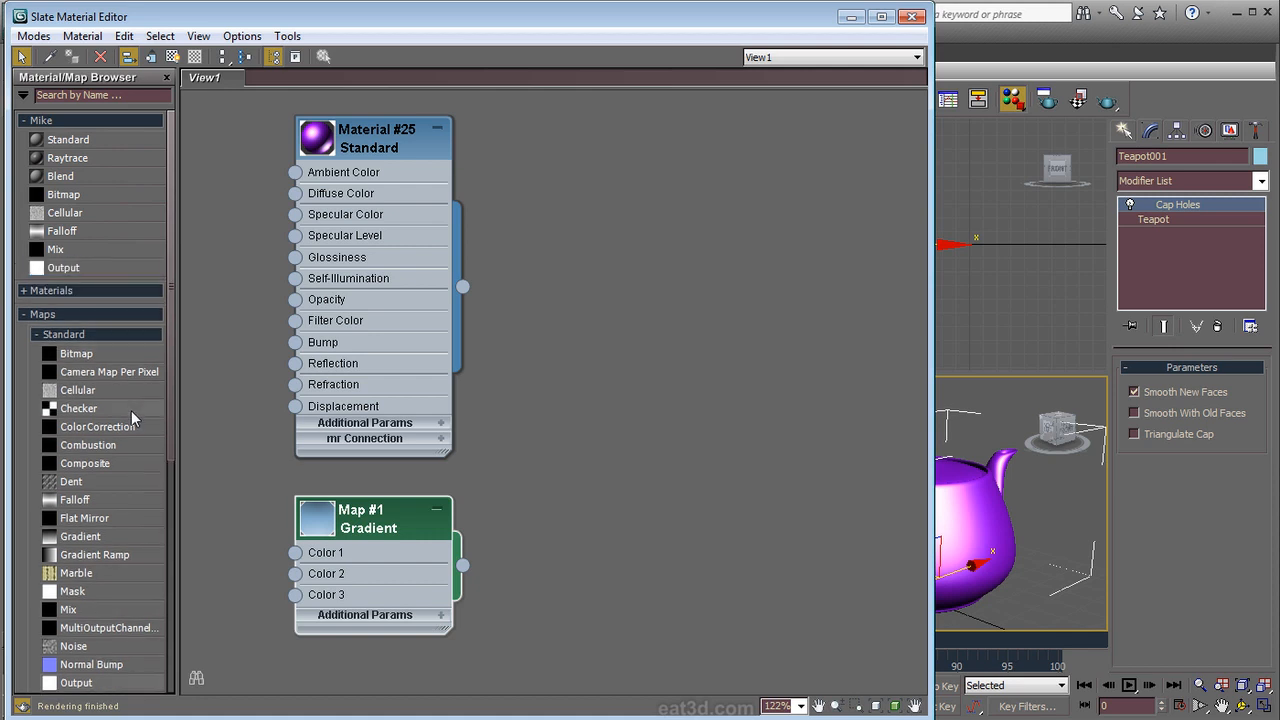
left_click_drag(169, 431, 172, 480)
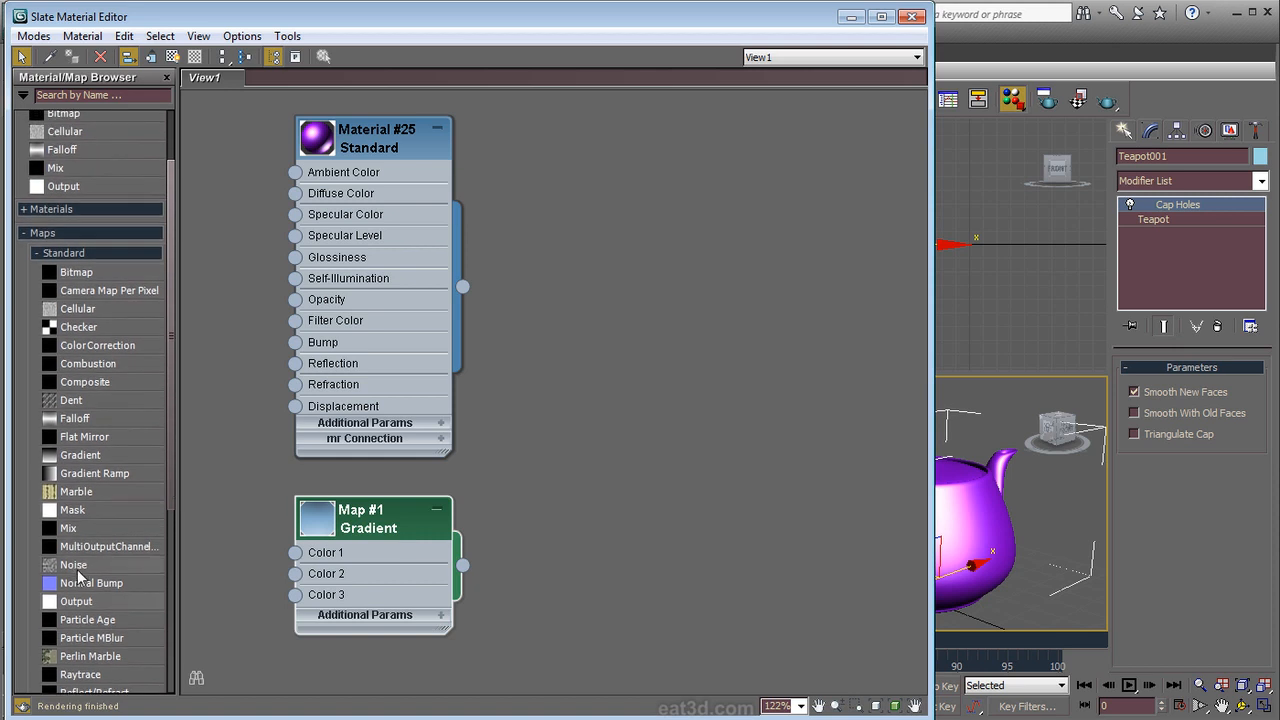
left_click_drag(80, 576, 58, 198)
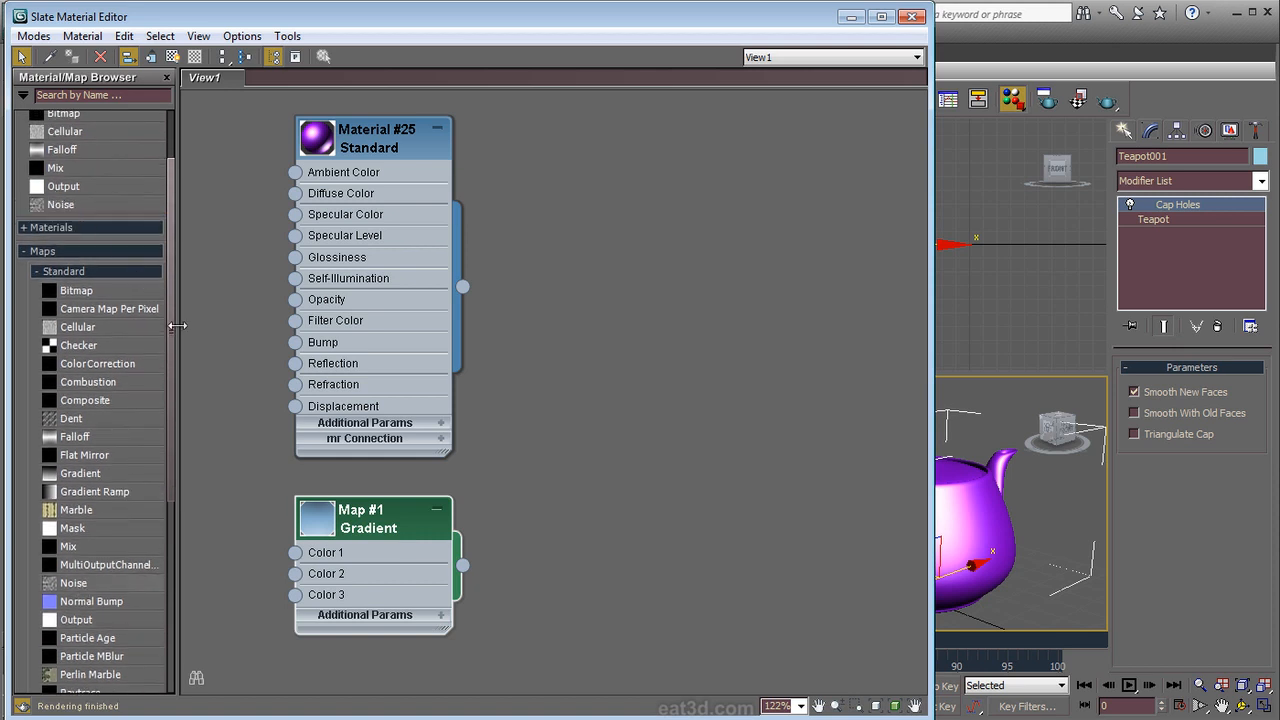
left_click_drag(172, 328, 168, 233)
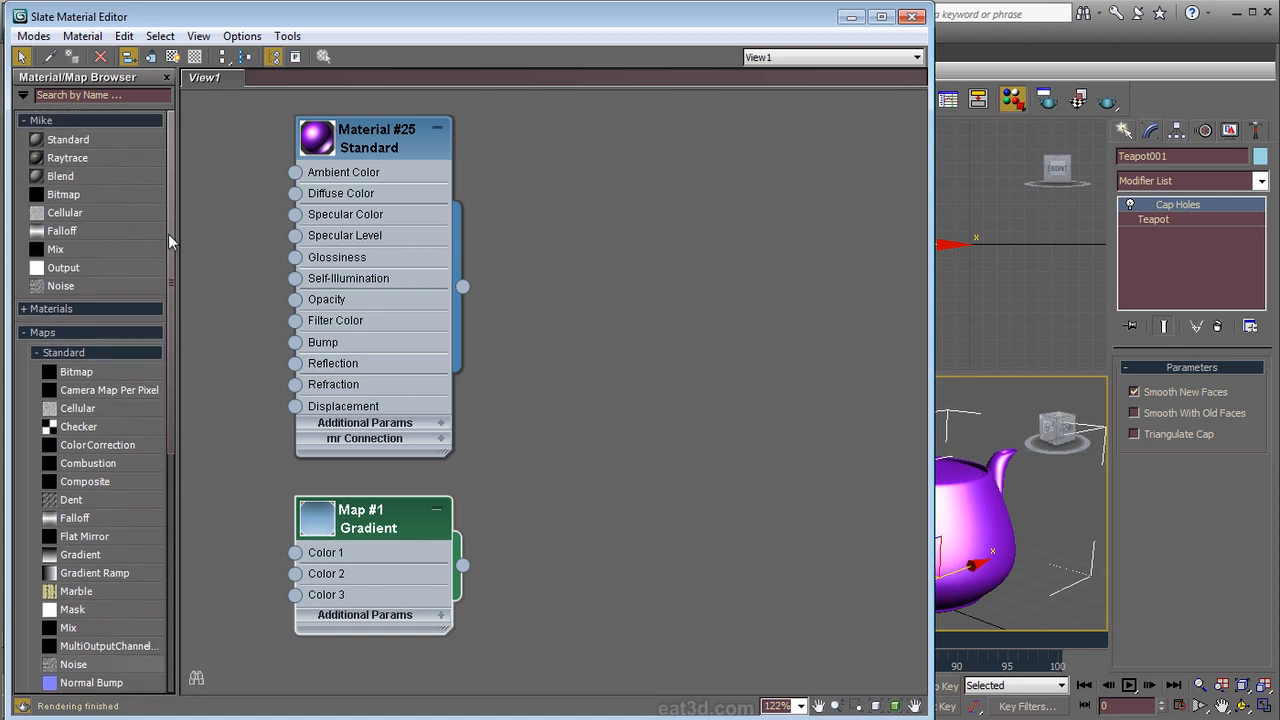
Step: Collapse the Maps group, add the NoiseFloat controller to the custom group, and collapse the Controllers group
left_click(97, 333)
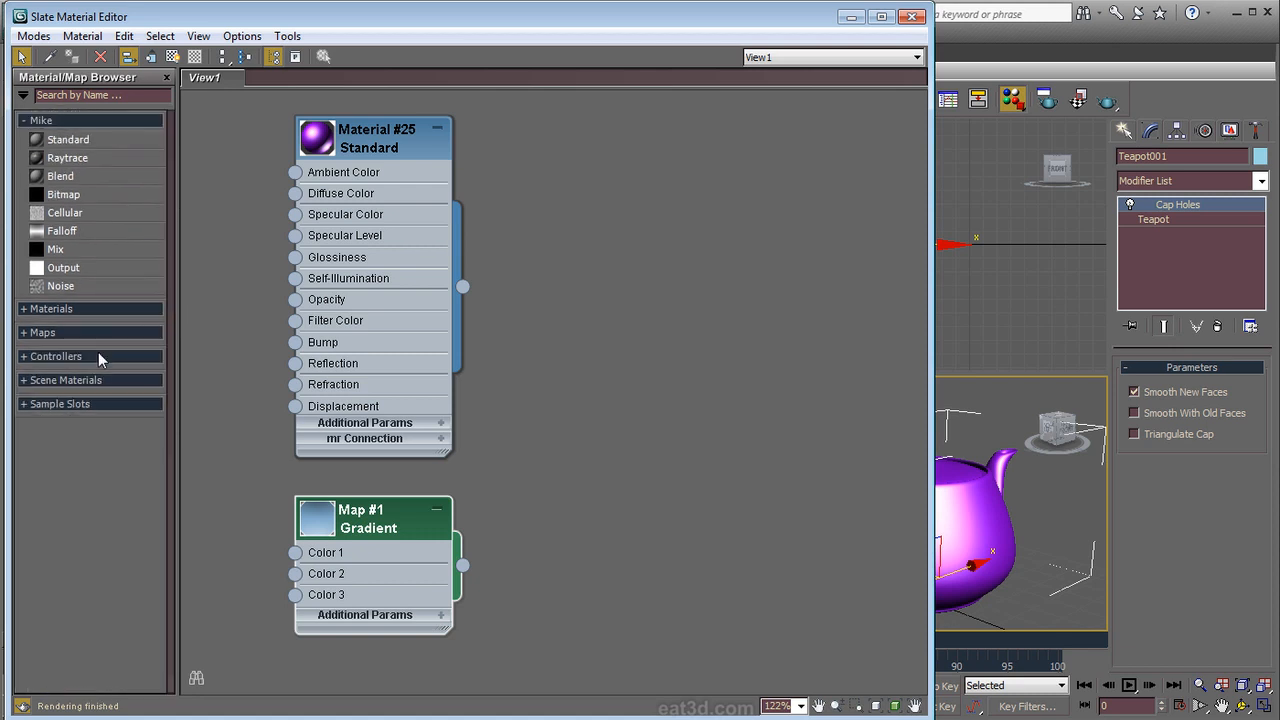
left_click(98, 356)
left_click(87, 377)
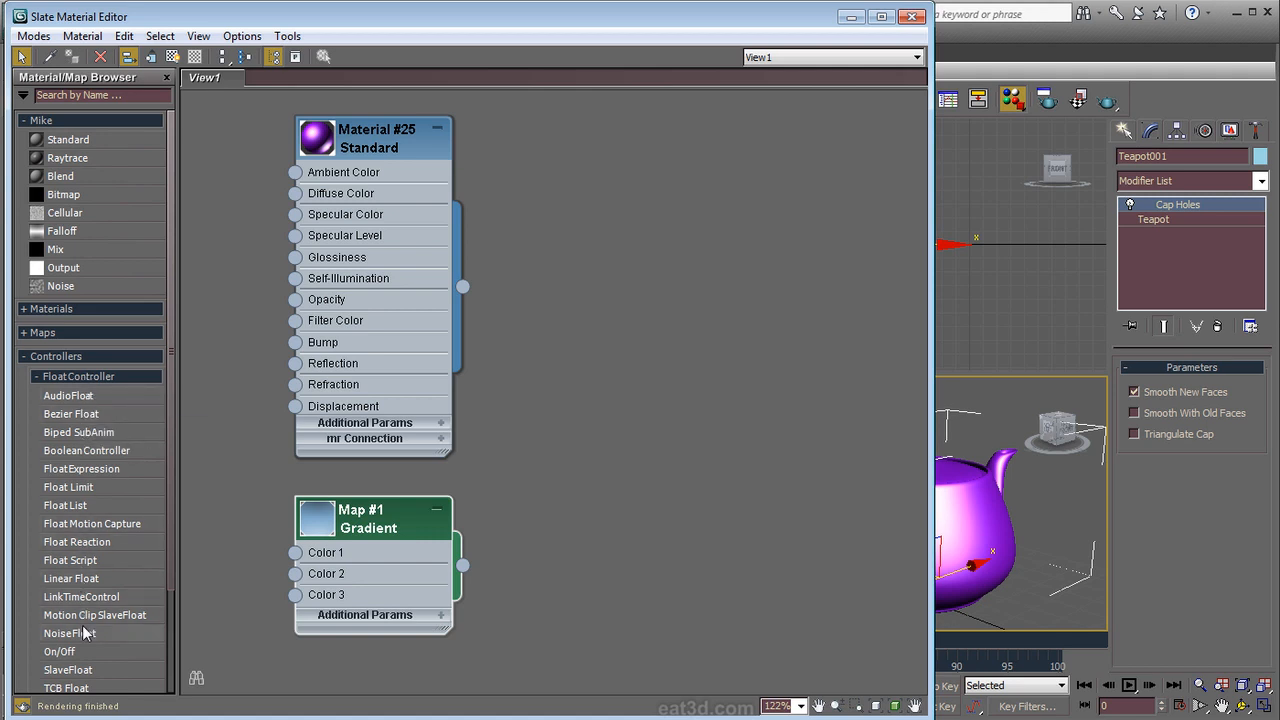
left_click_drag(80, 636, 78, 304)
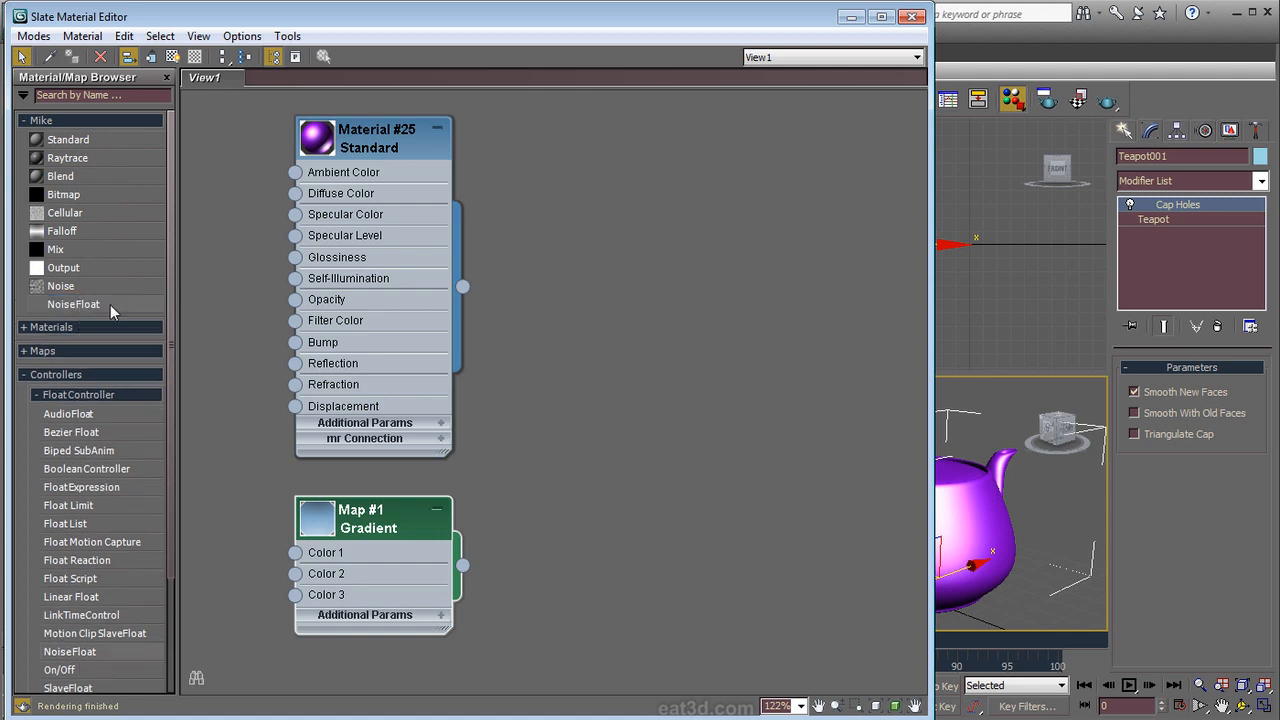
left_click(93, 376)
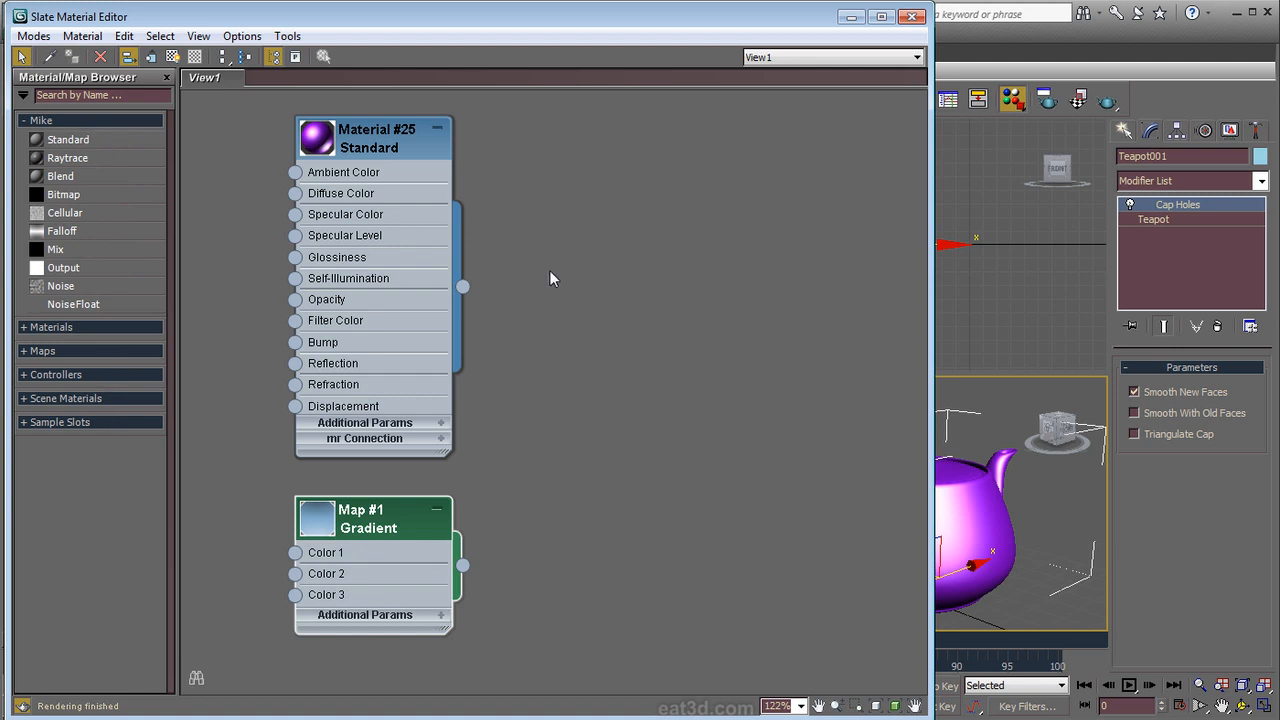
Step: Examine the node view's creation options, comparing the Maps and Materials lists with the custom group's entries
middle_click_drag(519, 220, 539, 226)
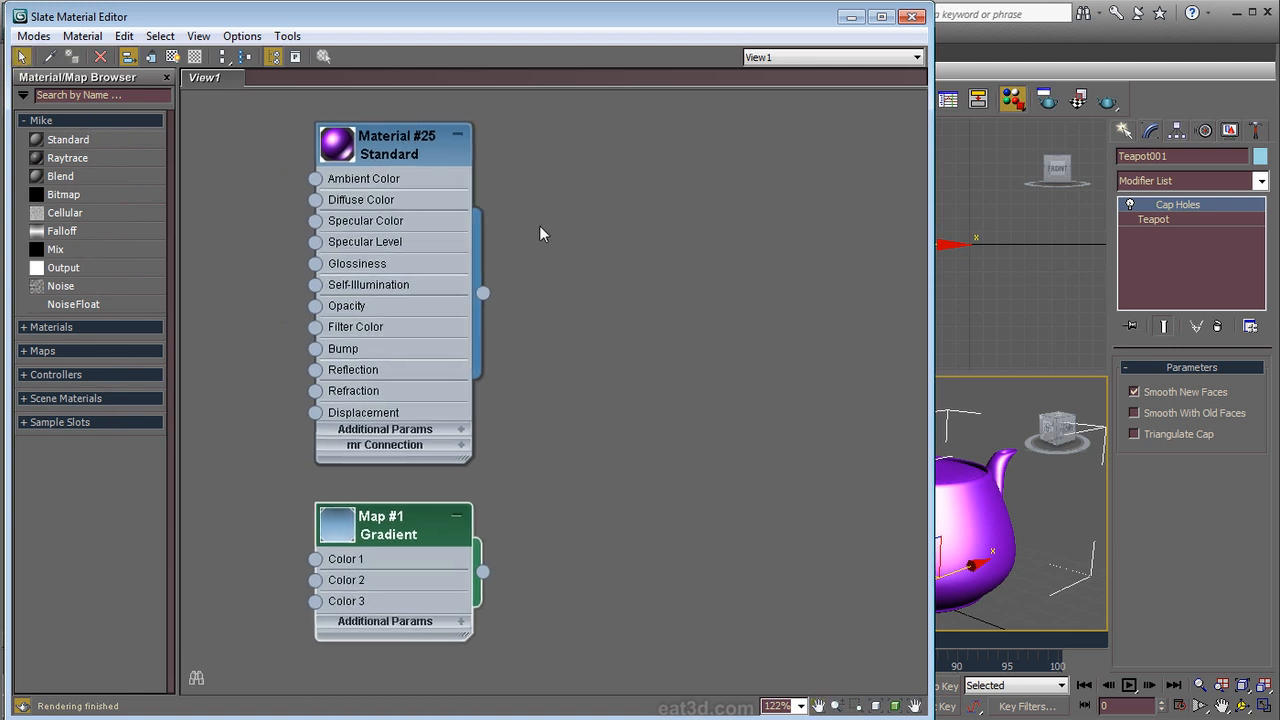
right_click(584, 244)
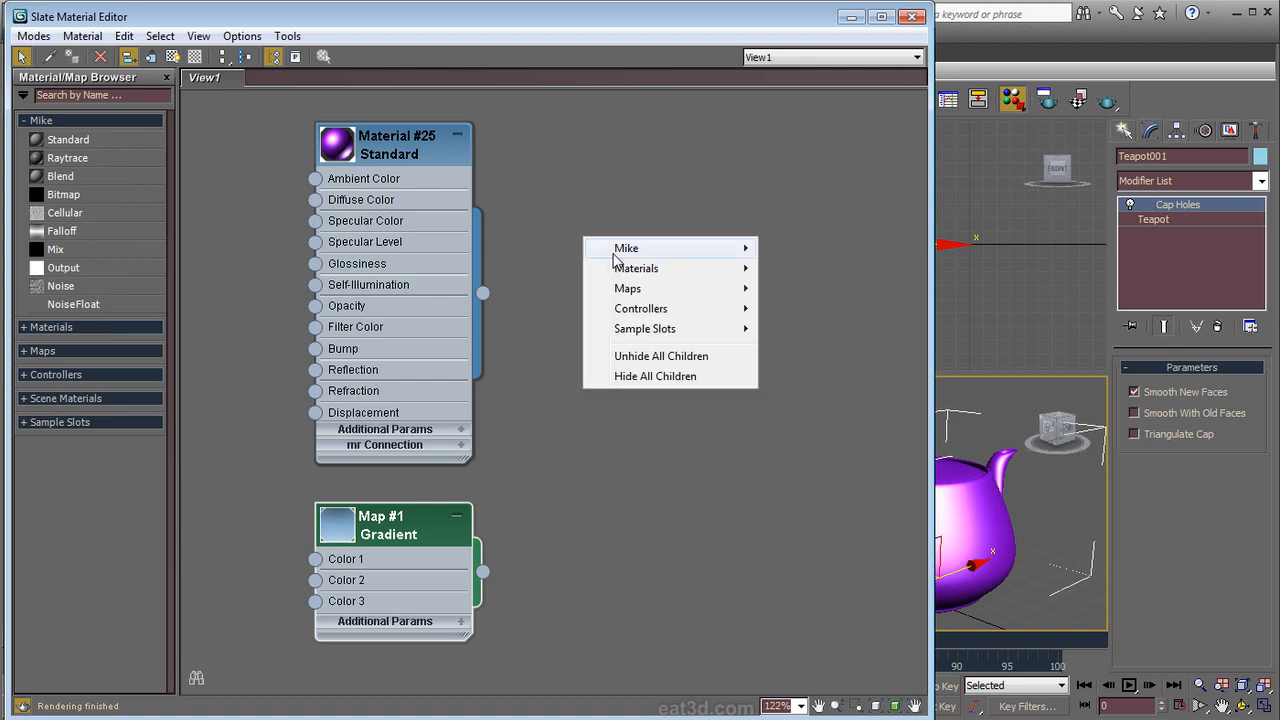
mouse_move(628, 272)
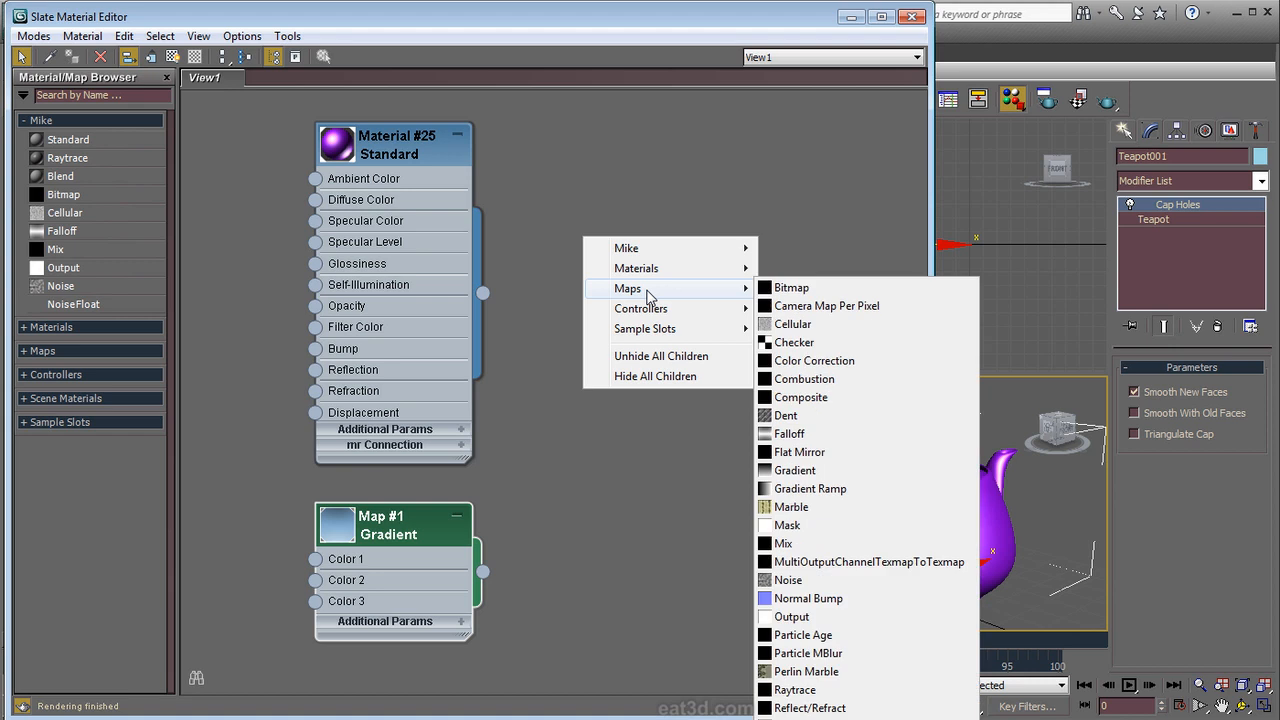
mouse_move(666, 316)
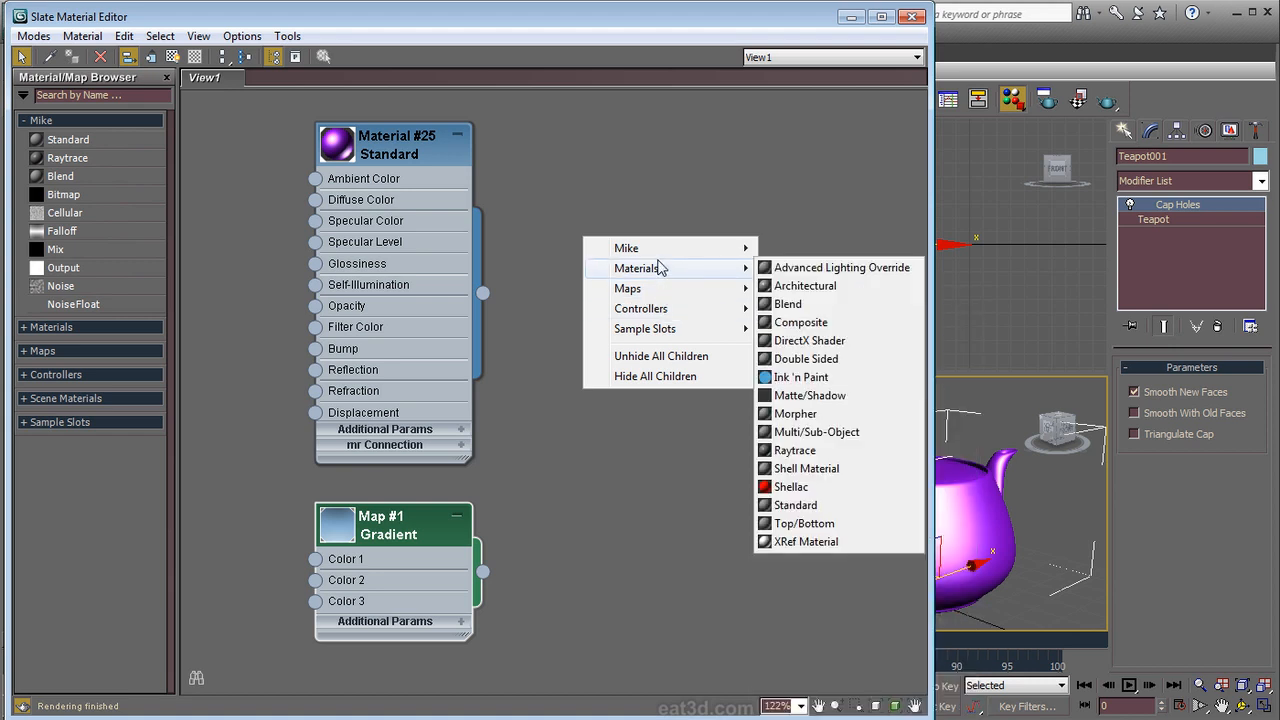
mouse_move(659, 249)
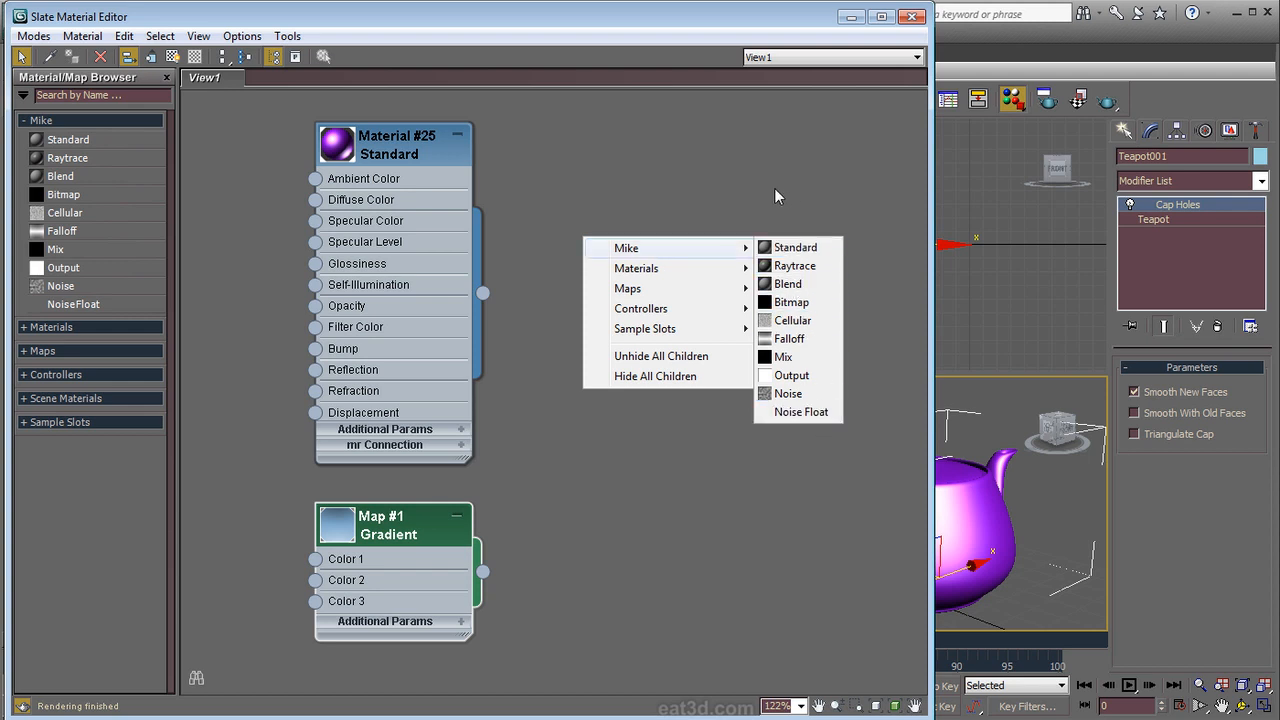
left_click(688, 180)
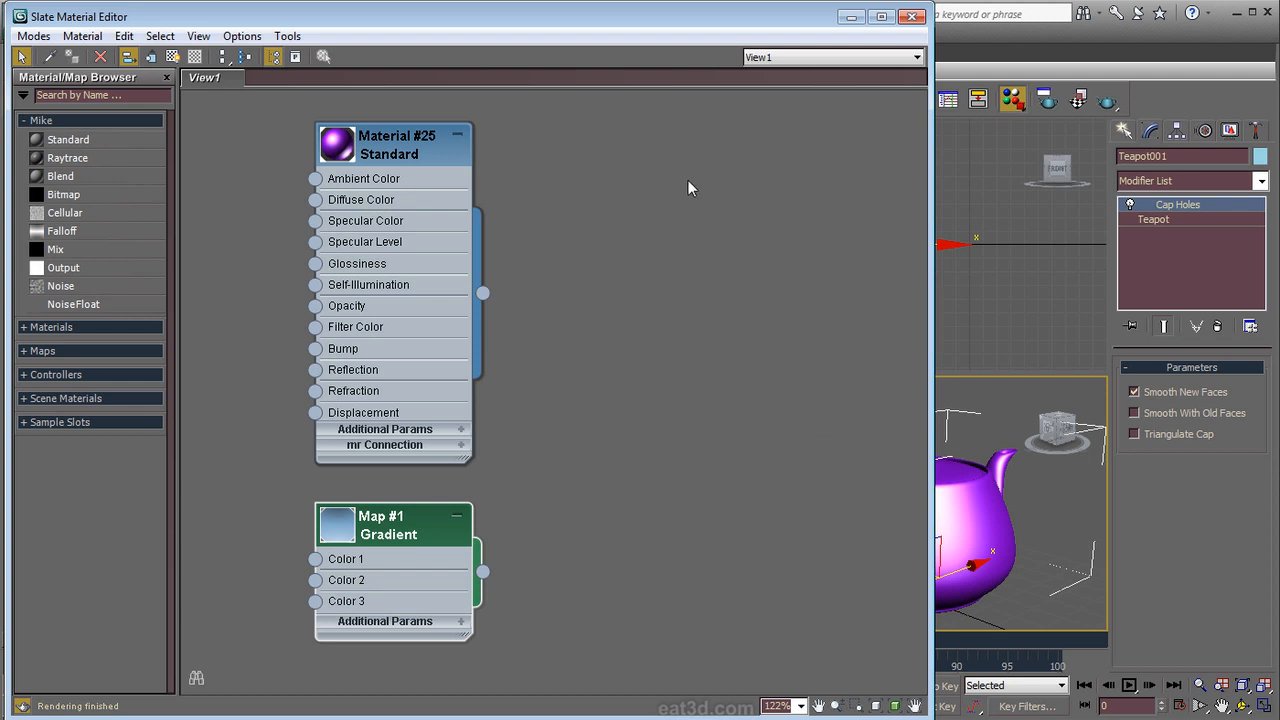
Step: Create a Raytrace material from the custom group, place its node beside the purple material's node, and assign it to the teapot
right_click(487, 214)
mouse_move(545, 228)
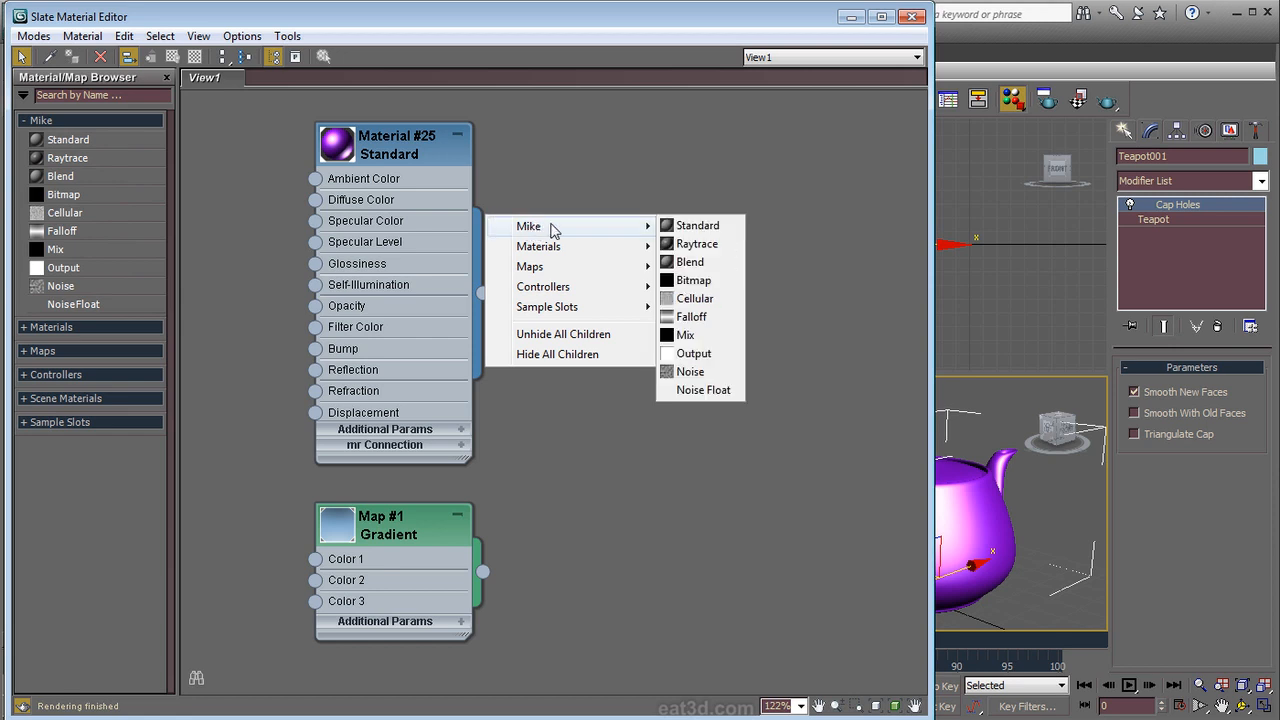
left_click(688, 245)
left_click_drag(562, 190, 280, 157)
left_click_drag(371, 381, 967, 503)
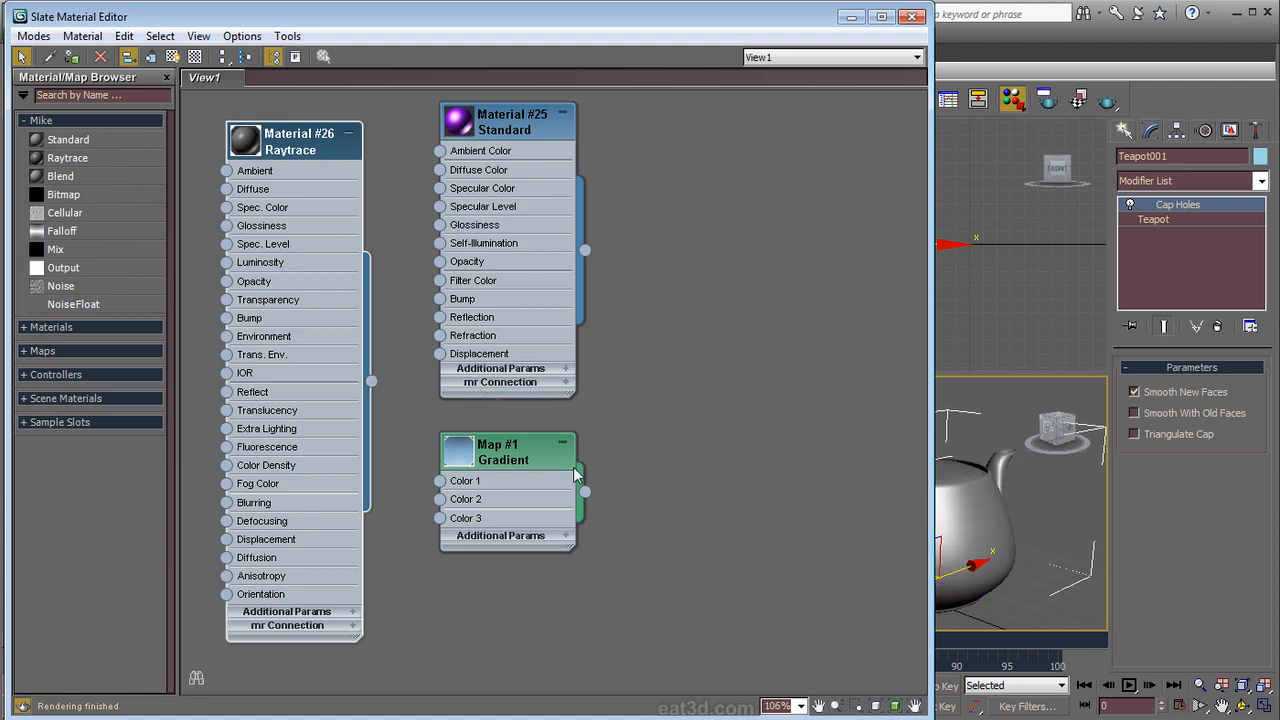
Step: Show the Raytrace material's parameters and set its Reflect color to light grey with RGB 218, 218, 218
double_click(283, 142)
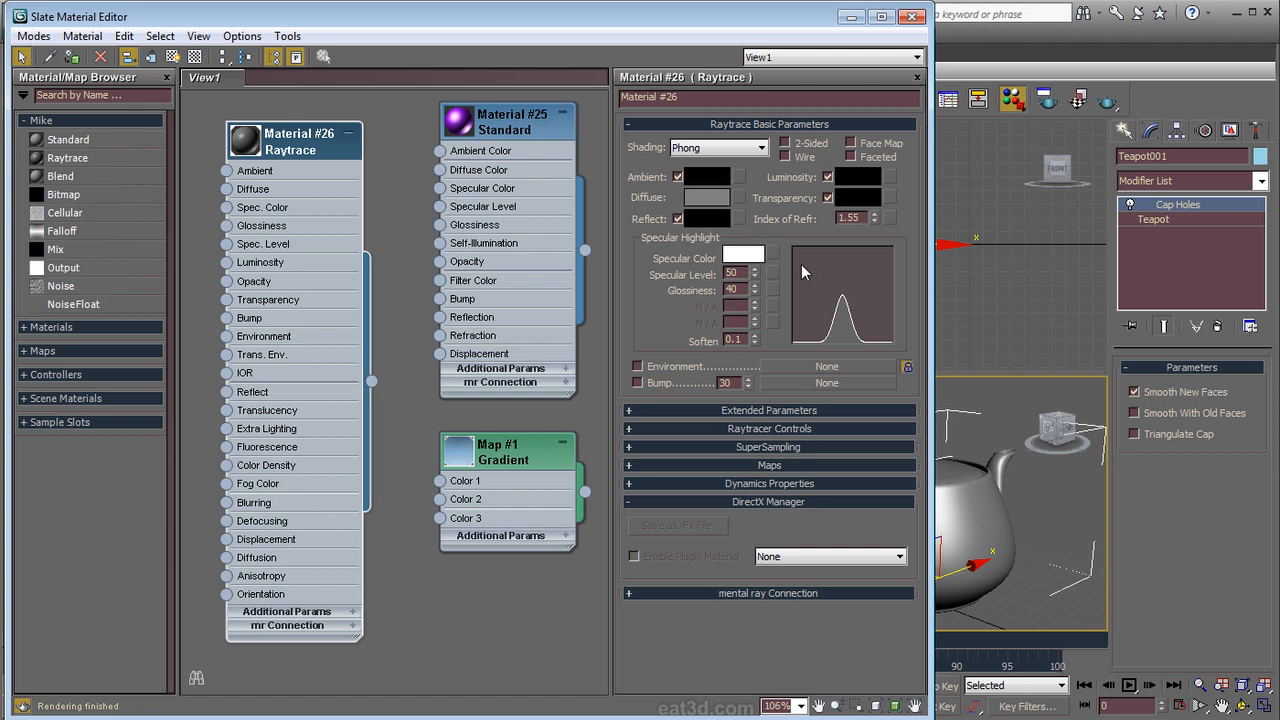
left_click(706, 218)
left_click_drag(533, 188, 528, 240)
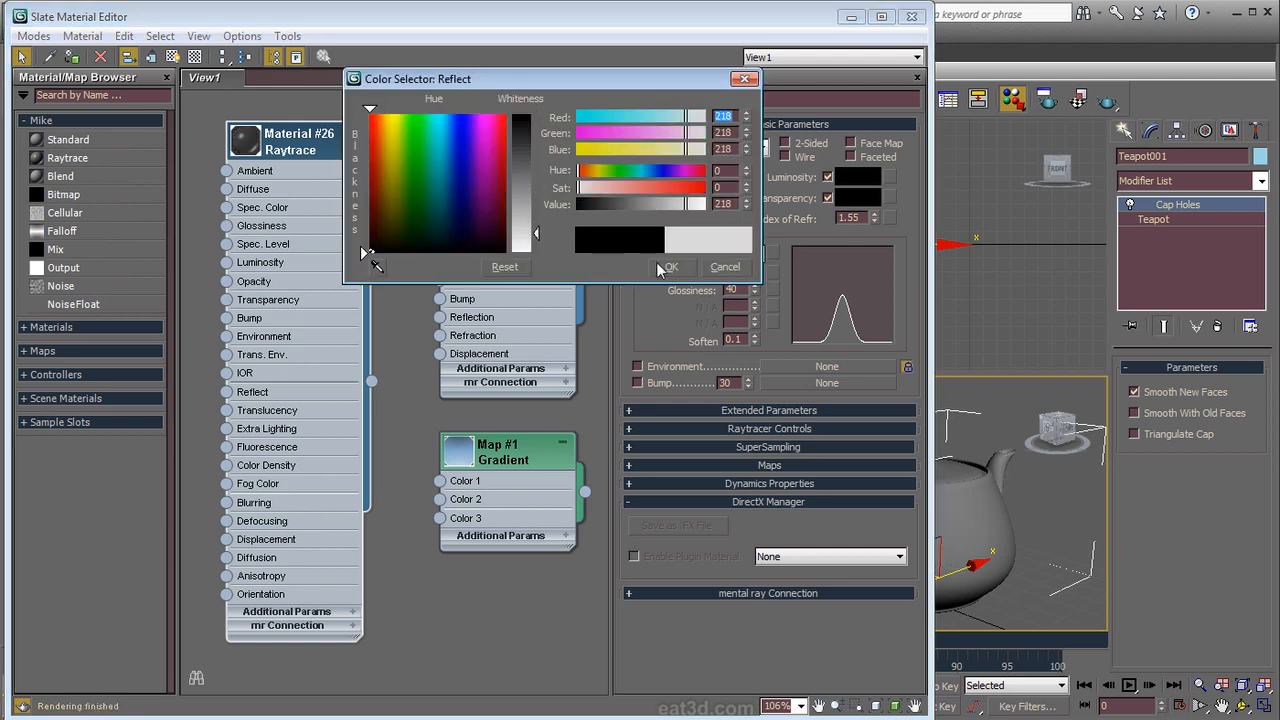
left_click(664, 268)
Step: Set the Raytrace material's Diffuse color to a very dark blue and test-render the Perspective view
left_click(708, 198)
left_click_drag(407, 161, 462, 124)
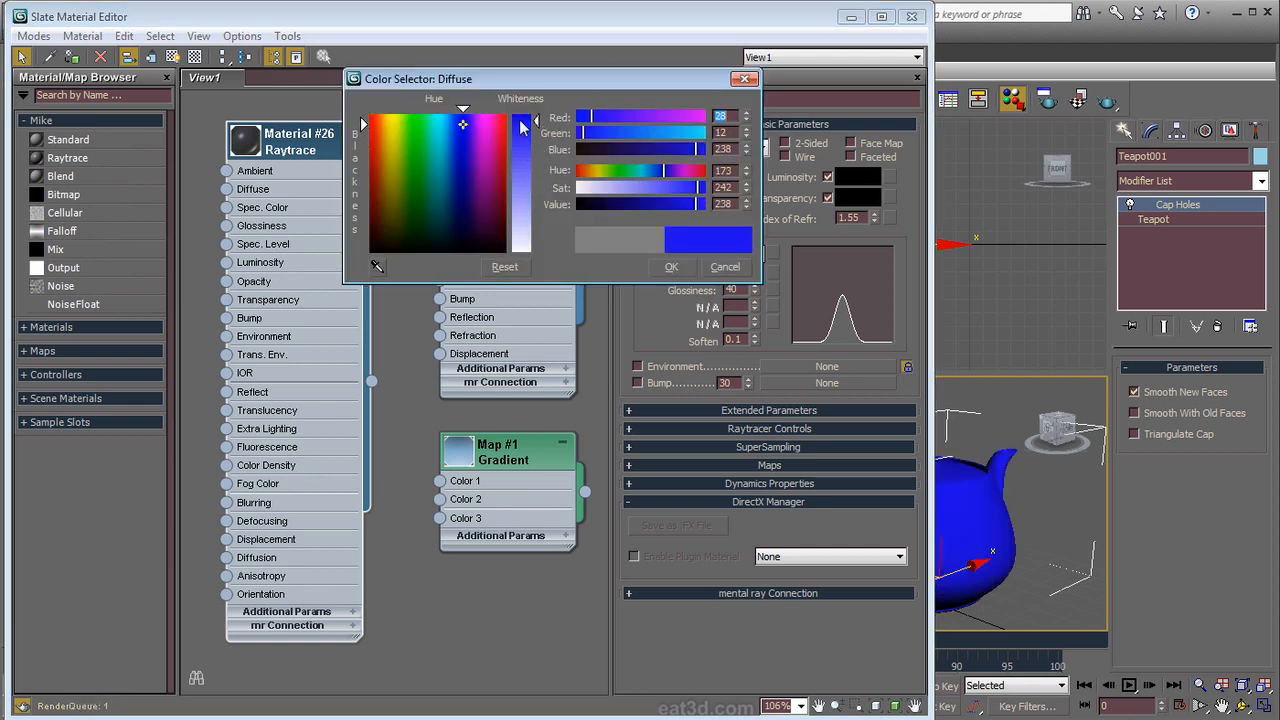
left_click(470, 246)
left_click(671, 266)
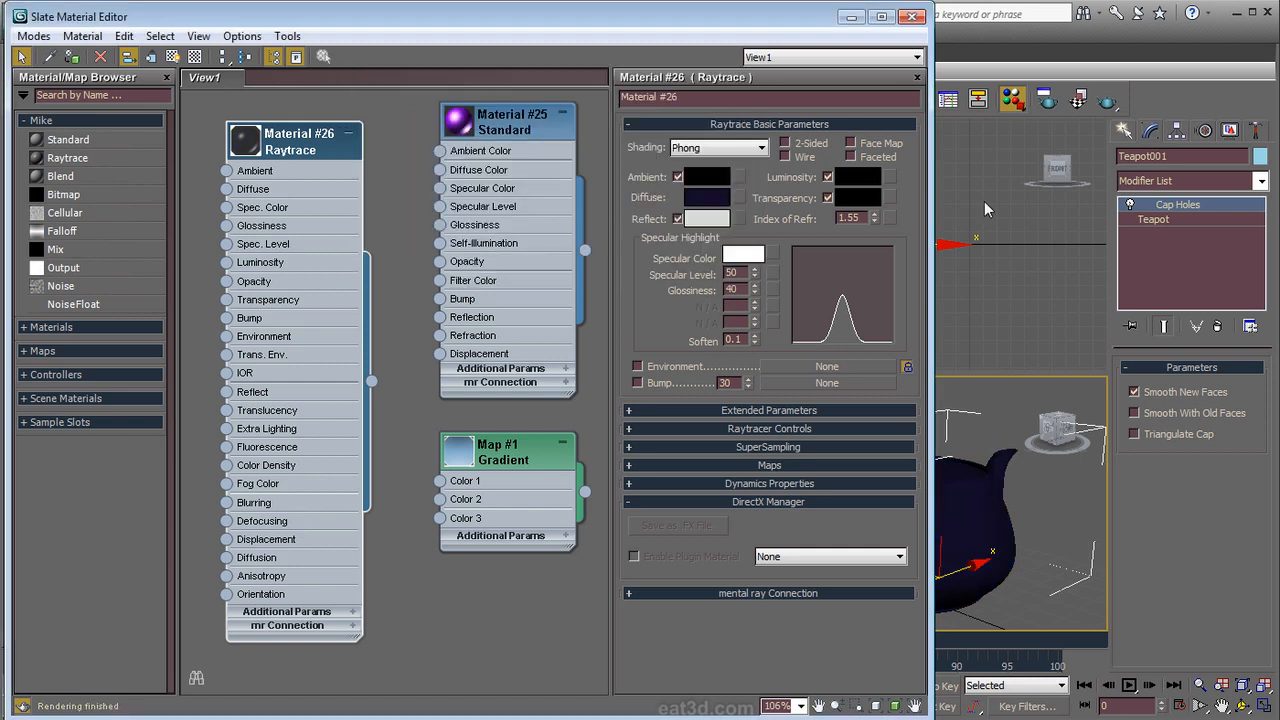
left_click(1107, 100)
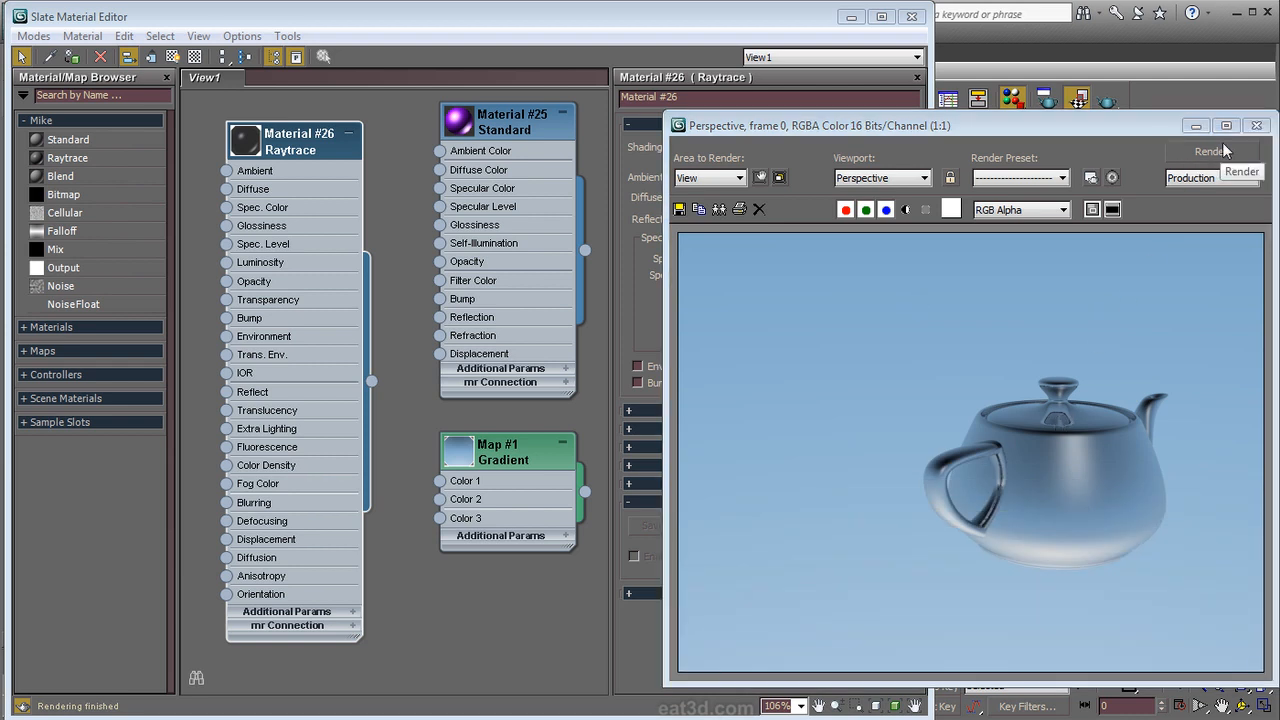
left_click(1257, 125)
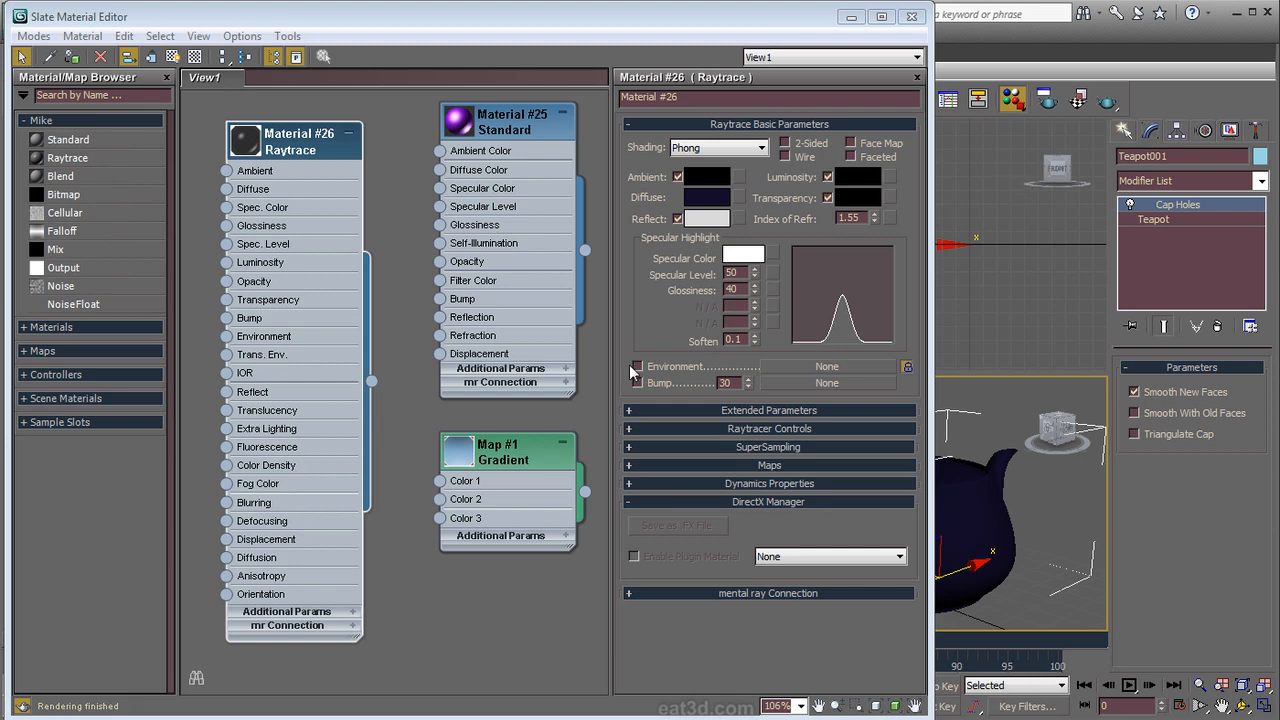
Step: Connect a Falloff map from the custom group to the Raytrace material's Reflect input and test-render the Perspective view
middle_click_drag(405, 402, 589, 415)
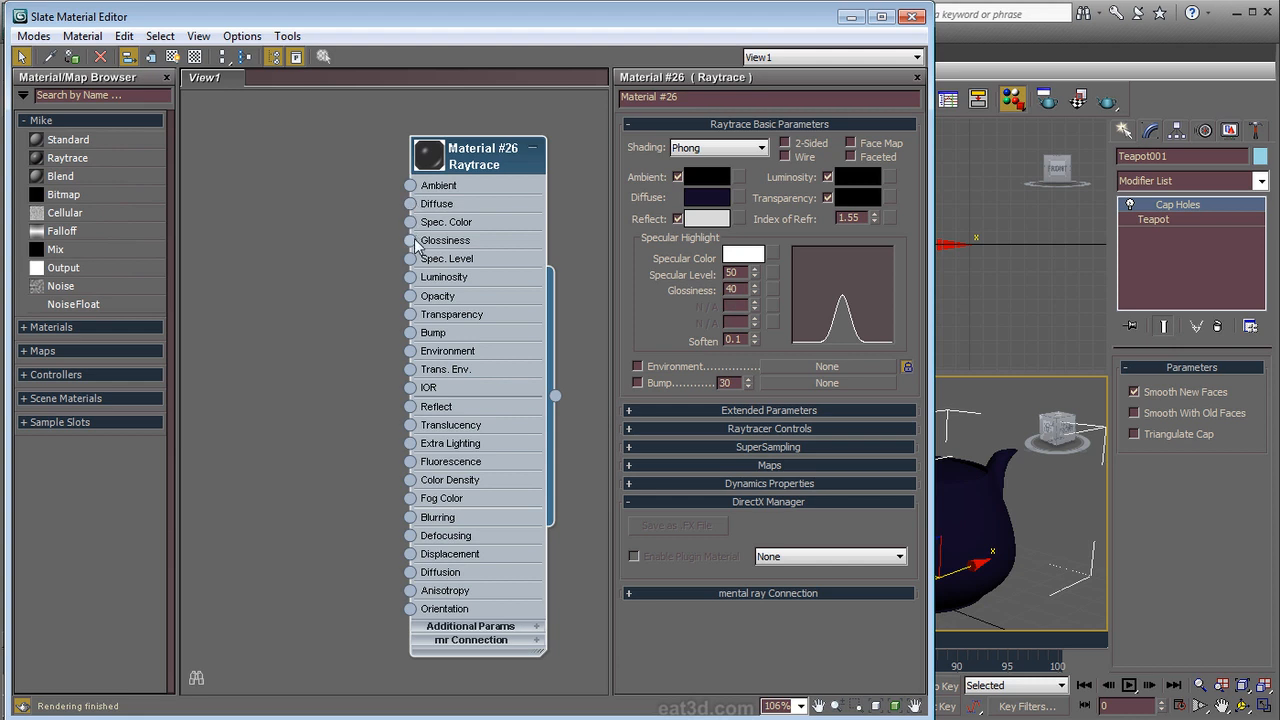
key("ctrl+p")
left_click_drag(381, 390, 388, 407)
key("ctrl+p")
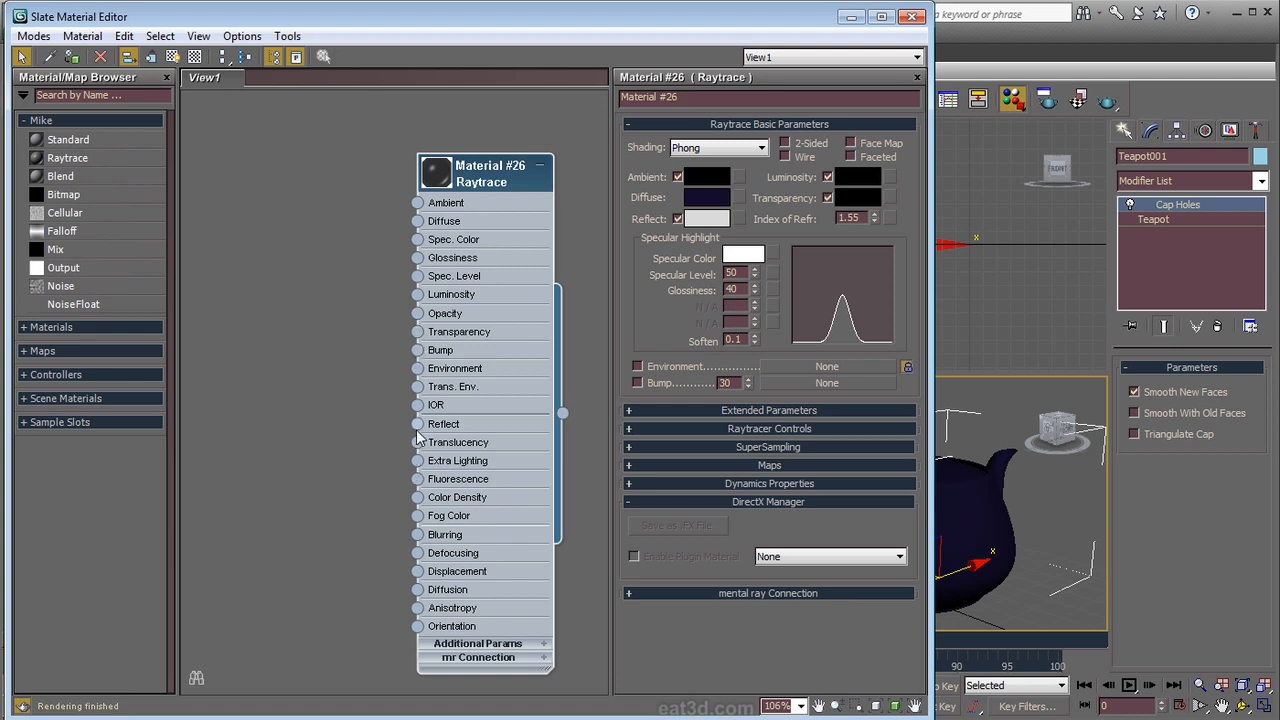
left_click_drag(416, 425, 300, 272)
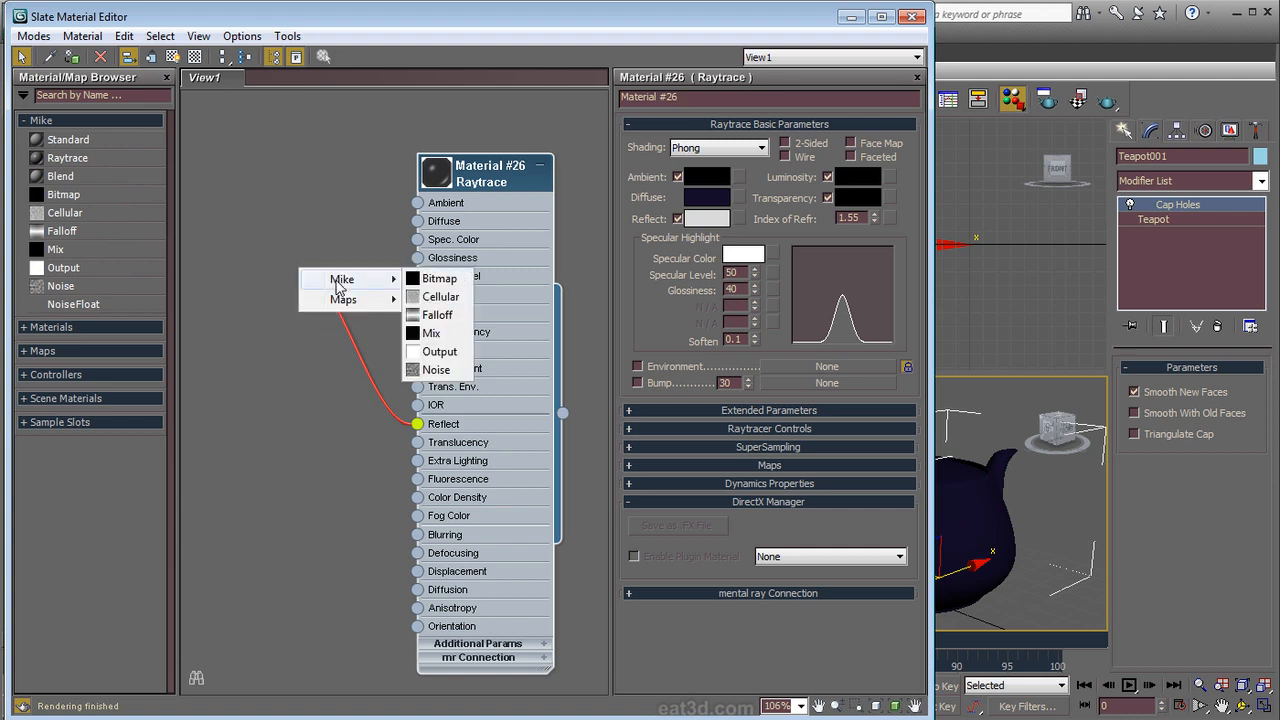
mouse_move(349, 310)
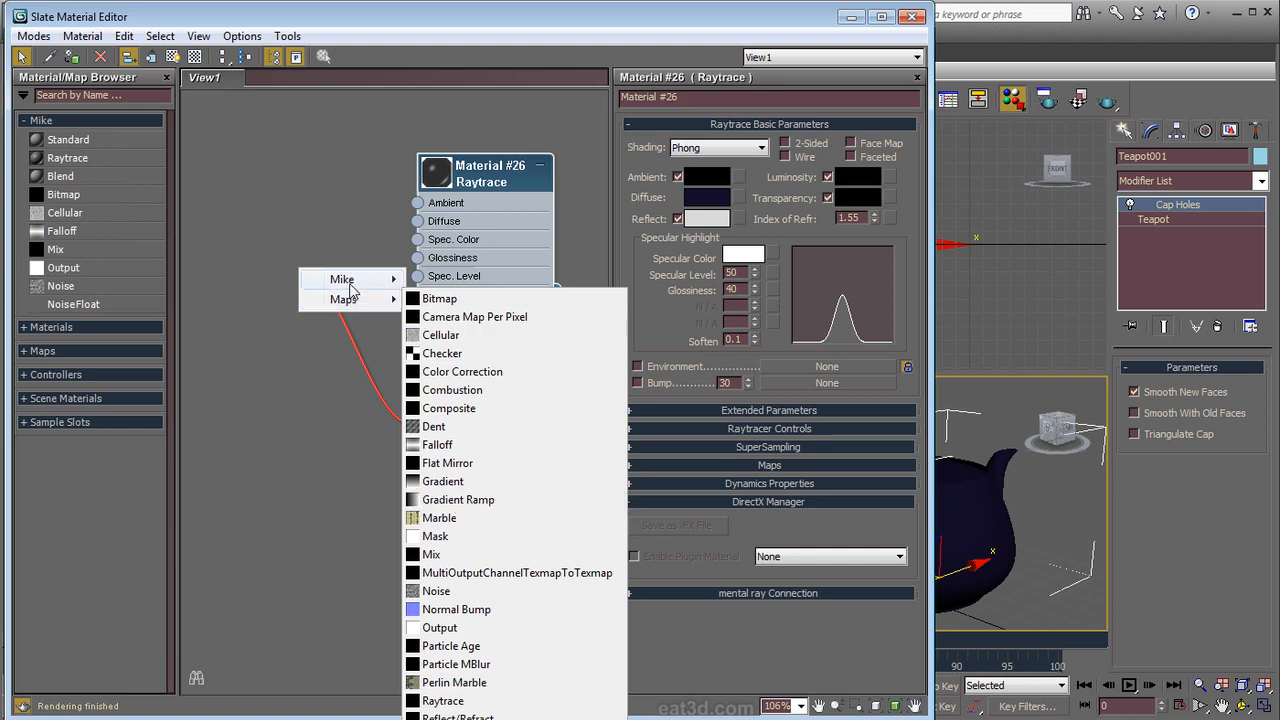
mouse_move(350, 285)
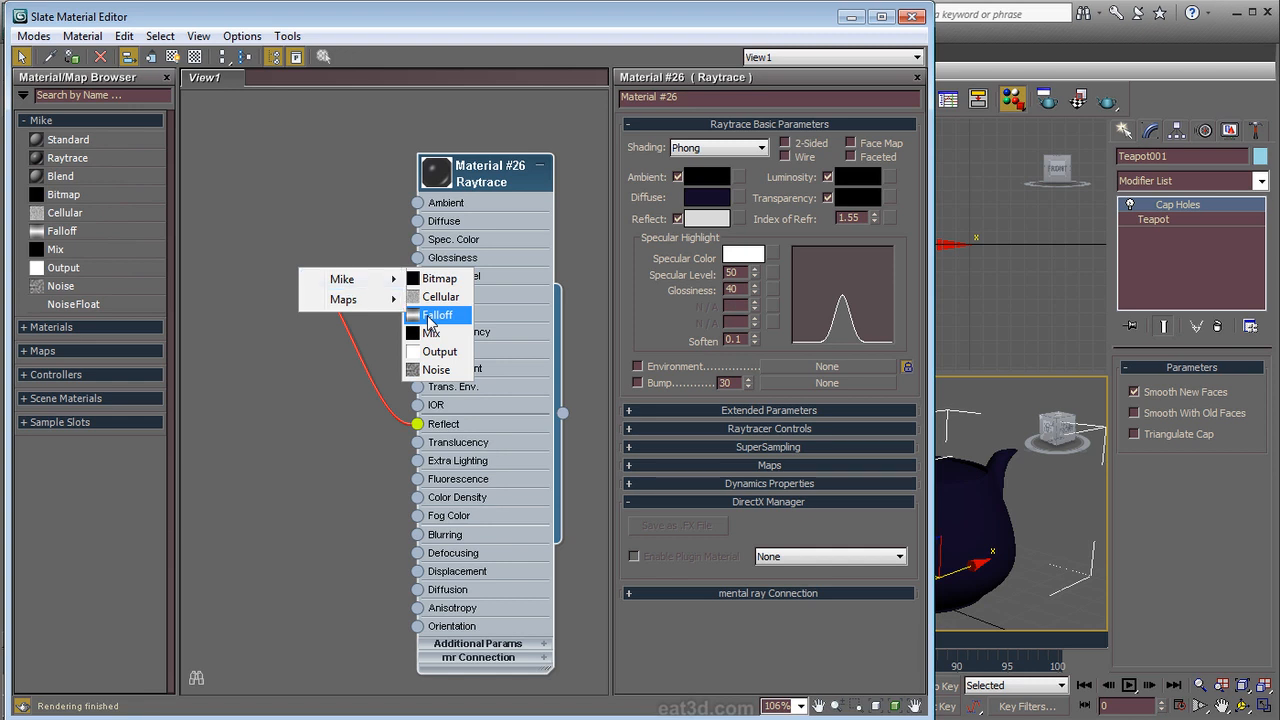
left_click(430, 316)
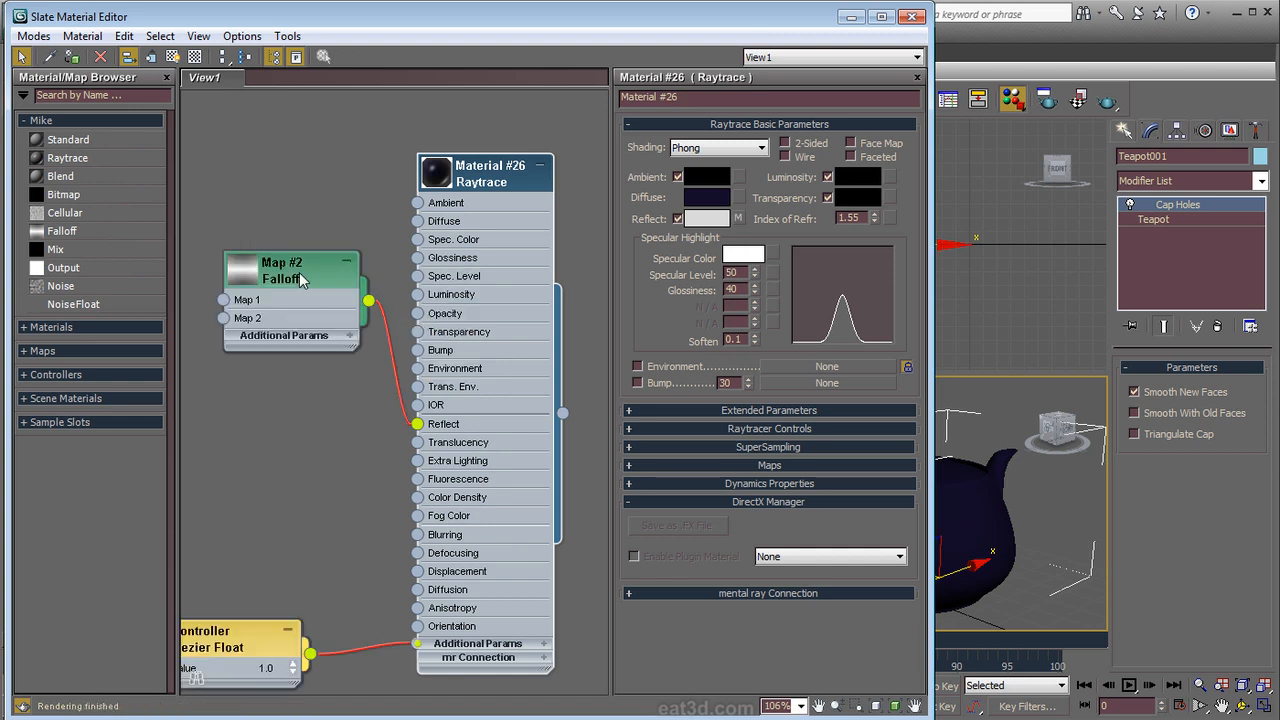
left_click(1078, 100)
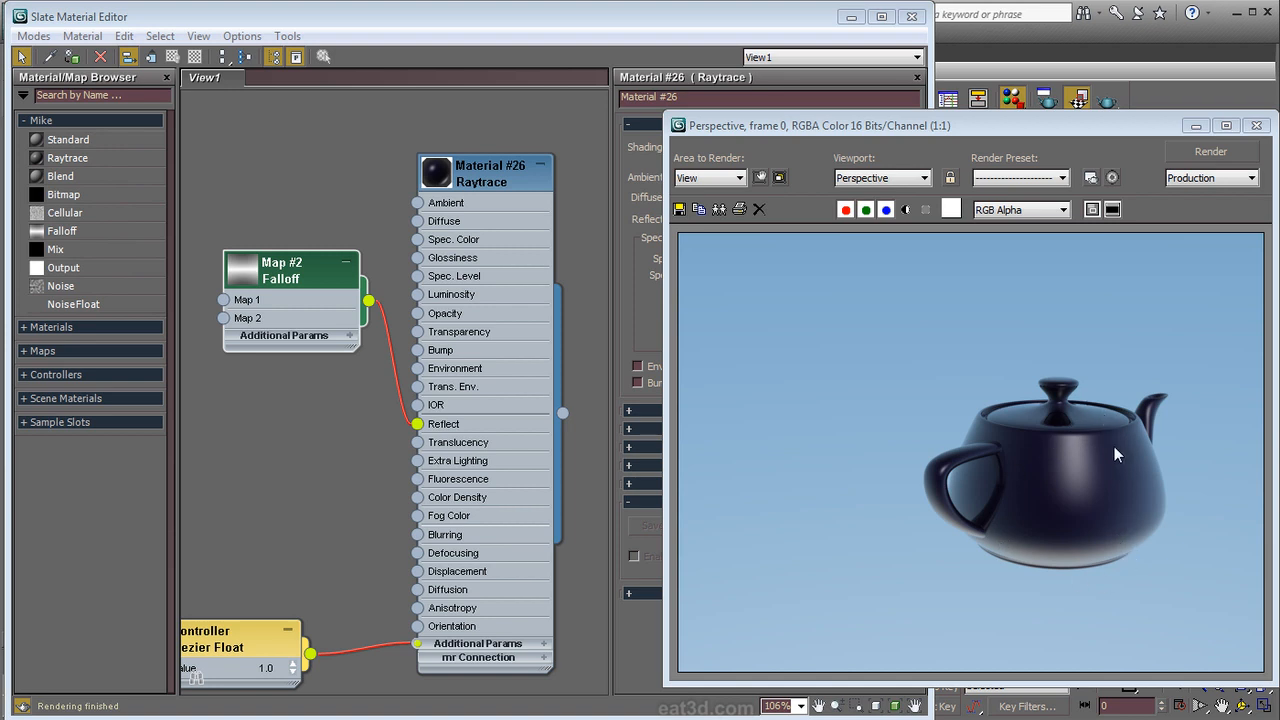
left_click(1256, 126)
Step: Move the Falloff node slightly upward and show its parameters
middle_click_drag(308, 467, 349, 456)
left_click_drag(324, 275, 325, 255)
middle_click_drag(320, 357, 391, 426)
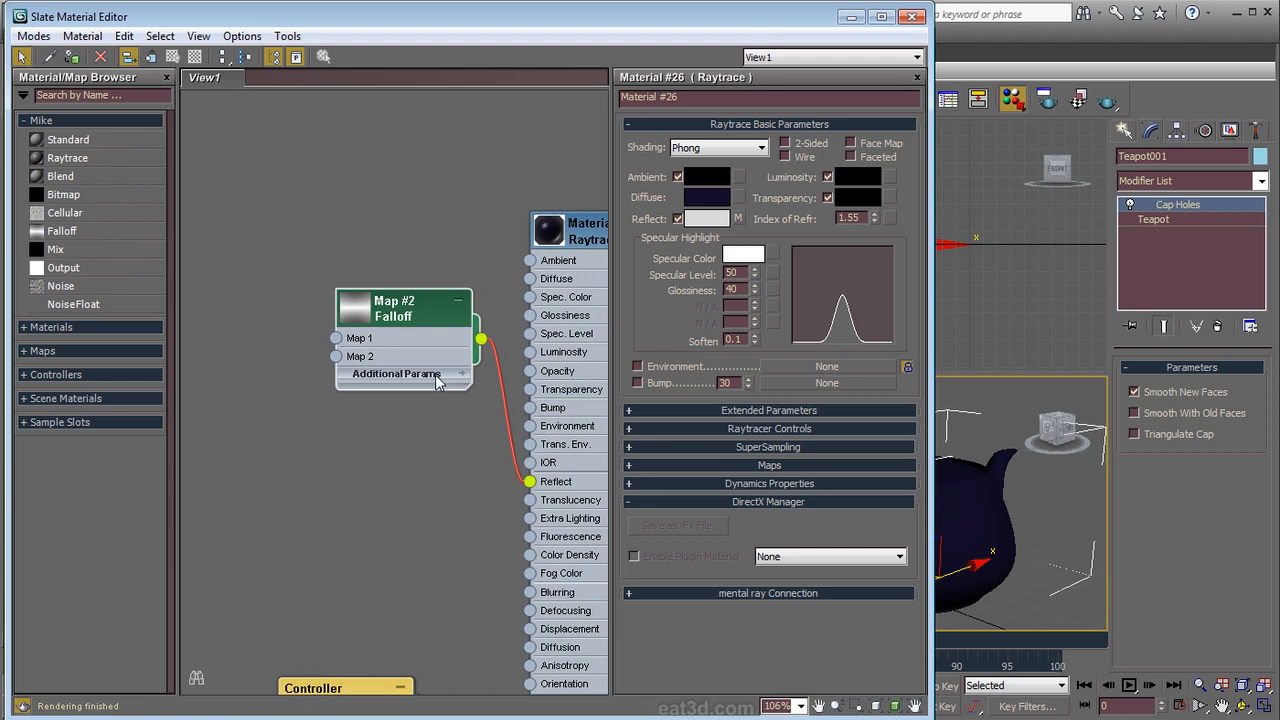
double_click(392, 318)
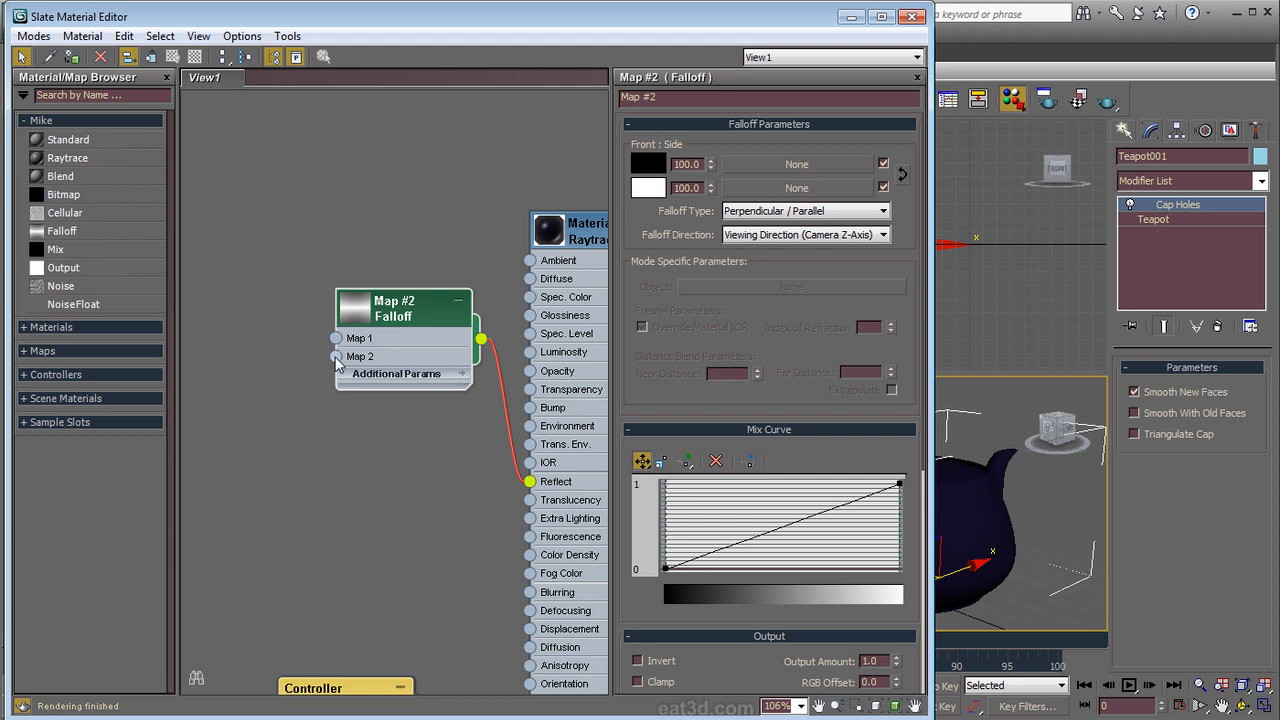
Step: Connect a Noise map from the custom group to the Falloff's Map 2 input, place its node beside the Falloff node, and show its parameters
left_click_drag(335, 357, 260, 384)
mouse_move(315, 400)
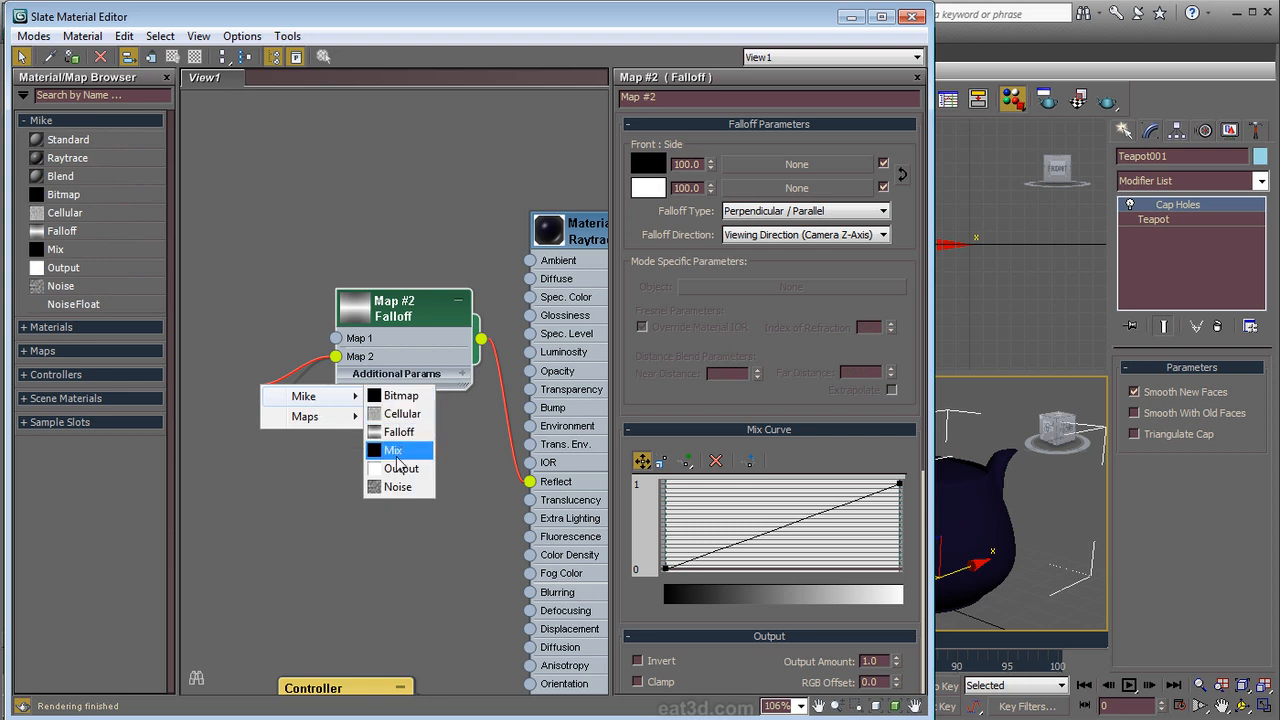
left_click(395, 487)
middle_click_drag(395, 487, 451, 482)
left_click_drag(316, 375, 303, 301)
double_click(303, 298)
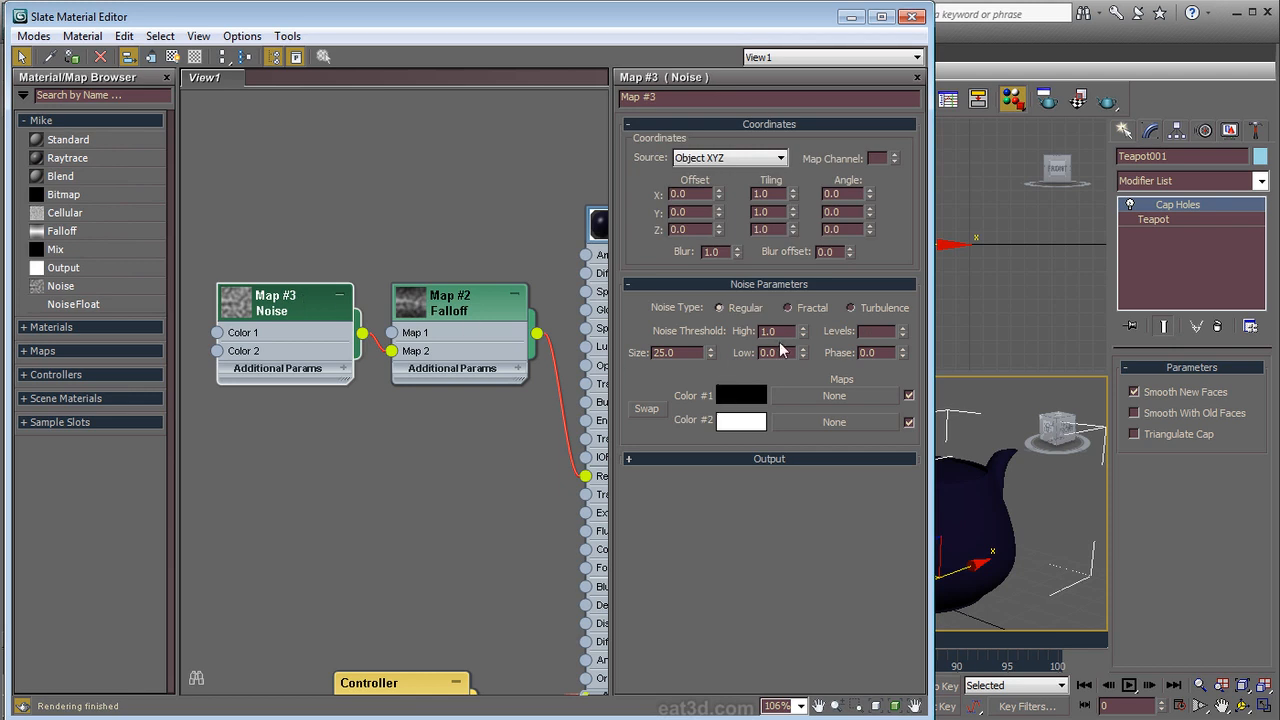
Step: Set the Noise map's High threshold to 0.62 and enlarge the preview on its node
left_click_drag(804, 356, 807, 379)
right_click(802, 334)
key("ctrl+z")
left_click_drag(802, 334, 800, 396)
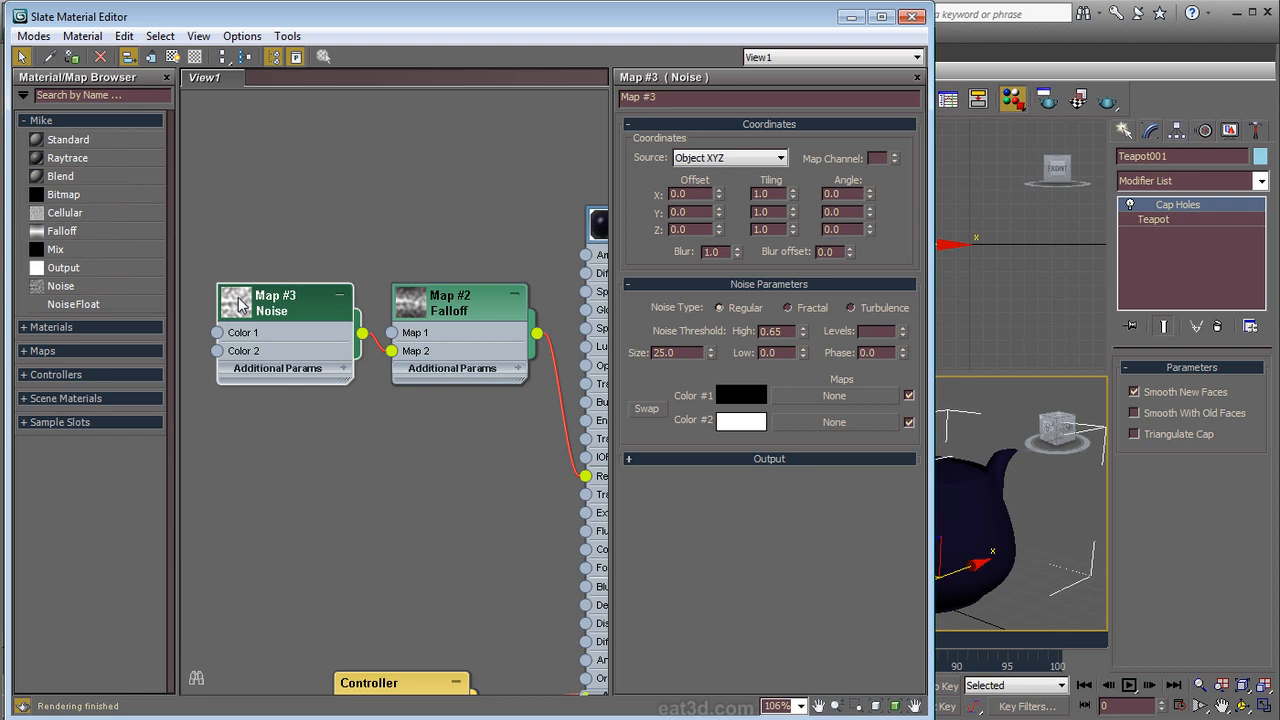
double_click(240, 305)
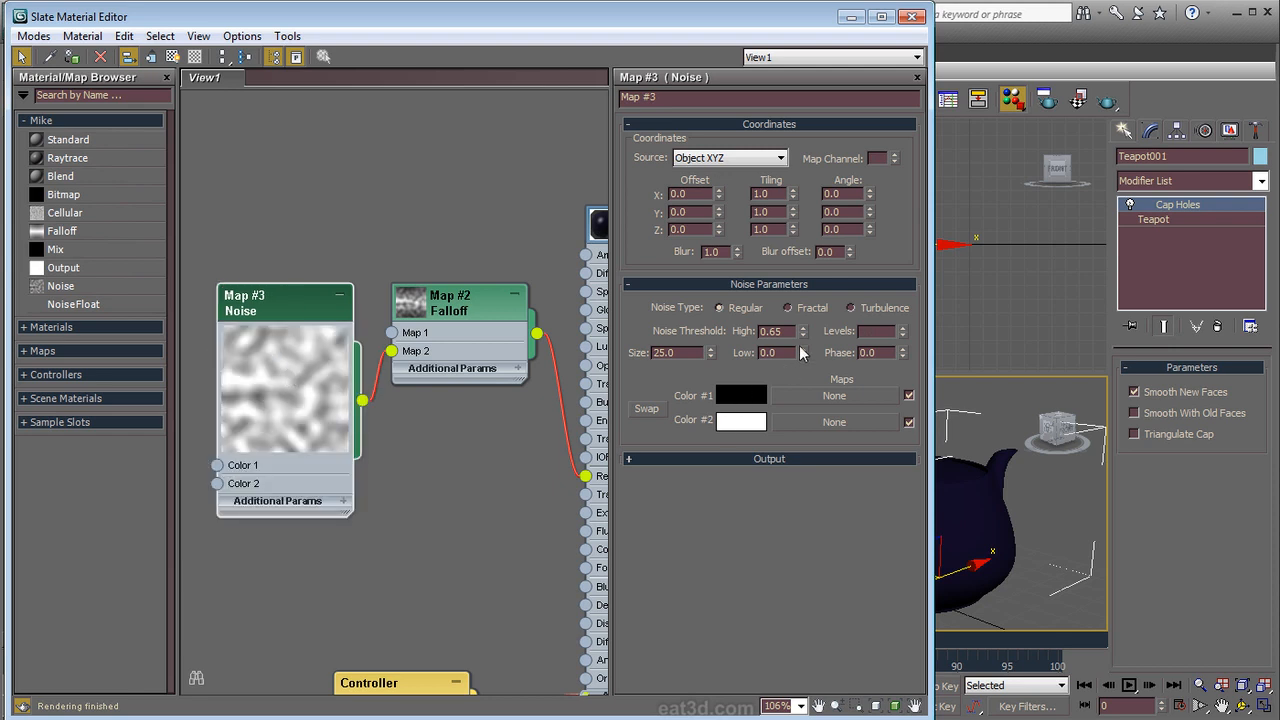
left_click_drag(802, 334, 802, 342)
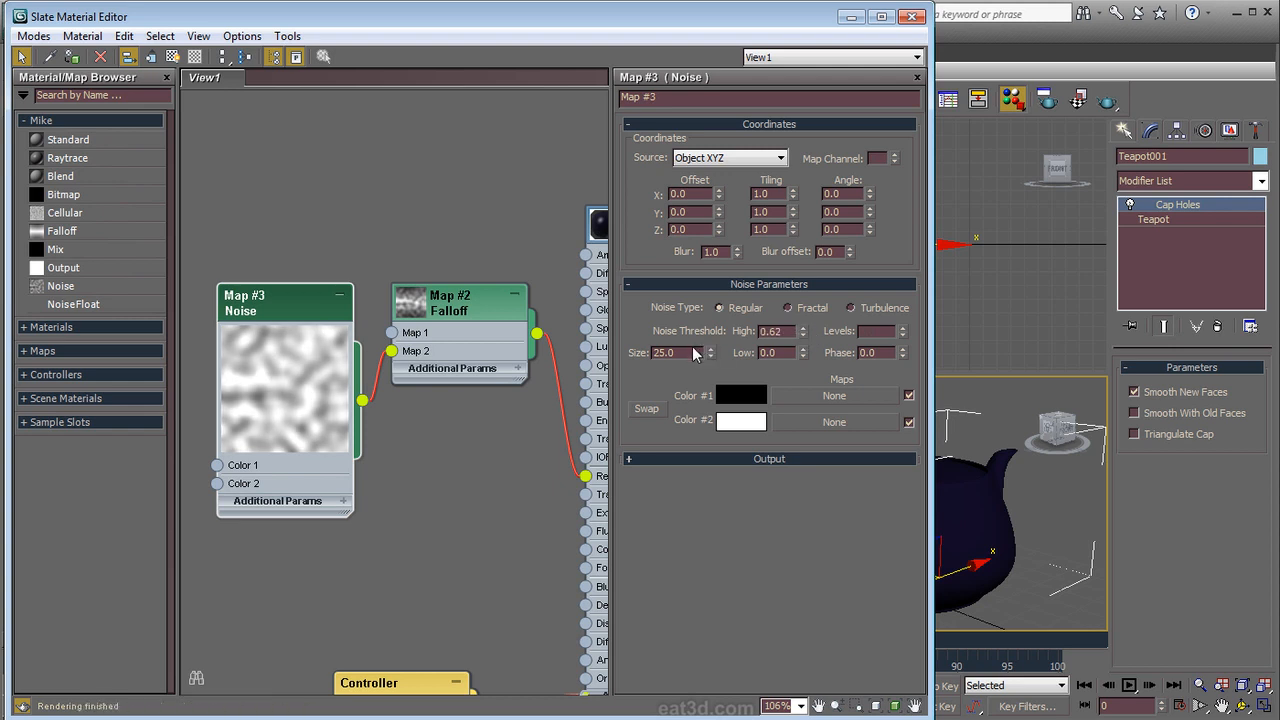
Step: Set the Noise map's size to 2.0 and test-render the Perspective view to inspect the teapot up close
left_click_drag(684, 353, 605, 362)
type("10")
key("Tab")
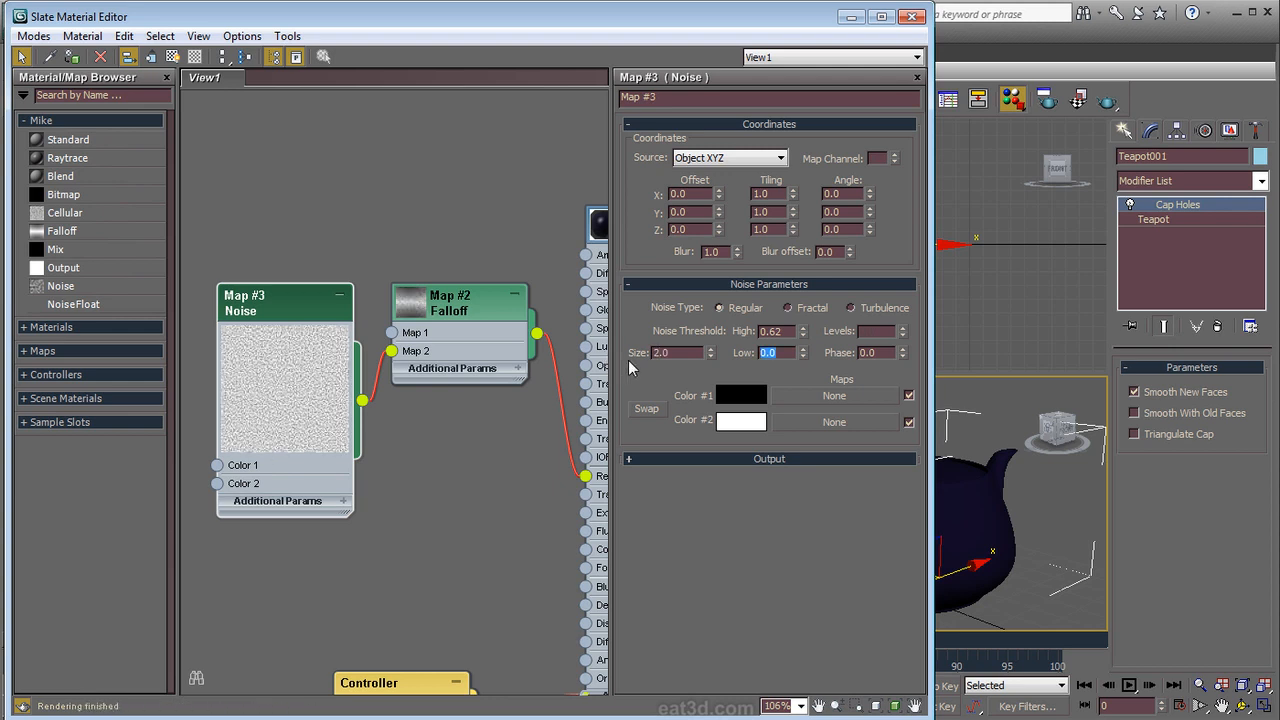
left_click(1079, 101)
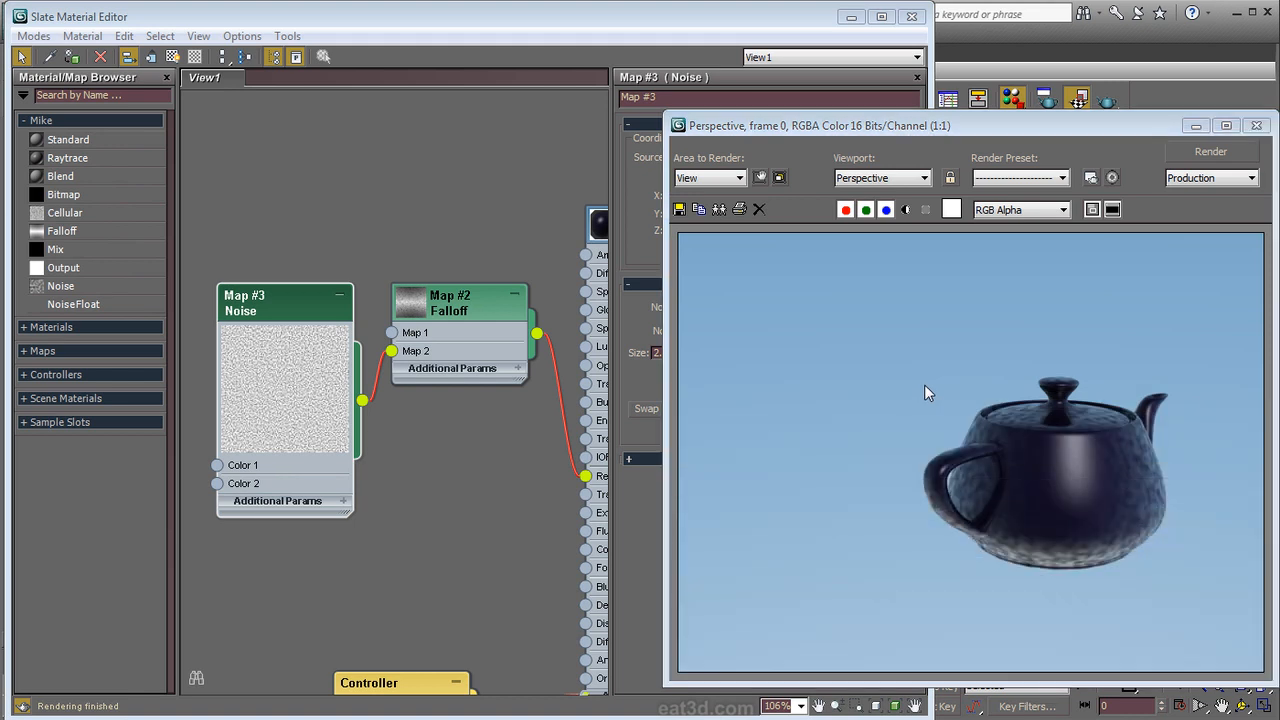
scroll(1129, 448, "up", 2)
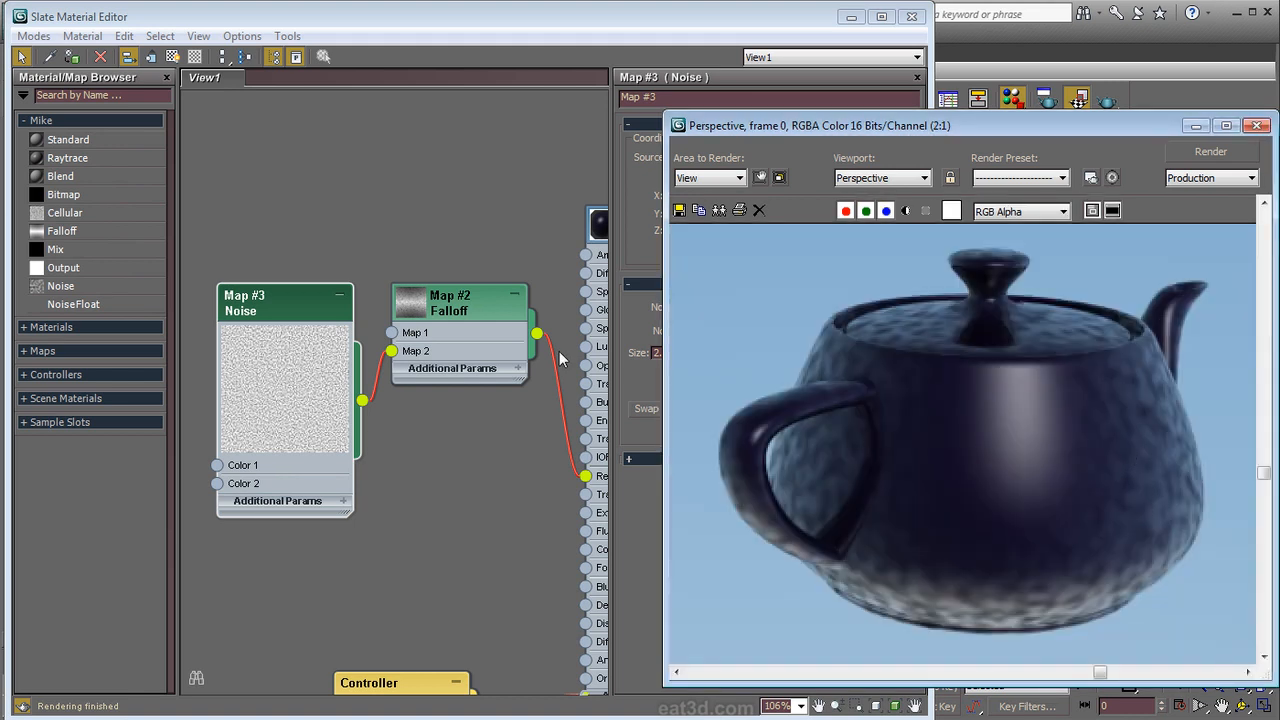
Step: Set the Noise map's size to 0.3
left_click(282, 294)
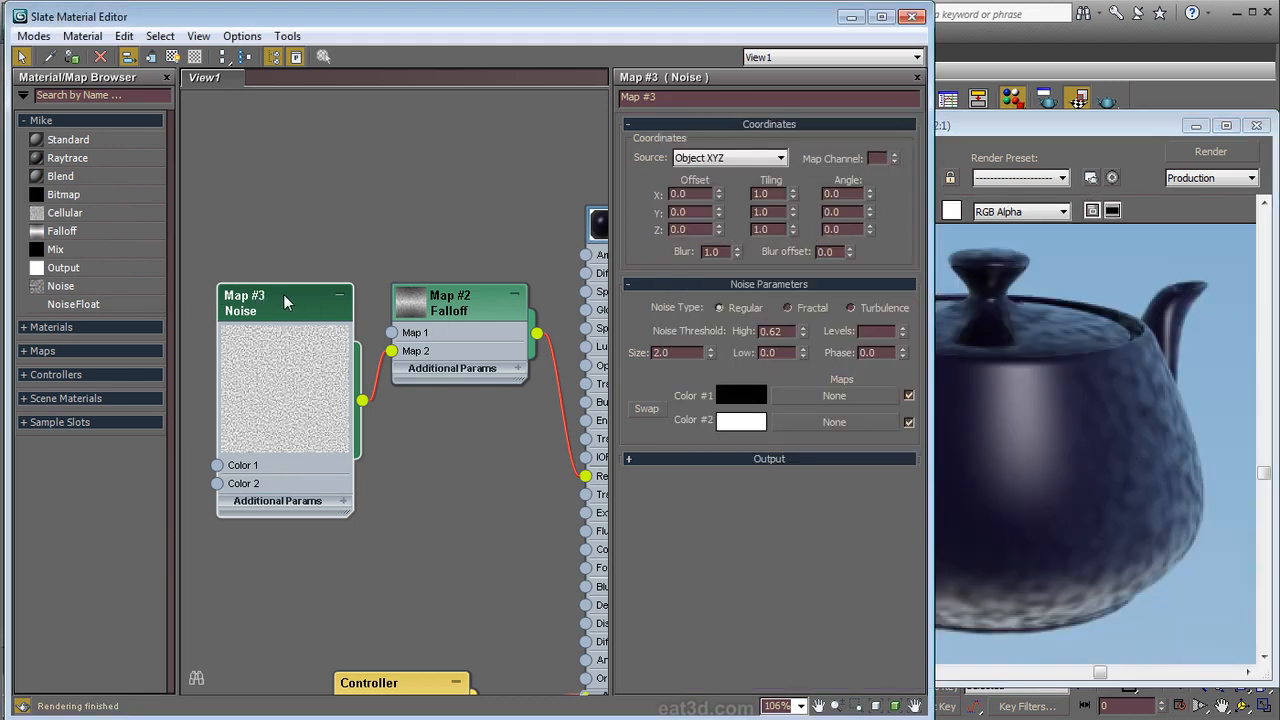
left_click_drag(688, 354, 569, 346)
key("BackSpace")
type("0.3")
key("Tab")
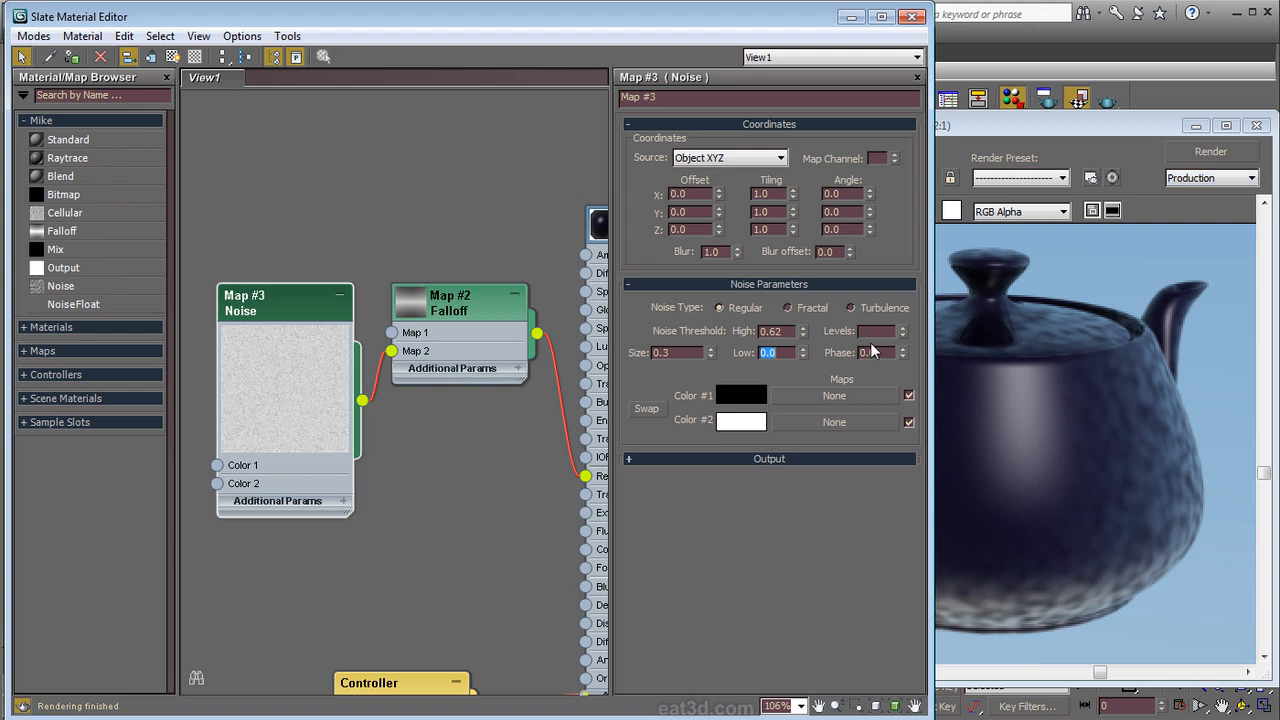
Step: Set the Map #3 Noise type to Fractal, render the perspective view, inspect the whole teapot and close the render window
left_click(815, 312)
left_click(1212, 151)
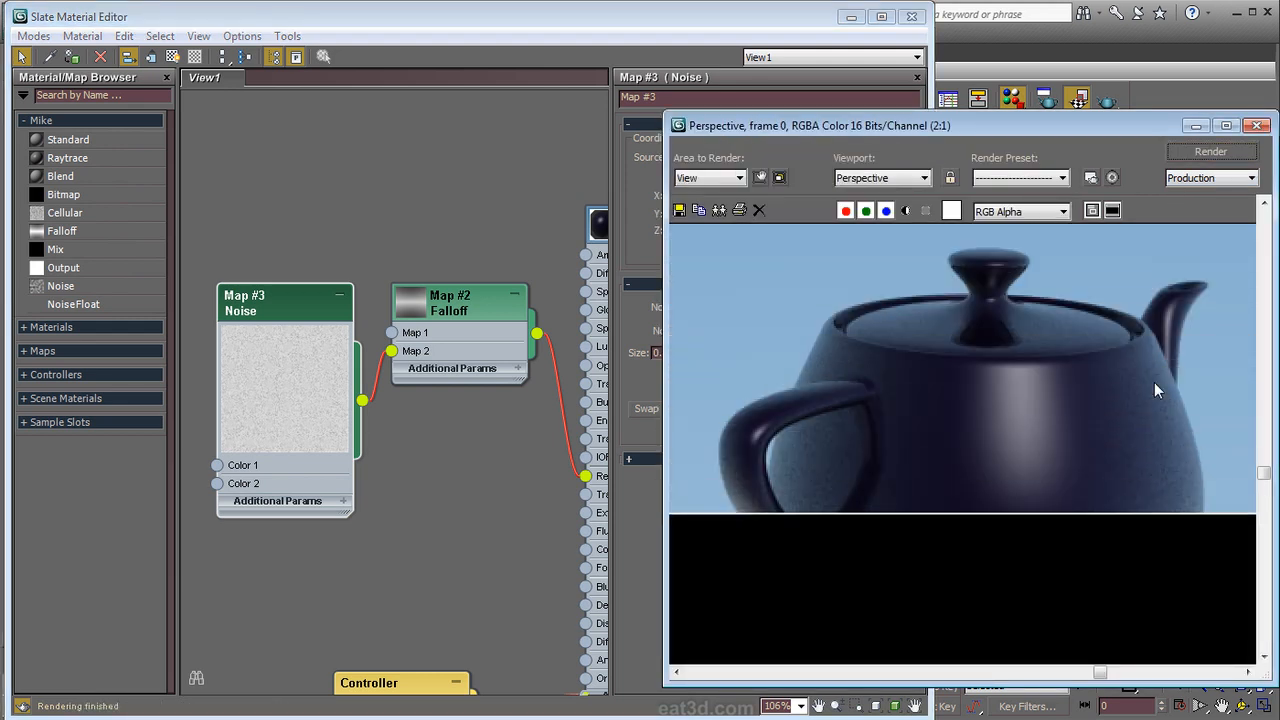
scroll(1095, 520, "down", 1)
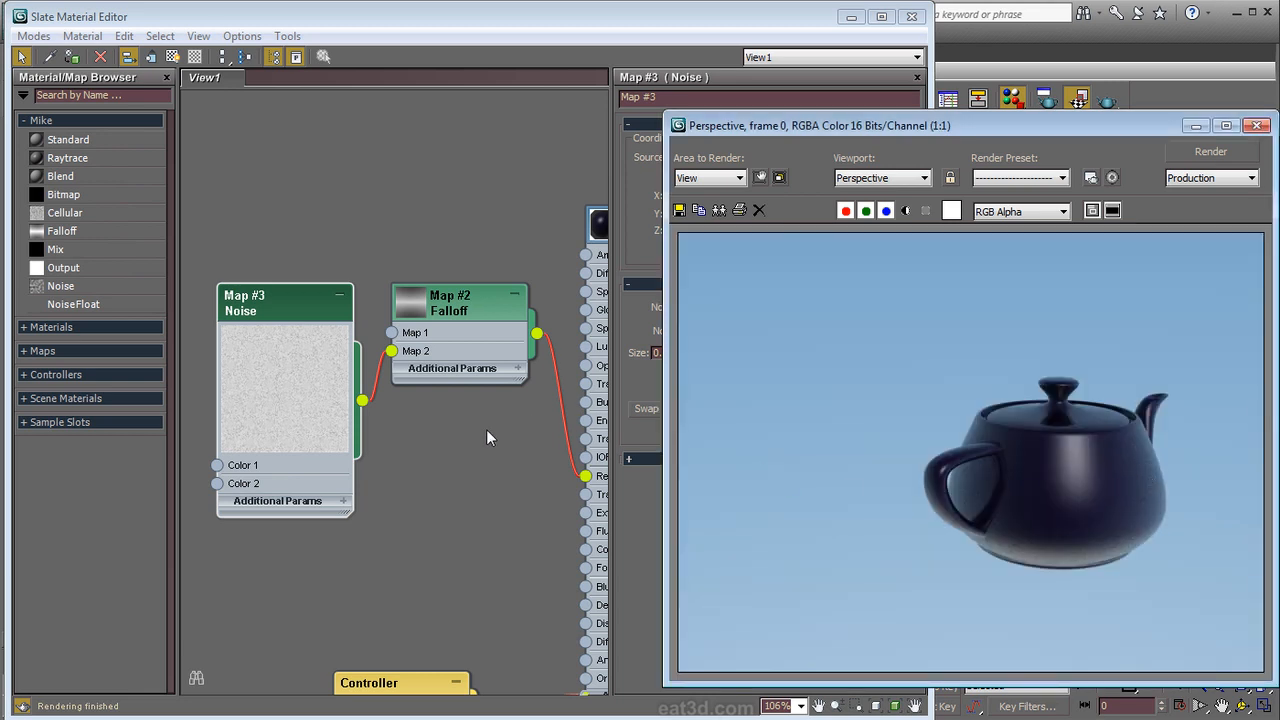
left_click(1257, 125)
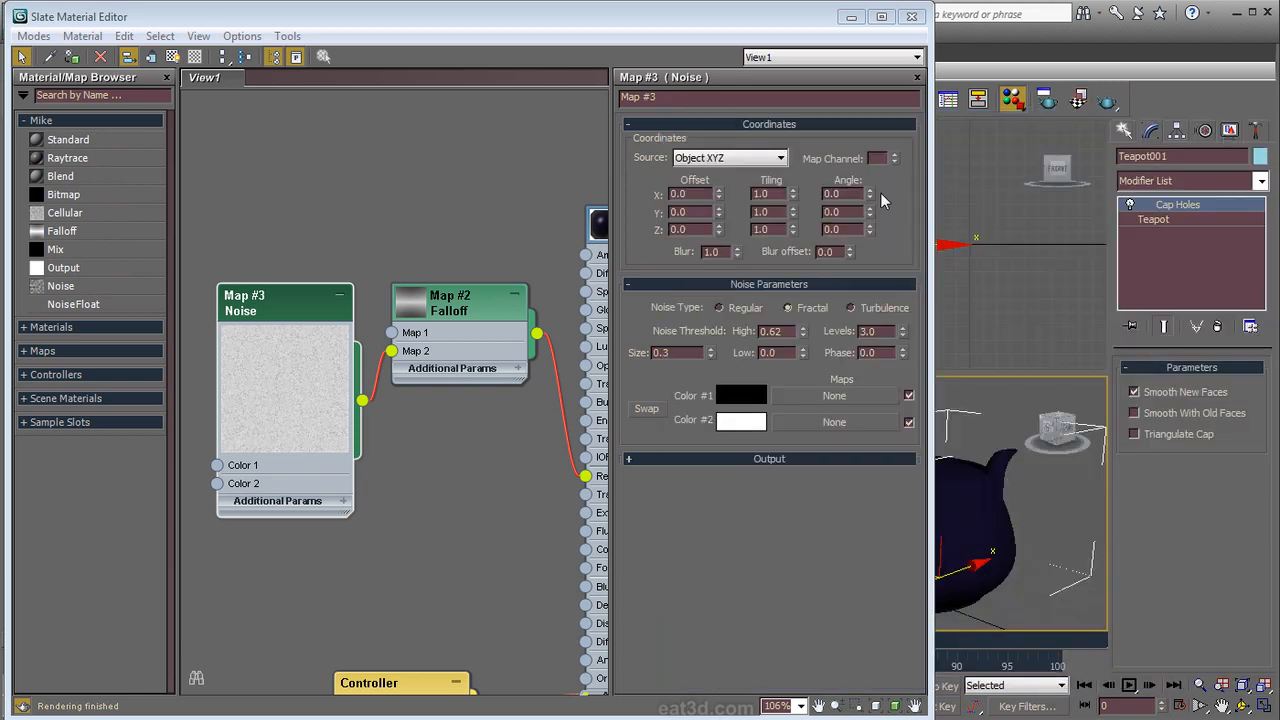
Step: Show the Navigator and shrink it to give the Noise parameters below it more room
key("n")
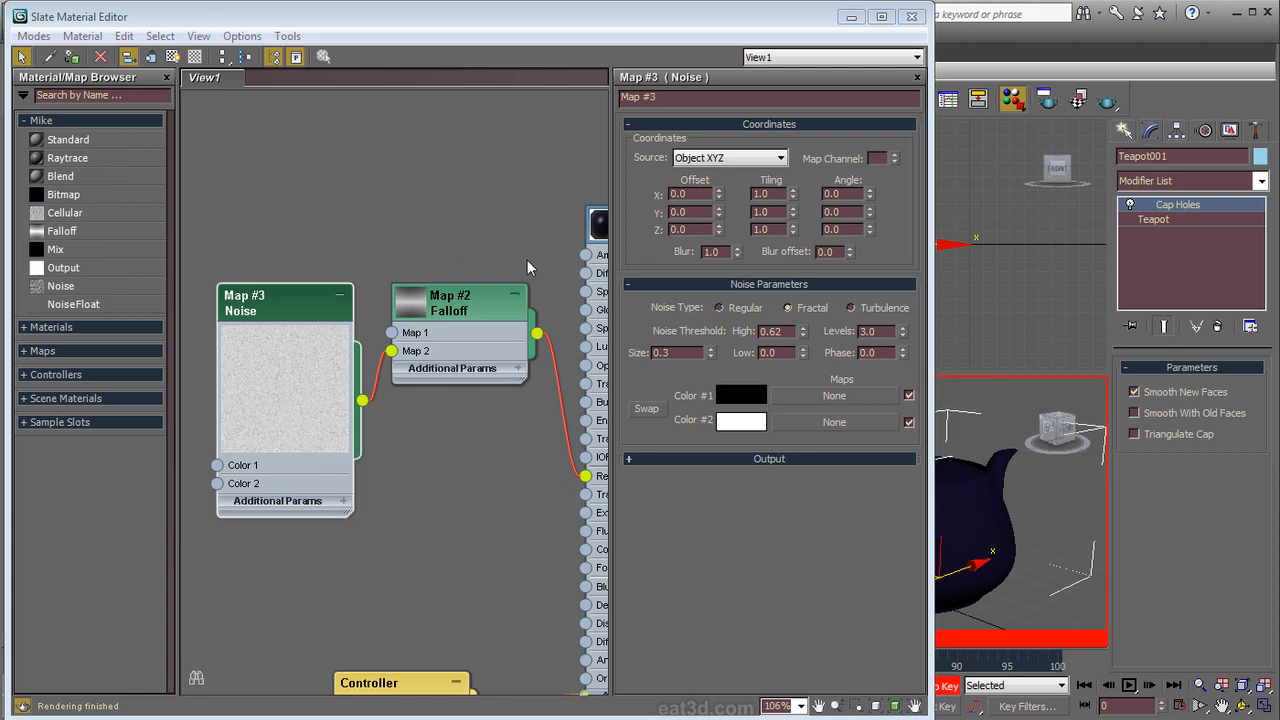
key("n")
left_click(539, 197)
key("n")
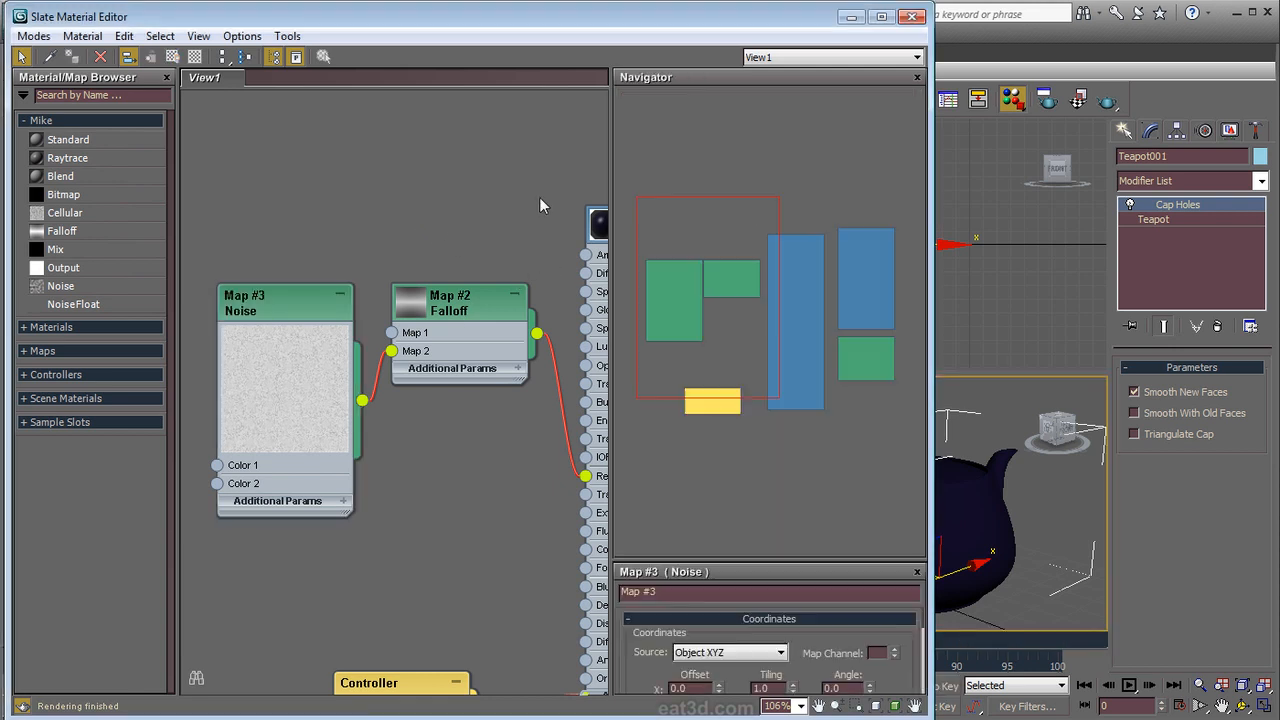
left_click_drag(746, 561, 758, 215)
left_click_drag(755, 160, 725, 142)
middle_click_drag(487, 496, 460, 354)
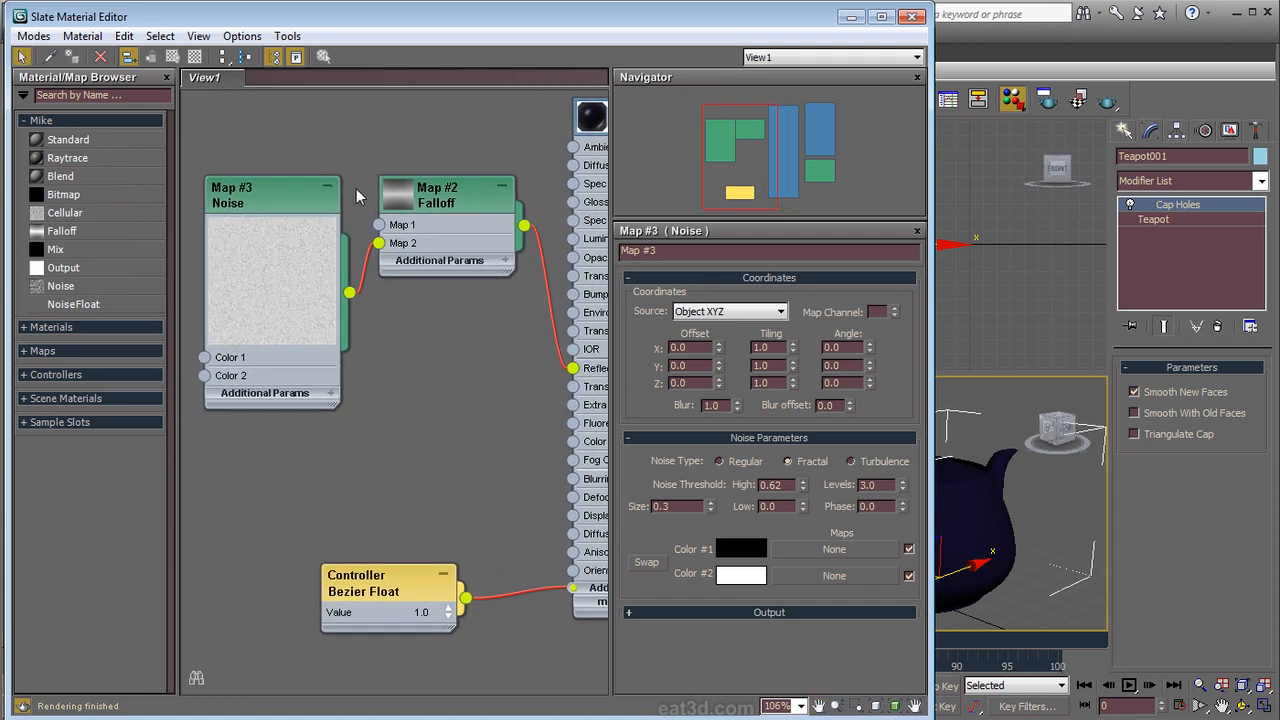
middle_click_drag(531, 409, 567, 438)
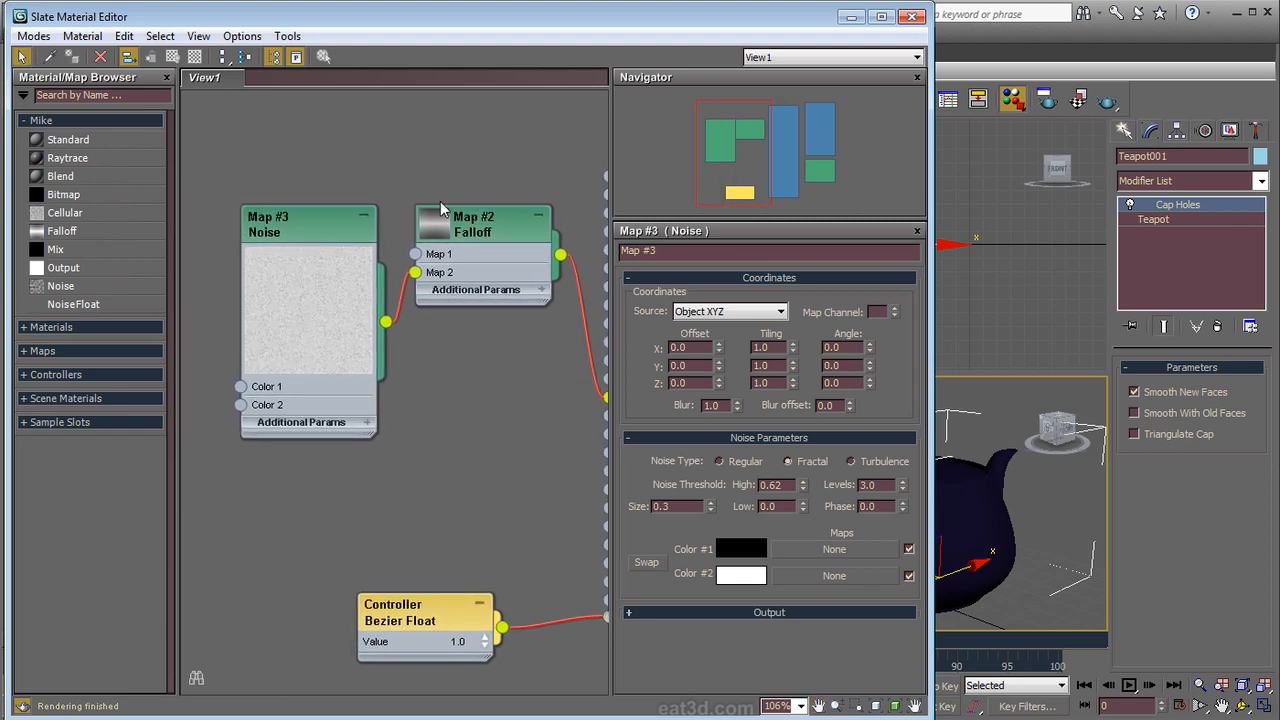
middle_click_drag(508, 293, 458, 294)
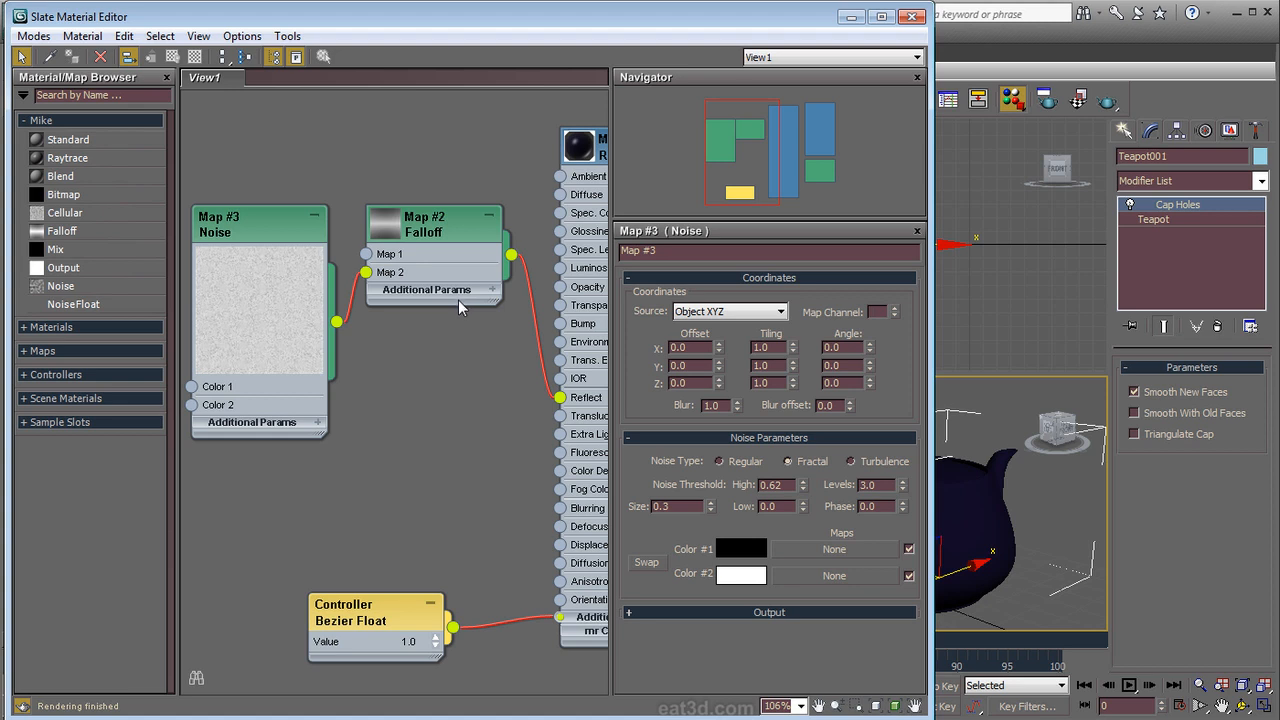
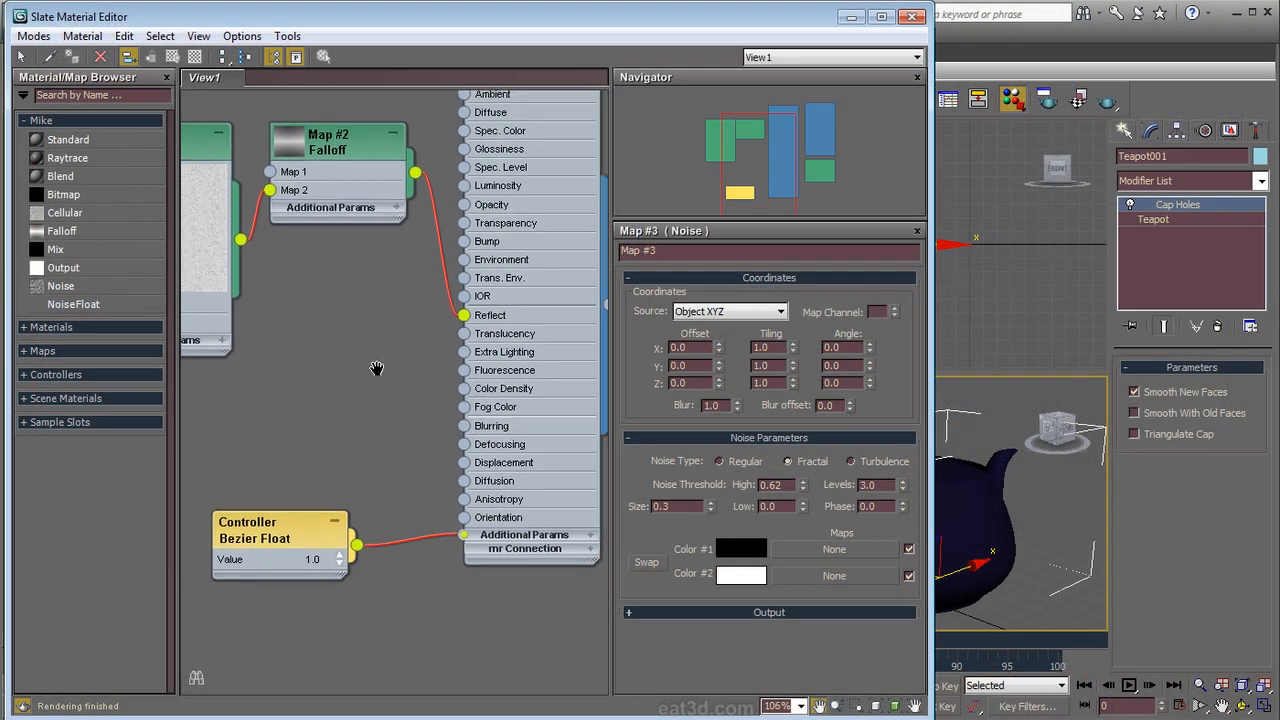
Step: Add a new Falloff map from the Mike group and place it directly below the Map #2 Falloff node
middle_click_drag(374, 371, 463, 390)
left_click_drag(527, 374, 467, 388)
left_click(421, 341)
middle_click_drag(409, 343, 337, 393)
right_click(338, 396)
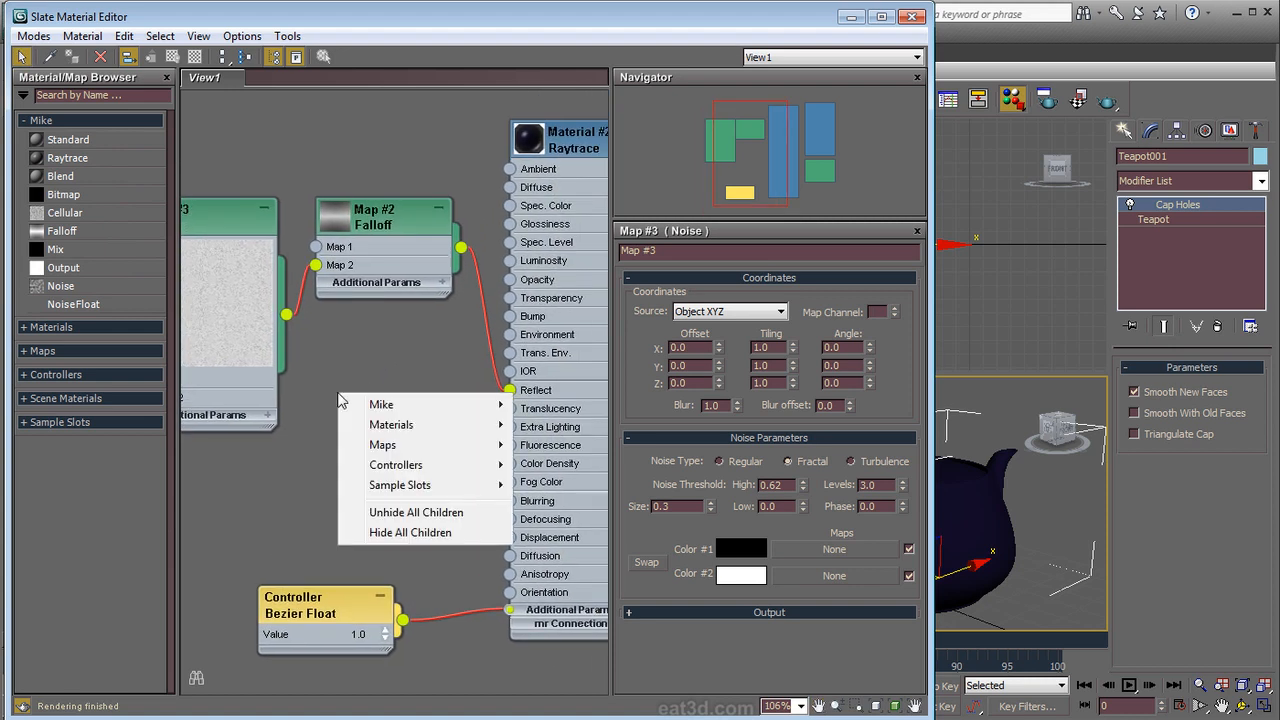
mouse_move(410, 411)
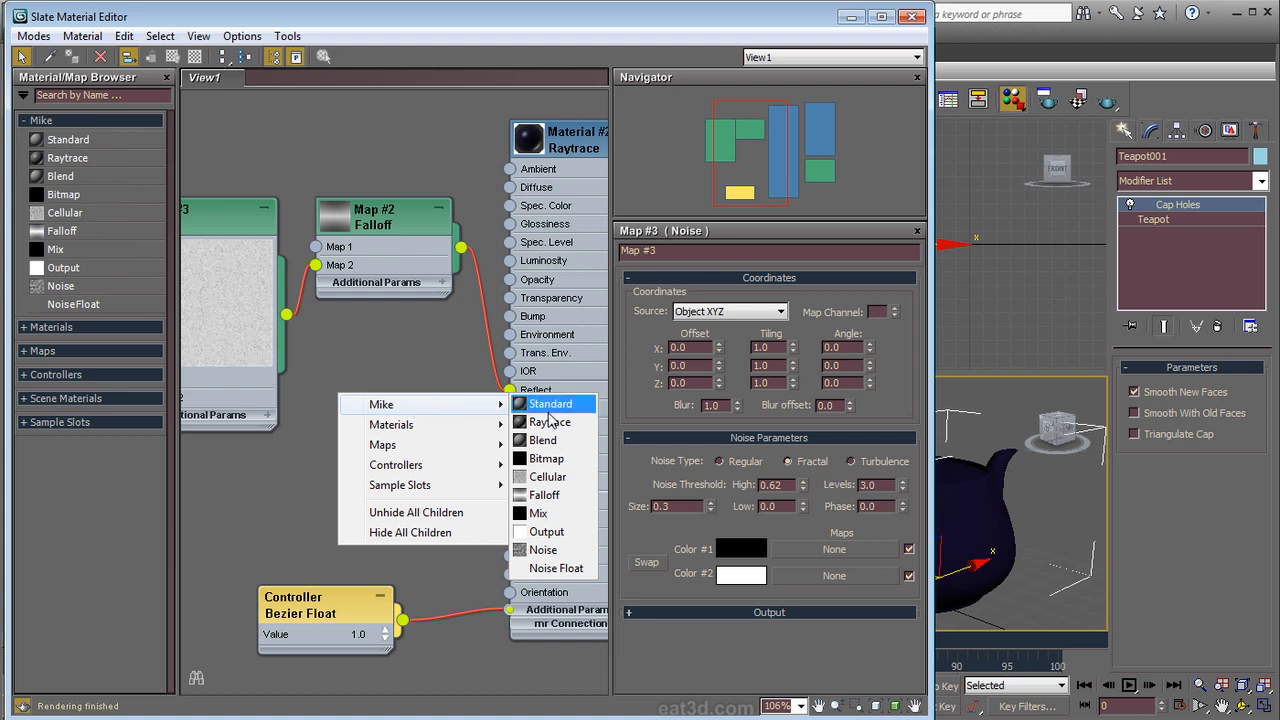
left_click(556, 498)
middle_click_drag(386, 463, 450, 466)
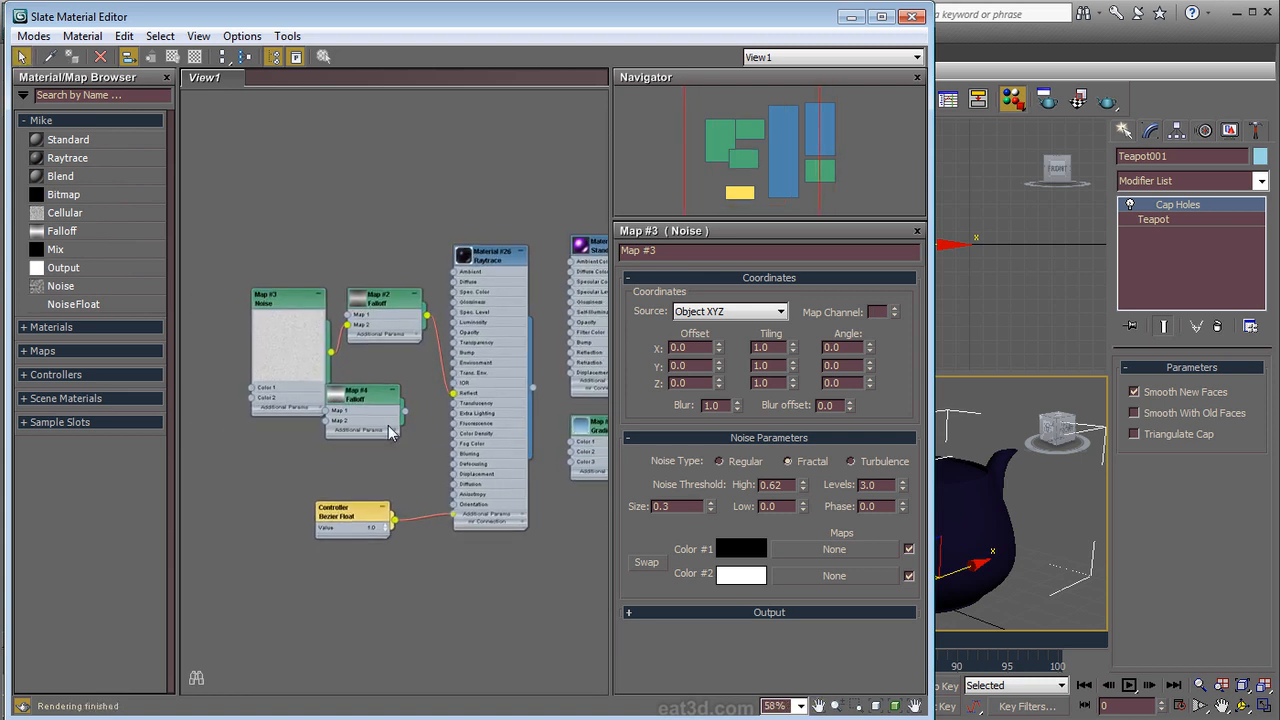
left_click_drag(364, 401, 386, 390)
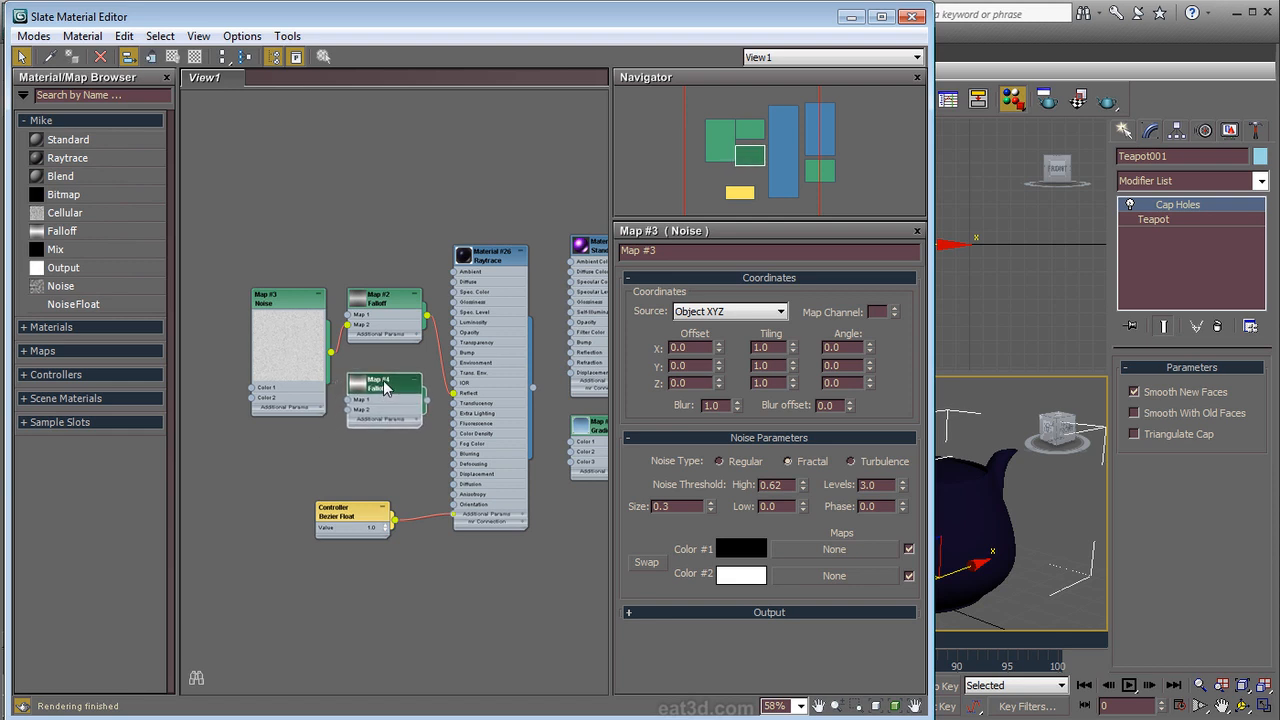
Step: Hide the Navigator and the parameter editor to give the node view the full width
key("n")
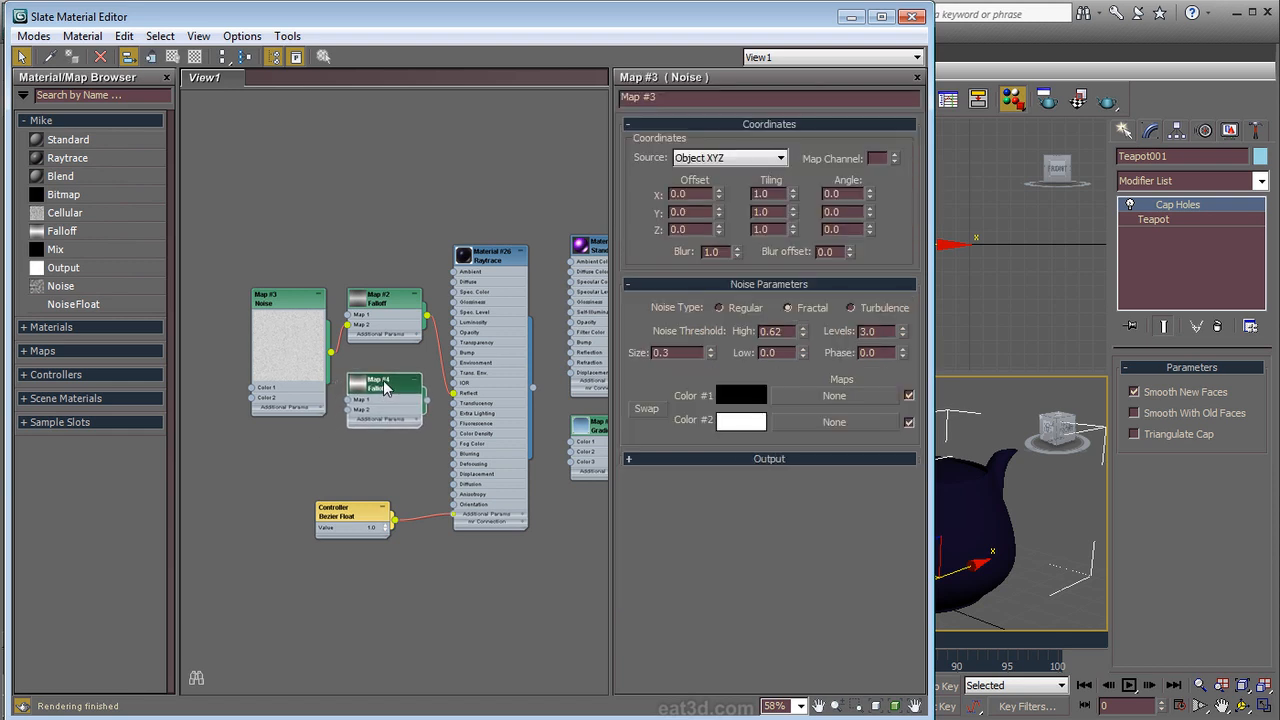
key("p")
middle_click_drag(731, 462, 741, 457)
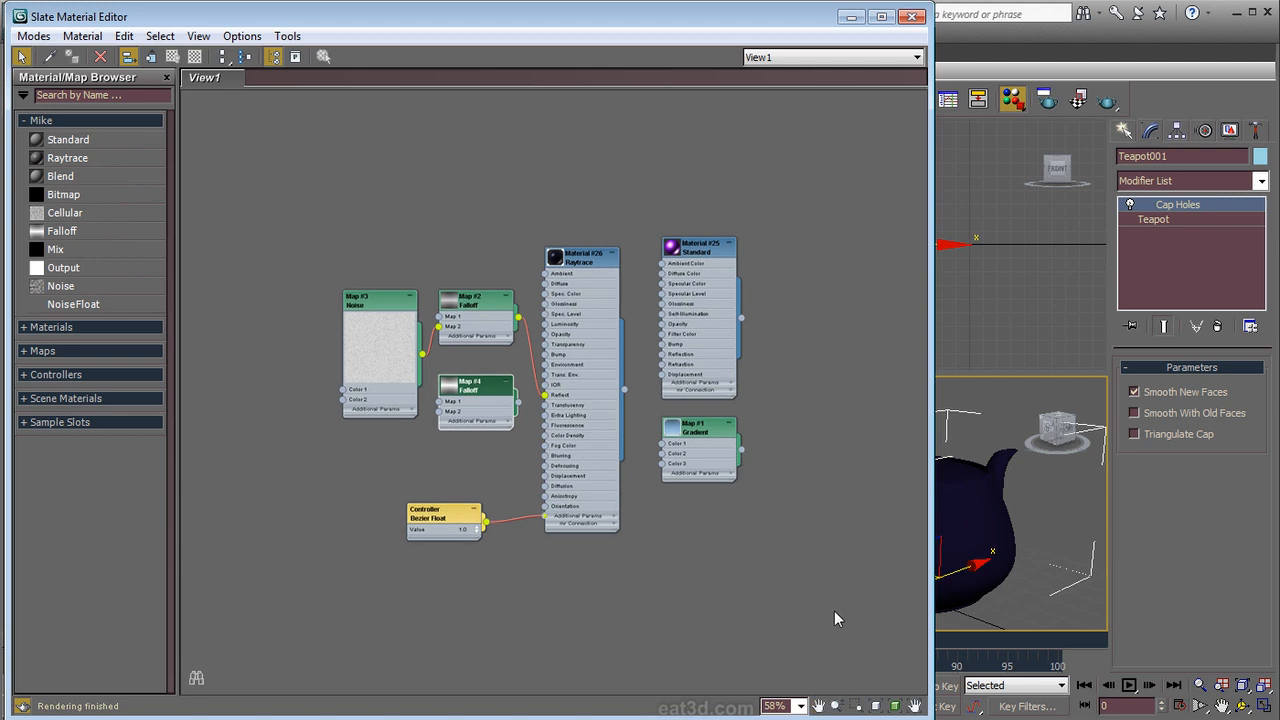
Step: Connect the output of the Map #4 Falloff to the Diffuse slot of the Material #26 Raytrace node
left_click(838, 706)
left_click_drag(527, 474, 526, 470)
middle_click_drag(522, 472, 488, 25, "ctrl+alt")
middle_click_drag(430, 302, 481, 471)
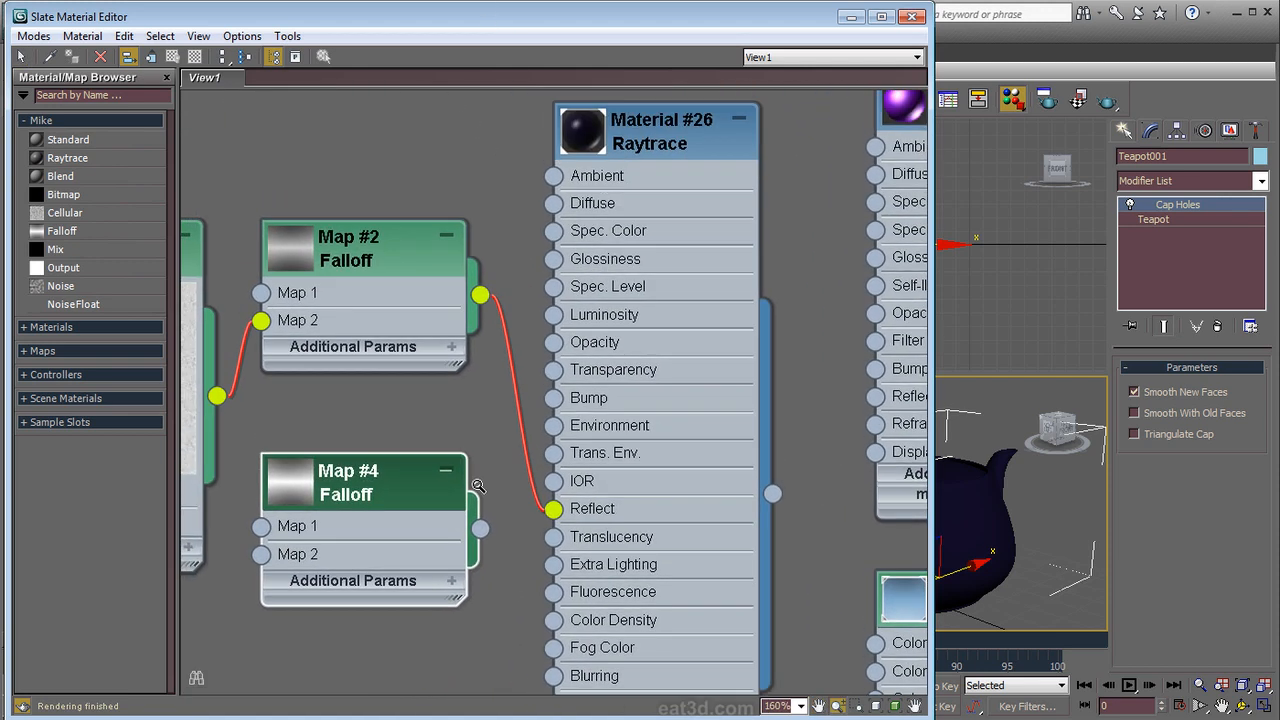
left_click(22, 58)
left_click_drag(481, 529, 555, 205)
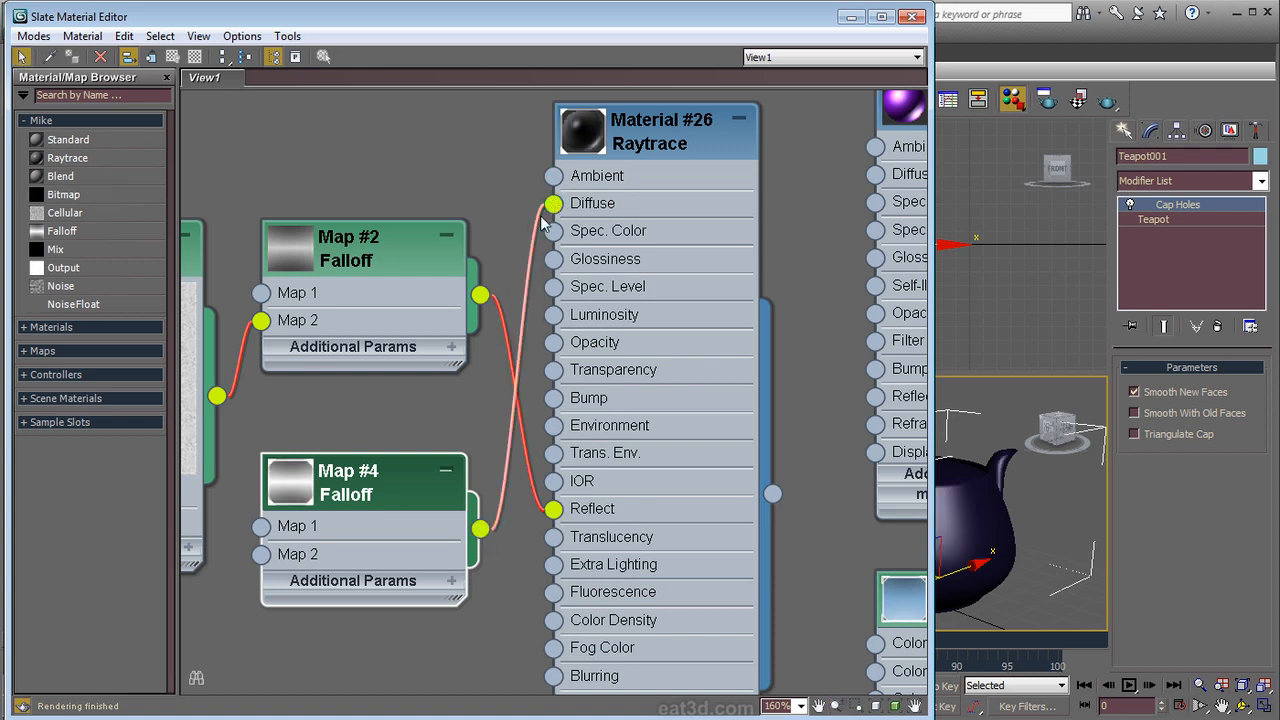
Step: Move the Map #4 Falloff node above Map #2 and enlarge the preview of the Raytrace material node
left_click_drag(421, 481, 420, 68)
middle_click_drag(459, 435, 441, 555)
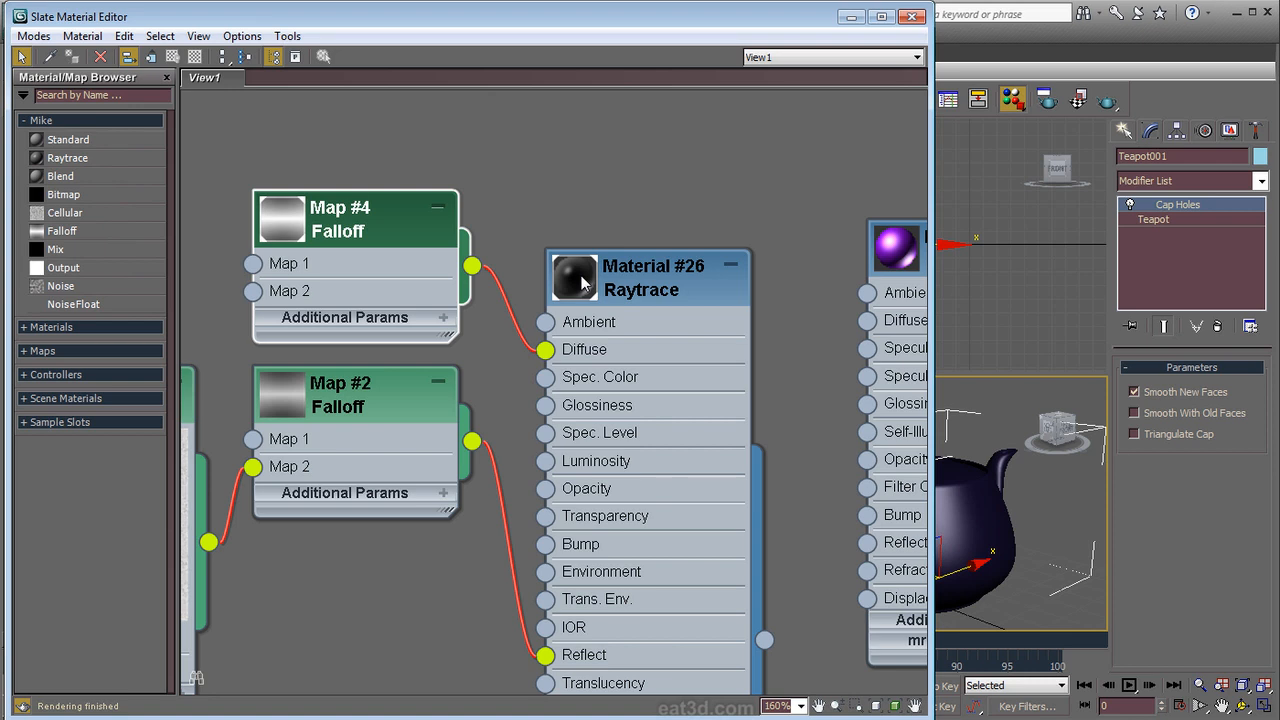
double_click(578, 280)
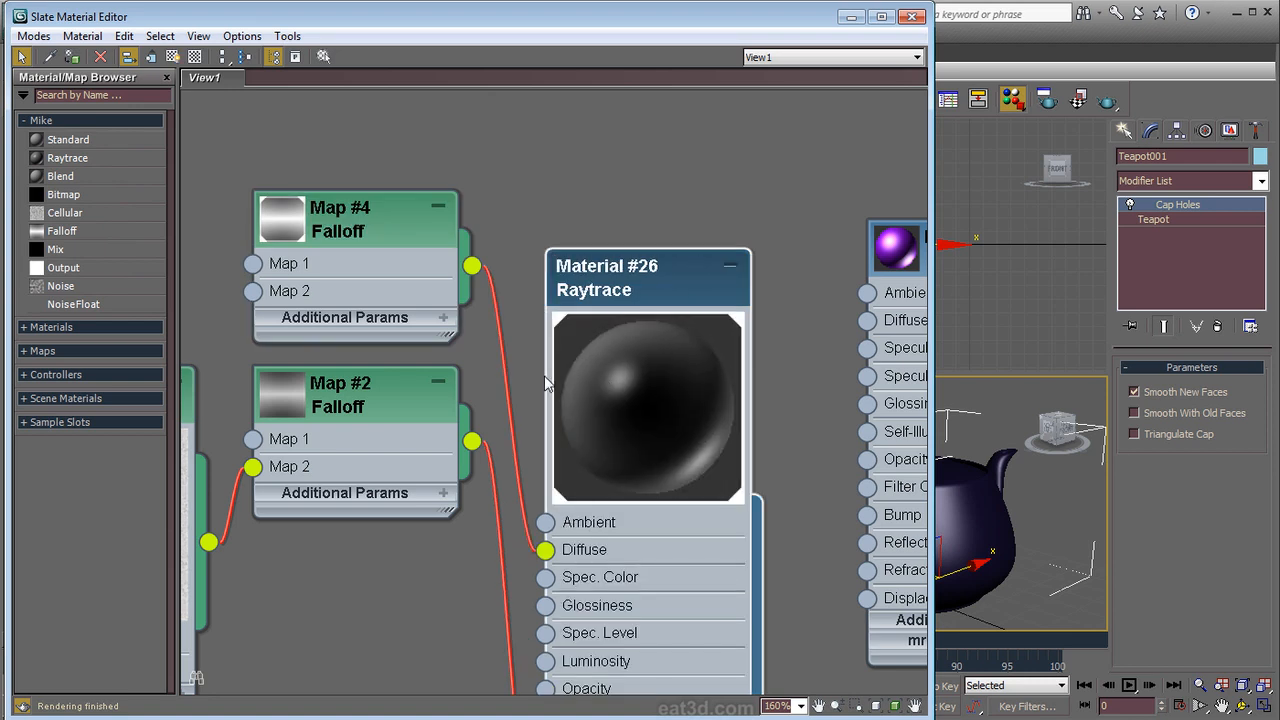
Step: Set Map #4's front color to purple-blue (85, 0, 213) and its side color to red, and render the perspective view
double_click(360, 226)
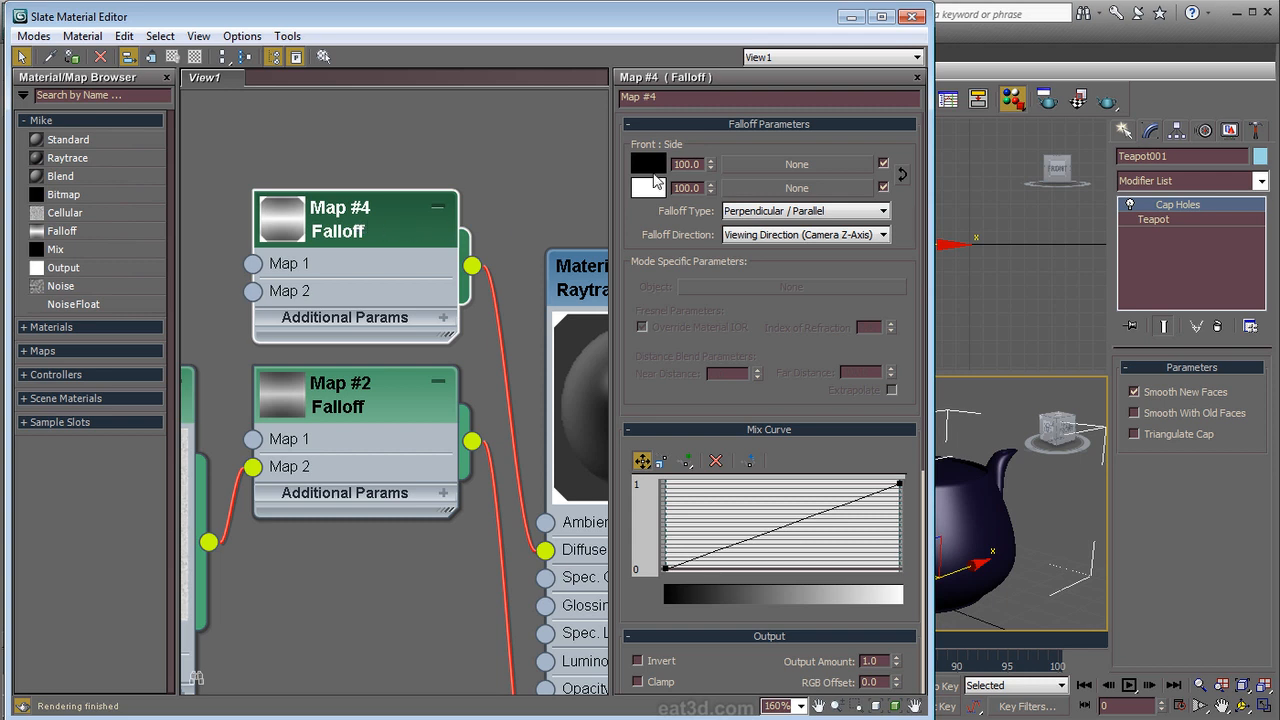
left_click(648, 164)
left_click(470, 137)
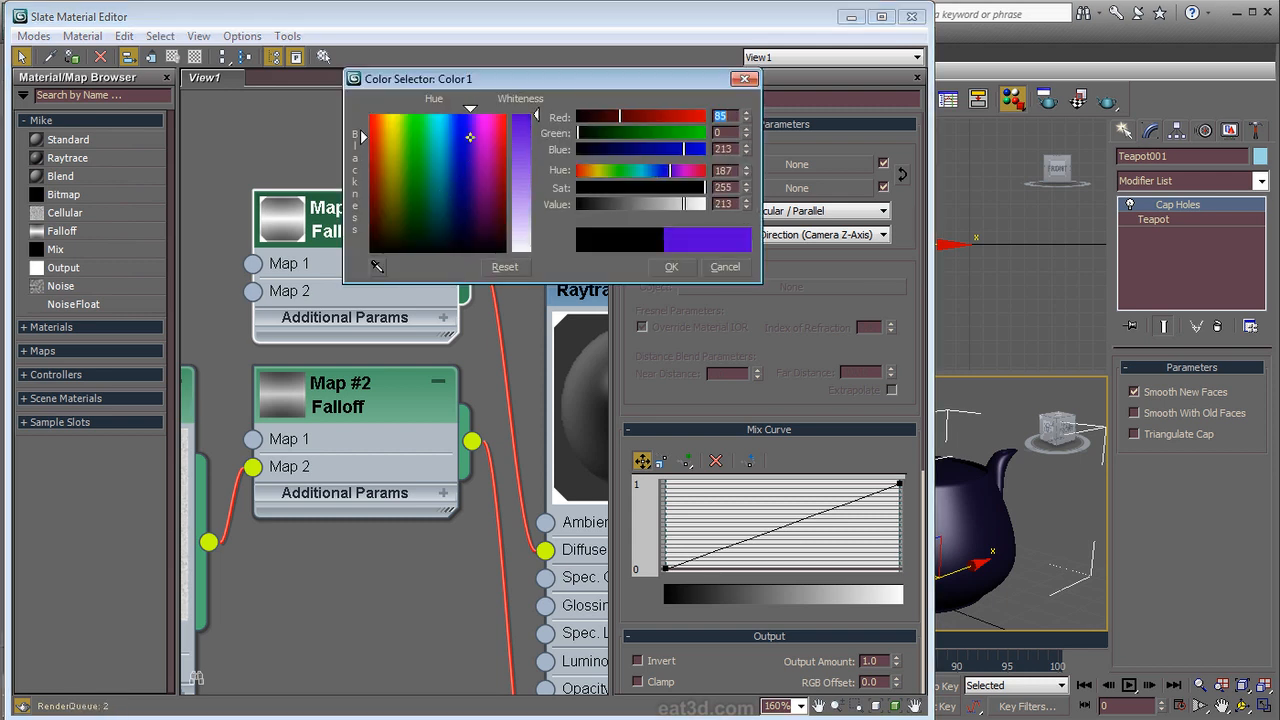
left_click(670, 266)
left_click(647, 189)
left_click_drag(517, 209, 521, 114)
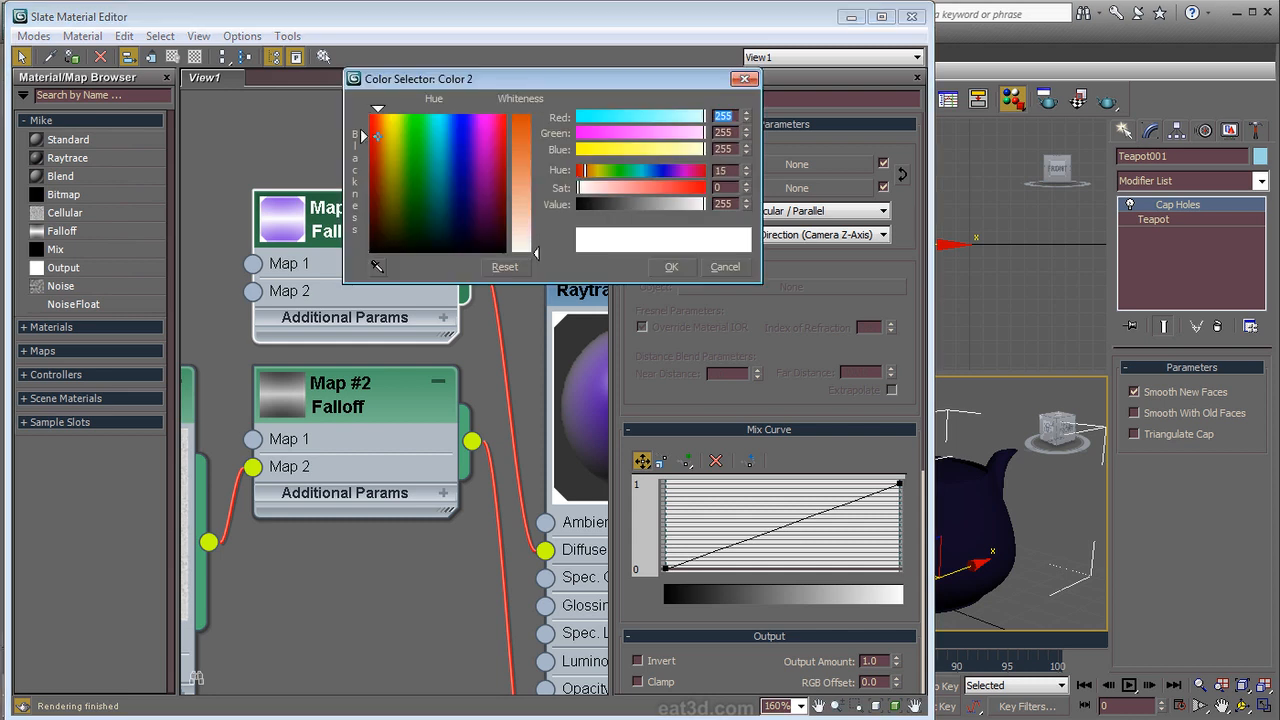
left_click(673, 267)
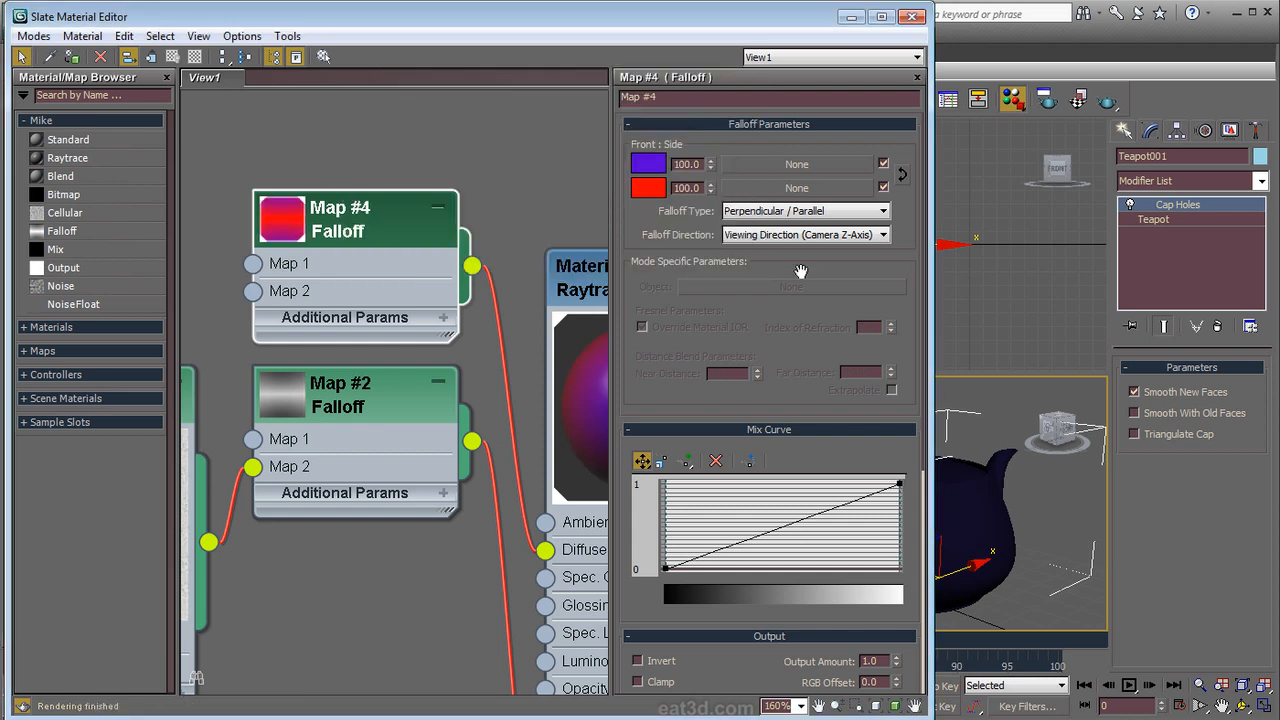
left_click(1107, 99)
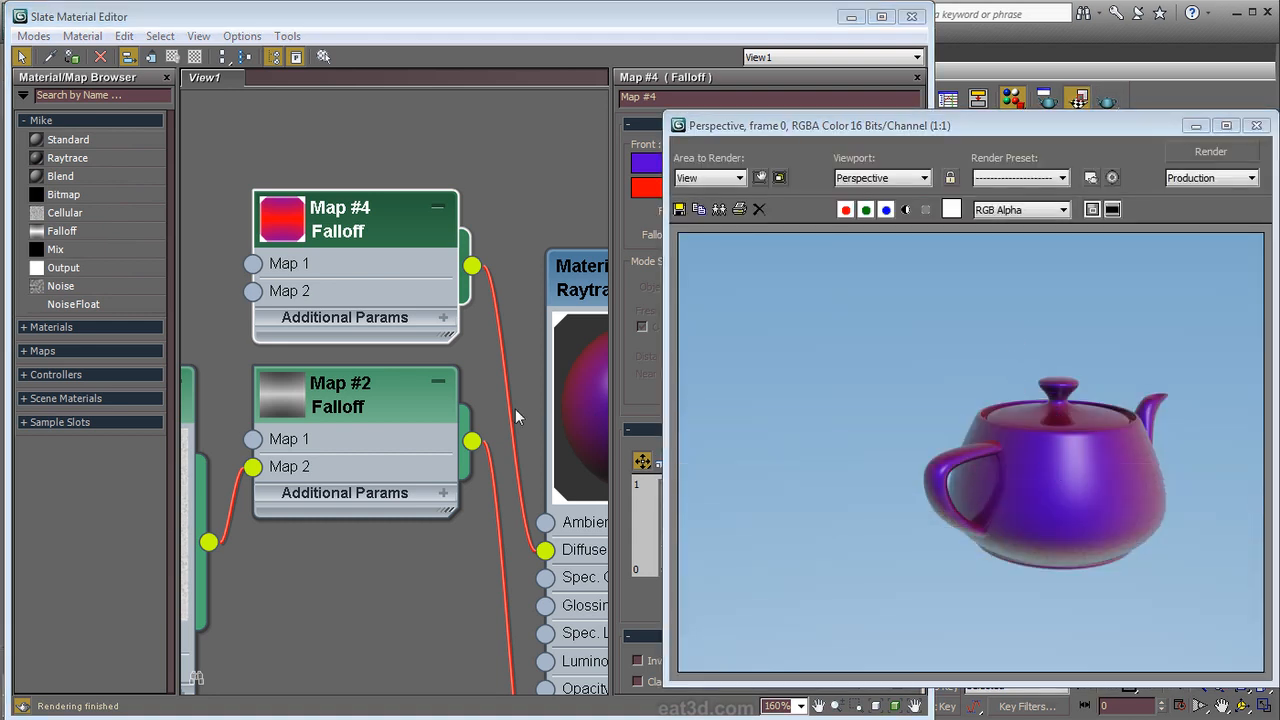
Step: Hide the parameter editor and move both Bezier Float controller nodes up and slightly closer to the Raytrace material
middle_click_drag(515, 387, 375, 359)
key("p")
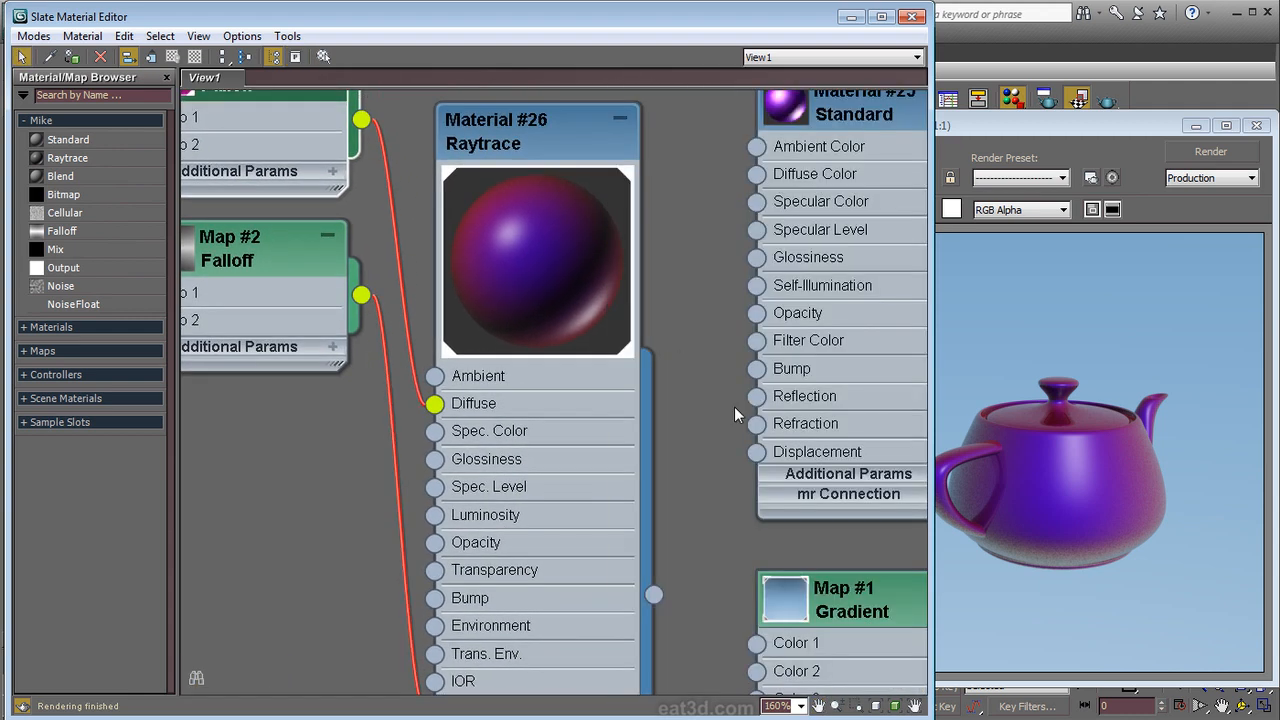
left_click(839, 708)
left_click_drag(688, 450, 662, 707)
middle_click_drag(409, 520, 448, 419)
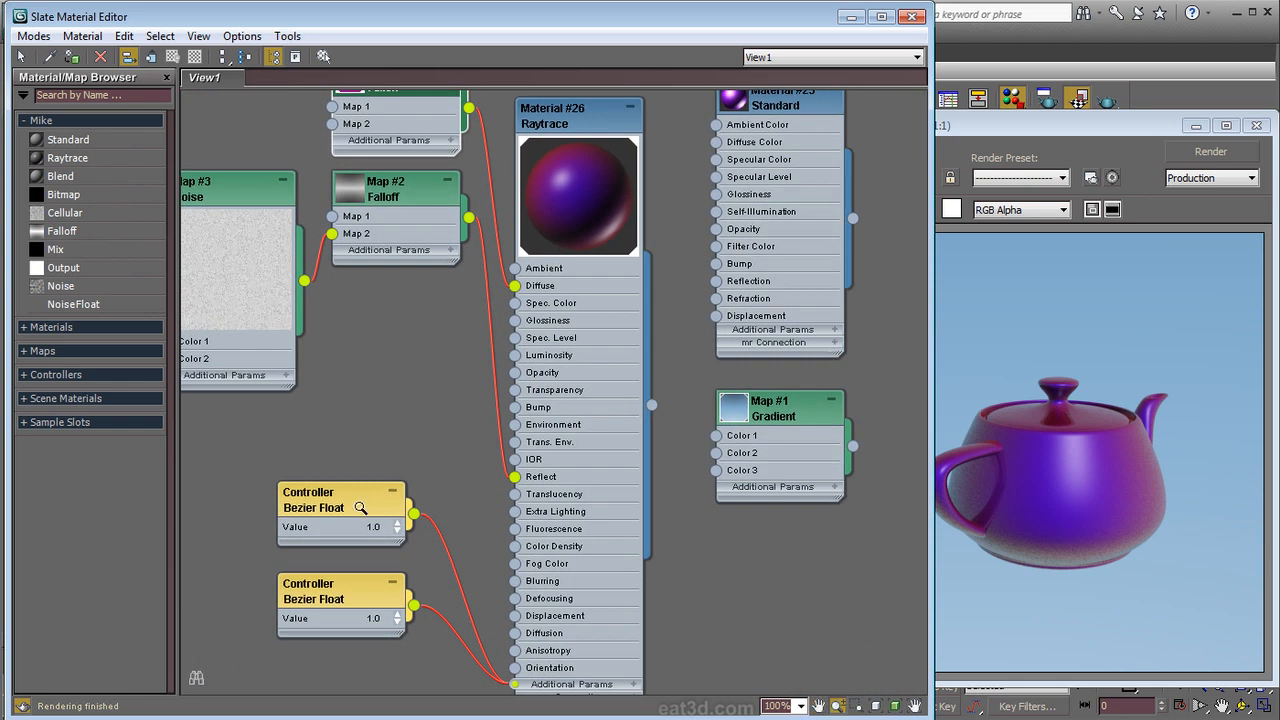
right_click(386, 494)
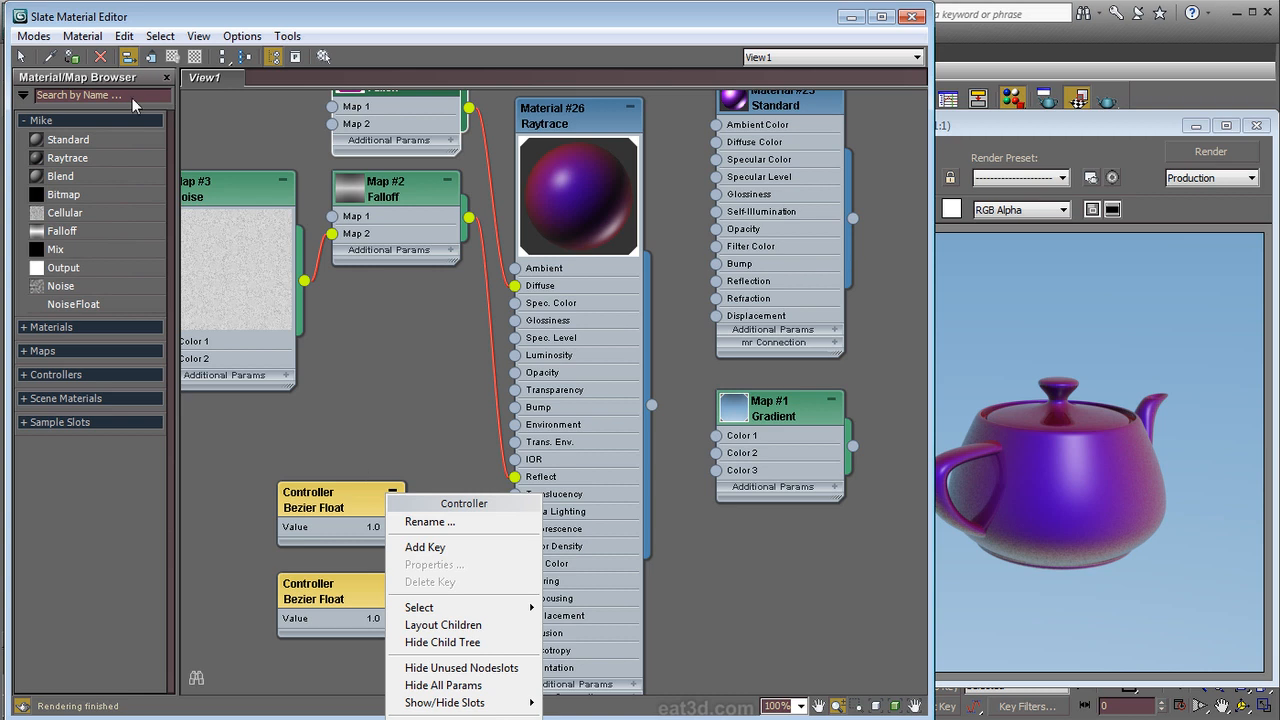
left_click(22, 56)
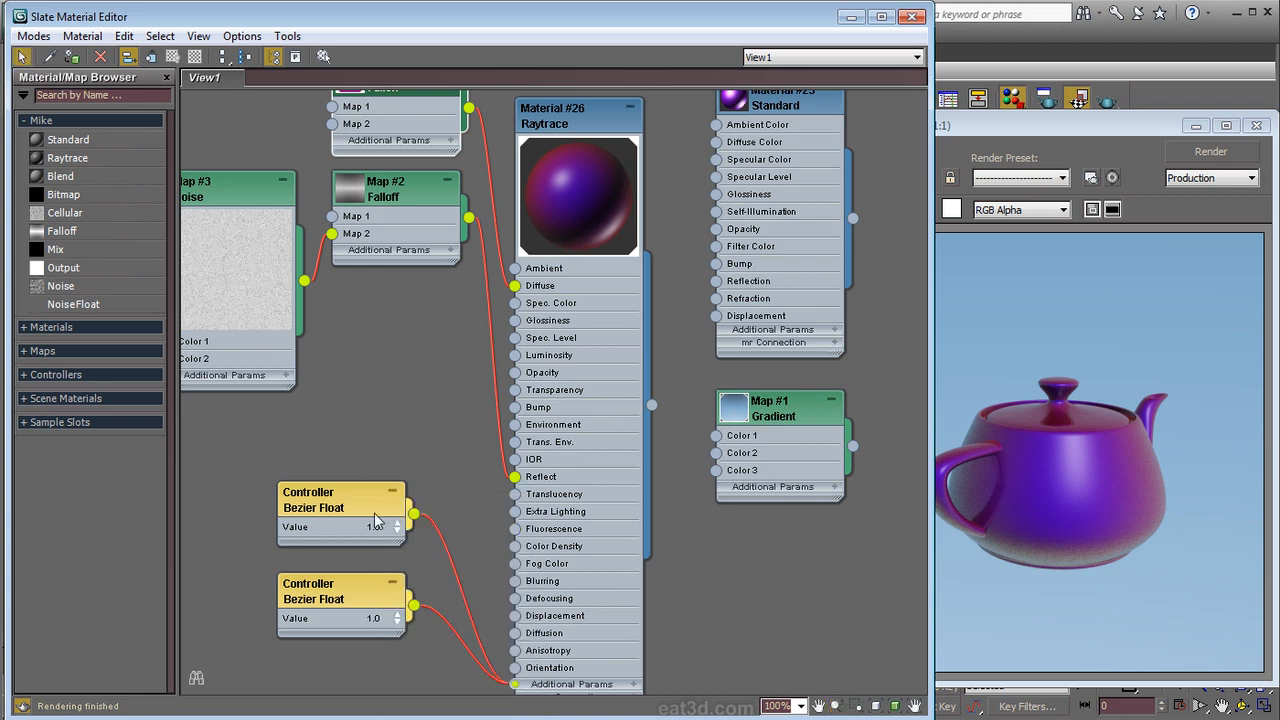
left_click_drag(333, 530, 351, 456)
left_click_drag(334, 594, 352, 539)
Step: Open the Material #26 Raytrace parameters and expand the Maps rollout
middle_click_drag(488, 513, 482, 413)
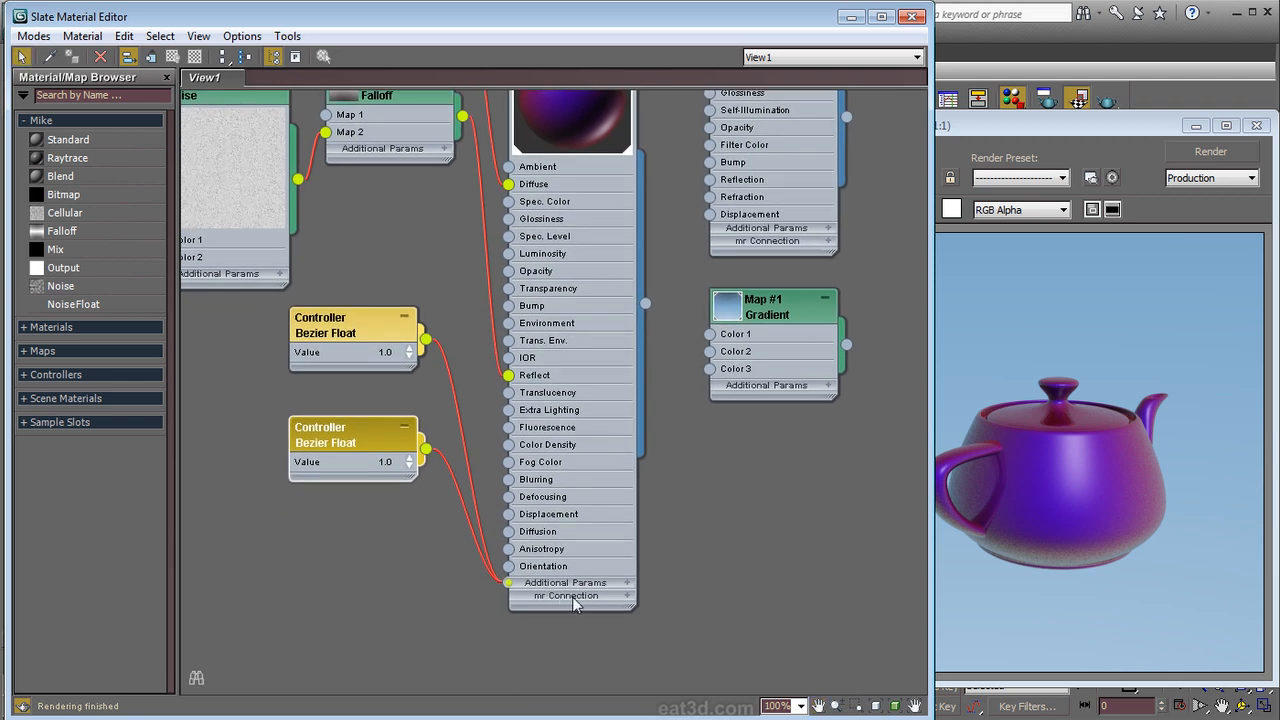
middle_click_drag(694, 508, 677, 587)
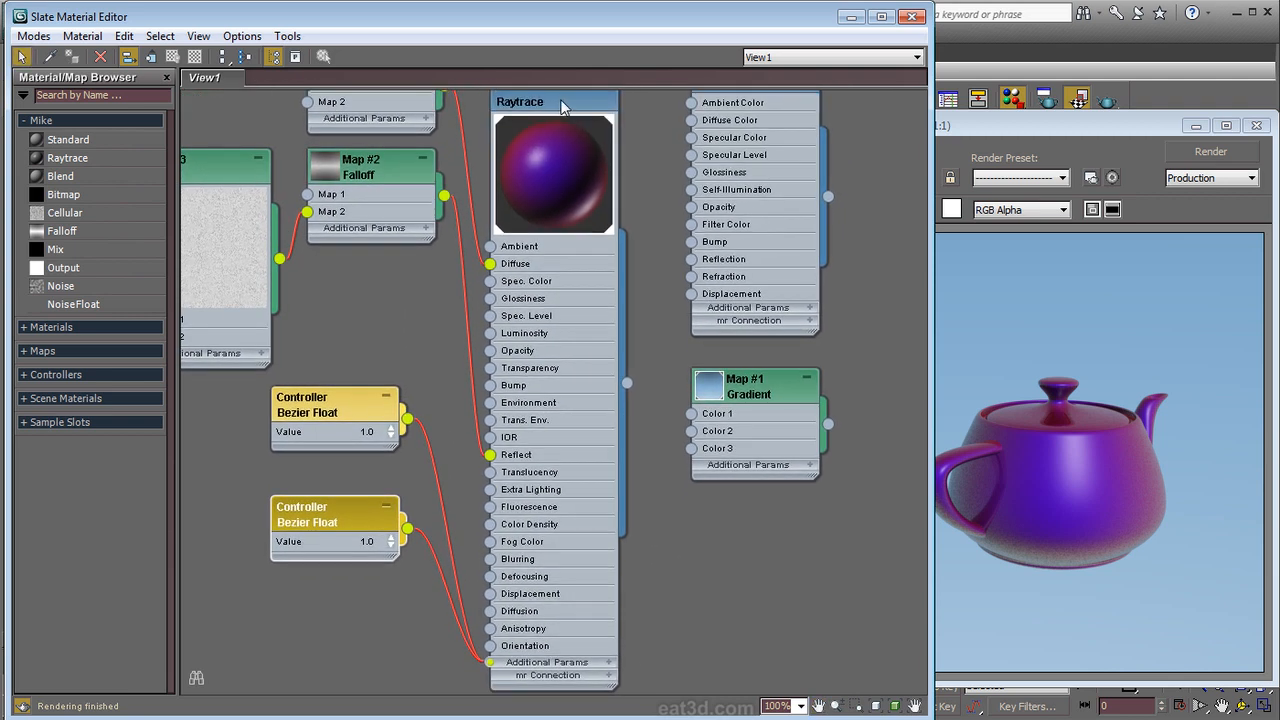
double_click(562, 105)
middle_click_drag(528, 229, 471, 235)
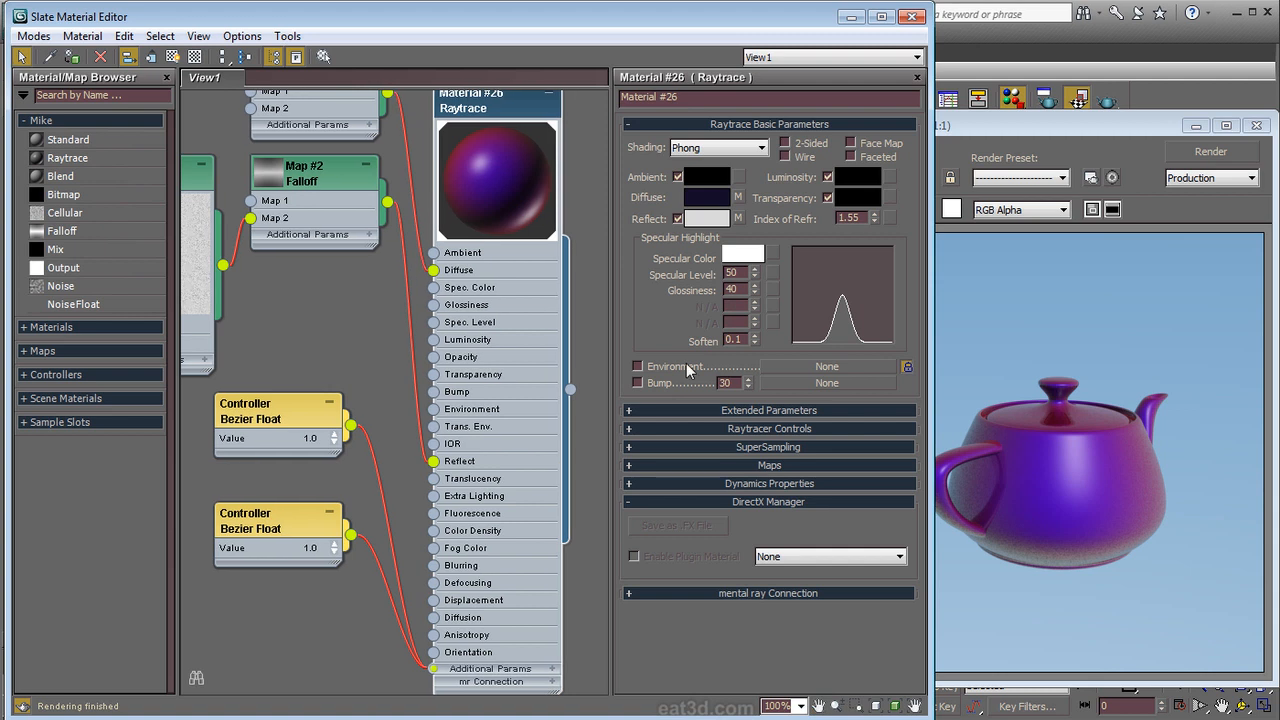
left_click(702, 465)
Step: Lower the Raytrace material's Reflect map amount to 55 and set it back to 100
left_click_drag(275, 416, 275, 434)
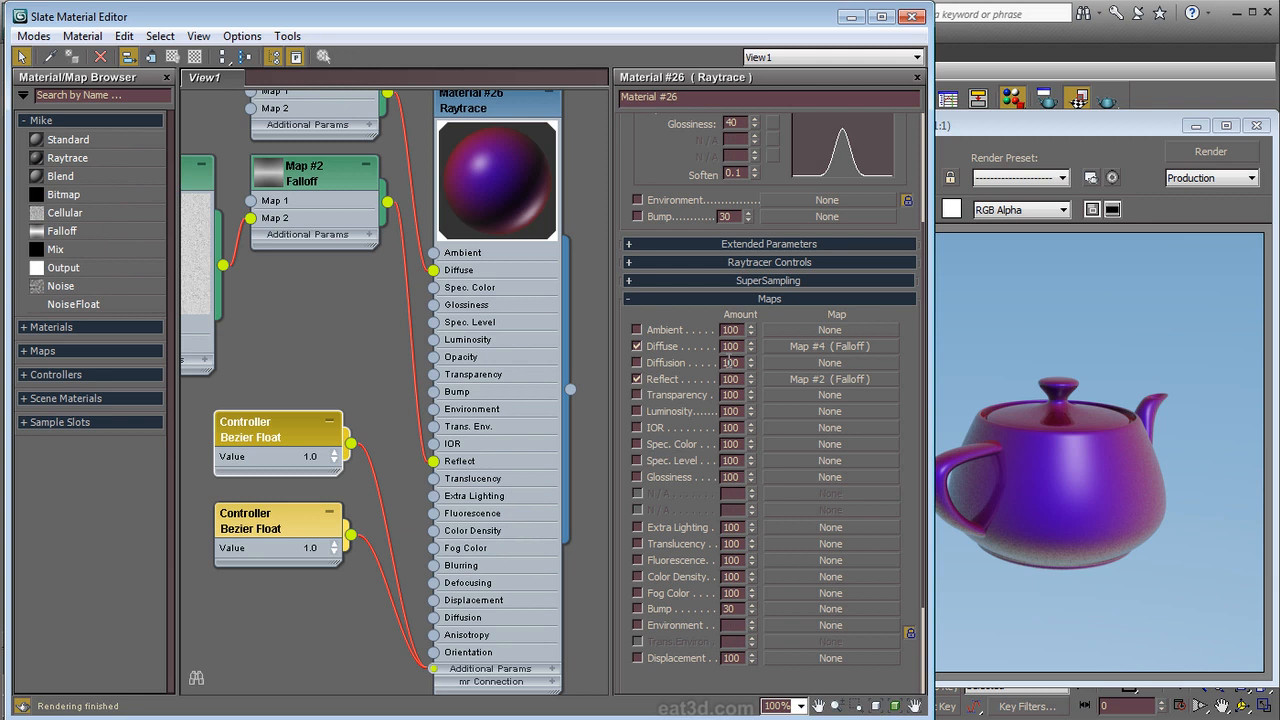
mouse_move(751, 382)
left_mouse_down()
mouse_move(759, 462)
mouse_move(752, 379)
left_mouse_up()
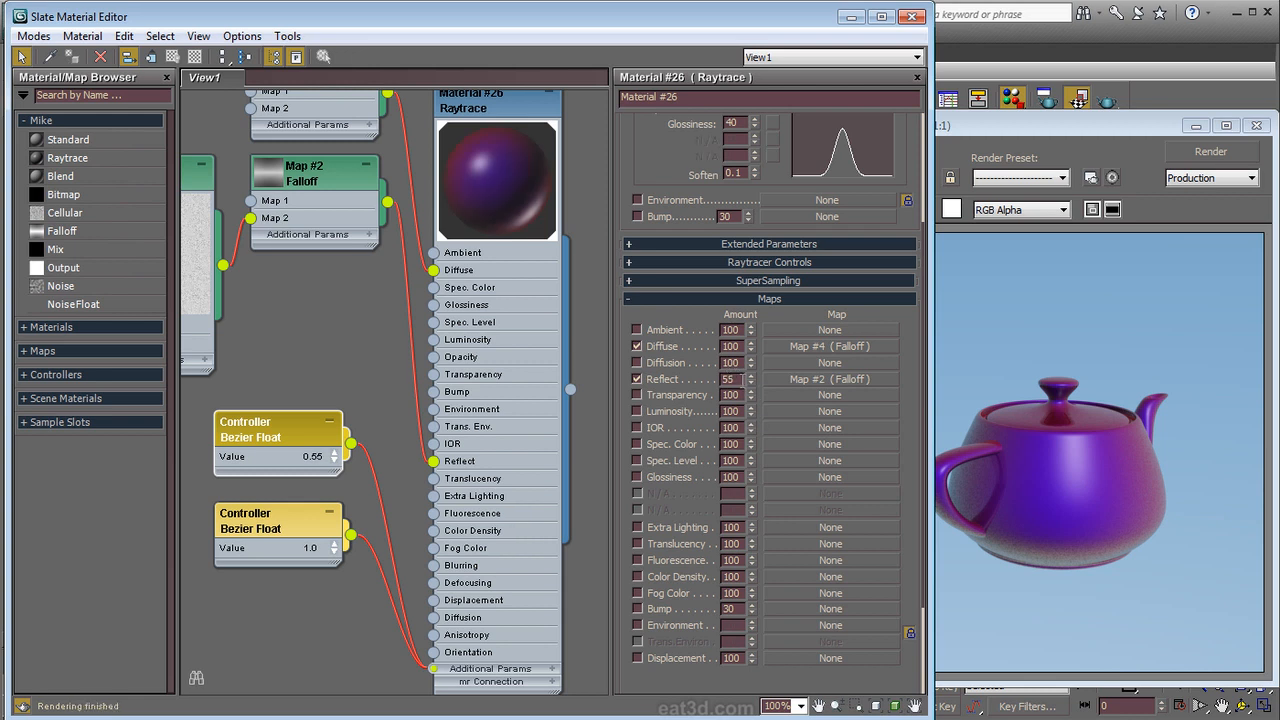
type("100")
key("Return")
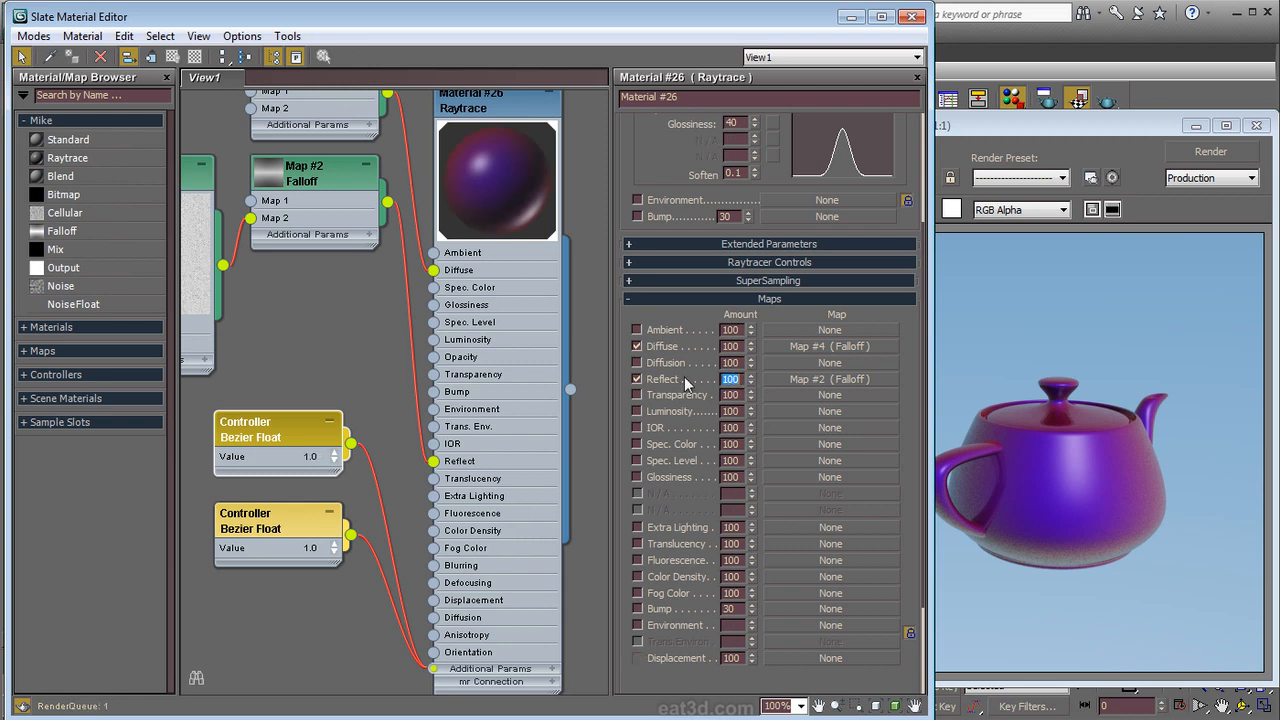
Step: Move the upper Bezier Float controller down so it sits directly above the lower one
middle_click_drag(385, 418, 389, 367)
left_click_drag(307, 379, 305, 406)
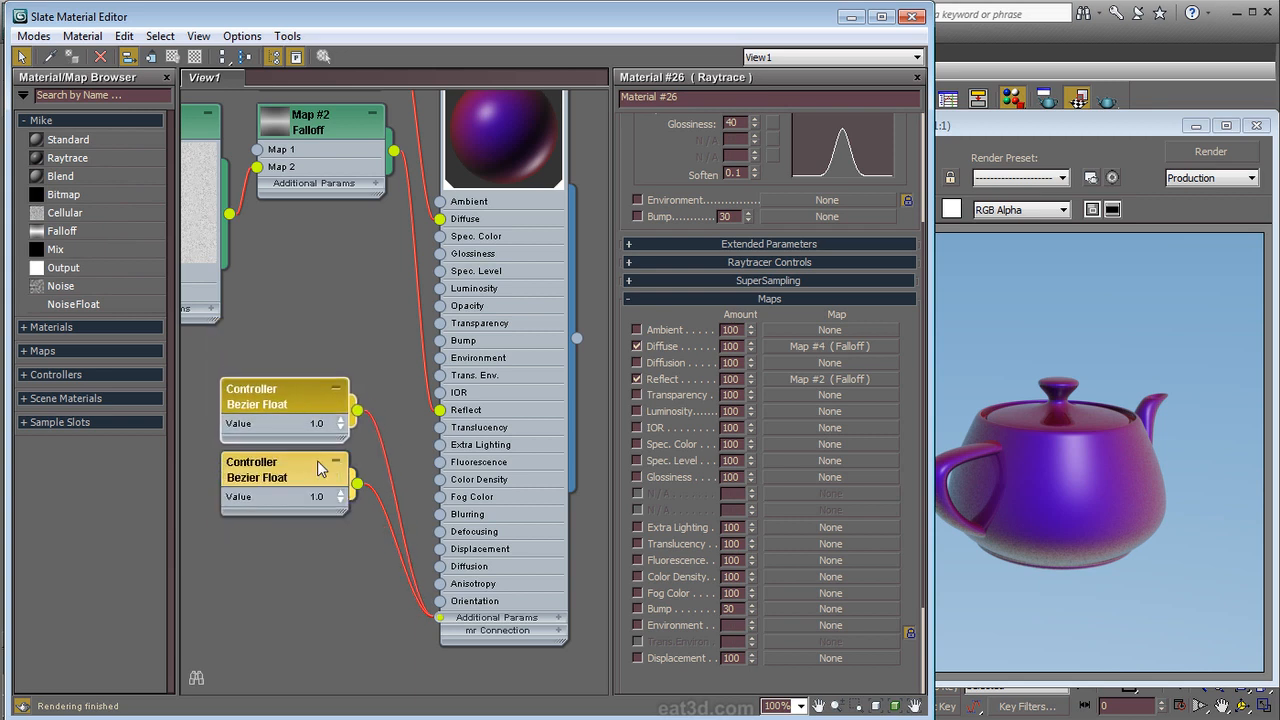
Step: Check the node options in the Slate Material Editor preferences and close the dialog
left_click(318, 472)
middle_click_drag(388, 571, 407, 564)
middle_click_drag(392, 516, 366, 547)
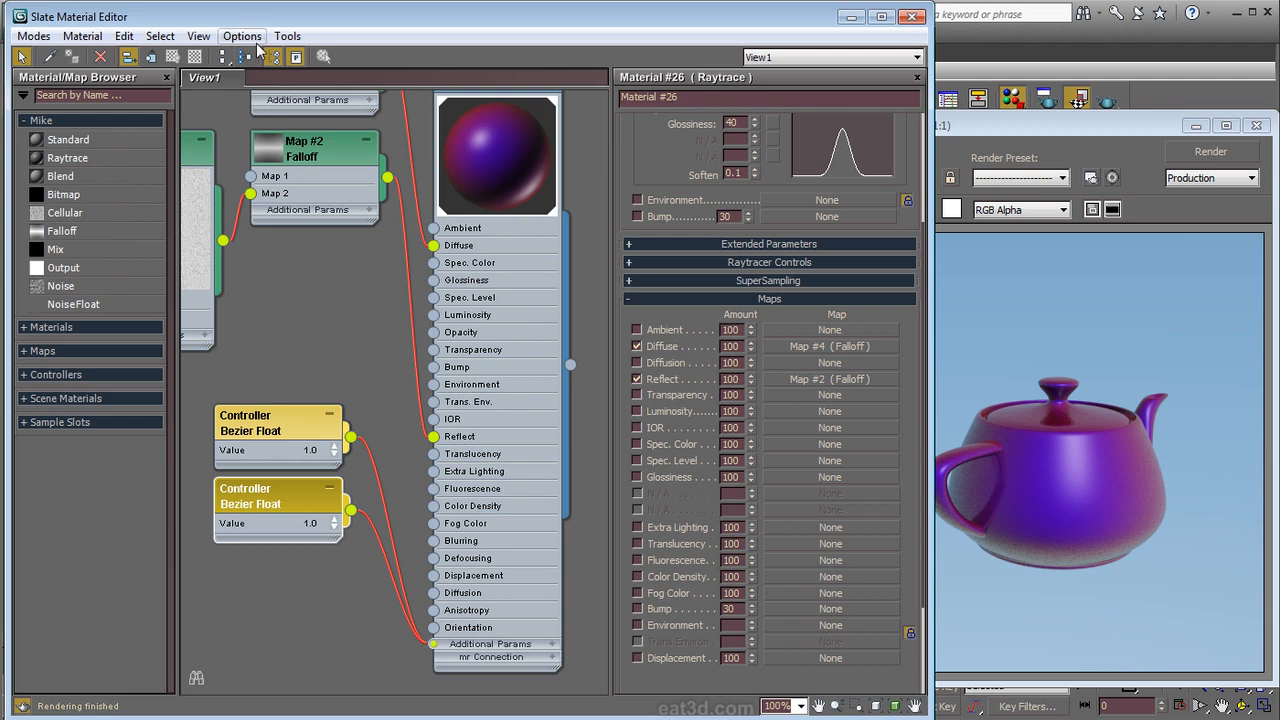
left_click(242, 36)
left_click(287, 145)
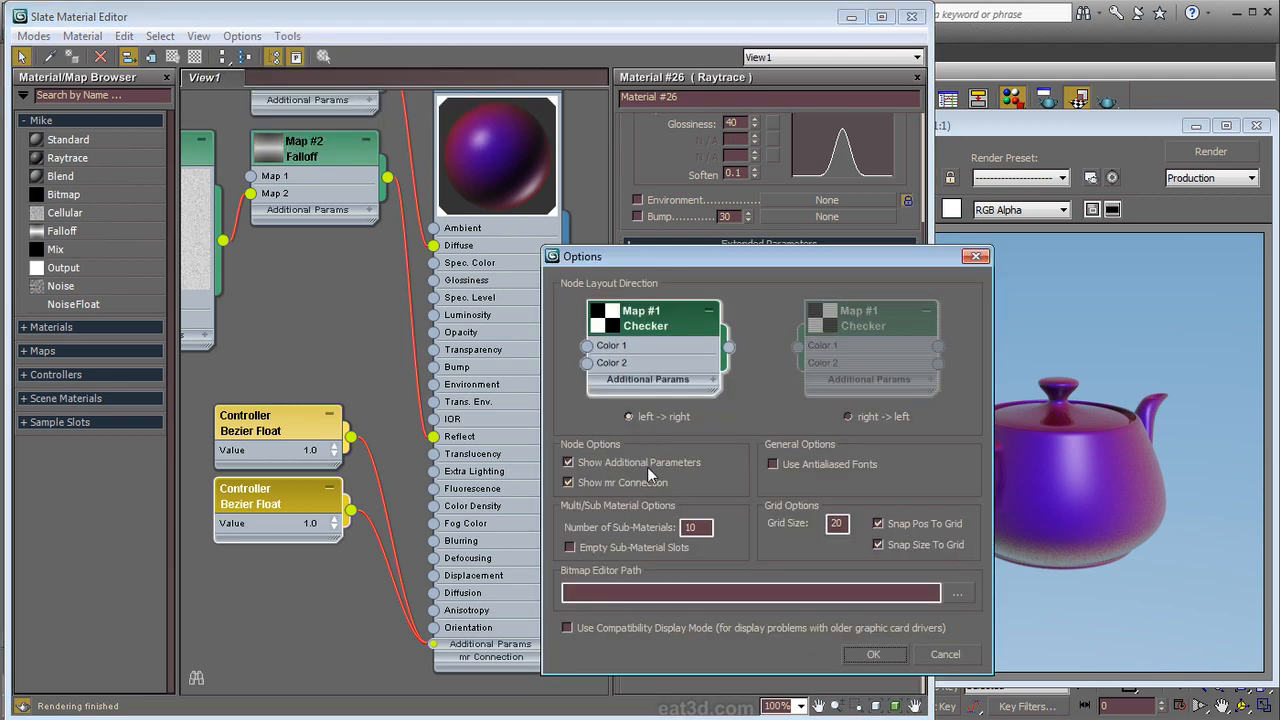
left_click(872, 653)
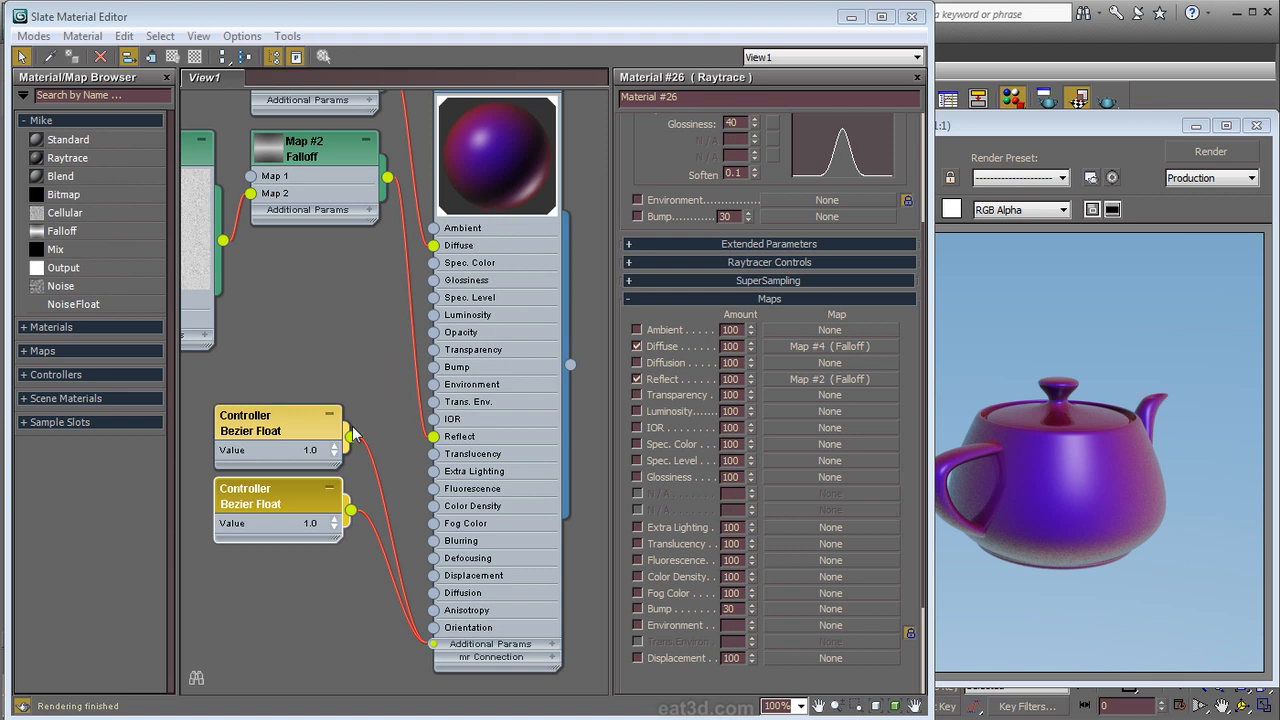
Step: Hide the child trees of the Raytrace material's Additional Params group so its Bezier Float controllers disappear
right_click(491, 645)
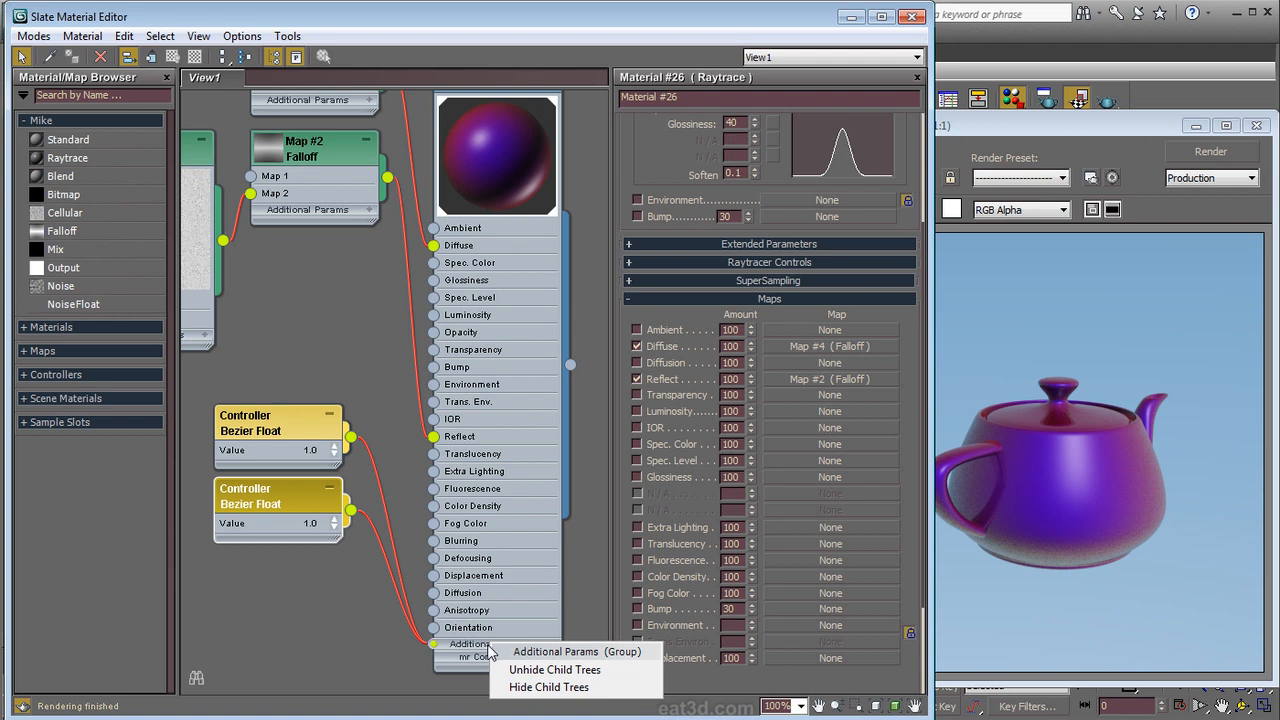
left_click(548, 674)
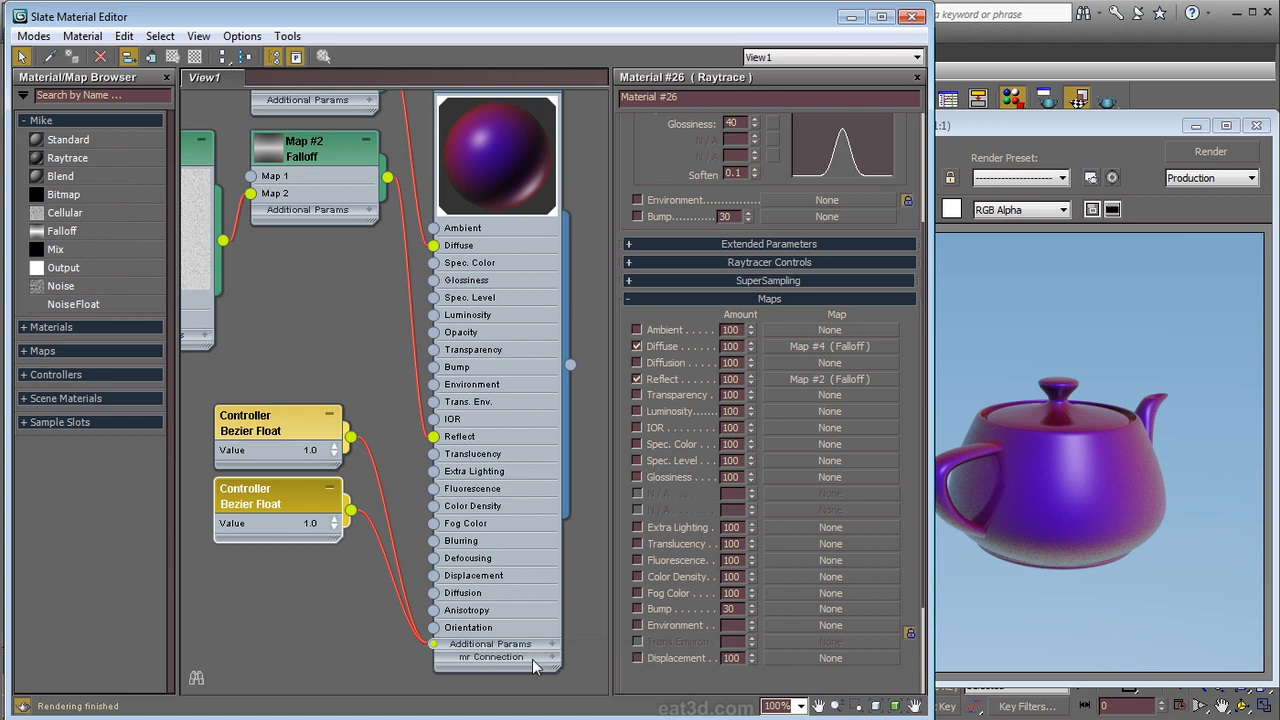
right_click(510, 647)
left_click(535, 690)
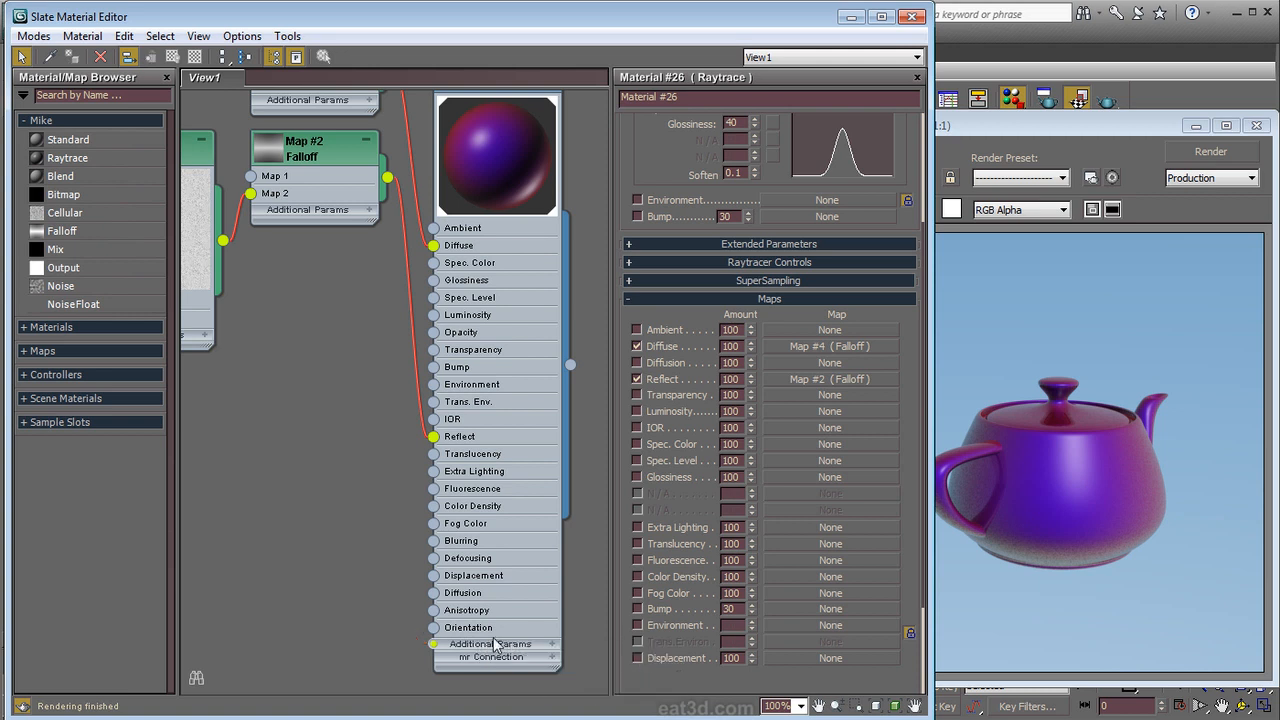
Step: Expand the Additional Params group on the Material #26 Raytrace node
middle_click_drag(350, 601, 350, 432)
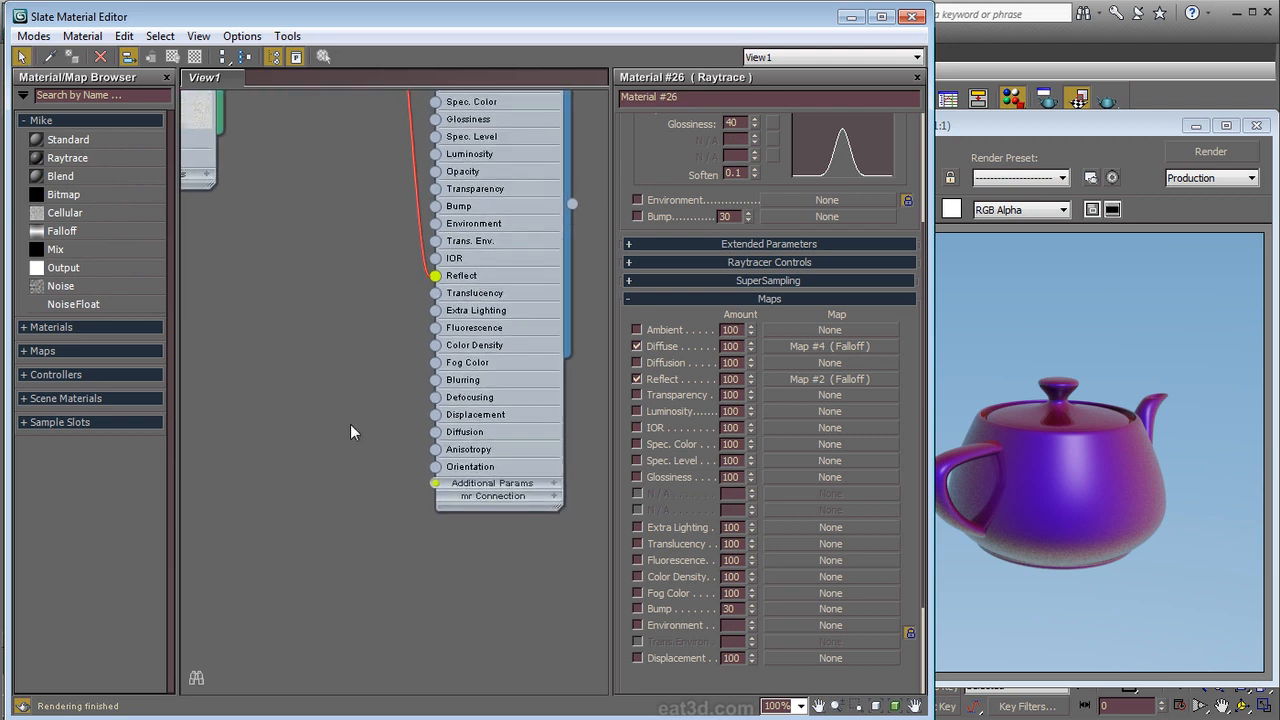
left_click(493, 483)
right_click(497, 490)
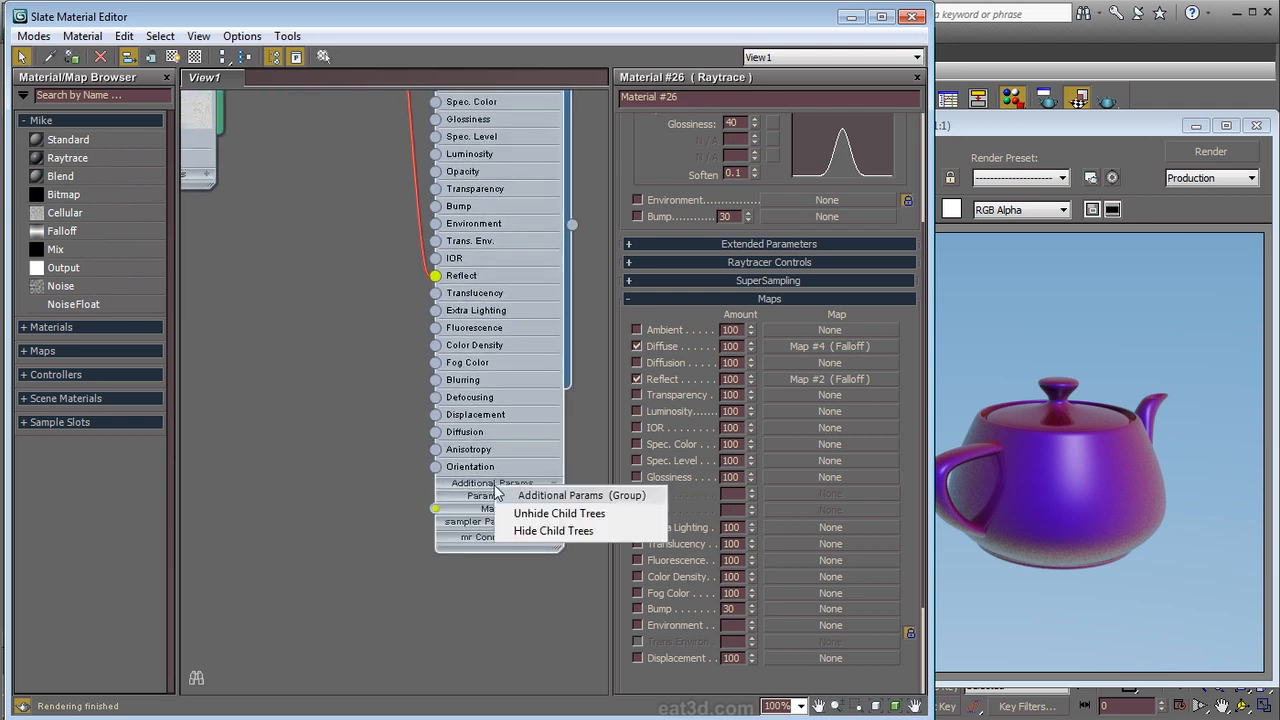
right_click(498, 479)
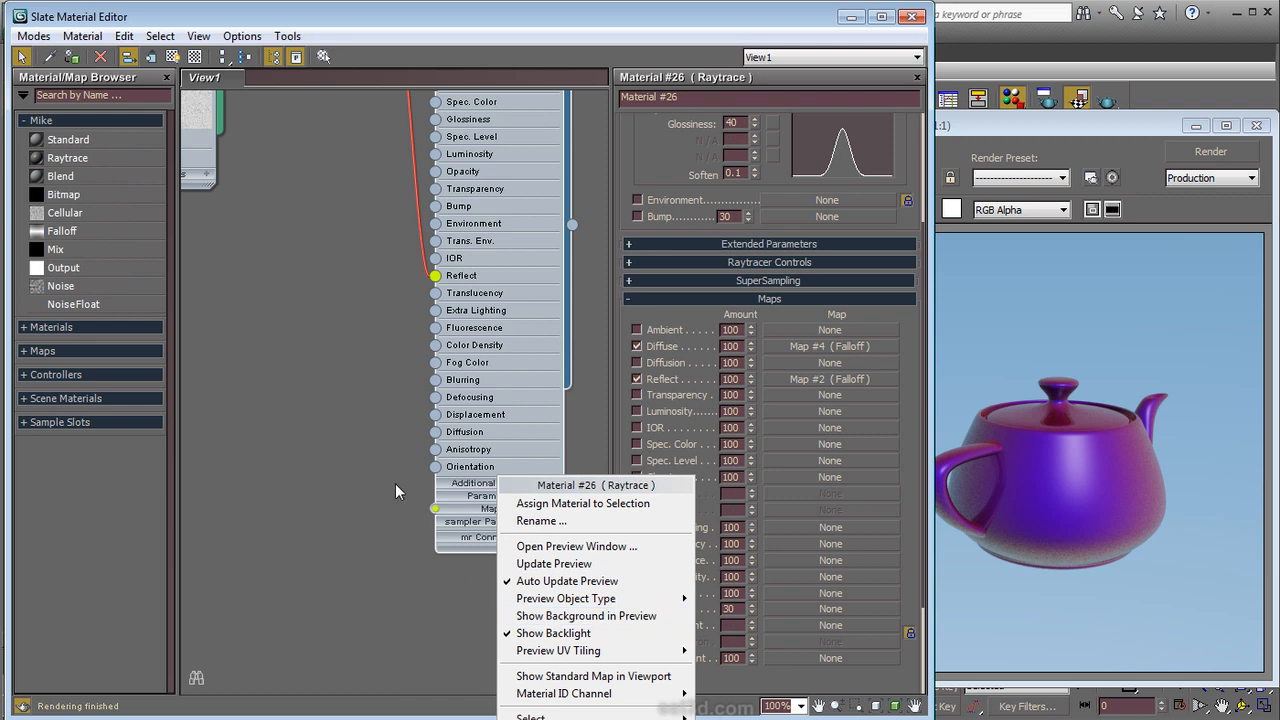
left_click(359, 435)
Step: Try to hide all Maps slots within the Raytrace node's Additional Params, and hide that group's child trees again
middle_click_drag(369, 299, 331, 431)
right_click(477, 201)
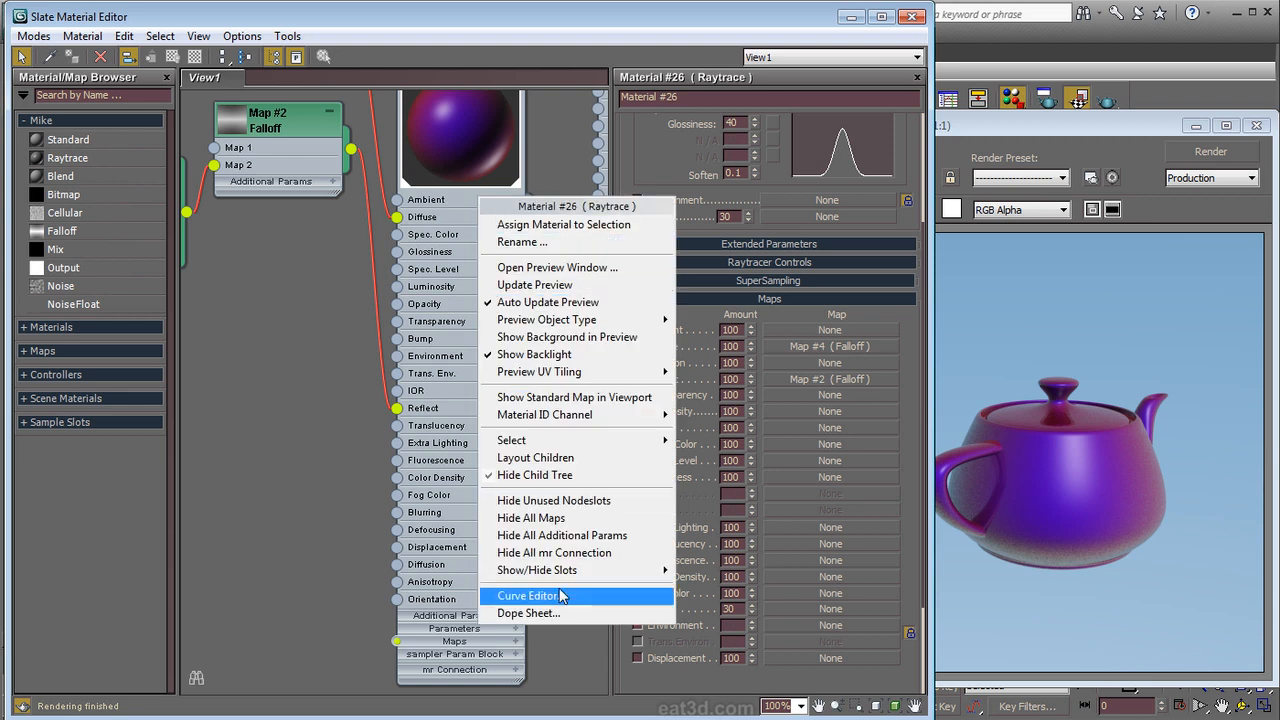
mouse_move(565, 584)
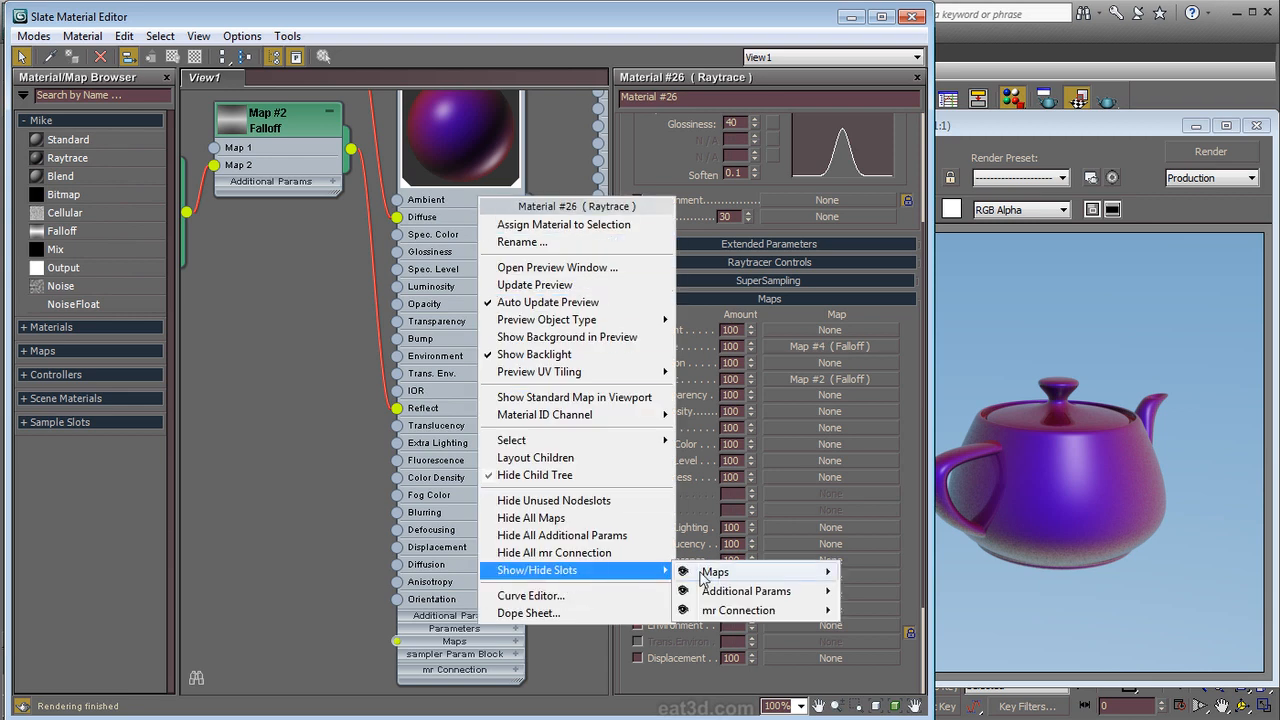
mouse_move(735, 580)
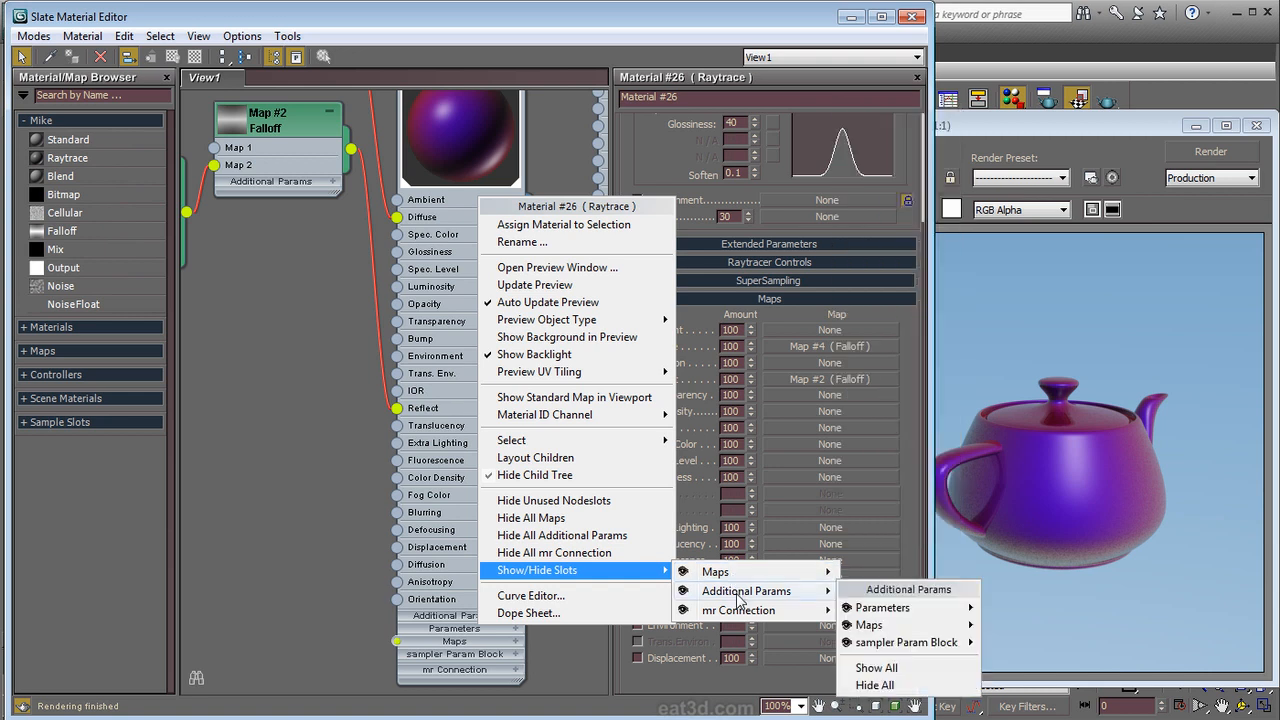
mouse_move(879, 628)
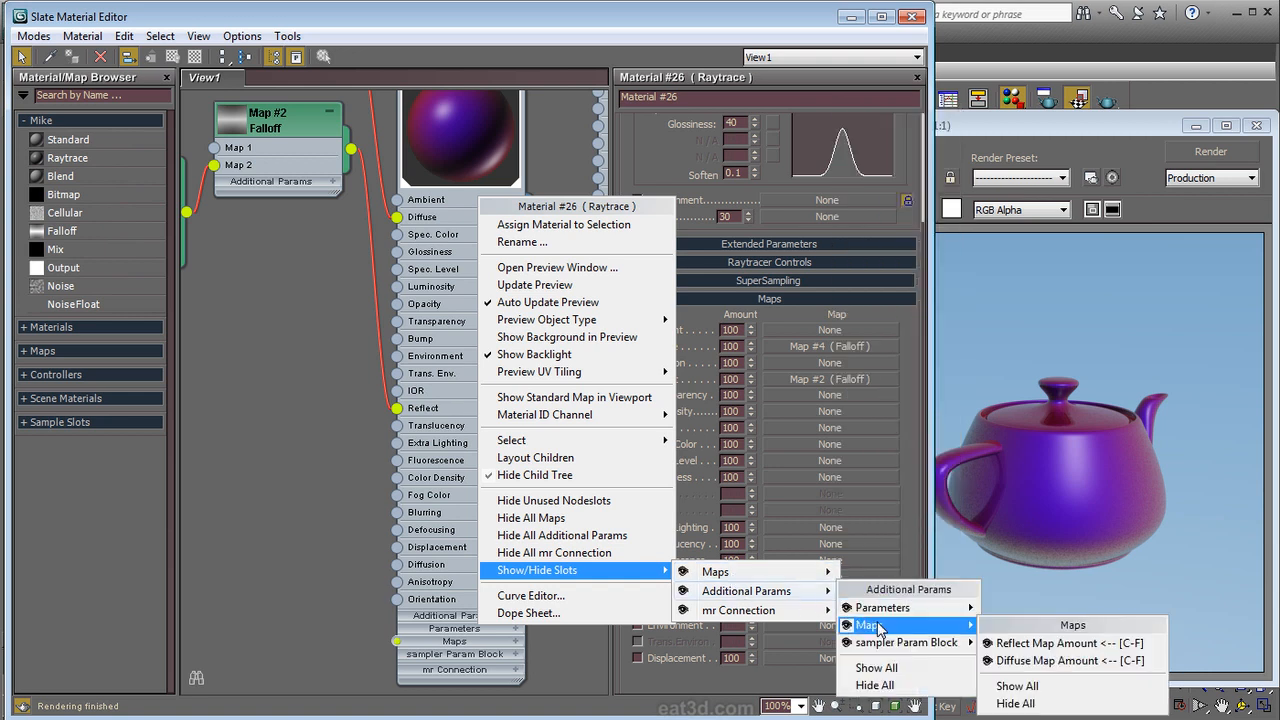
left_click(1020, 704)
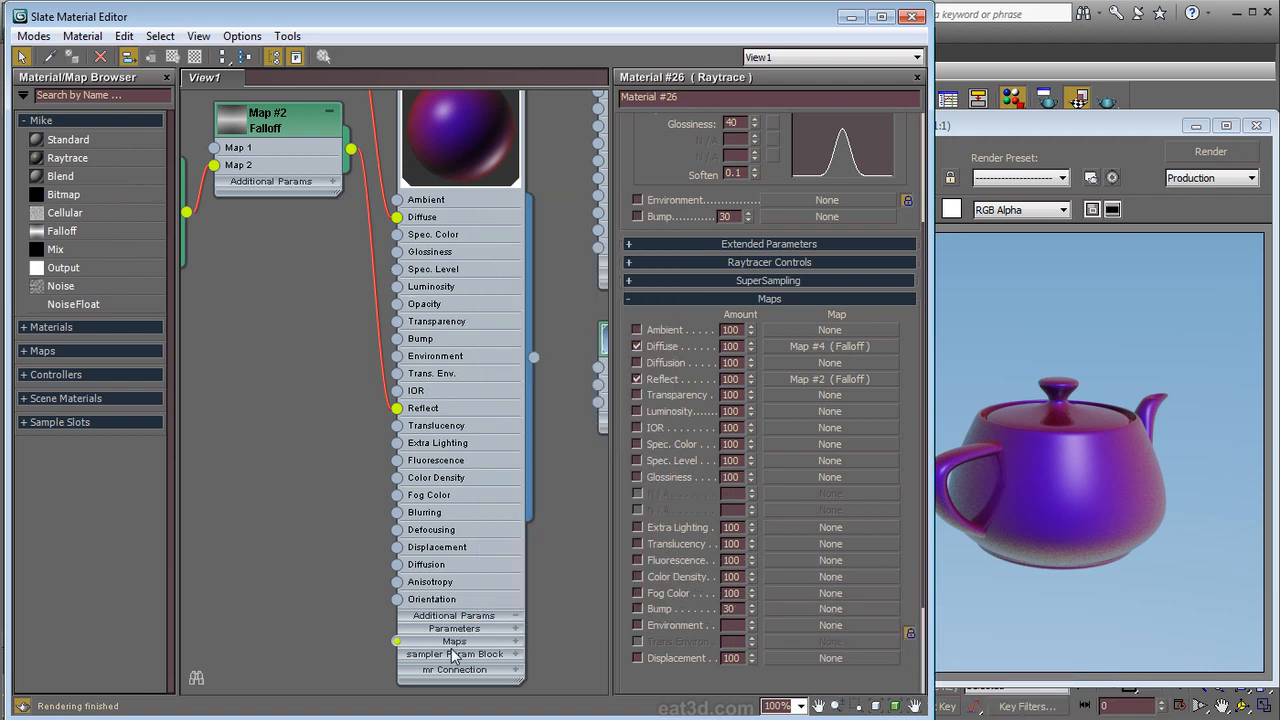
right_click(446, 620)
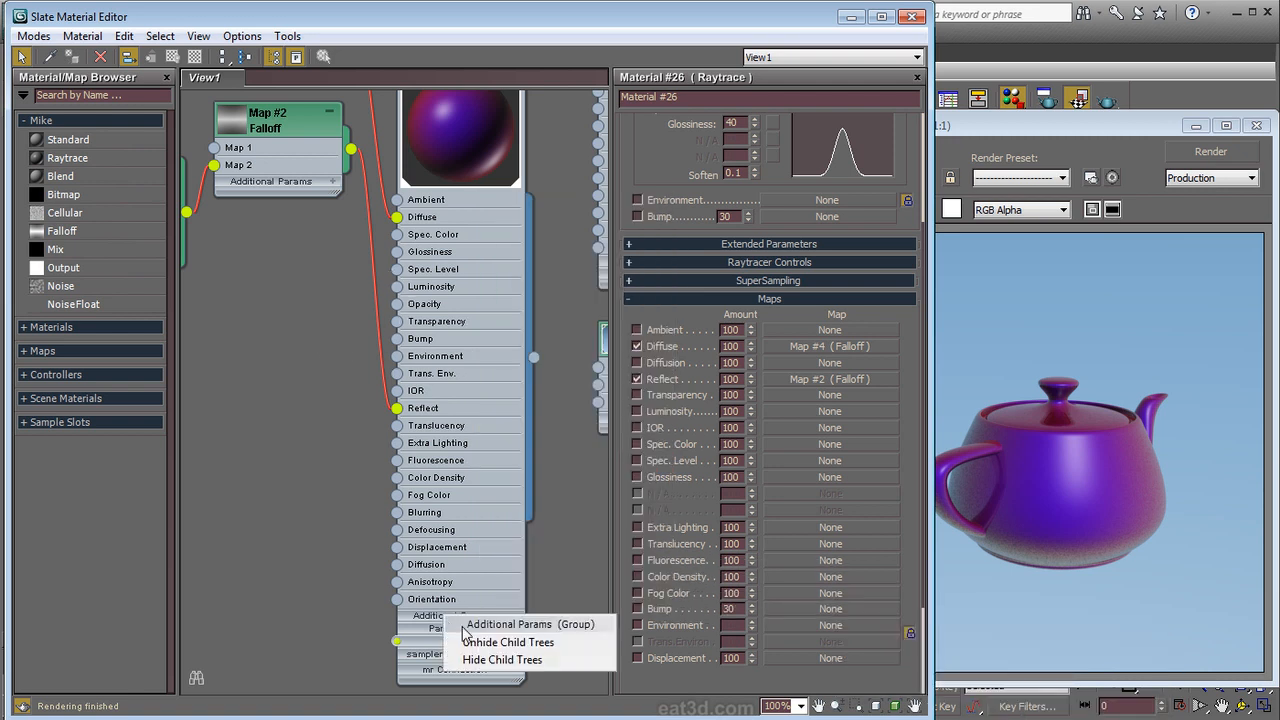
left_click(478, 661)
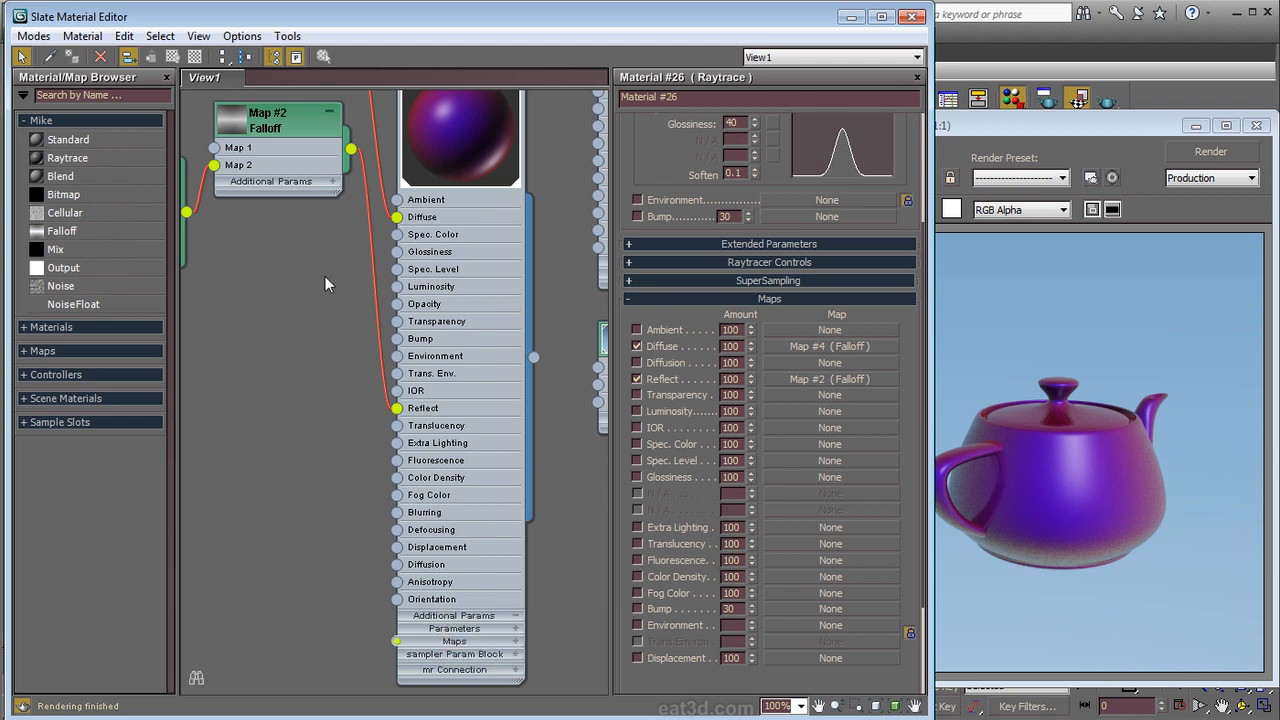
Step: Add a Cellular map to the Raytrace material's Glossiness slot and move the added Bezier Float controller closer to the material
left_click_drag(397, 253, 297, 324)
mouse_move(340, 334)
left_click(433, 348)
middle_click_drag(333, 434, 362, 410)
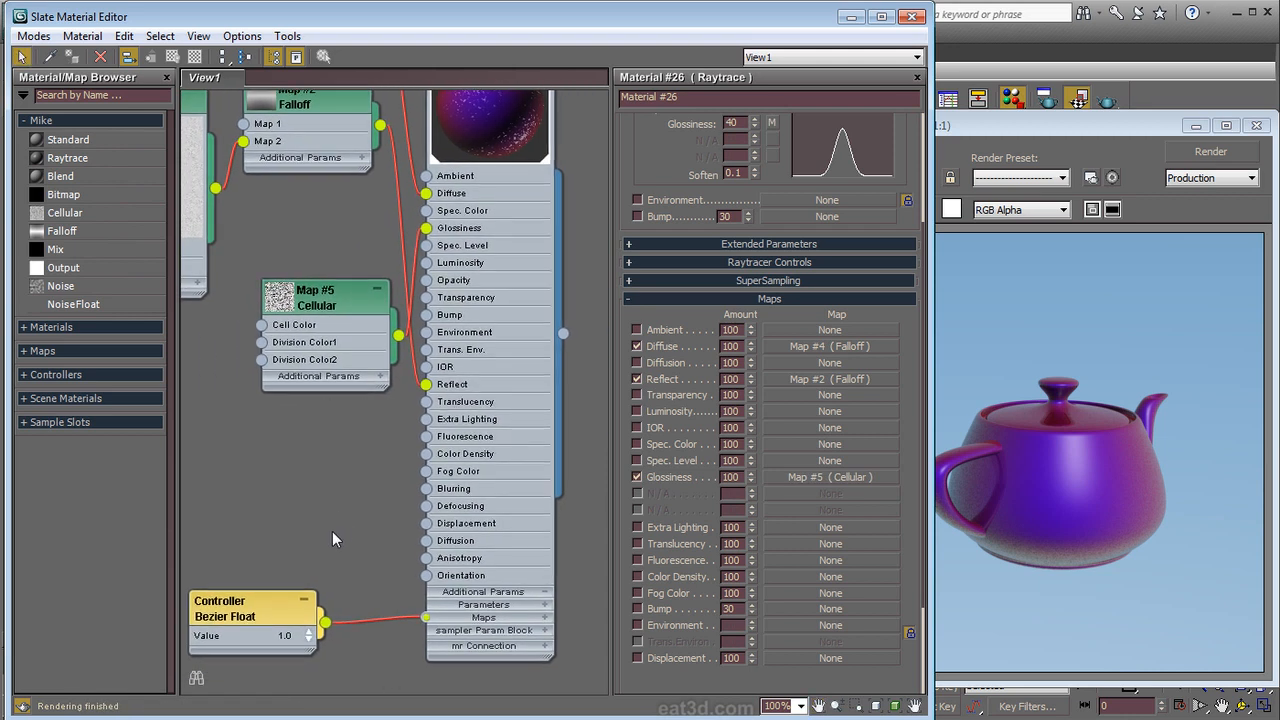
left_click_drag(282, 599, 335, 563)
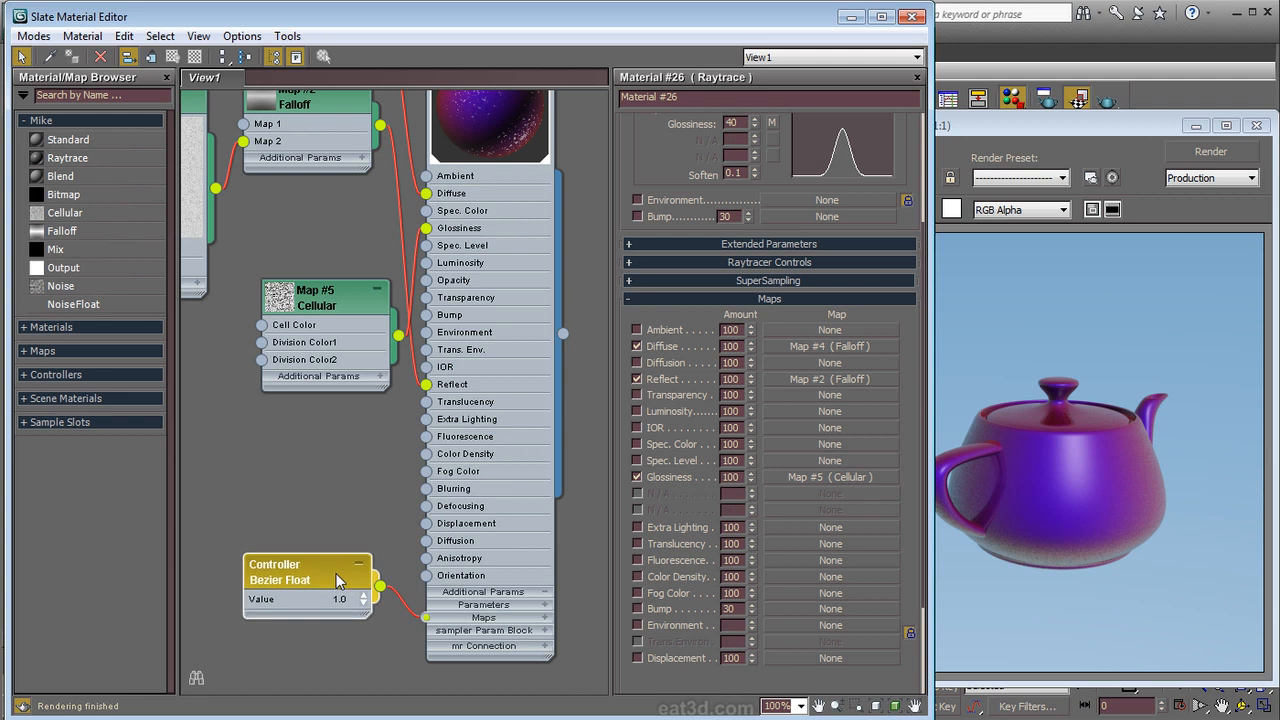
left_click_drag(418, 621, 425, 617)
Step: Hide all Maps slots within the Additional Params of the Raytrace material node
right_click(492, 173)
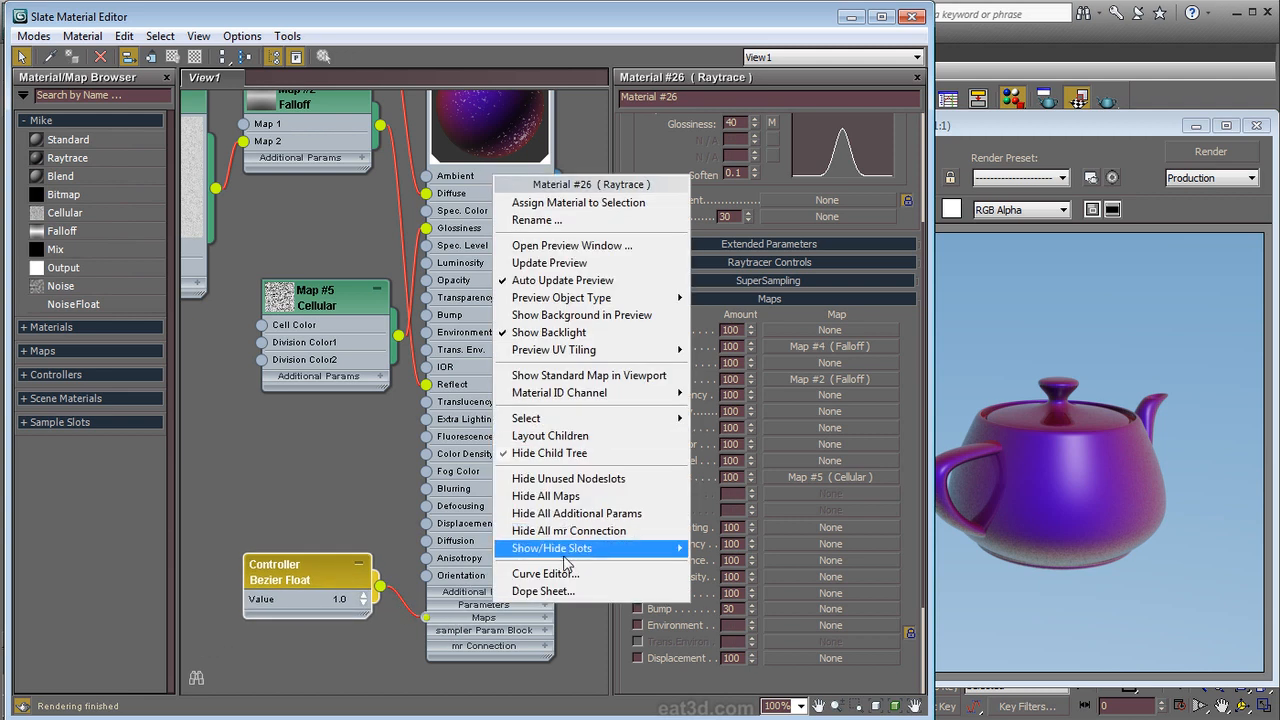
mouse_move(568, 560)
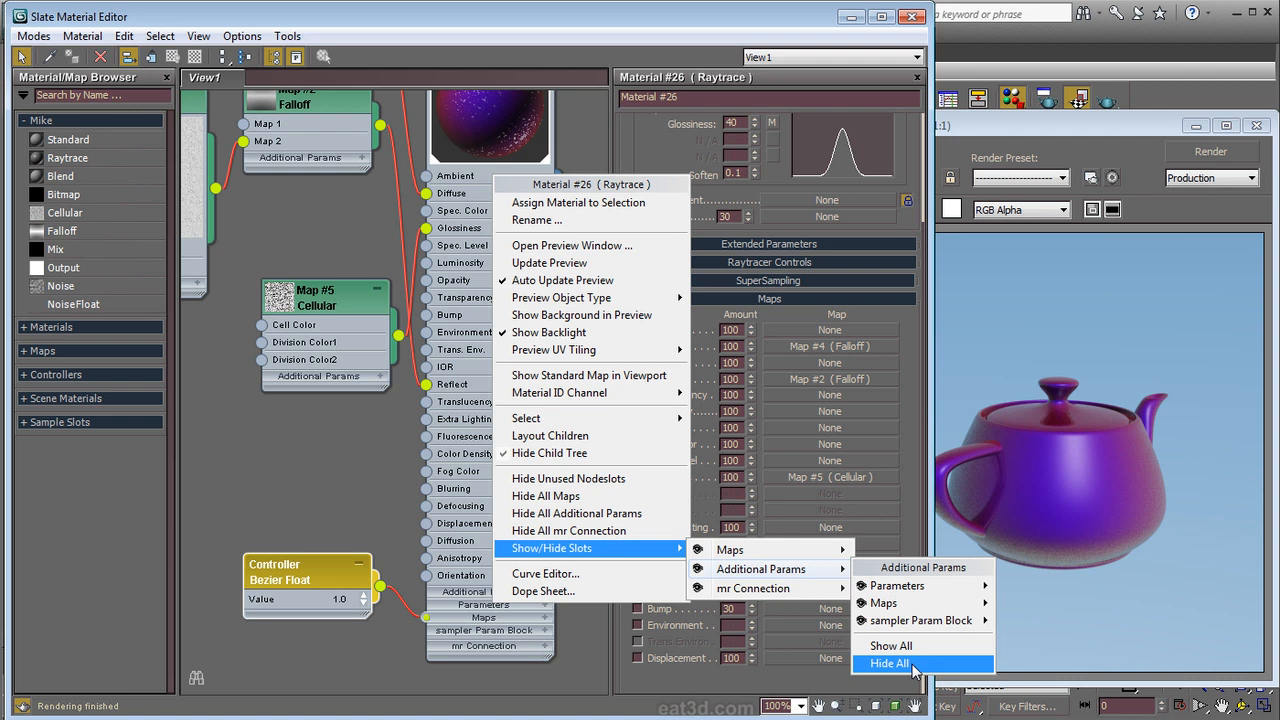
mouse_move(913, 606)
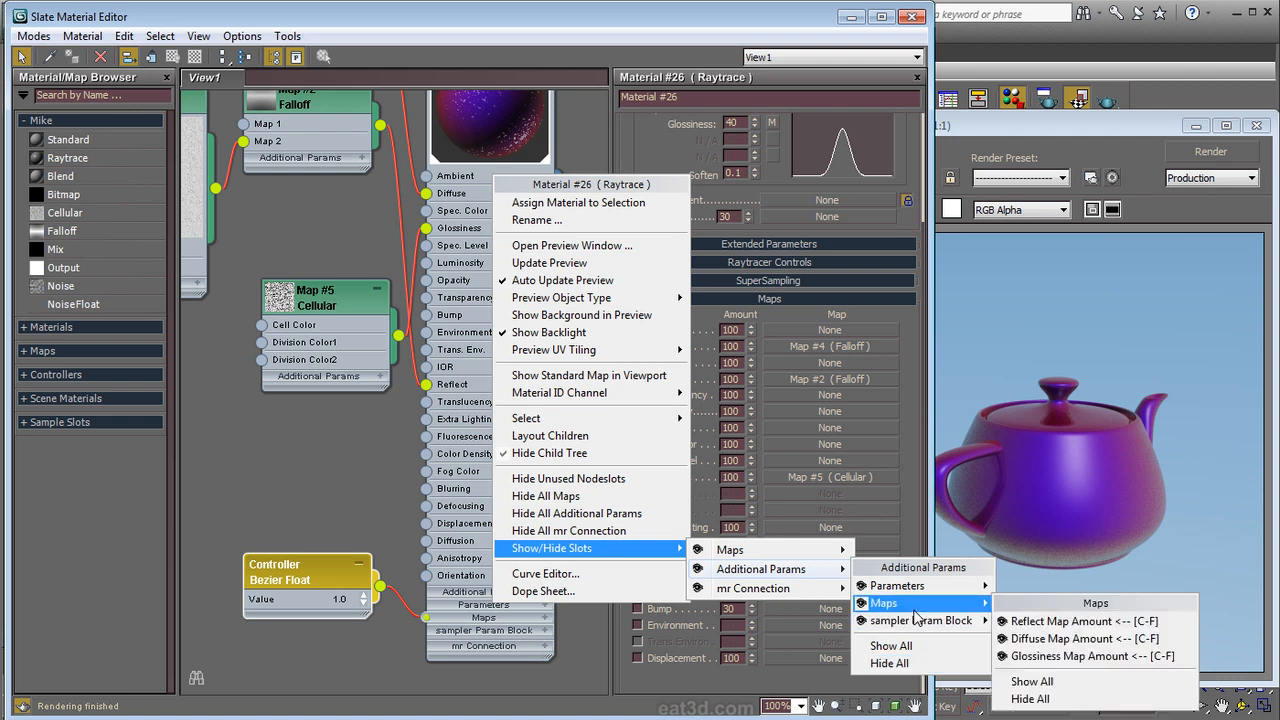
left_click(1075, 684)
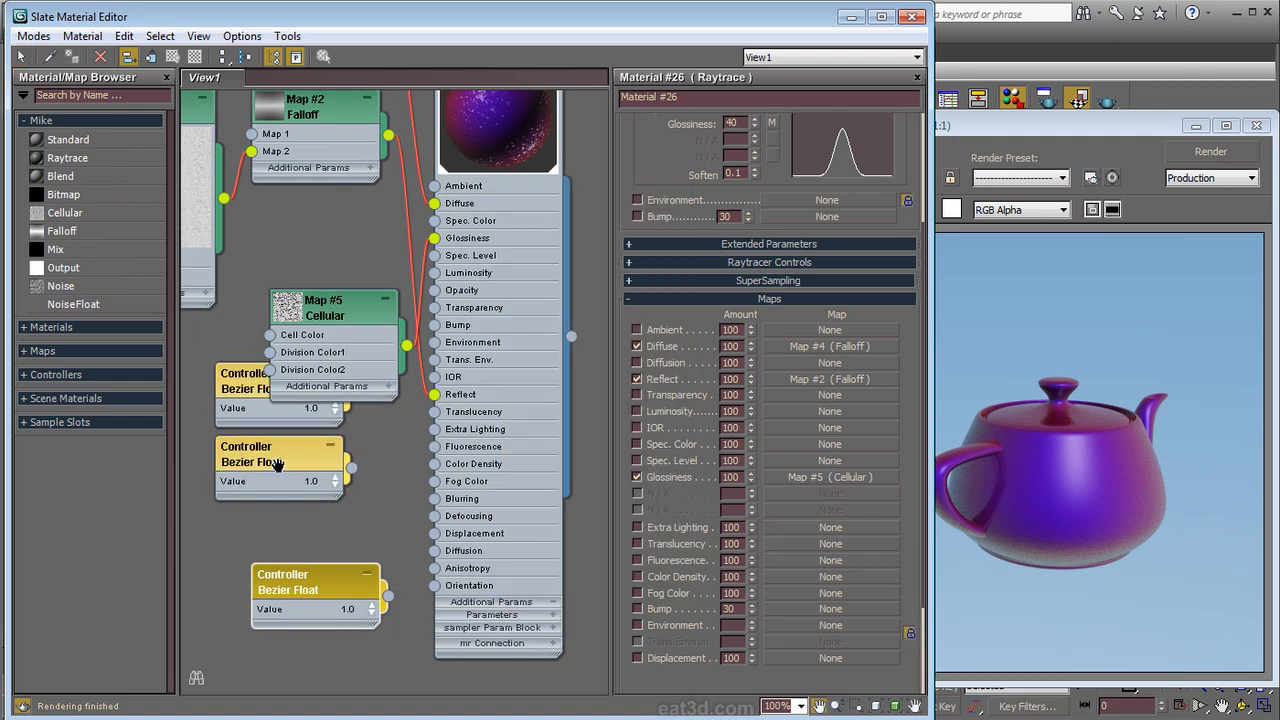
Step: Delete the three disconnected Bezier Float controller nodes from the view
left_click_drag(300, 648, 270, 596)
left_click(229, 547)
left_click_drag(194, 375, 261, 623)
key("Delete")
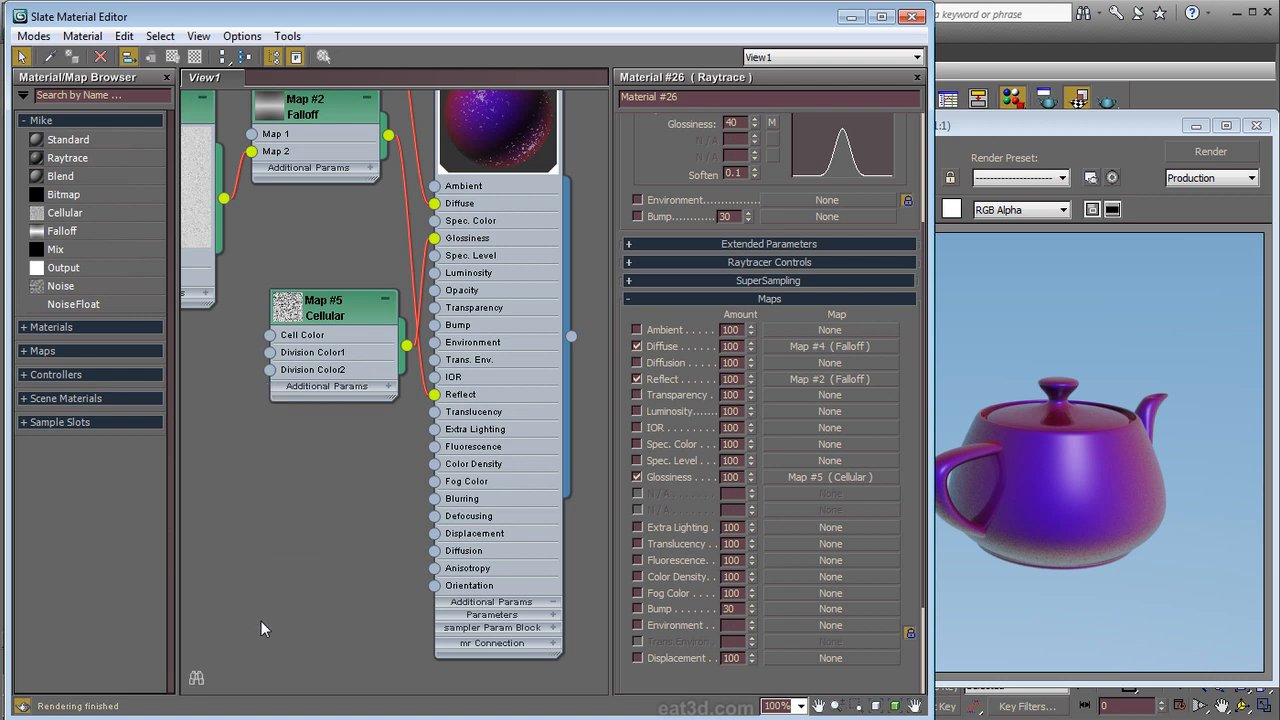
Step: Disconnect the Cellular map from the Raytrace material's Glossiness slot and delete its node
middle_click_drag(383, 511, 393, 539)
left_click_drag(444, 267, 433, 268)
left_click_drag(363, 333, 324, 372)
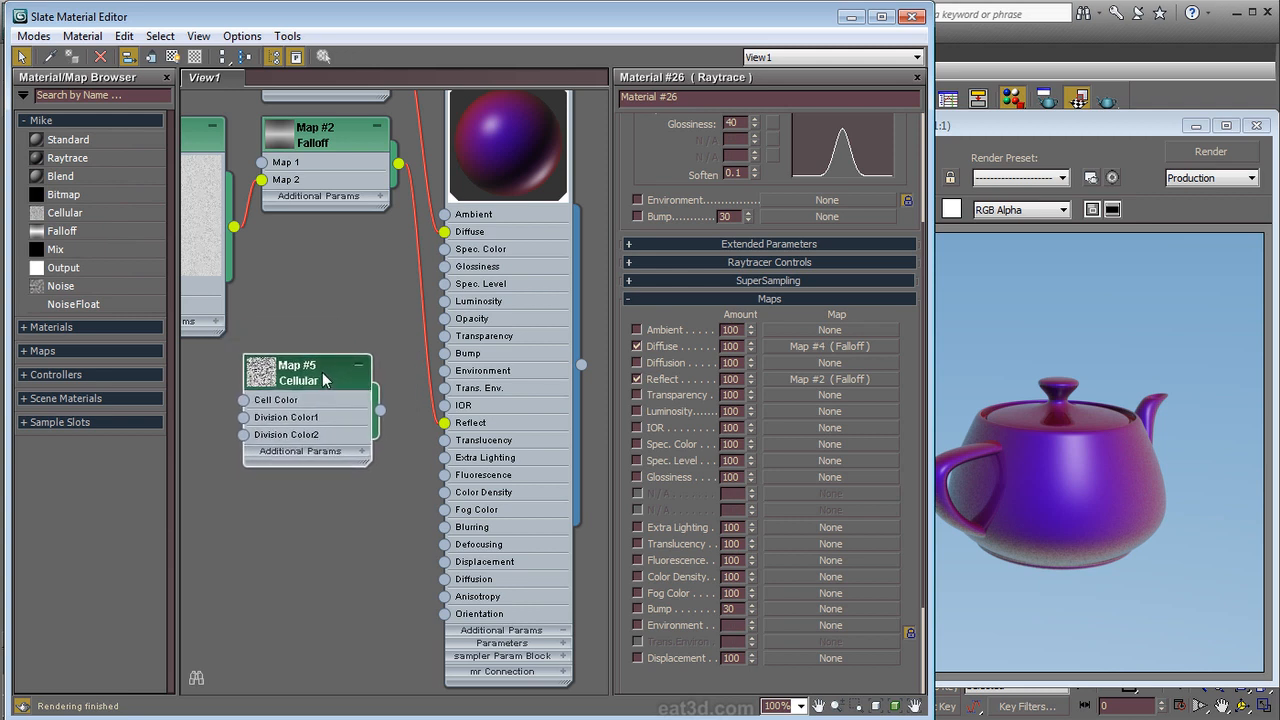
key("Delete")
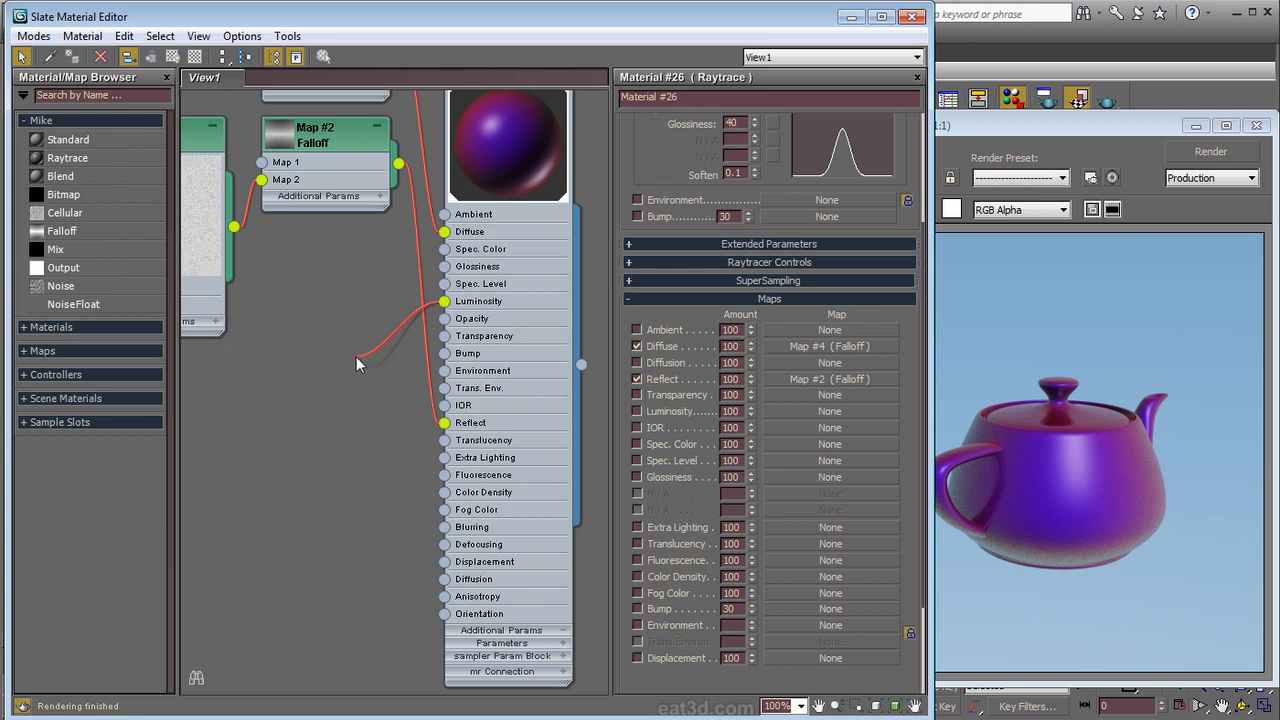
Step: Add a Noise map to the Raytrace material's Luminosity slot and place its node directly below the Map #2 Falloff
left_click_drag(389, 333, 342, 362)
mouse_move(382, 373)
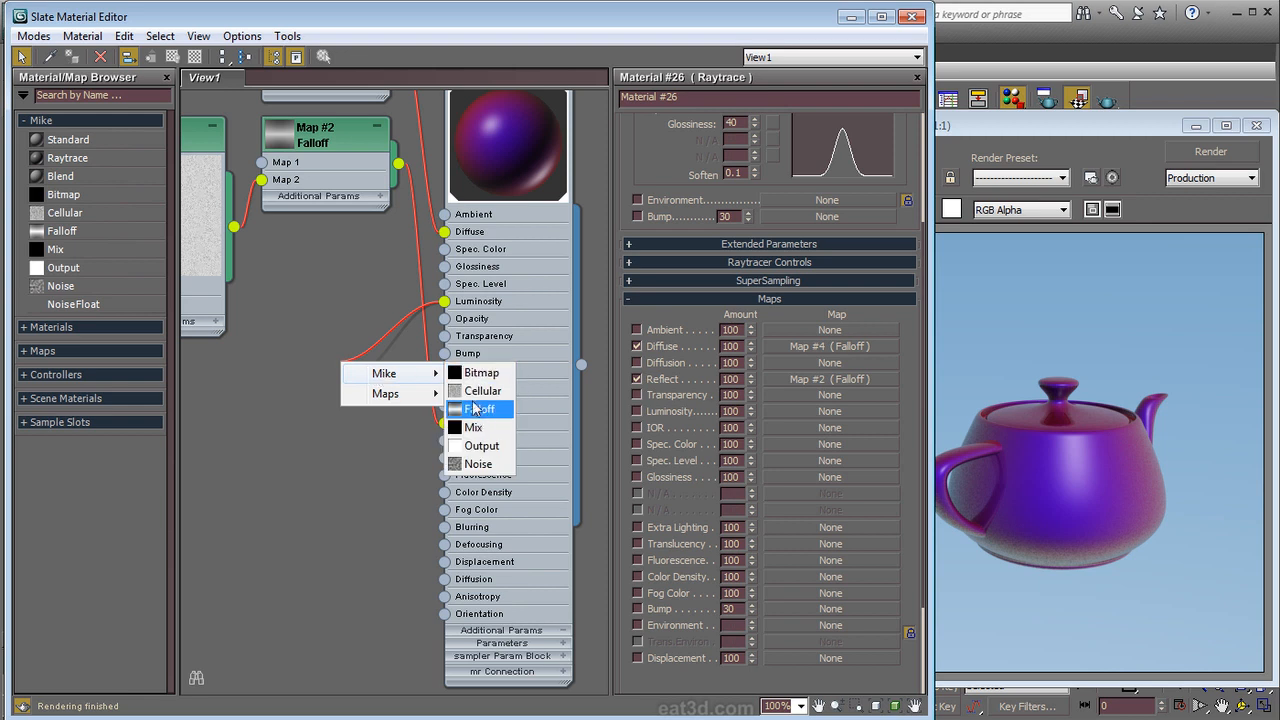
left_click(479, 465)
left_click_drag(359, 351, 339, 257)
mouse_move(359, 384)
middle_mouse_down()
mouse_move(361, 501)
mouse_move(428, 413)
middle_mouse_up()
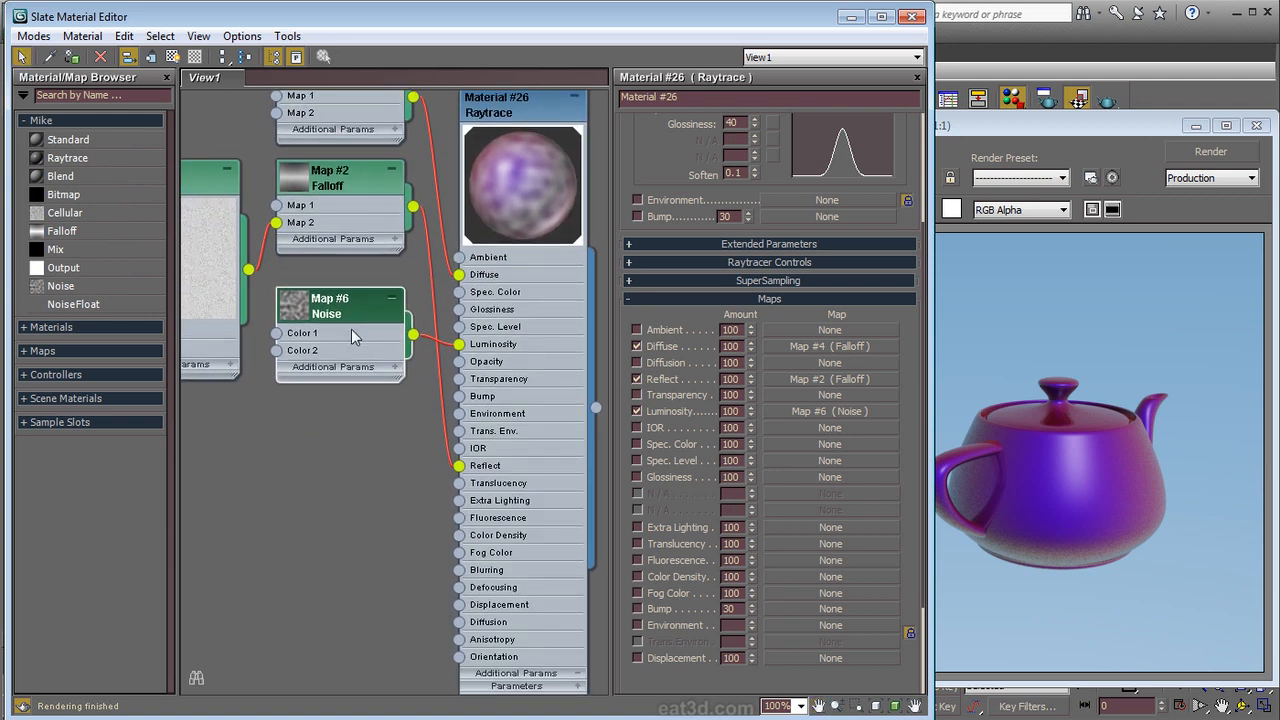
Step: Examine the additional parameters of the Map #6 and Map #3 Noise nodes, collapsing each group again
left_click(349, 367)
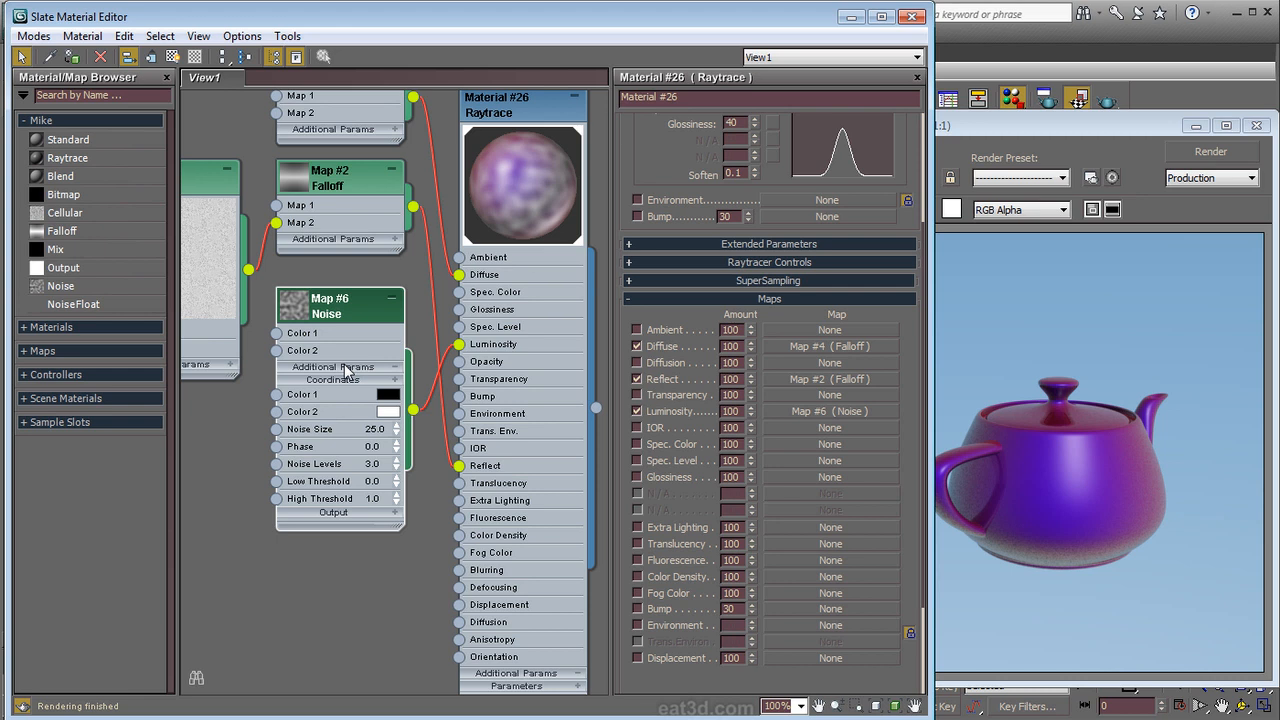
left_click(347, 369)
mouse_move(400, 447)
middle_mouse_down()
mouse_move(391, 373)
mouse_move(422, 453)
middle_mouse_up()
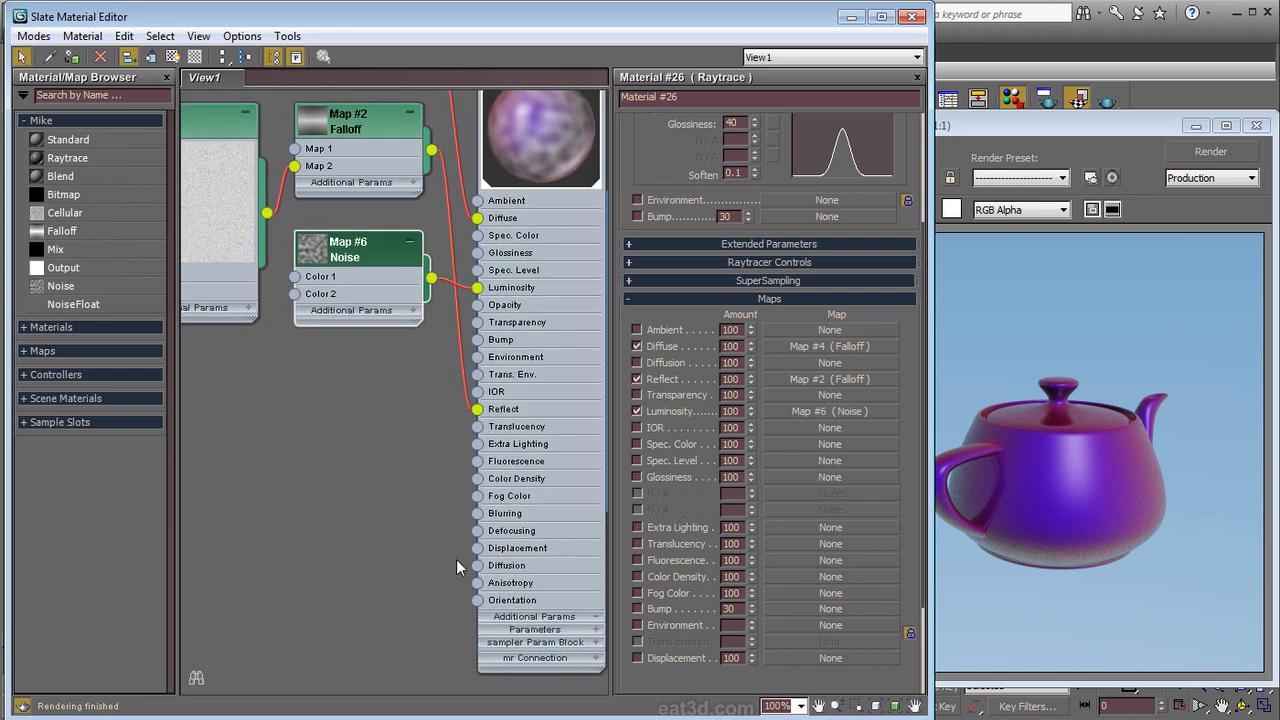
middle_click_drag(441, 440, 429, 534)
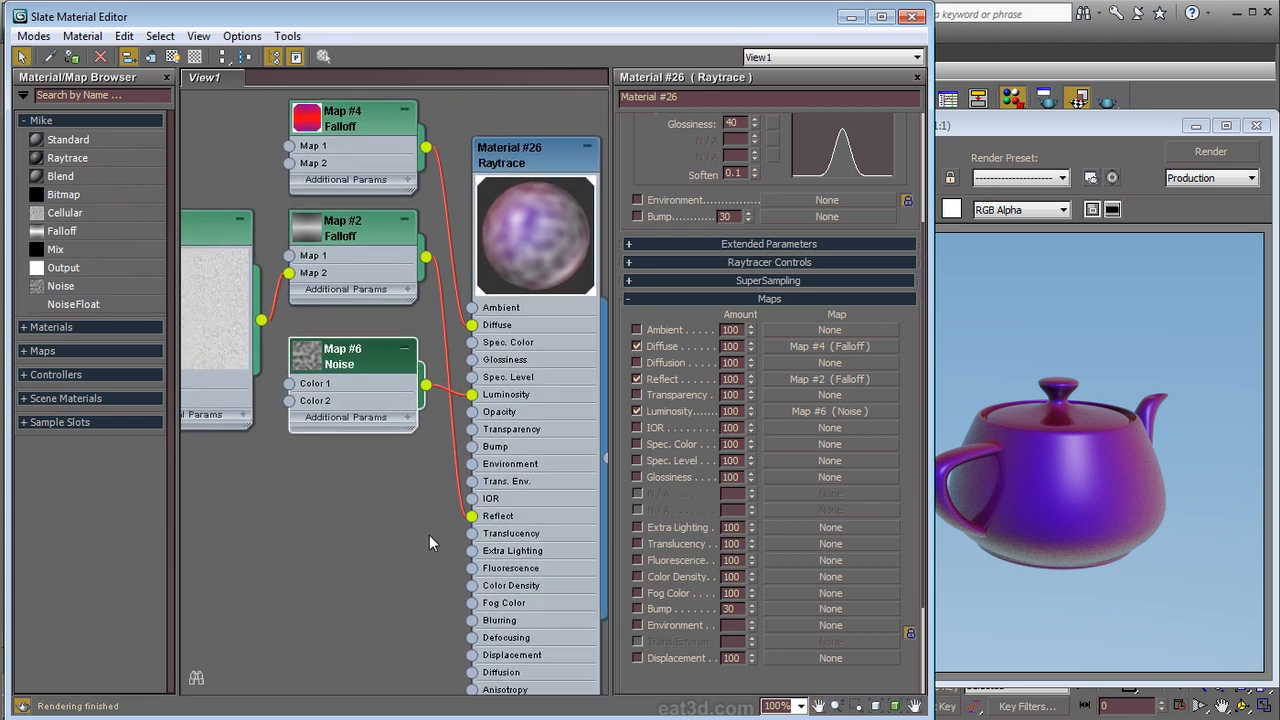
middle_click_drag(428, 534, 436, 366)
middle_click_drag(476, 517, 417, 420)
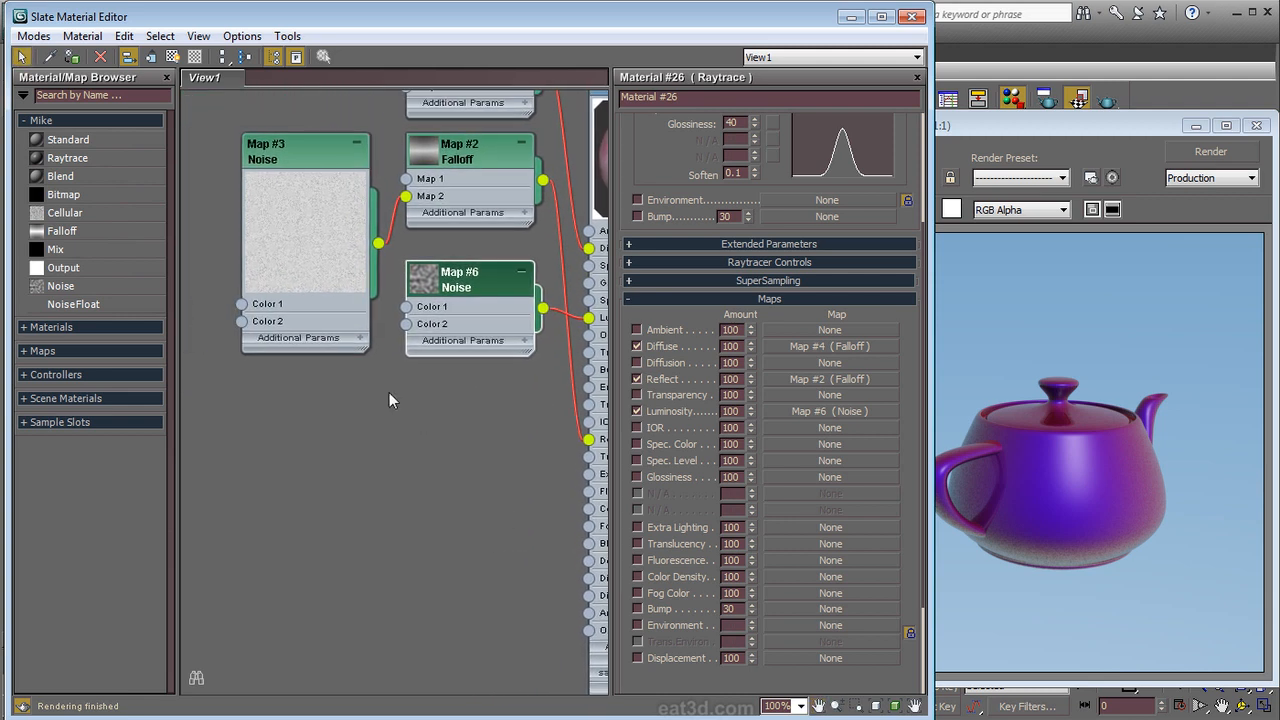
left_click(340, 339)
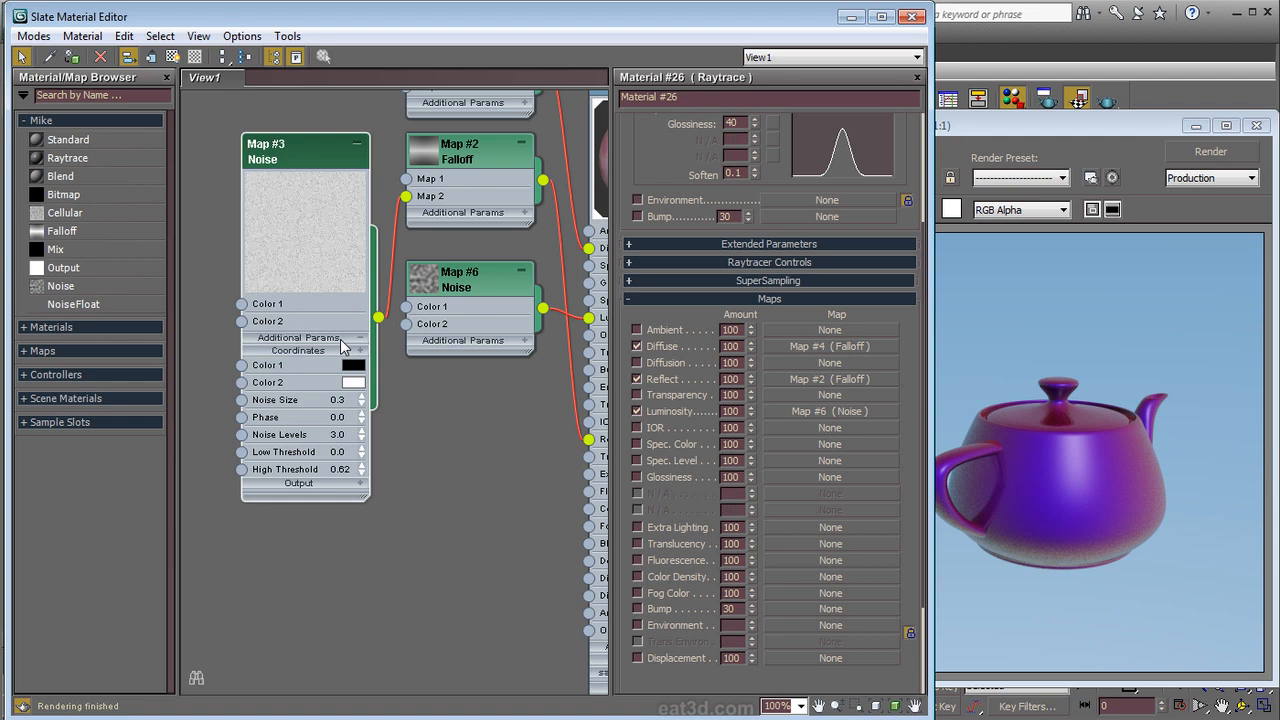
left_click(340, 339)
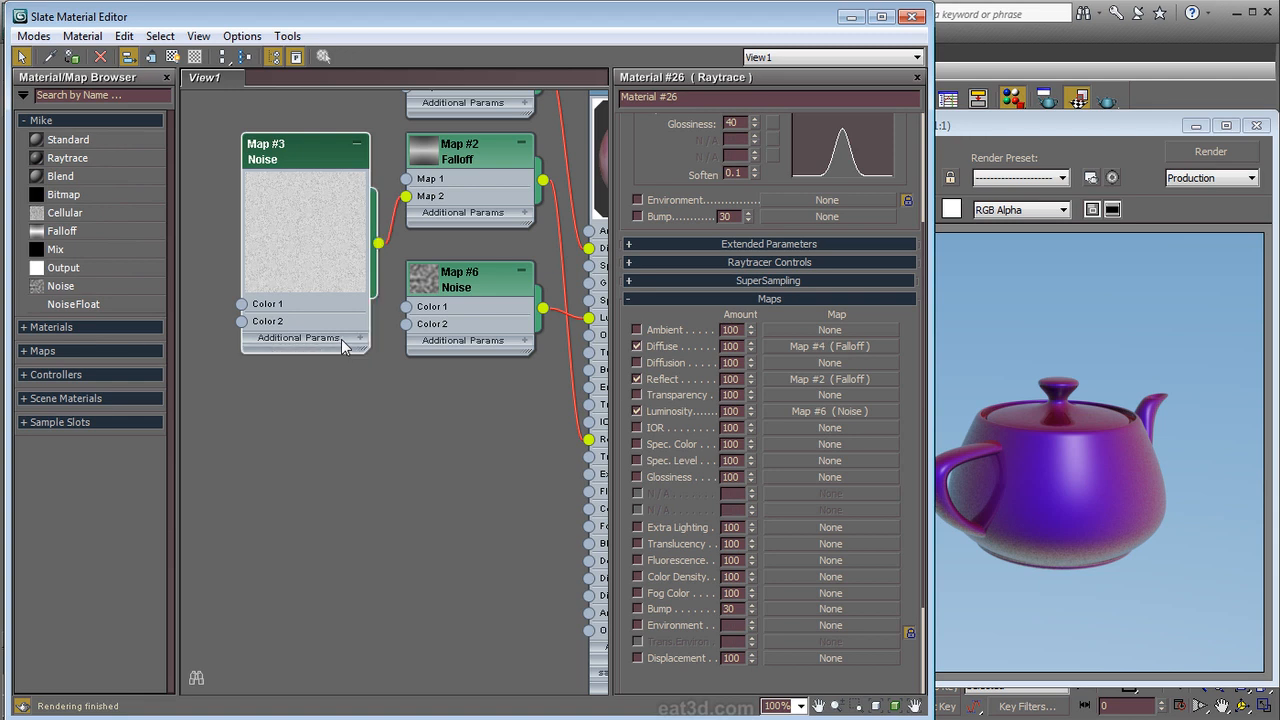
middle_click_drag(463, 370, 434, 400)
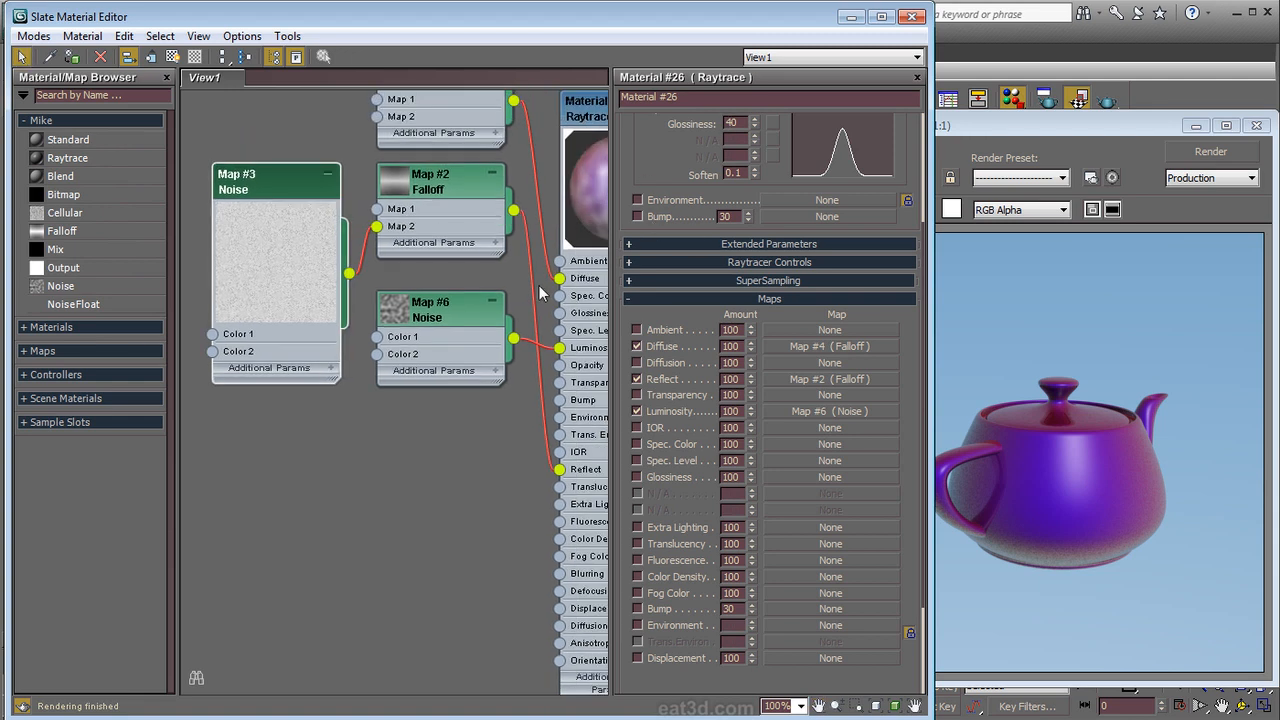
middle_click_drag(466, 528, 394, 556)
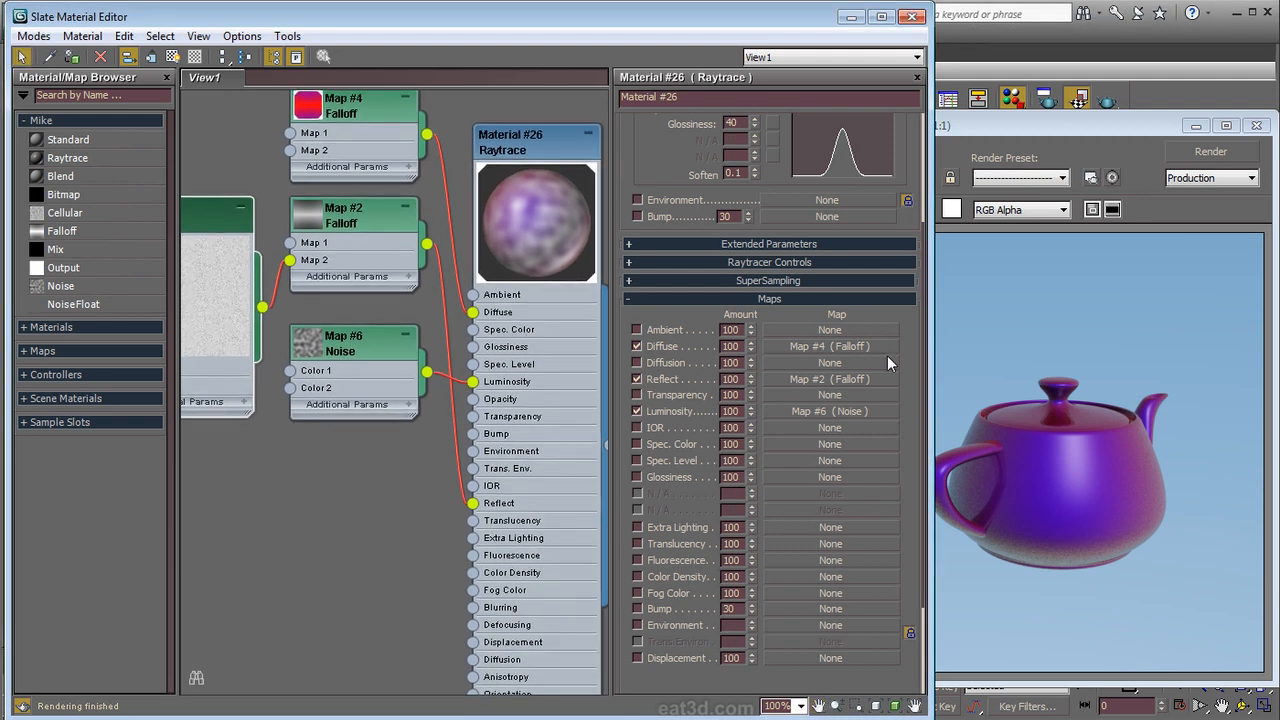
Step: Render the teapot with the Noise map in Luminosity, and hide the parameter editor to widen the node view
left_click(1210, 152)
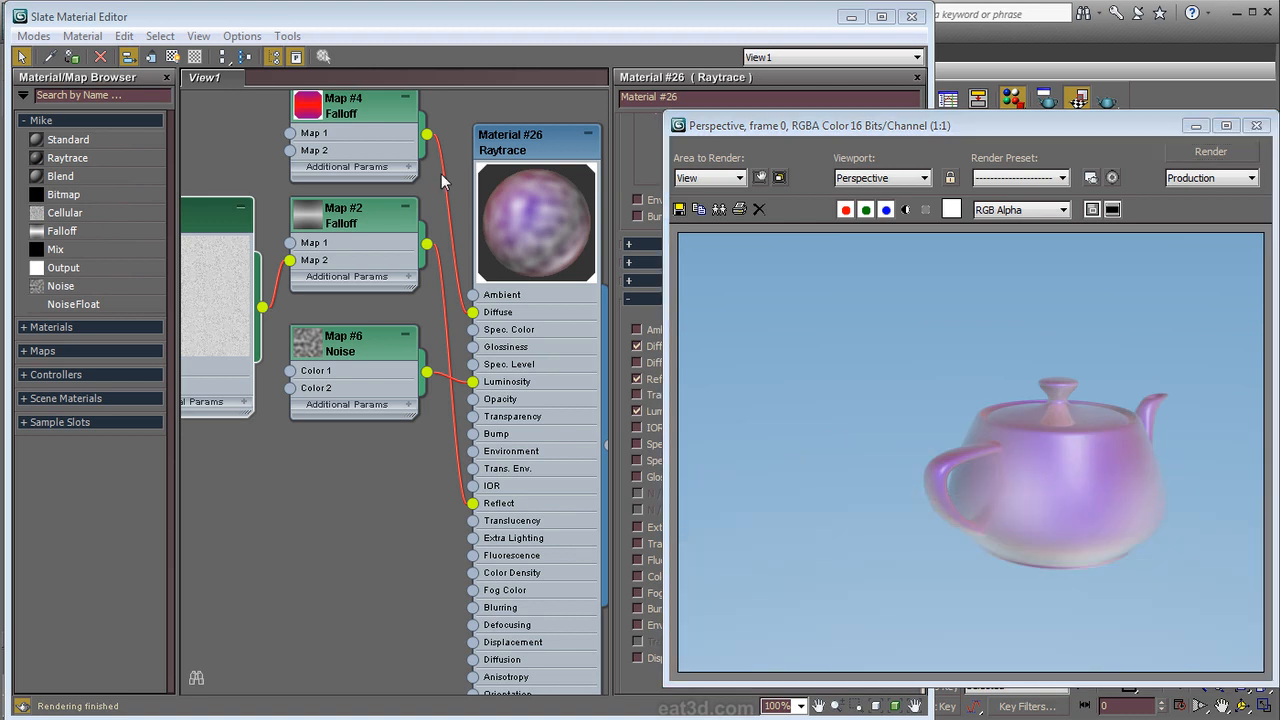
left_click(359, 336)
left_click(380, 551)
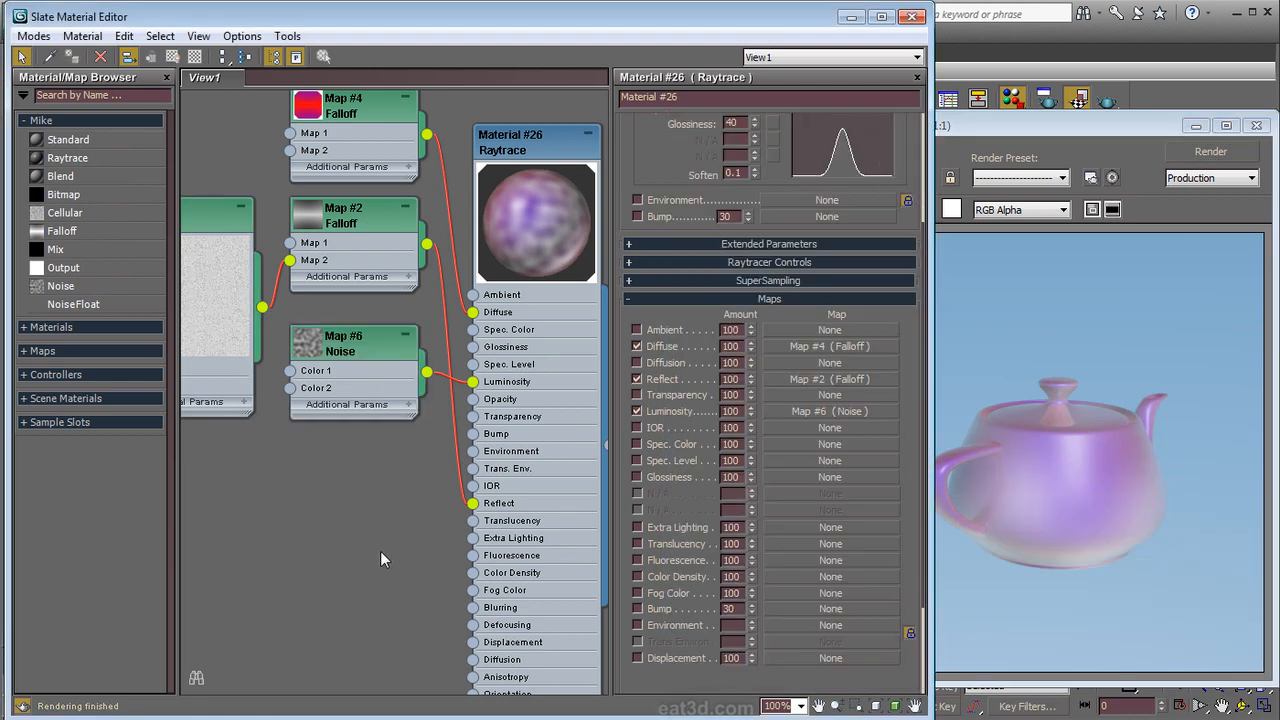
key("p")
Step: Expand the Map #6 Noise node's additional parameters, reduce its Noise Size to 3.401, and render the teapot
middle_click_drag(416, 532, 497, 566)
left_click(458, 386)
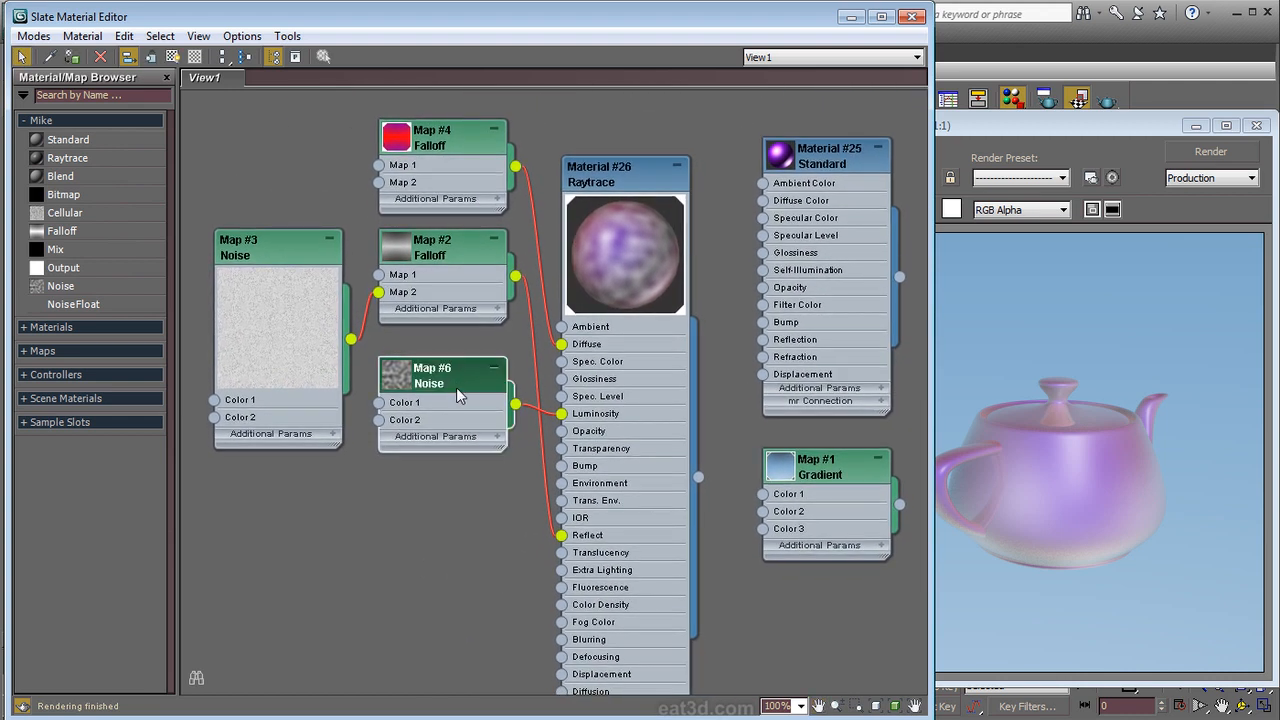
left_click(458, 437)
middle_click_drag(353, 517, 329, 445)
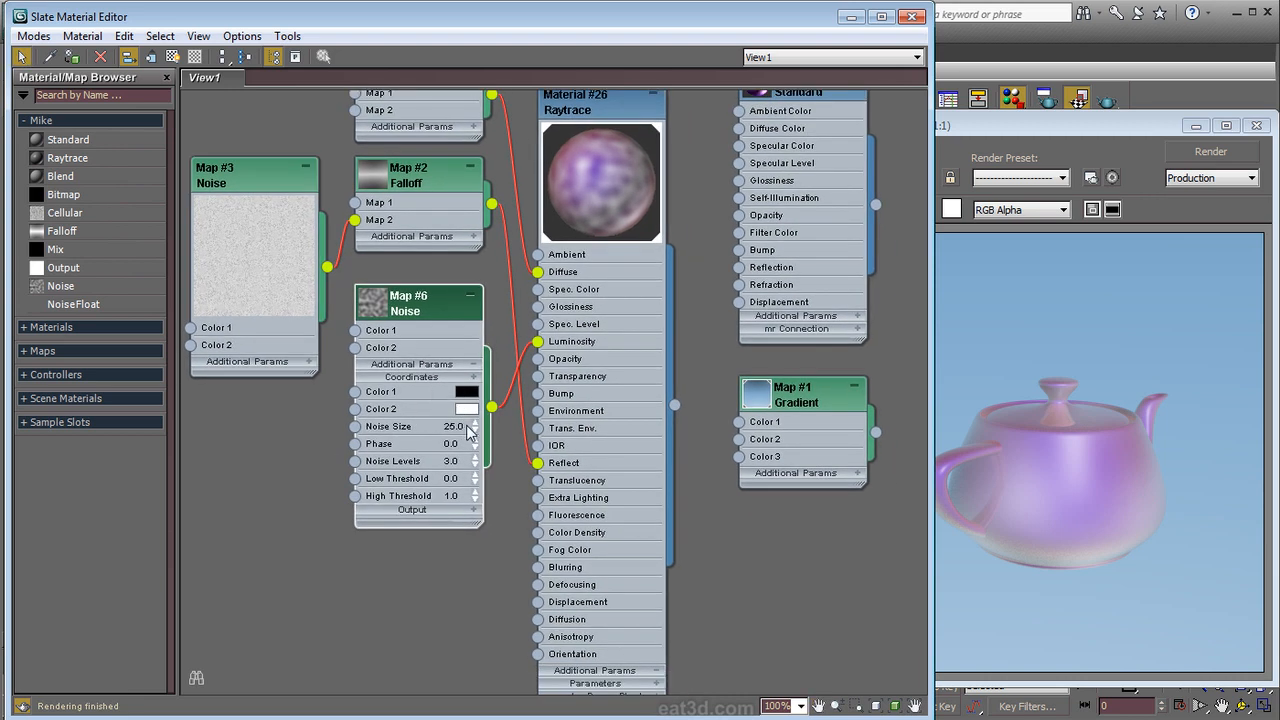
left_click_drag(476, 432, 488, 630)
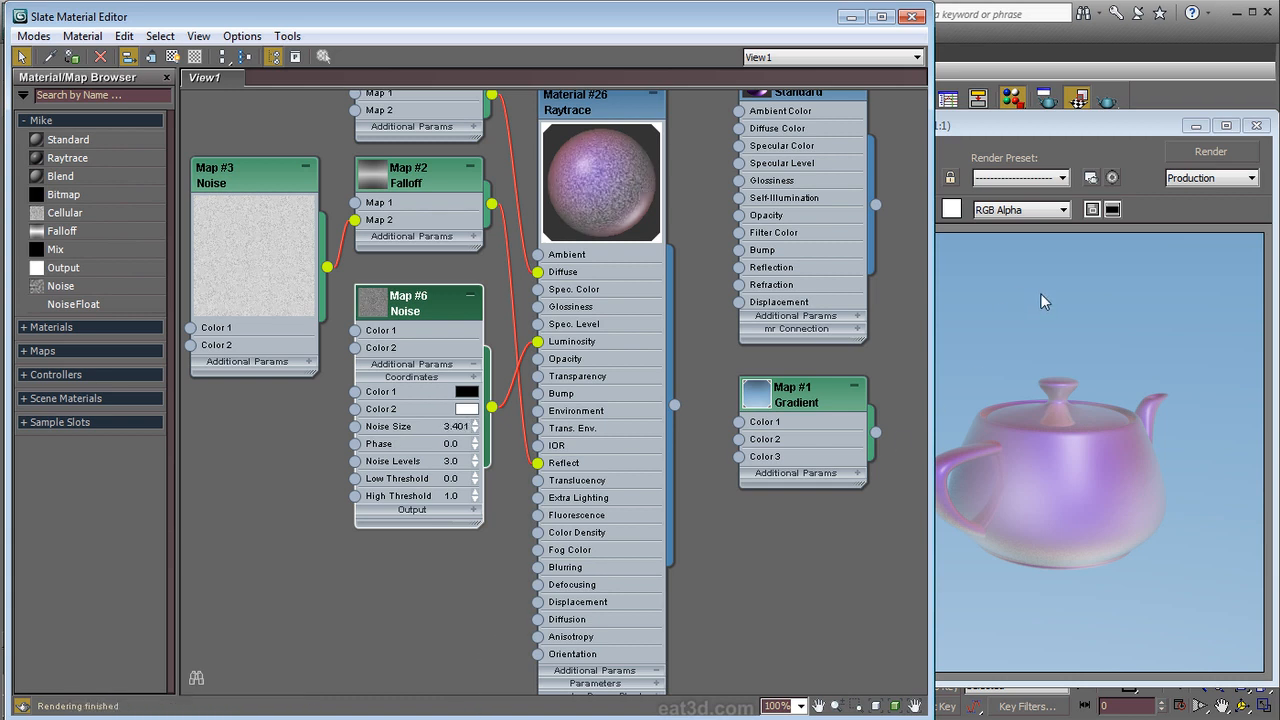
left_click(1212, 155)
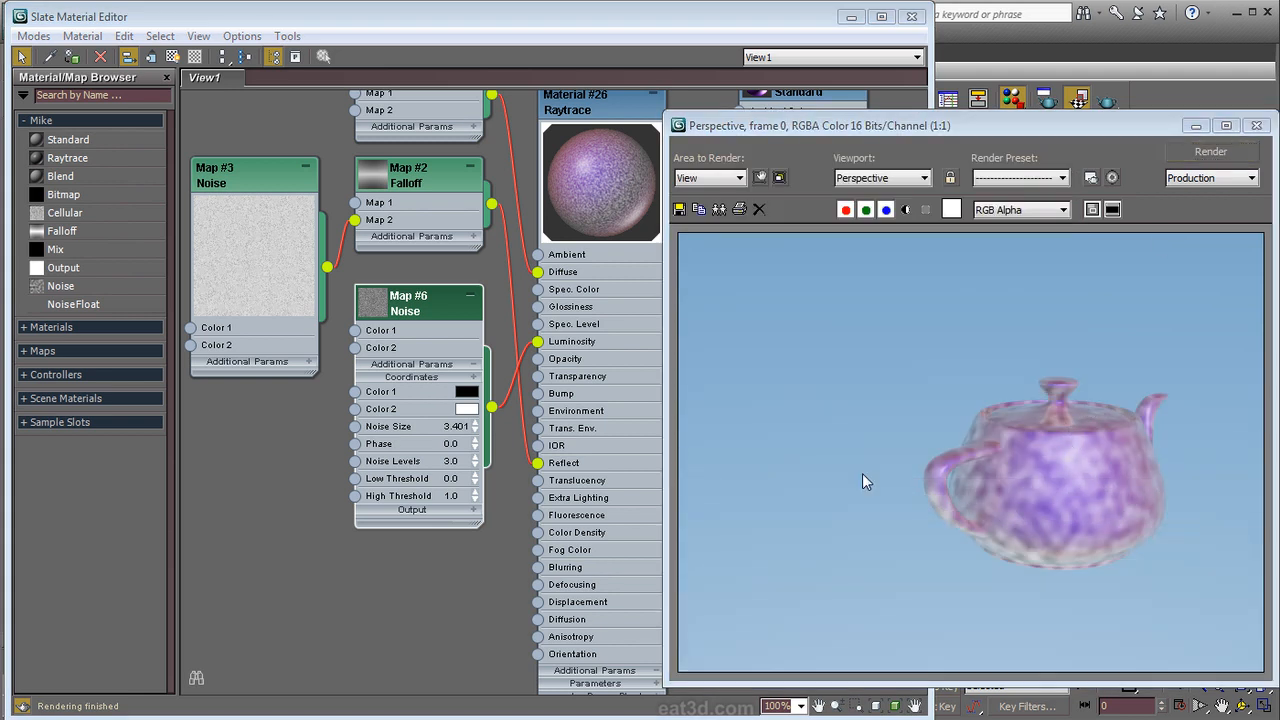
Step: Set the Map #6 Noise Size to 0.5 and render the teapot again
left_click(458, 427)
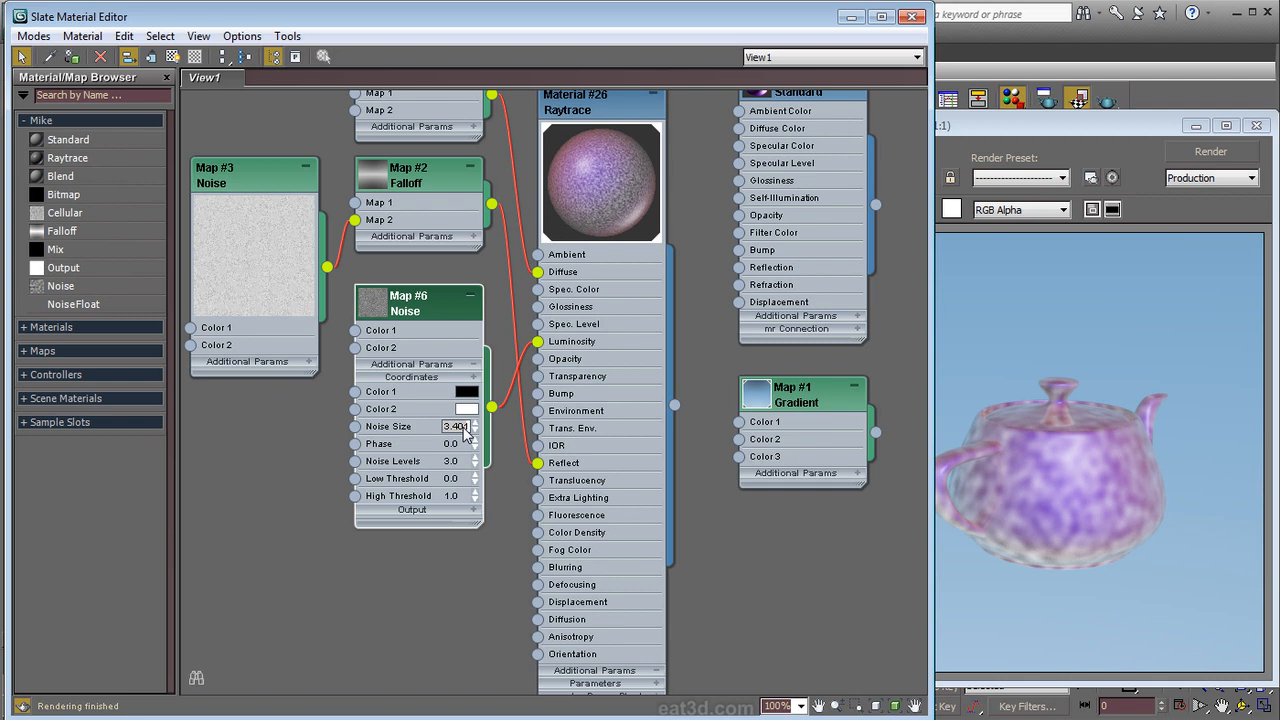
key("Return")
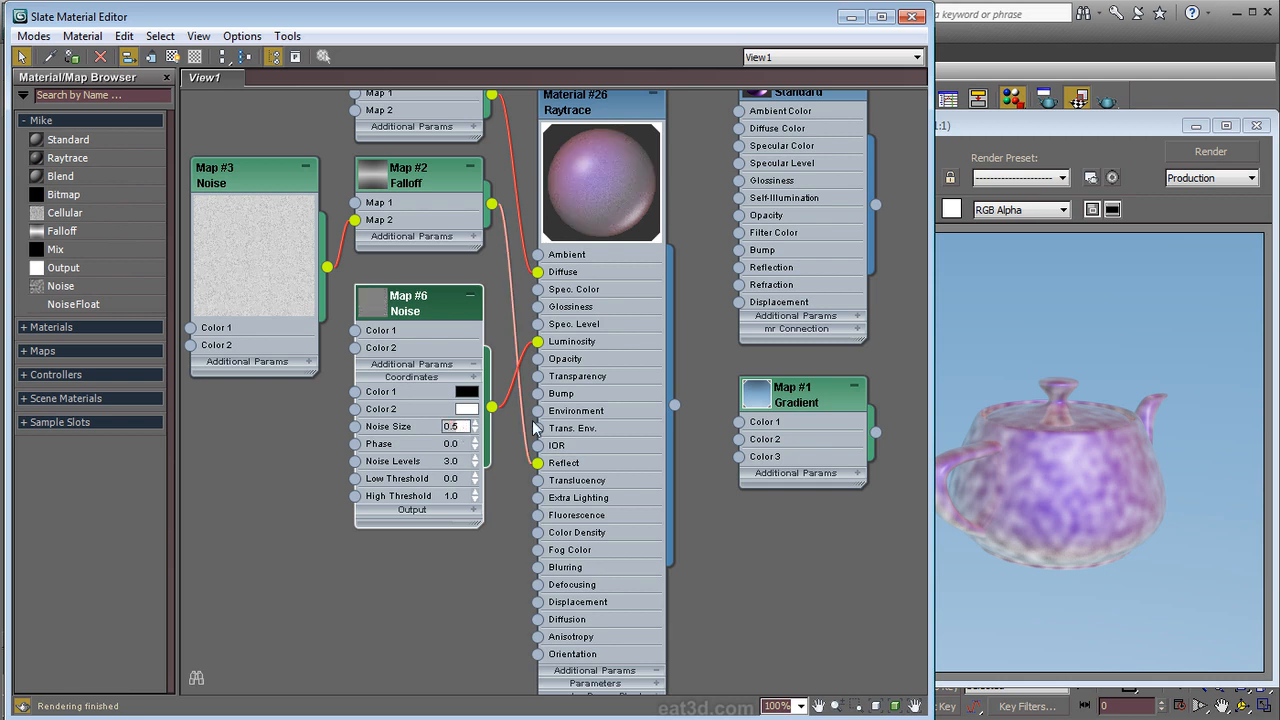
left_click(1210, 152)
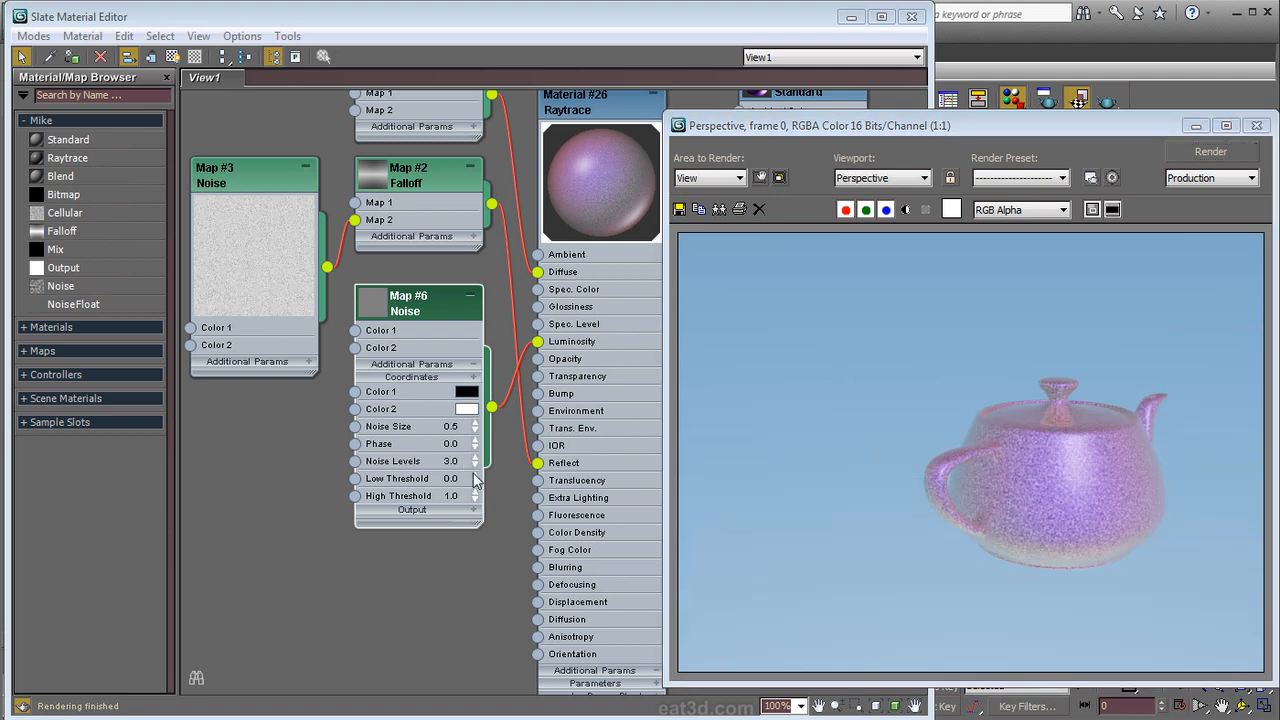
Step: Raise the Map #6 Low Threshold to 0.555 and lower its High Threshold to 0.77, rendering the teapot to check the specks
left_click_drag(476, 483, 474, 546)
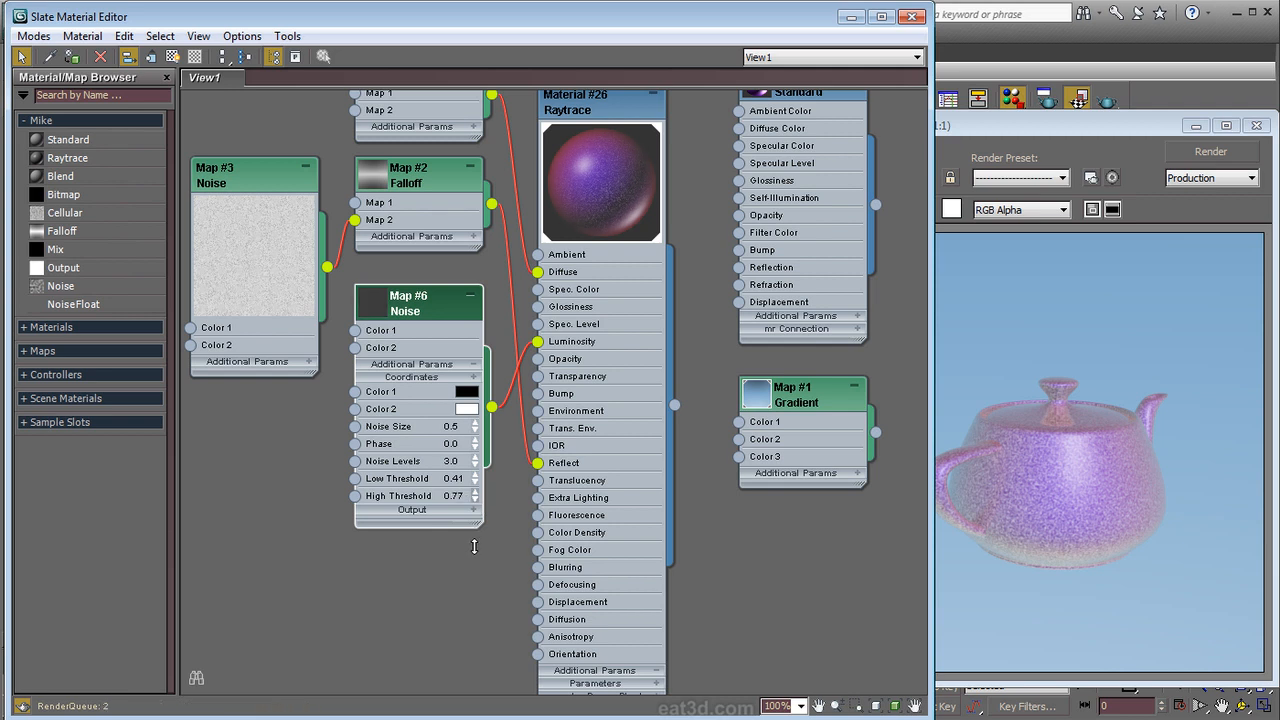
left_click(1213, 155)
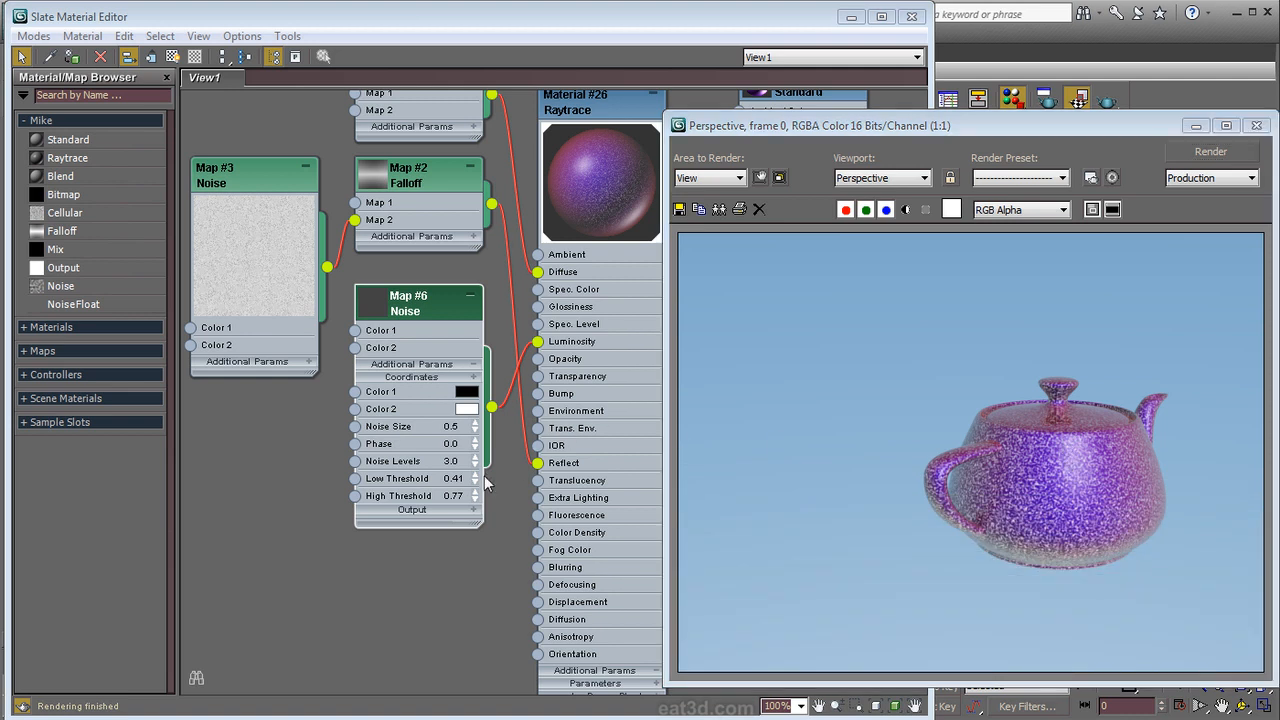
left_click_drag(476, 484, 470, 454)
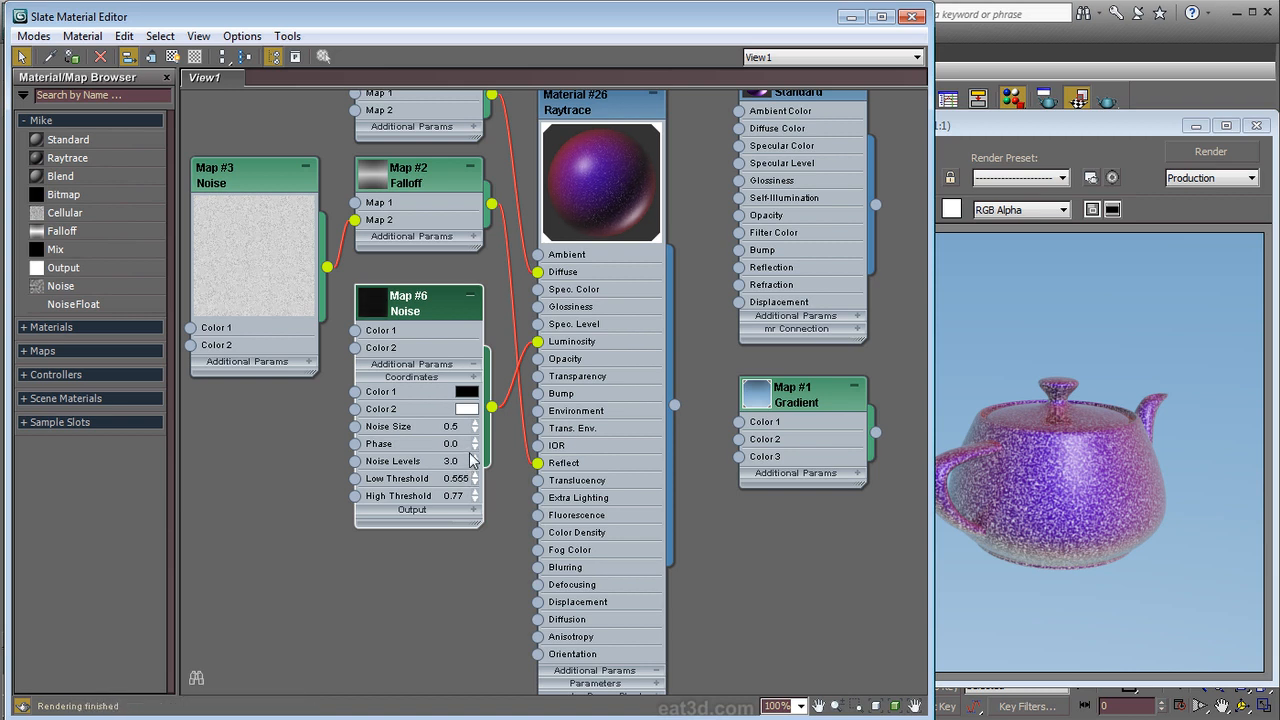
left_click(1182, 160)
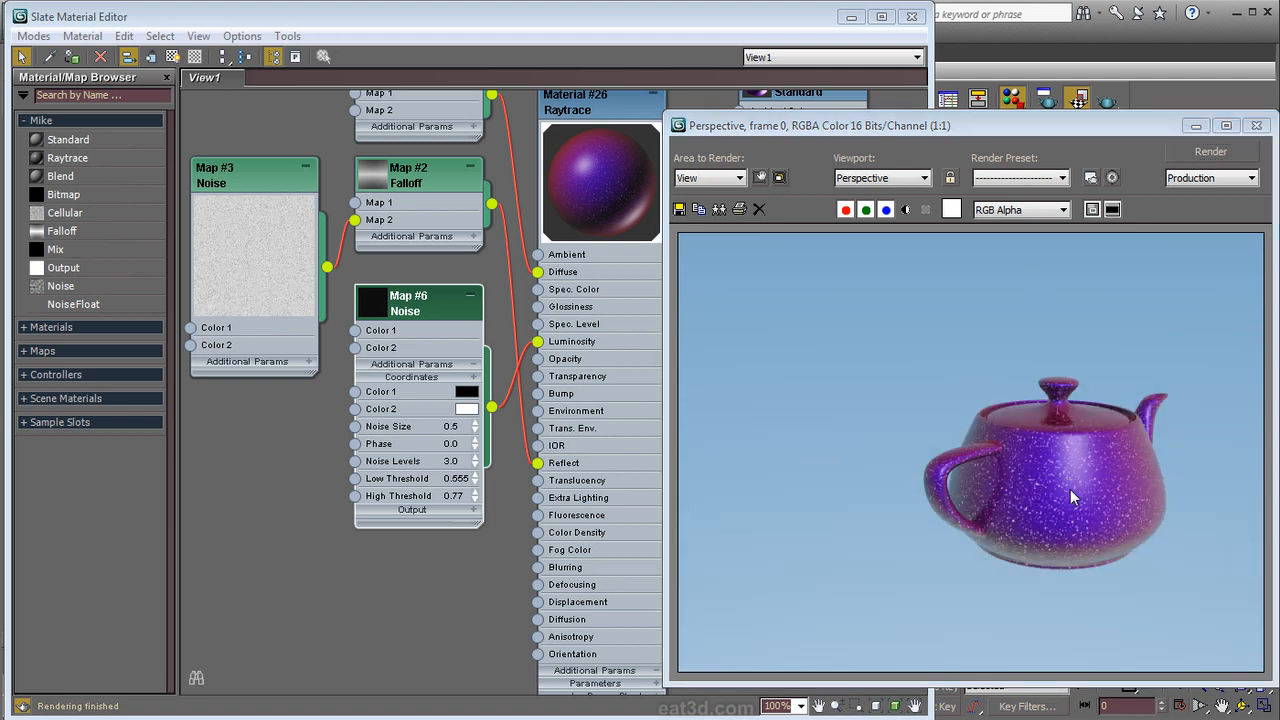
Step: Reposition the Map #6 Noise node directly beneath the Map #2 Falloff node, aligned with it
middle_click_drag(509, 556, 797, 564)
left_click_drag(725, 307, 562, 395)
middle_click_drag(670, 410, 457, 394)
left_click_drag(315, 390, 473, 284)
Step: Open a preview window for the Material #26 Raytrace material, move it clear of the node, and enlarge it
right_click(658, 159)
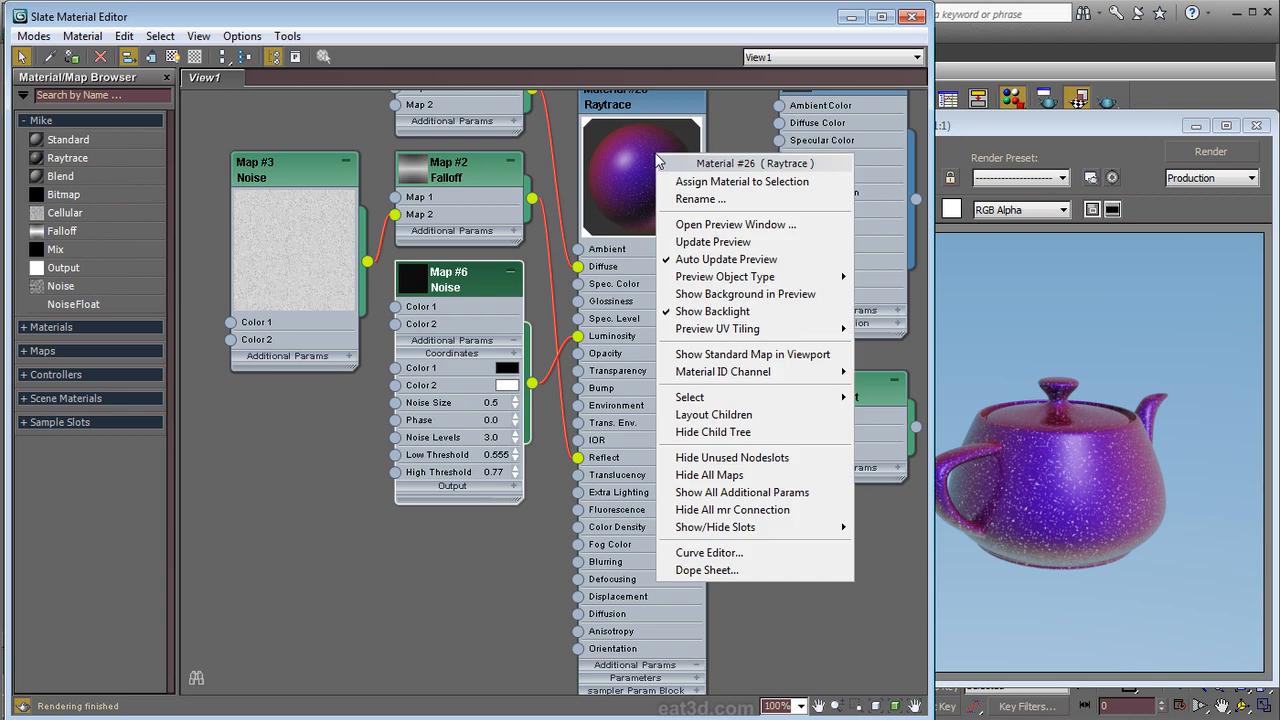
left_click(718, 226)
left_click_drag(714, 234, 930, 160)
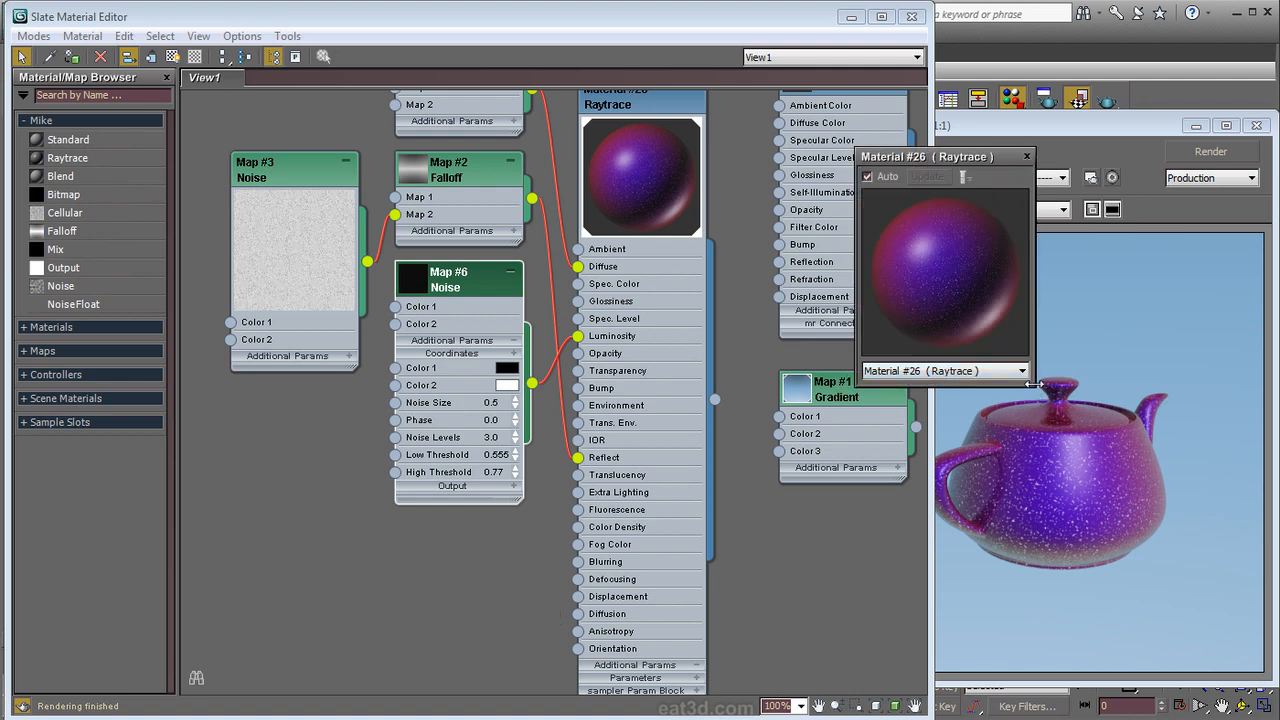
left_click_drag(1030, 383, 1131, 484)
Step: Set the Map #6 Noise Size to 1.4 and dock the Material #26 preview below the node view
middle_click_drag(493, 555, 757, 618)
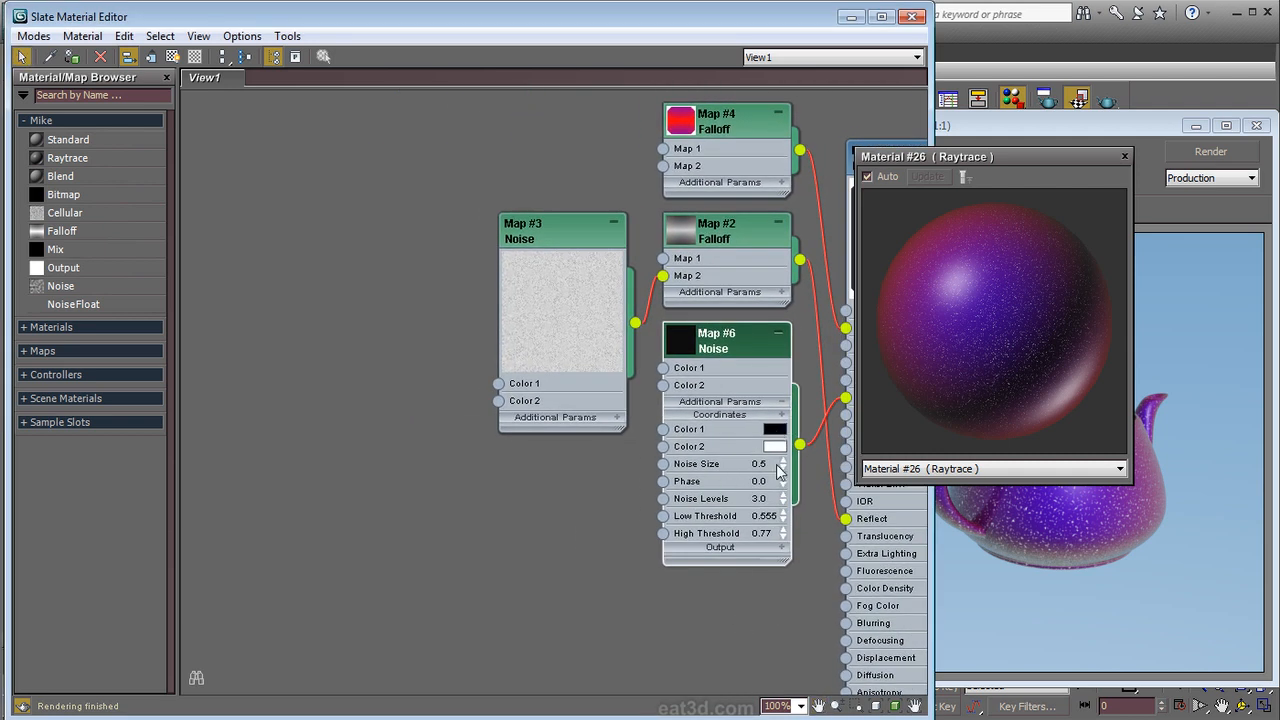
left_click_drag(780, 468, 784, 462)
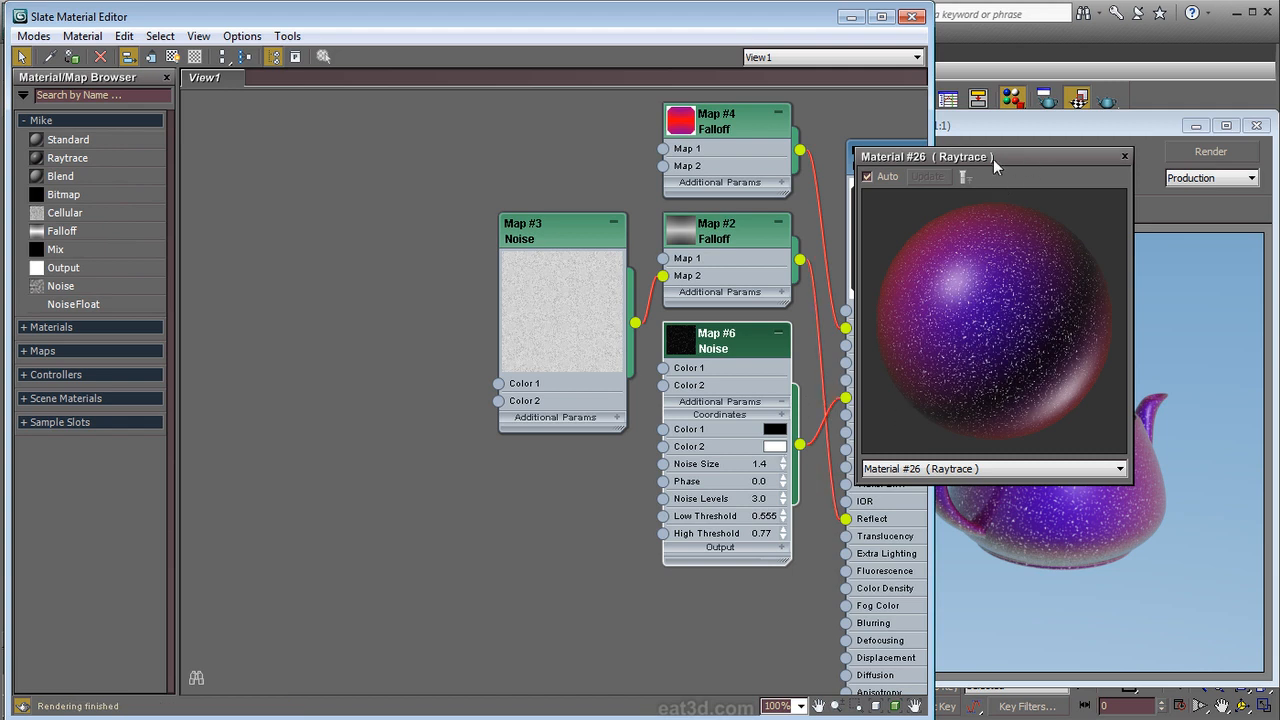
left_click_drag(945, 157, 554, 615)
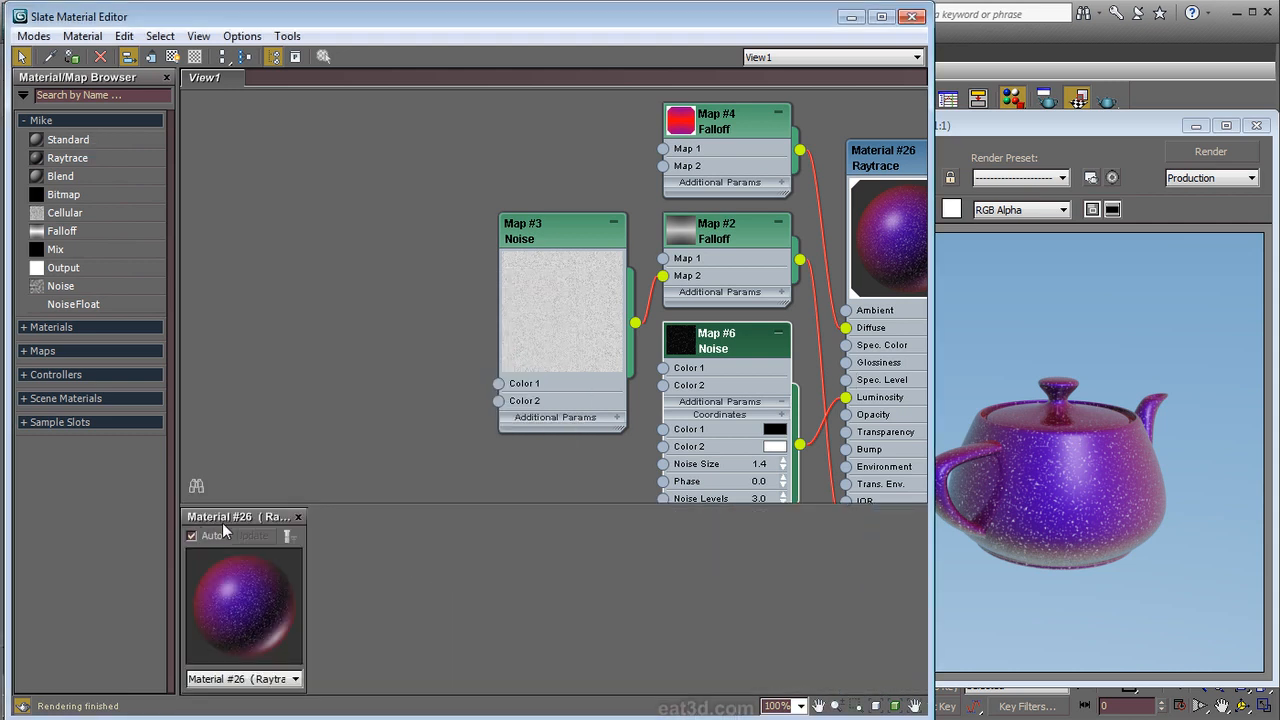
Step: Open a preview window for the Map #3 Noise and dock it beside the Material #26 preview
middle_click_drag(601, 452, 471, 361)
left_click(428, 186)
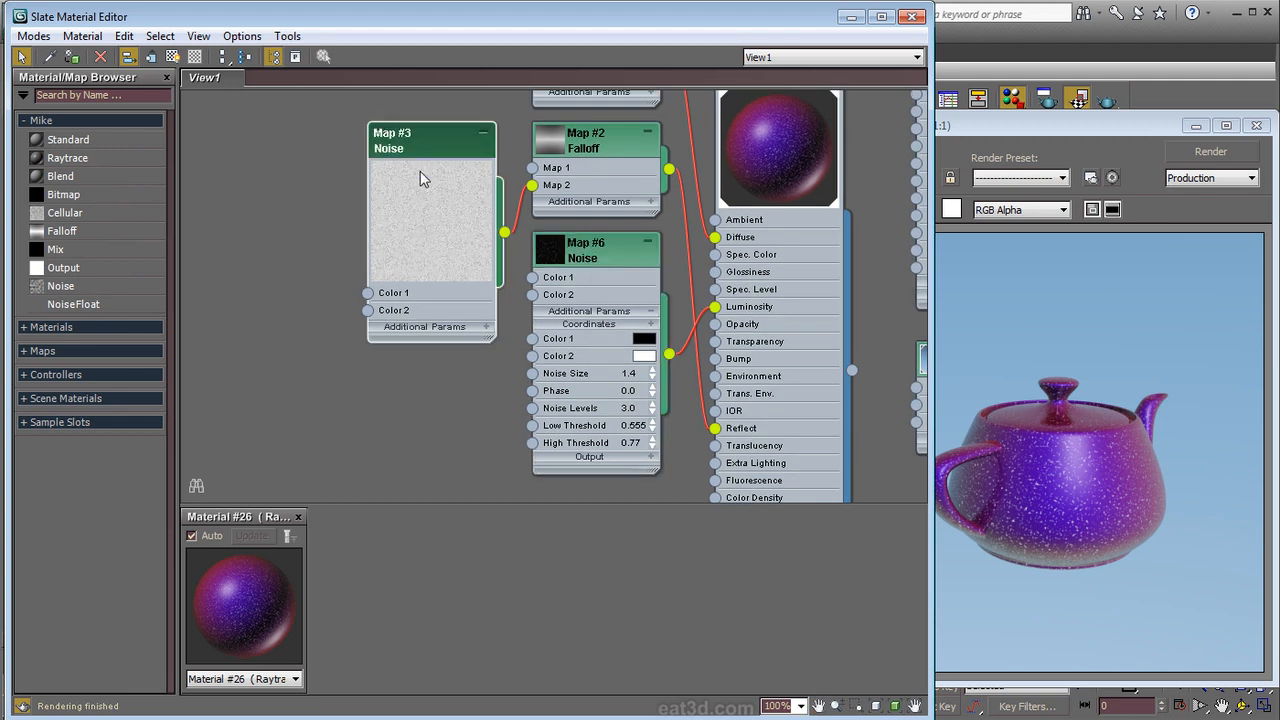
right_click(420, 170)
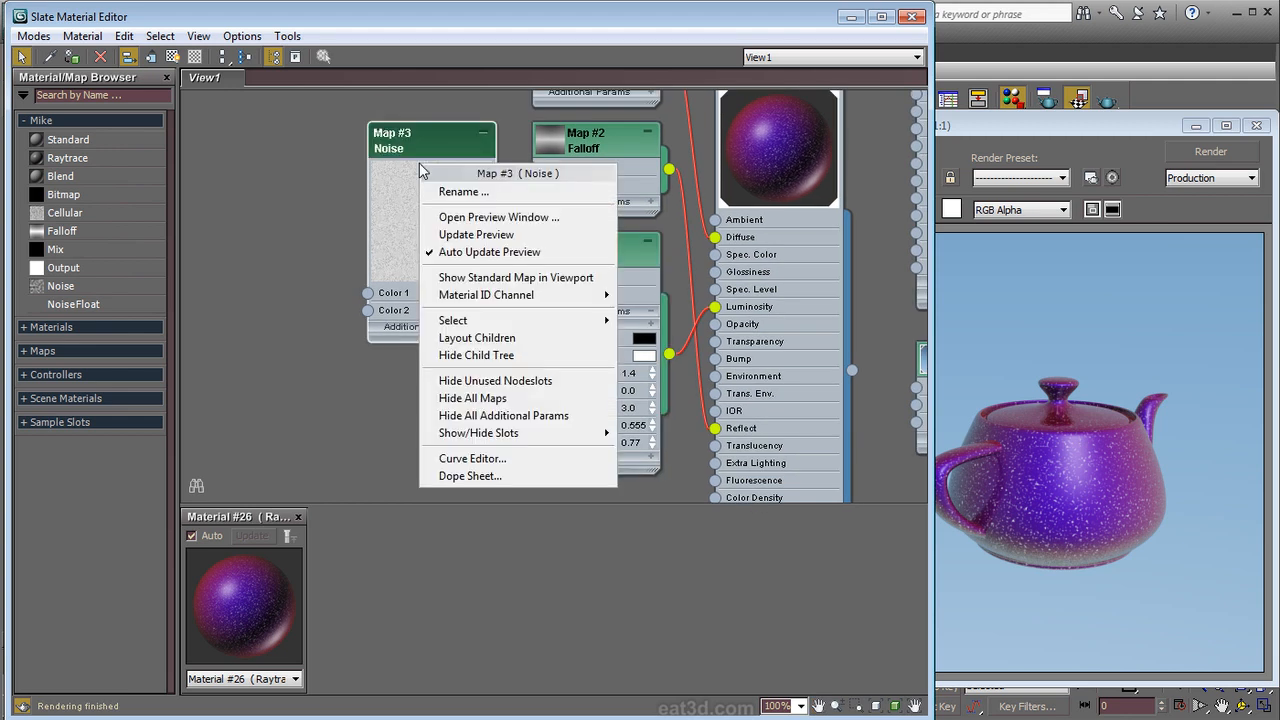
left_click(485, 217)
left_click_drag(470, 214, 845, 602)
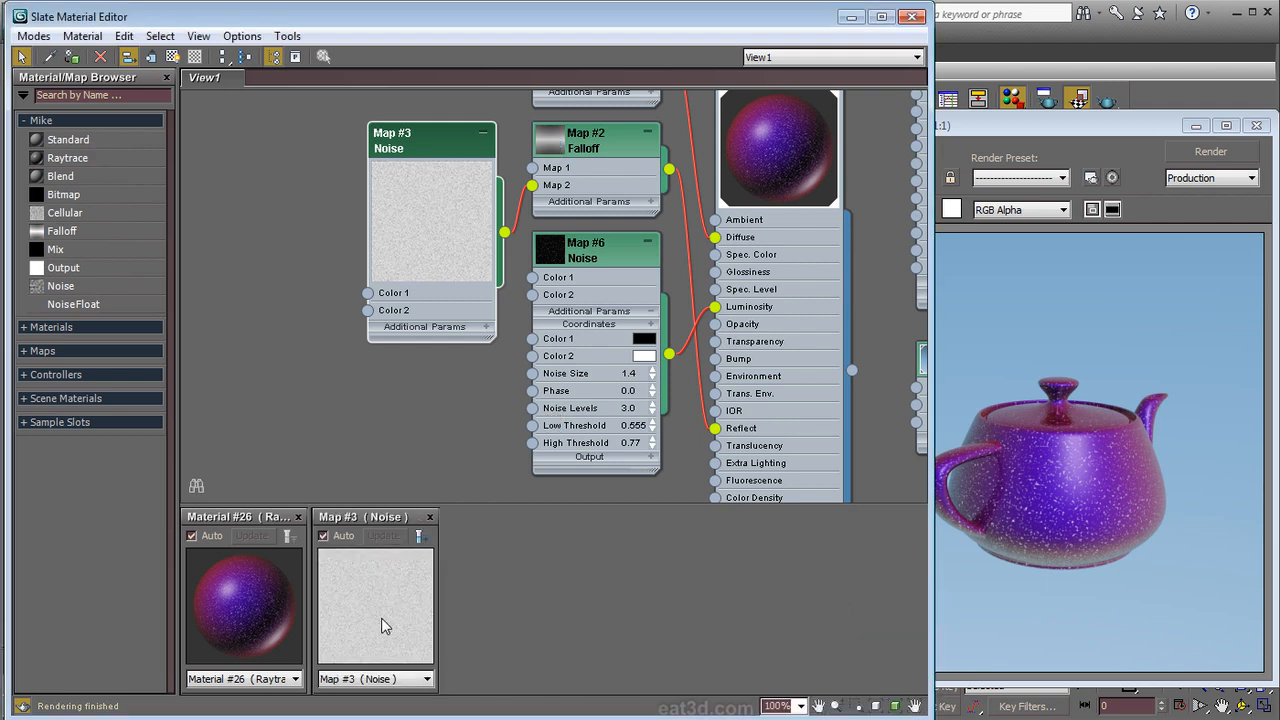
Step: Close the docked Map #3 Noise and Material #26 Raytrace previews
middle_click_drag(436, 396, 392, 368)
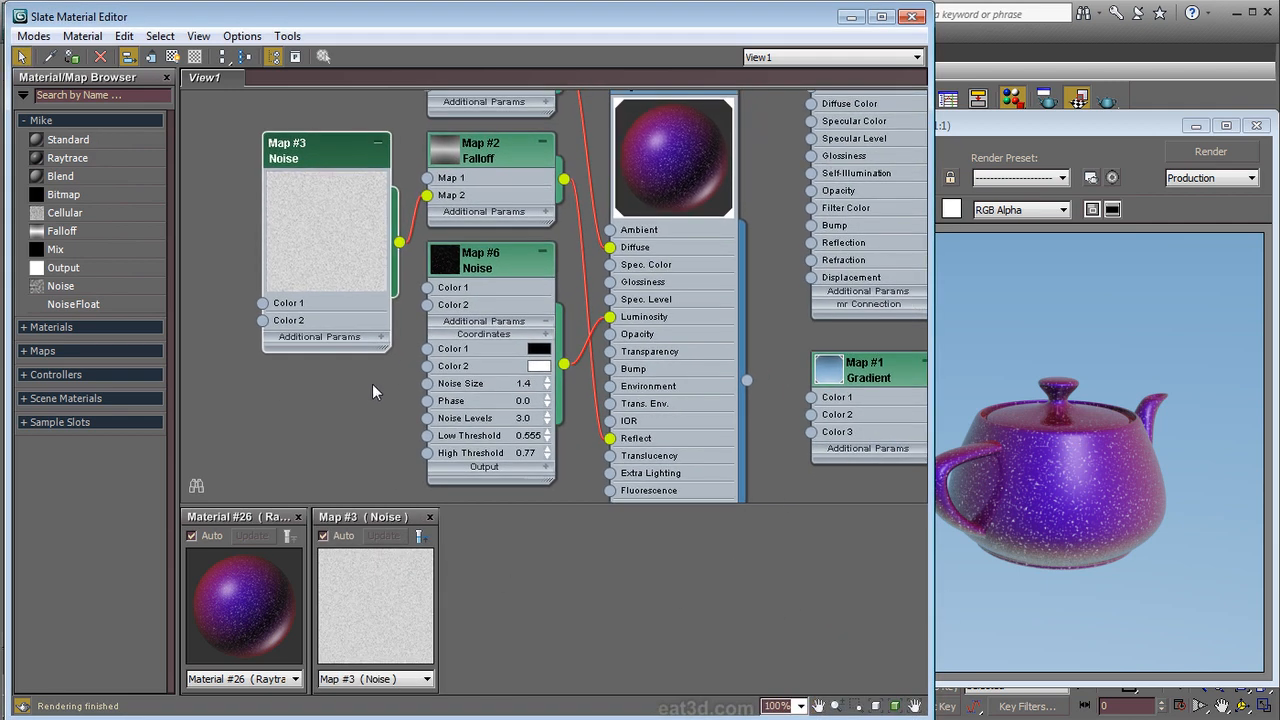
left_click(429, 516)
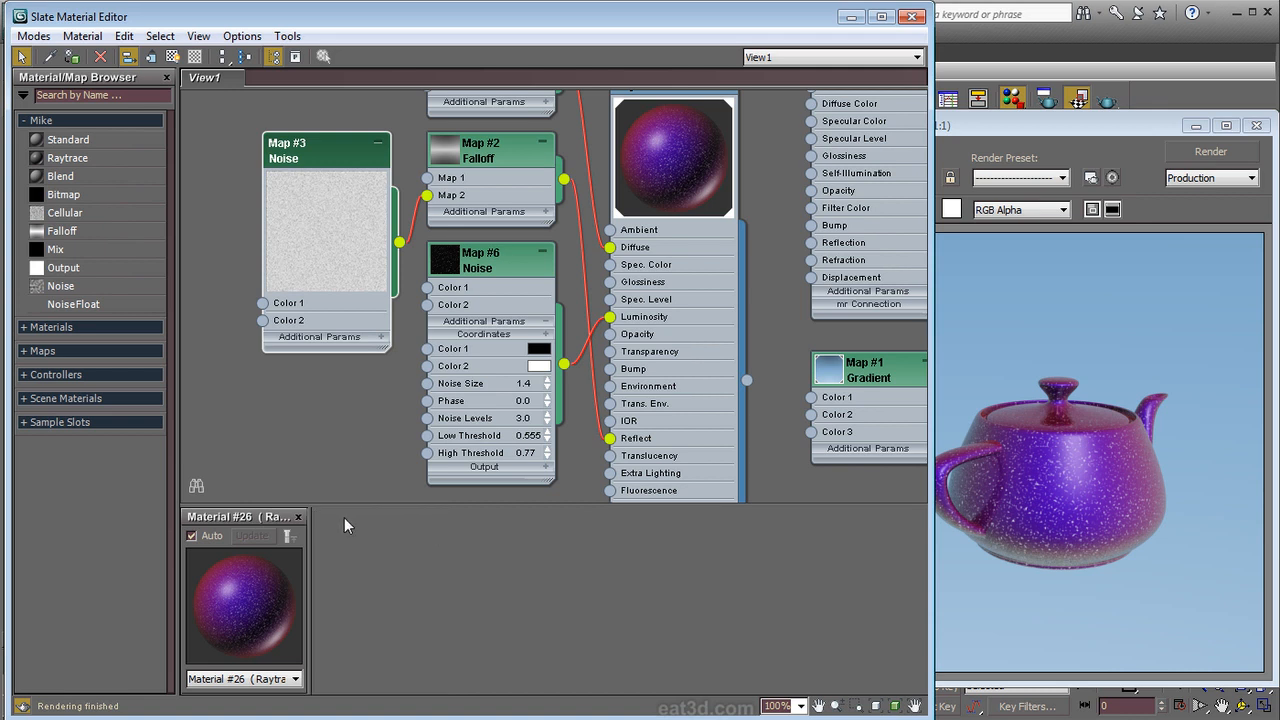
left_click(298, 517)
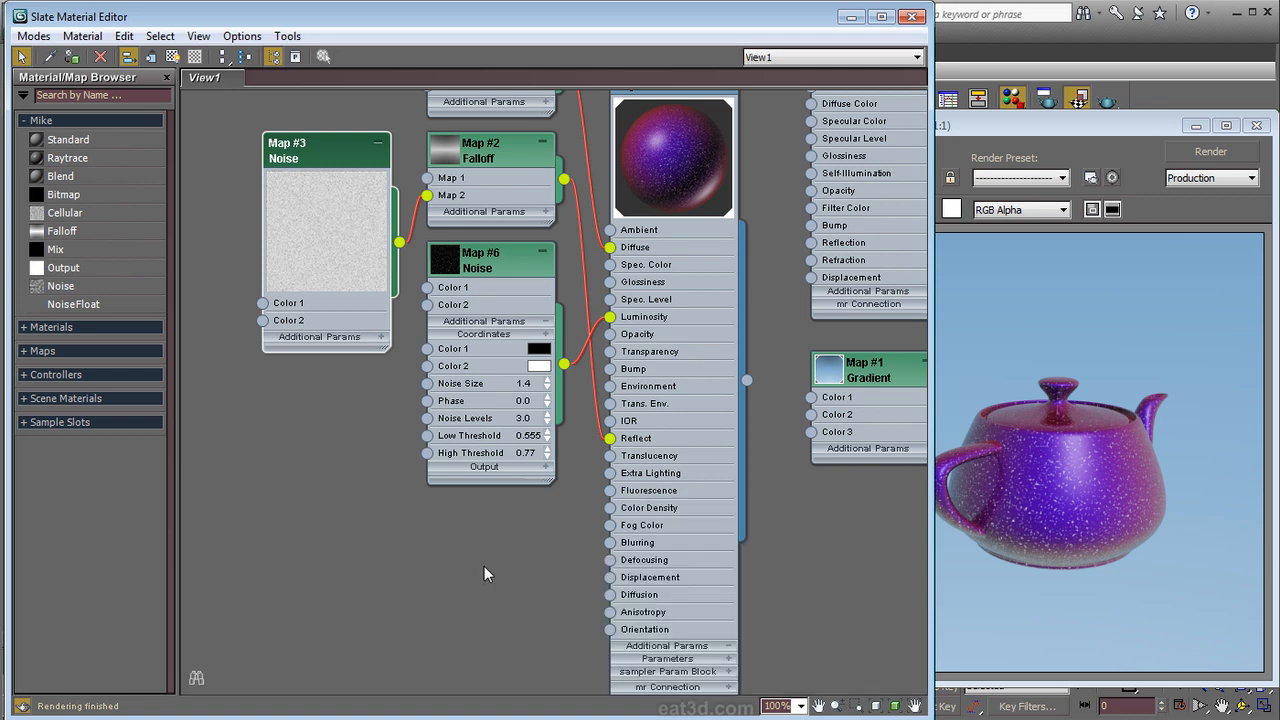
Step: Change the Map #6 Noise Color 2 to orange (red 0.878, green 0.557, blue 0.0) and render the teapot
middle_click_drag(526, 563, 464, 612)
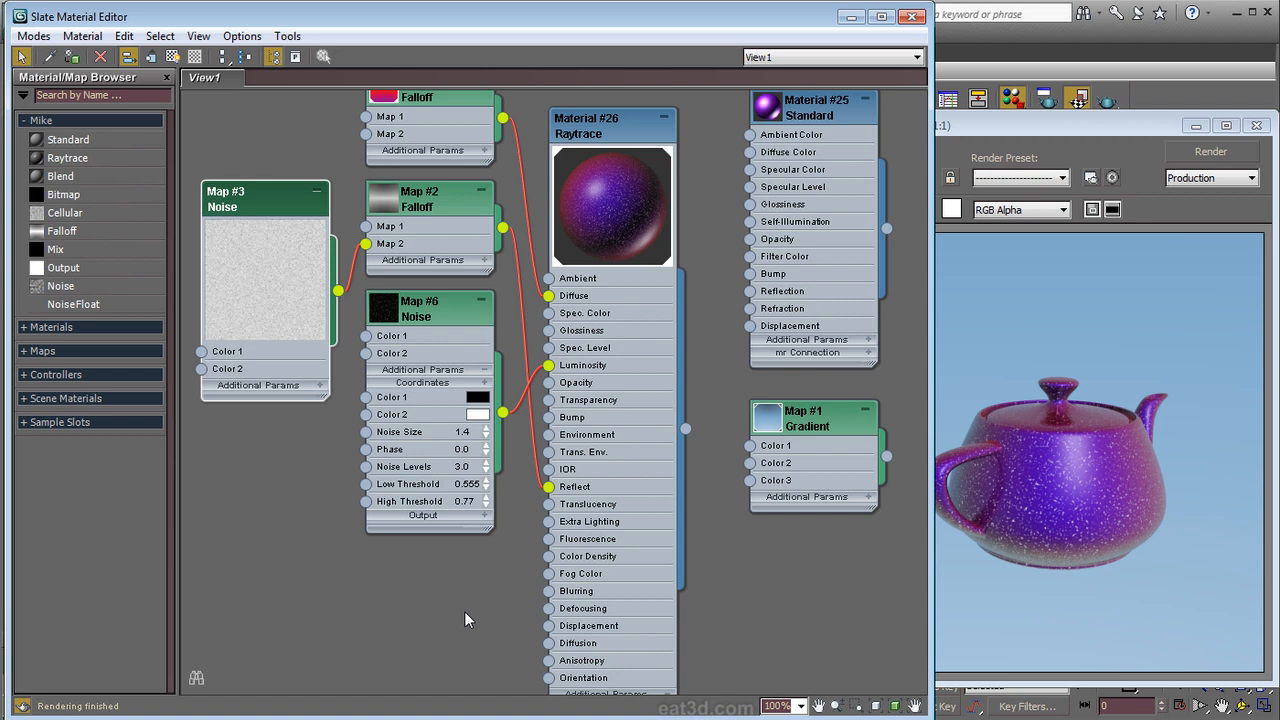
mouse_move(464, 610)
middle_mouse_down()
mouse_move(509, 586)
mouse_move(523, 600)
mouse_move(436, 622)
mouse_move(463, 594)
middle_mouse_up()
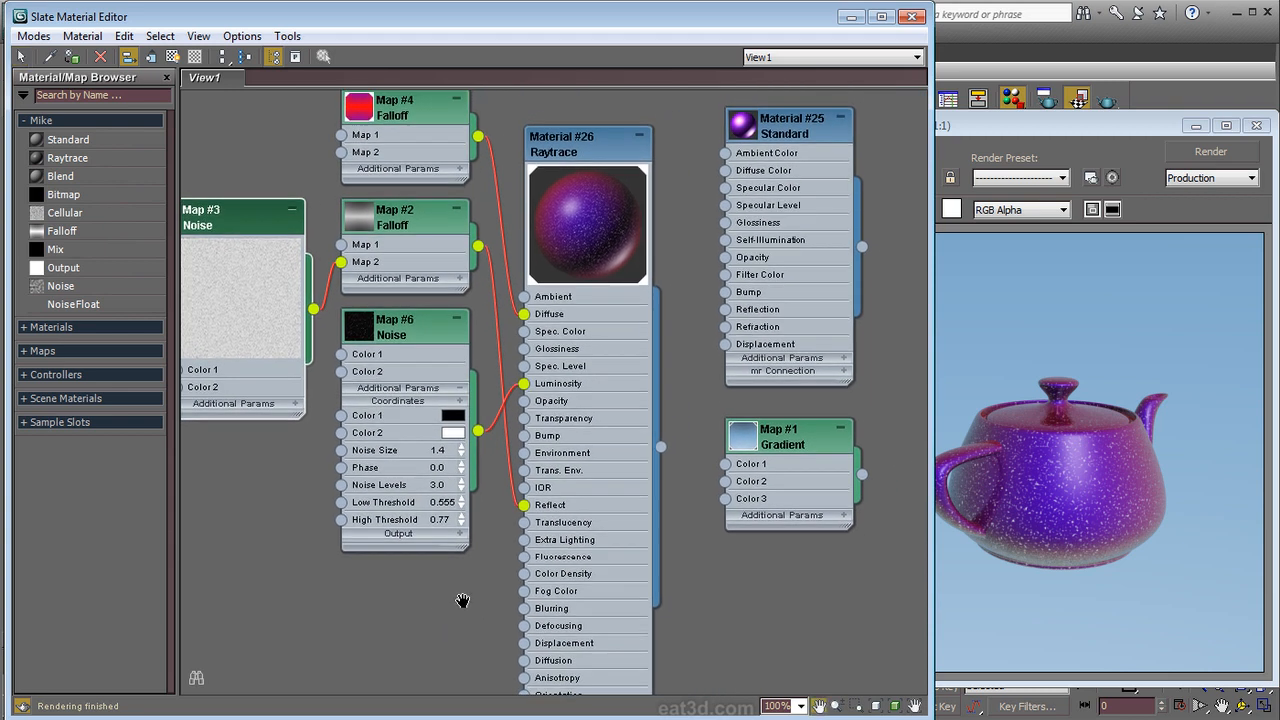
left_click(459, 437)
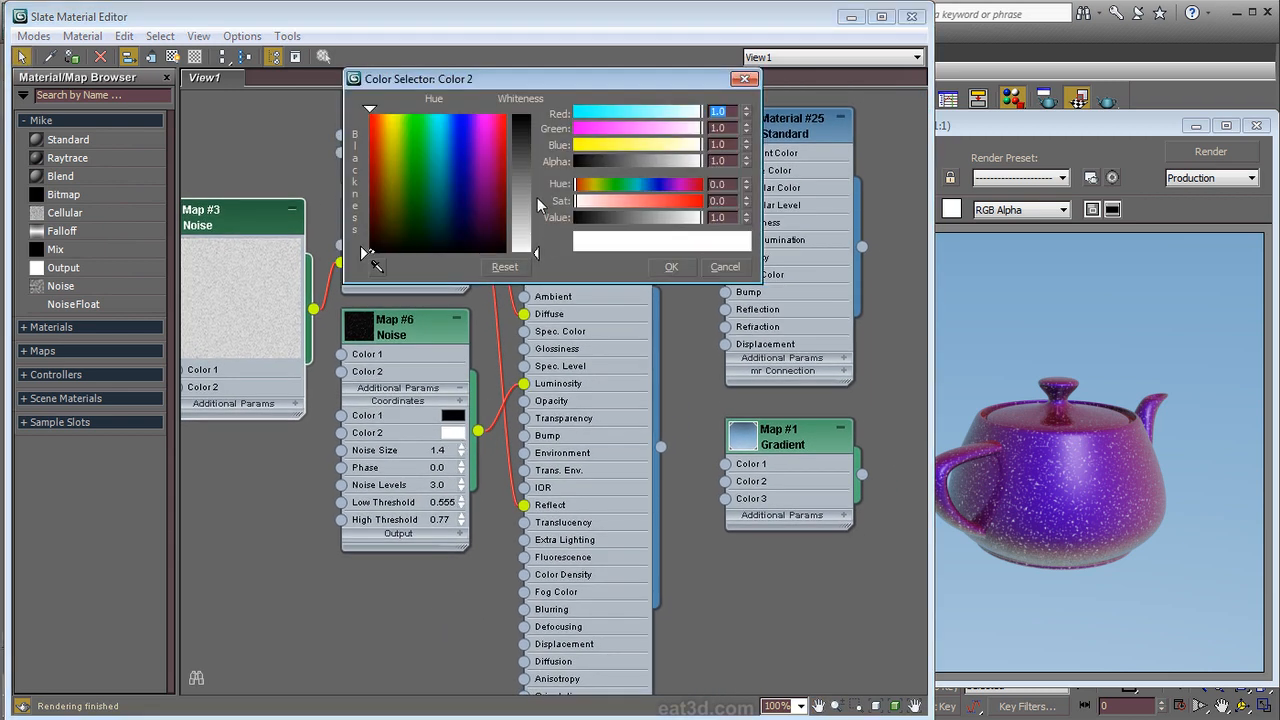
left_click(374, 115)
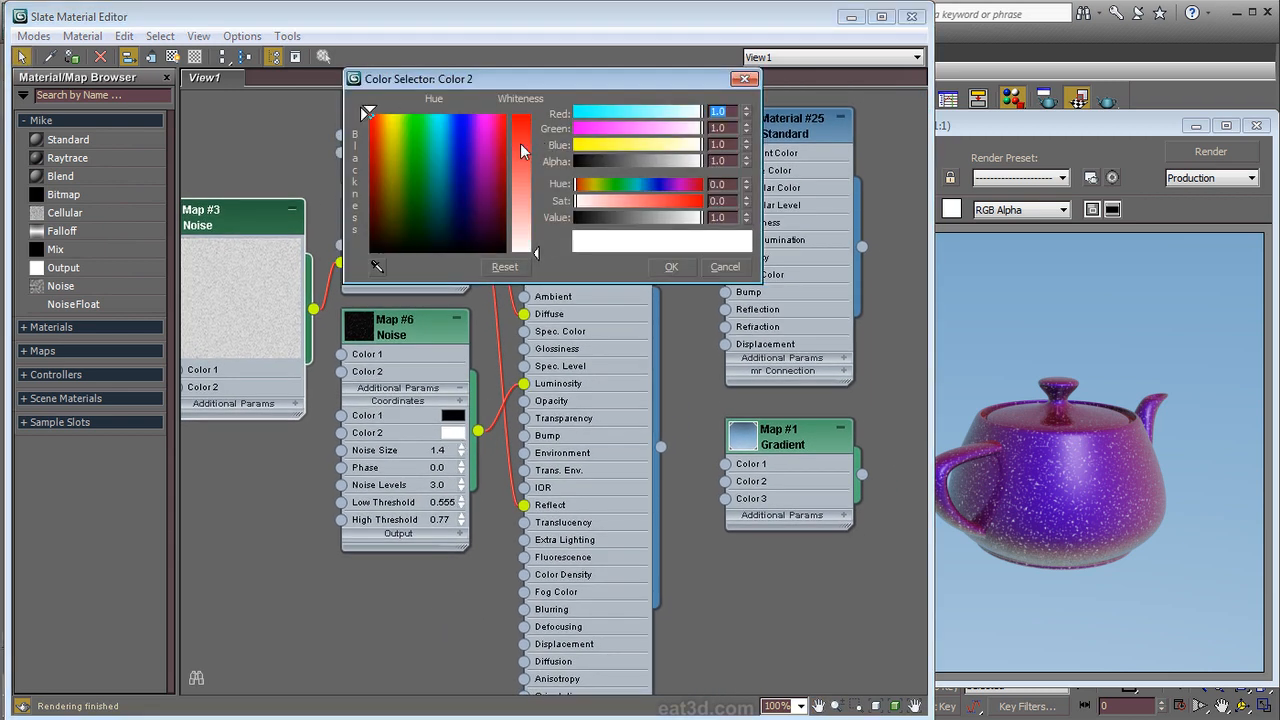
left_click_drag(530, 145, 521, 112)
mouse_move(381, 159)
left_mouse_down()
mouse_move(361, 147)
mouse_move(384, 131)
left_mouse_up()
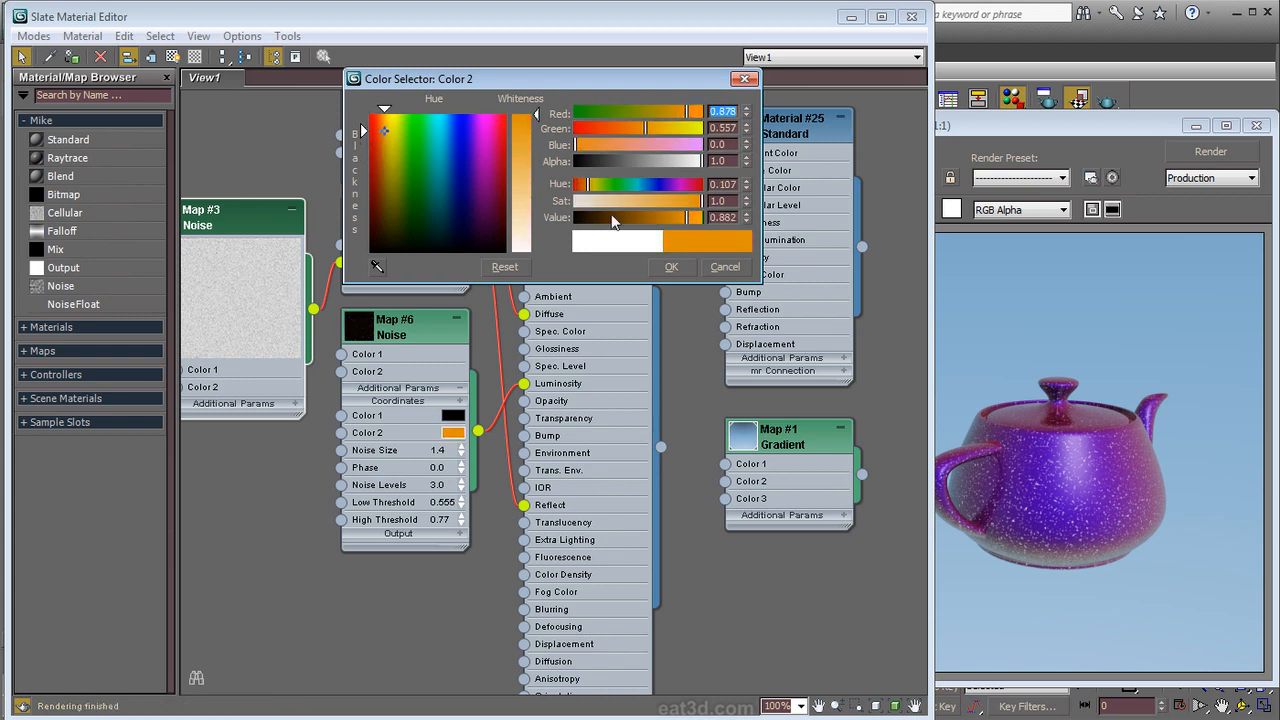
left_click(672, 266)
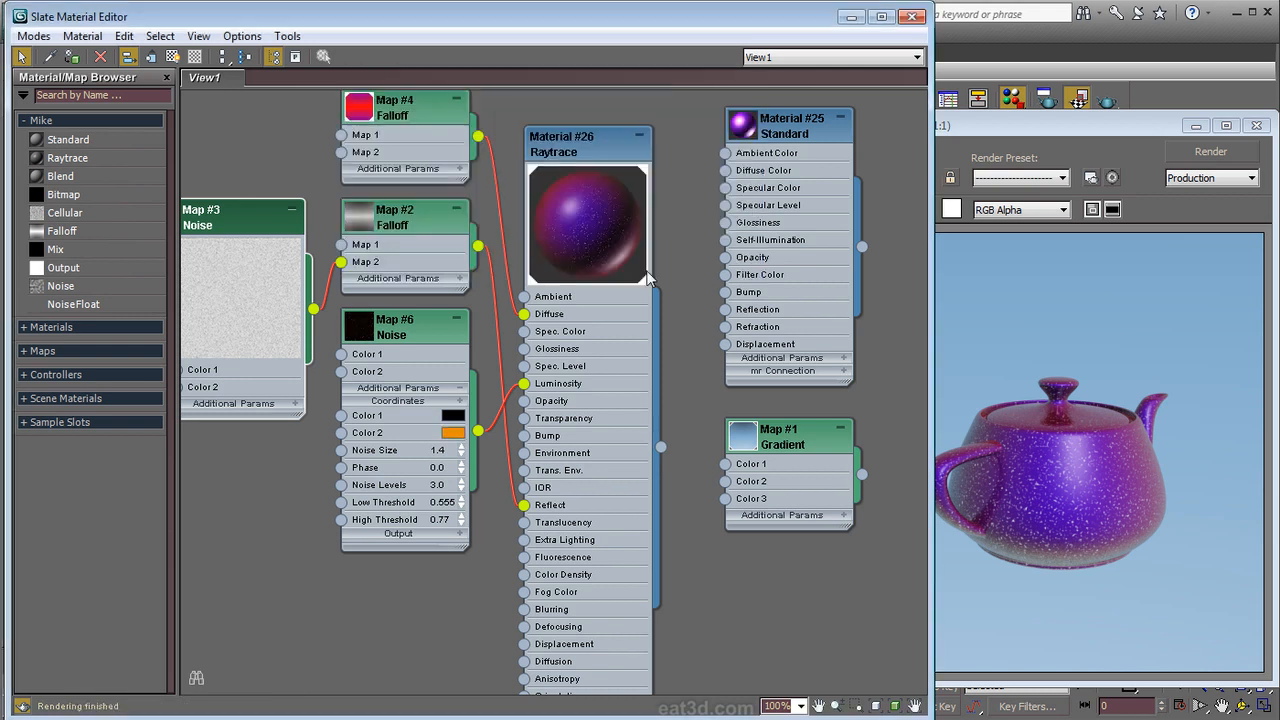
left_click(1210, 152)
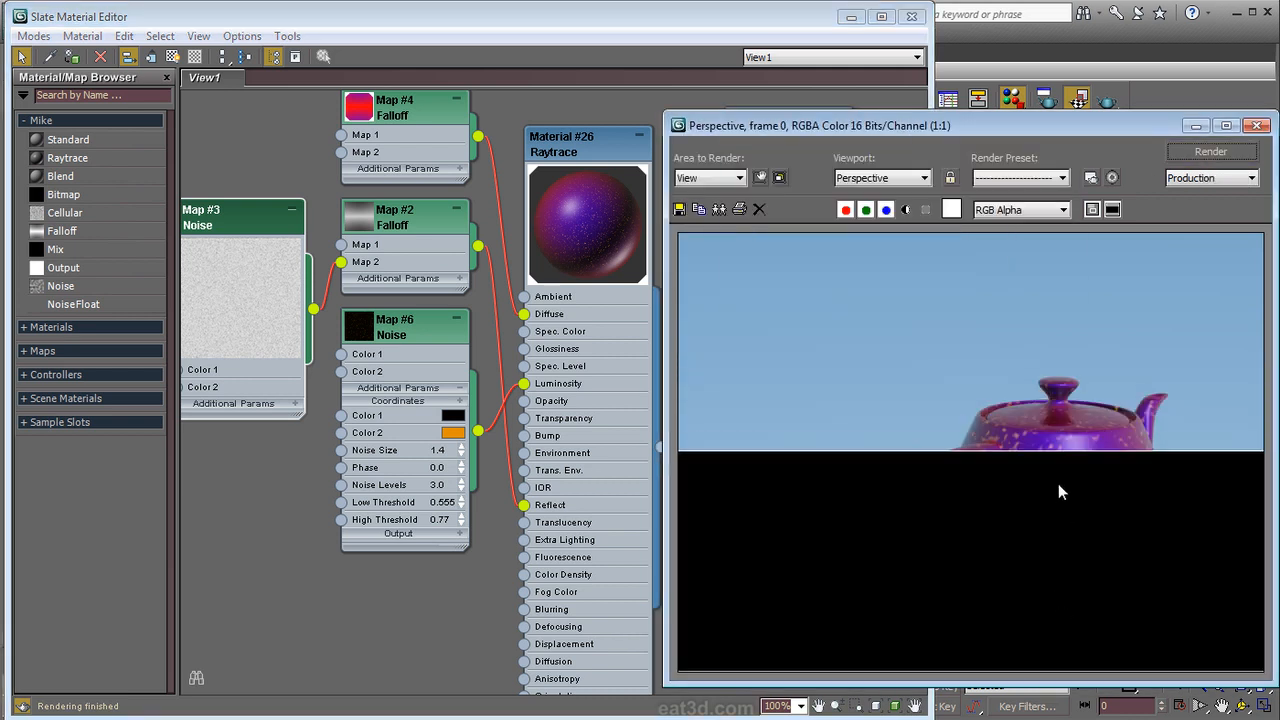
Step: Set the Map #6 Noise Size to 0.3, render the teapot again, and deselect all nodes
left_click(446, 453)
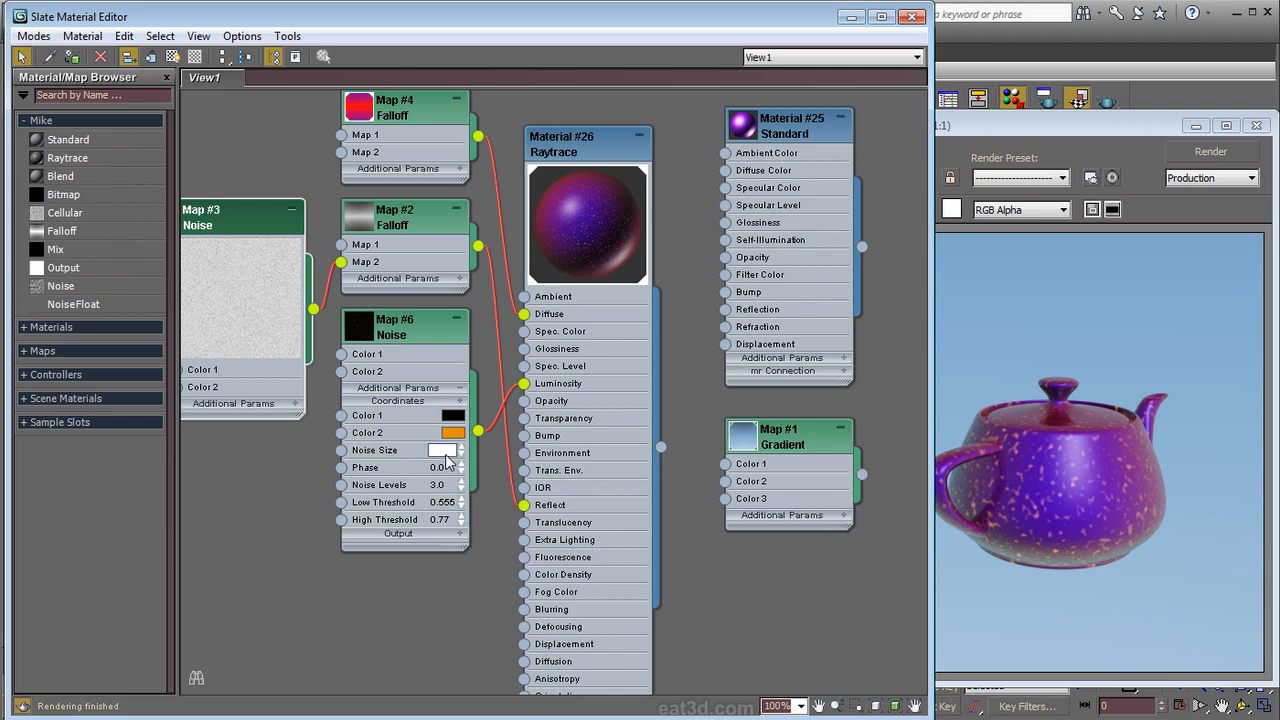
key("Return")
left_click(1175, 153)
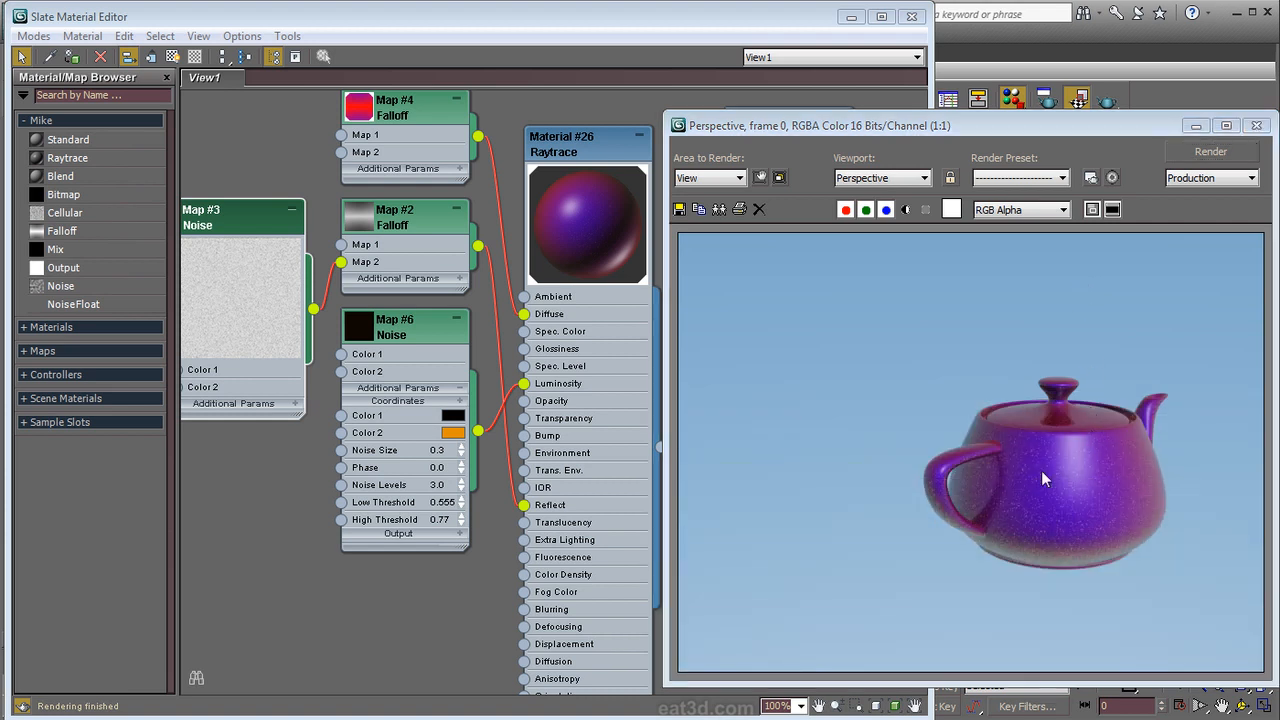
left_click(411, 585)
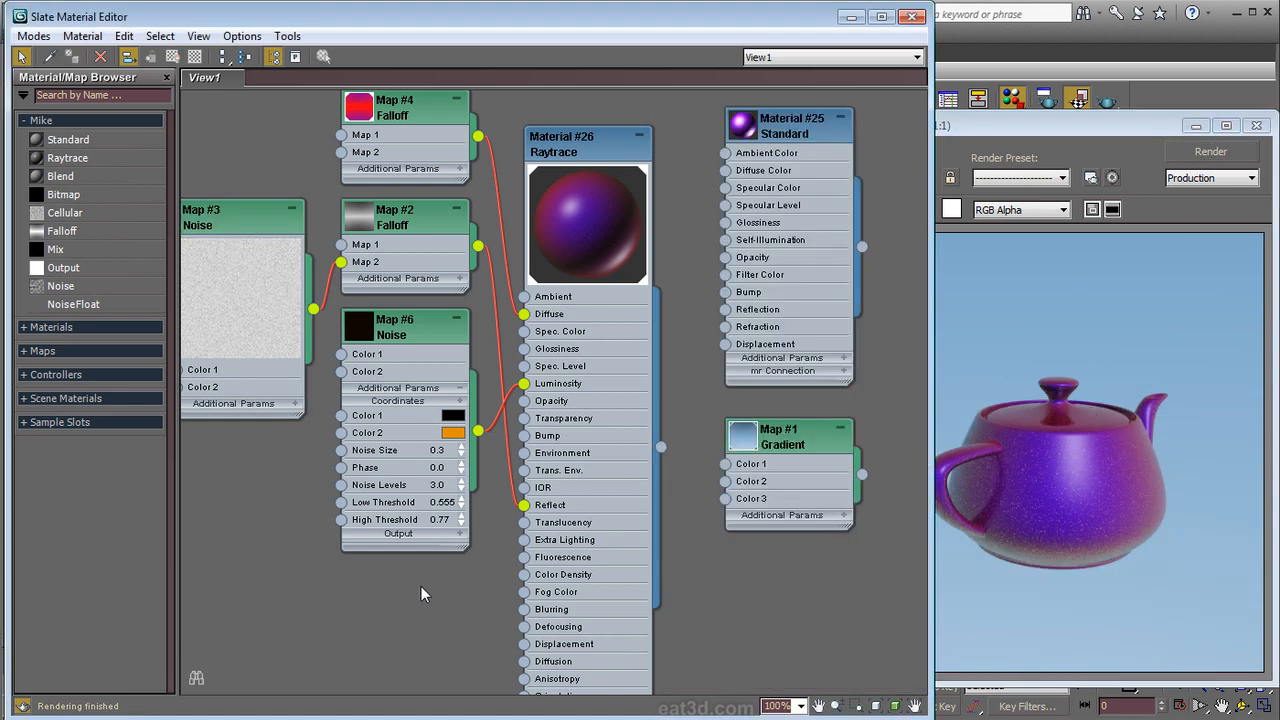
middle_click_drag(421, 586, 477, 591)
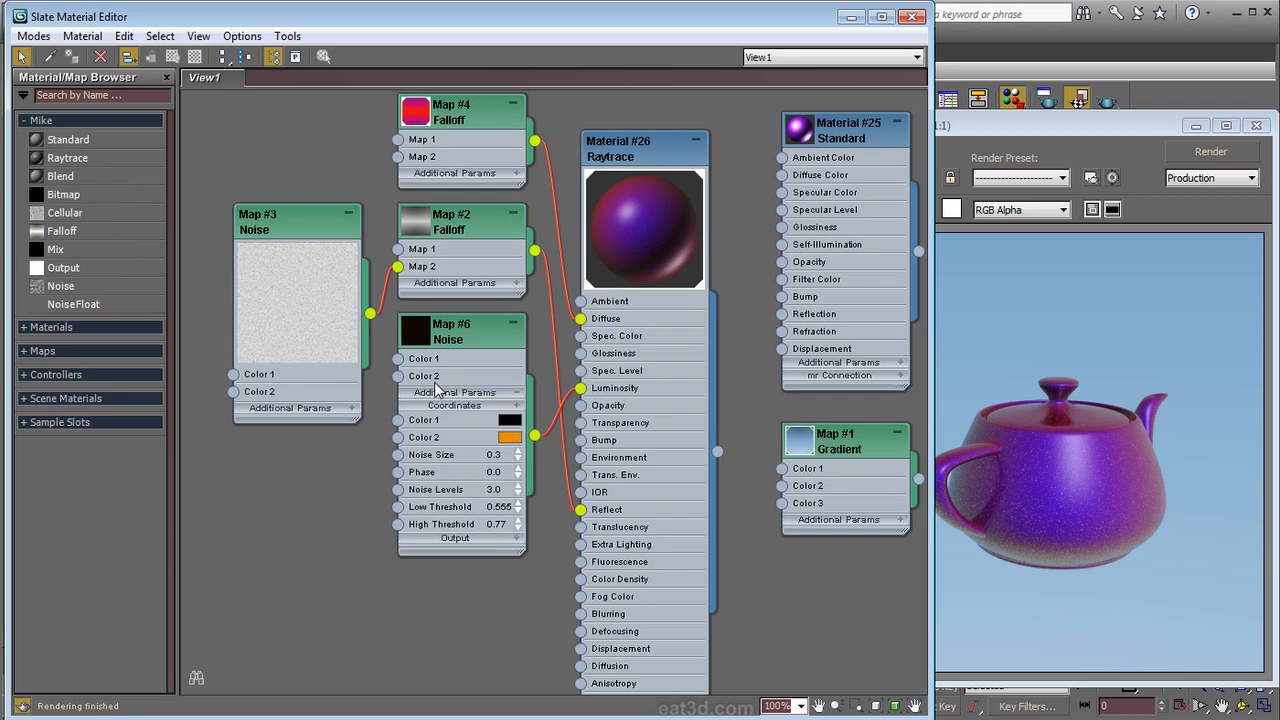
Step: Open the Map #6 Noise parameters for viewing, then close the Parameter Editor
left_click(453, 340)
double_click(453, 340)
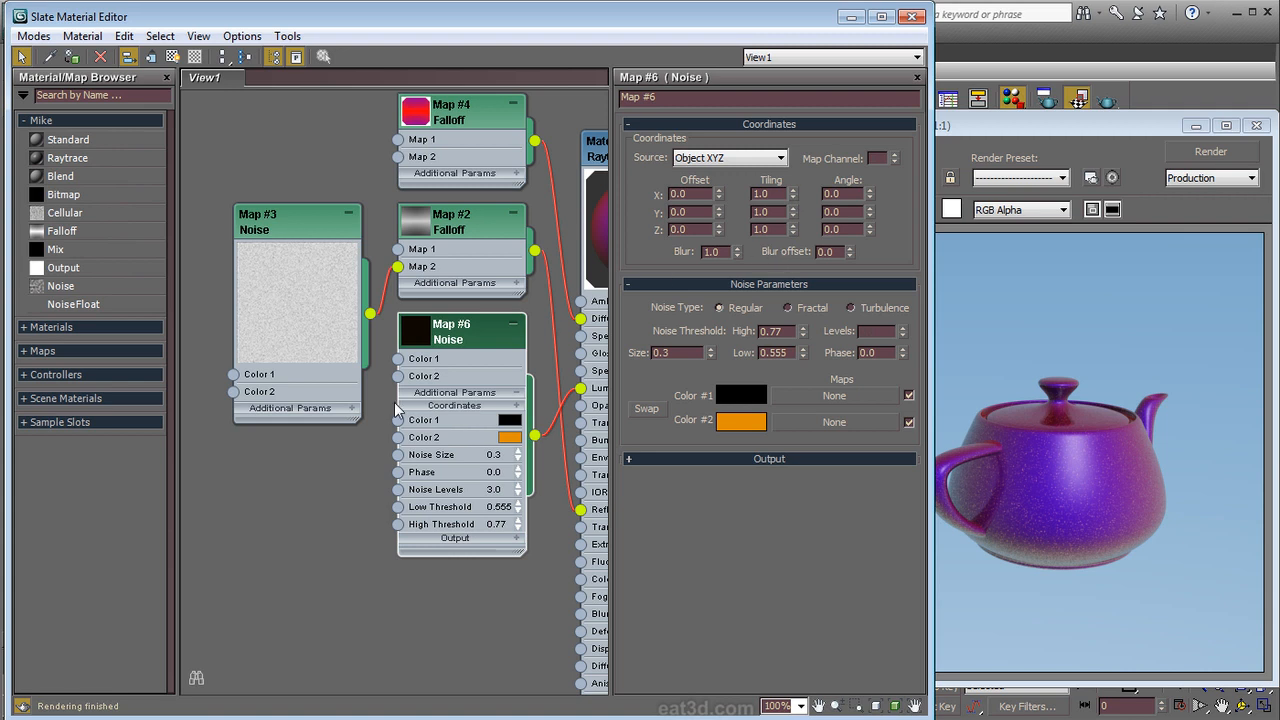
left_click(918, 78)
middle_click_drag(271, 470, 309, 432)
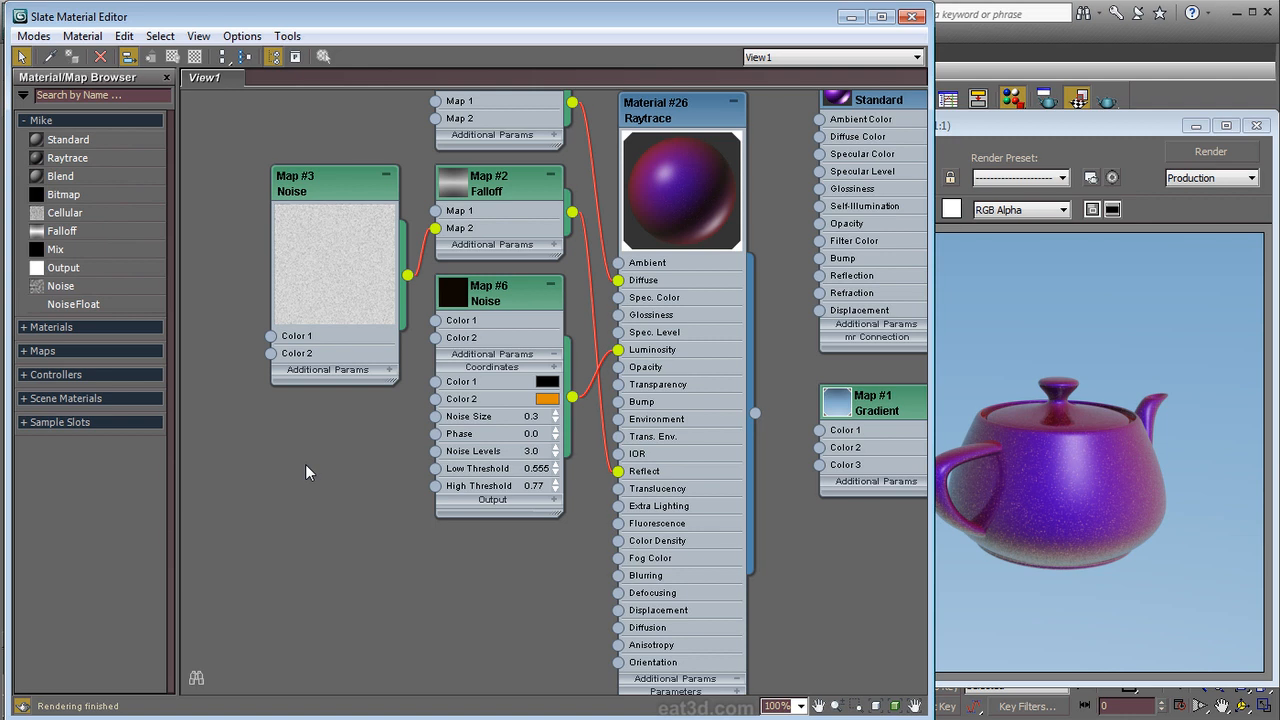
Step: Hide the Material/Map Browser and narrow the Slate Material Editor to uncover the rendered teapot
key("o")
middle_click_drag(262, 499, 181, 545)
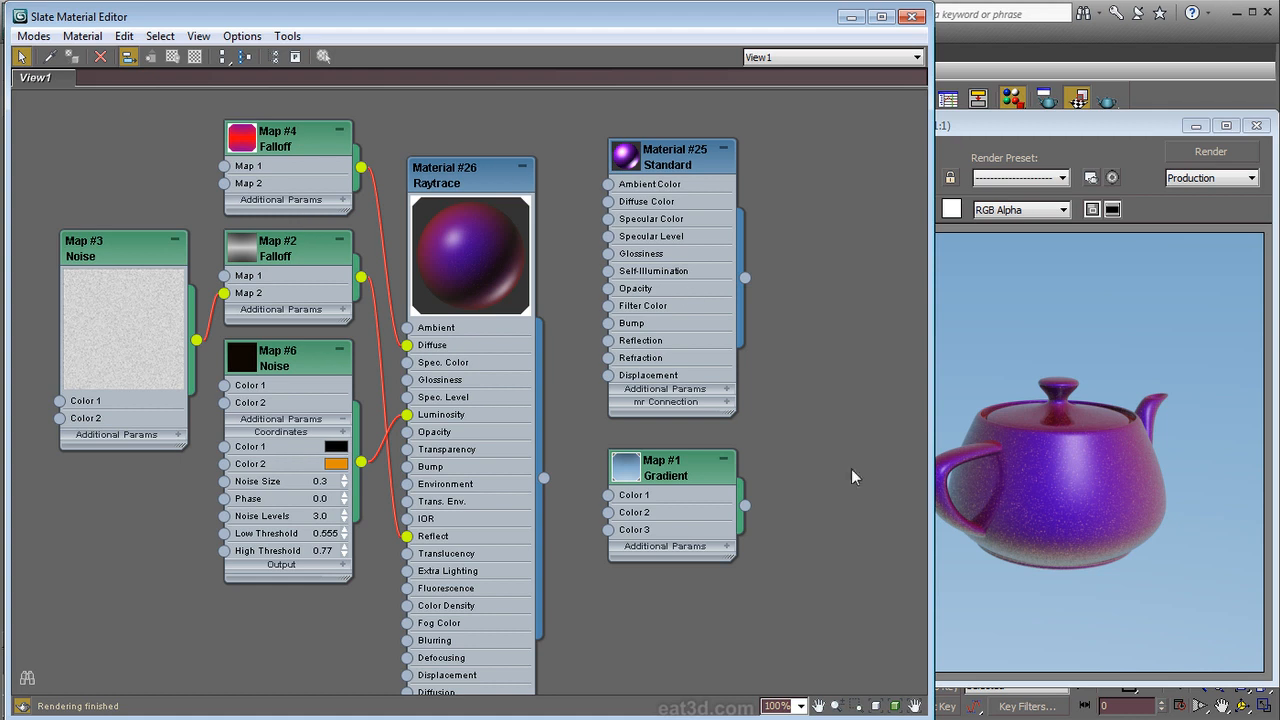
left_click_drag(929, 487, 720, 487)
middle_click_drag(589, 546, 508, 540)
left_click(205, 361)
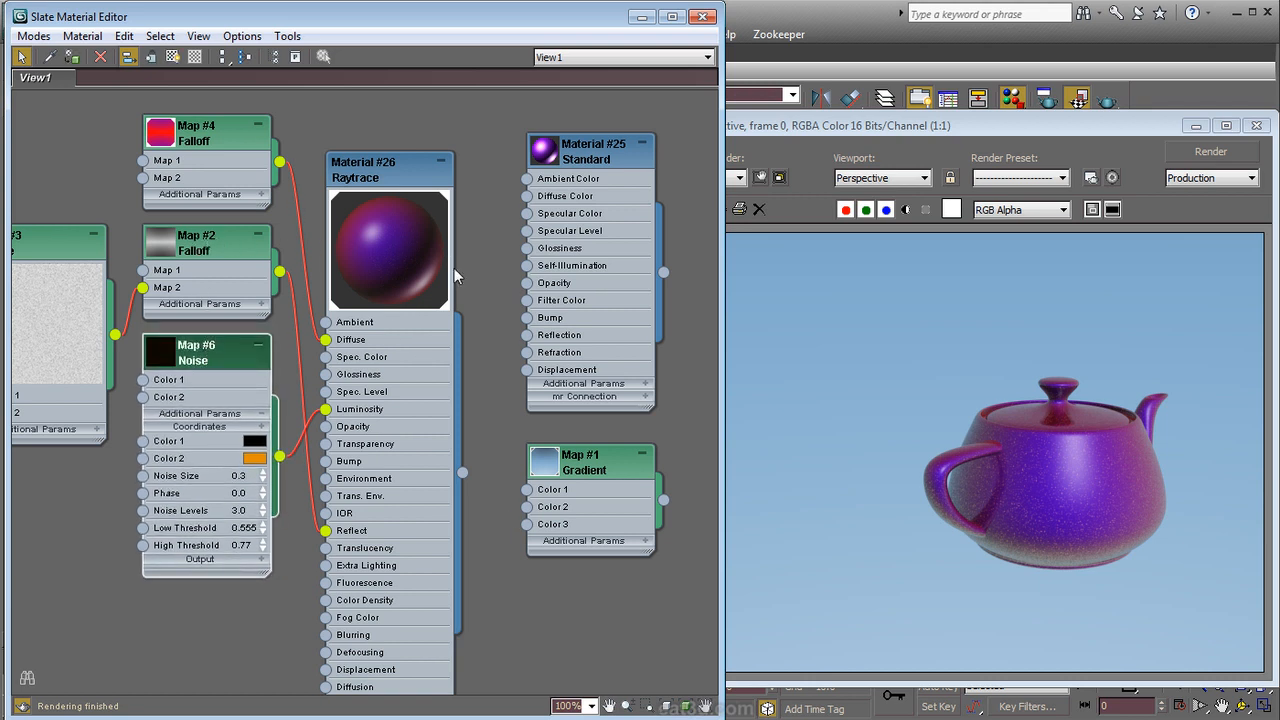
middle_click_drag(512, 327, 571, 297)
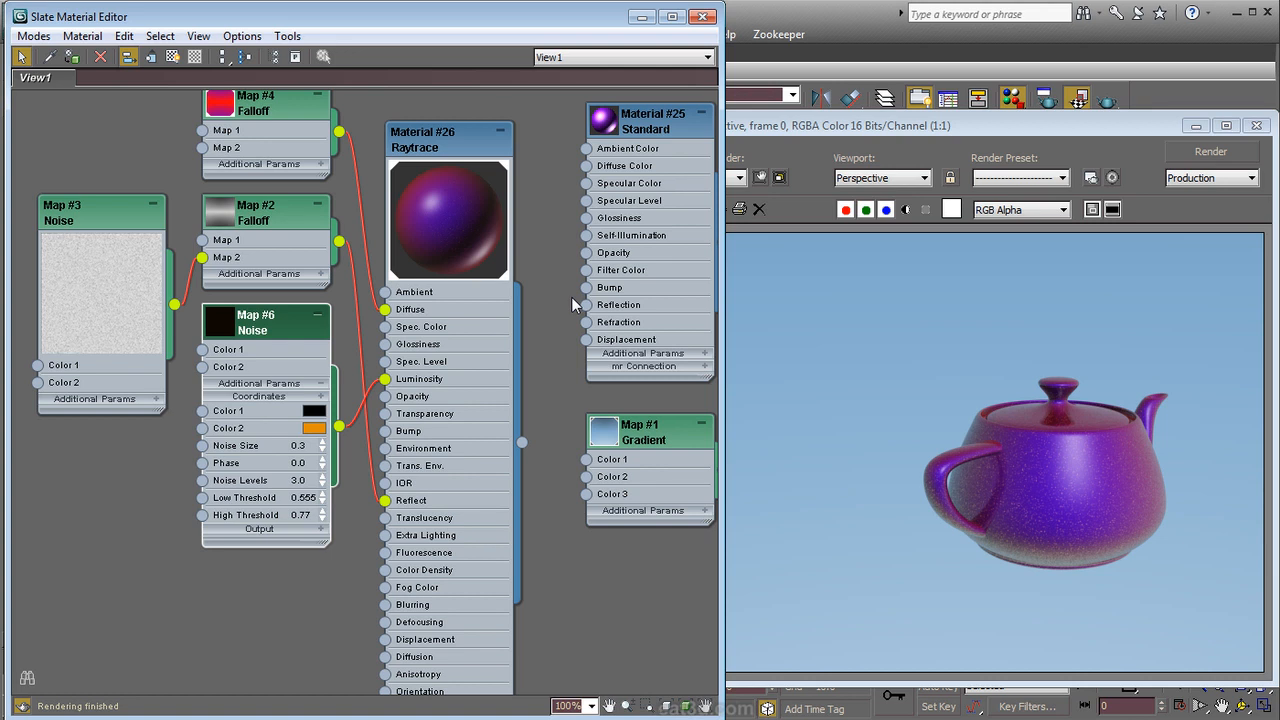
mouse_move(575, 304)
middle_mouse_down()
mouse_move(552, 326)
mouse_move(569, 293)
middle_mouse_up()
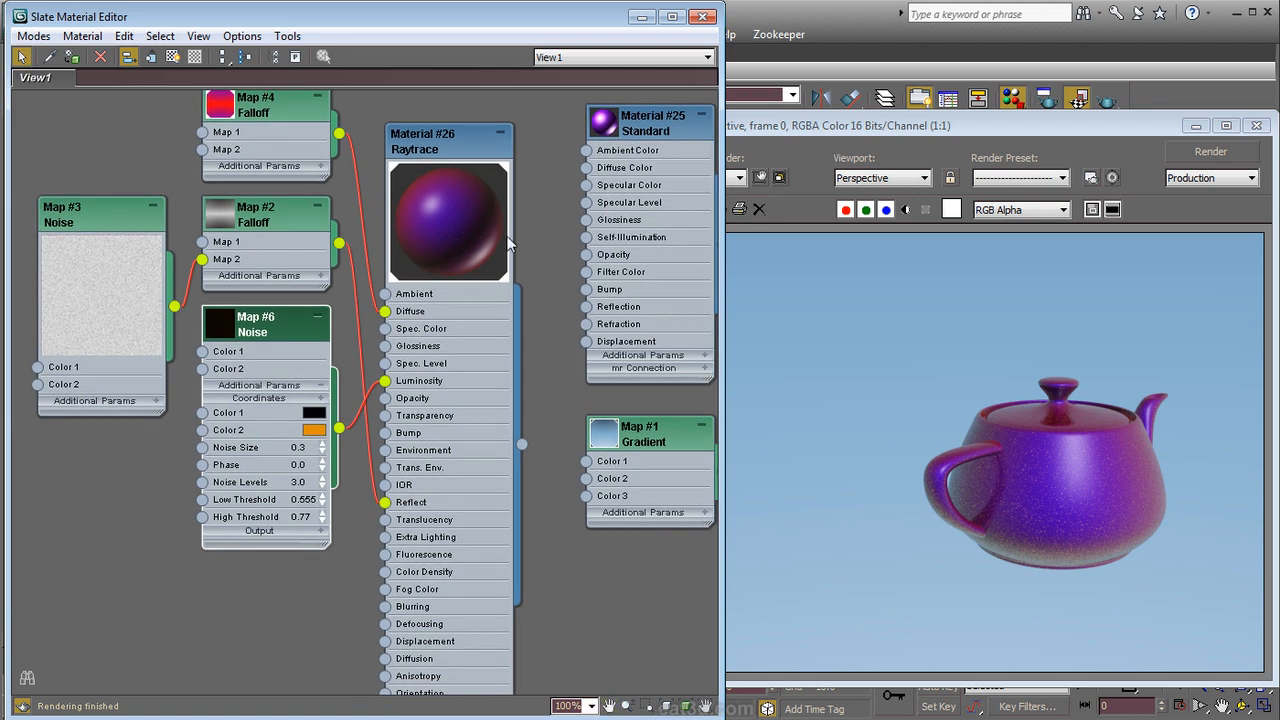
Step: Collapse the Material #26 Raytrace node's slots and move Map #4 Falloff upward, away from Map #2
left_click(502, 137)
middle_click_drag(528, 158, 555, 254)
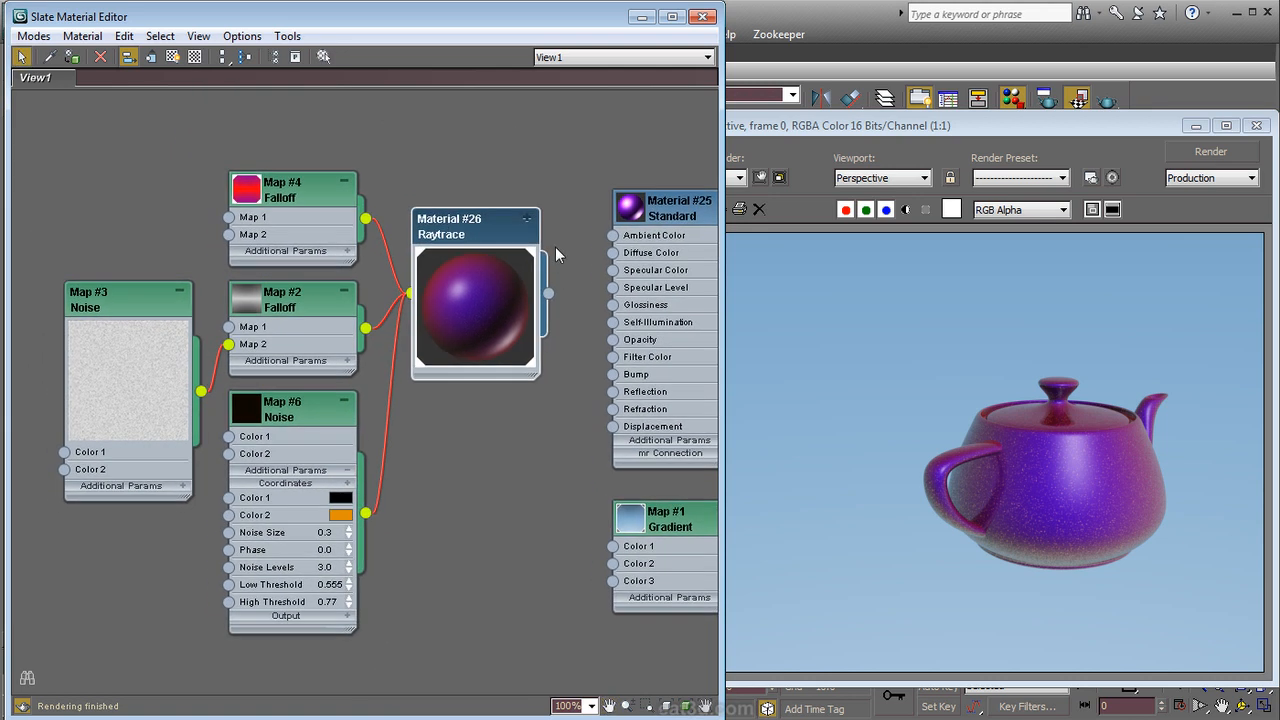
left_click_drag(504, 276, 522, 294)
left_click(449, 408)
left_click_drag(311, 214, 311, 178)
middle_click_drag(490, 446, 449, 421)
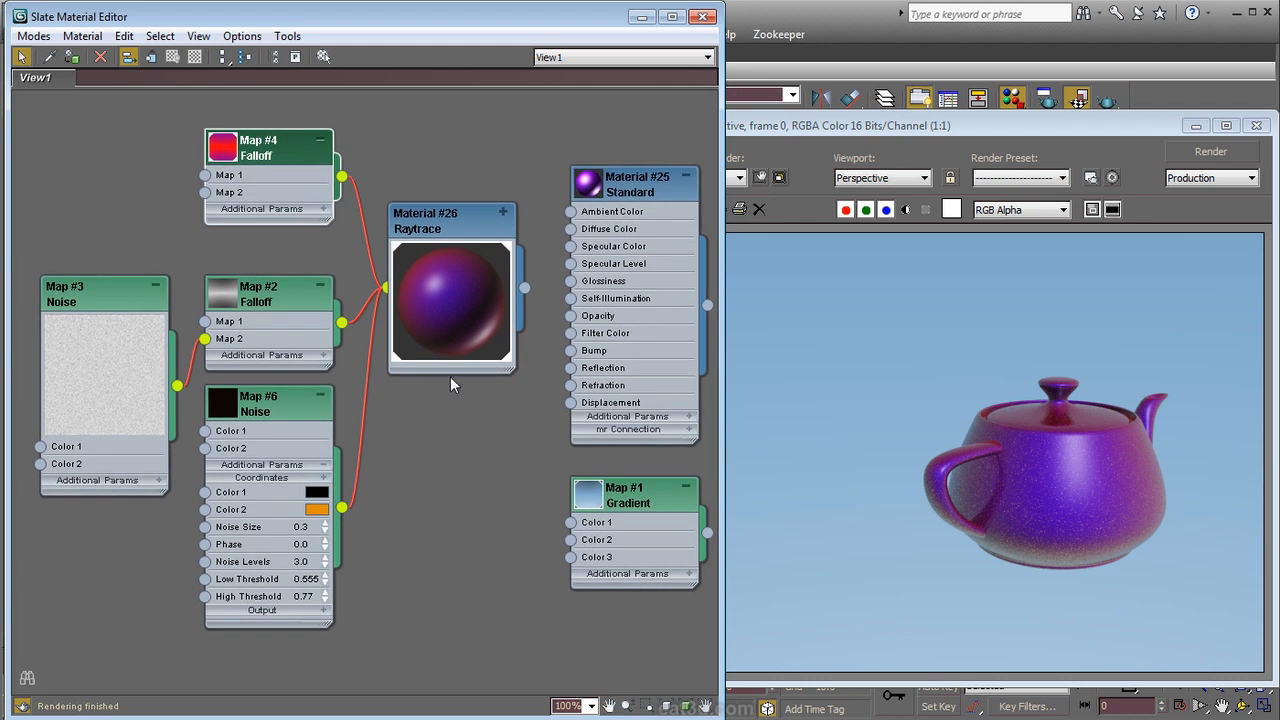
Step: Toggle Move Children off and on, and rearrange the Raytrace material and its Falloff and Noise nodes by hand
left_click(127, 56)
left_click(127, 56)
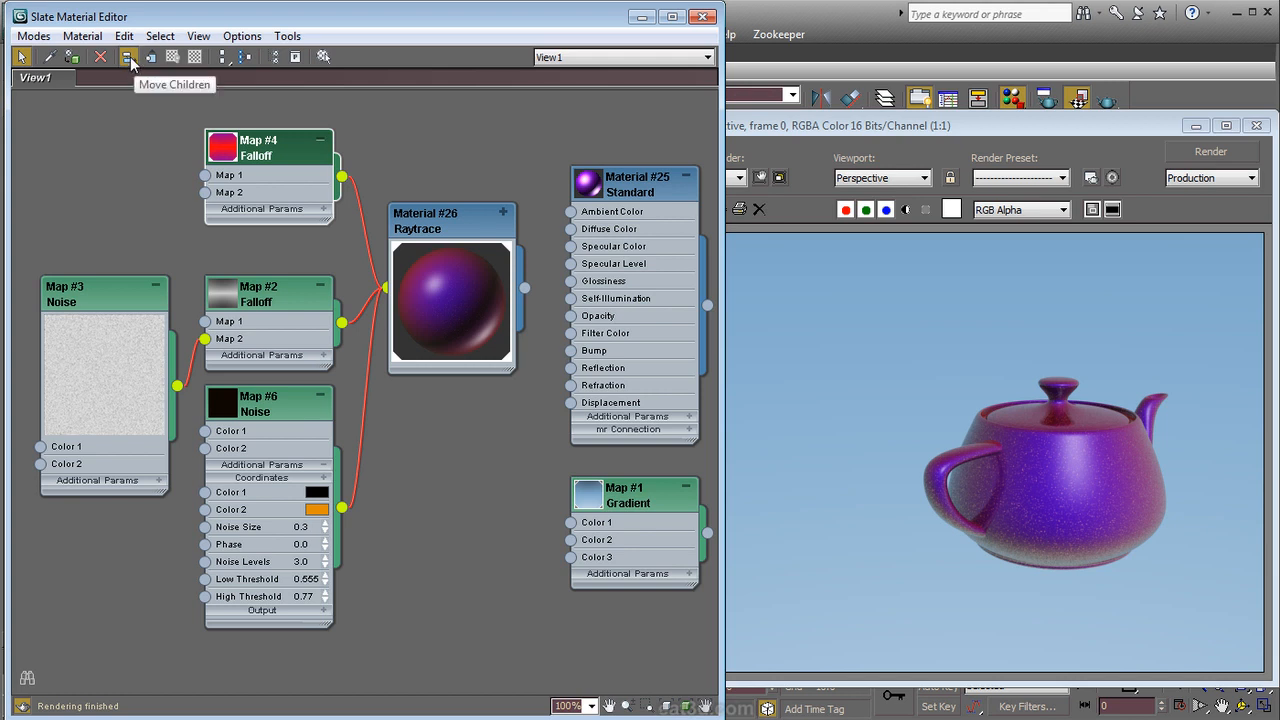
mouse_move(294, 283)
left_mouse_down()
mouse_move(292, 241)
mouse_move(292, 262)
left_mouse_up()
mouse_move(476, 288)
left_mouse_down()
mouse_move(565, 445)
mouse_move(480, 251)
mouse_move(474, 290)
left_mouse_up()
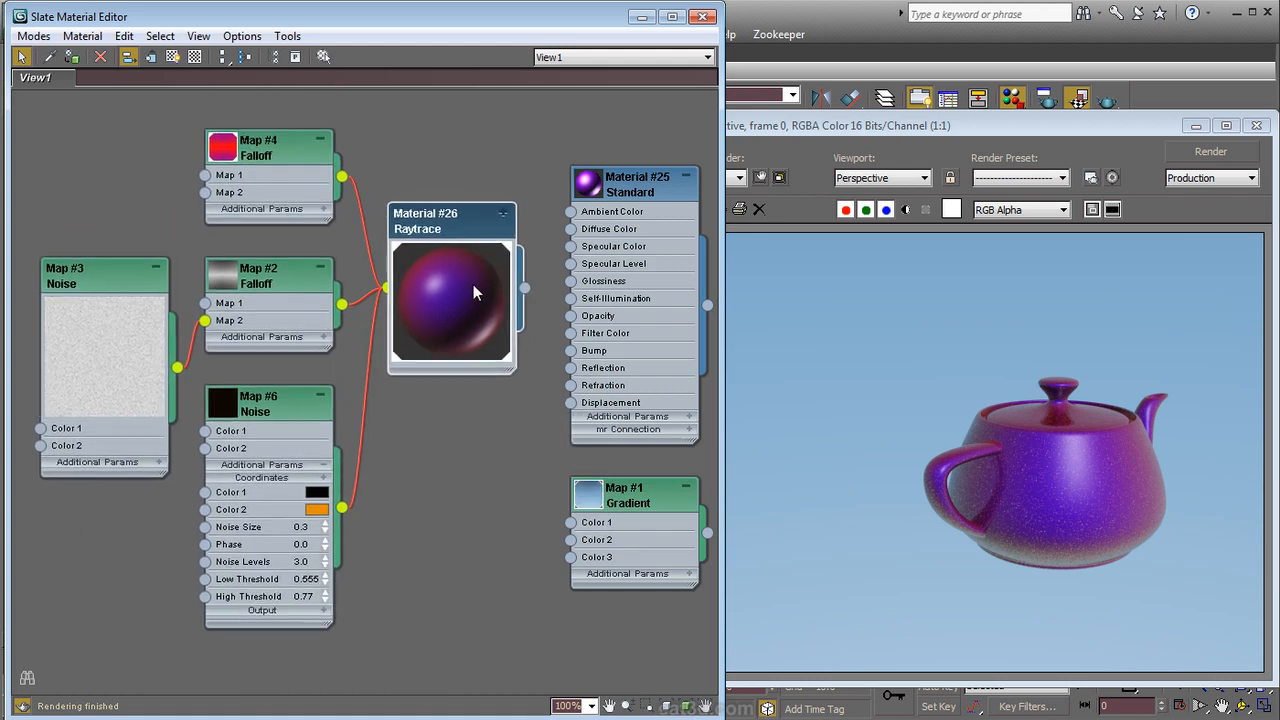
left_click_drag(427, 209, 427, 135)
mouse_move(253, 175)
left_mouse_down()
mouse_move(253, 190)
mouse_move(253, 157)
left_mouse_up()
left_click_drag(275, 412, 274, 394)
mouse_move(112, 276)
left_mouse_down()
mouse_move(111, 222)
mouse_move(94, 276)
left_mouse_up()
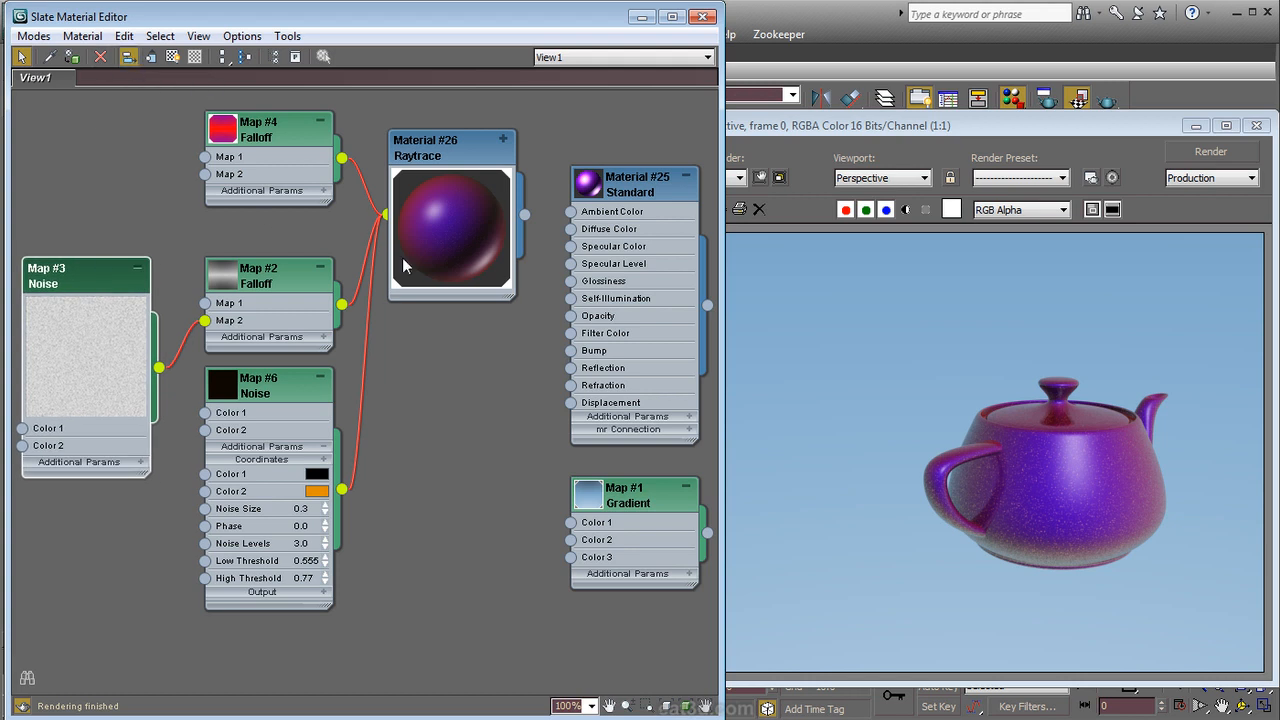
left_click_drag(295, 290, 421, 377)
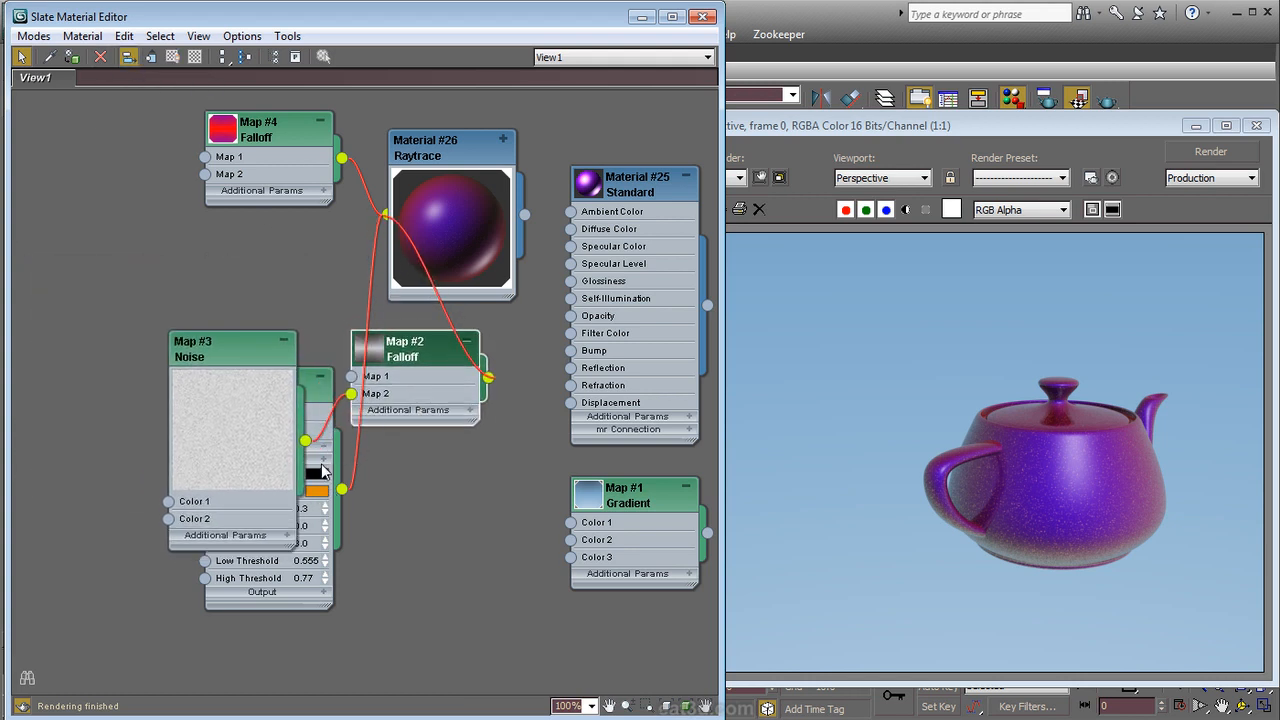
left_click_drag(321, 396, 317, 213)
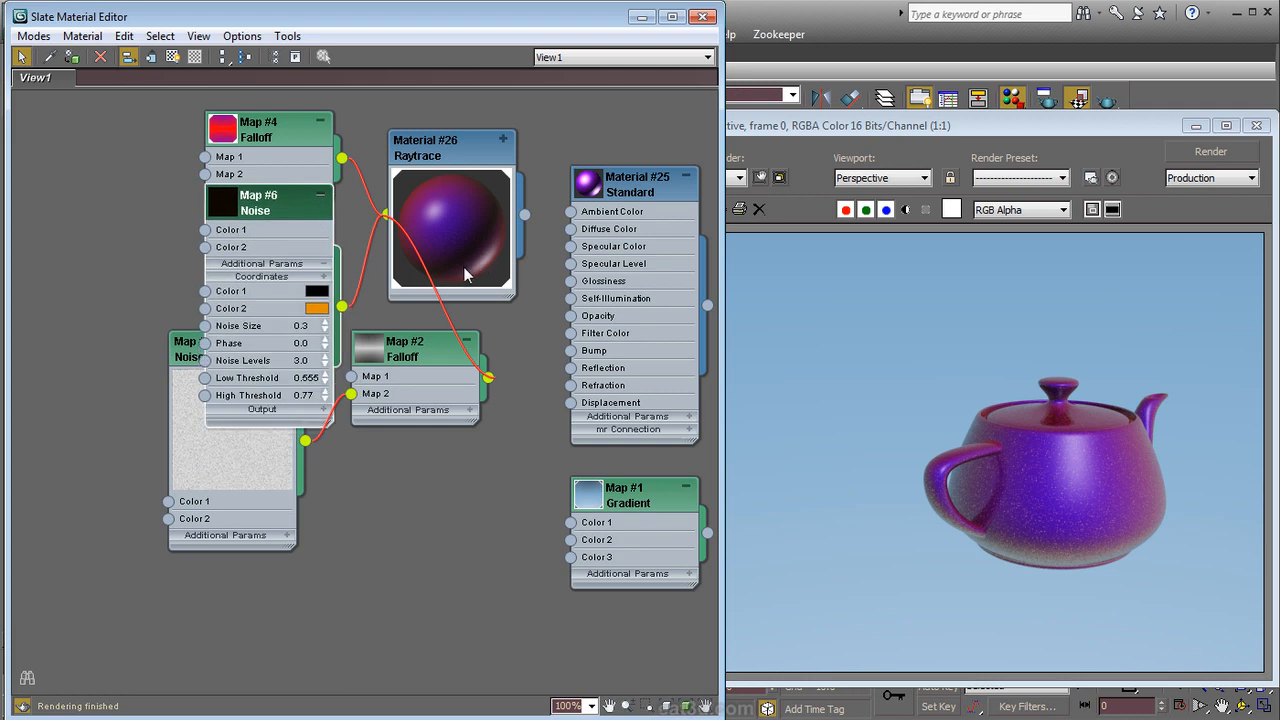
middle_click_drag(446, 241, 448, 271)
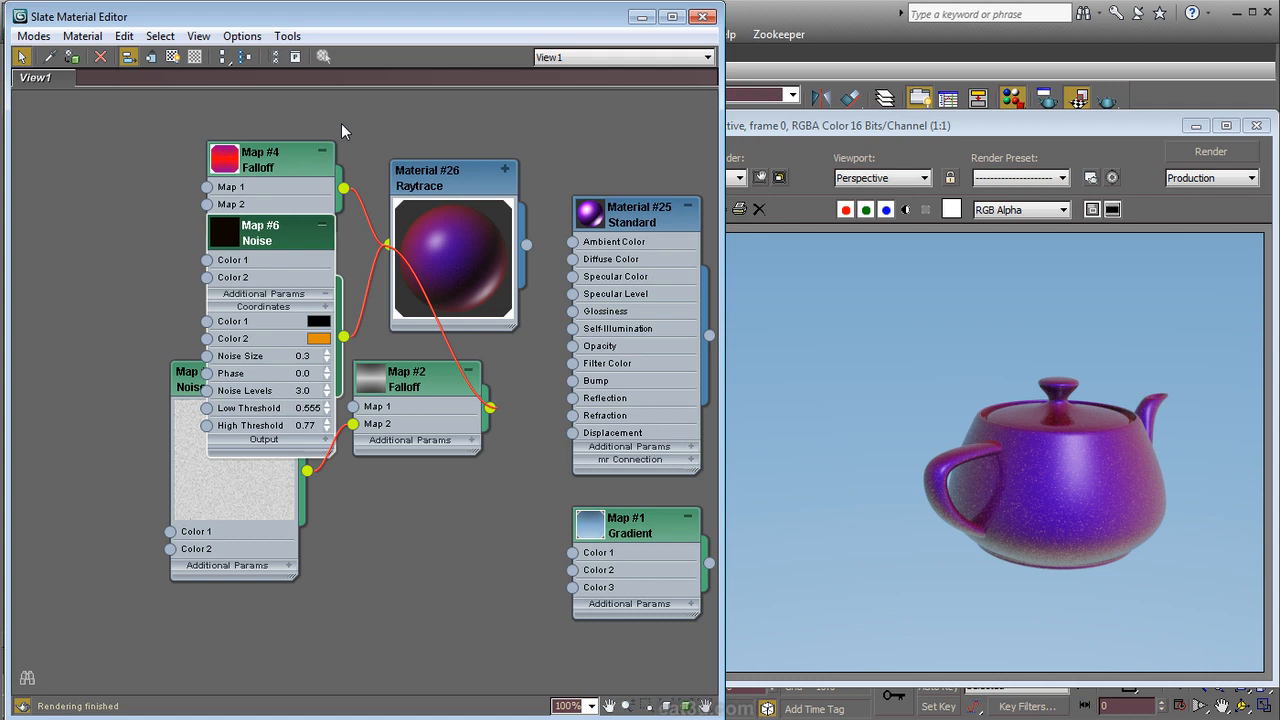
Step: Lay out all nodes automatically and move Material #25 Standard and Map #1 Gradient up beneath Material #26
key("l")
middle_click_drag(473, 251, 458, 392)
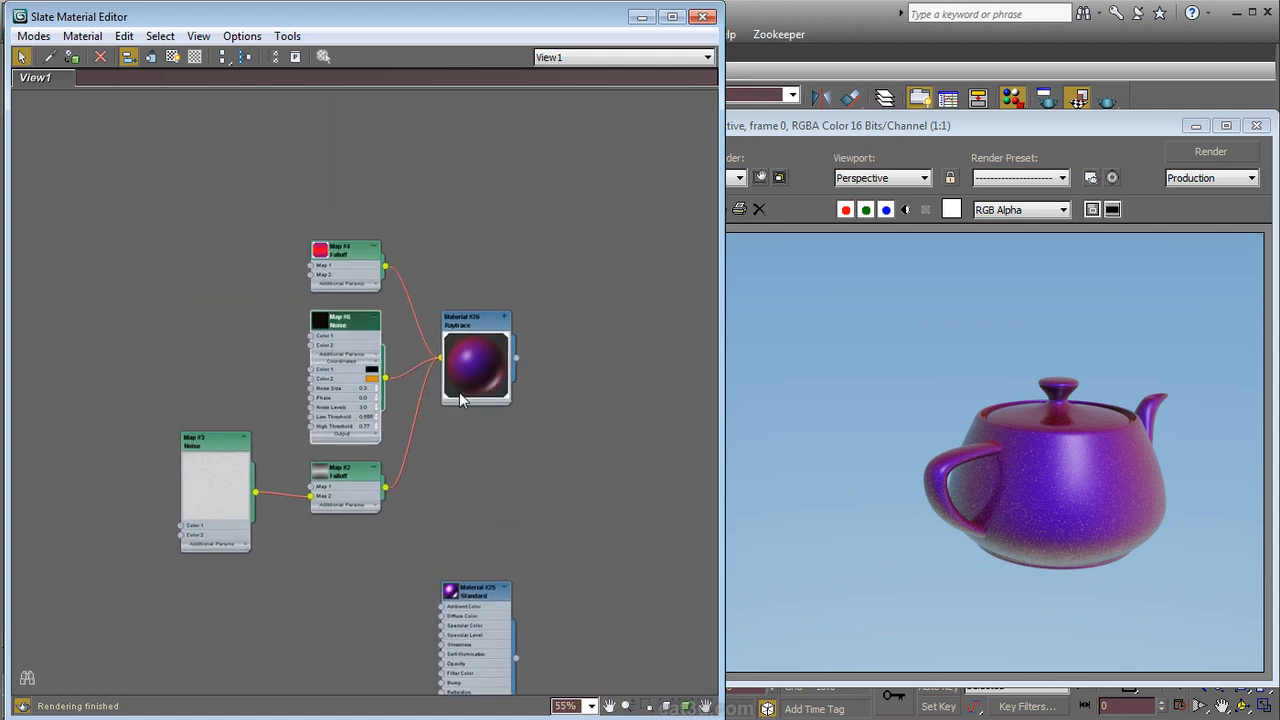
middle_click_drag(543, 413, 509, 186)
left_click_drag(447, 382, 456, 223)
left_click_drag(450, 541, 470, 372)
middle_click_drag(366, 334, 393, 591)
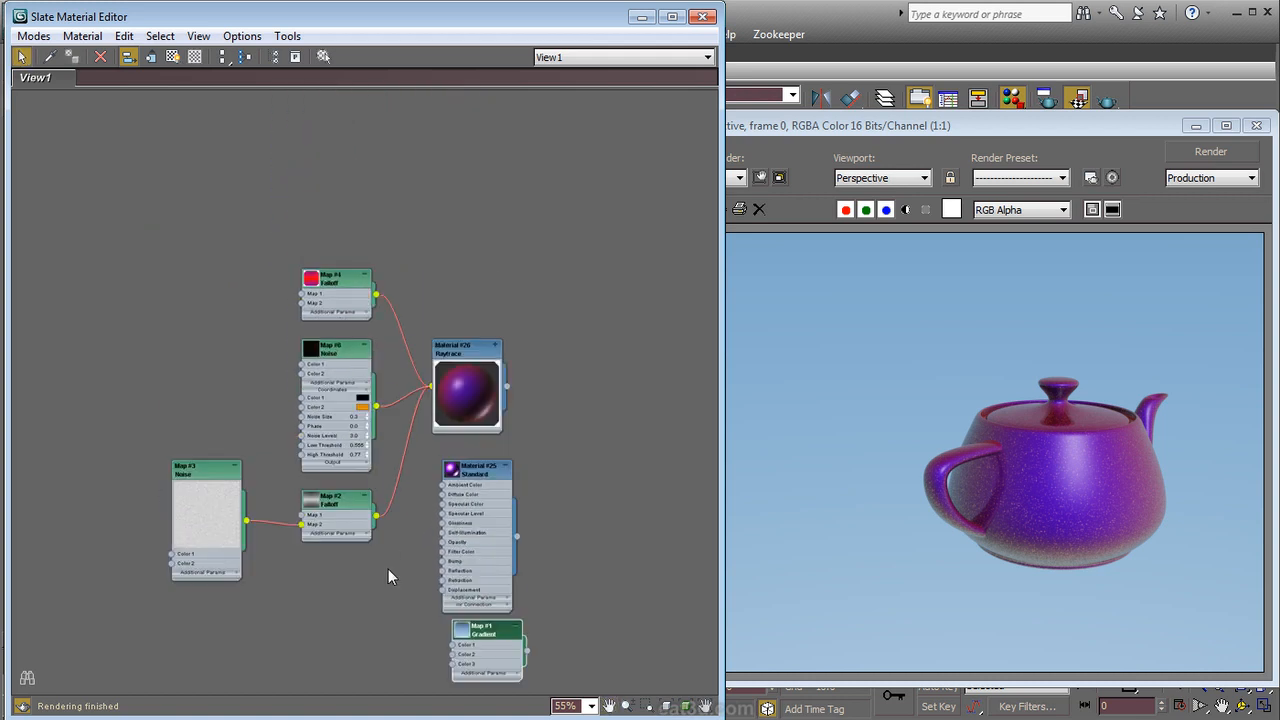
Step: Collapse the Map #6 Noise and Map #2 Falloff nodes and lay out all nodes to tighten the graph
left_click(366, 346)
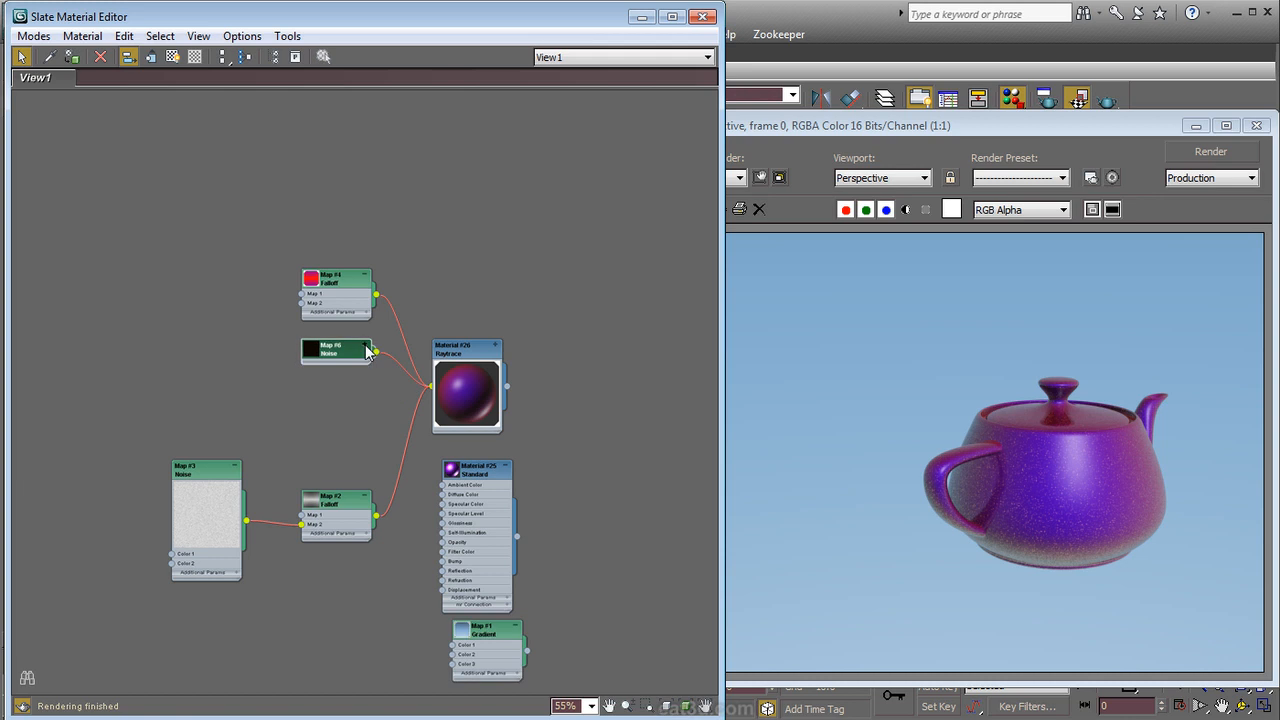
left_click(366, 500)
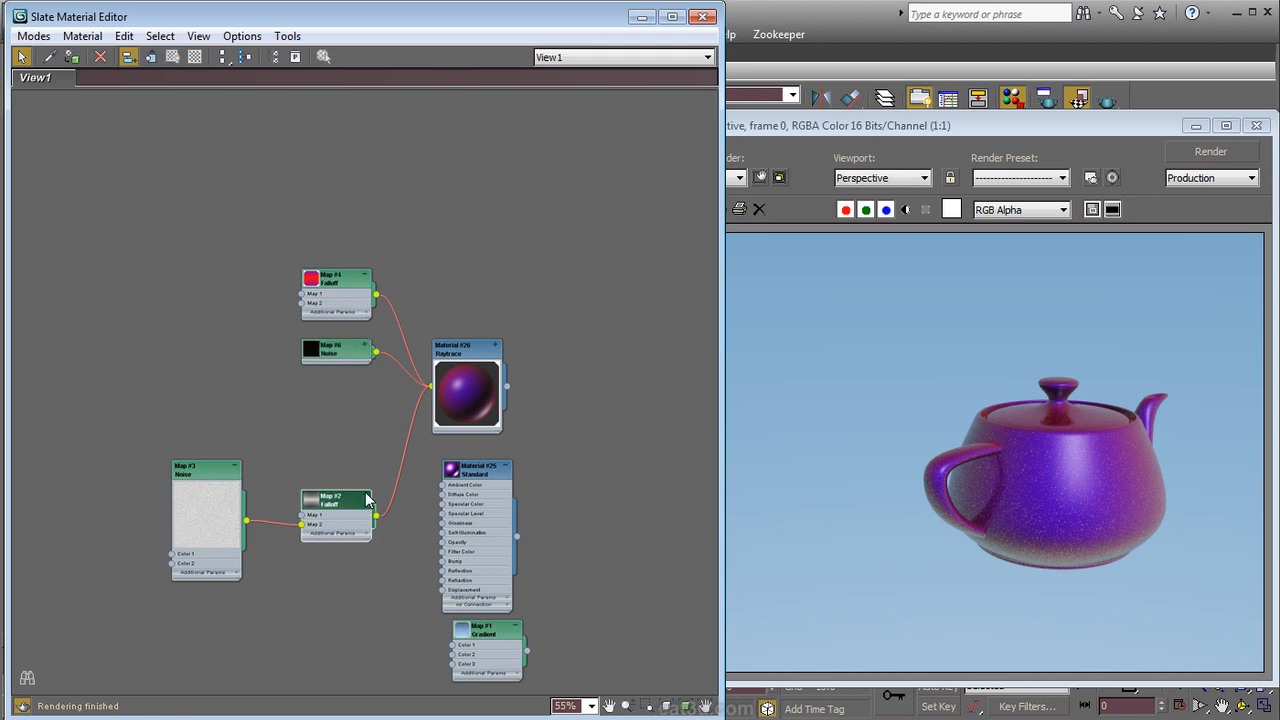
left_click(366, 497)
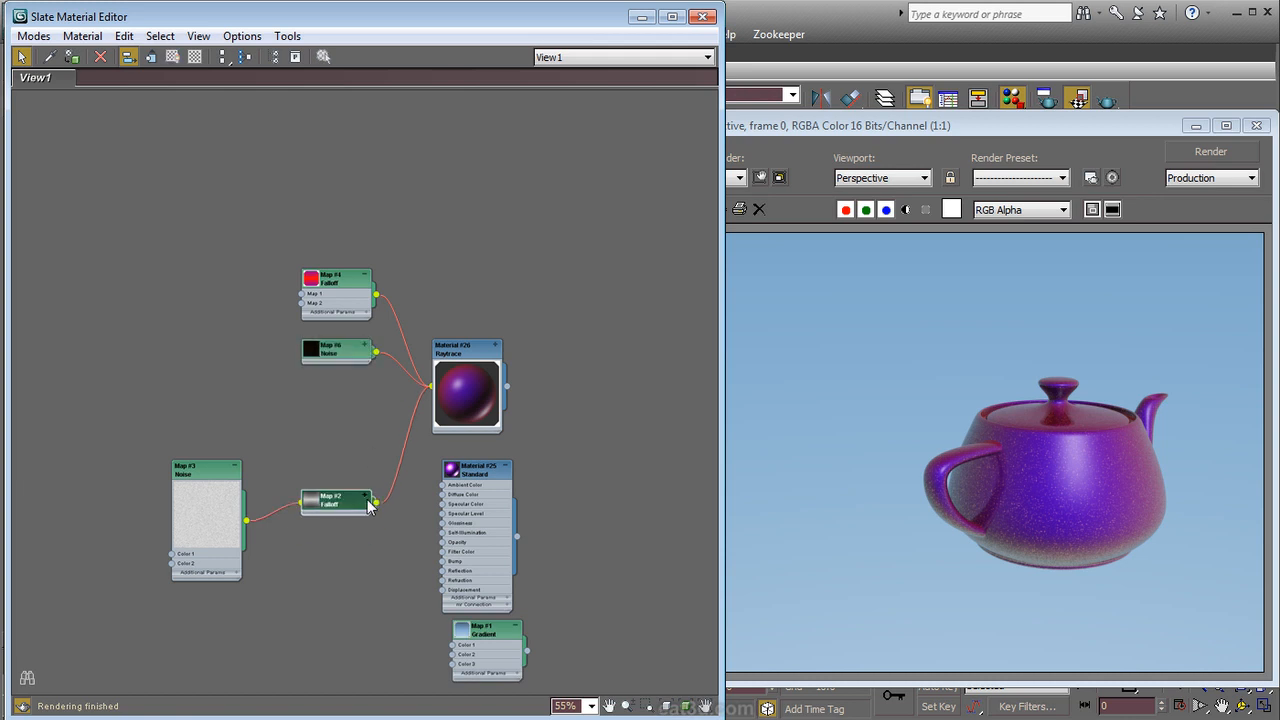
key("l")
middle_click_drag(420, 409, 414, 569)
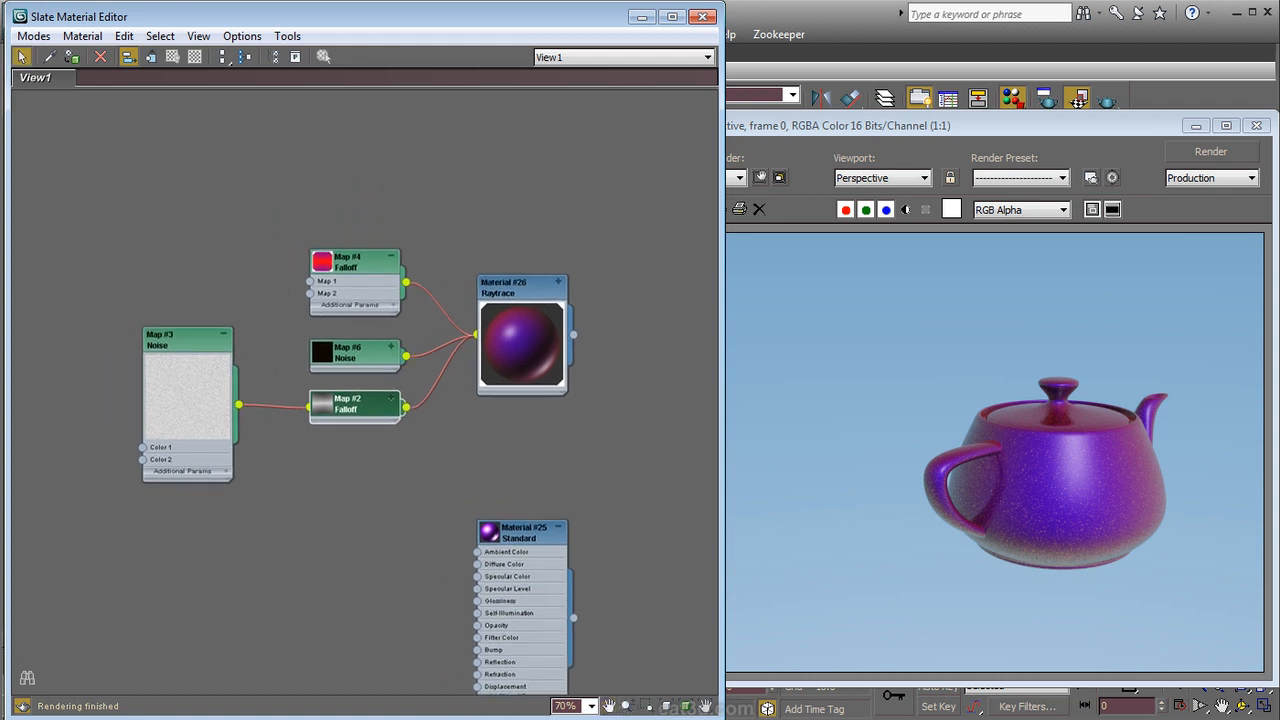
left_click_drag(622, 168, 75, 440)
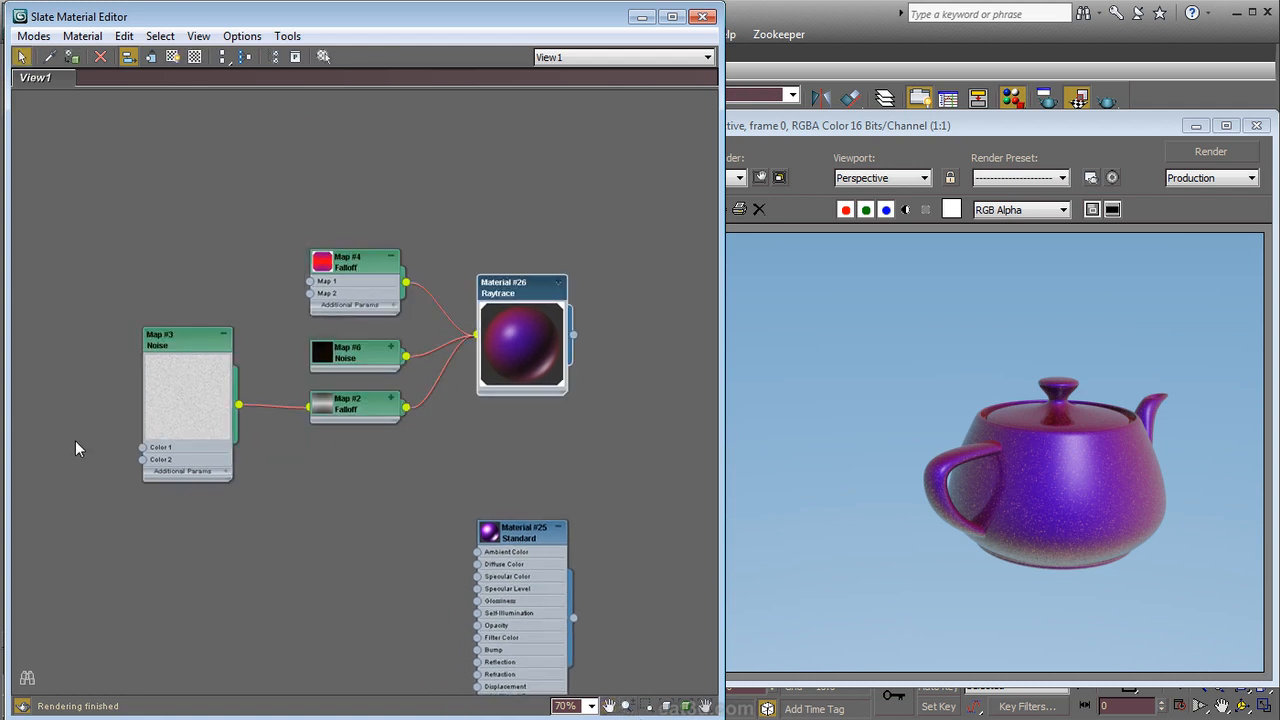
left_click(225, 57)
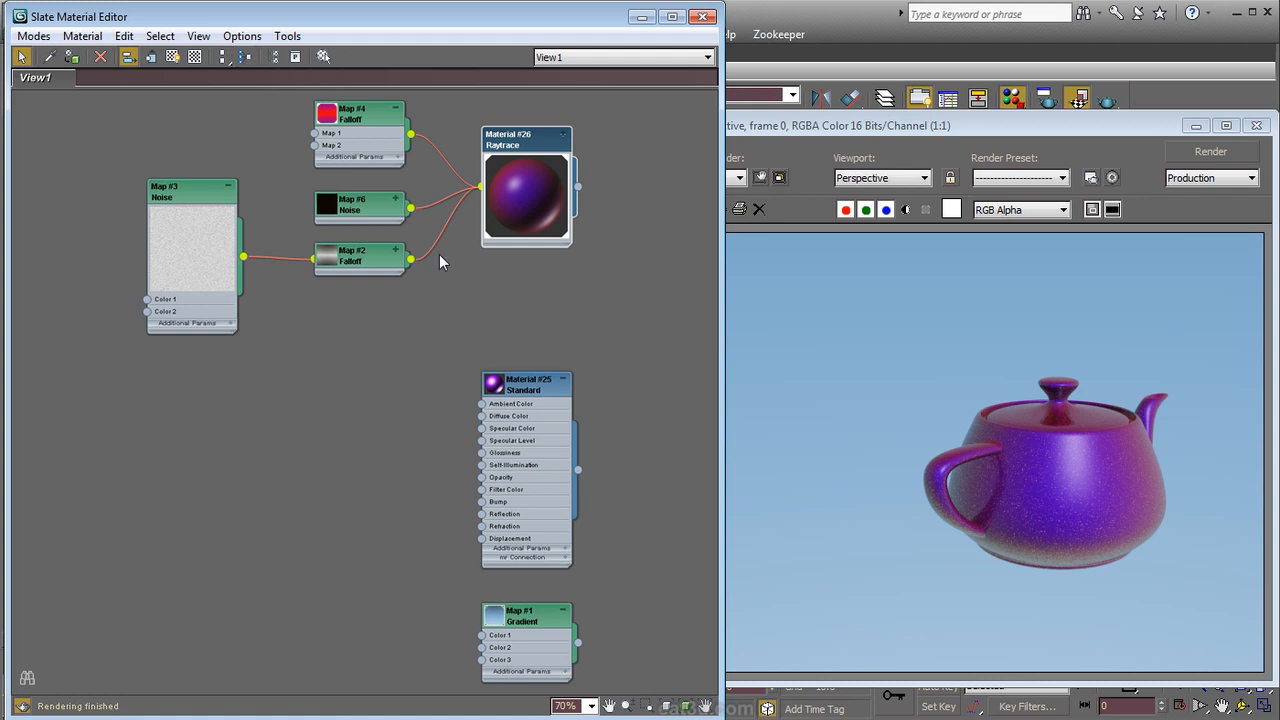
Step: Scatter the Falloff and Noise nodes feeding Material #26 Raytrace, and apply Layout Children to that material
left_click_drag(520, 171, 521, 210)
left_click_drag(366, 236, 353, 416)
left_click_drag(330, 158, 356, 236)
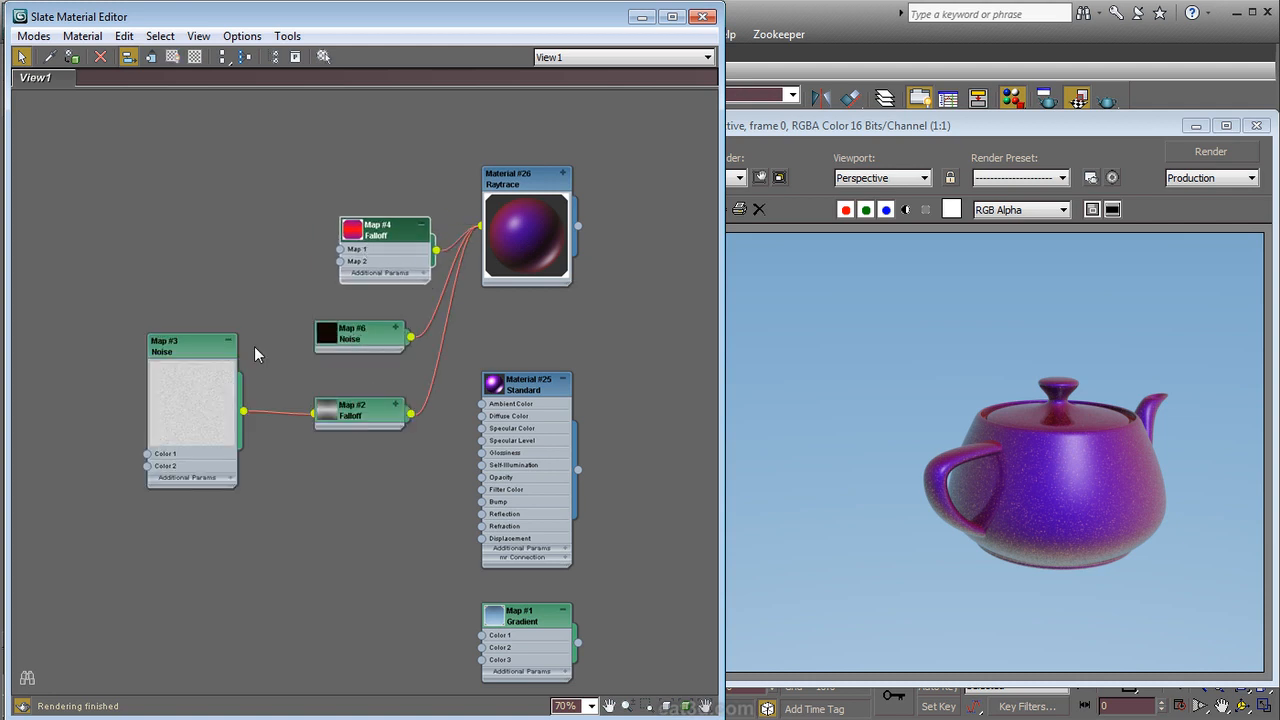
left_click_drag(168, 388, 206, 259)
left_click(522, 232)
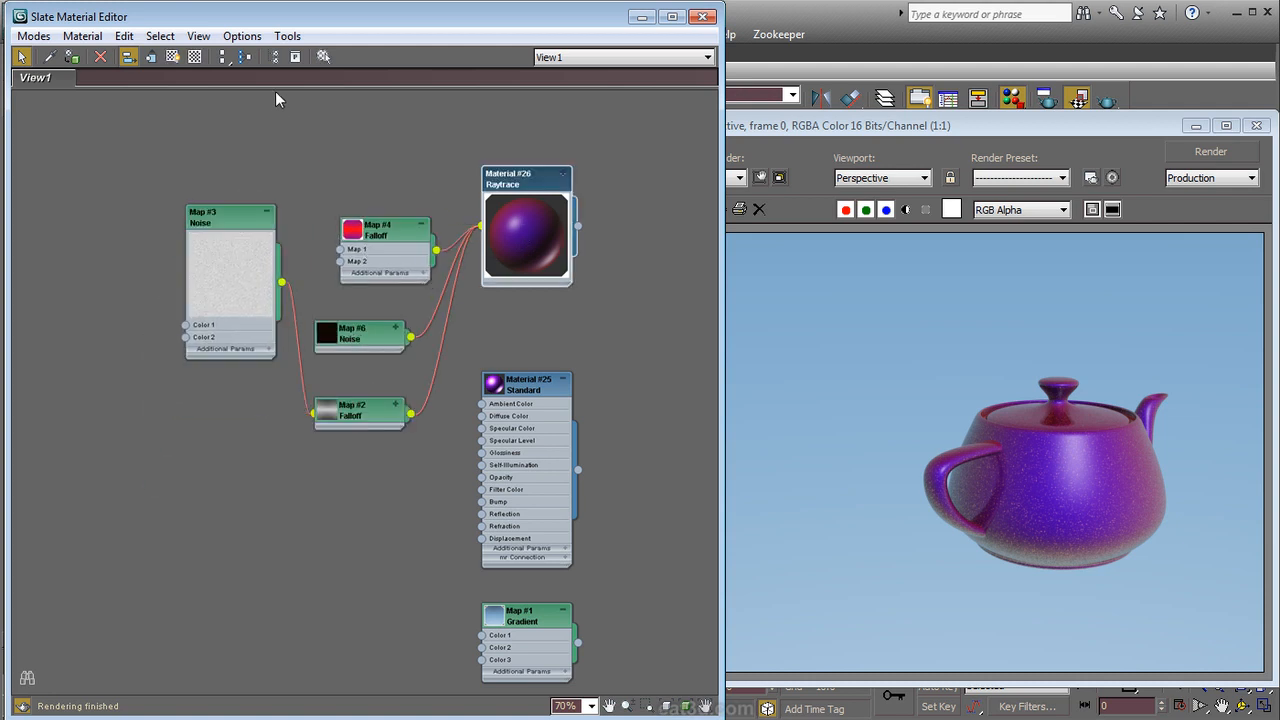
left_click(245, 57)
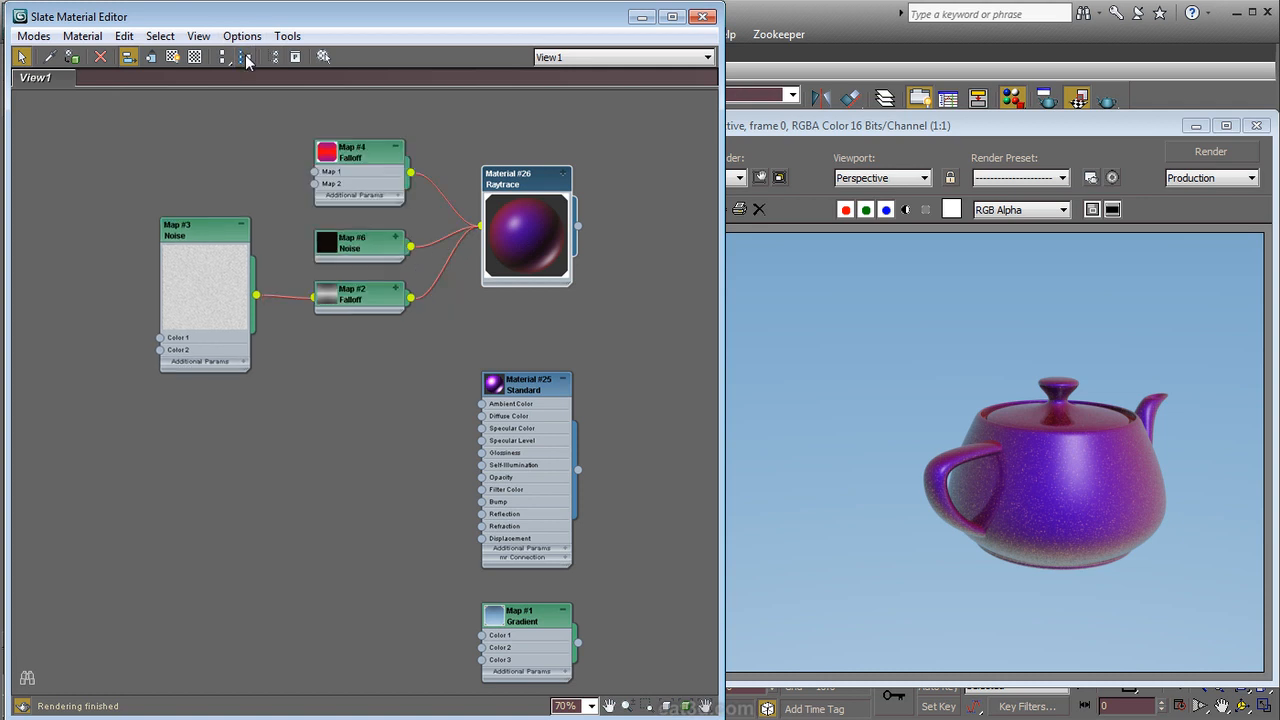
Step: Move Material #25 Standard beside Material #26, place Map #1 Gradient beneath Material #26, and deselect all nodes
middle_click_drag(443, 330, 367, 316)
left_click_drag(448, 377, 588, 173)
left_click_drag(440, 609, 443, 312)
middle_click_drag(504, 451, 566, 674)
left_click(502, 160)
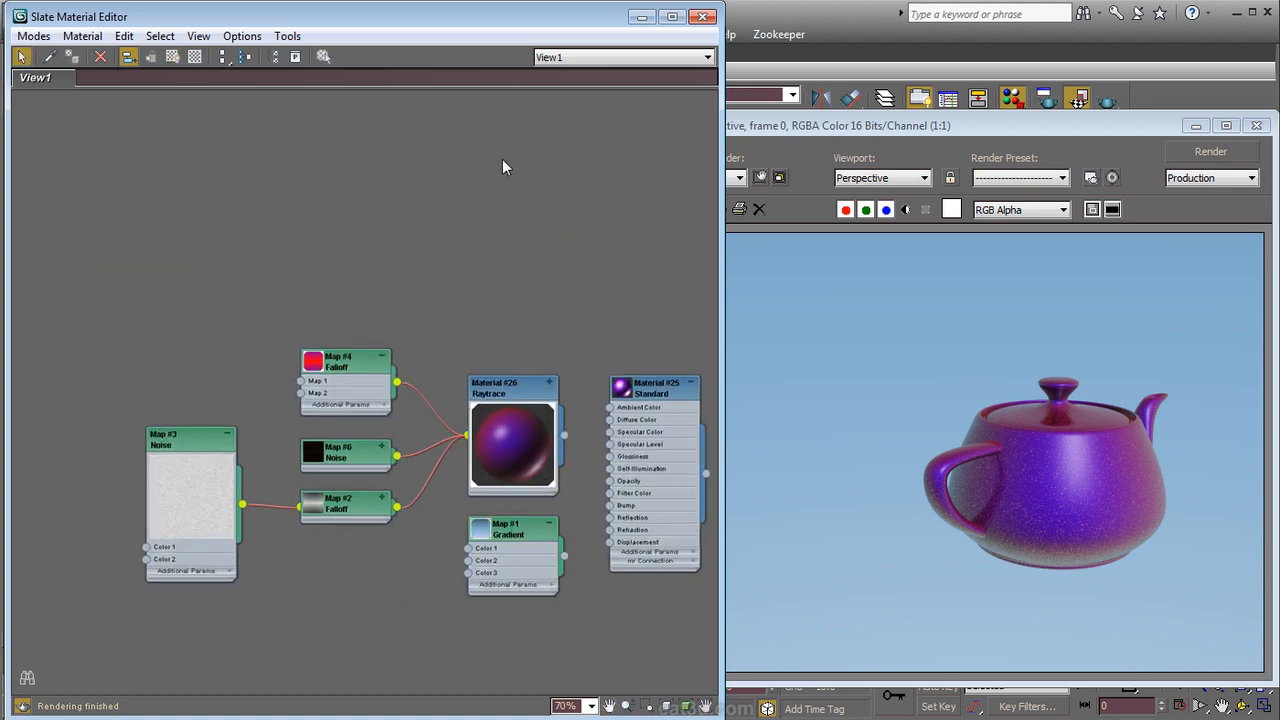
Step: Displace the map nodes, lay out only the children of Map #2 Falloff, and move it below Map #4
left_click_drag(340, 451, 340, 310)
left_click_drag(331, 371, 370, 410)
left_click_drag(328, 503, 328, 400)
left_click_drag(155, 345, 206, 512)
left_click(358, 401)
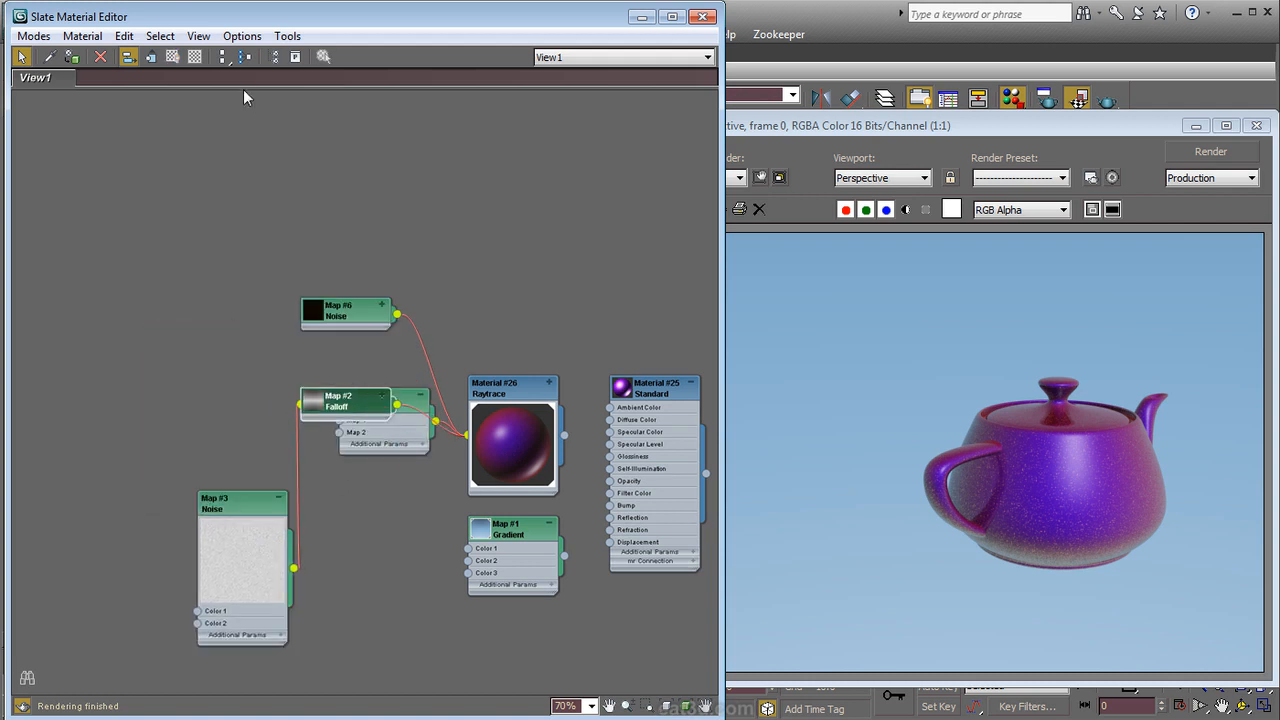
left_click(241, 59)
left_click_drag(340, 395, 378, 497)
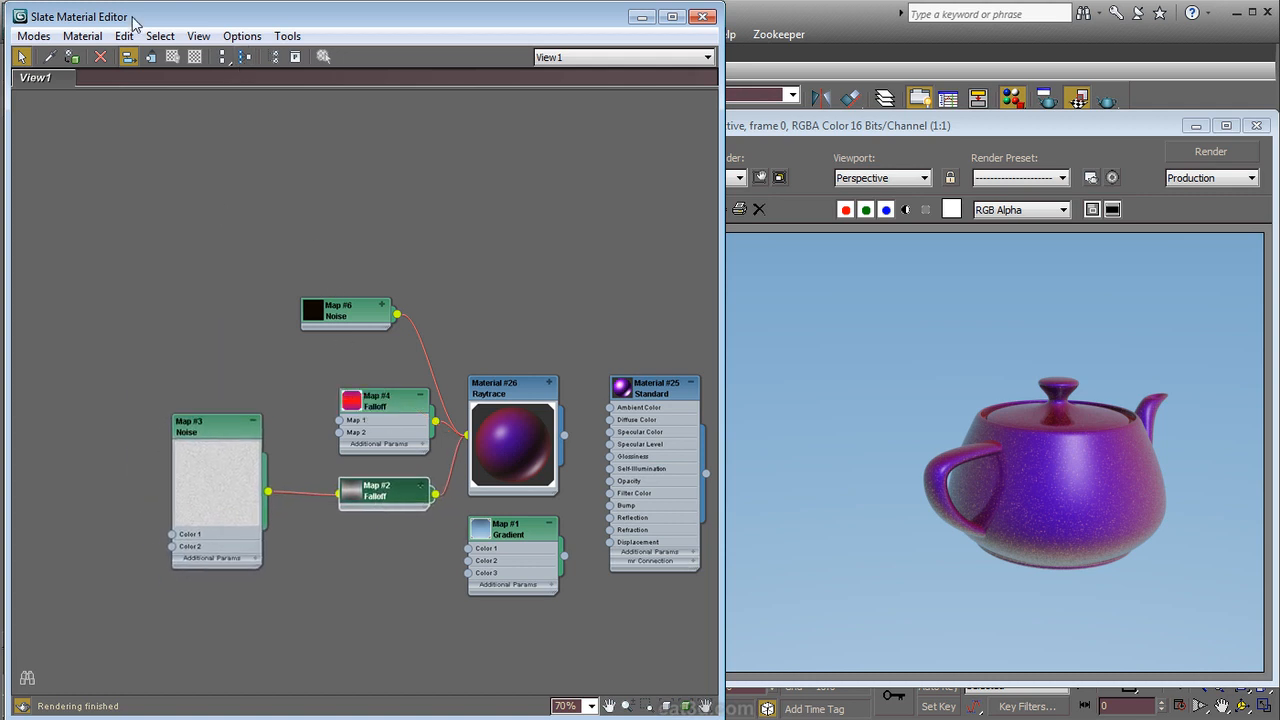
Step: Apply Layout Children to Material #26 Raytrace, followed by Layout All for the entire view
left_click_drag(522, 425, 520, 412)
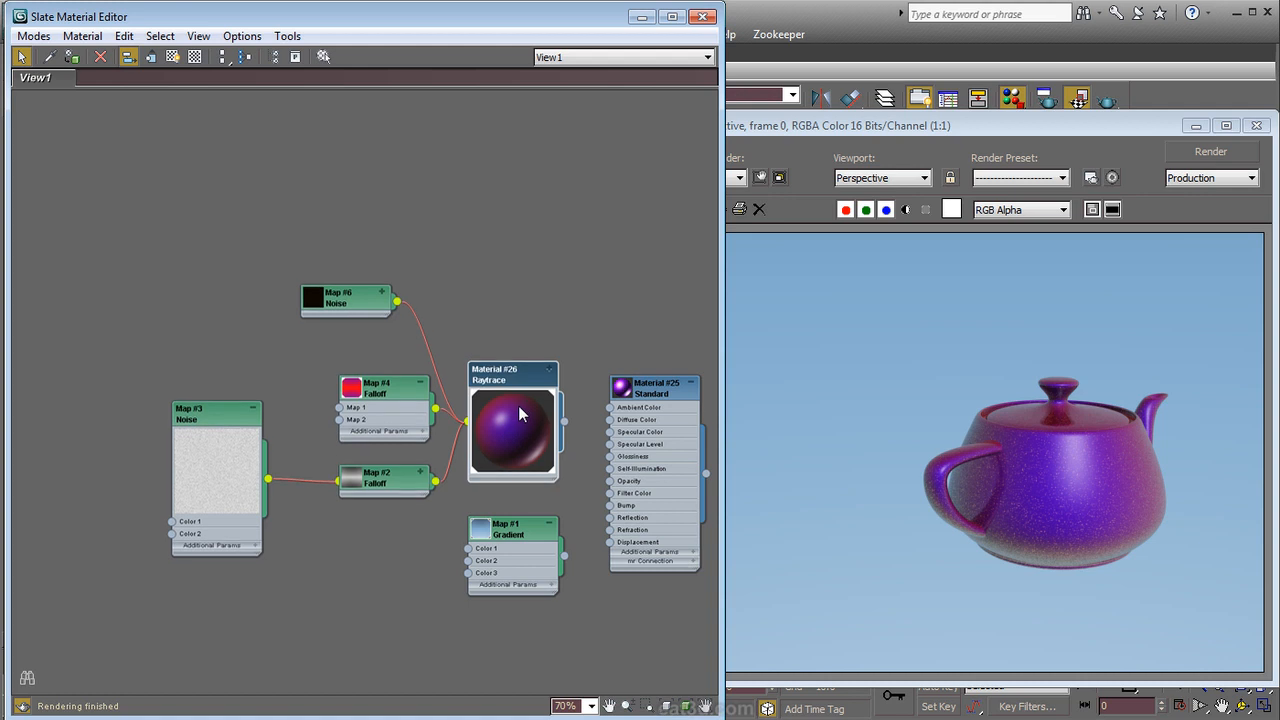
left_click(199, 37)
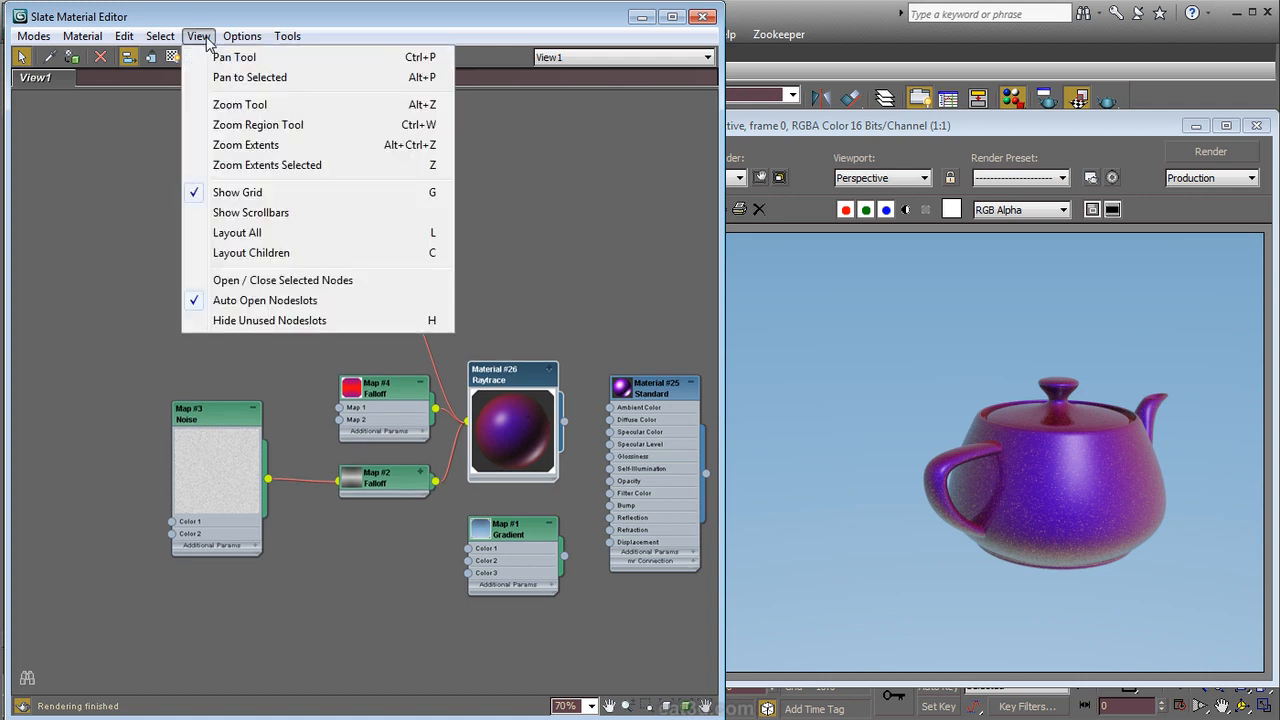
left_click(262, 254)
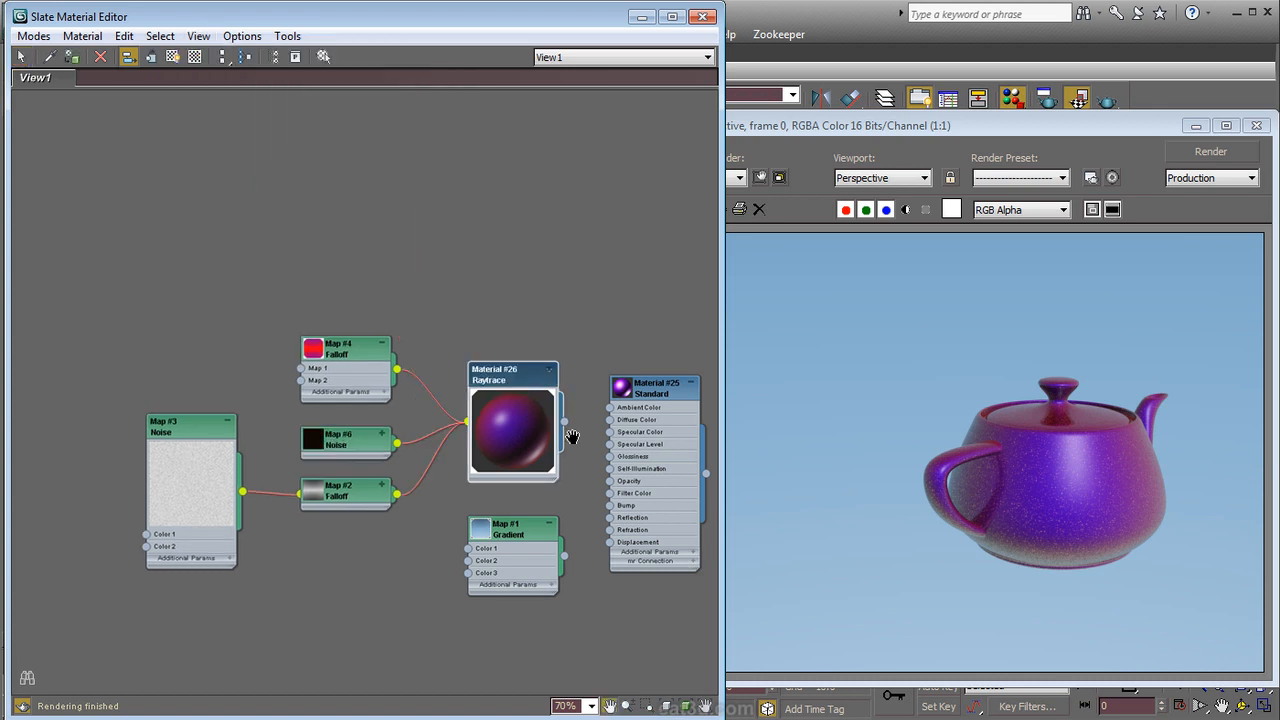
middle_click_drag(573, 437, 520, 366)
key("l")
middle_click_drag(489, 296, 476, 377)
left_click_drag(505, 293, 533, 394)
middle_click_drag(584, 503, 575, 356)
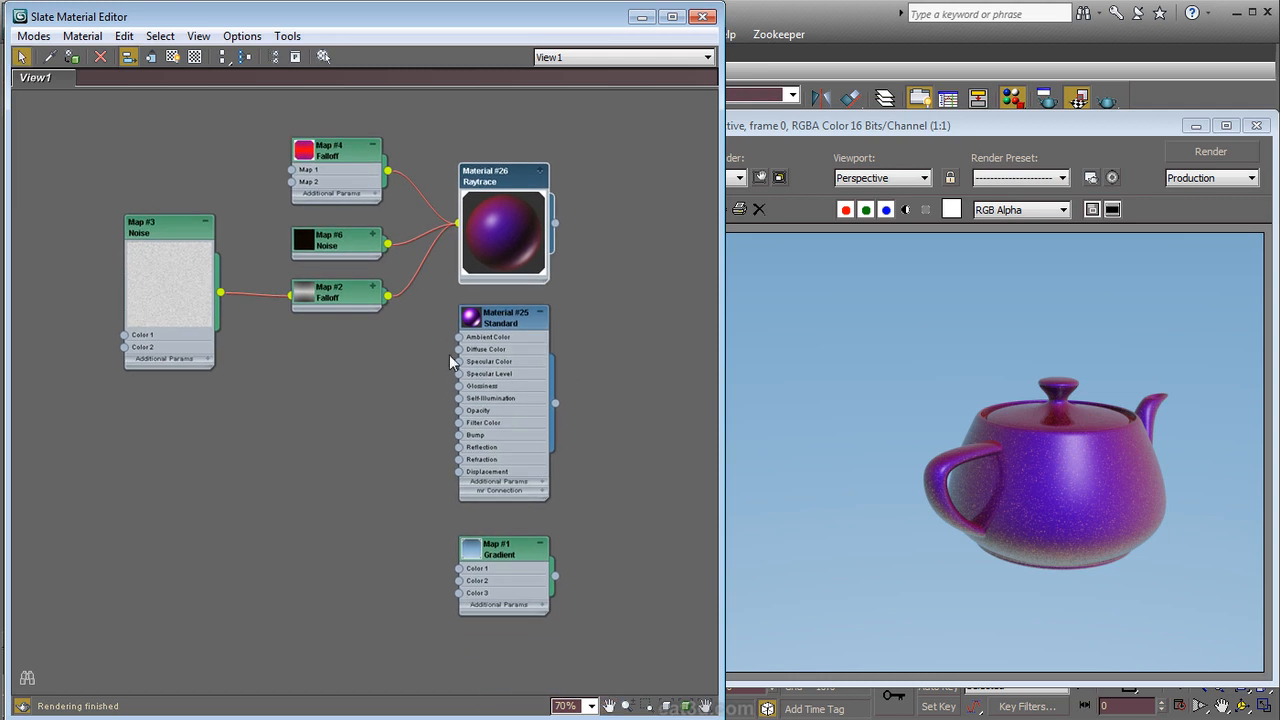
Step: Collapse the Map #3 Noise node's slots, deselect all nodes, and close the rendered teapot window
left_click(206, 231)
left_click(206, 224)
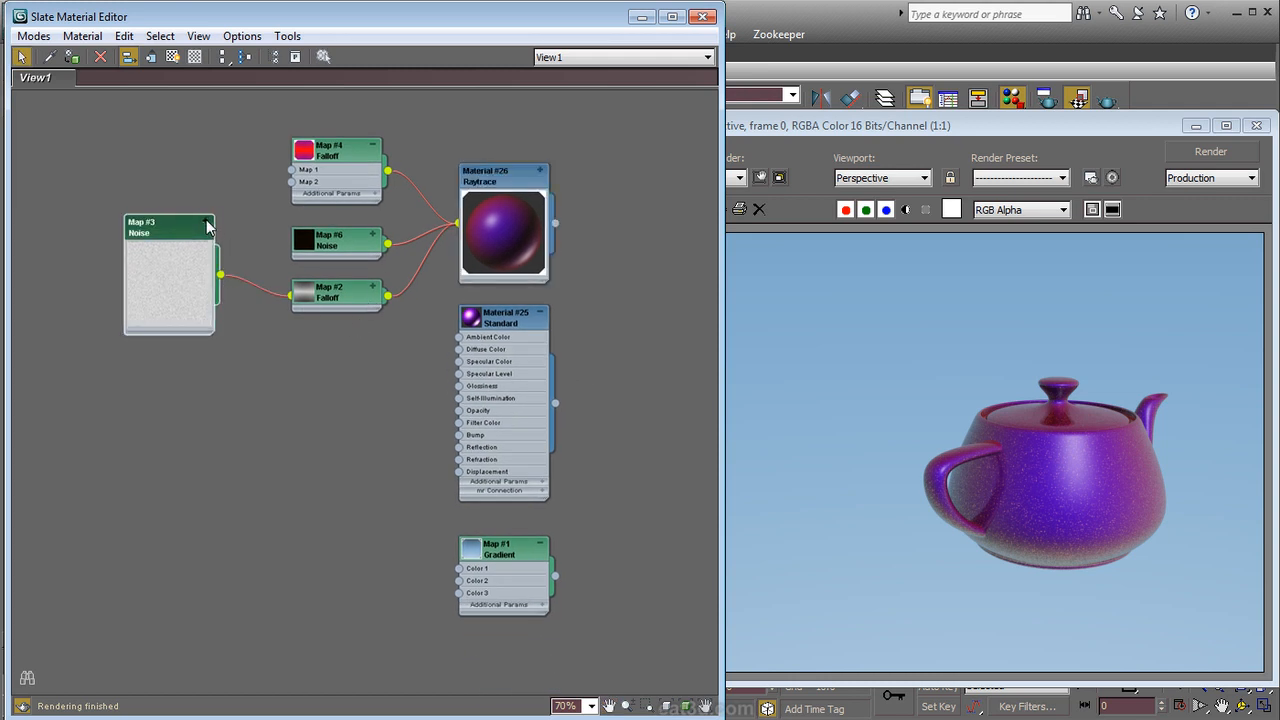
left_click(287, 412)
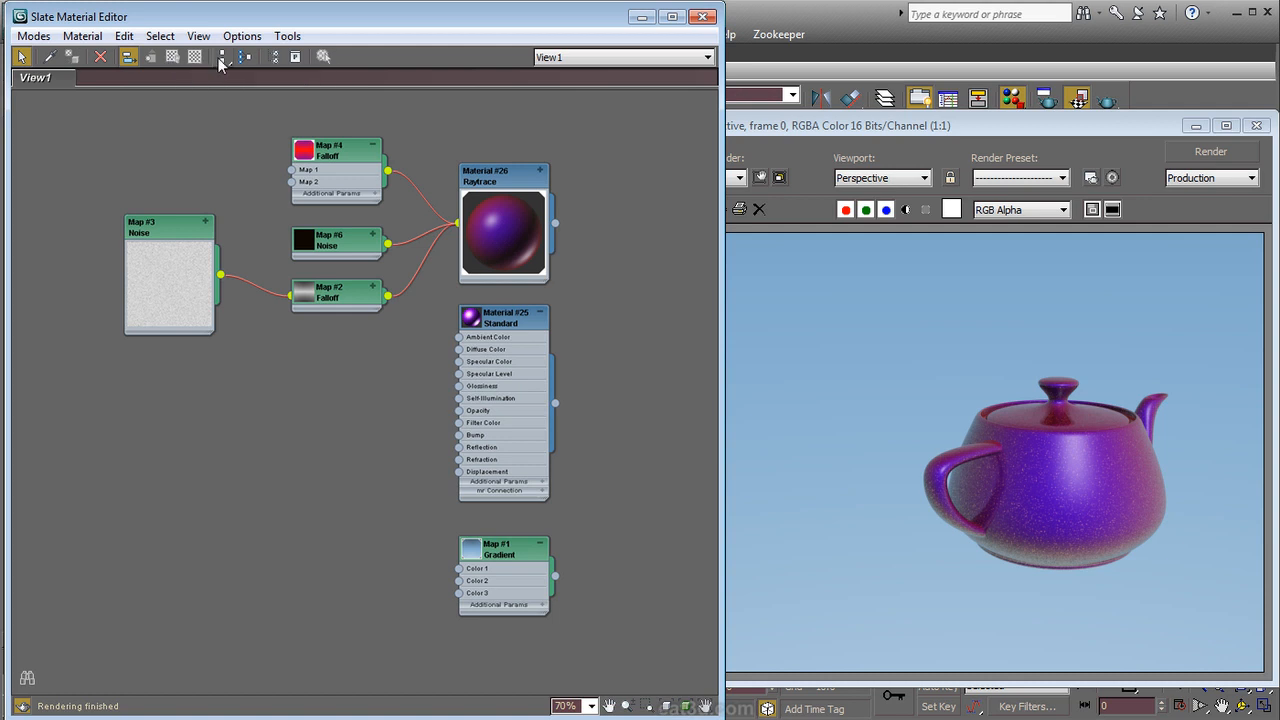
left_click(1256, 125)
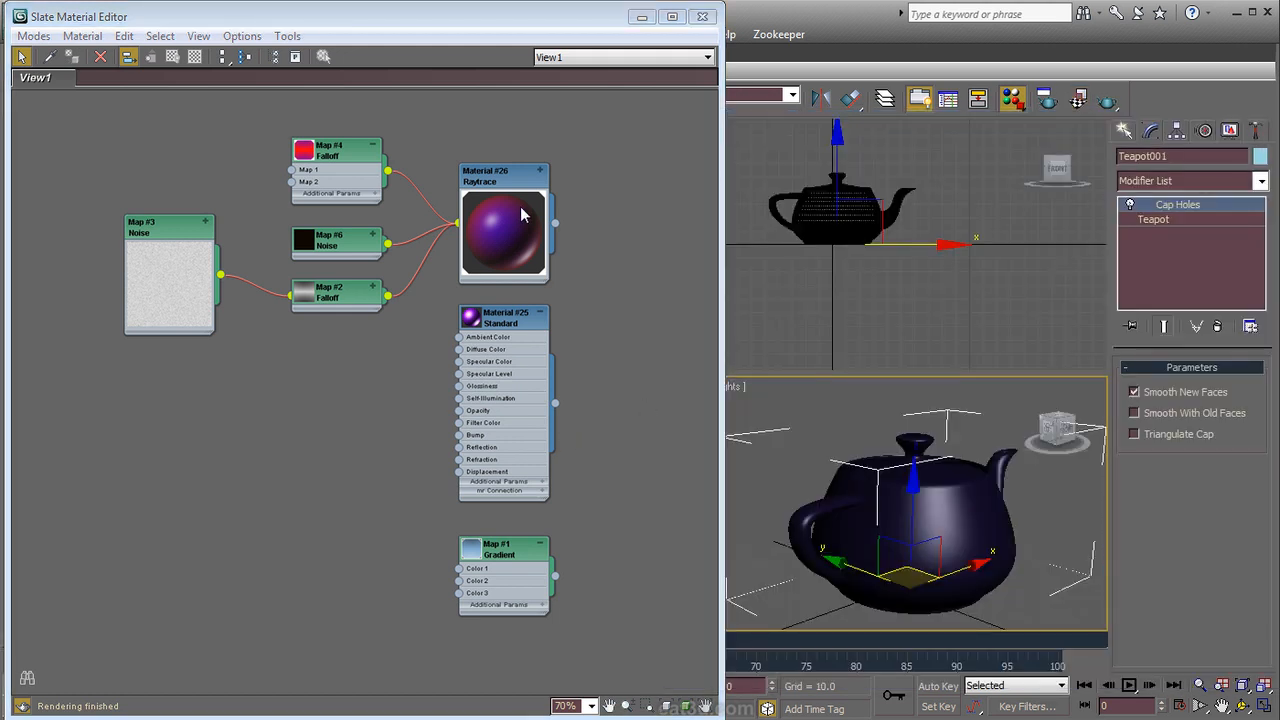
Step: Select the Material #26 Raytrace node and show its map on the teapot in the viewport
left_click(518, 247)
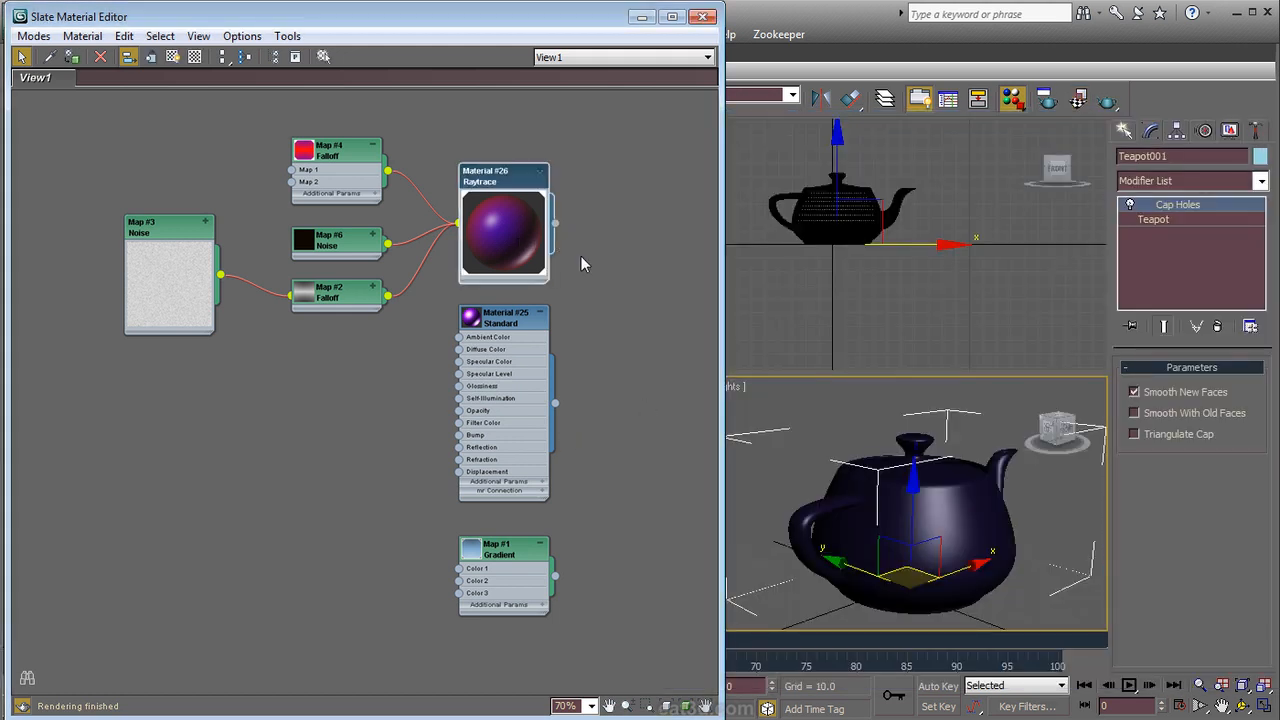
middle_click_drag(574, 250, 586, 320)
left_click(626, 706)
left_click_drag(601, 420, 595, 77)
middle_click_drag(457, 306, 314, 536)
left_click_drag(501, 395, 394, 340)
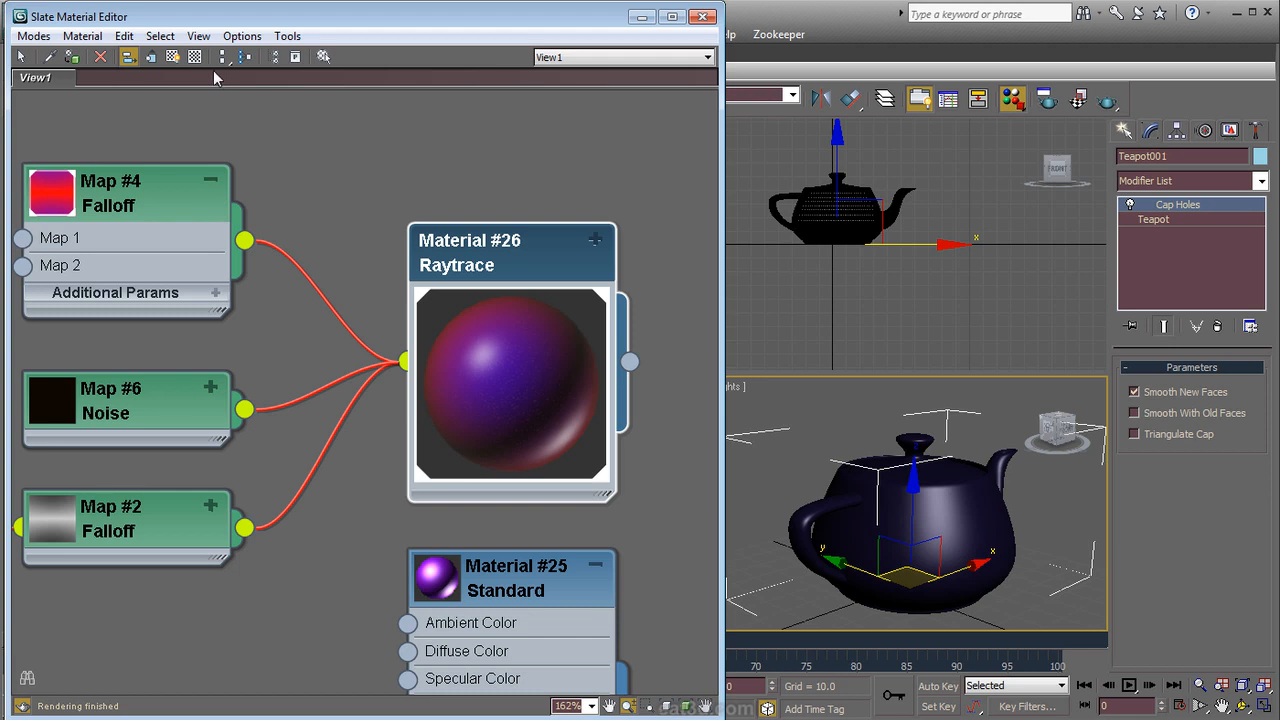
left_click(173, 57)
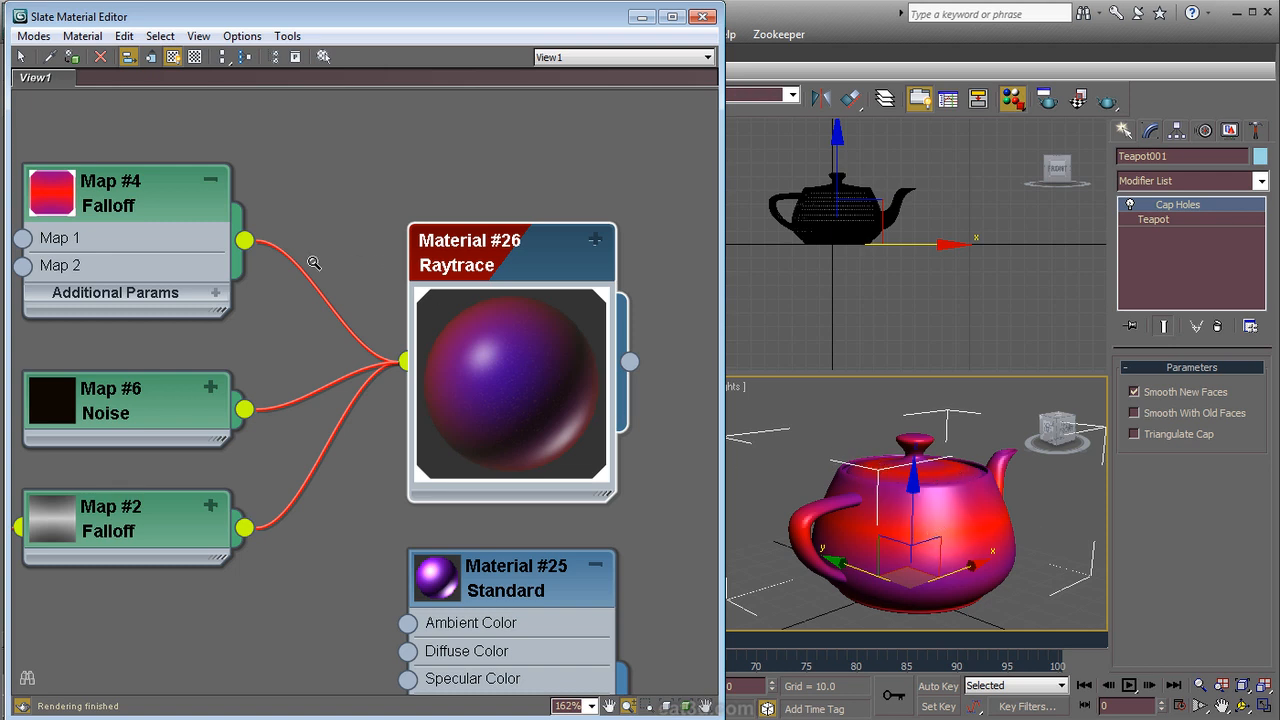
Step: Select the Map #3 Noise node and show that map on the teapot in the viewport
left_click_drag(165, 219, 230, 270)
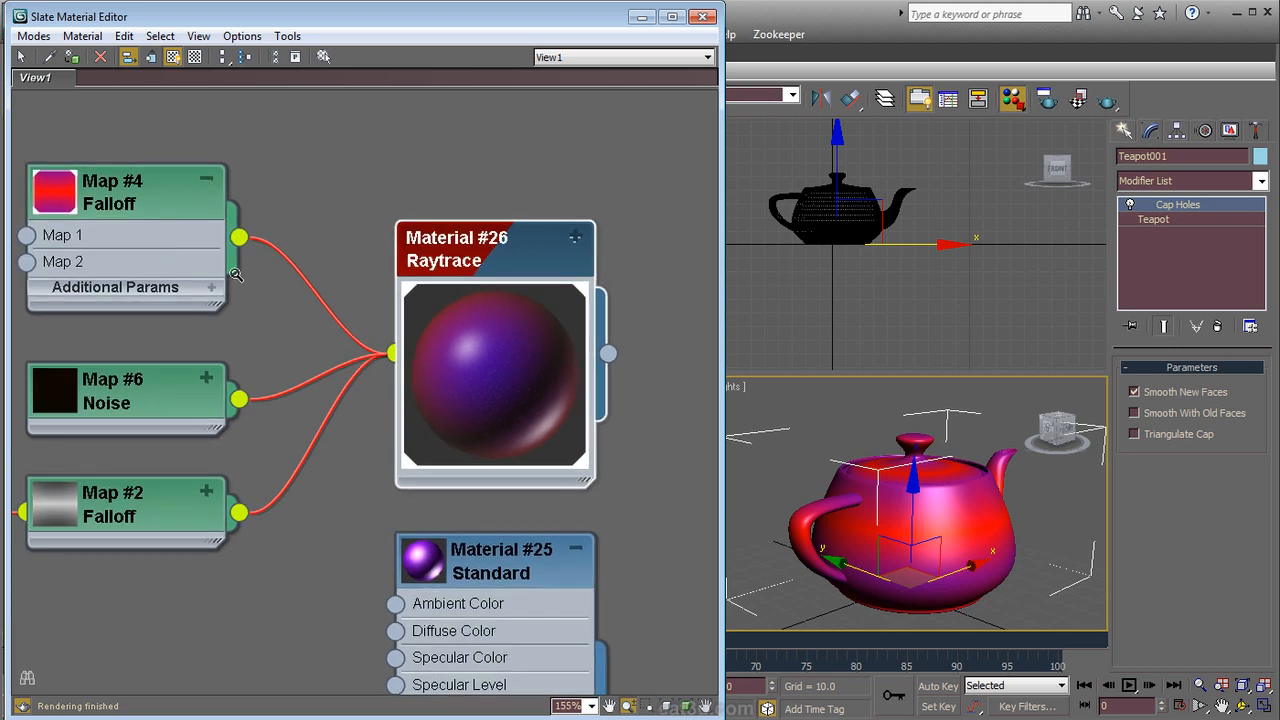
right_click(232, 273)
left_click(20, 60)
middle_click_drag(286, 257, 406, 214)
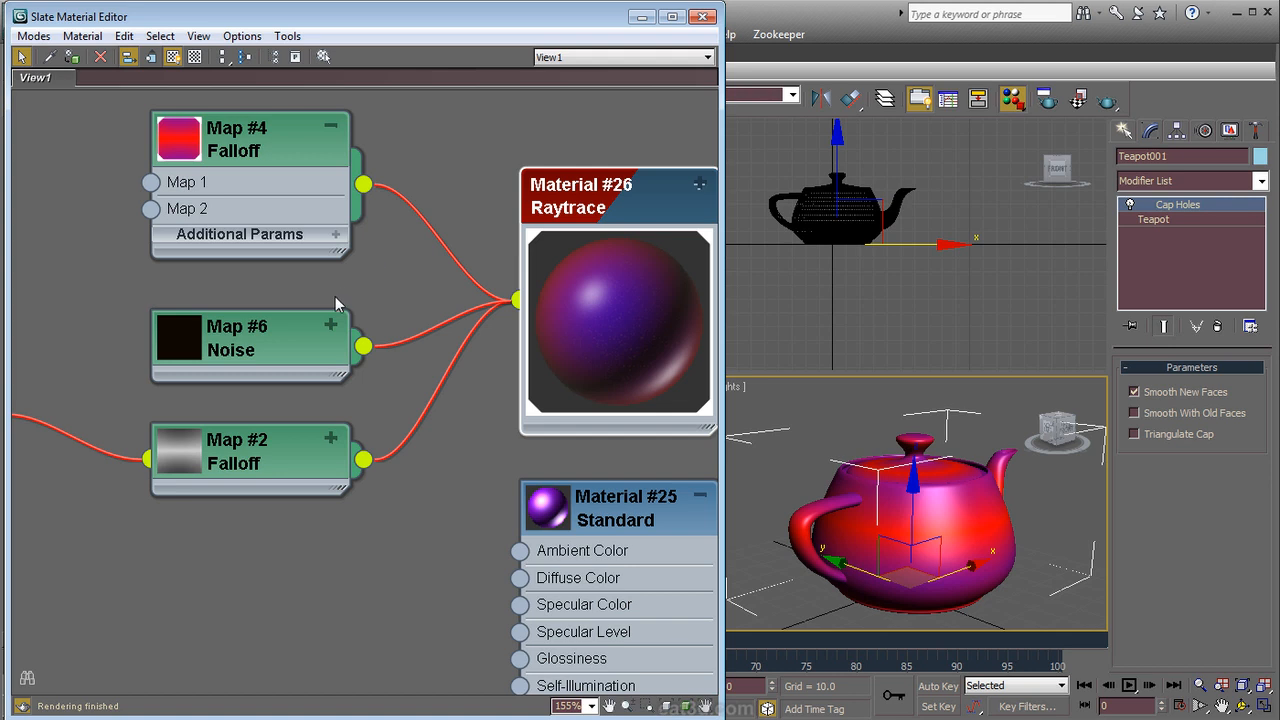
middle_click_drag(276, 402, 476, 389)
left_click(108, 386)
middle_click_drag(306, 406, 346, 418)
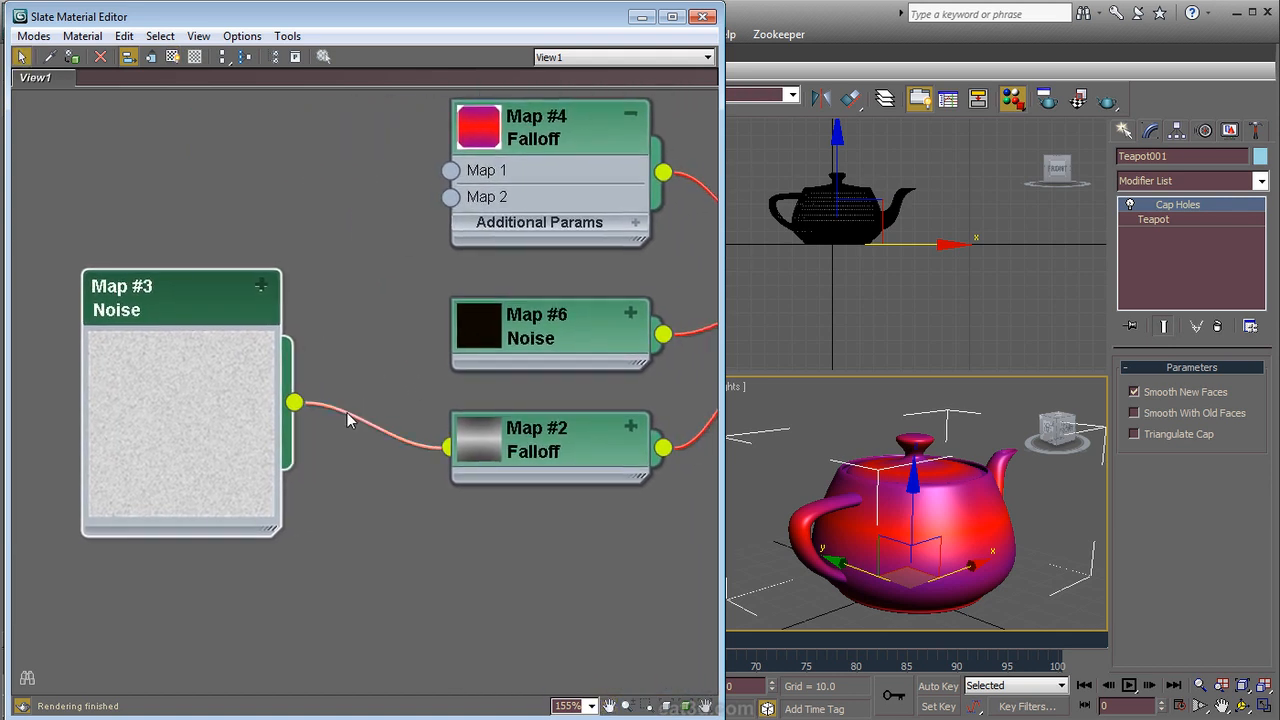
left_click(172, 57)
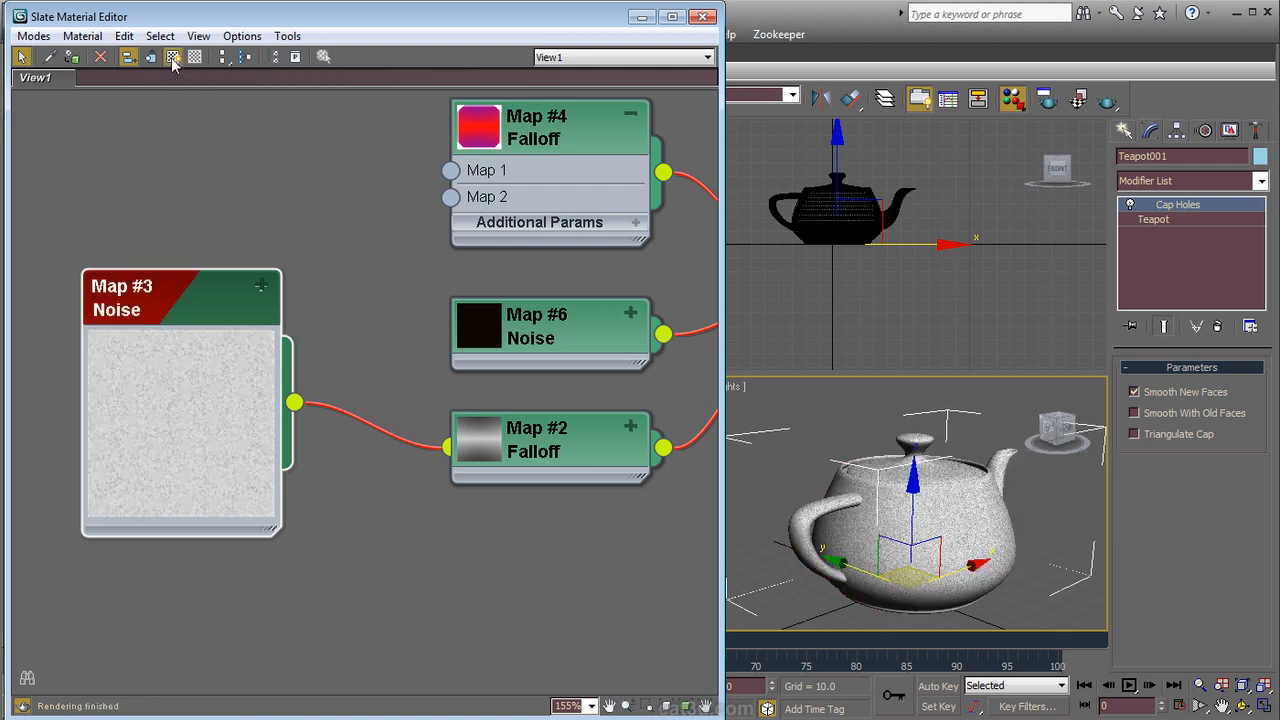
Step: Expand the Map #3 Noise node with its Additional Params and set Noise Size to 10.9
left_click(262, 287)
left_click(261, 287)
left_click(262, 287)
scroll(334, 294, "down", 2)
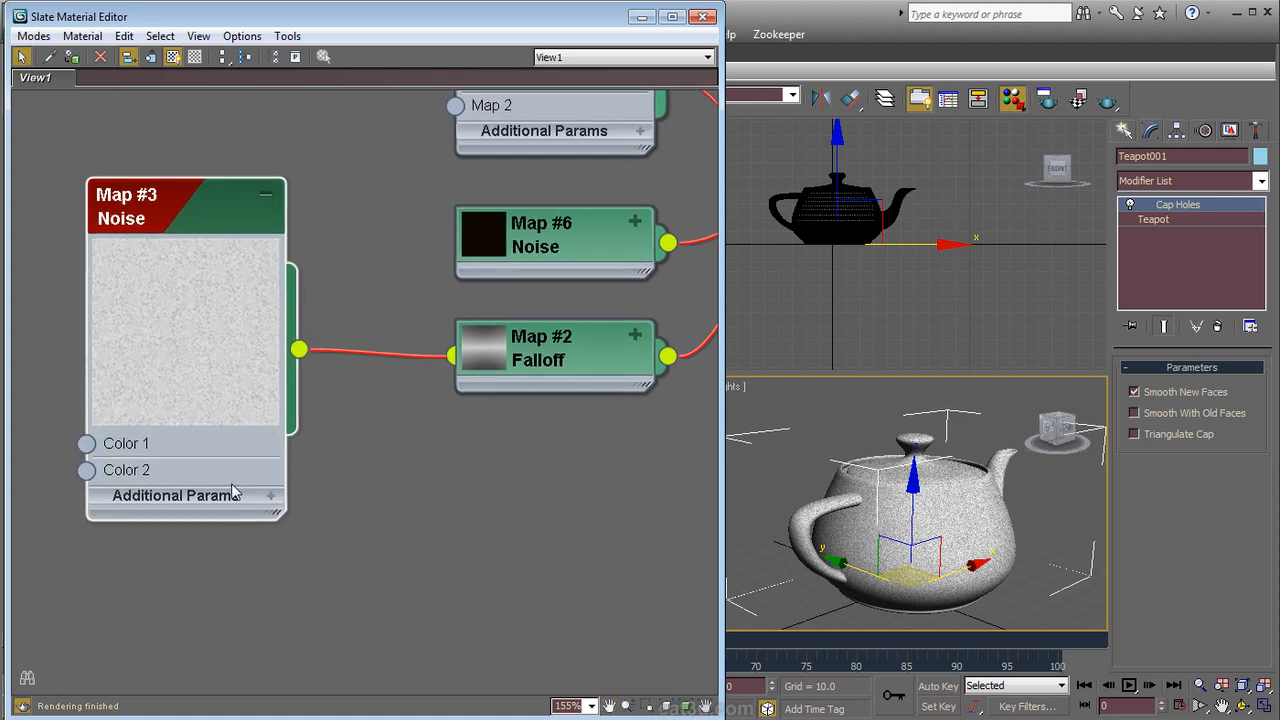
left_click(233, 497)
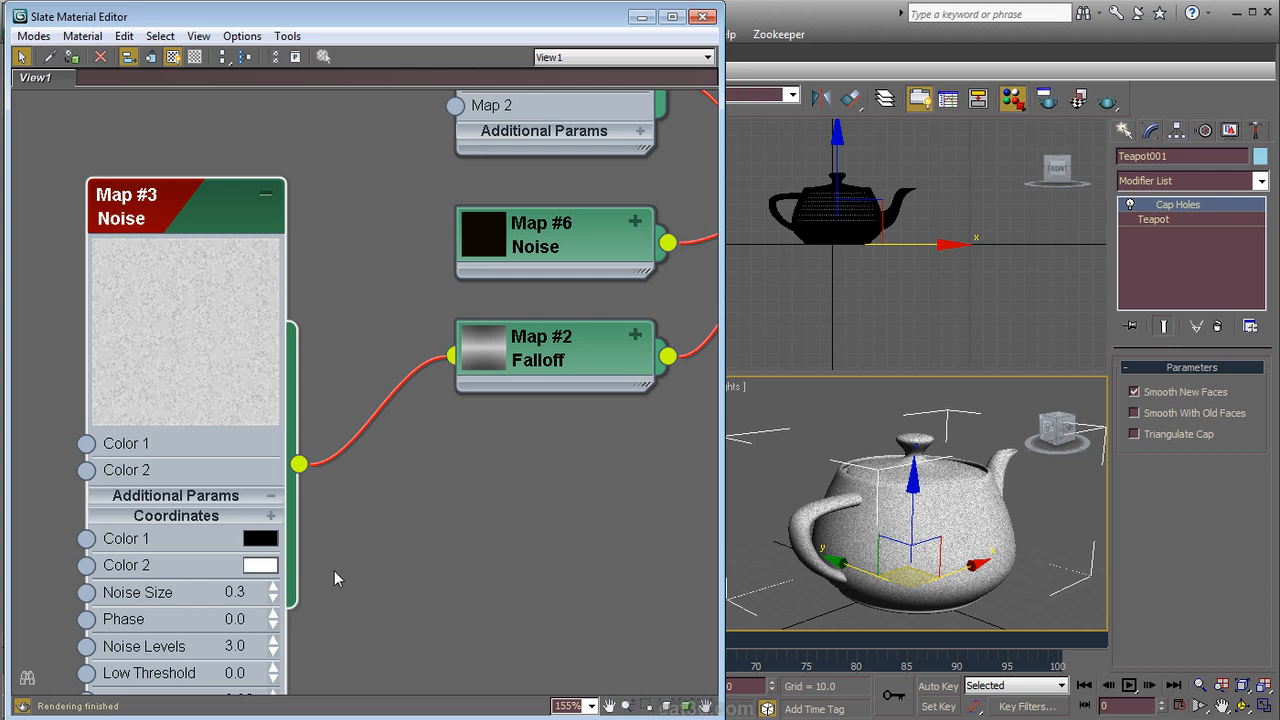
middle_click_drag(329, 571, 345, 510)
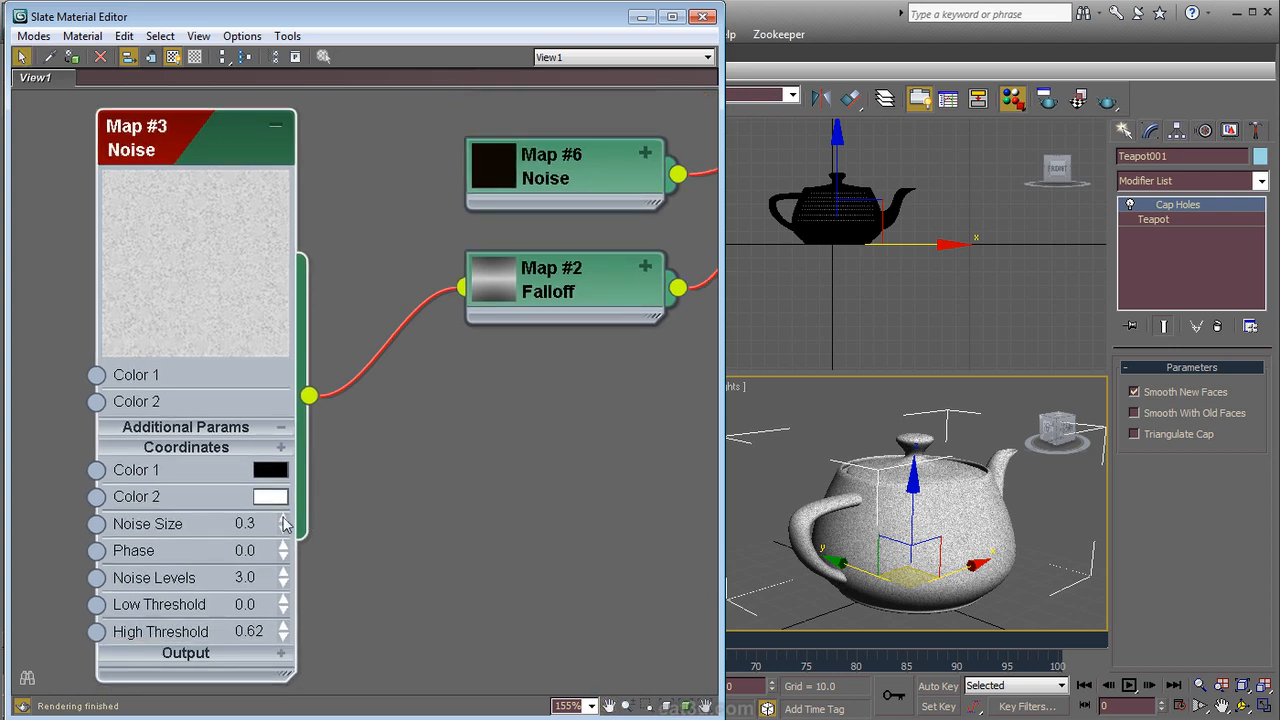
left_click_drag(284, 524, 284, 372)
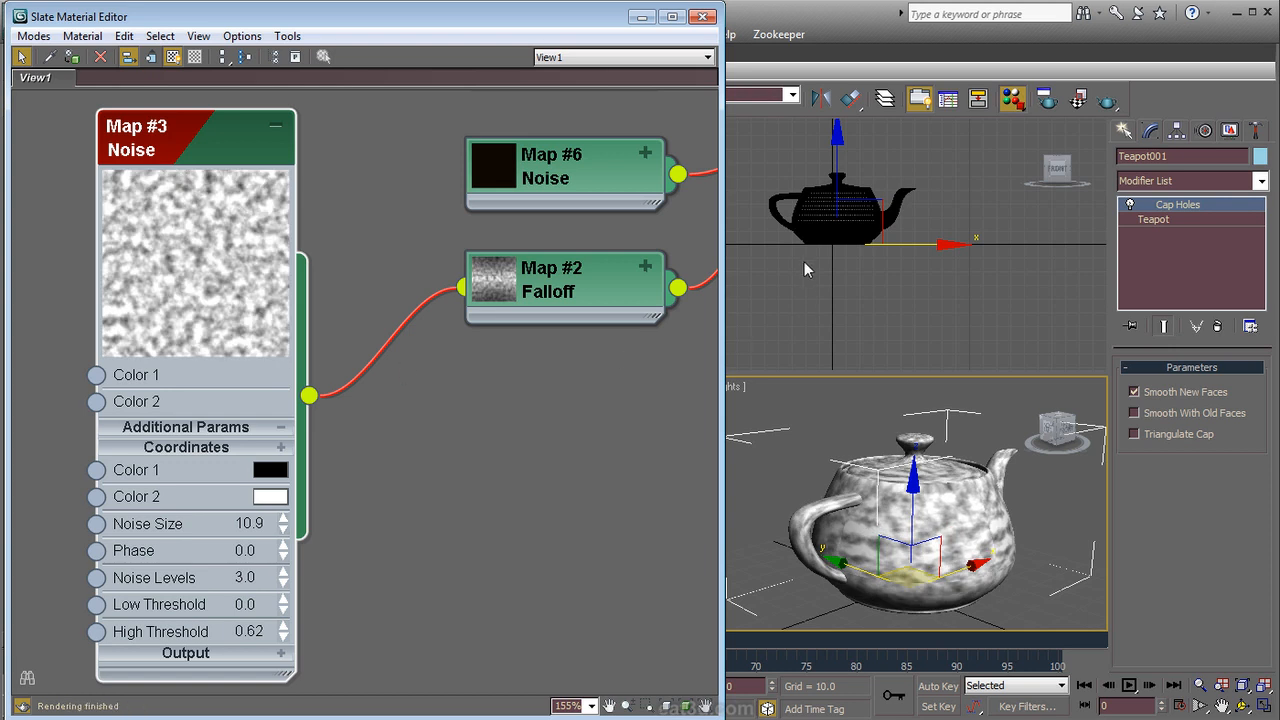
Step: Expand the Material #26 Raytrace node's slots and connect the Map #3 Noise output to Diffuse
middle_click_drag(589, 373, 299, 394)
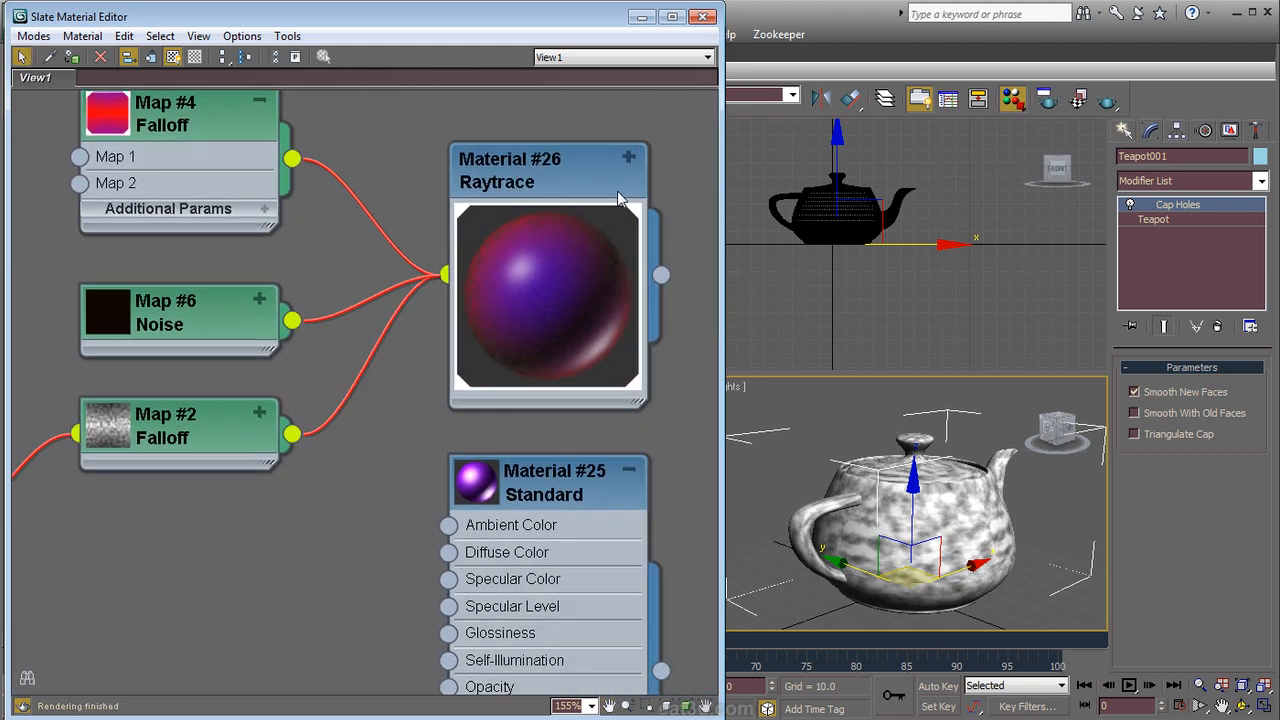
left_click(628, 158)
middle_click_drag(268, 460, 350, 383)
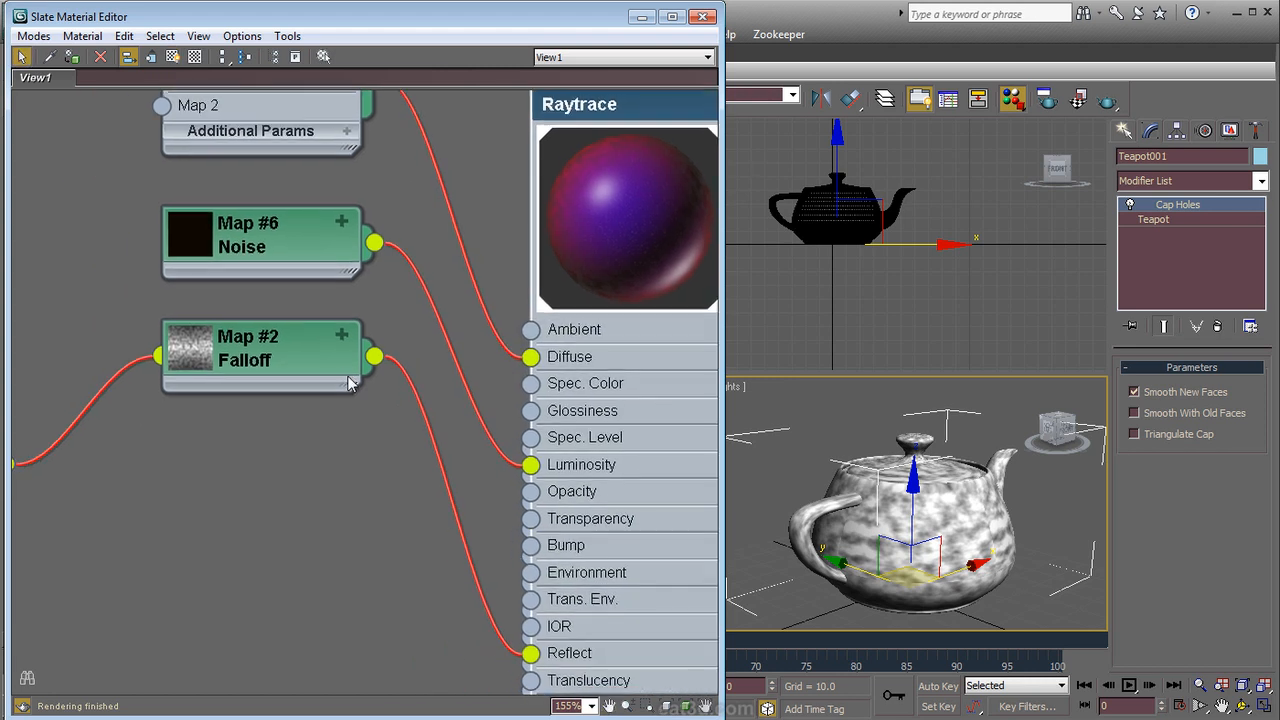
middle_click_drag(286, 423, 421, 404)
left_click_drag(137, 453, 600, 346)
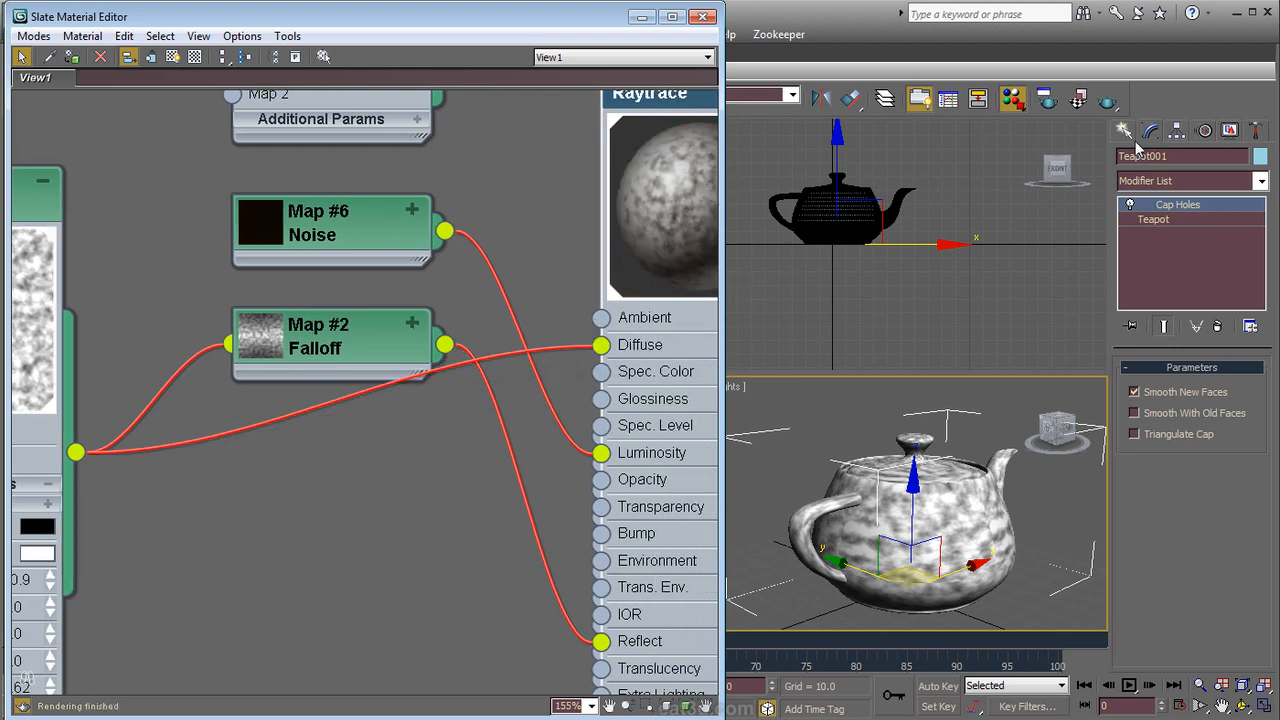
Step: Render the Perspective view to check the teapot's noise pattern, and close the rendered frame
left_click(1106, 99)
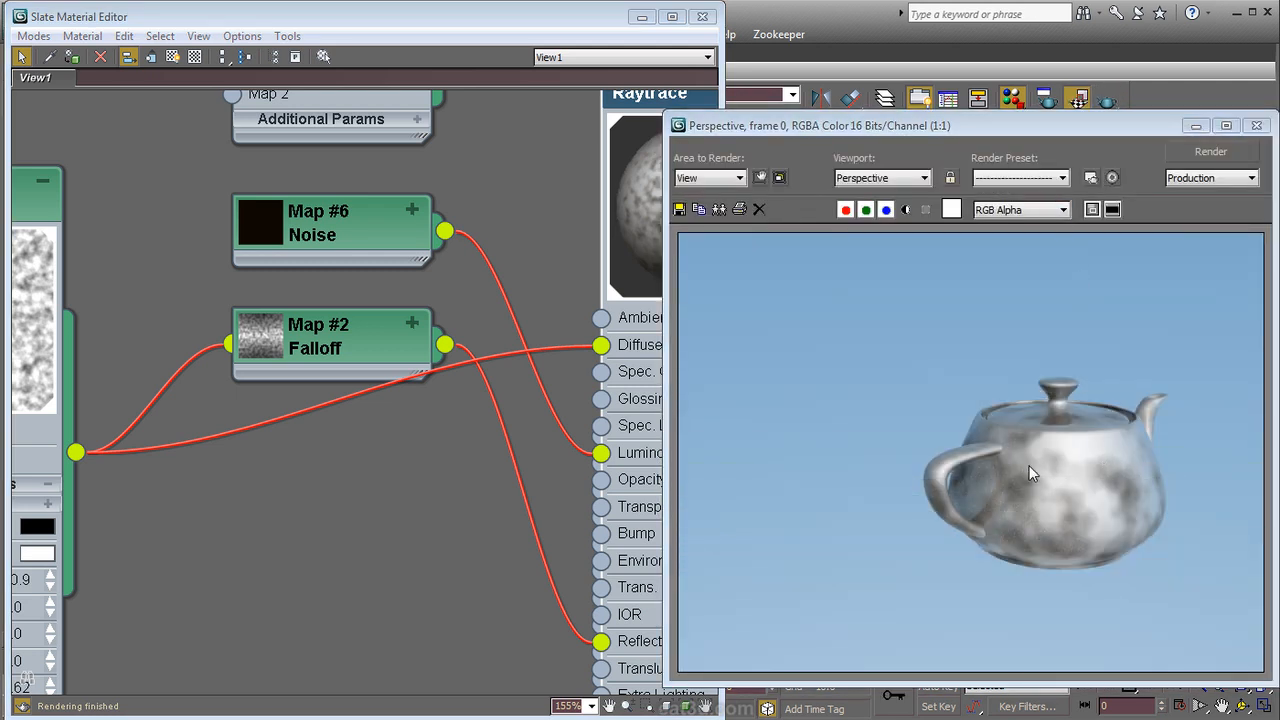
left_click_drag(946, 124, 445, 119)
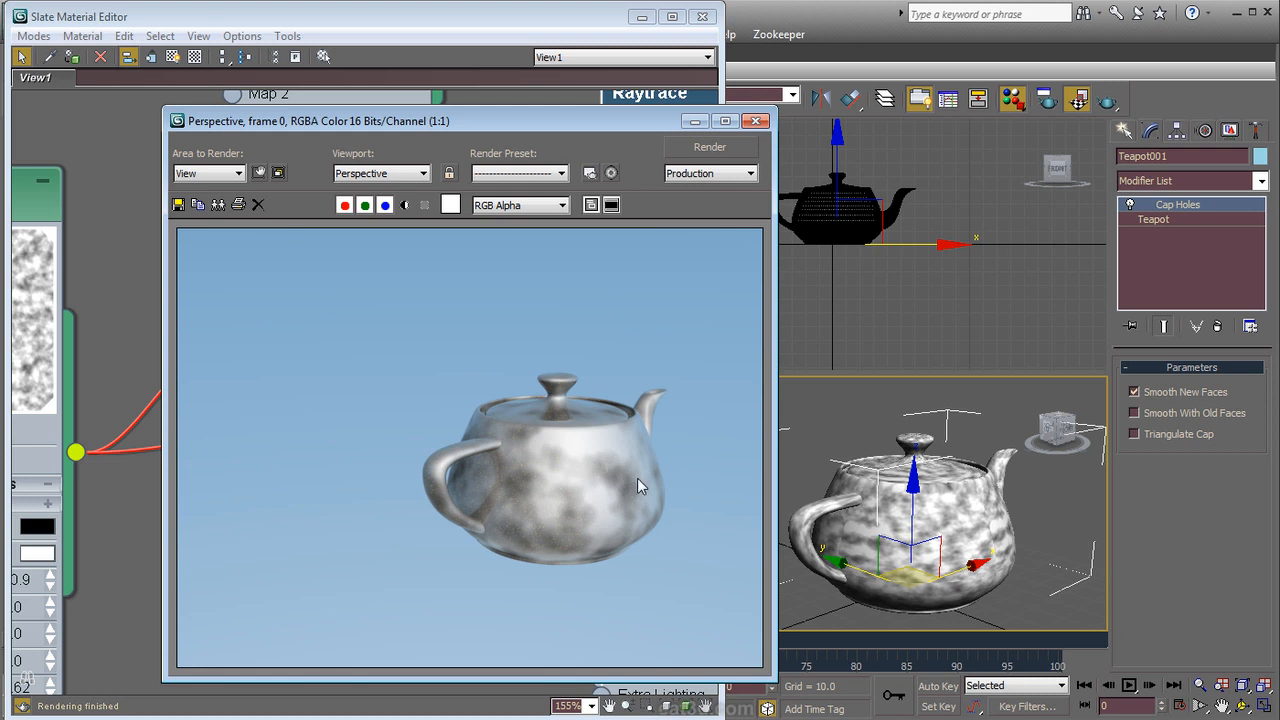
left_click(757, 121)
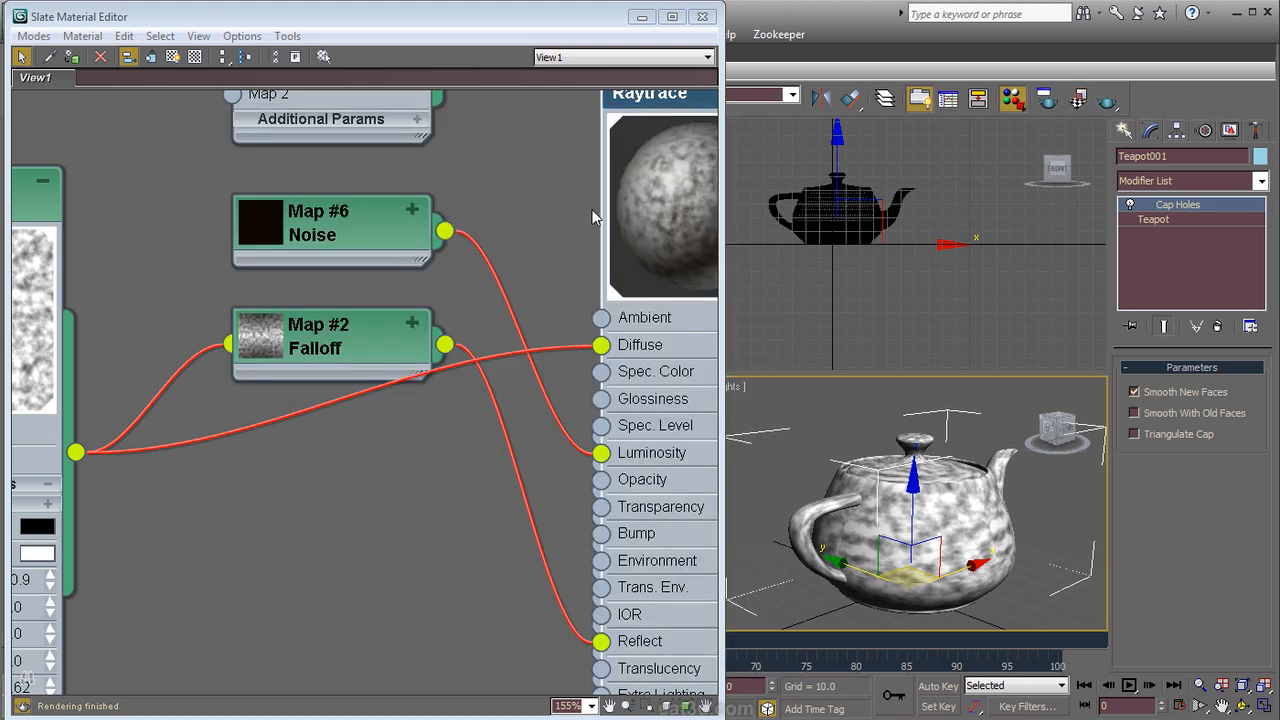
Step: Move the Map #3 Noise node slightly up and to the right in the graph
middle_click_drag(171, 457, 399, 490)
left_click_drag(193, 205, 221, 148)
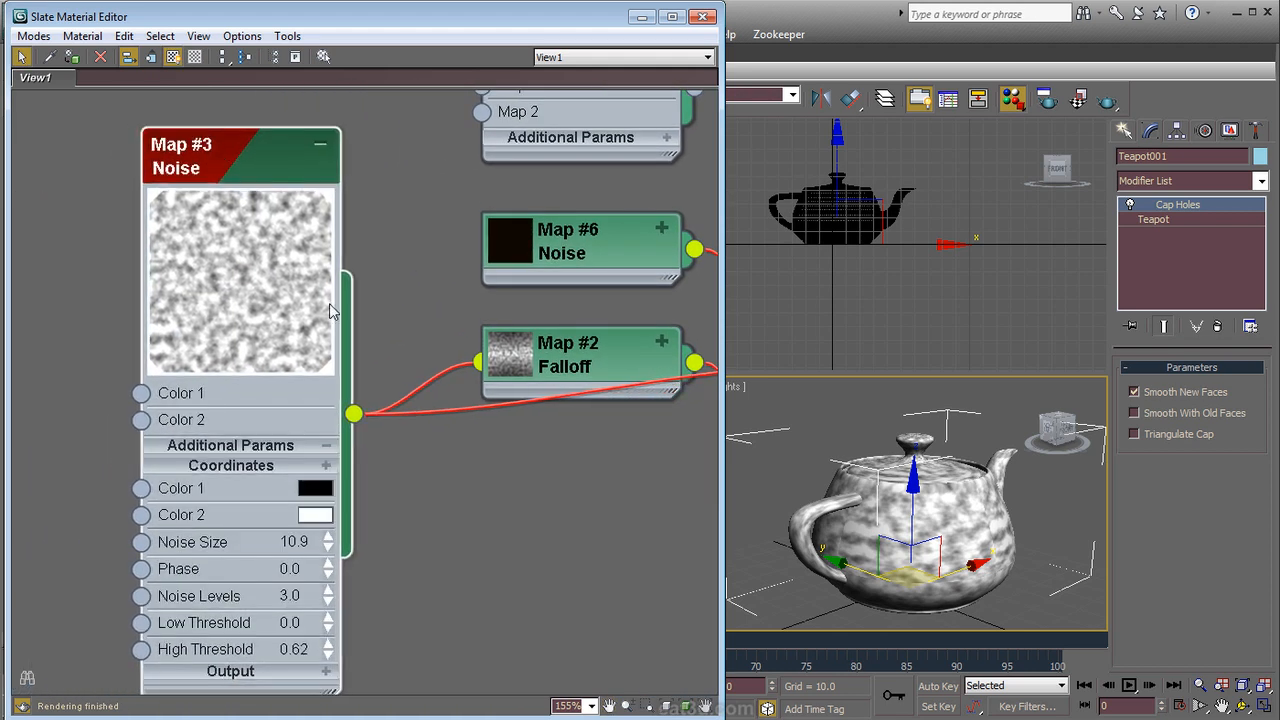
middle_click_drag(403, 480, 324, 458)
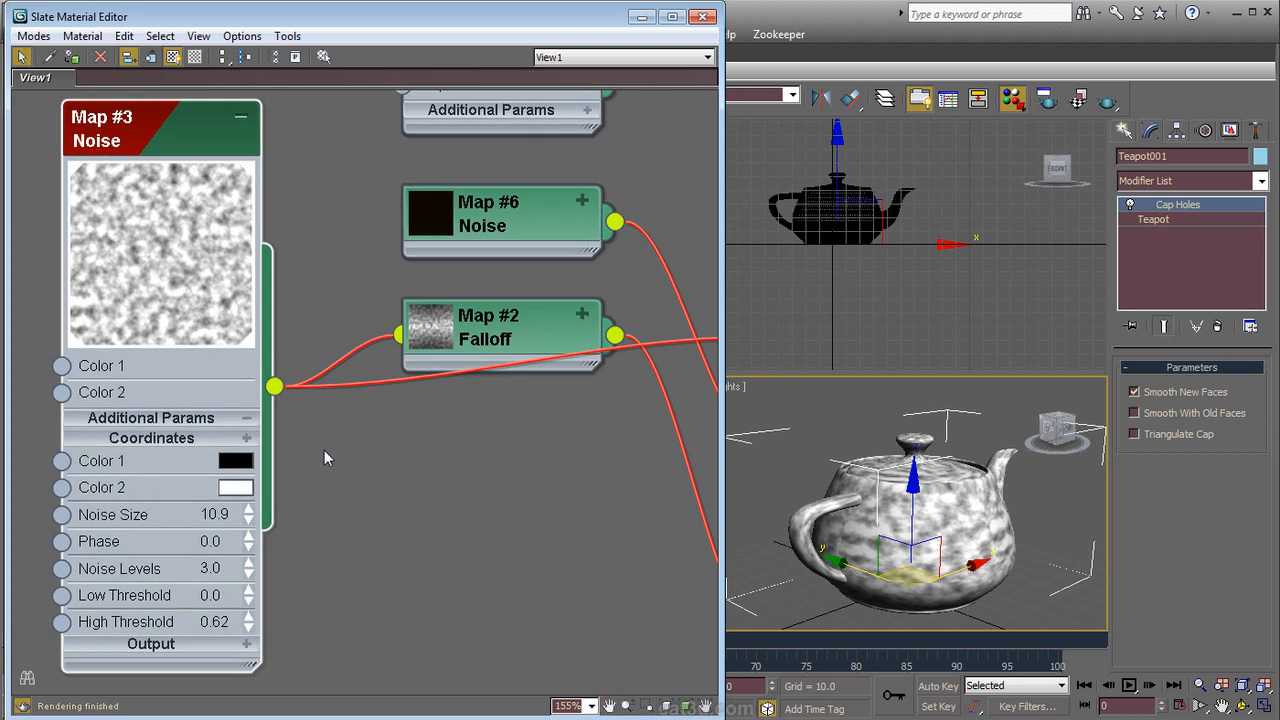
Step: Disconnect Map #3 Noise from Material #26's Diffuse slot and connect Map #4 Falloff to that slot
left_click(627, 706)
left_click_drag(494, 474, 513, 626)
middle_click_drag(510, 499, 407, 492)
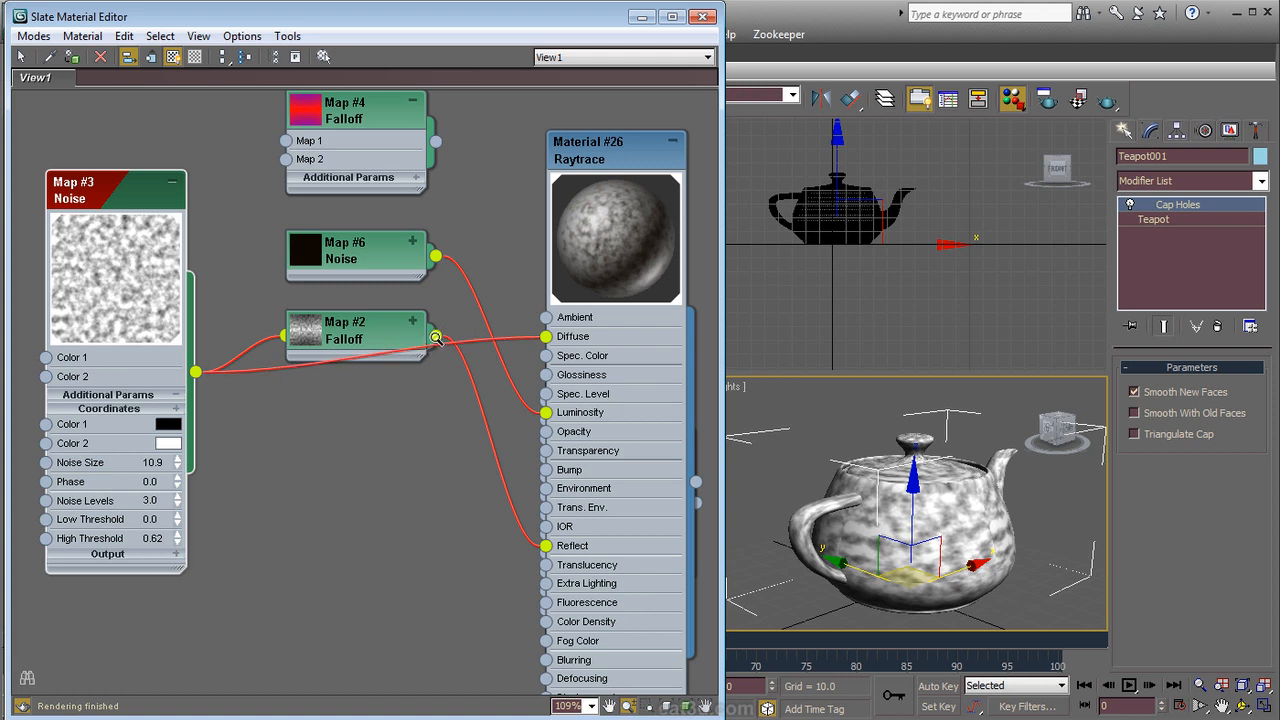
left_click_drag(541, 337, 405, 442)
middle_click_drag(357, 443, 333, 498)
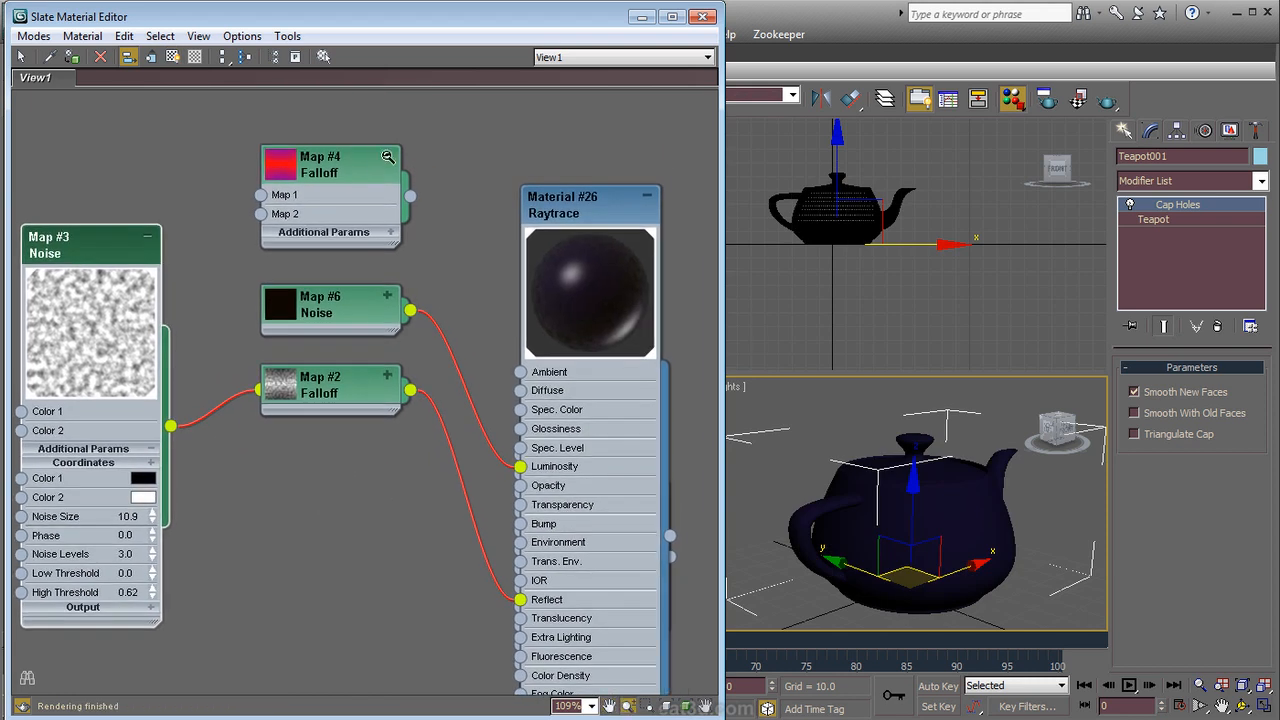
left_click_drag(410, 197, 522, 391)
middle_click_drag(434, 457, 452, 436)
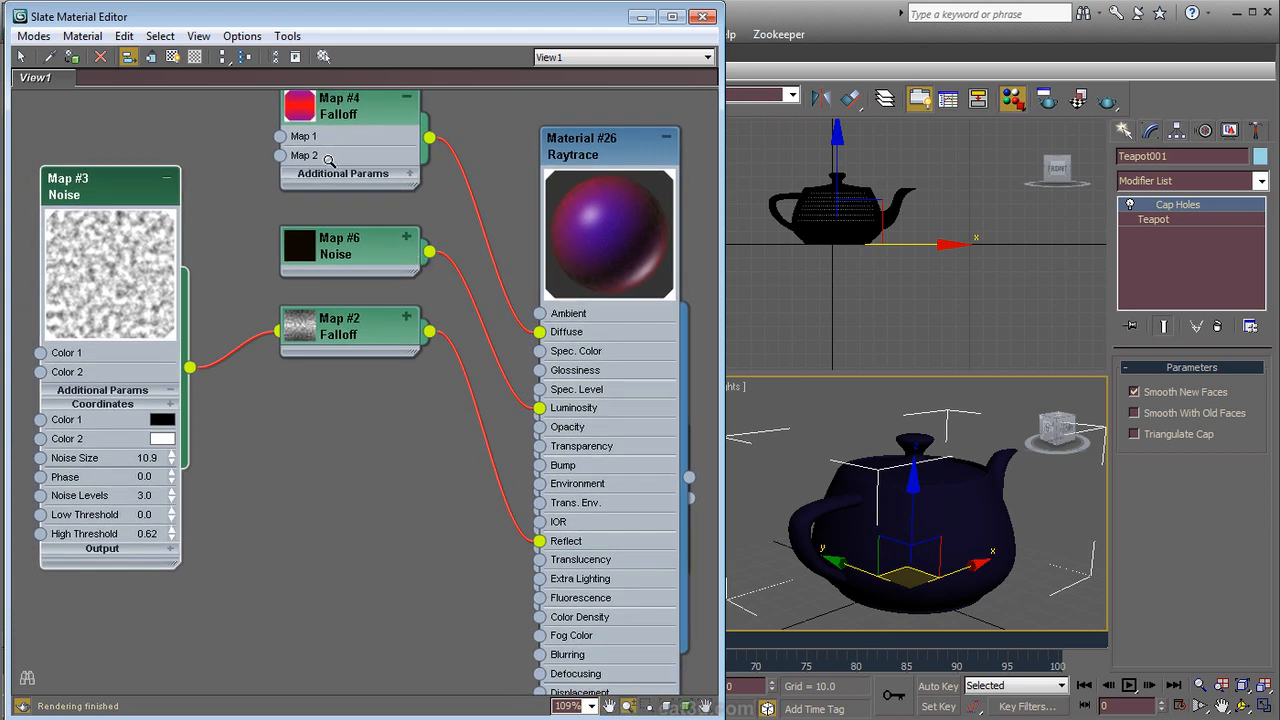
Step: Expand the Parameters section under Additional Params on the Material #26 Raytrace node
middle_click_drag(376, 529, 460, 350)
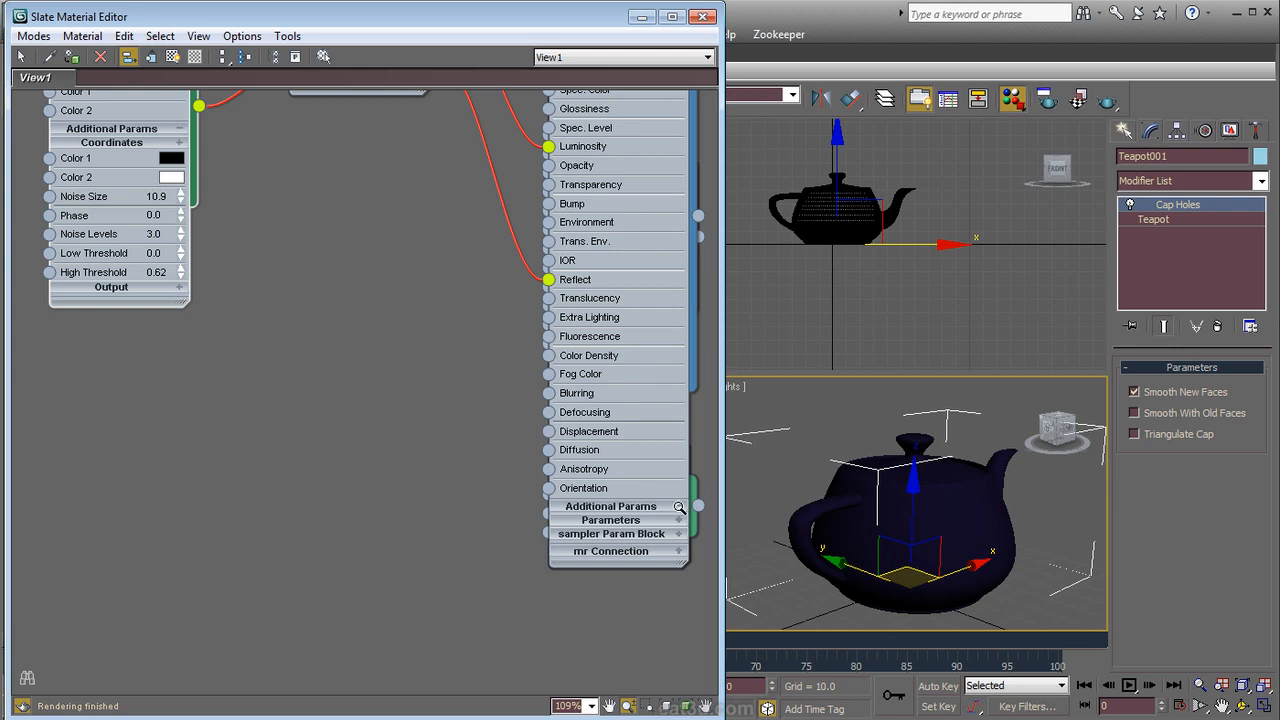
left_click(21, 56)
left_click(650, 522)
middle_click_drag(555, 566, 532, 295)
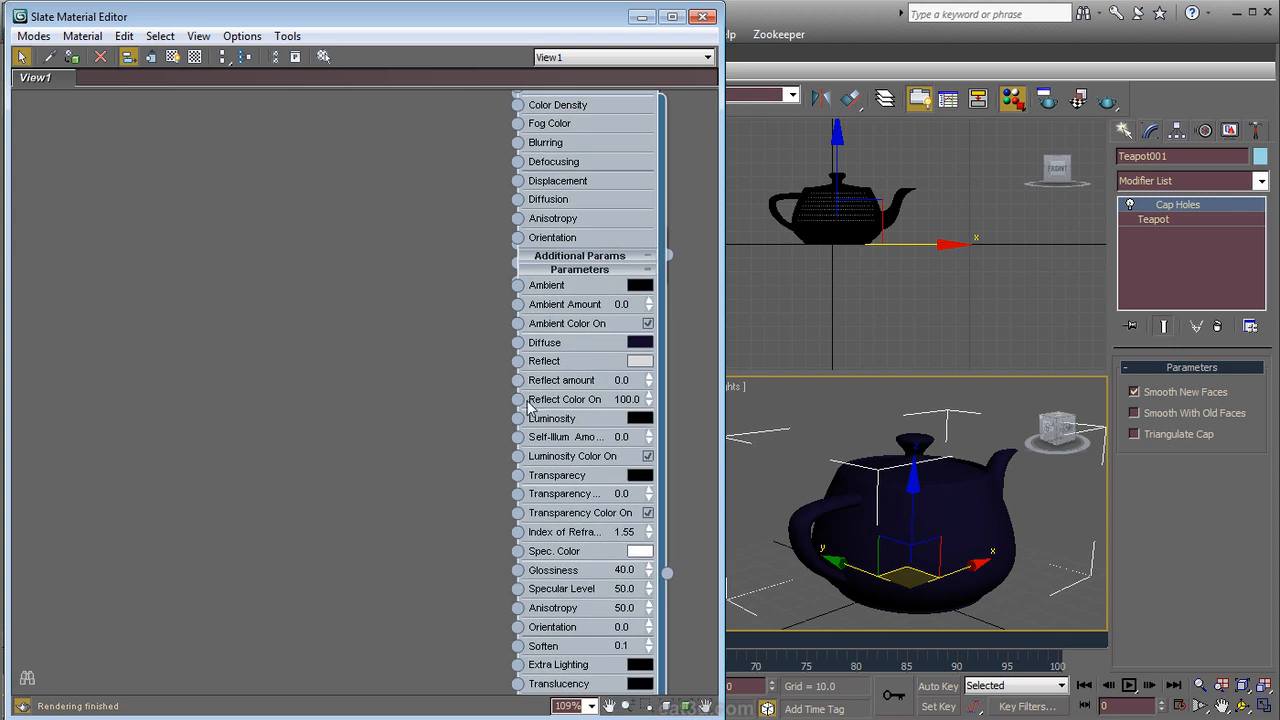
middle_click_drag(506, 420, 495, 486)
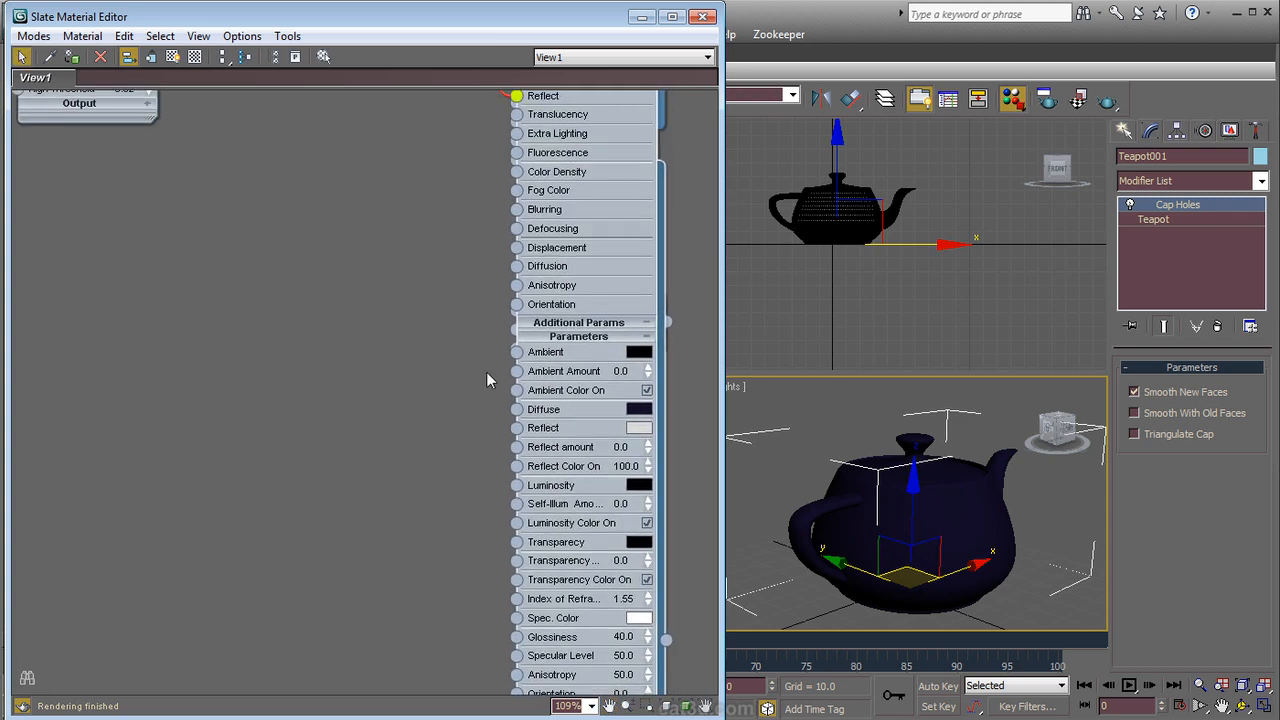
left_click(557, 338)
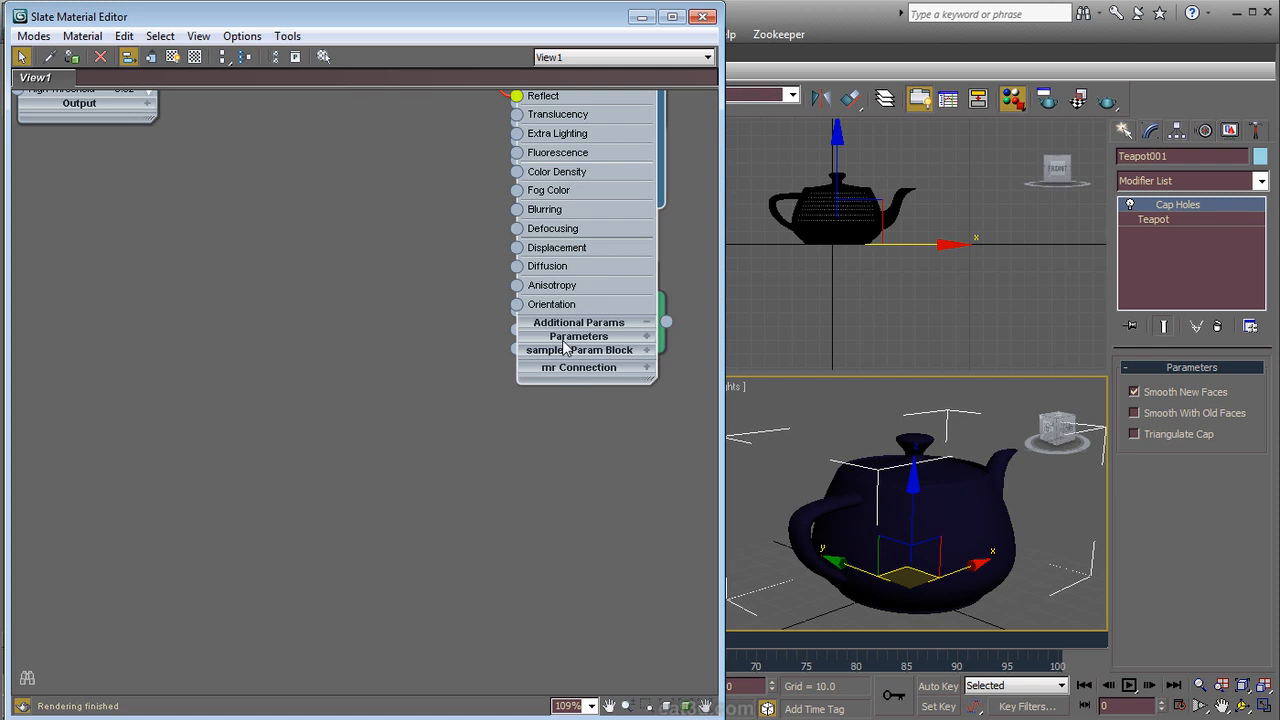
left_click(565, 340)
Step: Attach a Noise Float controller to Material #26's Glossiness parameter and select the new controller node
middle_click_drag(486, 421, 487, 328)
middle_click_drag(481, 440, 500, 376)
left_click_drag(502, 389, 284, 202)
mouse_move(358, 214)
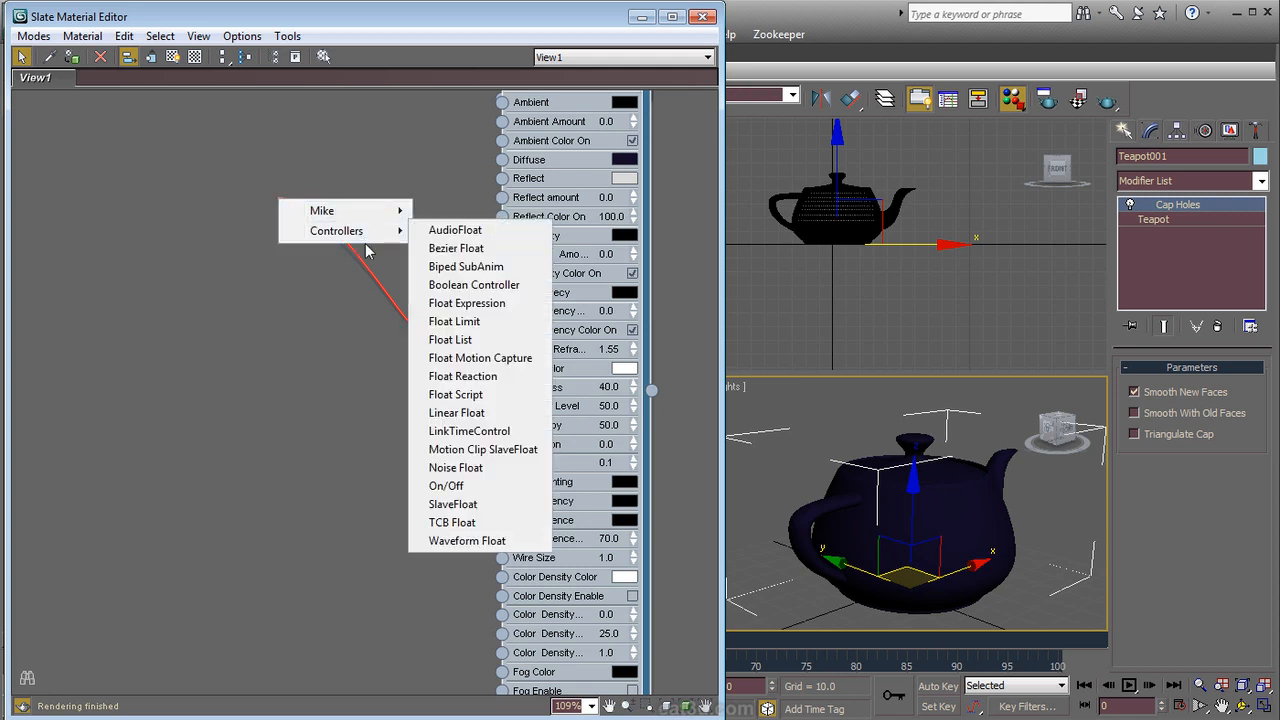
mouse_move(386, 232)
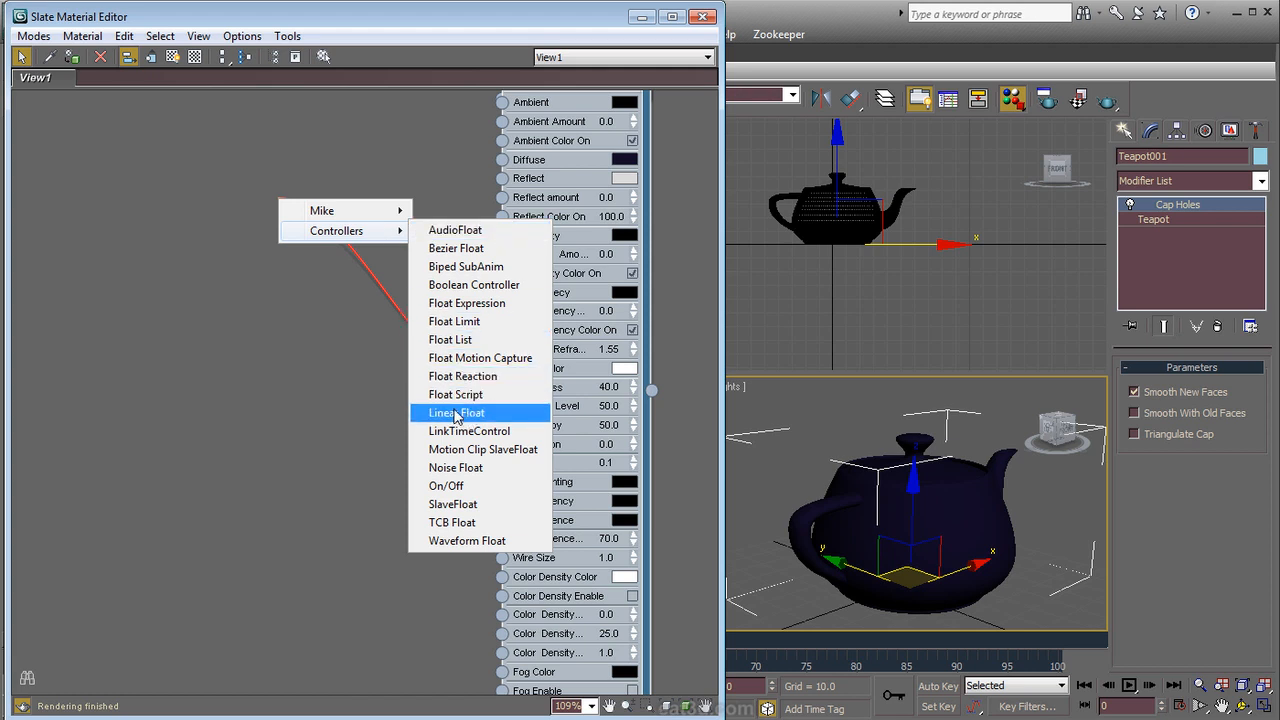
left_click(465, 468)
middle_click_drag(343, 414, 443, 446)
left_click(383, 234)
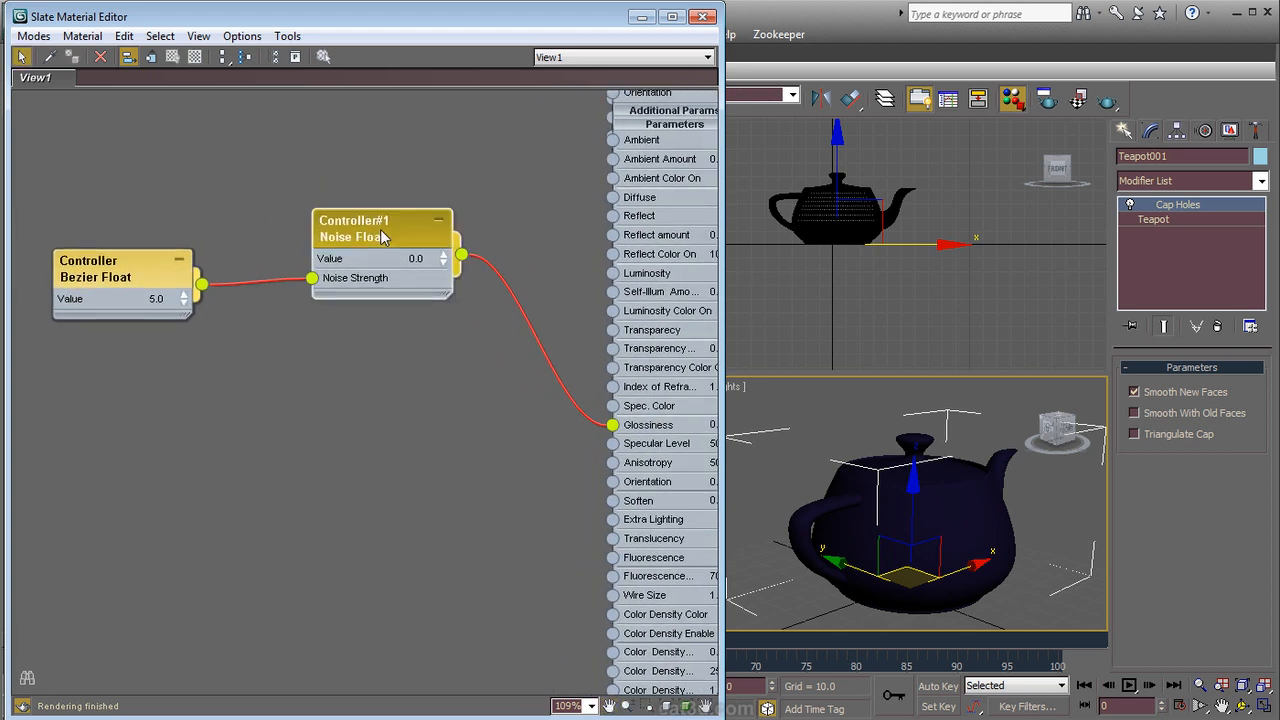
left_click_drag(383, 231, 382, 229)
Step: Open a preview window for Material #26 Raytrace and dock it below the node view
middle_click_drag(496, 157, 394, 660)
middle_click_drag(690, 181, 657, 214)
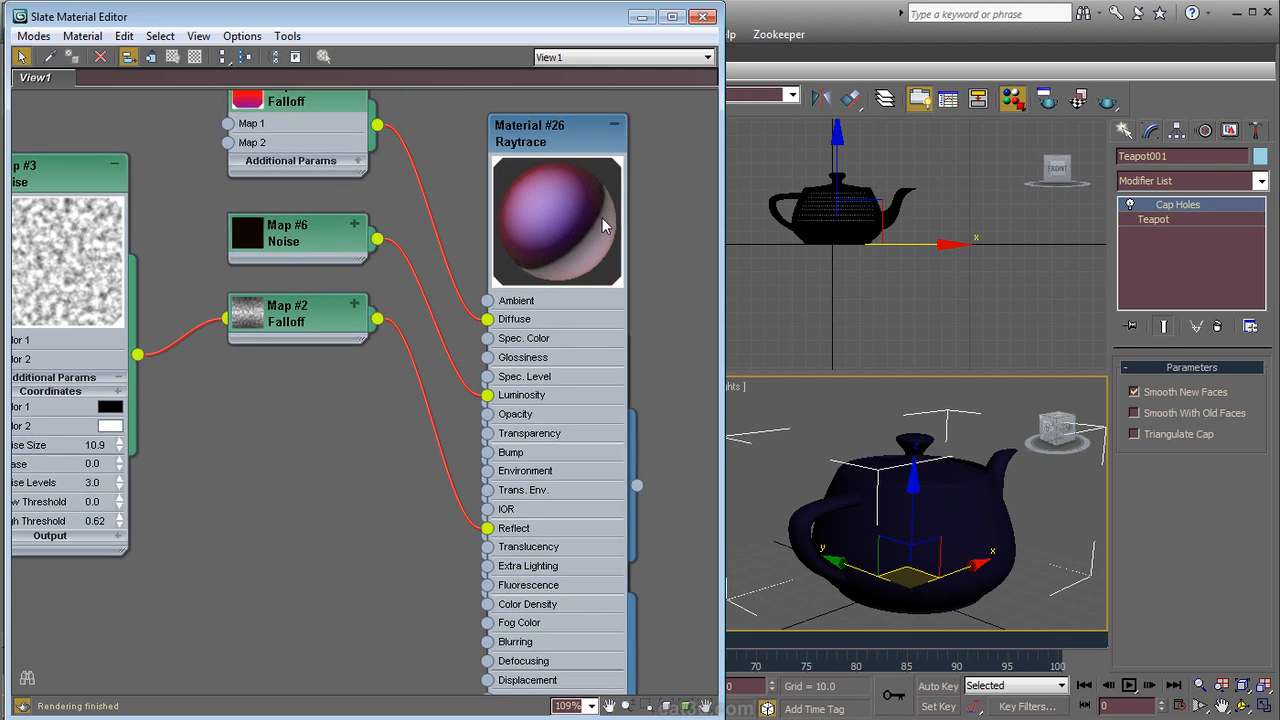
right_click(521, 168)
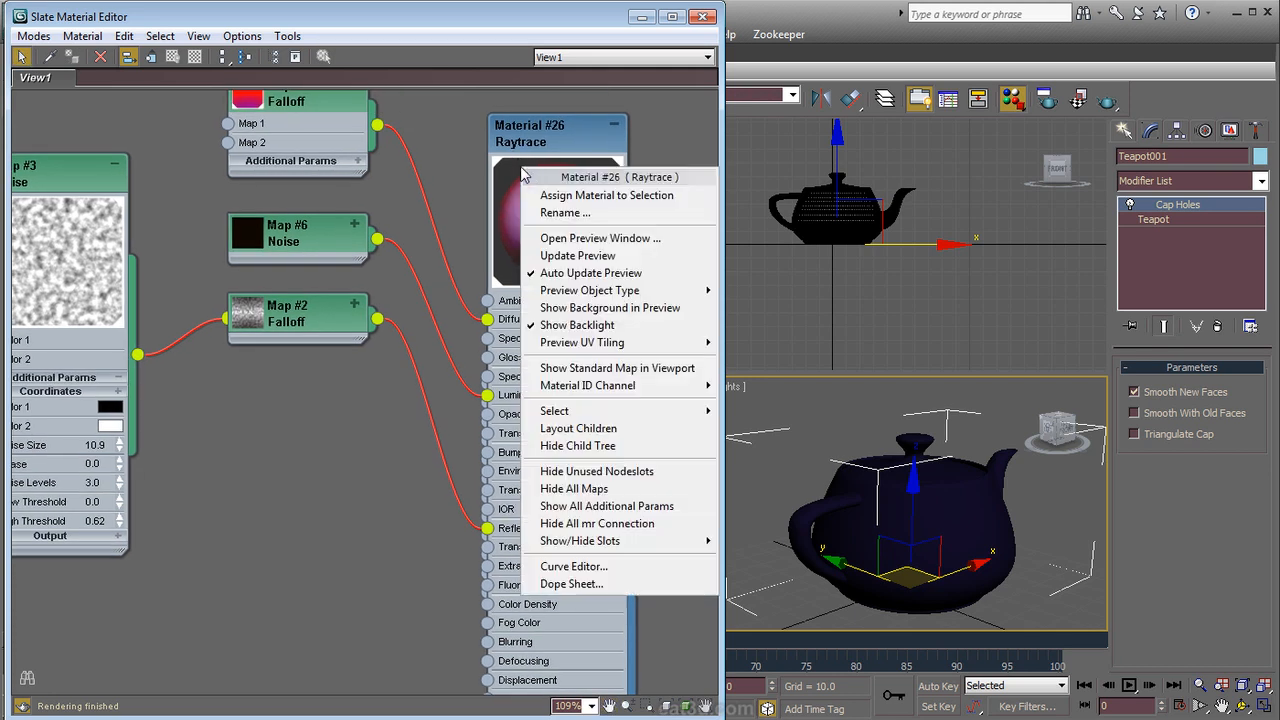
left_click(591, 244)
left_click_drag(591, 238, 359, 606)
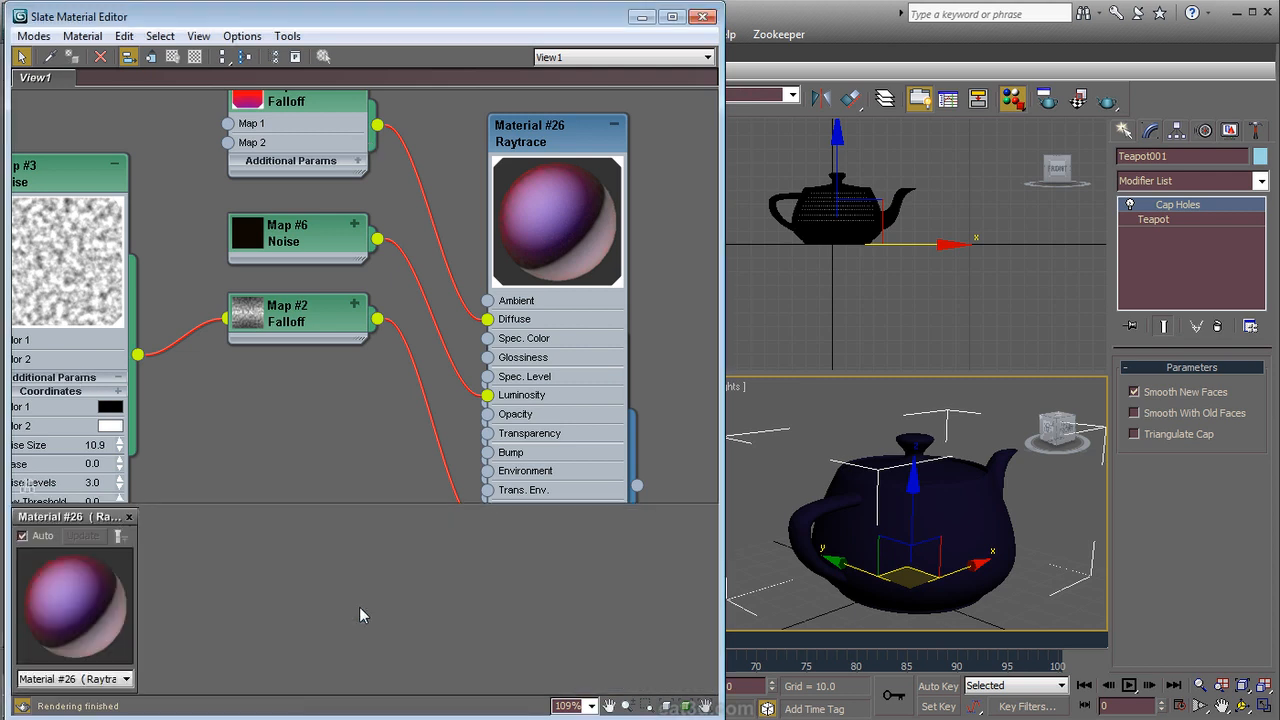
Step: Trace Material #26's Glossiness connection back to its Noise Float controller and review that controller's noise settings
middle_click_drag(324, 345, 380, 20)
middle_click_drag(355, 400, 393, 20)
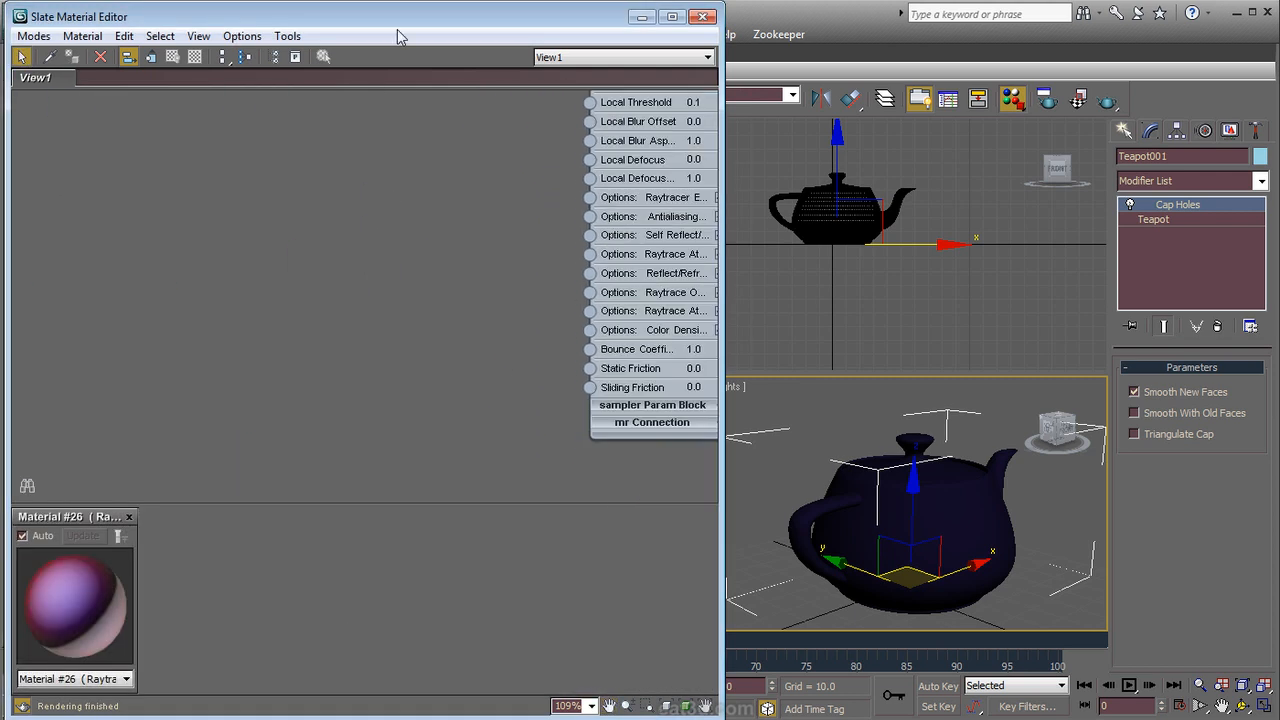
middle_click_drag(396, 214, 408, 482)
middle_click_drag(433, 232, 477, 452)
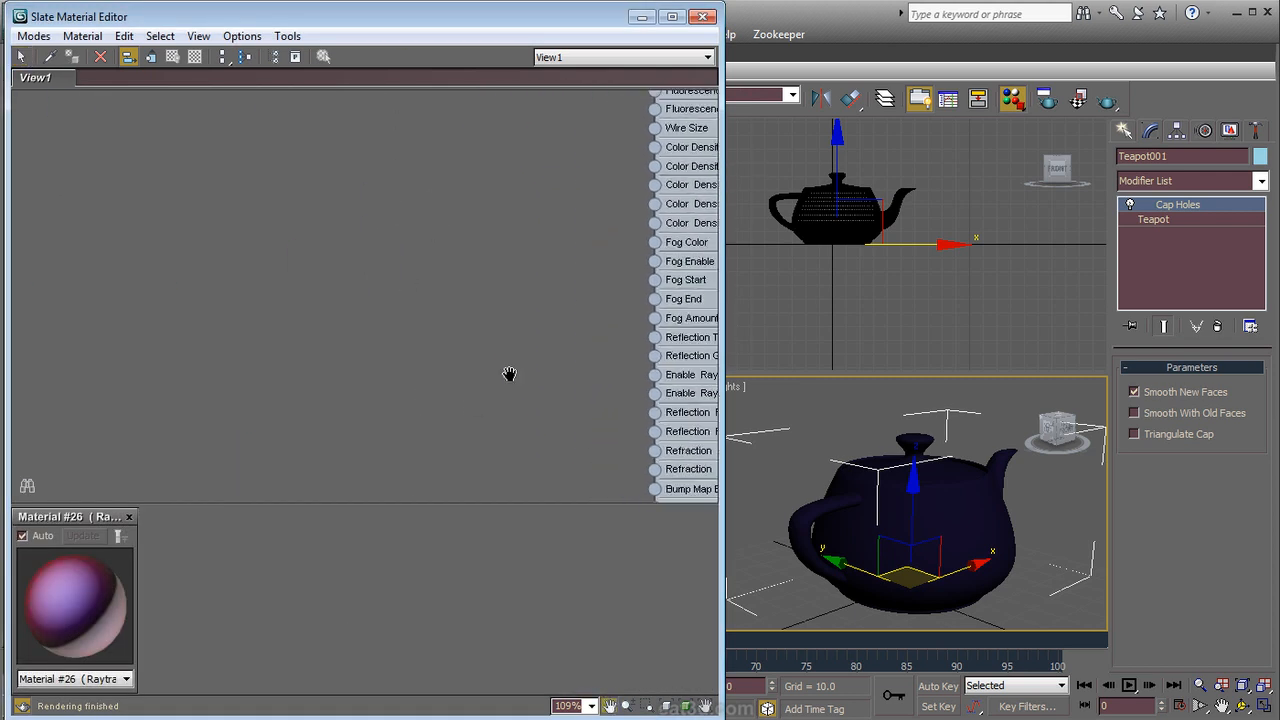
middle_click_drag(497, 383, 395, 144)
middle_click_drag(456, 357, 465, 93)
middle_click_drag(464, 175, 501, 478)
middle_click_drag(430, 130, 505, 490)
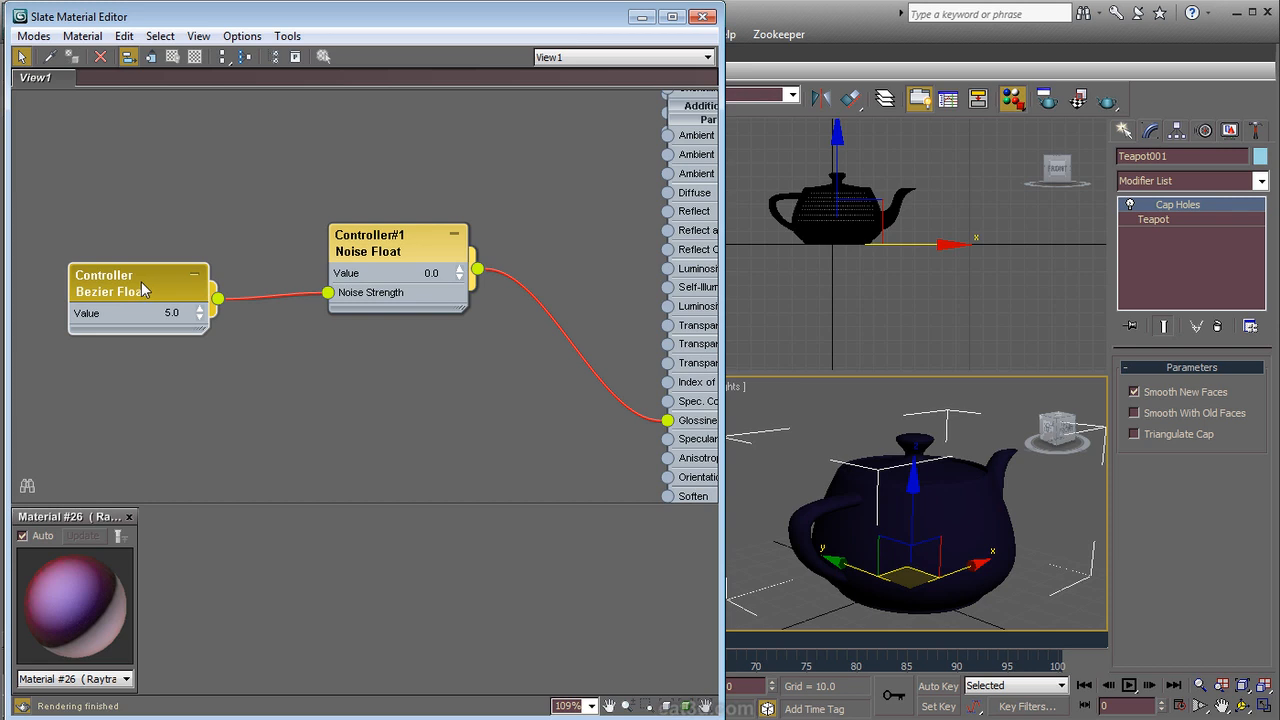
double_click(372, 250)
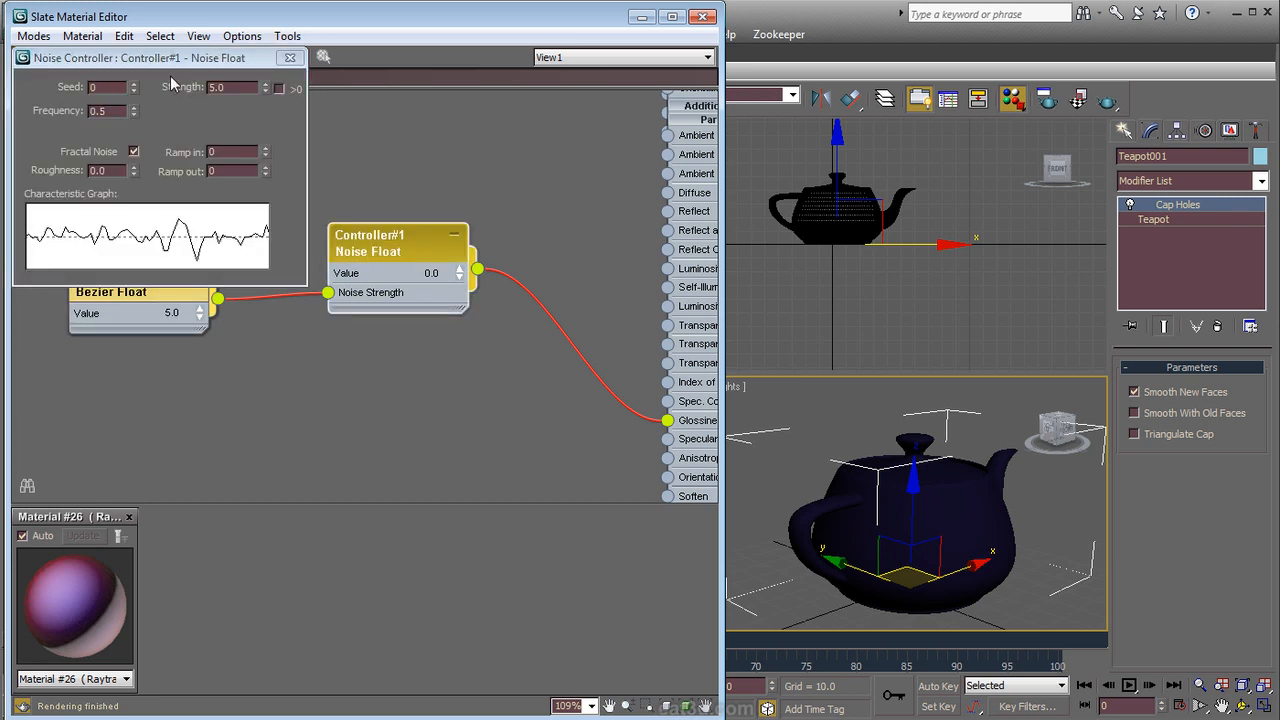
left_click(289, 57)
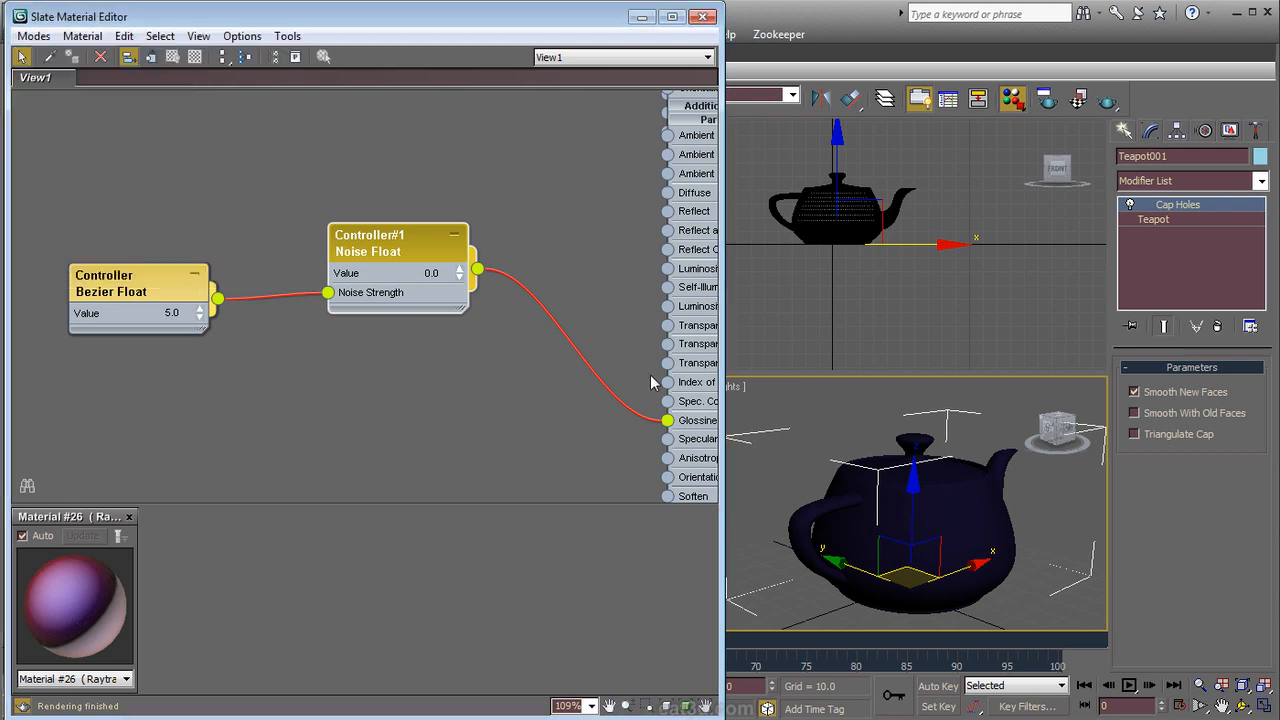
Step: Play the animation and scrub the timeline to preview how the Noise Float controller drives the teapot material's glossiness
left_click(1129, 686)
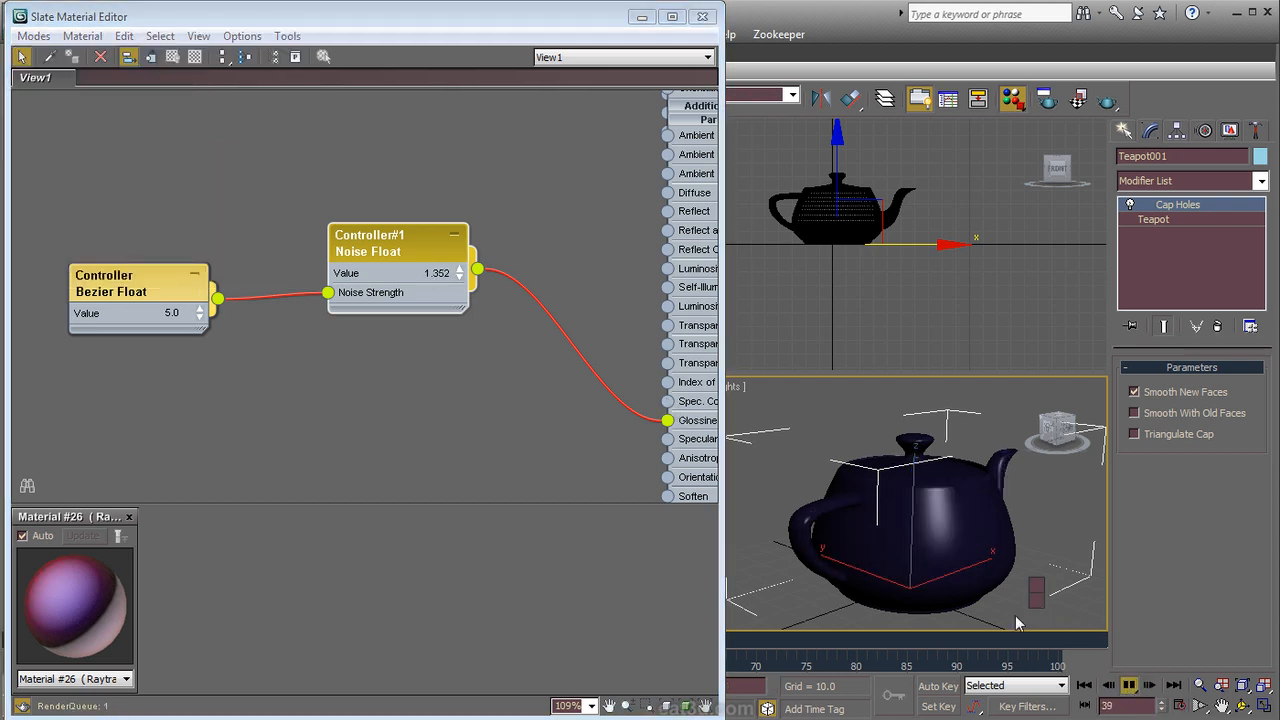
left_click(985, 642)
left_click(937, 645)
mouse_move(935, 633)
left_mouse_down()
mouse_move(877, 628)
mouse_move(826, 657)
mouse_move(758, 640)
mouse_move(973, 635)
left_mouse_up()
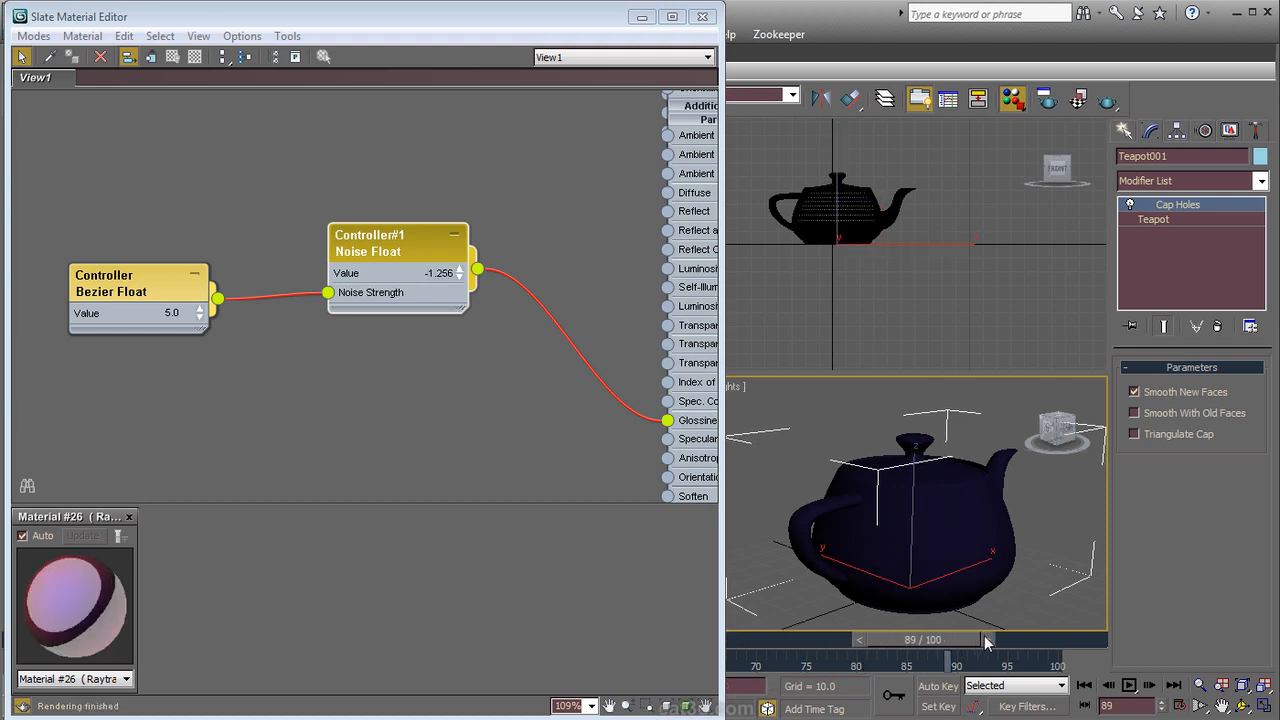
Step: Inspect the controller wiring by framing the selected Noise Float node, then the whole node graph, then the Glossiness connection
middle_click_drag(506, 446, 404, 447)
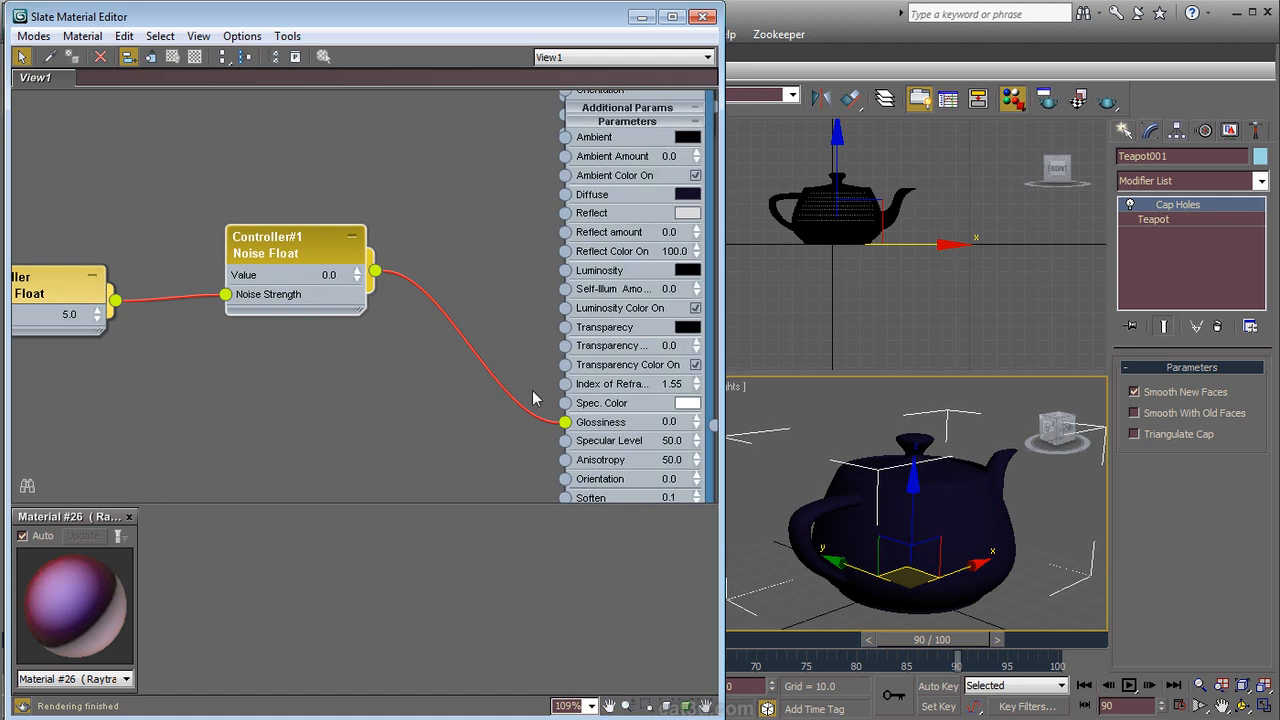
left_click_drag(563, 422, 565, 422)
middle_click_drag(527, 270, 555, 297)
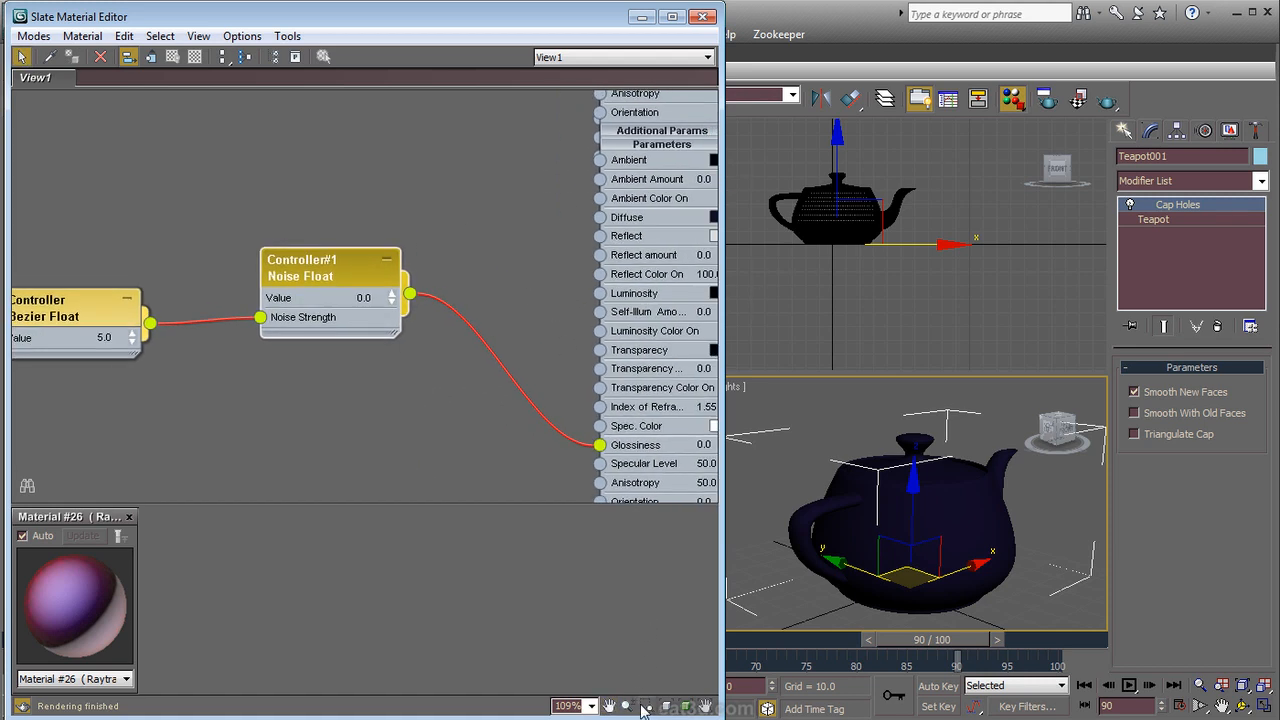
left_click(686, 707)
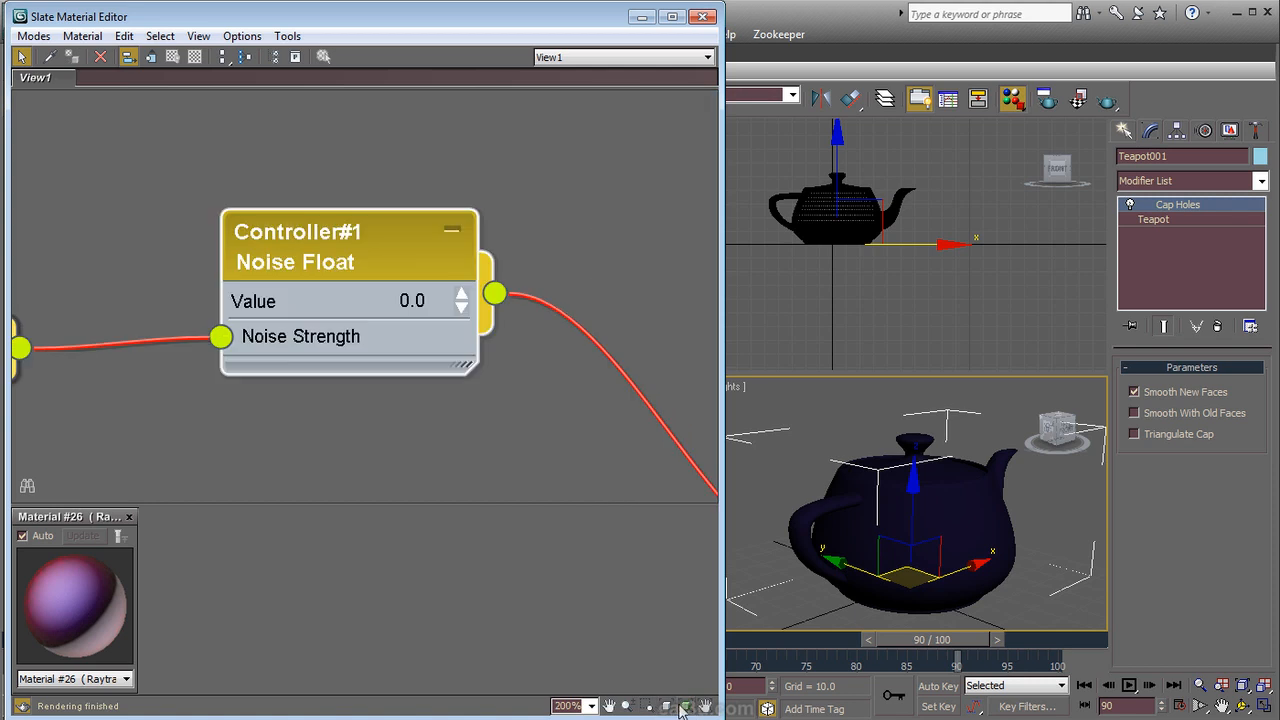
left_click(668, 706)
middle_click_drag(470, 250, 488, 289)
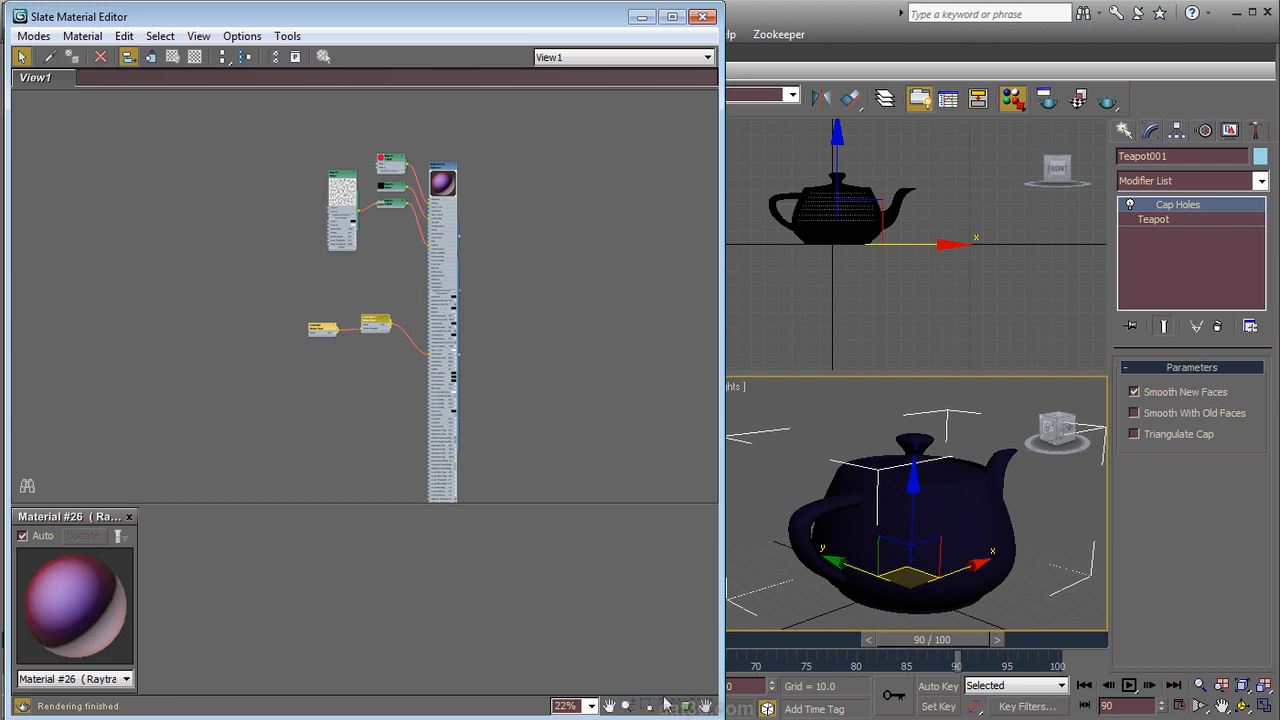
left_click(627, 706)
left_click_drag(415, 349, 482, 374)
middle_click_drag(523, 271, 429, 222)
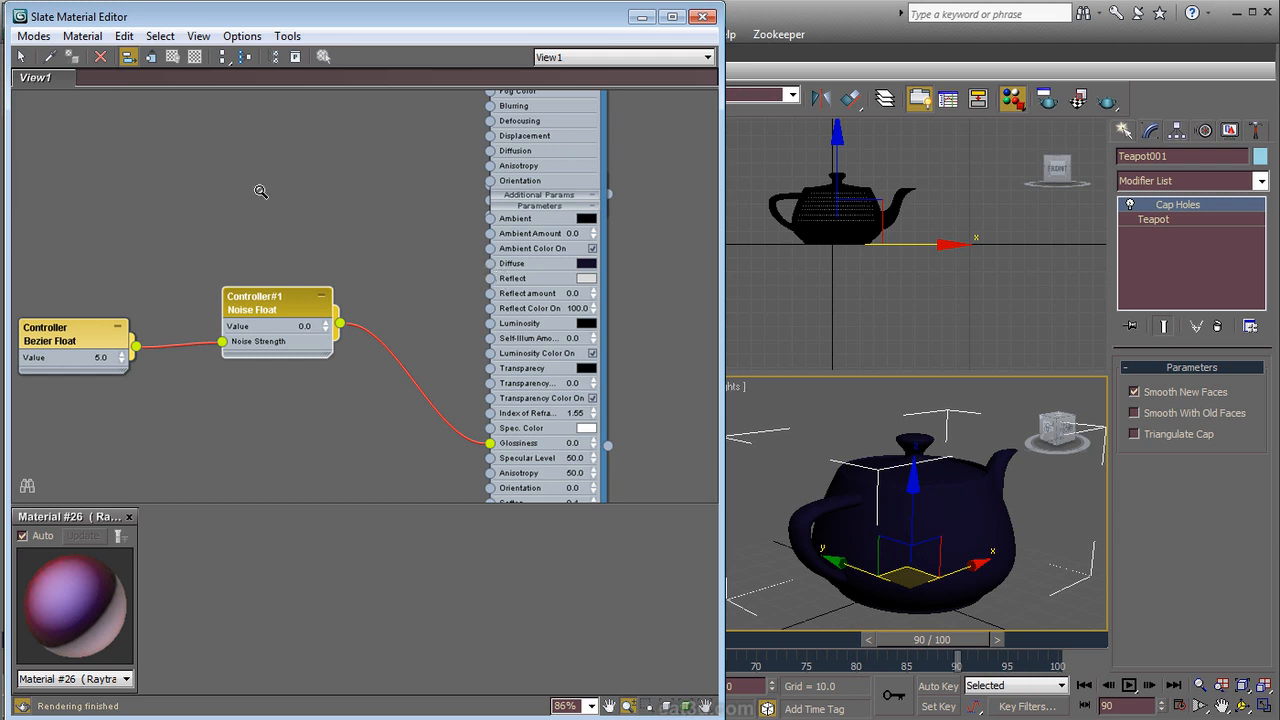
Step: Attach a Bezier Color controller to Material #26's Luminosity parameter
left_click(24, 56)
middle_click_drag(492, 263, 498, 293)
left_click_drag(497, 362, 412, 268)
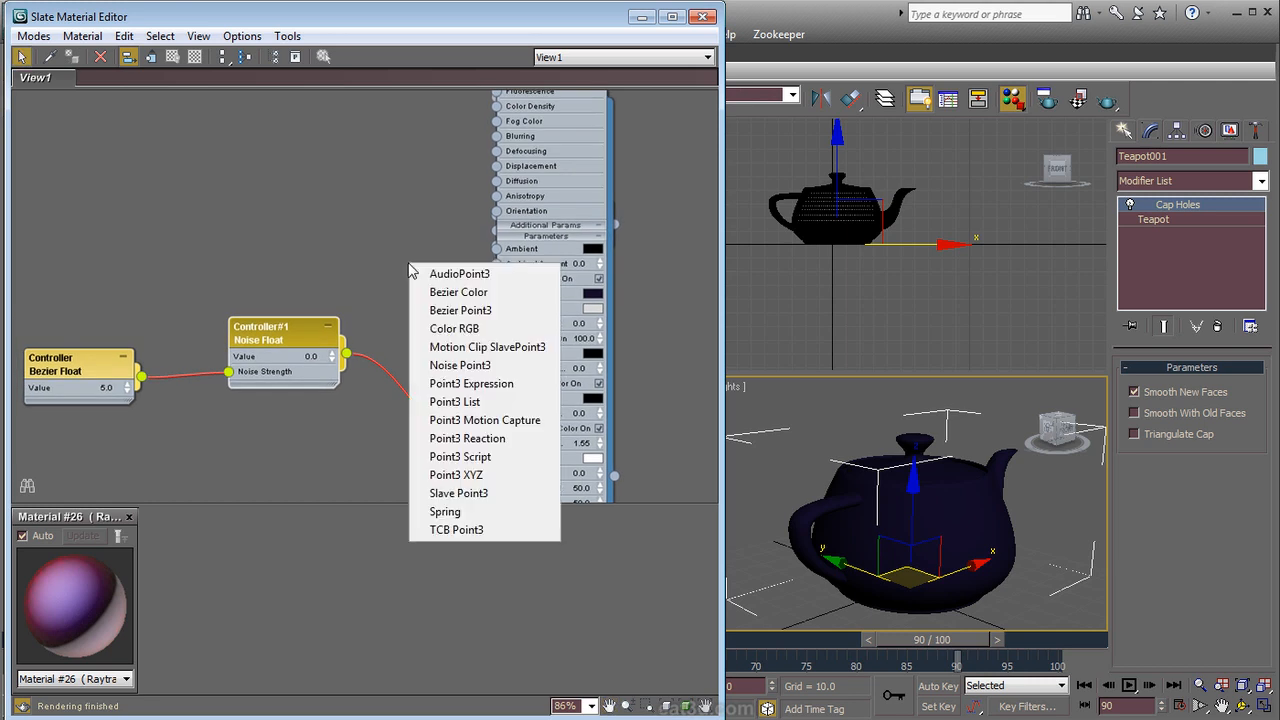
left_click(462, 292)
Step: Reposition the Bezier Color controller node and set its colour values to 1.0, 1.2 and 1.4
left_click_drag(402, 258, 365, 265)
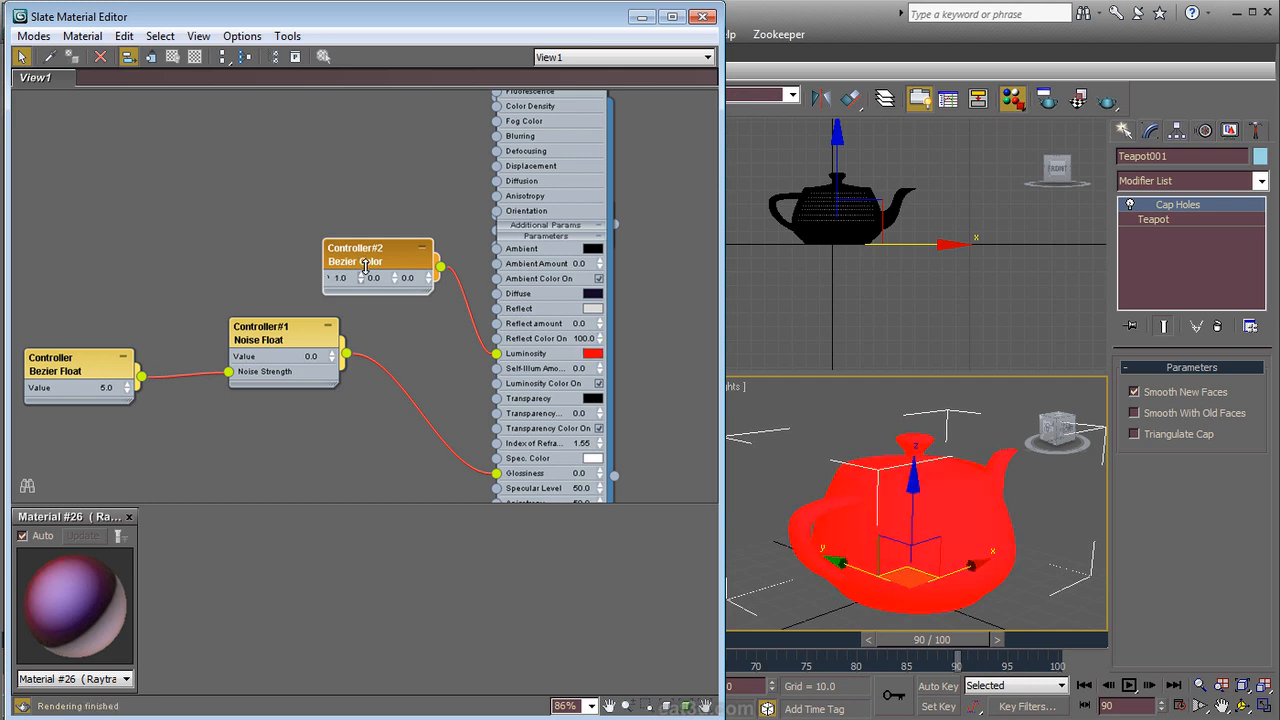
left_click(376, 278)
left_click_drag(400, 285, 308, 206)
left_click(428, 280)
middle_click_drag(295, 265, 352, 266)
left_click_drag(337, 332, 338, 286)
middle_click_drag(470, 318, 393, 293)
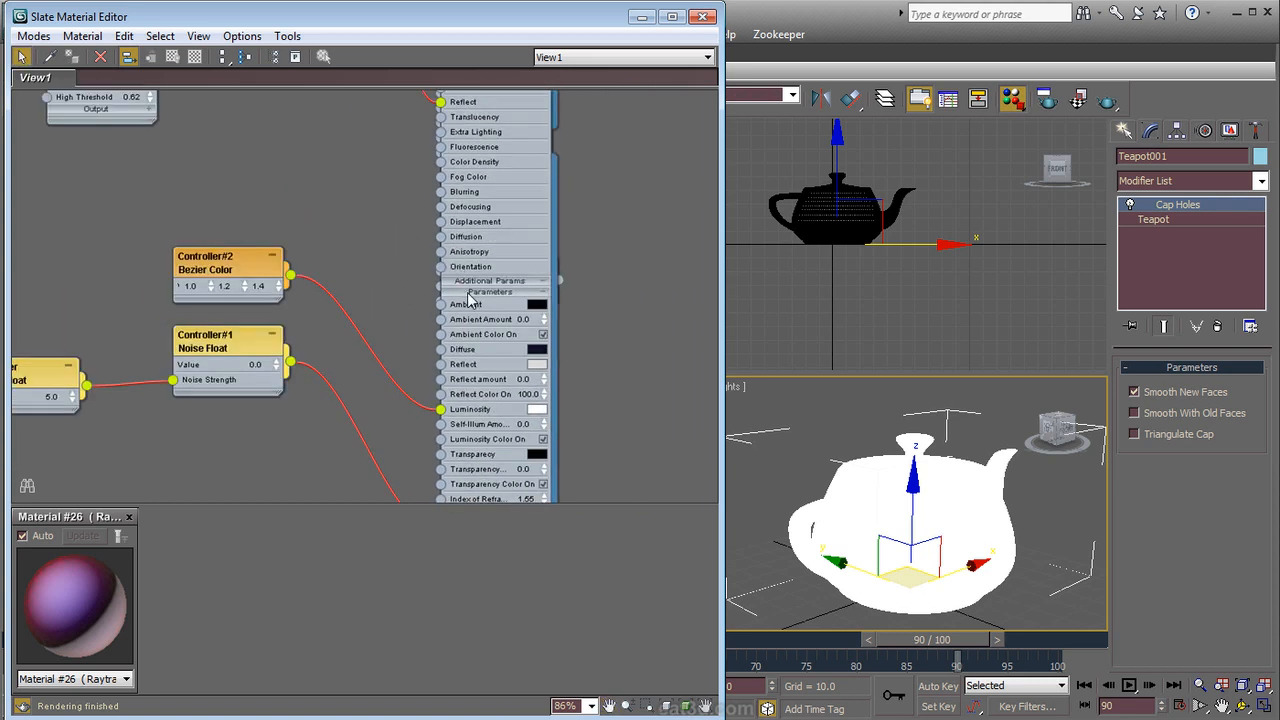
Step: Collapse the Material #26 Raytrace node and lay out its child nodes
left_click(467, 293)
middle_click_drag(318, 199, 312, 410)
middle_click_drag(551, 243, 575, 443)
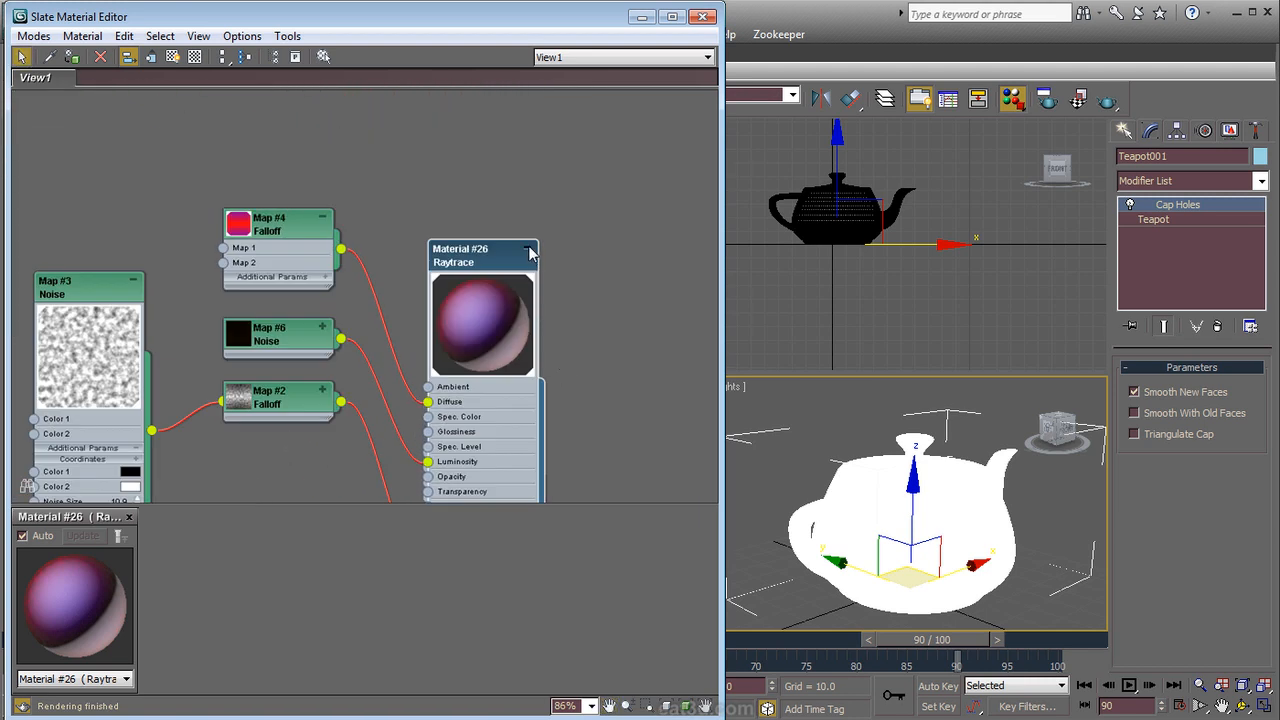
left_click(529, 252)
middle_click_drag(493, 329, 535, 196)
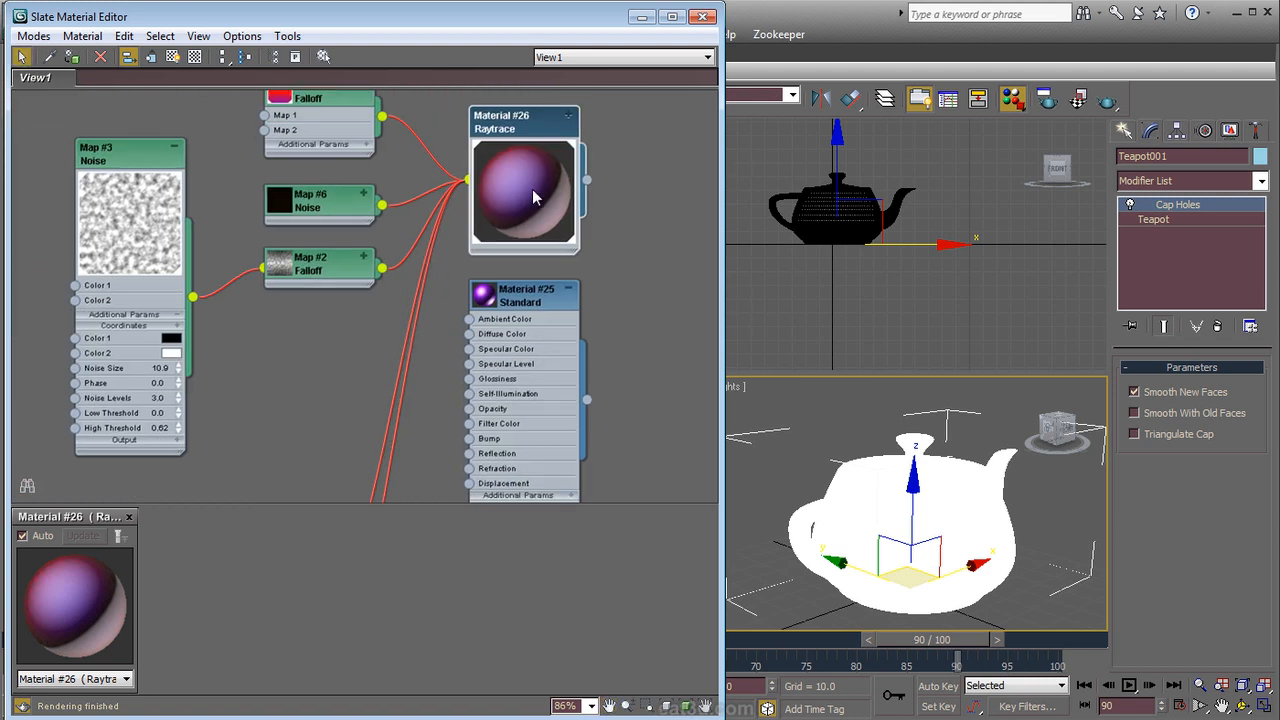
key("c")
middle_click_drag(448, 264, 482, 302)
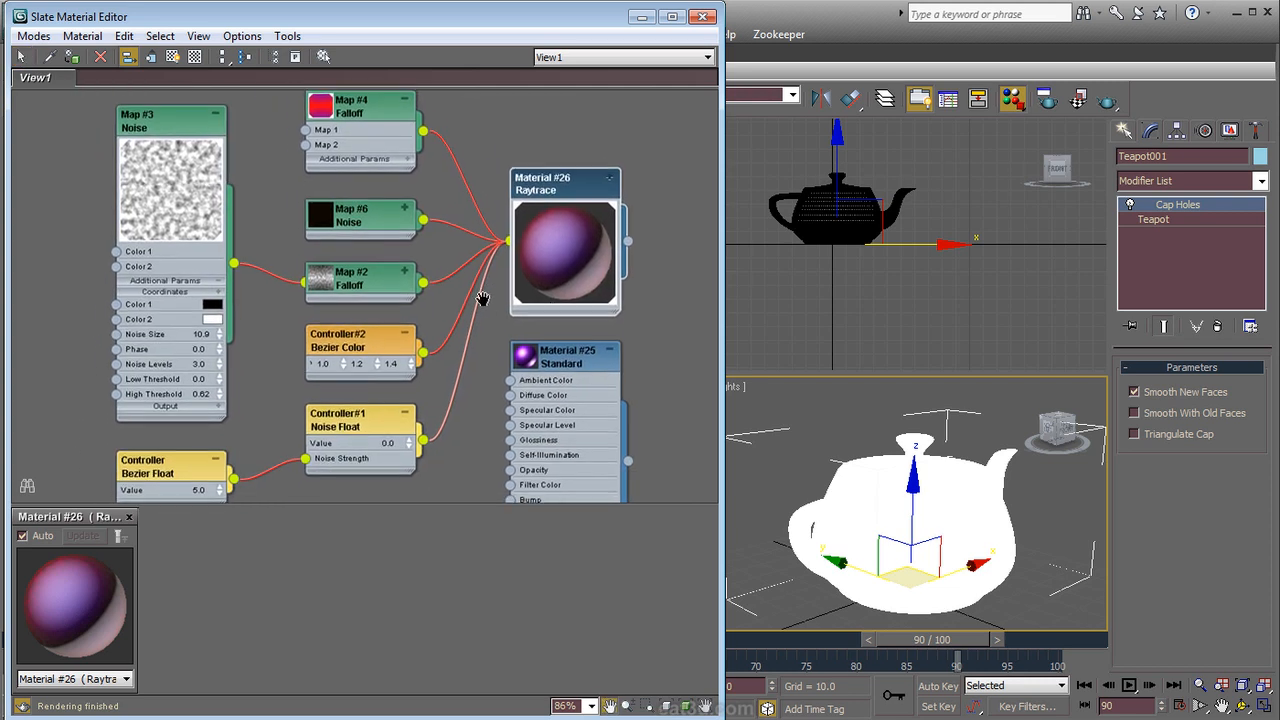
Step: Close the docked Material #26 preview and move the animation to frame 78
left_click(129, 518)
middle_click_drag(507, 562, 508, 562)
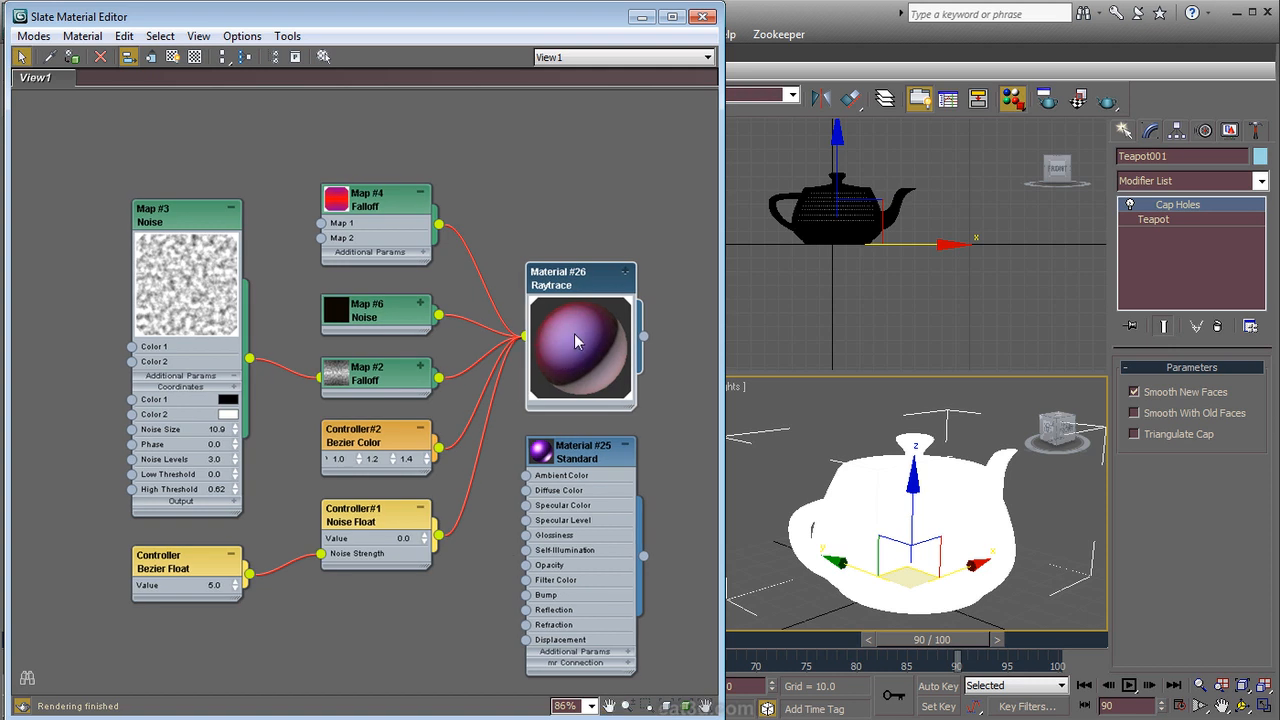
left_click_drag(383, 444, 383, 444)
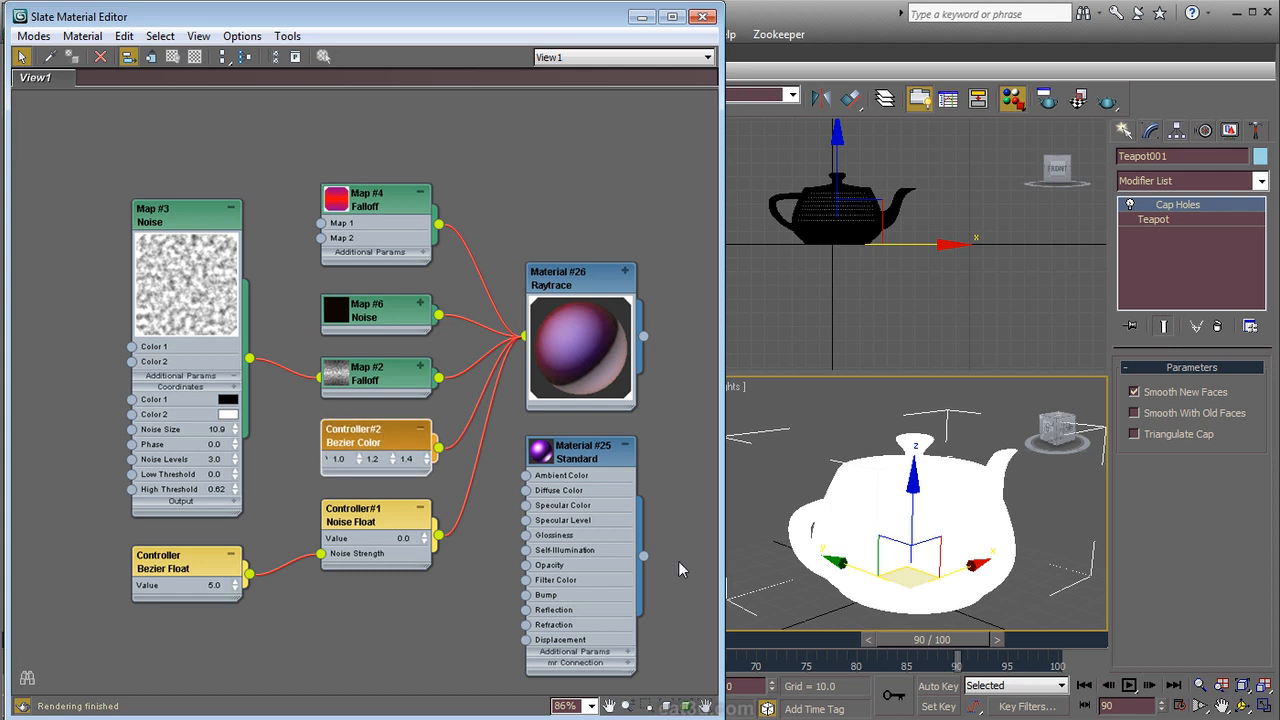
left_click_drag(905, 640, 797, 640)
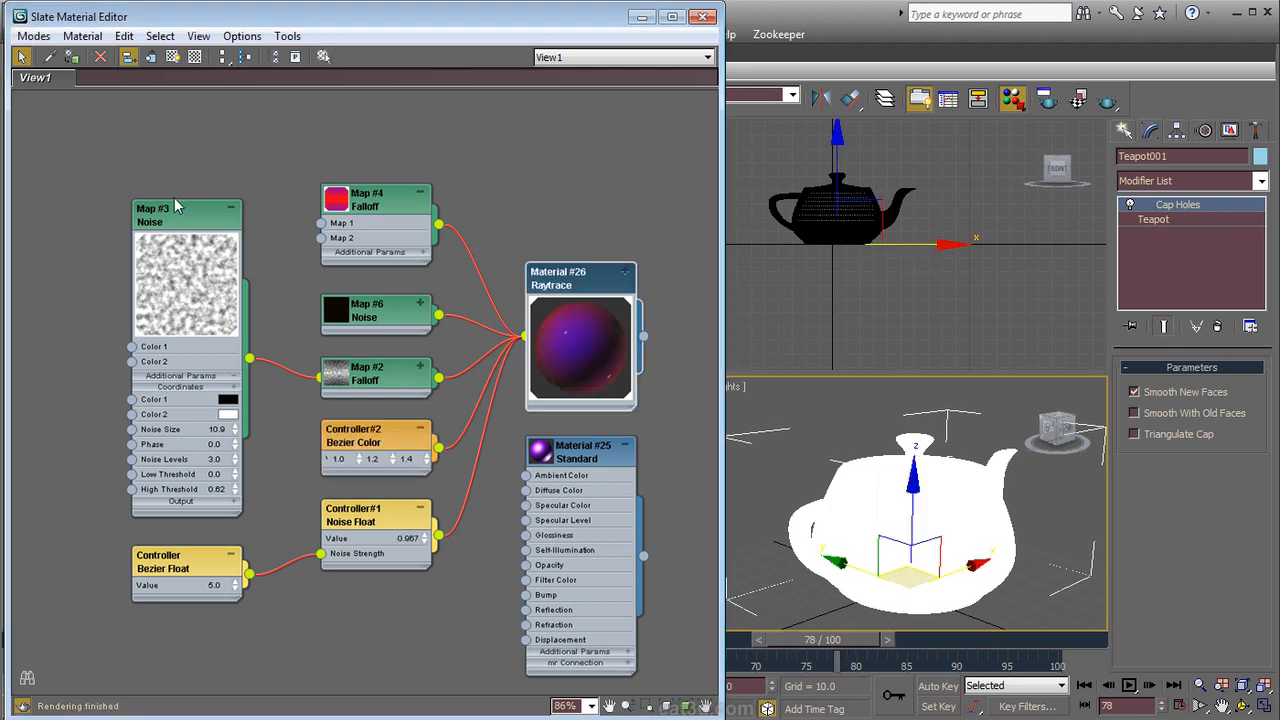
Step: Collapse the Map #3 Noise node, then expand and re-collapse the Material #26 Raytrace node
left_click(200, 297)
left_click(231, 208)
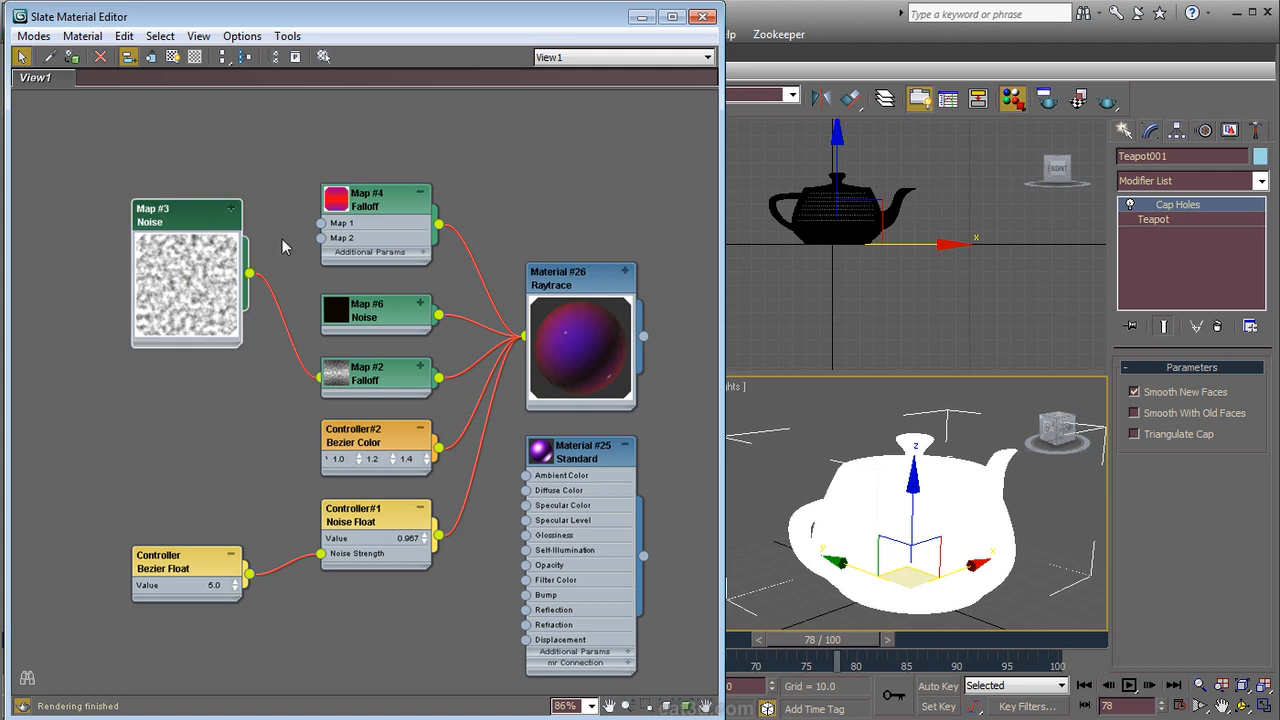
left_click(626, 273)
left_click(626, 273)
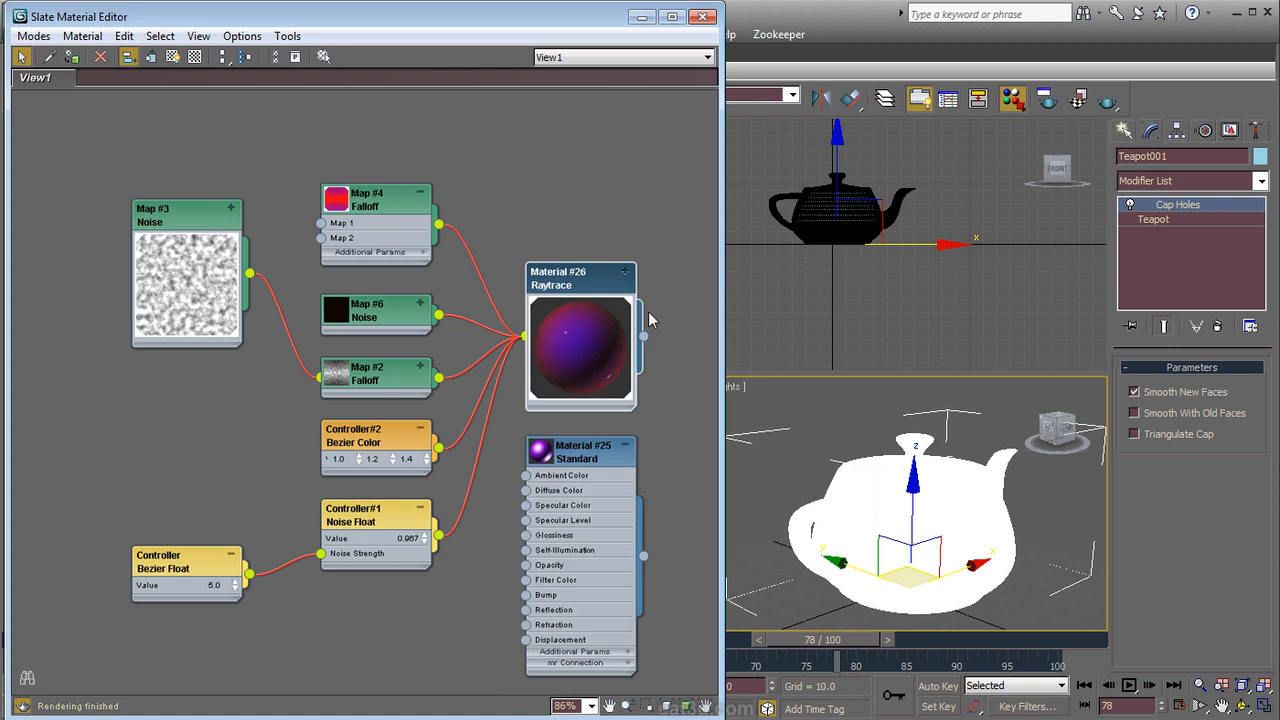
middle_click_drag(676, 366, 627, 296)
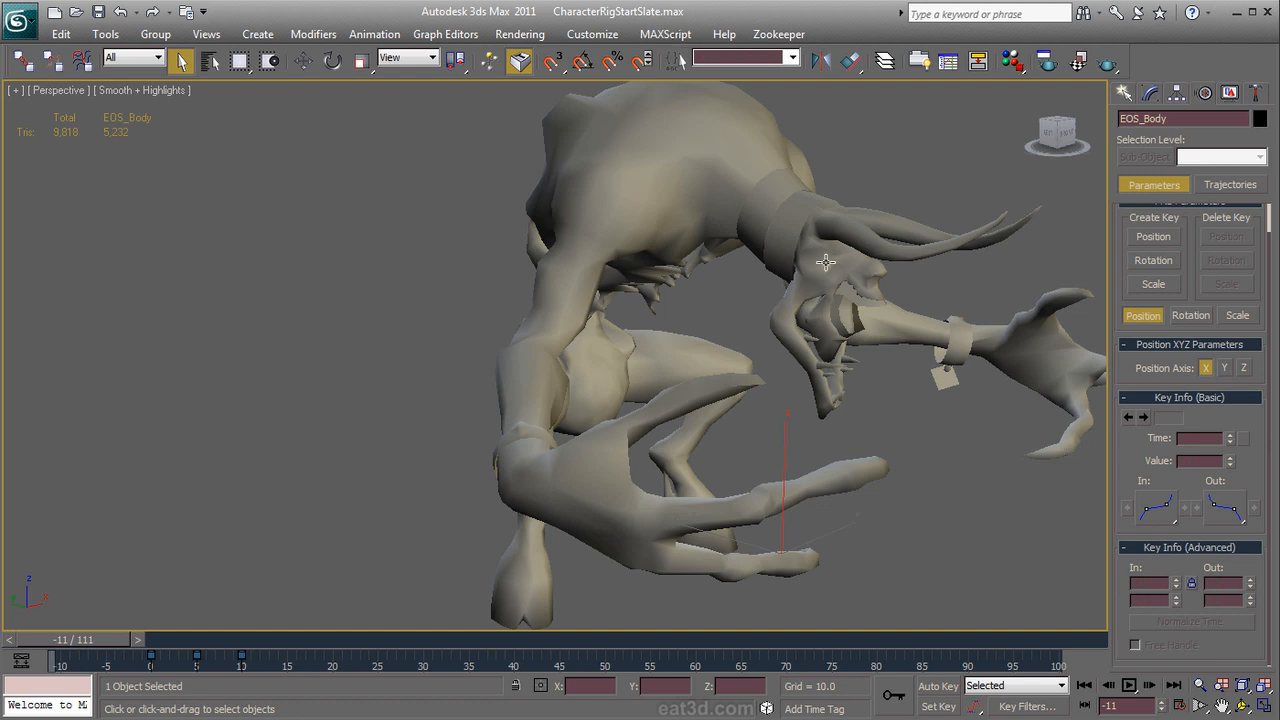
Step: Open the Slate Material Editor in the character scene, bring the sample slots into view and select the EOS_Body mesh
left_click(860, 186)
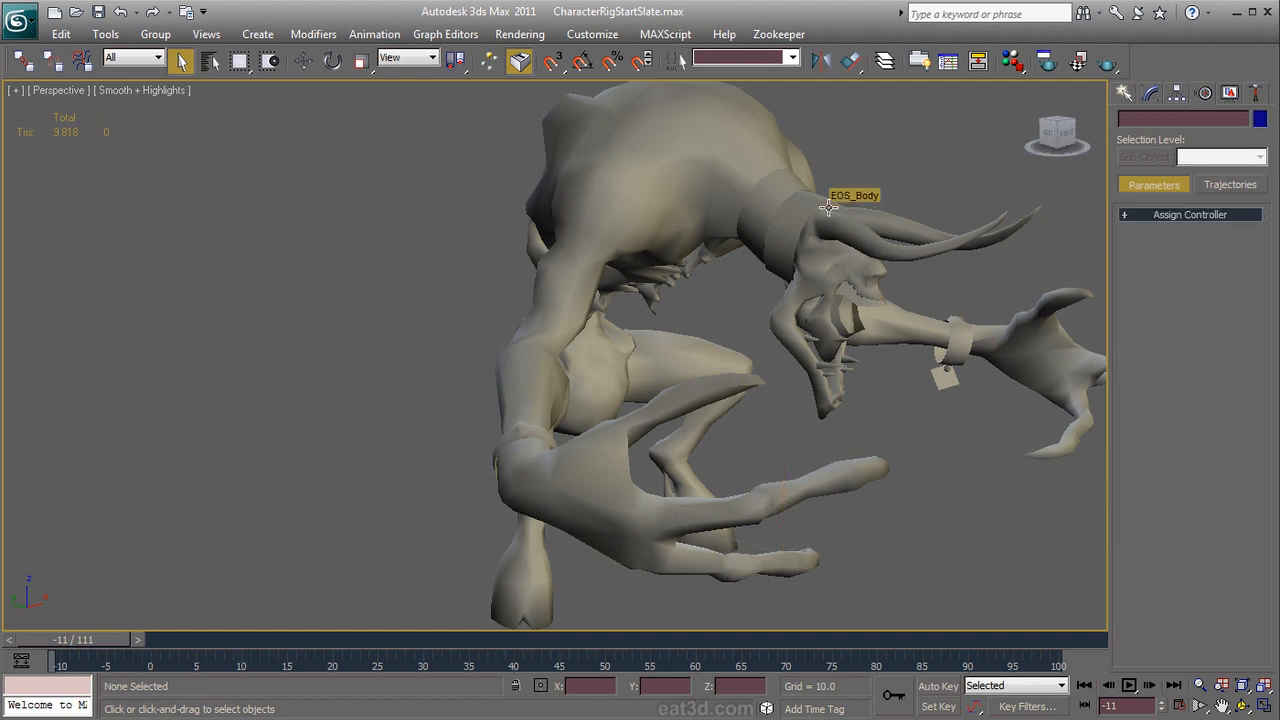
key("m")
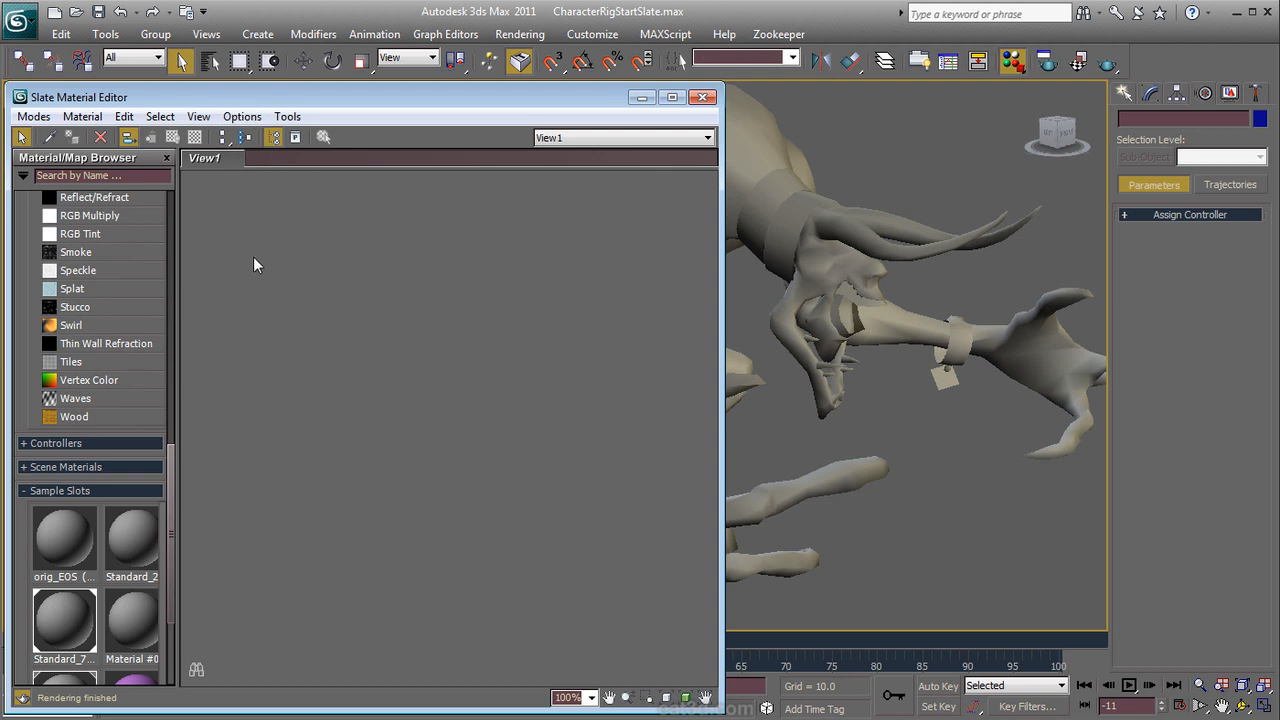
left_click_drag(168, 479, 185, 590)
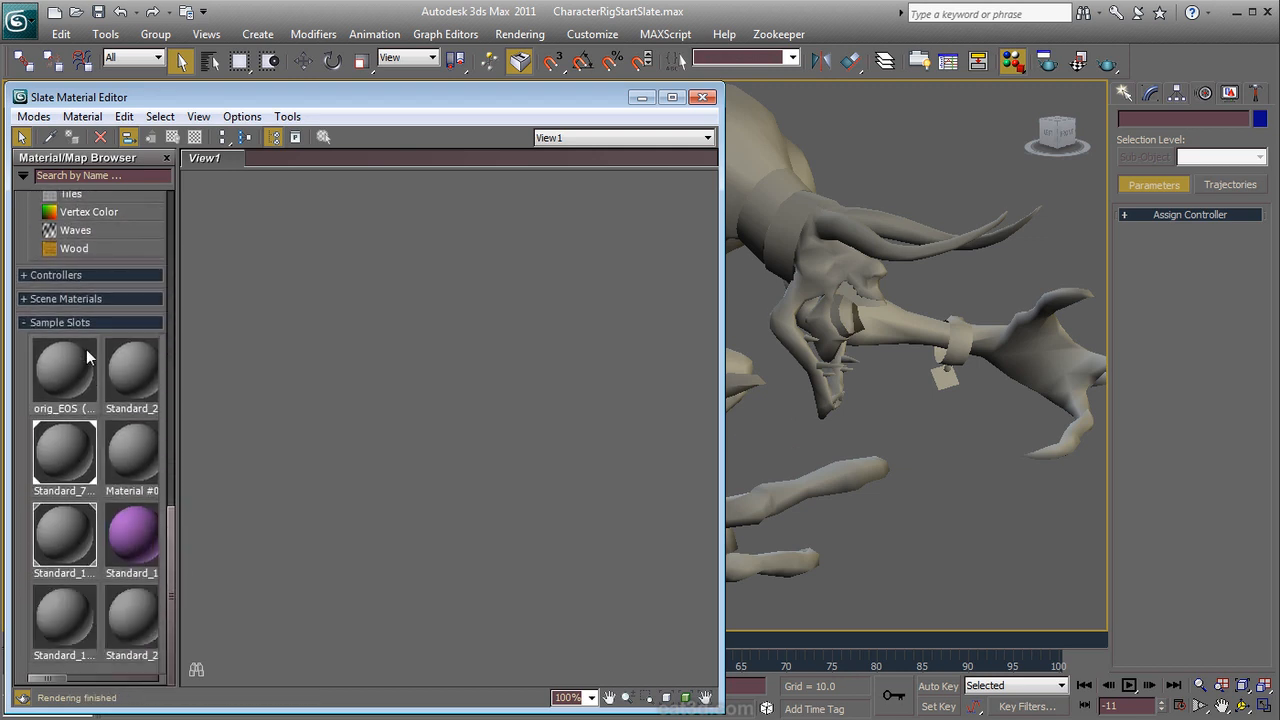
left_click(755, 138)
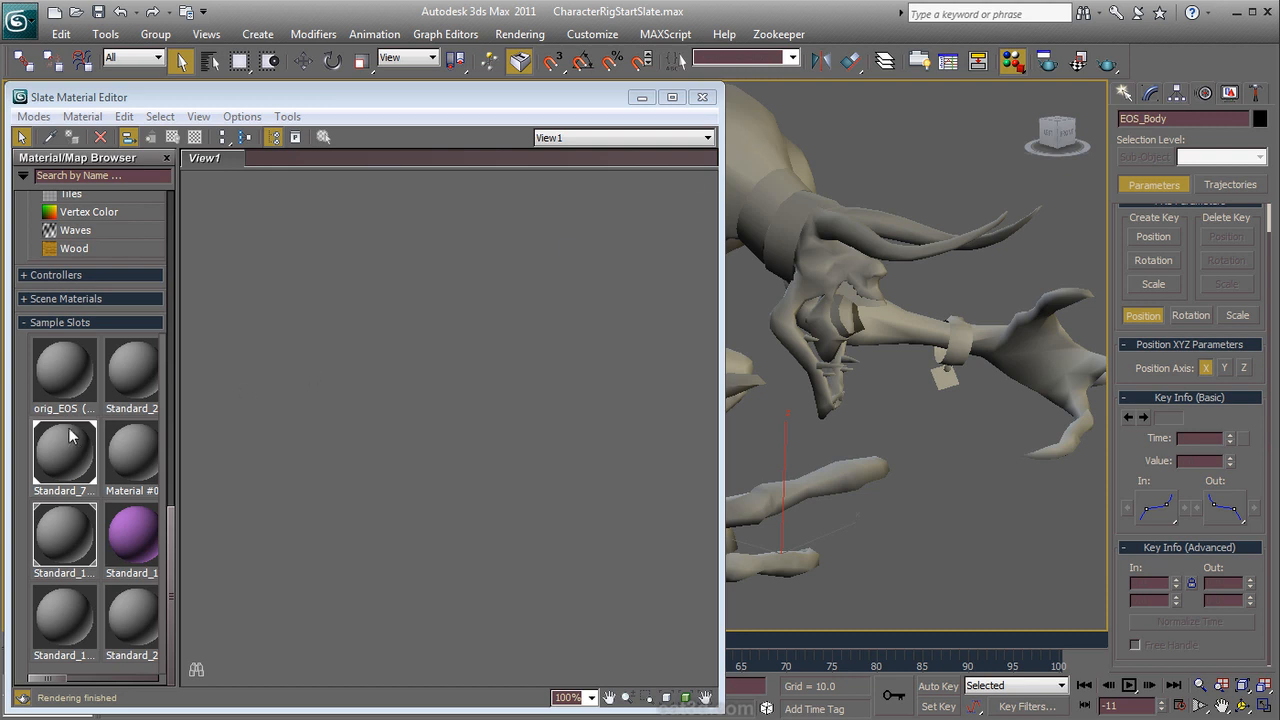
Step: Add the Standard_7 material from the sample slots to View1 as an instance
left_click_drag(69, 440, 448, 238)
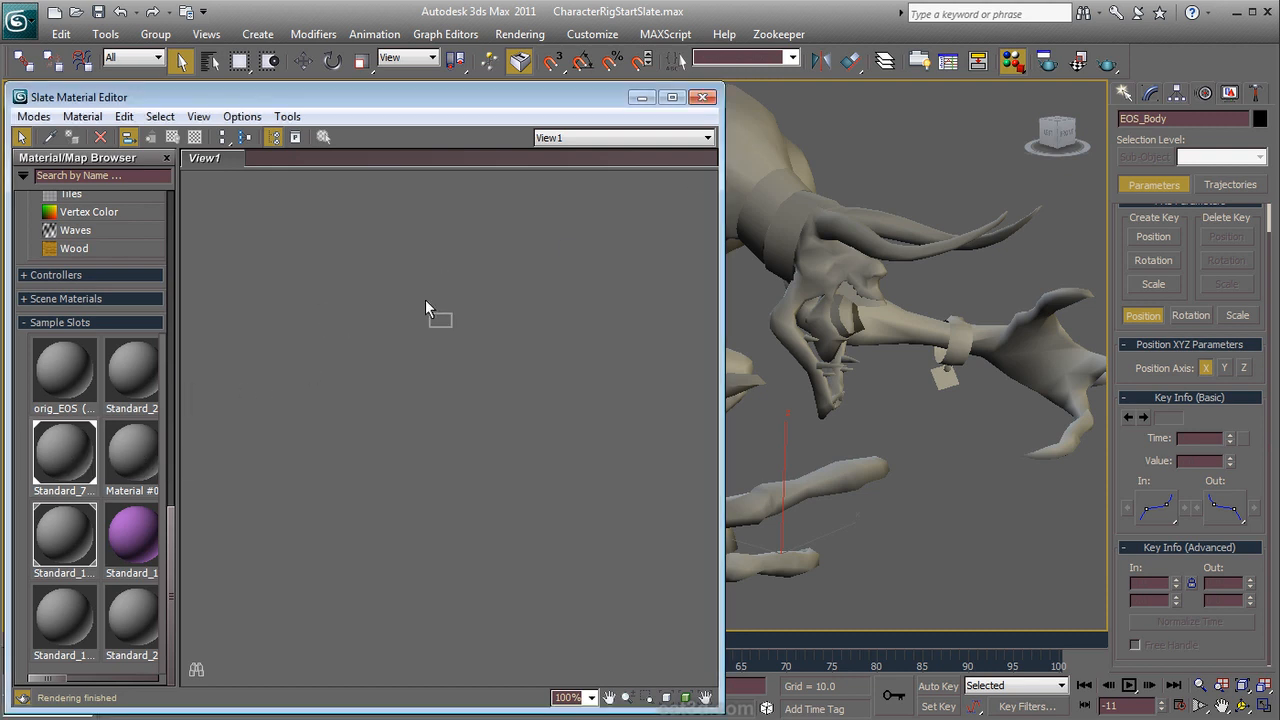
left_click_drag(425, 301, 425, 301)
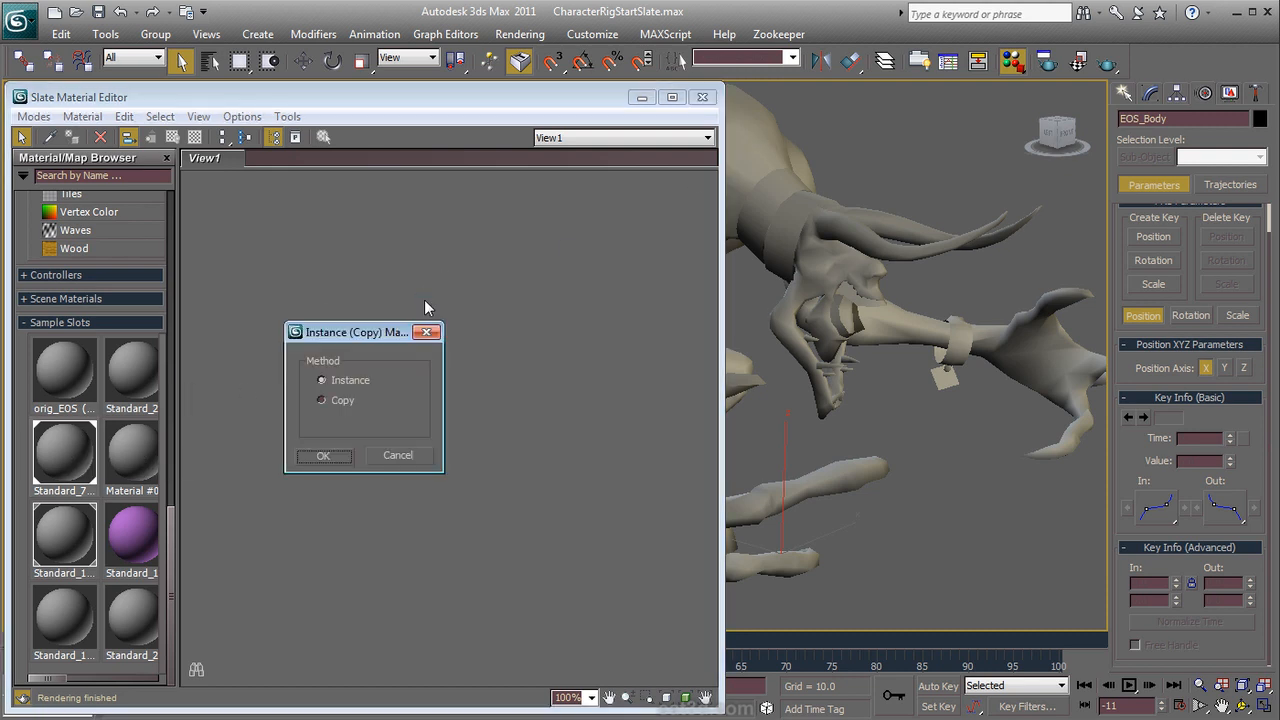
left_click(320, 455)
left_click_drag(435, 296, 376, 291)
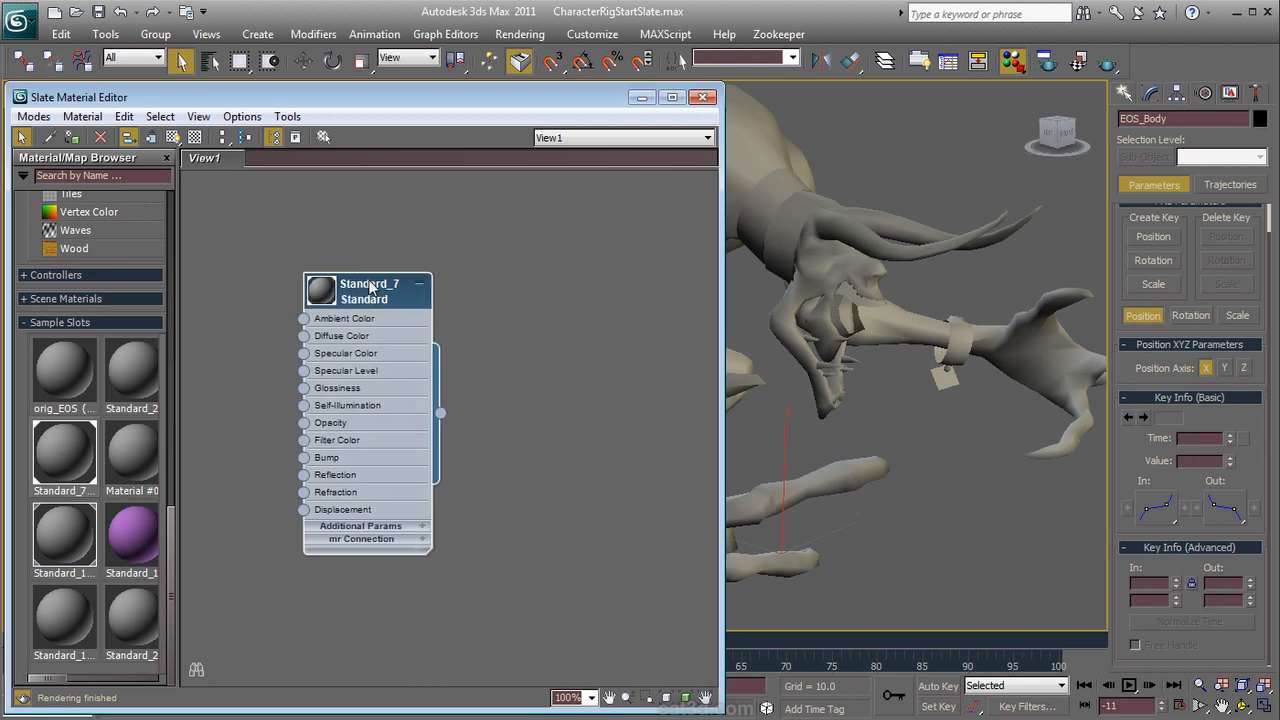
Step: Show the Standard_7 material's parameters and reposition its node in the narrowed node view
double_click(369, 287)
left_click_drag(369, 287, 316, 251)
left_click_drag(465, 178, 382, 176)
left_click(293, 193)
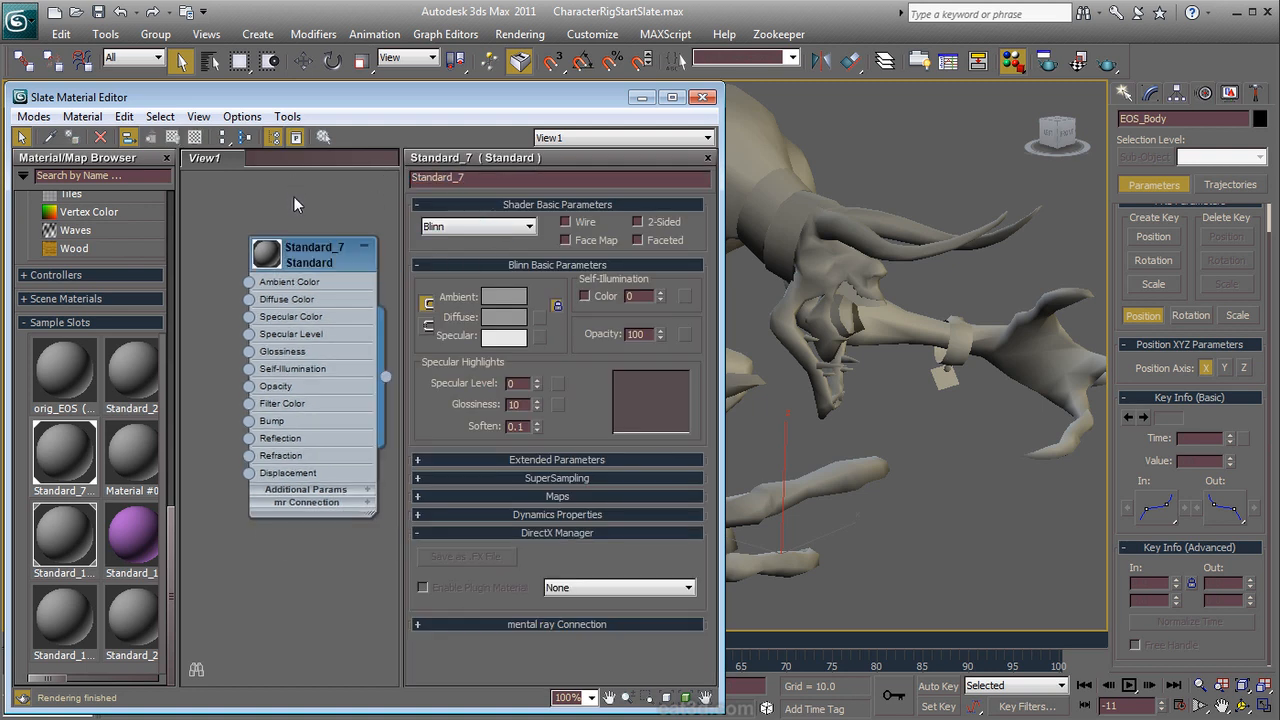
Step: Rename the Standard_7 material as CharMat
right_click(312, 253)
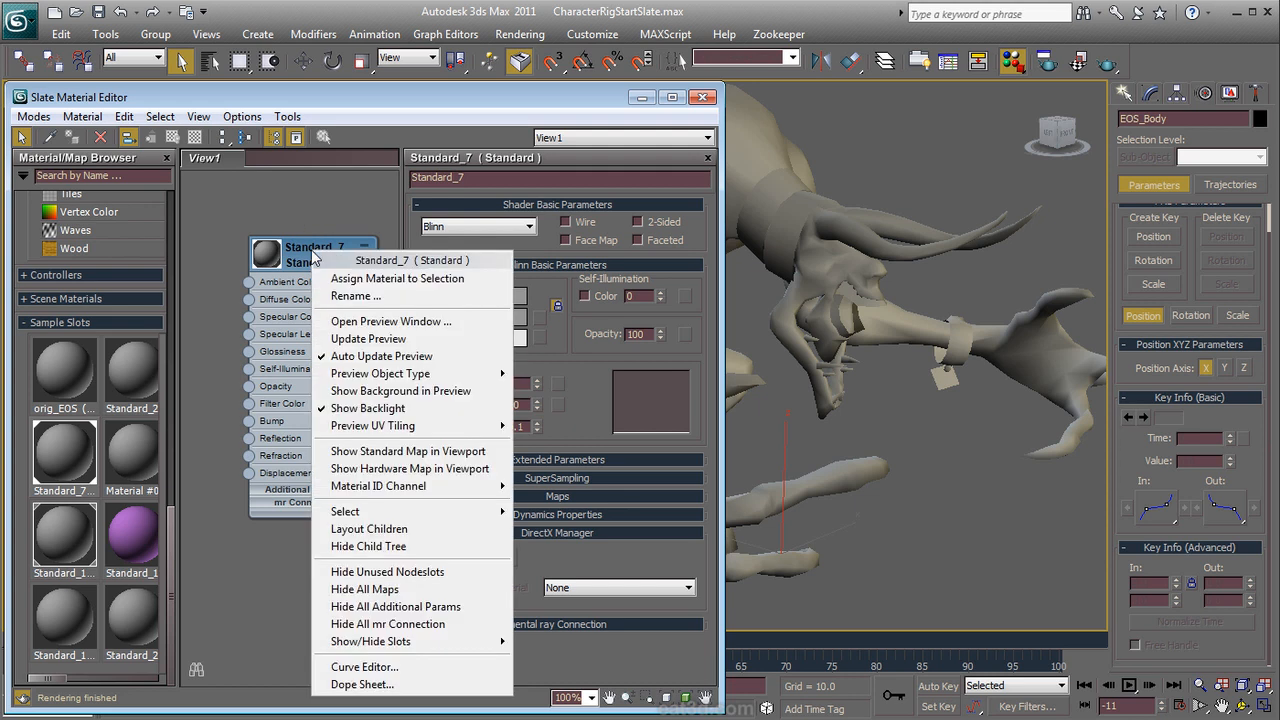
left_click(350, 296)
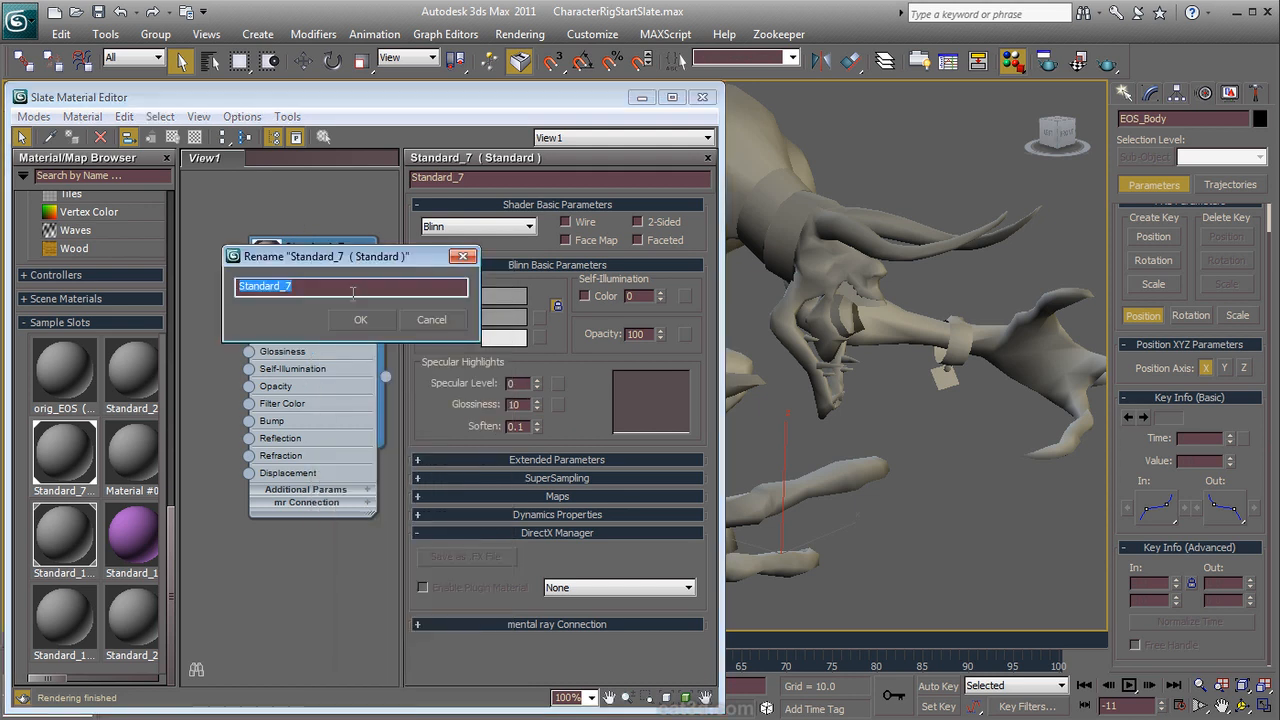
type("CharMat")
key("Return")
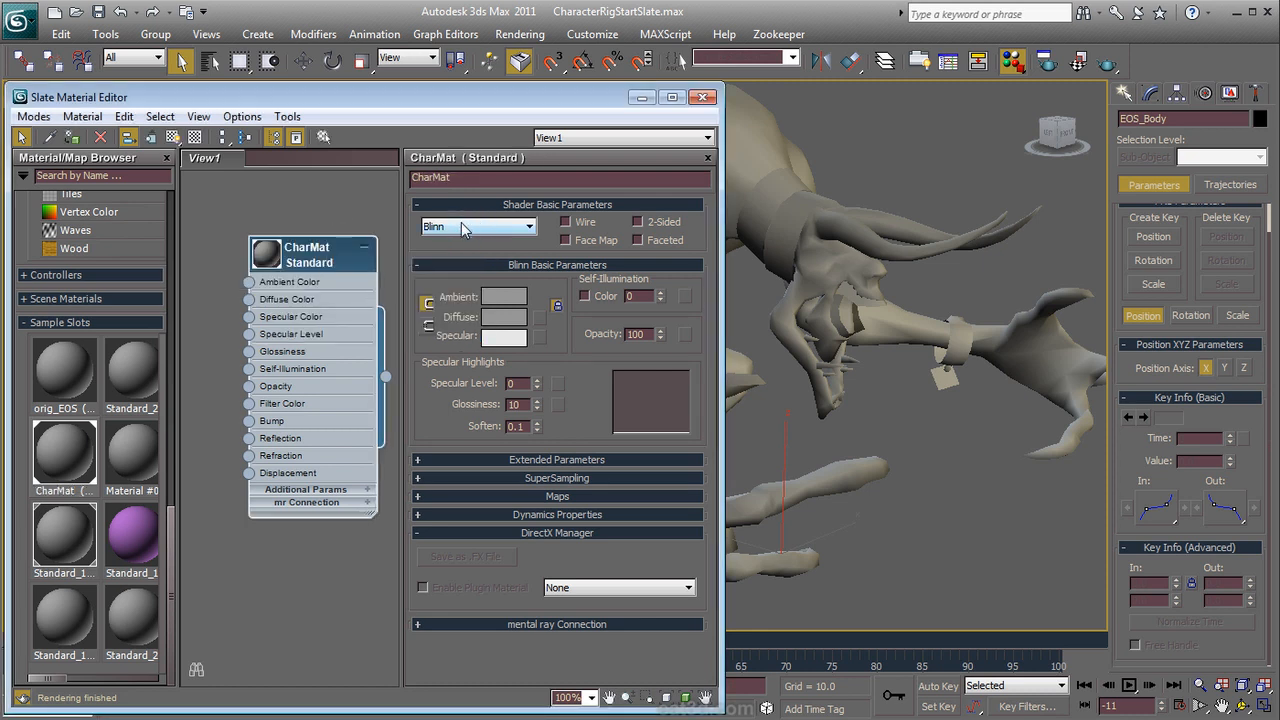
Step: Close the parameter editor and the Material/Map Browser, and reposition the CharMat node to leave room for maps beside it
left_click(708, 158)
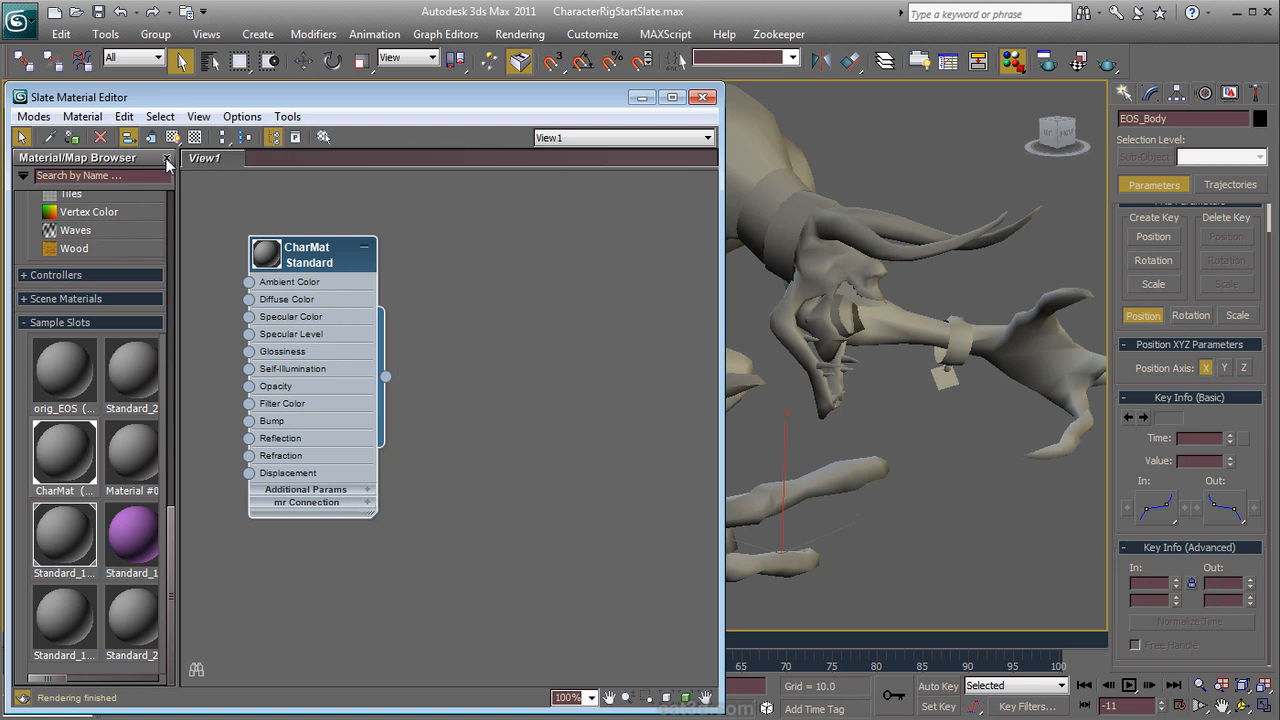
left_click(166, 158)
middle_click_drag(423, 526, 652, 516)
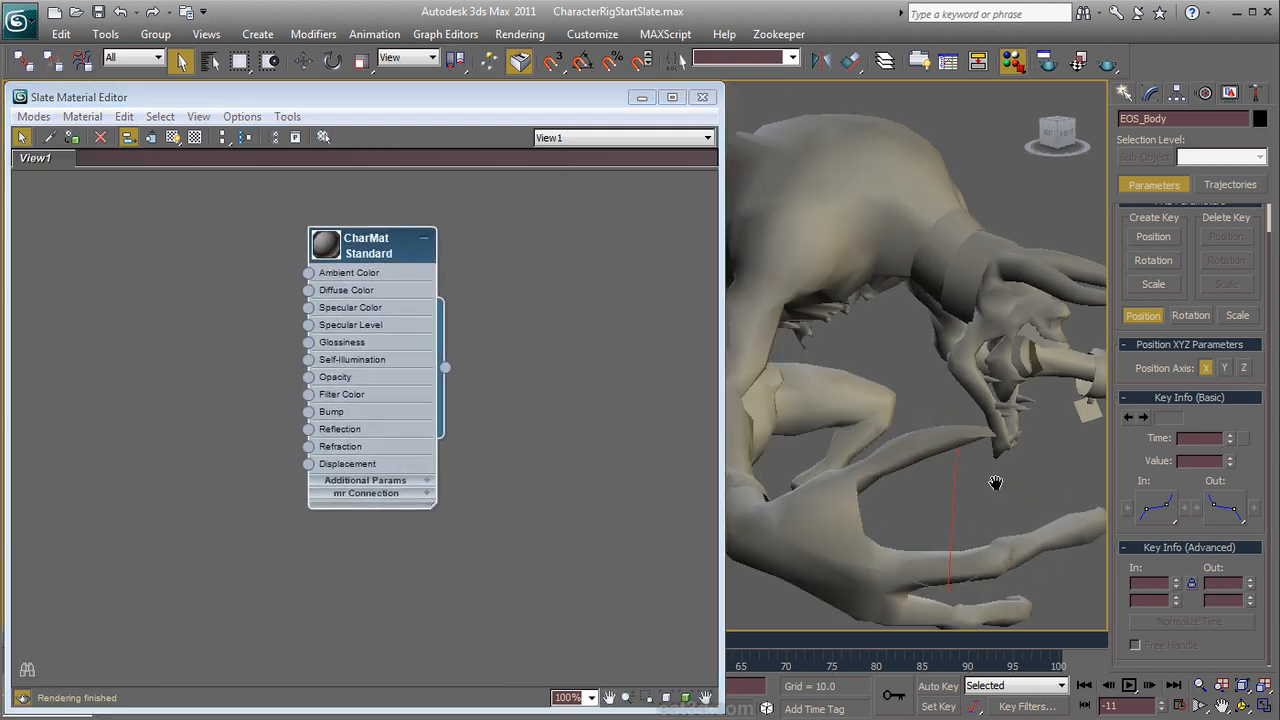
middle_click_drag(996, 483, 1084, 479)
middle_click_drag(499, 342, 582, 361)
left_click_drag(483, 252, 502, 239)
Step: Connect a Bitmap map loading EOS_D.tga from the DVDScenes folder to CharMat's Diffuse Color
left_click_drag(446, 288, 329, 232)
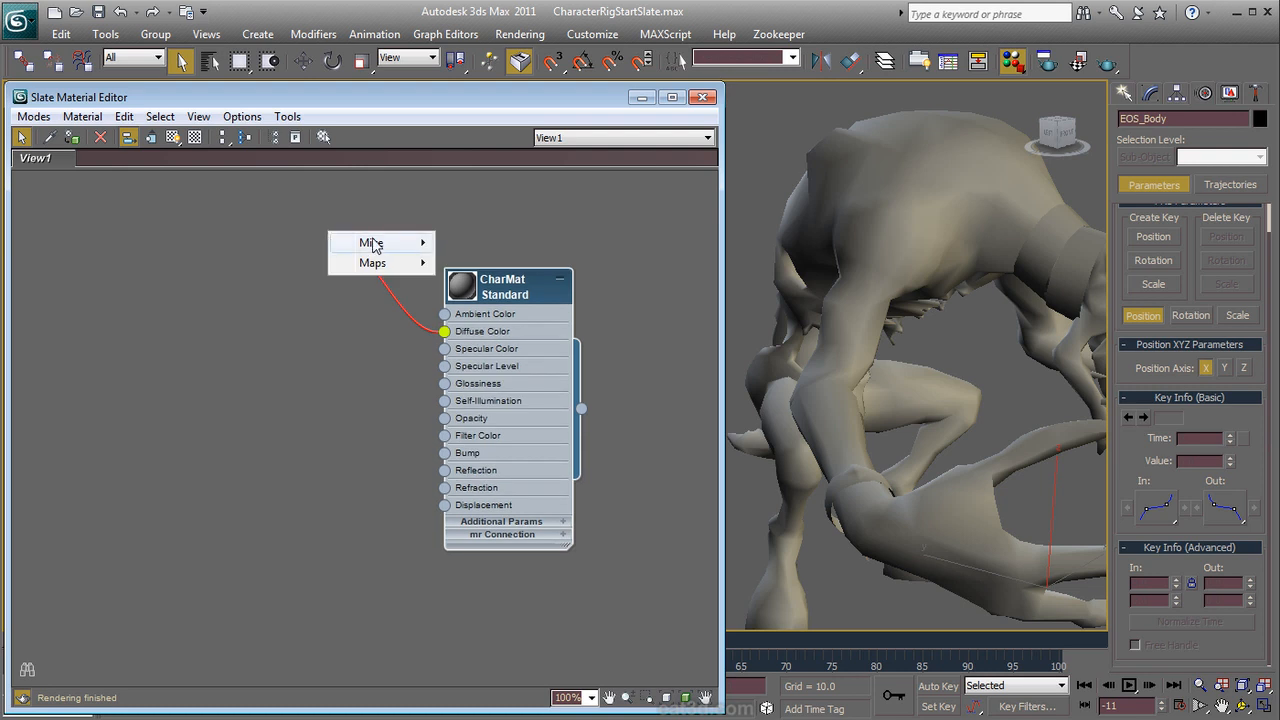
mouse_move(374, 246)
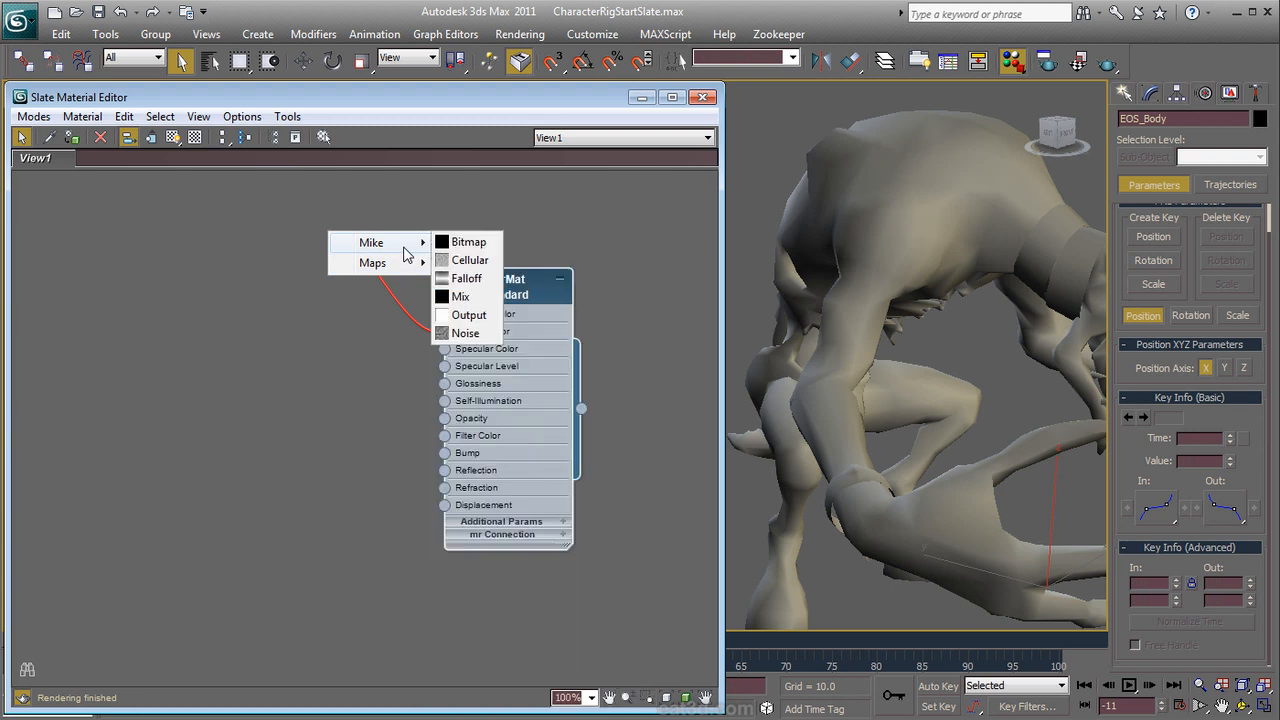
left_click(444, 243)
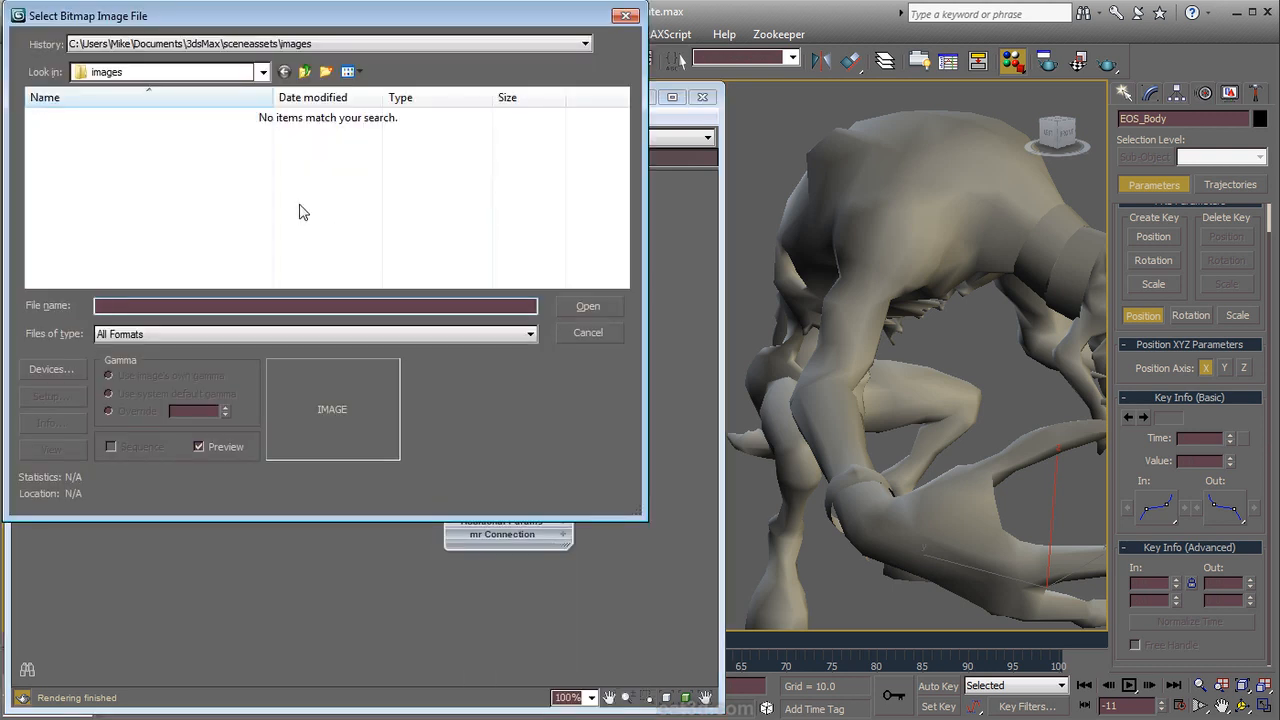
left_click(150, 44)
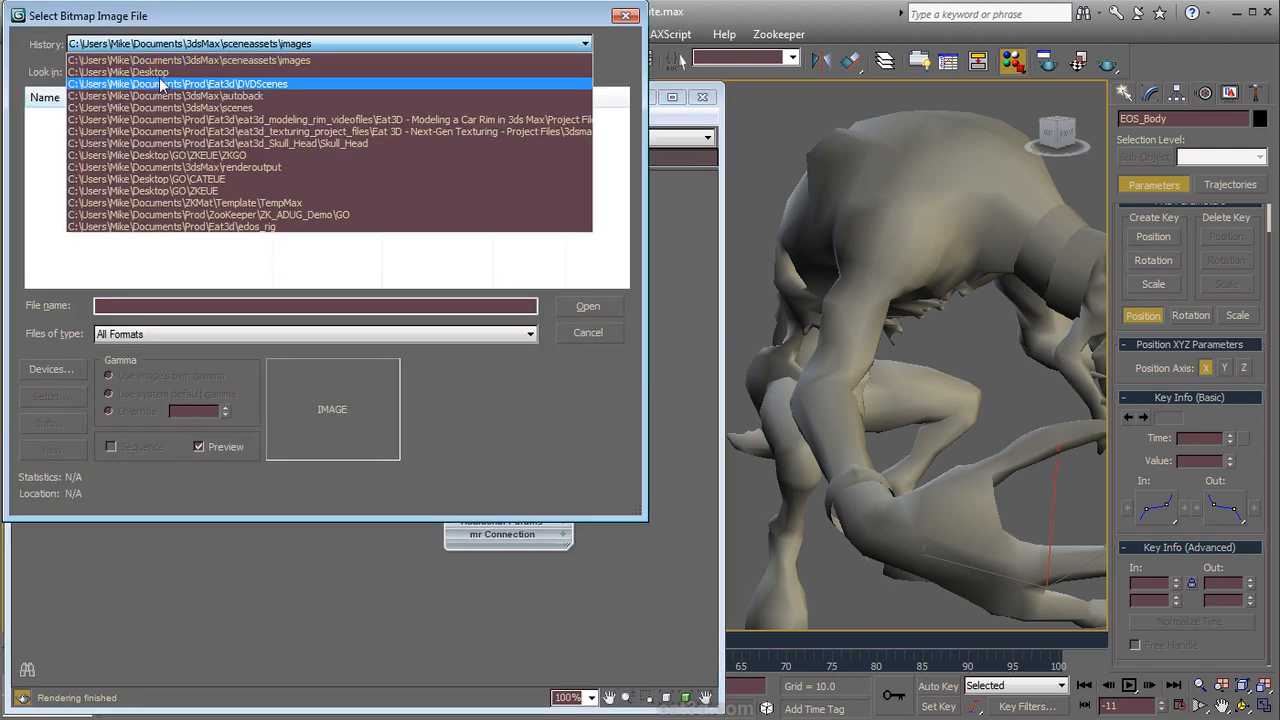
left_click(150, 84)
left_click(85, 121)
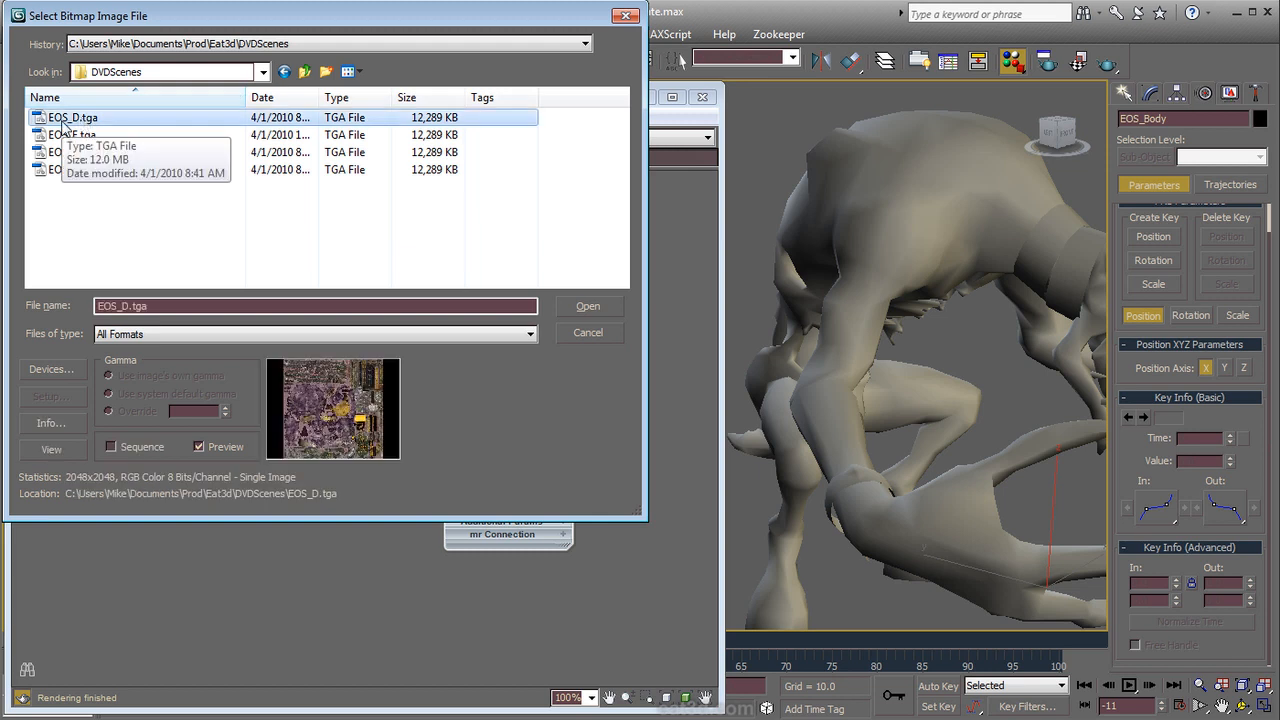
left_click(62, 121)
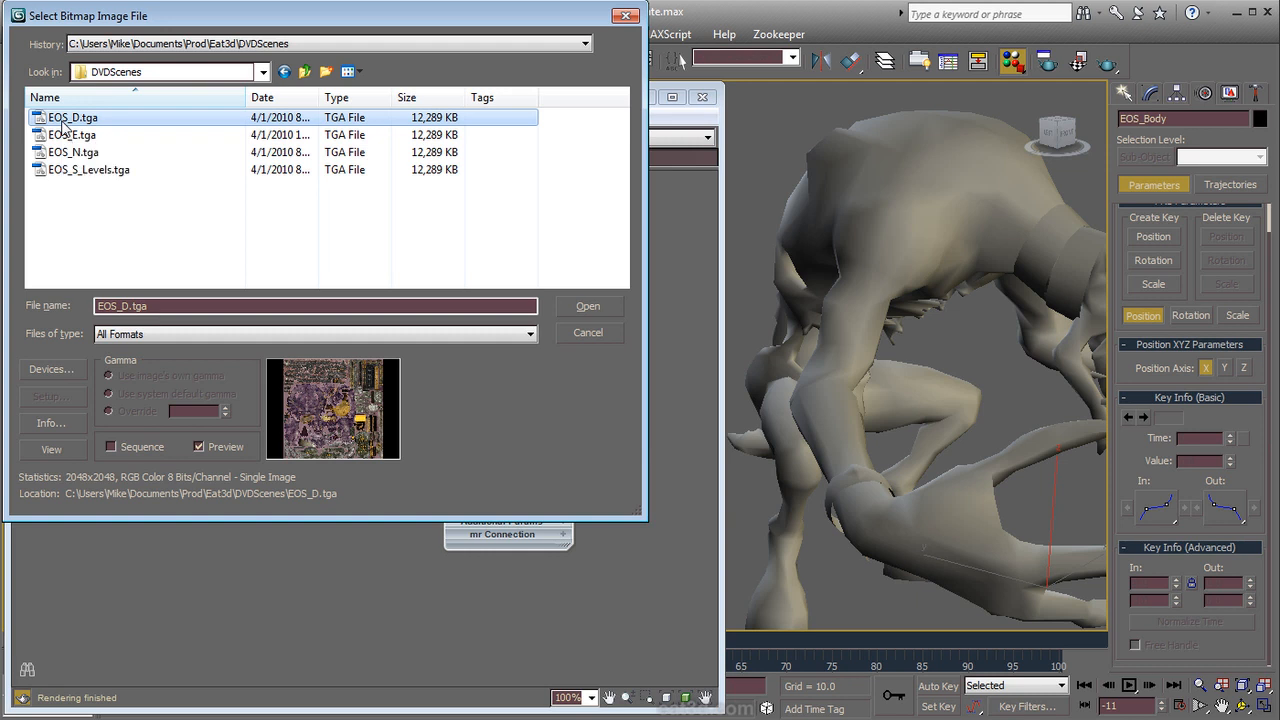
left_click(585, 313)
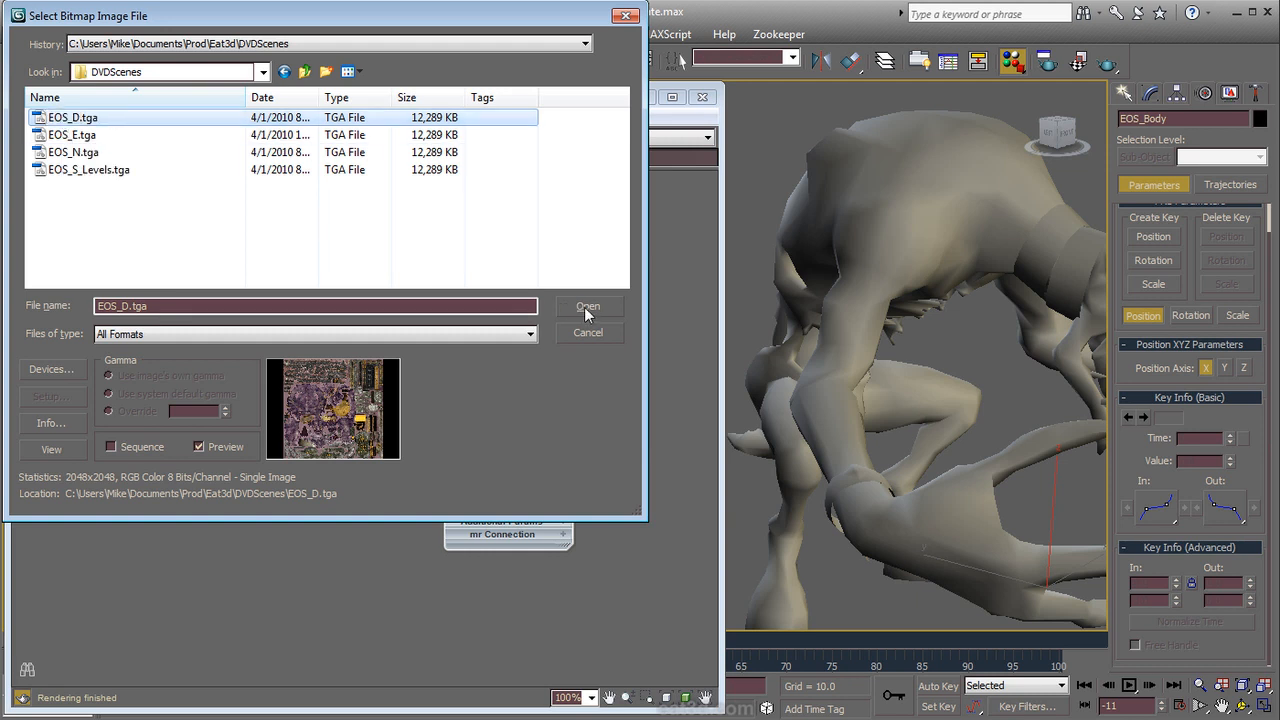
left_click(587, 307)
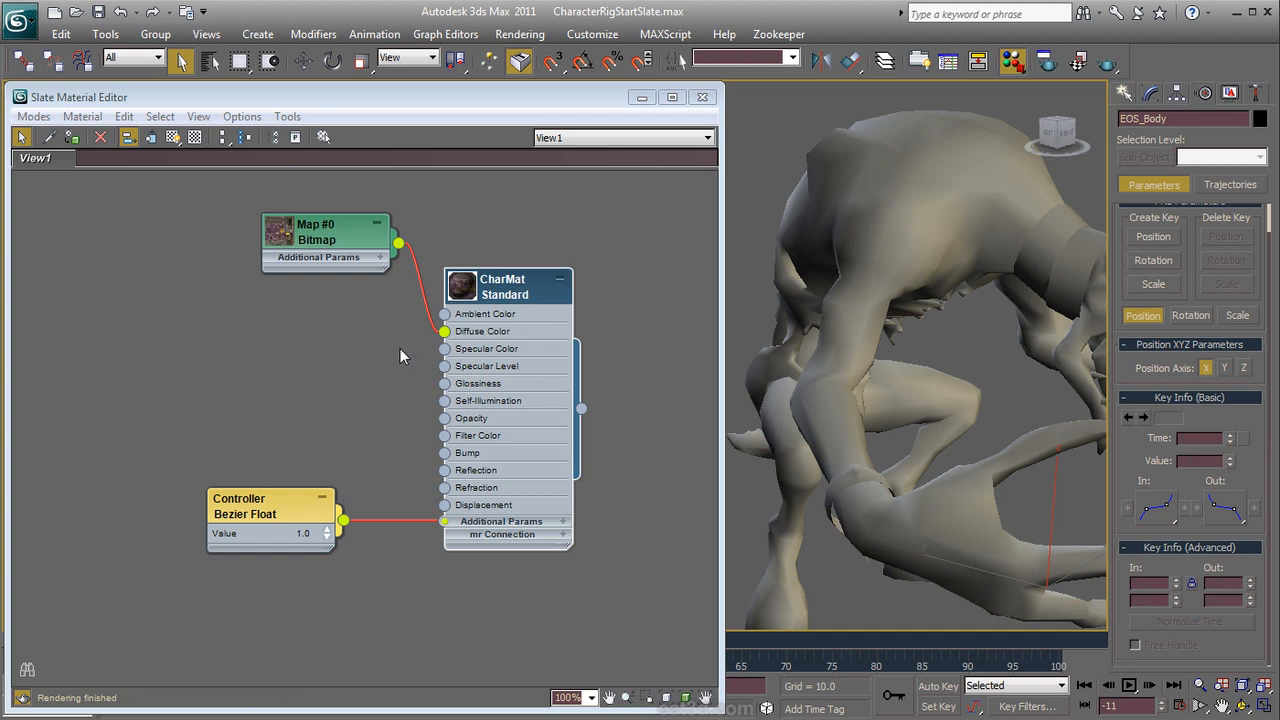
Step: Enlarge the diffuse bitmap's preview, try stretching the node and shrink it back, and move it farther from CharMat
double_click(276, 236)
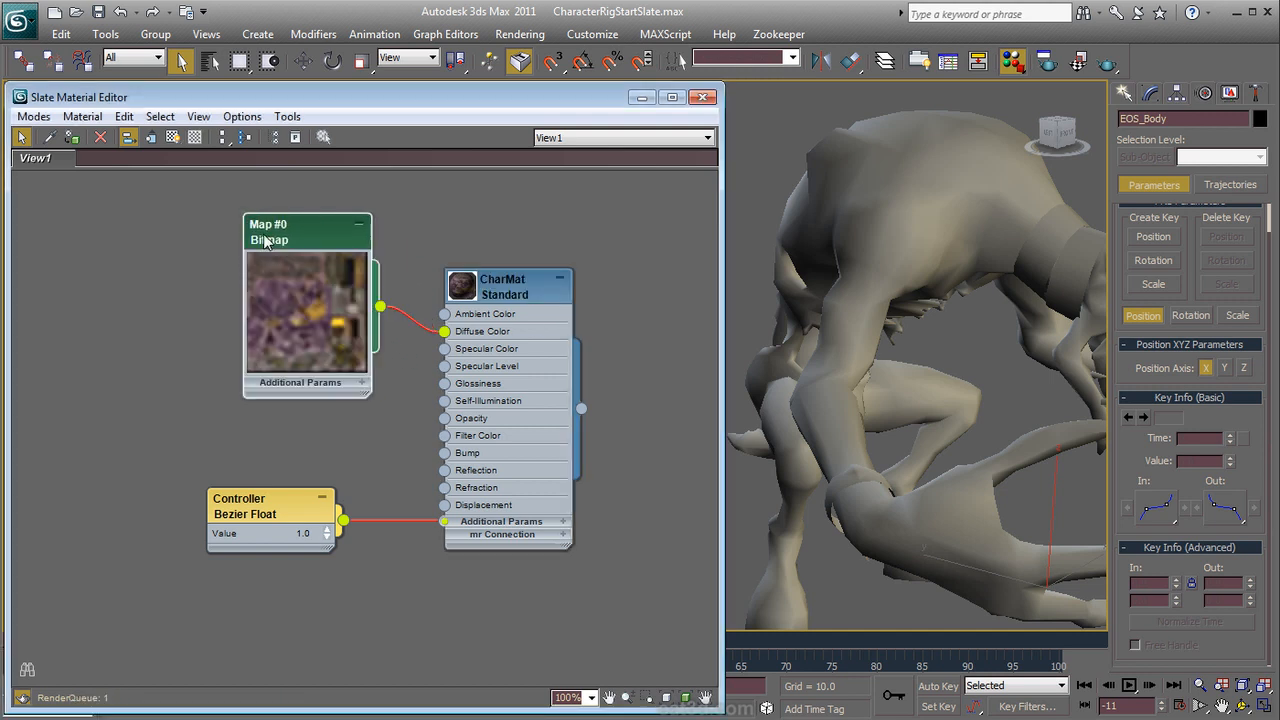
left_click_drag(295, 244, 277, 243)
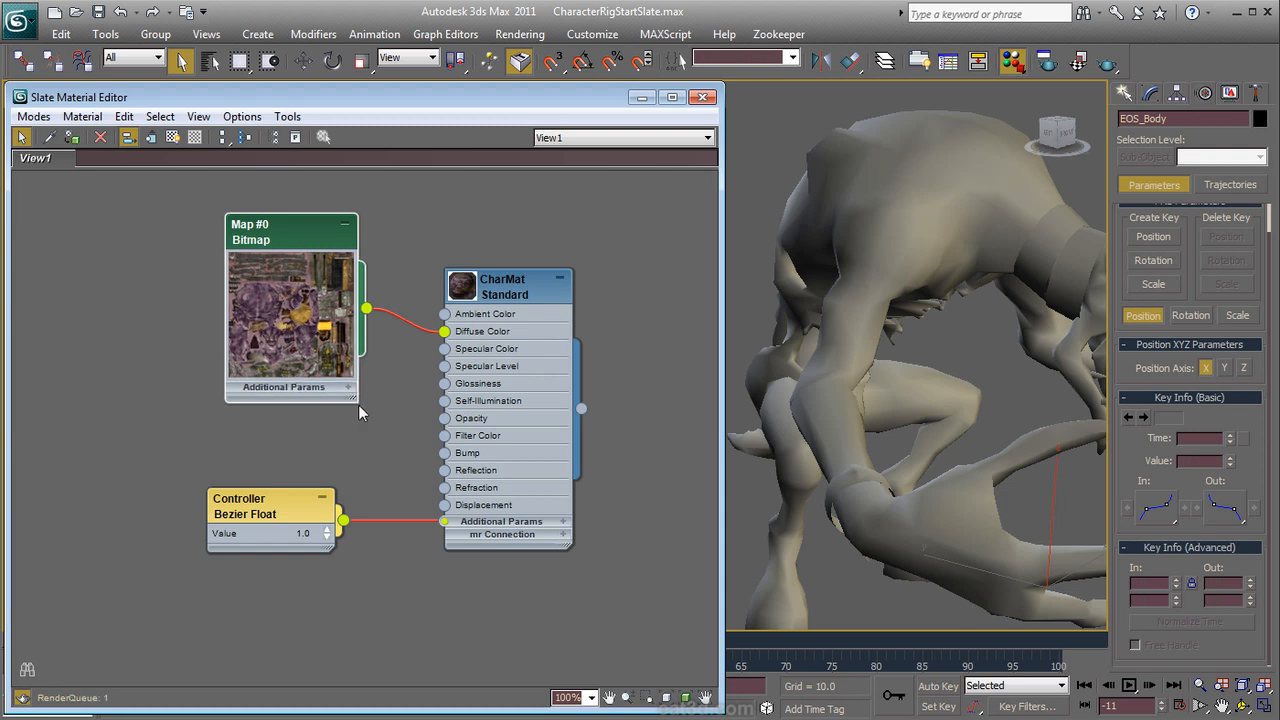
left_click_drag(350, 392, 551, 595)
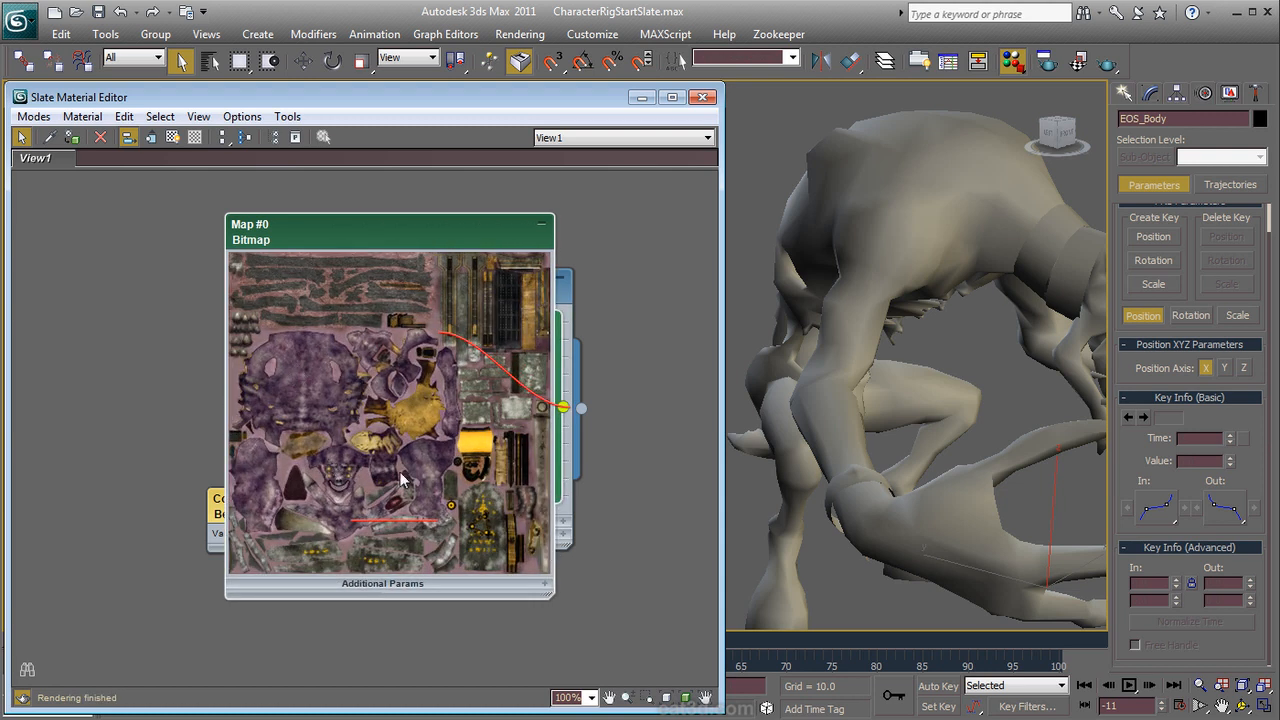
left_click_drag(553, 600, 352, 396)
left_click_drag(292, 238, 272, 238)
Step: Show the diffuse bitmap on the character in the viewport, switch CharMat to hardware map display, and inspect the textured body
left_click(173, 137)
middle_click_drag(886, 297, 838, 355, "alt")
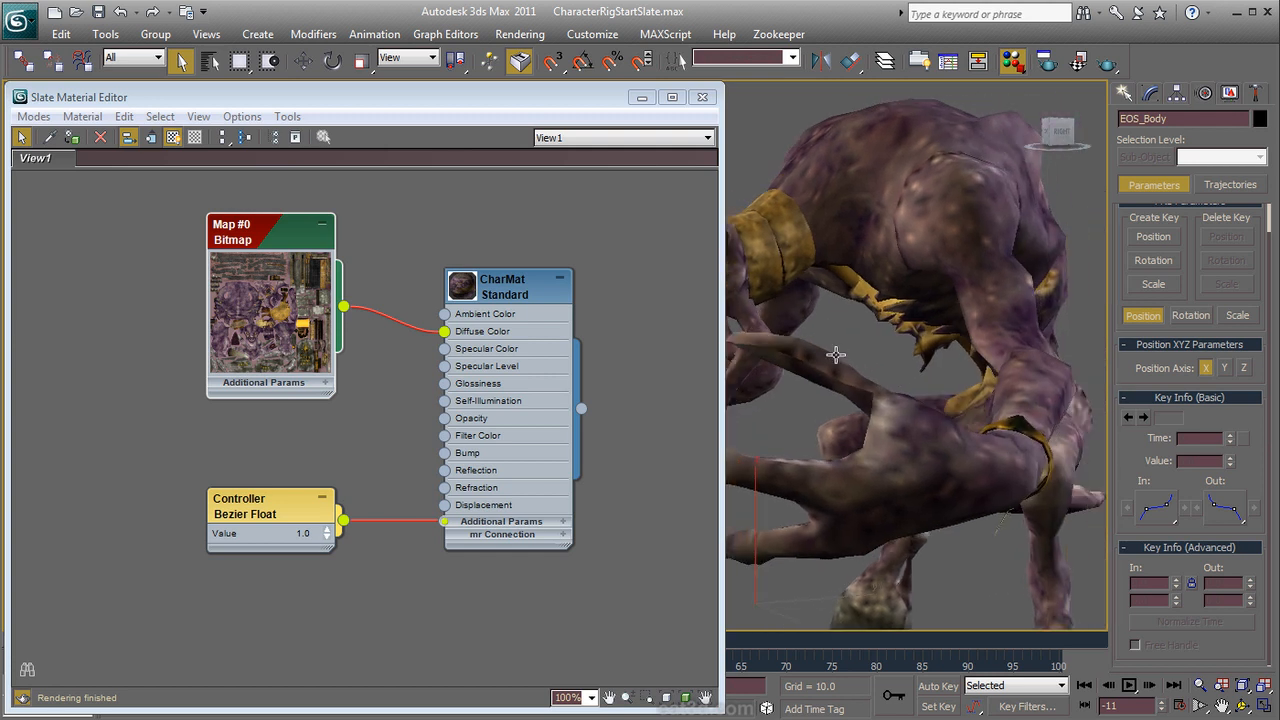
left_click(505, 292)
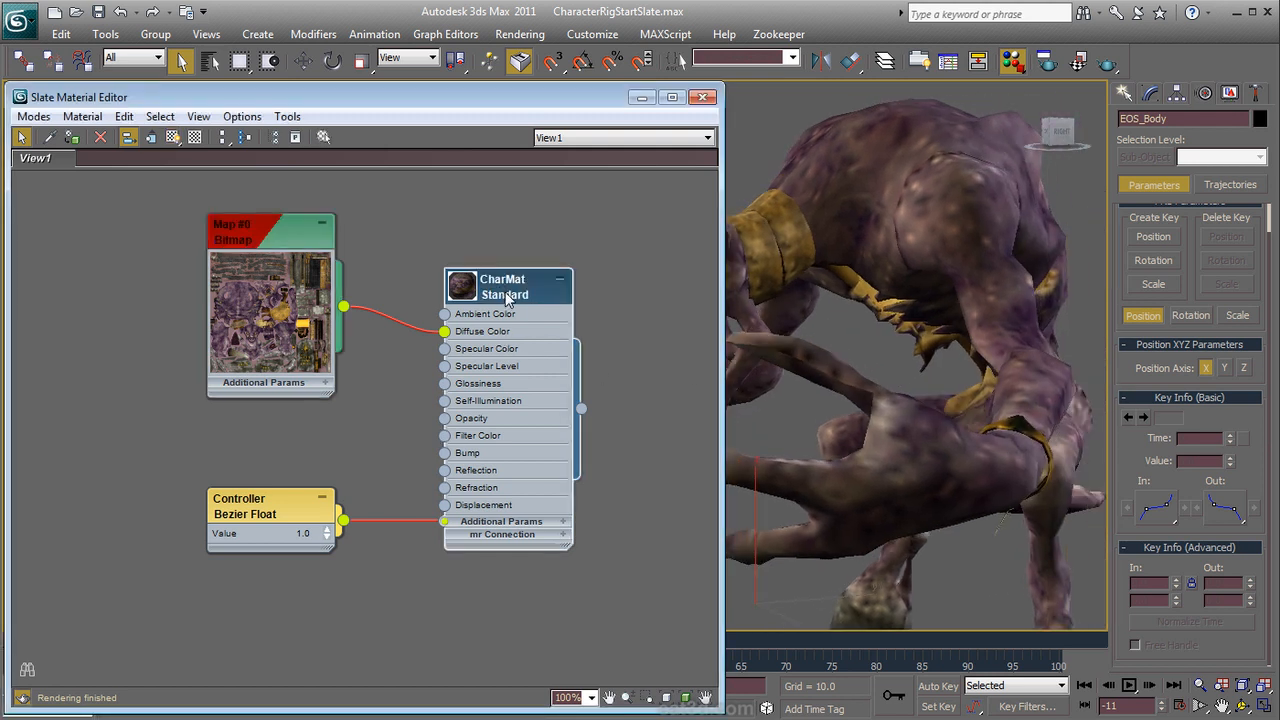
left_click(172, 140)
left_click_drag(172, 142, 172, 185)
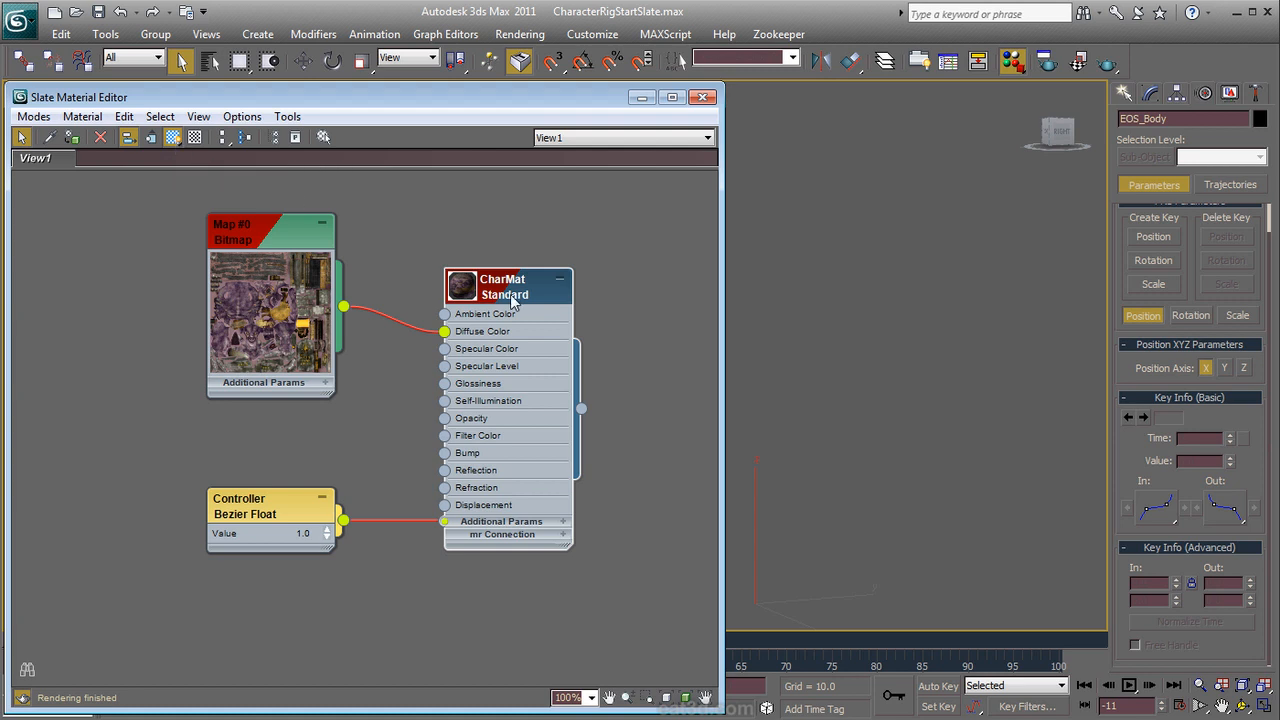
middle_click_drag(875, 384, 891, 356)
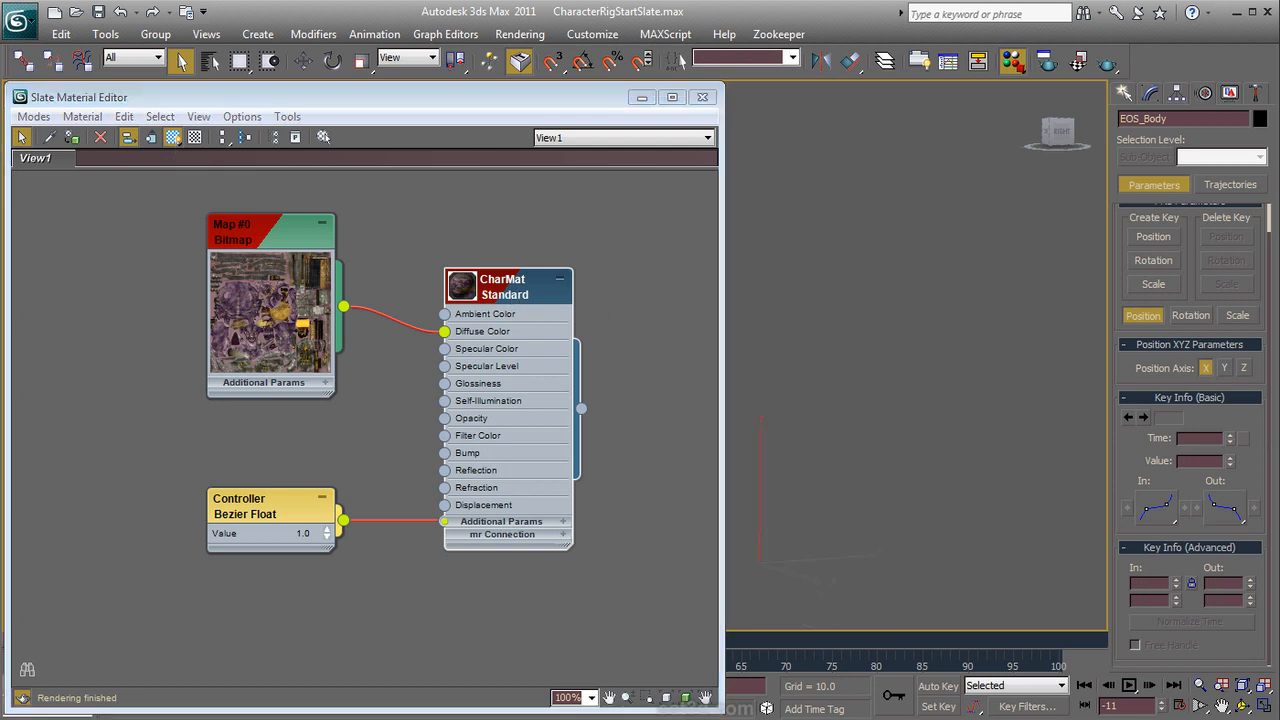
left_click(172, 138)
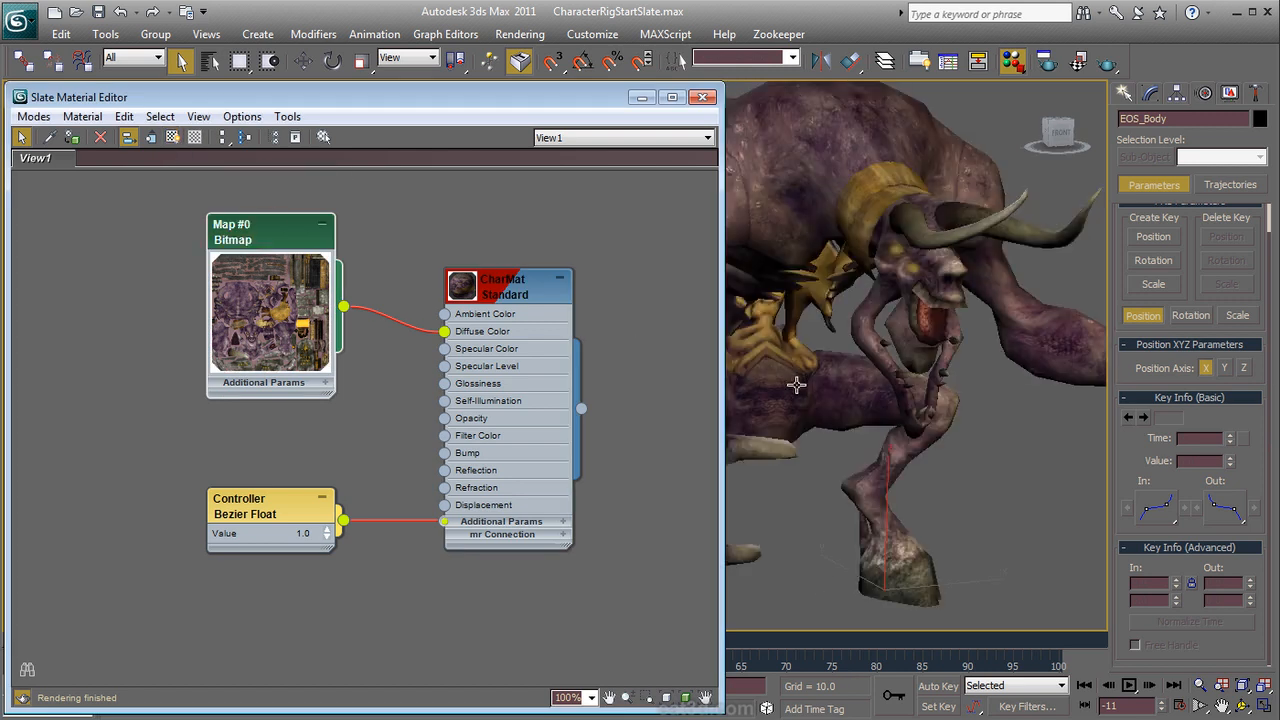
middle_click_drag(928, 377, 860, 414, "alt")
scroll(862, 410, "up", 5)
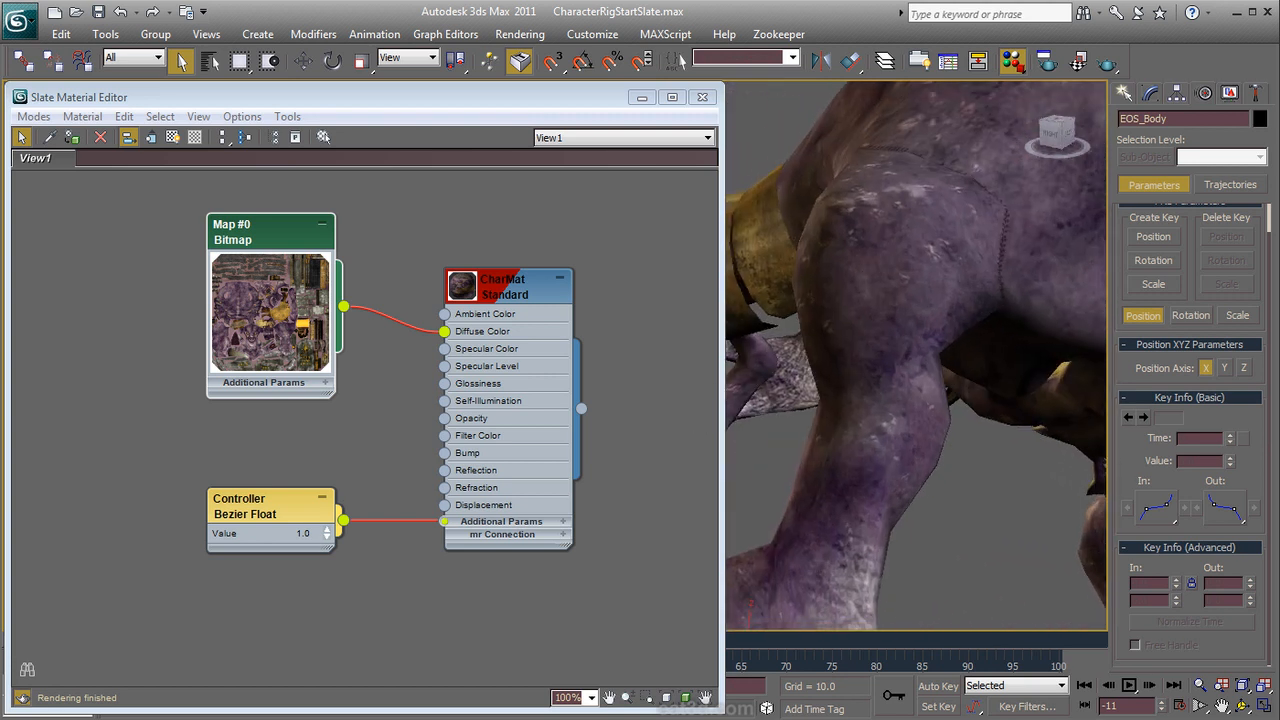
middle_click_drag(880, 137, 875, 374)
middle_click_drag(1034, 437, 1006, 401, "alt")
Step: Shift the node layout so the Bezier Float controller sits slightly farther below the bitmap and CharMat nodes
mouse_move(507, 298)
middle_mouse_down()
mouse_move(567, 290)
mouse_move(524, 296)
middle_mouse_up()
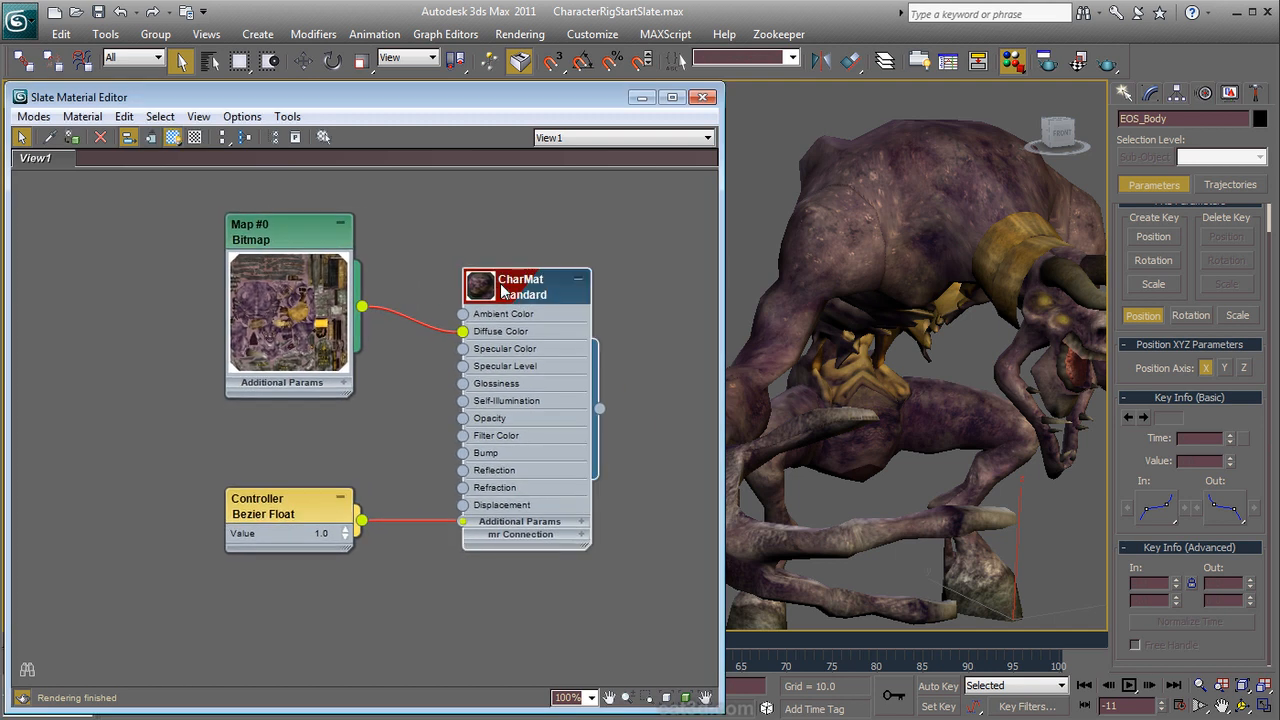
middle_click_drag(503, 290, 503, 272)
left_click_drag(296, 490, 298, 510)
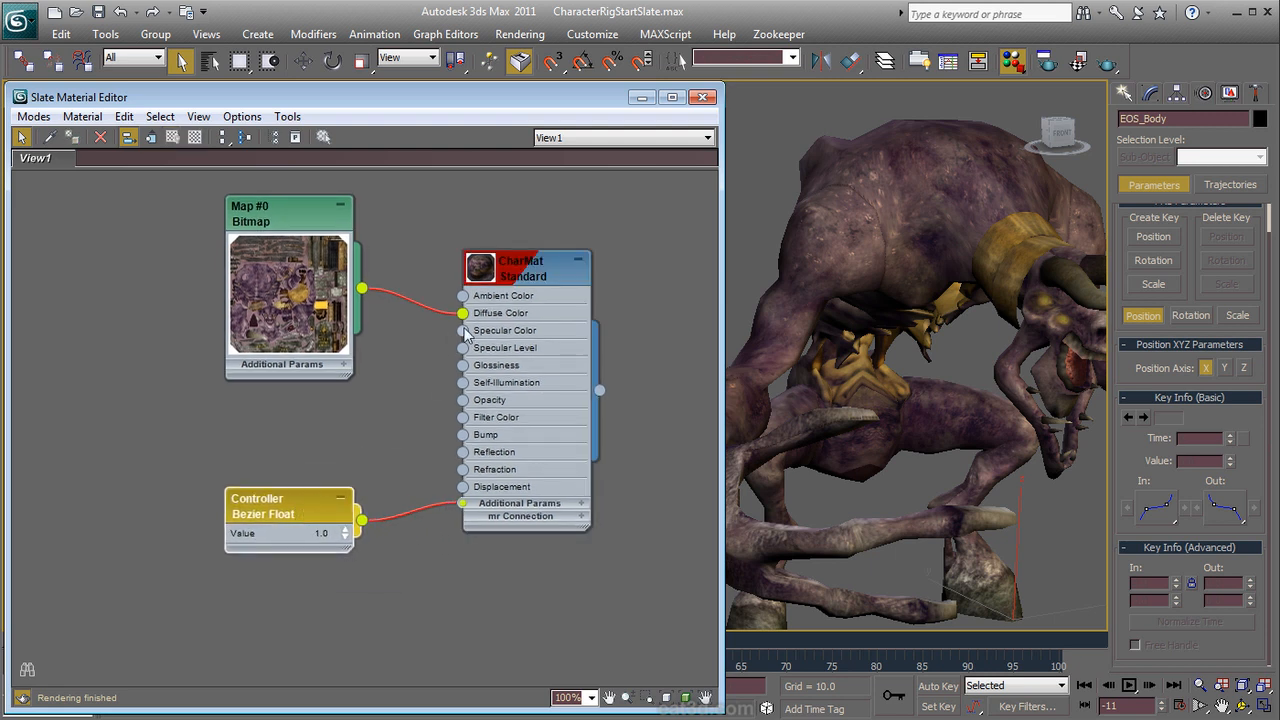
Step: Hide all Maps slots under CharMat's Additional Params
left_click(520, 264)
middle_click_drag(520, 264, 413, 190)
right_click(413, 190)
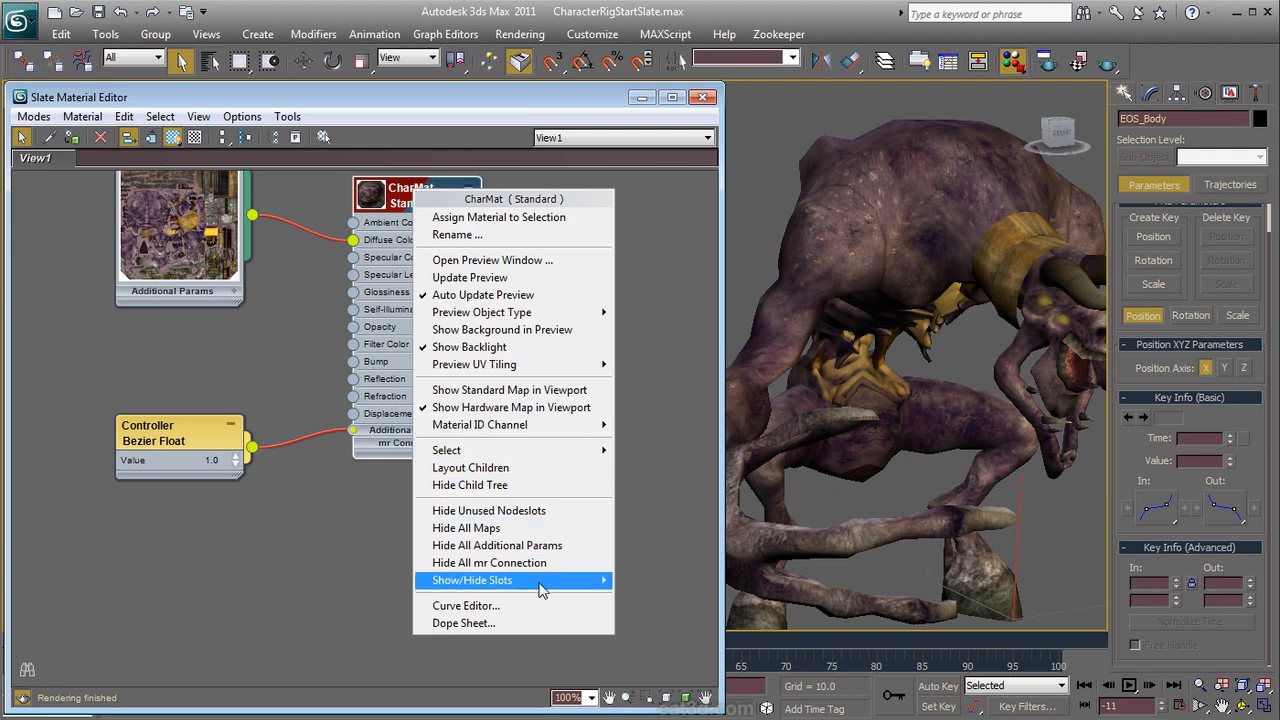
mouse_move(612, 583)
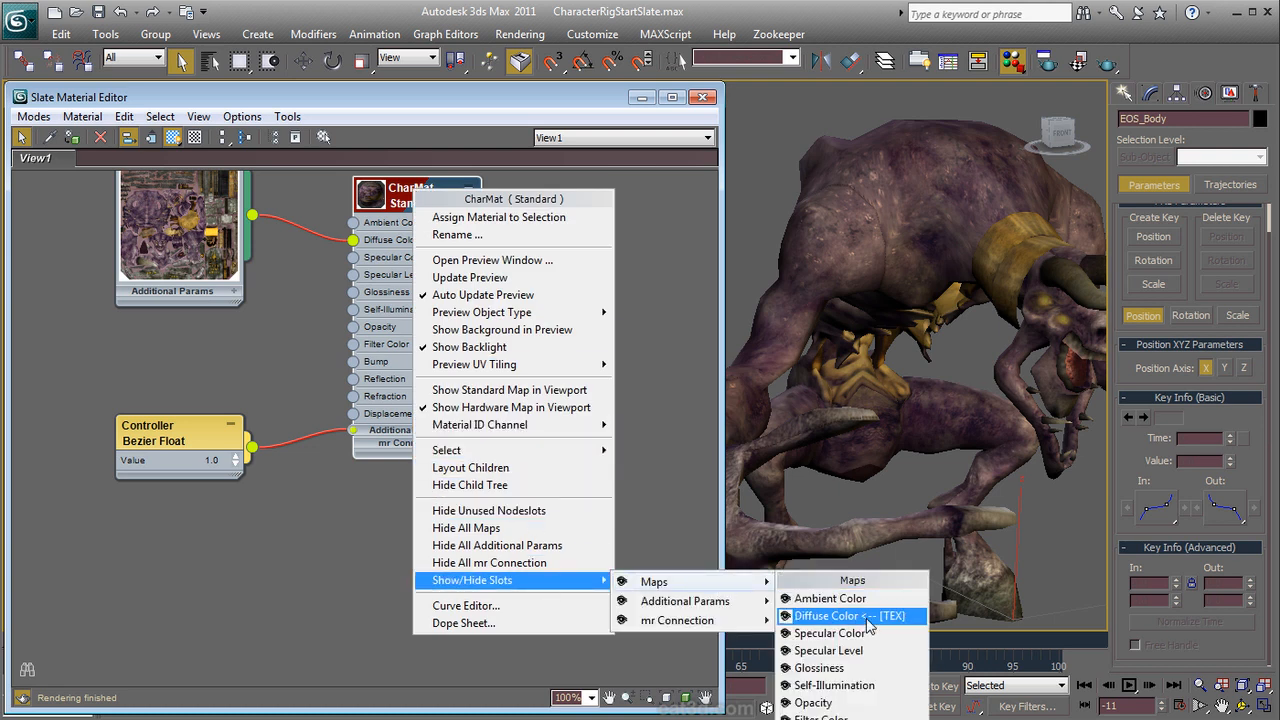
mouse_move(705, 612)
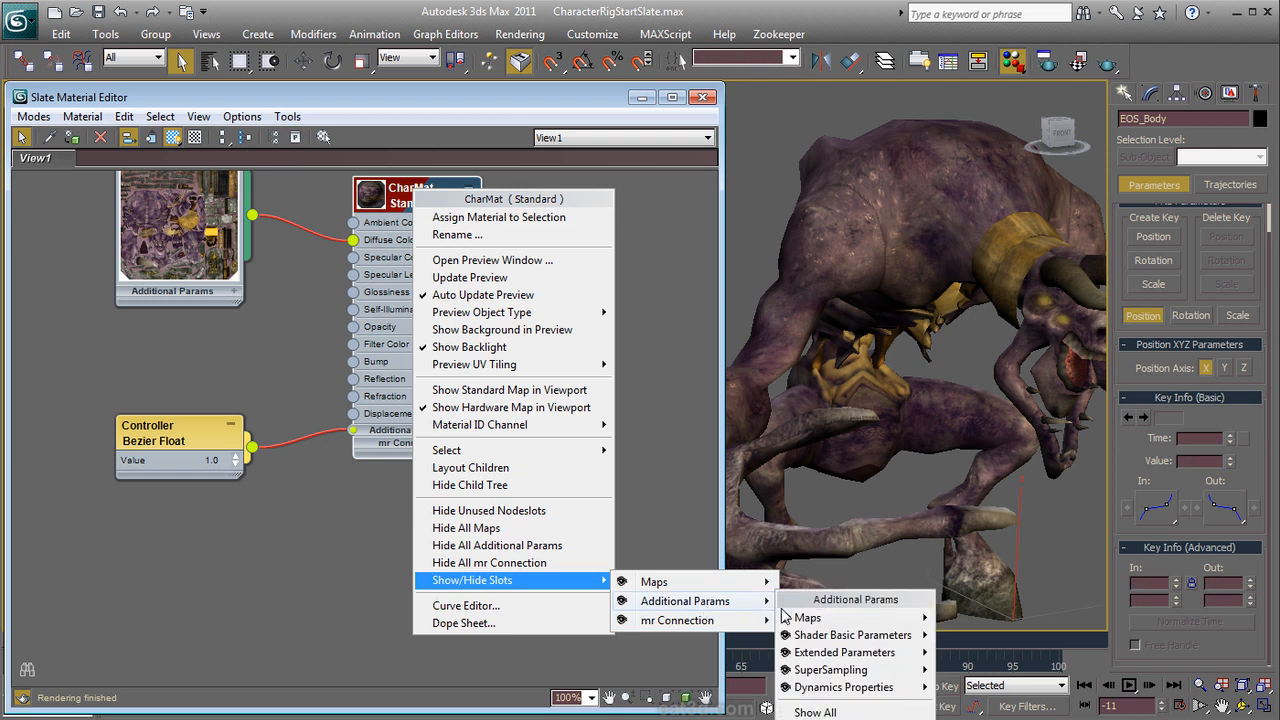
mouse_move(843, 632)
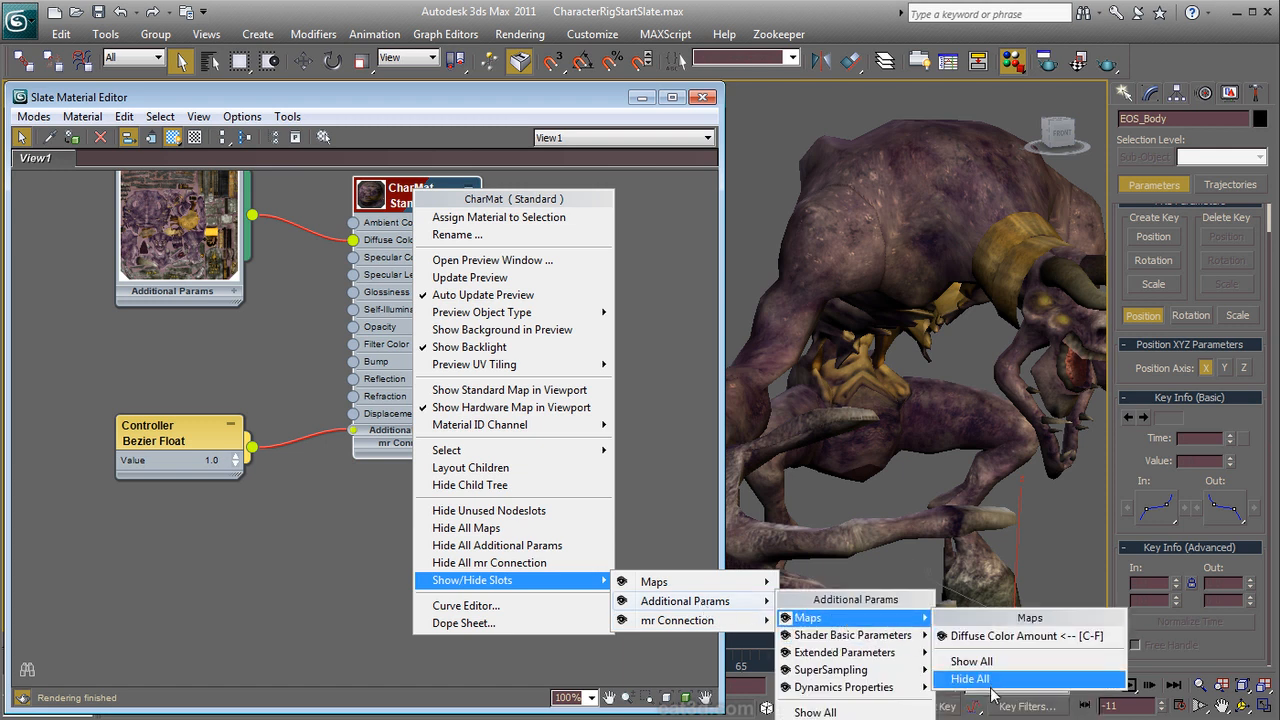
left_click(970, 679)
Step: Delete the Bezier Float controller node from View1
left_click_drag(256, 519, 129, 398)
key("Delete")
middle_click_drag(129, 398, 243, 477)
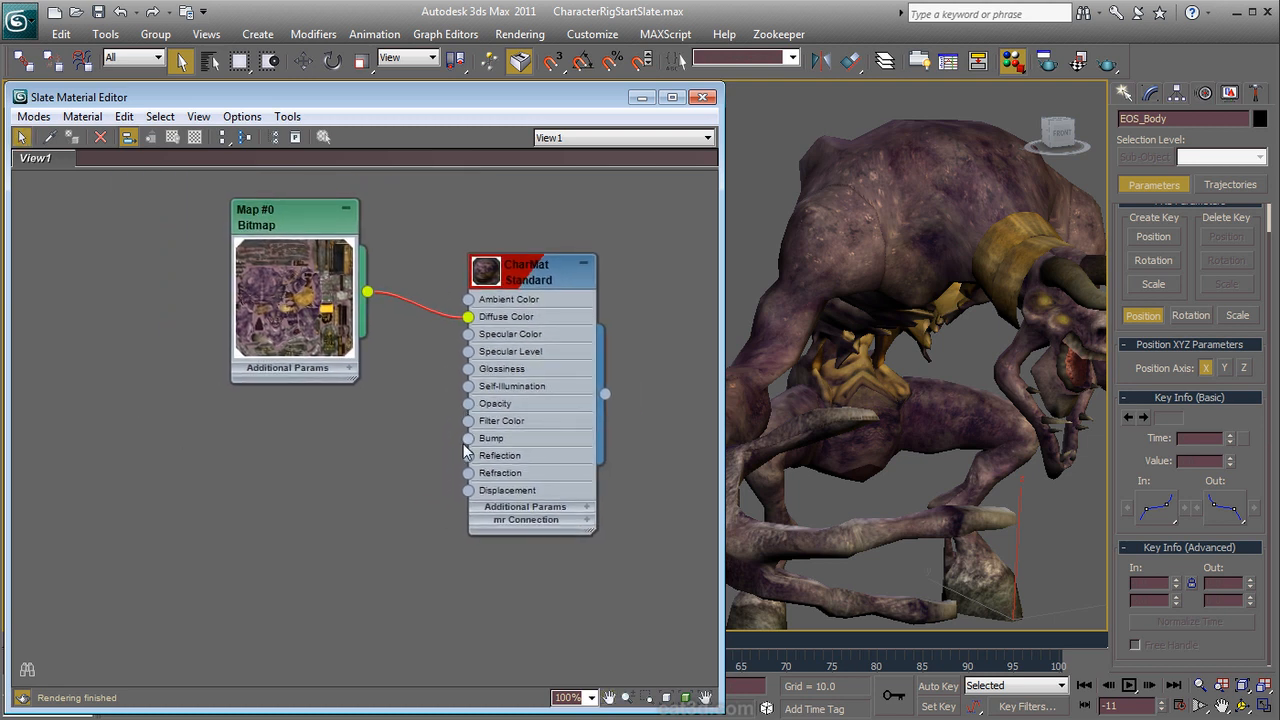
Step: Connect a Normal Bump map to CharMat's Bump slot
left_click_drag(467, 440, 361, 452)
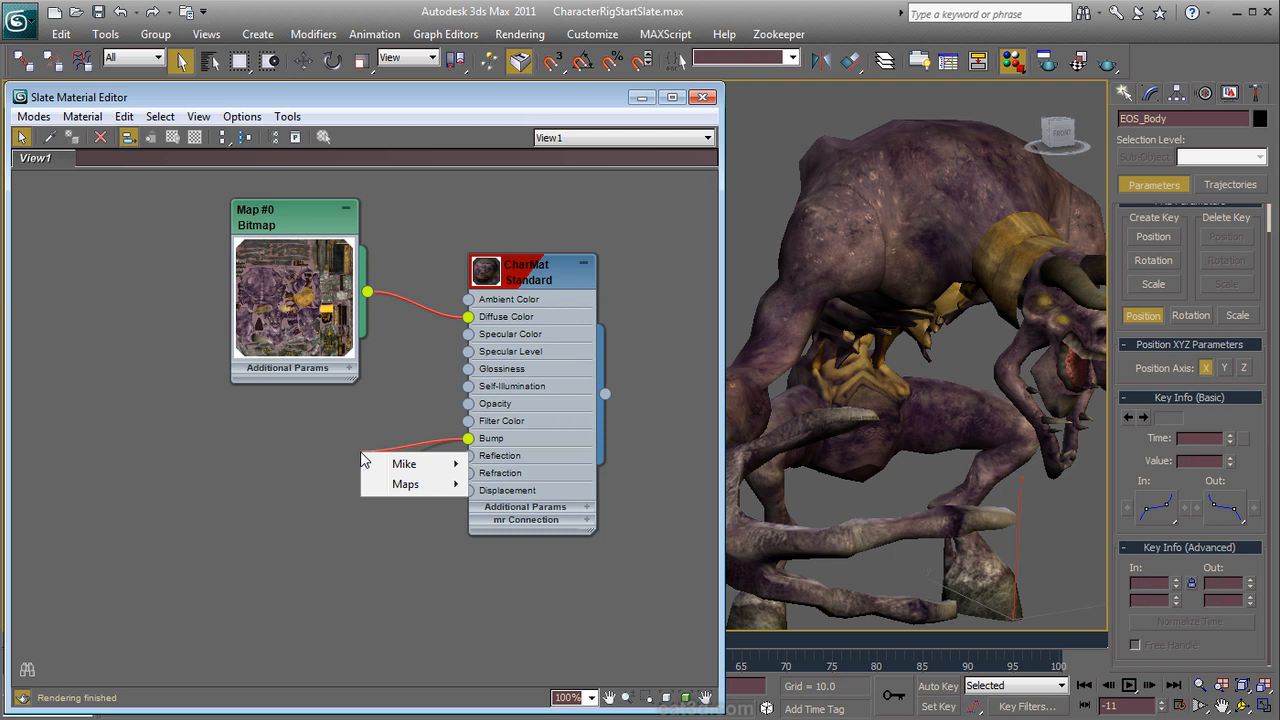
mouse_move(382, 466)
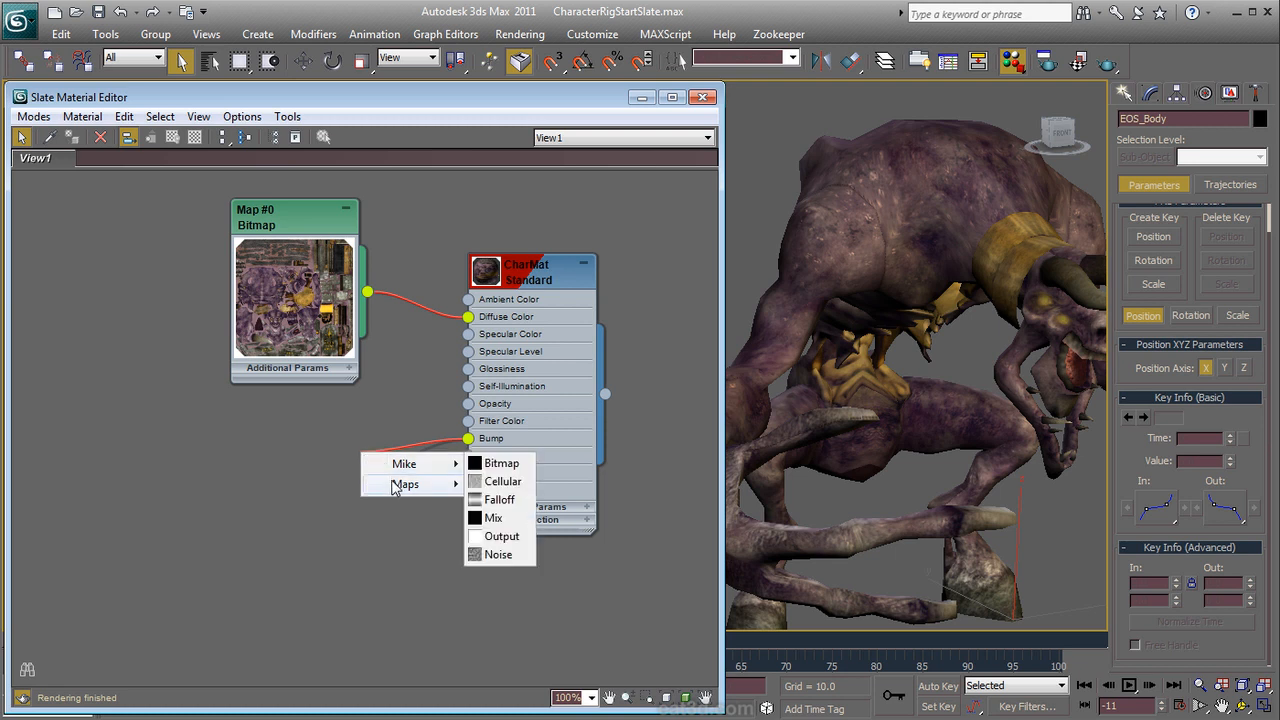
mouse_move(397, 491)
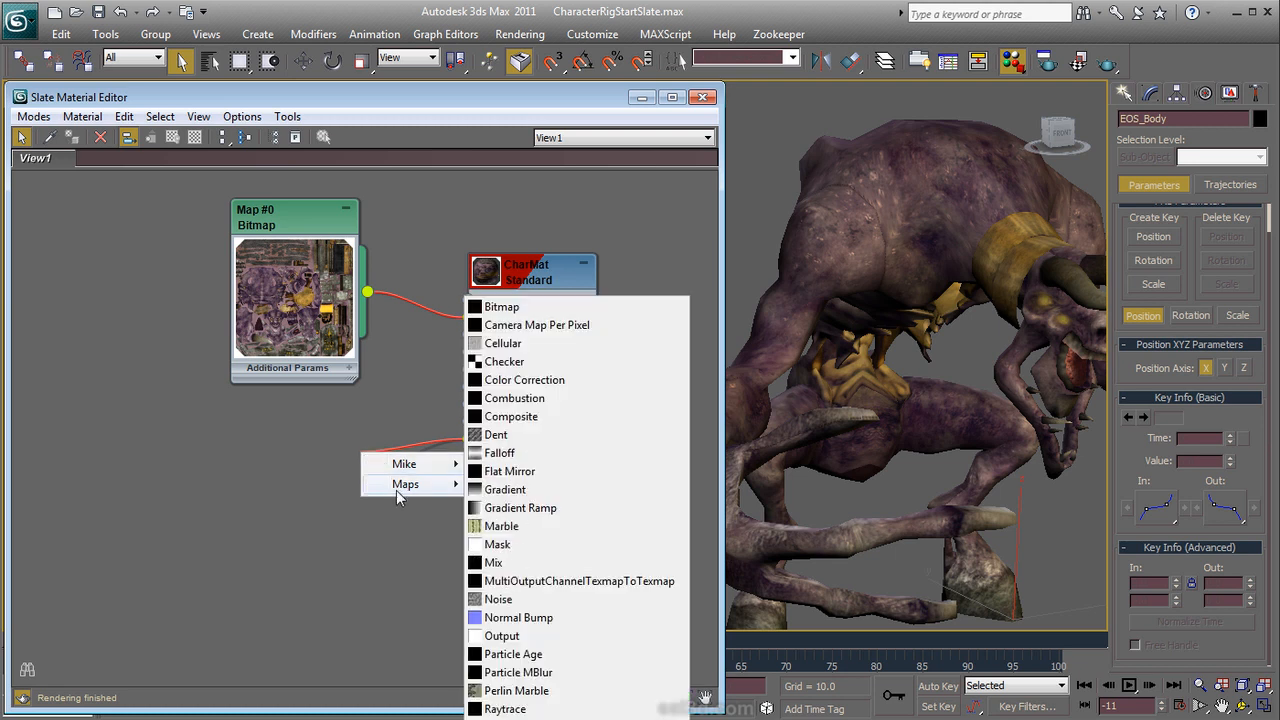
left_click(548, 618)
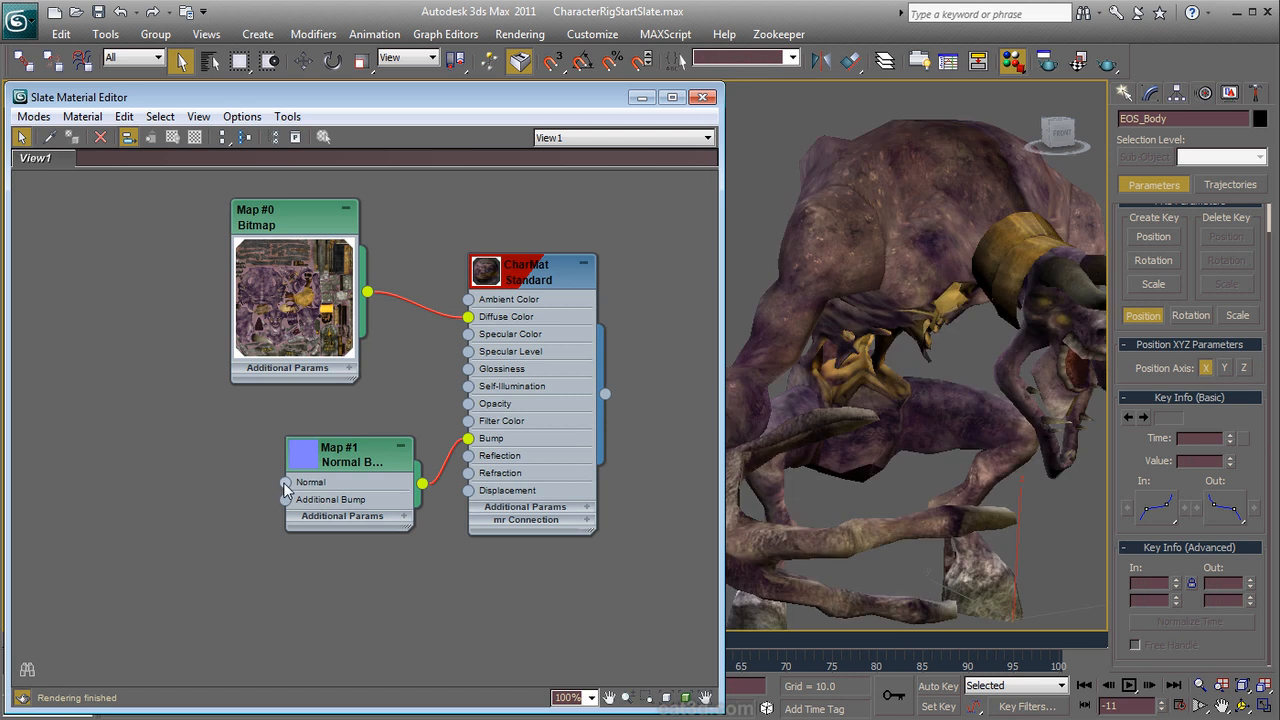
Step: Connect a Bitmap map loading EOS_N.tga to the Normal Bump's Normal input and move its node clear of the Normal Bump node
left_click_drag(283, 482, 212, 442)
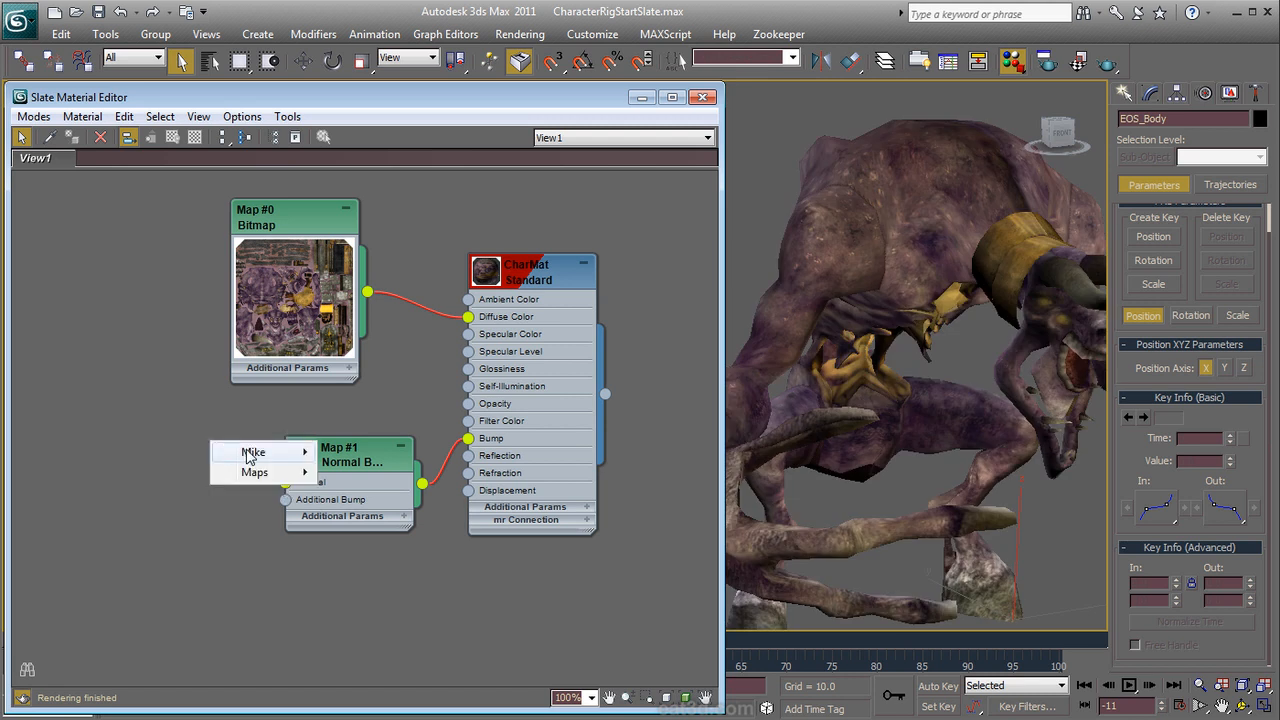
mouse_move(258, 472)
left_click(343, 450)
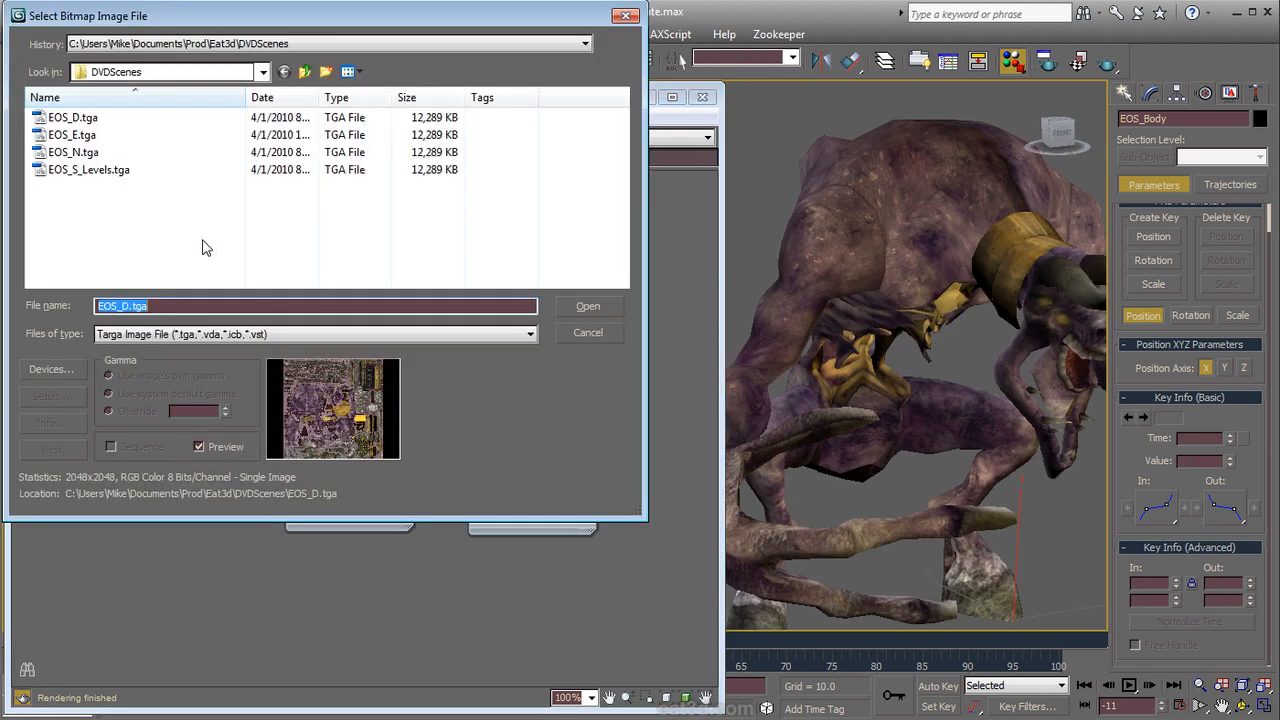
left_click(90, 170)
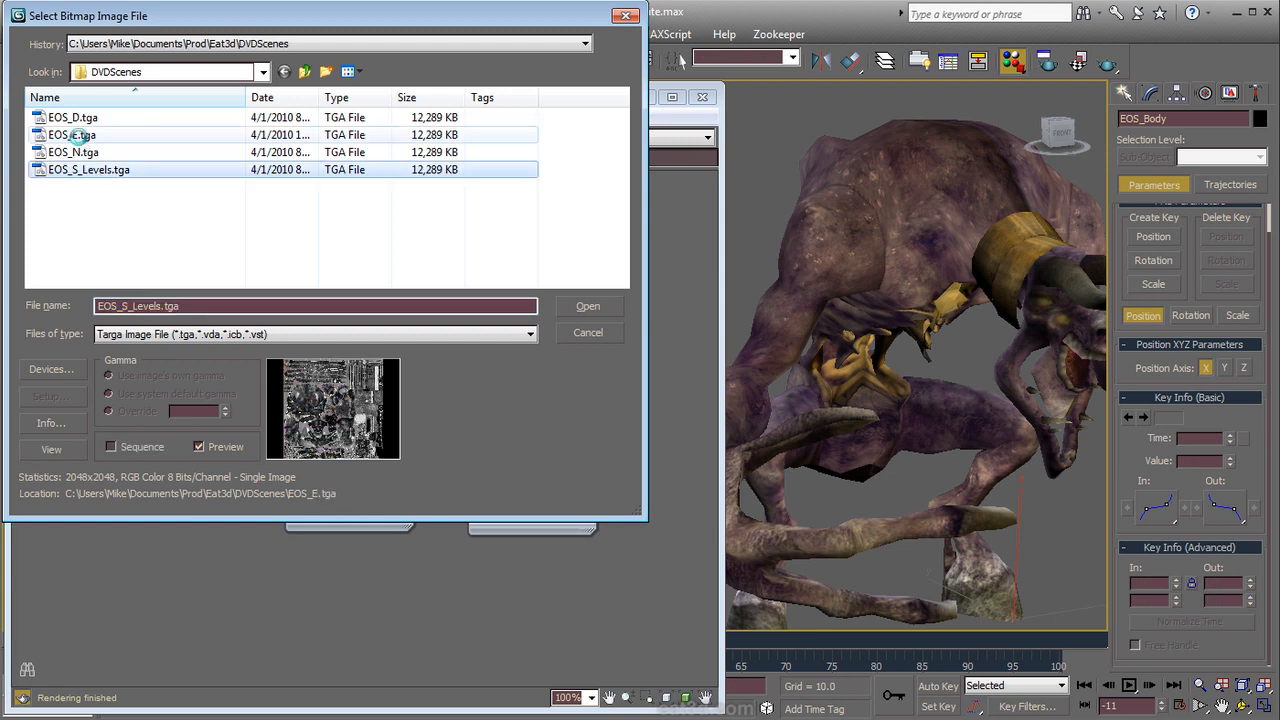
left_click(80, 137)
left_click(70, 153)
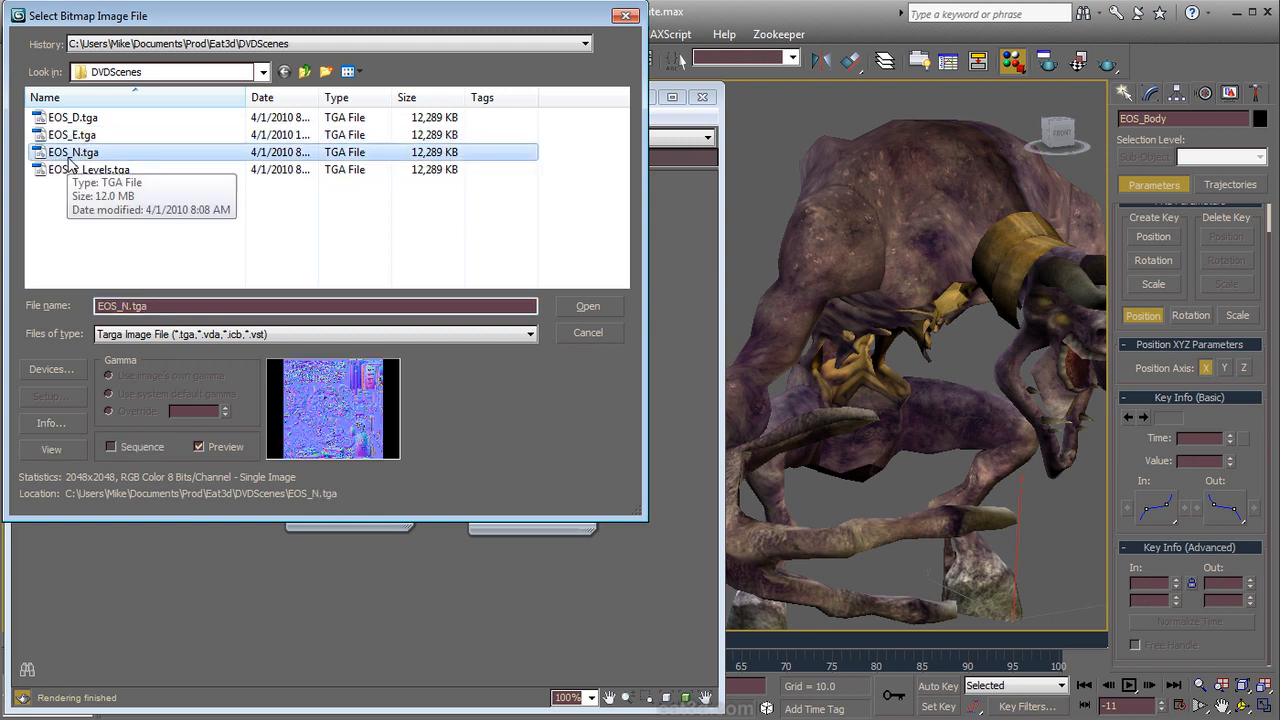
left_click(587, 307)
left_click_drag(193, 444, 174, 444)
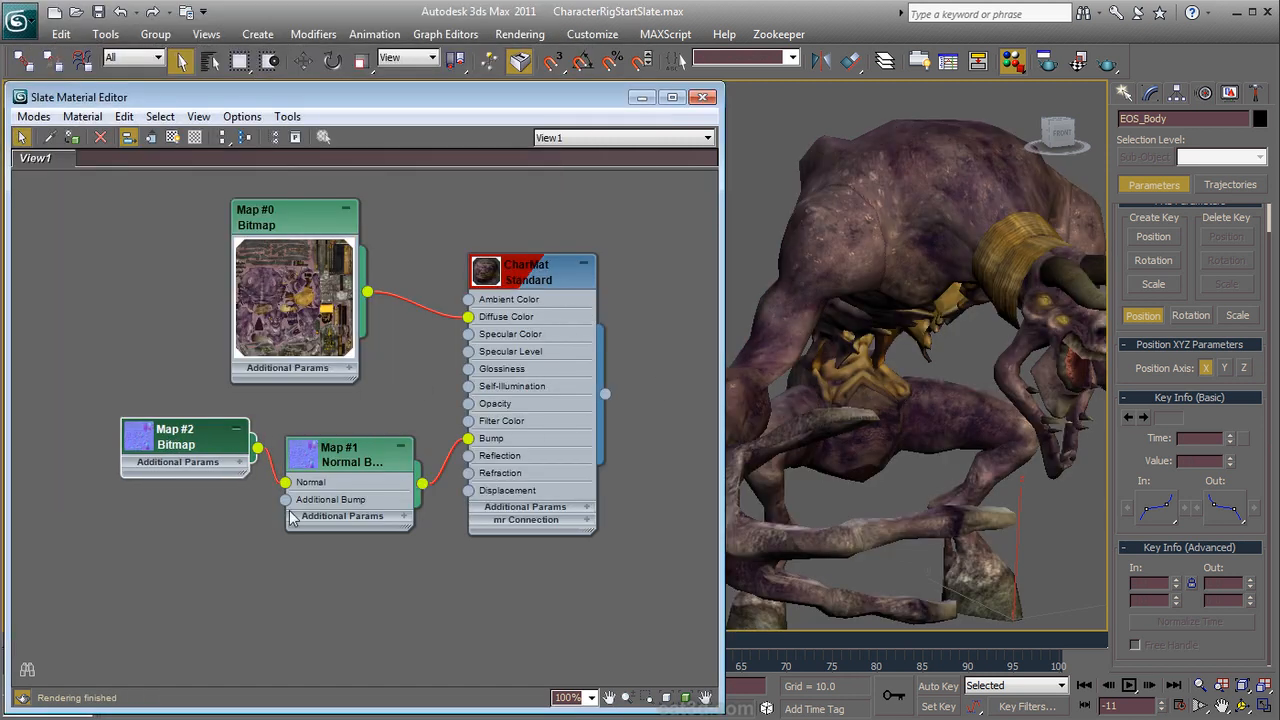
Step: Move the Normal Bump node with its Bitmap farther from CharMat and view the normal-mapped character from several angles
left_click_drag(348, 456, 312, 456)
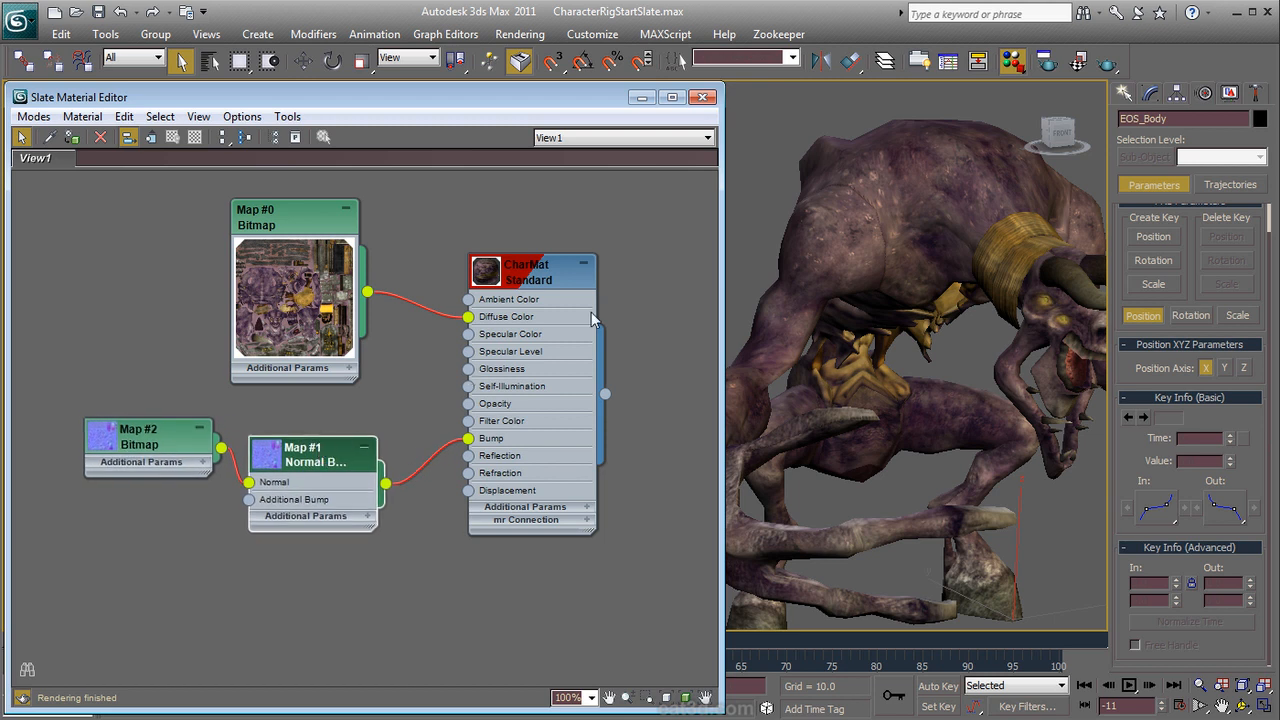
mouse_move(941, 346)
middle_mouse_down("alt")
mouse_move(1129, 370)
mouse_move(962, 372)
mouse_move(855, 352)
mouse_move(875, 285)
mouse_move(946, 318)
mouse_move(935, 353)
middle_mouse_up("alt")
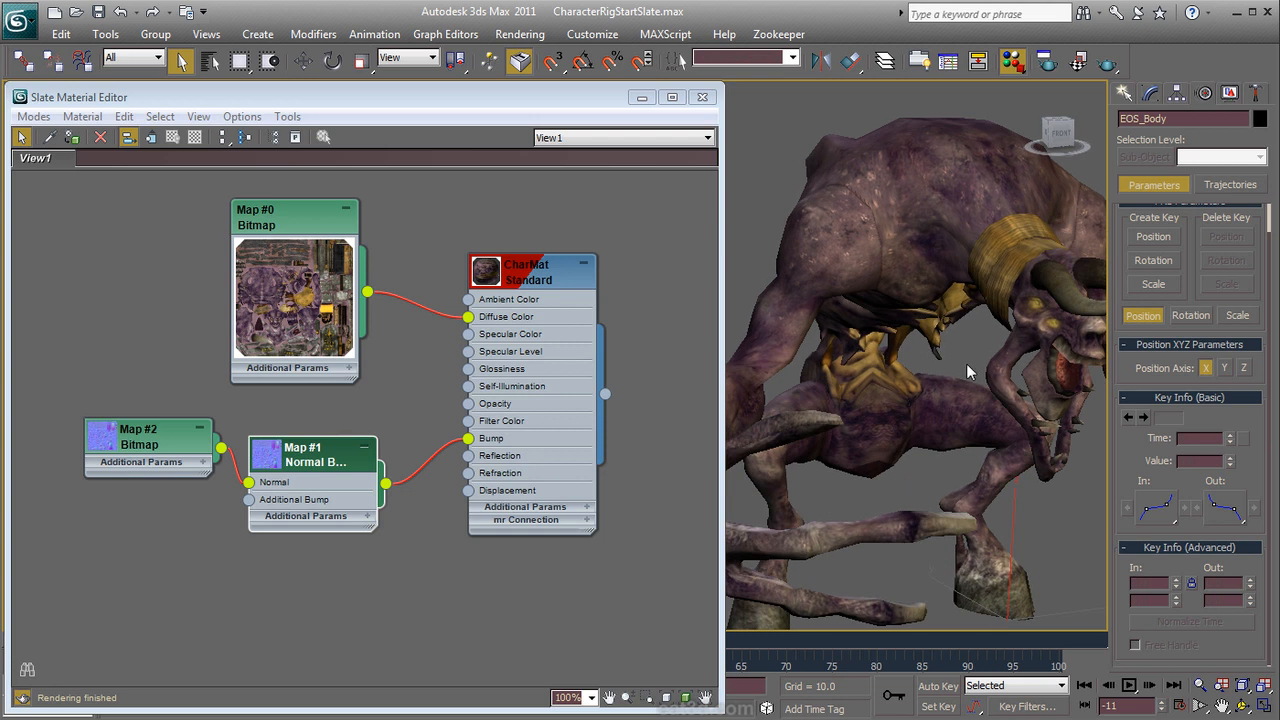
middle_click_drag(971, 365, 848, 388, "alt")
mouse_move(679, 377)
middle_mouse_down()
mouse_move(628, 348)
mouse_move(667, 367)
middle_mouse_up()
middle_click_drag(788, 352, 867, 347)
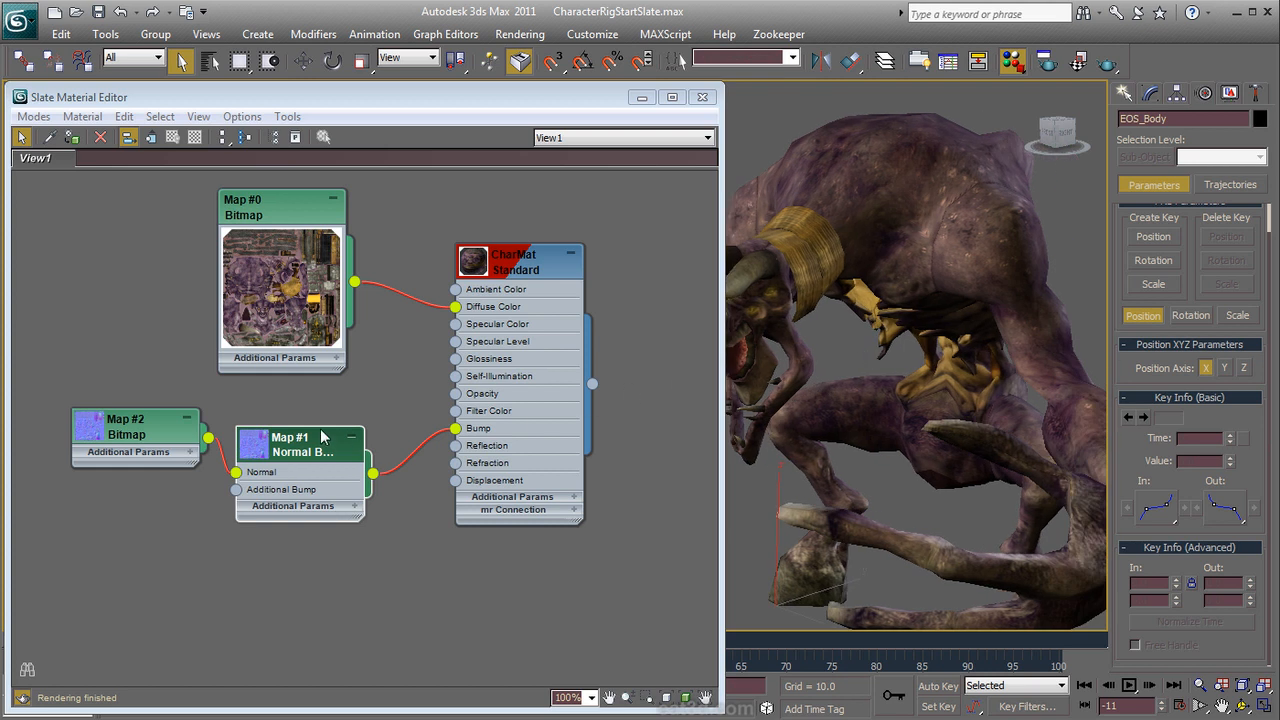
middle_click_drag(809, 406, 973, 304, "alt")
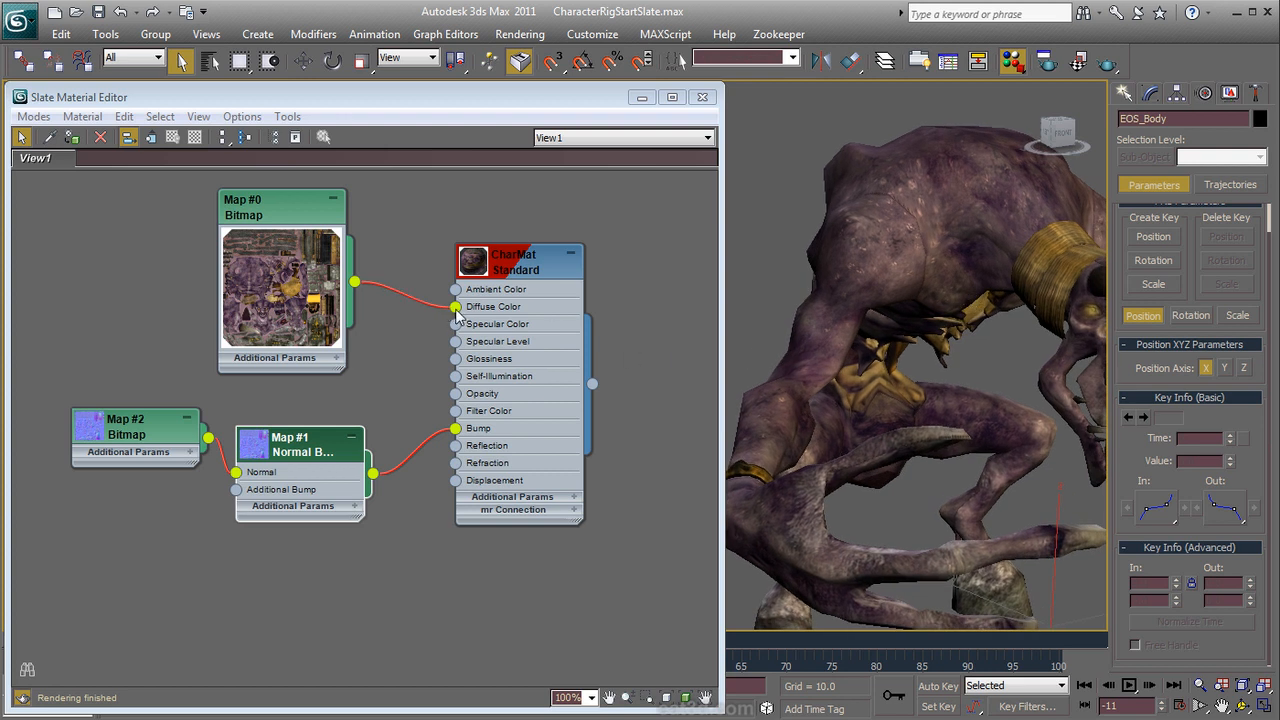
Step: Disconnect the diffuse bitmap from CharMat's Diffuse Color and examine the normal map detail on the creature's head and neck
left_click_drag(458, 311, 404, 257)
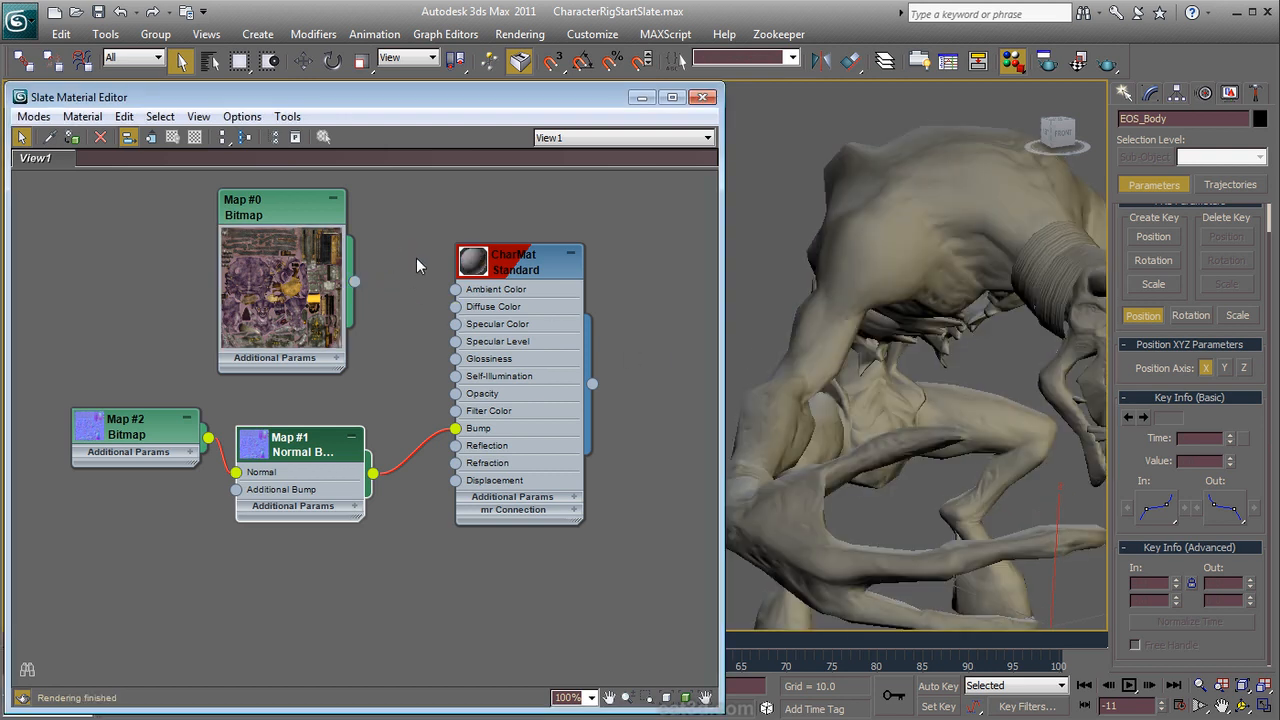
key("m")
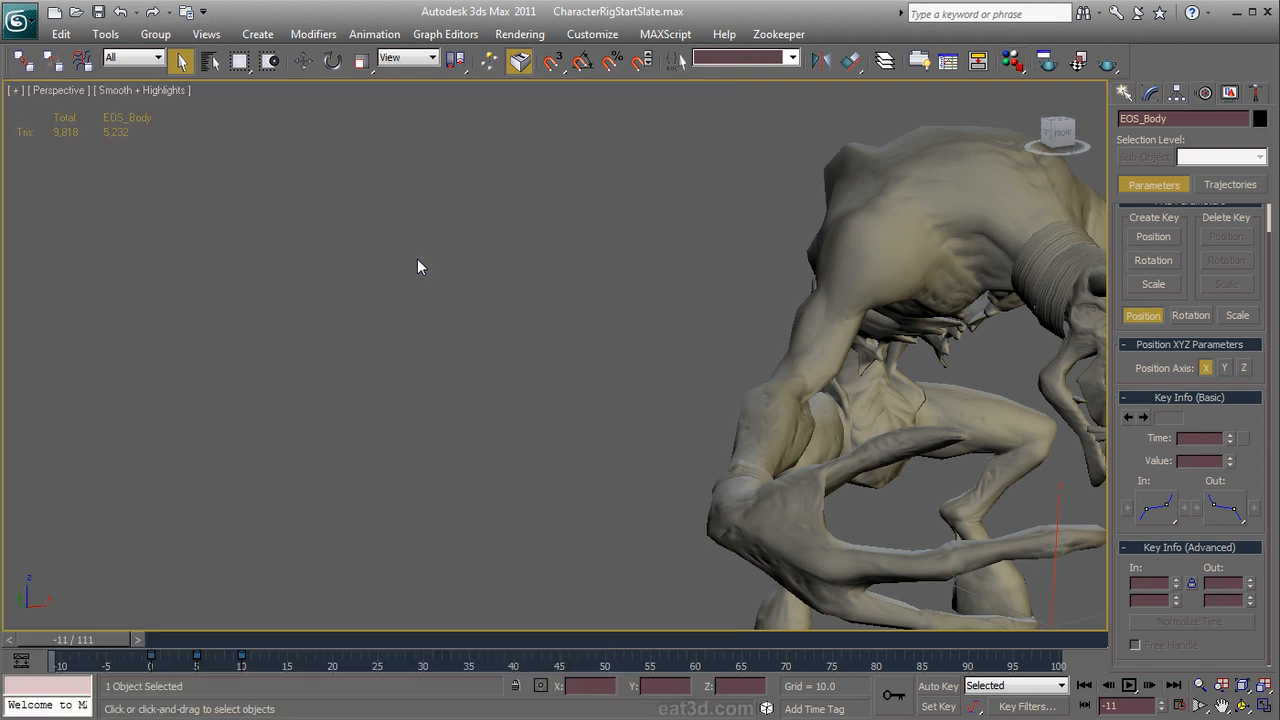
middle_click_drag(738, 350, 350, 310)
scroll(545, 250, "up", 5)
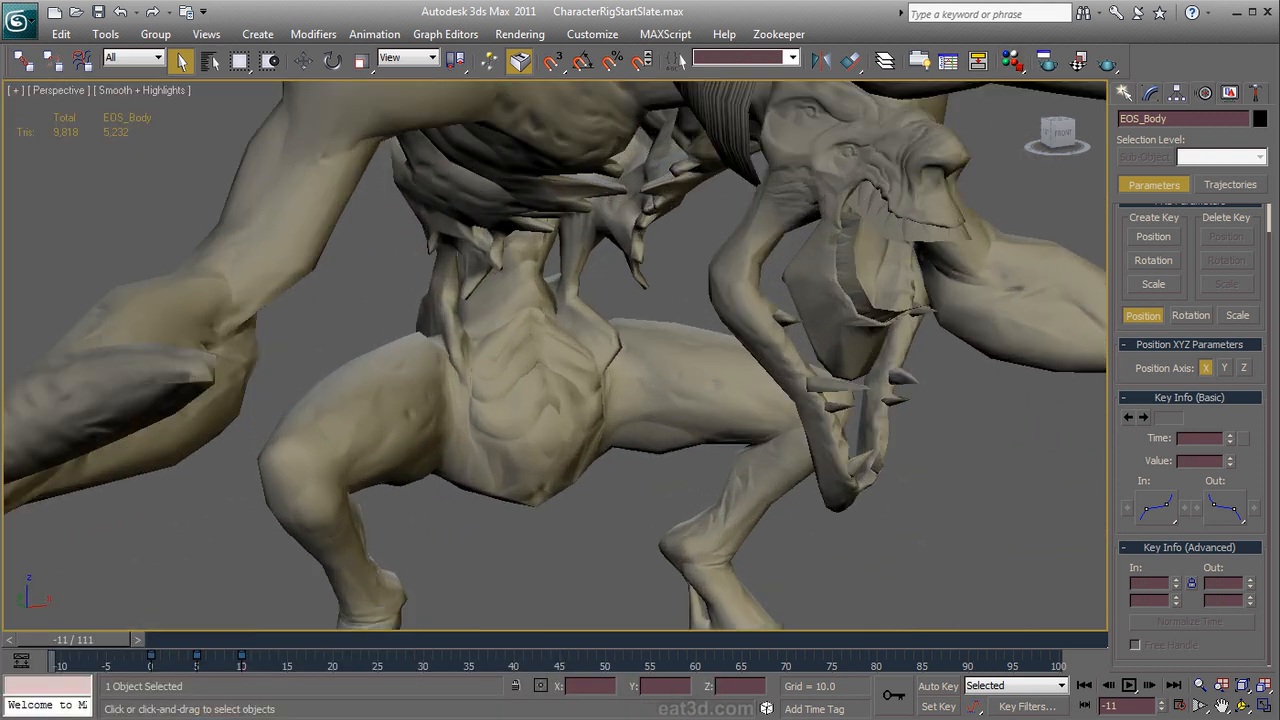
middle_click_drag(545, 242, 681, 381, "alt")
scroll(759, 360, "up", 5)
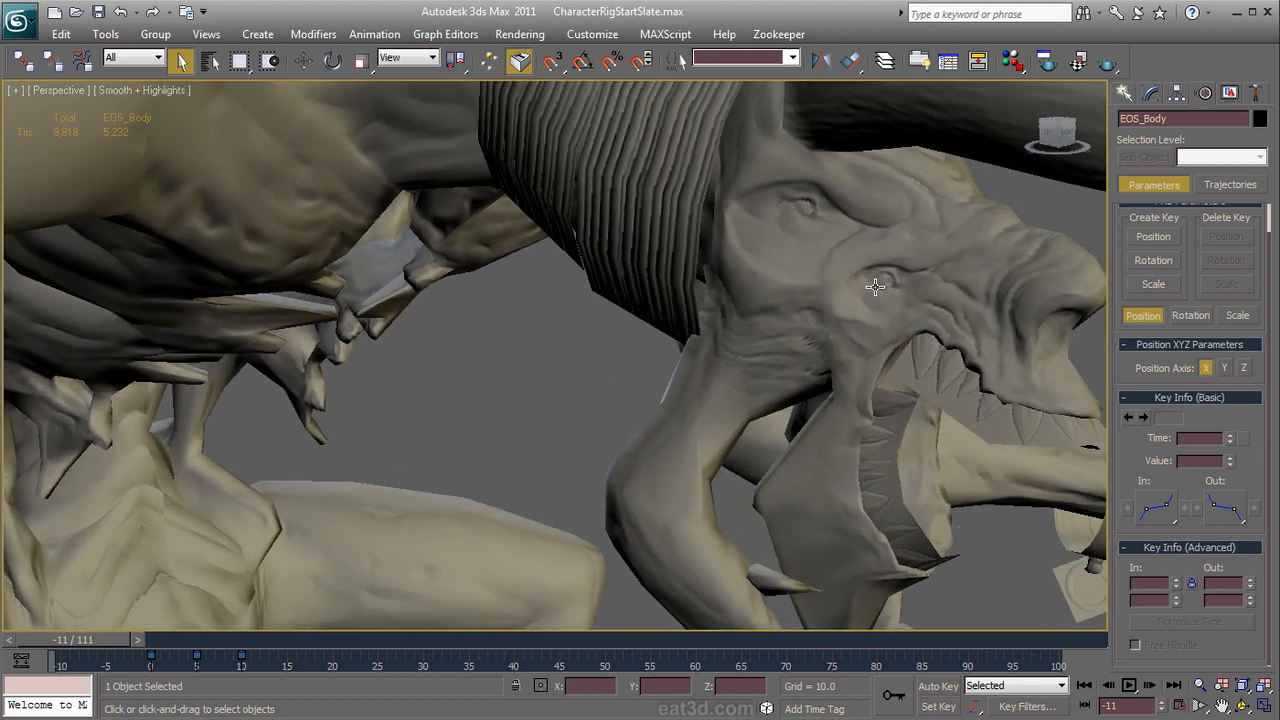
scroll(960, 372, "down", 4)
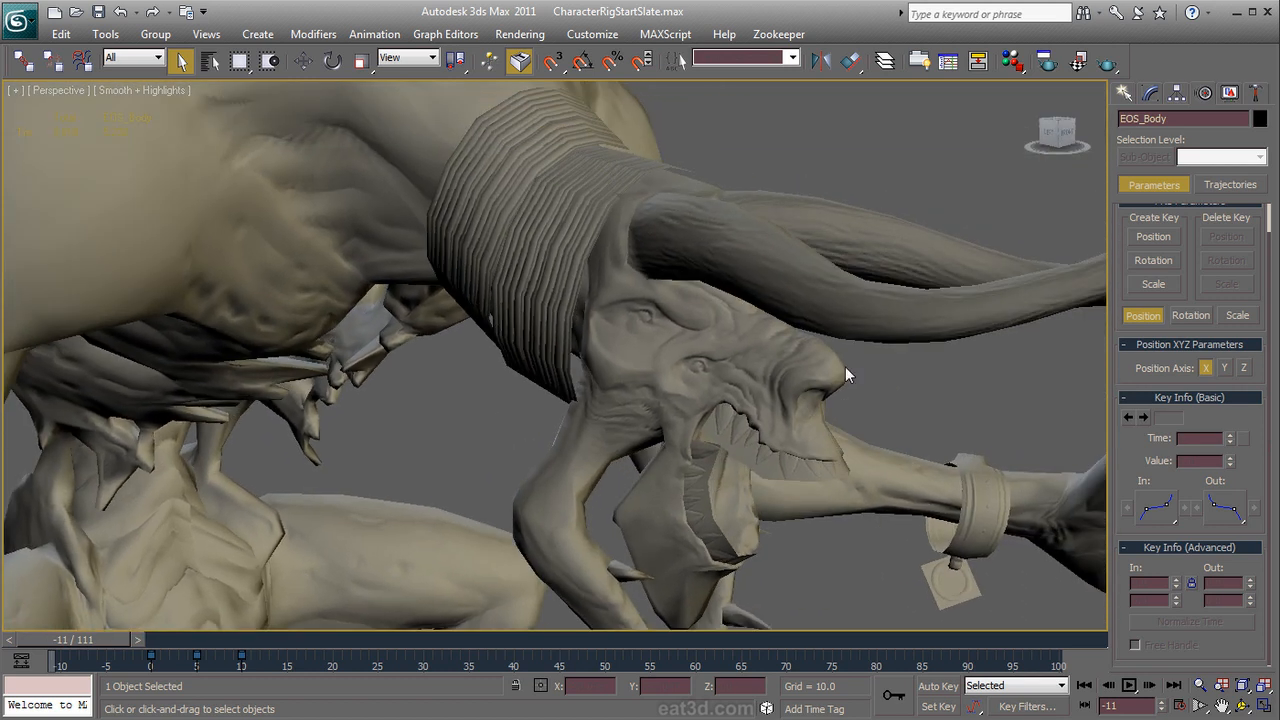
middle_click_drag(810, 293, 807, 409, "alt")
Step: Reconnect the Map #0 bitmap to CharMat's Diffuse Color slot in the material view
key("m")
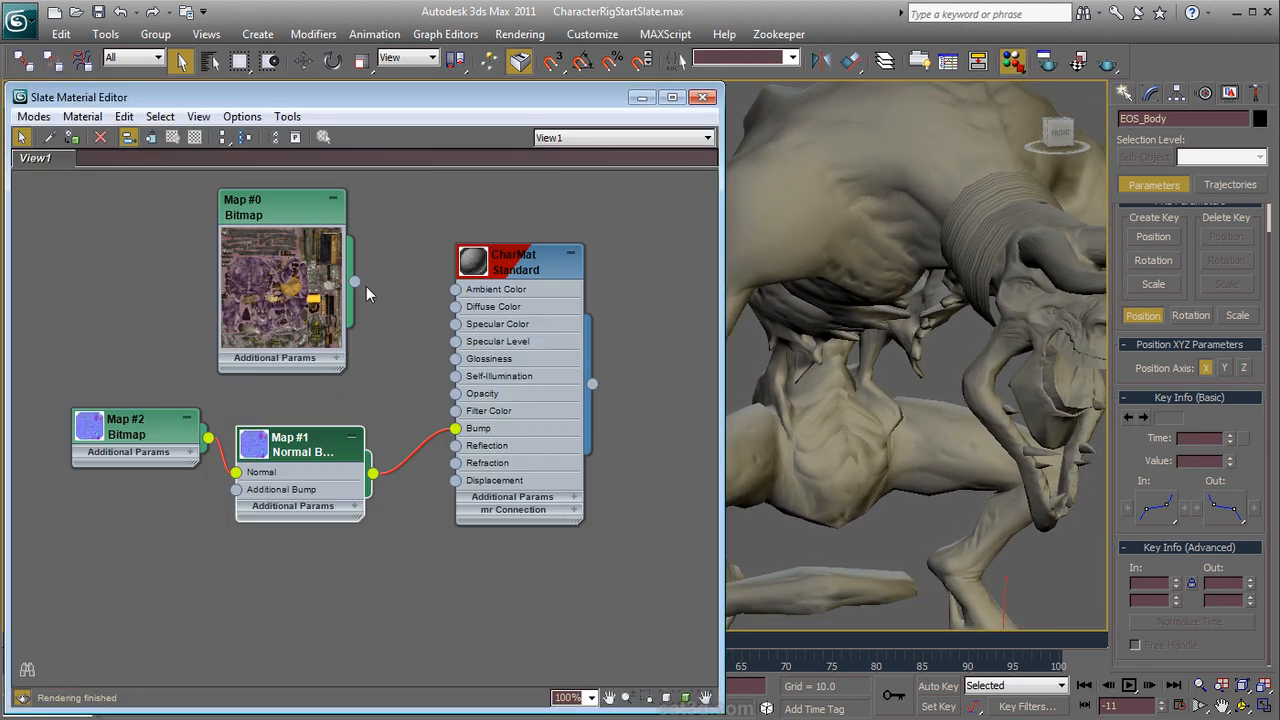
left_click_drag(355, 284, 455, 309)
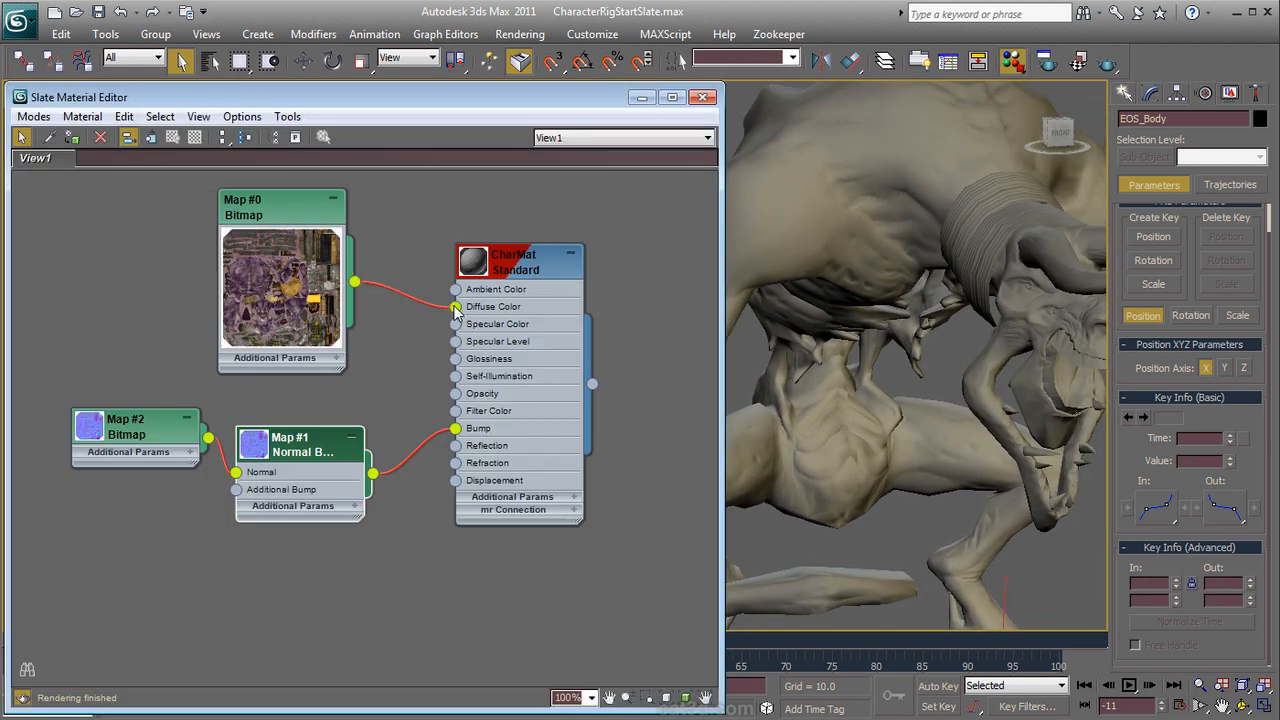
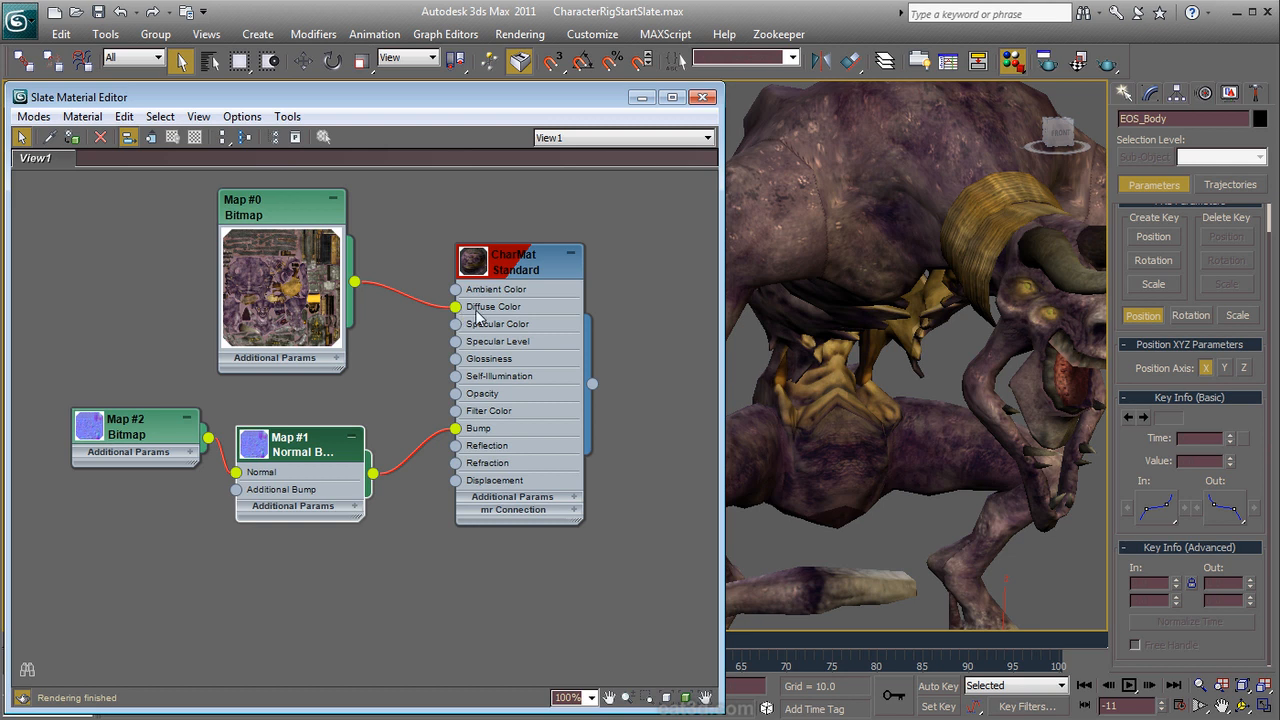
Step: Unhide the hidden objects of the Character layer, including EOS_Rope, and bring the whole character into view
left_click(885, 62)
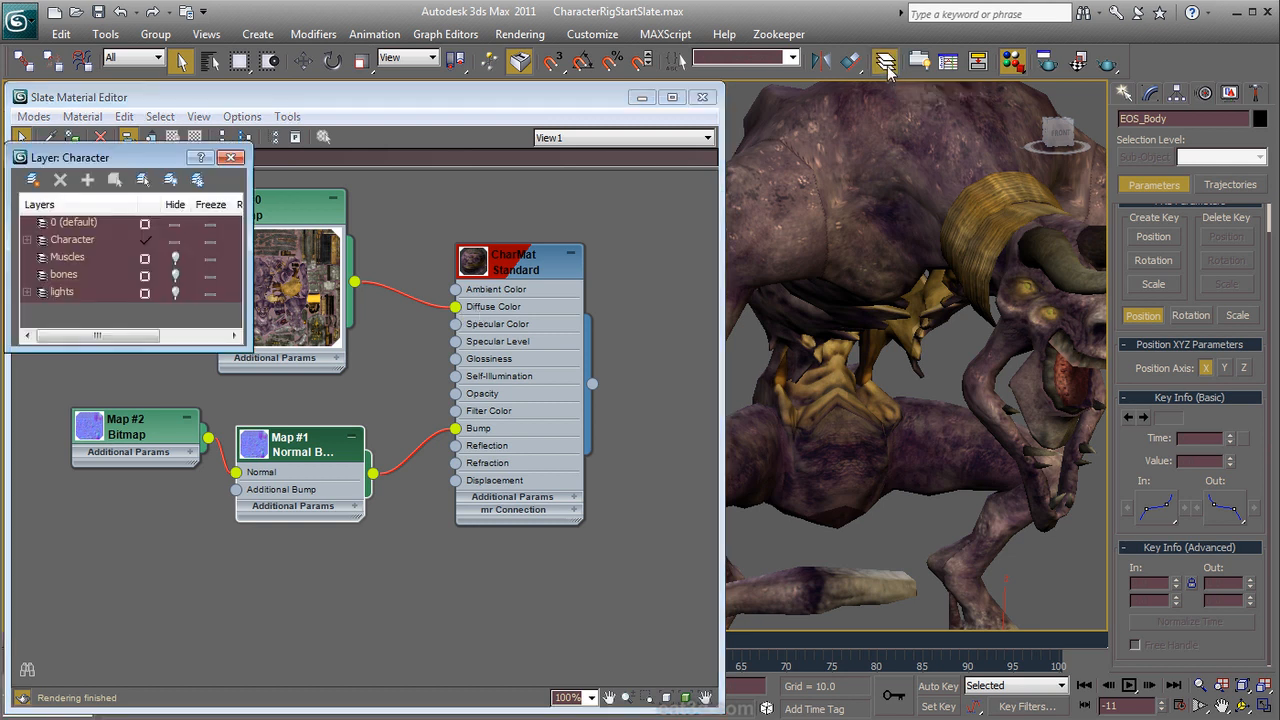
left_click(27, 240)
left_click(176, 259)
left_click(176, 274)
left_click(177, 292)
left_click(176, 310)
left_click(177, 325)
left_click(236, 321)
left_click(236, 321)
left_click(236, 321)
left_click(177, 275)
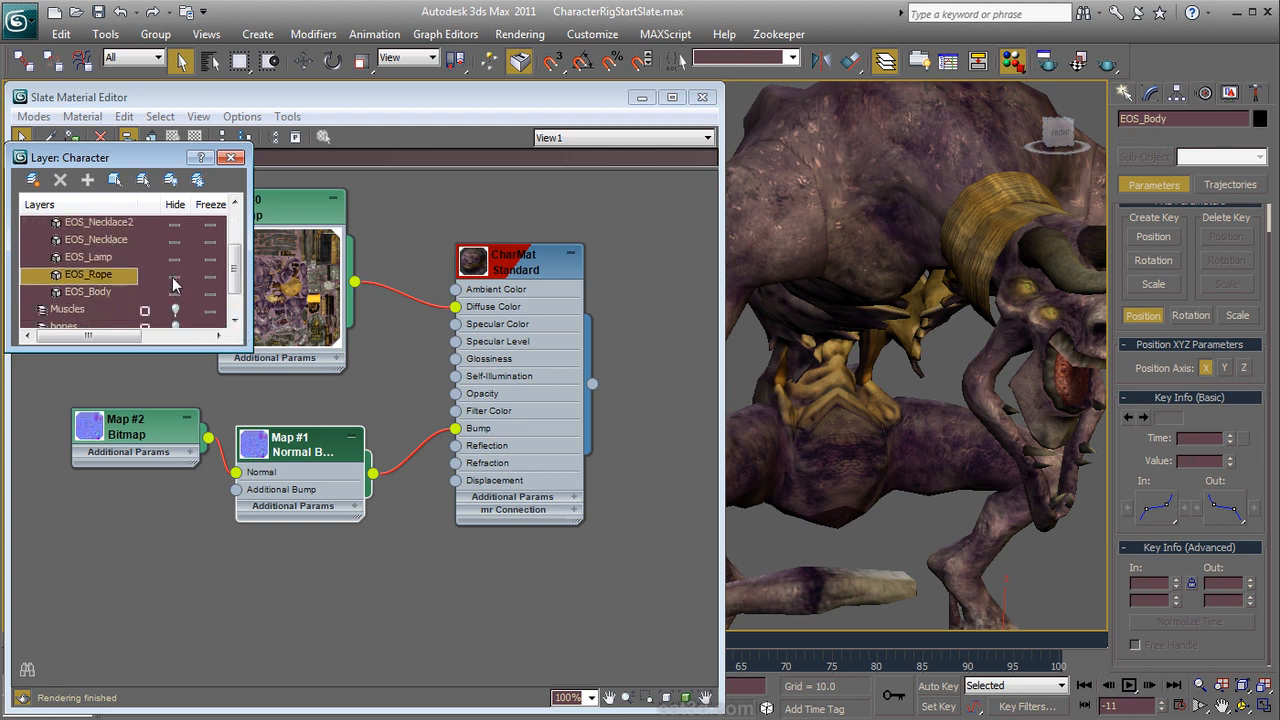
middle_click(895, 350)
scroll(895, 350, "down", 4)
middle_click_drag(895, 350, 932, 354, "alt")
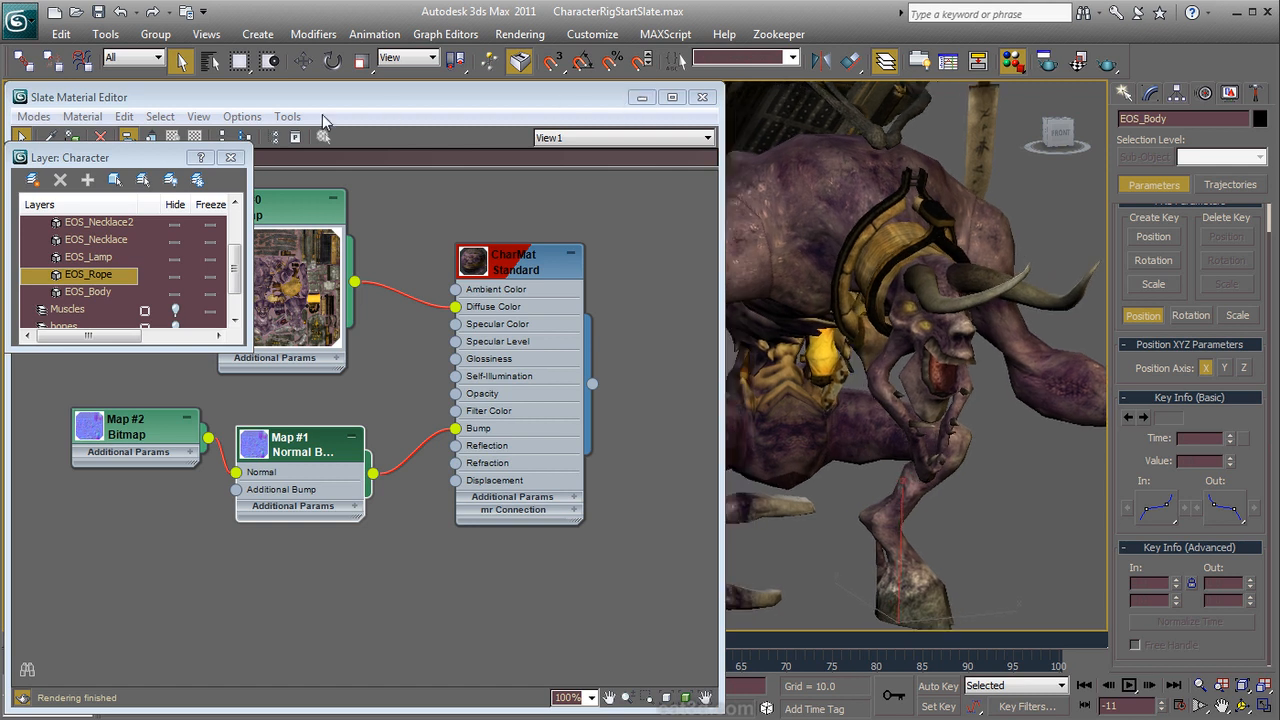
left_click(231, 157)
Step: Examine the textured character and its accessories in the full viewport, including the glowing symbols on the back slab
key("m")
middle_click_drag(590, 358, 566, 285, "alt")
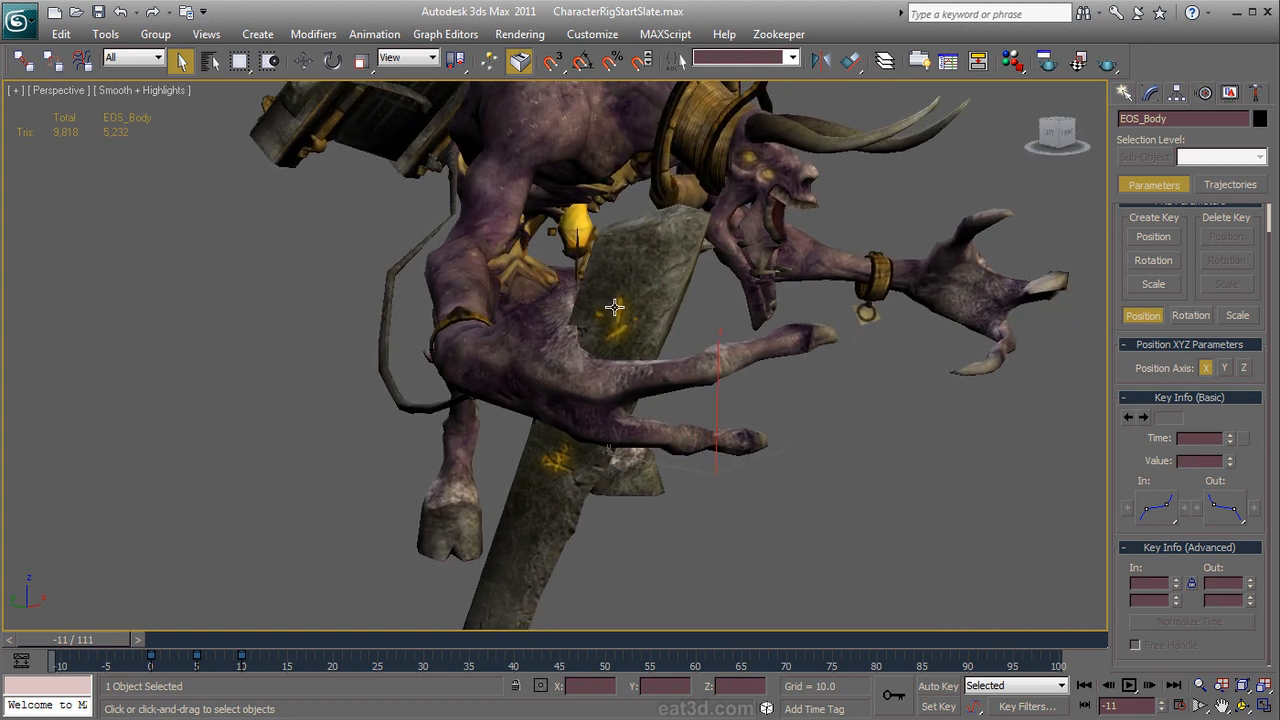
middle_click_drag(656, 290, 732, 306, "alt")
scroll(732, 306, "up", 6)
middle_click_drag(733, 138, 531, 249, "alt")
scroll(685, 155, "down", 5)
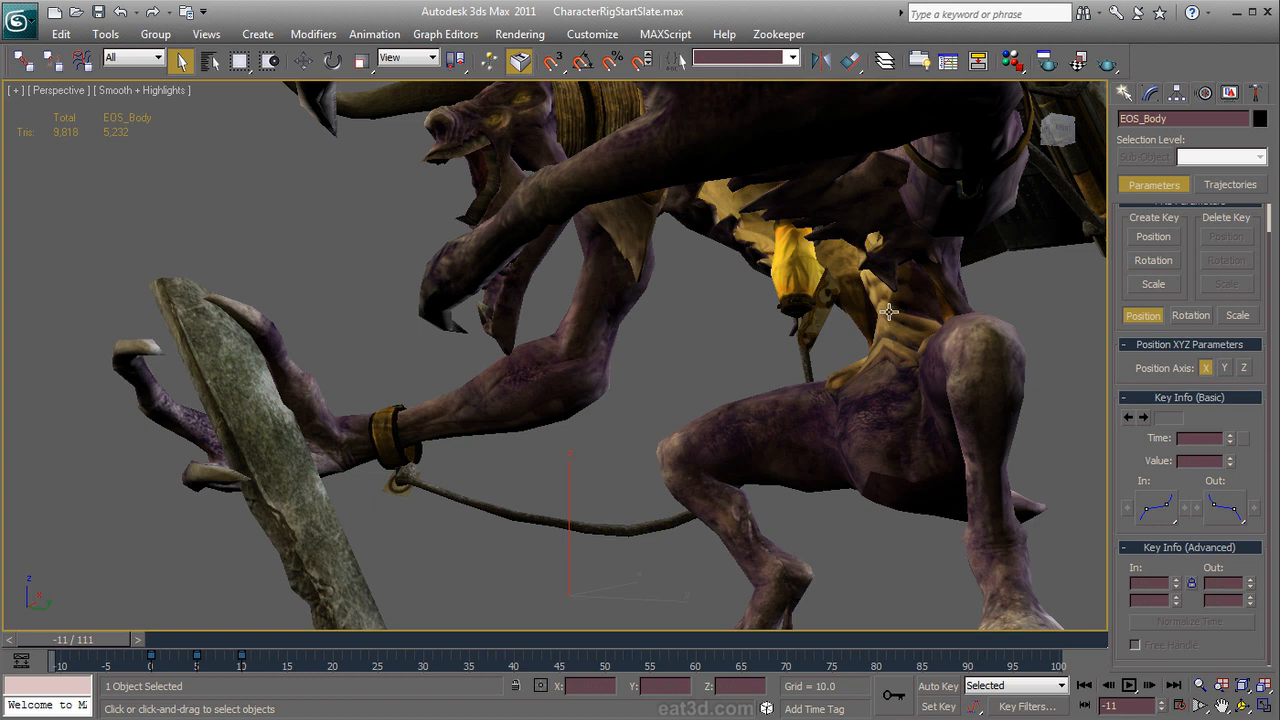
middle_click_drag(676, 148, 514, 274, "alt")
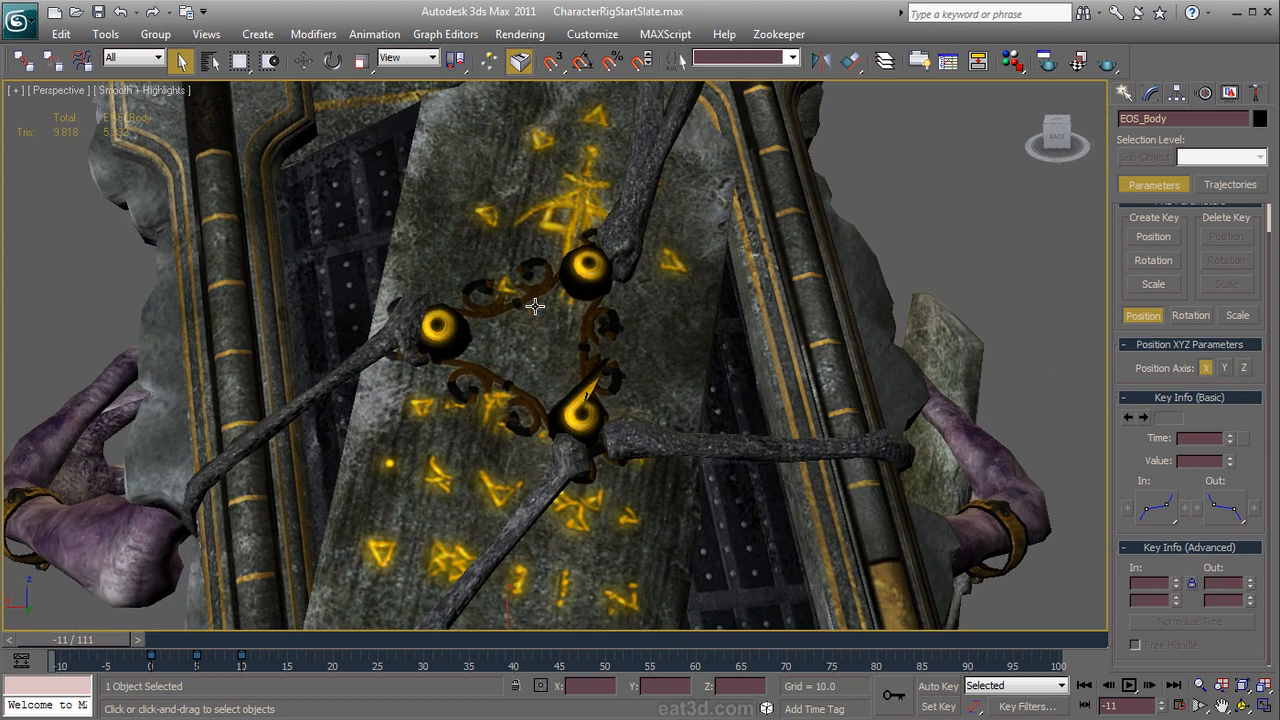
scroll(462, 318, "down", 5)
middle_click_drag(462, 318, 882, 318, "alt")
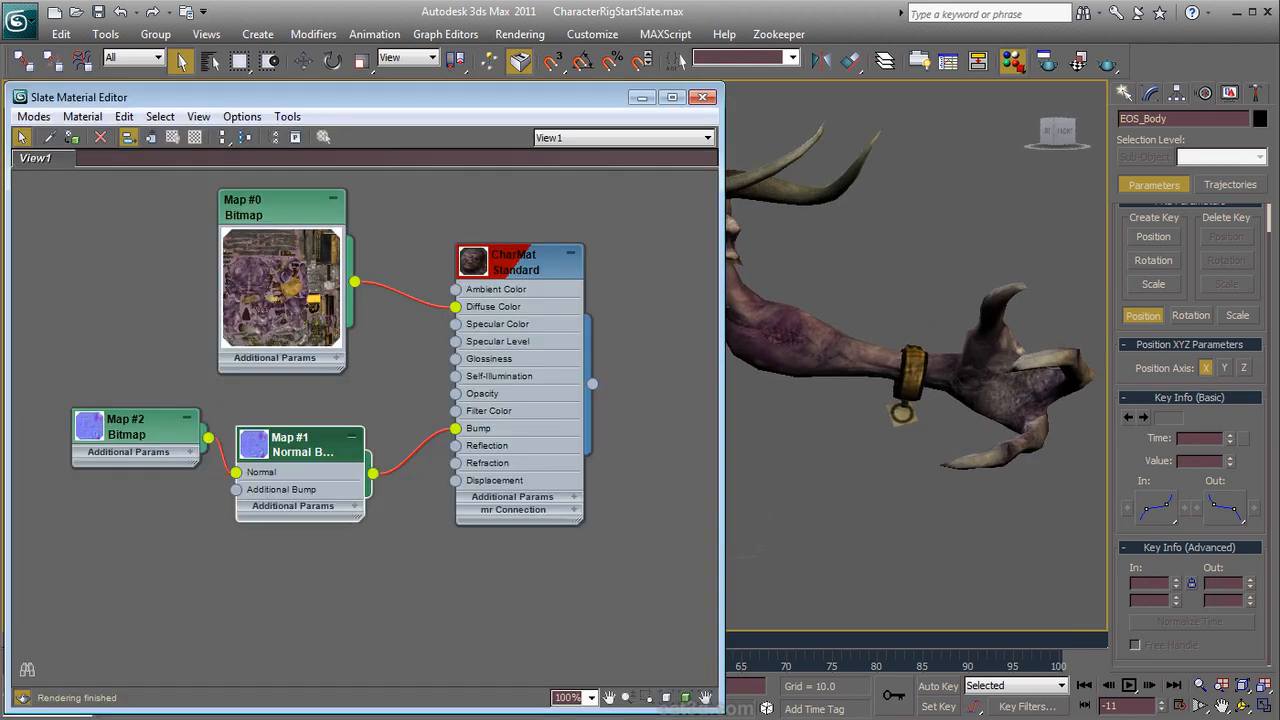
Step: Connect a Bitmap map loading EOS_E.tga to CharMat's Self-Illumination slot
left_click_drag(455, 376, 305, 409)
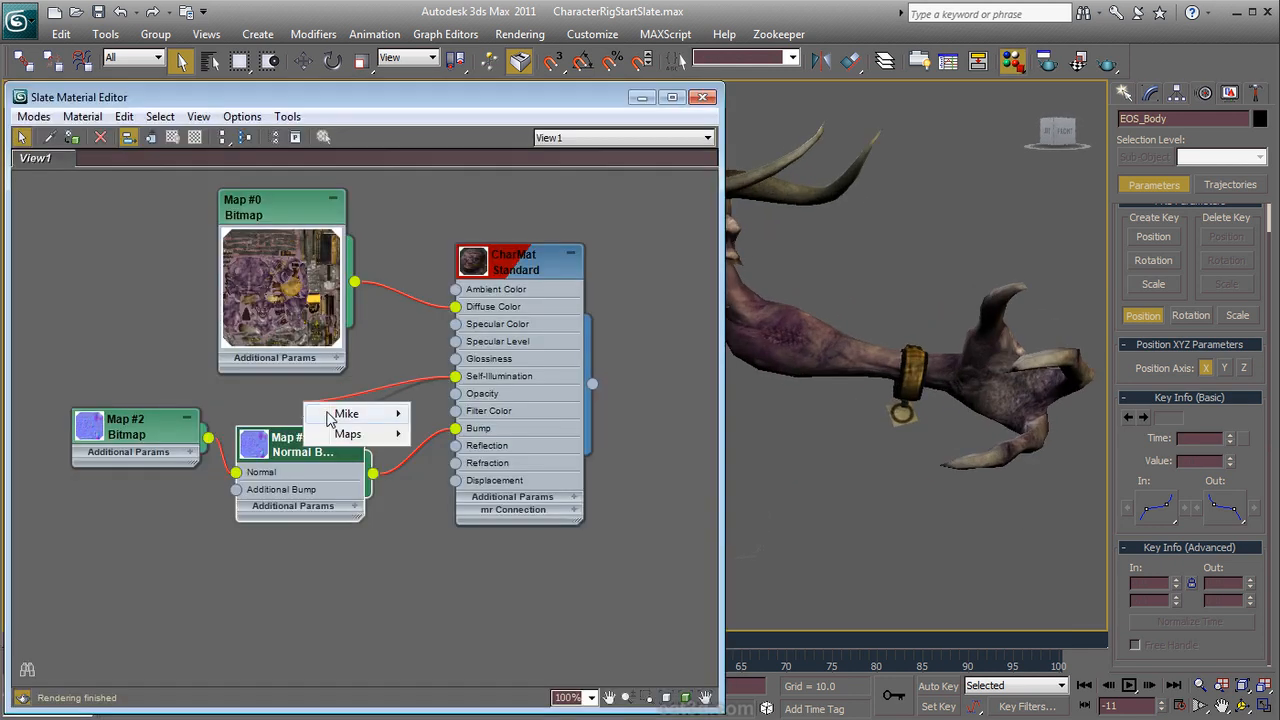
mouse_move(360, 413)
left_click(439, 424)
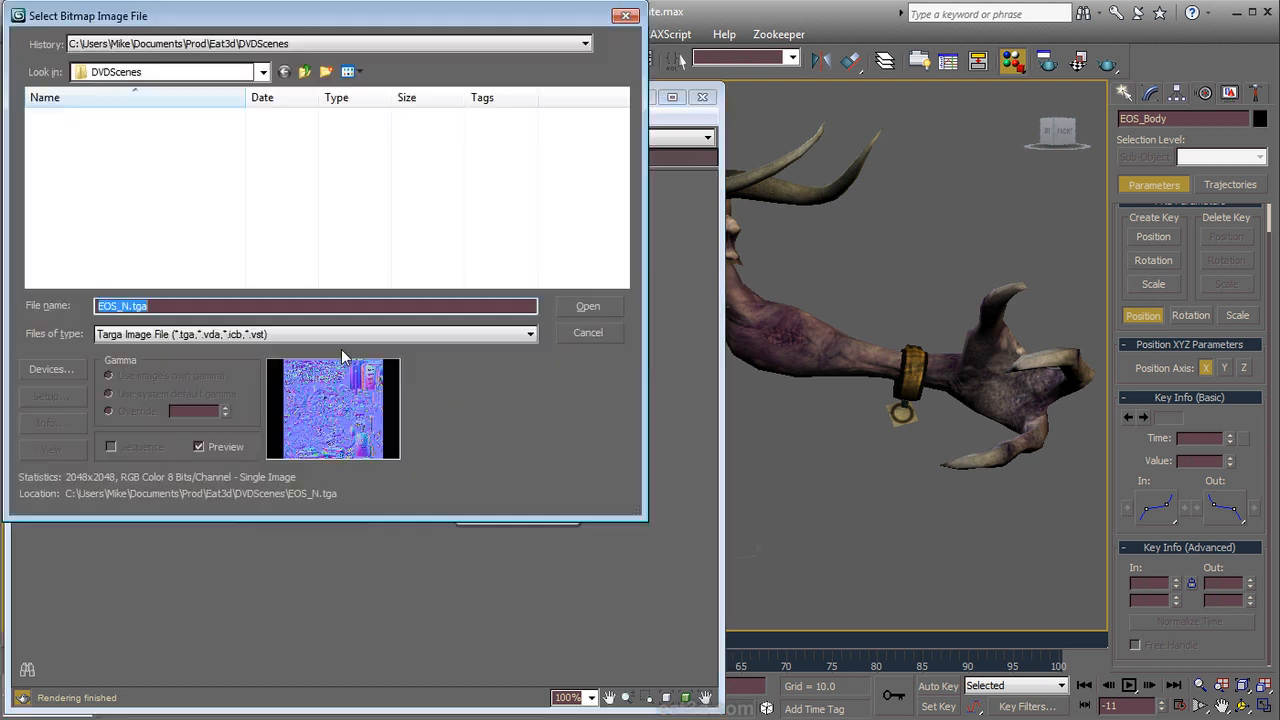
left_click(112, 170)
left_click(82, 137)
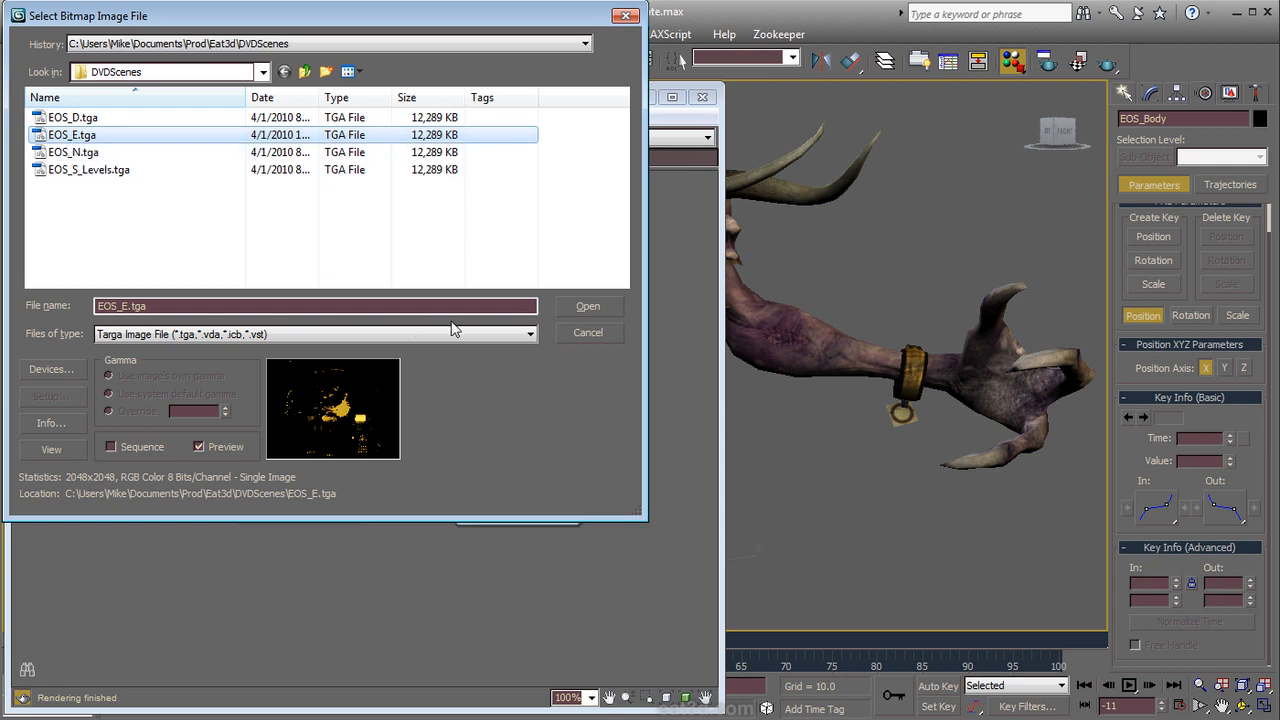
left_click(588, 307)
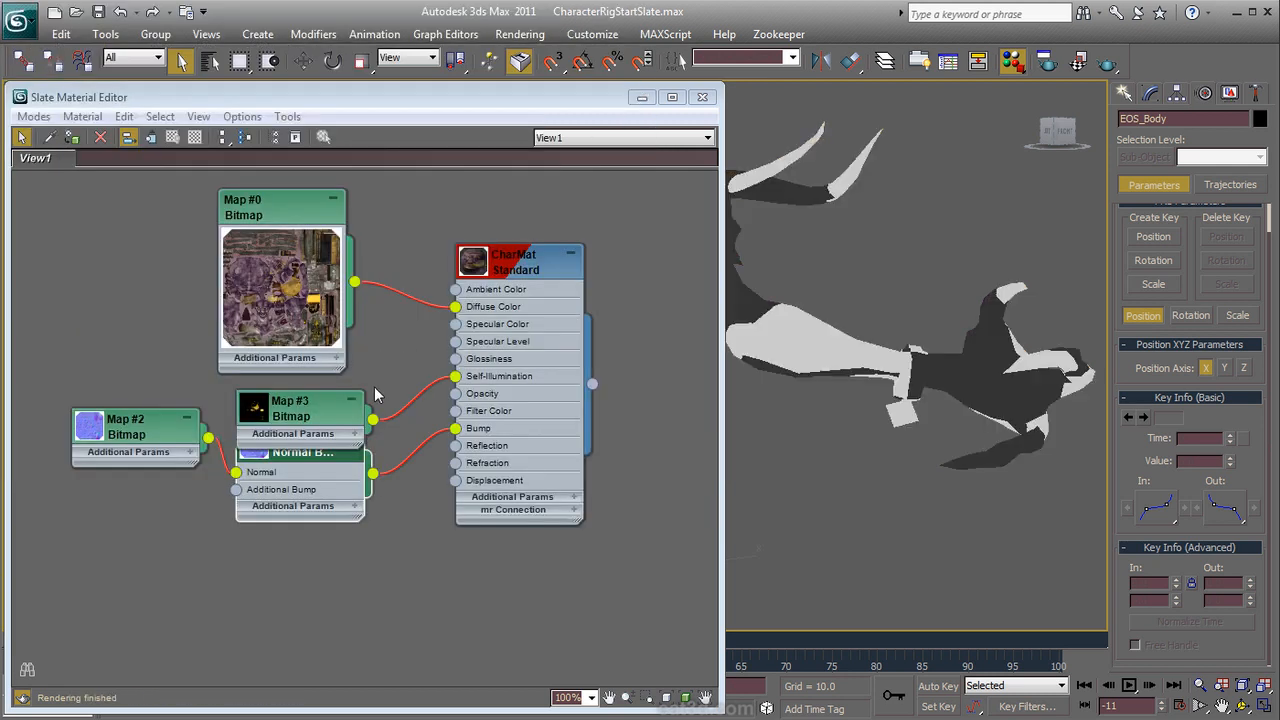
Step: Show a large preview on the EOS_E.tga bitmap node, enlarge it to inspect the emissive areas, and shrink it back
double_click(260, 413)
left_click_drag(360, 575, 510, 688)
middle_click_drag(405, 538, 356, 464)
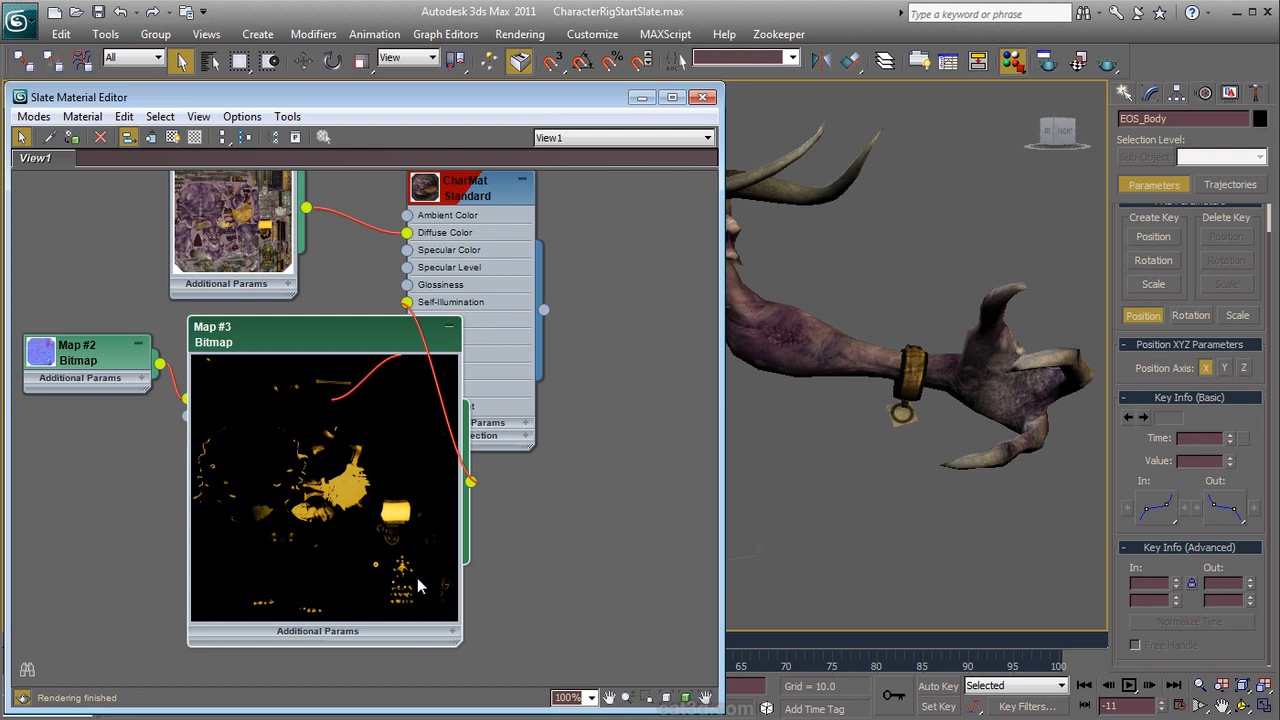
left_click_drag(455, 641, 316, 497)
middle_click_drag(360, 447, 429, 500)
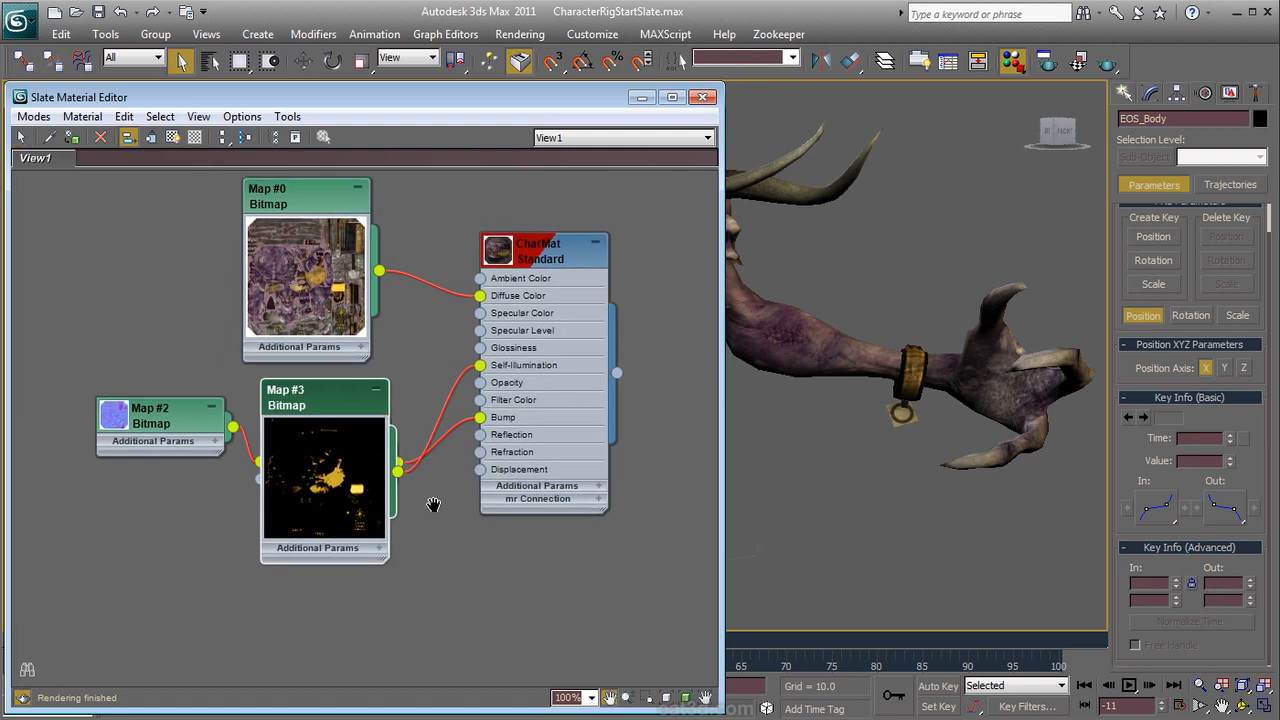
Step: Lay out the child map nodes of CharMat so that they no longer overlap
left_click(535, 262)
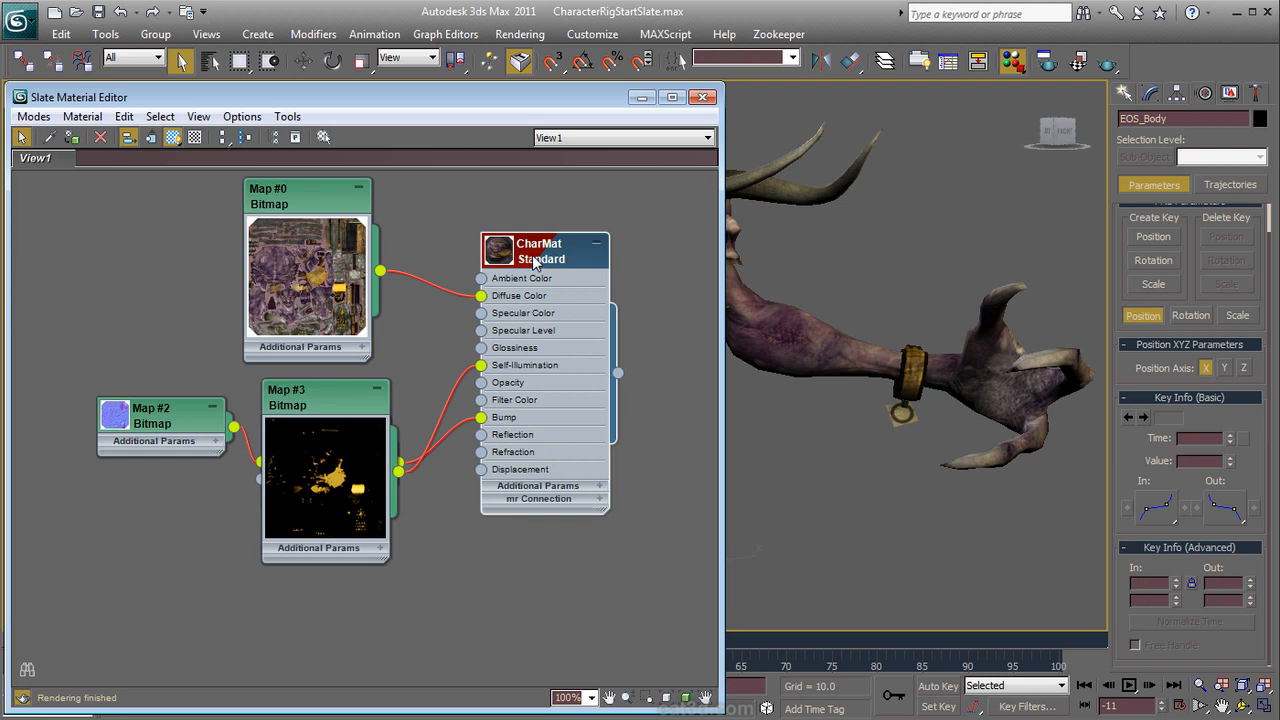
middle_click_drag(546, 254, 528, 291)
key("c")
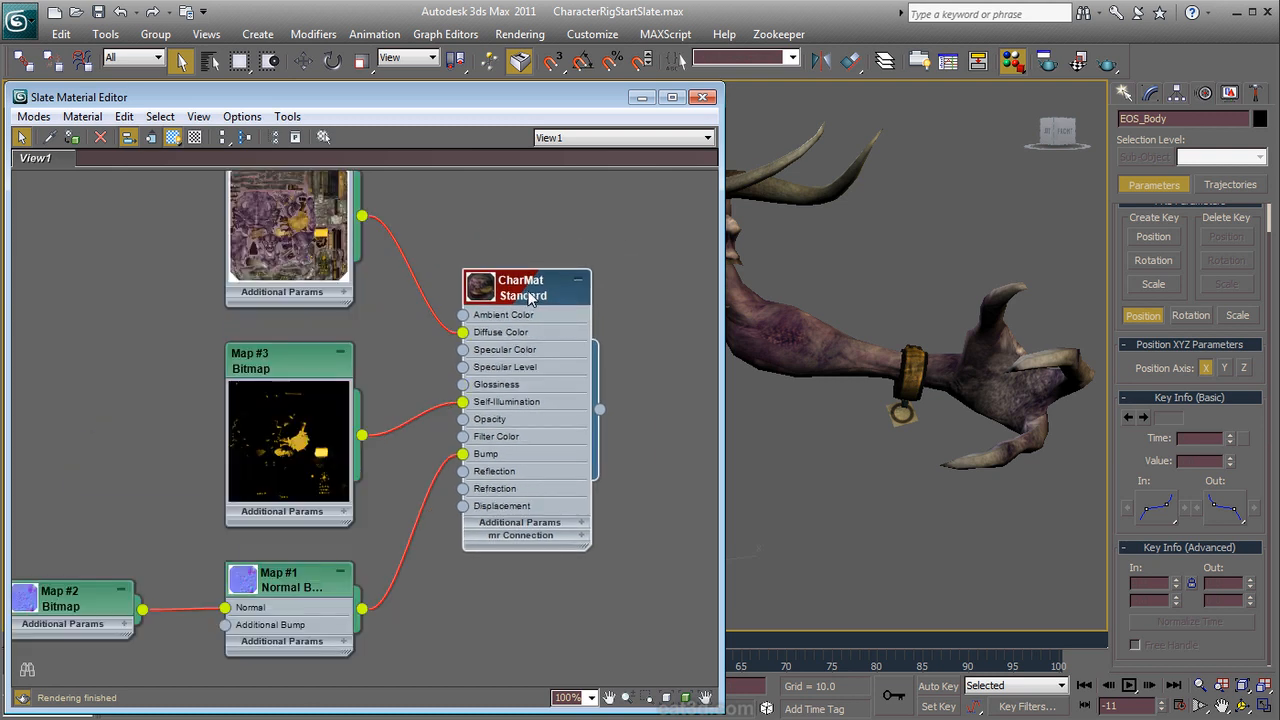
middle_click_drag(391, 309, 359, 380)
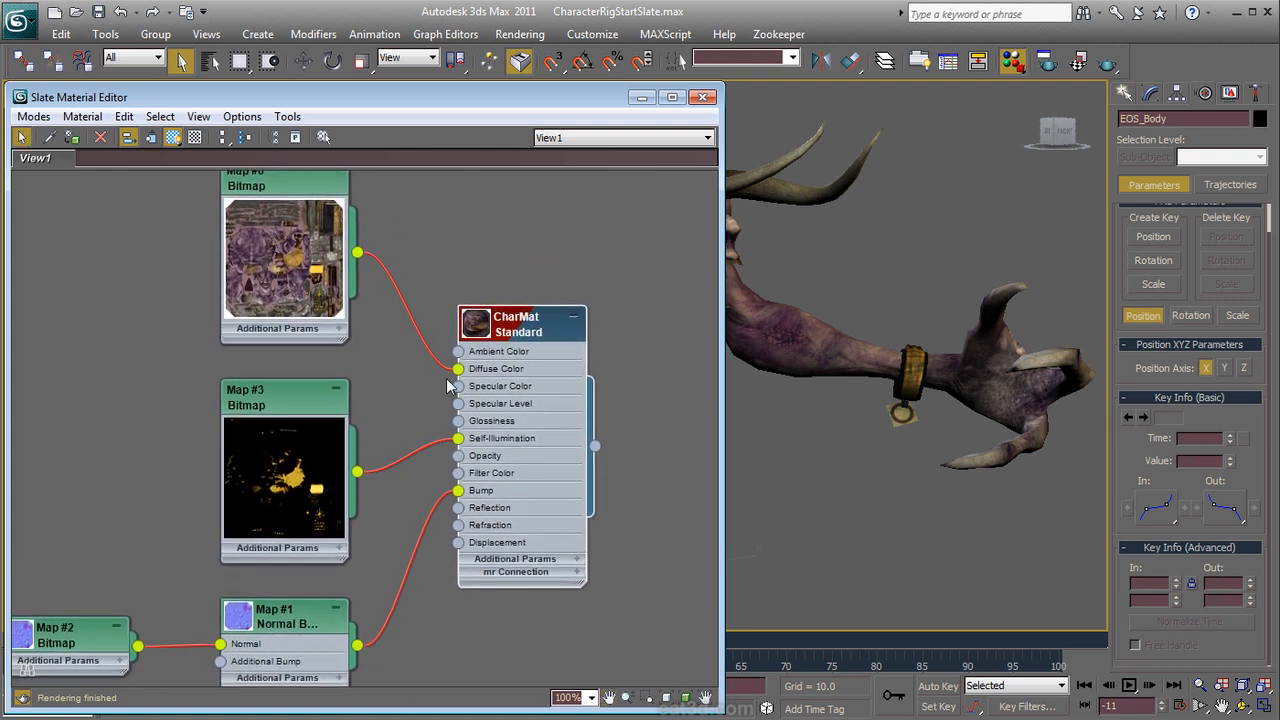
Step: Enable the Self-Illumination Color option in CharMat's Blinn parameters and inspect the glow on the slab, eyes and belly
middle_click_drag(788, 420, 1090, 426)
middle_click_drag(915, 397, 916, 301, "alt")
middle_click_drag(999, 325, 898, 477, "alt")
middle_click_drag(993, 328, 922, 331, "alt")
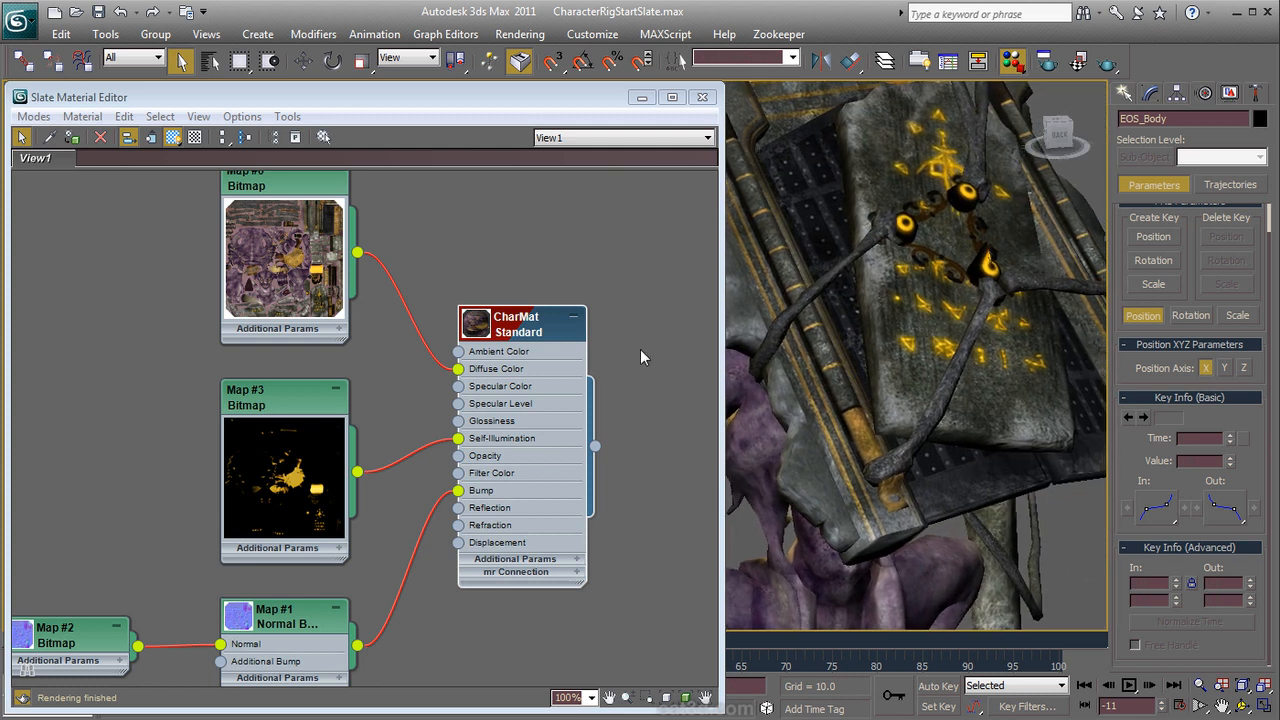
double_click(540, 331)
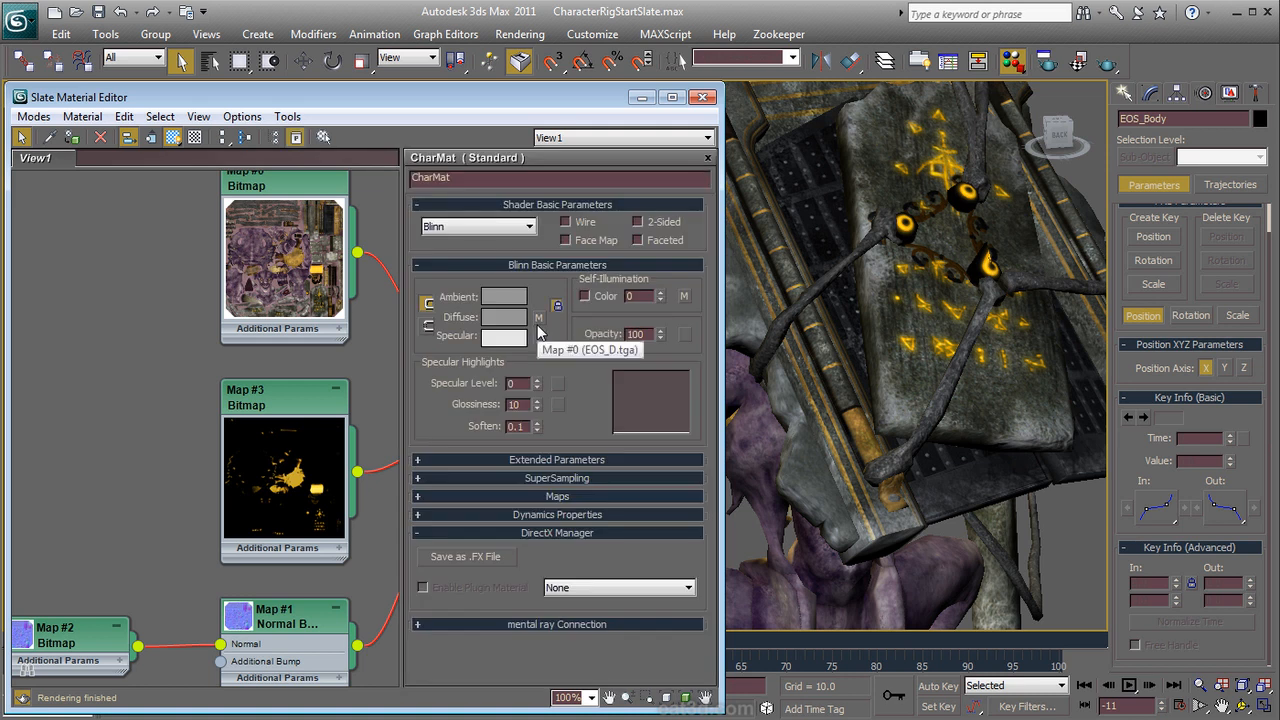
left_click(585, 296)
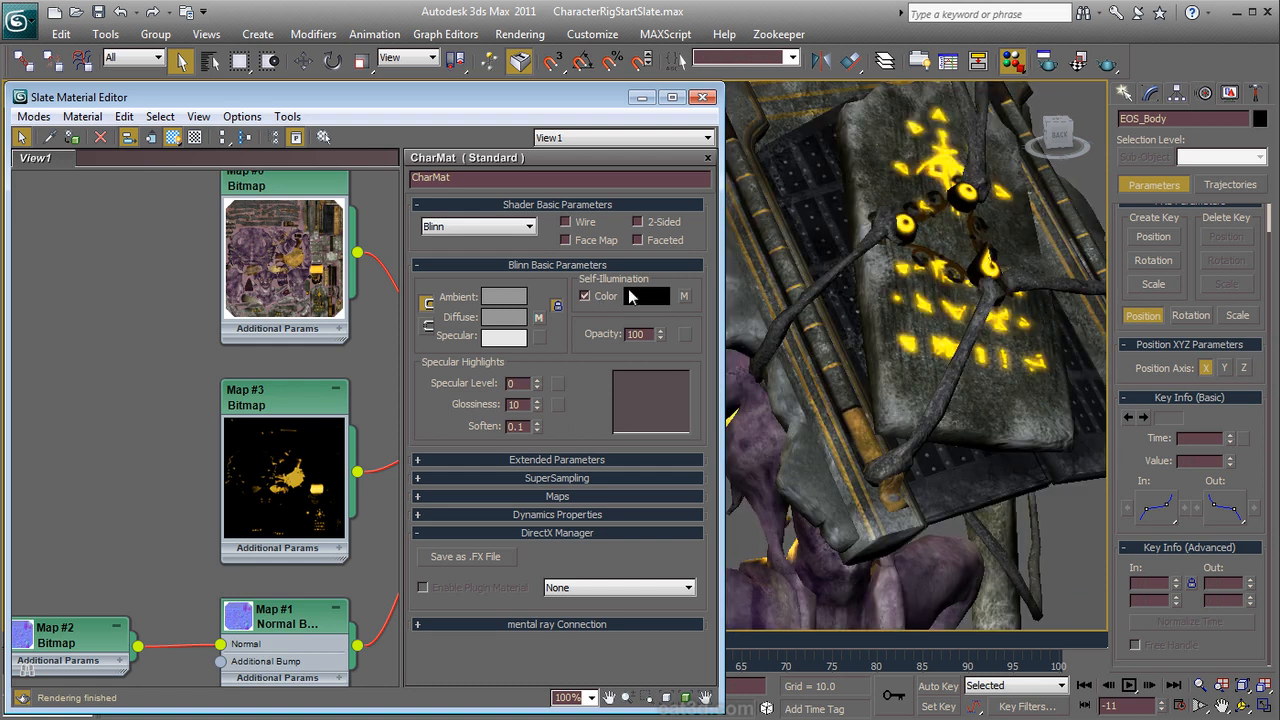
middle_click_drag(886, 319, 957, 370, "alt")
middle_click_drag(995, 352, 1018, 346)
scroll(950, 365, "down", 3)
middle_click_drag(888, 383, 956, 449)
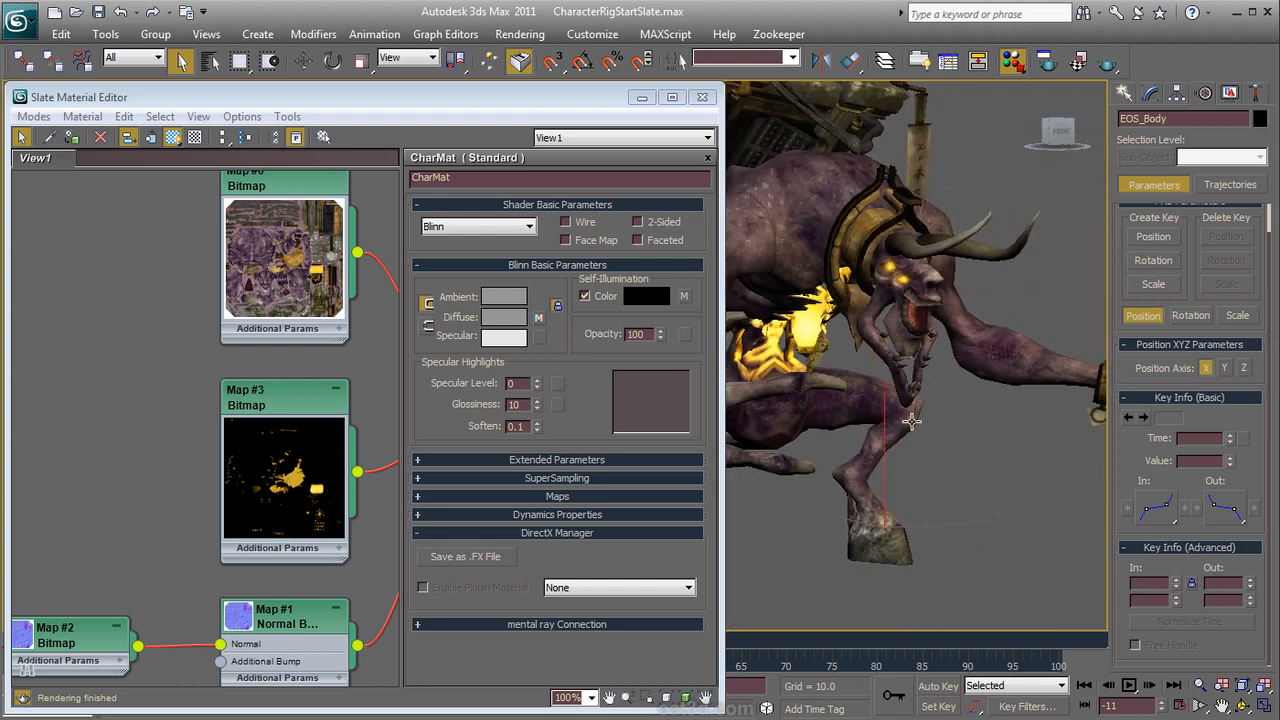
scroll(956, 449, "down", 2)
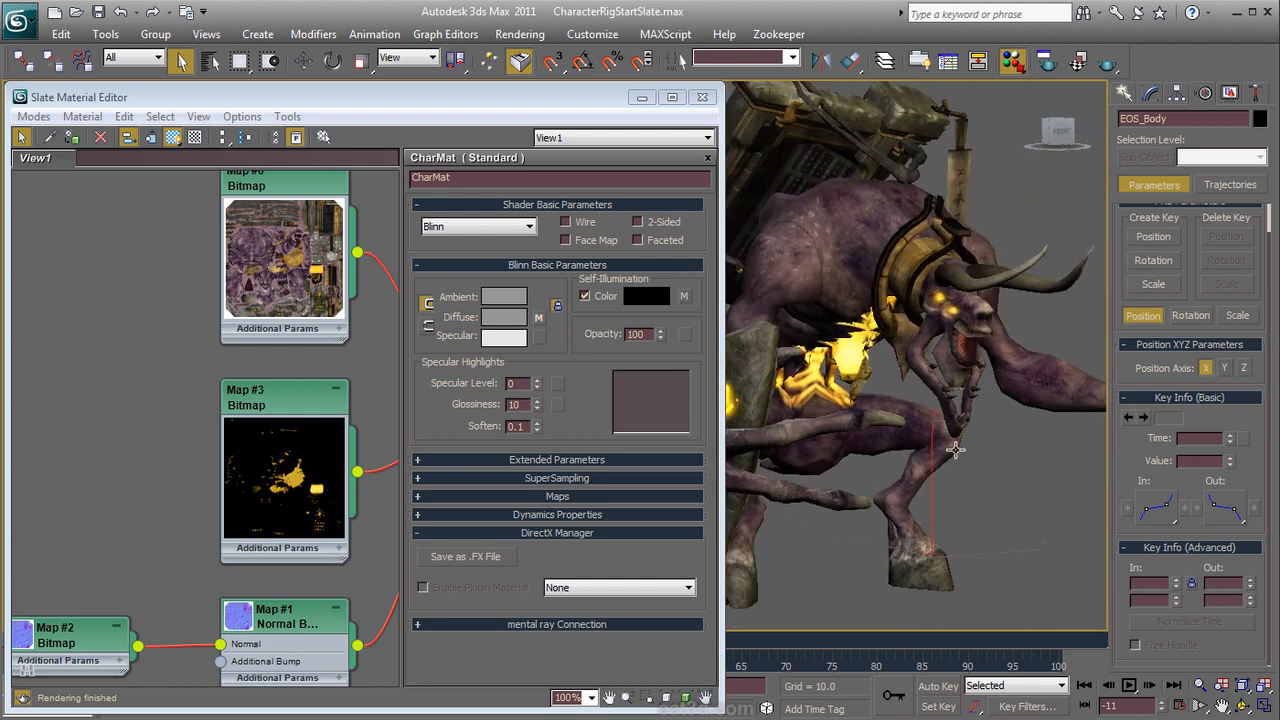
middle_click_drag(895, 439, 840, 453, "alt")
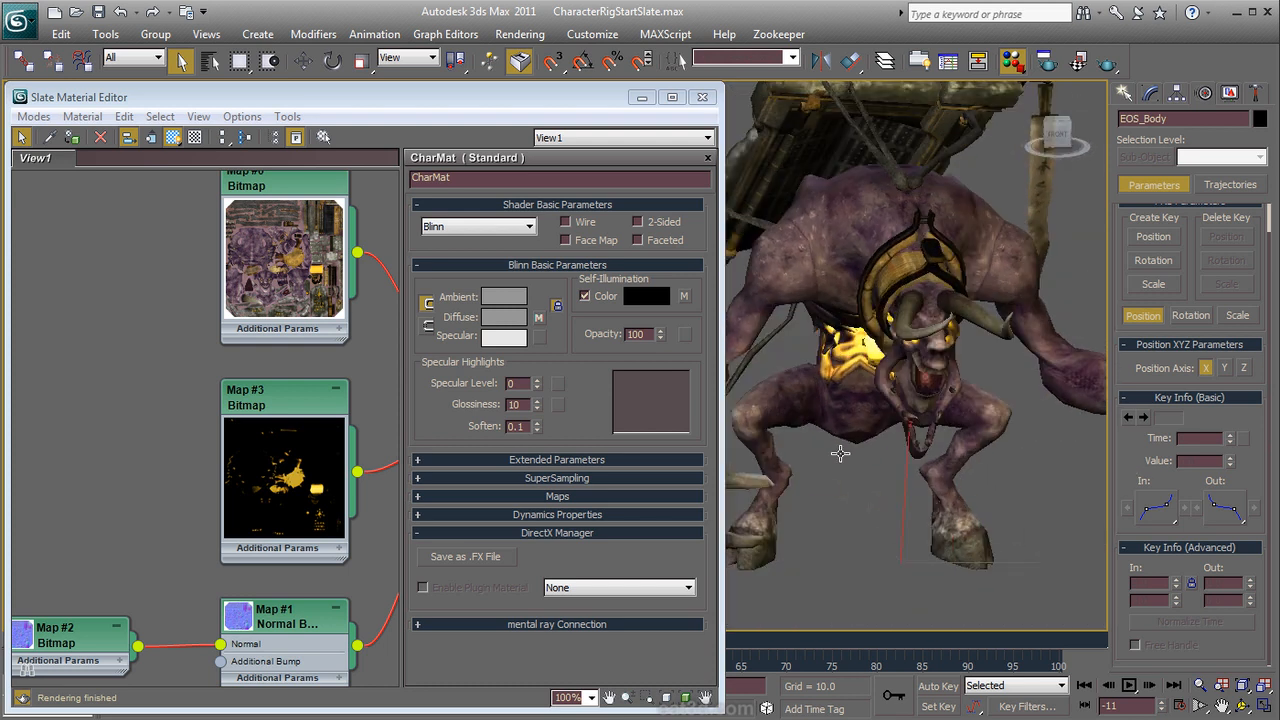
Step: Hide the Material/Map Browser and the Parameter Editor so the node view fills the Slate window
left_click(136, 351)
key("o")
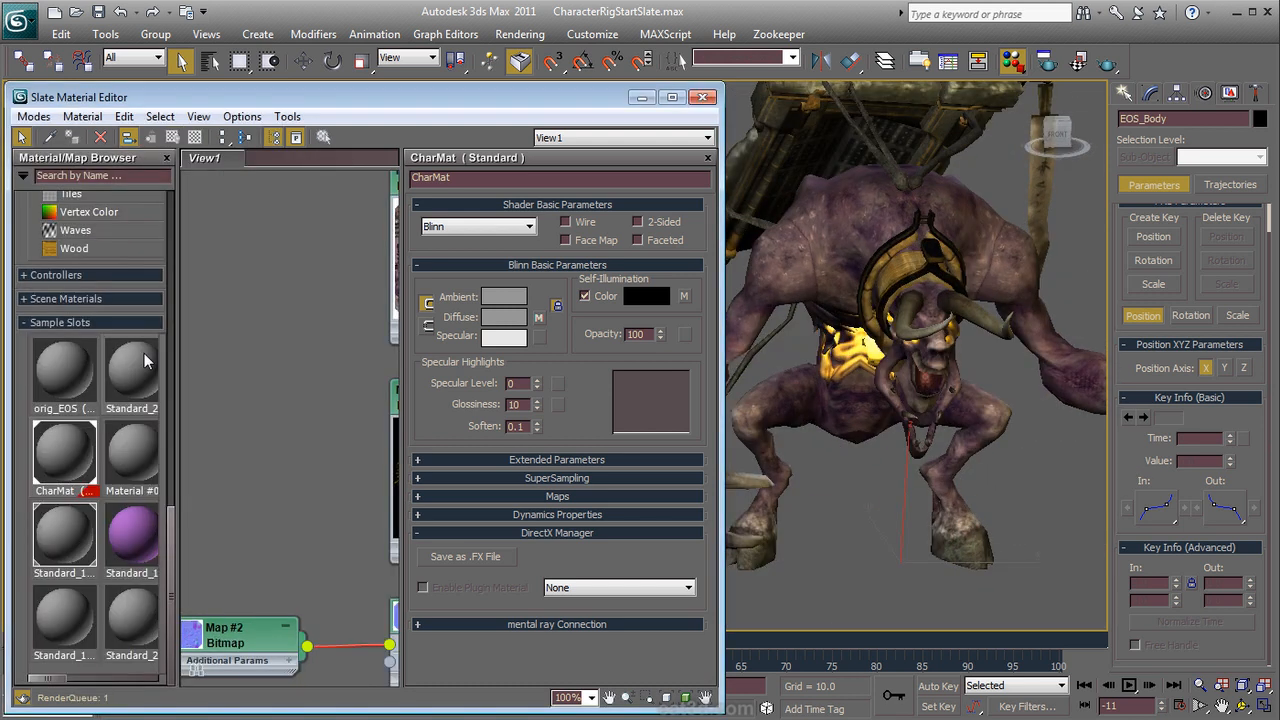
key("o")
key("p")
middle_click_drag(398, 385, 365, 324)
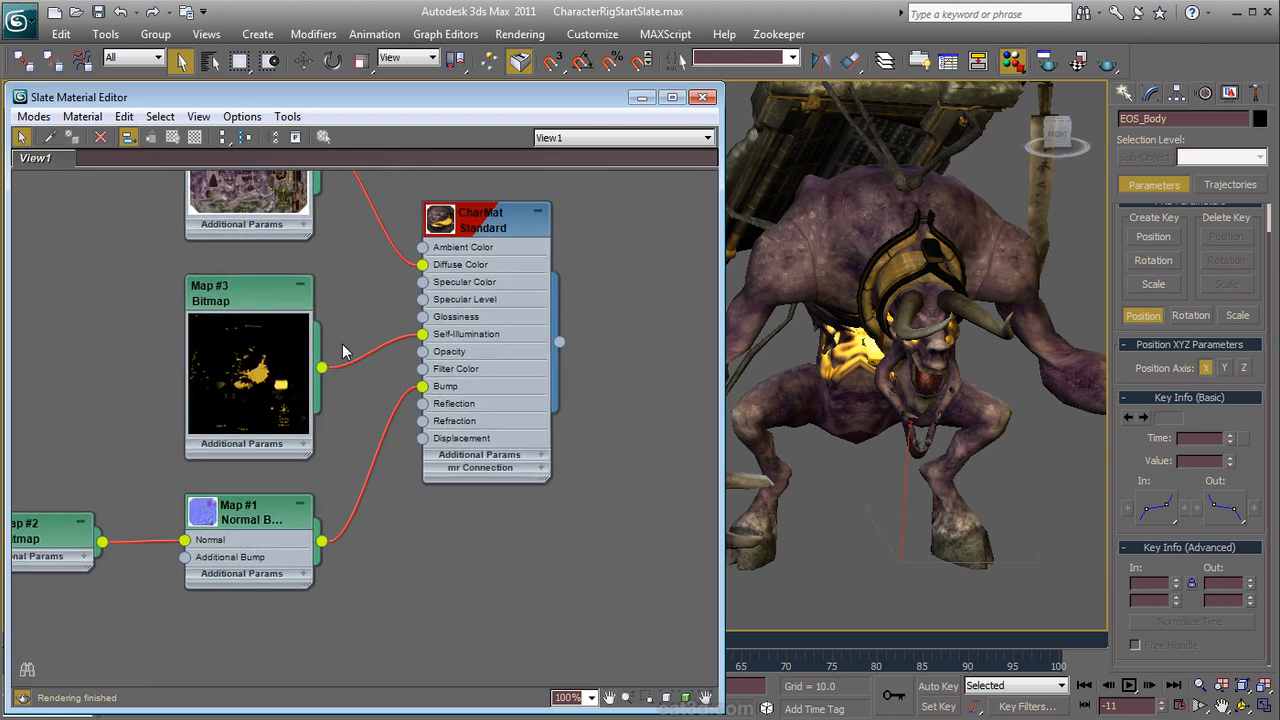
middle_click_drag(835, 388, 909, 388, "alt")
Step: Insert a Color Correction map into the wire between the EOS_E.tga bitmap and CharMat's Self-Illumination, and lay out CharMat's child nodes
right_click(365, 377)
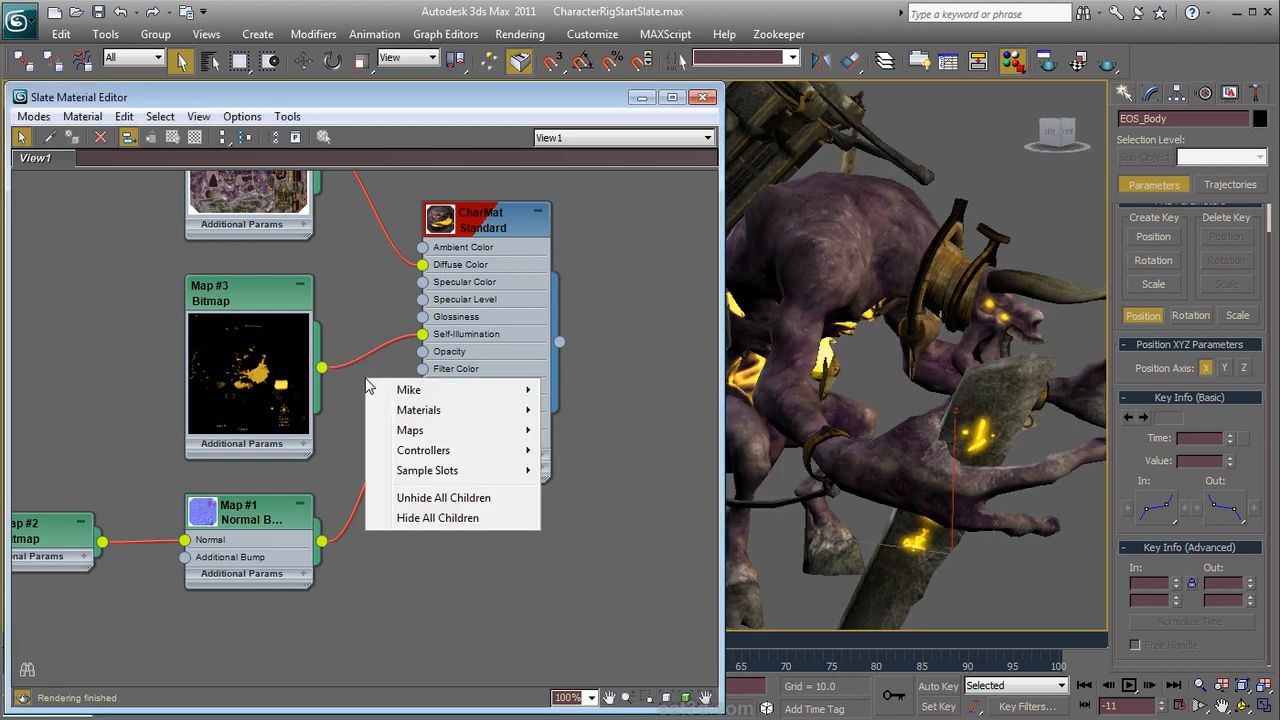
mouse_move(405, 393)
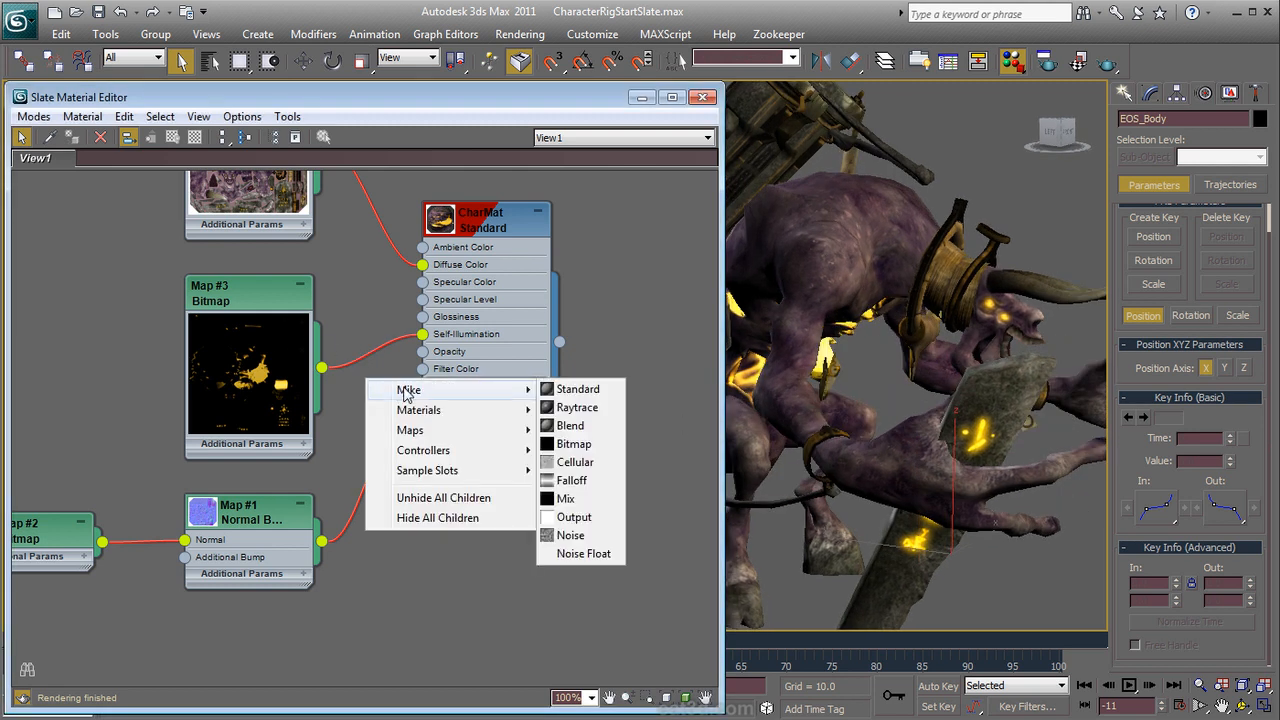
mouse_move(428, 440)
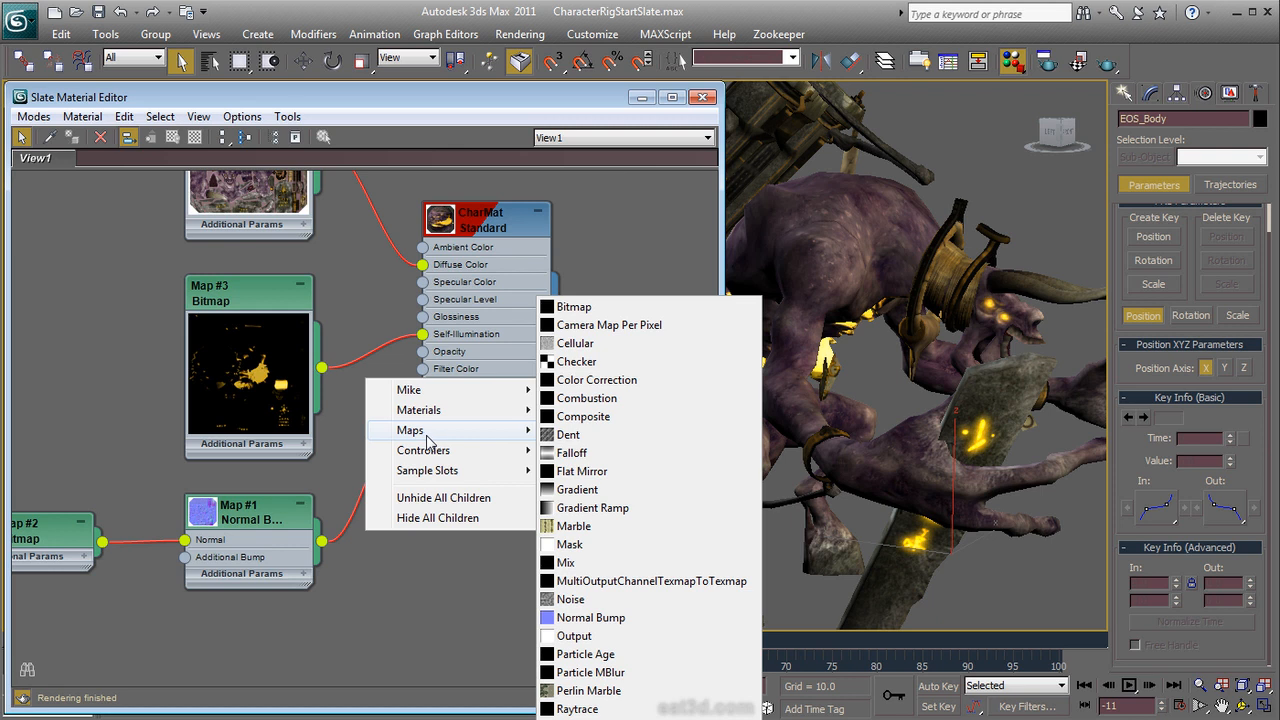
left_click(597, 379)
left_click_drag(343, 398, 361, 600)
left_click_drag(457, 552, 373, 351)
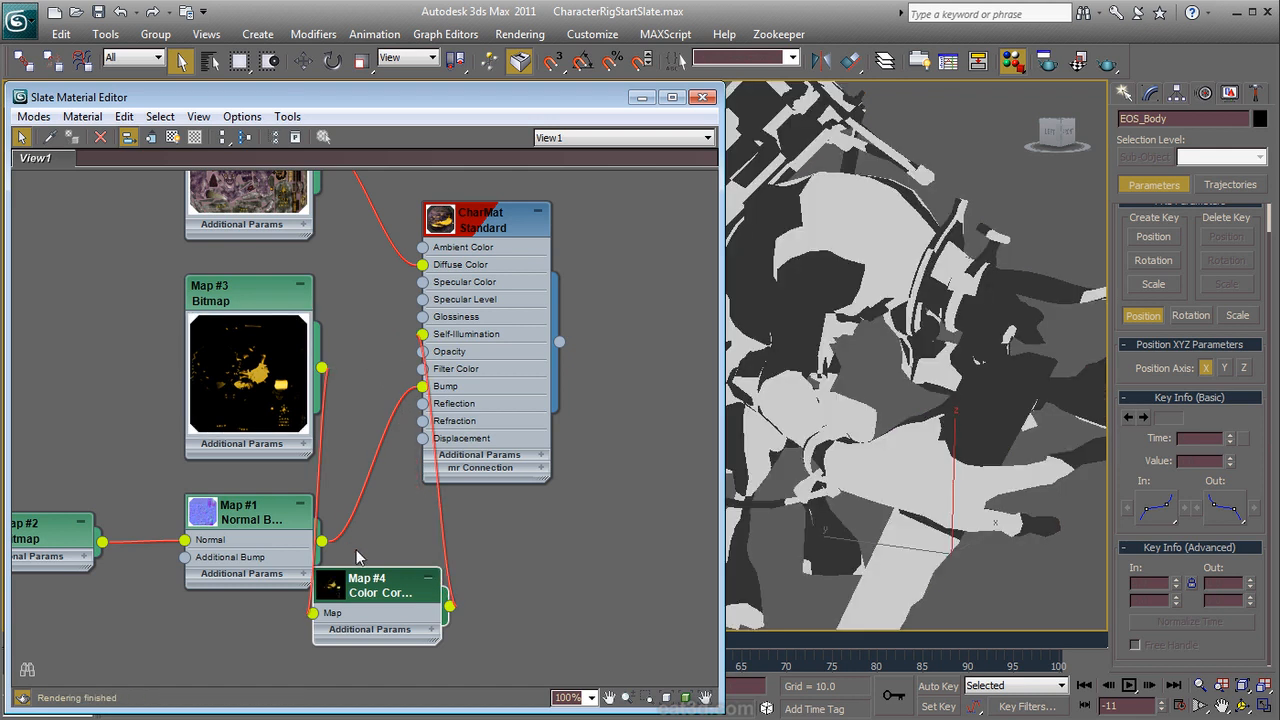
left_click(480, 252)
key("l")
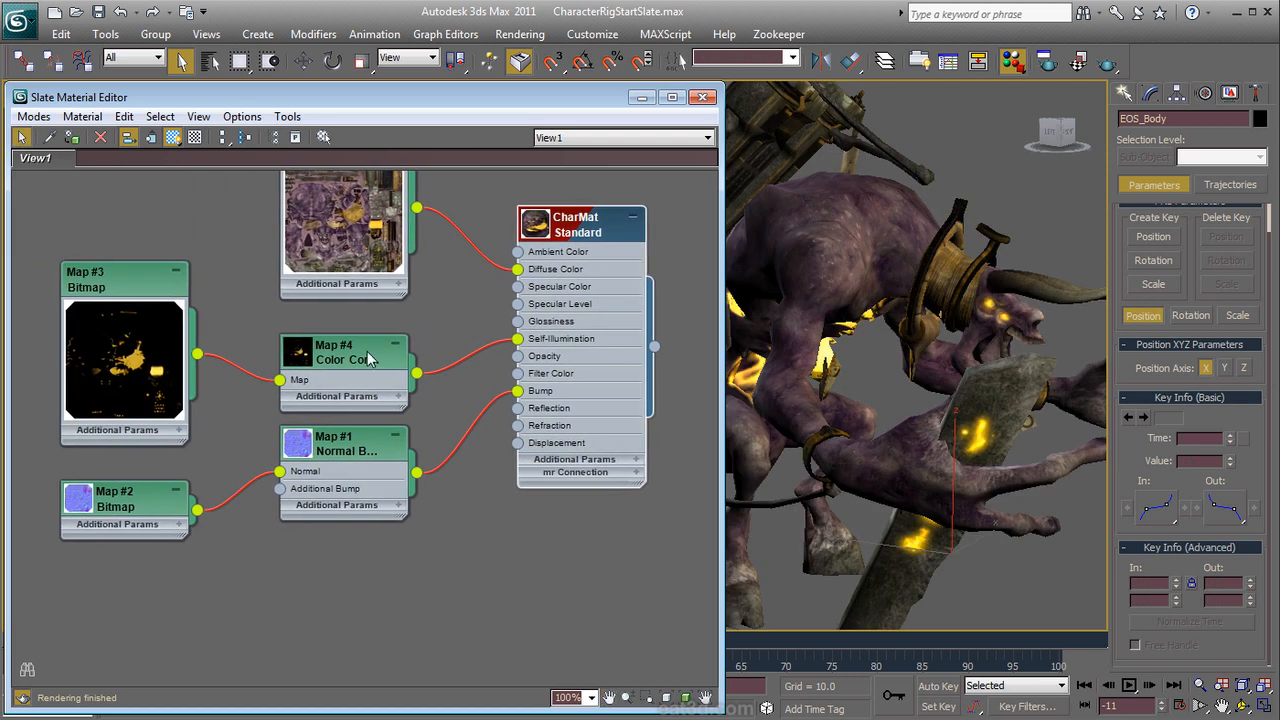
Step: Set the Color Correction map's Hue Tint to bright blue (0, 0.541, 1.0) with strength 100, and inspect the glow on the character
left_click(370, 358)
double_click(368, 354)
middle_click_drag(397, 343, 336, 345)
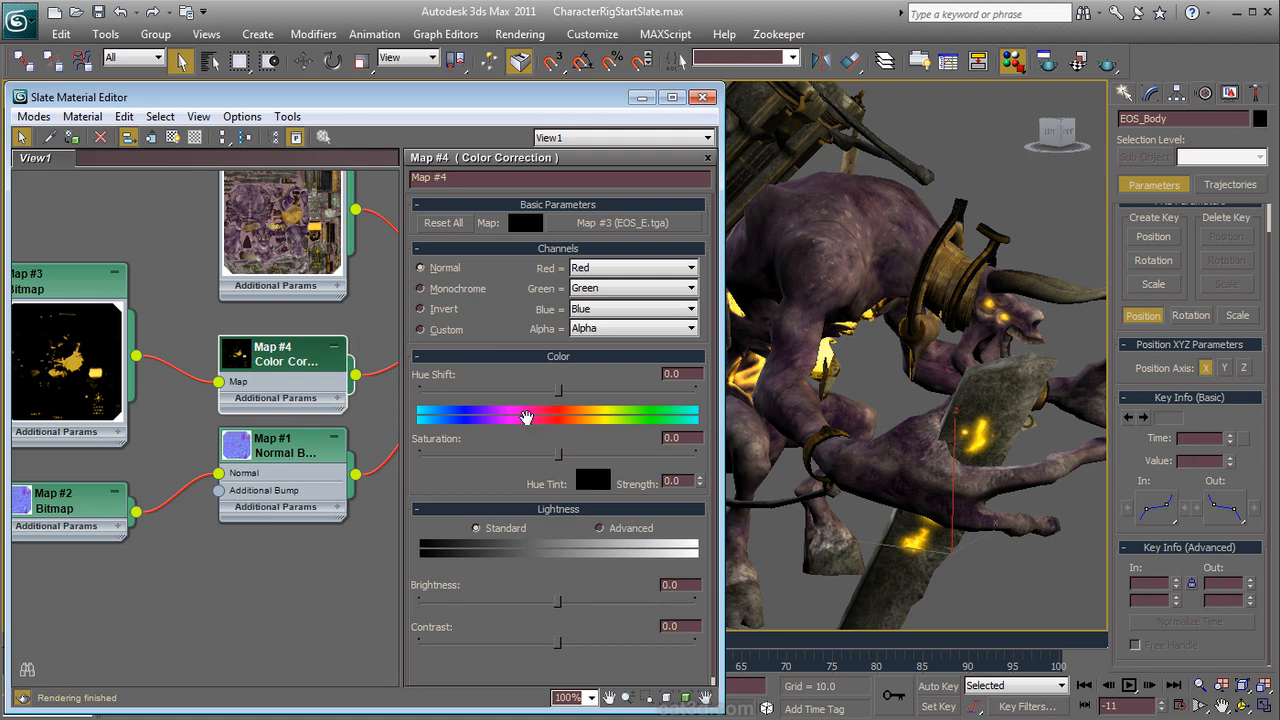
left_click(600, 484)
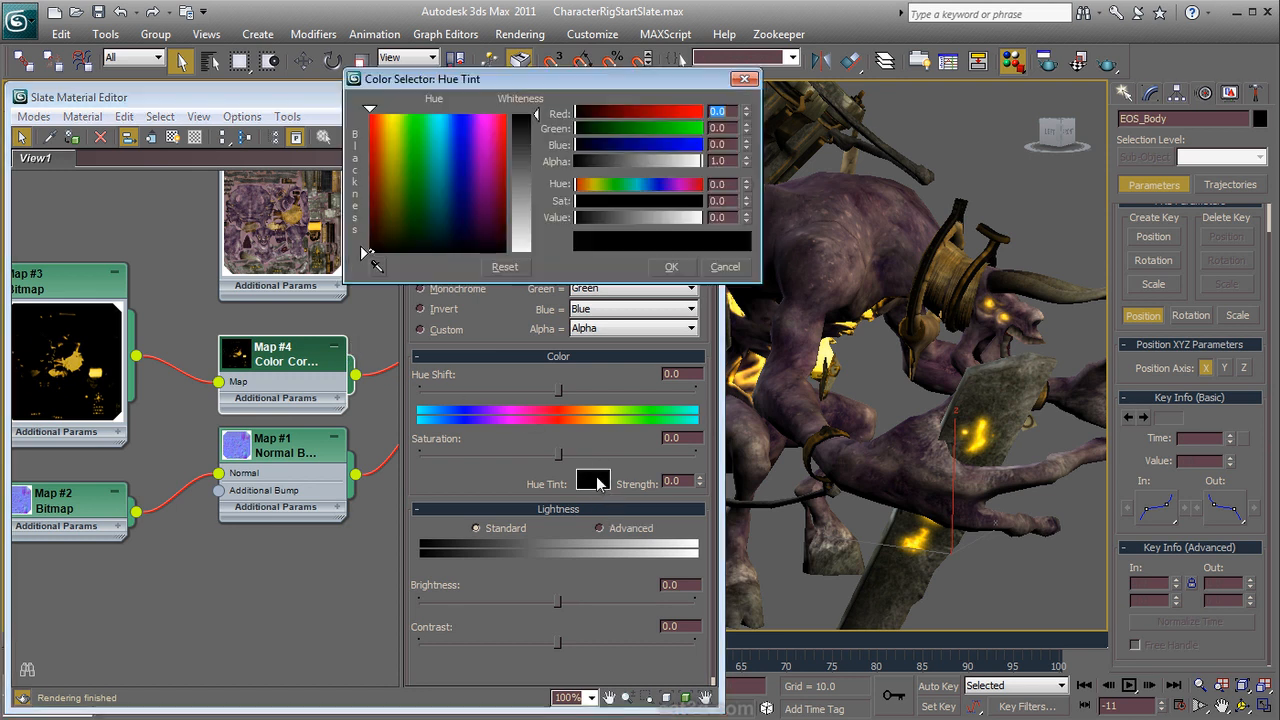
left_click_drag(494, 160, 448, 113)
left_click(672, 266)
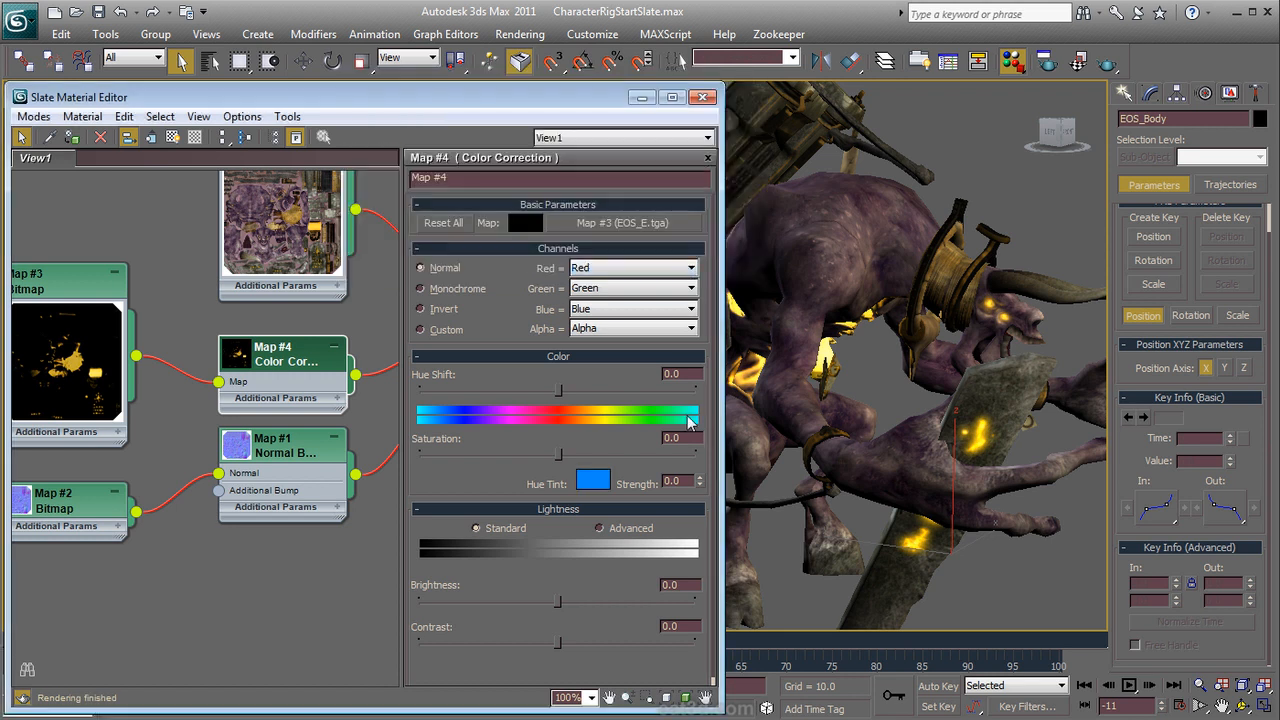
type("10")
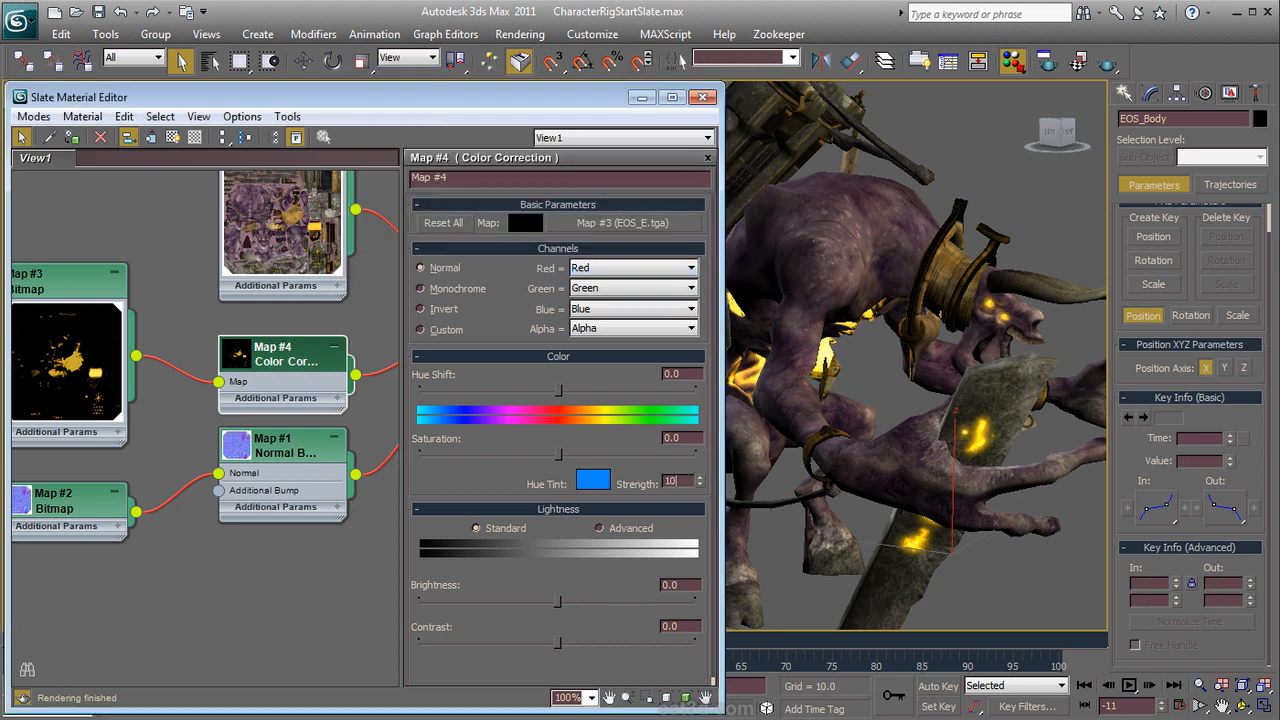
key("Return")
middle_click_drag(1076, 489, 869, 476, "alt")
middle_click_drag(918, 438, 1008, 438, "alt")
Step: Try several Hue Tint colors on the Color Correction map and settle on orange (0.957, 0.337, 0.0)
left_click(593, 480)
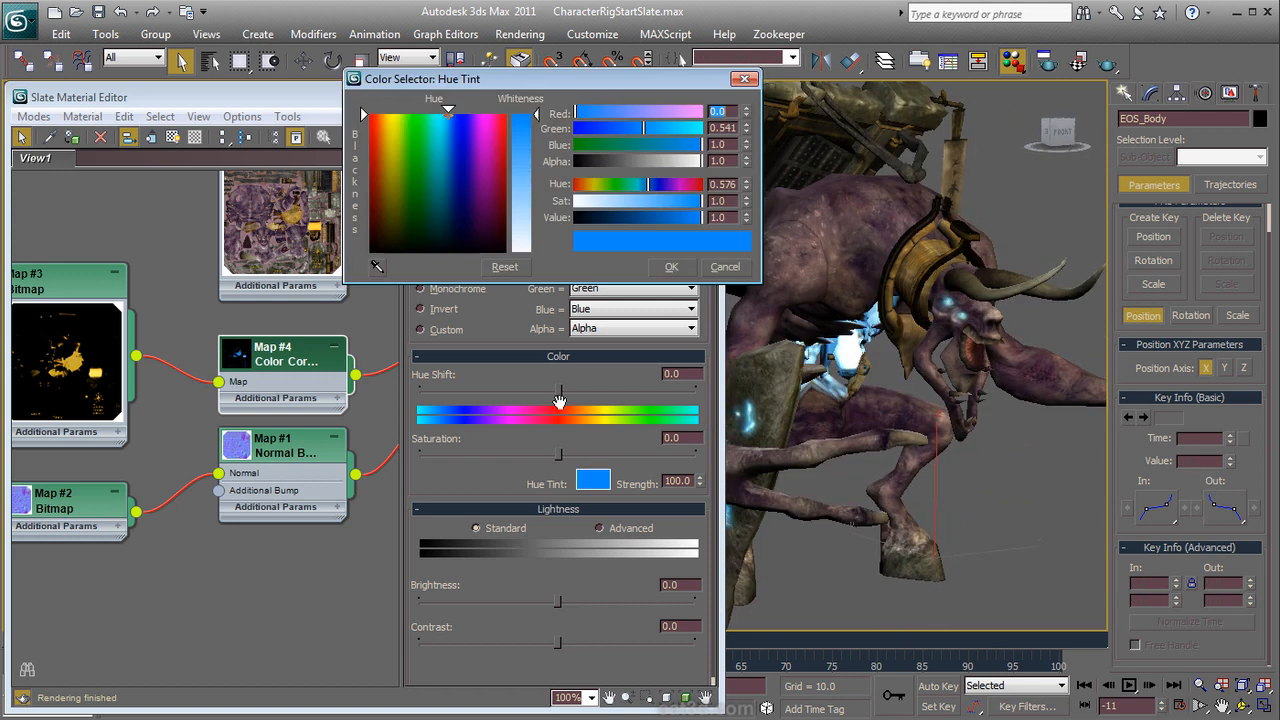
mouse_move(419, 141)
left_mouse_down()
mouse_move(409, 158)
mouse_move(390, 156)
mouse_move(430, 158)
mouse_move(495, 125)
mouse_move(463, 124)
left_mouse_up()
left_click(376, 120)
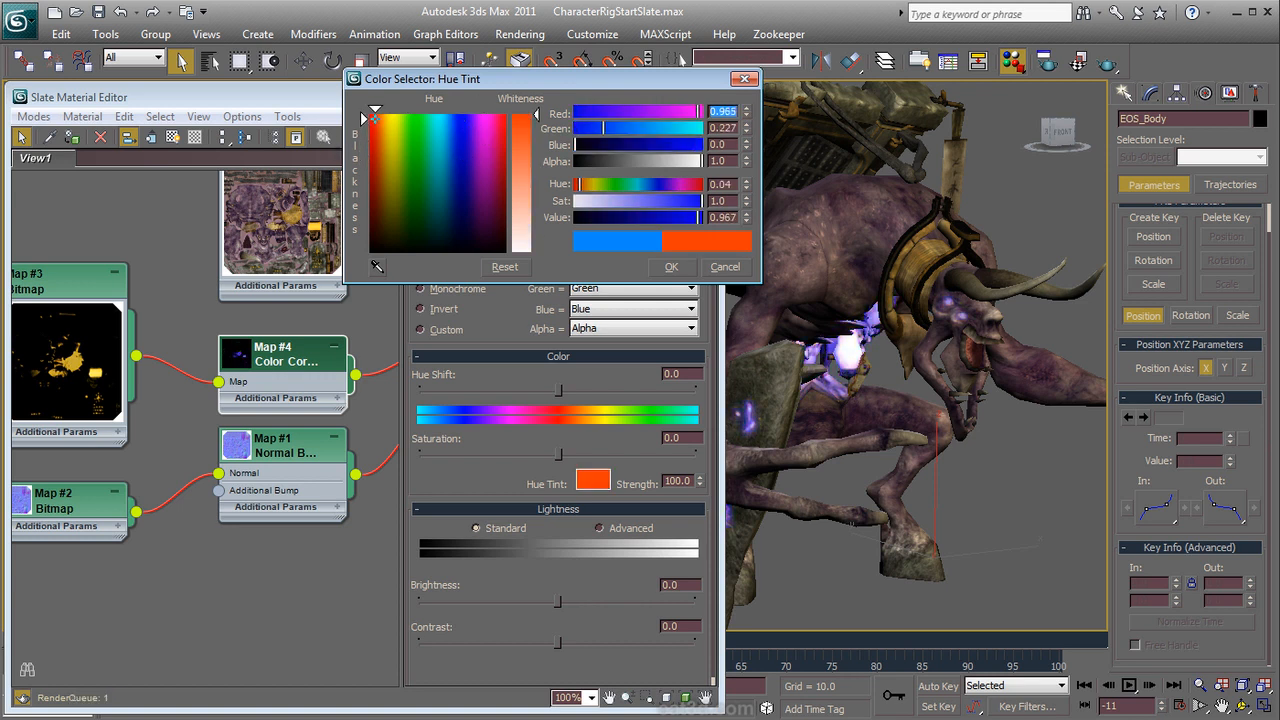
left_click_drag(376, 120, 492, 130)
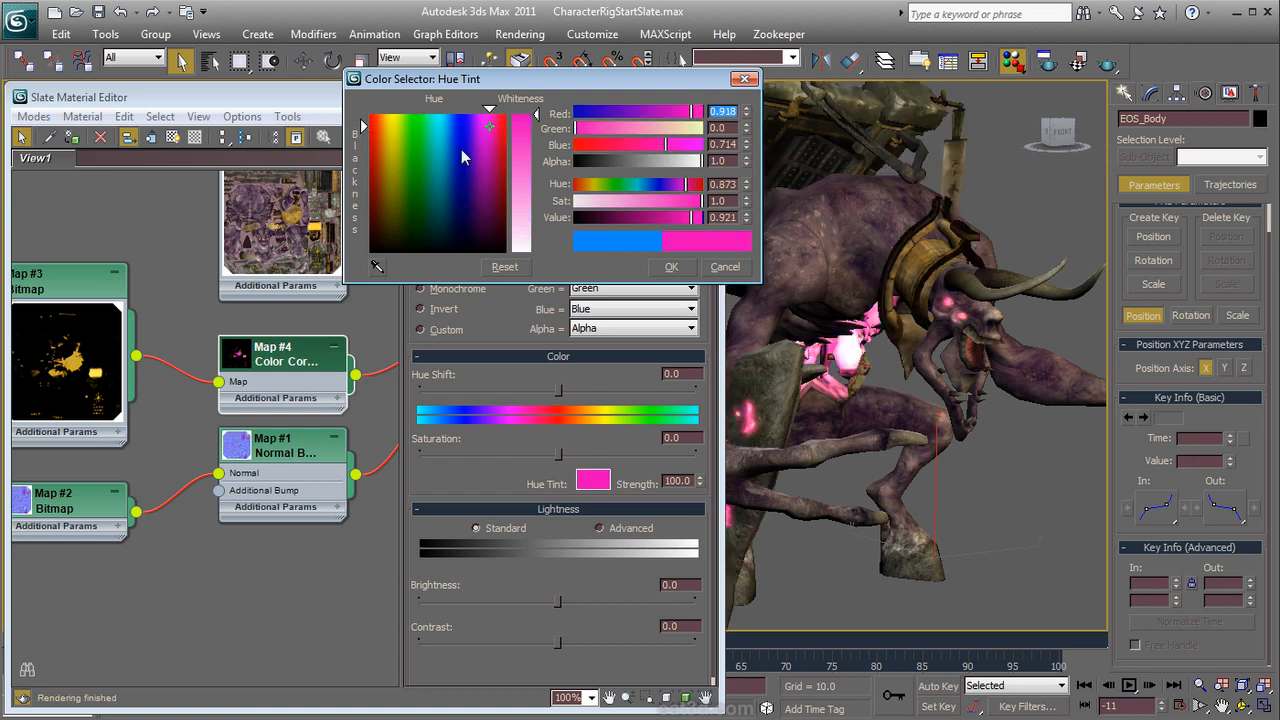
left_click(378, 121)
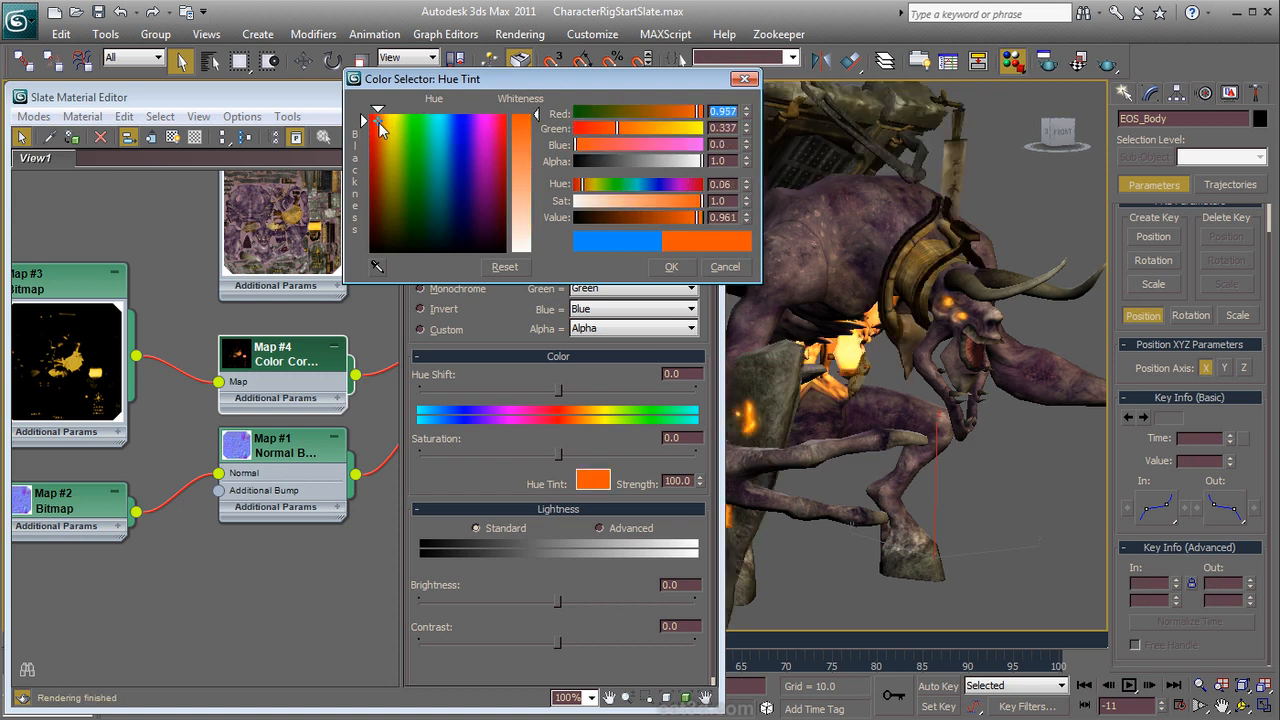
left_click(670, 266)
middle_click_drag(846, 450, 913, 447, "alt")
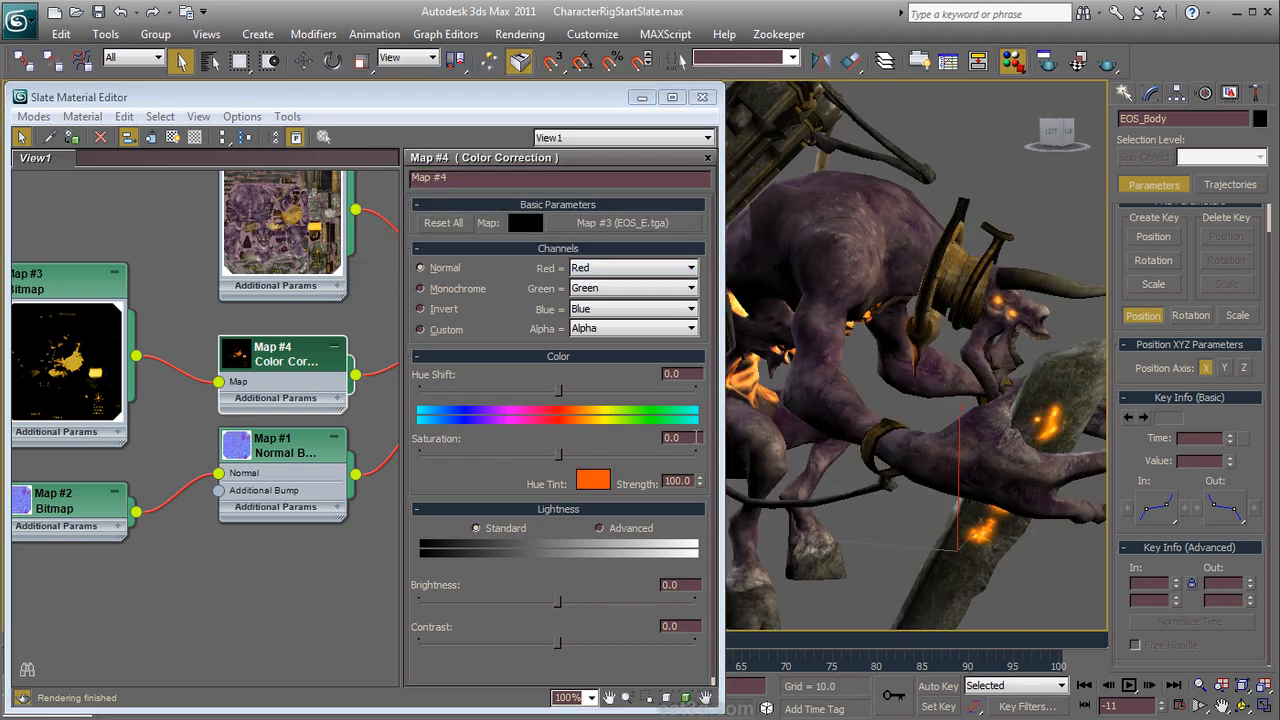
Step: Rename the EOS_D.tga bitmap node wired to CharMat's Diffuse Color as DiffColor
middle_click_drag(318, 302, 178, 405)
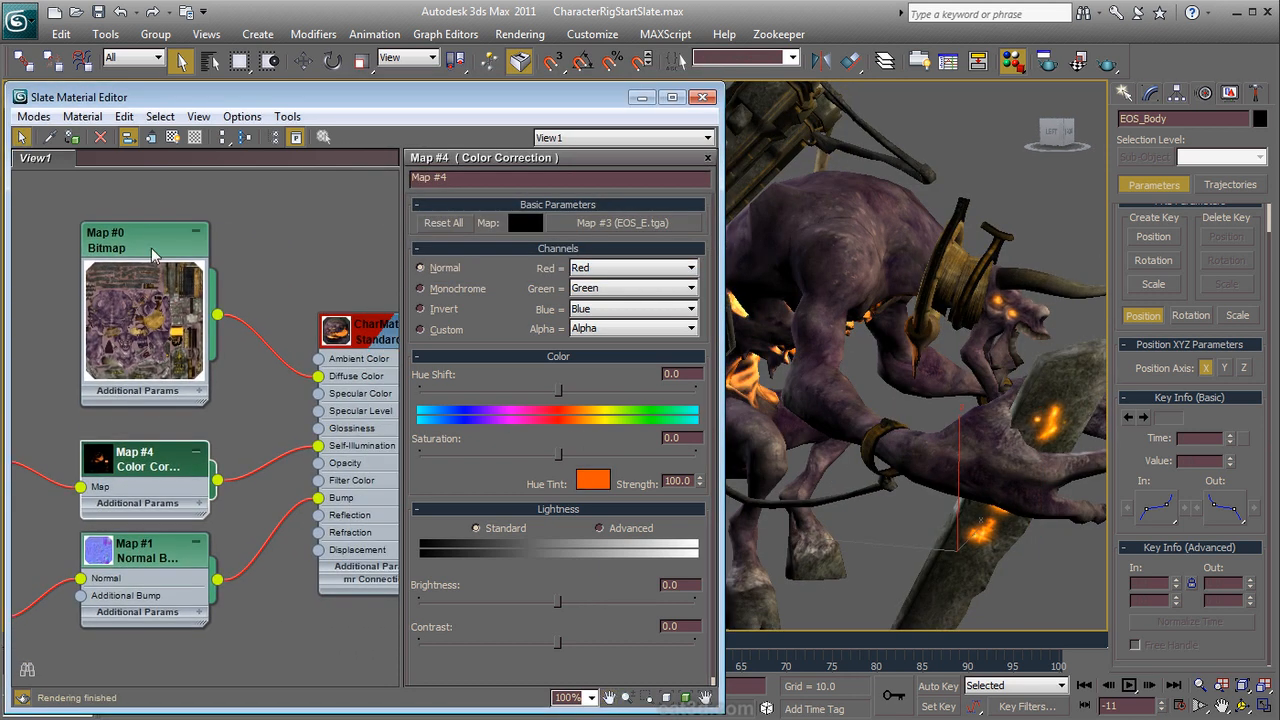
middle_click_drag(170, 316, 256, 310)
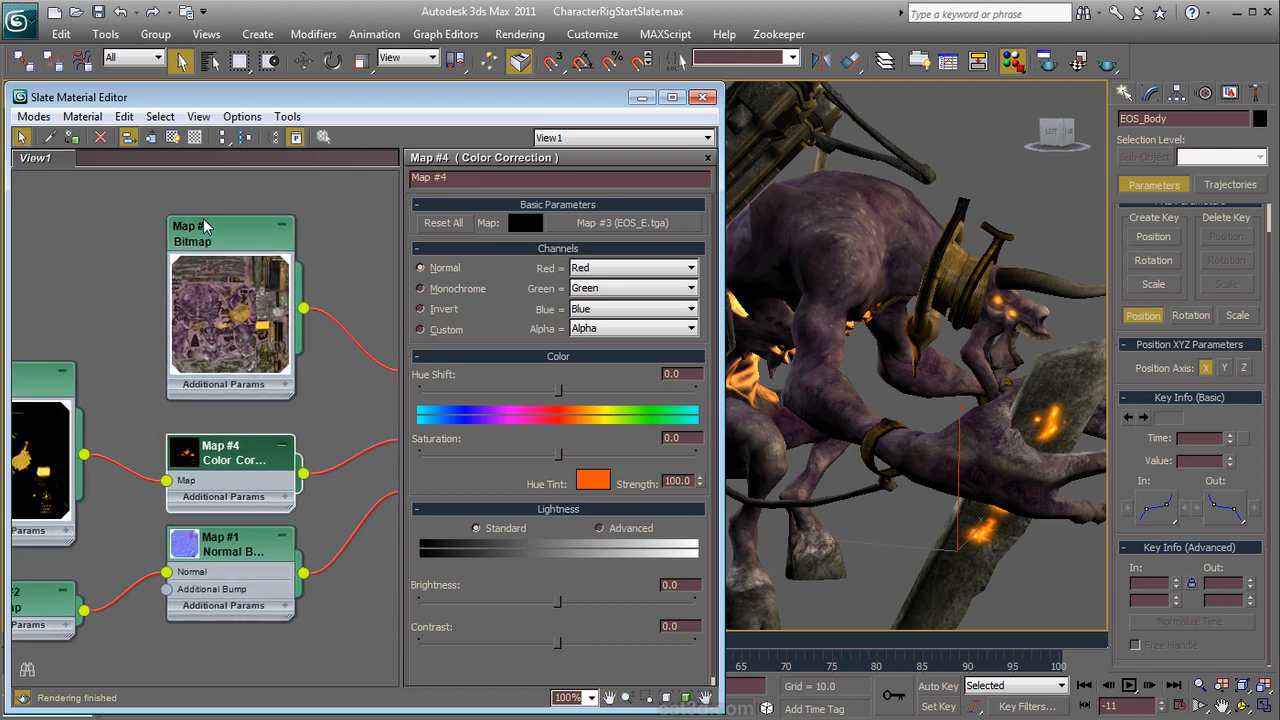
right_click(219, 241)
left_click(159, 202)
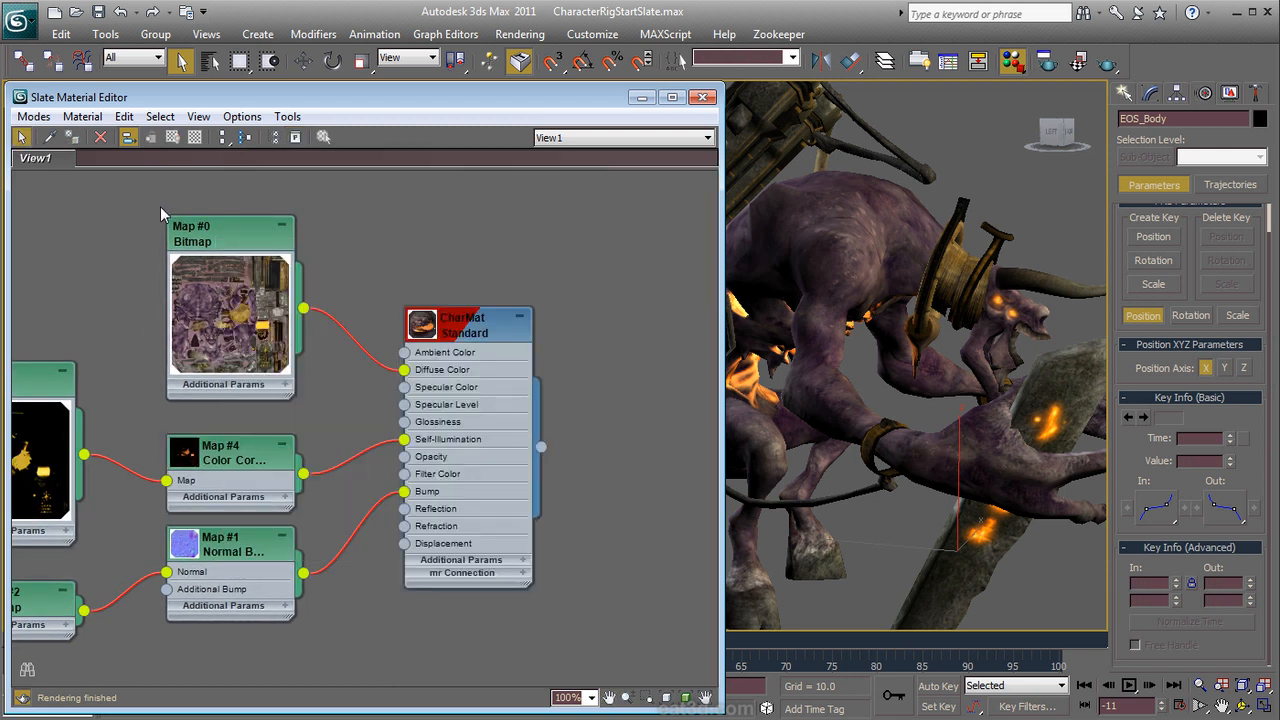
right_click(243, 235)
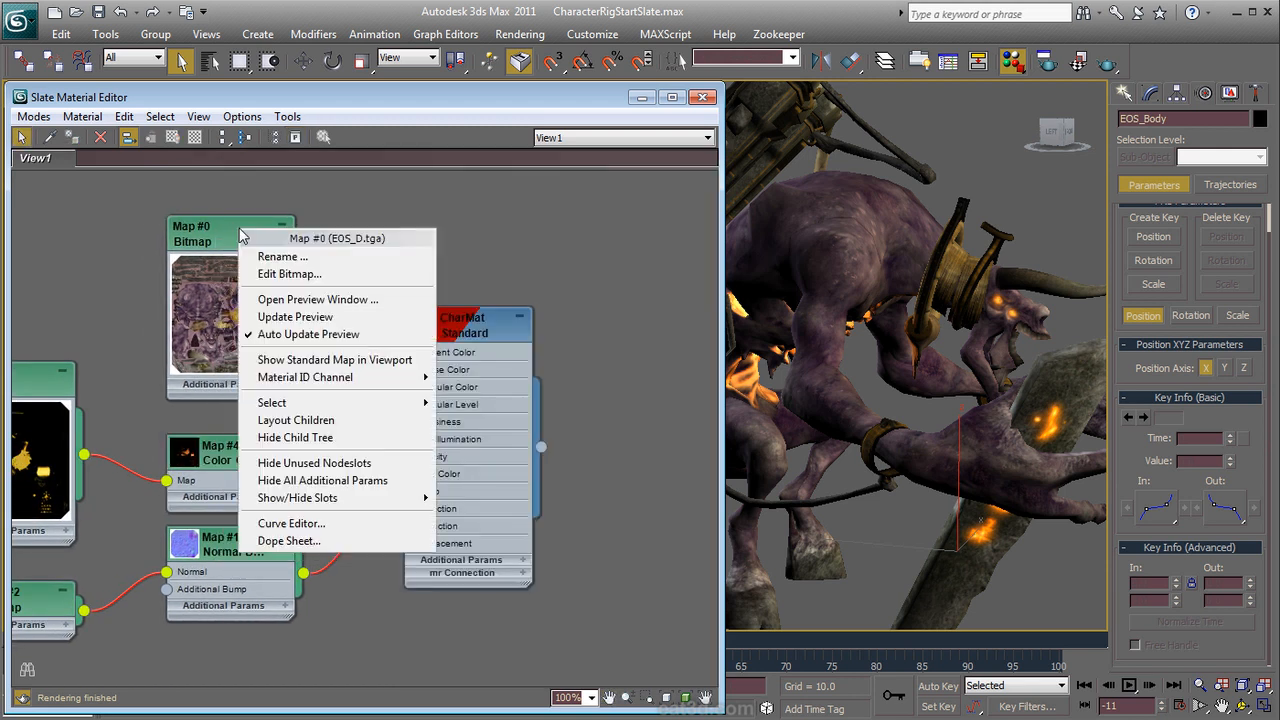
left_click(285, 257)
type("DiffColor")
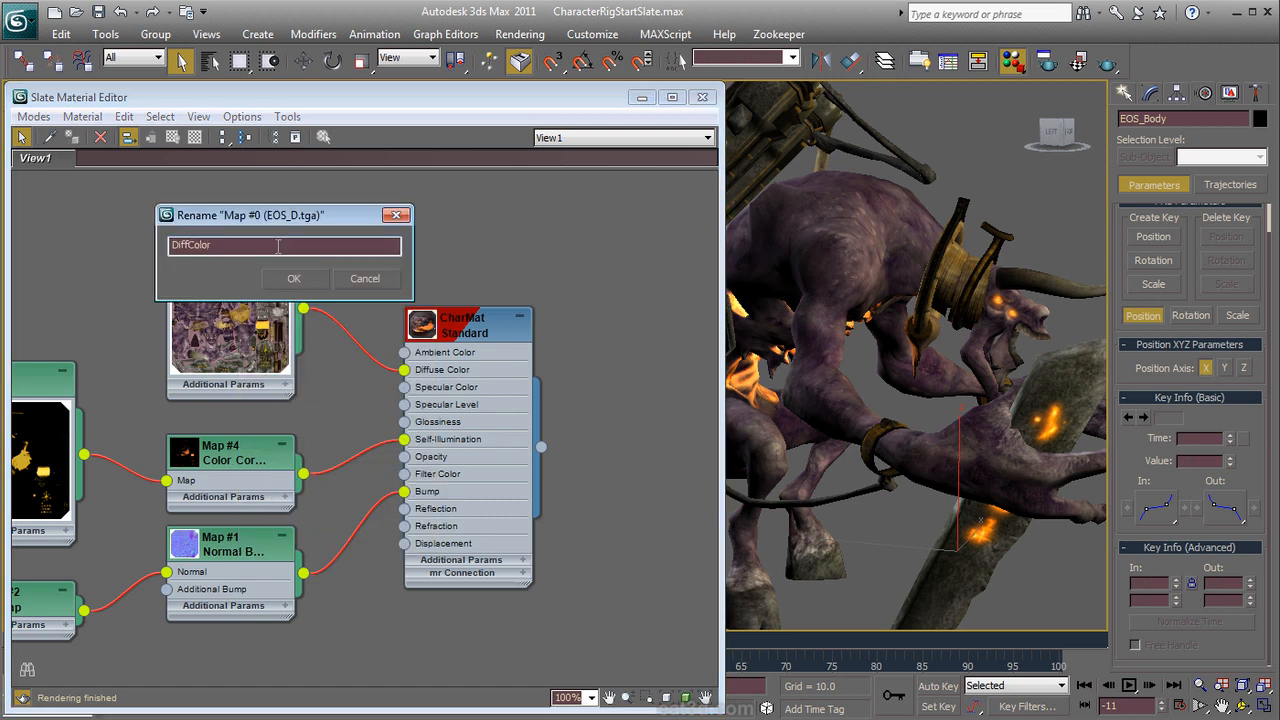
key("Return")
Step: Rename the EOS_E.tga bitmap node as Glow
middle_click_drag(156, 408, 323, 395)
right_click(152, 362)
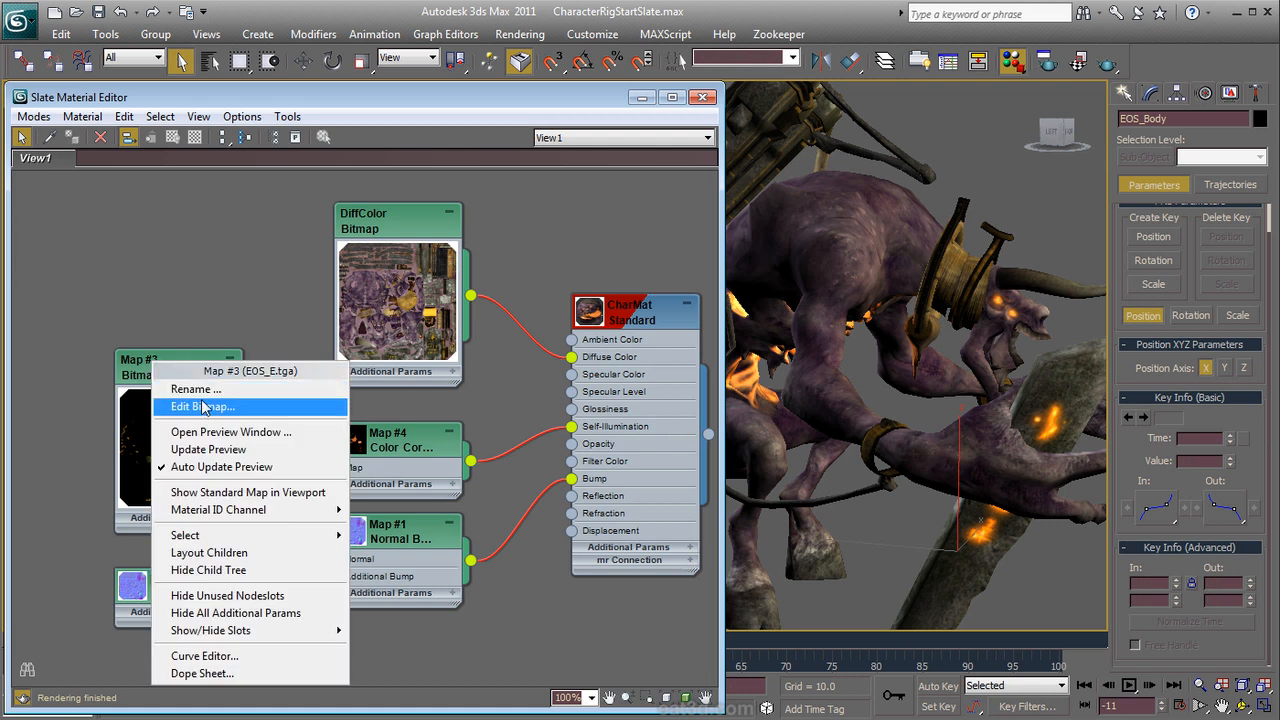
left_click(204, 389)
type("Glow")
key("Return")
Step: Rename the Color Correction node wired to CharMat's Self-Illumination as GlowCC
right_click(384, 436)
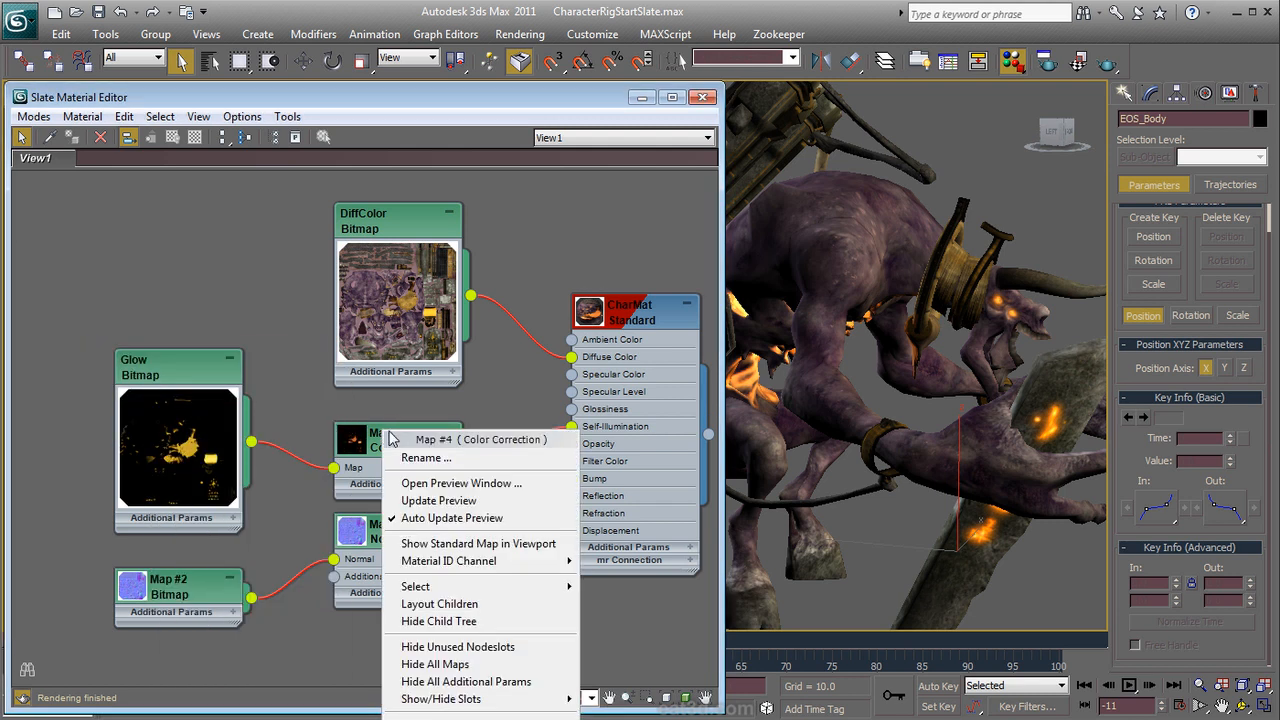
left_click(426, 457)
type("GlowCC")
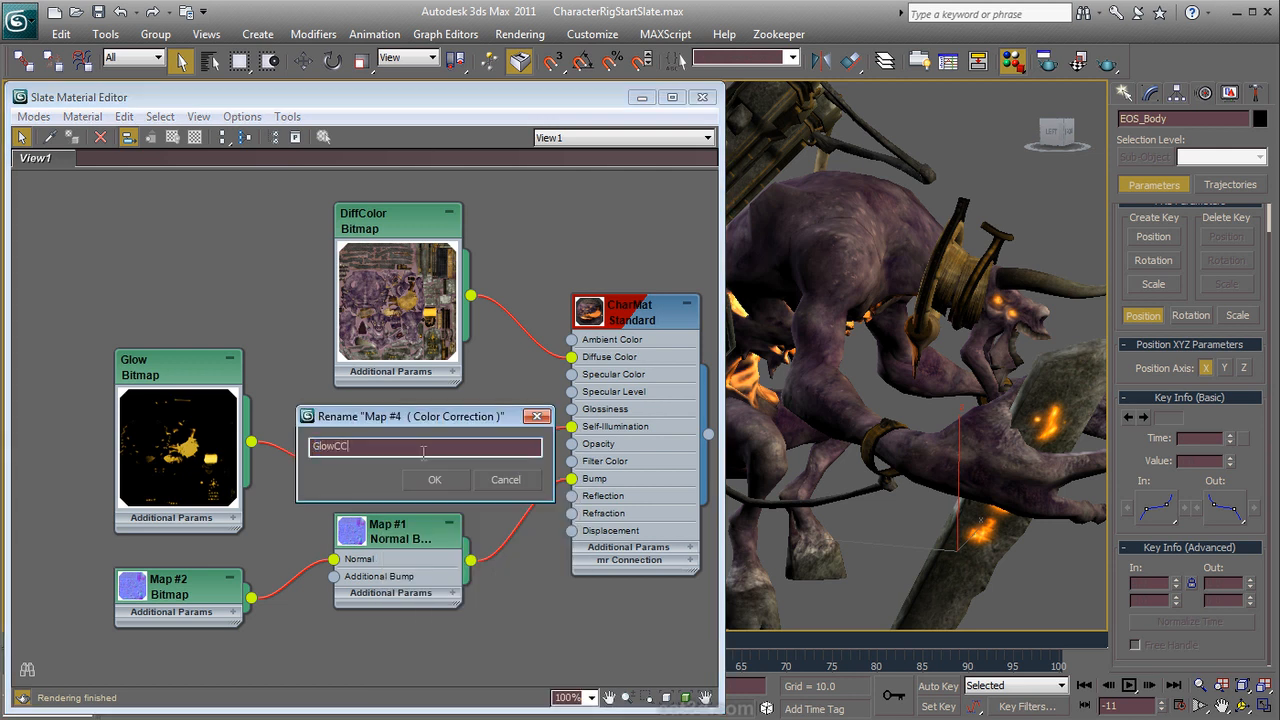
key("Return")
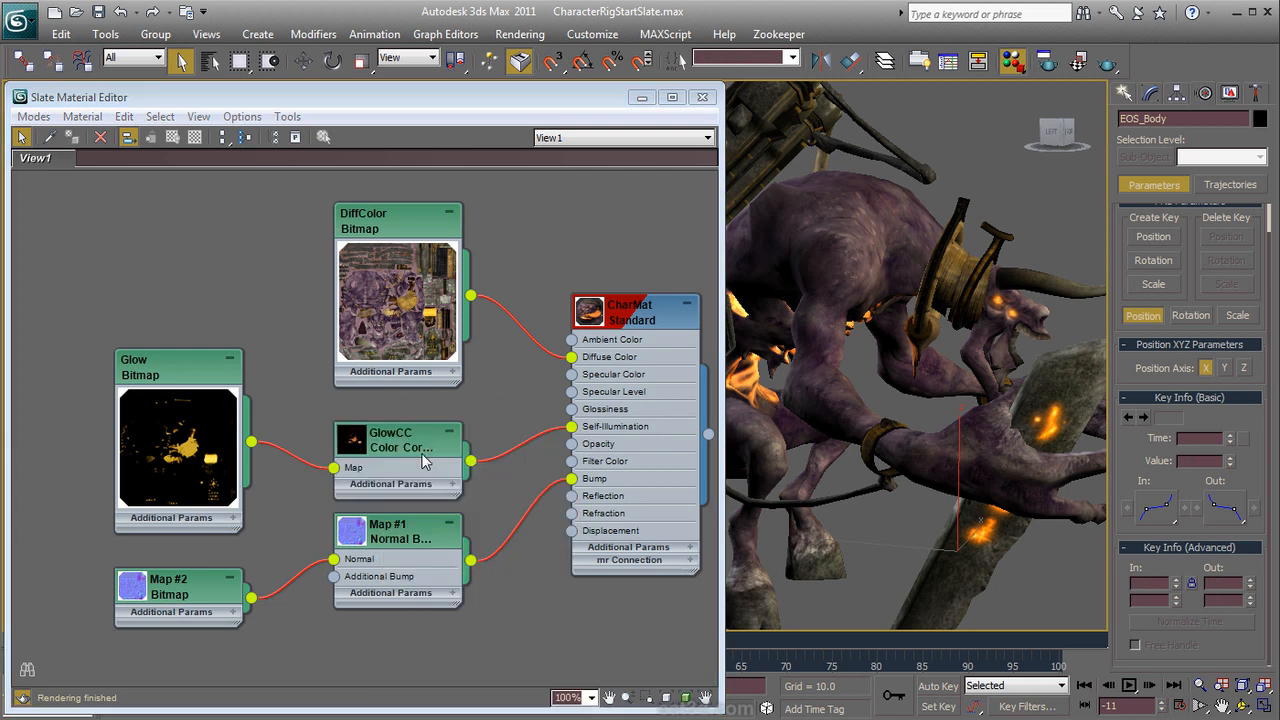
Step: Rename the EOS_N.tga bitmap node feeding the Normal Bump map as NormalM
right_click(387, 520)
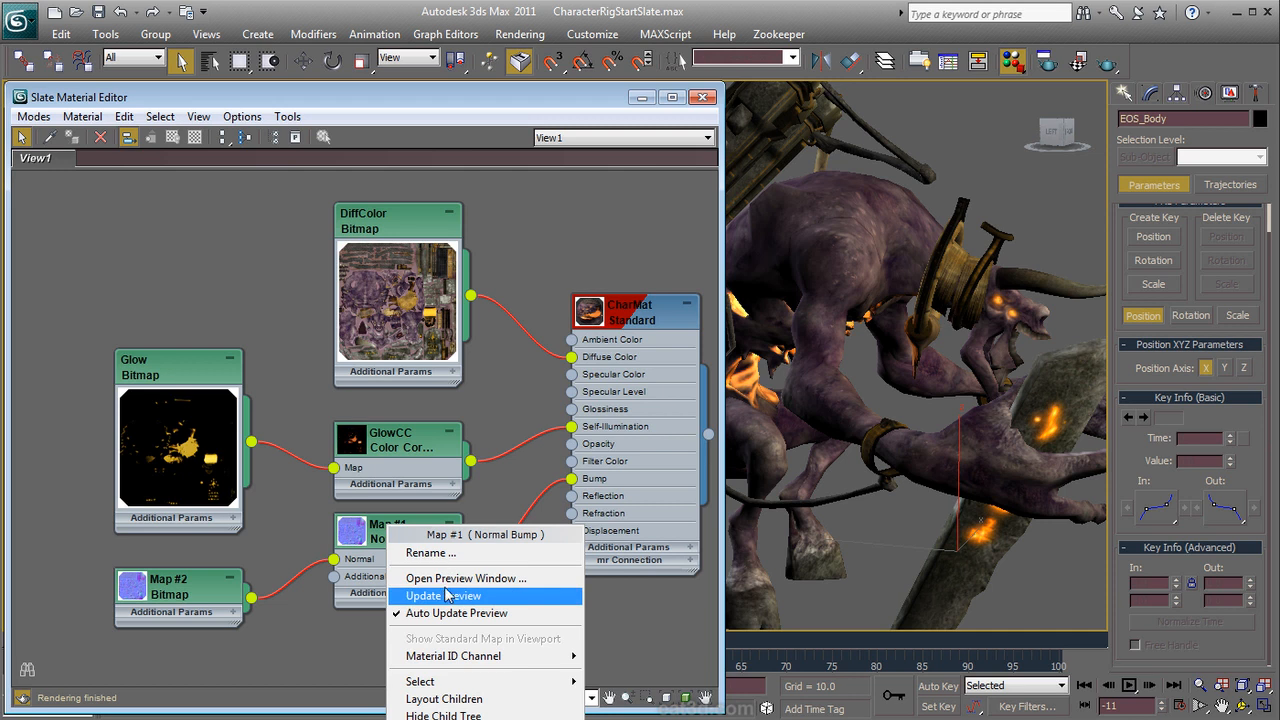
right_click(170, 592)
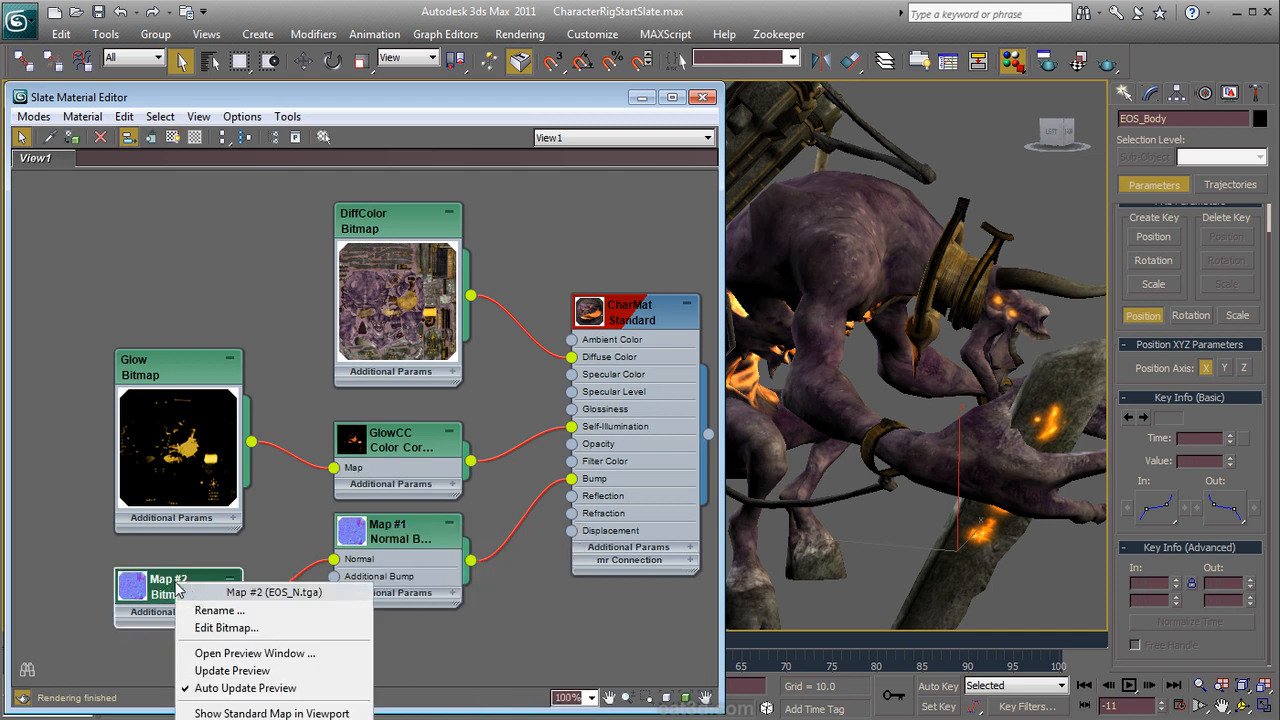
left_click(230, 606)
type("No")
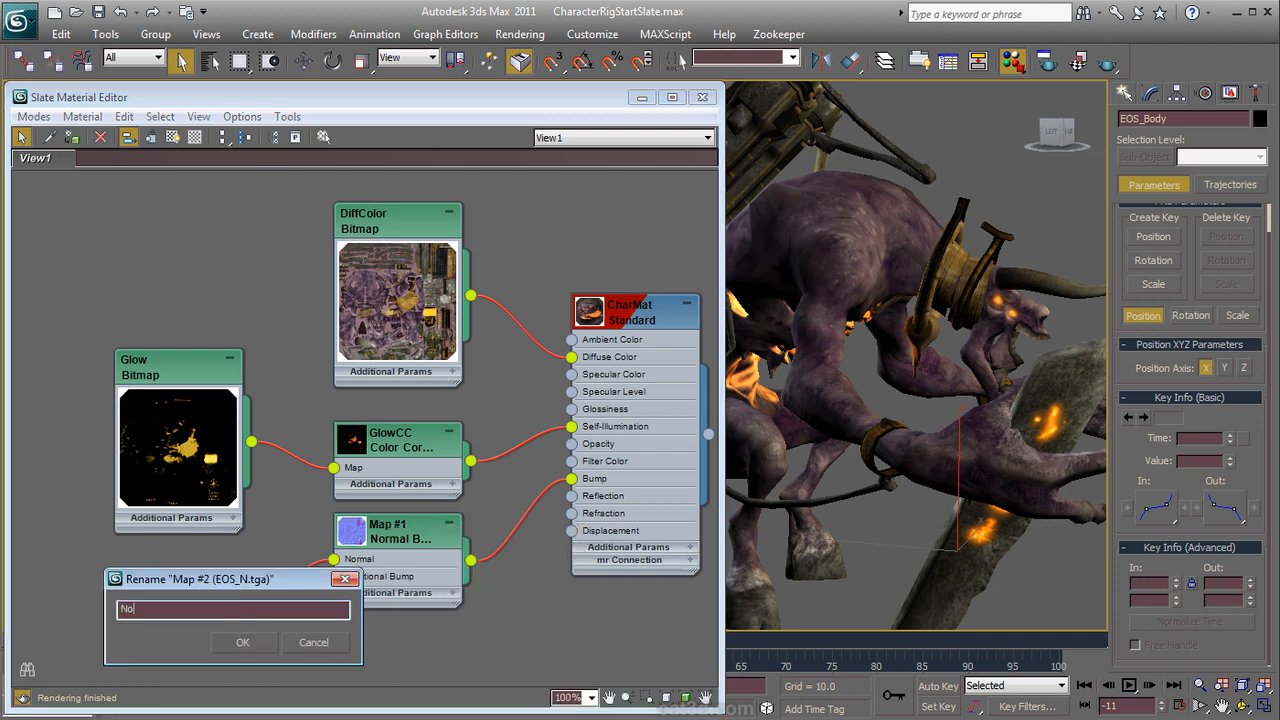
type("rmalM")
key("Return")
Step: Insert an Output map into the wire between the DiffColor bitmap and CharMat's Diffuse Color, and tidy the nodes' arrangement
middle_click_drag(338, 616, 152, 622)
middle_click_drag(502, 350, 604, 359)
right_click(367, 243)
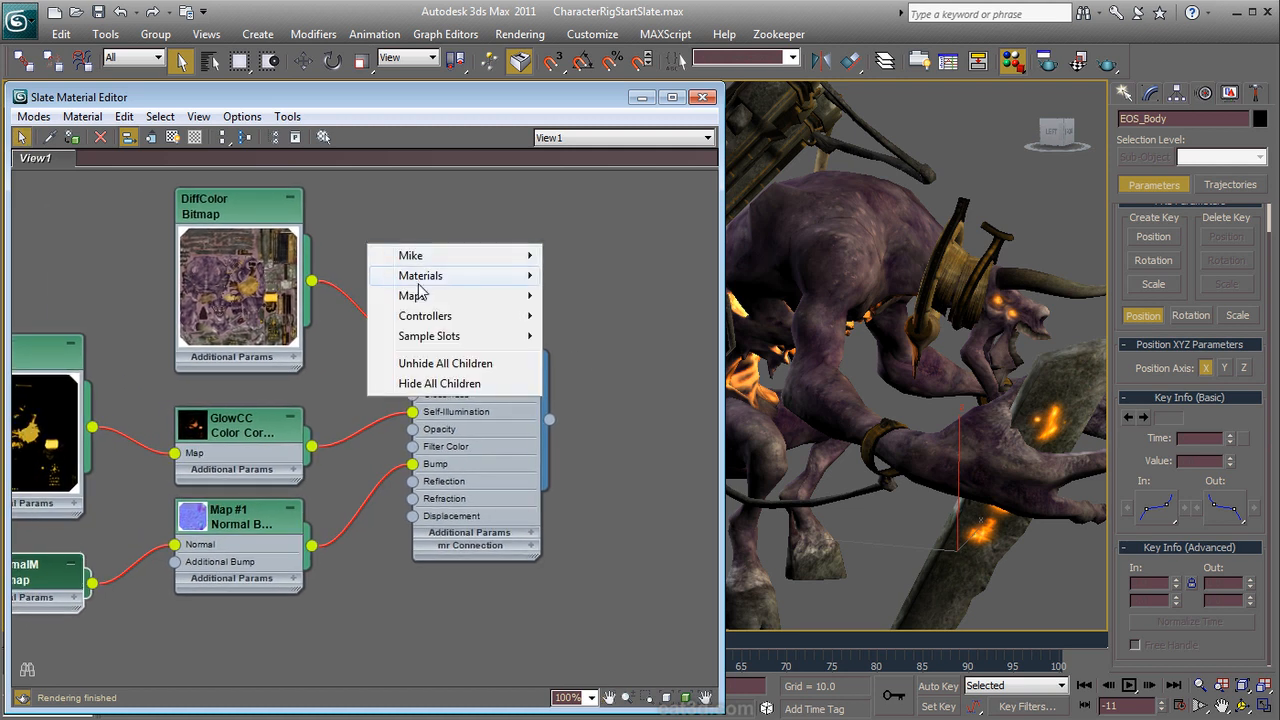
mouse_move(424, 283)
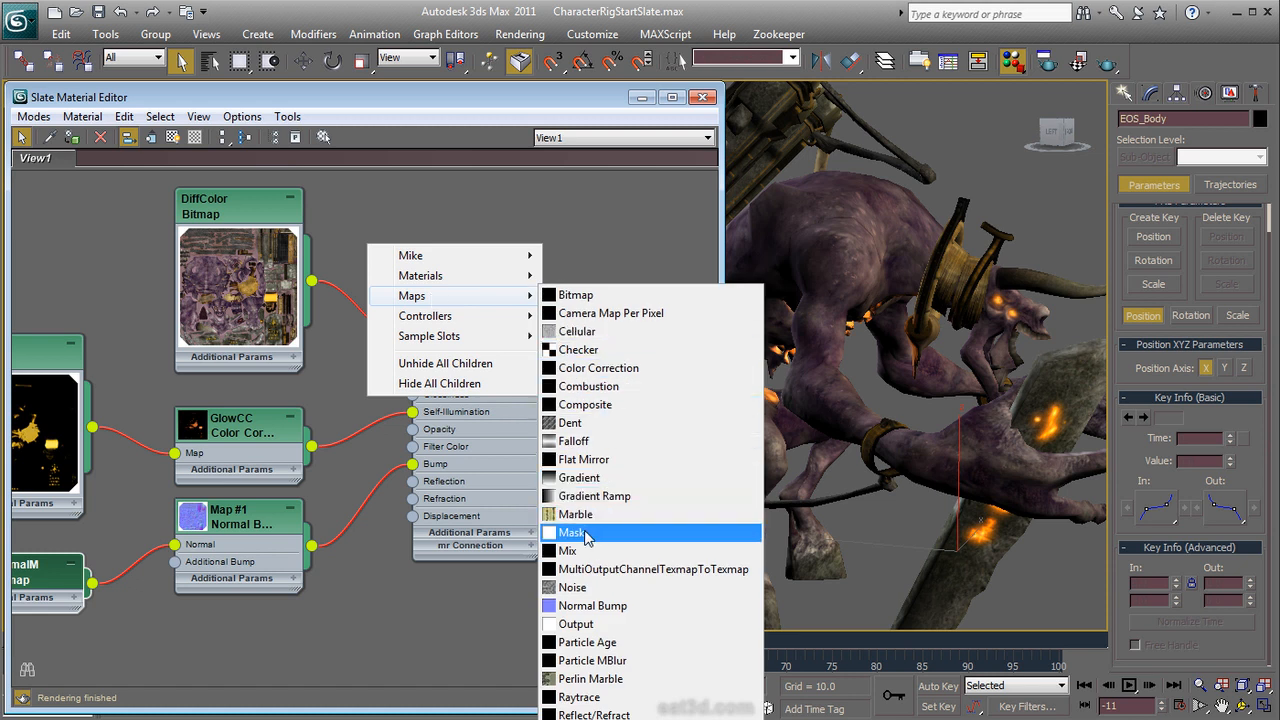
left_click(580, 624)
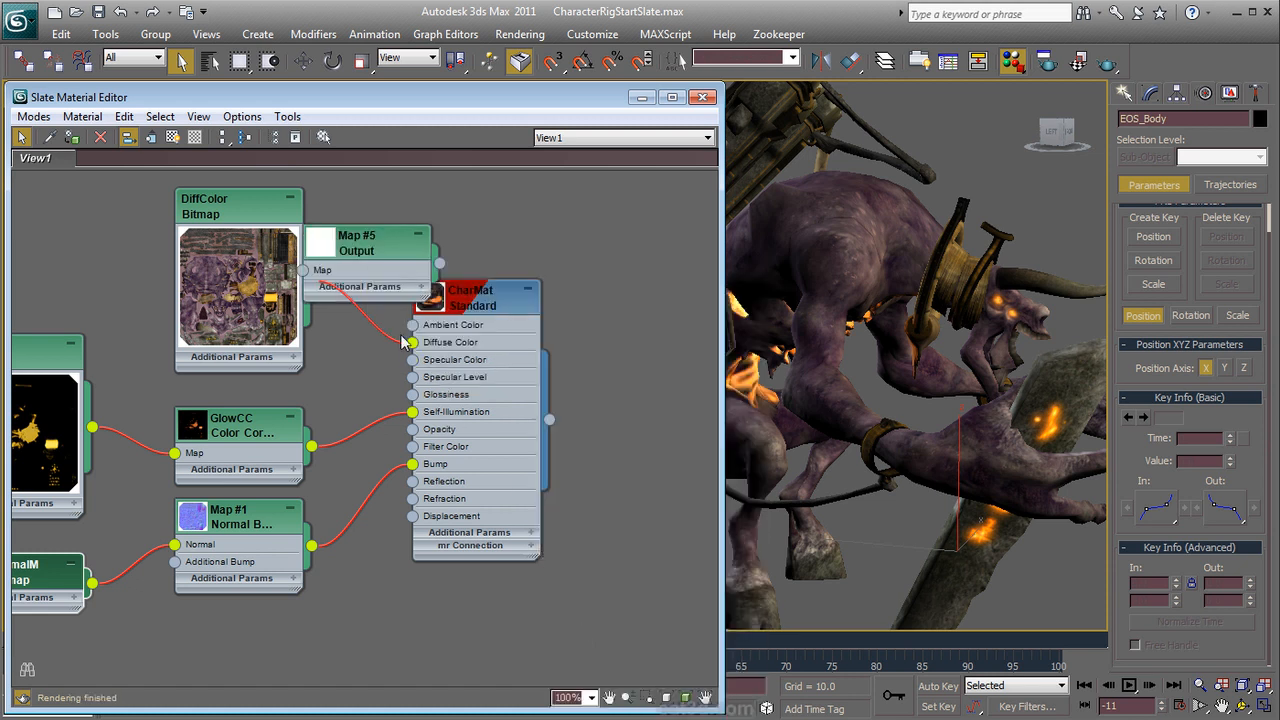
mouse_move(375, 264)
left_mouse_down()
mouse_move(411, 215)
mouse_move(395, 285)
mouse_move(357, 303)
left_mouse_up()
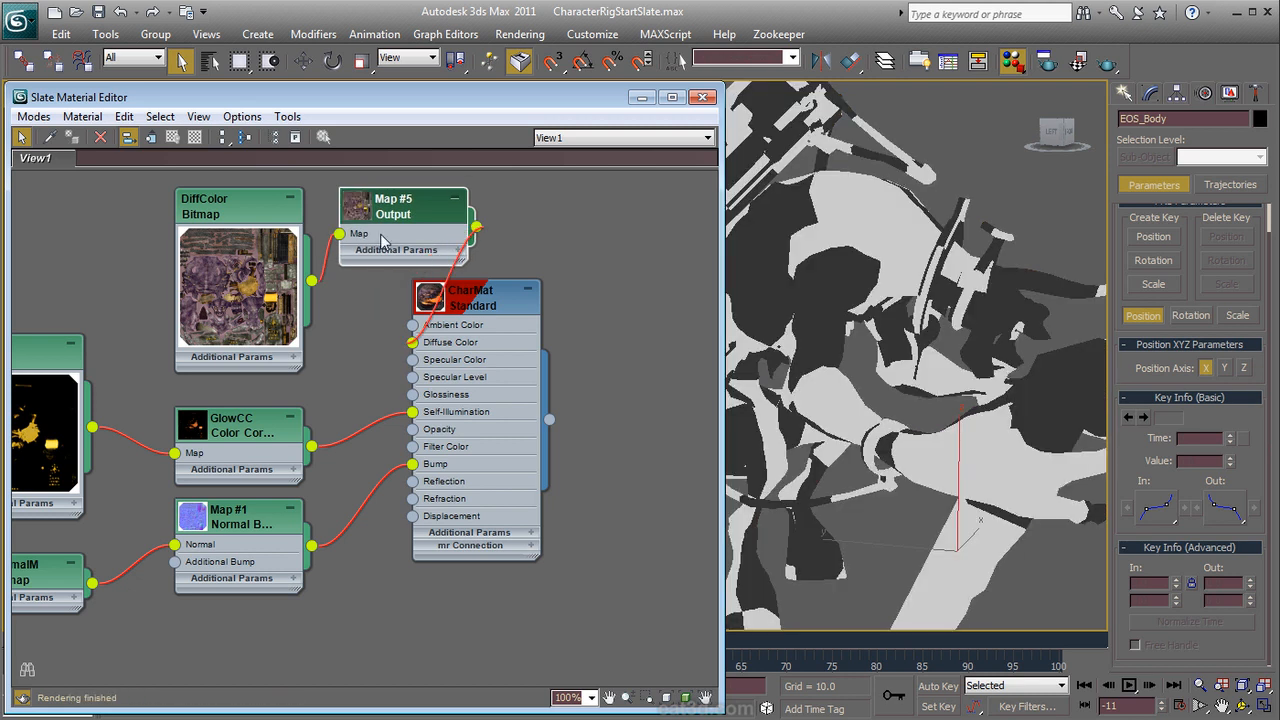
left_click_drag(398, 218, 284, 314)
key("c")
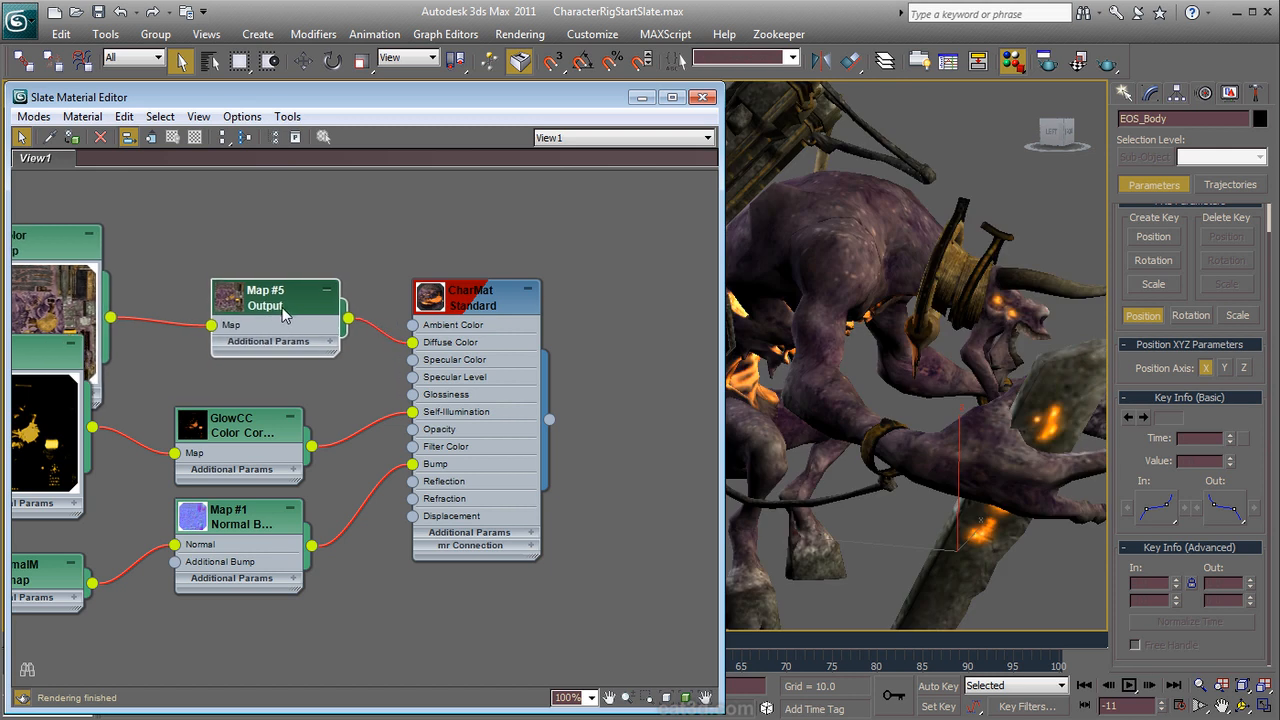
Step: Rename the Output map as Out, shift its node away from CharMat, and open its parameters
right_click(272, 300)
left_click(303, 321)
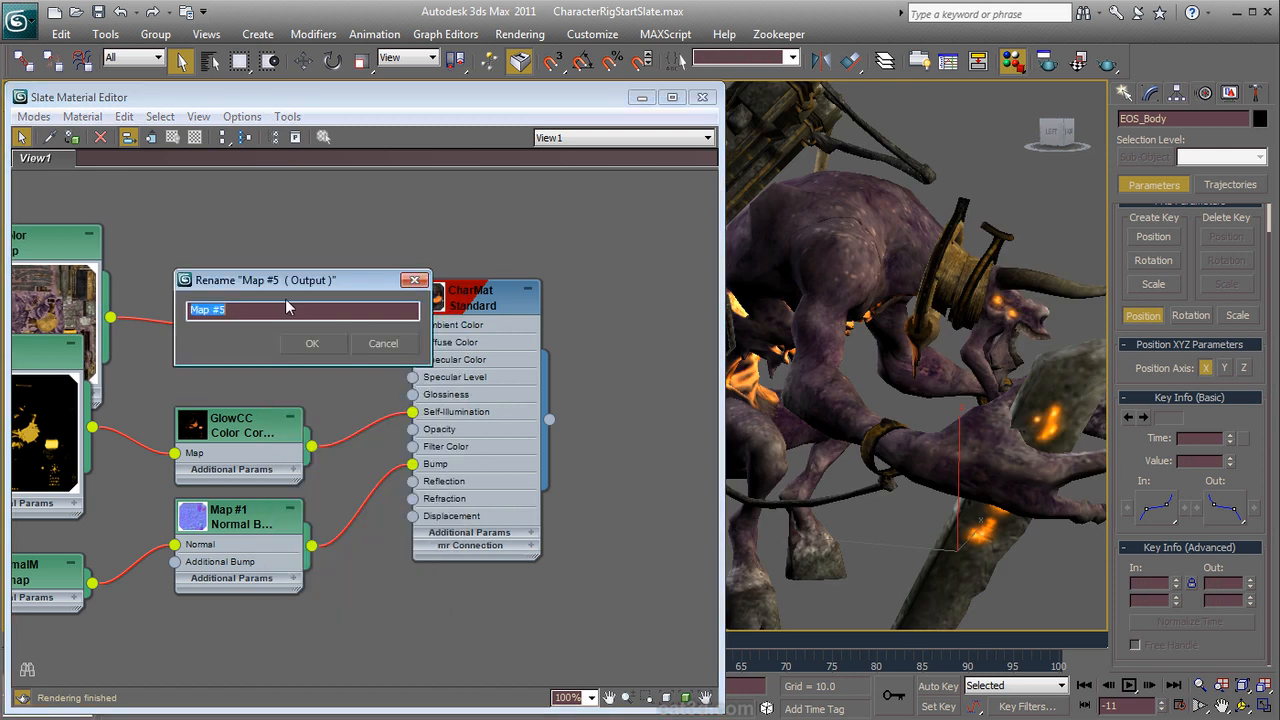
type("Out")
key("Return")
left_click_drag(266, 306, 210, 292)
double_click(210, 292)
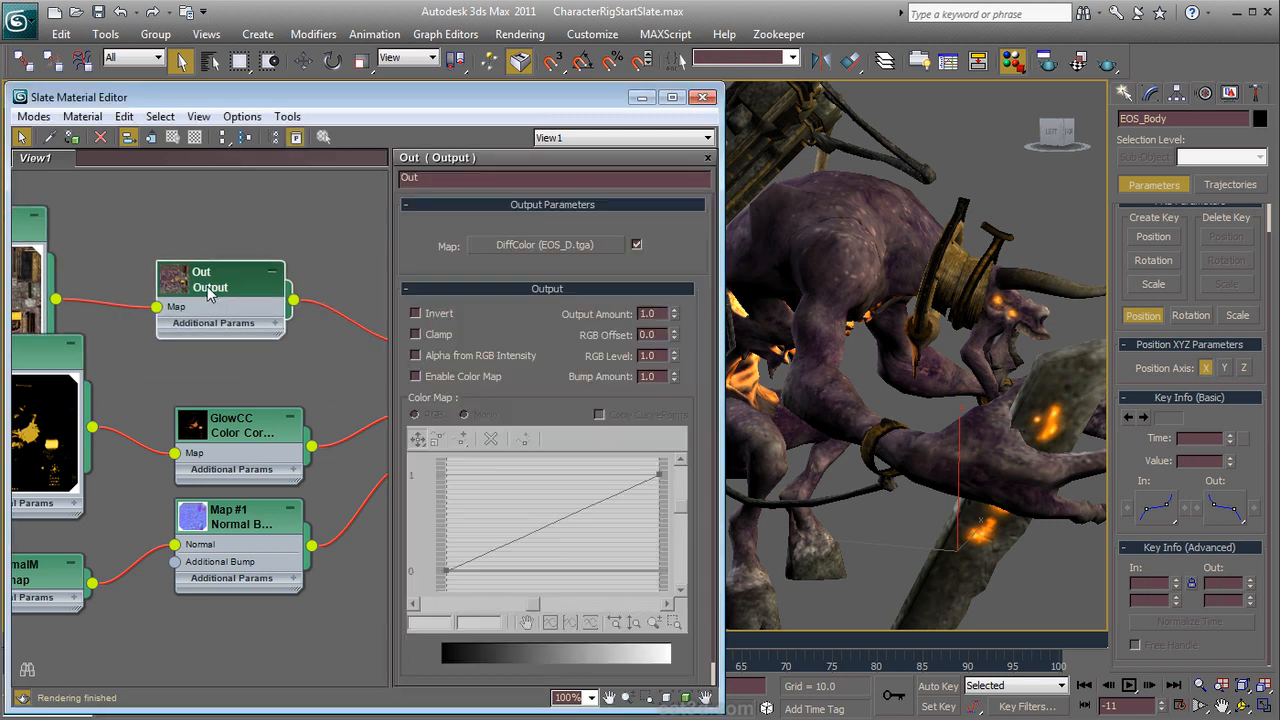
Step: Expand the Out node's additional Output parameters and shift the node up, clear of GlowCC
left_click(277, 324)
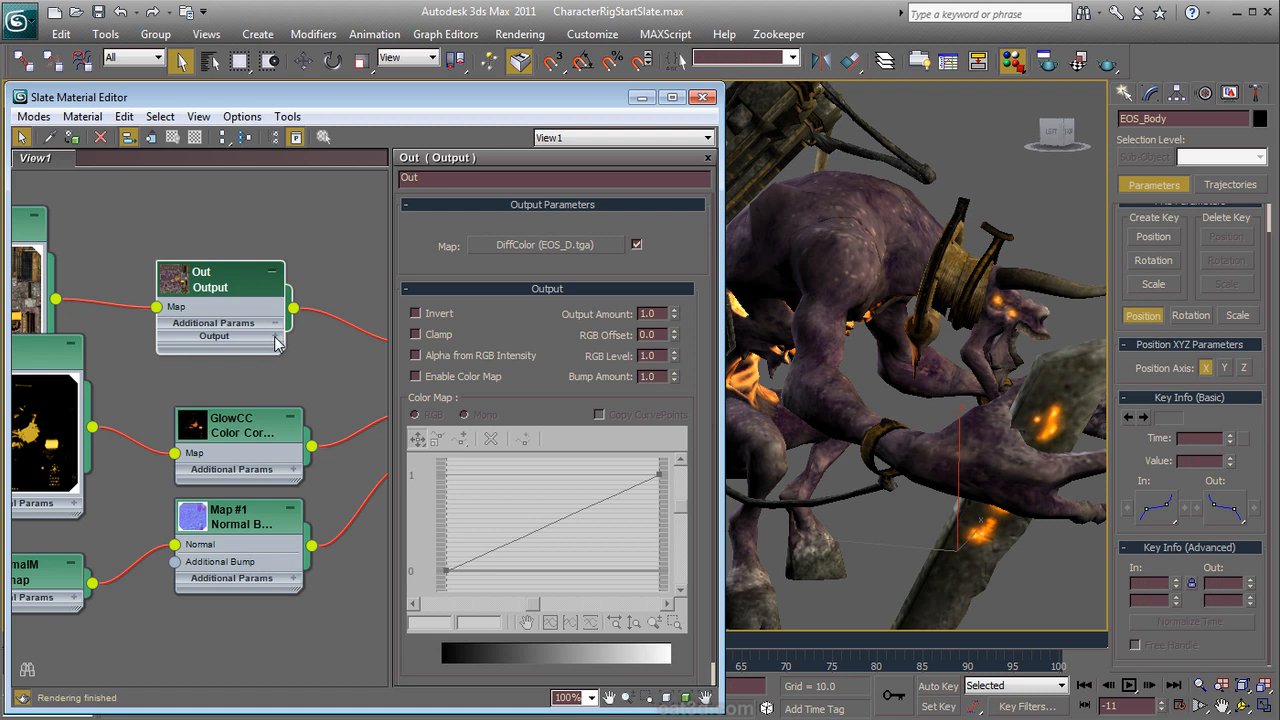
left_click(276, 343)
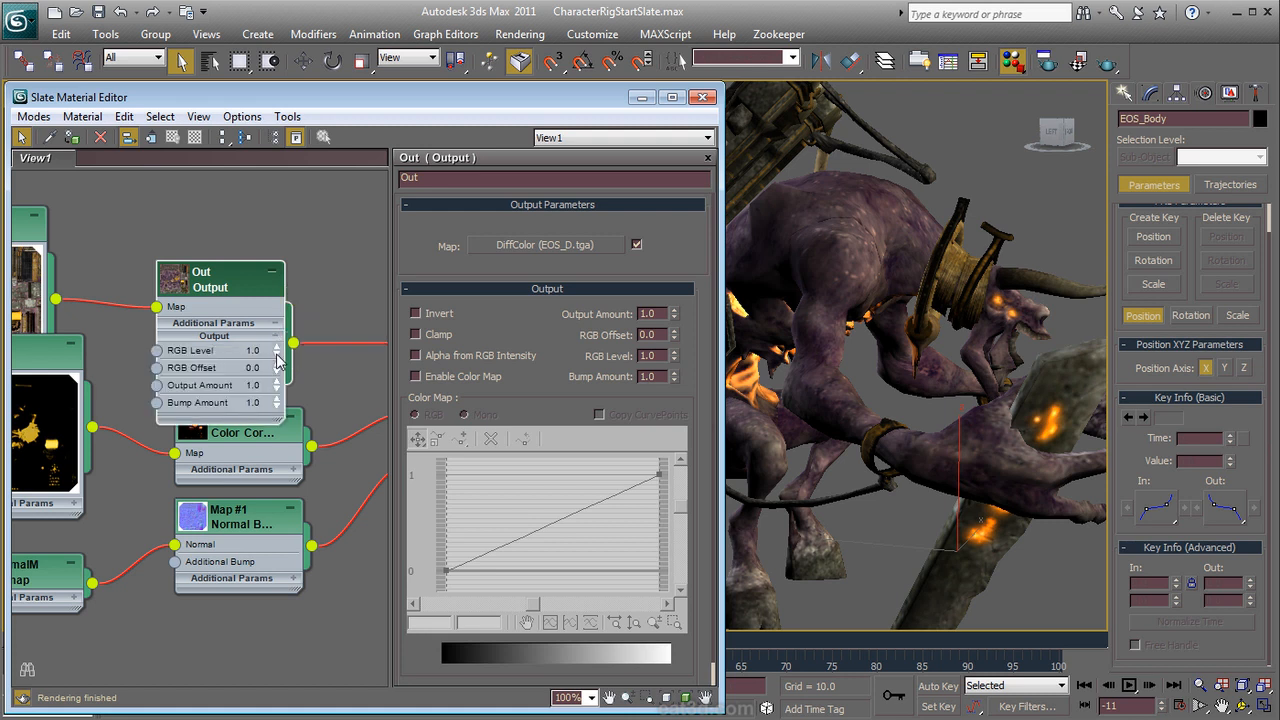
key("p")
middle_click_drag(298, 343, 366, 310)
left_click_drag(293, 242, 331, 206)
Step: Try an RGB Level of 0.54 and RGB Offset of 0.18 on the Out map, and reset them to 1.0 and 0.0
mouse_move(381, 281)
left_mouse_down()
mouse_move(383, 307)
mouse_move(376, 194)
mouse_move(383, 330)
mouse_move(382, 280)
left_mouse_up()
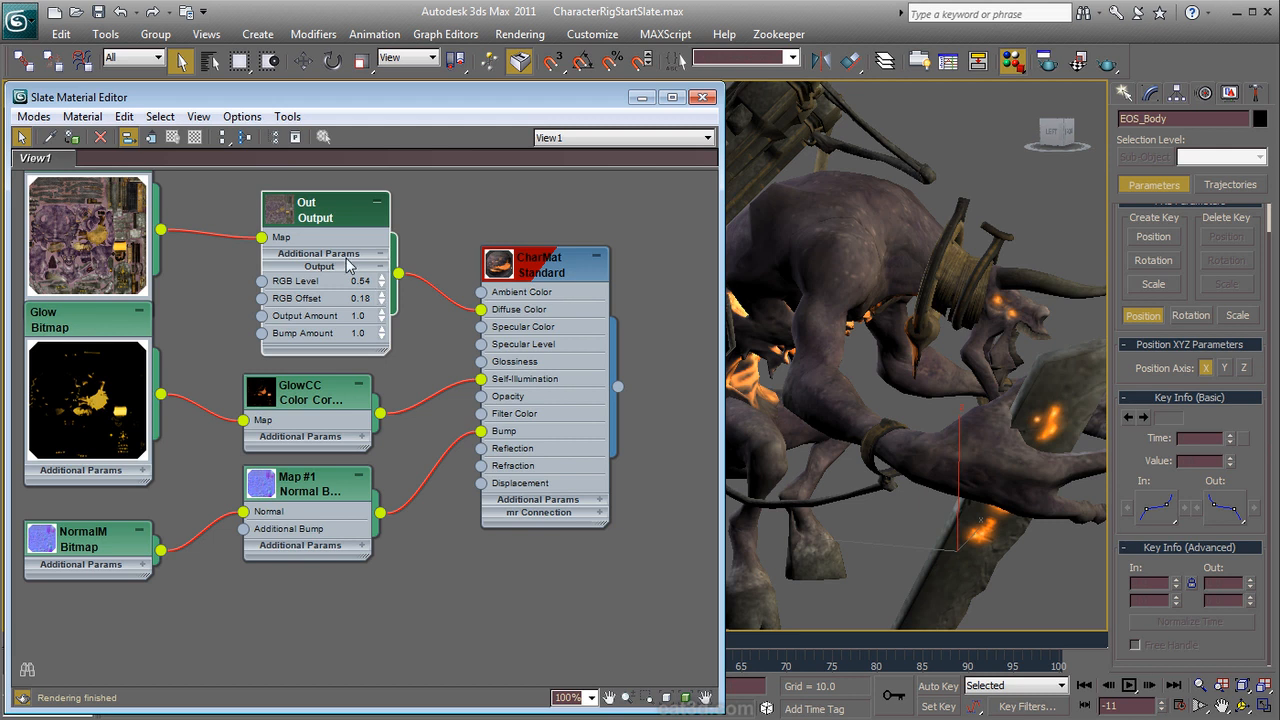
double_click(327, 218)
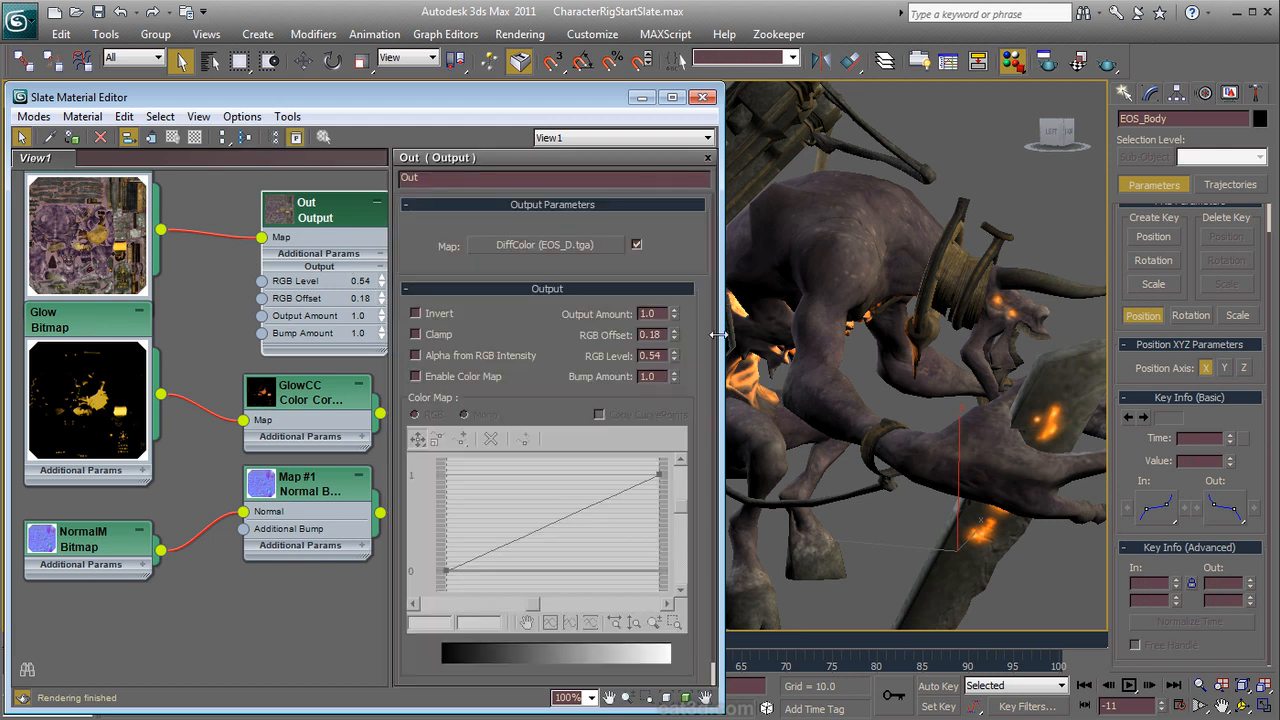
right_click(672, 339)
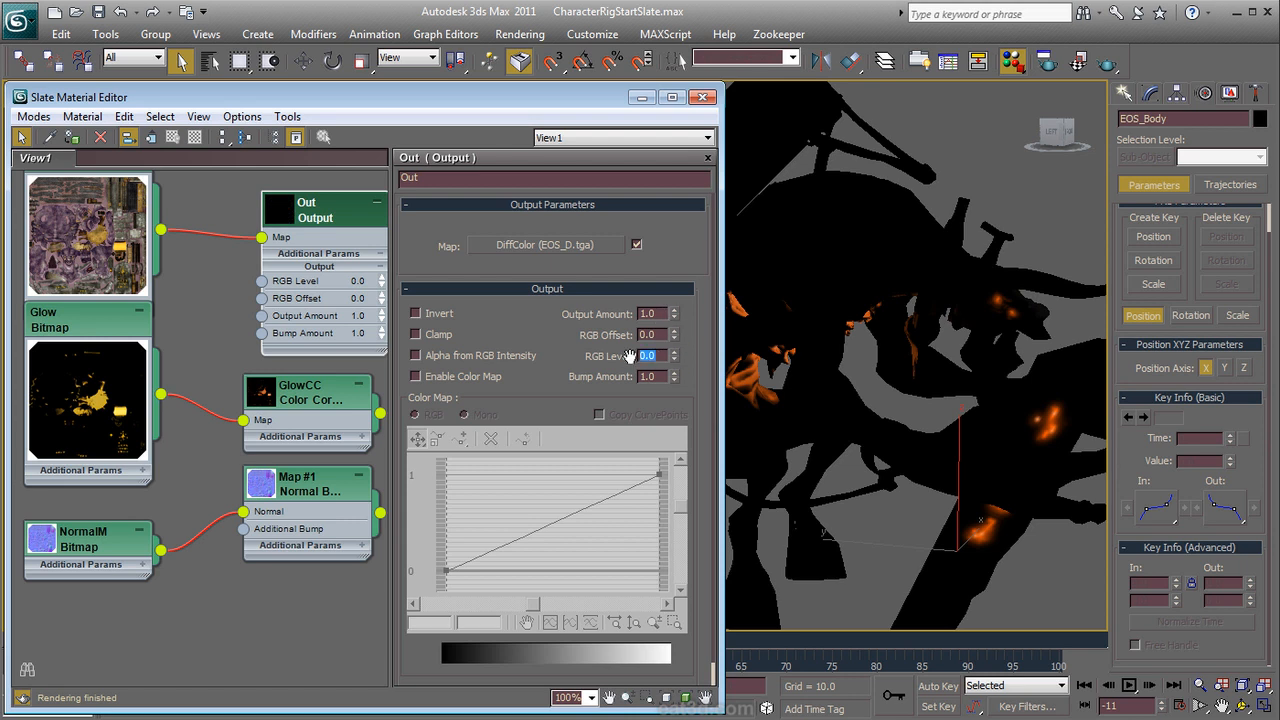
type("1")
key("Tab")
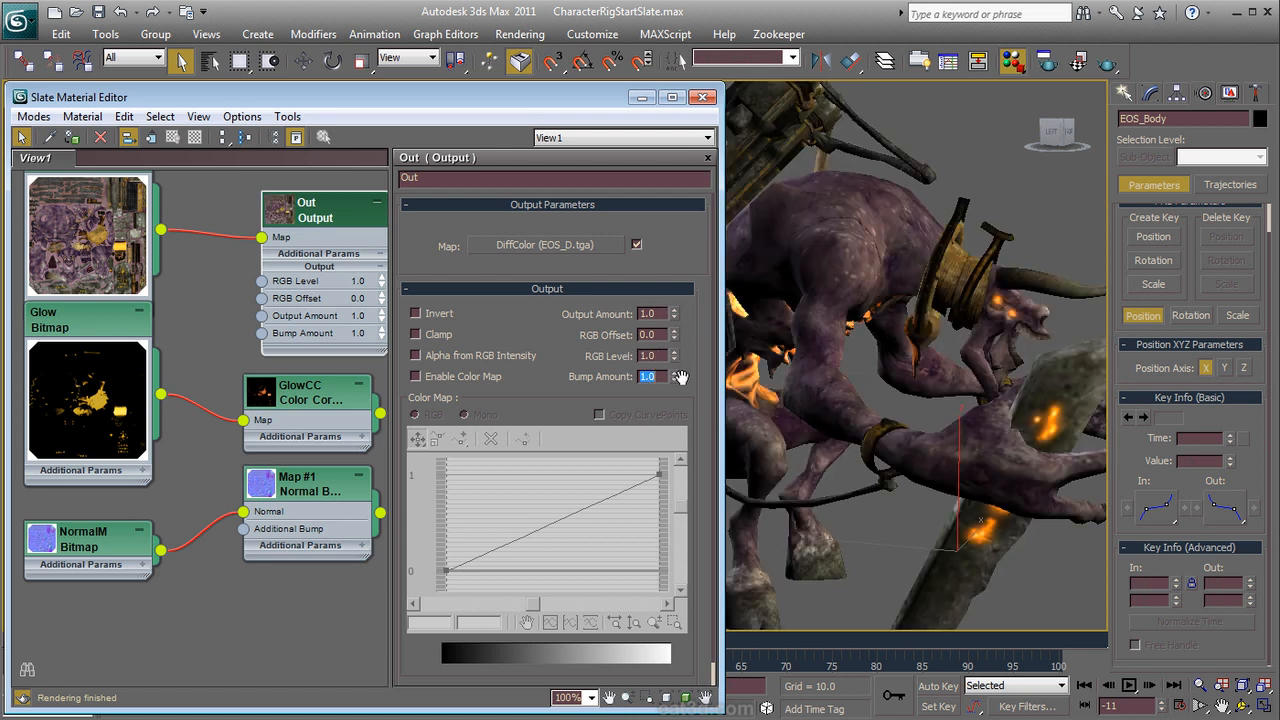
Step: Enable the Out map's Color Map in RGB mode and adjust the red curve's end point, settling at about 0.914
left_click(416, 376)
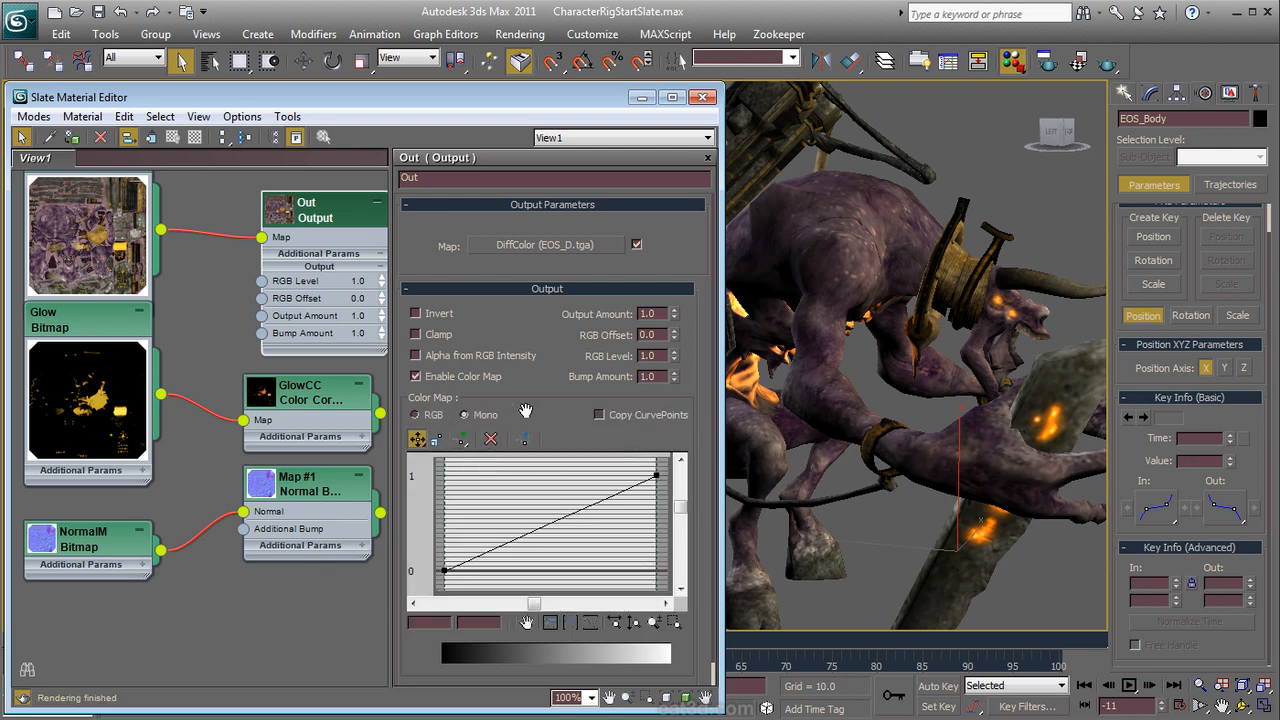
scroll(489, 355, "down", 1)
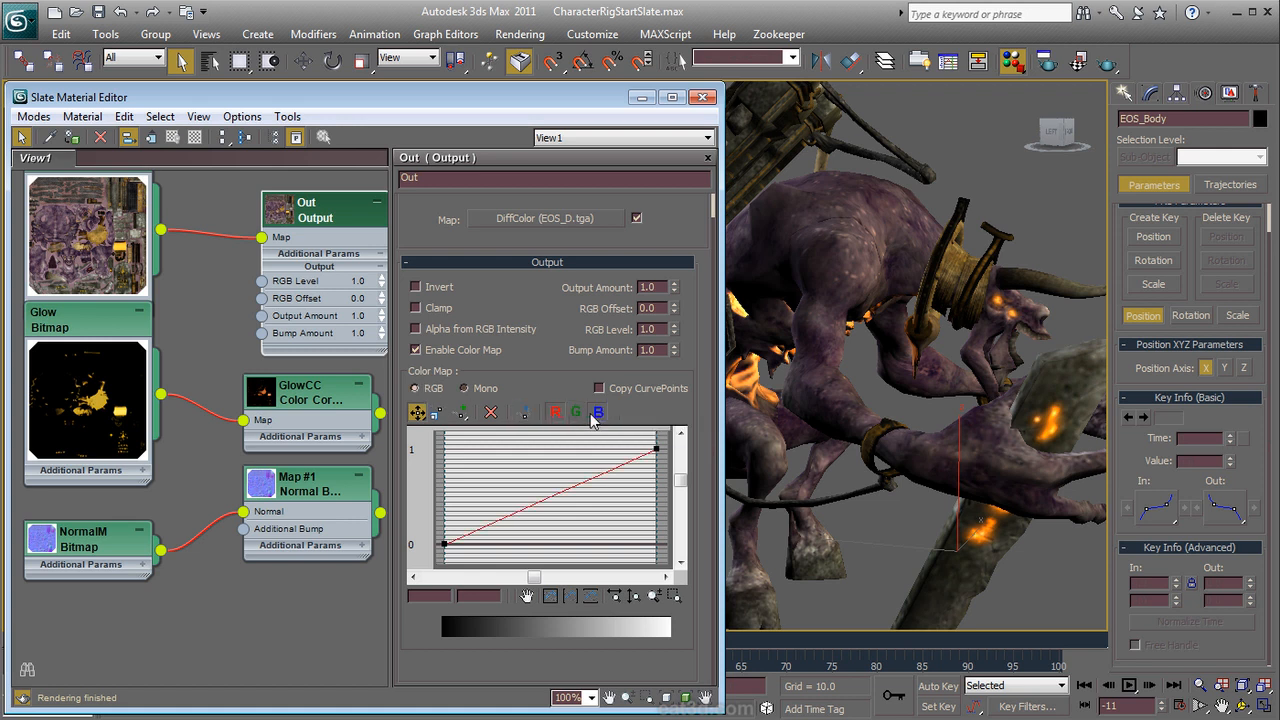
mouse_move(642, 470)
left_mouse_down()
mouse_move(657, 447)
mouse_move(659, 491)
mouse_move(657, 470)
left_mouse_up()
middle_click_drag(938, 438, 806, 448, "alt")
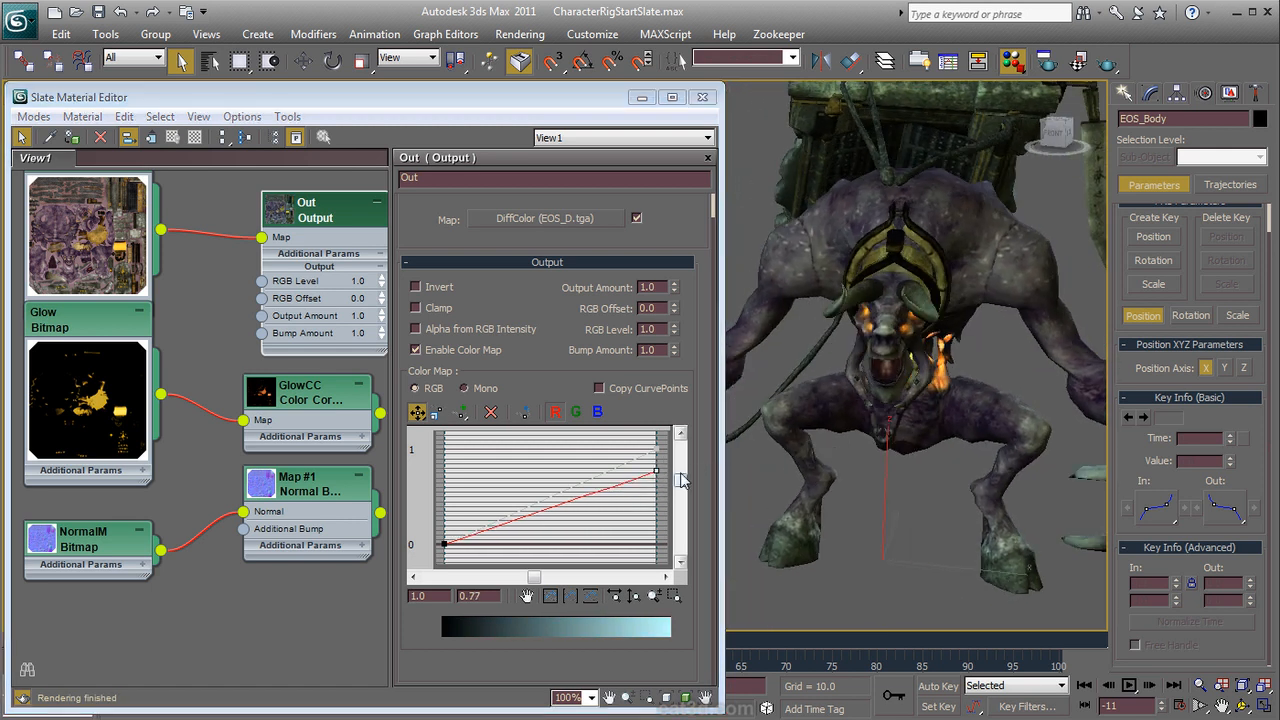
left_click_drag(656, 470, 653, 434)
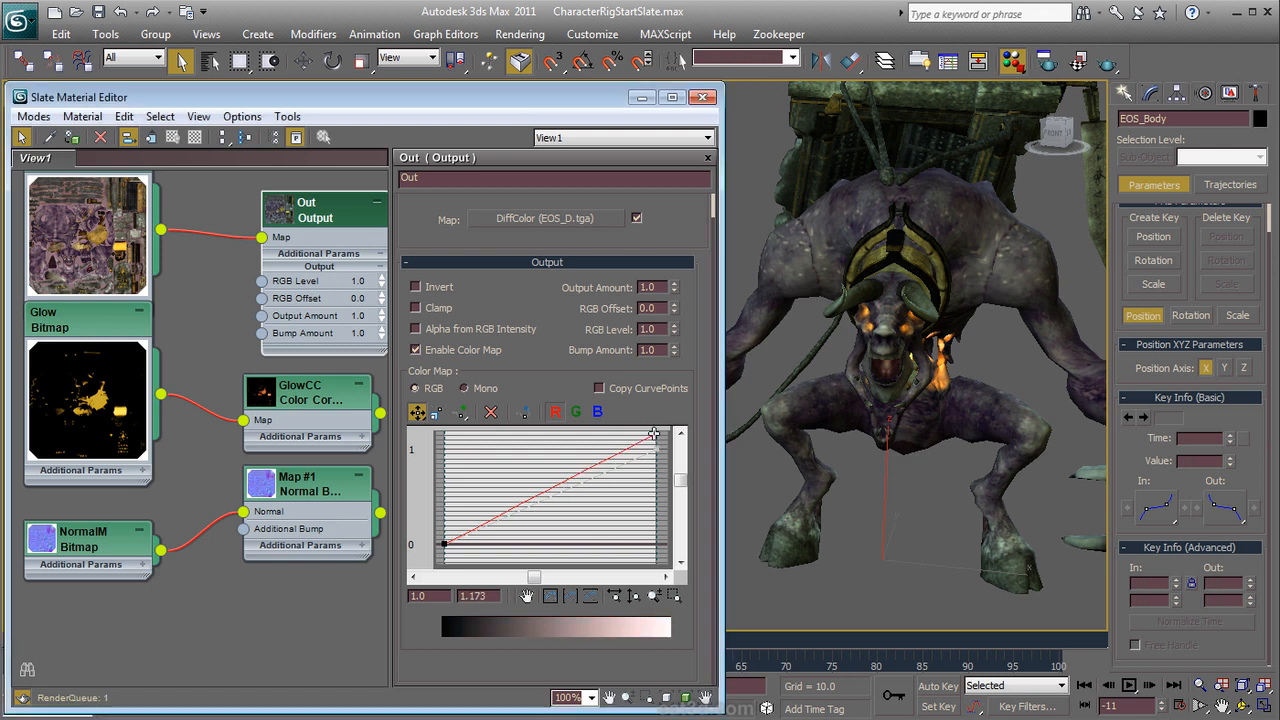
middle_click_drag(888, 408, 960, 430, "alt")
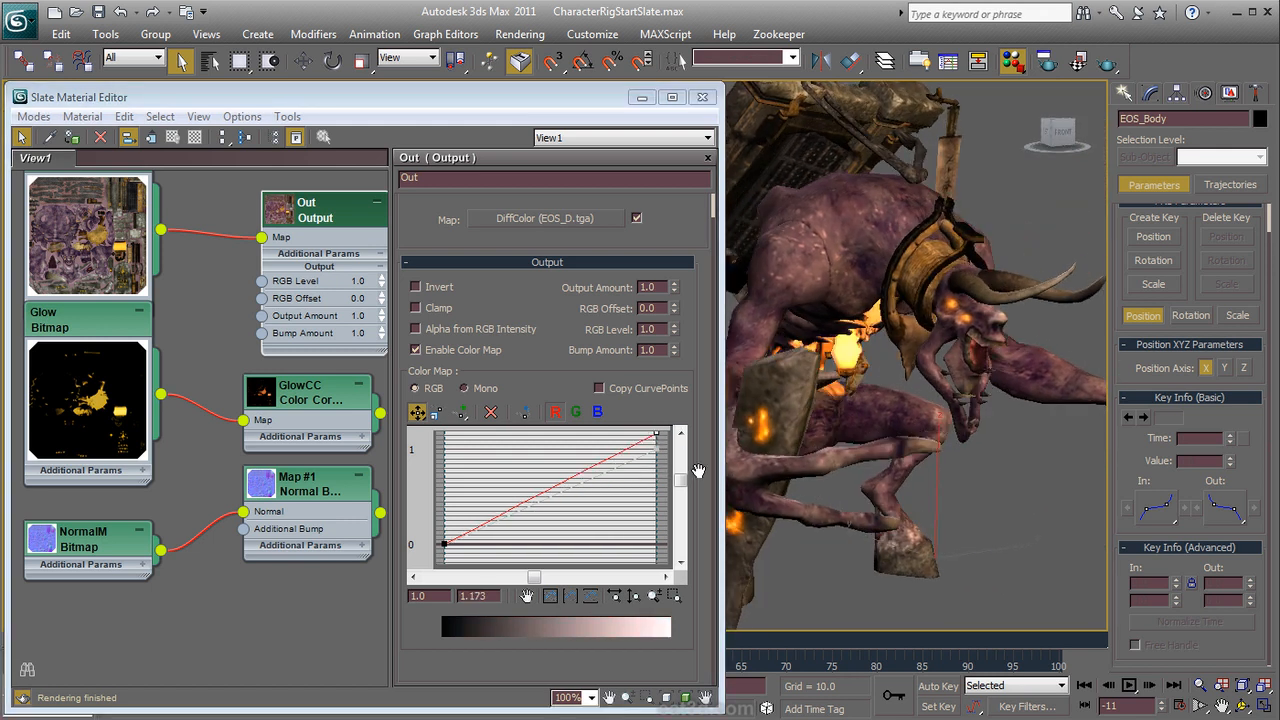
left_click_drag(655, 435, 655, 459)
mouse_move(866, 384)
middle_mouse_down("alt")
mouse_move(1043, 371)
mouse_move(675, 387)
mouse_move(860, 360)
middle_mouse_up("alt")
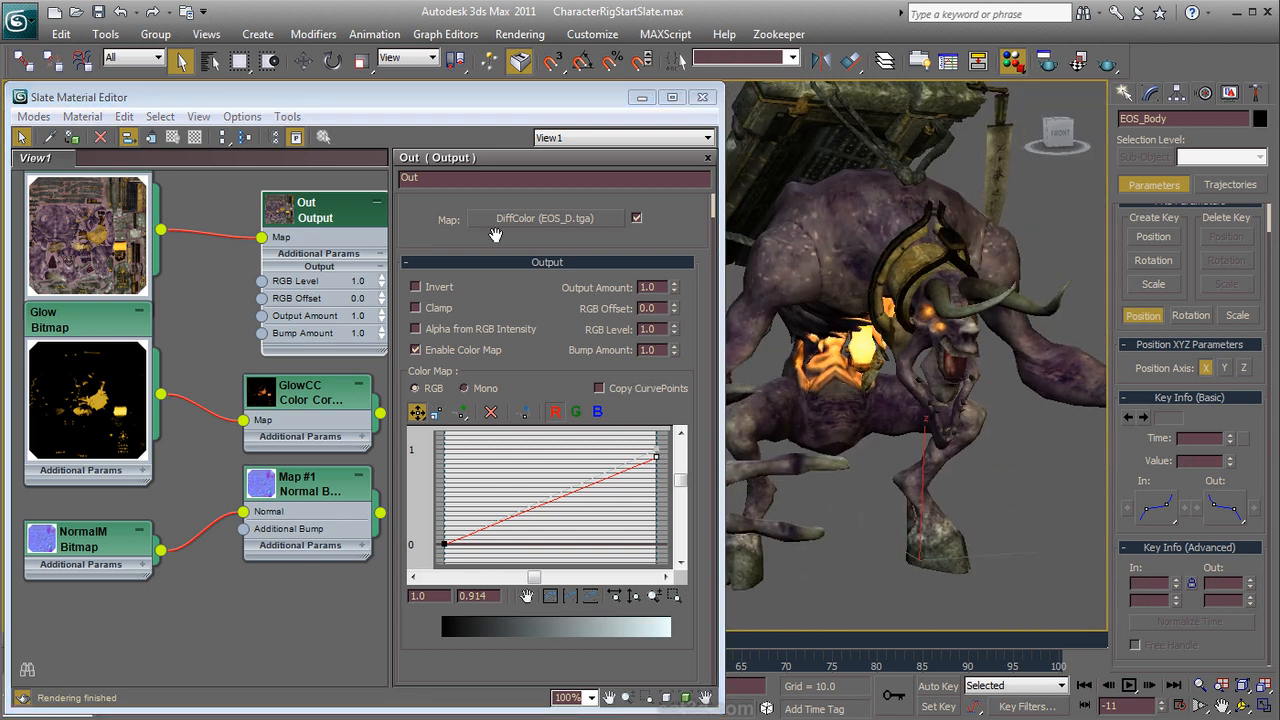
Step: Wire a new Bitmap map into CharMat's Specular Level, loading the EOS specular texture from the DVDScenes folder
left_click(295, 137)
middle_click_drag(476, 266, 523, 257)
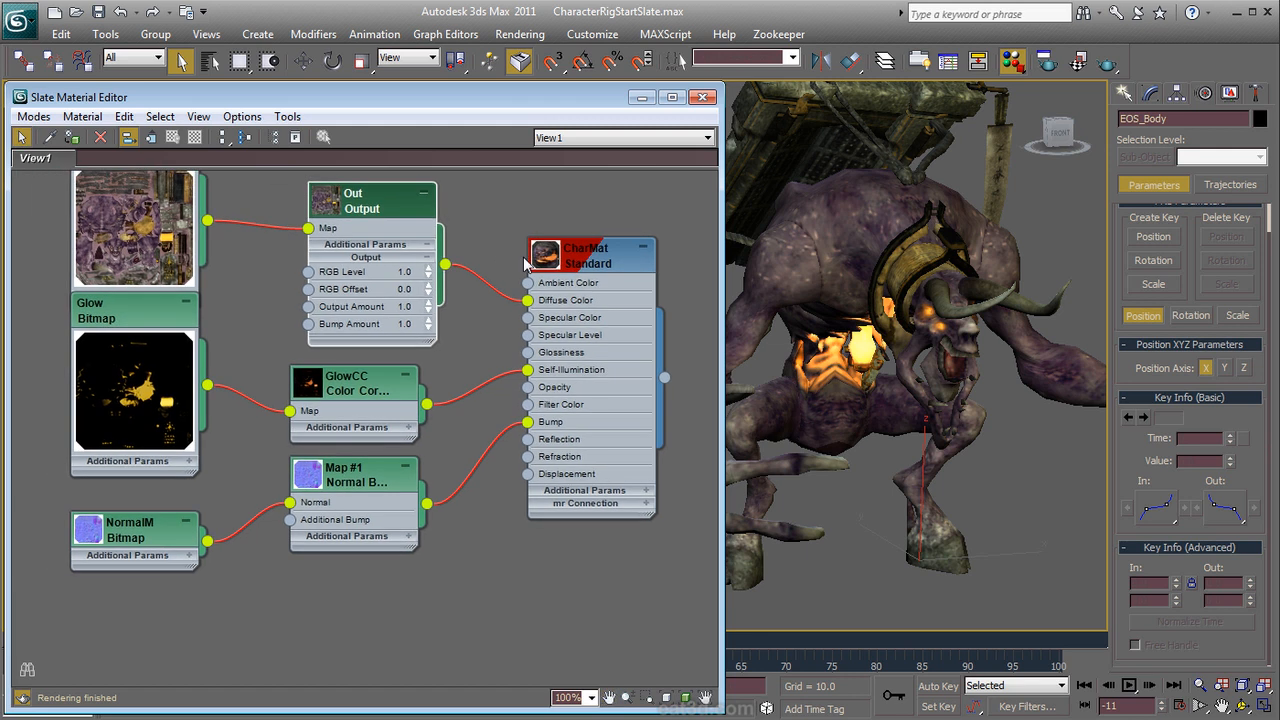
left_click_drag(525, 340, 462, 365)
mouse_move(510, 371)
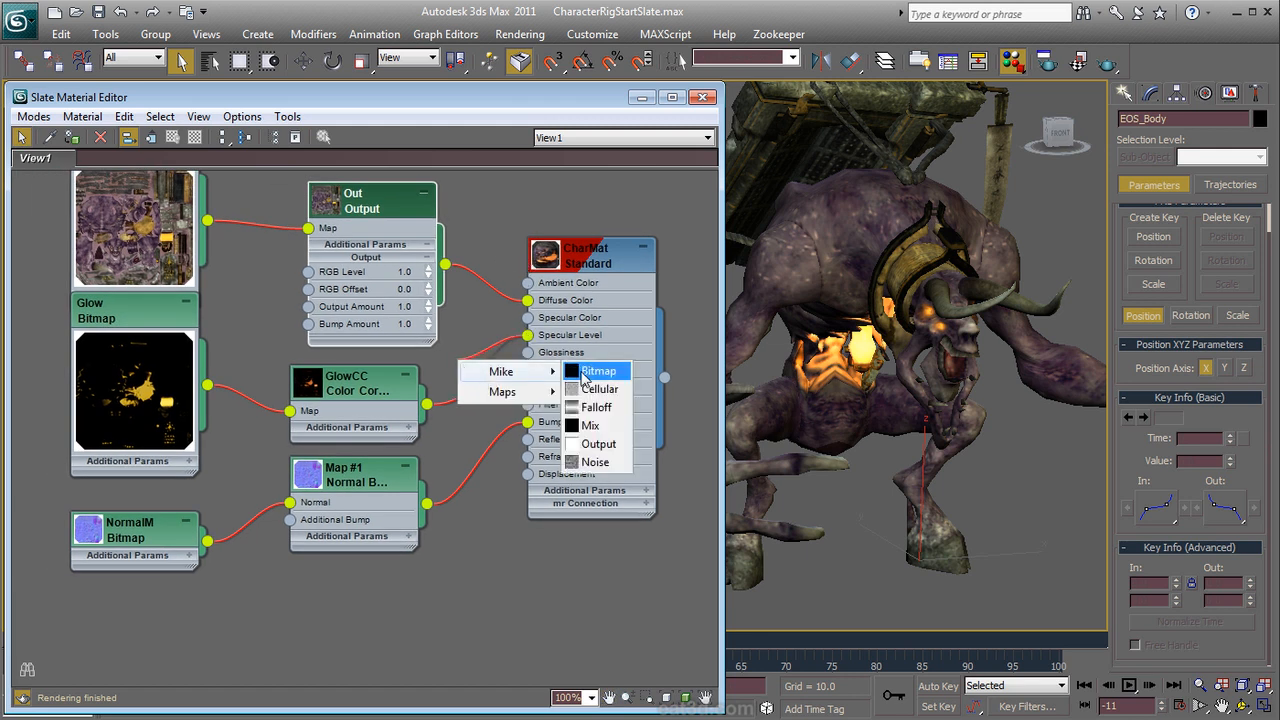
left_click(592, 372)
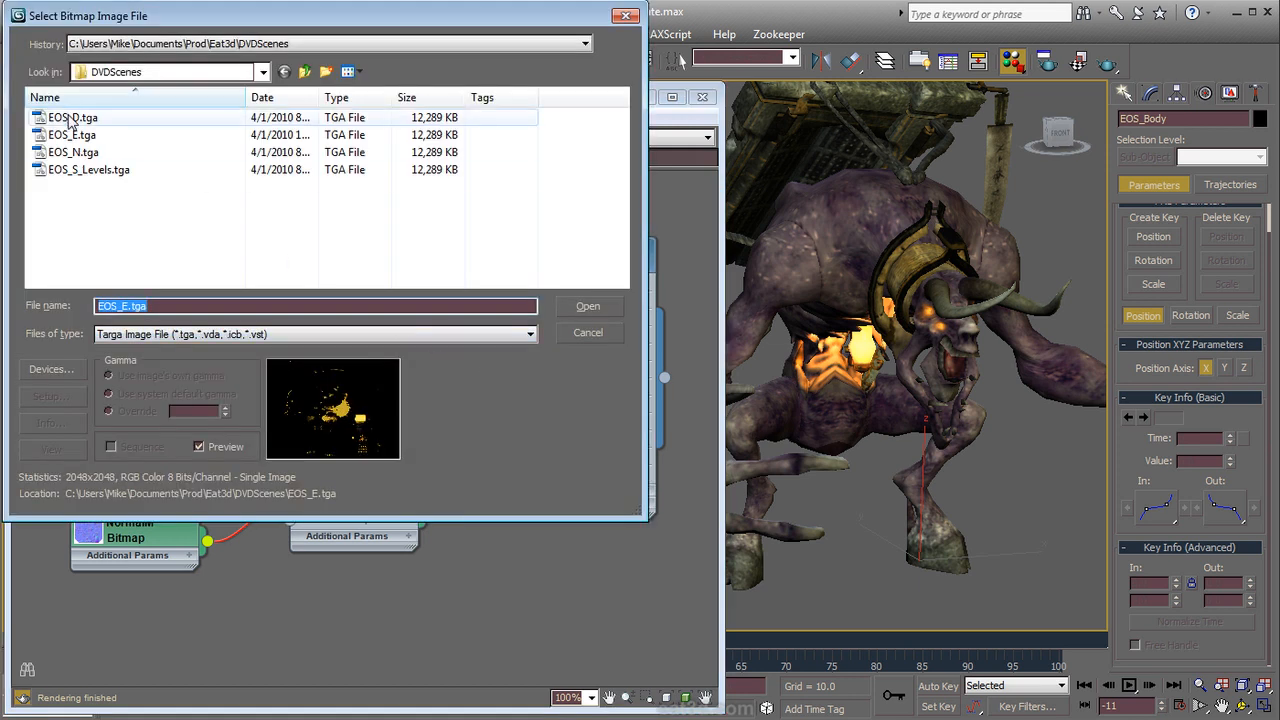
double_click(70, 118)
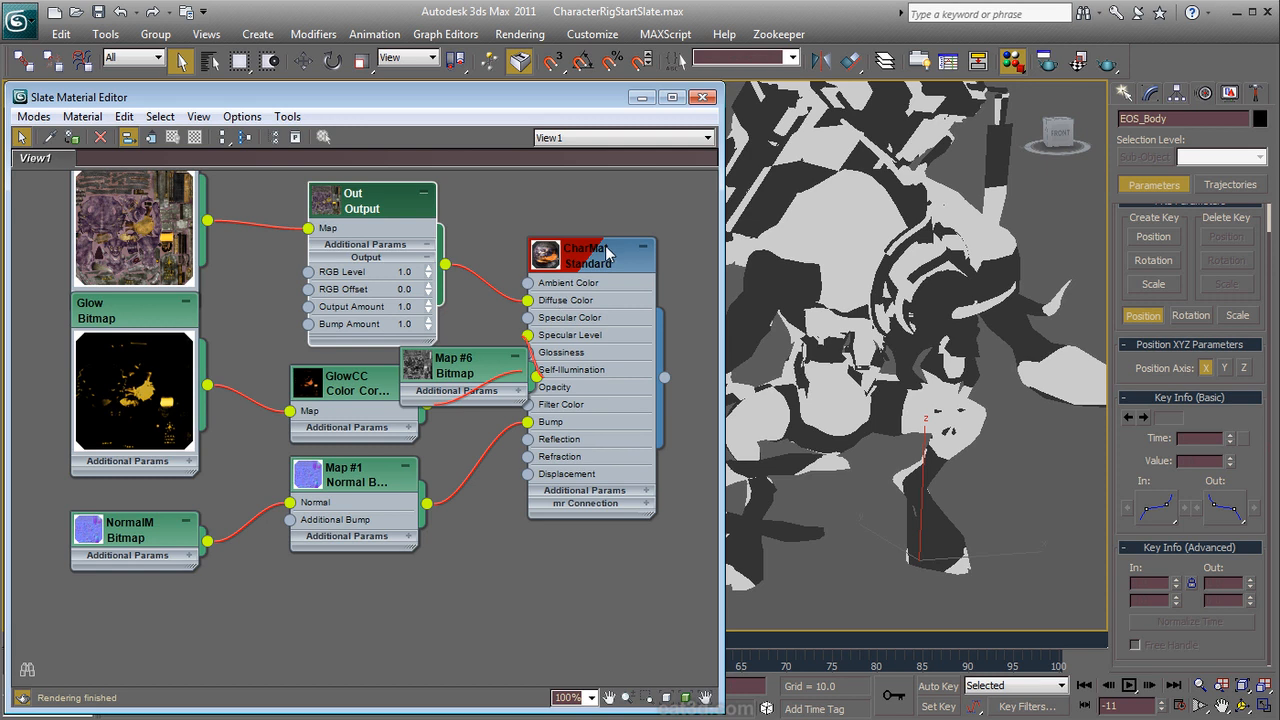
Step: Lay out all of CharMat's child nodes automatically so that the new specular bitmap no longer overlaps the material
middle_click_drag(796, 314, 762, 354, "alt")
left_click(543, 262)
key("c")
middle_click_drag(484, 340, 461, 456)
Step: Adjust CharMat's Glossiness while checking the highlights on the character's hand and body
key("m")
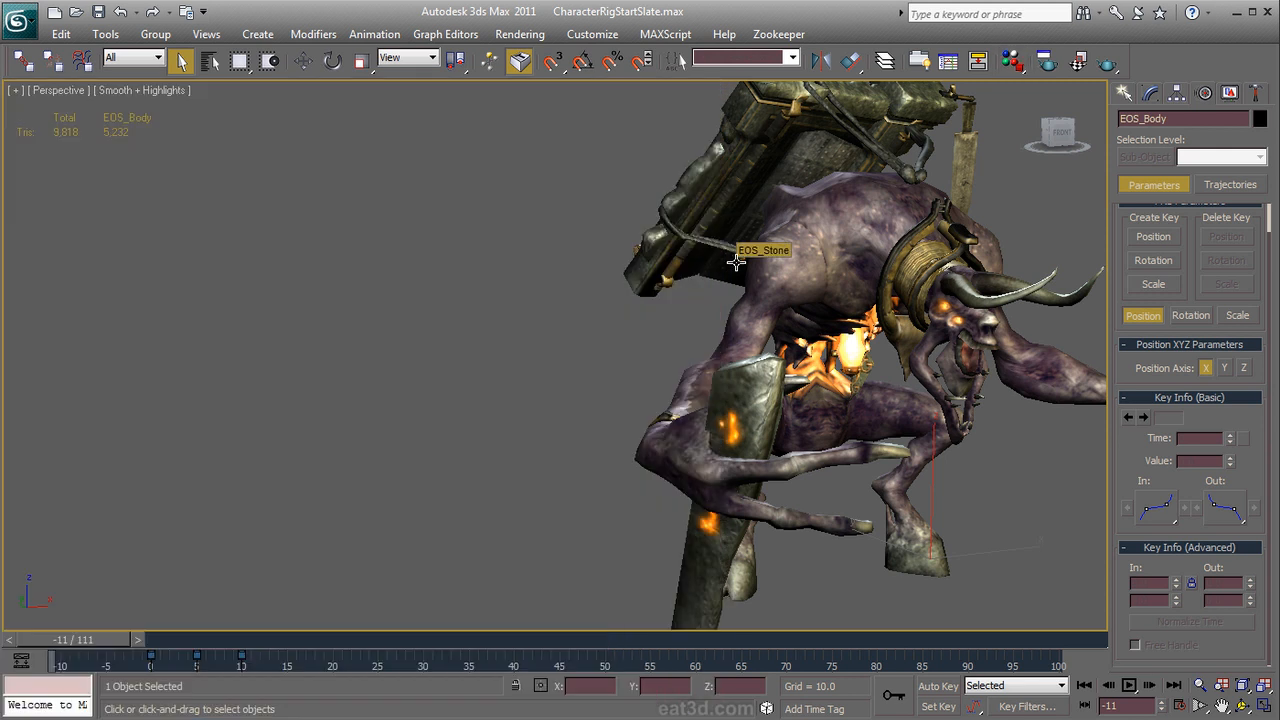
middle_click_drag(845, 334, 1120, 324)
key("m")
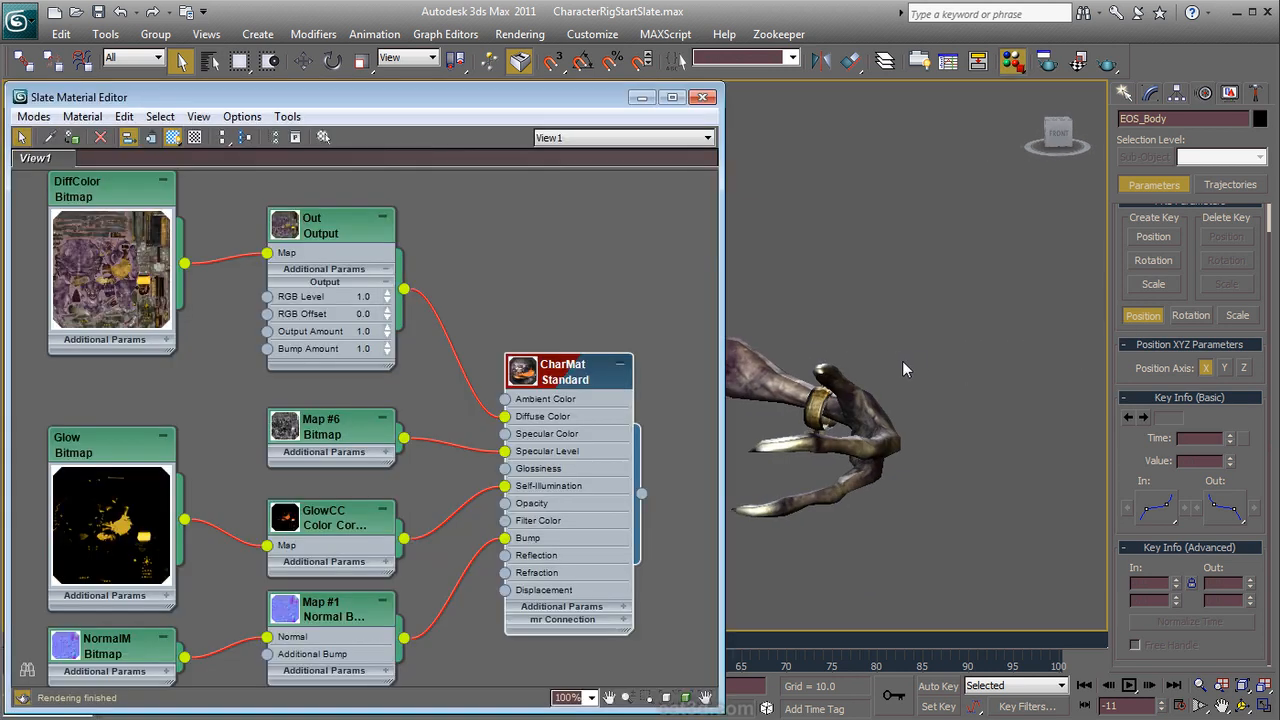
double_click(590, 368)
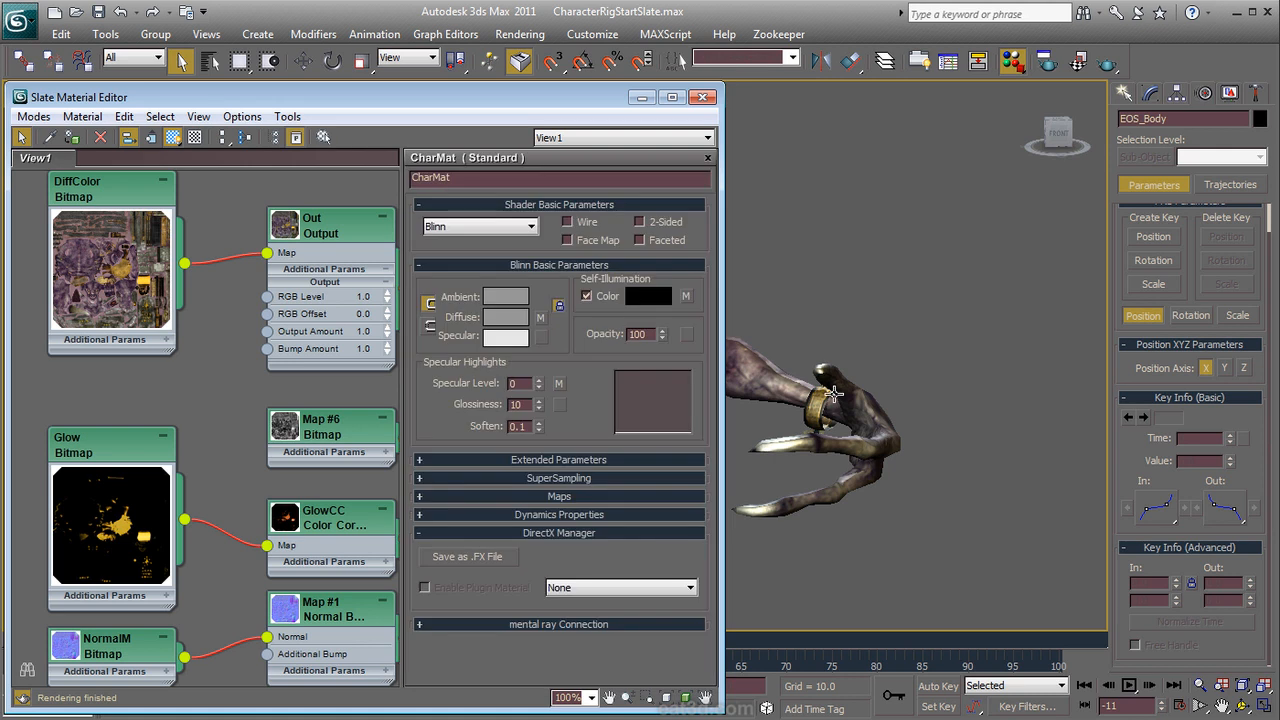
mouse_move(539, 403)
left_mouse_down()
mouse_move(538, 379)
mouse_move(540, 436)
mouse_move(535, 383)
mouse_move(540, 403)
left_mouse_up()
middle_click_drag(884, 336, 979, 314, "alt")
middle_click_drag(301, 360, 430, 355)
key("p")
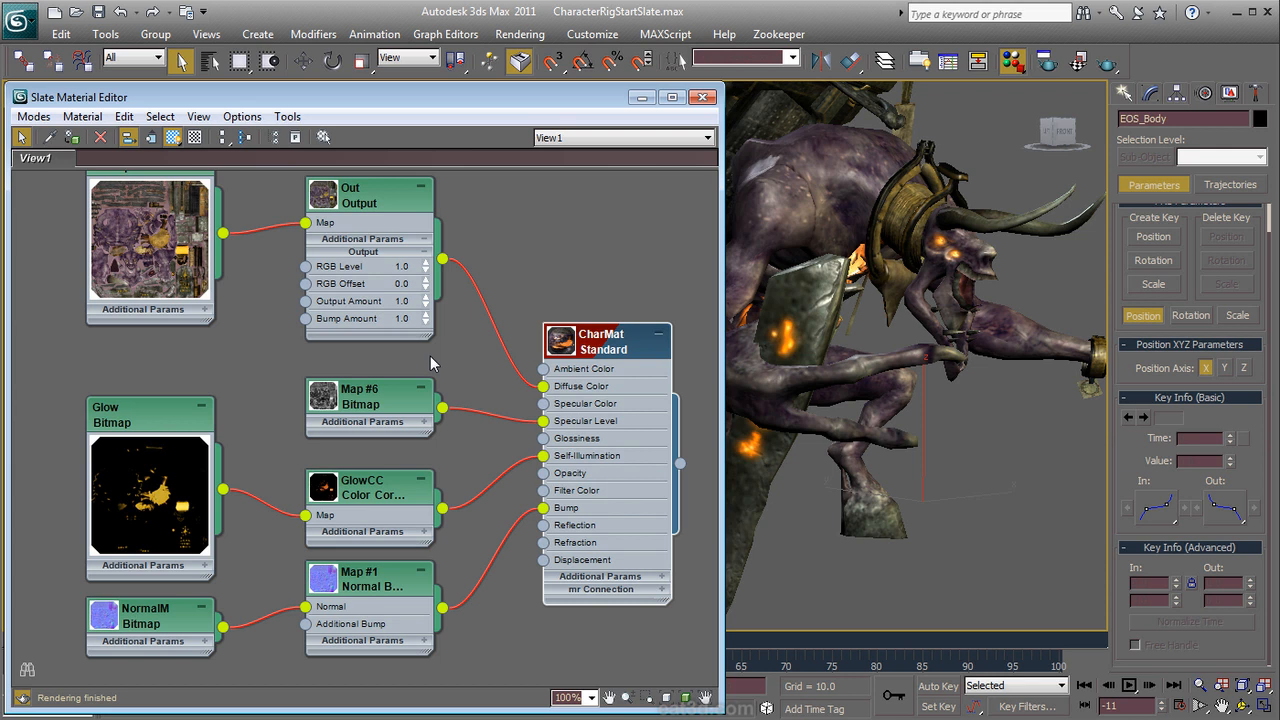
Step: Move the Out and DiffColor nodes down, closer to the specular and Glow bitmap nodes
middle_click_drag(462, 360, 396, 401)
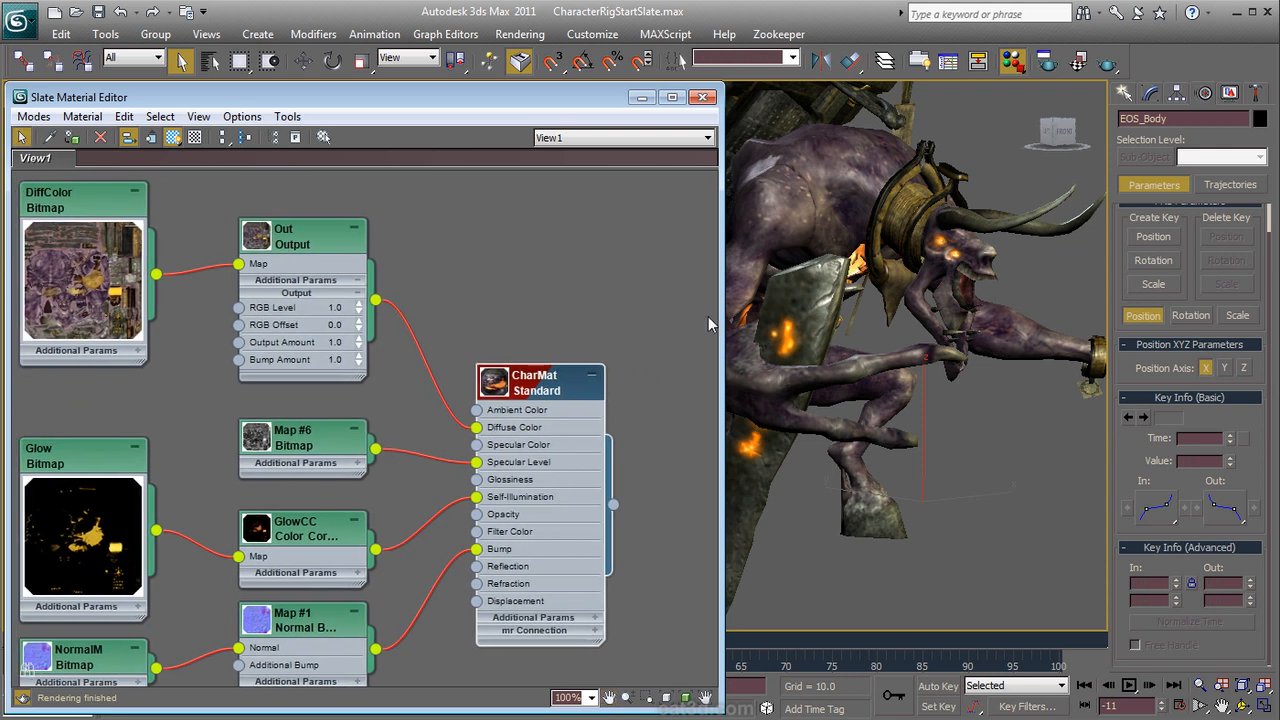
left_click(868, 205)
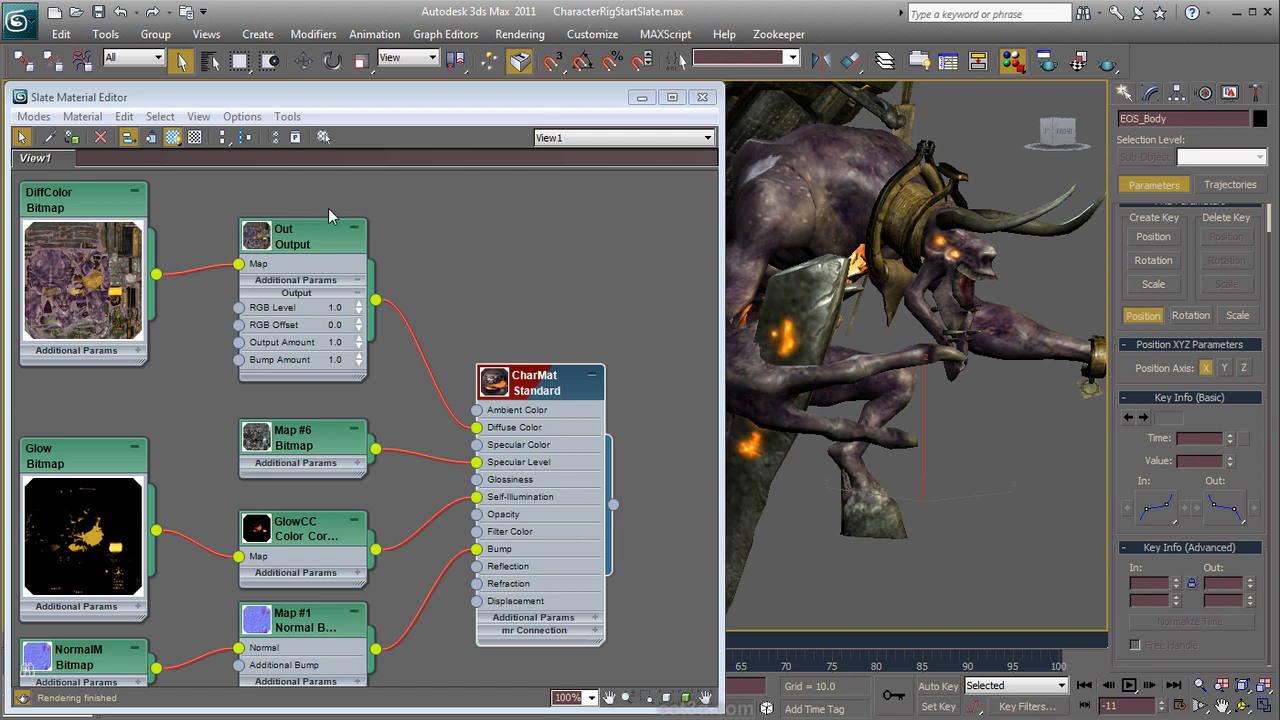
left_click(331, 241)
left_click_drag(316, 257, 316, 275)
left_click_drag(57, 231, 60, 249)
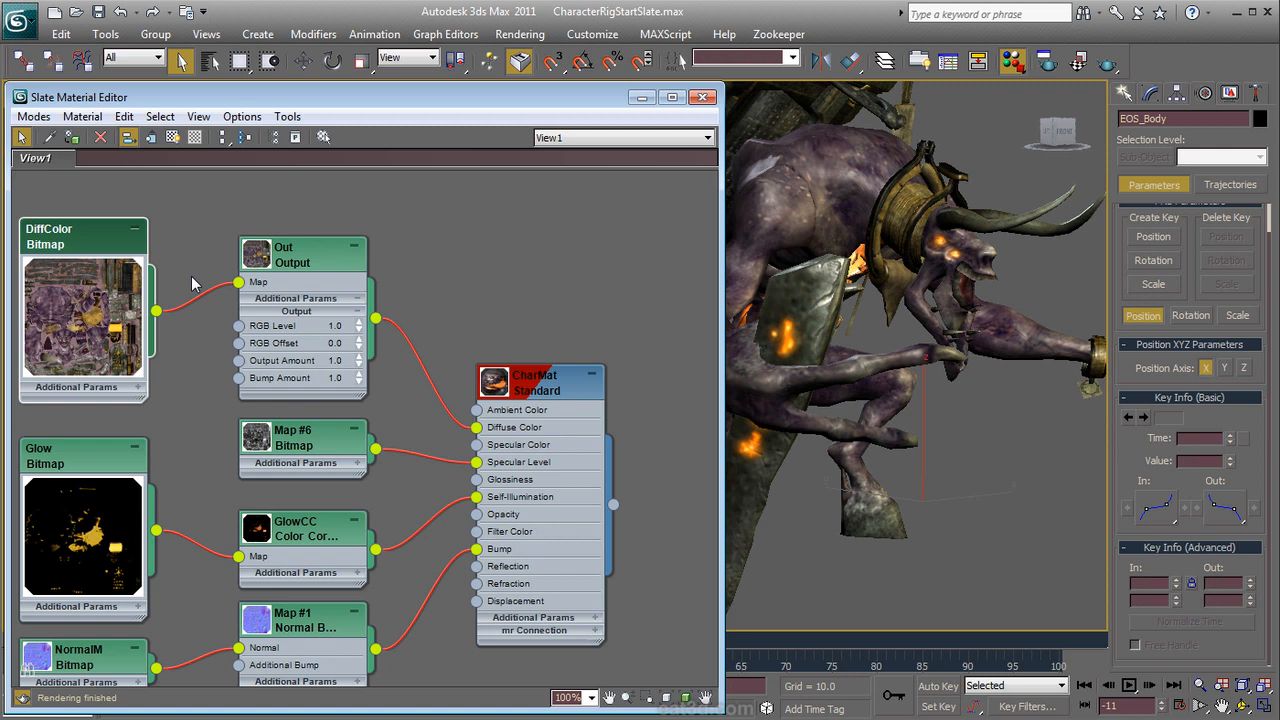
Step: Move the Glow bitmap node up, closer beneath the DiffColor node
middle_click_drag(969, 342, 994, 355, "alt")
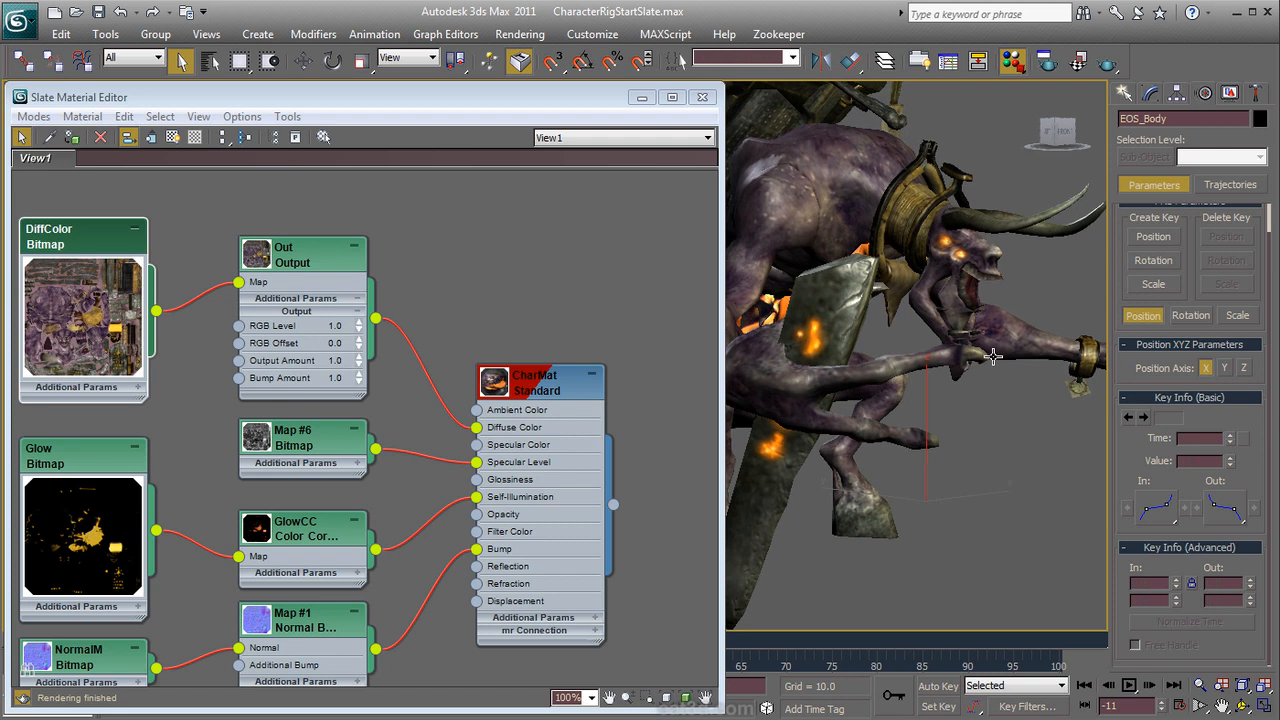
middle_click_drag(593, 346, 594, 334)
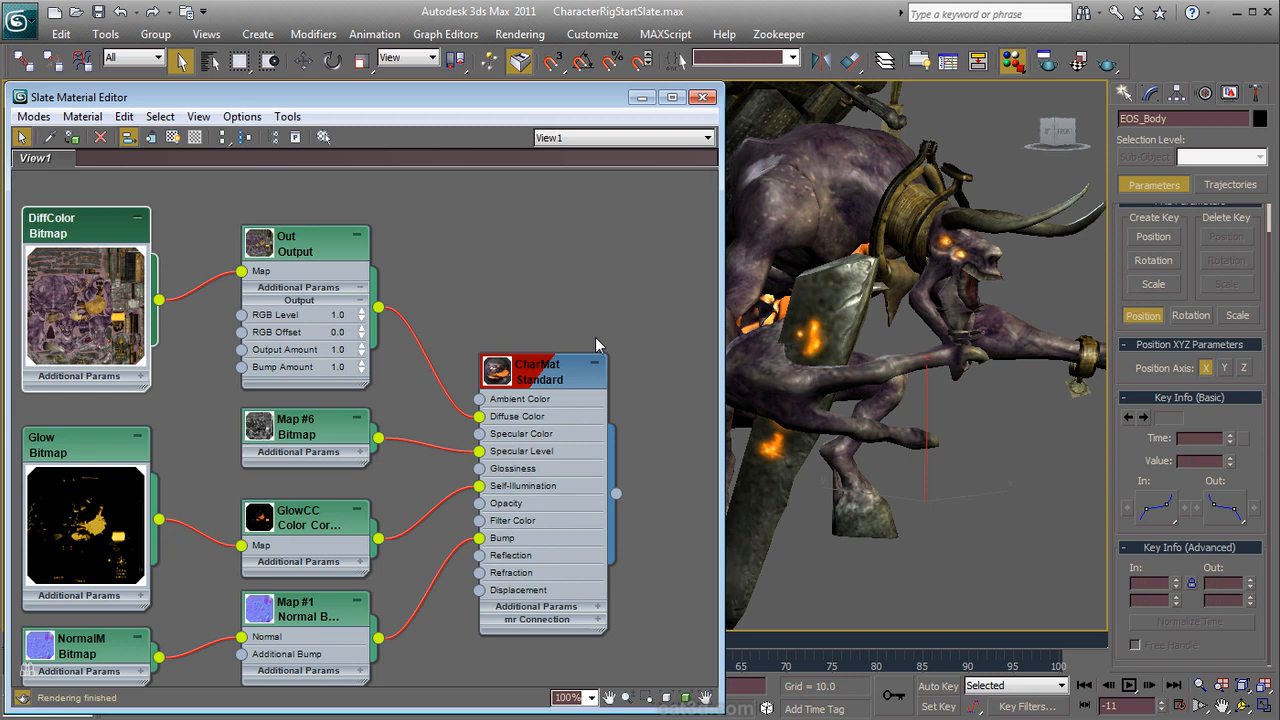
middle_click_drag(489, 301, 559, 289)
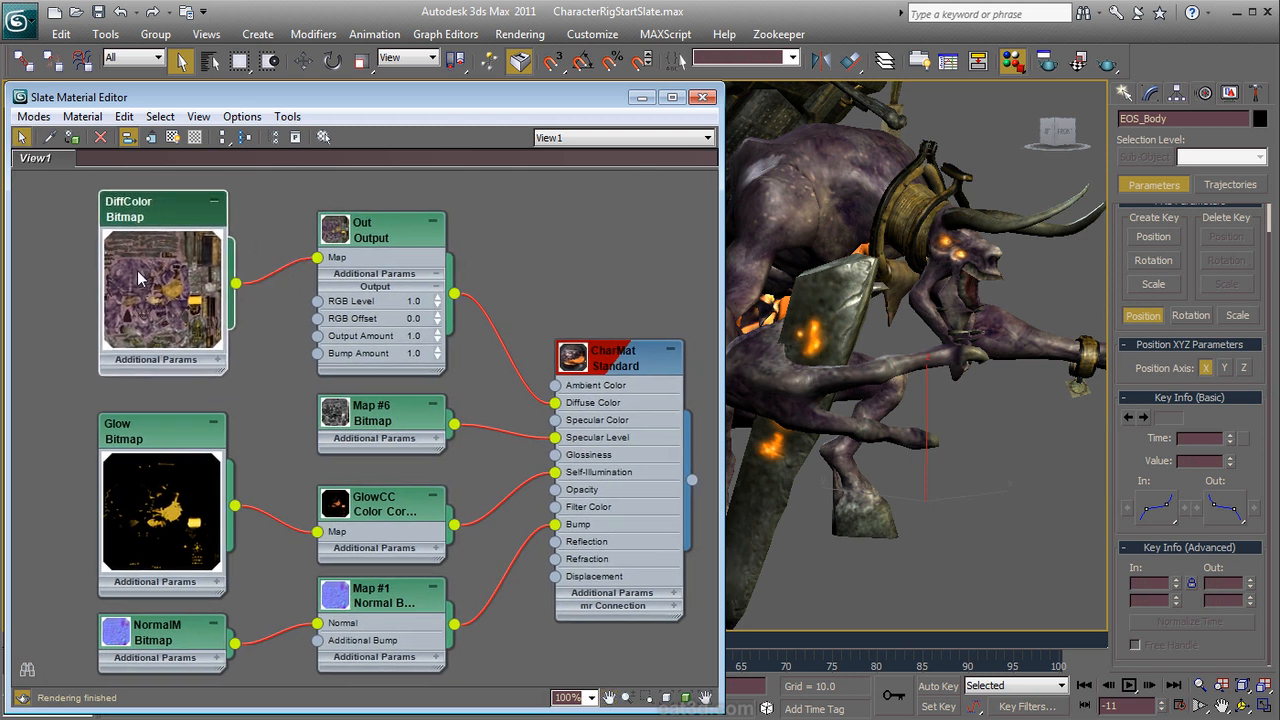
left_click(172, 512)
left_click_drag(171, 515, 173, 504)
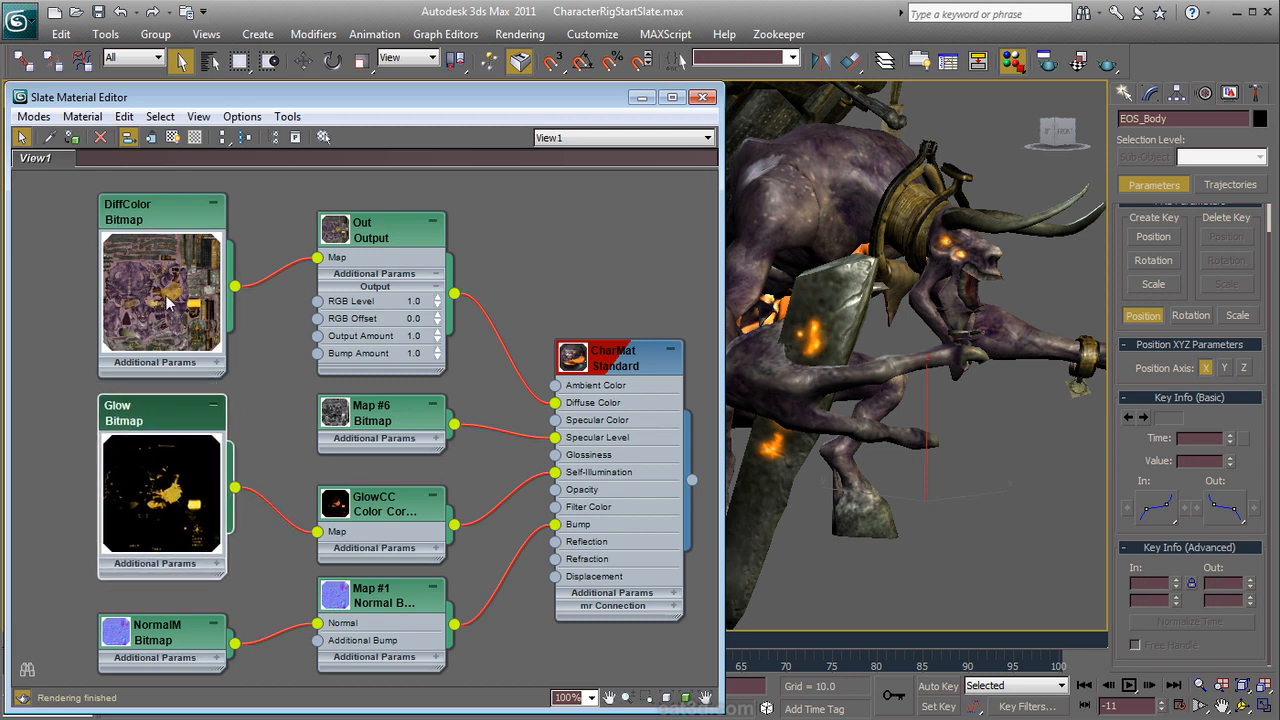
Step: Examine the Glow bitmap's coordinate, noise and bitmap parameters, keeping its node aligned with the other bitmap nodes
middle_click_drag(255, 388, 313, 358)
left_click_drag(245, 428, 226, 430)
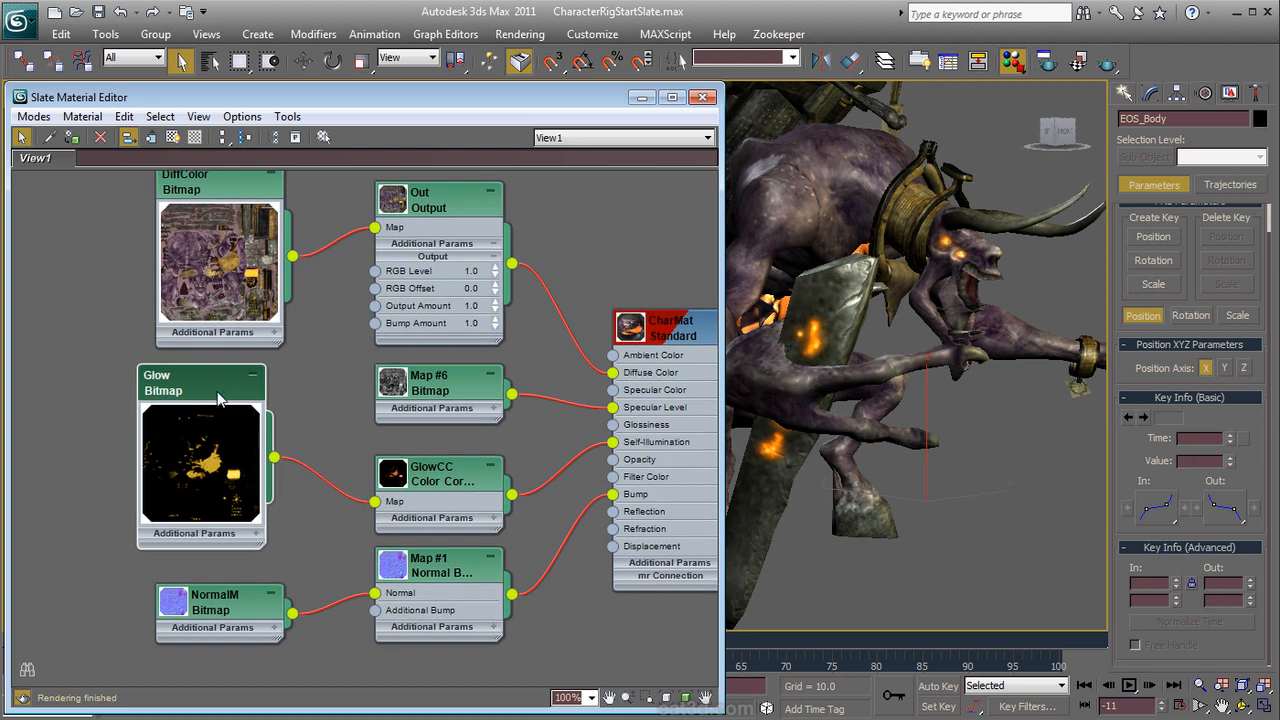
double_click(220, 397)
middle_click_drag(324, 430, 200, 430)
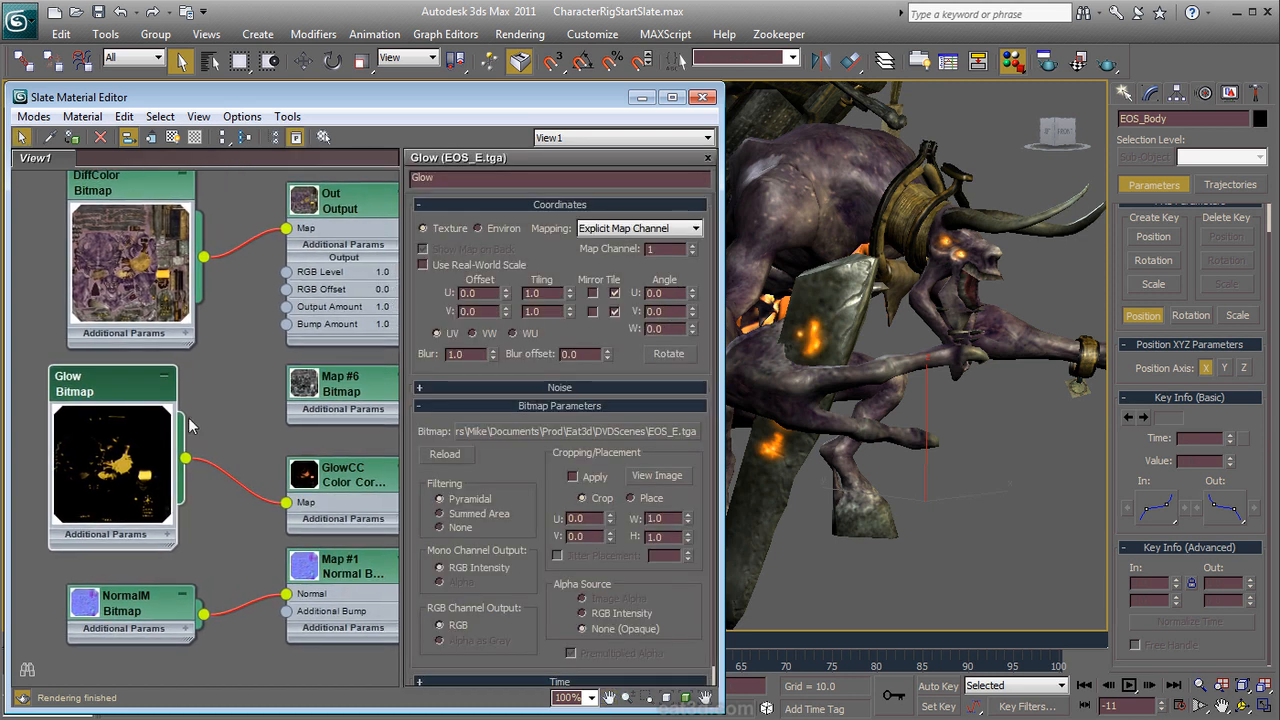
left_click_drag(138, 400, 156, 400)
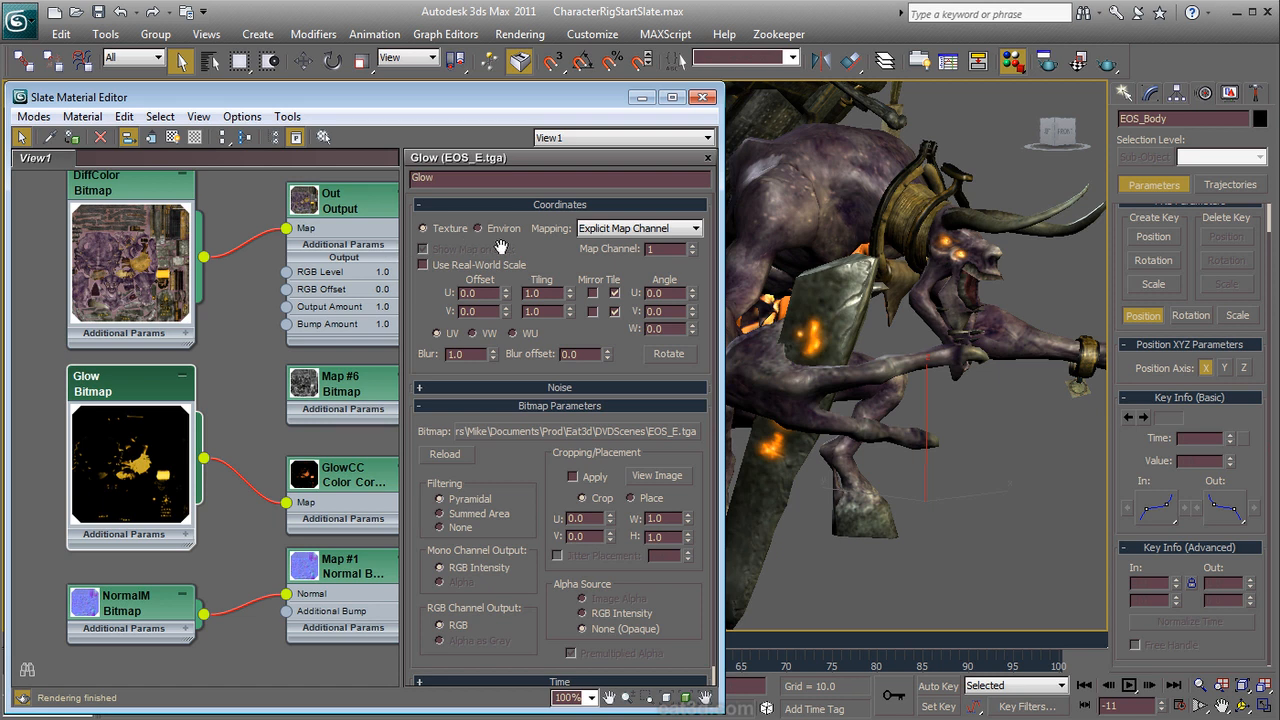
left_click(547, 388)
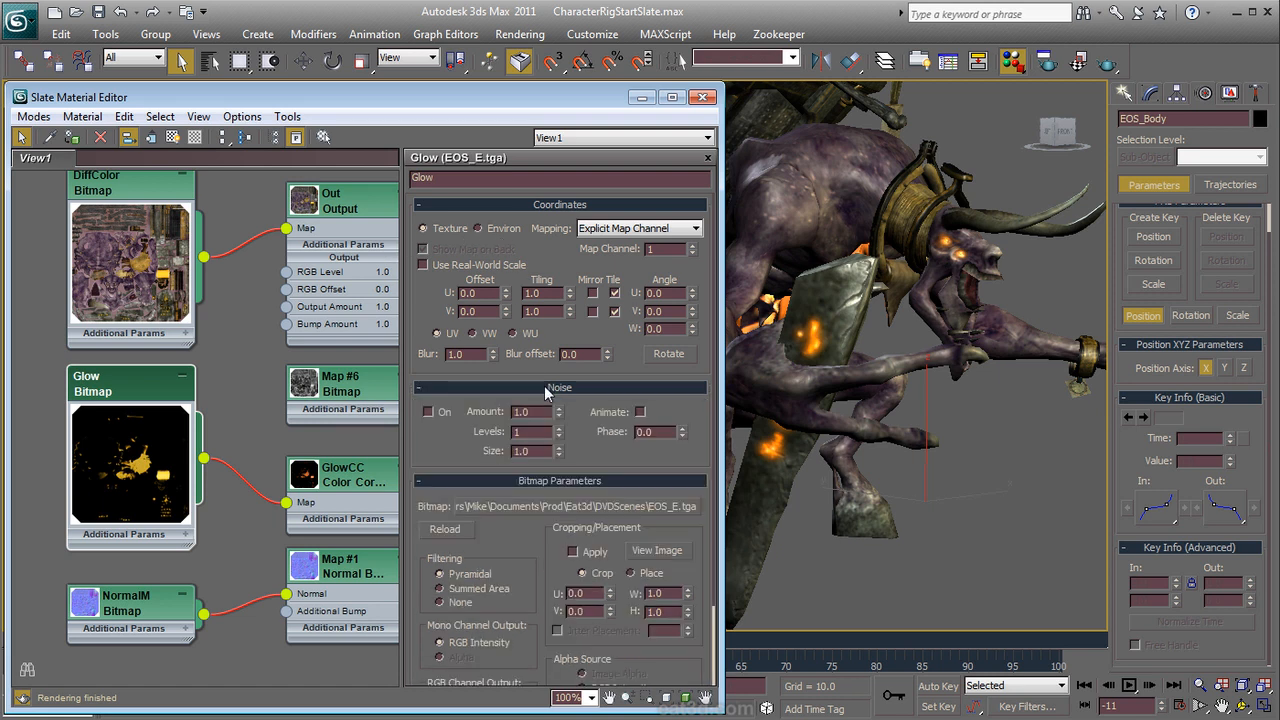
left_click(547, 389)
scroll(542, 504, "down", 1)
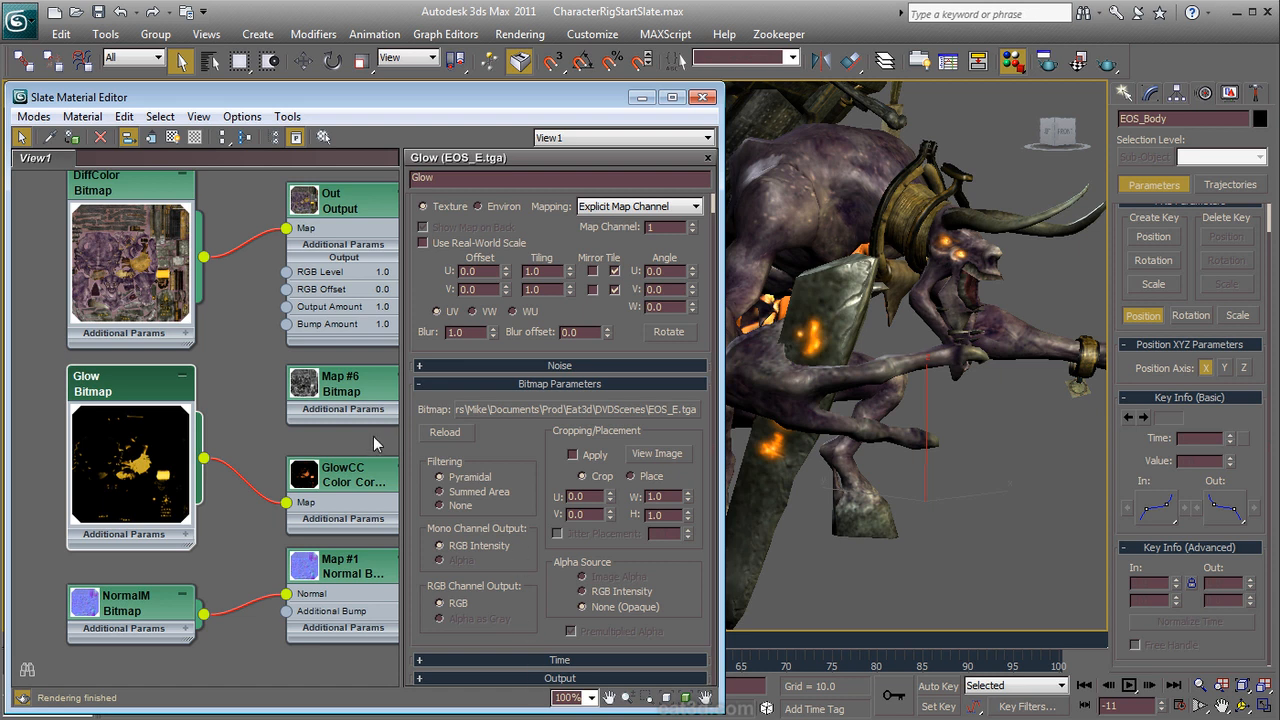
middle_click_drag(247, 414, 237, 435)
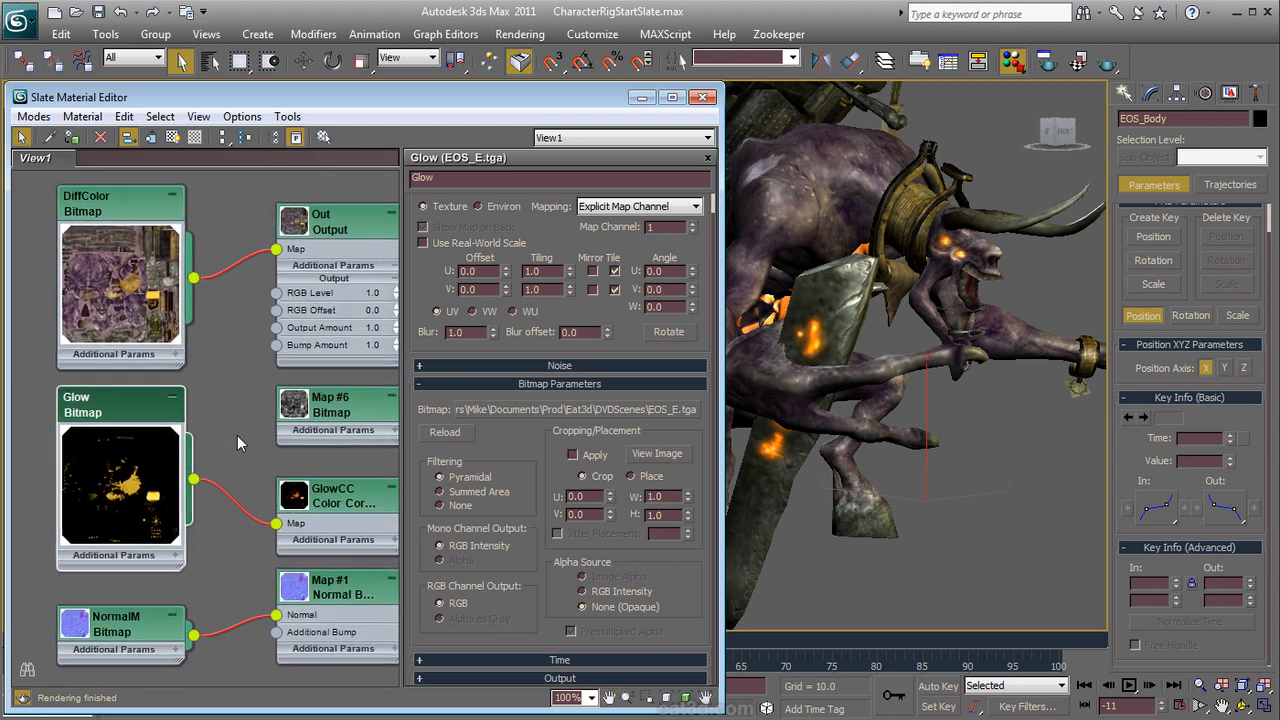
key("p")
middle_click_drag(478, 380, 503, 391)
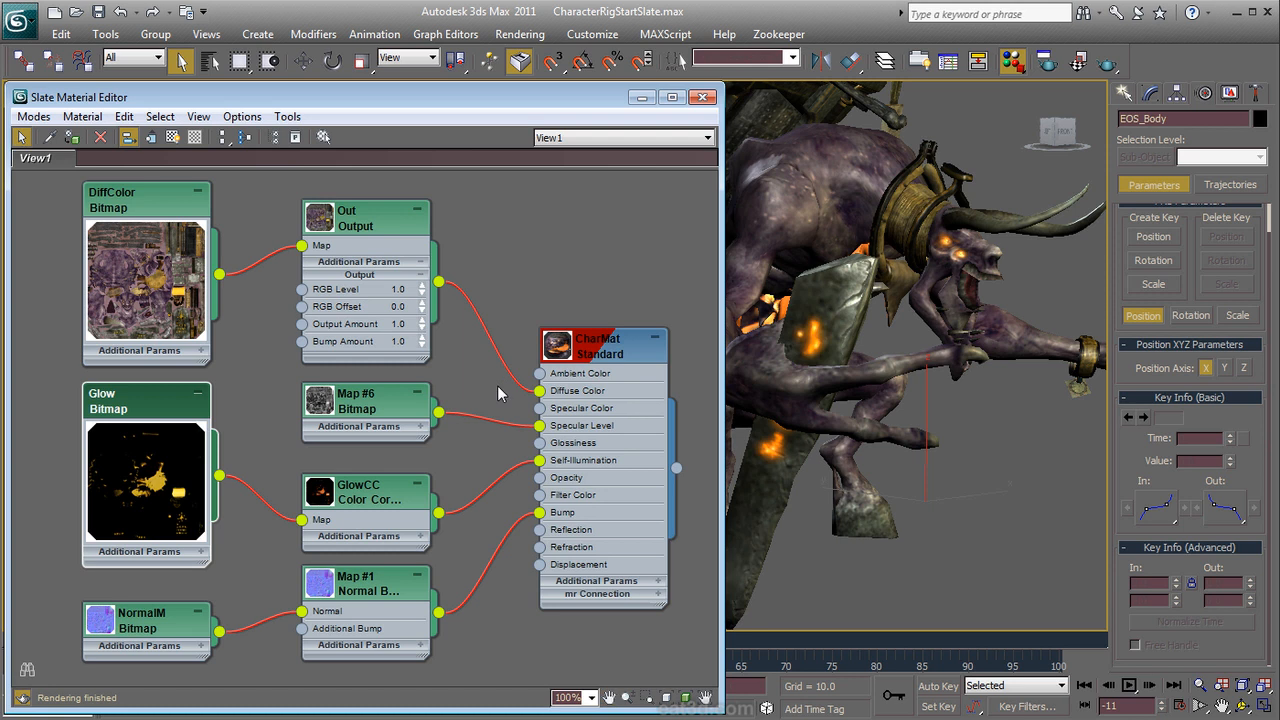
mouse_move(548, 300)
middle_mouse_down()
mouse_move(566, 278)
mouse_move(559, 289)
middle_mouse_up()
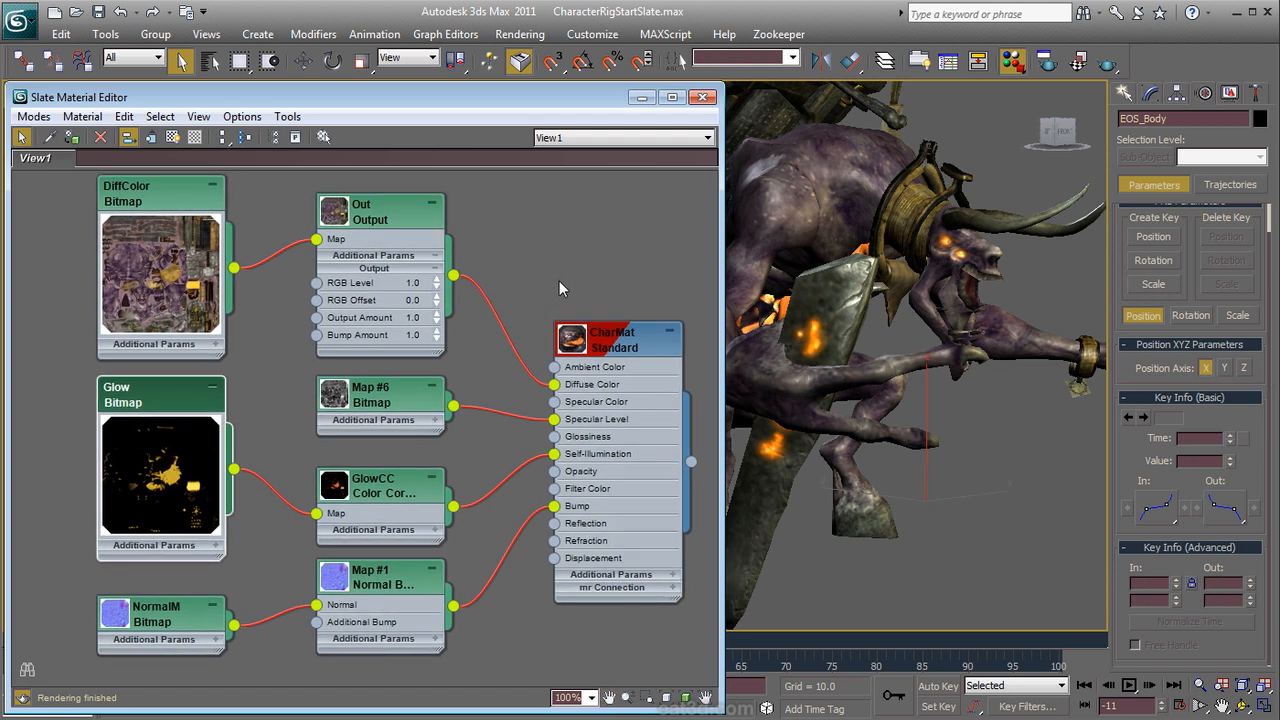
Step: Assign the mental ray Renderer as the production renderer in the render setup
left_click(1047, 65)
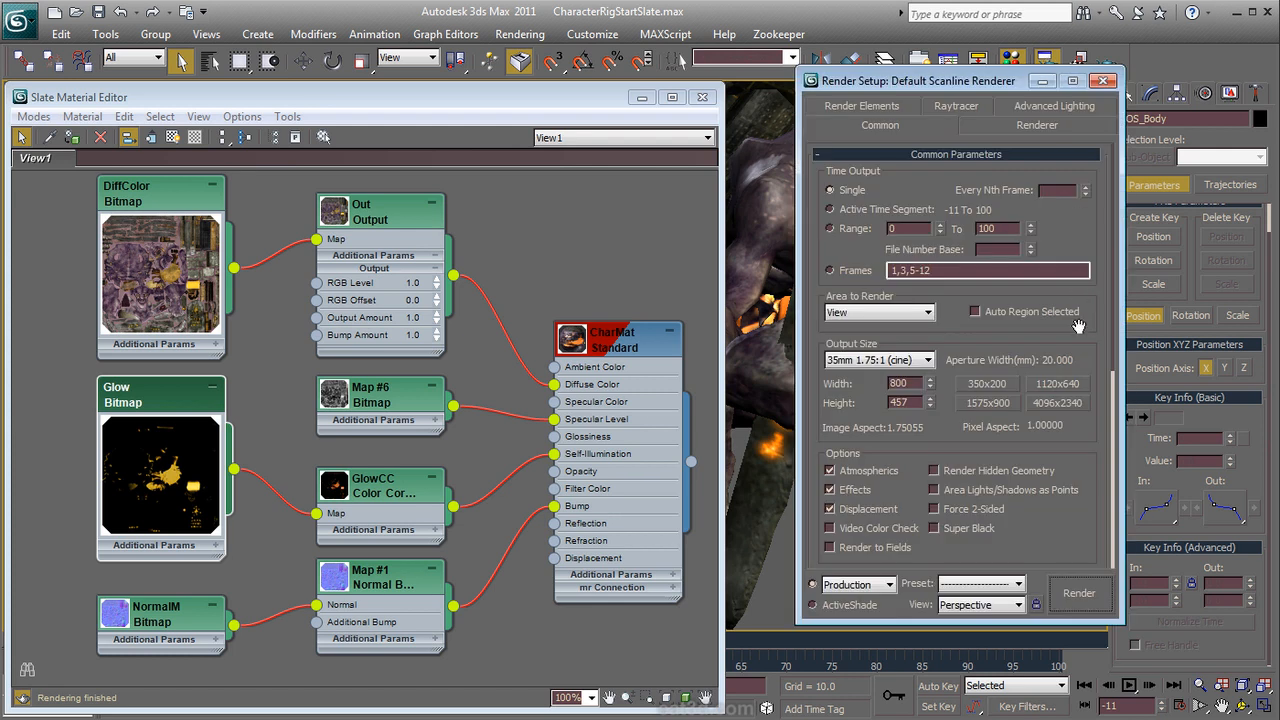
scroll(1099, 498, "down", 5)
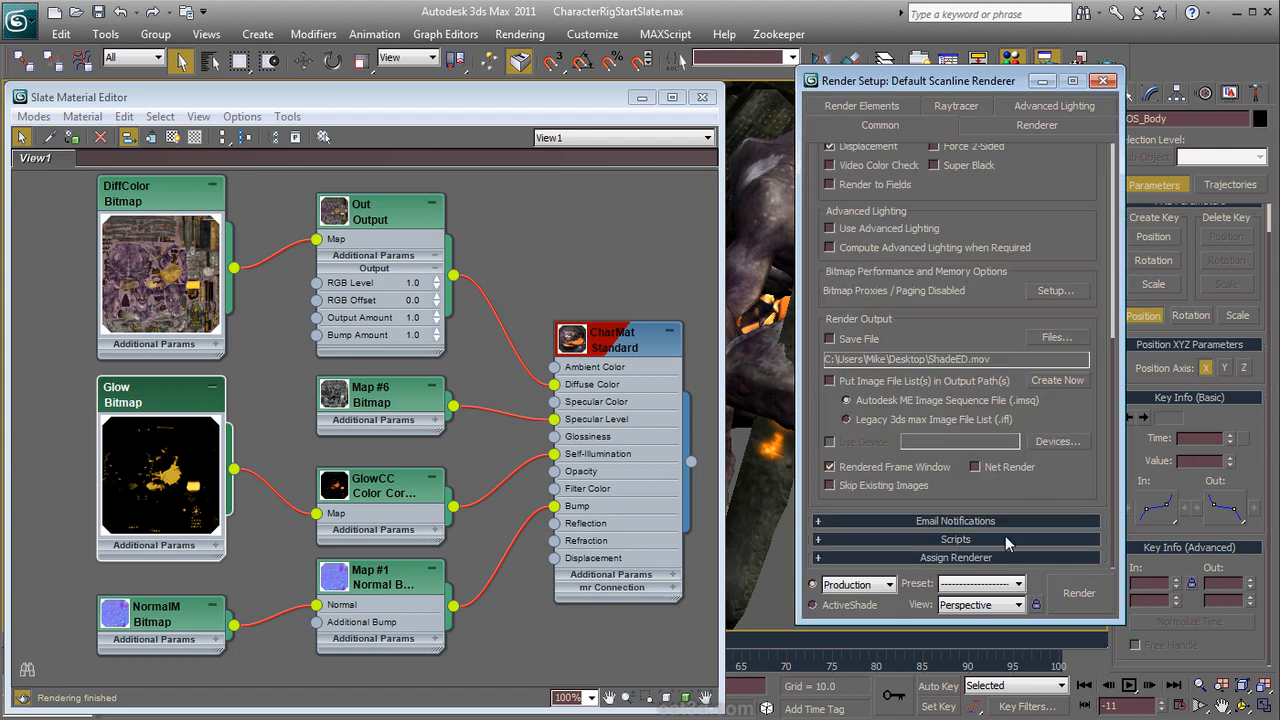
left_click(990, 553)
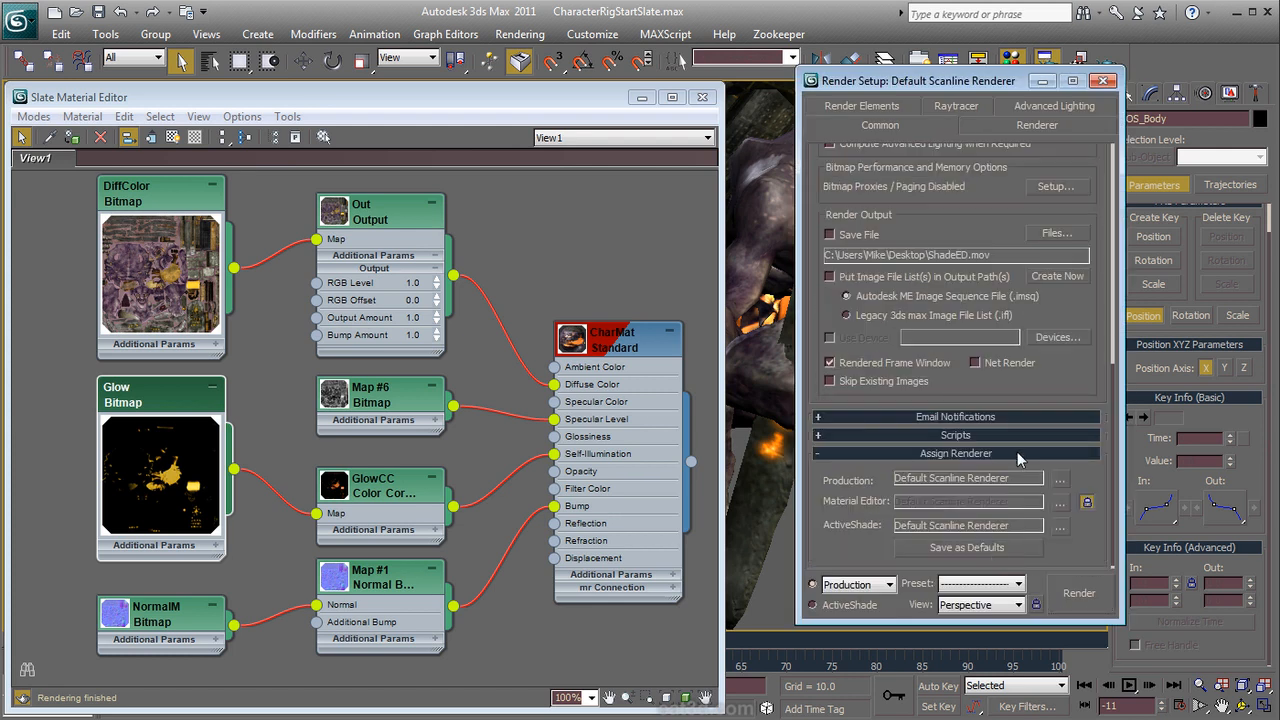
left_click(1059, 476)
double_click(897, 236)
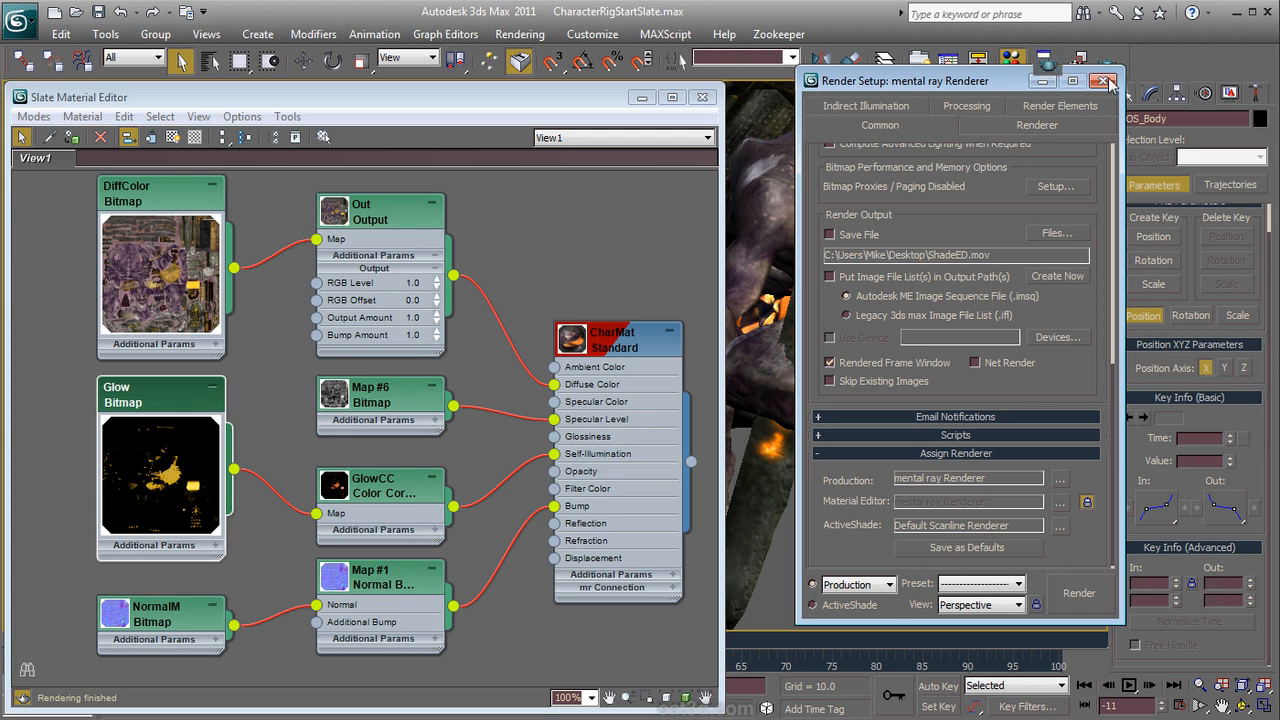
Step: Add a MetaSL Texture Lookup 2d map above the CharMat node and open its parameters
right_click(561, 262)
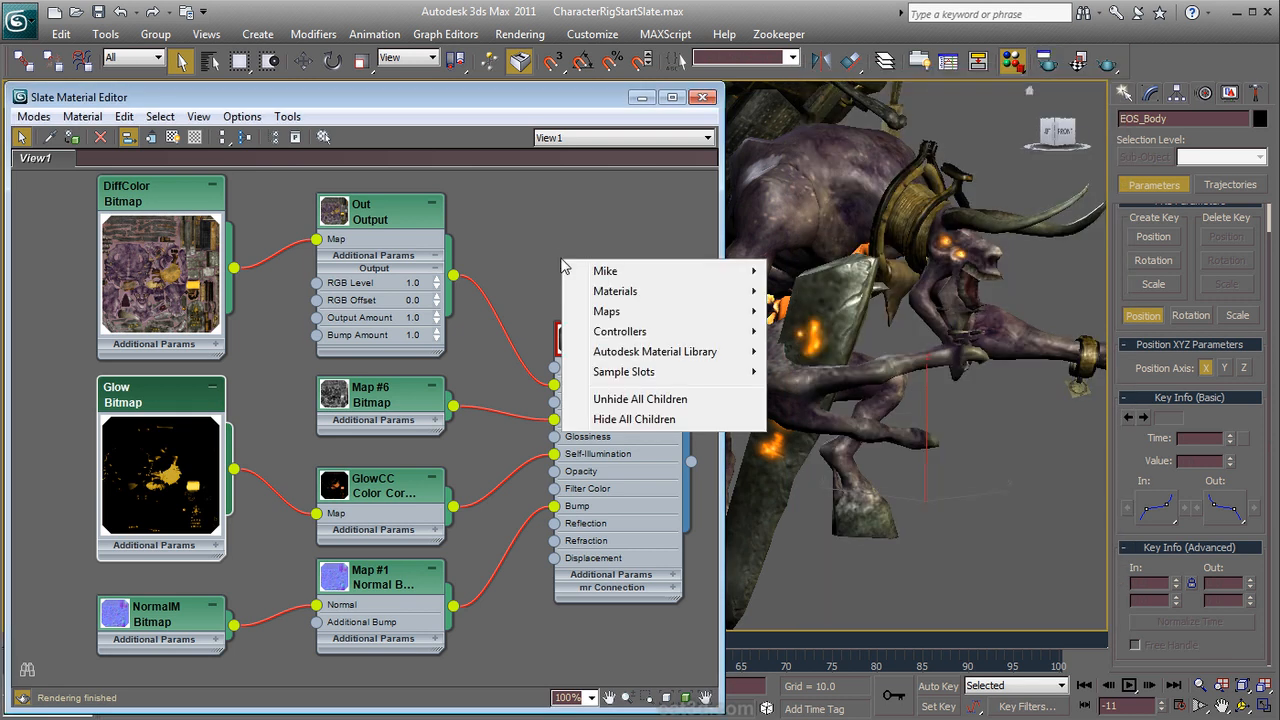
mouse_move(638, 314)
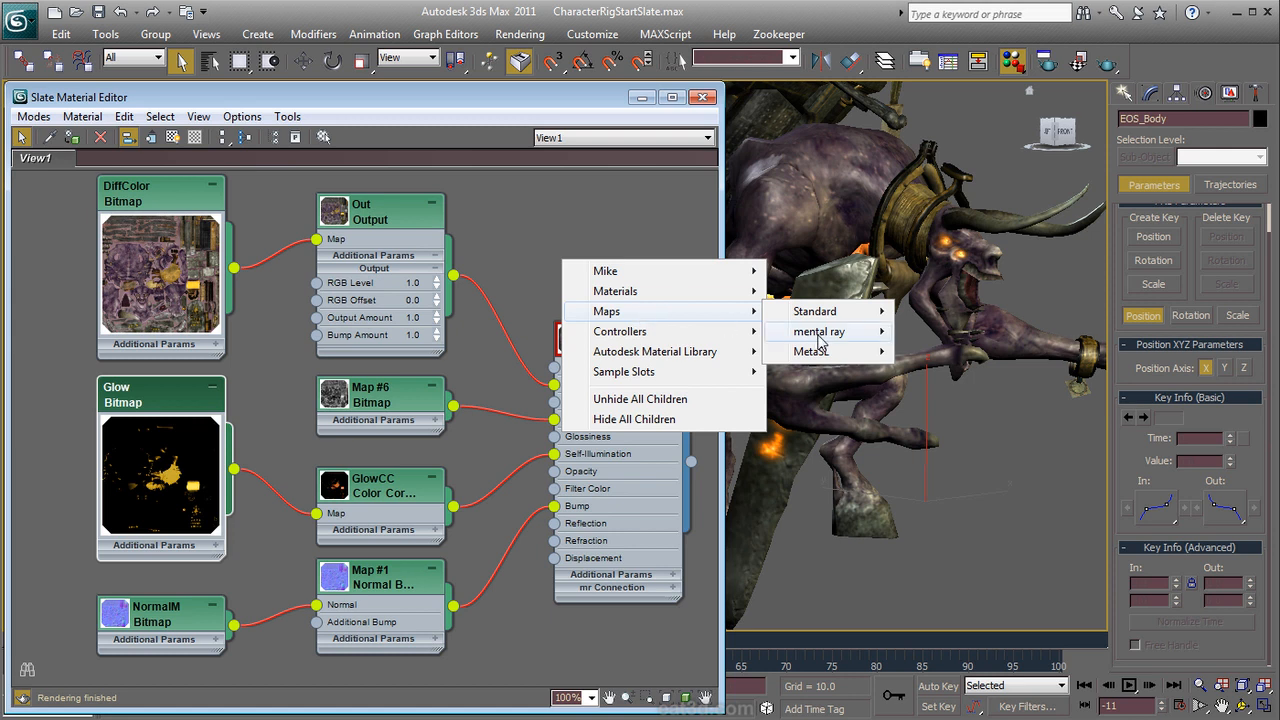
mouse_move(818, 335)
mouse_move(827, 360)
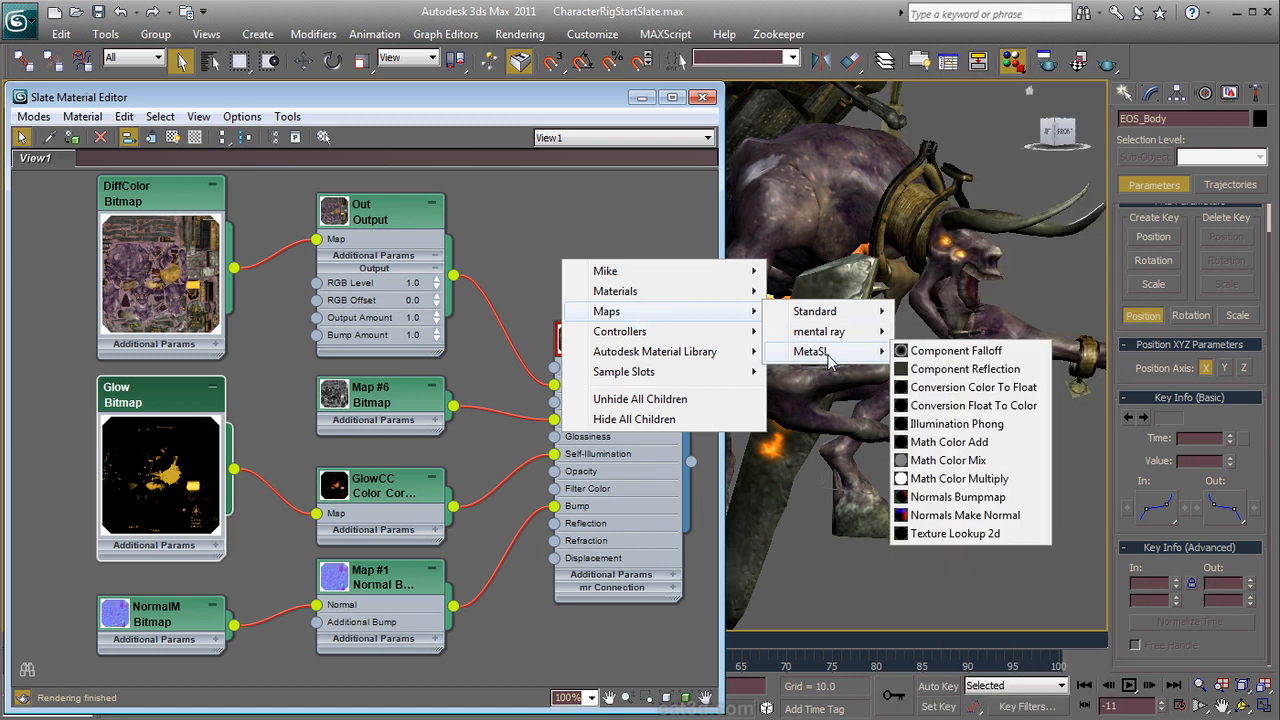
left_click(988, 536)
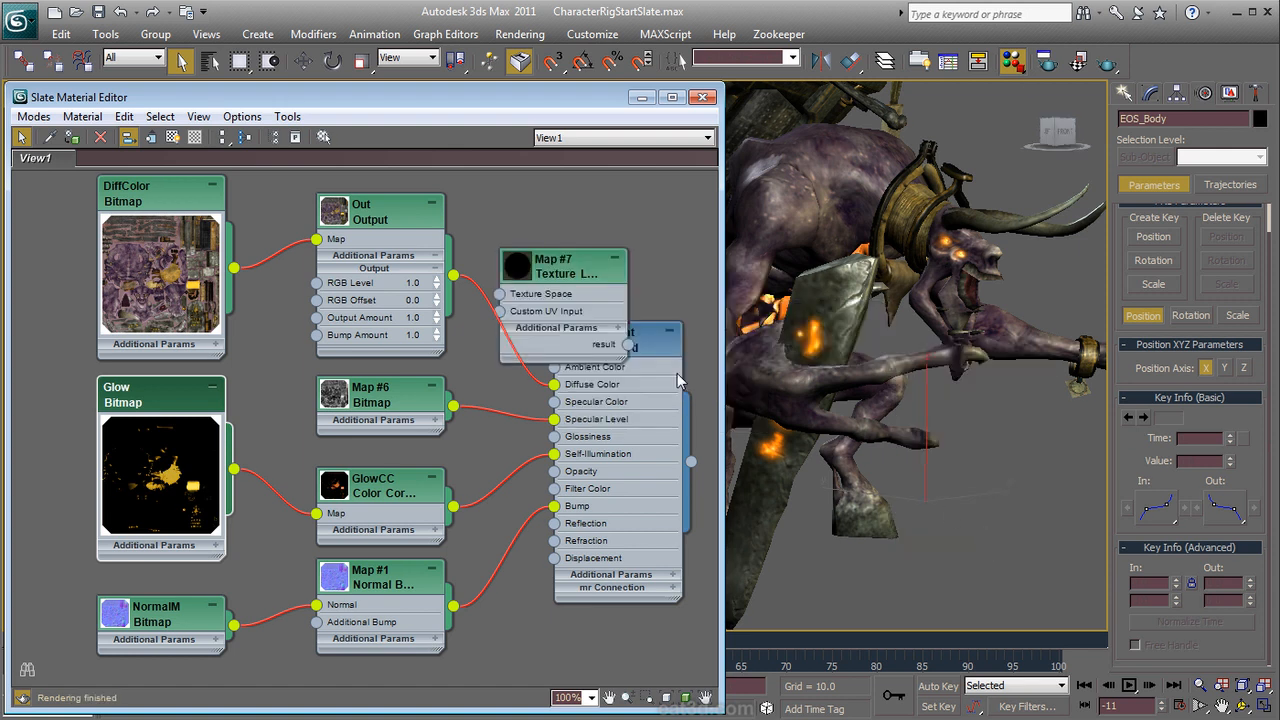
left_click_drag(576, 265, 576, 234)
double_click(576, 234)
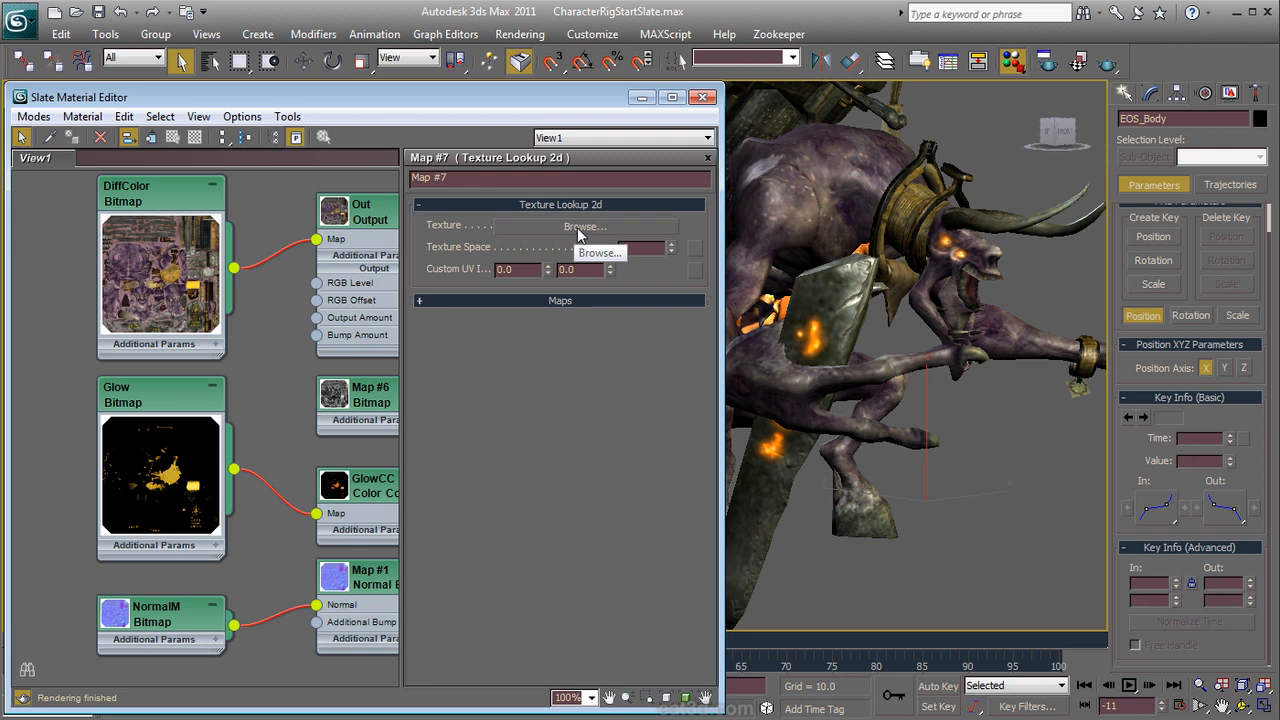
Step: Move the Texture Lookup 2d node across the graph to the input side of the DiffColor bitmap
middle_click_drag(305, 371, 104, 391)
left_click_drag(355, 254, 316, 236)
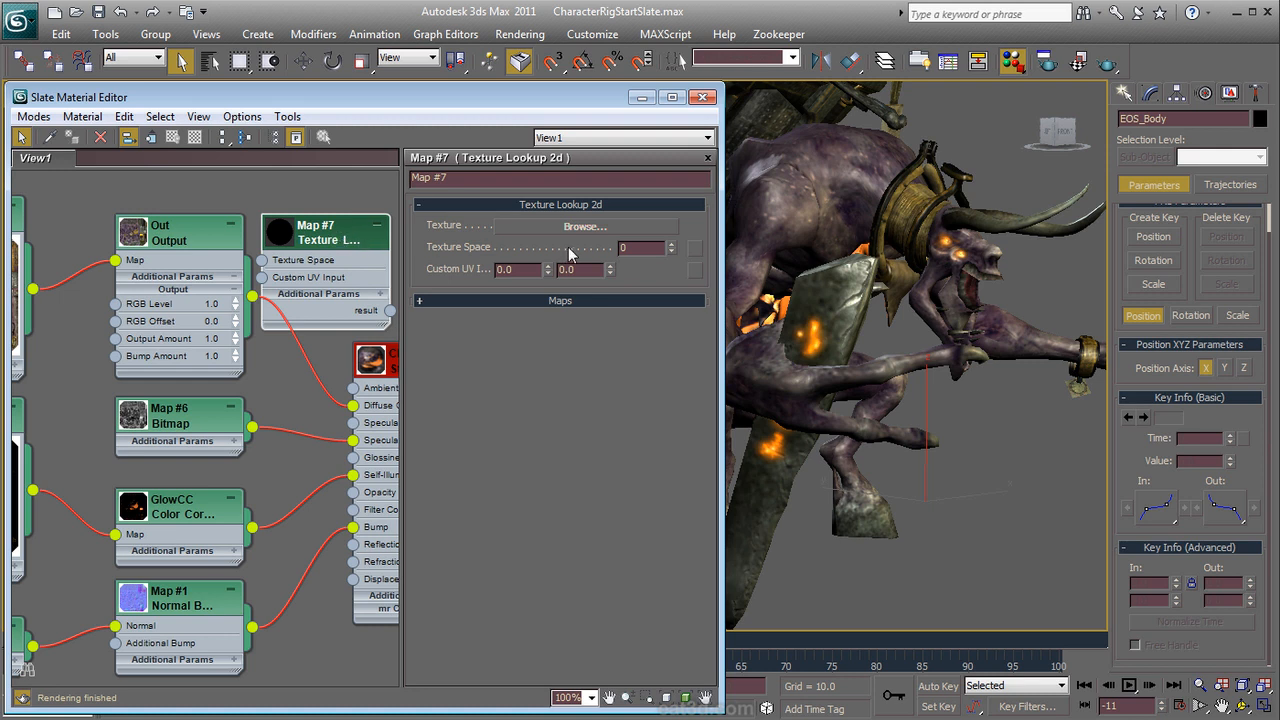
middle_click_drag(30, 287, 116, 303)
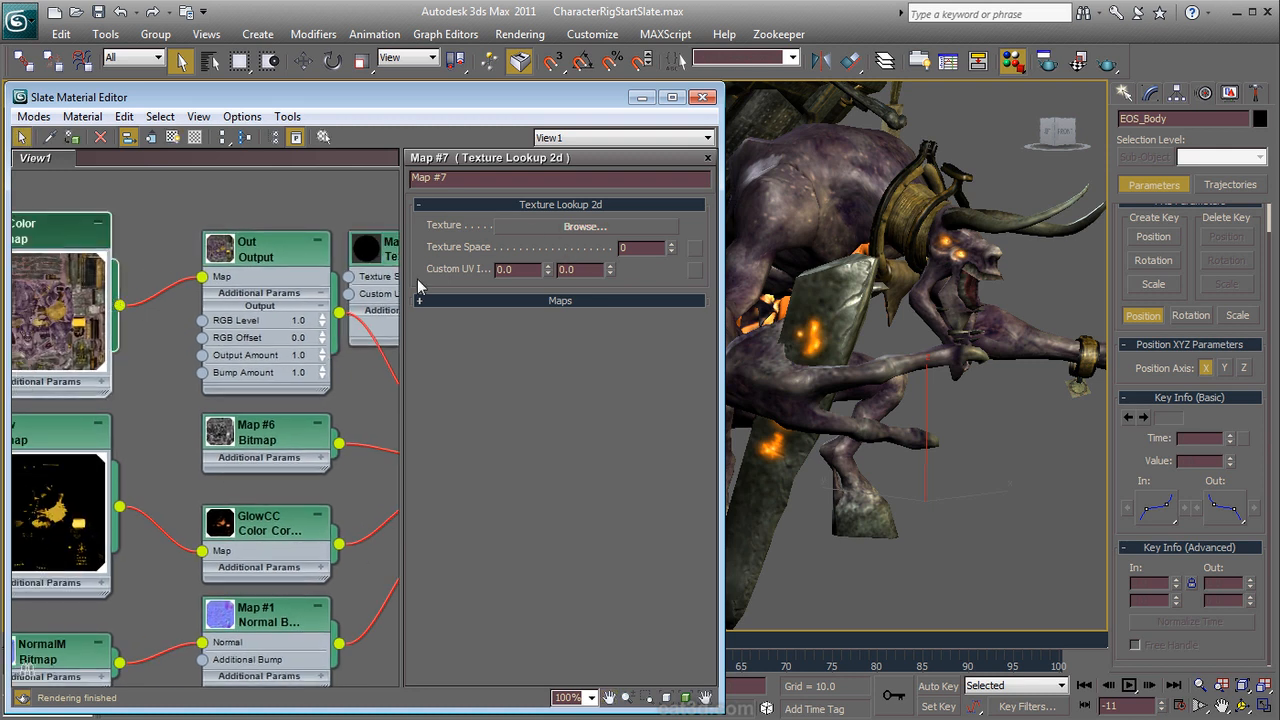
left_click_drag(386, 248, 131, 196)
middle_click_drag(171, 435, 371, 495)
left_click_drag(377, 263, 102, 263)
Step: Copy the EOS_D.tga file path from the DiffColor bitmap and paste it as the Texture Lookup 2d map's texture
left_click(232, 355)
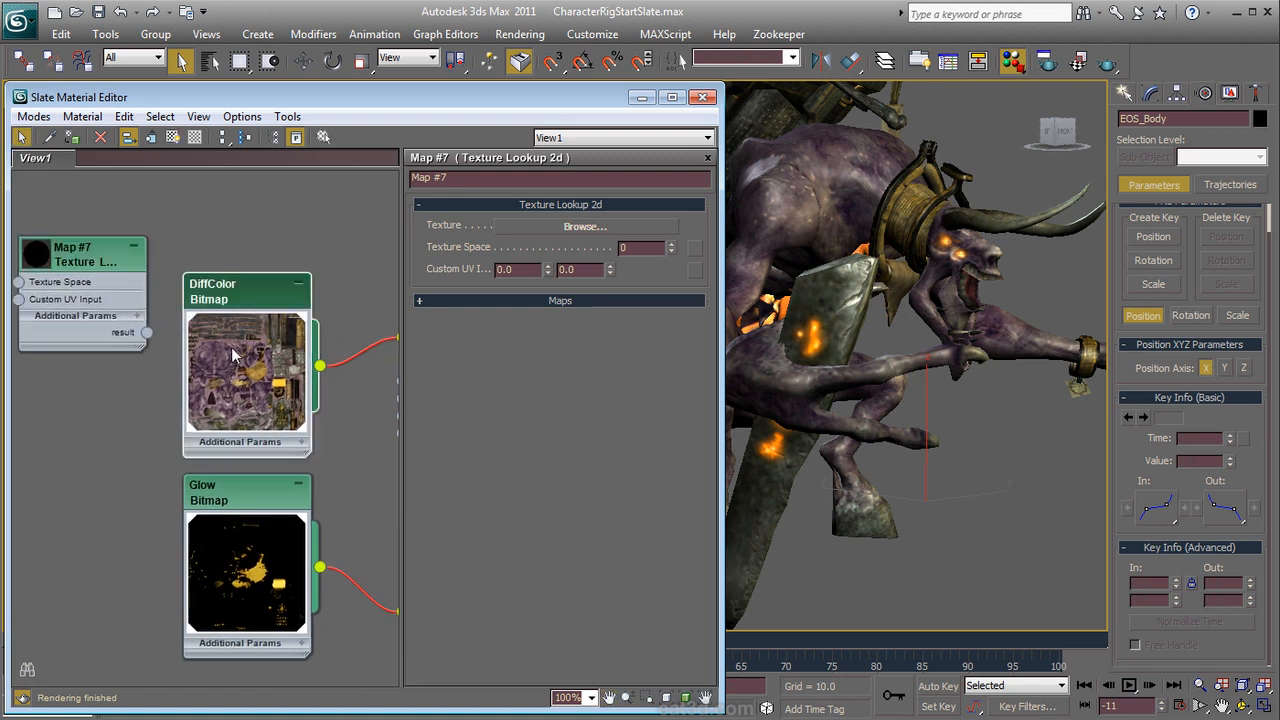
double_click(250, 293)
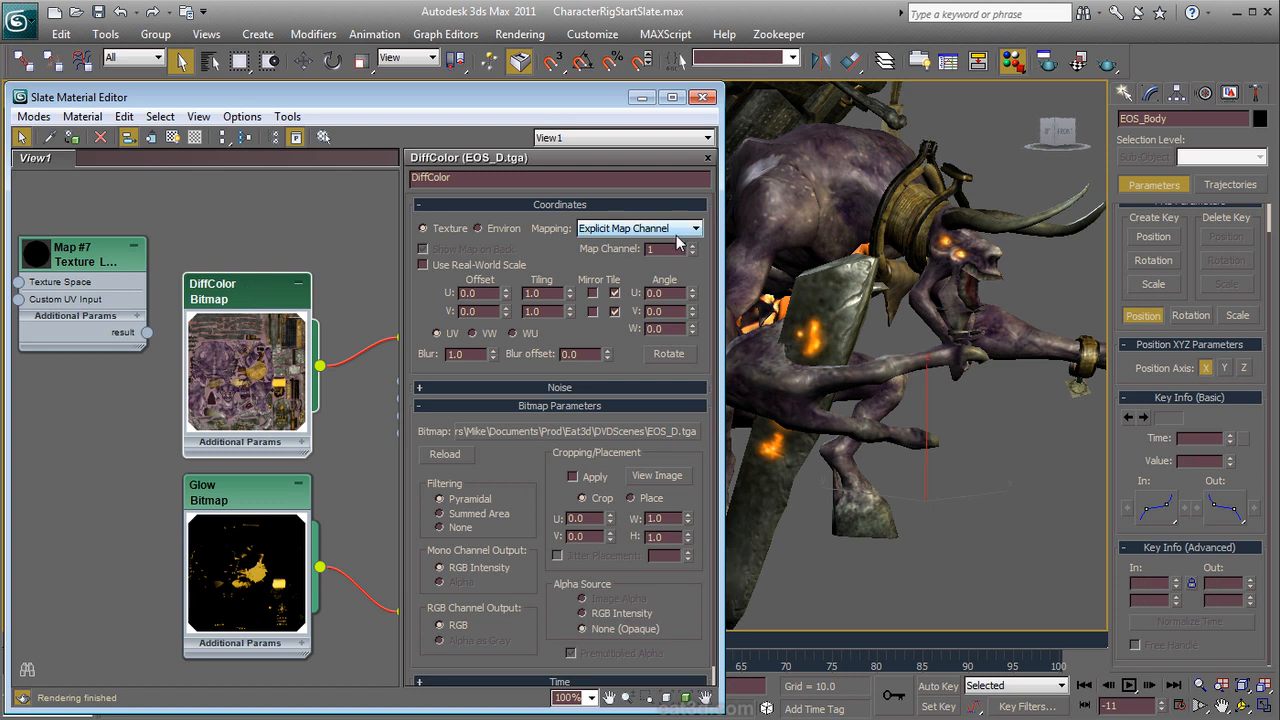
right_click(555, 436)
left_click(587, 451)
double_click(95, 262)
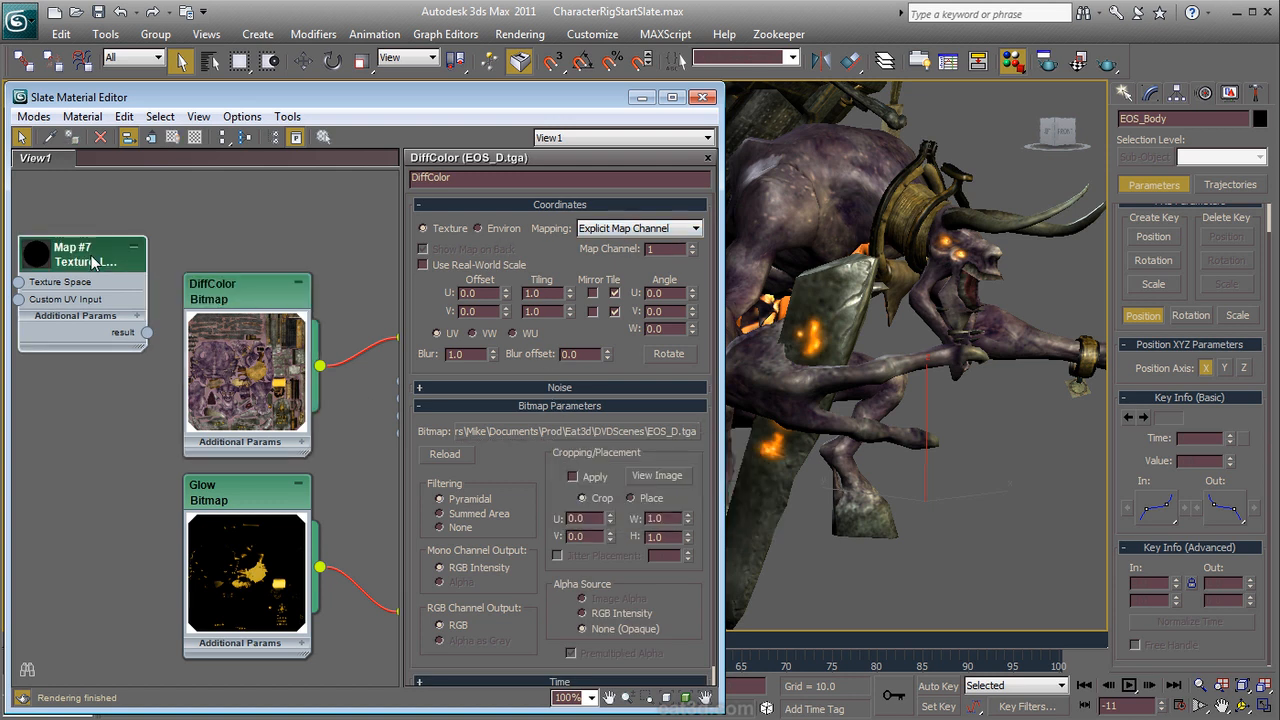
right_click(596, 230)
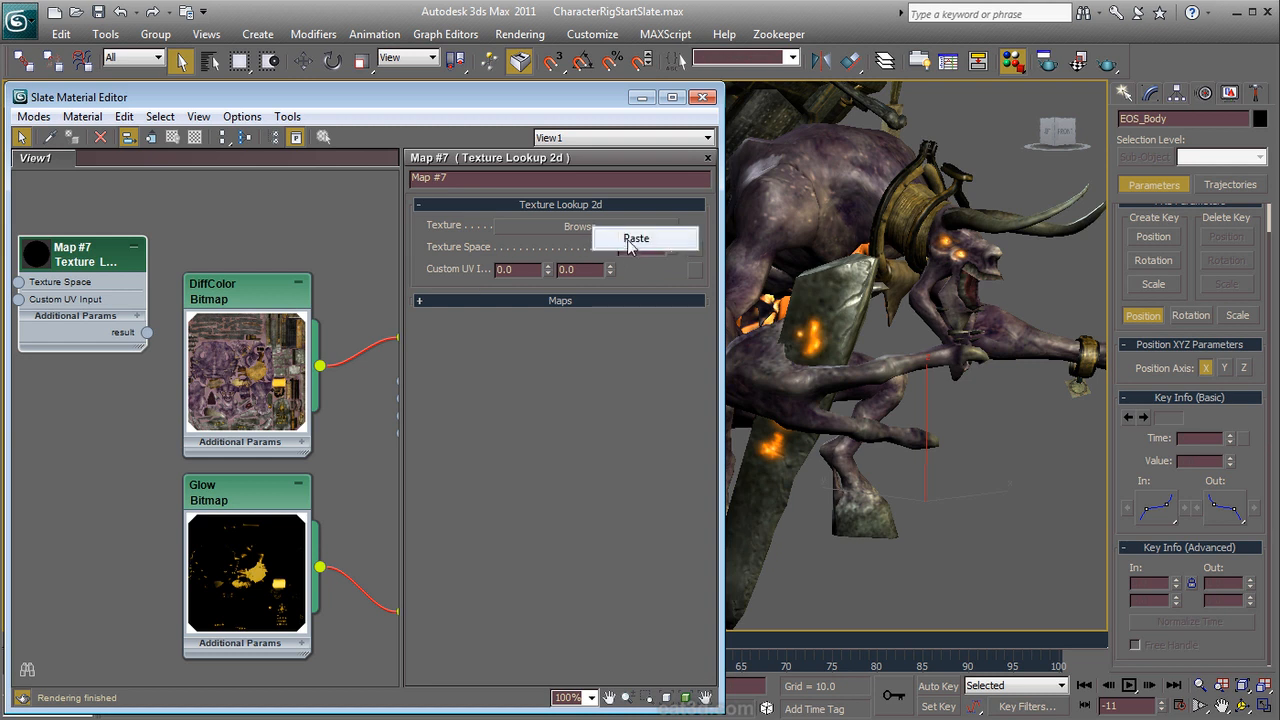
left_click(630, 244)
Step: Wire the Texture Lookup 2d result into the Out node's Map input and delete the DiffColor bitmap node
middle_click_drag(239, 283, 174, 280)
left_click_drag(82, 332, 315, 340)
left_click(192, 294)
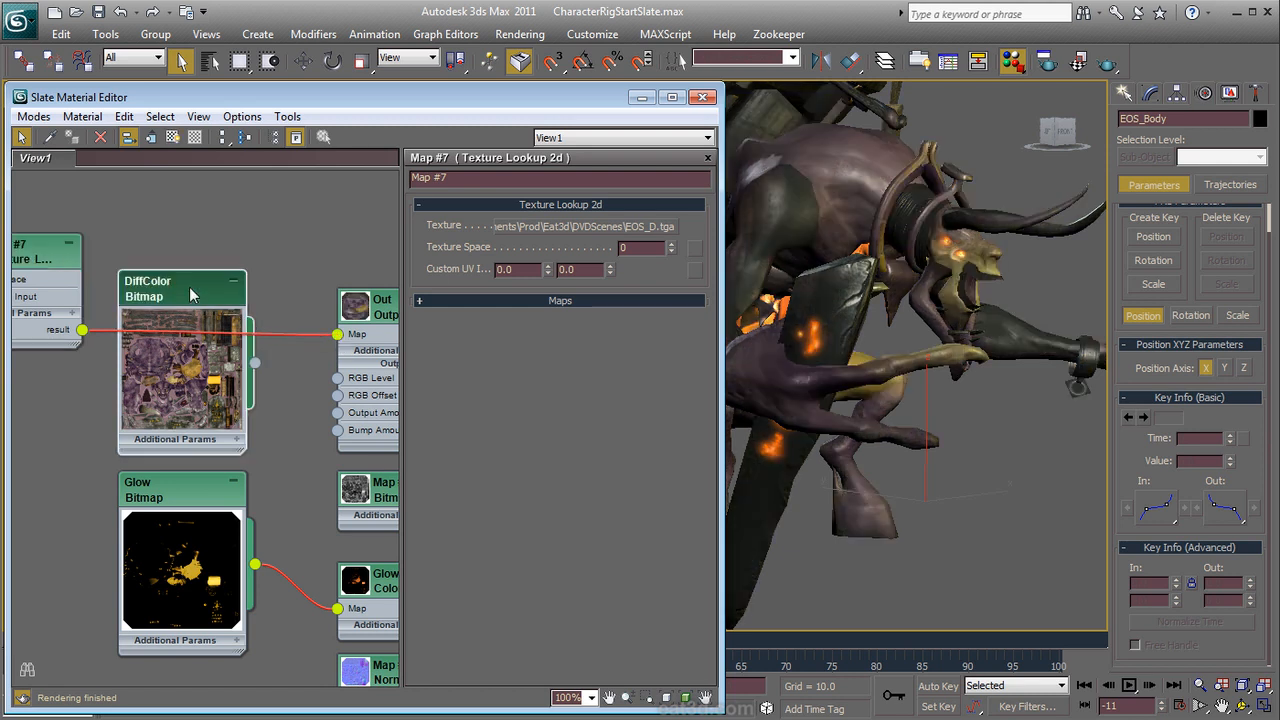
key("Delete")
Step: Move the Texture Lookup 2d node beside the Out node and shift Out slightly up
left_click_drag(77, 265, 270, 266)
middle_click_drag(294, 391, 175, 383)
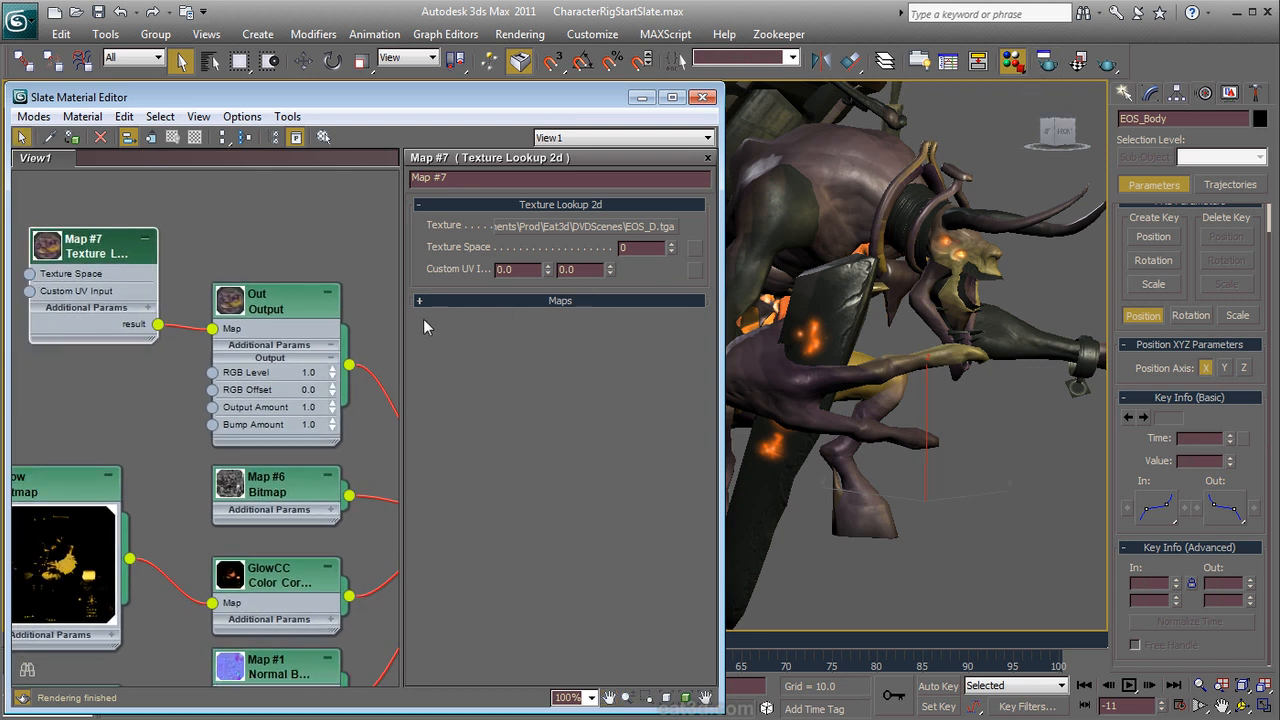
middle_click_drag(366, 320, 212, 268)
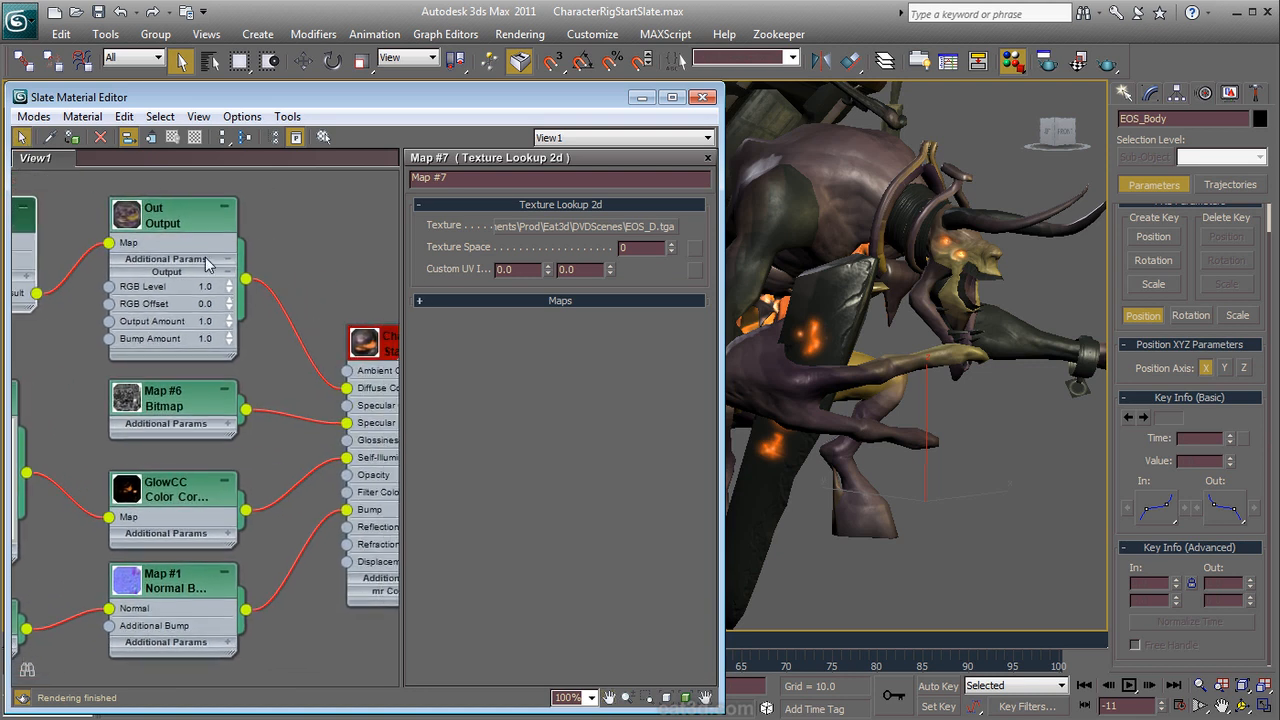
mouse_move(182, 216)
left_mouse_down()
mouse_move(205, 244)
mouse_move(185, 202)
left_mouse_up()
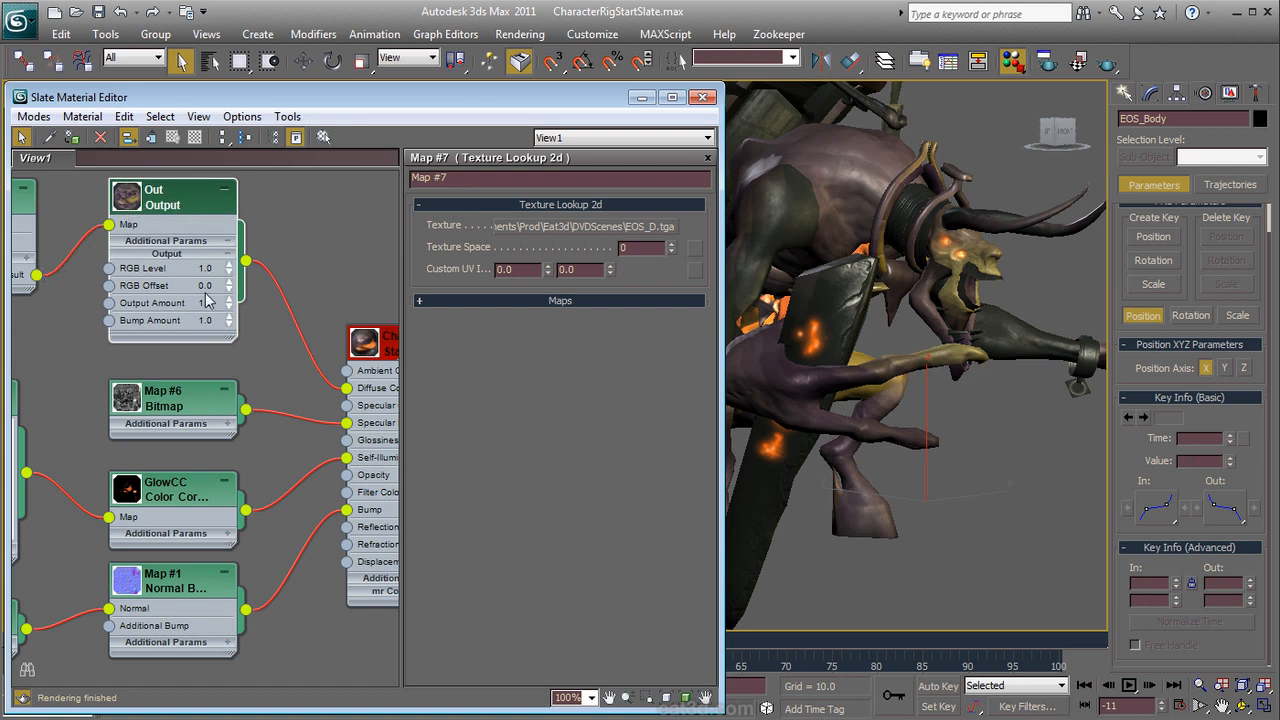
Step: Wire Map #7's result directly into CharMat's Diffuse Color, delete the Output node, and move Map #7 closer to the material
left_click_drag(36, 276, 341, 390)
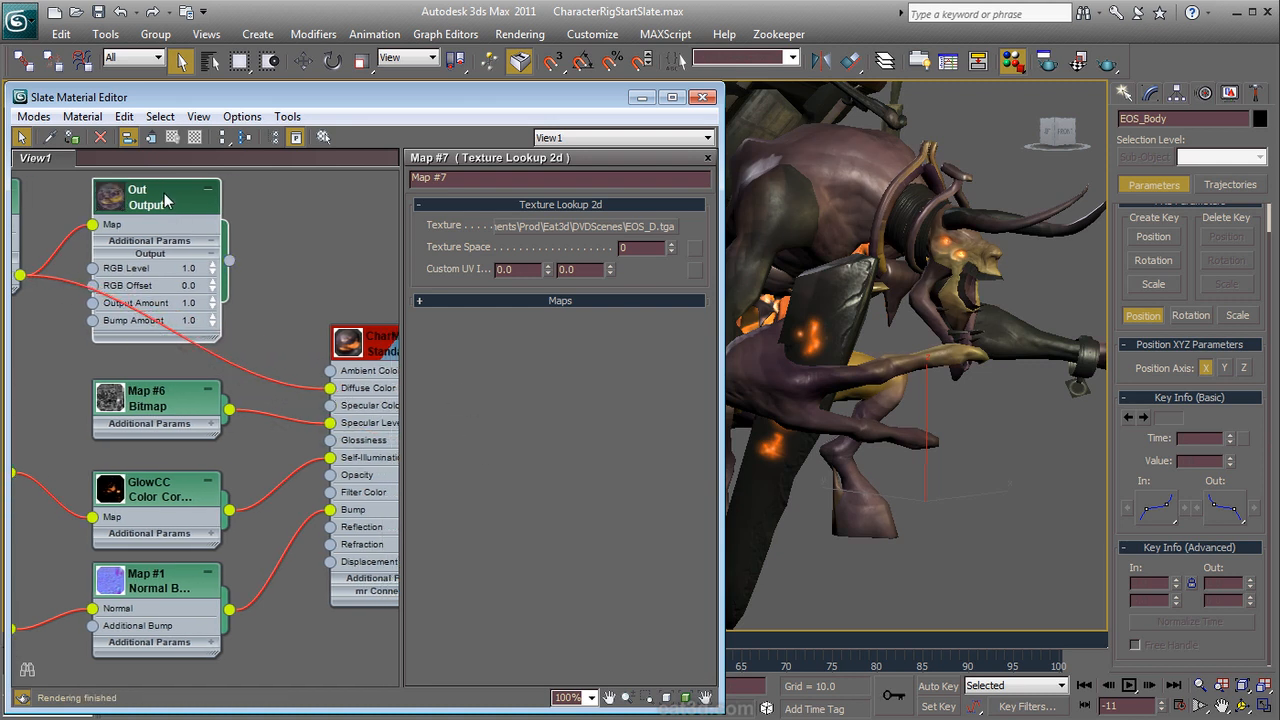
left_click_drag(165, 200, 179, 200)
key("Delete")
middle_click_drag(129, 284, 318, 269)
left_click_drag(150, 185, 320, 250)
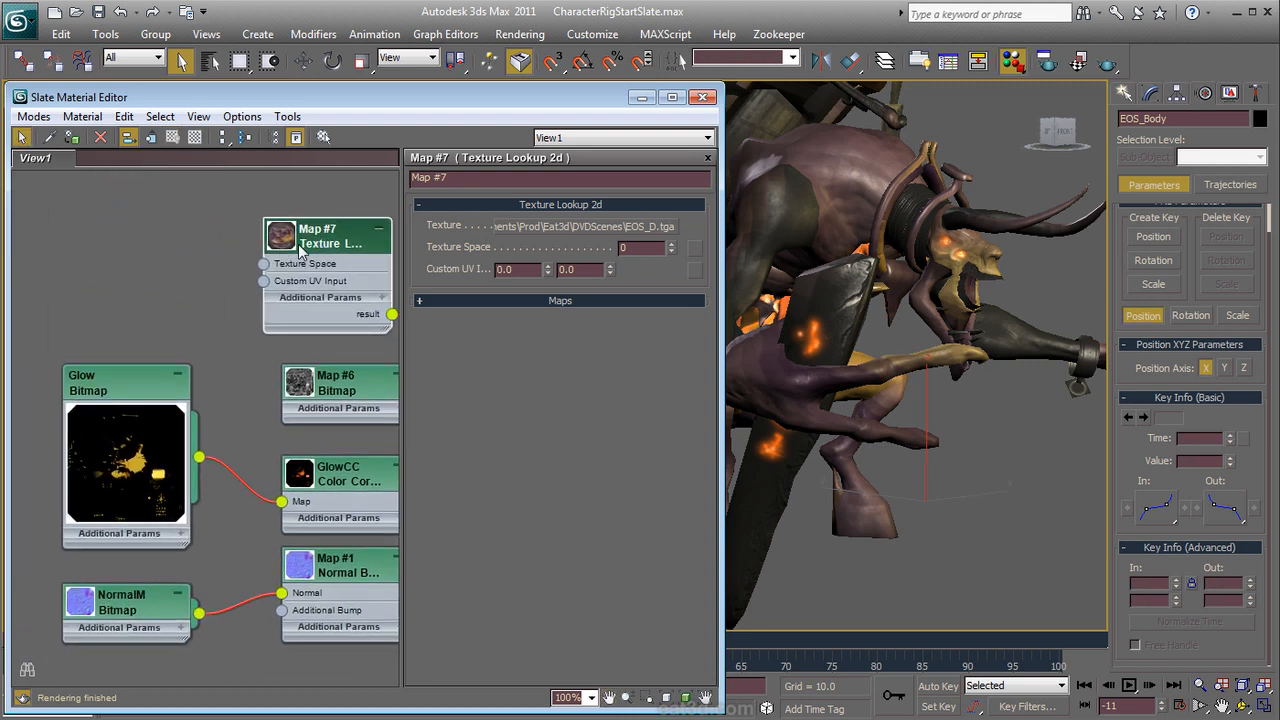
middle_click_drag(243, 252, 134, 251)
left_click_drag(192, 252, 226, 248)
Step: Add a MetaSL Texture Lookup 2d map beside Map #7
right_click(147, 237)
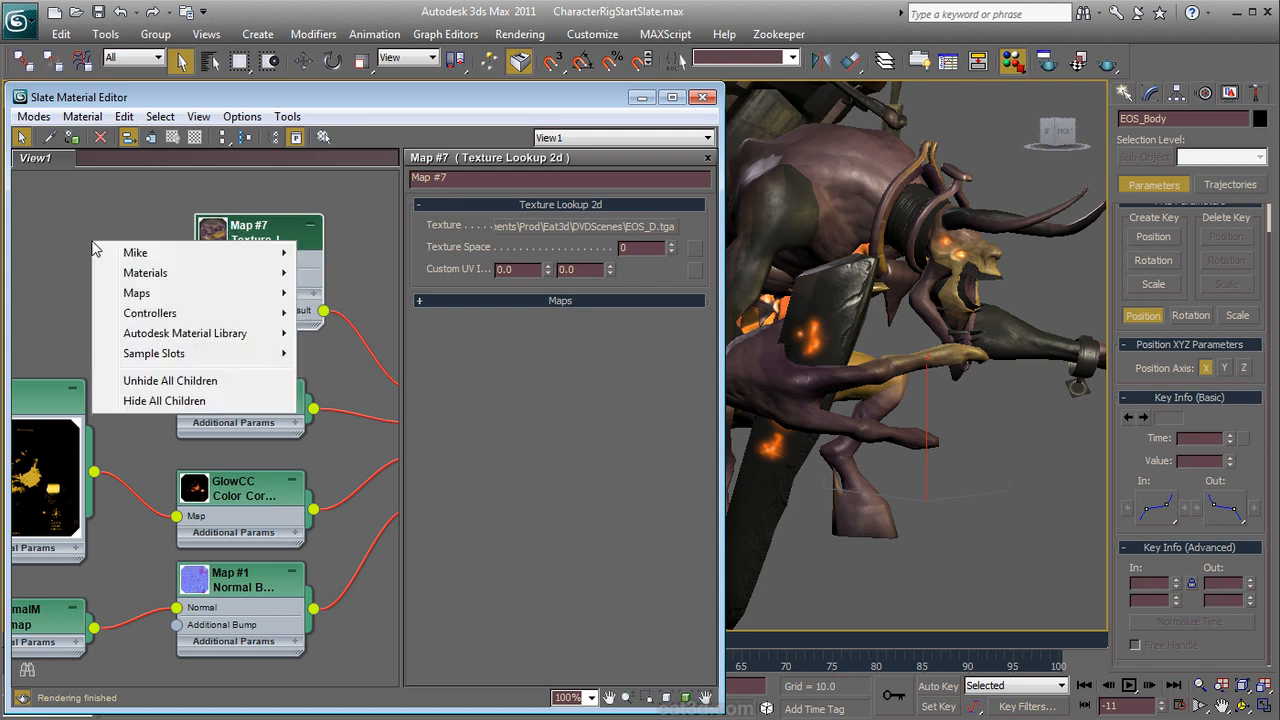
mouse_move(181, 293)
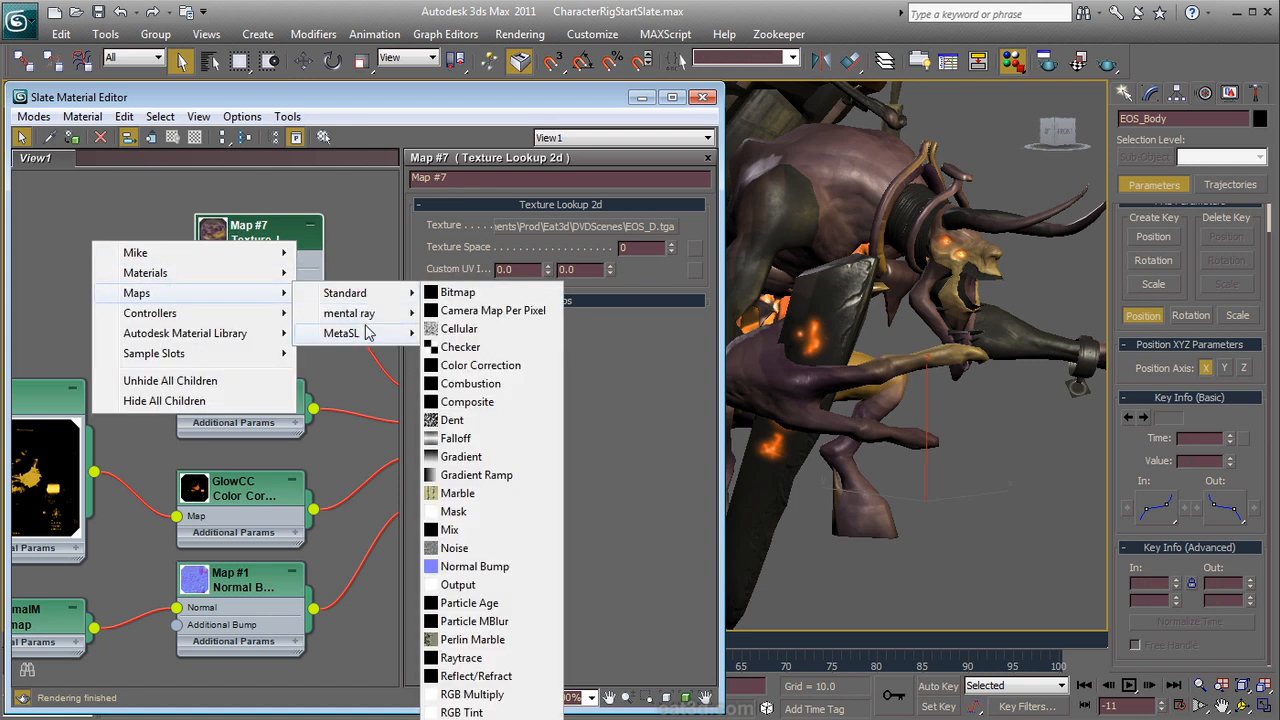
mouse_move(340, 333)
left_click(486, 515)
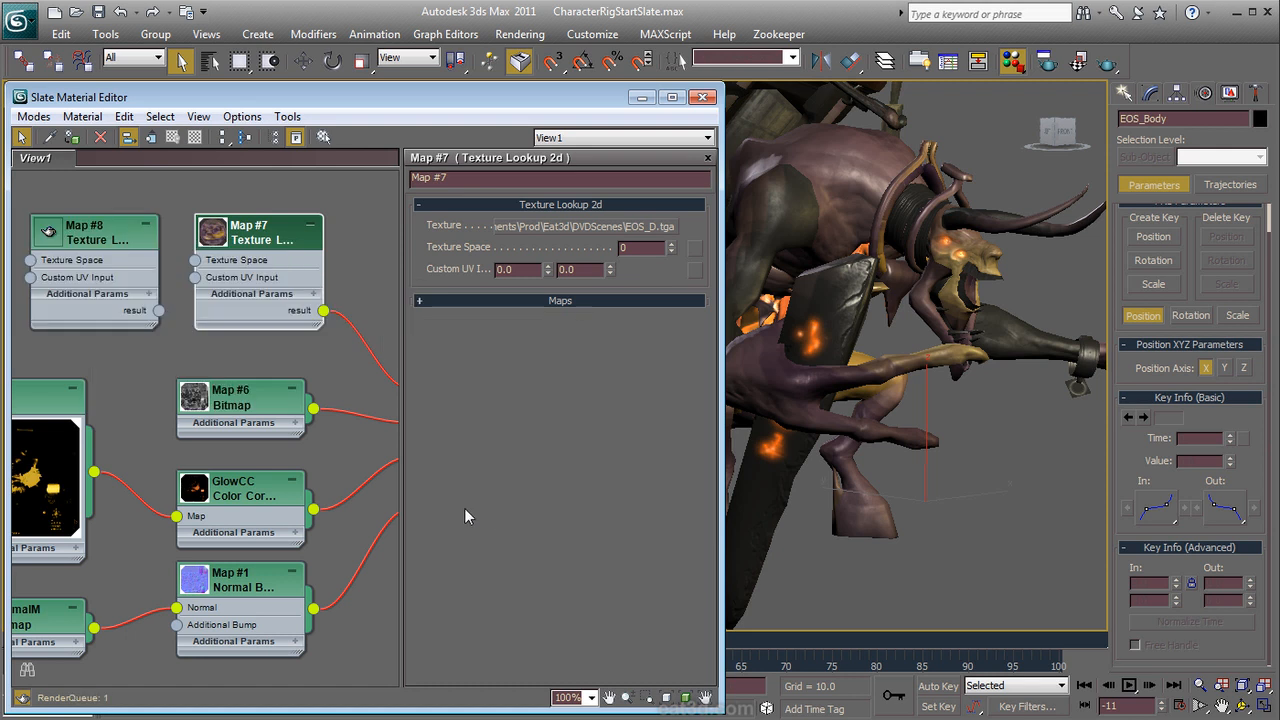
Step: Copy the EOS_S_Levels.tga file reference from the Map #6 bitmap into the Texture setting of the Map #8 lookup
double_click(244, 402)
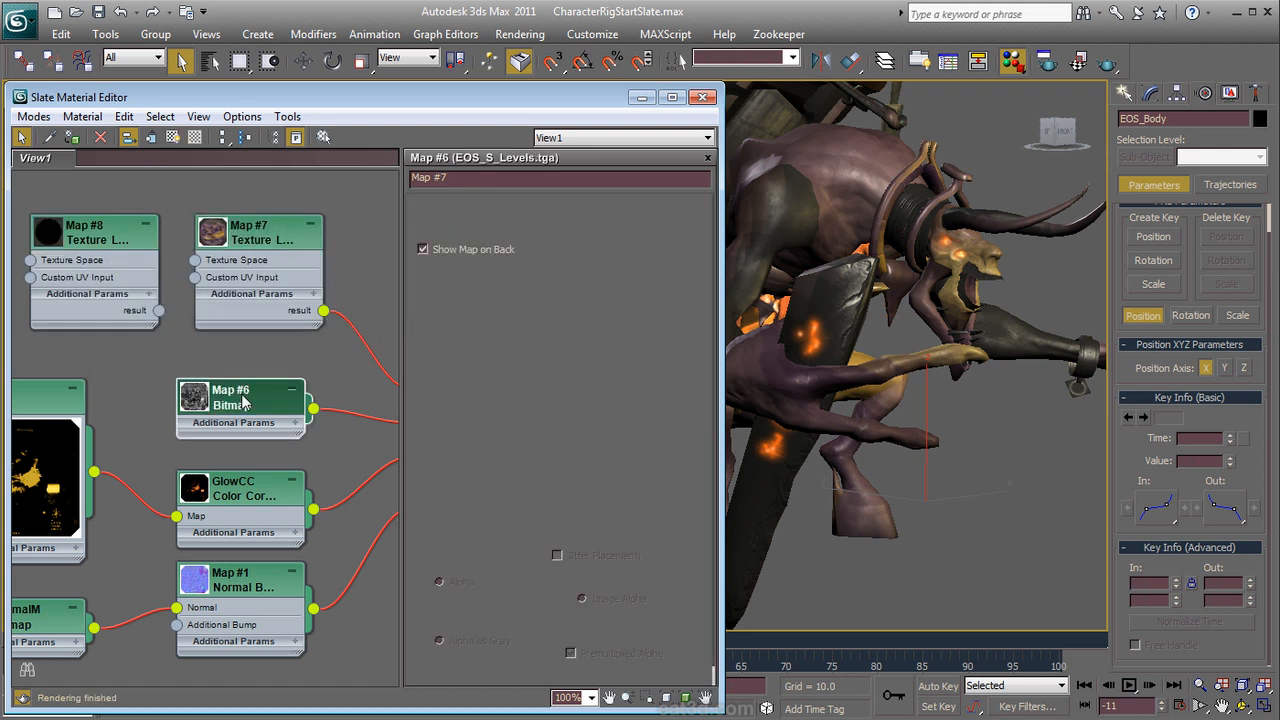
right_click(521, 432)
left_click(531, 443)
left_click(96, 230)
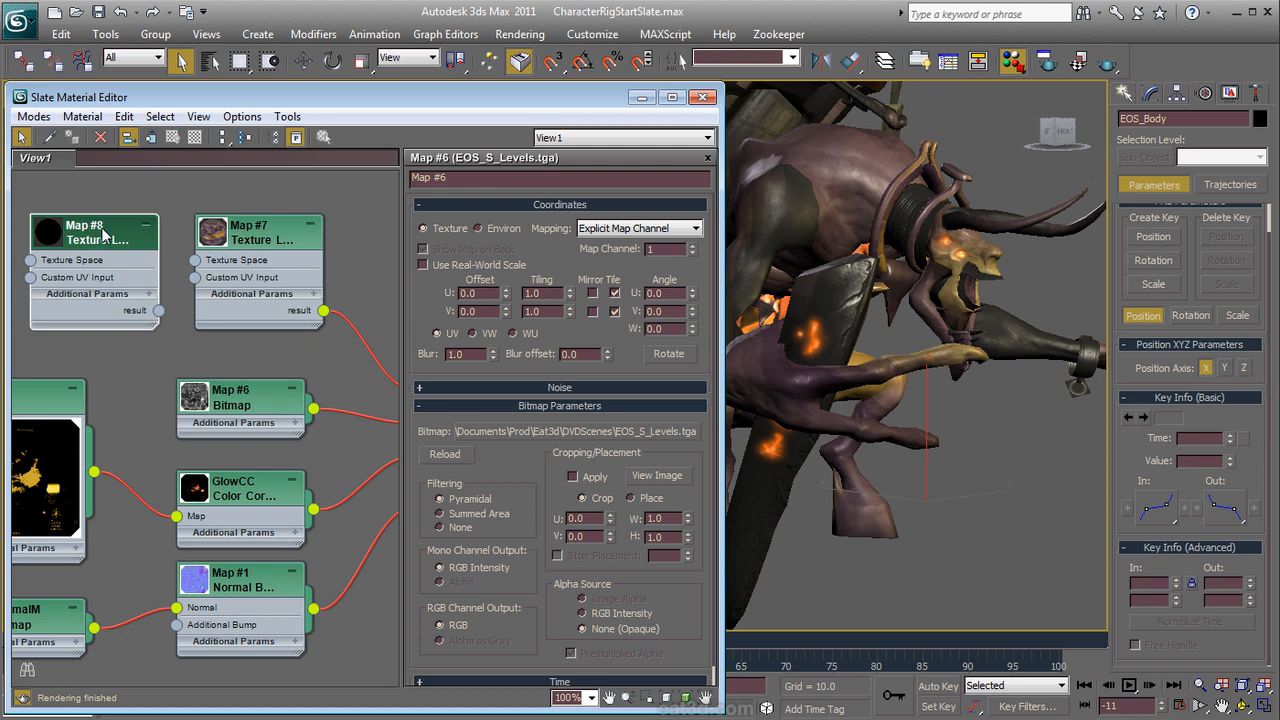
double_click(103, 233)
right_click(548, 232)
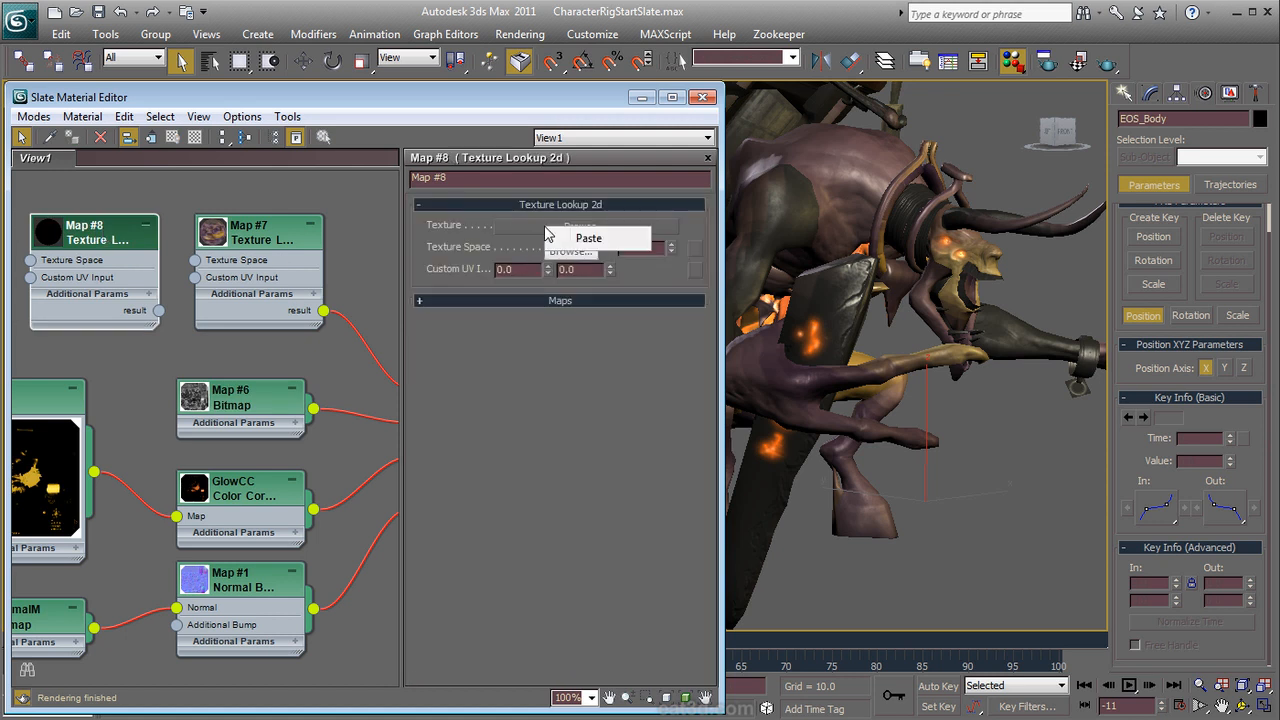
left_click(588, 242)
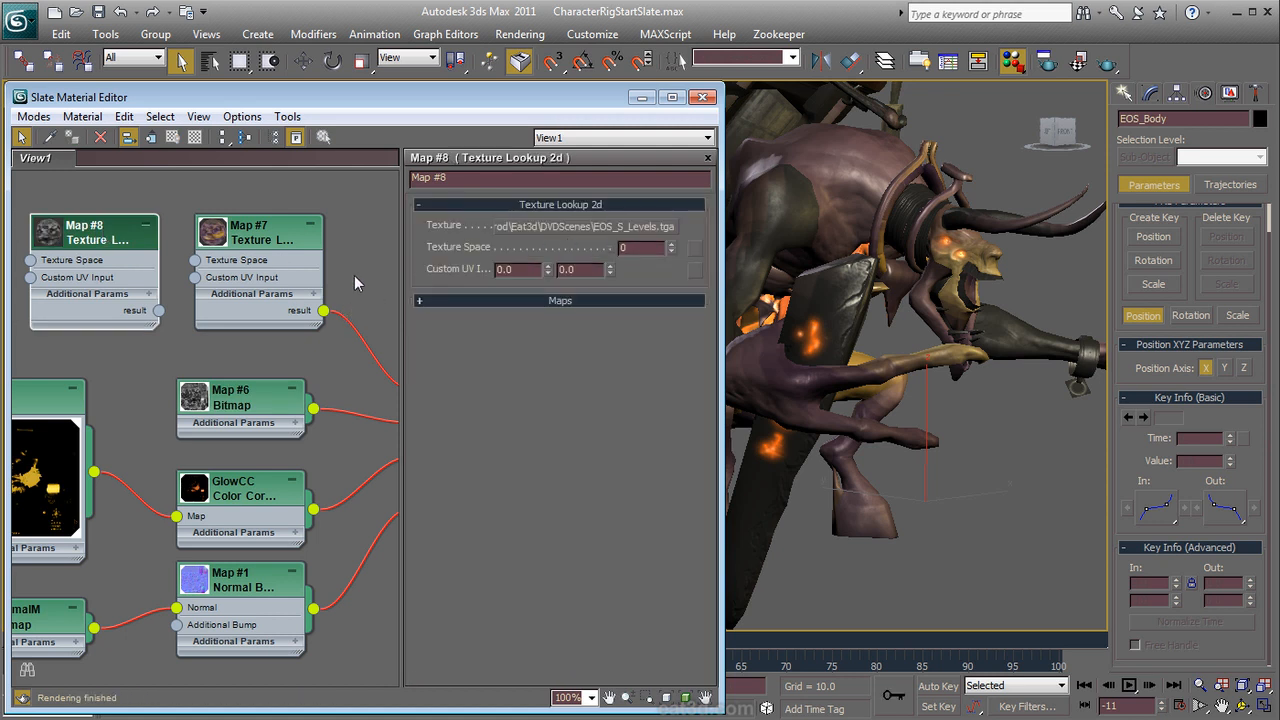
Step: Connect Map #8's result to CharMat's Specular Level and put it below Map #7 in place of the Map #6 bitmap
key("p")
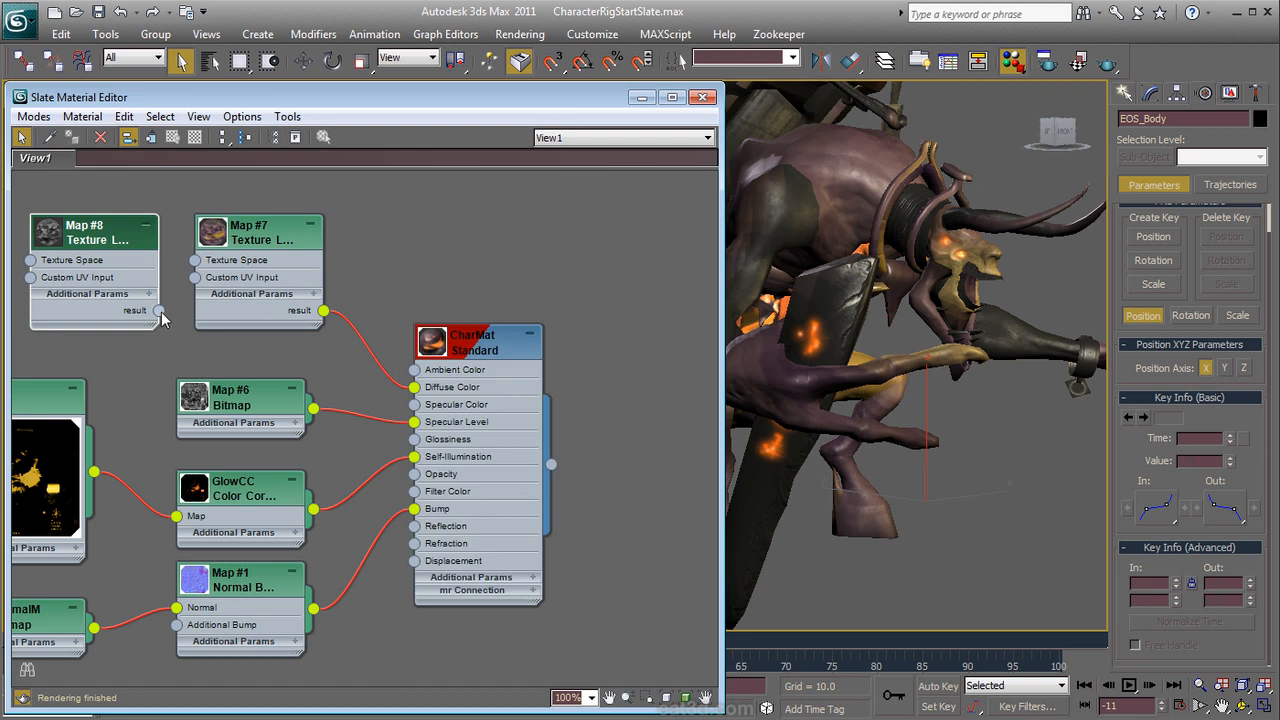
left_click_drag(159, 311, 414, 421)
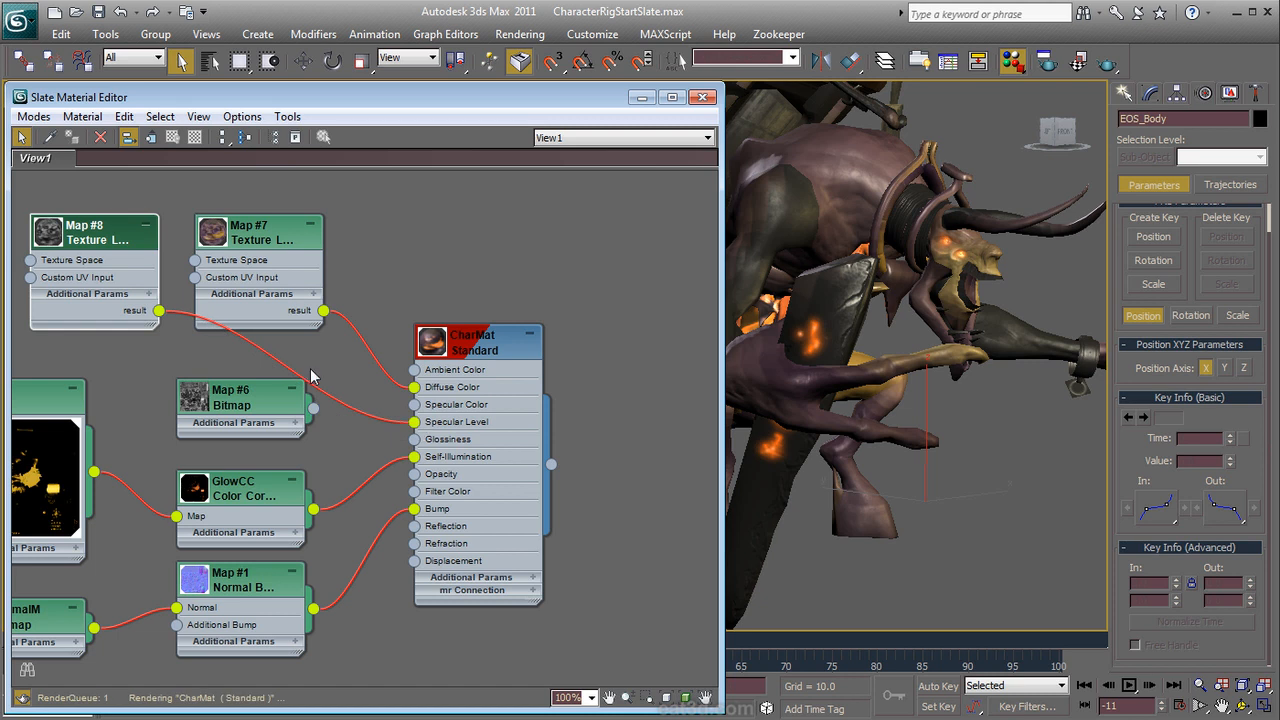
mouse_move(125, 265)
left_mouse_down()
mouse_move(195, 327)
mouse_move(285, 360)
mouse_move(290, 375)
left_mouse_up()
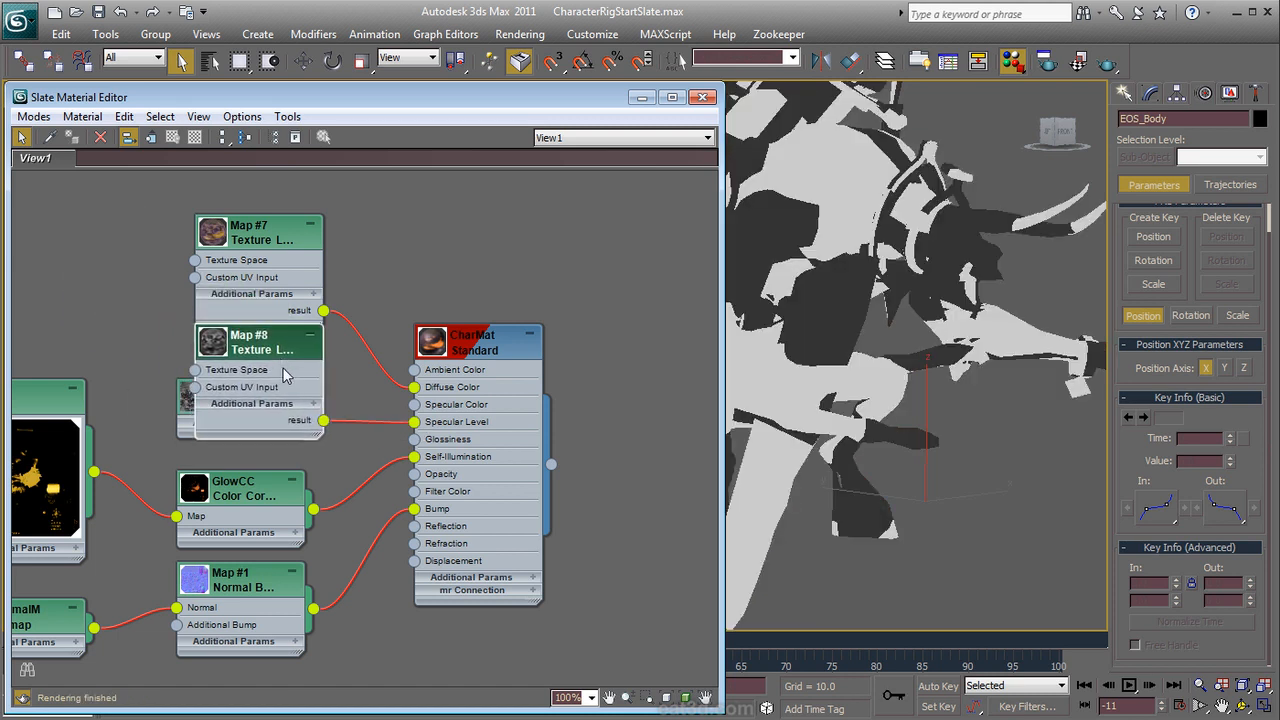
middle_click_drag(263, 437, 358, 358)
left_click(360, 300)
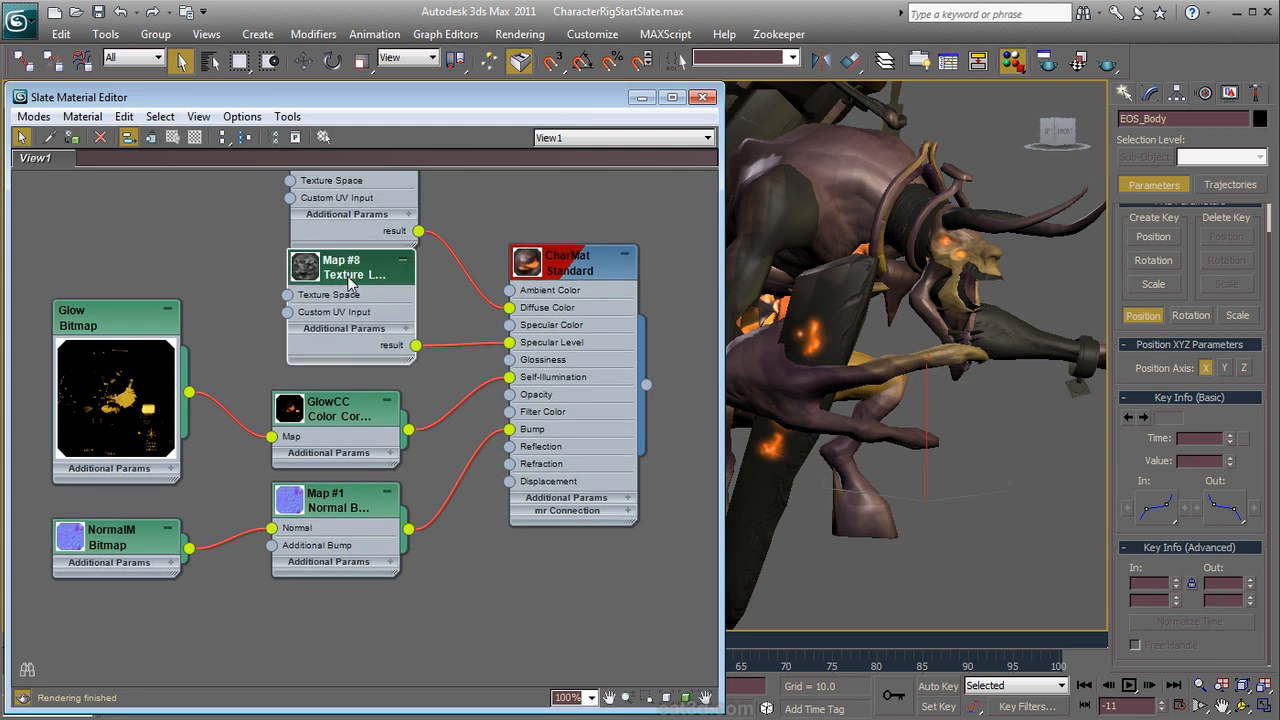
Step: Add another MetaSL Texture Lookup 2d map and place it near the Glow bitmap node
right_click(212, 268)
mouse_move(288, 314)
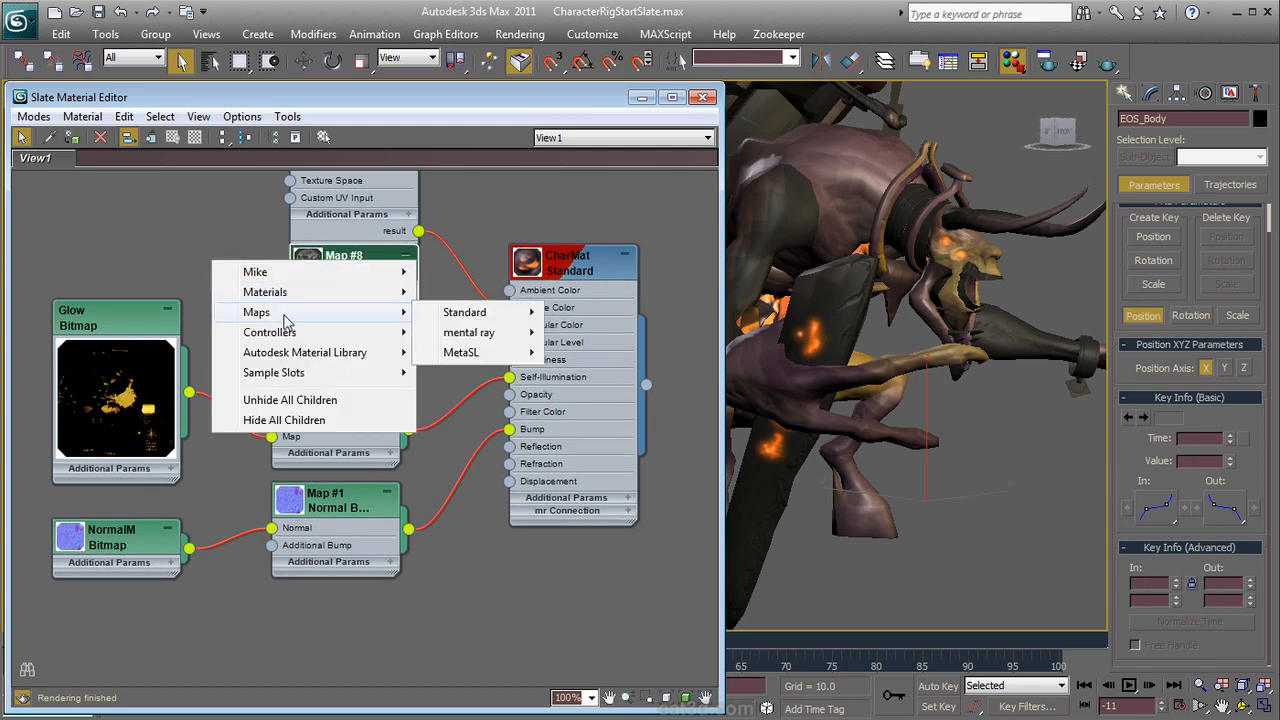
mouse_move(475, 352)
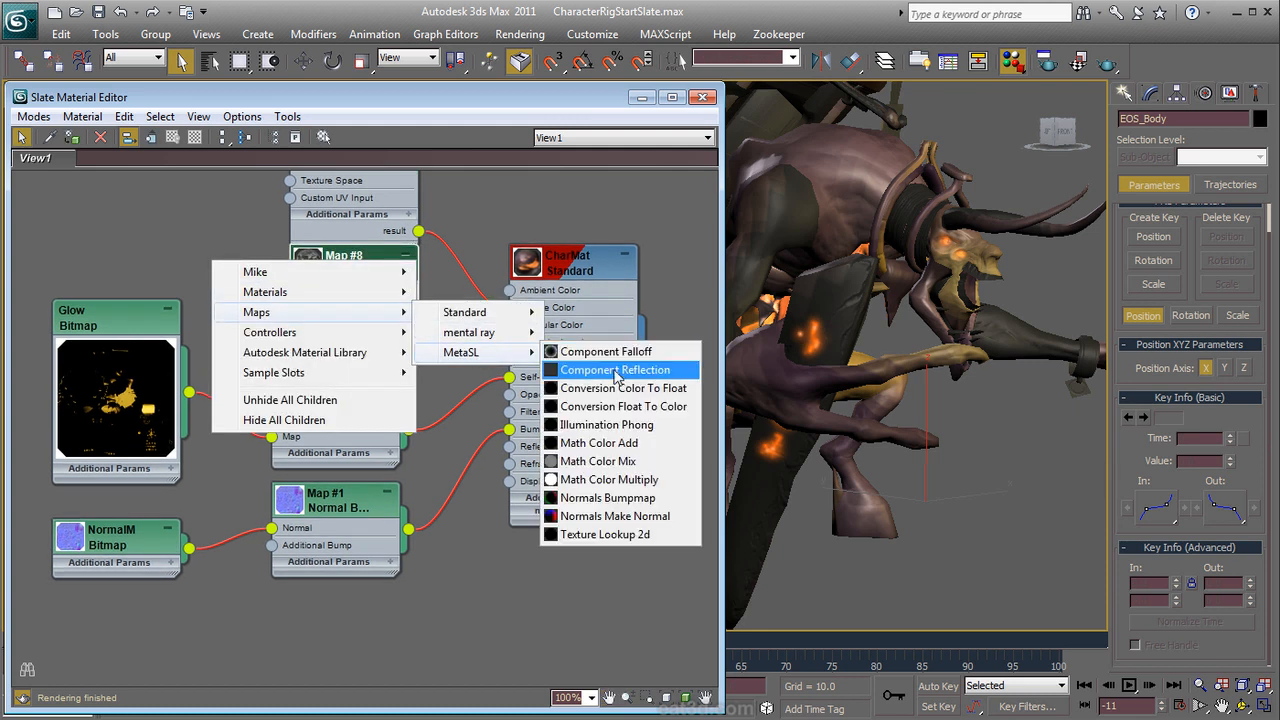
left_click(634, 536)
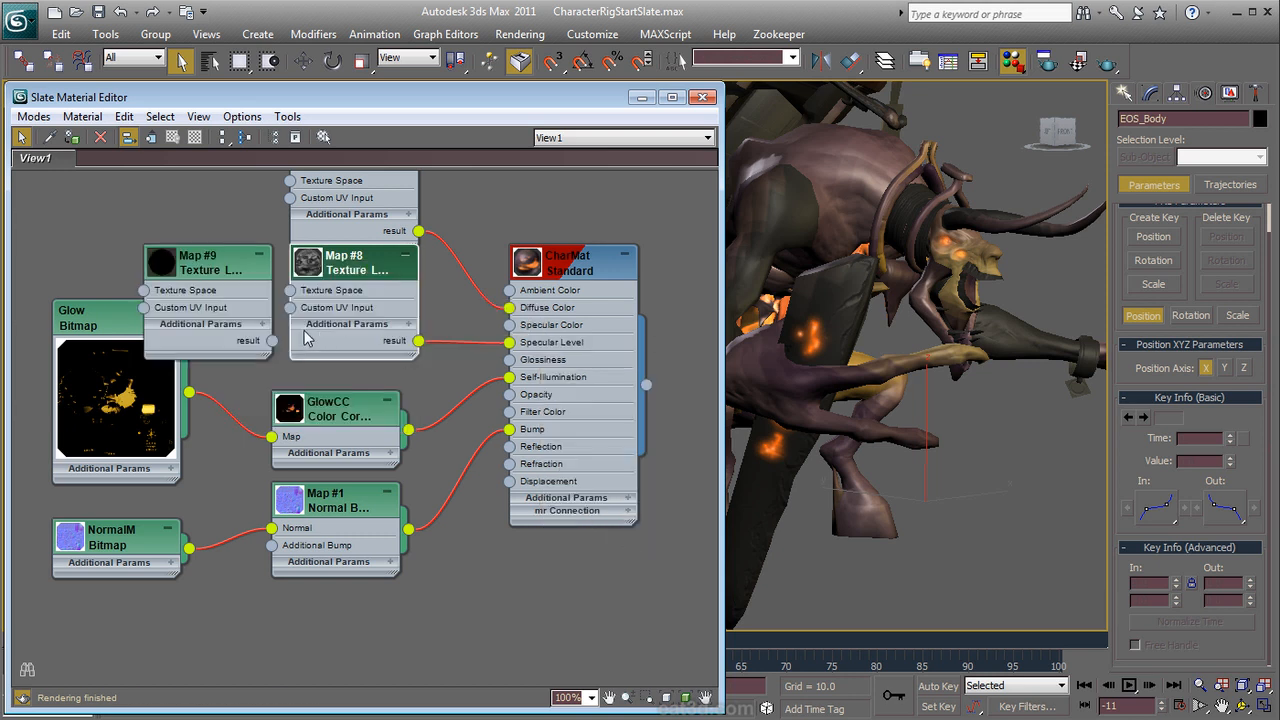
left_click(230, 310)
left_click_drag(230, 310, 243, 350)
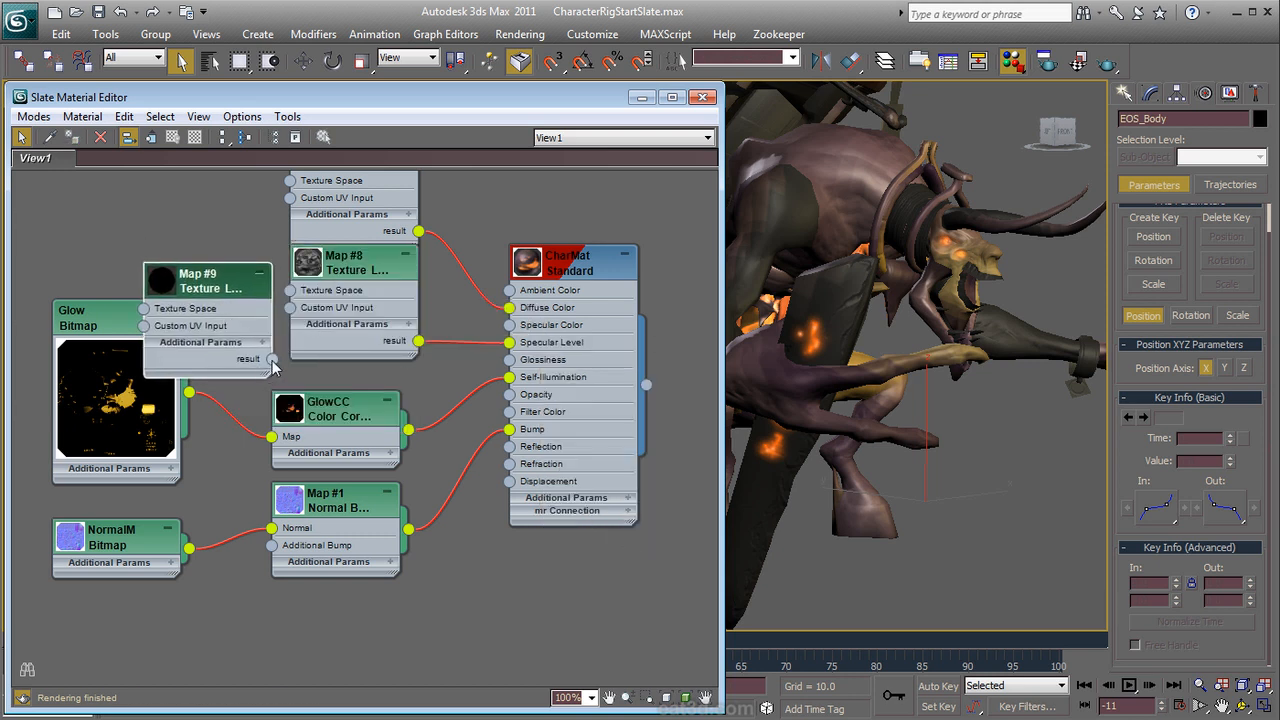
Step: Copy the EOS_E.tga file reference from the Glow bitmap into the Texture setting of the Map #9 lookup
double_click(90, 318)
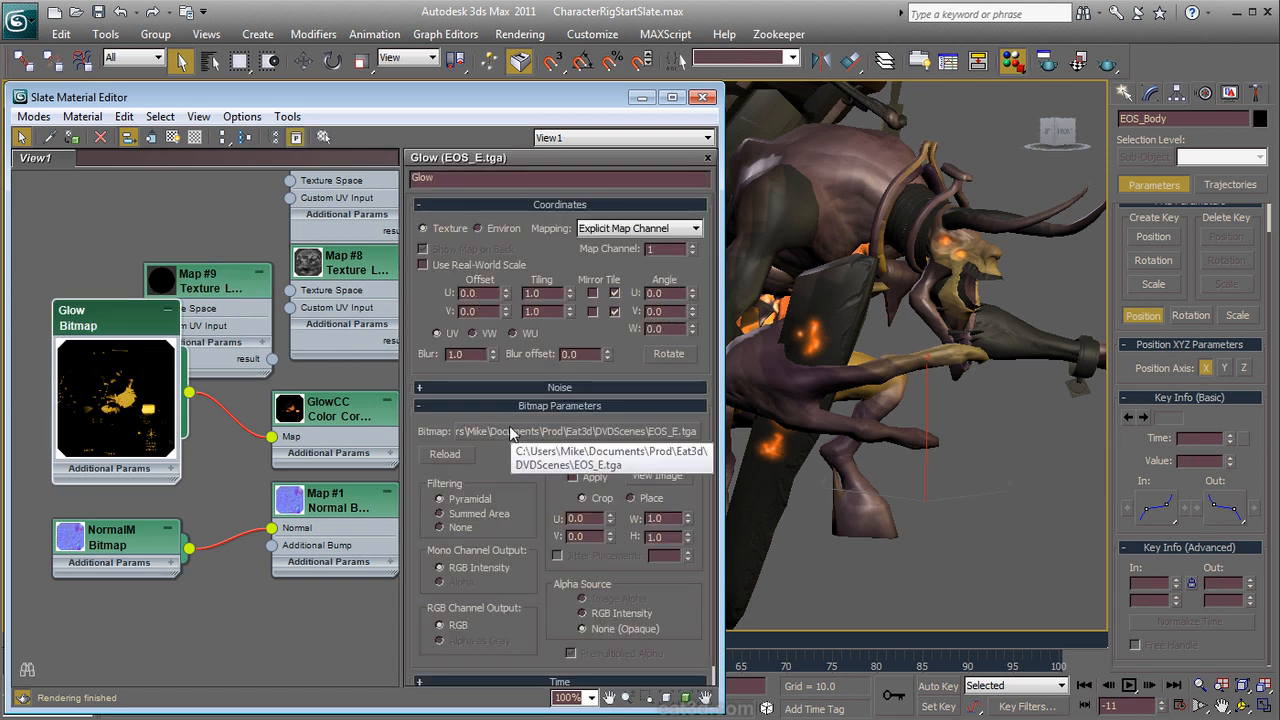
right_click(510, 426)
left_click(543, 436)
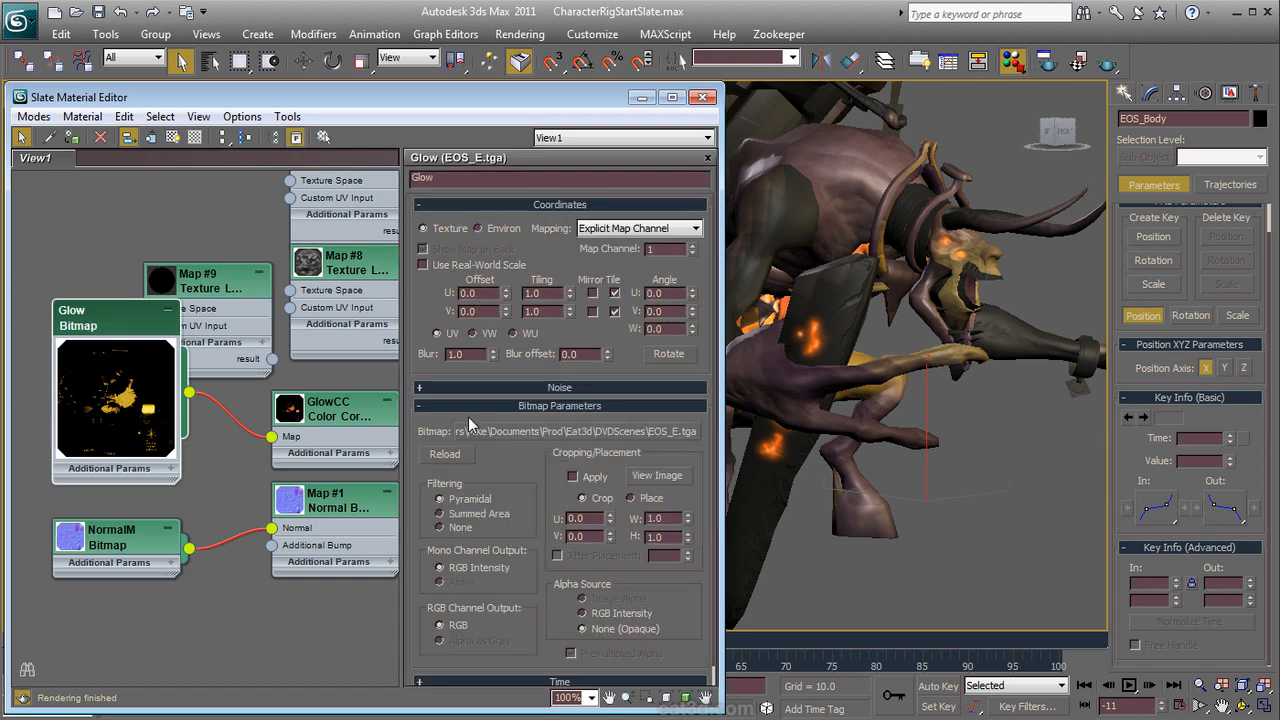
double_click(228, 308)
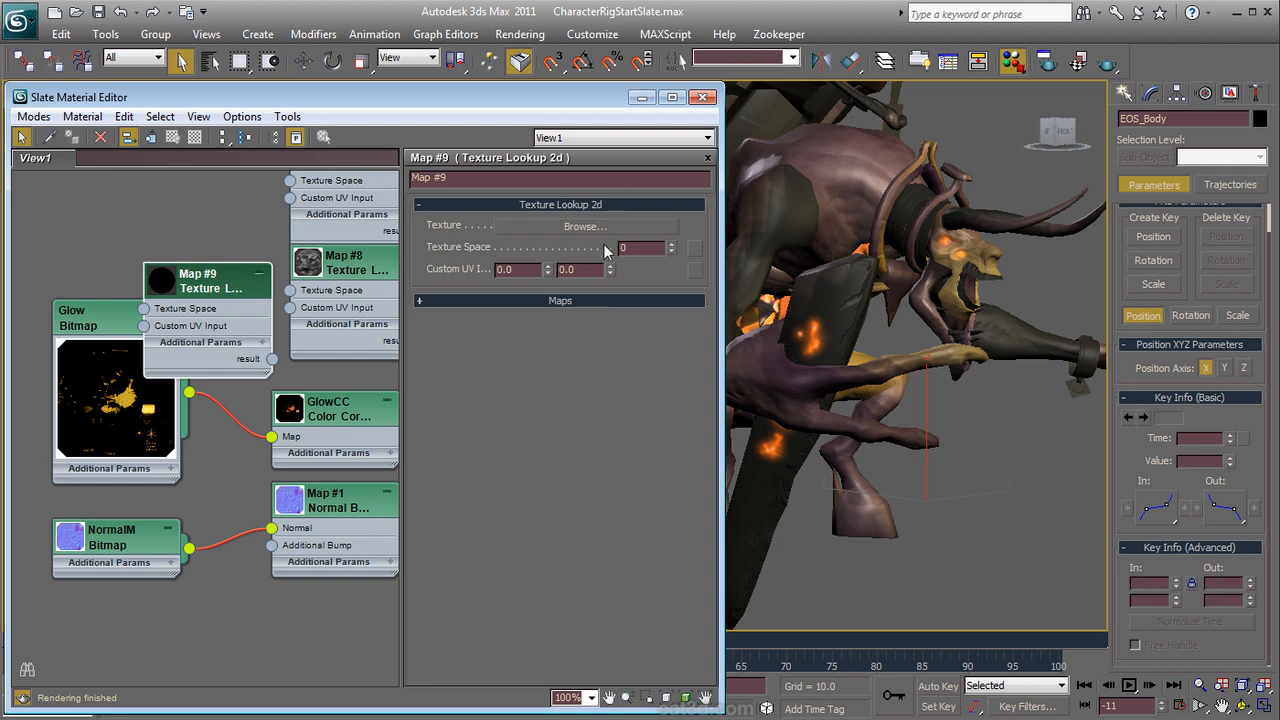
right_click(603, 230)
left_click(630, 243)
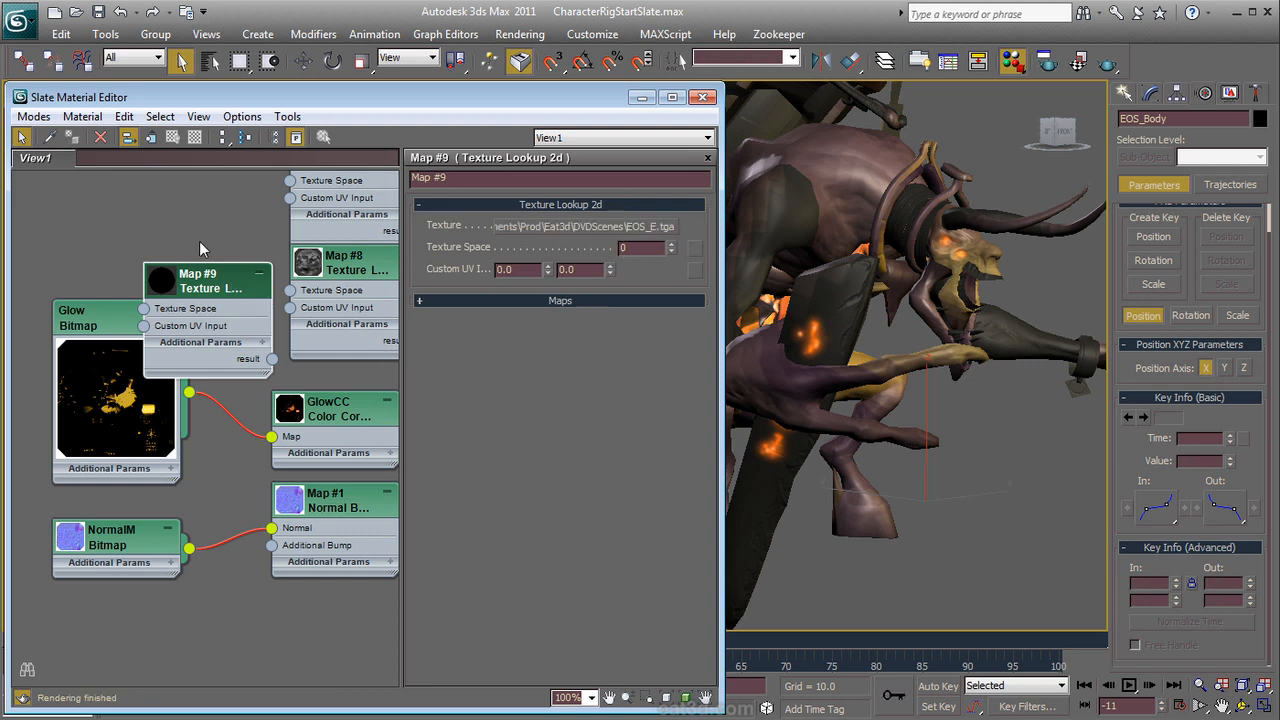
Step: Connect Map #9's result to GlowCC's Map input and delete the Glow bitmap node
middle_click_drag(246, 264, 187, 322)
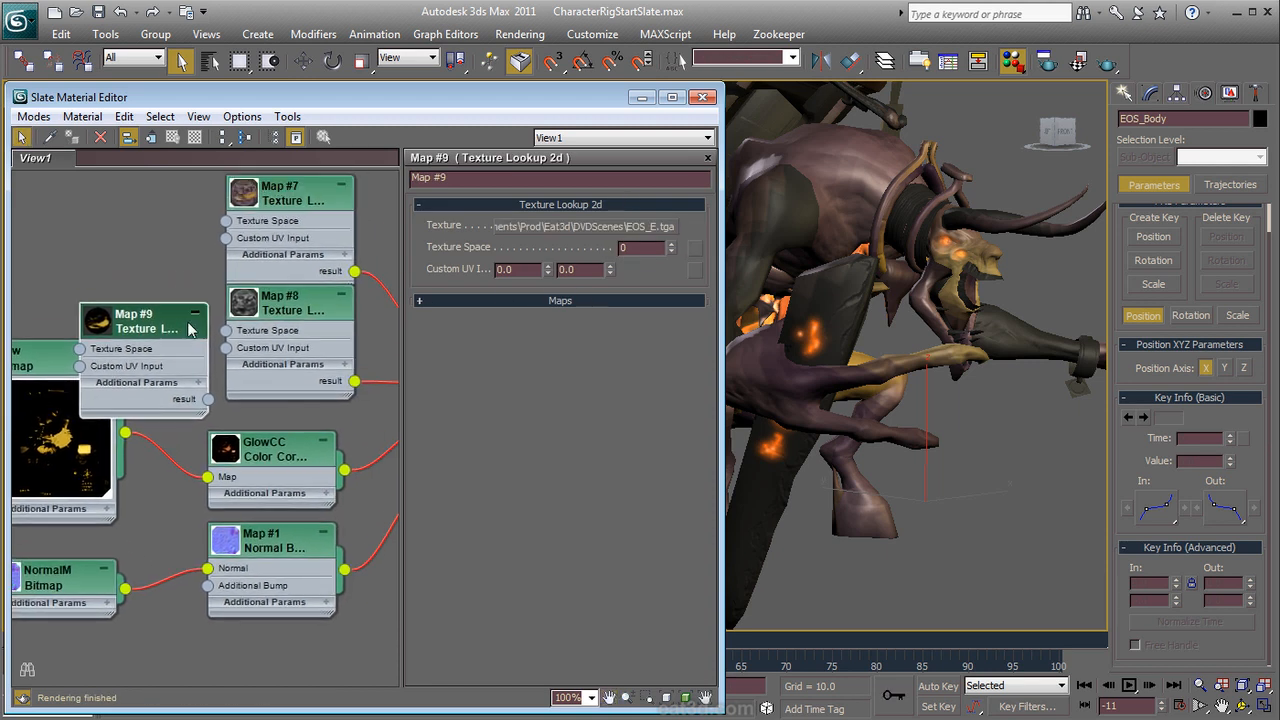
key("p")
left_click_drag(207, 399, 209, 483)
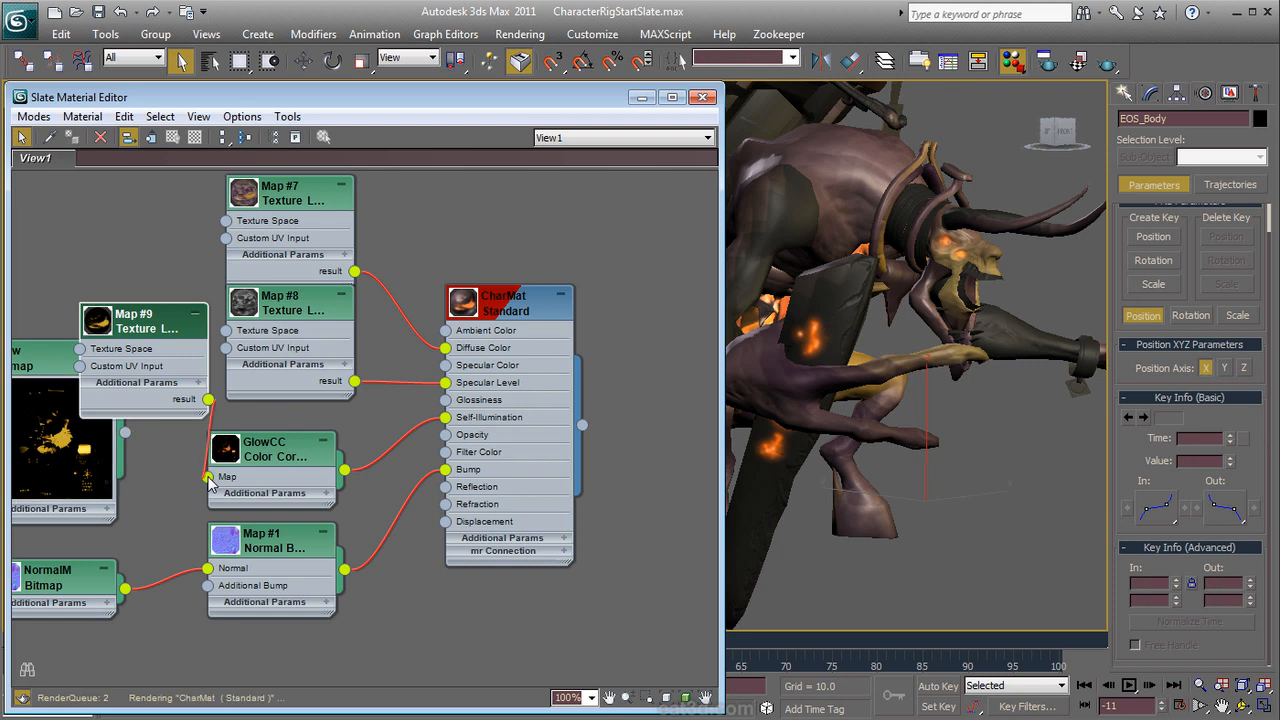
left_click(75, 439)
key("Delete")
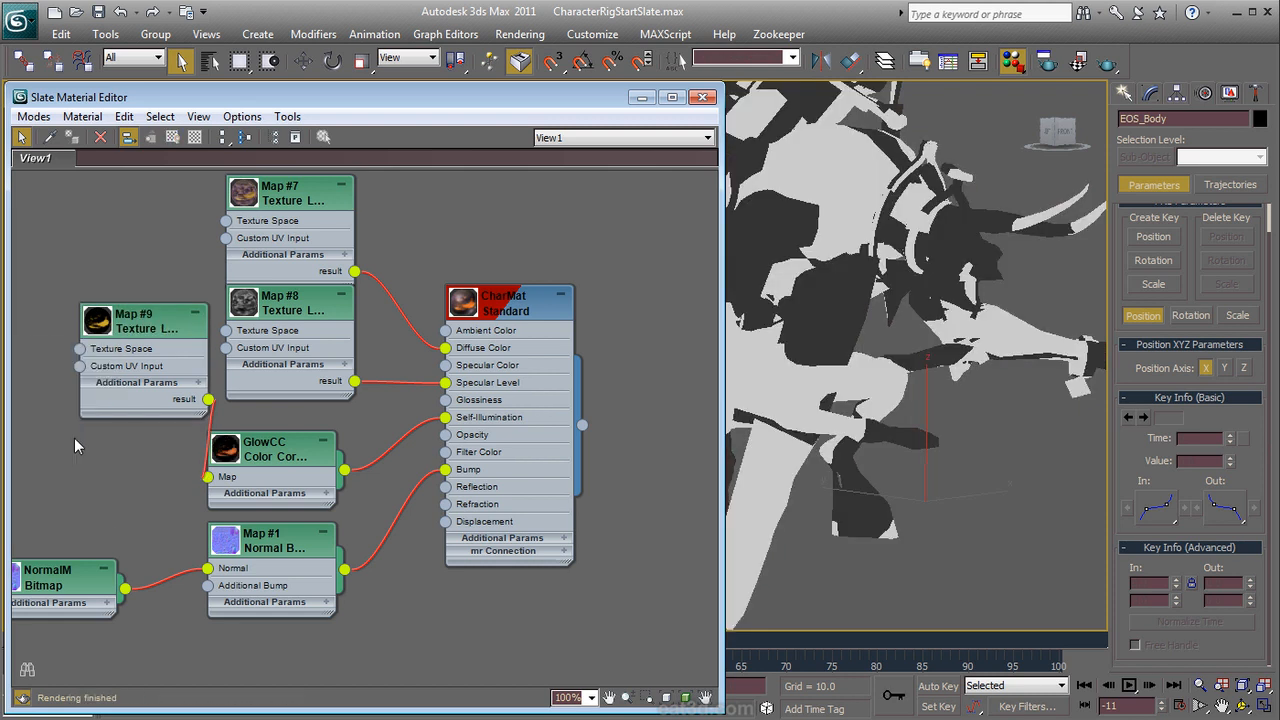
Step: Add a further MetaSL Texture Lookup 2d map and place it just above the NormalM bitmap node
middle_click_drag(107, 444, 141, 436)
right_click(114, 506)
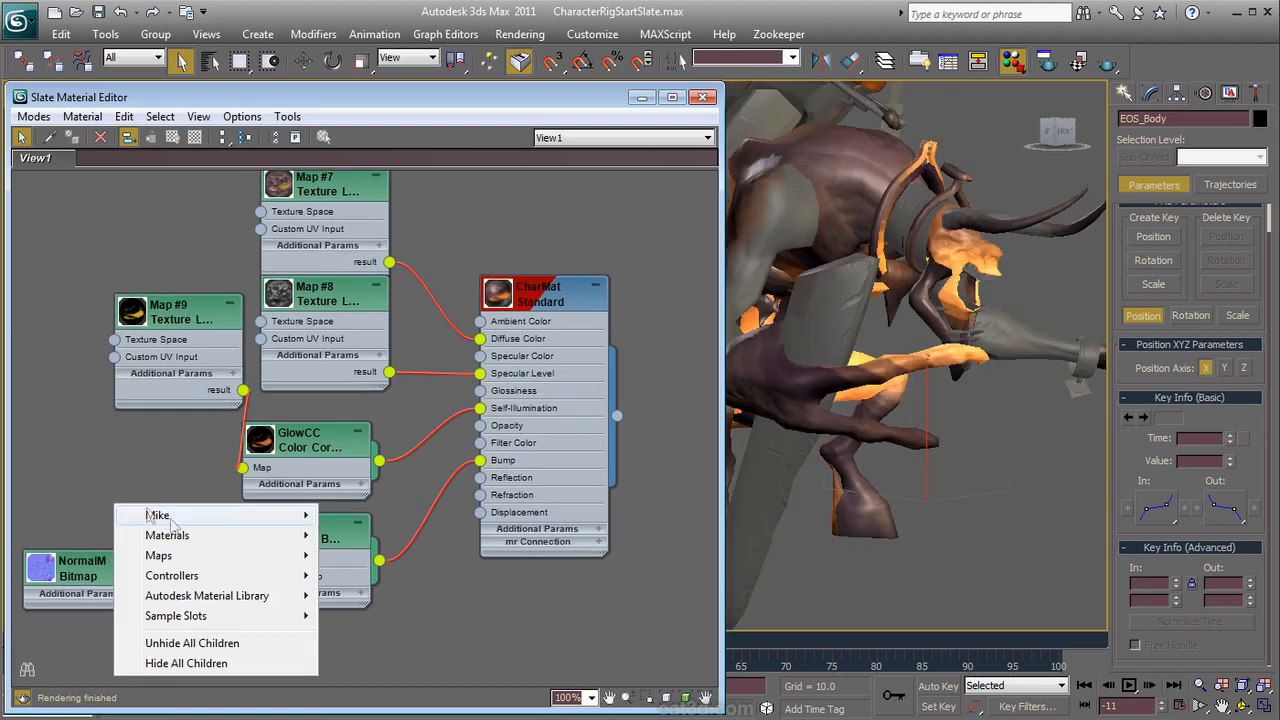
mouse_move(220, 557)
mouse_move(375, 595)
left_click(510, 717)
left_click_drag(123, 502, 120, 450)
Step: Copy the EOS_N.tga file reference from the NormalM bitmap into the Texture setting of the Map #10 lookup
double_click(94, 576)
right_click(569, 426)
left_click(590, 438)
double_click(122, 449)
right_click(583, 226)
left_click(622, 234)
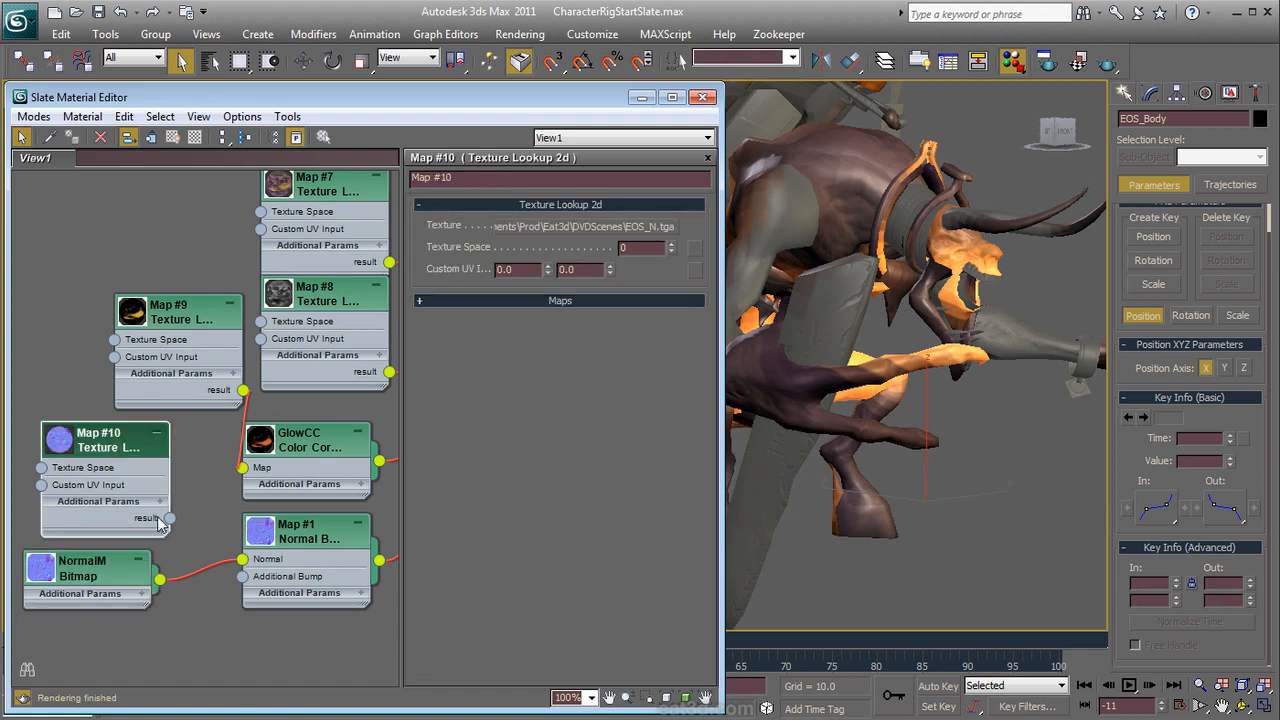
Step: Connect Map #10's result to the Normal input of Map #1 and delete the NormalM bitmap node
left_click_drag(170, 518, 243, 559)
left_click_drag(117, 580, 135, 580)
key("Delete")
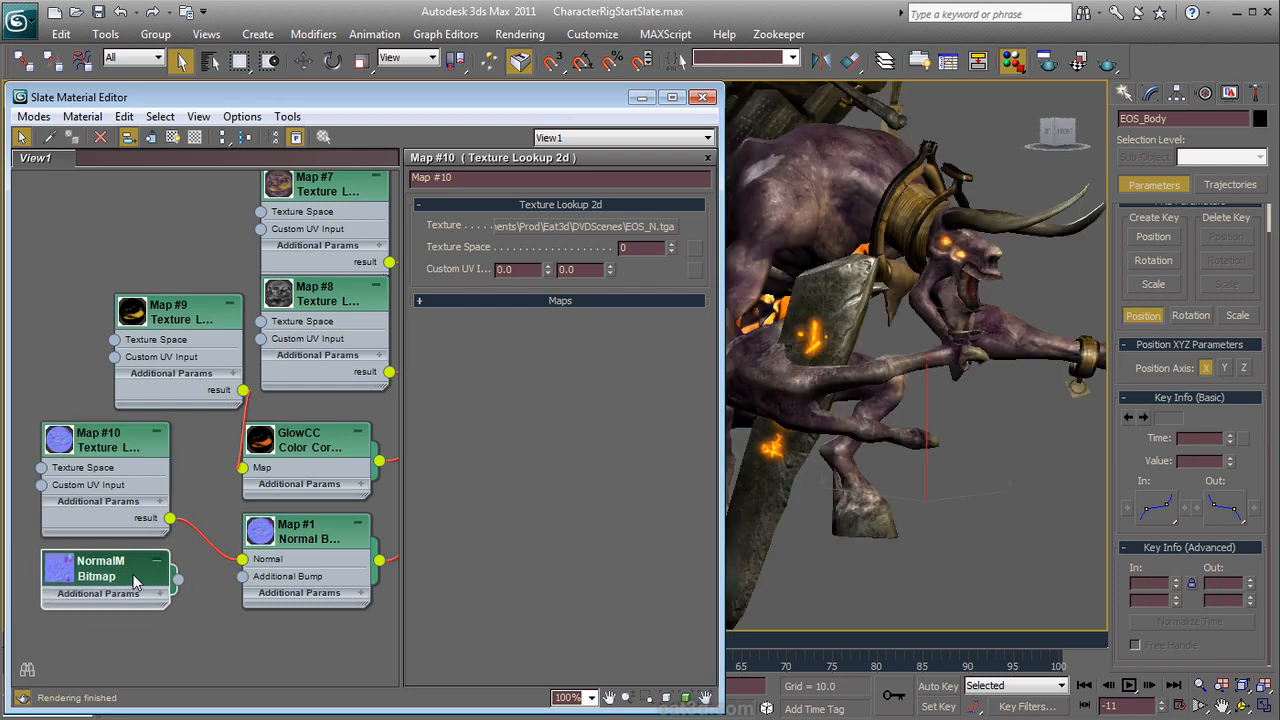
Step: Line up the Map #9 and Map #10 lookup nodes beside GlowCC and Map #1, and check the textured character
left_click_drag(115, 515, 133, 570)
left_click_drag(159, 338, 103, 393)
middle_click_drag(251, 402, 148, 410)
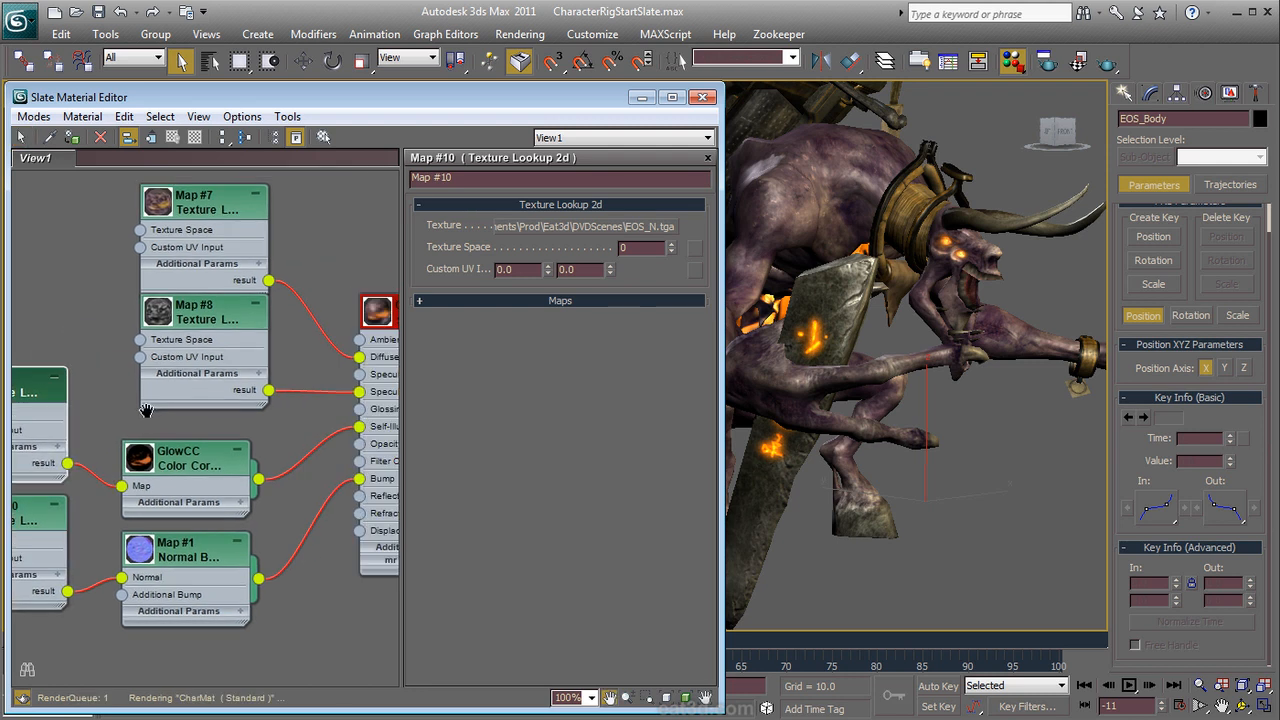
middle_click_drag(272, 408, 91, 397)
middle_click_drag(319, 360, 537, 384)
middle_click_drag(147, 320, 249, 306)
left_click_drag(176, 372, 176, 353)
middle_click_drag(378, 390, 163, 391)
middle_click_drag(947, 385, 1014, 396, "alt")
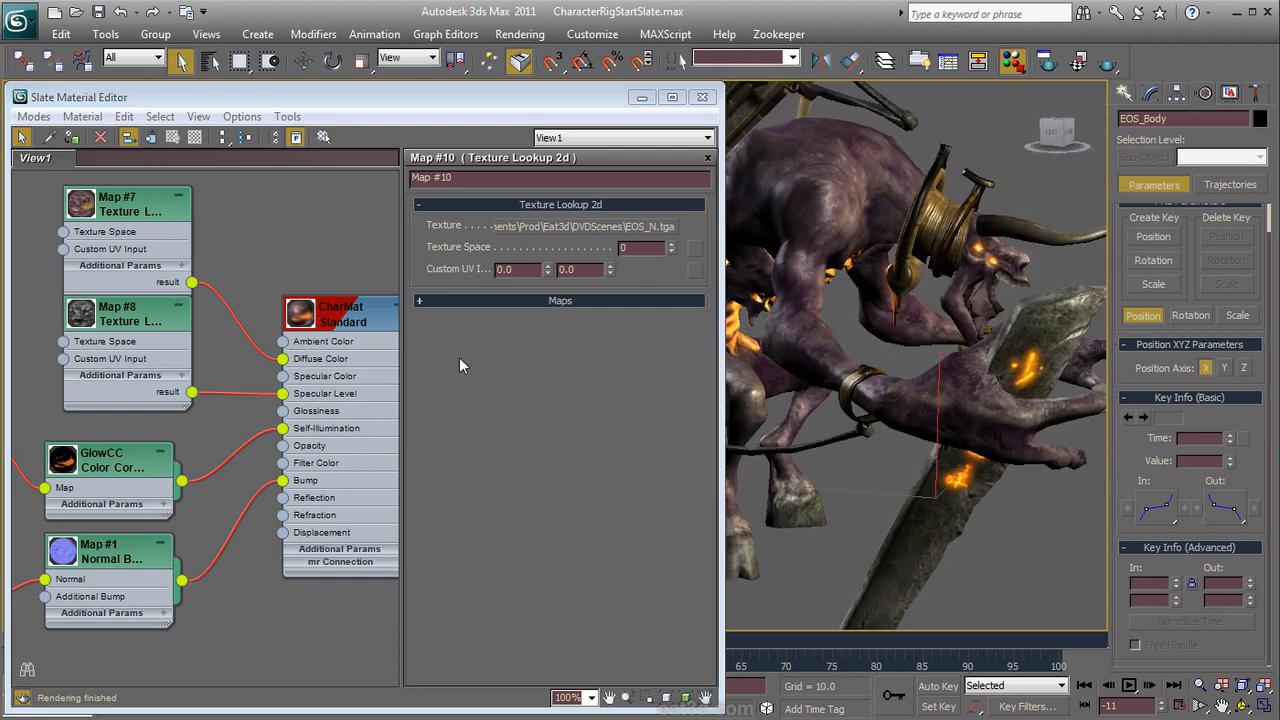
Step: Hide CharMat's unused node slots and collapse the Map #7, Map #8, GlowCC and Map #1 nodes
left_click_drag(368, 323, 337, 310)
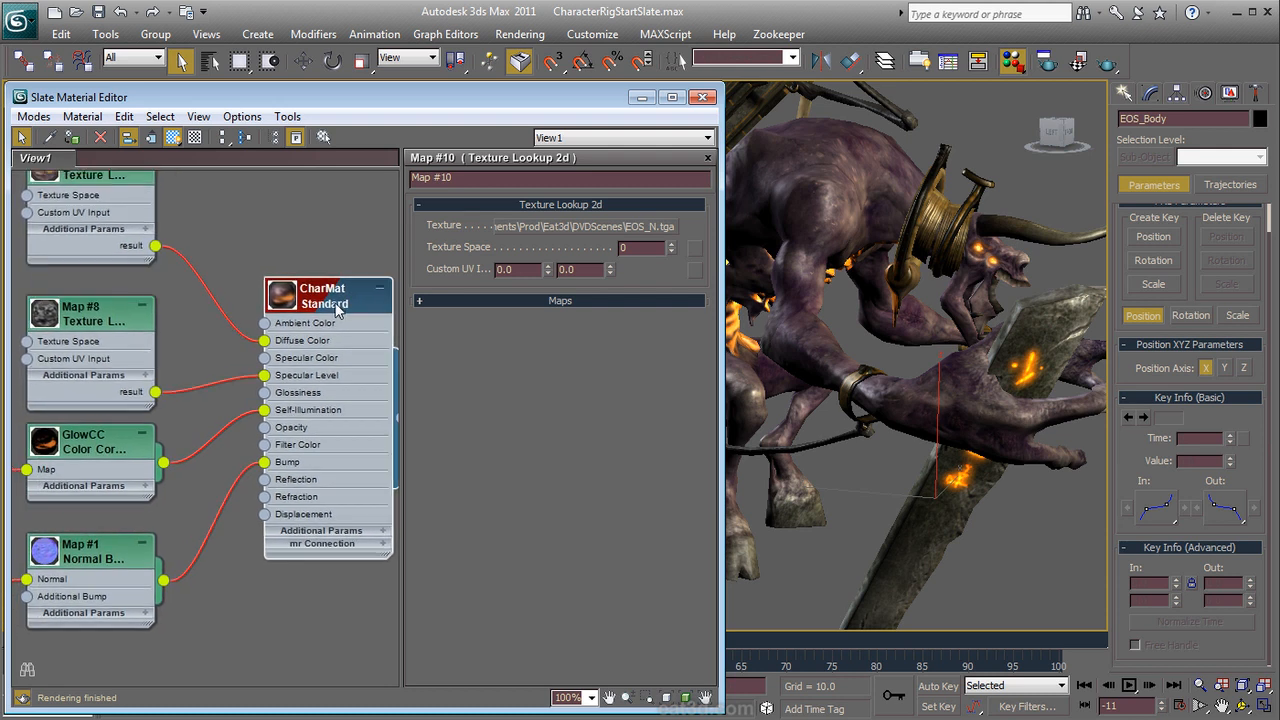
left_click(152, 138)
middle_click_drag(160, 250, 287, 293)
left_click(257, 219)
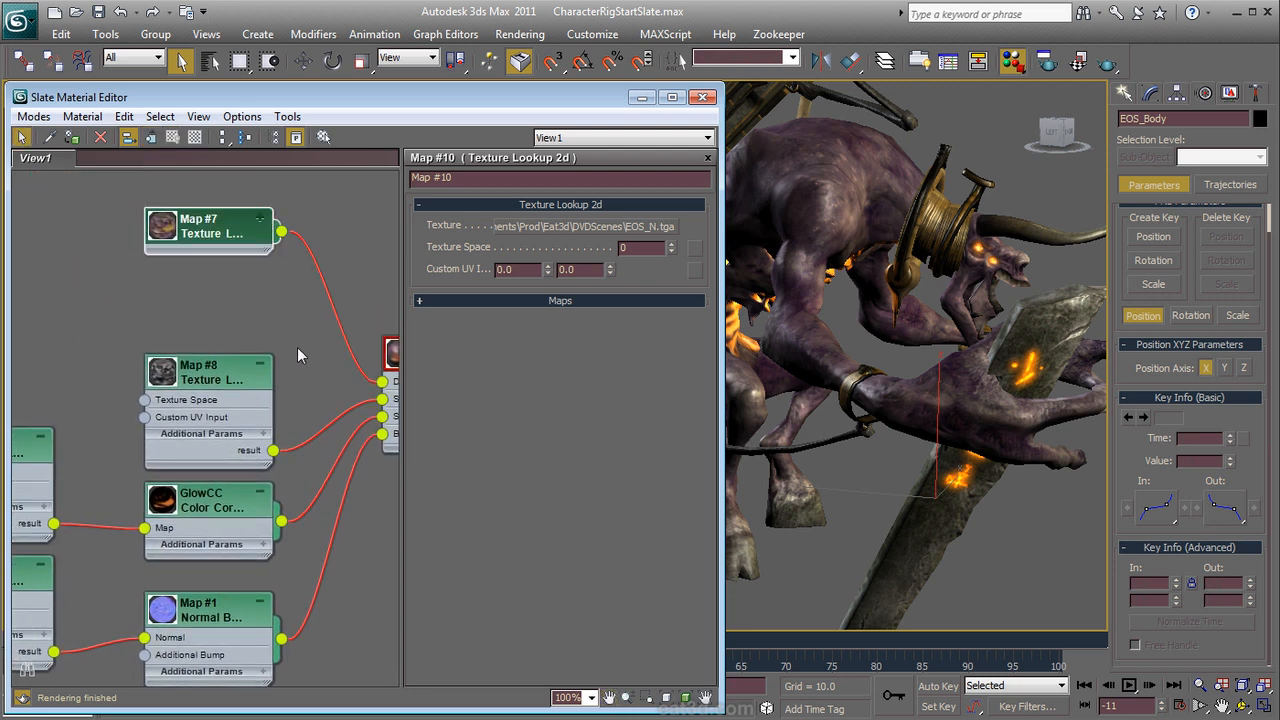
left_click(260, 366)
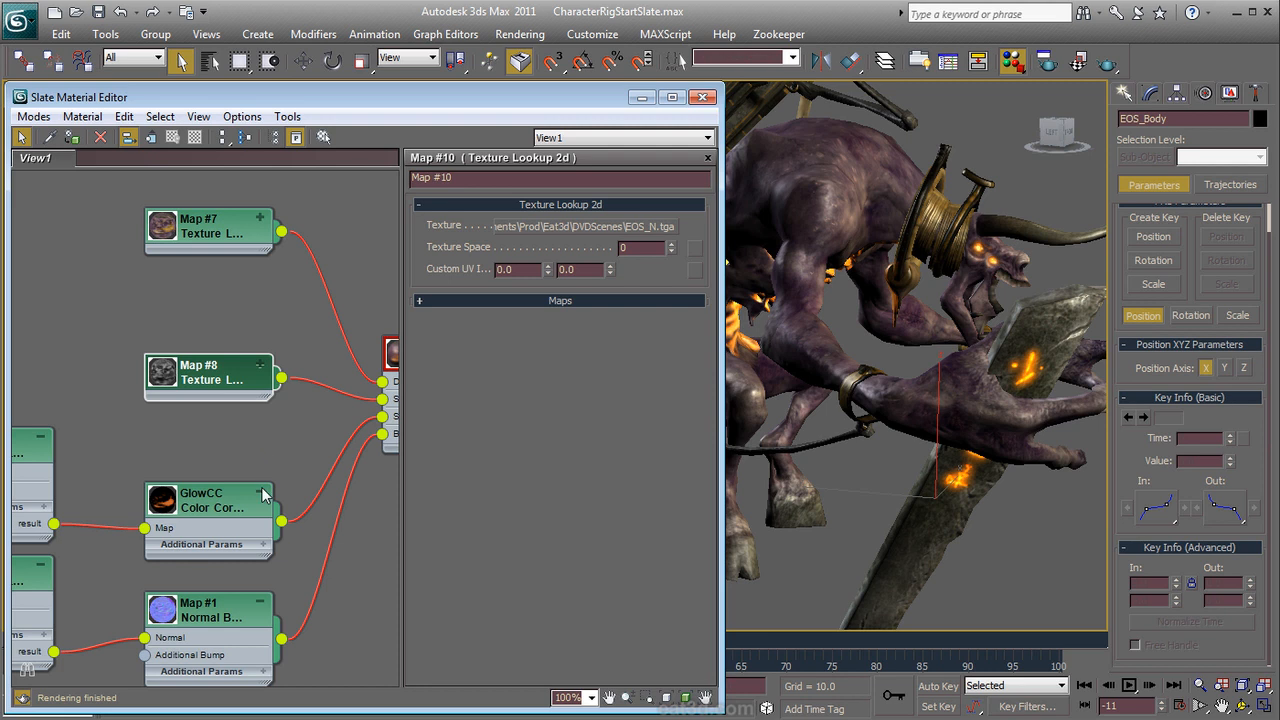
left_click(260, 493)
left_click(263, 607)
middle_click_drag(263, 607, 155, 612)
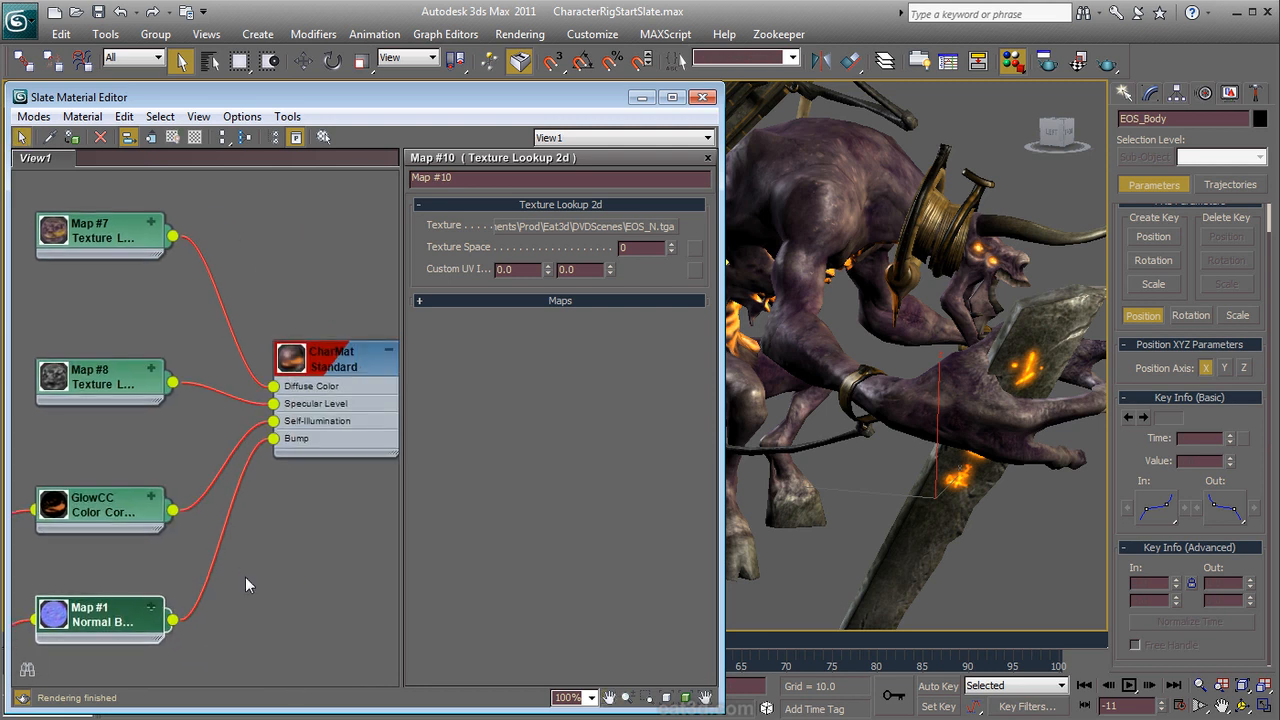
Step: Automatically lay out the children of the CharMat node and hide the parameter editor
left_click(343, 369)
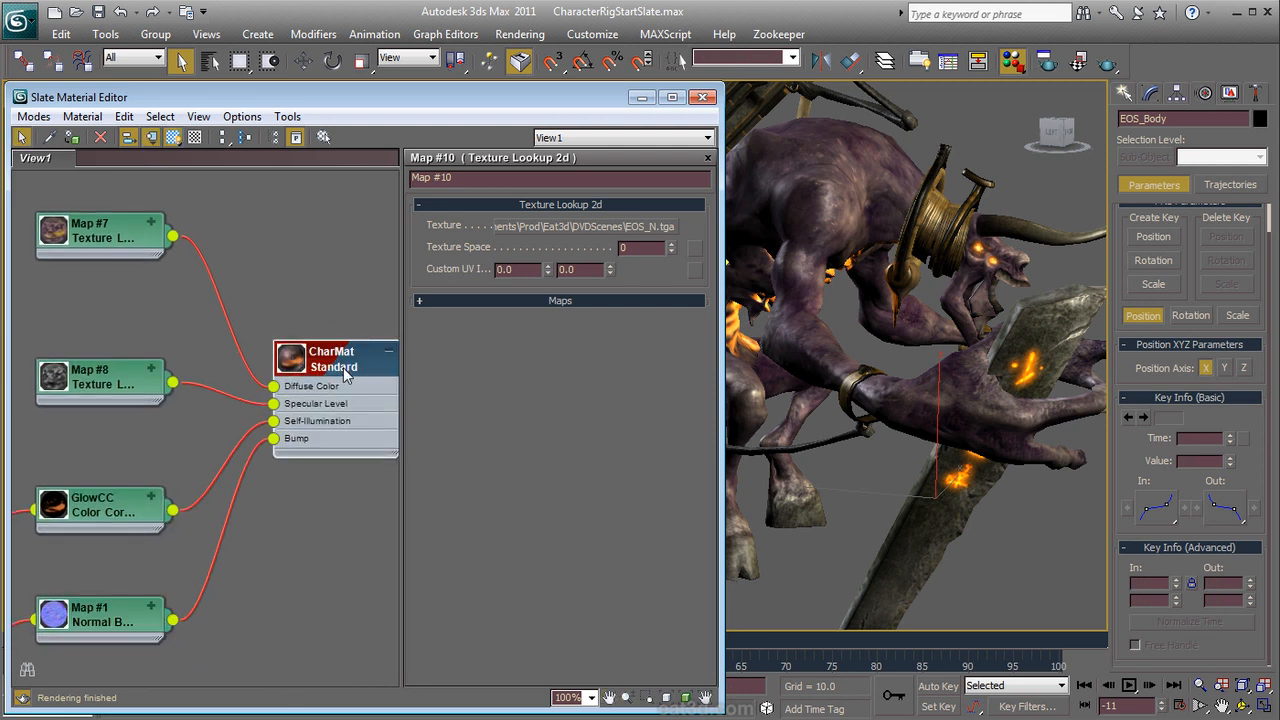
key("c")
middle_click_drag(275, 495, 565, 462)
key("p")
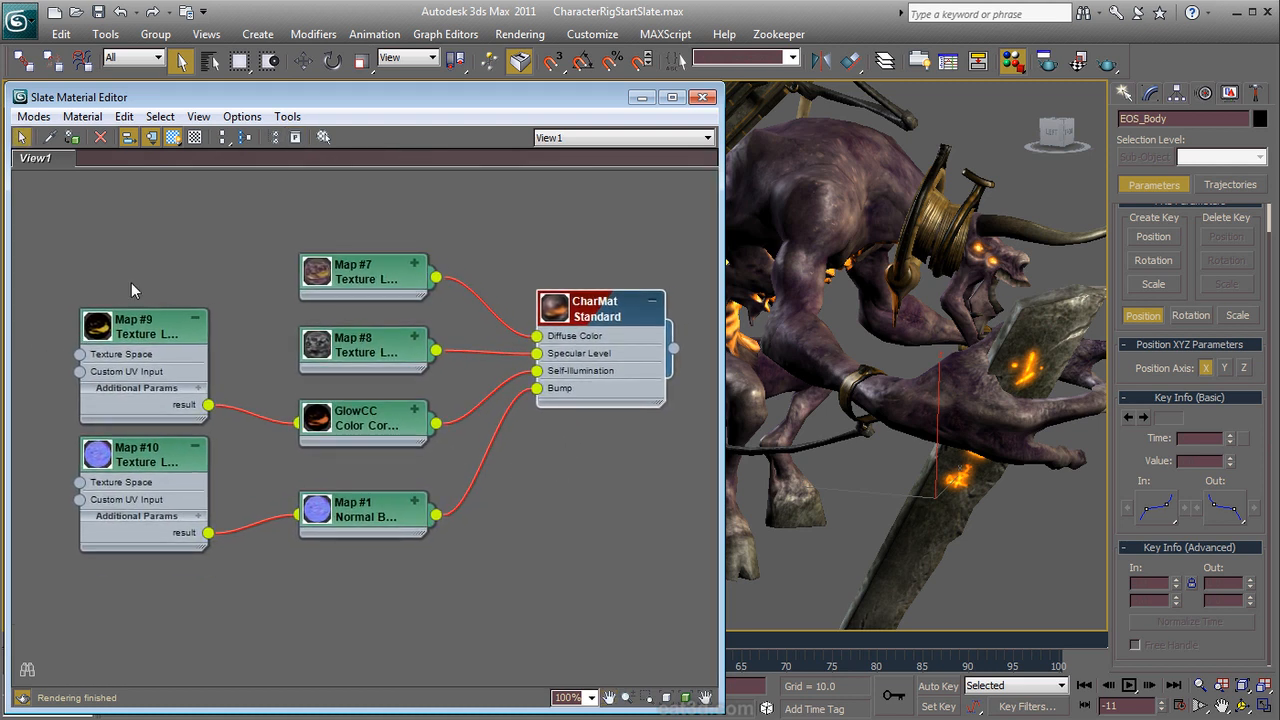
Step: Collapse the Map #9 and Map #10 nodes, then select the CharMat node and close the material editor
left_click(145, 338)
left_click(195, 321)
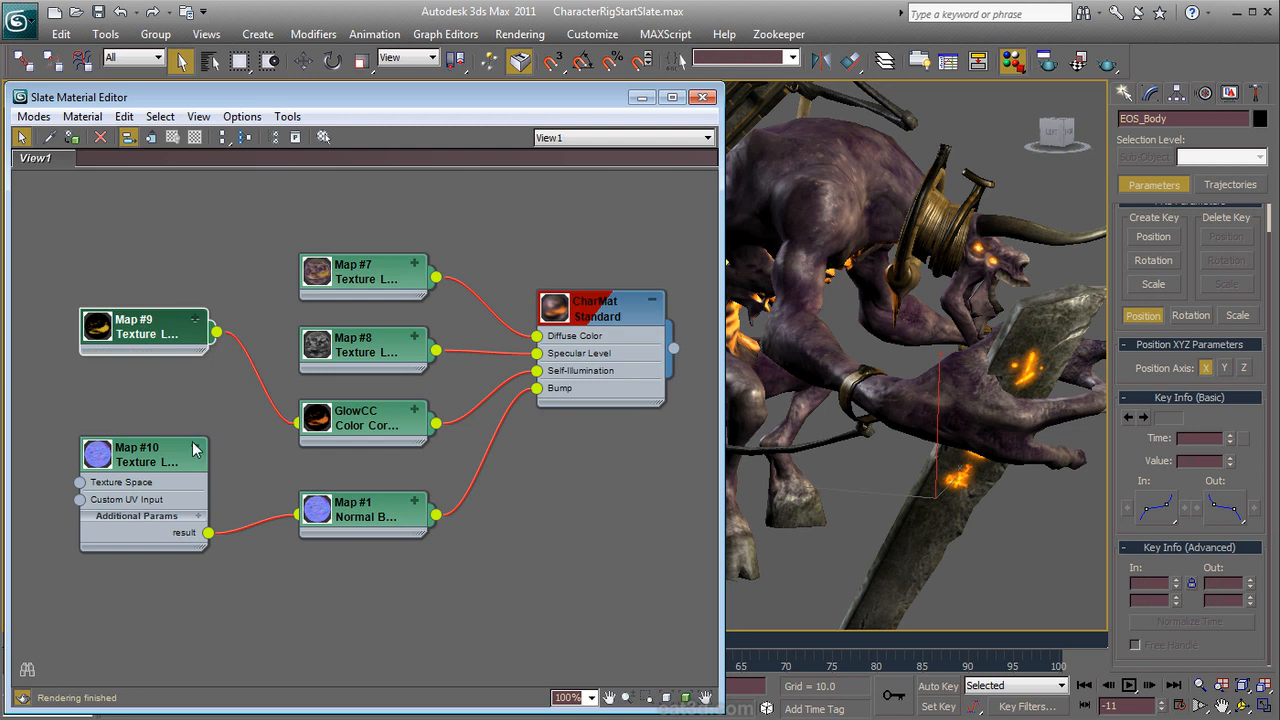
left_click(195, 449)
middle_click_drag(246, 429, 266, 458)
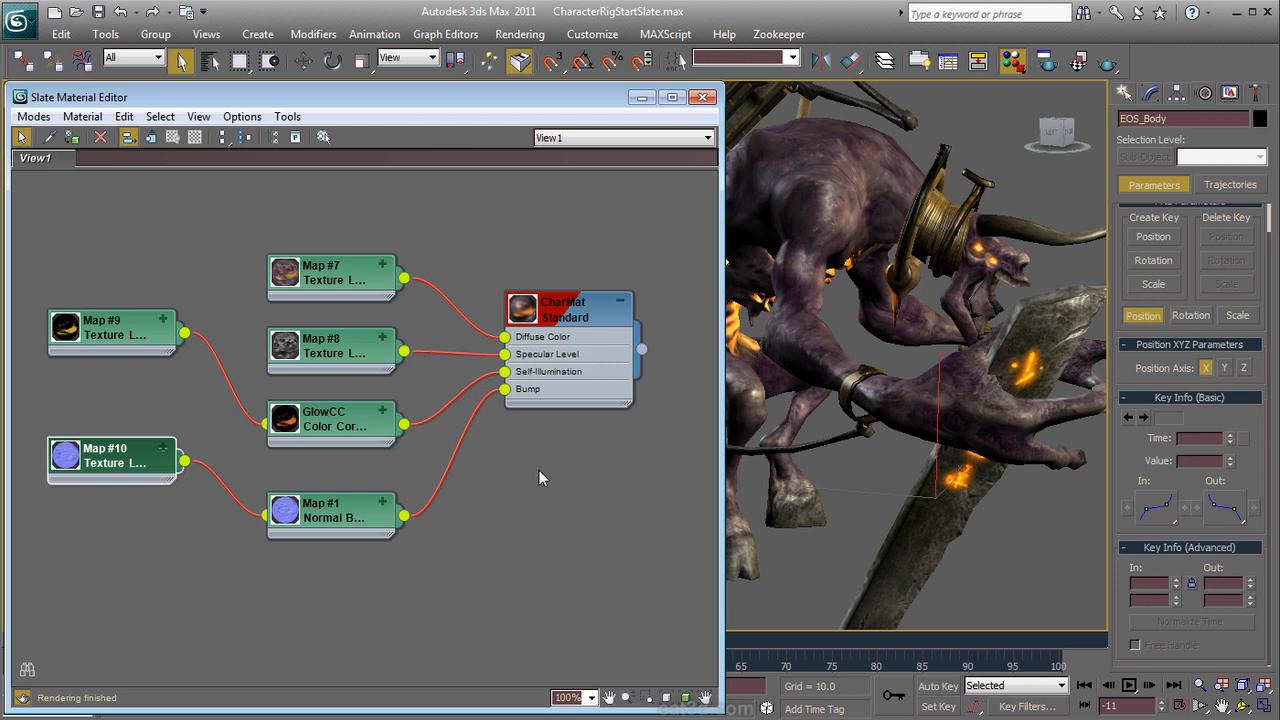
left_click(578, 336)
middle_click_drag(1085, 340, 1015, 332, "alt")
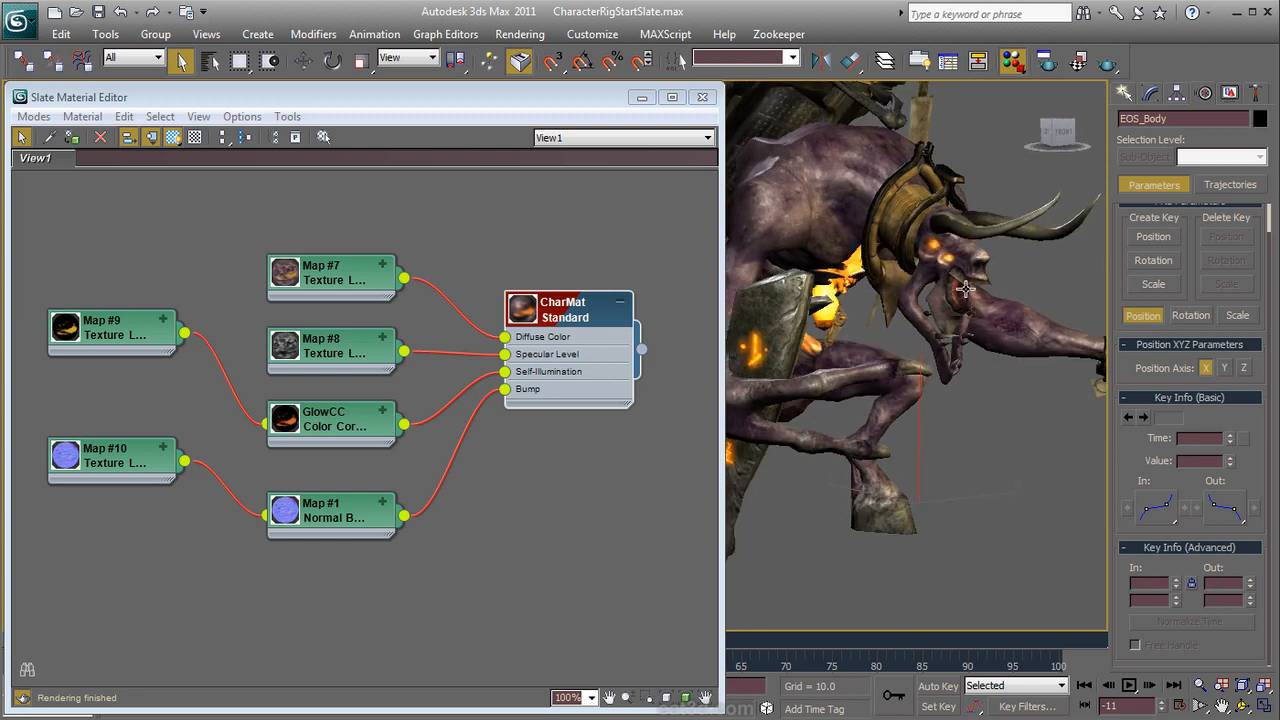
left_click(702, 97)
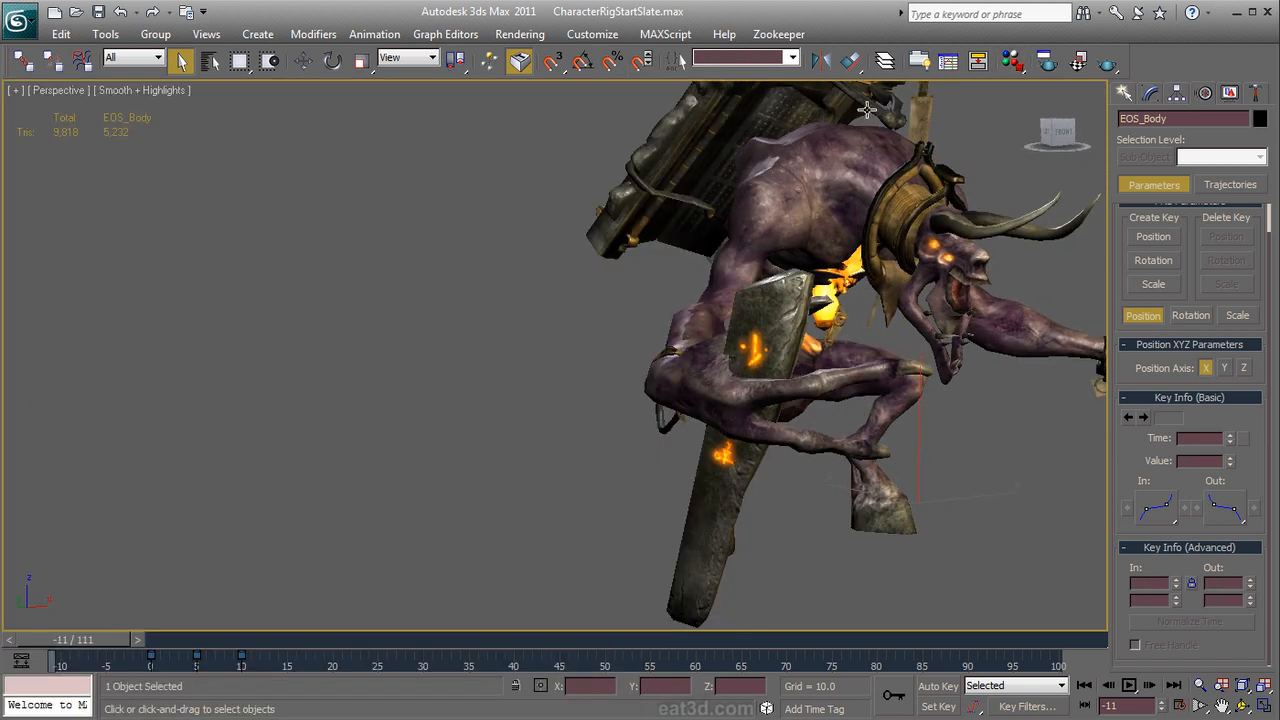
Step: Unhide the lights layer, close the layer manager and bring the whole character into view
left_click(885, 61)
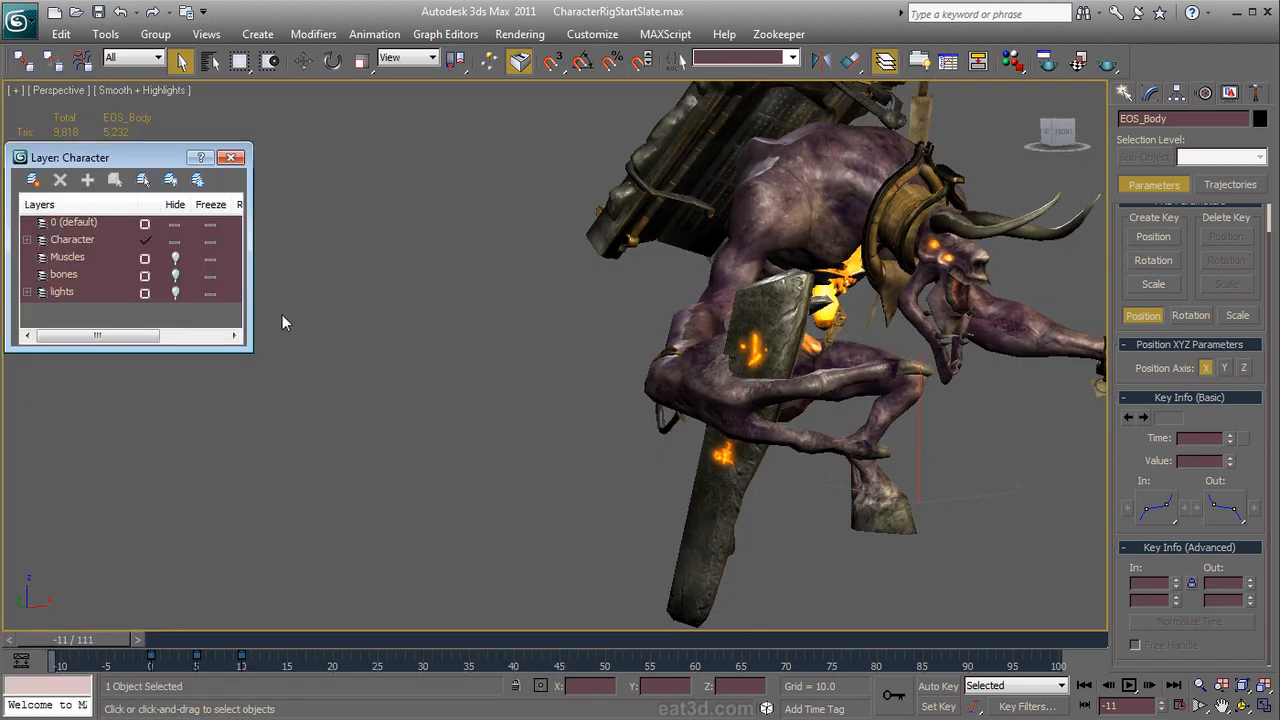
left_click(175, 292)
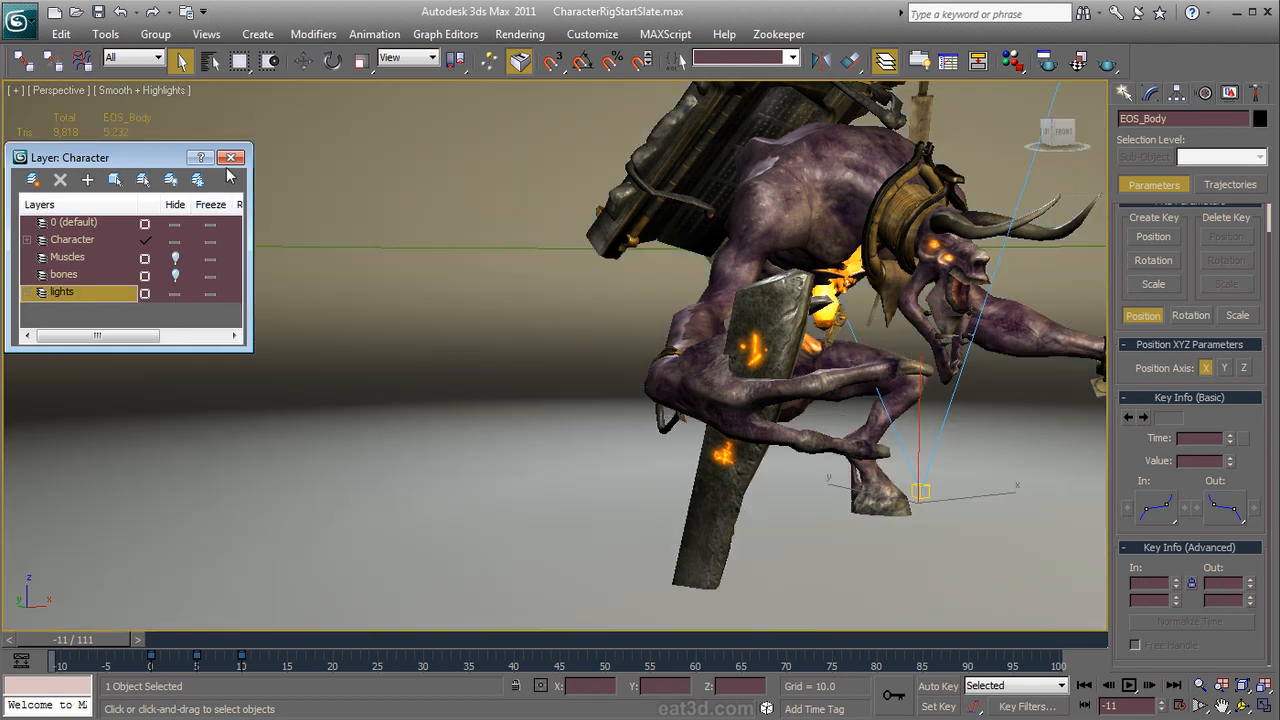
left_click(232, 159)
middle_click_drag(808, 310, 593, 372)
scroll(505, 395, "down", 1)
scroll(505, 395, "down", 1)
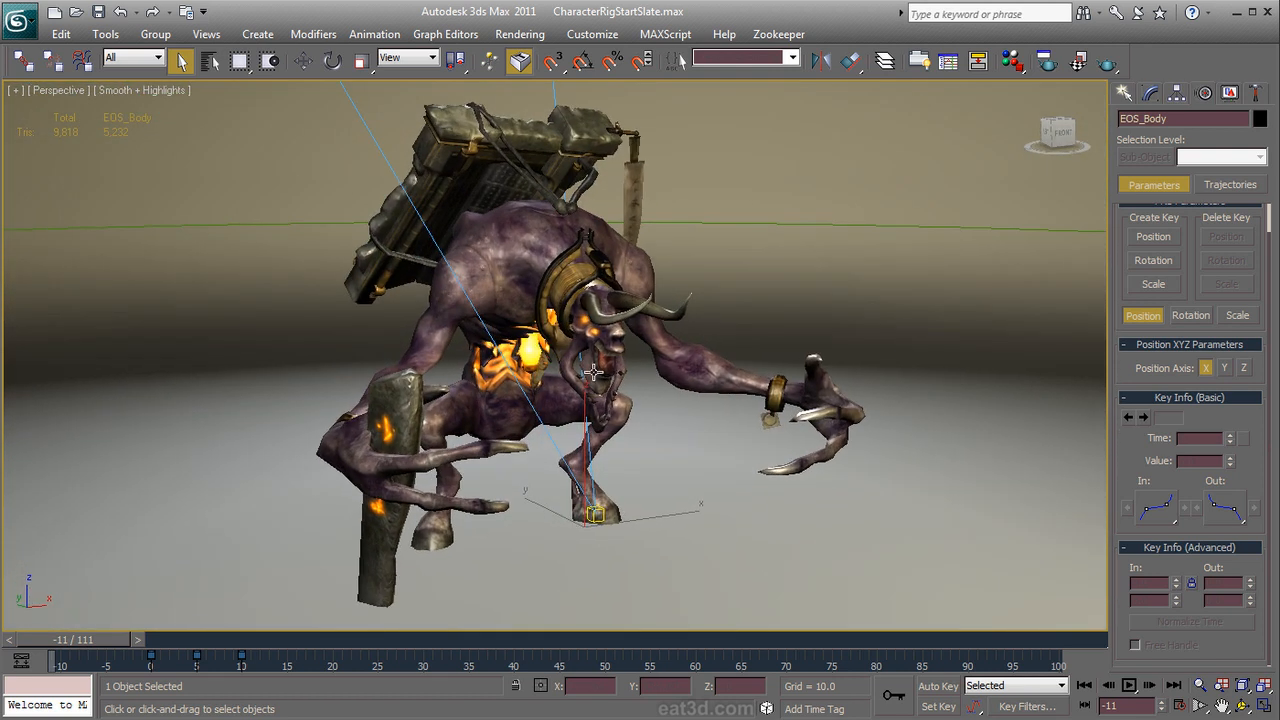
Step: Try illuminating the perspective viewport with default lights, and switch back to scene lights
left_click(167, 90)
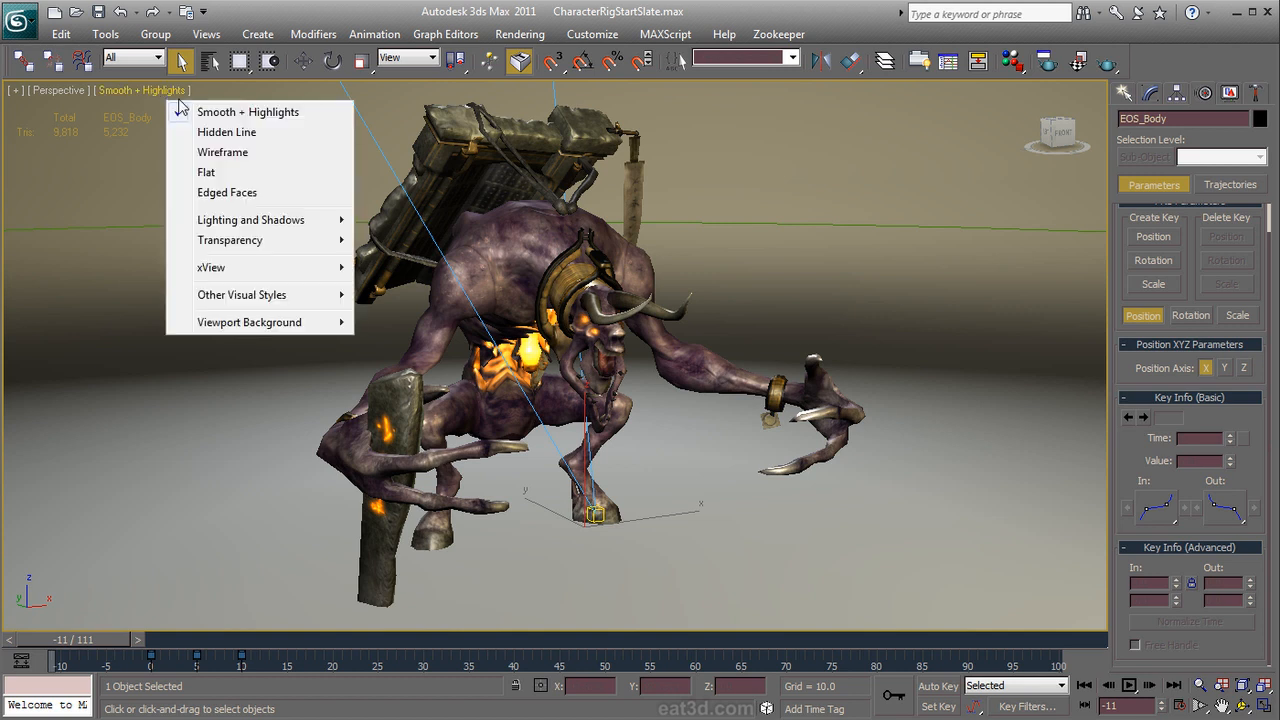
mouse_move(258, 228)
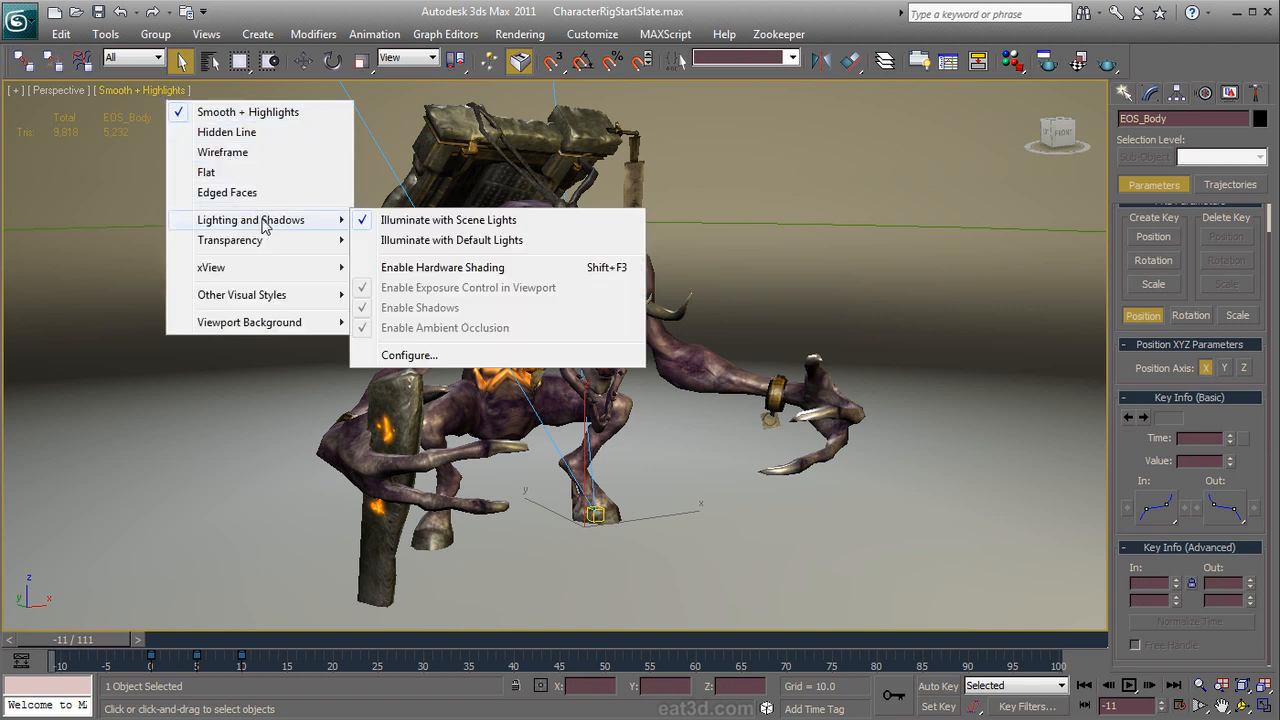
left_click(416, 245)
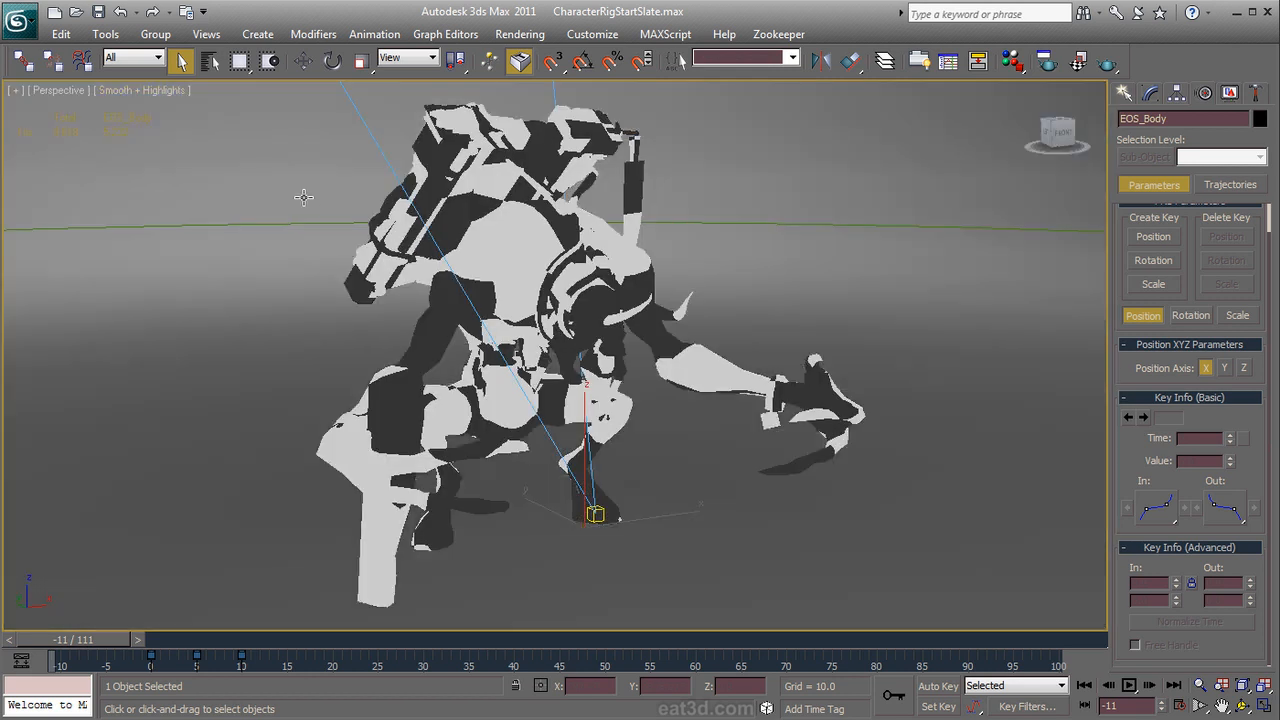
left_click(155, 91)
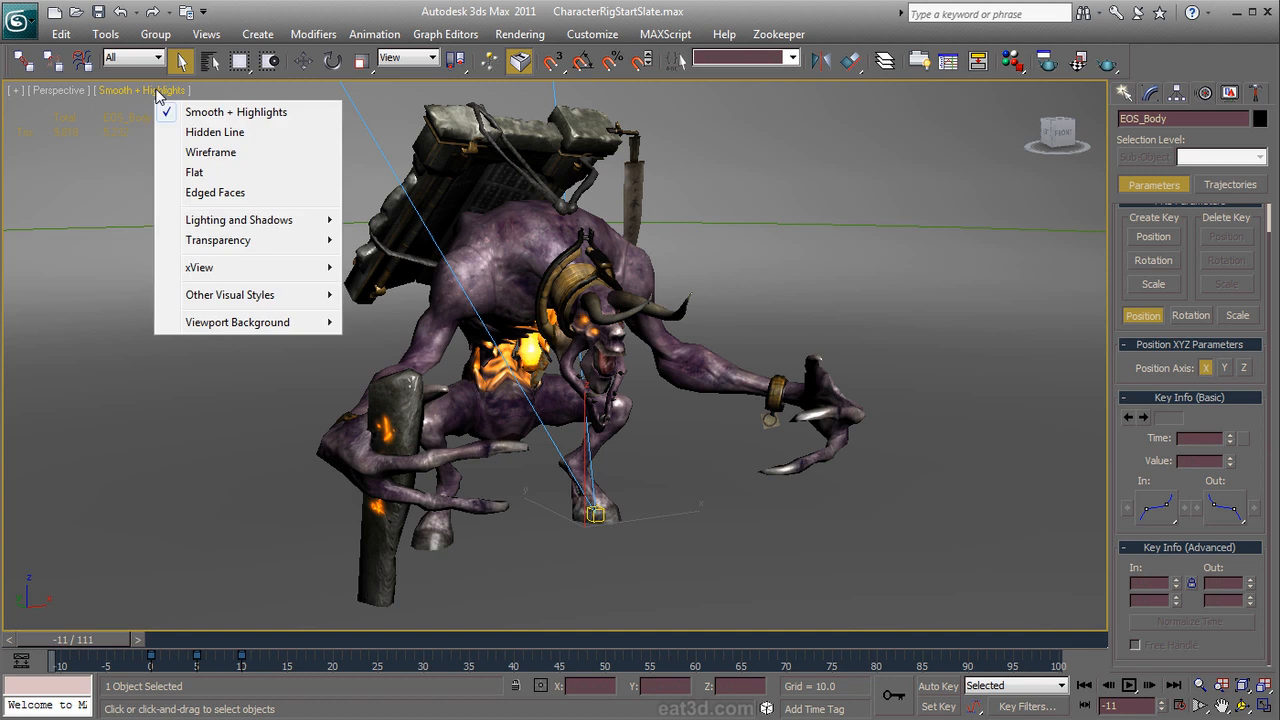
mouse_move(270, 222)
left_click(401, 222)
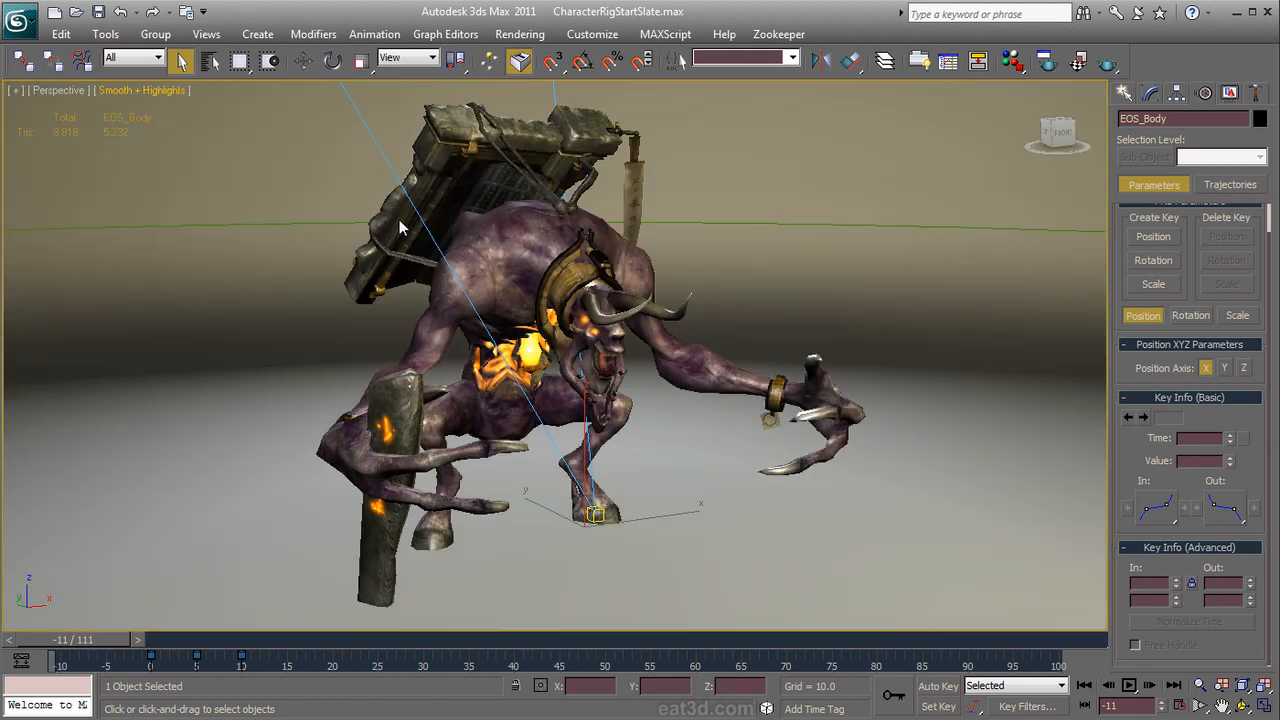
Step: Enable hardware shading in the perspective viewport and check the shadows around the character
left_click(132, 91)
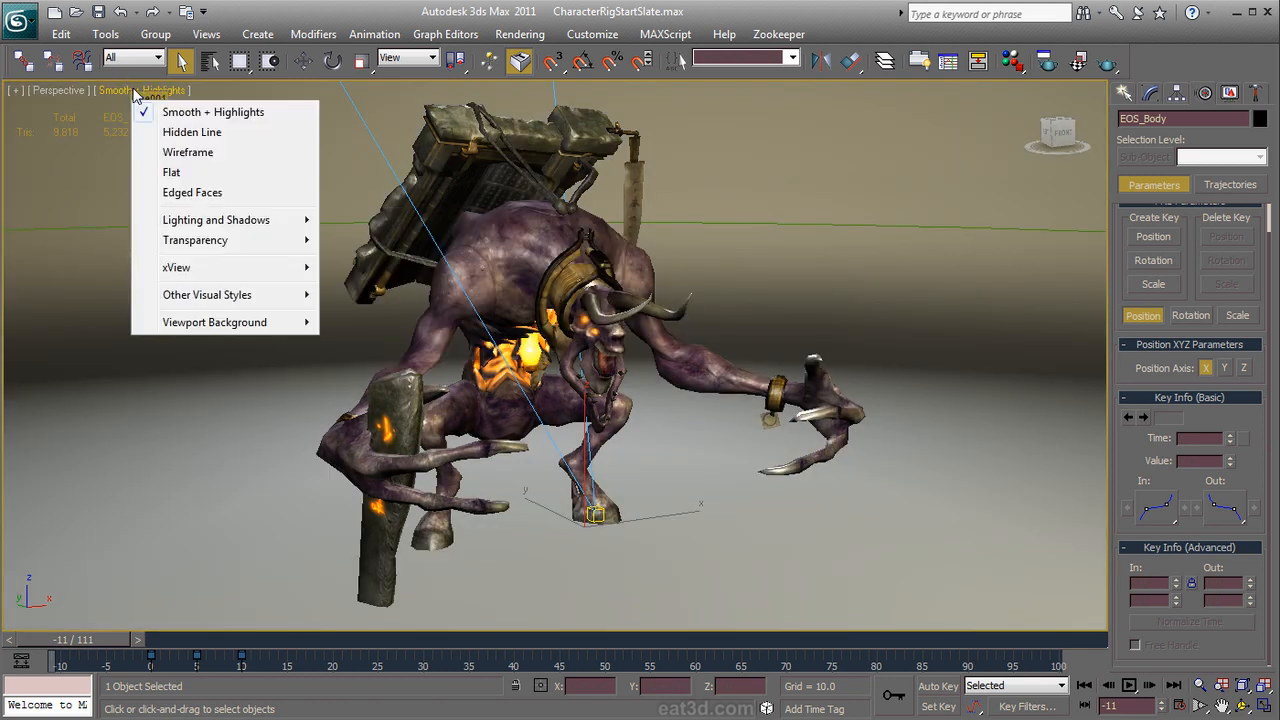
mouse_move(291, 220)
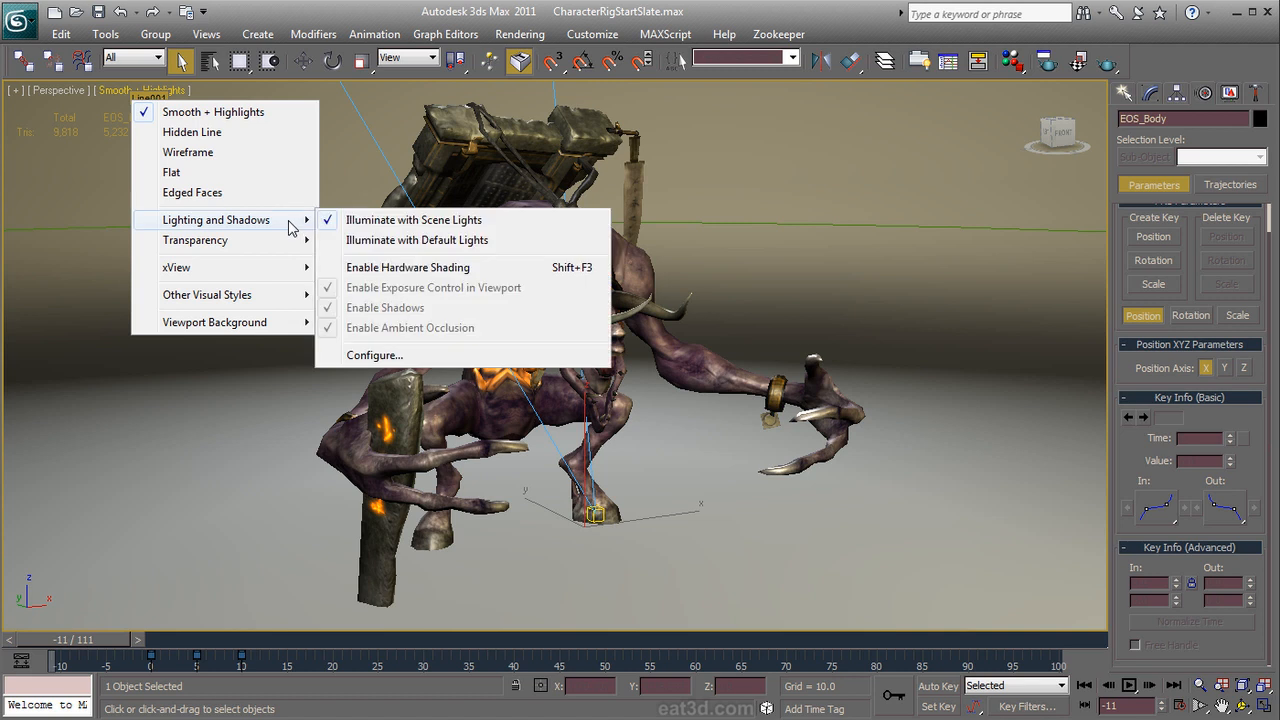
left_click(406, 268)
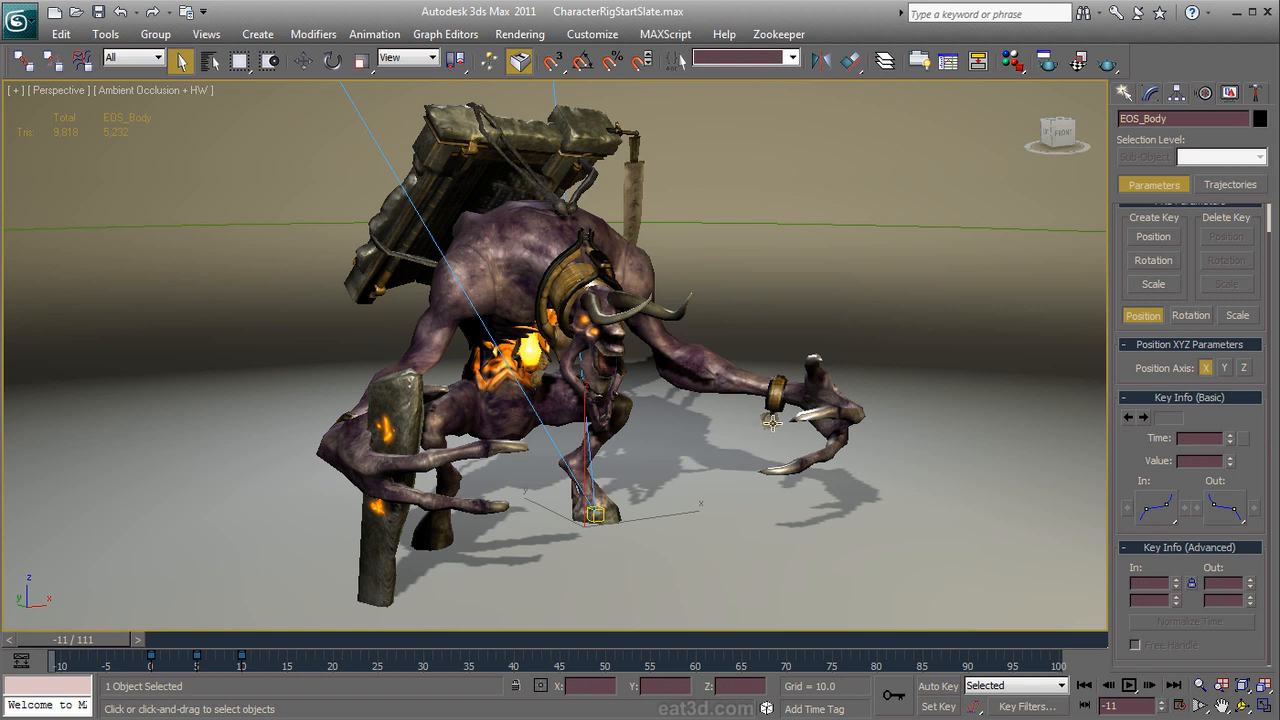
mouse_move(771, 422)
middle_mouse_down("alt")
mouse_move(685, 434)
mouse_move(643, 463)
mouse_move(803, 426)
mouse_move(903, 430)
mouse_move(723, 434)
mouse_move(748, 430)
middle_mouse_up("alt")
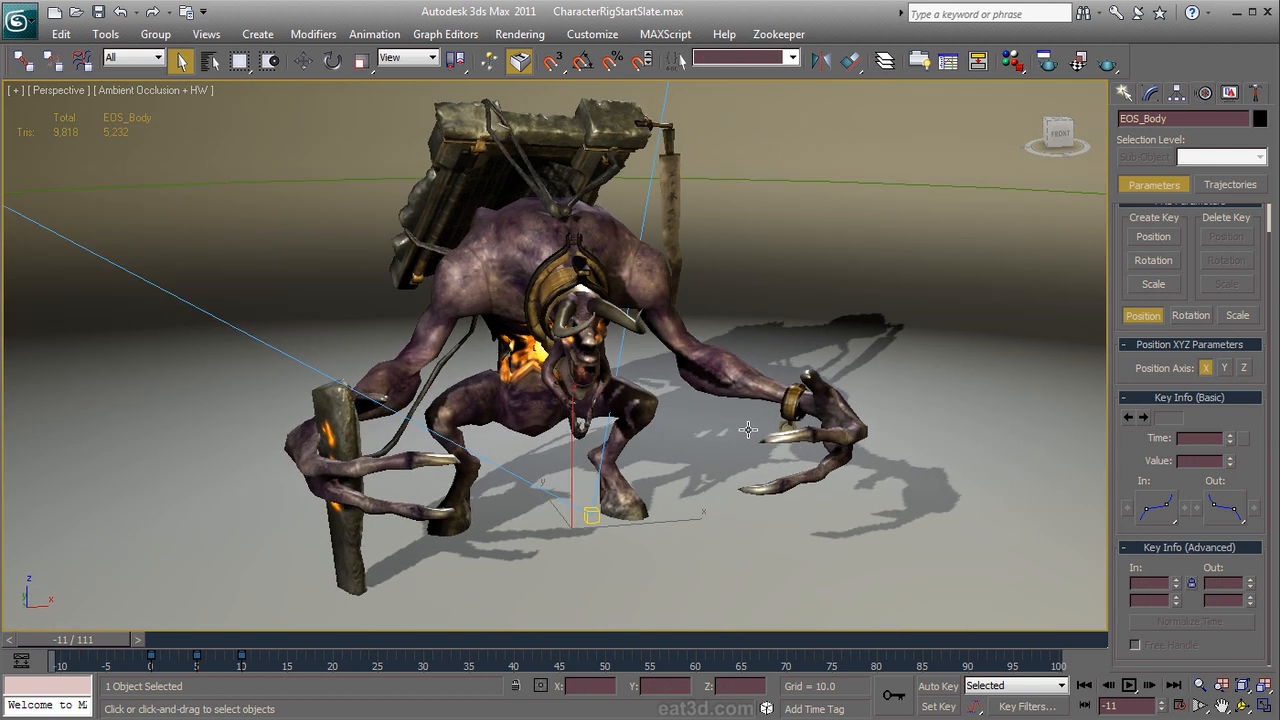
Step: Disable exposure control, shadows and ambient occlusion in the perspective viewport
left_click(166, 92)
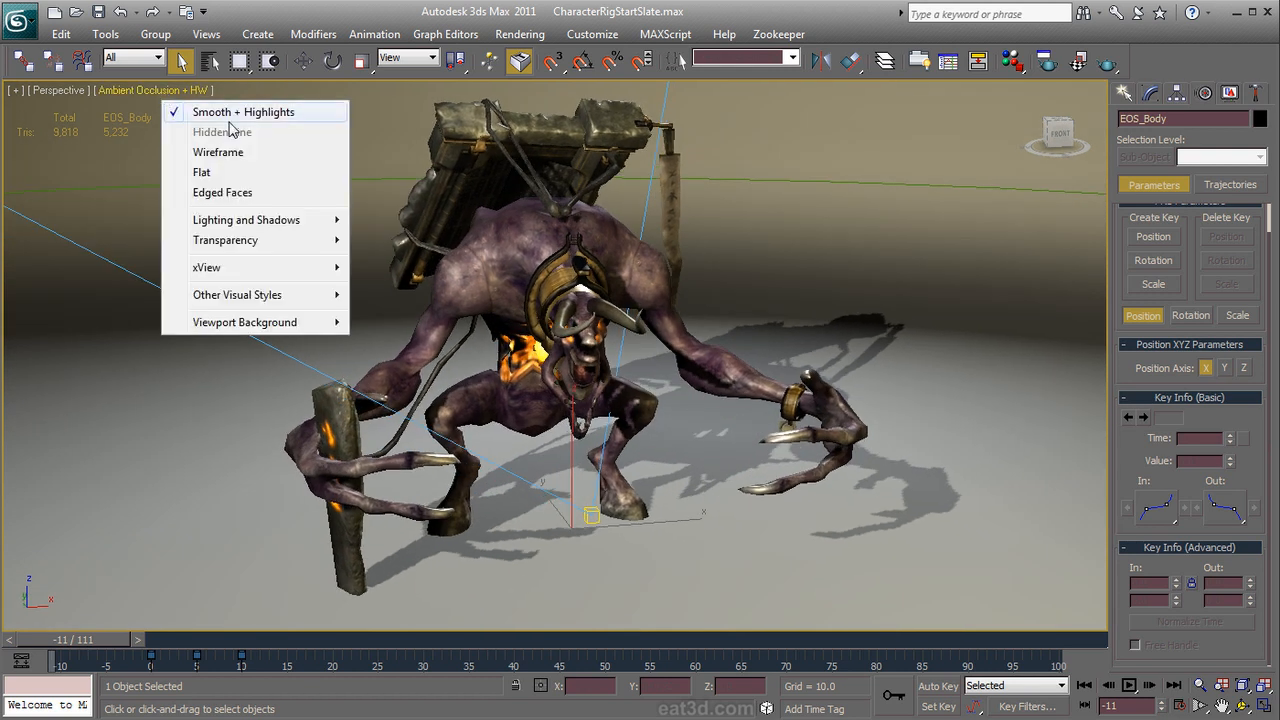
mouse_move(292, 220)
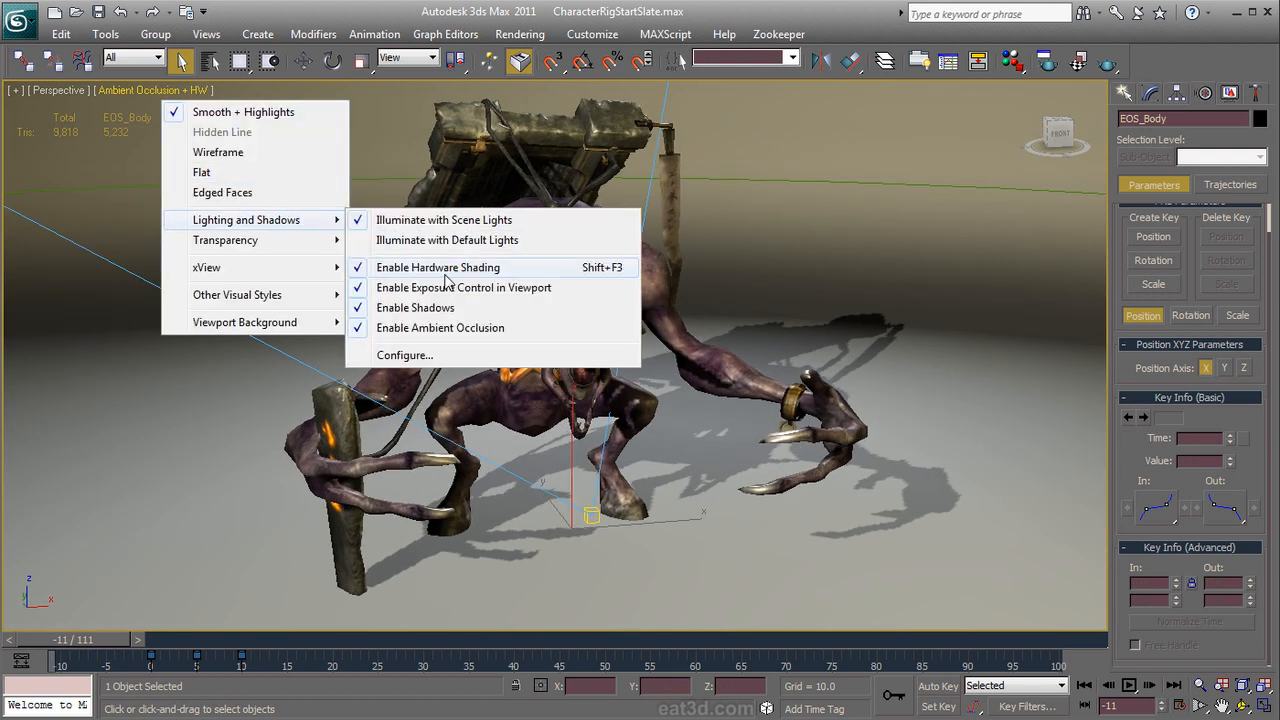
left_click(440, 290)
left_click(197, 95)
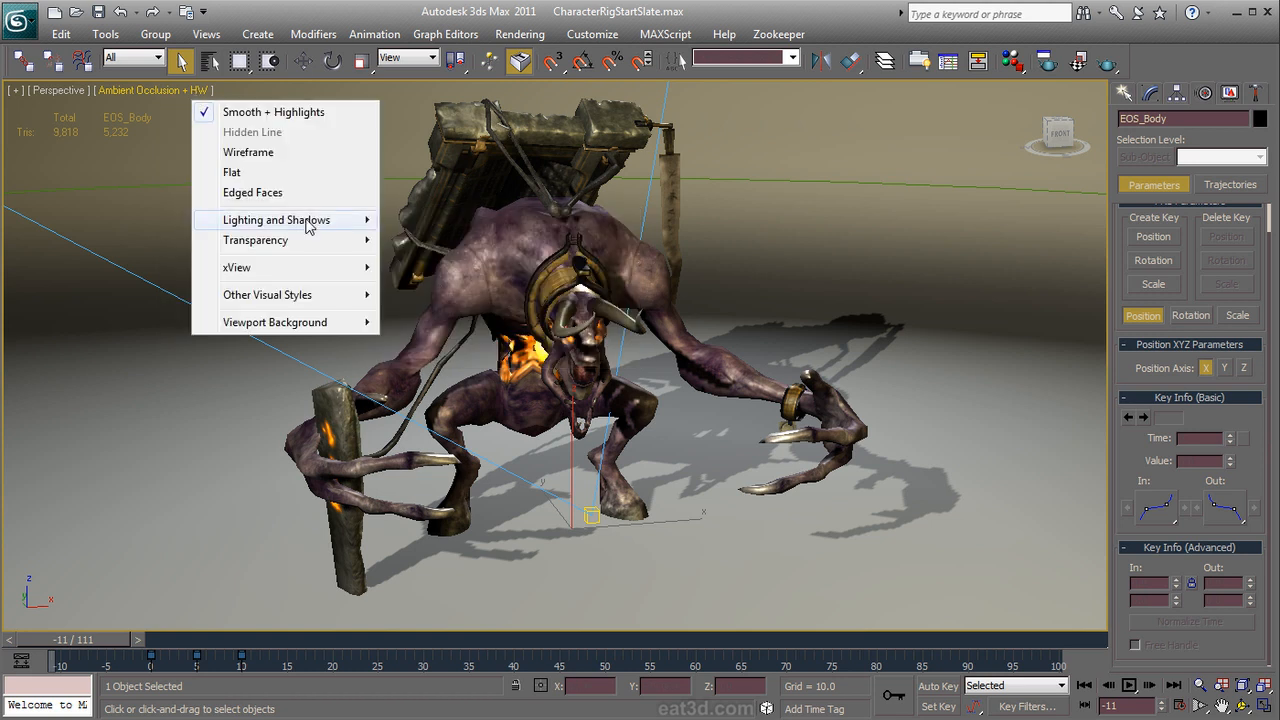
mouse_move(330, 220)
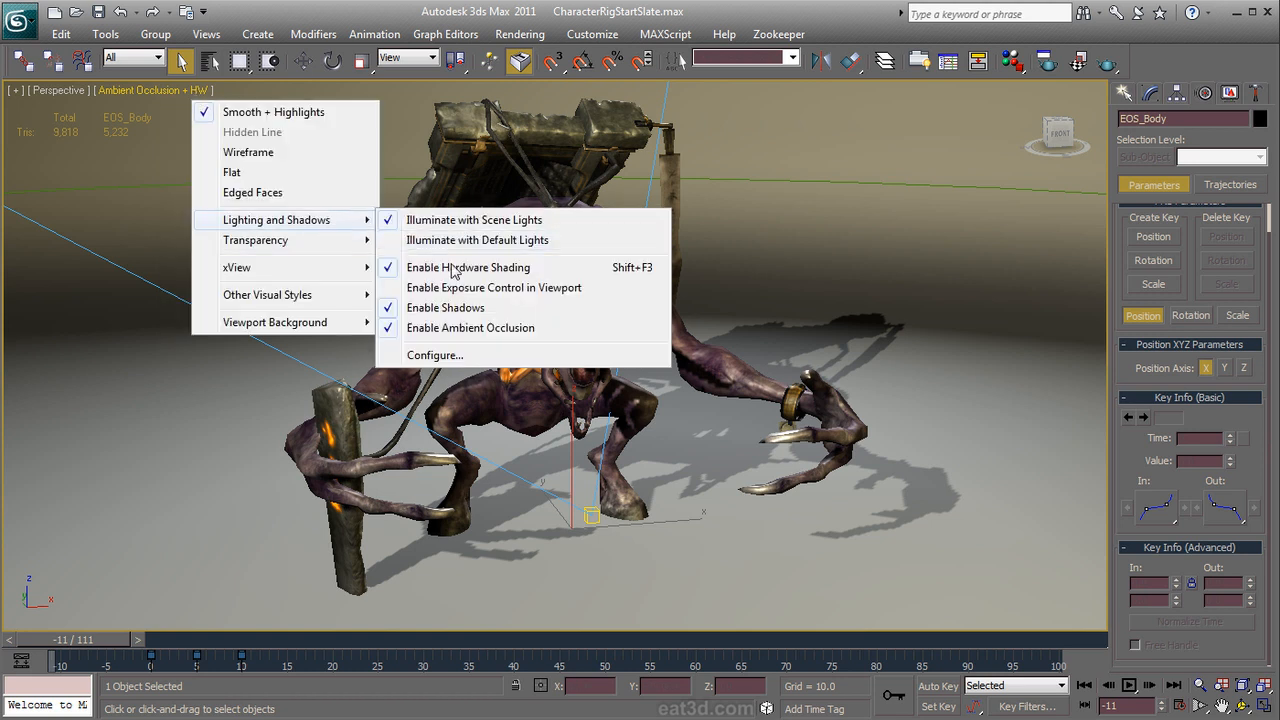
left_click(476, 310)
left_click(148, 95)
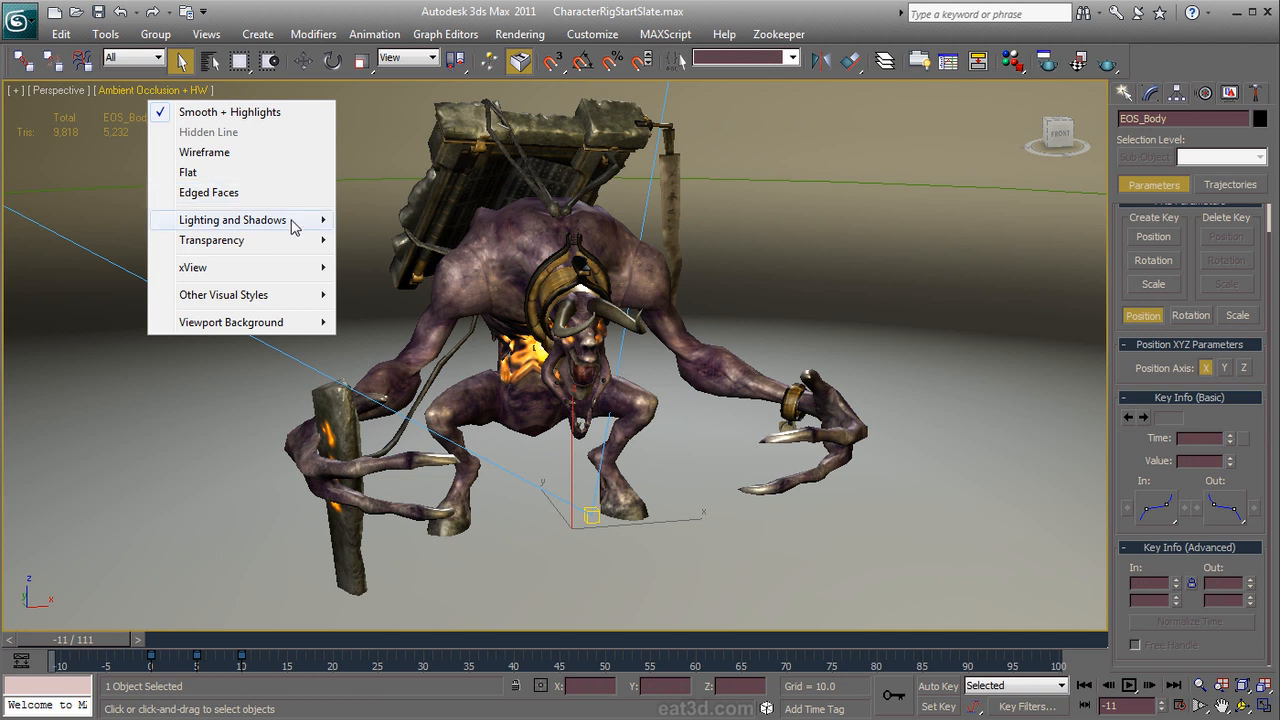
mouse_move(292, 222)
left_click(497, 330)
middle_click_drag(496, 336, 505, 340, "alt")
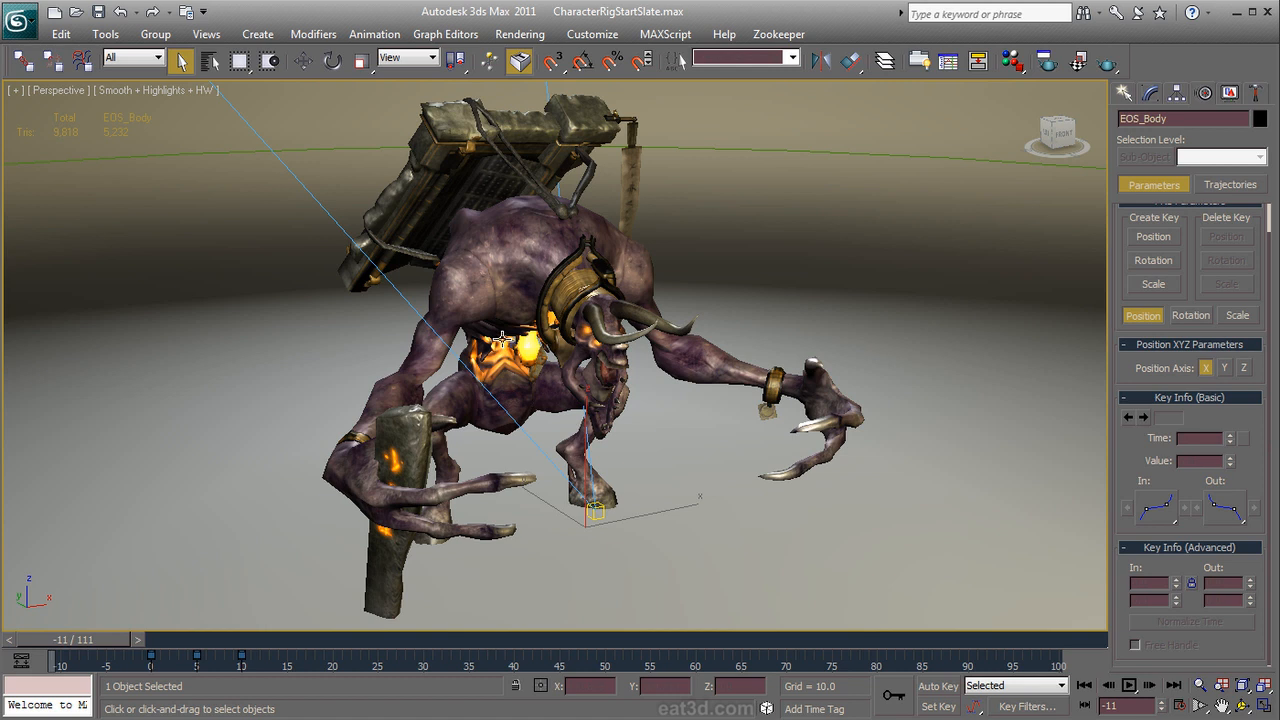
Step: Open the CharMat parameters and turn off its Diffuse Color, Specular Level, Self-Illumination and Bump maps
key("m")
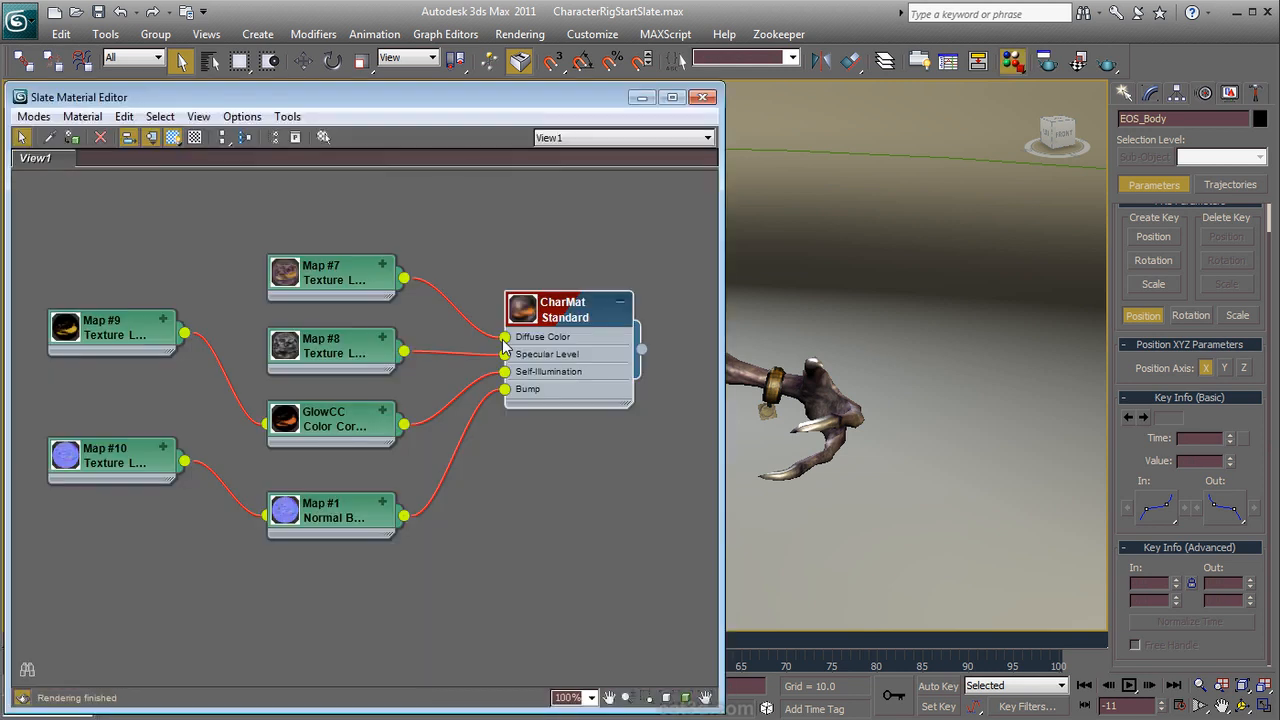
double_click(572, 305)
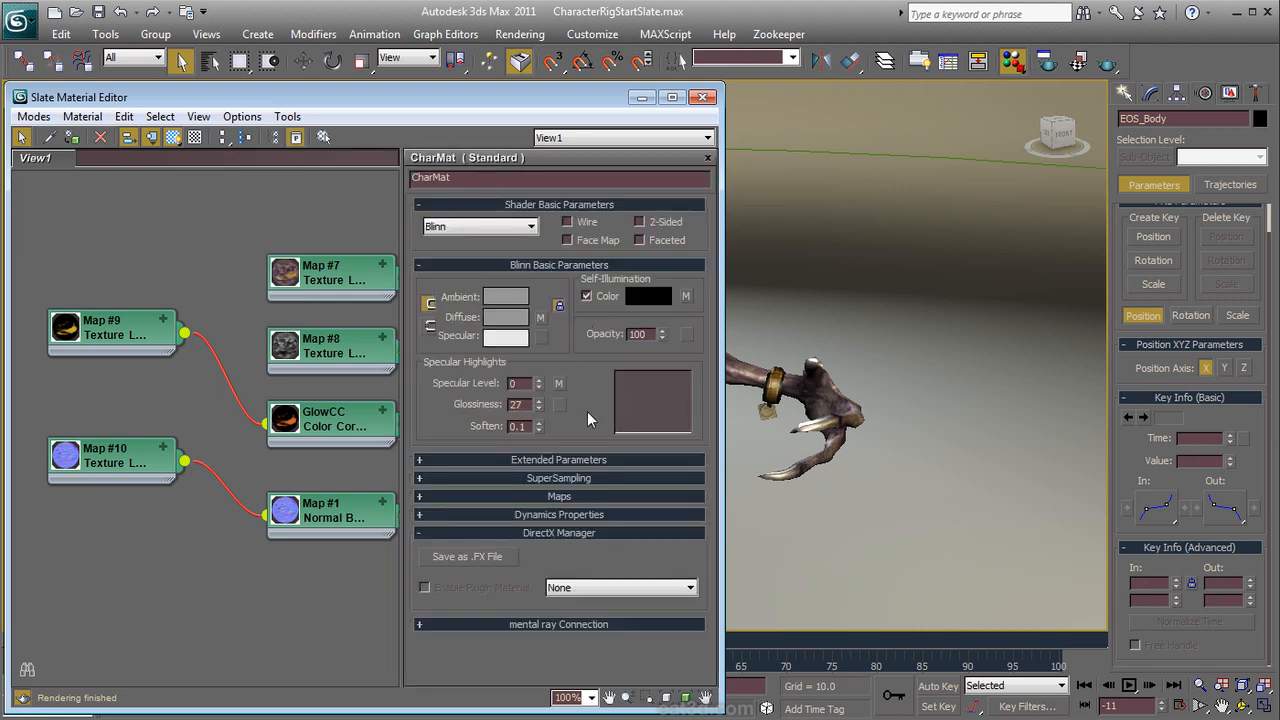
left_click(566, 497)
left_click(436, 275)
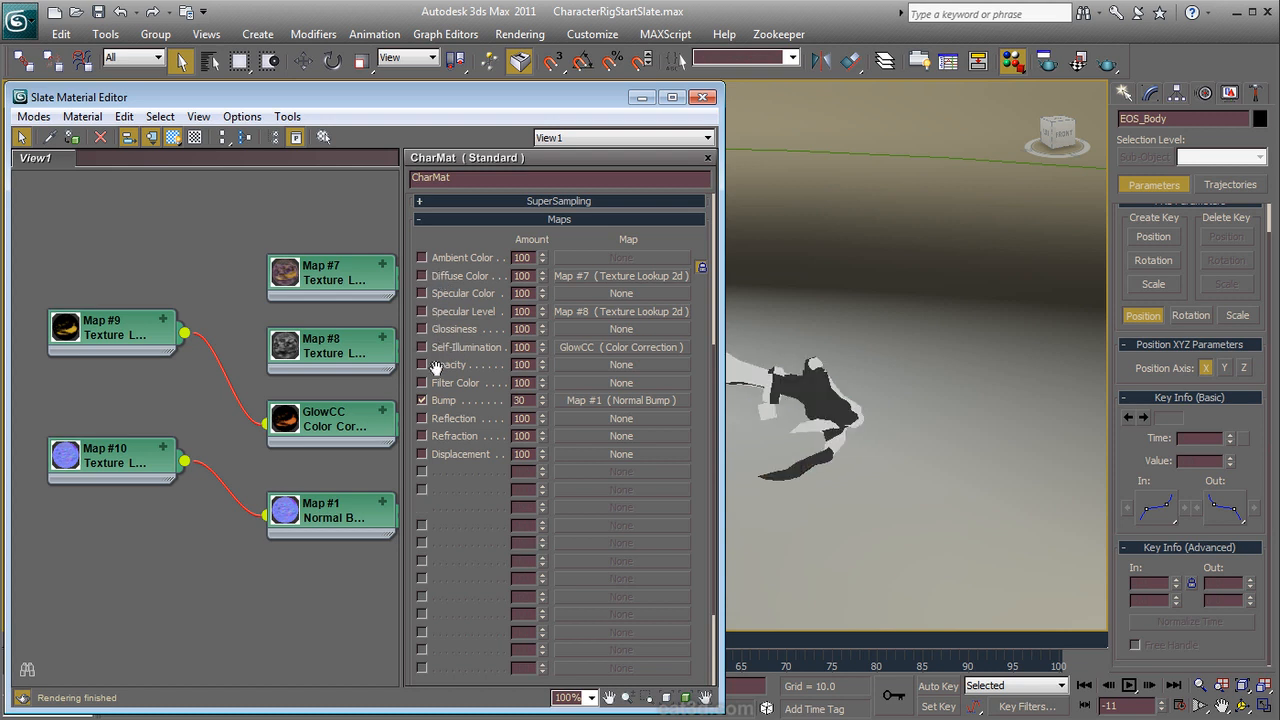
left_click(440, 400)
left_click_drag(458, 222, 457, 410)
left_click_drag(437, 241, 487, 716)
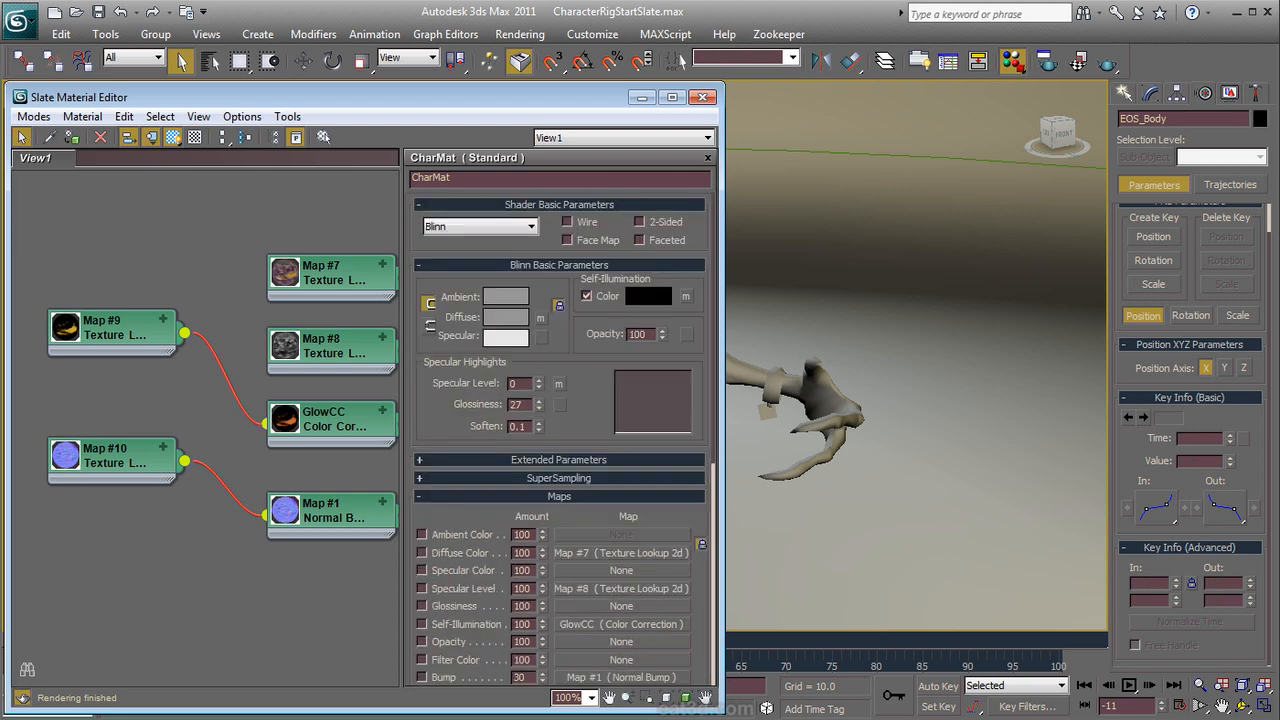
Step: Set CharMat's diffuse color to pure white
left_click(507, 317)
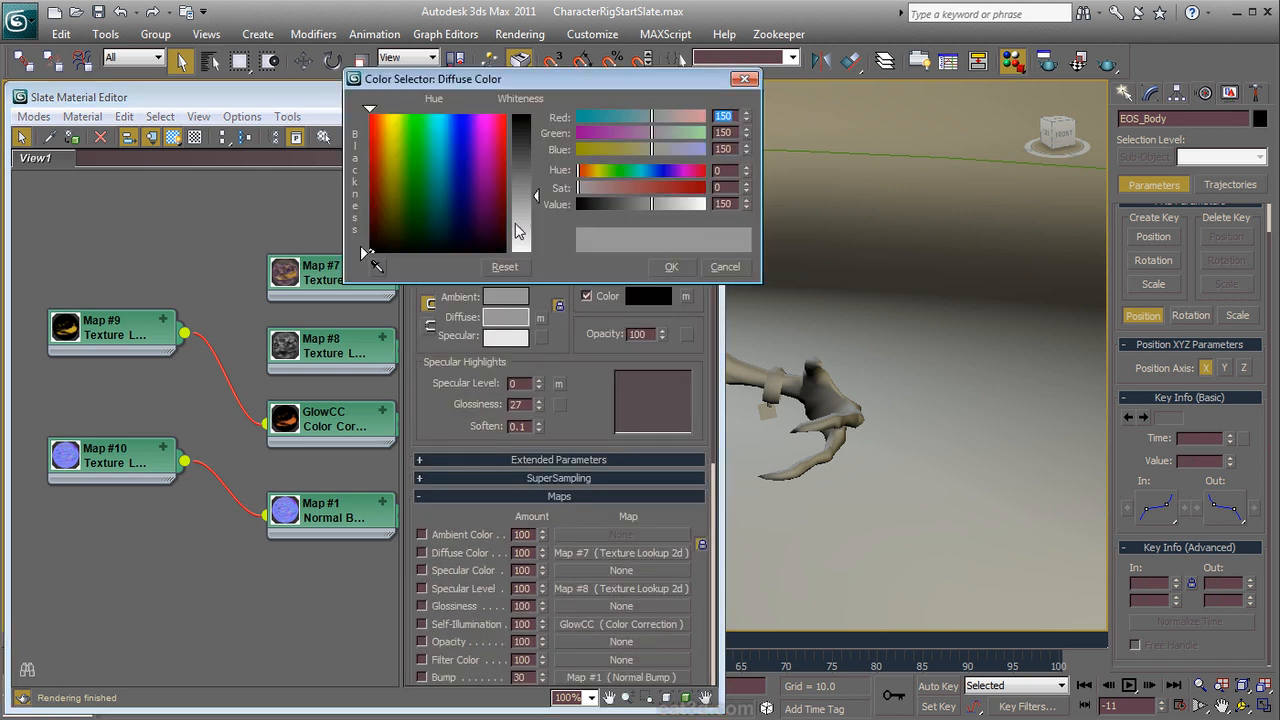
left_click_drag(515, 232, 518, 258)
left_click(672, 267)
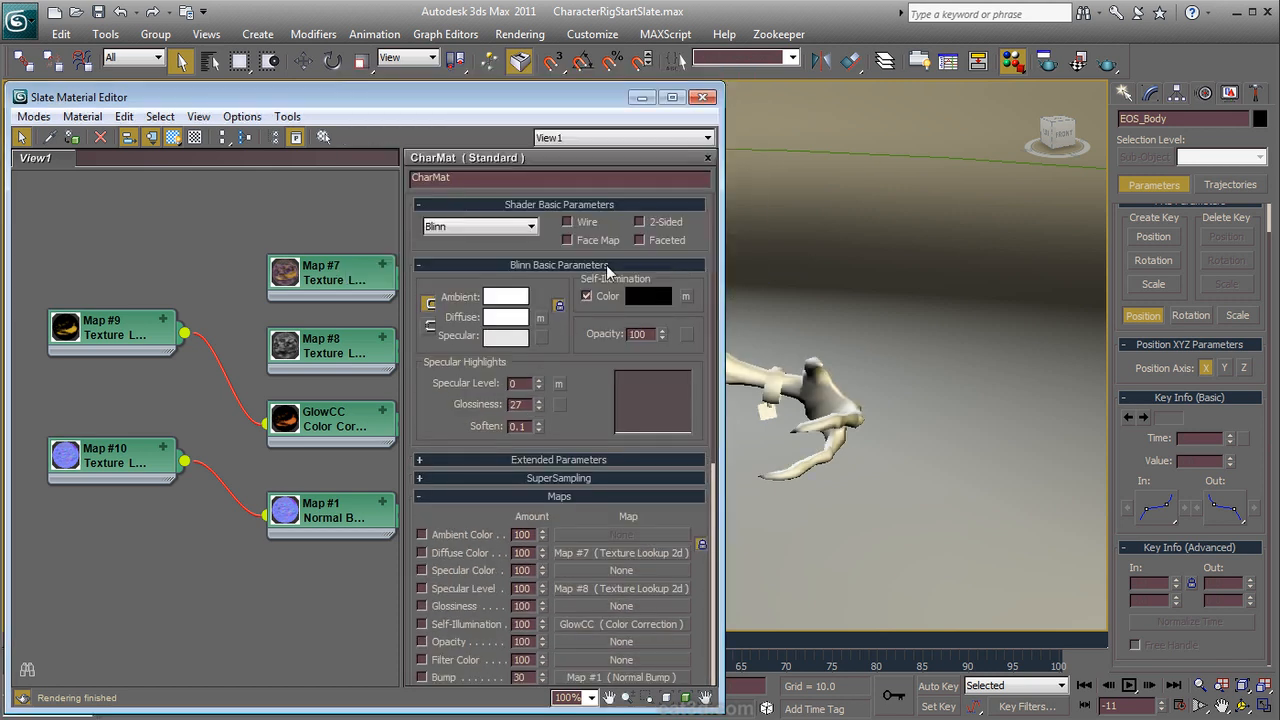
Step: Turn off CharMat's self-illumination color option and set the self-illumination amount to 100
middle_click_drag(346, 312, 79, 338)
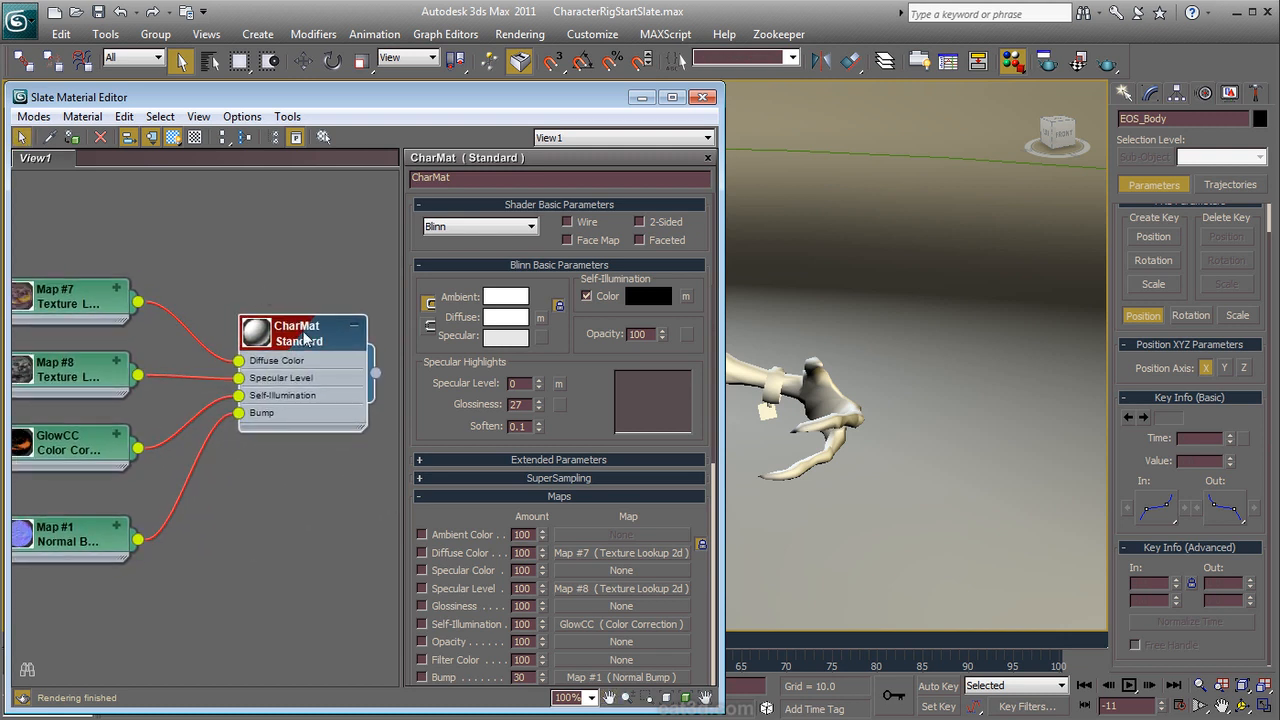
left_click(602, 296)
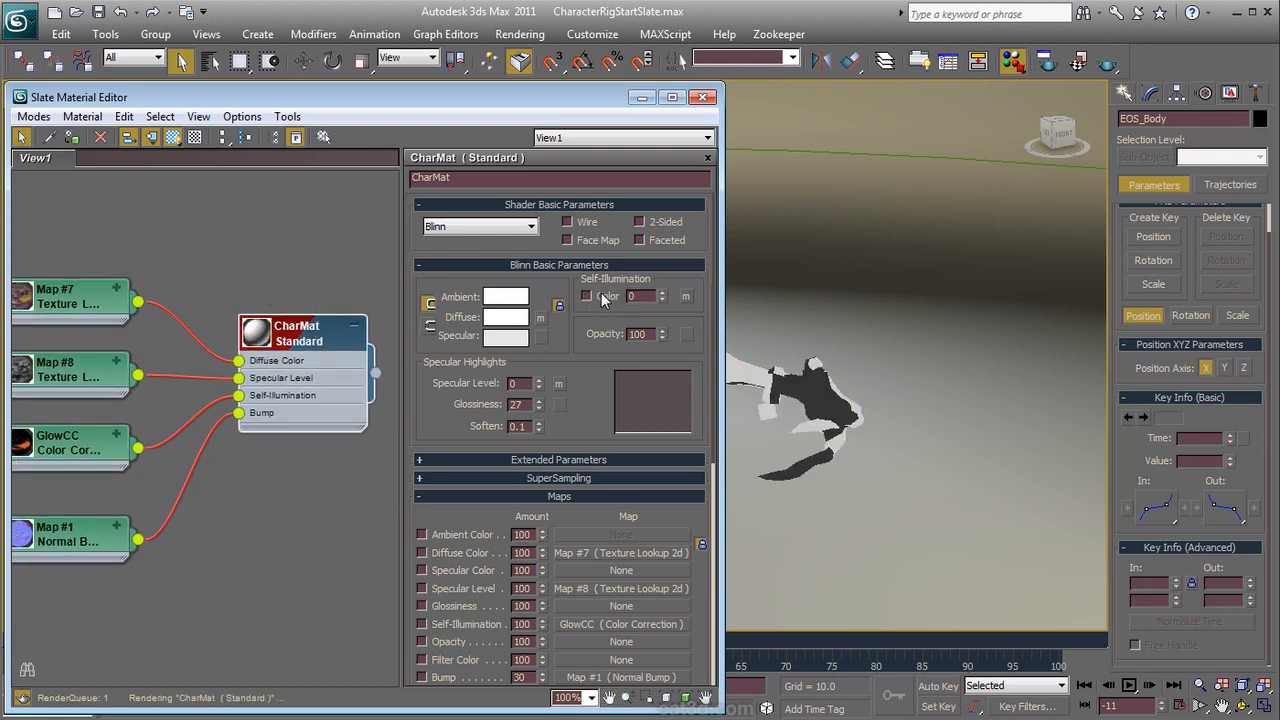
left_click_drag(660, 298, 659, 68)
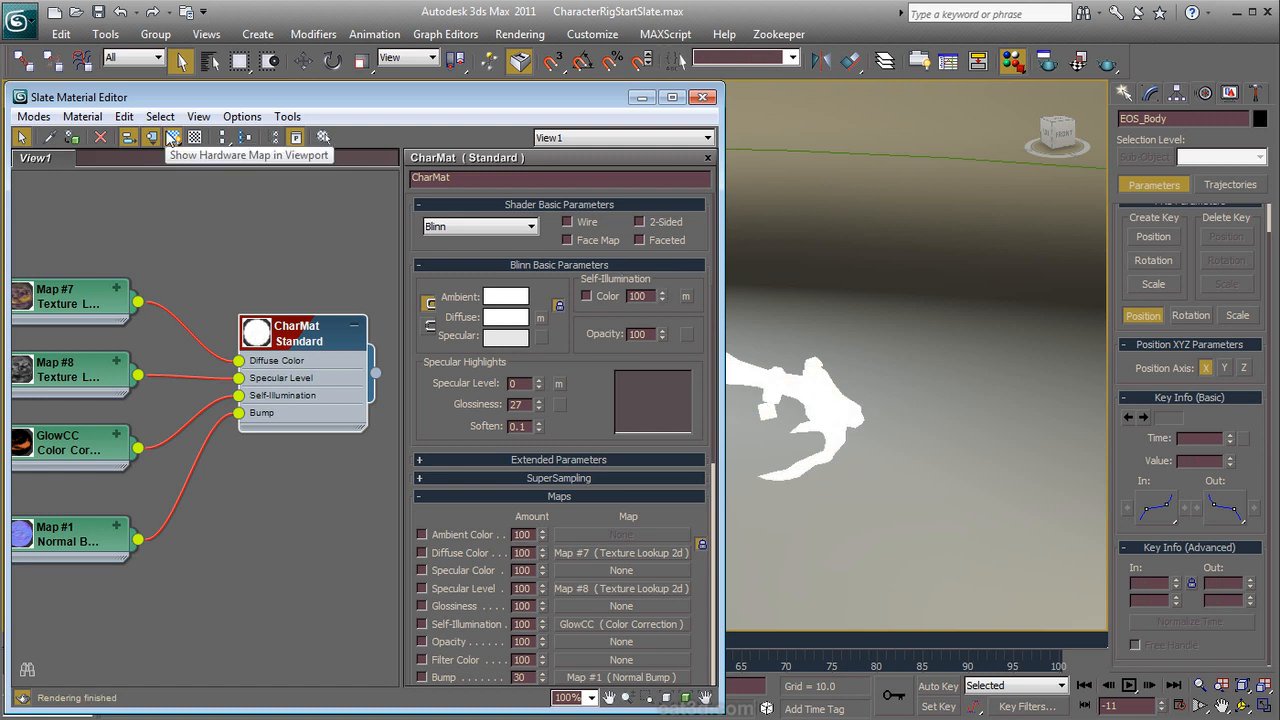
left_click_drag(172, 139, 175, 162)
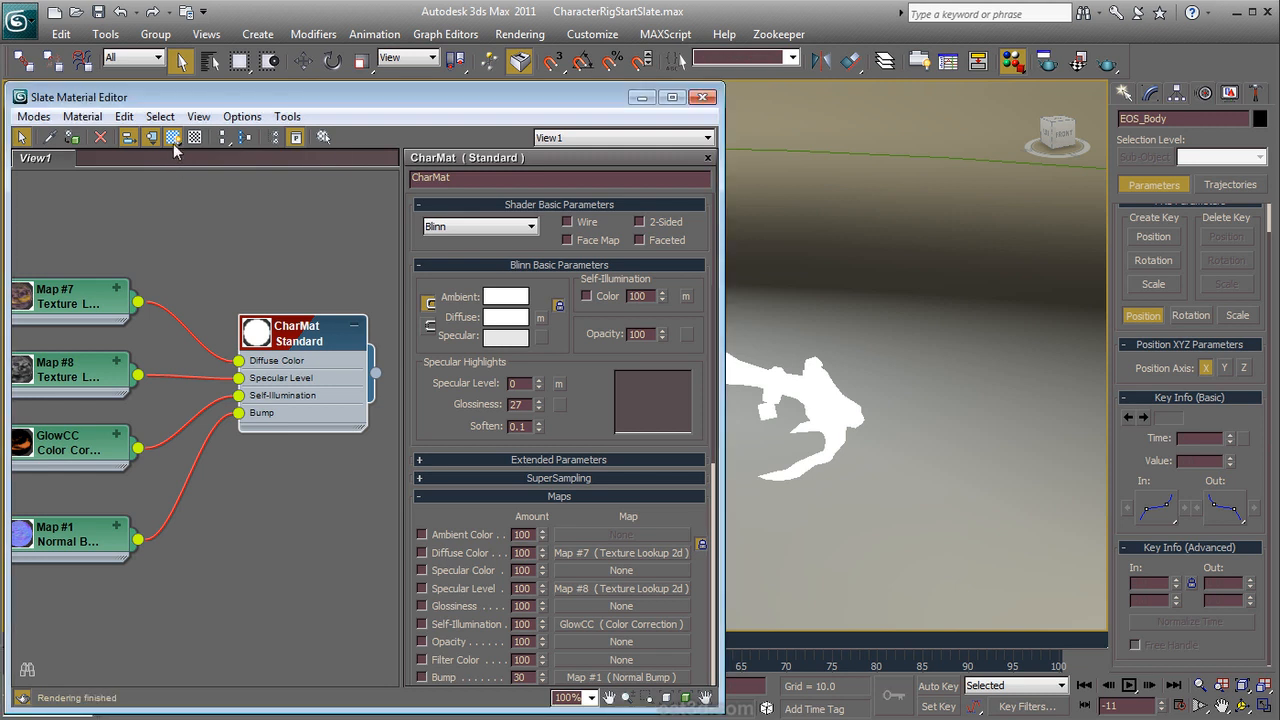
Step: Minimize the material editor and enable ambient occlusion in the perspective viewport
left_click(642, 98)
left_click(162, 91)
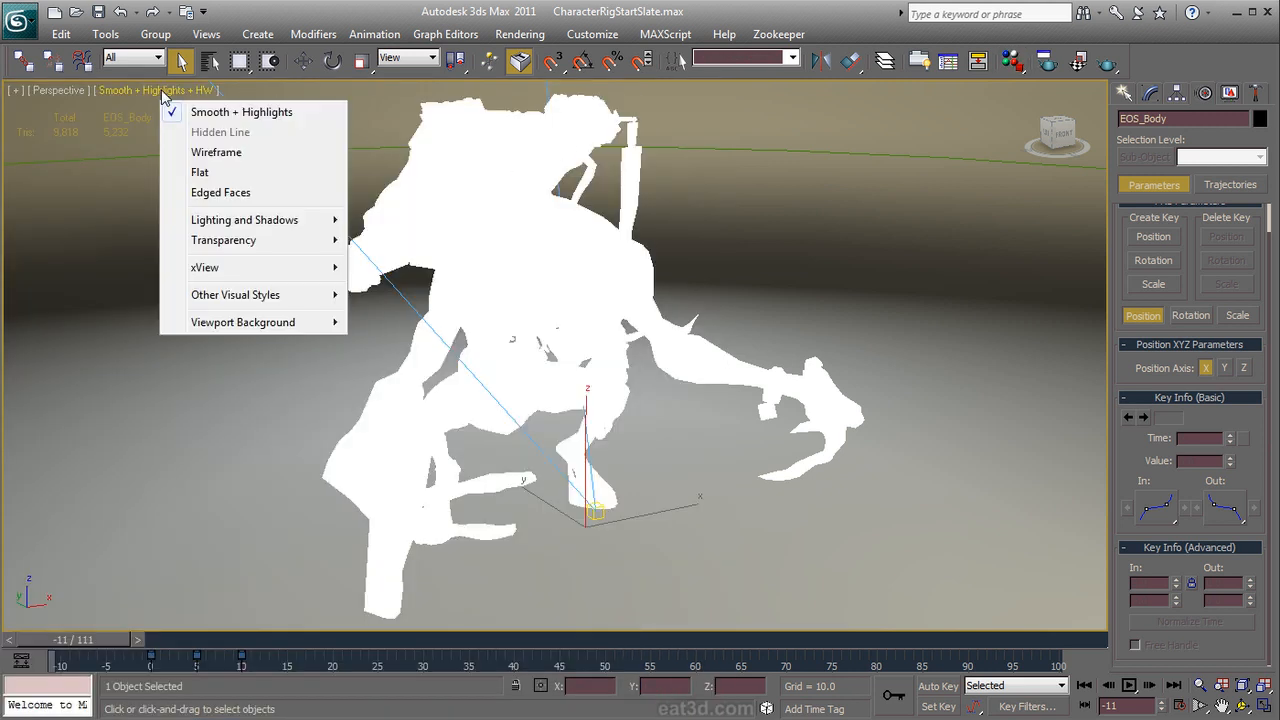
mouse_move(252, 222)
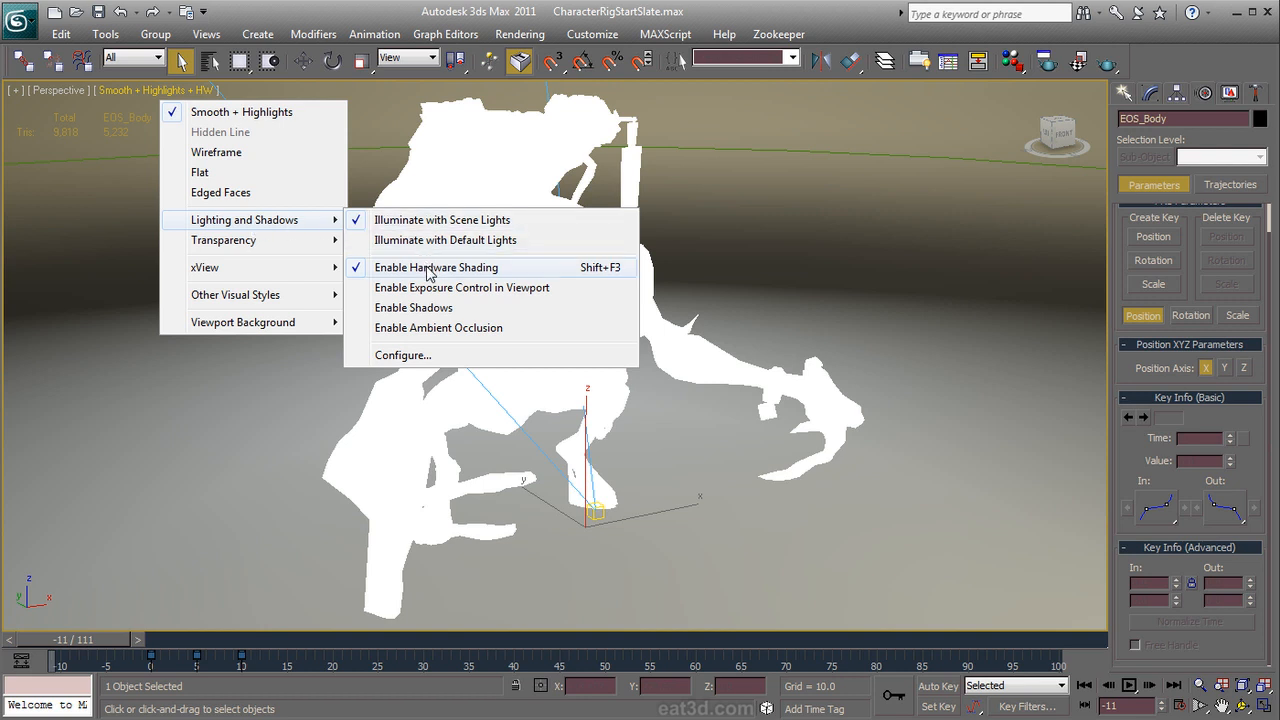
left_click(428, 326)
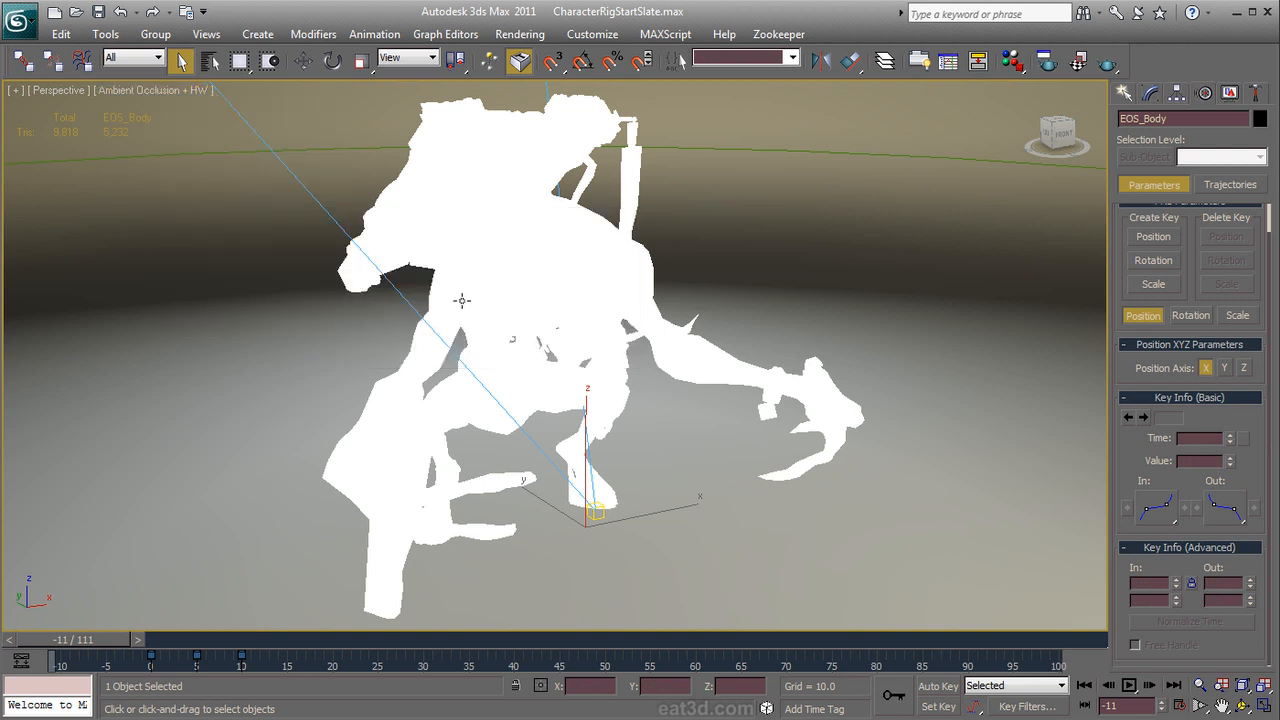
Step: Switch the materials shown in the viewport to Standard Display
left_click(206, 34)
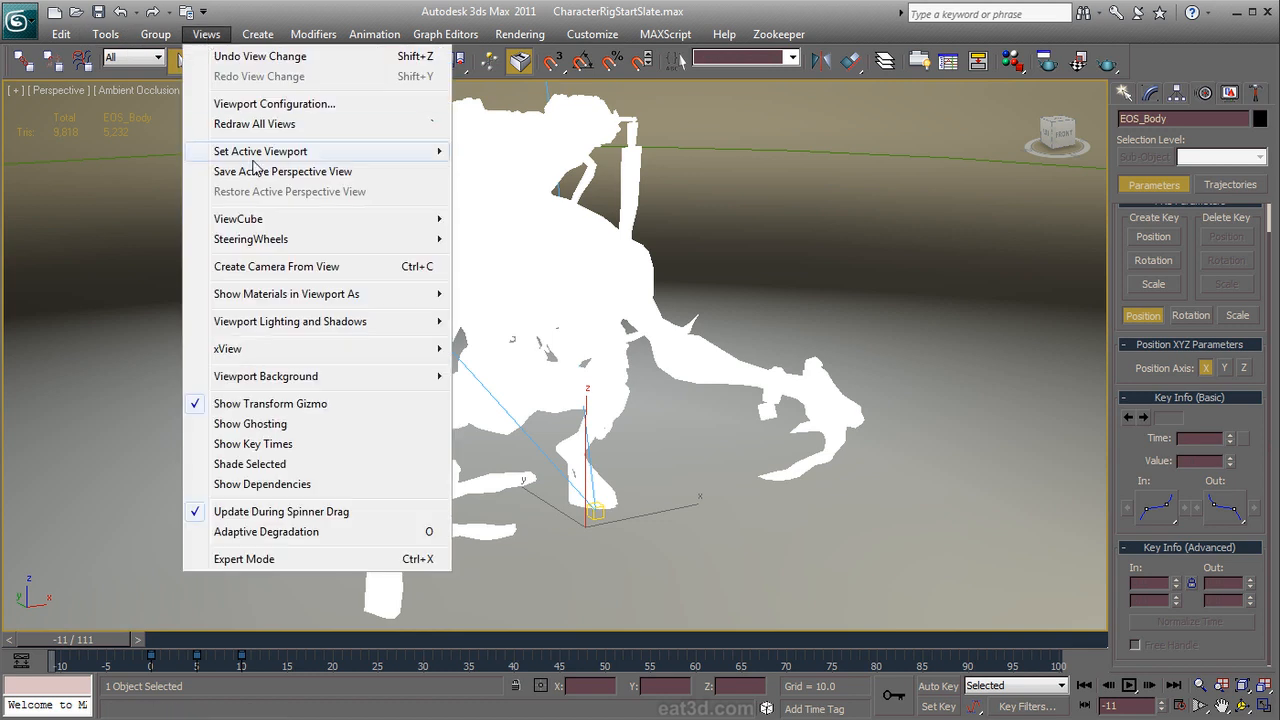
mouse_move(283, 229)
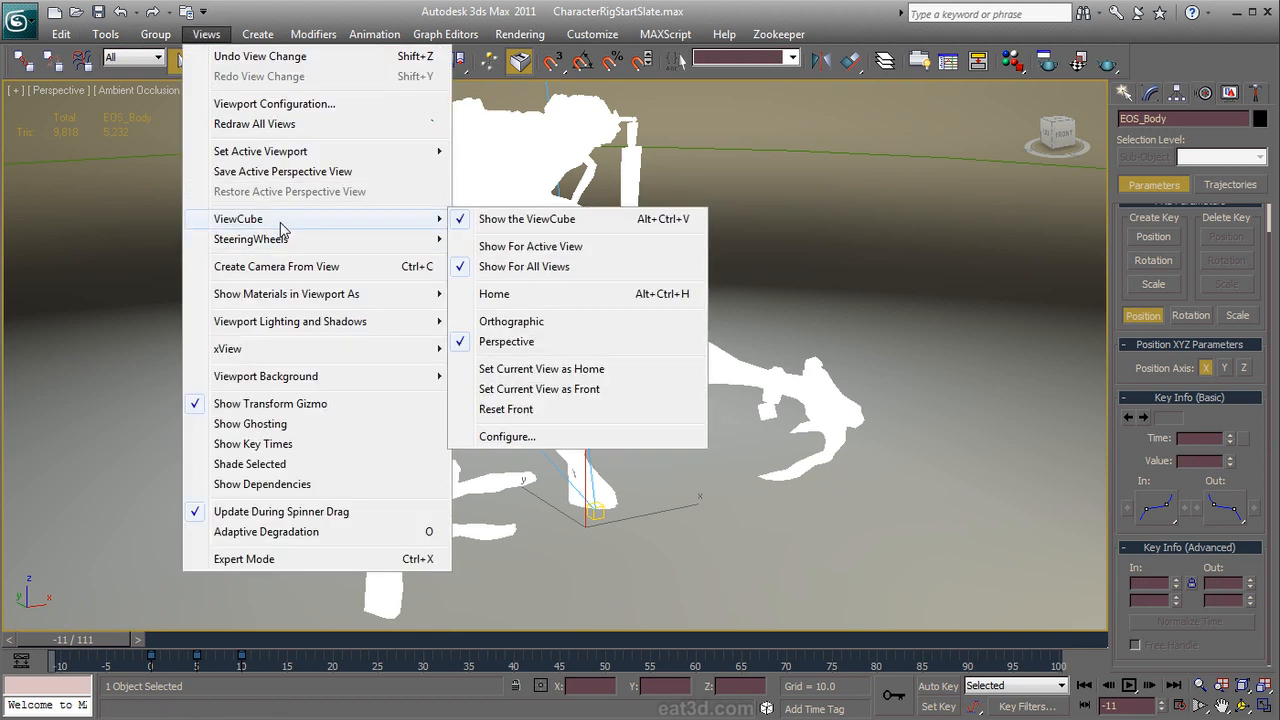
mouse_move(303, 294)
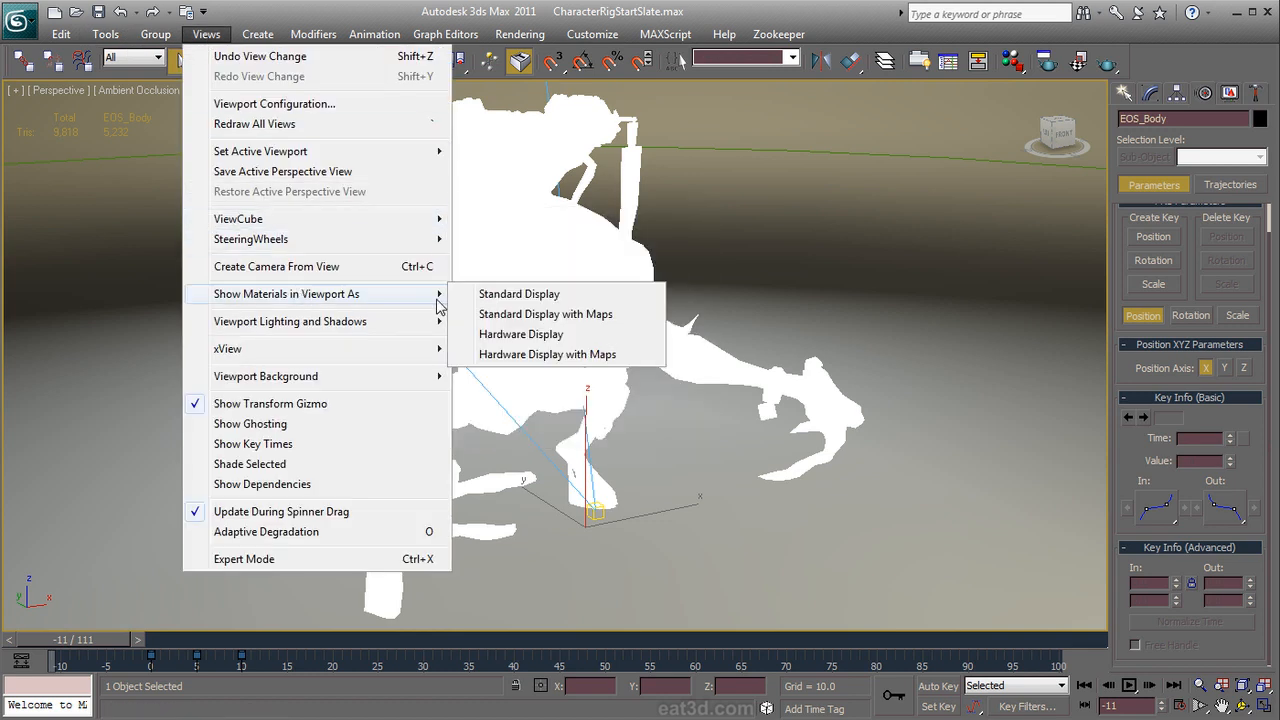
left_click(519, 296)
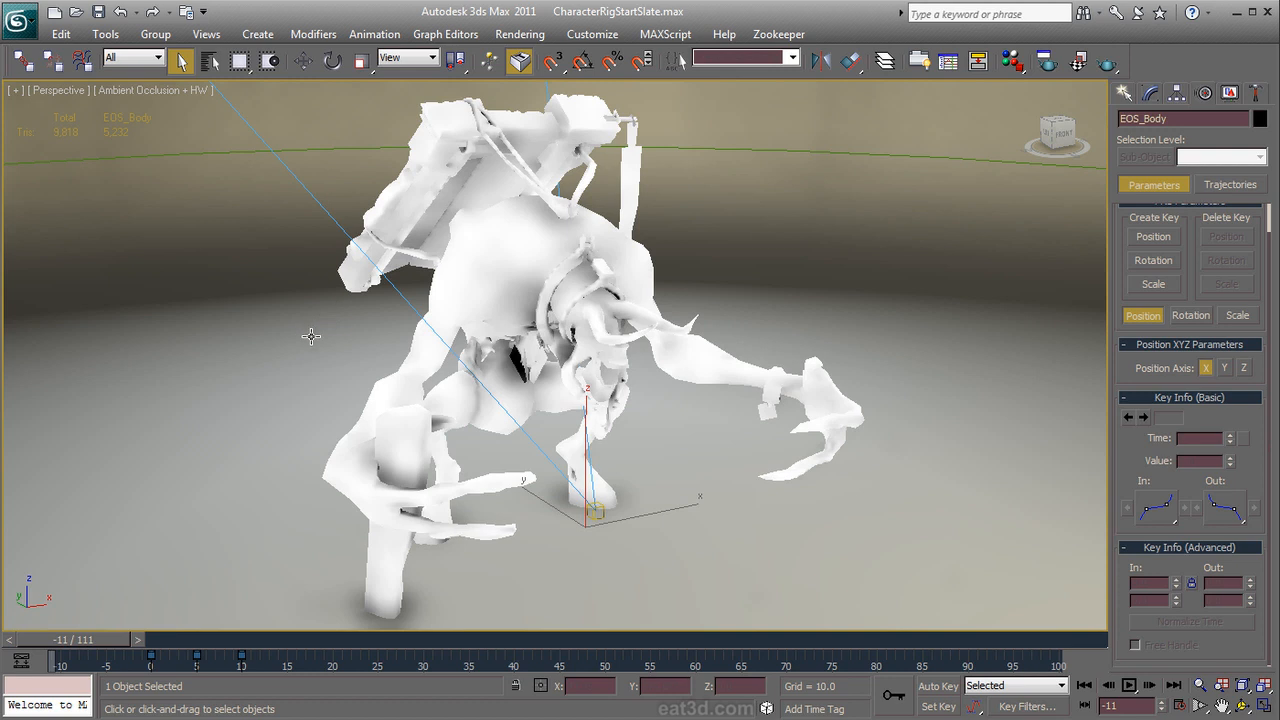
Step: Configure the perspective viewport's ambient occlusion with High quality and a sample radius of 60
left_click(176, 92)
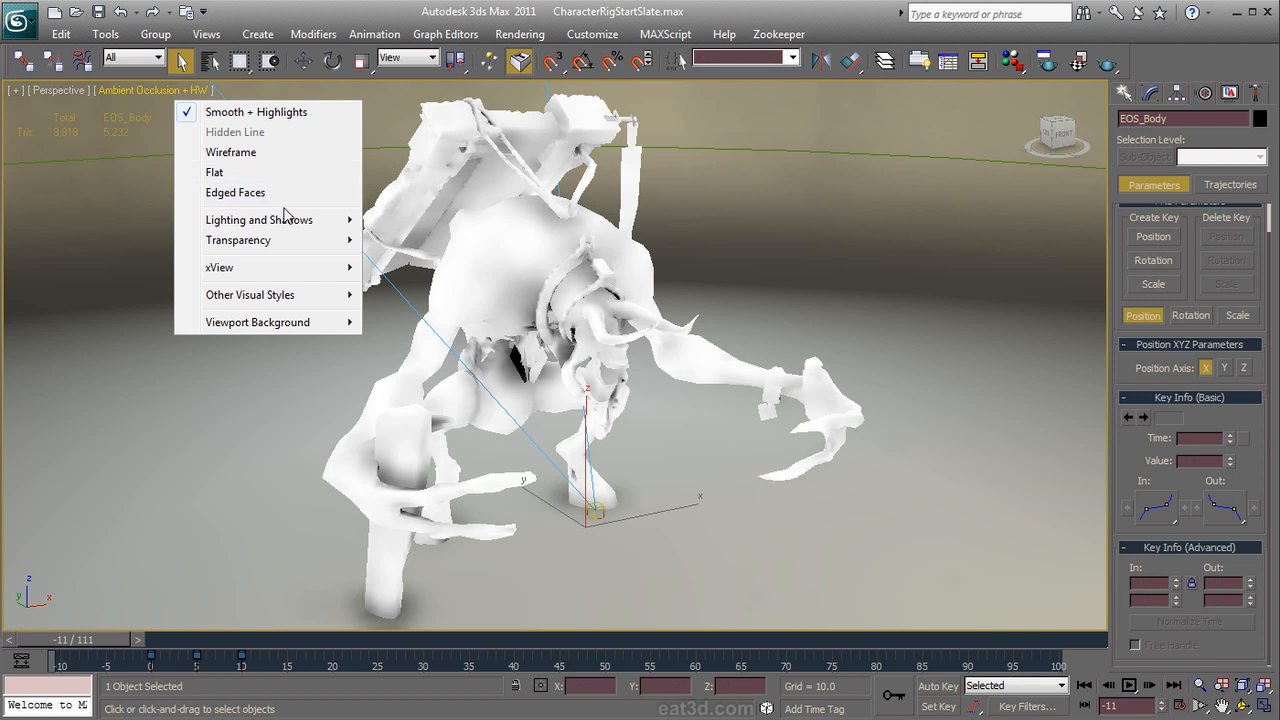
mouse_move(291, 222)
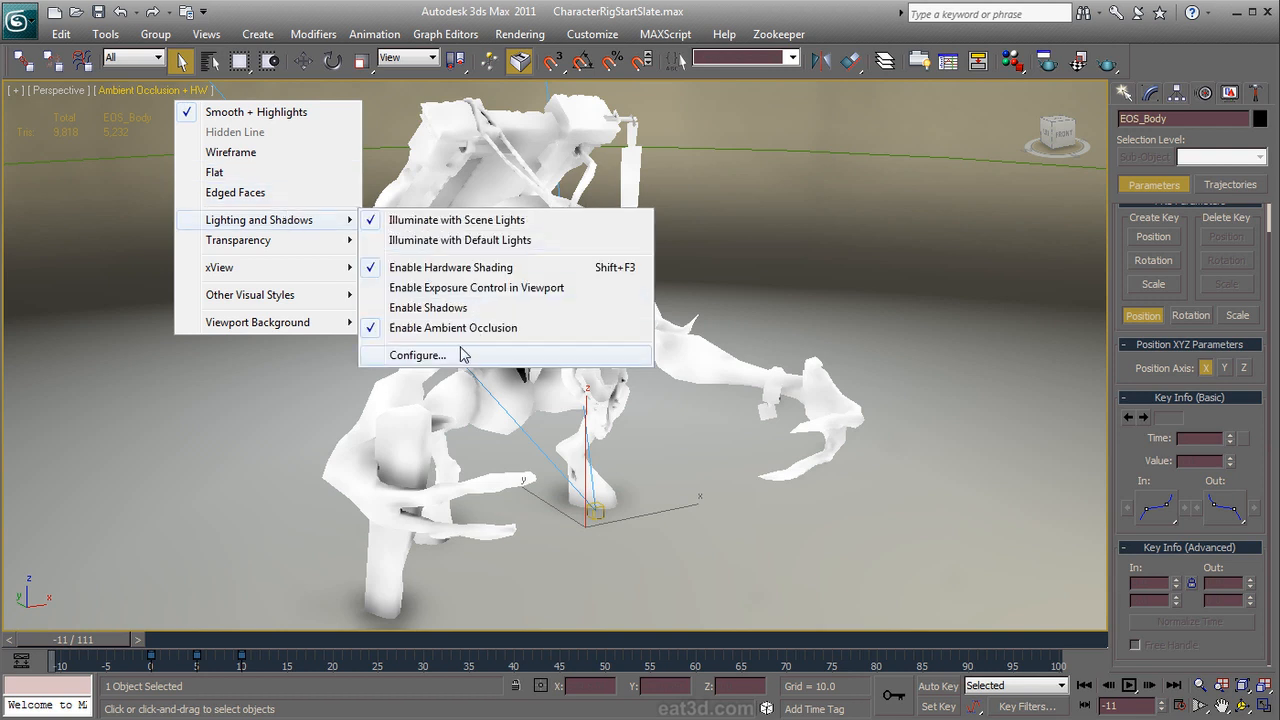
left_click(418, 355)
left_click_drag(603, 164, 1013, 142)
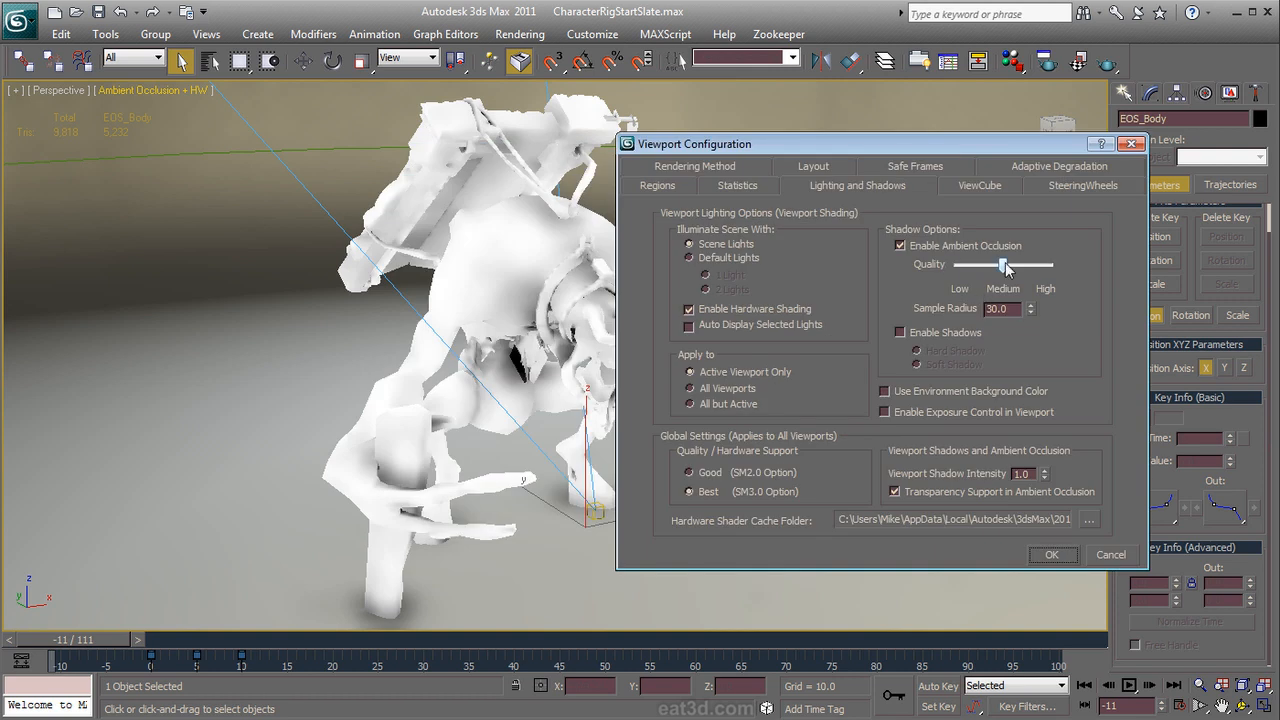
left_click_drag(1005, 263, 1066, 266)
left_click_drag(1019, 308, 948, 309)
type("60")
left_click(1050, 555)
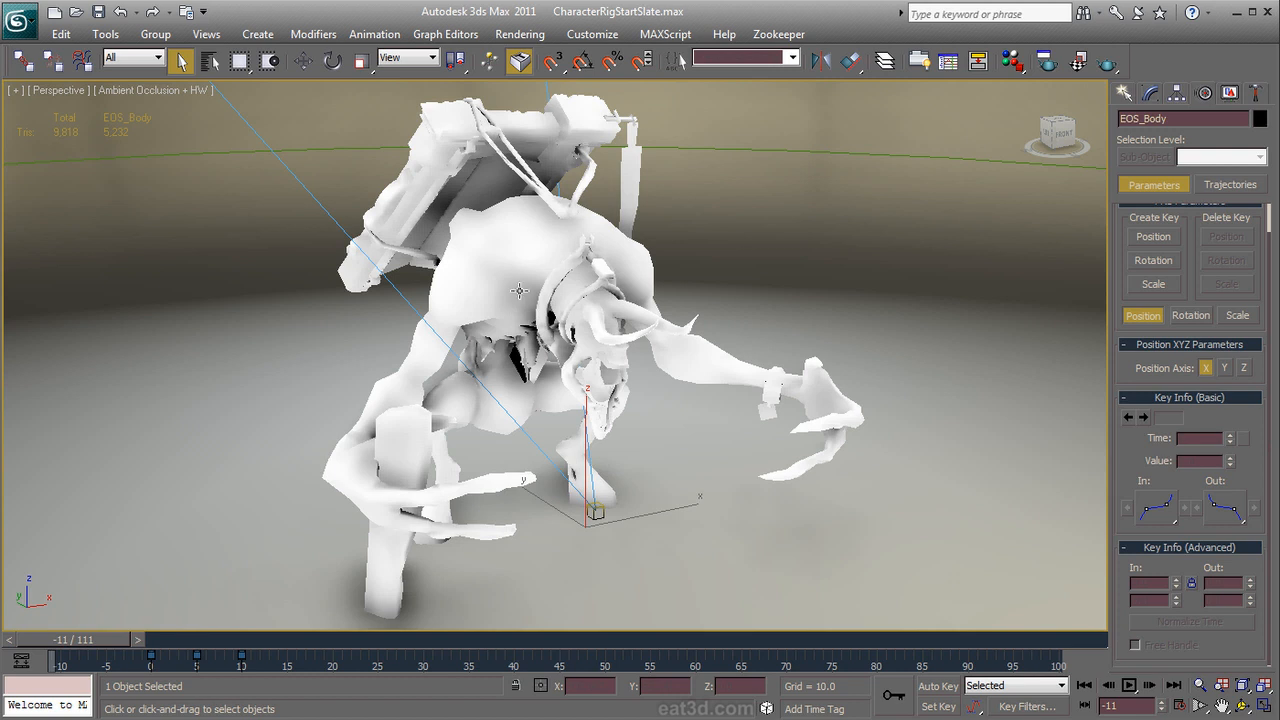
Step: Reduce the viewport's ambient occlusion sample radius to 40
middle_click_drag(588, 507, 218, 249, "alt")
left_click(194, 91)
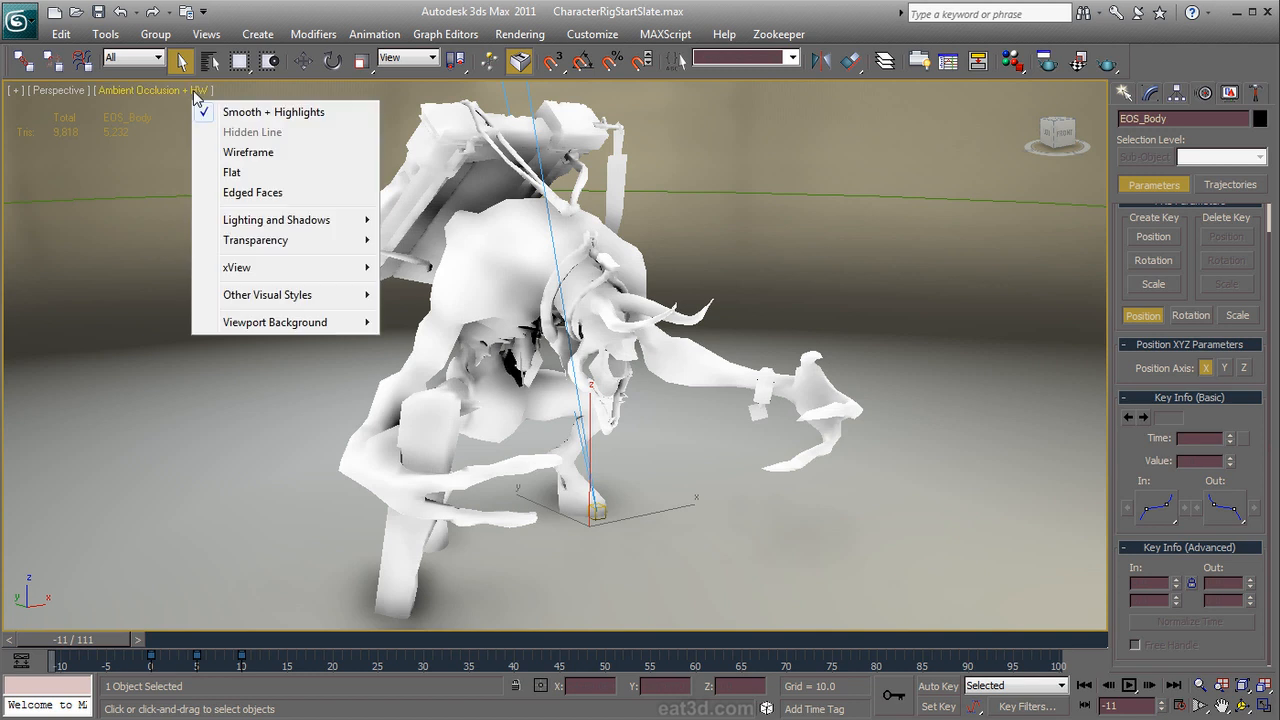
mouse_move(316, 220)
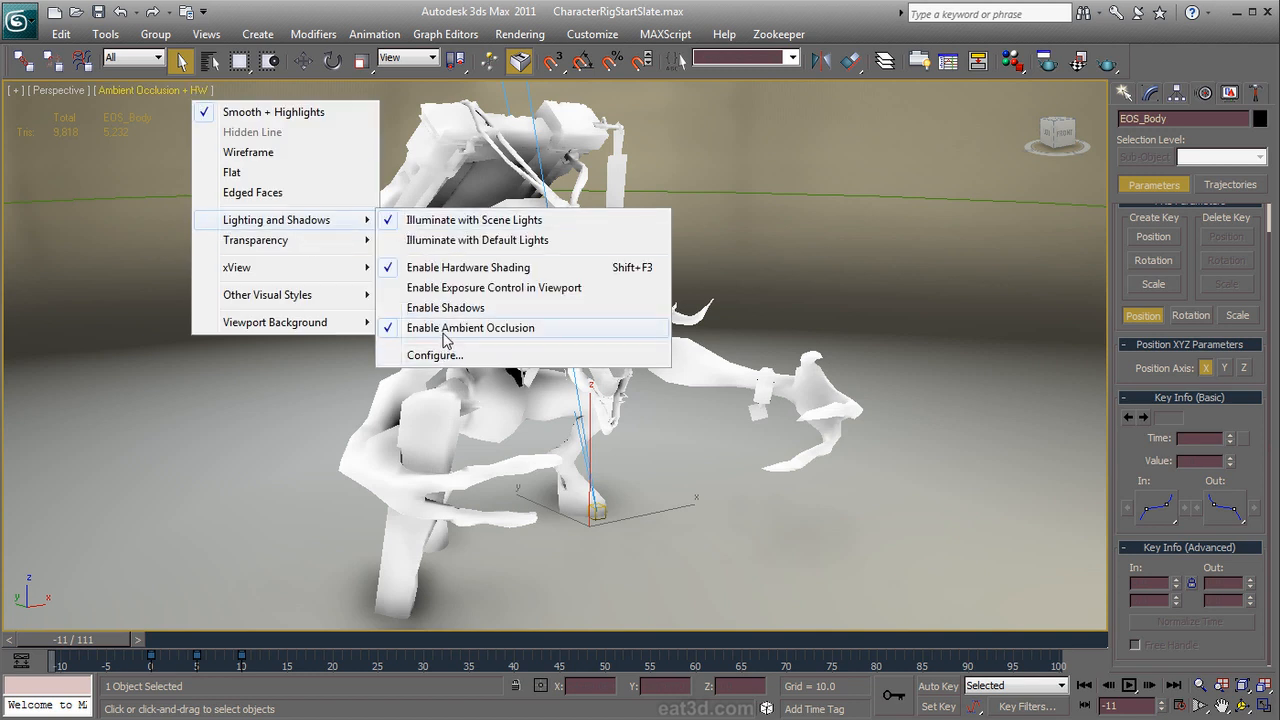
left_click(447, 360)
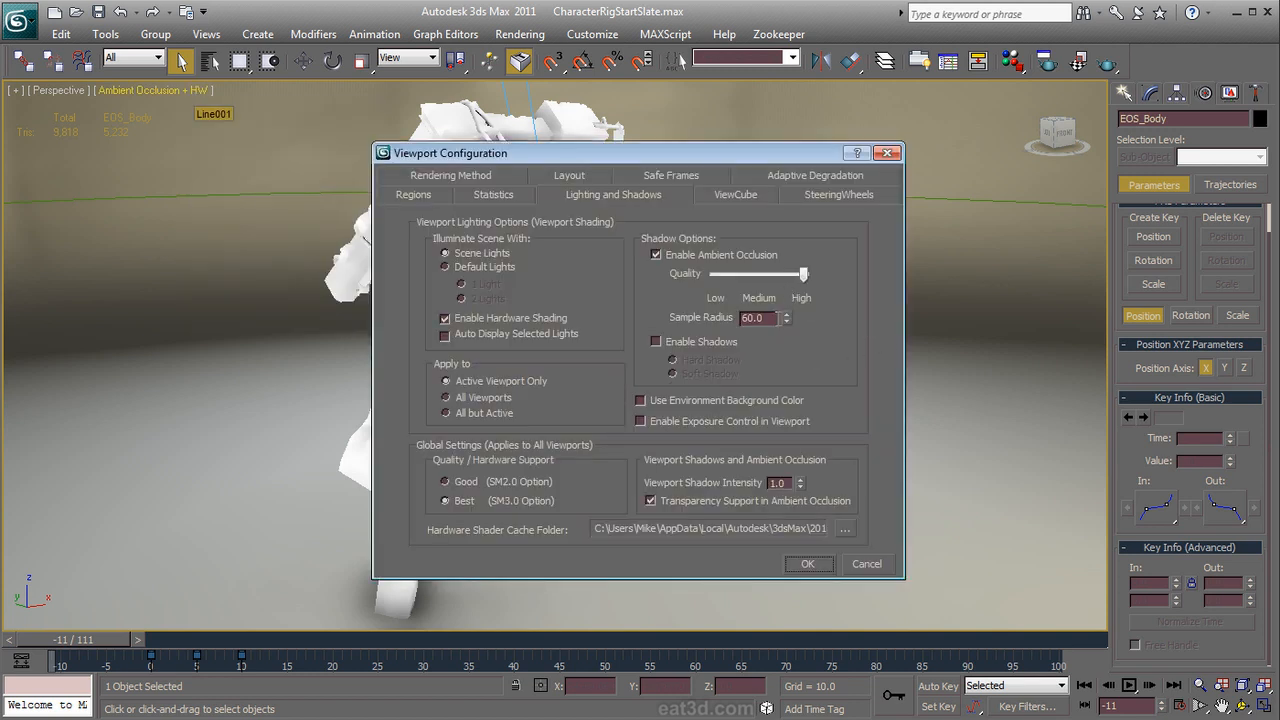
left_click_drag(773, 321, 715, 334)
type("40")
key("Return")
left_click(806, 565)
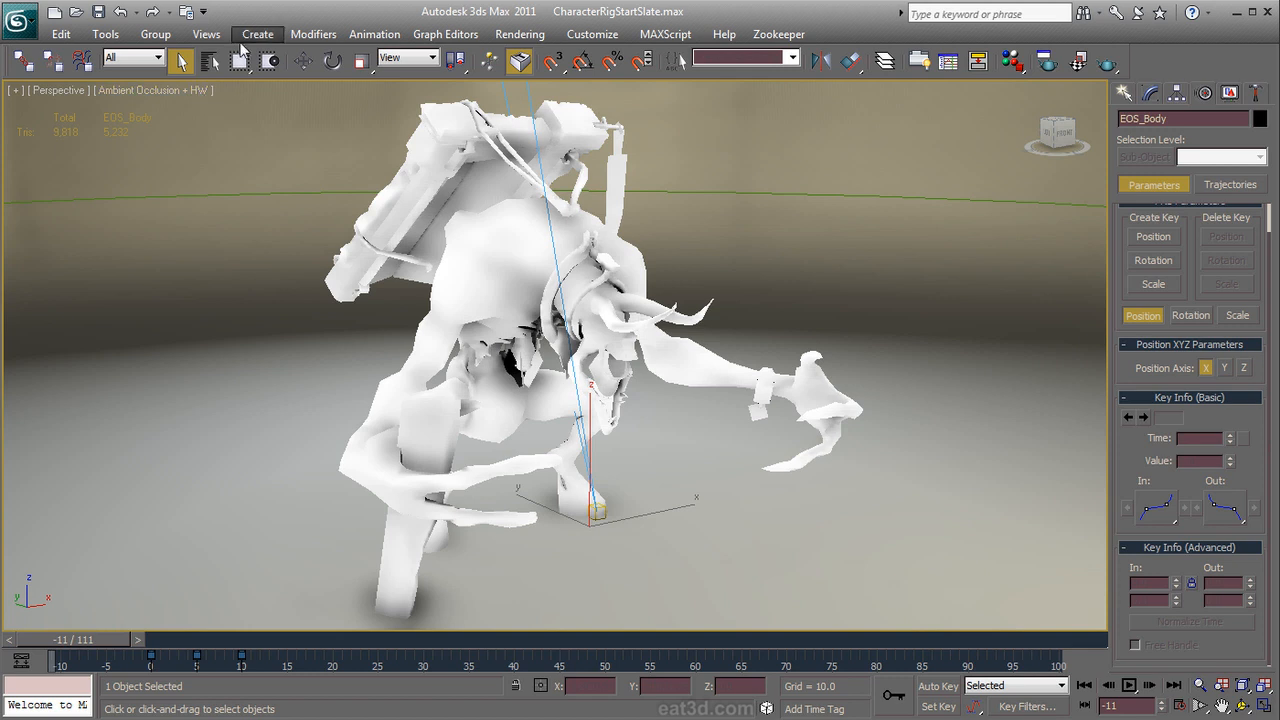
Step: Turn on CharMat's self-illumination color option and re-enable its Diffuse Color, Specular Level, Self-Illumination and Bump maps
key("m")
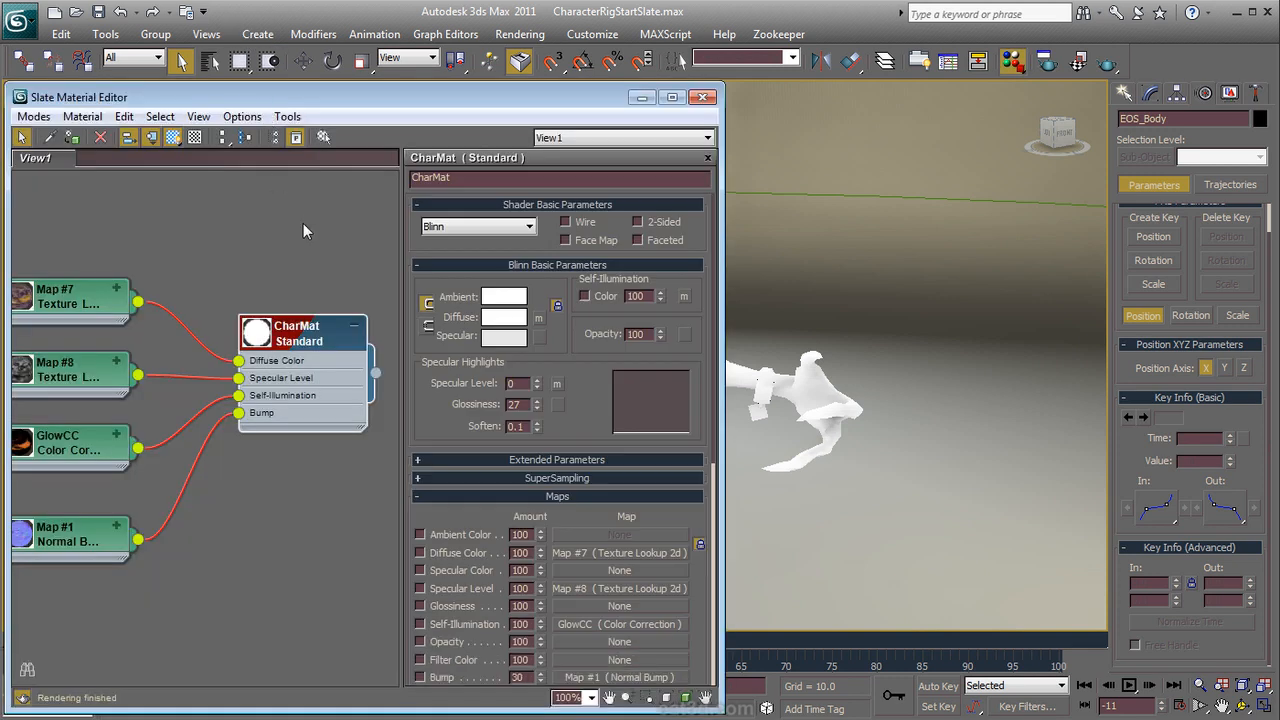
left_click(603, 297)
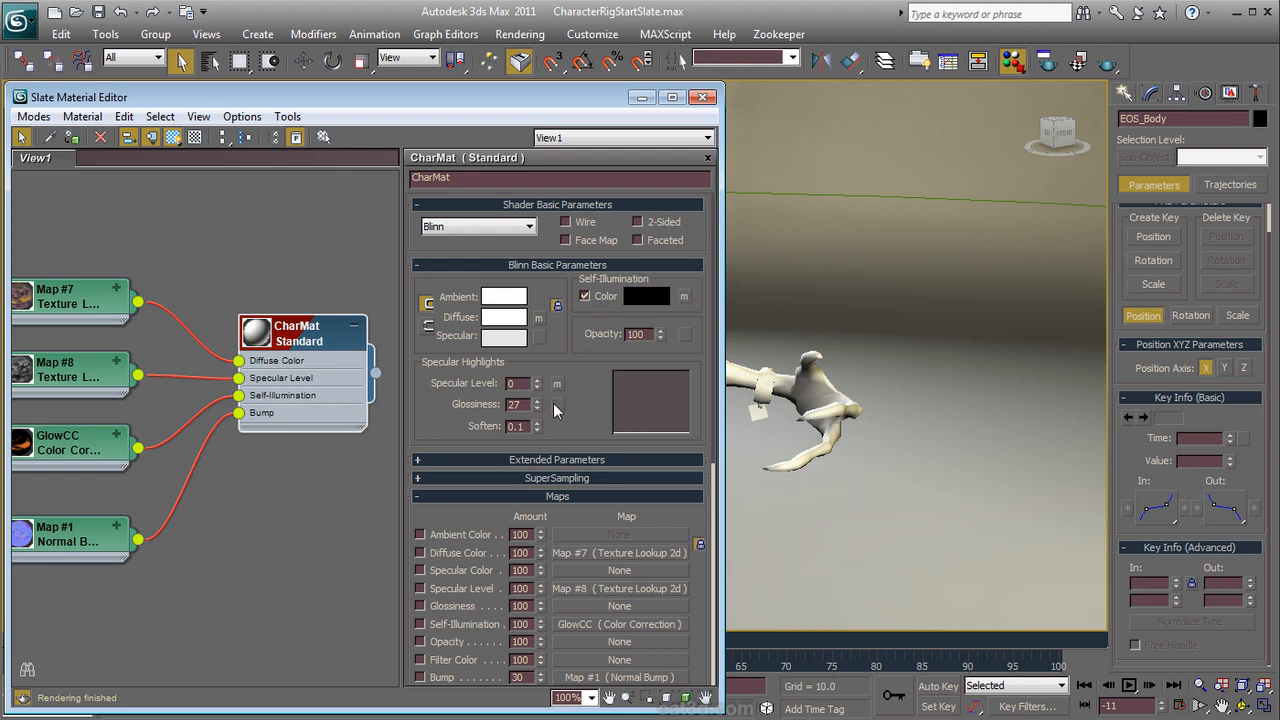
left_click_drag(450, 545, 443, 376)
left_click(443, 376)
left_click(450, 411)
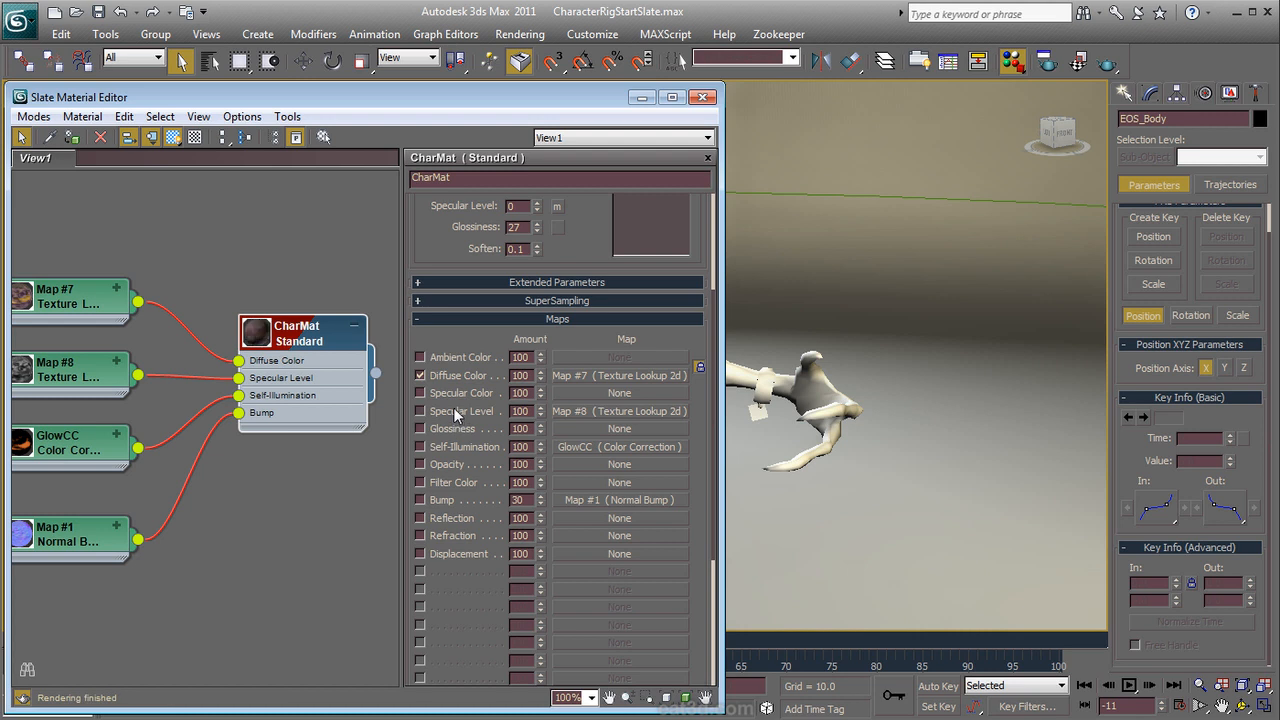
left_click(452, 450)
left_click(446, 497)
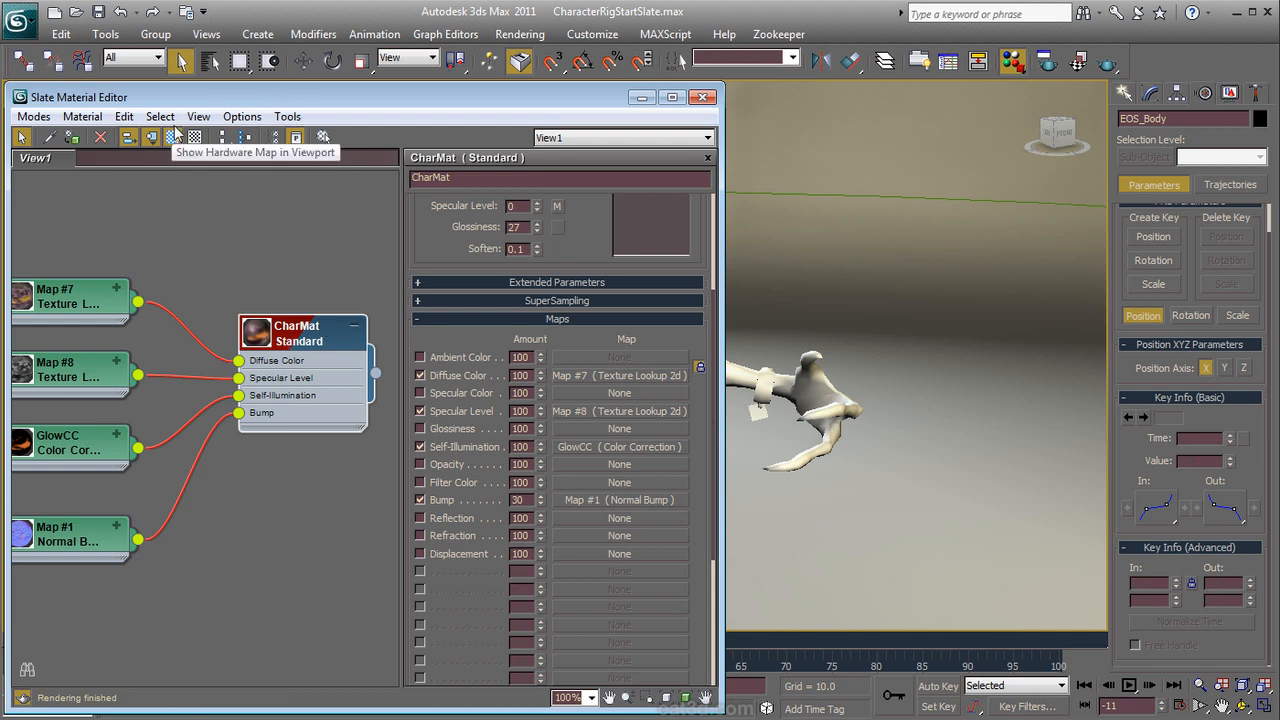
Step: Show the materials in the viewport as Hardware Display and minimize the material editor
left_click(216, 40)
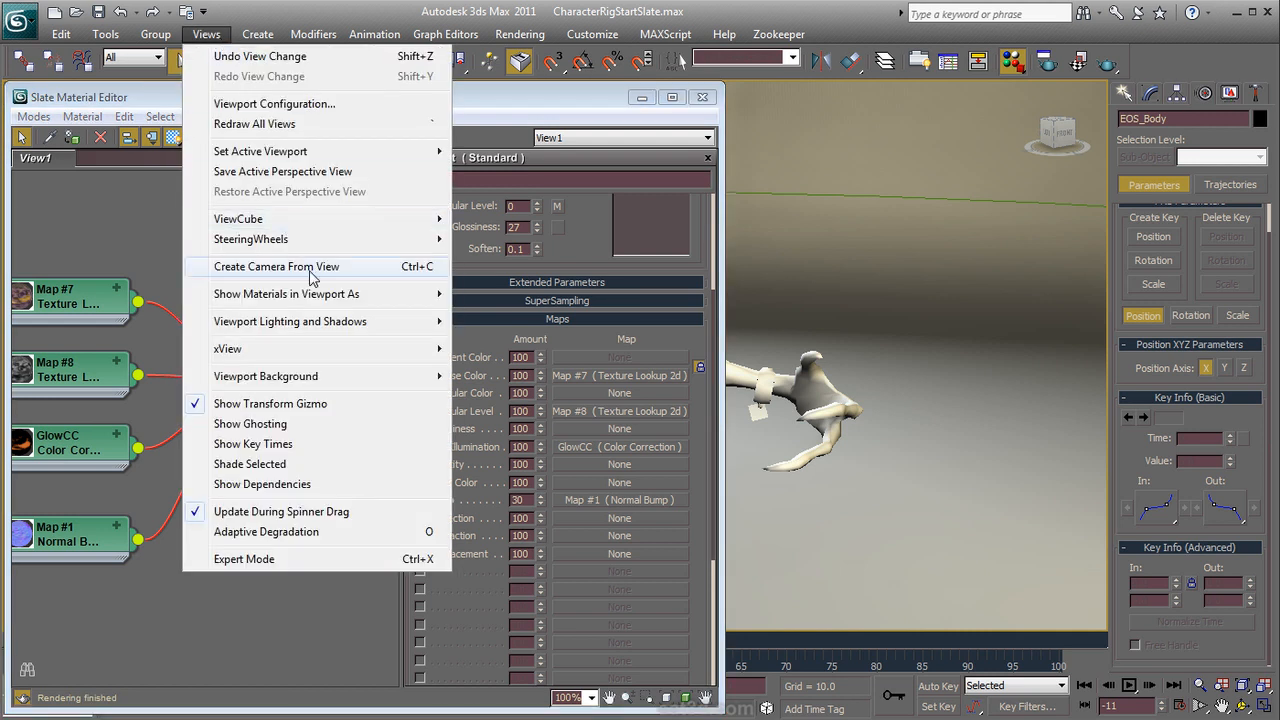
mouse_move(320, 296)
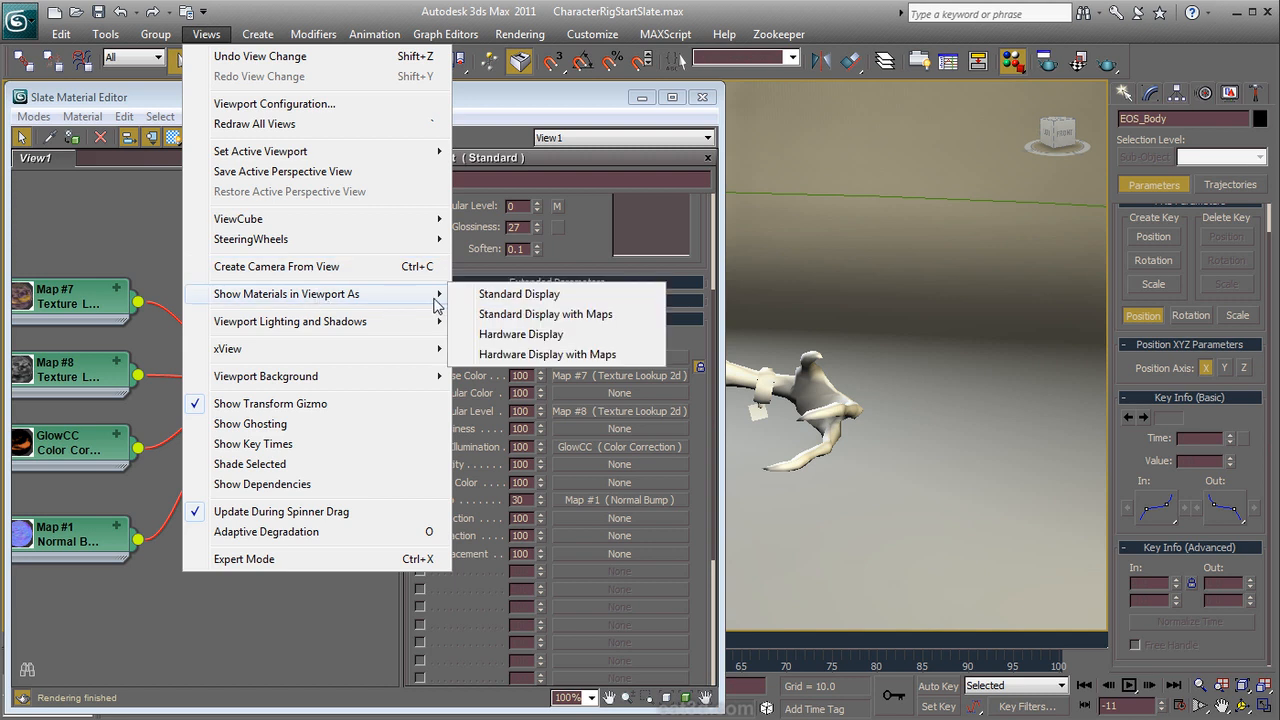
left_click(520, 336)
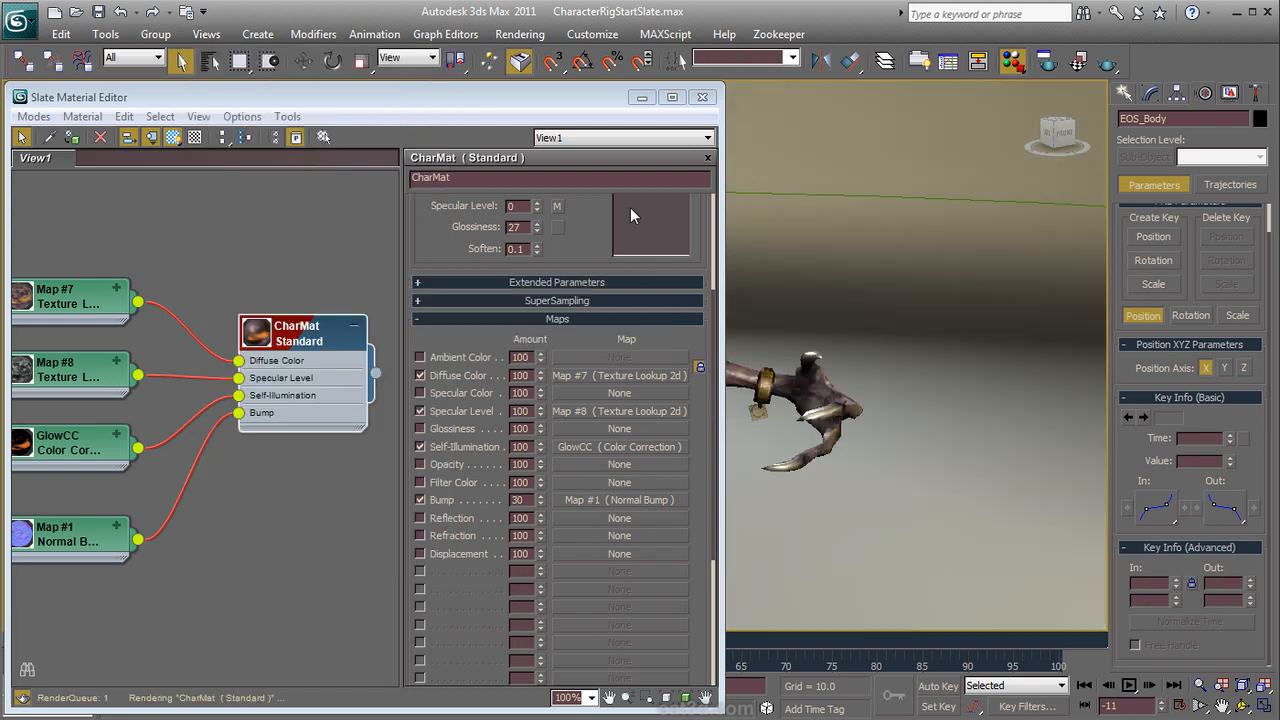
left_click(642, 97)
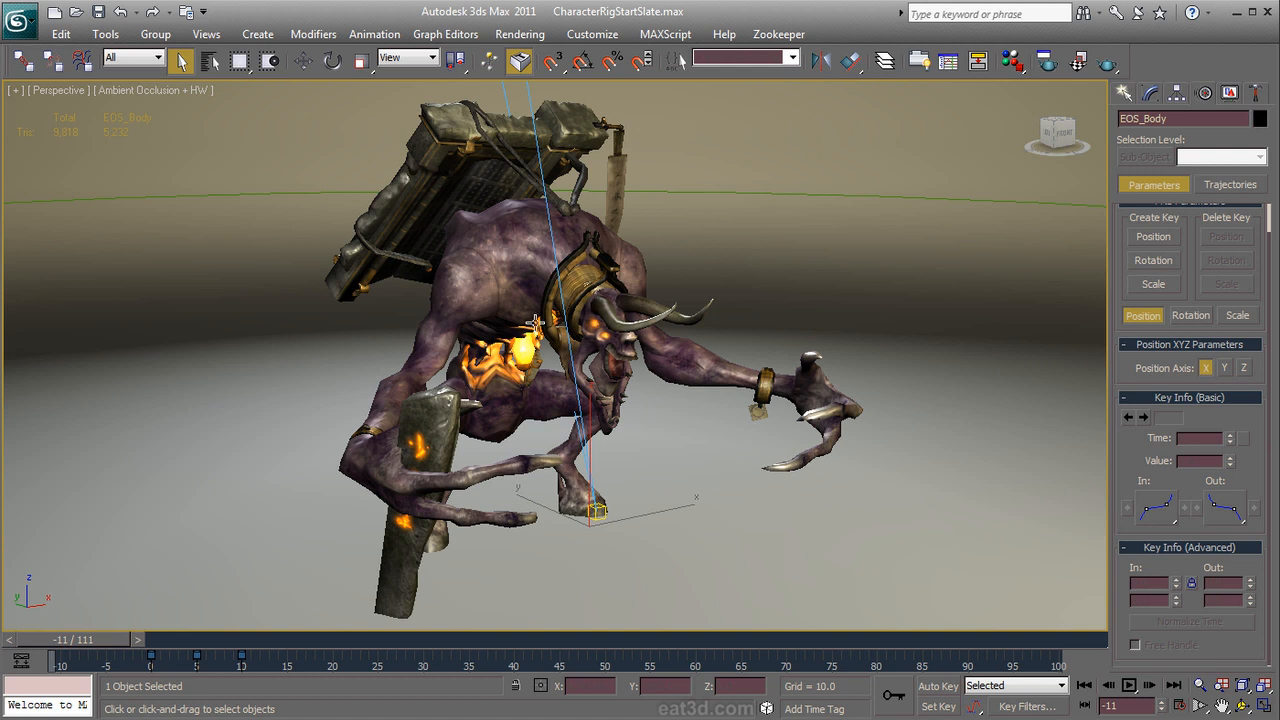
Step: Enable shadows in the perspective viewport
left_click(150, 92)
mouse_move(260, 222)
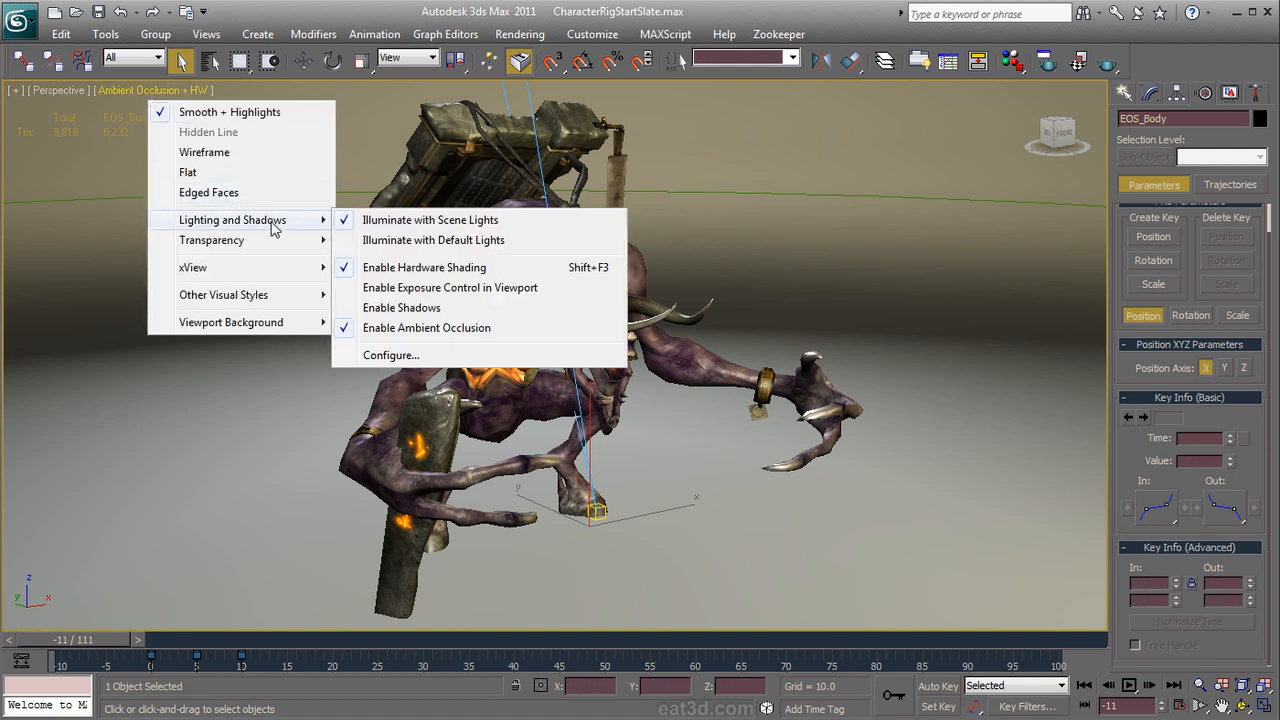
left_click(421, 307)
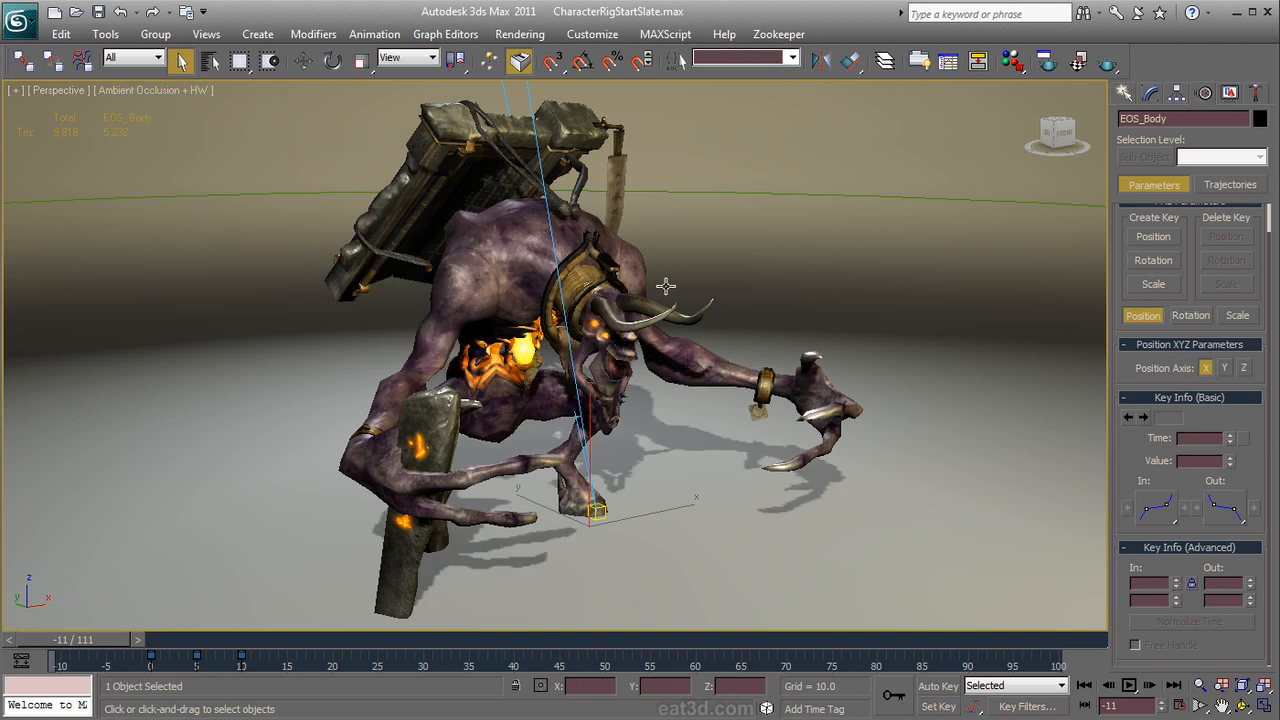
Step: Change the perspective viewport's shadow type to Soft Shadow in the lighting and shadows configuration
middle_click_drag(795, 462, 627, 525, "alt")
middle_click_drag(625, 480, 634, 475, "alt")
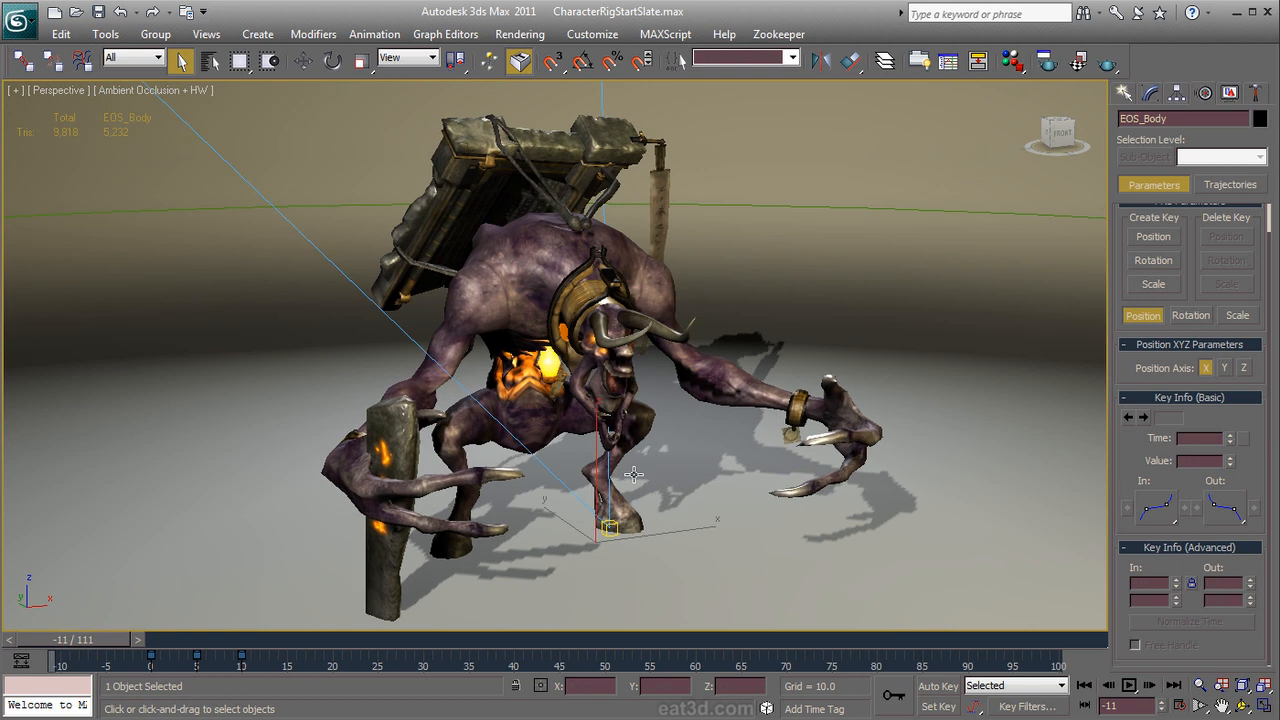
left_click(172, 90)
mouse_move(278, 222)
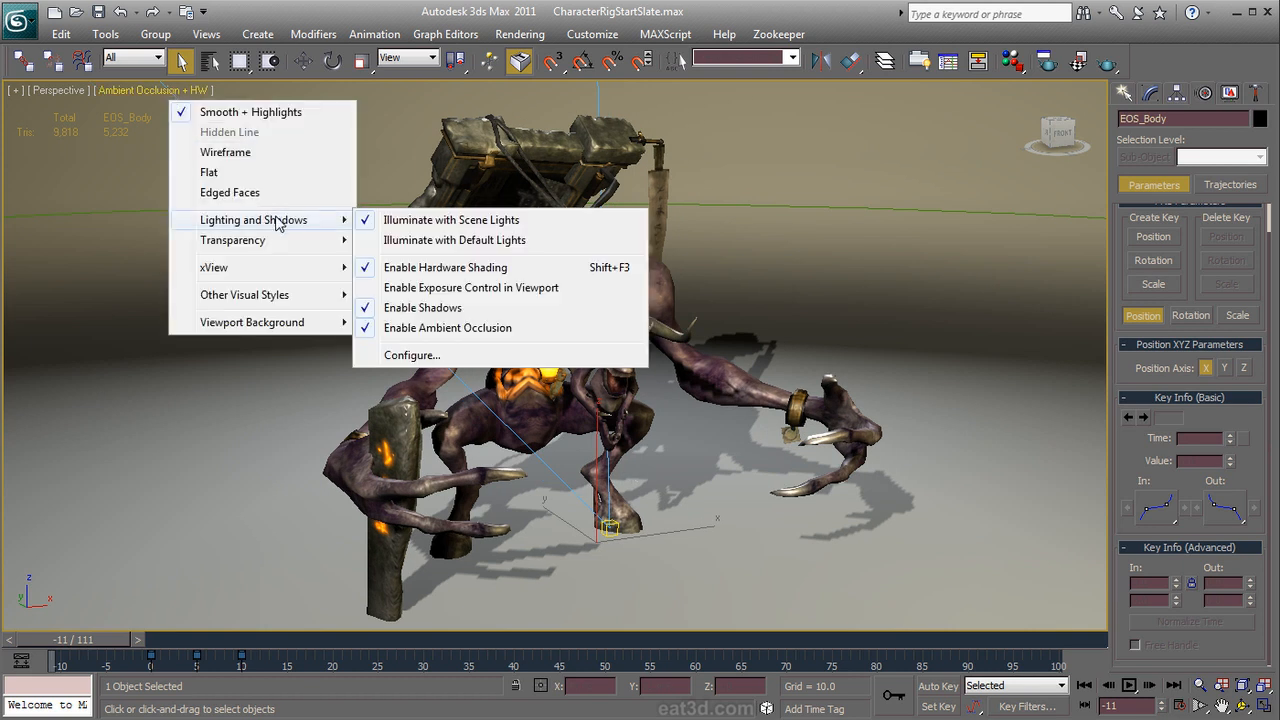
left_click(428, 358)
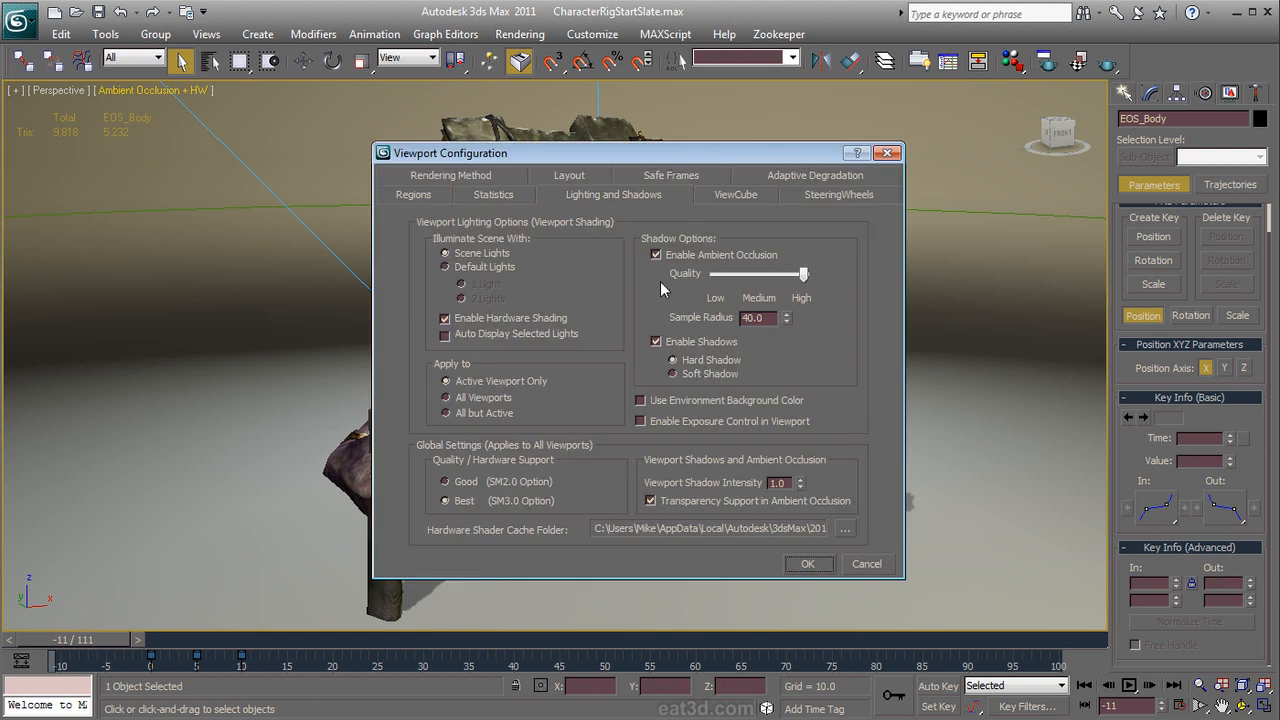
left_click(673, 374)
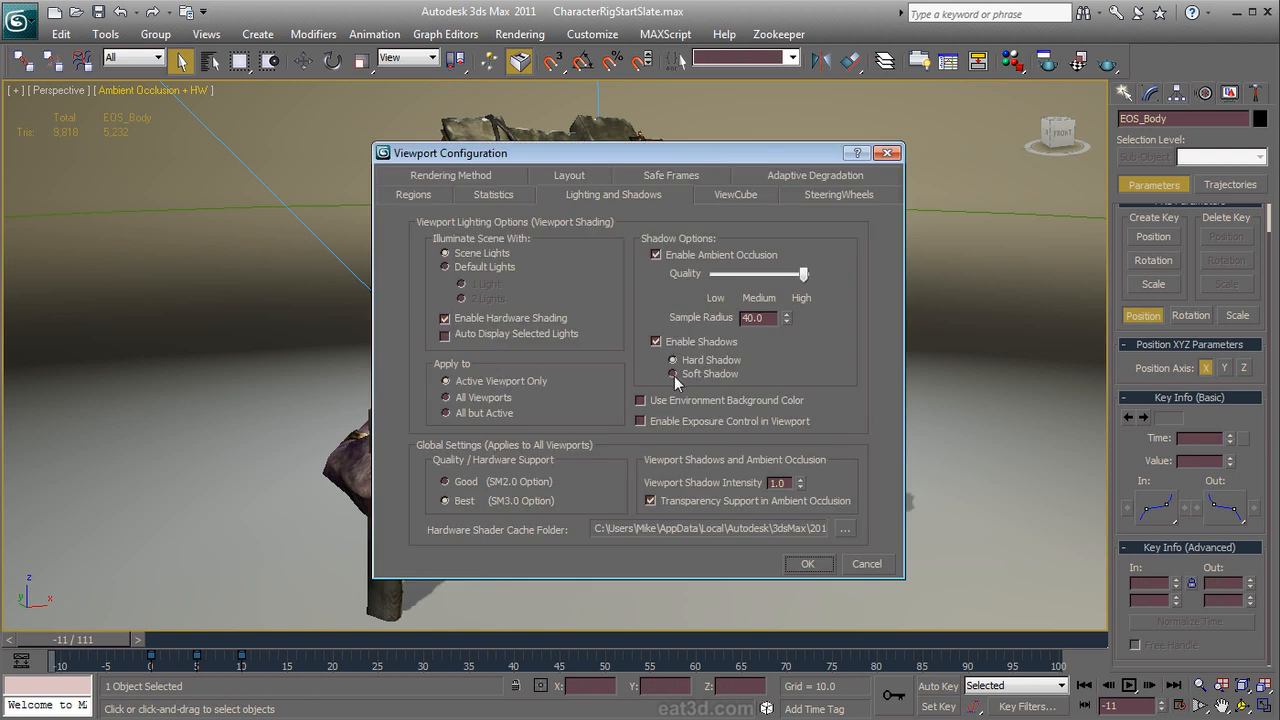
left_click(808, 564)
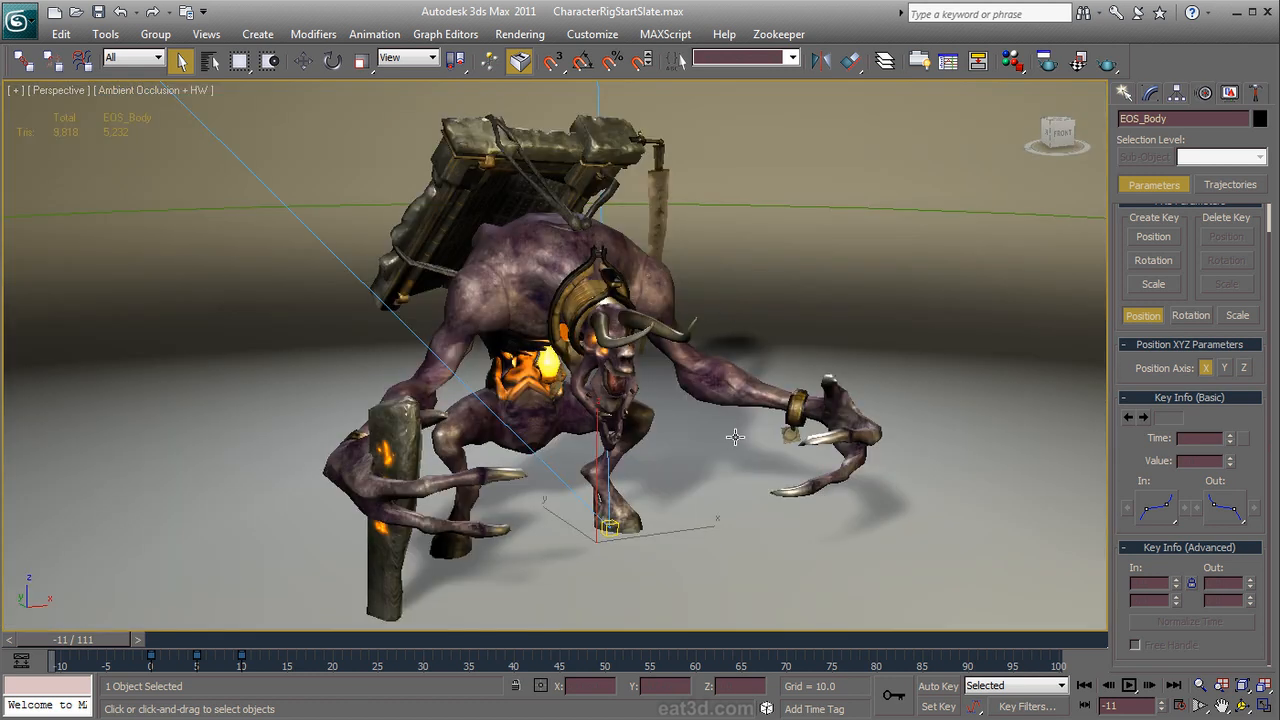
Step: Turn off Final Gather in the mental ray render settings
scroll(730, 440, "up", 2)
scroll(835, 300, "up", 3)
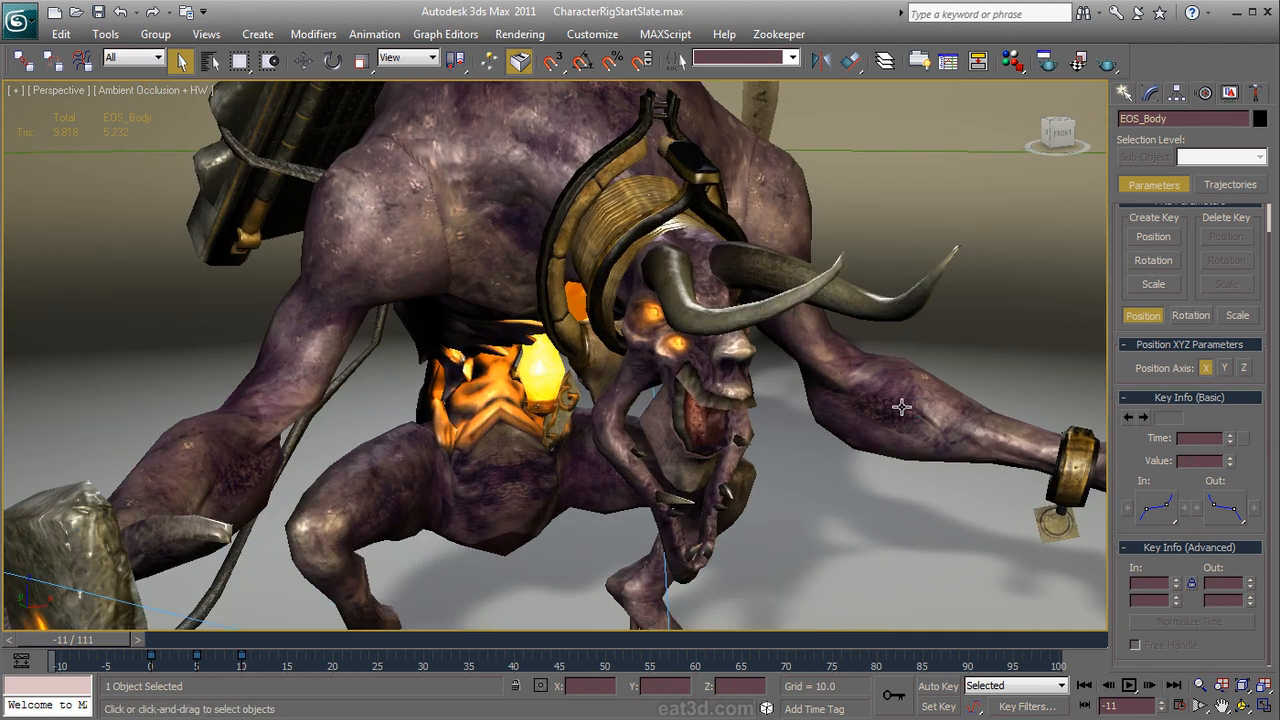
scroll(755, 410, "down", 5)
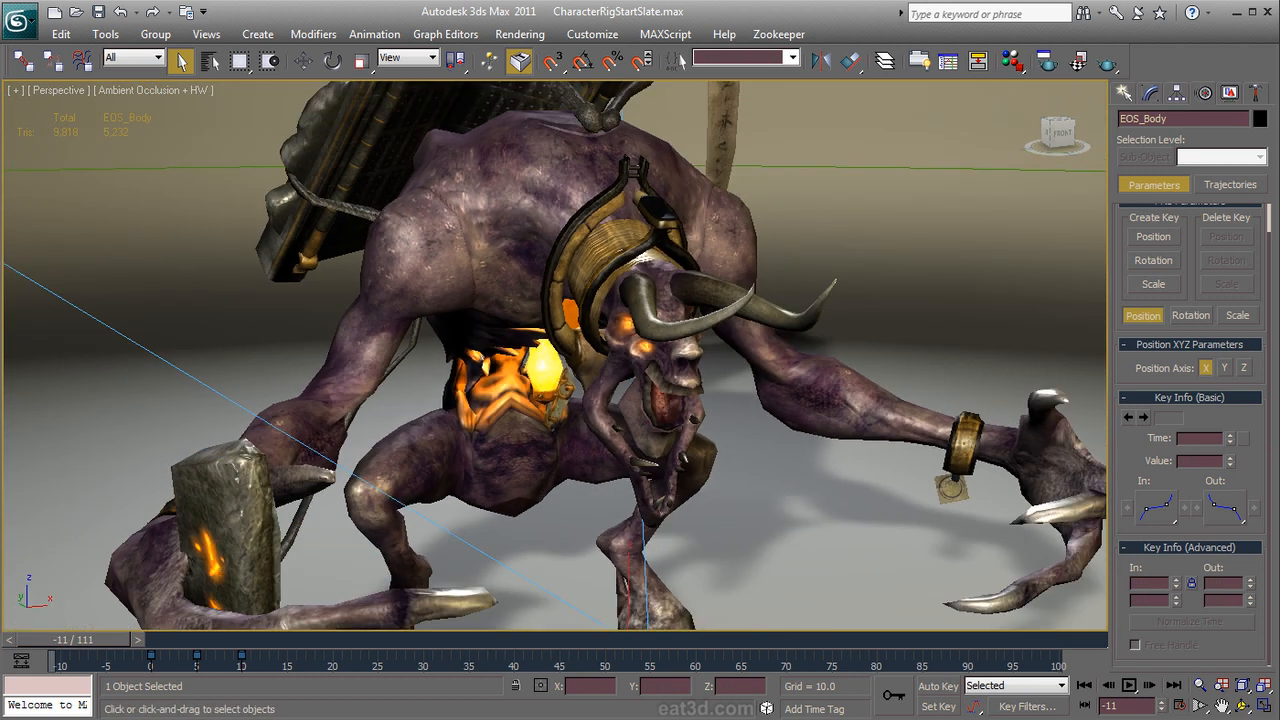
middle_click_drag(674, 504, 664, 462)
scroll(662, 460, "down", 1)
scroll(660, 461, "down", 1)
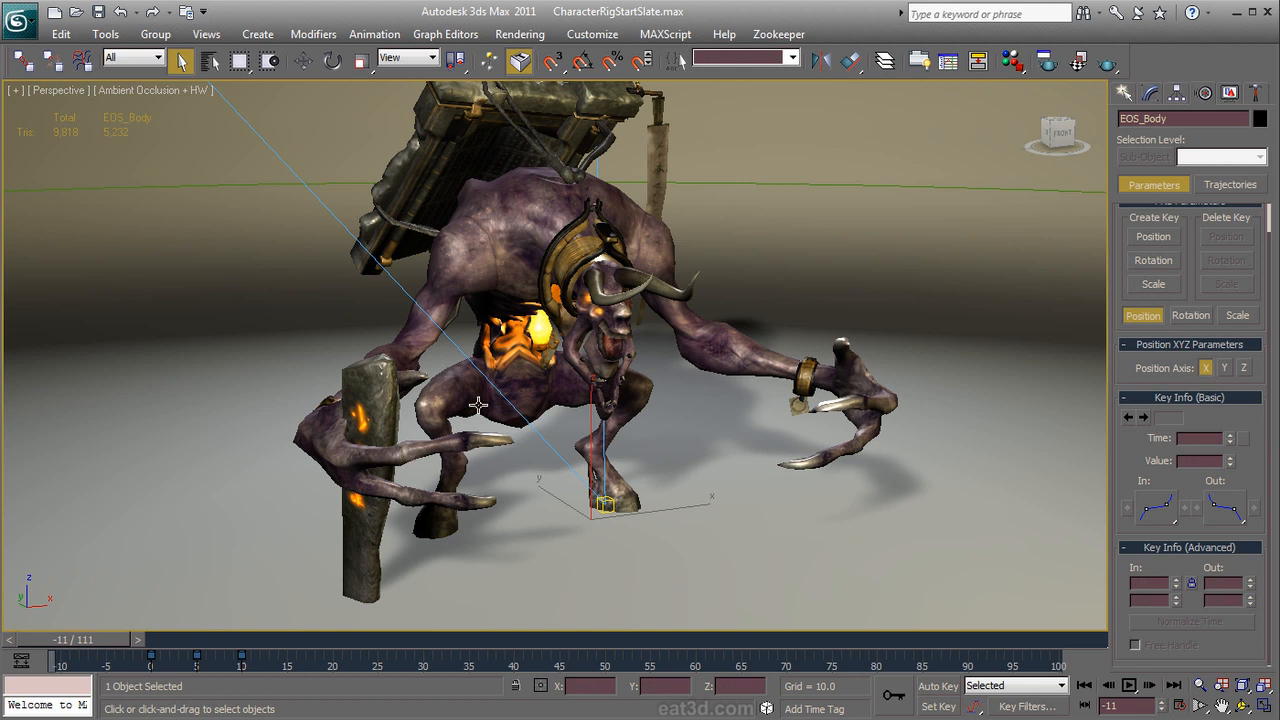
left_click(1048, 62)
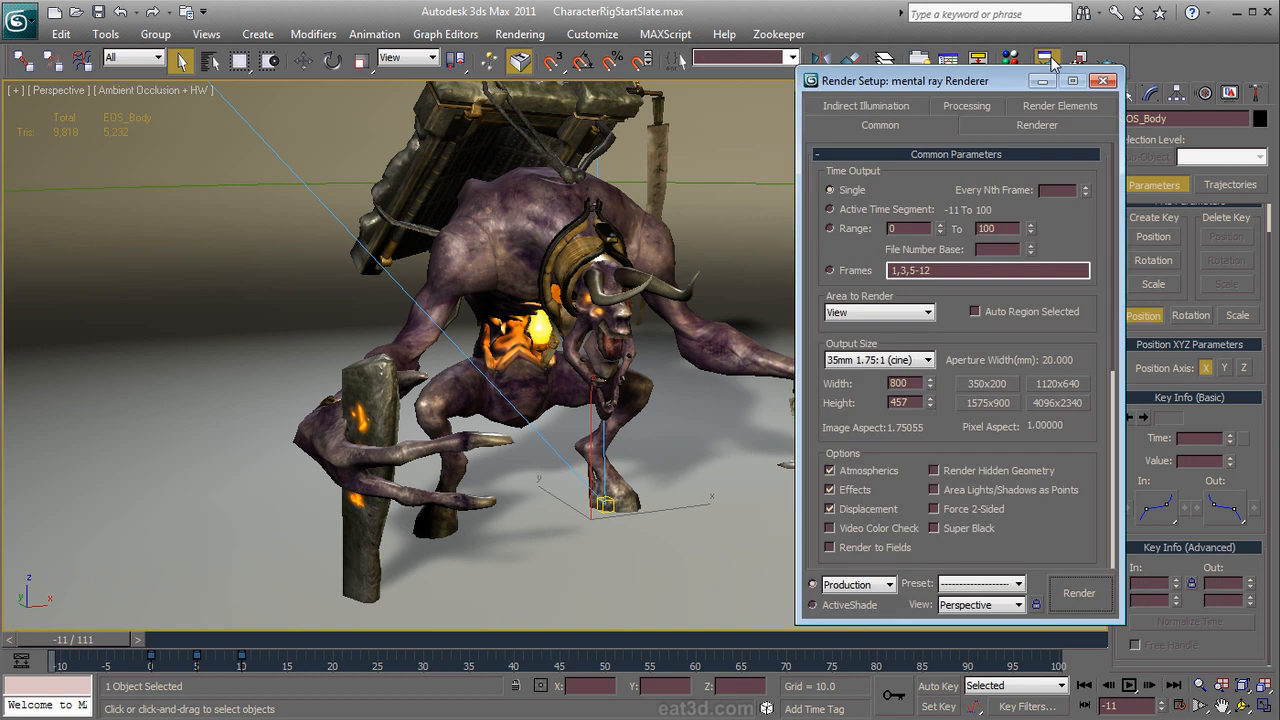
left_click(896, 108)
left_click(861, 188)
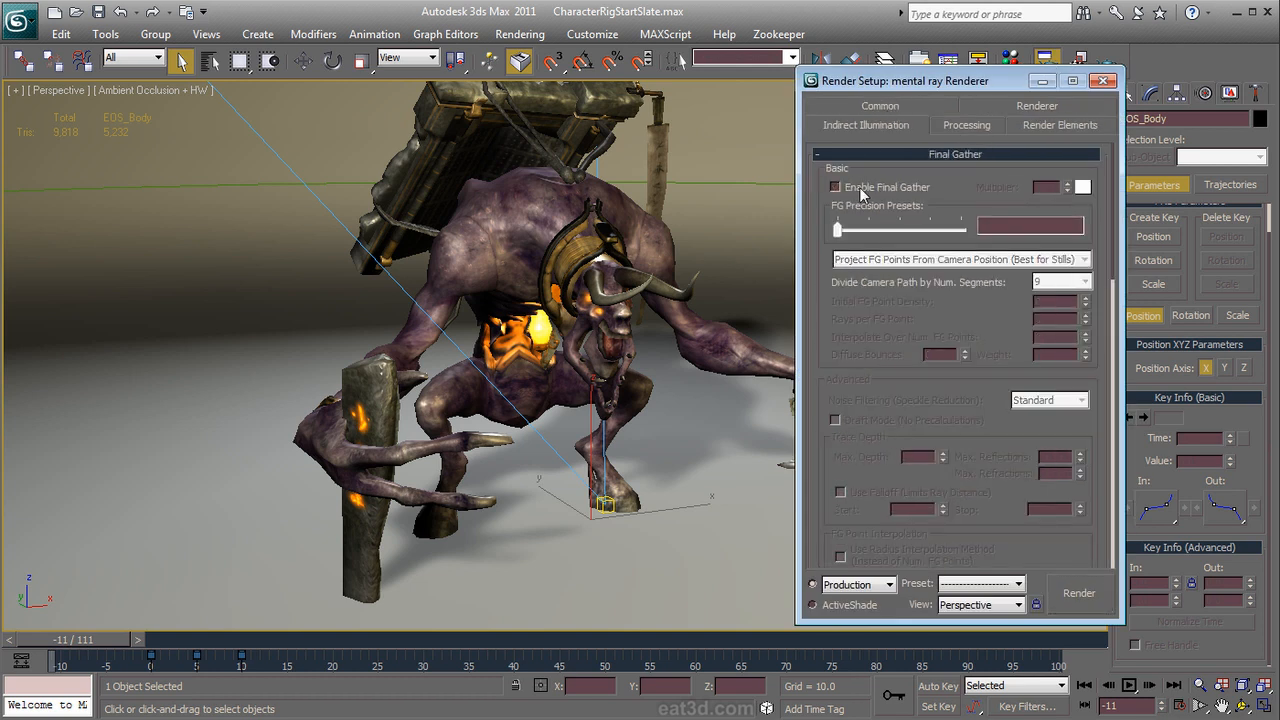
Step: Render the perspective view and place the rendered image beside the viewport for comparison
left_click(1075, 594)
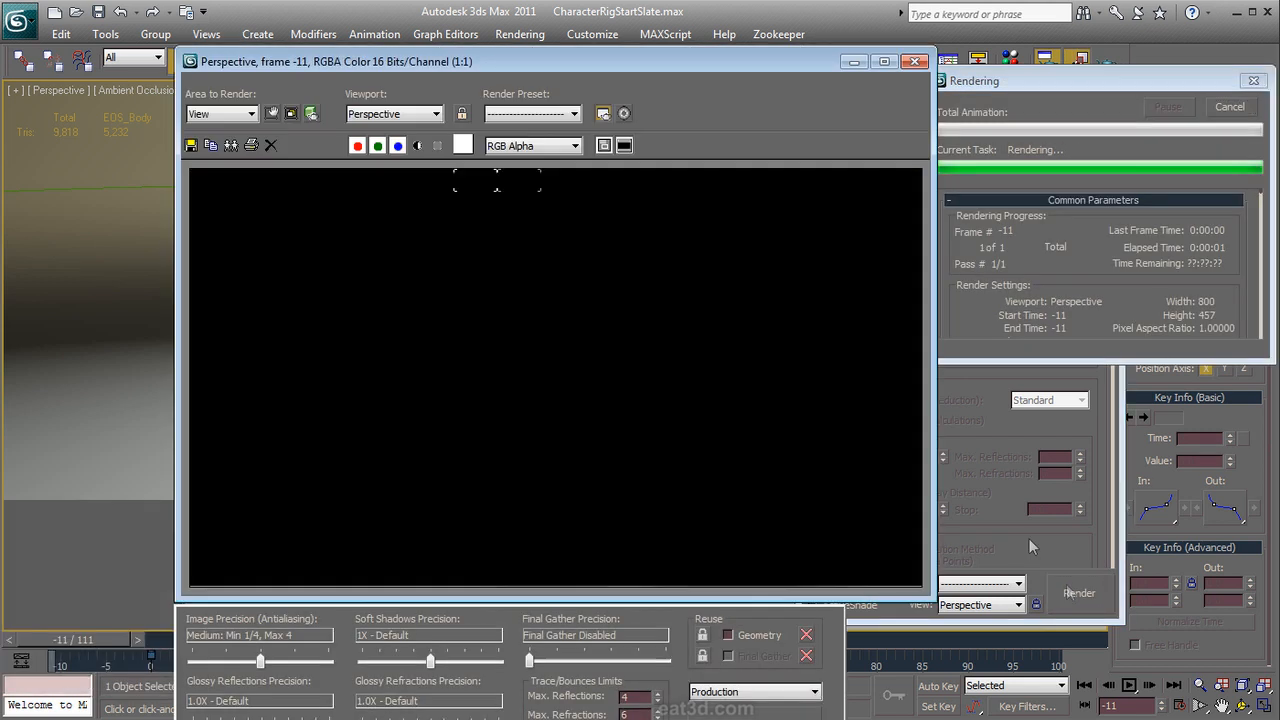
left_click_drag(574, 60, 858, 51)
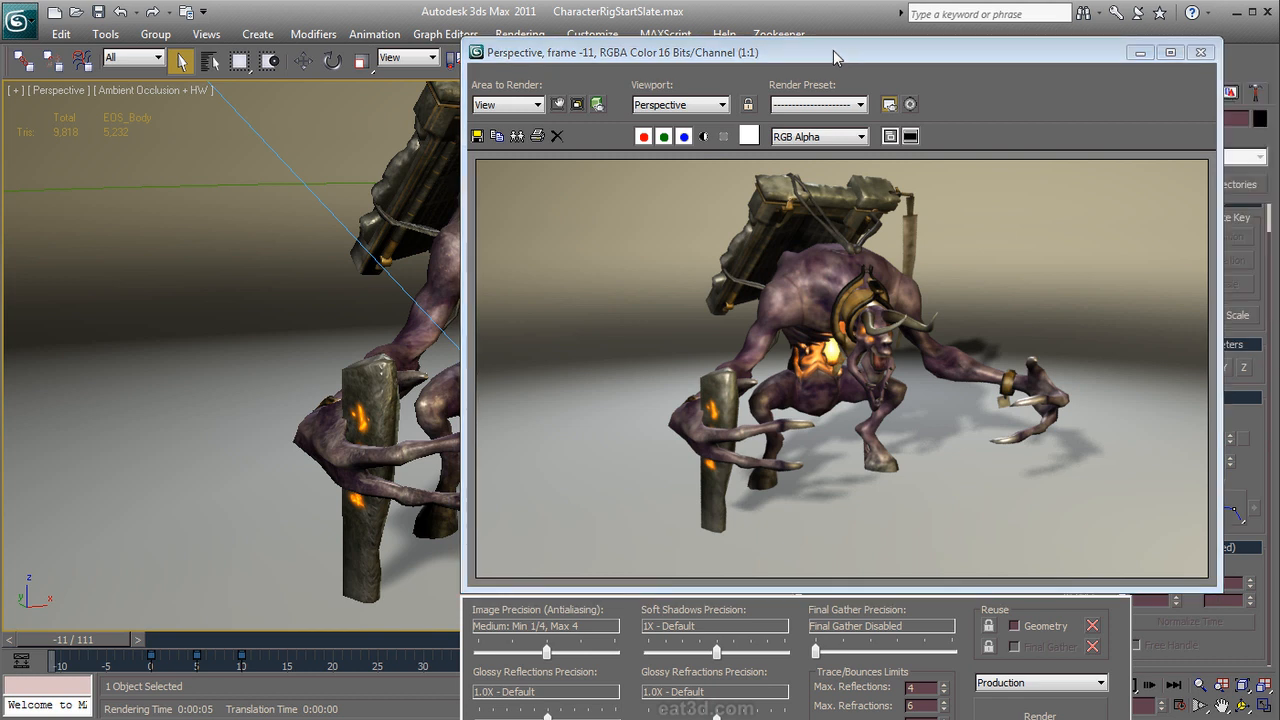
left_click_drag(935, 62, 1040, 65)
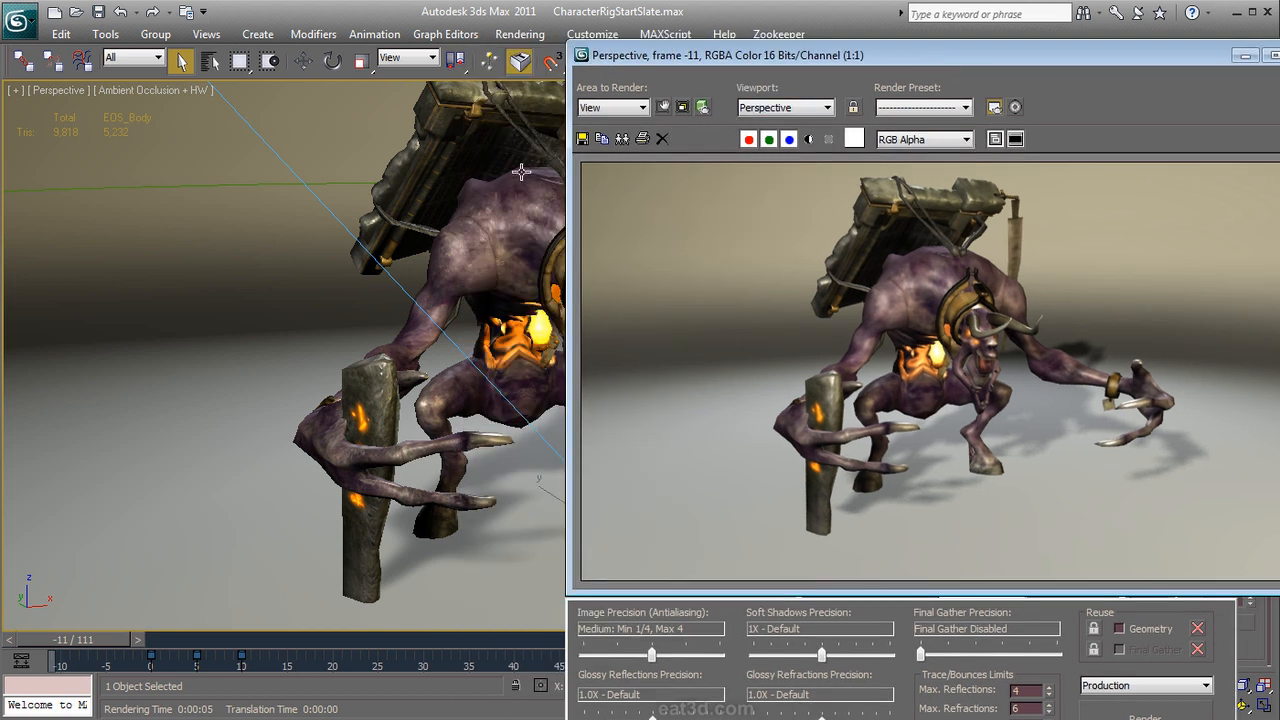
Step: Close the rendered image window and move the animation to frame 19
left_click_drag(875, 62, 809, 60)
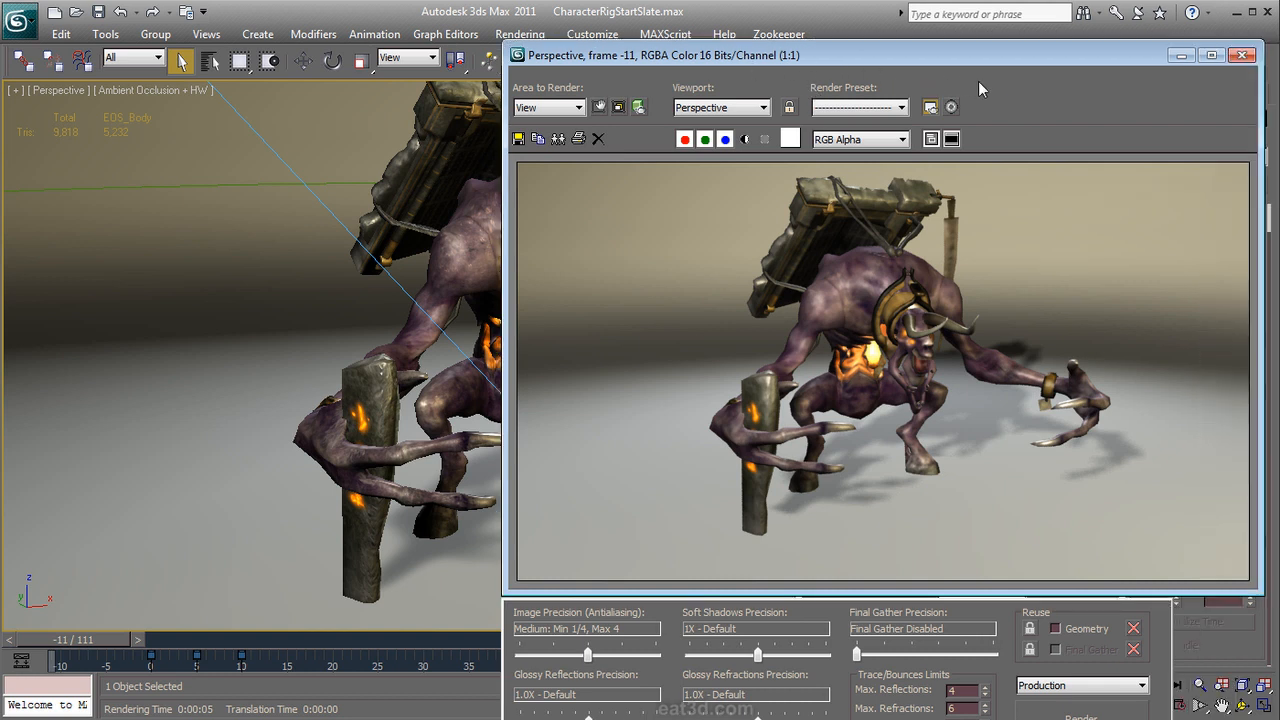
left_click(1241, 55)
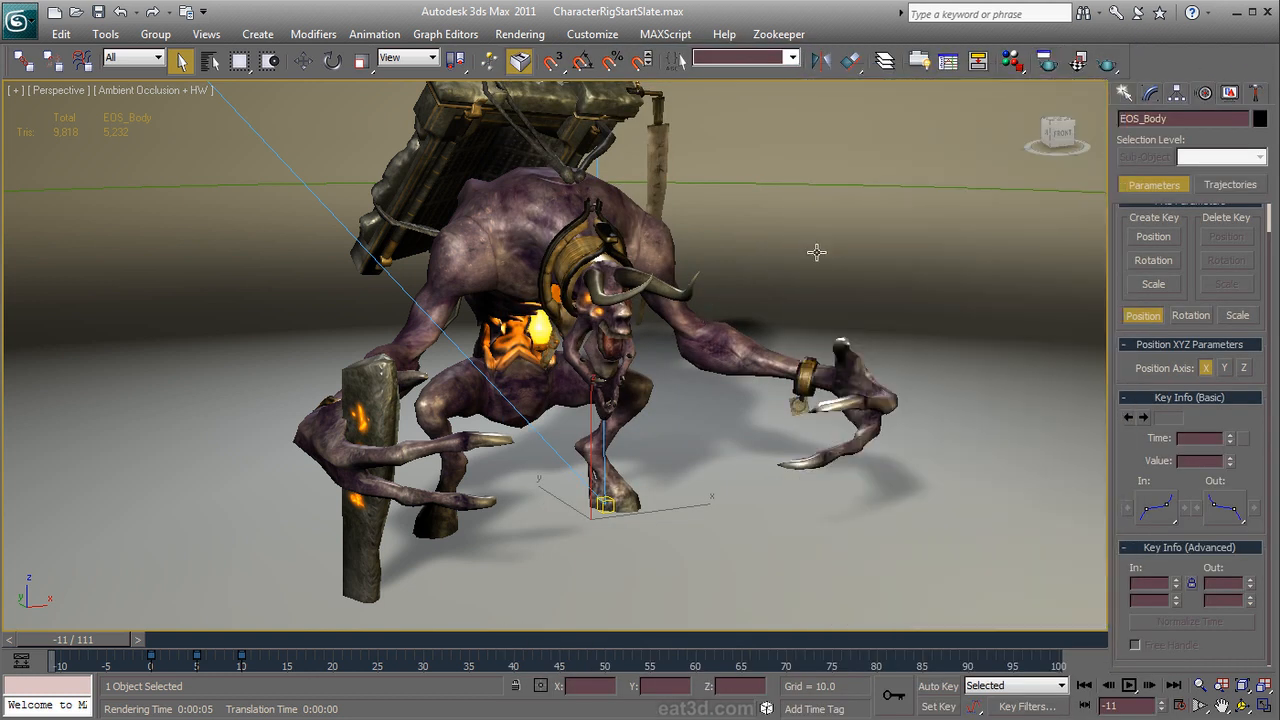
left_click_drag(80, 643, 328, 640)
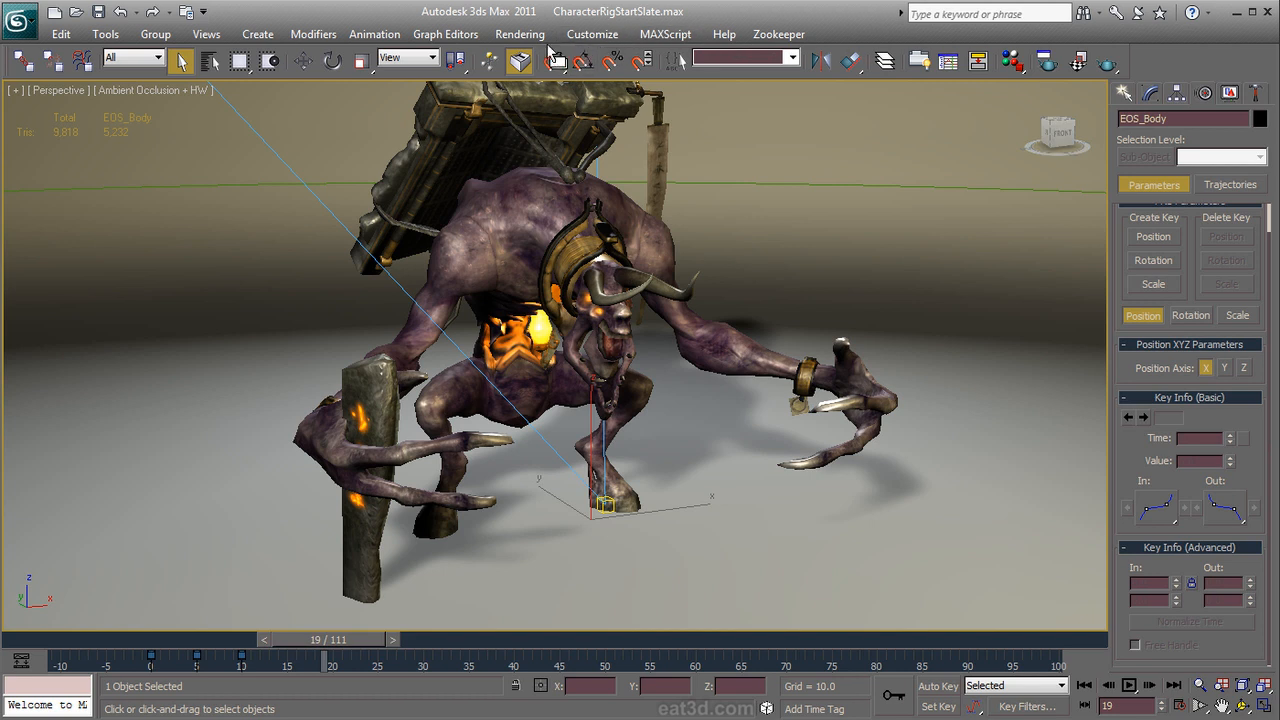
Step: Reopen the last rendered image, clone it, close the original window and move the clone aside
left_click(509, 38)
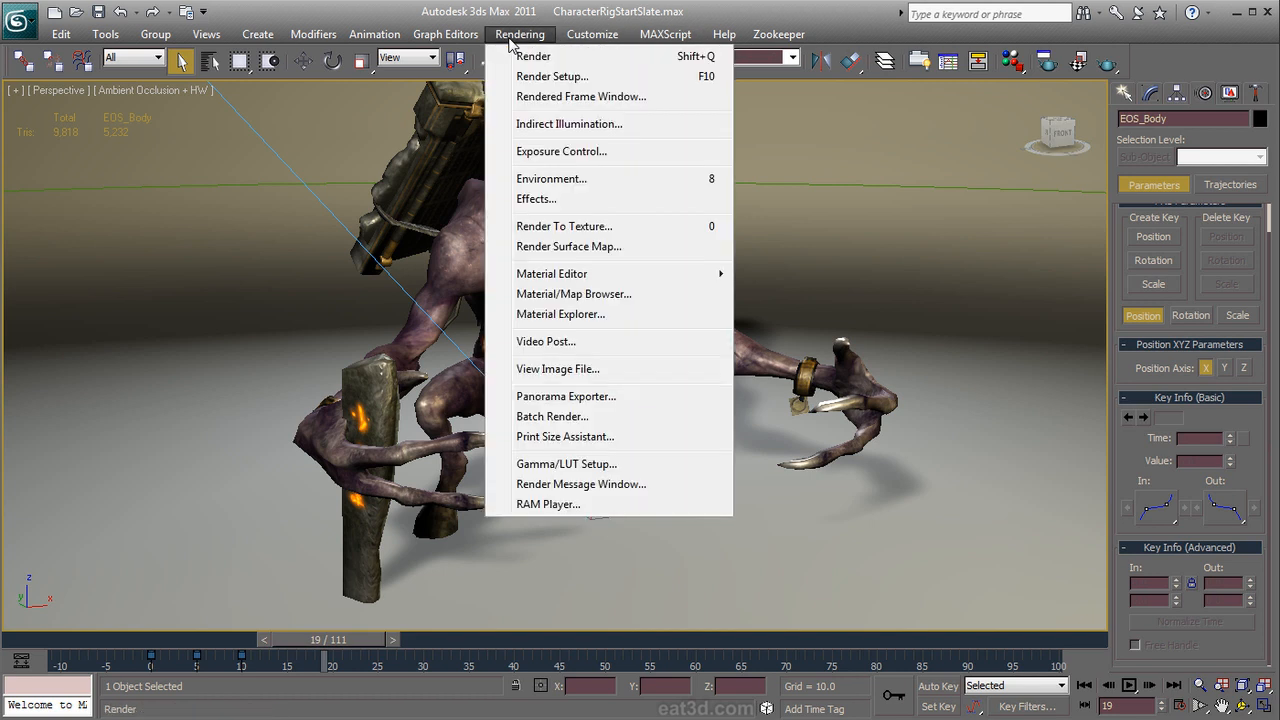
left_click(524, 97)
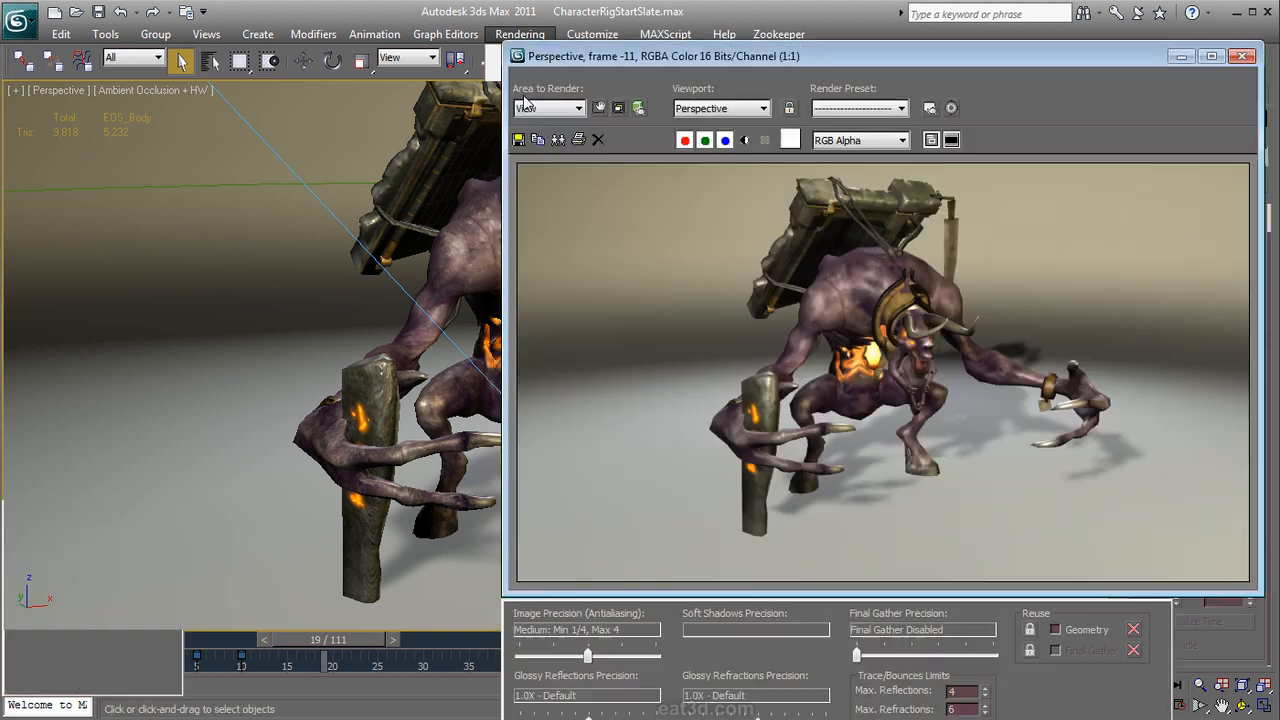
left_click(558, 139)
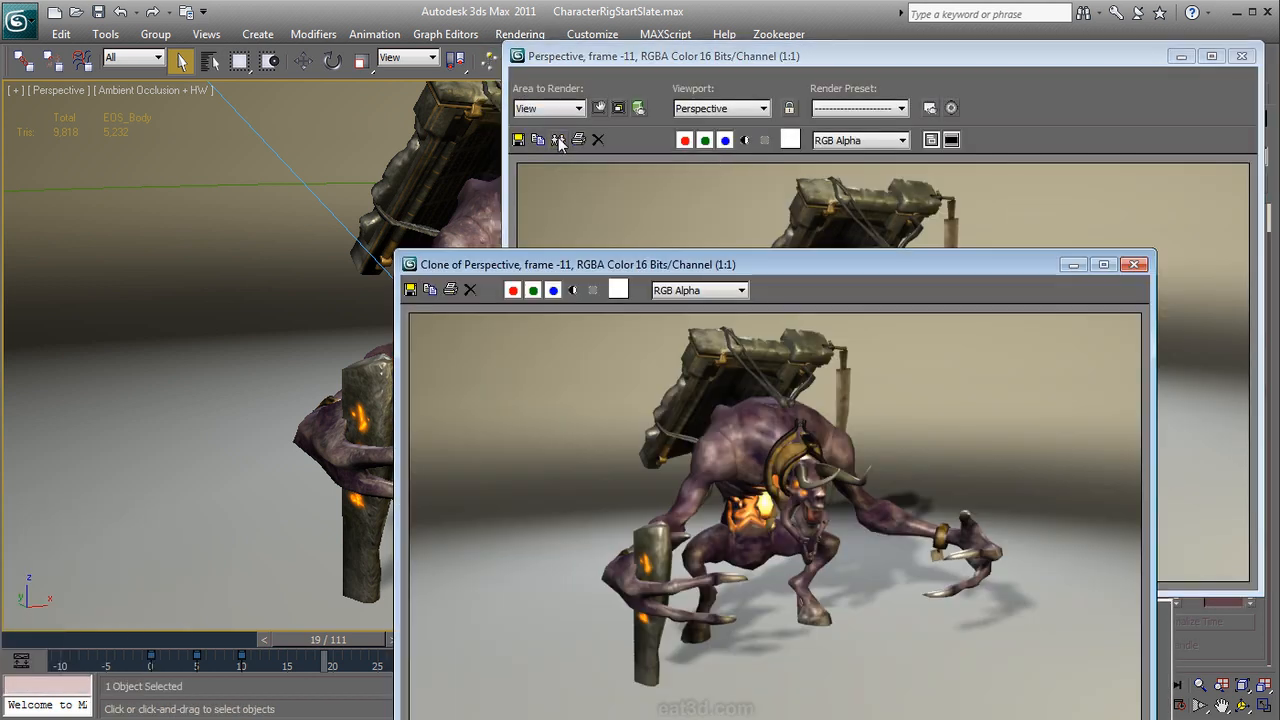
left_click_drag(713, 269, 401, 162)
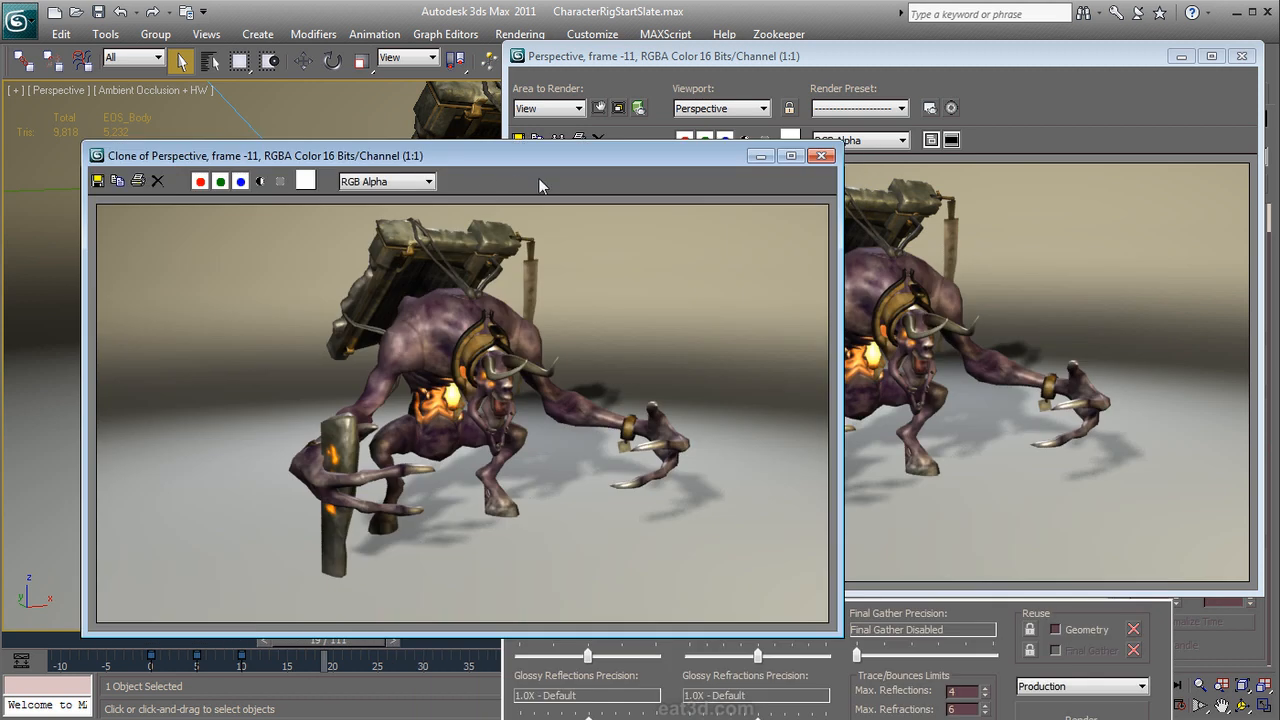
left_click(1241, 56)
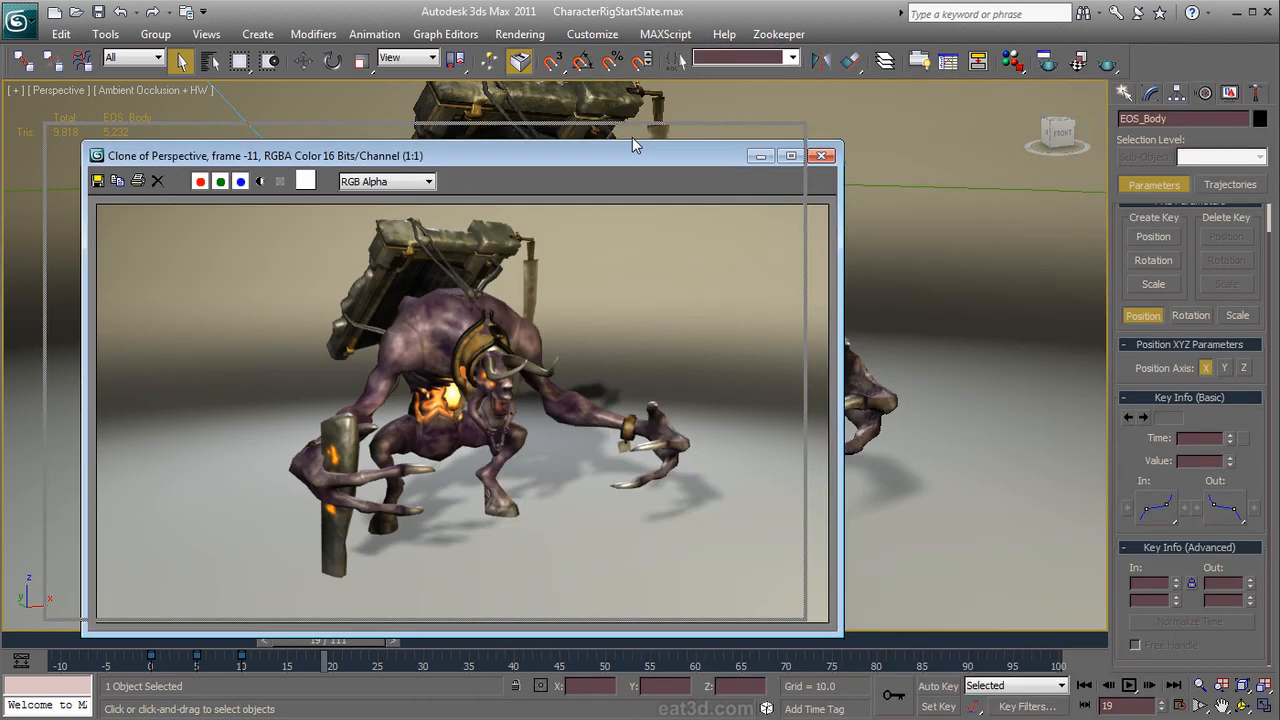
left_click_drag(684, 155, 623, 108)
Step: Assign the Quicksilver Hardware Renderer as the production renderer in the render setup
left_click(1042, 68)
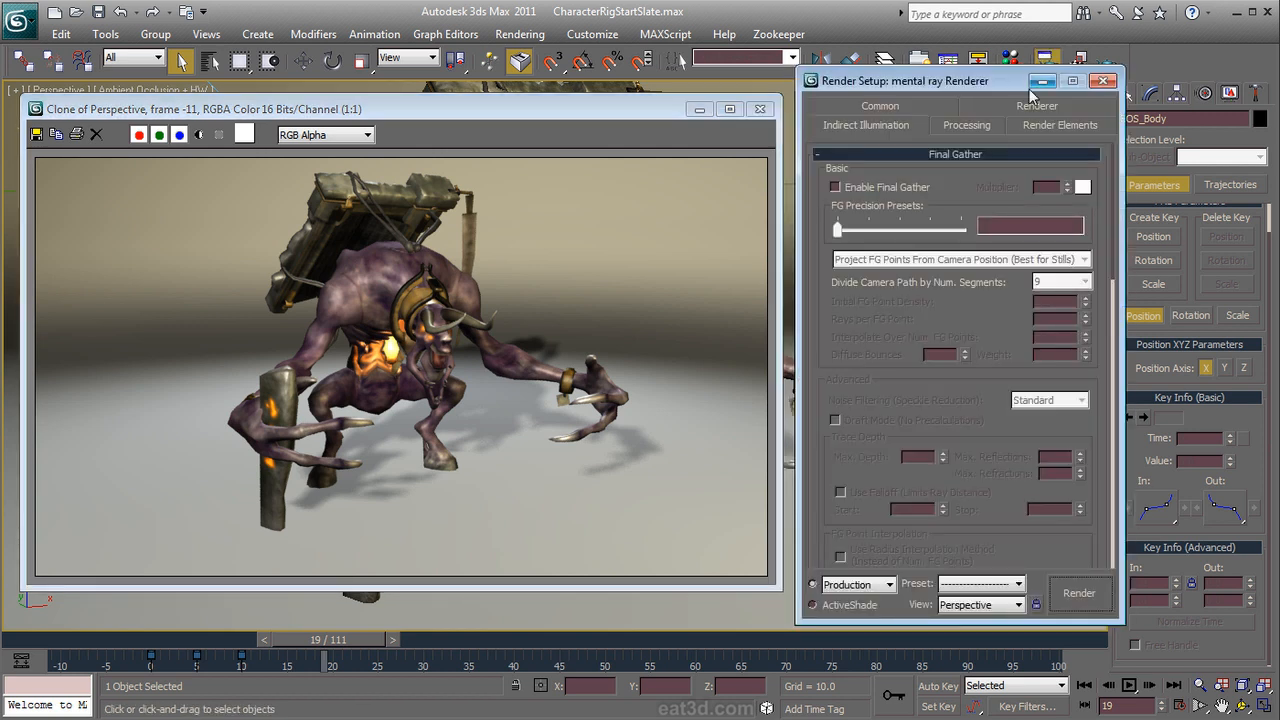
left_click(871, 108)
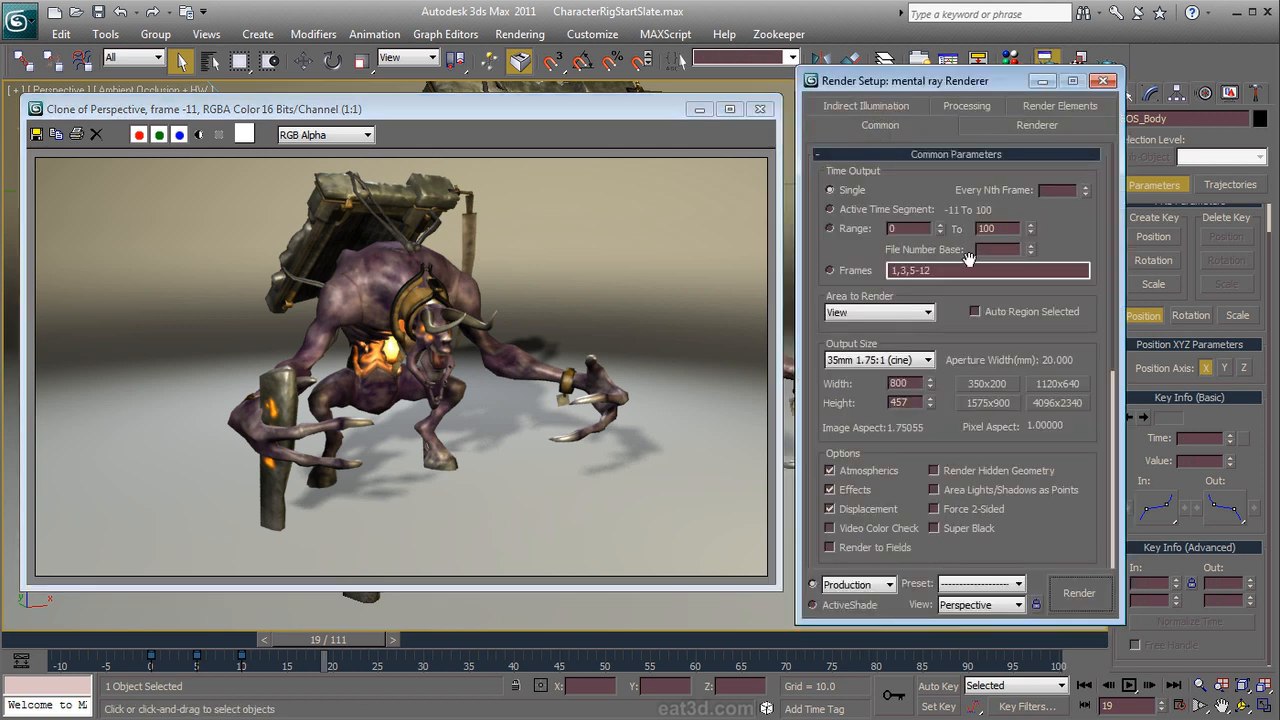
scroll(1081, 428, "down", 5)
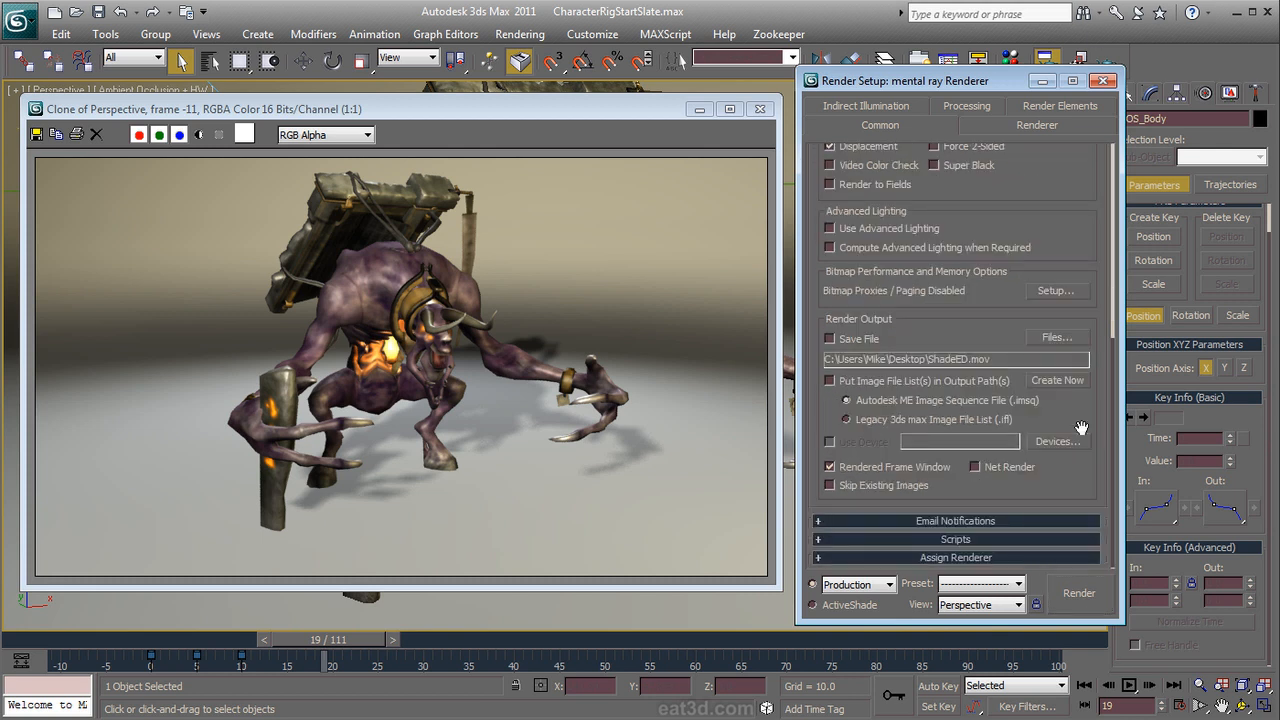
left_click(1026, 557)
left_click(1060, 479)
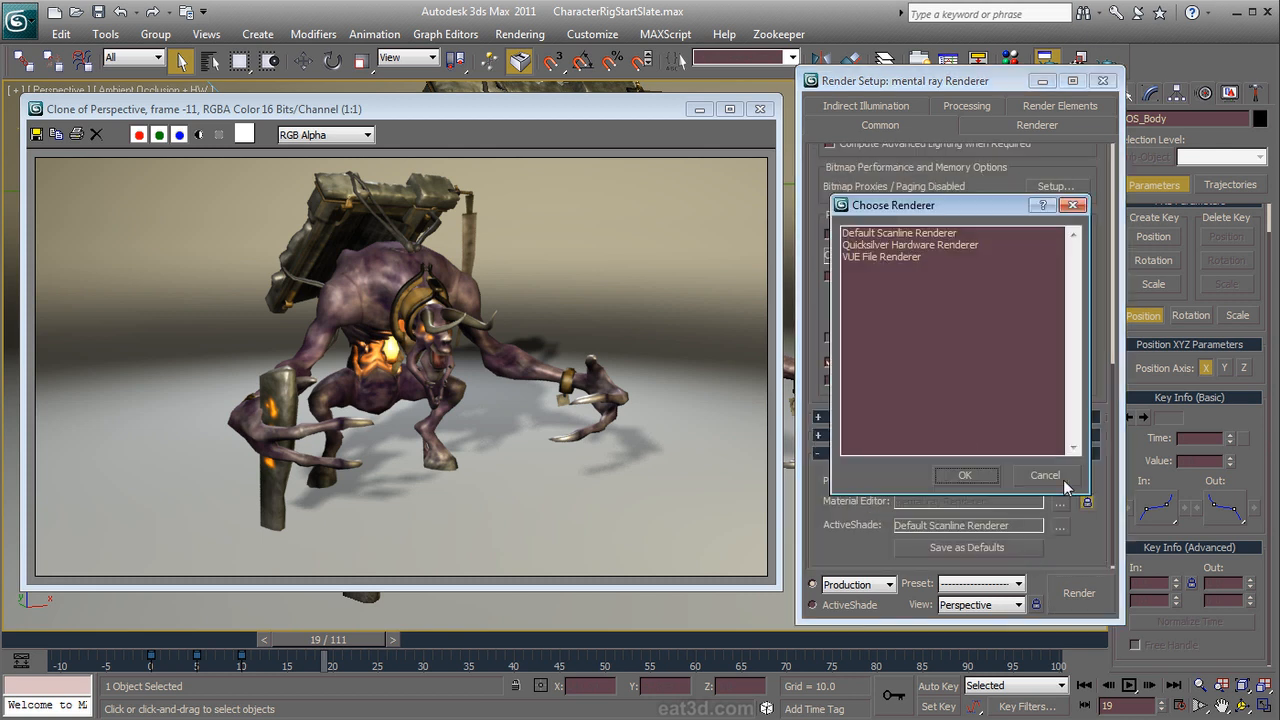
double_click(903, 242)
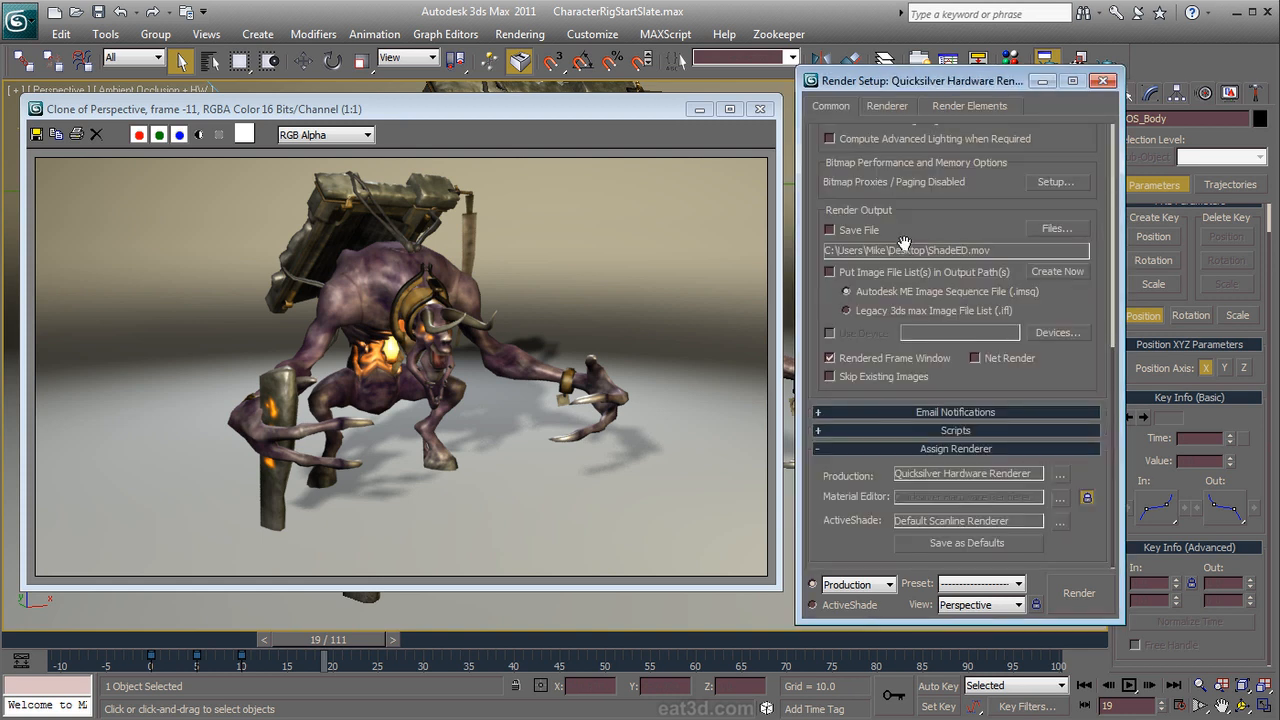
Step: Put the cloned render out of view, render the perspective view with Quicksilver and move the new image beside the render settings
left_click(760, 110)
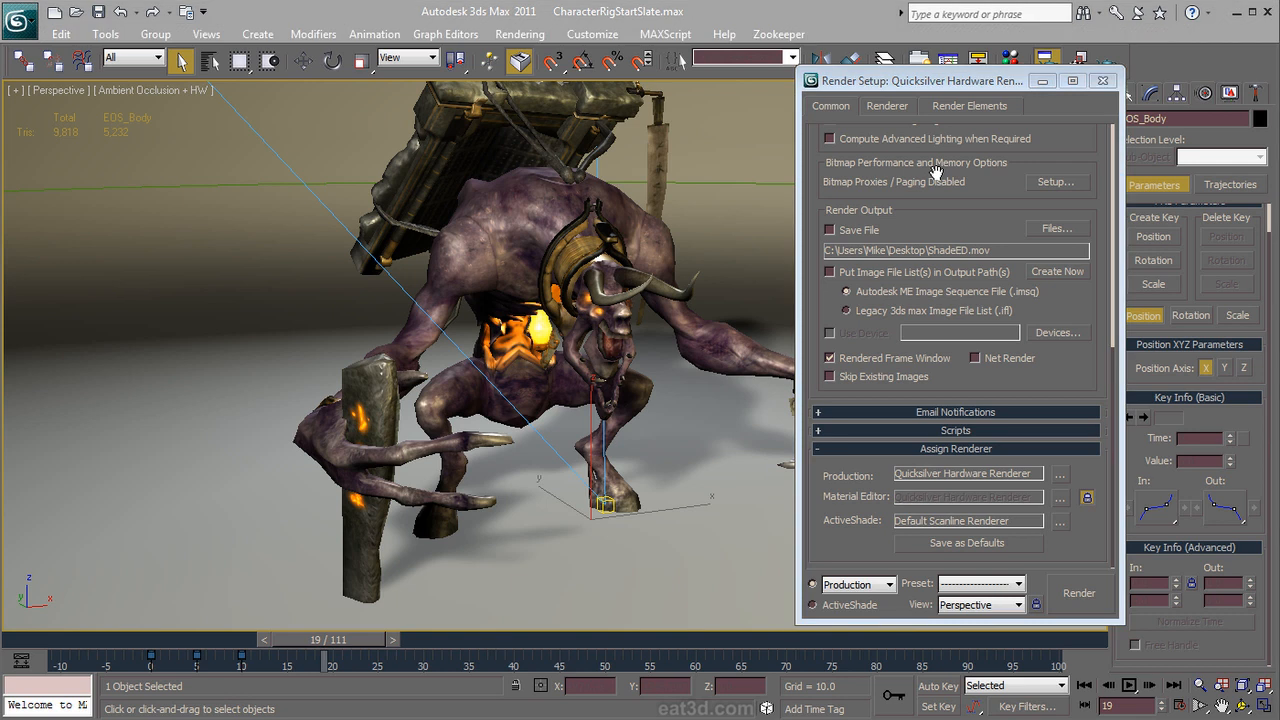
left_click(1076, 580)
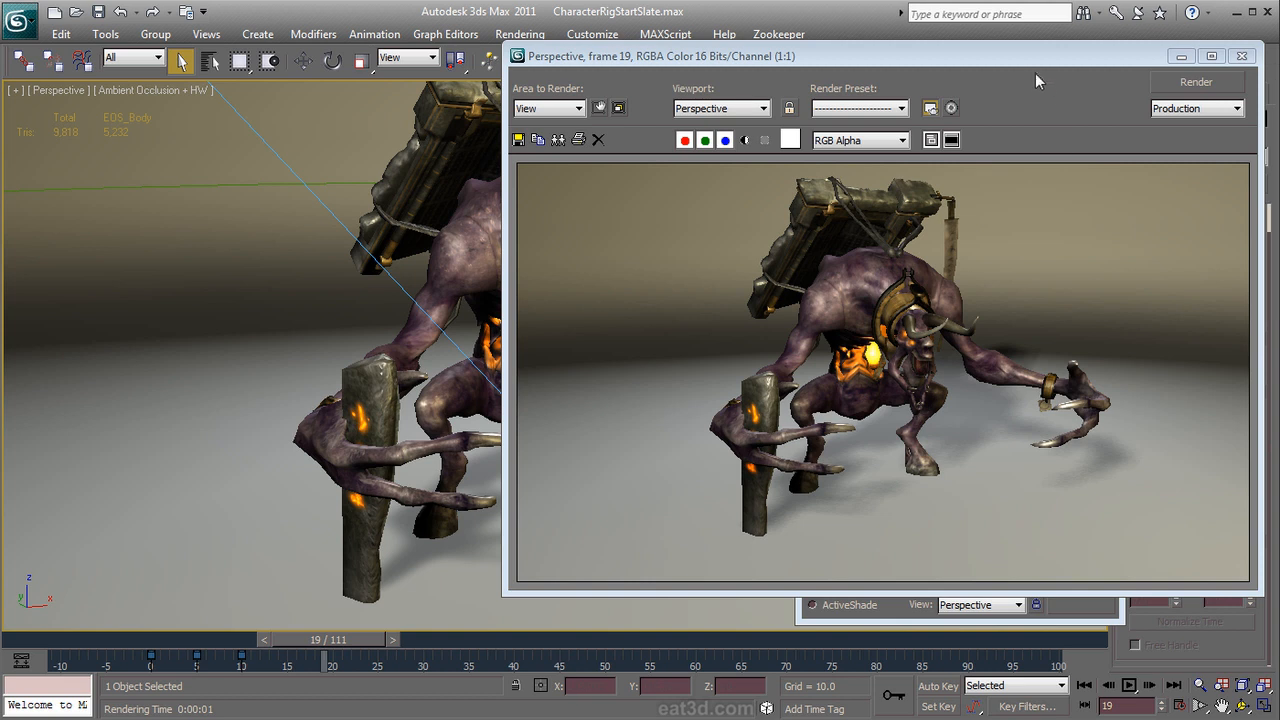
left_click_drag(1032, 64, 574, 86)
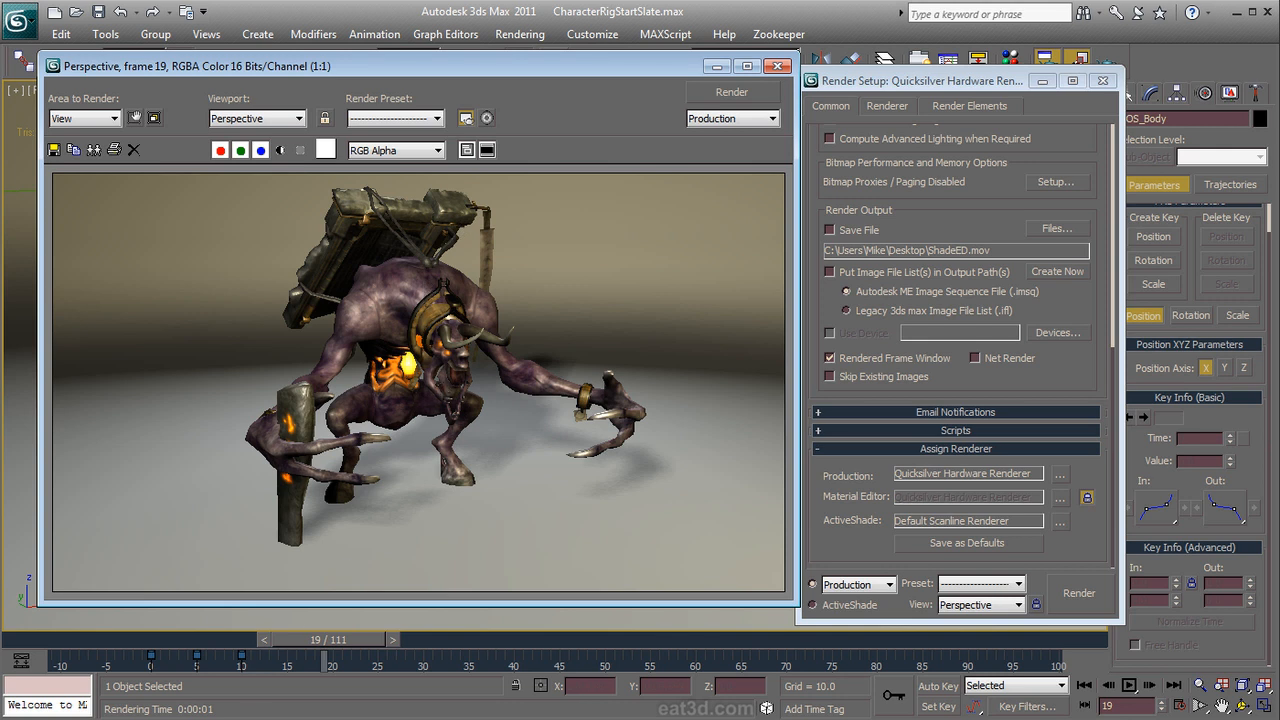
Step: Bring back the cloned mental ray image and arrange it beside the Quicksilver render
key("m")
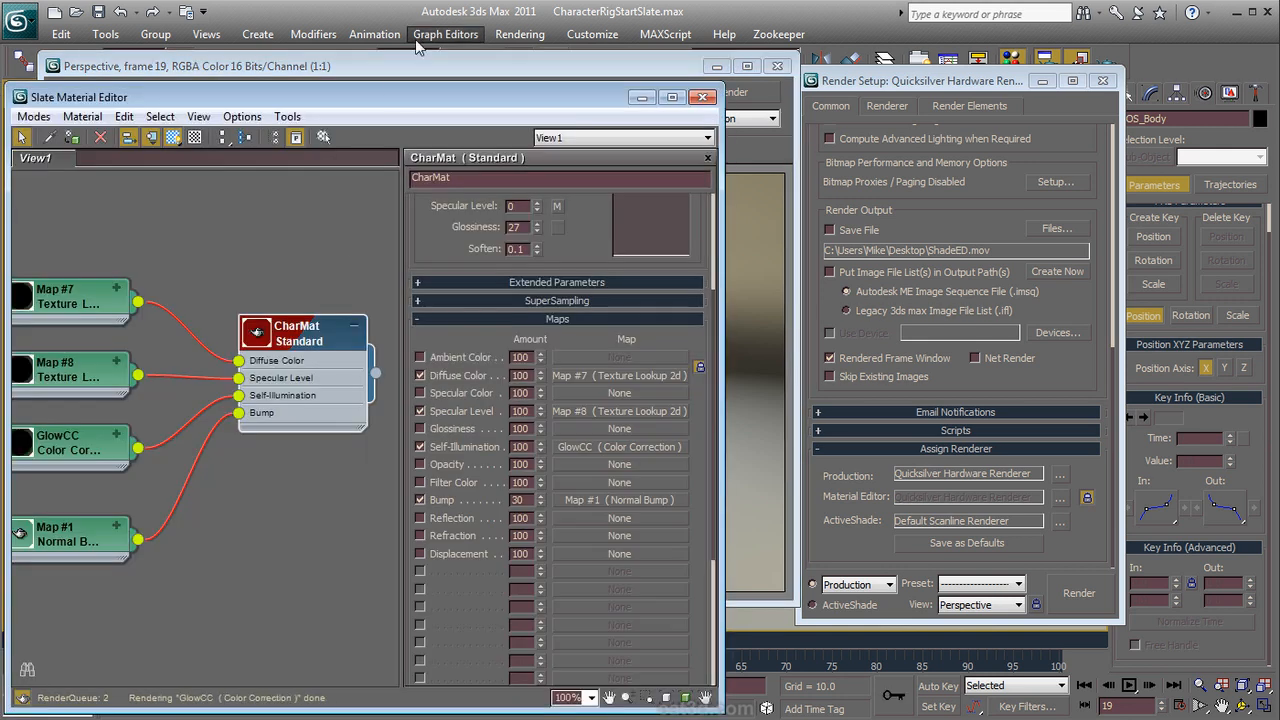
left_click(647, 100)
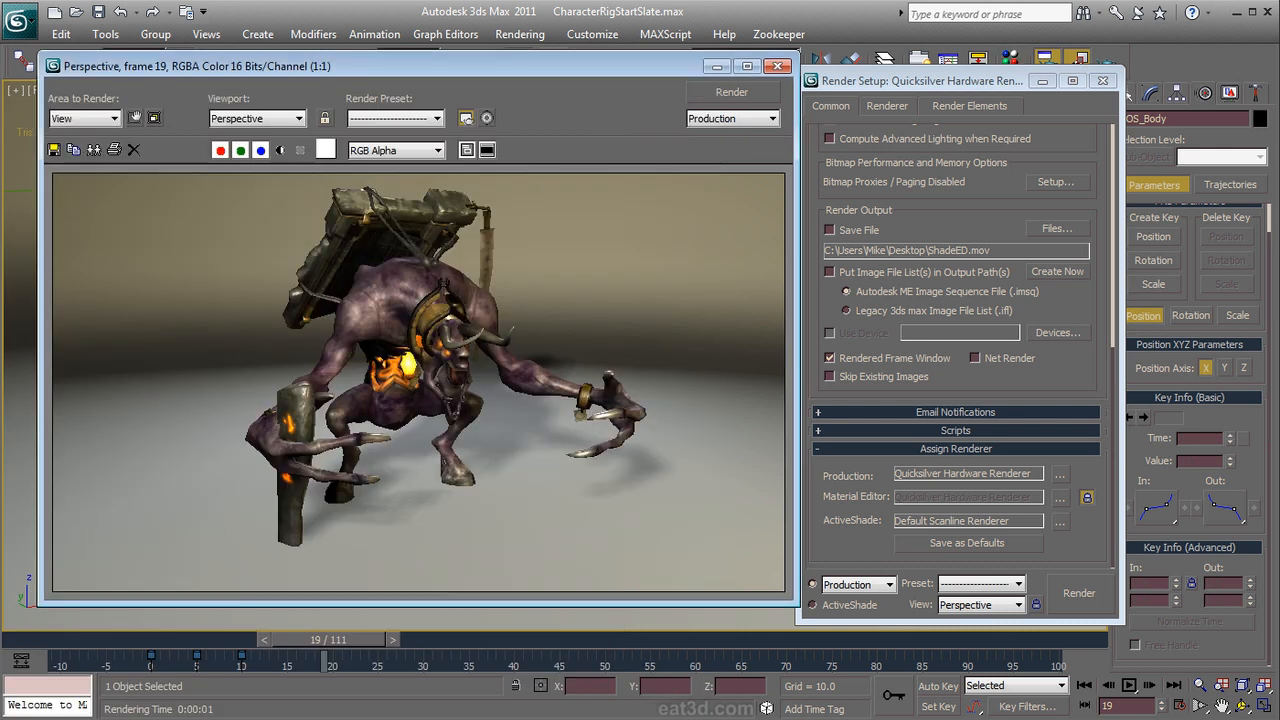
left_click(258, 719)
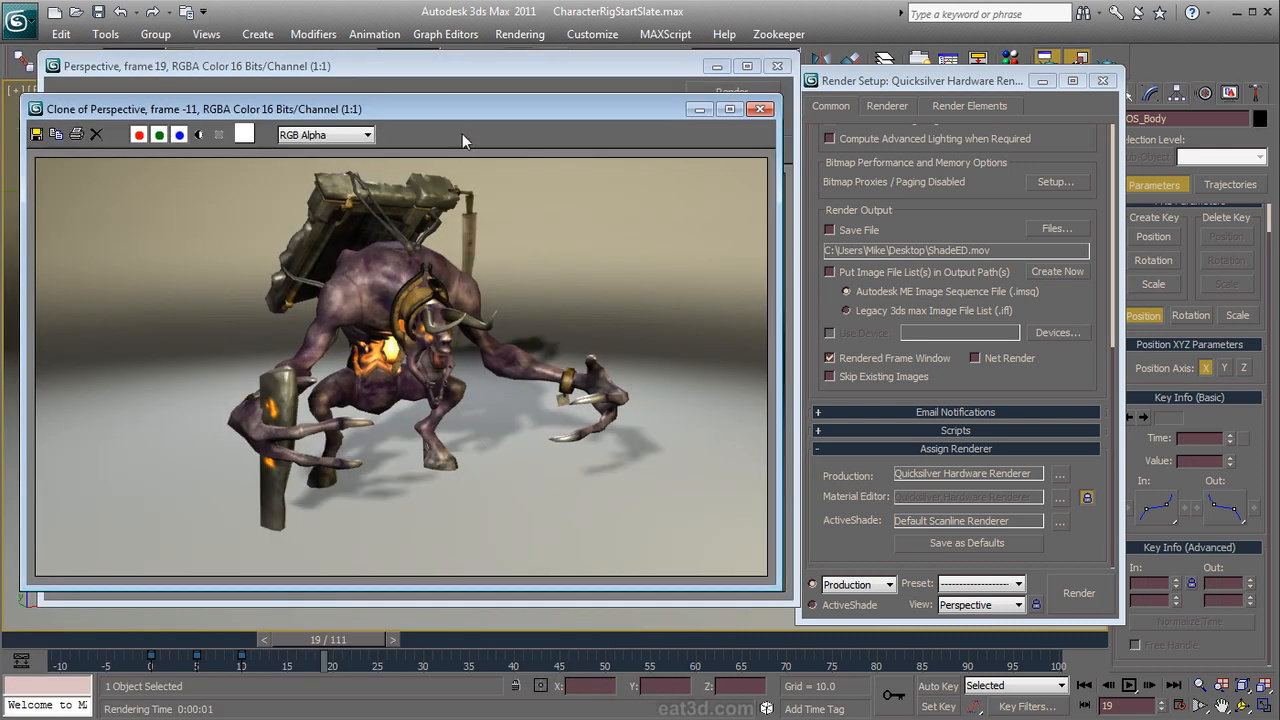
left_click_drag(459, 112, 941, 90)
left_click_drag(415, 67, 349, 68)
left_click(878, 268)
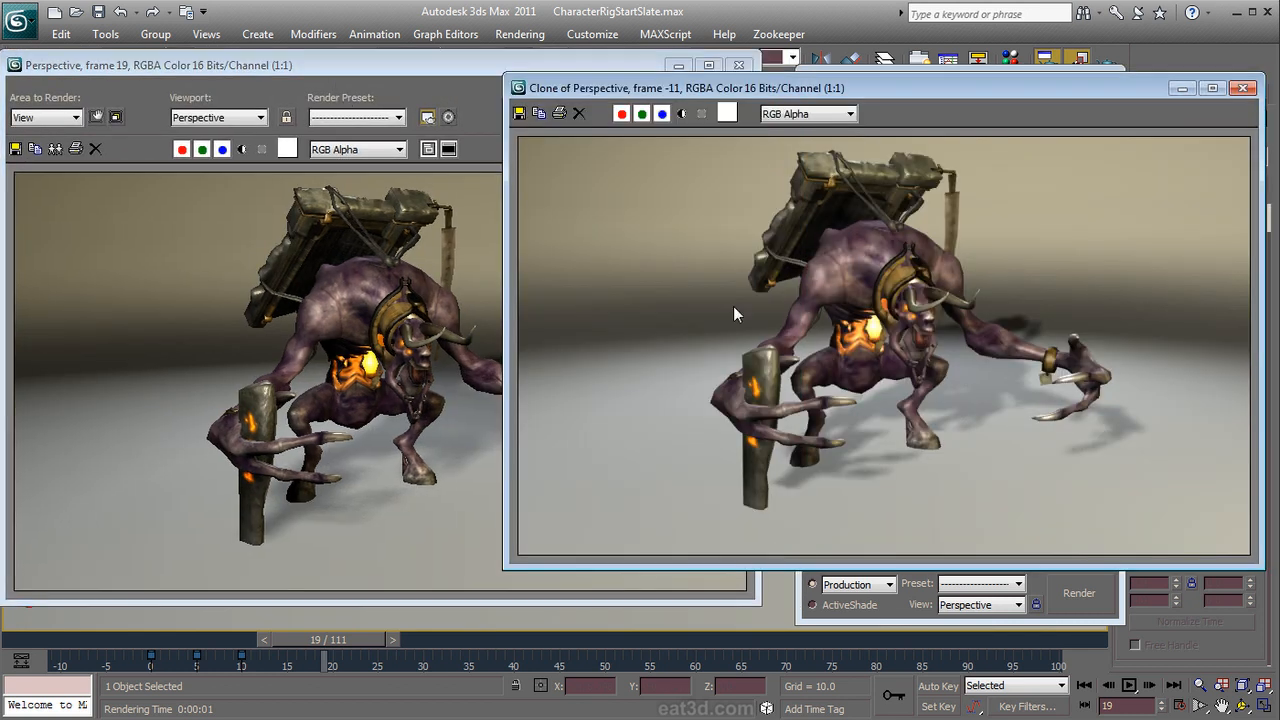
Step: Compare edge smoothness on the character's shoulder, horns and arm between the mental ray and Quicksilver renders at close range
left_click(457, 380)
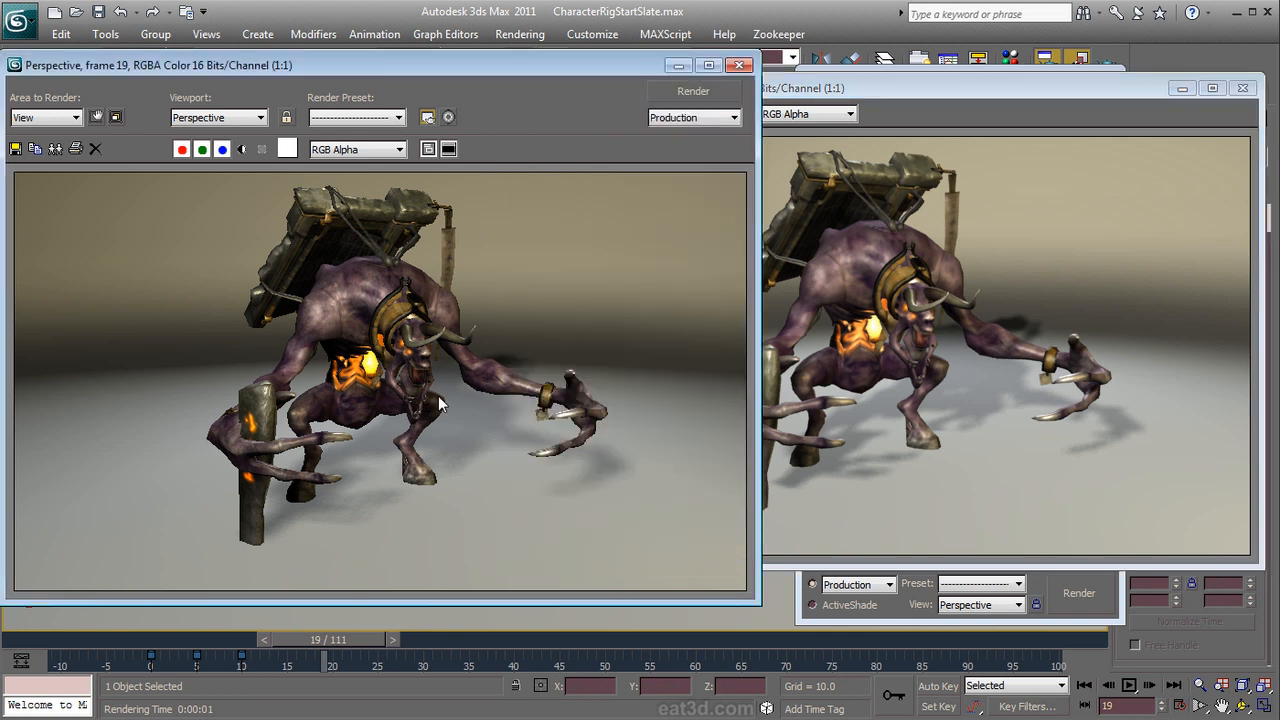
left_click(930, 277)
scroll(918, 254, "up", 2)
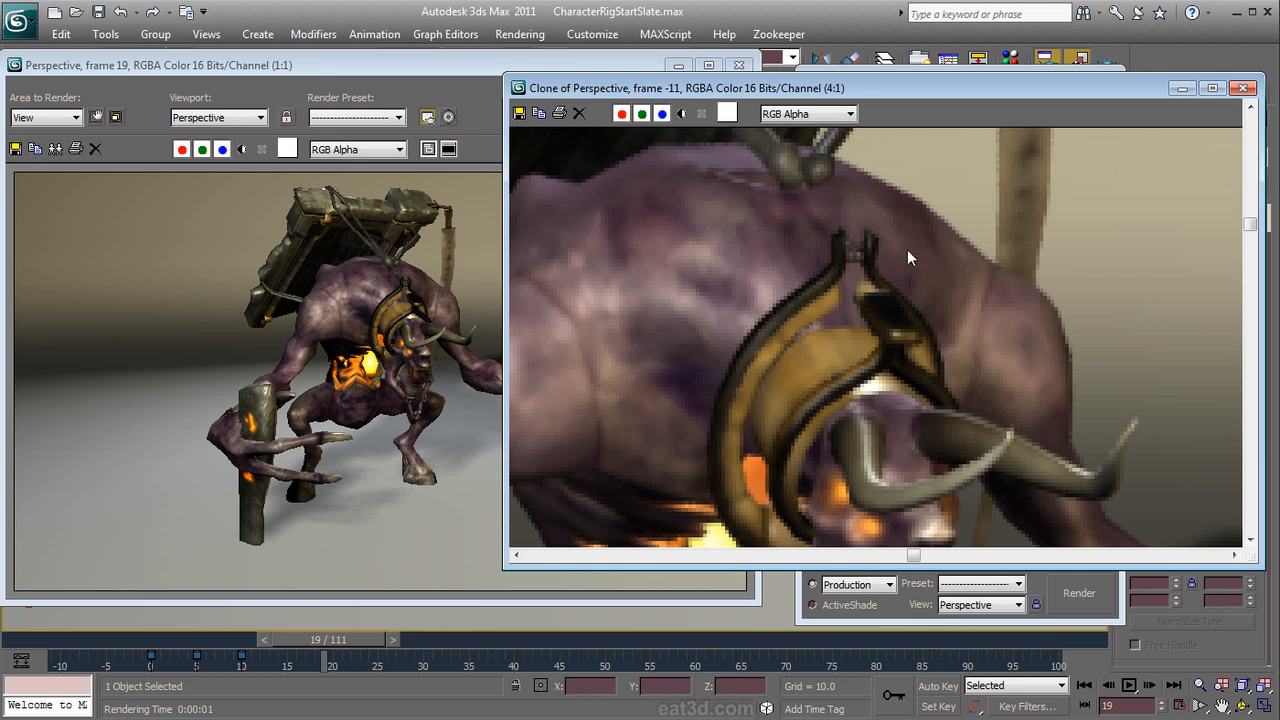
left_click(474, 292)
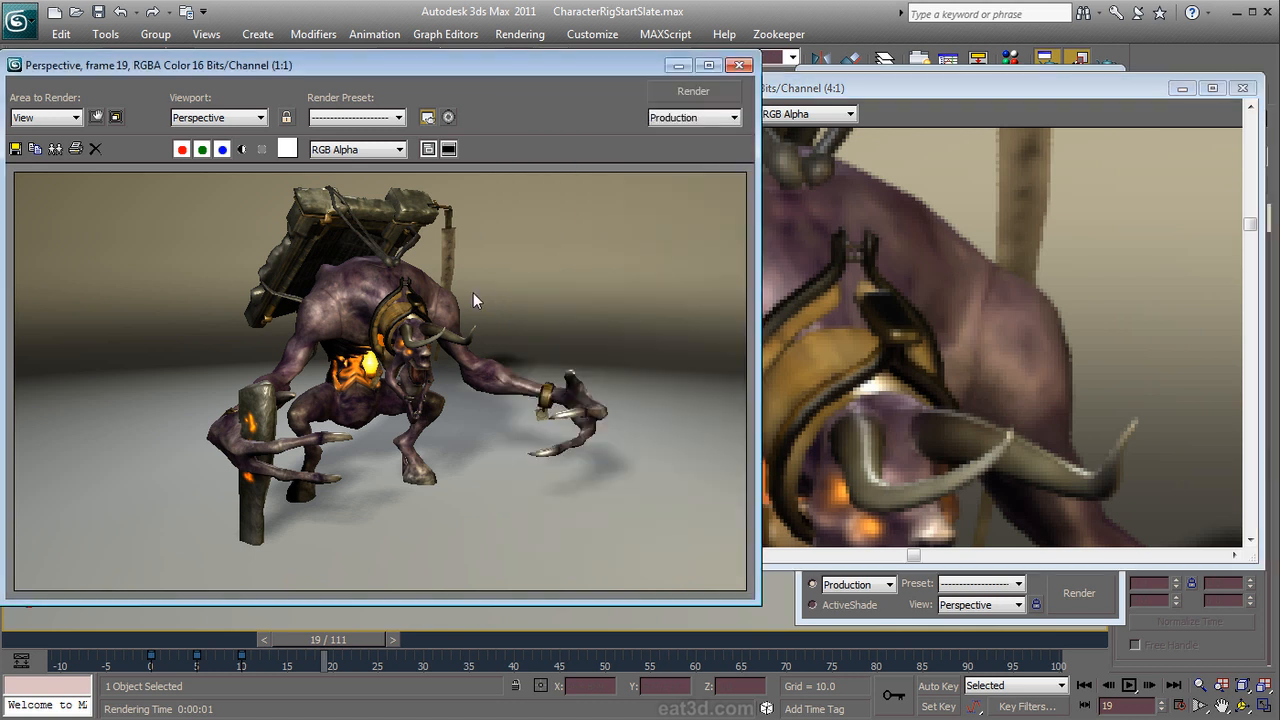
scroll(455, 291, "up", 1)
middle_click_drag(466, 368, 463, 353)
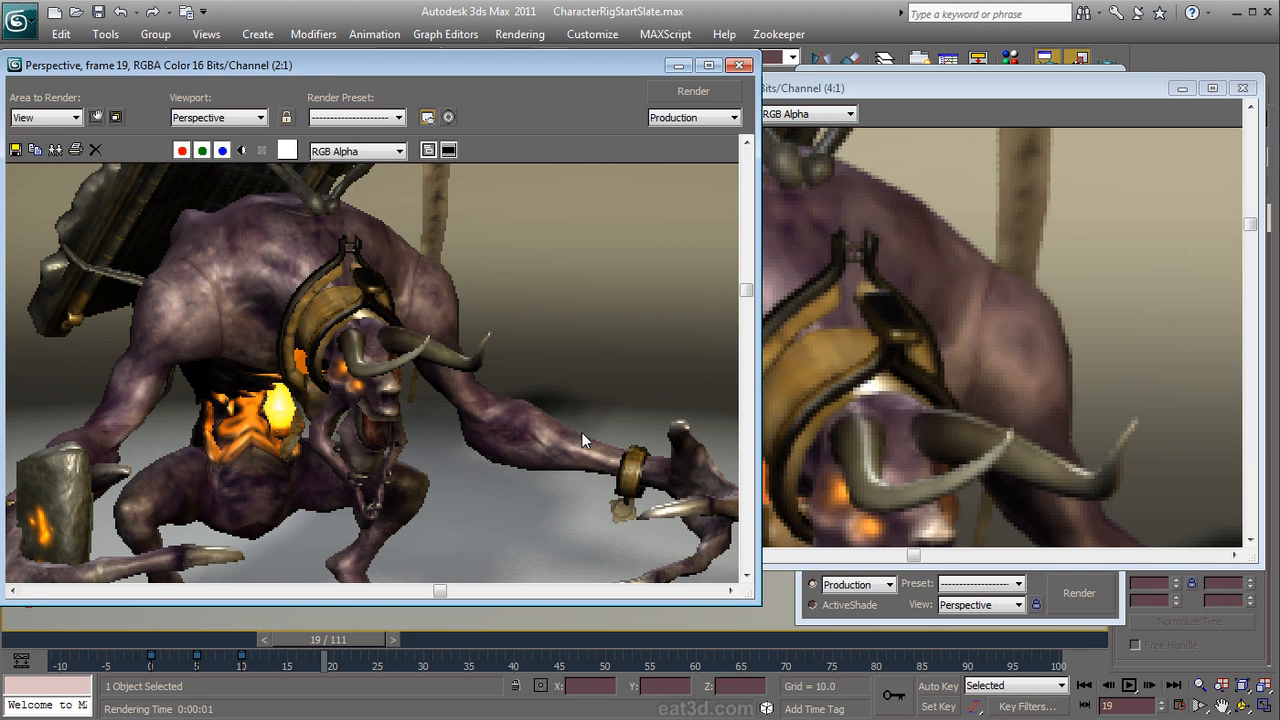
scroll(558, 418, "up", 1)
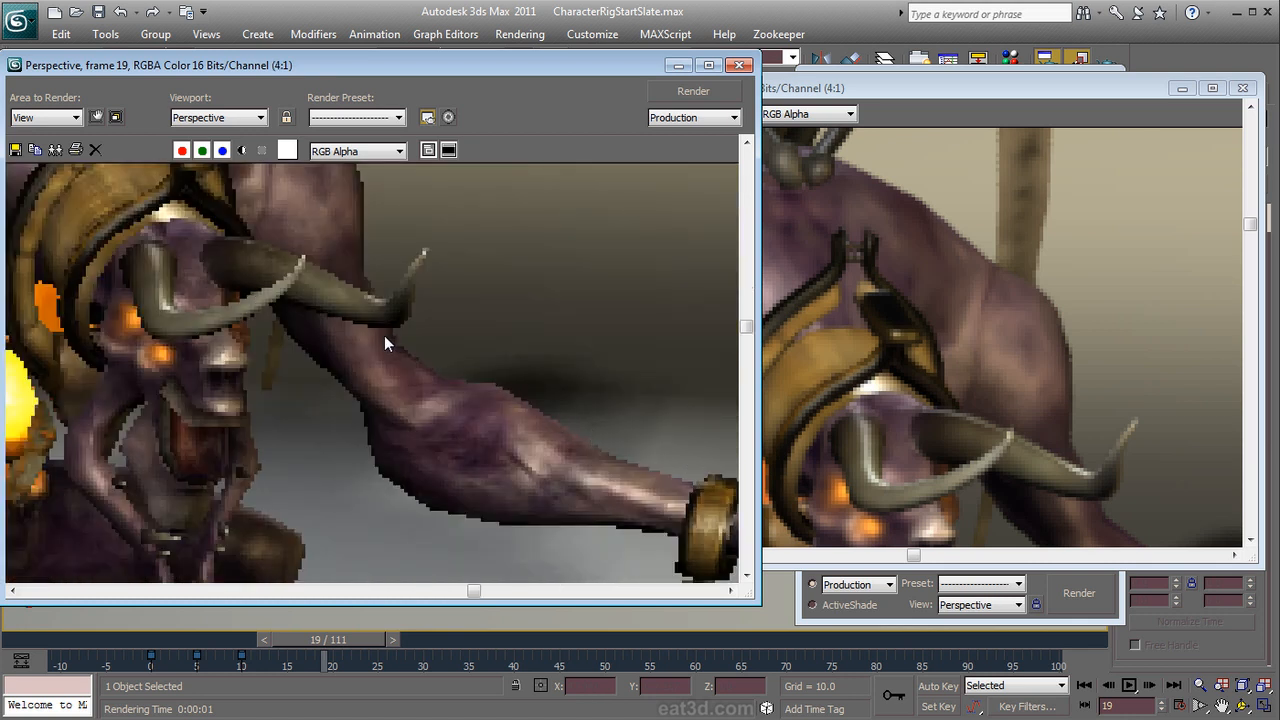
scroll(386, 338, "down", 1)
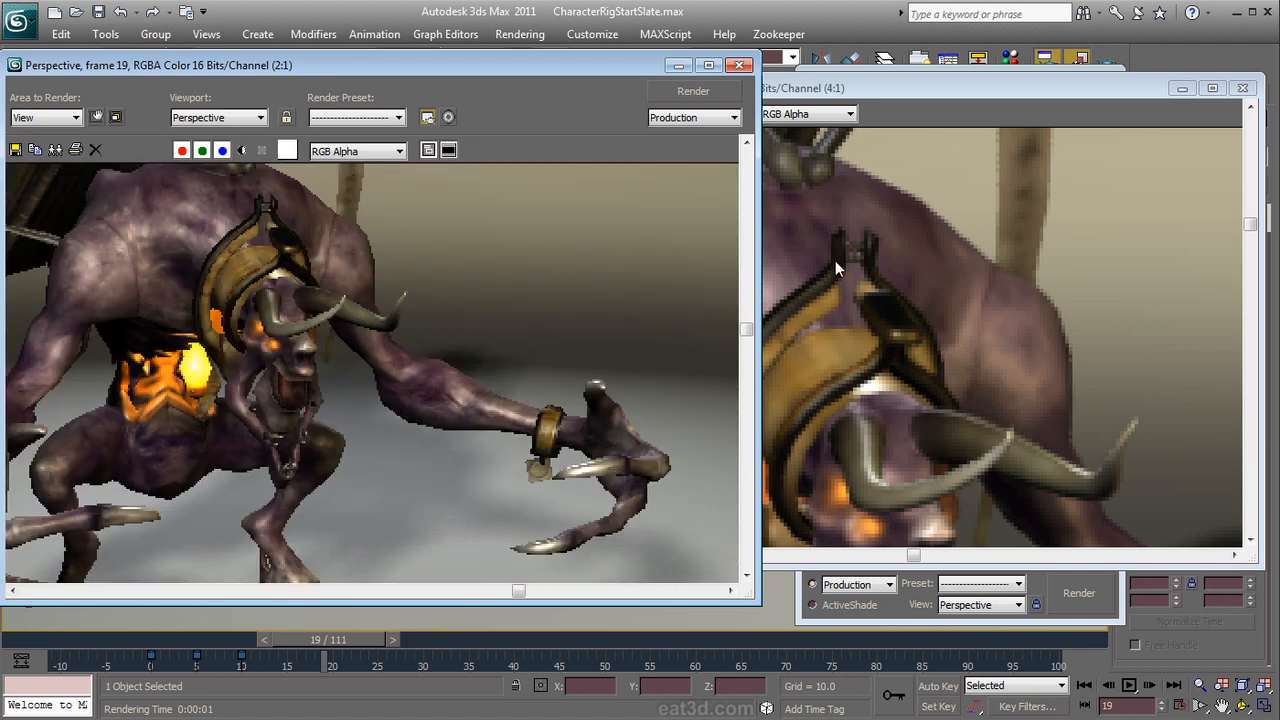
Step: Minimize the cloned image, set Quicksilver's hardware based sampling to 2x and render again to inspect the character's edges
left_click(1187, 89)
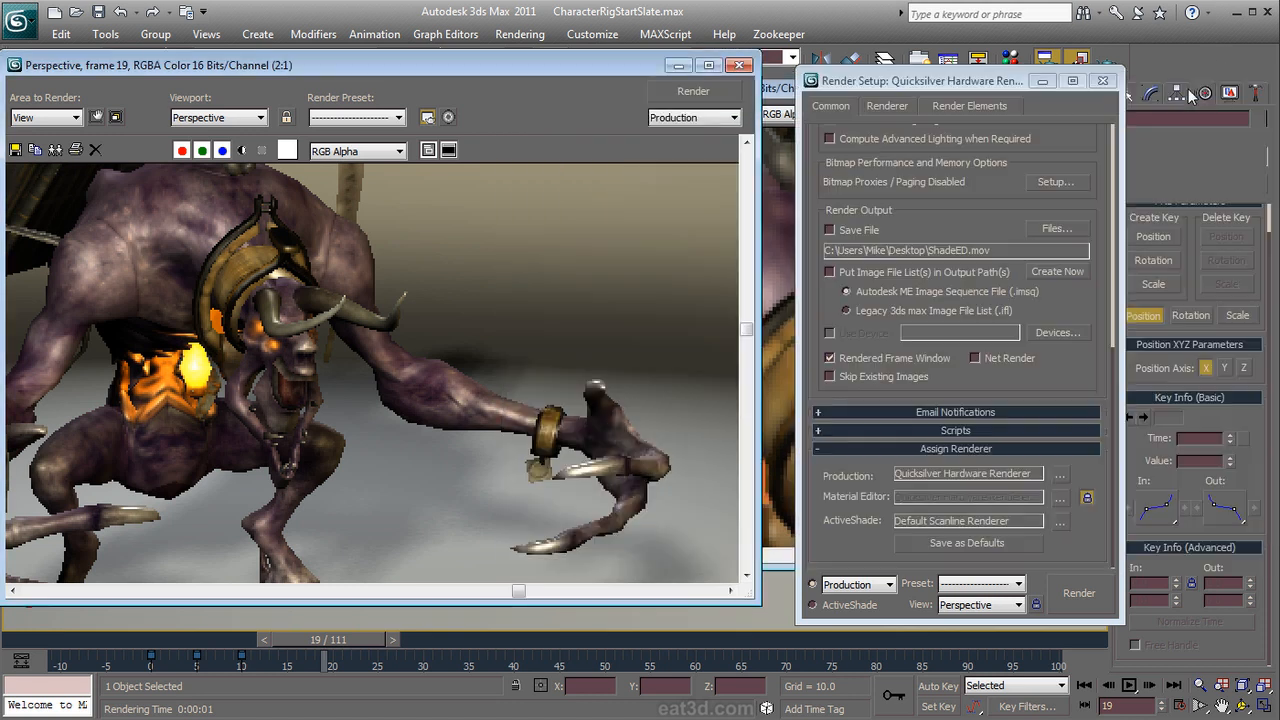
left_click(893, 106)
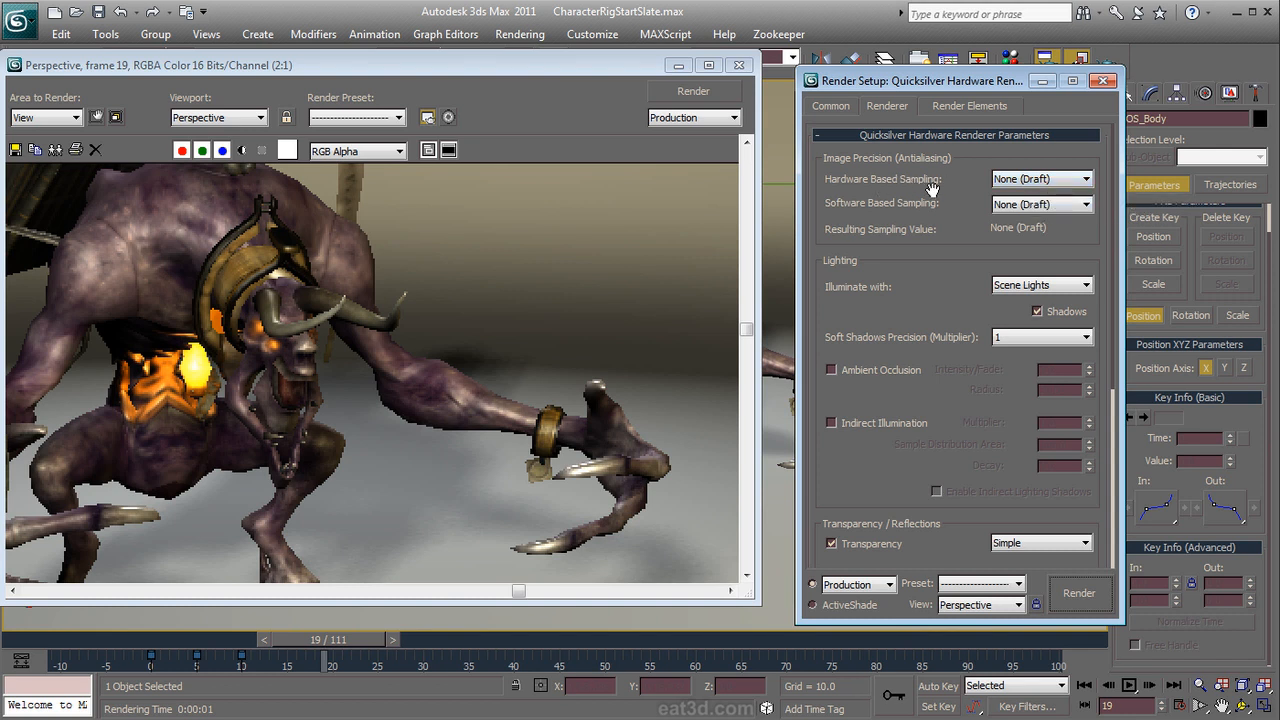
left_click(1034, 182)
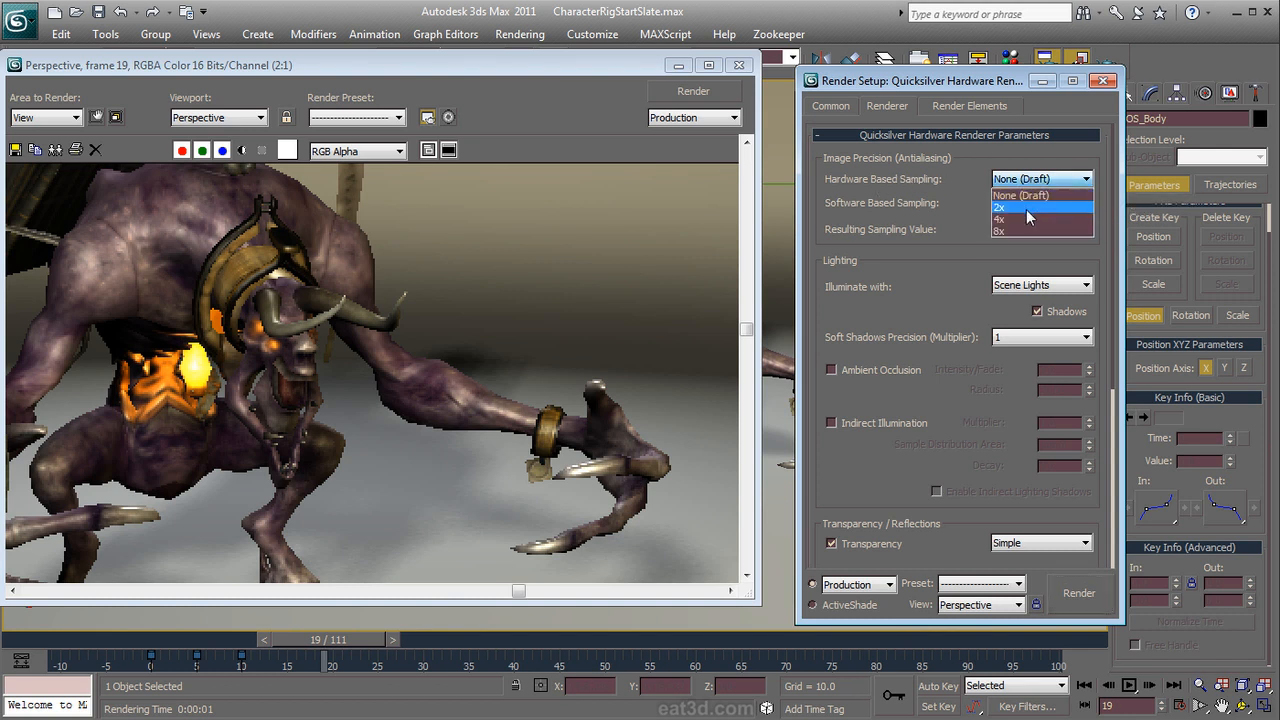
left_click(1026, 207)
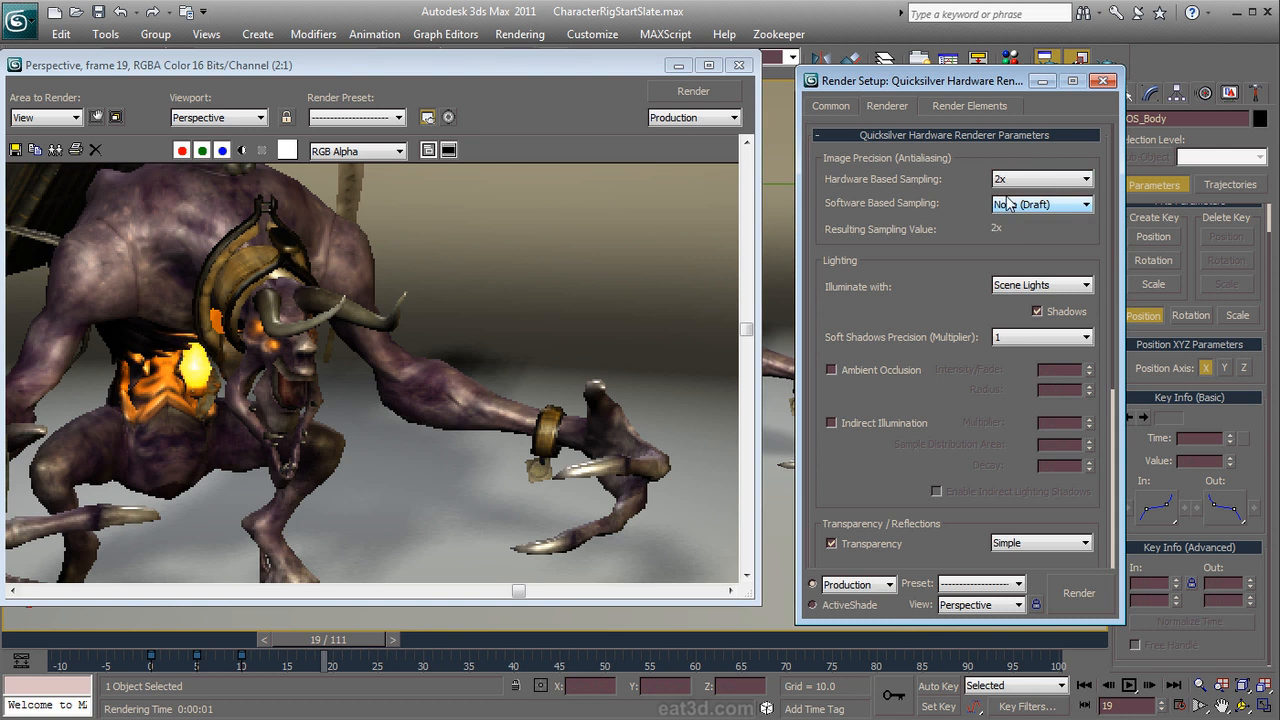
left_click(1074, 594)
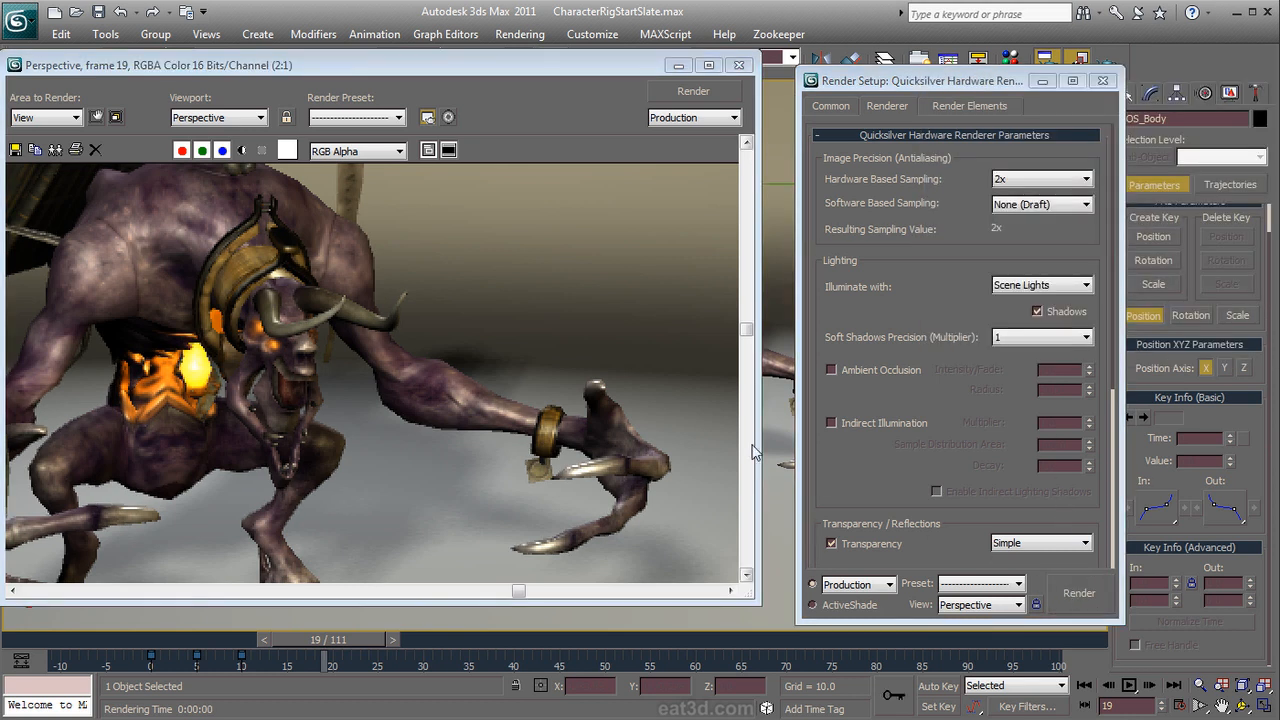
middle_click_drag(421, 239, 475, 296)
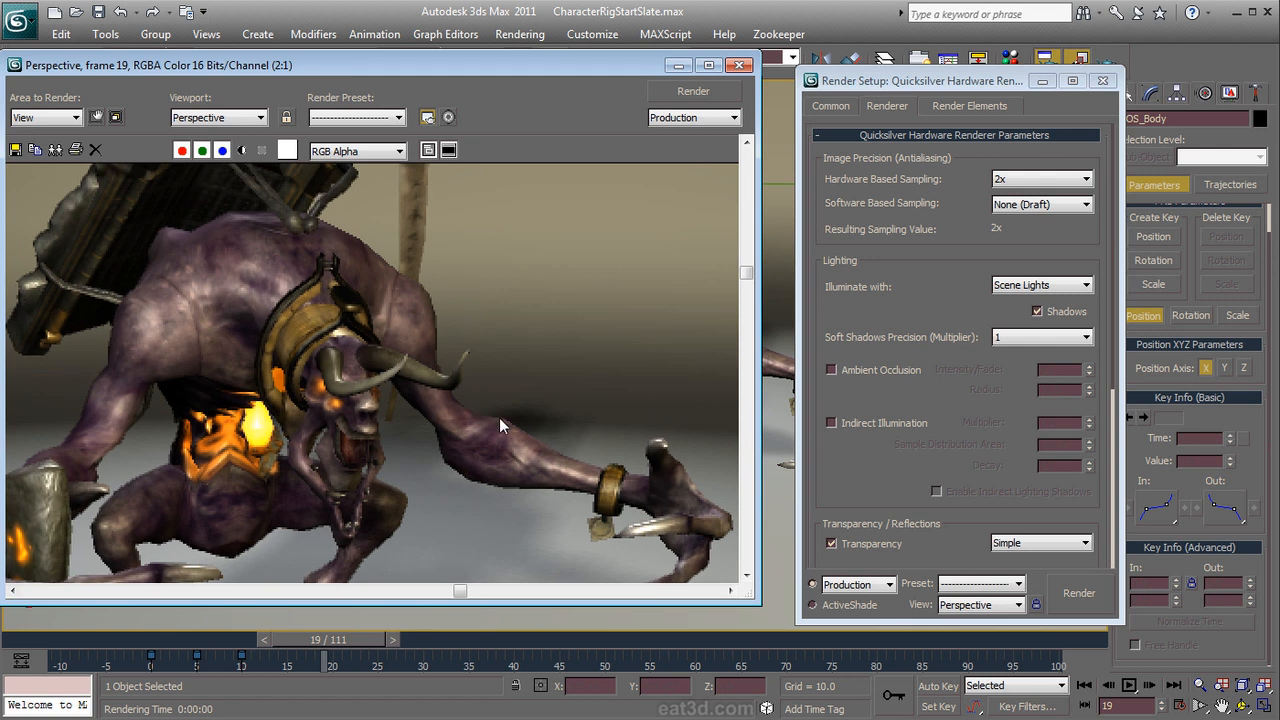
middle_click_drag(475, 403, 503, 395)
Step: Set Quicksilver's hardware based sampling to 4x and render the perspective view again
left_click(1024, 183)
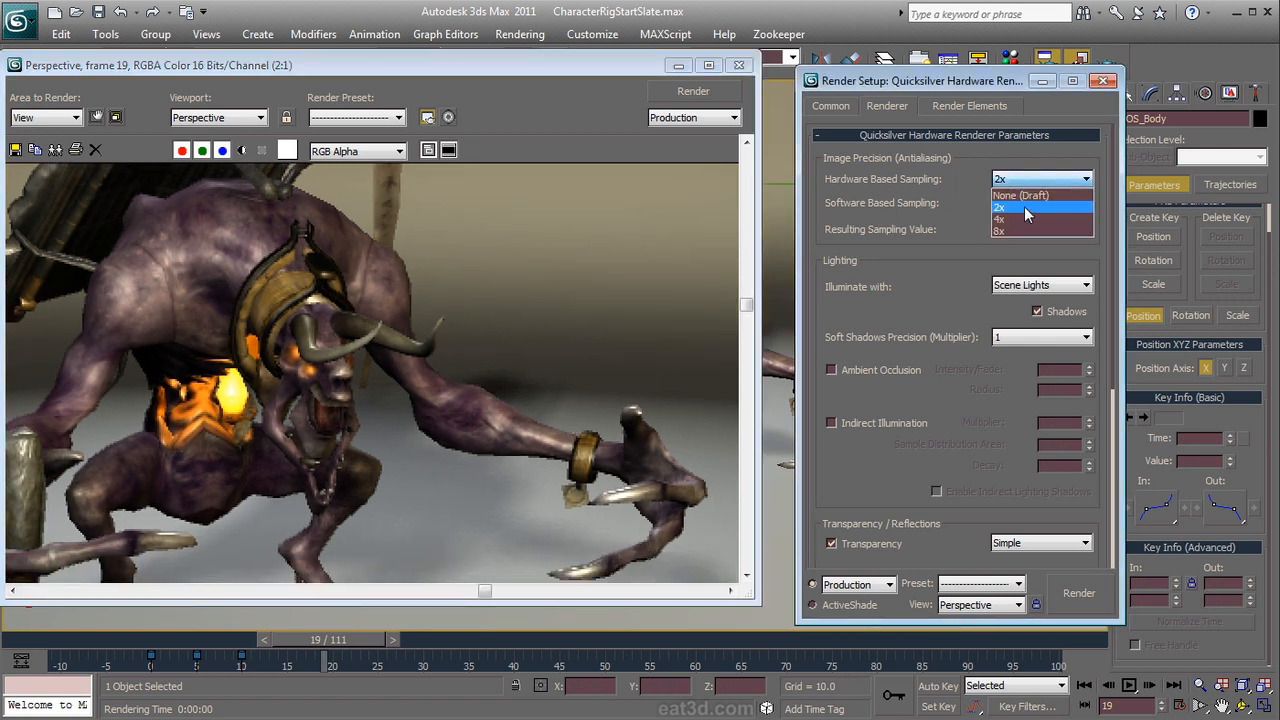
left_click(1024, 216)
left_click(1079, 593)
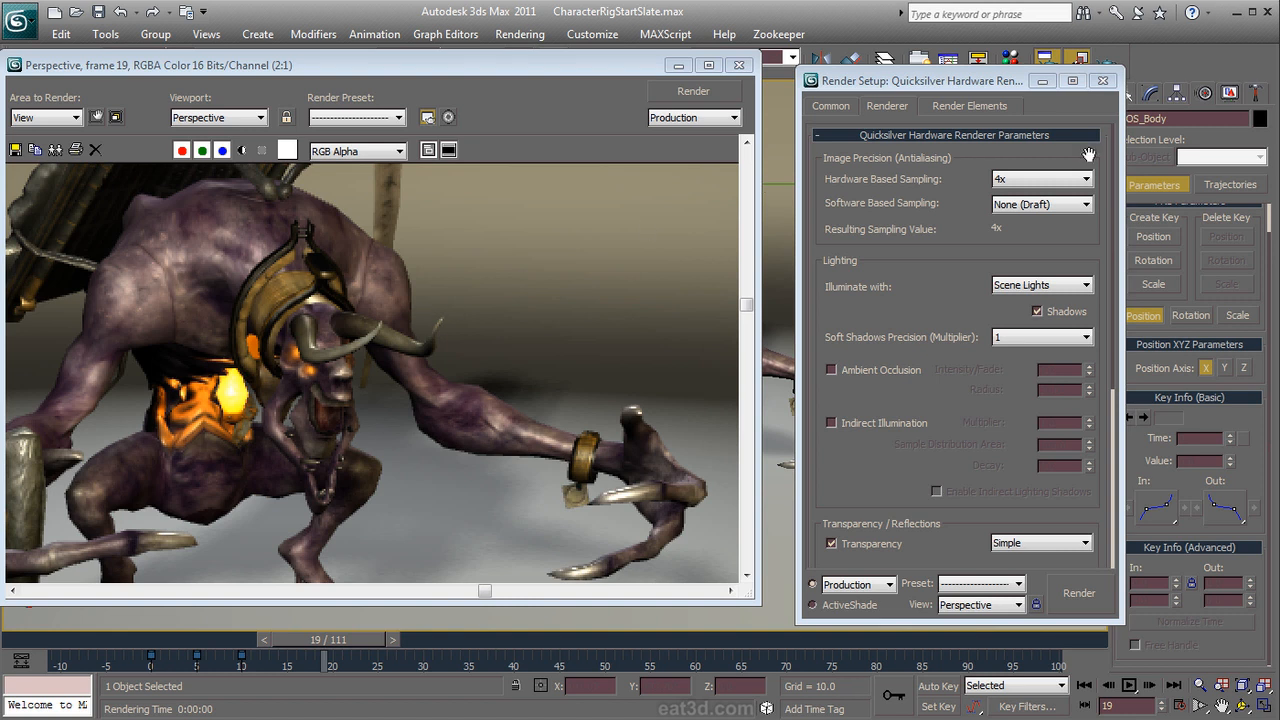
Step: Set Quicksilver's hardware based sampling to 2x and software based sampling to 4x, and render the perspective view
left_click(1062, 181)
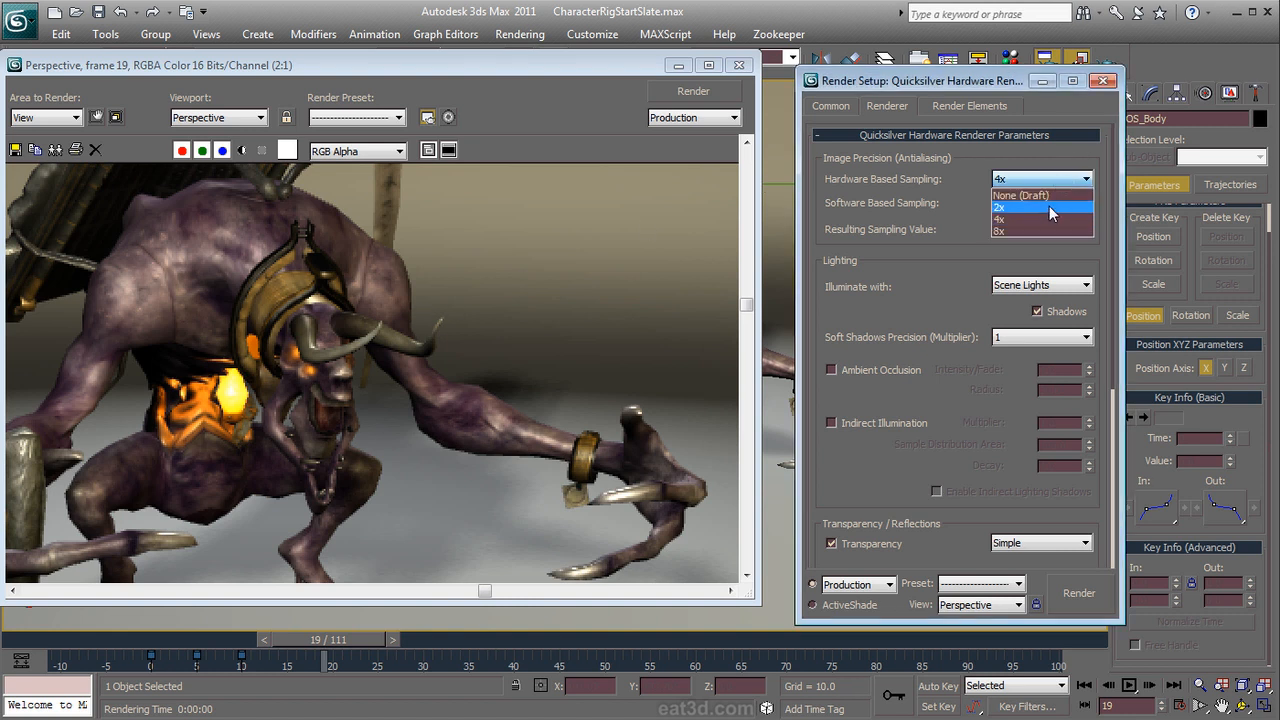
left_click(1049, 206)
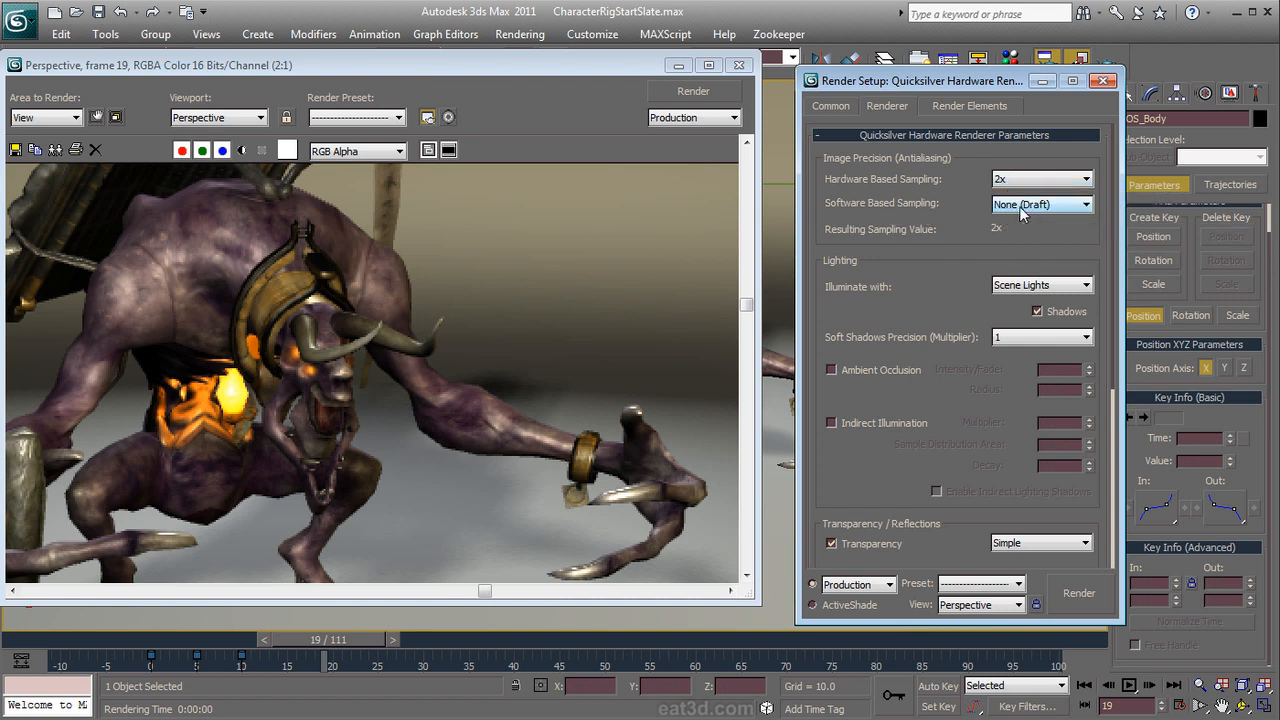
left_click(1021, 206)
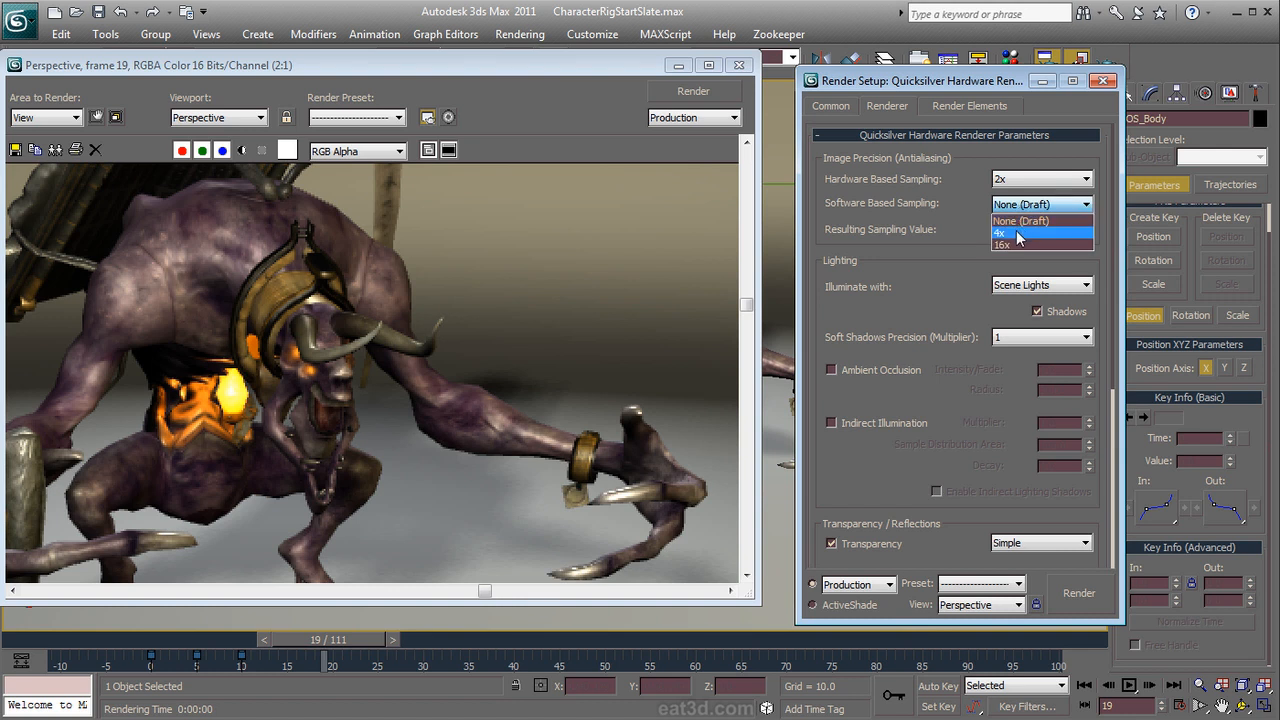
left_click(1018, 233)
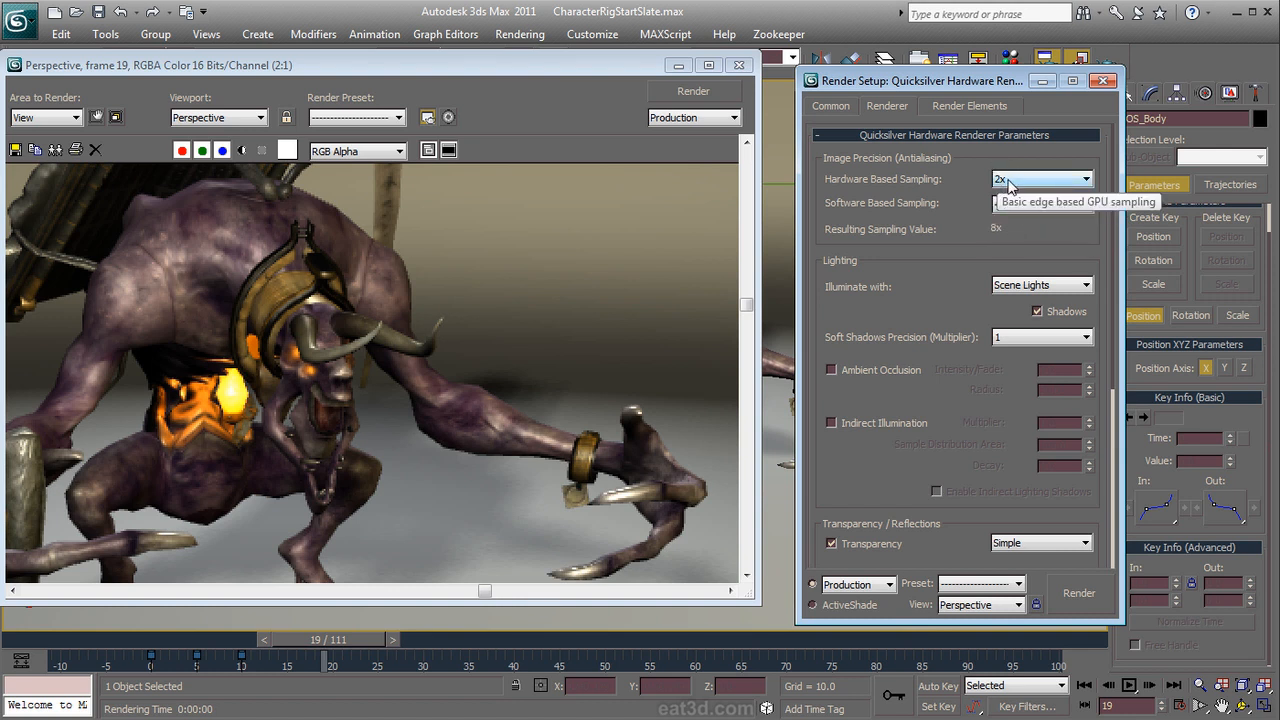
left_click(1016, 204)
left_click(1015, 204)
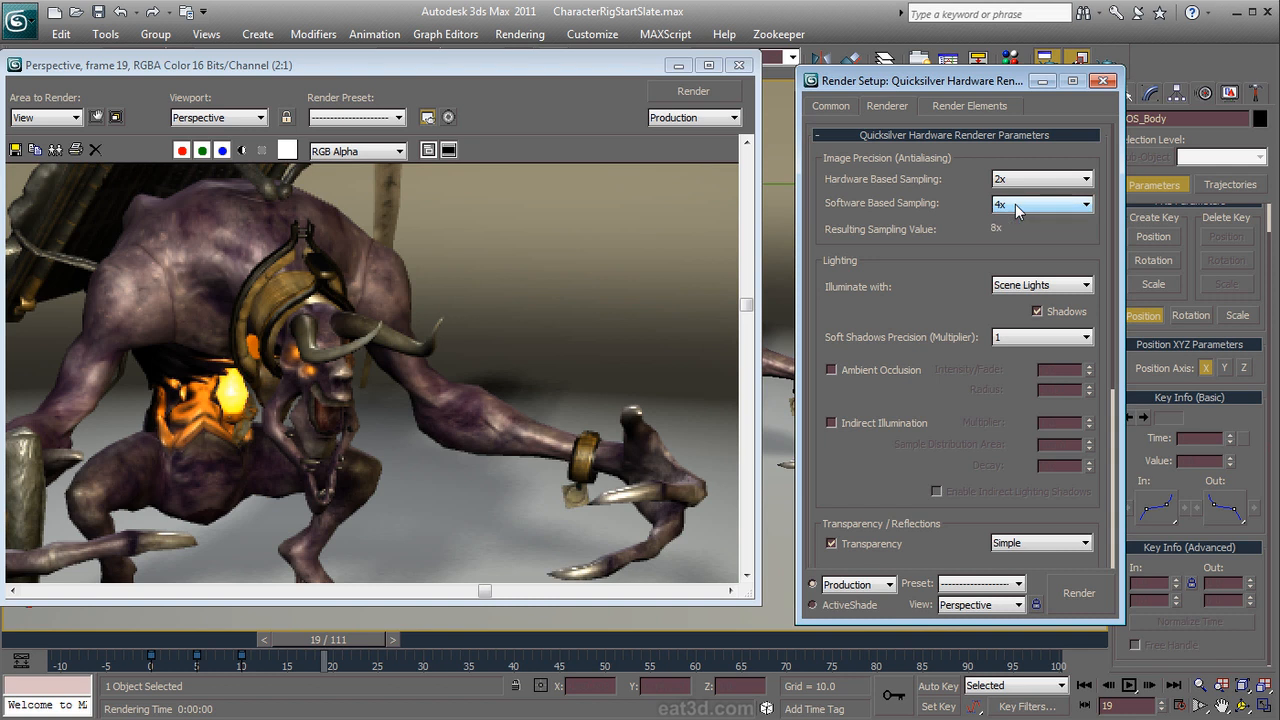
left_click(1075, 600)
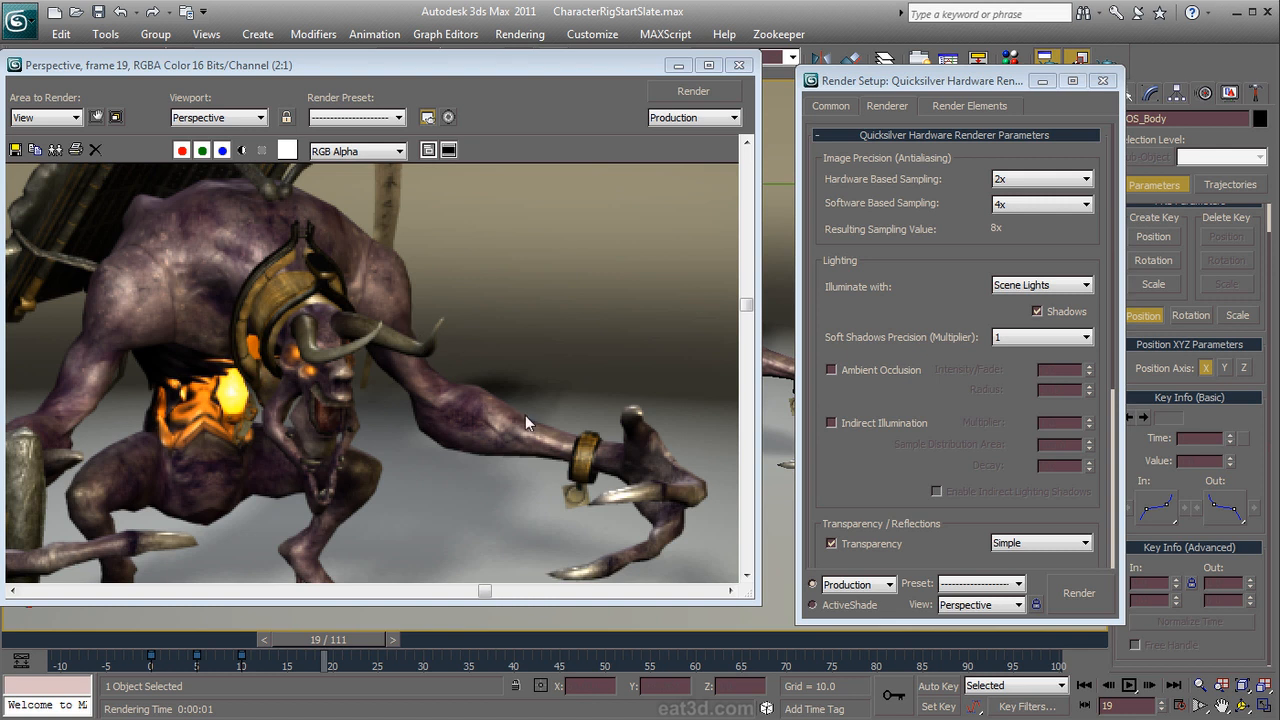
Step: Compare edge smoothness on the character's outstretched arm between the new Quicksilver render and the cloned mental ray image at close range
left_click(437, 342, "ctrl")
middle_click_drag(566, 412, 399, 267)
left_click(416, 339, "ctrl")
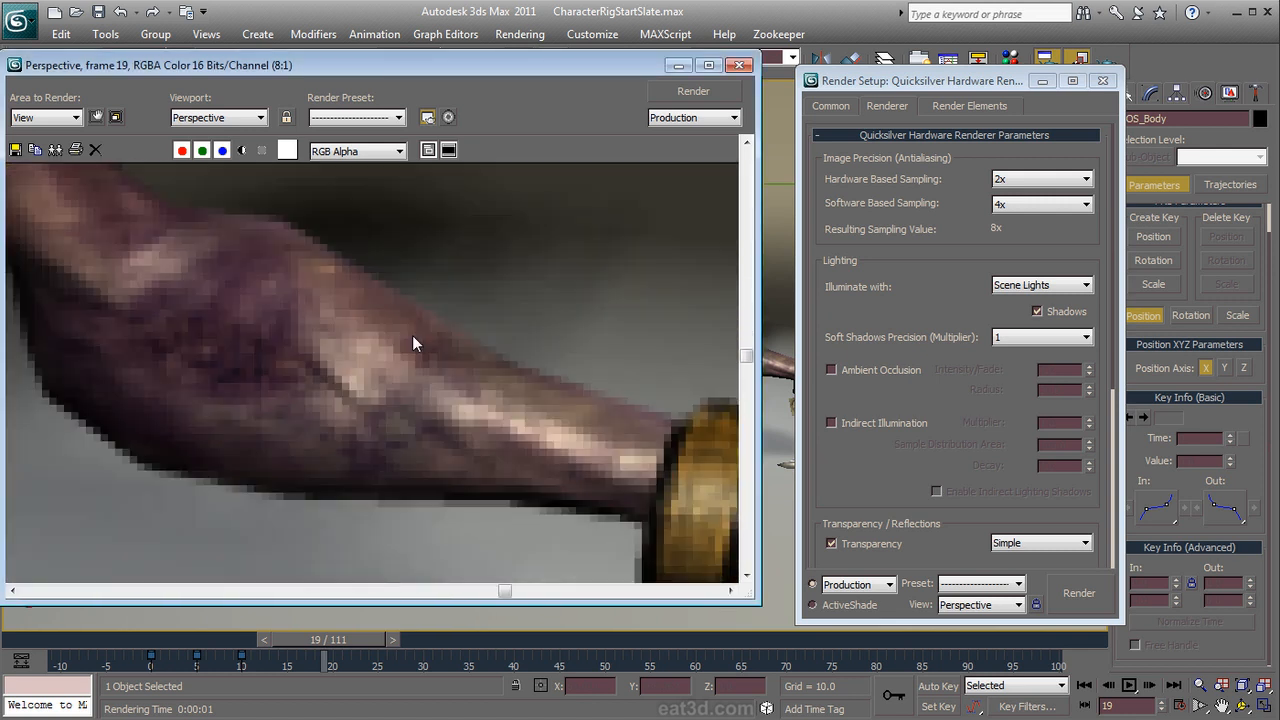
middle_click_drag(497, 343, 481, 342)
right_click(481, 342, "ctrl")
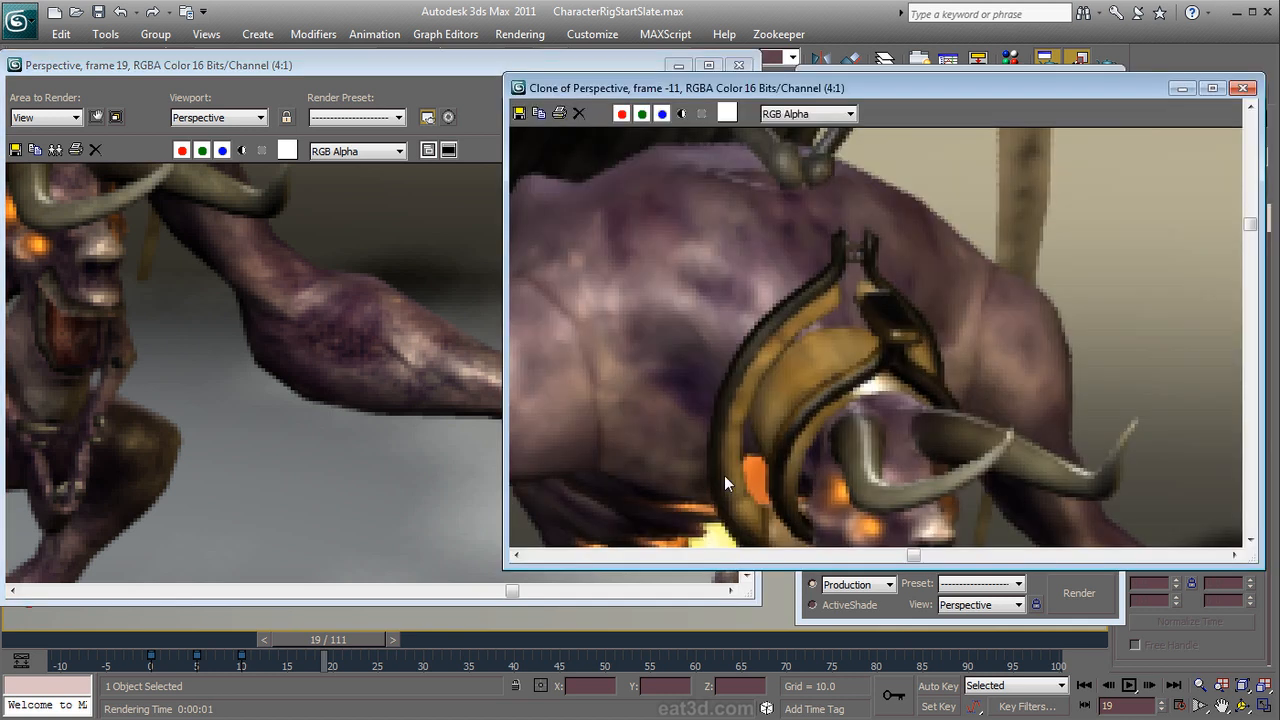
mouse_move(1047, 468)
middle_mouse_down()
mouse_move(1034, 440)
mouse_move(783, 214)
mouse_move(755, 206)
middle_mouse_up()
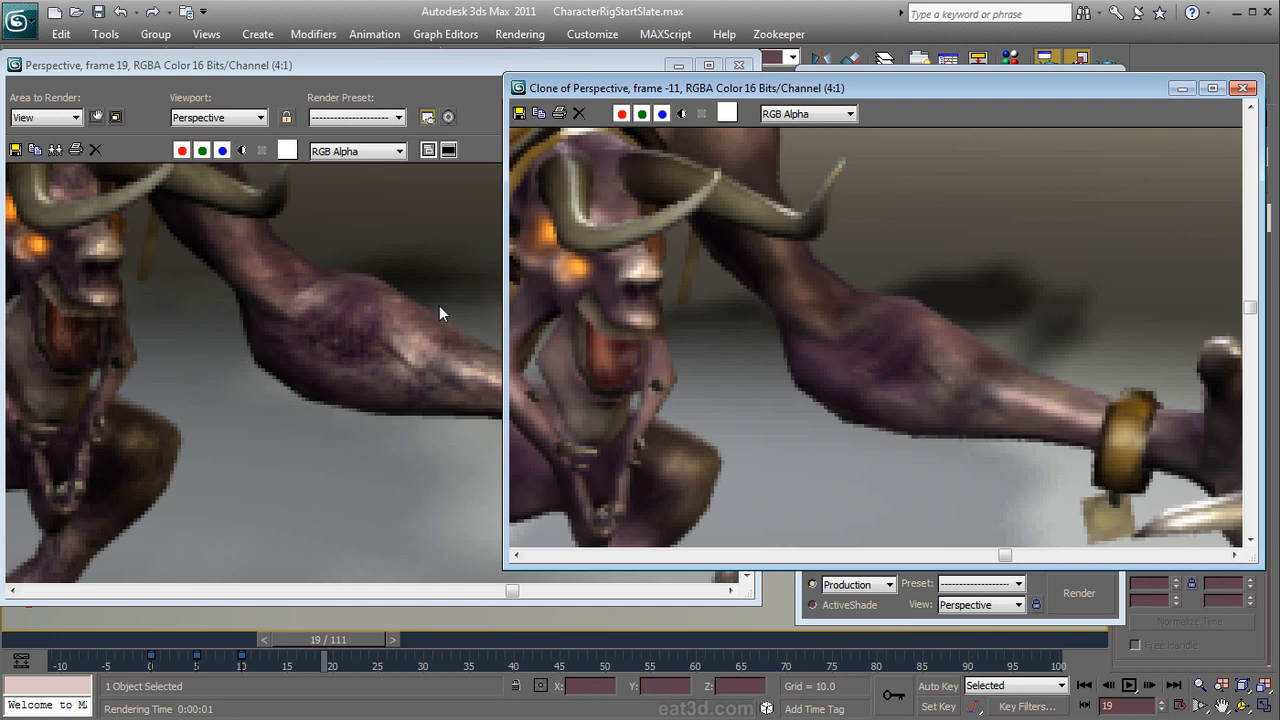
Step: Close the cloned mental ray image, the Quicksilver render window and the render settings
left_click(1243, 89)
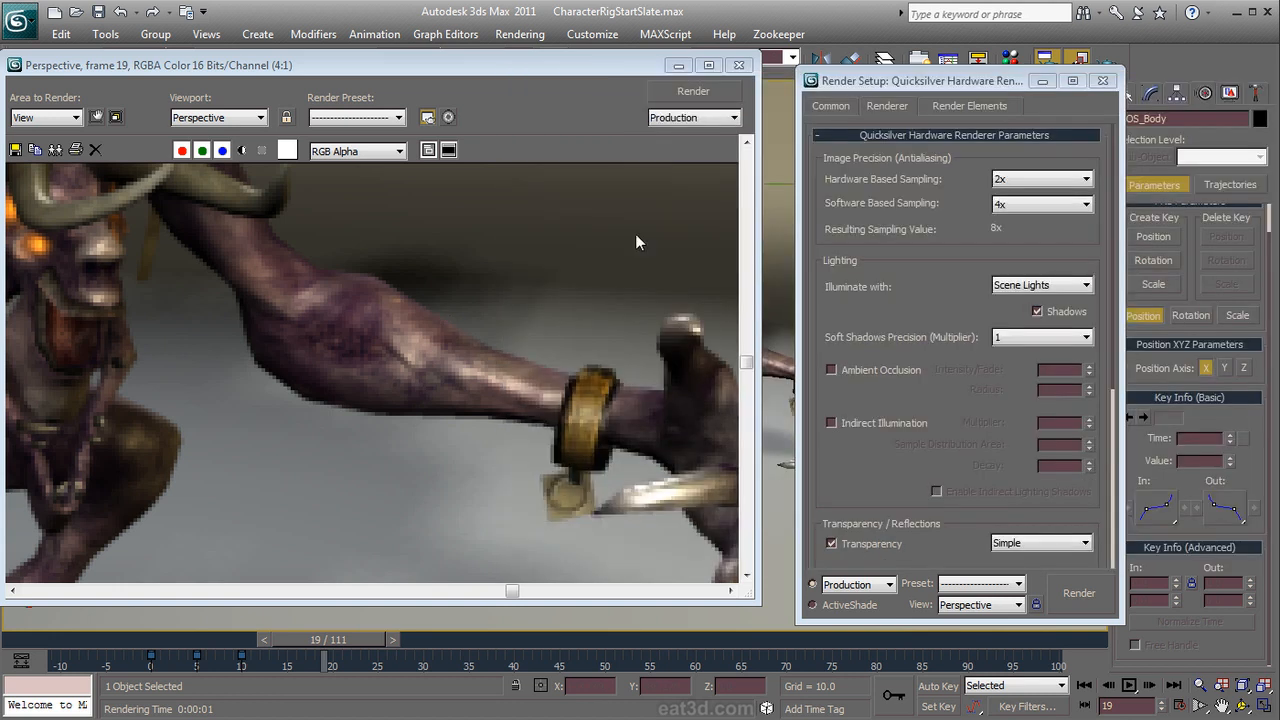
scroll(417, 305, "down", 1)
middle_click_drag(337, 328, 450, 342)
scroll(450, 342, "down", 1)
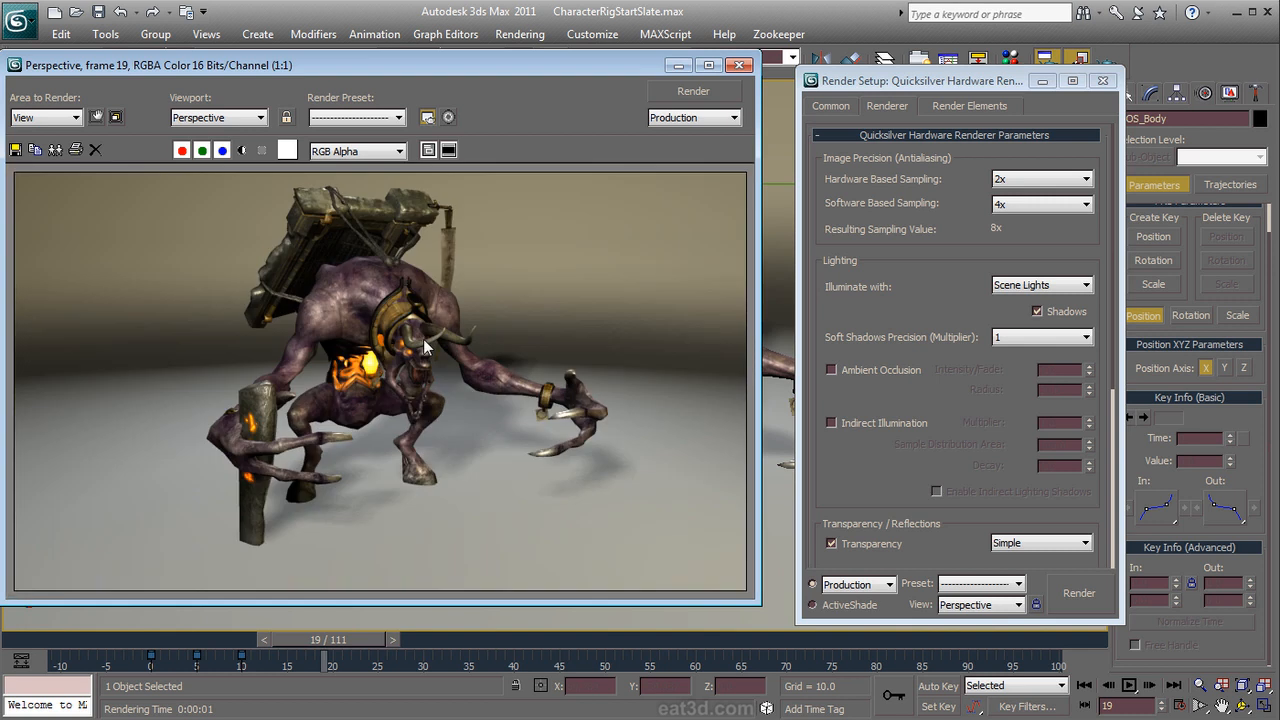
left_click(739, 65)
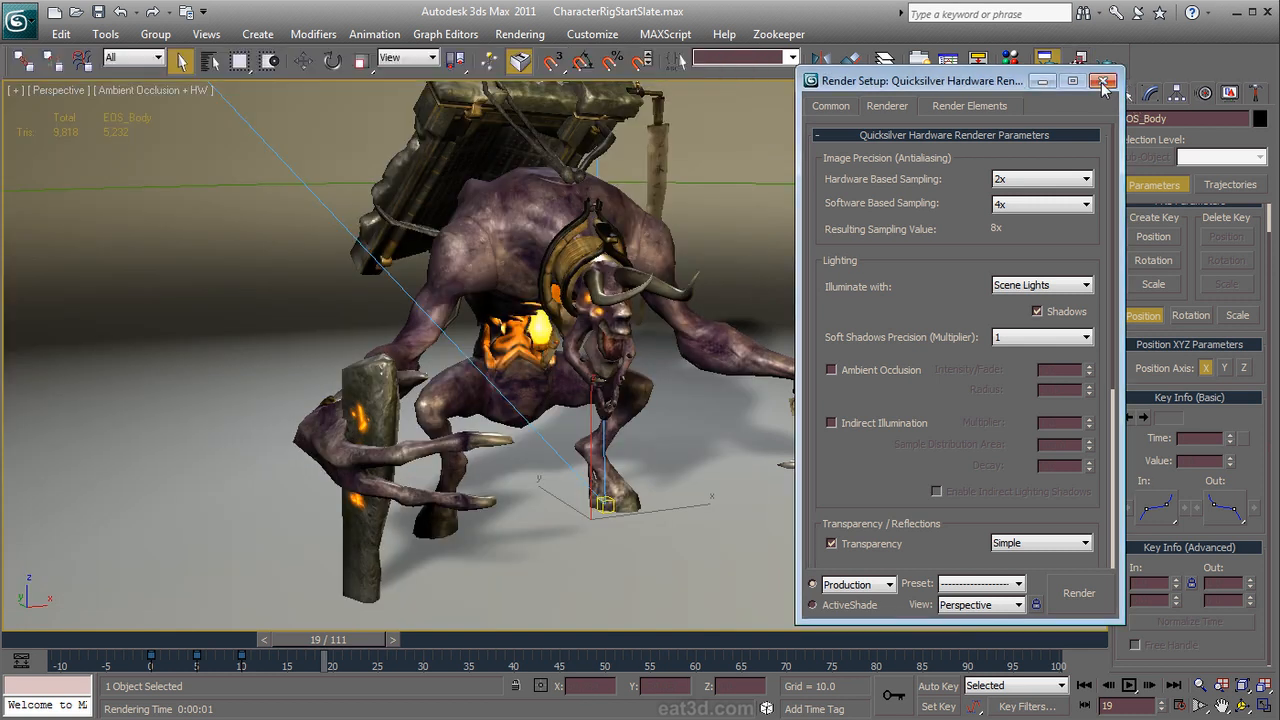
left_click(1102, 80)
Step: Create a camera matching the current perspective view and select it
right_click(736, 313)
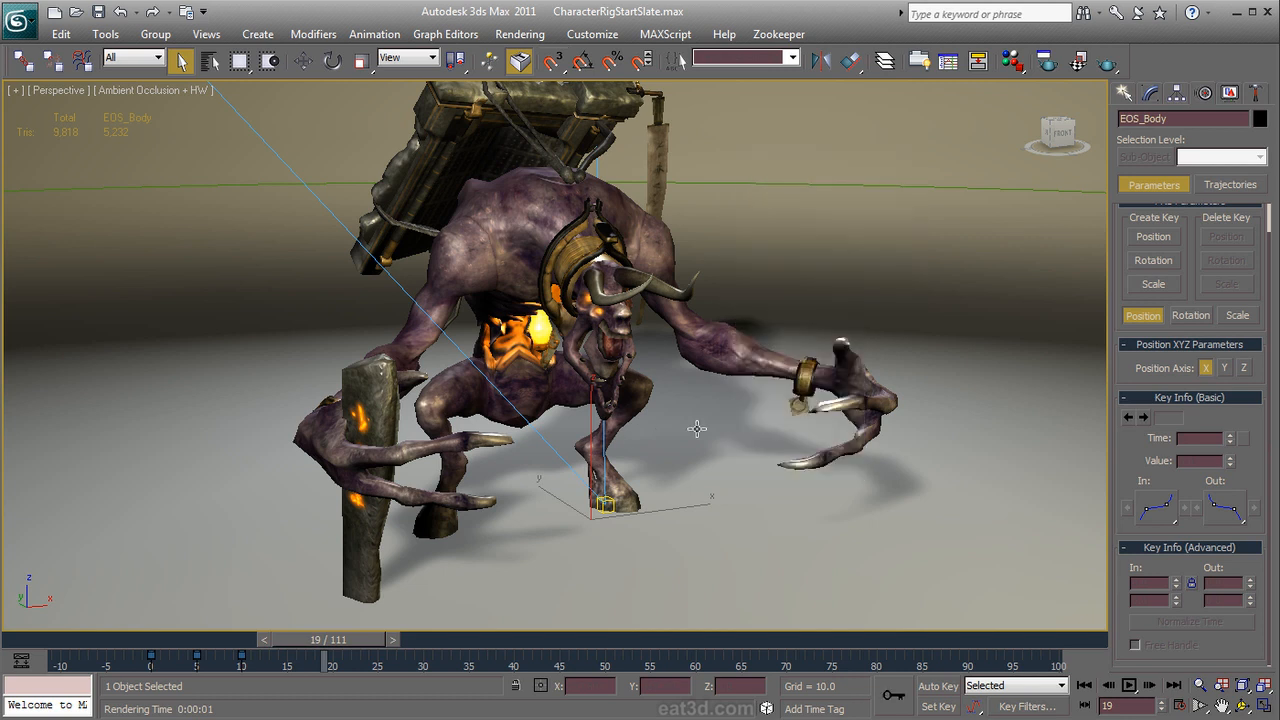
key("ctrl+c")
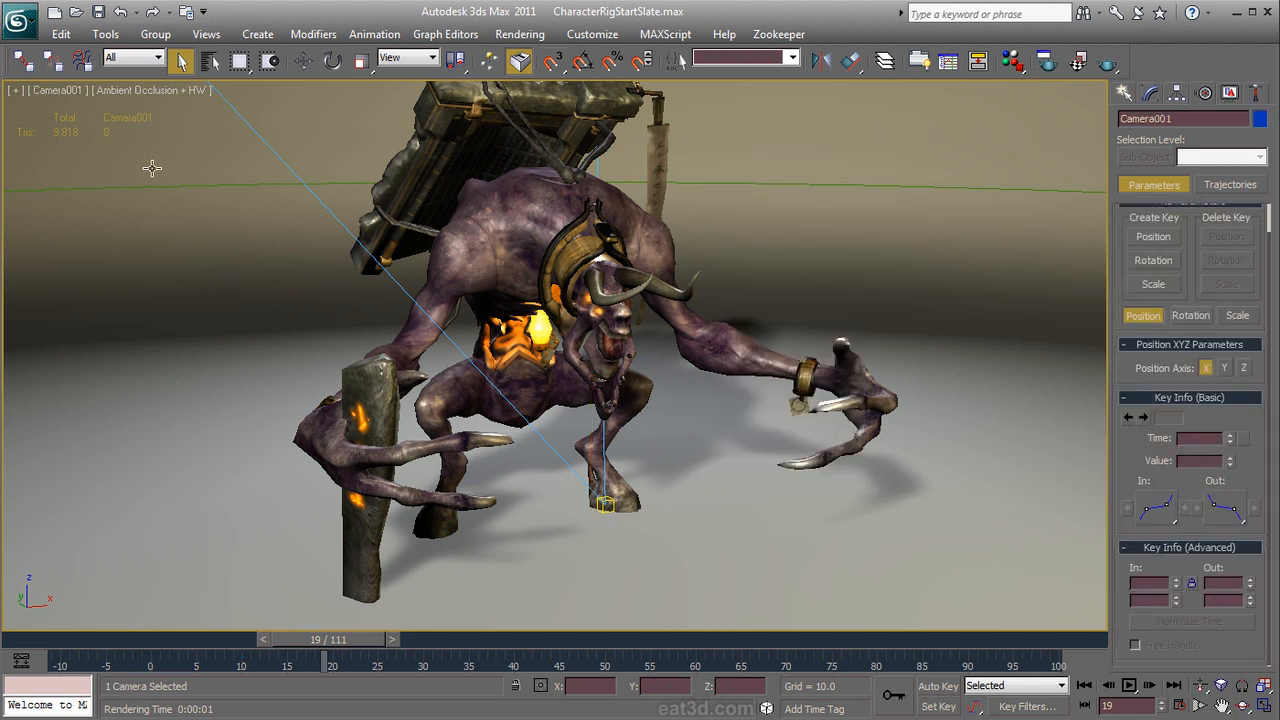
left_click(16, 90)
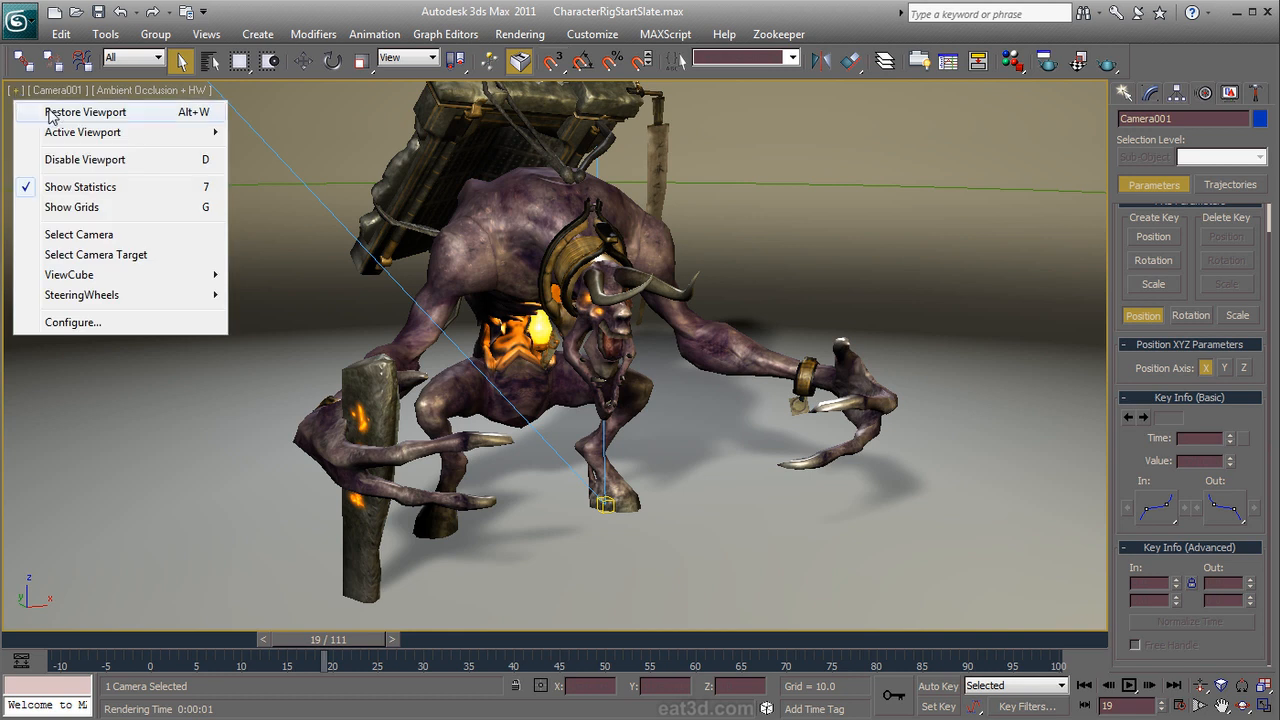
left_click(87, 236)
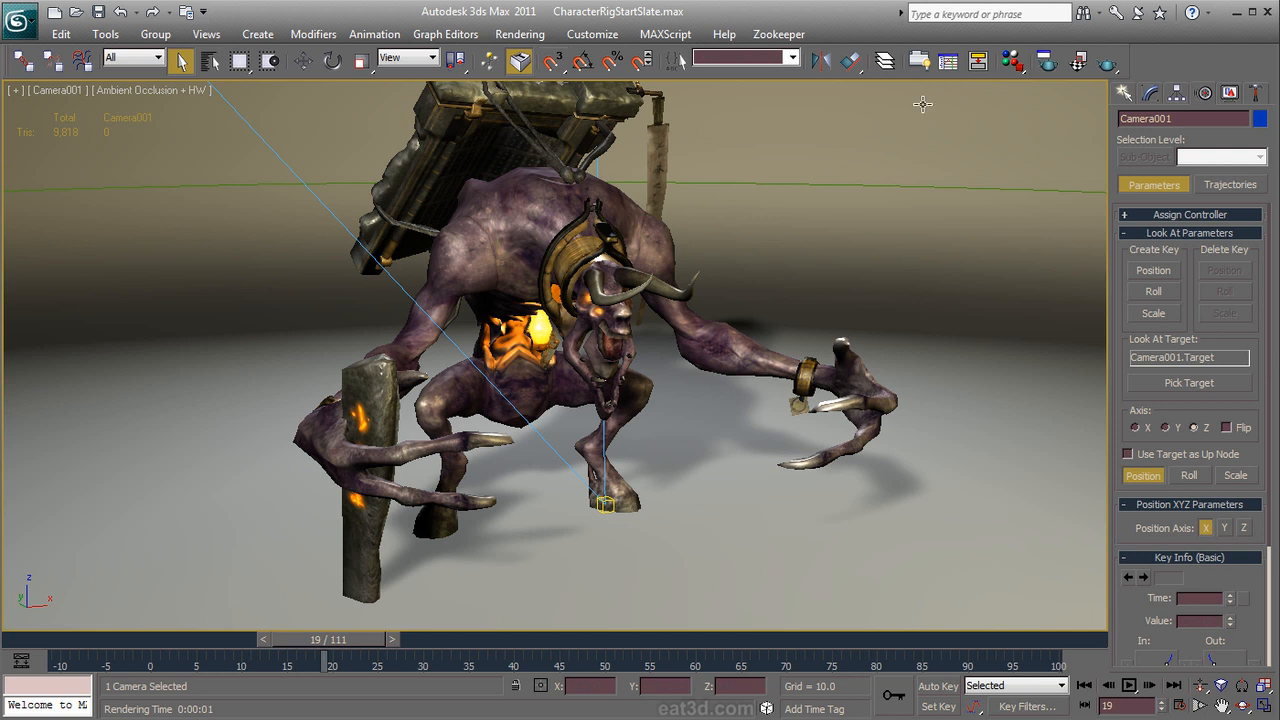
Step: Apply a Path Constraint tying the camera to the circle around the character, and scrub to frame 68 to check the motion
left_click(374, 34)
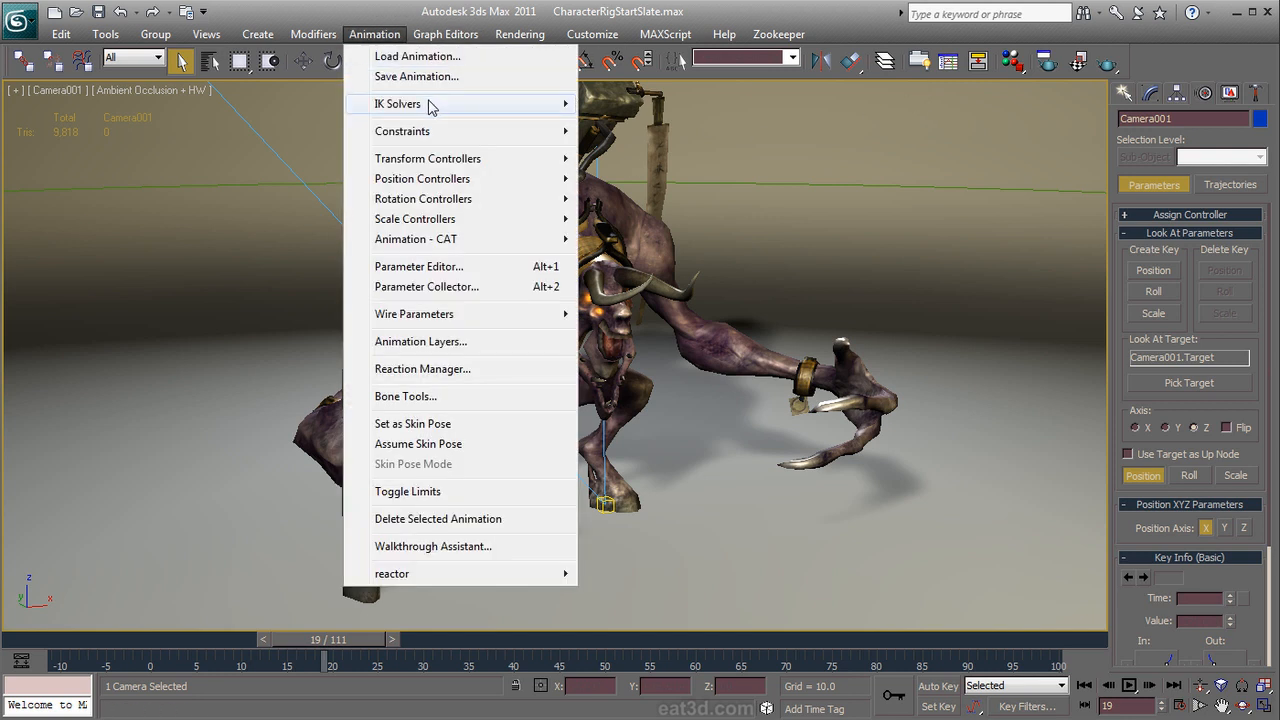
mouse_move(447, 133)
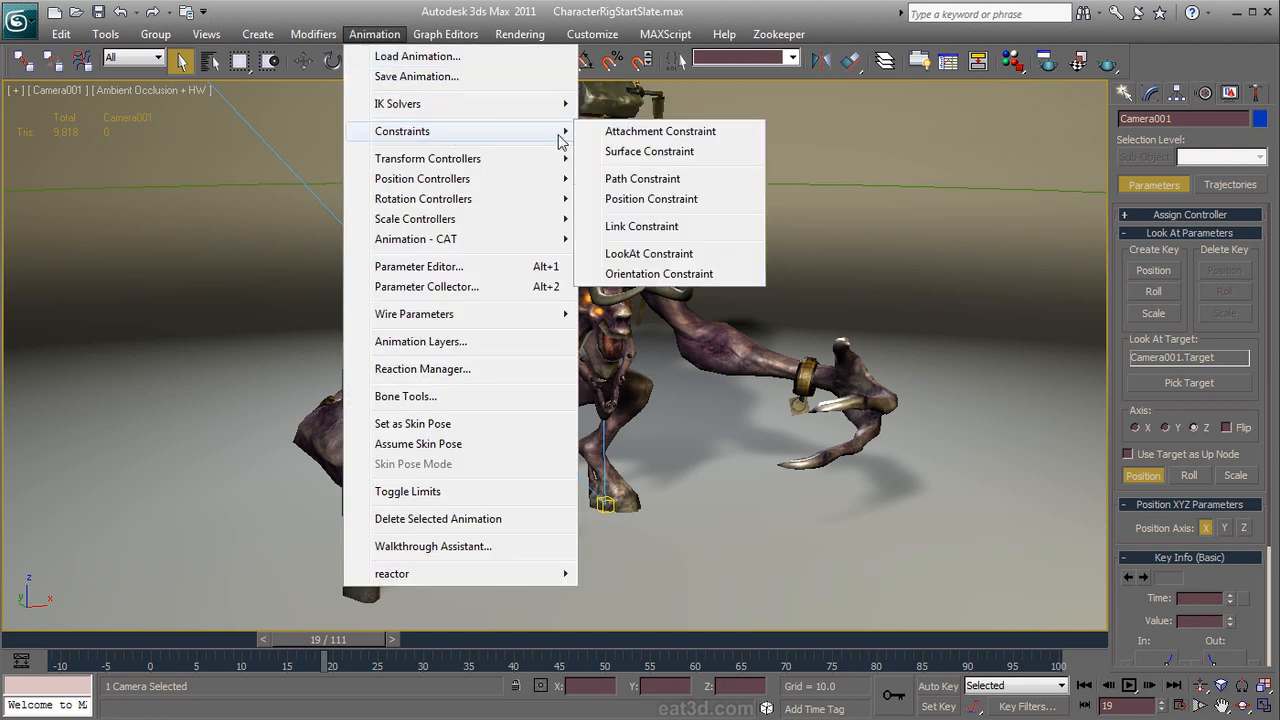
left_click(665, 180)
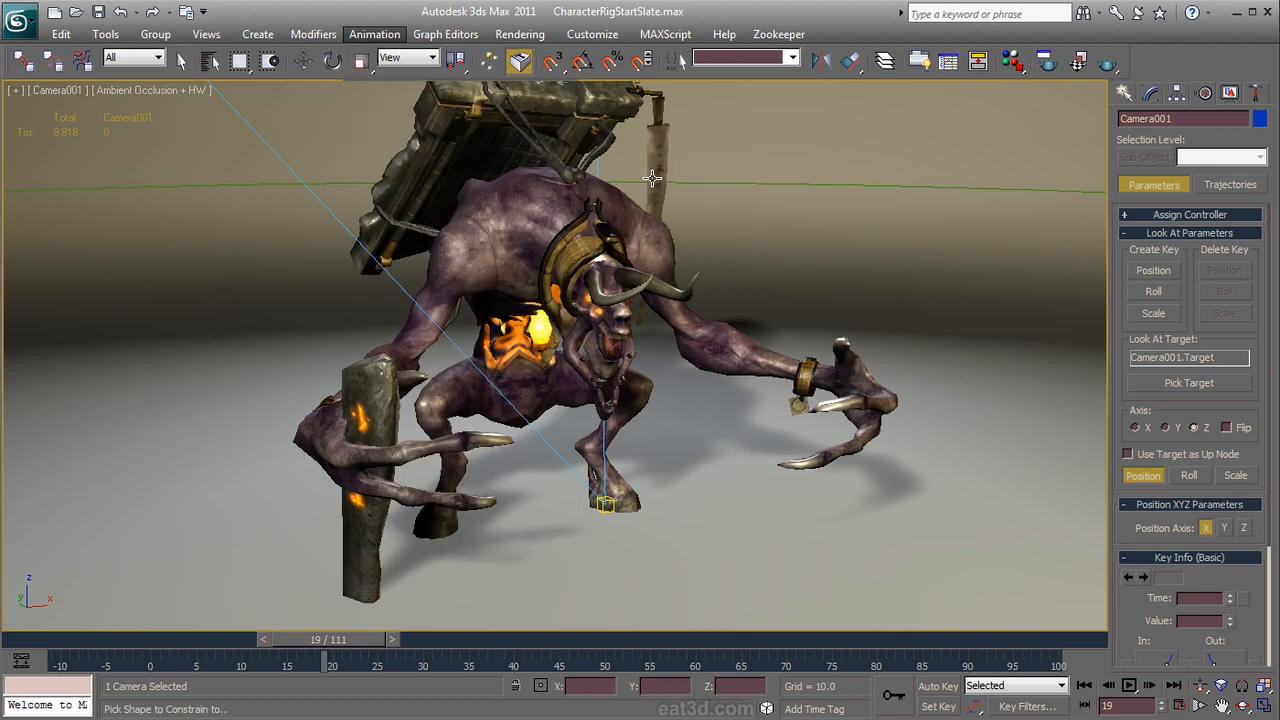
left_click(861, 184)
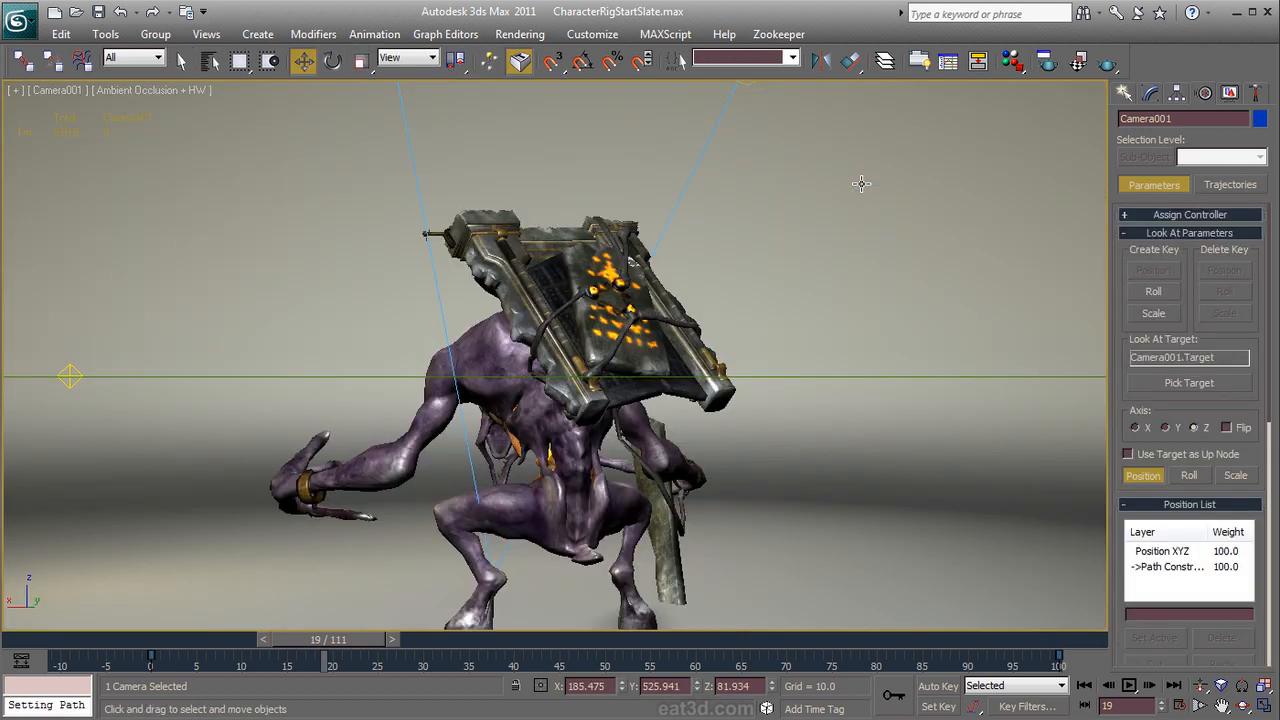
left_click_drag(330, 642, 750, 643)
key("w")
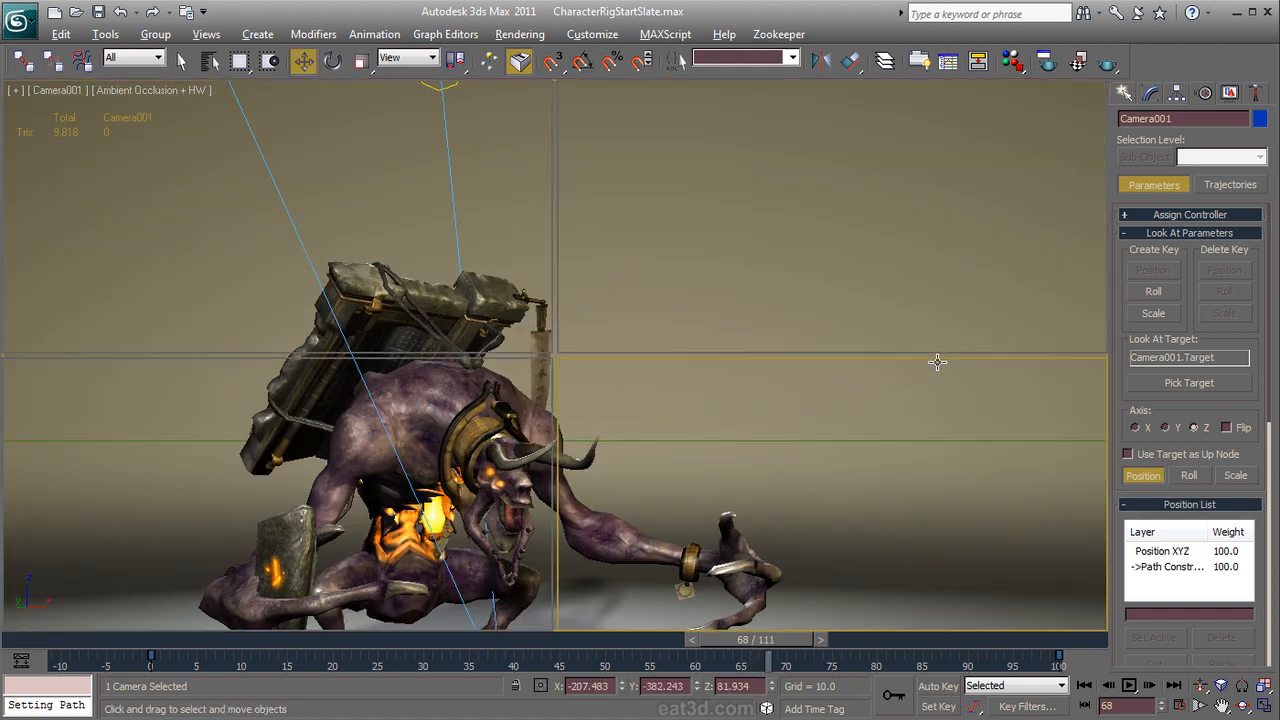
Step: Select the camera's target and move it in the Top view to the character's centre, at about X 9, Y -3.8
key("alt+w")
scroll(364, 232, "down", 6)
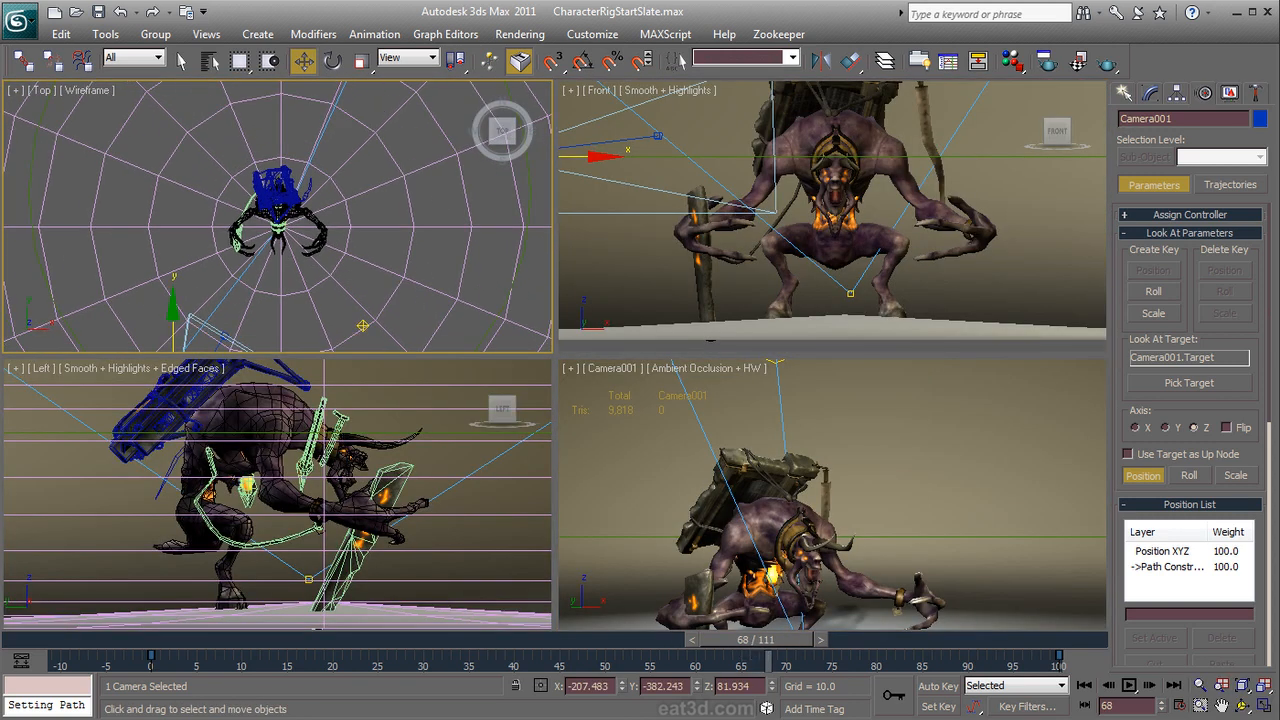
left_click(245, 270)
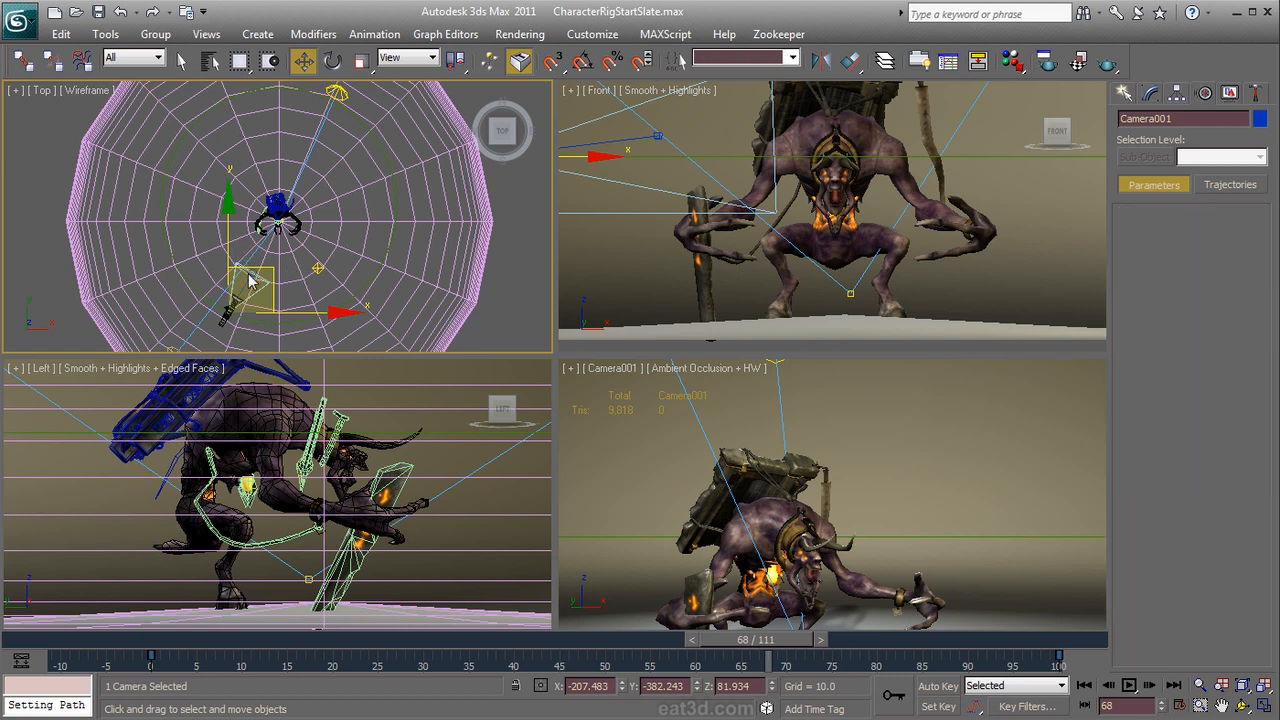
left_click(251, 270)
right_click(270, 271)
left_click(298, 288)
left_click_drag(292, 249, 326, 197)
right_click(659, 413)
key("alt+w")
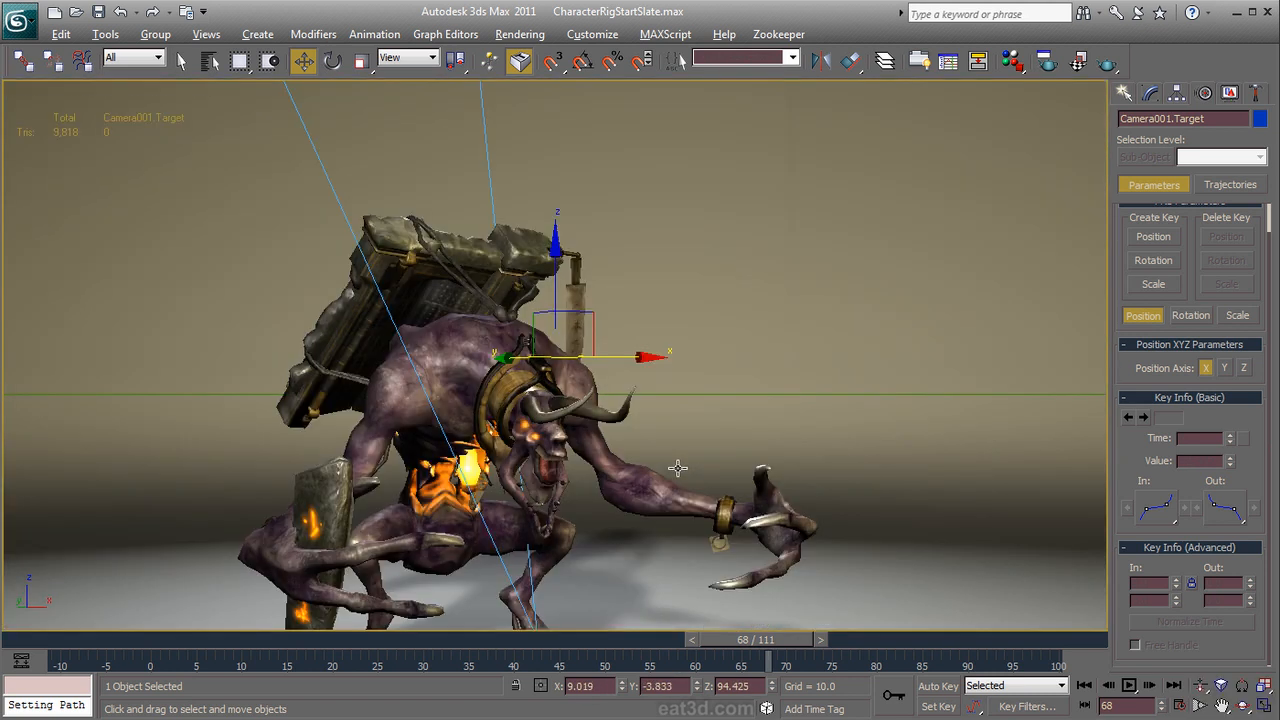
Step: Set the active time range to frames 0 to 100 and play back the camera's orbit around the character
left_click(1181, 706)
right_click(621, 375)
left_click(656, 551)
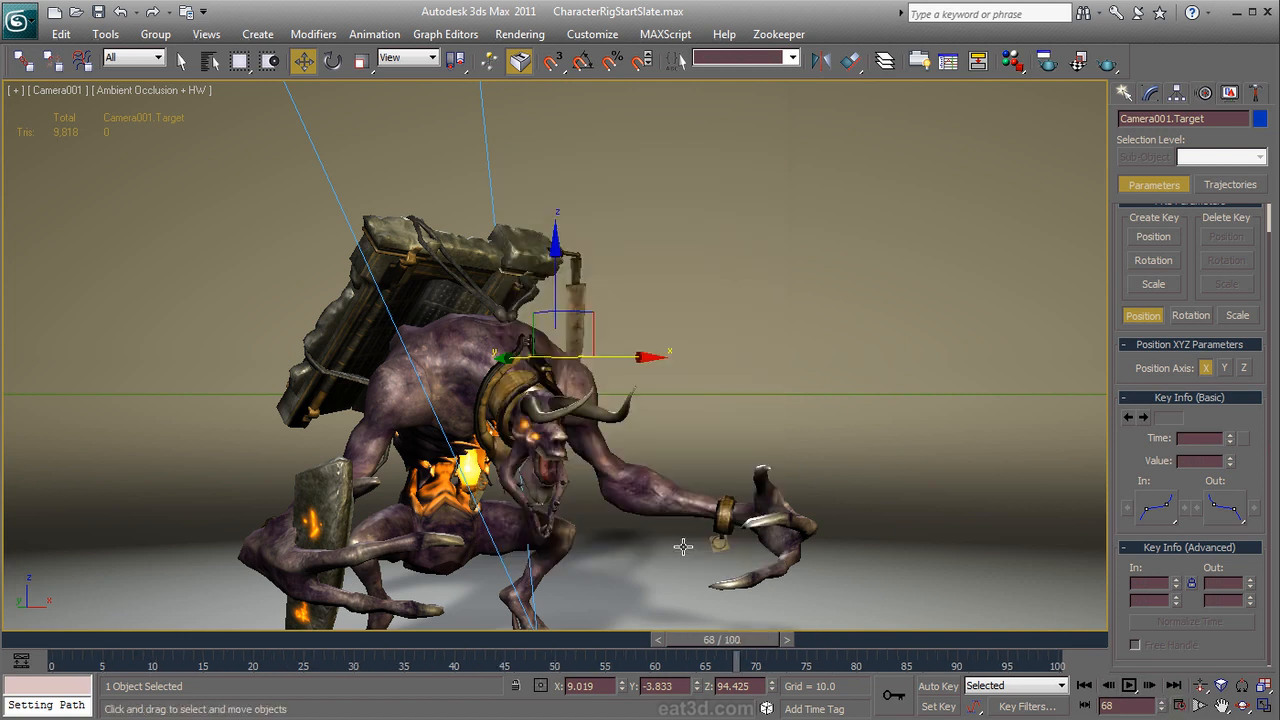
left_click(1129, 685)
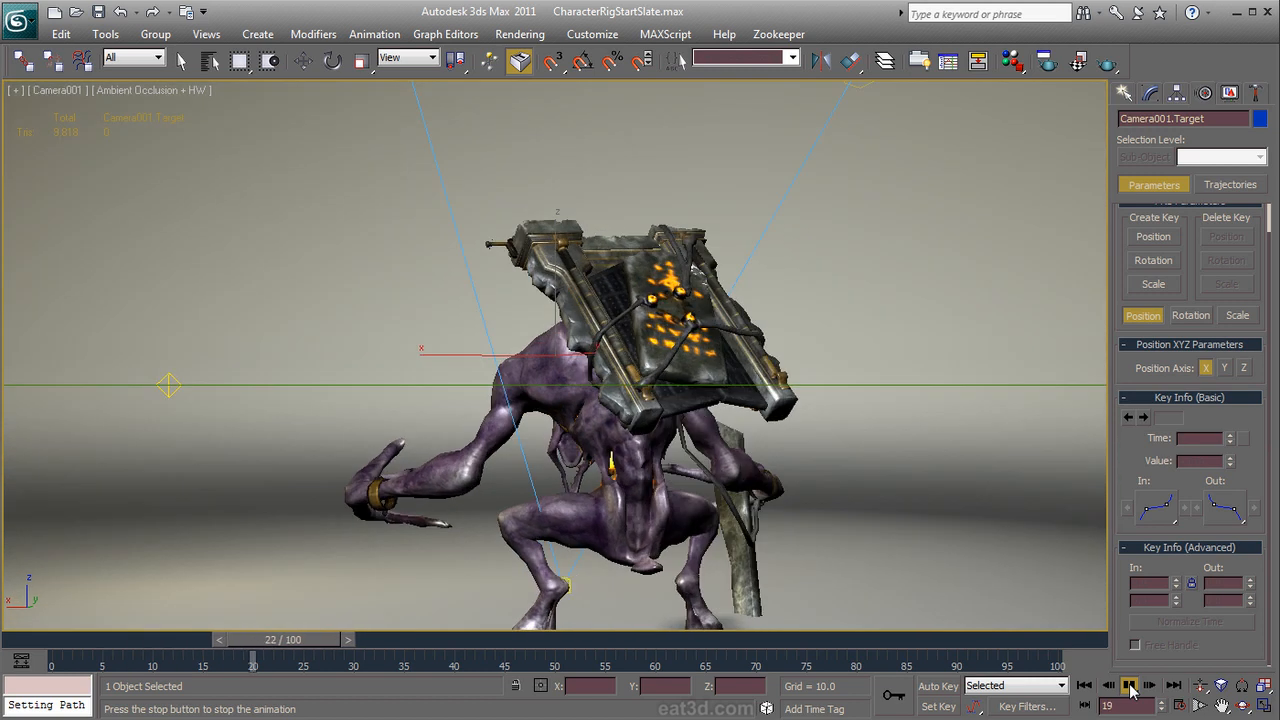
key("w")
left_click(1127, 684)
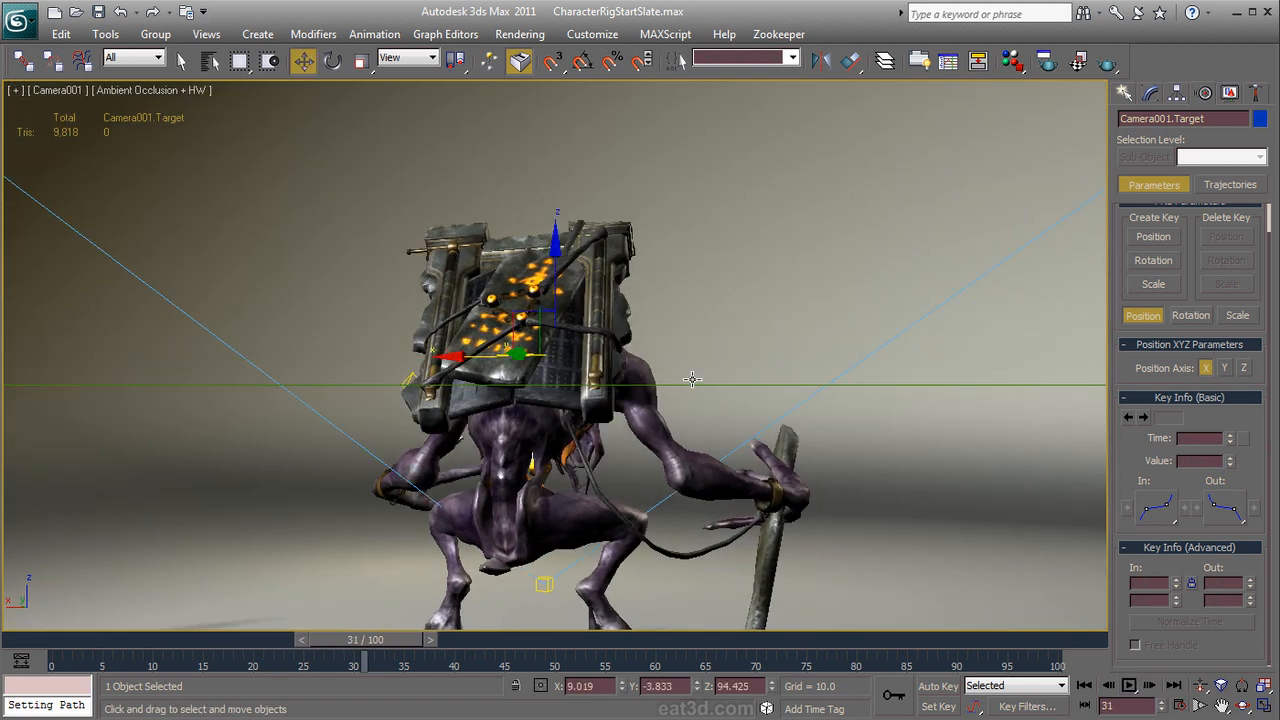
Step: Lower the camera's circular path to a height of about Z 60 while checking the framing in the camera view
left_click(512, 322)
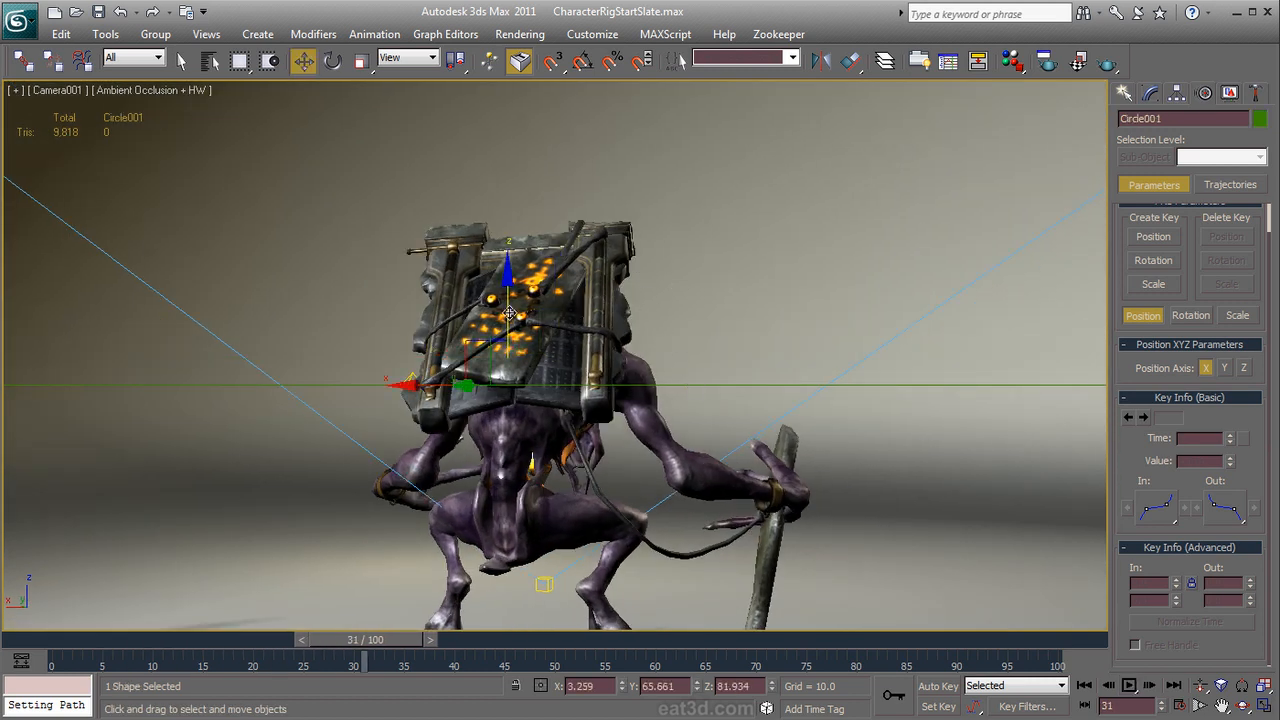
left_click_drag(500, 284, 530, 340)
key("alt+w")
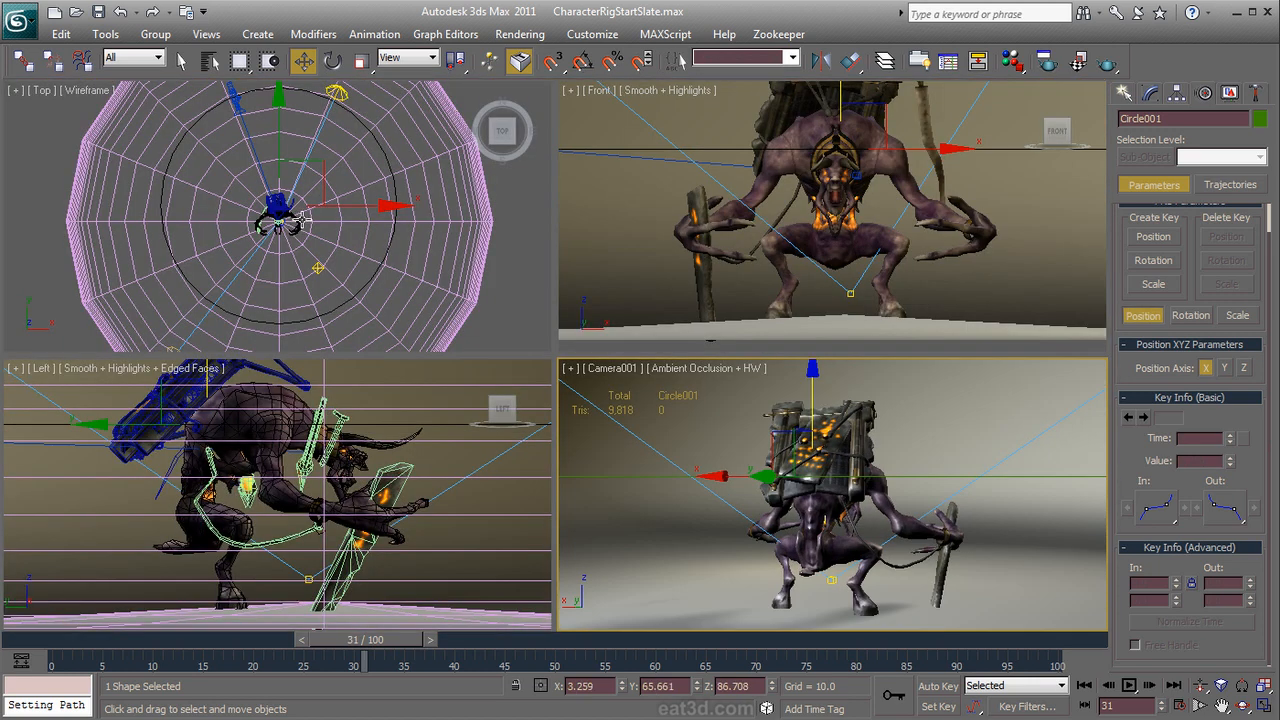
left_click_drag(808, 381, 809, 412)
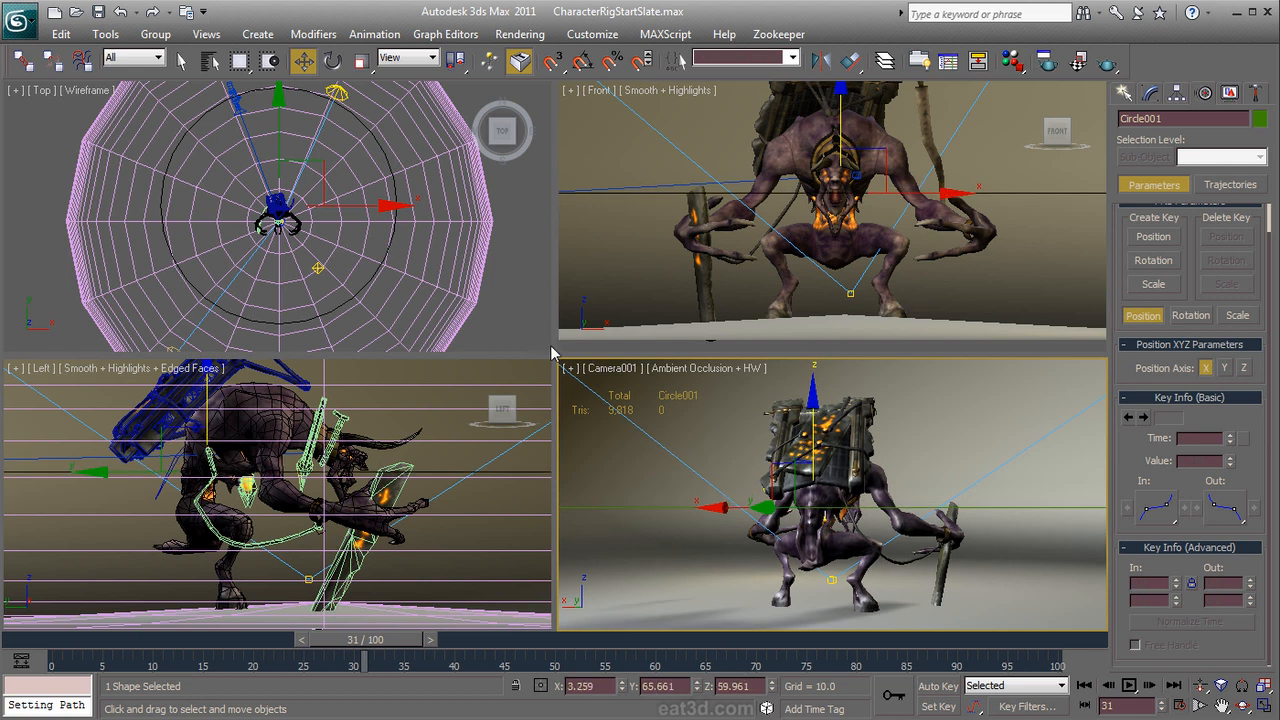
Step: Show safe frames in the Camera001 view and play the orbit animation briefly to check the framing
left_click(610, 369)
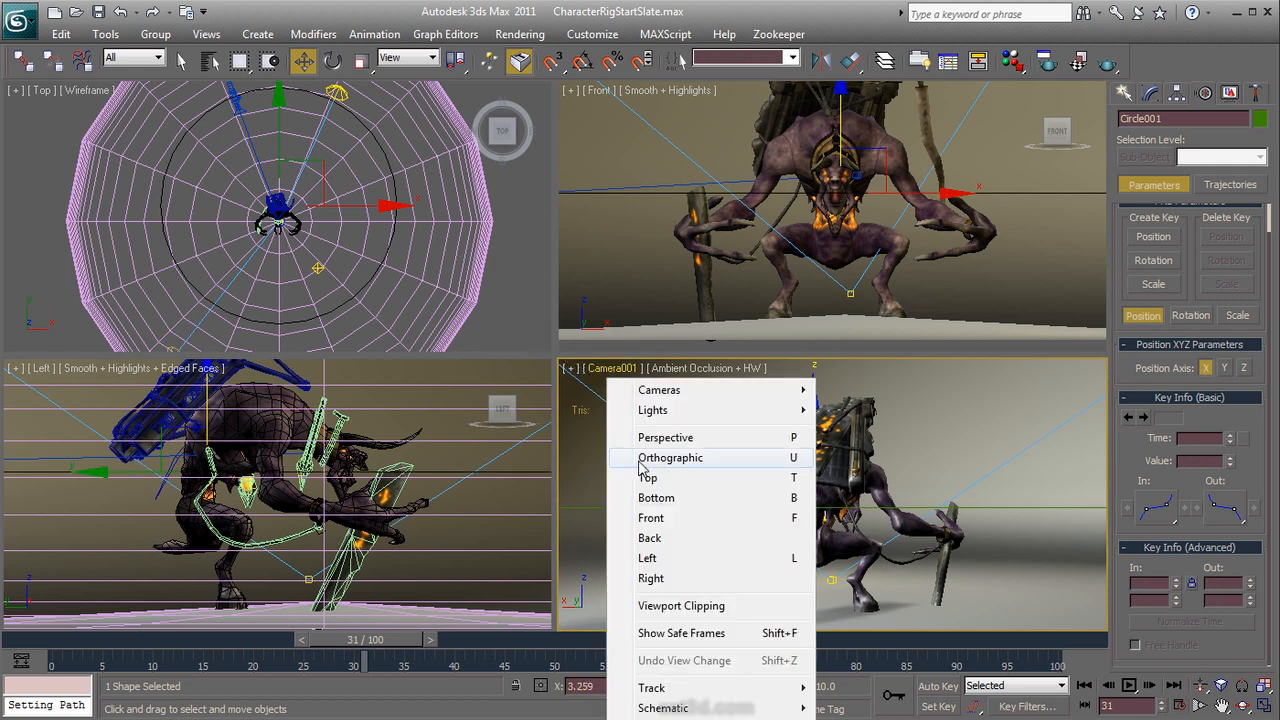
left_click(662, 633)
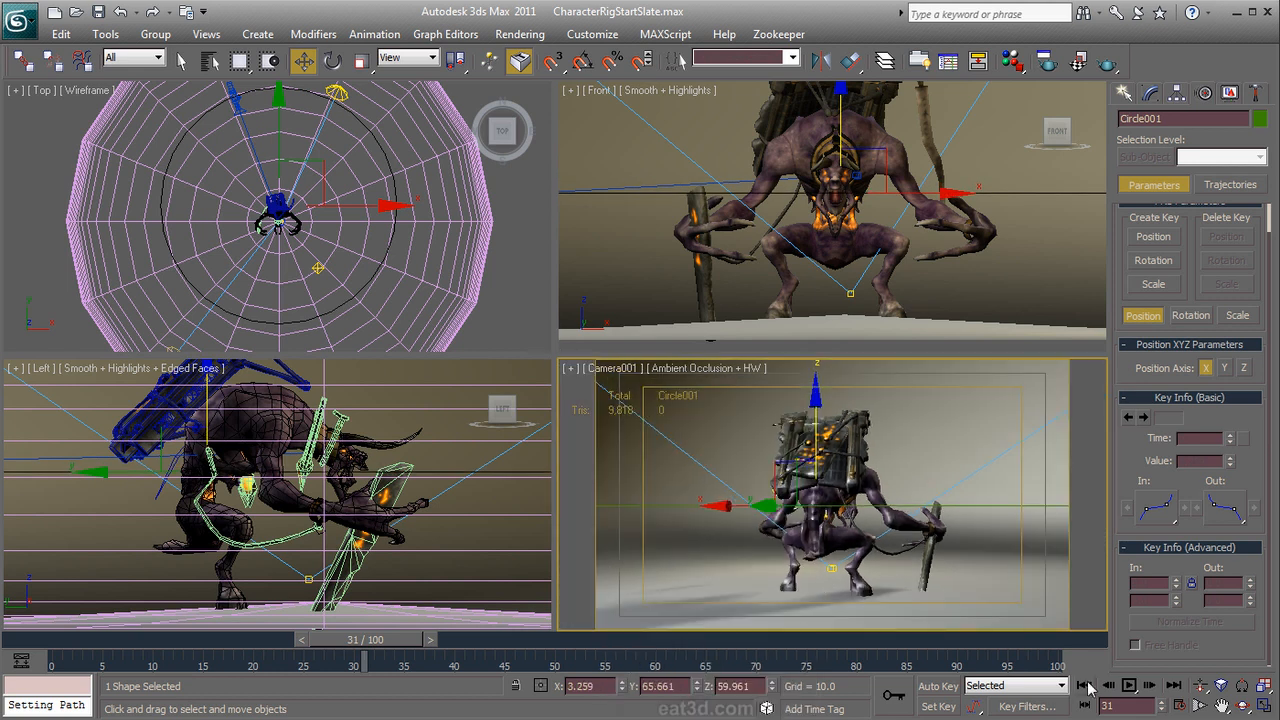
left_click(1127, 686)
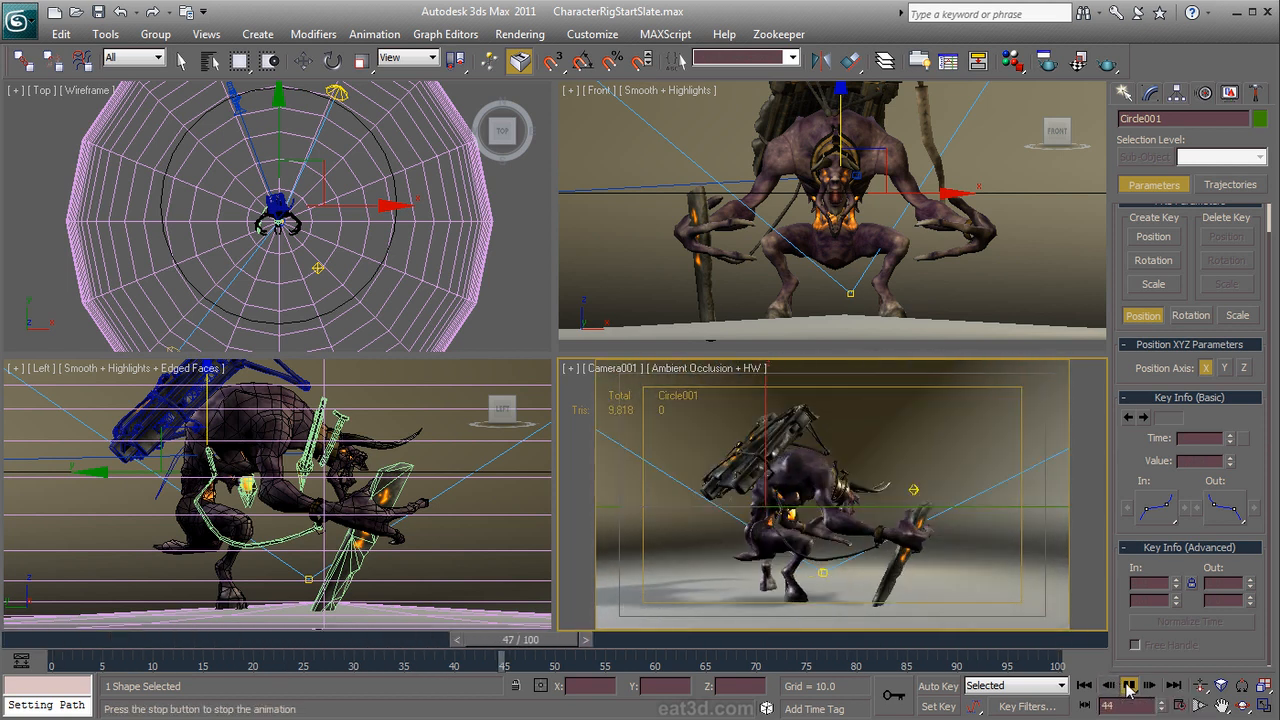
left_click(1128, 686)
Step: Go to frame 63, maximize the Camera001 view and open the render settings
left_click_drag(560, 640, 703, 640)
key("alt+w")
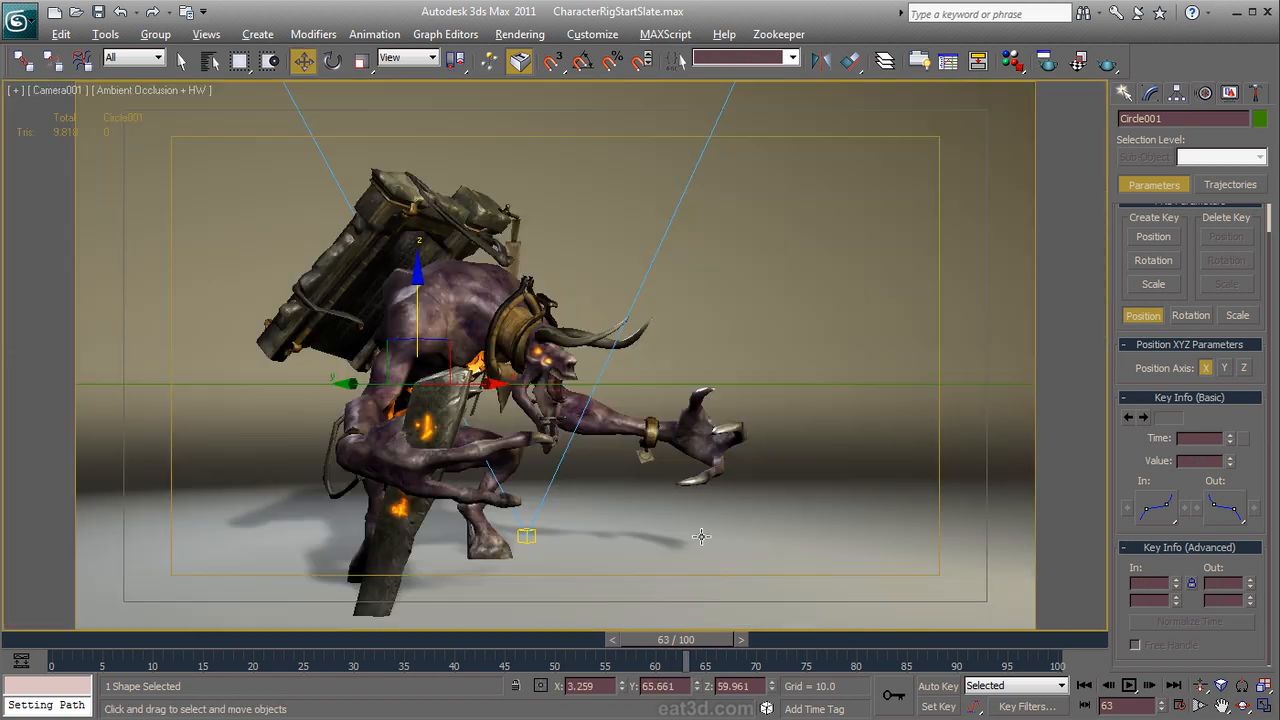
left_click(1044, 62)
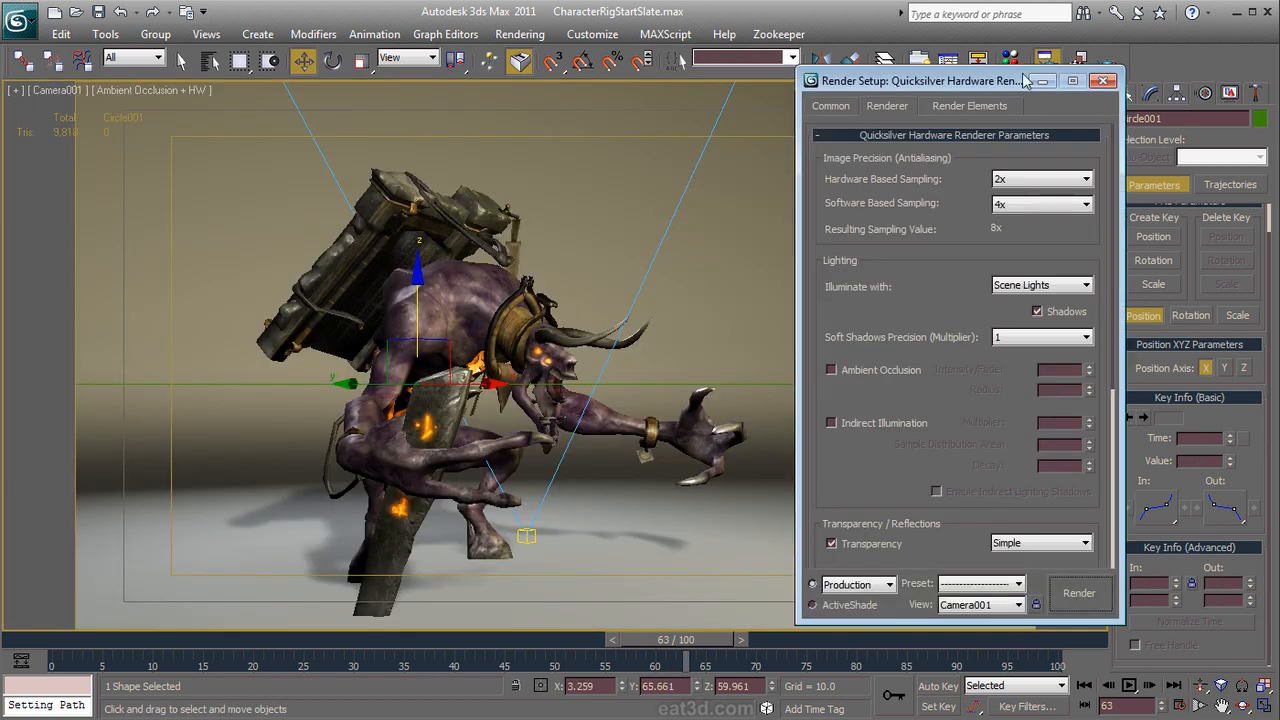
Step: Set the time output to the active segment, frames 0 to 100, and render the Camera001 animation to ShadeED.mov
left_click(829, 106)
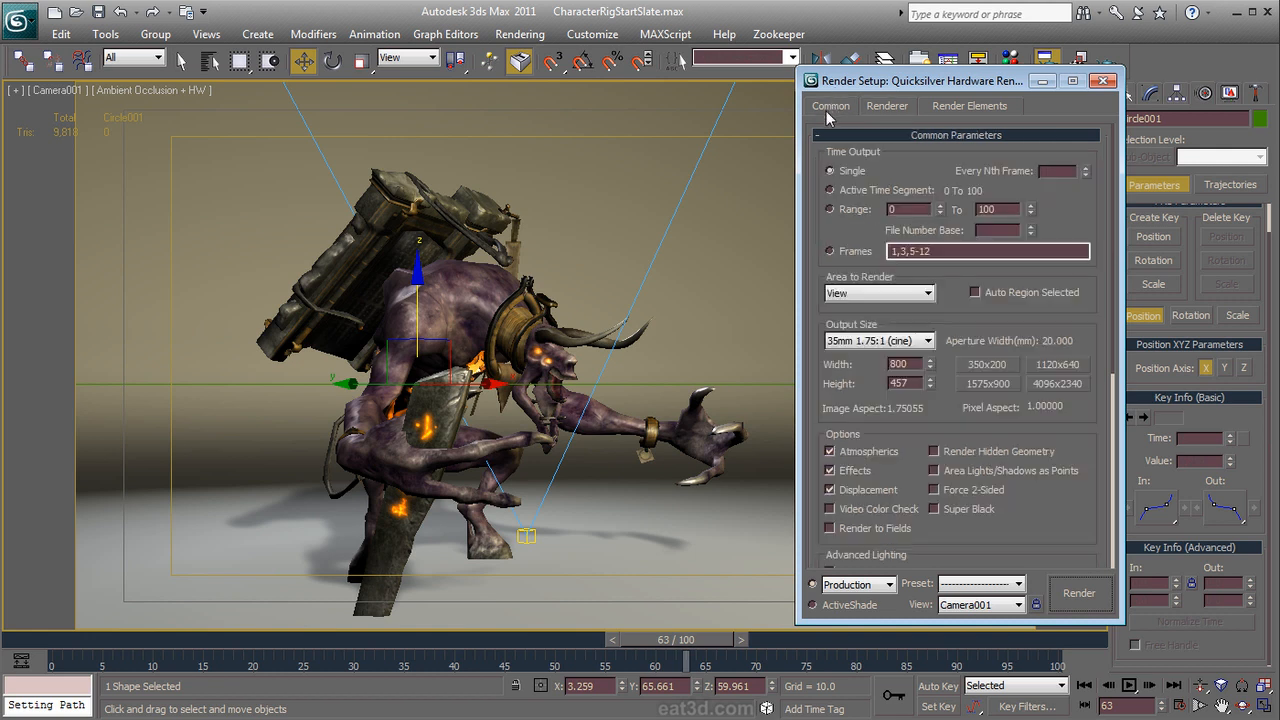
left_click(852, 191)
left_click_drag(1077, 501, 1067, 157)
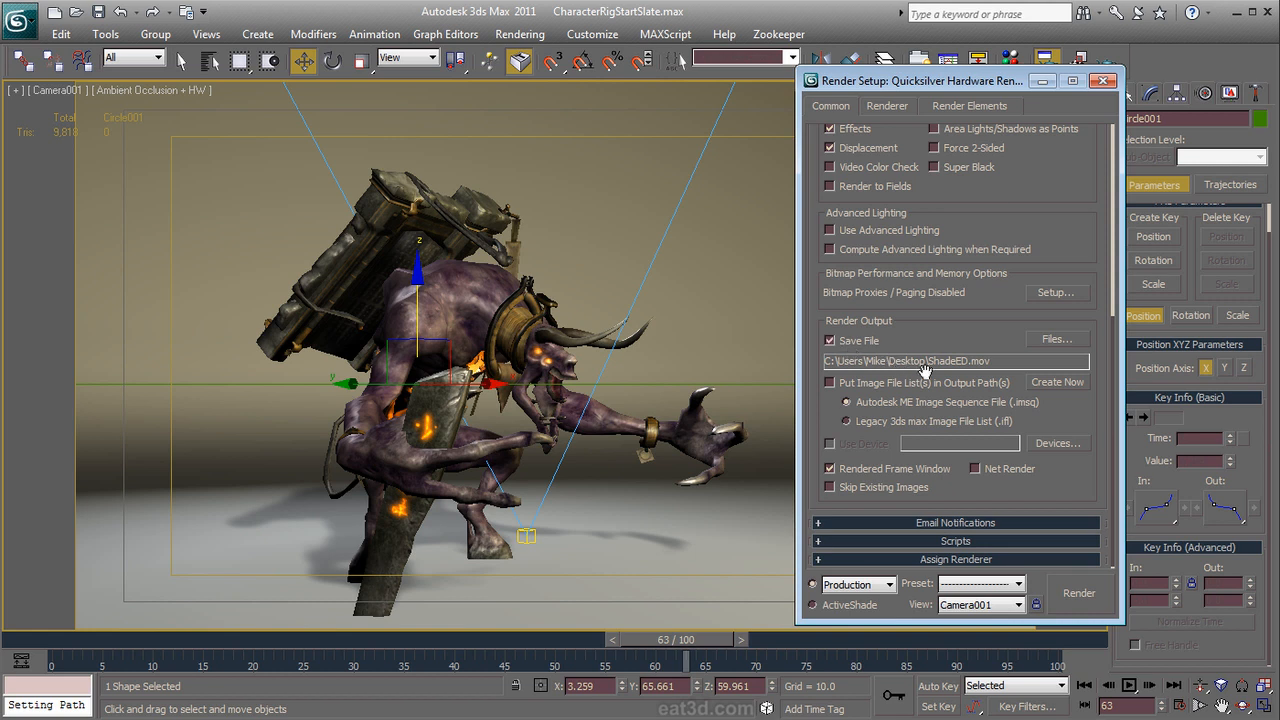
left_click(1063, 592)
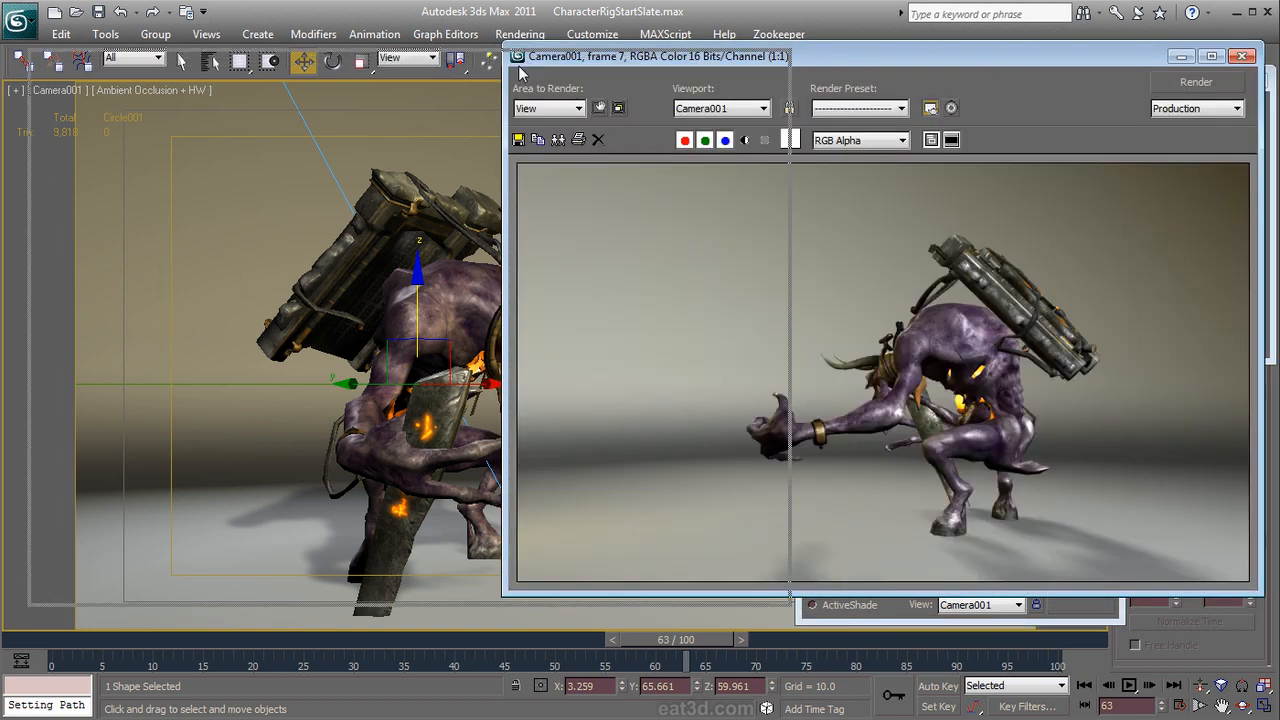
left_click_drag(991, 55, 515, 63)
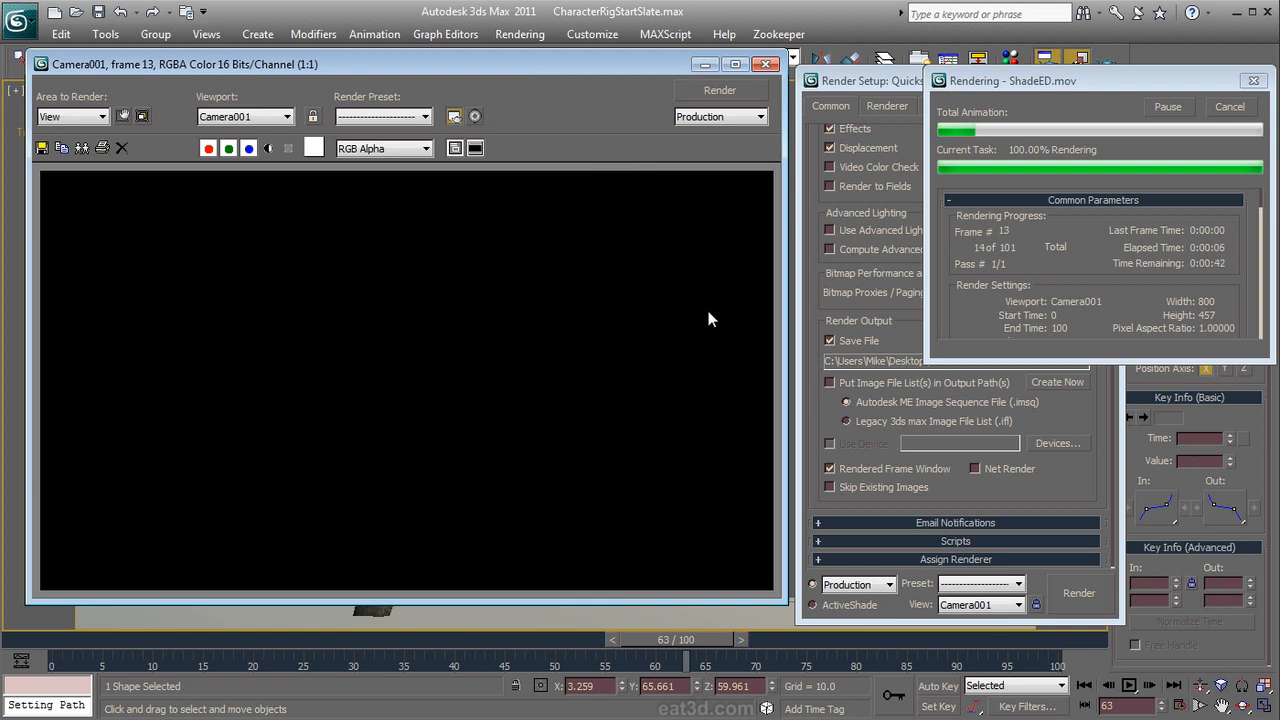
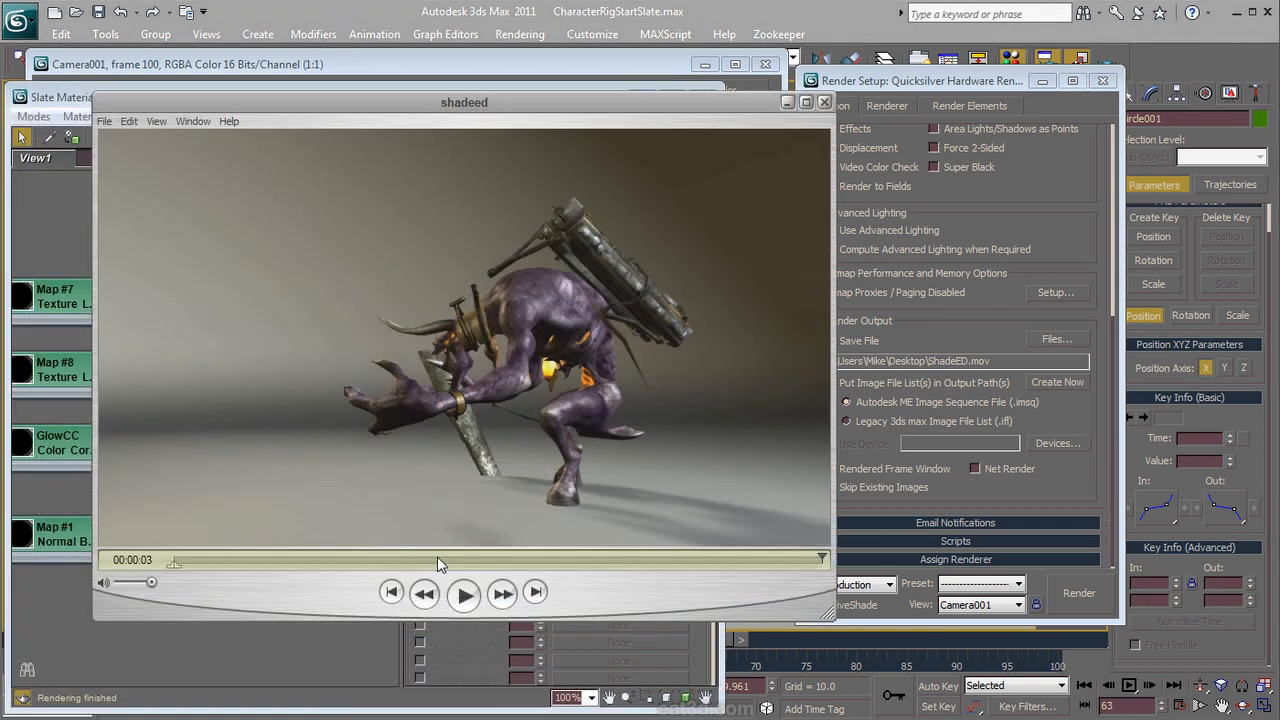
Step: Play back the rendered shadeed movie, then close it and the Slate Material Editor
left_click(463, 594)
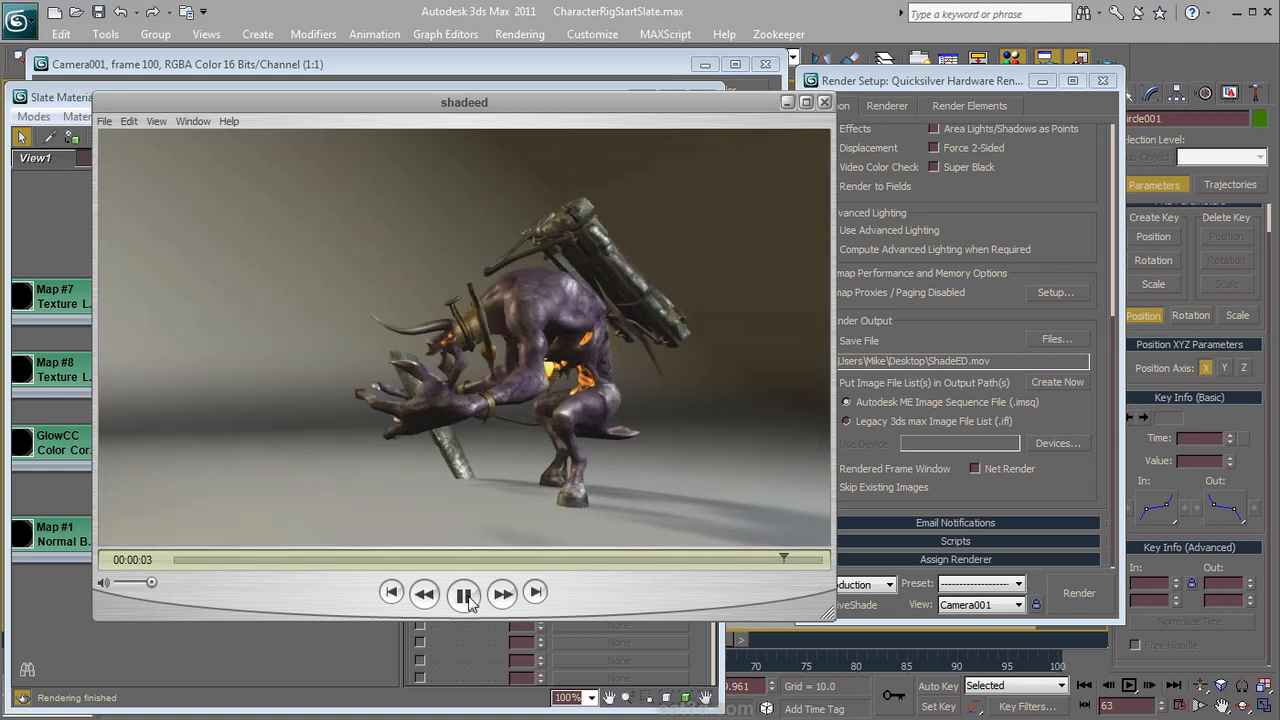
left_click(466, 596)
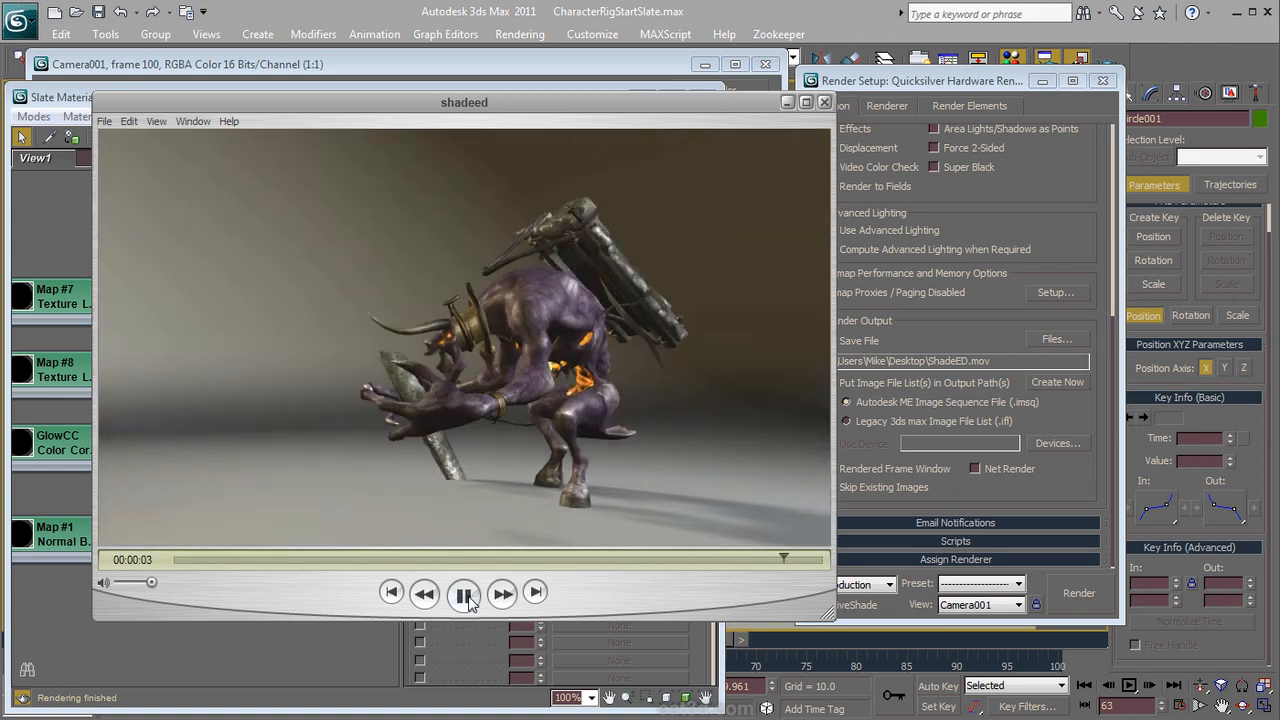
left_click(466, 596)
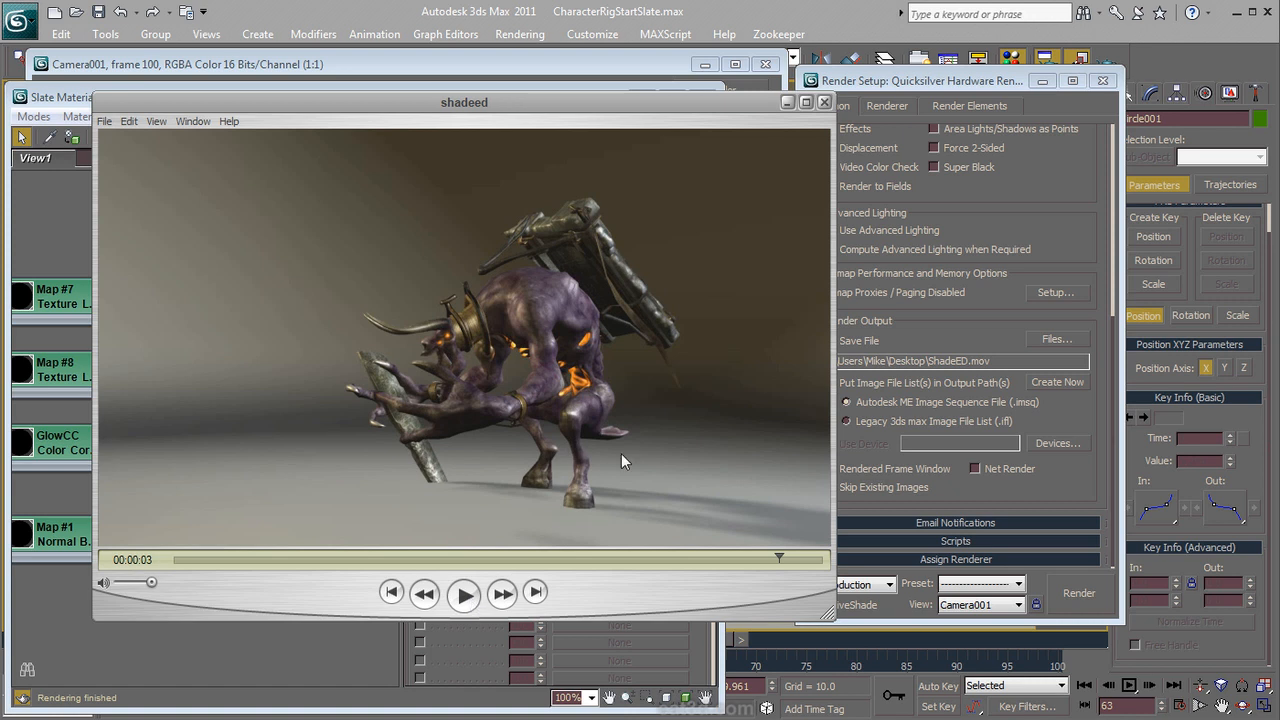
left_click(824, 102)
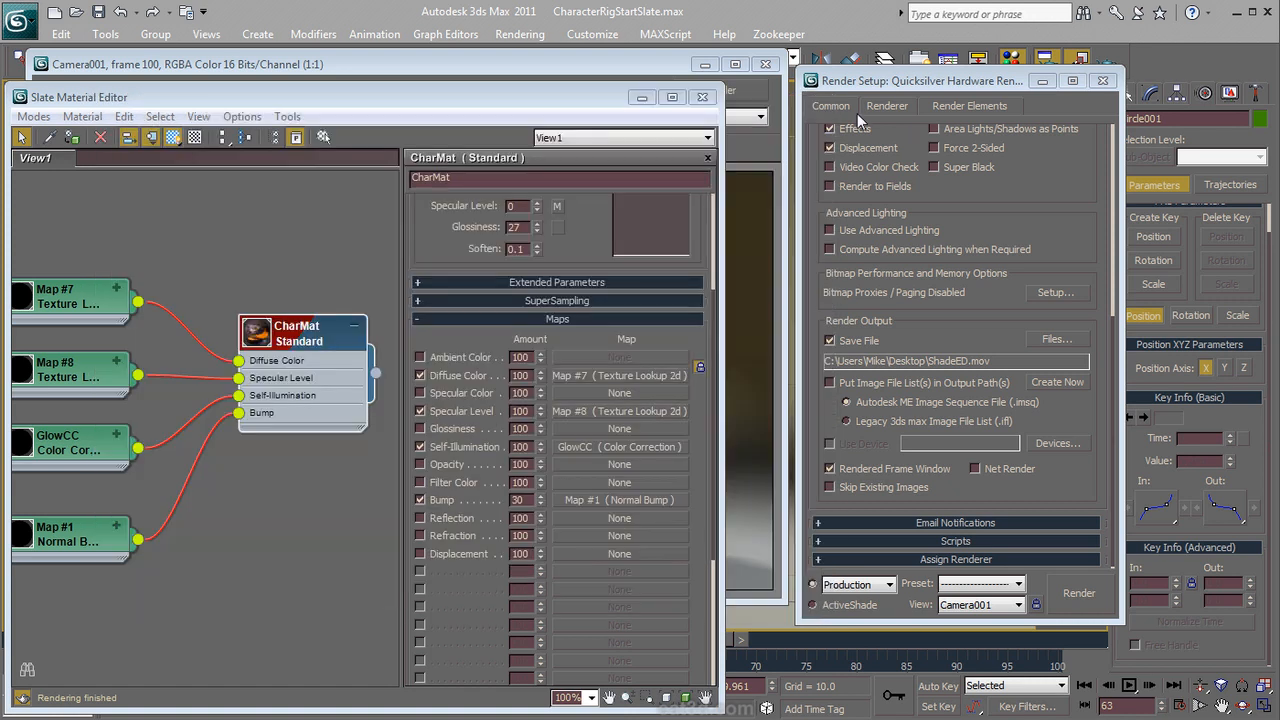
left_click(703, 97)
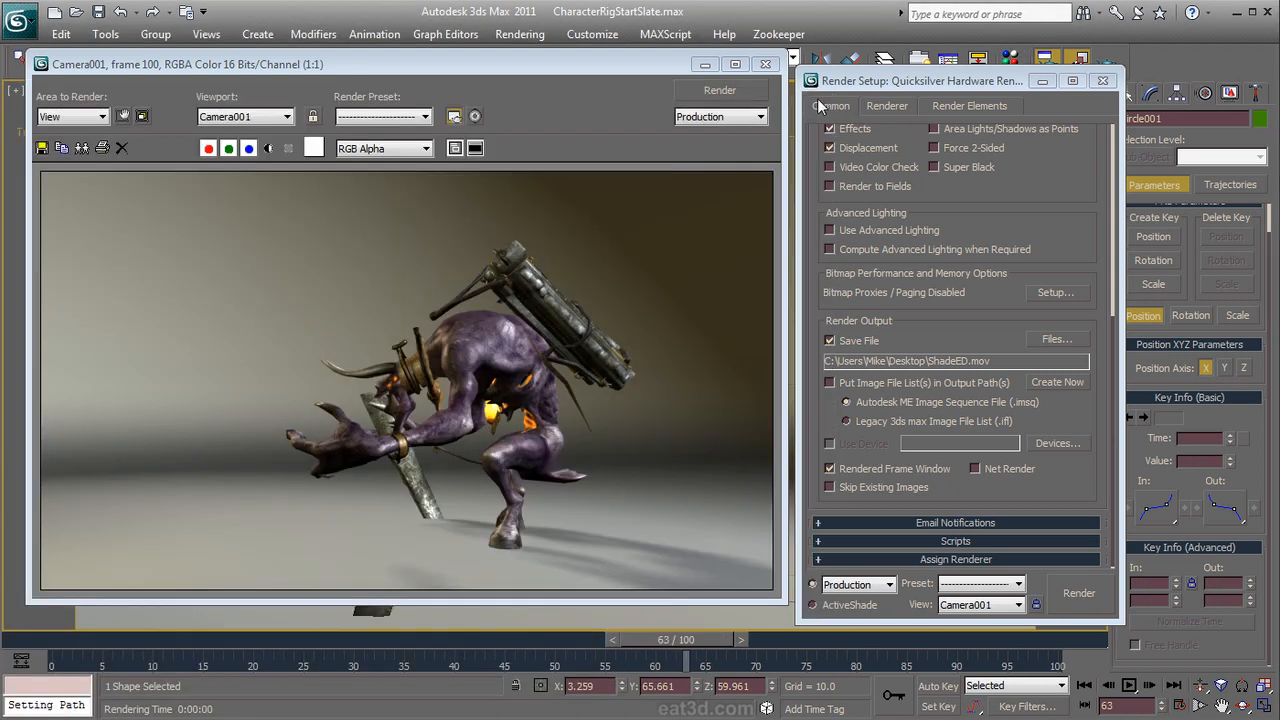
Step: Enable depth of field in the Quicksilver renderer parameters, trying Override Camera before choosing From Camera
left_click(889, 105)
left_click_drag(956, 343, 950, 249)
left_click_drag(938, 312, 947, 247)
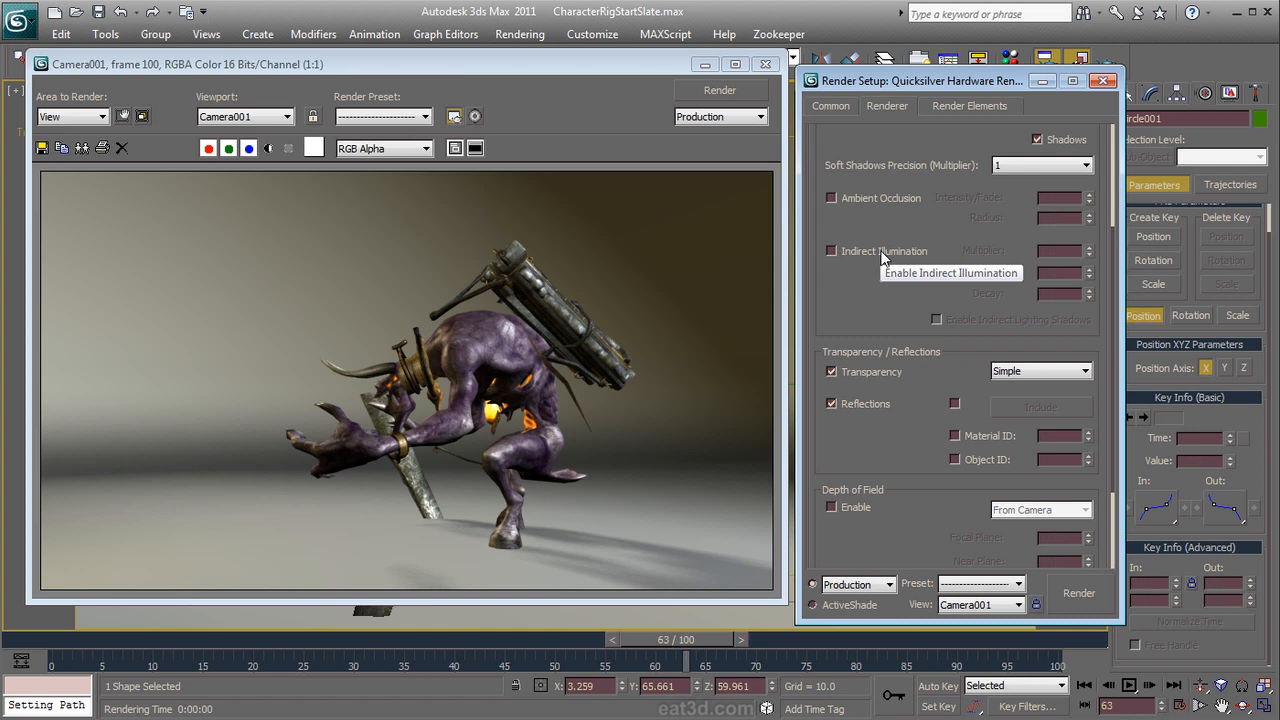
left_click_drag(920, 306, 926, 182)
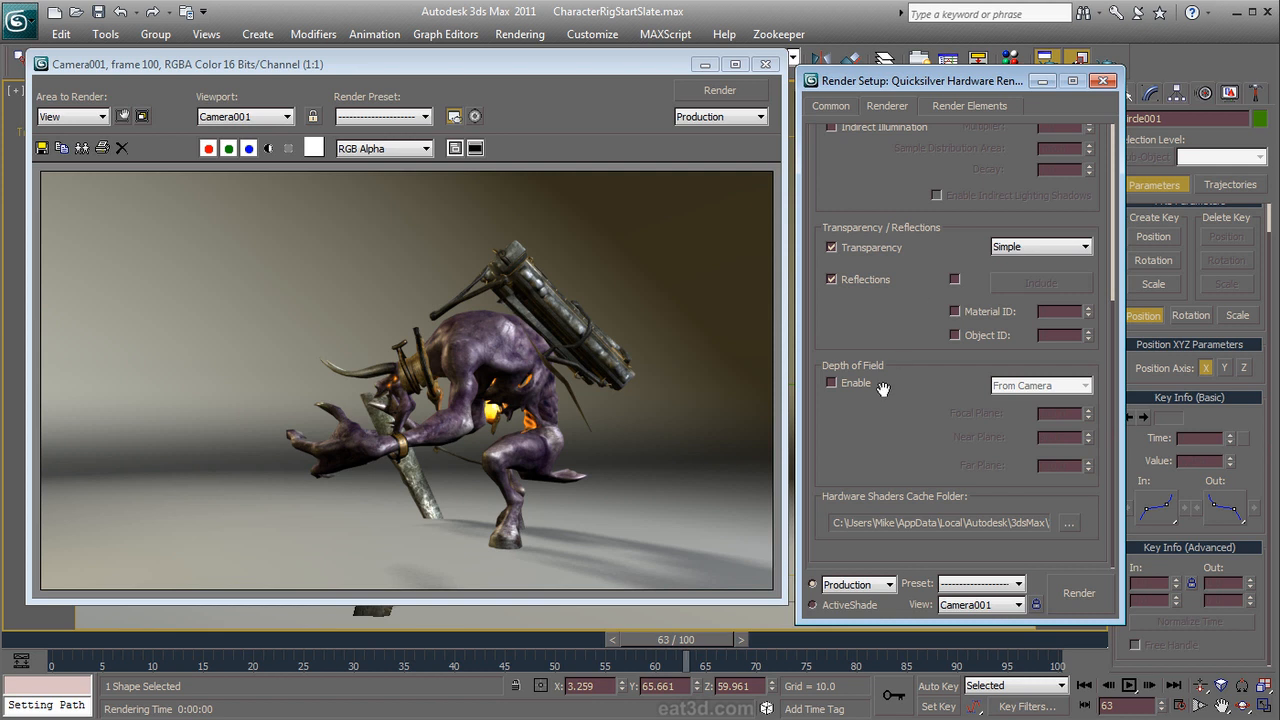
left_click_drag(886, 378, 938, 503)
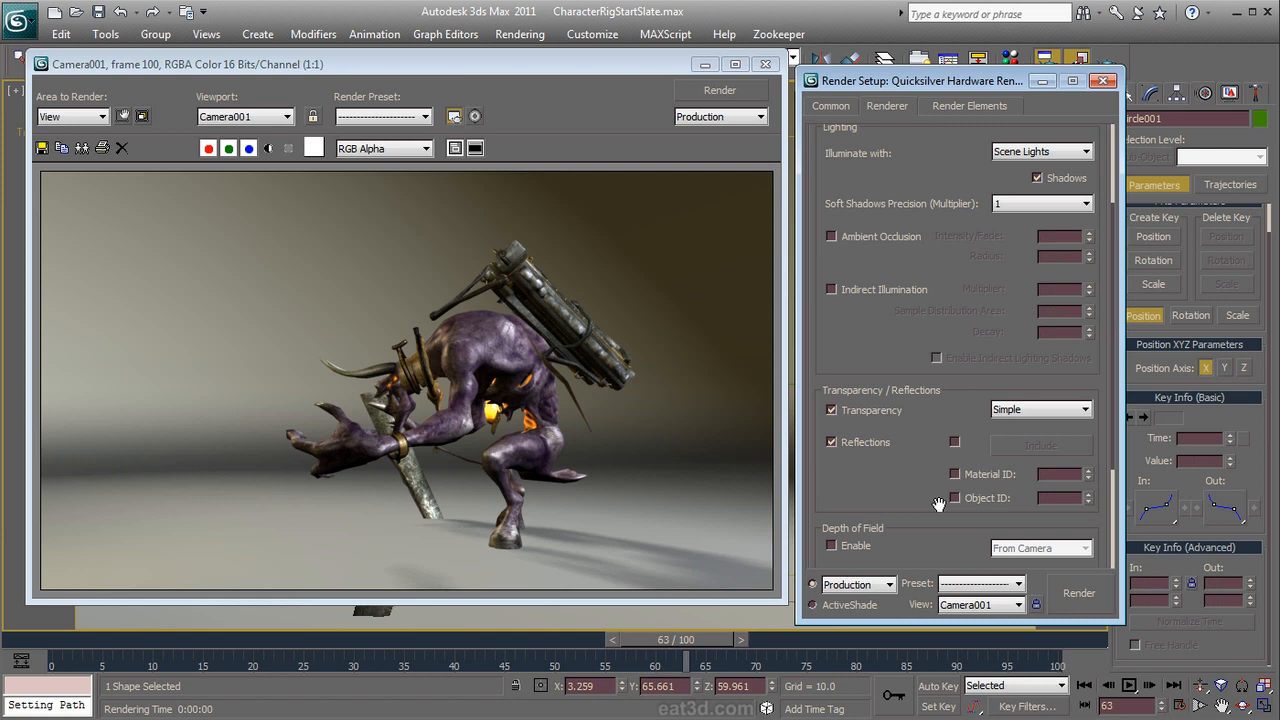
left_click_drag(938, 503, 946, 278)
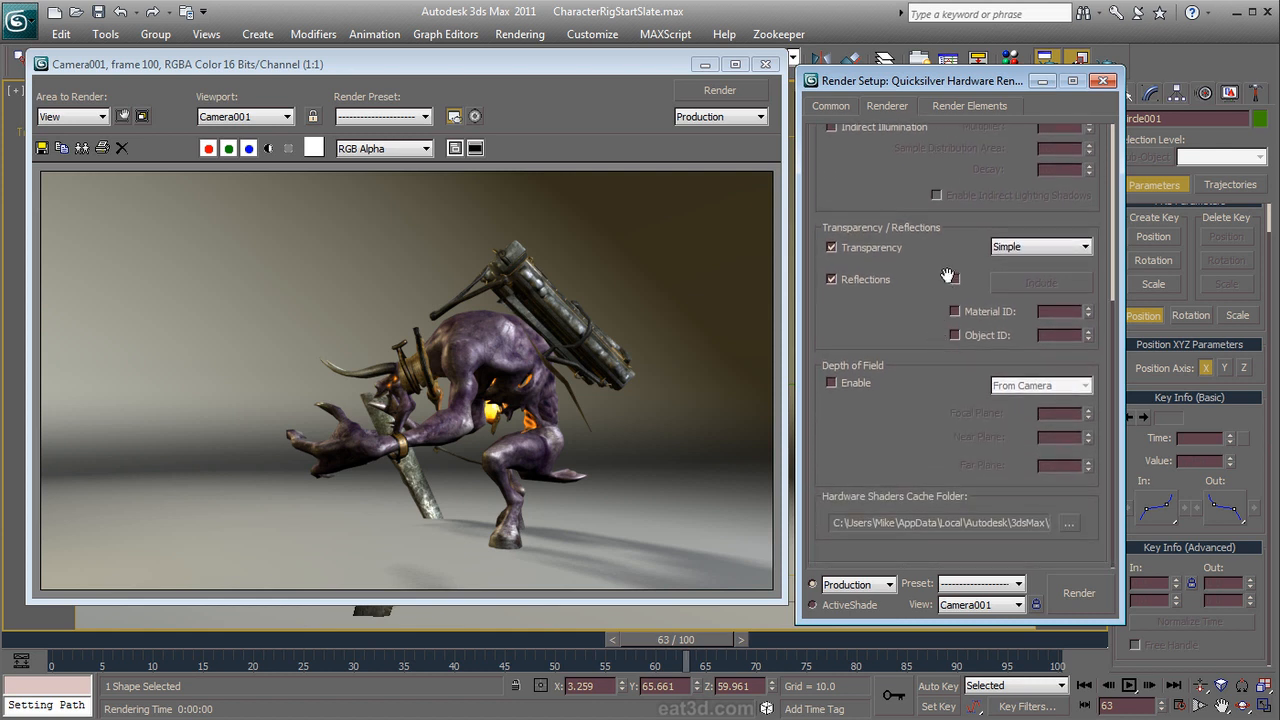
left_click(856, 385)
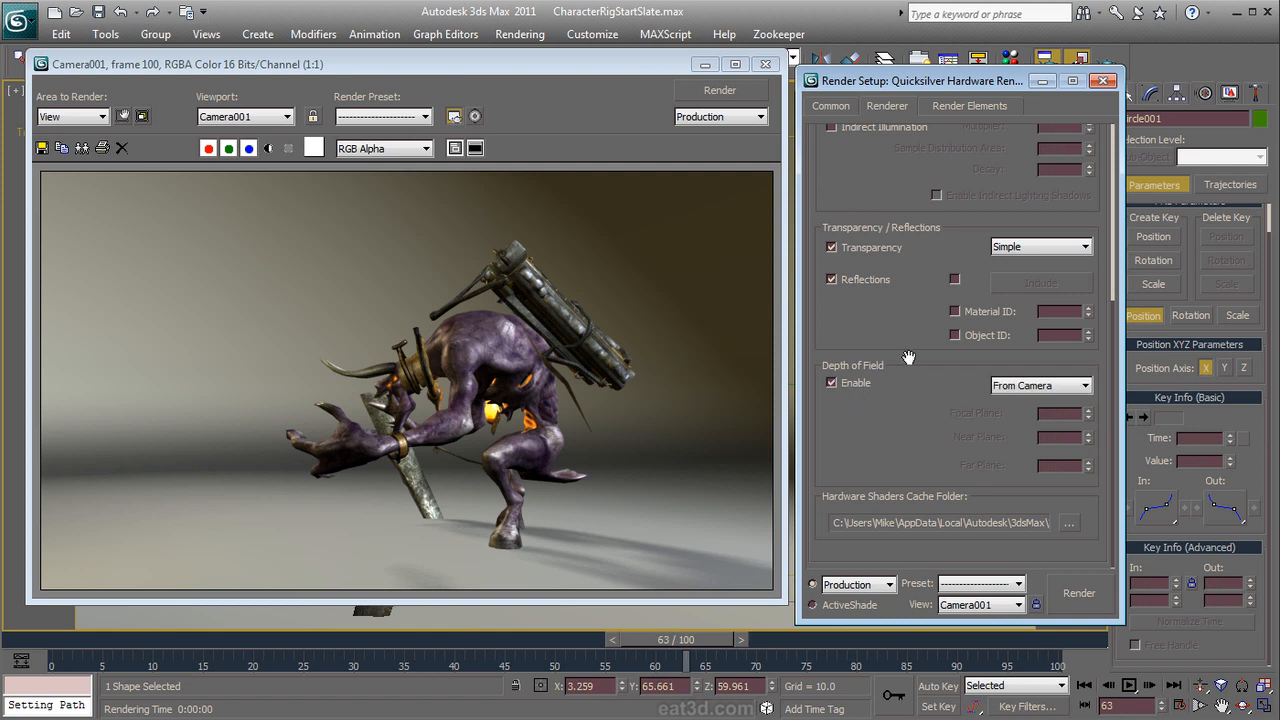
left_click(1033, 389)
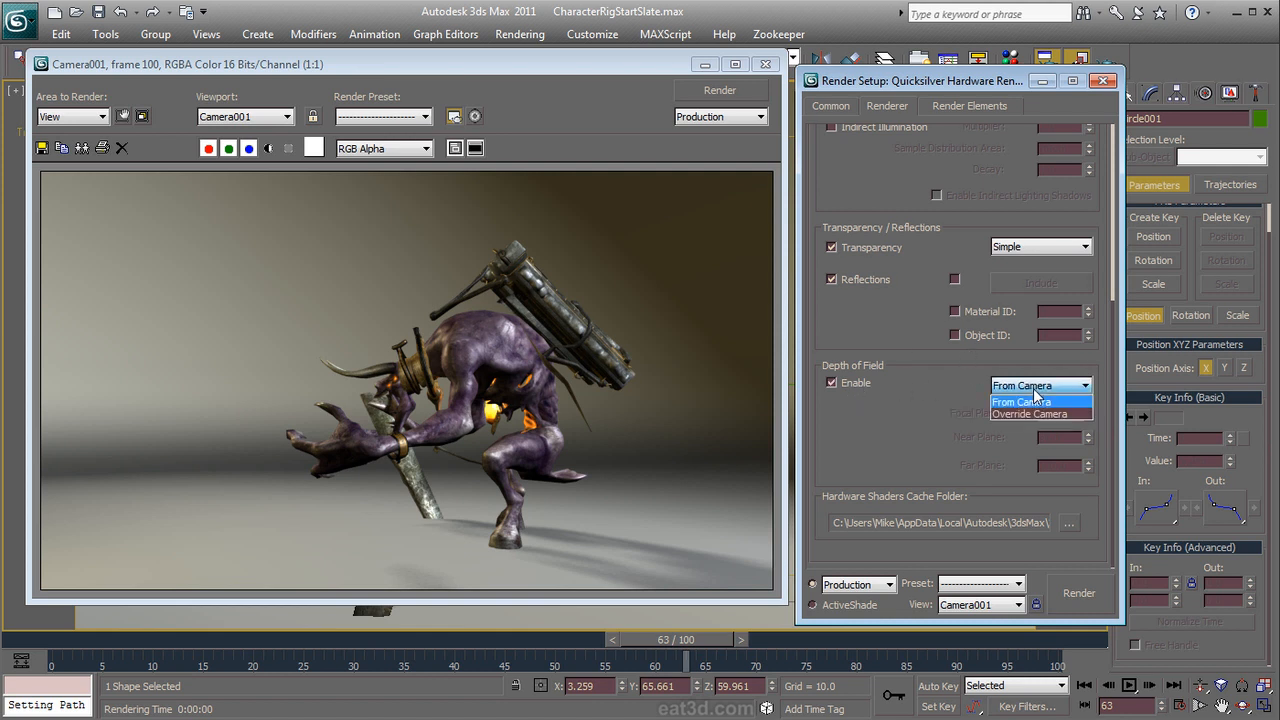
left_click(1035, 414)
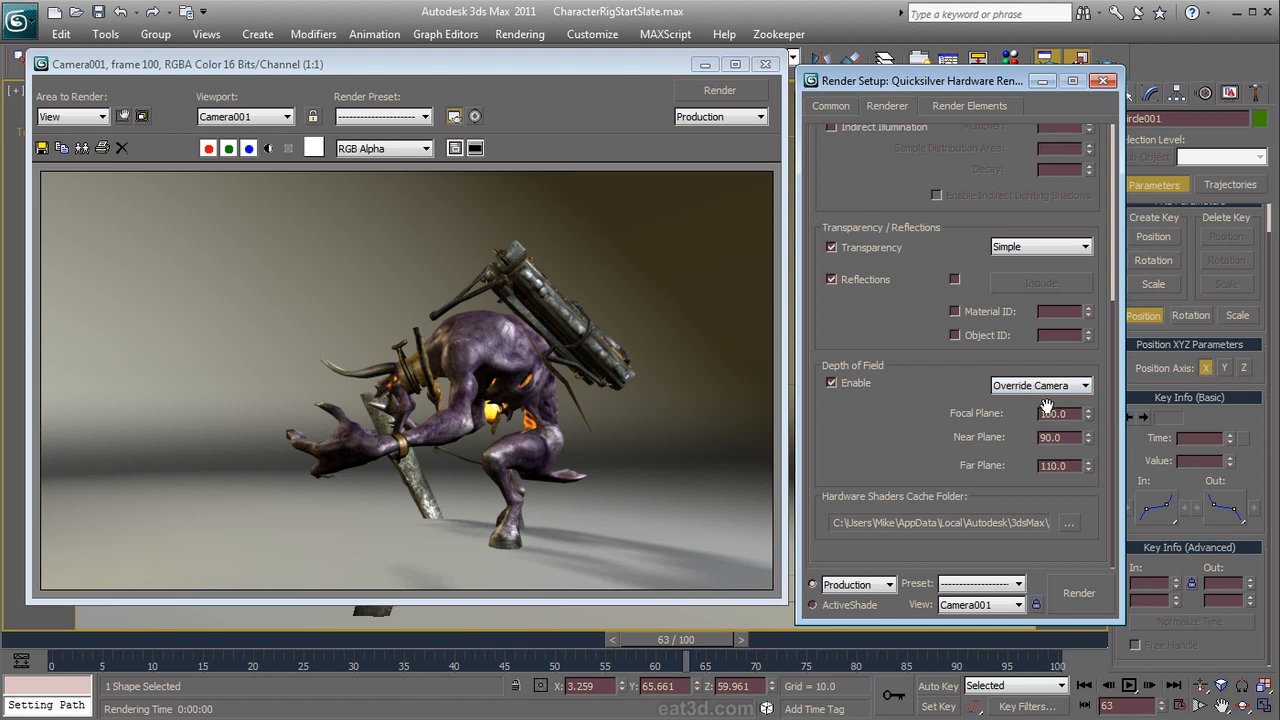
left_click(1046, 386)
left_click(1040, 402)
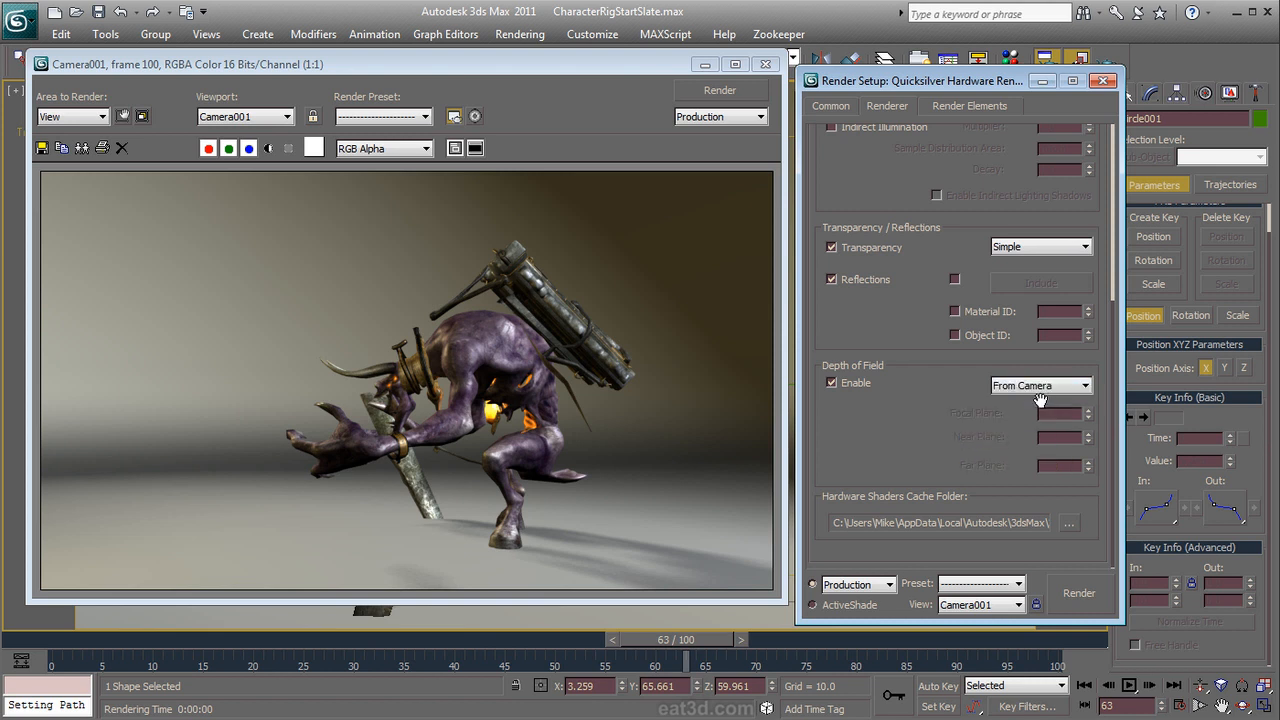
left_click_drag(952, 262, 995, 578)
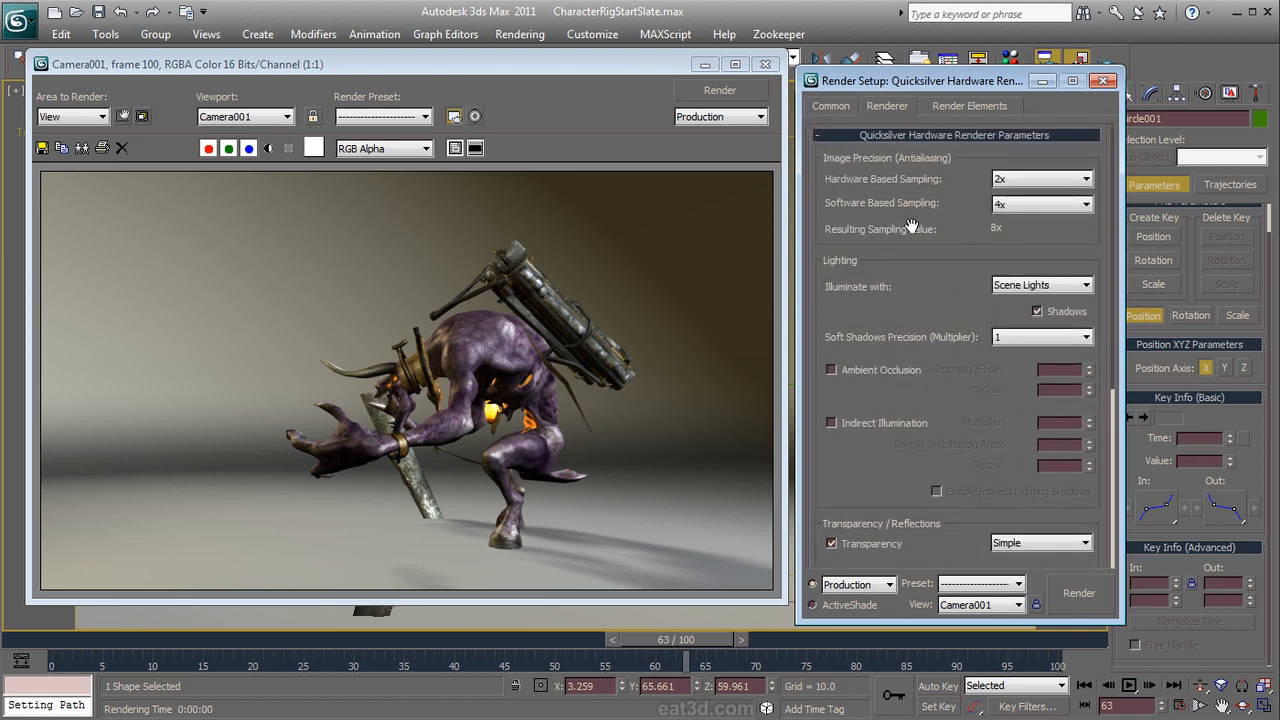
Step: Turn off saving to file, set the time output to a single frame, and render frame 63 with depth of field
left_click(834, 106)
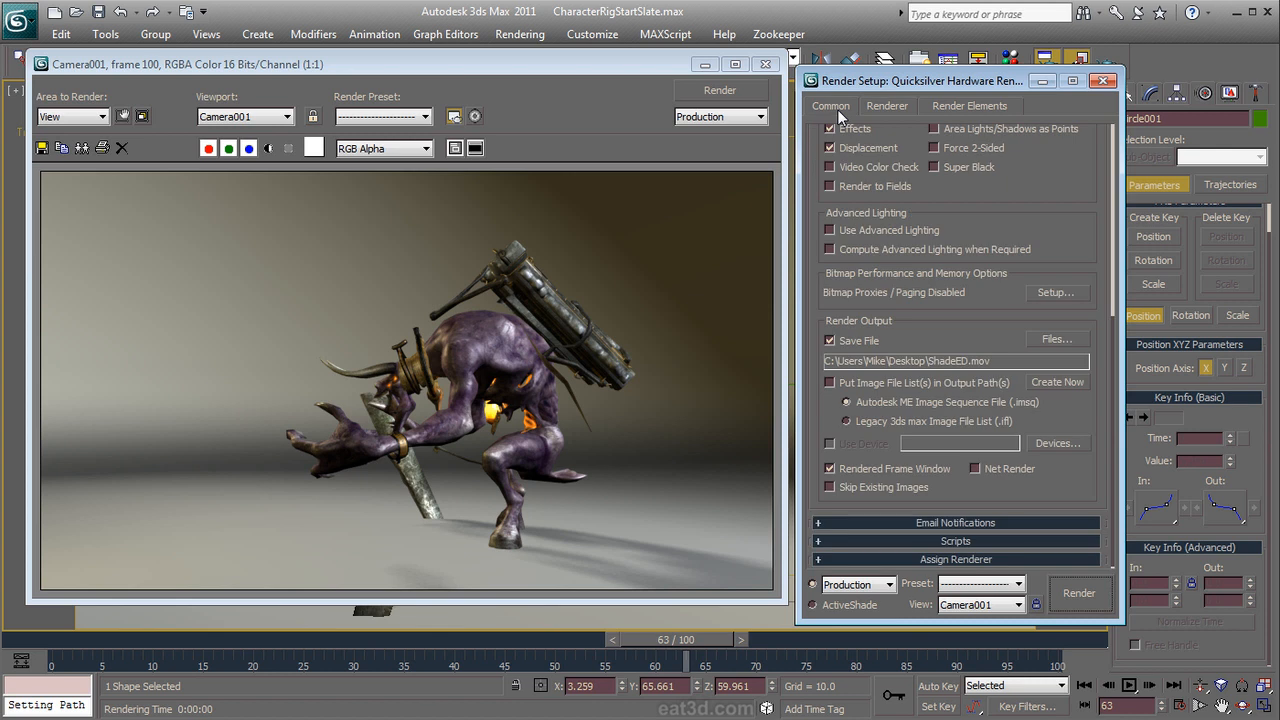
left_click(850, 340)
scroll(1020, 215, "up", 5)
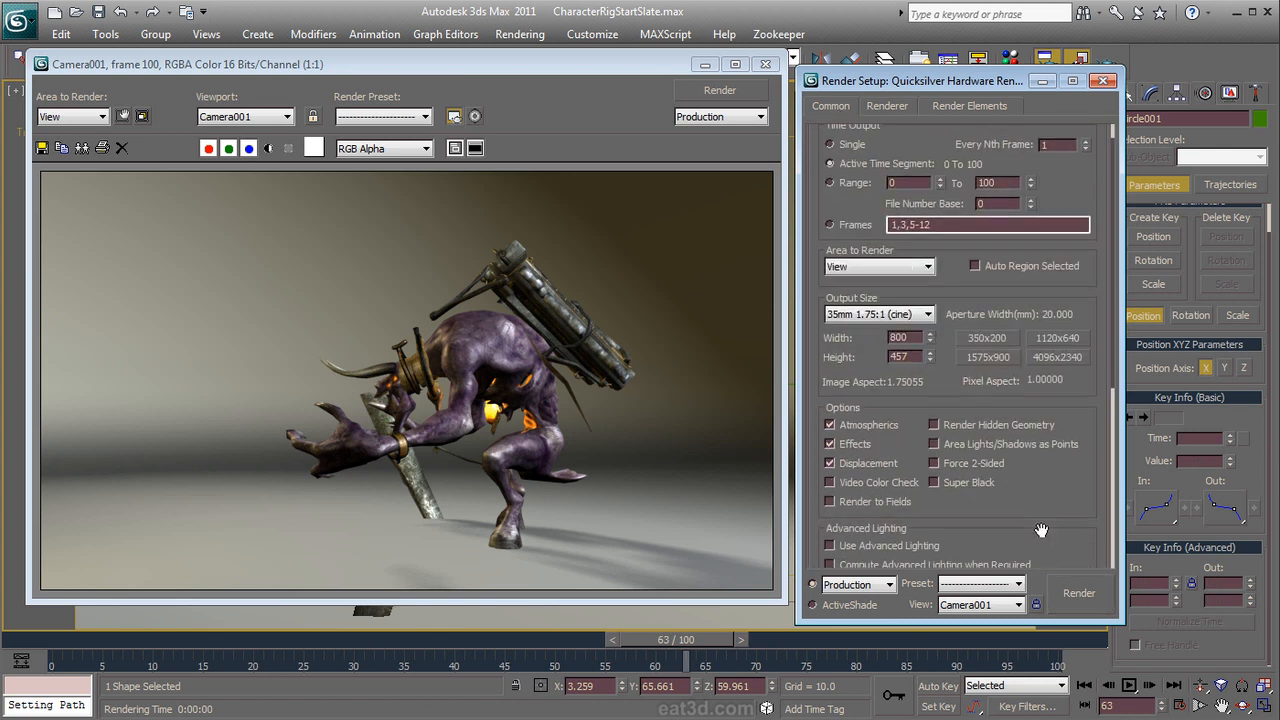
left_click(831, 144)
left_click(765, 63)
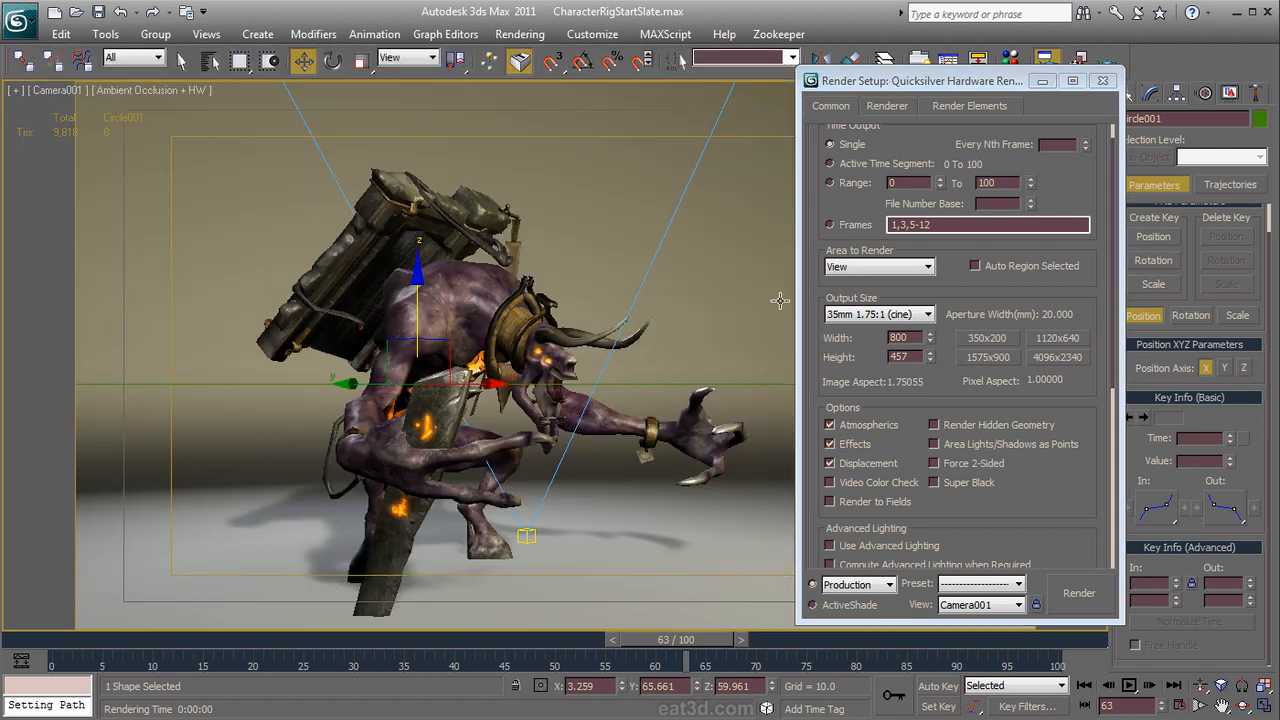
left_click(1080, 600)
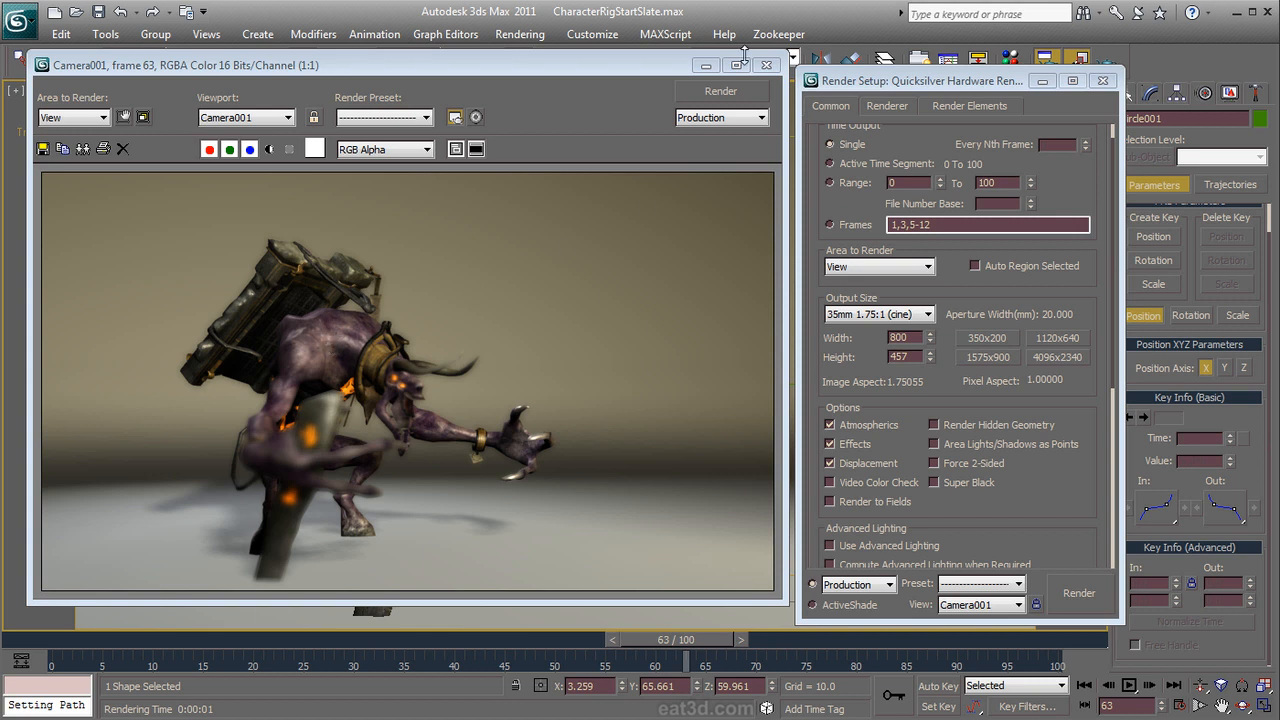
Step: Set the time output to the range 0 to 100 and render the sequence without saving it to a file
left_click(887, 106)
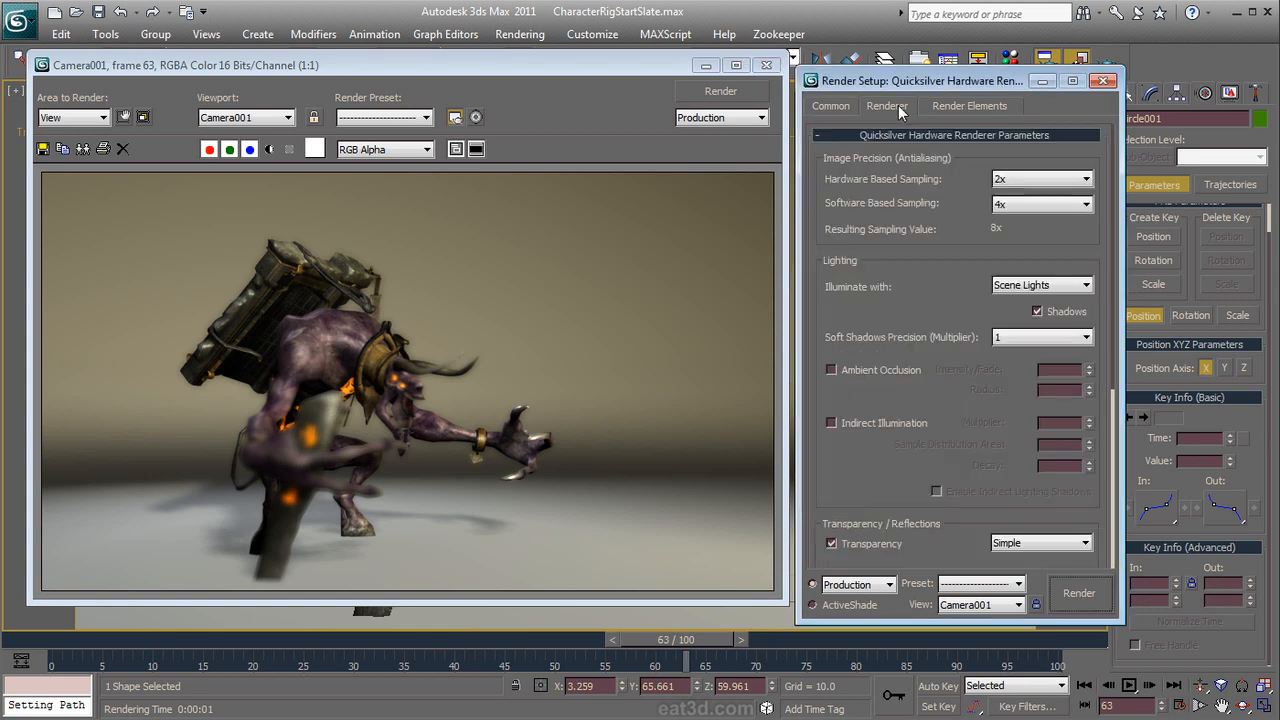
left_click(831, 106)
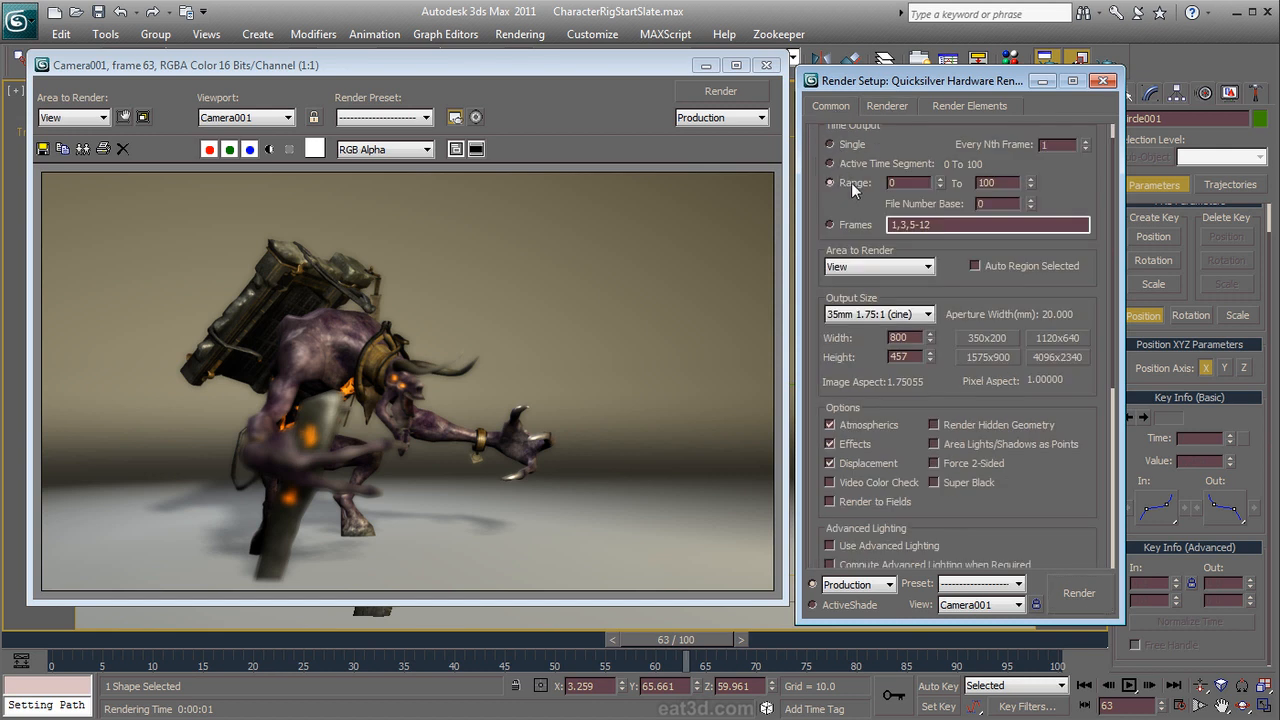
left_click_drag(1034, 533, 1048, 216)
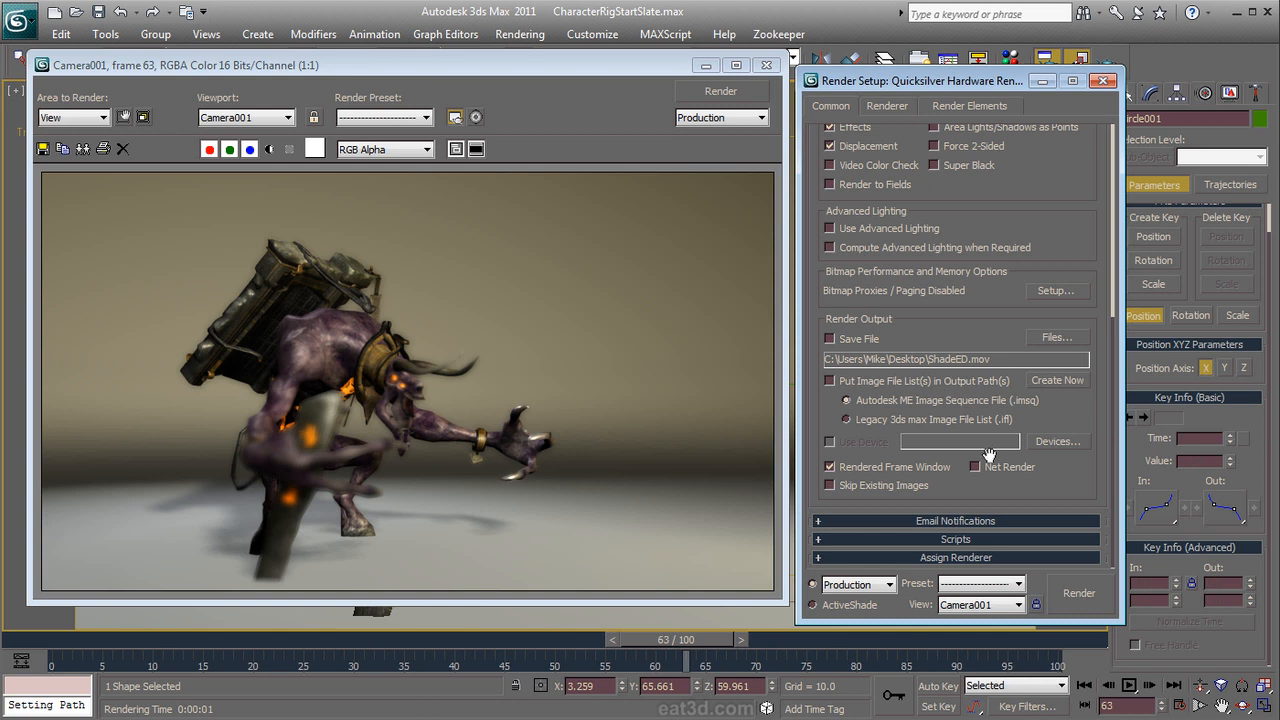
left_click(1077, 591)
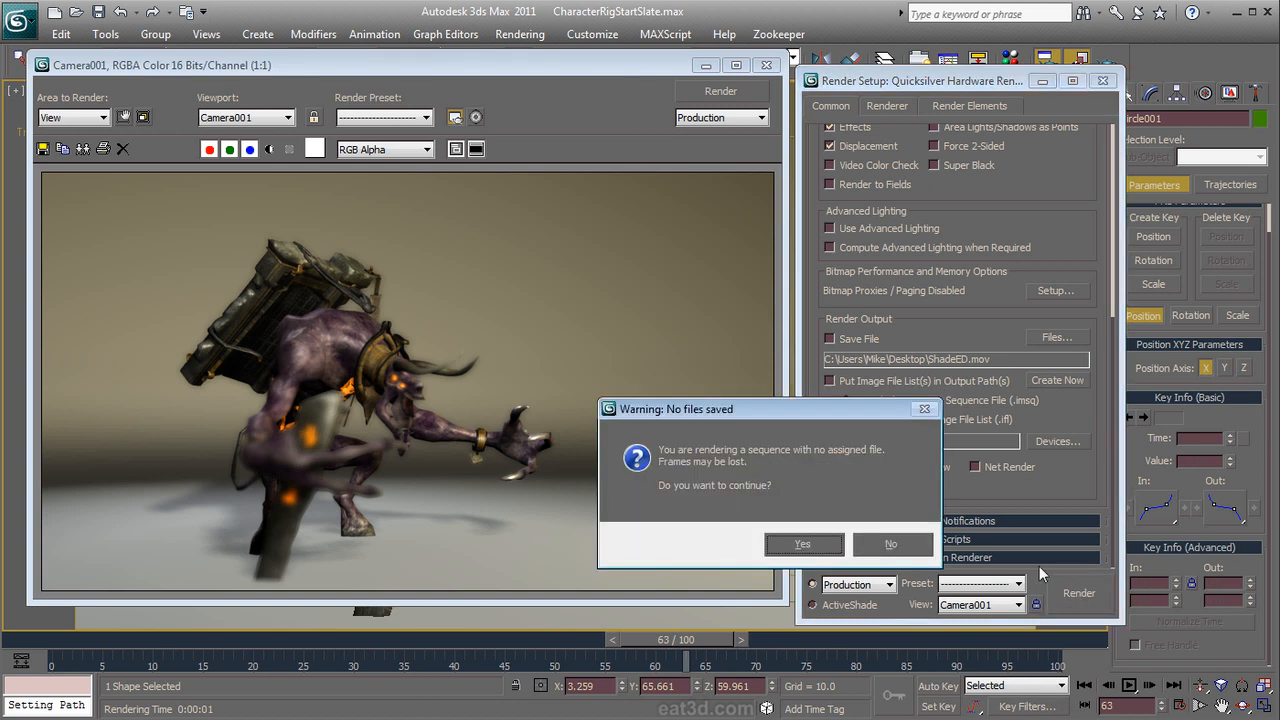
left_click(803, 544)
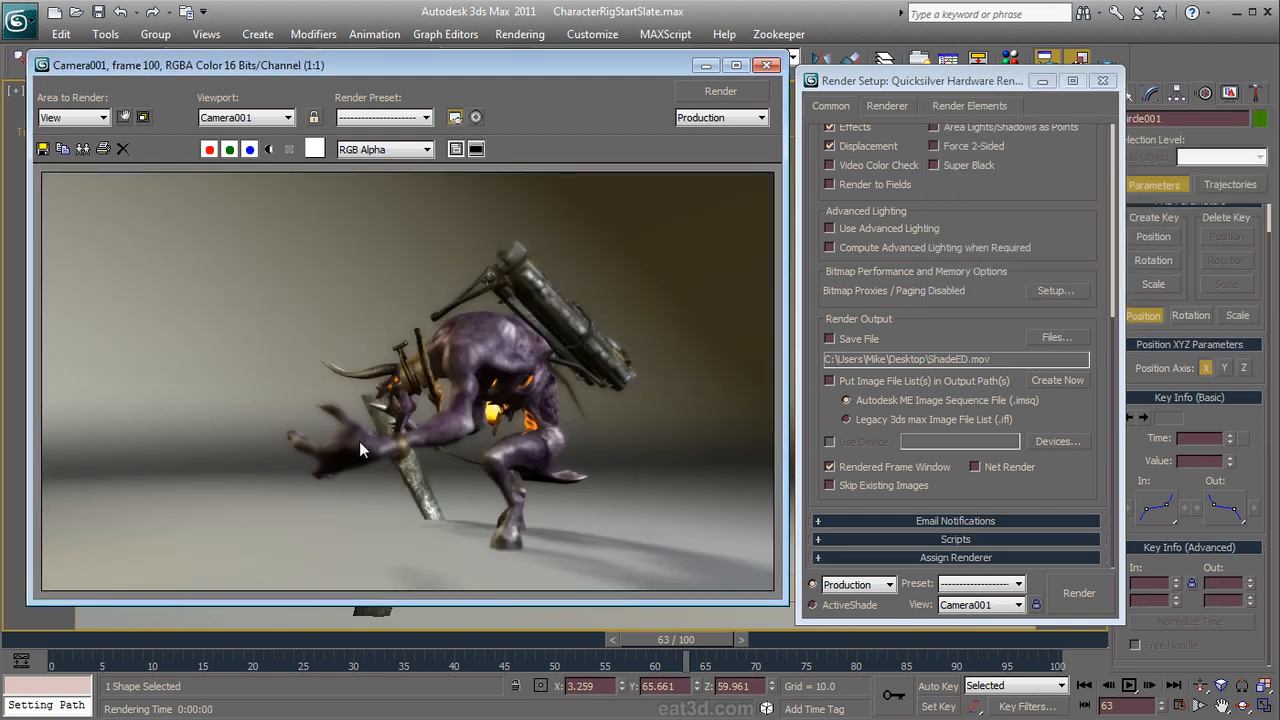
scroll(345, 434, "up", 1)
scroll(415, 432, "down", 1)
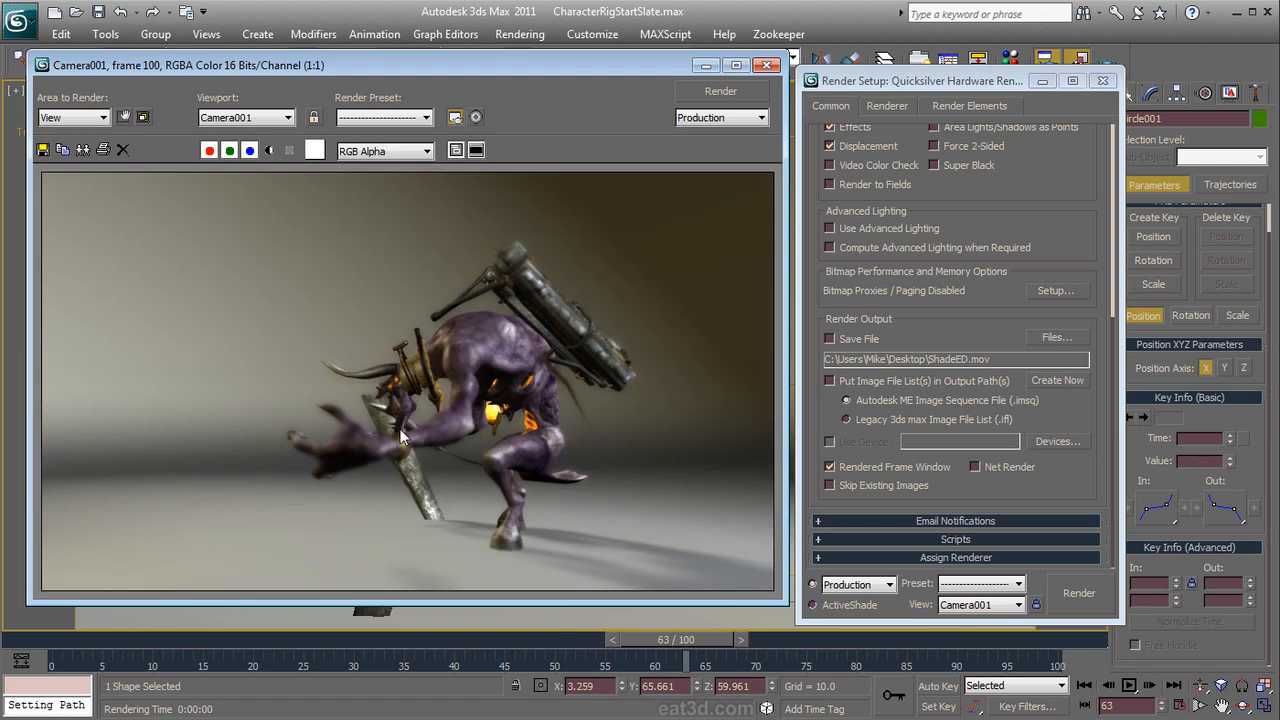
Step: Play back the shadeed2 movie, then close it, the rendered frame window and the render settings
left_click(205, 718)
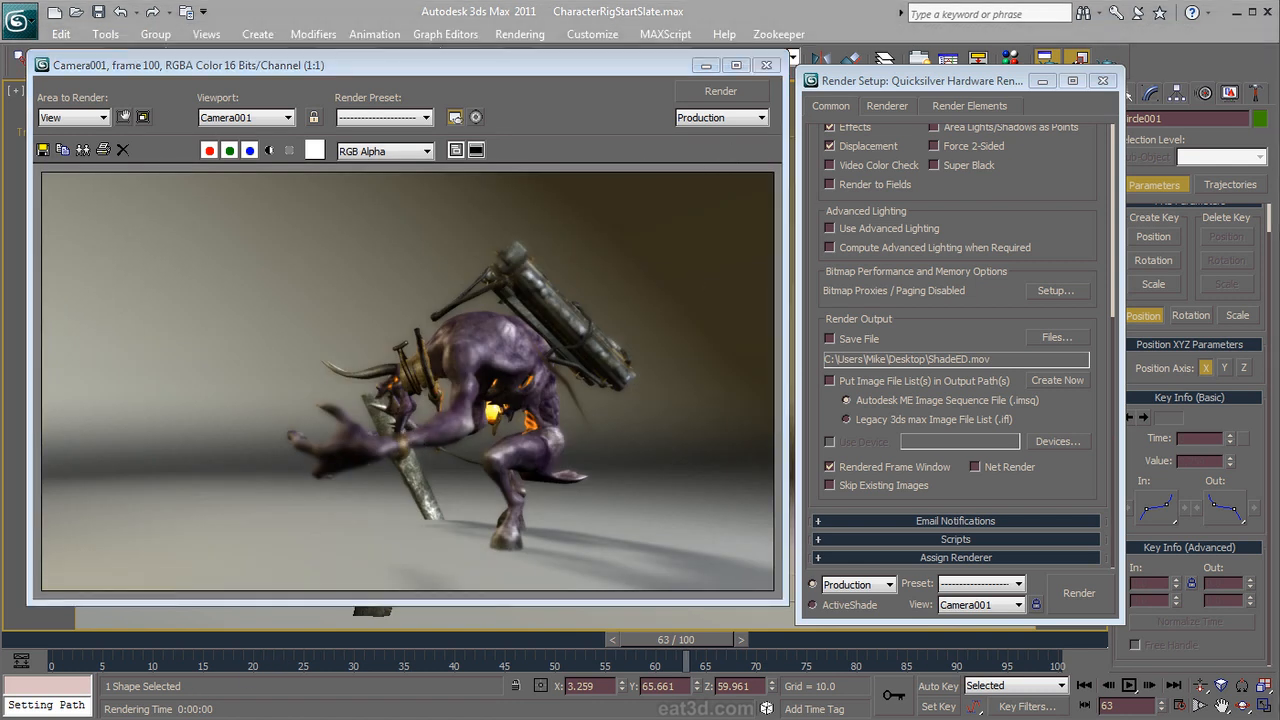
left_click(669, 543)
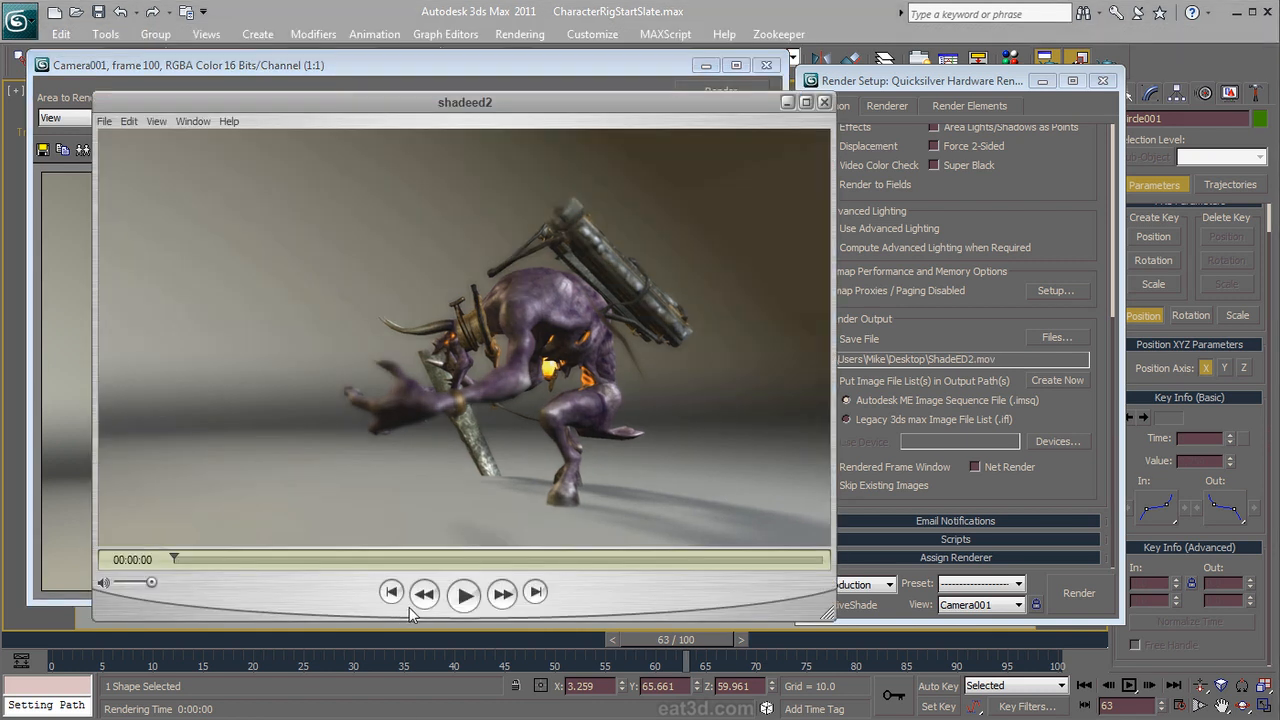
left_click(466, 594)
left_click(466, 594)
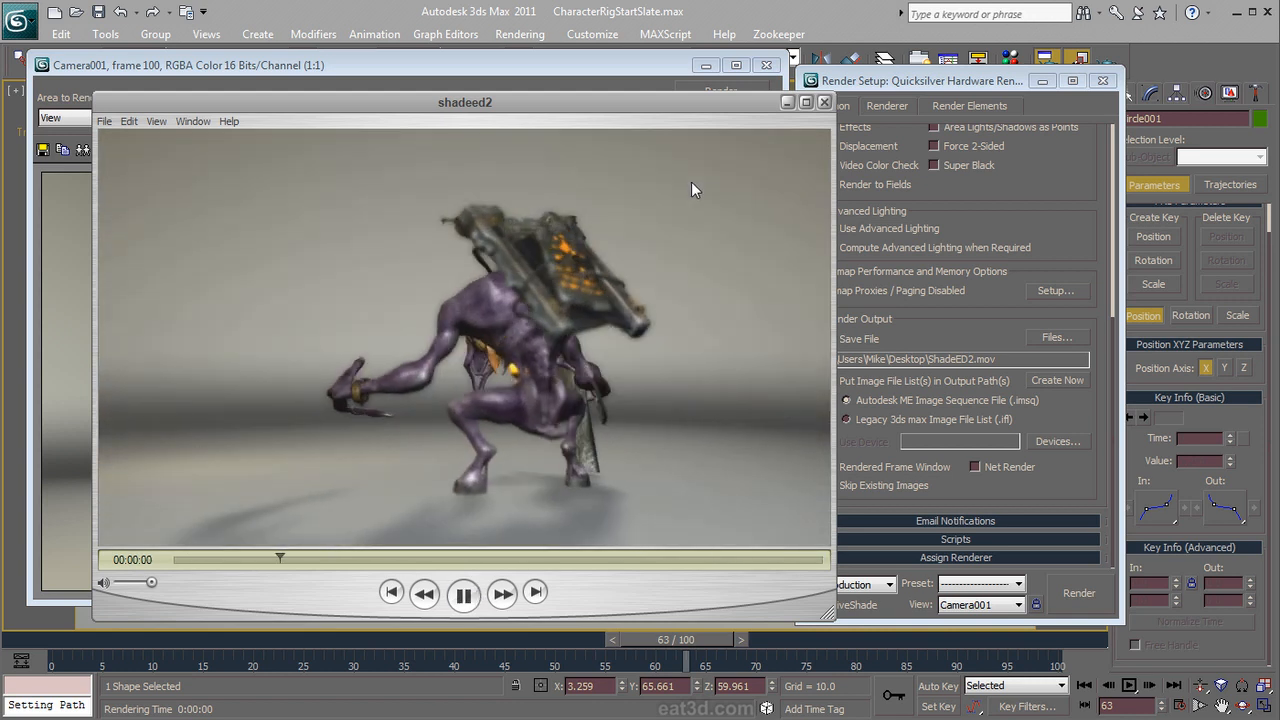
left_click(824, 102)
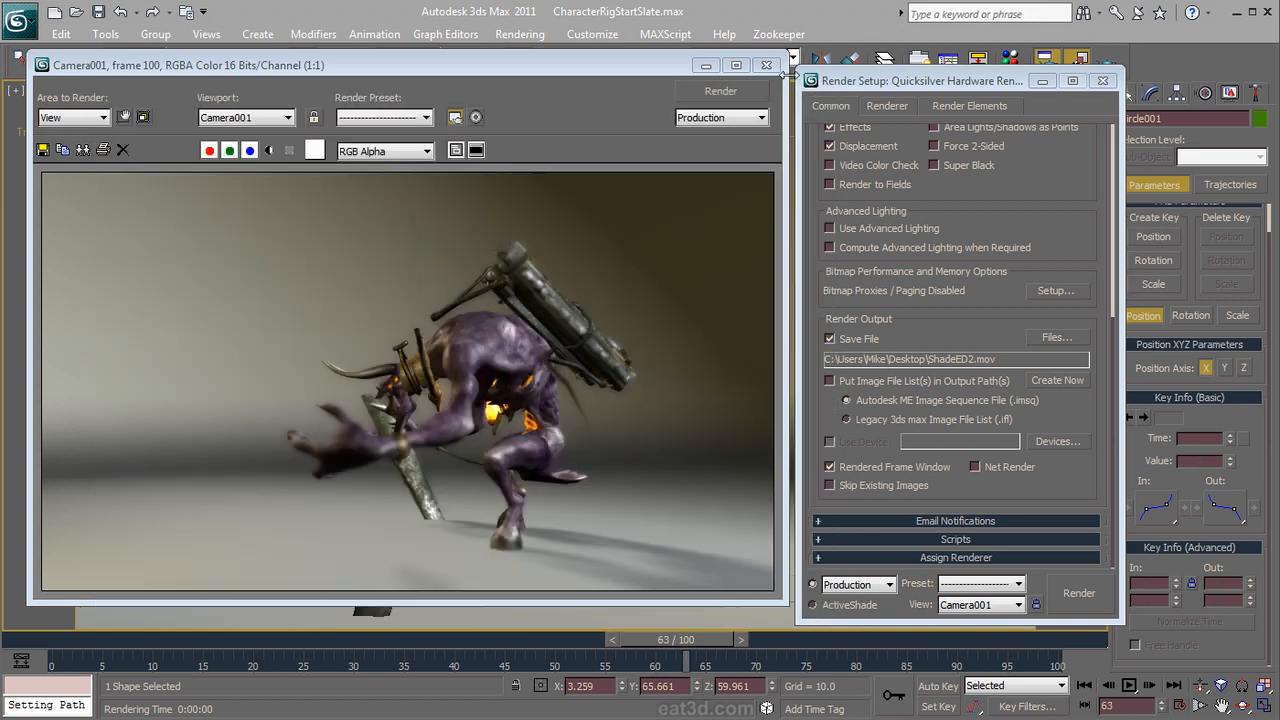
left_click(766, 65)
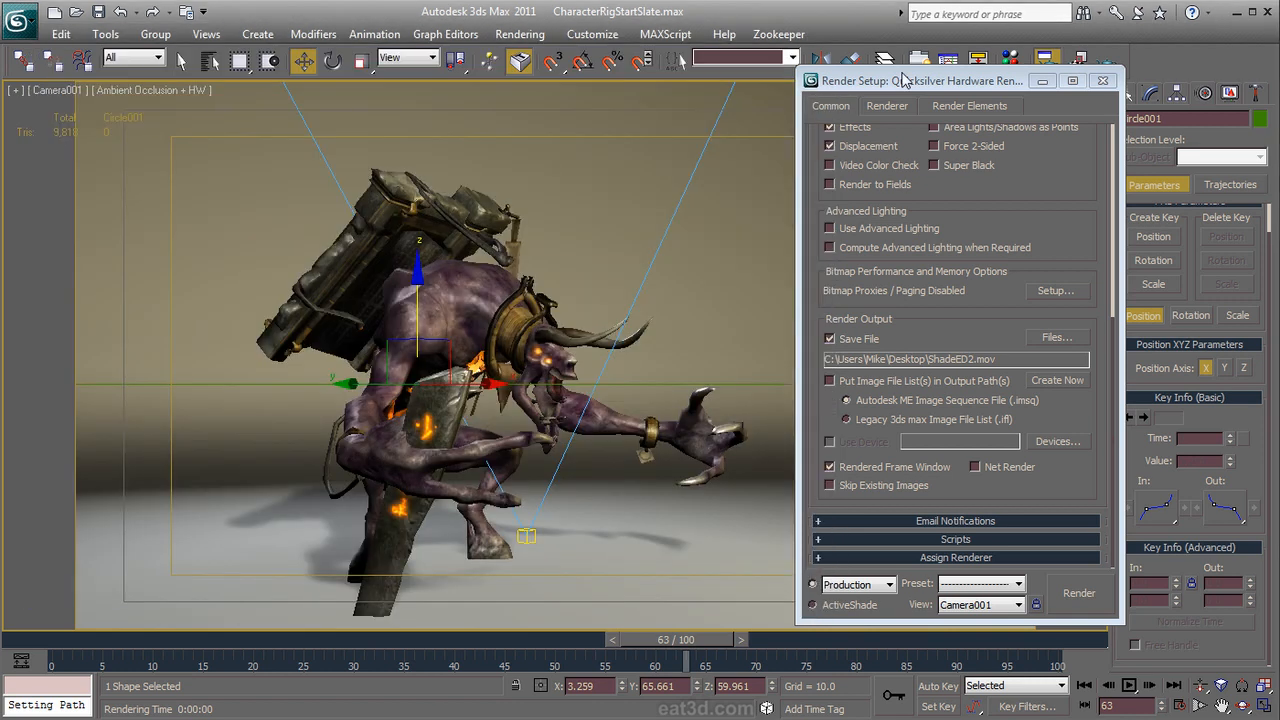
left_click(1104, 81)
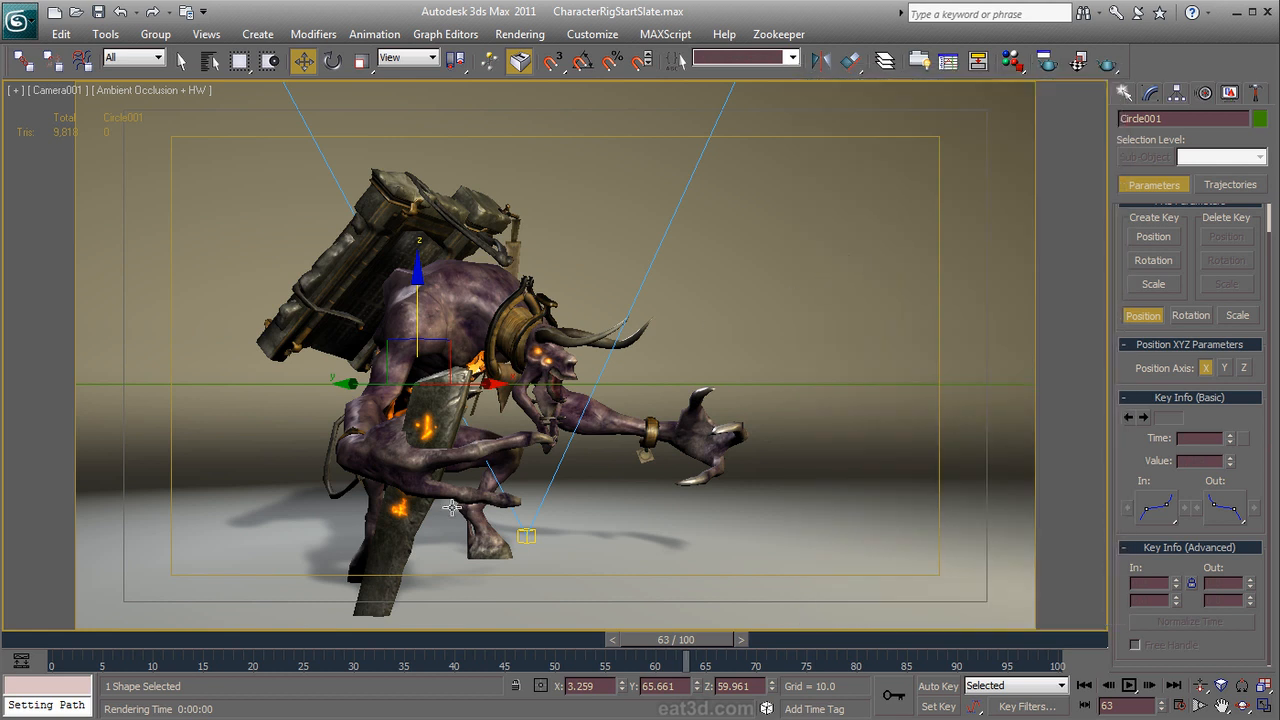
Step: Scrub the character's camera animation to frame 67
left_click_drag(145, 639, 726, 550)
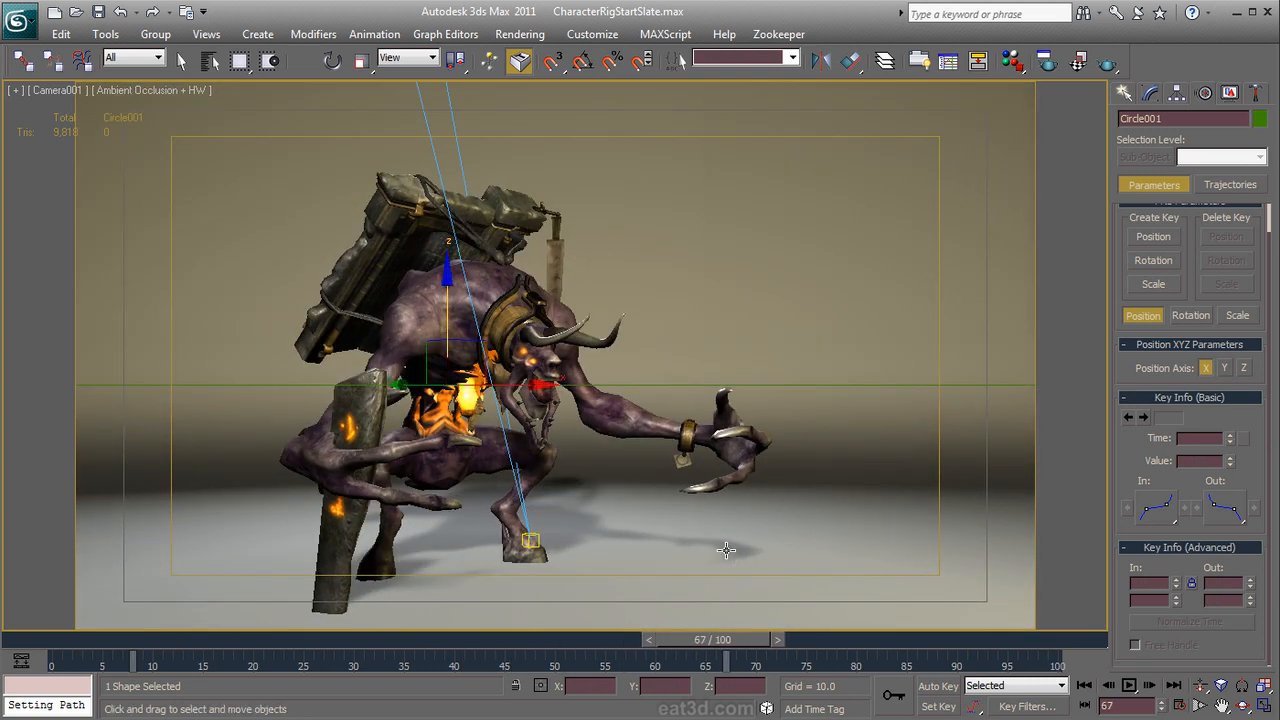
key("w")
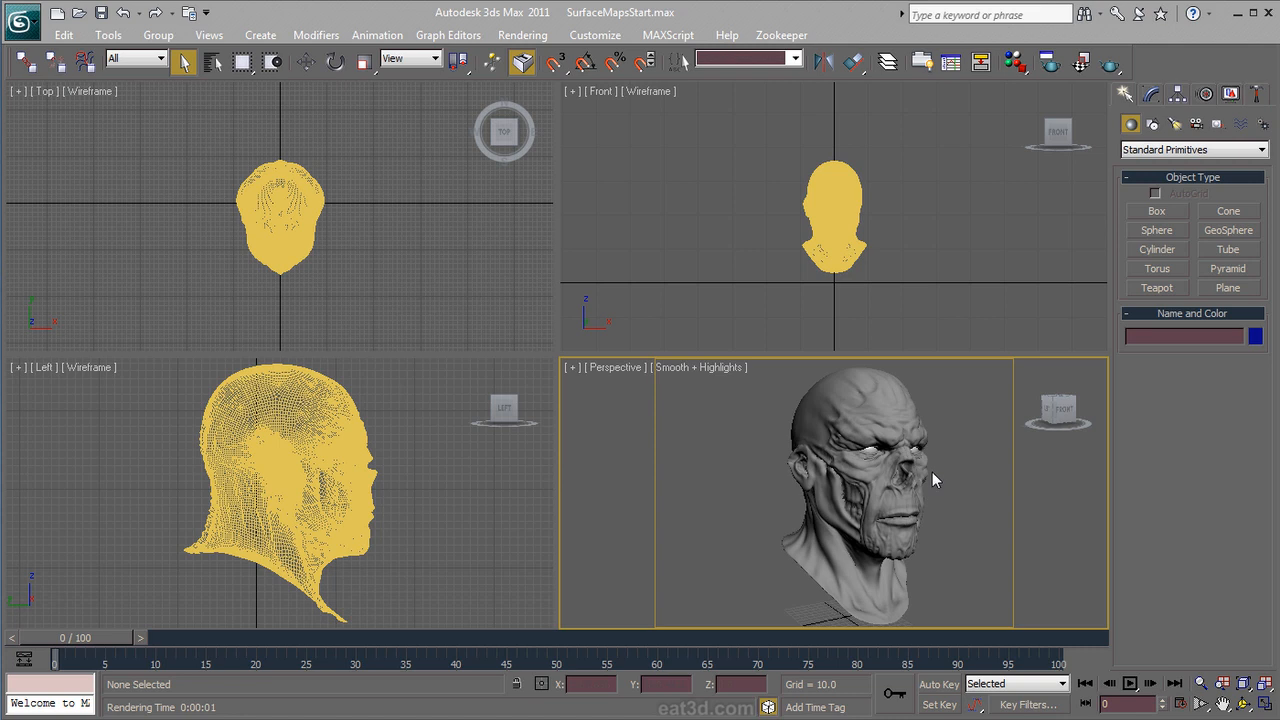
Step: Examine the skull-face head in the maximized perspective view and in the front wireframe view
key("alt+w")
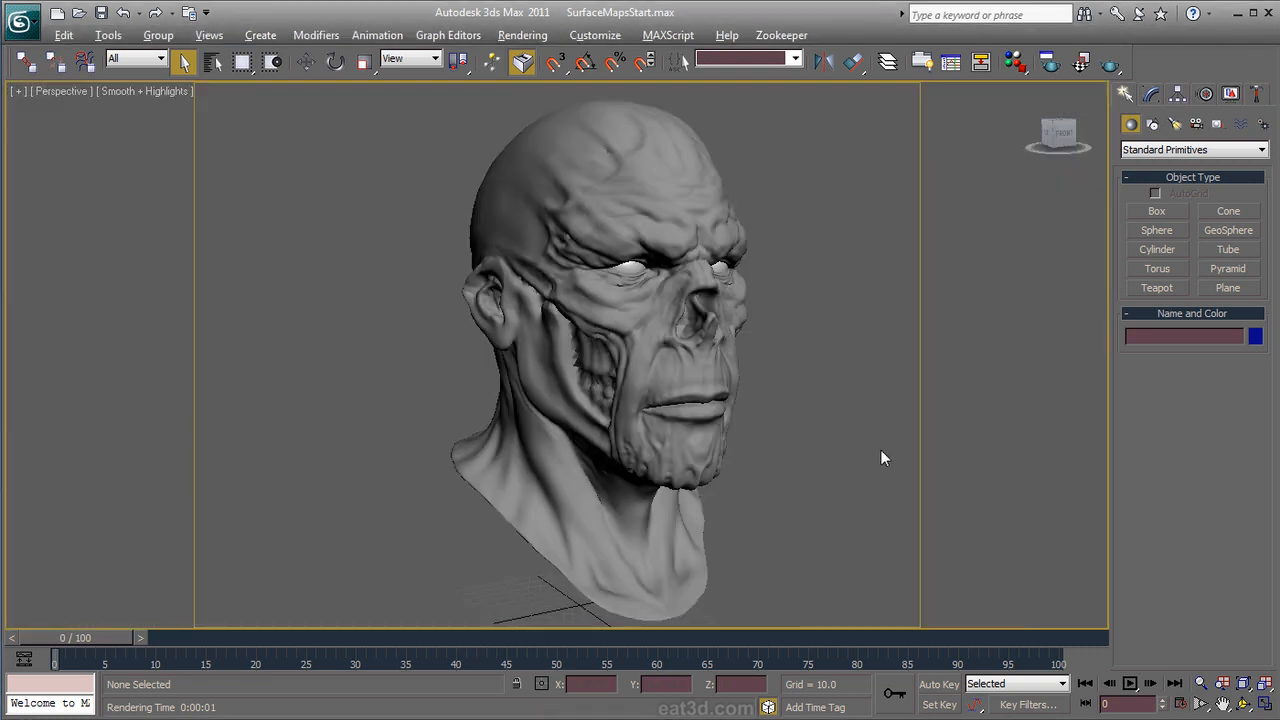
left_click(606, 204)
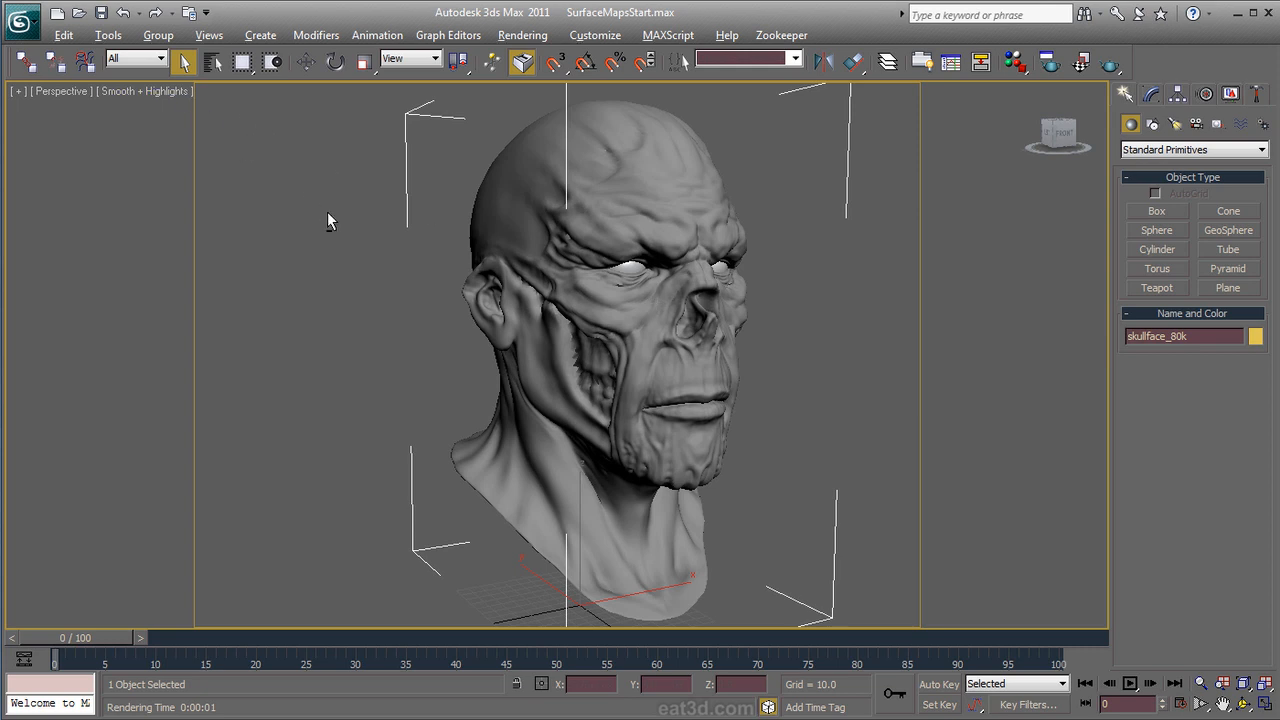
key("alt+w")
left_click(754, 269)
scroll(872, 226, "up", 5)
scroll(837, 187, "up", 4)
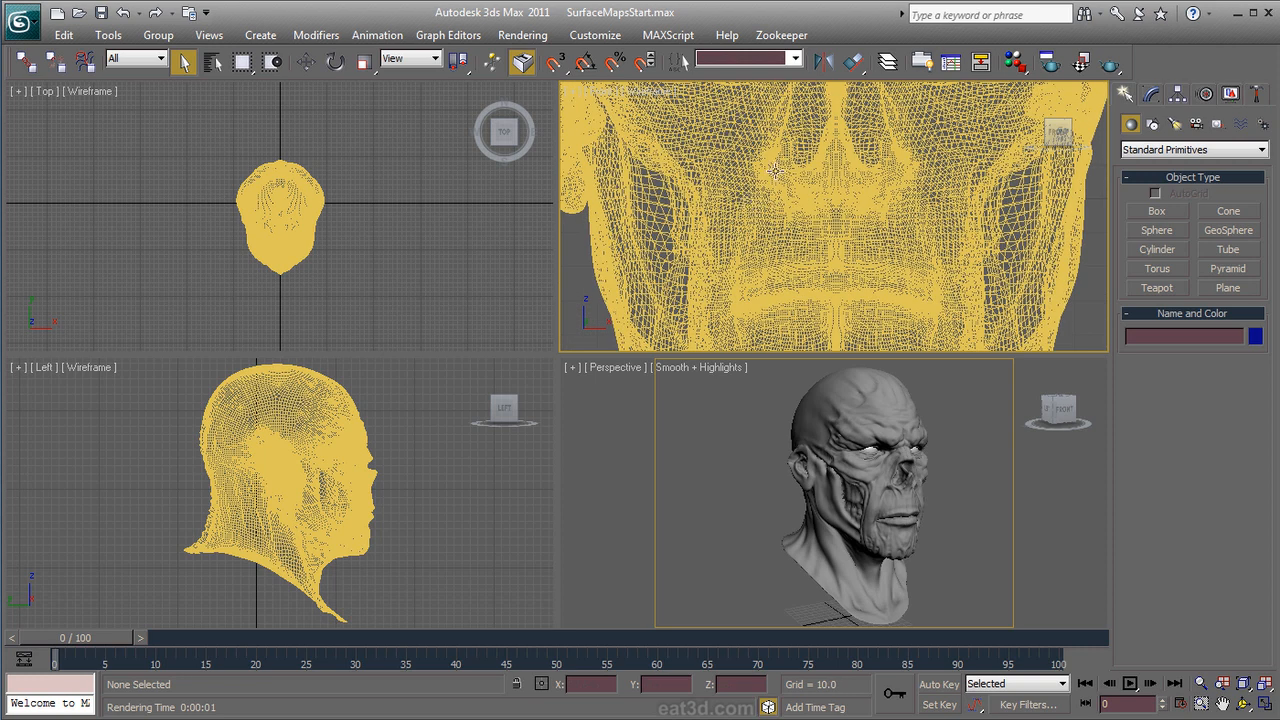
scroll(776, 170, "down", 8)
left_click(762, 522)
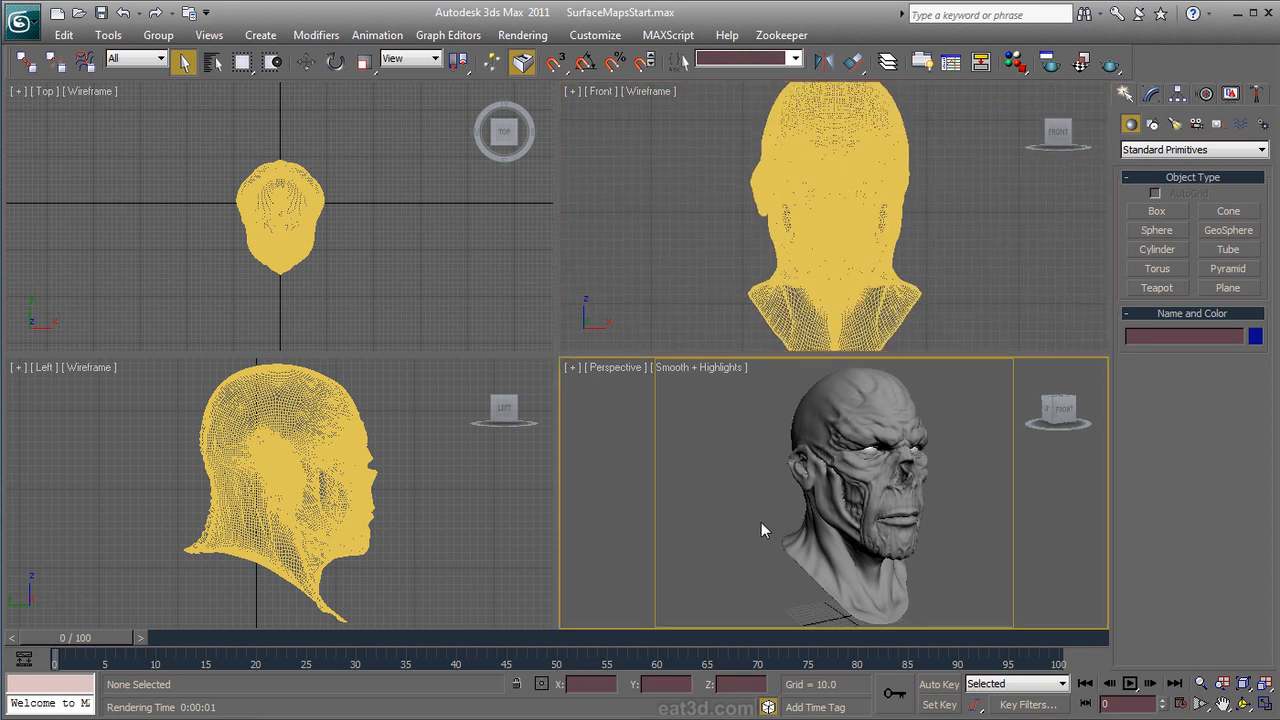
key("alt+w")
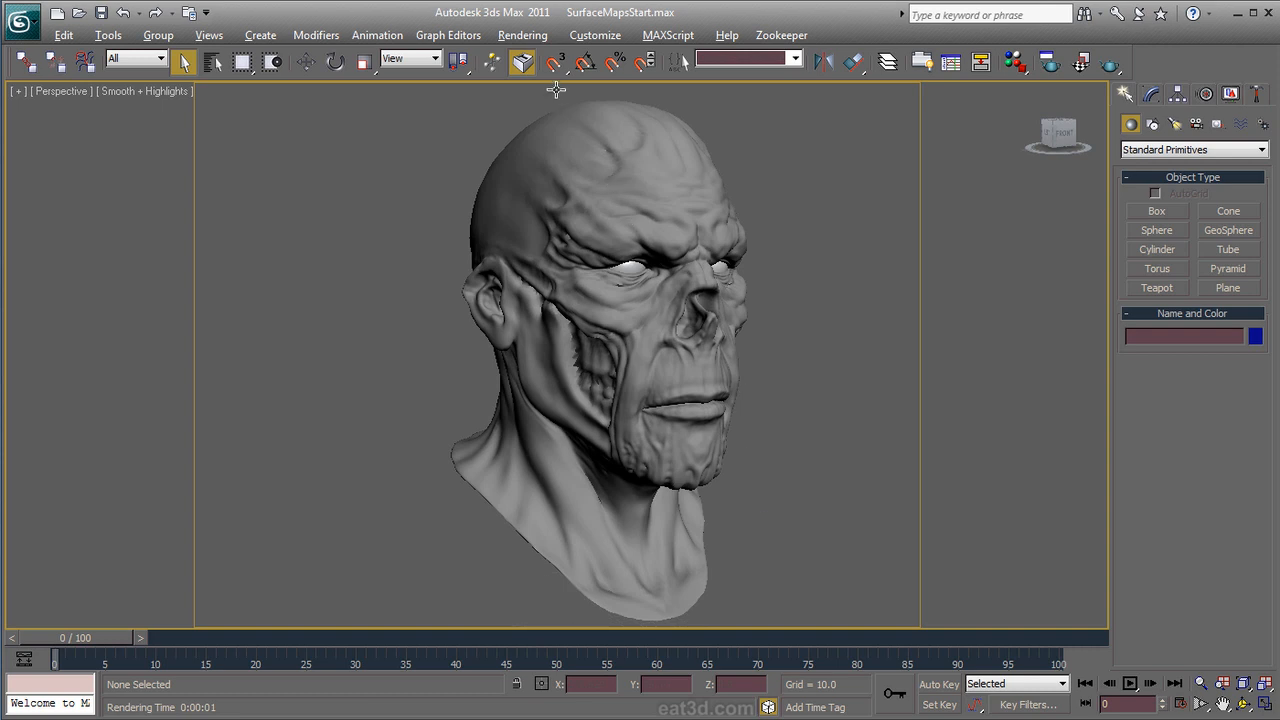
Step: Open the Render Surface Map tool, then test-render the perspective view of the head and close the rendered frame
left_click(528, 36)
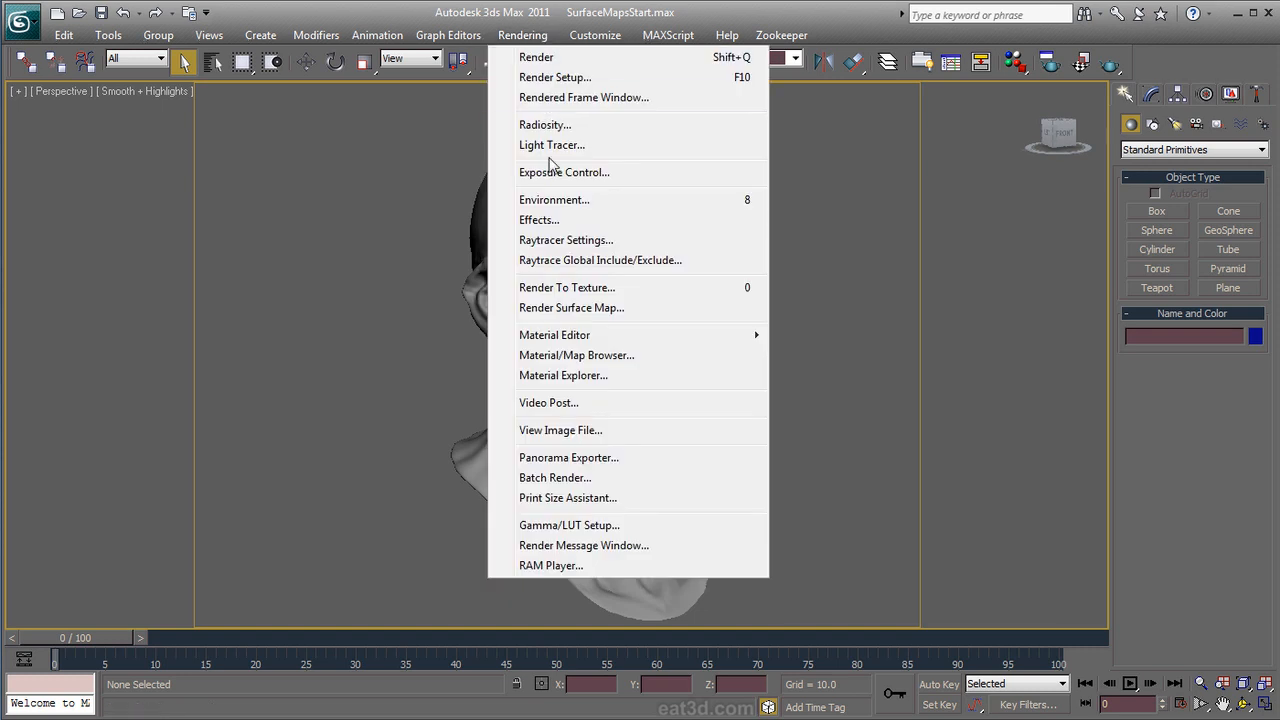
left_click(574, 308)
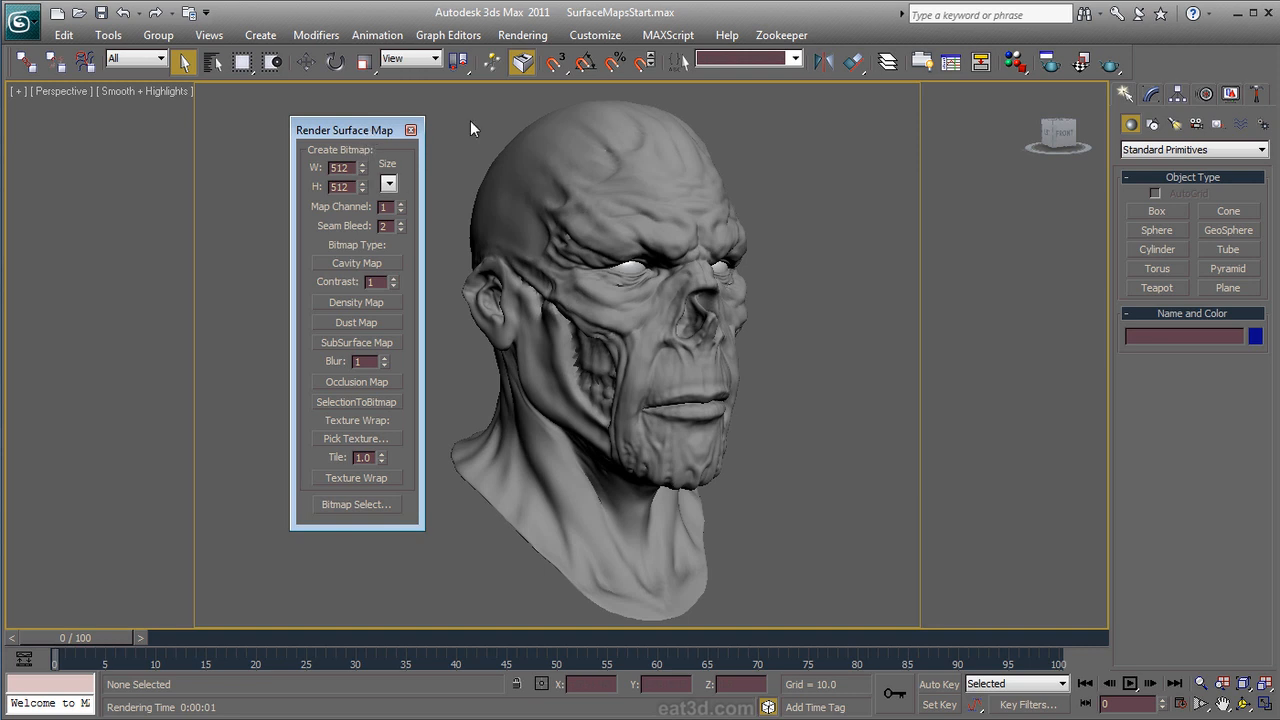
left_click(1106, 63)
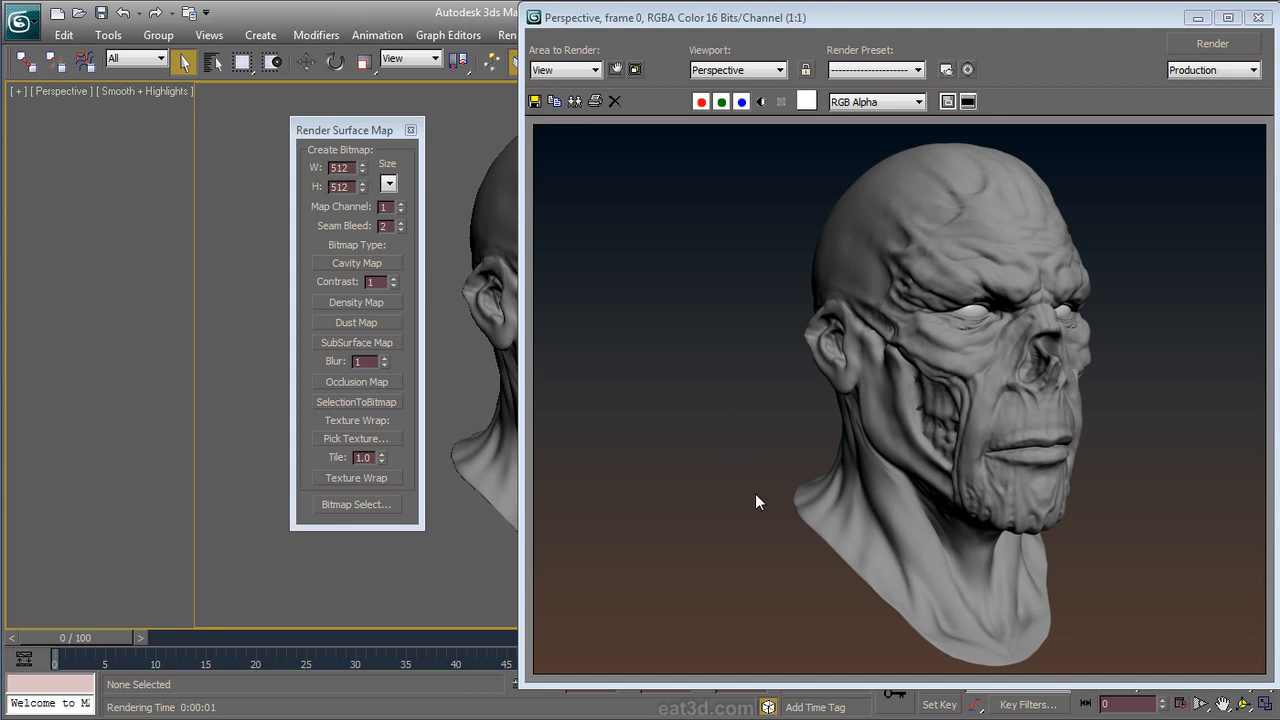
left_click(1258, 17)
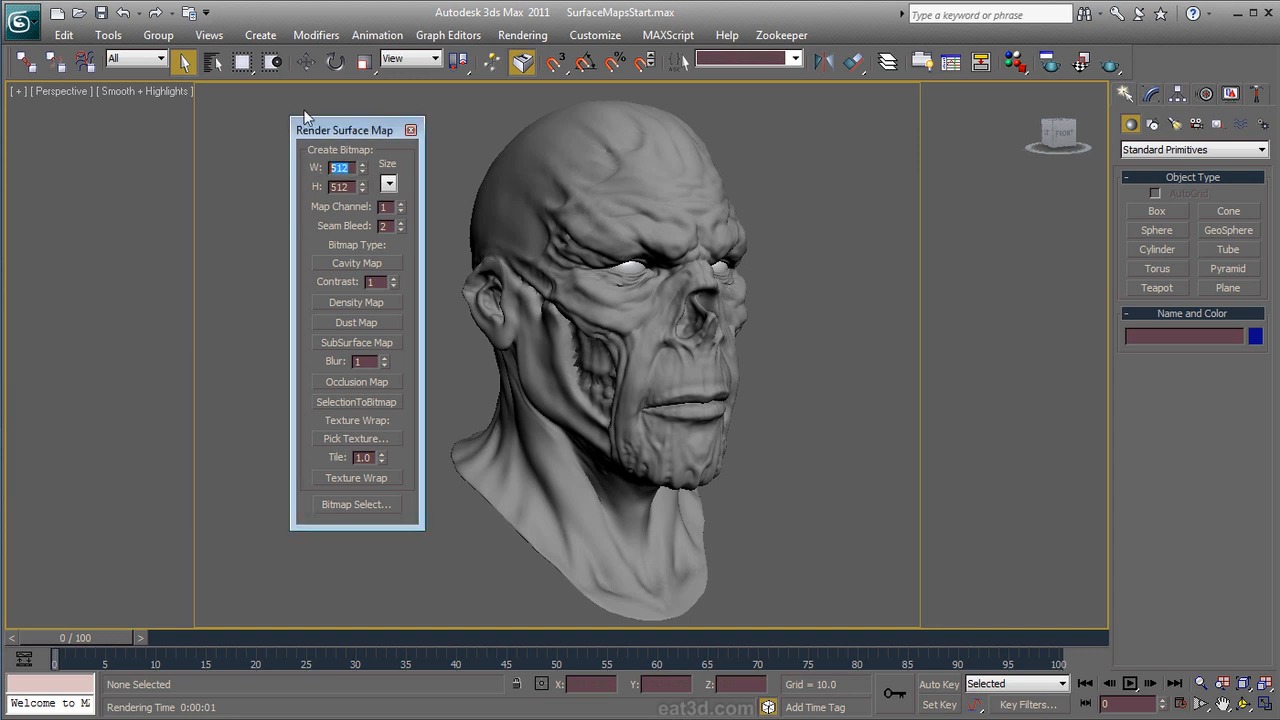
Step: Set the surface map size to 2048 x 2048 and generate a cavity map for the skull-face head
left_click(389, 184)
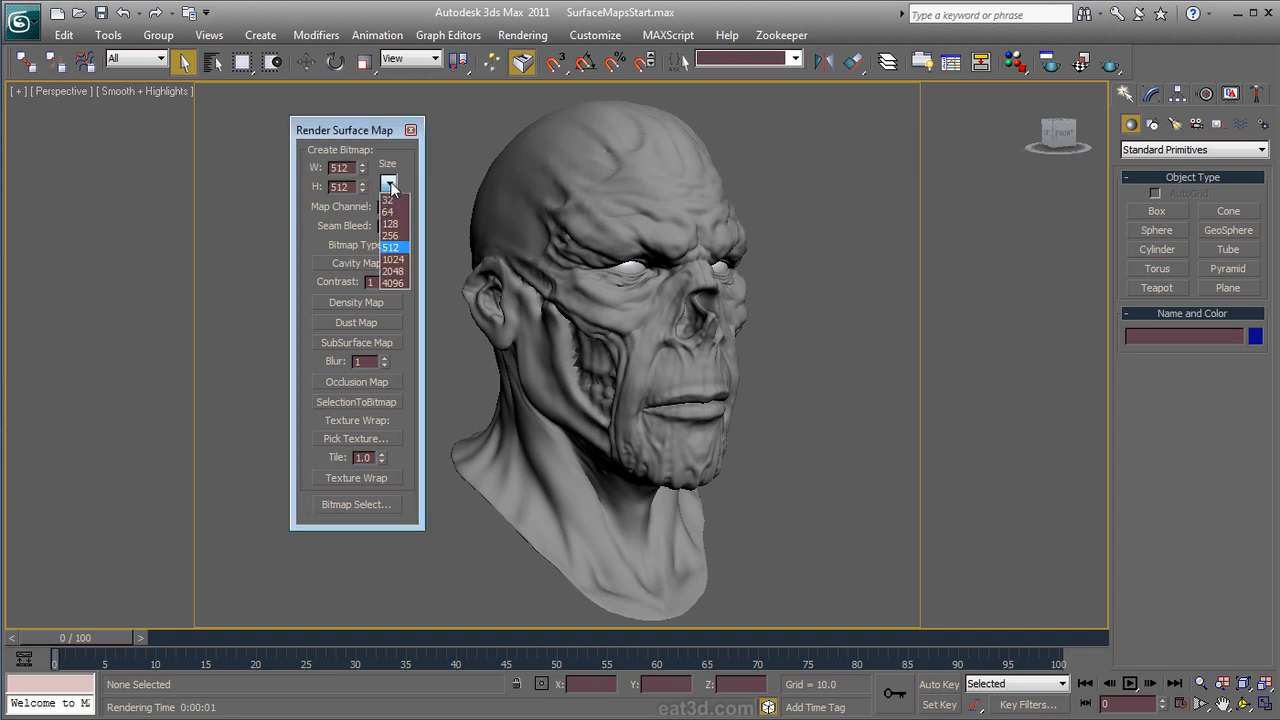
left_click(396, 270)
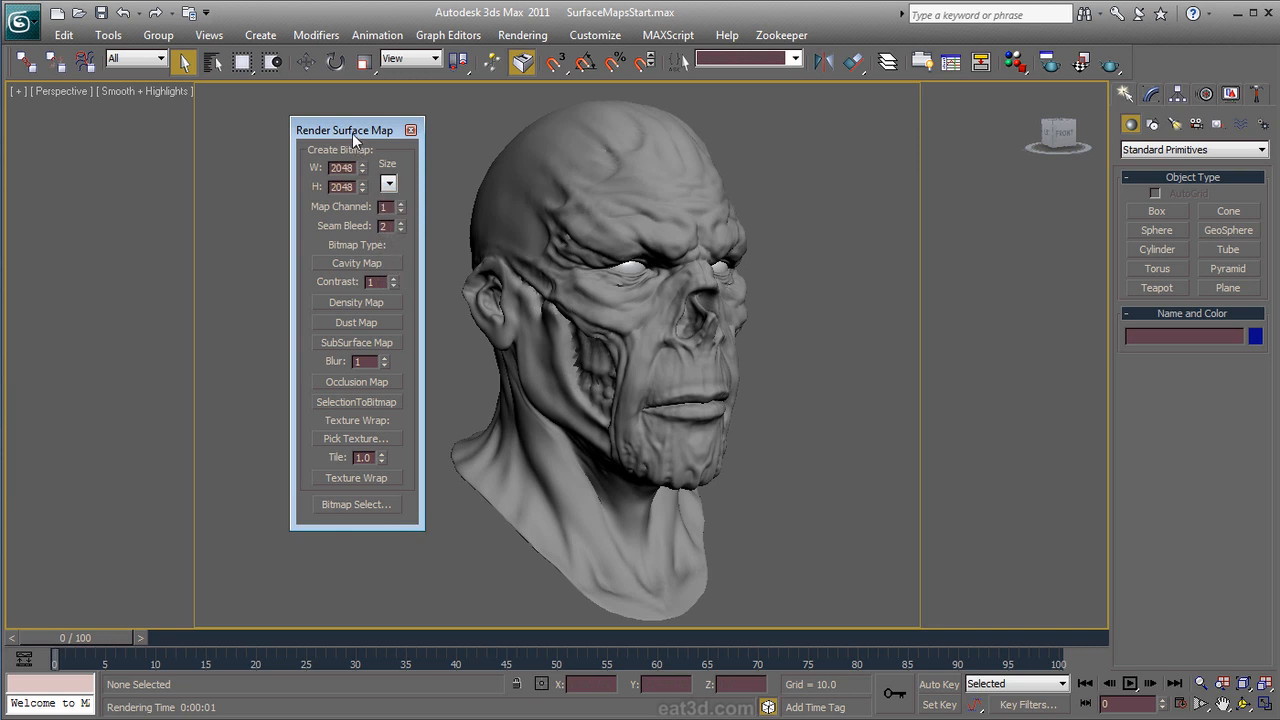
left_click(540, 187)
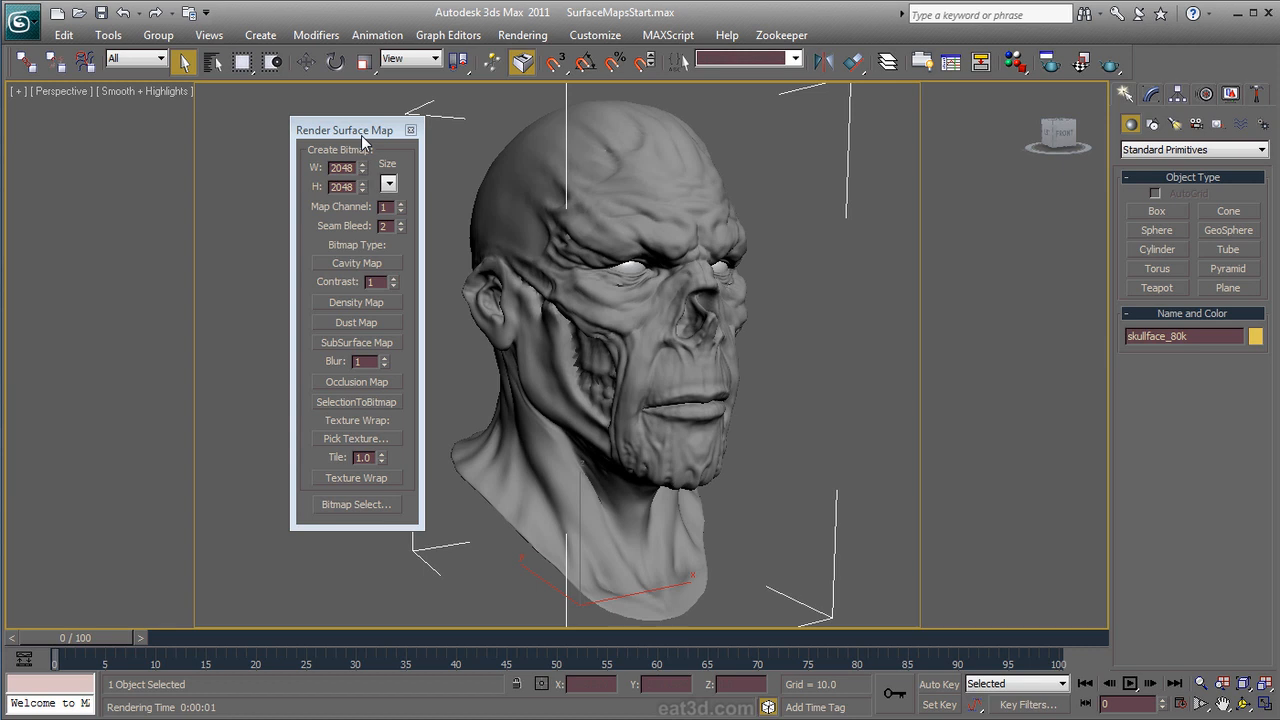
left_click_drag(361, 135, 306, 125)
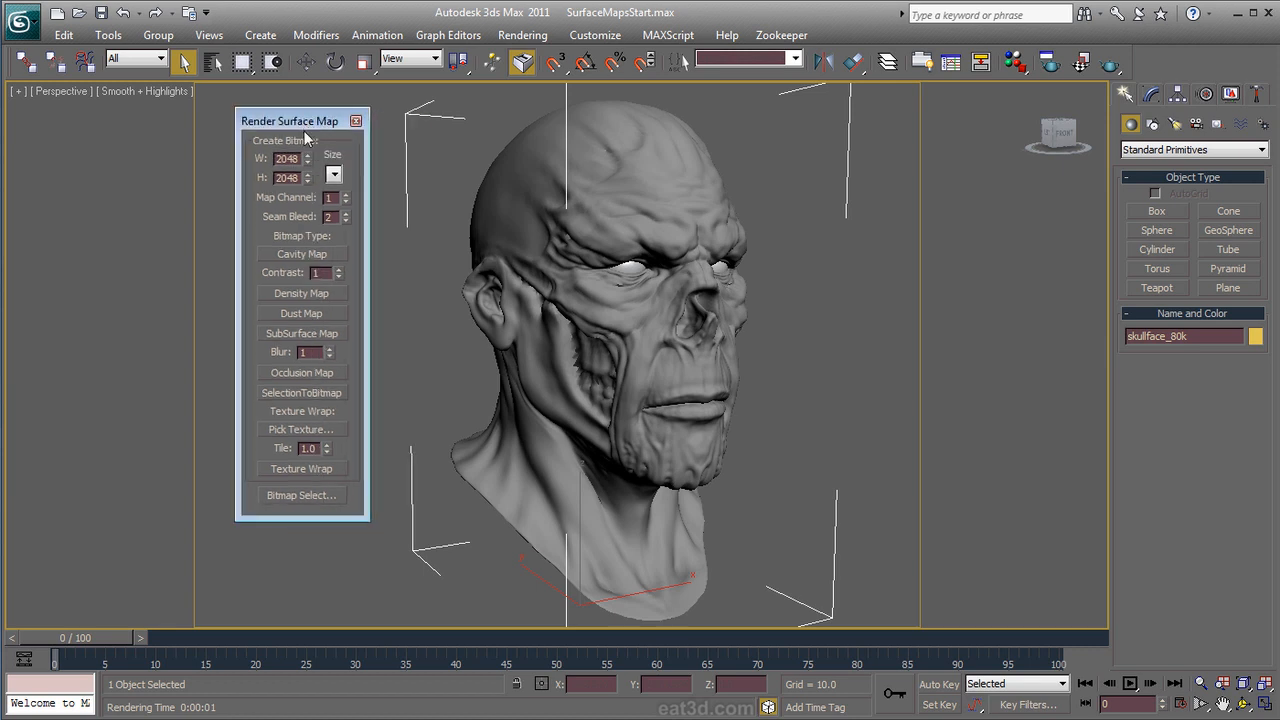
left_click(299, 255)
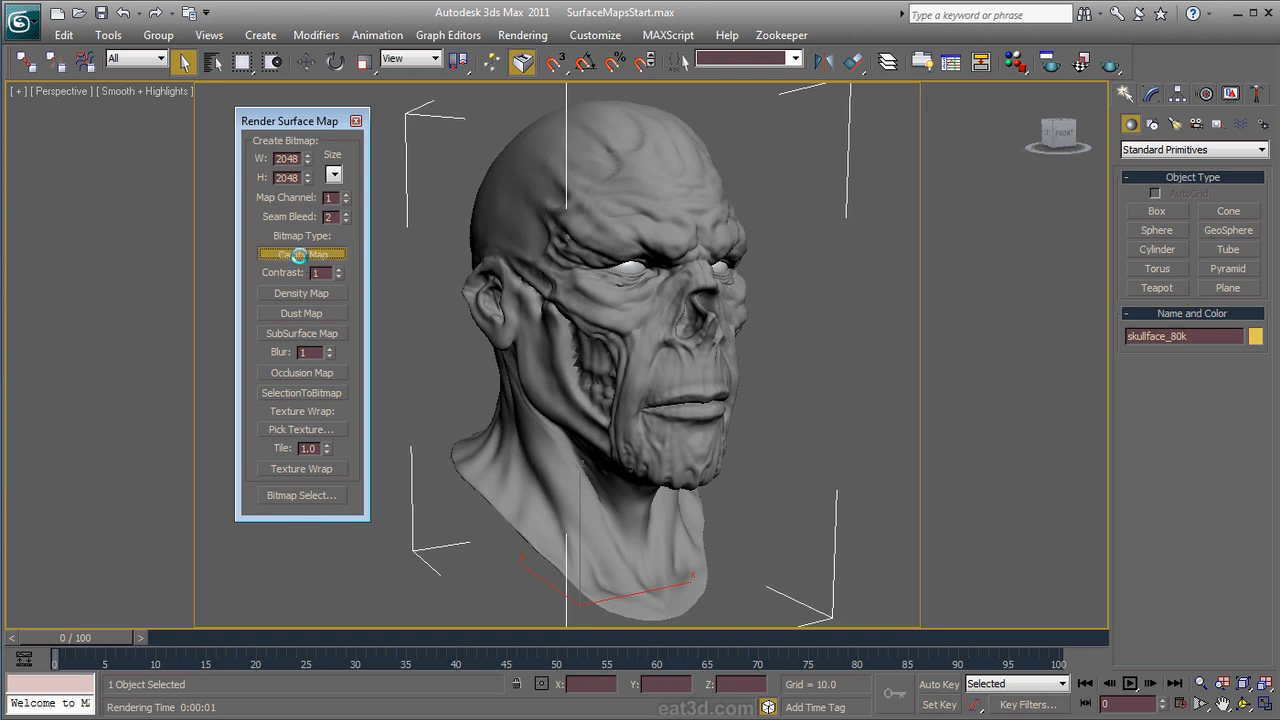
left_click_drag(647, 239, 624, 84)
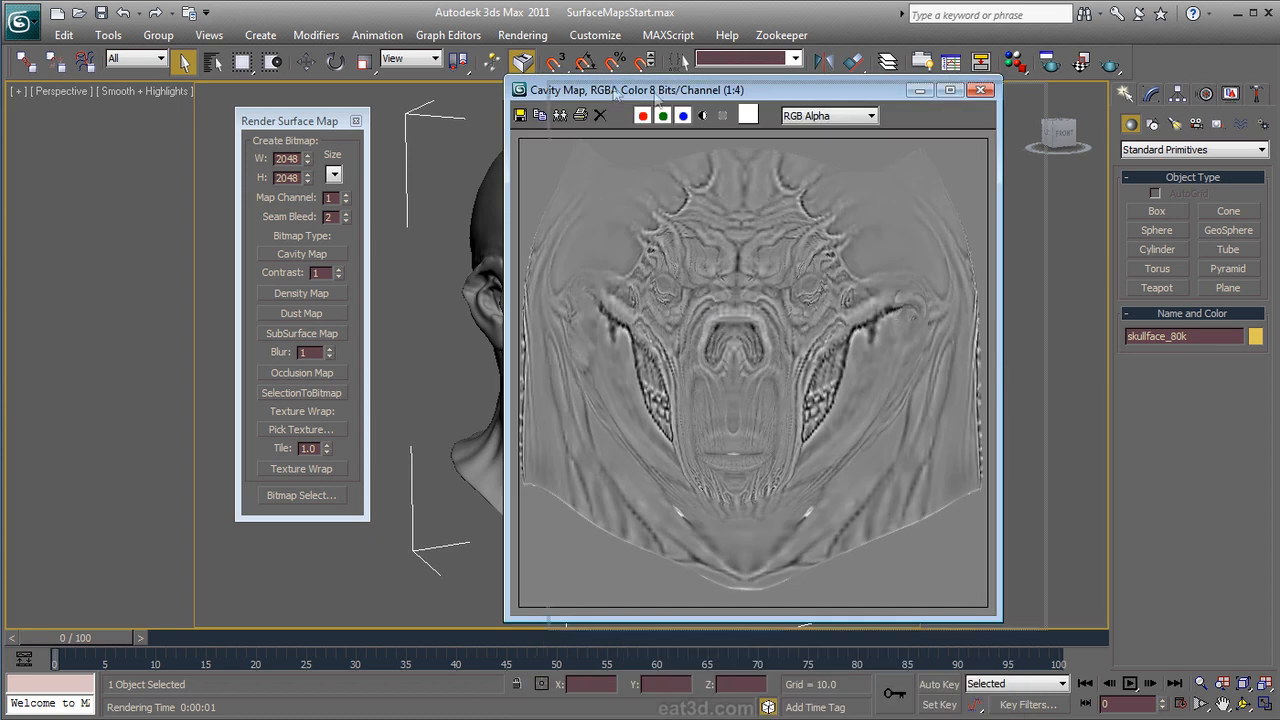
Step: Examine the eye and nose detail of the cavity map at full size
scroll(829, 238, "up", 1)
middle_click_drag(785, 204, 854, 361)
middle_click_drag(970, 400, 859, 335)
middle_click_drag(1030, 424, 846, 266)
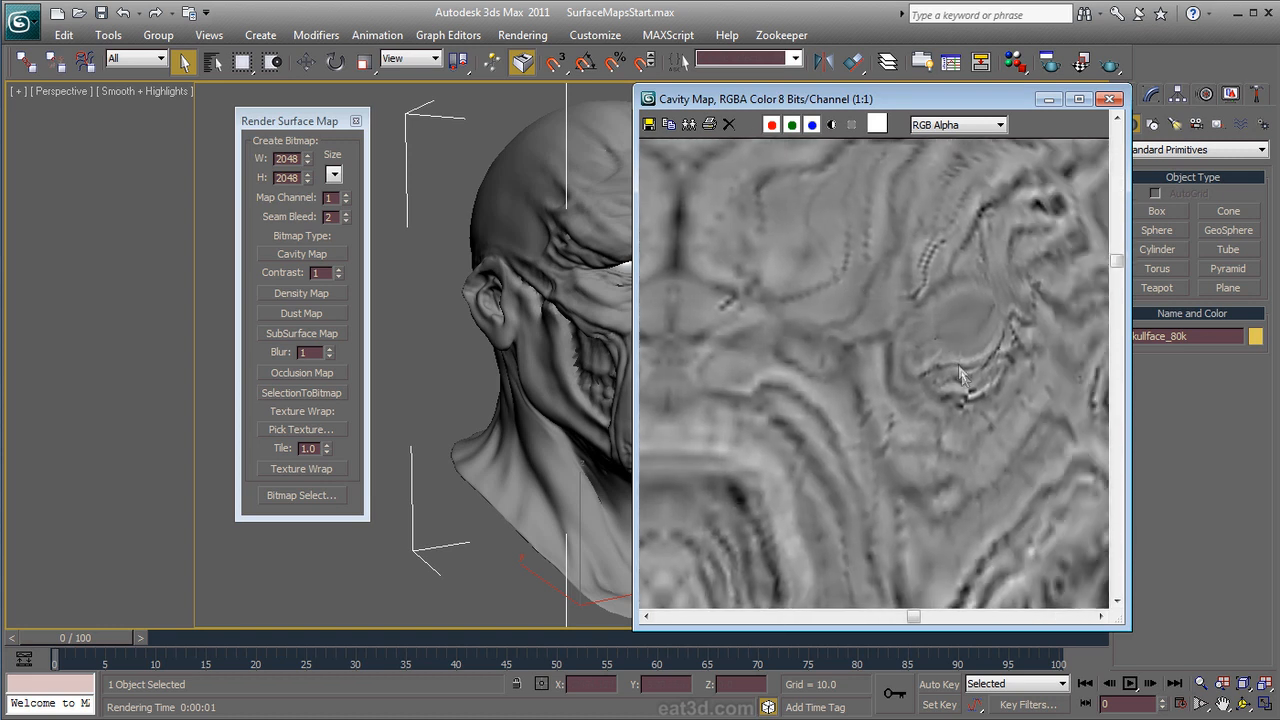
middle_click_drag(839, 441, 940, 258)
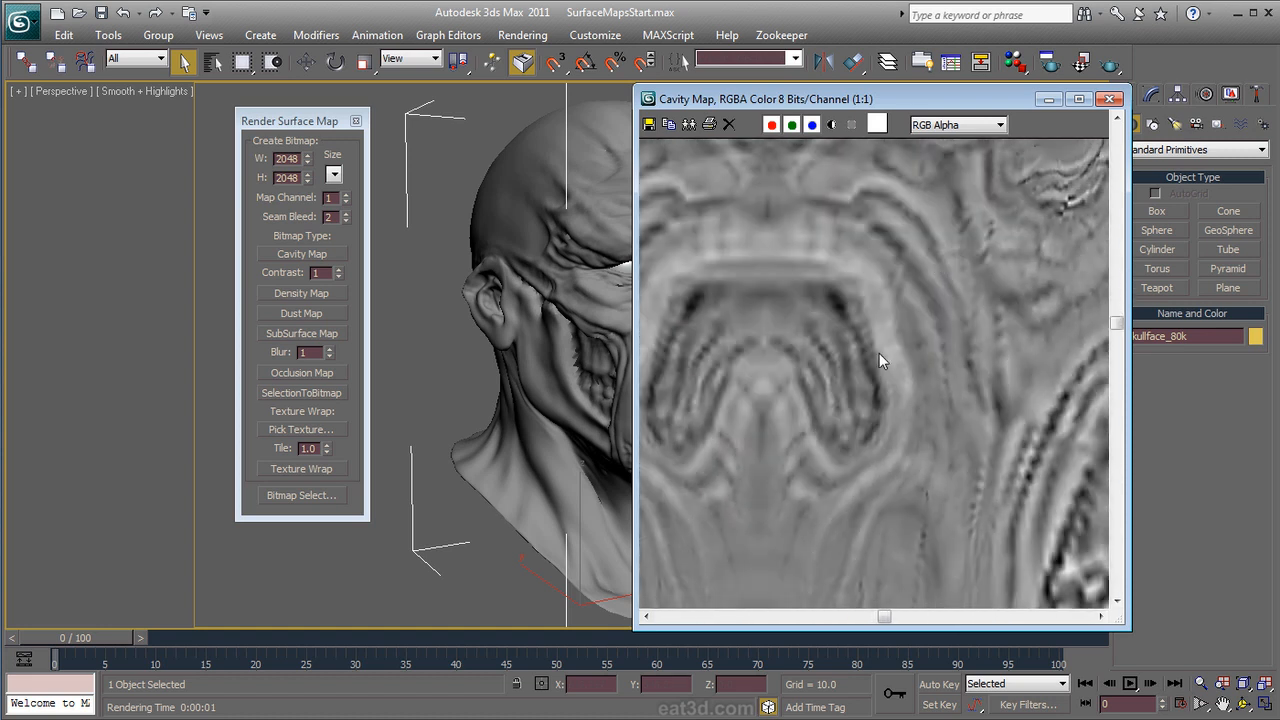
scroll(870, 451, "down", 1)
scroll(813, 450, "down", 1)
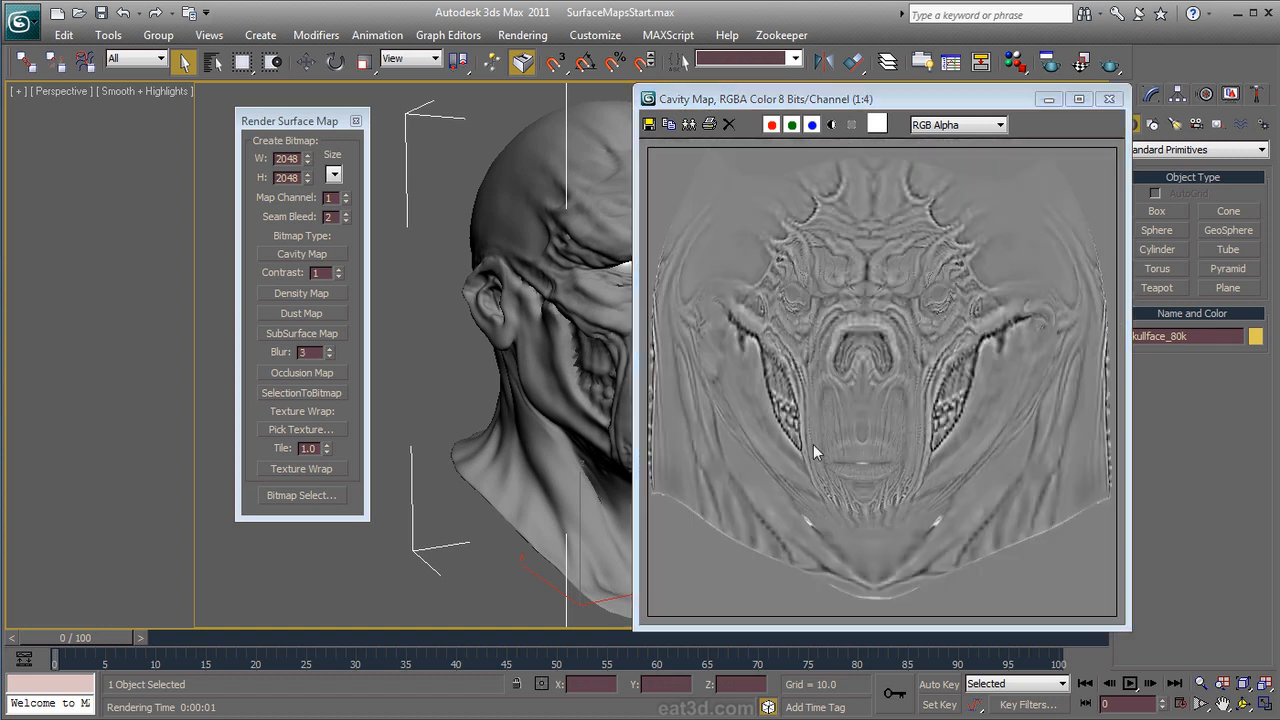
Step: Try a cavity map with contrast 3, close that version and set the contrast back to 1
left_click(337, 268)
left_click(337, 268)
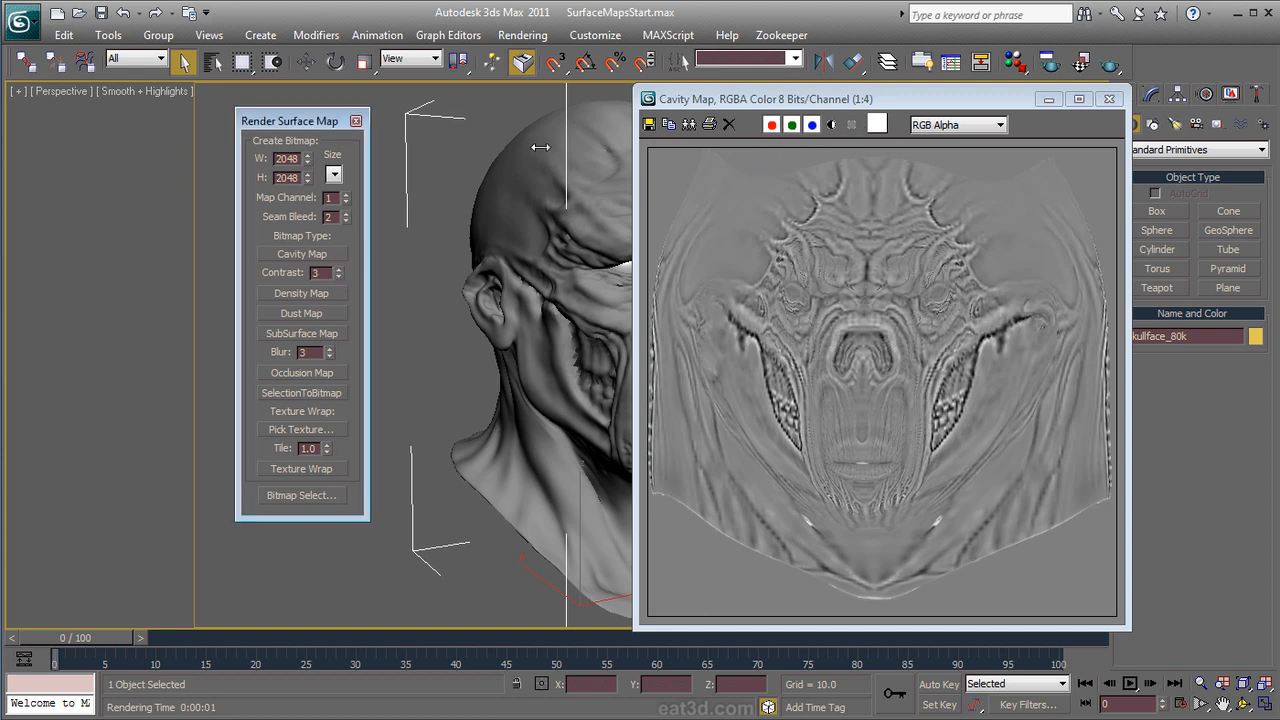
left_click(285, 254)
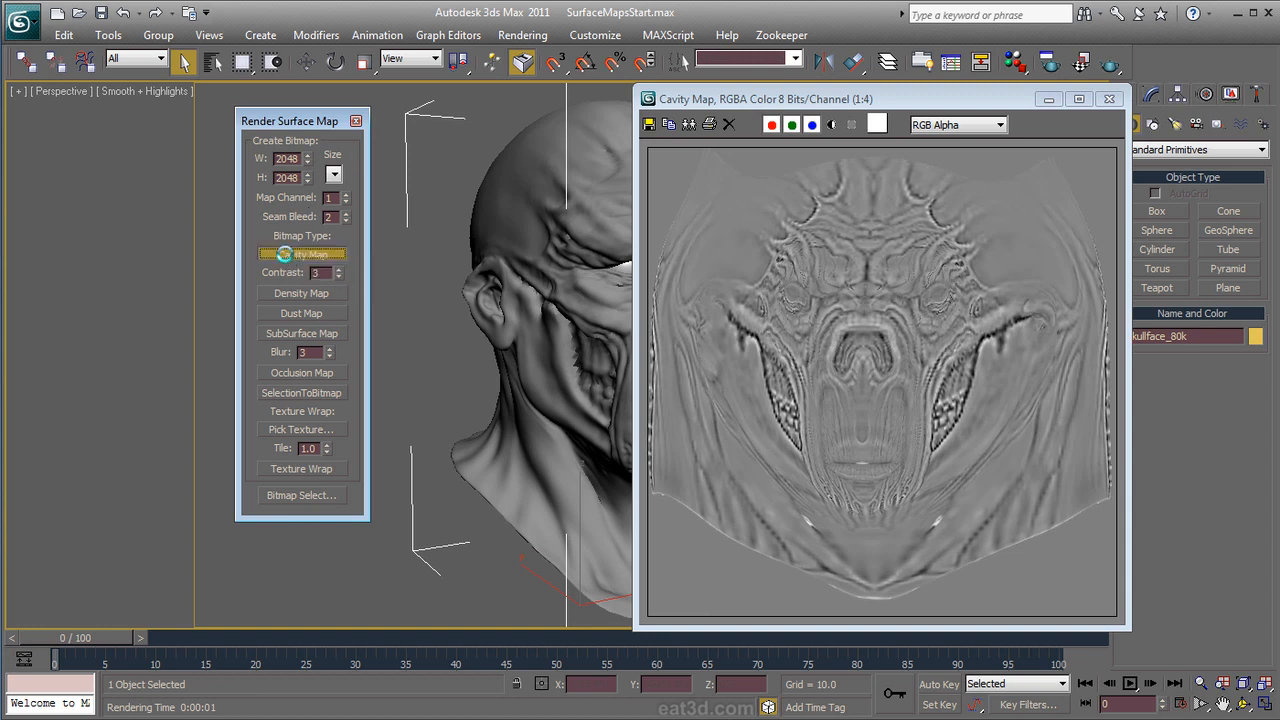
left_click_drag(641, 232, 523, 91)
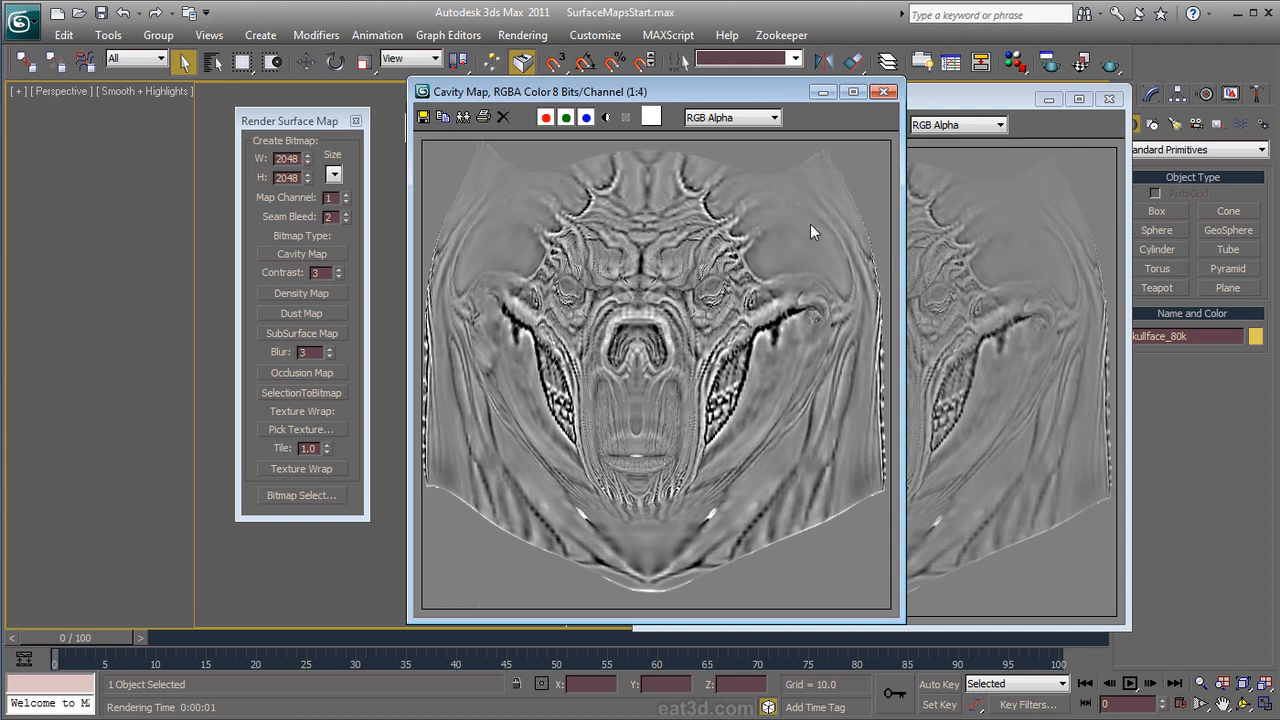
left_click(883, 91)
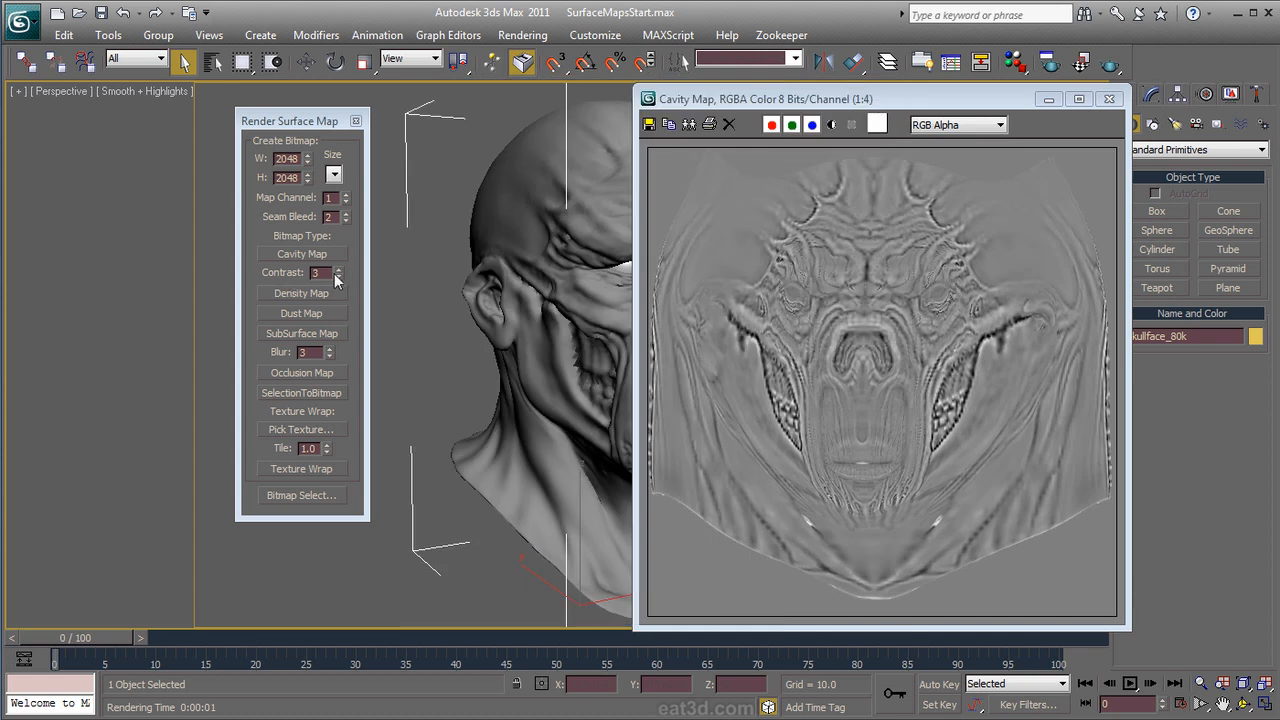
left_click(337, 275)
left_click(338, 276)
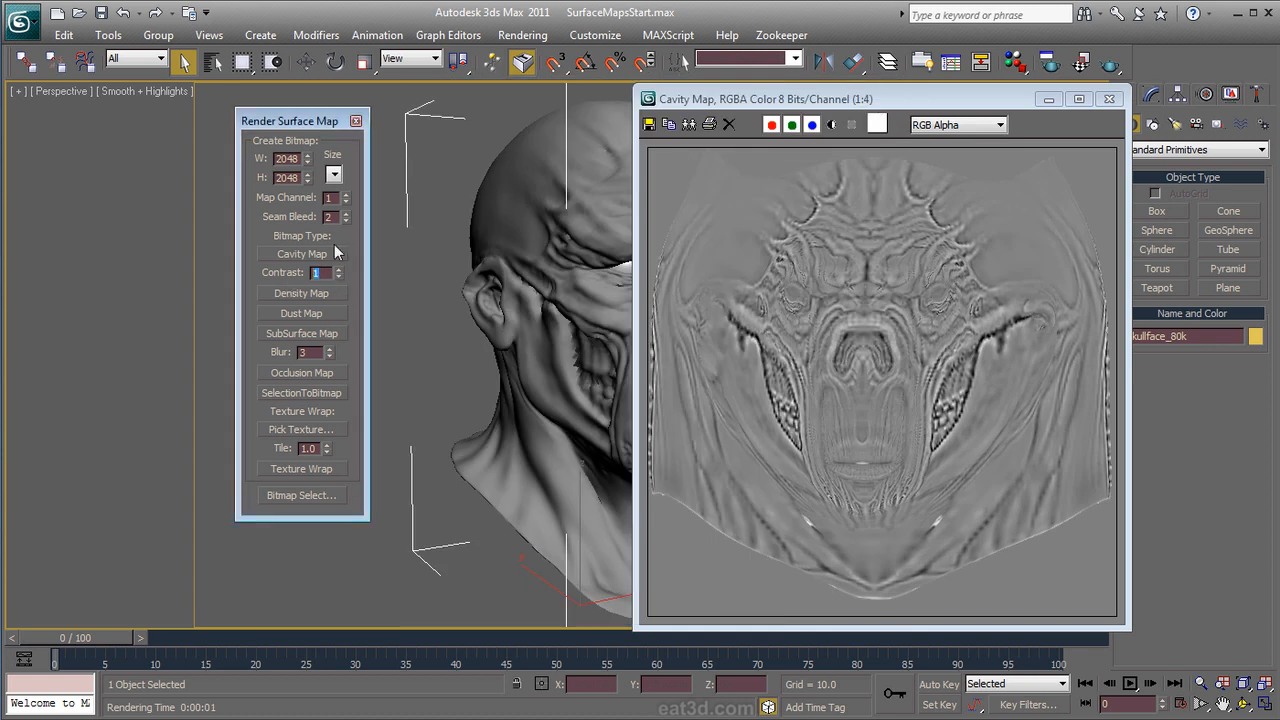
Step: Save the remaining cavity map over the existing Cavity.jpg in the Eat3d folder with JPEG quality 75
left_click(649, 125)
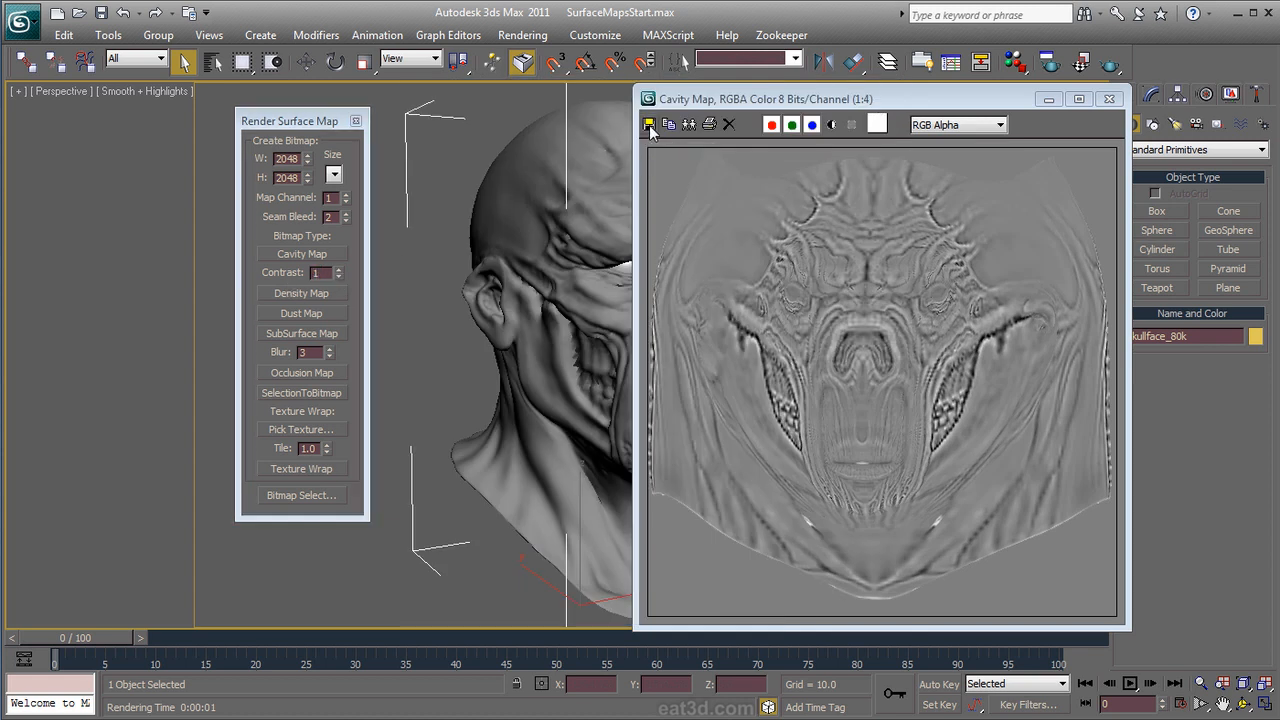
left_click(726, 420)
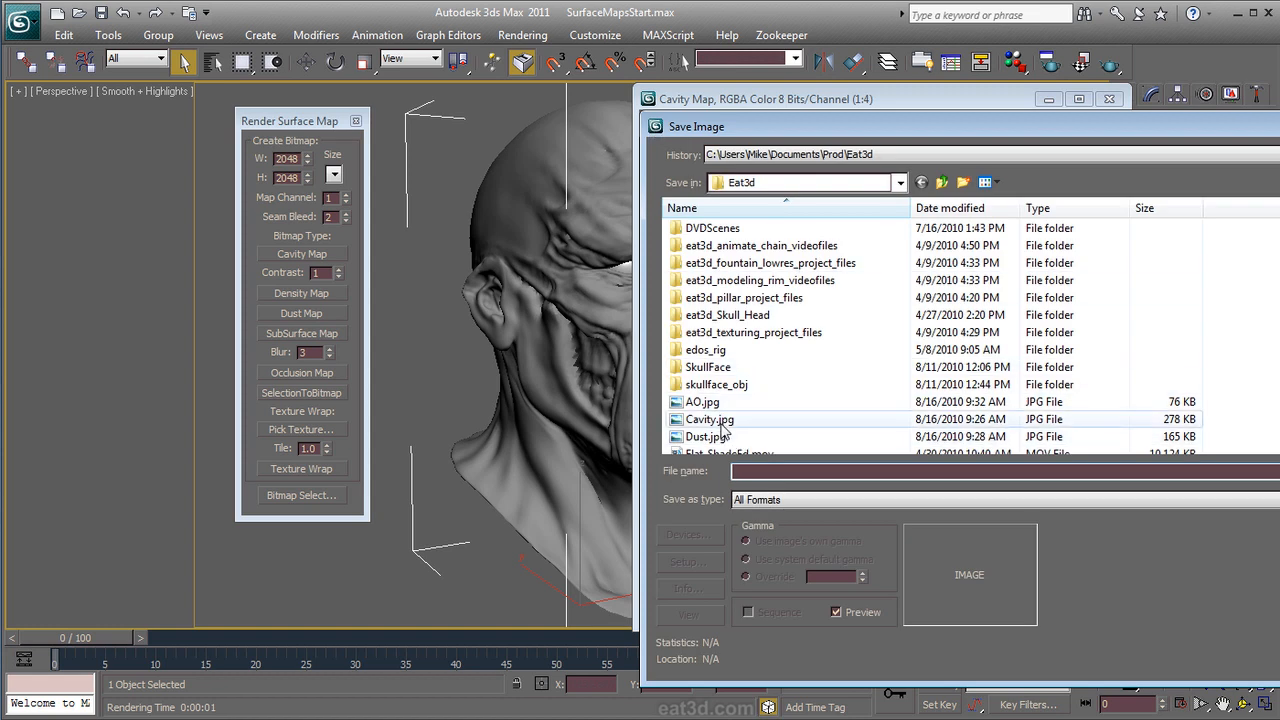
key("Return")
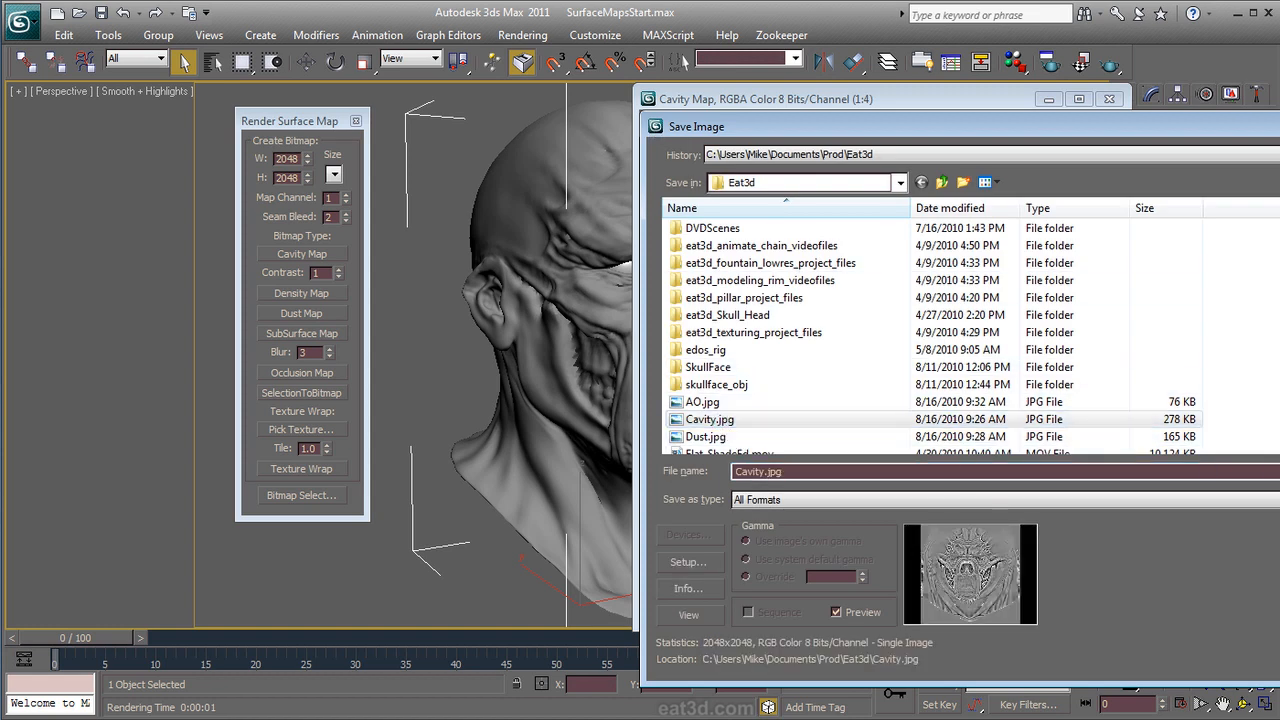
left_click(828, 530)
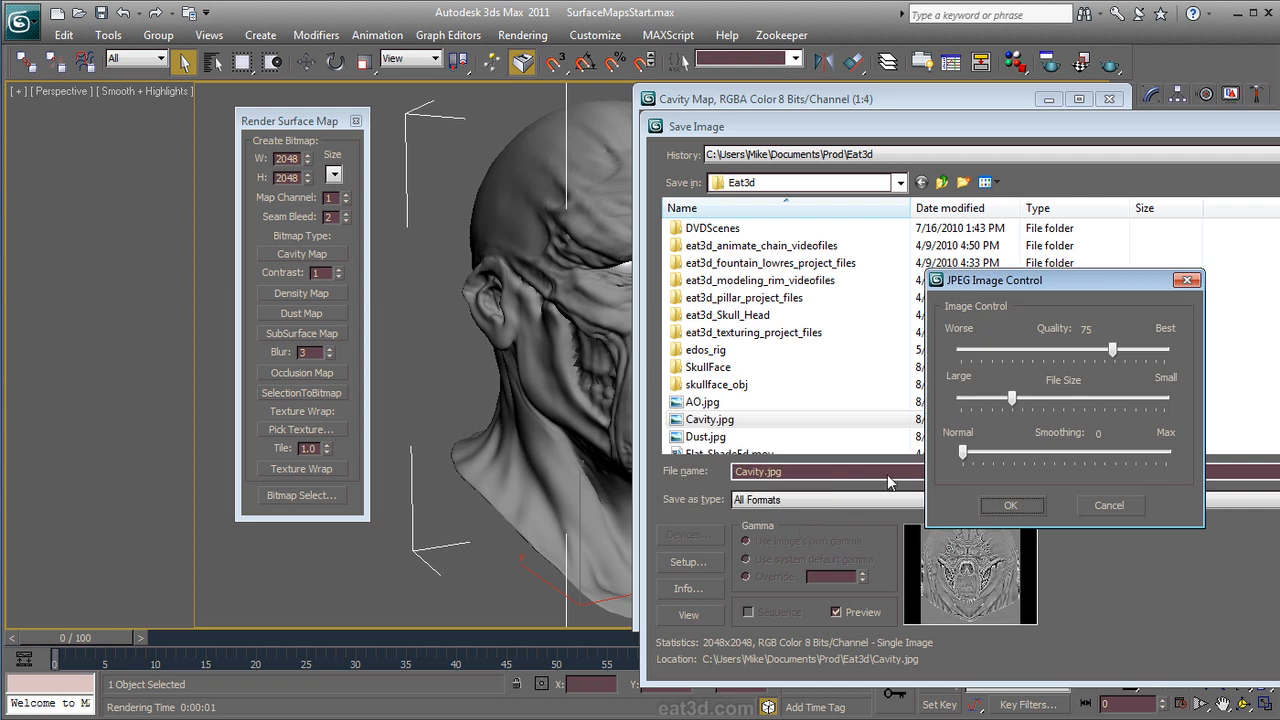
left_click(1012, 505)
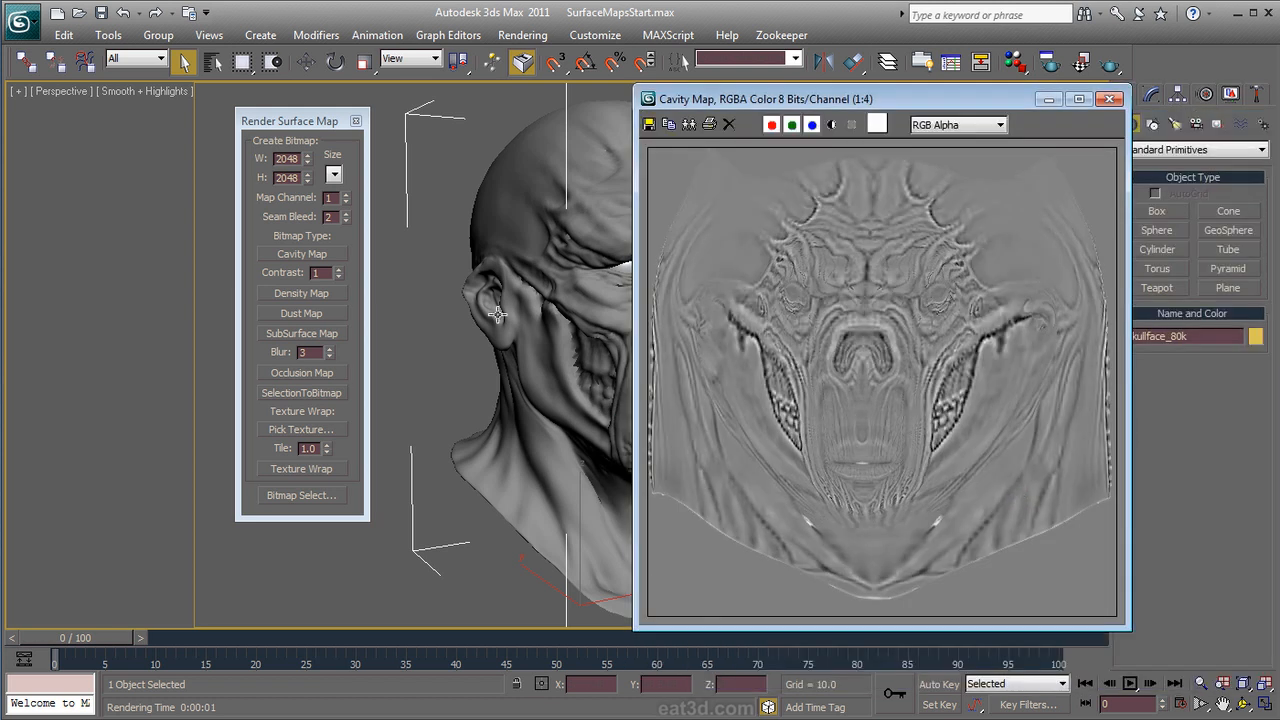
Step: Generate a dust map for the head and place its window clear of the Render Surface Map dialog
left_click(325, 313)
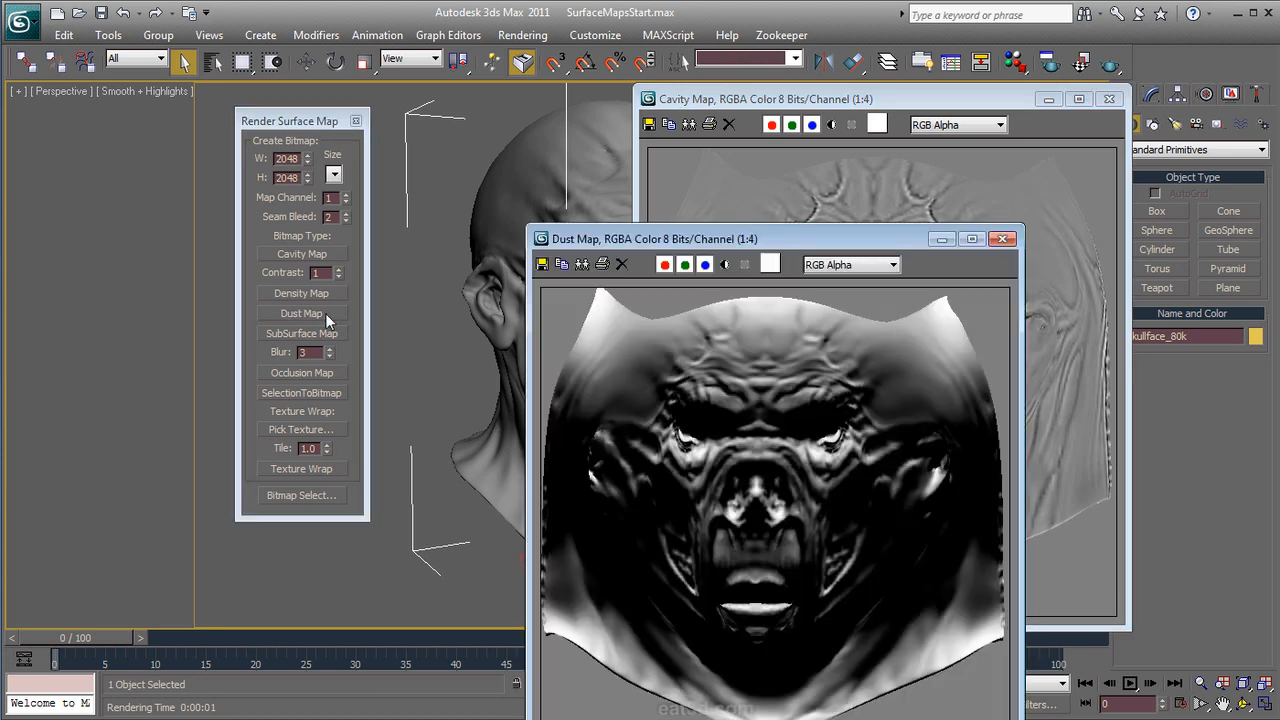
left_click_drag(629, 237, 475, 102)
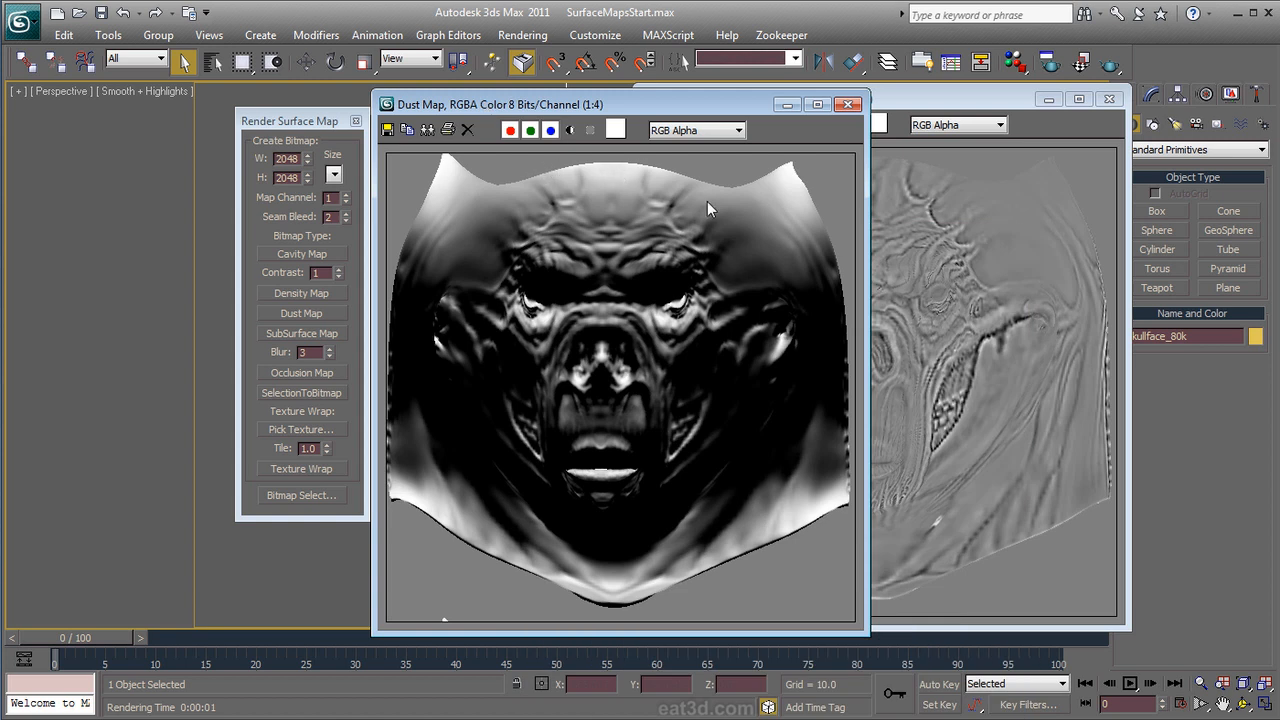
left_click_drag(578, 104, 851, 112)
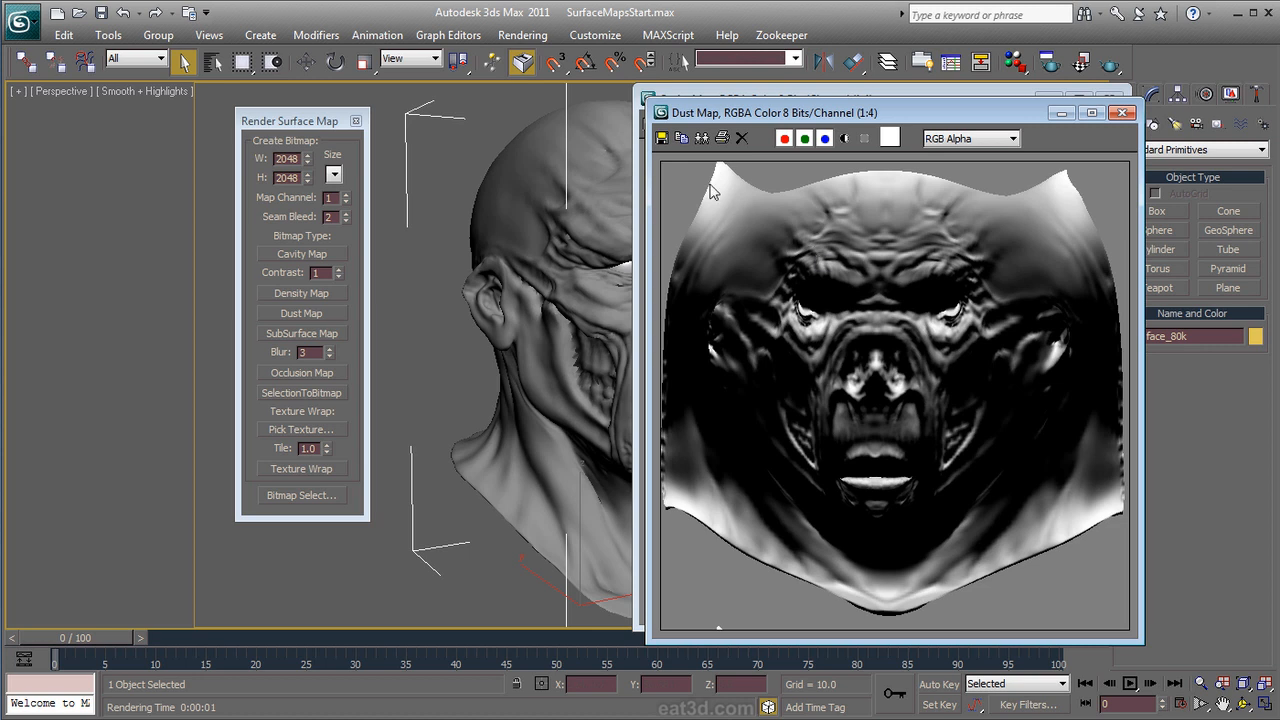
Step: Save the dust map over the existing Dust.jpg in the Eat3d folder
left_click(662, 142)
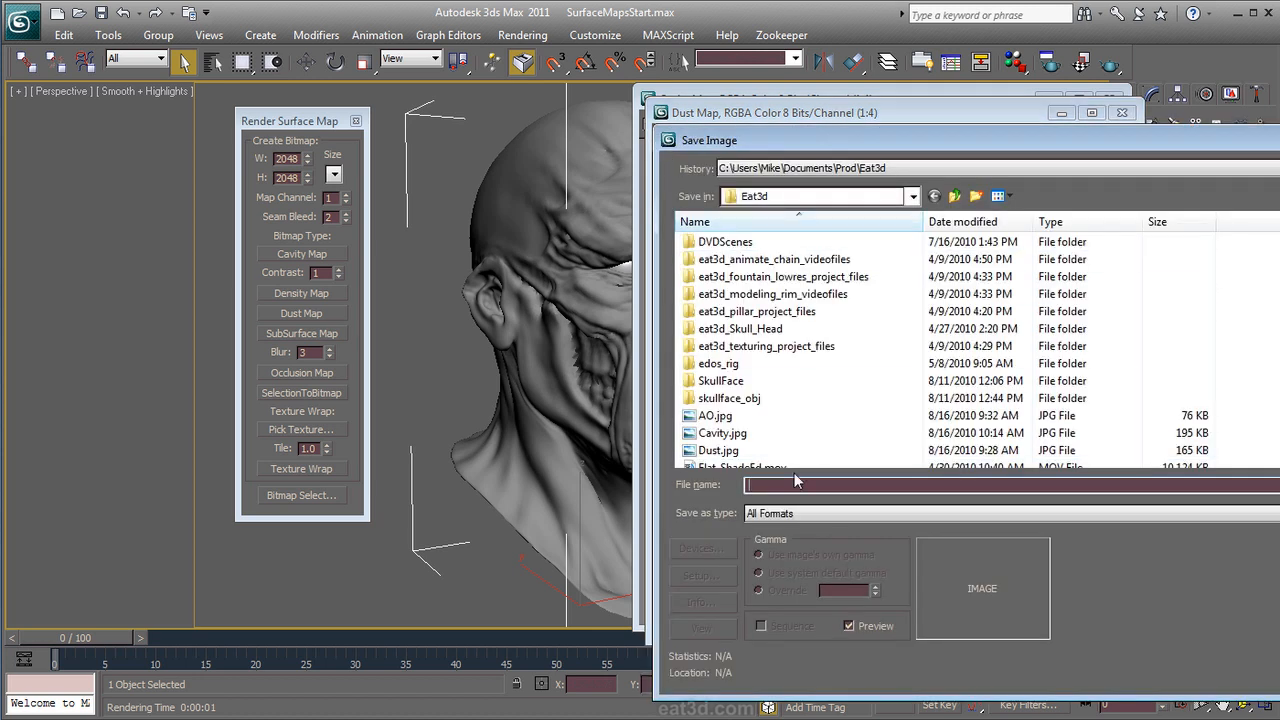
left_click(724, 452)
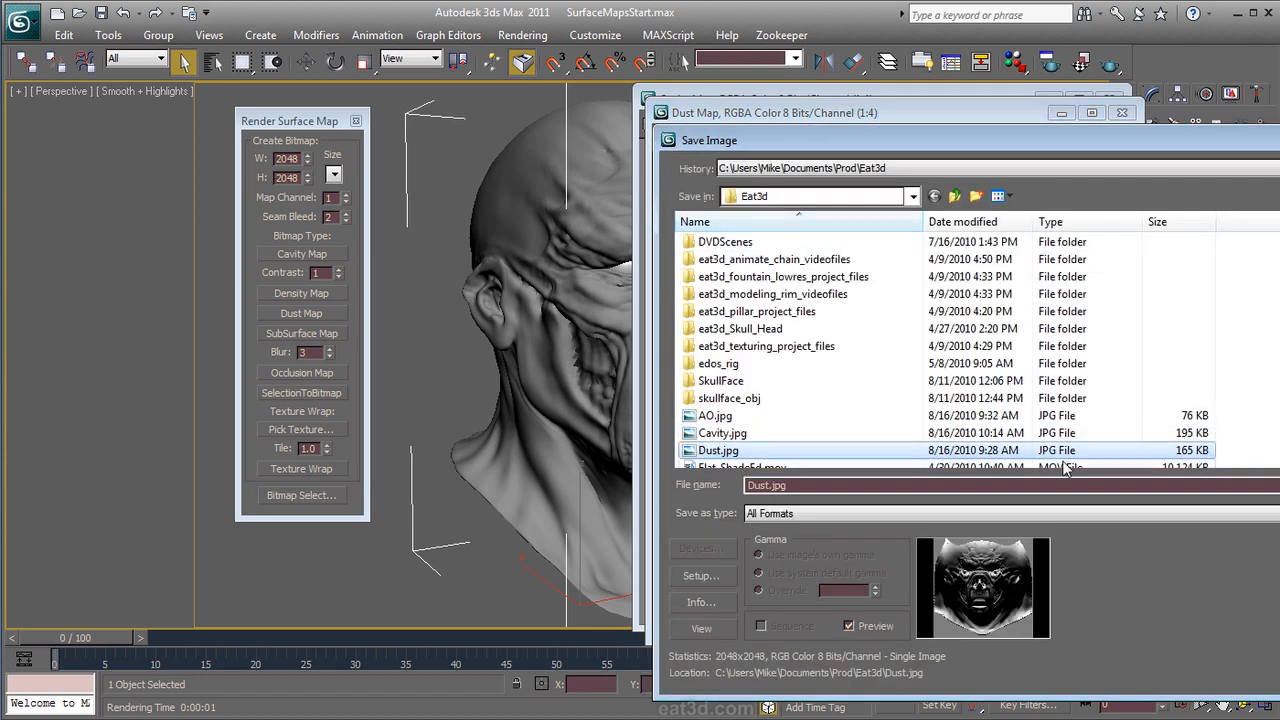
left_click(1279, 485)
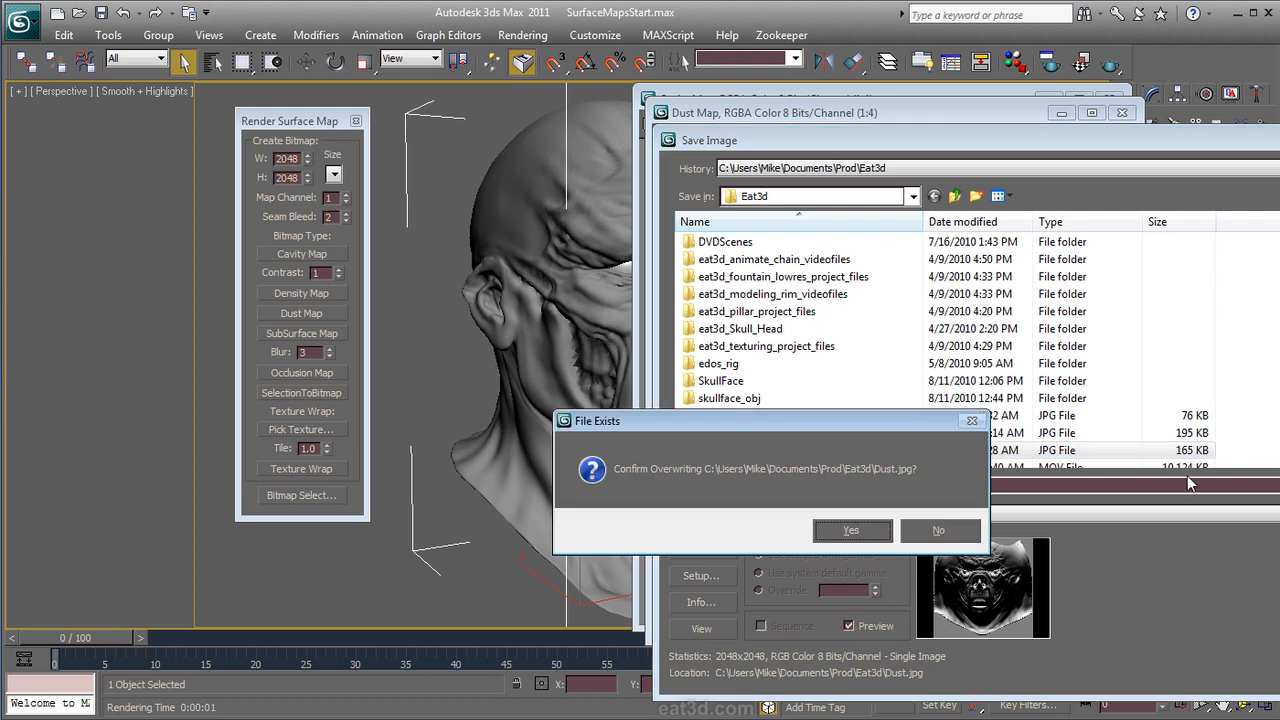
left_click(853, 532)
left_click(1030, 518)
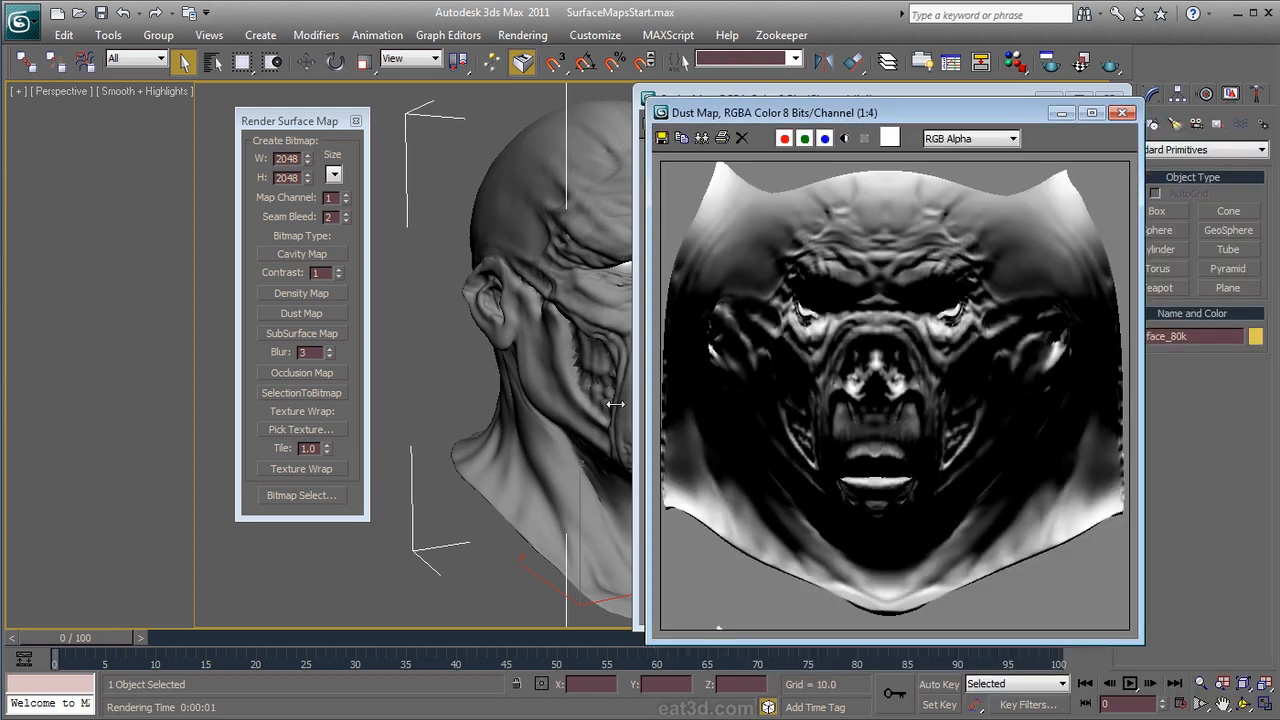
Step: Close the dust map and cavity map windows
left_click(280, 358)
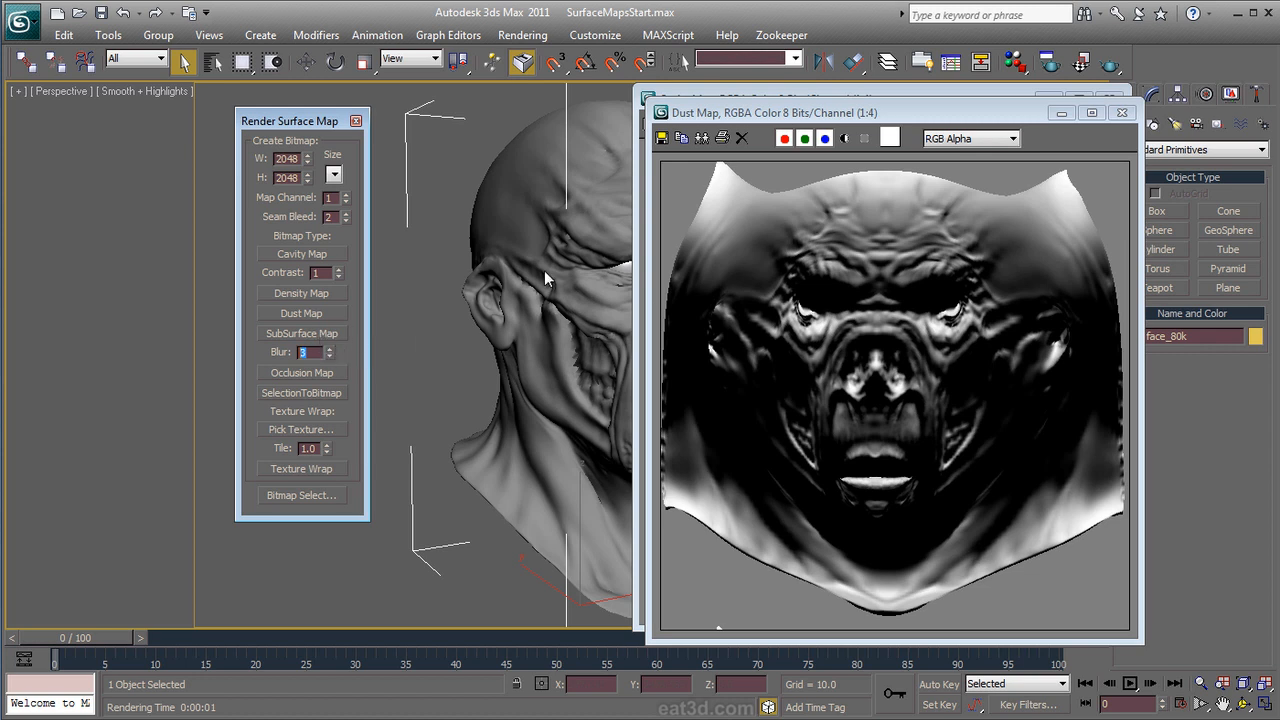
left_click(1122, 112)
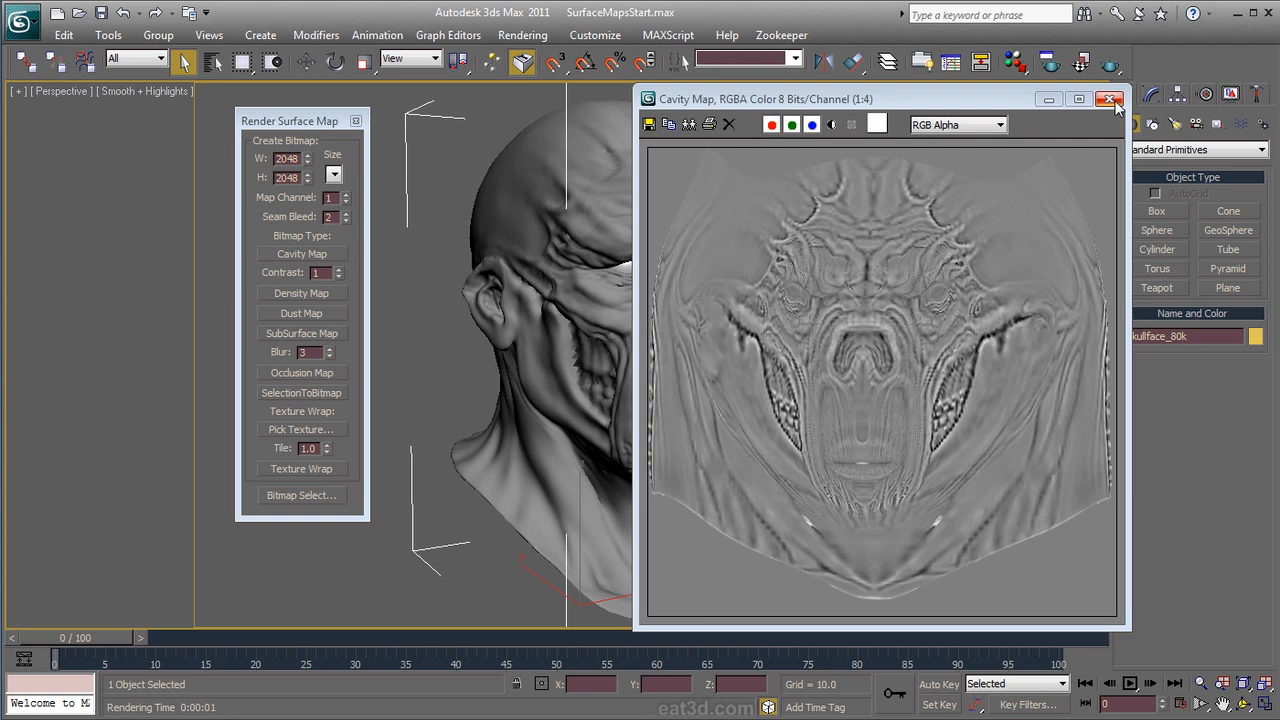
left_click(1110, 99)
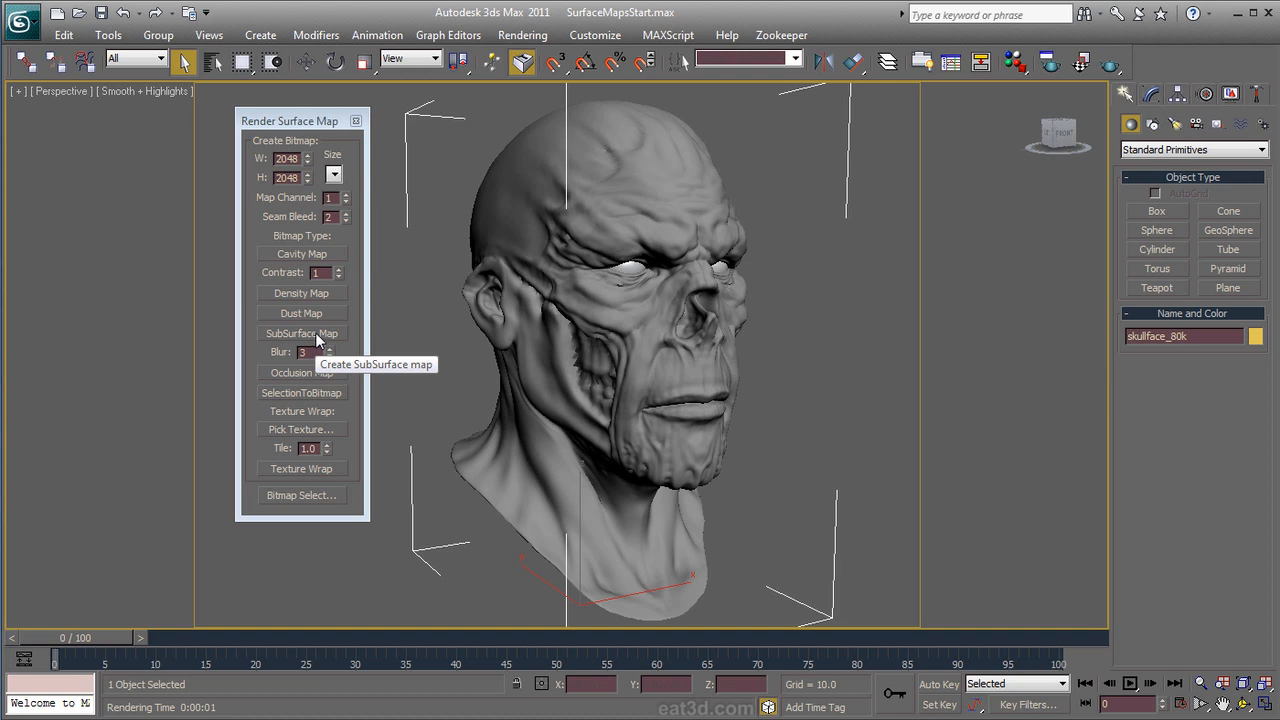
Step: Generate a subsurface map for the head with Render Surface Map
left_click(335, 175)
left_click(338, 178)
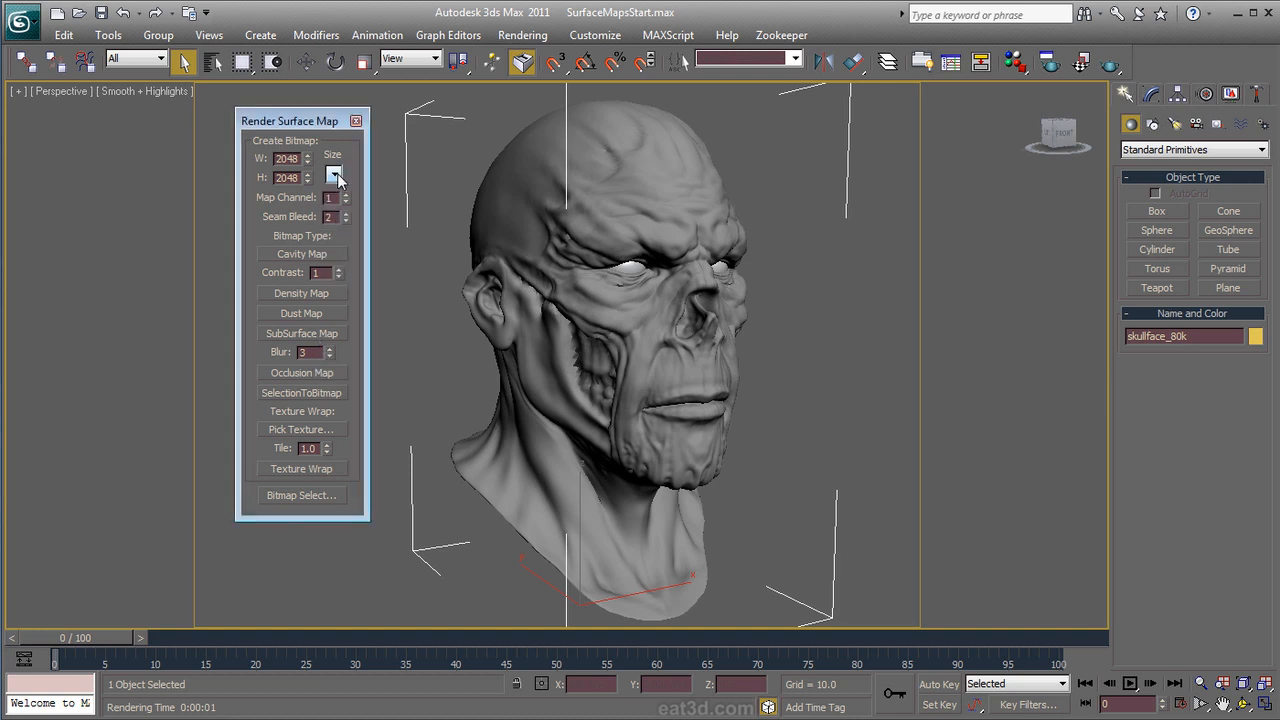
left_click(305, 335)
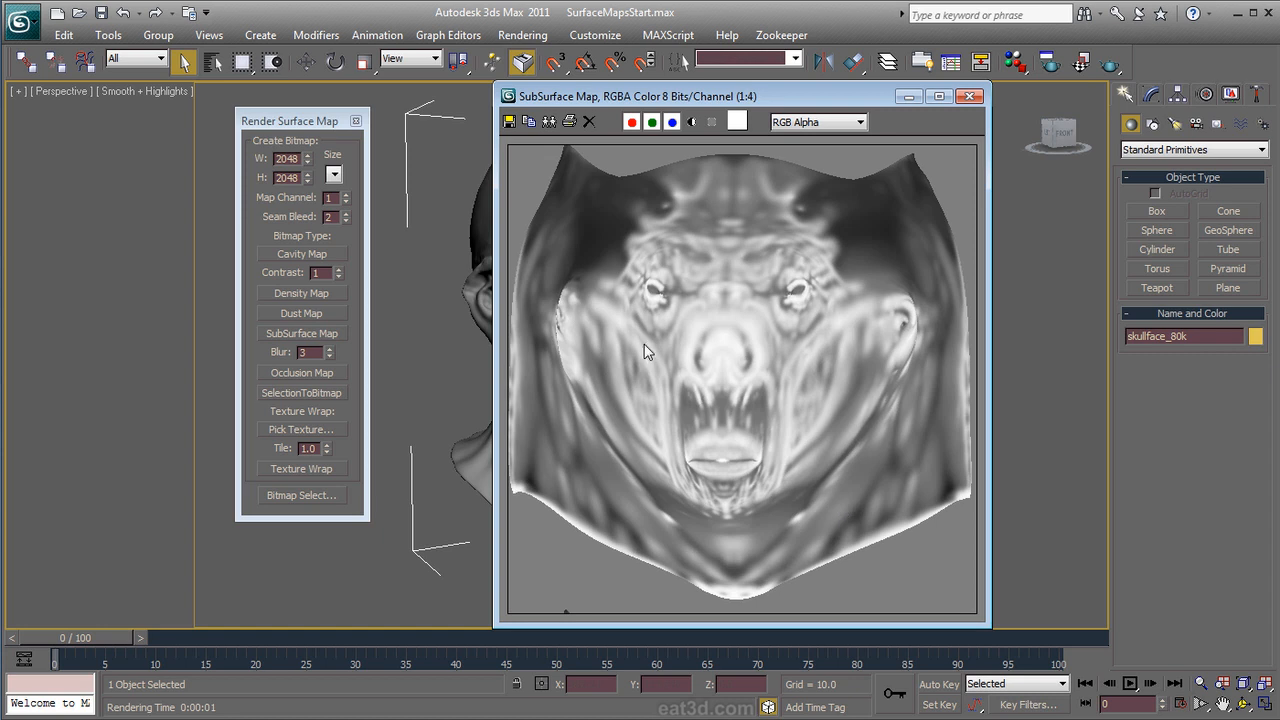
Step: Save the subsurface map as SSS.jpg in the Eat3d folder with JPEG quality 75 and close its window
left_click(509, 121)
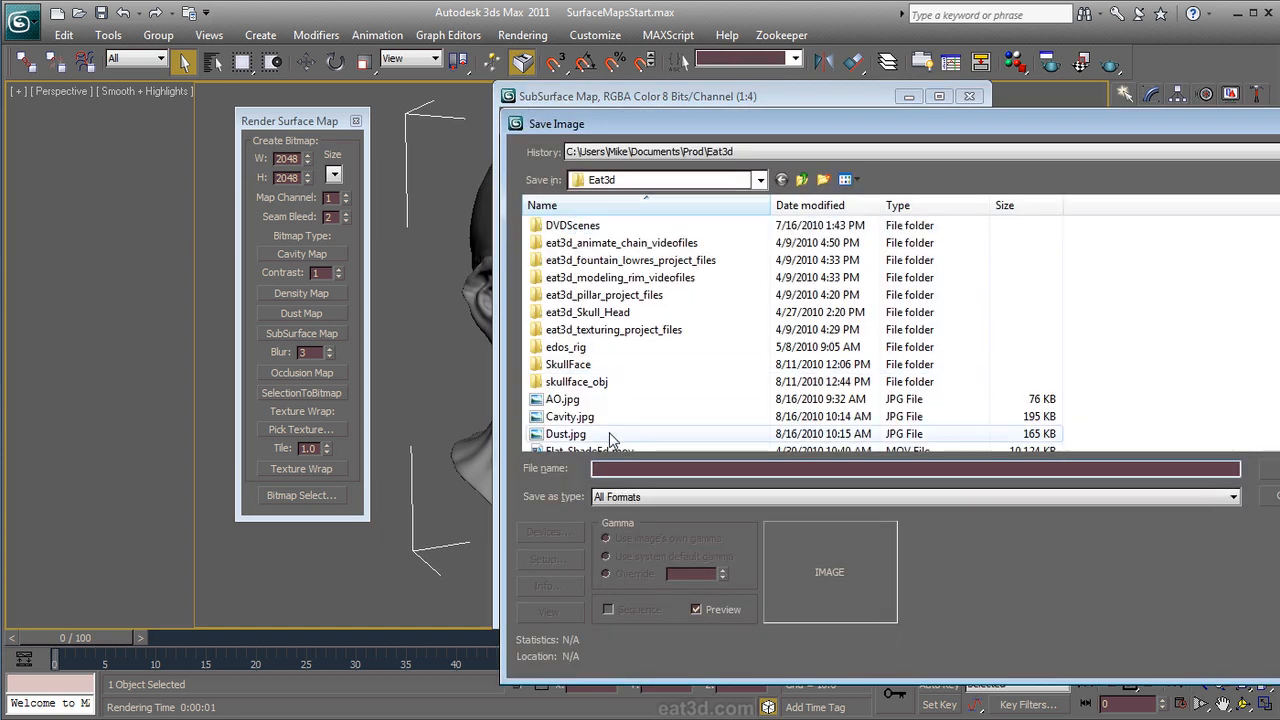
type("SSS")
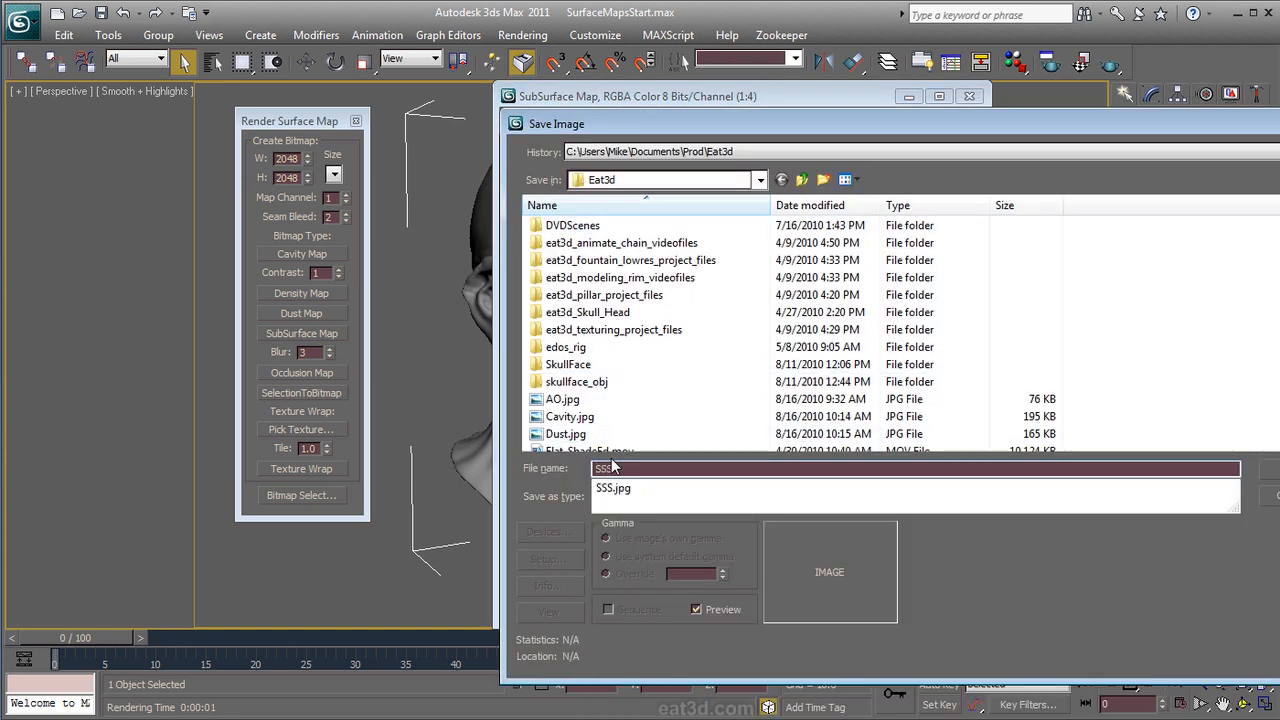
left_click(622, 488)
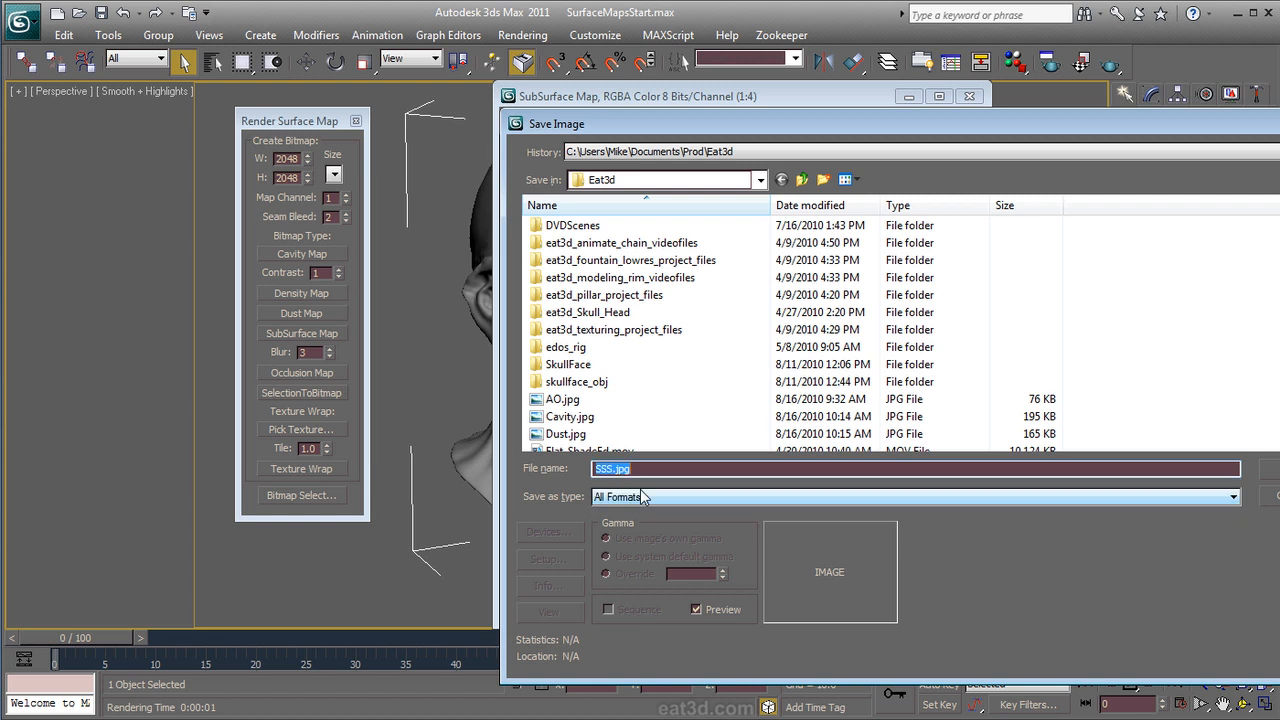
key("Return")
left_click(845, 530)
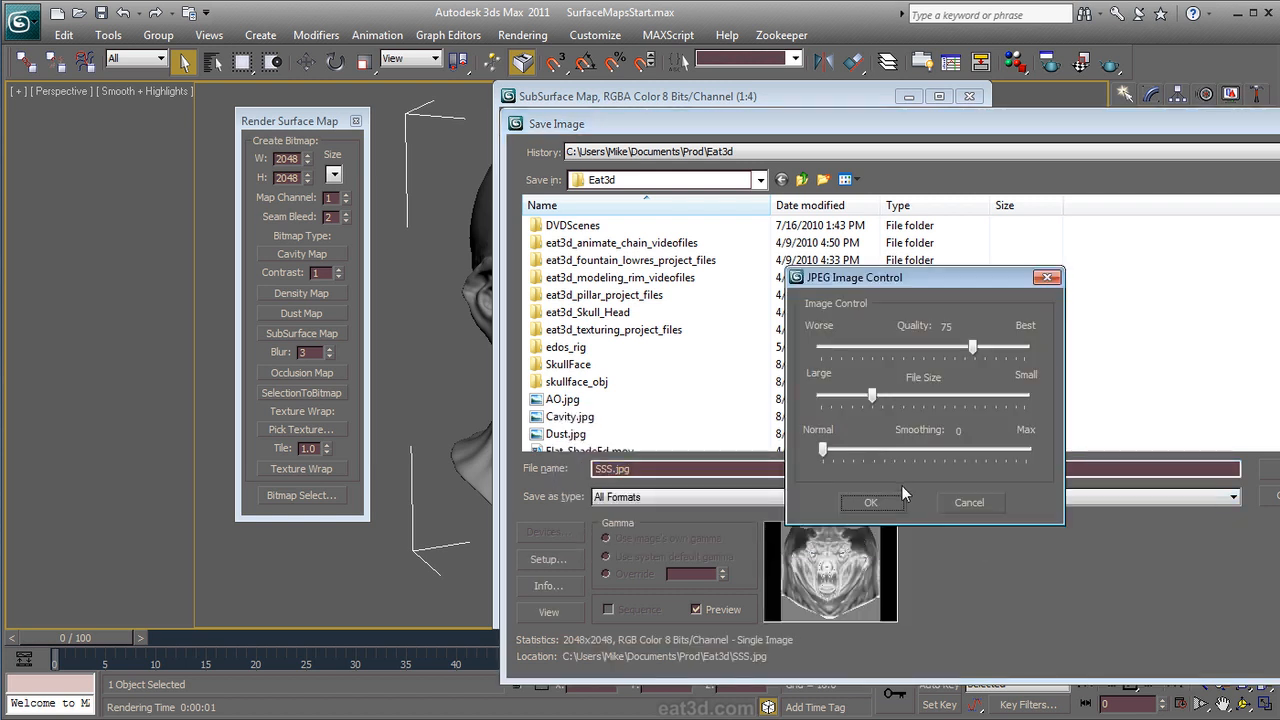
left_click(871, 503)
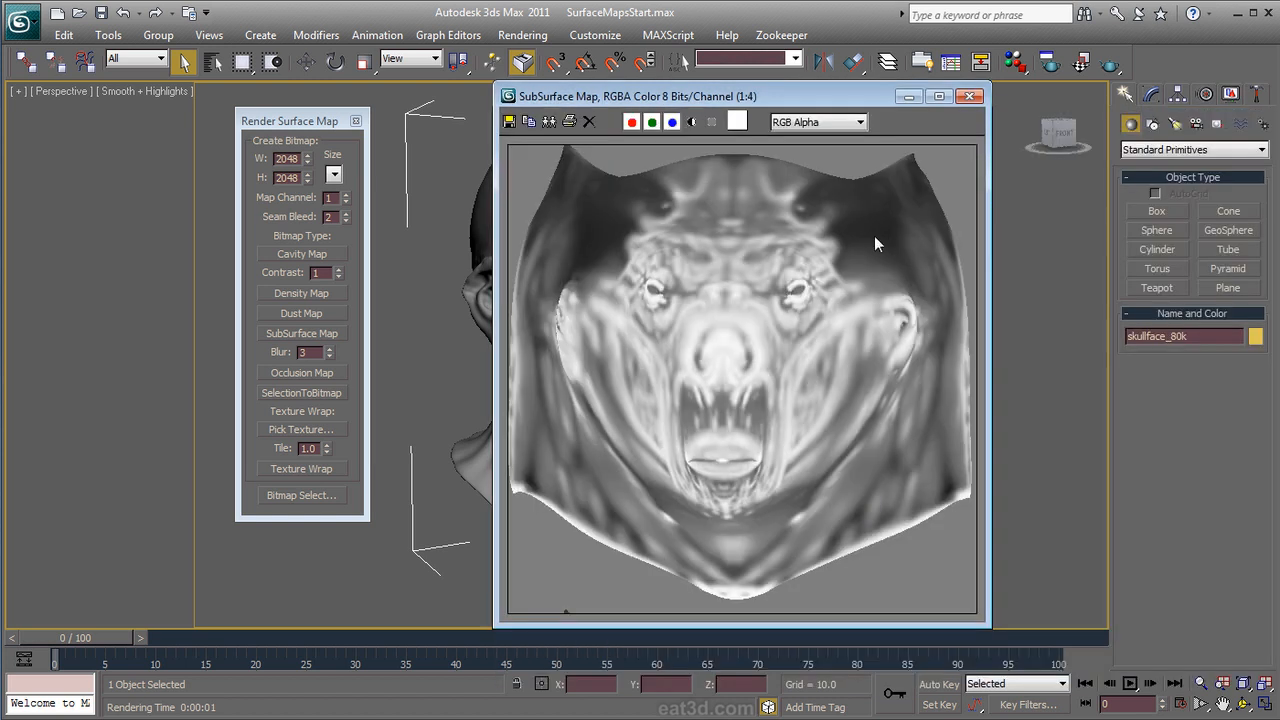
left_click(968, 96)
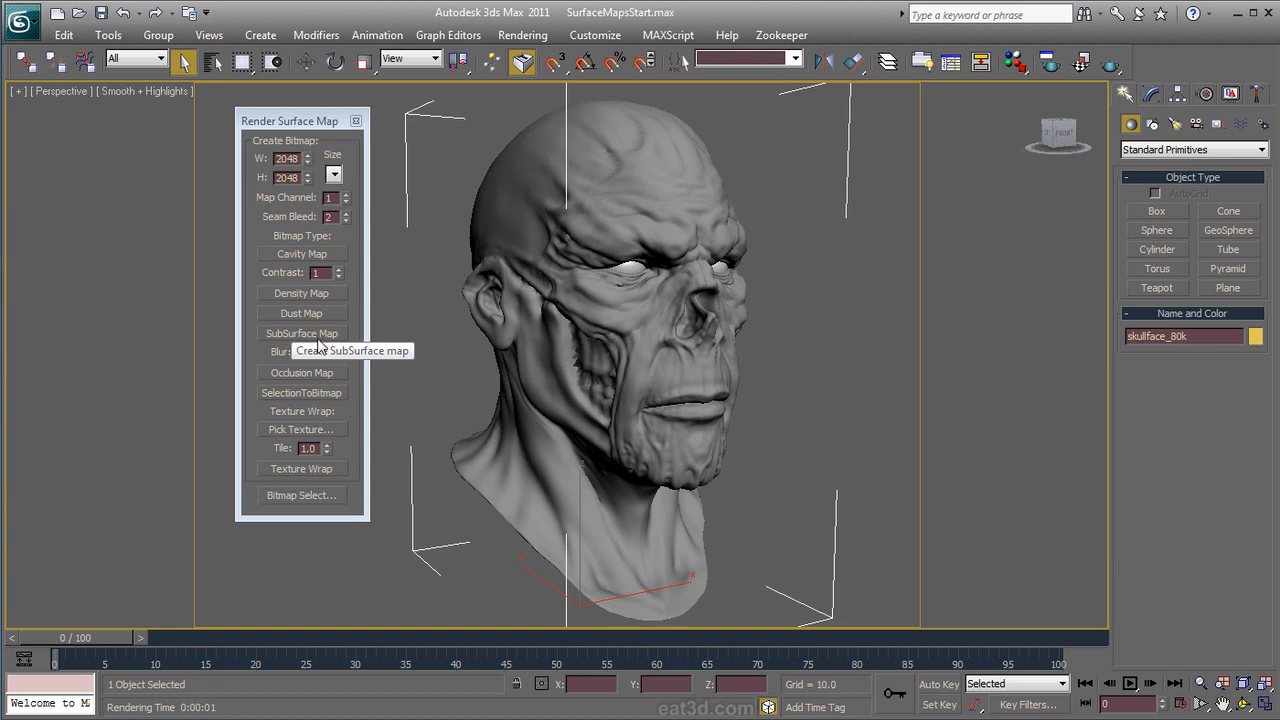
Step: Generate an occlusion map for the head and save it over the existing AO.jpg in the Eat3d folder
left_click(304, 373)
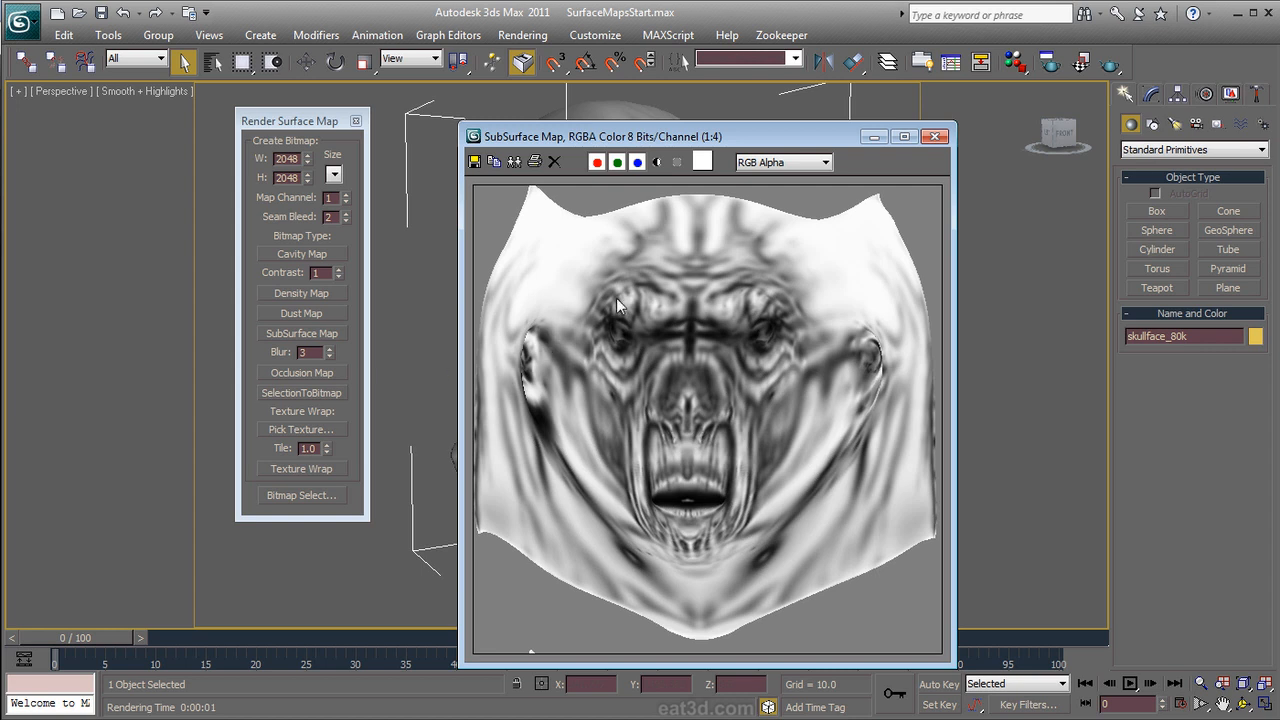
left_click(474, 161)
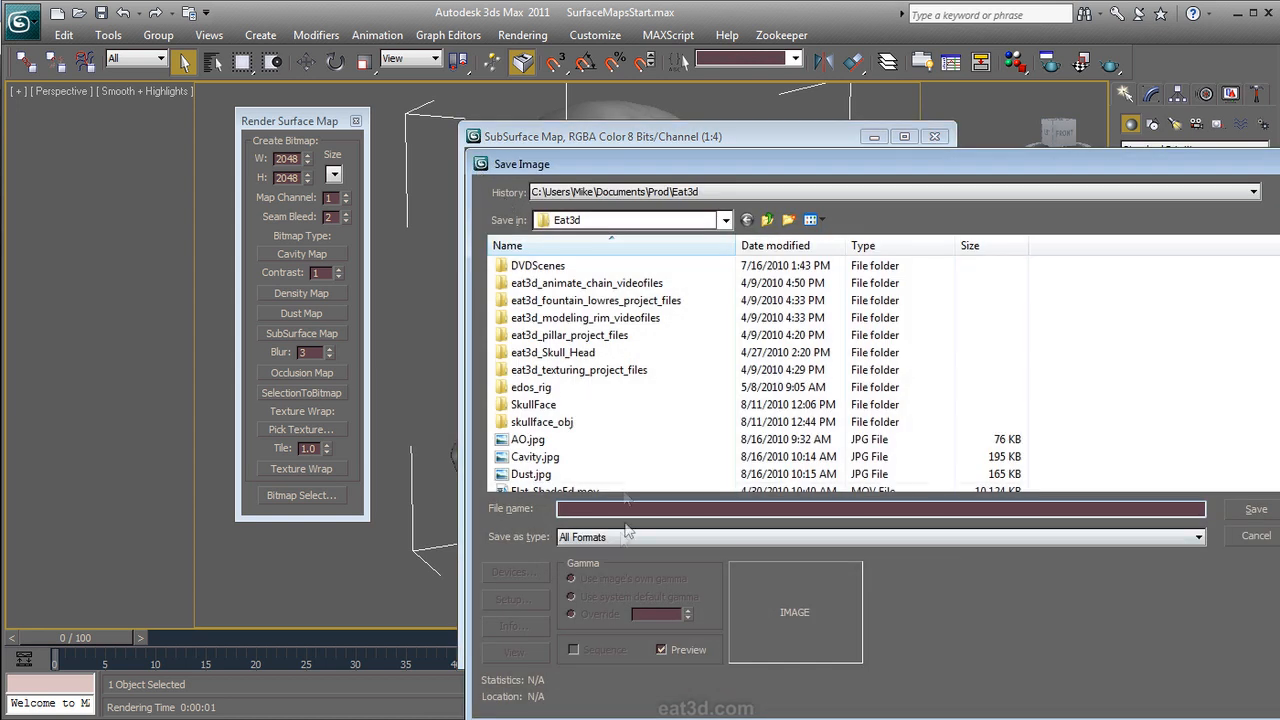
left_click(584, 509)
type("AO")
left_click(580, 528)
left_click(1258, 510)
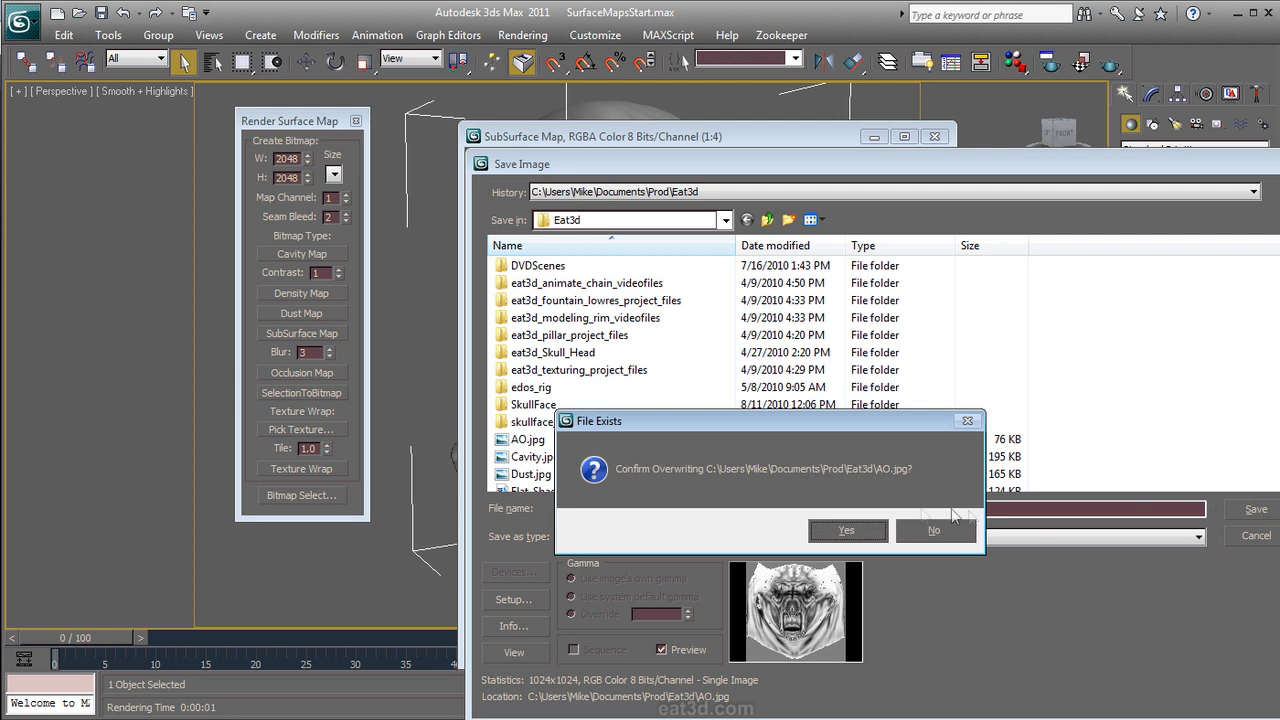
left_click(828, 530)
left_click(835, 543)
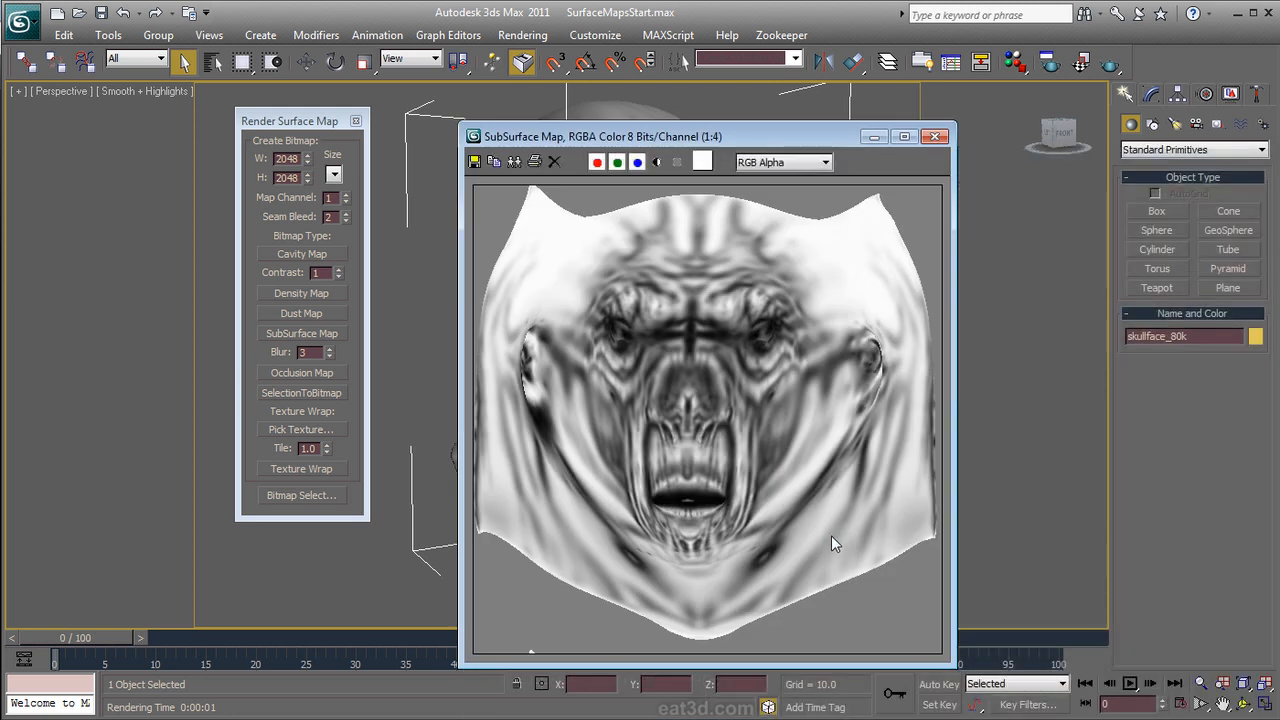
Step: Close the occlusion map window and the Render Surface Map dialog, and deselect the head
left_click(934, 138)
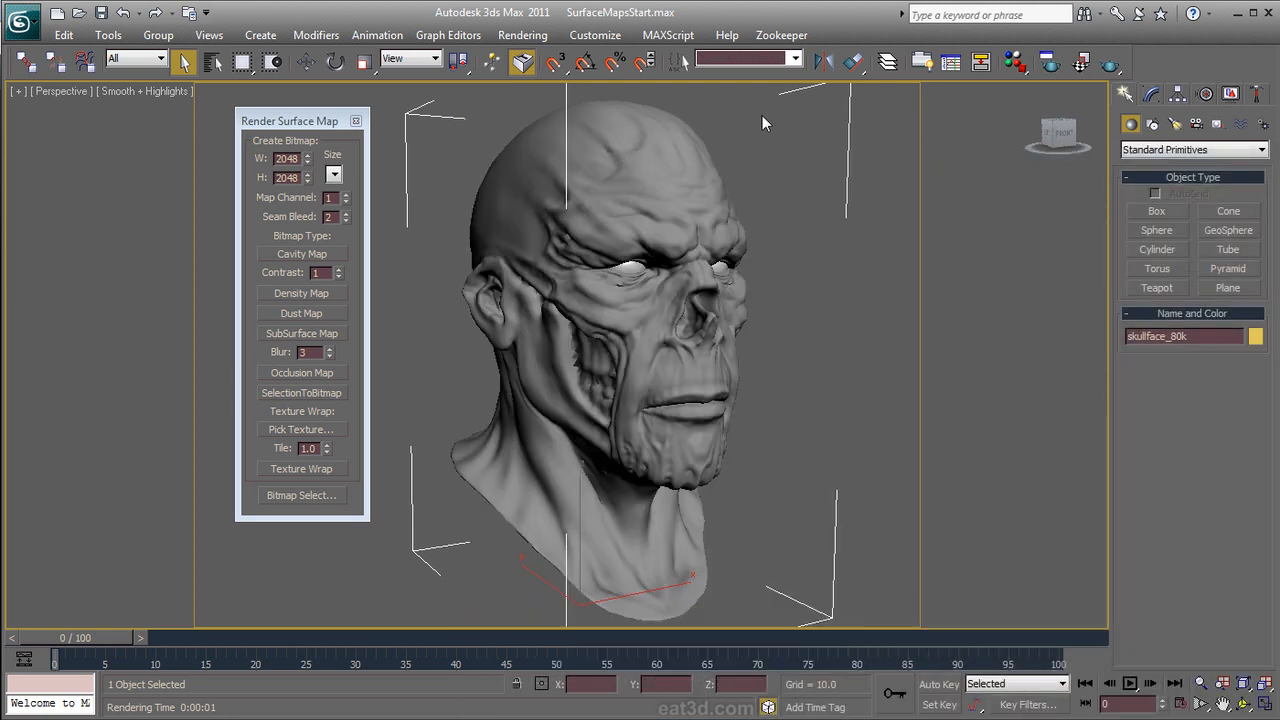
left_click(354, 121)
left_click(347, 215)
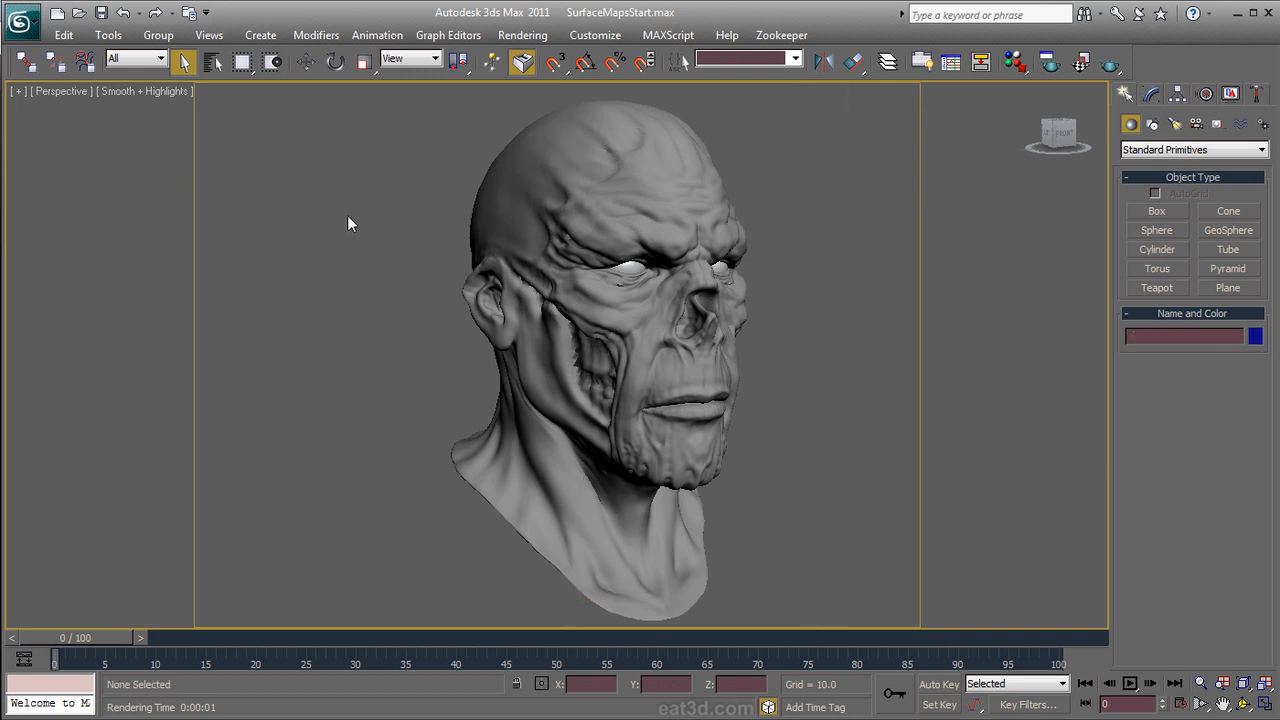
Step: Test-render the Perspective view of the head and close the rendered frame
left_click(1106, 66)
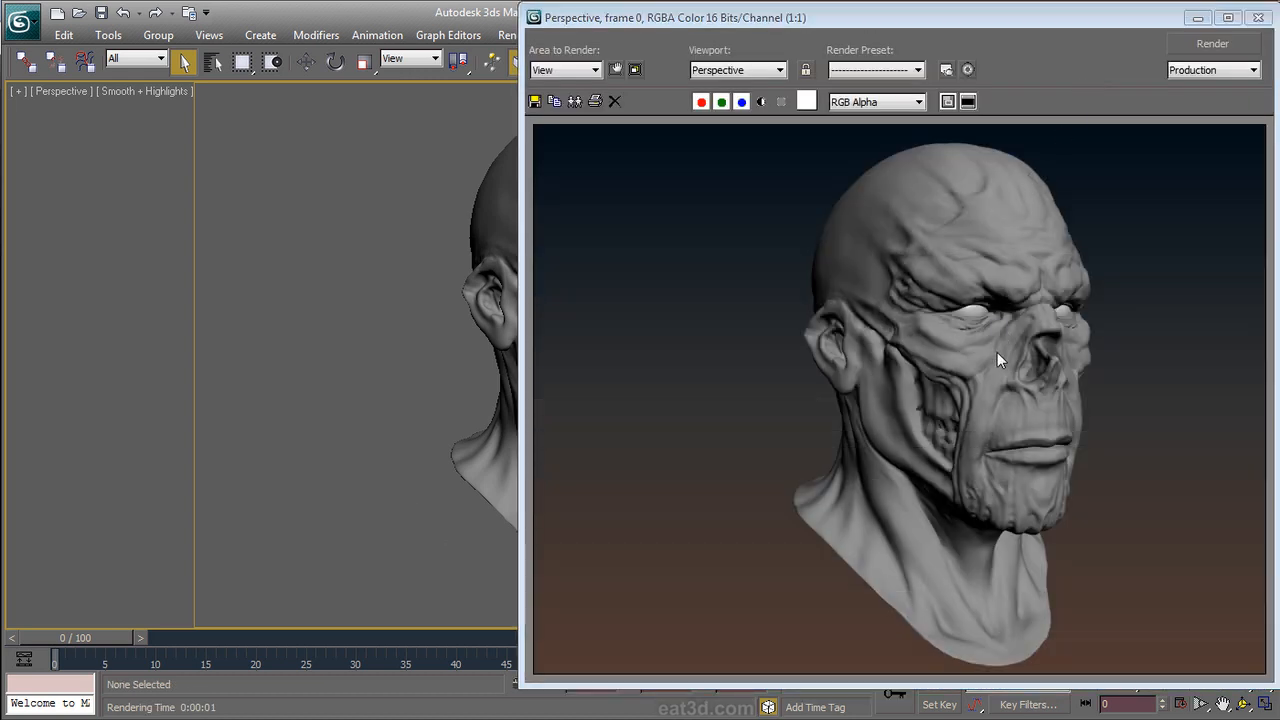
left_click(1258, 17)
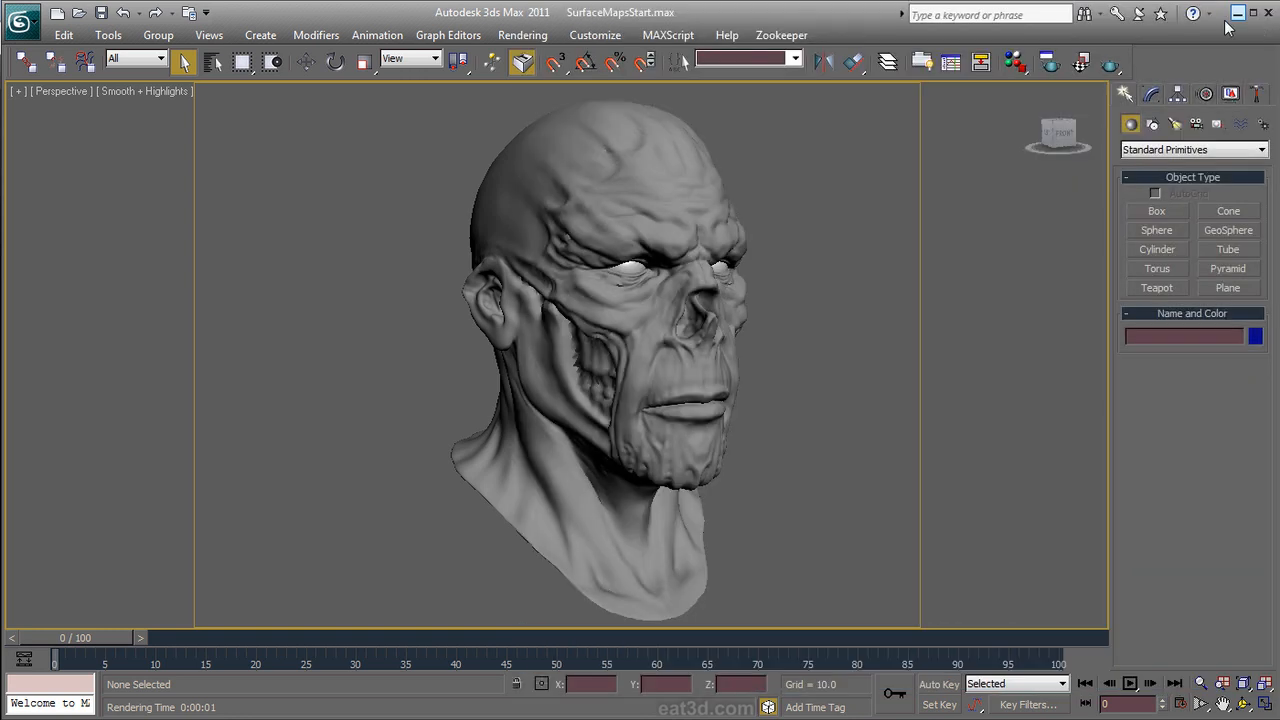
Step: Open the Slate Material Editor and assign the 01 - Default standard material to the head from its node output
left_click(1008, 62)
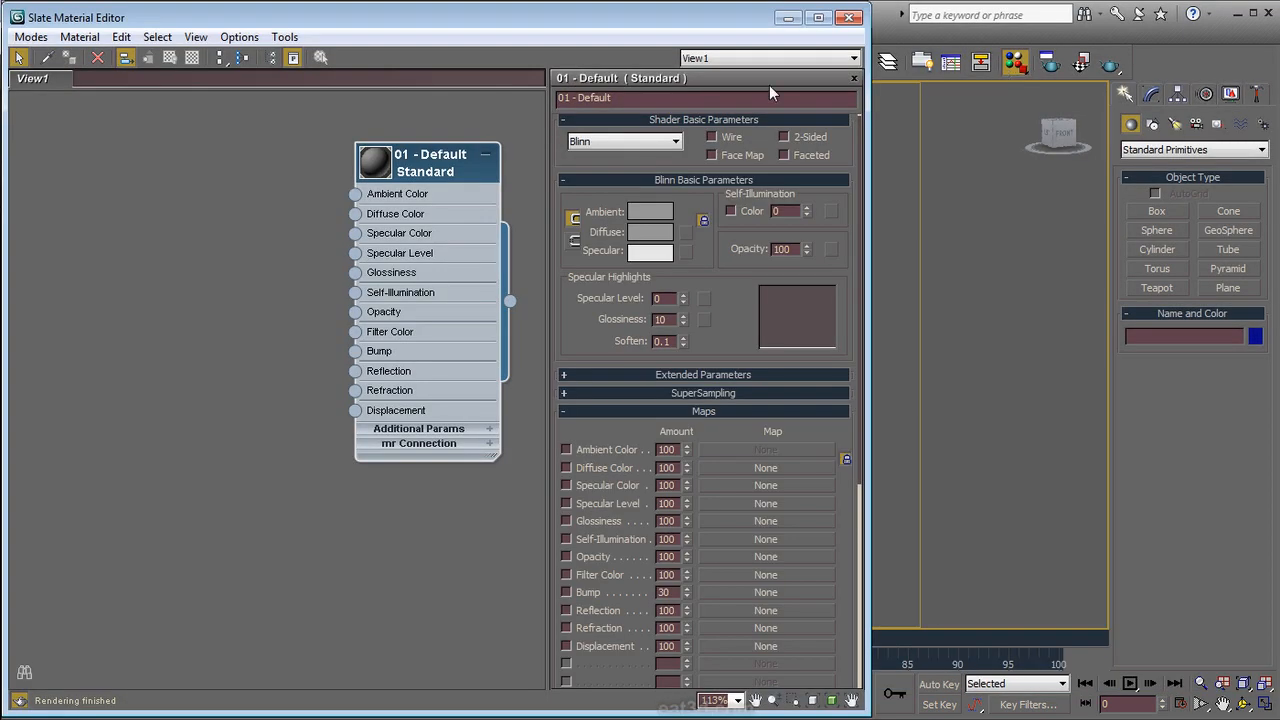
middle_click_drag(266, 298, 43, 289)
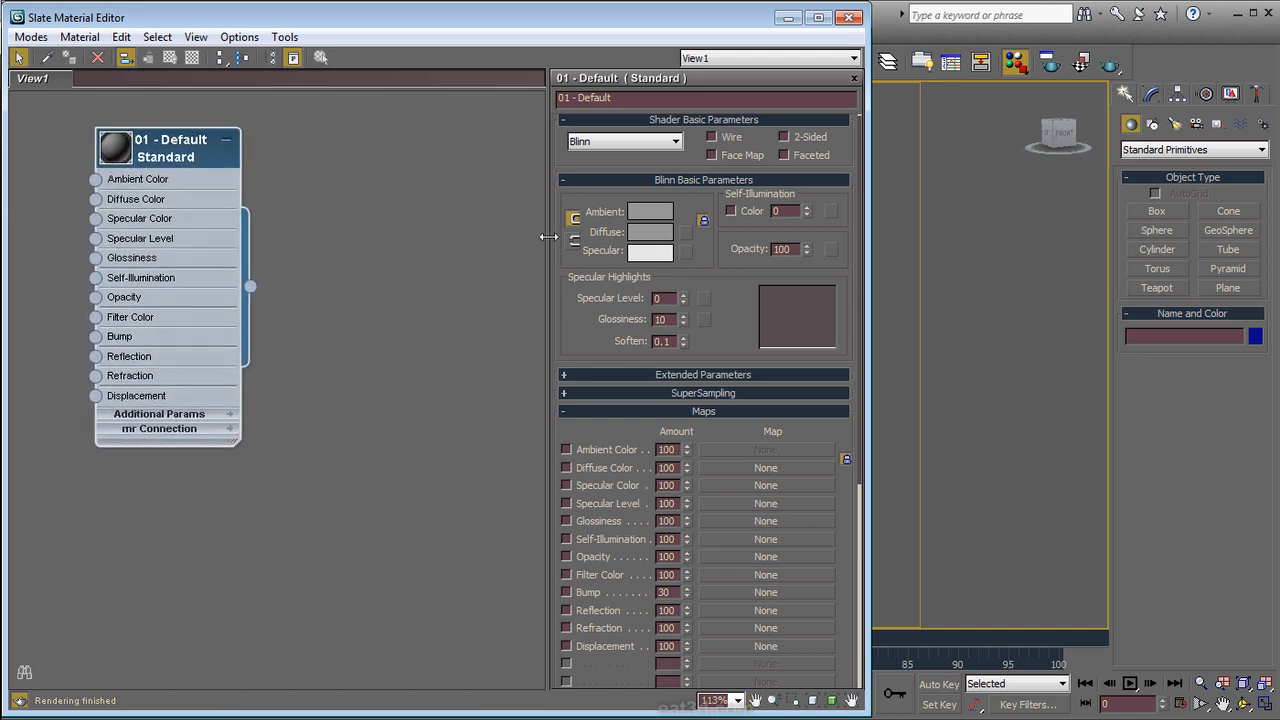
key("p")
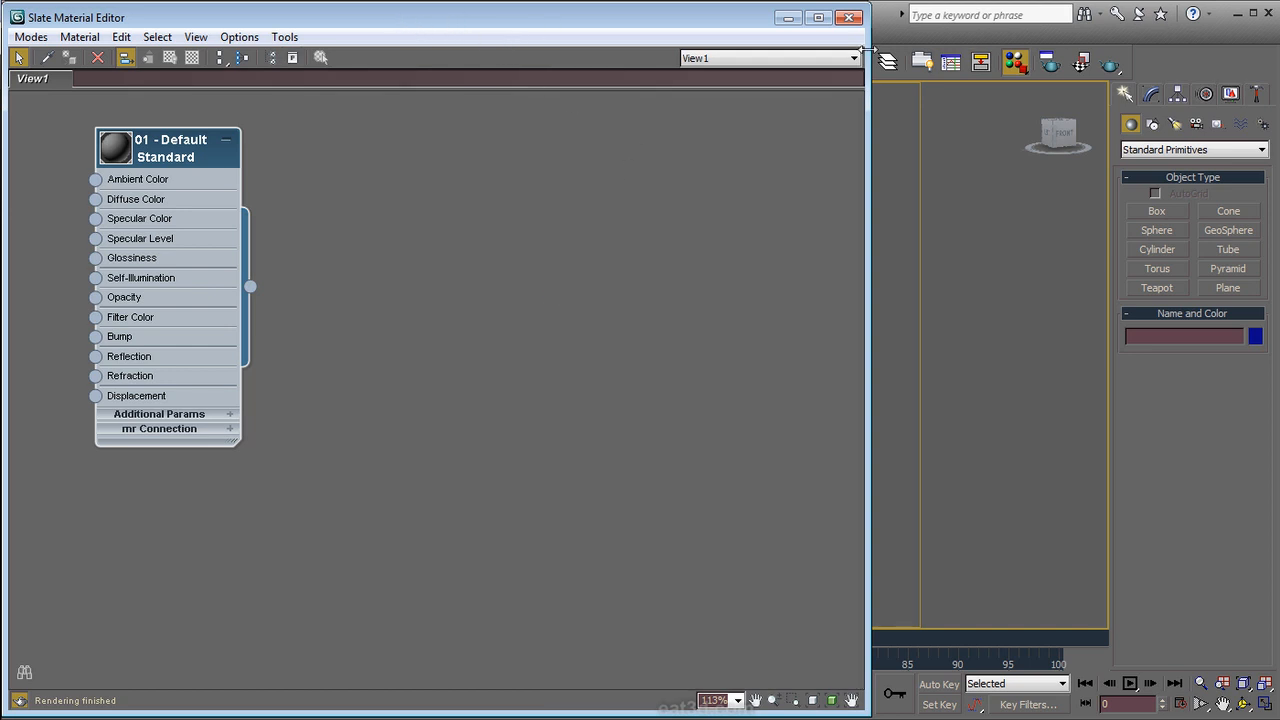
middle_click_drag(335, 104, 461, 105)
middle_click_drag(428, 188, 523, 209)
left_click_drag(398, 22, 1004, 20)
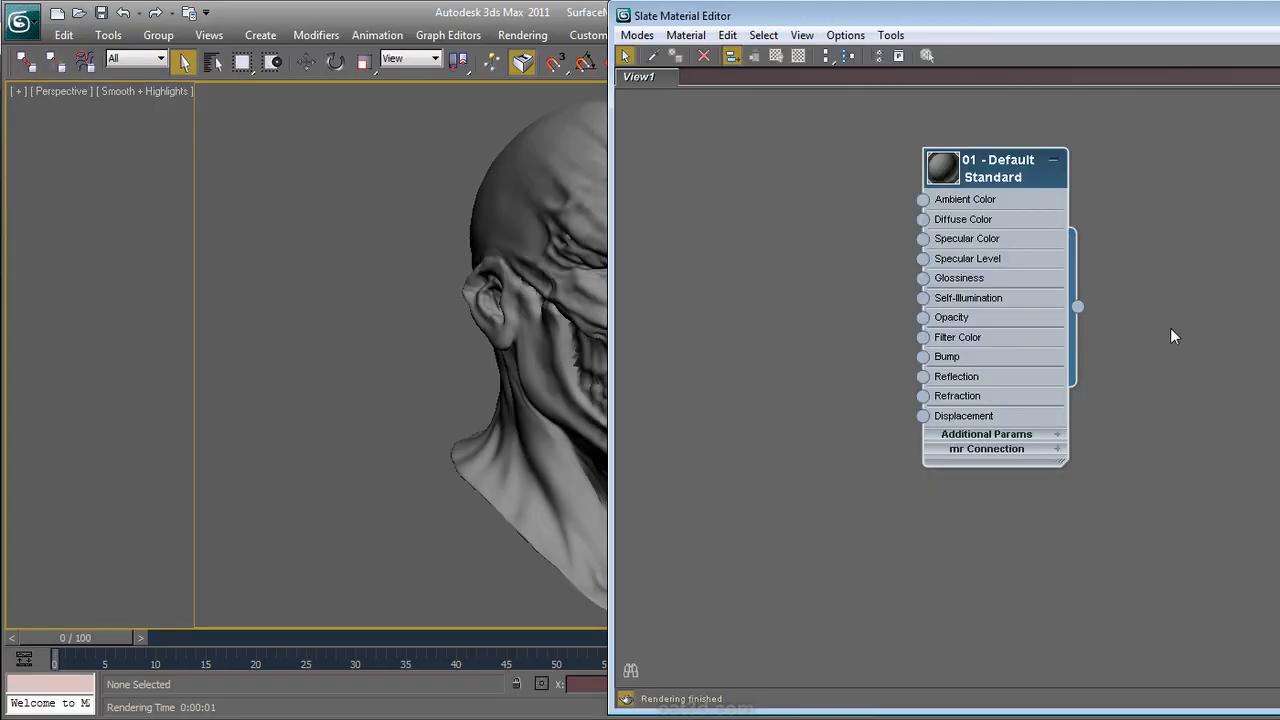
left_click_drag(1077, 307, 516, 223)
left_click_drag(940, 22, 330, 20)
Step: Open the head material's parameters and rename it Skull Head
double_click(380, 168)
left_click_drag(608, 96, 499, 74)
key("BackSpace")
type("Sku")
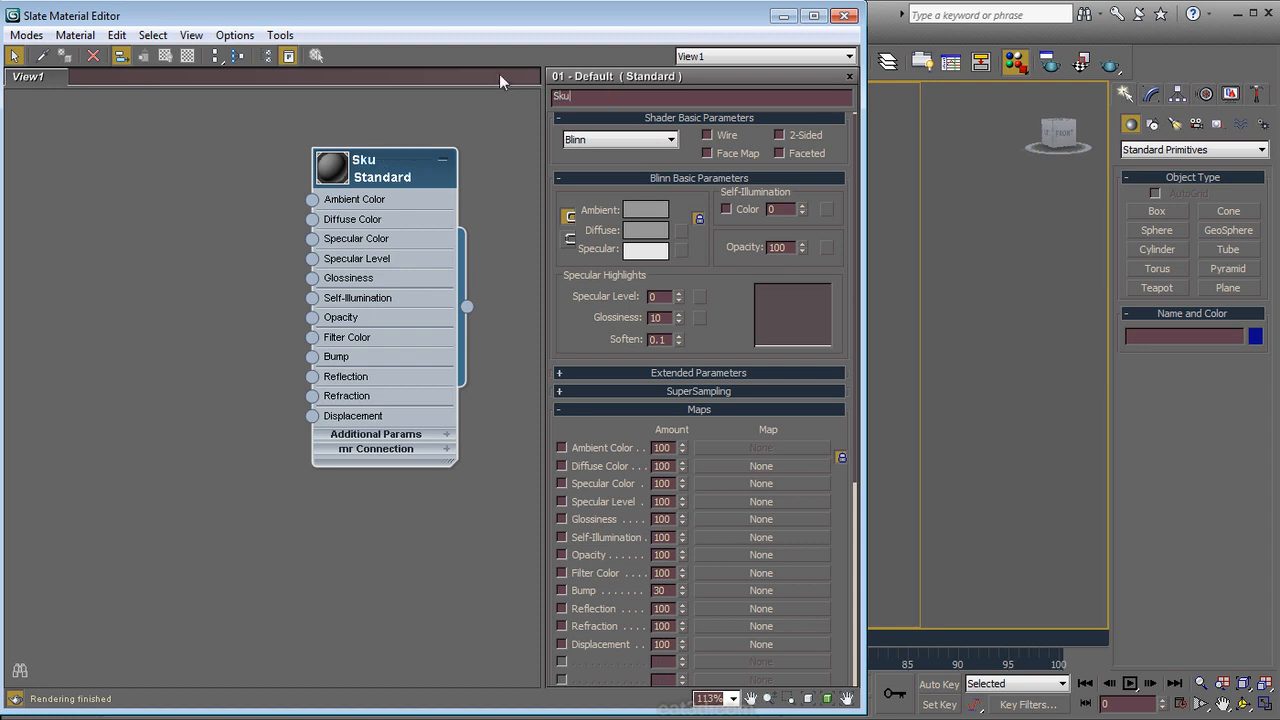
type("ll Head")
key("Return")
Step: Enlarge the Skull Head node's thumbnail and open a larger separate material preview window placed clear of the material editor
double_click(333, 176)
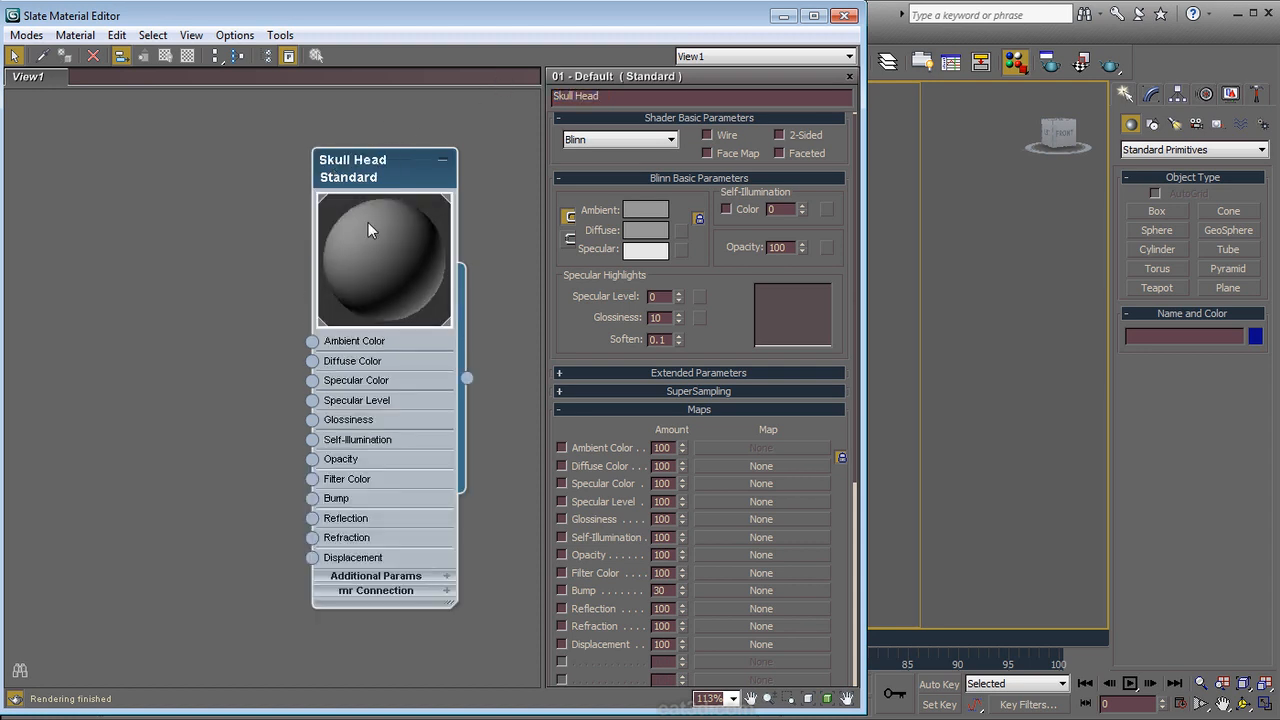
middle_click_drag(481, 321, 513, 300)
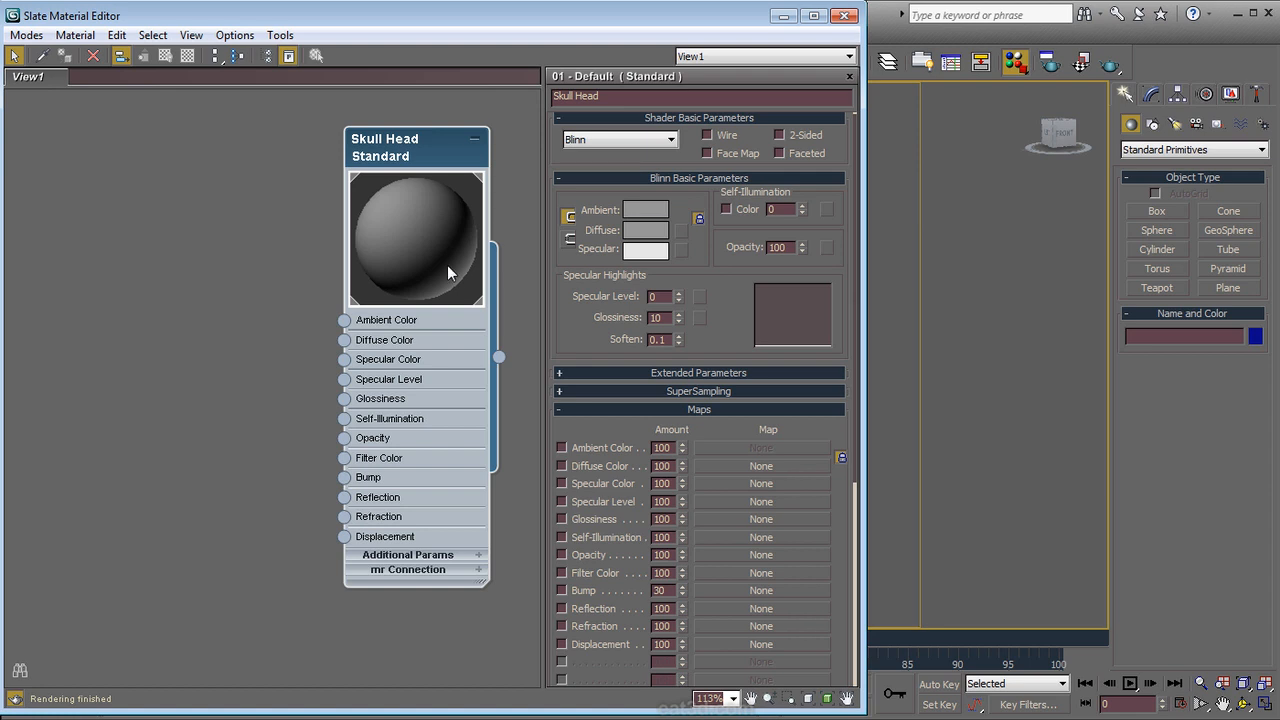
right_click(418, 226)
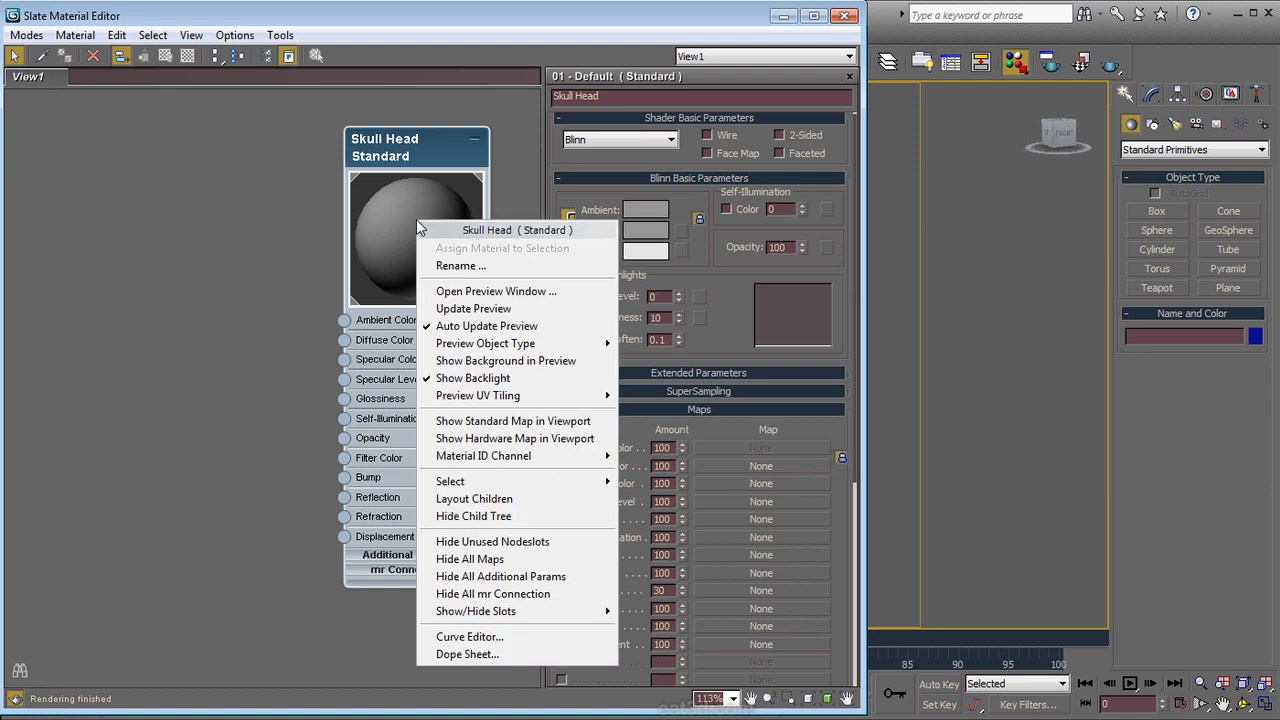
left_click(472, 292)
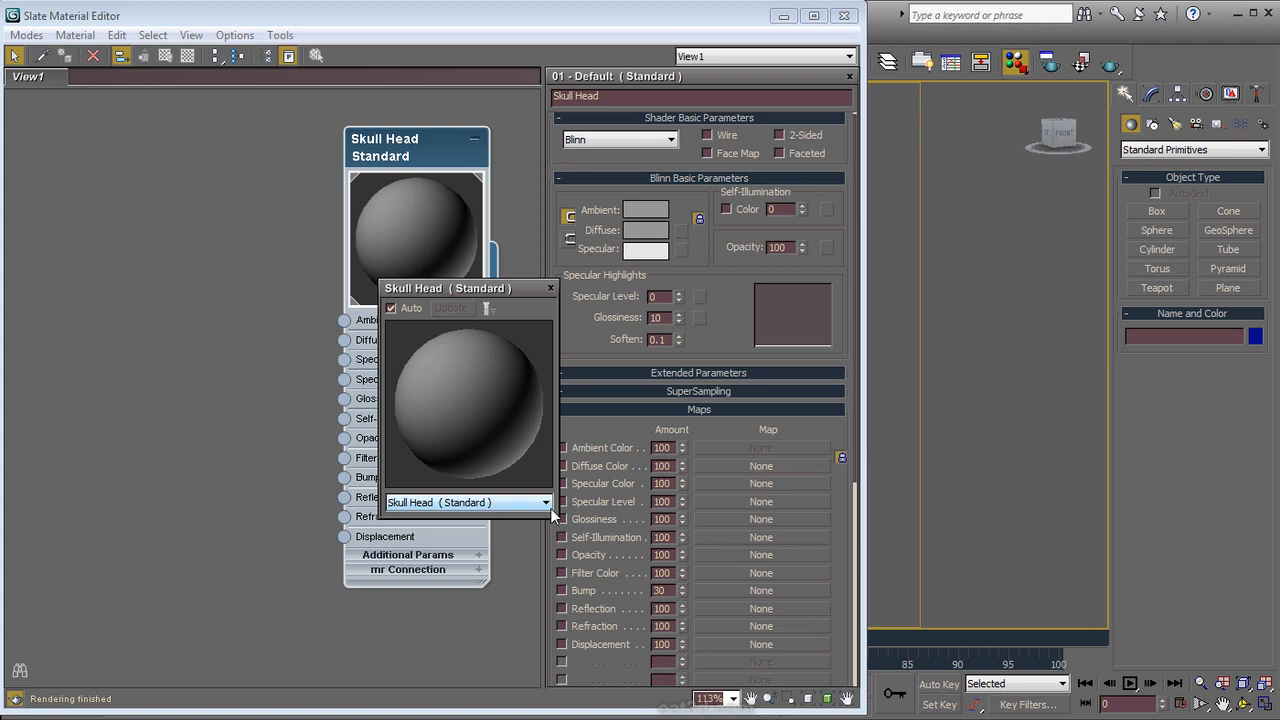
left_click_drag(556, 516, 600, 560)
left_click_drag(521, 283, 1188, 438)
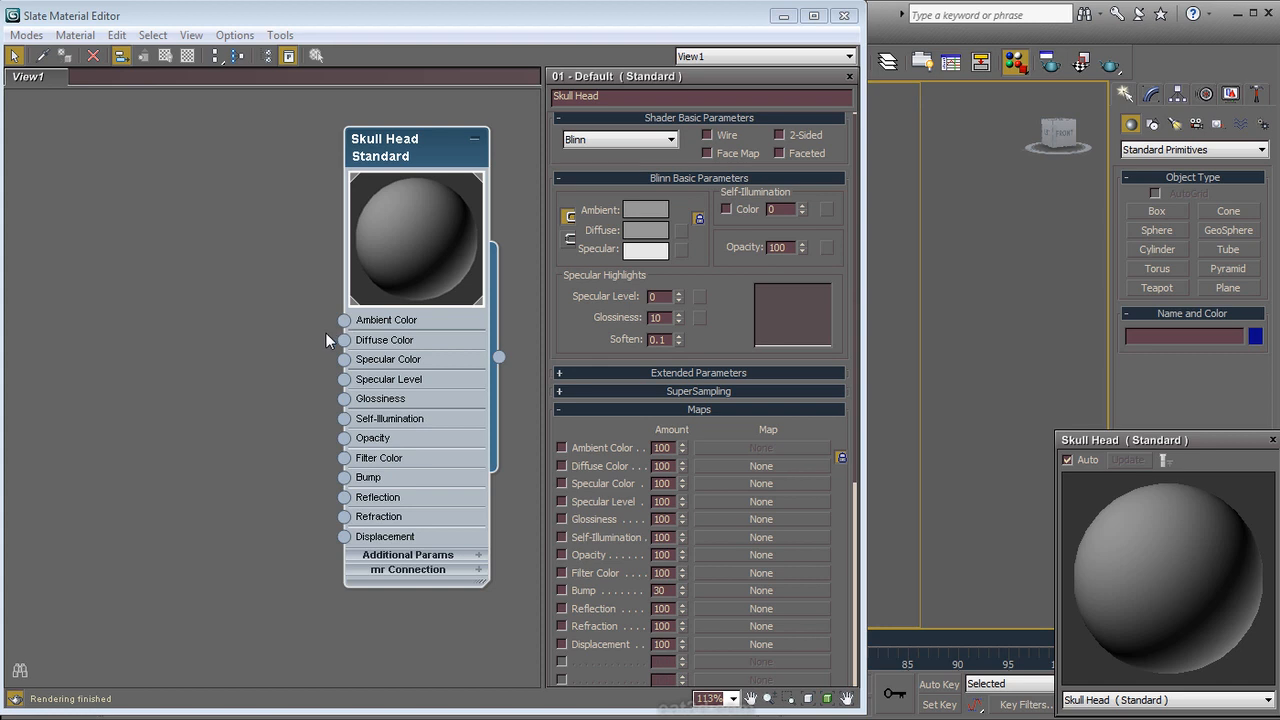
Step: Create a Mix map feeding the Skull Head material's Diffuse Color and place its node clear of the material
left_click(197, 248)
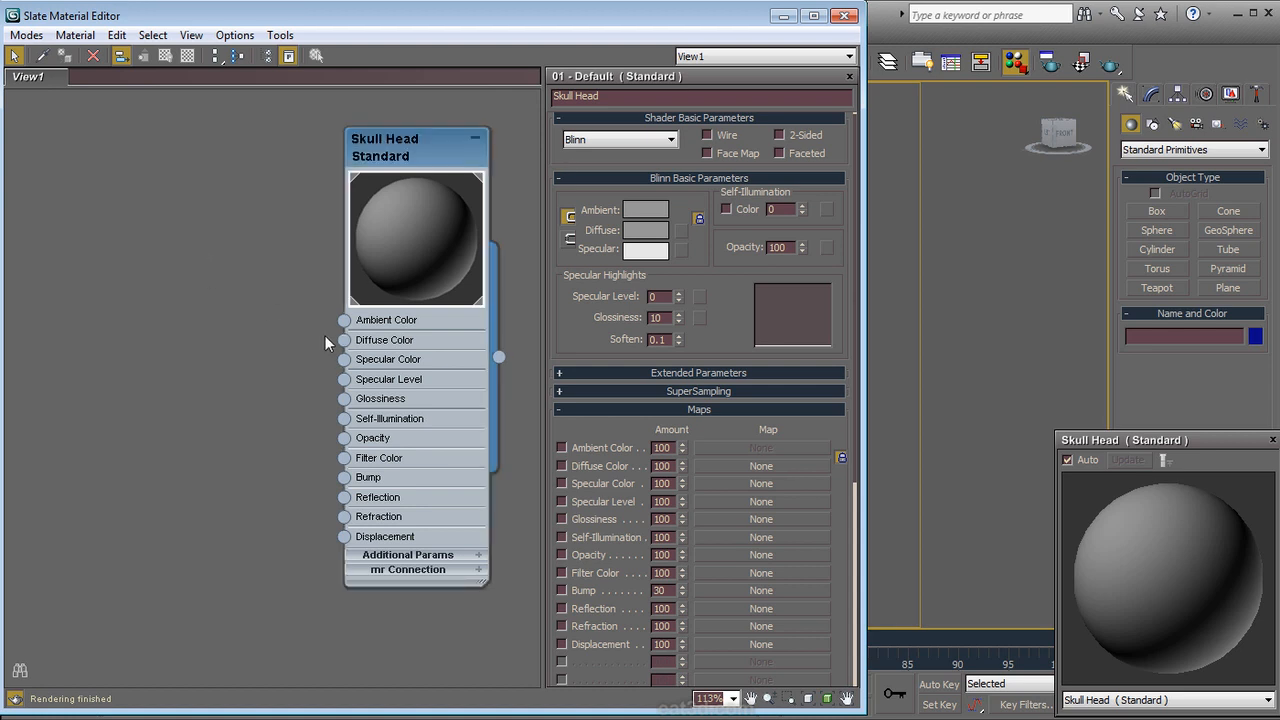
left_click_drag(344, 340, 238, 237)
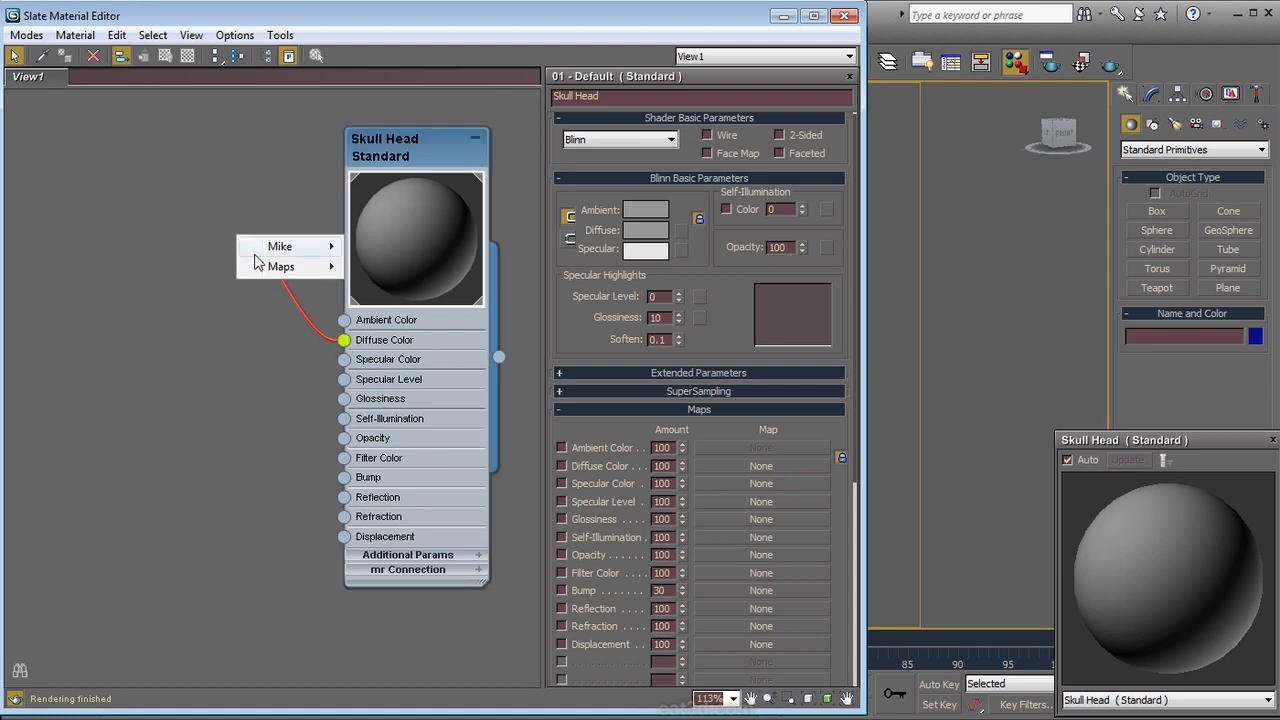
mouse_move(268, 274)
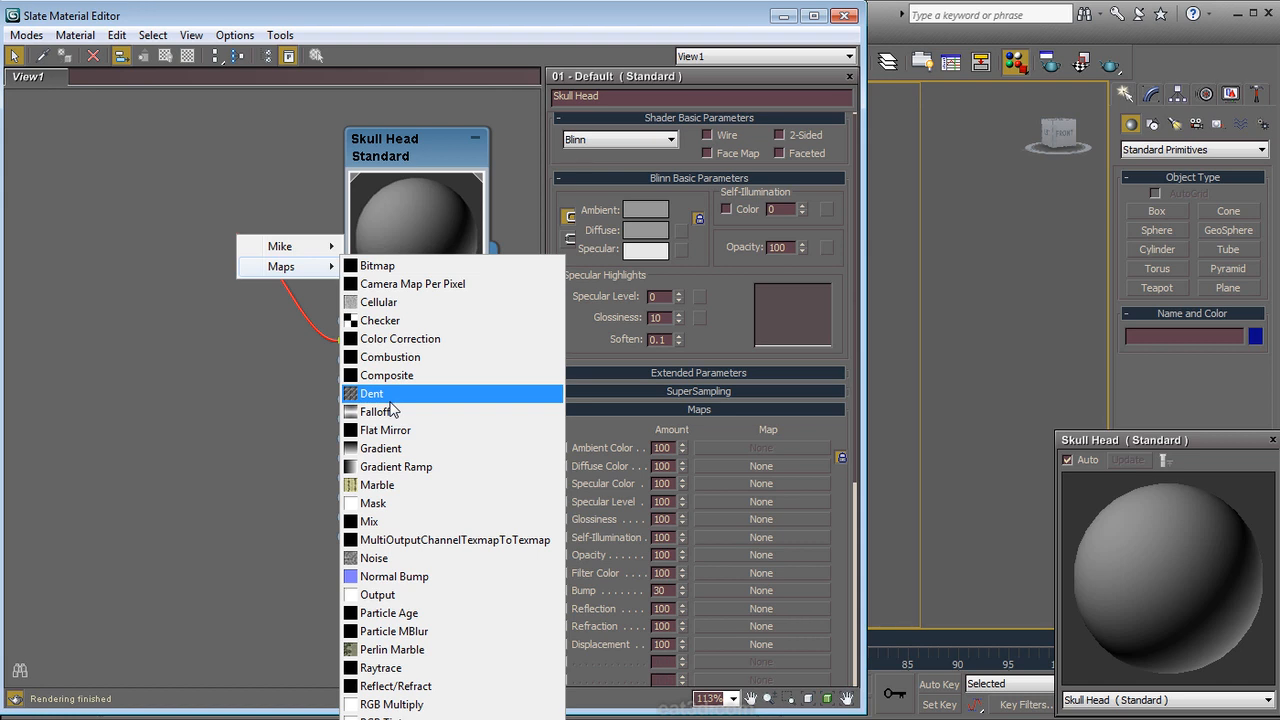
left_click(396, 521)
left_click_drag(229, 227, 187, 206)
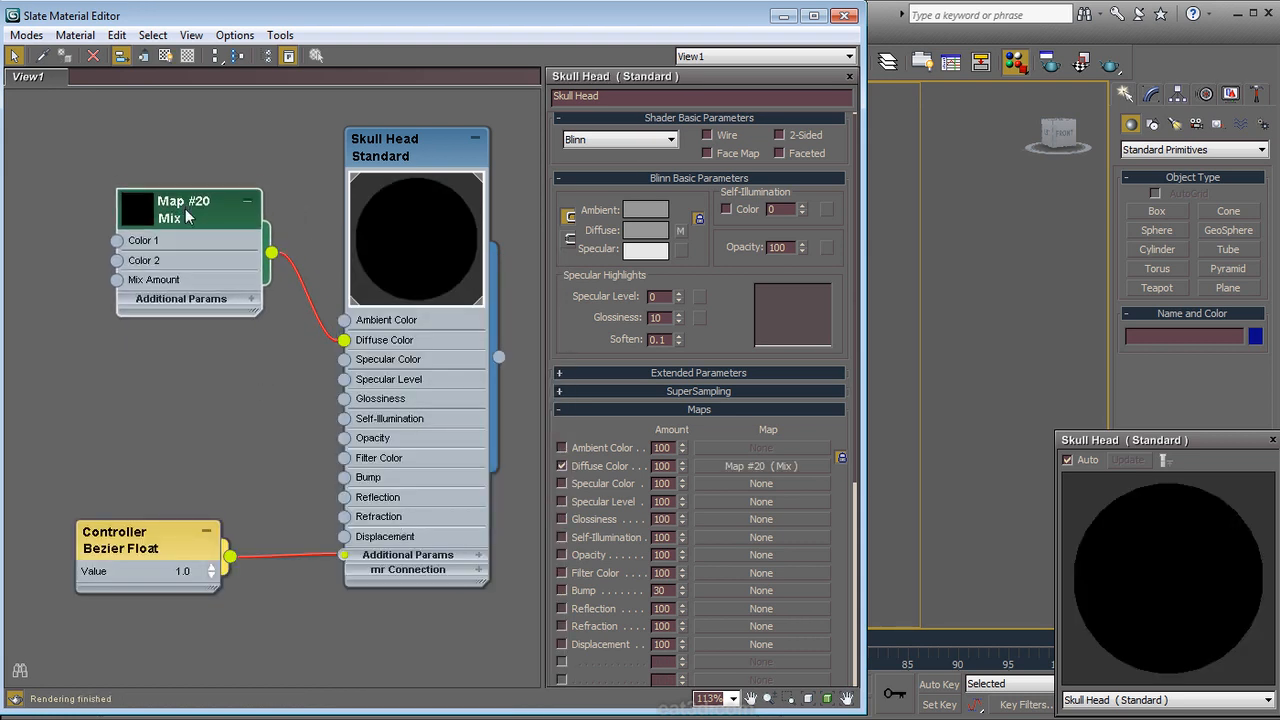
Step: Hide all Additional Params slots on the Skull Head node and delete the leftover Bezier Float controller node
left_click_drag(134, 578, 175, 536)
right_click(398, 153)
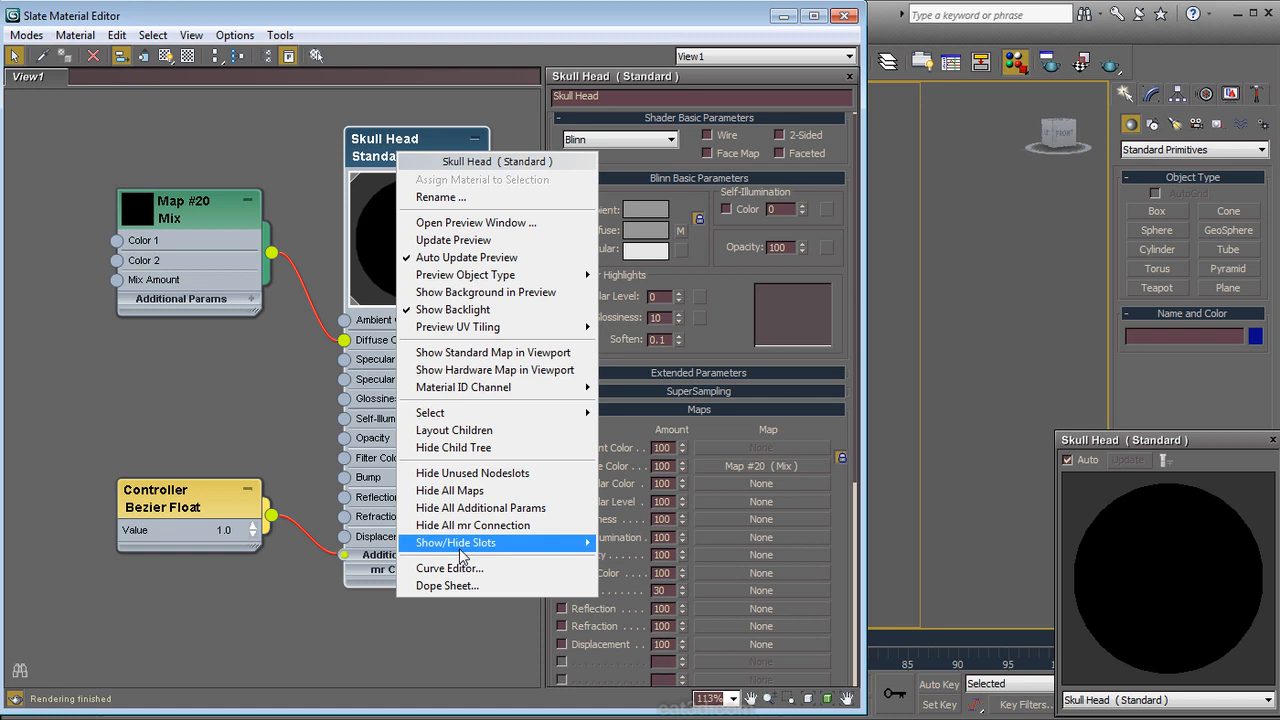
mouse_move(462, 552)
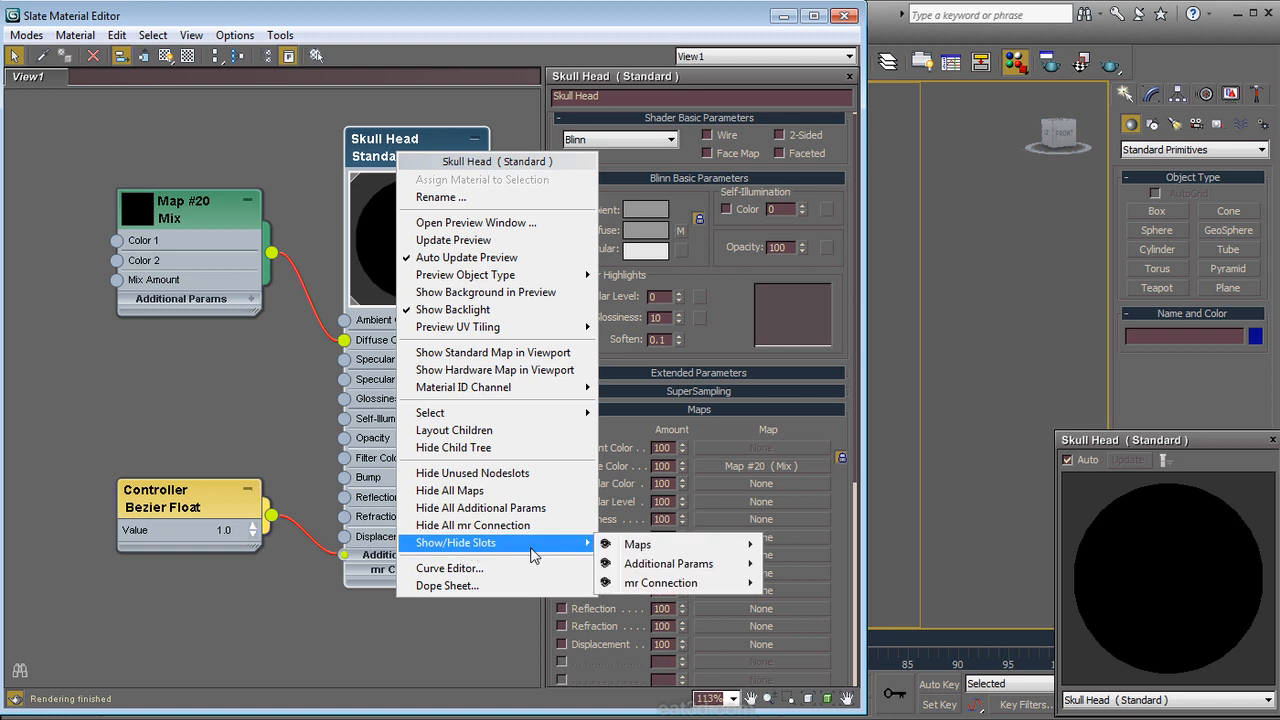
mouse_move(696, 566)
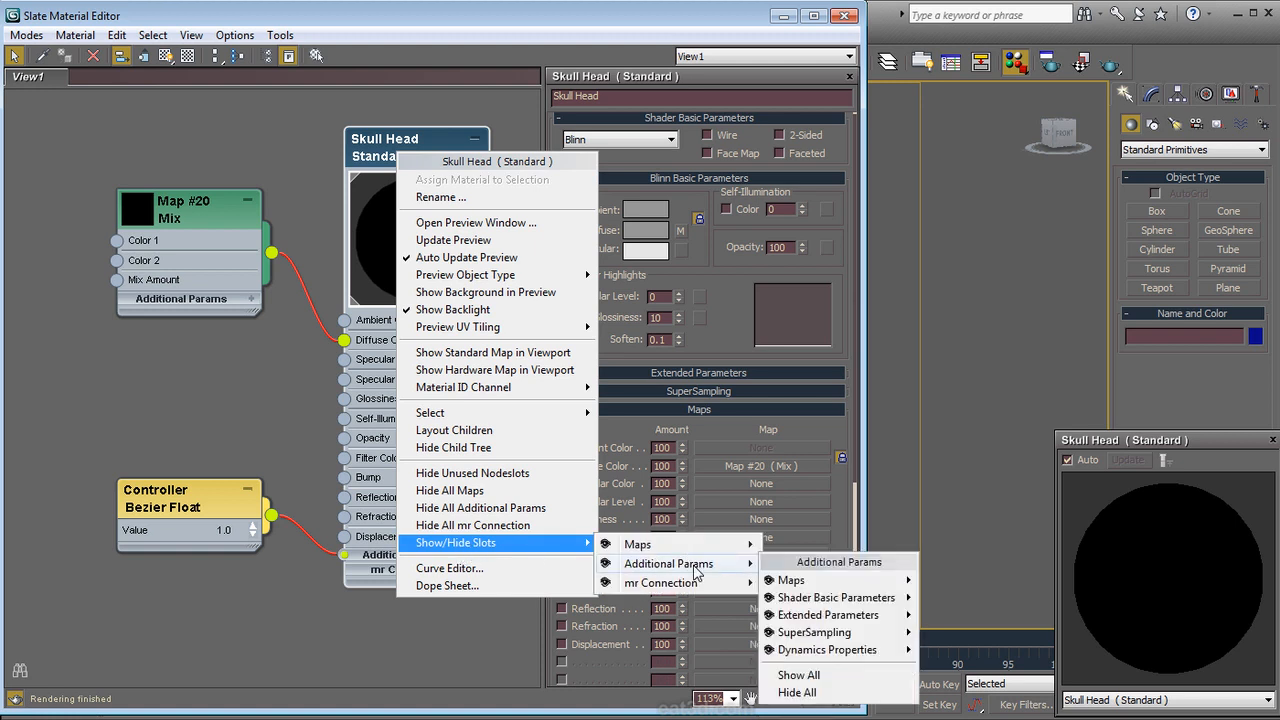
left_click(795, 692)
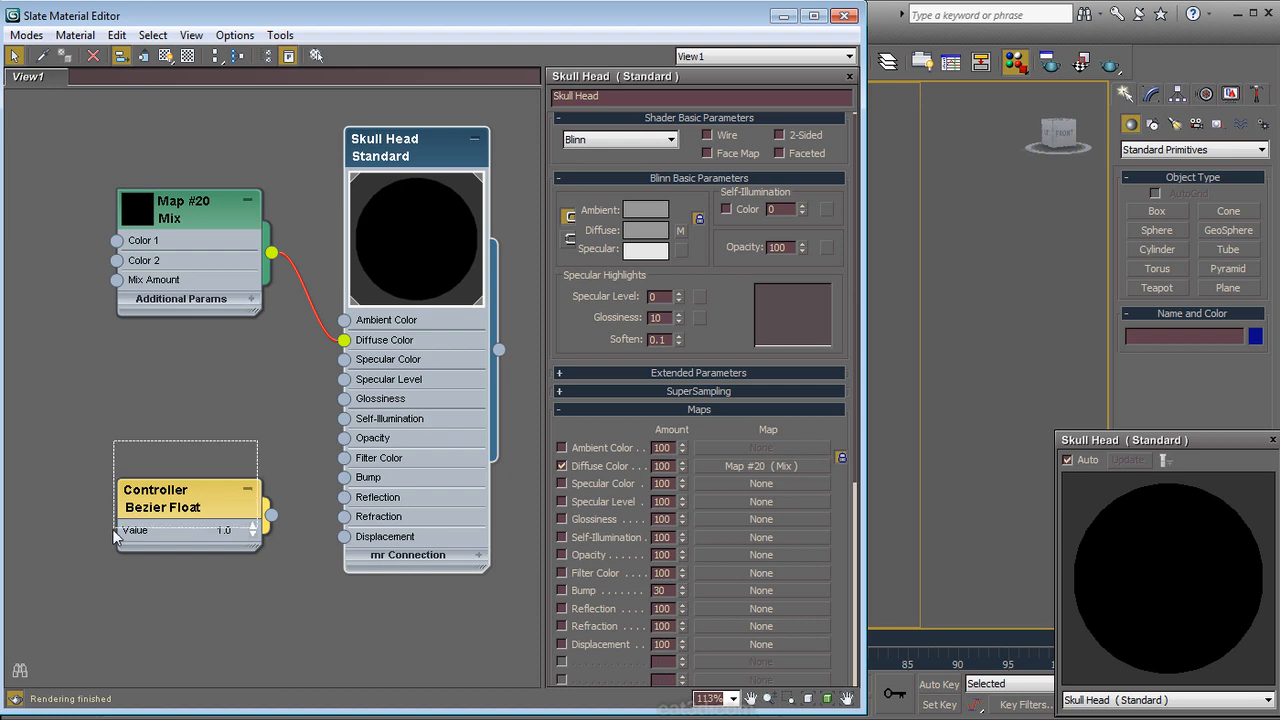
key("Delete")
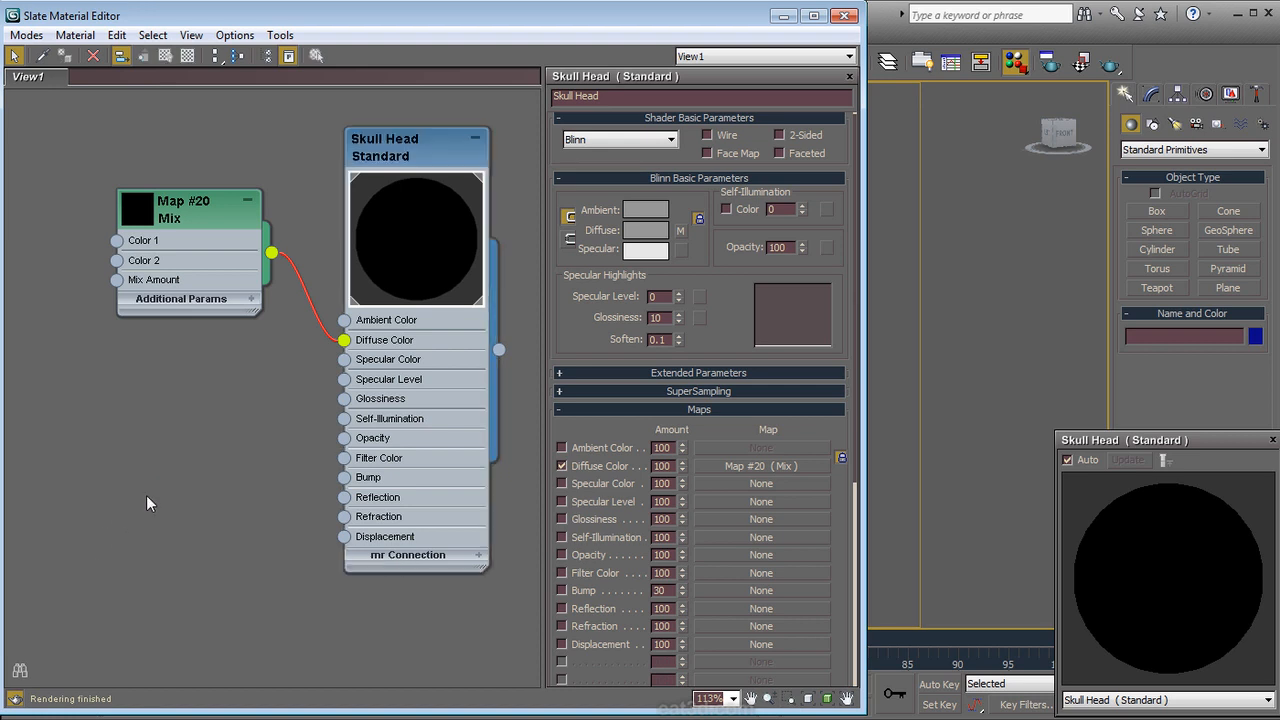
Step: Open the Mix map's parameters and rename it AO Blend
double_click(160, 210)
double_click(609, 96)
type("AO Blend")
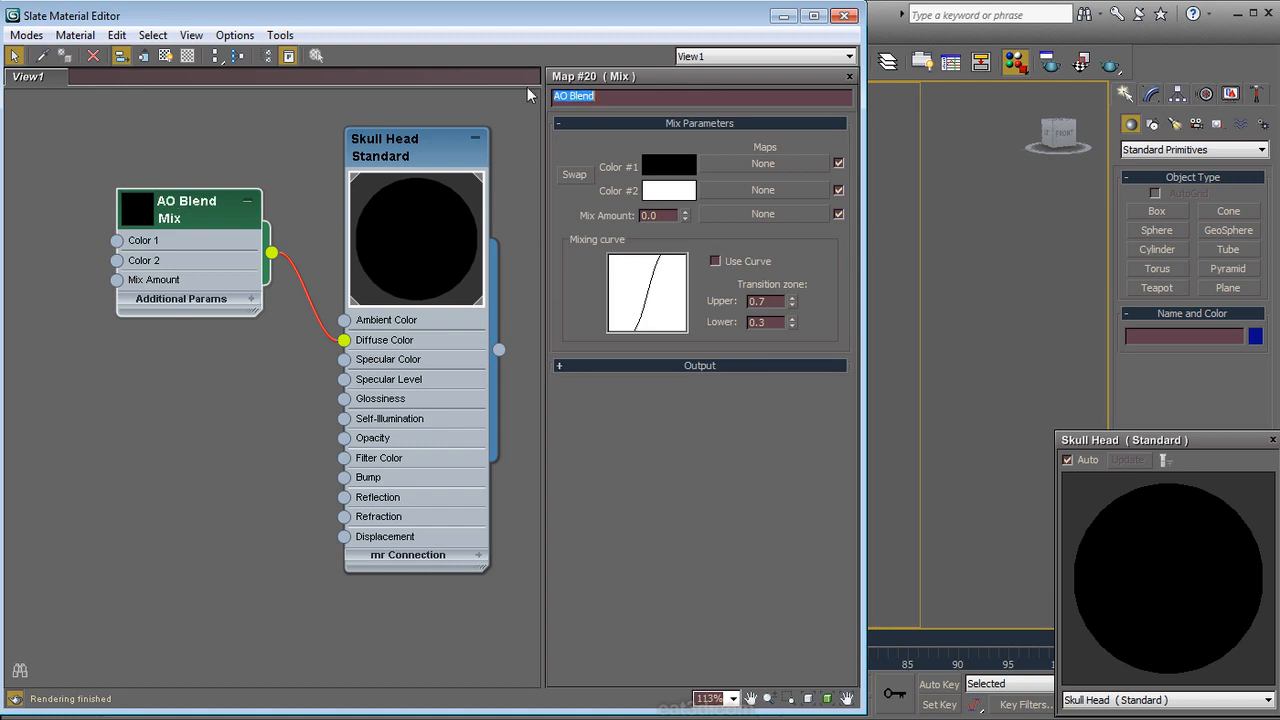
key("Return")
Step: Load AO.jpg as a bitmap in AO Blend's Mix Amount and lay out the node tree
left_click(748, 217)
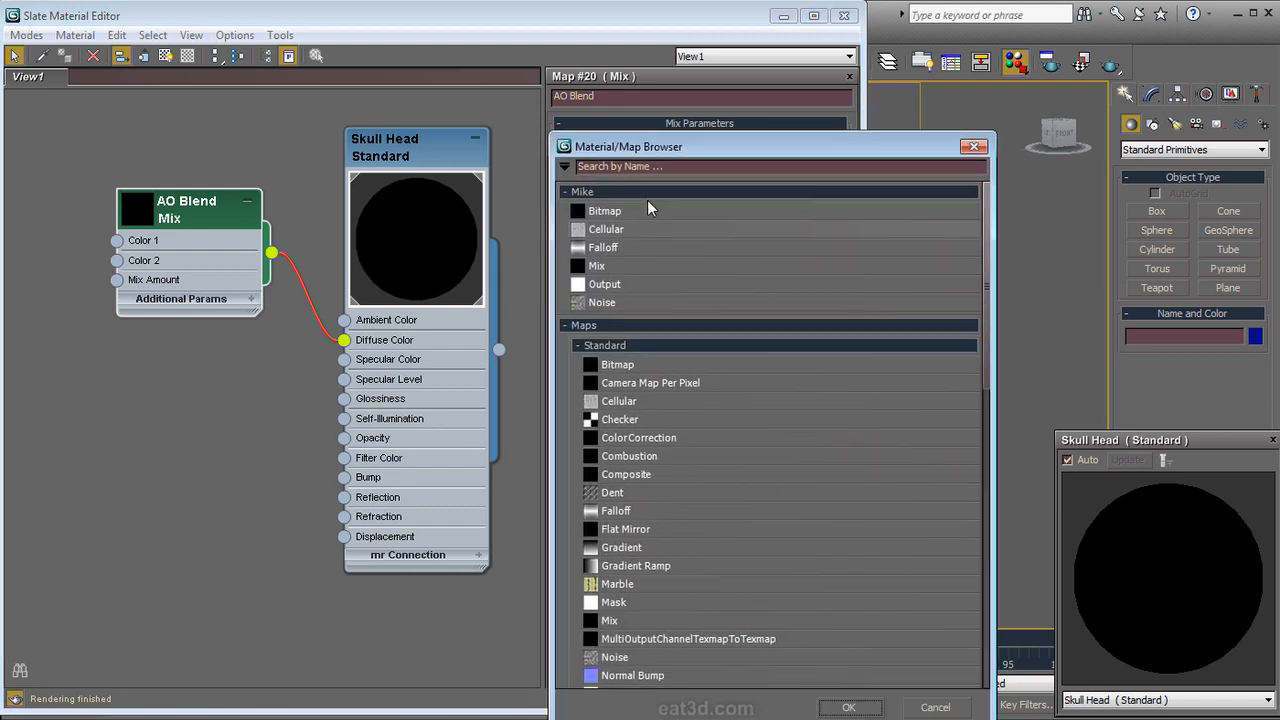
double_click(647, 212)
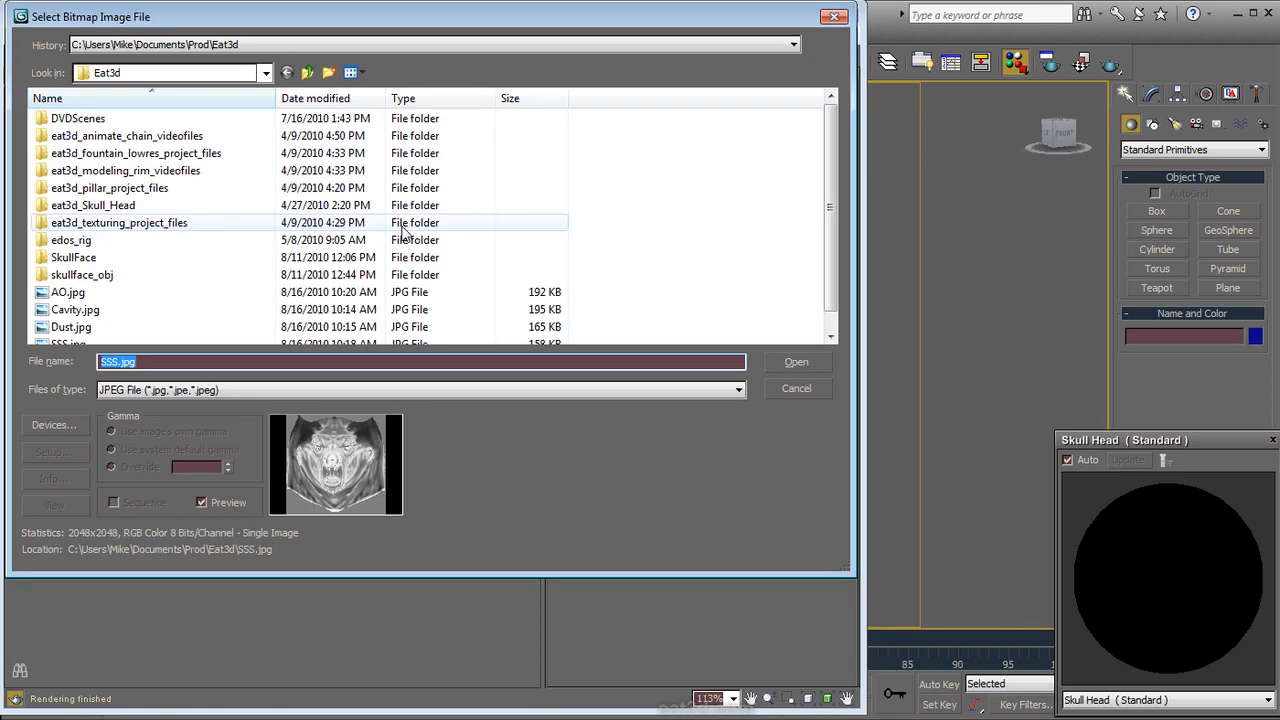
double_click(78, 293)
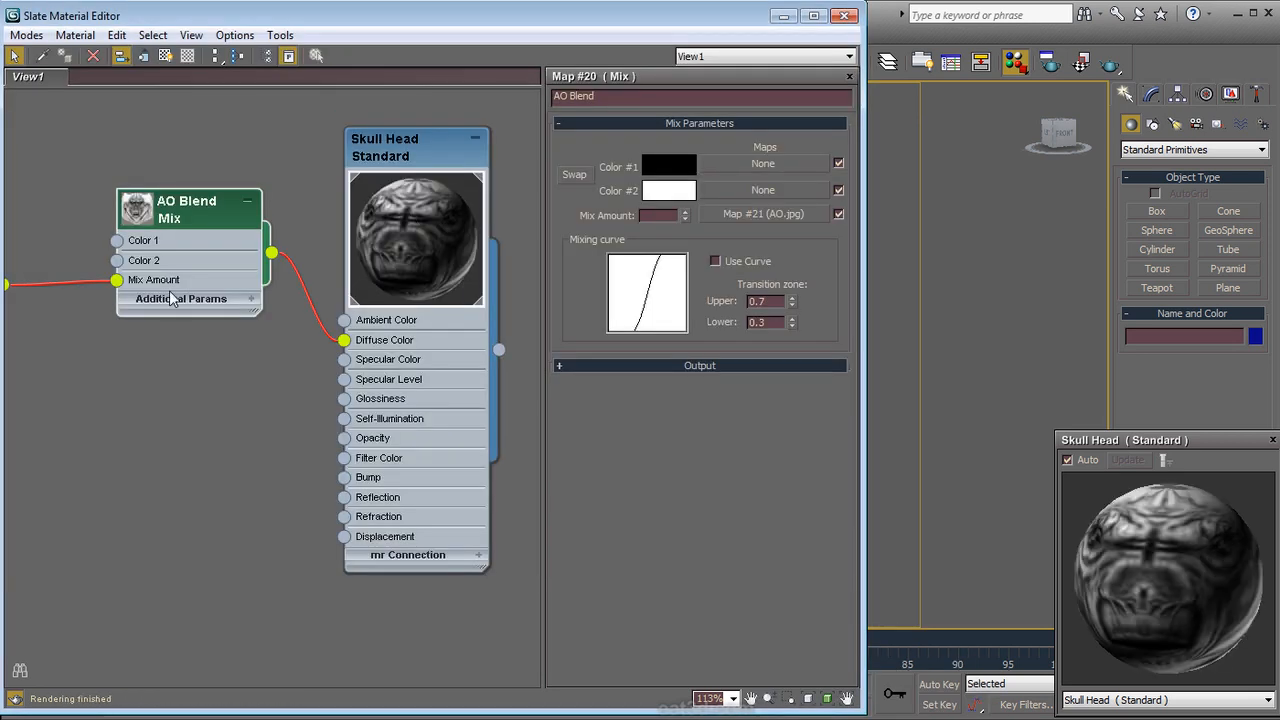
middle_click_drag(166, 326, 309, 343)
key("p")
middle_click_drag(334, 400, 445, 394)
left_click_drag(200, 280, 258, 240)
key("l")
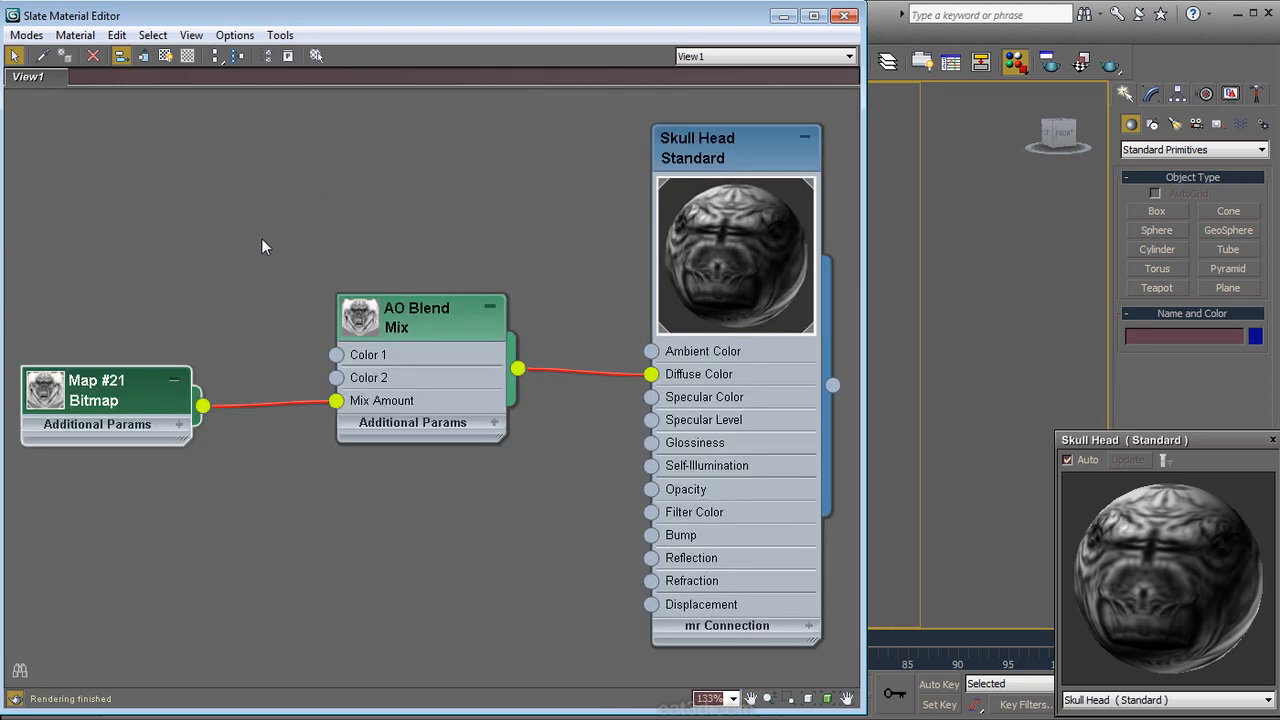
Step: Bring back the AO Blend parameters and render the Perspective view to check the occlusion on the head
middle_click_drag(594, 432, 599, 335)
double_click(385, 194)
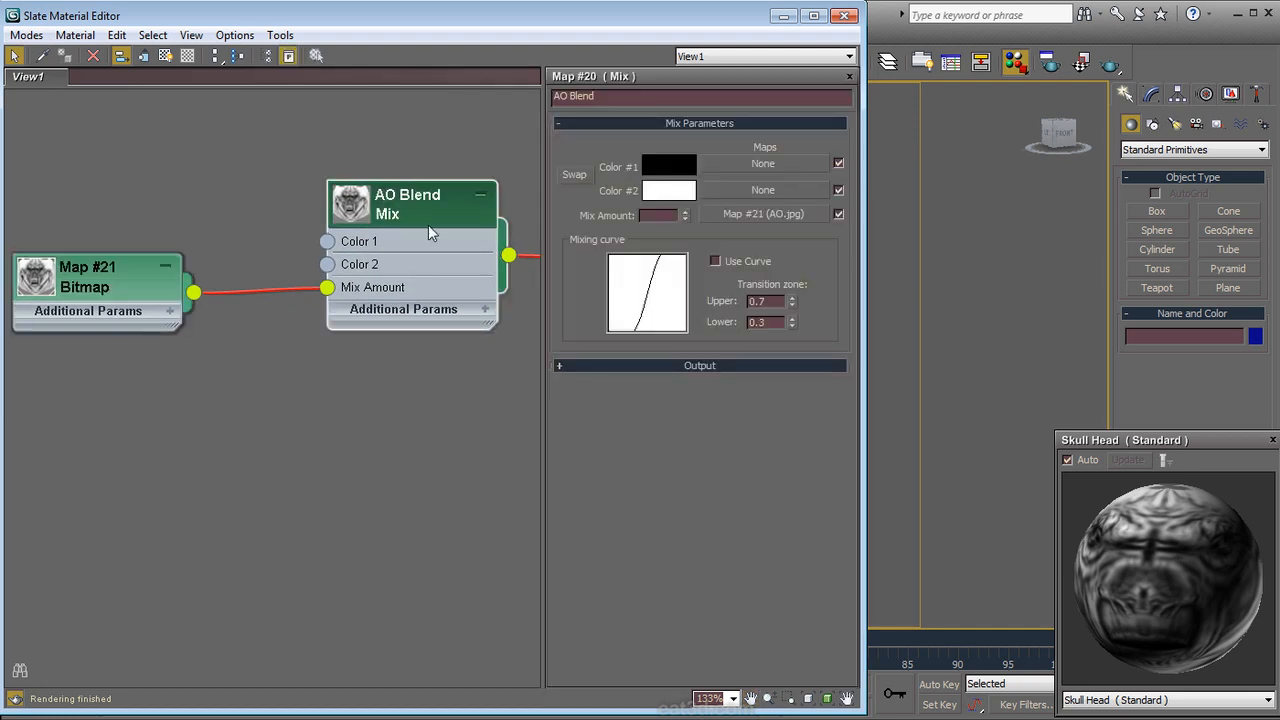
left_click(1108, 68)
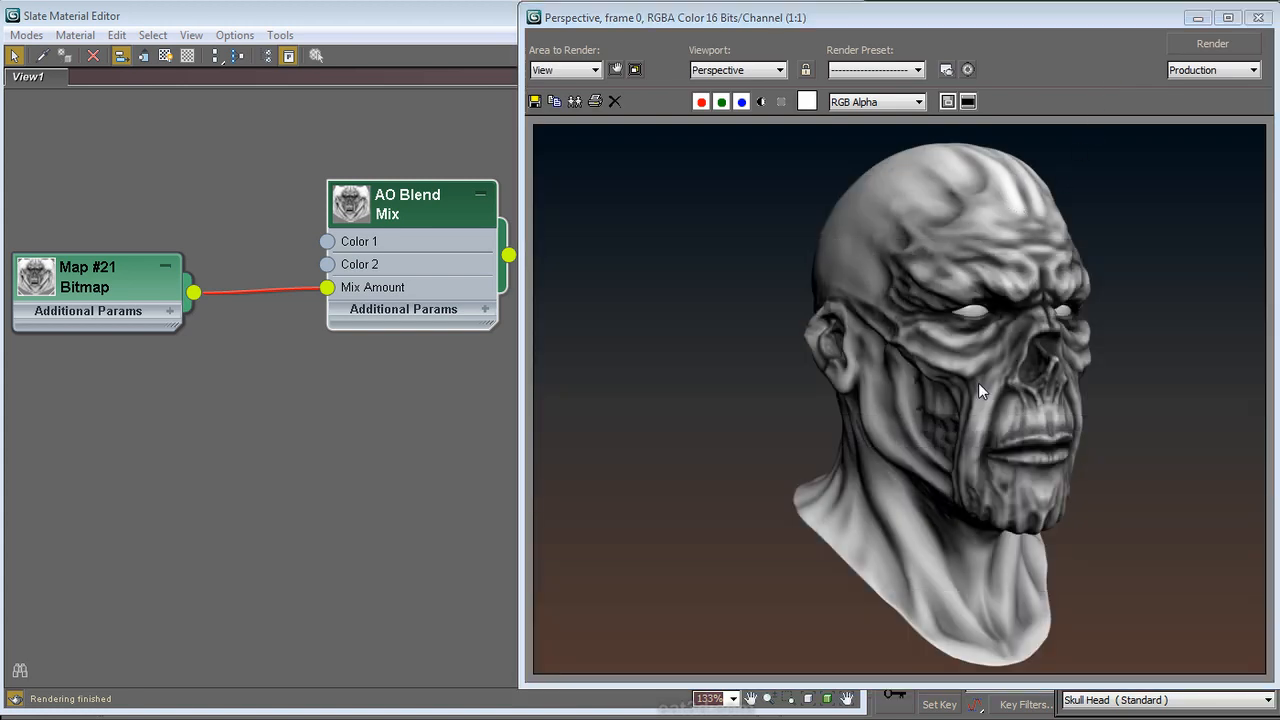
Step: Set AO Blend's Color #1 to dark blue (RGB 0, 6, 34) and Color #2 to pale blue-grey (RGB 195, 202, 206), and re-render
double_click(450, 325)
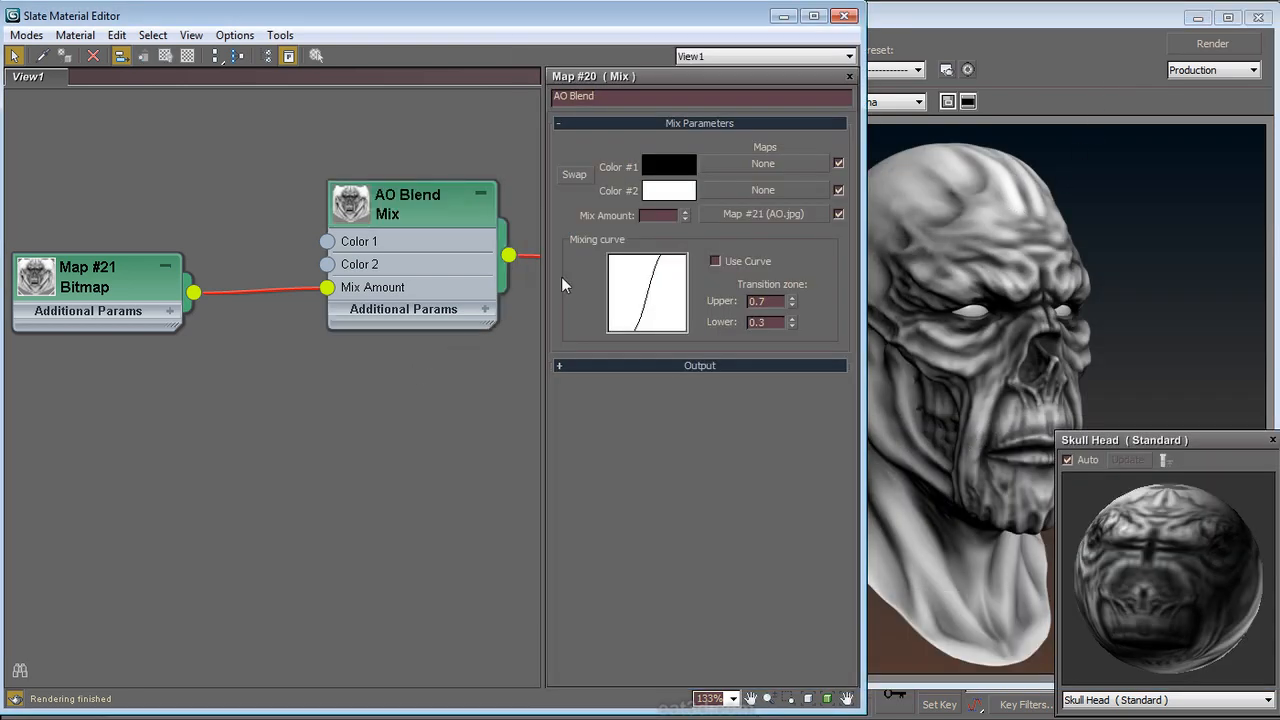
left_click(677, 167)
mouse_move(468, 224)
left_mouse_down()
mouse_move(449, 220)
mouse_move(456, 235)
left_mouse_up()
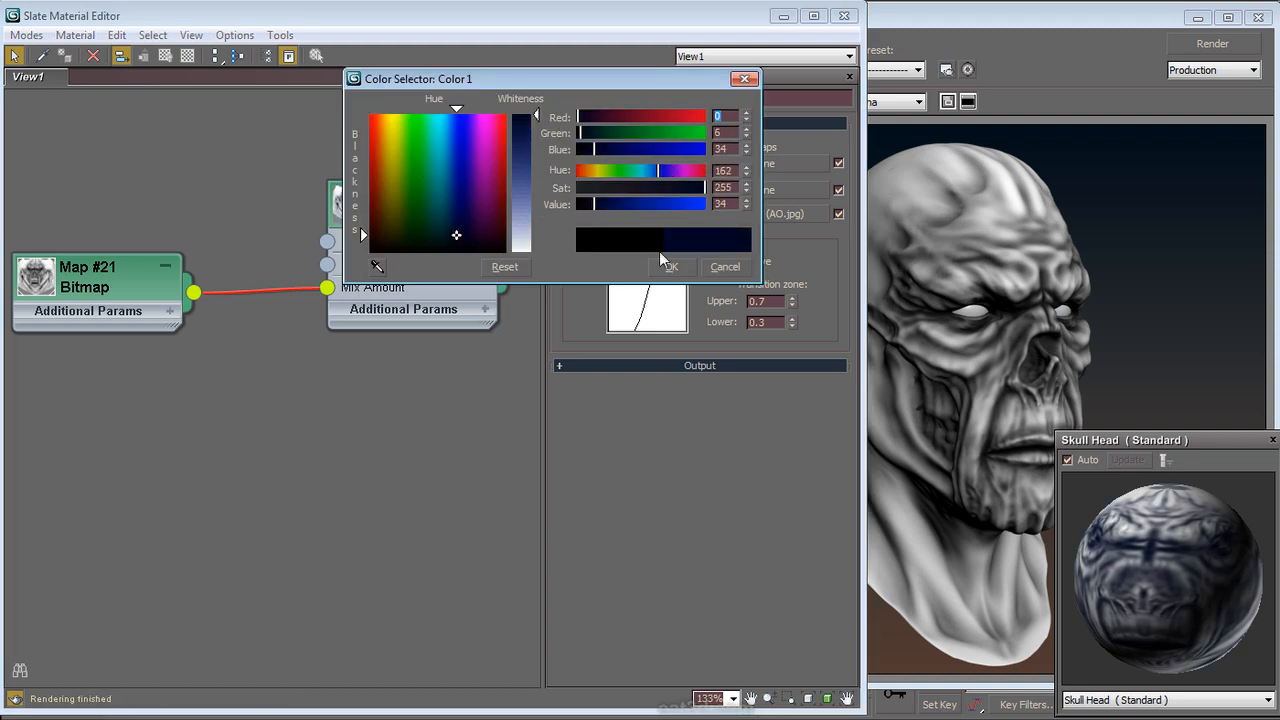
left_click(671, 266)
left_click(667, 190)
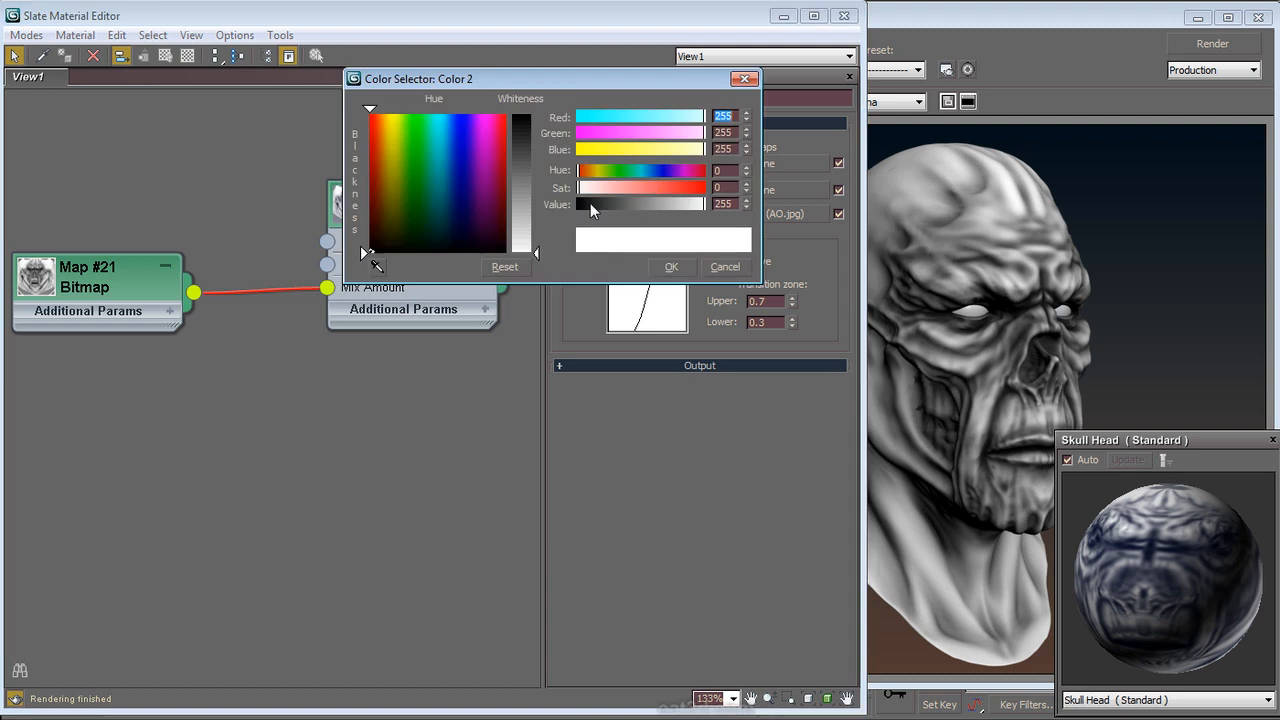
left_click_drag(514, 211, 475, 226)
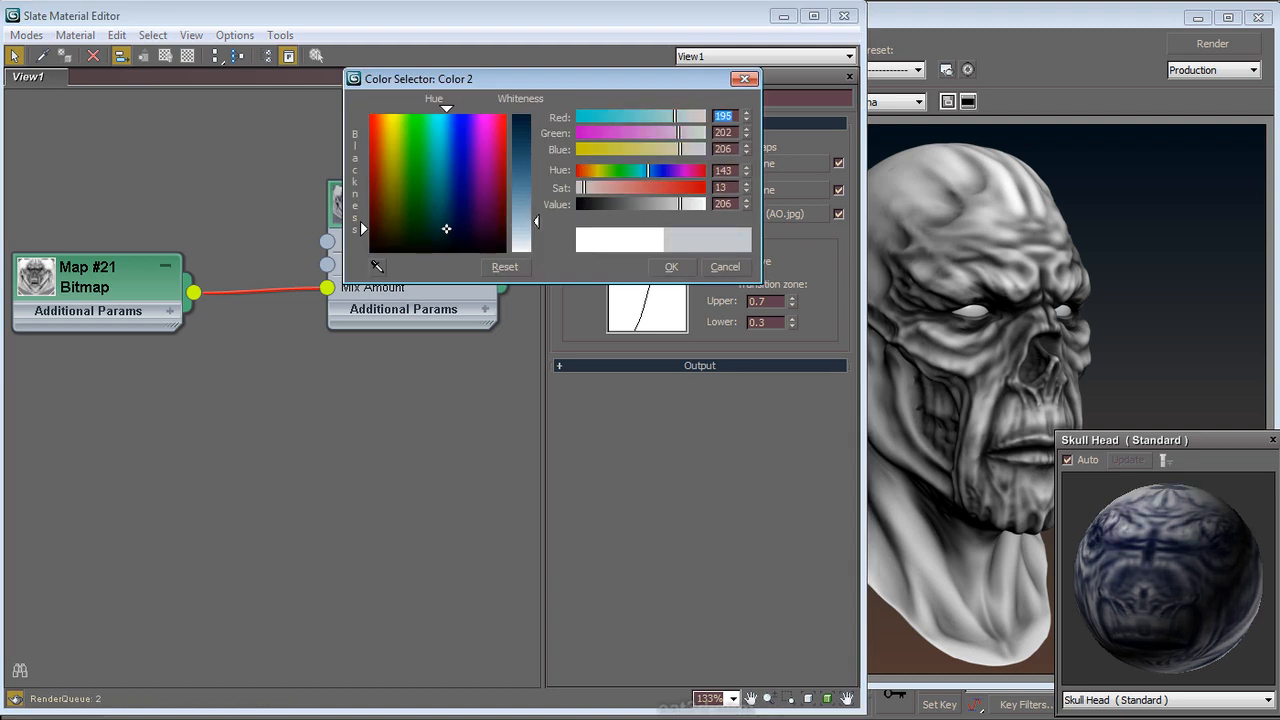
left_click(671, 266)
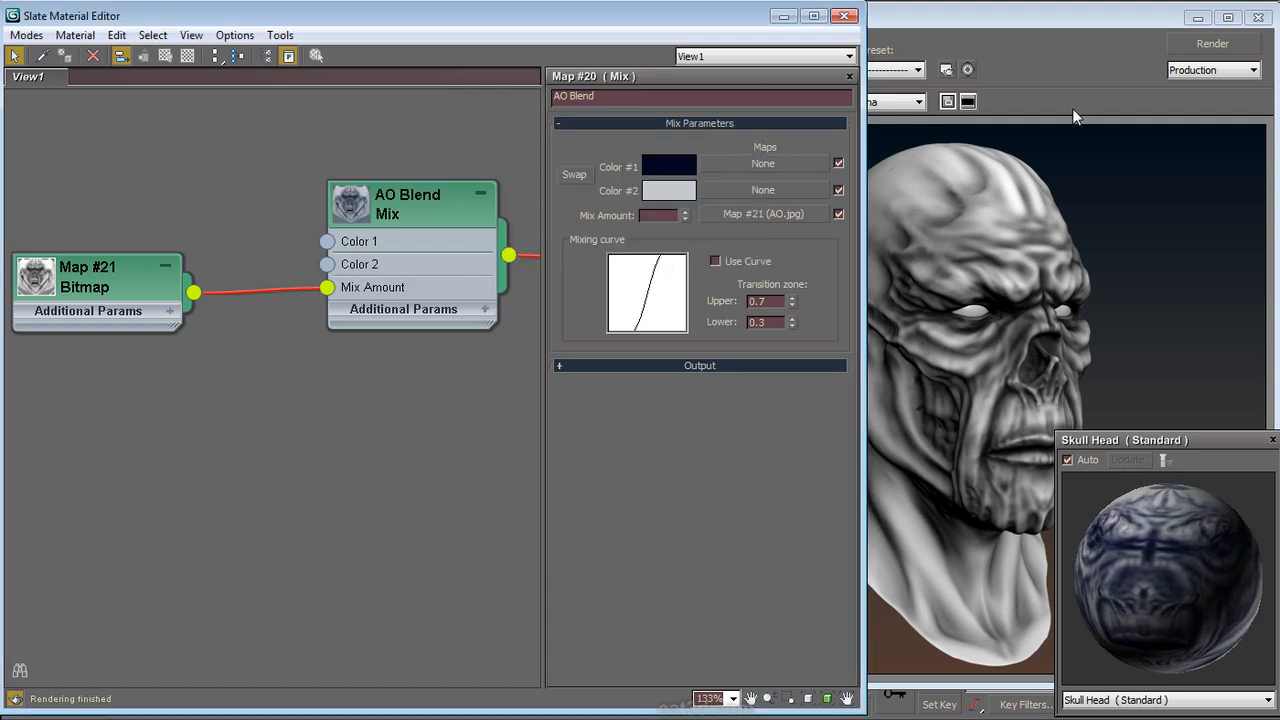
left_click(1212, 43)
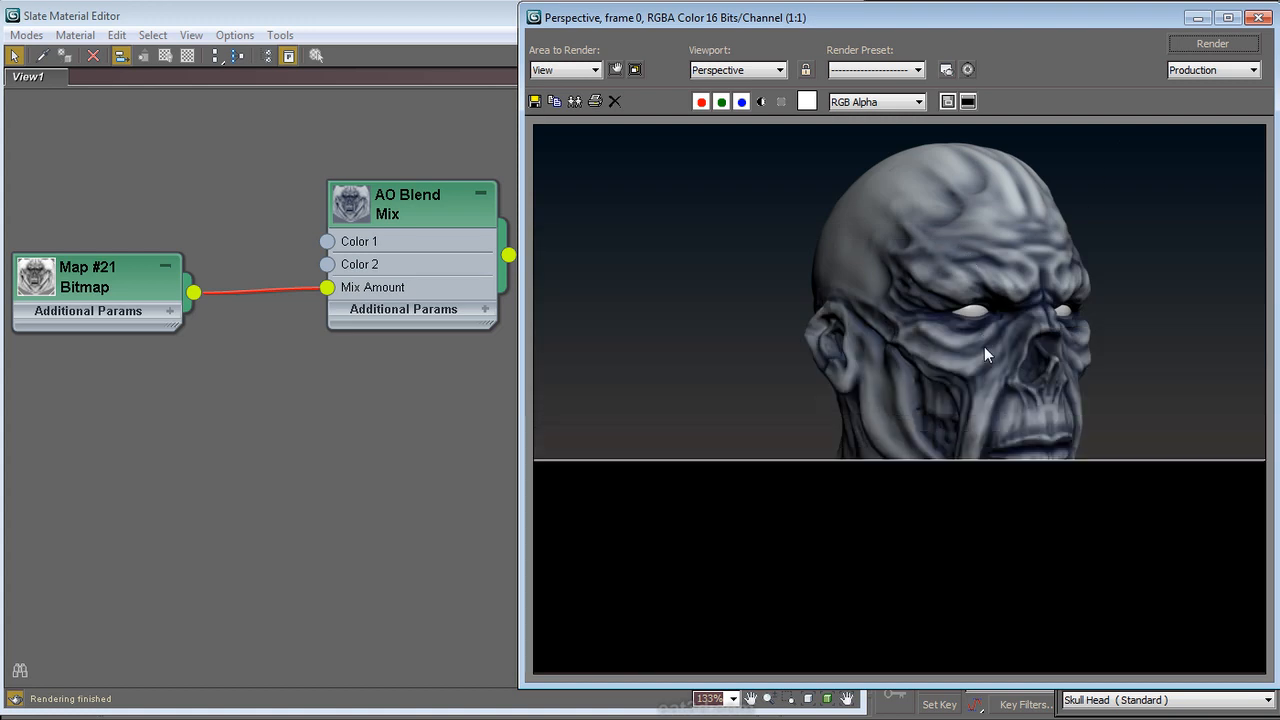
Step: Darken AO Blend's Color #1 to RGB 0, 4, 17 and re-render the head
left_click(440, 350)
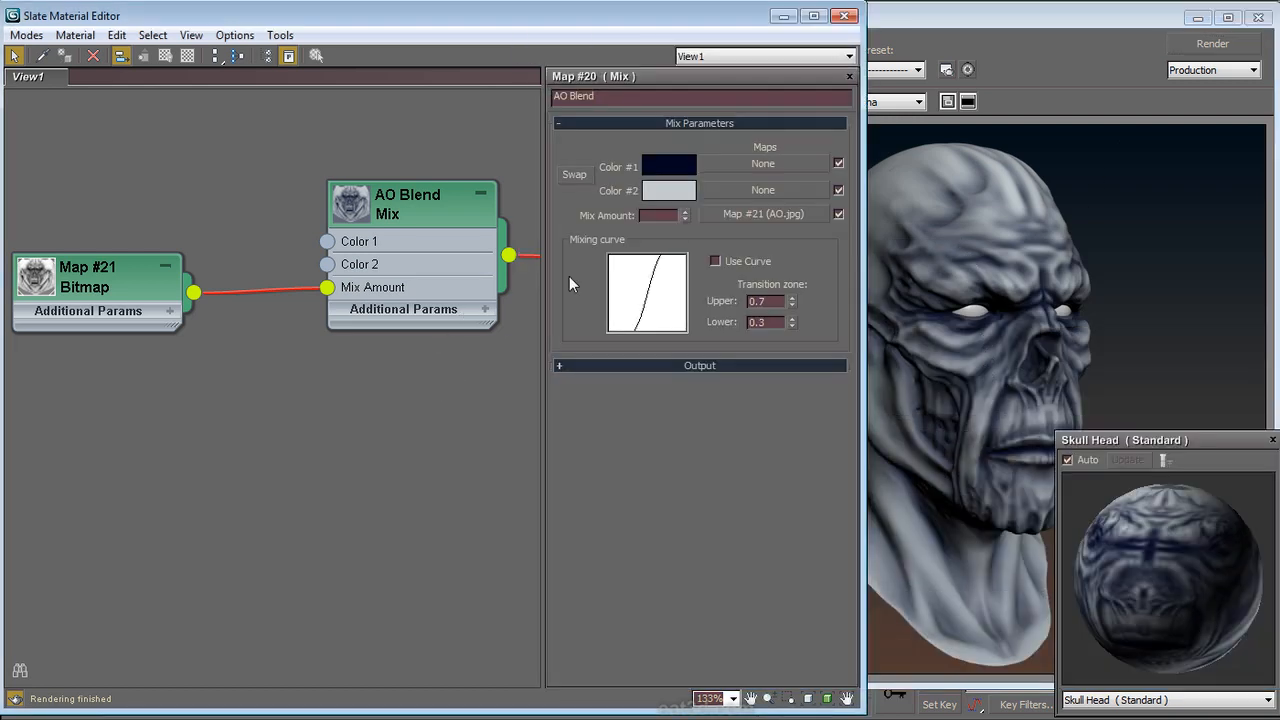
left_click(656, 168)
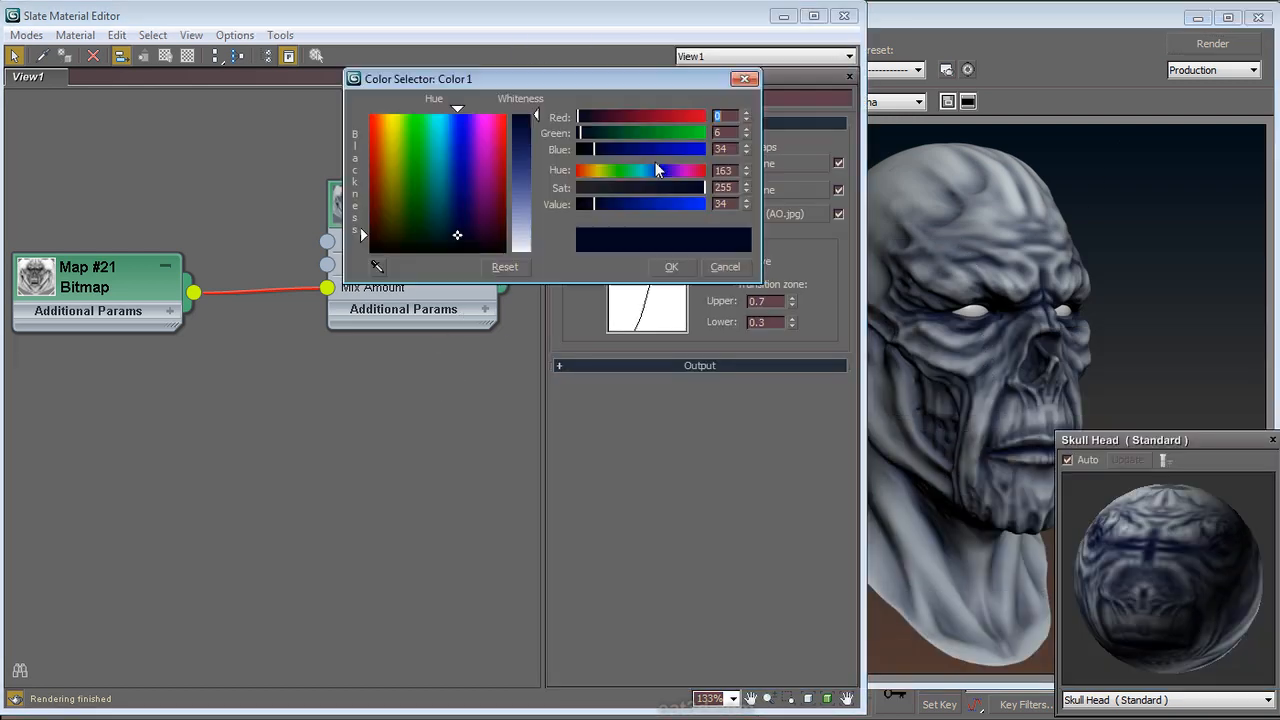
left_click(463, 245)
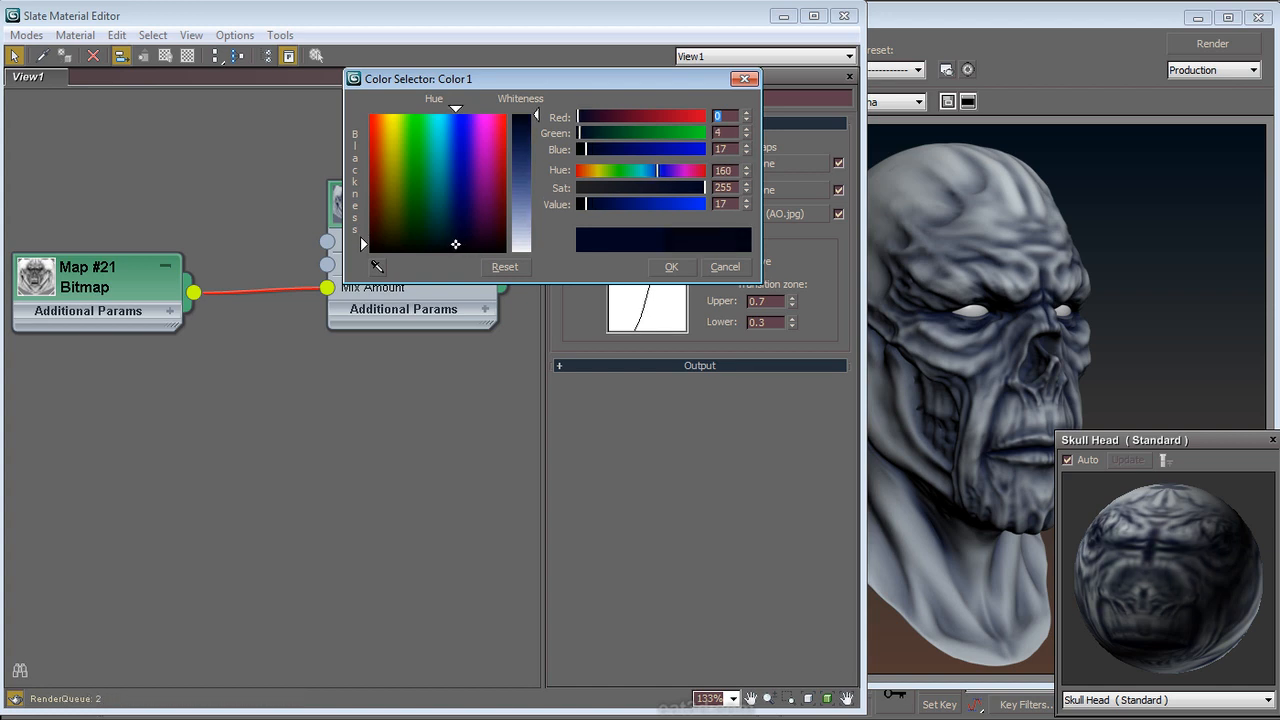
left_click(672, 267)
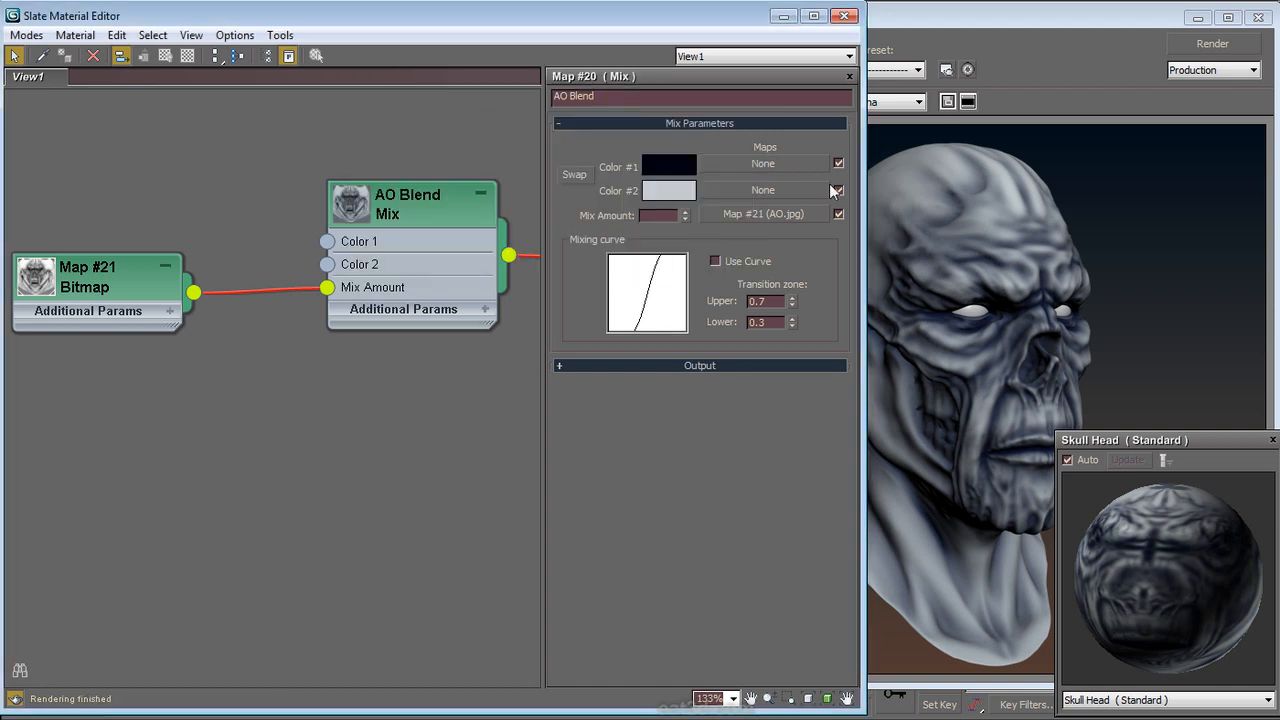
left_click(1213, 43)
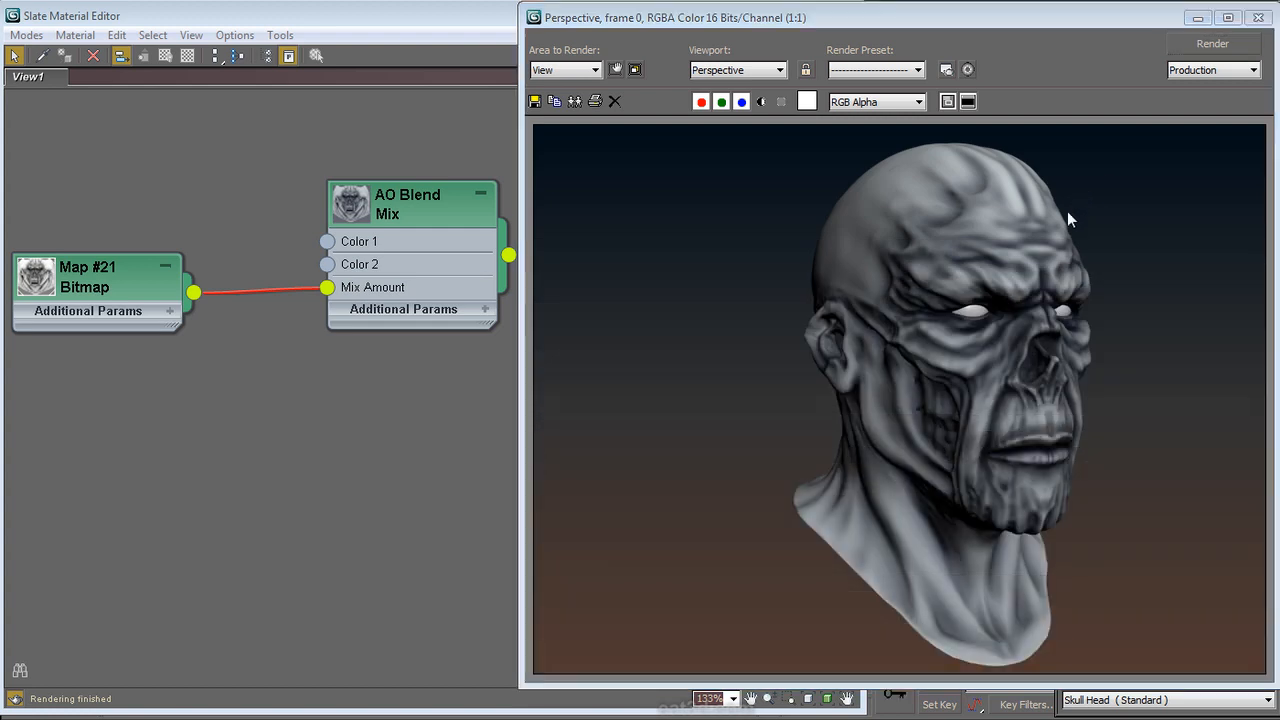
Step: Move the AO bitmap node slightly higher beside the AO Blend node
left_click(390, 425)
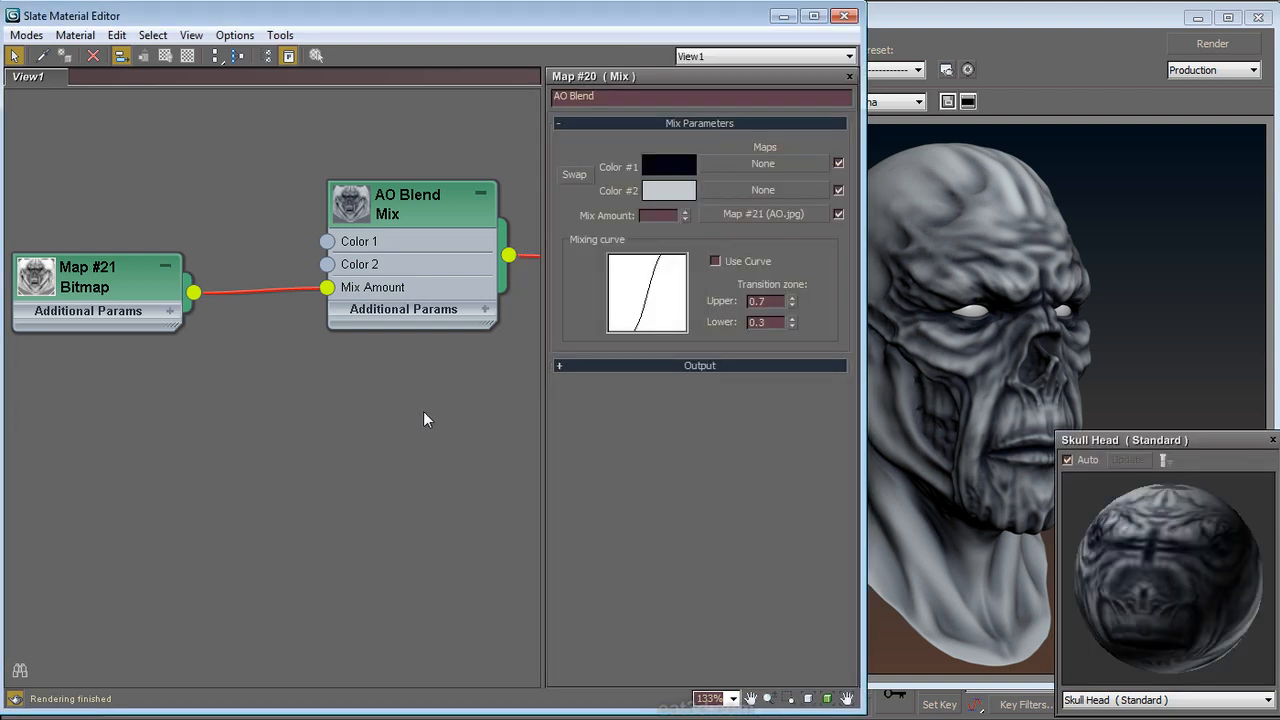
left_click_drag(95, 276, 95, 252)
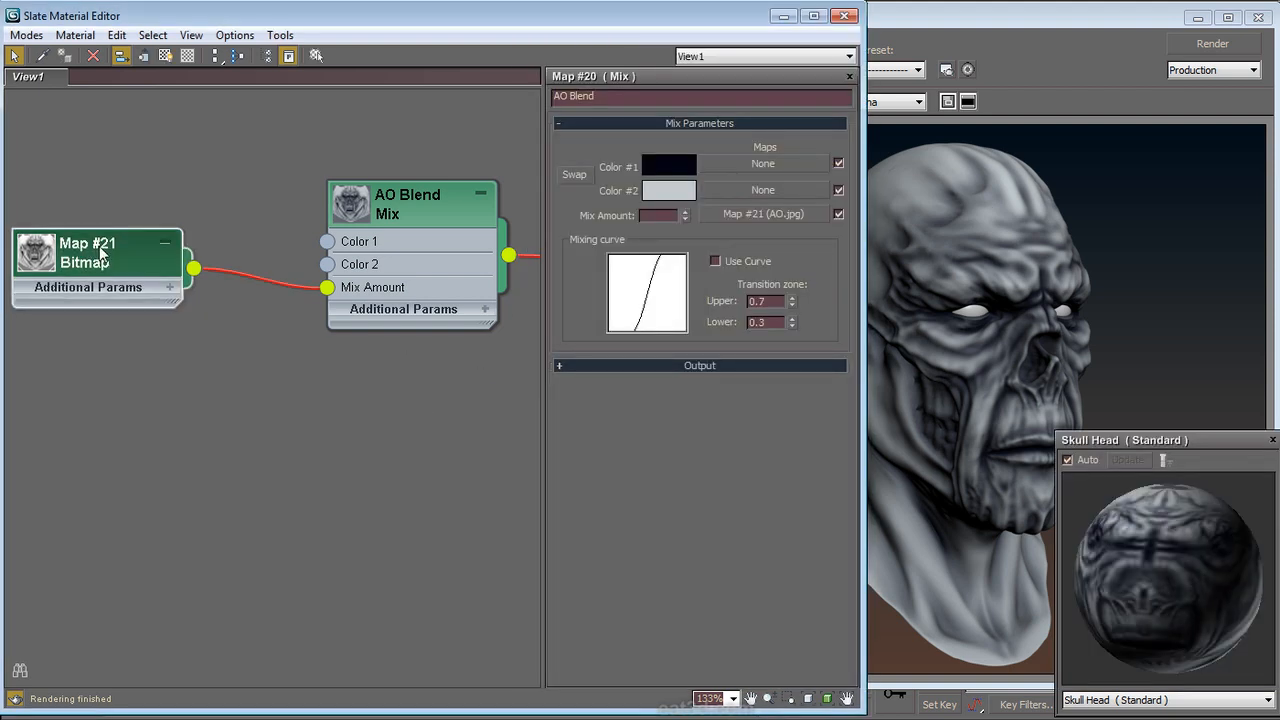
left_click(459, 490)
Step: Open the Skull Head material's parameters and change its shader from Blinn to Oren-Nayar-Blinn
key("p")
middle_click_drag(583, 506, 430, 514)
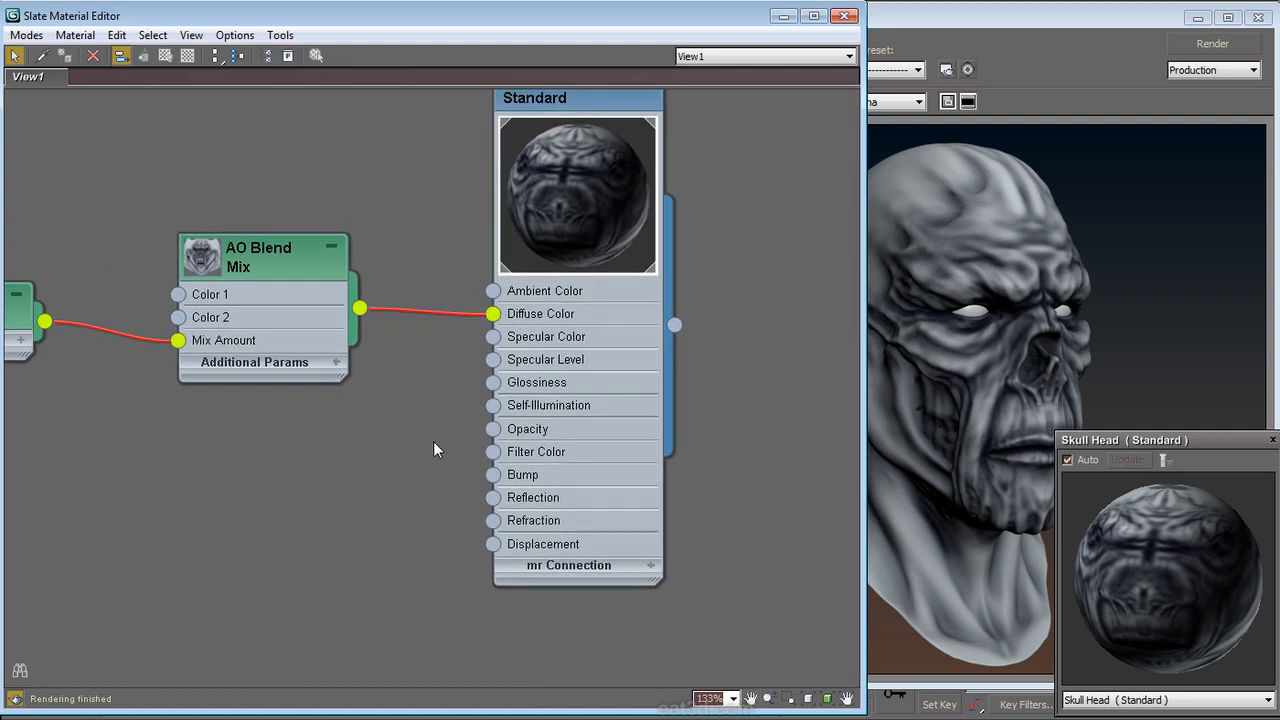
middle_click_drag(498, 98, 492, 208)
left_click(498, 212)
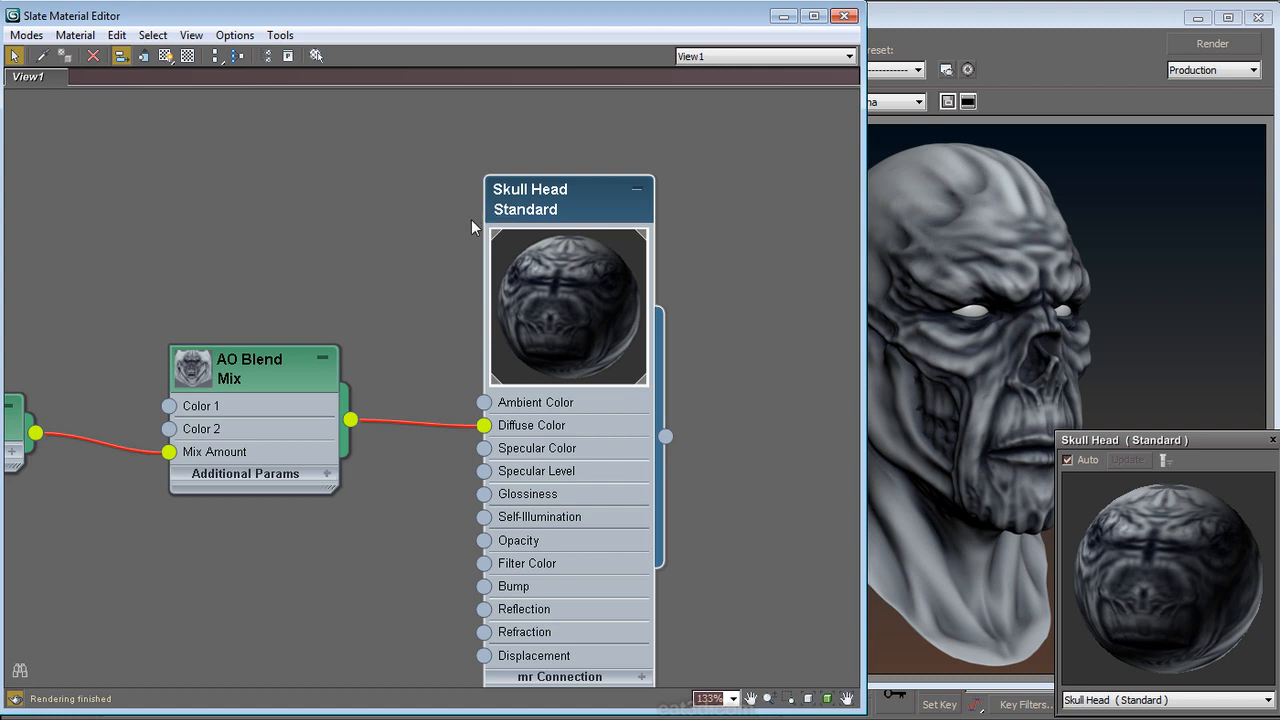
key("p")
middle_click_drag(413, 214, 250, 167)
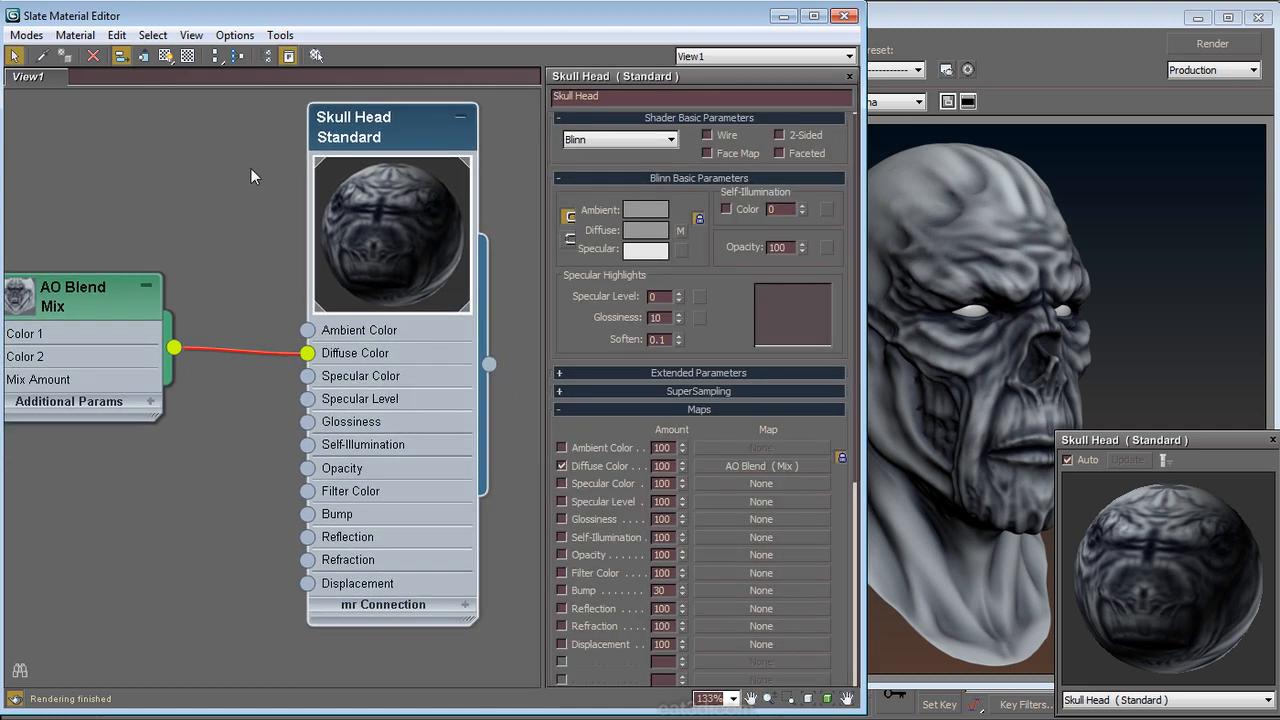
left_click(606, 142)
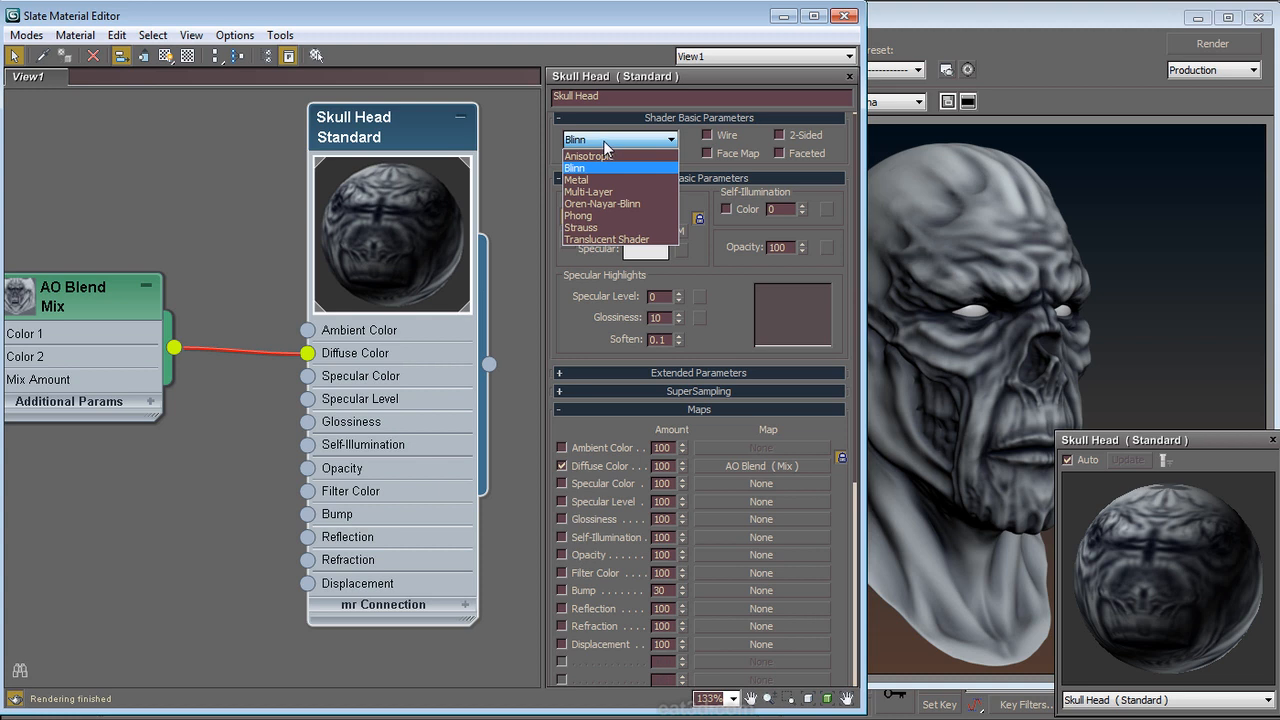
left_click(596, 207)
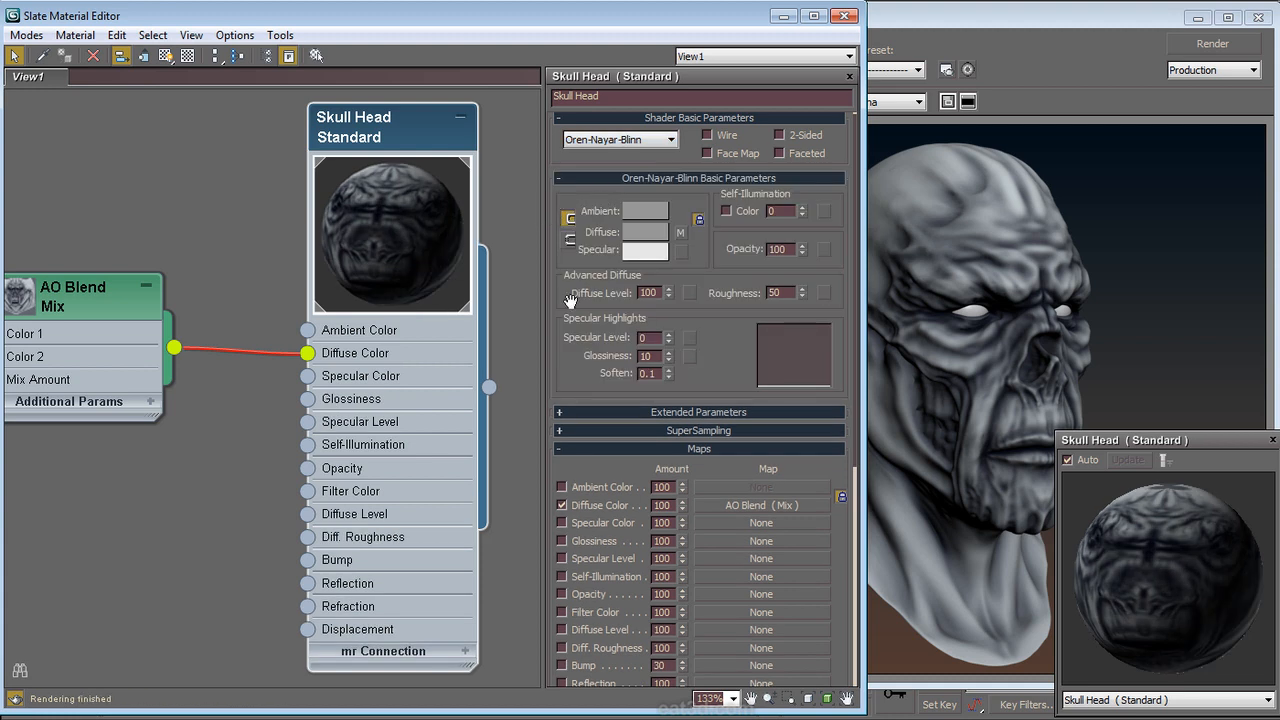
Step: Add a Bitmap map using Cavity.jpg to the Skull Head's Diffuse Level, placed under the AO Blend node, and re-render the head
middle_click_drag(307, 500, 367, 402)
left_click_drag(375, 390, 233, 364)
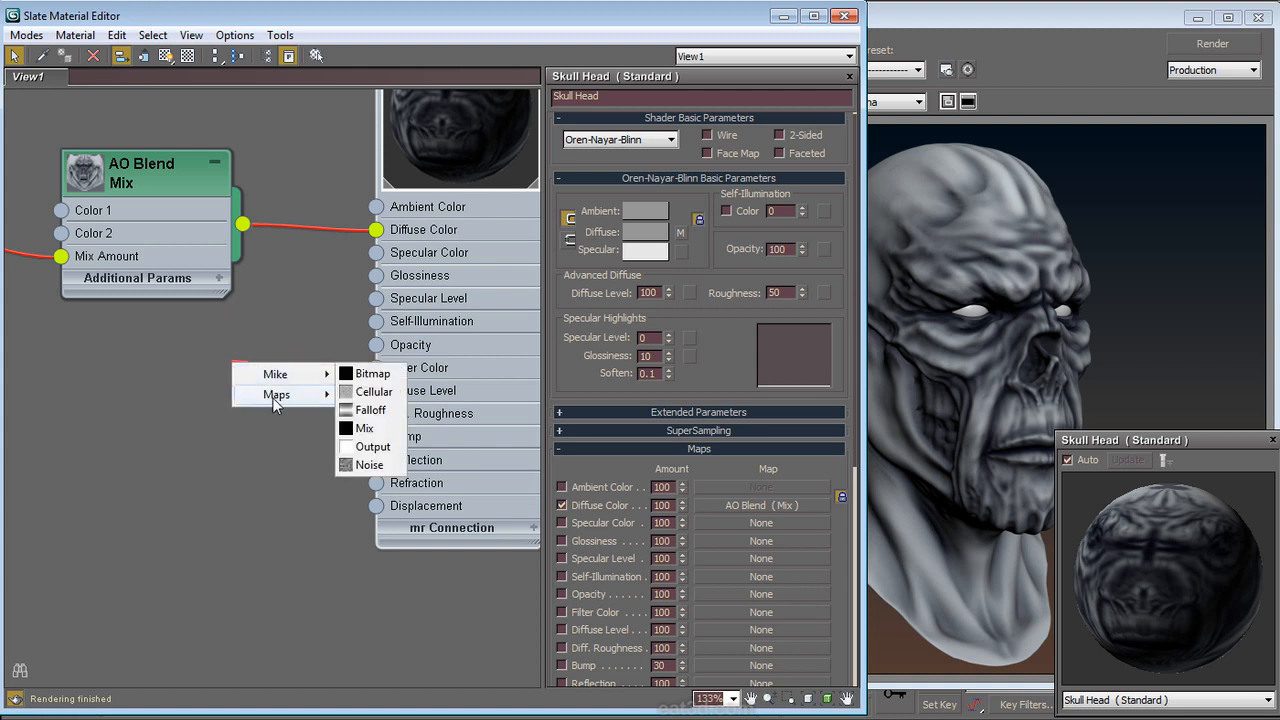
mouse_move(275, 398)
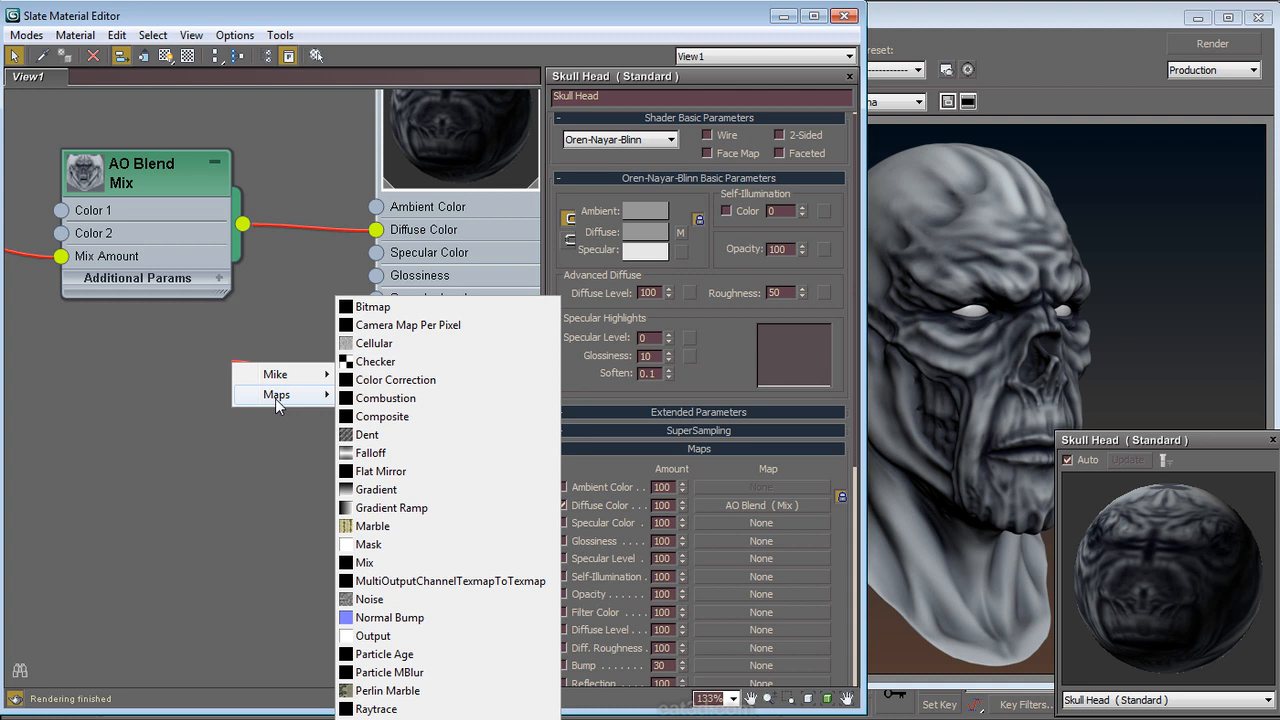
left_click(373, 307)
double_click(110, 248)
left_click_drag(217, 380, 144, 355)
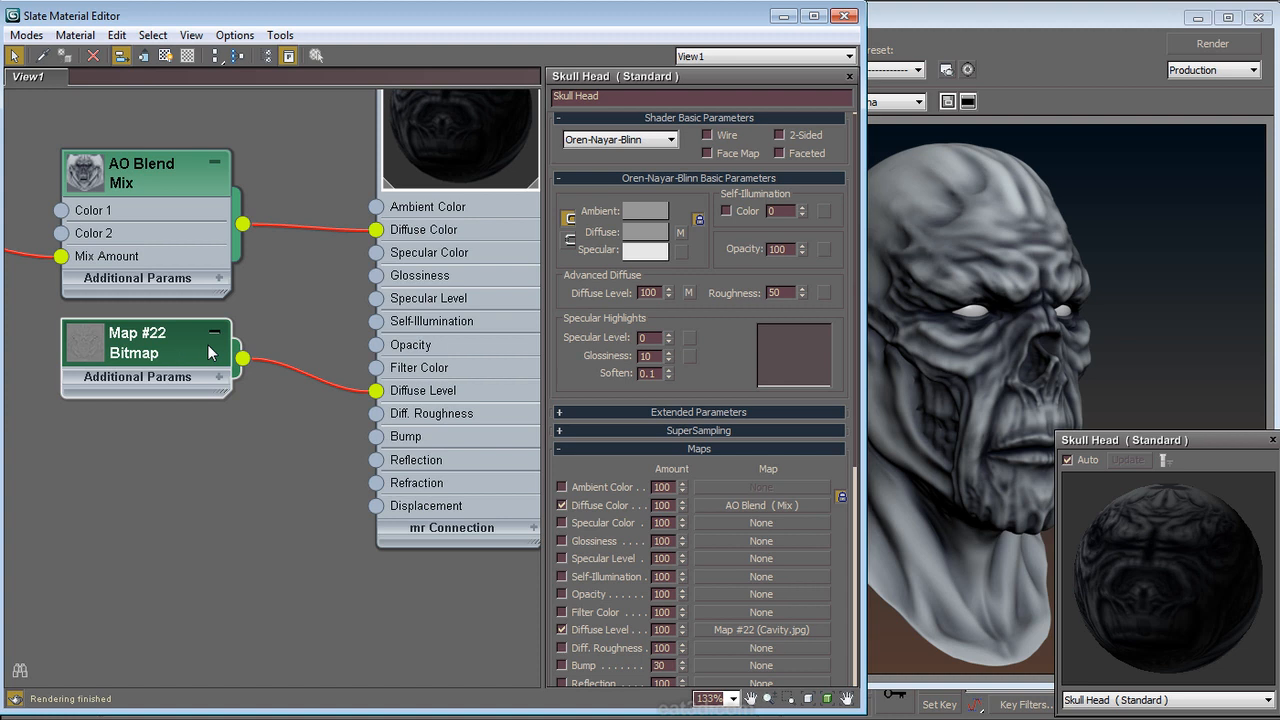
left_click(1212, 43)
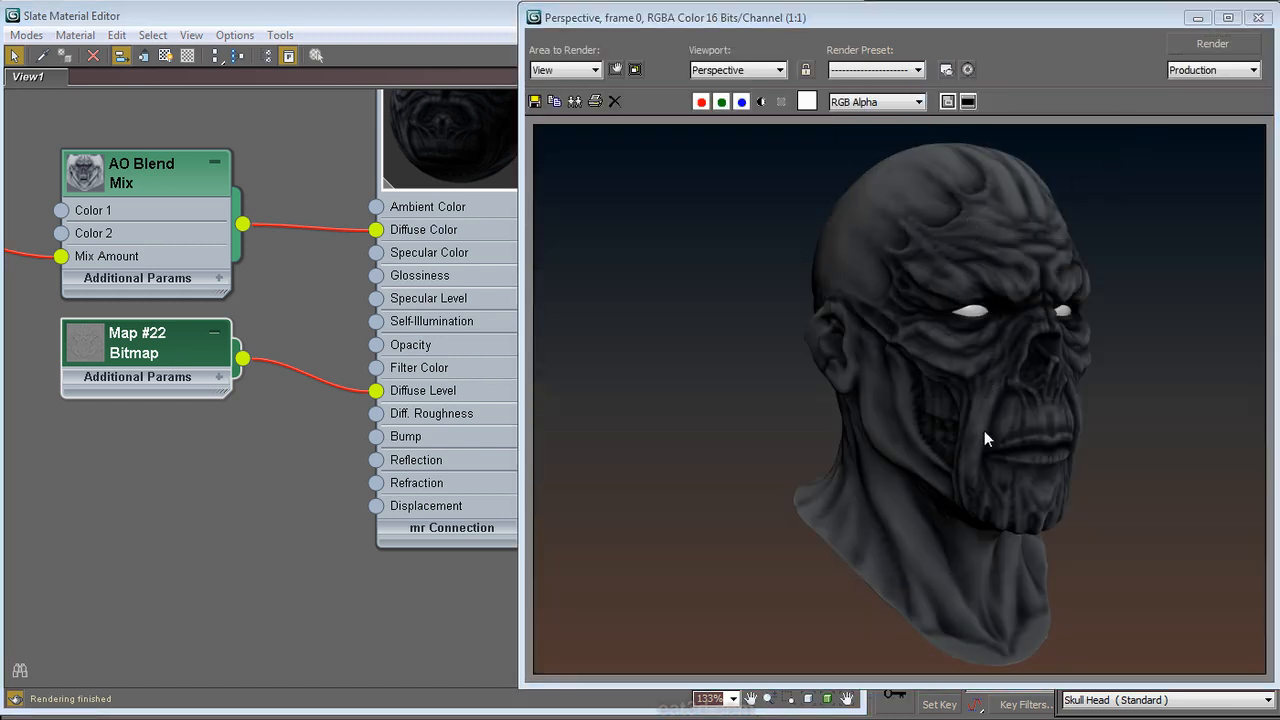
left_click(254, 480)
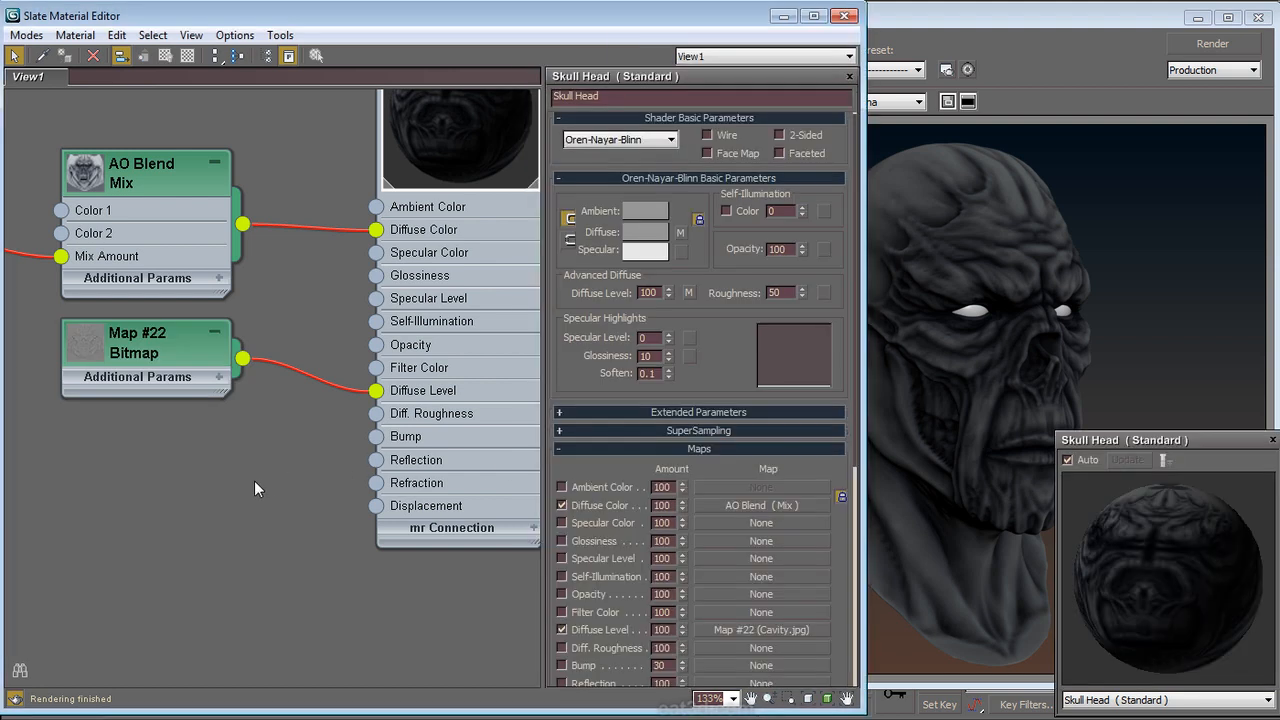
Step: Set AO Blend's Color #1 to neutral dark grey (RGB 71, 71, 71)
left_click(128, 183)
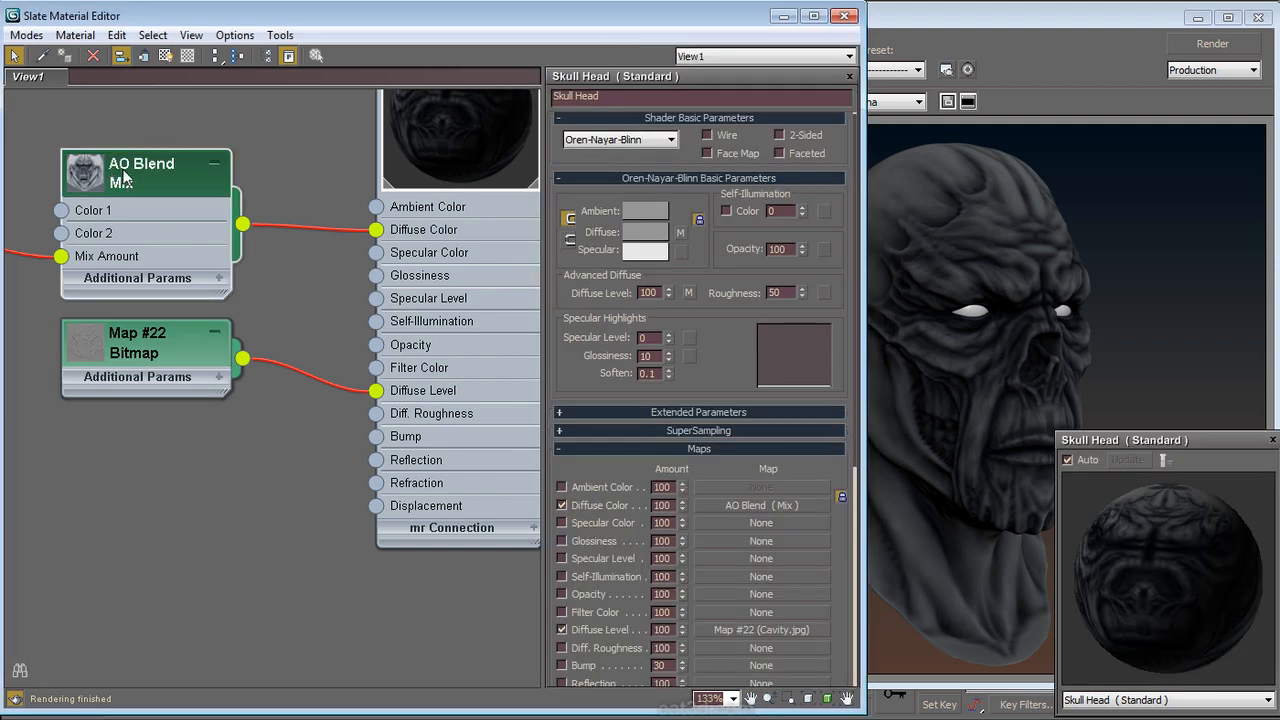
double_click(124, 176)
left_click(669, 163)
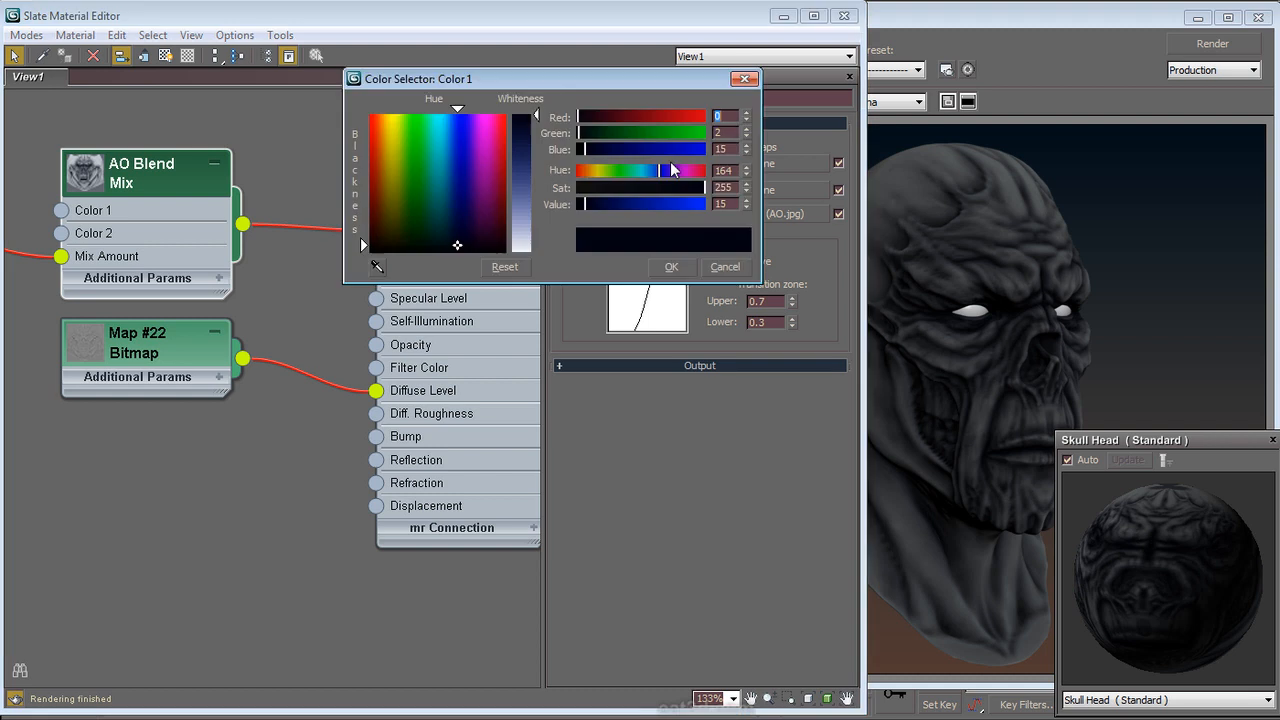
left_click_drag(527, 175, 527, 138)
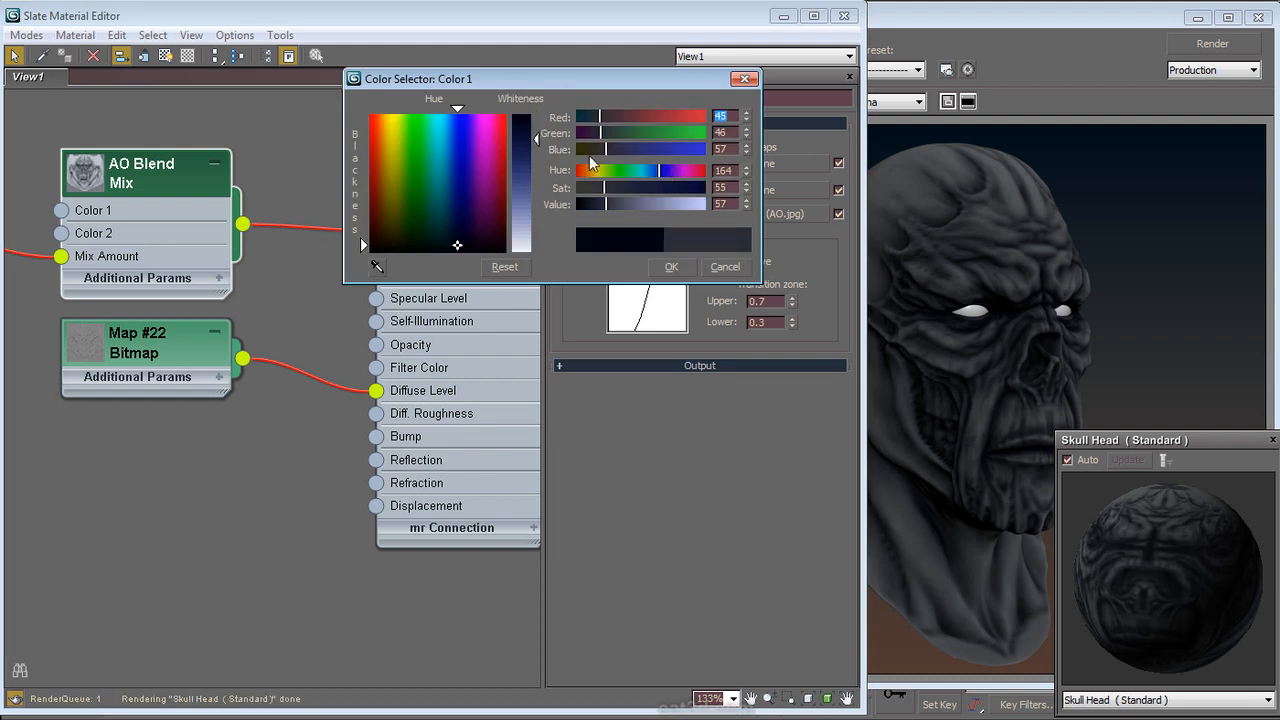
left_click_drag(616, 200, 622, 201)
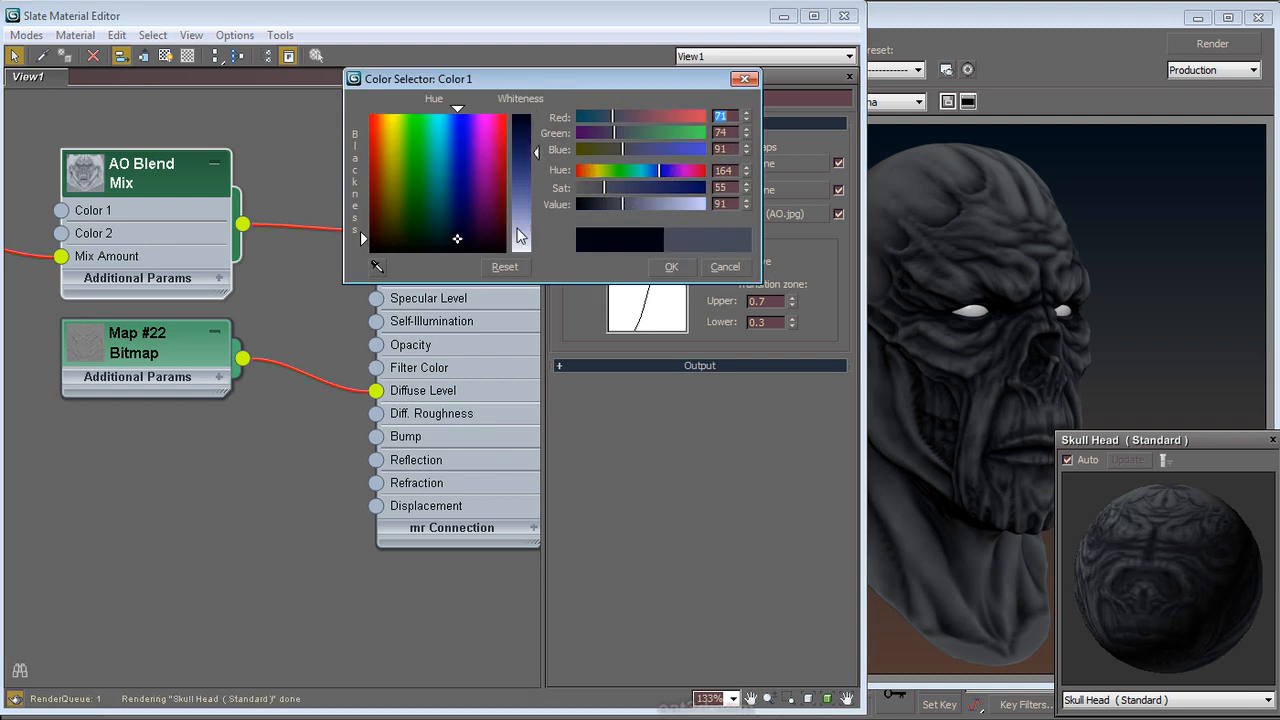
left_click_drag(457, 243, 445, 244)
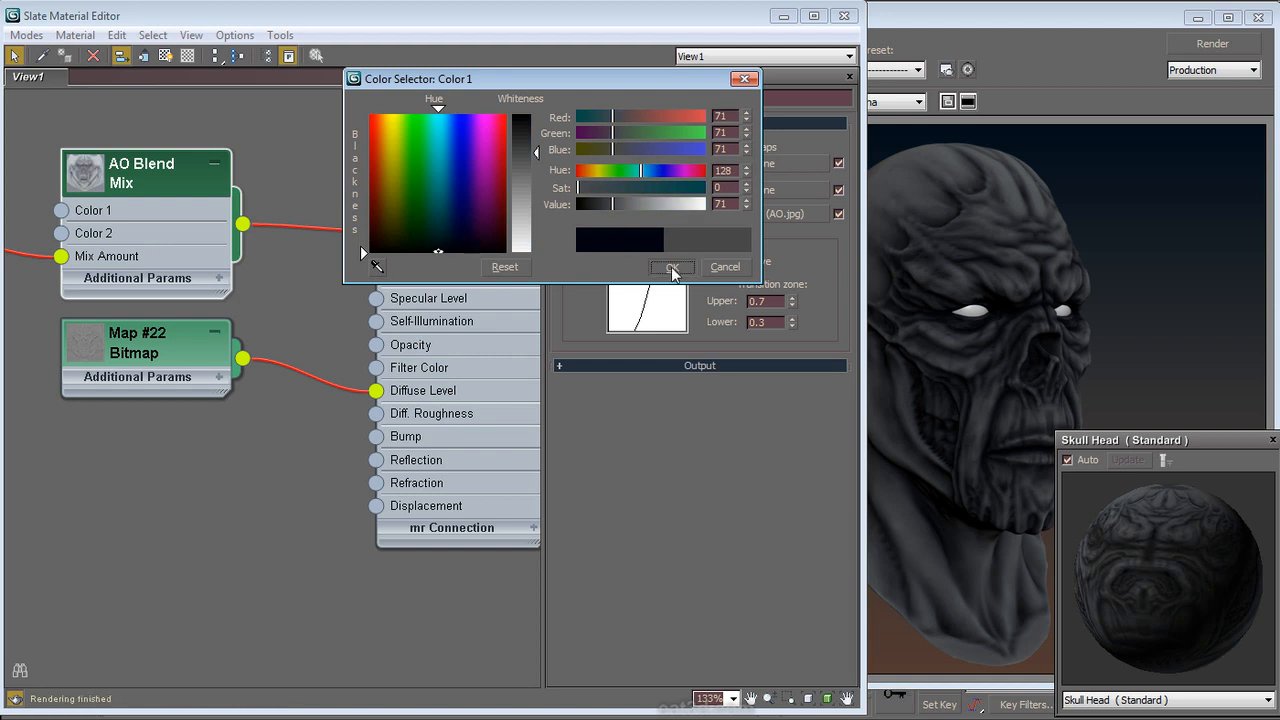
left_click(671, 266)
Step: Set AO Blend's Color #2 to pure white (RGB 255, 255, 255) and re-render the head
left_click(660, 190)
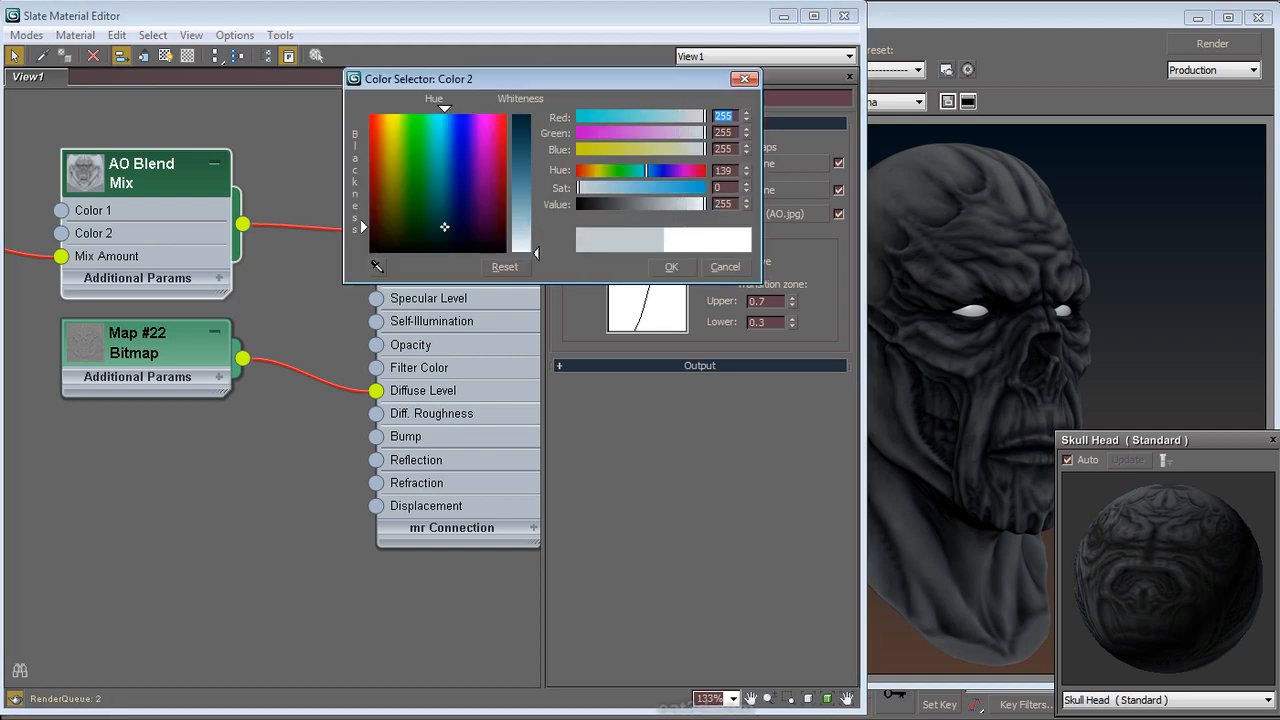
left_click(672, 267)
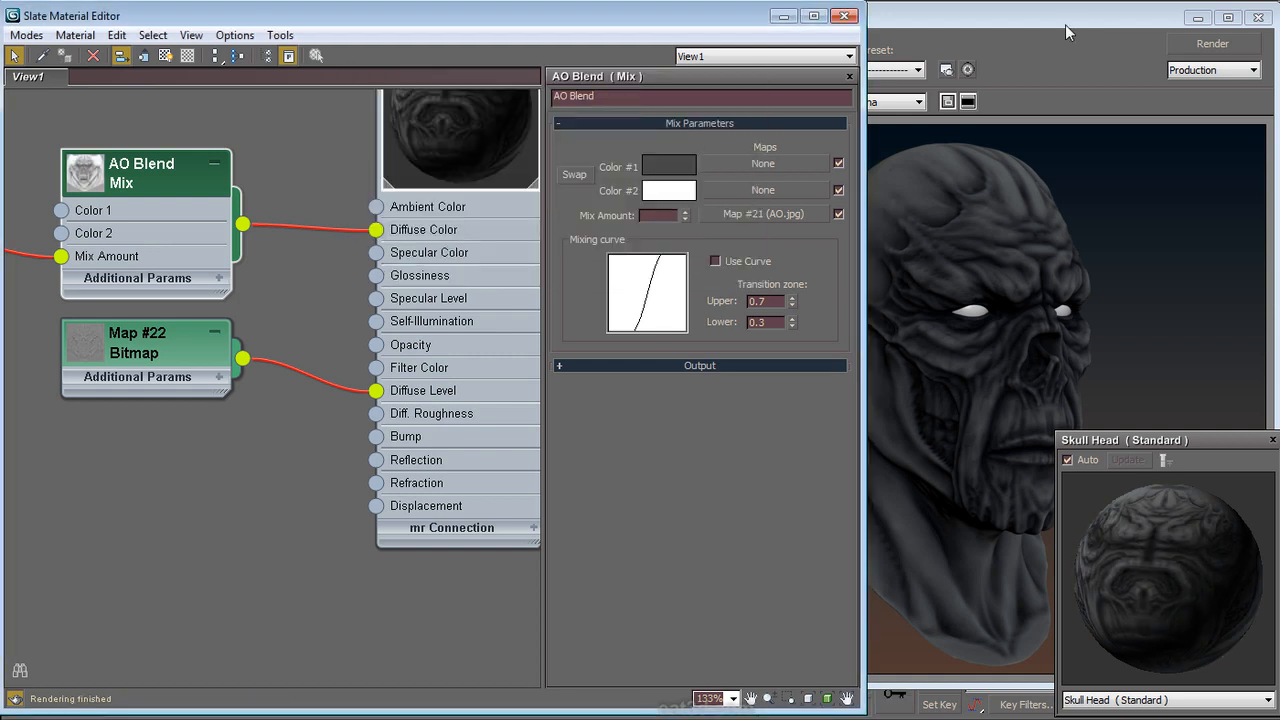
left_click(1182, 50)
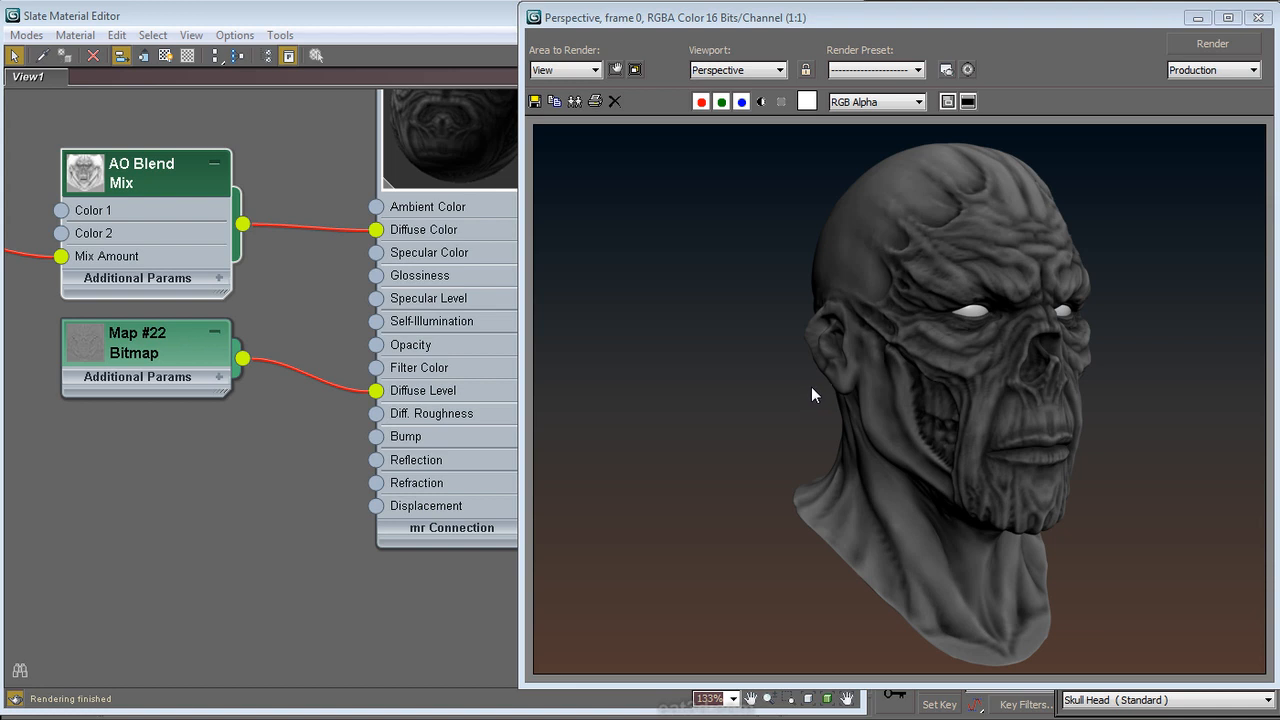
Step: Set the Cavity bitmap's blur offset to 0.01 and re-render the head
left_click(279, 439)
double_click(169, 337)
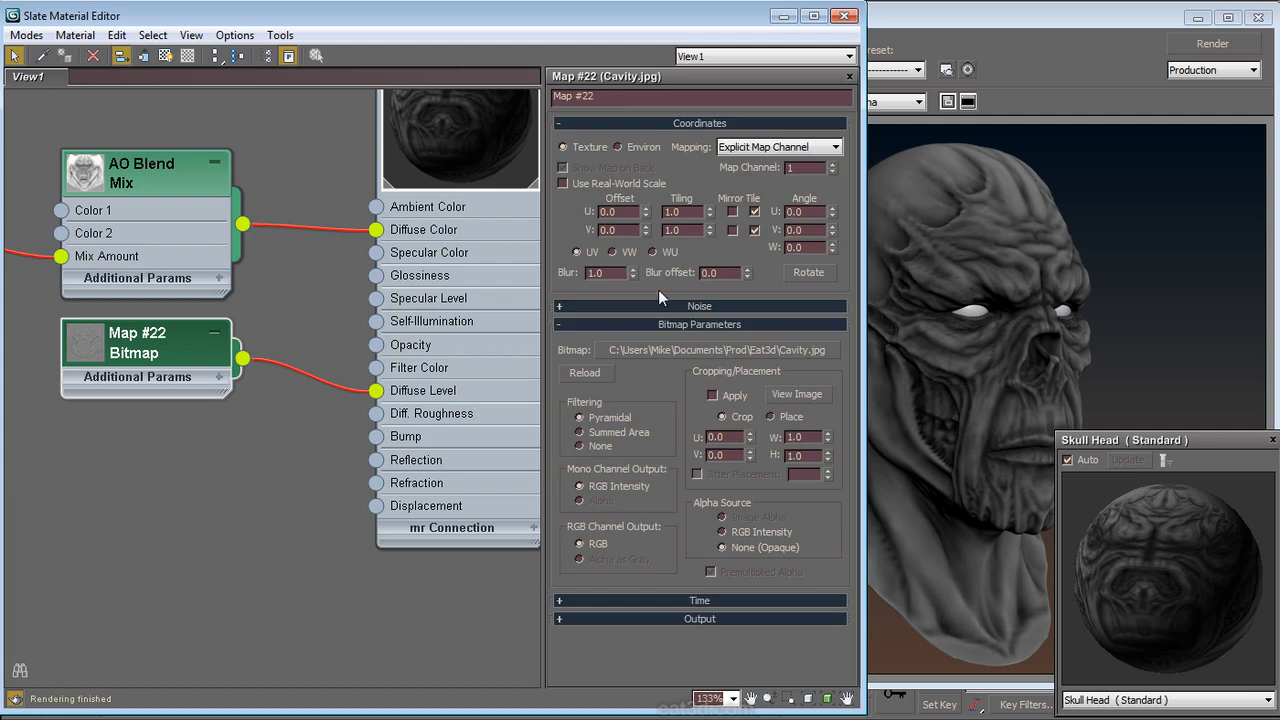
left_click(731, 272)
type("1")
key("Tab")
left_click(1192, 46)
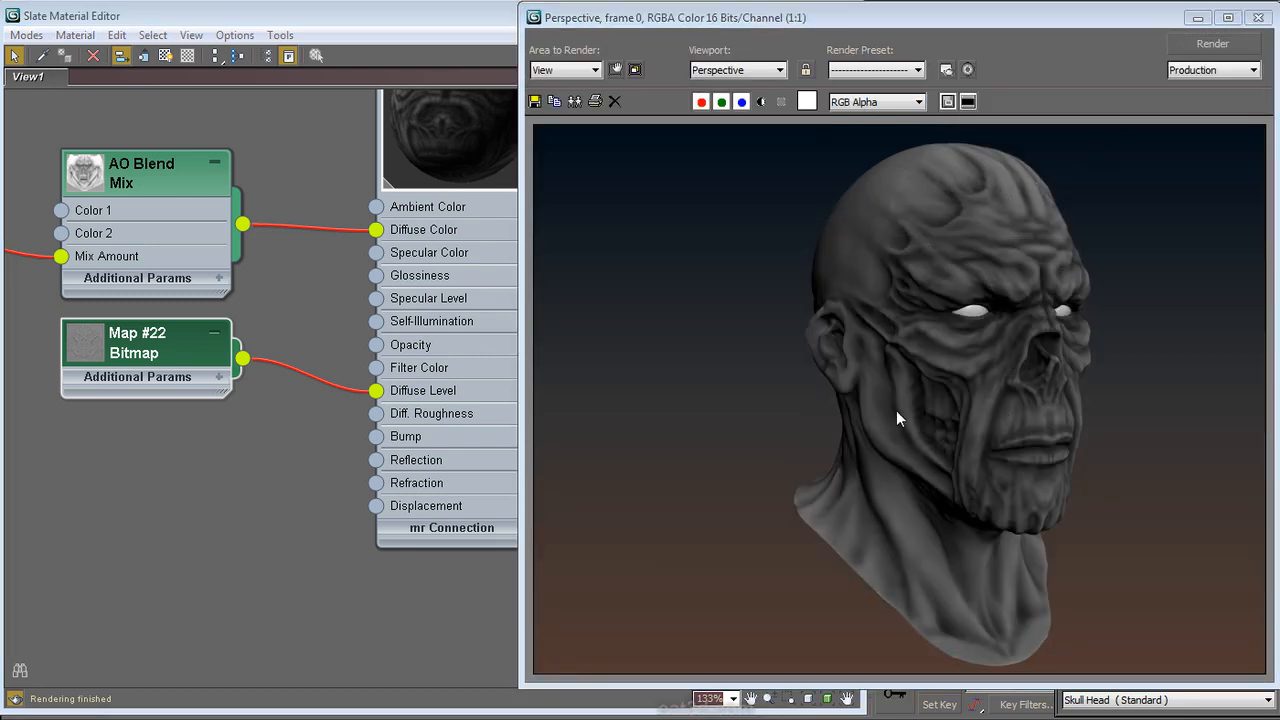
Step: Hide the parameter editor and auto-arrange the material's node layout
double_click(190, 348)
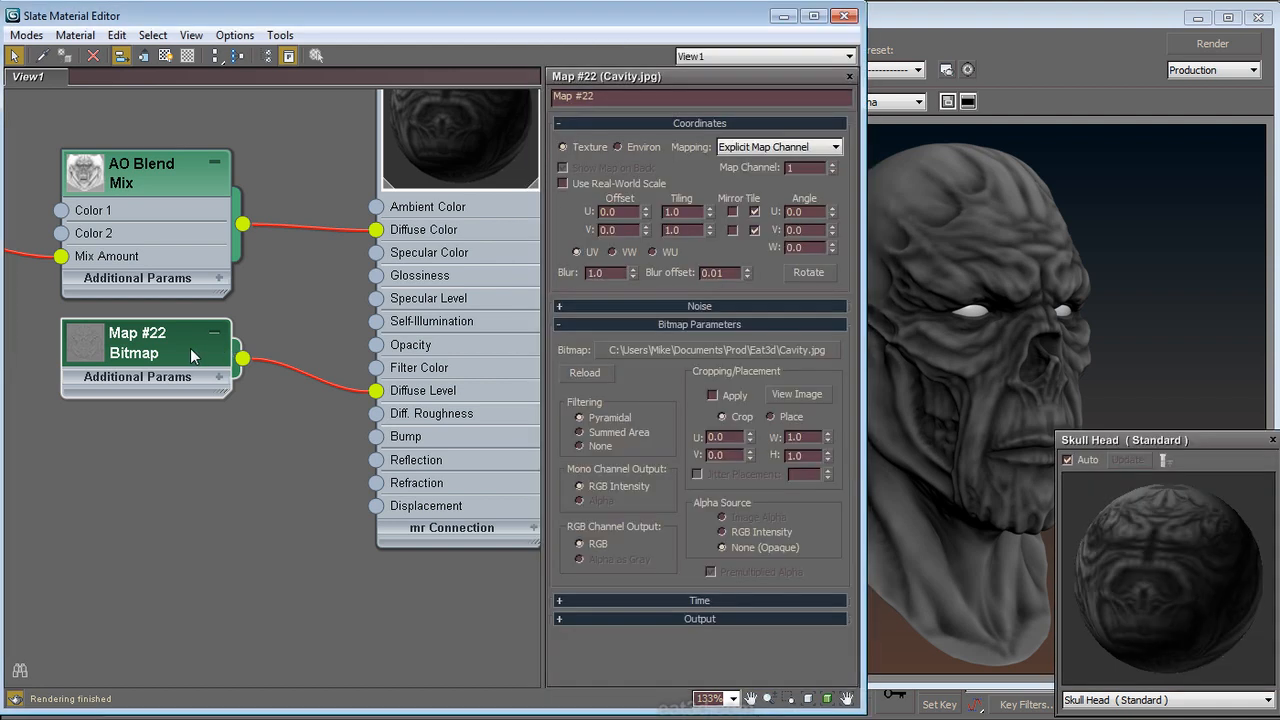
key("p")
middle_click_drag(288, 471, 503, 560)
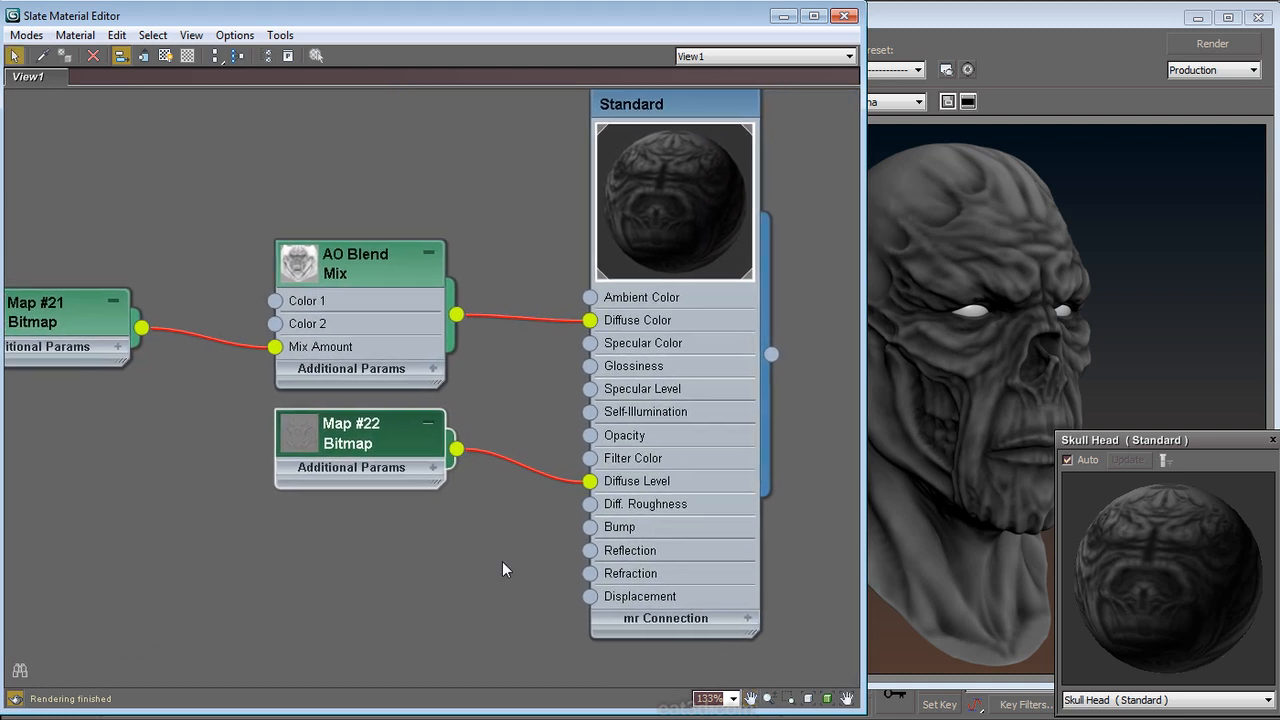
key("l")
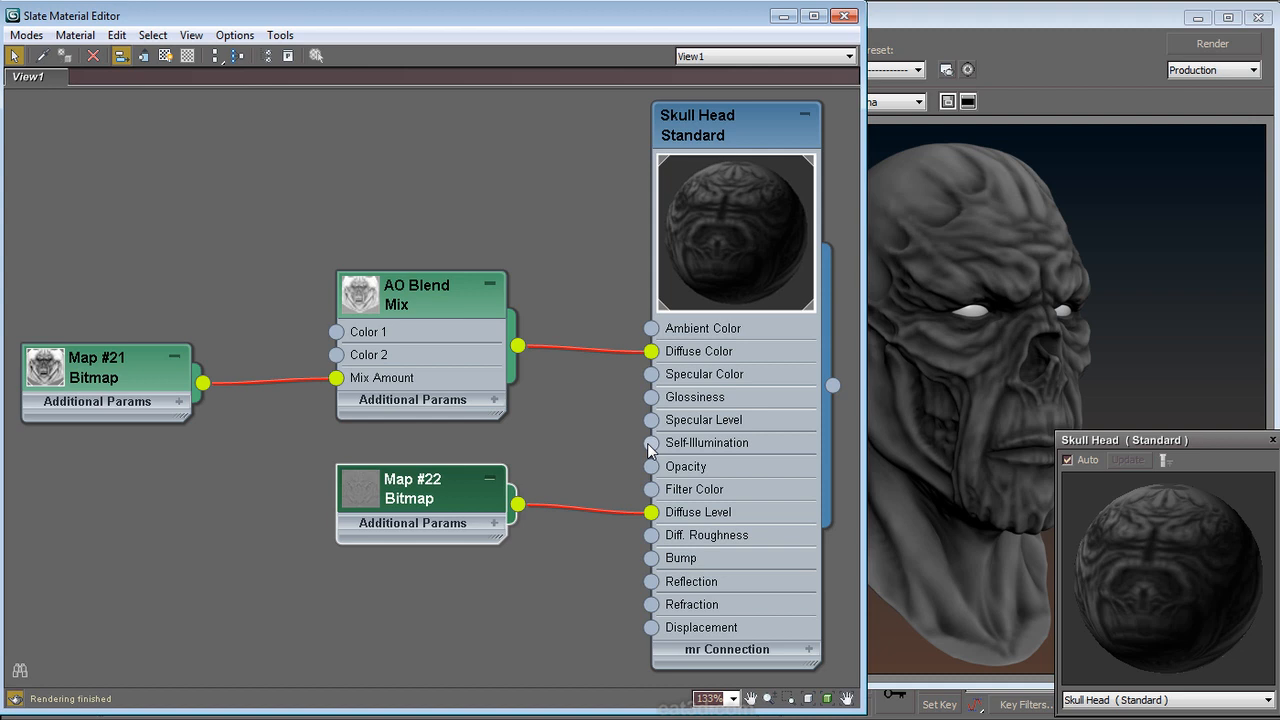
Step: Add a Mix map to the Skull Head's Self-Illumination, auto-arrange the nodes, and open the Mix map's parameters with an enlarged preview
left_click_drag(648, 450, 556, 433)
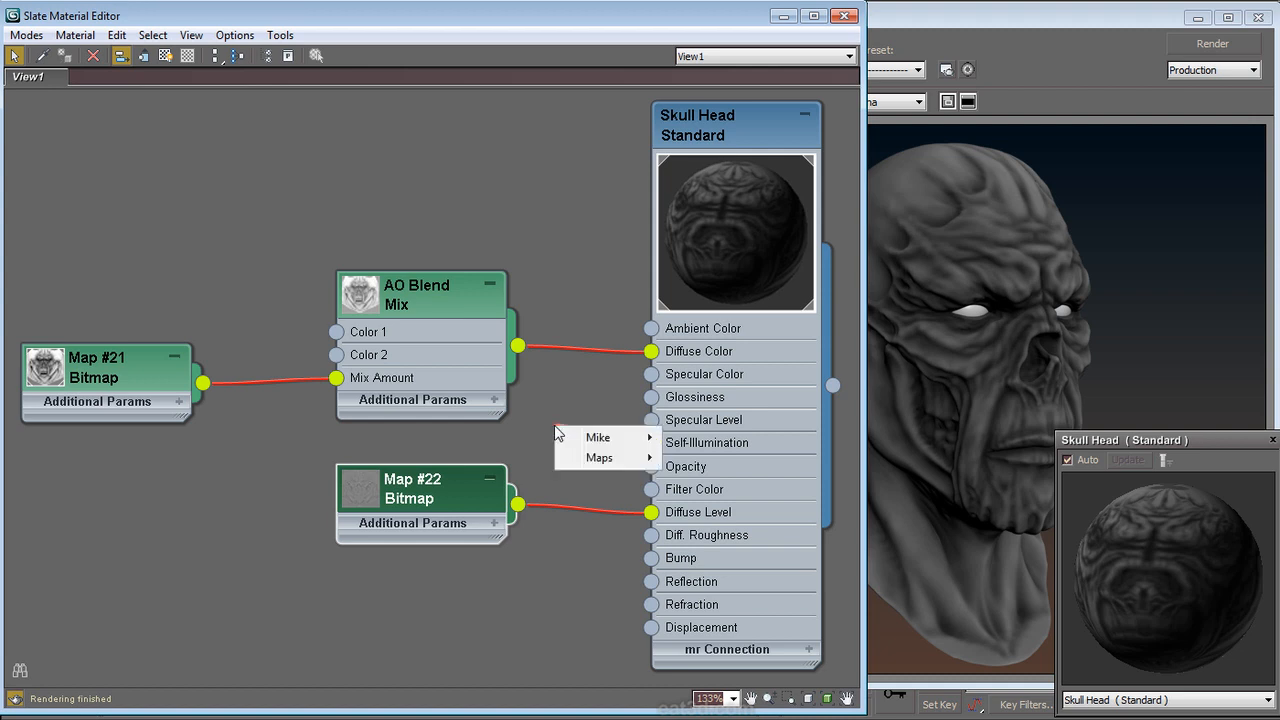
mouse_move(594, 462)
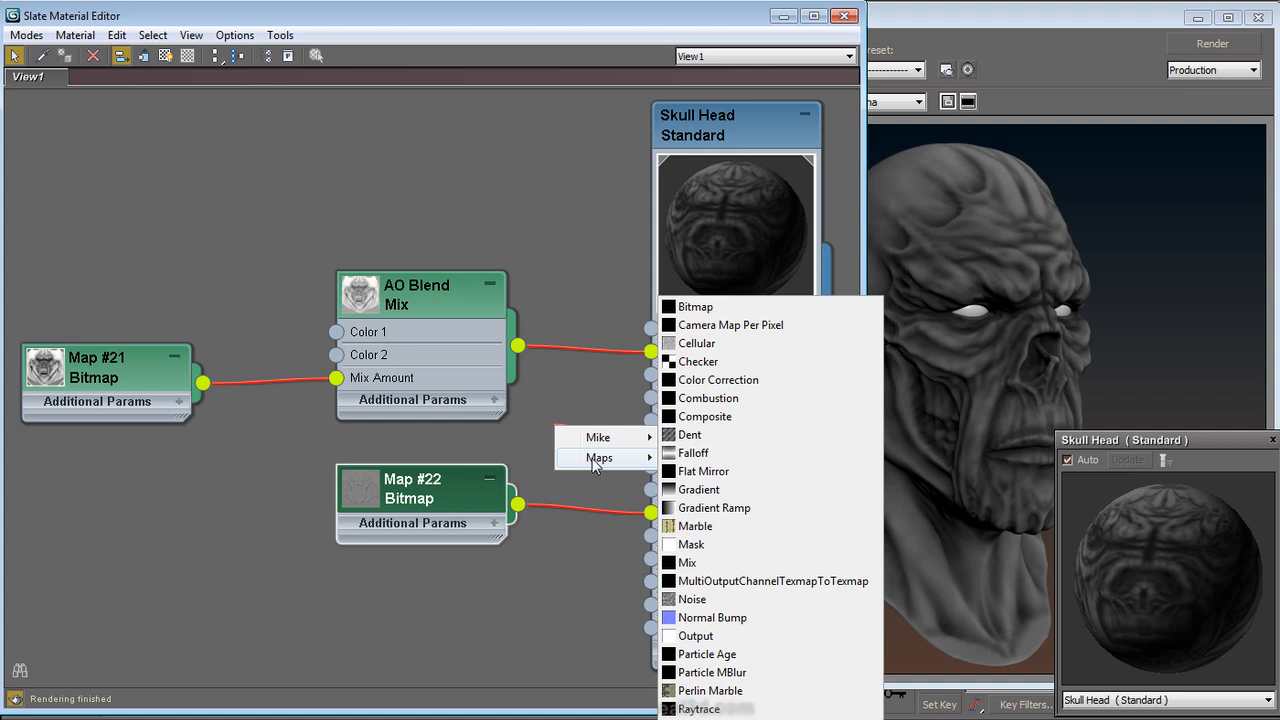
left_click(714, 562)
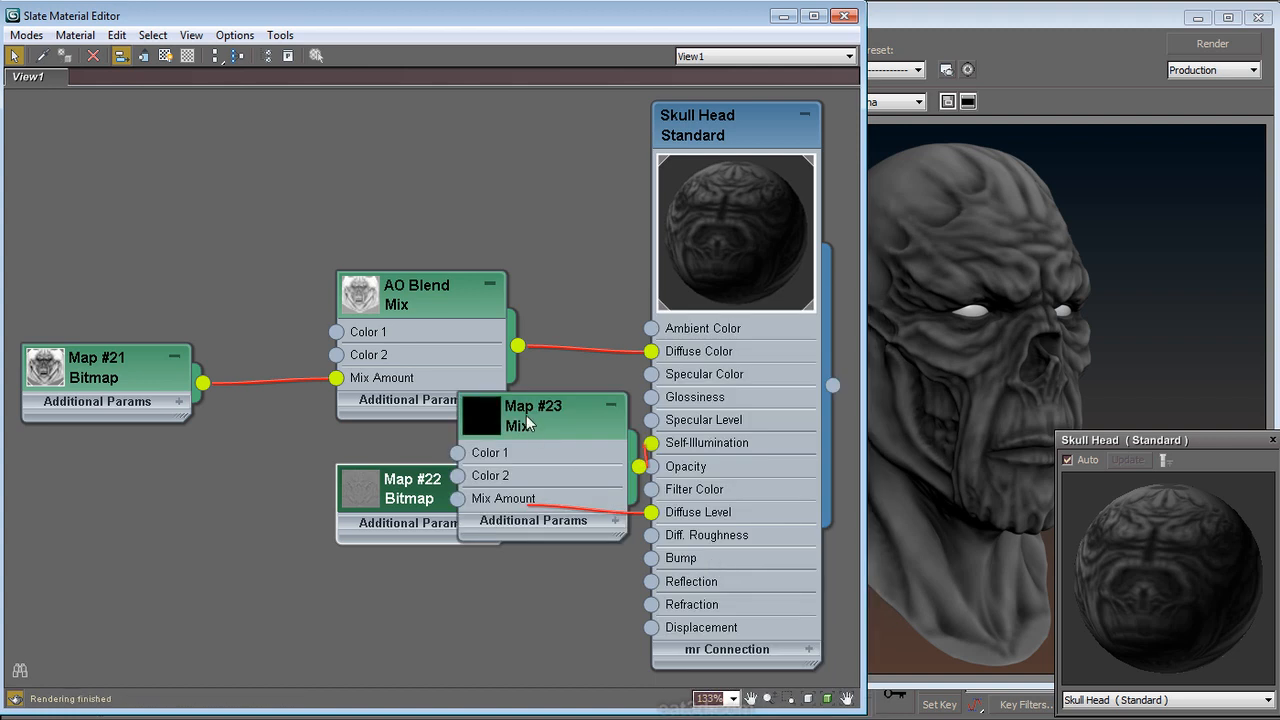
key("l")
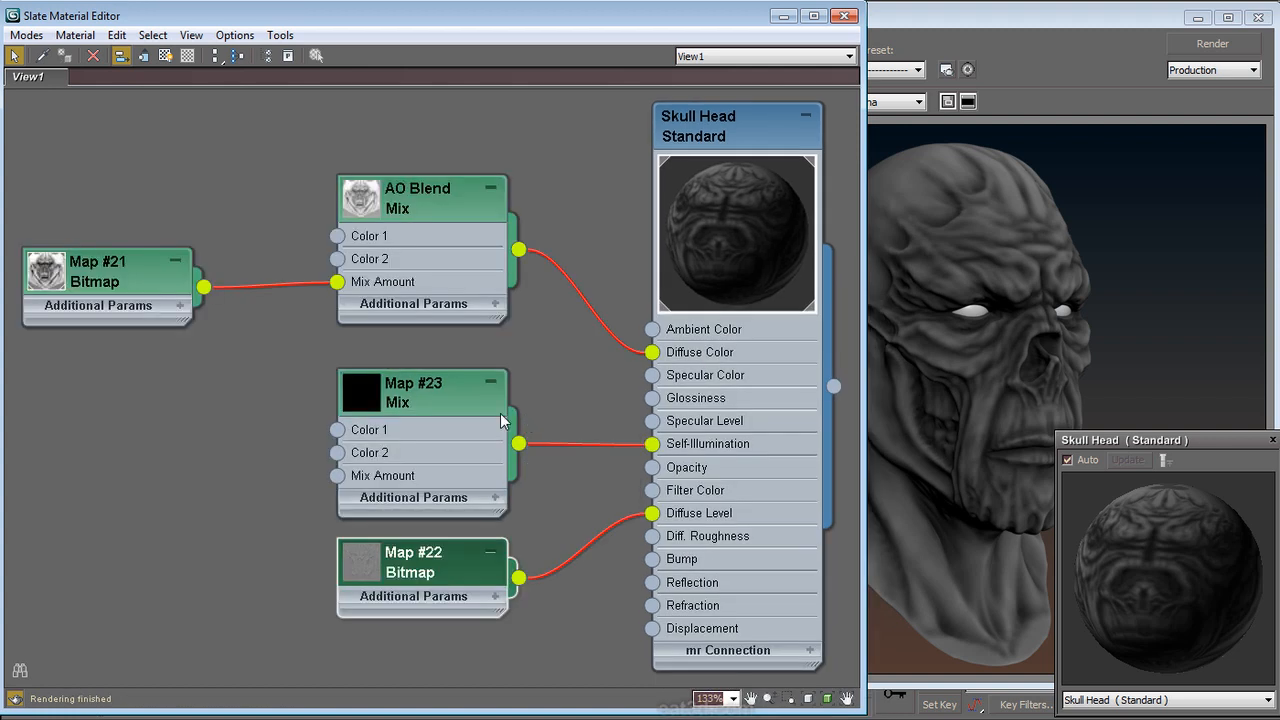
double_click(360, 407)
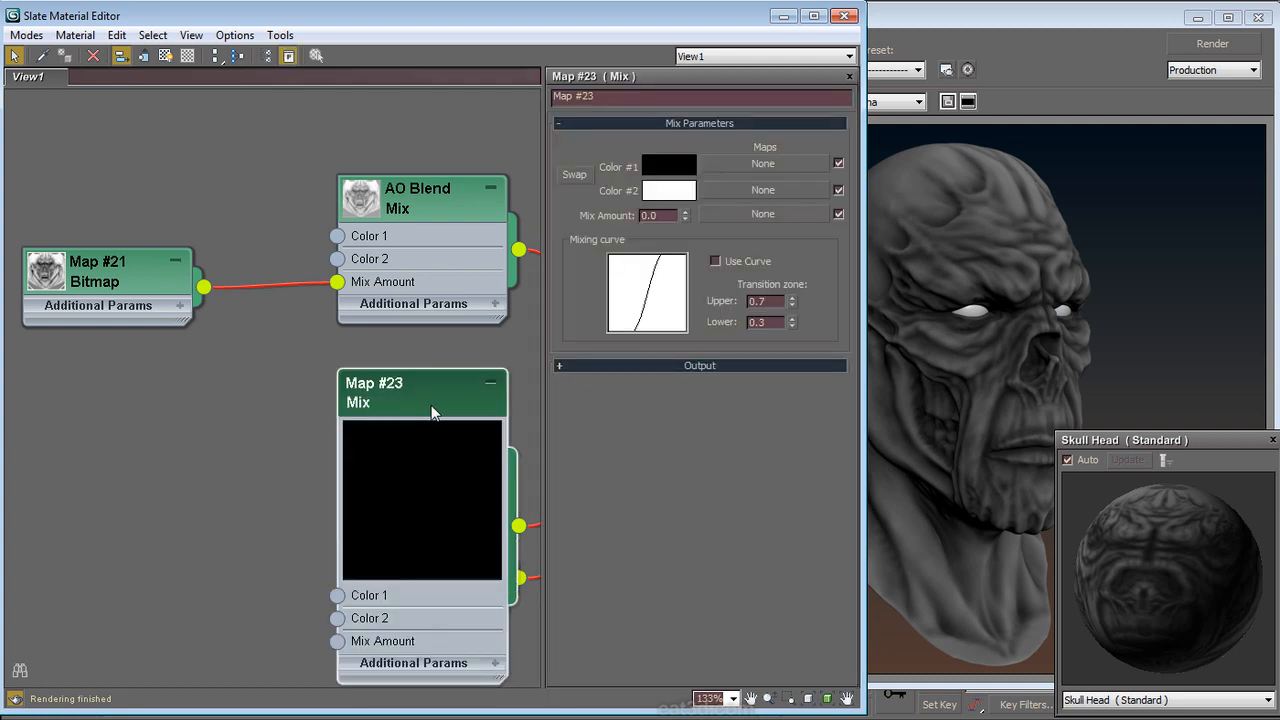
Step: Set the self-illumination Mix map's Color #1 to bright red
left_click(671, 166)
left_click_drag(497, 174, 509, 110)
left_click(670, 267)
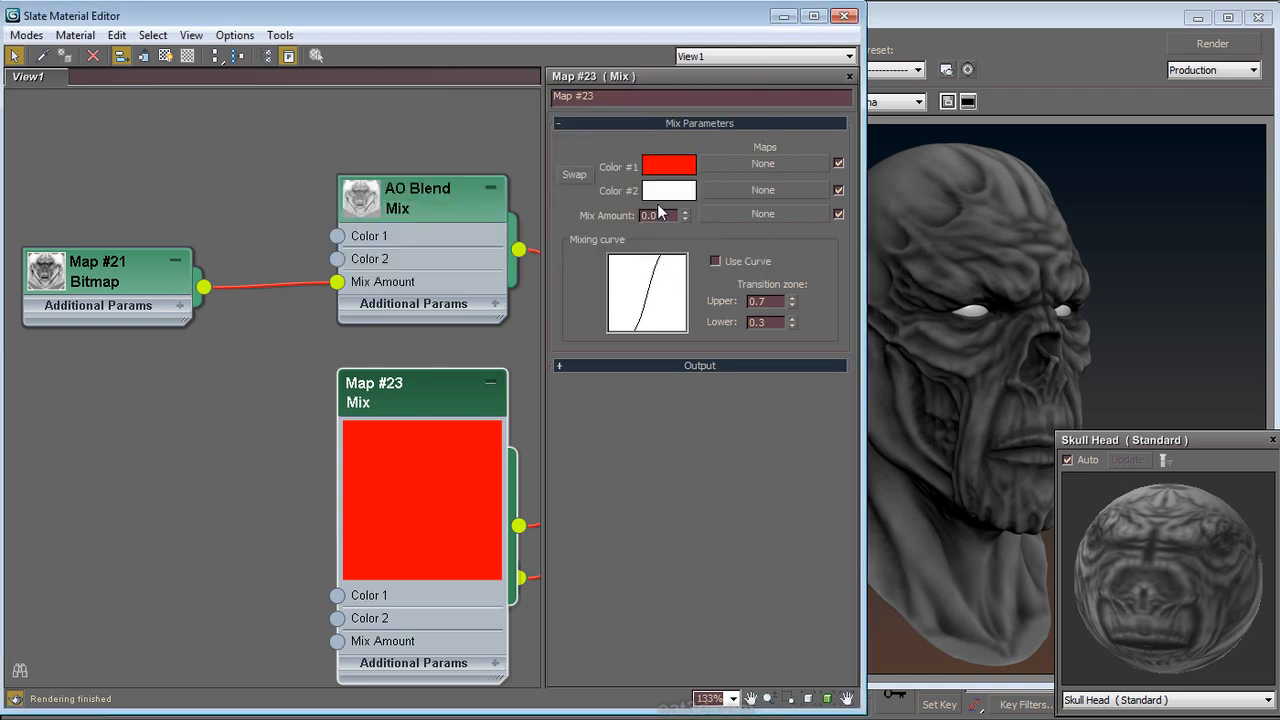
Step: Set the self-illumination Mix map's Color #2 to red (RGB 255, 0, 0) and Color #1 to very dark blue (RGB 0, 2, 27)
left_click(660, 192)
left_click_drag(498, 165, 533, 113)
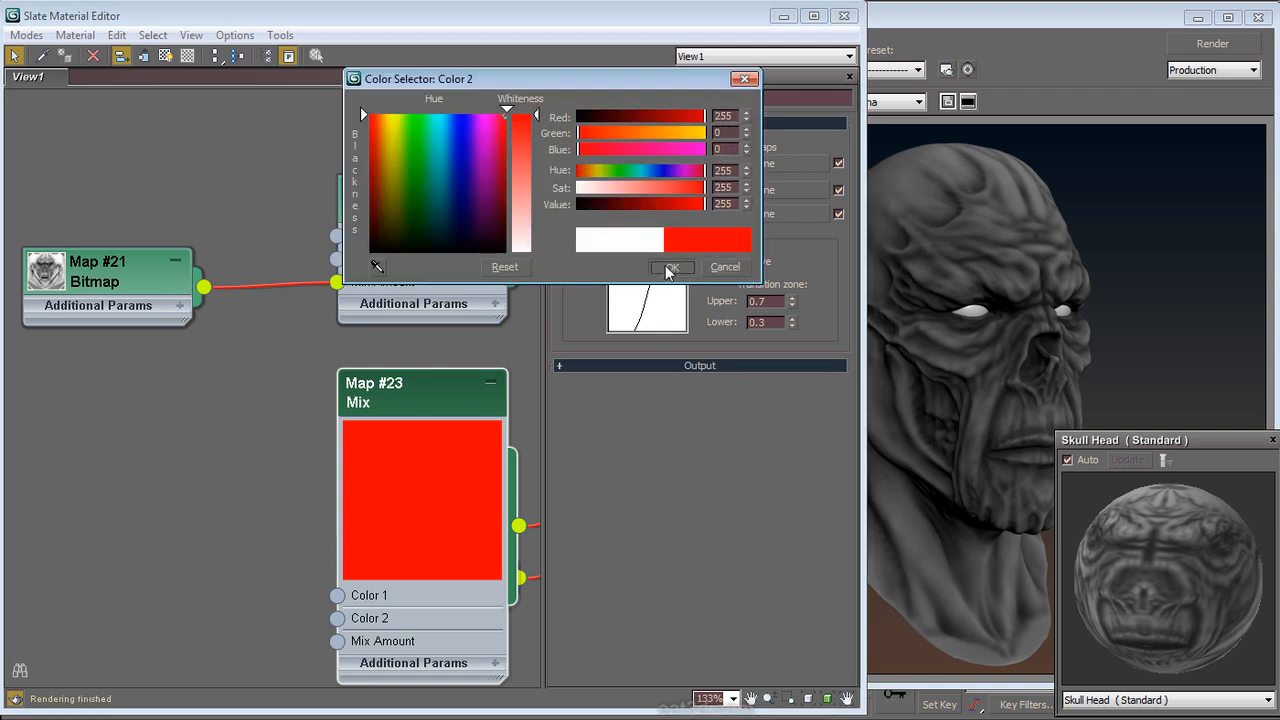
left_click(670, 267)
left_click(660, 168)
left_click(453, 247)
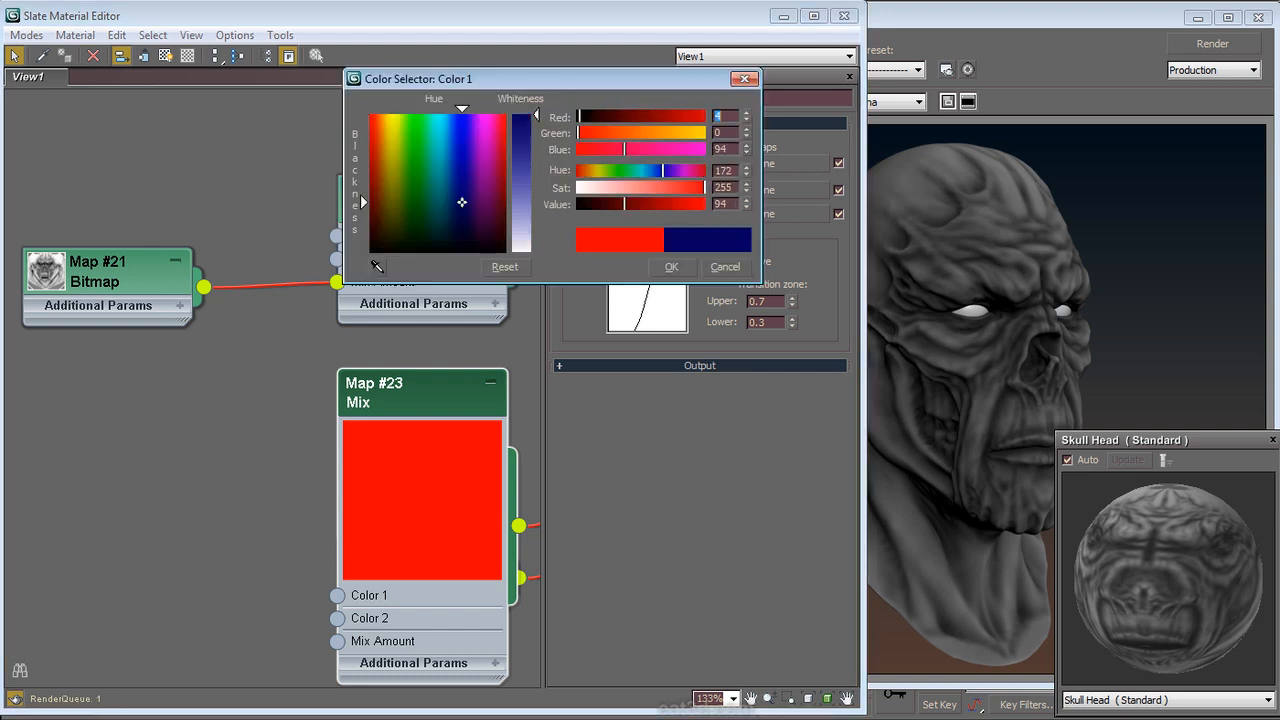
left_click(459, 238)
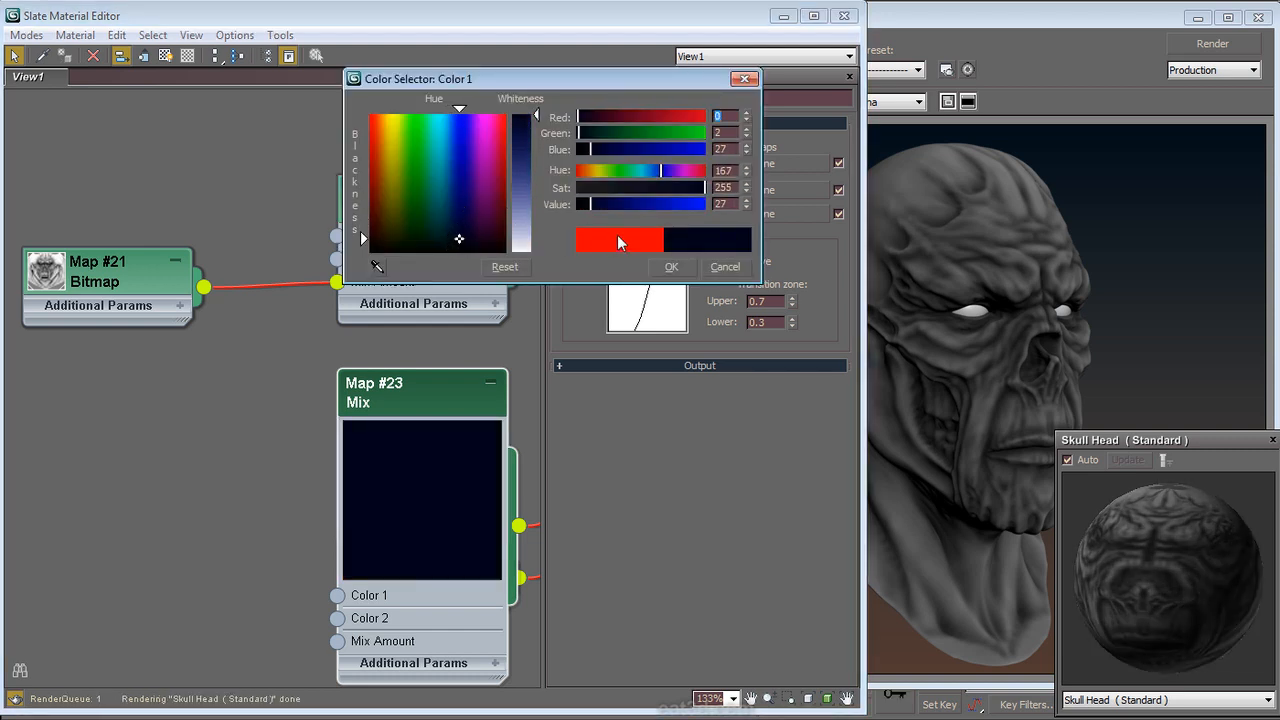
left_click(672, 268)
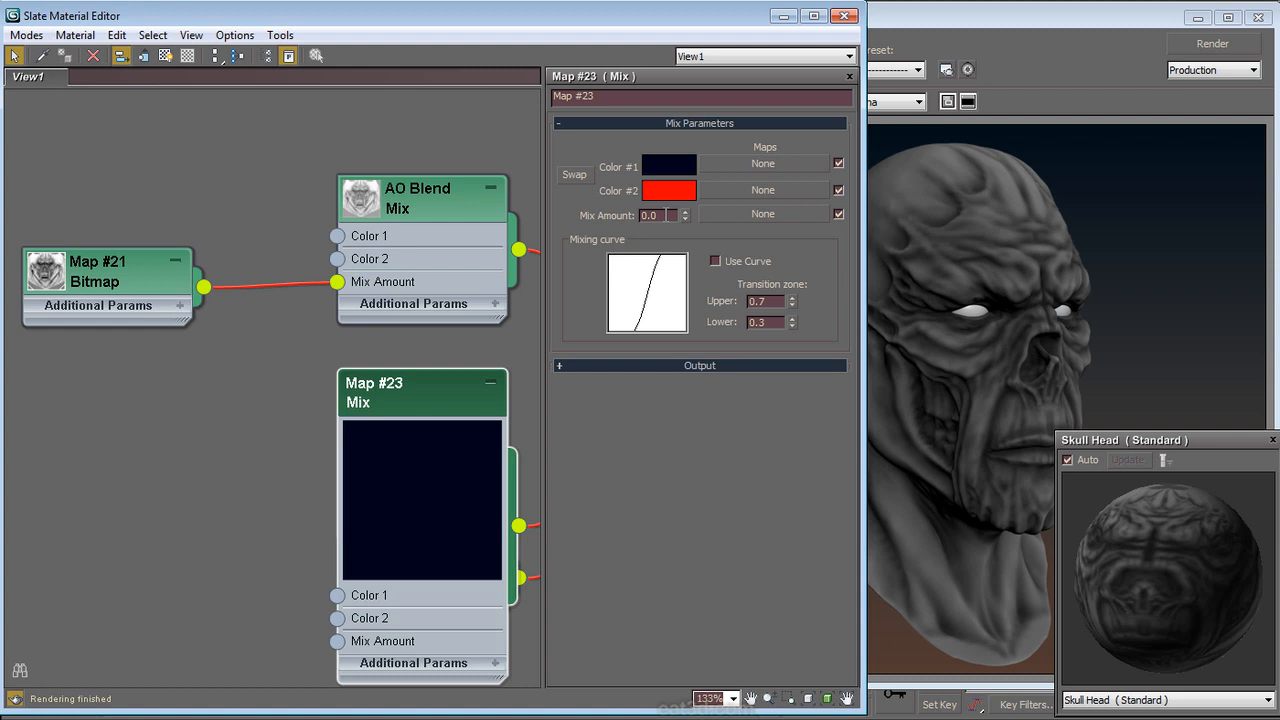
Step: Load SSS.jpg as a Bitmap into the self-illumination Mix map's Mix Amount
left_click(741, 214)
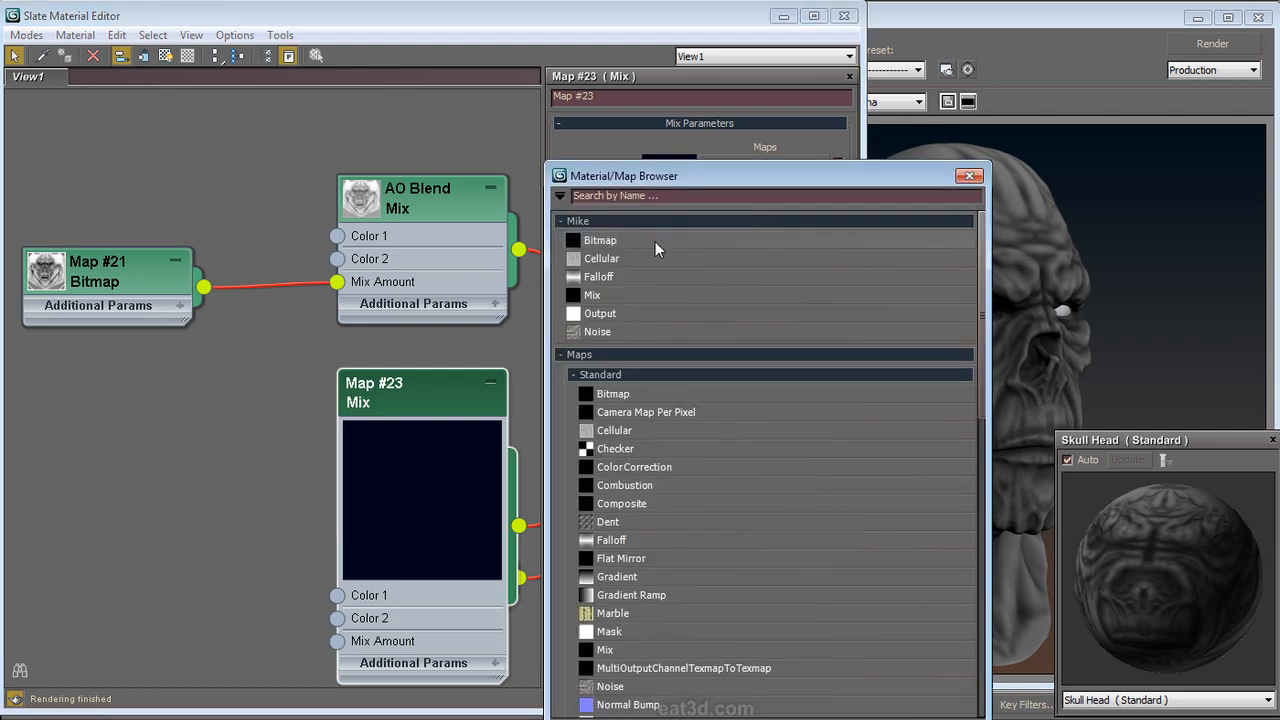
double_click(655, 241)
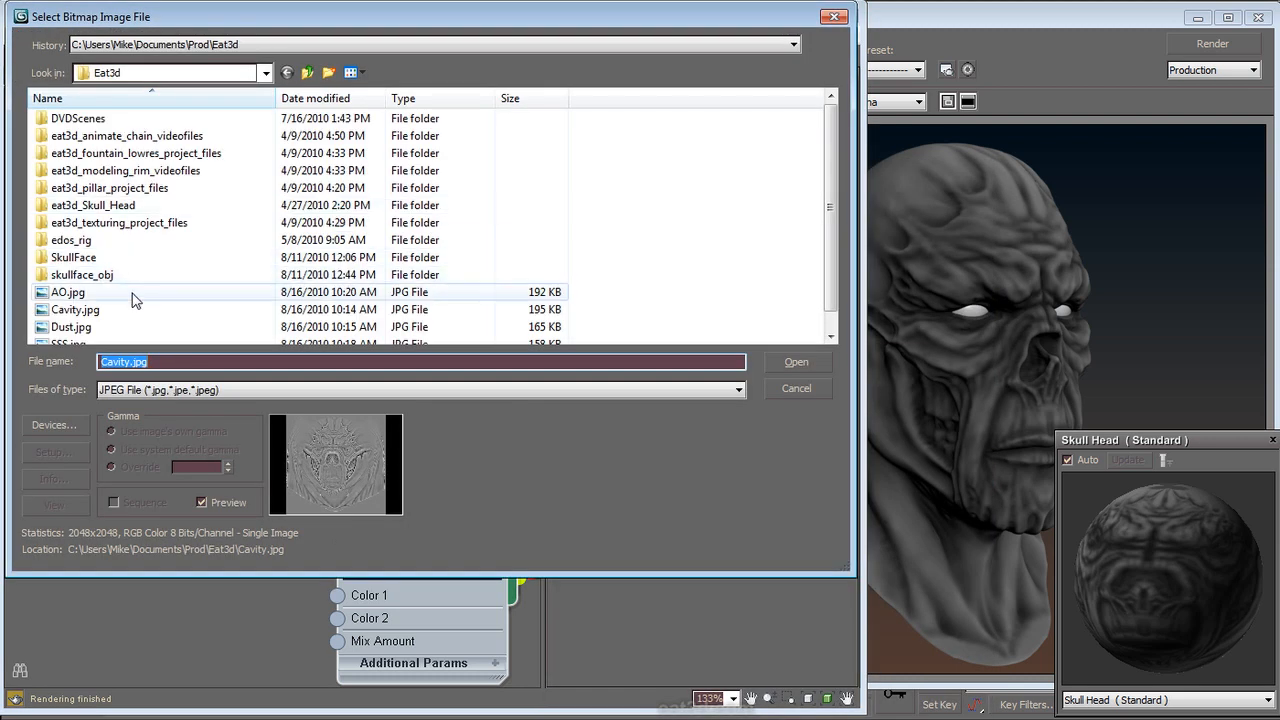
left_click(84, 341)
double_click(84, 341)
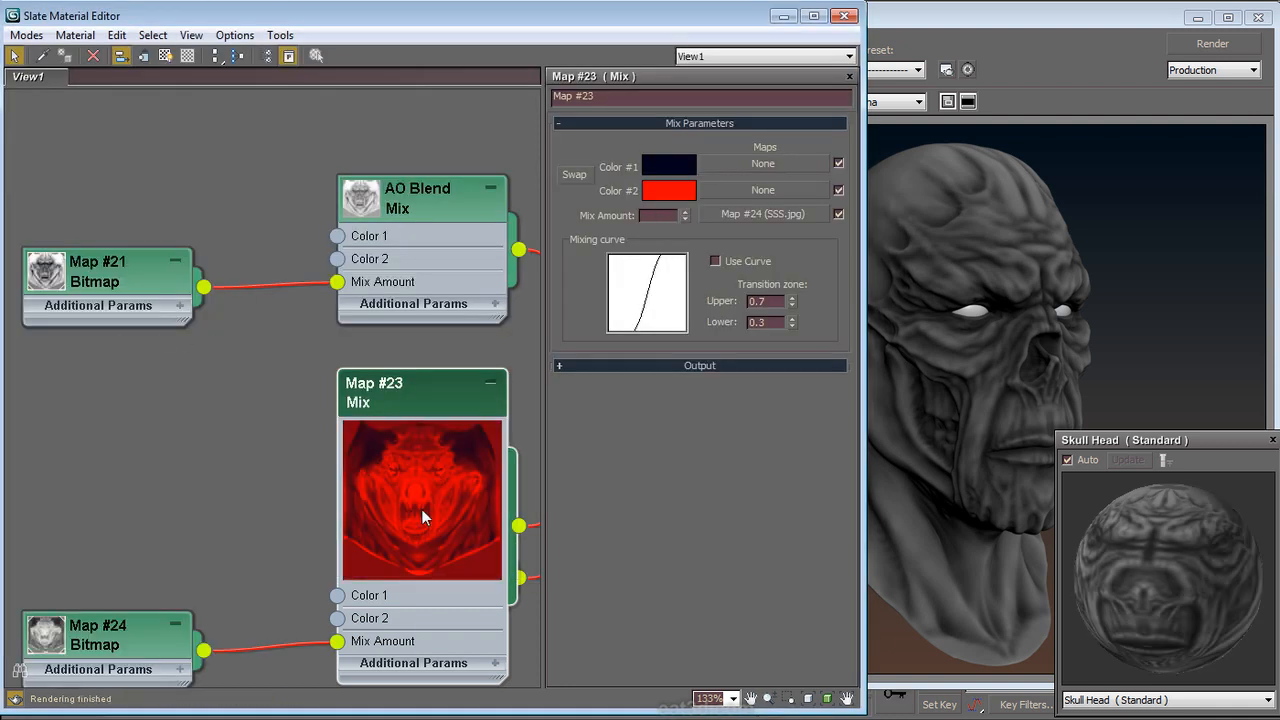
Step: Open the Skull Head material's parameters and re-render the head with the self-illumination map connected
middle_click_drag(494, 345, 277, 310)
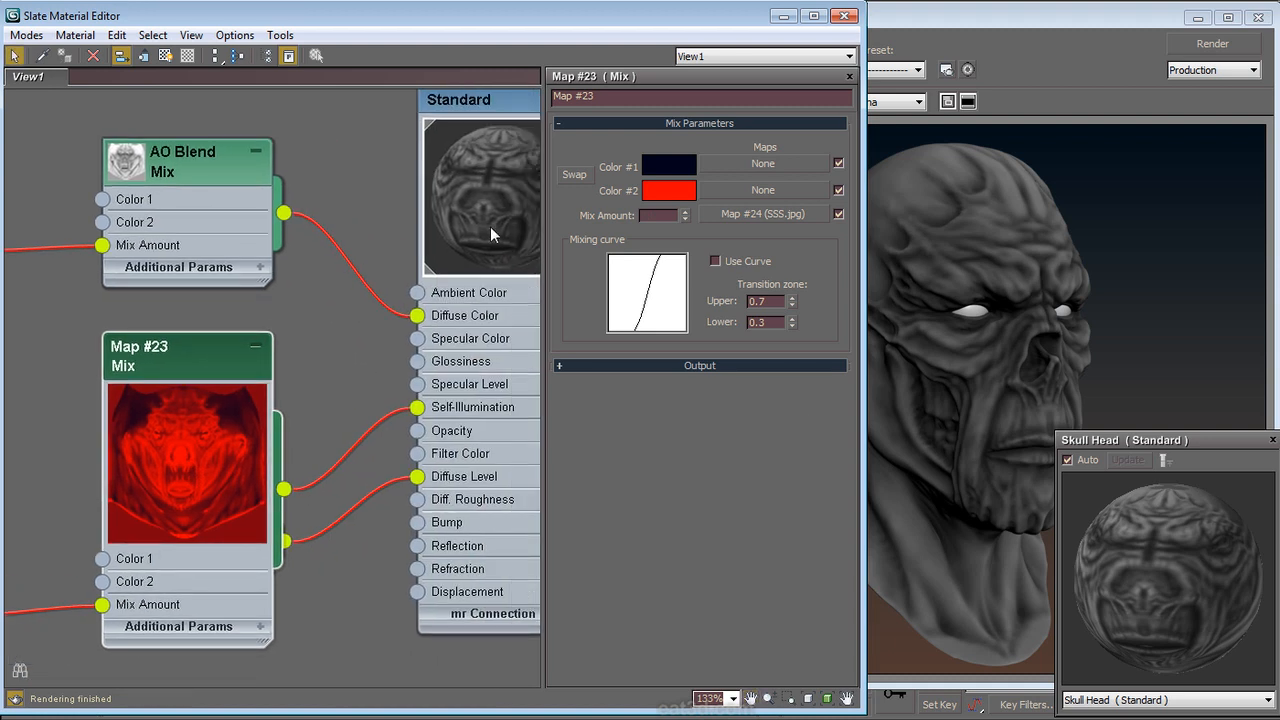
left_click(501, 114)
double_click(499, 106)
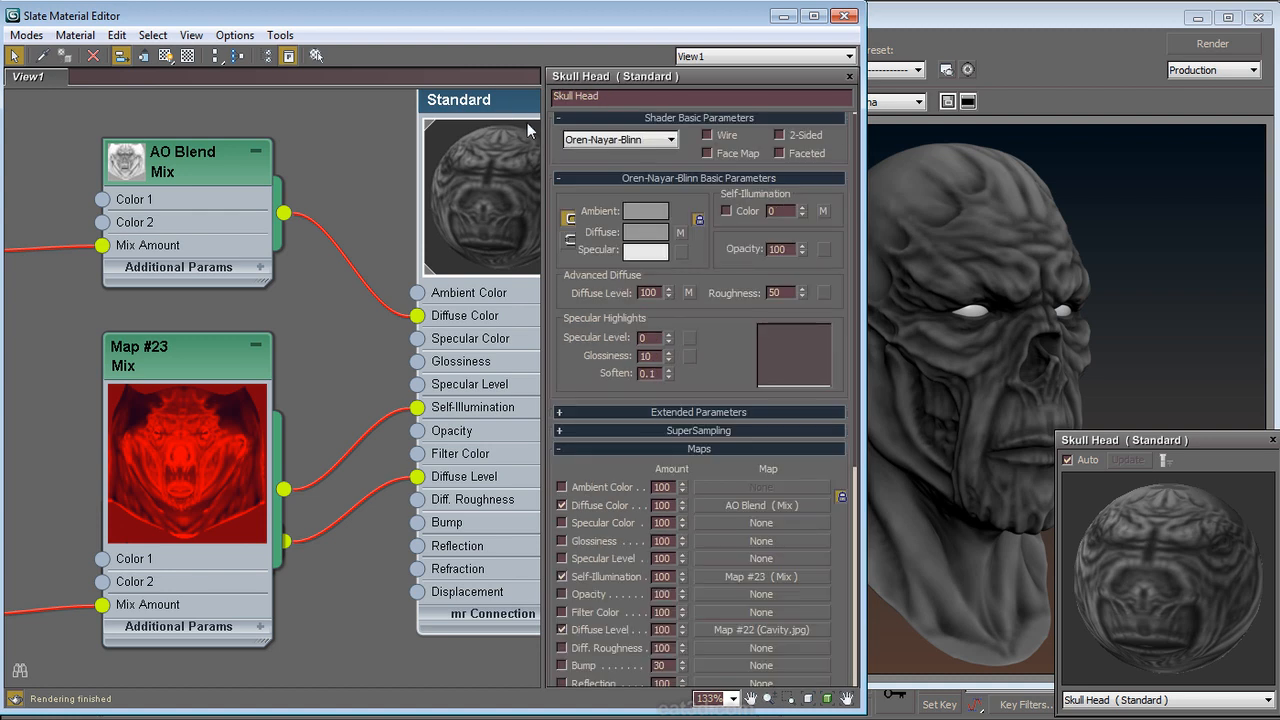
double_click(773, 210)
left_click(1180, 46)
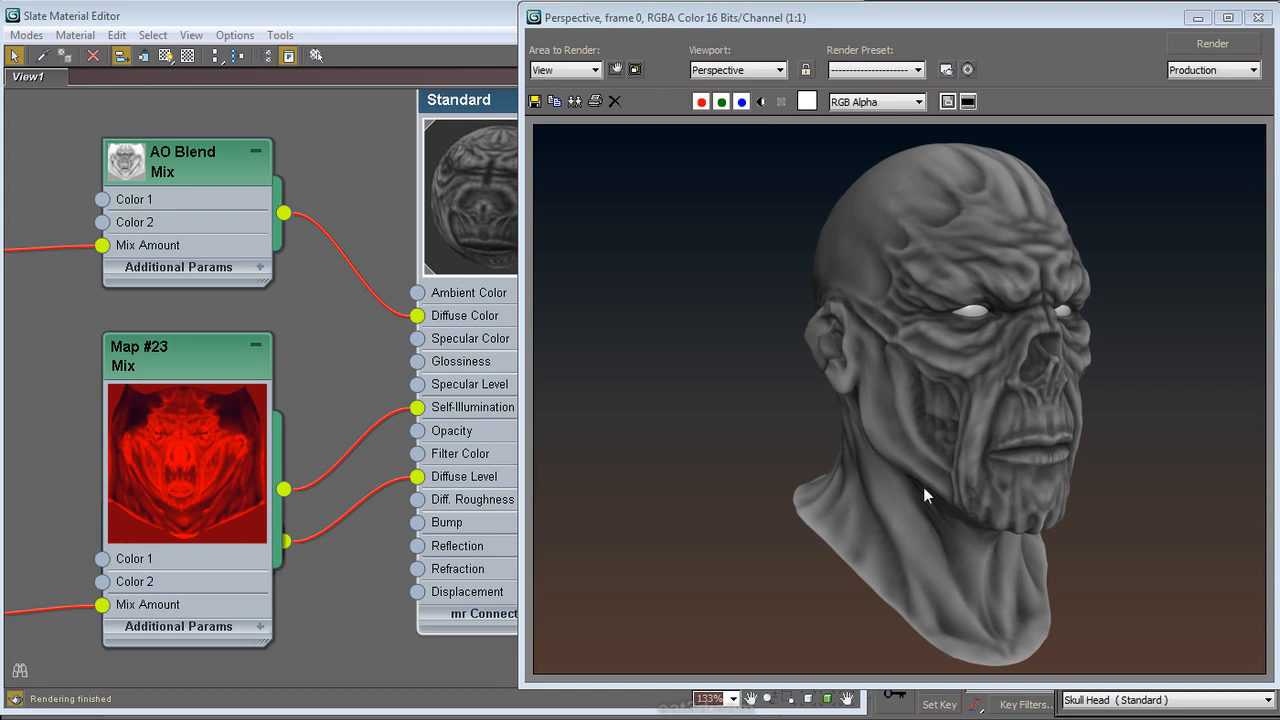
Step: Enable the Color option for the Skull Head material's Self-Illumination
double_click(461, 102)
left_click(727, 212)
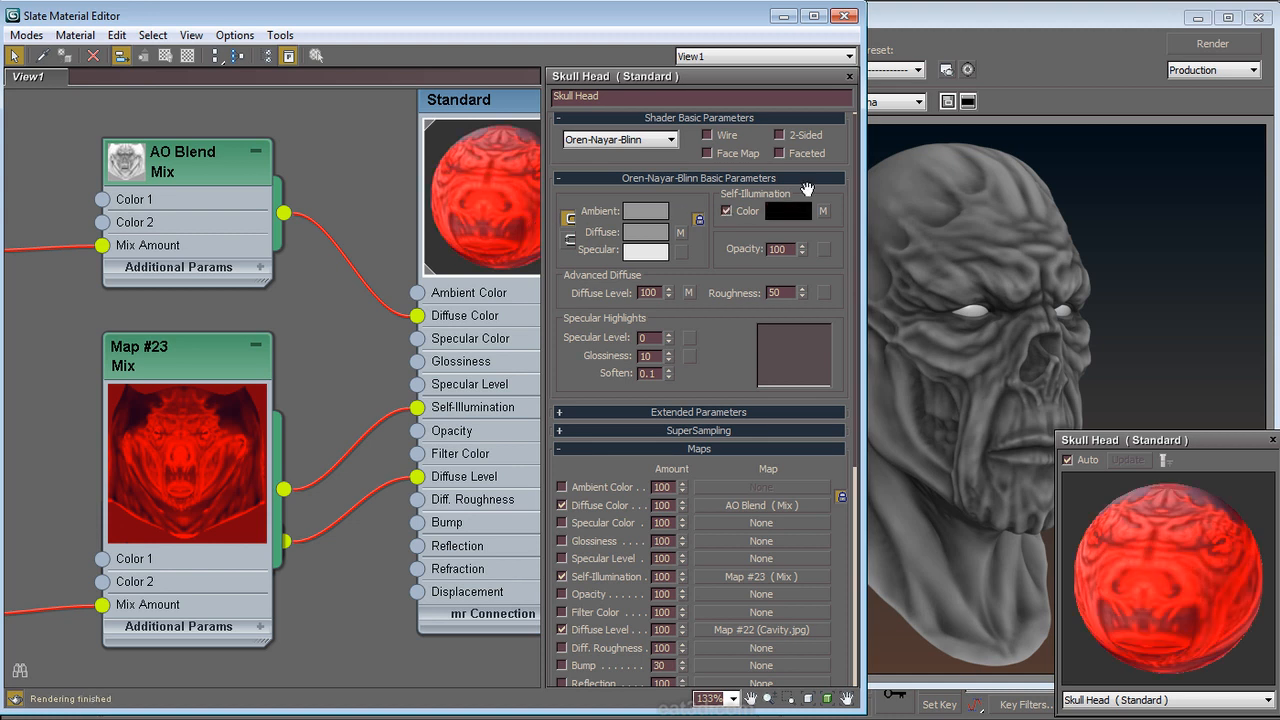
Step: Re-render the head to check the Skull Head material with colored self-illumination enabled
left_click(1217, 44)
left_click(1213, 44)
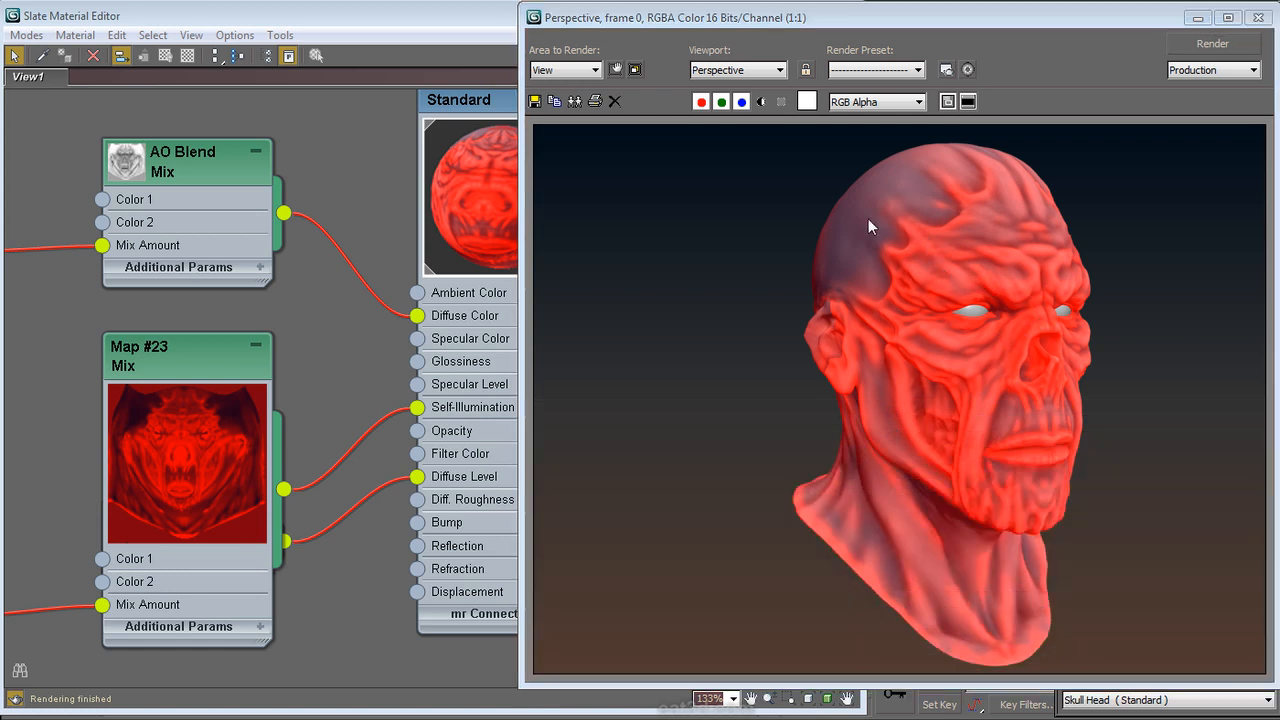
left_click(346, 346)
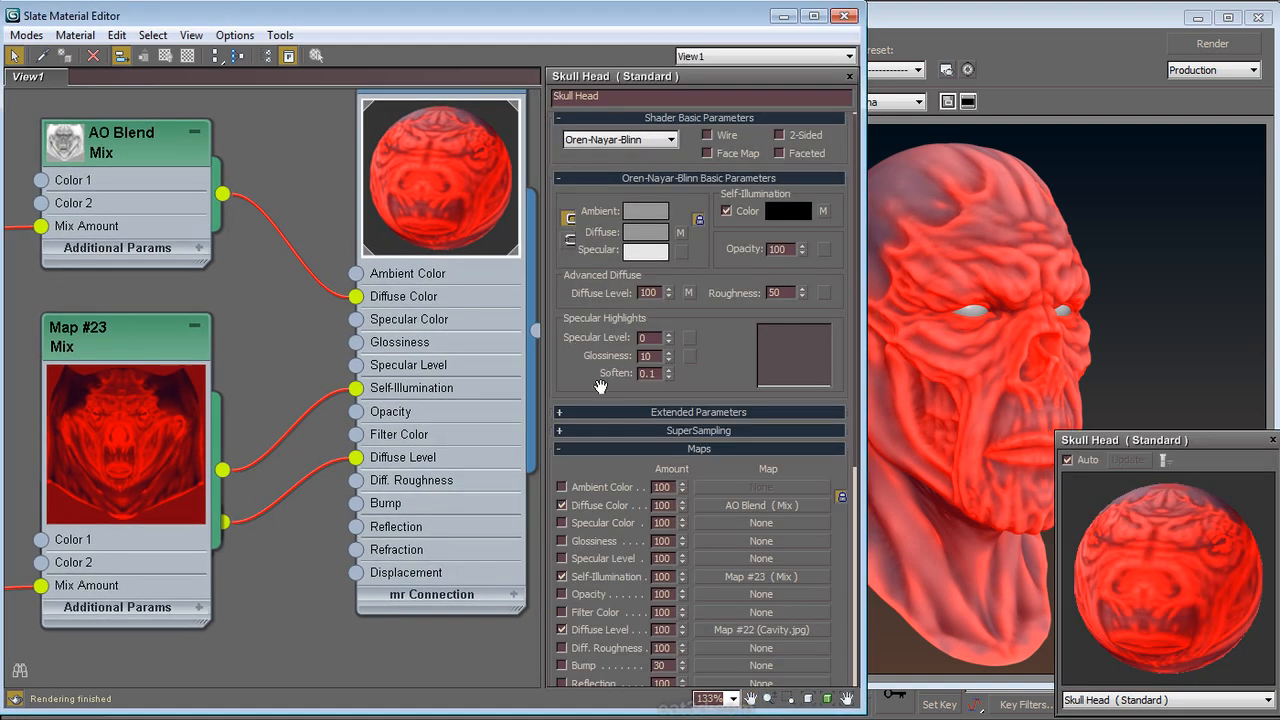
Step: Set the Skull Head material's Self-Illumination map amount to 20 and re-render the head
scroll(600, 385, "down", 3)
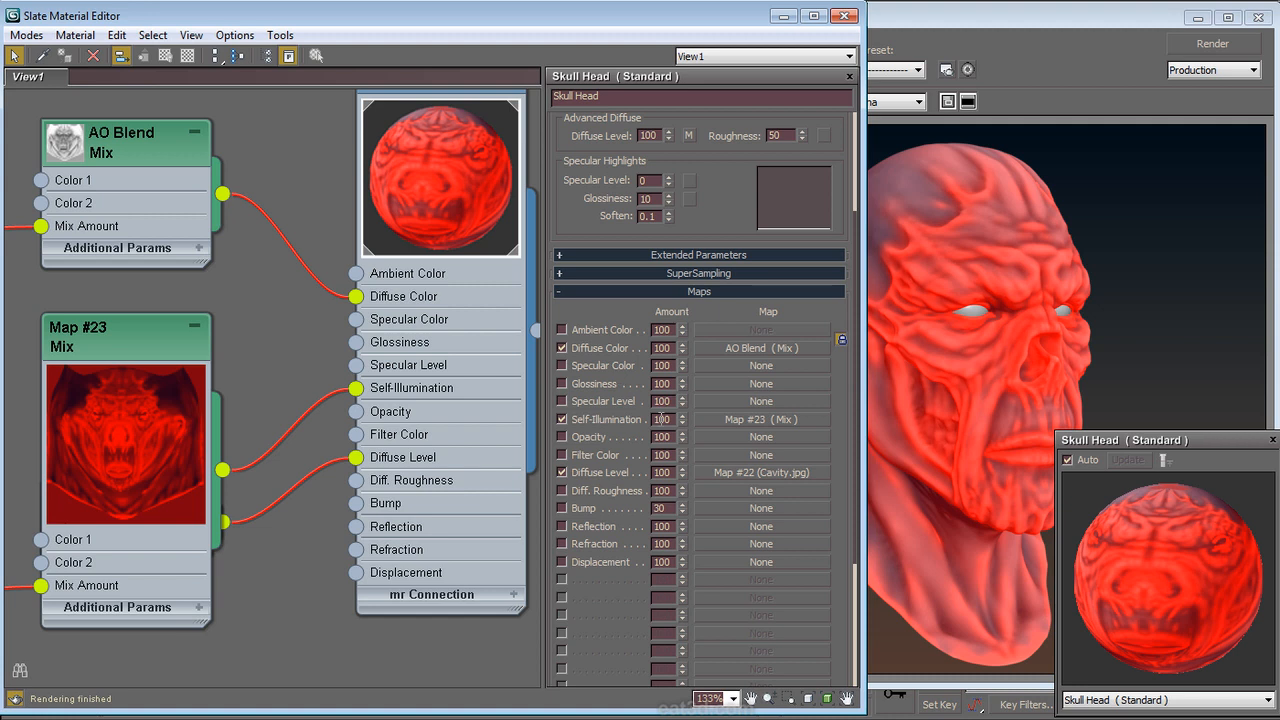
left_click_drag(668, 419, 641, 420)
type("20")
key("Tab")
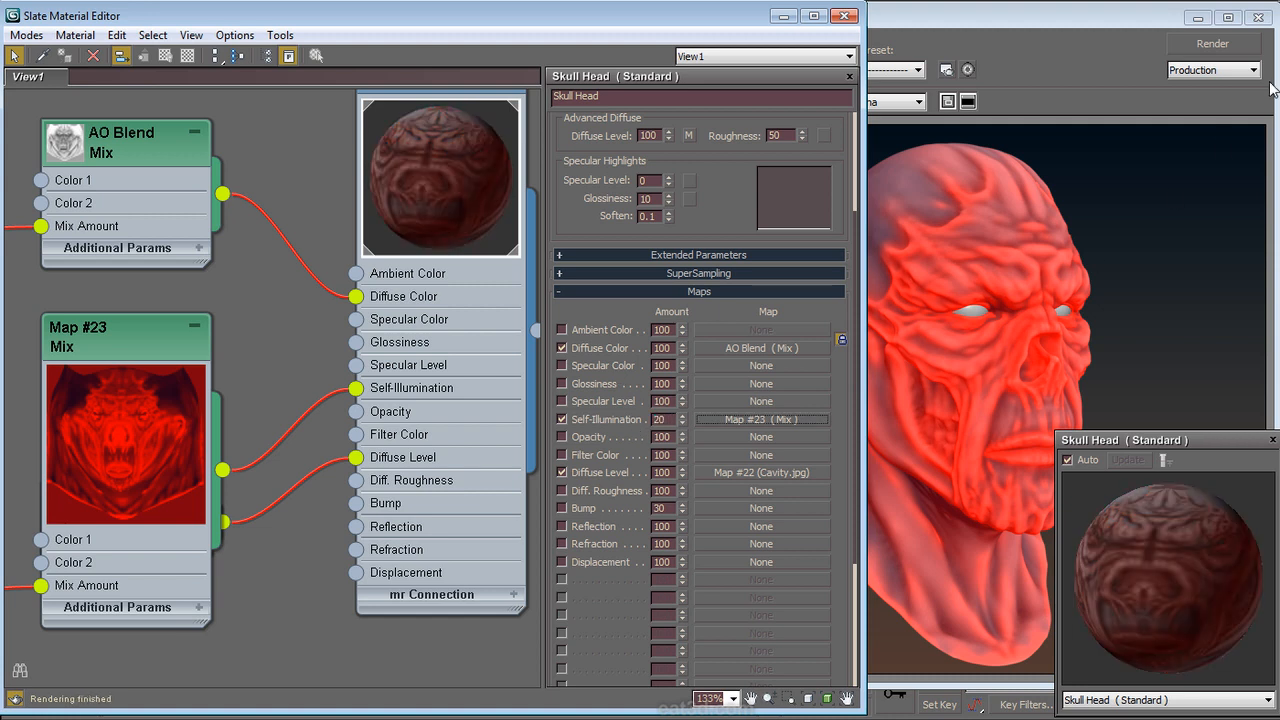
left_click(1213, 43)
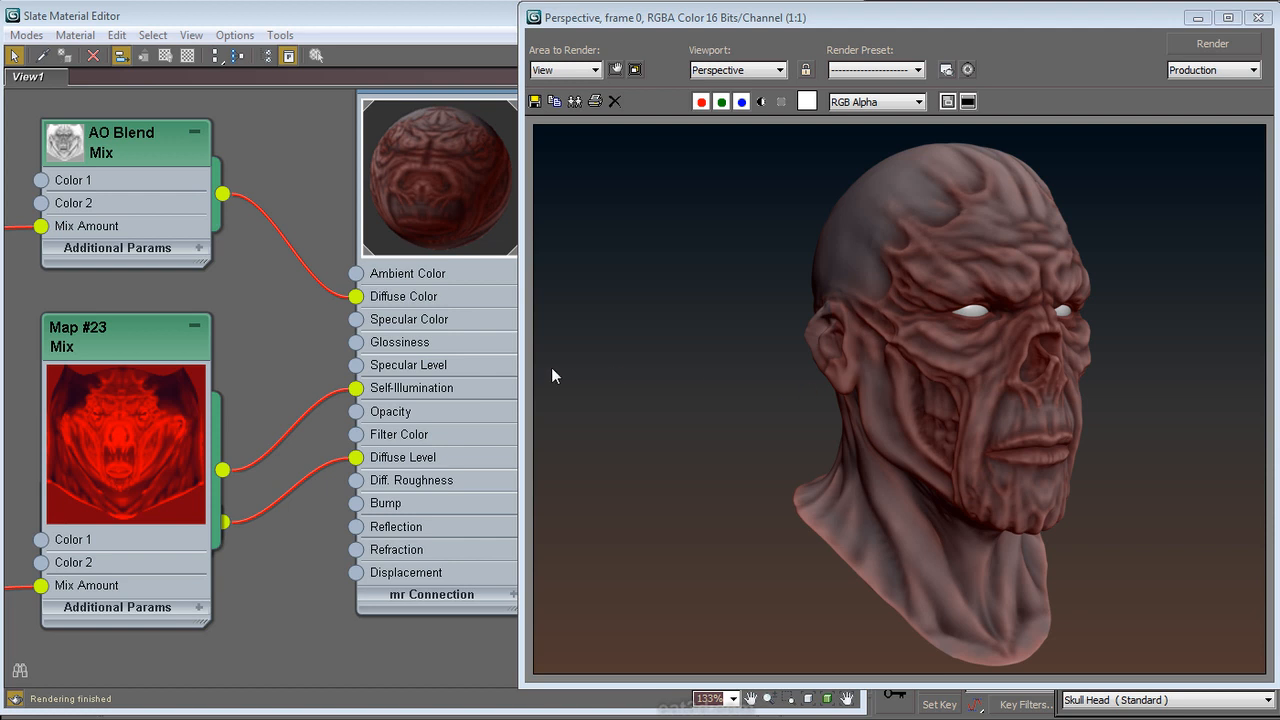
left_click(285, 366)
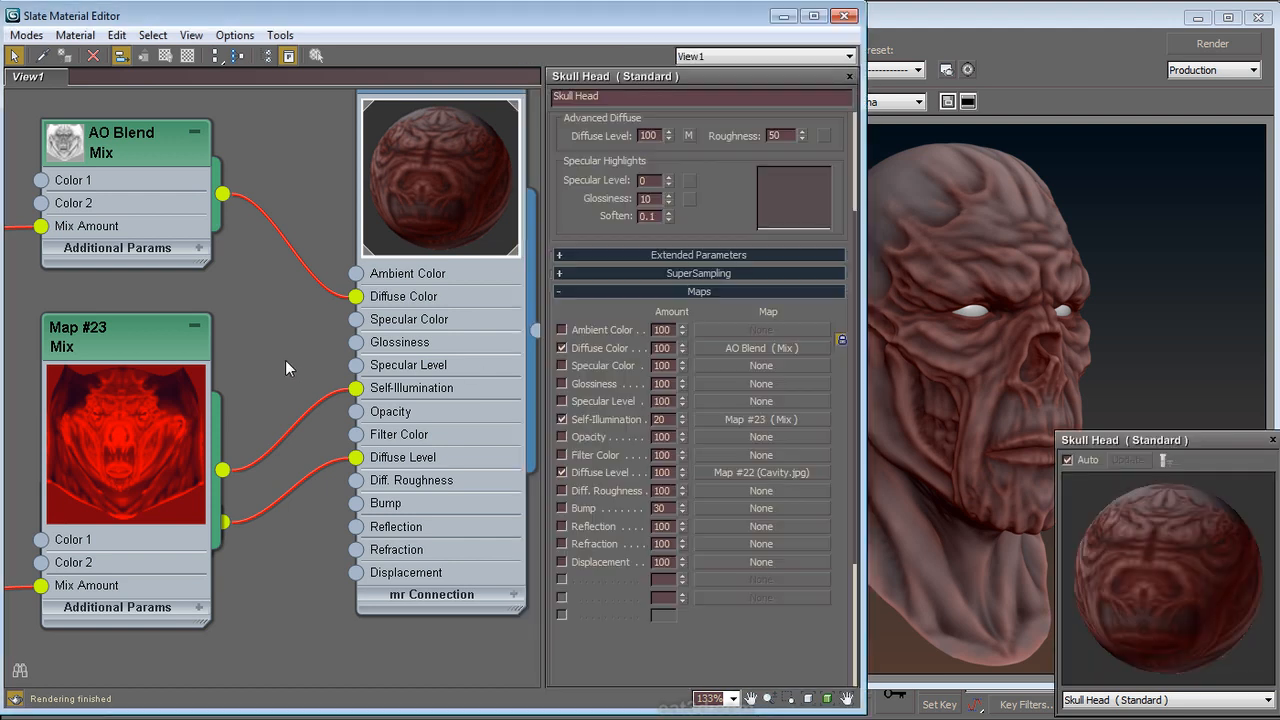
Step: Connect a new Cellular map to the Skull Head material's Bump slot and auto-arrange the nodes
left_click_drag(355, 506, 280, 566)
mouse_move(322, 590)
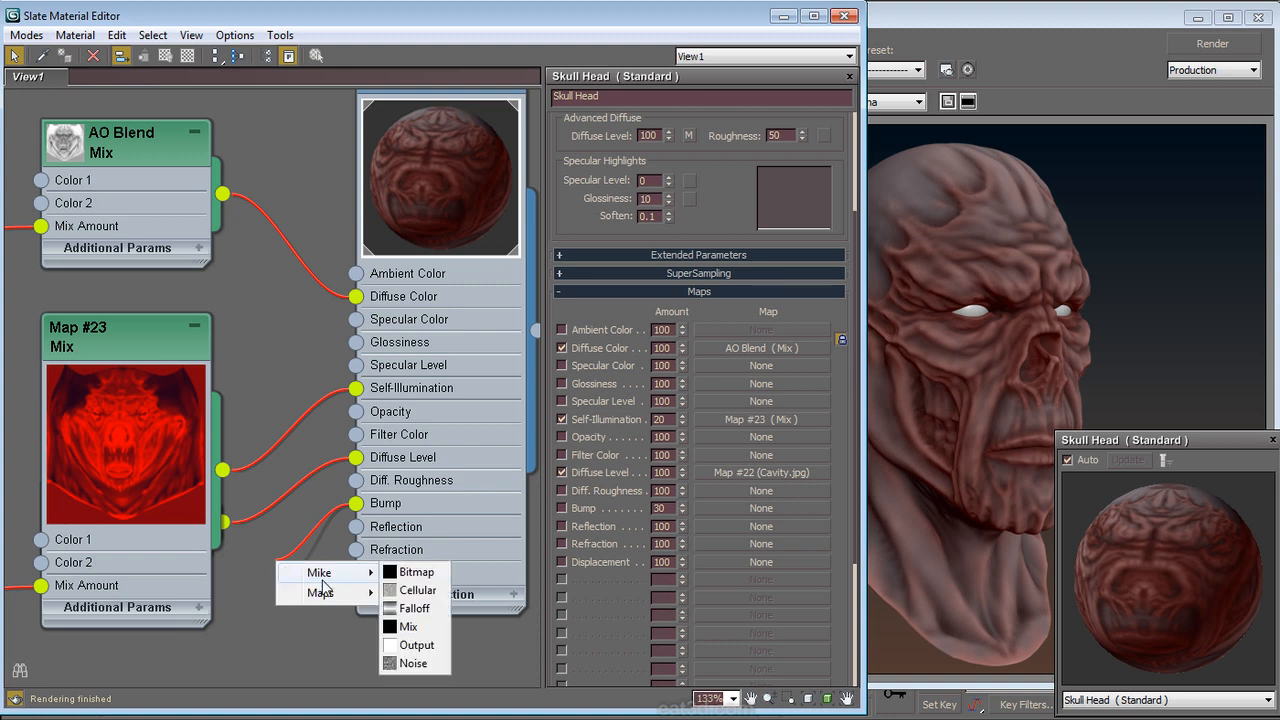
left_click(410, 588)
left_click_drag(299, 573, 250, 550)
key("l")
middle_click_drag(345, 559, 358, 529)
Step: Open the new Cellular map's parameters and rename it Skin Bump
double_click(281, 535)
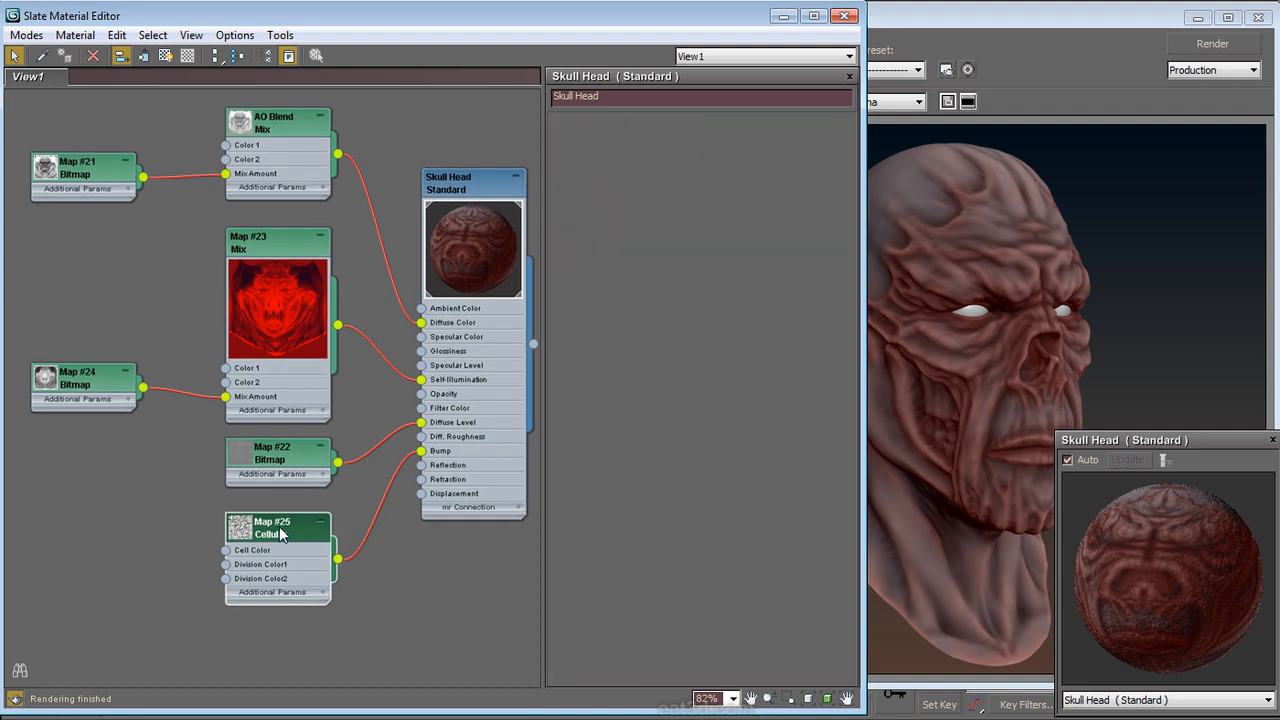
left_click_drag(608, 95, 531, 83)
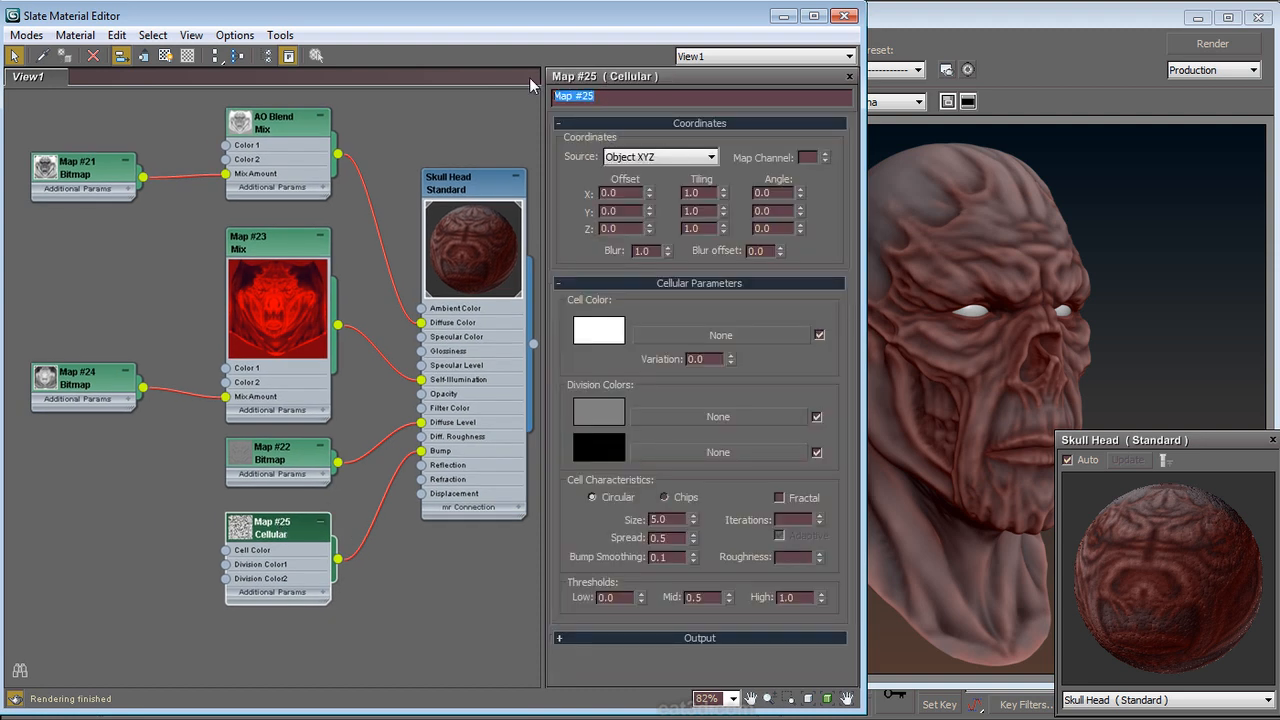
type("Skin Bump")
key("Return")
Step: Set the Skin Bump cells to Chips with size 8, enable Fractal with 2 iterations, and re-render the head
left_click(664, 497)
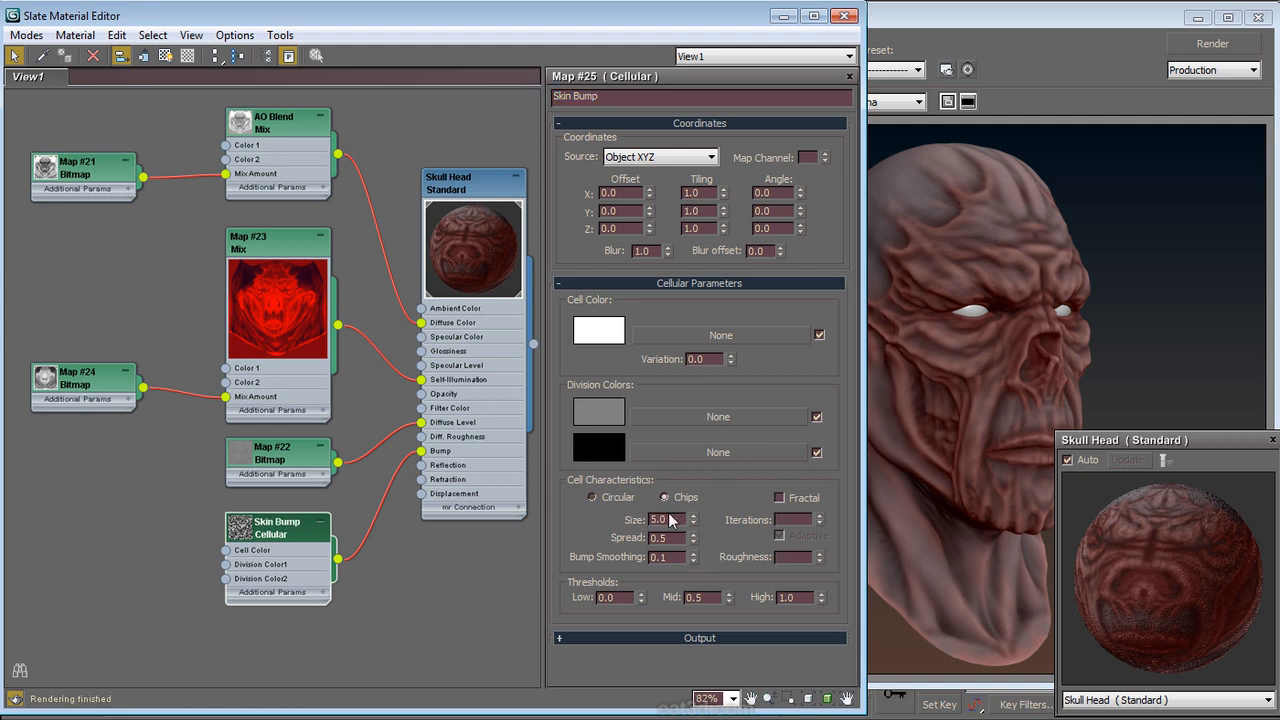
double_click(660, 519)
type("8")
key("Tab")
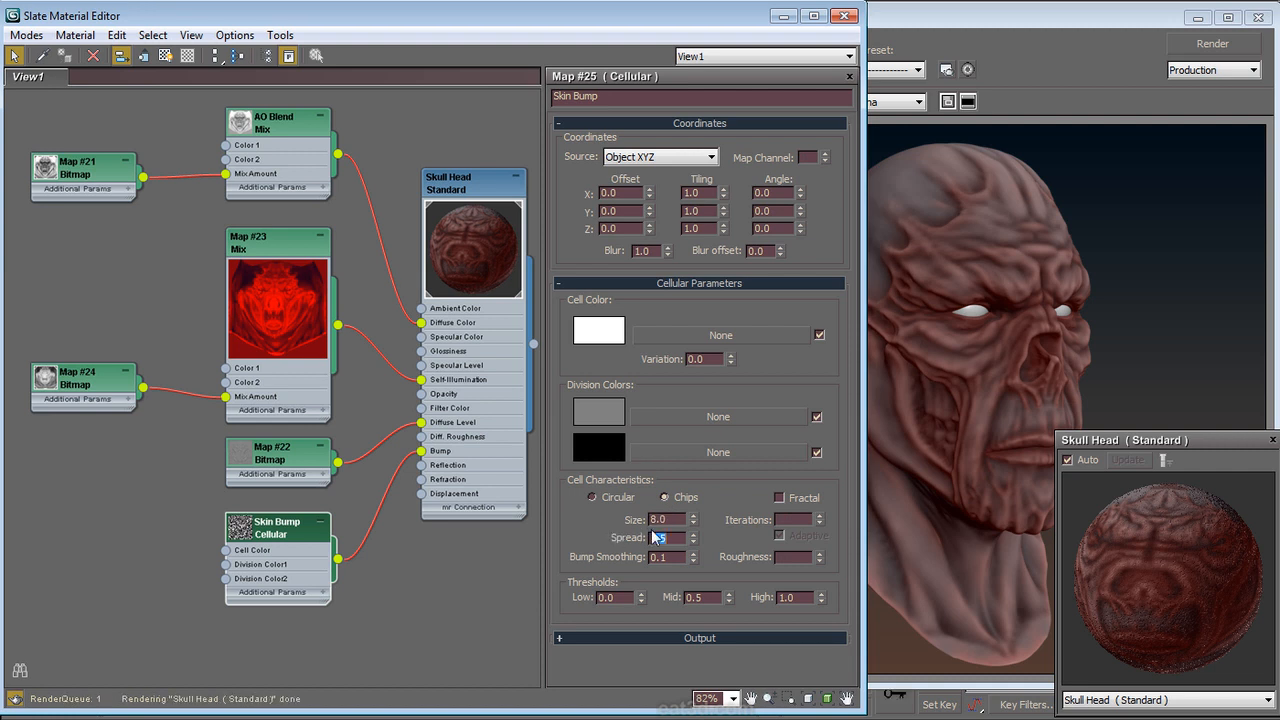
left_click(805, 498)
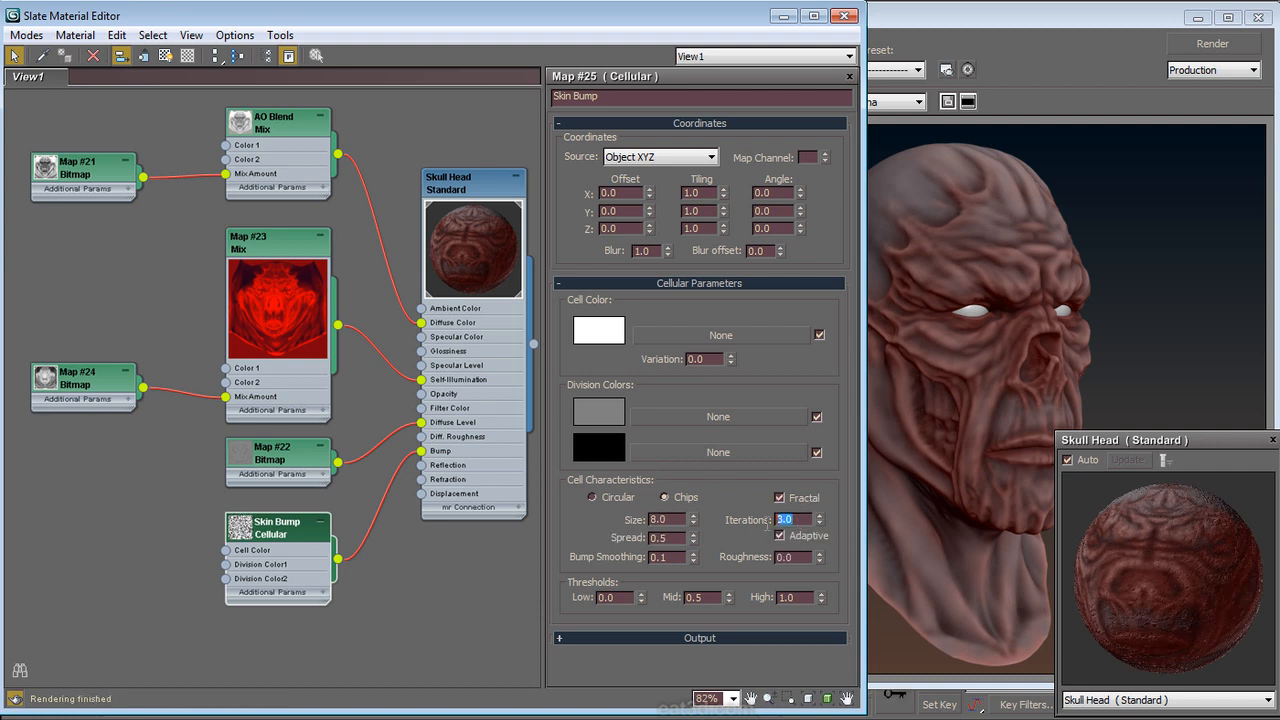
type("2")
key("Return")
left_click(1212, 44)
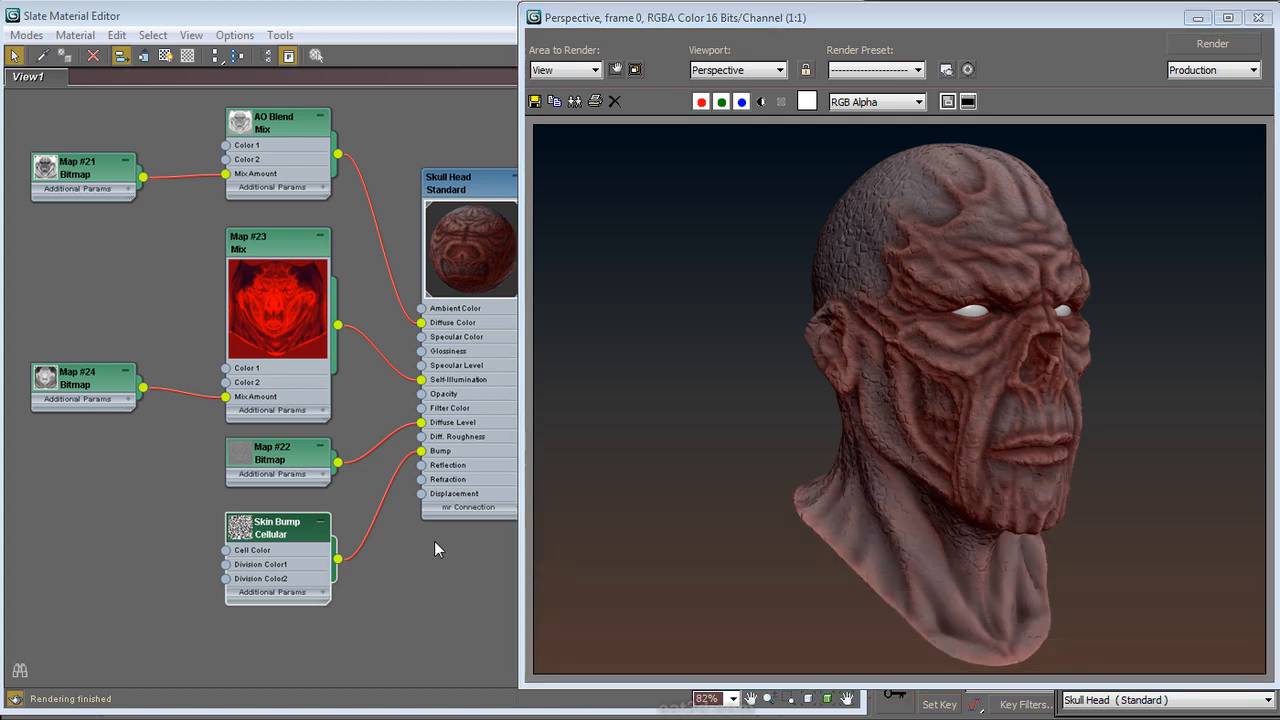
Step: Set the Skull Head material's Bump amount to 10 and re-render the head
double_click(436, 186)
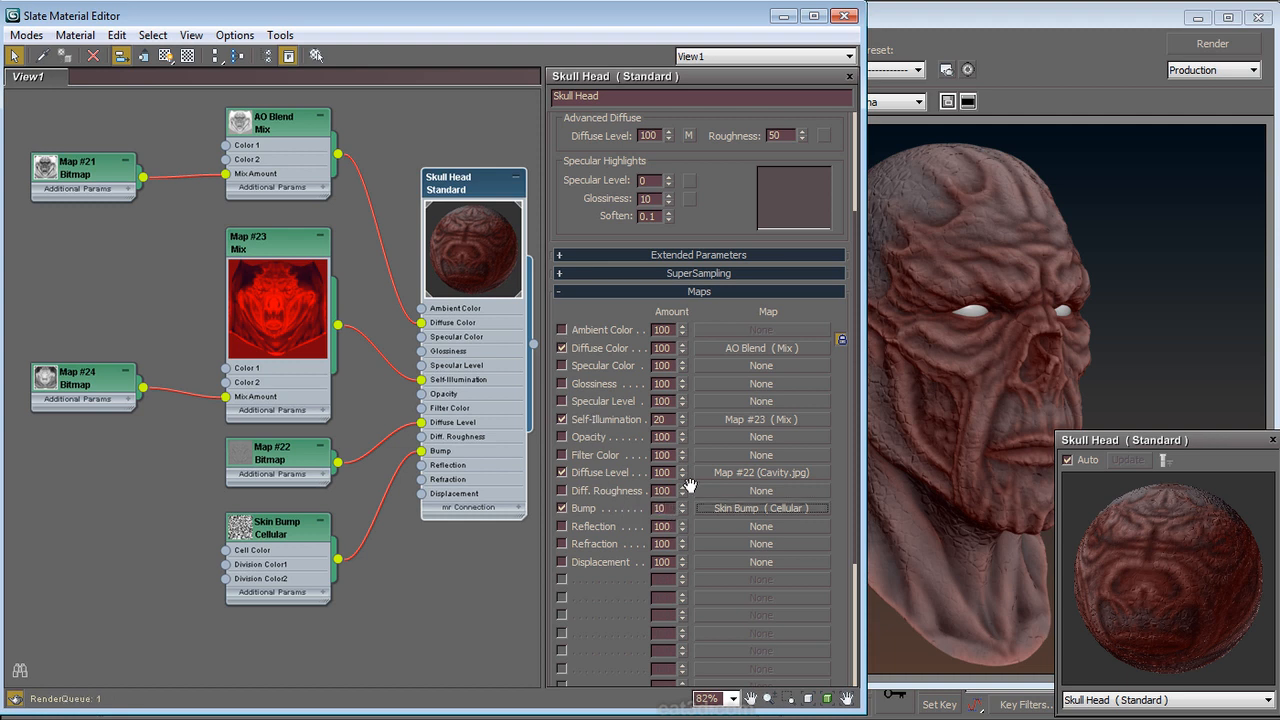
left_click(1182, 70)
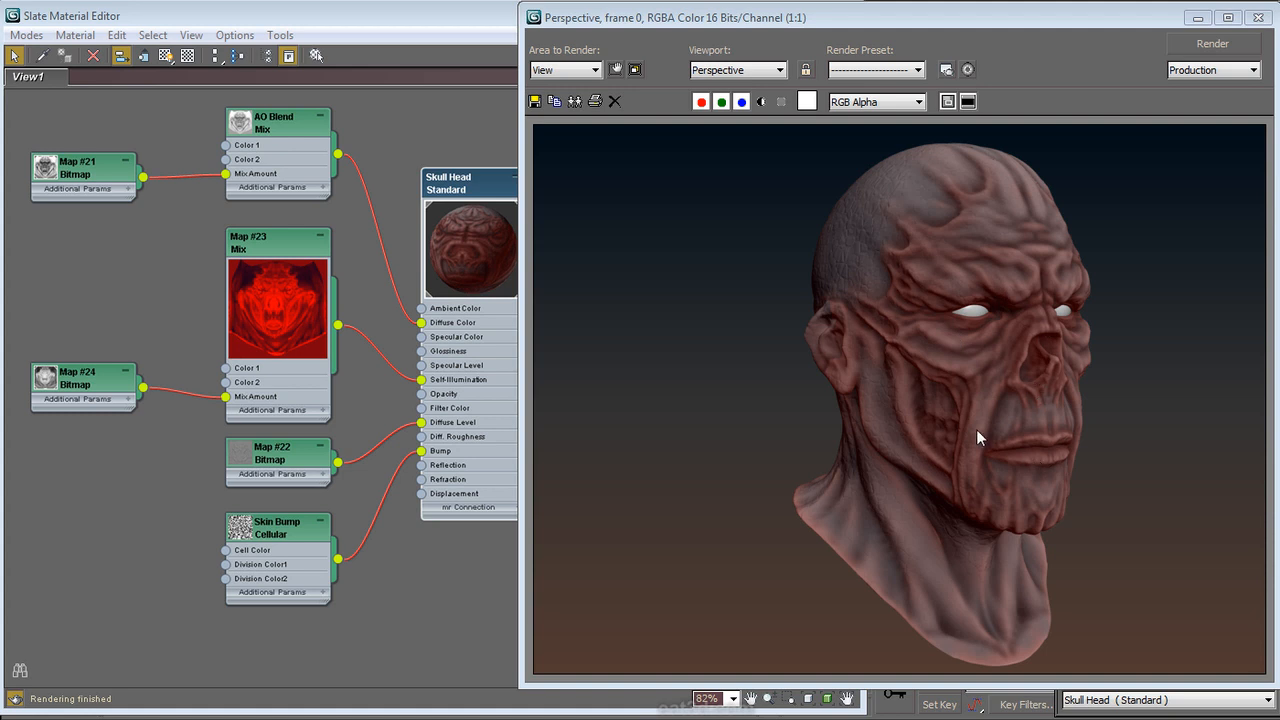
left_click(392, 605)
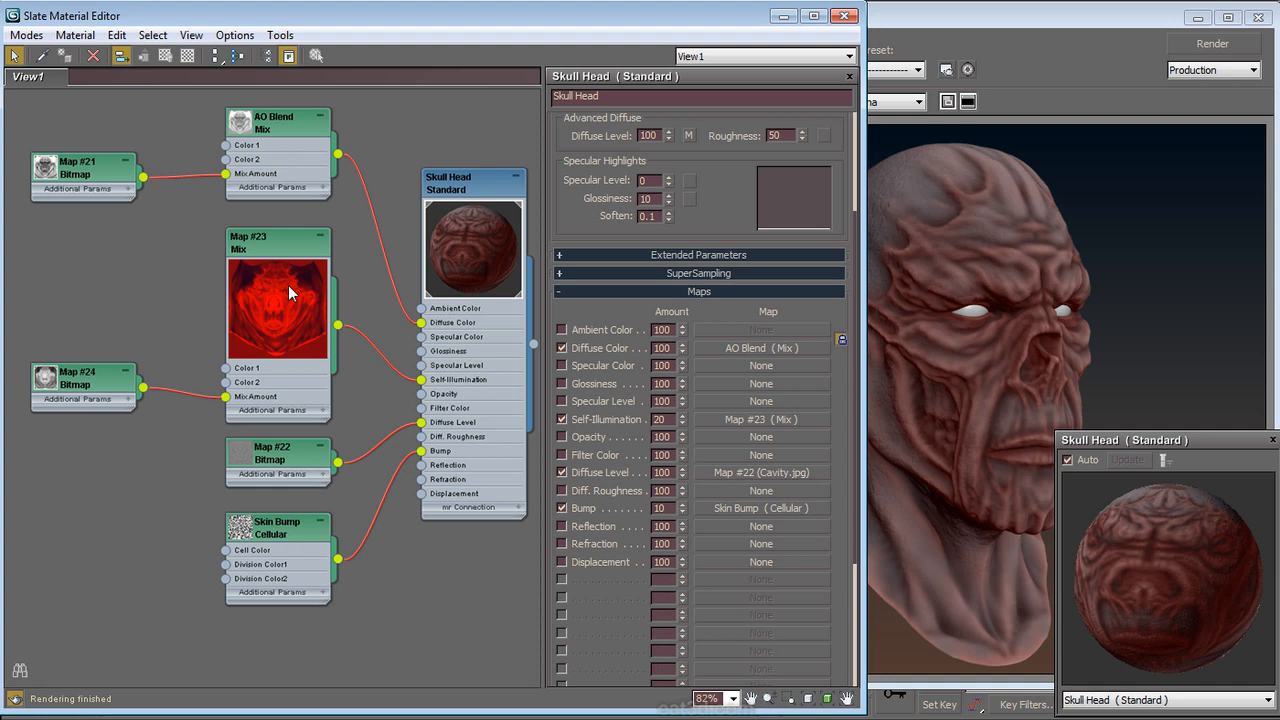
Step: Create a new Mix map and insert it between AO Blend and Diffuse Color, with AO Blend feeding its Color 1
right_click(94, 250)
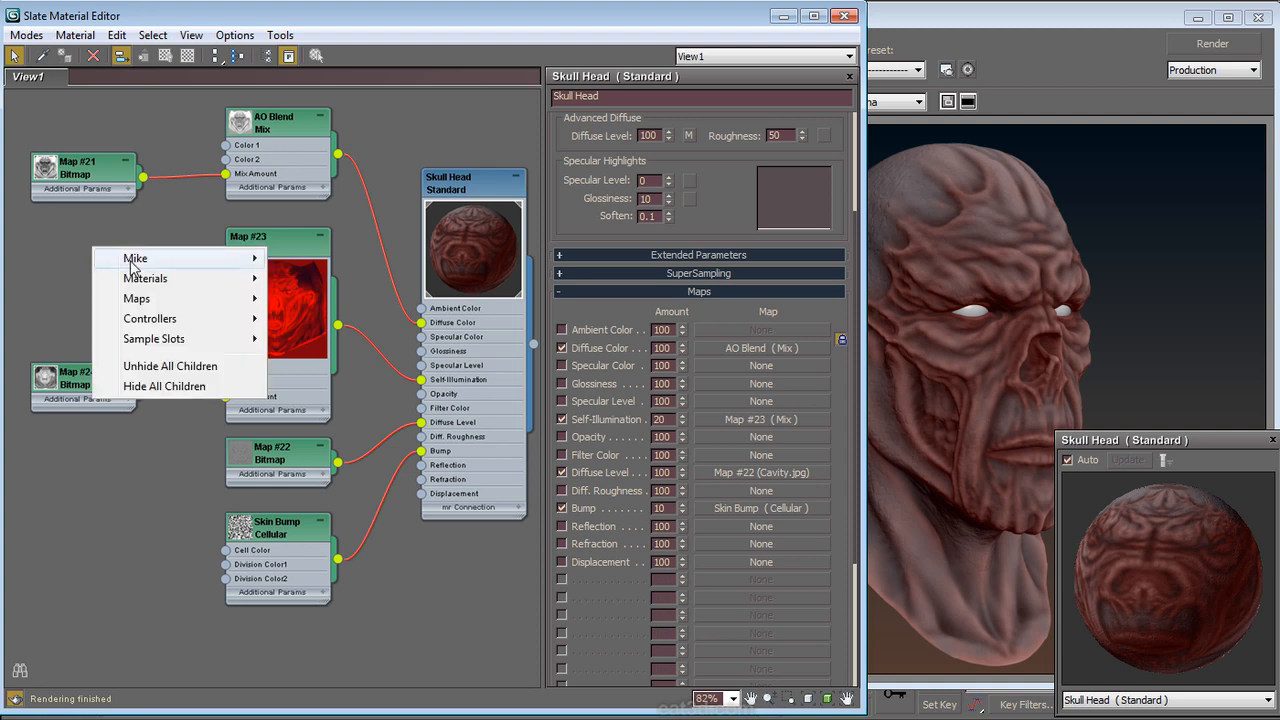
mouse_move(168, 262)
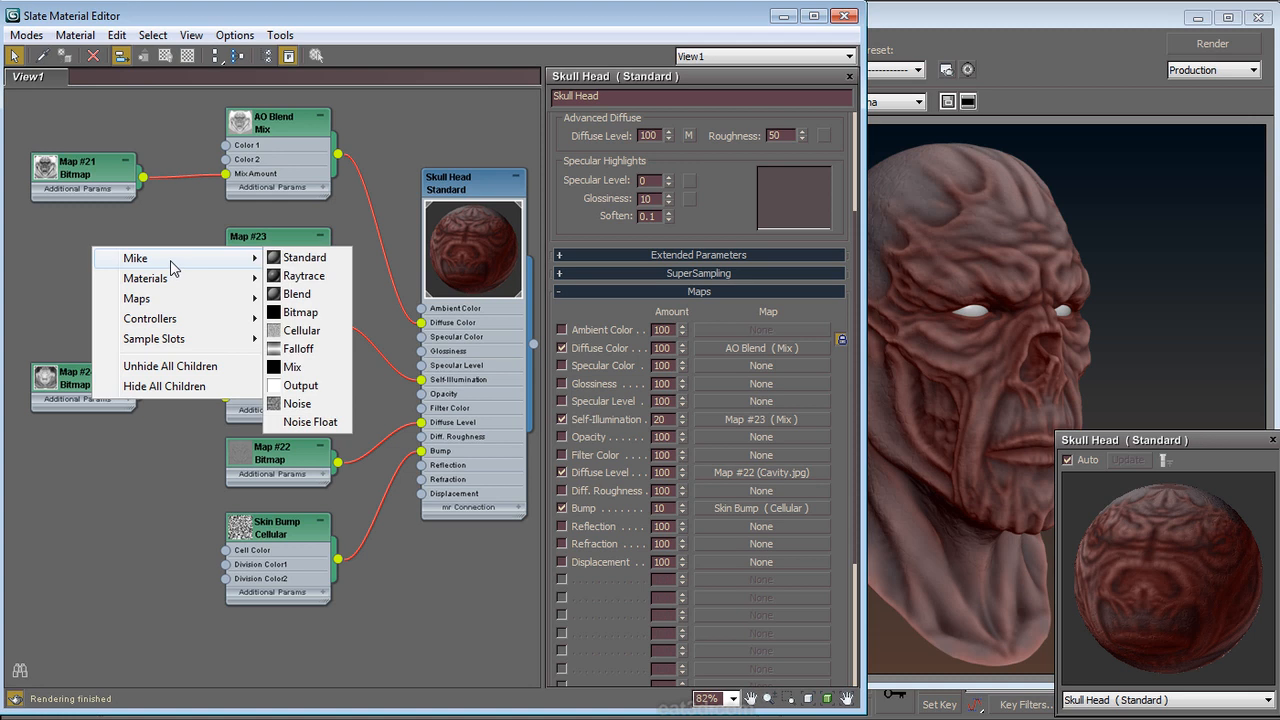
left_click(293, 367)
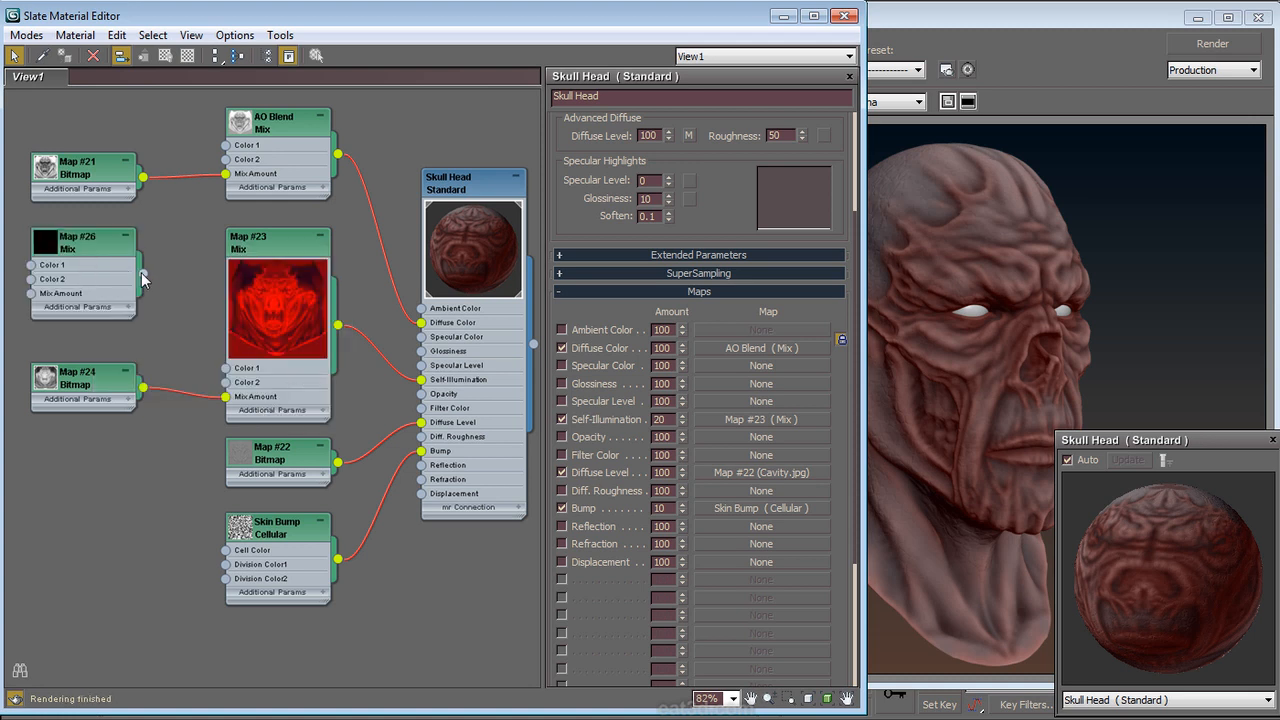
left_click_drag(158, 262, 373, 207)
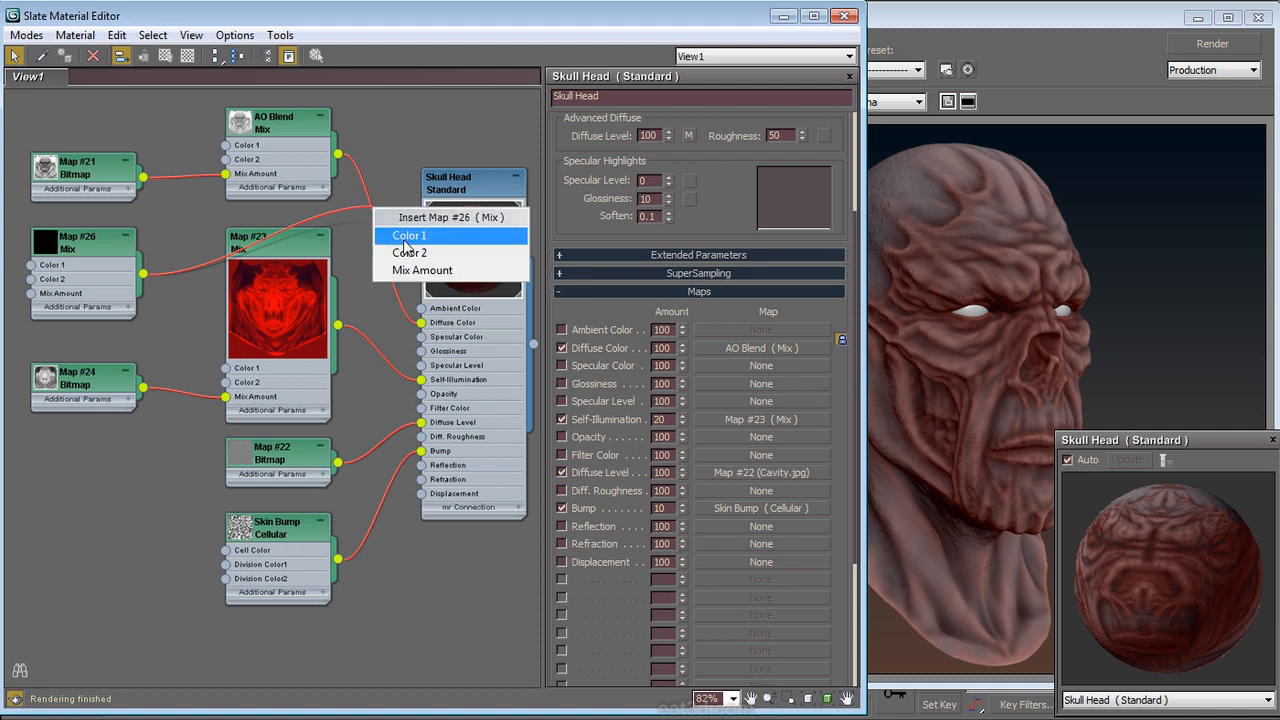
left_click(405, 242)
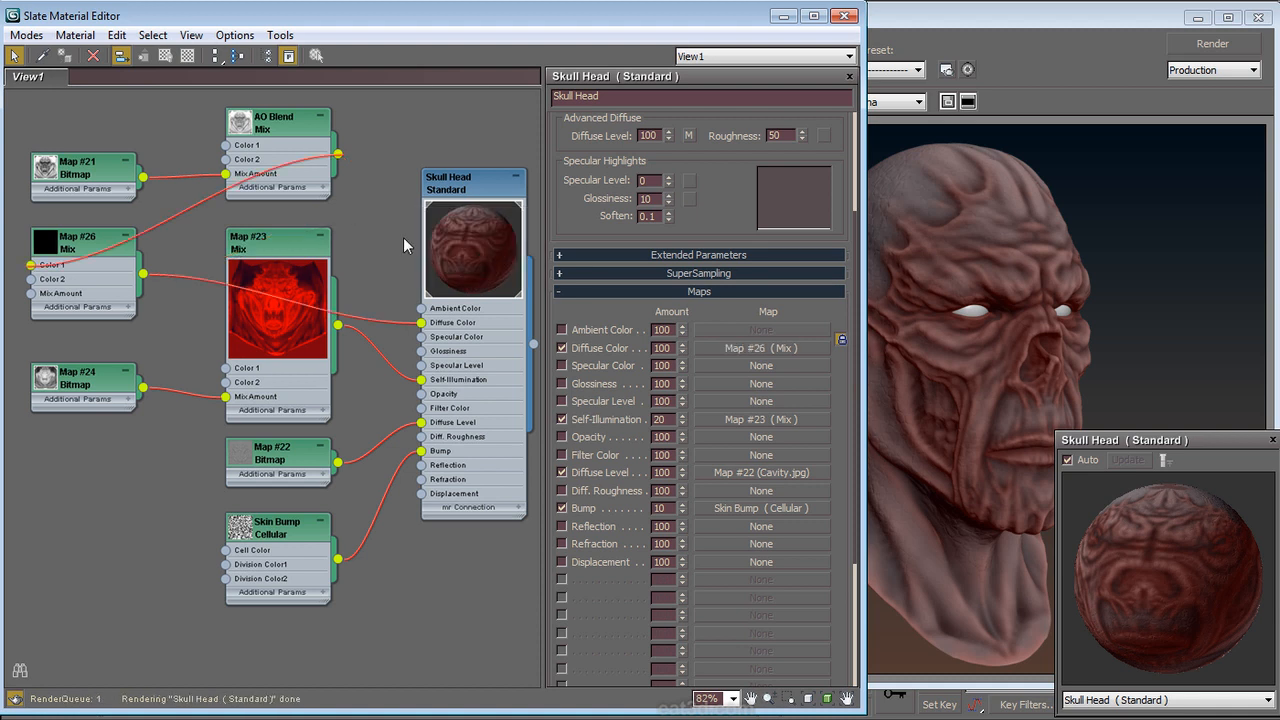
Step: Lay out all the material nodes and rename the Mix map feeding Diffuse Color as "Dust Mix"
key("l")
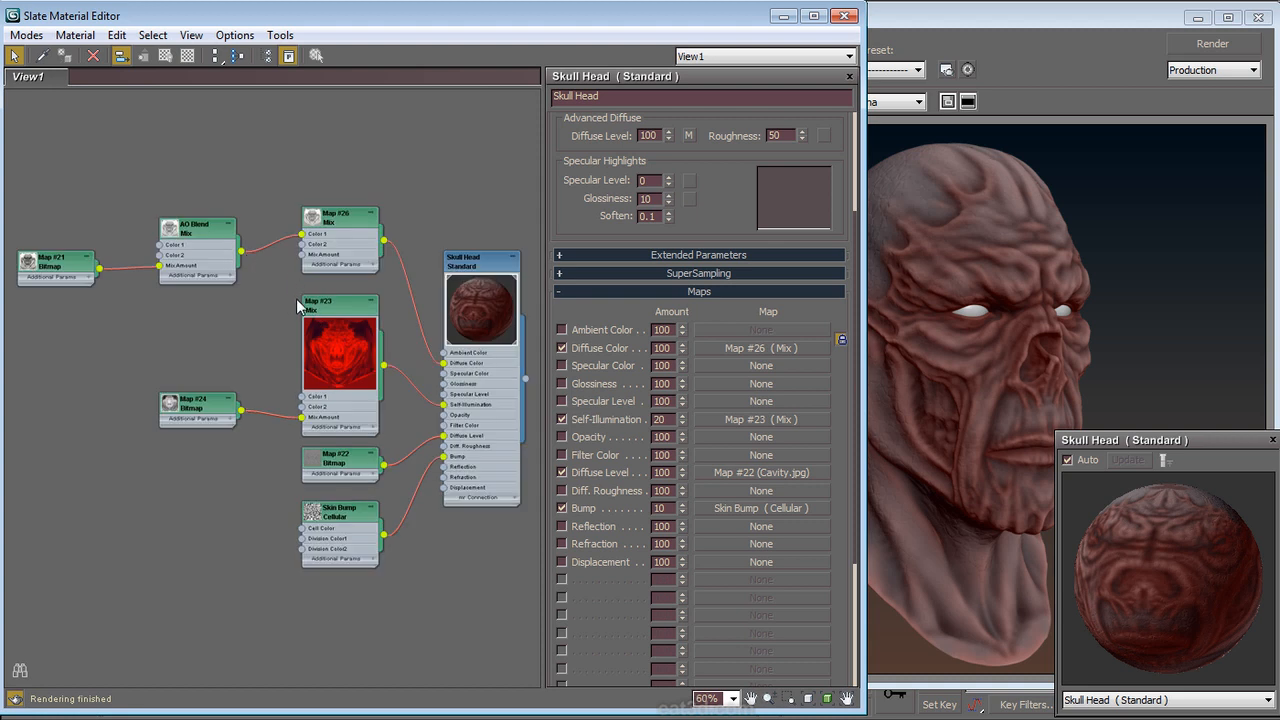
middle_click_drag(260, 354, 258, 343)
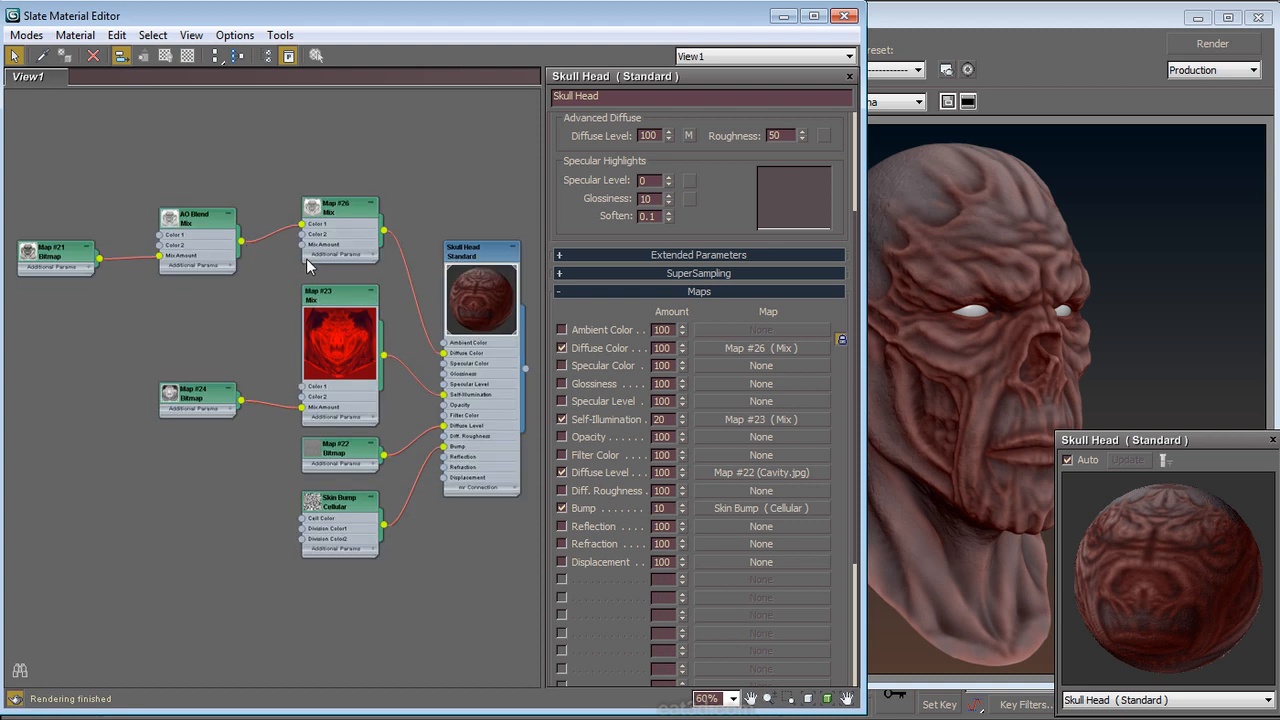
double_click(340, 214)
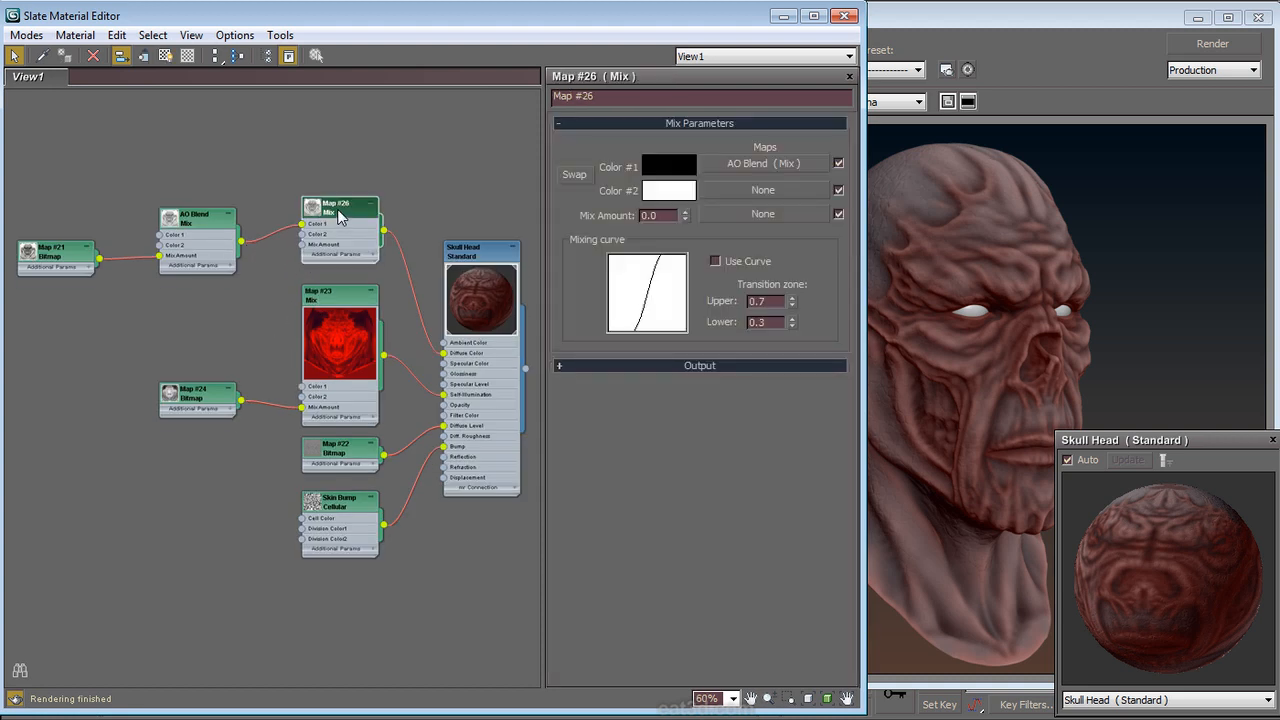
left_click_drag(618, 96, 505, 94)
type("Dust Mix")
key("Return")
Step: Load Dust.jpg as a Bitmap into the Dust Mix's Mix Amount slot and render the head
left_click(713, 216)
double_click(600, 240)
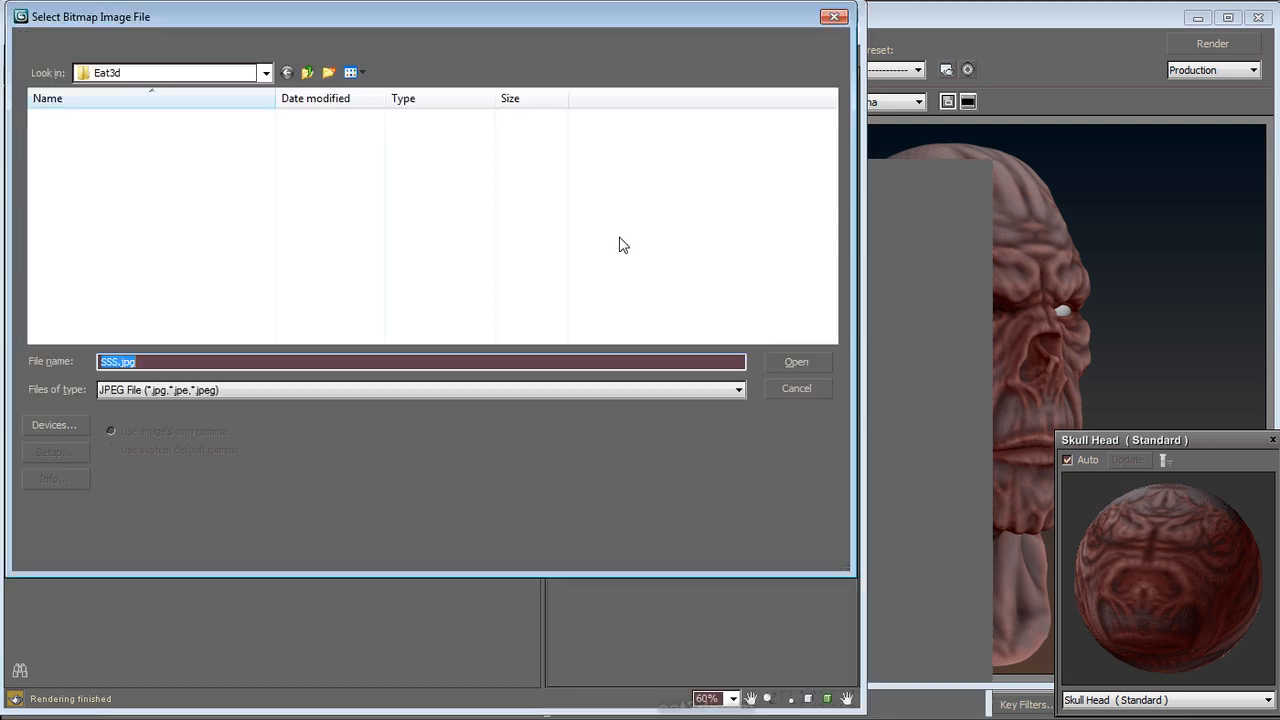
double_click(78, 327)
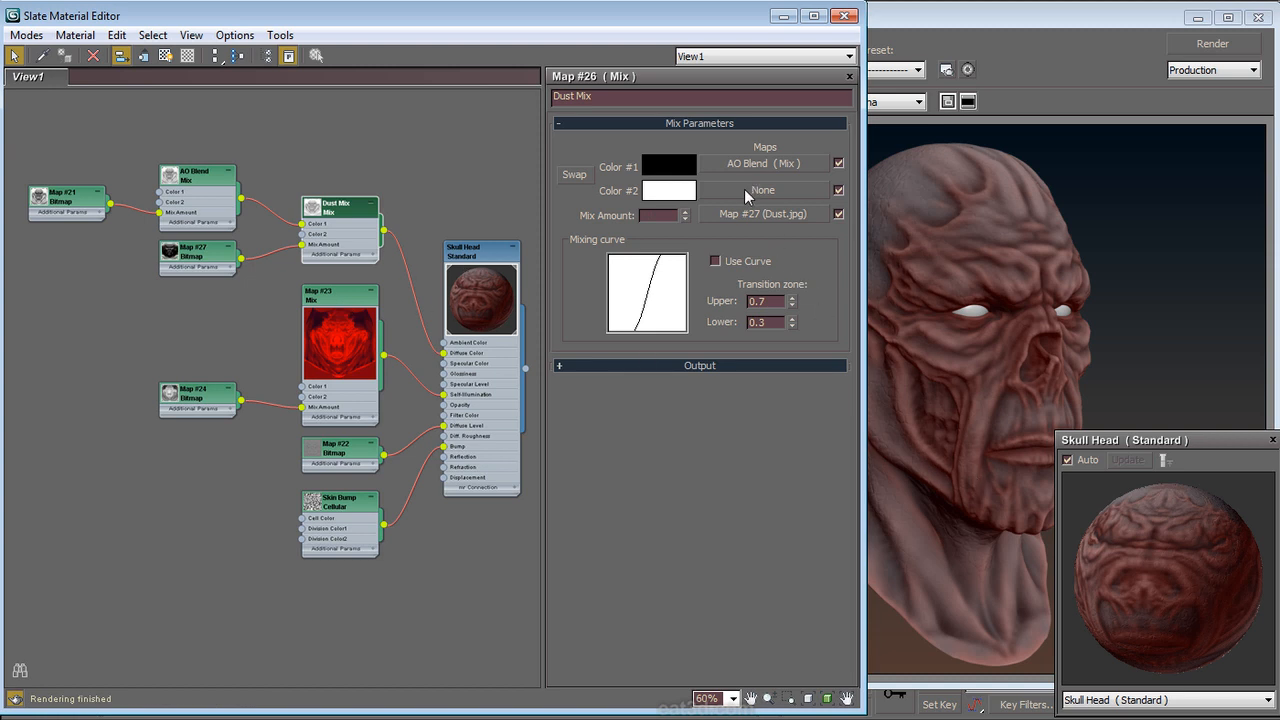
left_click(1213, 43)
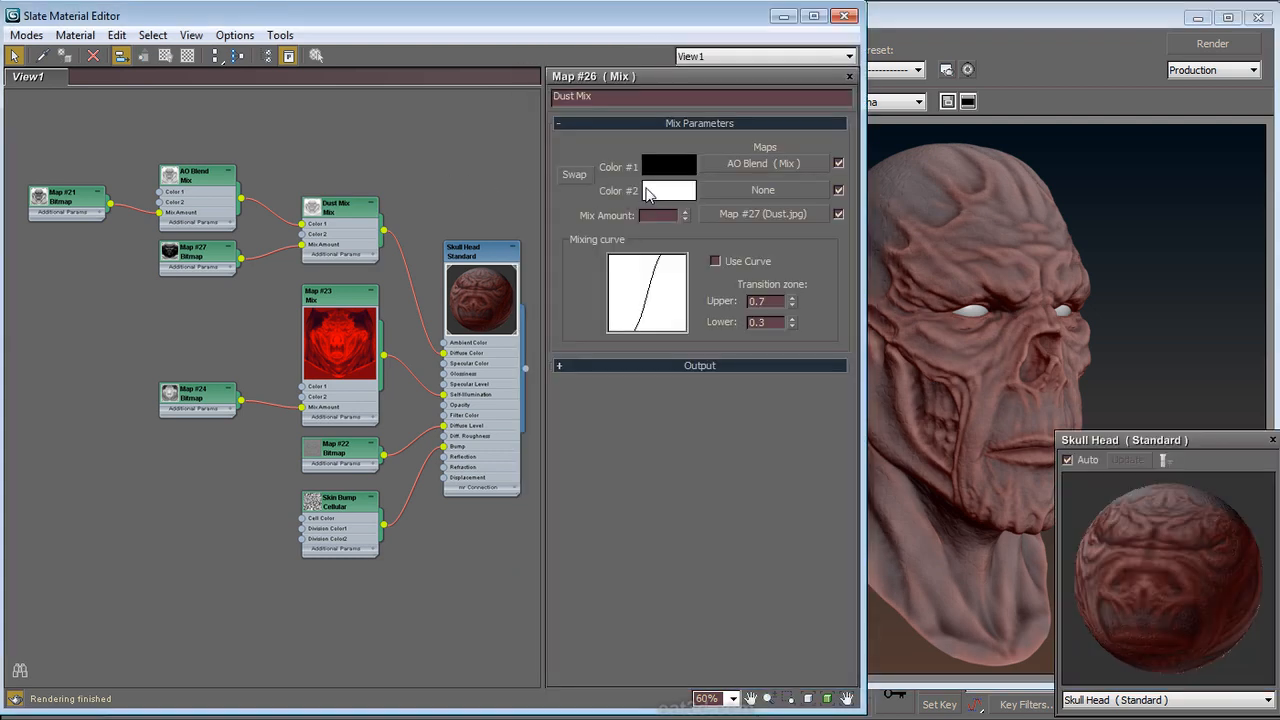
Step: Set the Dust Mix's Color #2 to bright purple (RGB 132, 0, 255) and render to test the dust mask
left_click(657, 195)
mouse_move(466, 170)
left_mouse_down()
mouse_move(473, 112)
mouse_move(521, 112)
left_mouse_up()
left_click(673, 267)
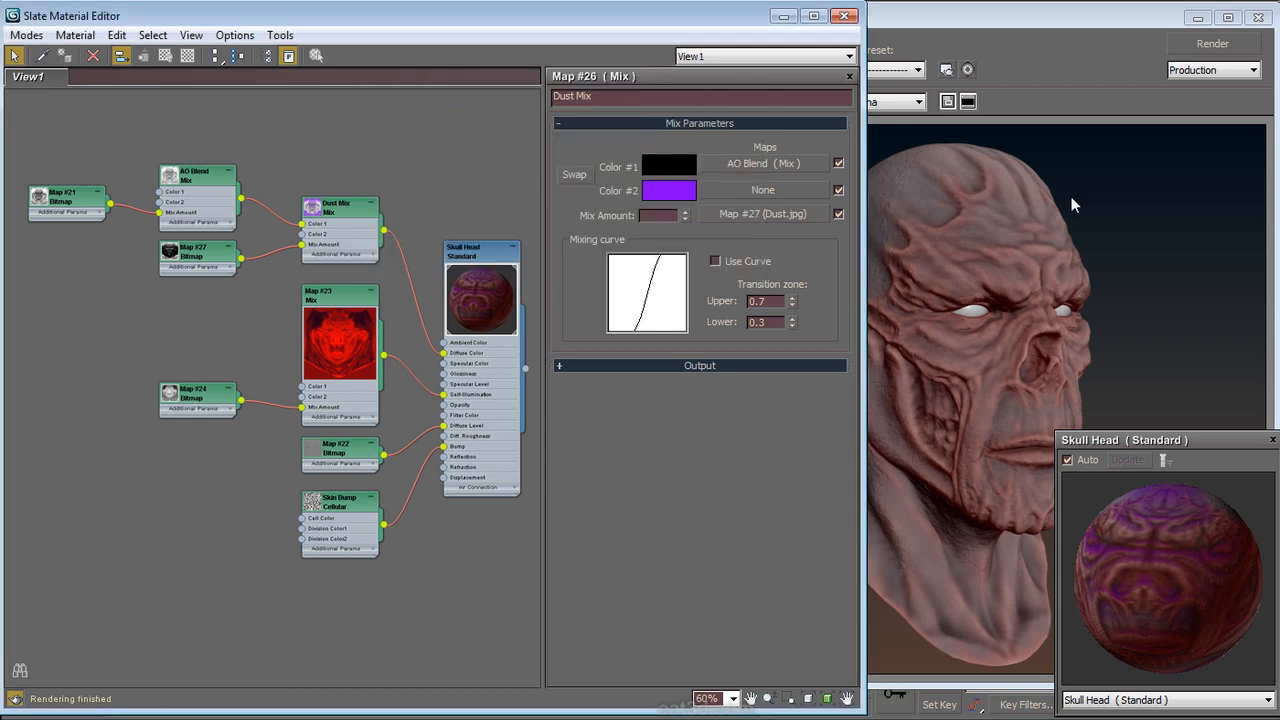
left_click(1206, 47)
left_click(1206, 47)
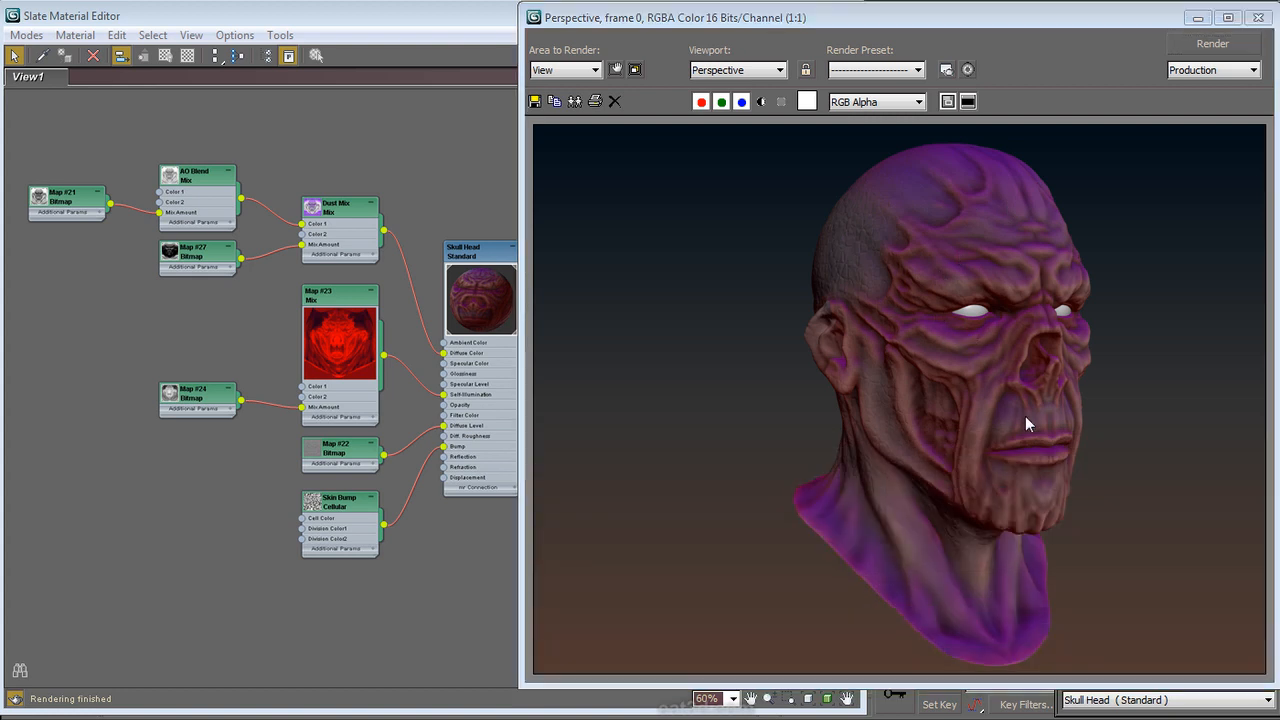
Step: Change the Dust Mix's Color #2 to a dark olive green of RGB 54, 67, 0 and render the head
left_click(463, 575)
left_click(683, 191)
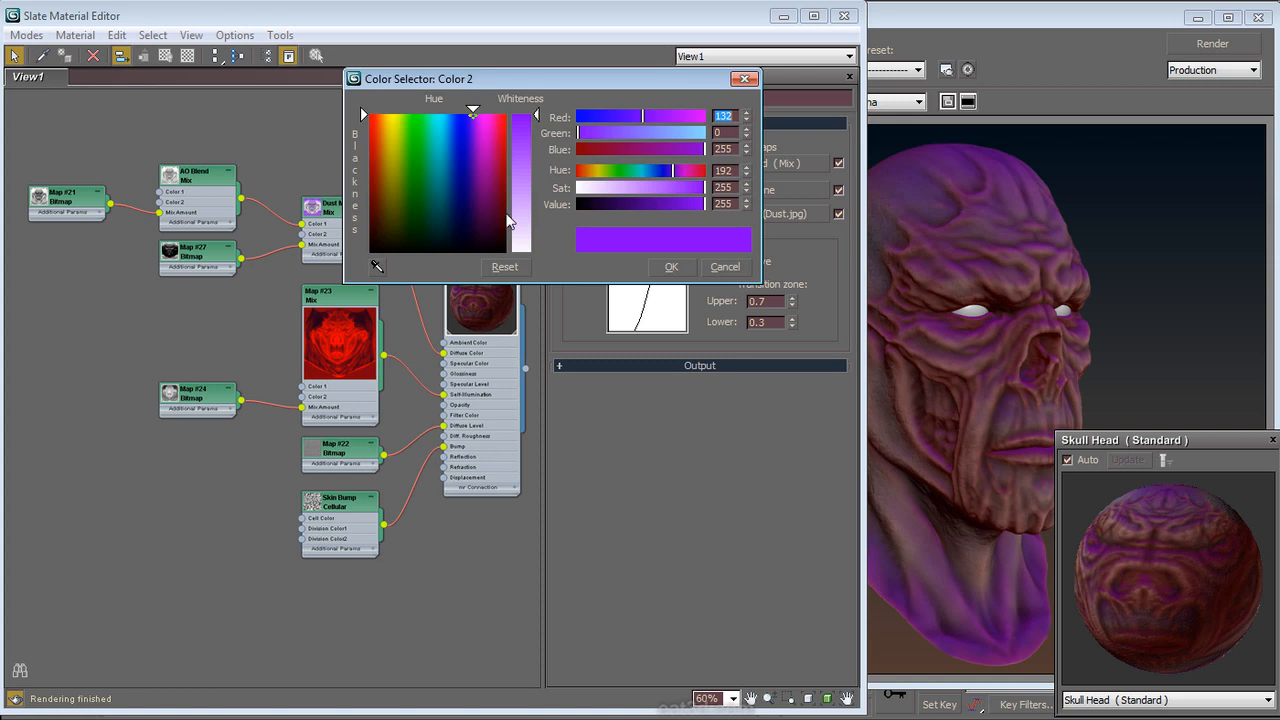
left_click(414, 217)
left_click(406, 218)
left_click(397, 217)
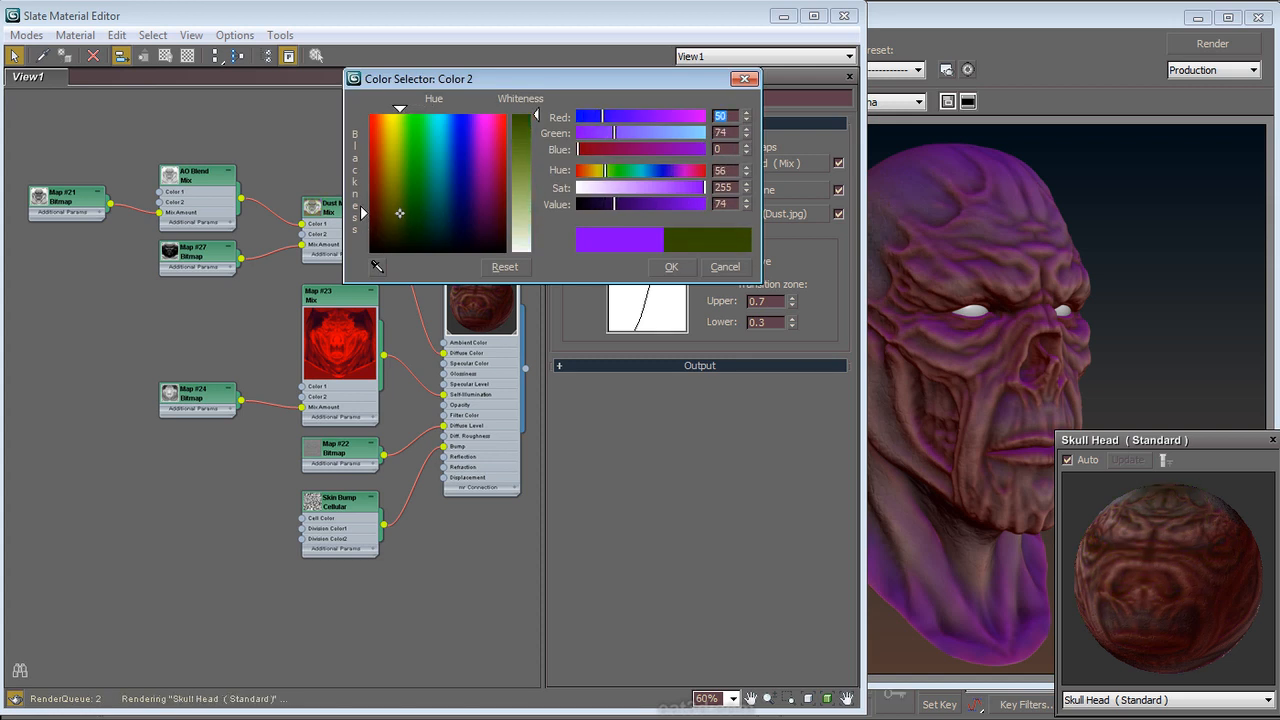
left_click(671, 268)
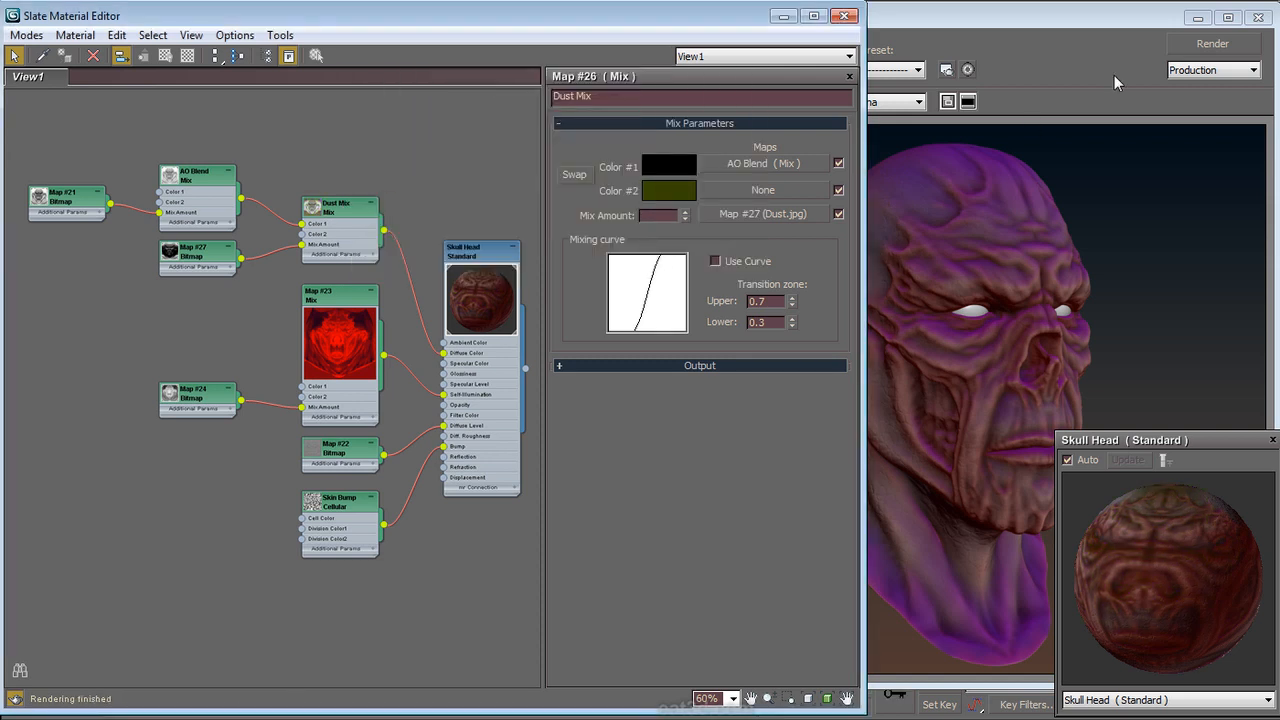
left_click(1178, 46)
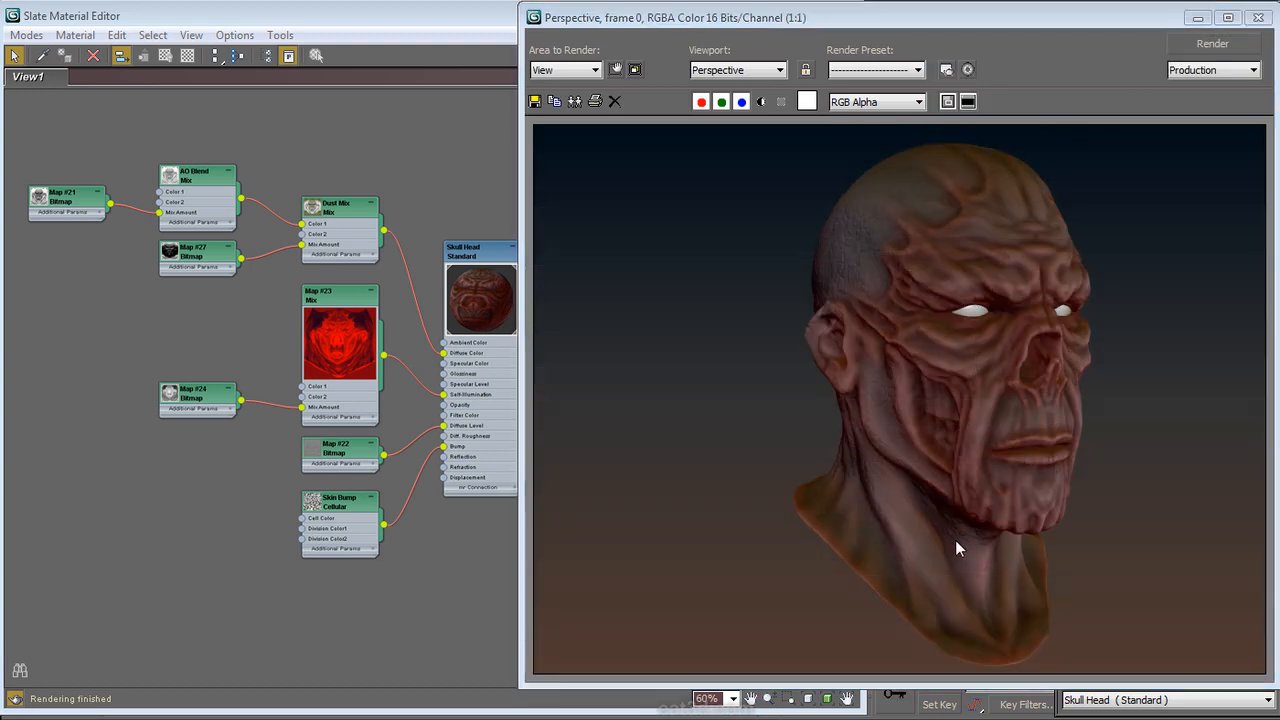
Step: Assign a Noise map to the Dust Mix's Color #2 slot and open its parameters
left_click(463, 565)
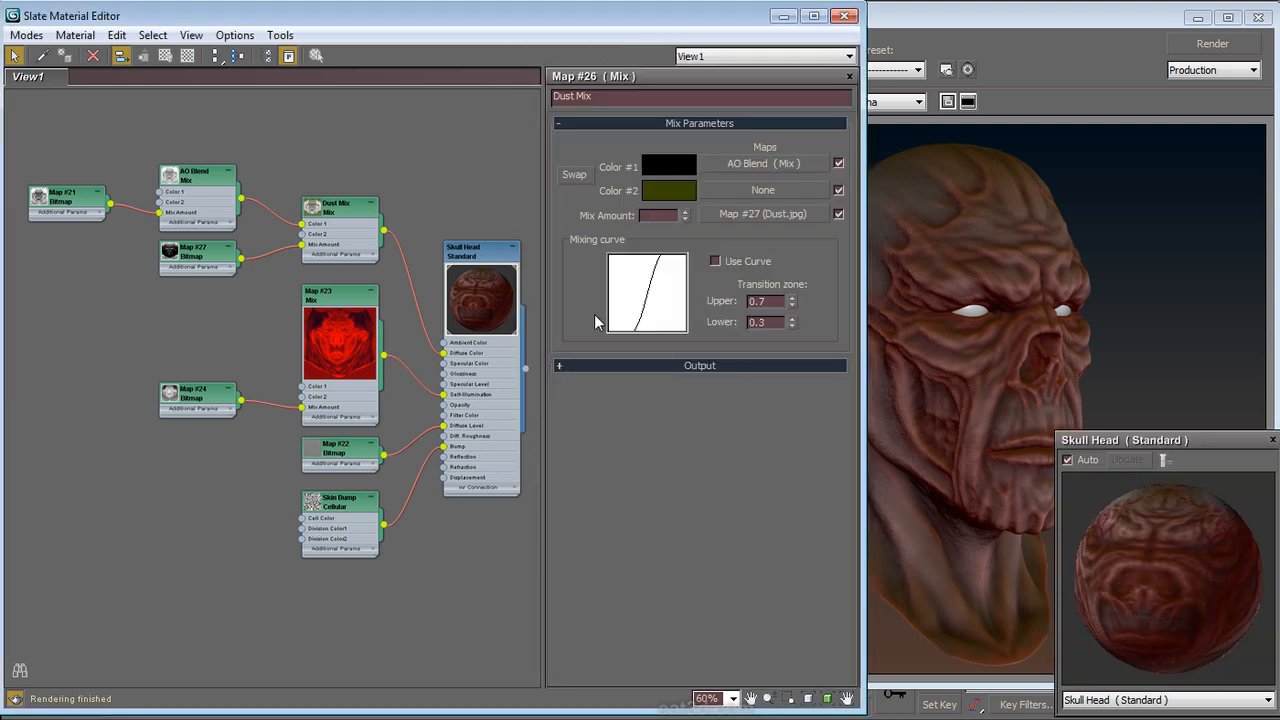
left_click(742, 186)
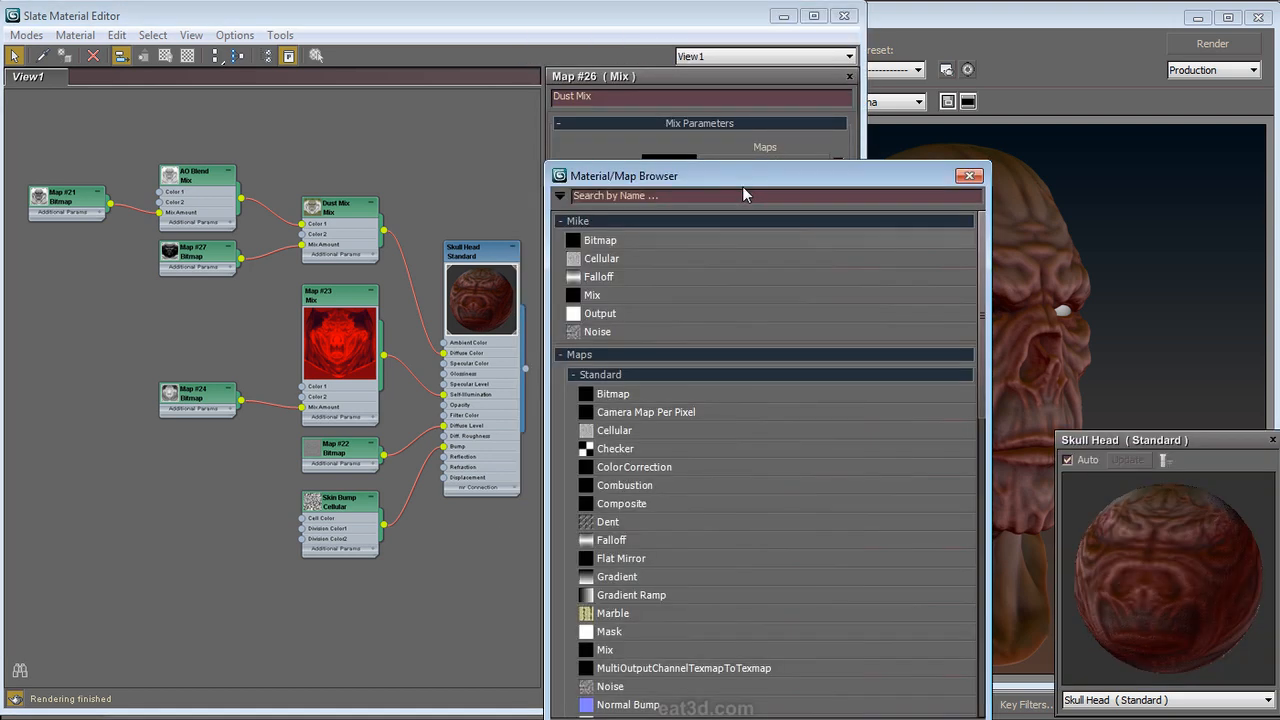
double_click(596, 332)
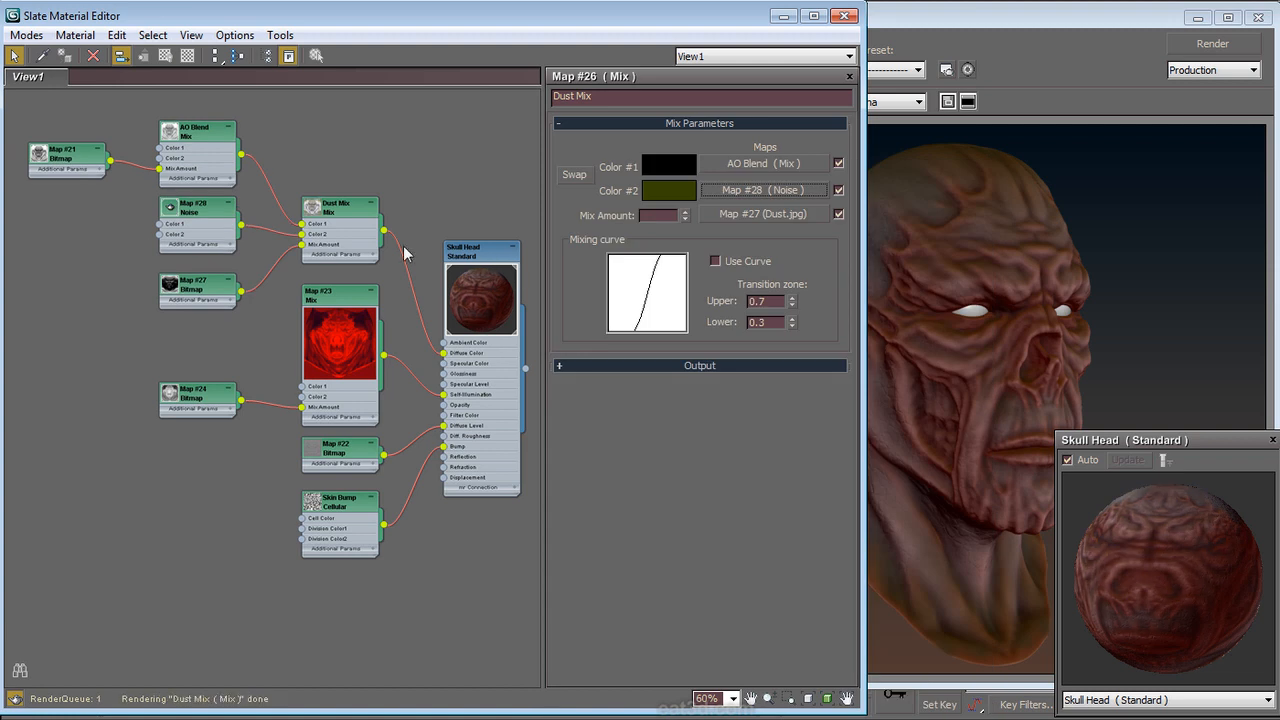
left_click(762, 189)
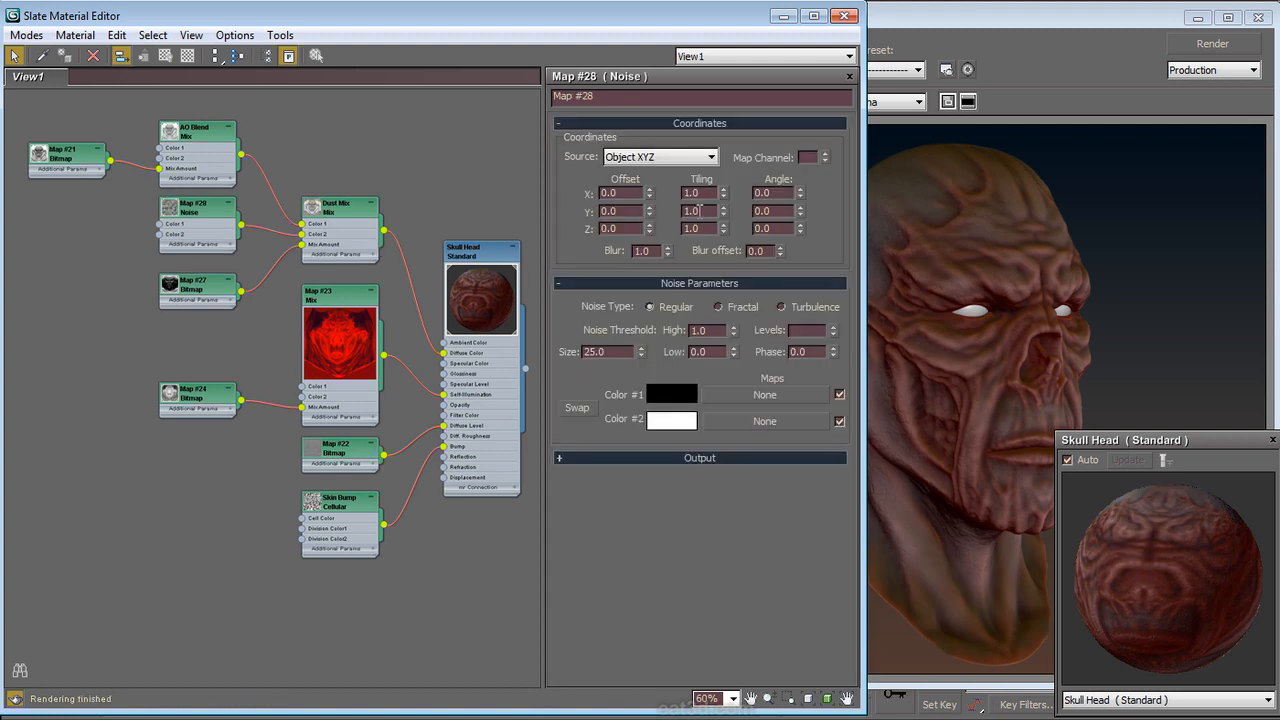
Step: Set the Noise map to Fractal type with size 5 and render the head
double_click(618, 355)
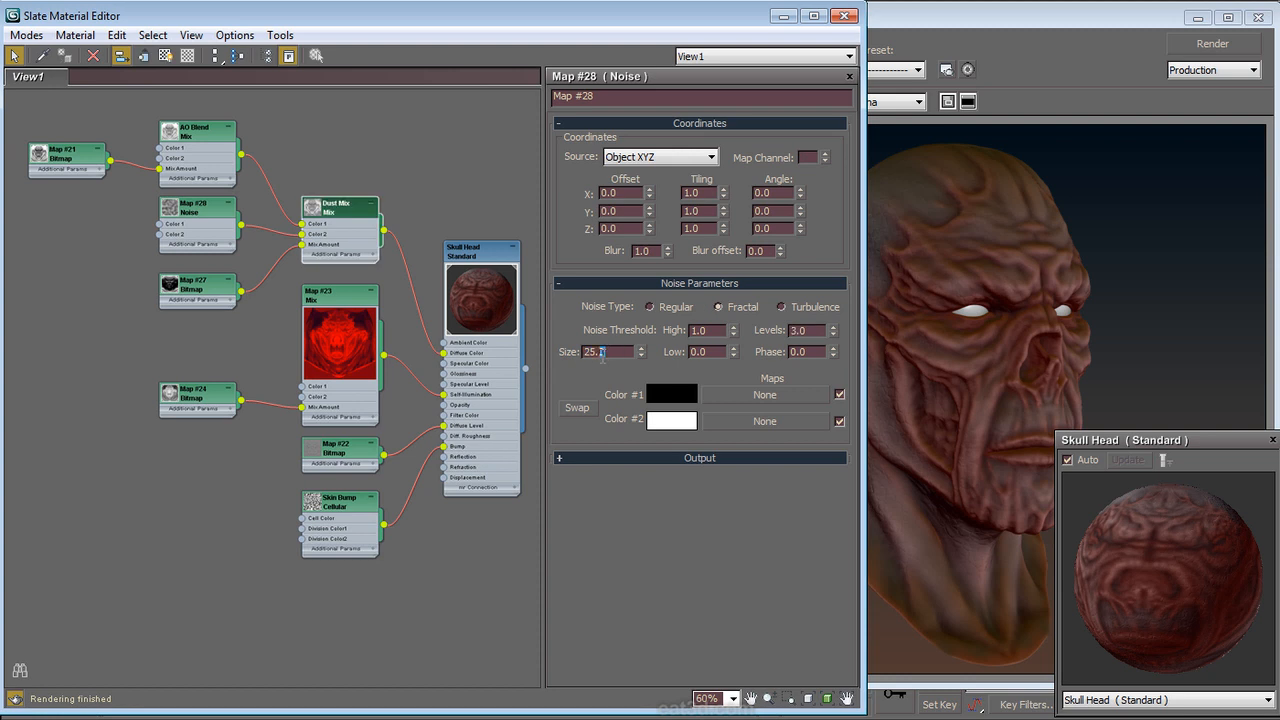
left_click_drag(603, 354, 553, 364)
type("5")
left_click(1208, 46)
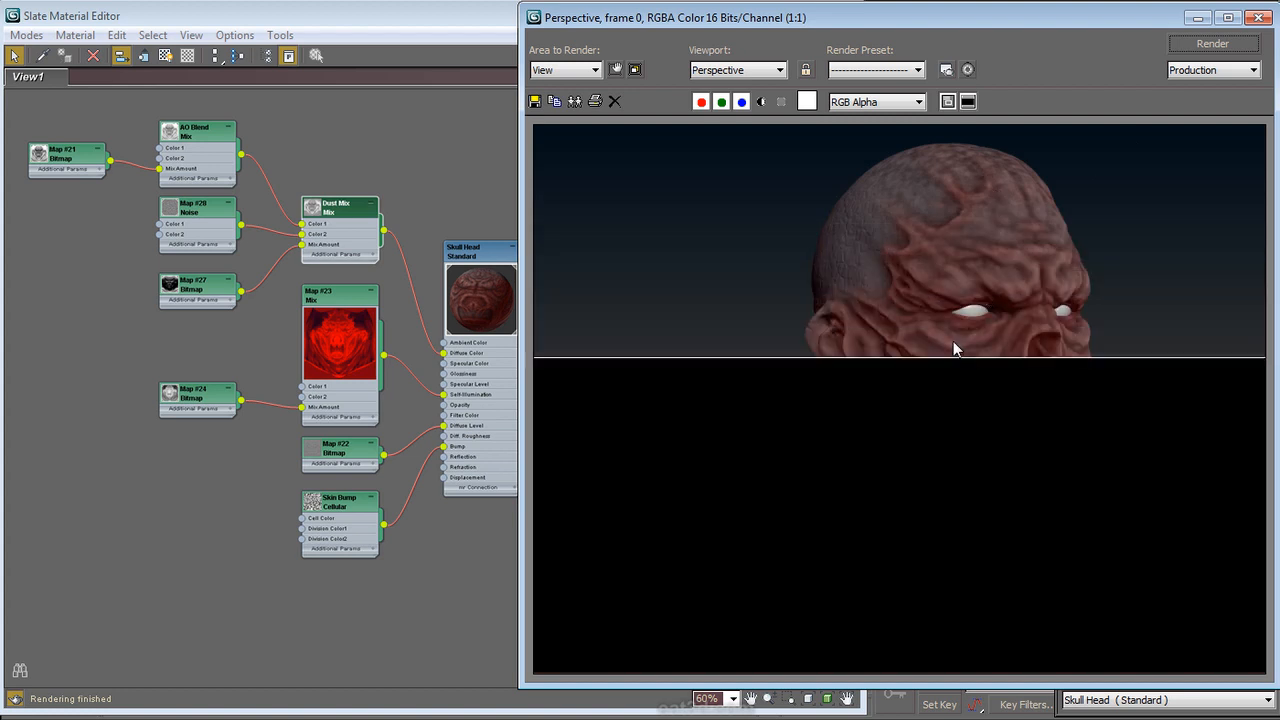
Step: Reduce the Noise map's size to 3
left_click(480, 251)
double_click(610, 352)
type("3")
key("Tab")
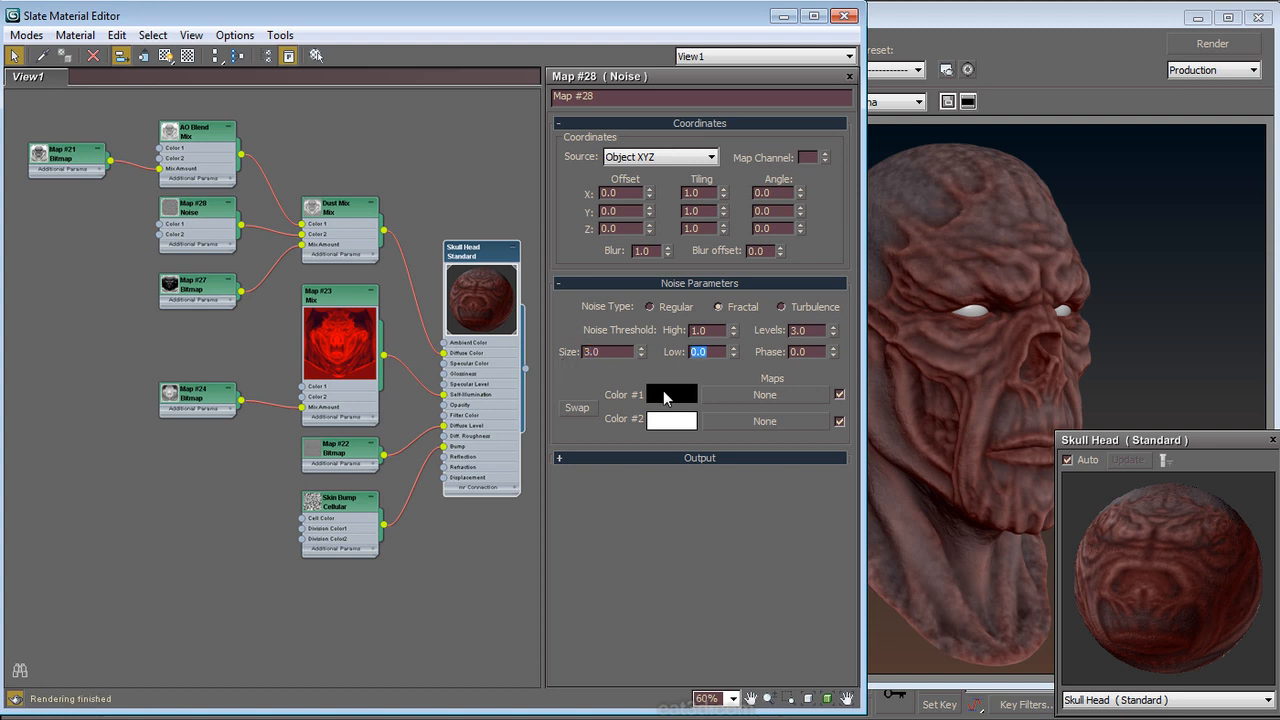
Step: Copy the olive Color #2 from the Dust Mix and paste it into both Color #1 and Color #2 of the Noise map
double_click(351, 219)
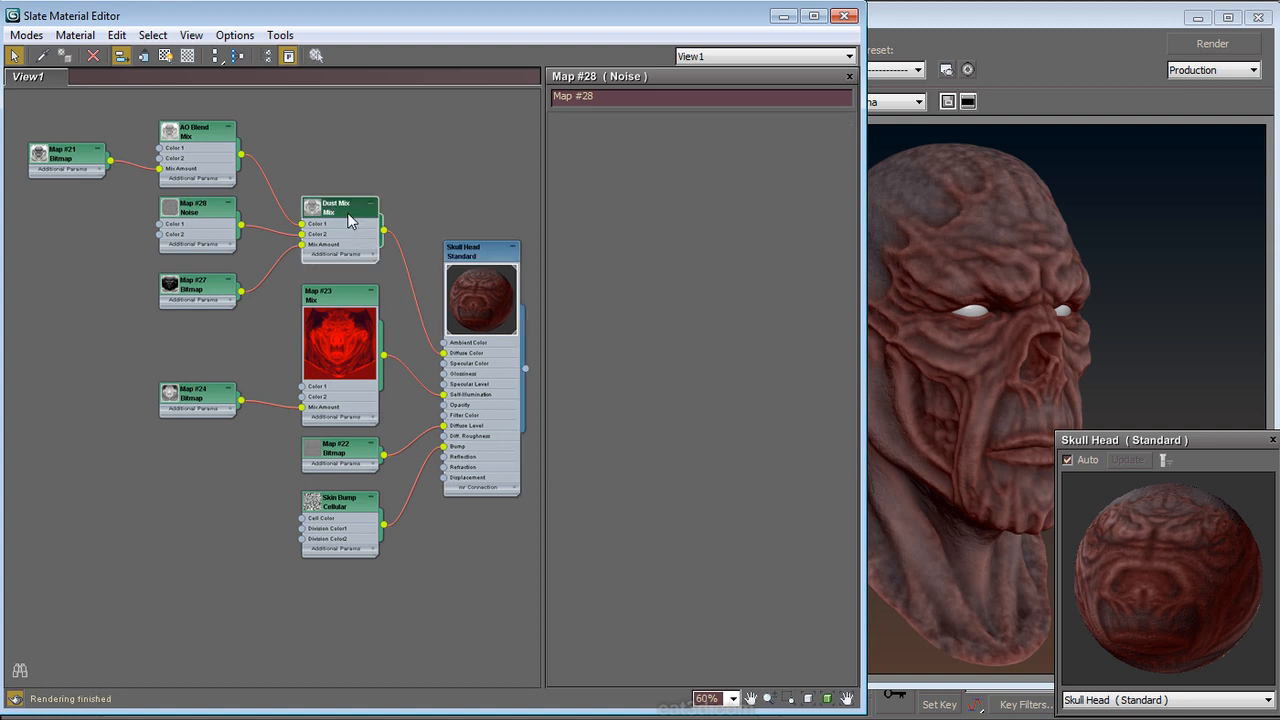
right_click(678, 199)
left_click(720, 210)
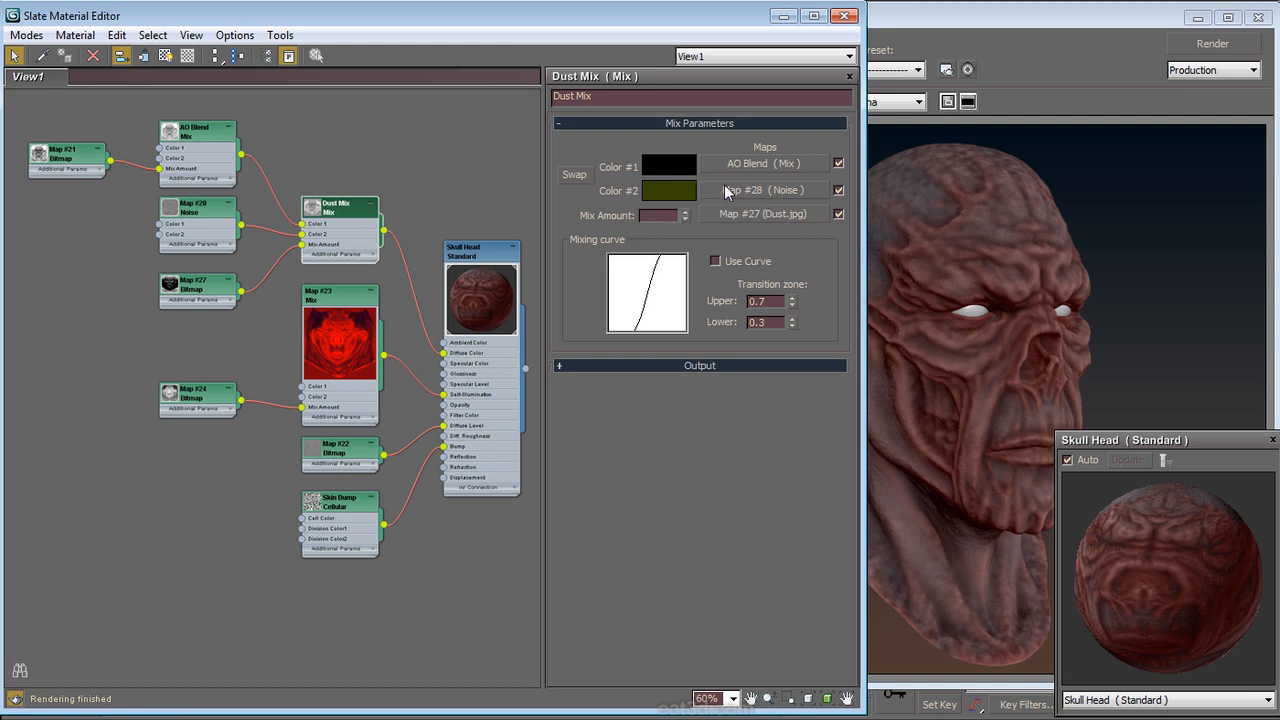
left_click(760, 190)
right_click(660, 398)
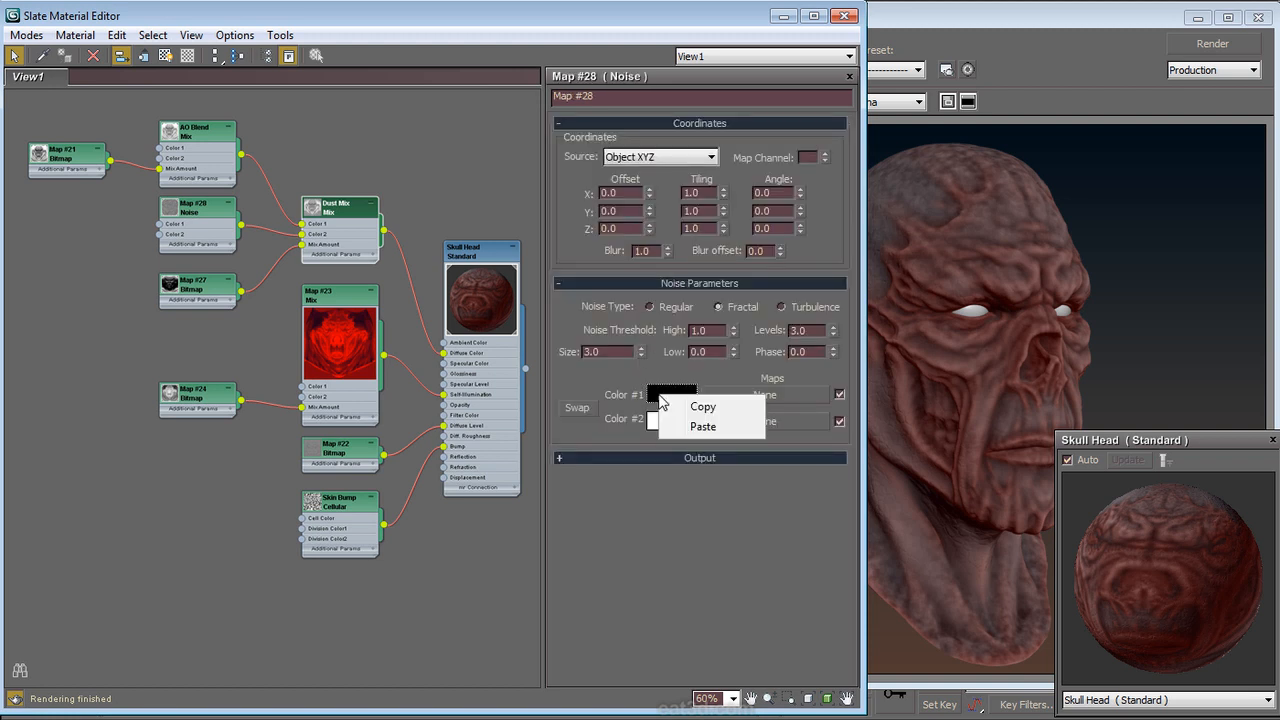
left_click(703, 427)
right_click(665, 420)
left_click(702, 457)
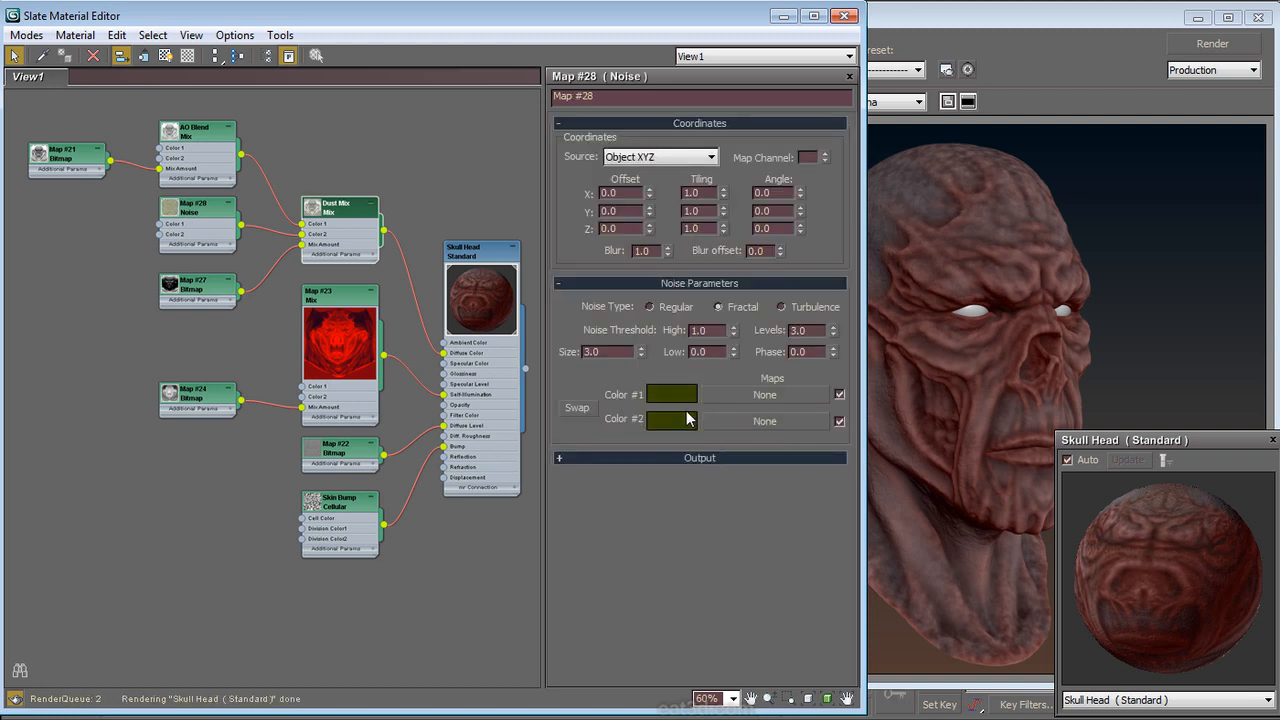
Step: Lighten the Noise map's Color #1 to RGB 124, 133, 89, then render and inspect the dust around the eye up close
left_click(676, 394)
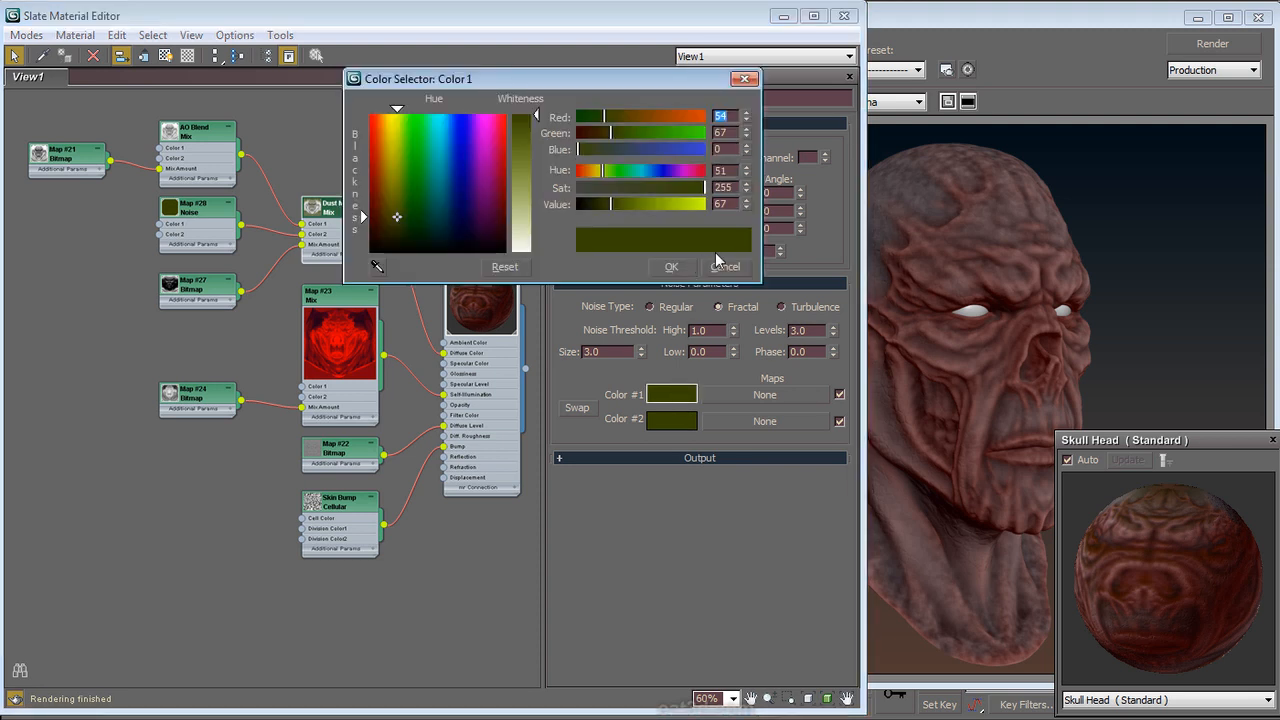
left_click(533, 163)
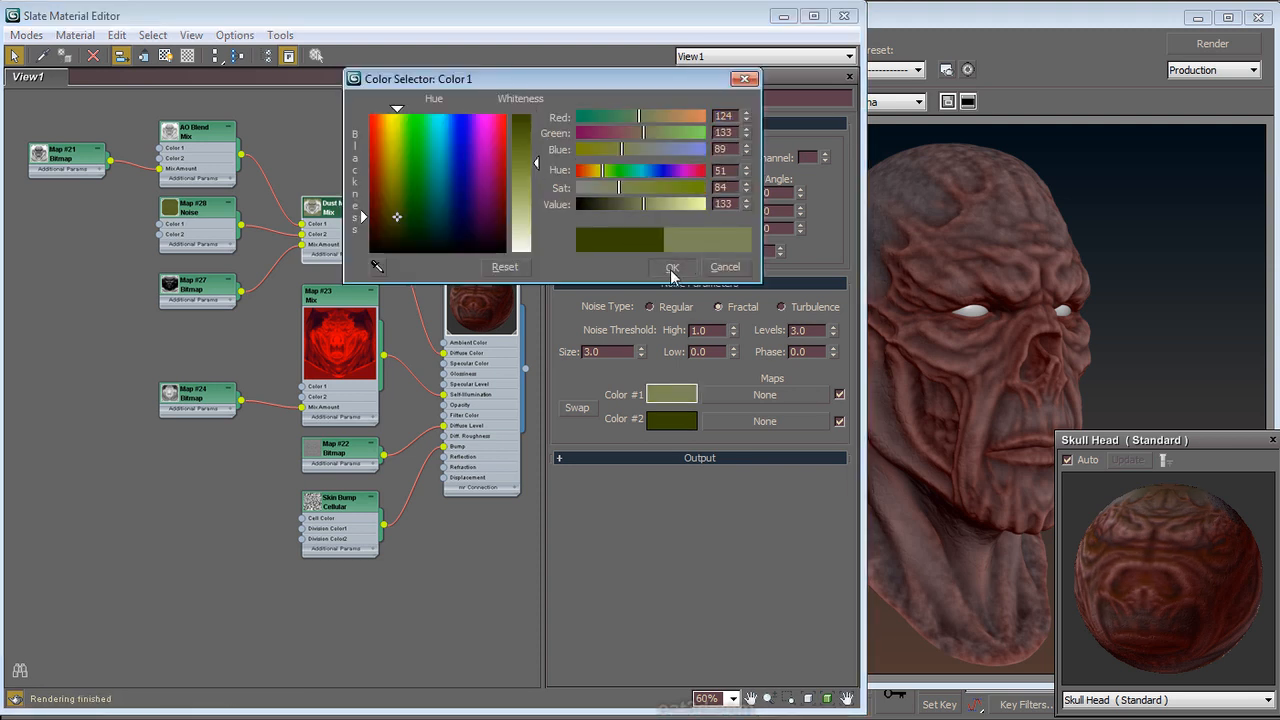
left_click(671, 266)
left_click(1212, 44)
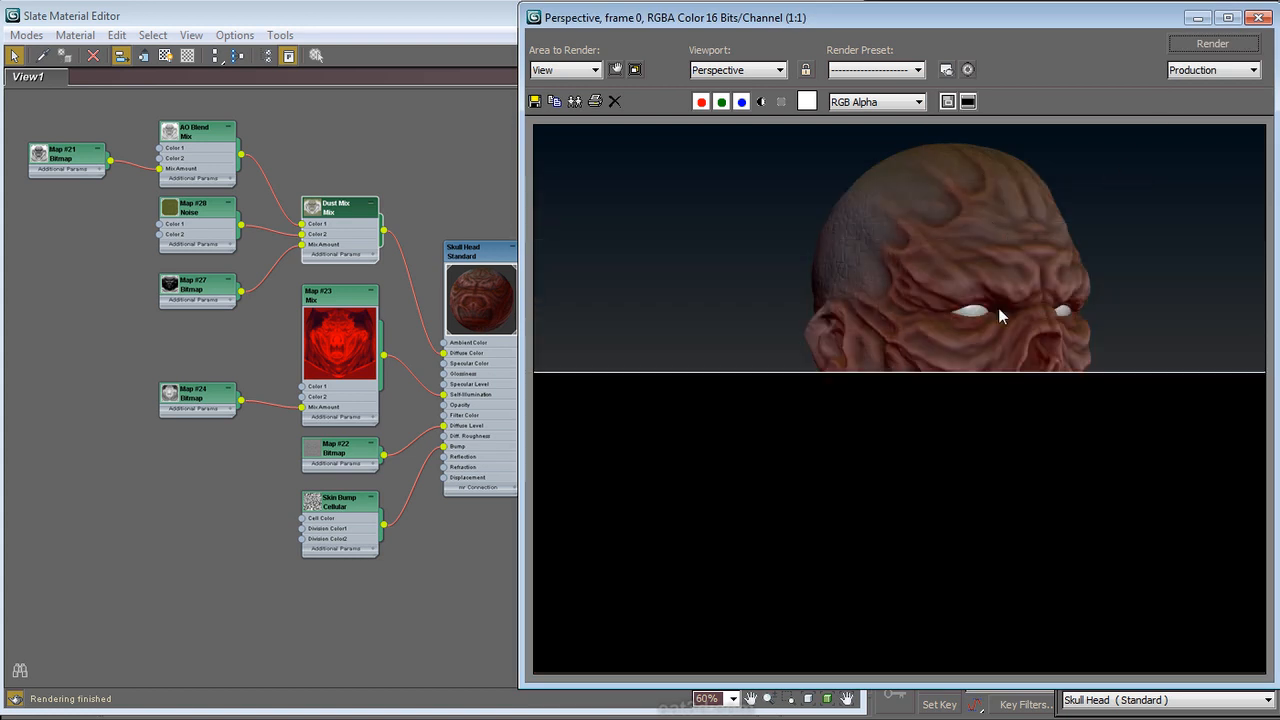
scroll(954, 330, "up", 3)
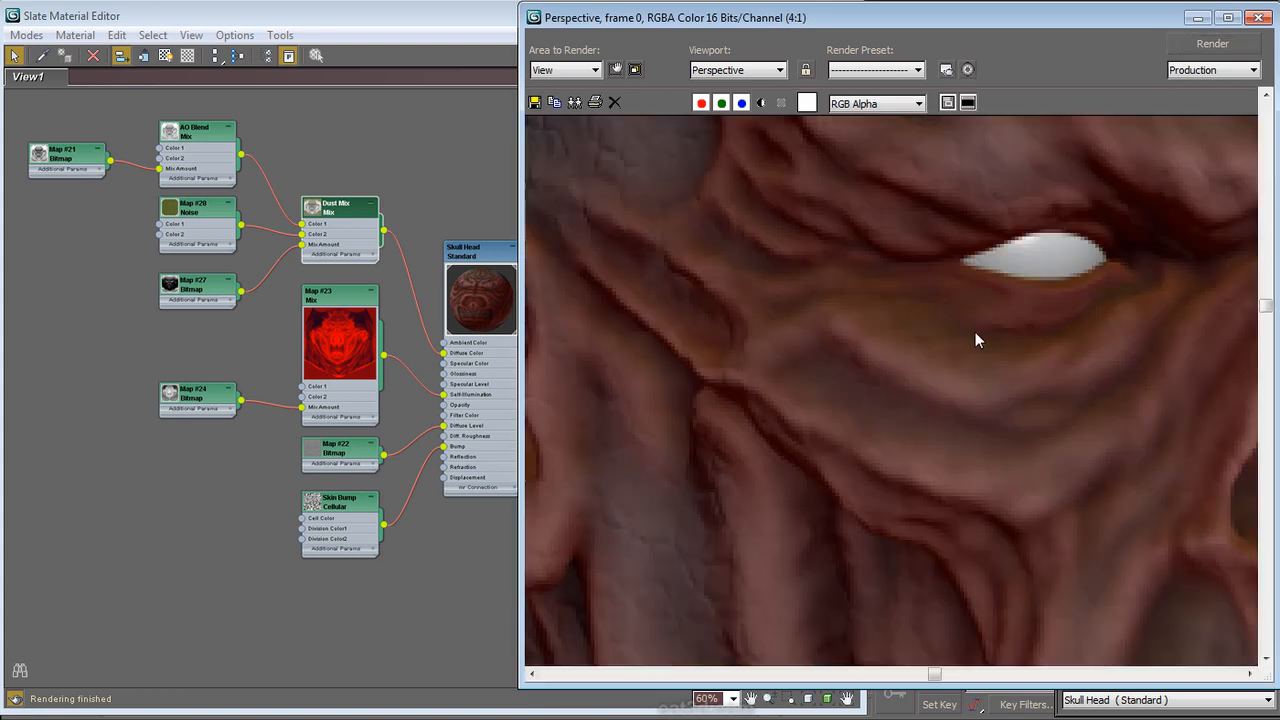
scroll(957, 342, "down", 3)
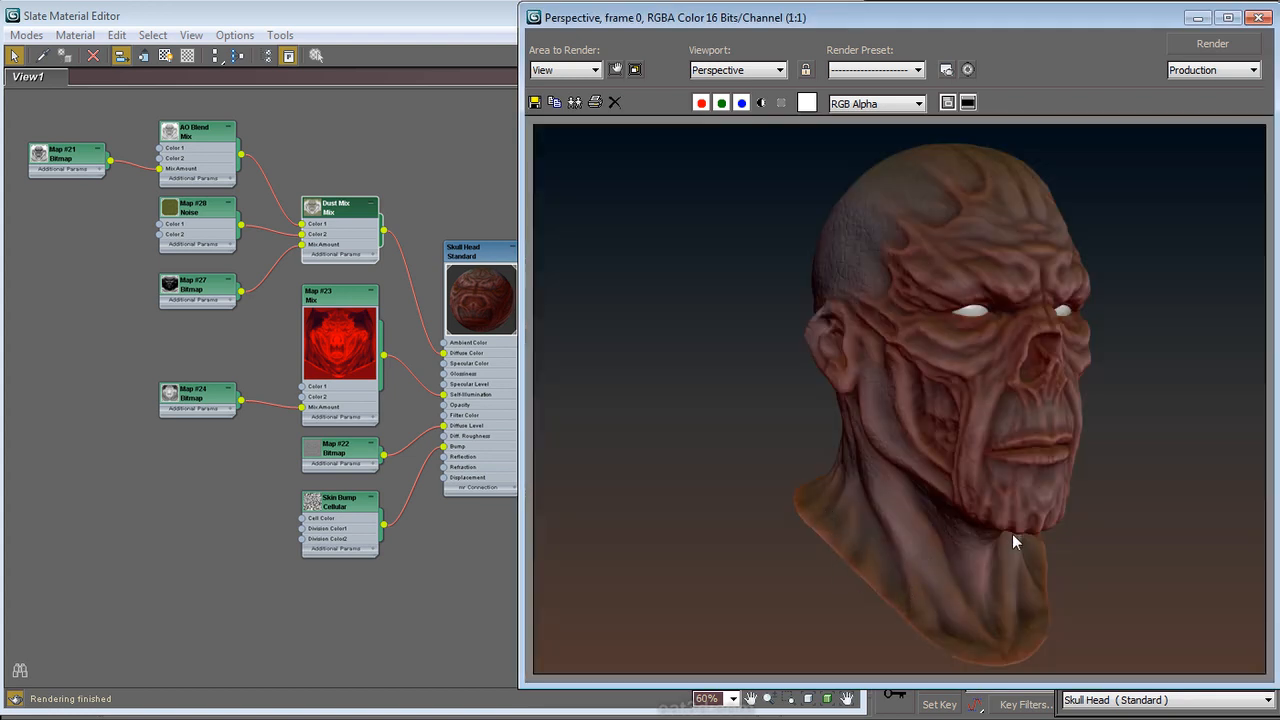
Step: Rename the red Mix map feeding Self-Illumination as "SSS Blend"
double_click(336, 292)
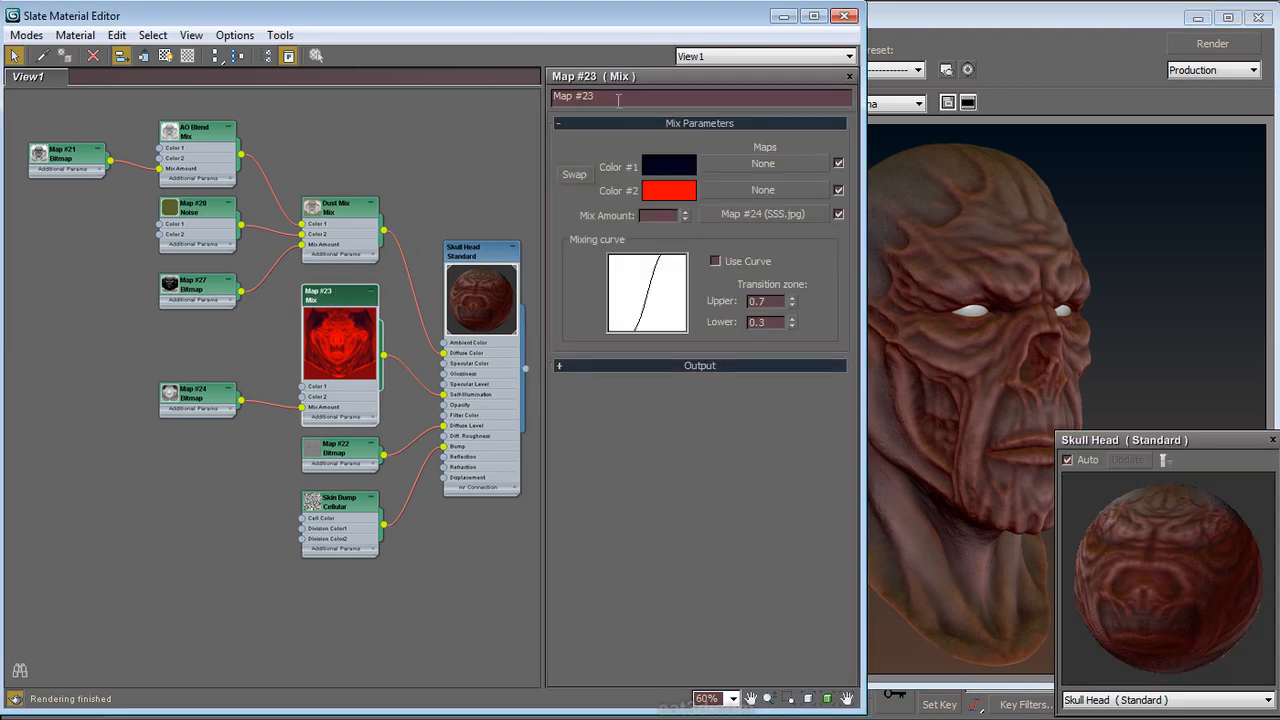
left_click_drag(623, 96, 481, 97)
type("SSS Blen")
key("Return")
Step: Add a Falloff map between SSS Blend and Self-Illumination, feeding SSS Blend into its Map 1, and lay out all the nodes
right_click(435, 566)
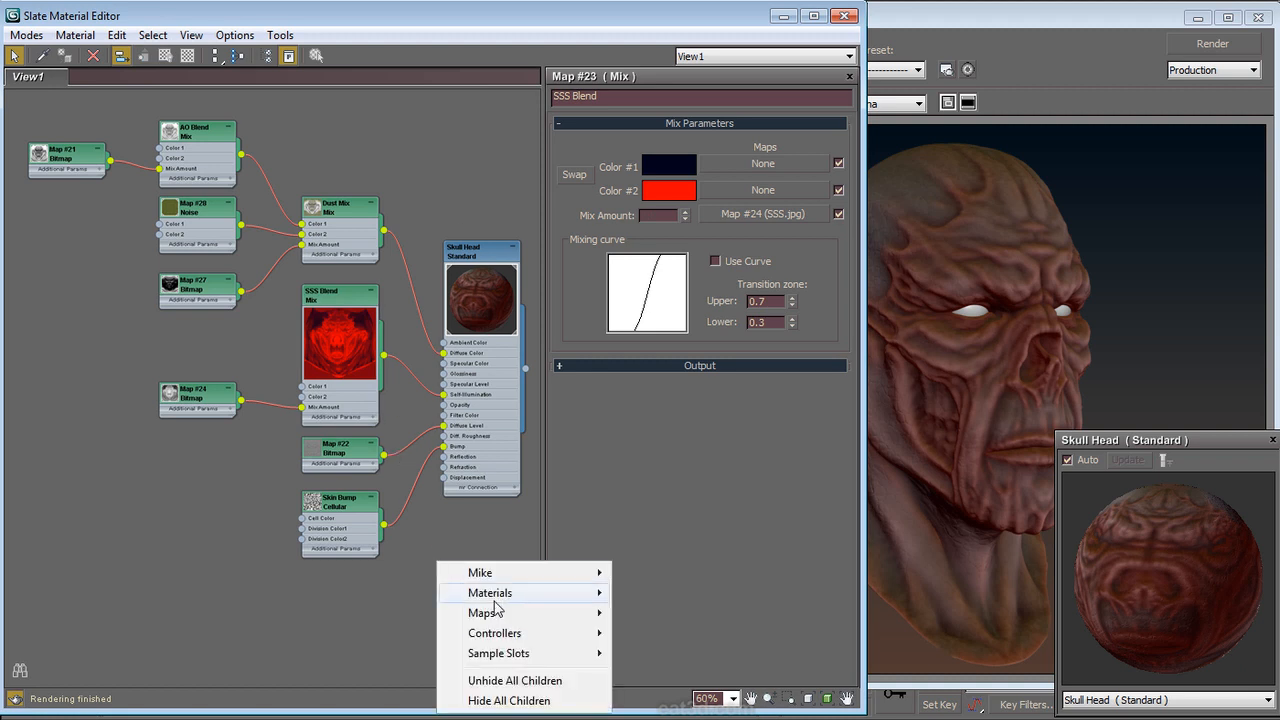
mouse_move(507, 590)
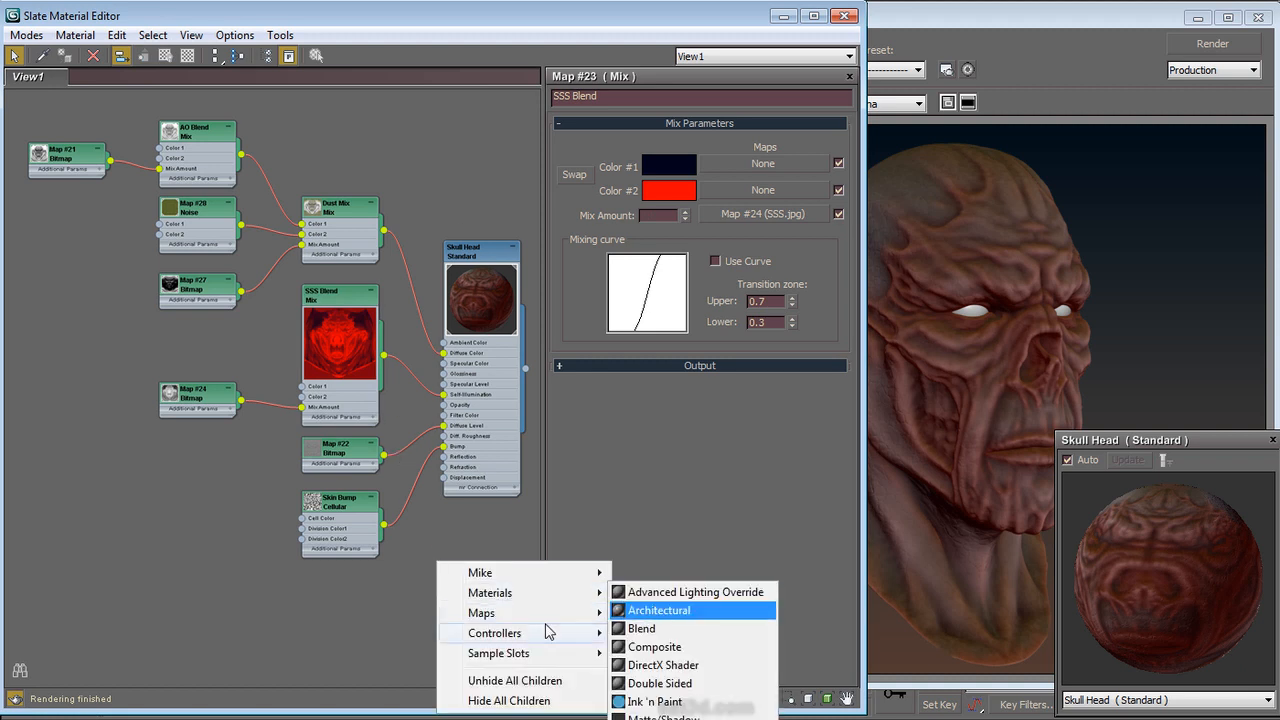
mouse_move(545, 575)
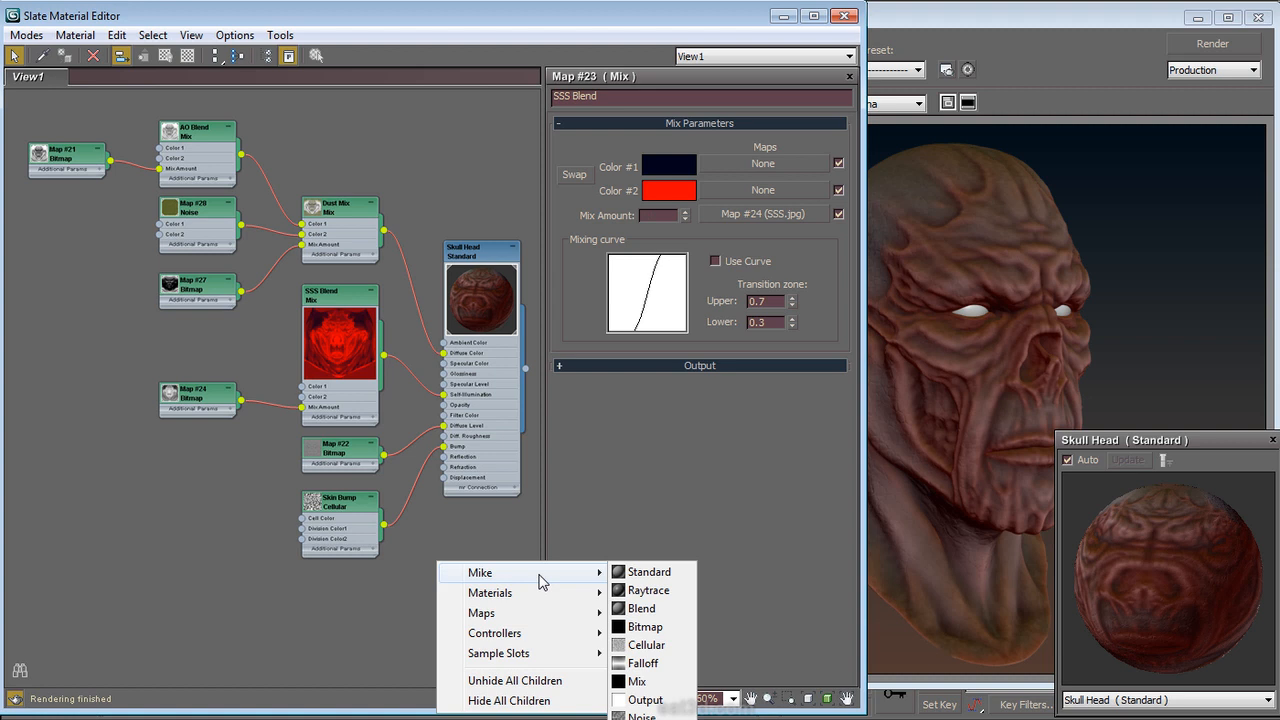
left_click(650, 667)
left_click_drag(427, 556, 411, 370)
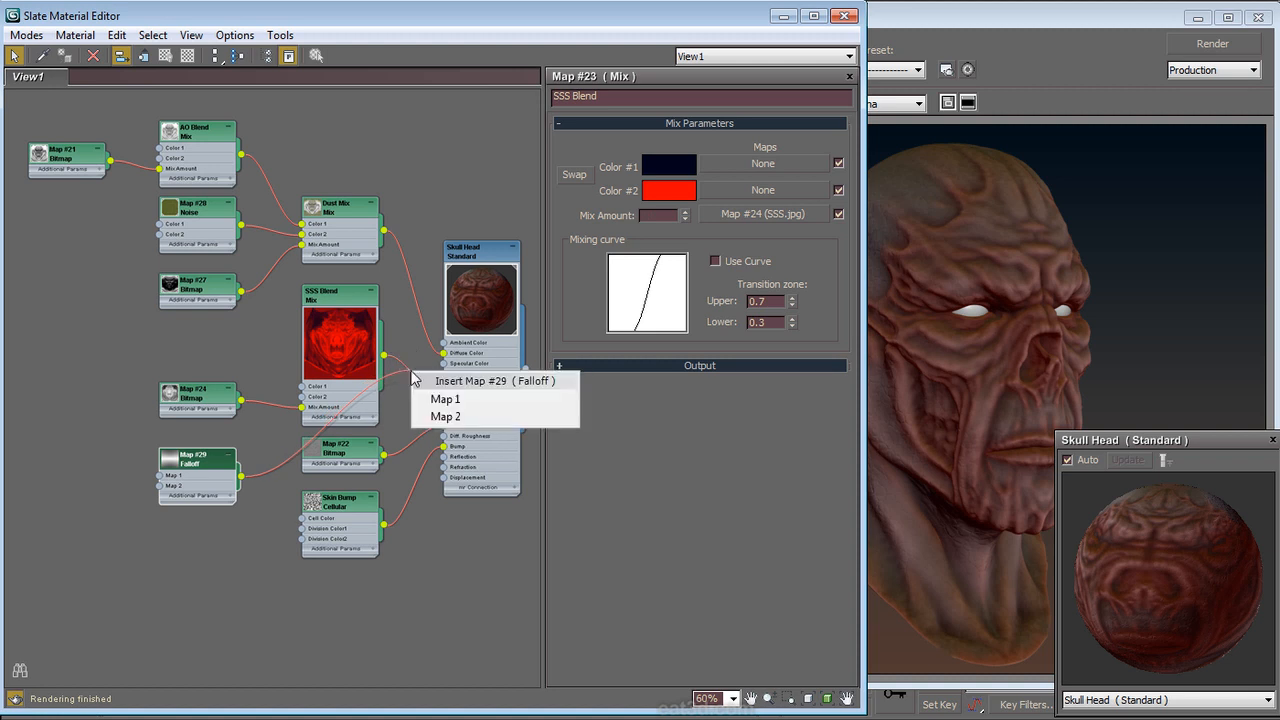
left_click(456, 400)
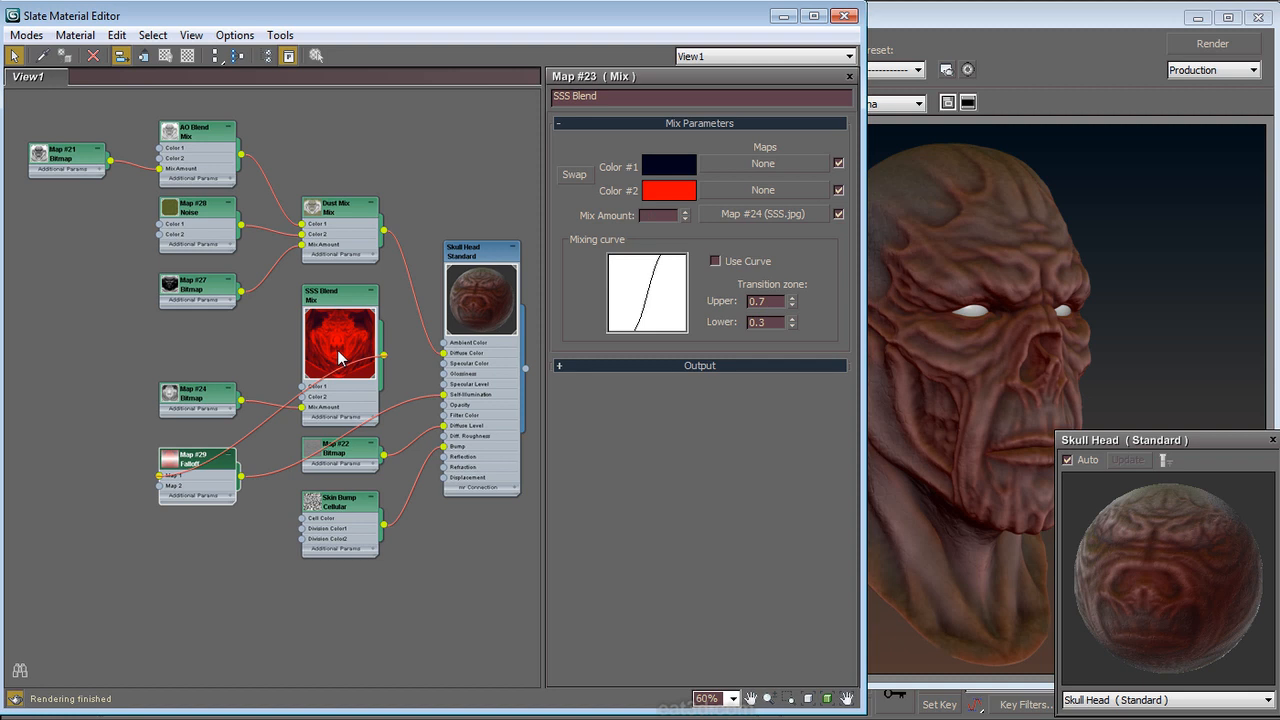
key("l")
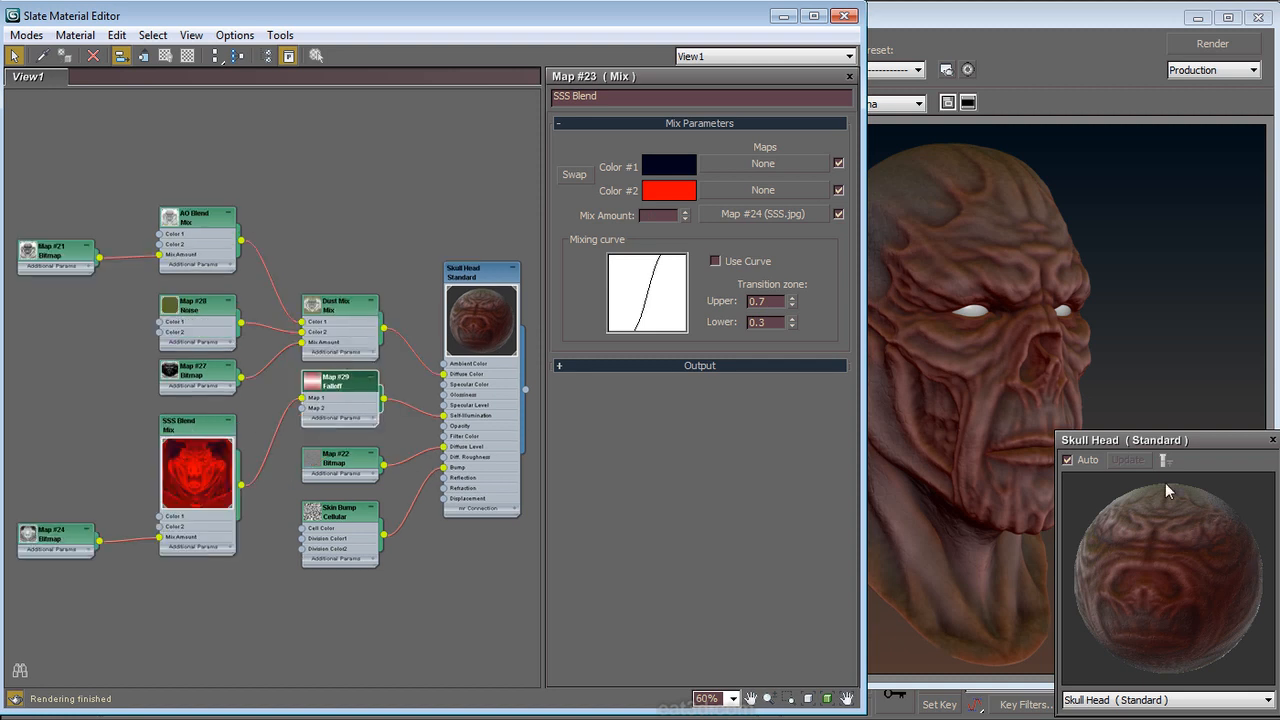
Step: Render the head with the new Falloff map, and rename that Falloff map as "Rim Light"
left_click(1218, 50)
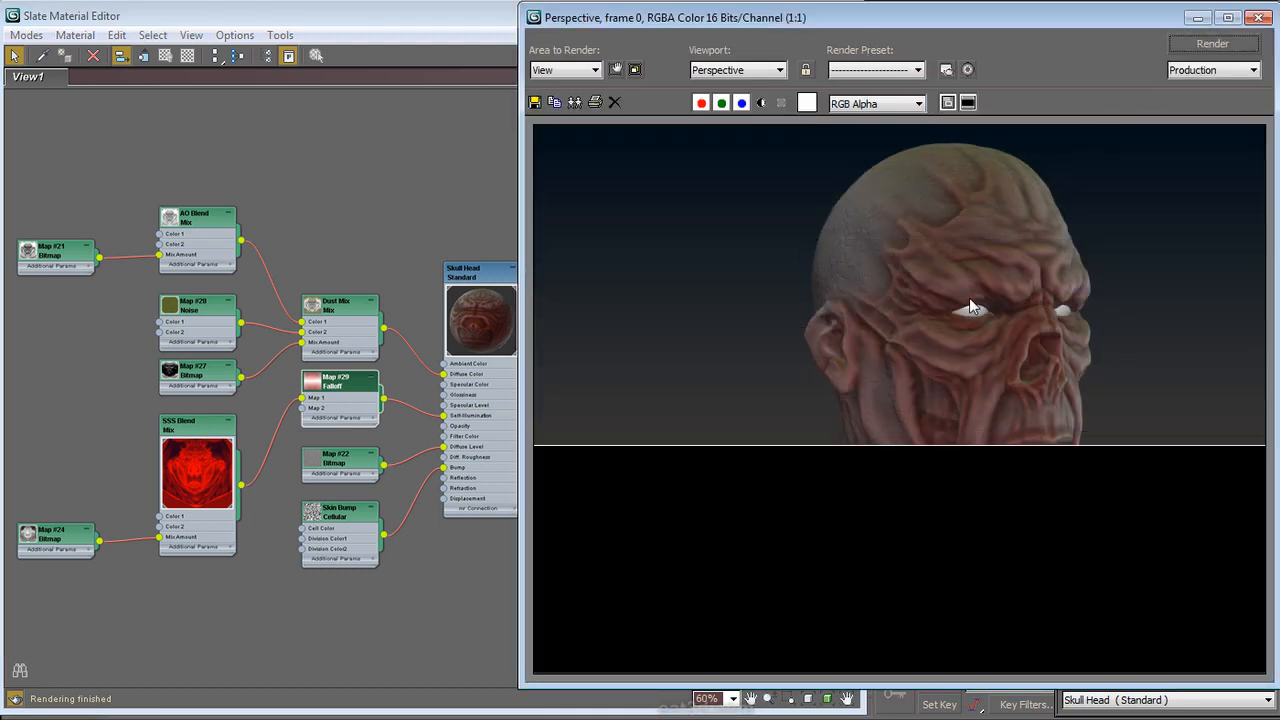
double_click(336, 384)
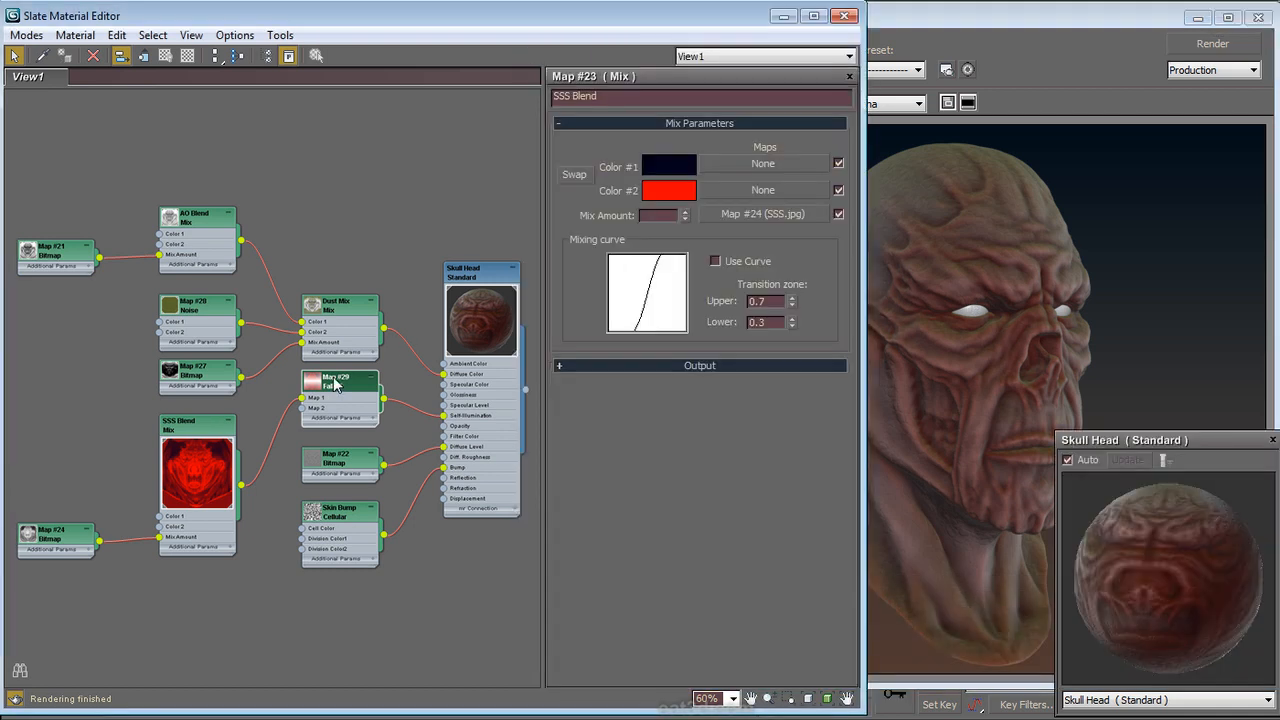
left_click(606, 101)
type("Riu")
key("BackSpace")
type("m Light")
key("Return")
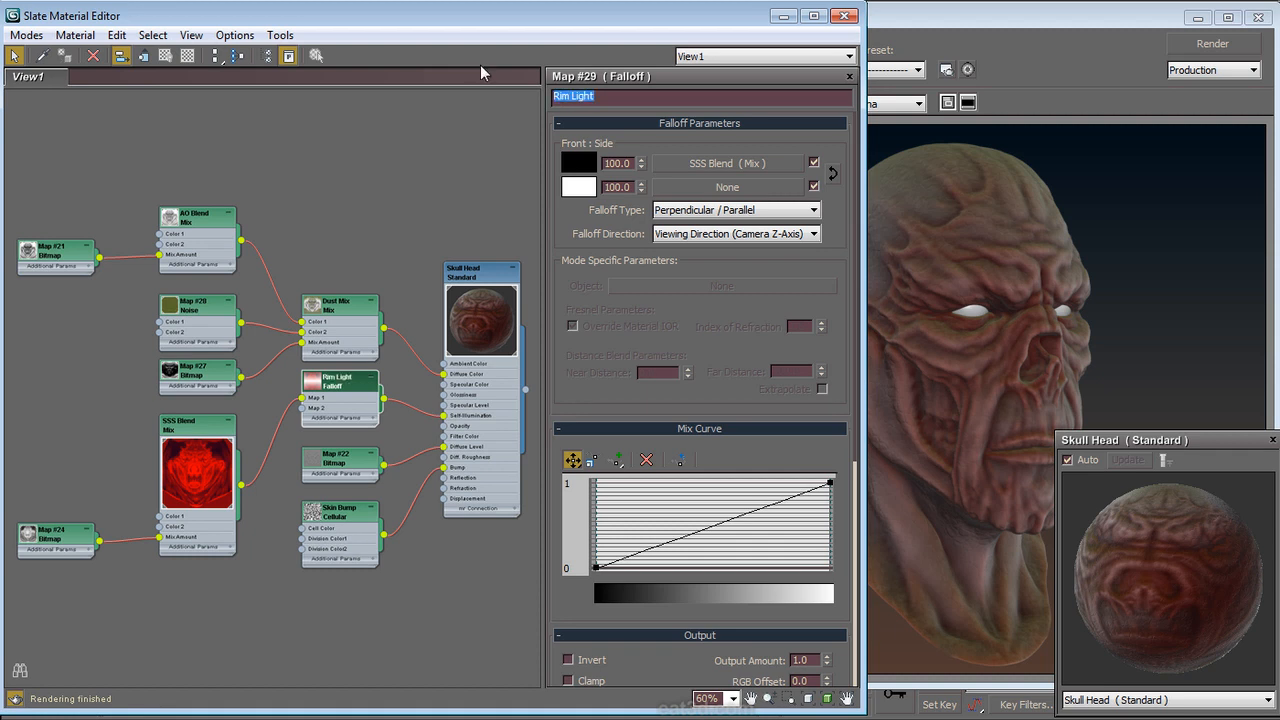
Step: Change the Rim Light falloff's Side color to bright cyan, RGB 0, 236, 245
left_click(578, 186)
left_click_drag(443, 132, 438, 119)
left_click_drag(537, 253, 537, 114)
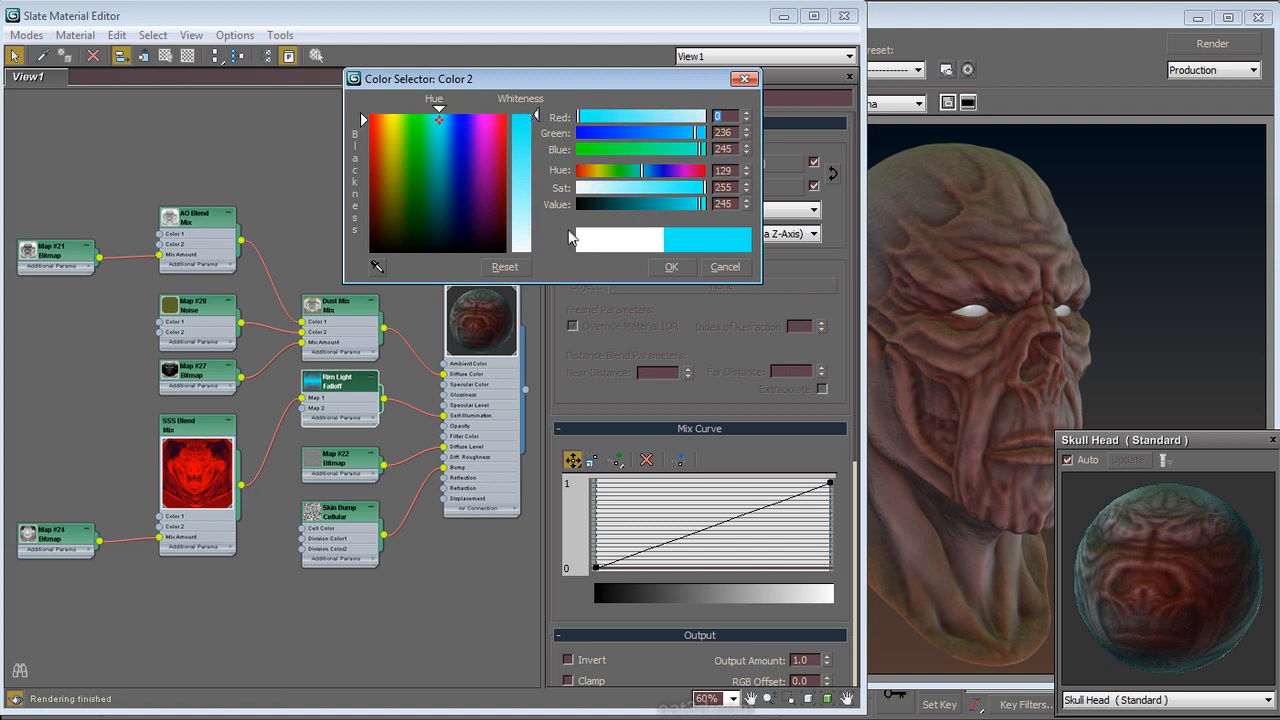
left_click(671, 266)
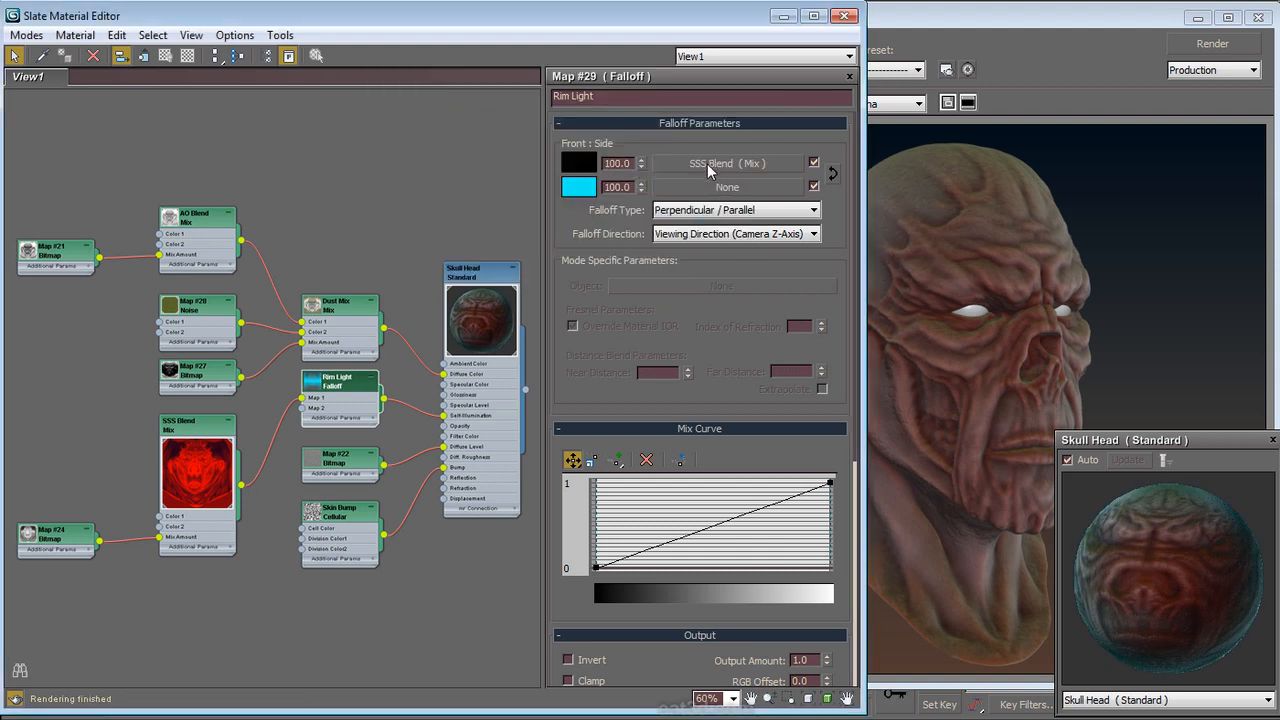
Step: Set the Rim Light's Falloff Type to Fresnel and render the head
left_click(709, 213)
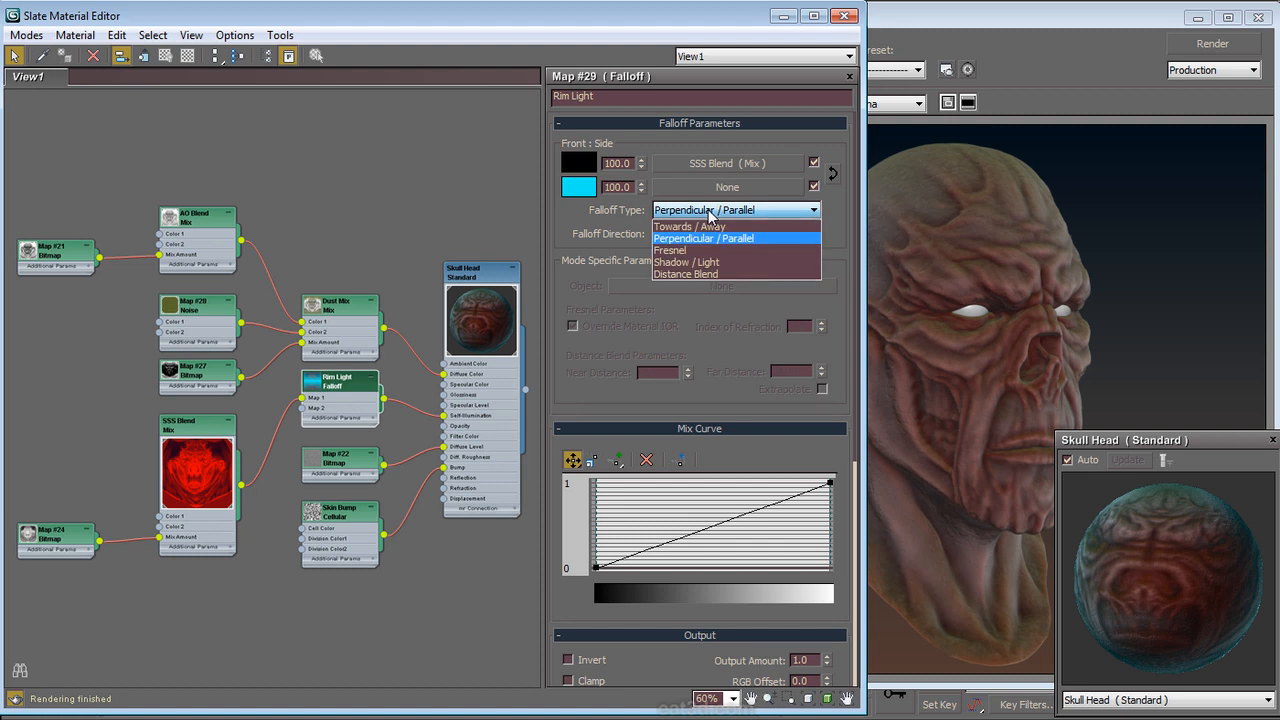
left_click(730, 250)
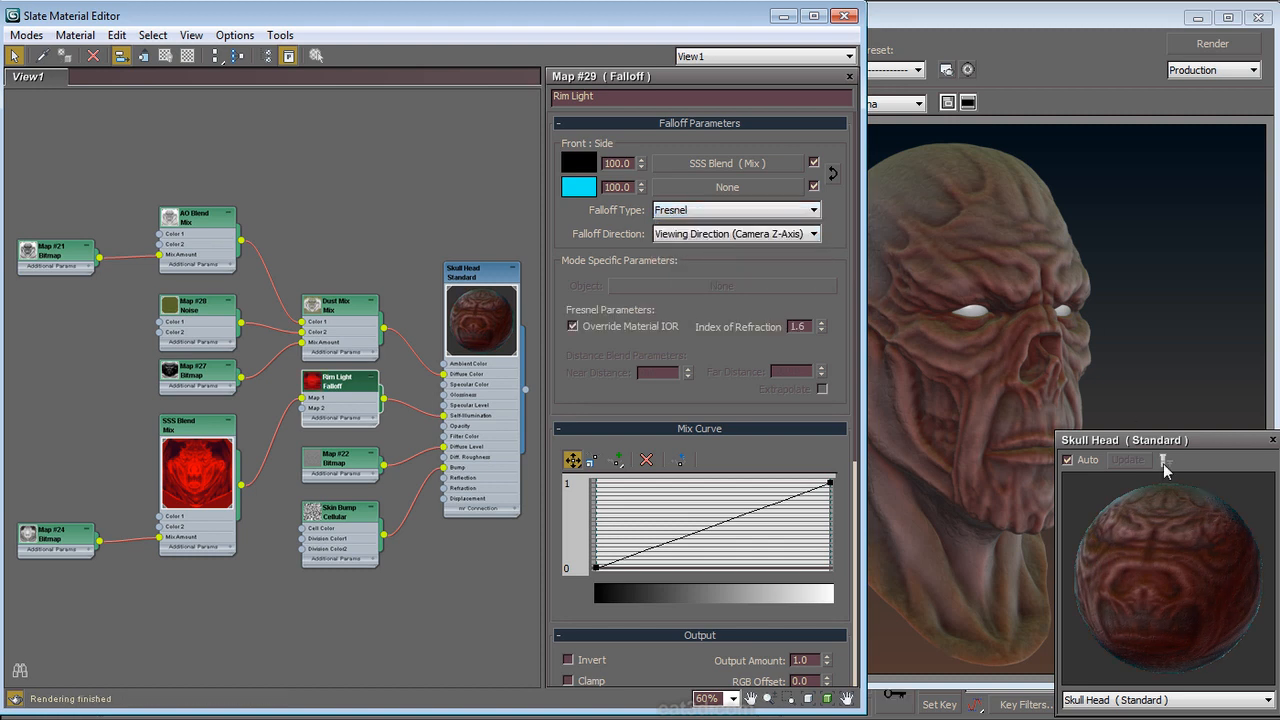
left_click(1180, 55)
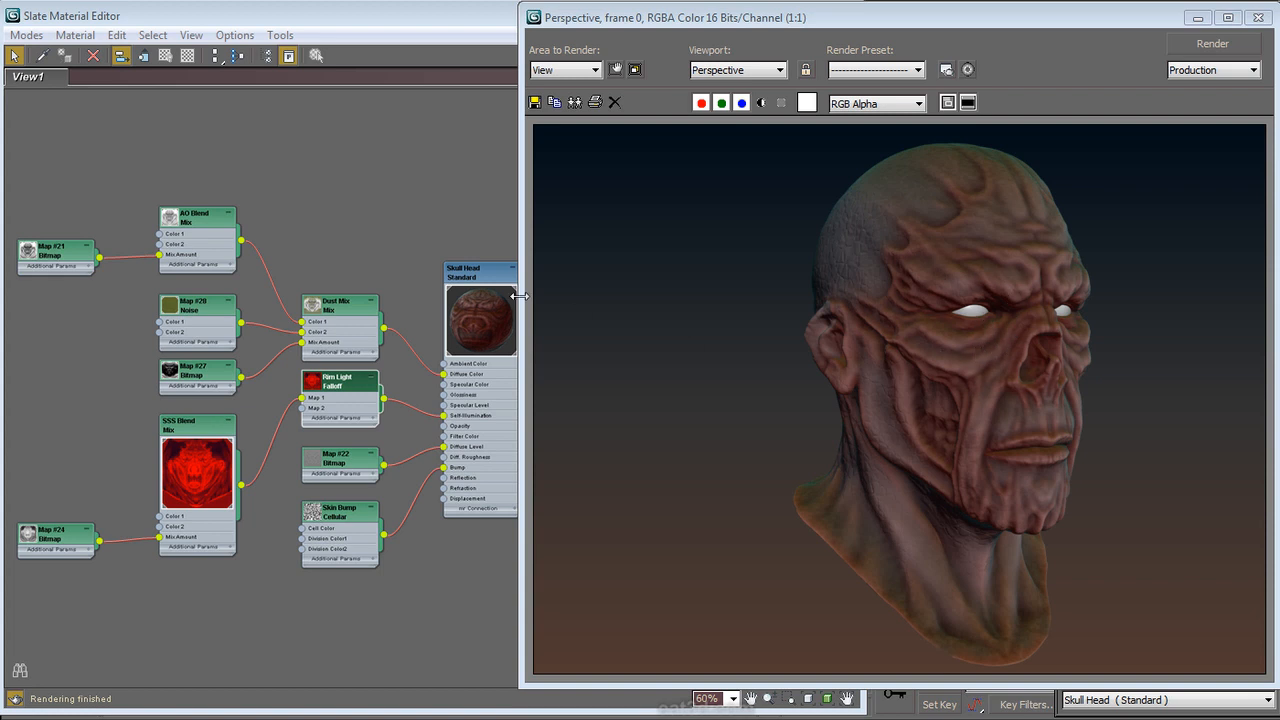
Step: Set the Skull Head material's Self-Illumination map amount to 15 and render the head again
double_click(480, 272)
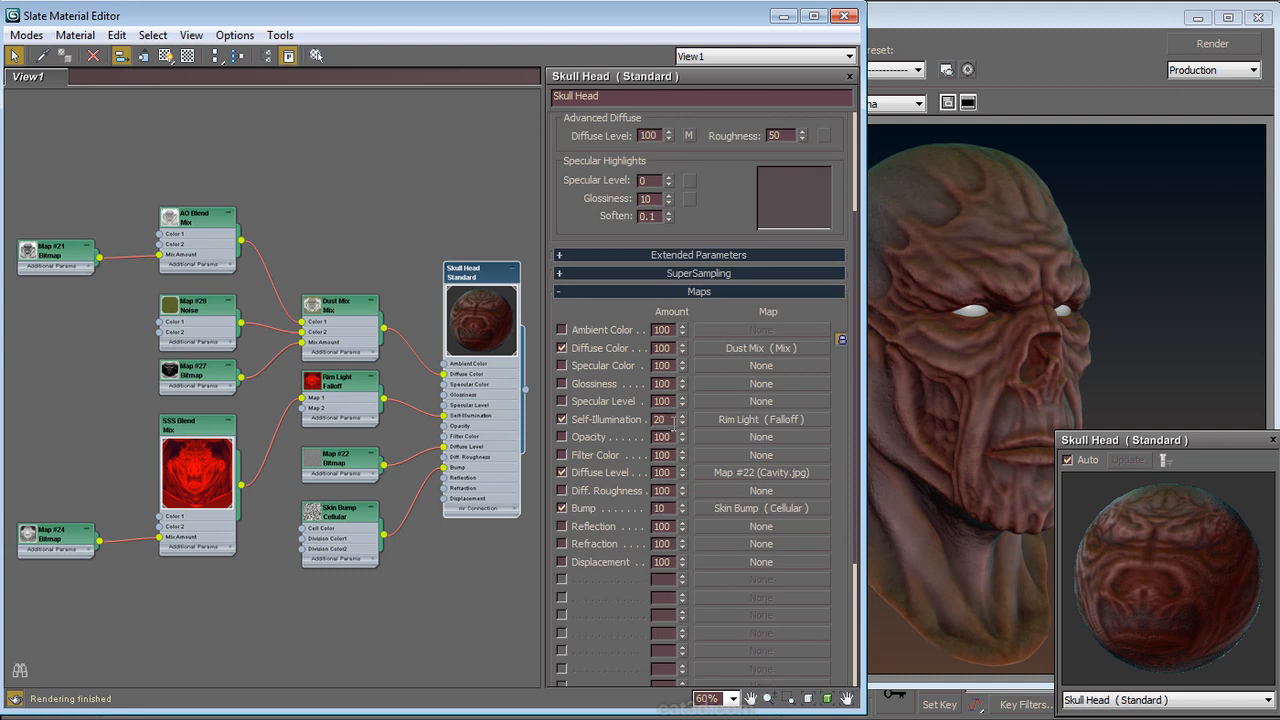
type("15")
key("Tab")
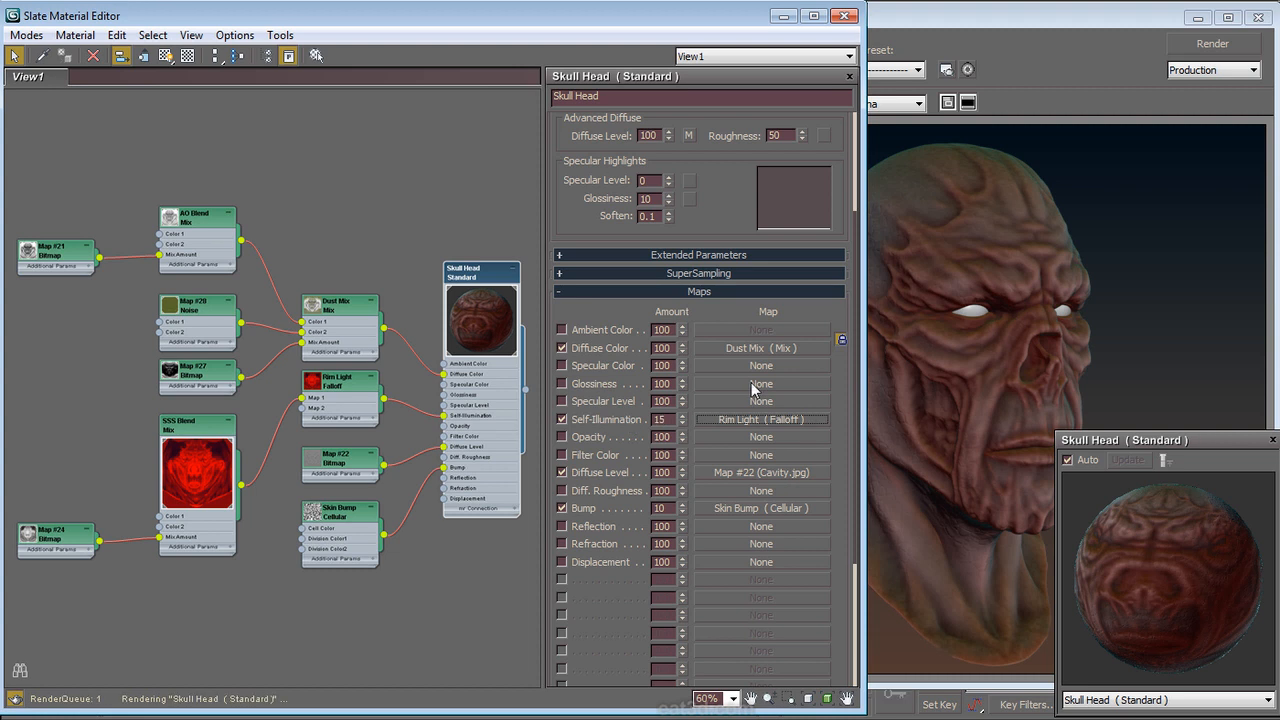
left_click(1206, 46)
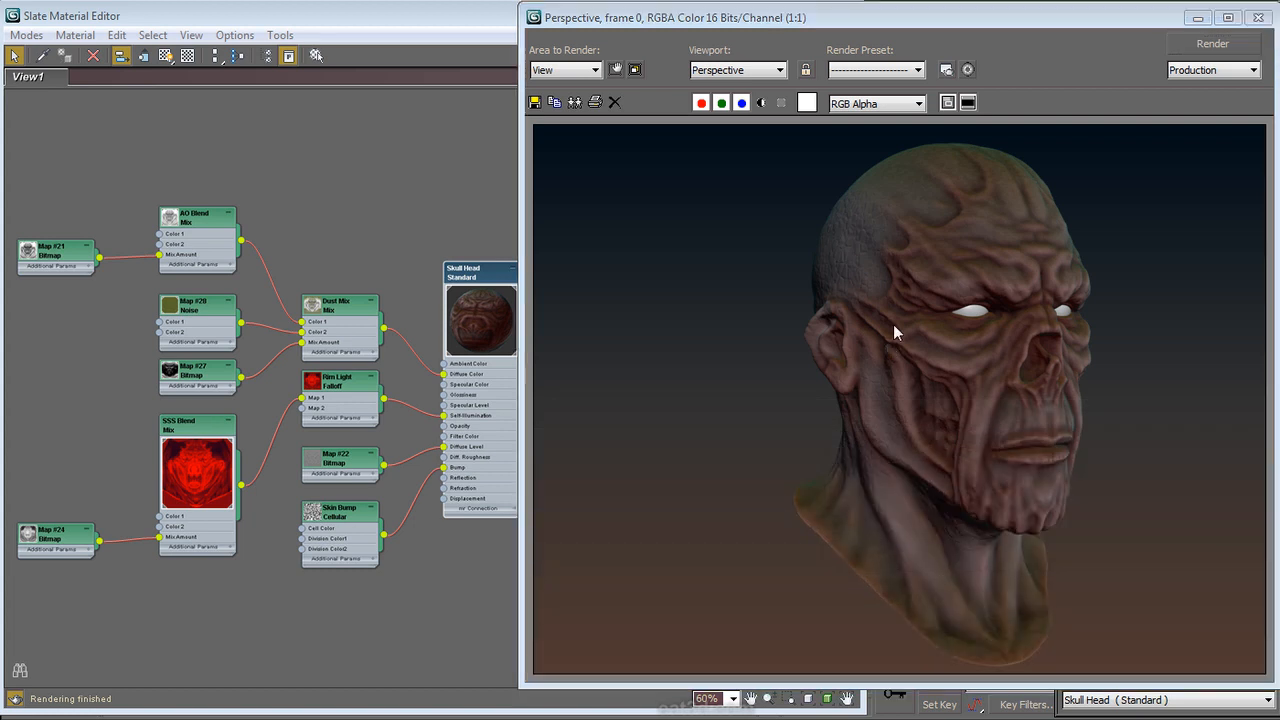
Step: Assign a Color Correction map to the Side slot of the Rim Light falloff
double_click(481, 276)
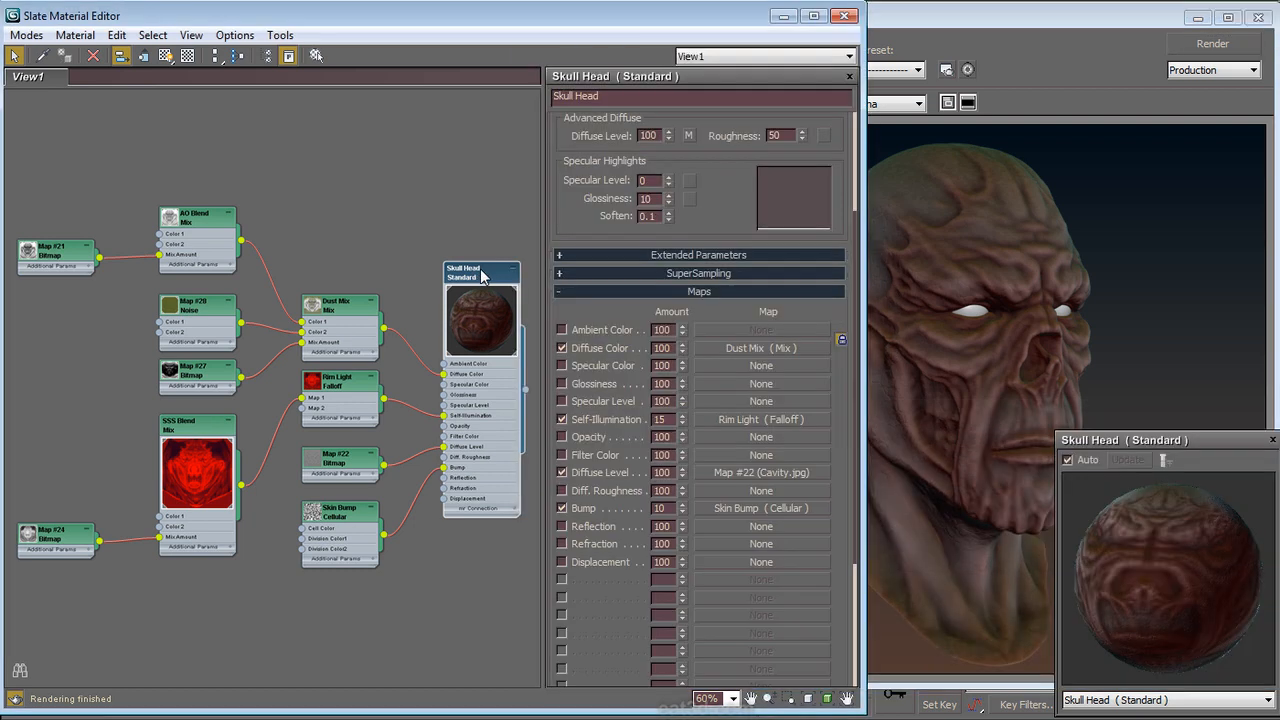
double_click(340, 304)
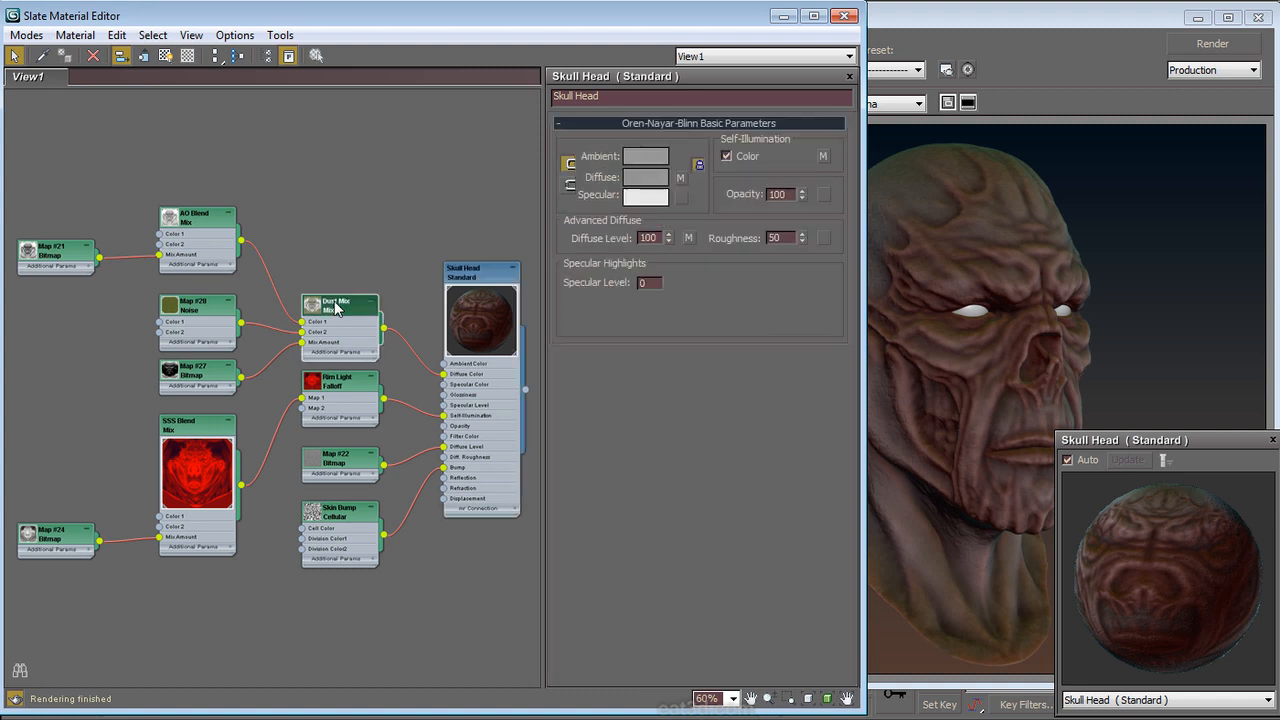
double_click(352, 400)
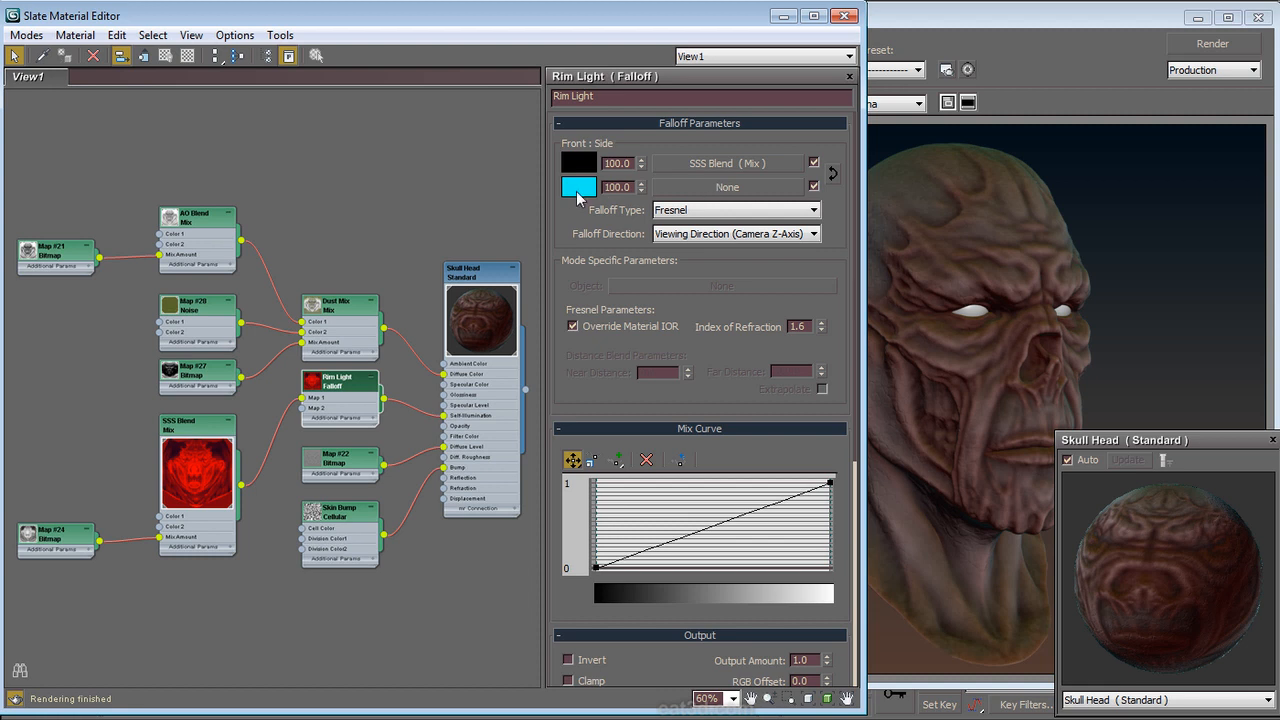
left_click(707, 188)
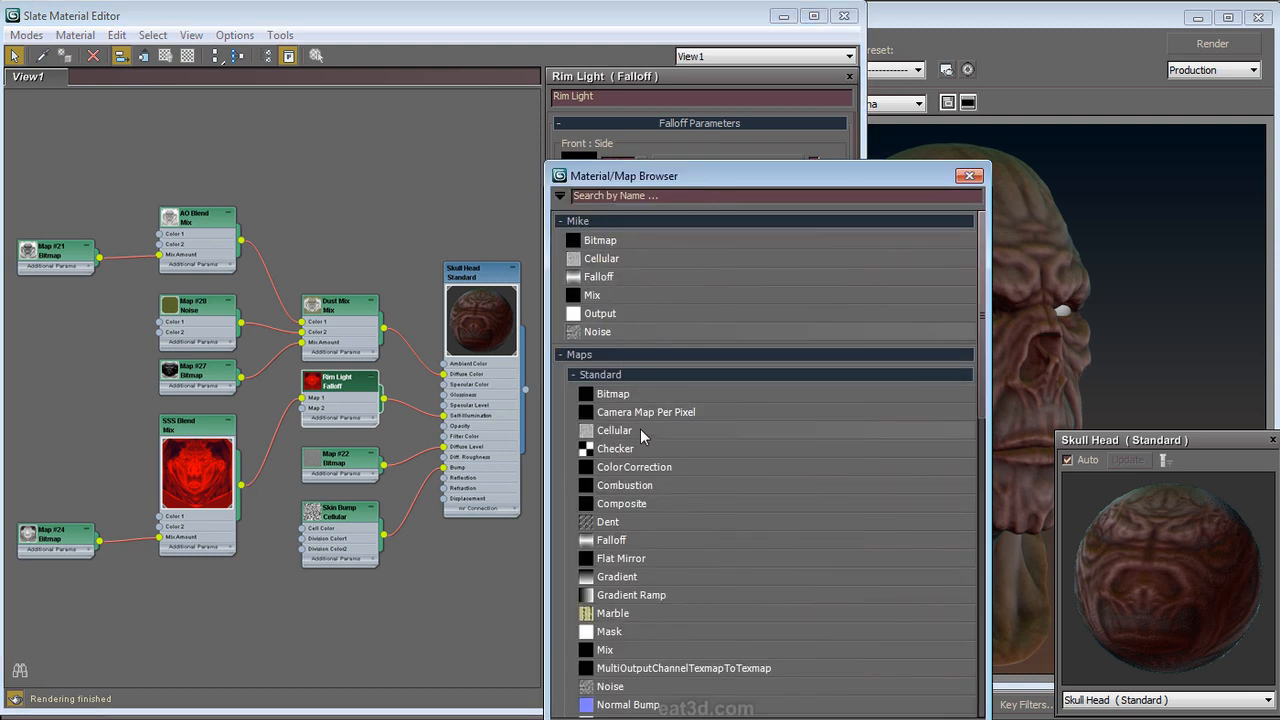
double_click(643, 468)
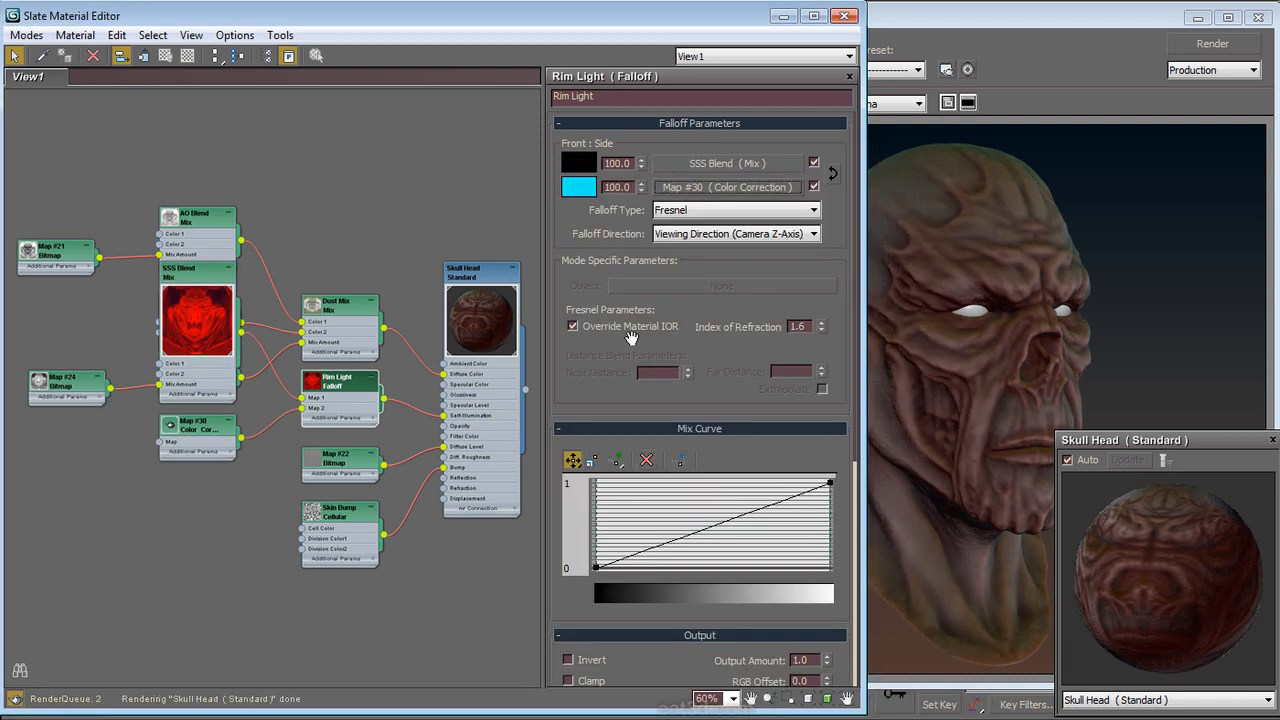
Step: Copy the Rim Light's cyan Side color into the Color Correction's base color and render the head
right_click(582, 196)
left_click(601, 200)
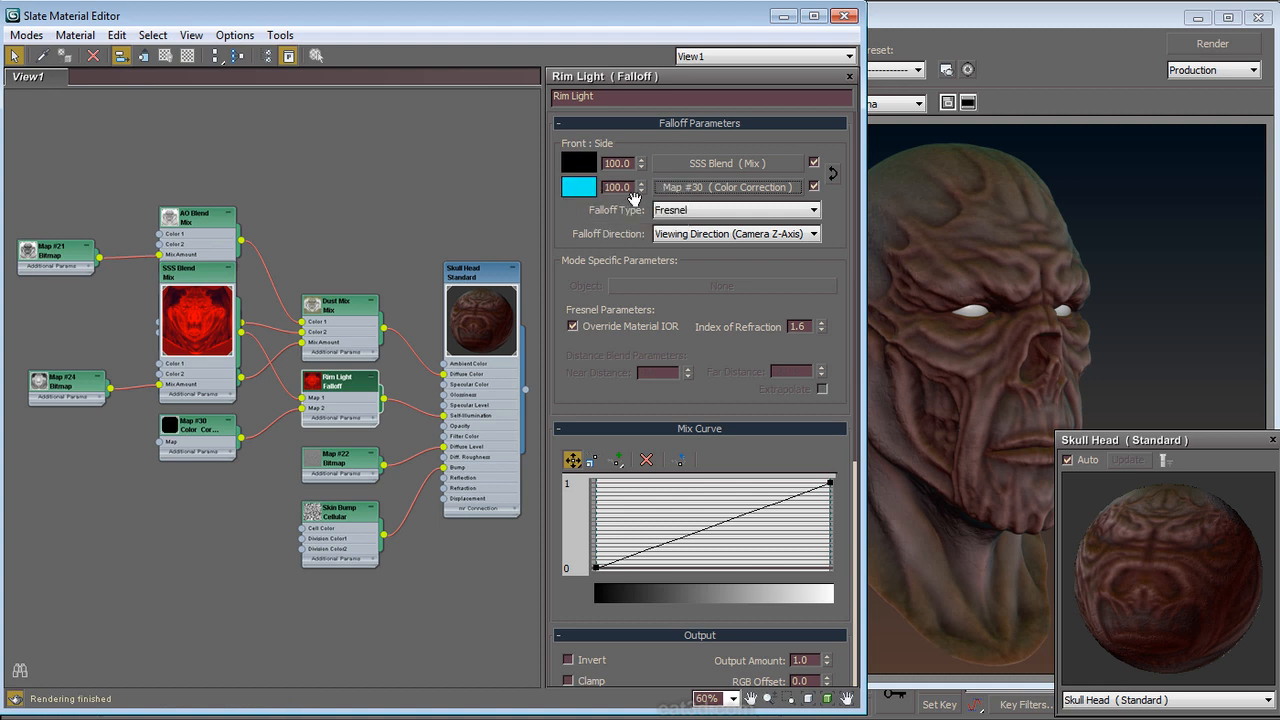
left_click(718, 190)
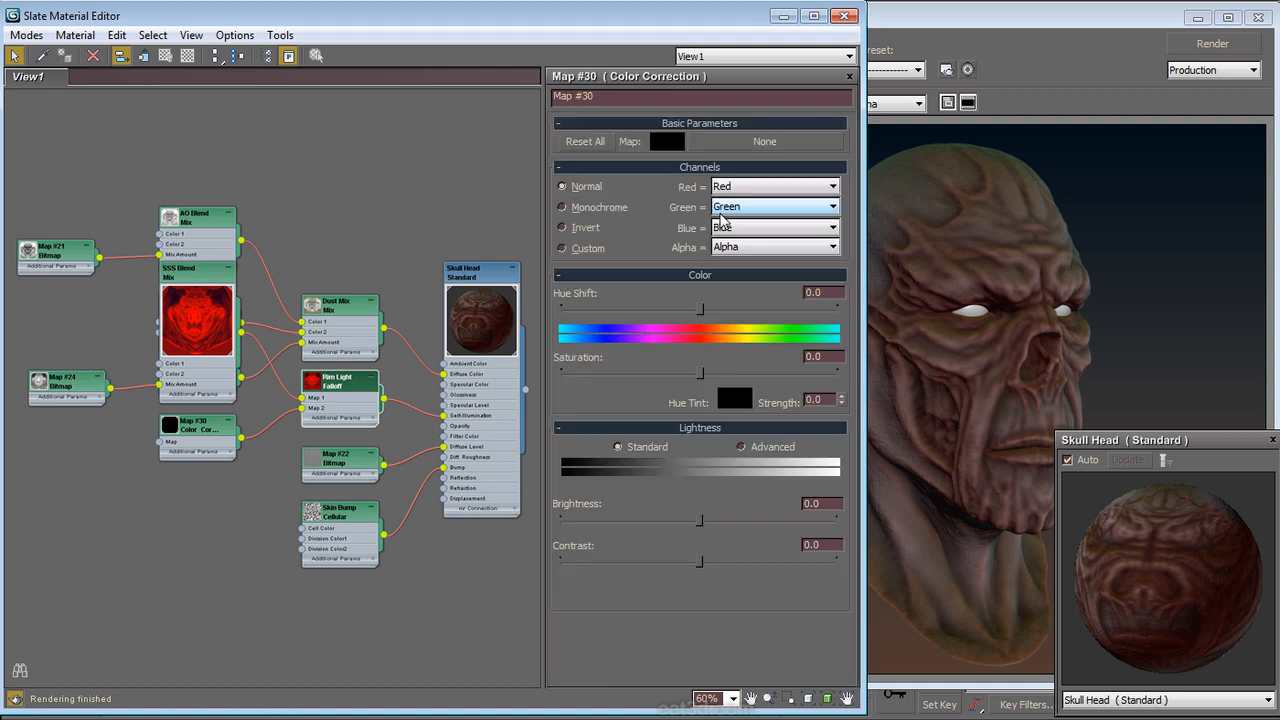
right_click(668, 142)
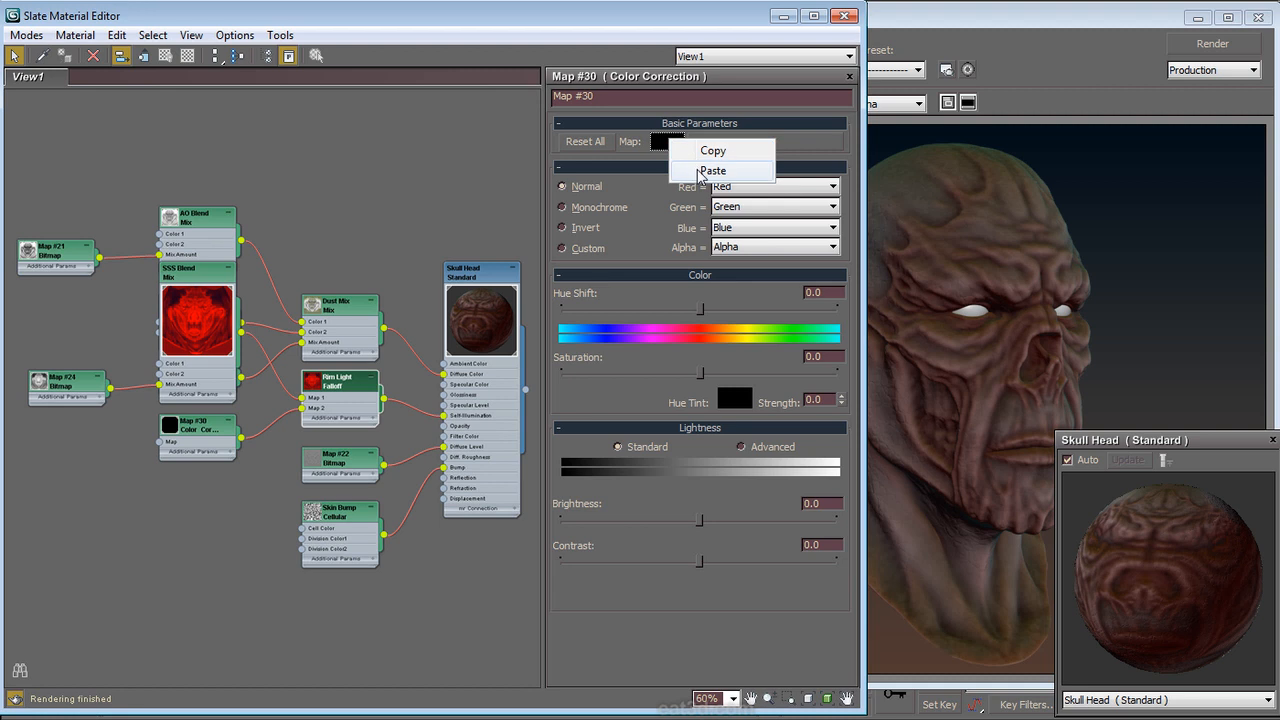
left_click(700, 168)
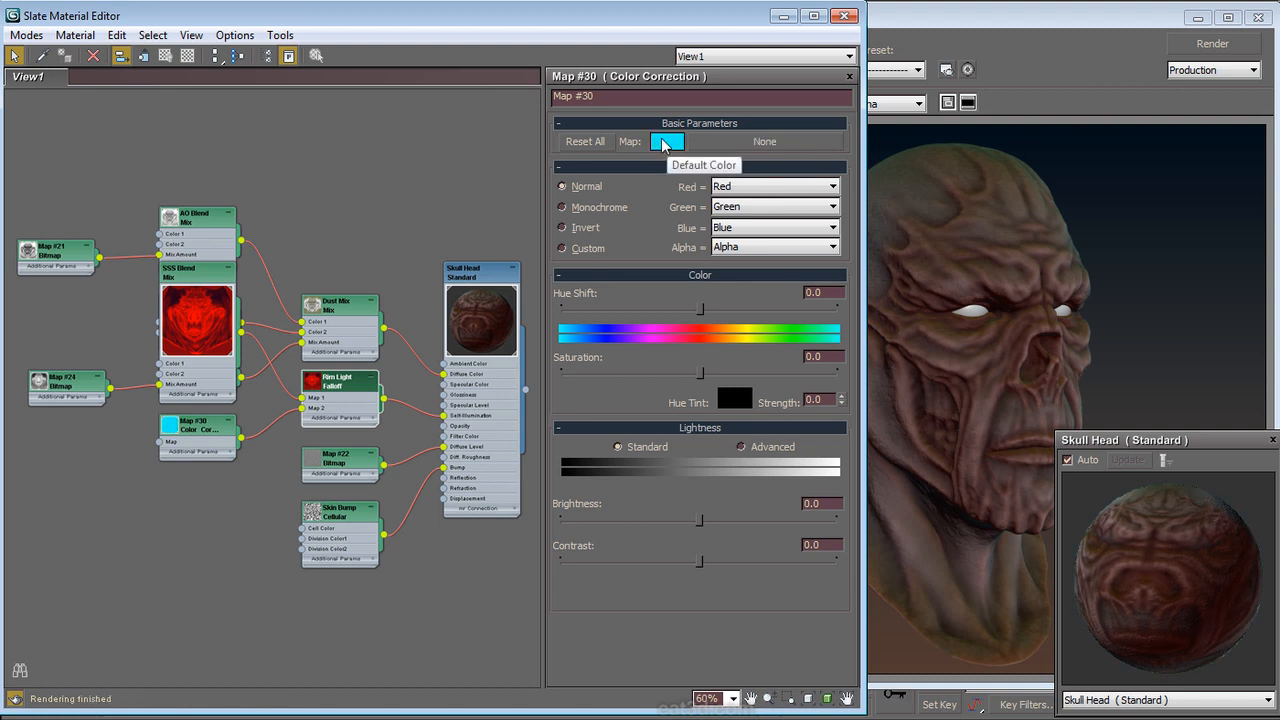
left_click(1203, 48)
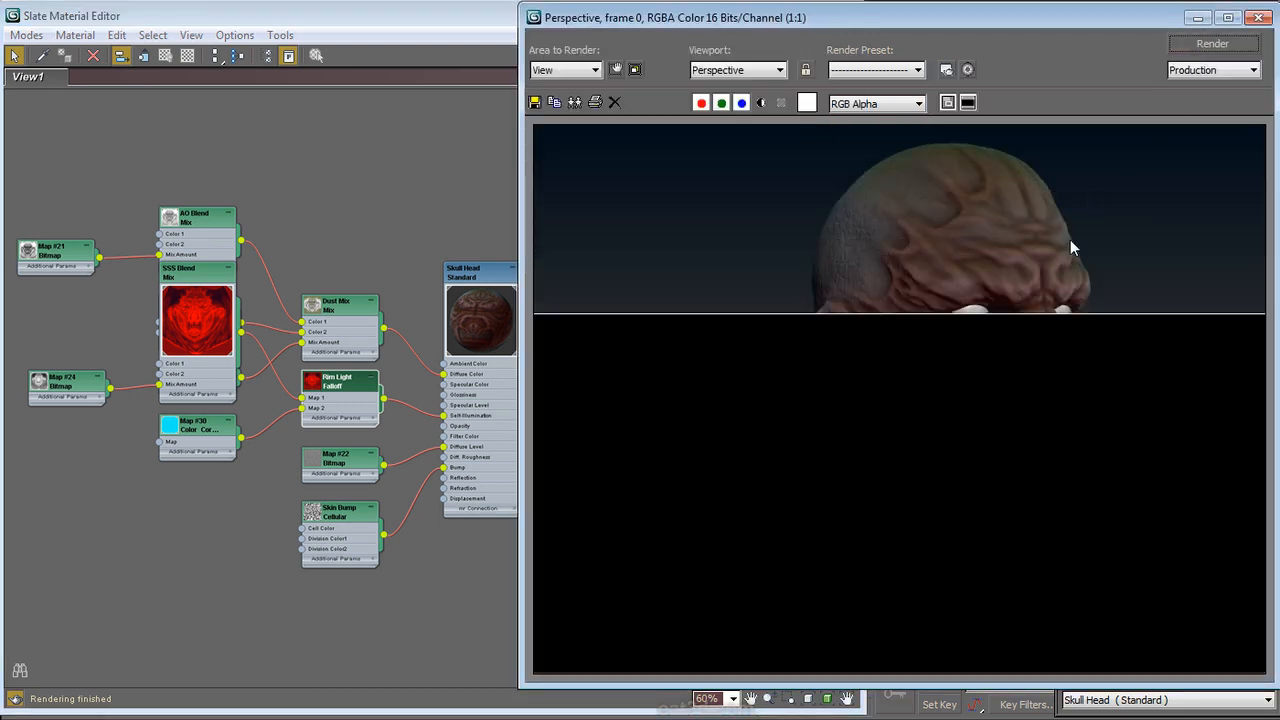
Step: Switch the Color Correction's Lightness to Advanced, set its RGB gain to 500, and render the head
left_click(409, 184)
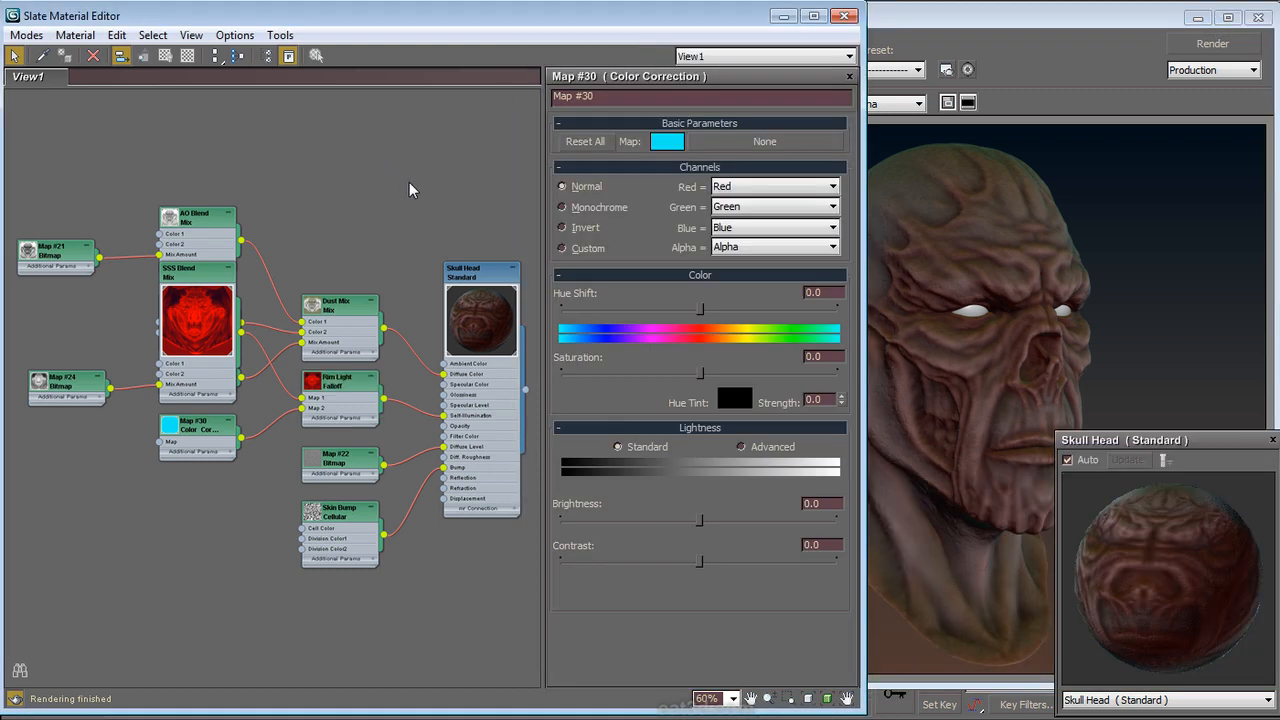
left_click(758, 449)
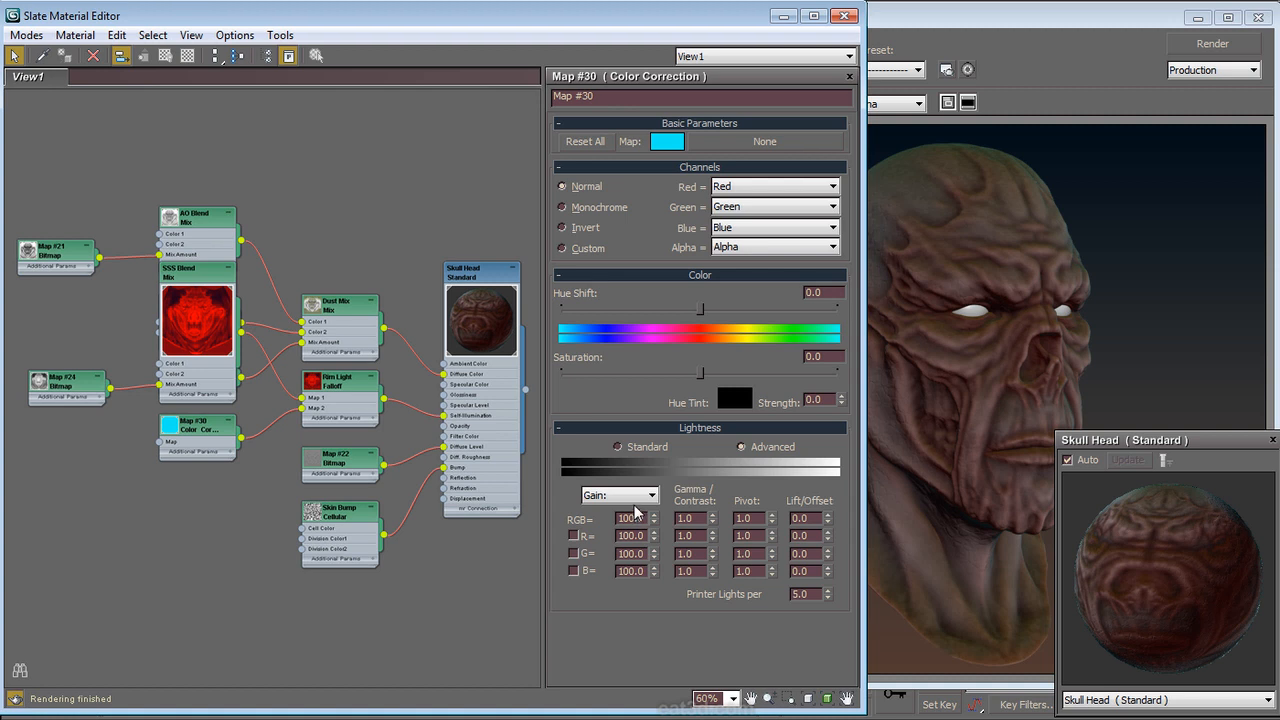
left_click_drag(645, 518, 600, 519)
type("500")
key("Return")
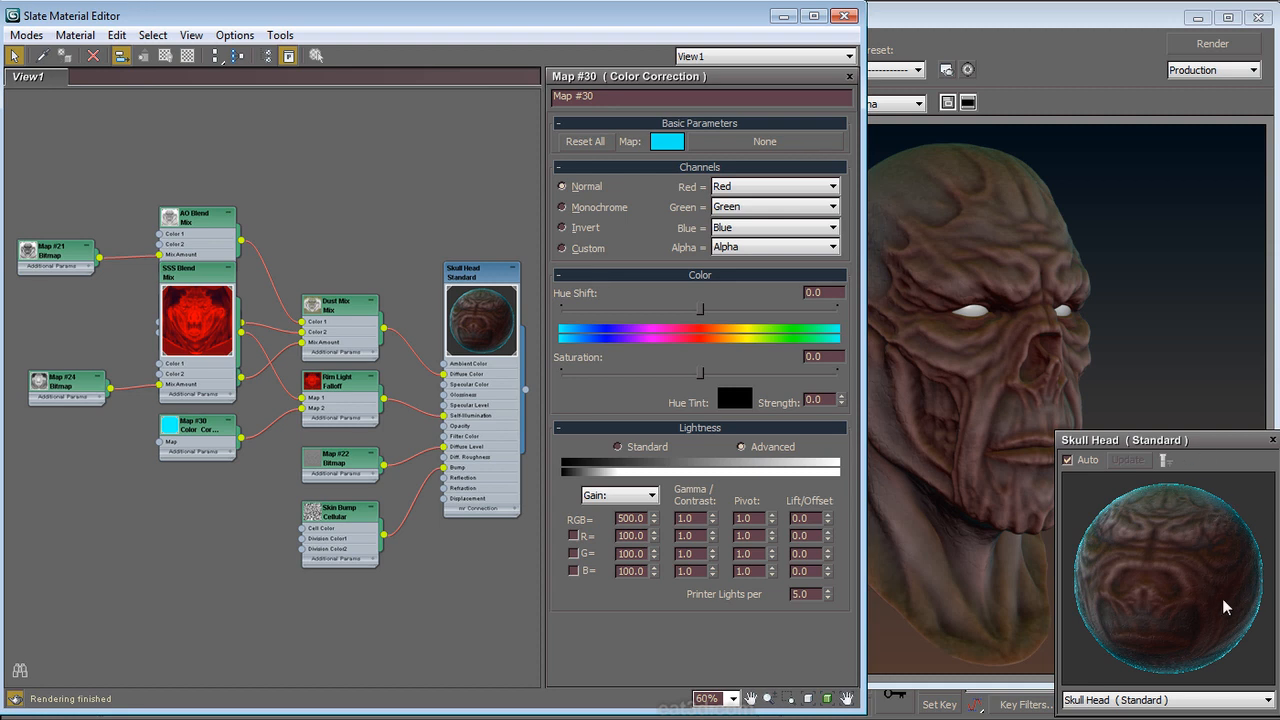
left_click(1213, 44)
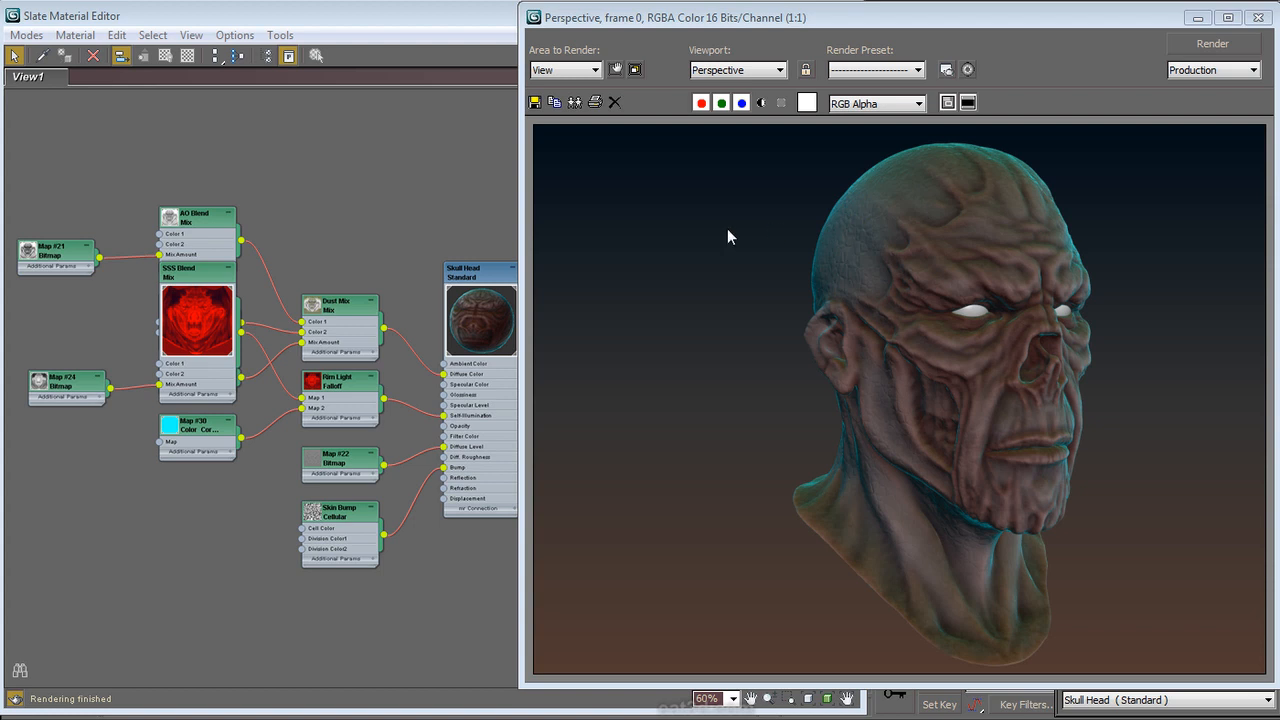
Step: Reduce the RGB gain of the Rim Light's Color Correction map to 300 and render the head
double_click(487, 272)
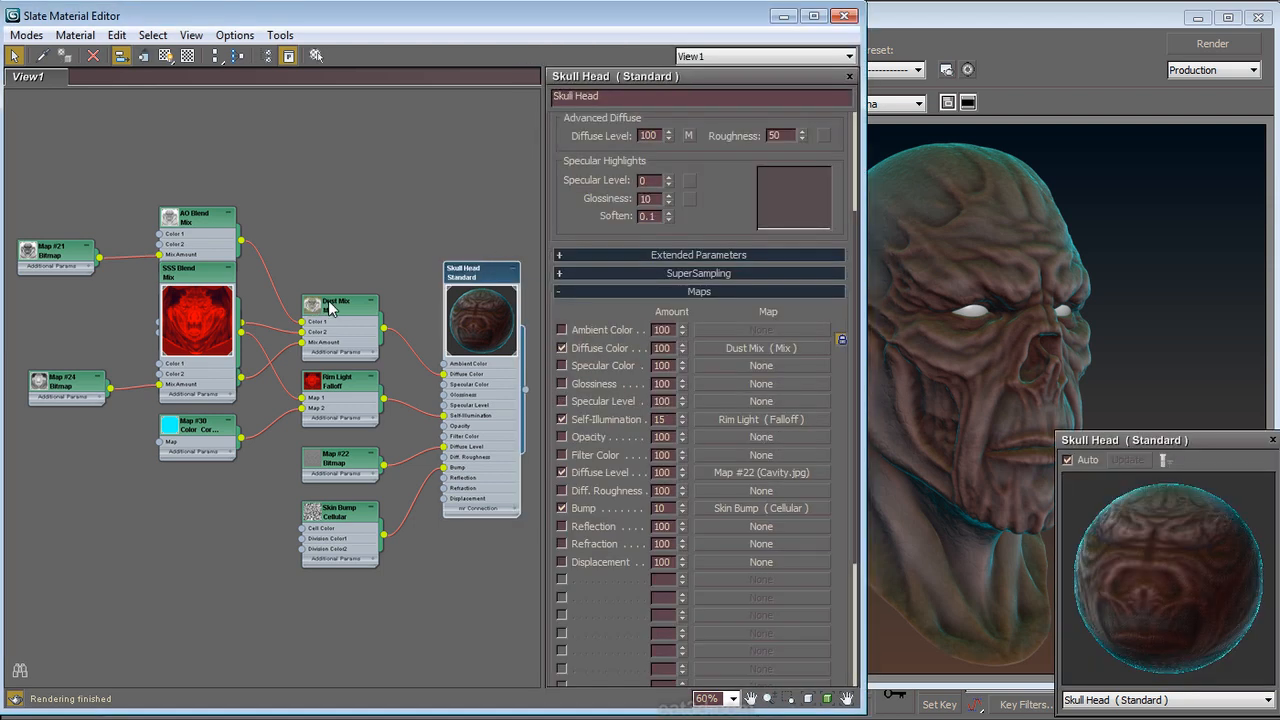
double_click(340, 388)
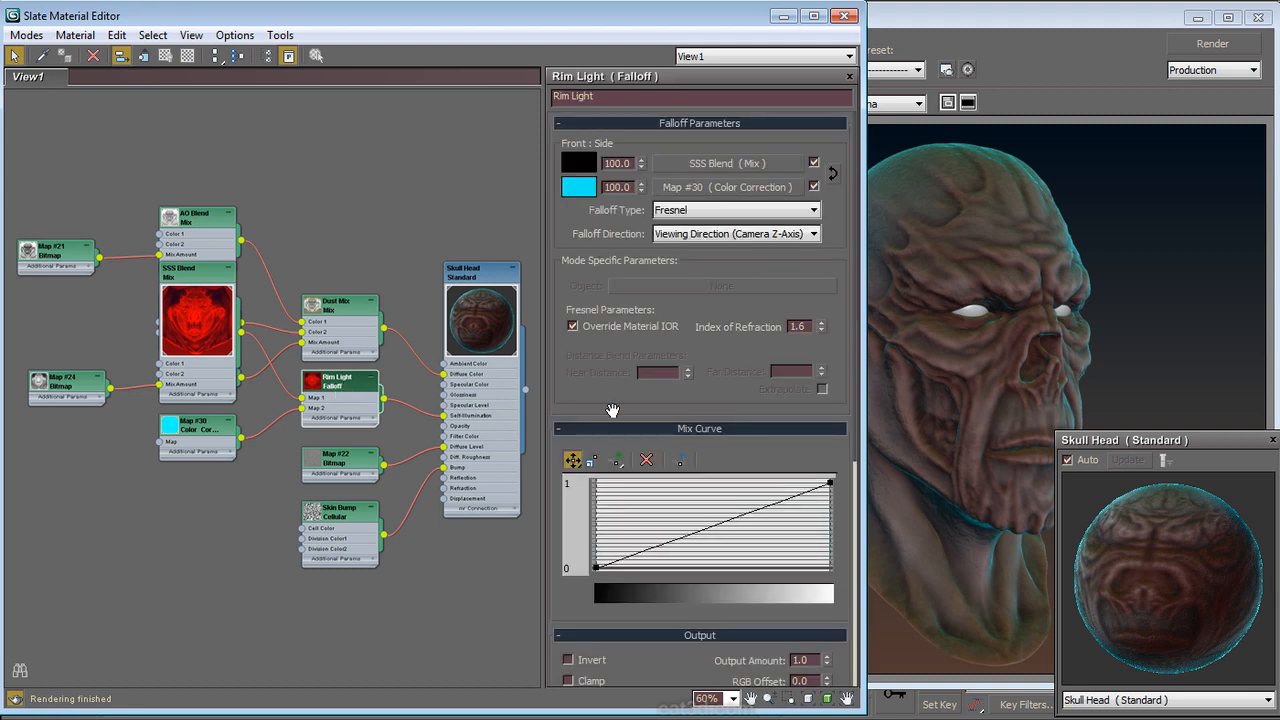
left_click(690, 186)
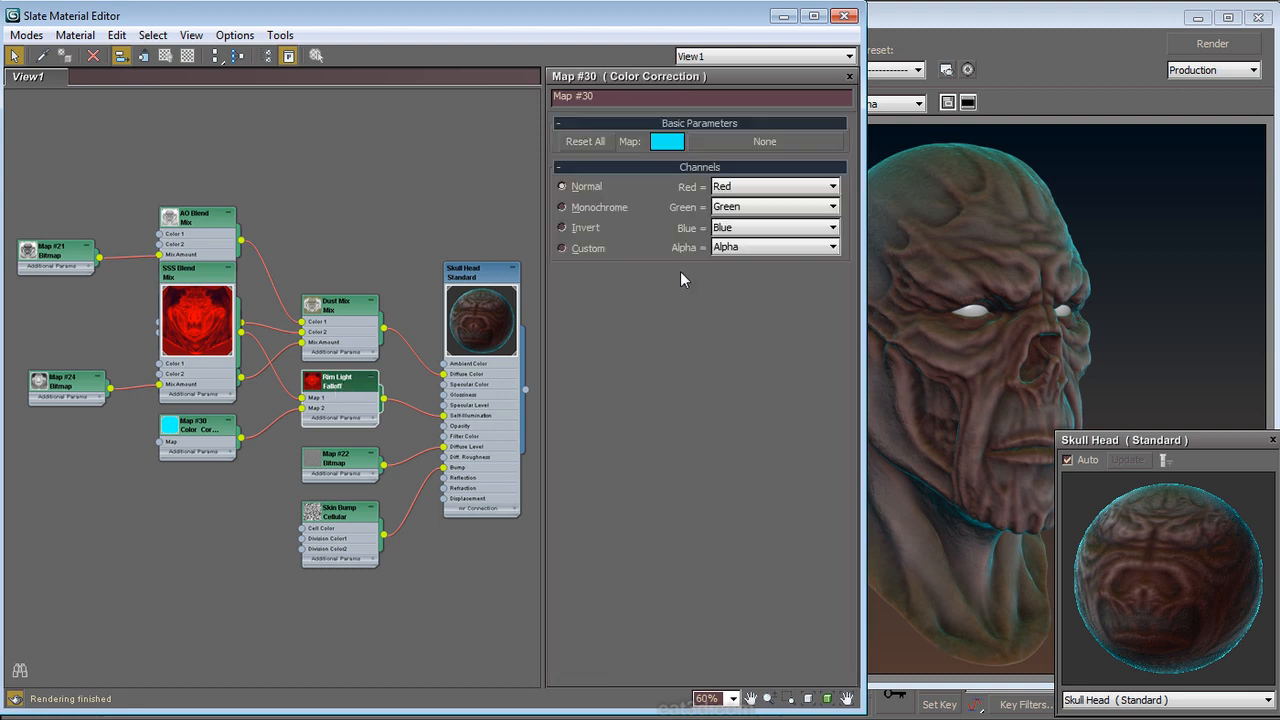
left_click(612, 517)
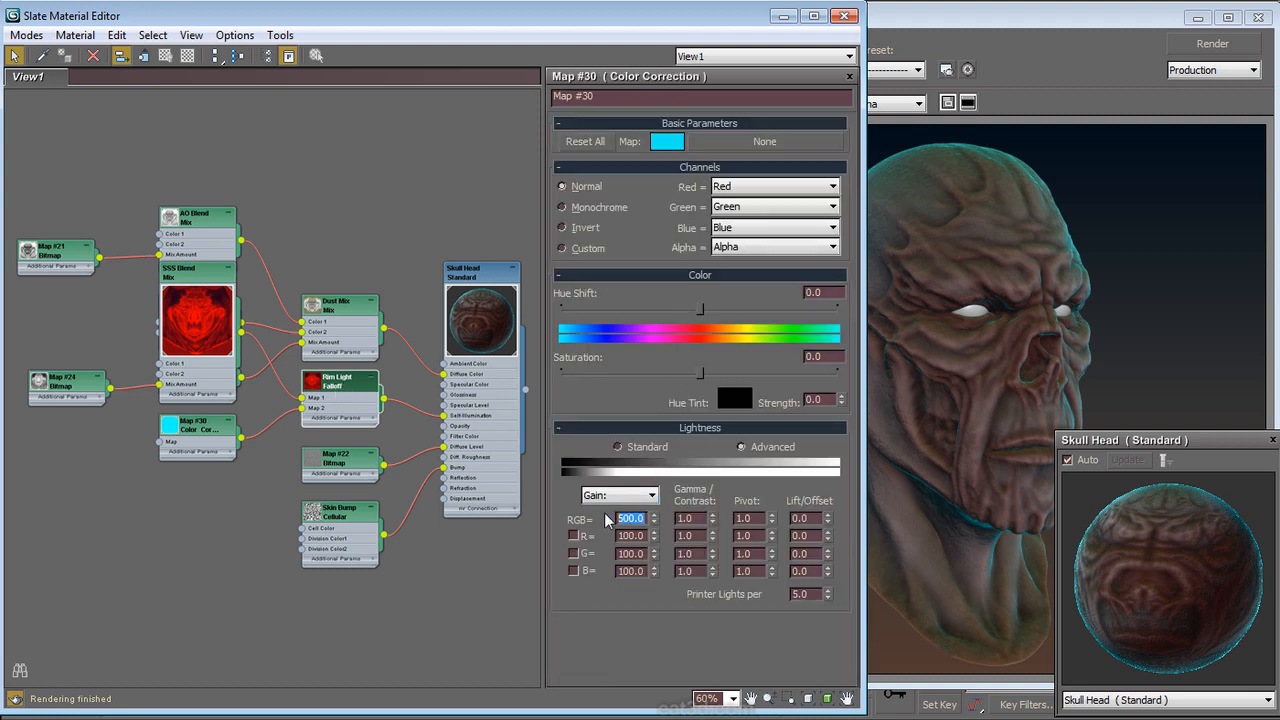
type("300")
key("Return")
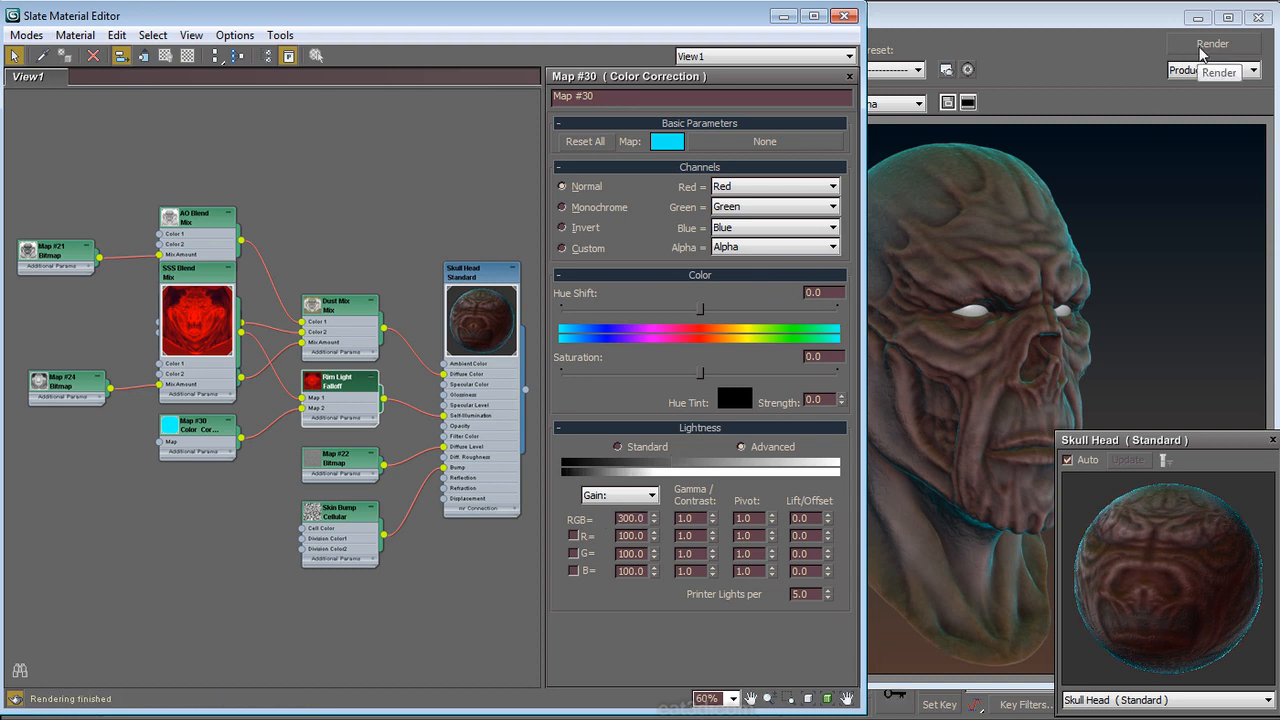
left_click(1212, 43)
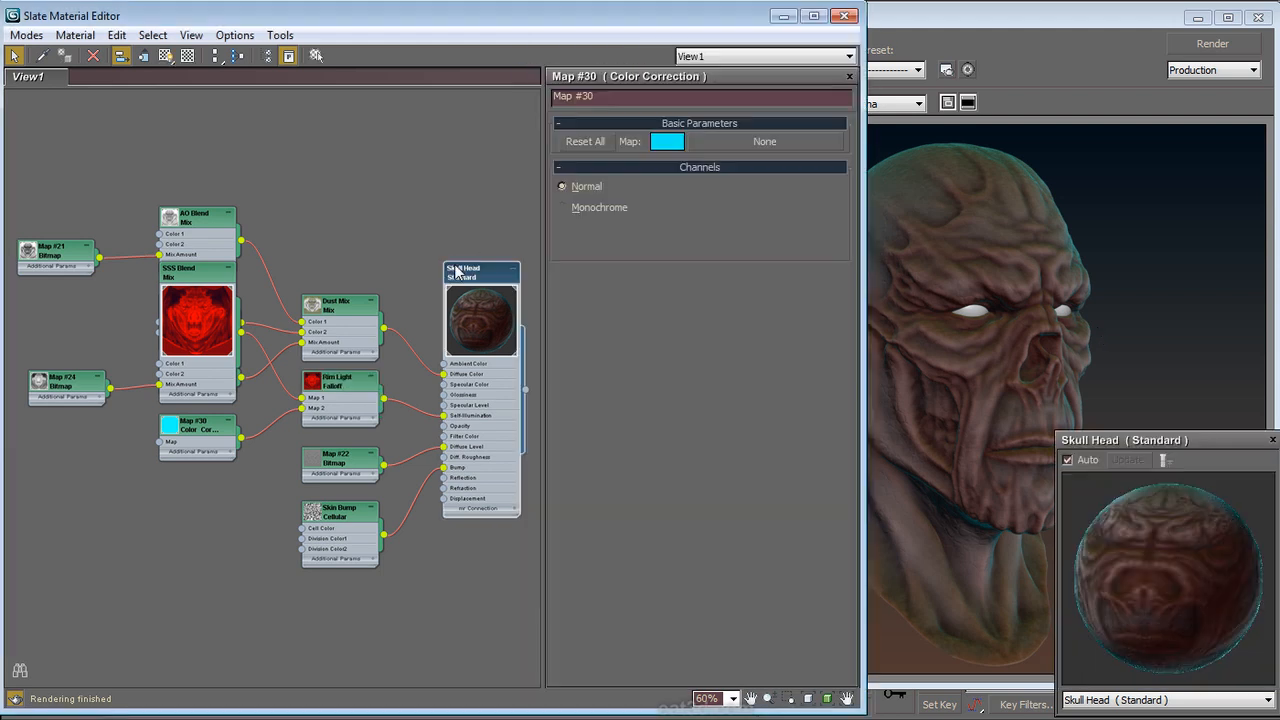
Step: Open the AO Blend map's parameters by following the Skull Head's Diffuse Color through Dust Mix
double_click(457, 270)
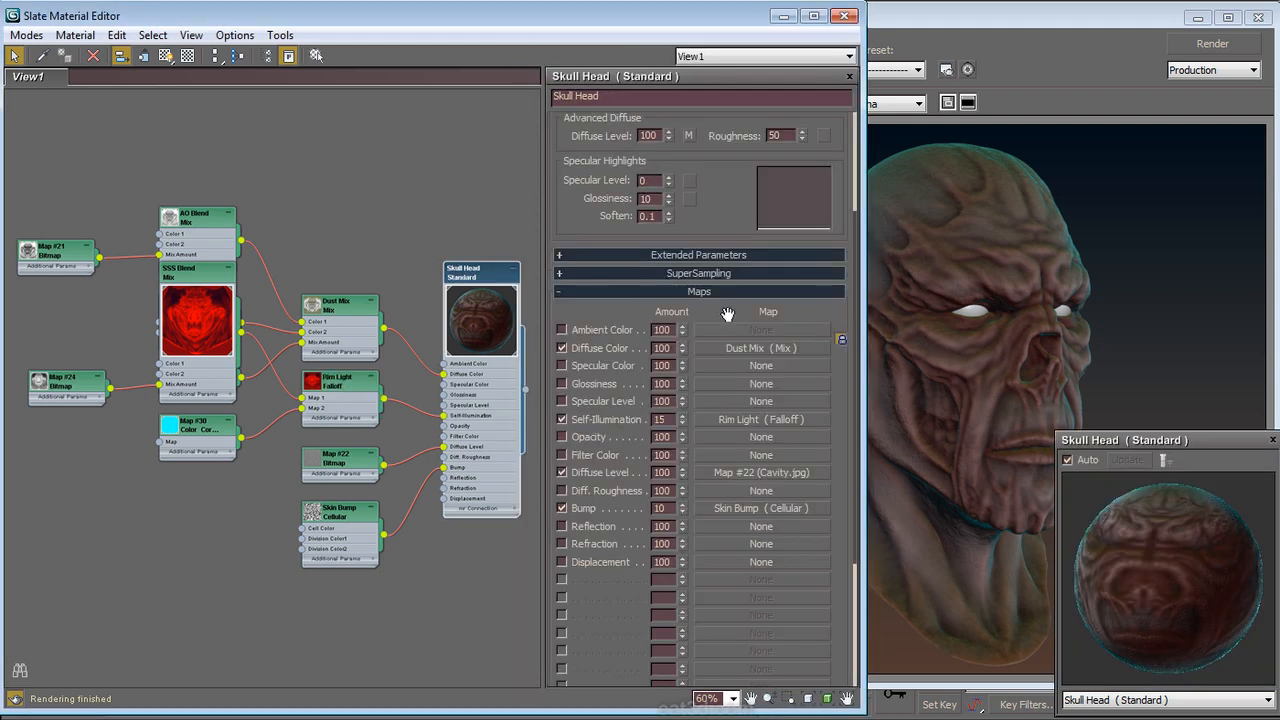
left_click_drag(726, 318, 727, 374)
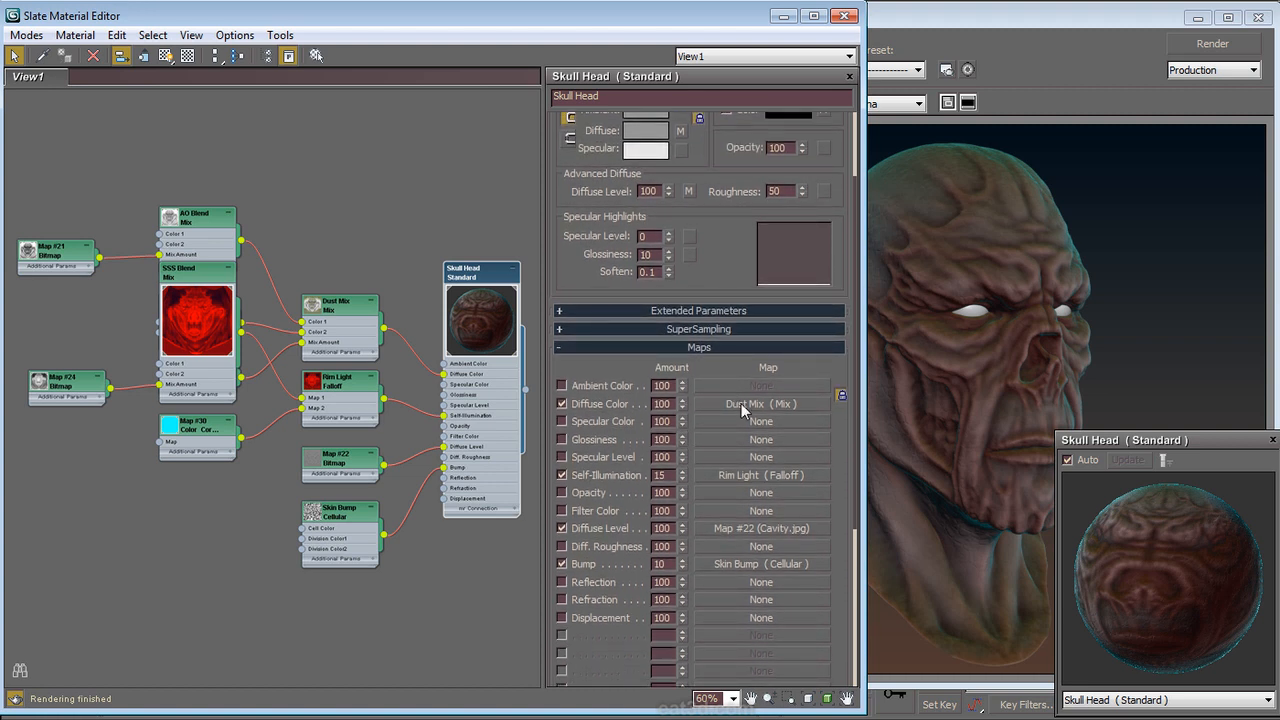
left_click(740, 404)
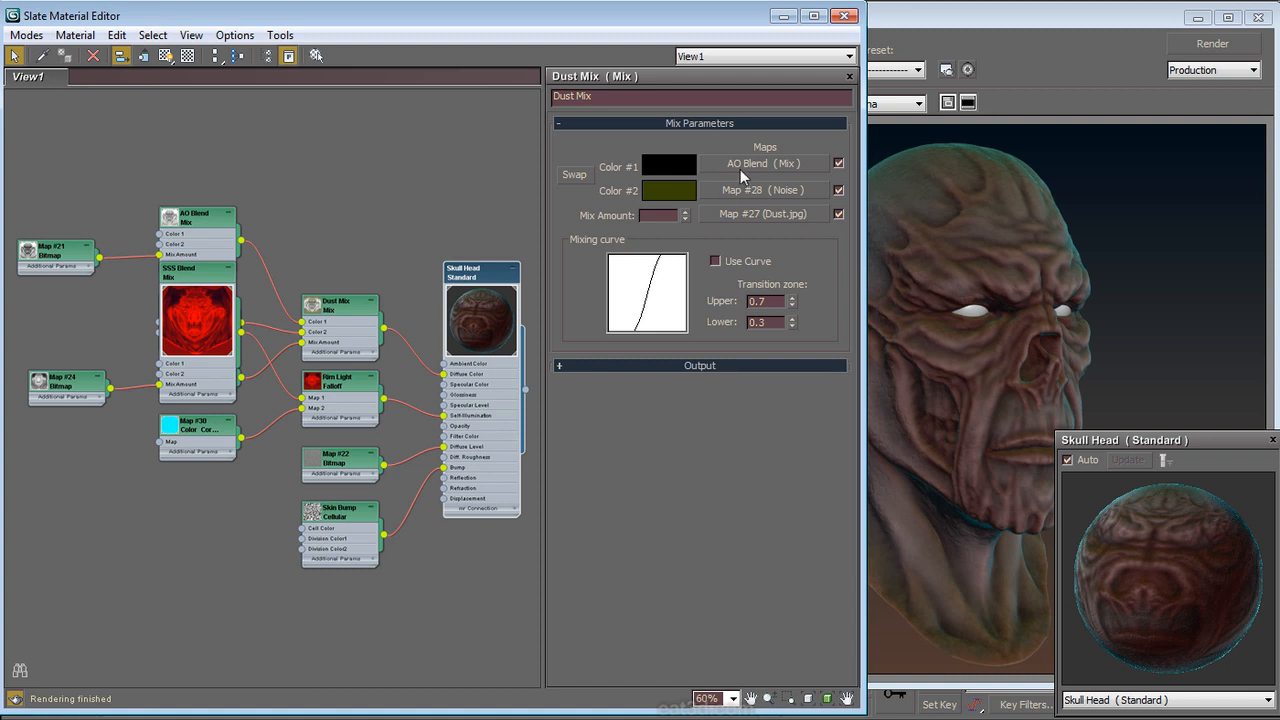
left_click(745, 164)
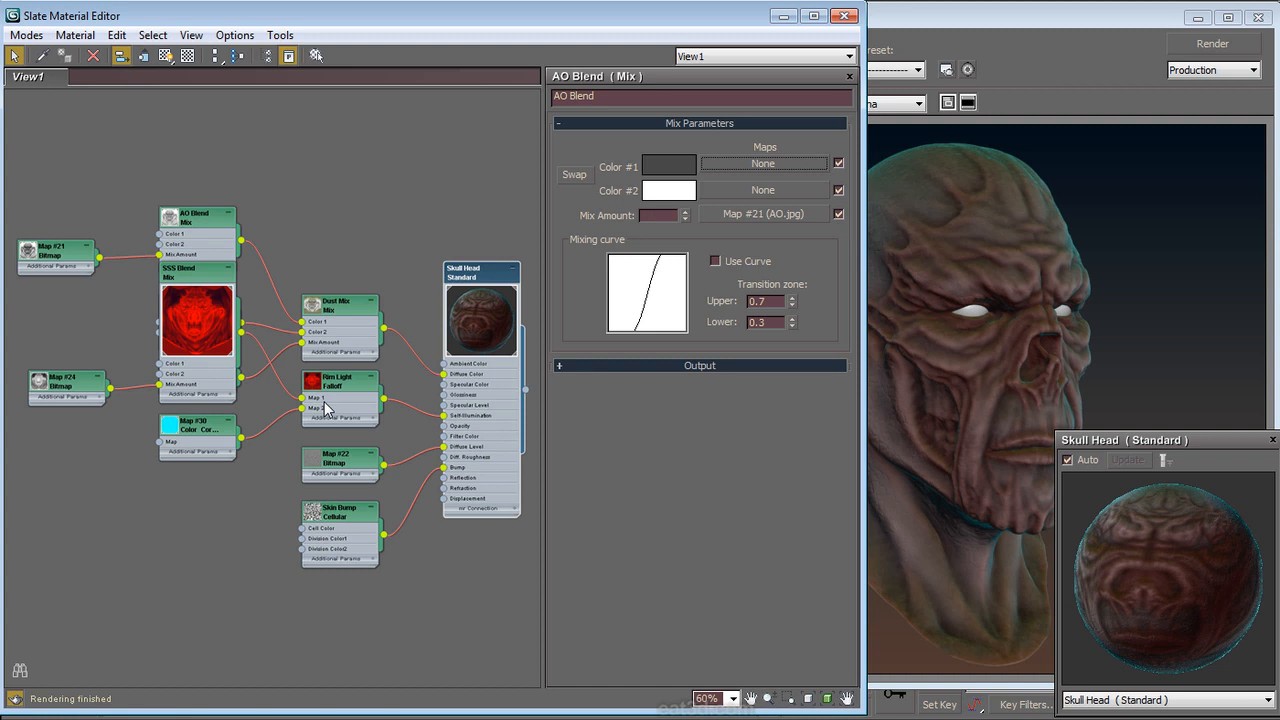
Step: Examine the head model with edged faces shown, and the maps assigned to its 07 - Default material
left_click(993, 287)
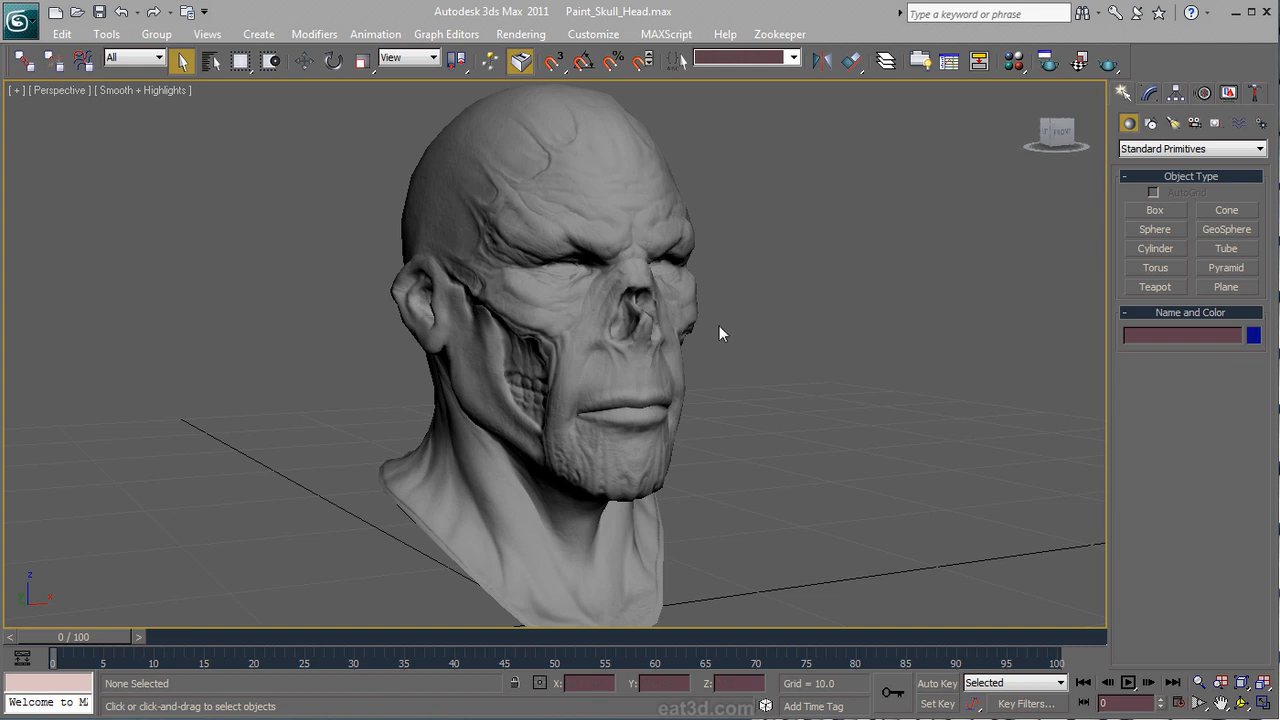
middle_click_drag(743, 375, 744, 267, "alt")
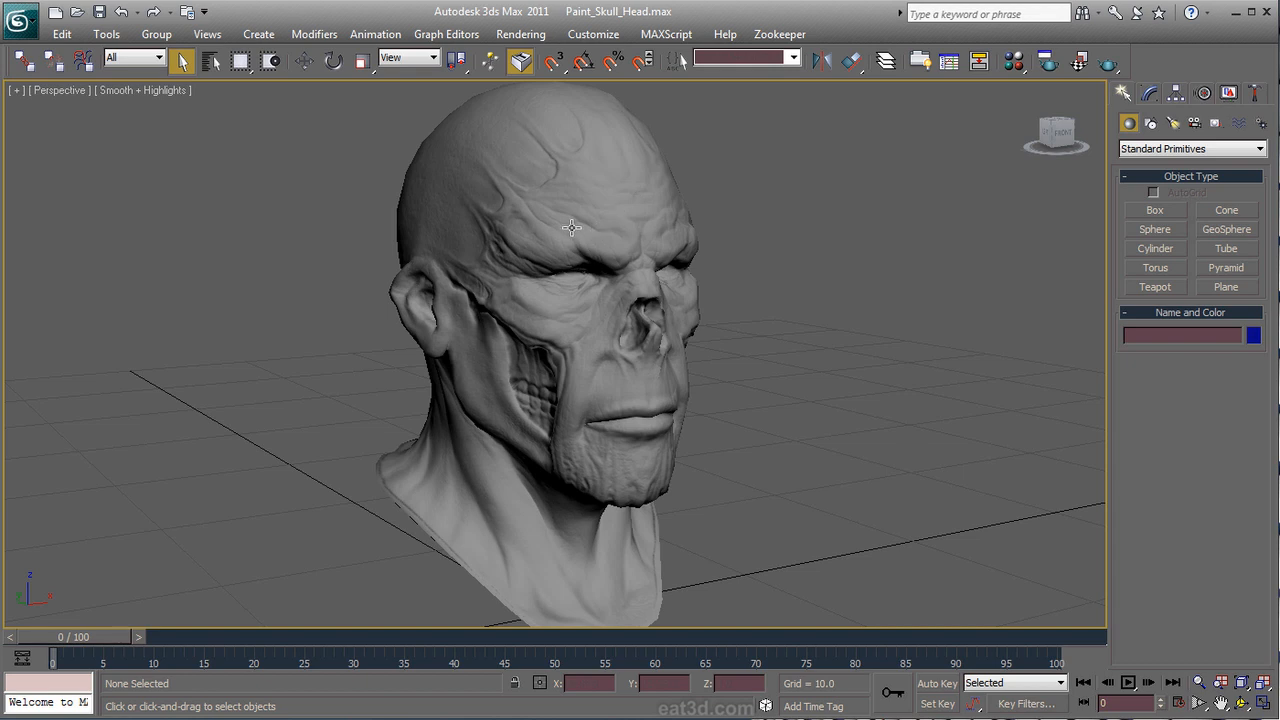
left_click(180, 89)
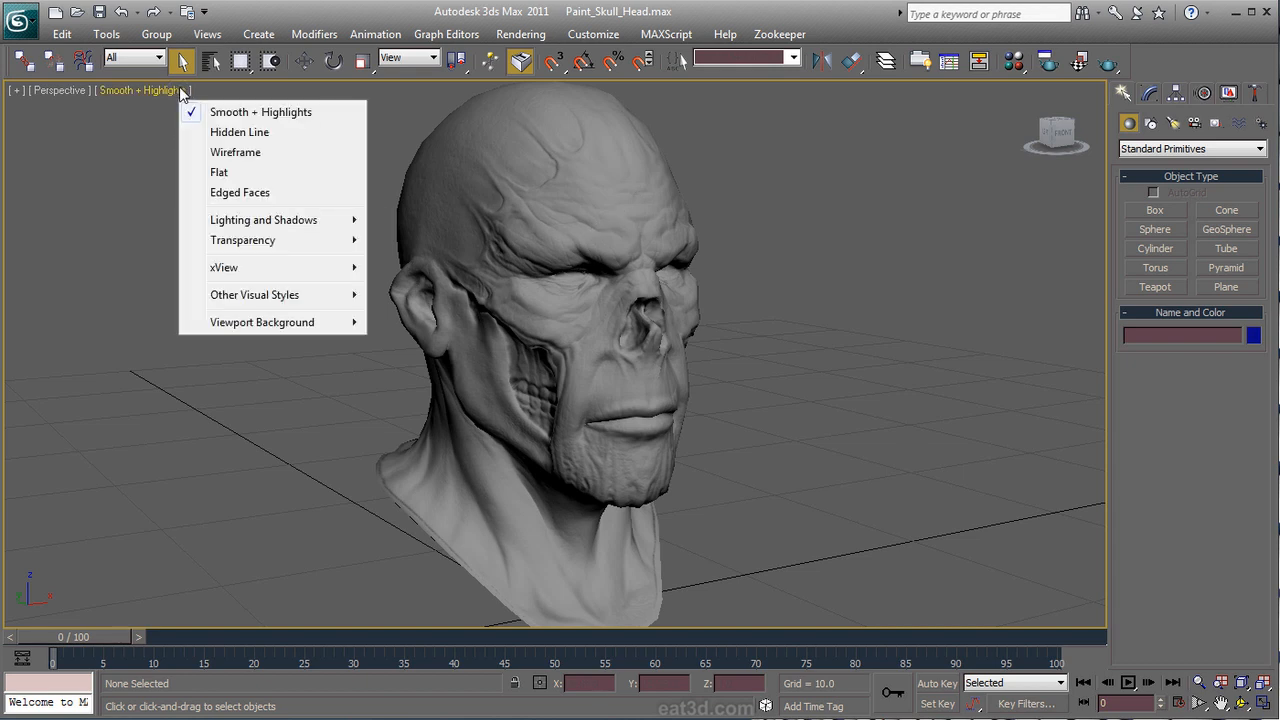
left_click(282, 193)
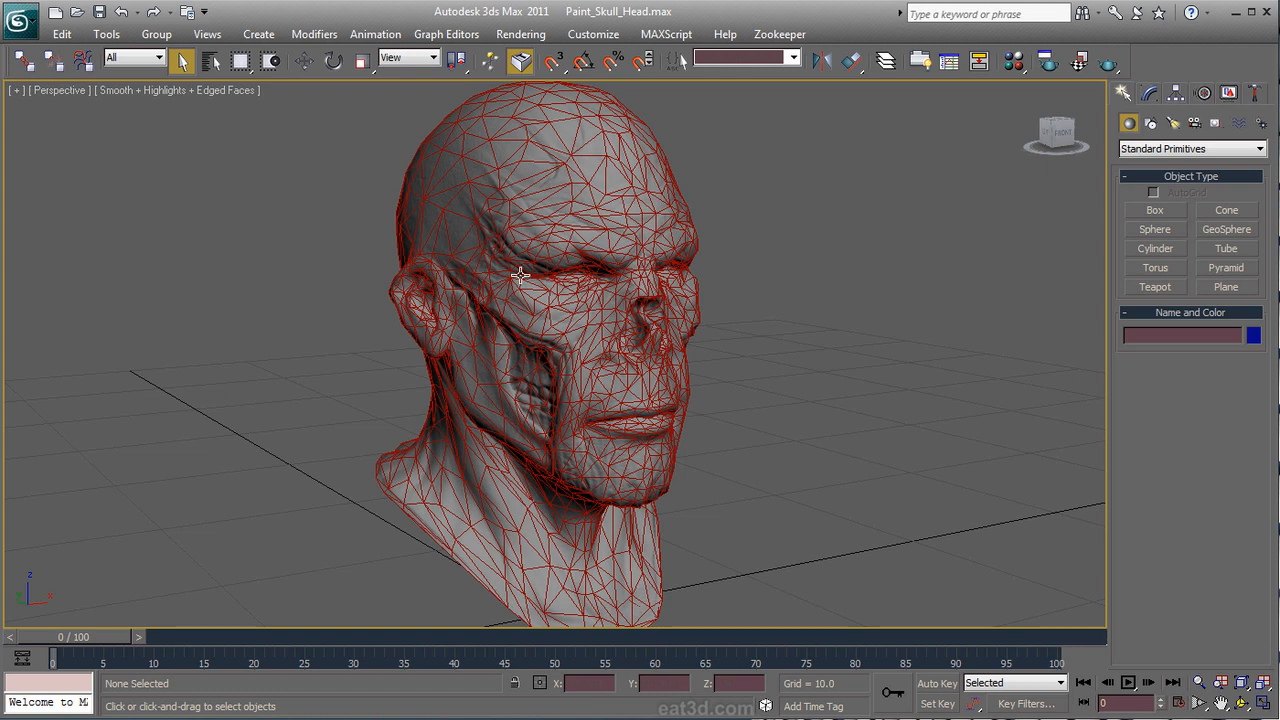
left_click(209, 91)
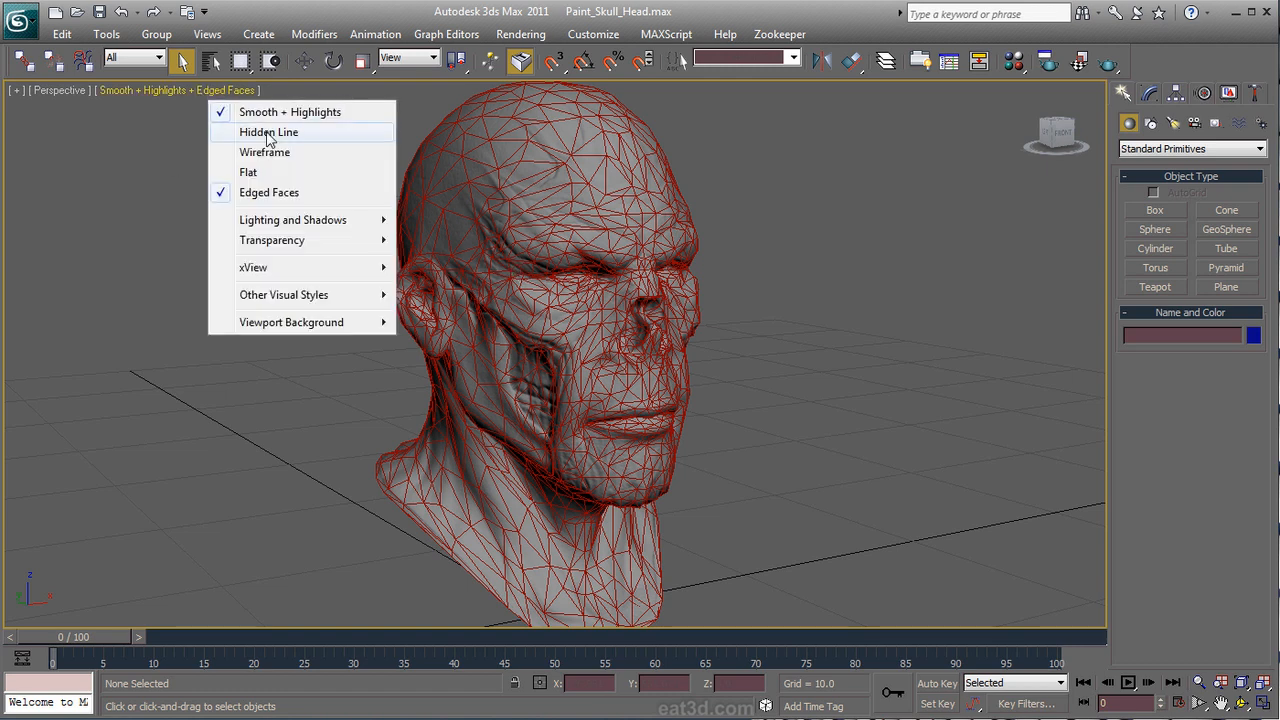
left_click(277, 192)
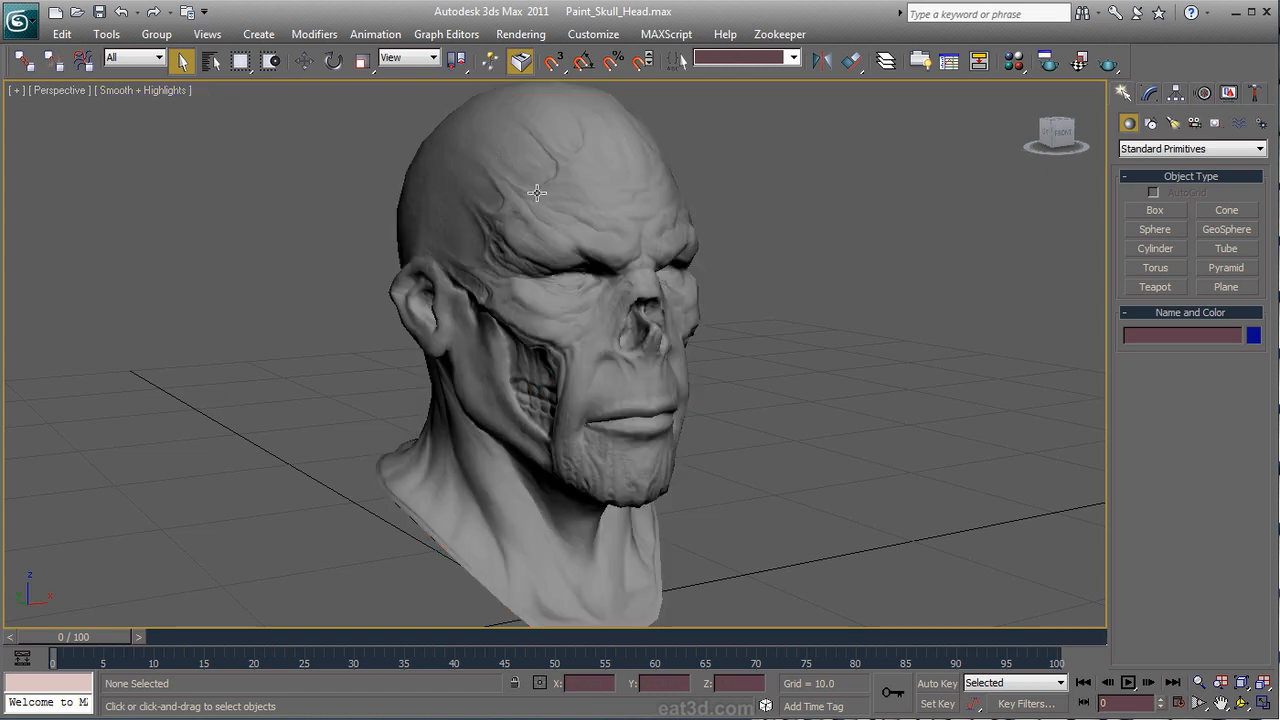
left_click(1014, 63)
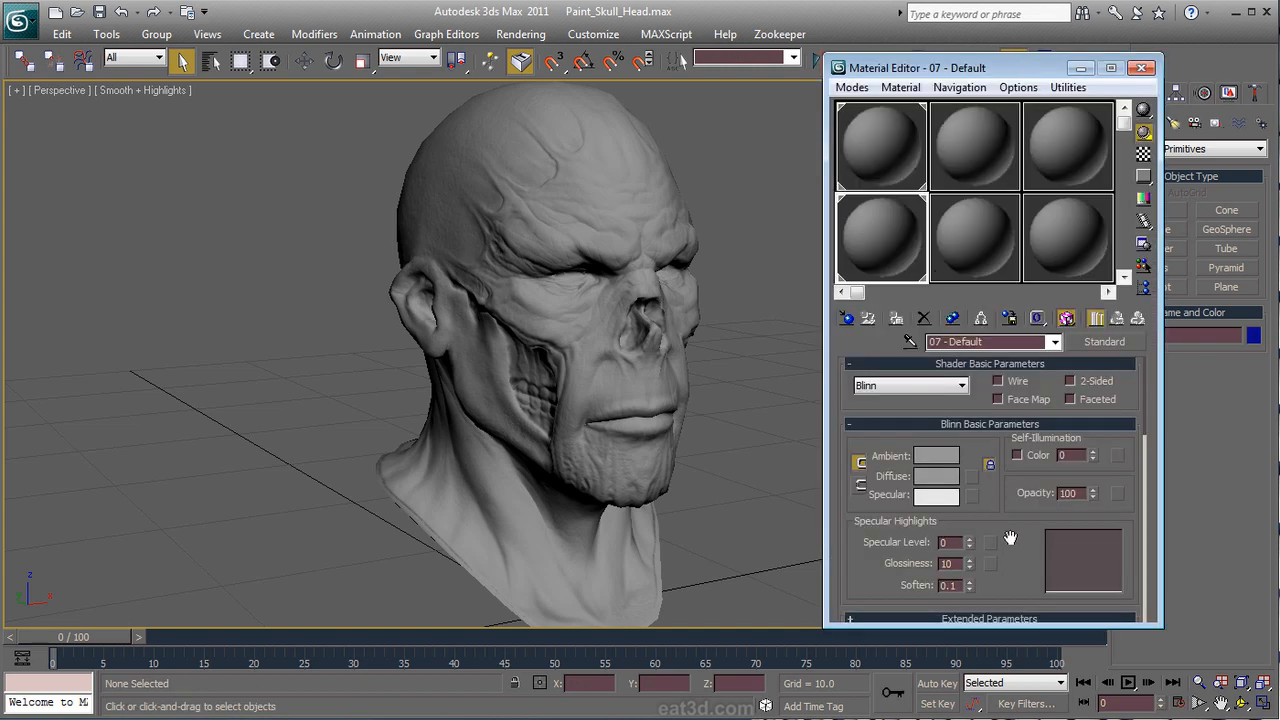
scroll(1011, 529, "down", 10)
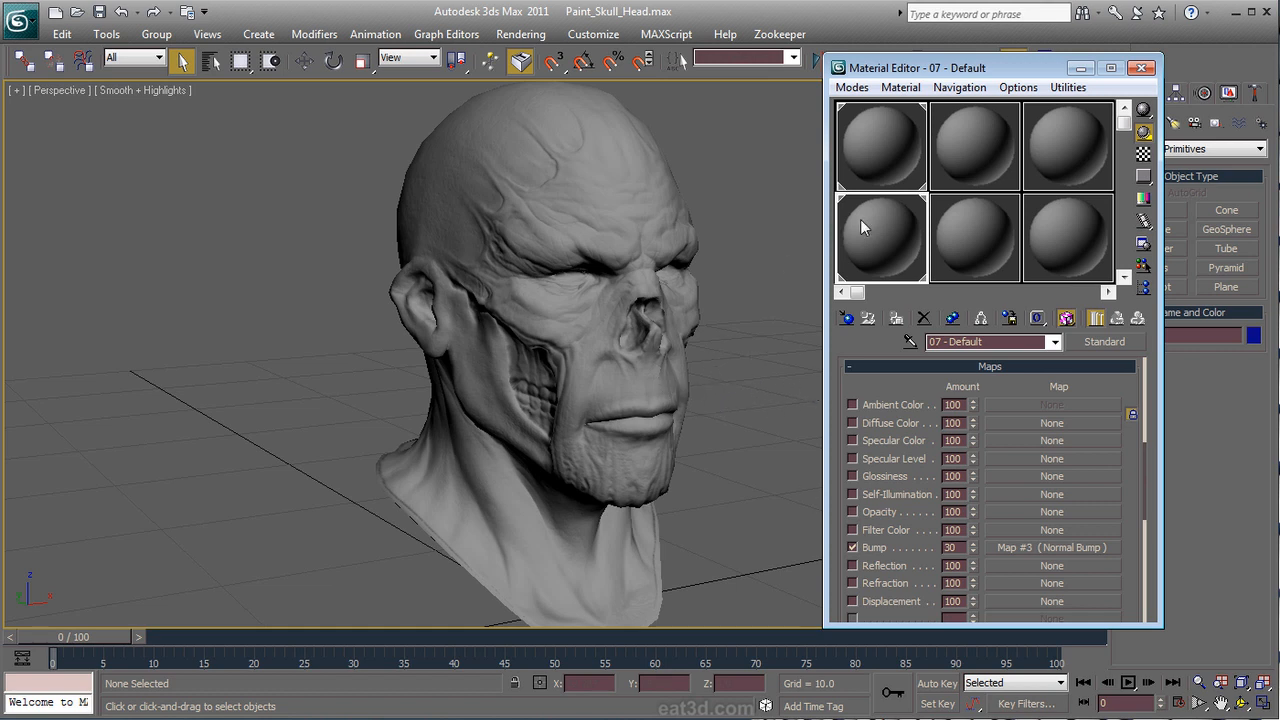
left_click(1141, 68)
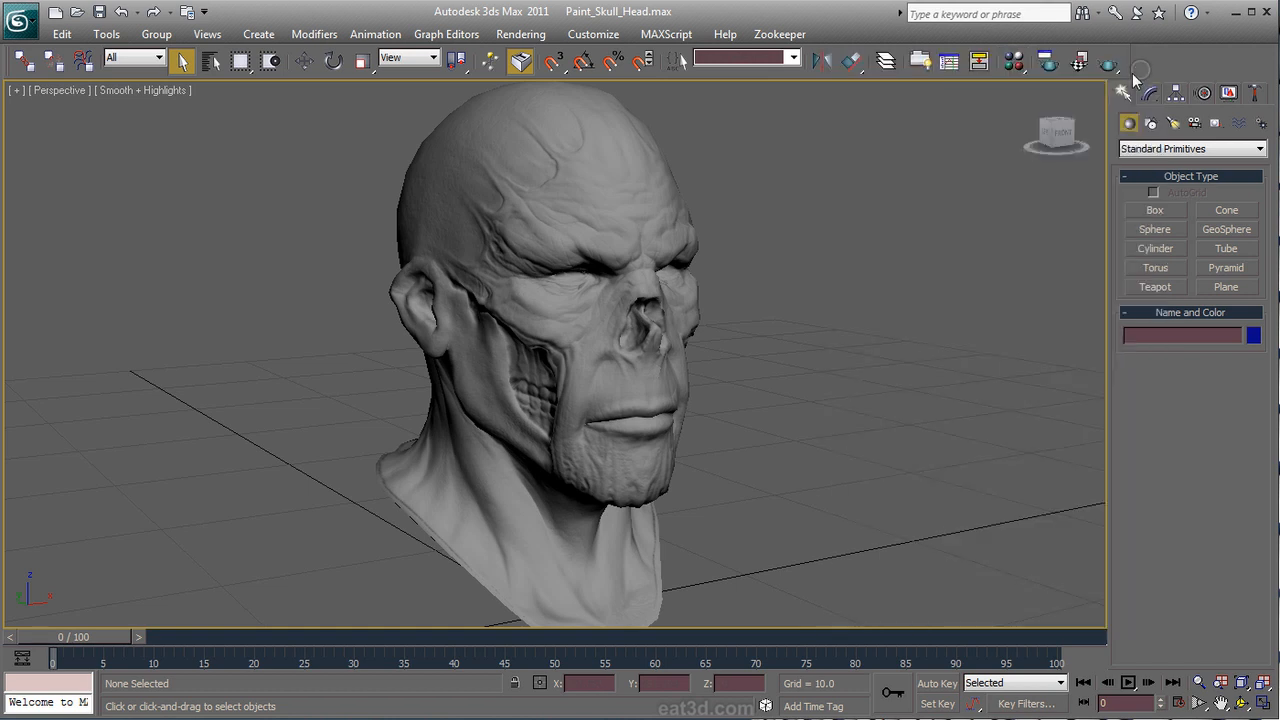
Step: Select the Head_LP model and open Viewport Canvas docked beside the perspective view
left_click(601, 312)
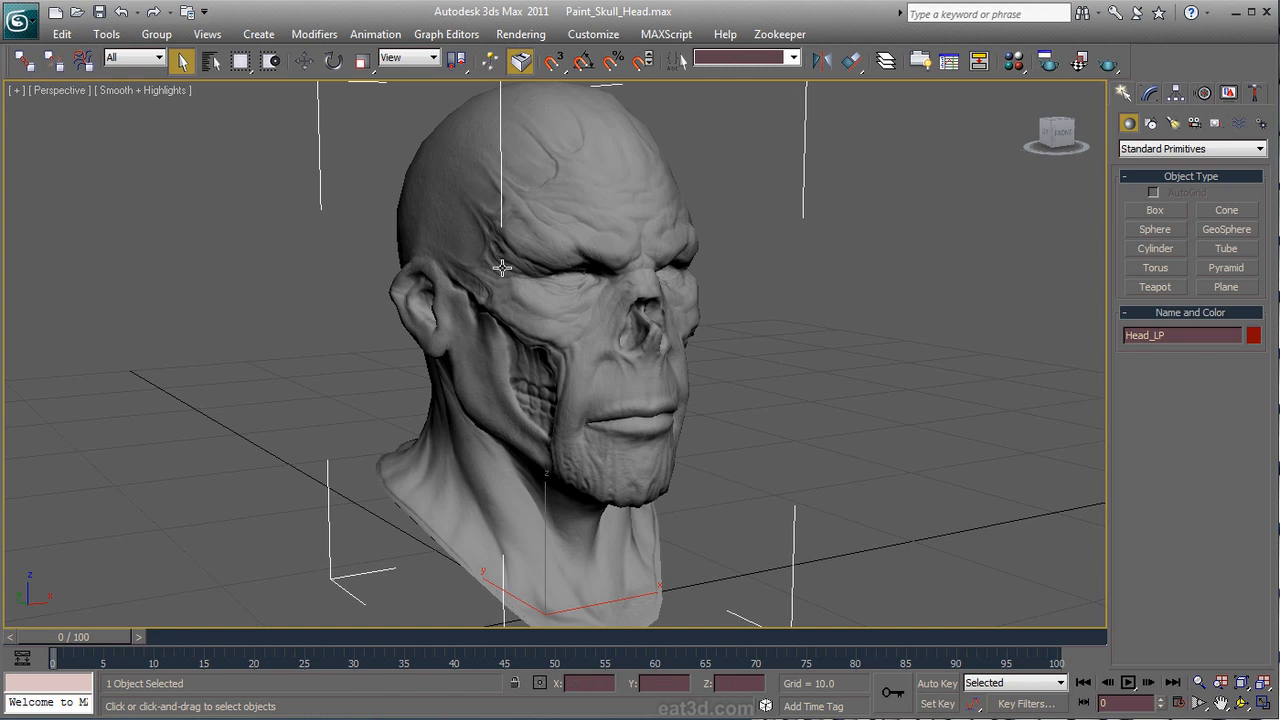
left_click(156, 34)
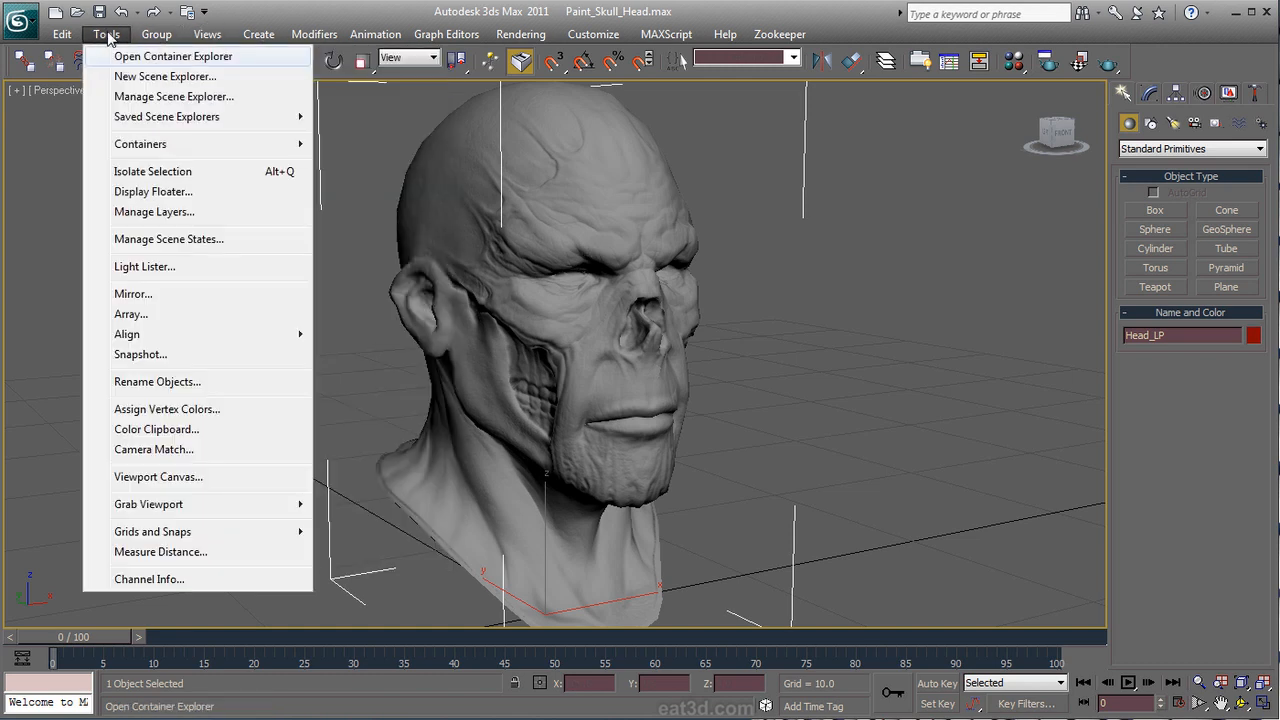
left_click(218, 478)
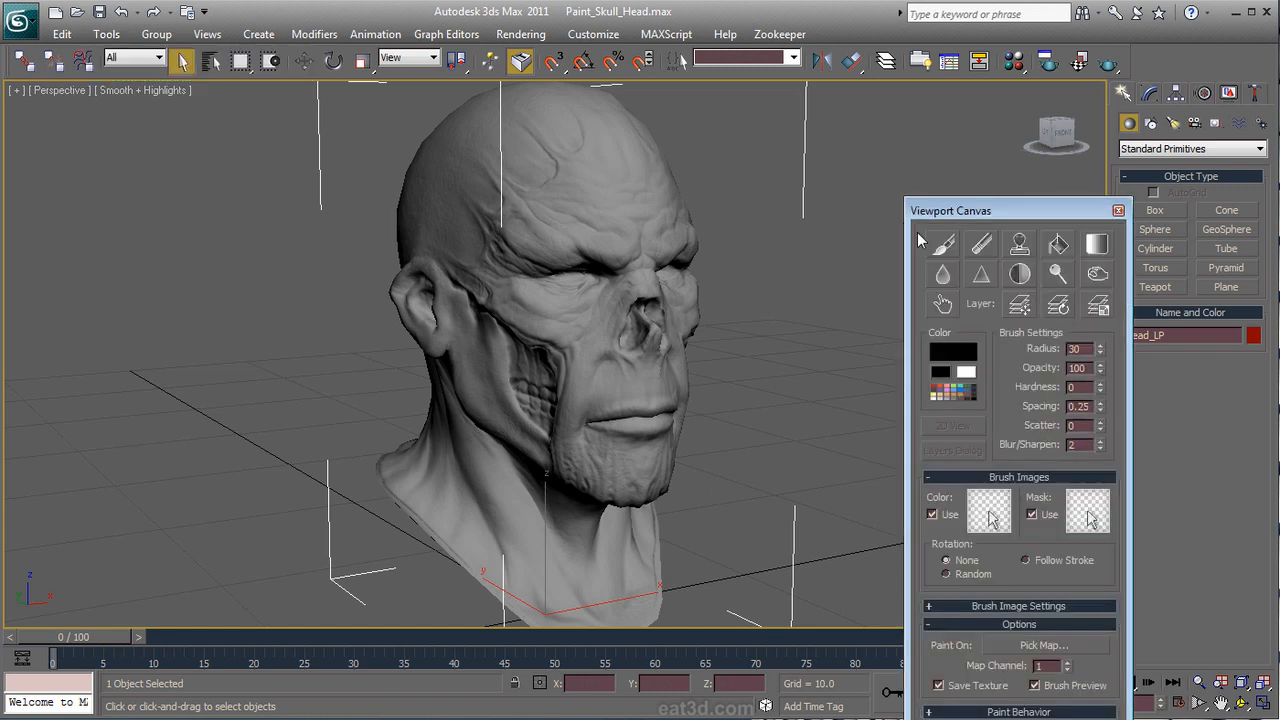
left_click_drag(958, 212, 816, 78)
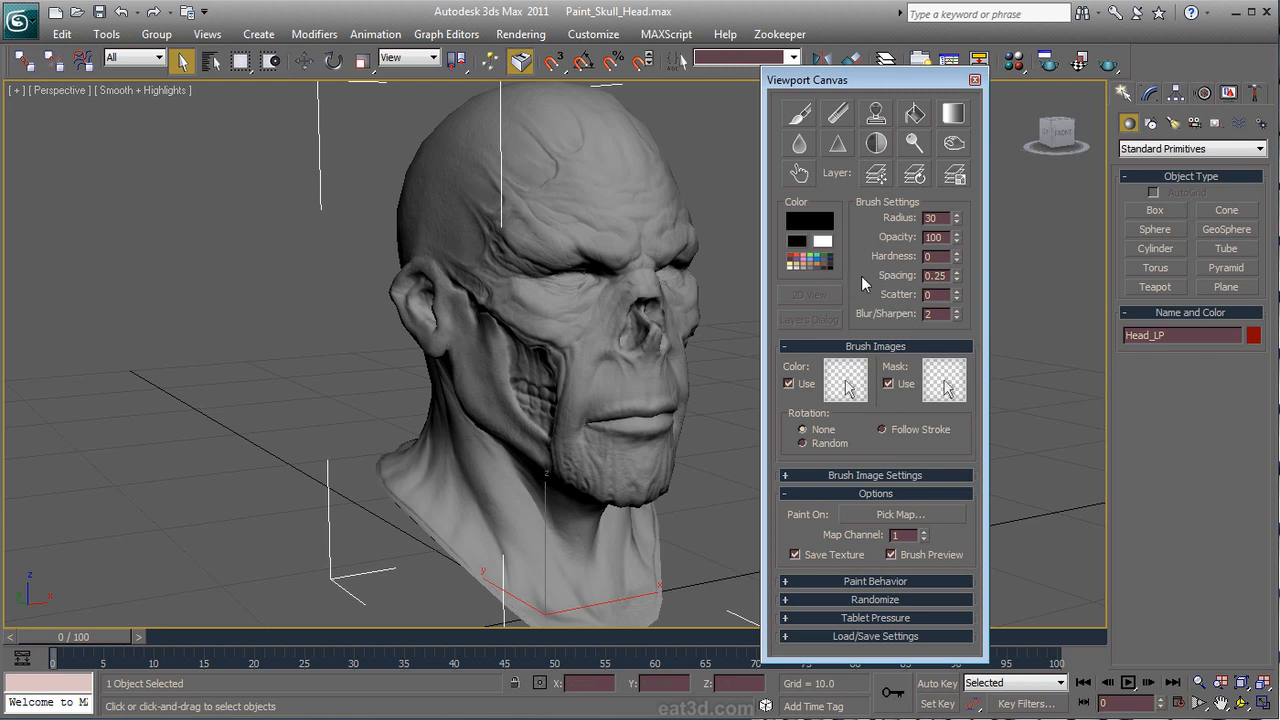
left_click_drag(873, 77, 82, 77)
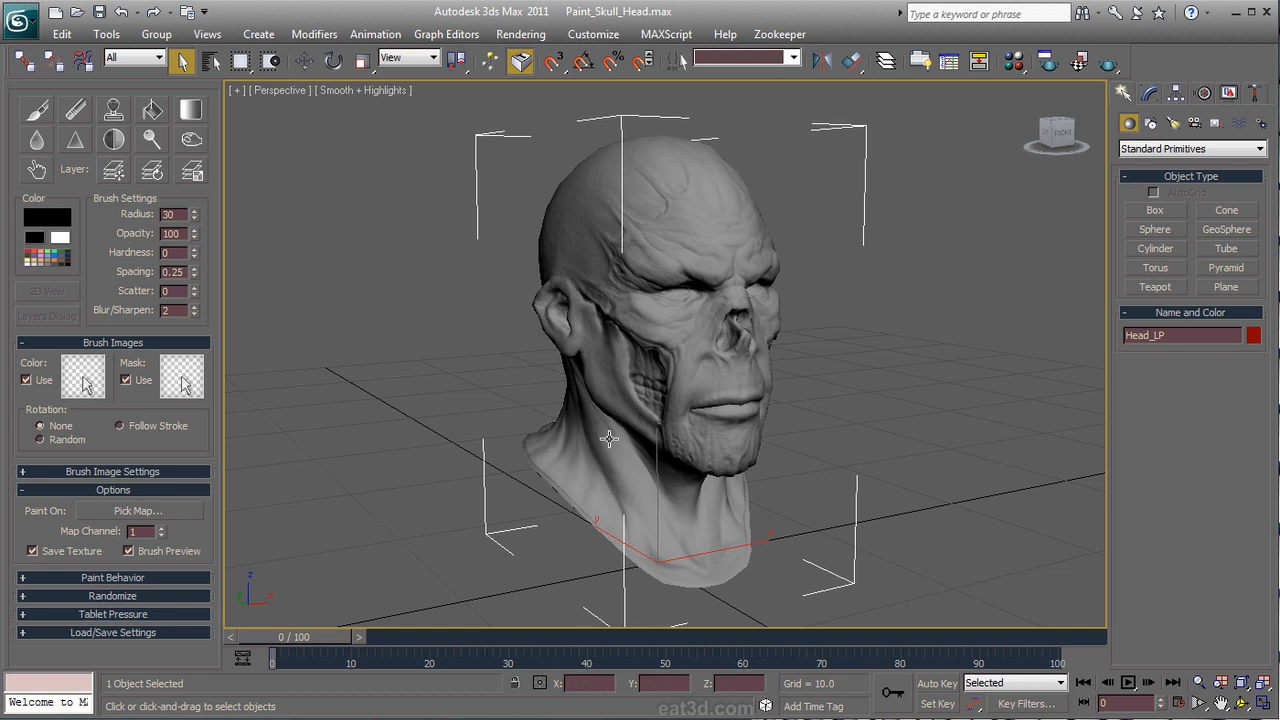
mouse_move(626, 388)
middle_mouse_down("alt")
mouse_move(652, 381)
mouse_move(611, 380)
mouse_move(630, 380)
middle_mouse_up("alt")
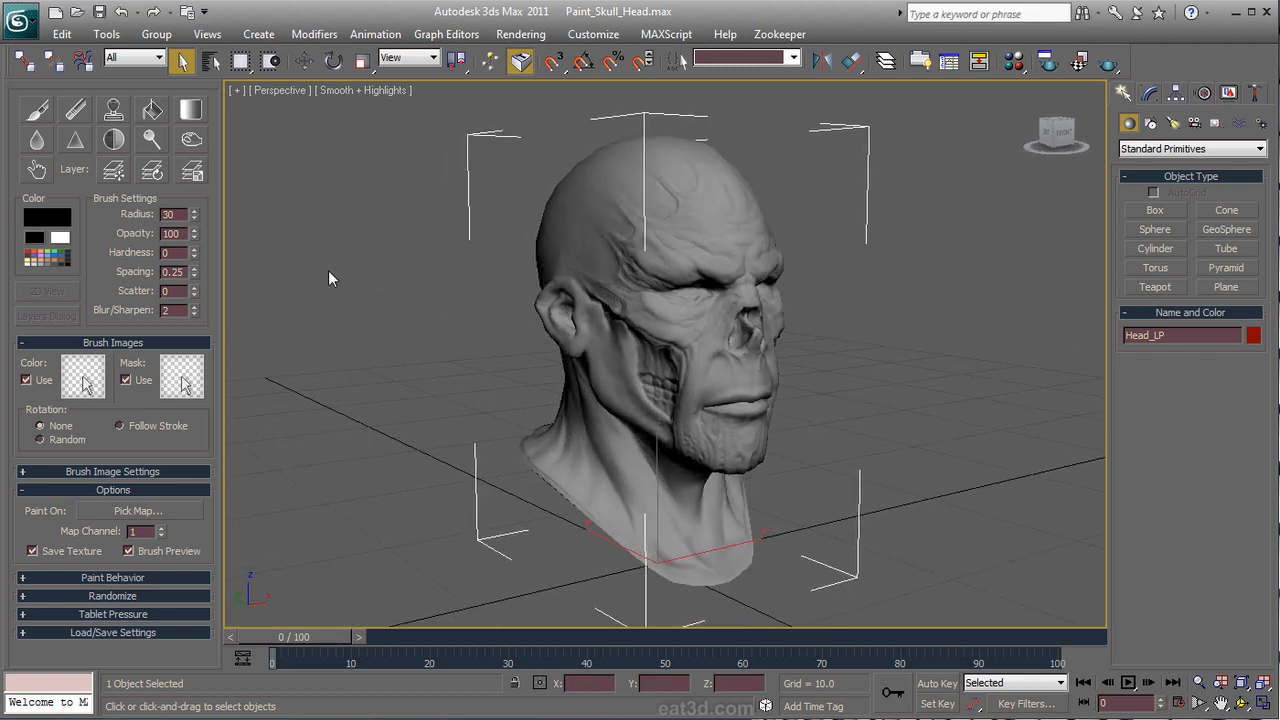
left_click(410, 224)
left_click(586, 249)
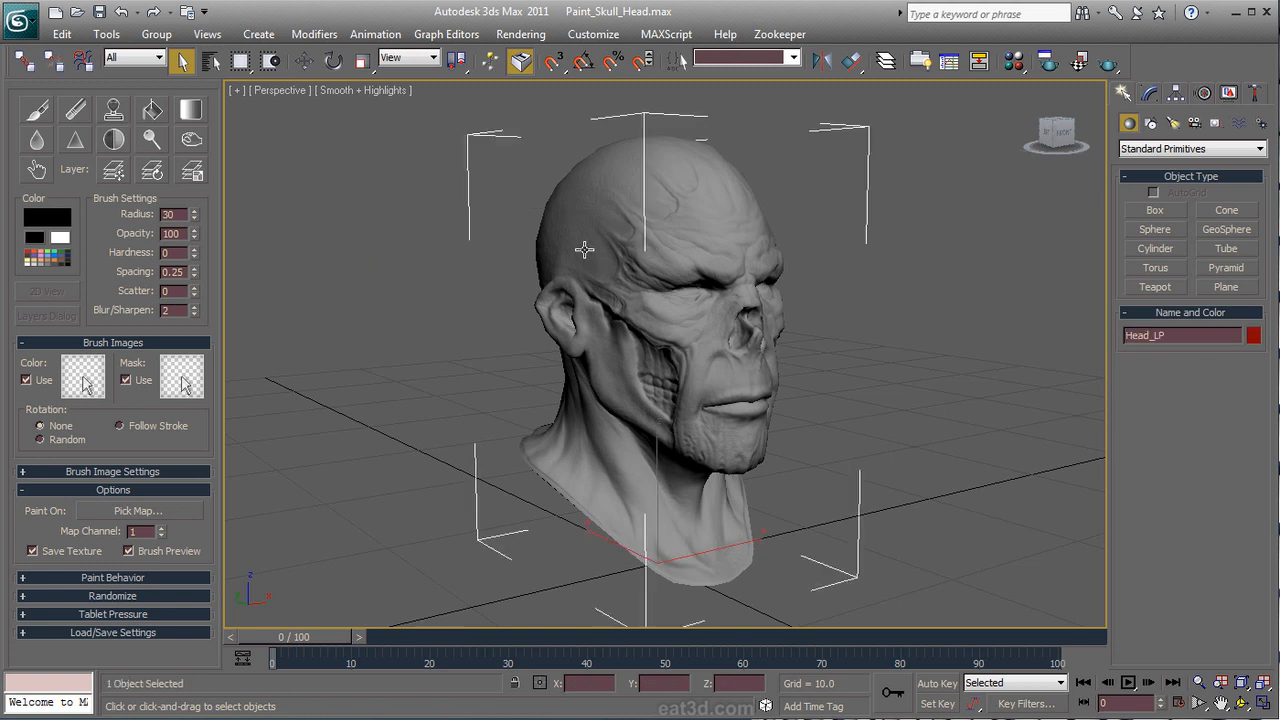
Step: Start the Paint brush on the head's Diffuse Color and size the new texture at 2048 x 2048
left_click(42, 112)
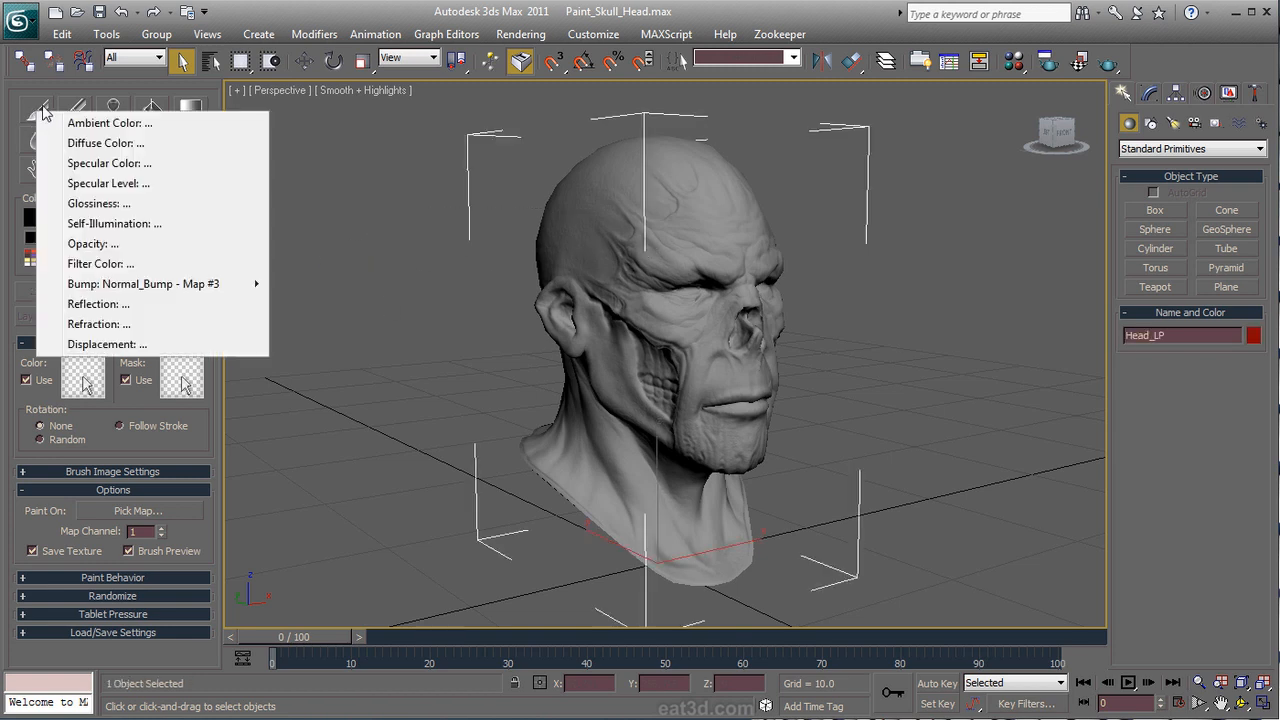
left_click(134, 147)
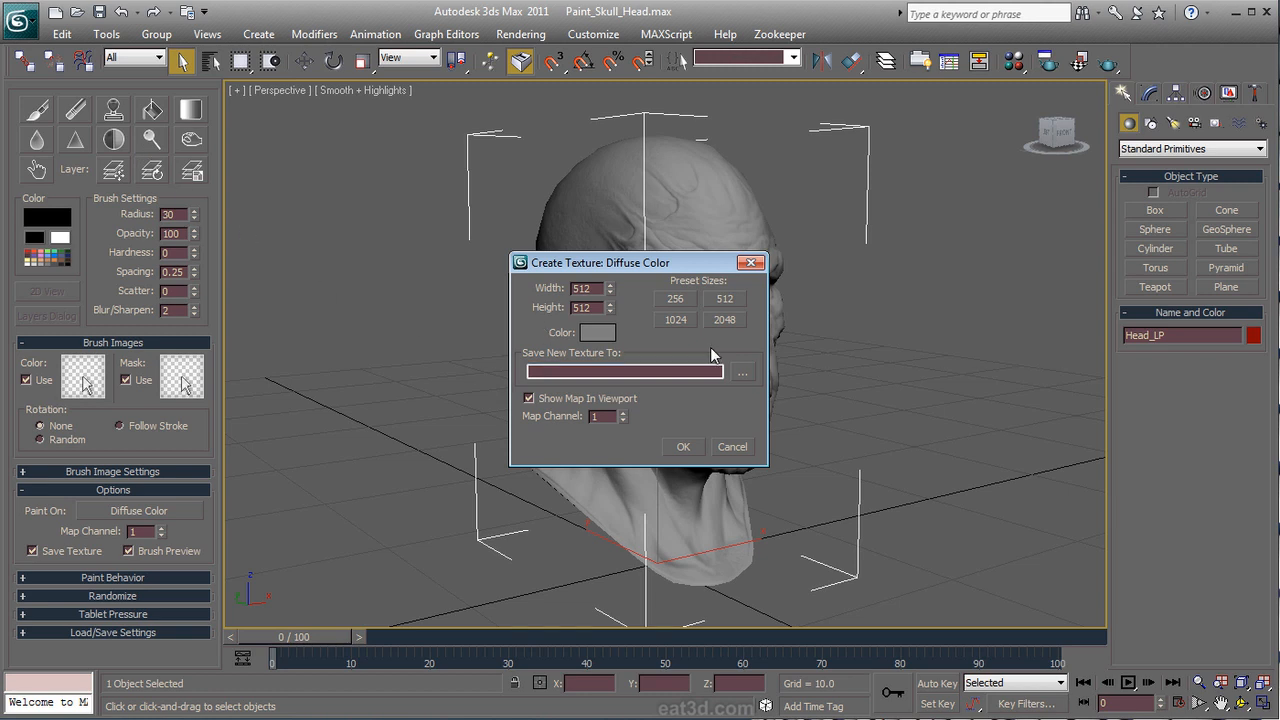
left_click_drag(695, 265, 723, 176)
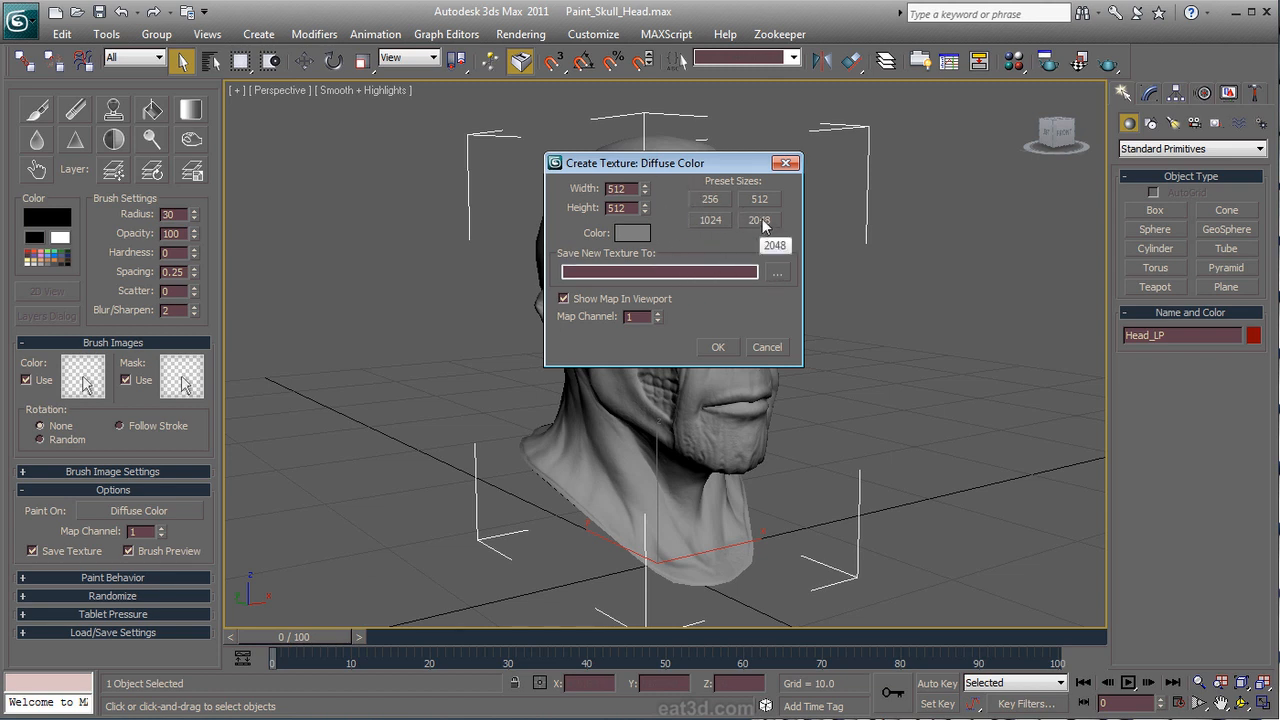
left_click(760, 221)
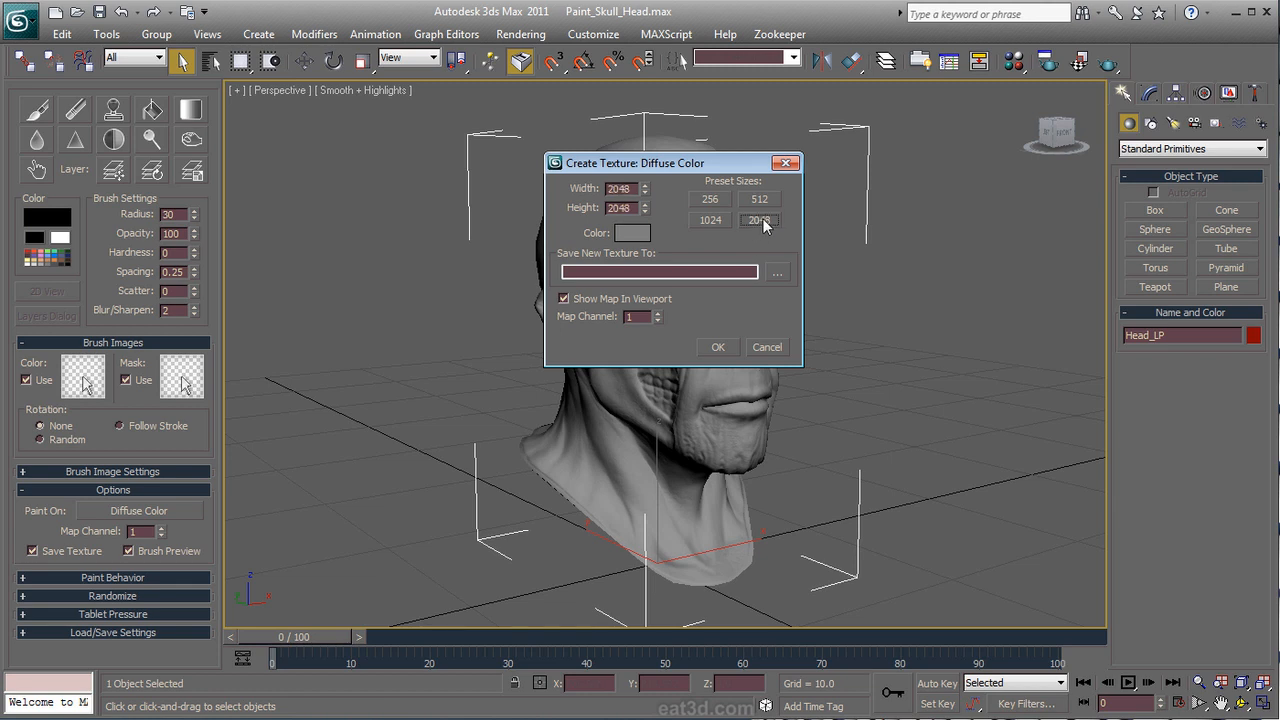
Step: Save the new diffuse texture as color.png in the Skull_Head folder with RGB 24 bit colors and create it
left_click(778, 273)
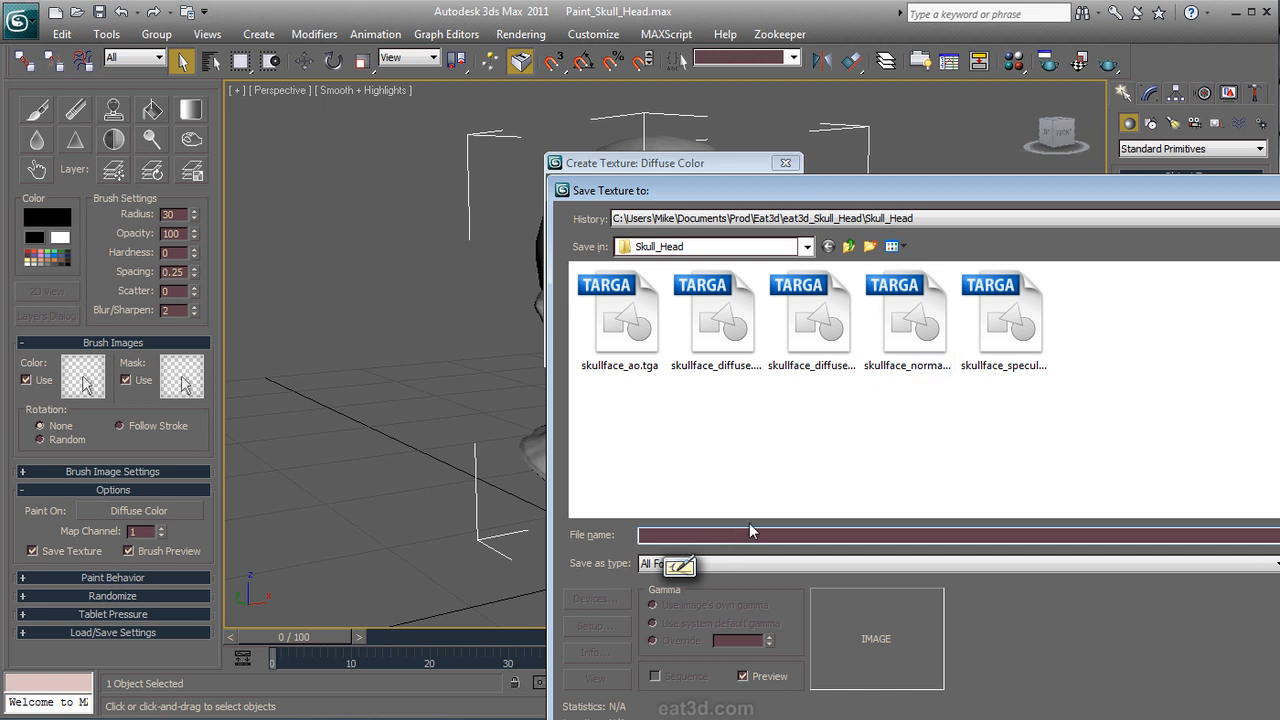
type("color.p")
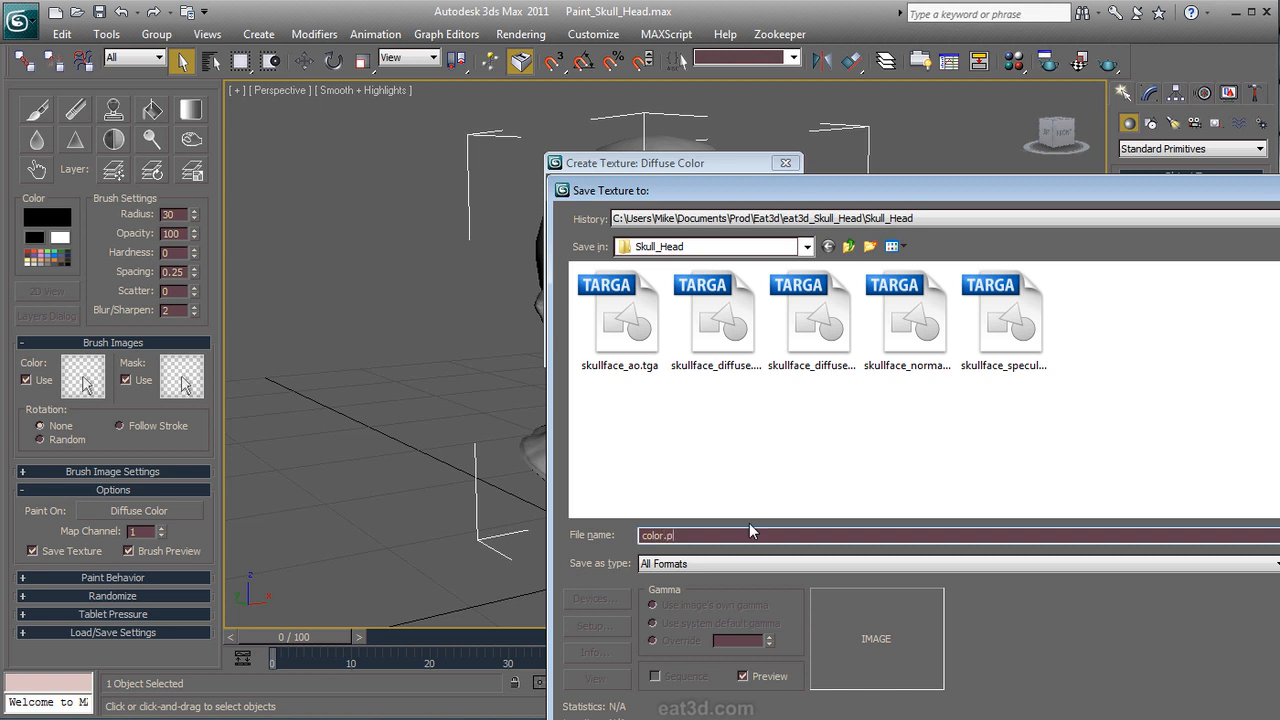
type("g")
key("Return")
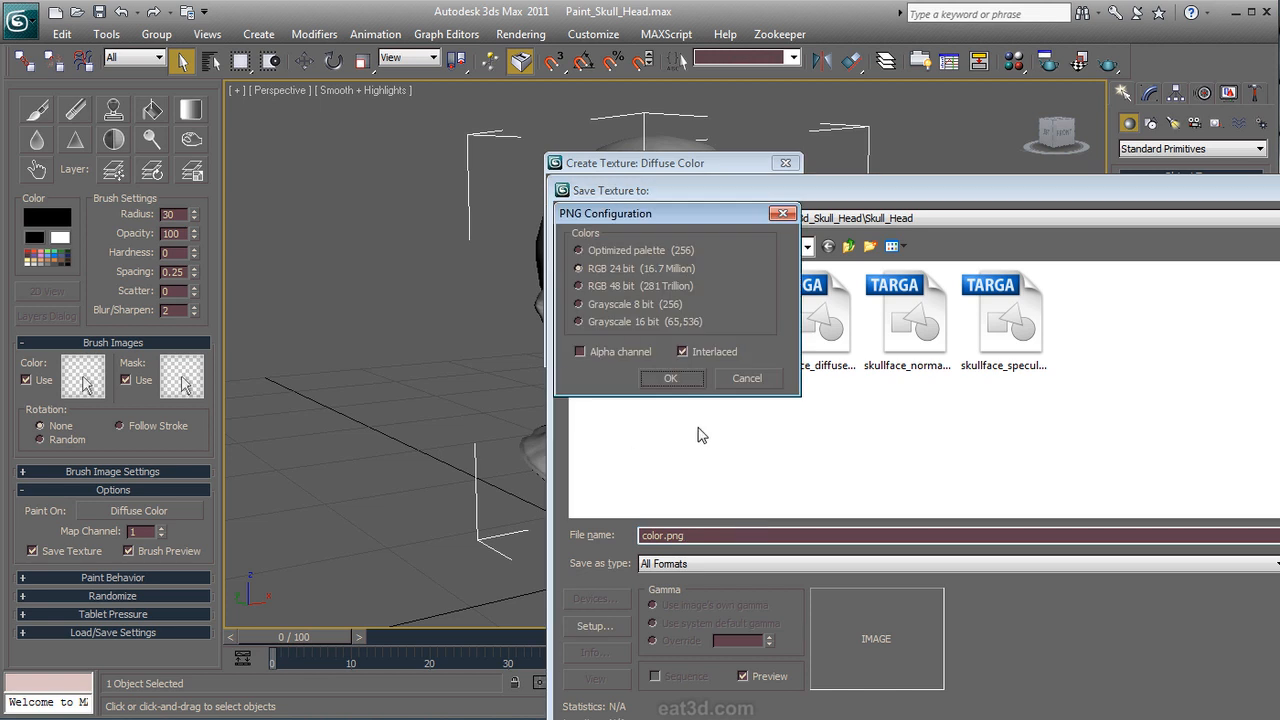
left_click(675, 377)
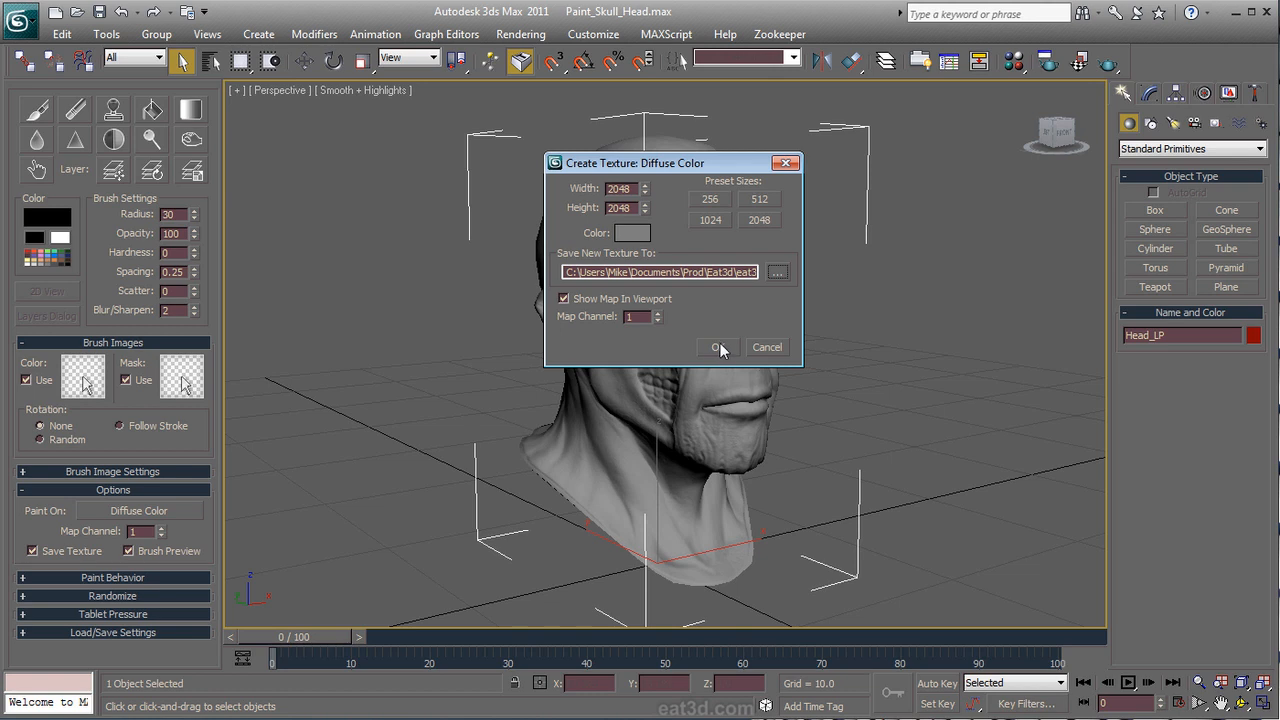
left_click(717, 347)
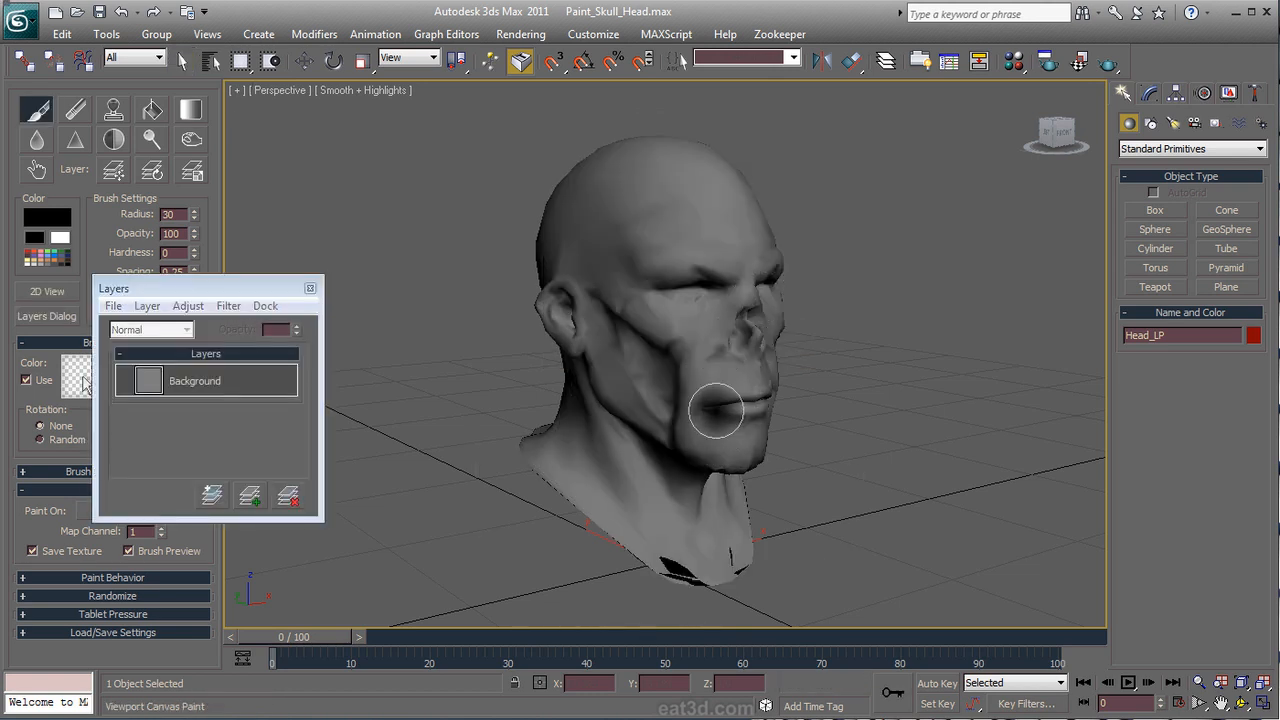
Step: Close and reopen the canvas Layers dialog, placing it clear of the head
left_click_drag(266, 283, 413, 143)
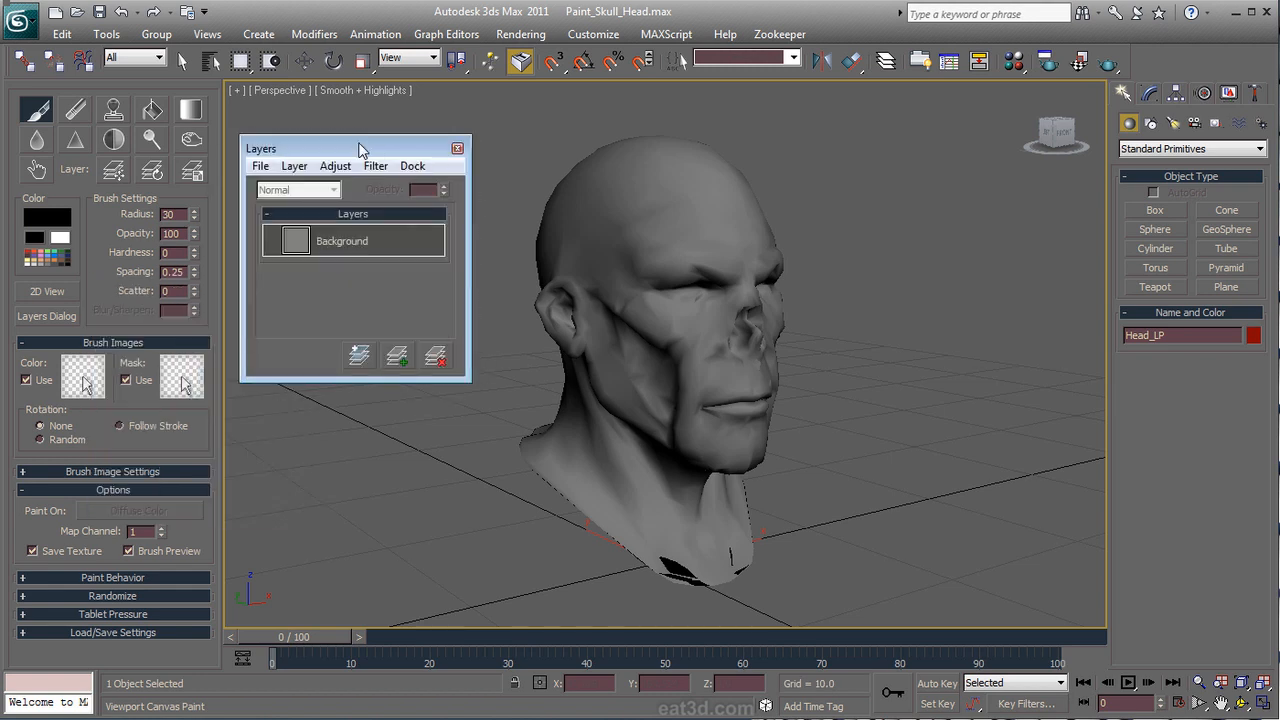
left_click(457, 149)
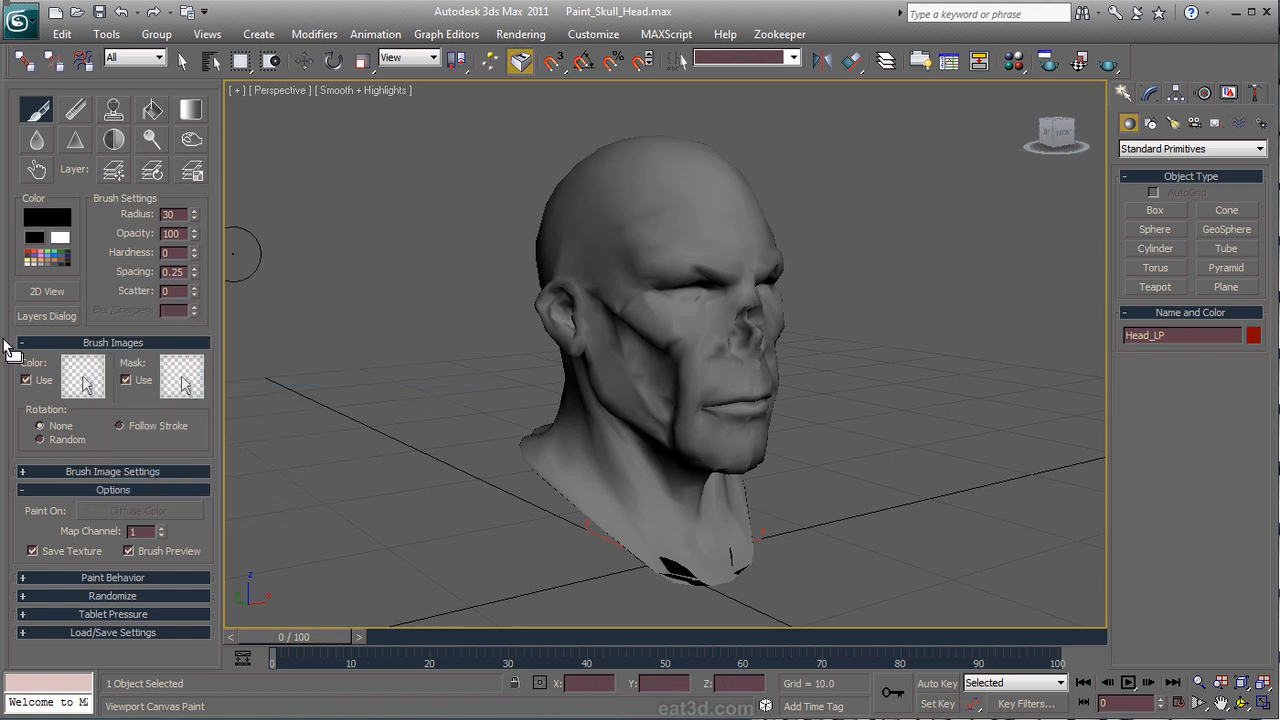
left_click(44, 318)
left_click(47, 318)
left_click(51, 318)
left_click(55, 317)
left_click(57, 315)
left_click_drag(348, 152, 972, 102)
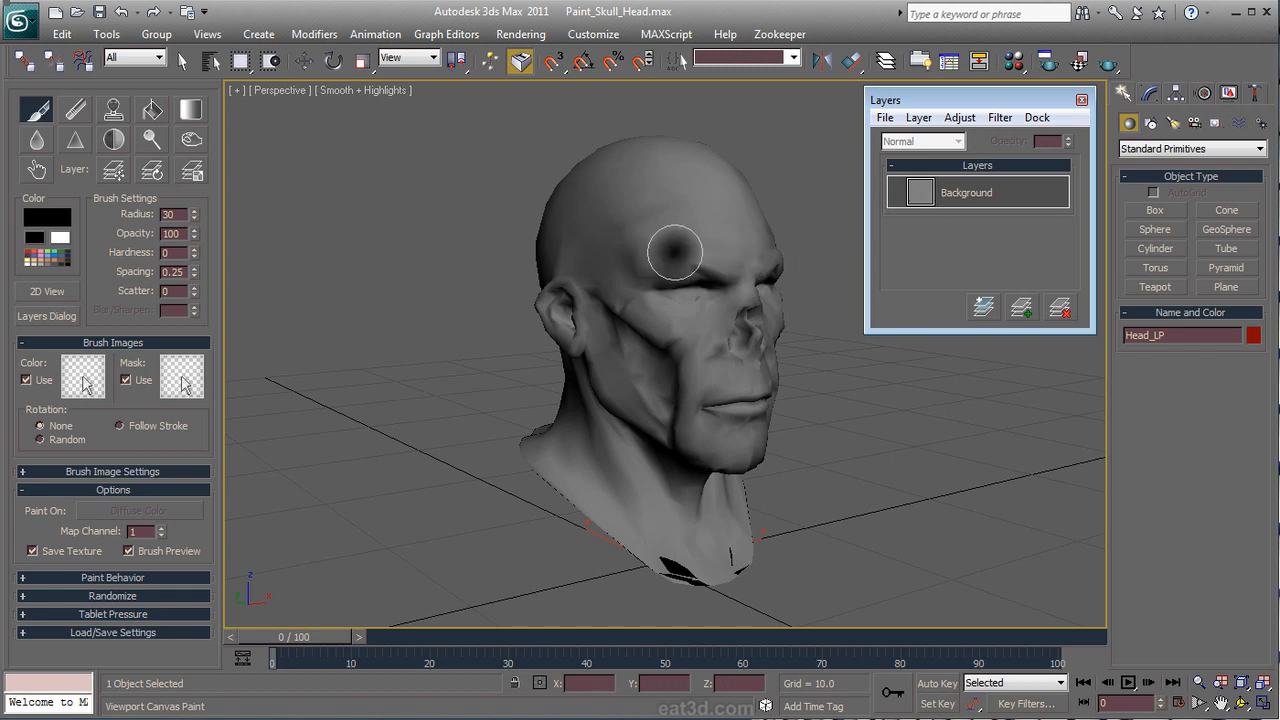
Step: Paint several black curved test strokes across the cheek below the eye and beside the nose and mouth
scroll(671, 297, "up", 6)
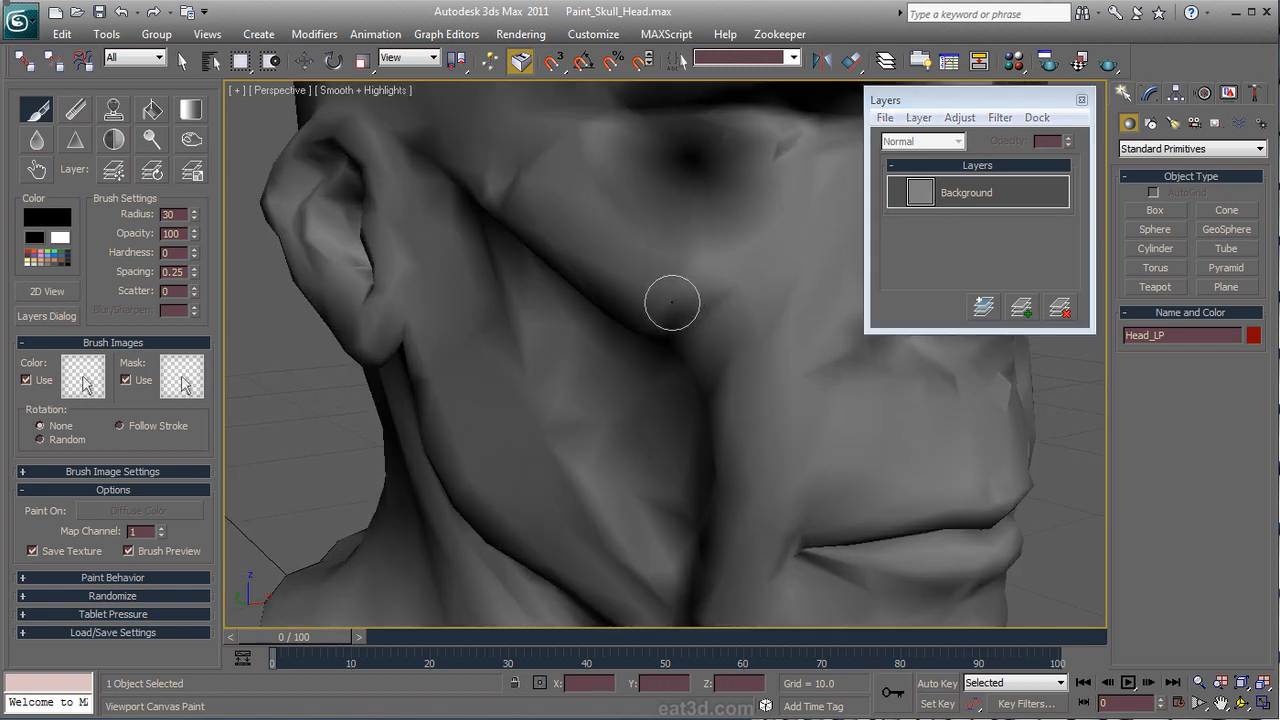
scroll(671, 302, "down", 1)
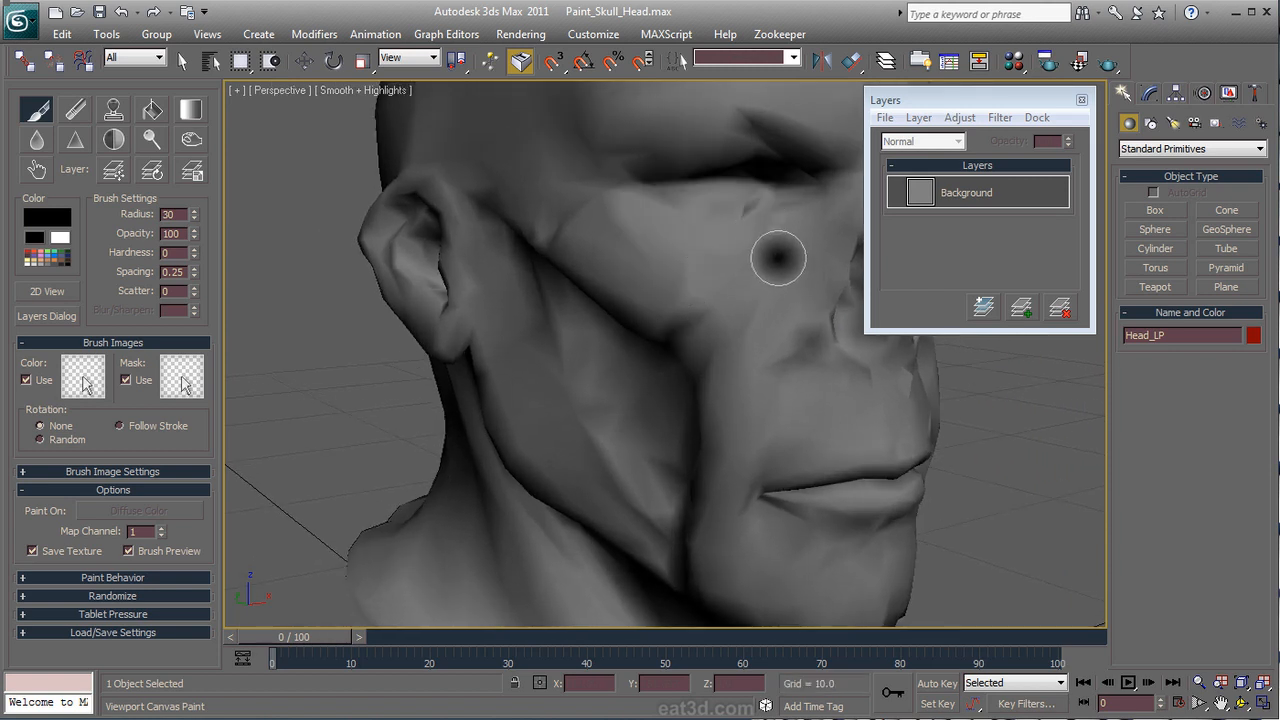
mouse_move(776, 245)
left_mouse_down()
mouse_move(749, 277)
mouse_move(596, 262)
left_mouse_up()
left_click_drag(766, 229, 603, 266)
mouse_move(807, 273)
left_mouse_down()
mouse_move(752, 386)
mouse_move(719, 521)
mouse_move(752, 308)
mouse_move(740, 400)
left_mouse_up()
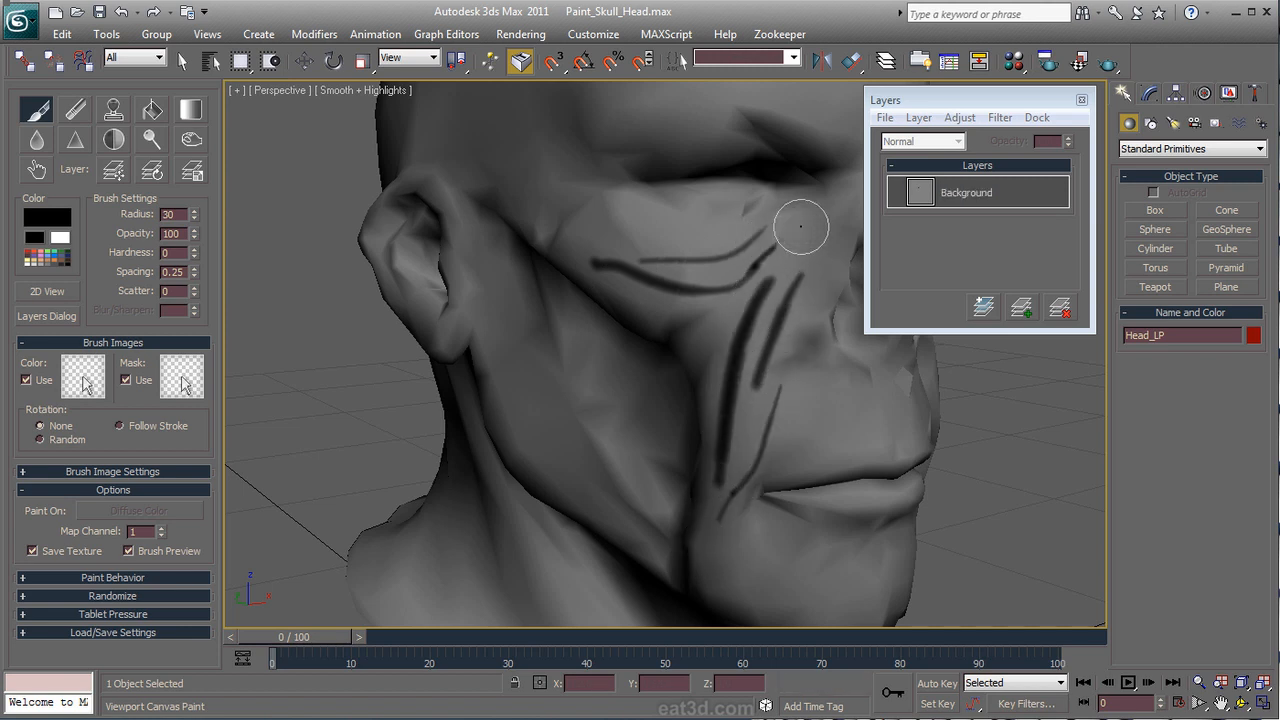
left_click_drag(815, 232, 808, 304)
mouse_move(834, 264)
left_mouse_down()
mouse_move(765, 440)
mouse_move(786, 461)
left_mouse_up()
mouse_move(831, 424)
left_mouse_down()
mouse_move(810, 470)
mouse_move(846, 468)
left_mouse_up()
Step: Paint finer black strokes between the existing cheek strokes from a close-up view
scroll(796, 369, "up", 5)
scroll(796, 369, "up", 2)
mouse_move(823, 297)
middle_mouse_down("alt")
mouse_move(734, 334)
mouse_move(729, 403)
middle_mouse_up("alt")
mouse_move(685, 231)
left_mouse_down()
mouse_move(613, 296)
mouse_move(557, 320)
mouse_move(700, 277)
left_mouse_up()
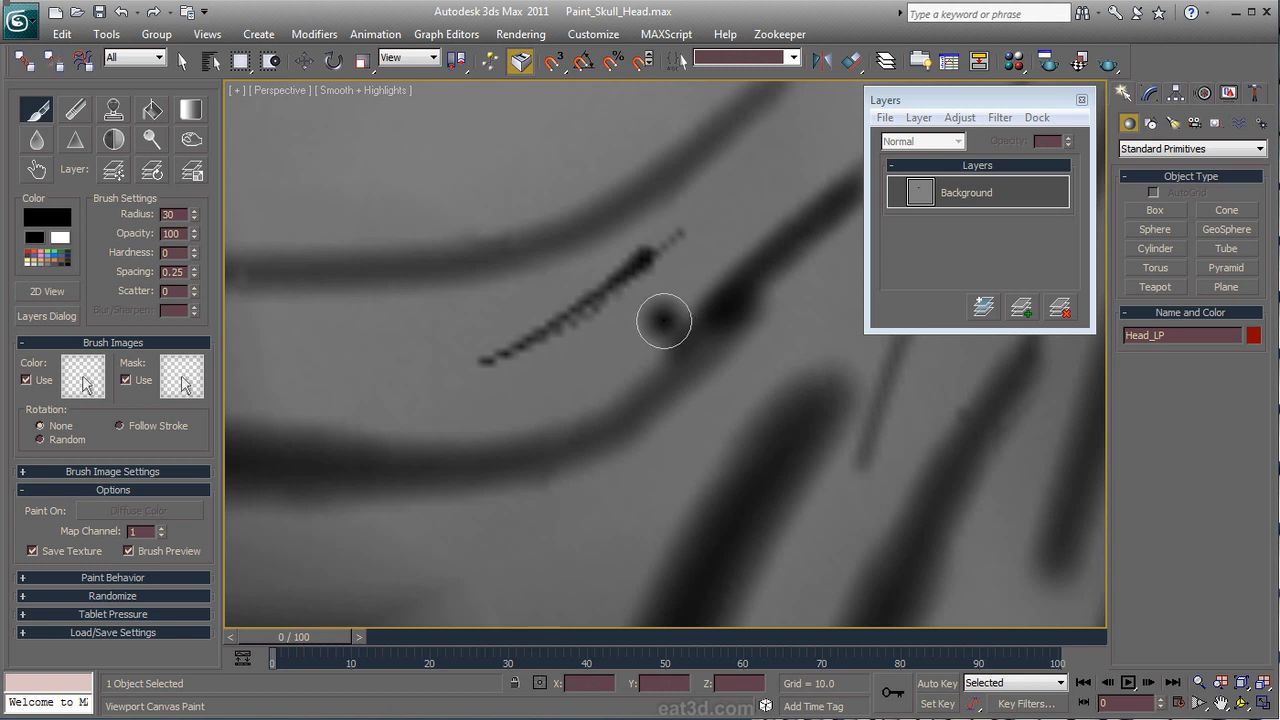
scroll(663, 318, "up", 3)
scroll(663, 318, "down", 3)
mouse_move(654, 314)
left_mouse_down()
mouse_move(600, 349)
mouse_move(708, 268)
mouse_move(600, 354)
mouse_move(651, 274)
left_mouse_up()
left_click_drag(660, 228, 536, 297)
left_click_drag(725, 227, 680, 250)
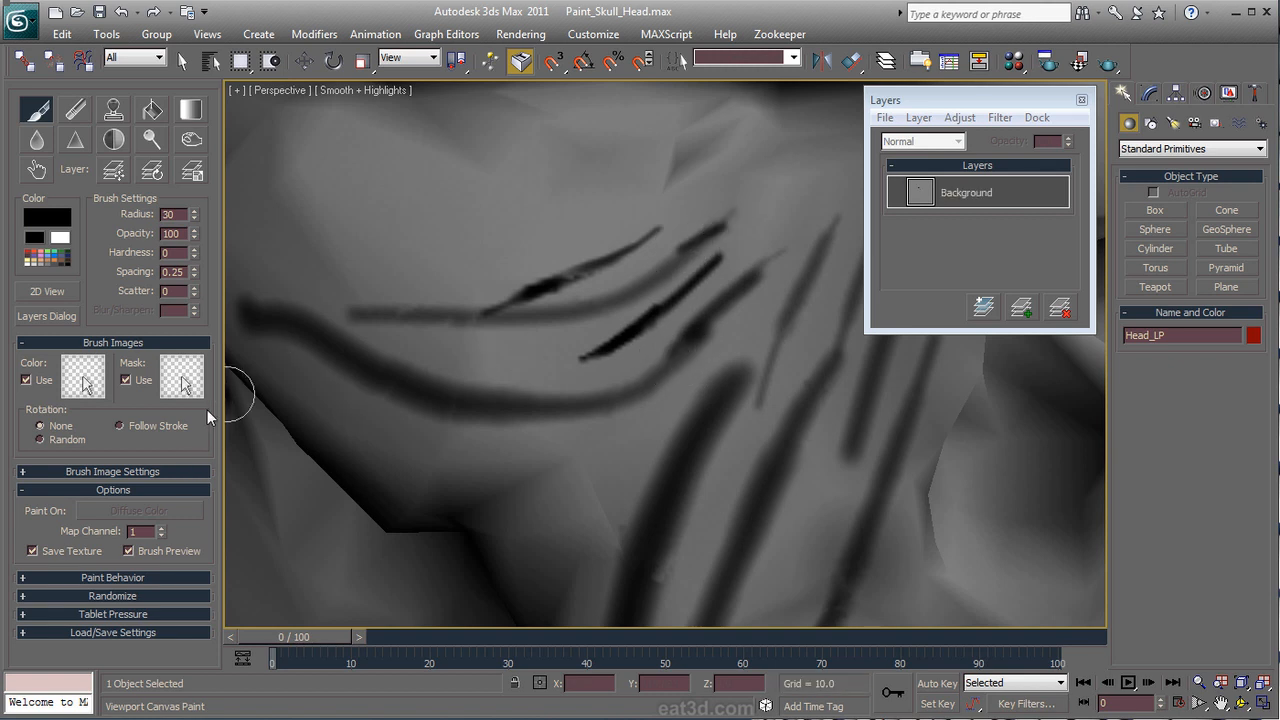
Step: Show the brush's Tablet Pressure settings and paint another thin black stroke along the upper cheek
left_click(146, 614)
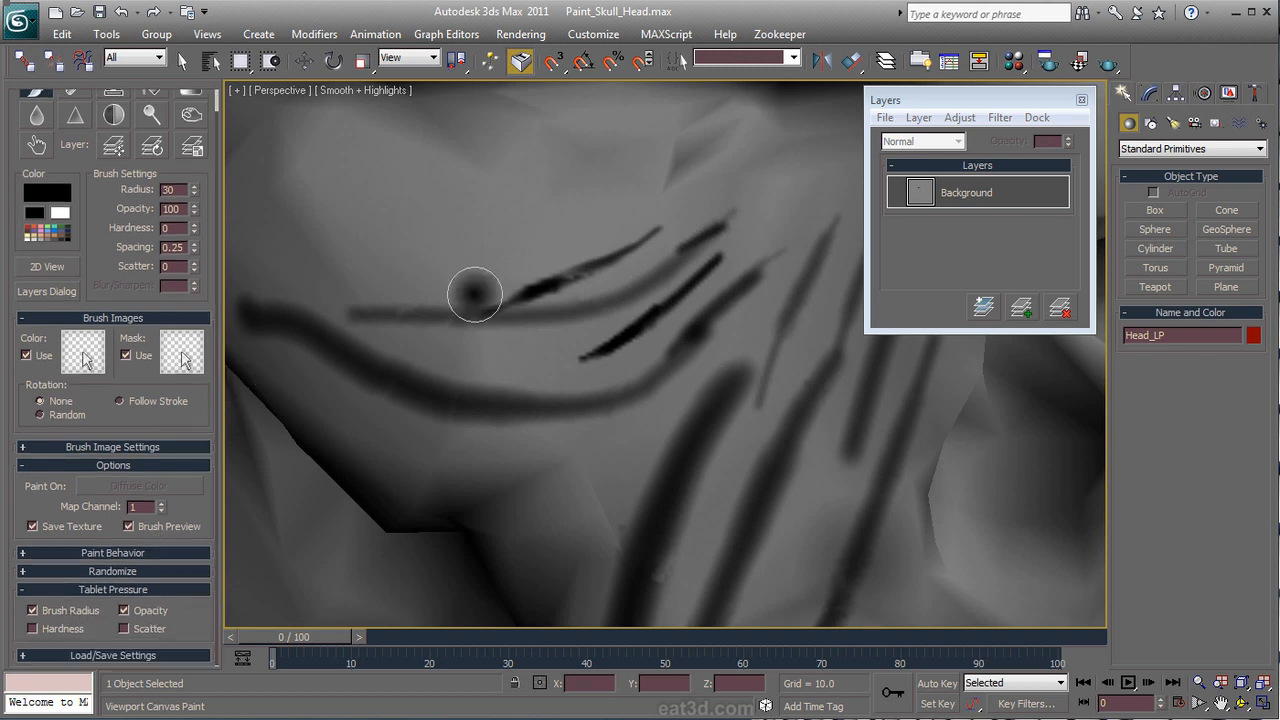
left_click_drag(414, 276, 580, 268)
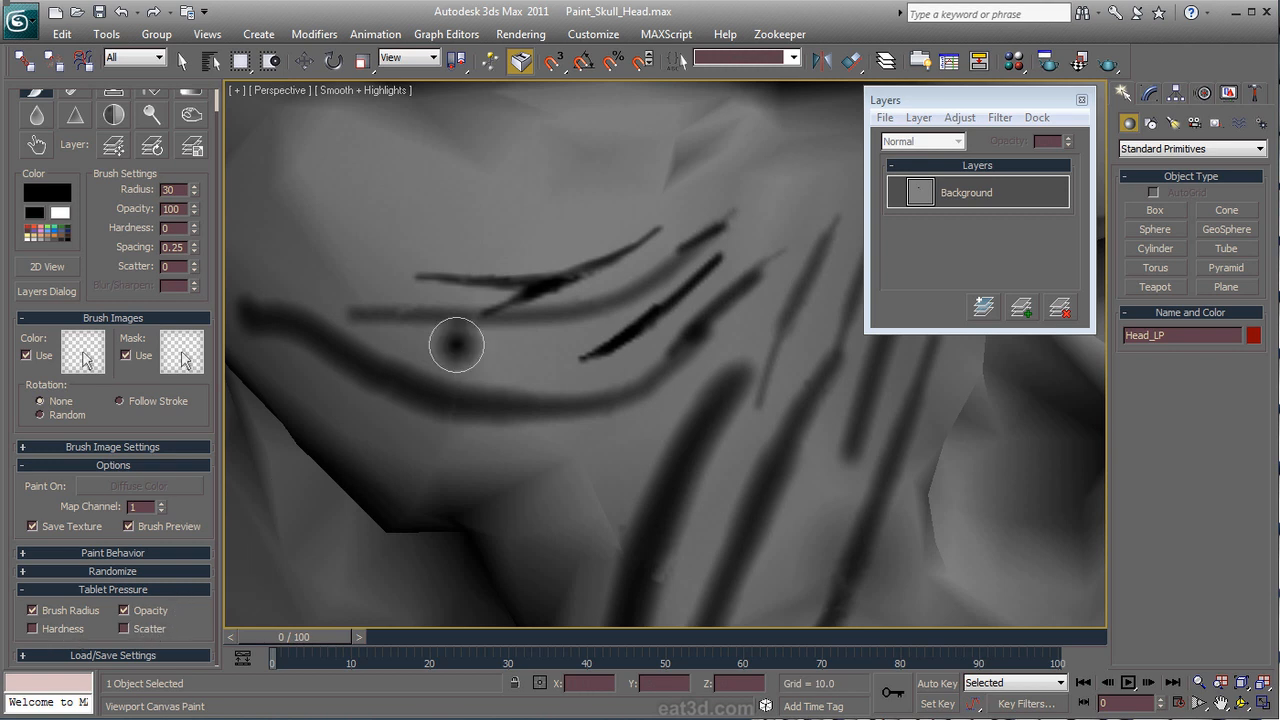
Step: Fill the head's Background texture with dark gray from the color palette, covering the black test strokes
scroll(637, 334, "down", 3)
scroll(637, 334, "down", 3)
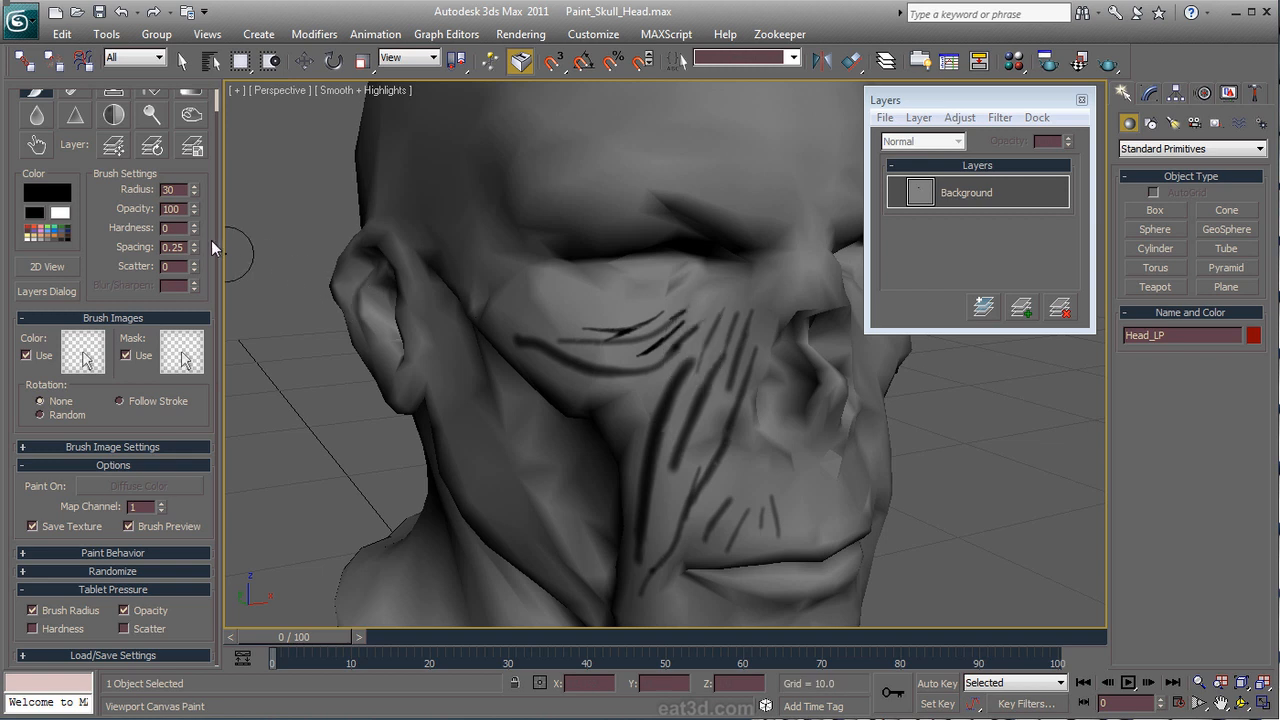
scroll(216, 239, "up", 1)
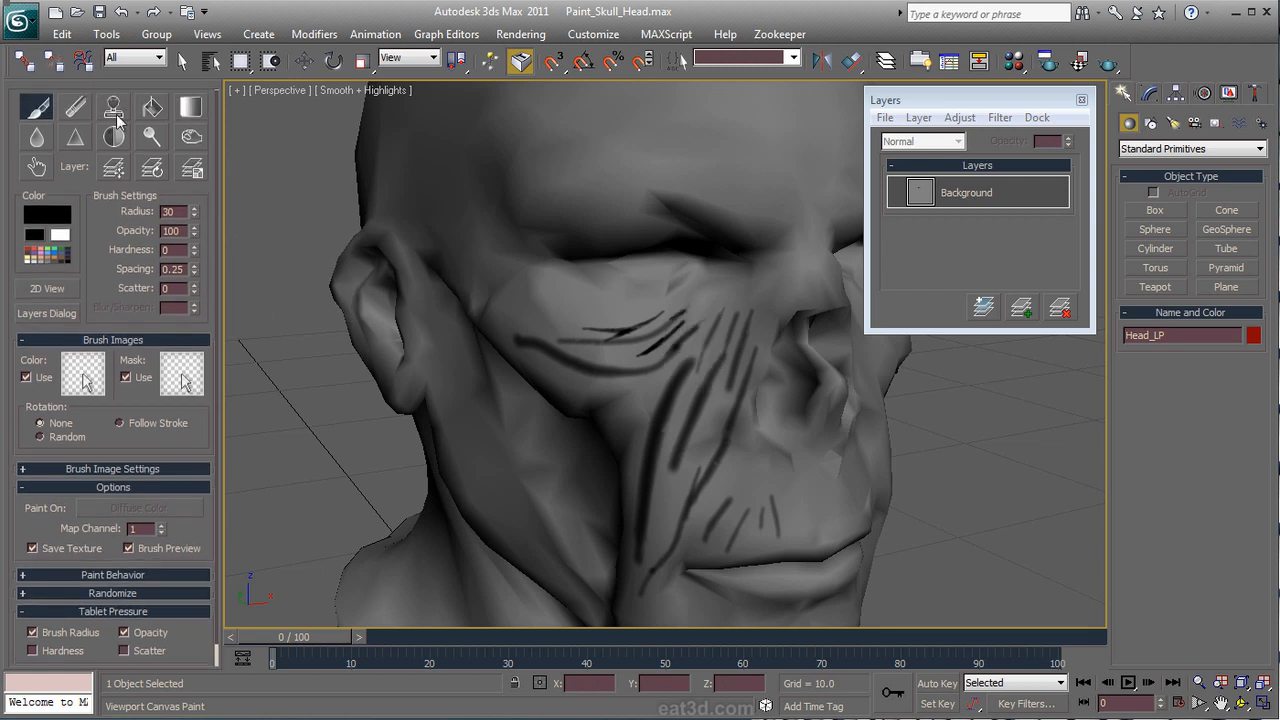
left_click(152, 110)
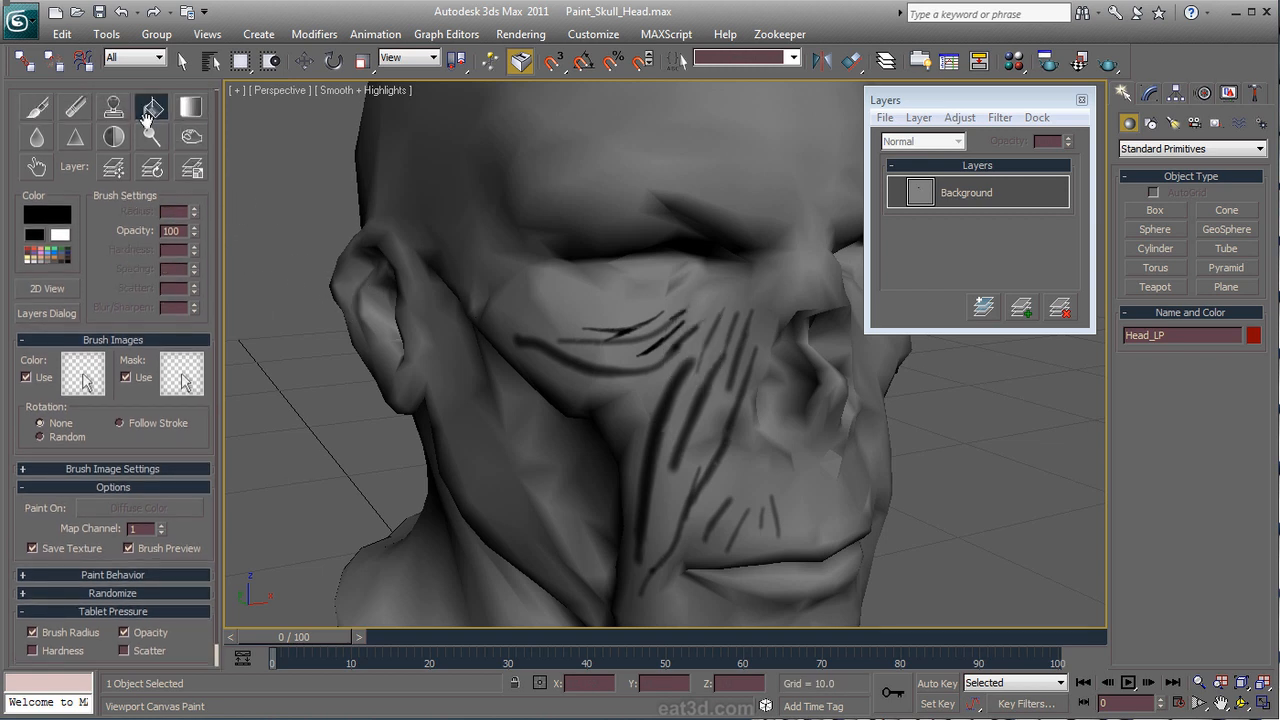
left_click(69, 248)
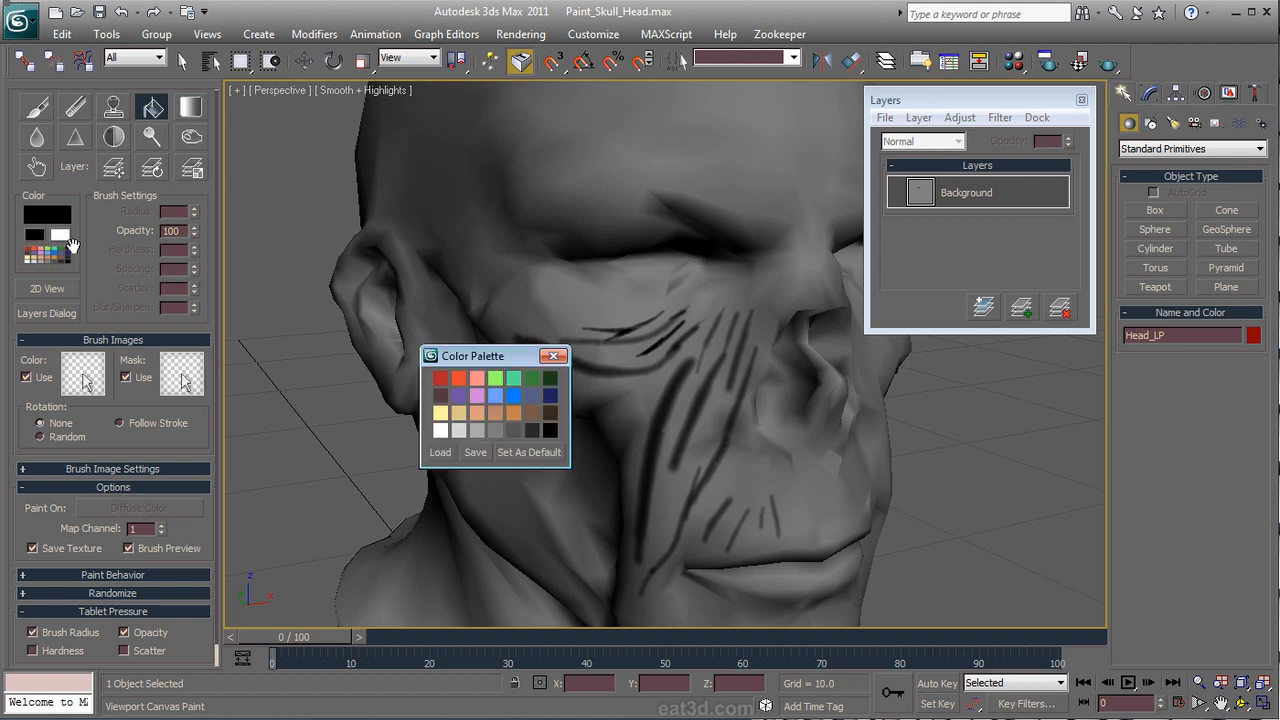
left_click(512, 428)
left_click_drag(525, 358, 351, 121)
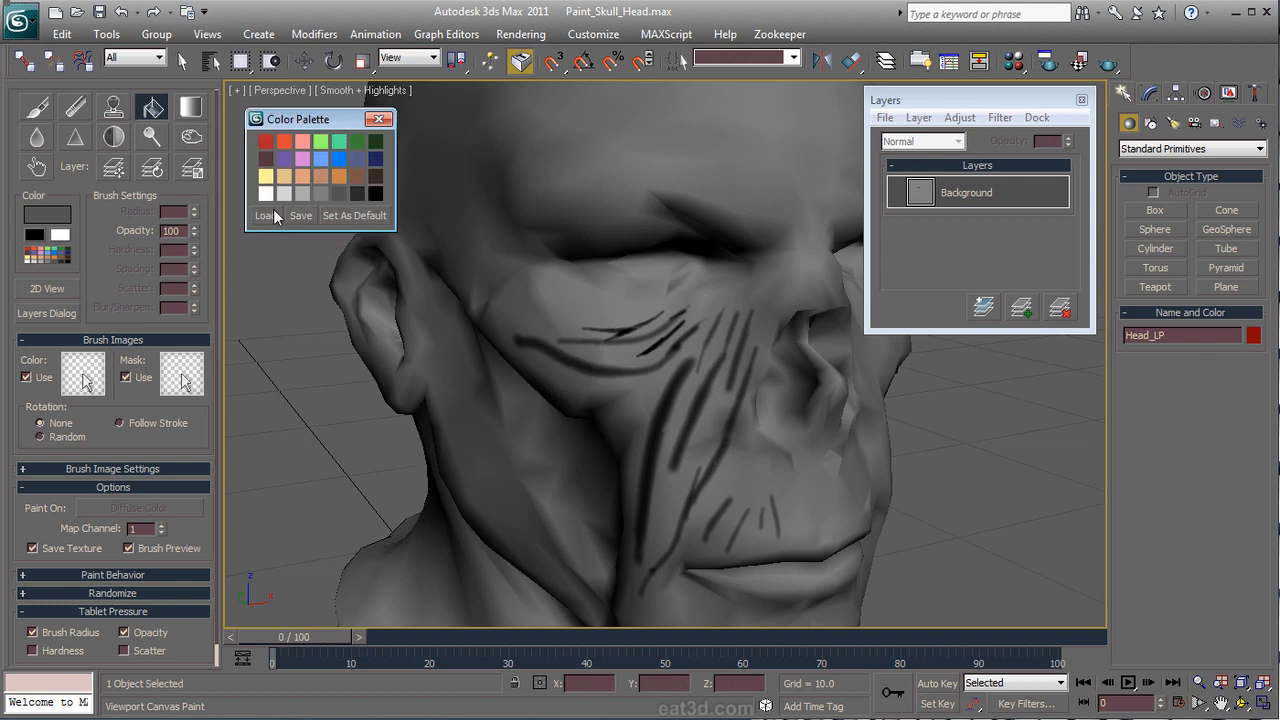
left_click(379, 120)
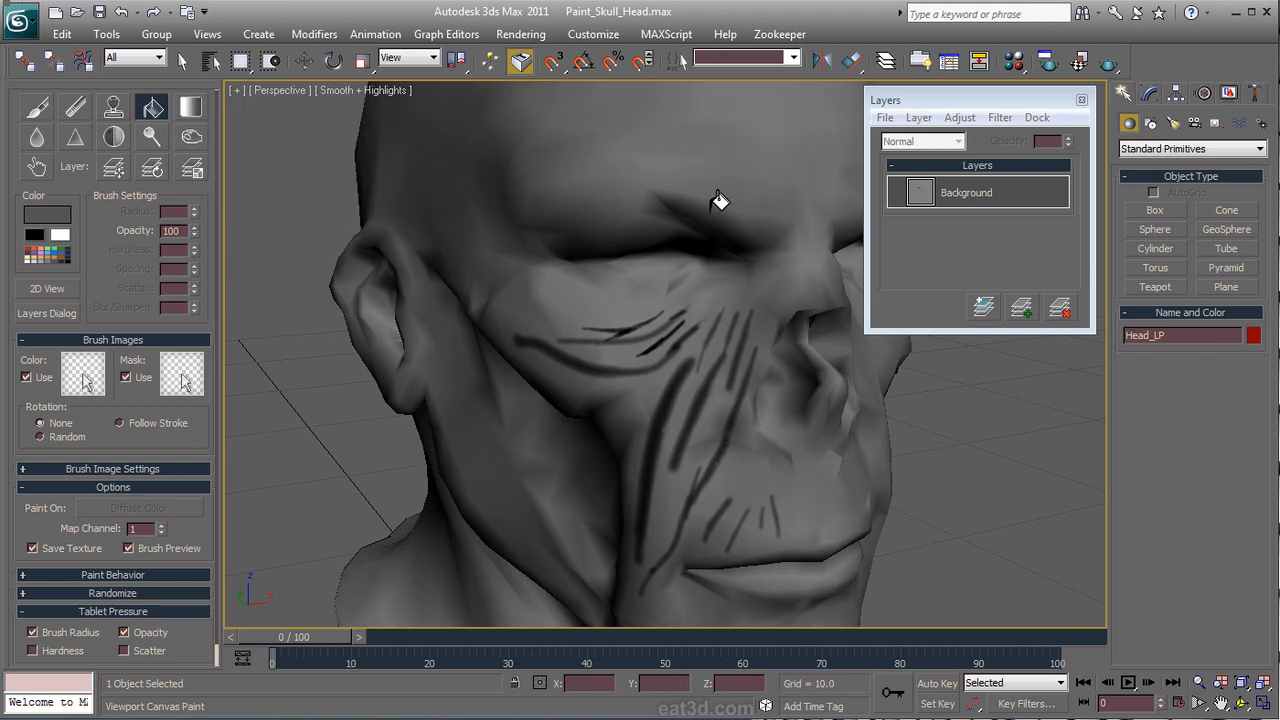
left_click(700, 306)
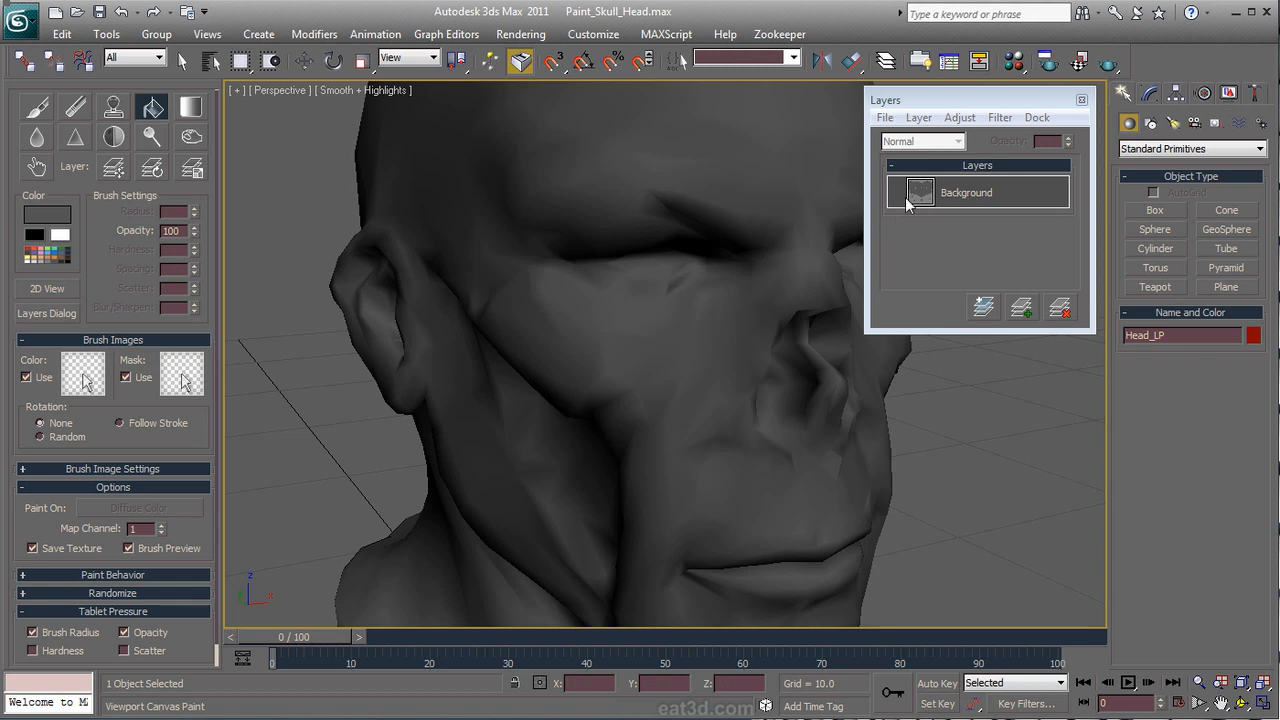
Step: Add a new layer above the Background and activate the Paint brush with white as the color
left_click(1021, 308)
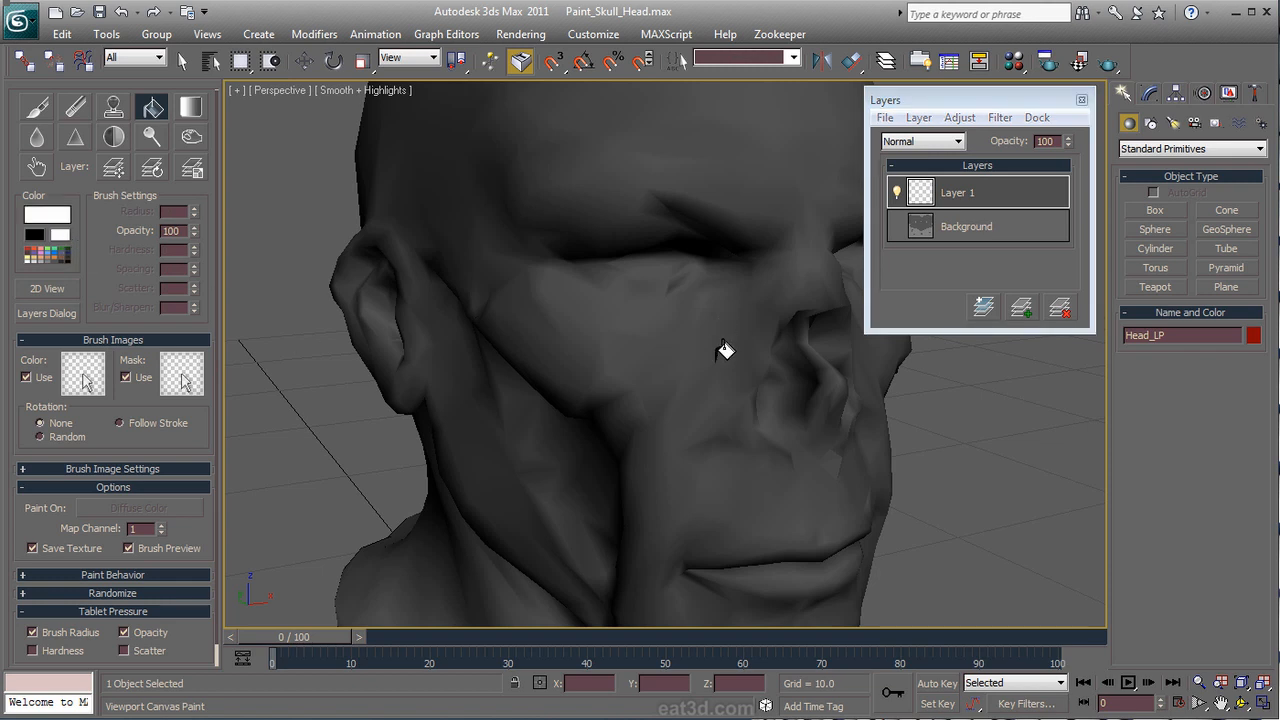
left_click(38, 107)
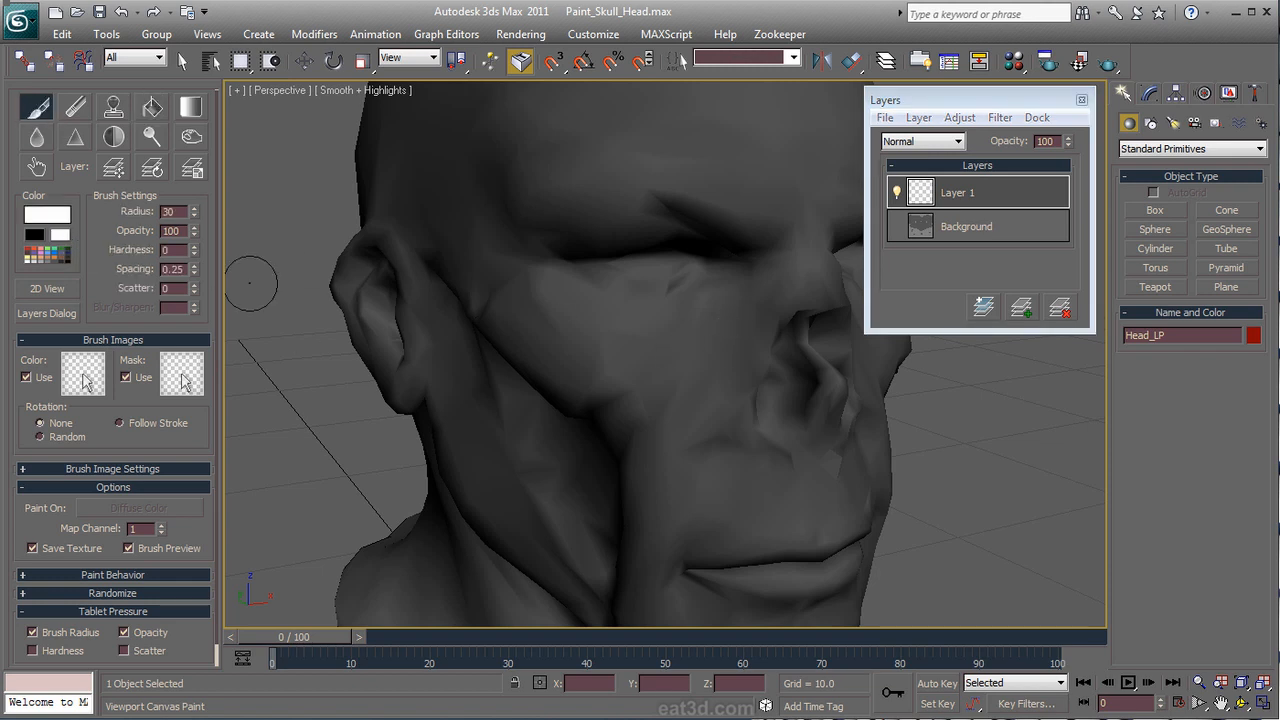
left_click(652, 340)
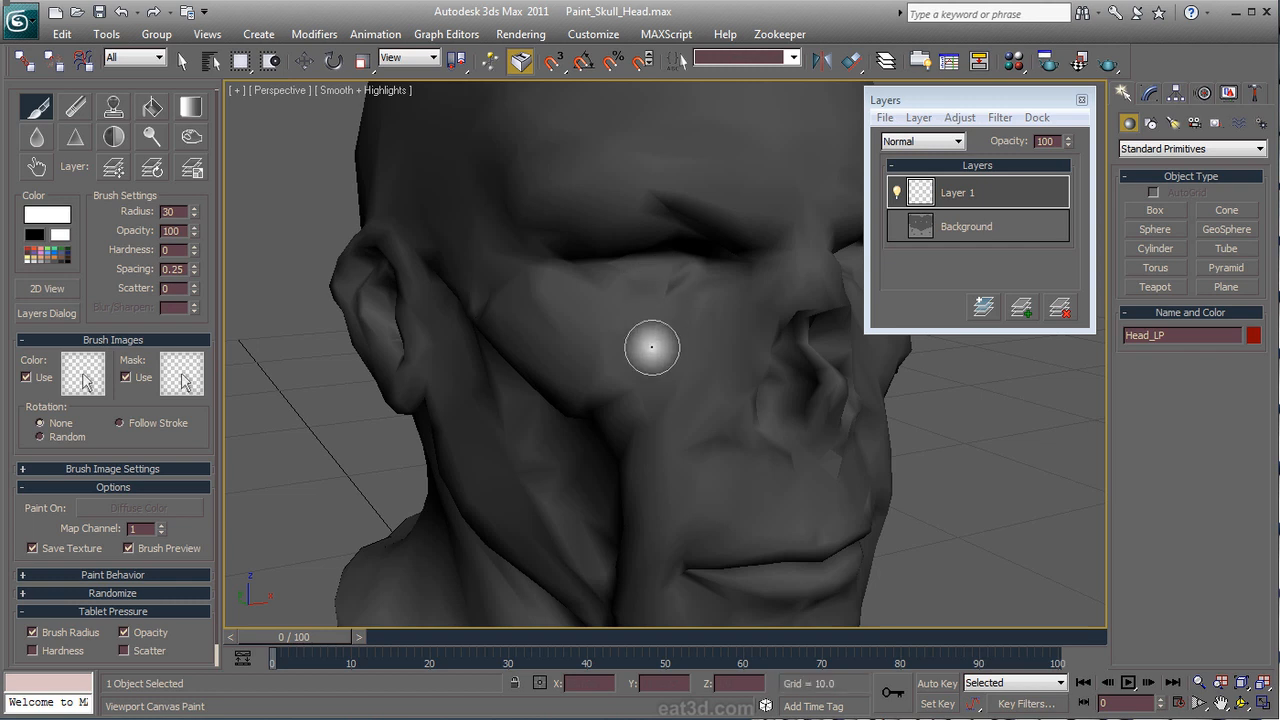
Step: Try curved white test strokes across the forehead on the new layer and undo them
mouse_move(654, 355)
middle_mouse_down("alt")
mouse_move(580, 363)
mouse_move(658, 361)
middle_mouse_up("alt")
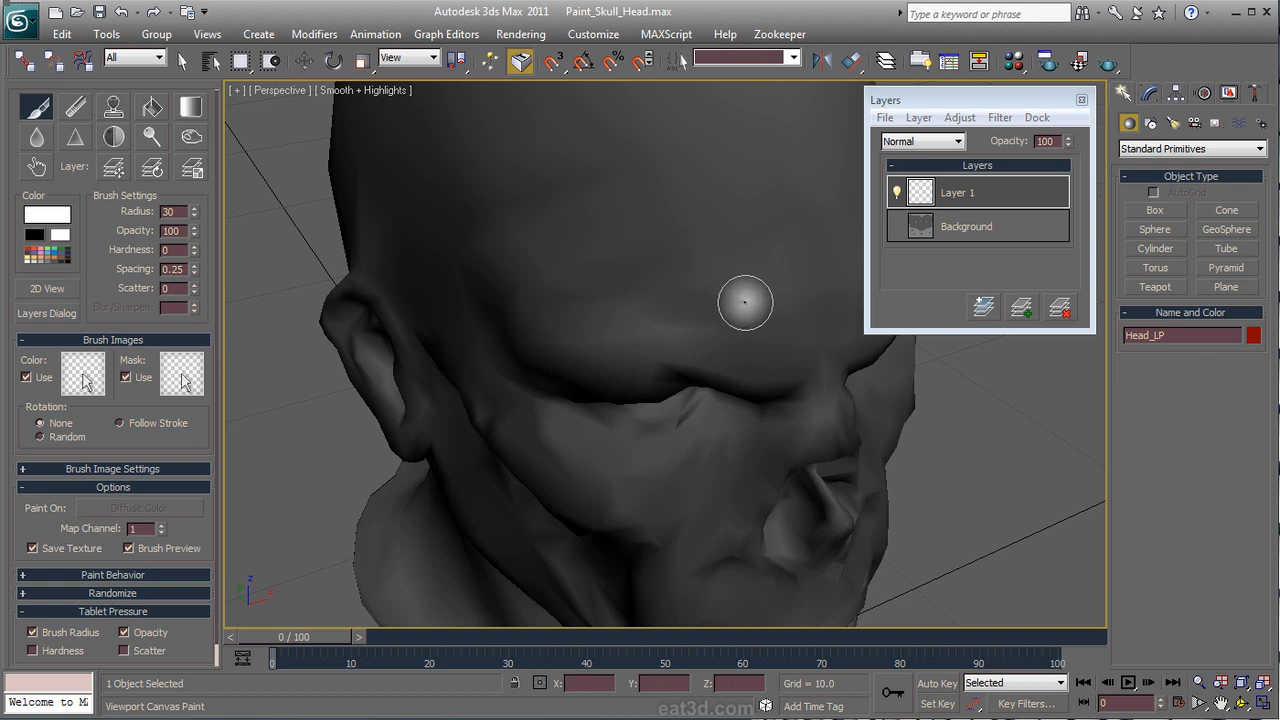
left_click_drag(757, 278, 562, 317)
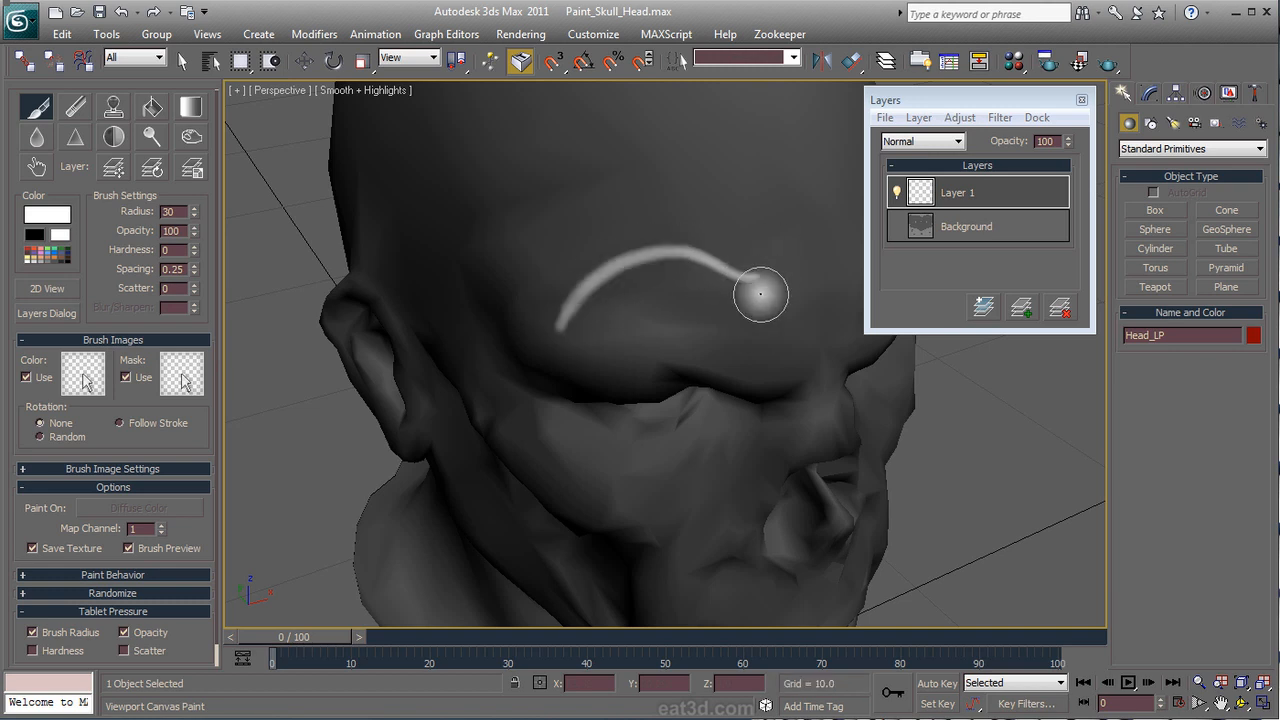
key("ctrl+z")
left_click_drag(744, 272, 532, 279)
left_click_drag(591, 236, 774, 242)
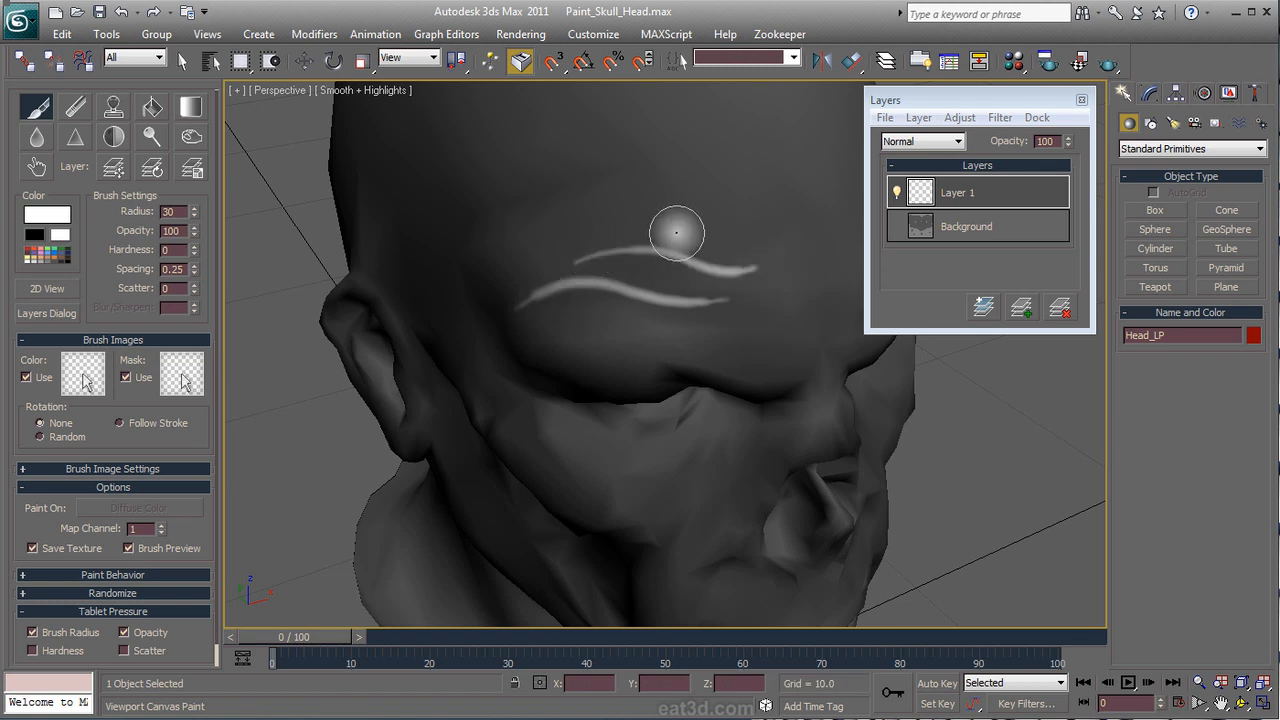
key("ctrl+z")
key("ctrl+z")
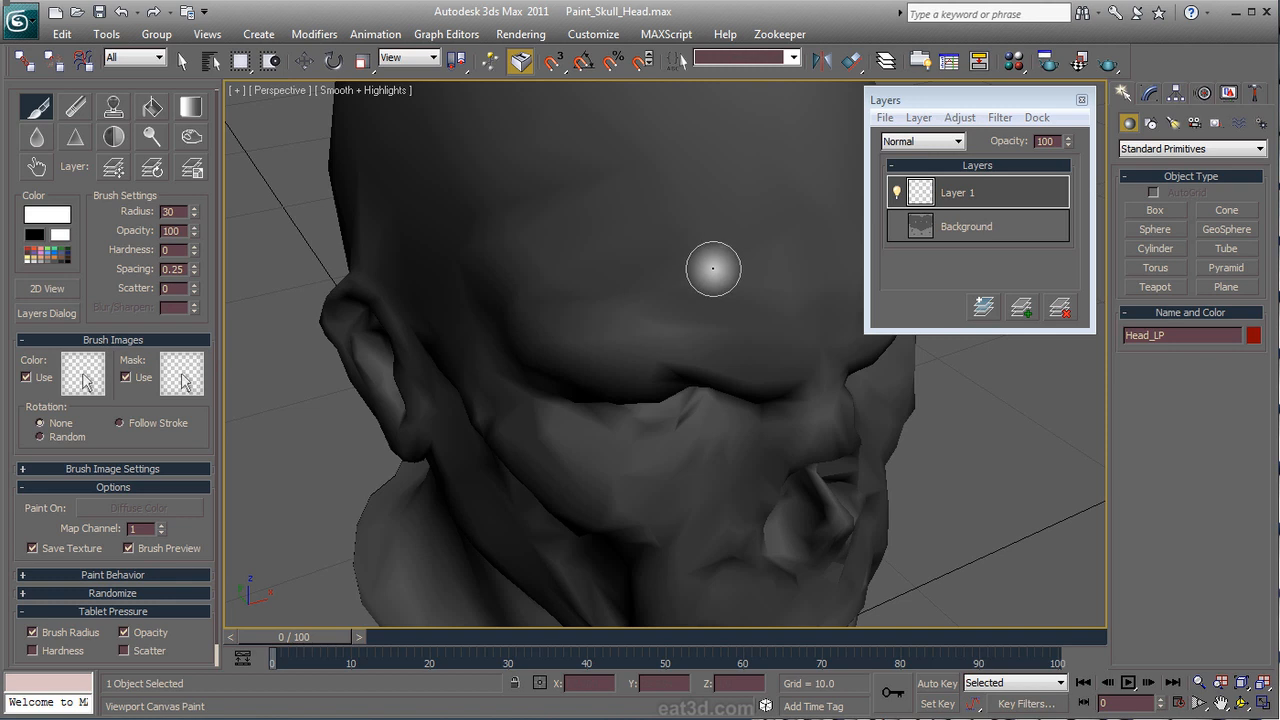
Step: Move the Brush Image Settings rollout below Tablet Pressure and try a white stroke above the brow with Brush Preview off, undoing both stroke and option
left_click_drag(172, 468, 170, 655)
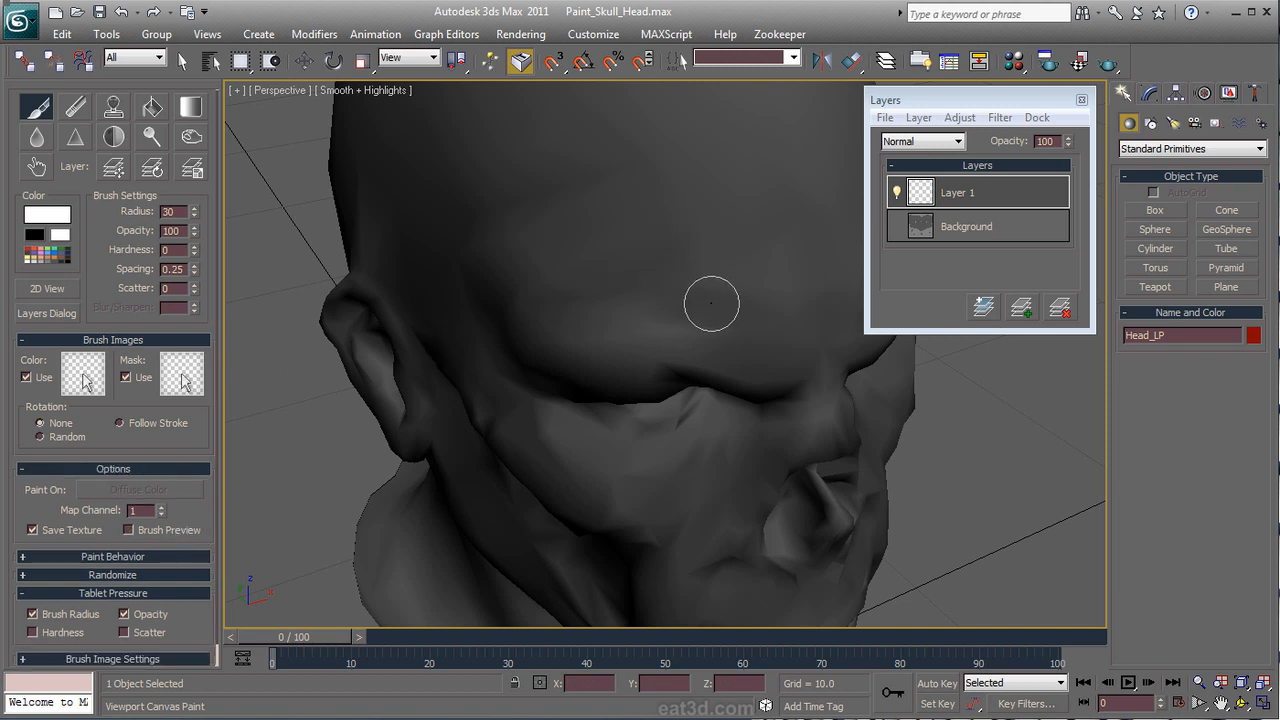
mouse_move(726, 311)
left_mouse_down()
mouse_move(615, 322)
mouse_move(541, 350)
left_mouse_up()
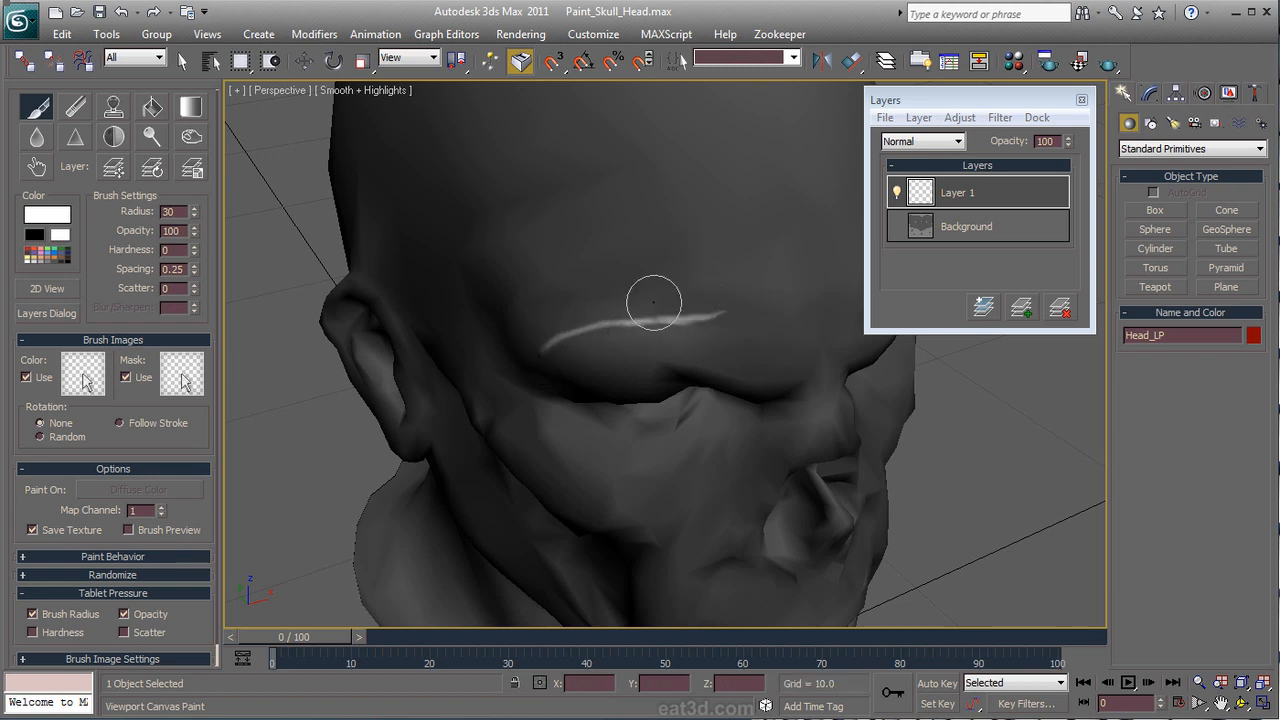
key("ctrl+z")
left_click(176, 527)
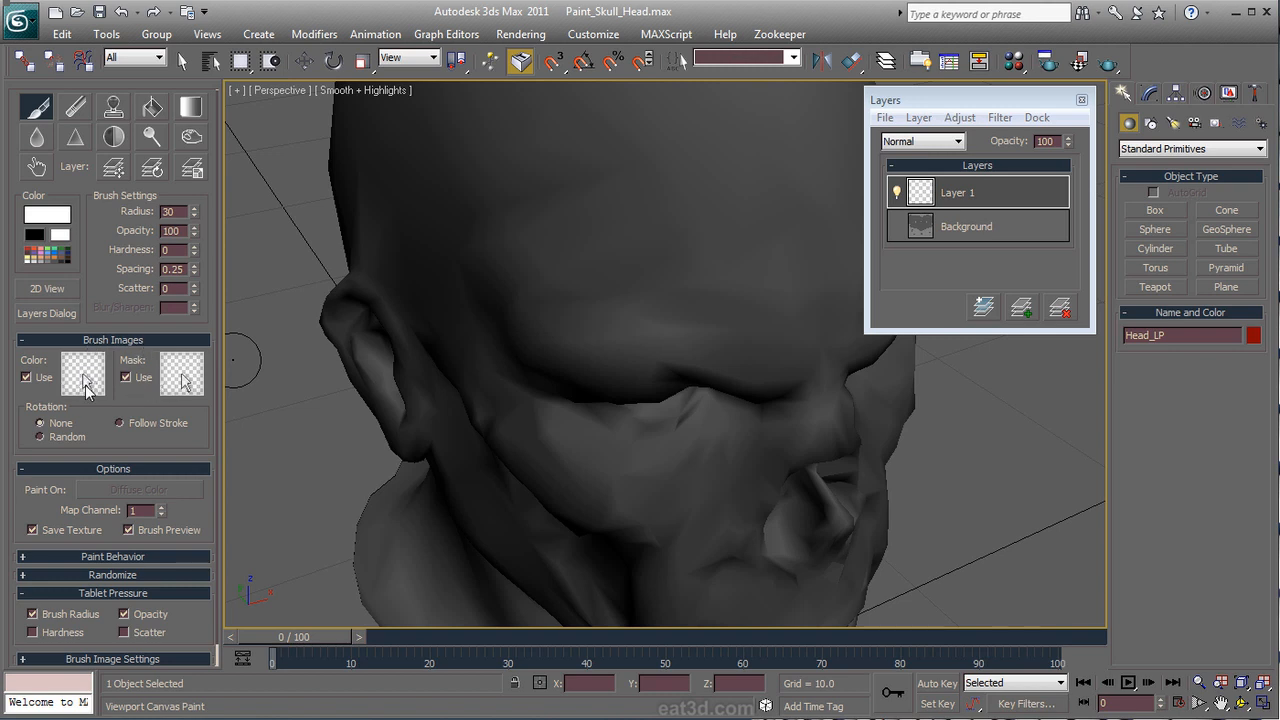
Step: Open the brush images, examine the Custom Brushes folder, and reload the custom maps
left_click(88, 385)
mouse_move(354, 328)
left_mouse_down()
mouse_move(404, 220)
mouse_move(389, 221)
left_mouse_up()
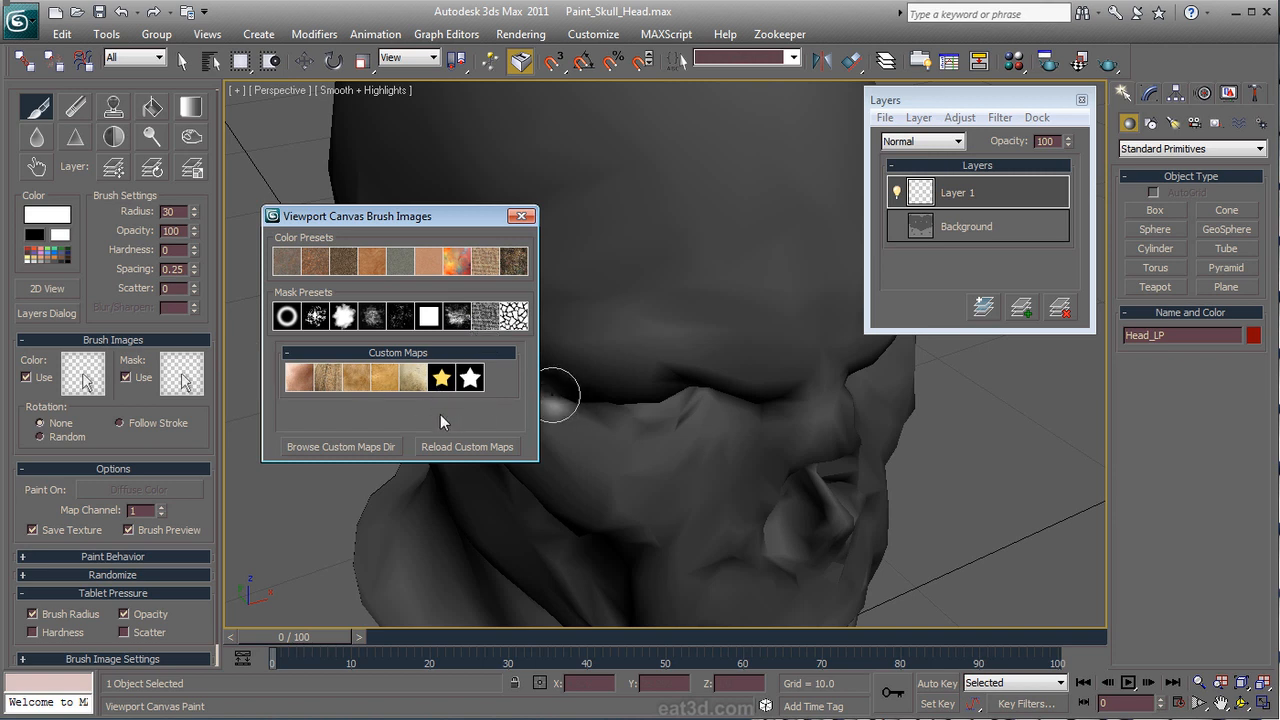
left_click(379, 447)
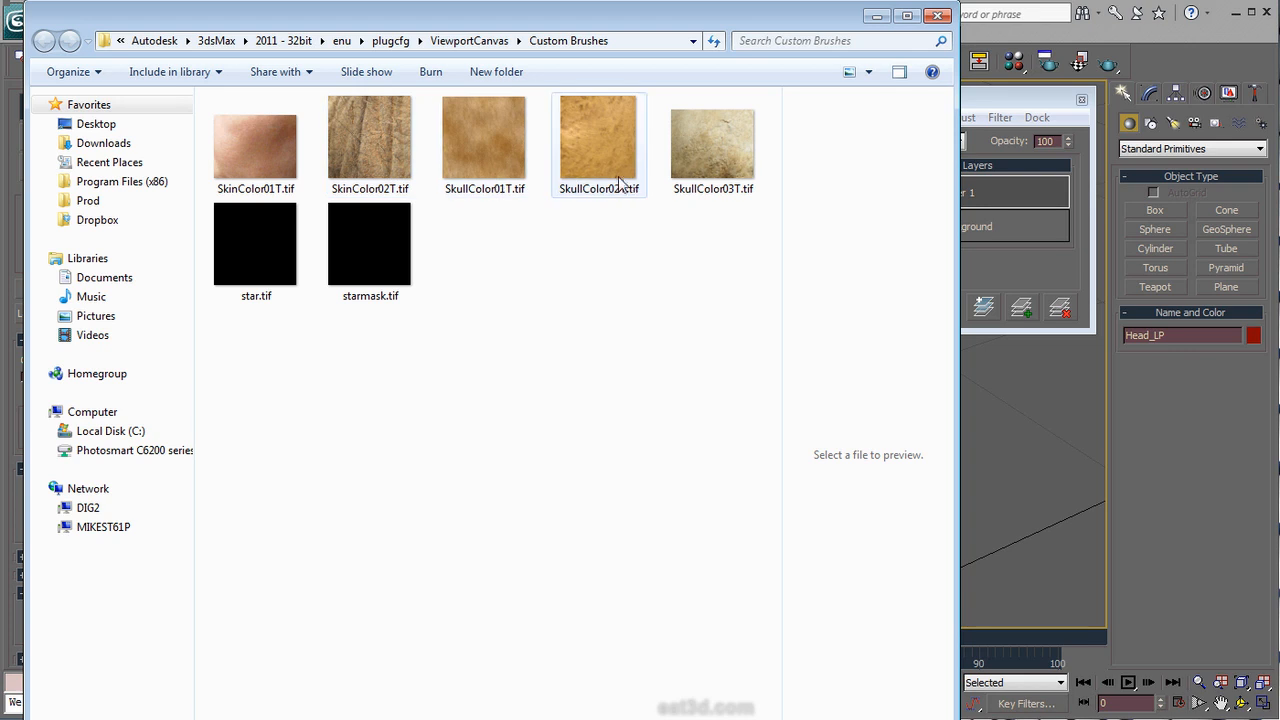
mouse_move(724, 177)
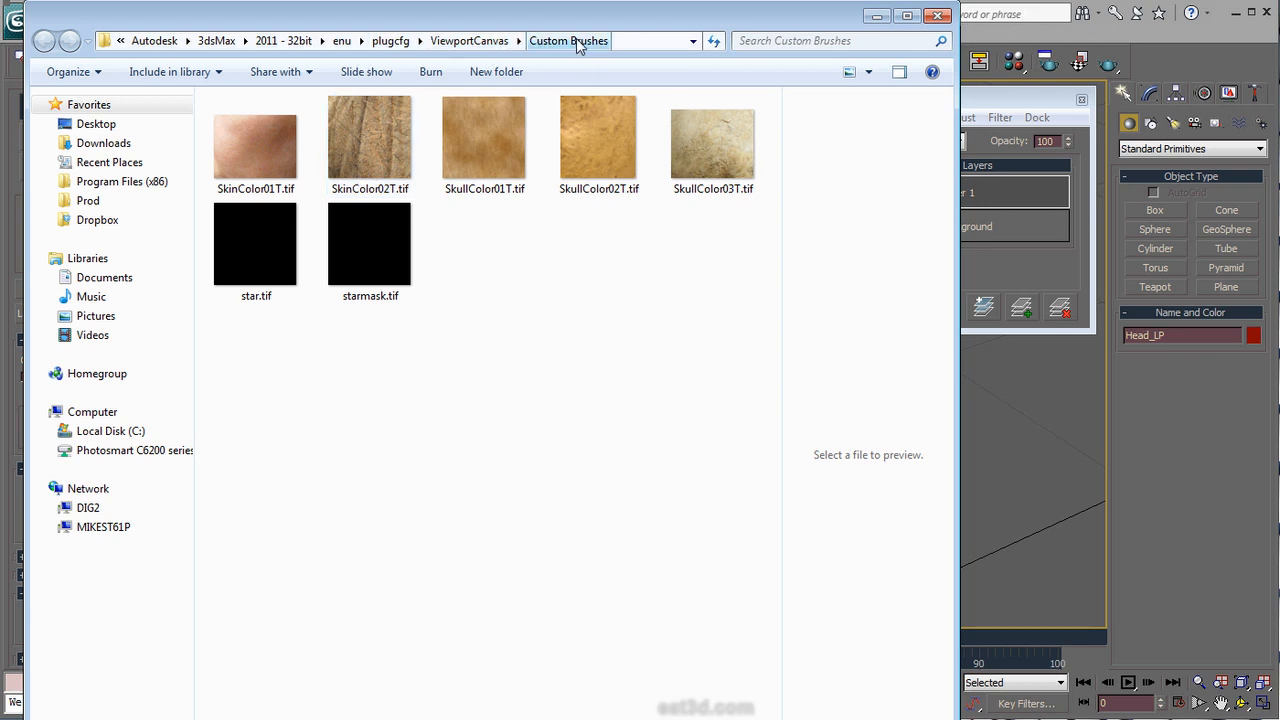
left_click(940, 16)
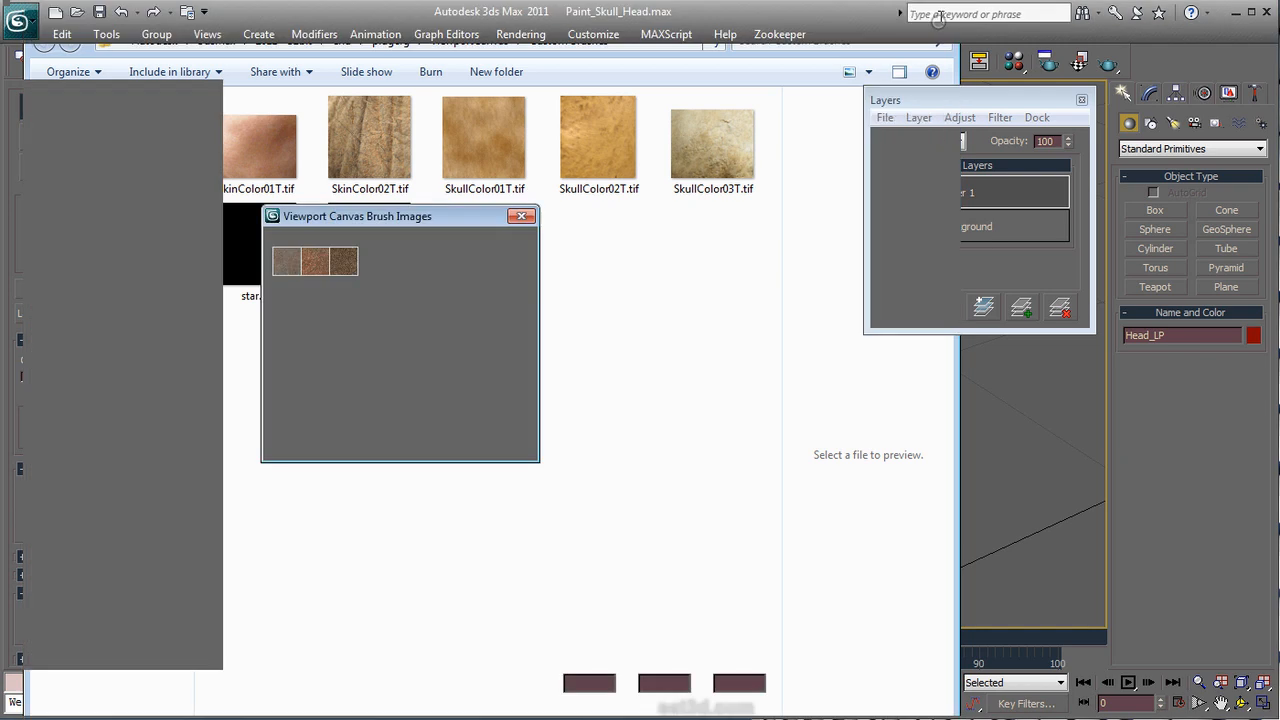
left_click(459, 446)
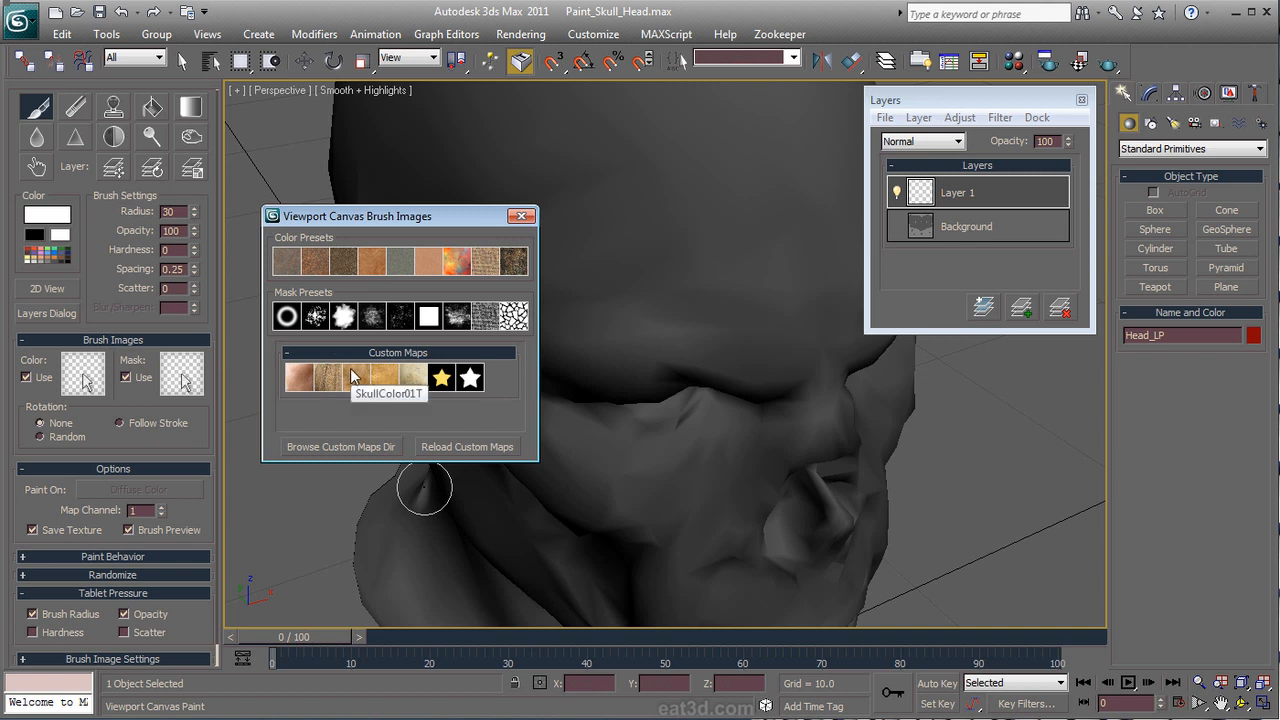
Step: Paint the forehead and cheek with the skin-toned color preset at a brush radius of 111
left_click(435, 263)
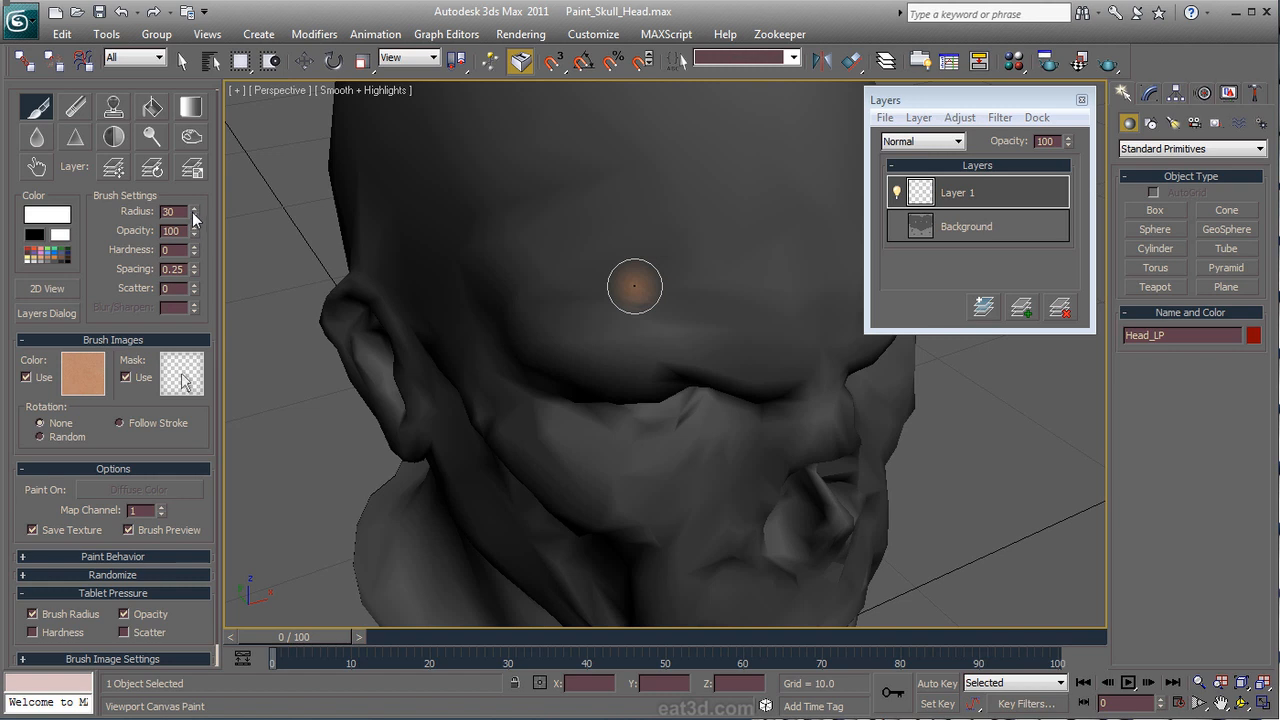
left_click_drag(193, 212, 193, 165)
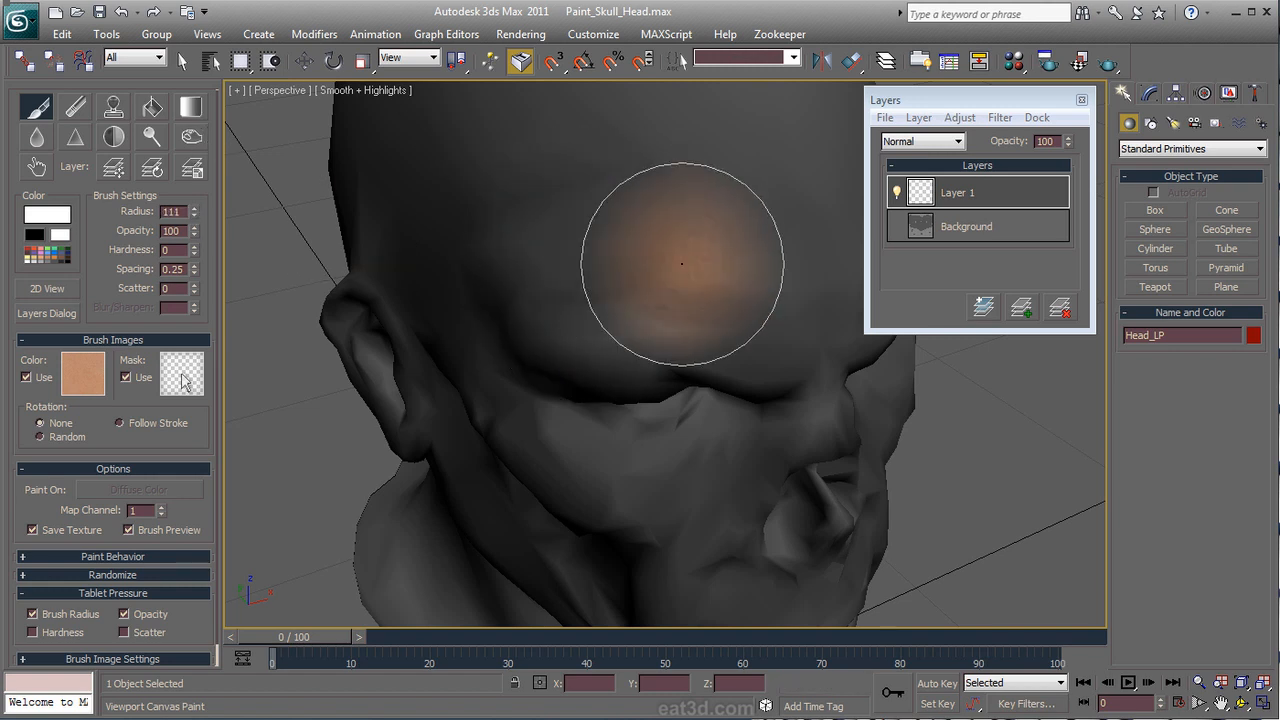
mouse_move(715, 256)
left_mouse_down()
mouse_move(642, 238)
mouse_move(520, 274)
mouse_move(677, 223)
mouse_move(711, 271)
mouse_move(566, 324)
mouse_move(514, 154)
mouse_move(526, 200)
mouse_move(440, 129)
mouse_move(511, 224)
mouse_move(761, 345)
mouse_move(626, 322)
mouse_move(639, 388)
mouse_move(564, 436)
mouse_move(737, 566)
mouse_move(614, 457)
mouse_move(660, 371)
mouse_move(636, 454)
left_mouse_up()
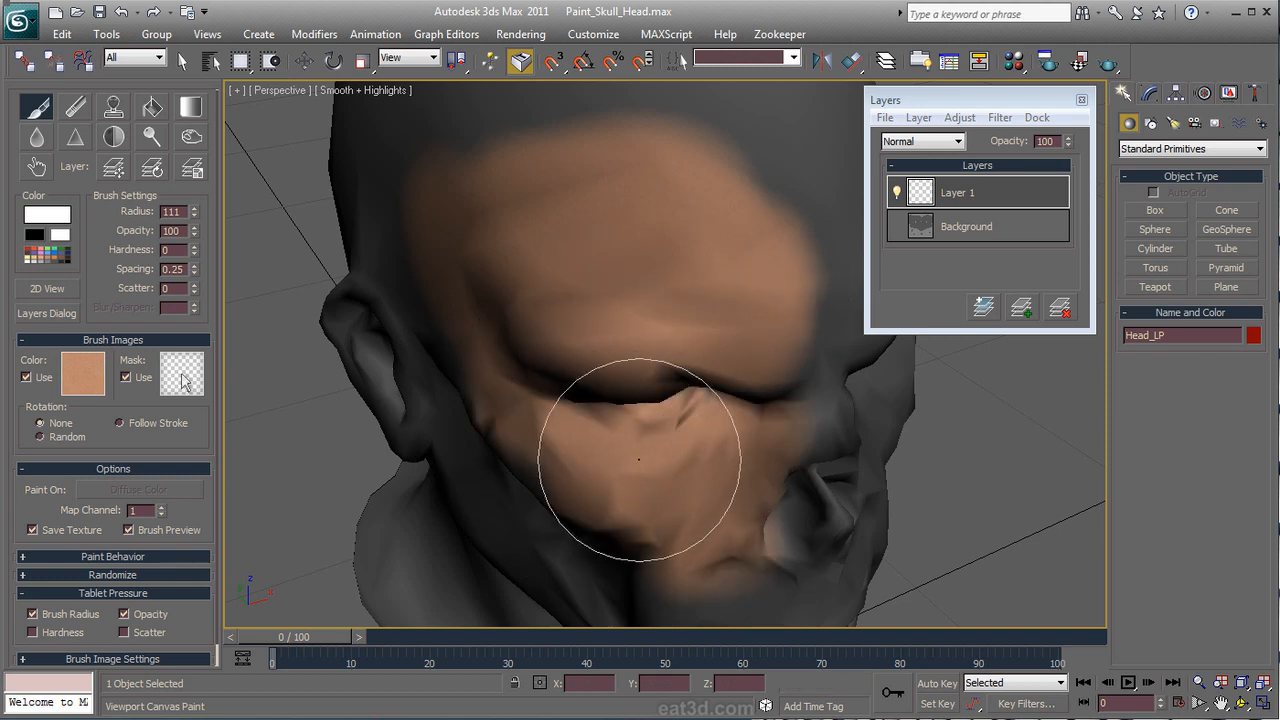
Step: Extend the skin texture over the side of the head, blending it across the temple and ear at opacity 11
middle_click_drag(636, 454, 600, 443, "alt")
mouse_move(700, 243)
left_mouse_down()
mouse_move(586, 314)
mouse_move(549, 395)
mouse_move(531, 529)
mouse_move(700, 371)
mouse_move(706, 606)
mouse_move(769, 445)
mouse_move(509, 243)
mouse_move(529, 214)
left_mouse_up()
mouse_move(550, 330)
middle_mouse_down("alt")
mouse_move(563, 371)
mouse_move(612, 405)
middle_mouse_up("alt")
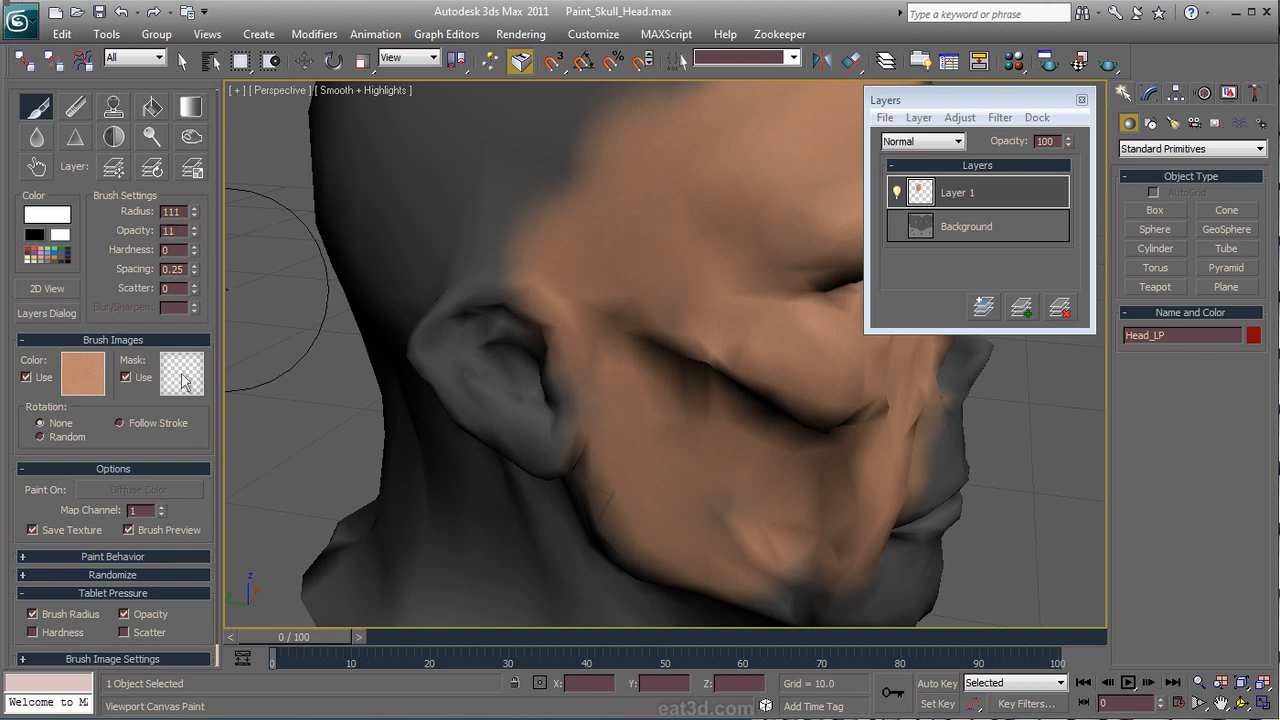
mouse_move(543, 163)
left_mouse_down()
mouse_move(443, 229)
mouse_move(566, 129)
mouse_move(410, 355)
mouse_move(480, 114)
mouse_move(429, 200)
mouse_move(455, 395)
mouse_move(548, 253)
mouse_move(609, 371)
mouse_move(509, 491)
mouse_move(509, 443)
mouse_move(374, 318)
left_mouse_up()
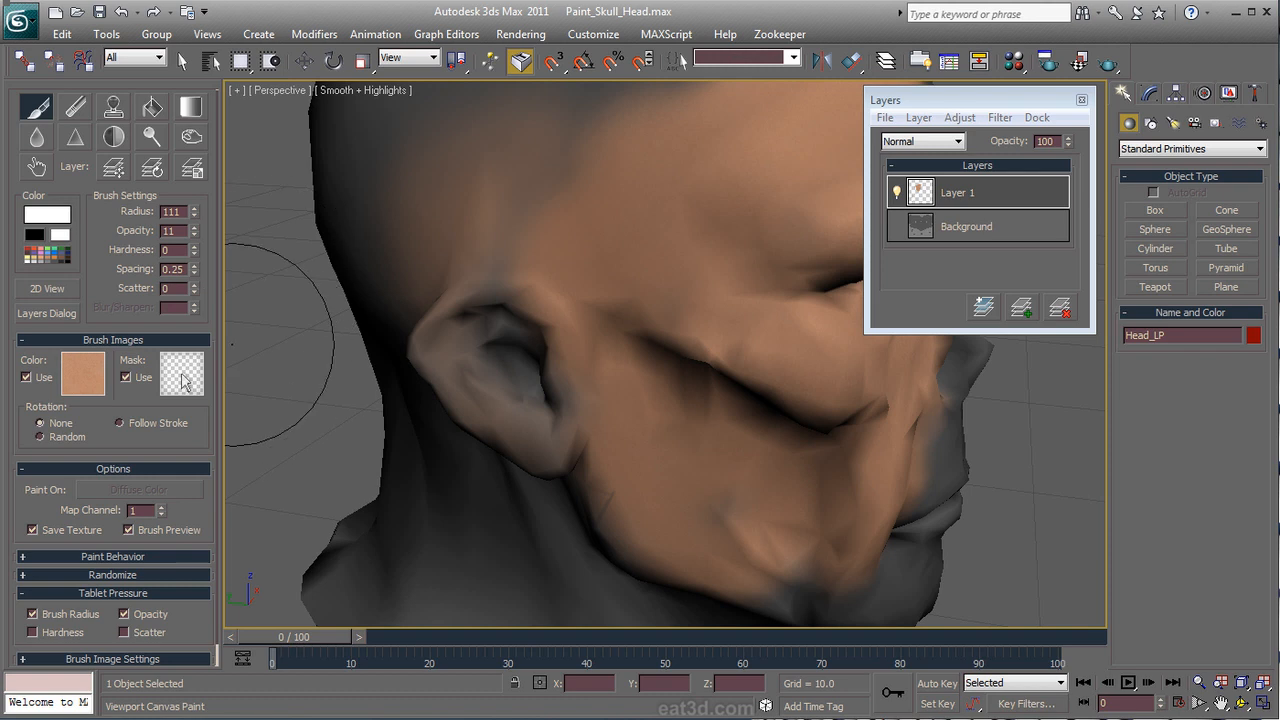
Step: Configure the brush with the fourth mask preset, the third color preset in dark brown, and opacity 100
left_click(186, 381)
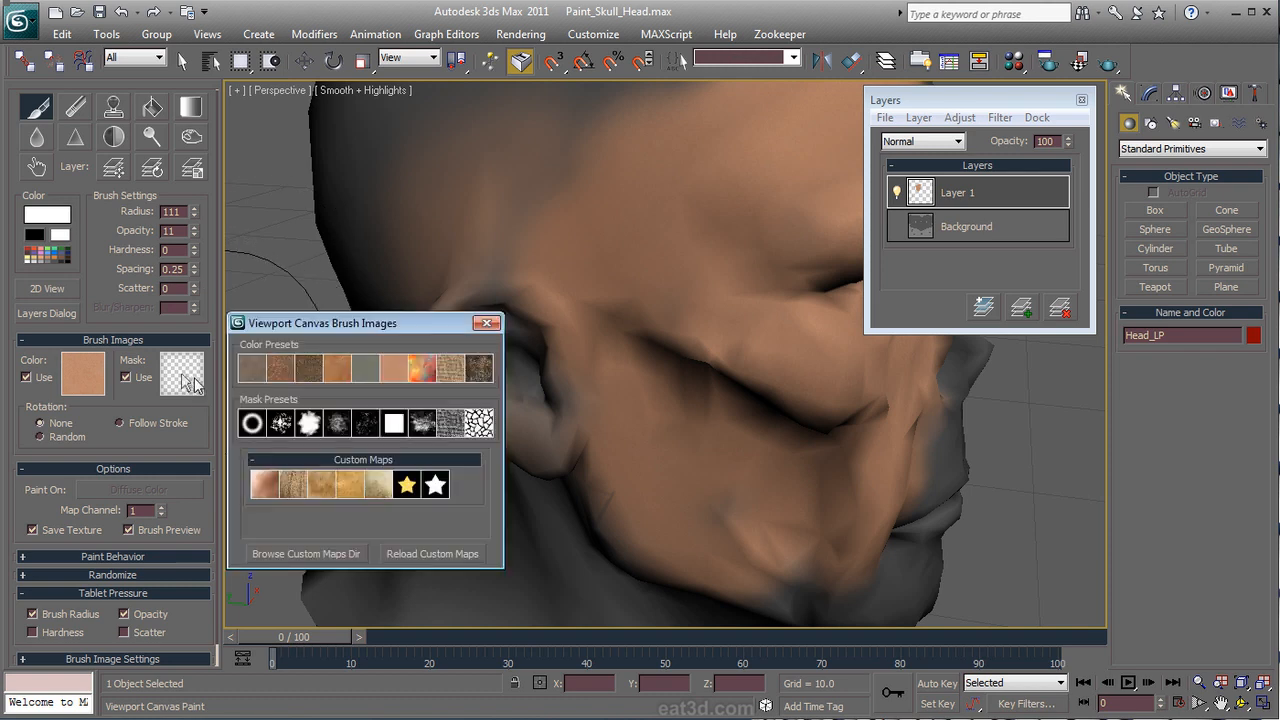
left_click(340, 426)
mouse_move(743, 314)
middle_mouse_down("alt")
mouse_move(757, 320)
mouse_move(600, 350)
middle_mouse_up("alt")
mouse_move(500, 263)
middle_mouse_down("alt")
mouse_move(500, 300)
mouse_move(520, 280)
middle_mouse_up("alt")
mouse_move(662, 207)
middle_mouse_down("alt")
mouse_move(626, 214)
mouse_move(623, 140)
middle_mouse_up("alt")
left_click(96, 378)
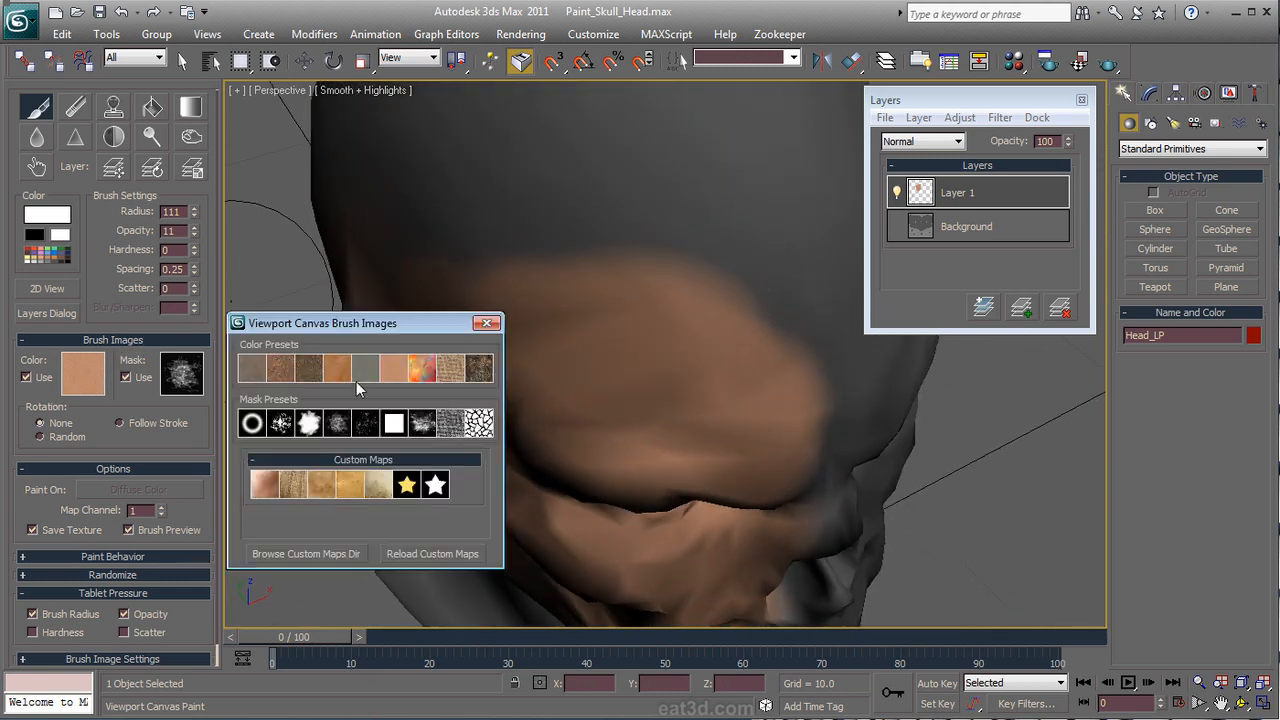
left_click(305, 374)
mouse_move(614, 343)
middle_mouse_down("alt")
mouse_move(623, 385)
mouse_move(654, 330)
middle_mouse_up("alt")
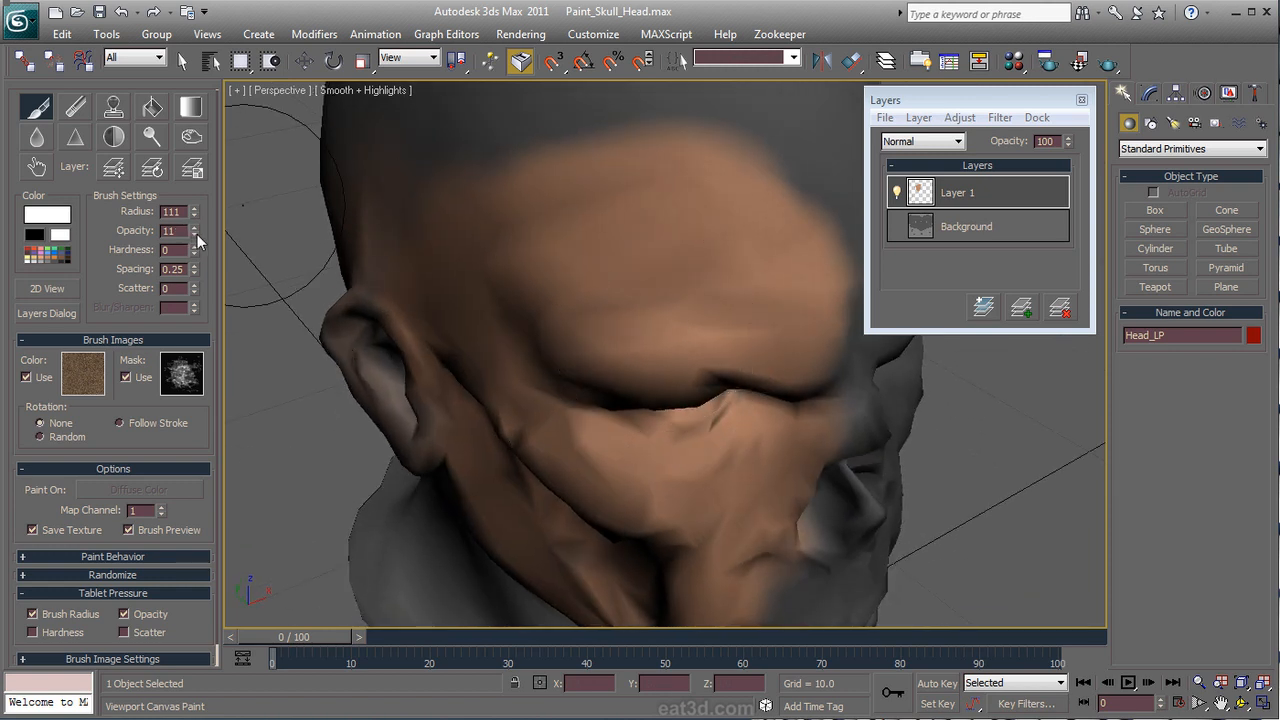
Step: Try stamping the masked brown texture on the middle of the forehead and undo it
left_click(665, 253)
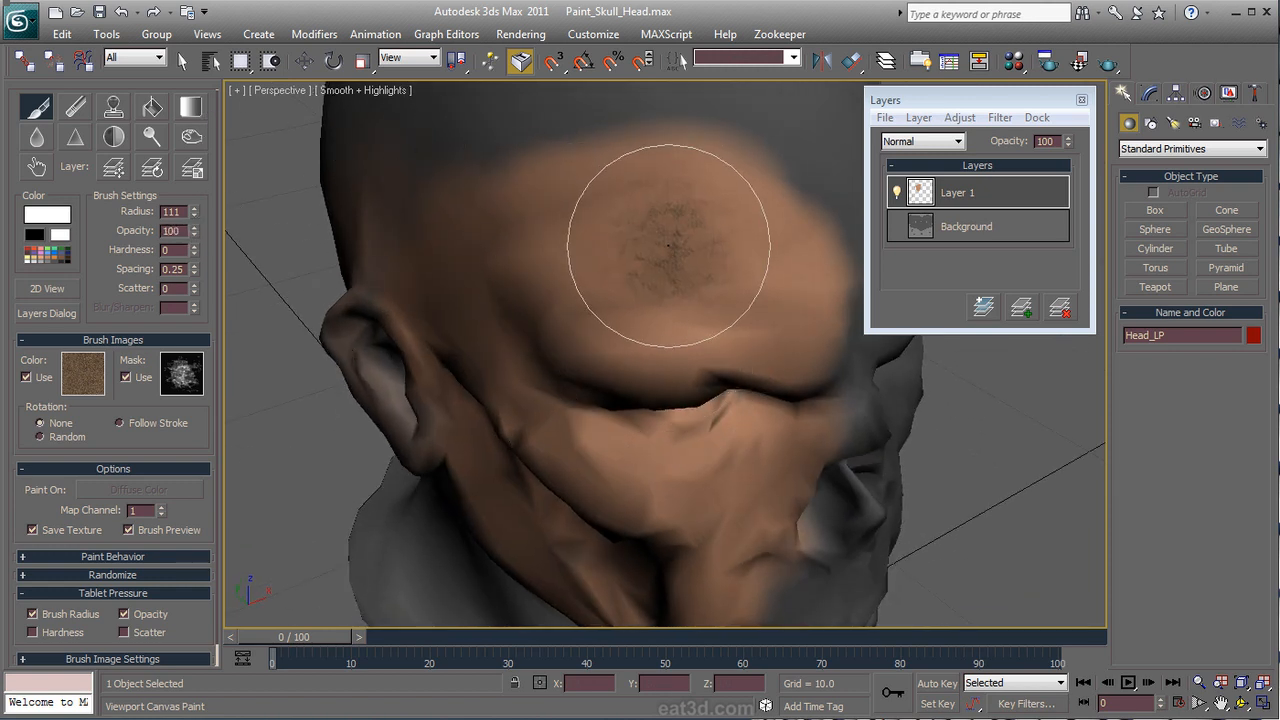
scroll(650, 255, "up", 5)
scroll(680, 275, "down", 5)
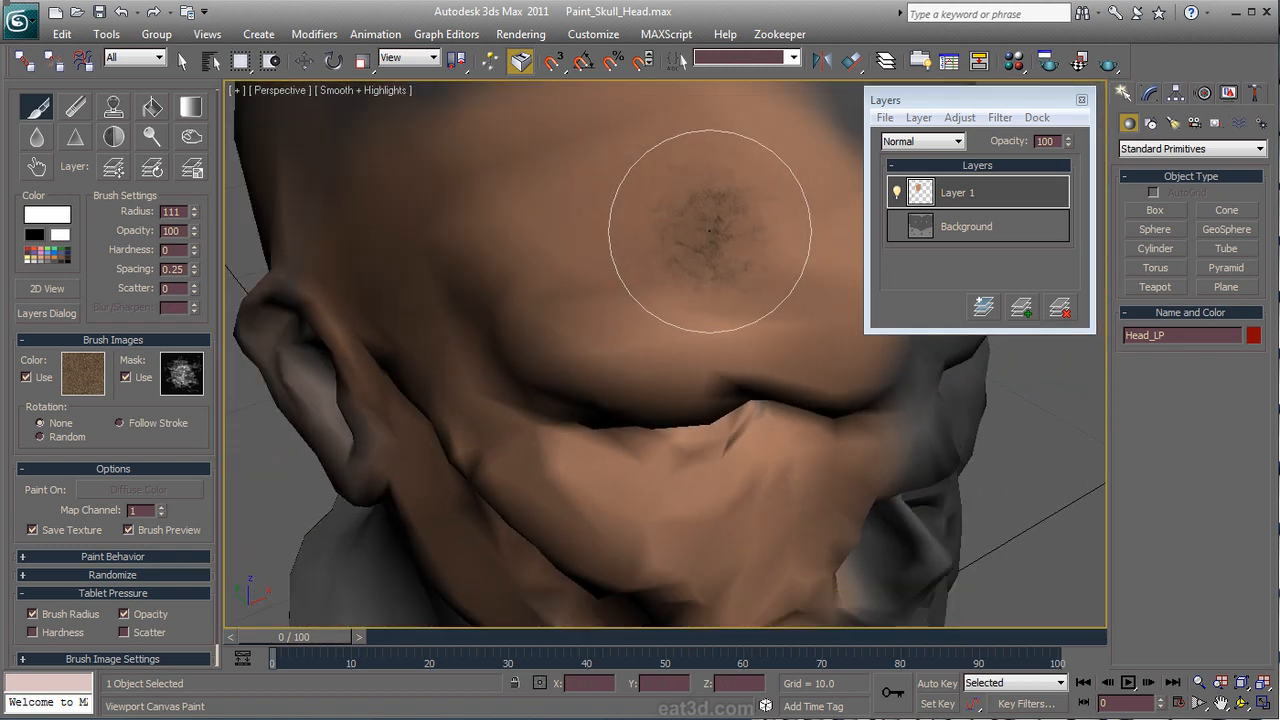
mouse_move(697, 224)
left_mouse_down()
mouse_move(654, 220)
mouse_move(516, 284)
mouse_move(620, 291)
mouse_move(771, 166)
mouse_move(597, 177)
mouse_move(735, 198)
mouse_move(549, 257)
mouse_move(663, 223)
left_mouse_up()
key("ctrl+z")
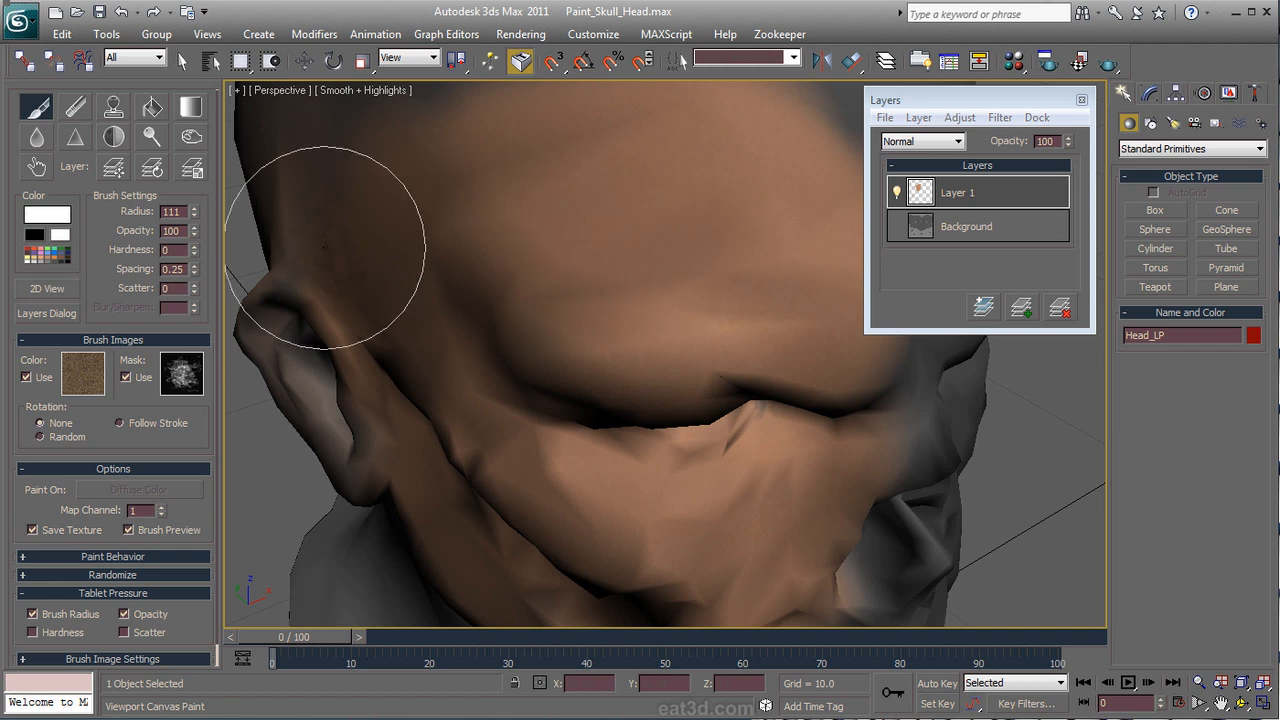
Step: Set the brush spacing to 1.28 and paint a row of separated brown texture stamps across the forehead
left_click_drag(198, 265, 203, 214)
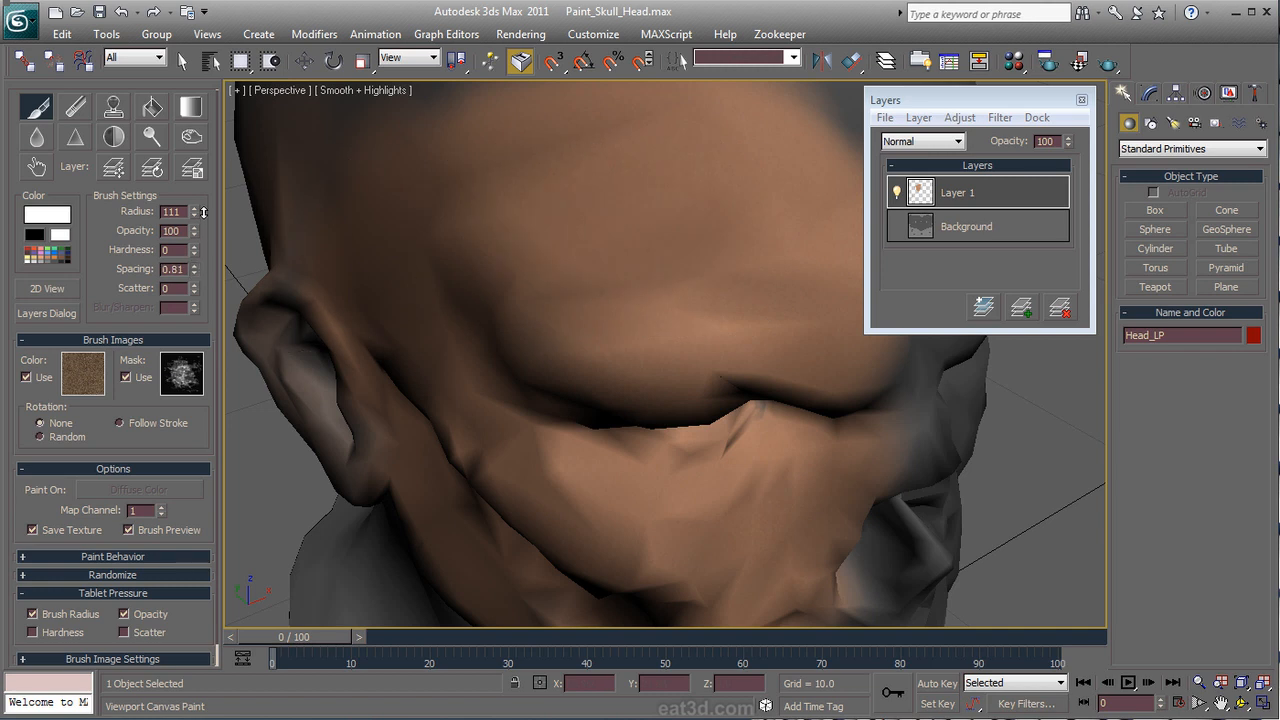
mouse_move(752, 212)
left_mouse_down()
mouse_move(714, 210)
mouse_move(541, 282)
mouse_move(795, 238)
mouse_move(583, 232)
left_mouse_up()
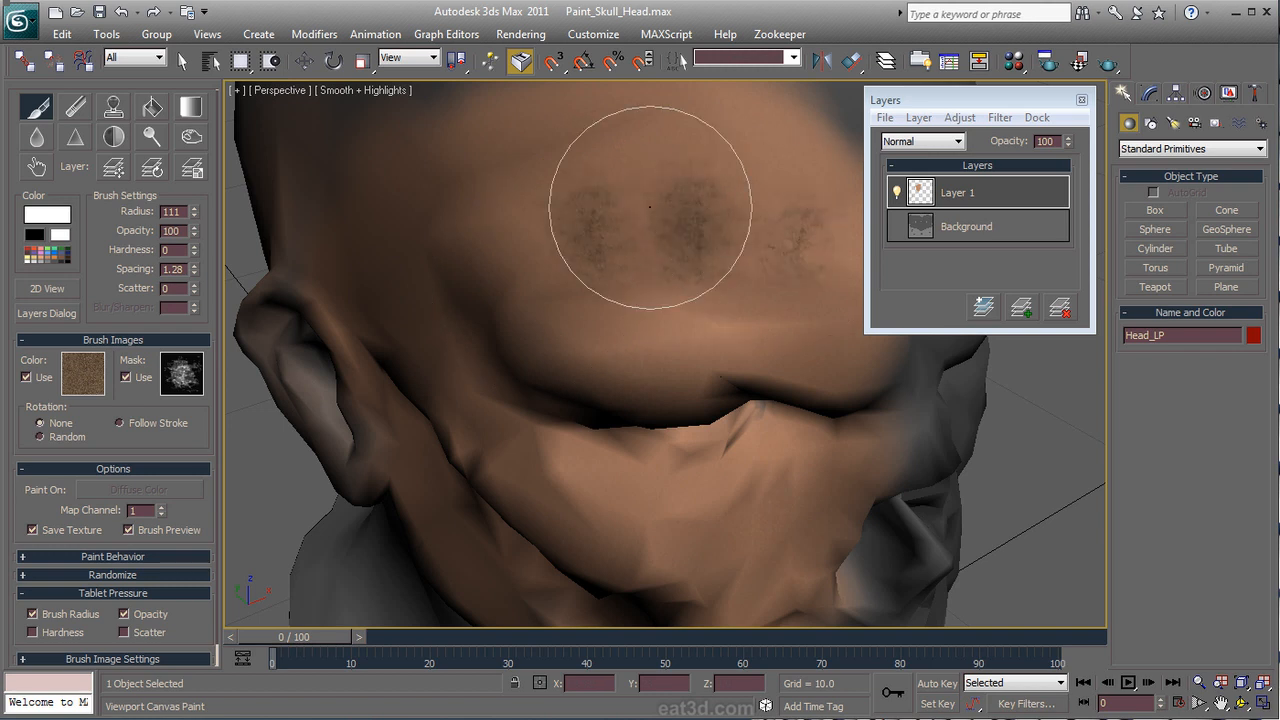
Step: Undo the forehead stamps and try a continuous brown texture stroke with spacing 1.0, undoing it too
key("ctrl+z")
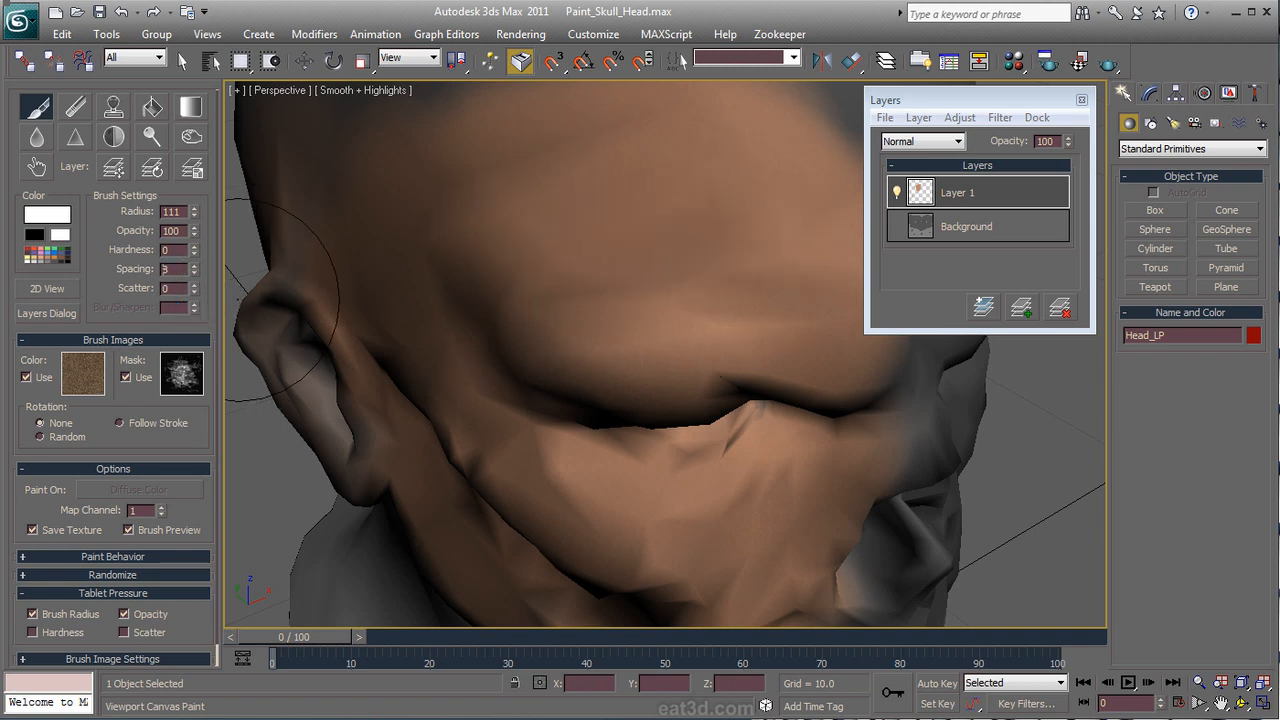
double_click(165, 269)
mouse_move(535, 261)
left_mouse_down()
mouse_move(602, 236)
mouse_move(707, 317)
mouse_move(651, 271)
mouse_move(571, 271)
mouse_move(629, 337)
mouse_move(658, 276)
mouse_move(766, 271)
mouse_move(666, 177)
mouse_move(757, 171)
mouse_move(606, 177)
mouse_move(523, 257)
mouse_move(663, 157)
mouse_move(626, 229)
mouse_move(627, 346)
mouse_move(623, 277)
mouse_move(694, 223)
mouse_move(772, 254)
mouse_move(737, 286)
mouse_move(663, 271)
mouse_move(663, 234)
mouse_move(833, 352)
mouse_move(514, 263)
mouse_move(843, 257)
mouse_move(870, 315)
left_mouse_up()
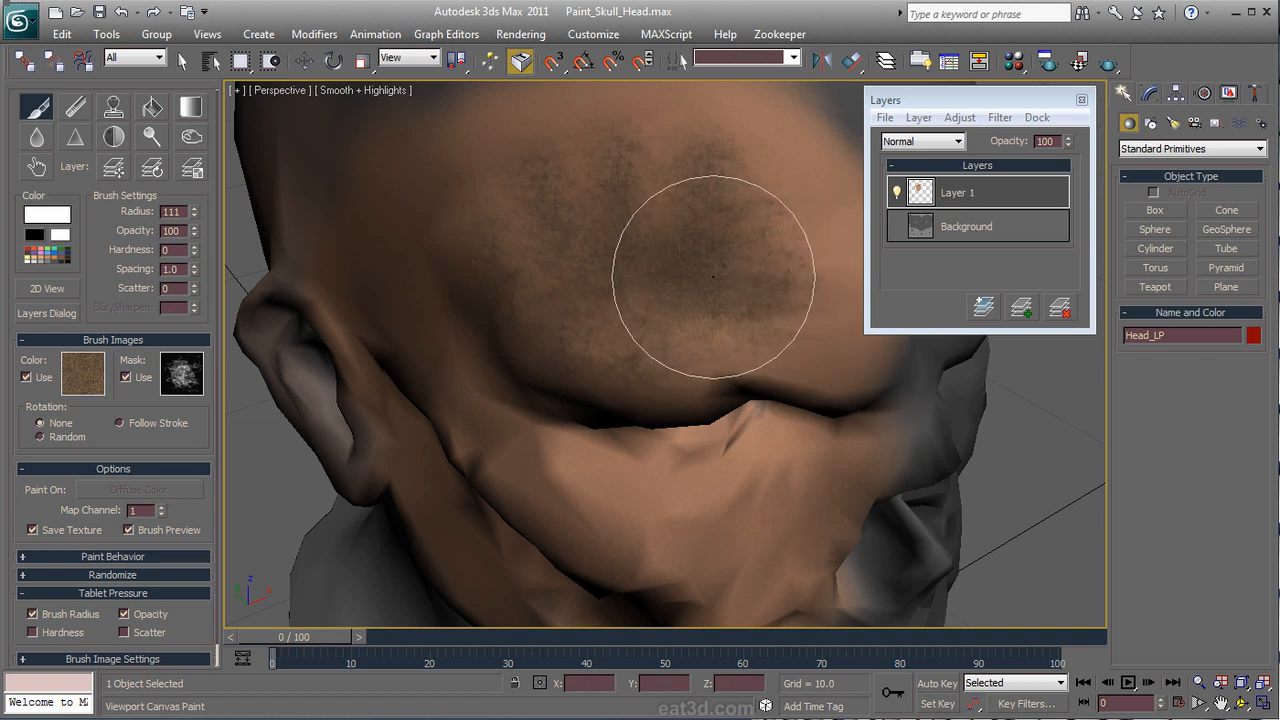
key("ctrl+z")
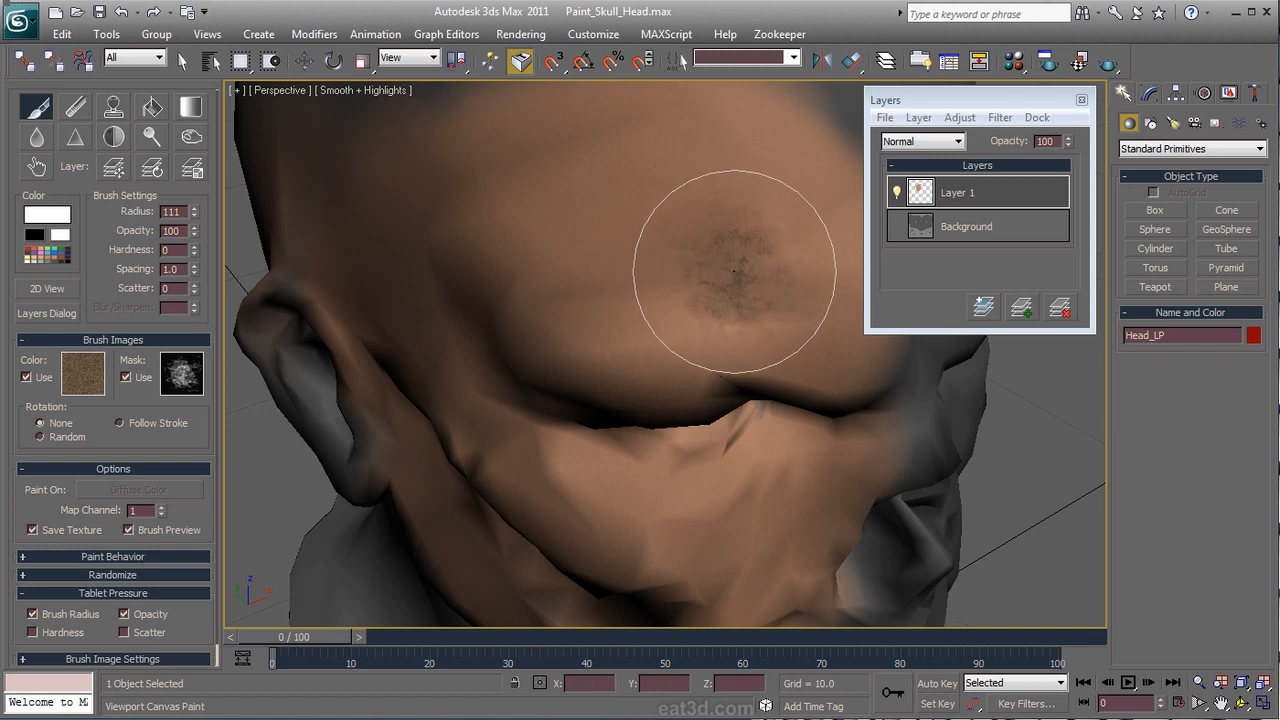
Step: Add a new layer and paint the masked brown texture over the cheek, jaw, eye area, and forehead
left_click(1020, 309)
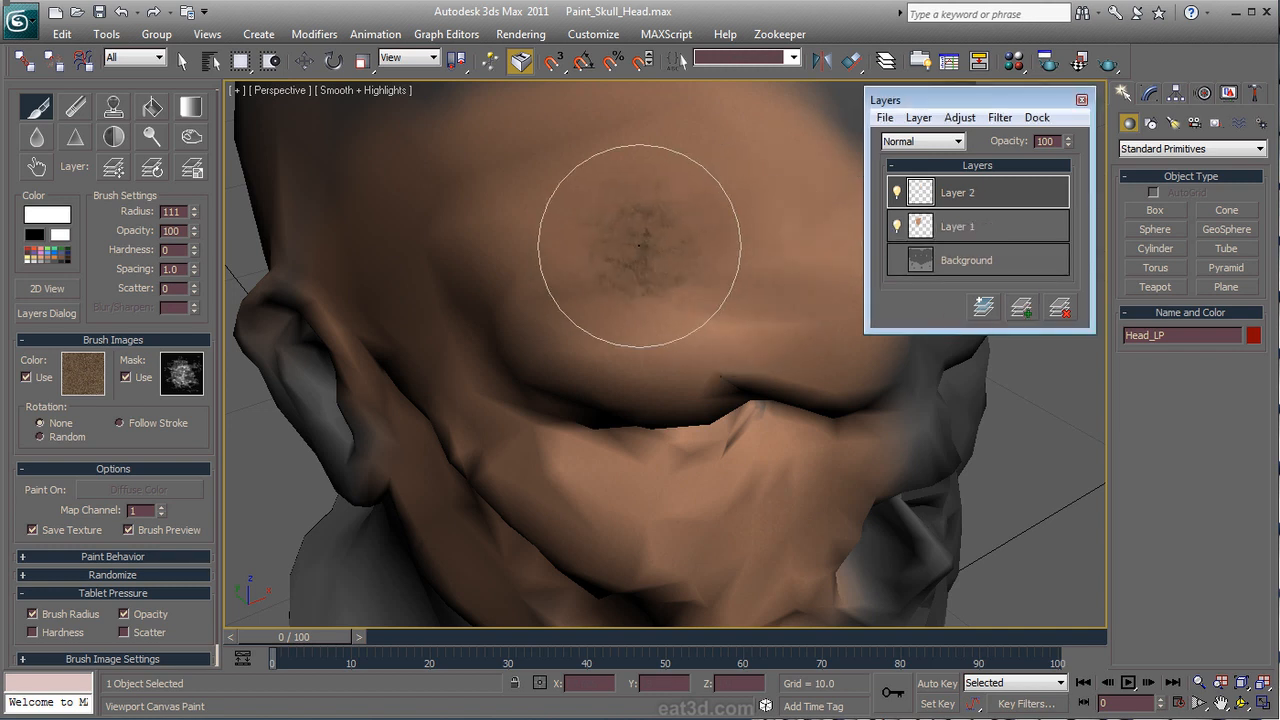
mouse_move(680, 398)
middle_mouse_down("alt")
mouse_move(663, 414)
mouse_move(686, 397)
middle_mouse_up("alt")
mouse_move(742, 263)
left_mouse_down()
mouse_move(583, 223)
mouse_move(680, 271)
mouse_move(786, 229)
left_mouse_up()
mouse_move(800, 365)
left_mouse_down()
mouse_move(800, 520)
mouse_move(745, 585)
mouse_move(465, 302)
mouse_move(600, 543)
mouse_move(509, 191)
mouse_move(591, 252)
left_mouse_up()
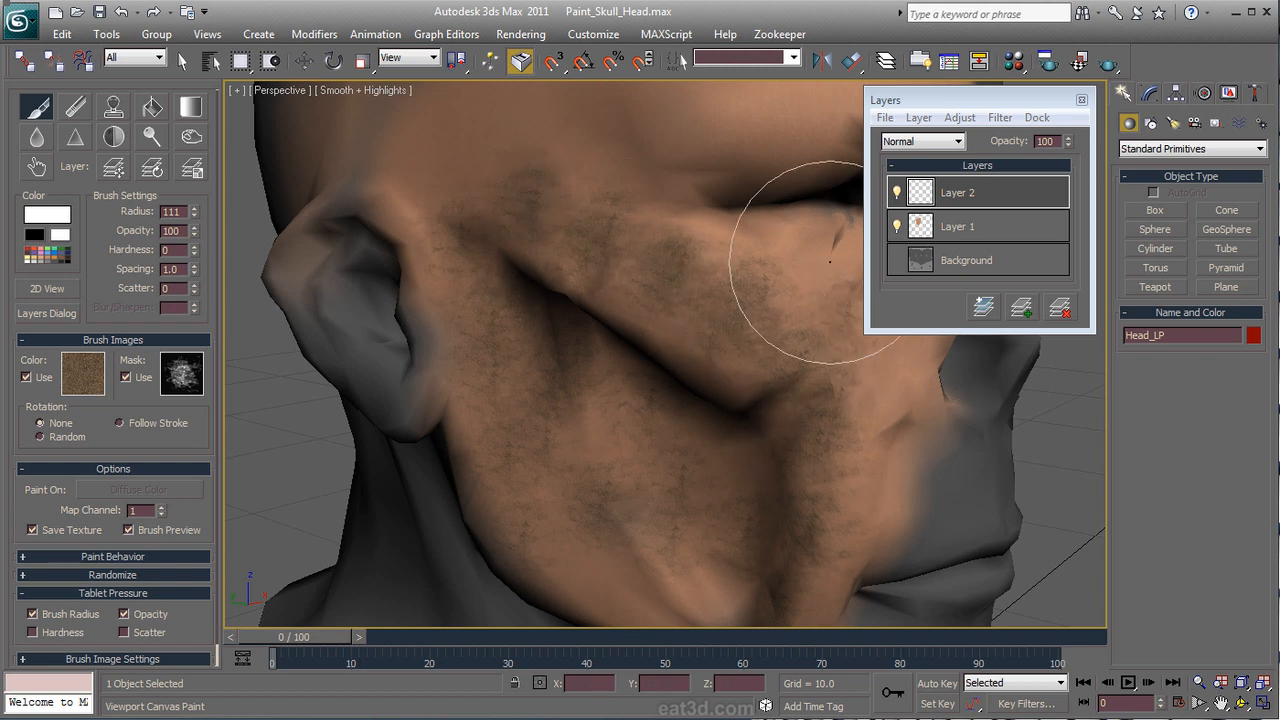
mouse_move(757, 343)
middle_mouse_down("alt")
mouse_move(694, 457)
mouse_move(757, 451)
middle_mouse_up("alt")
mouse_move(698, 304)
left_mouse_down()
mouse_move(694, 543)
mouse_move(586, 300)
mouse_move(471, 233)
mouse_move(677, 229)
mouse_move(466, 166)
mouse_move(720, 166)
mouse_move(787, 419)
mouse_move(737, 557)
mouse_move(600, 449)
mouse_move(625, 400)
left_mouse_up()
mouse_move(625, 400)
middle_mouse_down("alt")
mouse_move(606, 394)
mouse_move(645, 401)
middle_mouse_up("alt")
mouse_move(645, 401)
left_mouse_down()
mouse_move(663, 349)
mouse_move(523, 357)
mouse_move(603, 263)
mouse_move(785, 258)
mouse_move(623, 306)
mouse_move(583, 220)
mouse_move(397, 214)
mouse_move(474, 382)
left_mouse_up()
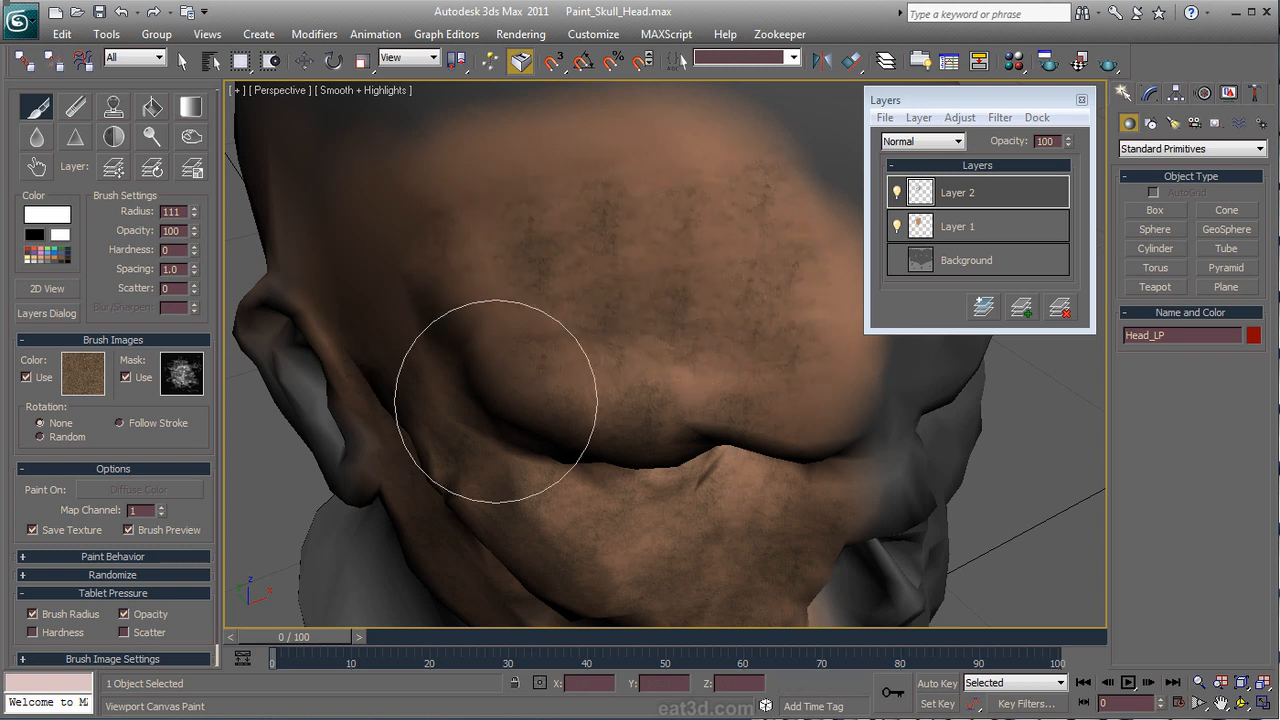
mouse_move(466, 286)
middle_mouse_down("alt")
mouse_move(634, 383)
mouse_move(591, 371)
mouse_move(614, 324)
middle_mouse_up("alt")
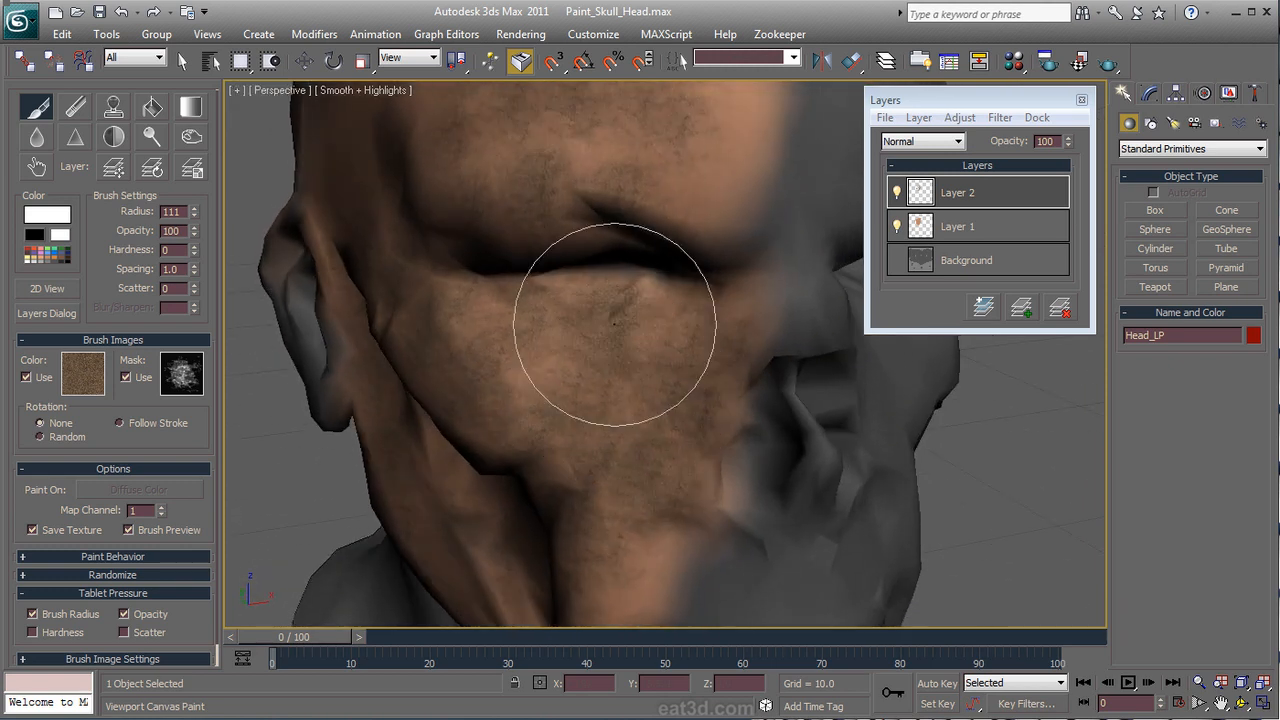
Step: Try a reduced opacity of about 53 on Layer 2, then its Color Burn and Screen blend modes at opacity 100
left_click_drag(1069, 141, 1080, 185)
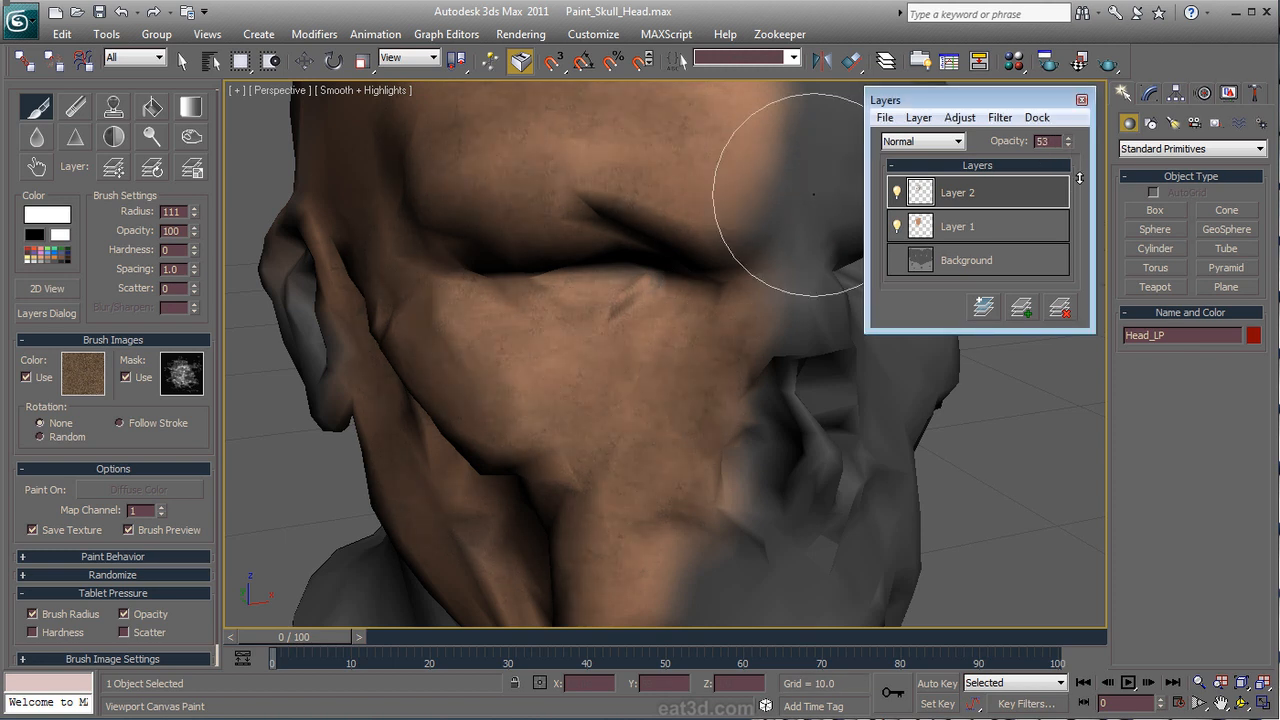
left_click(952, 144)
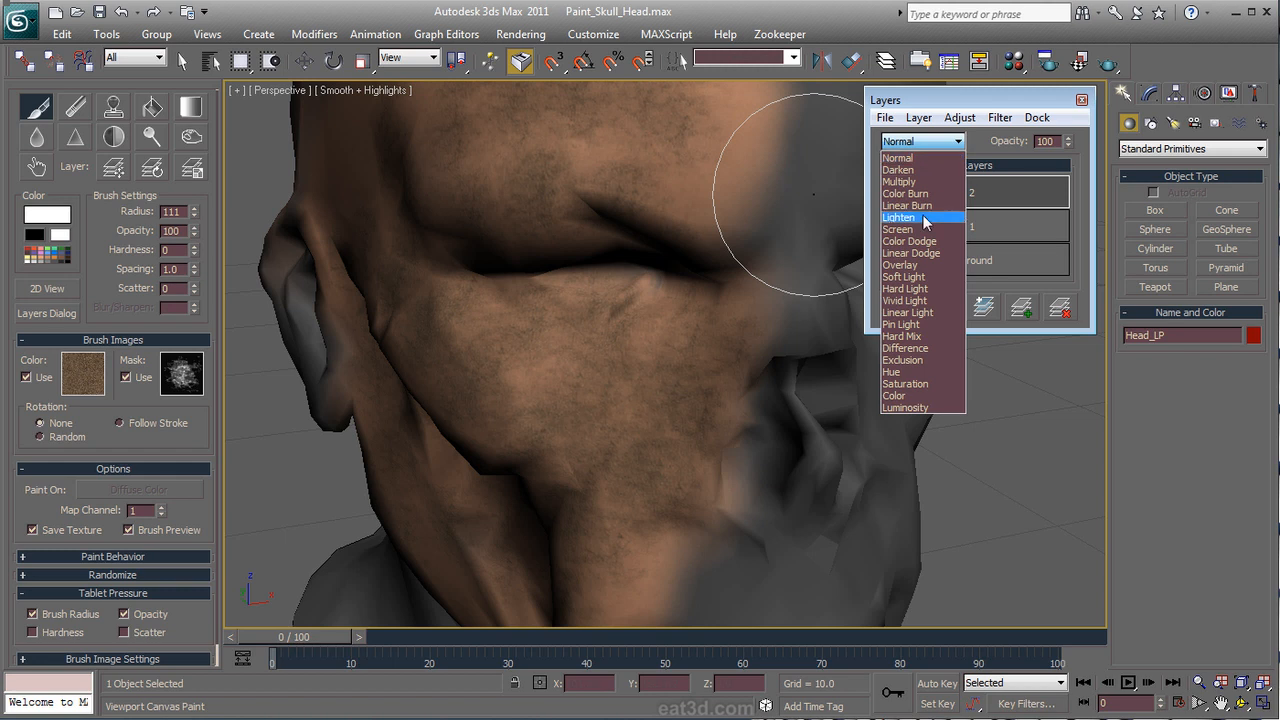
left_click(930, 195)
left_click(938, 144)
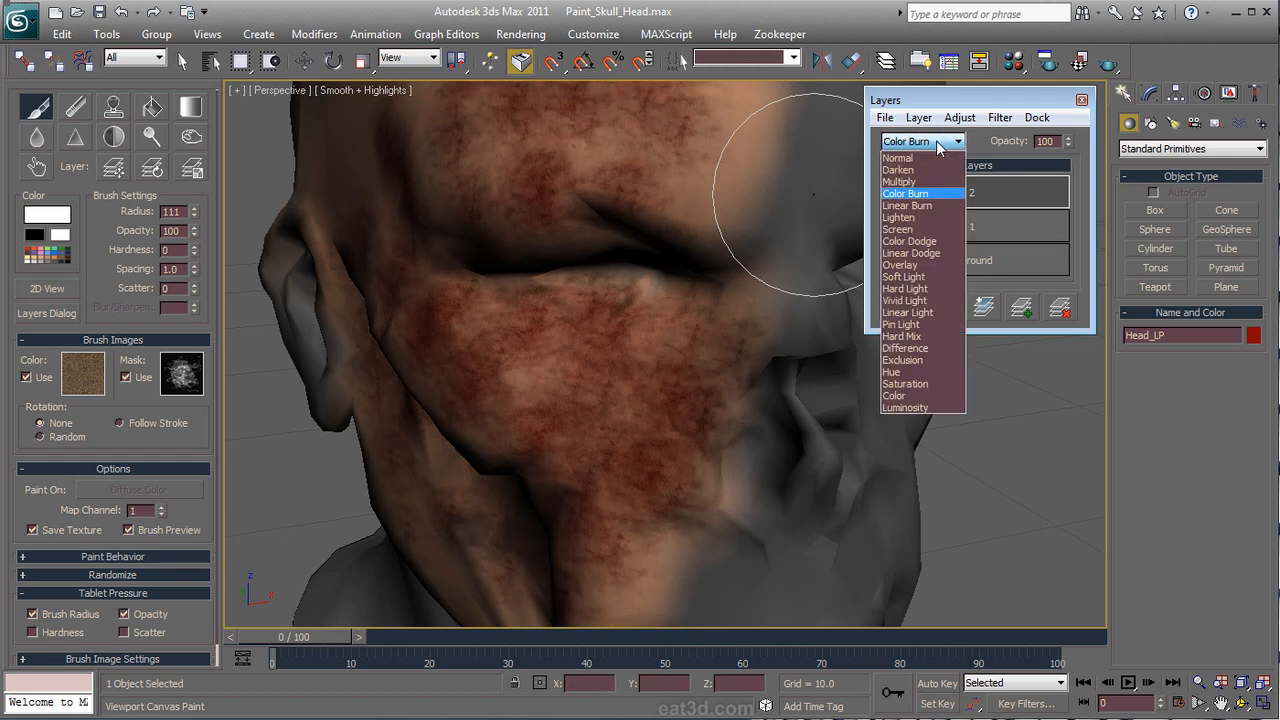
left_click(926, 230)
left_click(937, 142)
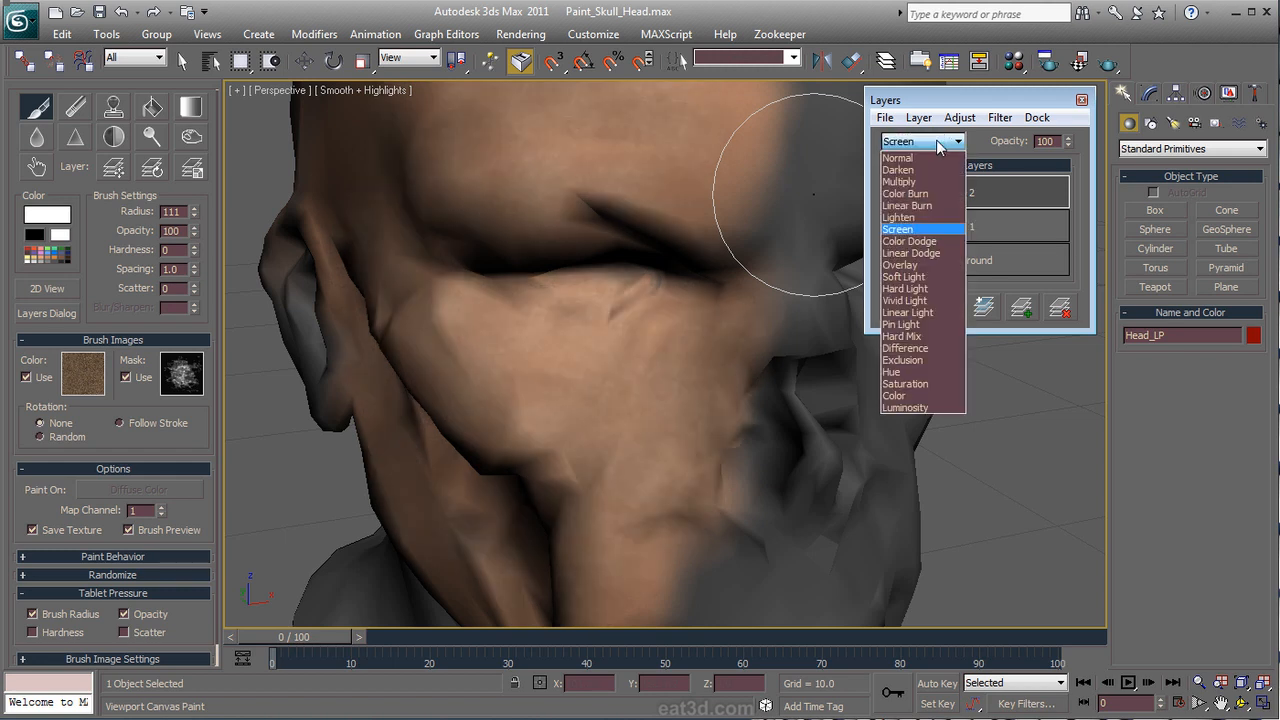
left_click(940, 146)
Step: Paint another masked brown texture stroke on the Screen-blended Layer 2 down the middle of the face
middle_click_drag(651, 447, 720, 476, "alt")
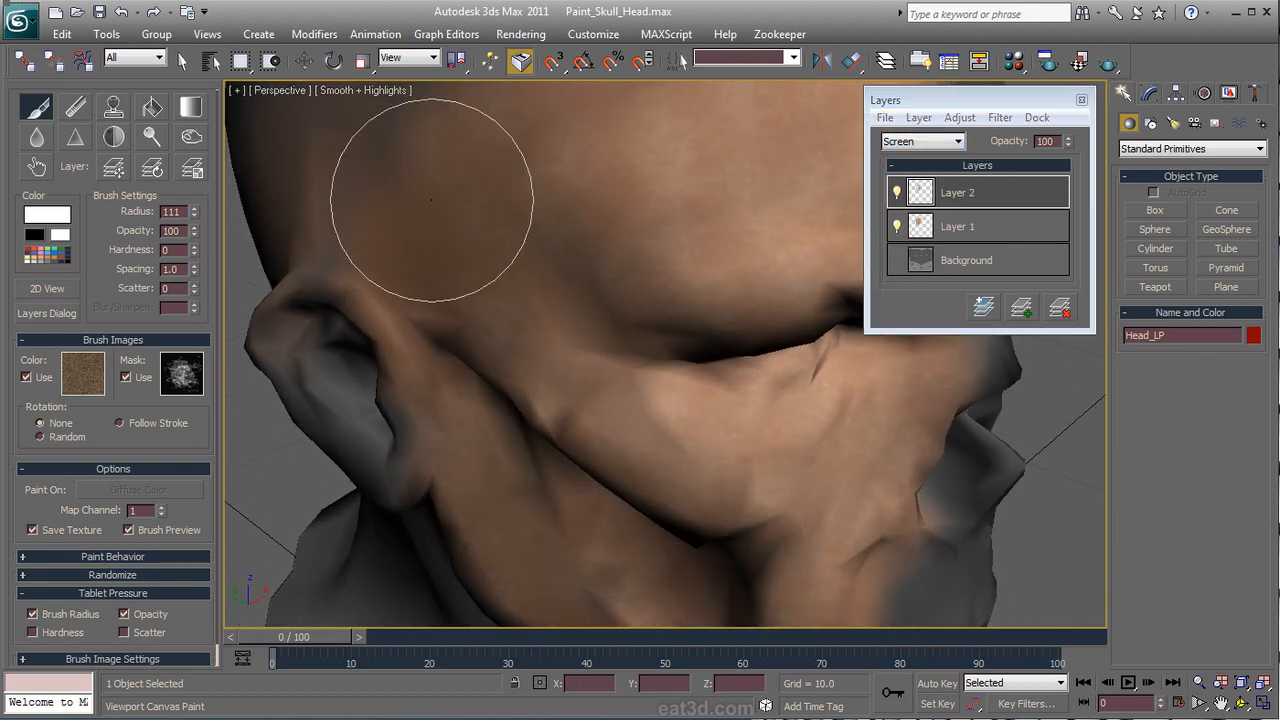
middle_click_drag(663, 366, 677, 429, "alt")
mouse_move(634, 194)
left_mouse_down()
mouse_move(597, 337)
mouse_move(685, 455)
left_mouse_up()
middle_click_drag(685, 455, 672, 459, "alt")
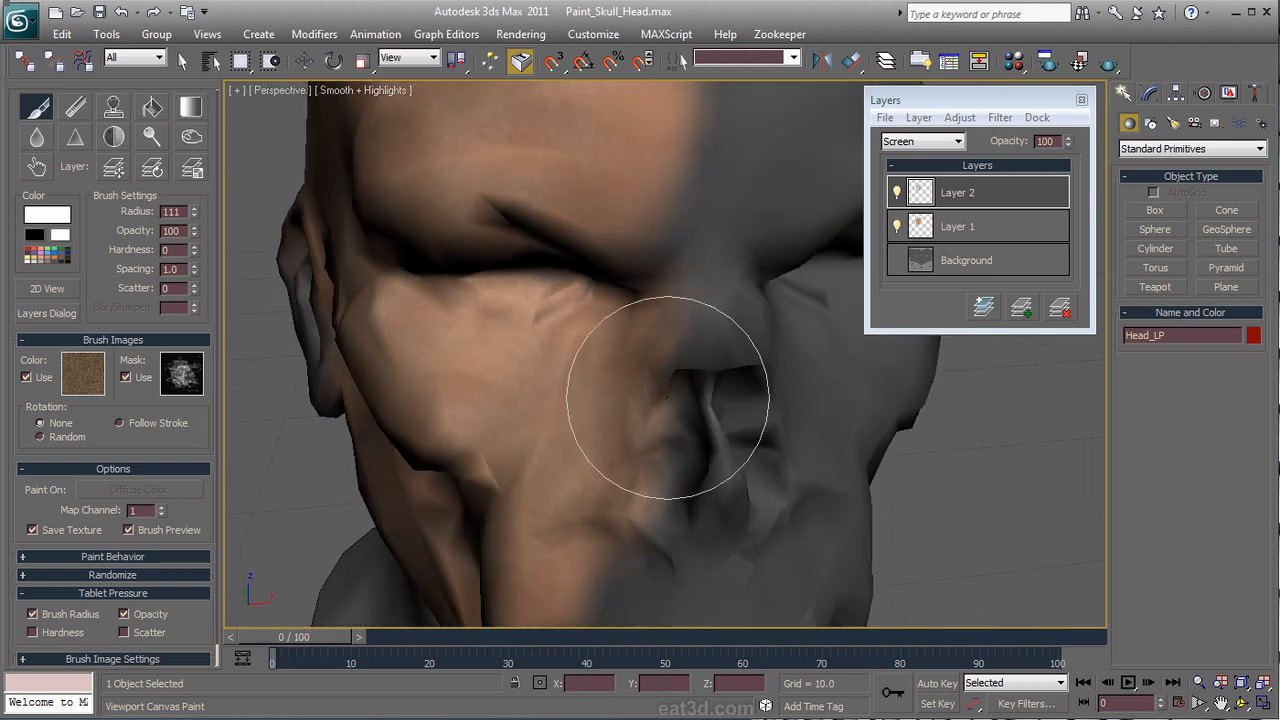
scroll(660, 315, "down", 5)
mouse_move(658, 316)
middle_mouse_down("alt")
mouse_move(654, 391)
mouse_move(609, 451)
mouse_move(640, 455)
middle_mouse_up("alt")
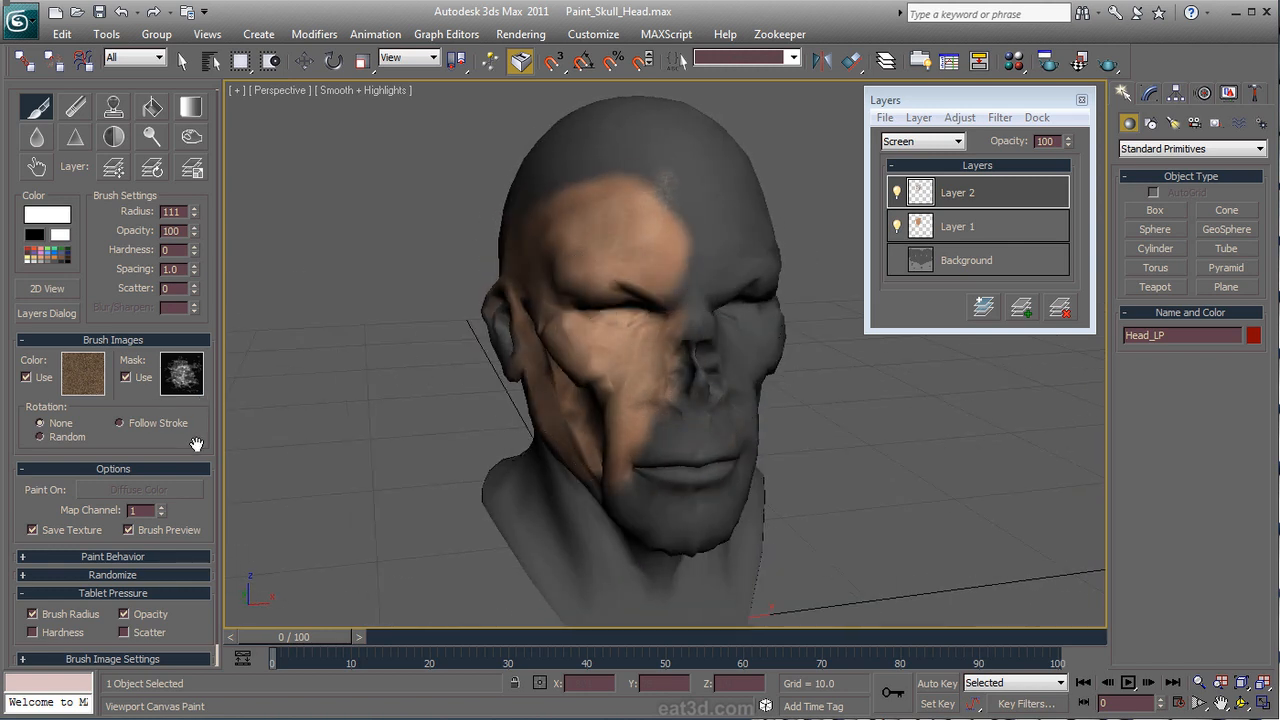
Step: Set the paint behavior to mirror strokes across the X axis
scroll(196, 443, "down", 1)
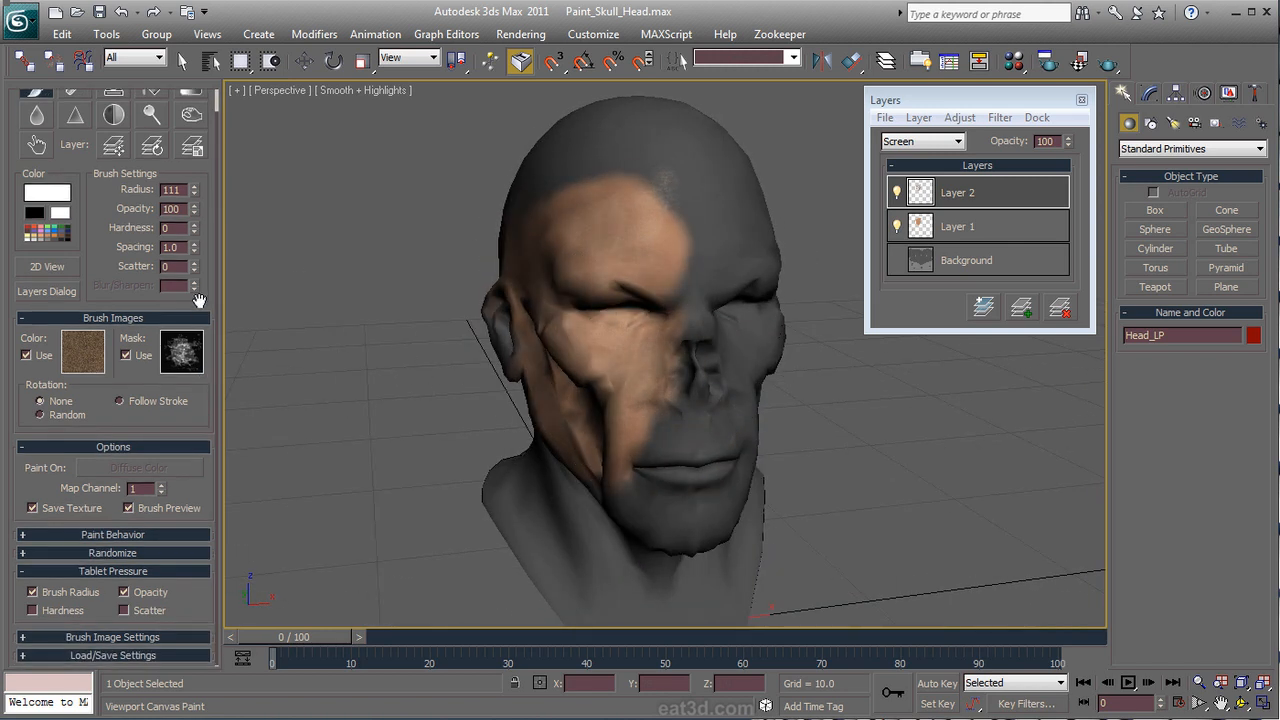
left_click(148, 537)
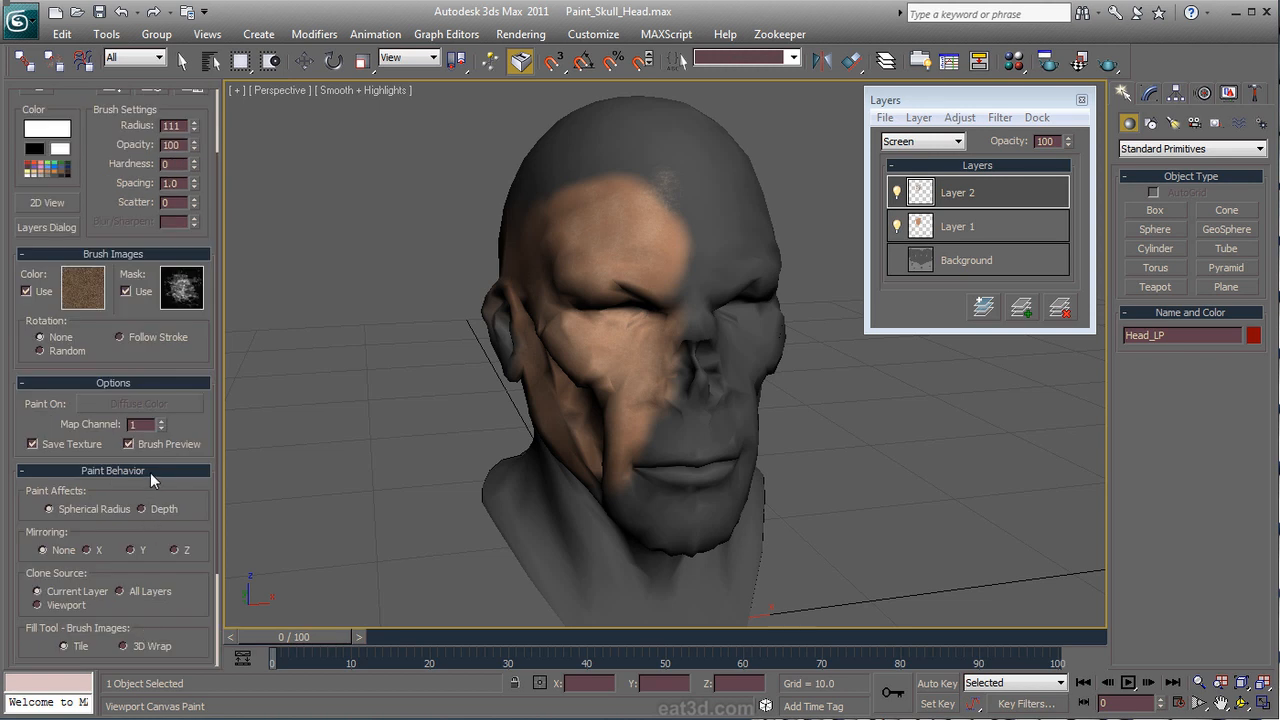
scroll(87, 469, "down", 5)
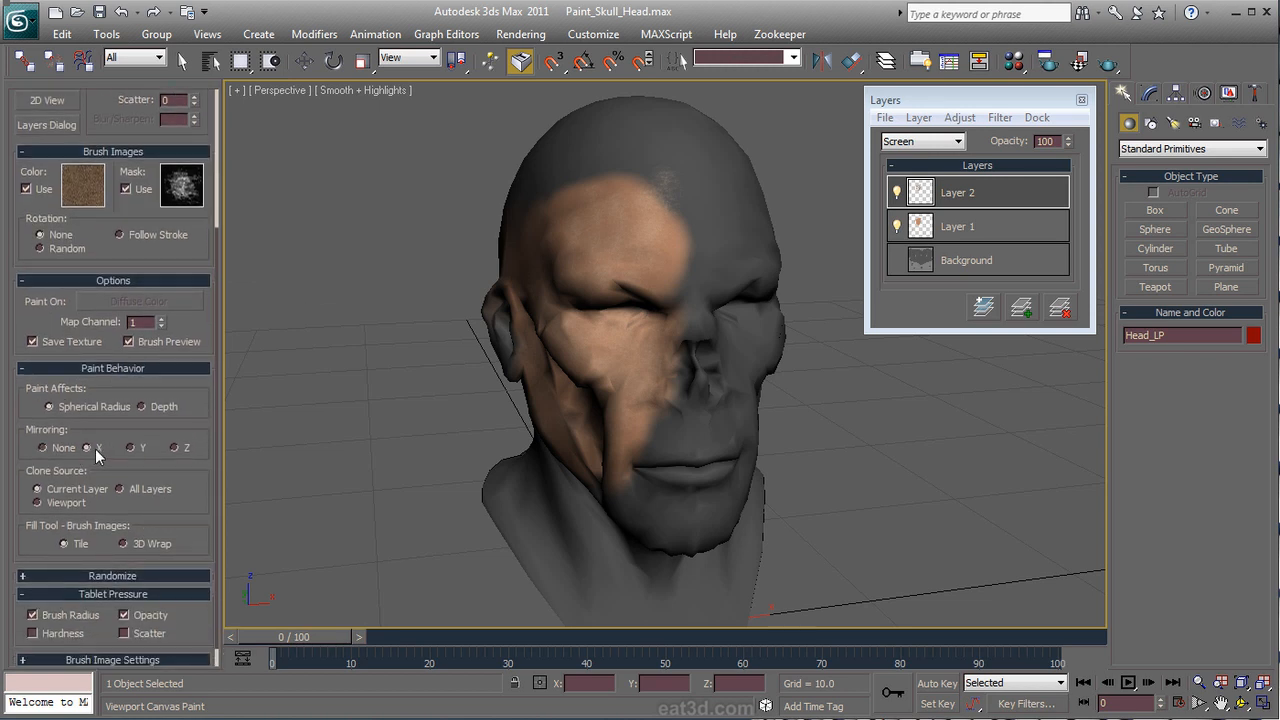
left_click(88, 447)
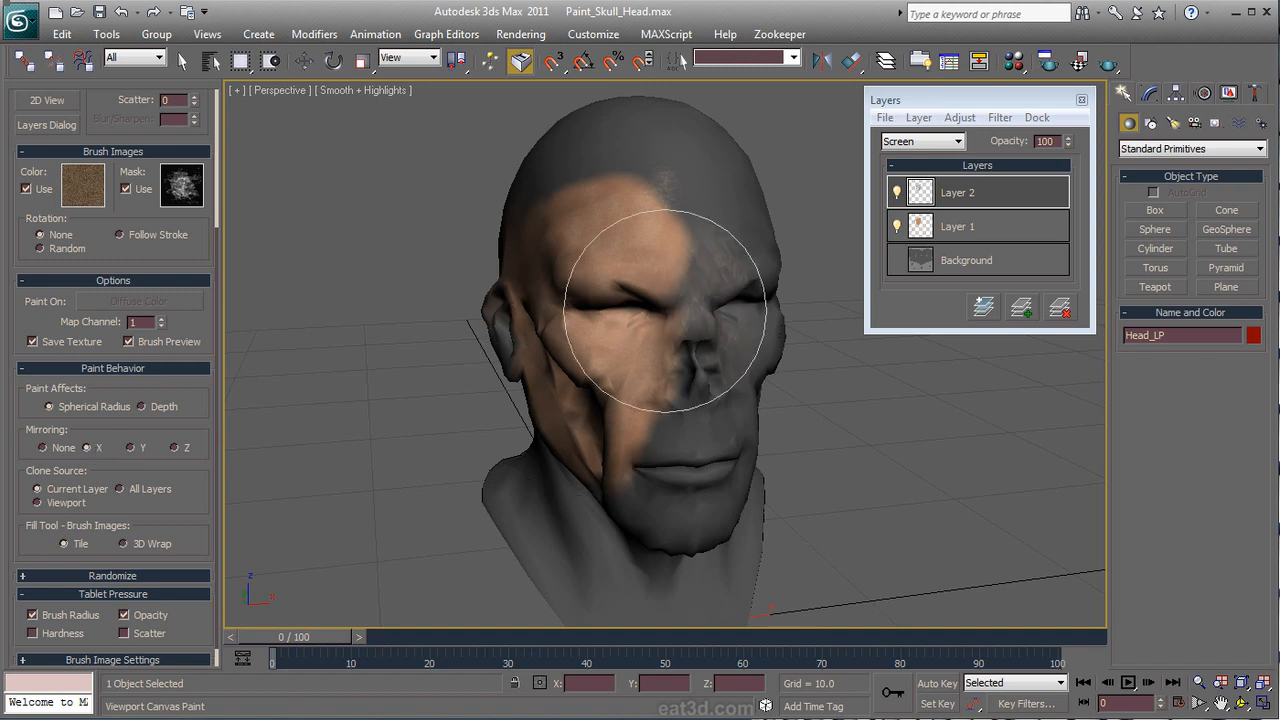
Step: Test a mirrored brown texture stroke around the brows, then delete Layer 2 and Layer 1
left_click_drag(609, 274, 597, 252)
mouse_move(673, 336)
middle_mouse_down("alt")
mouse_move(592, 350)
mouse_move(601, 342)
mouse_move(651, 371)
middle_mouse_up("alt")
left_click(1063, 311)
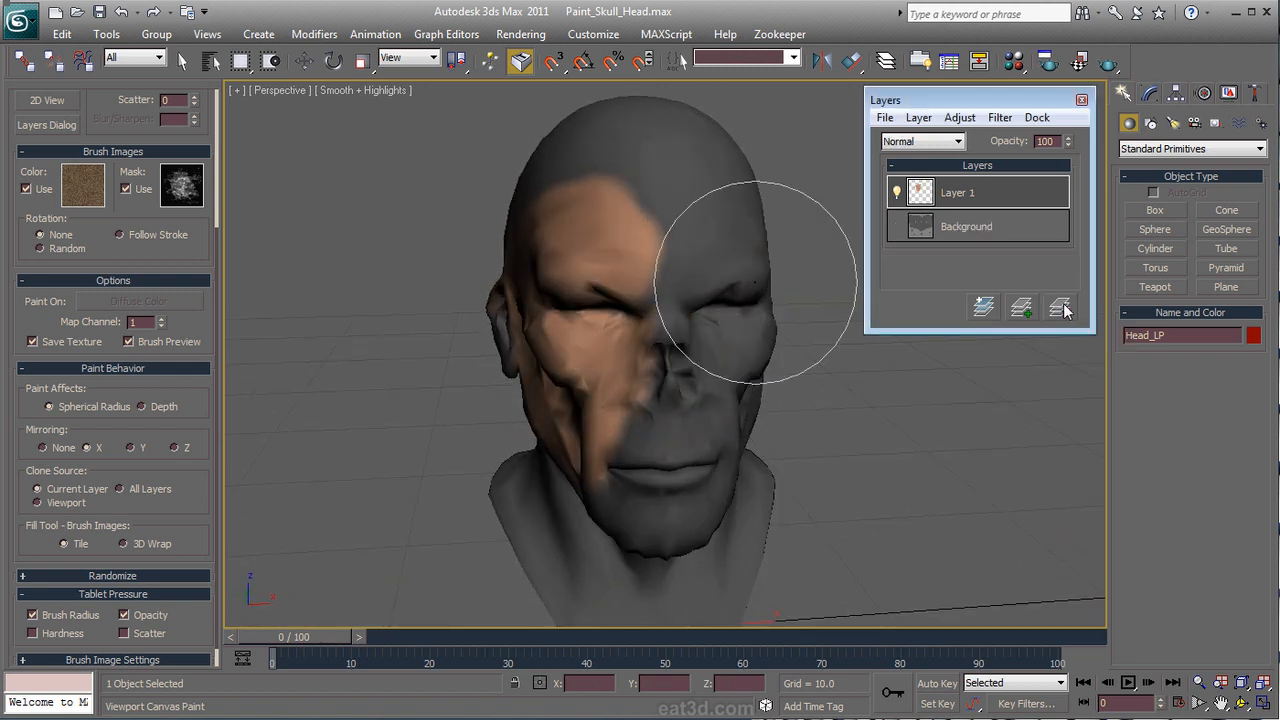
left_click(1061, 309)
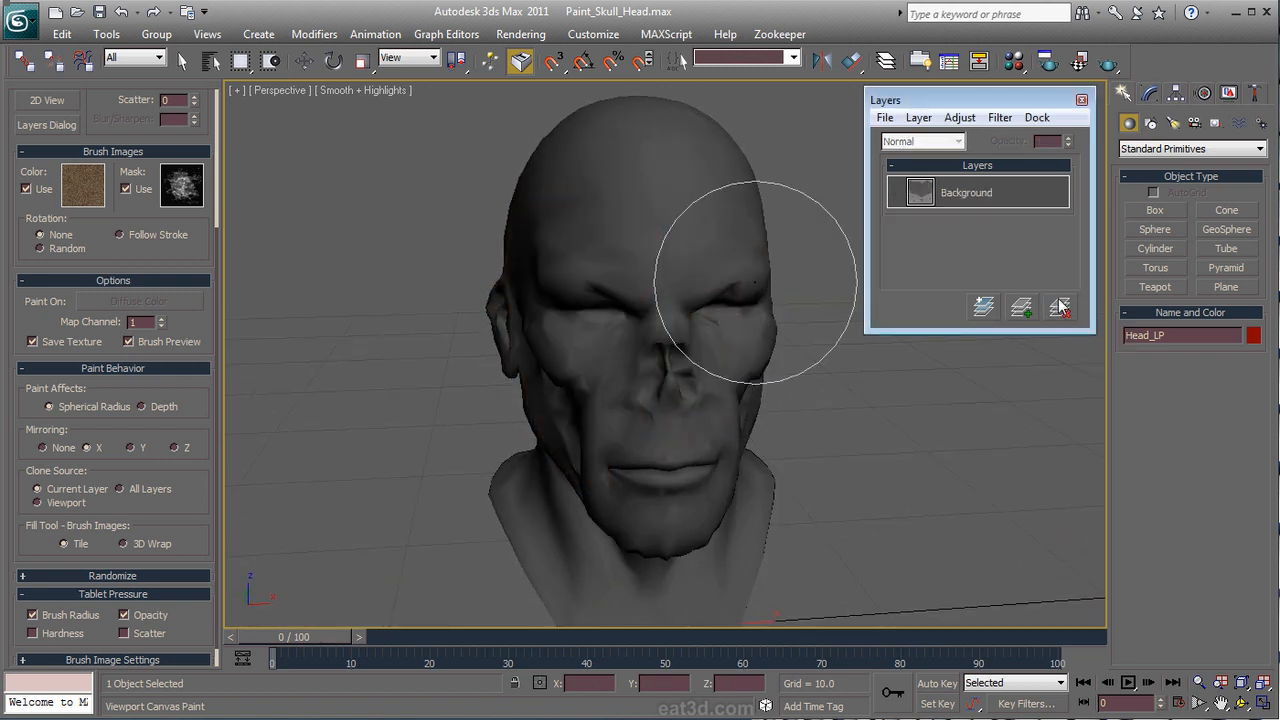
Step: Turn off the brush mask and assign the first custom map, the skin texture, as the brush color image
left_click(177, 188)
left_click(487, 134)
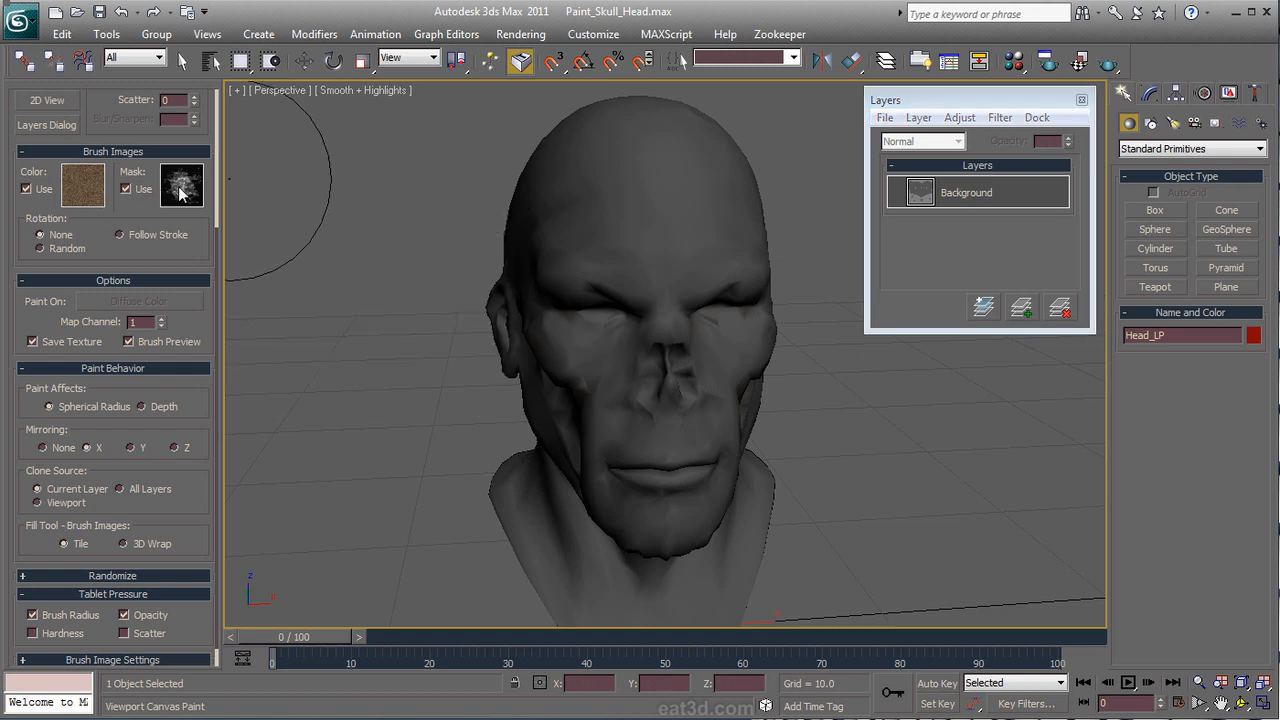
left_click(136, 189)
left_click(99, 189)
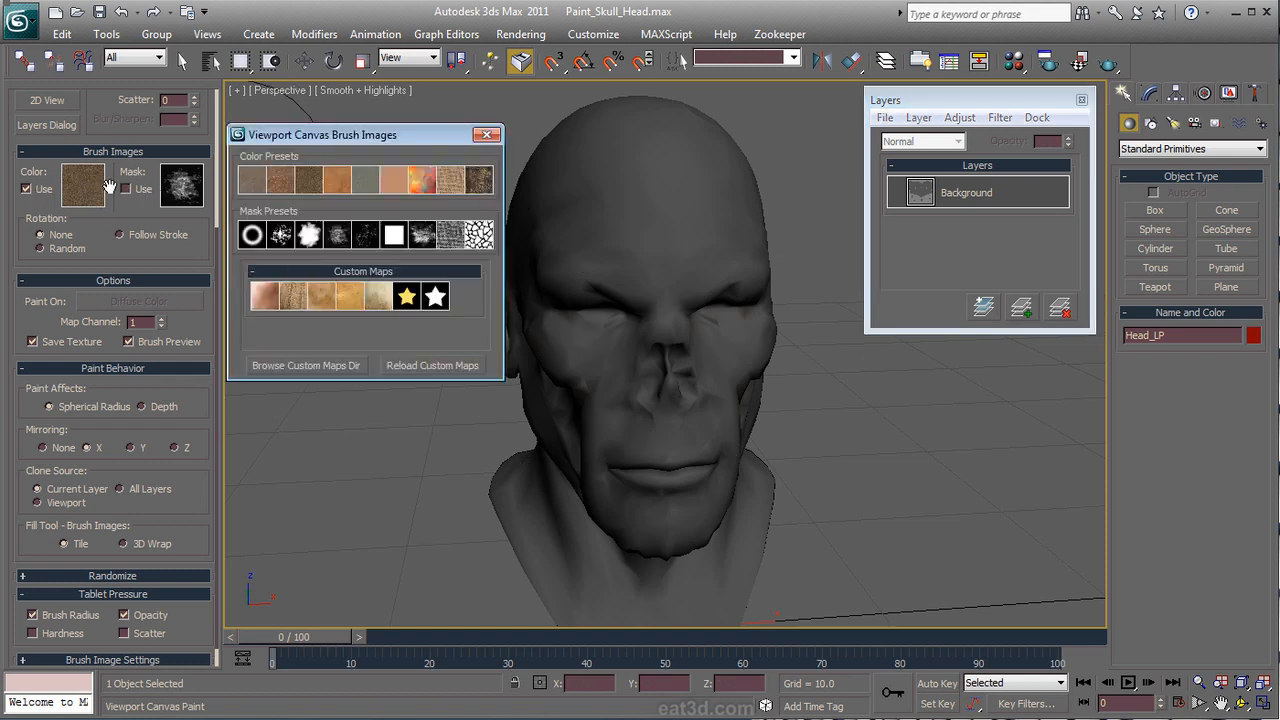
left_click(266, 300)
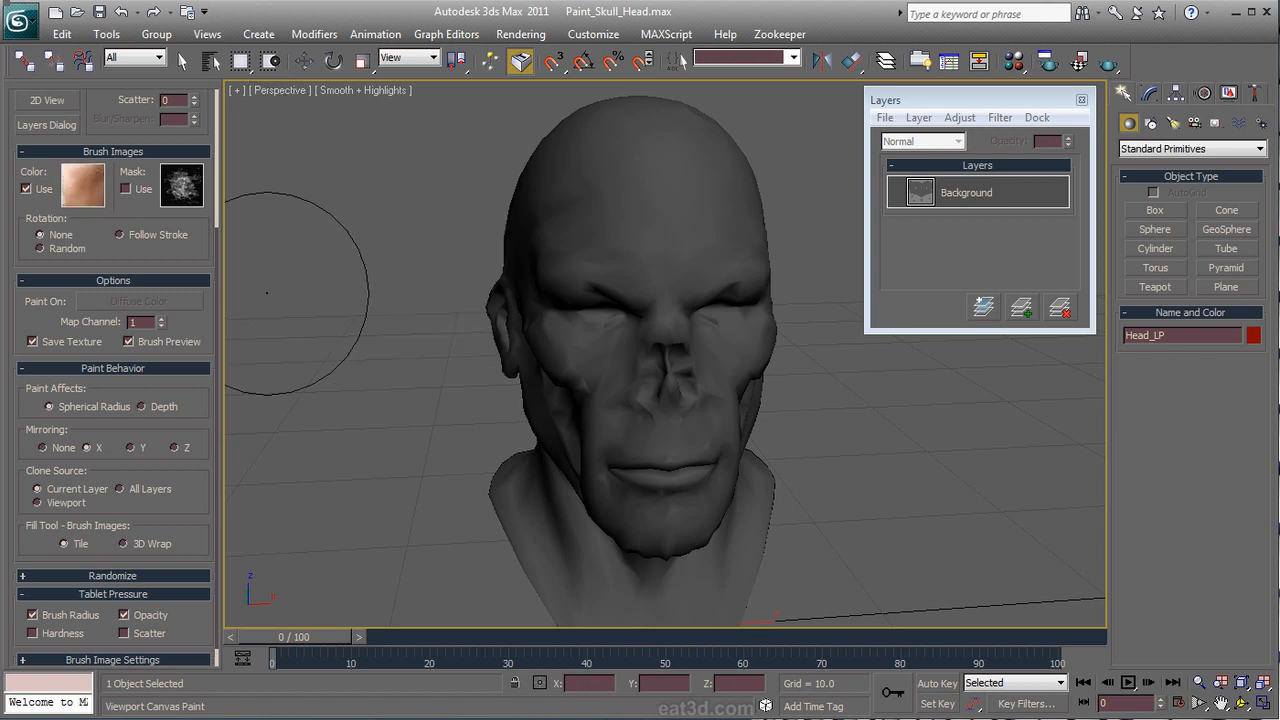
Step: Paint the mirrored skin texture on the Background layer over the forehead, face, and chin
mouse_move(514, 243)
left_mouse_down()
mouse_move(626, 274)
mouse_move(594, 271)
mouse_move(631, 229)
mouse_move(531, 327)
mouse_move(604, 335)
mouse_move(591, 386)
mouse_move(563, 163)
mouse_move(646, 443)
mouse_move(548, 352)
mouse_move(657, 505)
left_mouse_up()
key("ctrl+z")
middle_click_drag(657, 505, 731, 480, "alt")
mouse_move(731, 480)
left_mouse_down()
mouse_move(627, 384)
mouse_move(714, 454)
mouse_move(571, 223)
mouse_move(463, 186)
mouse_move(737, 480)
mouse_move(680, 471)
mouse_move(600, 500)
mouse_move(544, 456)
mouse_move(500, 471)
mouse_move(657, 543)
left_mouse_up()
mouse_move(657, 543)
middle_mouse_down("alt")
mouse_move(714, 457)
mouse_move(671, 446)
middle_mouse_up("alt")
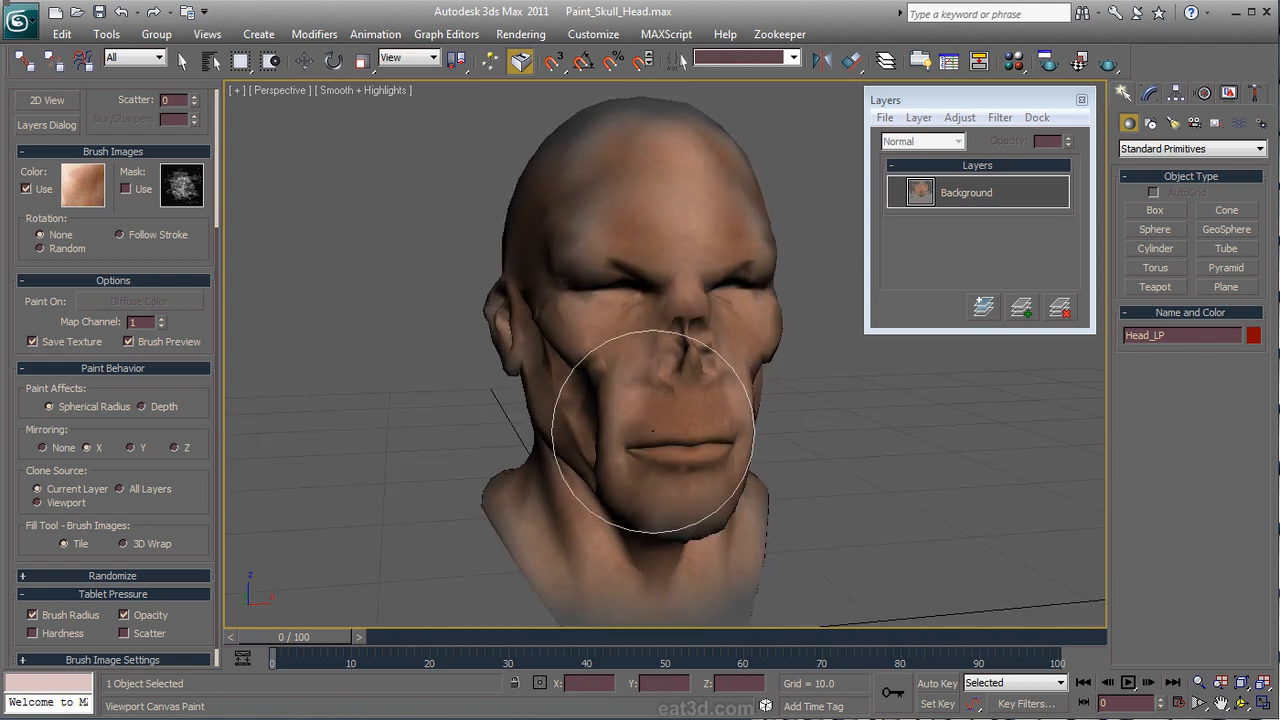
Step: Extend the mirrored skin texture down the neck and over the side of the head and ear
scroll(671, 447, "down", 3)
left_click_drag(612, 514, 663, 572)
middle_click_drag(549, 429, 568, 414, "alt")
mouse_move(637, 189)
left_mouse_down()
mouse_move(577, 271)
mouse_move(560, 270)
mouse_move(583, 309)
mouse_move(556, 472)
left_mouse_up()
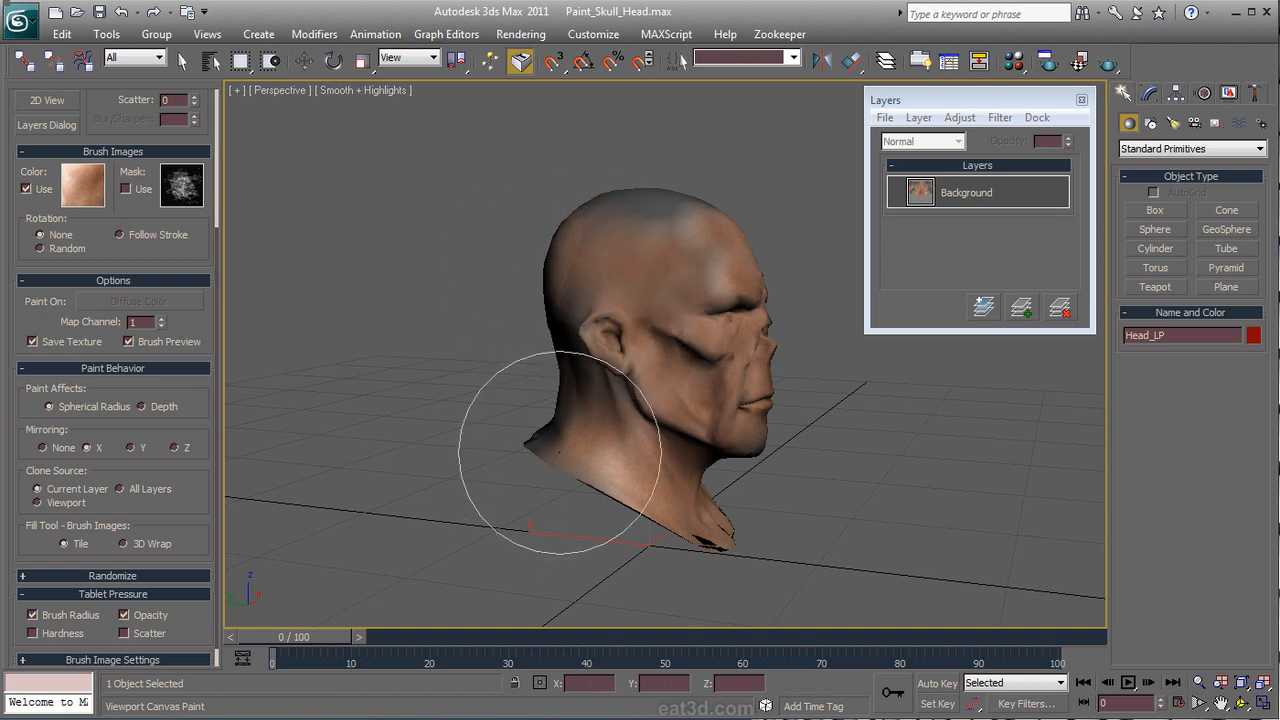
left_click_drag(569, 332, 617, 358)
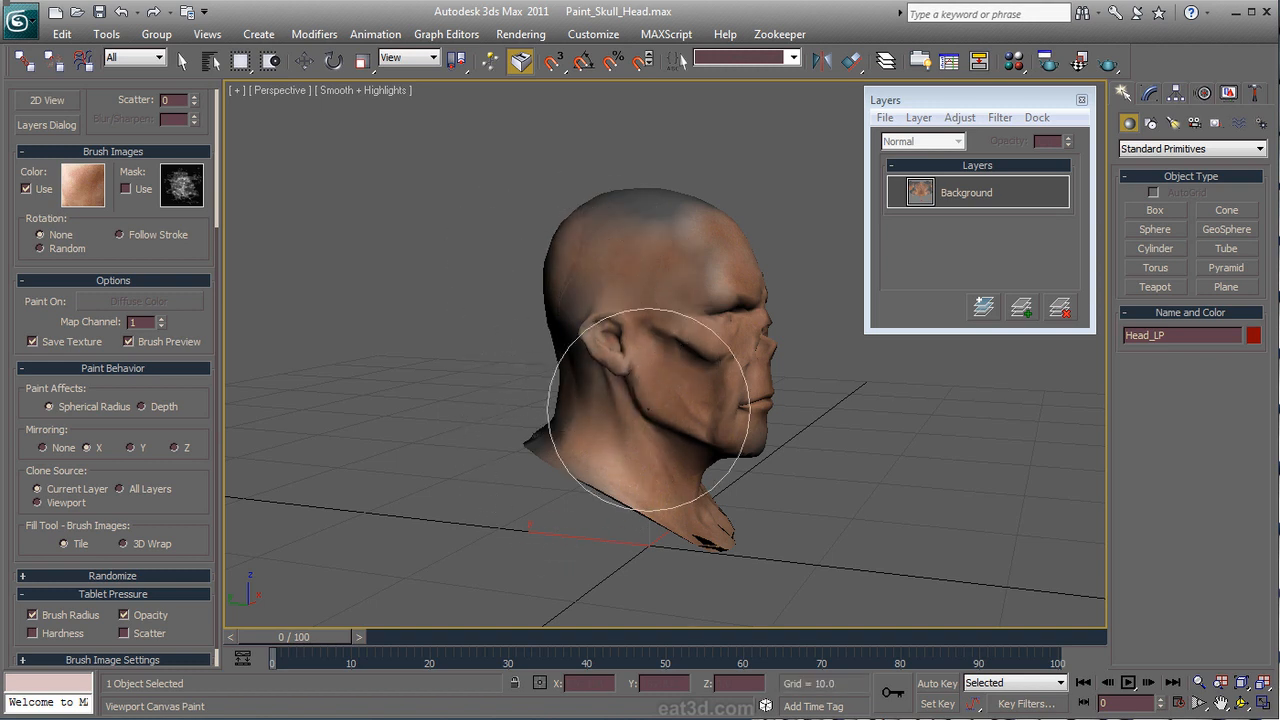
Step: Fill the remaining gray areas behind the ear, on the back of the head, and over the crown with skin texture
middle_click_drag(640, 310, 634, 370, "alt")
scroll(651, 351, "up", 5)
scroll(651, 351, "up", 3)
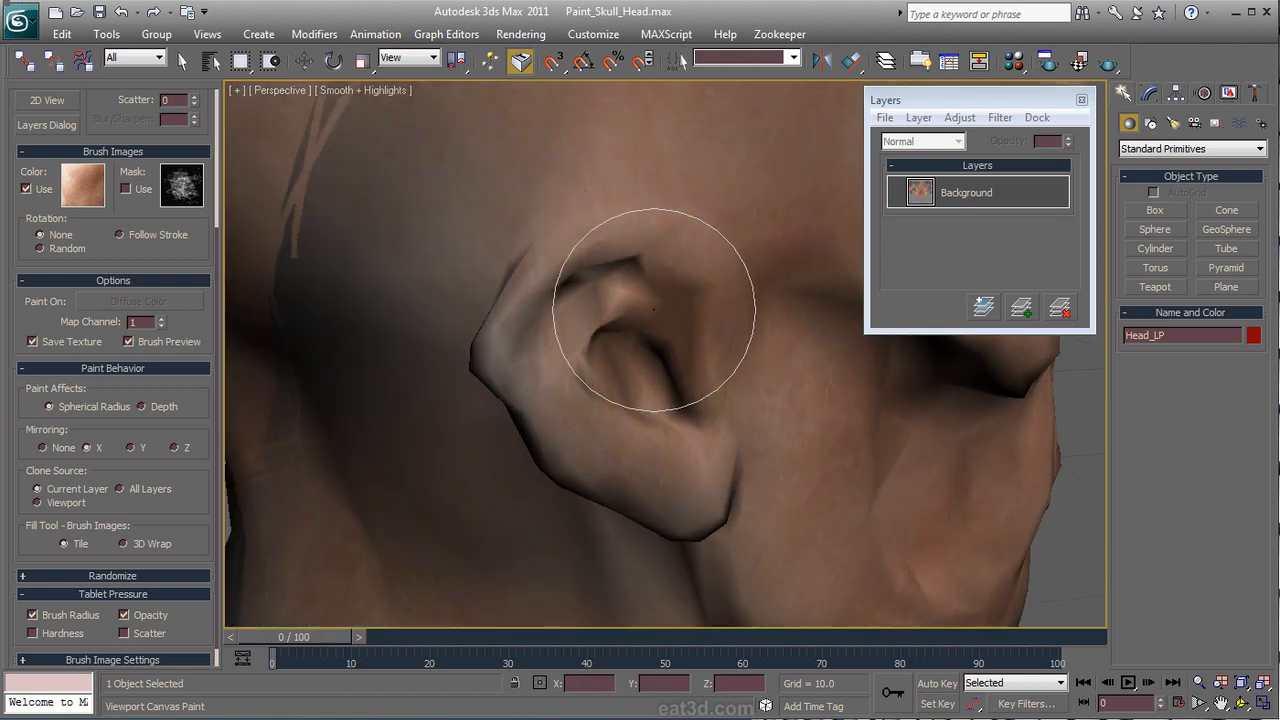
scroll(576, 289, "down", 5)
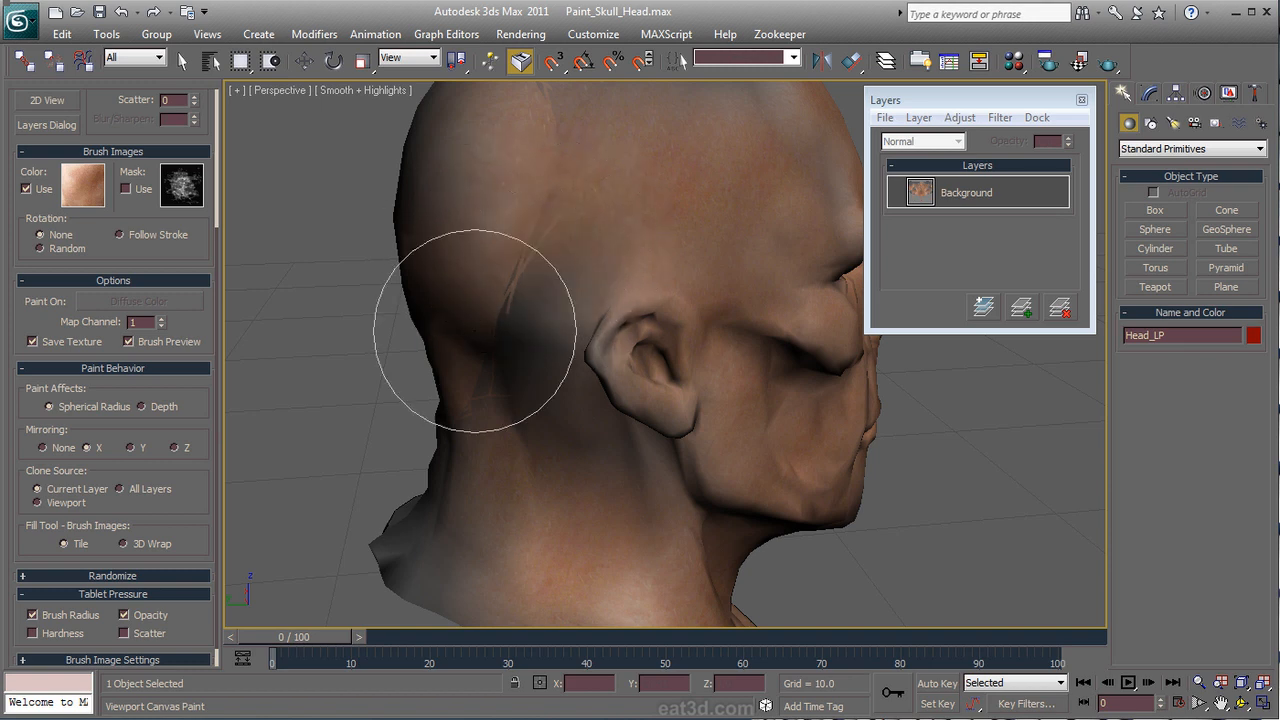
mouse_move(600, 463)
left_mouse_down()
mouse_move(591, 502)
mouse_move(579, 221)
mouse_move(541, 280)
mouse_move(527, 393)
mouse_move(623, 496)
mouse_move(489, 418)
mouse_move(524, 399)
mouse_move(595, 146)
mouse_move(634, 277)
left_mouse_up()
middle_click_drag(720, 287, 702, 420, "alt")
mouse_move(720, 287)
left_mouse_down()
mouse_move(557, 340)
mouse_move(674, 317)
mouse_move(714, 286)
mouse_move(556, 264)
mouse_move(634, 343)
mouse_move(557, 229)
mouse_move(423, 200)
mouse_move(533, 186)
mouse_move(600, 223)
mouse_move(677, 397)
mouse_move(757, 423)
mouse_move(564, 425)
mouse_move(580, 452)
left_mouse_up()
mouse_move(650, 438)
middle_mouse_down("alt")
mouse_move(582, 366)
mouse_move(612, 430)
middle_mouse_up("alt")
mouse_move(570, 303)
left_mouse_down()
mouse_move(443, 280)
mouse_move(491, 397)
mouse_move(662, 322)
mouse_move(566, 294)
mouse_move(657, 443)
mouse_move(563, 506)
mouse_move(594, 415)
left_mouse_up()
mouse_move(533, 345)
middle_mouse_down("alt")
mouse_move(554, 371)
mouse_move(543, 414)
middle_mouse_up("alt")
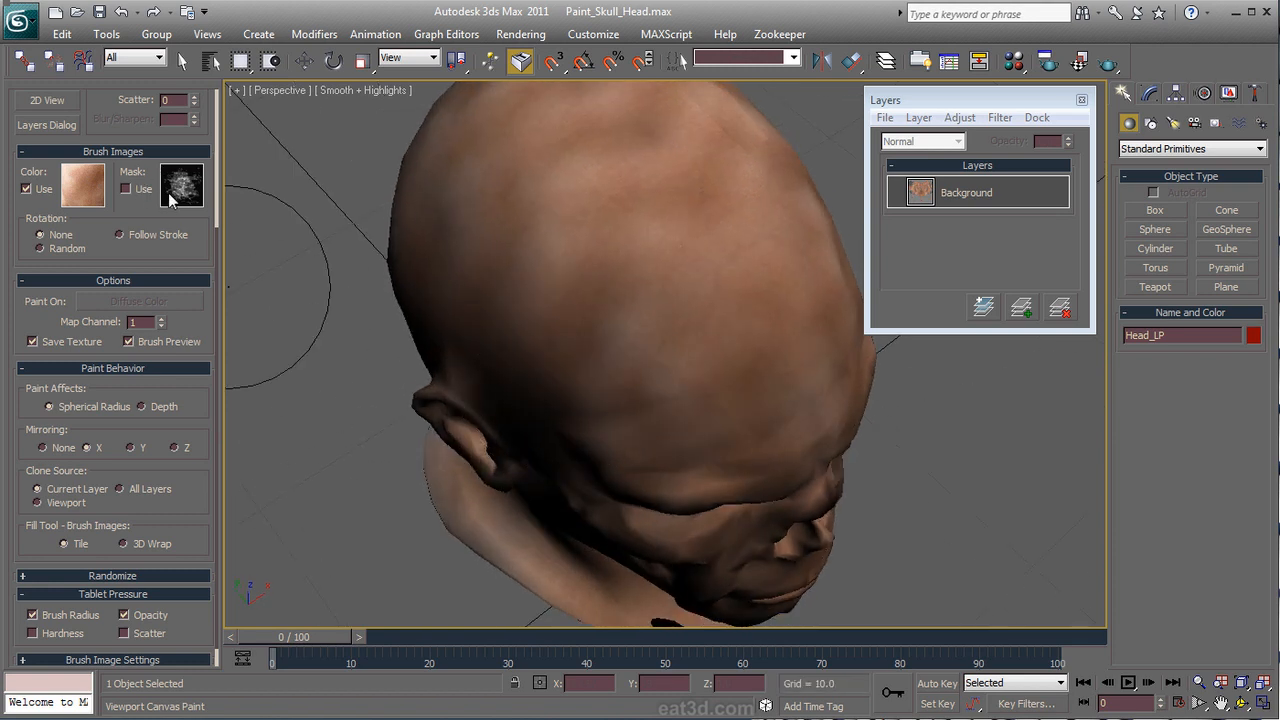
Step: Switch from the paint brush to the Blur tool for the painted skin texture
scroll(150, 172, "up", 5)
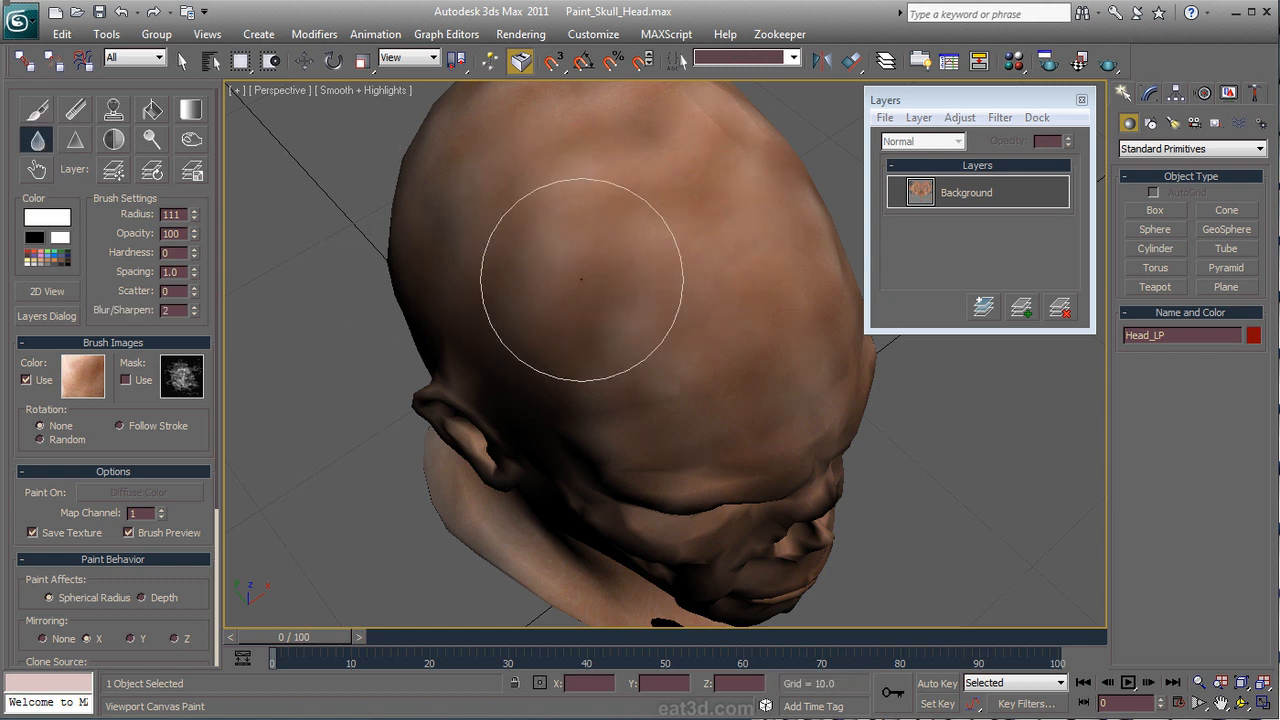
middle_click_drag(657, 309, 715, 327, "alt")
mouse_move(586, 251)
middle_mouse_down("alt")
mouse_move(543, 394)
mouse_move(600, 371)
mouse_move(517, 423)
middle_mouse_up("alt")
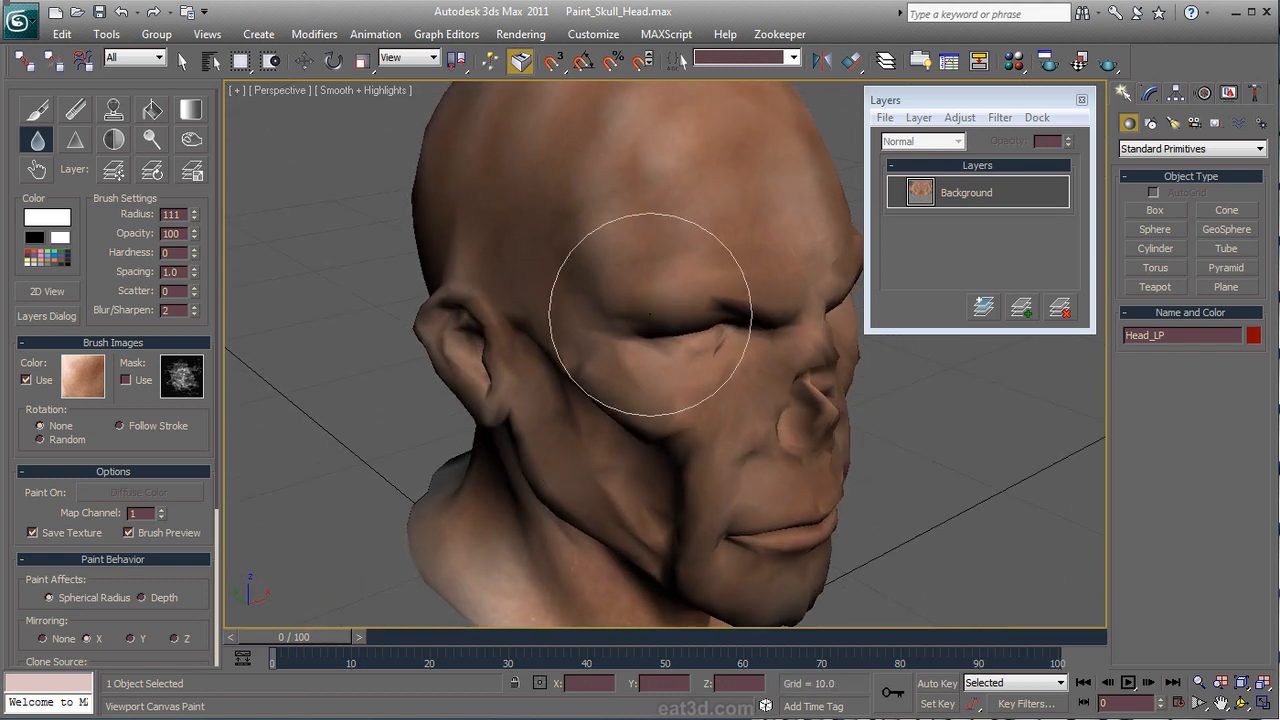
Step: Apply a uniform Blur filter with an amount of 38 to the Background layer
left_click(960, 118)
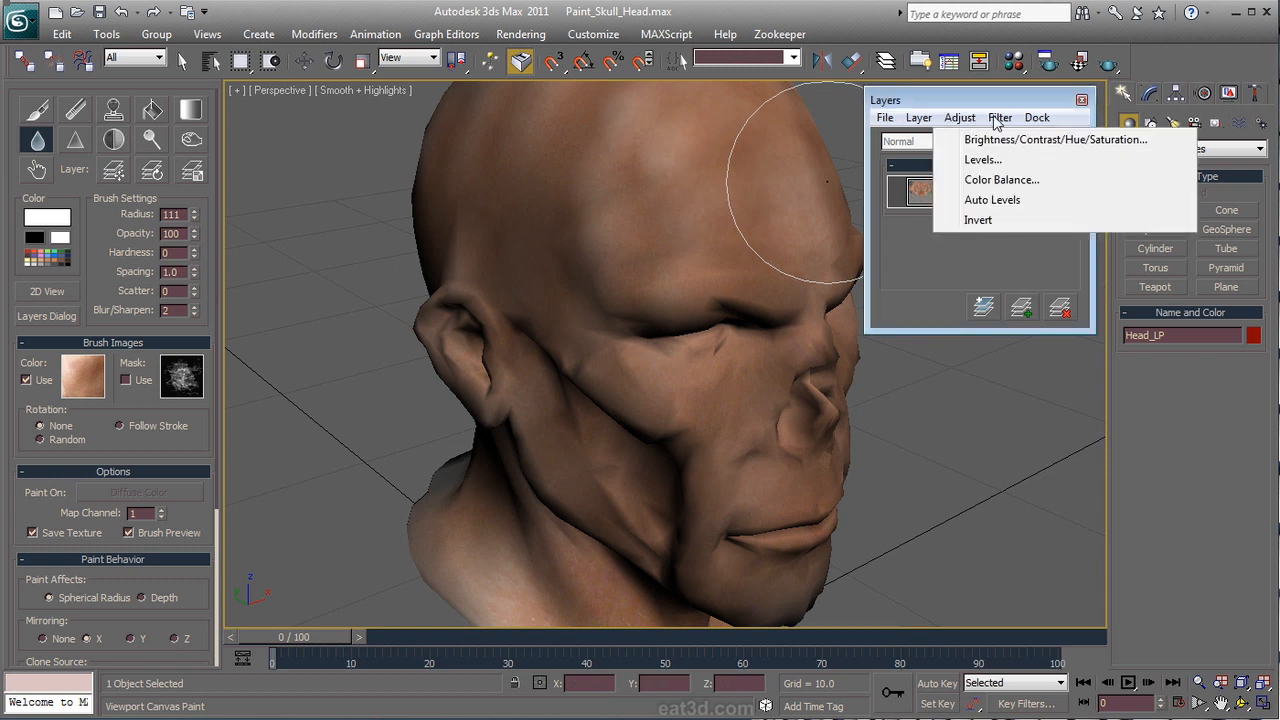
left_click(998, 118)
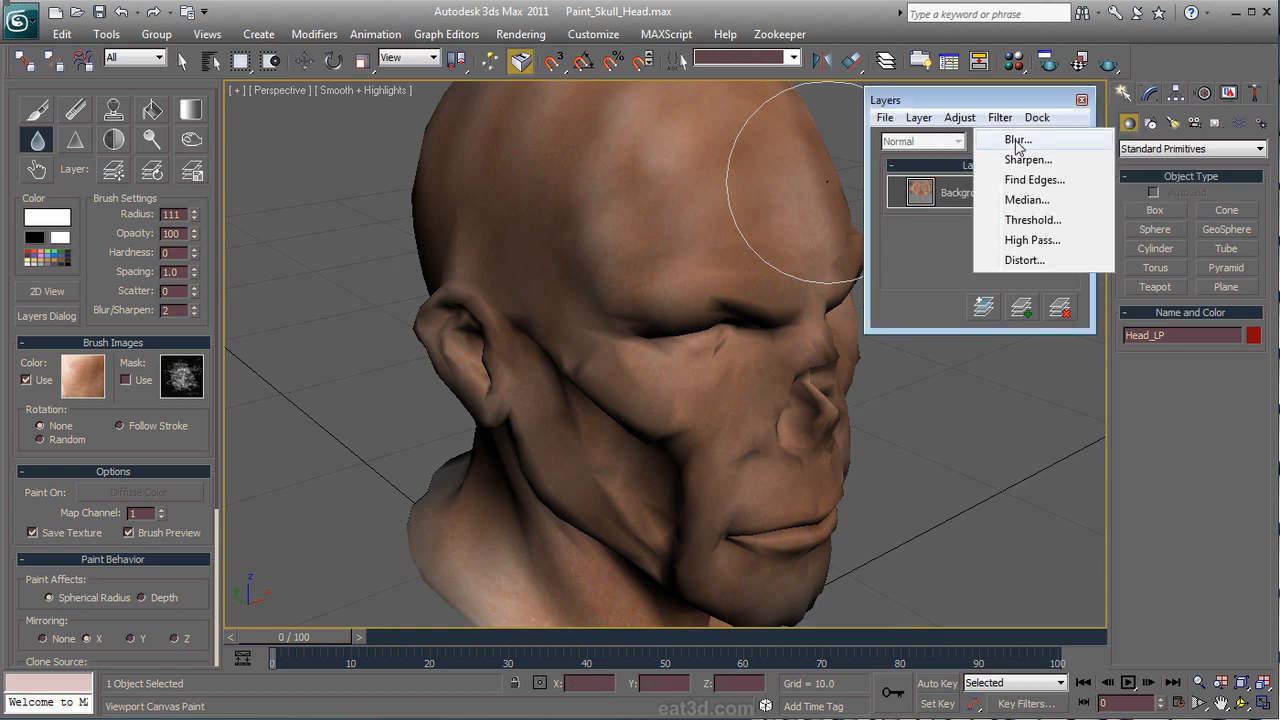
left_click(1017, 140)
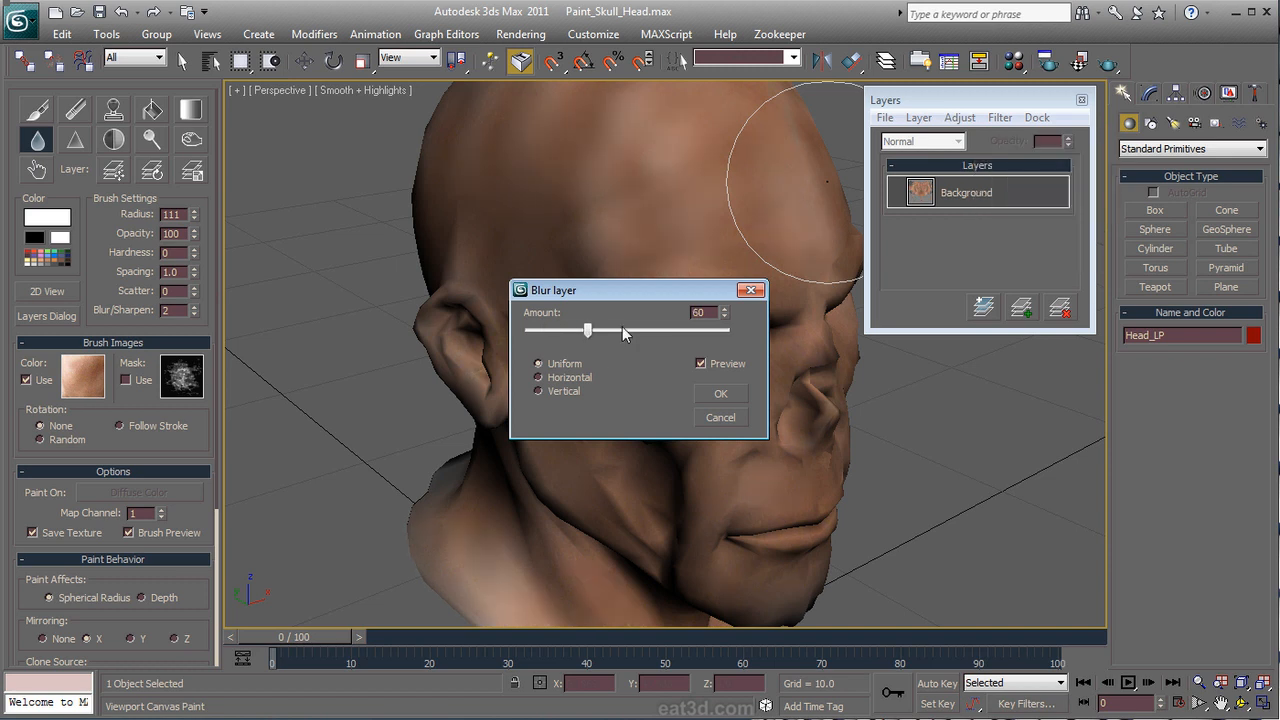
left_click_drag(585, 337, 556, 334)
left_click(559, 333)
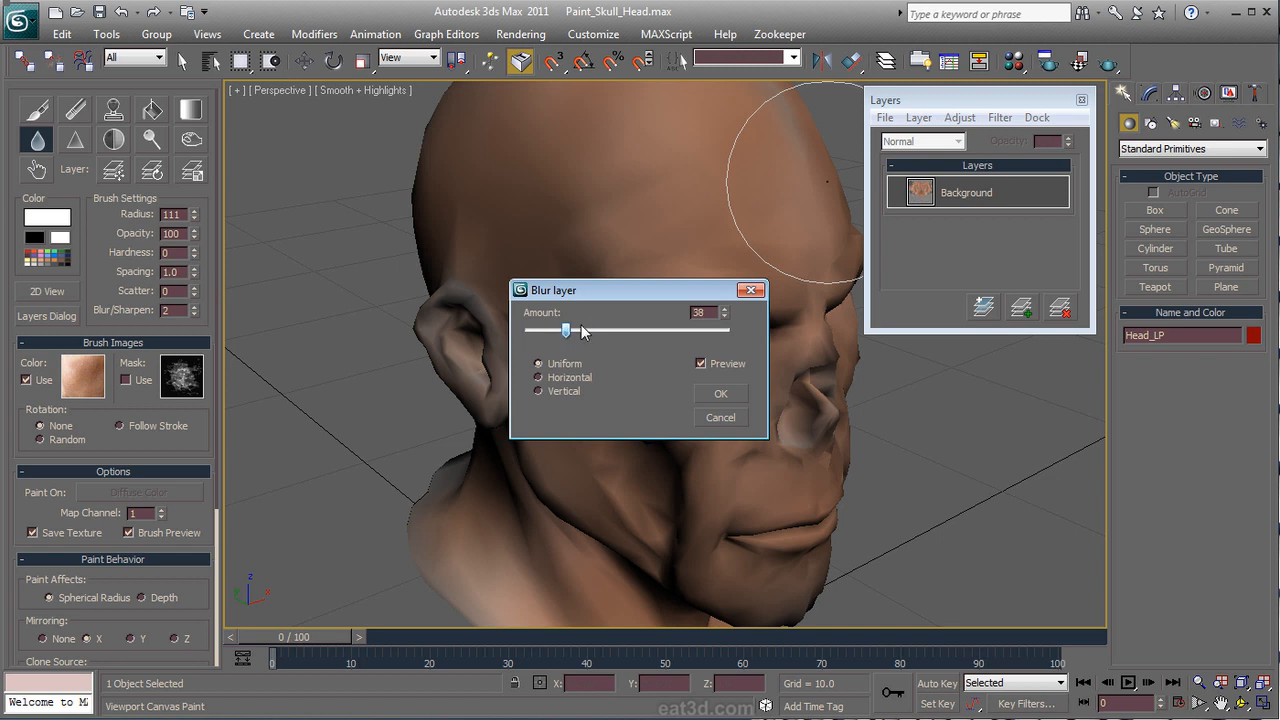
left_click(724, 390)
middle_click_drag(700, 428, 666, 374, "alt")
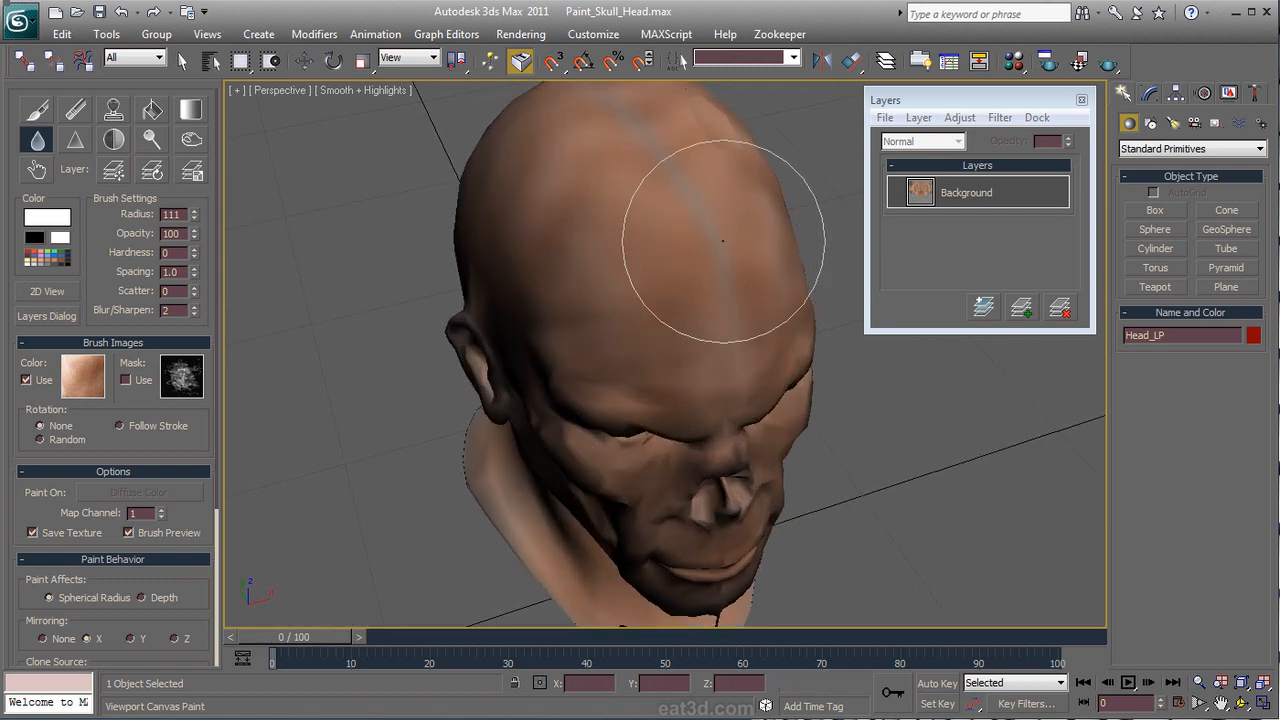
Step: Paint skin texture over the gray seam on the forehead and crown, enlarging the brush radius to 232
left_click(38, 110)
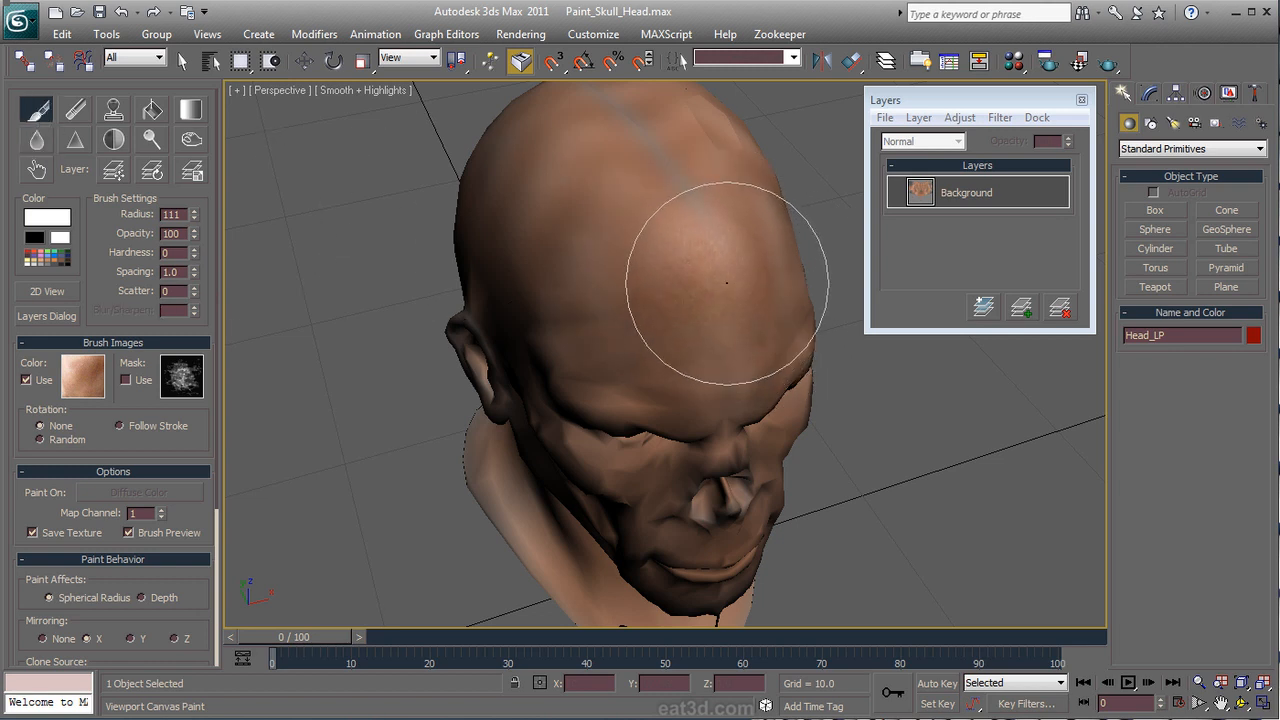
mouse_move(715, 242)
left_mouse_down()
mouse_move(686, 234)
mouse_move(687, 305)
left_mouse_up()
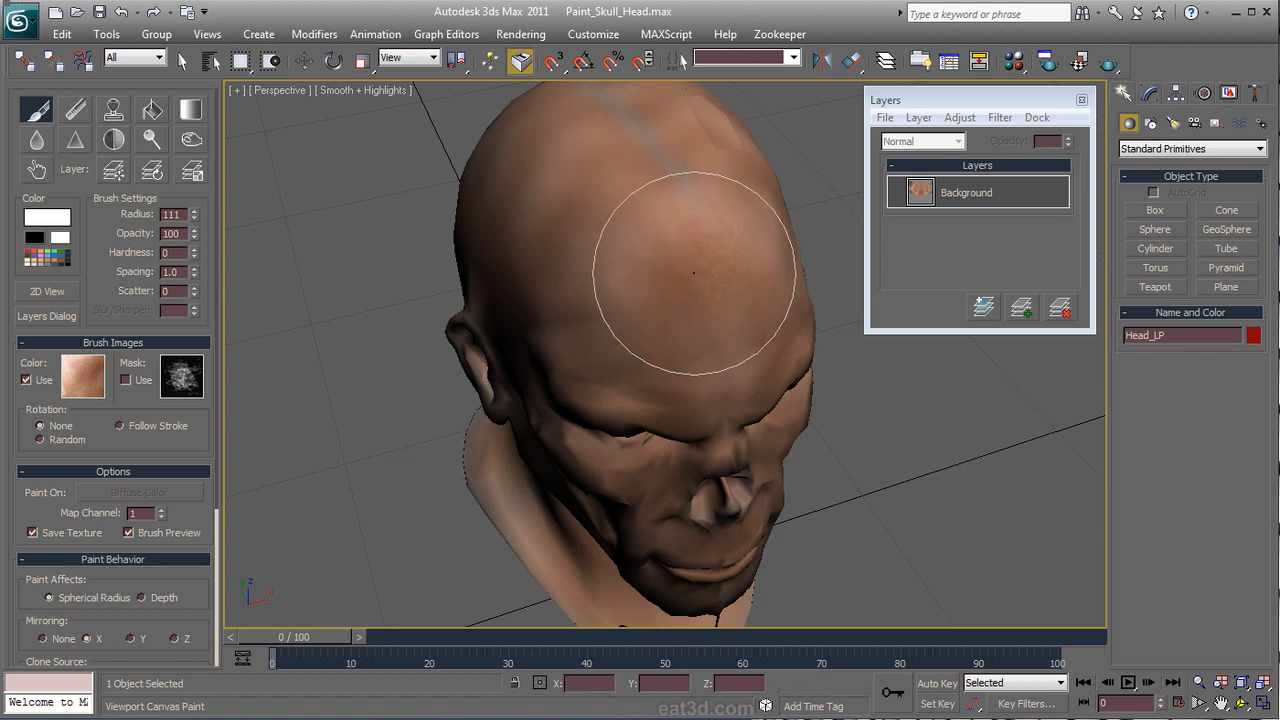
mouse_move(693, 289)
middle_mouse_down("alt")
mouse_move(654, 229)
mouse_move(691, 284)
middle_mouse_up("alt")
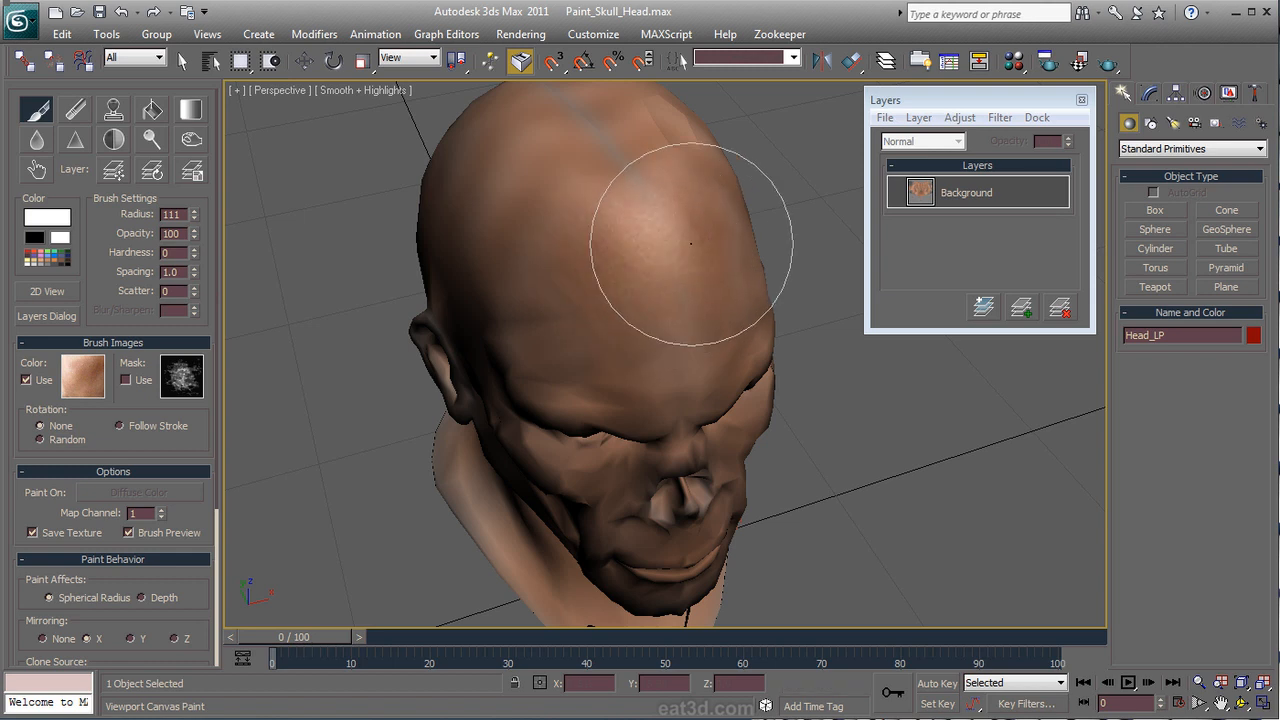
left_click_drag(661, 284, 661, 284, "ctrl+shift")
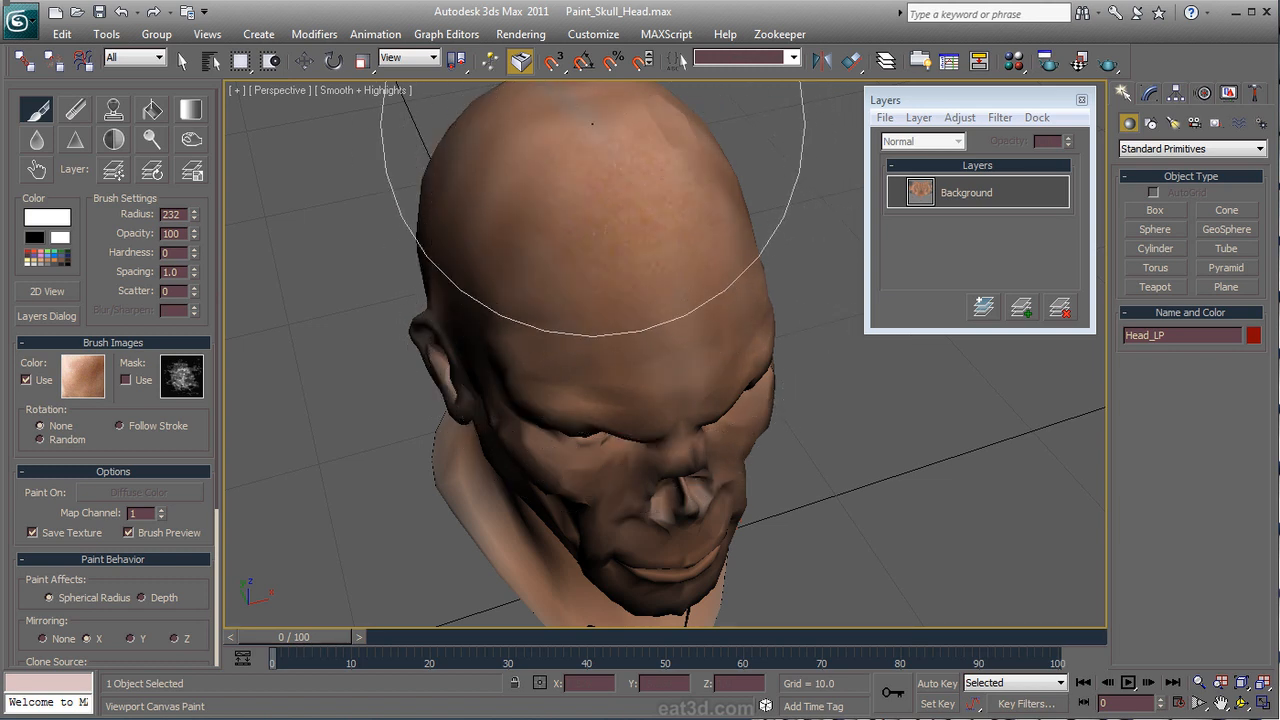
Step: Touch up the side of the face with skin texture, add a new layer above Background, and set the brush radius to 59
mouse_move(588, 171)
middle_mouse_down("alt")
mouse_move(643, 271)
mouse_move(621, 434)
mouse_move(491, 277)
mouse_move(506, 343)
mouse_move(520, 292)
mouse_move(614, 391)
mouse_move(657, 529)
mouse_move(719, 535)
mouse_move(686, 610)
mouse_move(700, 475)
middle_mouse_up("alt")
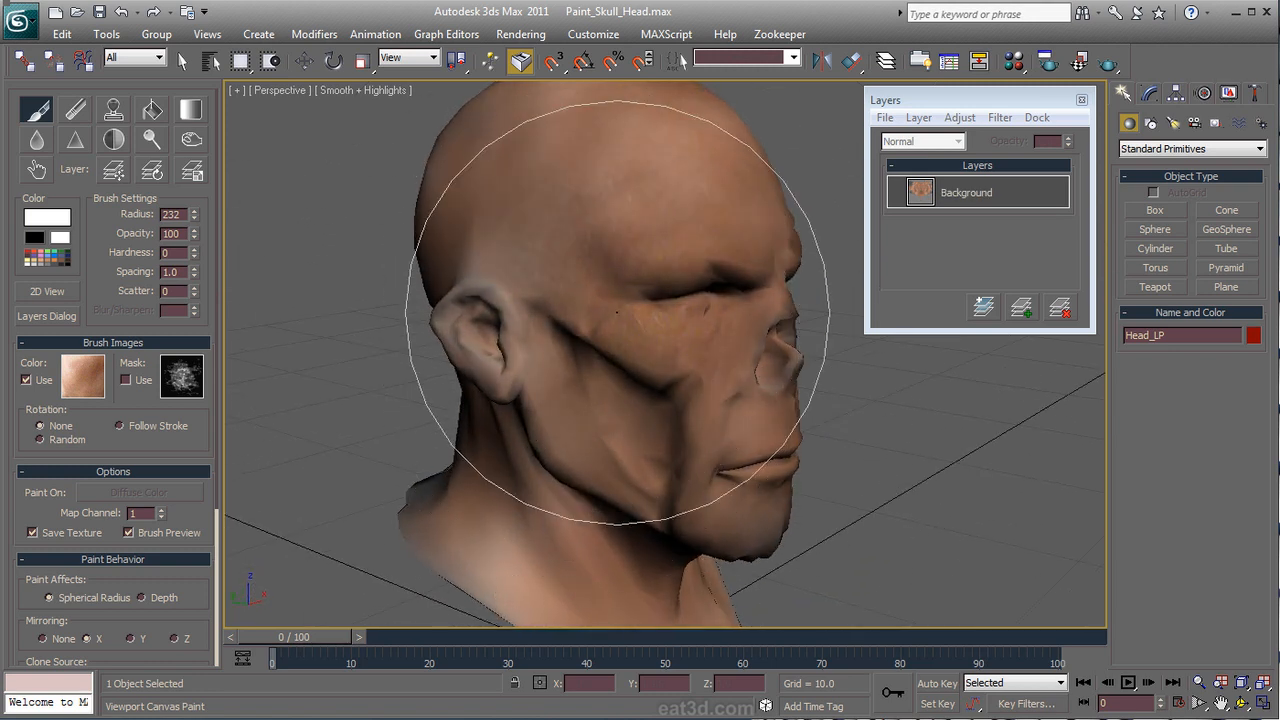
left_click_drag(733, 445, 911, 460)
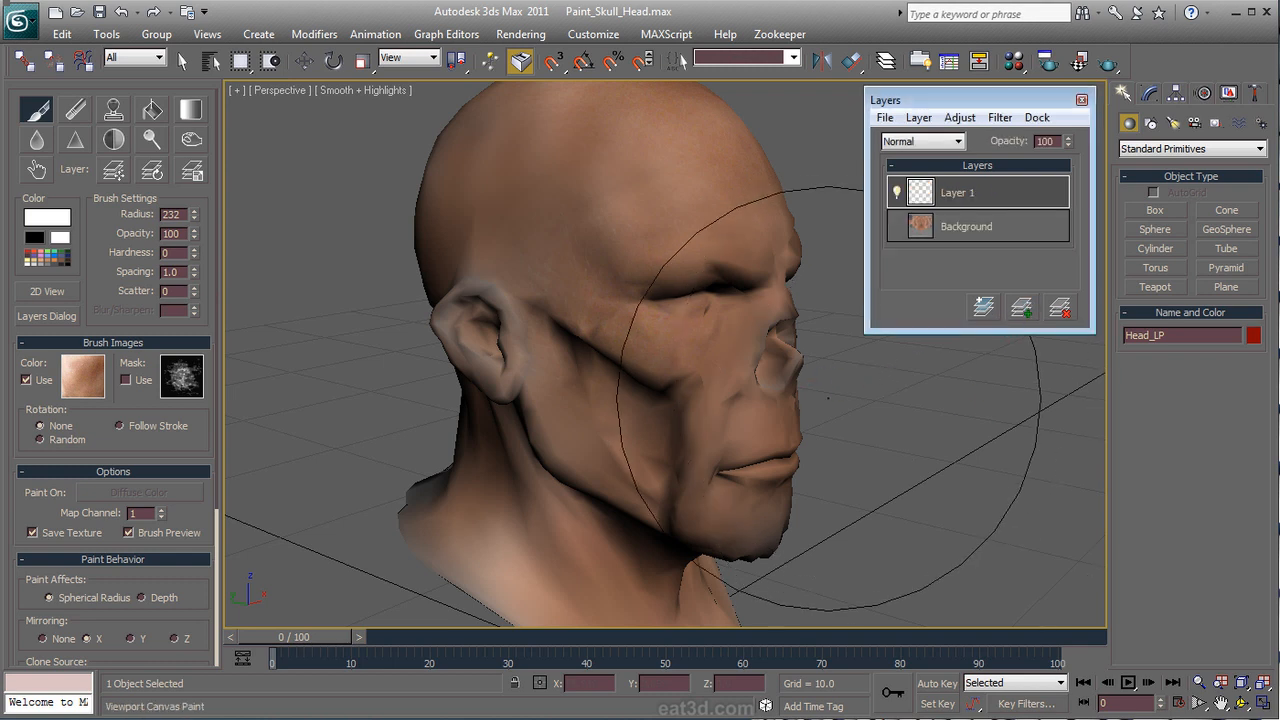
left_click_drag(817, 398, 812, 552, "ctrl+shift")
mouse_move(729, 373)
left_mouse_down()
mouse_move(614, 277)
mouse_move(686, 251)
mouse_move(688, 291)
mouse_move(620, 300)
left_mouse_up()
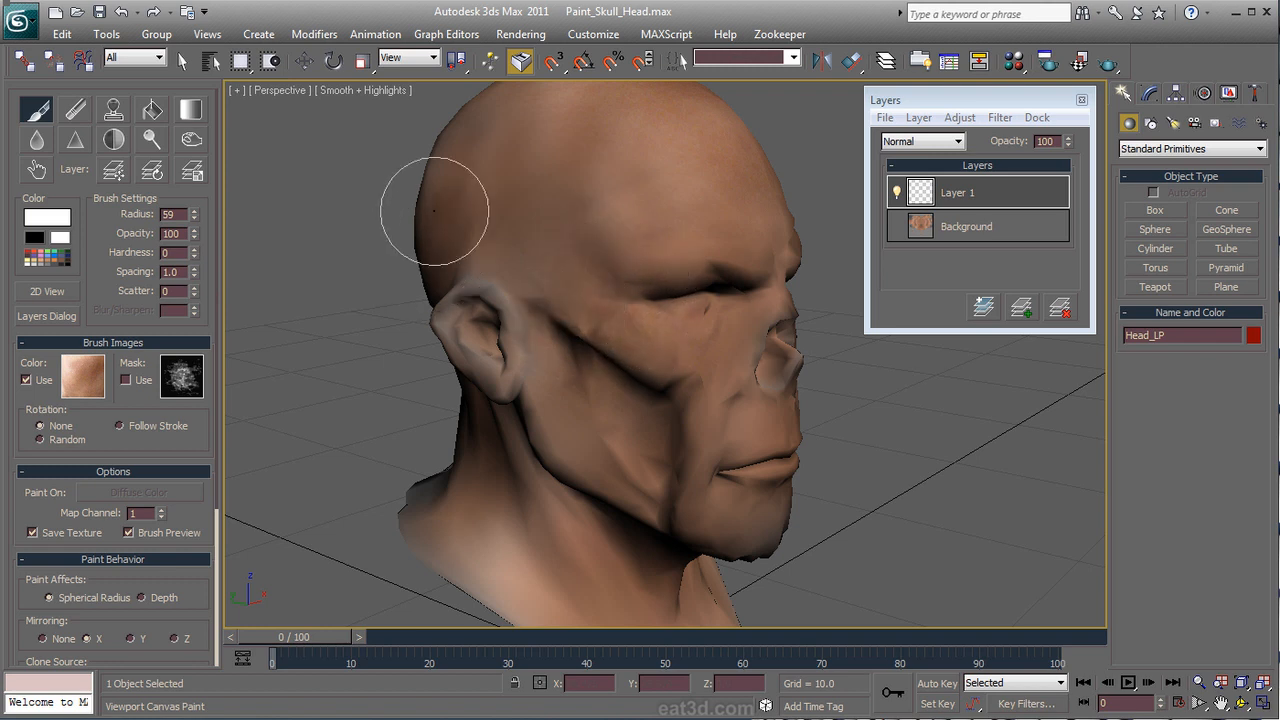
Step: End the painting session, saving the layers as DiffColor.psd and replacing the texture in the material
left_click(37, 116)
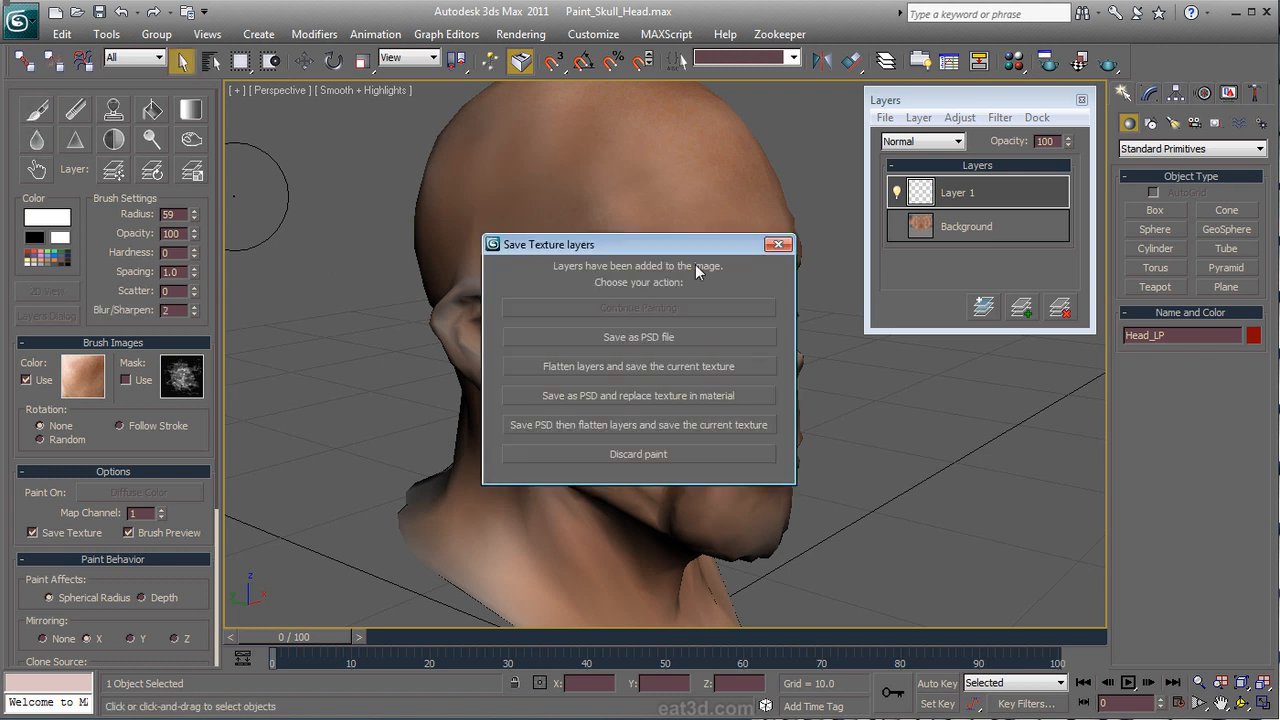
left_click_drag(660, 249, 582, 223)
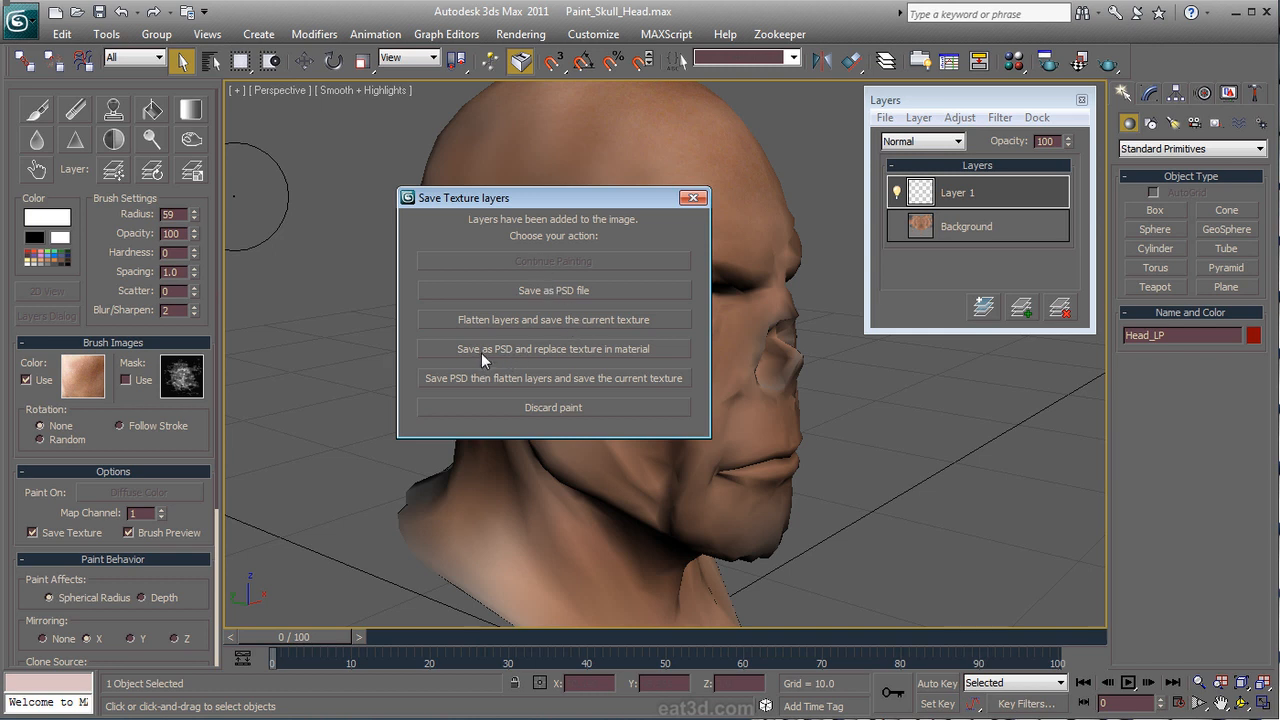
left_click(577, 350)
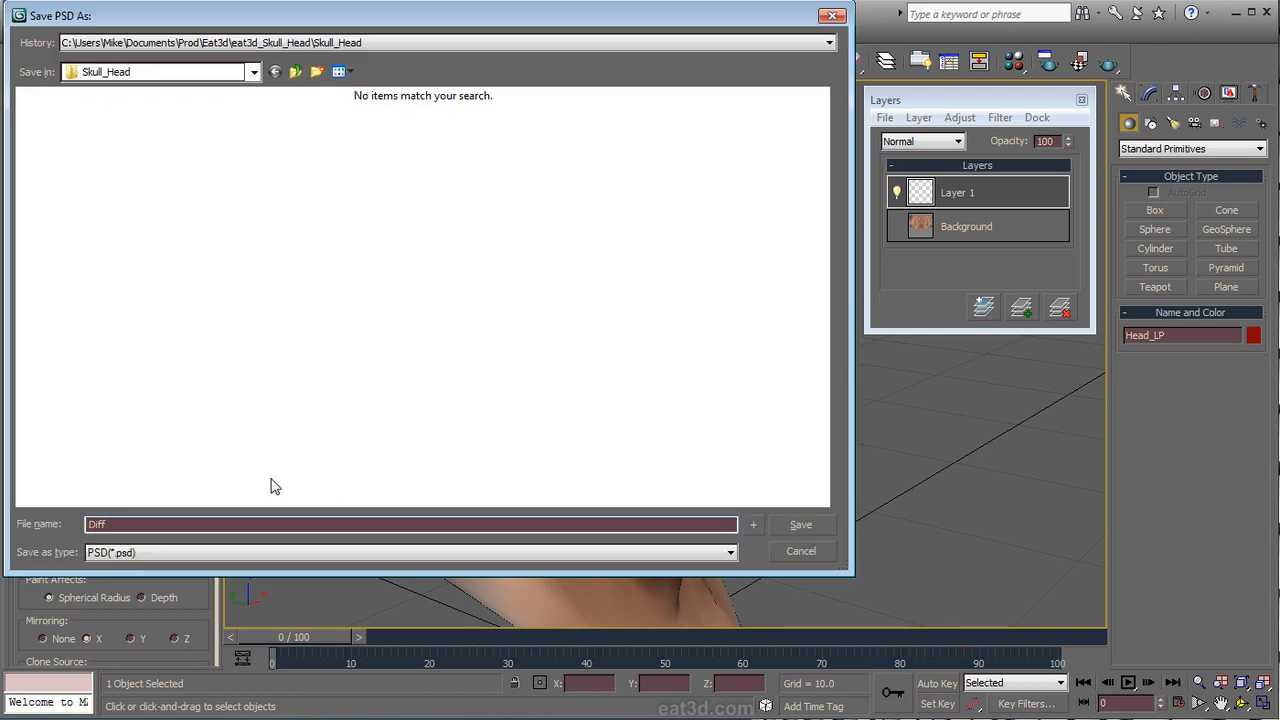
key("Return")
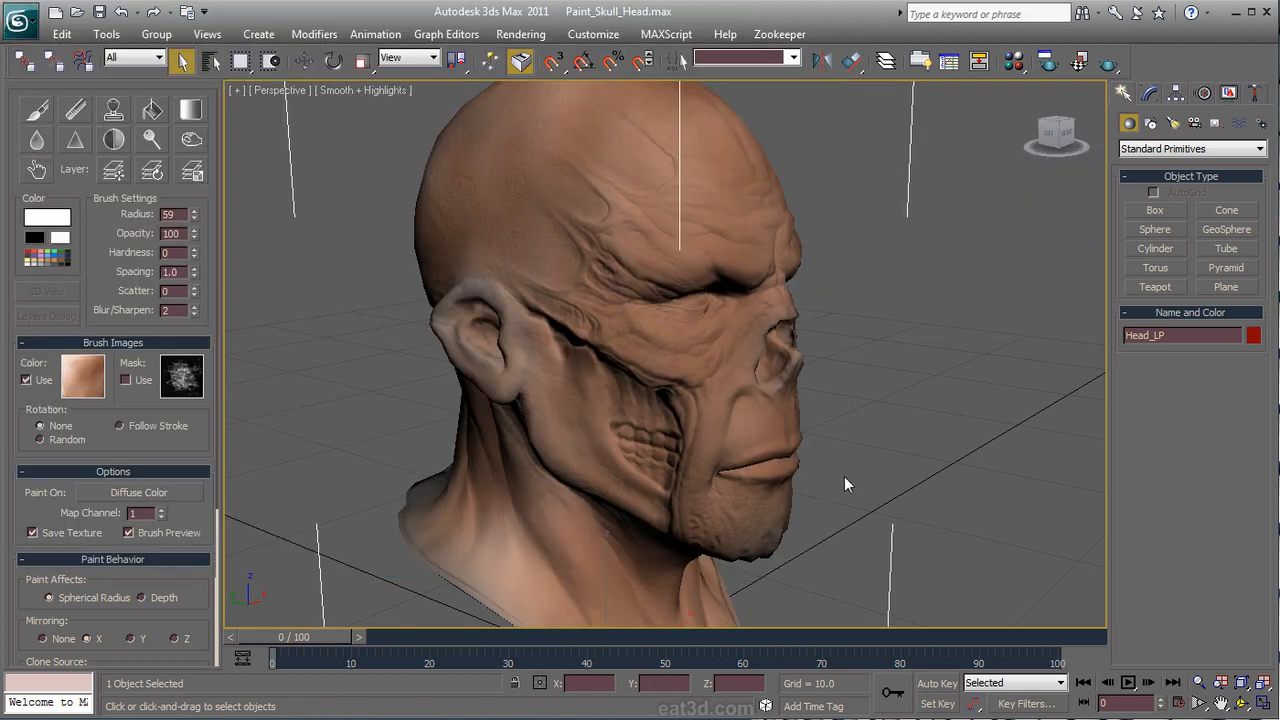
Step: Resume painting the diffuse texture and load skullface_ao.tga into Layer 1
middle_click_drag(848, 465, 790, 430, "alt")
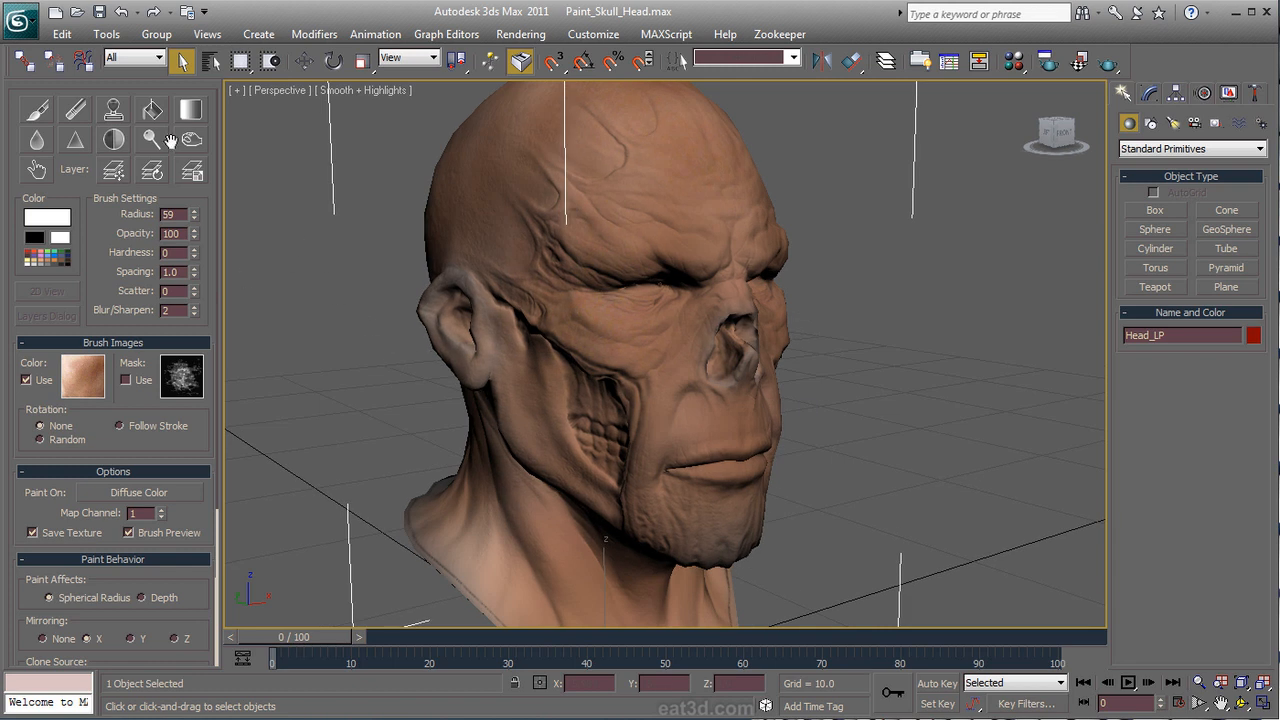
left_click(37, 113)
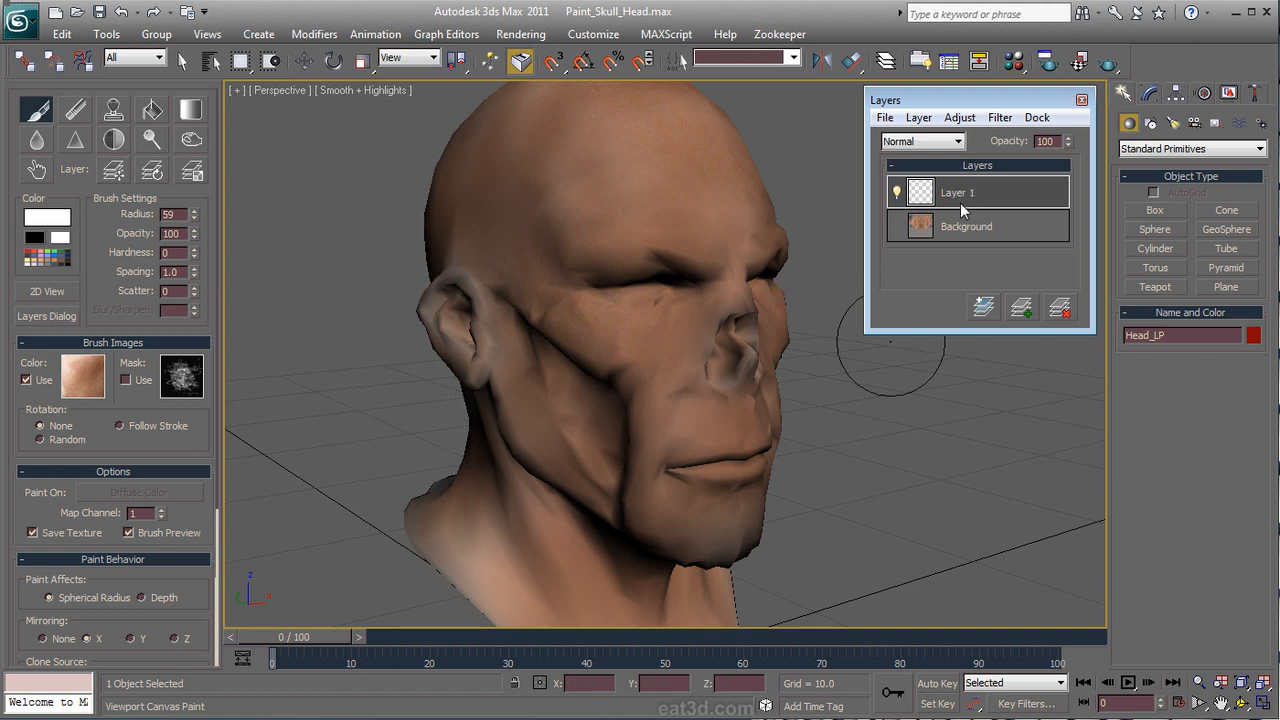
left_click(917, 118)
mouse_move(886, 122)
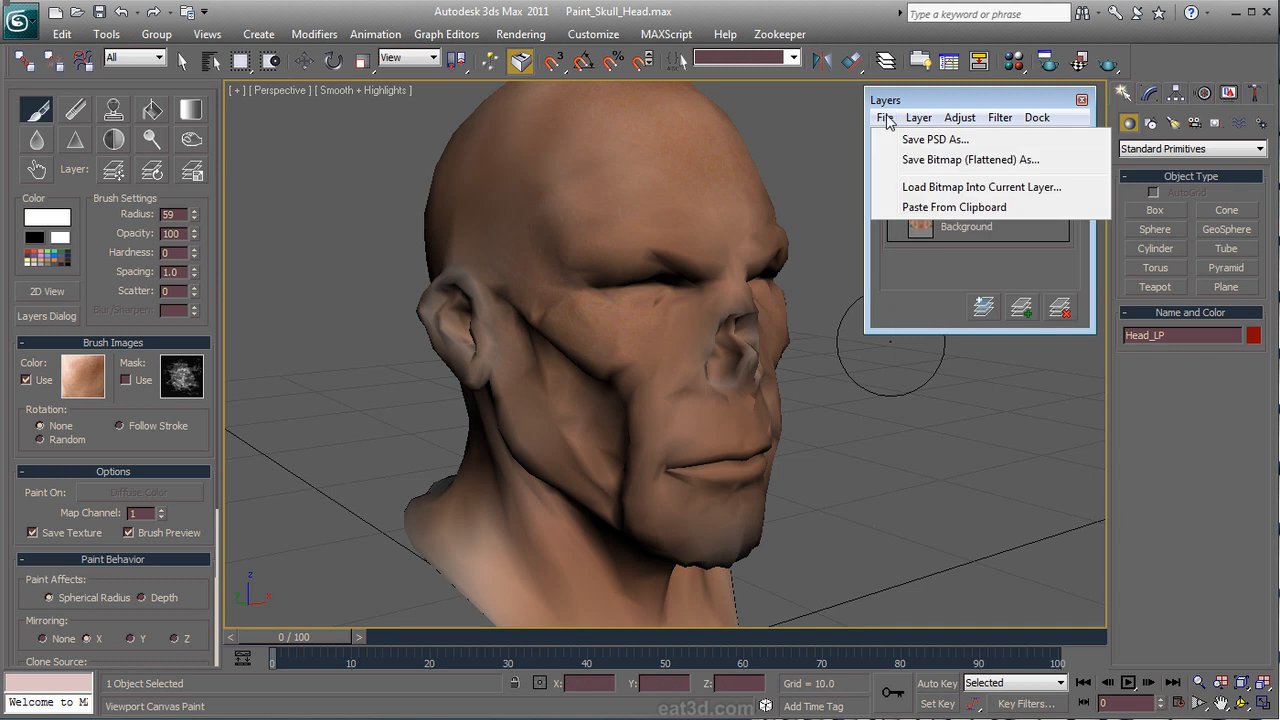
left_click(940, 190)
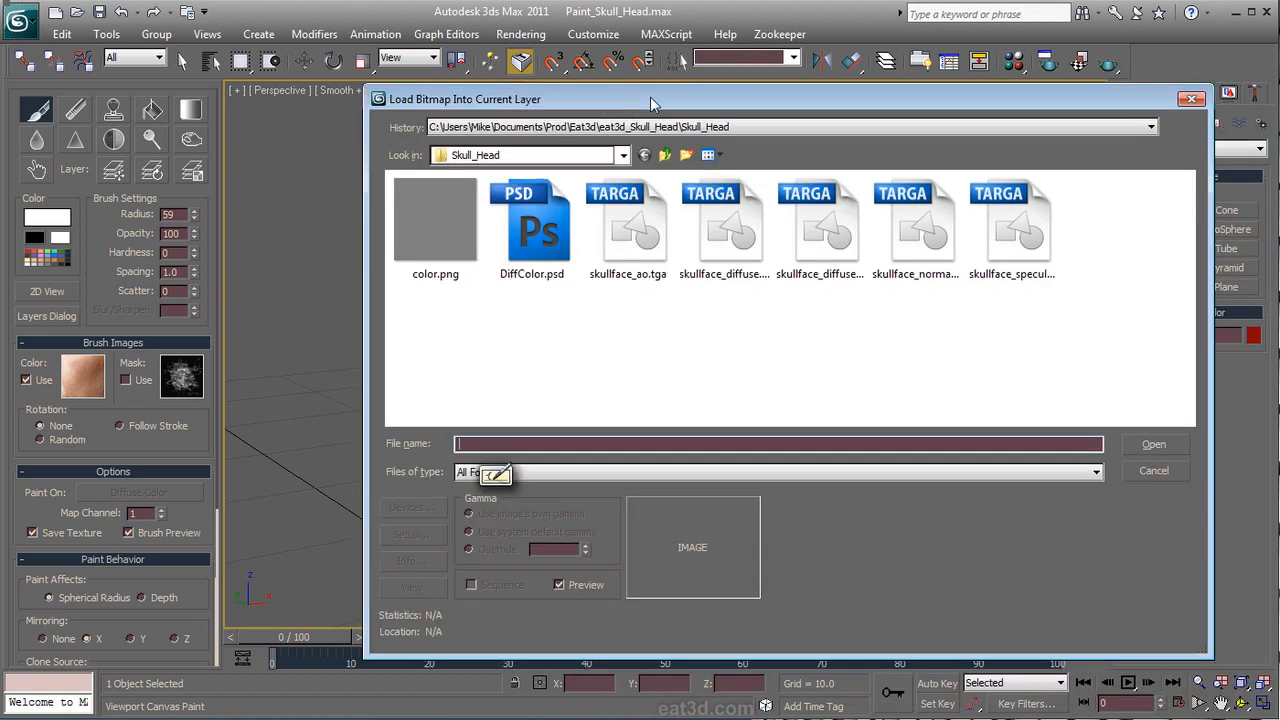
left_click(648, 245)
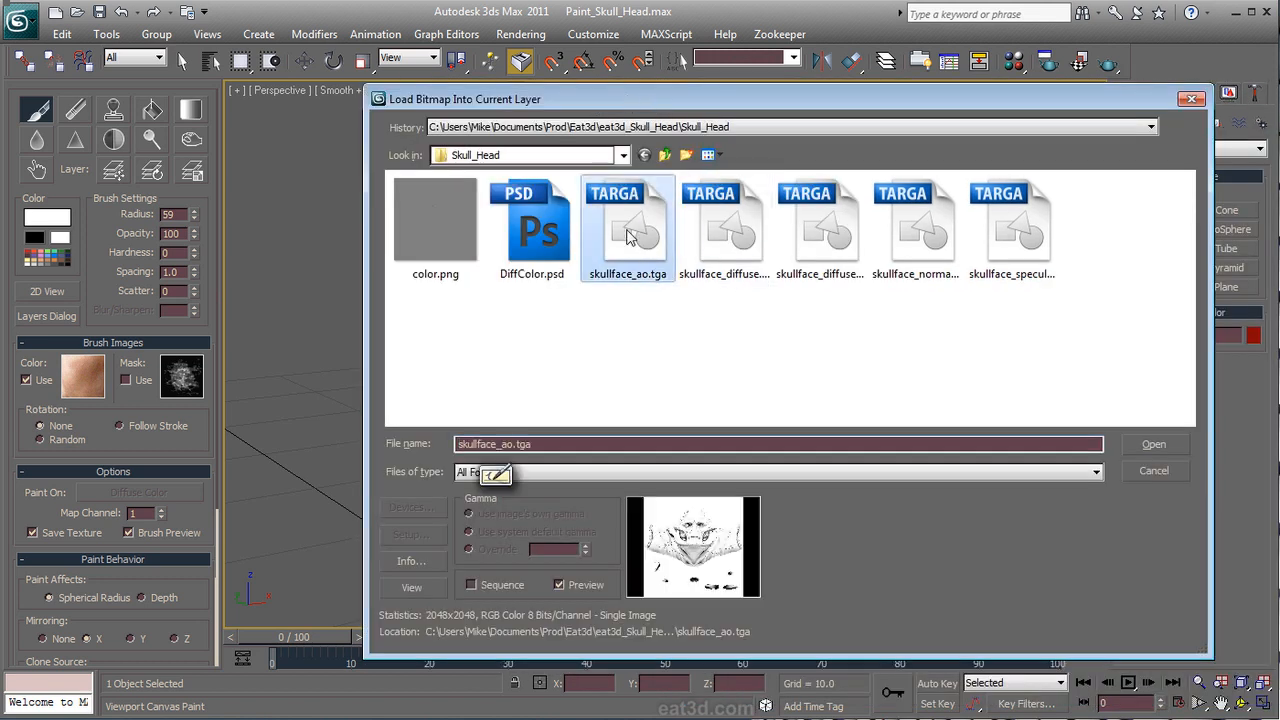
left_click(1152, 445)
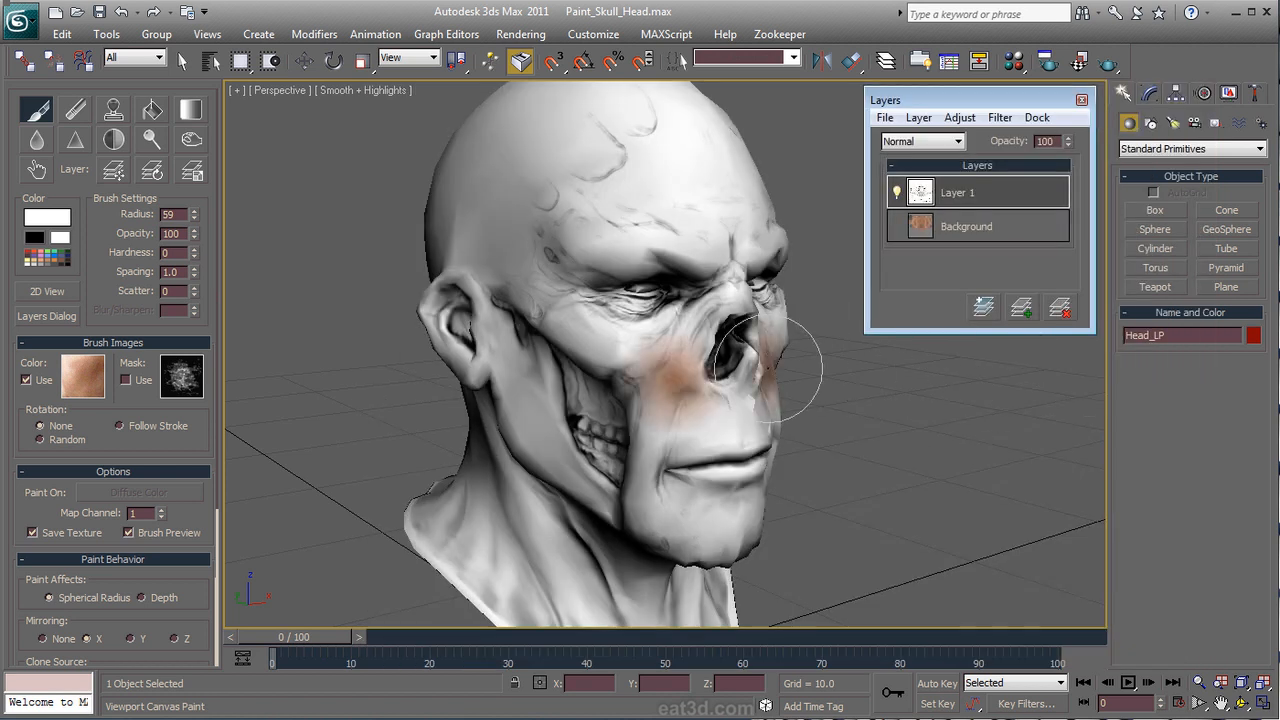
Step: Set the blend mode of Layer 1 to Multiply so the ambient occlusion darkens the skin
mouse_move(829, 371)
middle_mouse_down("alt")
mouse_move(857, 400)
mouse_move(874, 351)
middle_mouse_up("alt")
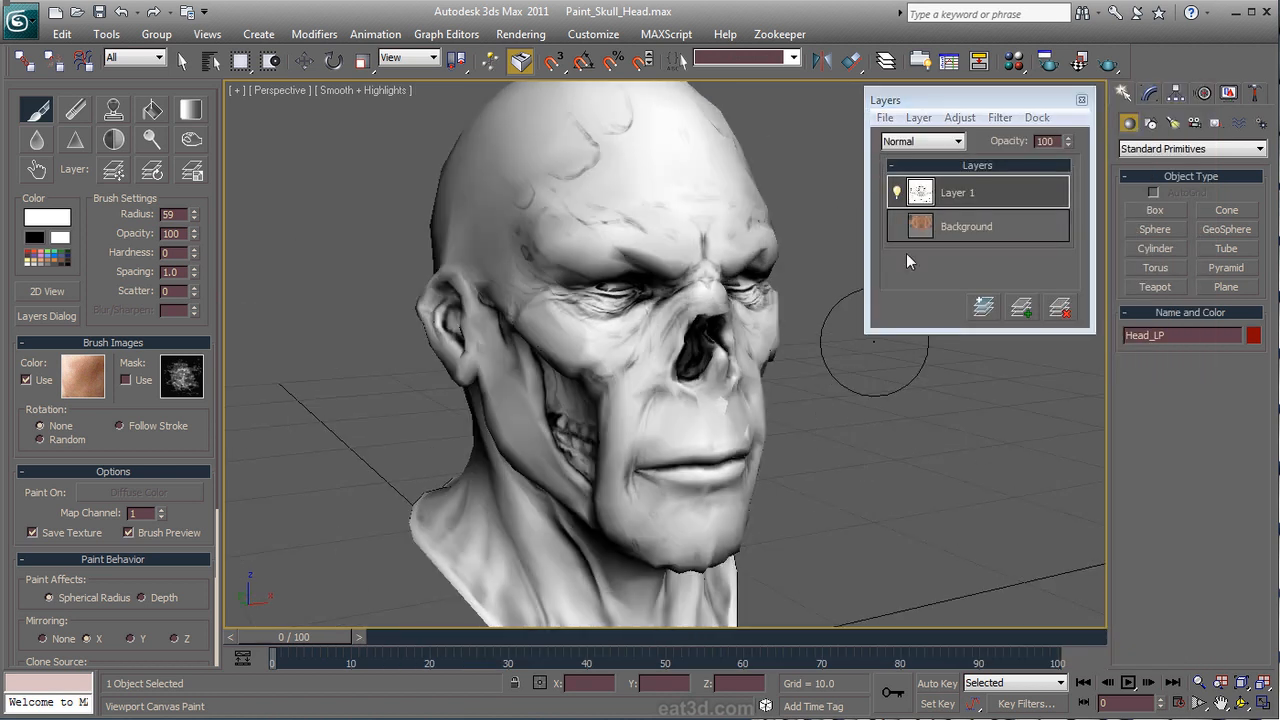
left_click(921, 142)
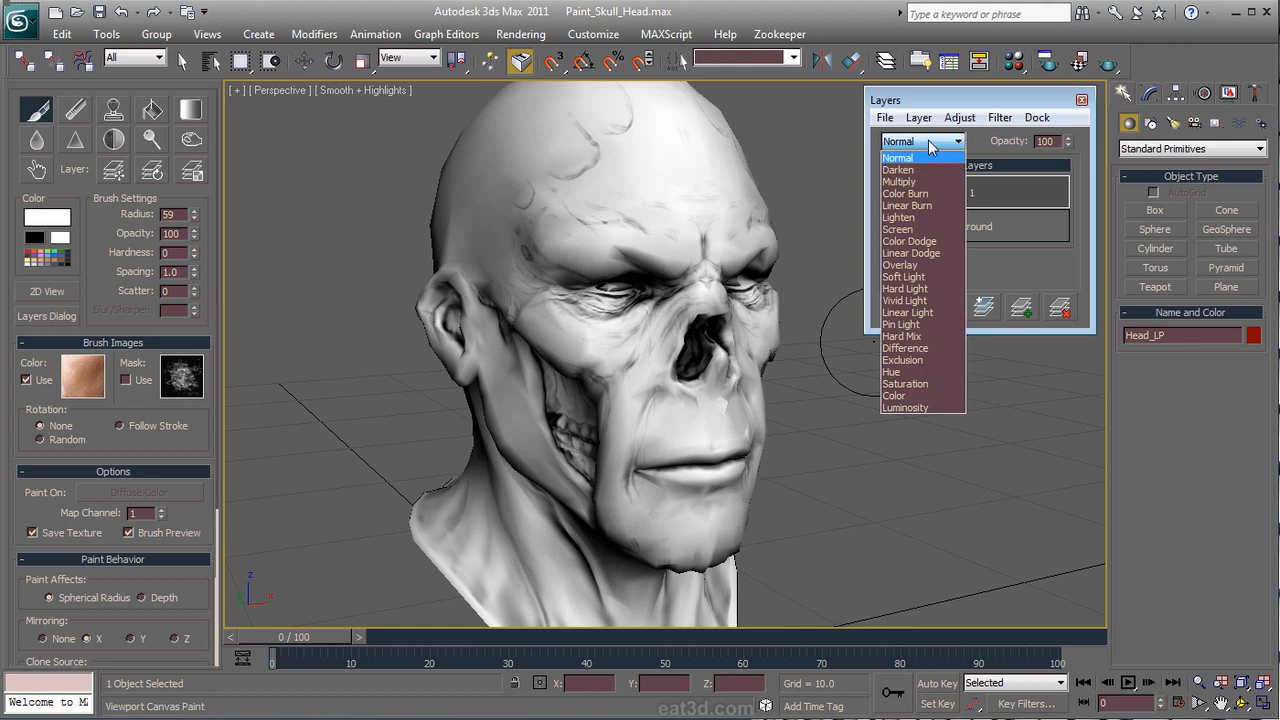
left_click(925, 179)
mouse_move(712, 426)
middle_mouse_down("alt")
mouse_move(728, 435)
mouse_move(714, 429)
mouse_move(701, 352)
middle_mouse_up("alt")
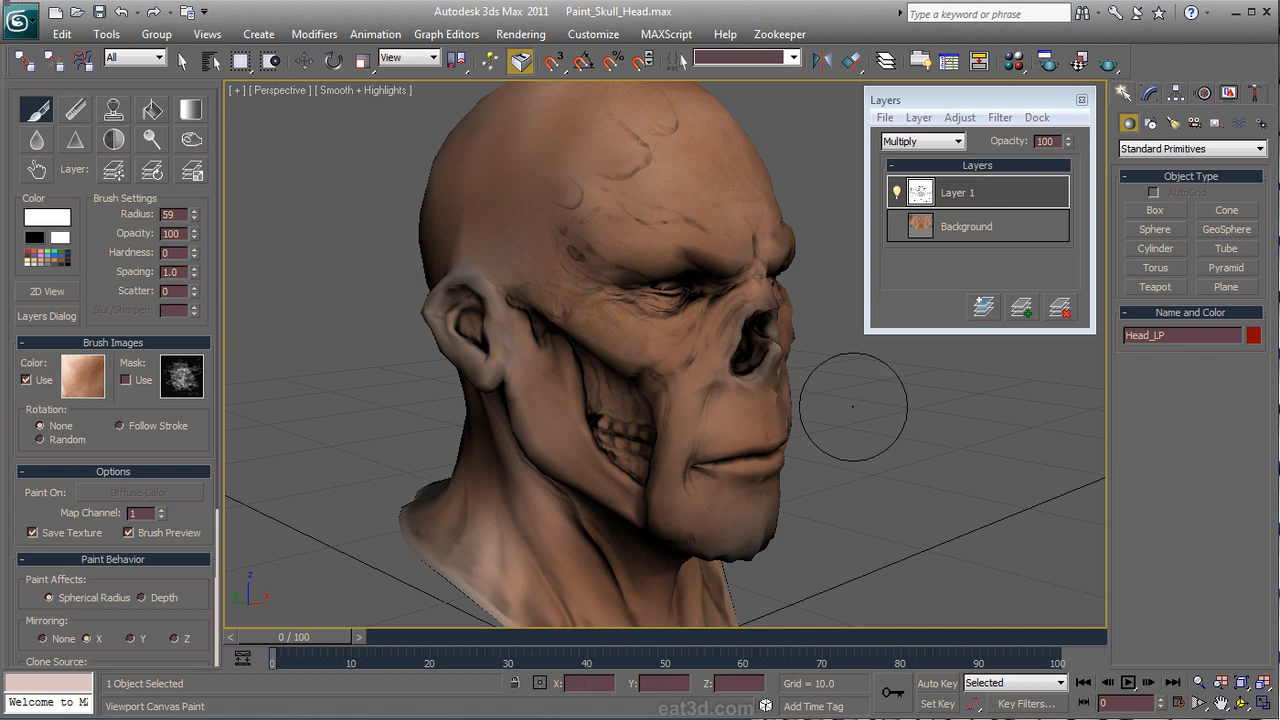
Step: Add a new layer on top and rename the ambient occlusion layer as AO
left_click(1026, 310)
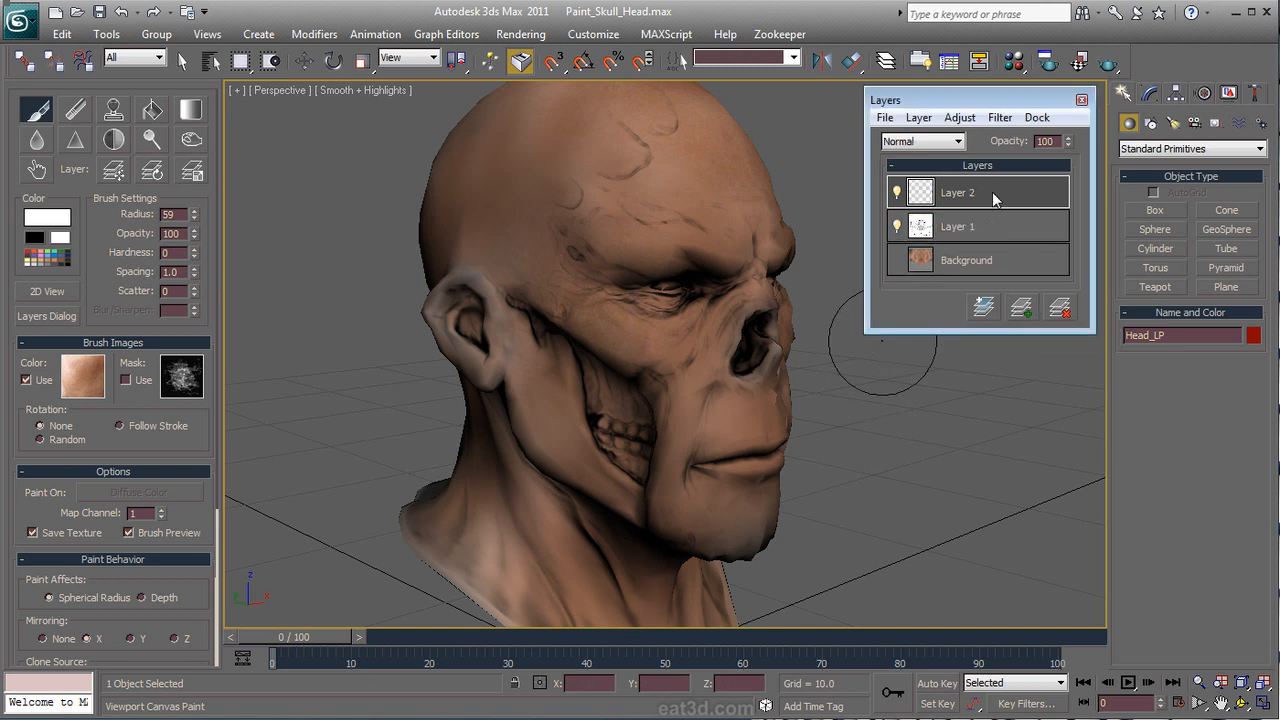
left_click(966, 228)
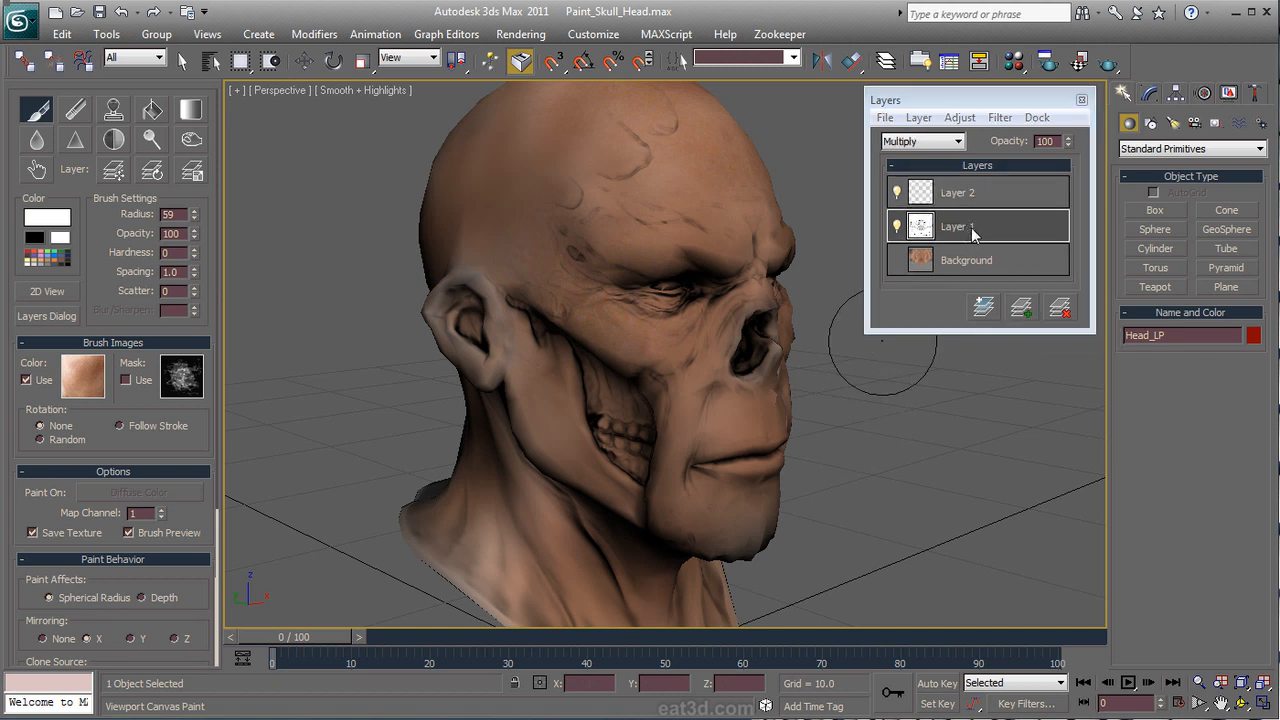
double_click(968, 230)
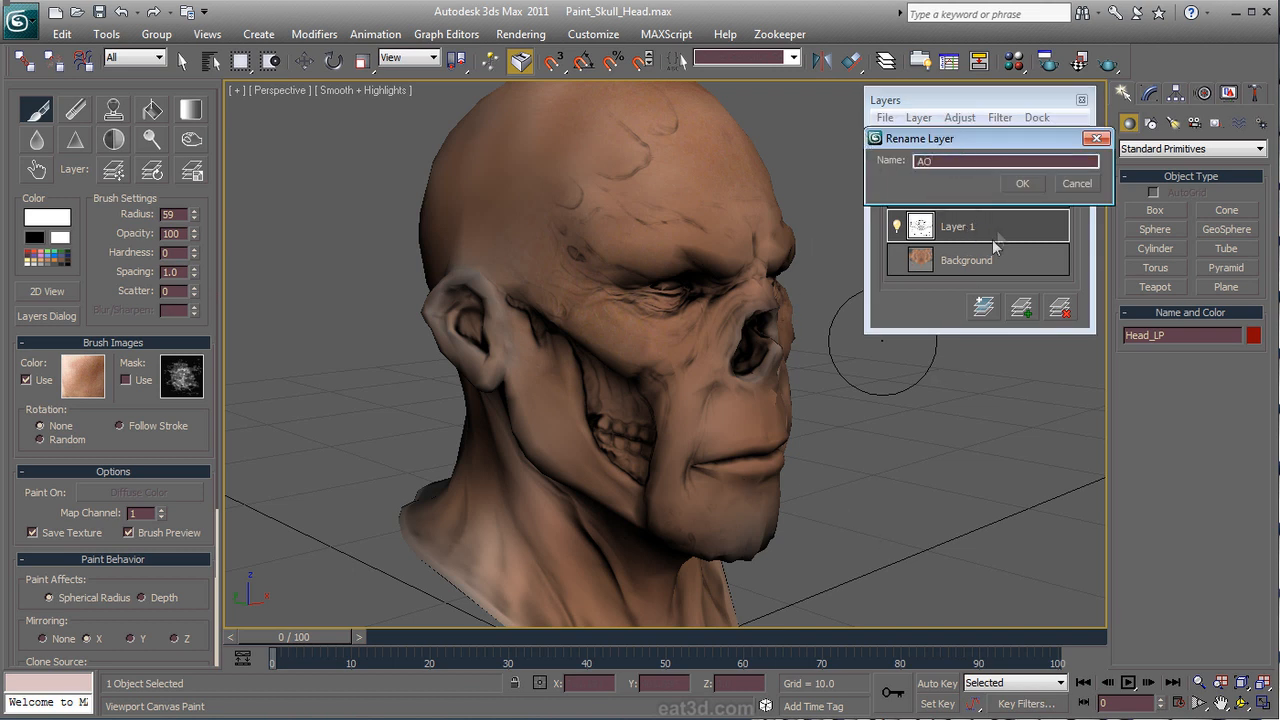
left_click(1022, 183)
Step: On Layer 2, paint a band of the tan cracked custom map below the eye and across the cheek with a brush radius of 44
left_click(965, 184)
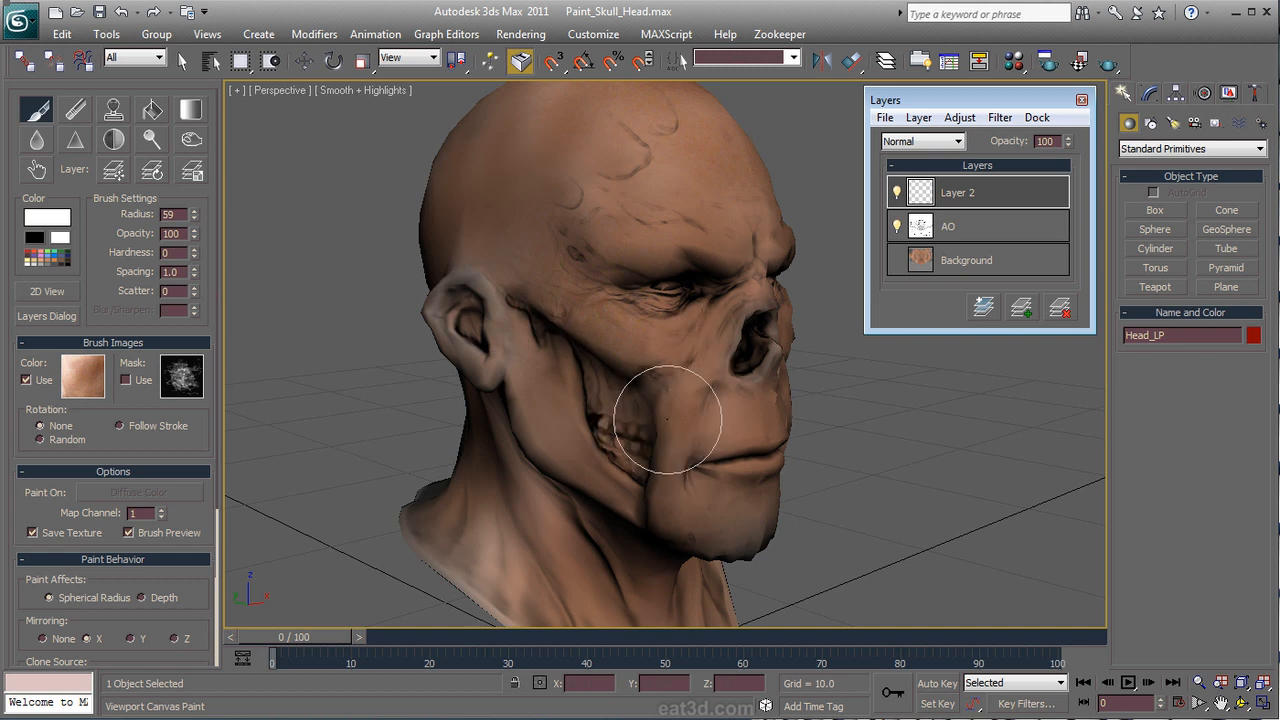
key("alt")
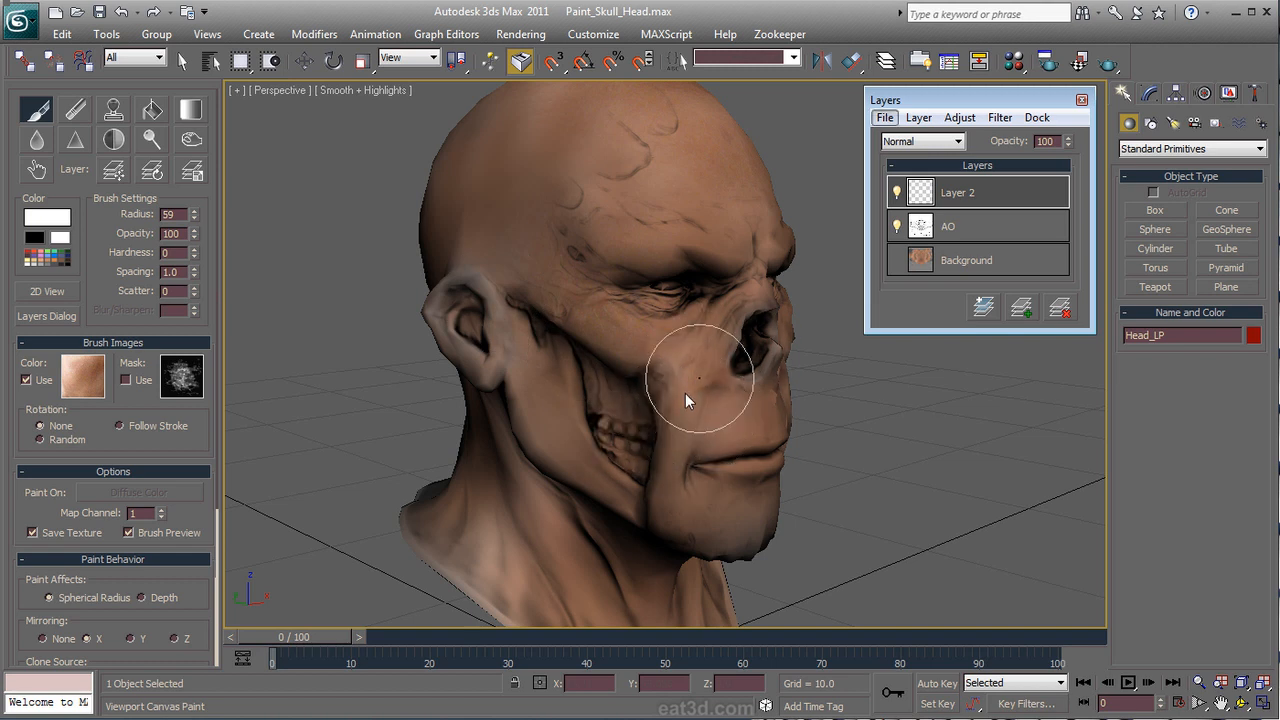
scroll(681, 397, "up", 6)
middle_click_drag(678, 393, 677, 397, "alt")
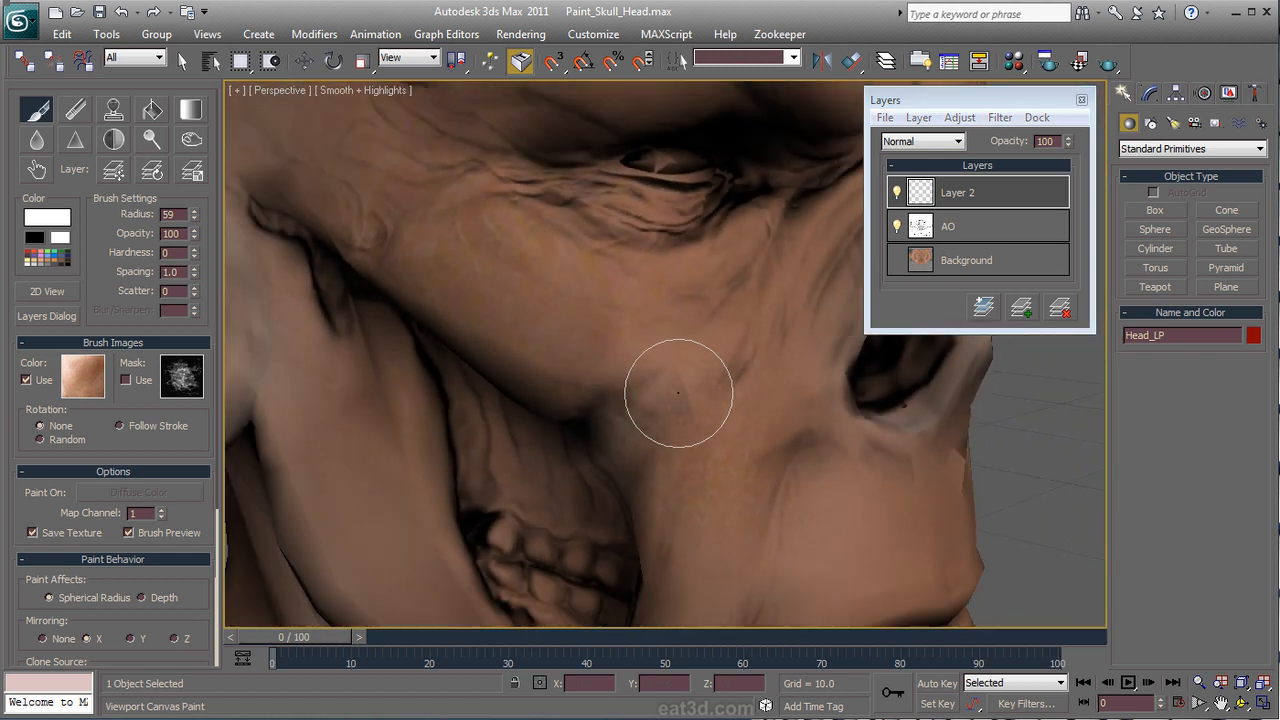
middle_click_drag(774, 328, 737, 251, "alt")
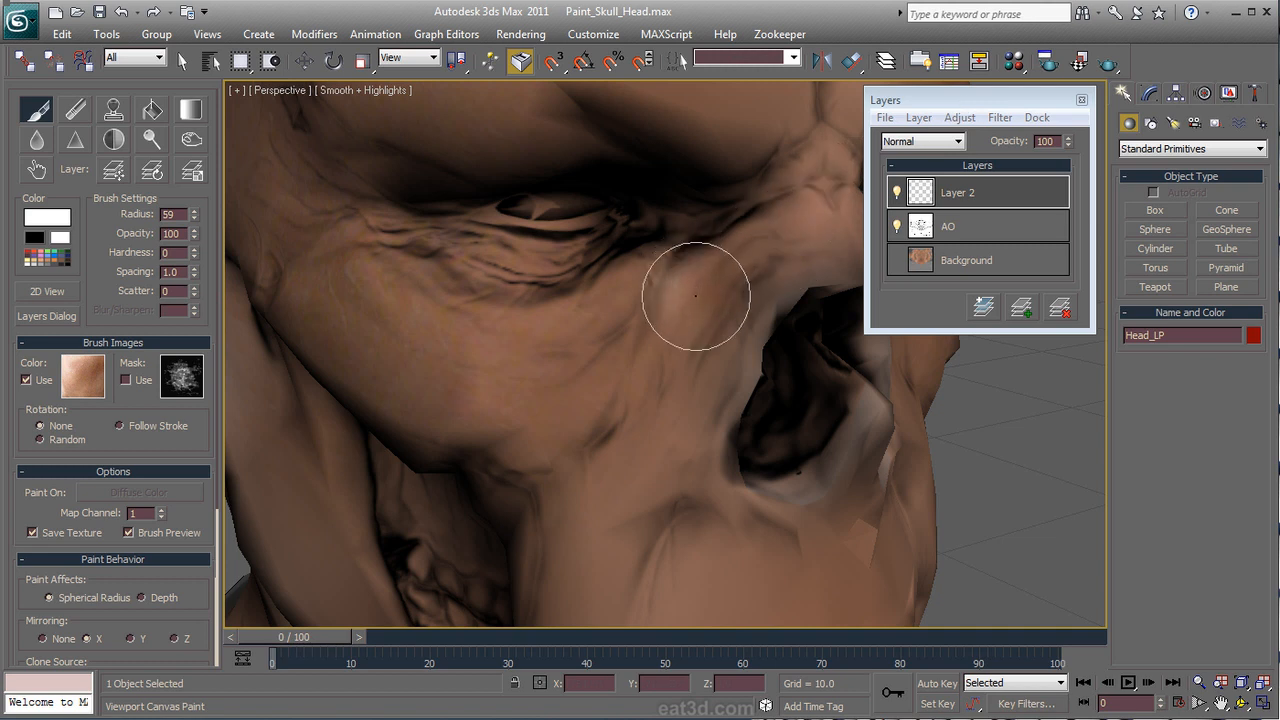
left_click_drag(700, 301, 700, 294, "ctrl+shift")
left_click(88, 382)
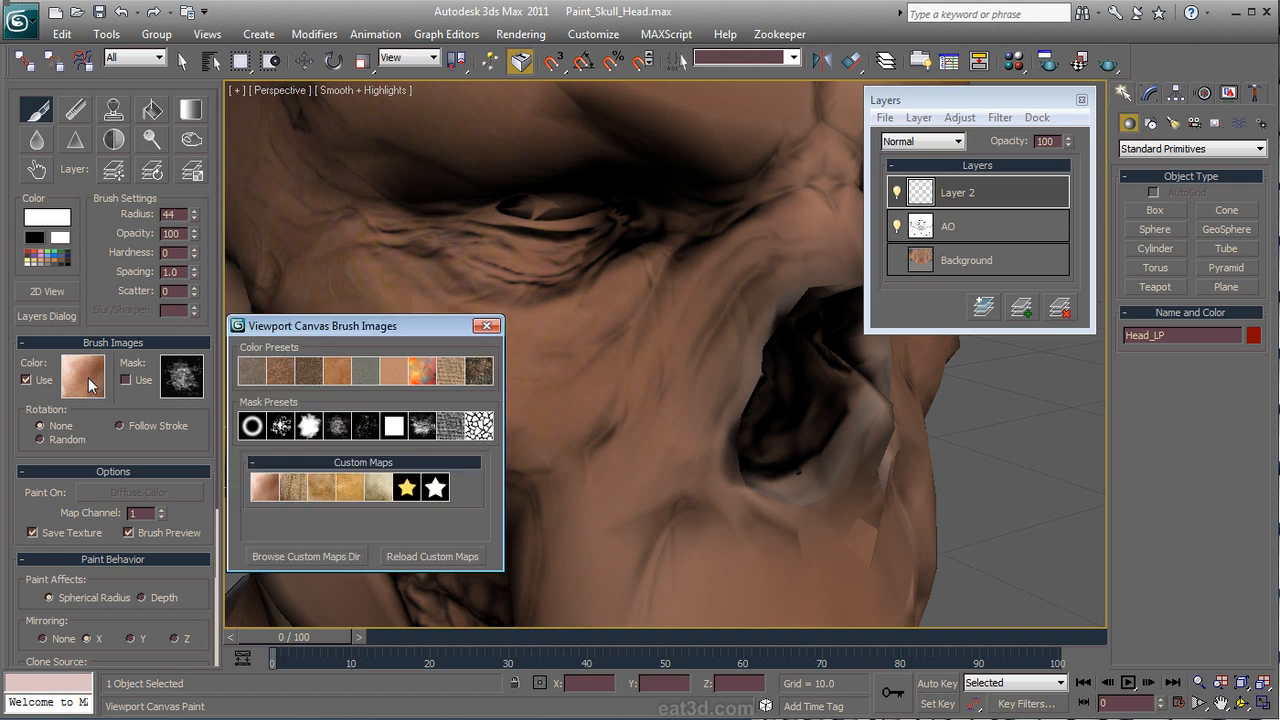
left_click(292, 495)
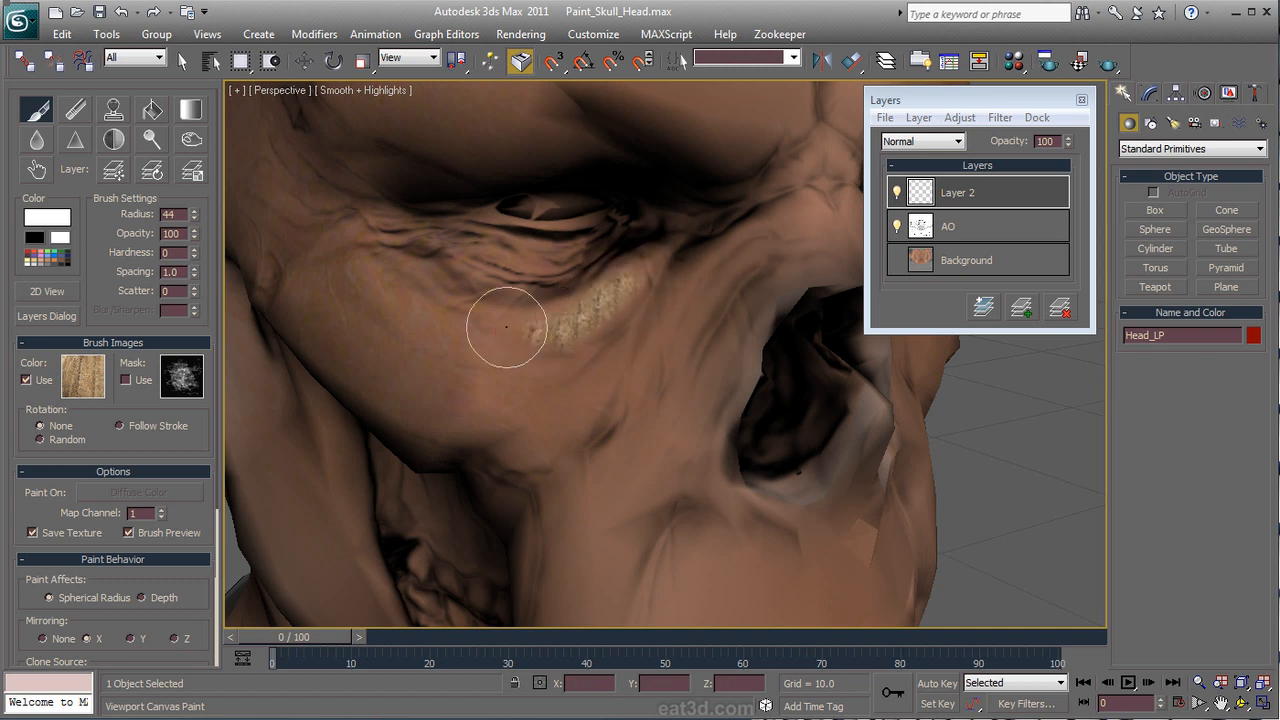
left_click_drag(398, 325, 563, 343)
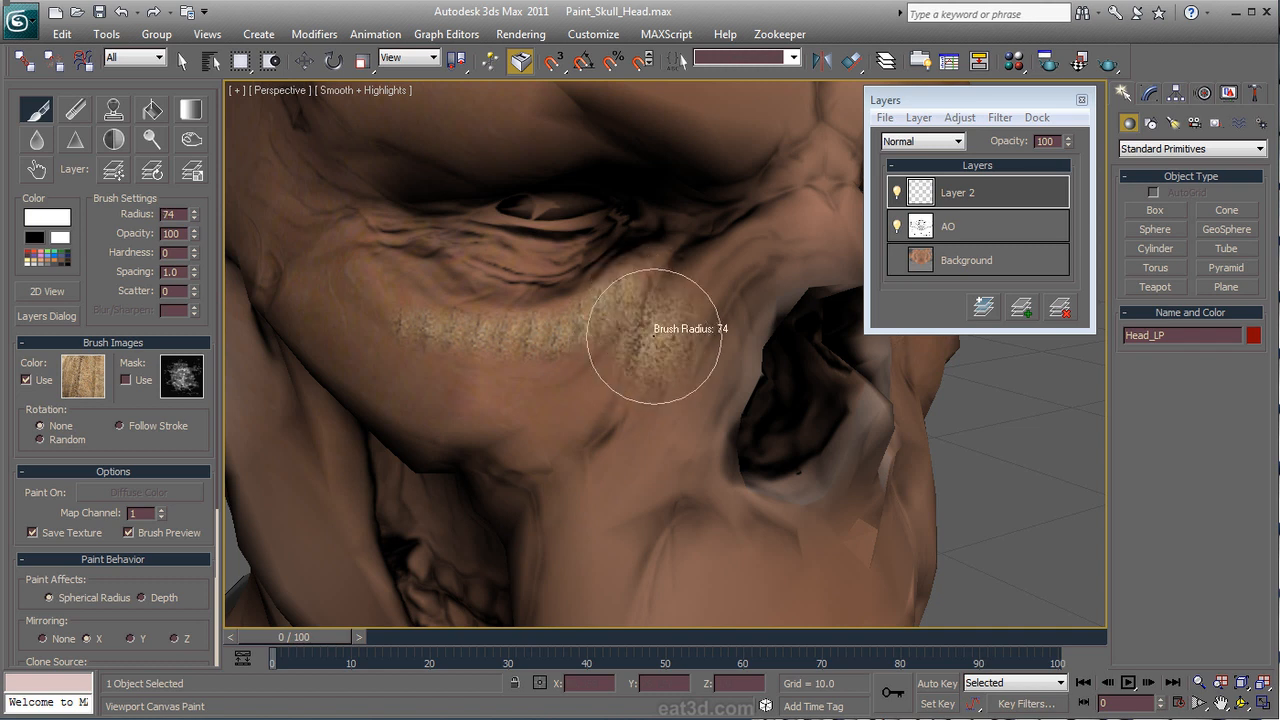
Step: Enlarge the brush radius to 118 and undo the tan cracked strokes painted on the cheek
left_click_drag(654, 336, 654, 326, "ctrl+shift")
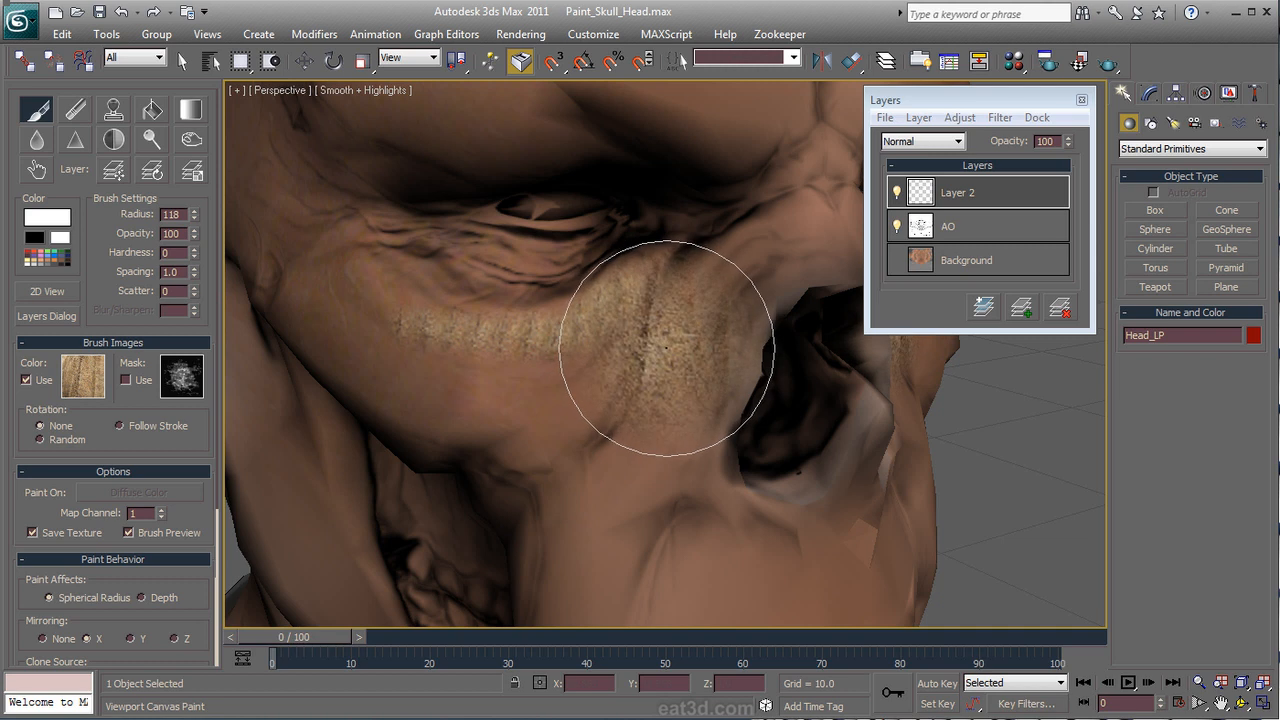
key("ctrl+z")
key("ctrl+z")
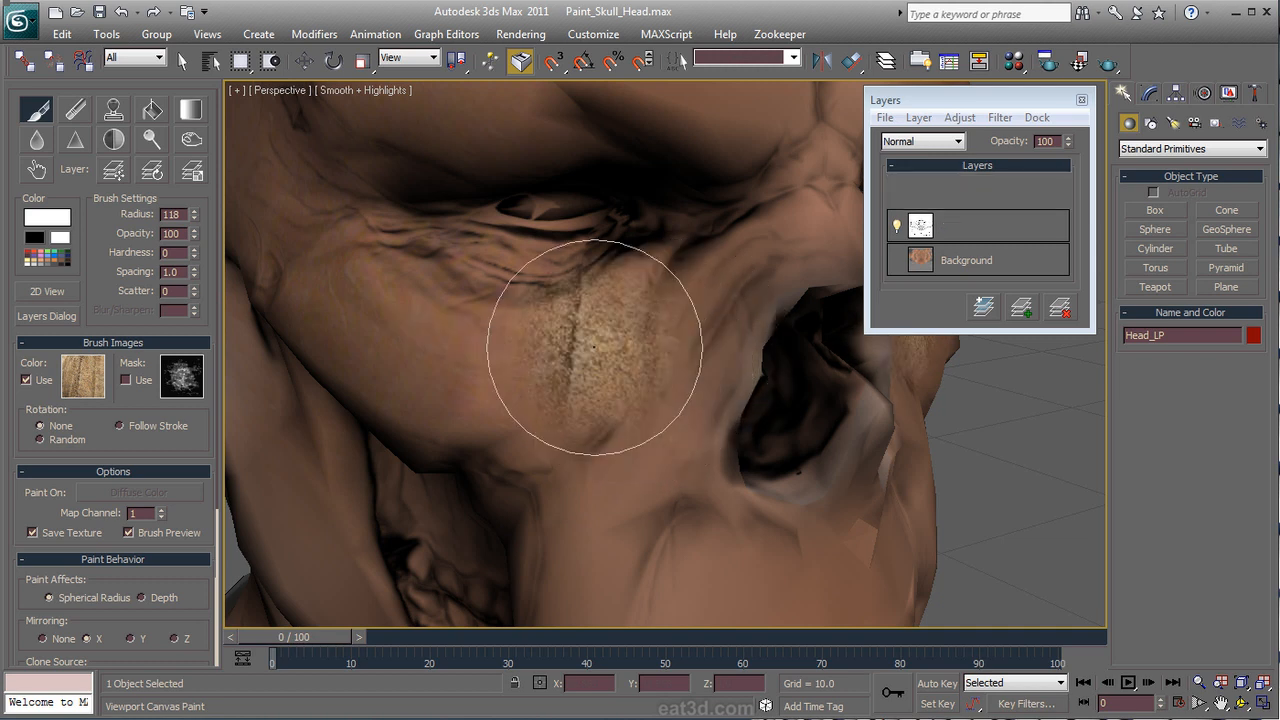
Step: With rotation set to Follow Stroke and a brush radius of 51, paint curved tan cracked bands below the eye and down the cheek
left_click_drag(638, 342, 638, 331, "ctrl")
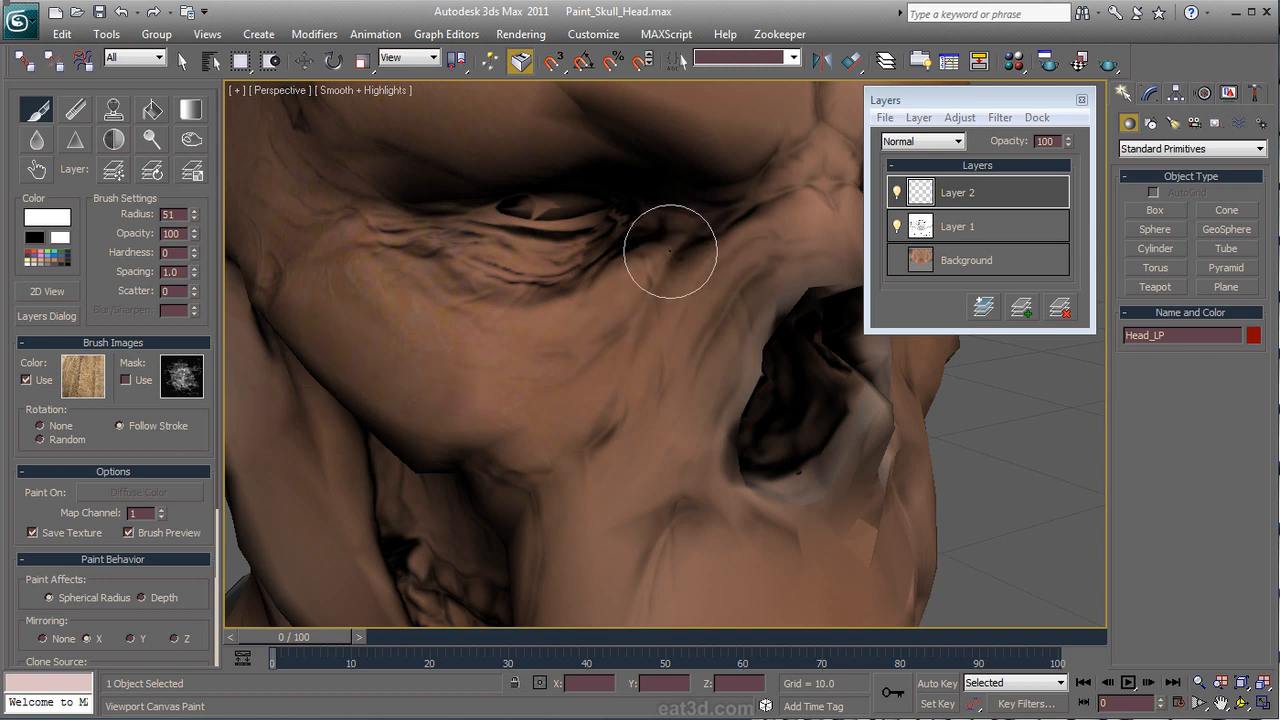
mouse_move(558, 316)
left_mouse_down()
mouse_move(429, 326)
mouse_move(352, 292)
mouse_move(465, 325)
mouse_move(653, 319)
left_mouse_up()
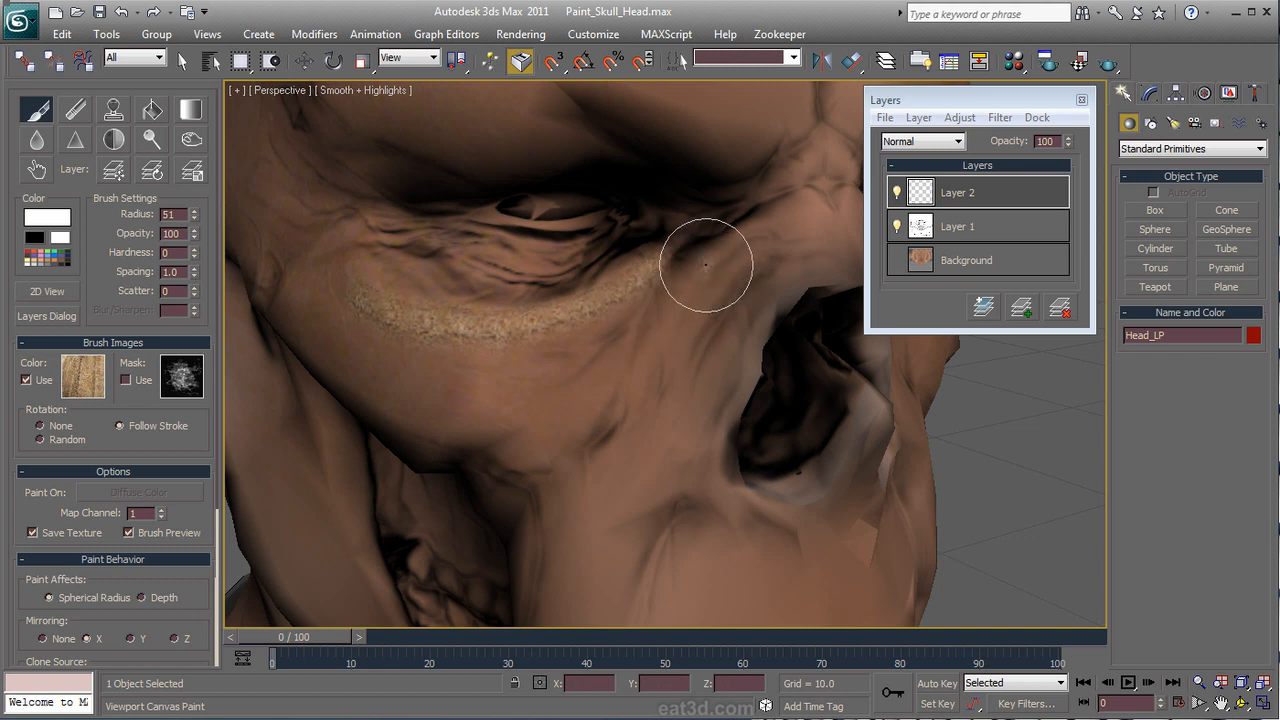
left_click_drag(715, 260, 550, 410)
mouse_move(731, 272)
left_mouse_down()
mouse_move(678, 387)
mouse_move(563, 471)
mouse_move(540, 512)
left_mouse_up()
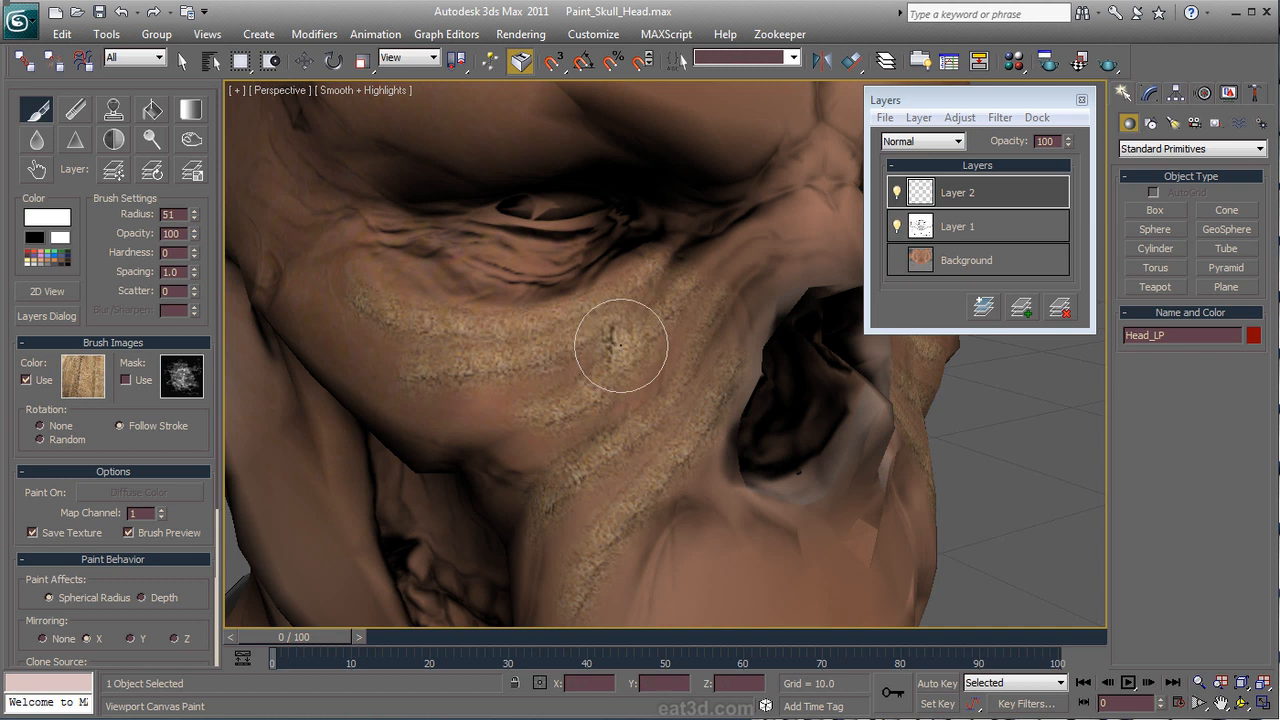
Step: Sample a tan paint colour and, at brush radius 76, extend the cracked strokes beside the nose and down toward the mouth corner
left_click(657, 338, "alt")
mouse_move(653, 352)
left_mouse_down("ctrl+shift")
mouse_move(634, 366)
mouse_move(665, 379)
mouse_move(646, 391)
left_mouse_up("ctrl+shift")
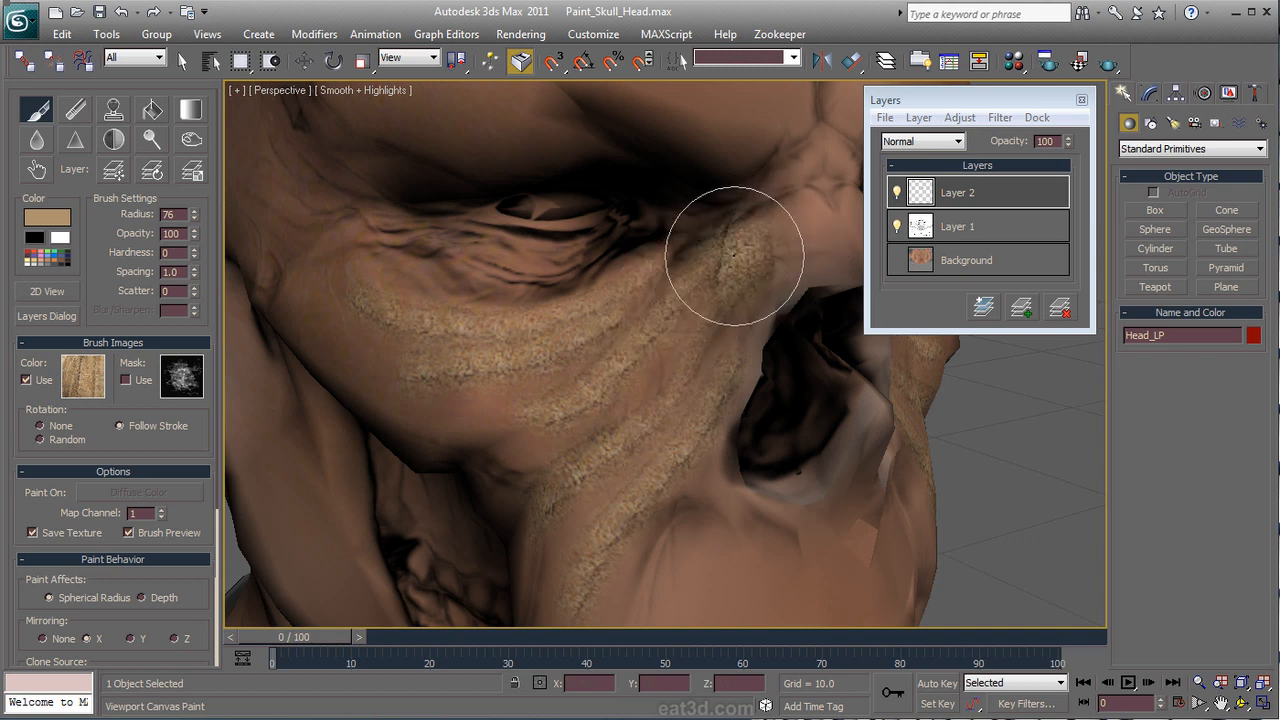
mouse_move(683, 284)
left_mouse_down()
mouse_move(756, 242)
mouse_move(812, 240)
mouse_move(752, 299)
left_mouse_up()
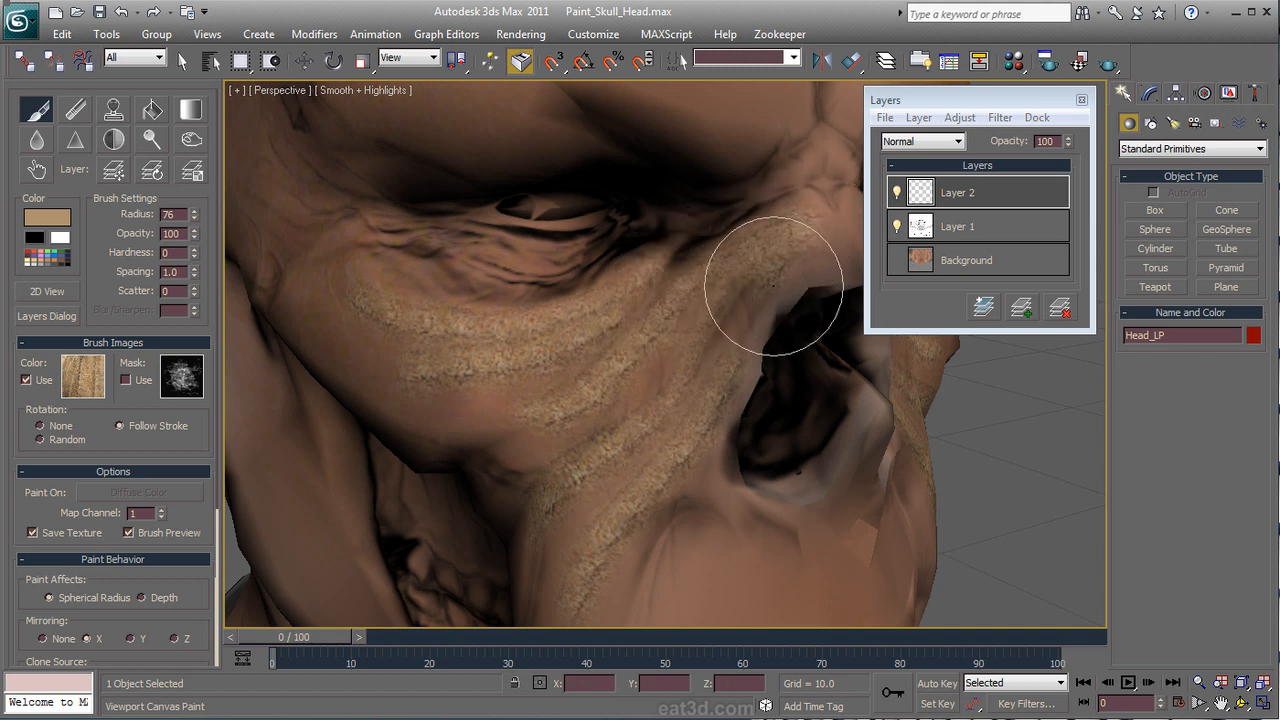
mouse_move(614, 514)
left_mouse_down()
mouse_move(729, 529)
mouse_move(651, 519)
left_mouse_up()
mouse_move(660, 523)
middle_mouse_down("alt")
mouse_move(661, 320)
mouse_move(662, 352)
mouse_move(639, 374)
middle_mouse_up("alt")
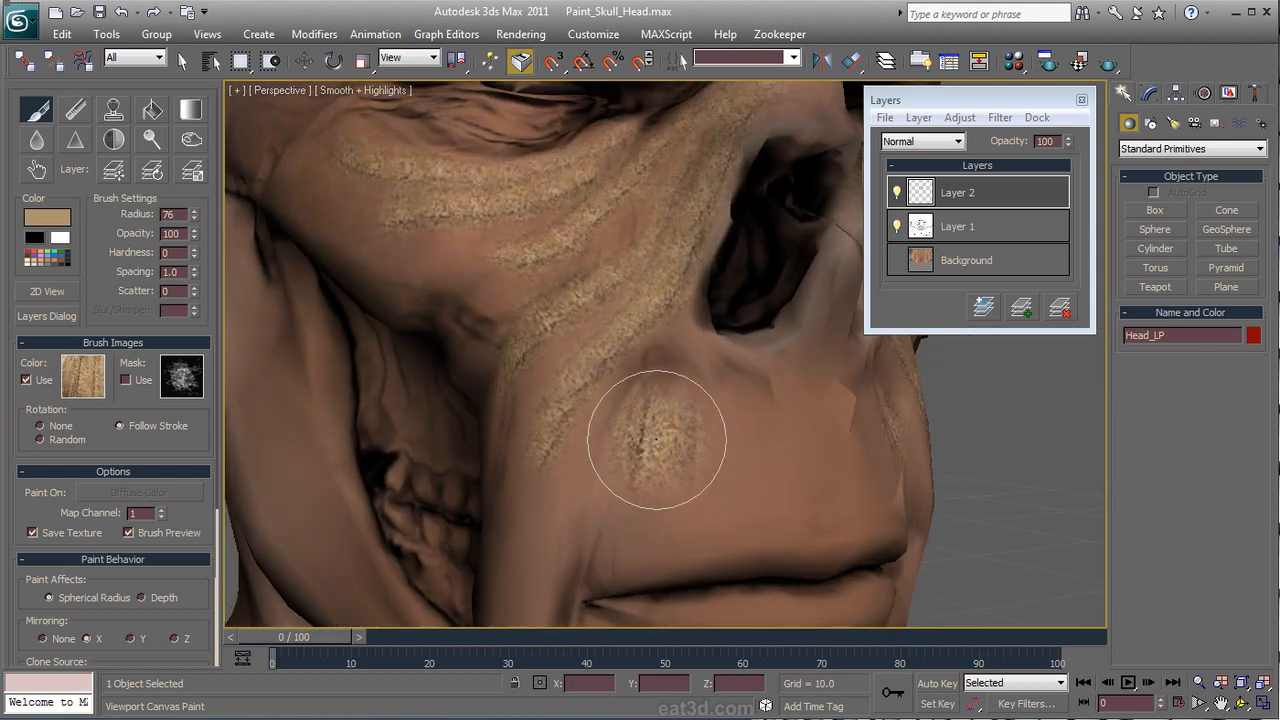
mouse_move(628, 332)
left_mouse_down()
mouse_move(586, 414)
mouse_move(543, 586)
mouse_move(590, 323)
left_mouse_up()
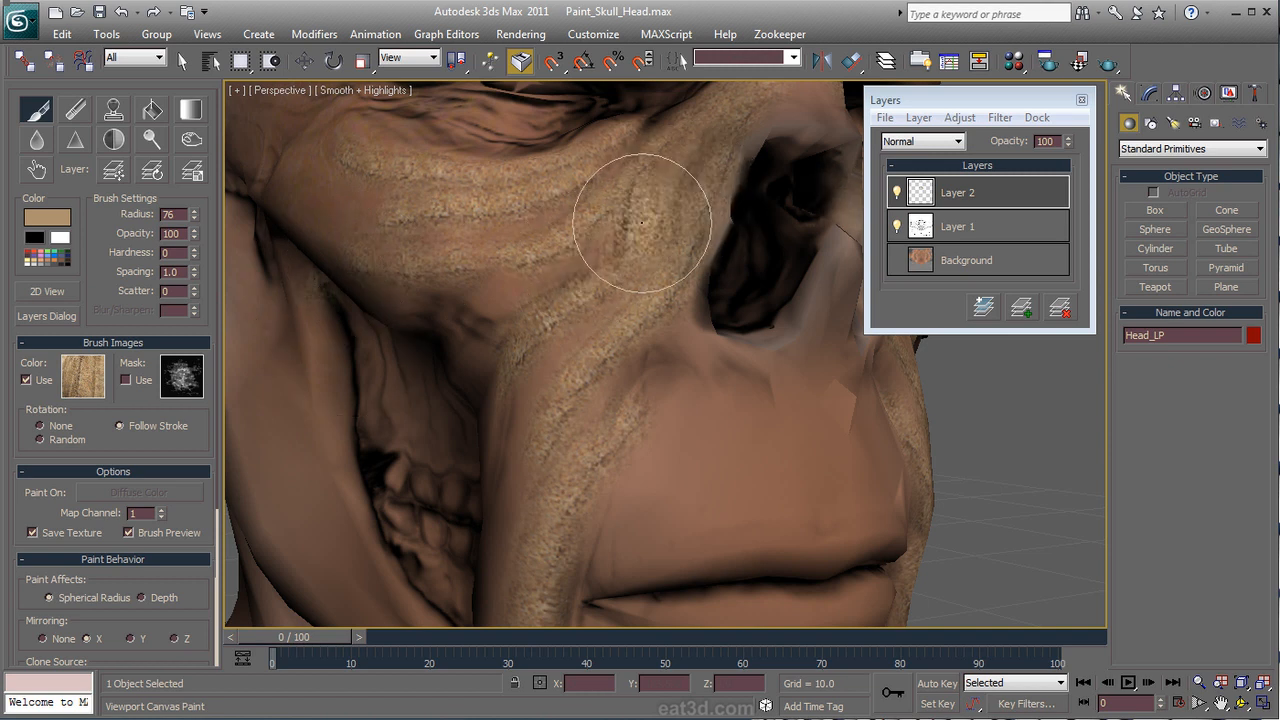
Step: Paint yellow patches over the cheek using the golden custom map, the brush mask enabled, and spacing reduced to 0.59
left_click(98, 380)
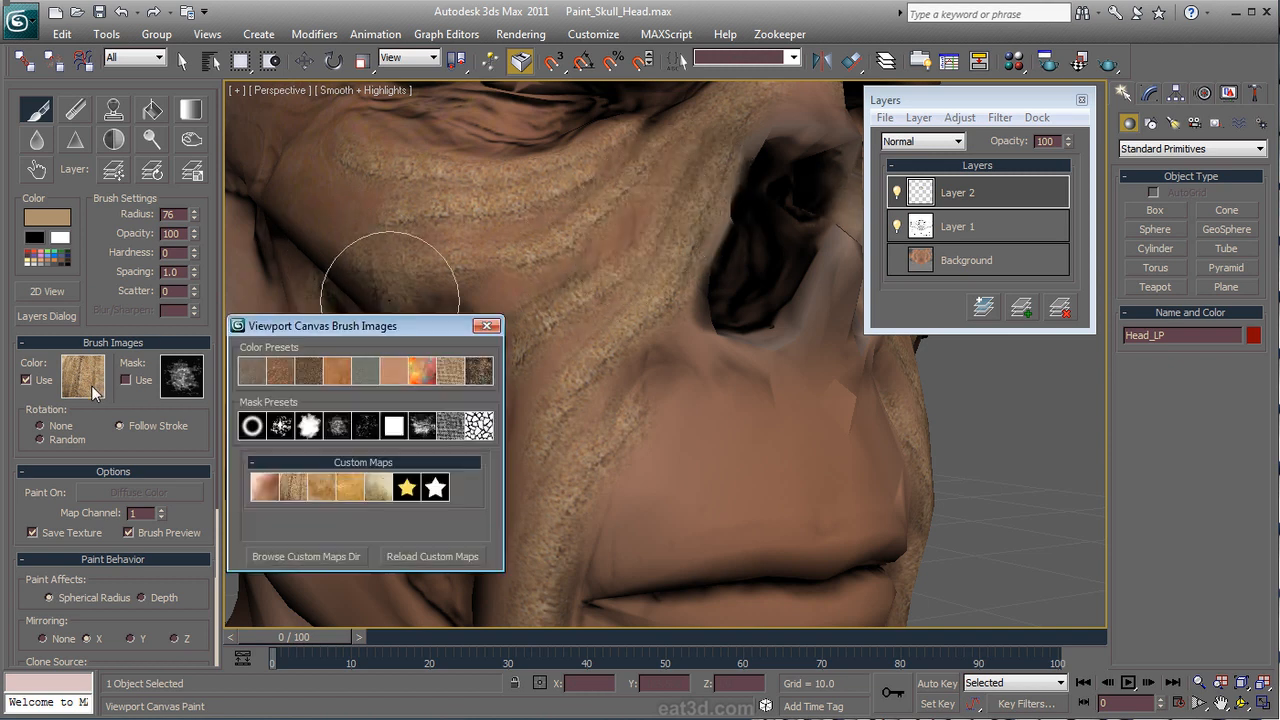
left_click(347, 490)
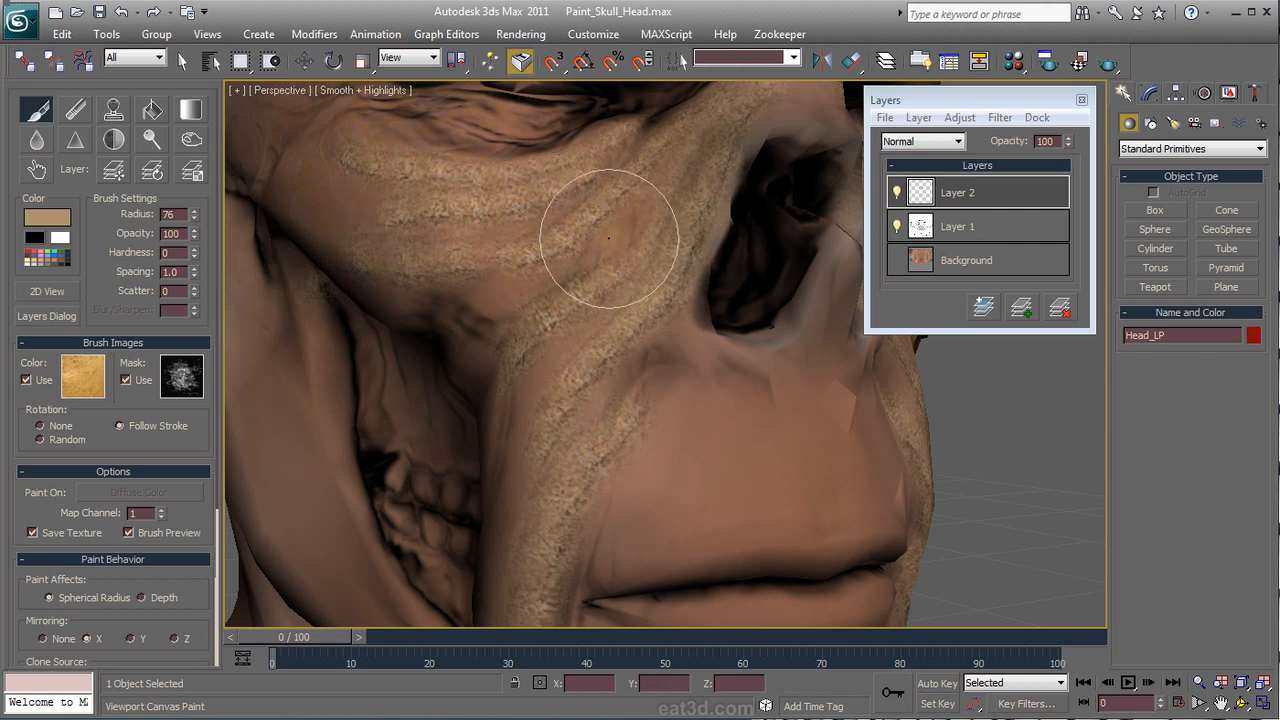
left_click_drag(630, 222, 527, 283)
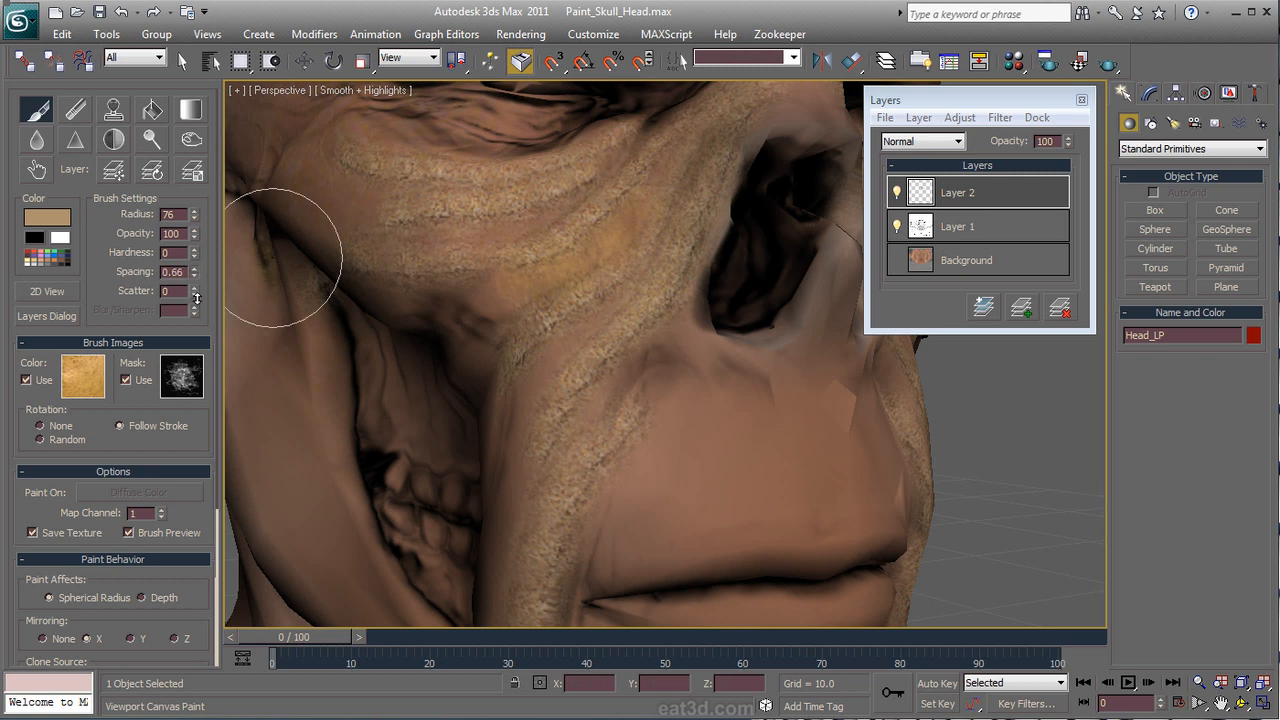
left_click_drag(434, 239, 615, 193)
mouse_move(528, 217)
left_mouse_down()
mouse_move(343, 214)
mouse_move(486, 177)
mouse_move(380, 191)
mouse_move(686, 214)
mouse_move(522, 400)
mouse_move(500, 457)
mouse_move(617, 371)
mouse_move(557, 451)
mouse_move(562, 482)
mouse_move(609, 449)
mouse_move(583, 534)
mouse_move(654, 345)
mouse_move(623, 371)
mouse_move(634, 166)
mouse_move(397, 251)
mouse_move(326, 207)
mouse_move(382, 170)
mouse_move(344, 145)
left_mouse_up()
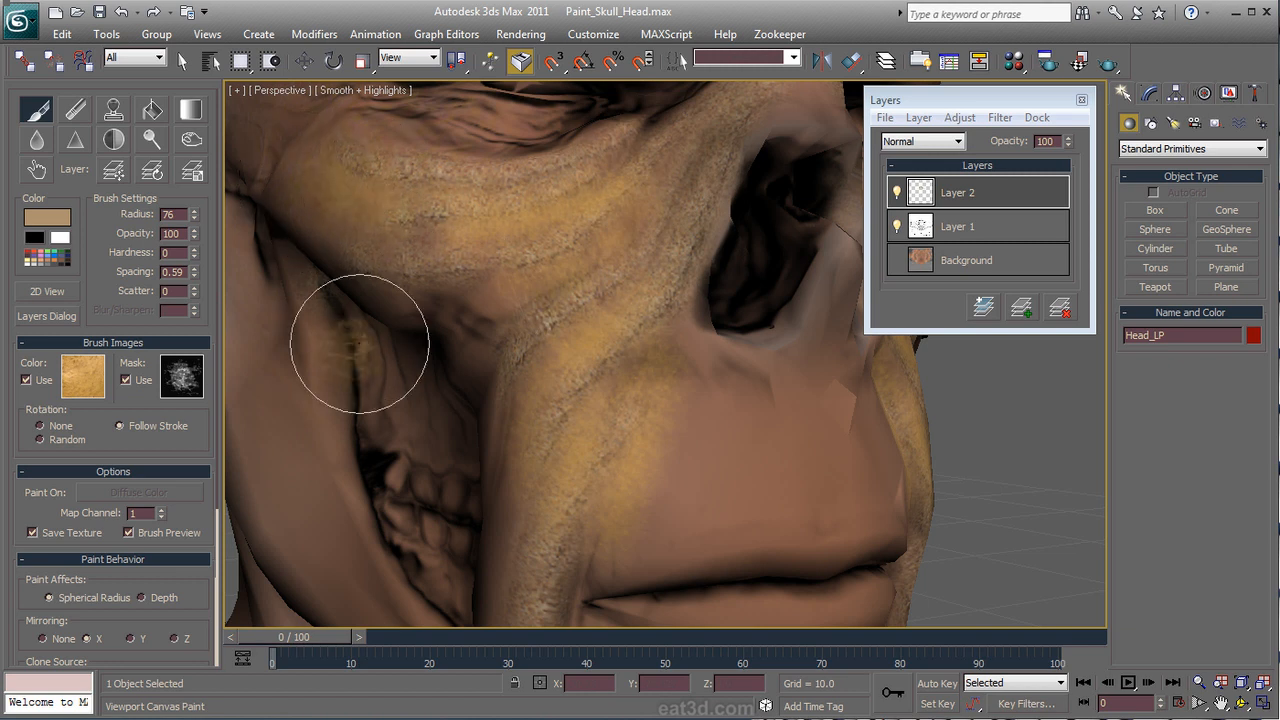
key("ctrl+s")
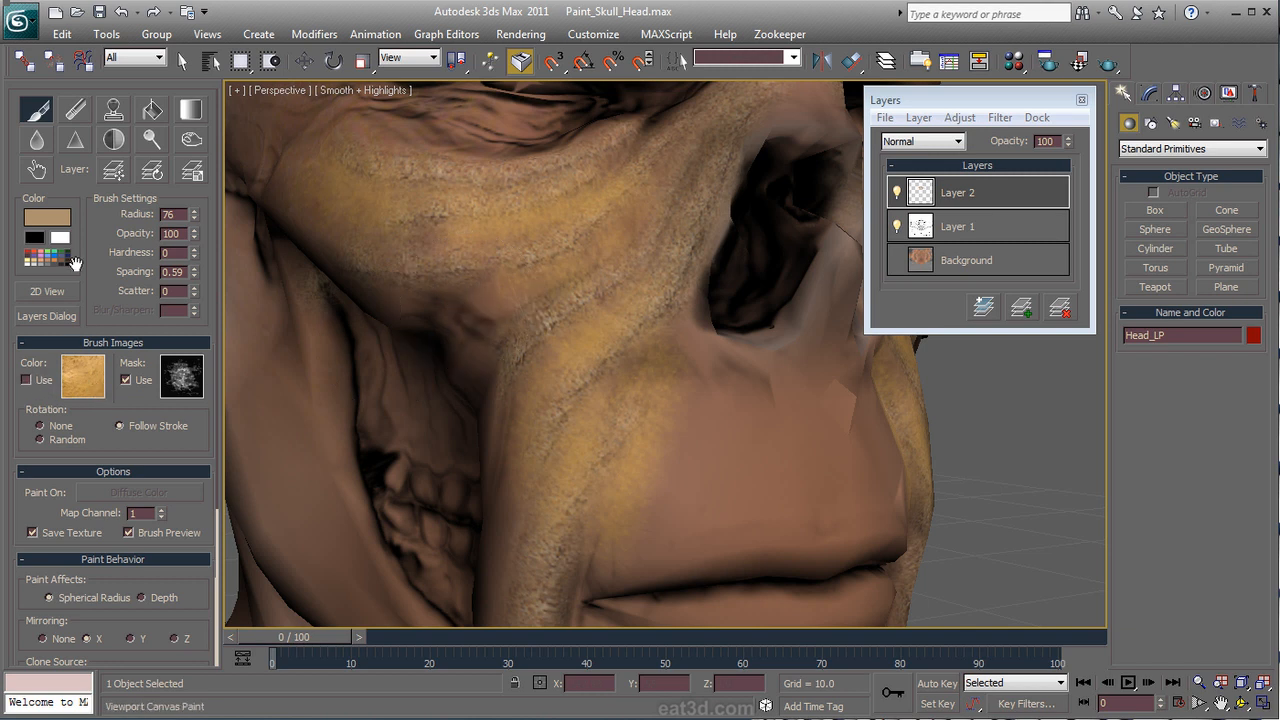
Step: With the colour brush image disabled, set the paint colour to a grey-green of RGB 108, 111, 89
left_click(57, 221)
left_click_drag(419, 230, 395, 235)
left_click_drag(541, 171, 541, 162)
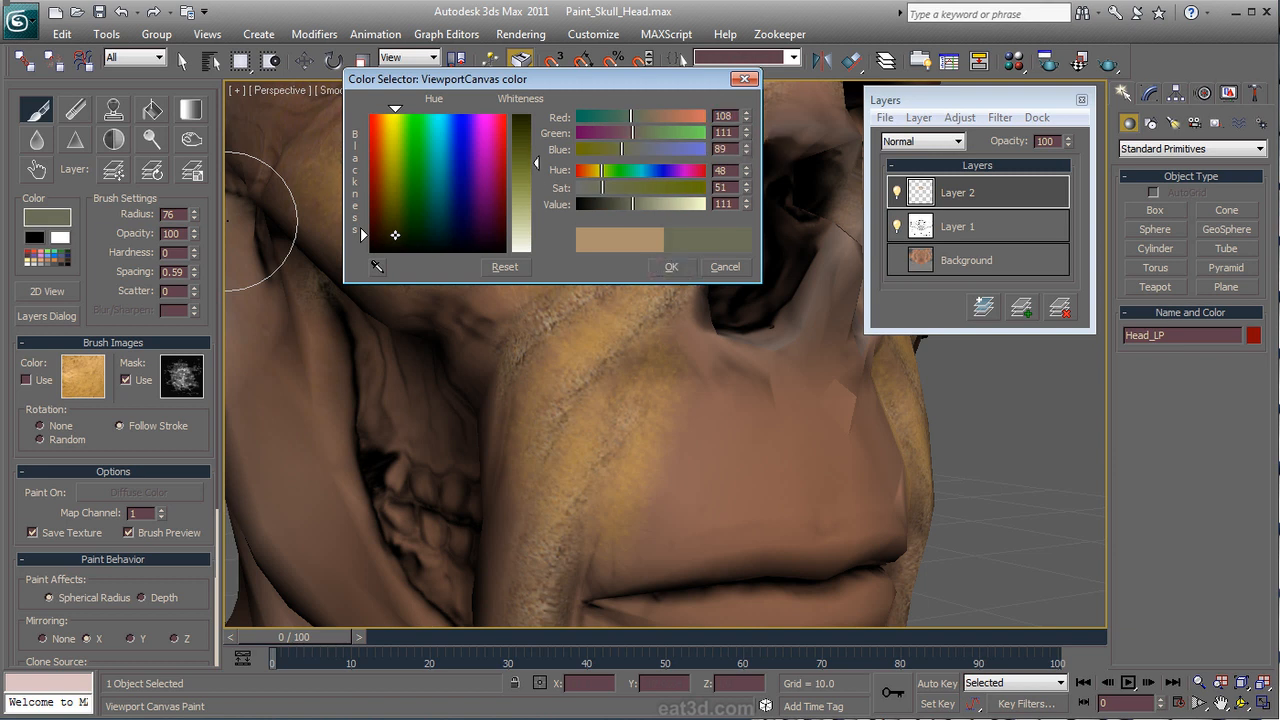
left_click(670, 267)
Step: Paint thin grey-green streaks along the folds of the cheek and beside the mouth with a brush radius of 35
left_click_drag(642, 206, 639, 210, "ctrl+shift")
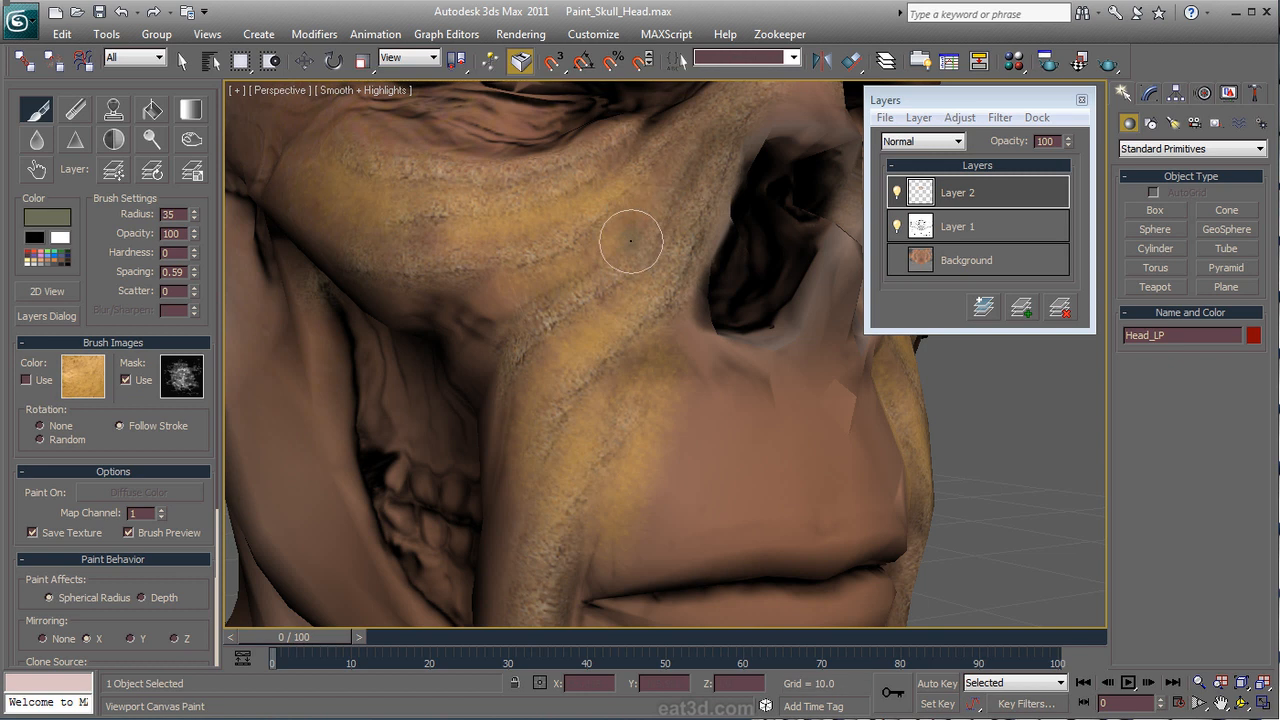
middle_click_drag(661, 288, 658, 305)
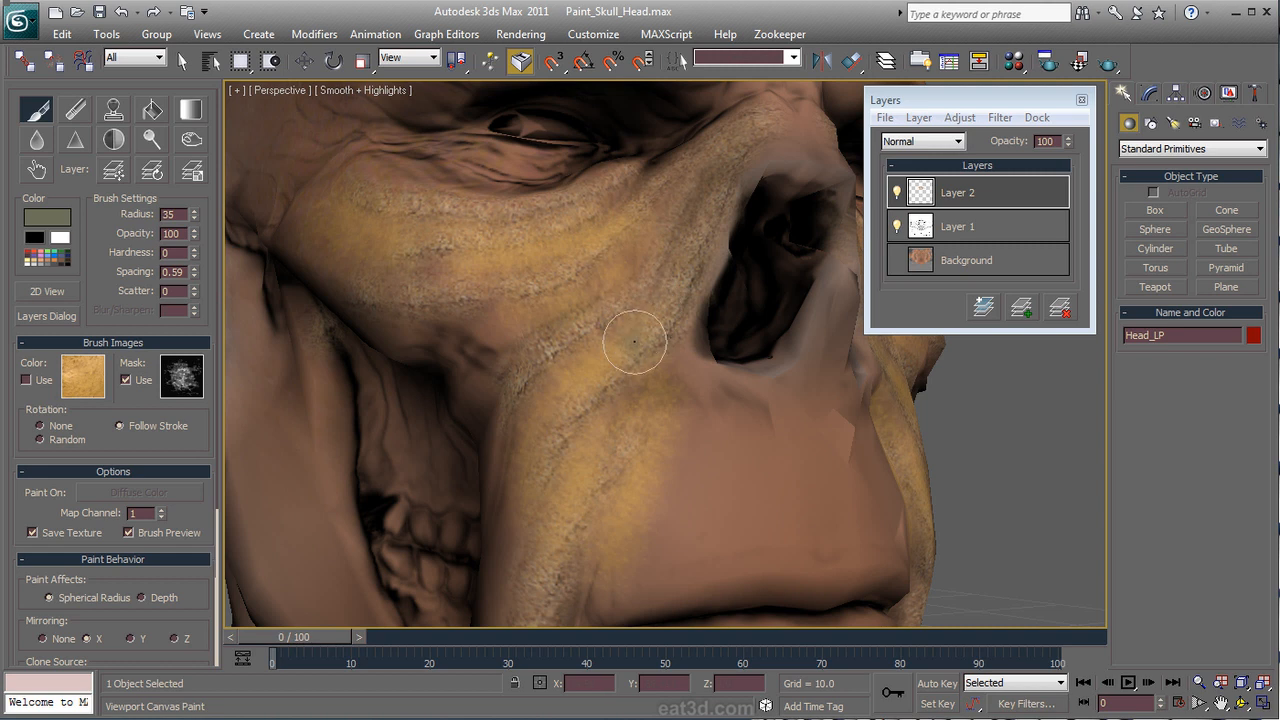
scroll(648, 342, "up", 5)
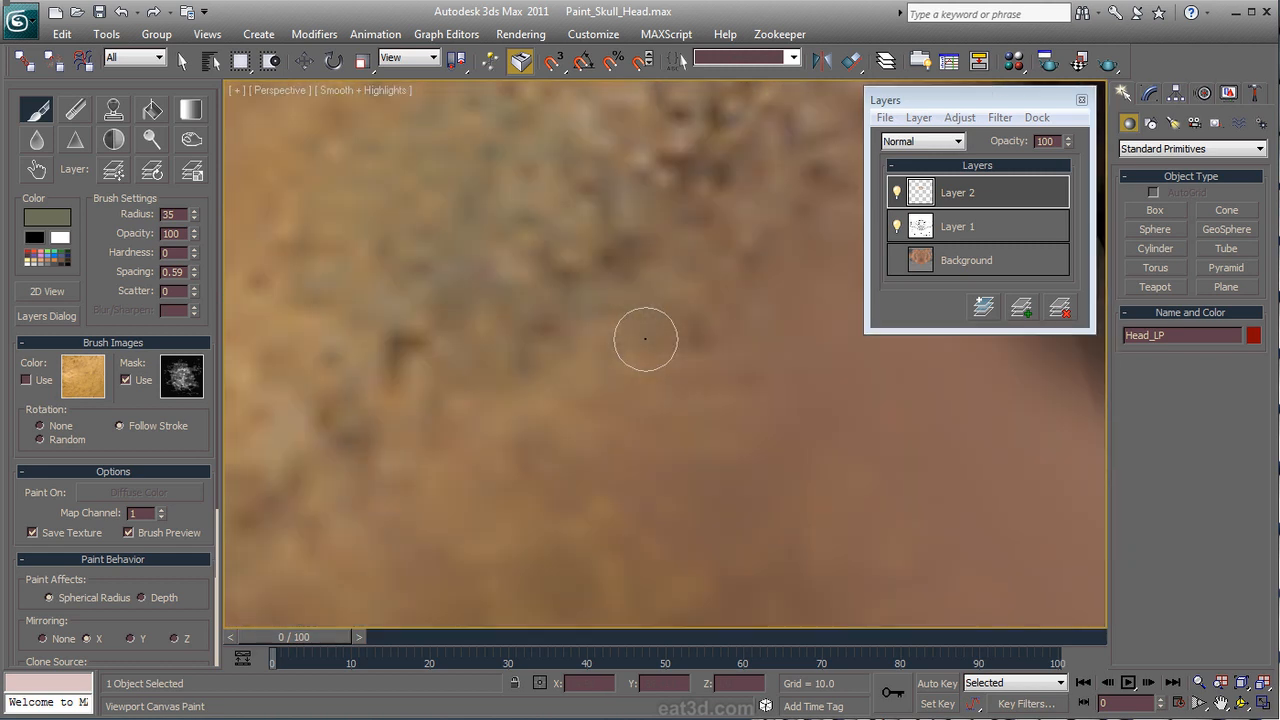
scroll(645, 339, "down", 5)
scroll(651, 327, "up", 2)
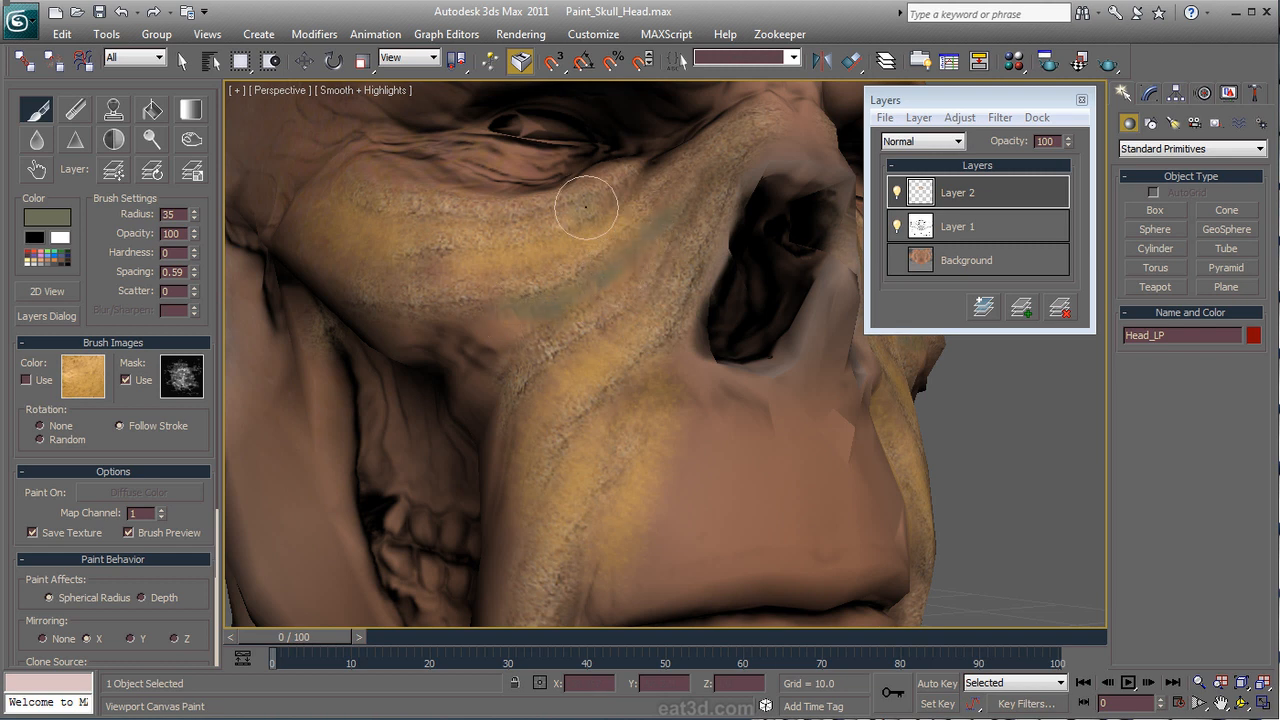
left_click_drag(628, 363, 564, 466)
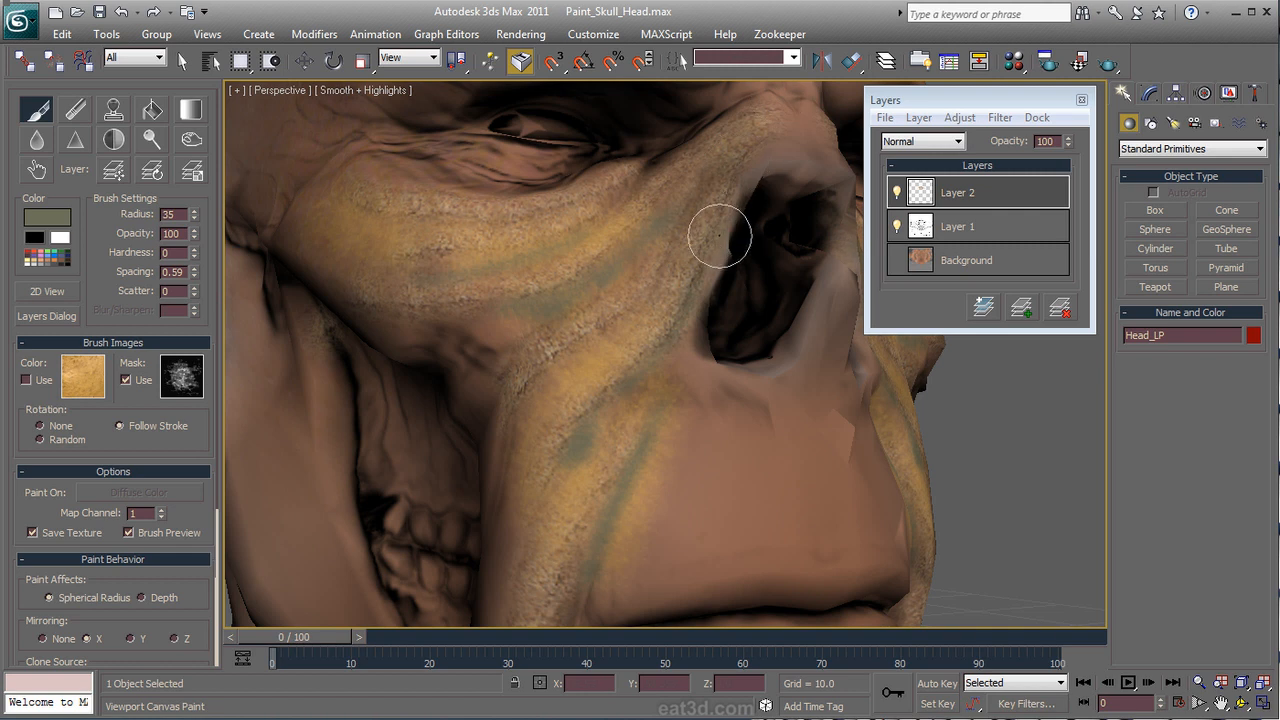
Step: Toggle the visibility of Layer 1 and Layer 2 off and on to compare their effect
left_click(898, 227)
left_click(898, 227)
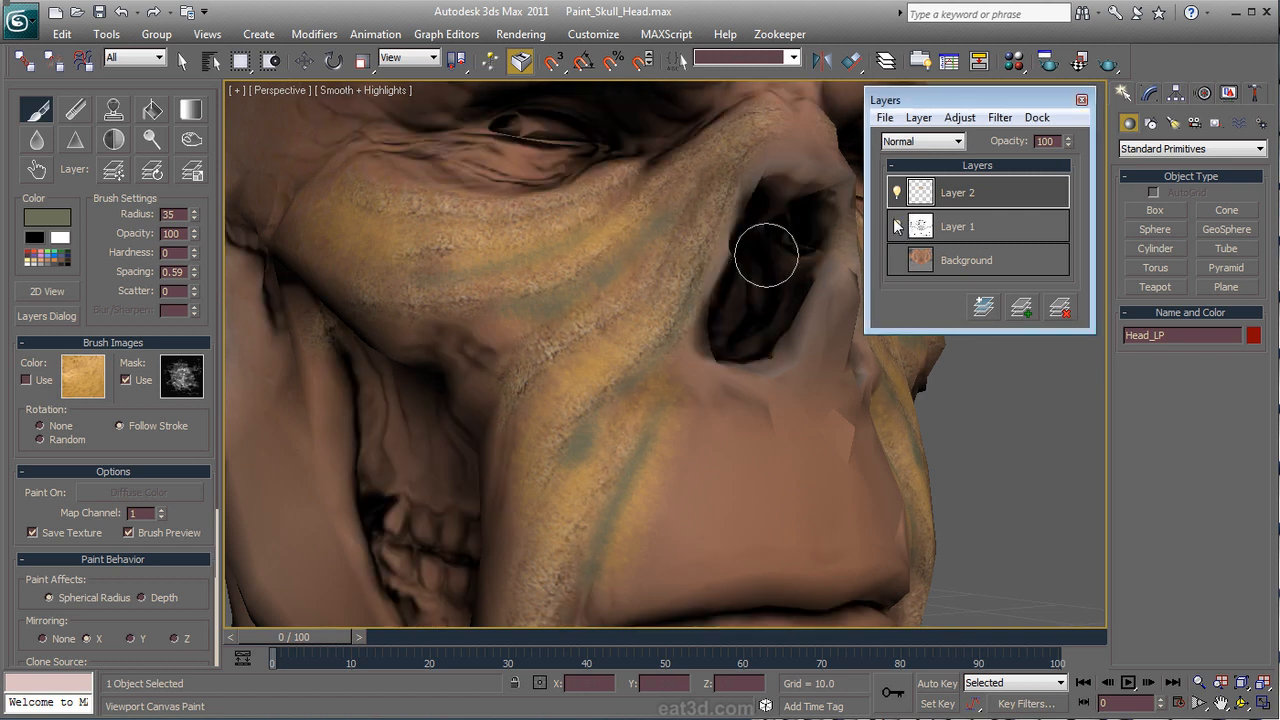
left_click(898, 192)
left_click(898, 192)
Step: Try the Darken and Screen blend modes on Layer 2, and settle on Soft Light
left_click(937, 142)
left_click(930, 170)
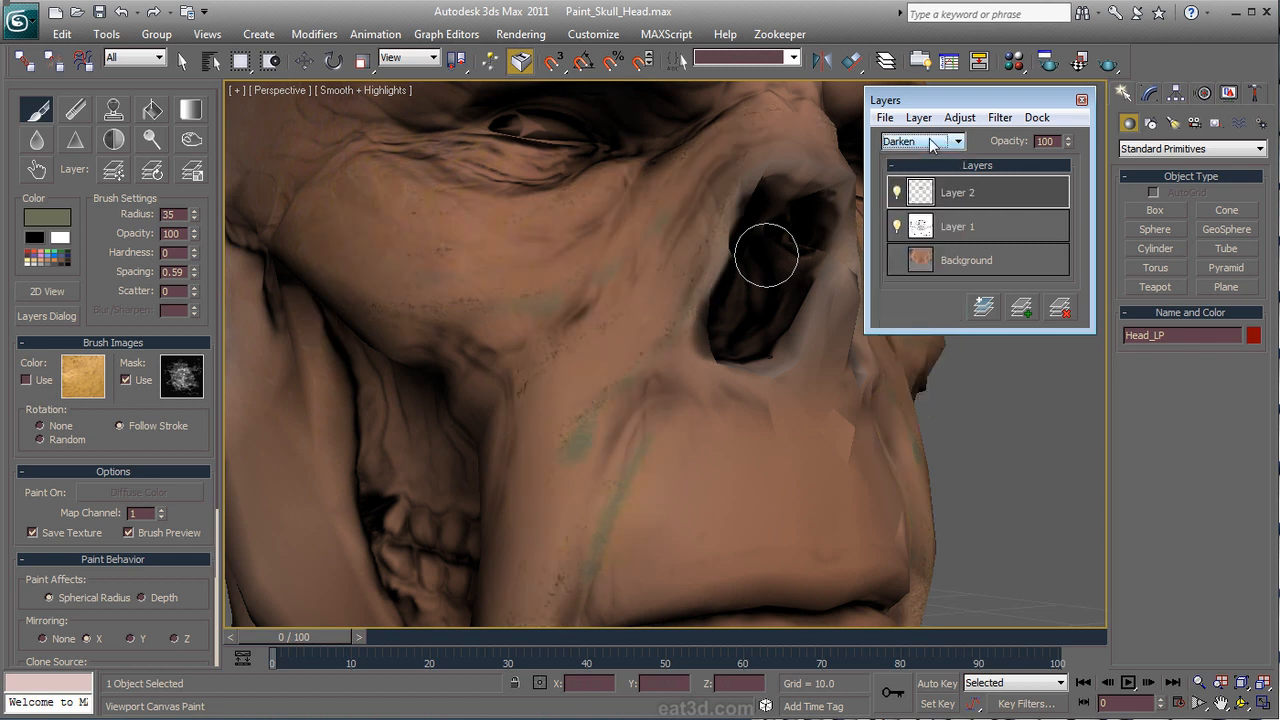
left_click(930, 142)
left_click(915, 223)
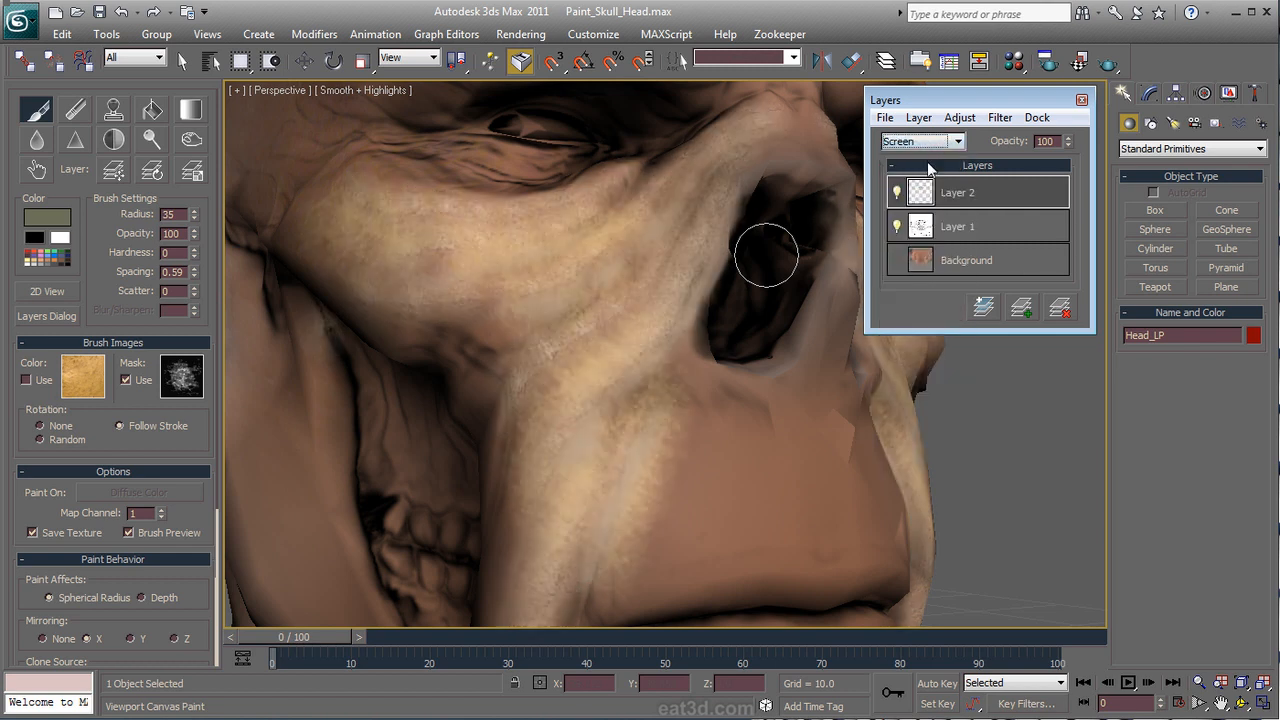
left_click(937, 143)
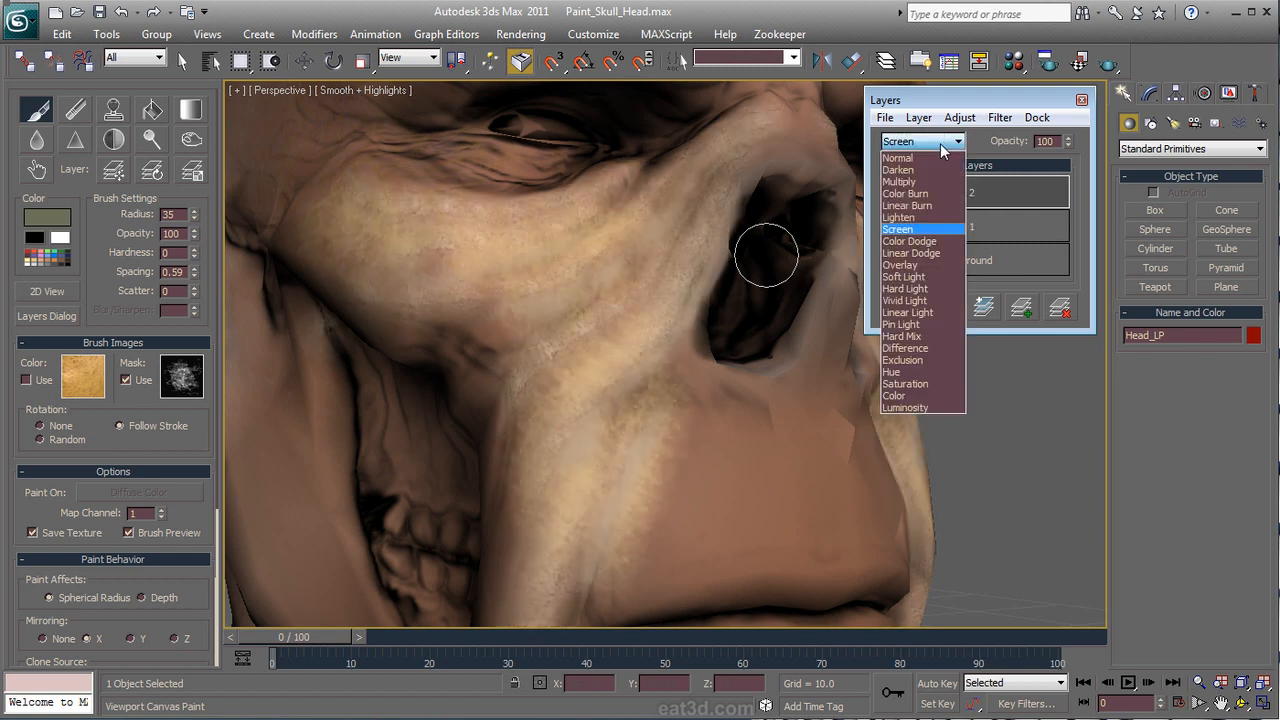
left_click(915, 274)
Step: Add a new layer on top and paint grey-green stains on the recessed tissue above the teeth with brush radius 81
middle_click_drag(602, 437, 602, 437, "alt")
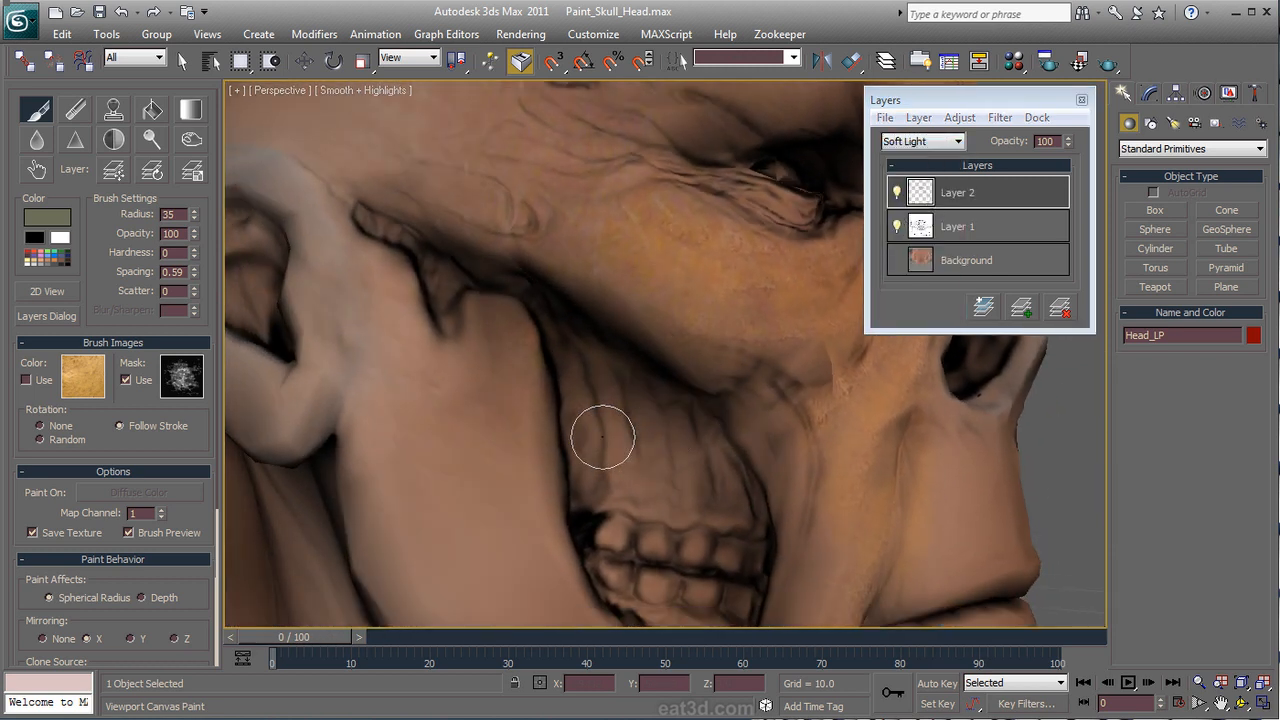
scroll(765, 522, "up", 6)
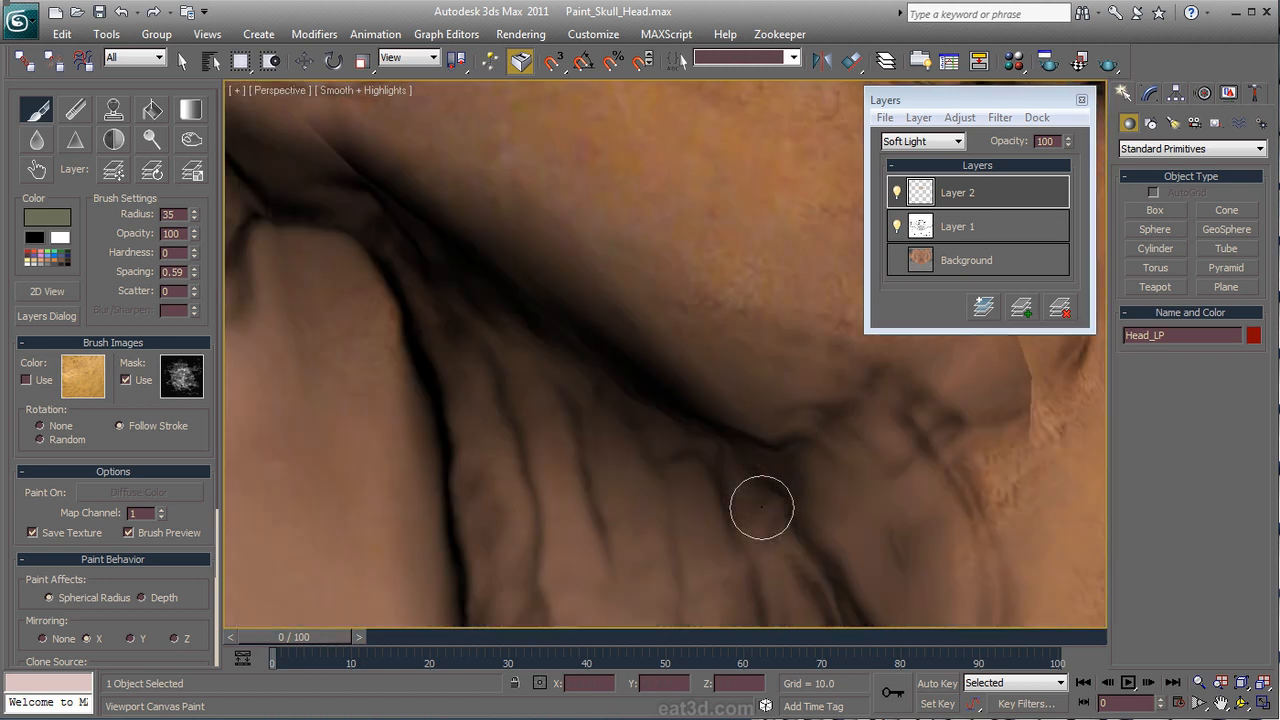
mouse_move(757, 517)
middle_mouse_down()
mouse_move(757, 462)
mouse_move(757, 490)
mouse_move(703, 463)
mouse_move(737, 480)
mouse_move(740, 505)
middle_mouse_up()
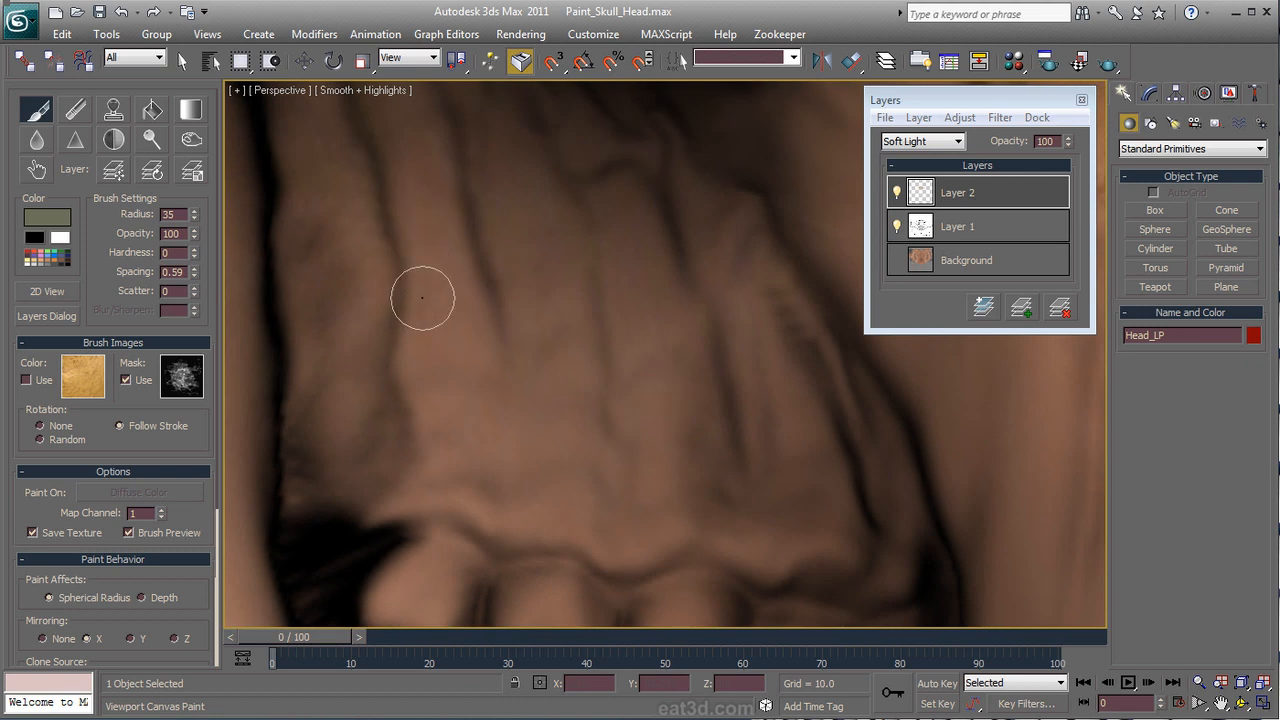
left_click(1021, 309)
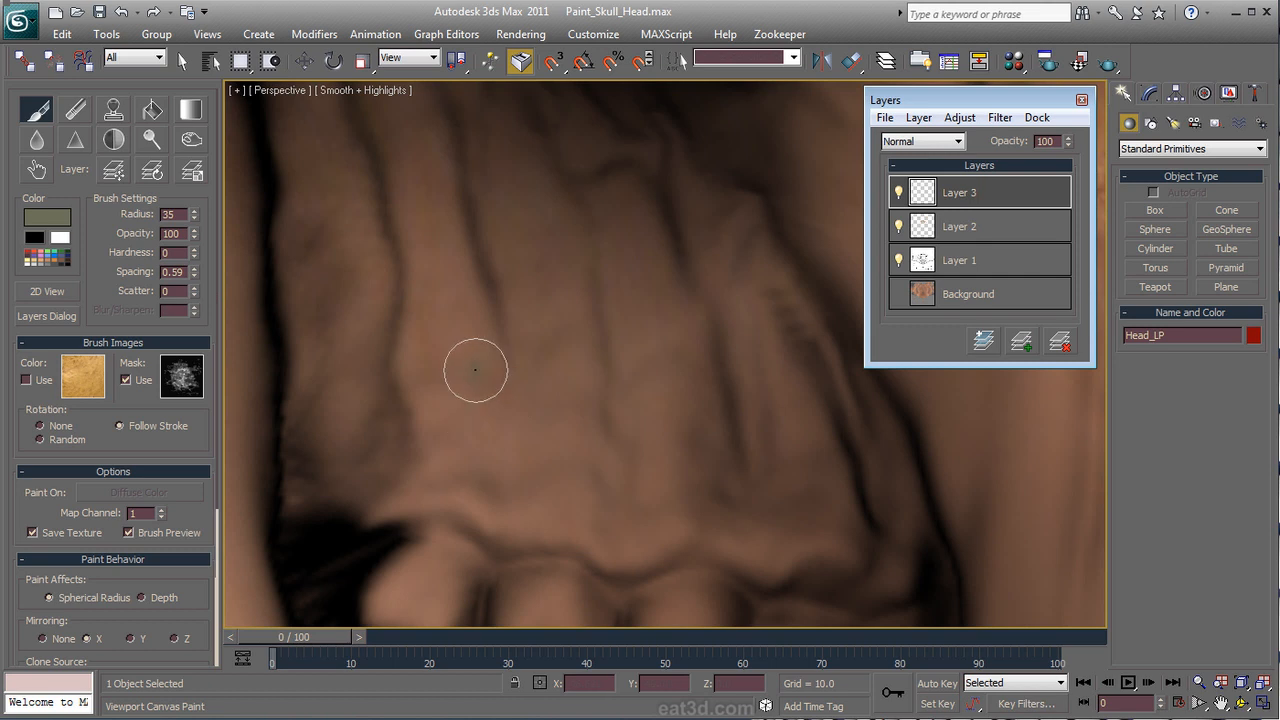
left_click_drag(494, 374, 494, 327, "ctrl")
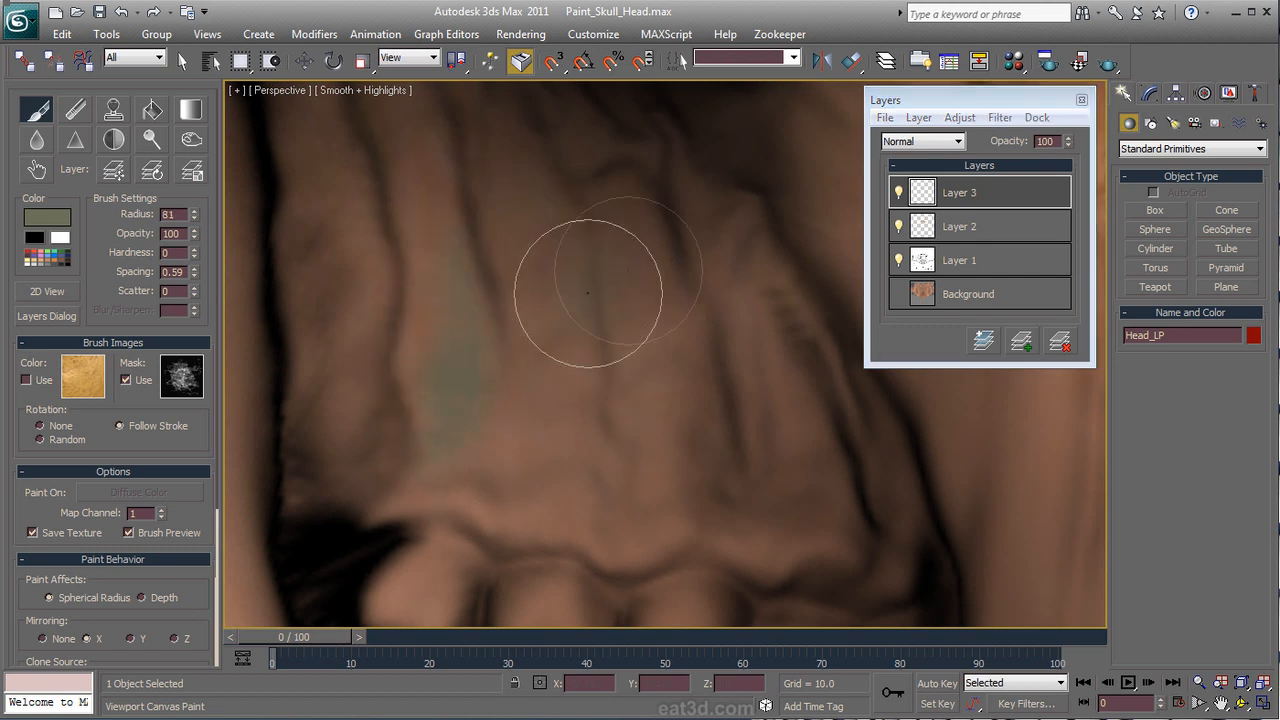
mouse_move(549, 320)
middle_mouse_down()
mouse_move(586, 371)
mouse_move(613, 377)
middle_mouse_up()
scroll(613, 377, "down", 3)
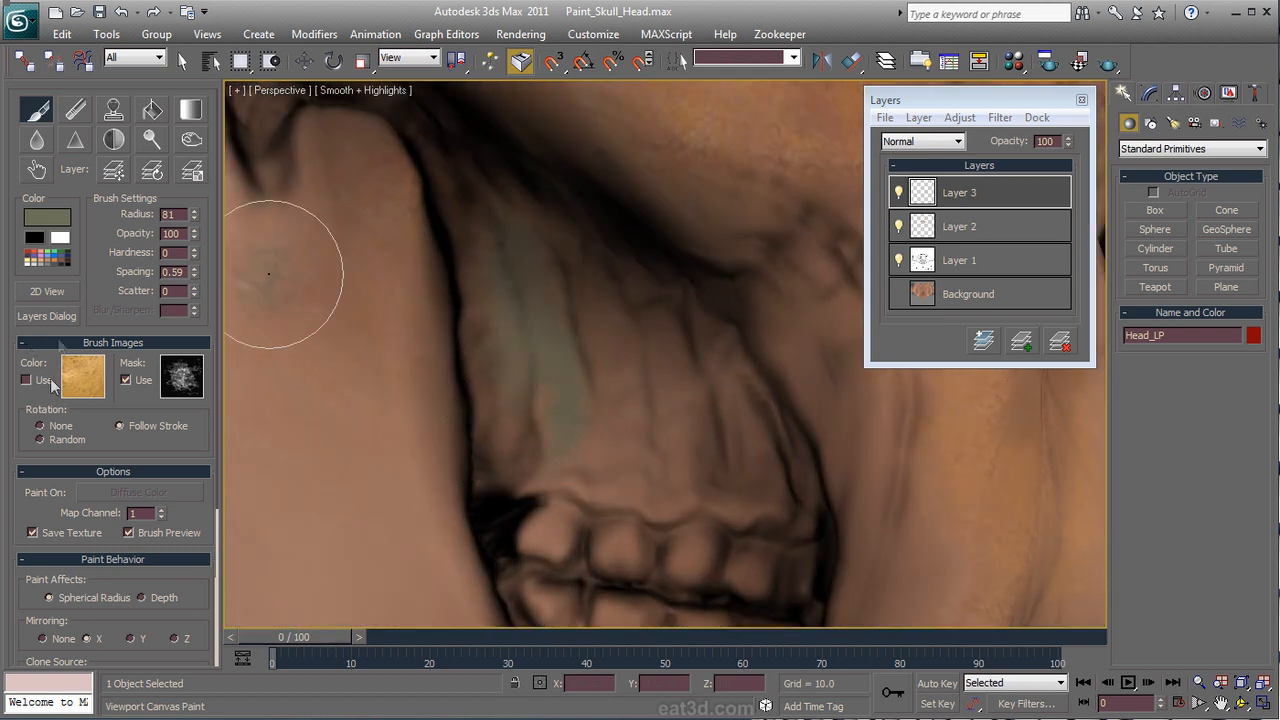
Step: Change the paint colour to a brighter olive green
left_click(50, 222)
mouse_move(395, 234)
left_mouse_down()
mouse_move(411, 211)
mouse_move(406, 228)
mouse_move(398, 219)
left_mouse_up()
left_click(684, 265)
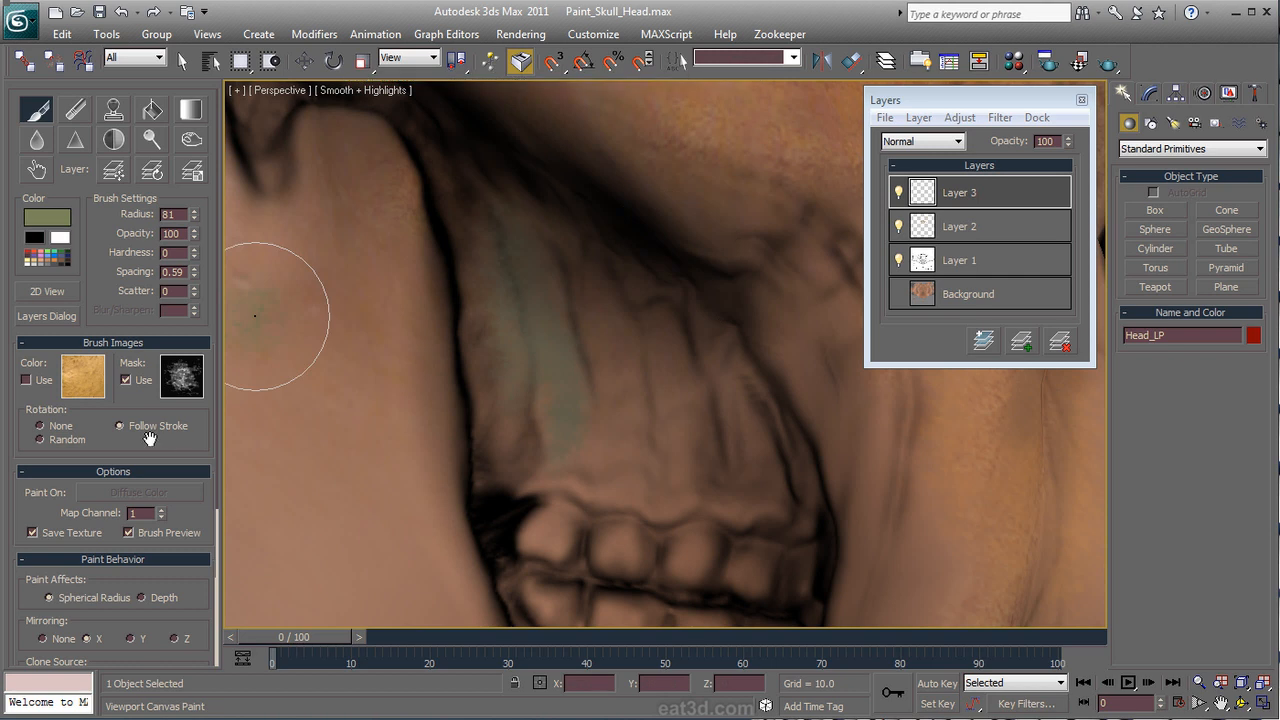
Step: Enable brush colour randomization with a very dark olive second colour, and undo a test dab on the cheek
left_click_drag(202, 438, 185, 247)
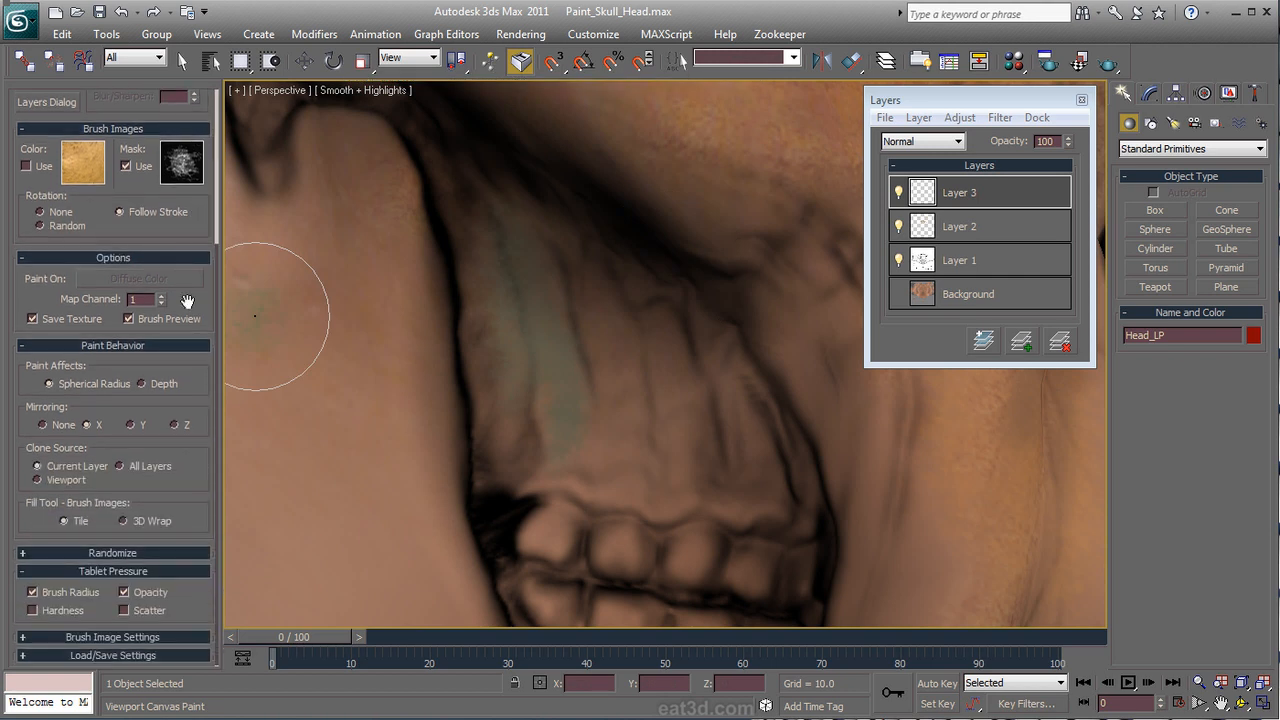
left_click(160, 552)
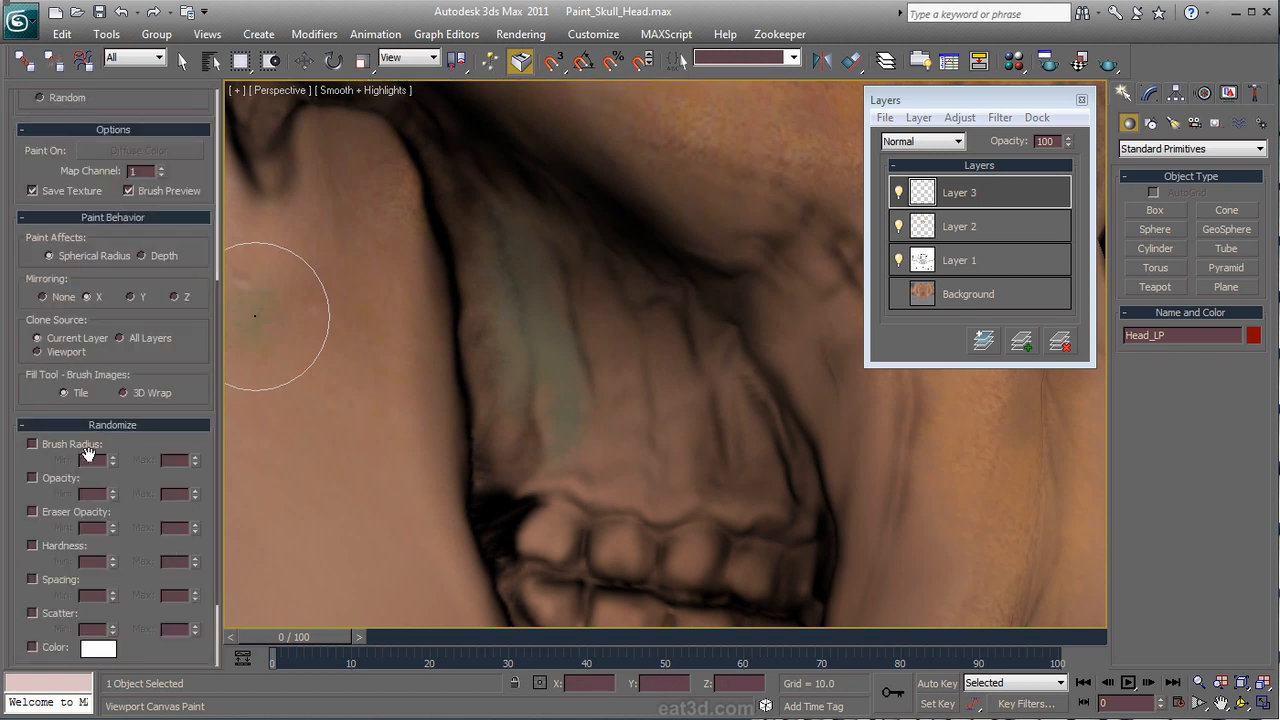
left_click_drag(143, 444, 97, 348)
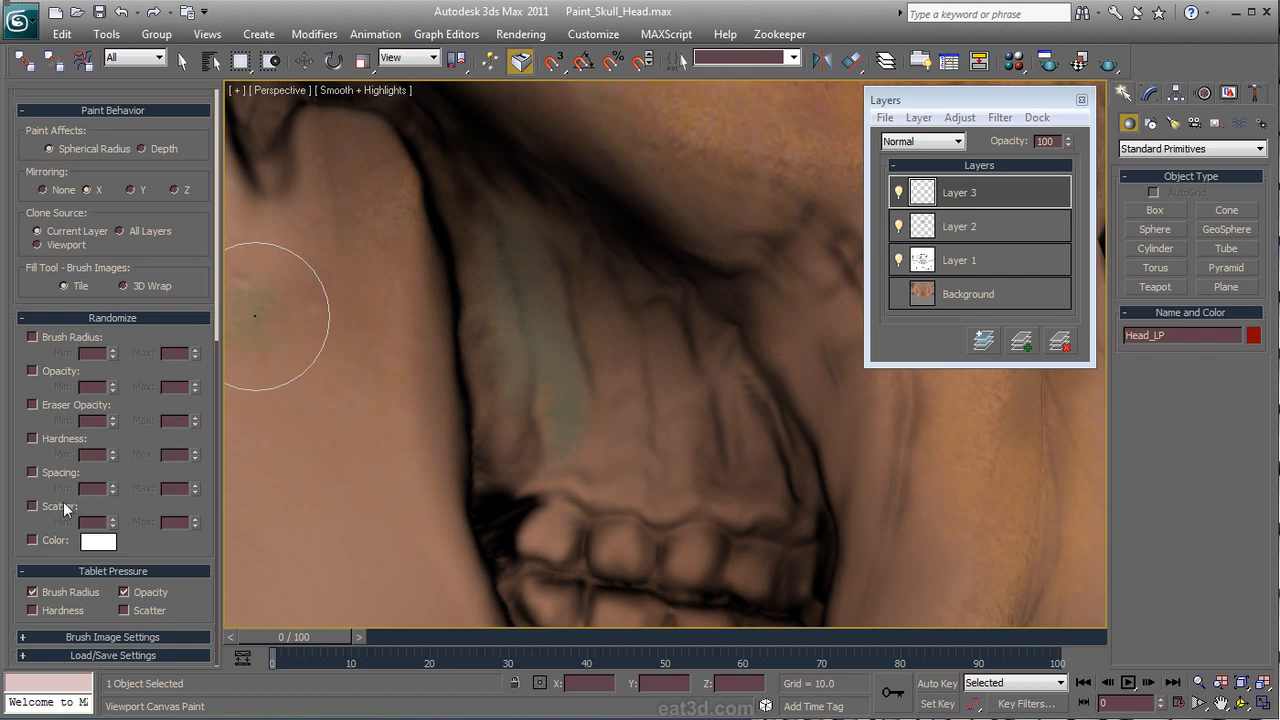
left_click(54, 541)
left_click(100, 542)
left_click_drag(535, 252, 535, 117)
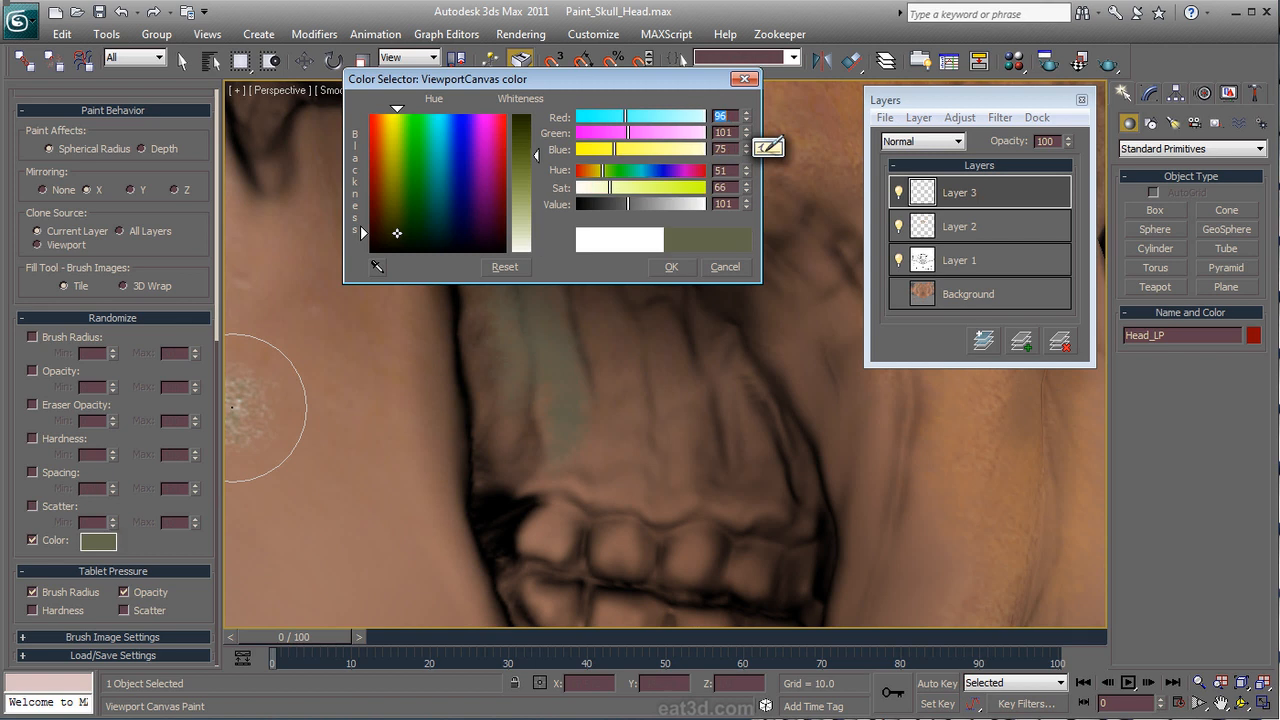
left_click(672, 268)
left_click(333, 291)
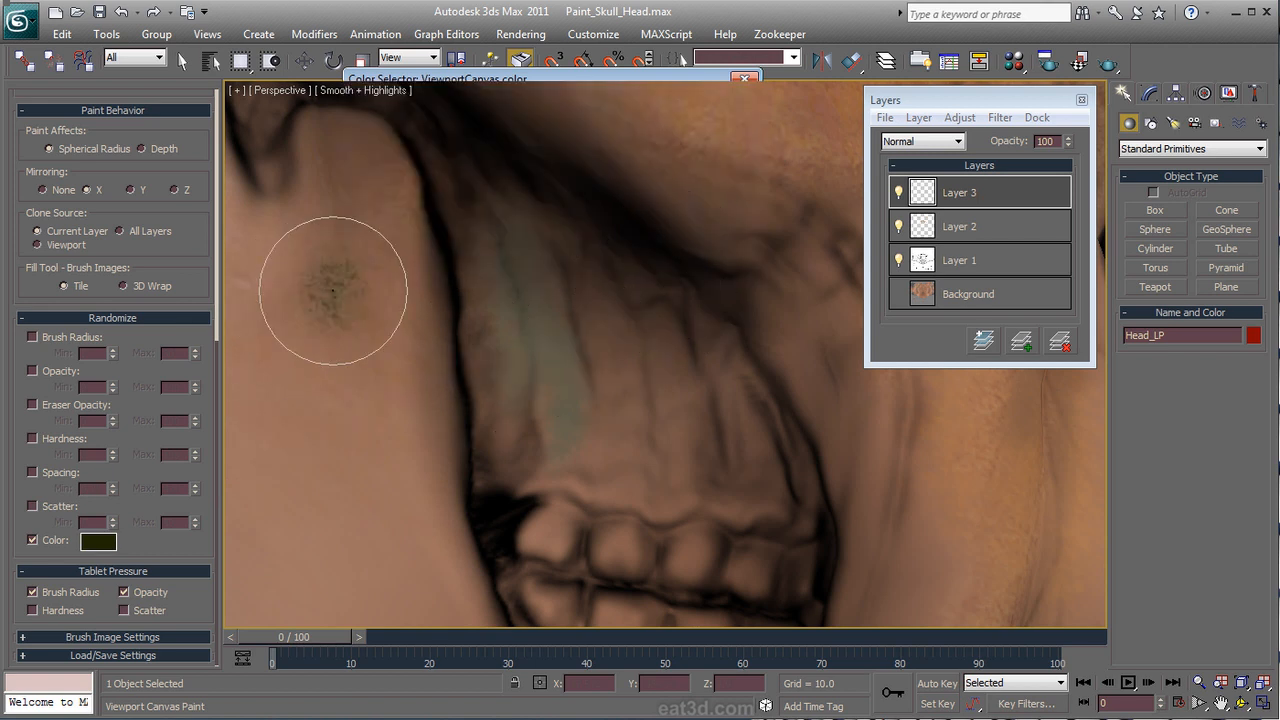
key("ctrl+z")
Step: Paint mottled green strokes down the cheek beside the mouth and over the recessed tissue above and below the teeth
mouse_move(350, 305)
left_mouse_down()
mouse_move(363, 440)
mouse_move(371, 216)
mouse_move(357, 394)
mouse_move(437, 594)
left_mouse_up()
mouse_move(493, 224)
left_mouse_down()
mouse_move(523, 375)
mouse_move(509, 381)
mouse_move(586, 366)
mouse_move(594, 400)
mouse_move(560, 223)
mouse_move(638, 409)
mouse_move(671, 363)
mouse_move(697, 471)
mouse_move(703, 363)
mouse_move(766, 496)
mouse_move(634, 480)
mouse_move(537, 417)
mouse_move(531, 317)
mouse_move(604, 511)
left_mouse_up()
middle_click_drag(606, 514, 622, 521, "alt")
left_click_drag(622, 521, 619, 532)
middle_click_drag(619, 532, 620, 517, "alt")
mouse_move(620, 516)
left_mouse_down()
mouse_move(523, 523)
mouse_move(594, 549)
mouse_move(629, 543)
mouse_move(706, 578)
mouse_move(586, 486)
mouse_move(520, 515)
mouse_move(629, 400)
mouse_move(589, 340)
mouse_move(517, 306)
mouse_move(526, 251)
mouse_move(512, 286)
left_mouse_up()
Step: Change the main paint colour to khaki brown and blend it over the tissue above the teeth, reducing the brush radius to 41
left_click(259, 310)
mouse_move(176, 264)
left_mouse_down()
mouse_move(196, 291)
mouse_move(204, 548)
left_mouse_up()
left_click_drag(96, 138, 96, 292)
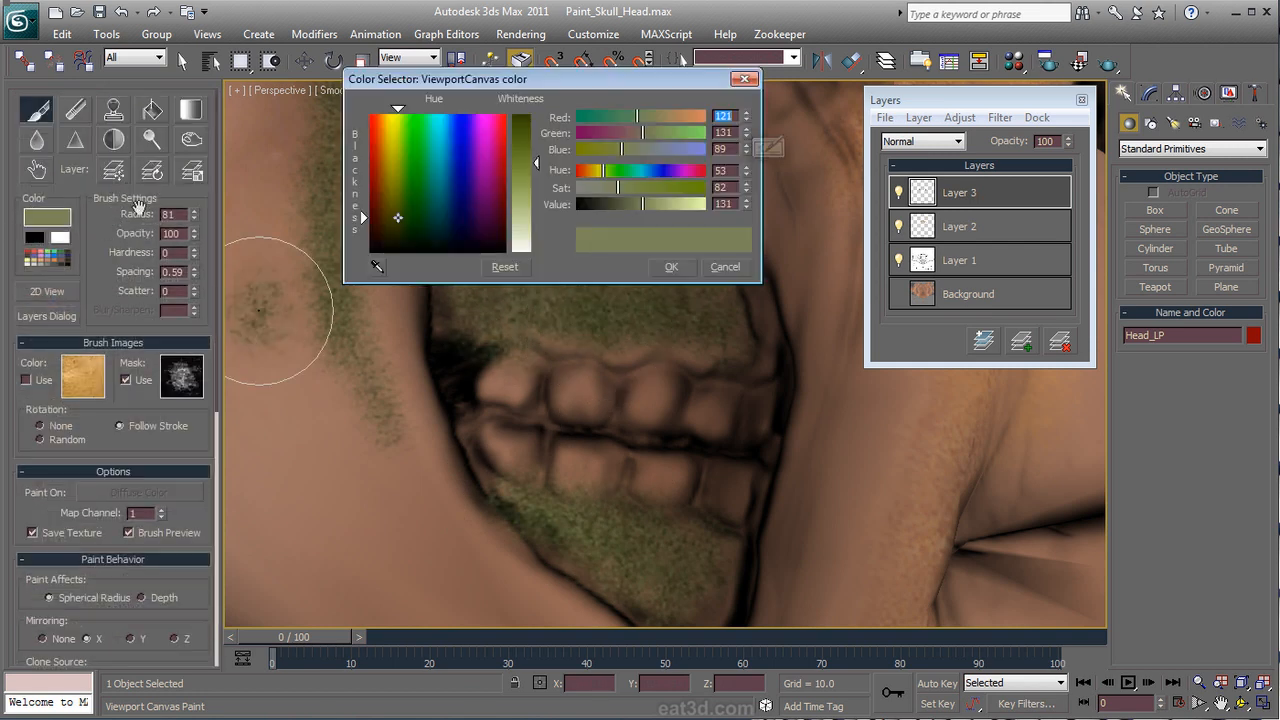
left_click(47, 216)
left_click(665, 269)
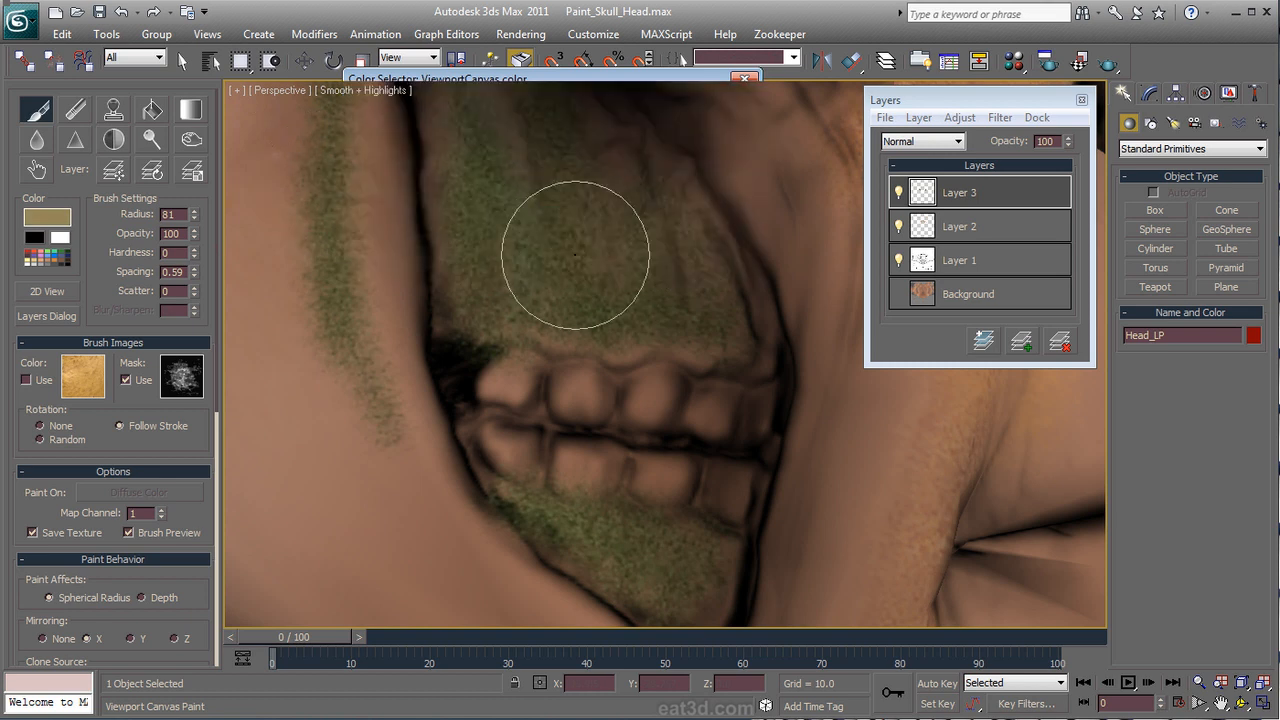
middle_click_drag(536, 275, 536, 248)
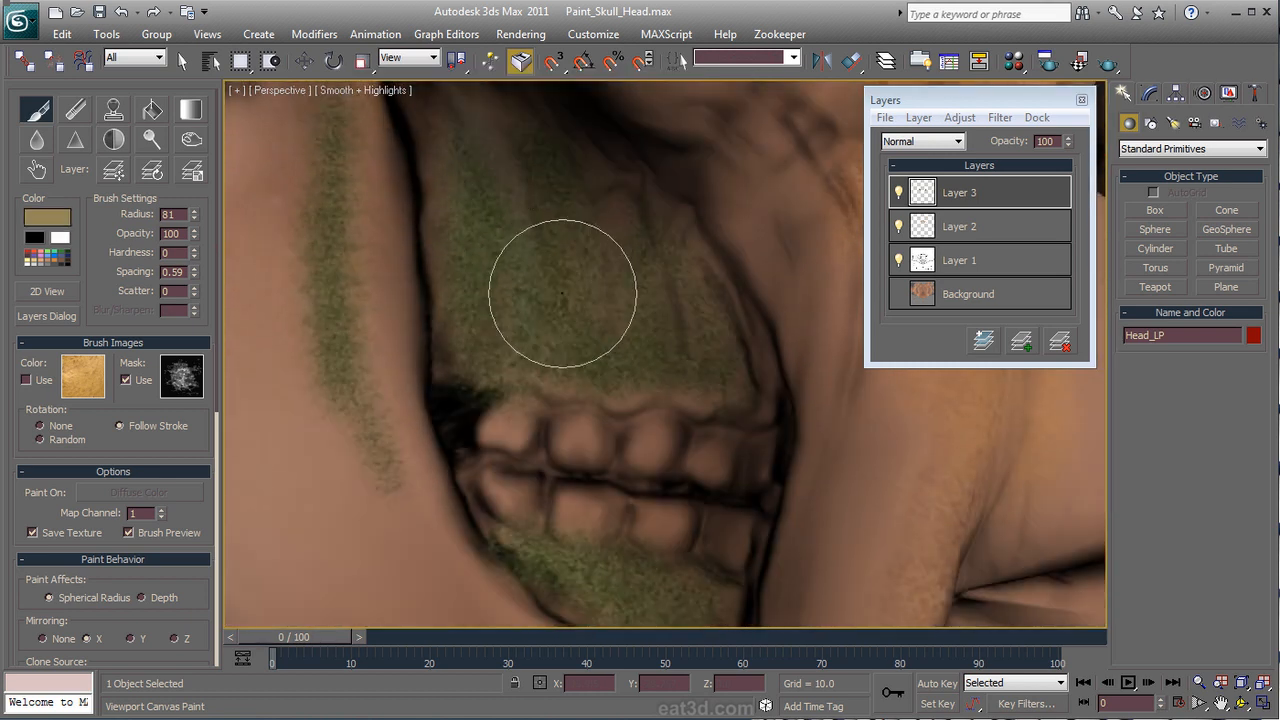
left_click_drag(581, 303, 548, 310, "ctrl+shift")
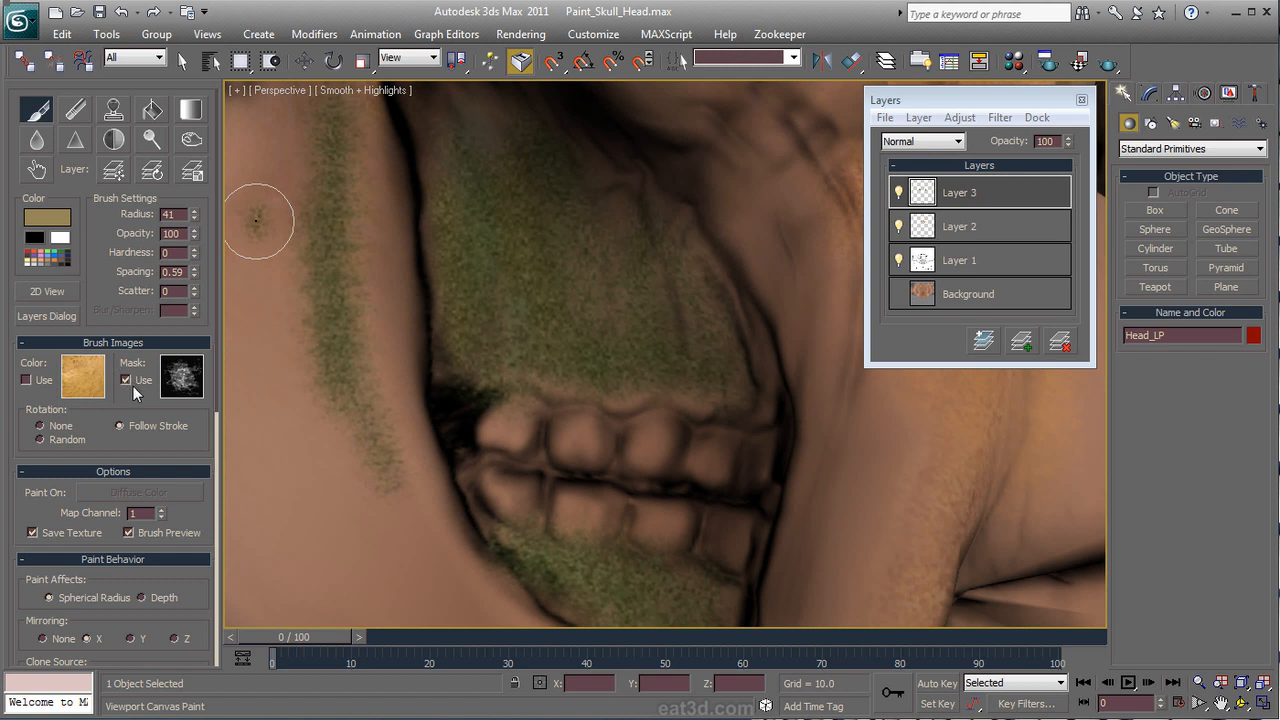
Step: Switch the brush mask to the image of sparse thin white flecks and set the brush spacing to 0.25
scroll(137, 416, "down", 5)
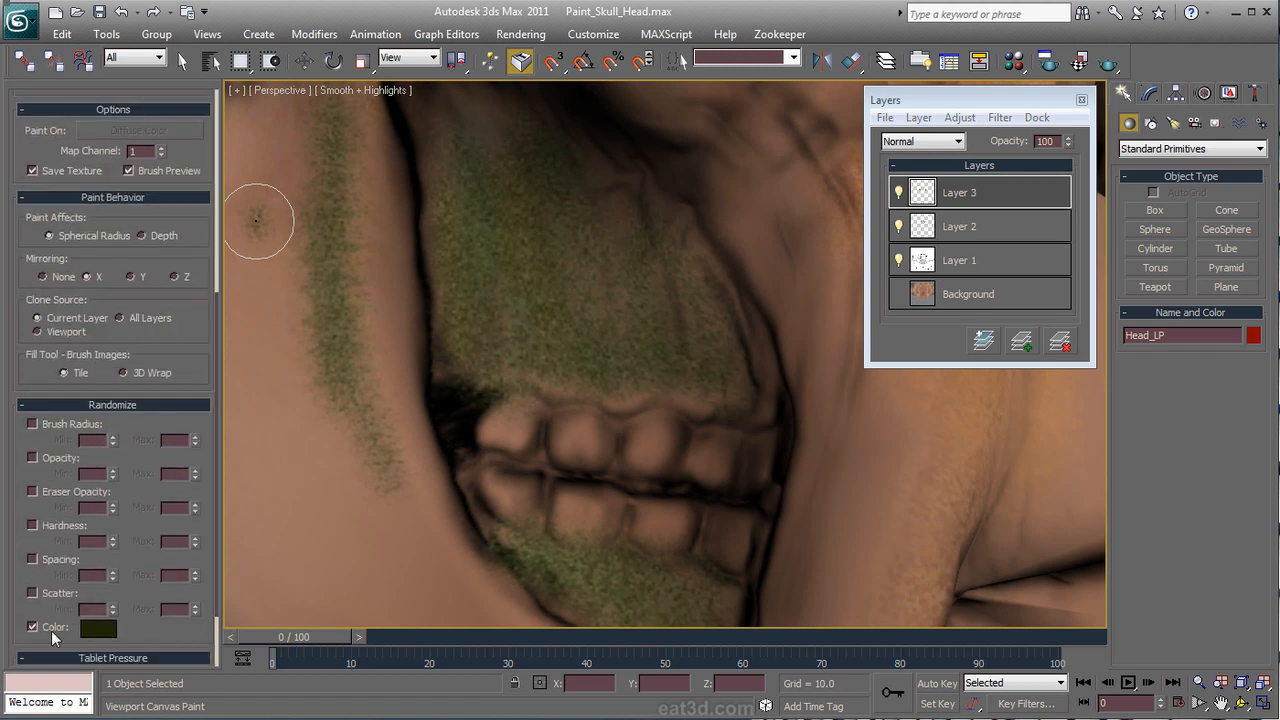
scroll(128, 257, "up", 5)
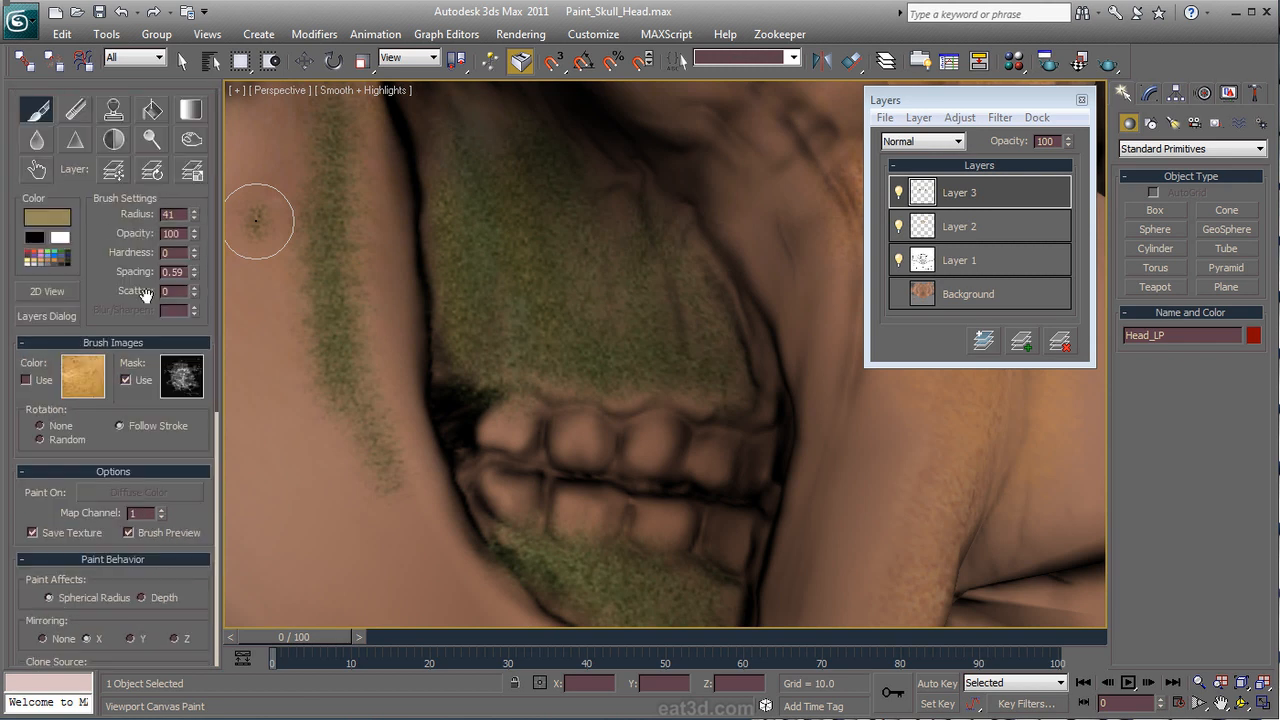
left_click(180, 388)
left_click(346, 428)
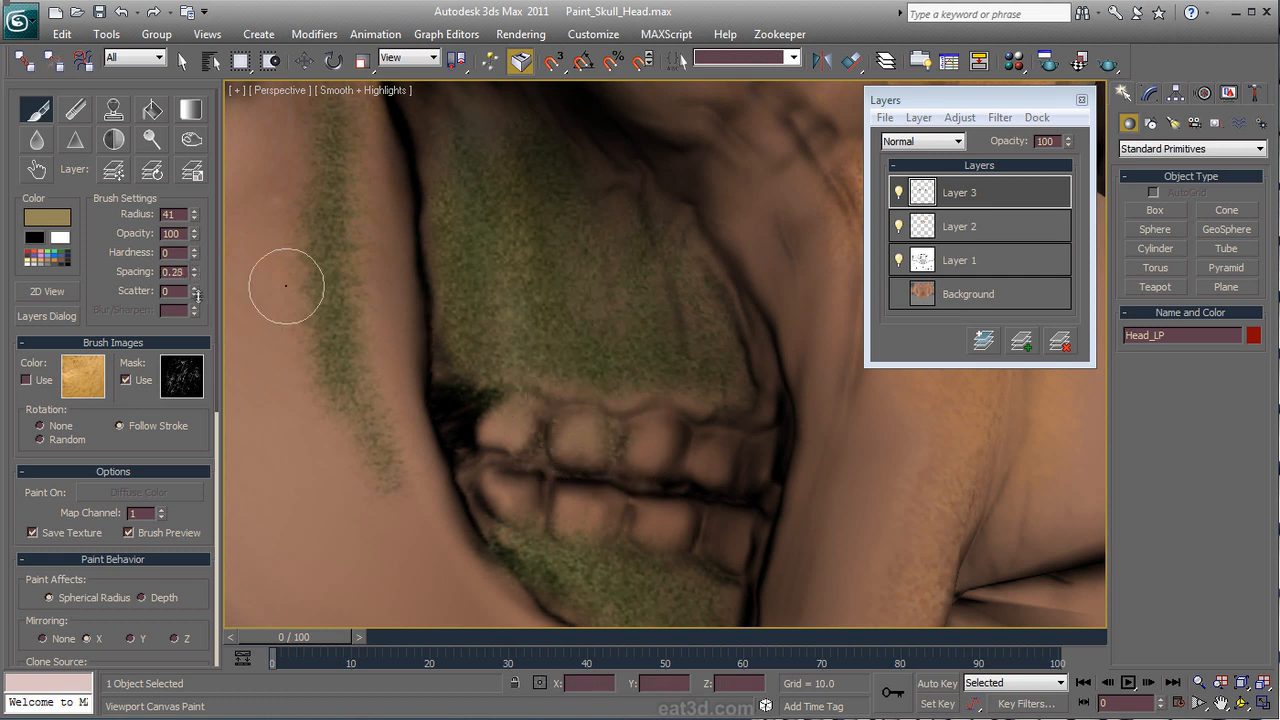
Step: Paint fine khaki streaks over the gums around the teeth and the tissue above them, using brush spacing 0.11
mouse_move(538, 383)
left_mouse_down()
mouse_move(500, 409)
mouse_move(580, 517)
mouse_move(505, 530)
mouse_move(567, 591)
mouse_move(611, 596)
left_mouse_up()
mouse_move(641, 535)
left_mouse_down()
mouse_move(640, 513)
mouse_move(720, 544)
mouse_move(678, 570)
left_mouse_up()
mouse_move(642, 405)
left_mouse_down()
mouse_move(531, 377)
mouse_move(677, 423)
mouse_move(766, 417)
mouse_move(725, 350)
mouse_move(697, 223)
mouse_move(646, 229)
mouse_move(695, 387)
mouse_move(628, 213)
mouse_move(546, 189)
mouse_move(660, 386)
mouse_move(560, 189)
mouse_move(608, 298)
mouse_move(605, 328)
left_mouse_up()
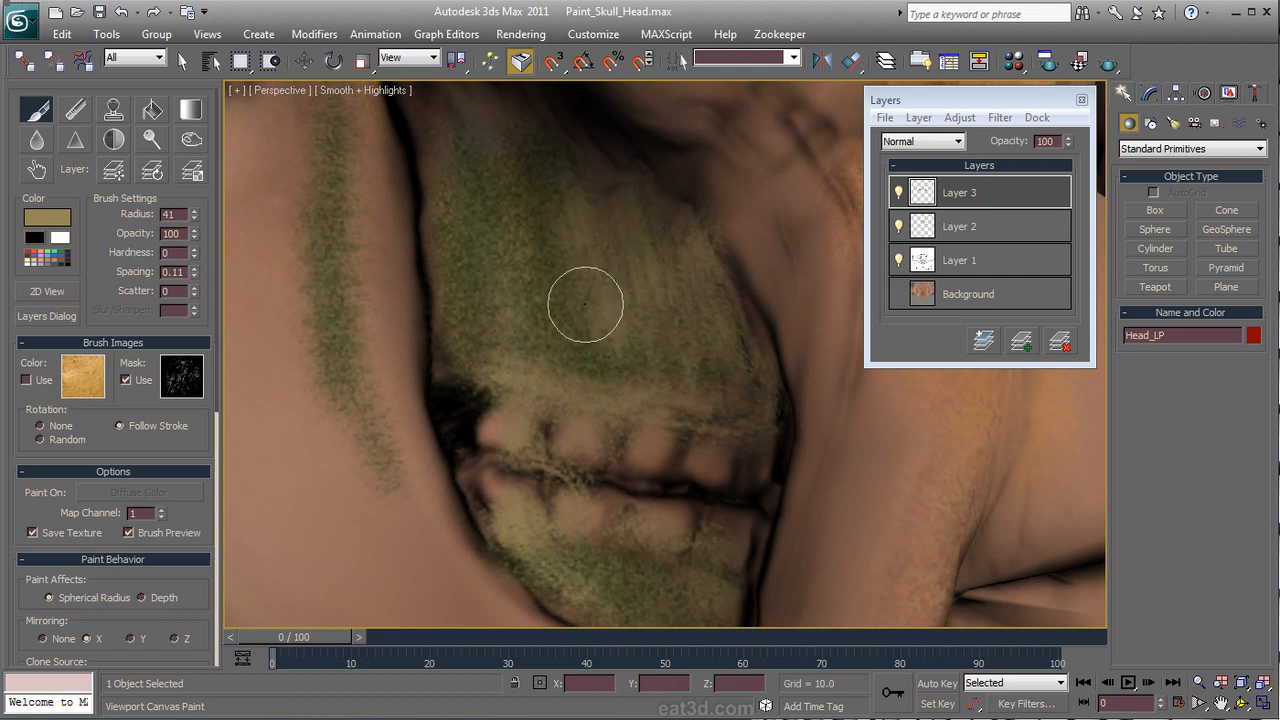
left_click_drag(633, 190, 661, 258)
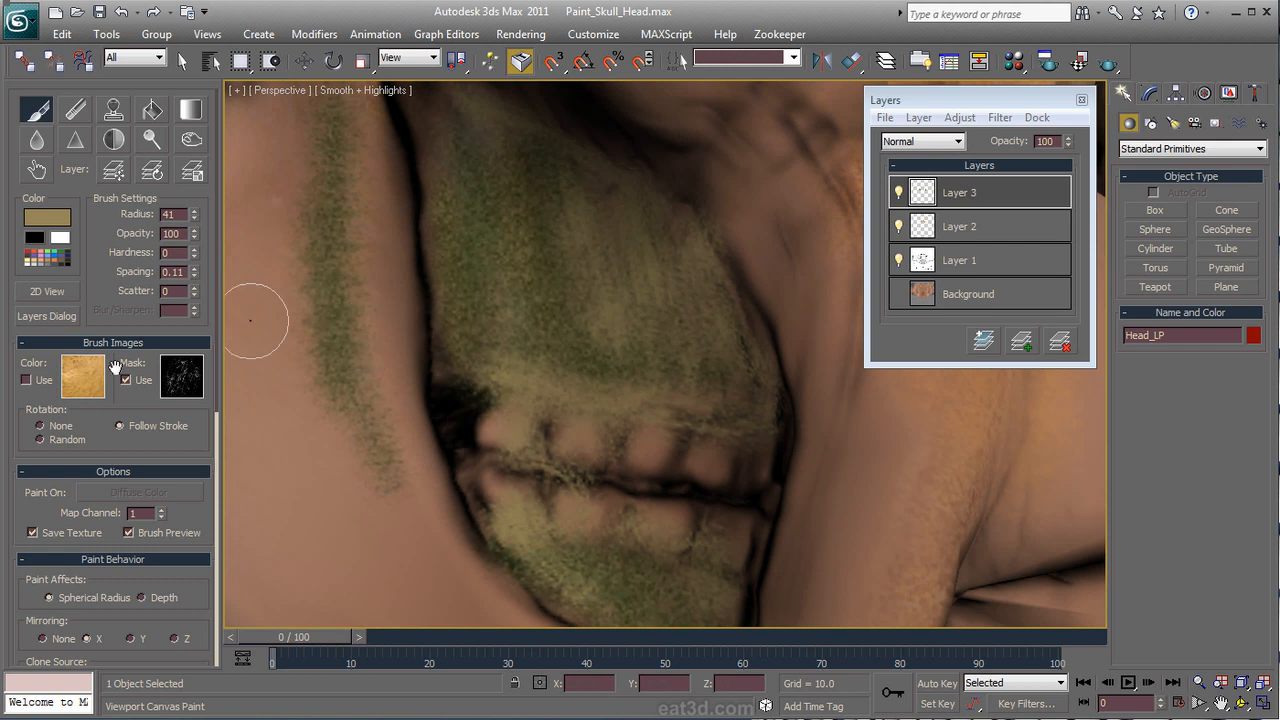
Step: Set the paint colour to off-white (226, 227, 223), turn off the brush mask, and undo a test stroke on the first tooth
left_click(47, 220)
left_click_drag(404, 213, 399, 234)
left_click_drag(523, 210, 523, 236)
left_click(670, 268)
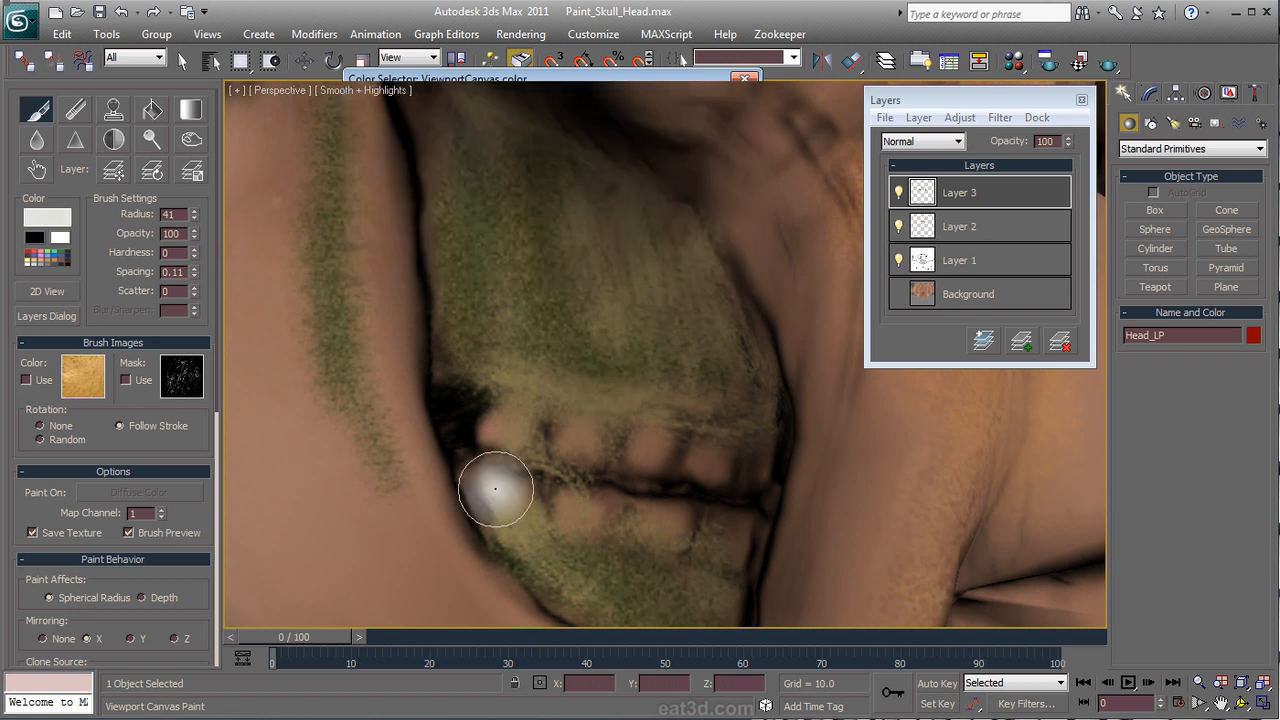
mouse_move(509, 436)
left_mouse_down()
mouse_move(486, 410)
mouse_move(464, 414)
mouse_move(520, 437)
left_mouse_up()
key("ctrl+z")
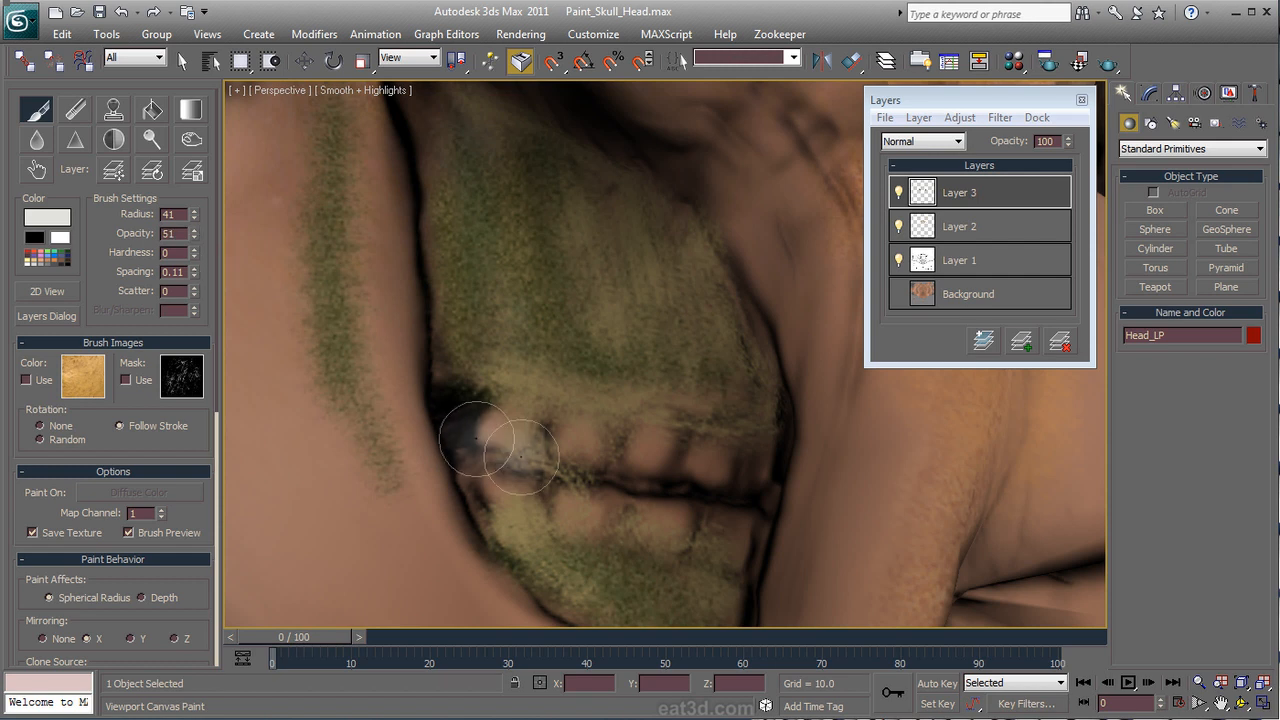
Step: Paint soft off-white dabs on each of the five upper and four lower teeth with brush opacity 51
left_click(492, 427)
left_click(580, 444)
left_click(656, 455)
left_click(706, 462)
left_click(748, 470)
left_click(719, 521)
left_click(658, 524)
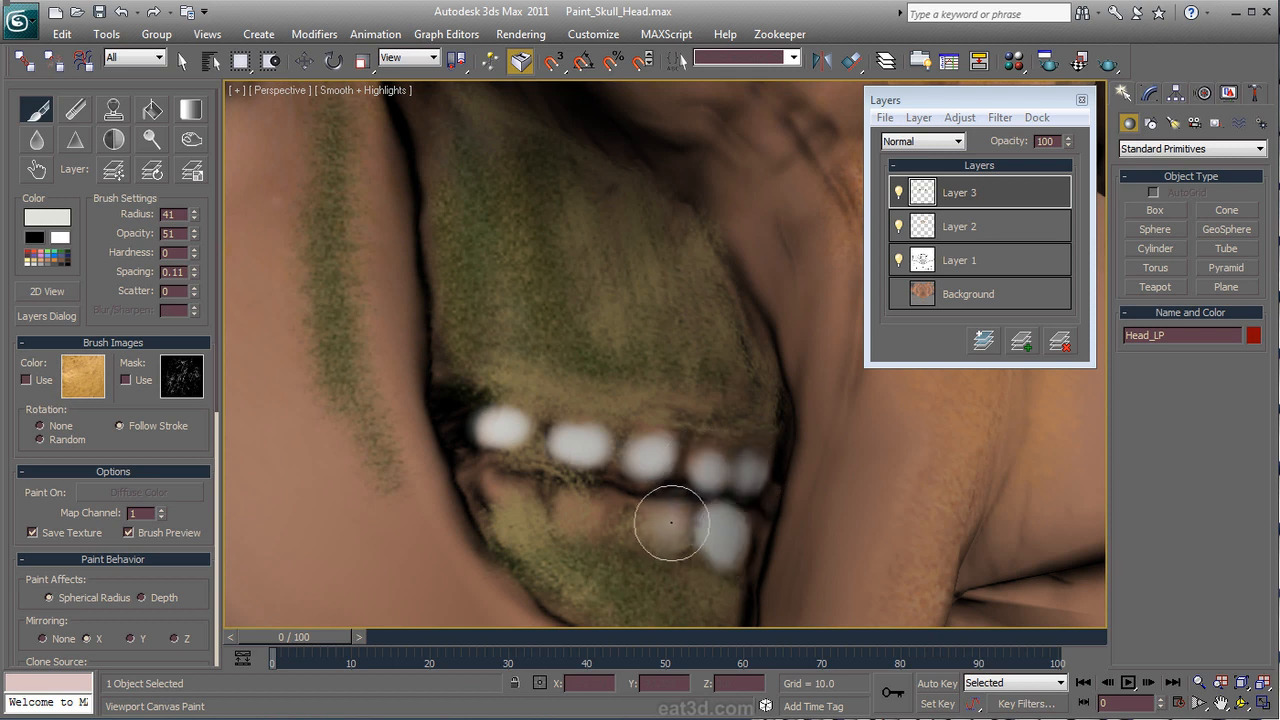
left_click(586, 520)
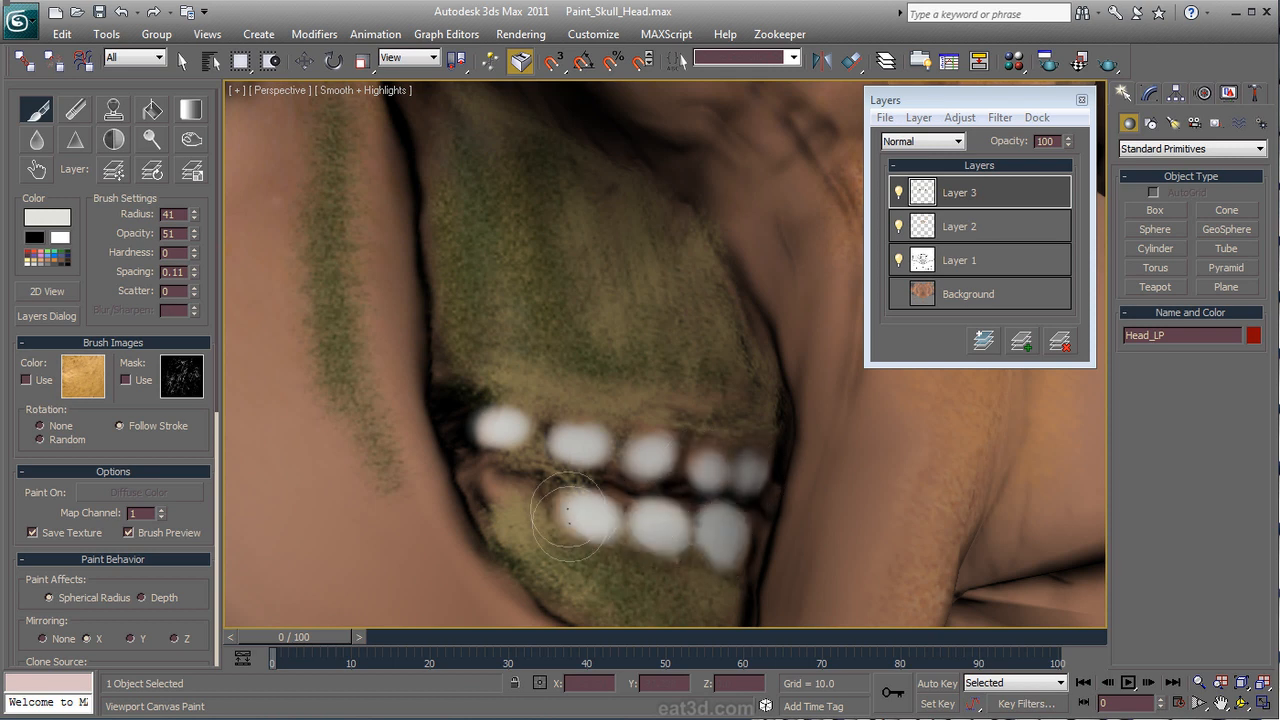
left_click(505, 492)
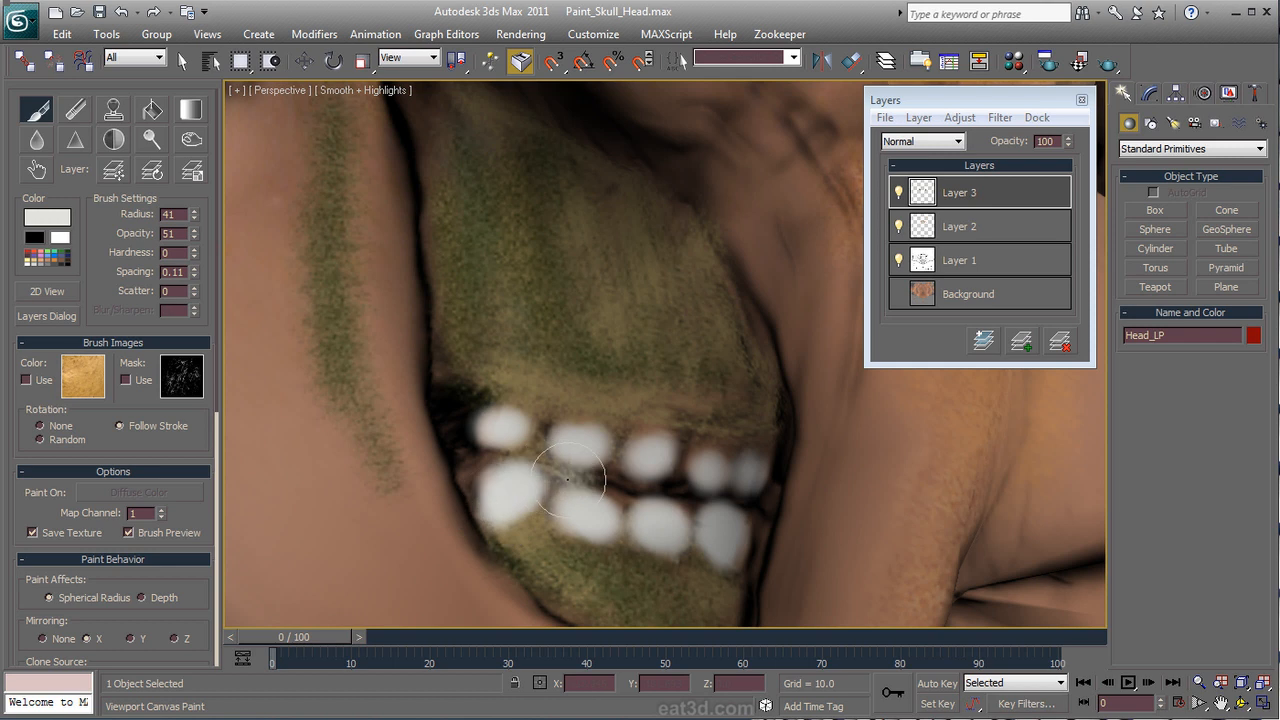
Step: Set the paint colour to beige (193, 189, 161) and shade the edge of the first upper tooth
left_click(47, 217)
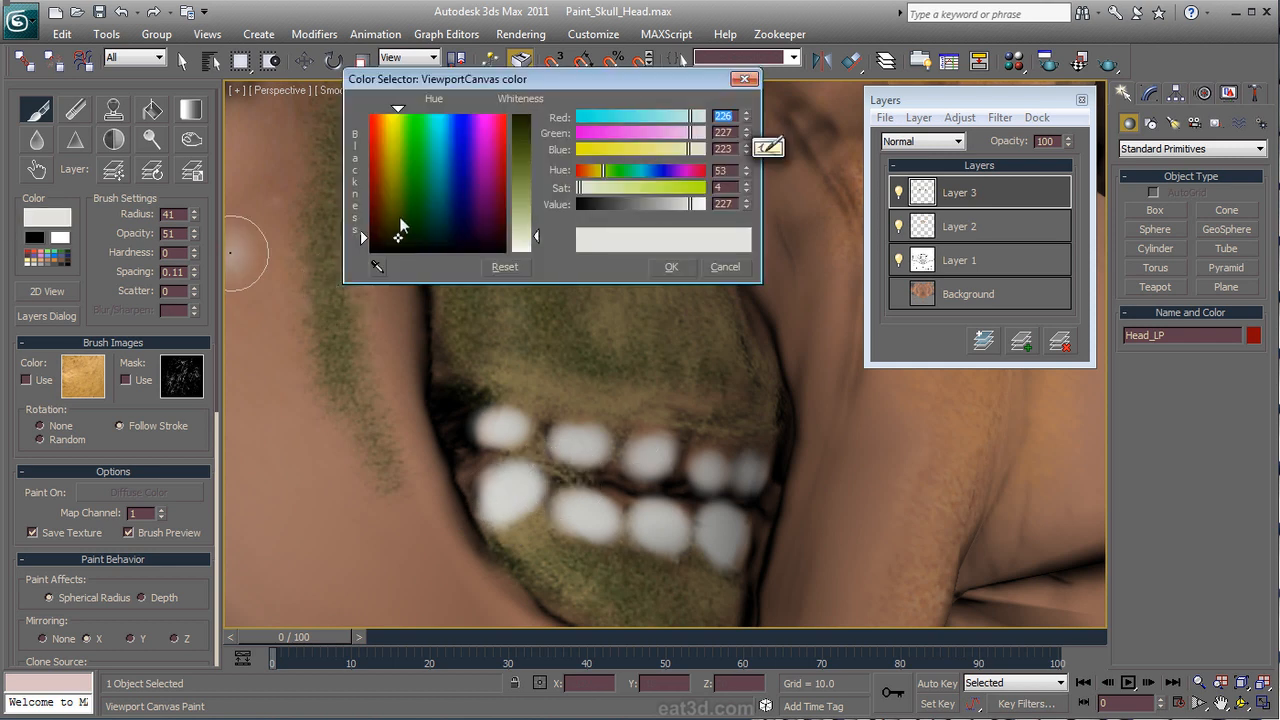
left_click_drag(403, 219, 390, 207)
left_click_drag(535, 236, 533, 204)
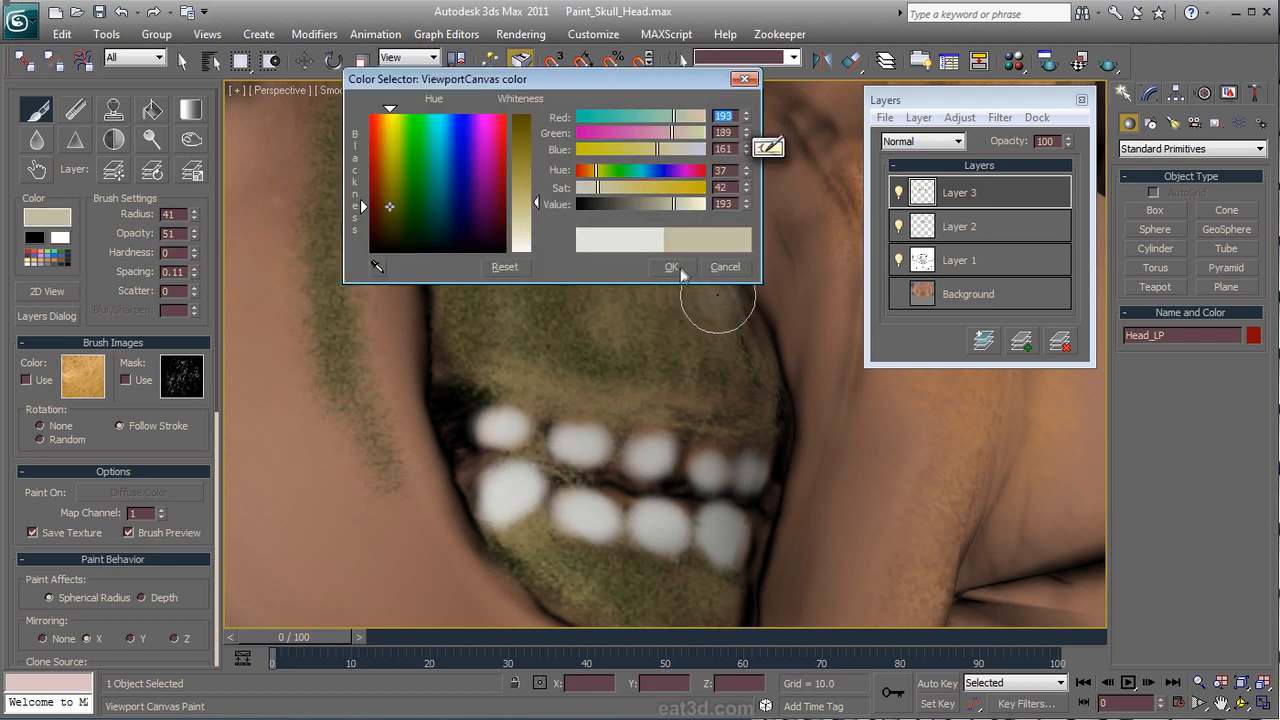
left_click(671, 266)
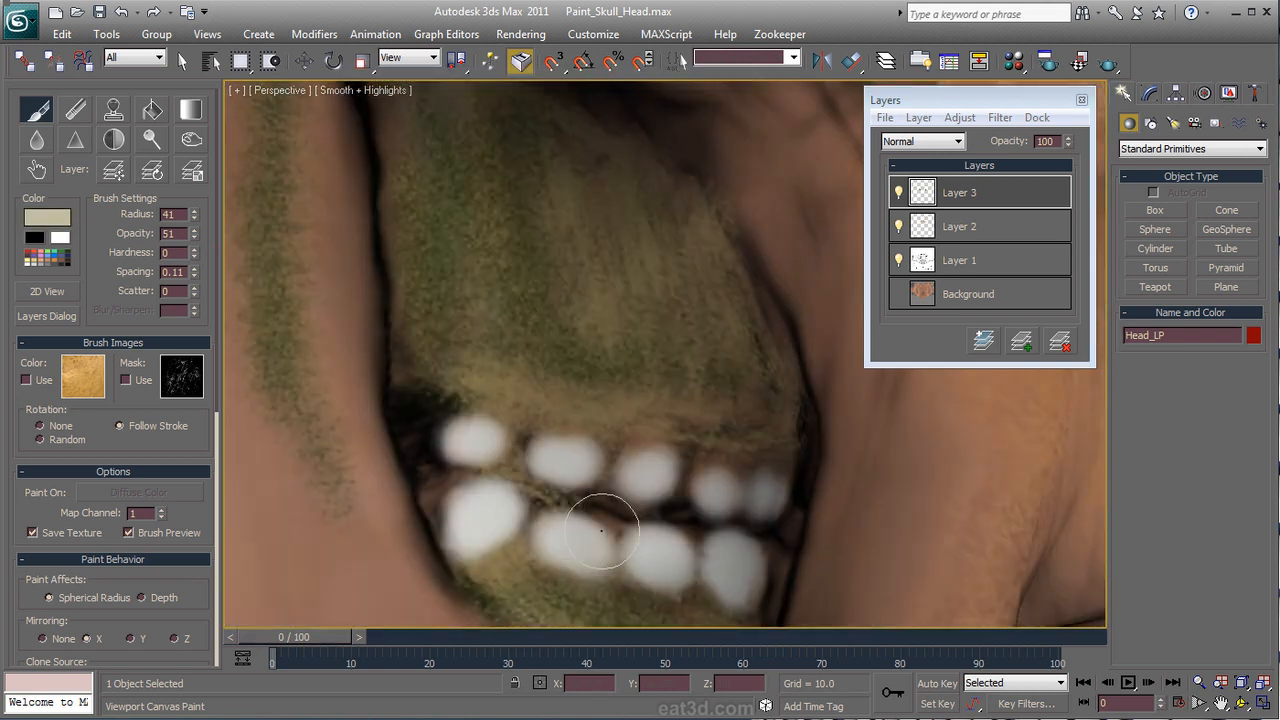
scroll(590, 531, "up", 5)
scroll(577, 532, "down", 2)
mouse_move(577, 538)
middle_mouse_down()
mouse_move(620, 483)
mouse_move(594, 520)
mouse_move(592, 508)
middle_mouse_up()
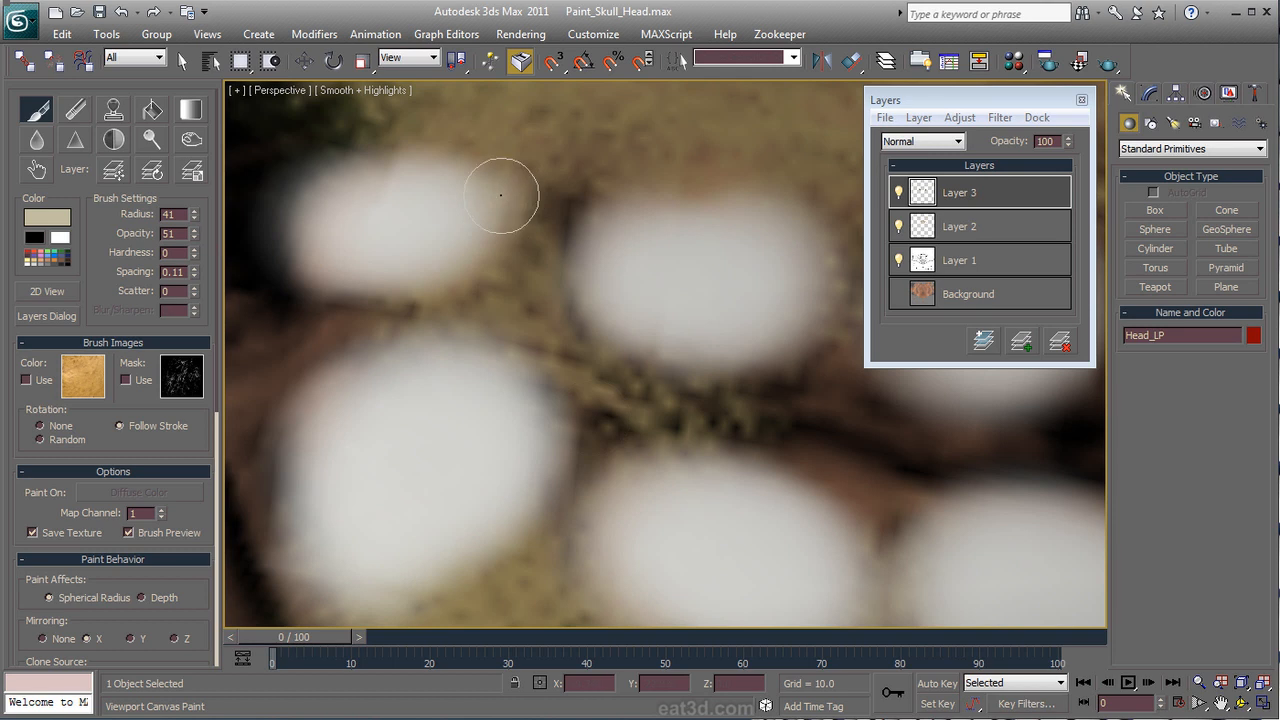
mouse_move(496, 206)
left_mouse_down()
mouse_move(410, 145)
mouse_move(478, 208)
left_mouse_up()
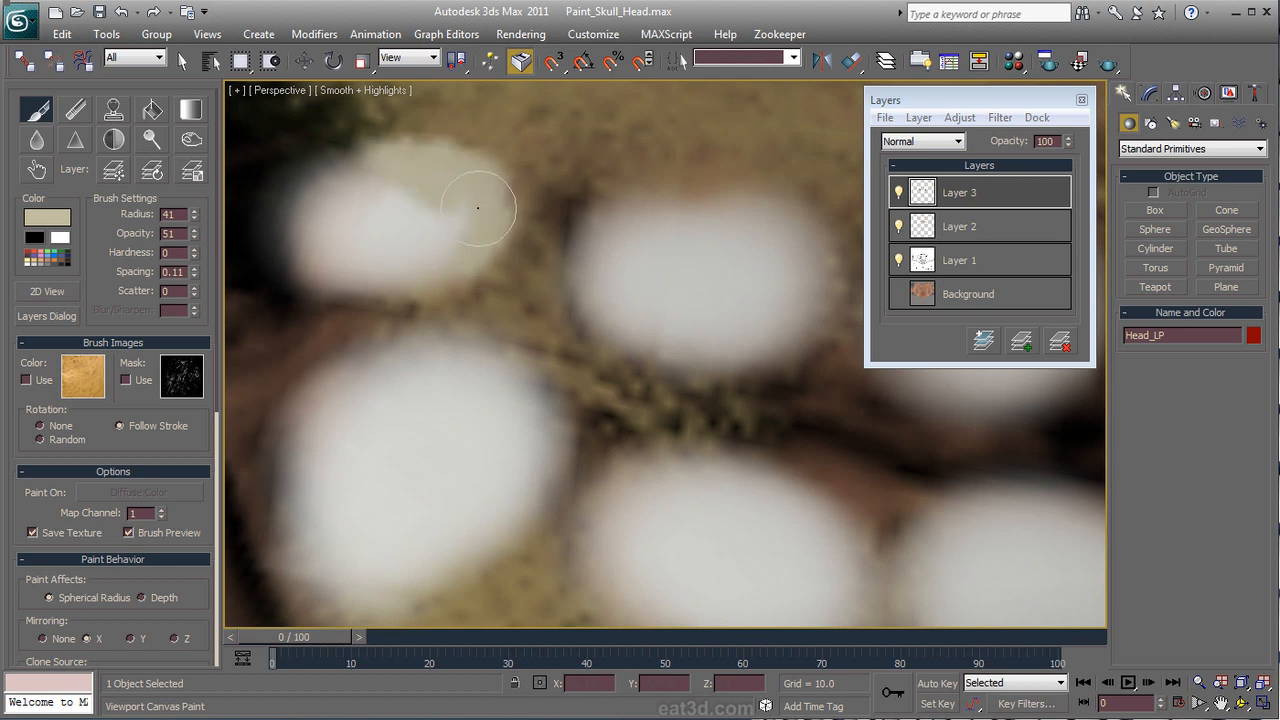
Step: Hide Layer 2 and Layer 1, and paint beige shading along the edges of the first two upper teeth and the first lower tooth
left_click(898, 226)
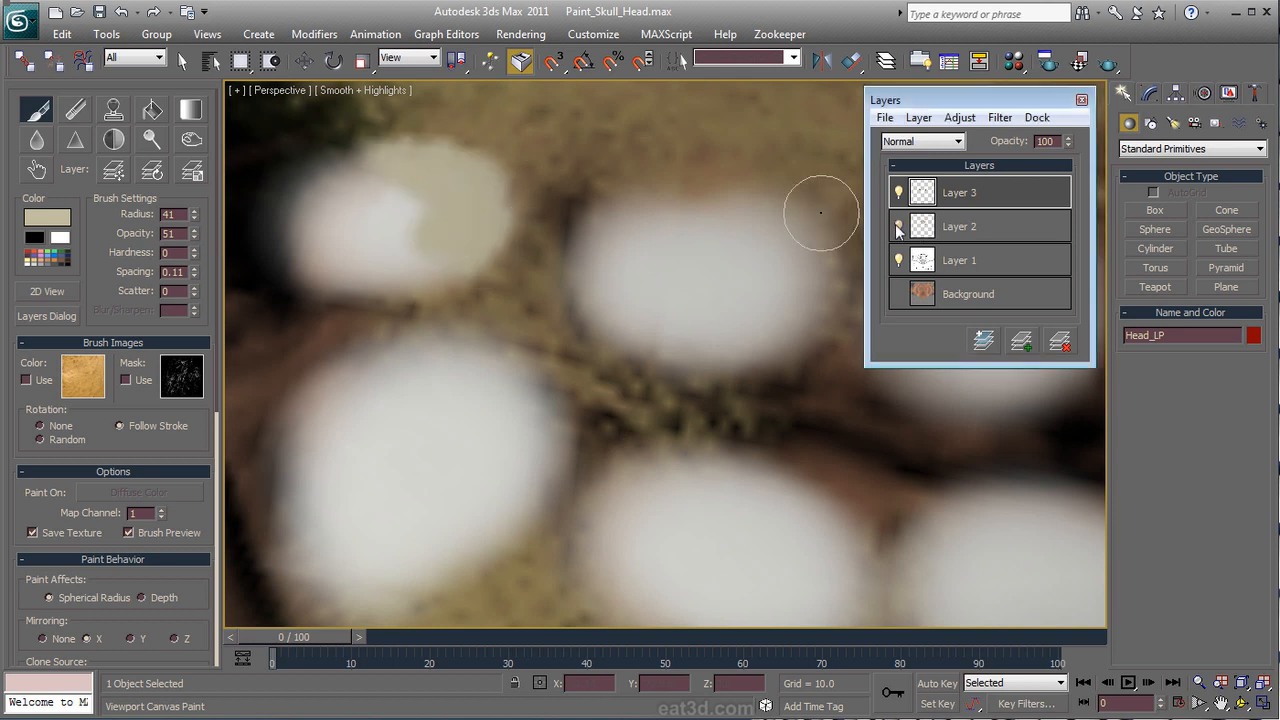
left_click(898, 260)
left_click_drag(452, 228, 401, 267)
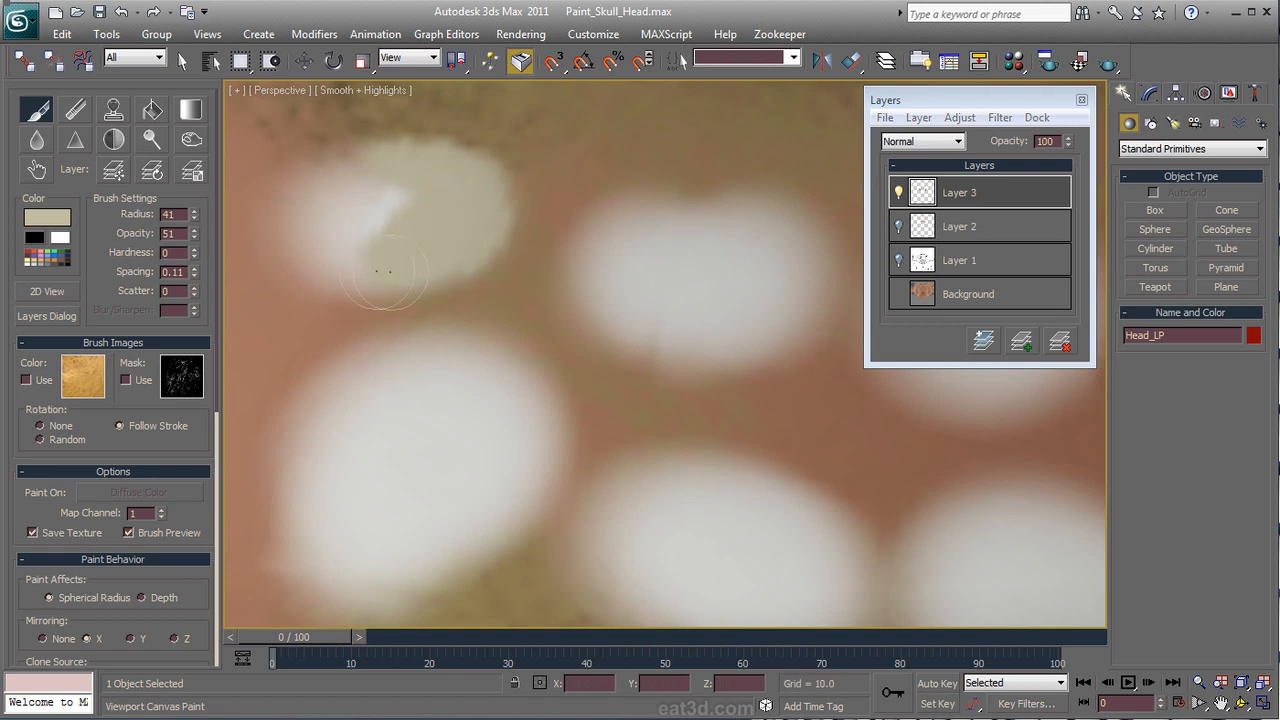
mouse_move(667, 262)
left_mouse_down()
mouse_move(615, 280)
mouse_move(600, 214)
mouse_move(757, 343)
mouse_move(811, 219)
mouse_move(797, 271)
left_mouse_up()
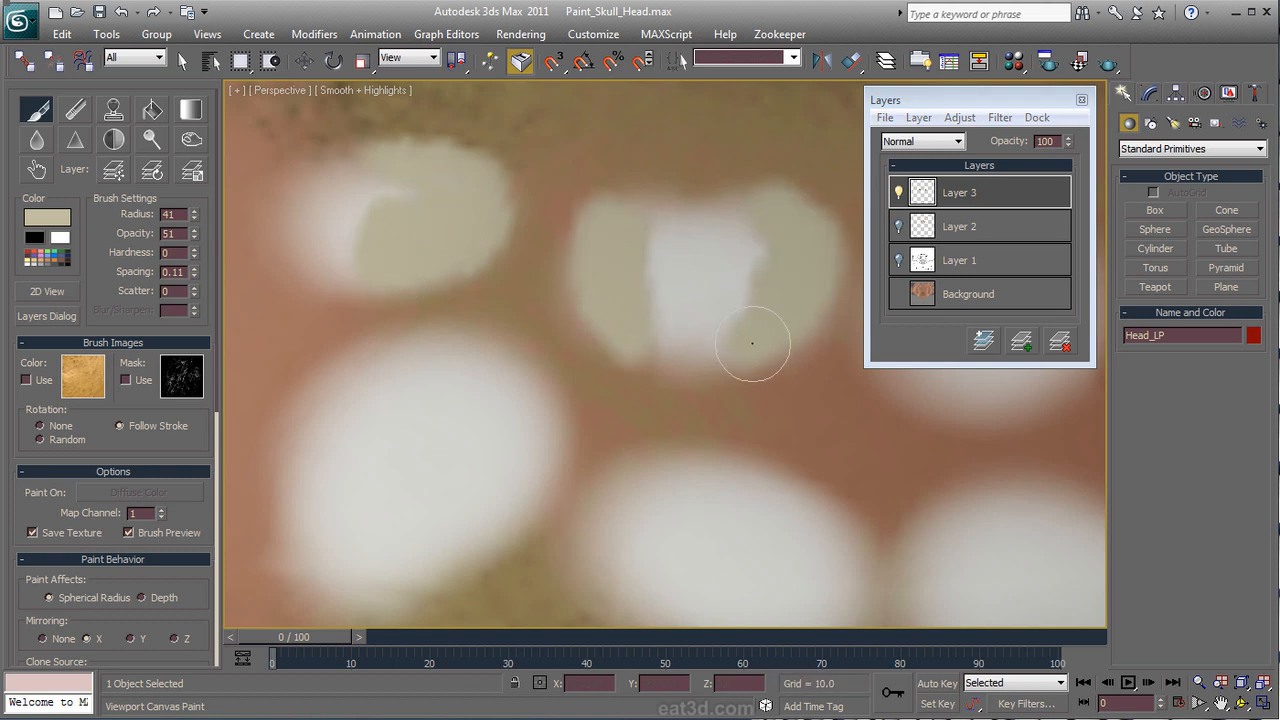
left_click_drag(318, 416, 343, 517)
mouse_move(385, 557)
left_mouse_down()
mouse_move(537, 443)
mouse_move(480, 543)
mouse_move(505, 460)
mouse_move(476, 505)
left_mouse_up()
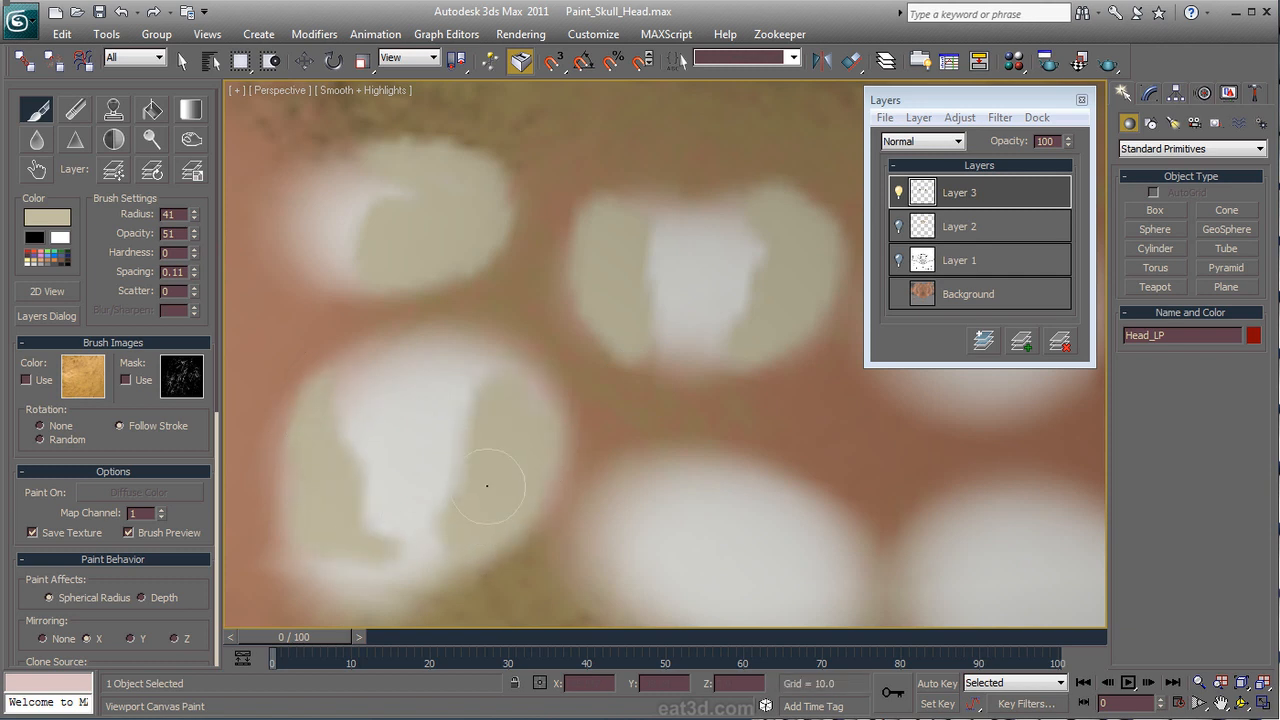
left_click_drag(425, 563, 405, 552)
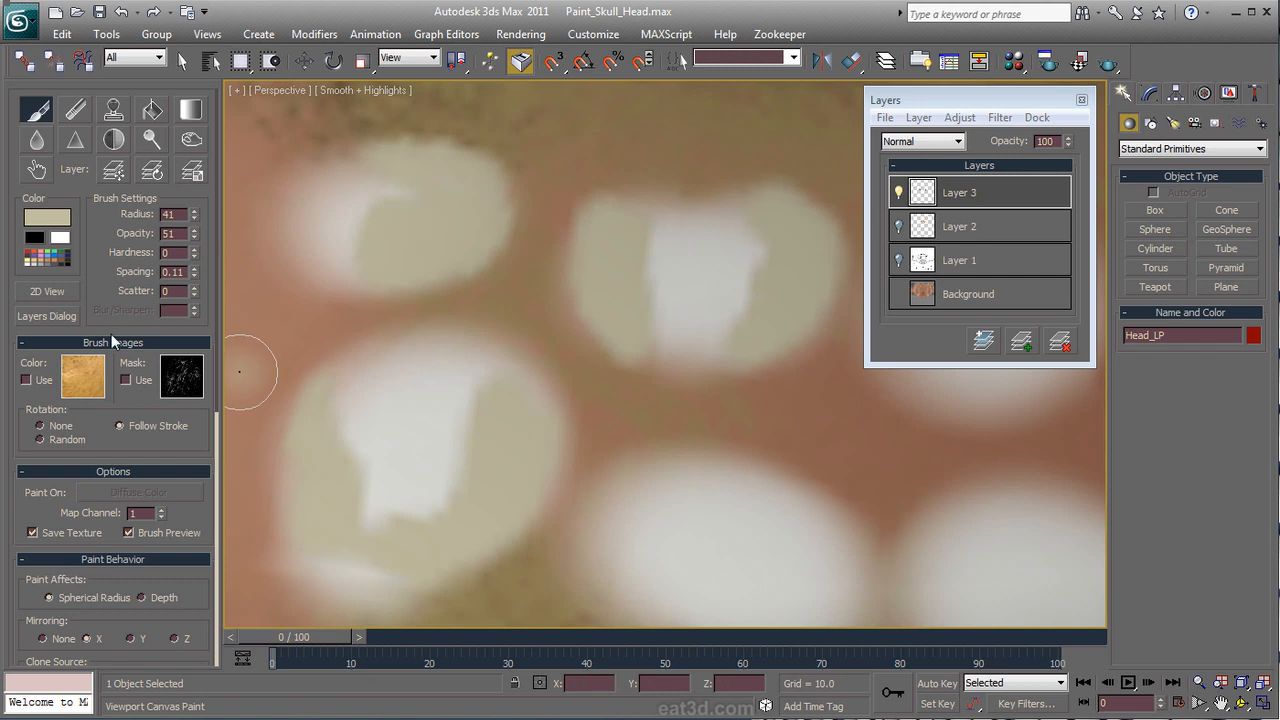
Step: Open the 2D Paint window, widen it, and examine the teeth area of the unwrapped head texture at actual size
left_click(47, 290)
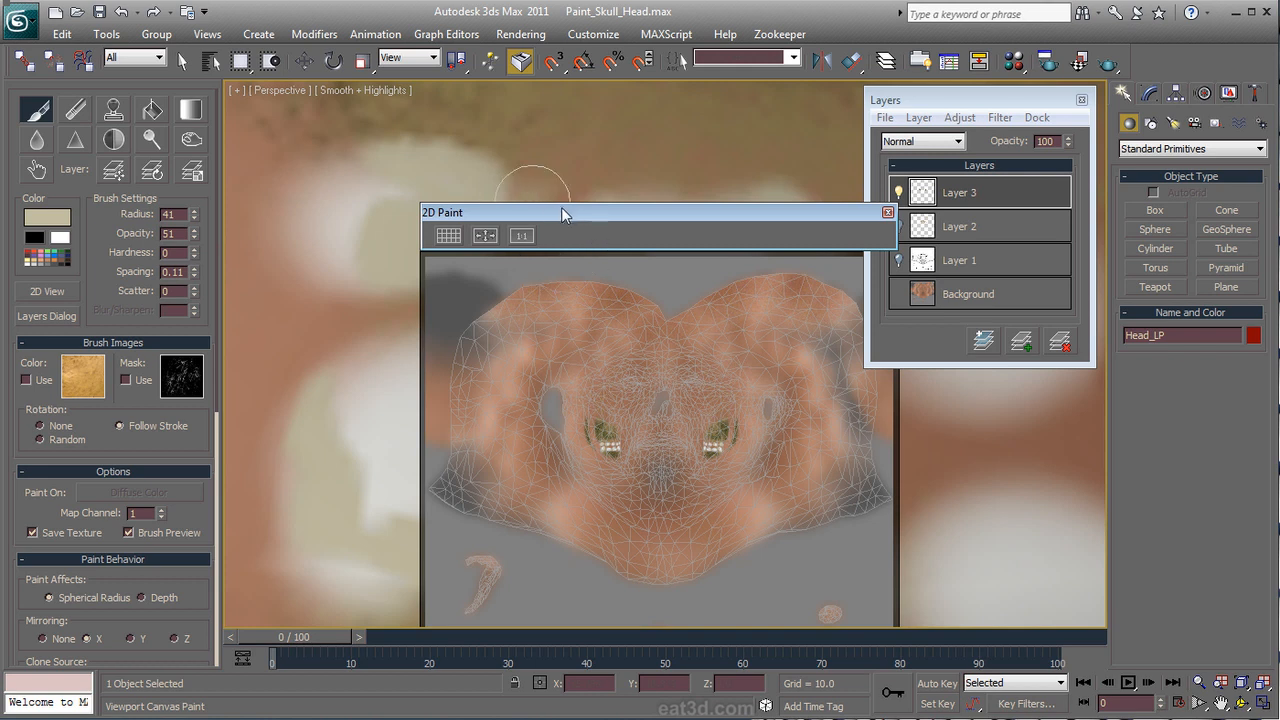
left_click_drag(421, 115, 428, 120)
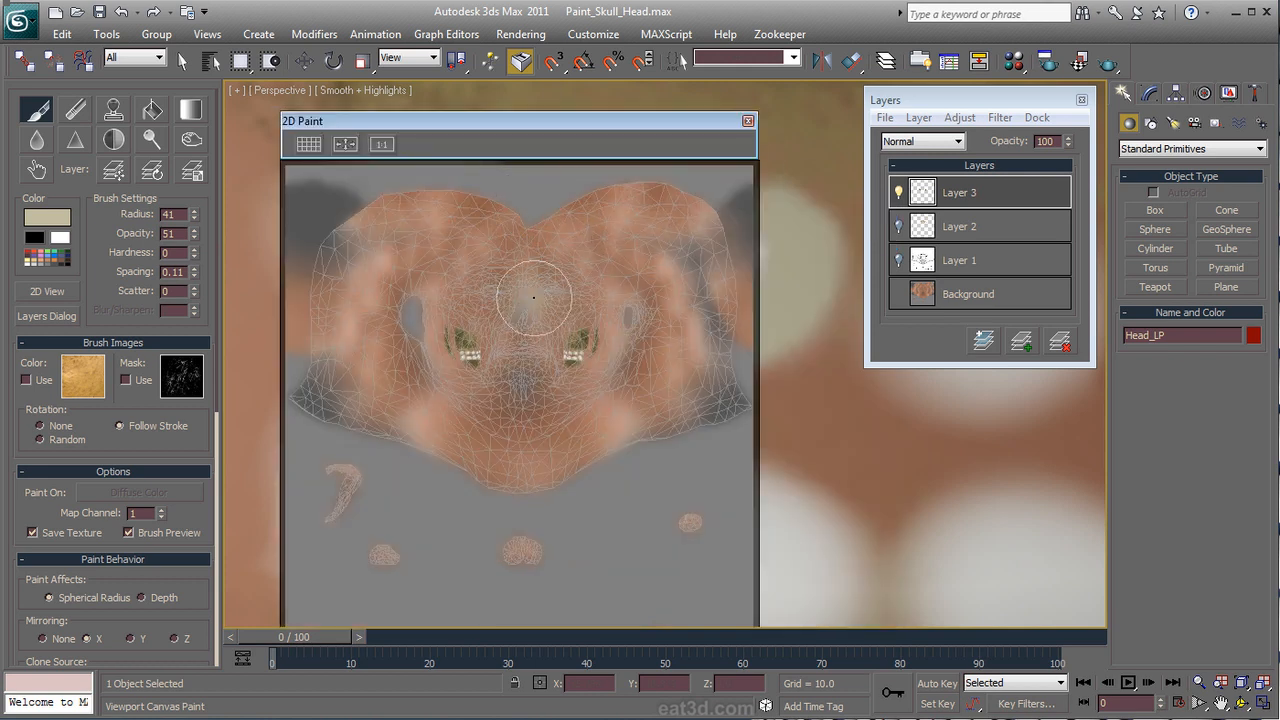
left_click(386, 148)
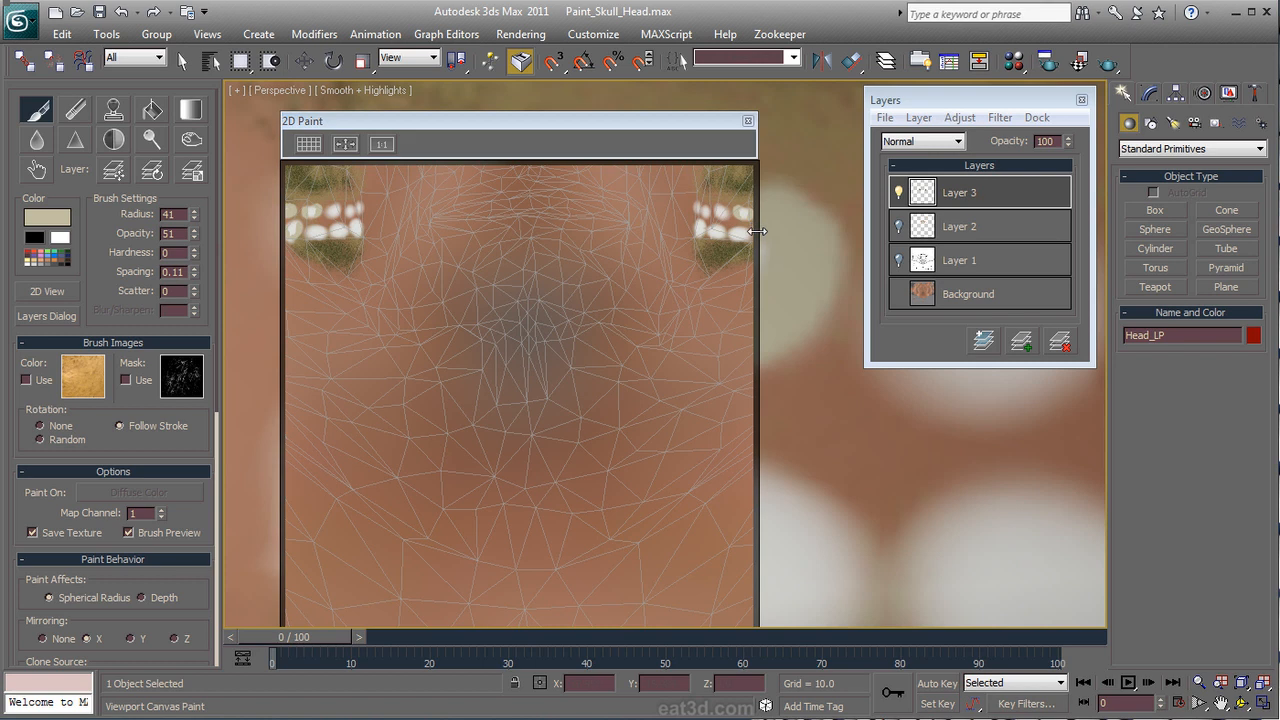
left_click_drag(757, 227, 1066, 227)
mouse_move(557, 266)
middle_mouse_down()
mouse_move(586, 449)
mouse_move(573, 450)
middle_mouse_up()
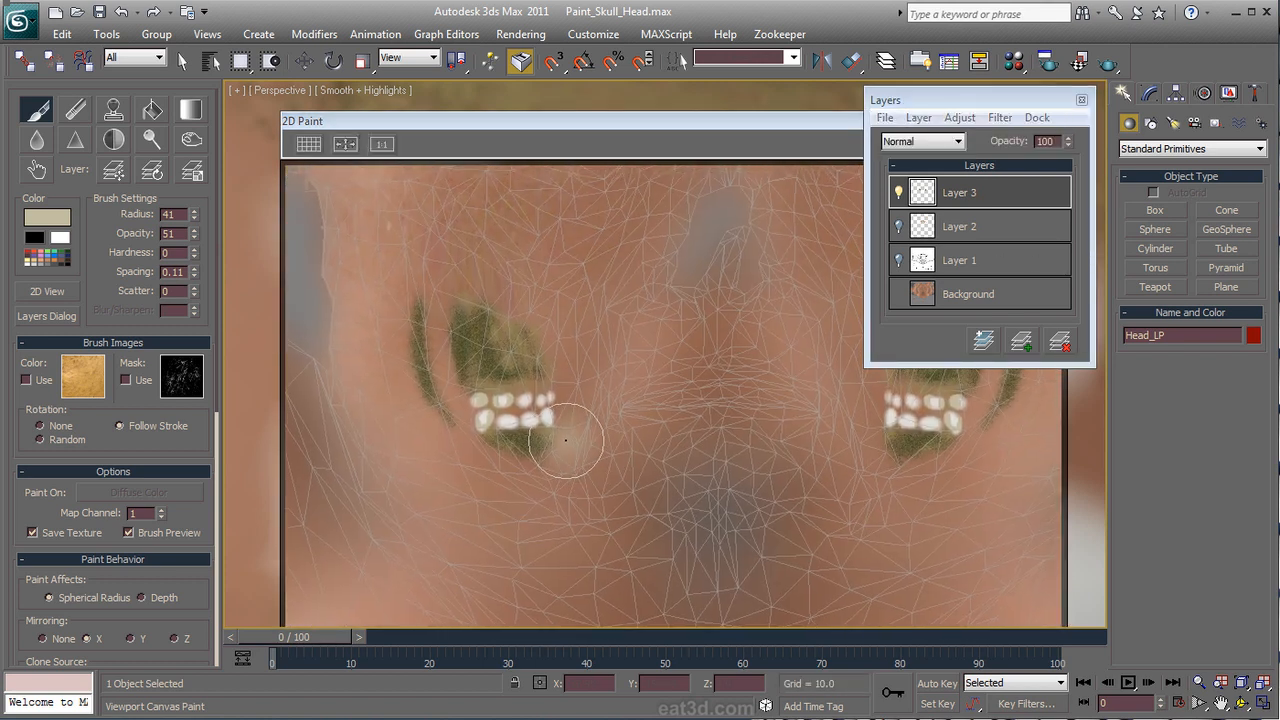
scroll(570, 446, "up", 5)
scroll(570, 446, "down", 6)
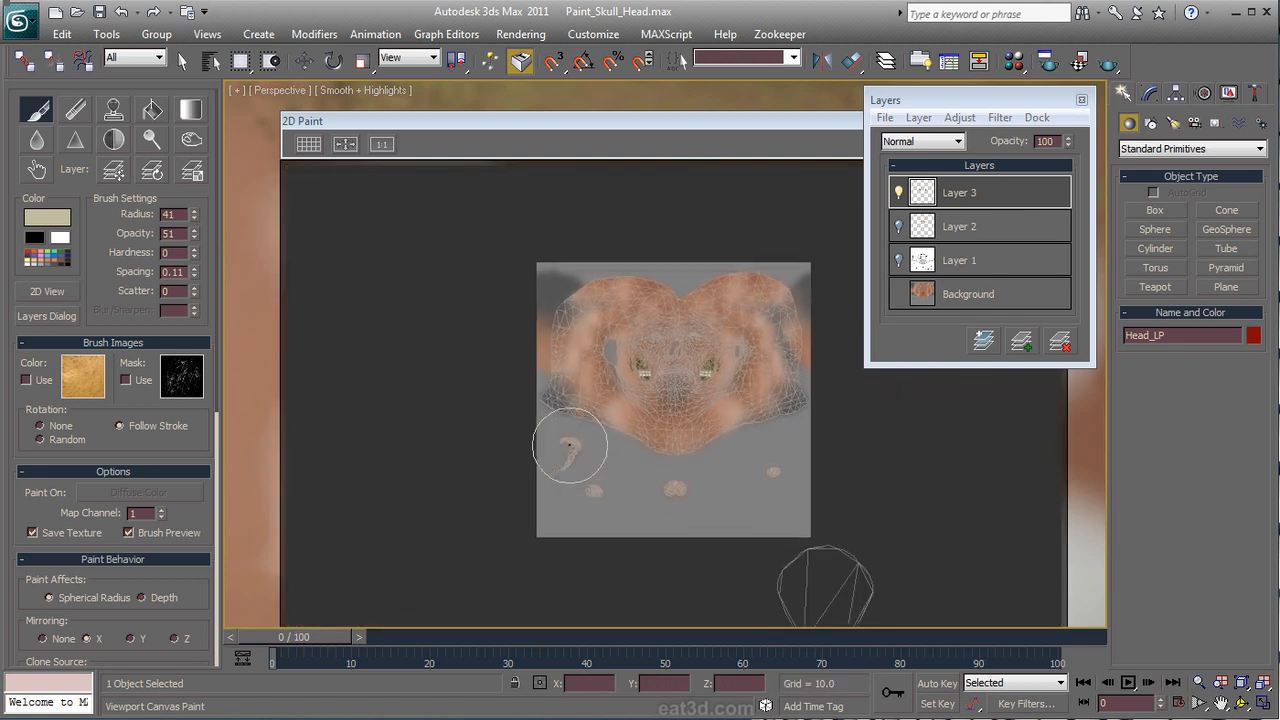
left_click(381, 145)
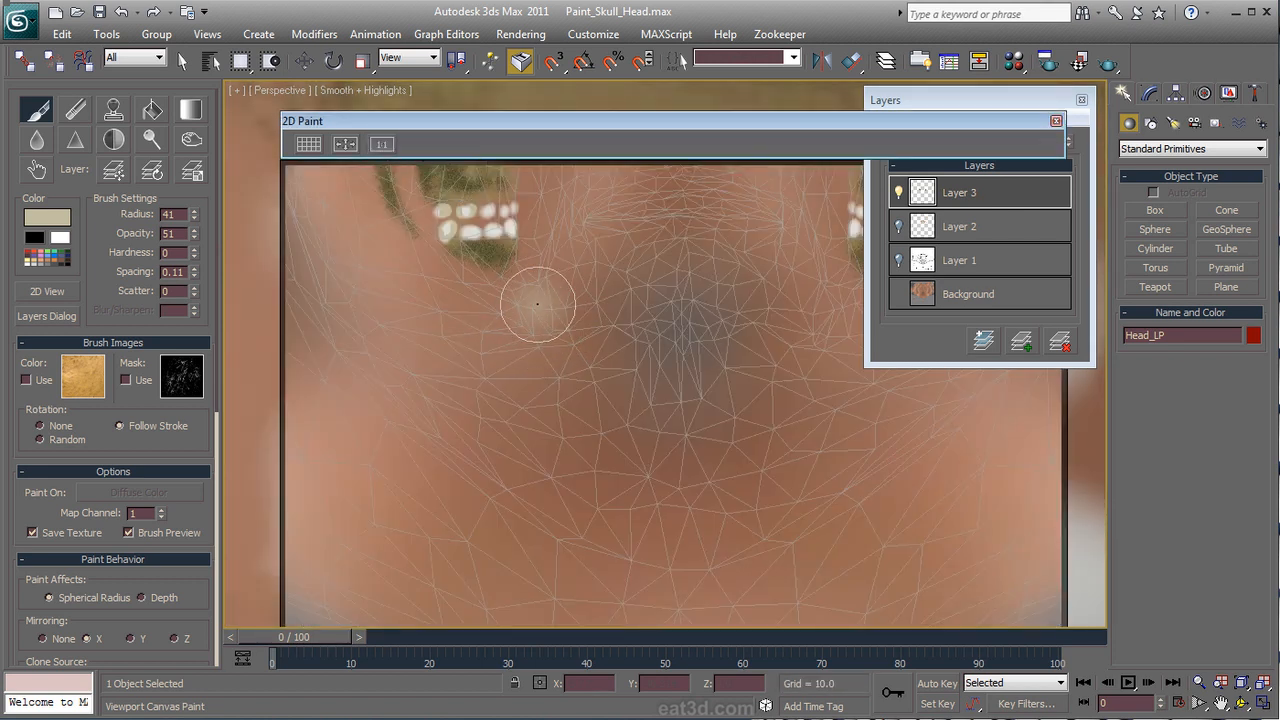
Step: Hide the UV wireframe in the 2D Paint window and toggle layer visibility to leave Layers 1 and 3 shown and Layer 2 hidden
left_click(340, 147)
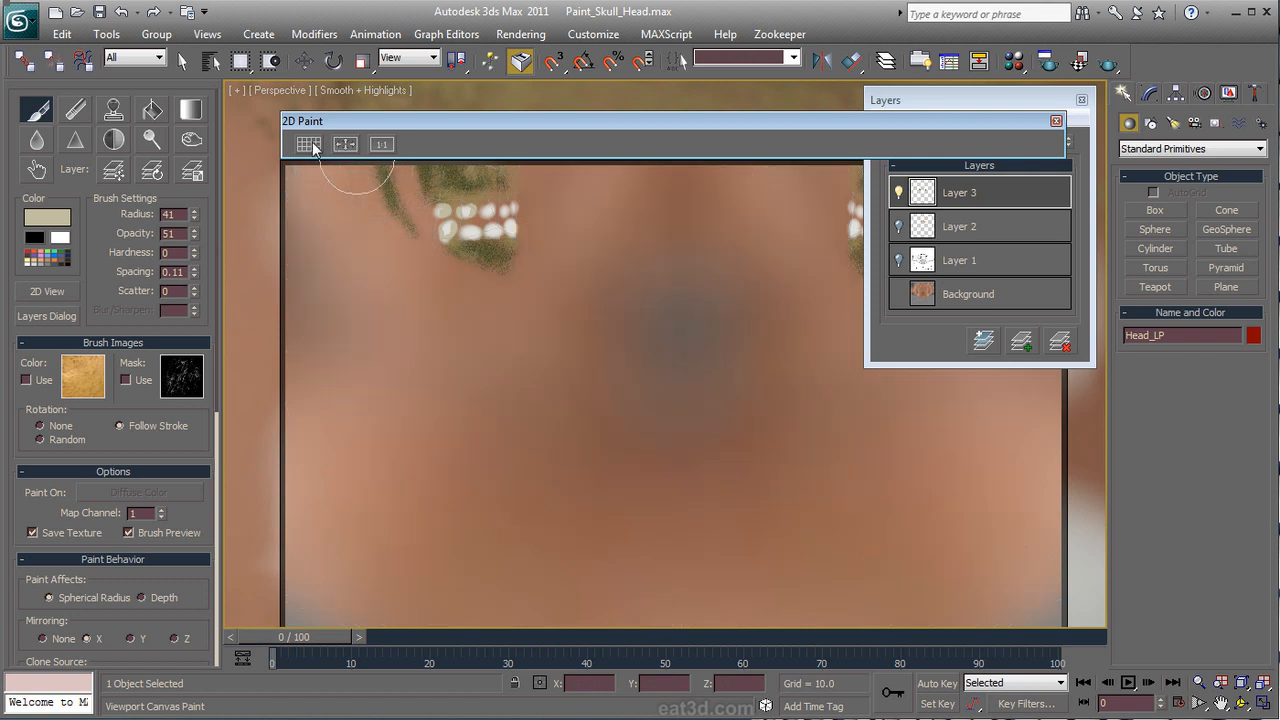
middle_click_drag(589, 302, 591, 514)
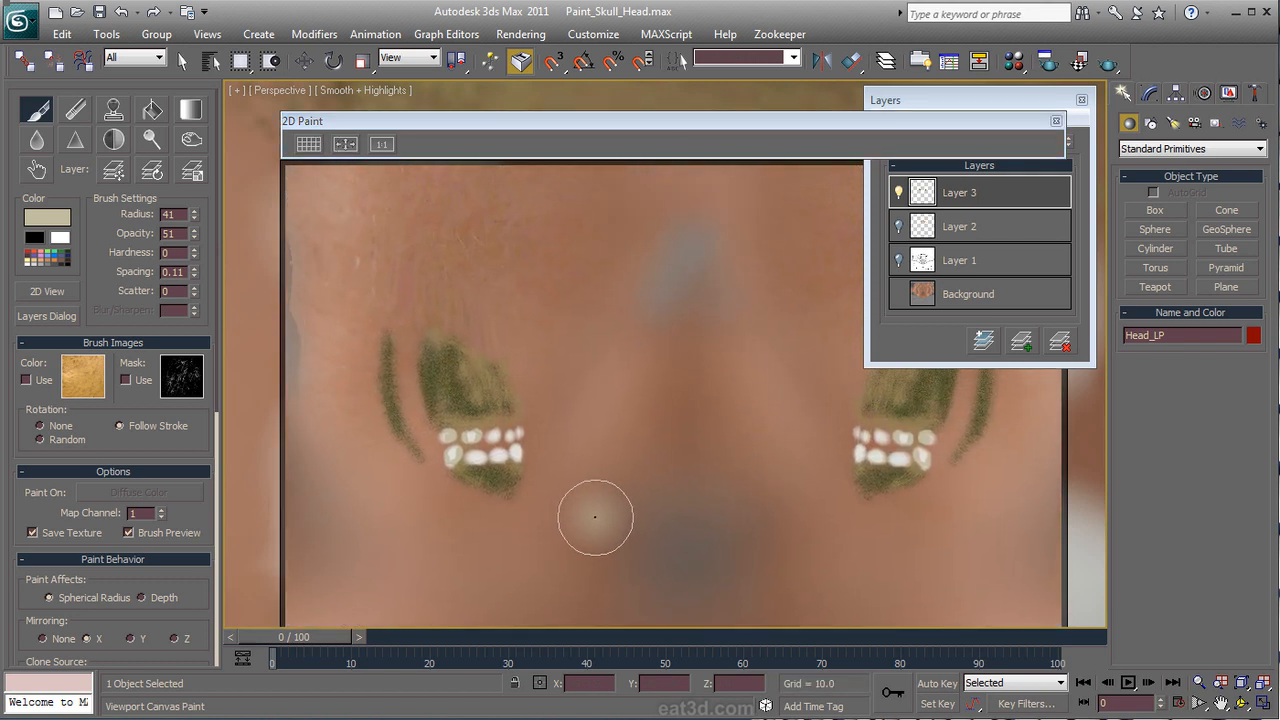
left_click(899, 233)
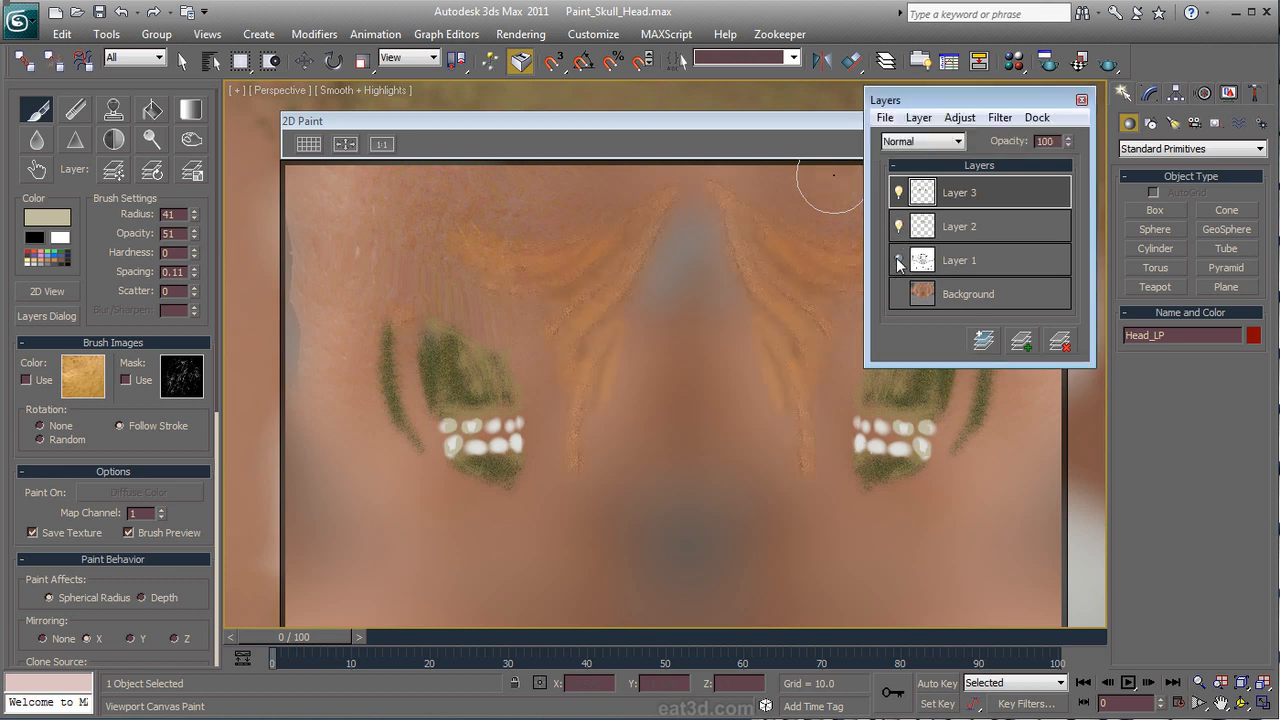
left_click(898, 261)
left_click(898, 261)
left_click(898, 261)
left_click(898, 227)
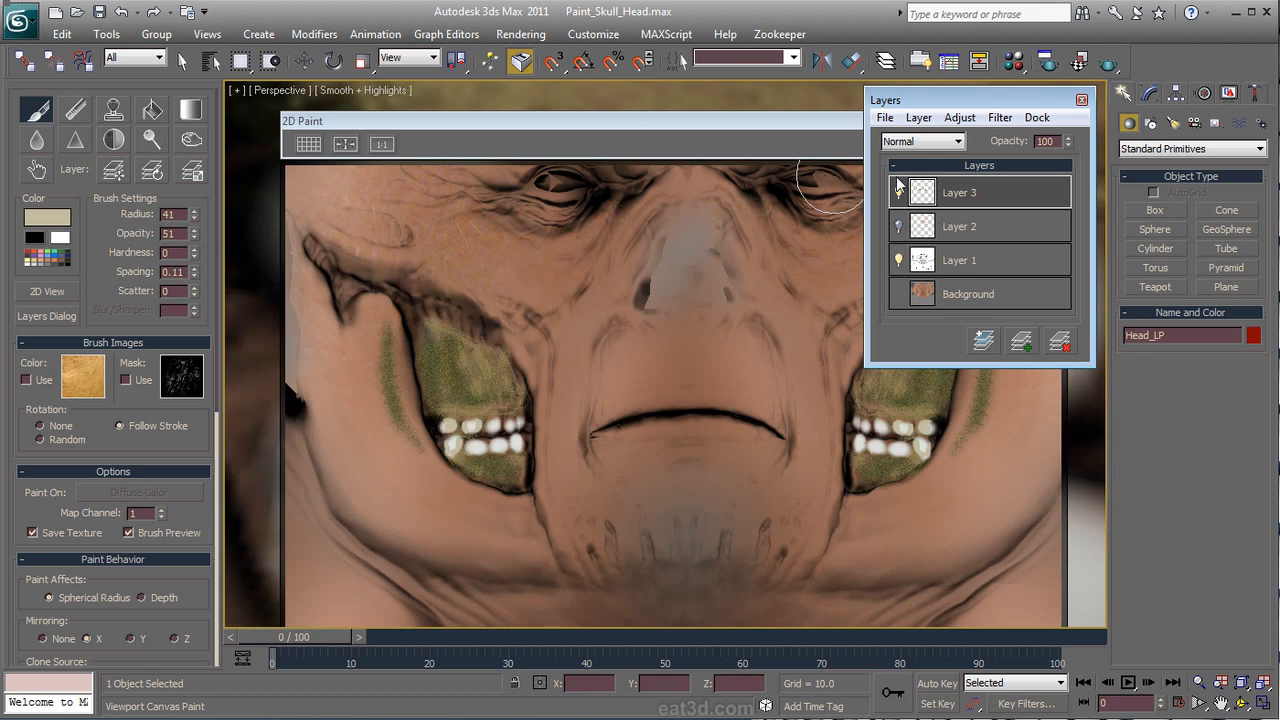
left_click(899, 193)
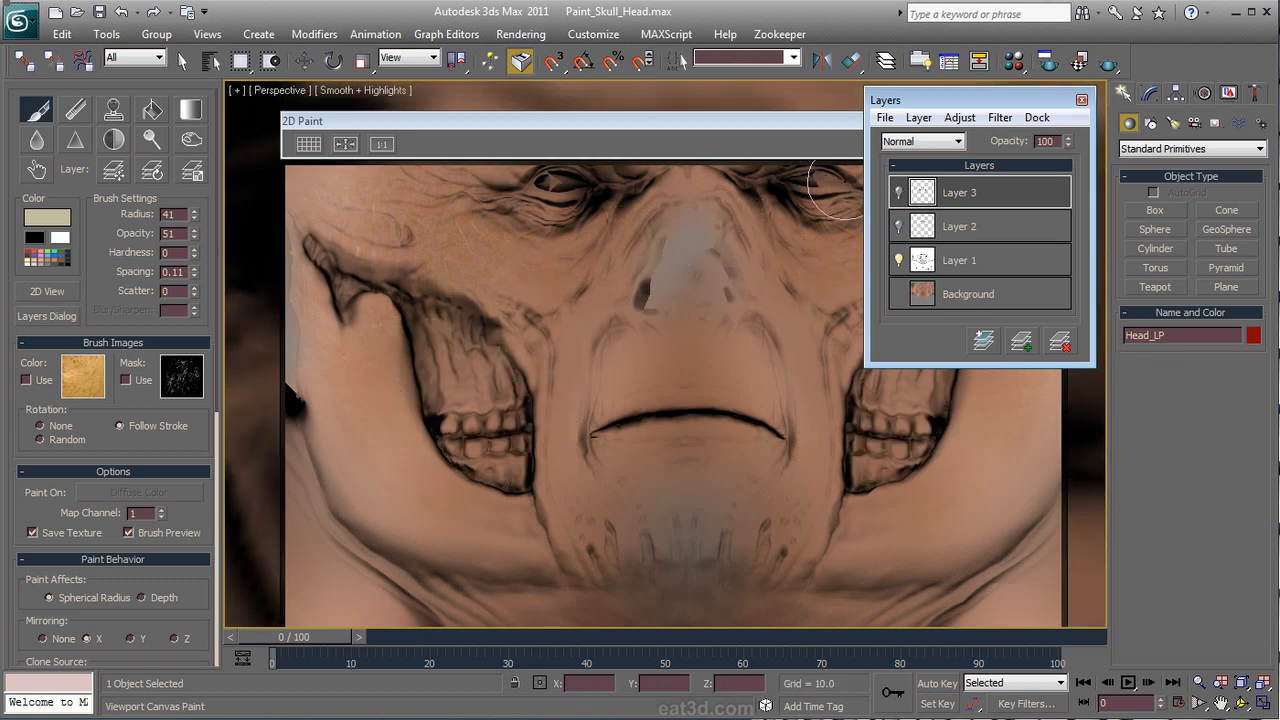
left_click(899, 193)
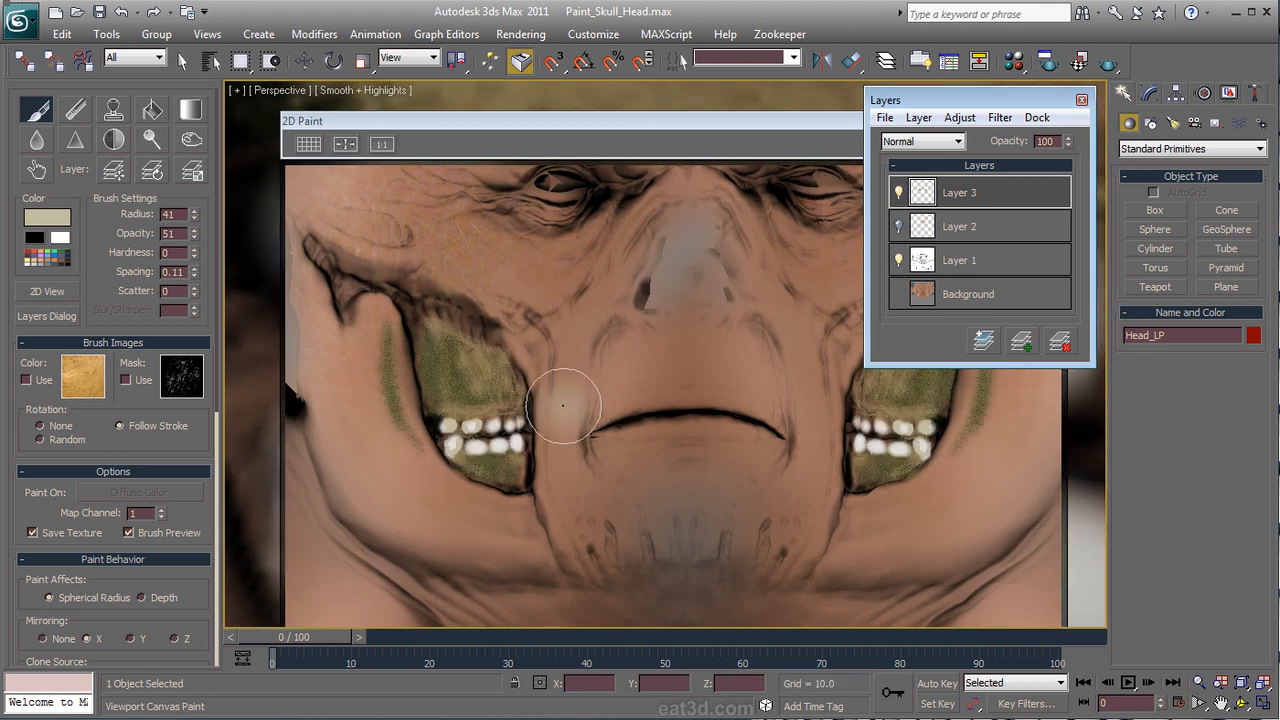
Step: Close the 2D Paint window and show Layer 2 again while inspecting the painted teeth on the model
left_click_drag(601, 507, 619, 520)
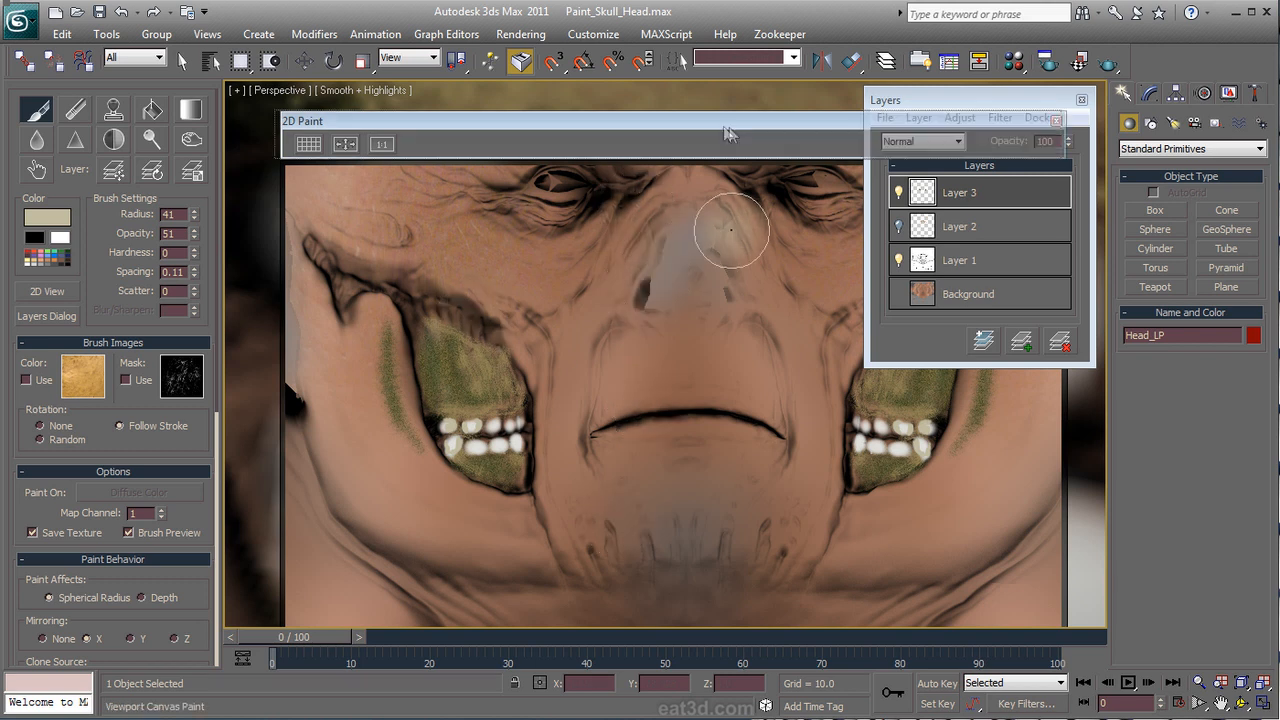
left_click_drag(731, 127, 696, 126)
left_click(1023, 121)
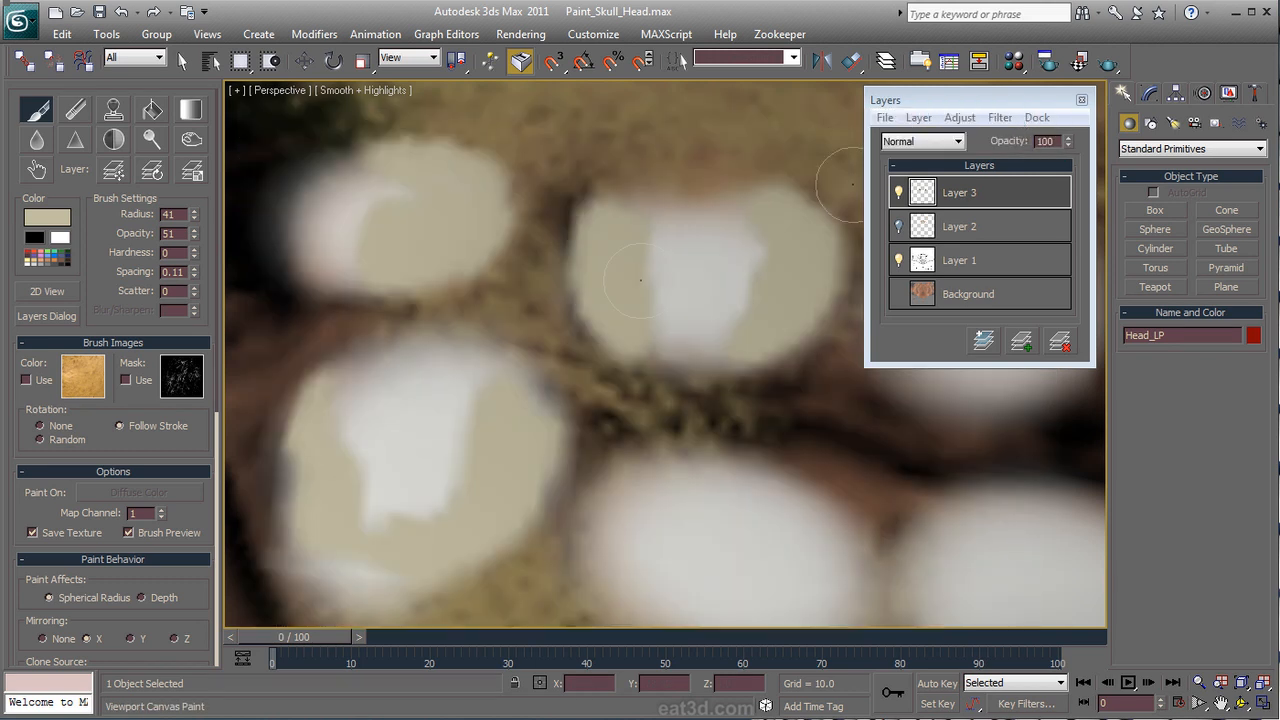
scroll(669, 497, "up", 3)
scroll(669, 497, "down", 3)
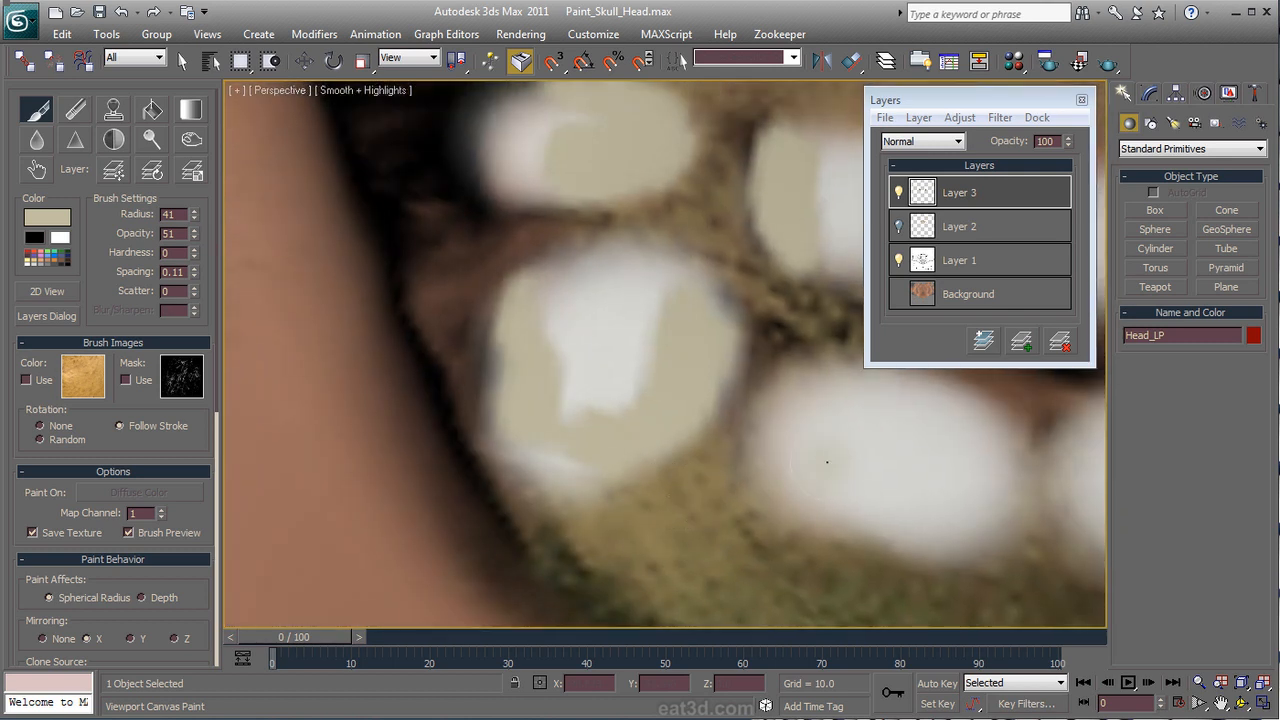
scroll(800, 451, "down", 3)
scroll(755, 449, "up", 4)
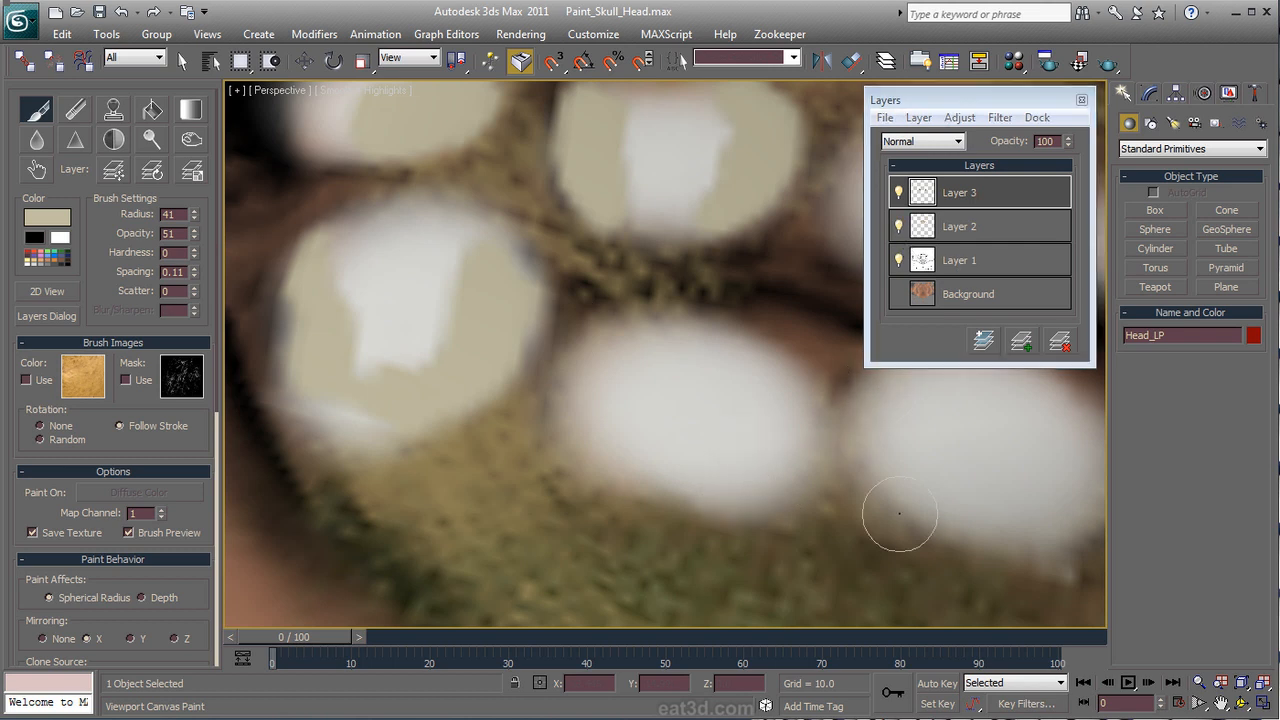
middle_click_drag(898, 507, 849, 514)
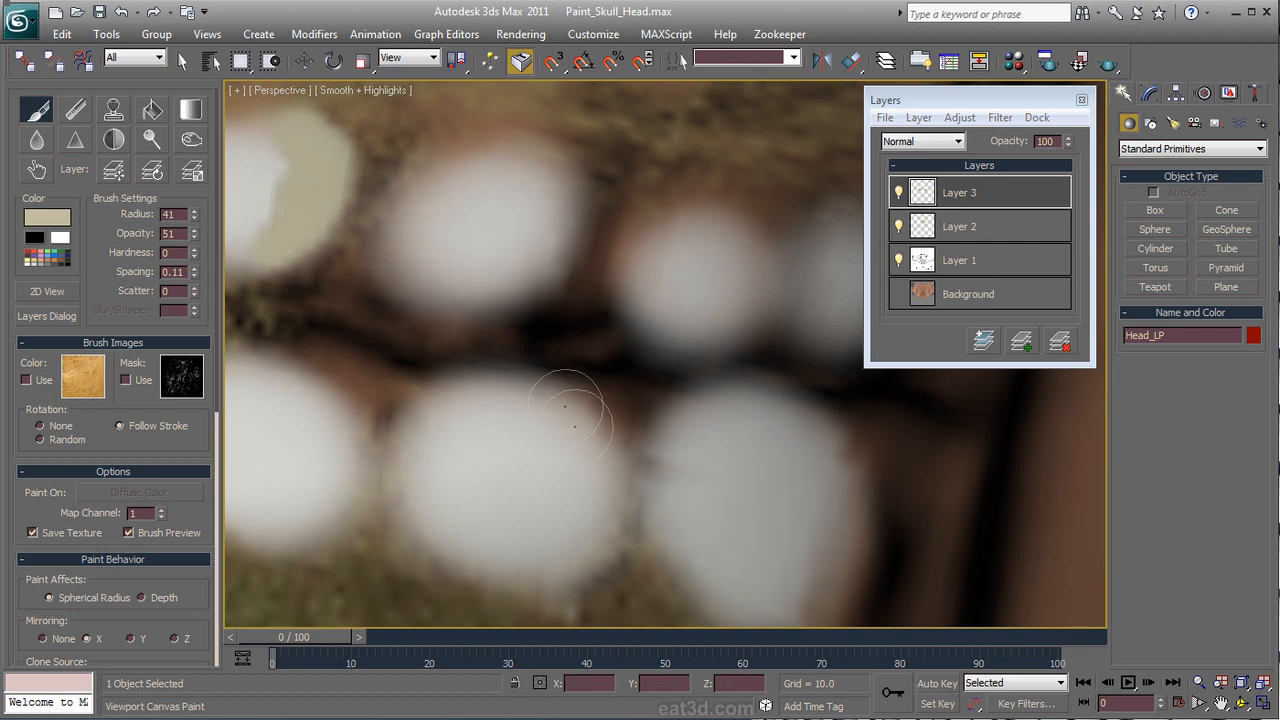
scroll(600, 446, "down", 6)
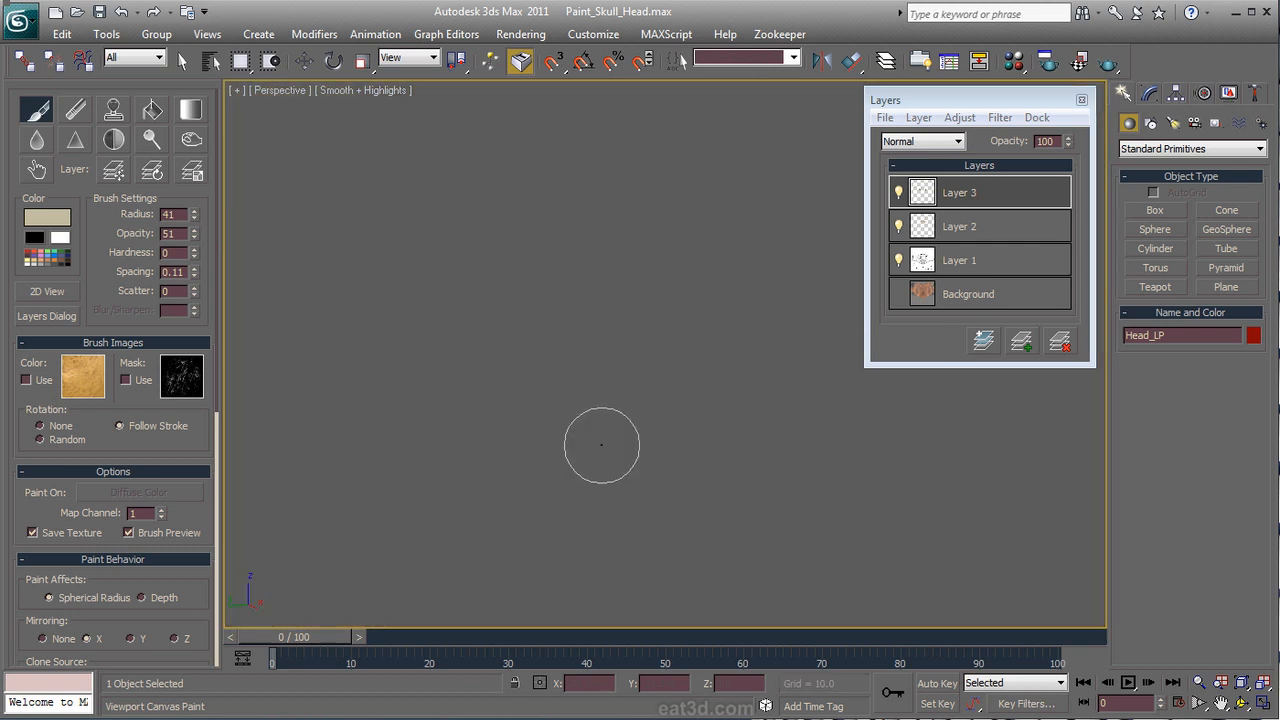
scroll(600, 446, "up", 3)
middle_click_drag(640, 408, 627, 437)
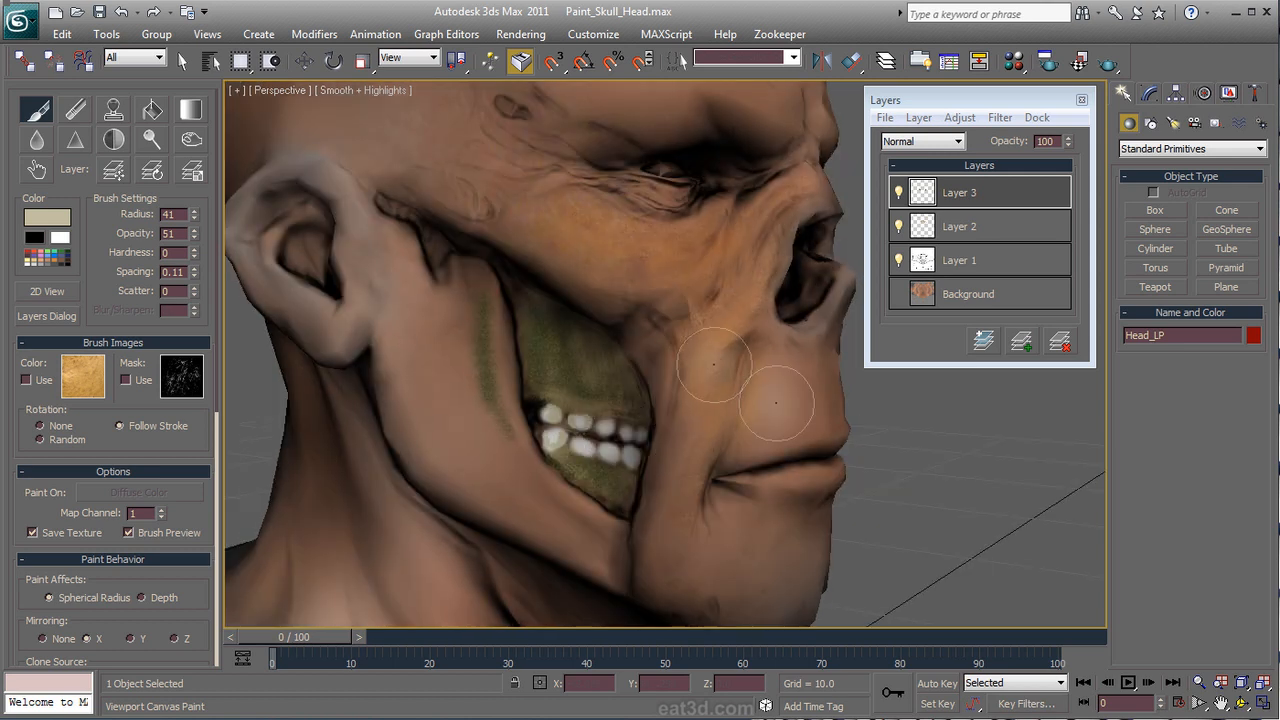
Step: Try the Multiply blend mode on Layer 3, and settle on Screen with the layer opacity at 55
left_click(922, 141)
left_click(930, 183)
left_click(940, 142)
left_click(928, 229)
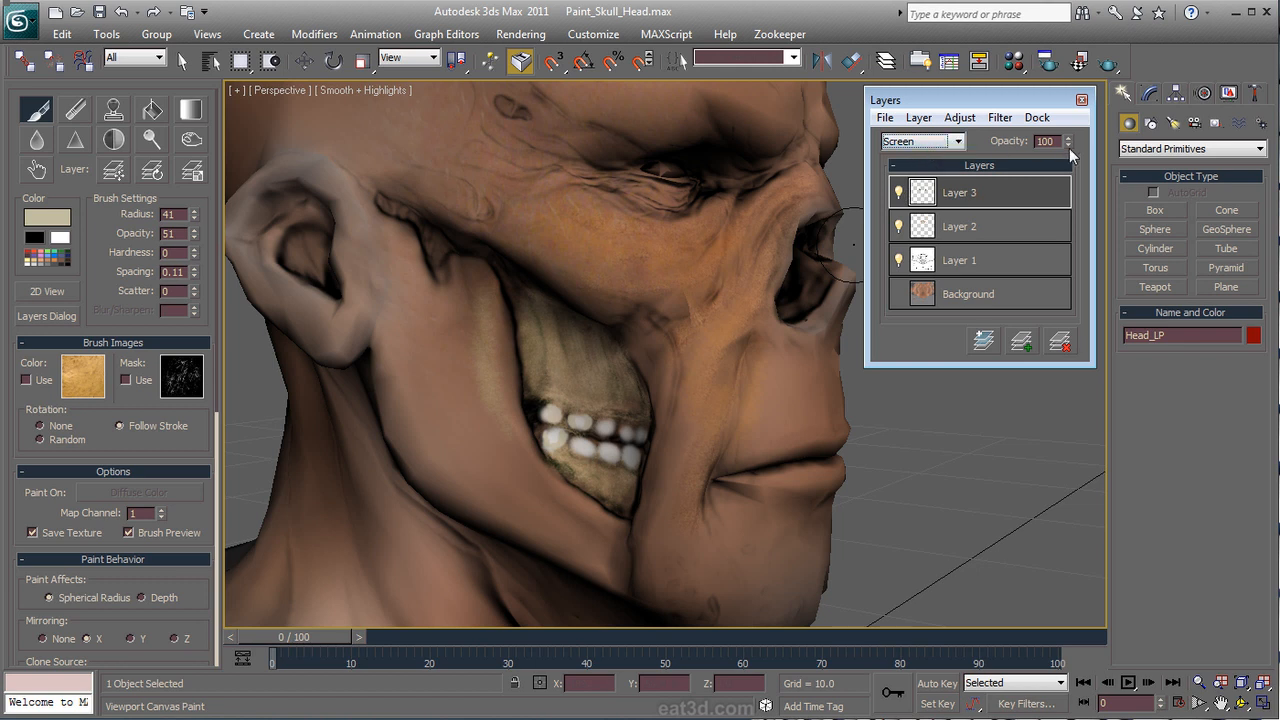
left_click_drag(1067, 145, 1069, 183)
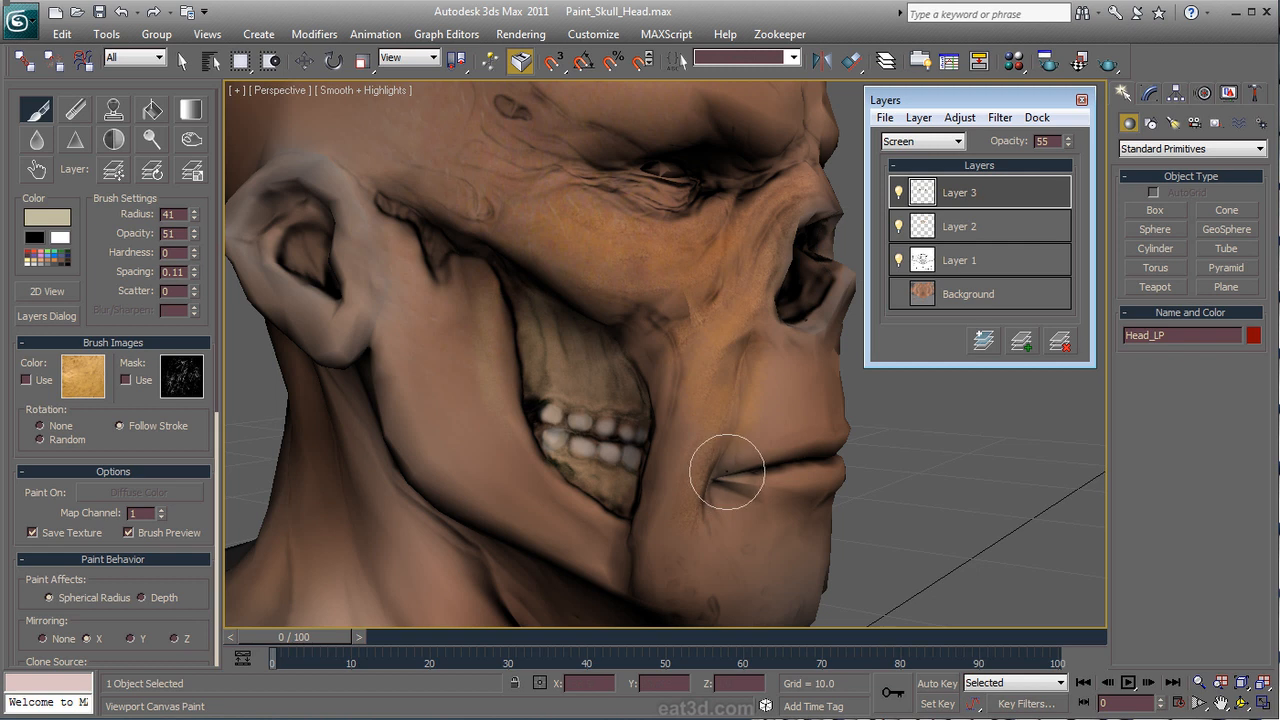
Step: Examine the blended head texture from several angles, leaving paint mode to see it with full surface detail, and resume painting
middle_click_drag(729, 480, 700, 428, "alt")
scroll(703, 400, "up", 1)
scroll(686, 360, "up", 2)
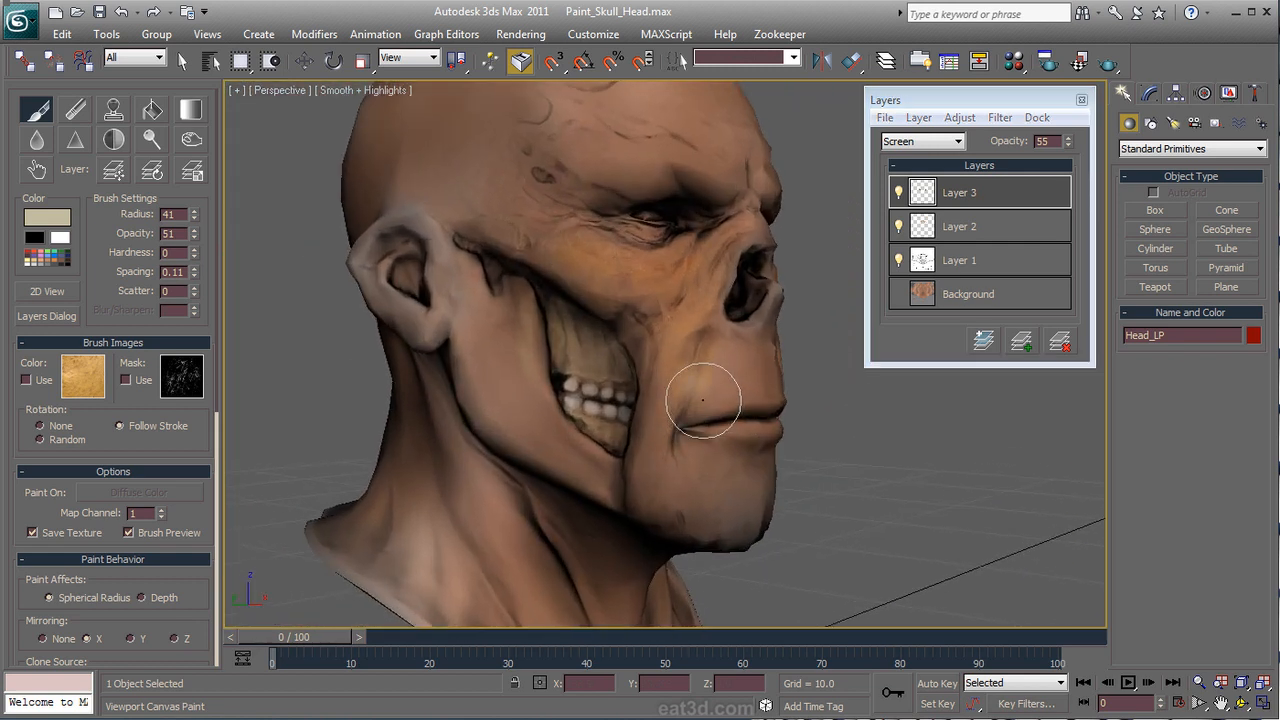
left_click(37, 118)
middle_click_drag(710, 410, 777, 423, "alt")
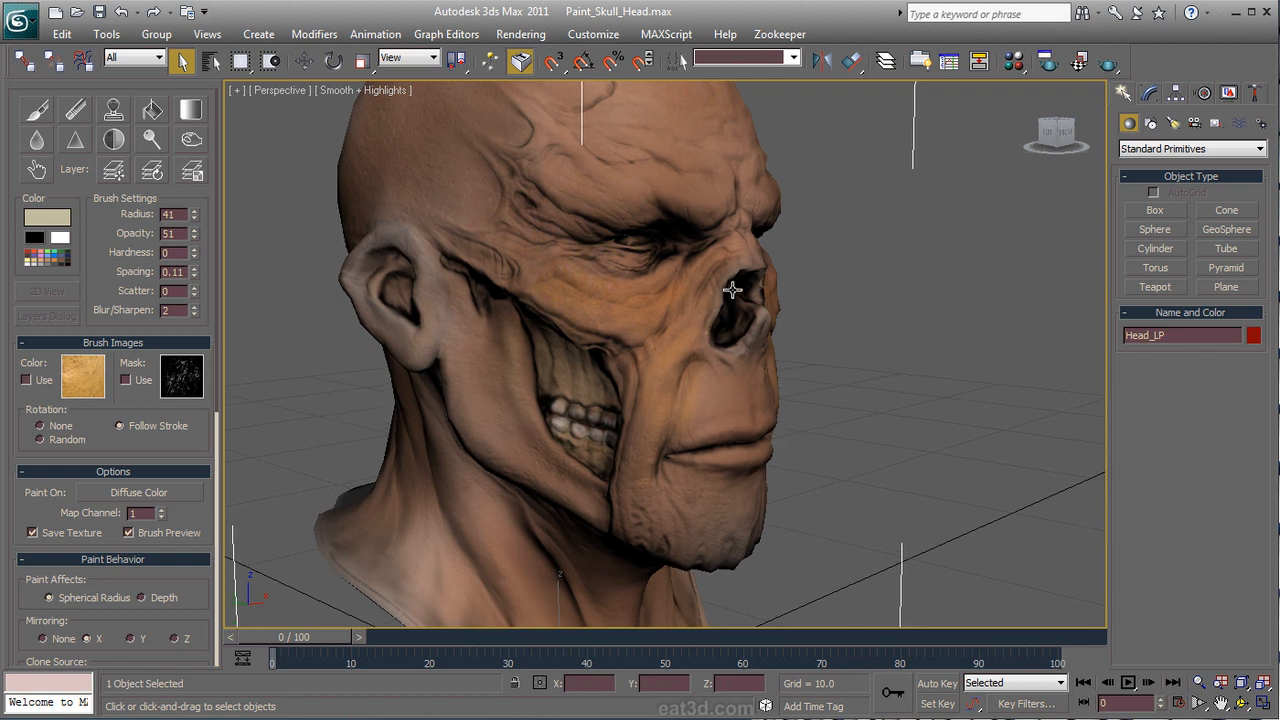
mouse_move(590, 390)
middle_mouse_down("alt")
mouse_move(670, 400)
mouse_move(594, 423)
mouse_move(588, 410)
middle_mouse_up("alt")
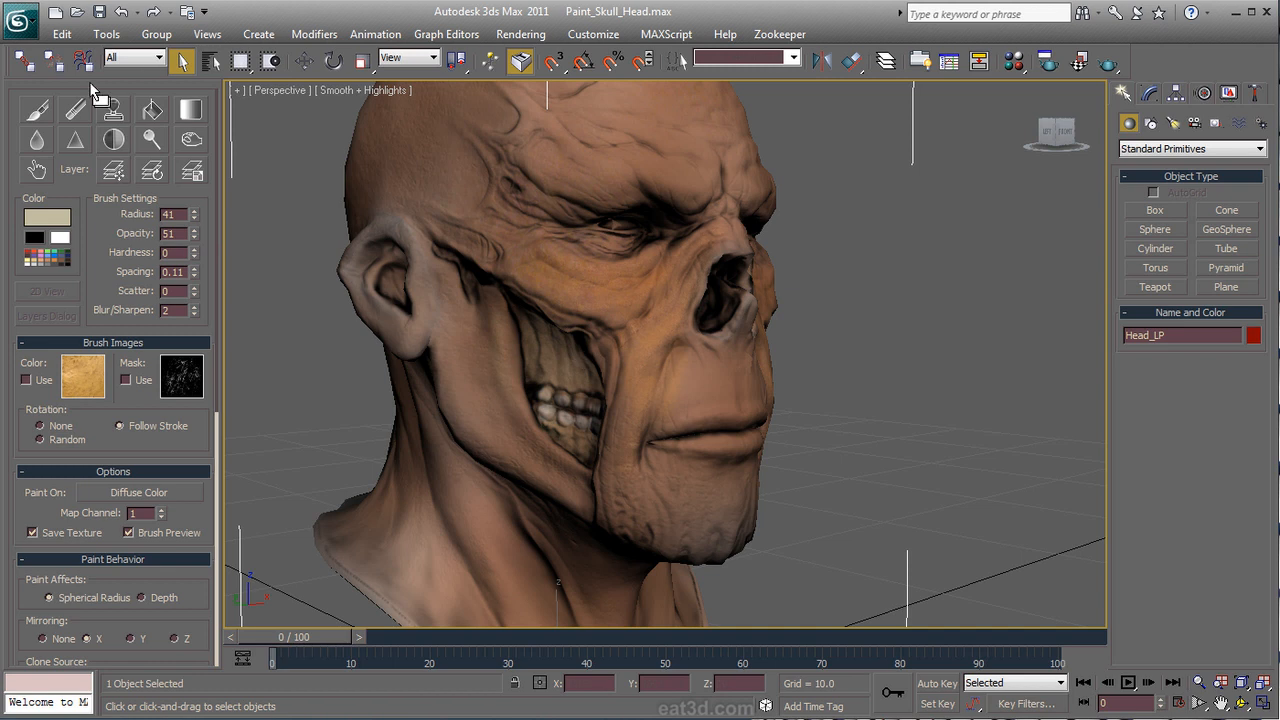
left_click(38, 118)
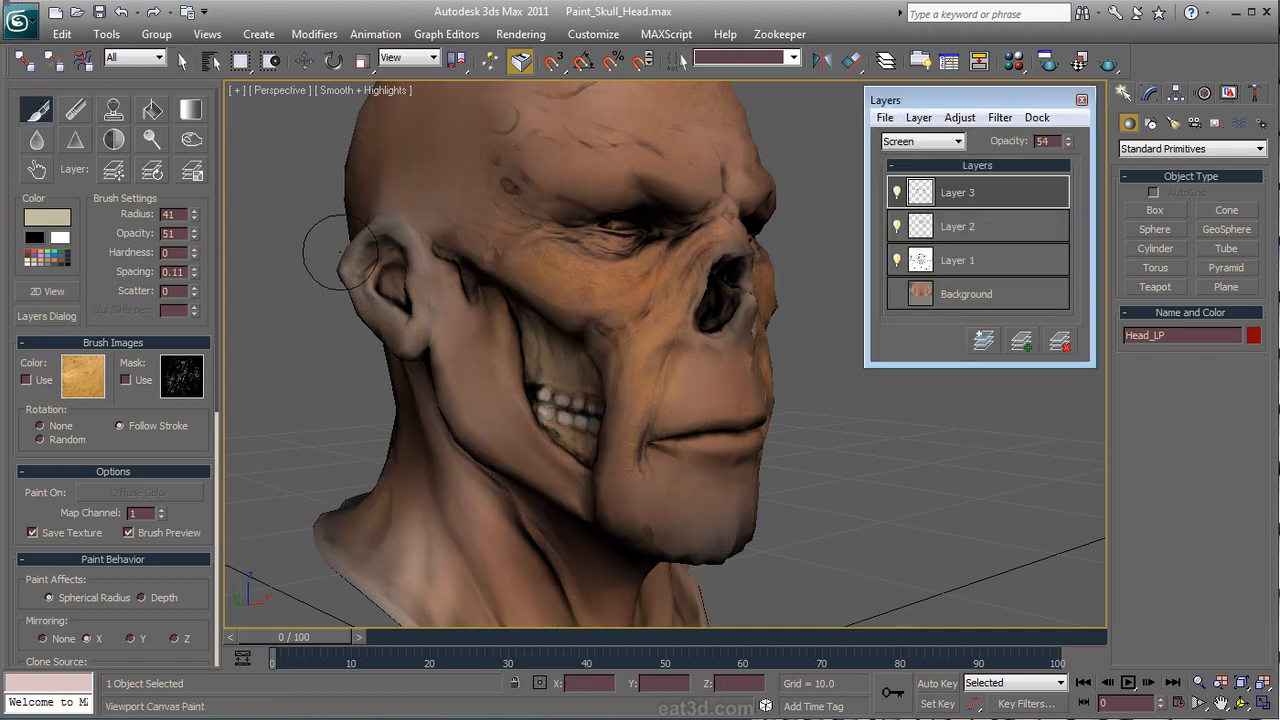
Step: Add a new layer above Layer 3 and load the bitmap skullface_diffuse.tga into it
left_click(932, 142)
left_click(932, 146)
left_click(1022, 340)
left_click(886, 120)
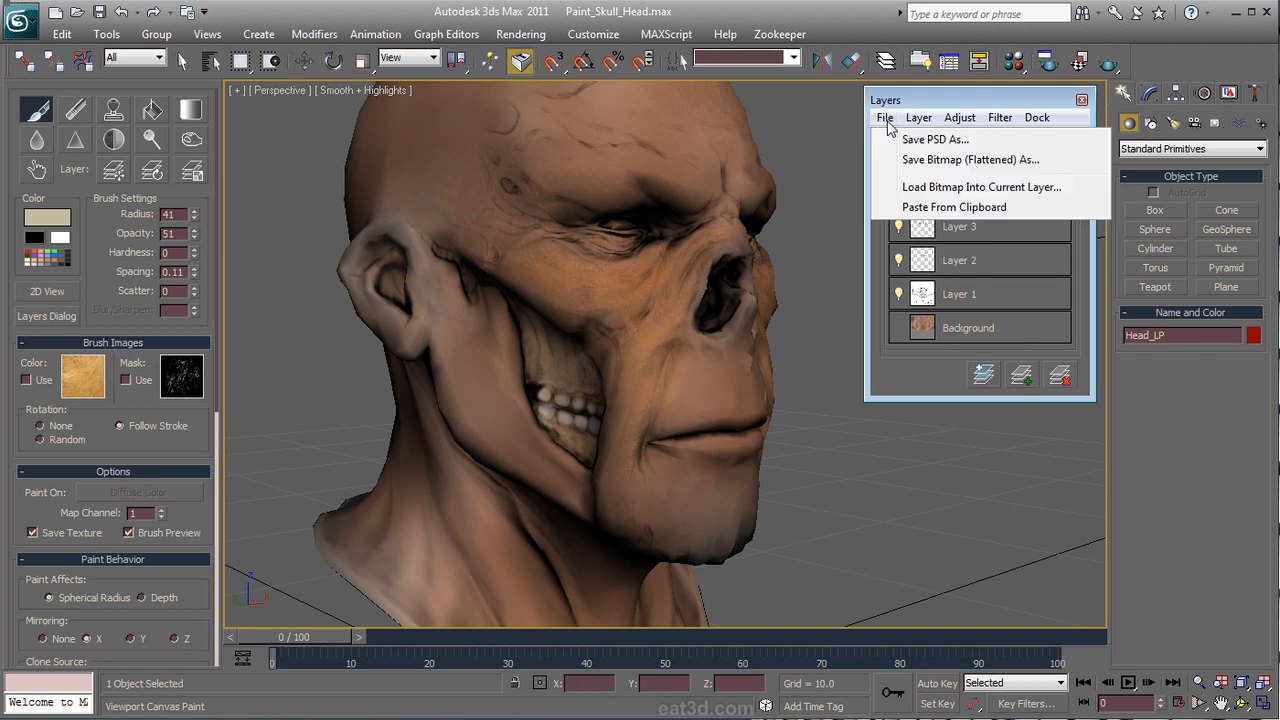
left_click(933, 187)
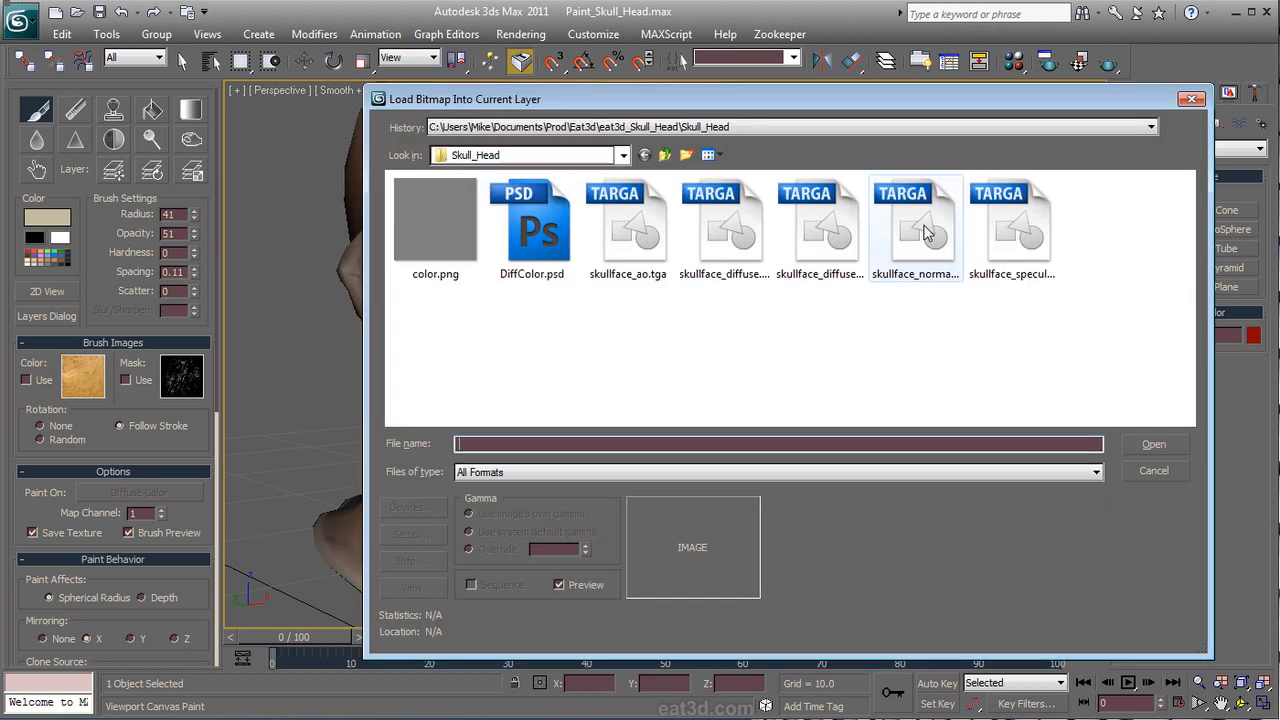
left_click(640, 232)
left_click(727, 252)
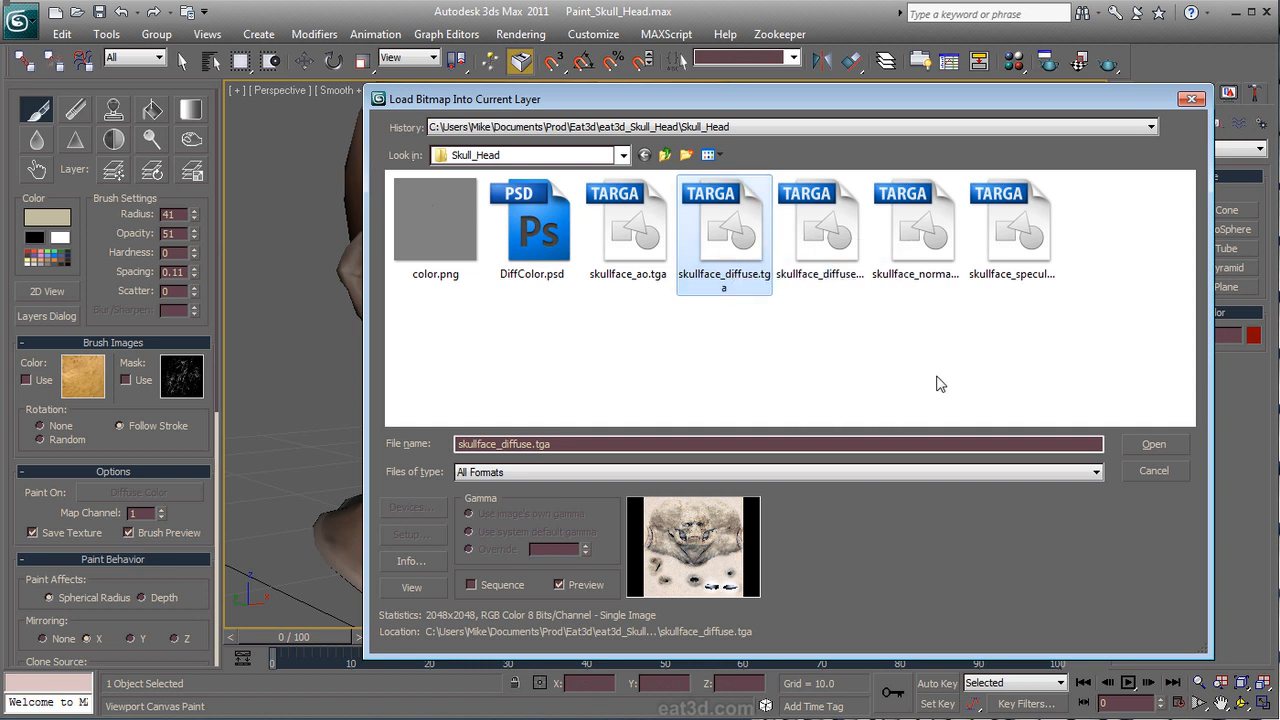
left_click(1154, 446)
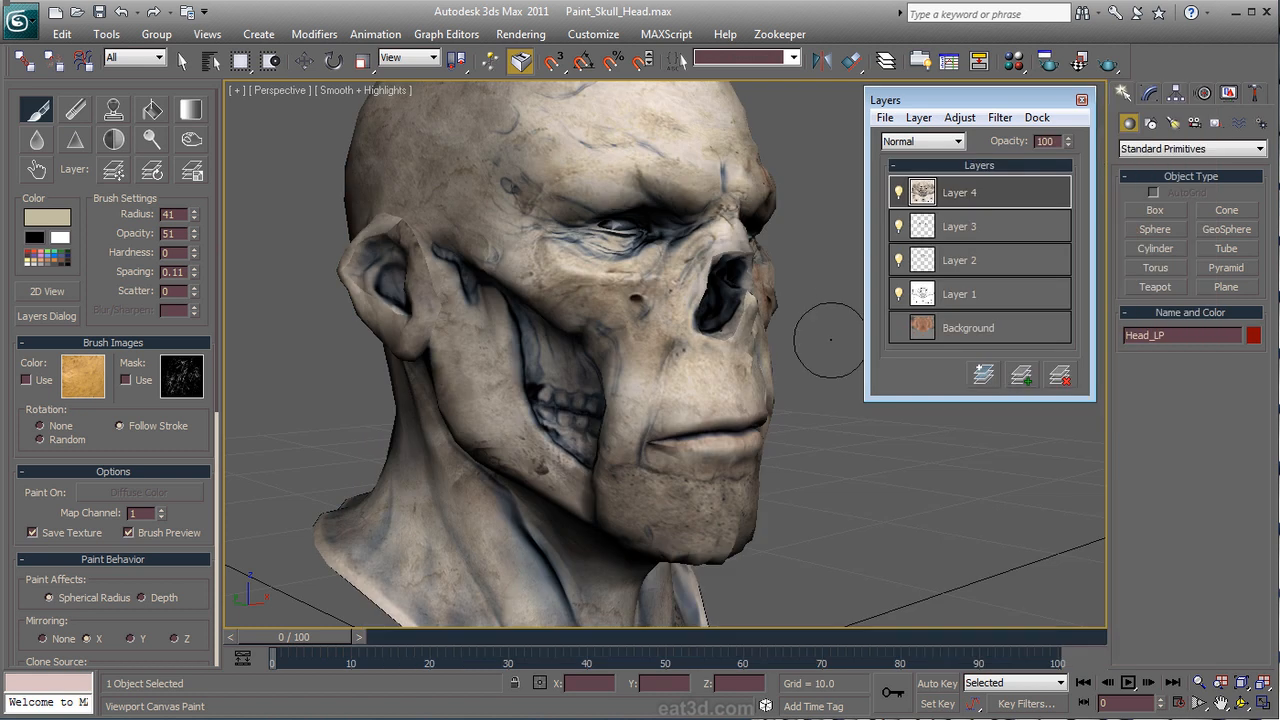
Step: Try the Darken and Screen blend modes on Layer 4 and view the head from both sides
mouse_move(692, 375)
middle_mouse_down("alt")
mouse_move(562, 430)
mouse_move(505, 375)
mouse_move(742, 375)
mouse_move(609, 371)
mouse_move(703, 371)
middle_mouse_up("alt")
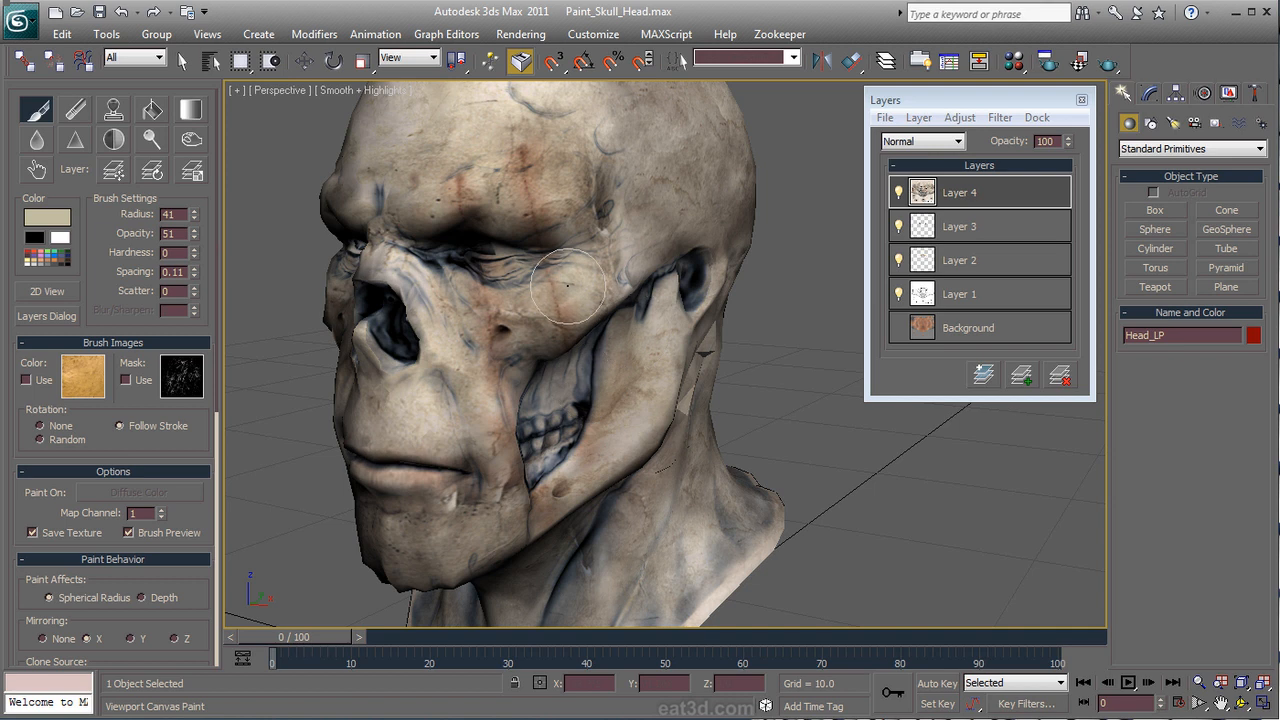
left_click(955, 142)
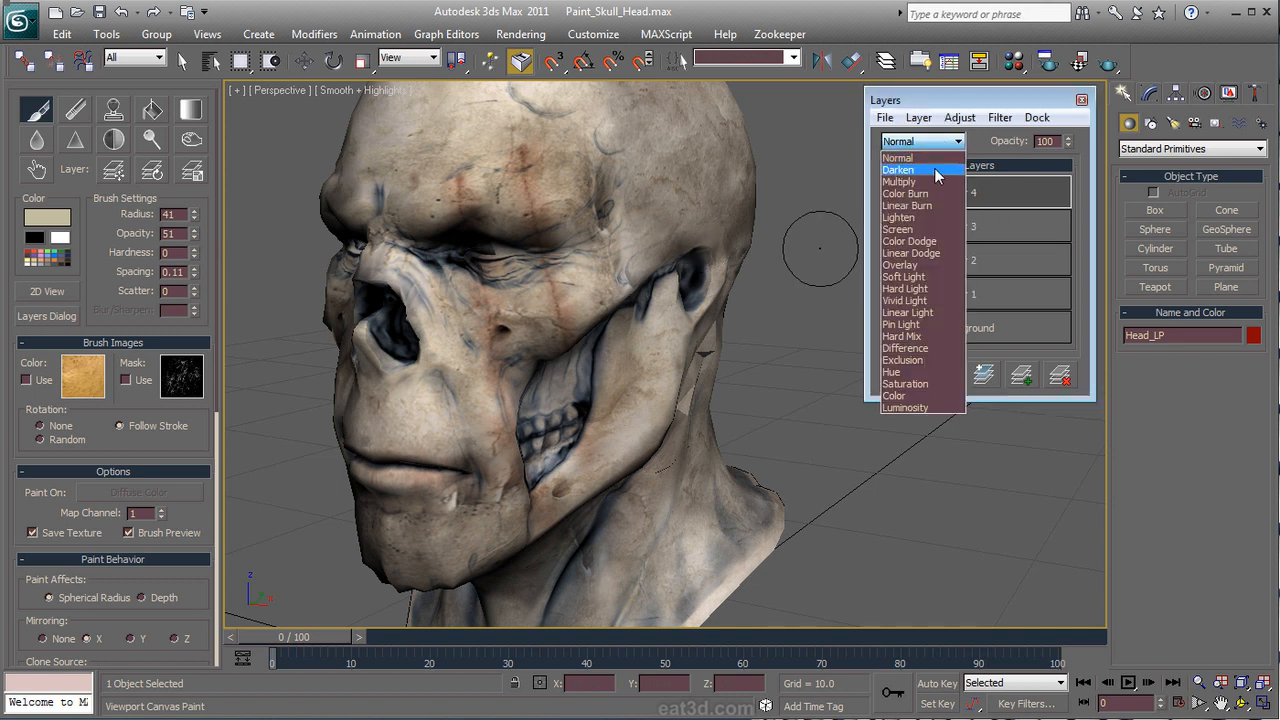
left_click(936, 166)
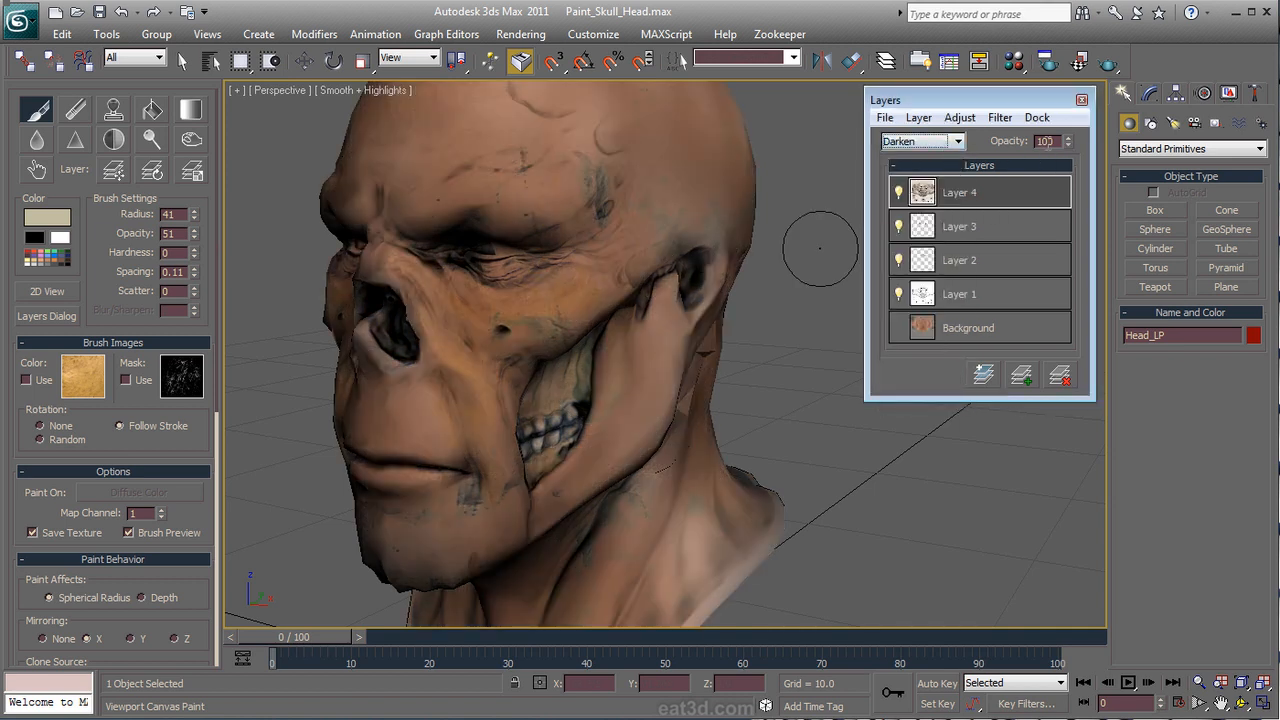
left_click(955, 142)
left_click(932, 232)
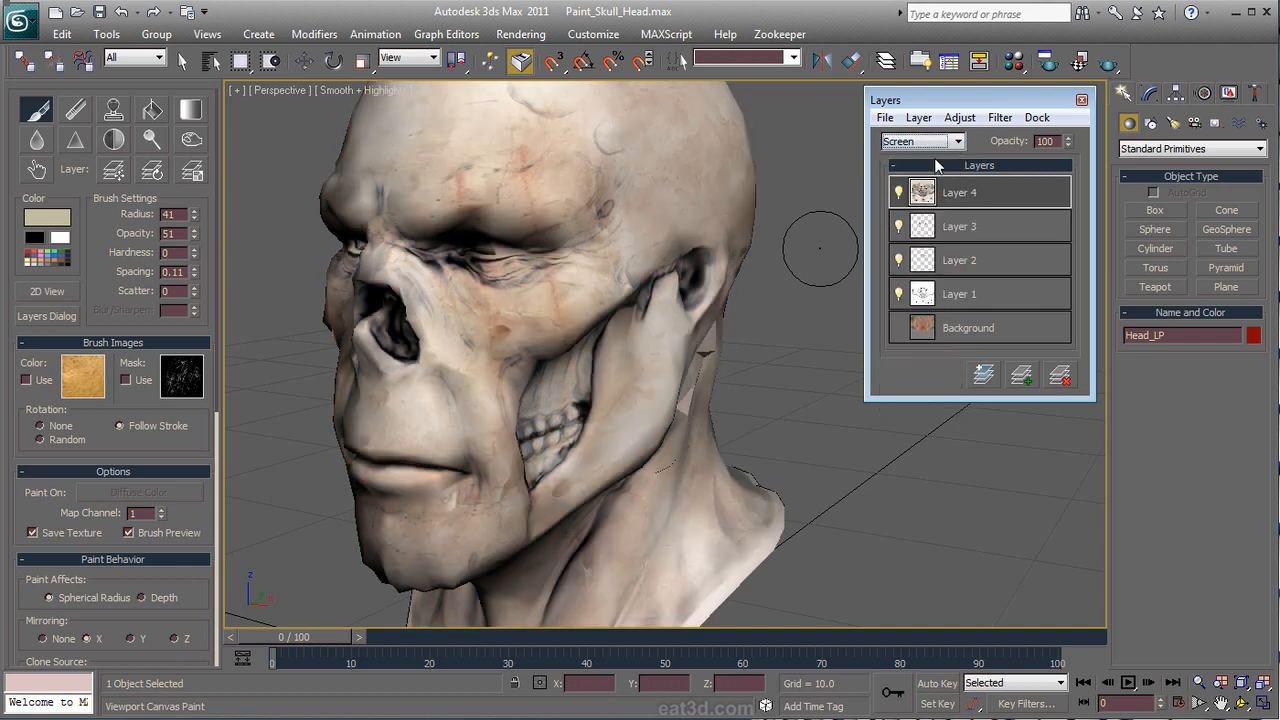
middle_click_drag(622, 391, 765, 375, "alt")
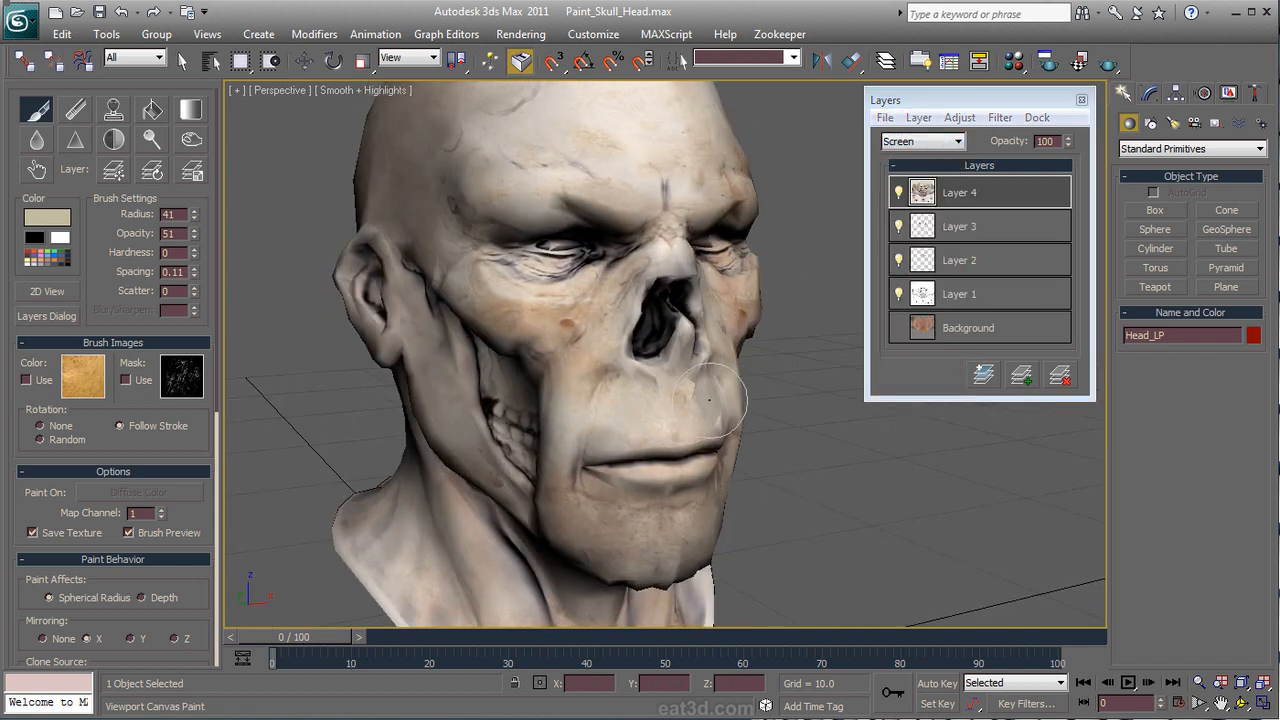
Step: Set Layer 4's blend mode to Overlay and check the result on the side of the head
left_click_drag(1003, 90, 1005, 62)
left_click(955, 131)
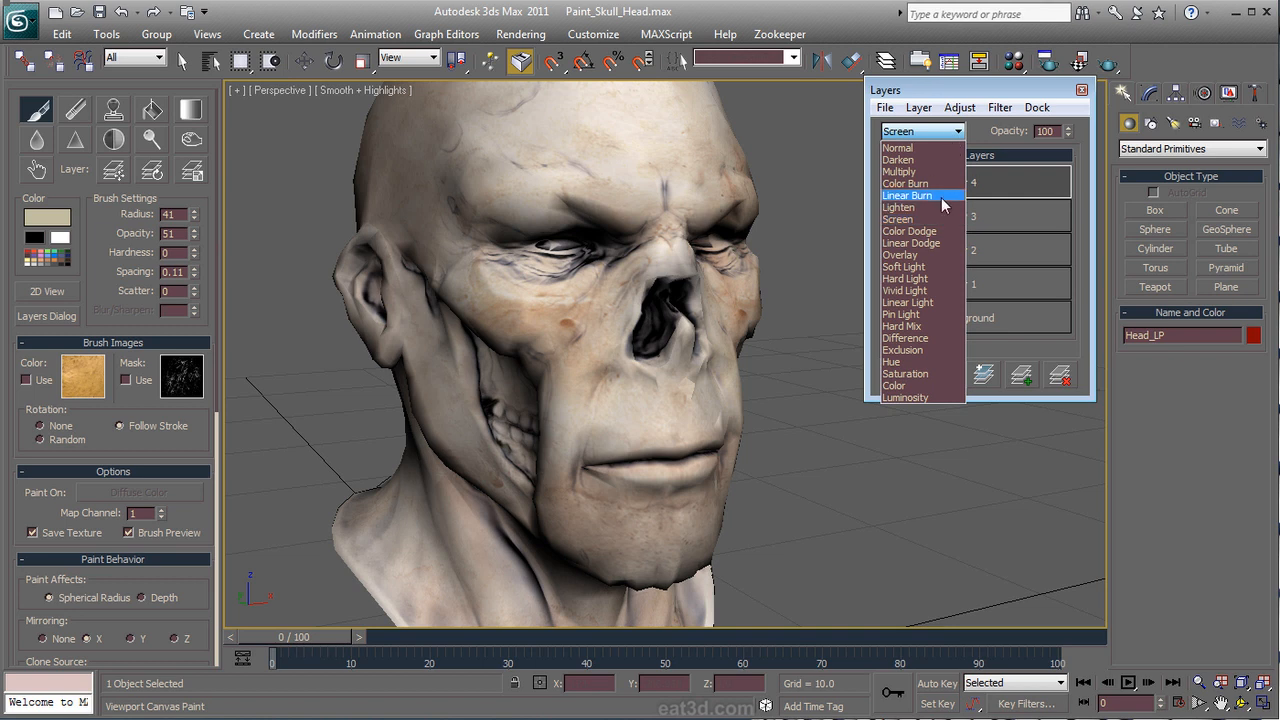
left_click(931, 255)
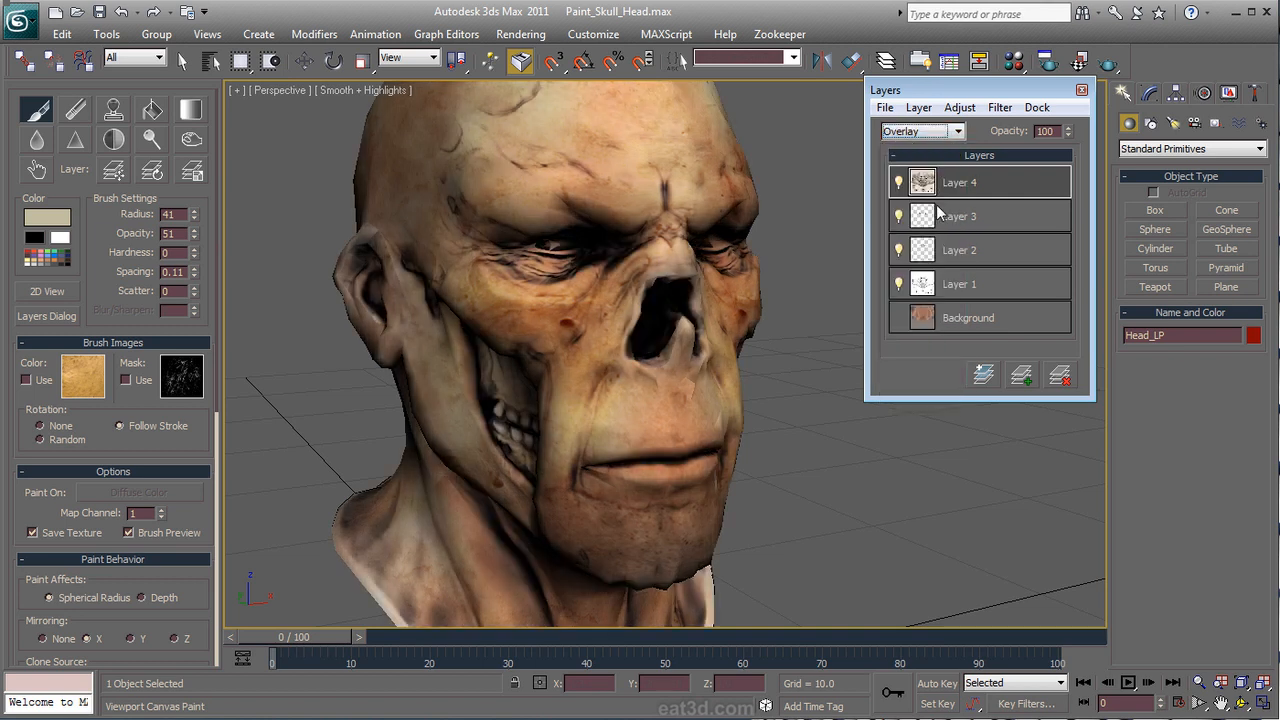
middle_click_drag(757, 471, 860, 225, "alt")
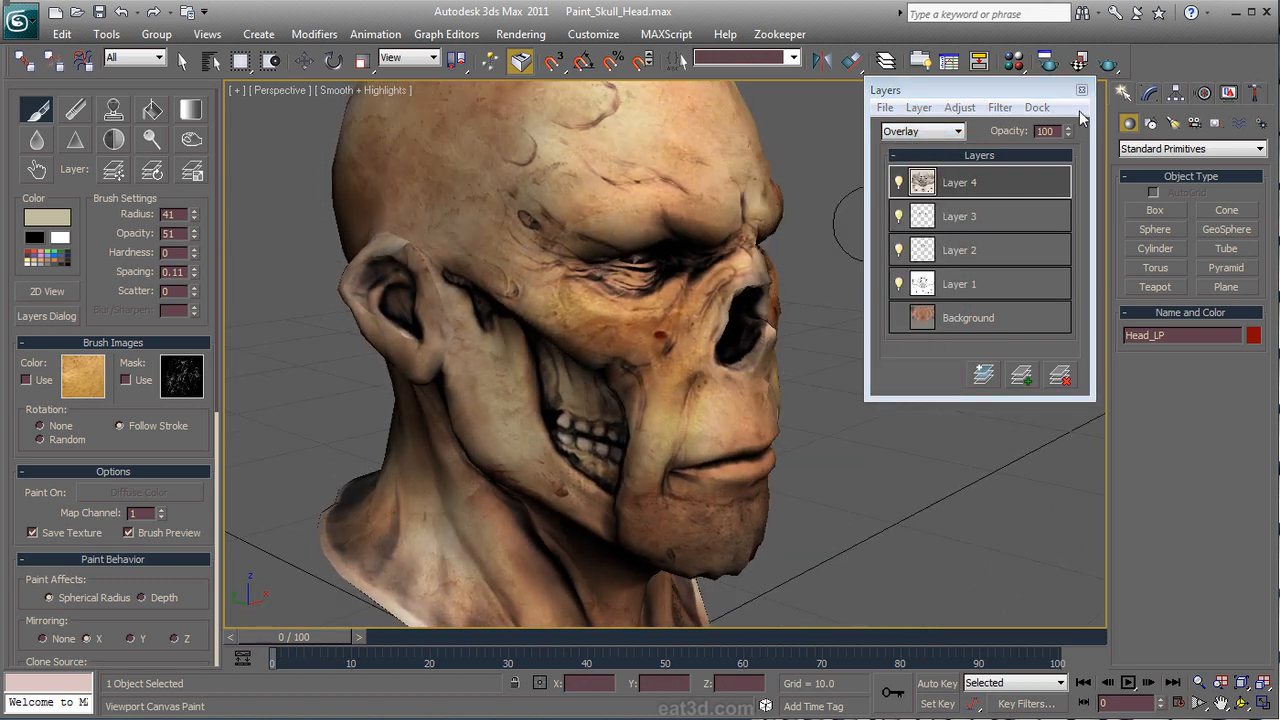
Step: Try a lower opacity on Layer 4, such as 90, and restore it to 100
left_click_drag(1066, 134, 1070, 195)
left_click_drag(1077, 136, 1077, 141)
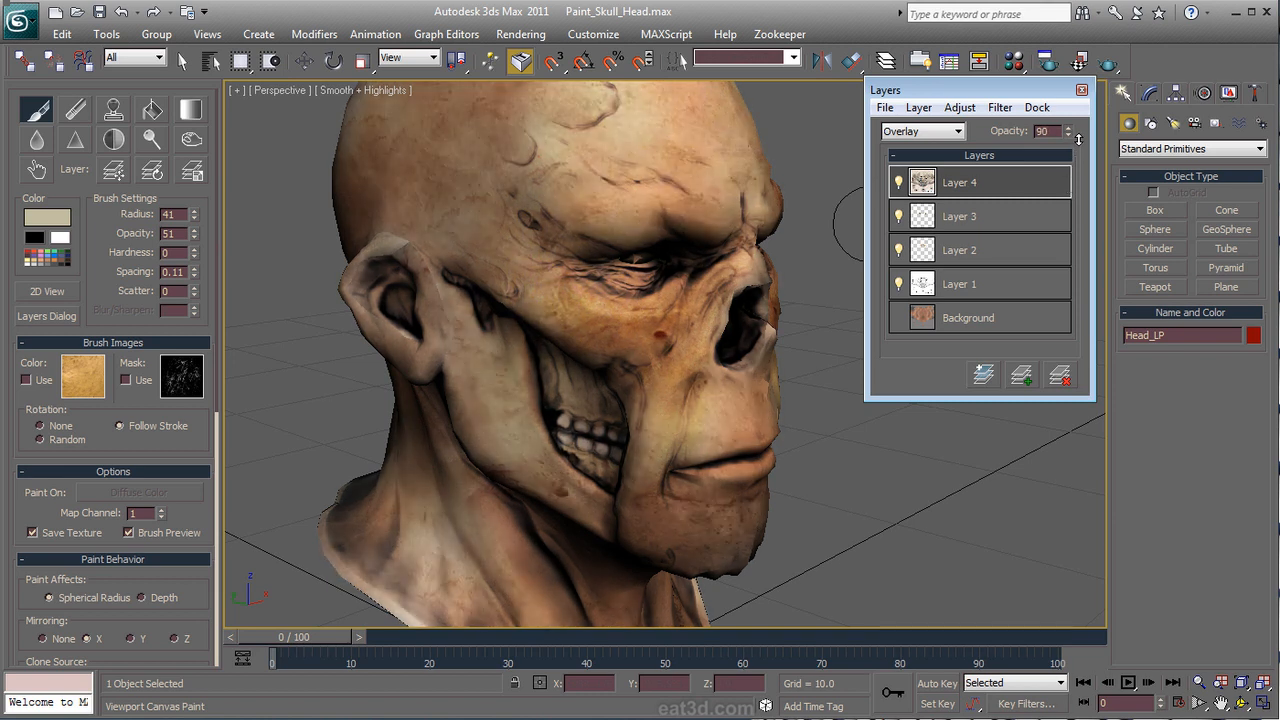
left_click_drag(1079, 140, 1081, 136)
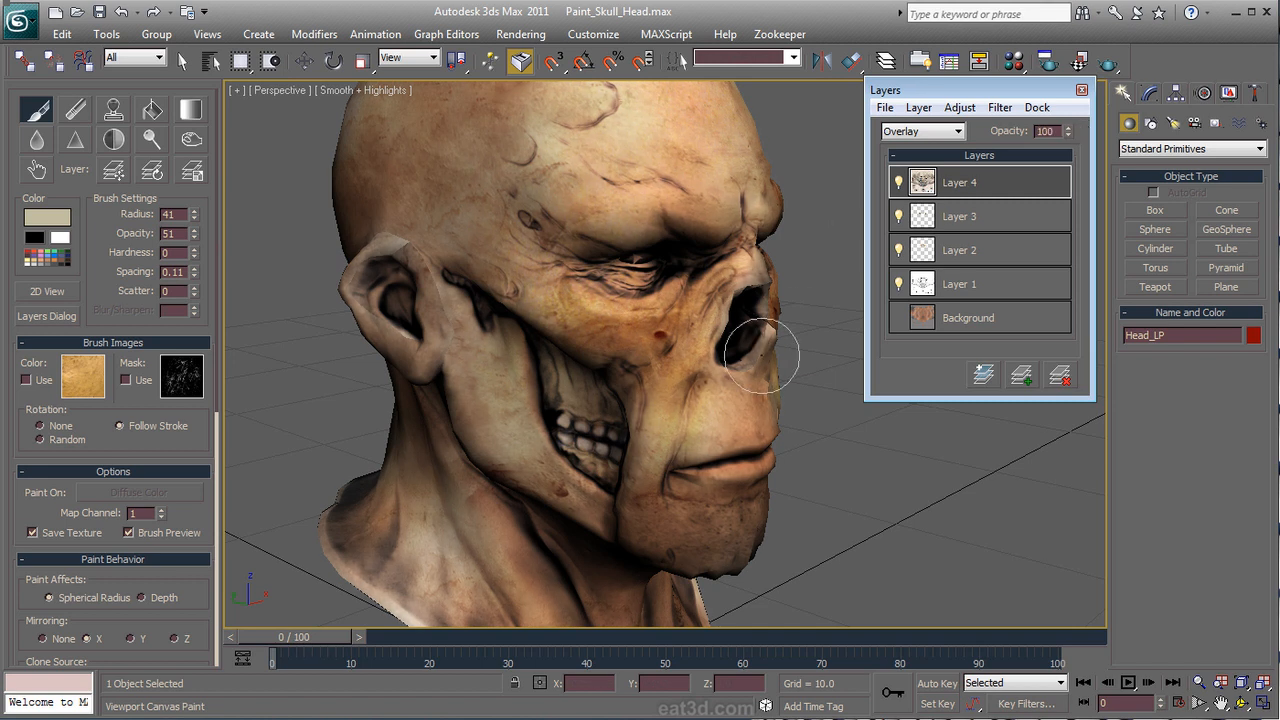
mouse_move(745, 340)
middle_mouse_down("alt")
mouse_move(729, 320)
mouse_move(710, 327)
mouse_move(723, 318)
mouse_move(710, 330)
middle_mouse_up("alt")
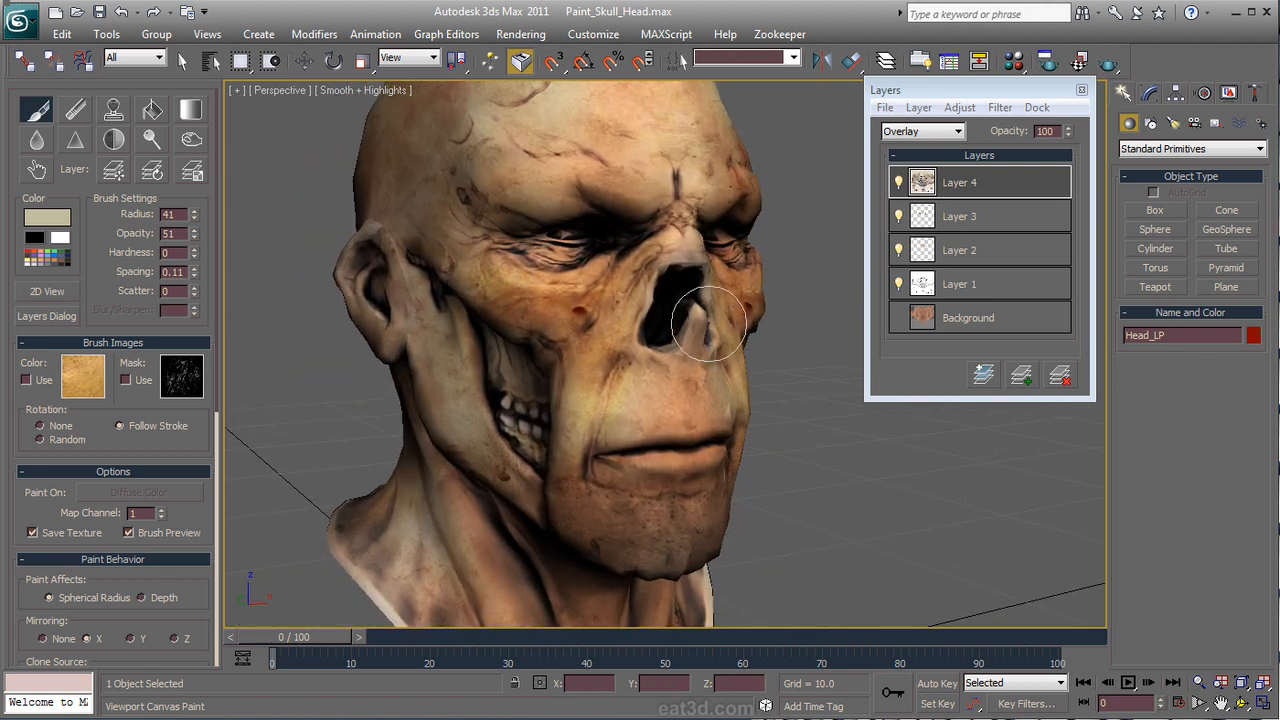
Step: Add a Hide All mask to Layer 4 and paint it white over the brow, cheekbones and area around the nose
left_click(919, 107)
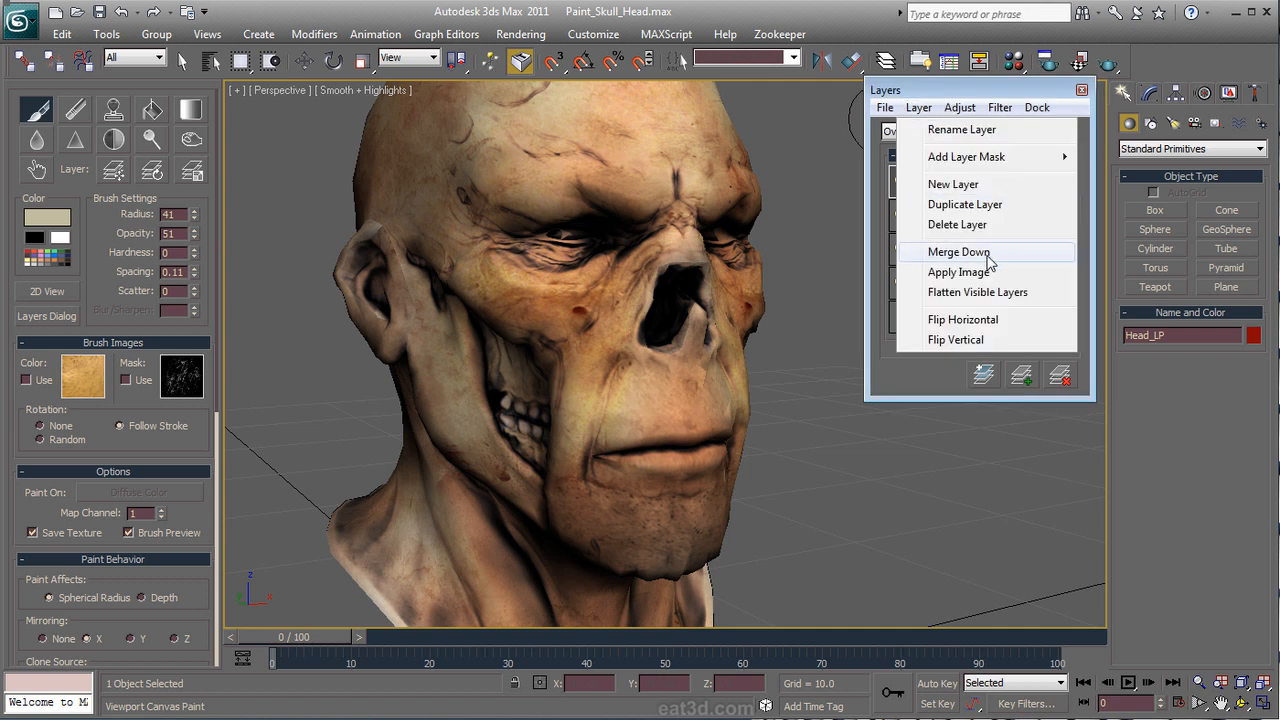
mouse_move(998, 163)
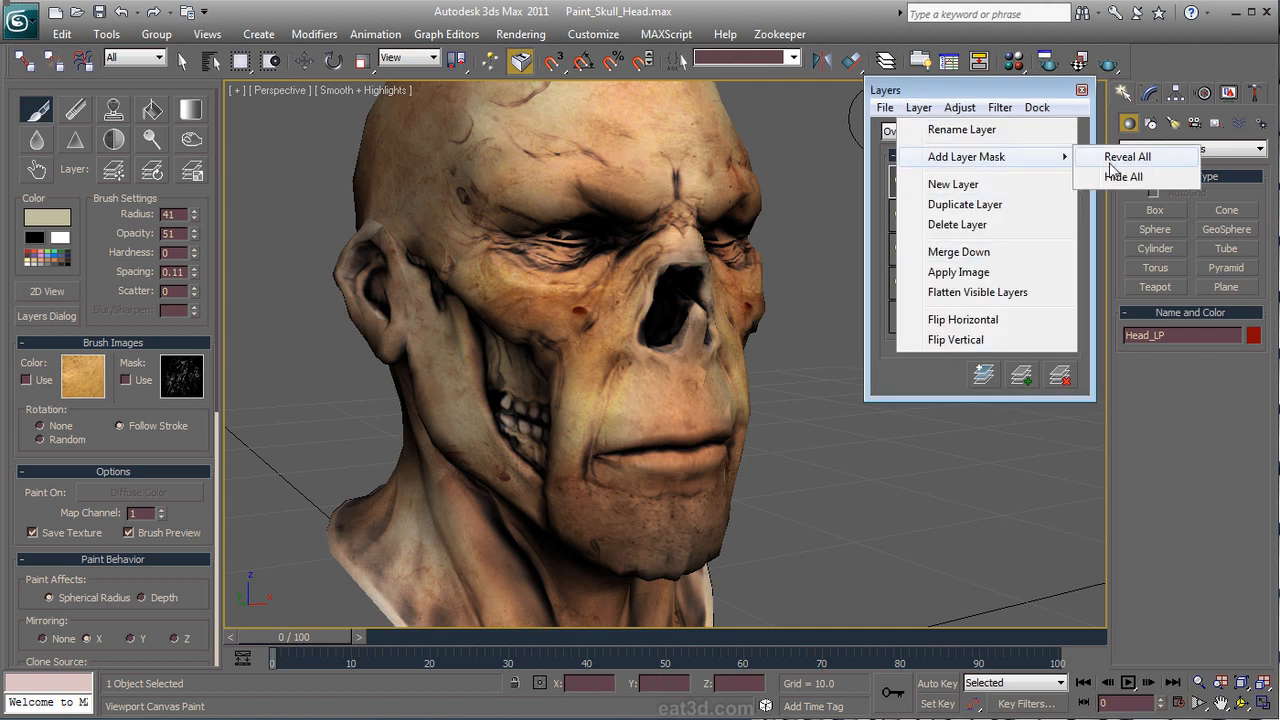
left_click(1116, 177)
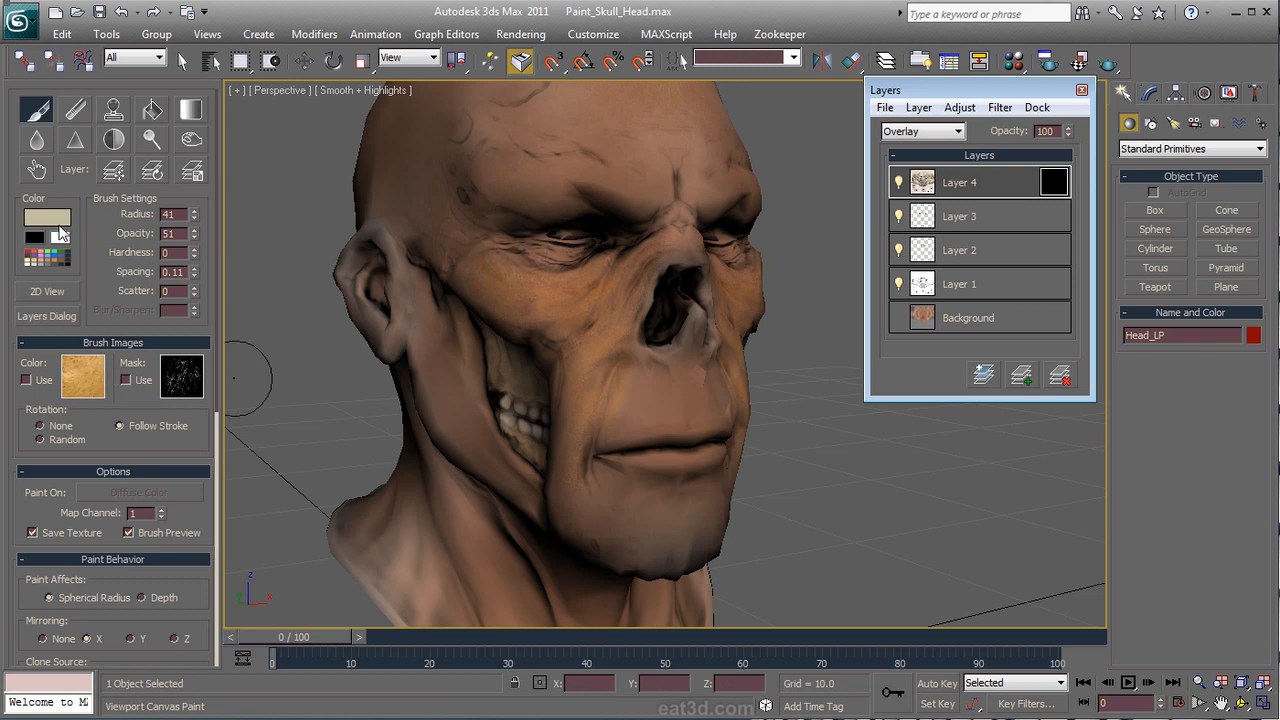
left_click(60, 238)
mouse_move(534, 300)
left_mouse_down()
mouse_move(586, 300)
mouse_move(494, 294)
mouse_move(452, 207)
mouse_move(578, 295)
mouse_move(645, 264)
mouse_move(590, 345)
mouse_move(590, 394)
mouse_move(560, 455)
mouse_move(651, 391)
mouse_move(614, 383)
mouse_move(663, 286)
mouse_move(651, 206)
mouse_move(683, 205)
mouse_move(537, 166)
mouse_move(486, 210)
mouse_move(443, 164)
left_mouse_up()
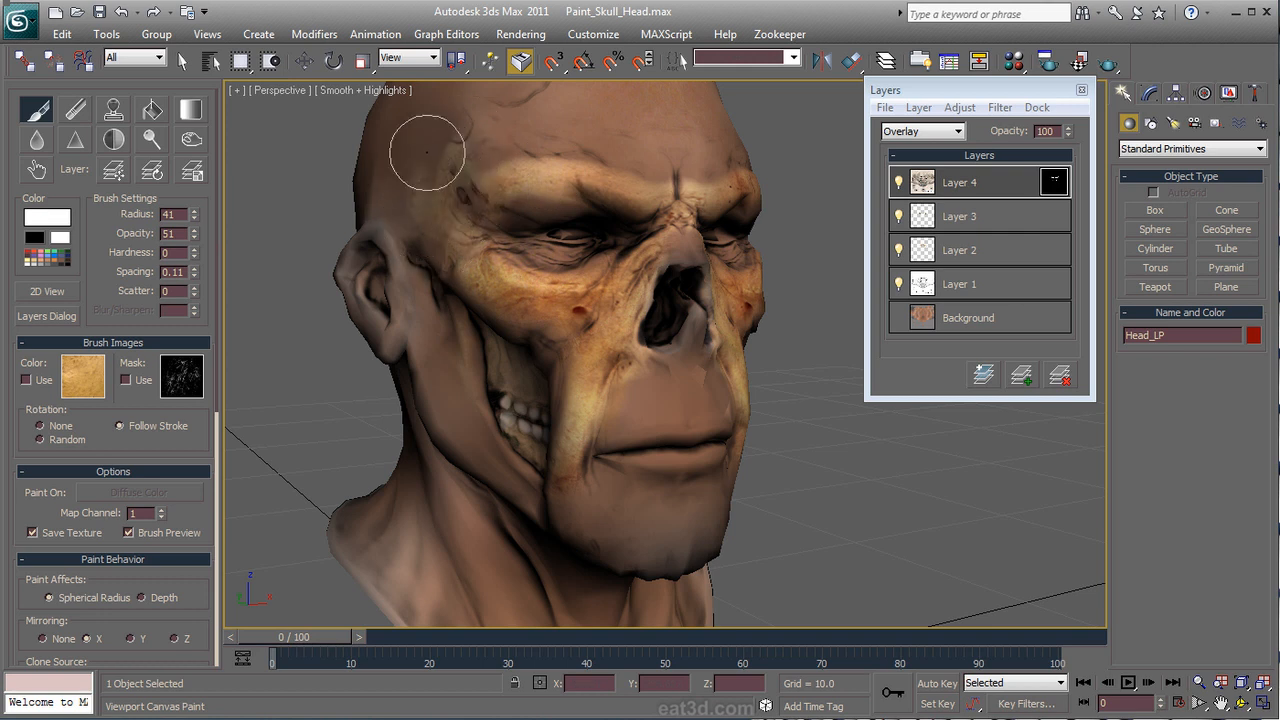
middle_click_drag(718, 410, 720, 434, "alt")
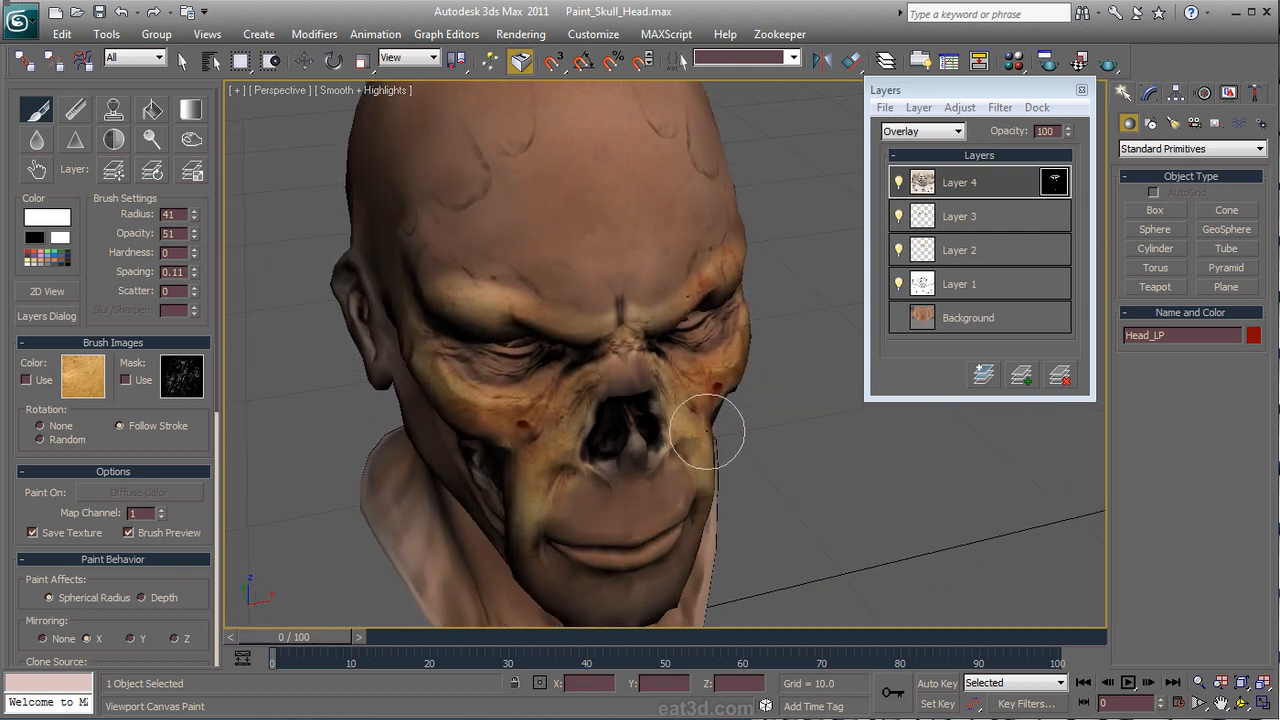
Step: Apply a uniform Blur filter of about 59 to soften the edges of Layer 4's mask
left_click(960, 108)
left_click(1003, 108)
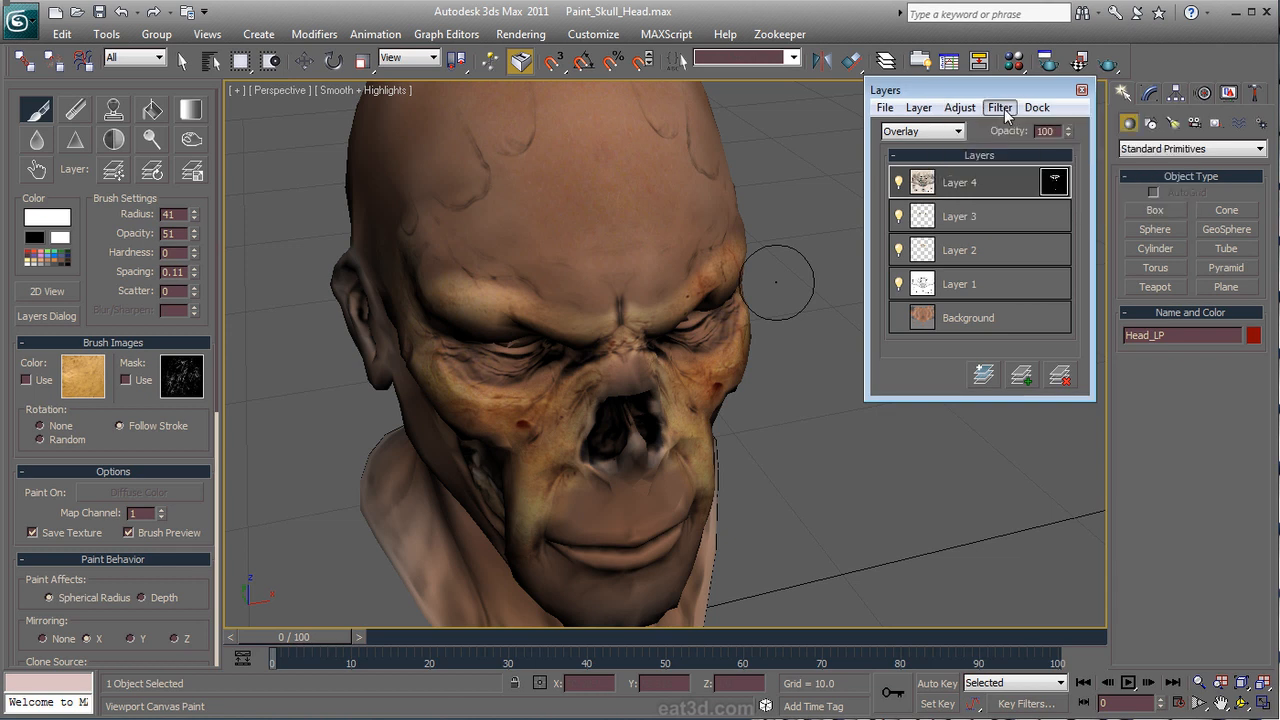
left_click(1003, 108)
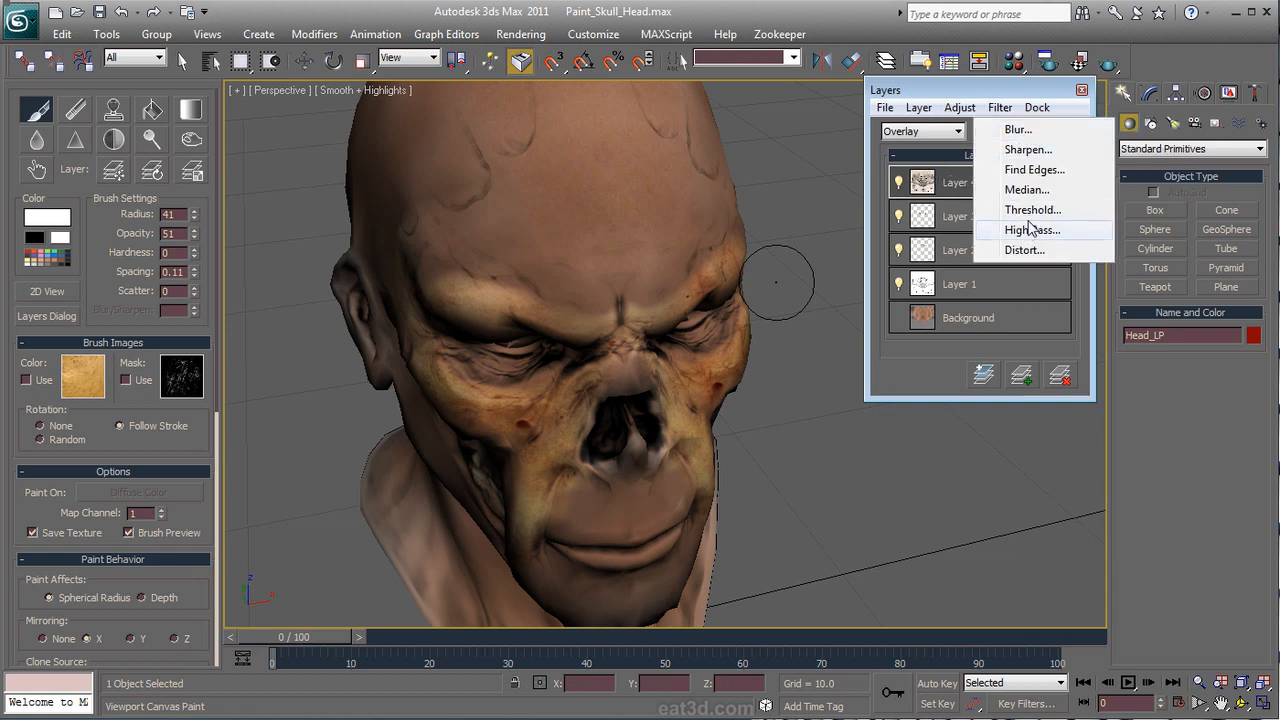
left_click(1024, 130)
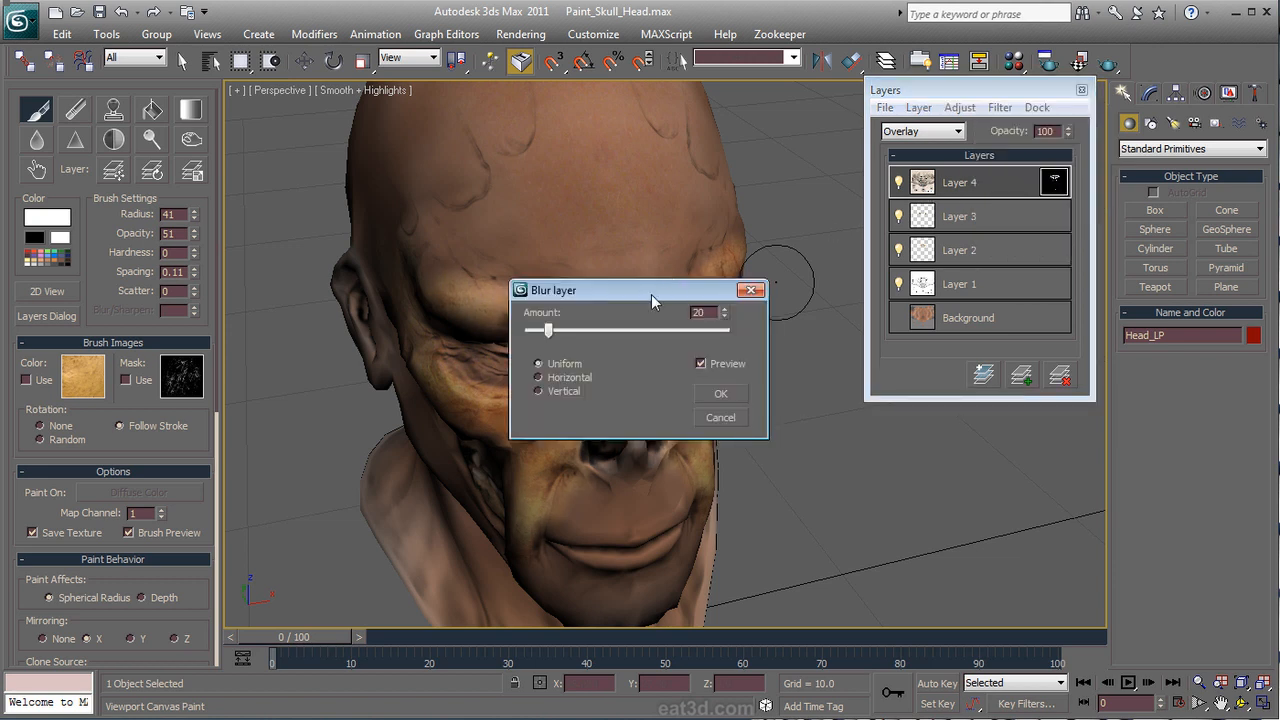
left_click_drag(659, 290, 808, 178)
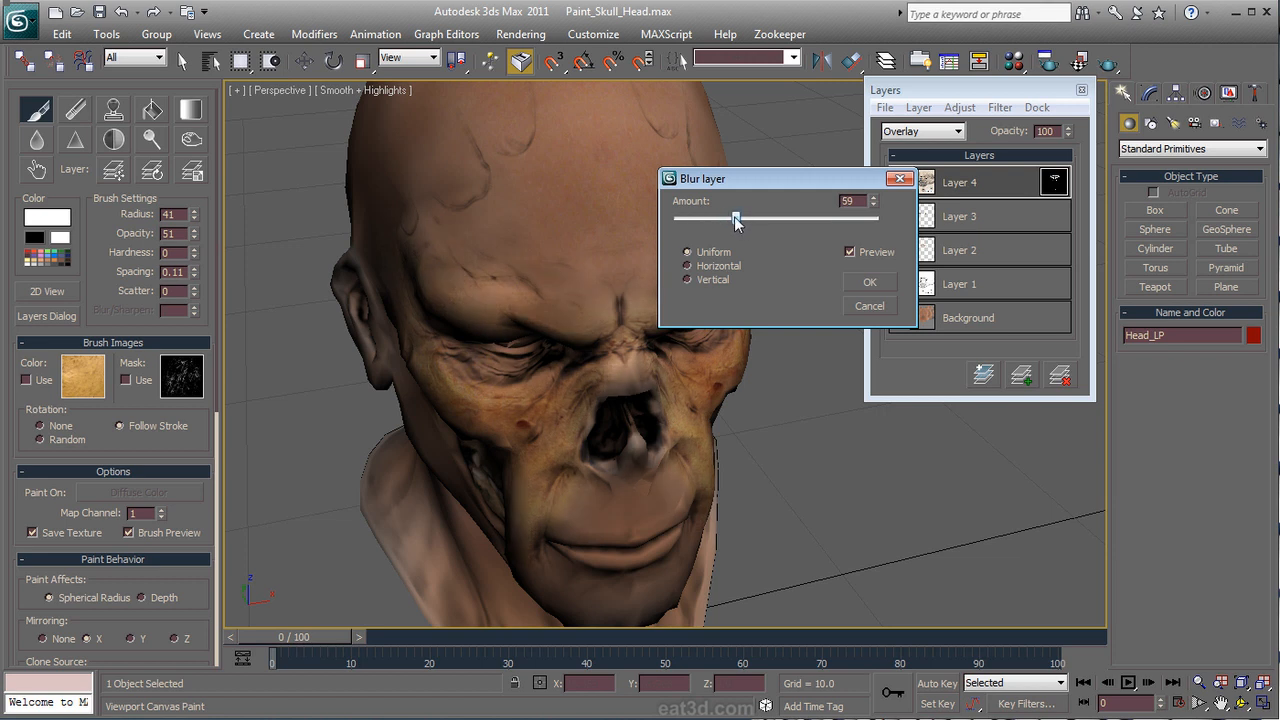
left_click(870, 284)
middle_click_drag(655, 395, 662, 385, "alt")
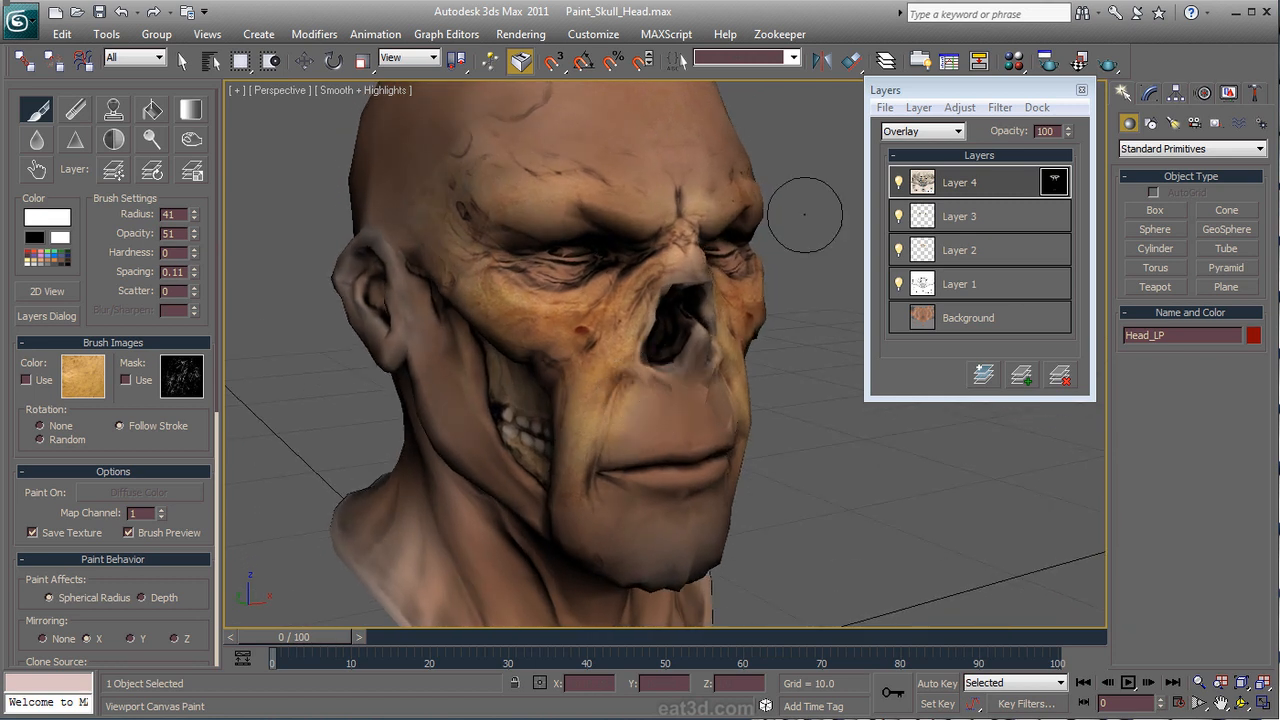
Step: Disable Layer 4's mask and check the full overlay on the other side of the face
left_click(919, 108)
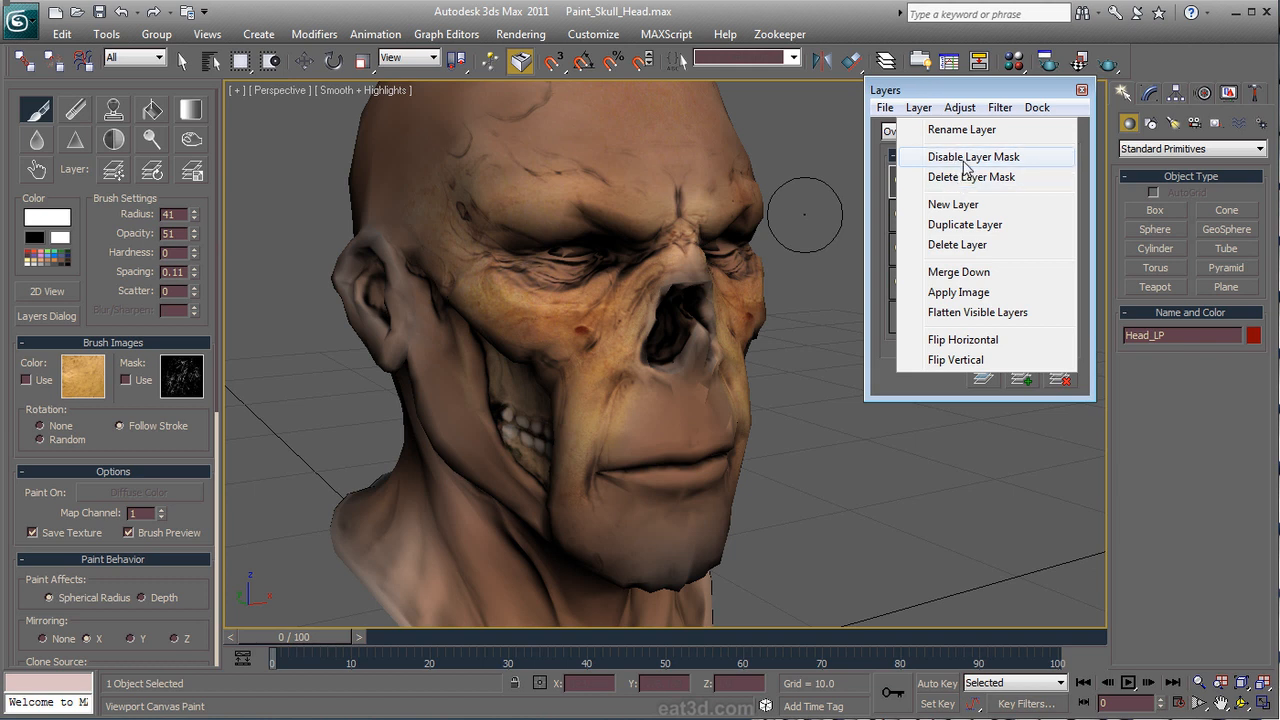
left_click(965, 160)
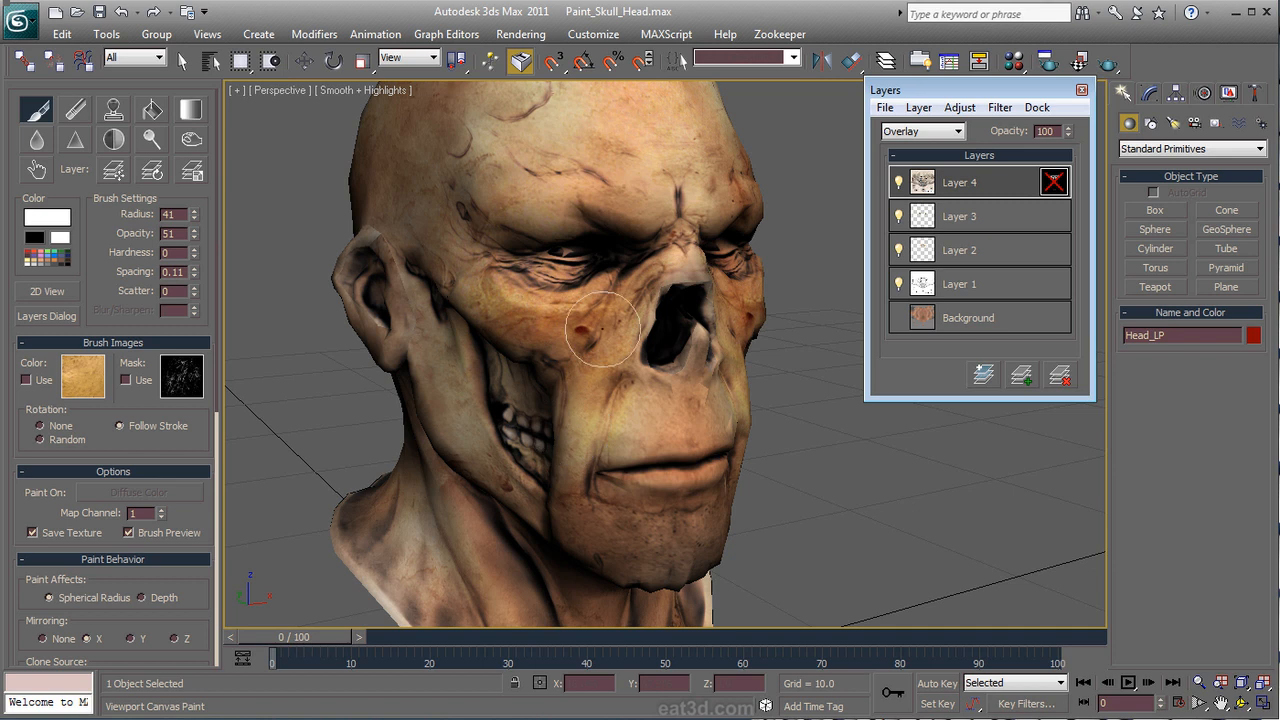
mouse_move(619, 353)
middle_mouse_down("alt")
mouse_move(698, 348)
mouse_move(500, 318)
middle_mouse_up("alt")
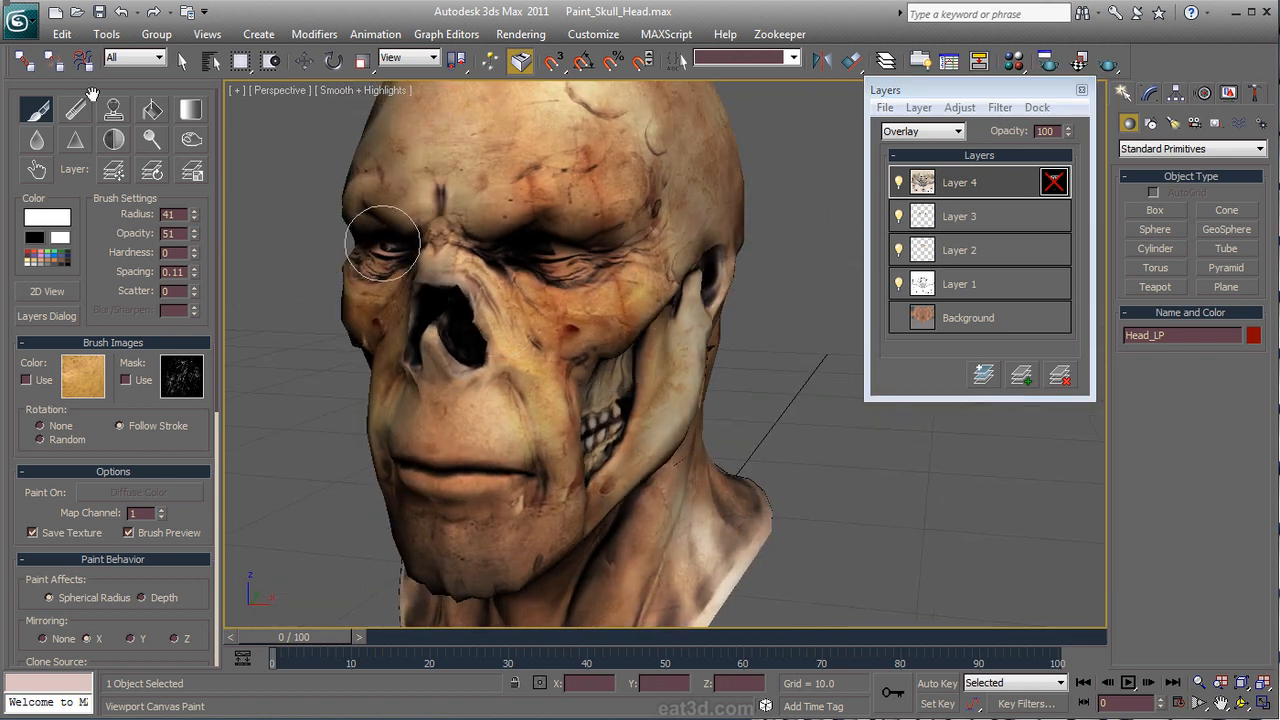
Step: End the diffuse painting session, turn the head to its side and locate the setting for the map to paint on
left_click(38, 116)
left_click(38, 116)
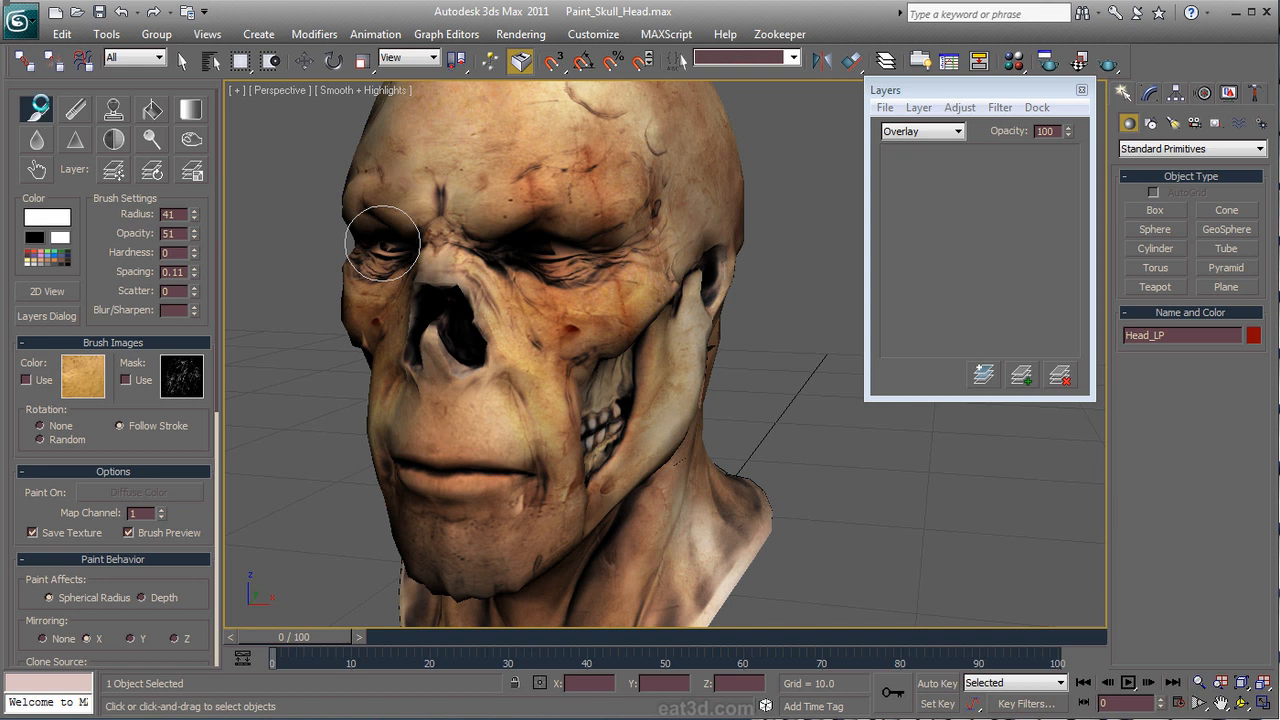
middle_click_drag(498, 395, 547, 370, "alt")
left_click_drag(201, 452, 160, 290)
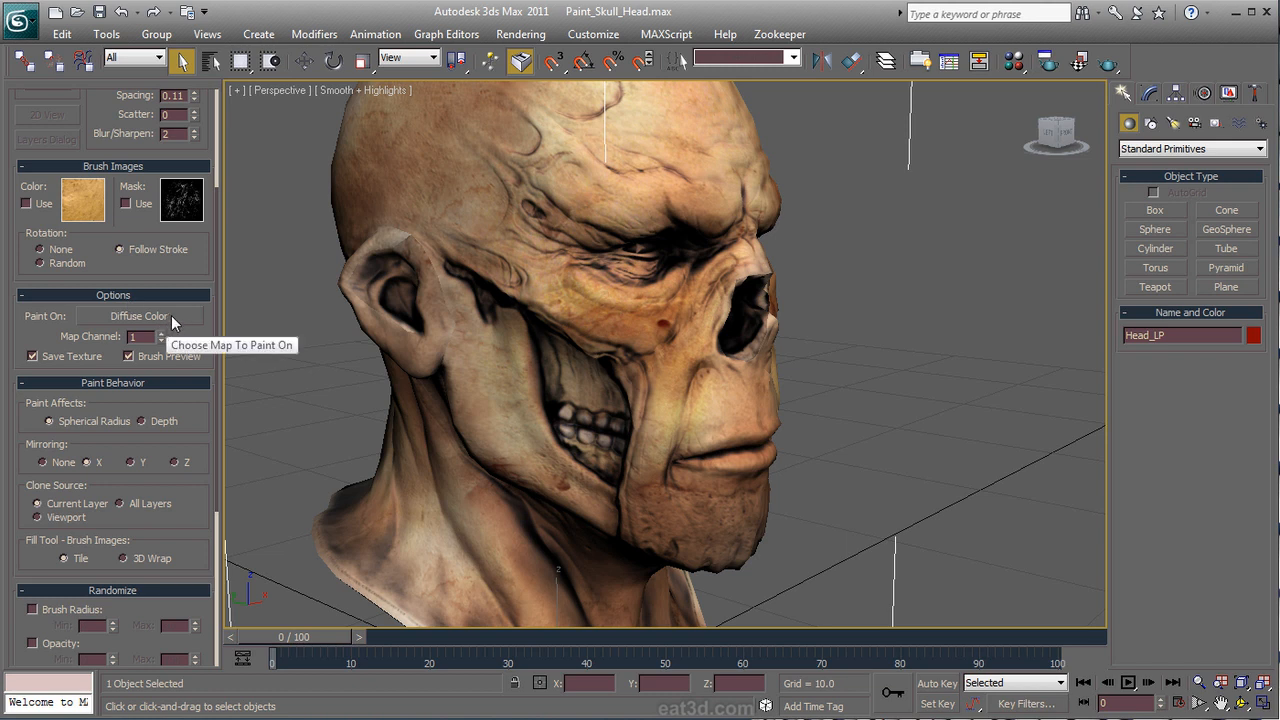
left_click_drag(190, 268, 213, 587)
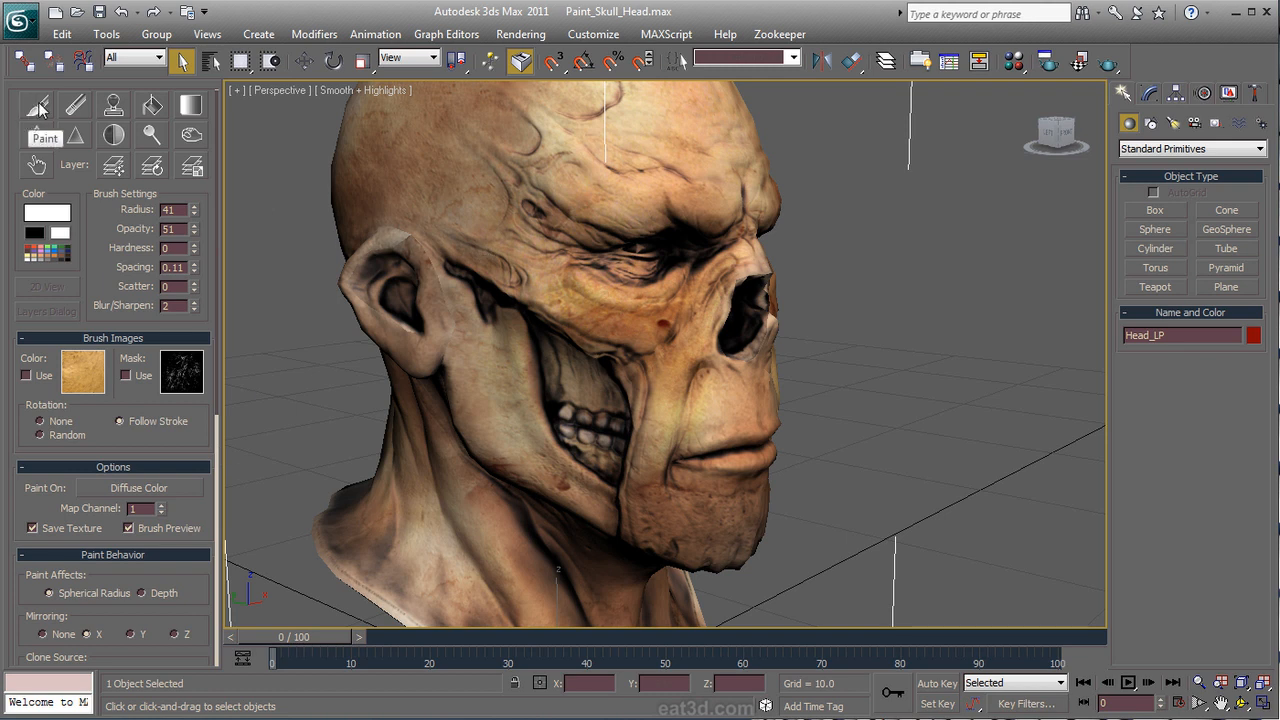
mouse_move(198, 423)
left_mouse_down()
mouse_move(198, 249)
mouse_move(196, 266)
mouse_move(179, 246)
left_mouse_up()
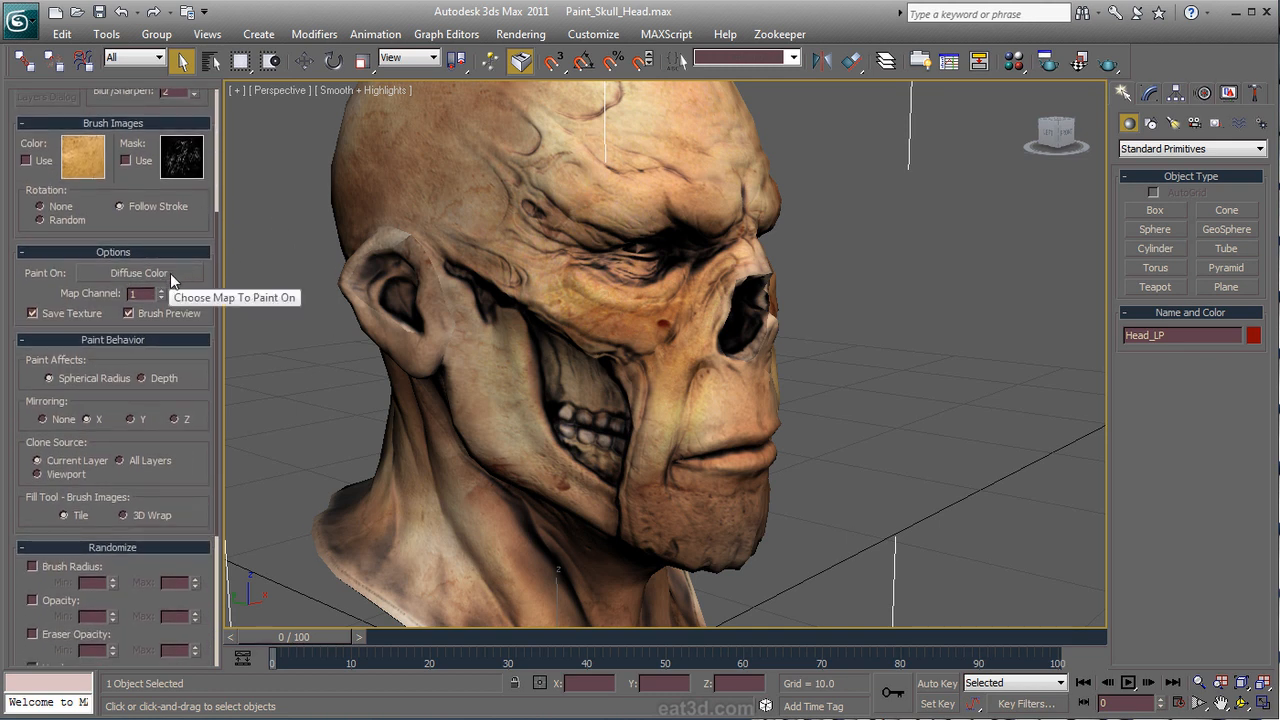
Step: Choose the Additional Bump map of the Normal Bump as paint target and set its new texture size to 2048 by 2048
left_click(169, 273)
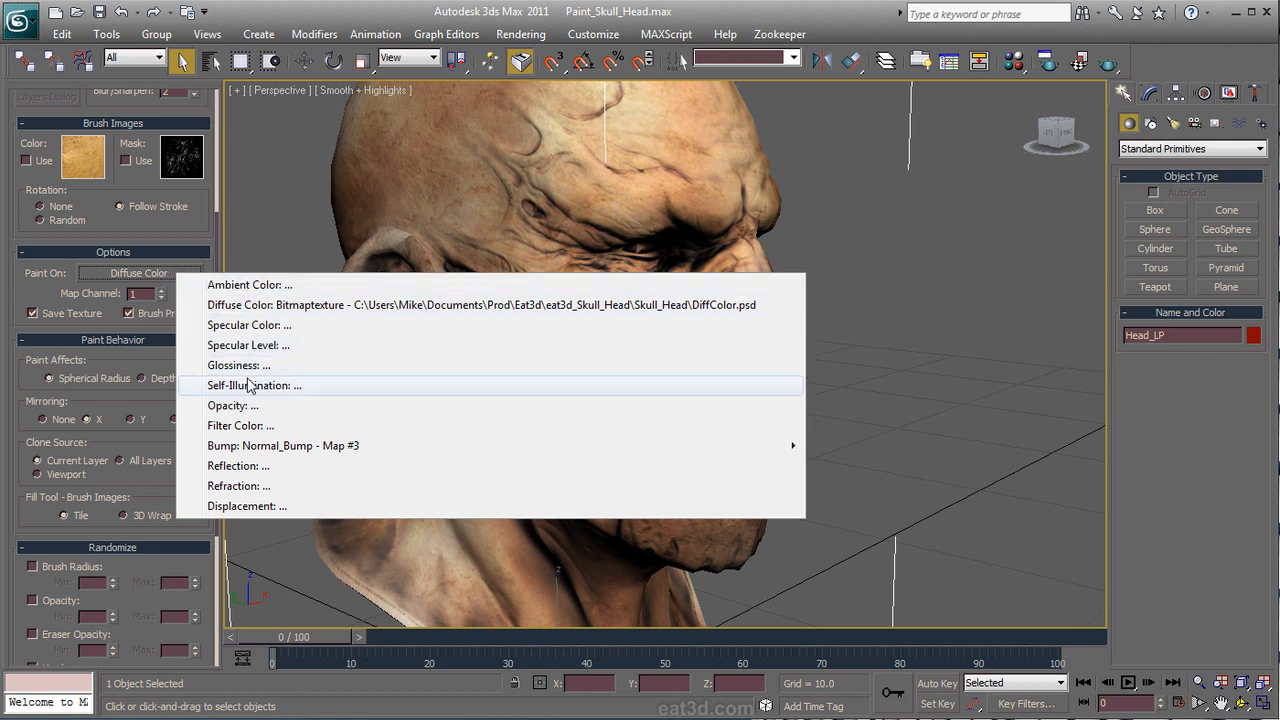
mouse_move(277, 452)
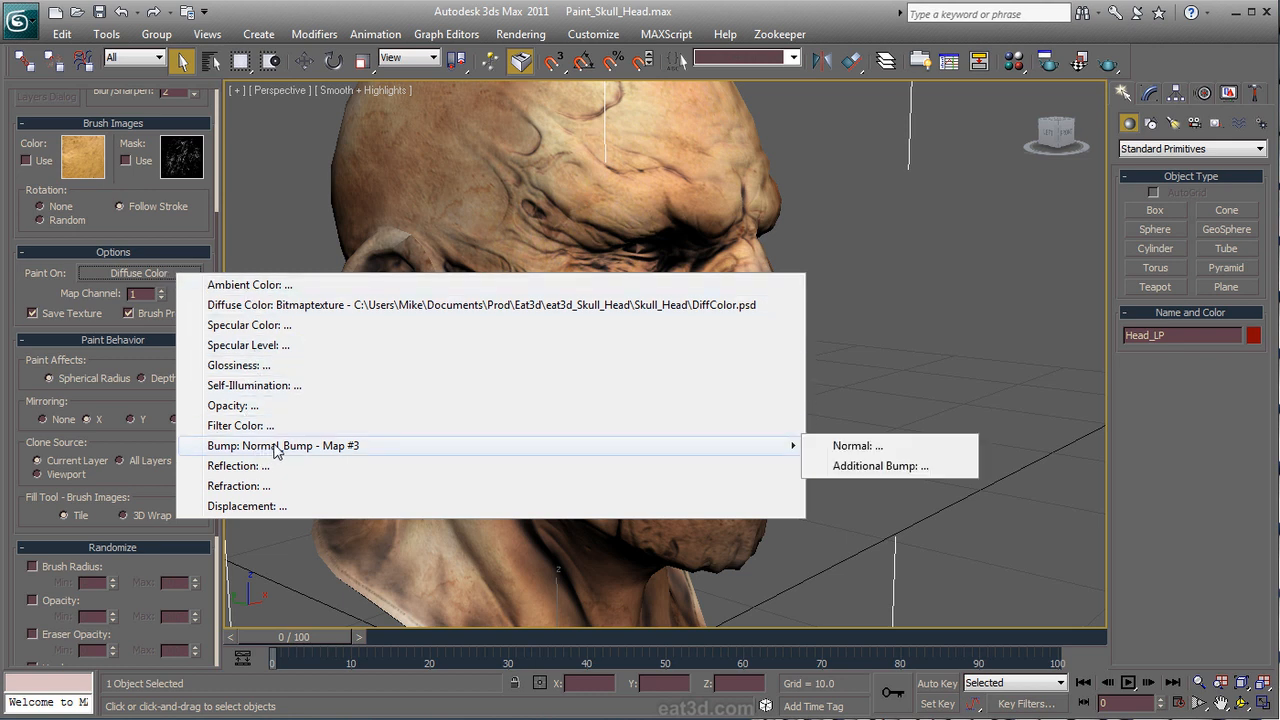
left_click(873, 467)
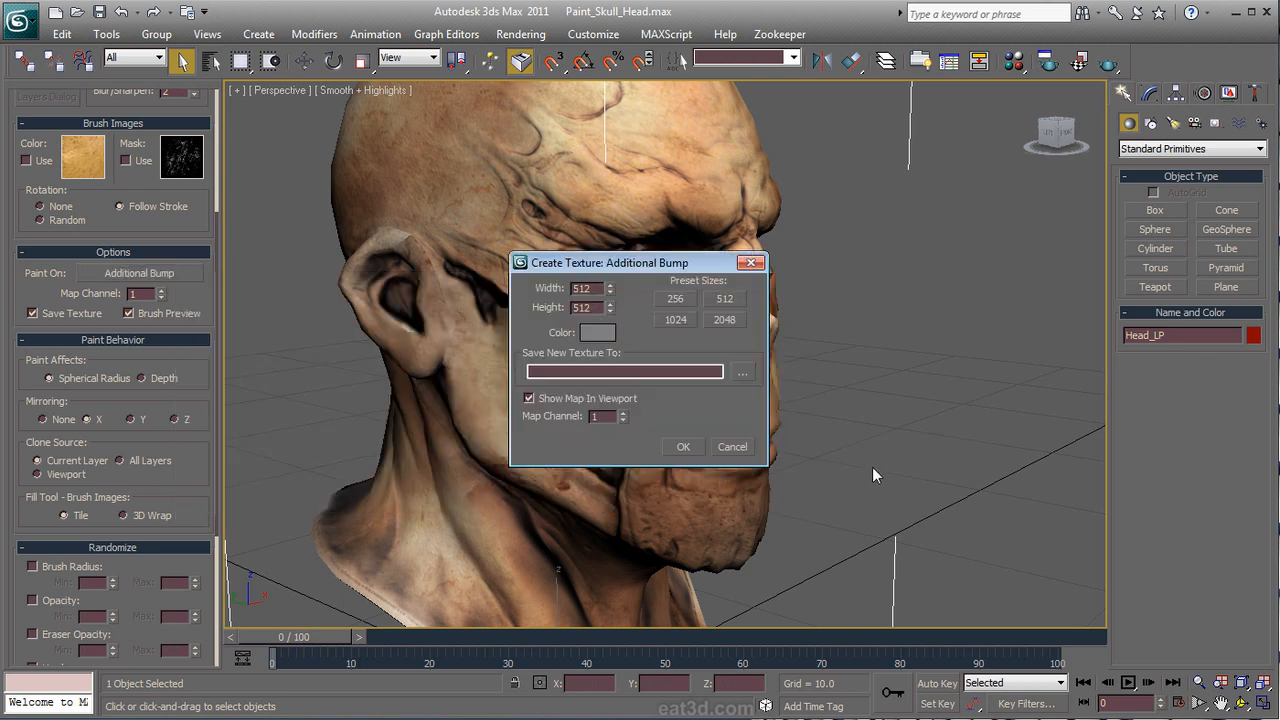
left_click(677, 320)
left_click(721, 320)
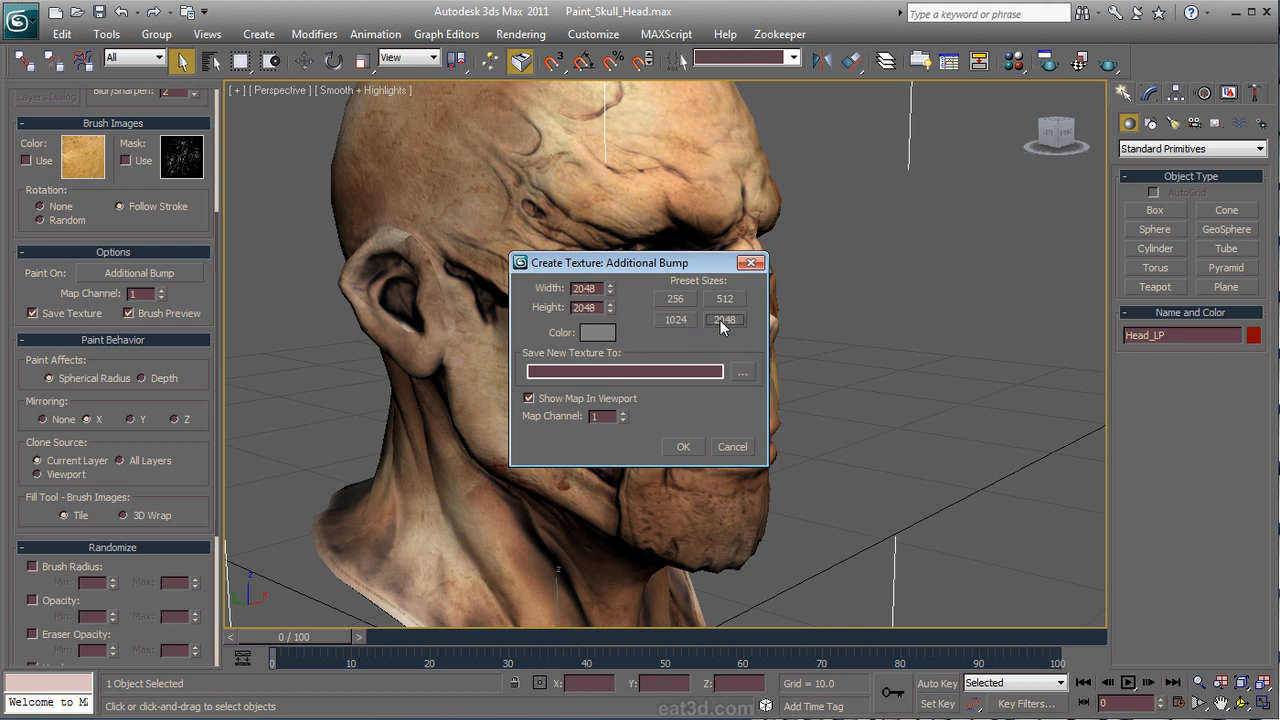
Step: Save the new bump texture under the name AddBump in the Skull_Head folder and create it
left_click(741, 372)
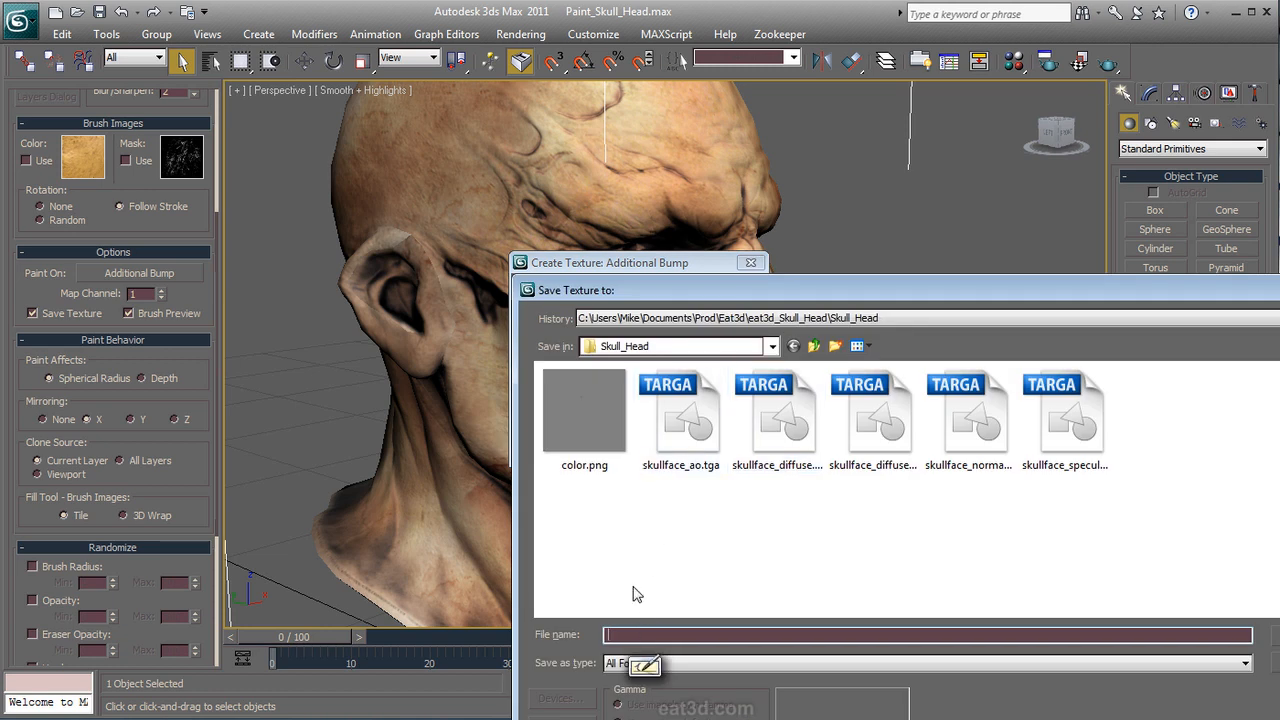
type("AddBump")
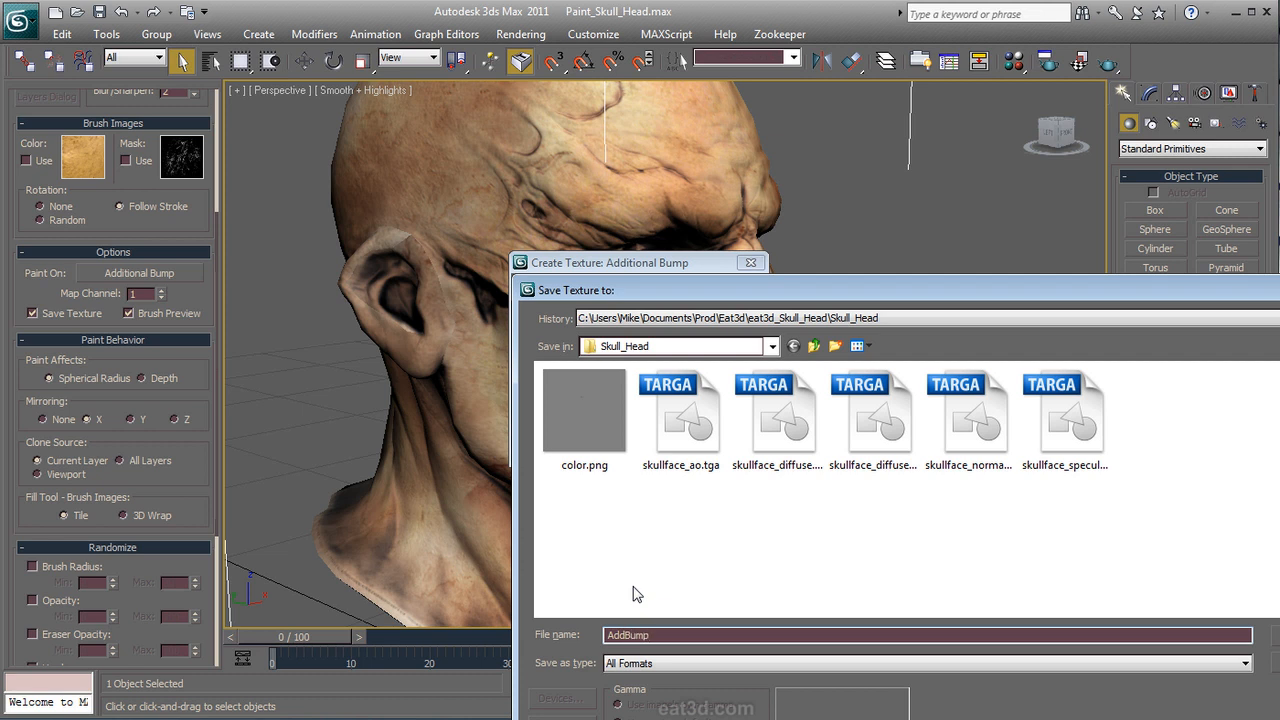
key("ctrl+a")
left_click(655, 635)
key("ctrl+a")
key("Return")
left_click(683, 447)
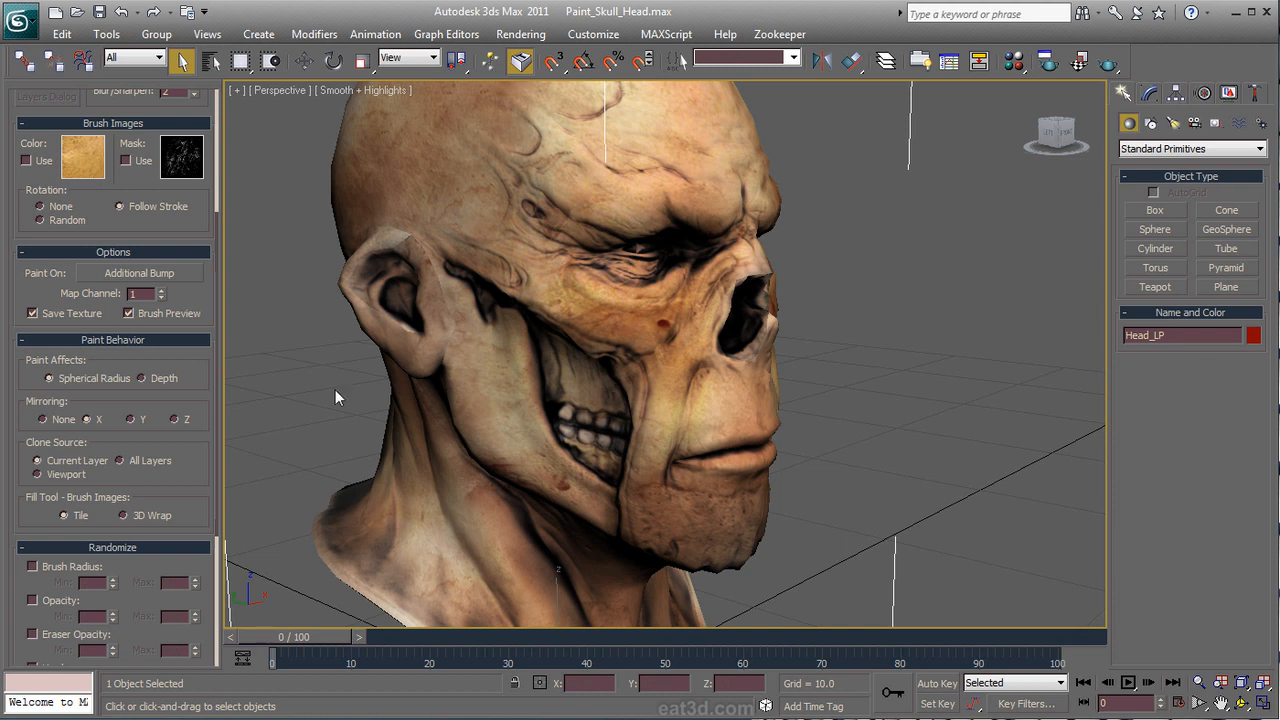
Step: Start painting on the bump map with white and the brush mask enabled, adding a textured stroke across the temple and cheekbone
scroll(206, 377, "up", 5)
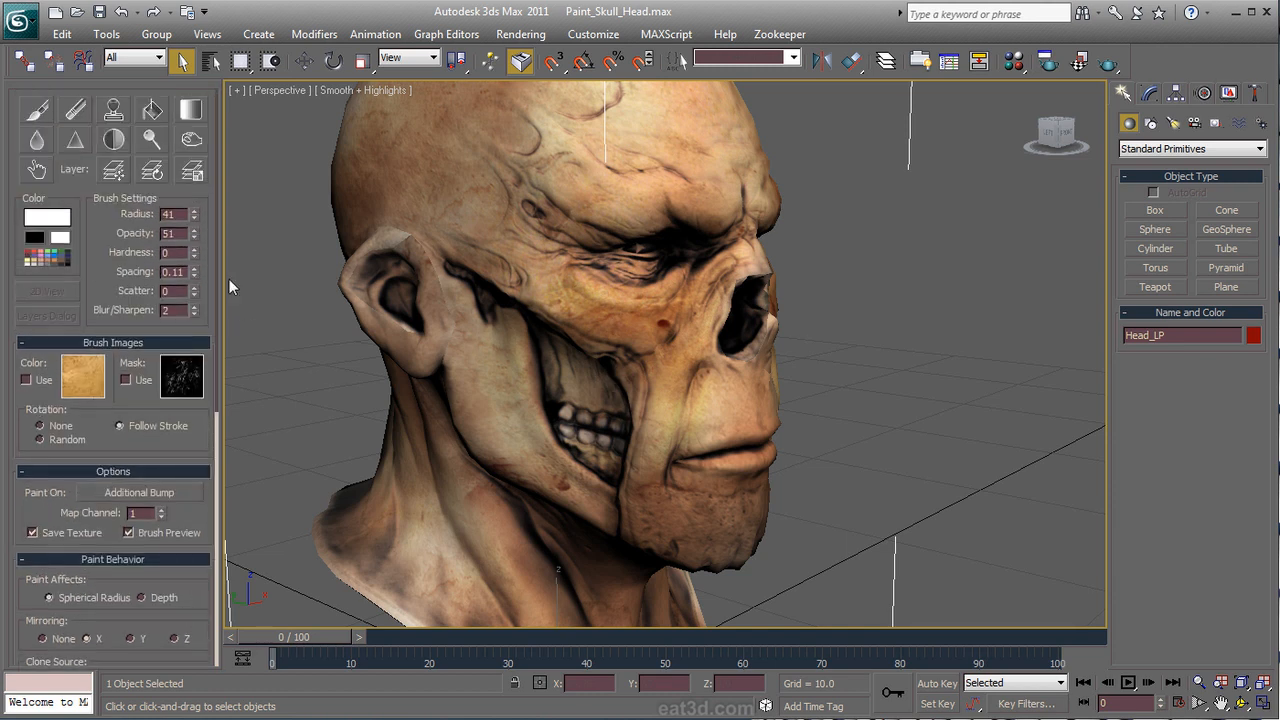
left_click(38, 111)
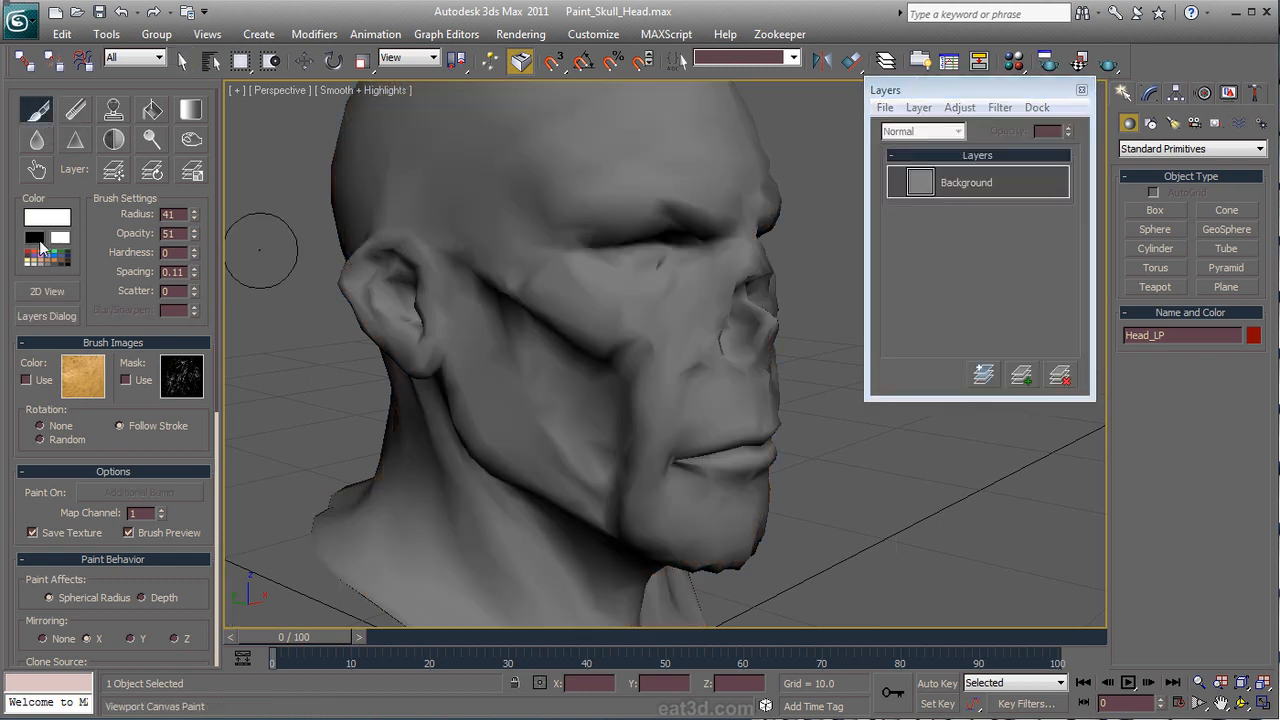
left_click(47, 218)
left_click(125, 380)
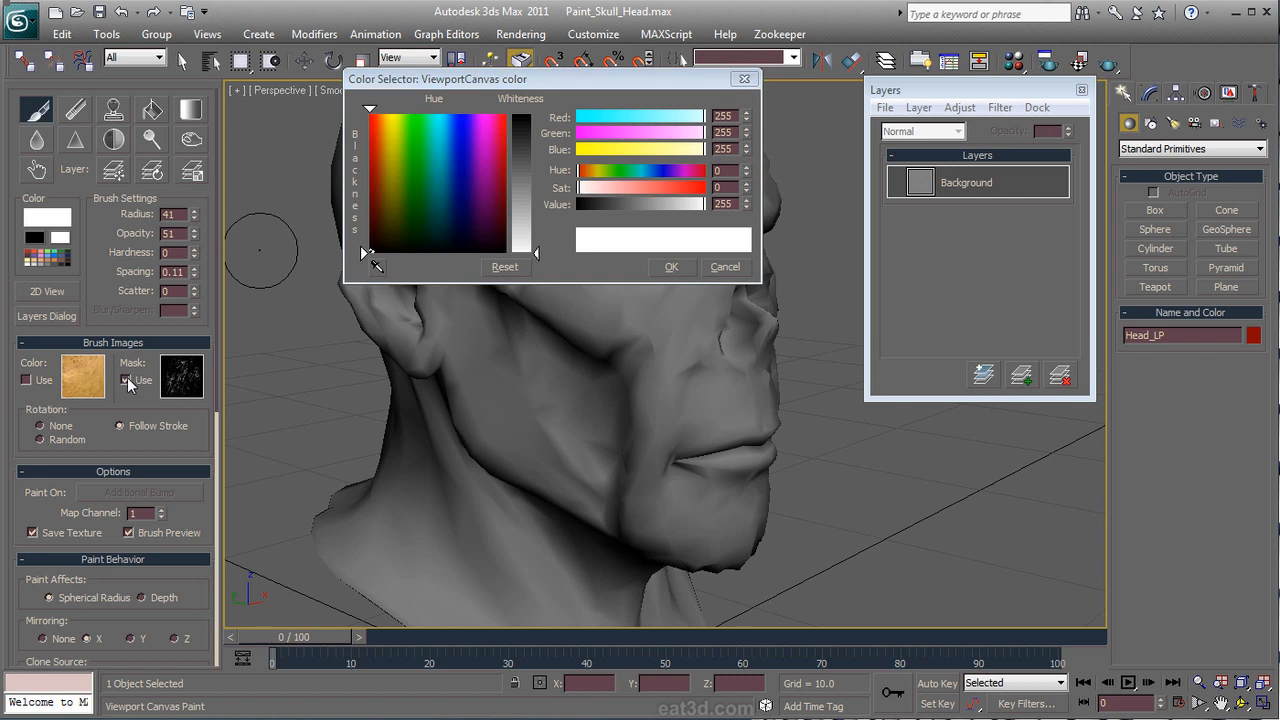
left_click(671, 268)
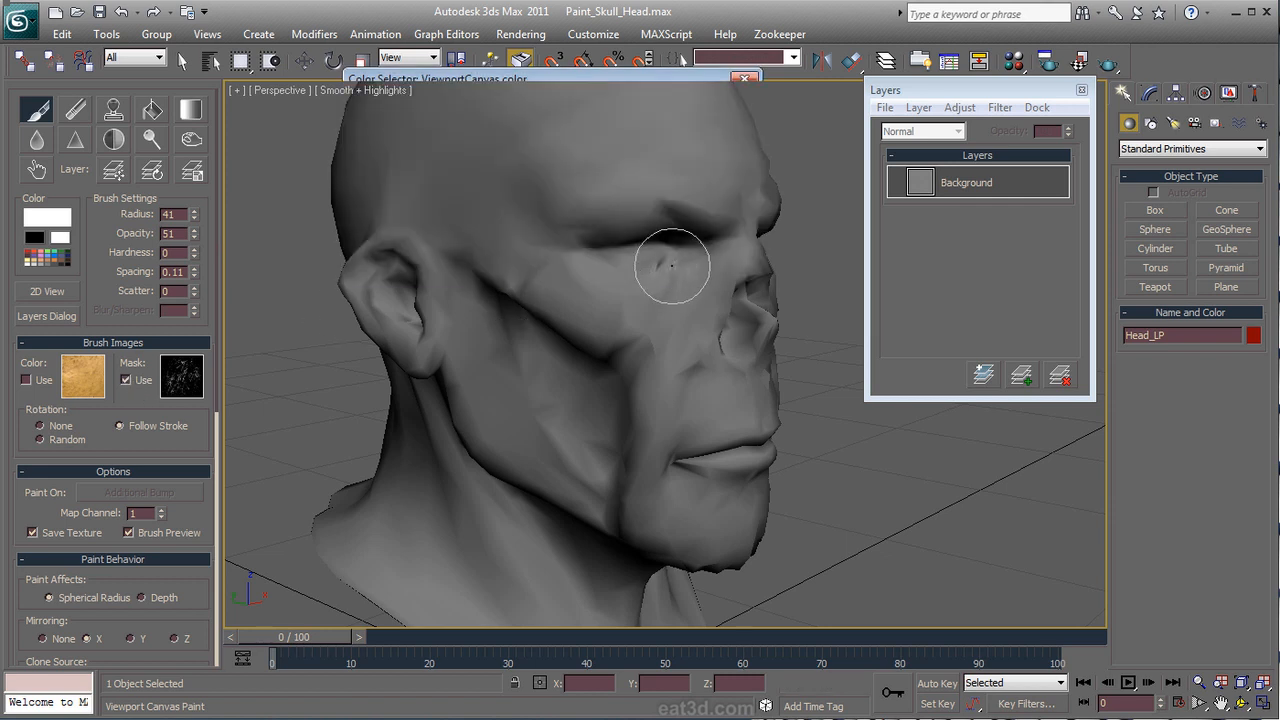
mouse_move(521, 234)
left_mouse_down()
mouse_move(474, 200)
mouse_move(514, 234)
mouse_move(494, 266)
mouse_move(546, 296)
mouse_move(531, 206)
mouse_move(580, 306)
mouse_move(629, 306)
mouse_move(594, 312)
mouse_move(586, 286)
left_mouse_up()
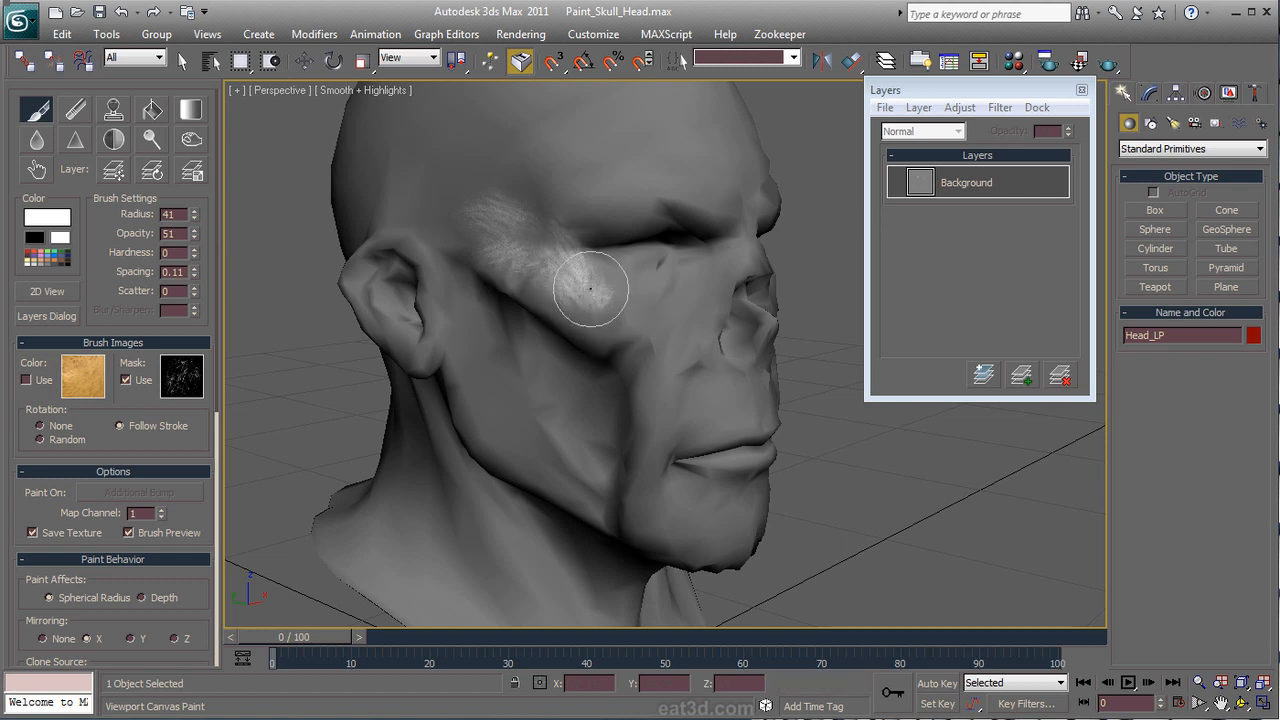
Step: Use the Fill tool to cover the bump strokes on the head with black and lighten it with white fills
left_click(152, 113)
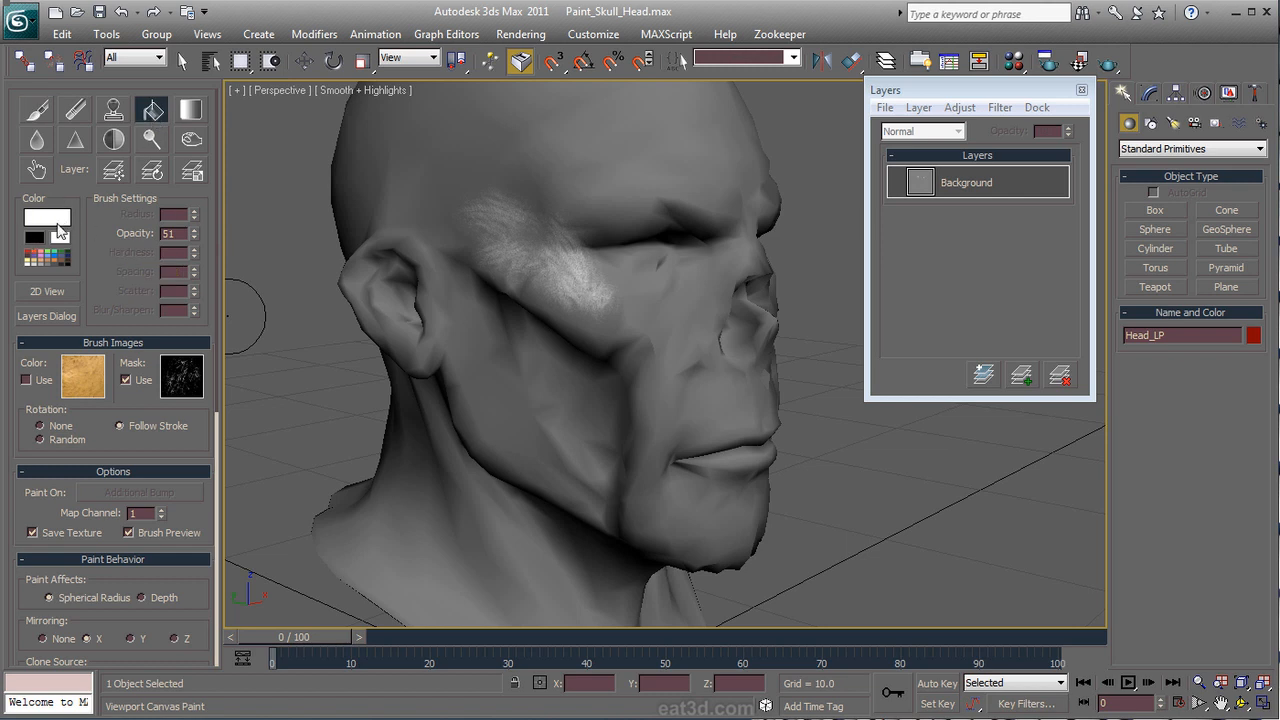
left_click(487, 210)
left_click(487, 210)
left_click(487, 210)
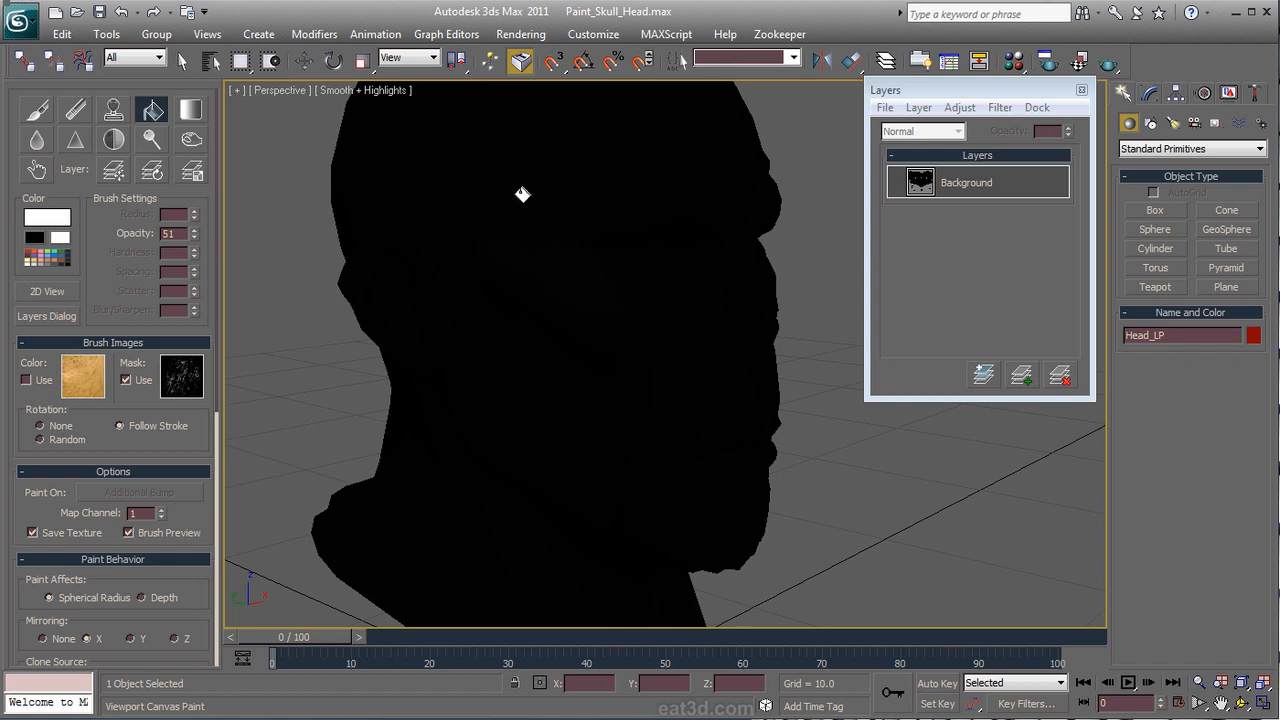
left_click(554, 196)
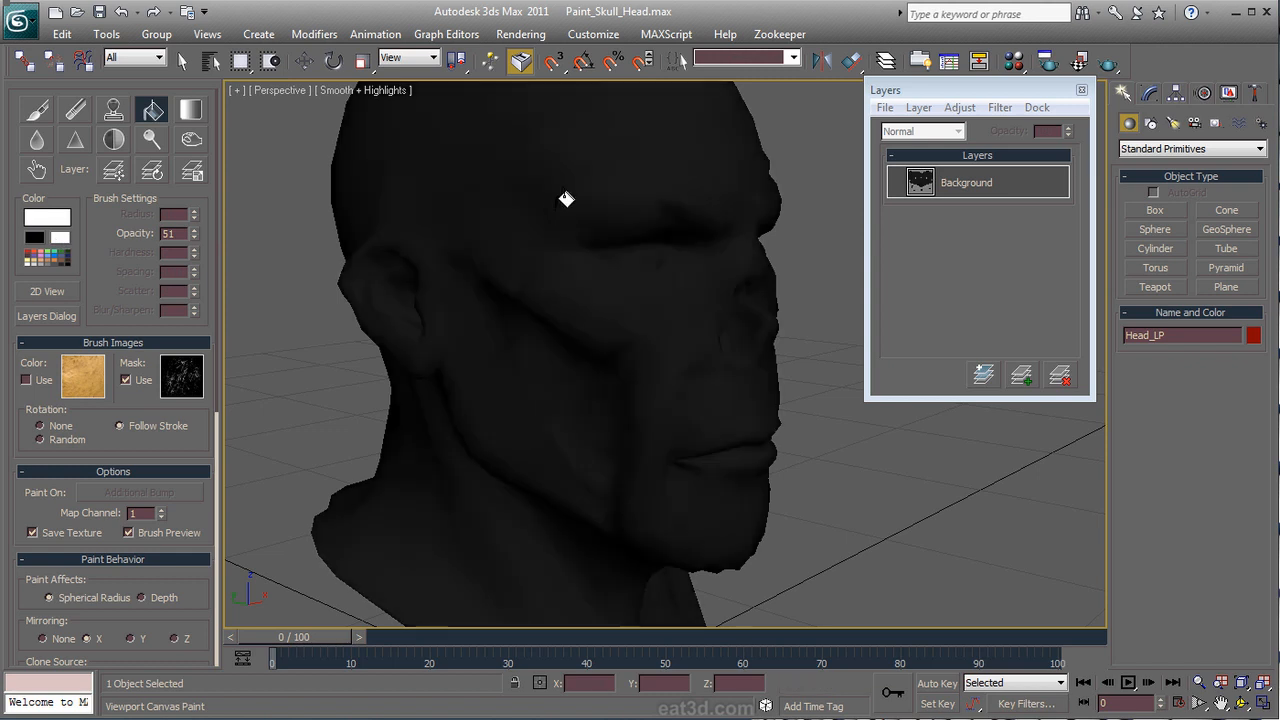
left_click(568, 194)
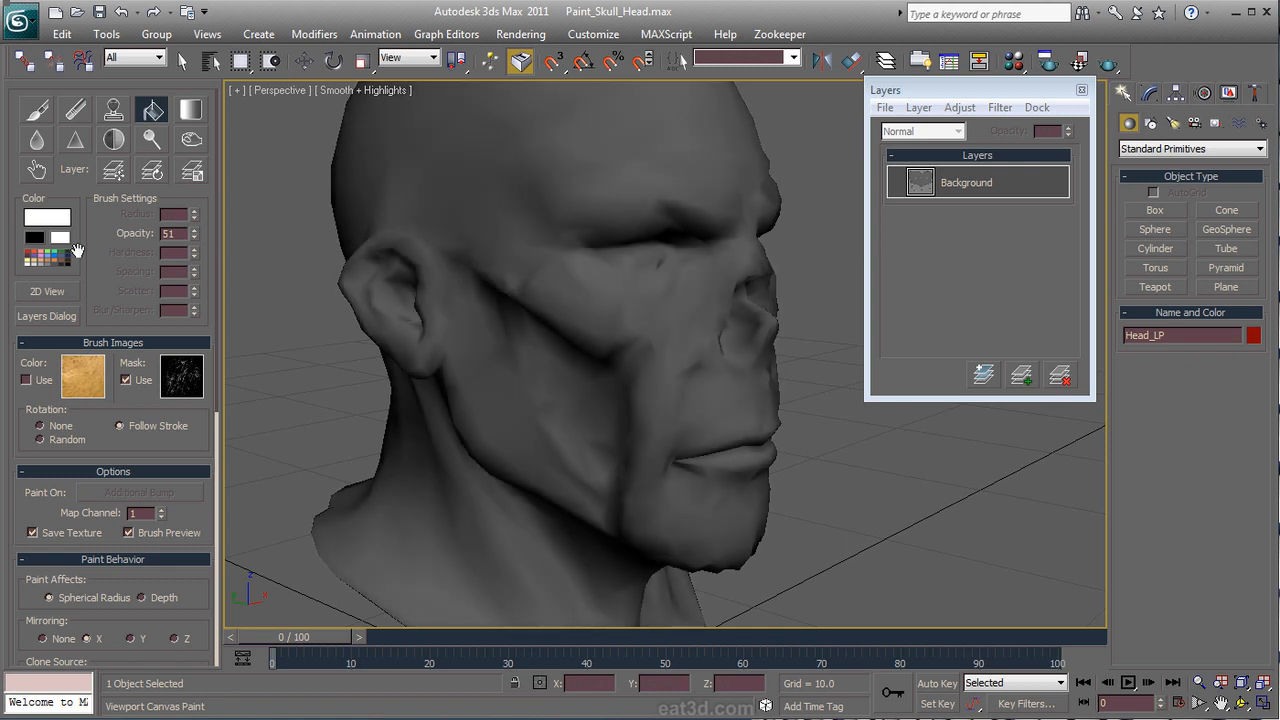
Step: Open the bump texture in the 2D view and fill it with white there
left_click(50, 291)
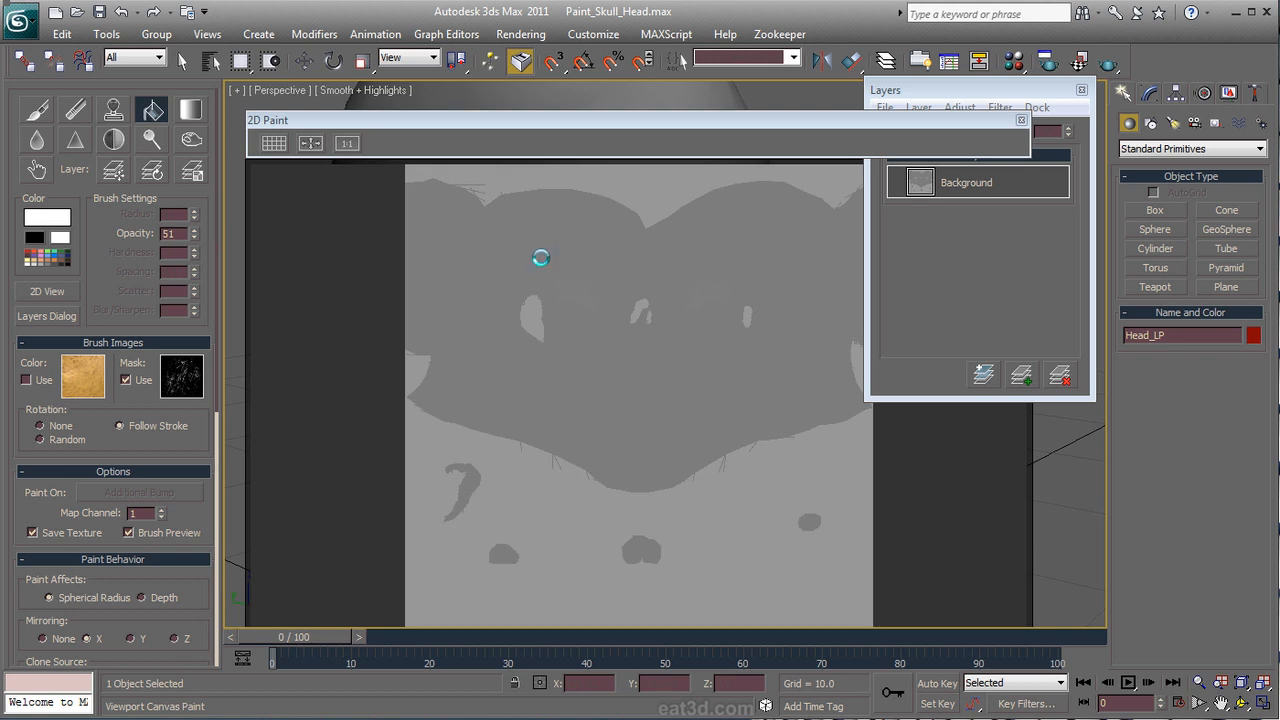
left_click(556, 259)
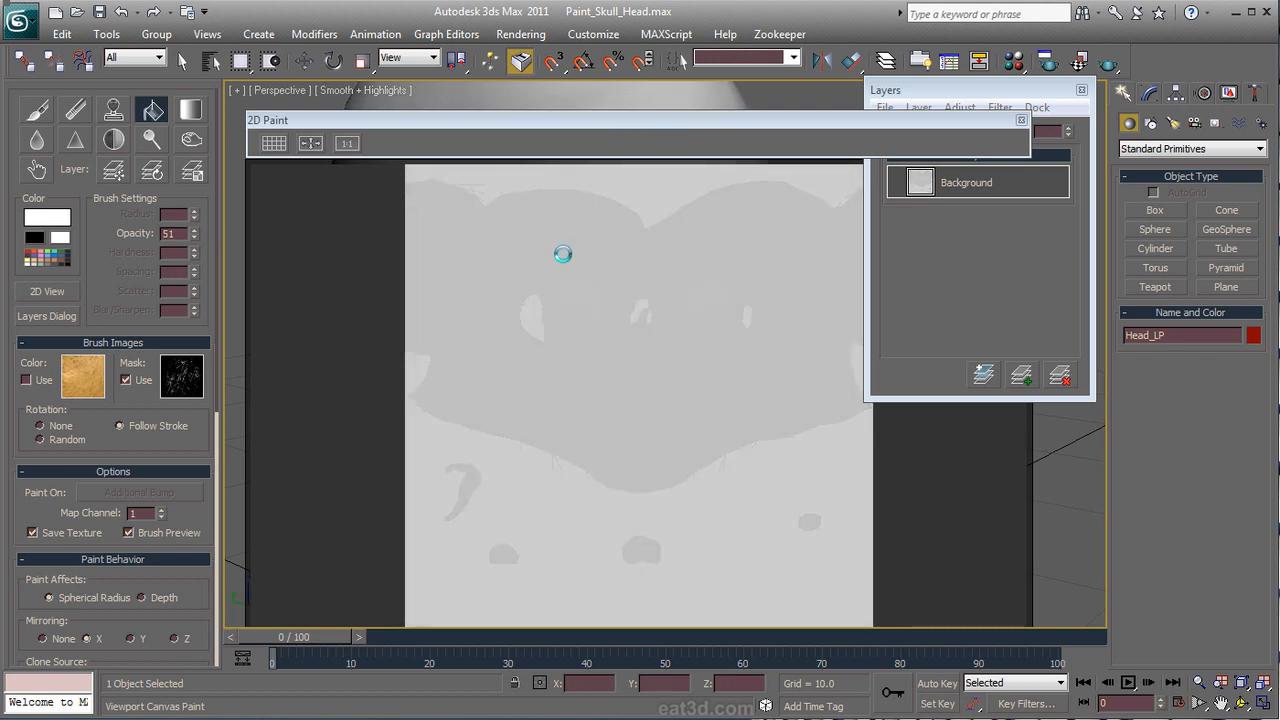
Step: Fill the bump texture with white twice more and close the 2D paint view
left_click(584, 258)
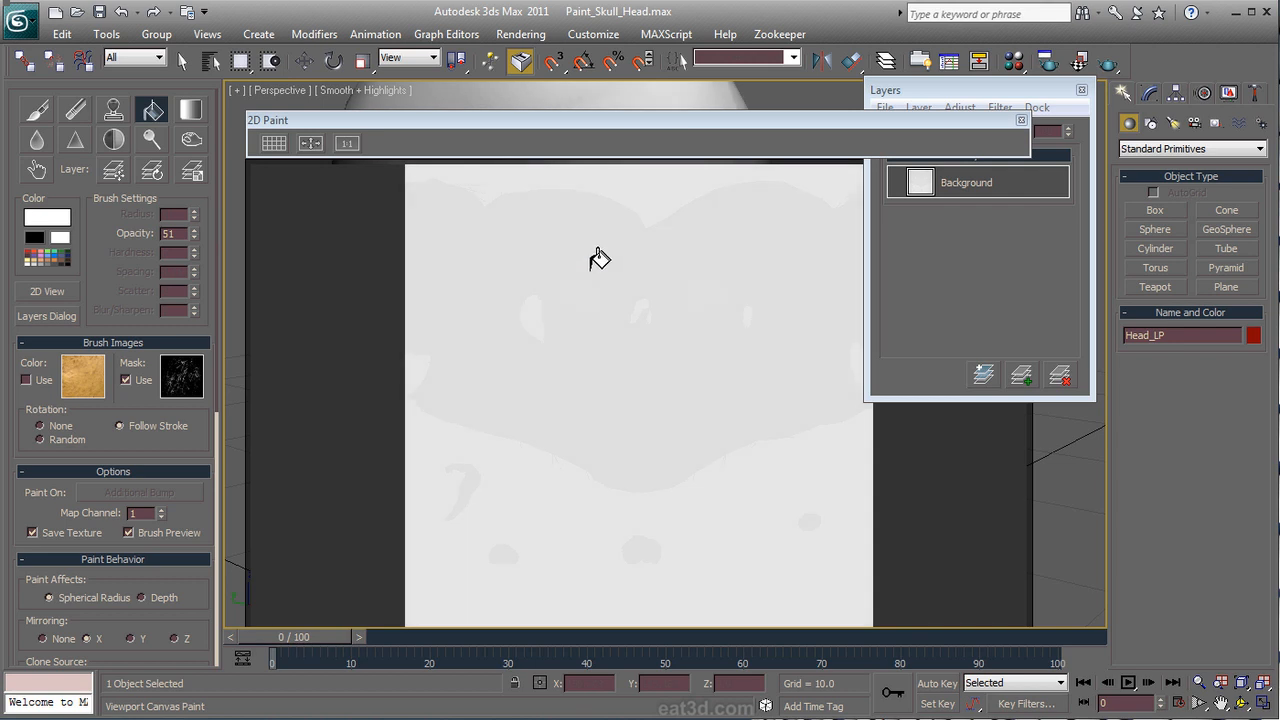
left_click(593, 258)
left_click(1021, 120)
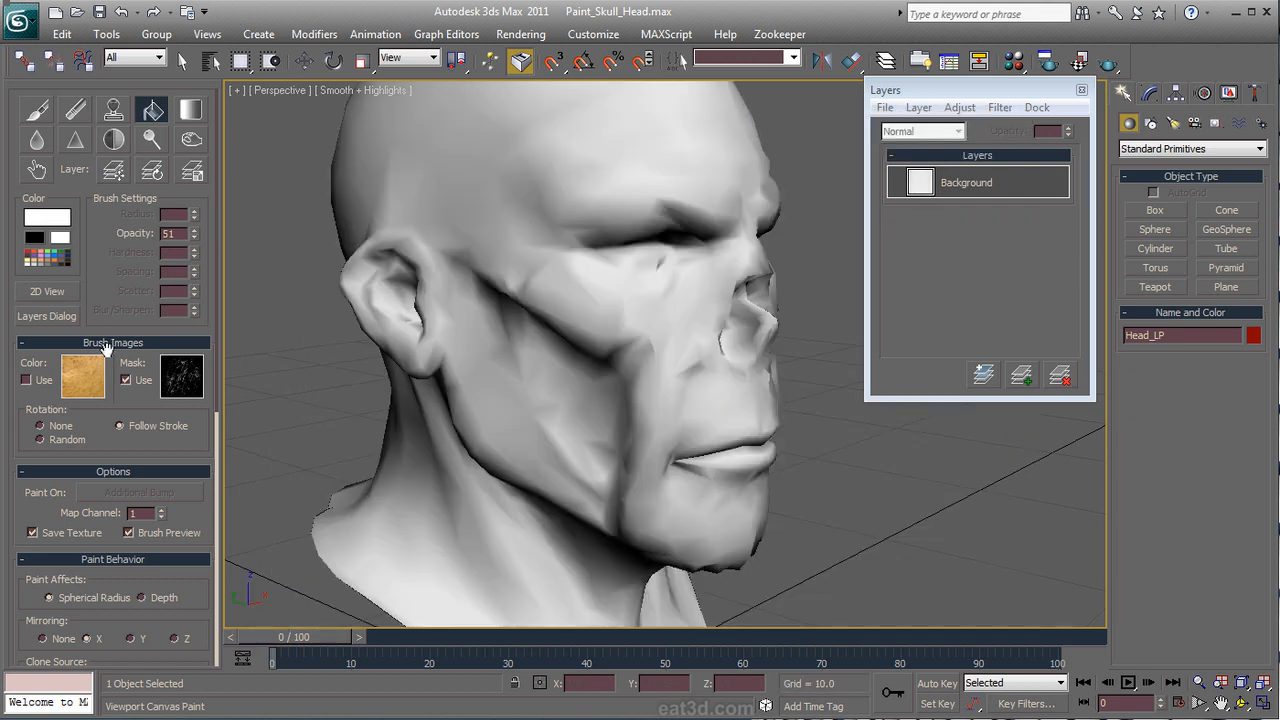
Step: Paint a textured black brush stroke over the temple, along the cheekbone and down beside the mouth on the bump map
left_click(37, 238)
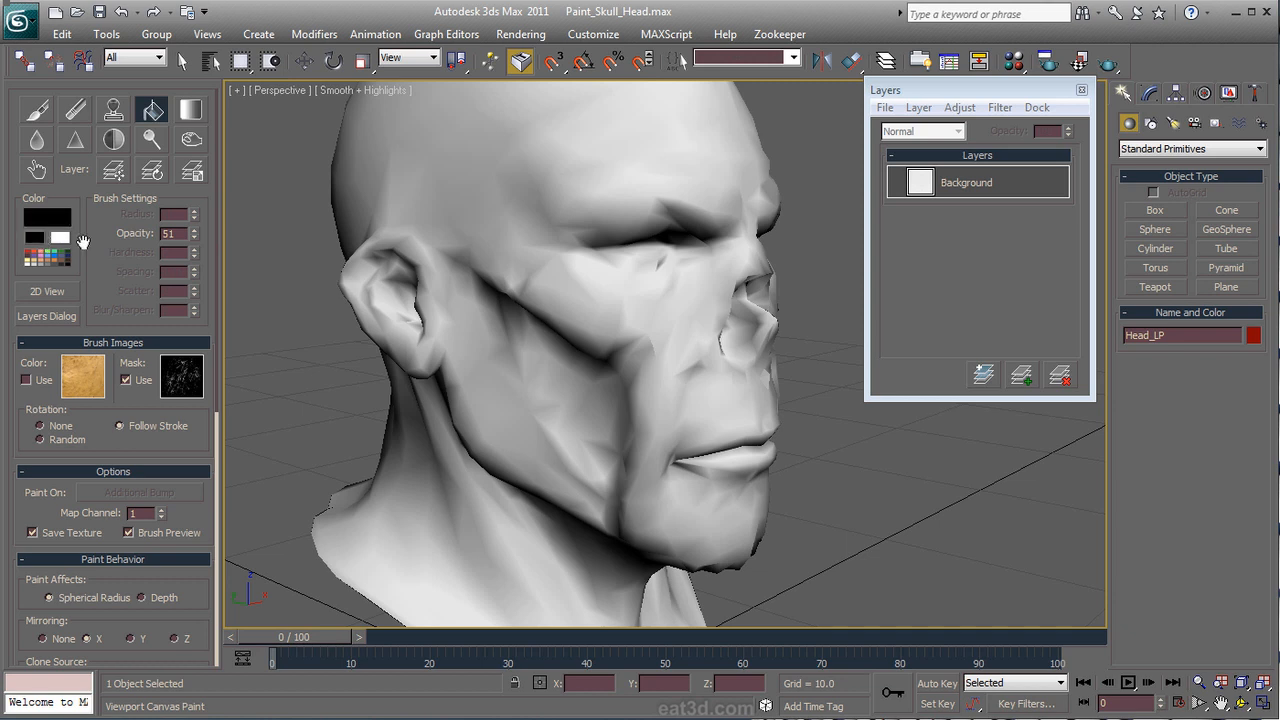
left_click(37, 110)
mouse_move(599, 235)
left_mouse_down()
mouse_move(545, 225)
mouse_move(500, 240)
mouse_move(570, 280)
mouse_move(510, 262)
mouse_move(595, 288)
mouse_move(560, 280)
mouse_move(684, 415)
mouse_move(630, 420)
mouse_move(615, 450)
mouse_move(660, 373)
mouse_move(614, 386)
mouse_move(640, 405)
left_mouse_up()
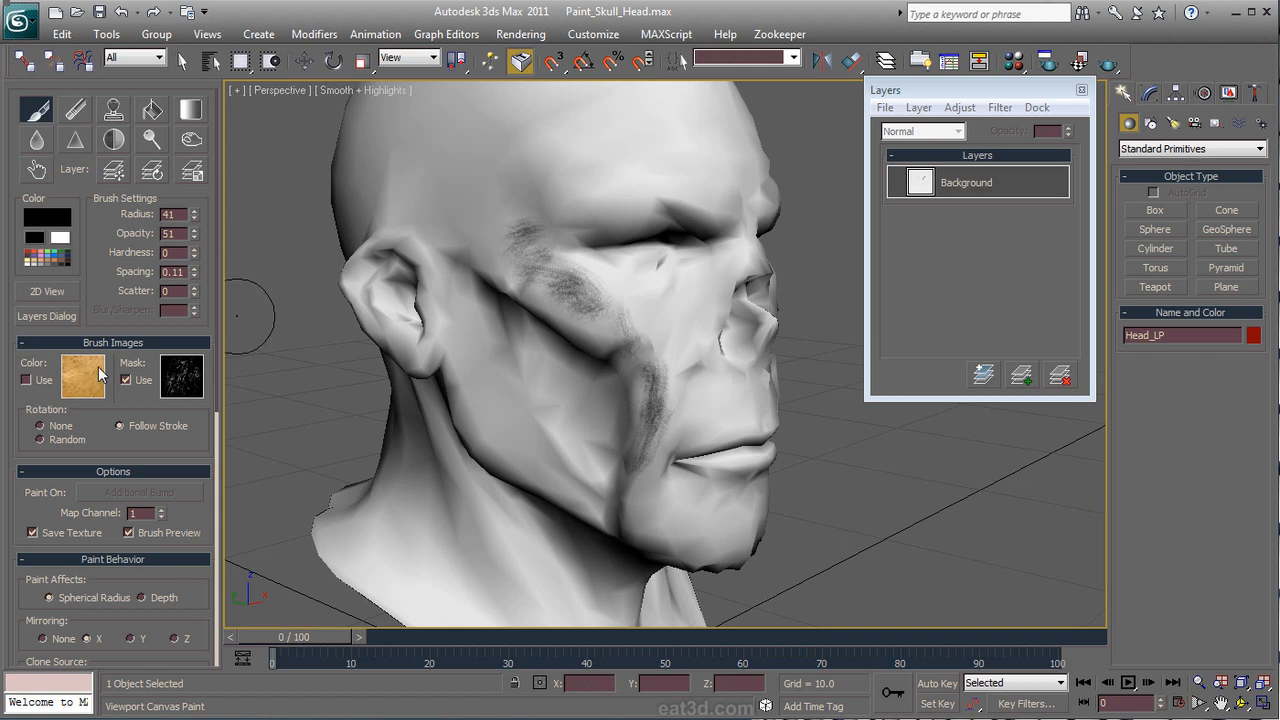
Step: Switch the brush mask to the cracked cell preset, try a stroke on the jaw and undo it
left_click(180, 378)
left_click(479, 426)
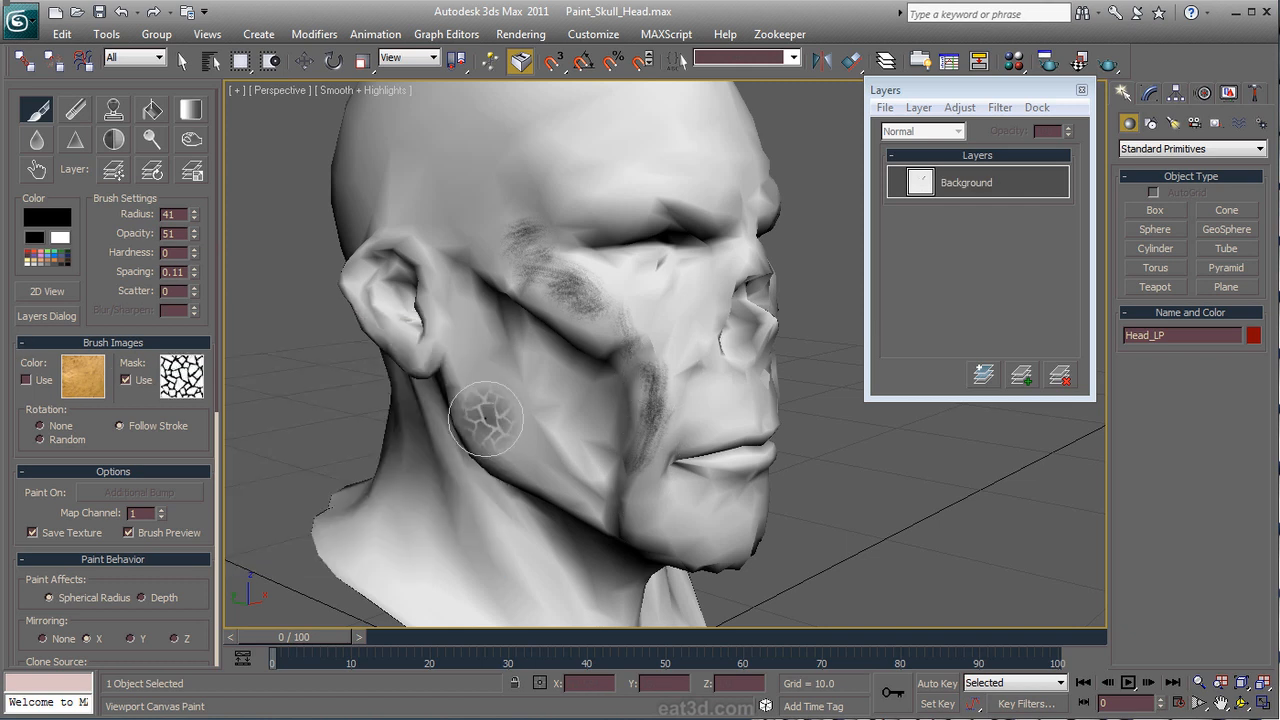
left_click_drag(540, 375, 555, 390)
key("ctrl+z")
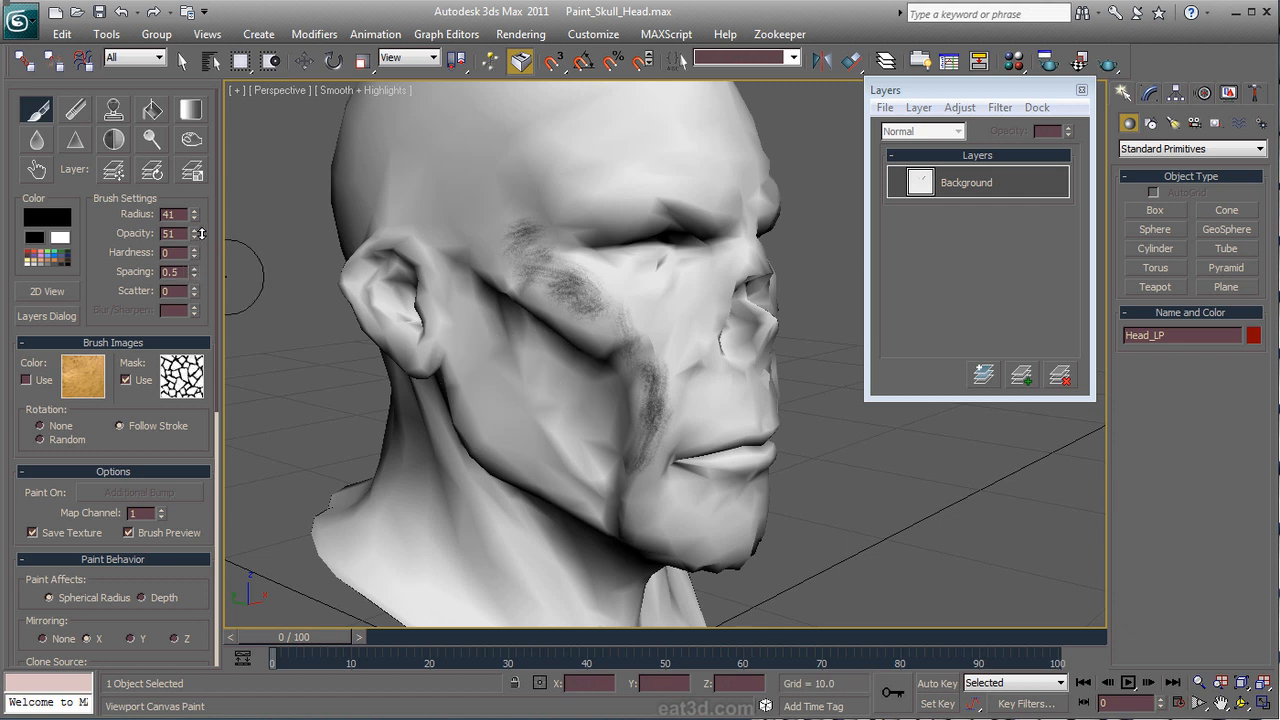
Step: Set the brush spacing to 1.23 and paint black crack patterns over the jaw, neck, temple, brow, upper lip and chin
left_click_drag(209, 166, 209, 168)
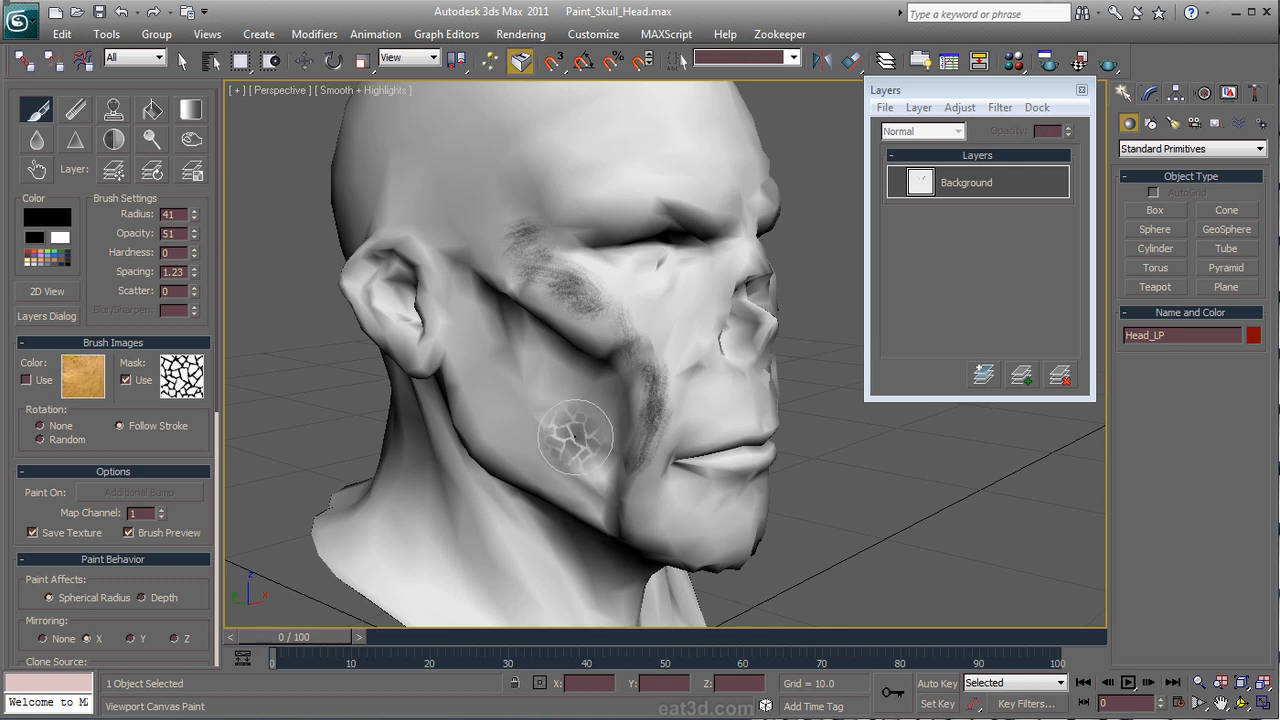
mouse_move(496, 367)
left_mouse_down()
mouse_move(476, 383)
mouse_move(494, 442)
mouse_move(577, 466)
mouse_move(496, 413)
mouse_move(482, 318)
mouse_move(432, 300)
mouse_move(445, 372)
mouse_move(514, 457)
mouse_move(560, 420)
mouse_move(671, 509)
mouse_move(705, 395)
mouse_move(705, 415)
mouse_move(728, 415)
mouse_move(700, 470)
mouse_move(657, 475)
mouse_move(668, 518)
mouse_move(606, 517)
mouse_move(450, 495)
mouse_move(442, 418)
mouse_move(456, 502)
mouse_move(447, 450)
mouse_move(411, 386)
left_mouse_up()
mouse_move(457, 215)
left_mouse_down()
mouse_move(494, 222)
mouse_move(505, 265)
mouse_move(503, 208)
mouse_move(530, 200)
mouse_move(635, 220)
mouse_move(510, 158)
mouse_move(475, 206)
left_mouse_up()
Step: Switch to the cloudy grunge mask preset, enlarge the brush radius to 90 and paint over the neck, jaw, temple and forehead
left_click_drag(148, 388, 152, 383)
left_click(198, 388)
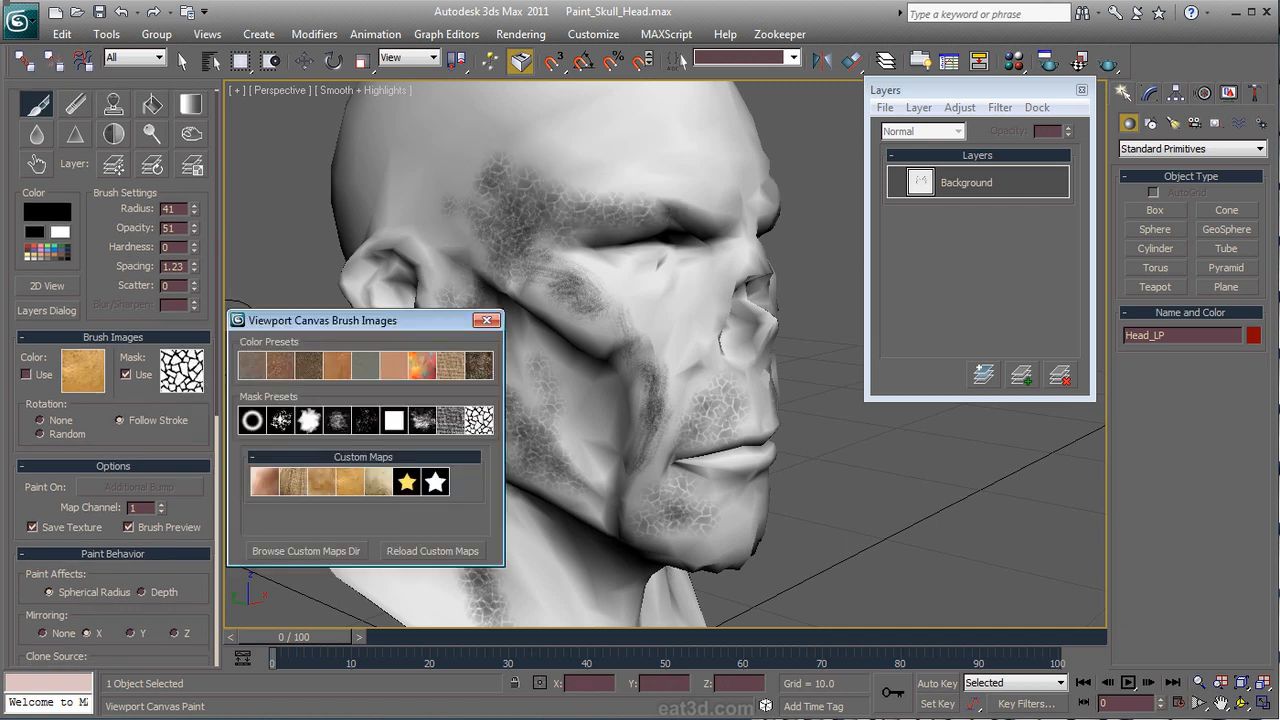
left_click(358, 424)
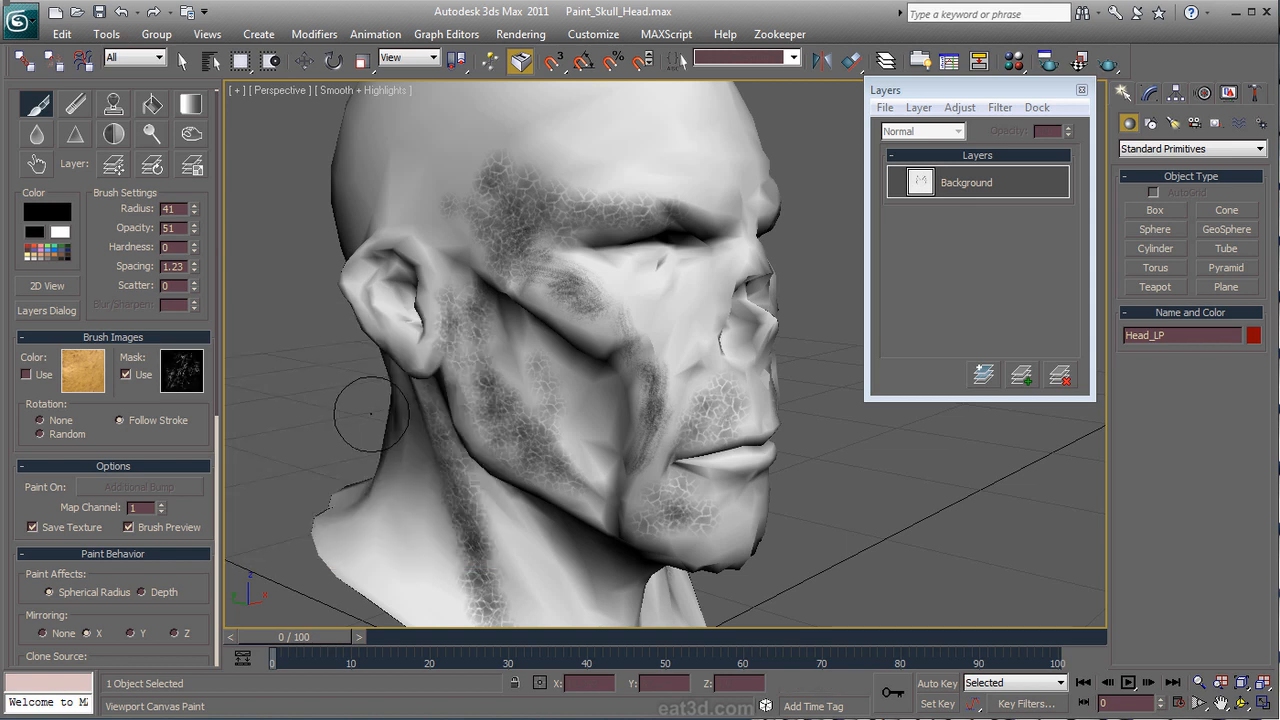
left_click(188, 380)
left_click(347, 416)
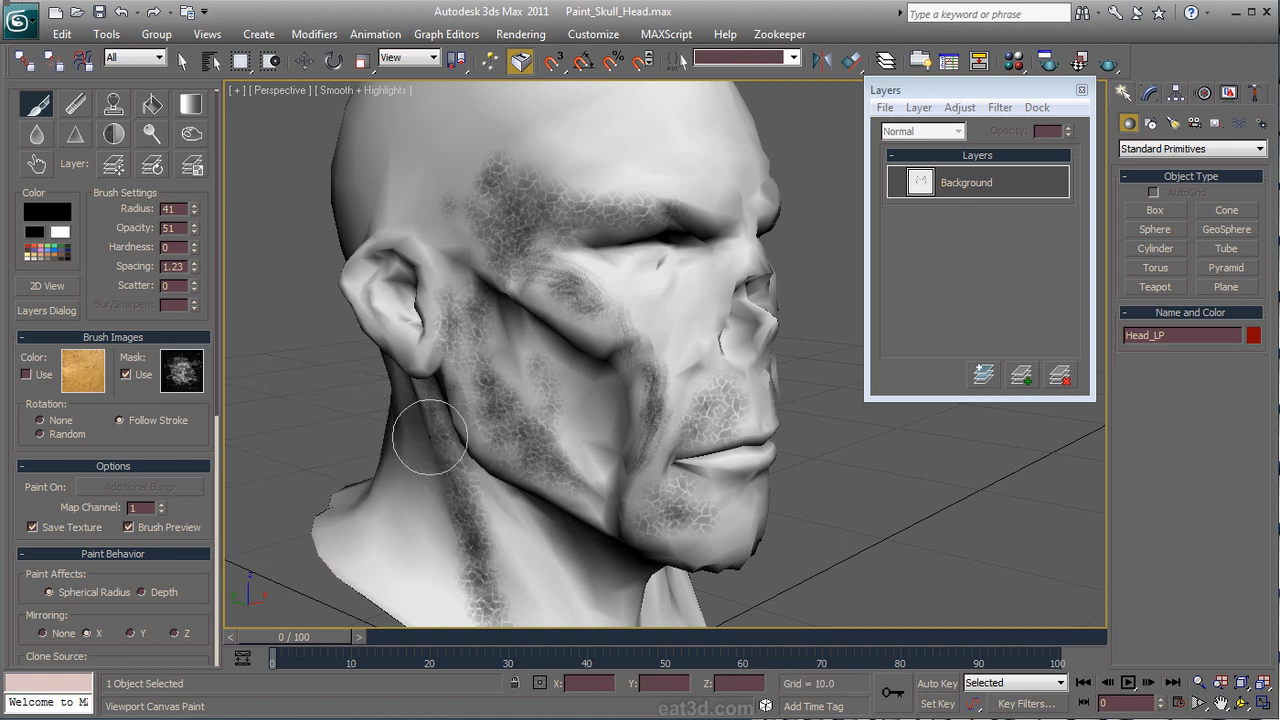
mouse_move(443, 557)
left_mouse_down()
mouse_move(416, 432)
mouse_move(443, 482)
mouse_move(433, 453)
mouse_move(560, 340)
mouse_move(570, 445)
mouse_move(577, 407)
mouse_move(515, 330)
mouse_move(476, 204)
mouse_move(500, 300)
mouse_move(548, 171)
mouse_move(520, 195)
mouse_move(565, 205)
mouse_move(645, 170)
mouse_move(485, 204)
mouse_move(465, 165)
mouse_move(476, 184)
left_mouse_up()
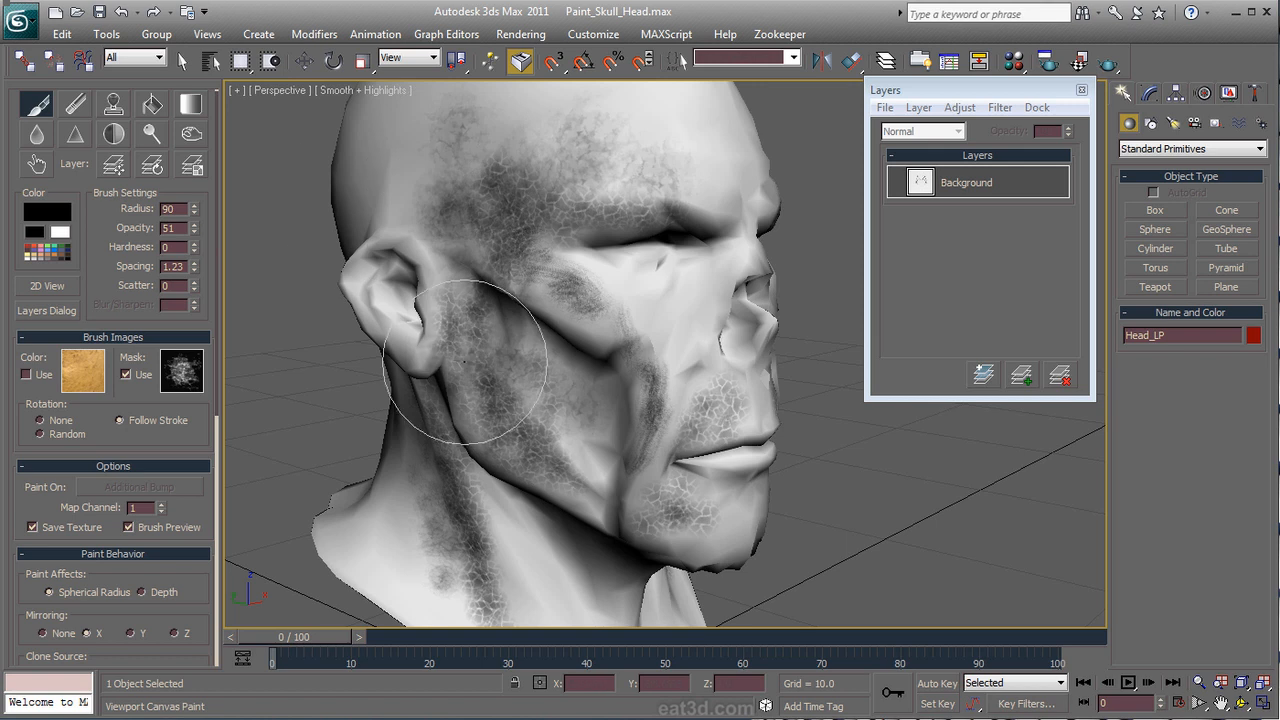
Step: Exit bump painting, render the perspective view to check the painted bump, and close the render window
left_click(44, 106)
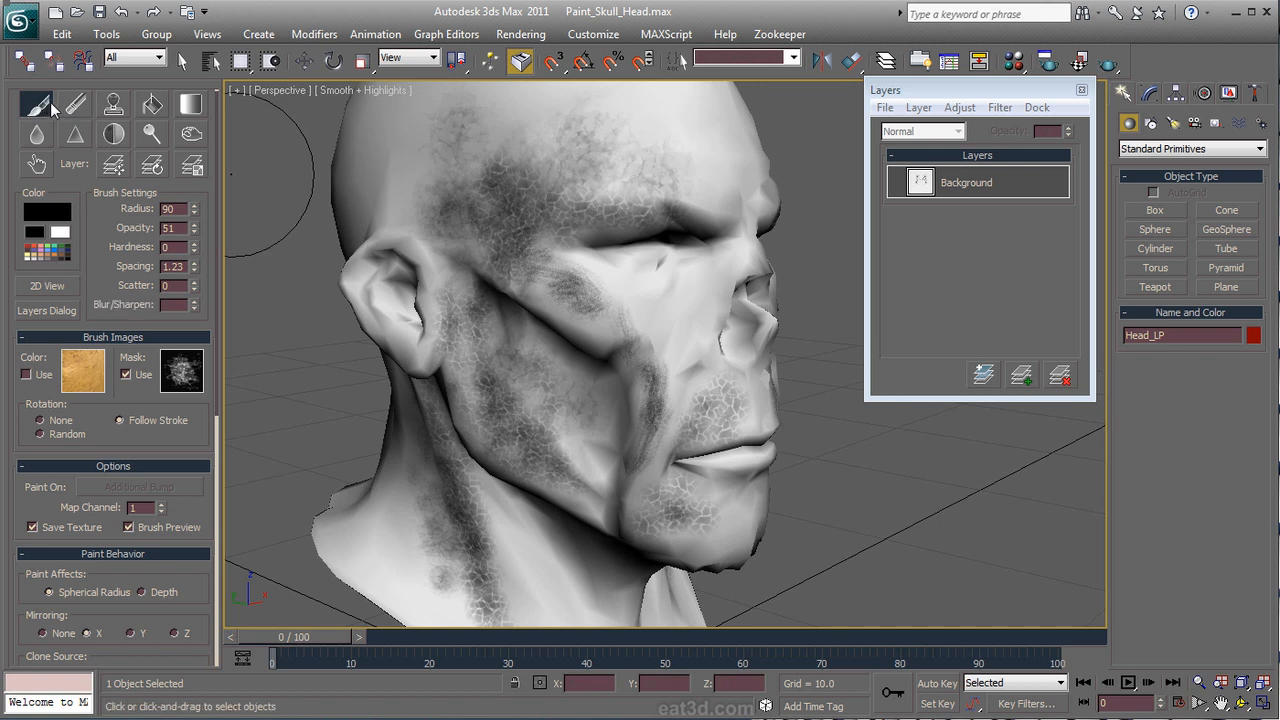
left_click(44, 104)
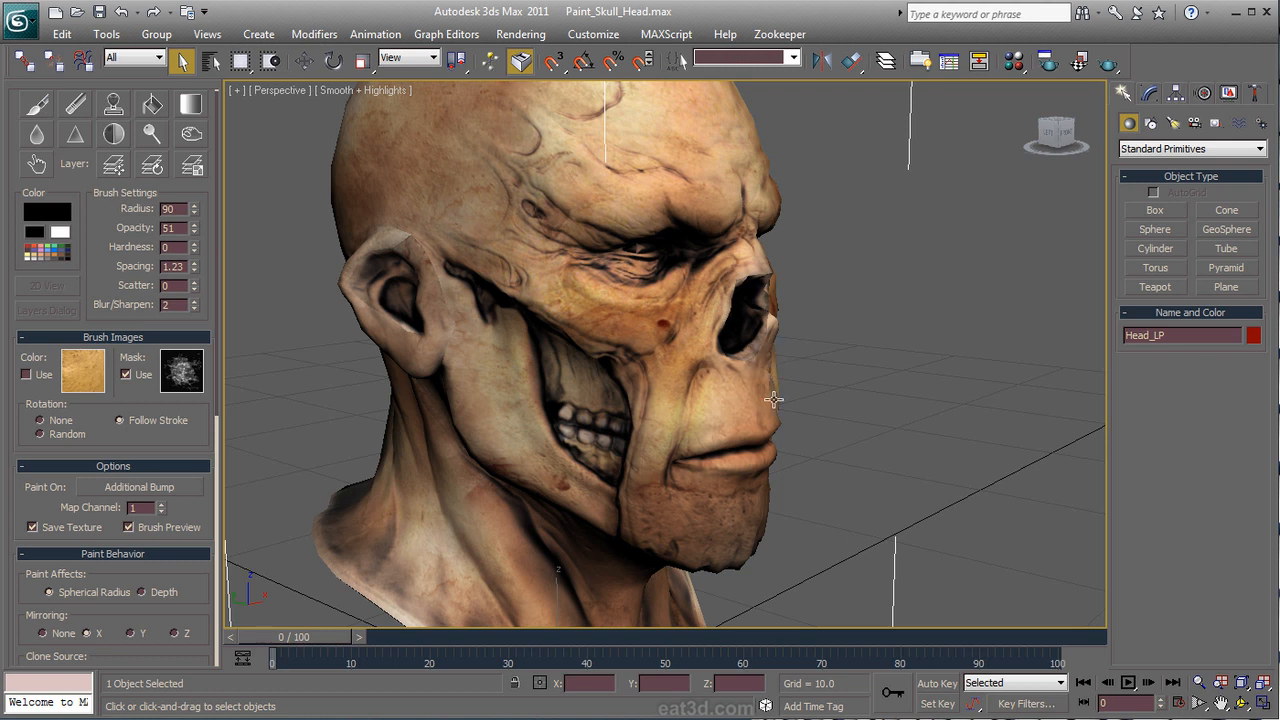
left_click(1110, 60)
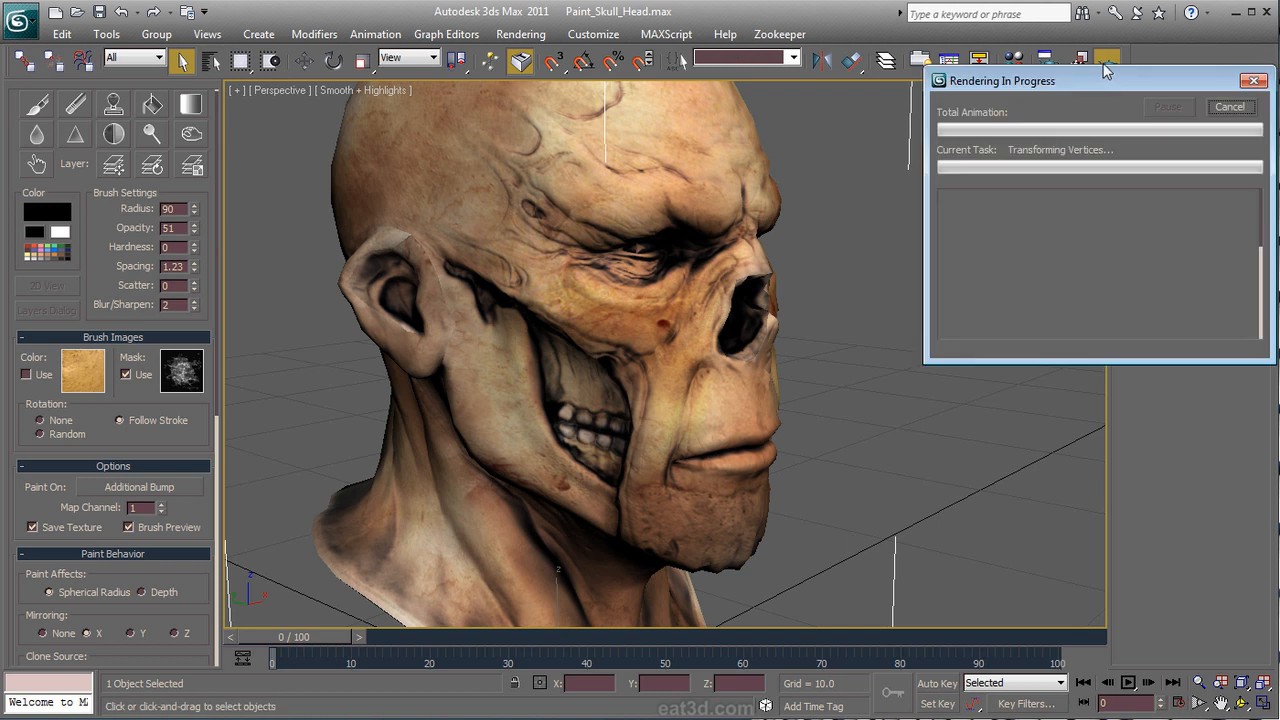
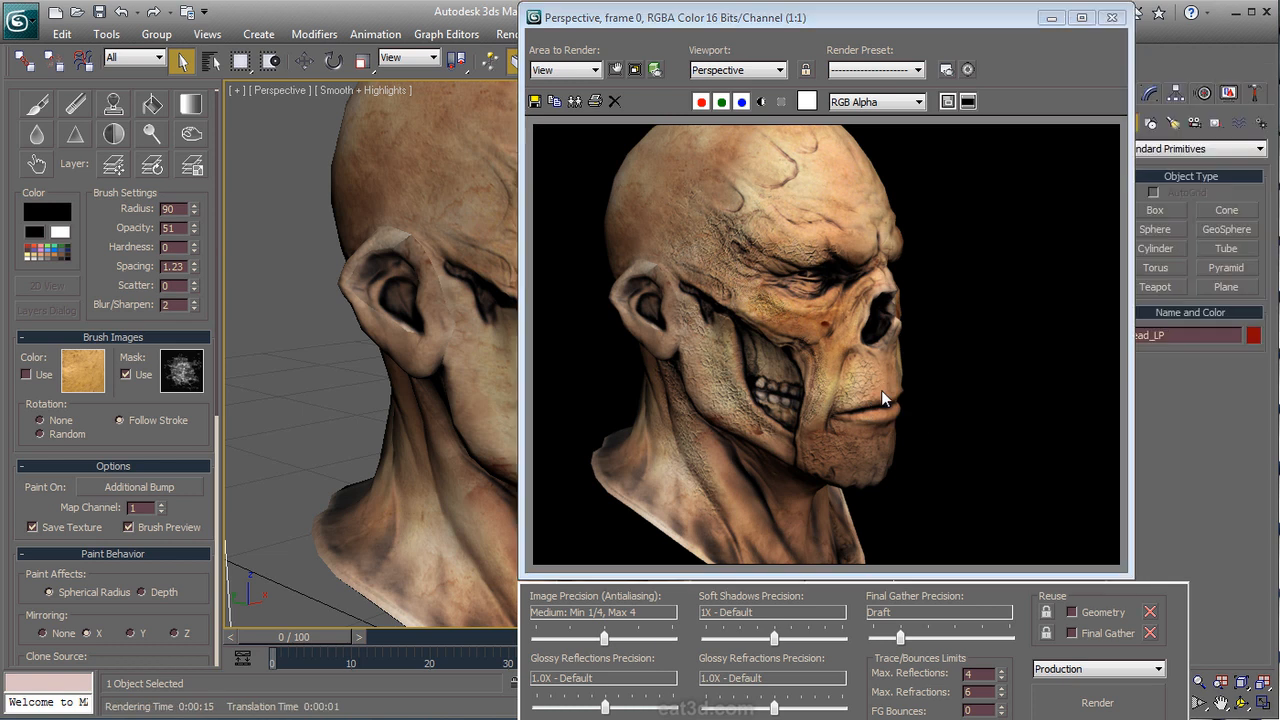
left_click(1111, 17)
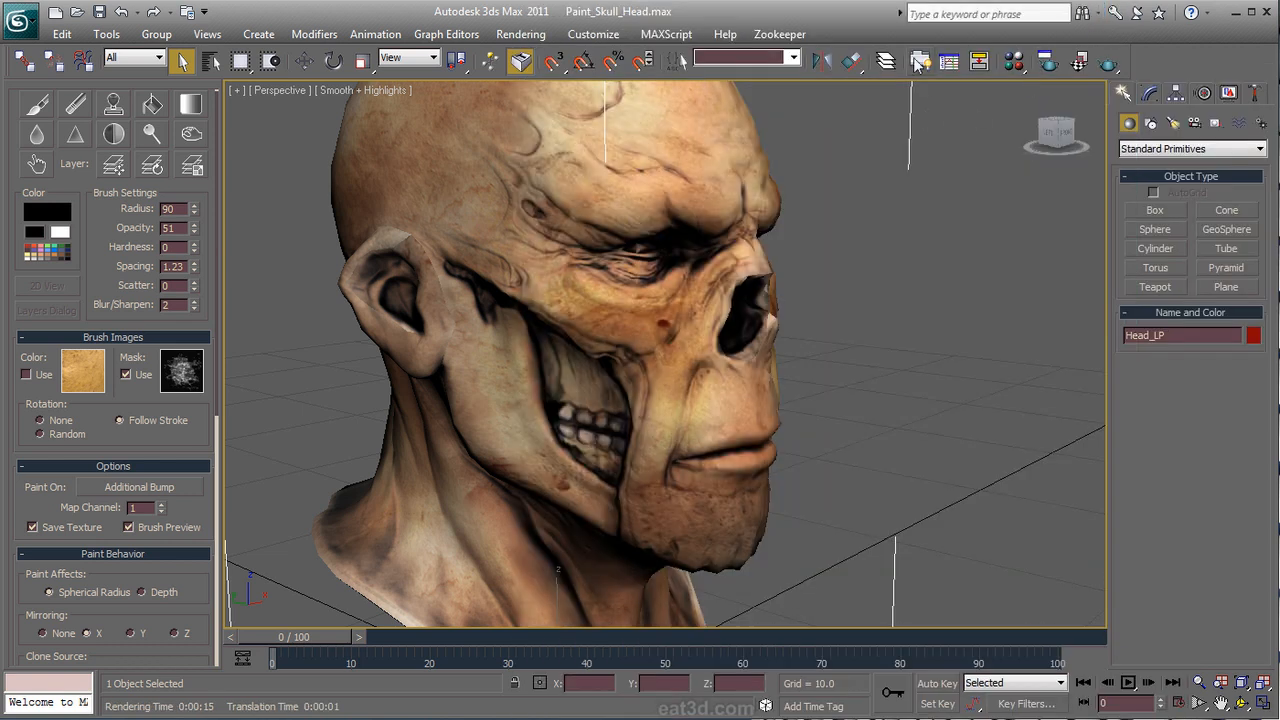
Step: Lower the Additional Bump amount in the head material's Normal Bump map, then re-render the perspective view and close the render
left_click(1016, 64)
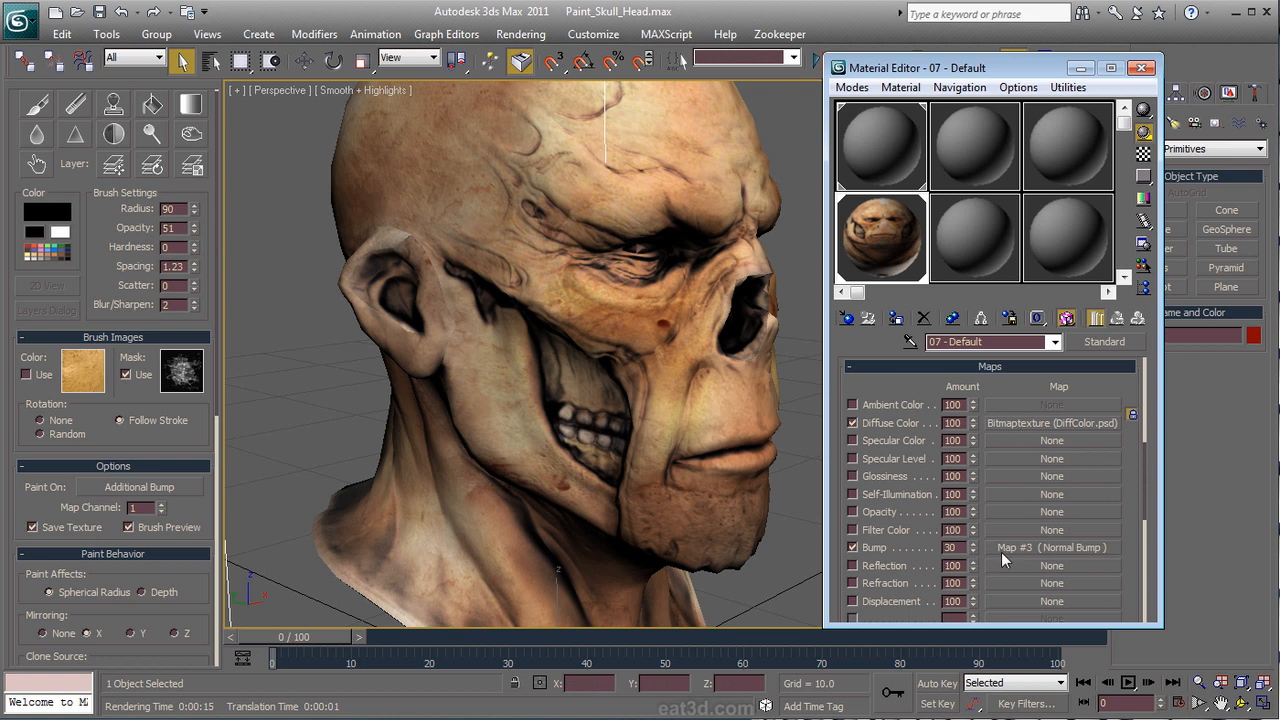
left_click(1005, 549)
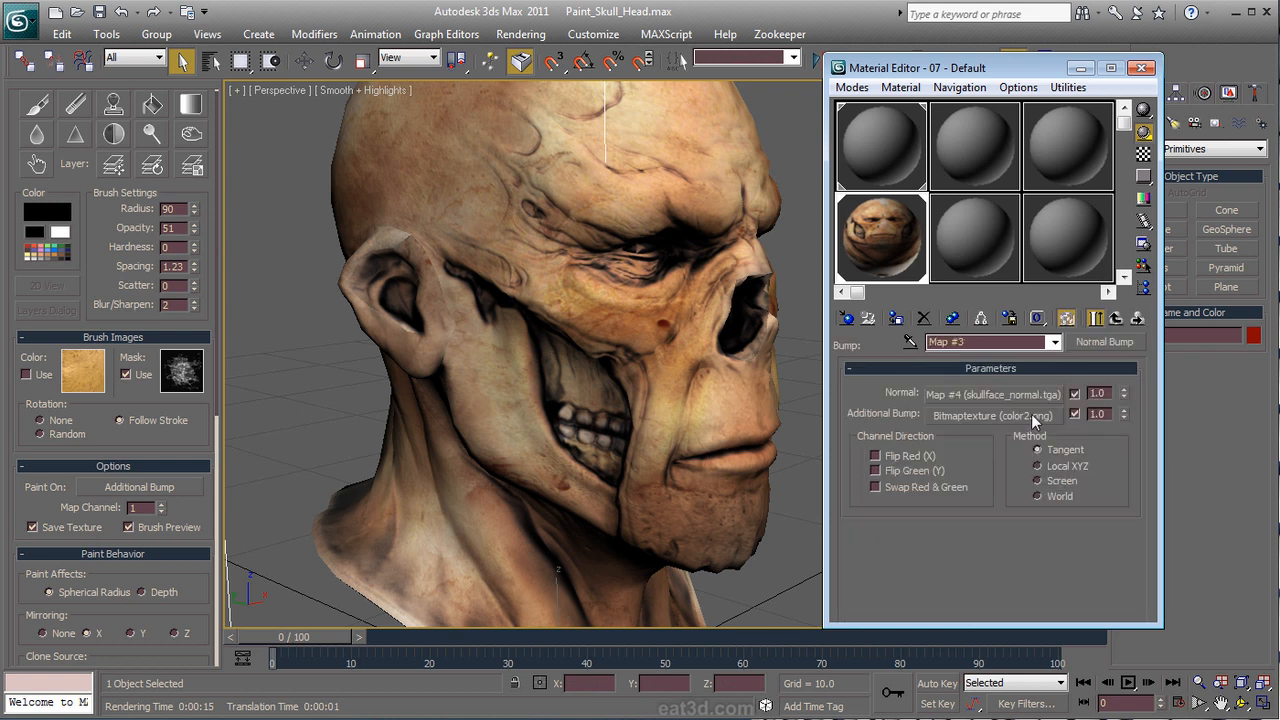
left_click_drag(1124, 420, 1127, 418)
left_click(1141, 67)
left_click(1107, 60)
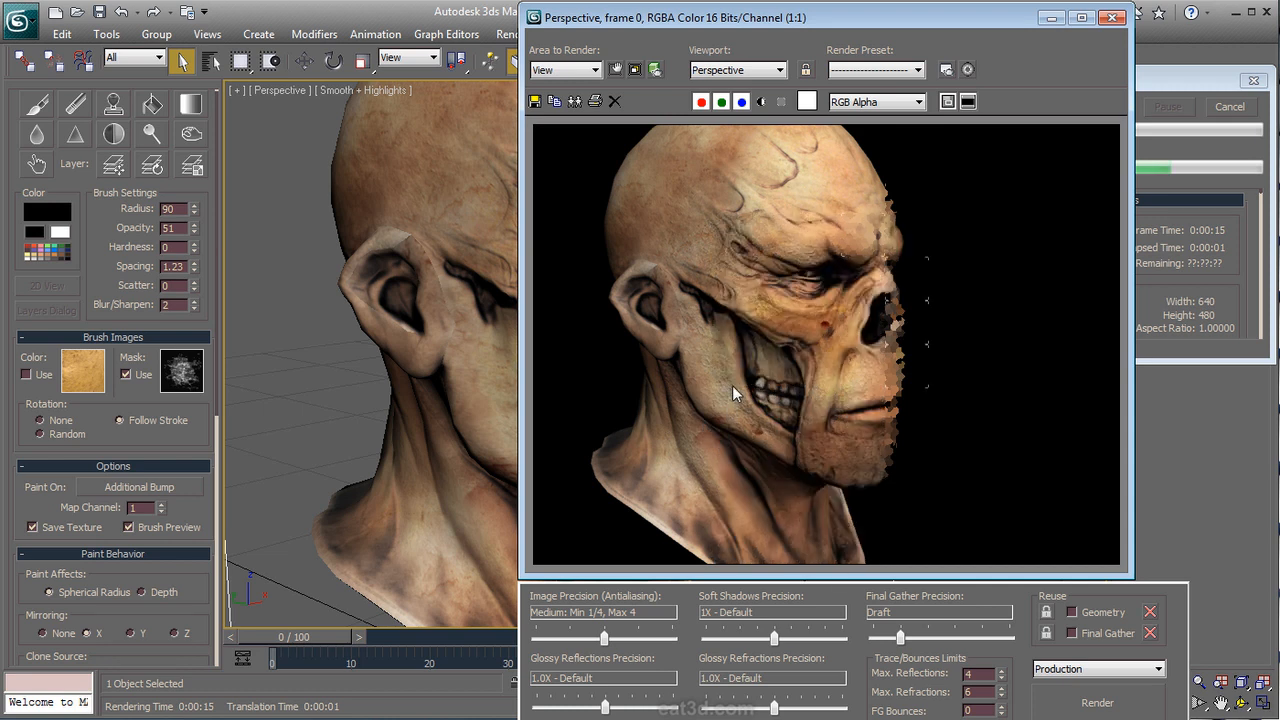
left_click(1111, 18)
middle_click_drag(910, 324, 885, 315, "alt")
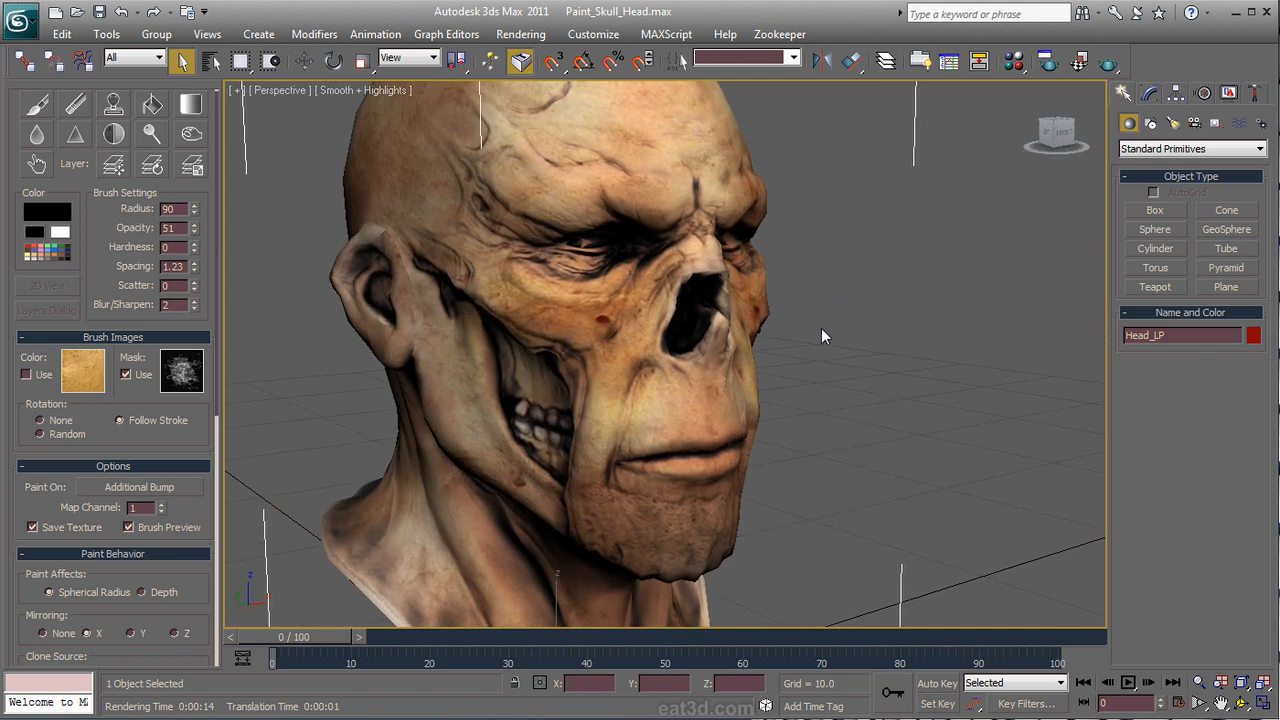
key("z")
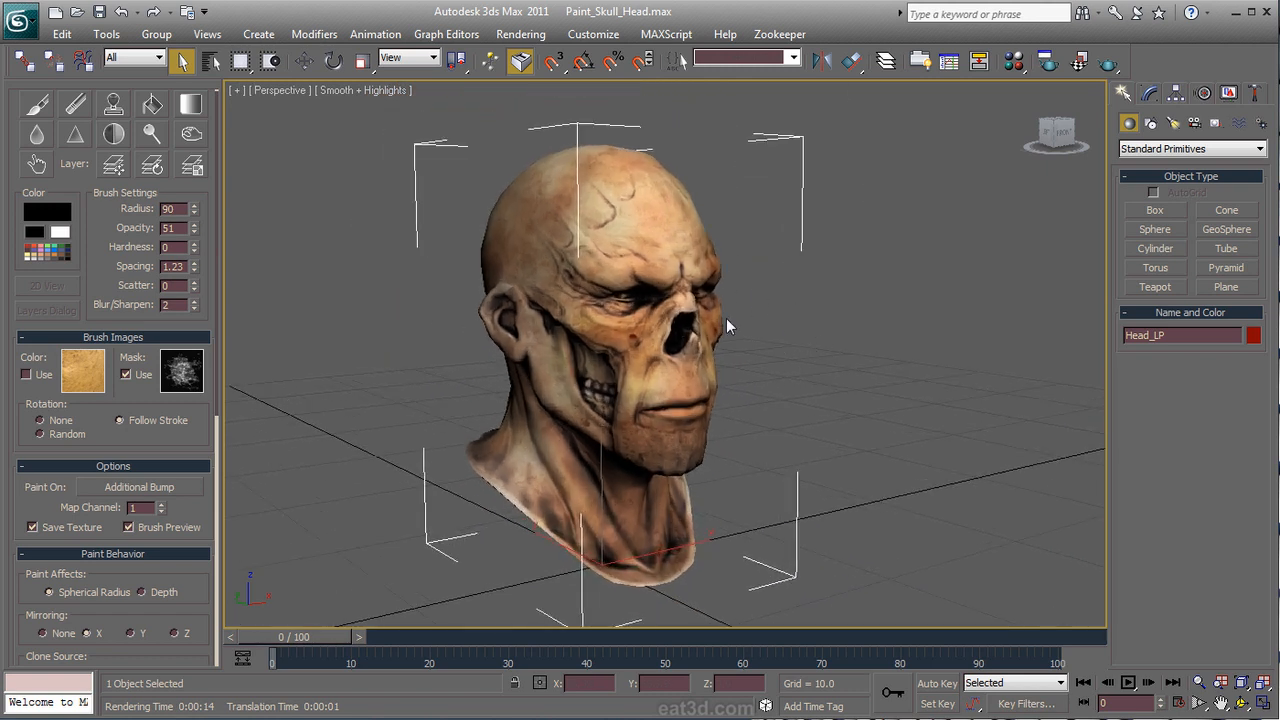
scroll(759, 353, "up", 3)
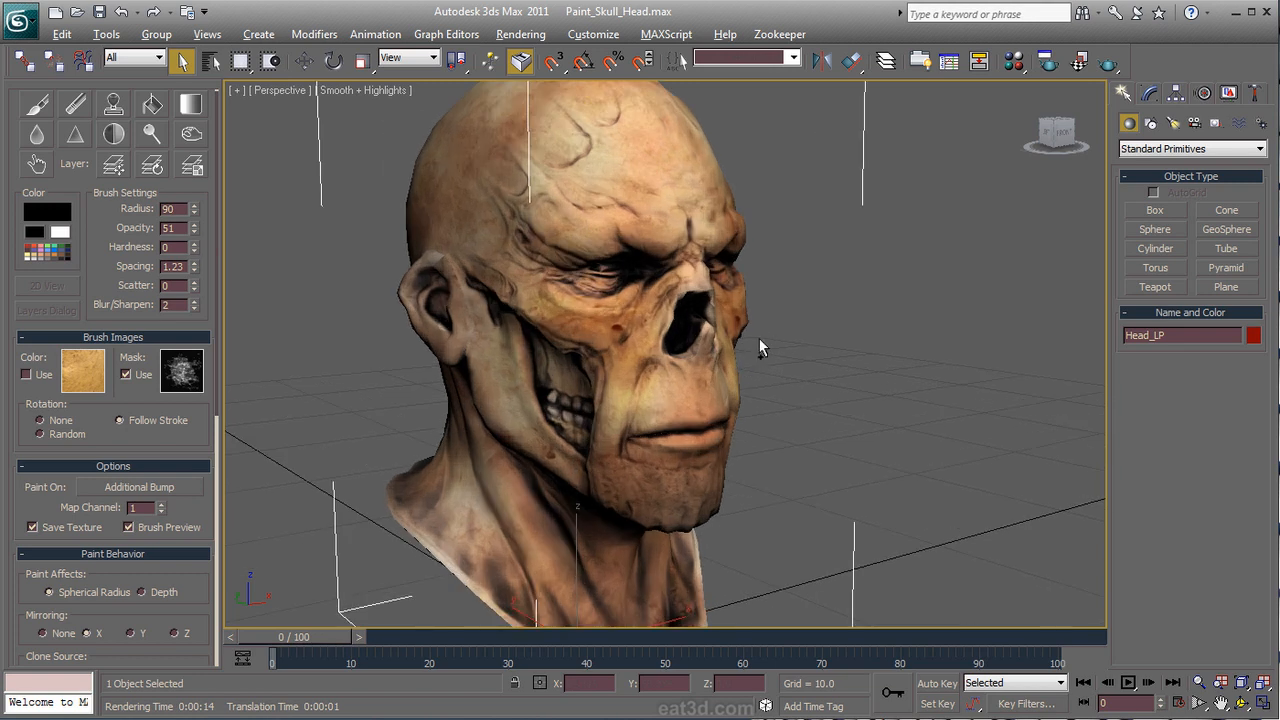
scroll(757, 349, "down", 2)
left_click_drag(203, 429, 192, 462)
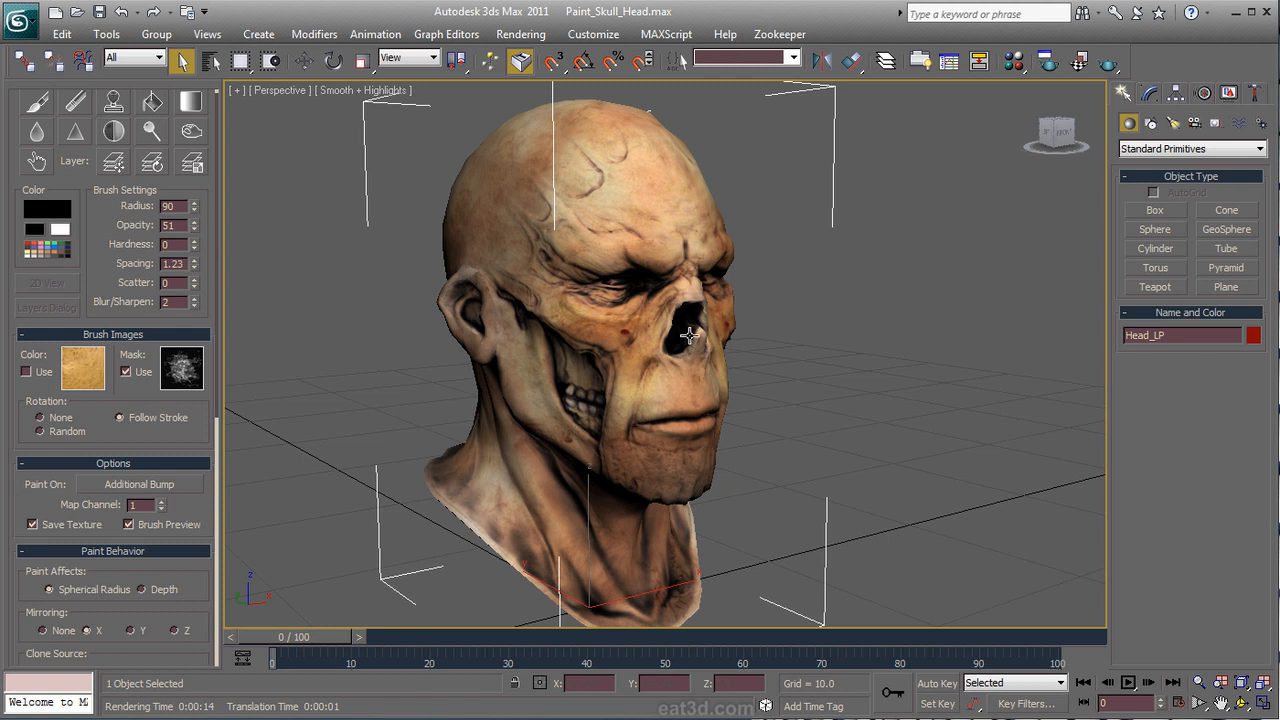
middle_click_drag(605, 346, 688, 366, "alt")
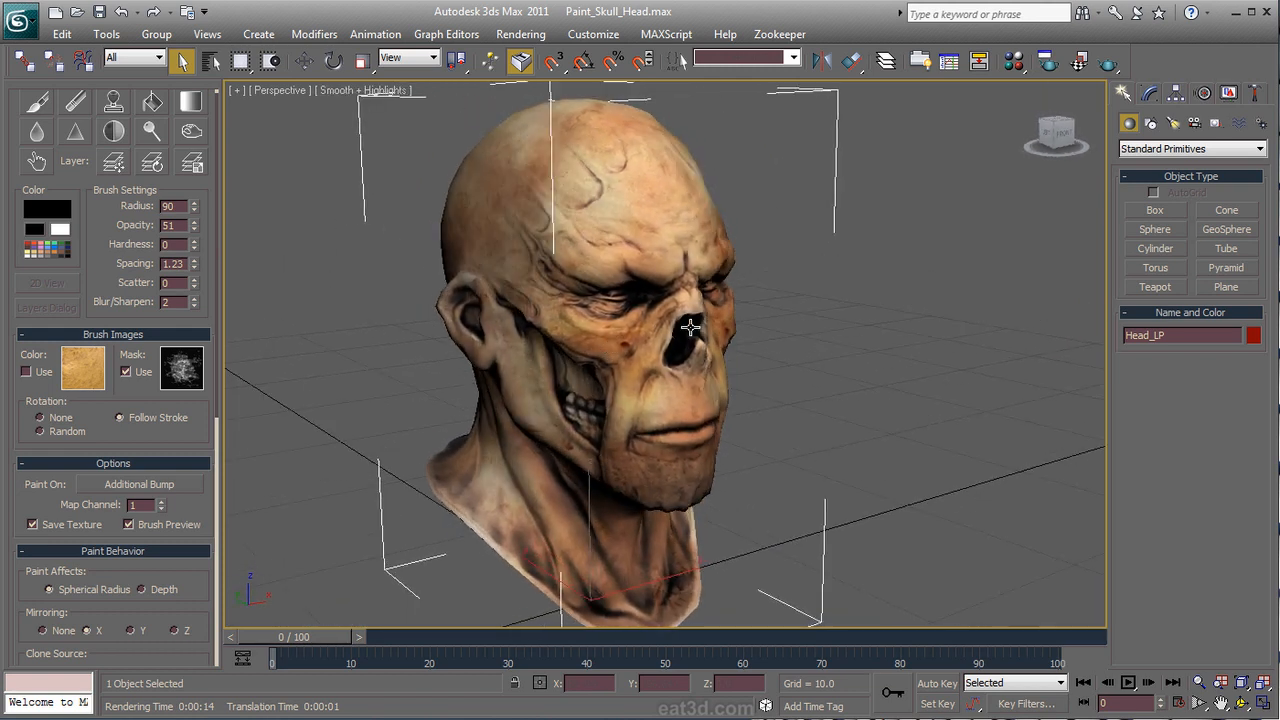